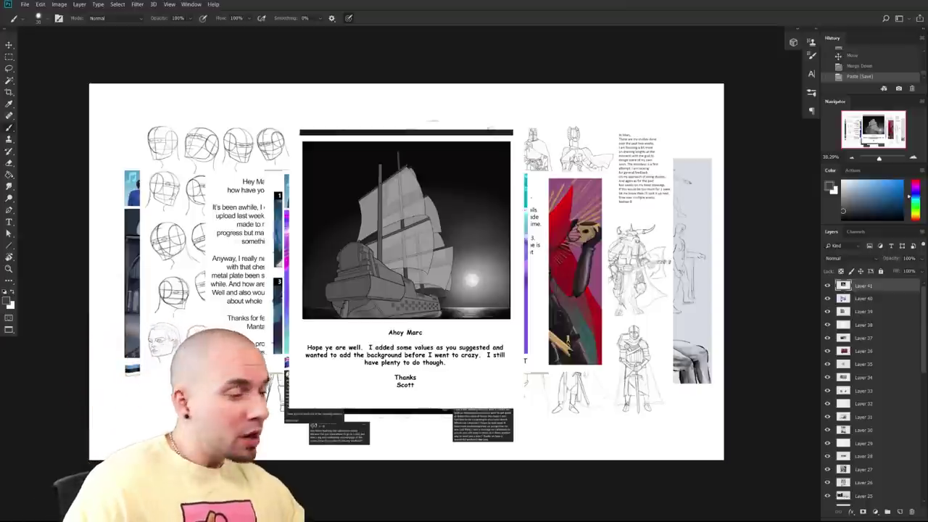
# - Examine the antlered creature sheet up close, comparing its skeleton study, muscle study and final render
pyautogui.click(871, 199)
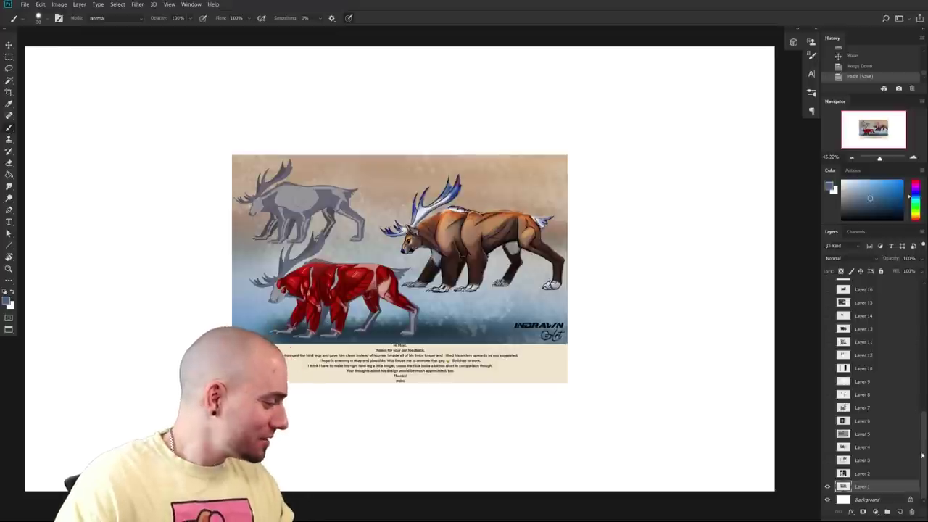
pyautogui.moveTo(571, 304); pyautogui.dragTo(606, 337)
pyautogui.moveTo(549, 331); pyautogui.dragTo(586, 343)
pyautogui.moveTo(586, 343); pyautogui.dragTo(616, 305)
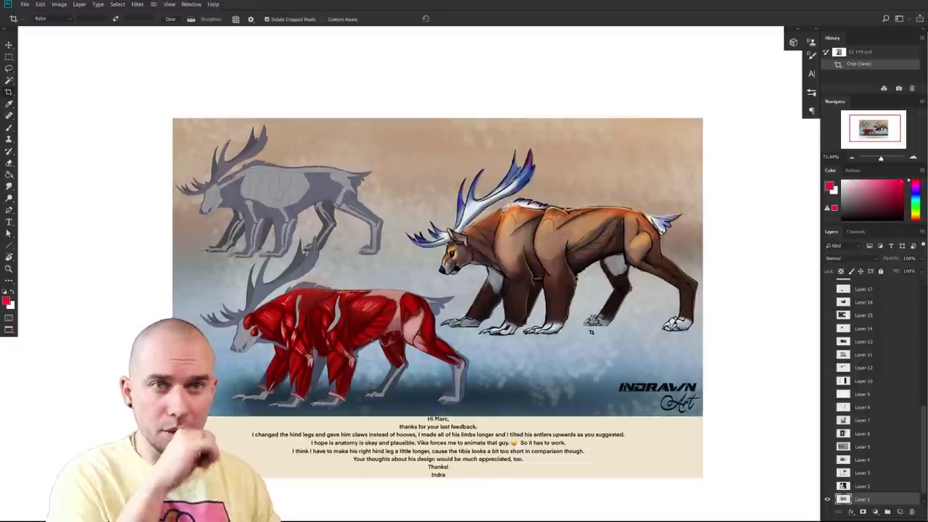
pyautogui.moveTo(619, 389); pyautogui.dragTo(638, 378)
pyautogui.moveTo(548, 369); pyautogui.dragTo(608, 403)
pyautogui.moveTo(503, 398)
pyautogui.mouseDown()
pyautogui.moveTo(387, 411)
pyautogui.moveTo(531, 406)
pyautogui.moveTo(472, 442)
pyautogui.moveTo(376, 472)
pyautogui.moveTo(721, 398)
pyautogui.moveTo(516, 390)
pyautogui.mouseUp()
pyautogui.moveTo(593, 451); pyautogui.dragTo(600, 428)
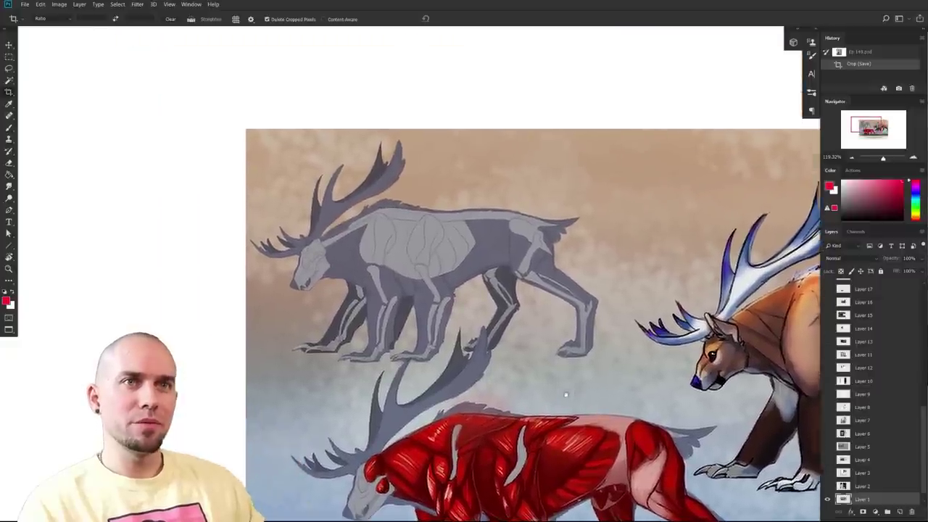
pyautogui.moveTo(566, 395); pyautogui.dragTo(599, 398)
pyautogui.moveTo(494, 373); pyautogui.dragTo(518, 379)
pyautogui.moveTo(554, 341); pyautogui.dragTo(563, 406)
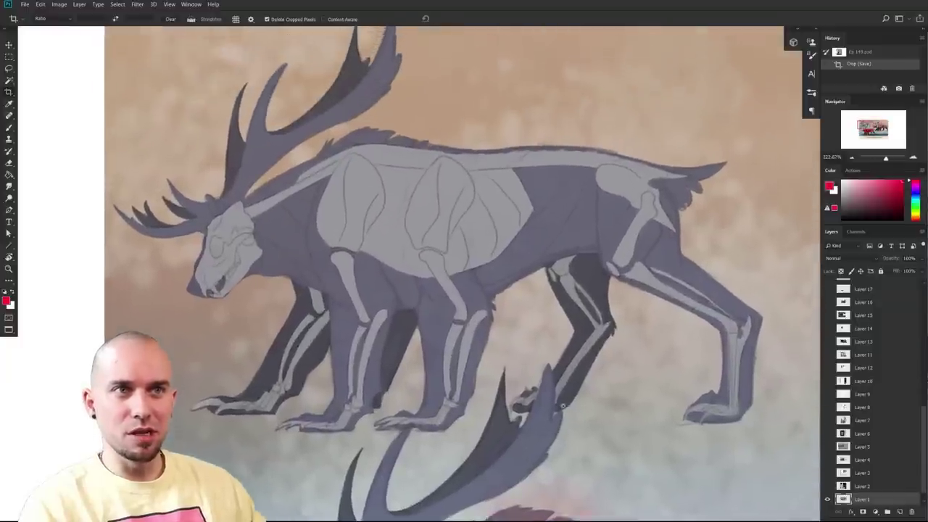
pyautogui.scroll(-2, 564, 405)
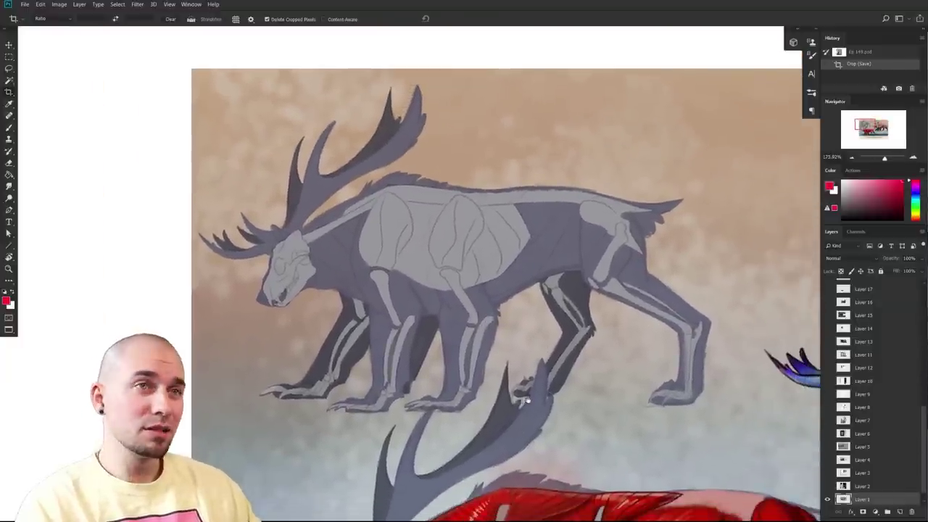
pyautogui.moveTo(546, 421); pyautogui.dragTo(541, 420)
pyautogui.moveTo(619, 420); pyautogui.dragTo(606, 409)
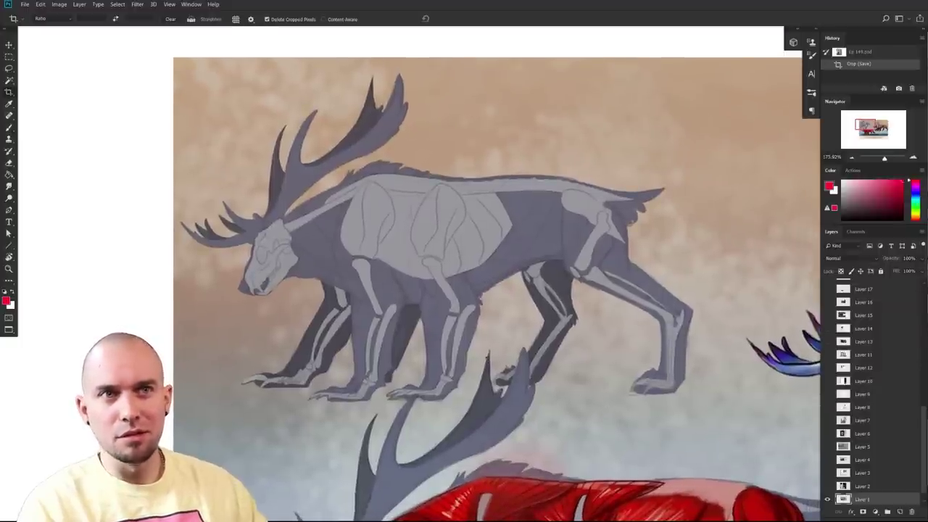
# - Paint a red brush stroke down the hind thigh of the creature's muscle study
pyautogui.moveTo(571, 392); pyautogui.dragTo(532, 375)
pyautogui.moveTo(620, 421); pyautogui.dragTo(586, 393)
pyautogui.moveTo(652, 410); pyautogui.dragTo(406, 348)
pyautogui.moveTo(609, 401); pyautogui.dragTo(479, 399)
pyautogui.moveTo(443, 457); pyautogui.dragTo(566, 311)
pyautogui.moveTo(535, 316); pyautogui.dragTo(623, 326)
pyautogui.moveTo(598, 480); pyautogui.dragTo(497, 386)
pyautogui.moveTo(618, 429); pyautogui.dragTo(496, 433)
pyautogui.moveTo(495, 433); pyautogui.dragTo(491, 361)
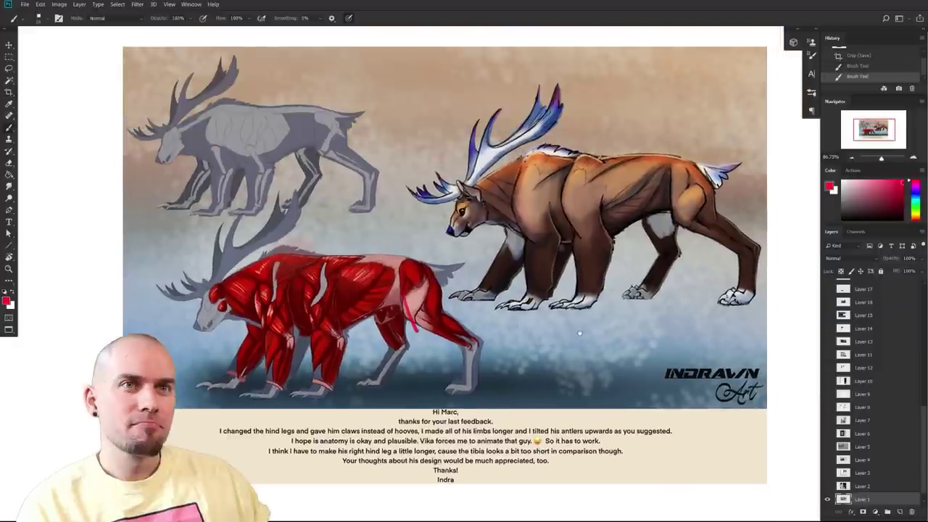
pyautogui.moveTo(507, 348)
pyautogui.mouseDown()
pyautogui.moveTo(543, 345)
pyautogui.moveTo(429, 388)
pyautogui.moveTo(317, 450)
pyautogui.moveTo(539, 372)
pyautogui.moveTo(589, 376)
pyautogui.moveTo(535, 370)
pyautogui.mouseUp()
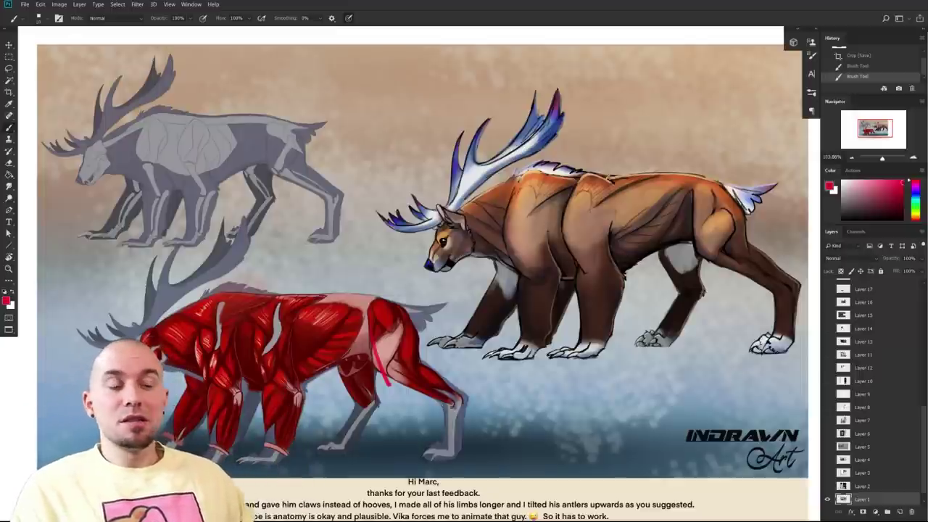
# - Draw a red stick figure with one bent, raised arm in the blank area beside the creature artwork
pyautogui.moveTo(70, 385)
pyautogui.mouseDown()
pyautogui.moveTo(322, 343)
pyautogui.moveTo(482, 339)
pyautogui.mouseUp()
pyautogui.moveTo(241, 251)
pyautogui.mouseDown()
pyautogui.moveTo(261, 254)
pyautogui.moveTo(236, 296)
pyautogui.mouseUp()
pyautogui.moveTo(235, 298)
pyautogui.mouseDown()
pyautogui.moveTo(229, 364)
pyautogui.moveTo(248, 358)
pyautogui.moveTo(251, 409)
pyautogui.mouseUp()
pyautogui.moveTo(226, 384); pyautogui.dragTo(224, 435)
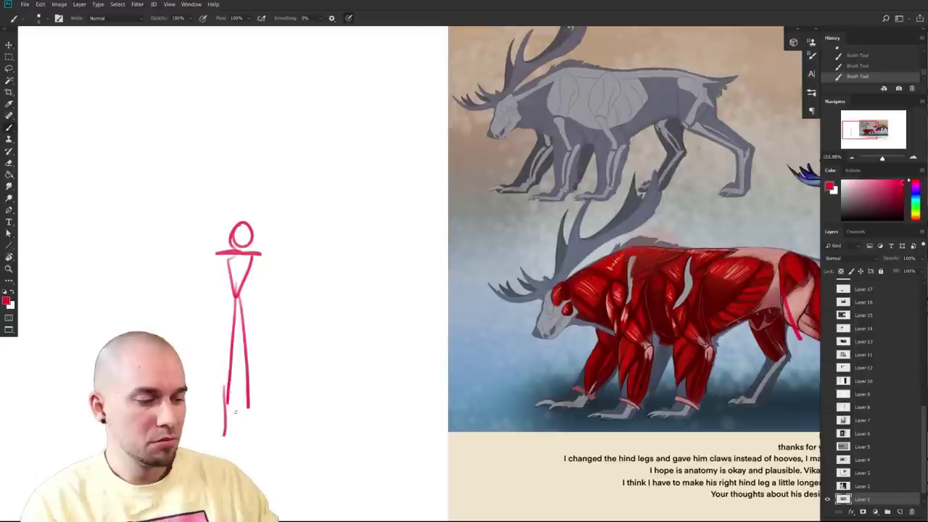
pyautogui.moveTo(252, 399); pyautogui.dragTo(254, 424)
pyautogui.moveTo(260, 273)
pyautogui.mouseDown()
pyautogui.moveTo(265, 291)
pyautogui.moveTo(290, 265)
pyautogui.mouseUp()
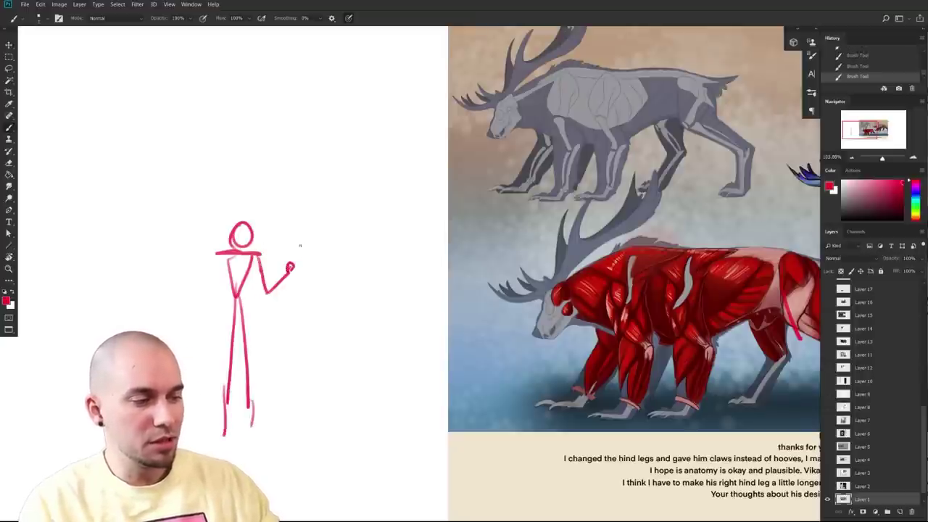
pyautogui.moveTo(301, 216)
pyautogui.mouseDown()
pyautogui.moveTo(278, 263)
pyautogui.moveTo(319, 232)
pyautogui.moveTo(326, 270)
pyautogui.moveTo(335, 246)
pyautogui.mouseUp()
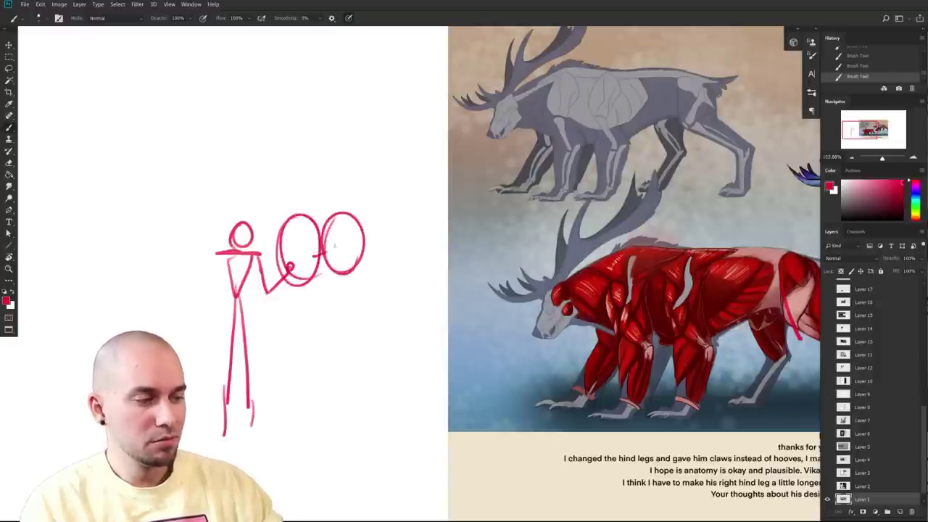
pyautogui.hotkey('ctrl', 'z')
pyautogui.hotkey('ctrl', 'z')
pyautogui.hotkey('ctrl', 'z')
# - Draw a tall container with a flared top on the stick figure's raised hand and write 1000 on it
pyautogui.moveTo(284, 267)
pyautogui.mouseDown()
pyautogui.moveTo(272, 171)
pyautogui.moveTo(330, 161)
pyautogui.moveTo(267, 163)
pyautogui.moveTo(273, 222)
pyautogui.mouseUp()
pyautogui.moveTo(284, 95)
pyautogui.mouseDown()
pyautogui.moveTo(317, 86)
pyautogui.moveTo(290, 115)
pyautogui.mouseUp()
pyautogui.moveTo(283, 158)
pyautogui.mouseDown()
pyautogui.moveTo(284, 190)
pyautogui.moveTo(293, 167)
pyautogui.moveTo(321, 173)
pyautogui.moveTo(294, 200)
pyautogui.moveTo(324, 203)
pyautogui.mouseUp()
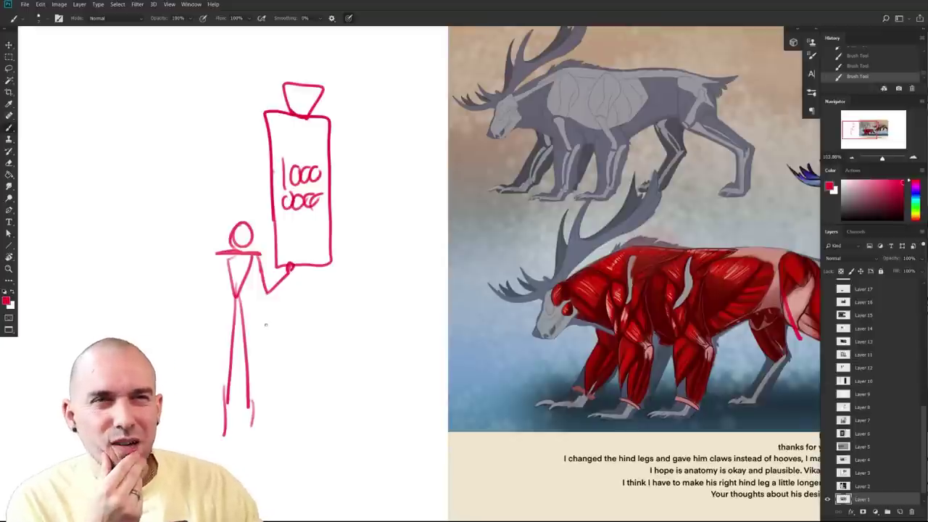
# - Try a short brush stroke on the rendered creature's hind leg and undo the latest brush strokes
pyautogui.moveTo(552, 316); pyautogui.dragTo(438, 327)
pyautogui.moveTo(796, 293); pyautogui.dragTo(417, 380)
pyautogui.moveTo(613, 294)
pyautogui.mouseDown()
pyautogui.moveTo(645, 258)
pyautogui.moveTo(624, 256)
pyautogui.moveTo(630, 302)
pyautogui.mouseUp()
pyautogui.hotkey('ctrl', 'z')
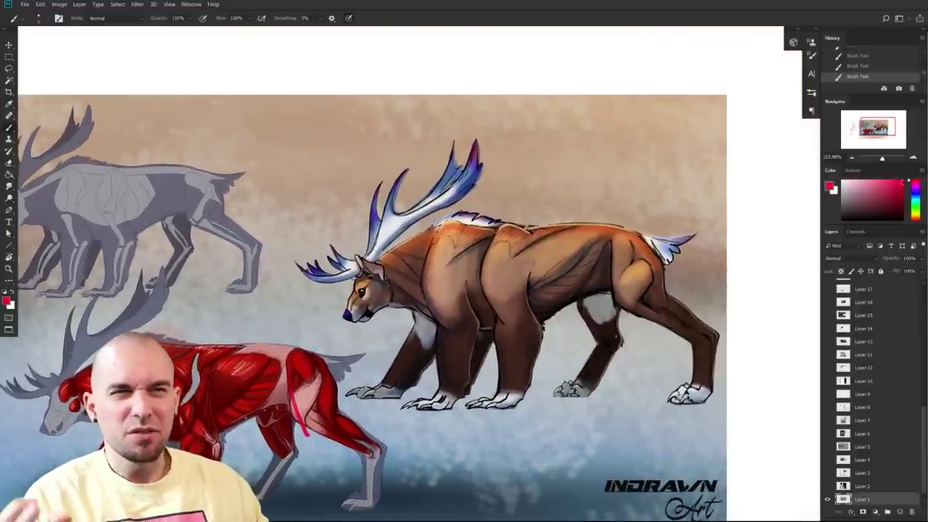
pyautogui.moveTo(479, 375); pyautogui.dragTo(536, 353)
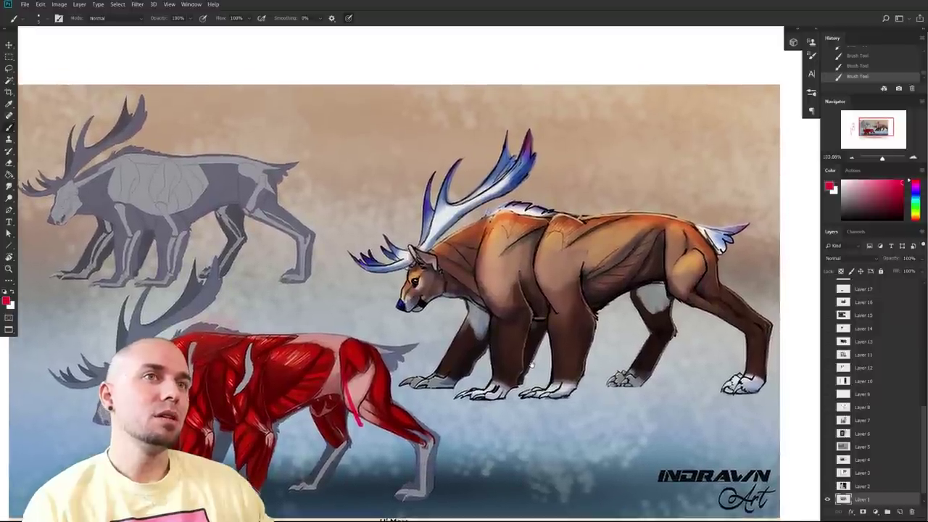
pyautogui.hotkey('ctrl', 'z')
pyautogui.hotkey('ctrl', 'z')
pyautogui.hotkey('ctrl', 'z')
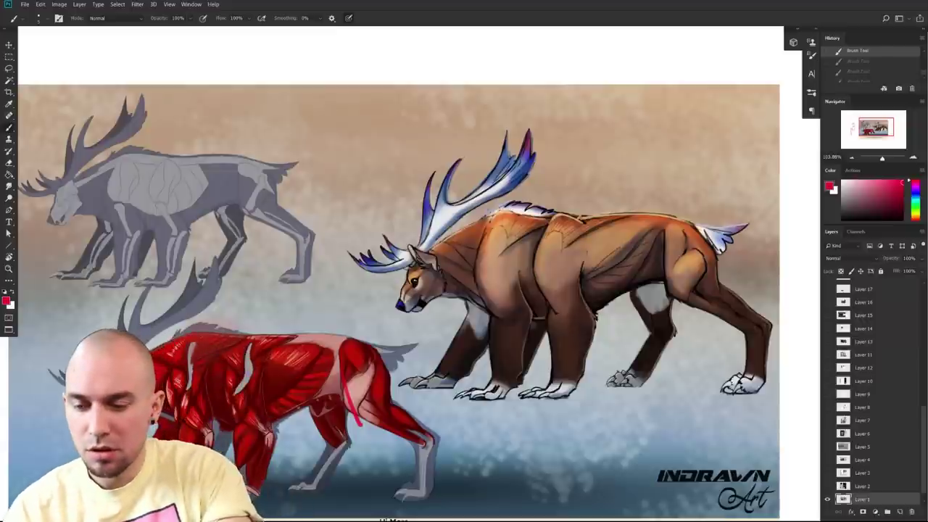
# - Switch to the browser, look through the cheetah photos for leg and body reference, and move the window off the artwork
pyautogui.hotkey('alt', 'Tab')
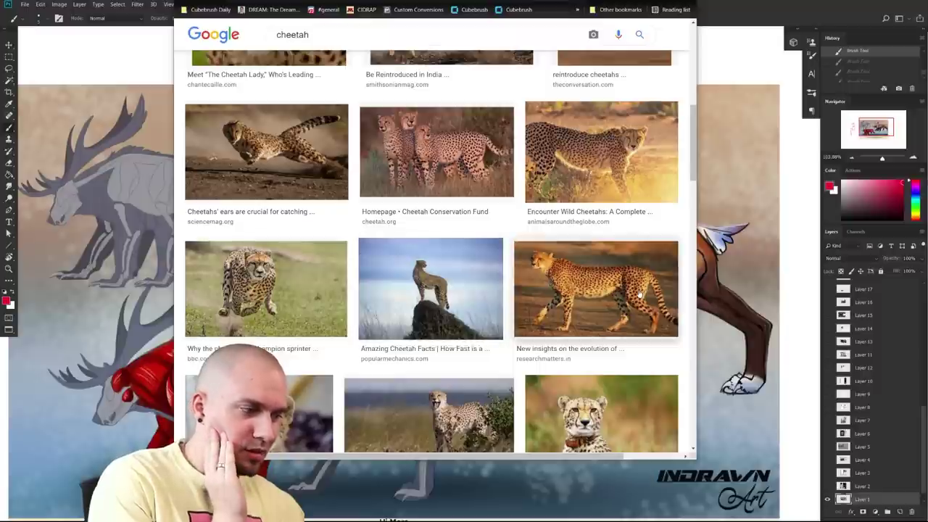
pyautogui.scroll(-3, 641, 288)
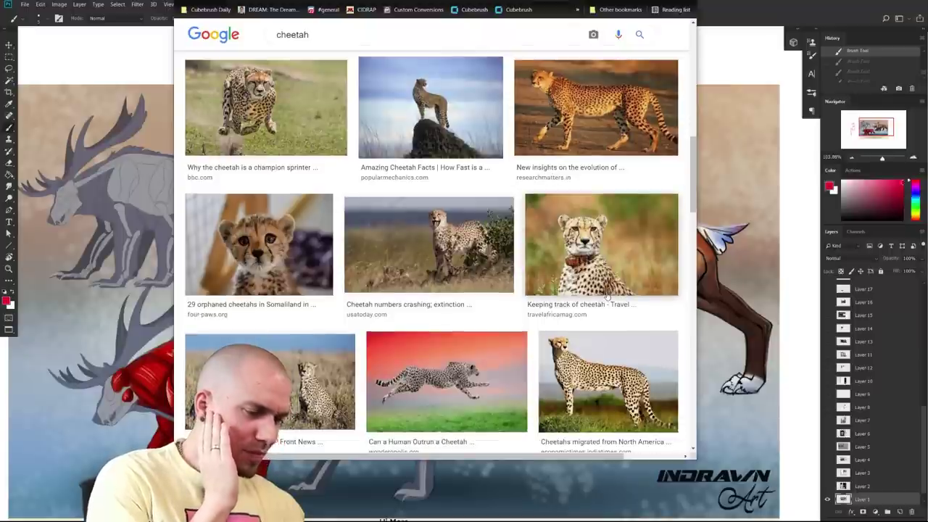
pyautogui.scroll(-1, 607, 296)
pyautogui.moveTo(508, 2); pyautogui.dragTo(927, 0)
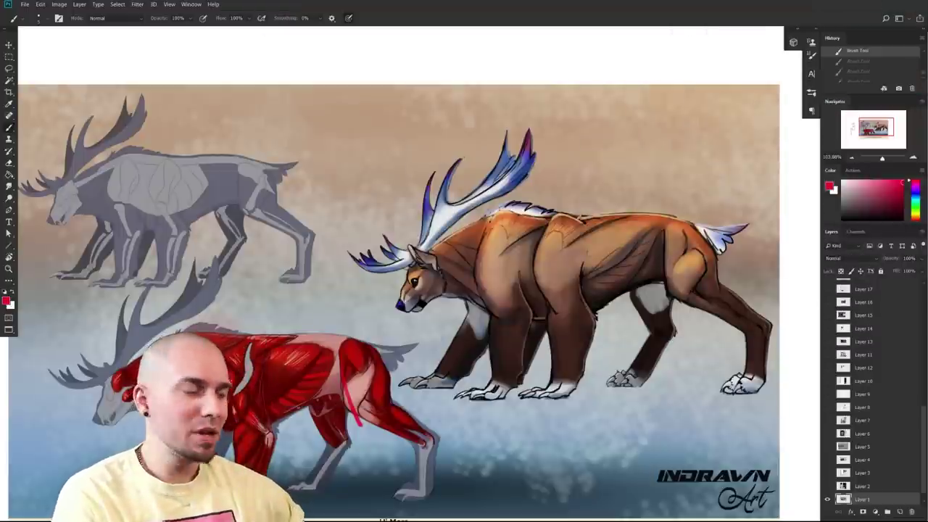
# - Try a diagonal brush stroke over the rendered creature's body and undo it
pyautogui.click(685, 291)
pyautogui.moveTo(746, 316); pyautogui.dragTo(655, 302)
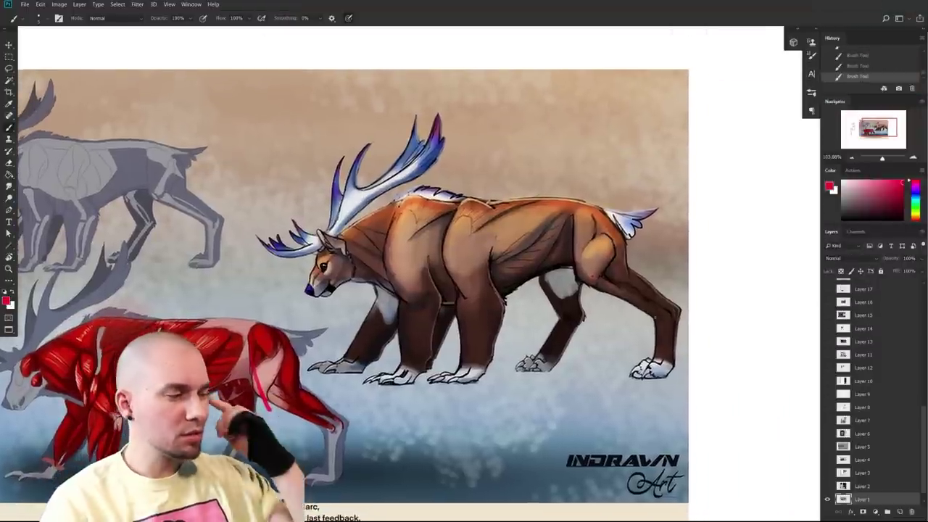
pyautogui.moveTo(524, 238)
pyautogui.mouseDown()
pyautogui.moveTo(384, 196)
pyautogui.moveTo(534, 205)
pyautogui.moveTo(636, 141)
pyautogui.mouseUp()
pyautogui.hotkey('ctrl', 'z')
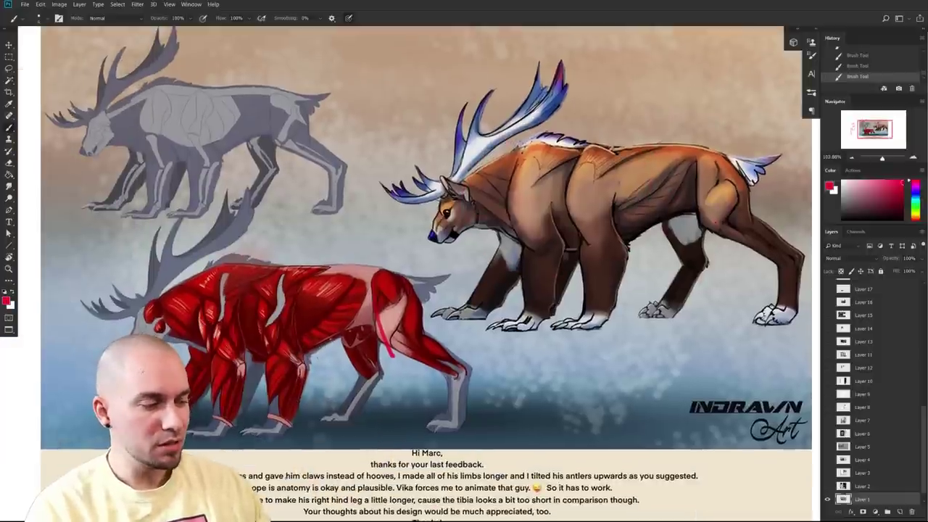
# - Outline the front shoulder mass of the muscle study with a red stroke and undo it
pyautogui.scroll(2, 497, 418)
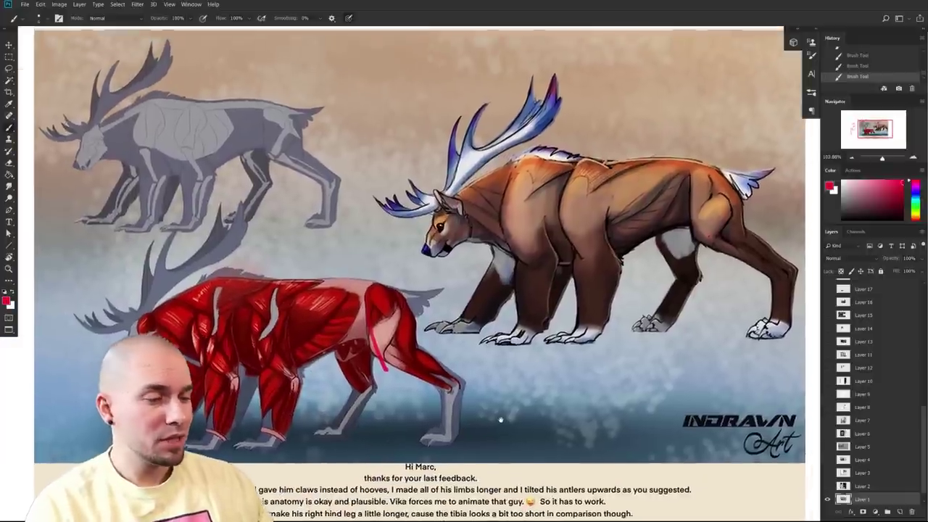
pyautogui.hscroll(2, 590, 428)
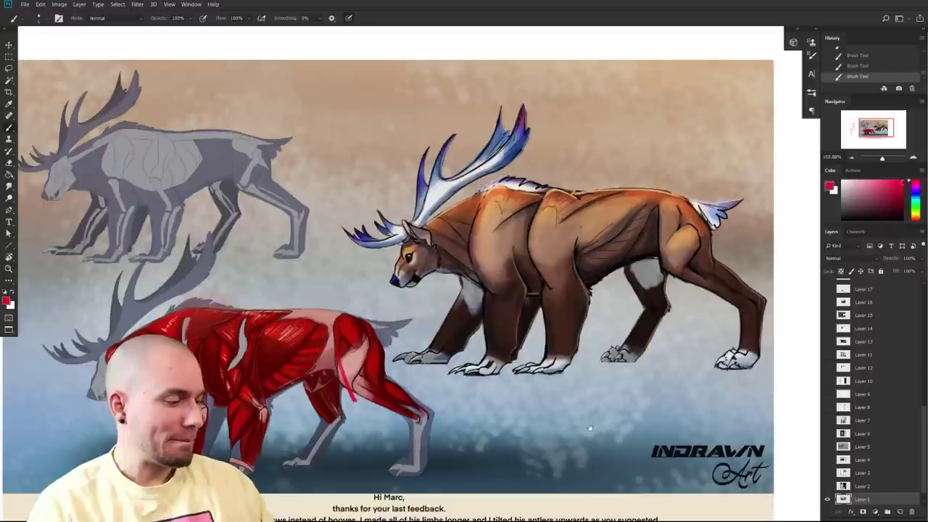
pyautogui.moveTo(290, 311); pyautogui.dragTo(152, 316)
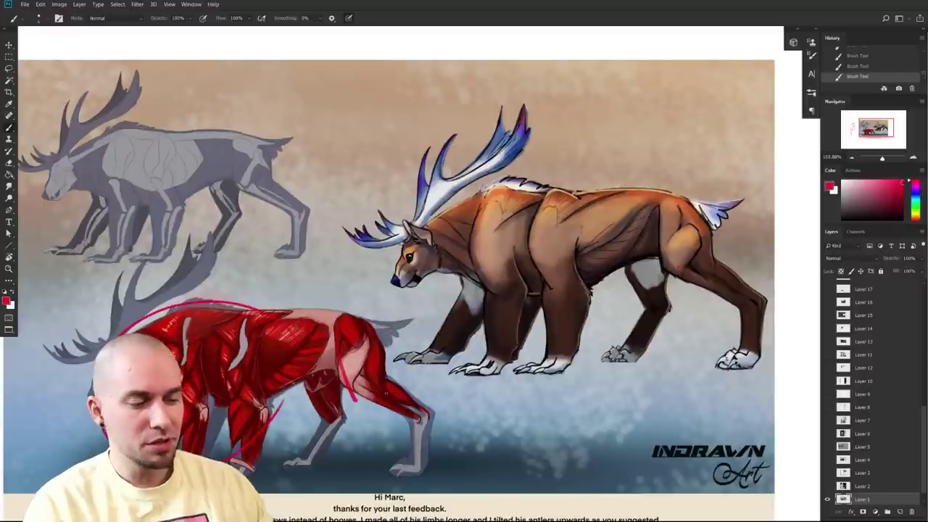
pyautogui.hotkey('ctrl', 'z')
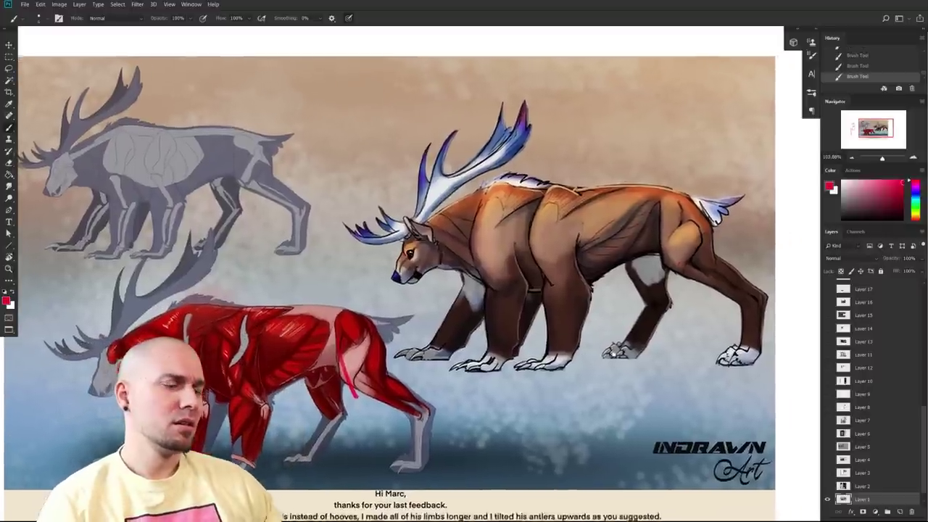
# - Erase the stick figure sketch from the blank area beside the artwork and return to the Brush tool
pyautogui.moveTo(709, 390); pyautogui.dragTo(571, 344)
pyautogui.moveTo(676, 372); pyautogui.dragTo(674, 355)
pyautogui.moveTo(286, 415)
pyautogui.mouseDown()
pyautogui.moveTo(348, 402)
pyautogui.moveTo(432, 421)
pyautogui.mouseUp()
pyautogui.press('e')
pyautogui.moveTo(168, 147)
pyautogui.mouseDown()
pyautogui.moveTo(149, 297)
pyautogui.moveTo(116, 308)
pyautogui.mouseUp()
pyautogui.press('b')
pyautogui.moveTo(618, 380)
pyautogui.mouseDown()
pyautogui.moveTo(416, 399)
pyautogui.moveTo(489, 390)
pyautogui.mouseUp()
pyautogui.moveTo(490, 389); pyautogui.dragTo(529, 353)
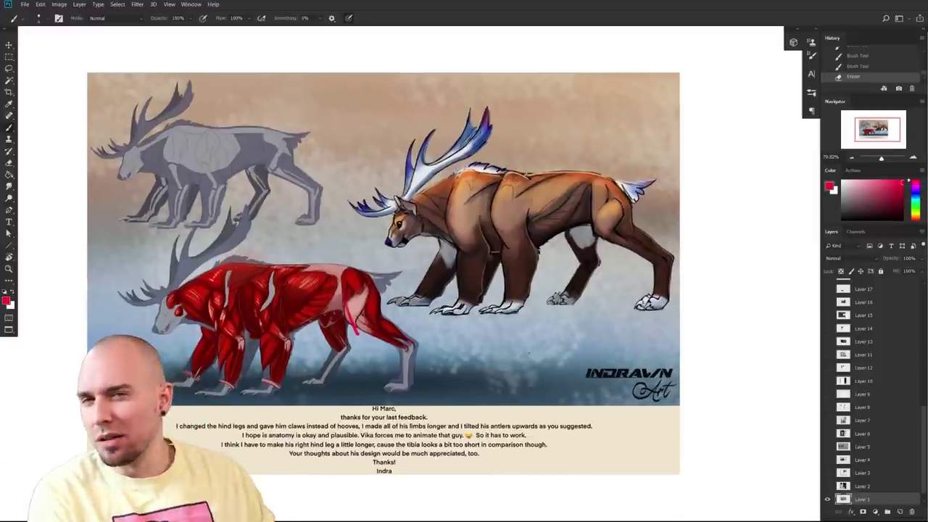
# - Try brush strokes around the rendered creature's head and antlers and undo them
pyautogui.moveTo(550, 347); pyautogui.dragTo(547, 365)
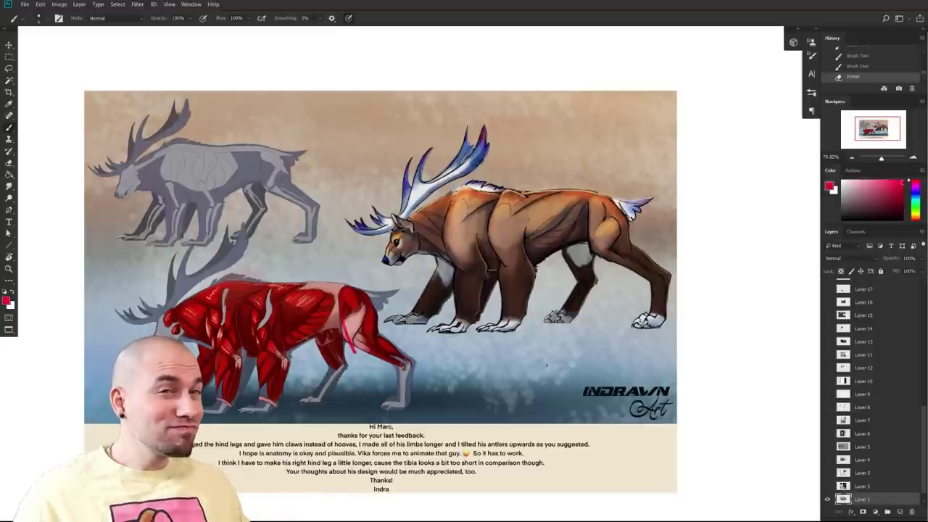
pyautogui.moveTo(564, 359); pyautogui.dragTo(649, 336)
pyautogui.moveTo(370, 351); pyautogui.dragTo(226, 462)
pyautogui.moveTo(388, 330); pyautogui.dragTo(525, 324)
pyautogui.moveTo(400, 227)
pyautogui.mouseDown()
pyautogui.moveTo(436, 231)
pyautogui.moveTo(500, 132)
pyautogui.mouseUp()
pyautogui.hotkey('ctrl', 'z')
pyautogui.moveTo(484, 339)
pyautogui.mouseDown()
pyautogui.moveTo(526, 339)
pyautogui.moveTo(532, 355)
pyautogui.mouseUp()
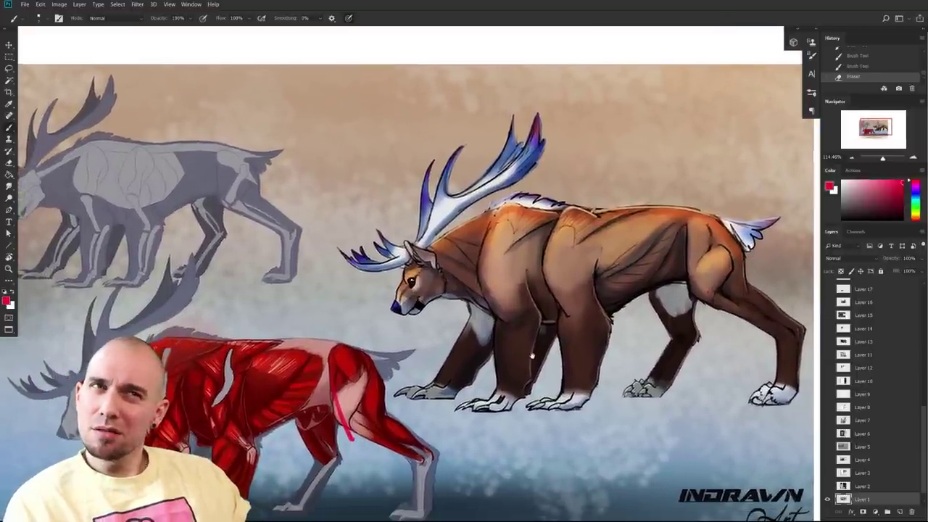
pyautogui.moveTo(532, 355); pyautogui.dragTo(615, 325)
pyautogui.moveTo(596, 378)
pyautogui.mouseDown()
pyautogui.moveTo(519, 412)
pyautogui.moveTo(498, 450)
pyautogui.mouseUp()
pyautogui.moveTo(386, 209); pyautogui.dragTo(407, 265)
pyautogui.hotkey('ctrl', 'z')
# - Mark the rendered creature's shoulder hump with a short red stroke and undo it
pyautogui.moveTo(491, 406); pyautogui.dragTo(442, 410)
pyautogui.moveTo(451, 336); pyautogui.dragTo(572, 293)
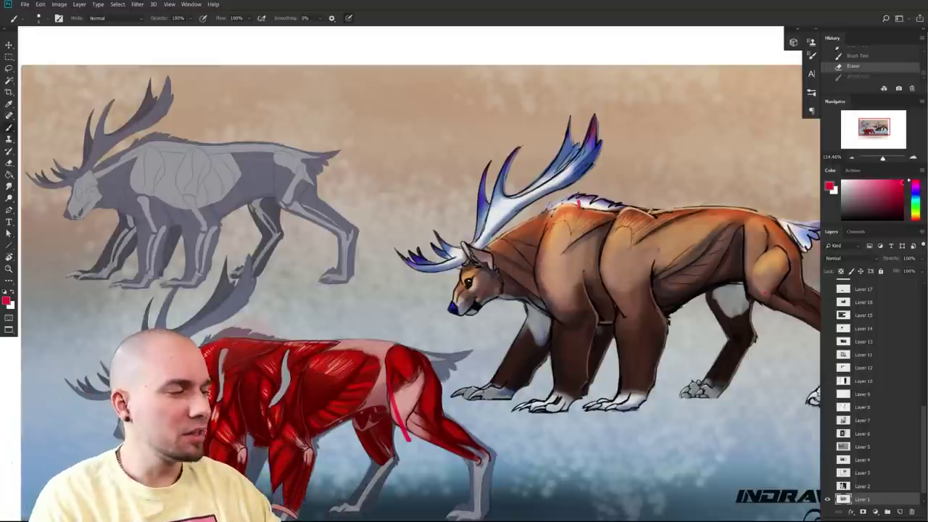
pyautogui.moveTo(574, 193); pyautogui.dragTo(585, 215)
pyautogui.scroll(-4, 538, 348)
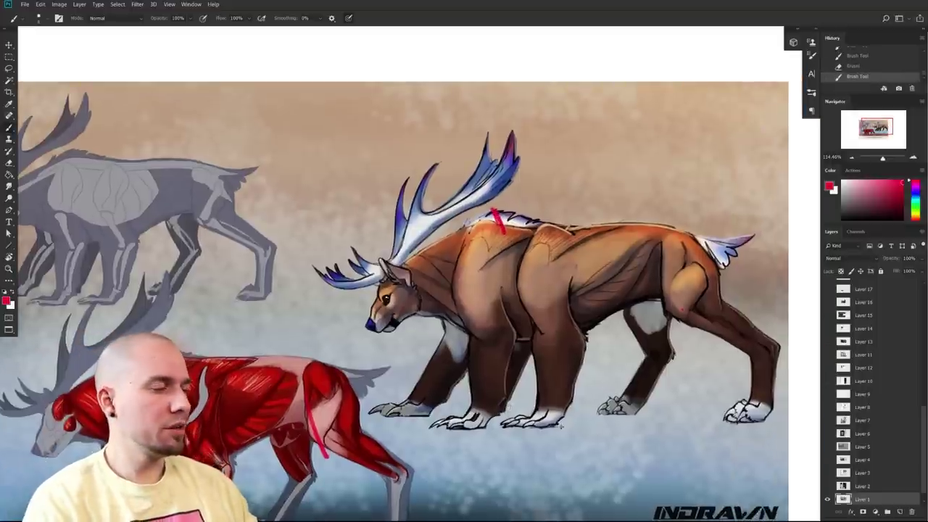
pyautogui.hotkey('ctrl', 'z')
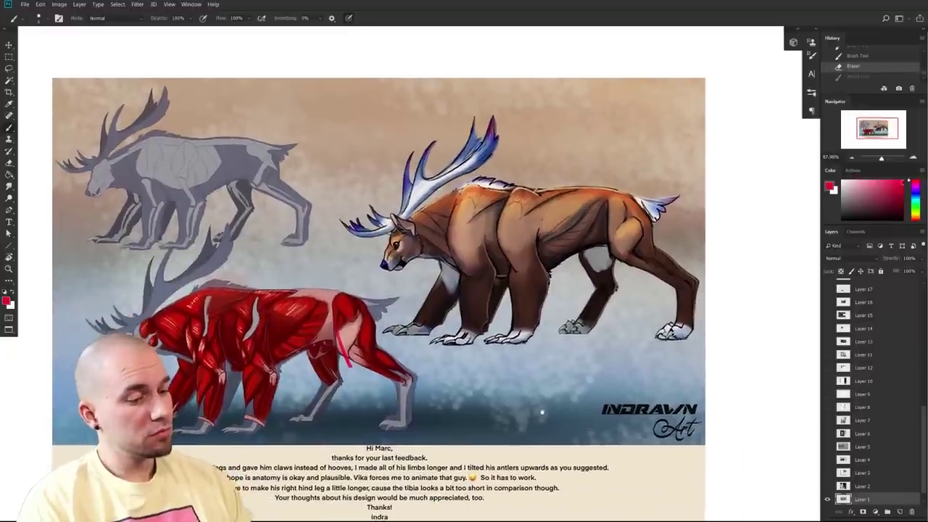
# - Examine the overall proportions and limb placement across the skeleton, muscle and rendered creature studies
pyautogui.moveTo(540, 413); pyautogui.dragTo(494, 430)
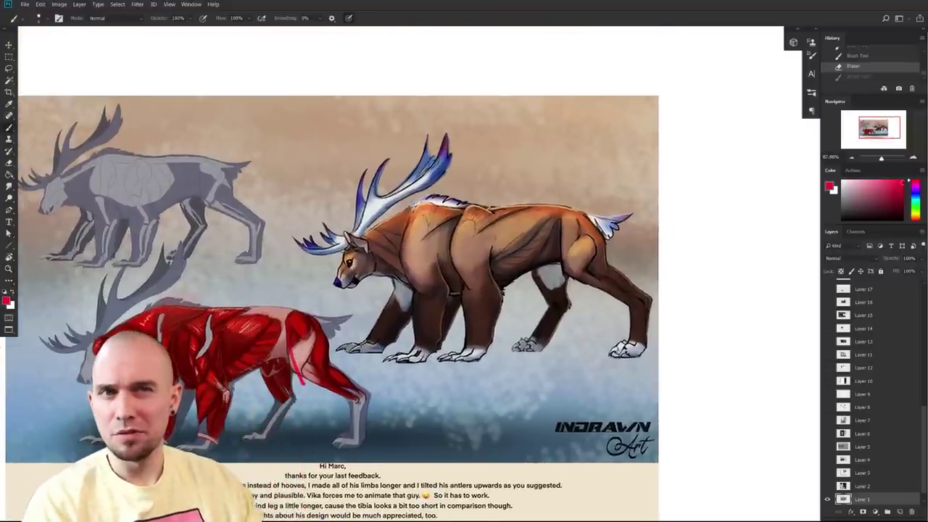
pyautogui.moveTo(619, 390); pyautogui.dragTo(695, 383)
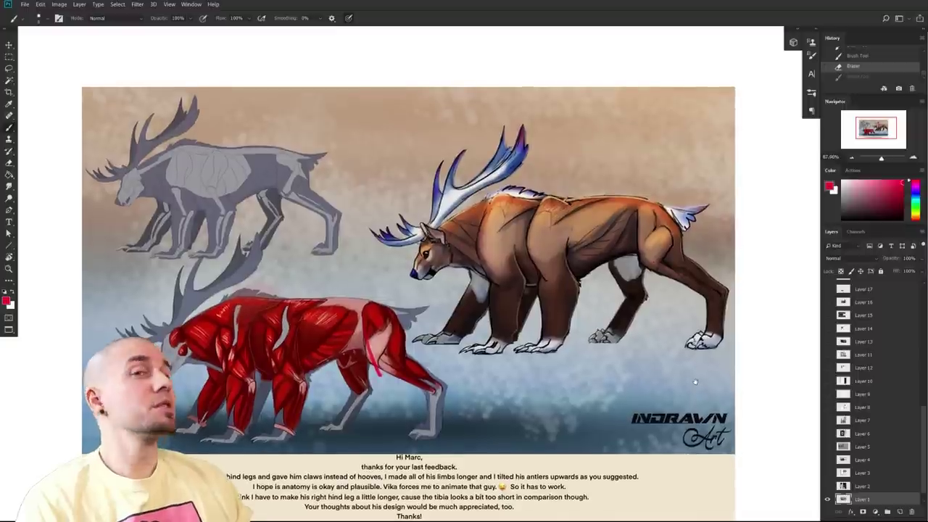
pyautogui.moveTo(668, 419); pyautogui.dragTo(570, 479)
pyautogui.moveTo(525, 371); pyautogui.dragTo(574, 415)
pyautogui.moveTo(568, 447); pyautogui.dragTo(644, 402)
pyautogui.moveTo(691, 358); pyautogui.dragTo(799, 363)
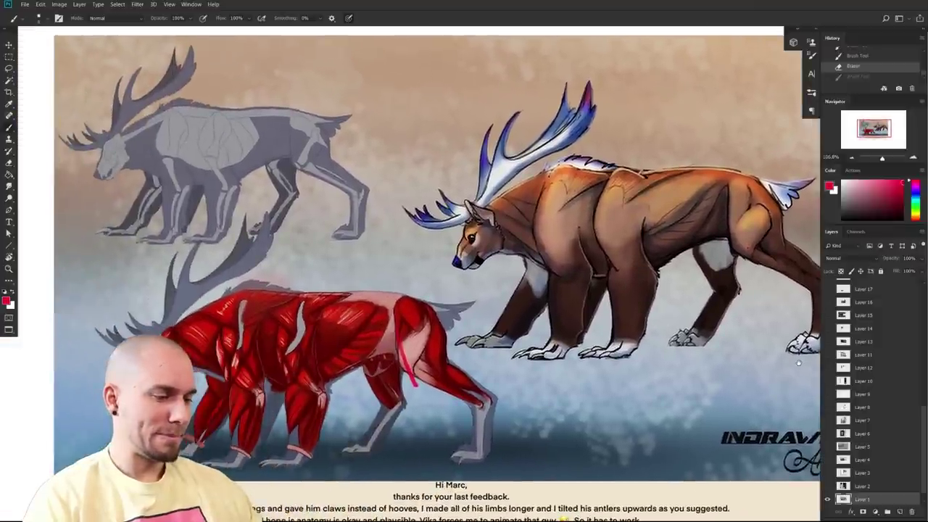
pyautogui.moveTo(637, 428); pyautogui.dragTo(603, 422)
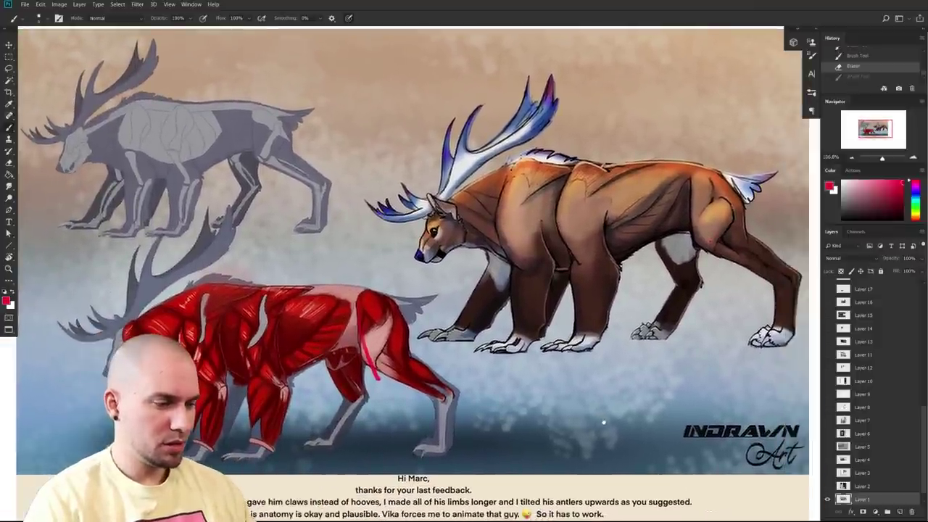
pyautogui.moveTo(312, 423); pyautogui.dragTo(318, 446)
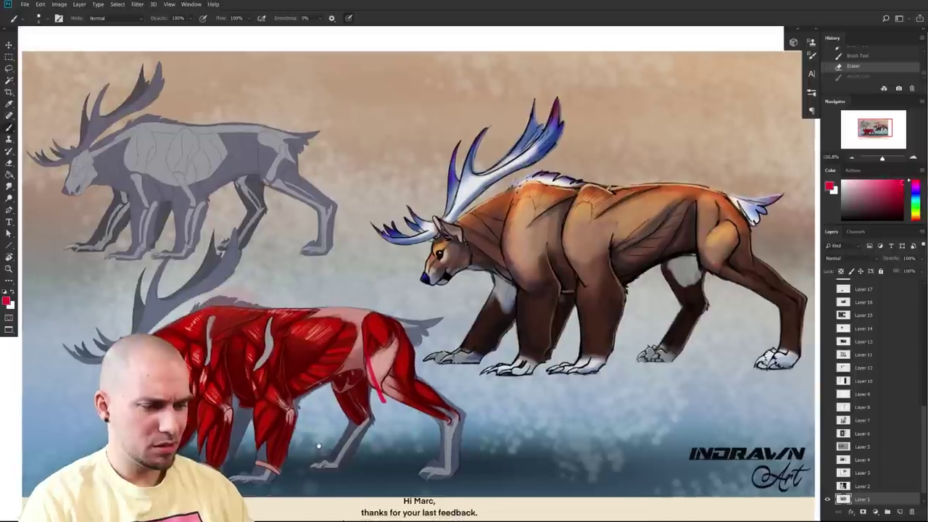
# - Try strokes in a sampled fur tone over the rendered creature's near shoulders and undo them
pyautogui.moveTo(658, 405); pyautogui.dragTo(440, 438)
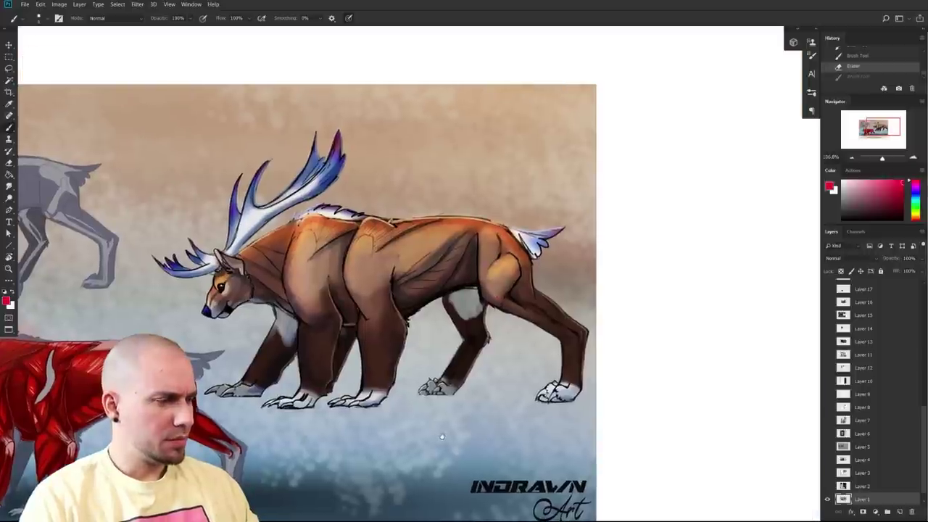
pyautogui.moveTo(319, 306); pyautogui.dragTo(405, 294)
pyautogui.keyDown('alt'); pyautogui.click(399, 255); pyautogui.keyUp('alt')
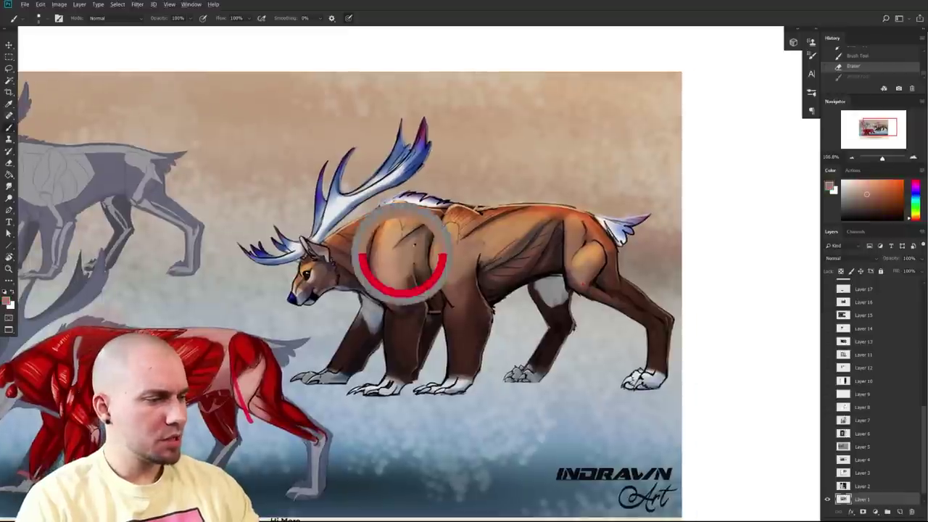
pyautogui.moveTo(426, 226)
pyautogui.mouseDown()
pyautogui.moveTo(434, 275)
pyautogui.moveTo(448, 287)
pyautogui.mouseUp()
pyautogui.hotkey('ctrl', 'z')
pyautogui.press('[')
pyautogui.press('[')
pyautogui.moveTo(432, 234); pyautogui.dragTo(429, 255)
pyautogui.hotkey('ctrl', 'z')
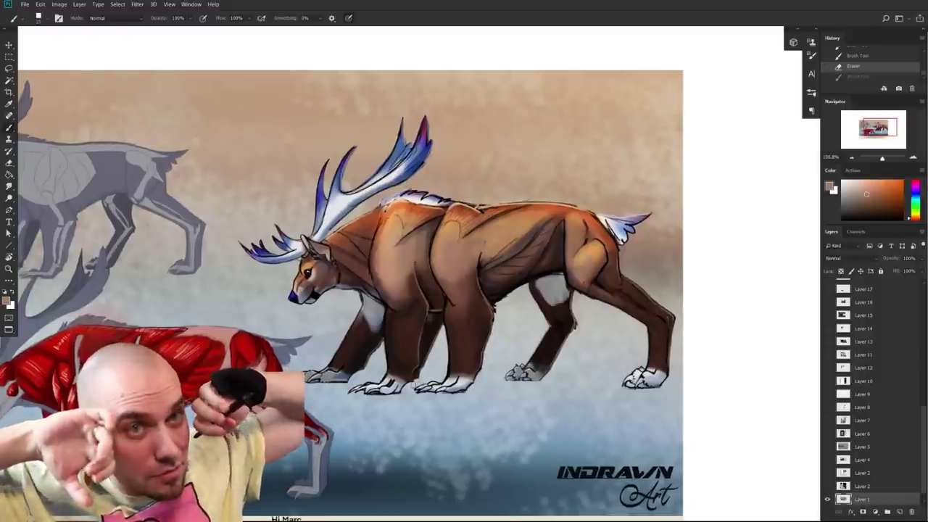
# - Add small touches in a sampled dark brown to the second near front leg of the rendered creature
pyautogui.moveTo(437, 285)
pyautogui.mouseDown()
pyautogui.moveTo(436, 297)
pyautogui.moveTo(457, 270)
pyautogui.moveTo(466, 308)
pyautogui.mouseUp()
pyautogui.press('[')
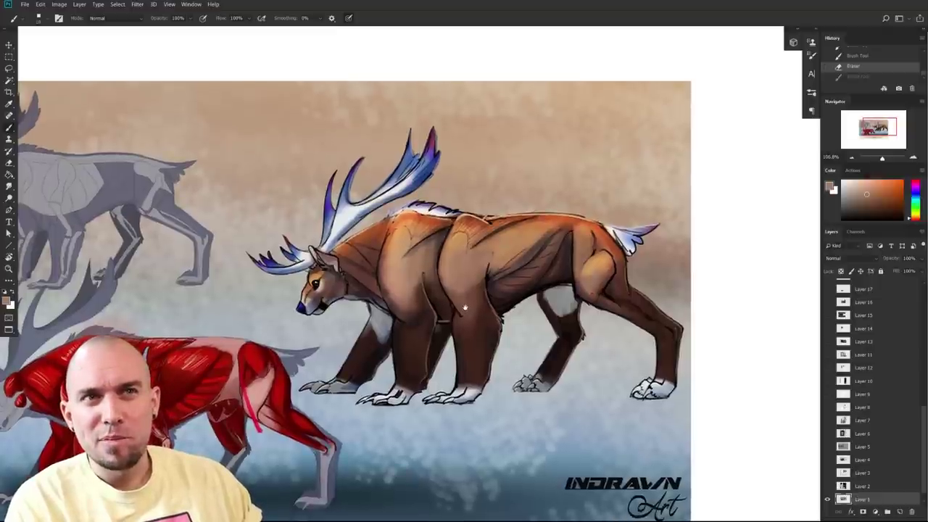
pyautogui.moveTo(465, 307)
pyautogui.mouseDown()
pyautogui.moveTo(472, 272)
pyautogui.moveTo(481, 367)
pyautogui.moveTo(487, 352)
pyautogui.moveTo(466, 269)
pyautogui.moveTo(485, 353)
pyautogui.mouseUp()
pyautogui.press(']')
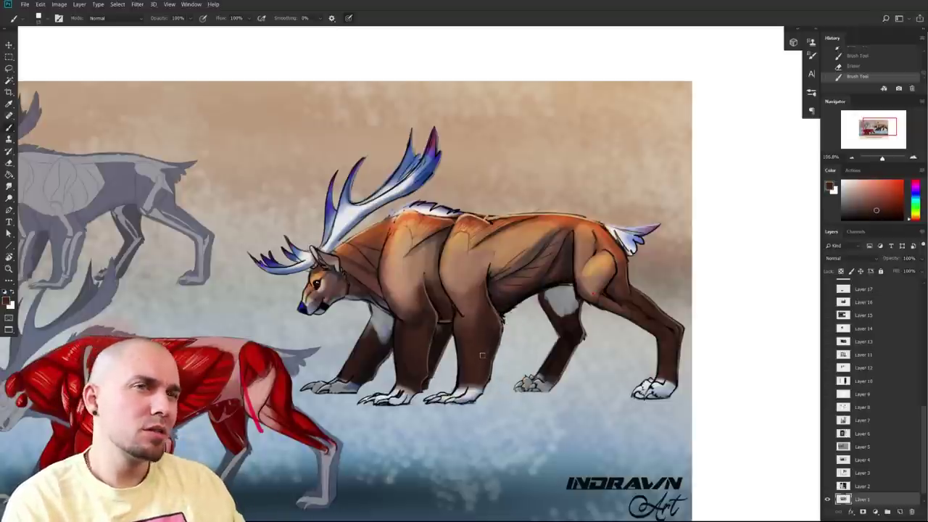
pyautogui.moveTo(462, 377); pyautogui.dragTo(428, 389)
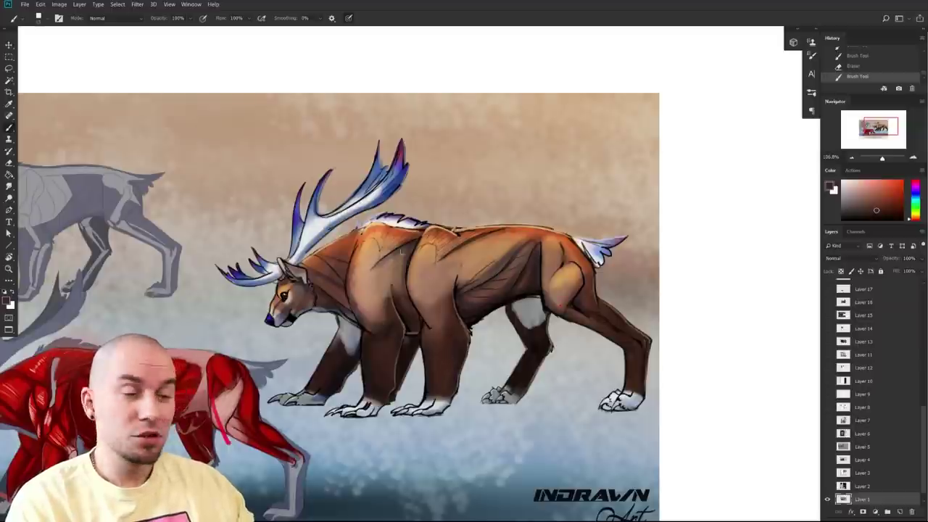
pyautogui.scroll(3, 426, 328)
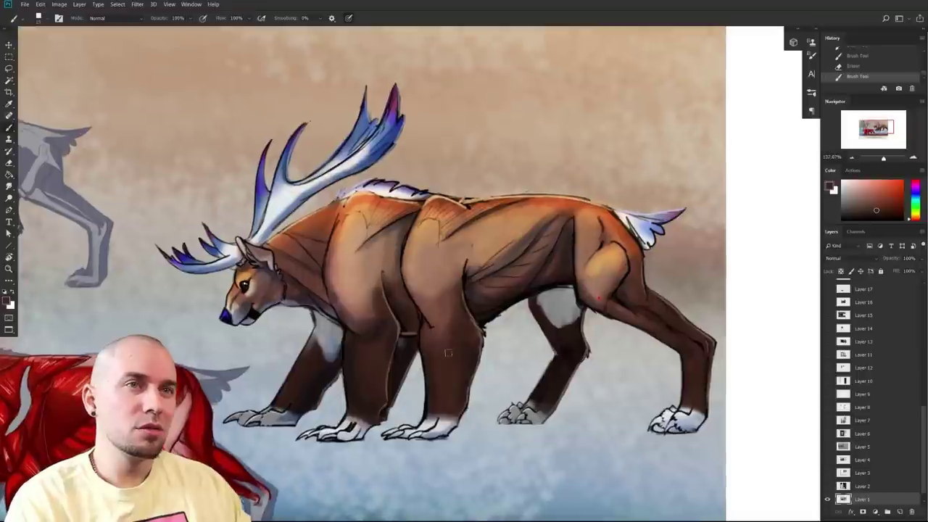
pyautogui.moveTo(435, 353); pyautogui.dragTo(433, 363)
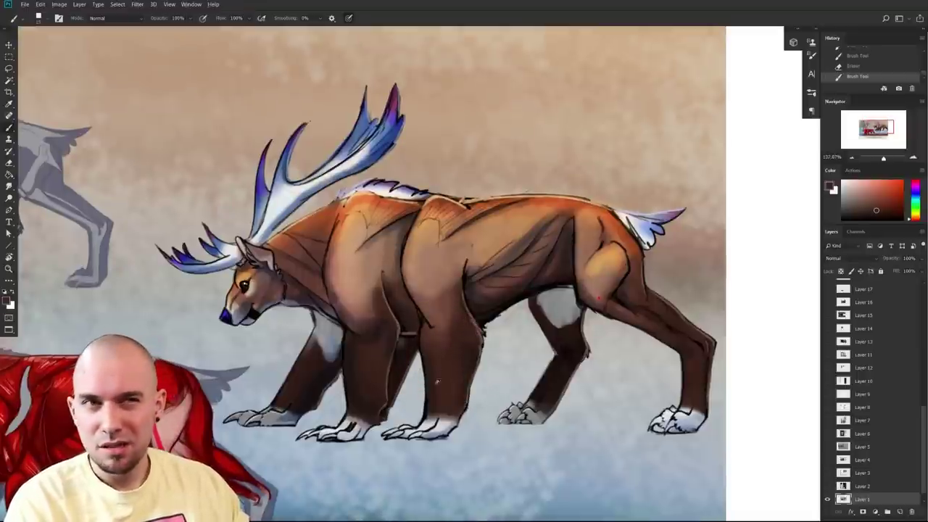
pyautogui.moveTo(432, 335); pyautogui.dragTo(440, 356)
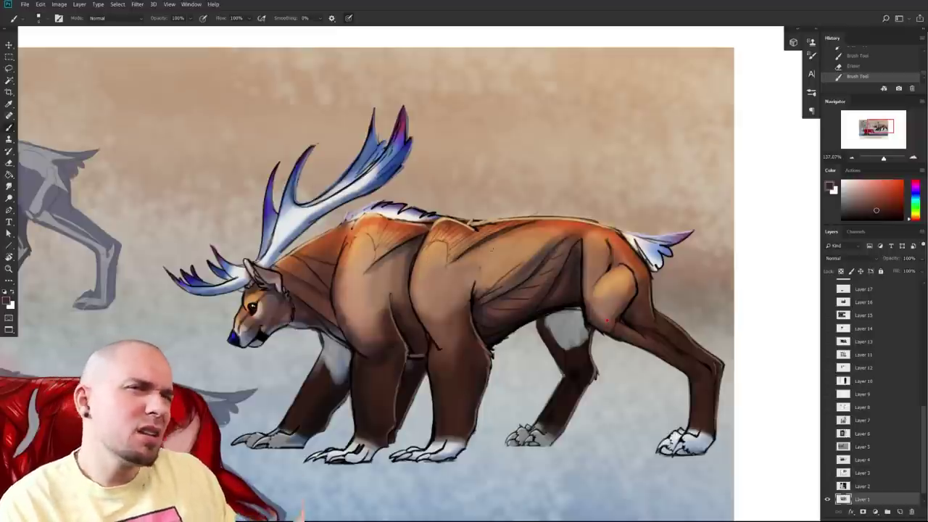
pyautogui.moveTo(481, 348); pyautogui.dragTo(481, 344)
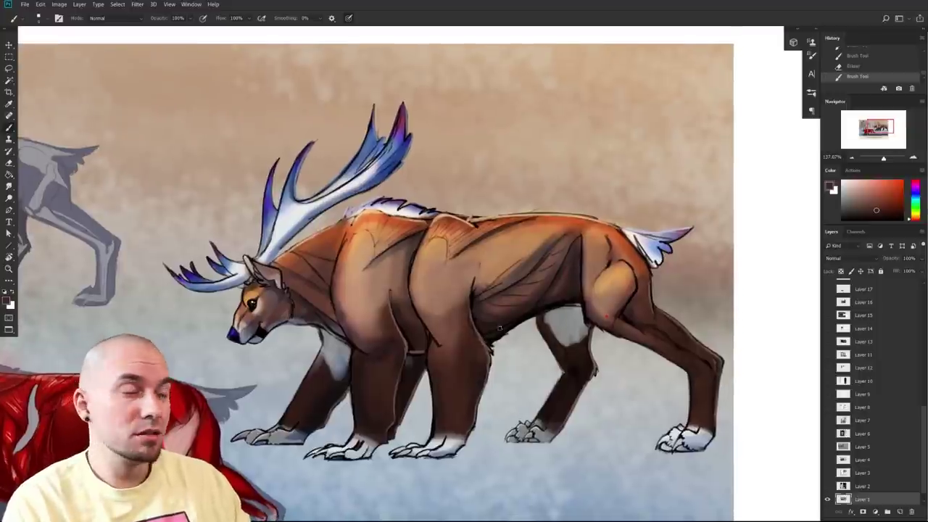
# - Paint over the dark outline between the two near shoulders with a fur tone sampled from the first shoulder
pyautogui.keyDown('alt'); pyautogui.click(376, 279); pyautogui.keyUp('alt')
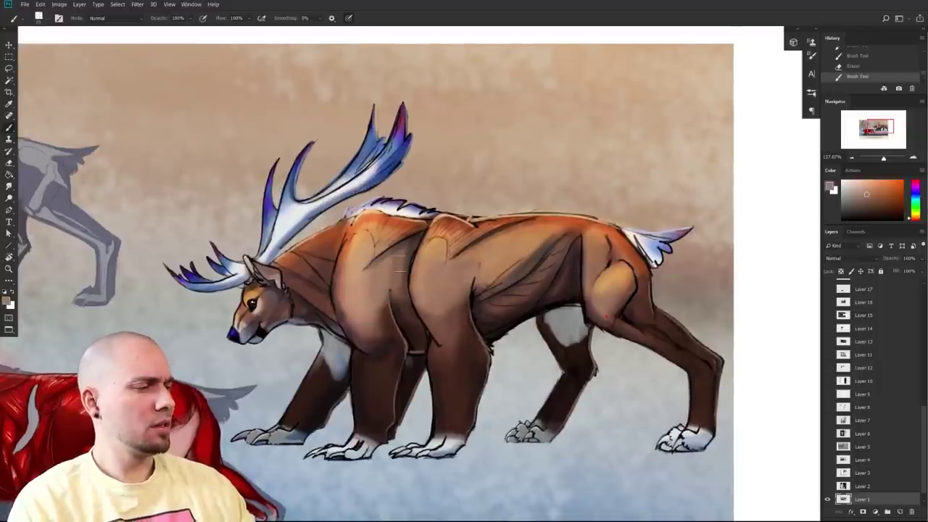
pyautogui.moveTo(406, 267)
pyautogui.mouseDown()
pyautogui.moveTo(425, 254)
pyautogui.moveTo(402, 293)
pyautogui.mouseUp()
pyautogui.moveTo(422, 235); pyautogui.dragTo(398, 307)
# - Soften the second near shoulder and its upper leg with brown tones sampled from the creature
pyautogui.keyDown('alt'); pyautogui.click(492, 361); pyautogui.keyUp('alt')
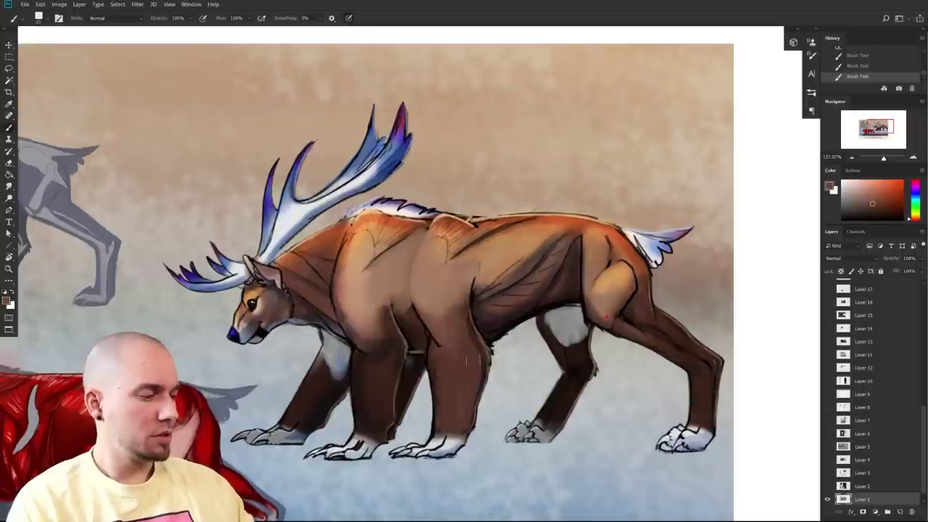
pyautogui.moveTo(453, 331)
pyautogui.mouseDown()
pyautogui.moveTo(440, 261)
pyautogui.moveTo(451, 300)
pyautogui.moveTo(434, 275)
pyautogui.moveTo(516, 268)
pyautogui.mouseUp()
pyautogui.keyDown('alt'); pyautogui.click(439, 256); pyautogui.keyUp('alt')
pyautogui.keyDown('alt'); pyautogui.click(447, 301); pyautogui.keyUp('alt')
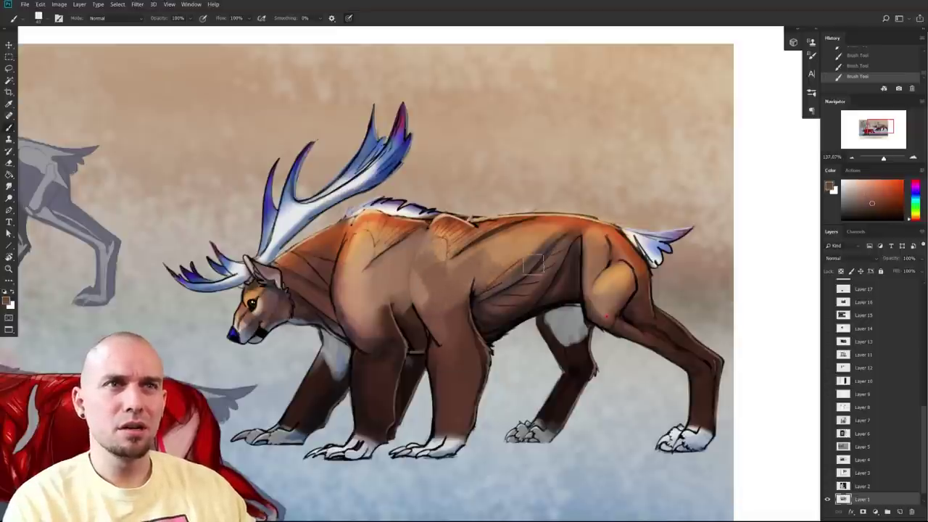
pyautogui.moveTo(442, 279); pyautogui.dragTo(417, 303)
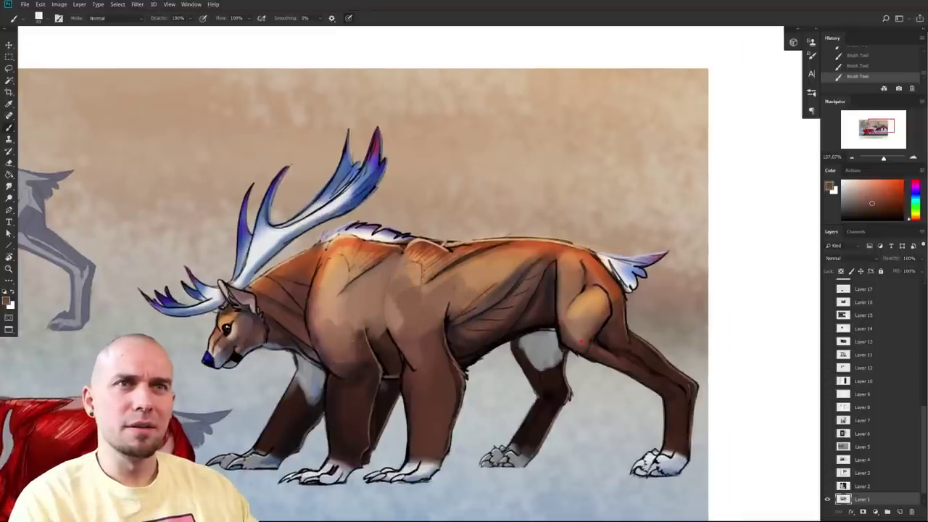
# - Darken the area between the two near shoulders with sampled brown strokes to blend them into one mass
pyautogui.moveTo(490, 349)
pyautogui.mouseDown()
pyautogui.moveTo(512, 313)
pyautogui.moveTo(490, 349)
pyautogui.mouseUp()
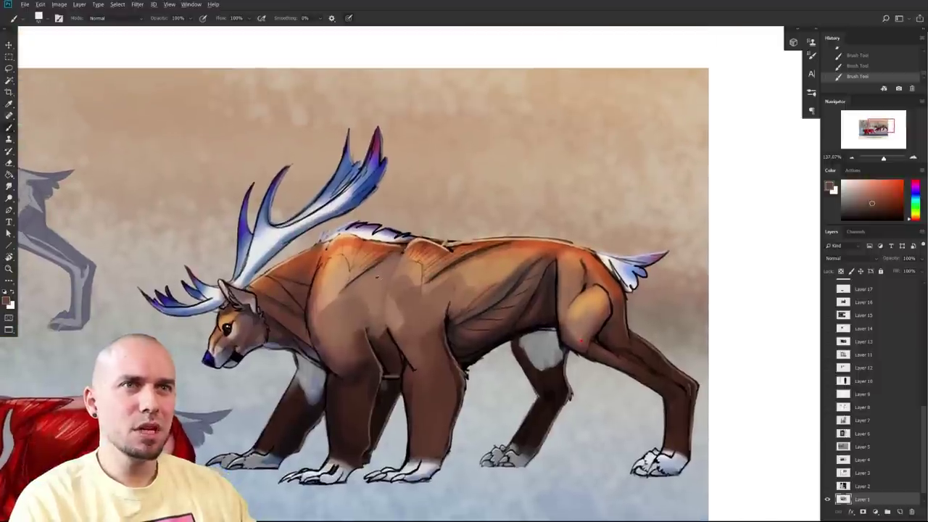
pyautogui.moveTo(477, 281)
pyautogui.mouseDown()
pyautogui.moveTo(409, 294)
pyautogui.moveTo(390, 321)
pyautogui.moveTo(399, 340)
pyautogui.mouseUp()
pyautogui.keyDown('alt'); pyautogui.click(390, 332); pyautogui.keyUp('alt')
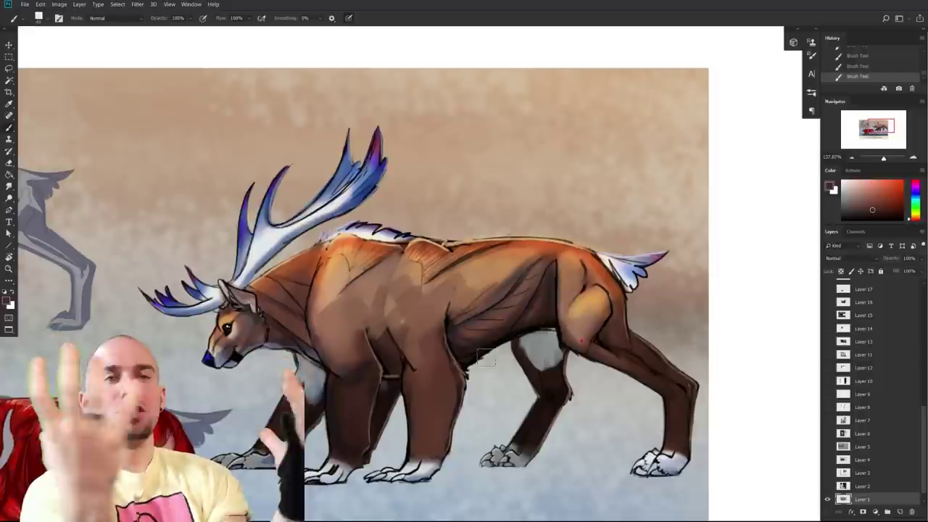
pyautogui.moveTo(486, 358); pyautogui.dragTo(468, 368)
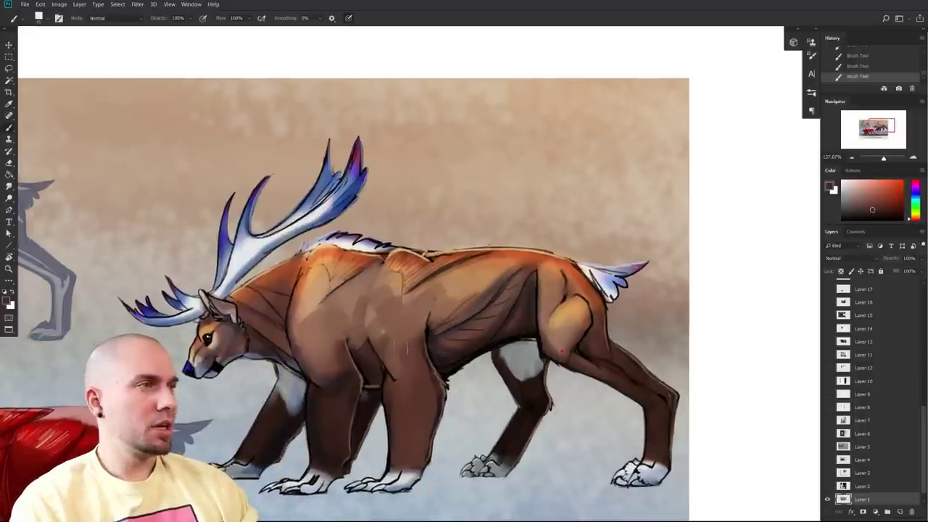
pyautogui.moveTo(353, 311)
pyautogui.mouseDown()
pyautogui.moveTo(356, 293)
pyautogui.moveTo(360, 311)
pyautogui.mouseUp()
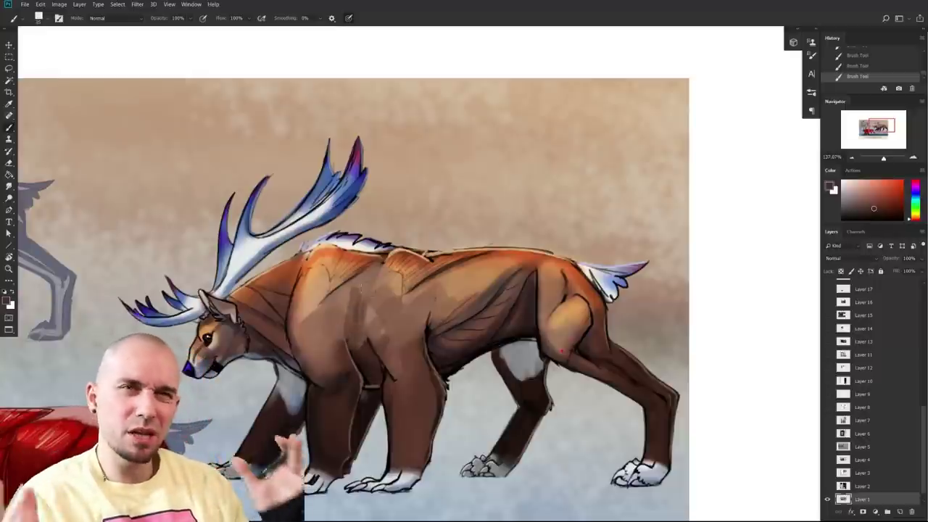
pyautogui.moveTo(392, 353); pyautogui.dragTo(426, 331)
# - Paint a sampled darker brown over part of the muscle lines on the creature's flank
pyautogui.keyDown('alt'); pyautogui.click(389, 277); pyautogui.keyUp('alt')
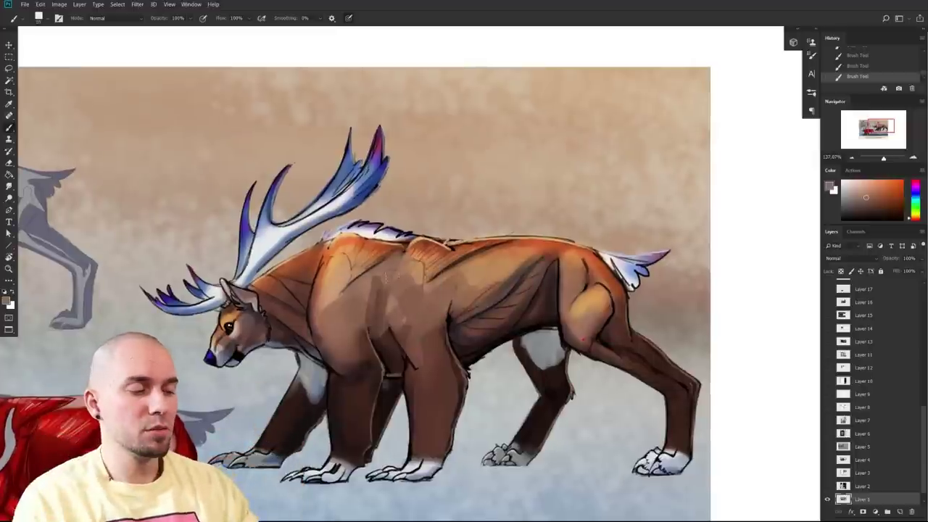
pyautogui.moveTo(489, 339); pyautogui.dragTo(433, 347)
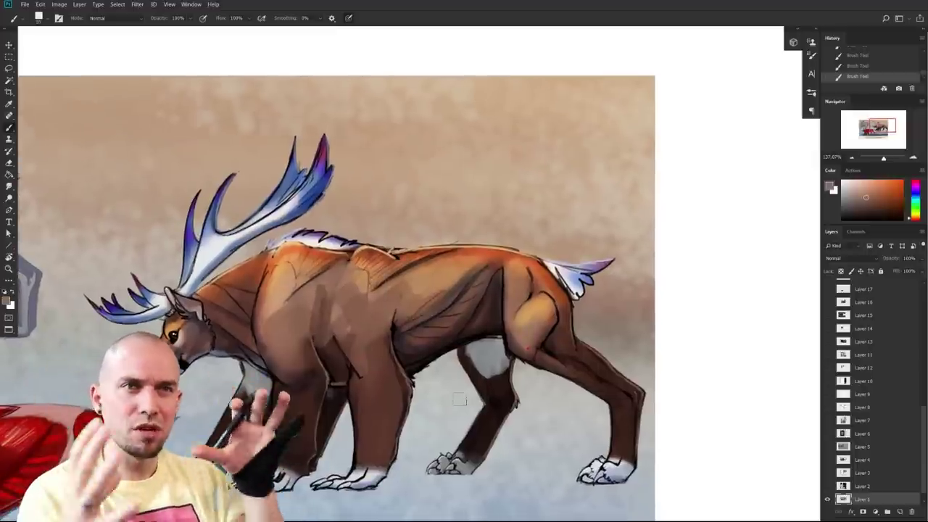
pyautogui.moveTo(542, 401); pyautogui.dragTo(606, 371)
pyautogui.keyDown('alt'); pyautogui.click(476, 296); pyautogui.keyUp('alt')
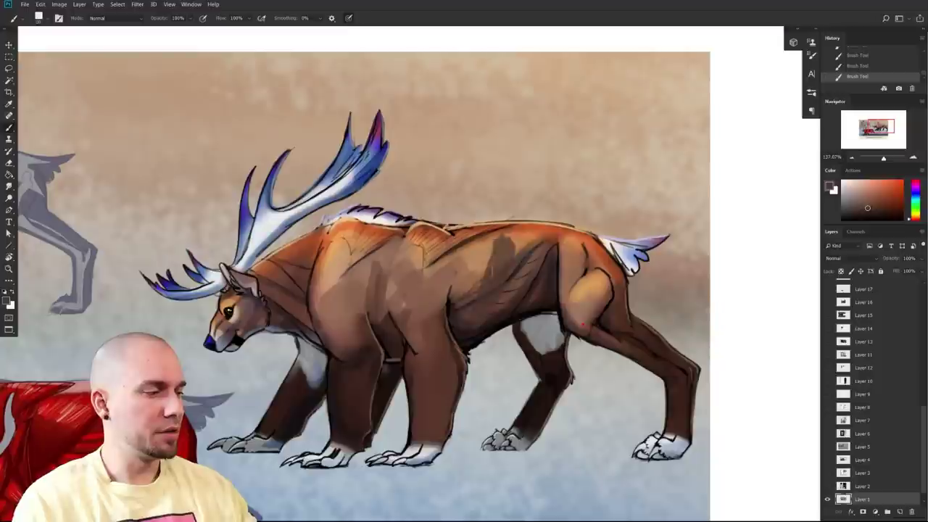
pyautogui.moveTo(494, 260); pyautogui.dragTo(508, 303)
pyautogui.moveTo(413, 386); pyautogui.dragTo(462, 361)
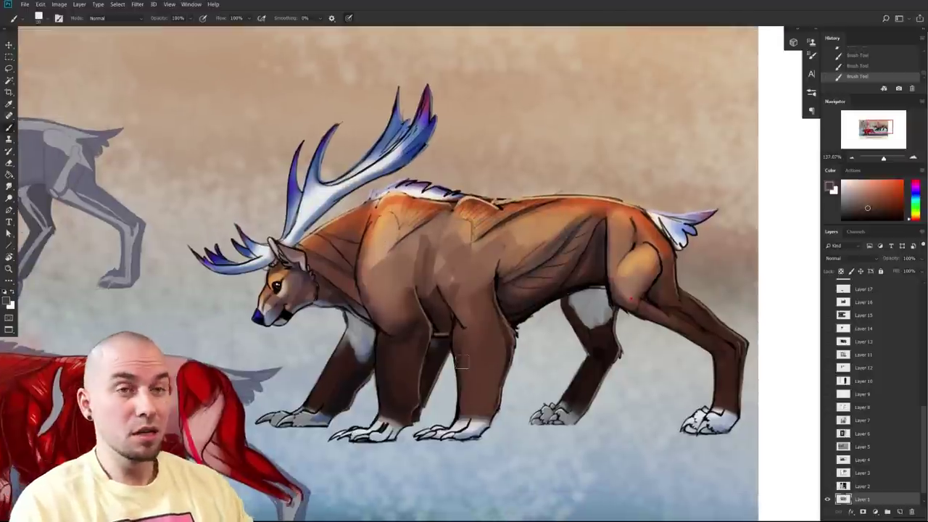
pyautogui.moveTo(508, 392); pyautogui.dragTo(452, 387)
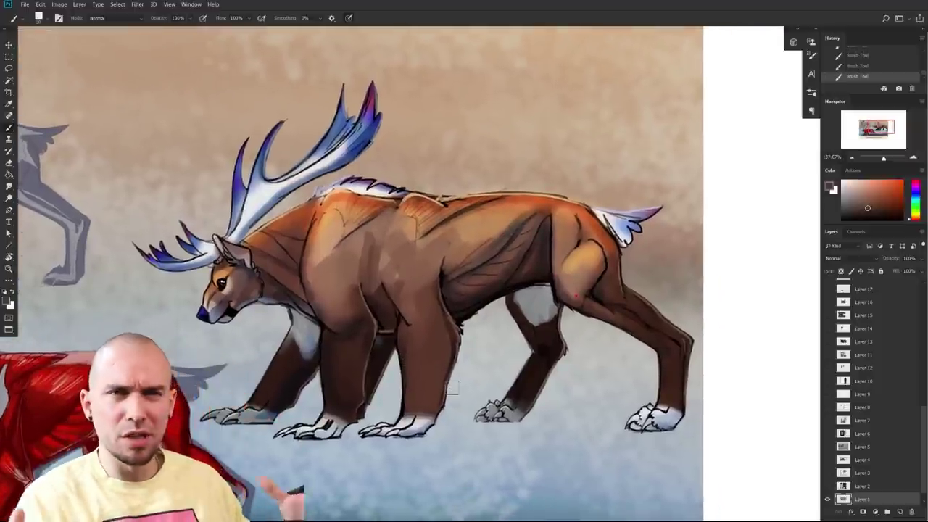
pyautogui.moveTo(452, 388); pyautogui.dragTo(362, 422)
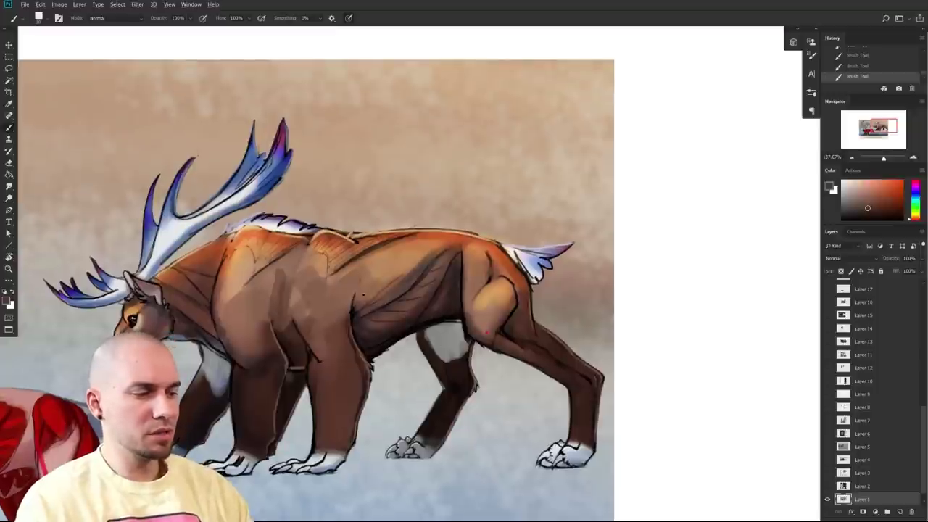
# - Blend the front of the flank and the gap between the shoulders with sampled brown tones
pyautogui.keyDown('alt'); pyautogui.click(321, 353); pyautogui.keyUp('alt')
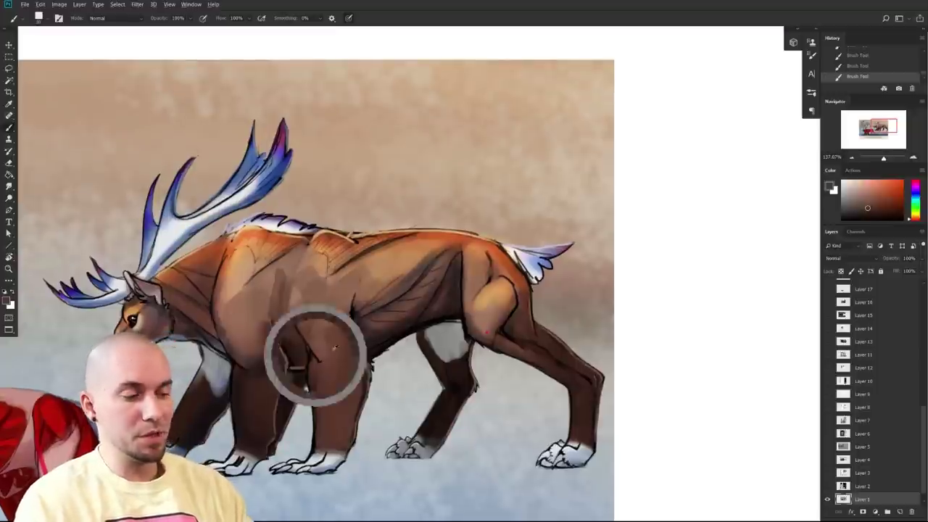
pyautogui.moveTo(401, 267); pyautogui.dragTo(391, 267)
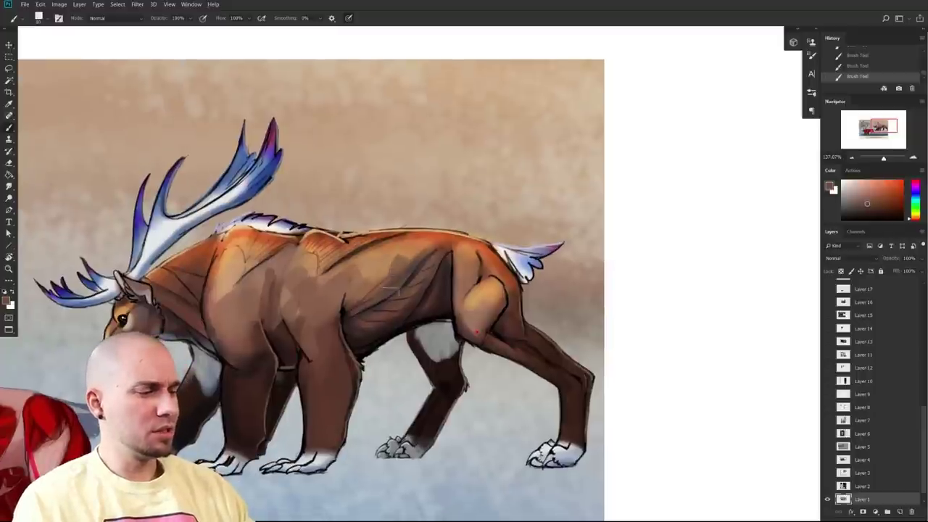
pyautogui.keyDown('alt'); pyautogui.click(370, 255); pyautogui.keyUp('alt')
pyautogui.moveTo(365, 280); pyautogui.dragTo(343, 312)
pyautogui.moveTo(354, 261); pyautogui.dragTo(330, 293)
pyautogui.moveTo(274, 276)
pyautogui.mouseDown()
pyautogui.moveTo(274, 293)
pyautogui.moveTo(260, 301)
pyautogui.moveTo(312, 308)
pyautogui.moveTo(308, 326)
pyautogui.mouseUp()
# - Paint over the remaining rib and muscle lines on the flank with tones sampled from the surrounding fur
pyautogui.keyDown('alt'); pyautogui.click(373, 316); pyautogui.keyUp('alt')
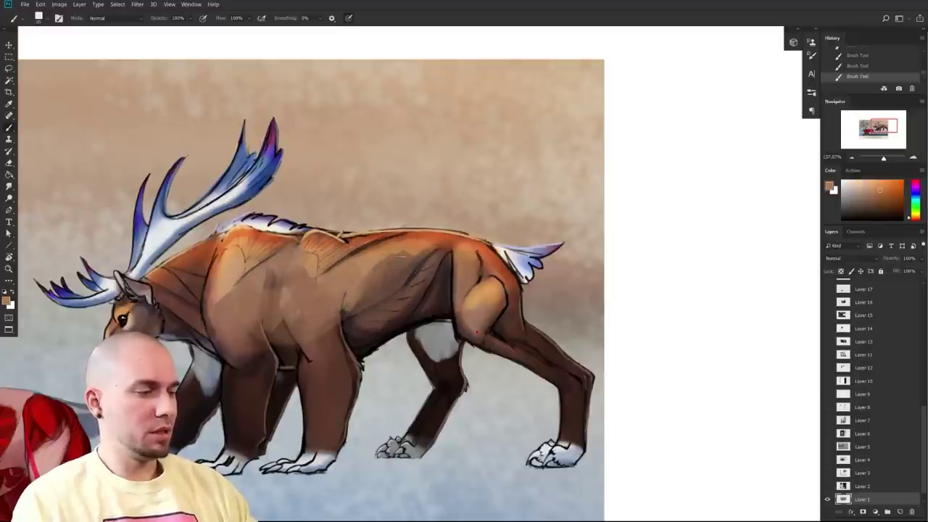
pyautogui.keyDown('alt'); pyautogui.click(400, 274); pyautogui.keyUp('alt')
pyautogui.keyDown('alt'); pyautogui.click(417, 289); pyautogui.keyUp('alt')
pyautogui.moveTo(408, 256)
pyautogui.mouseDown()
pyautogui.moveTo(388, 306)
pyautogui.moveTo(379, 296)
pyautogui.mouseUp()
pyautogui.moveTo(381, 252); pyautogui.dragTo(351, 307)
pyautogui.keyDown('alt'); pyautogui.click(321, 285); pyautogui.keyUp('alt')
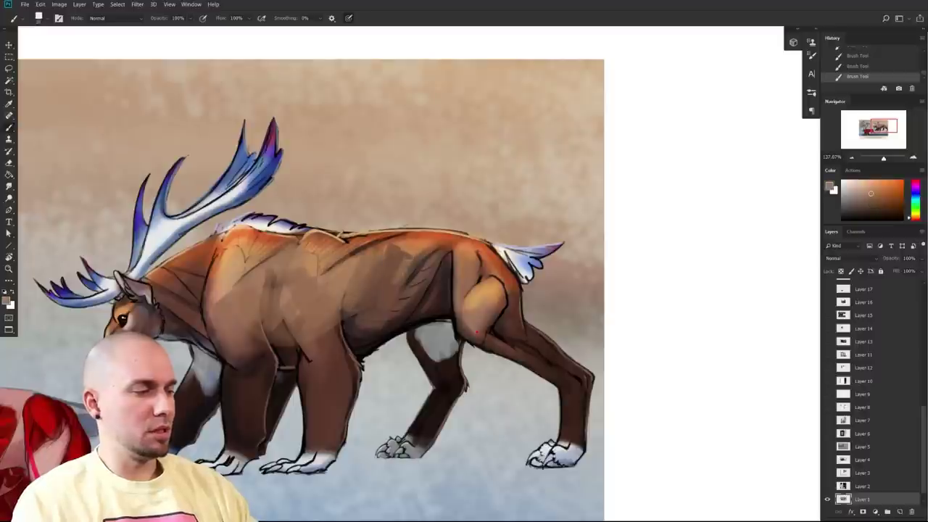
pyautogui.moveTo(409, 252)
pyautogui.mouseDown()
pyautogui.moveTo(396, 279)
pyautogui.moveTo(407, 281)
pyautogui.mouseUp()
pyautogui.moveTo(443, 253); pyautogui.dragTo(415, 279)
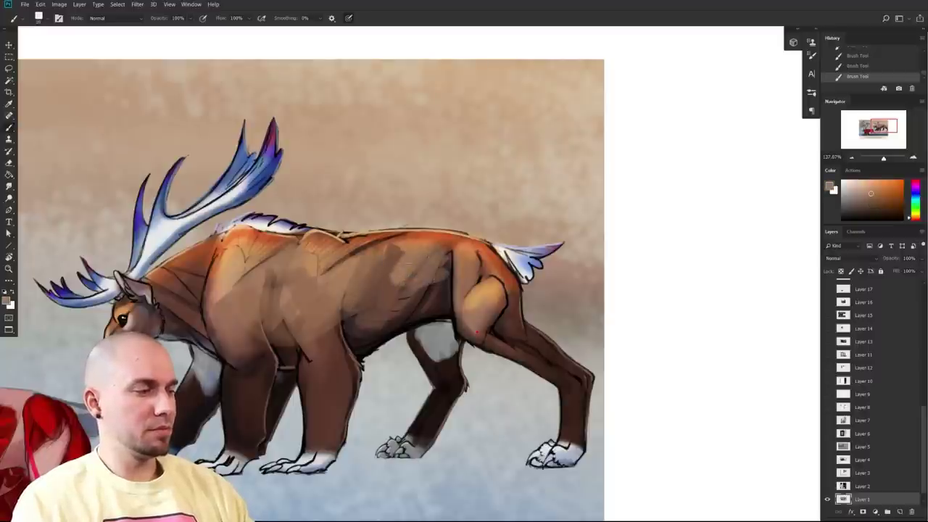
# - Sample brown from the flank and touch up the blended fur behind the second shoulder
pyautogui.scroll(-5, 521, 356)
pyautogui.scroll(2, 522, 357)
pyautogui.keyDown('alt'); pyautogui.click(439, 315); pyautogui.keyUp('alt')
pyautogui.moveTo(415, 280)
pyautogui.mouseDown()
pyautogui.moveTo(396, 360)
pyautogui.moveTo(396, 278)
pyautogui.mouseUp()
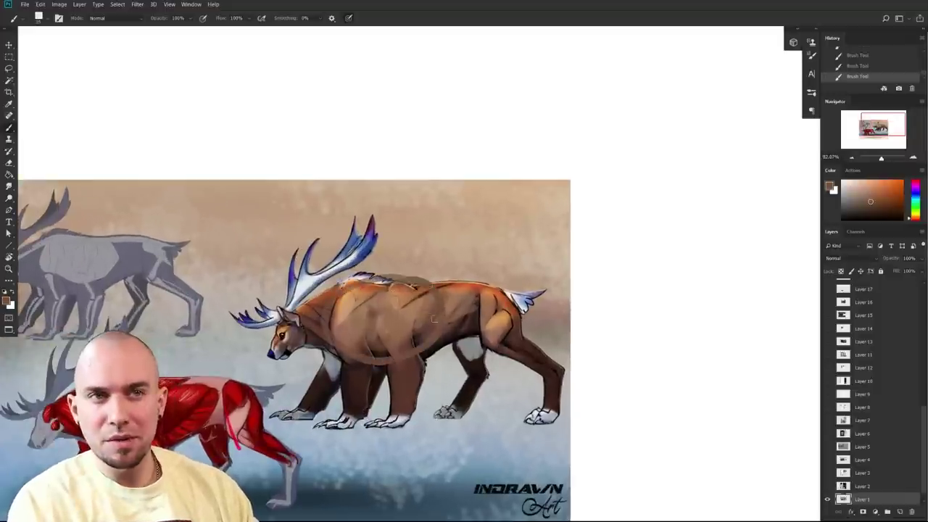
pyautogui.scroll(3, 418, 327)
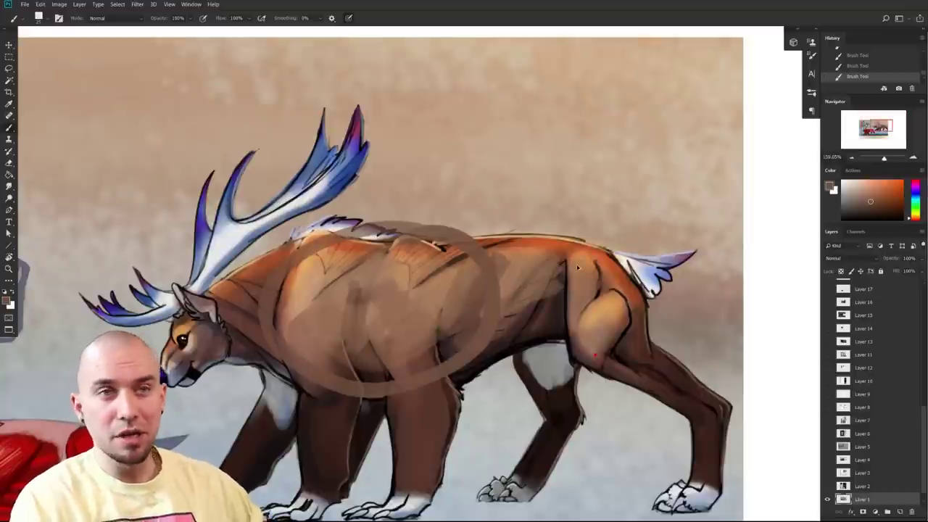
# - Compare the torso before and after the latest brush strokes by undoing and restoring them
pyautogui.hotkey('ctrl', 'alt', 'z')
pyautogui.hotkey('ctrl', 'alt', 'z')
pyautogui.hotkey('ctrl', 'alt', 'z')
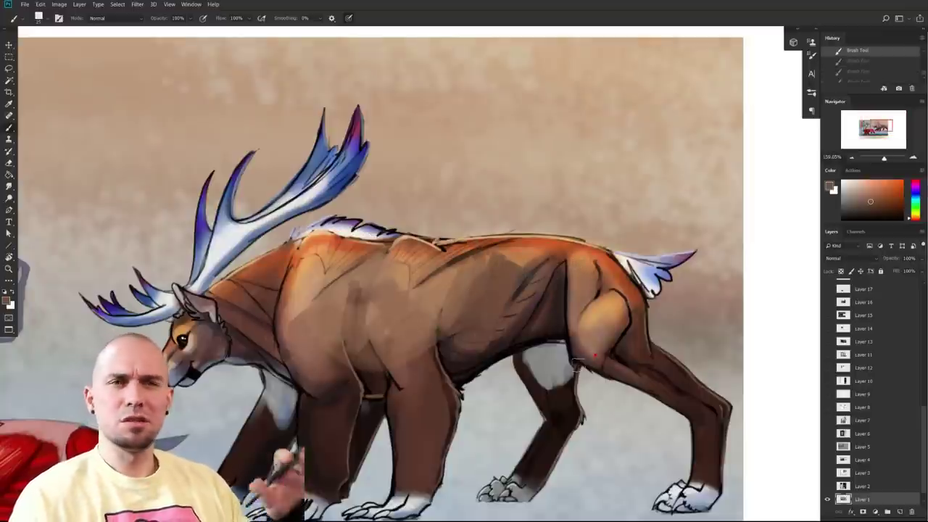
pyautogui.hotkey('ctrl', 'shift', 'z')
pyautogui.hotkey('ctrl', 'shift', 'z')
pyautogui.hotkey('ctrl', 'shift', 'z')
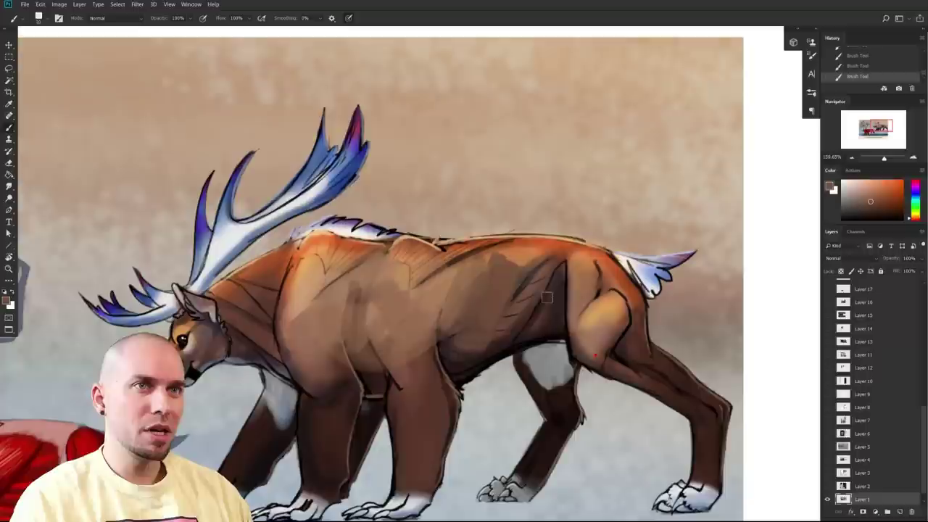
# - Review the retouched creature alongside the skeleton and muscle studies and the artist's note
pyautogui.scroll(-4, 595, 352)
pyautogui.moveTo(583, 348); pyautogui.dragTo(645, 228)
pyautogui.scroll(-1, 591, 274)
pyautogui.scroll(-1, 686, 370)
pyautogui.scroll(2, 689, 384)
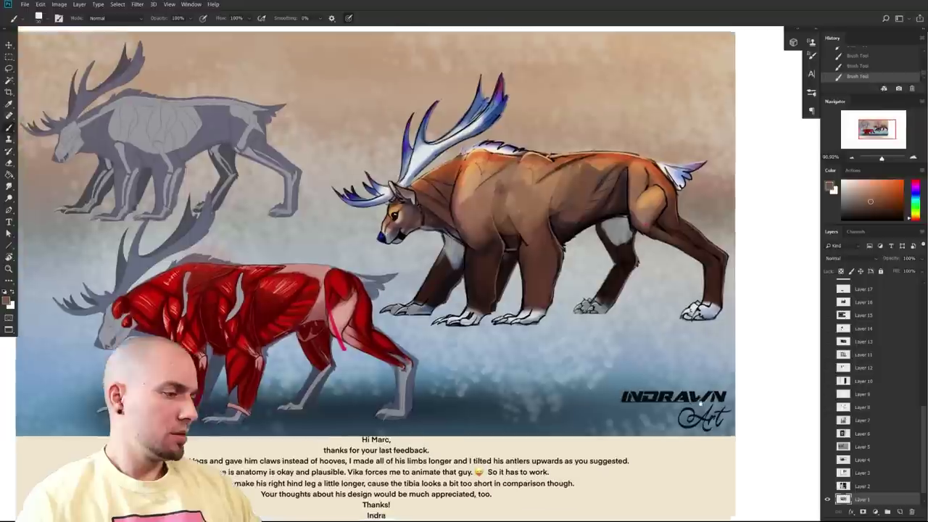
pyautogui.moveTo(695, 398); pyautogui.dragTo(717, 404)
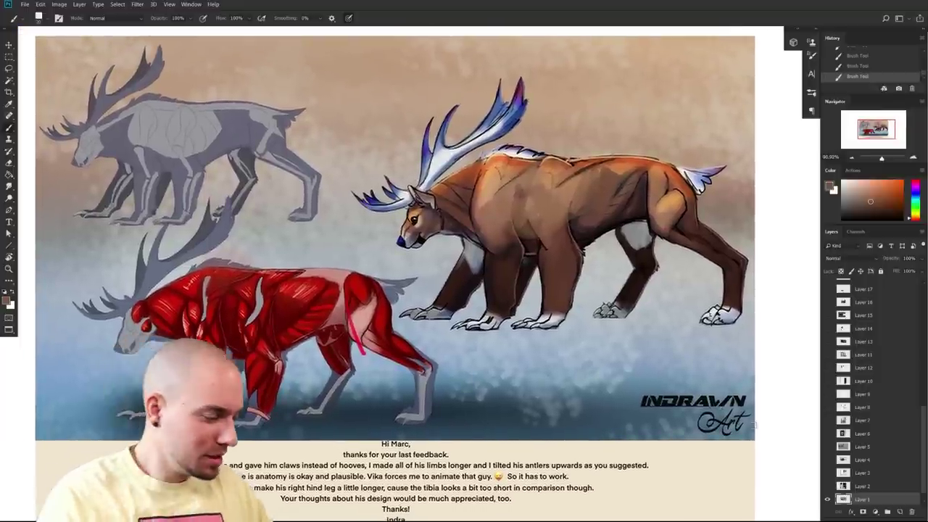
# - Show the next submission on Layer 2 with the clothed figure studies and choose a bright red brush colour
pyautogui.moveTo(632, 405); pyautogui.dragTo(619, 356)
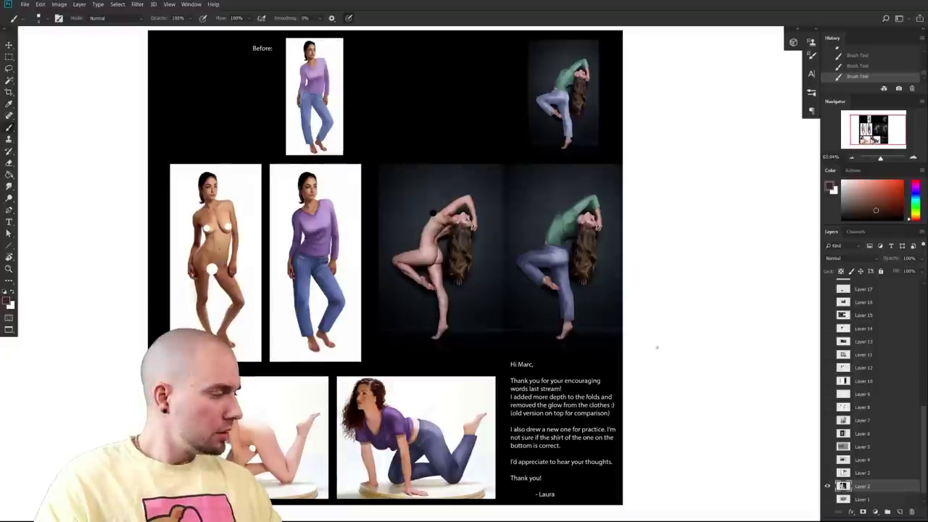
pyautogui.click(902, 184)
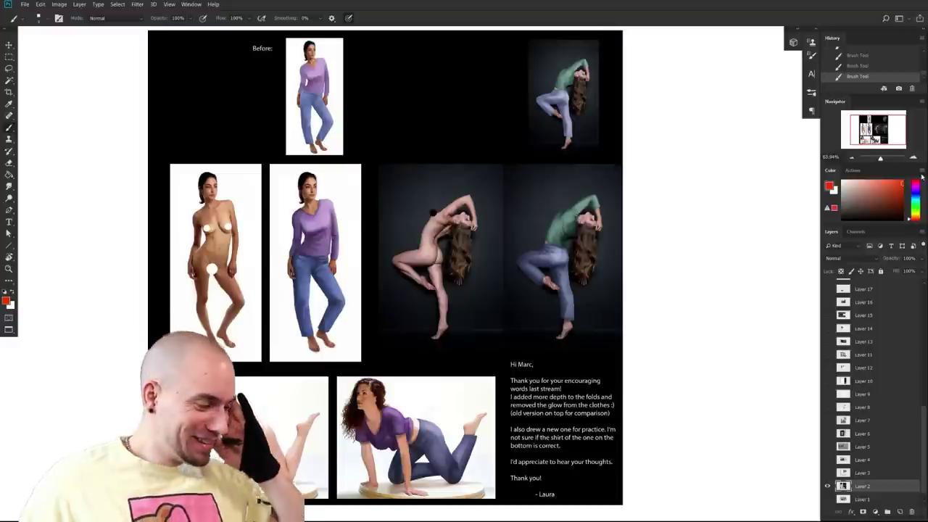
pyautogui.moveTo(616, 369); pyautogui.dragTo(595, 377)
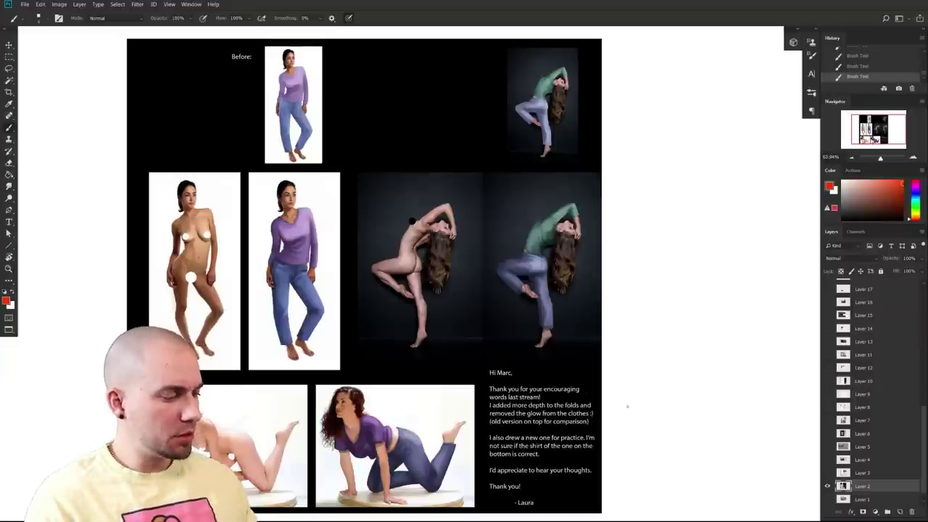
# - Examine the earlier versions, the revised clothed figures and the artist's note across the submission sheet
pyautogui.moveTo(444, 409); pyautogui.dragTo(440, 510)
pyautogui.moveTo(357, 394); pyautogui.dragTo(381, 394)
pyautogui.moveTo(447, 426); pyautogui.dragTo(455, 472)
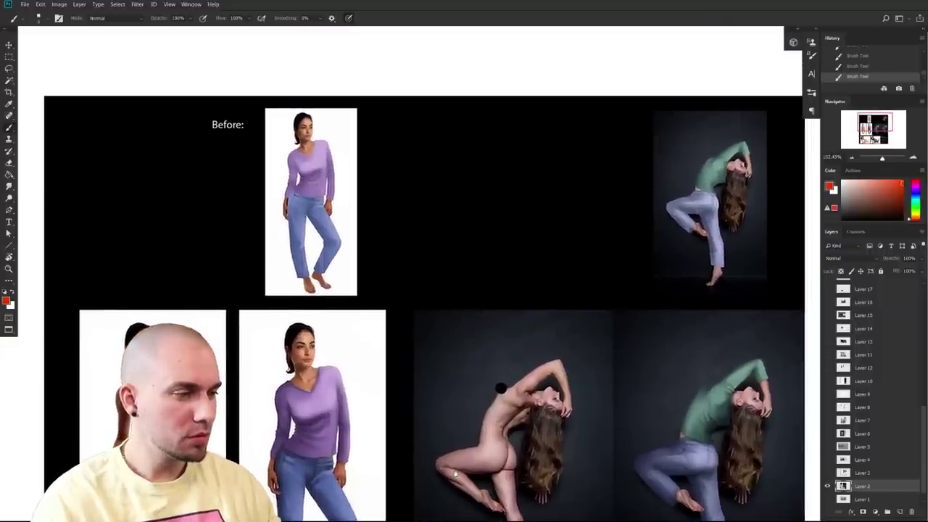
pyautogui.scroll(-8, 549, 409)
pyautogui.scroll(-5, 536, 402)
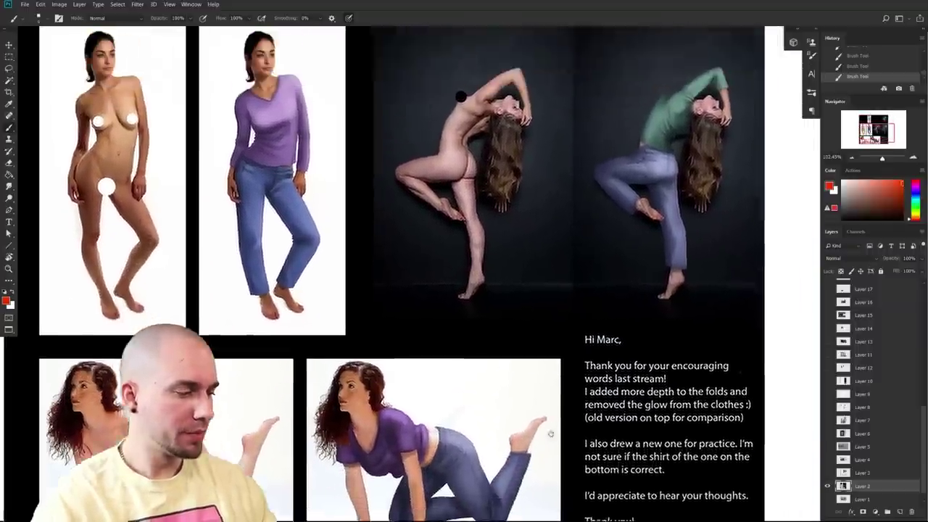
pyautogui.scroll(-2, 509, 386)
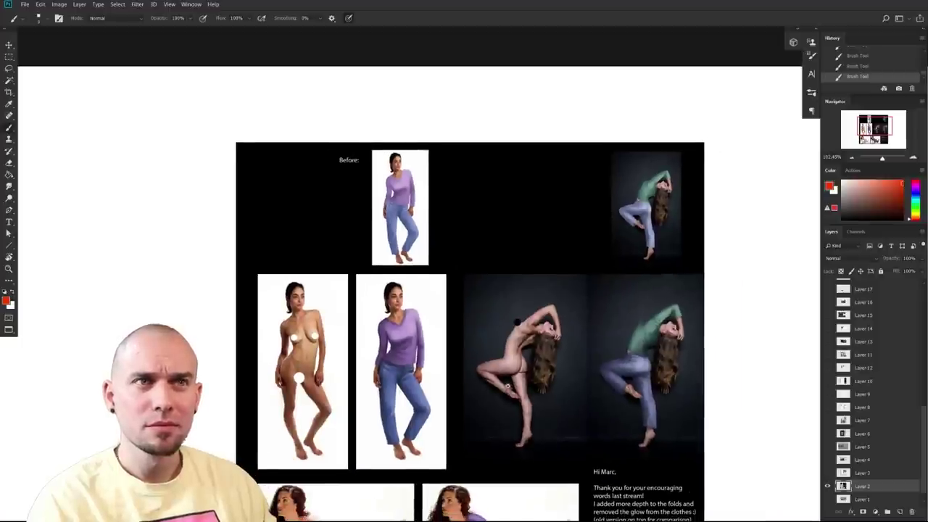
pyautogui.scroll(3, 510, 386)
pyautogui.moveTo(596, 424); pyautogui.dragTo(535, 325)
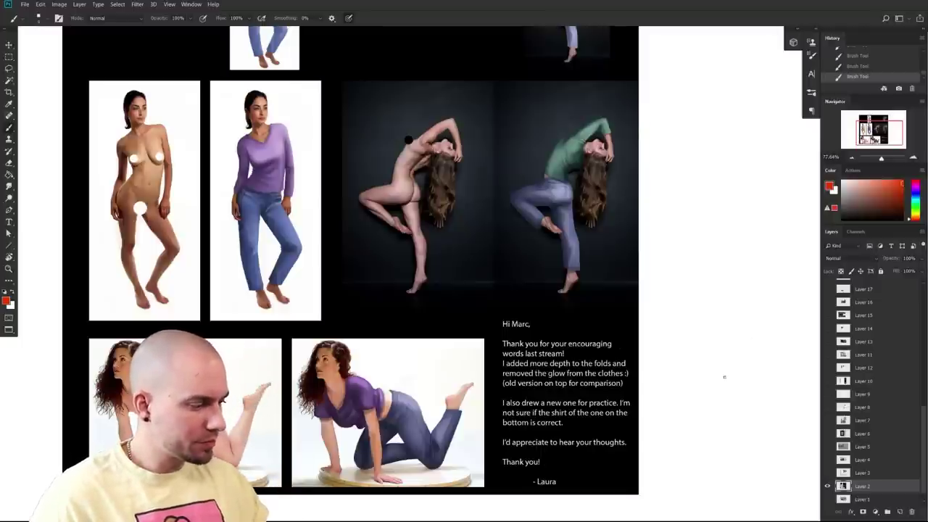
# - Shift the brush colour's hue to a pinkish red while reviewing the kneeling figure's clothing
pyautogui.click(915, 180)
pyautogui.moveTo(487, 346); pyautogui.dragTo(561, 331)
pyautogui.moveTo(411, 402); pyautogui.dragTo(417, 406)
pyautogui.scroll(2, 417, 405)
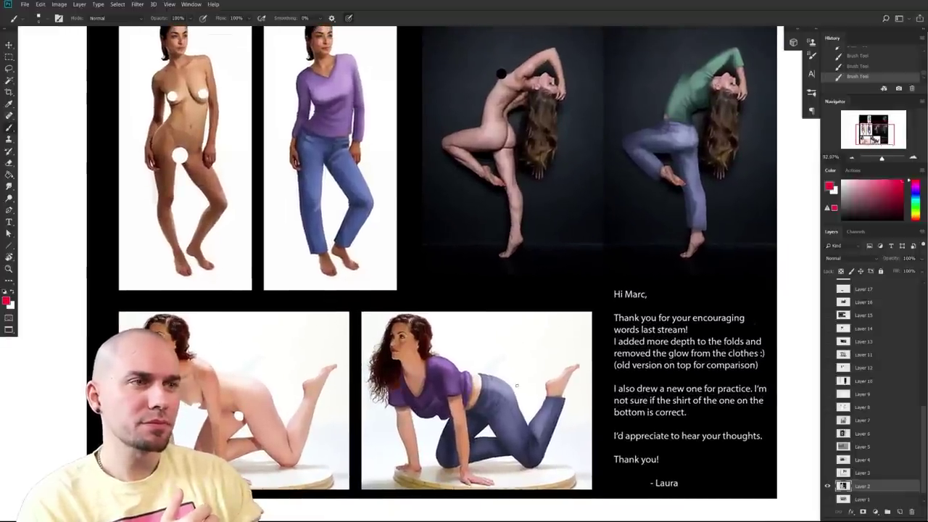
pyautogui.moveTo(462, 432); pyautogui.dragTo(460, 451)
pyautogui.hscroll(3, 459, 451)
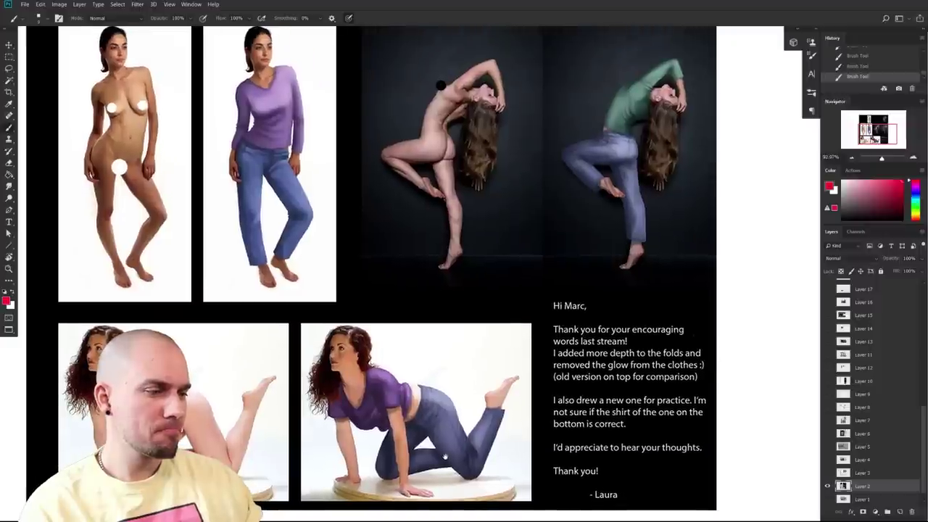
# - Compare the standing woman's earlier version with the revised purple shirt and jeans, inspecting folds and highlights
pyautogui.scroll(5, 445, 455)
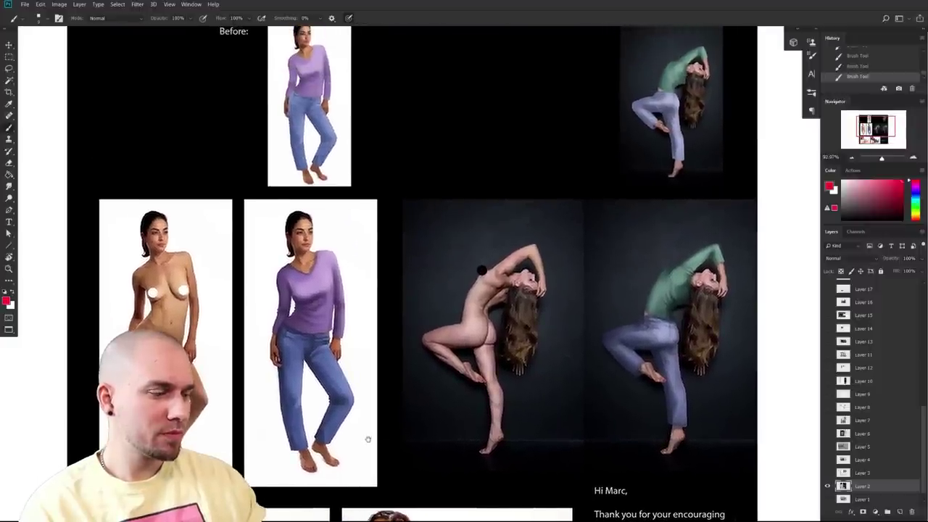
pyautogui.scroll(5, 367, 439)
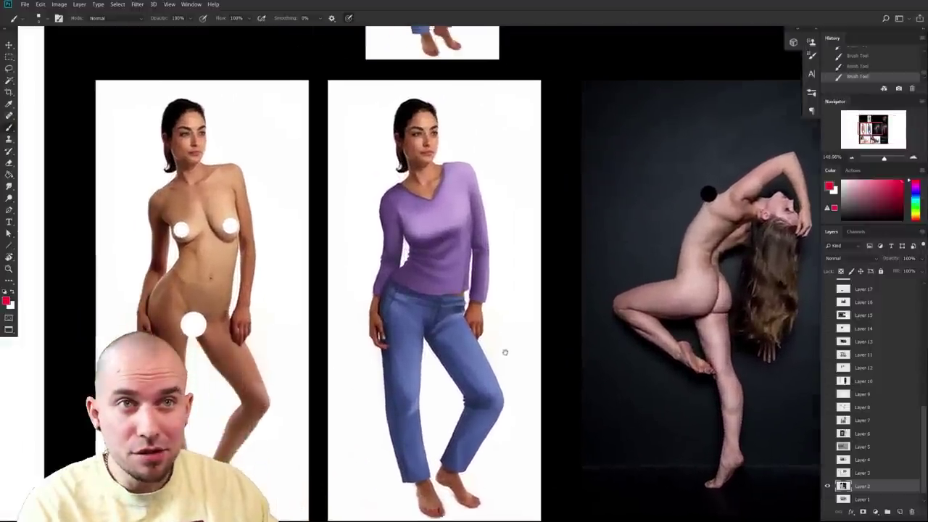
pyautogui.scroll(10, 511, 379)
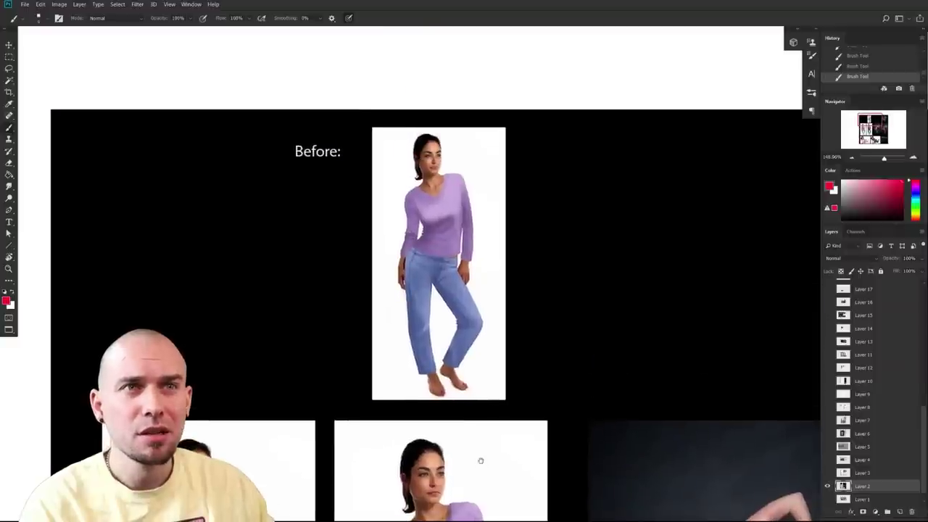
pyautogui.scroll(3, 450, 446)
pyautogui.moveTo(449, 446); pyautogui.dragTo(452, 447)
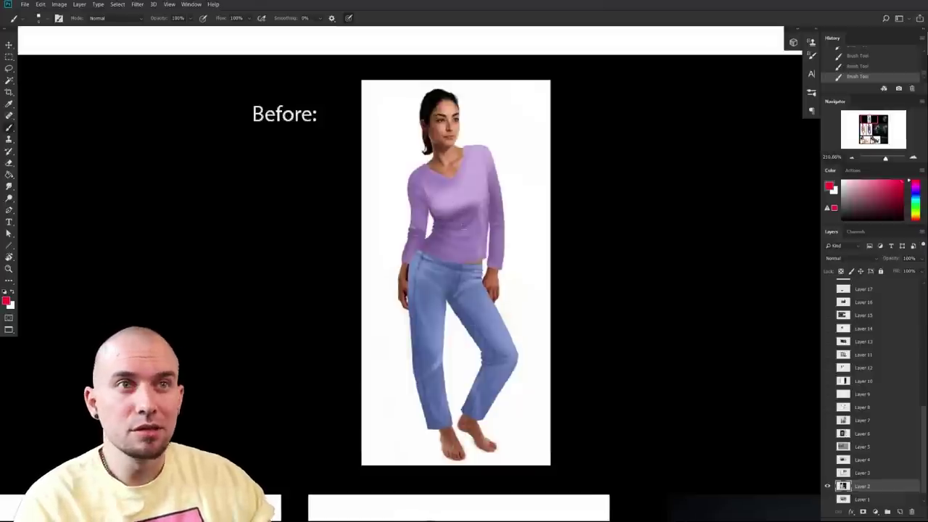
pyautogui.scroll(-1, 457, 275)
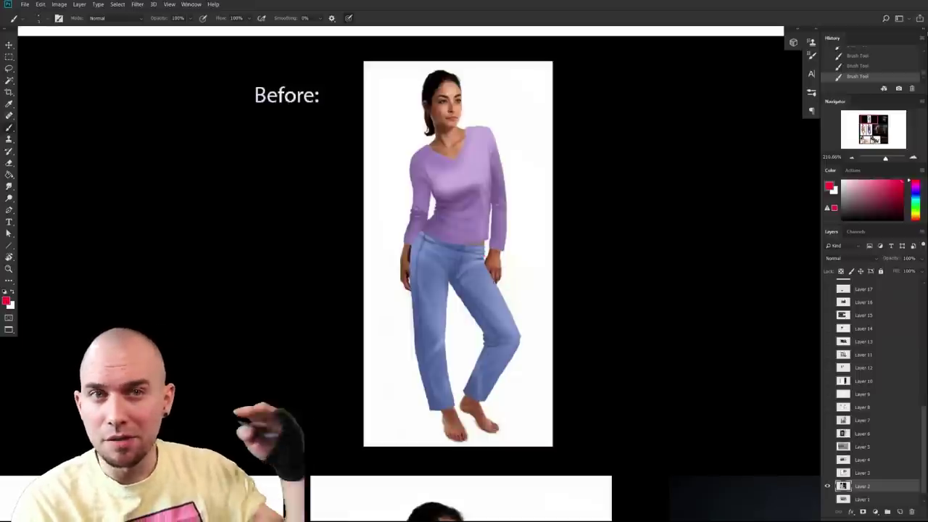
pyautogui.moveTo(501, 343); pyautogui.dragTo(504, 332)
pyautogui.moveTo(424, 286); pyautogui.dragTo(447, 321)
pyautogui.scroll(-10, 447, 322)
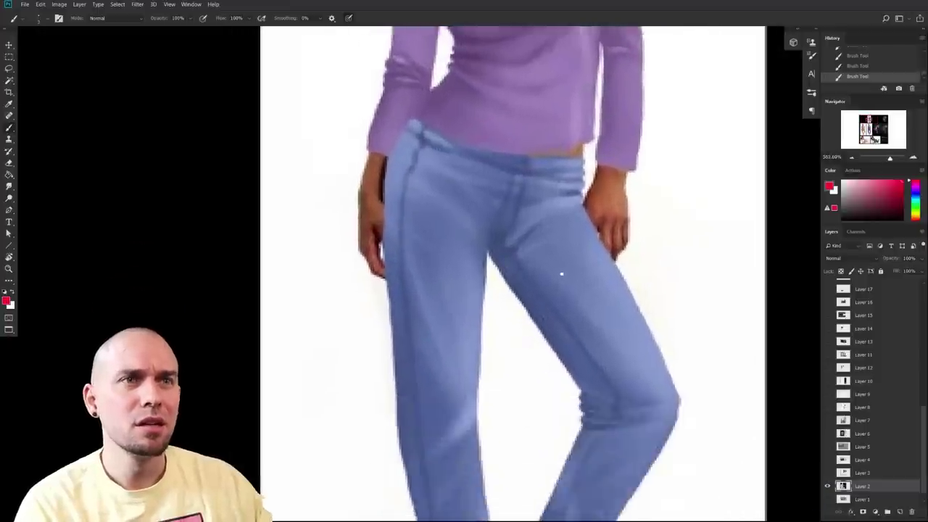
pyautogui.scroll(-10, 482, 253)
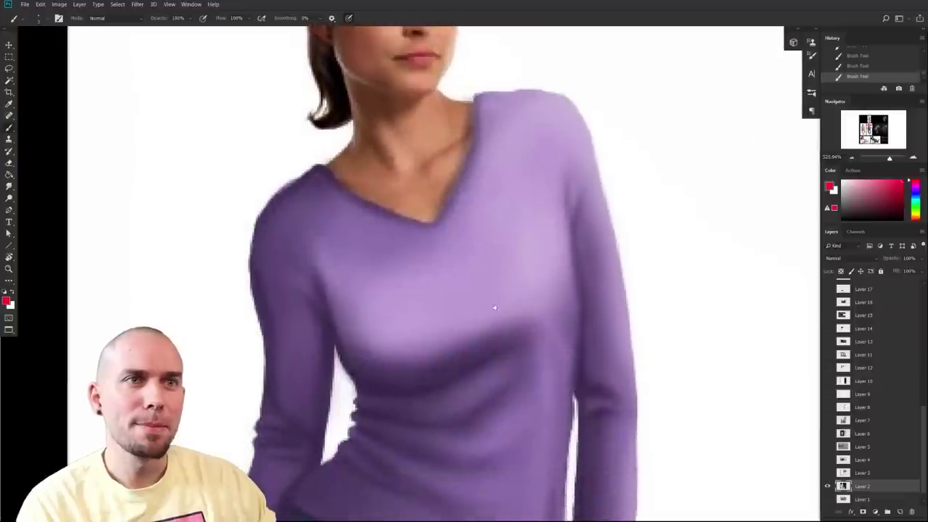
pyautogui.scroll(-10, 471, 270)
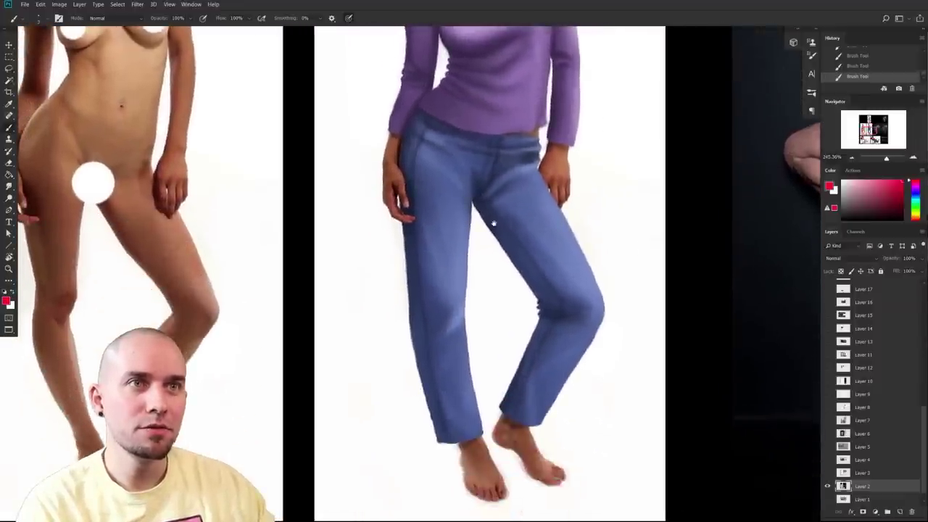
# - Inspect the kneeling figure's purple shirt and jeans up close
pyautogui.moveTo(494, 223); pyautogui.dragTo(397, 347)
pyautogui.hscroll(-5, 397, 347)
pyautogui.scroll(-10, 617, 254)
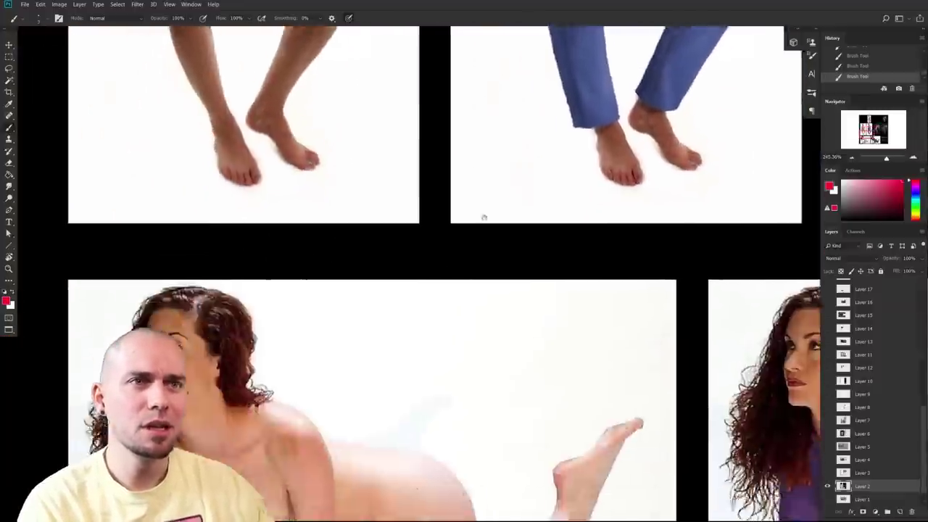
pyautogui.hscroll(6, 447, 234)
pyautogui.hscroll(5, 433, 282)
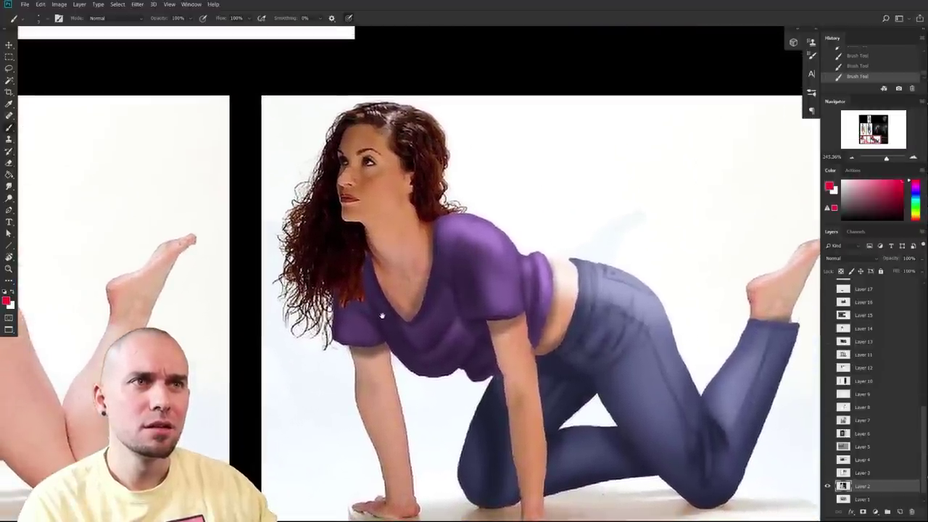
# - Compare the contrast and shadow depth of the standing woman's clothes between the earlier and revised paintings
pyautogui.scroll(10, 406, 348)
pyautogui.hscroll(-4, 456, 432)
pyautogui.scroll(10, 455, 431)
pyautogui.hscroll(-4, 455, 431)
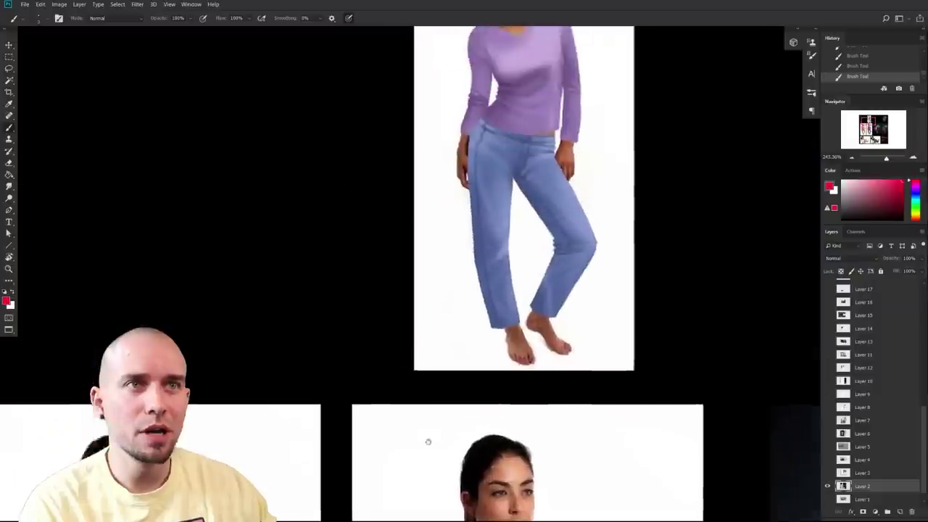
pyautogui.moveTo(428, 441); pyautogui.dragTo(432, 508)
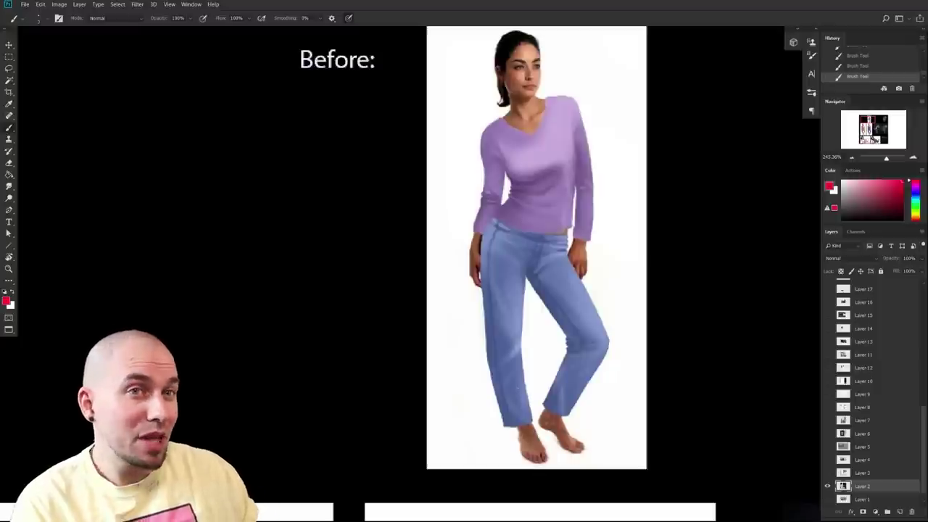
pyautogui.scroll(-5, 468, 403)
pyautogui.scroll(6, 467, 402)
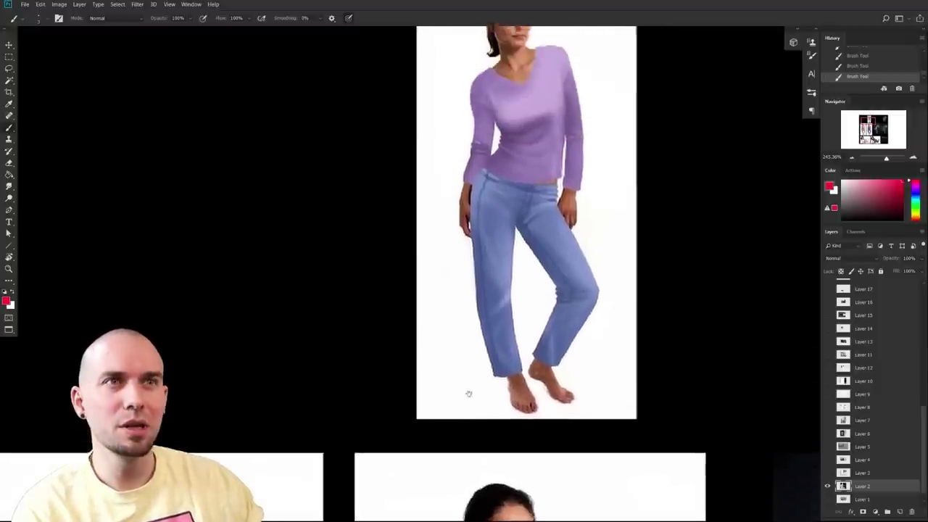
pyautogui.scroll(-6, 468, 402)
pyautogui.scroll(4, 467, 402)
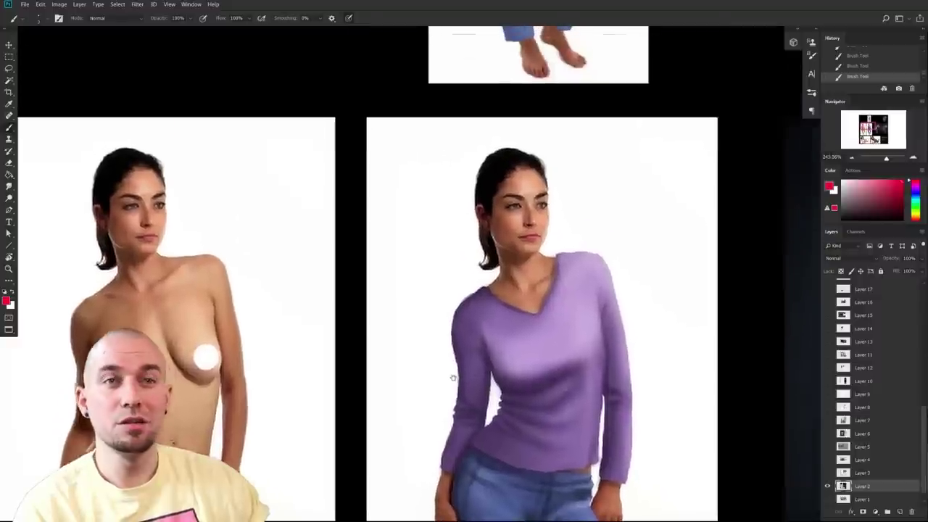
pyautogui.scroll(4, 470, 326)
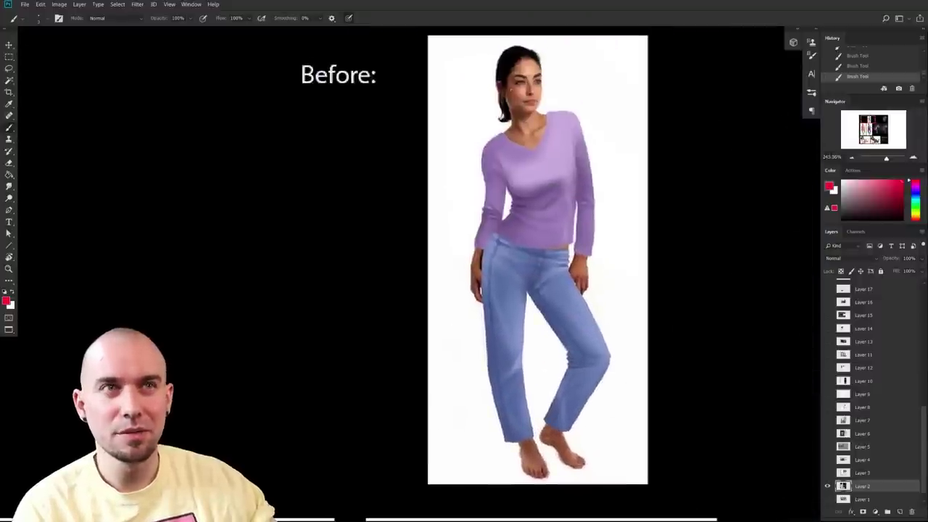
pyautogui.moveTo(492, 343); pyautogui.dragTo(486, 222)
pyautogui.scroll(-5, 485, 254)
pyautogui.moveTo(447, 457); pyautogui.dragTo(452, 213)
pyautogui.scroll(5, 452, 211)
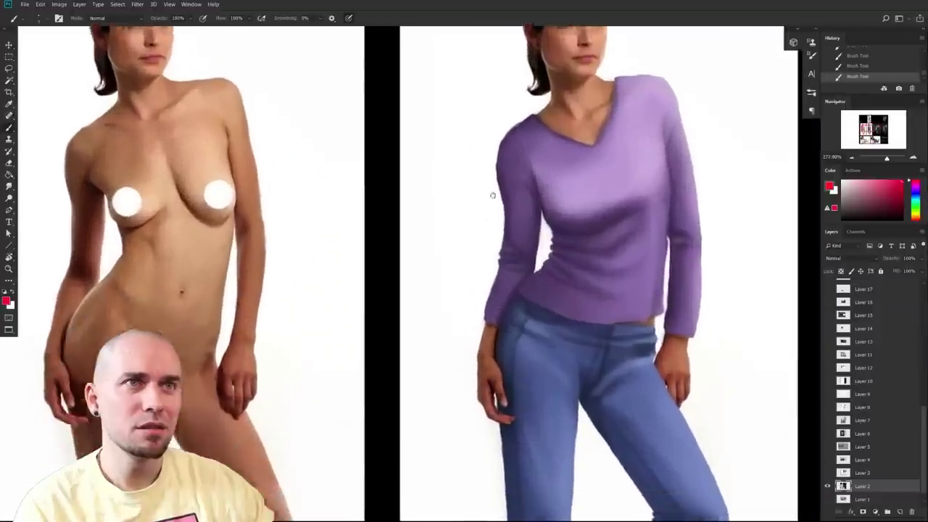
pyautogui.scroll(5, 486, 130)
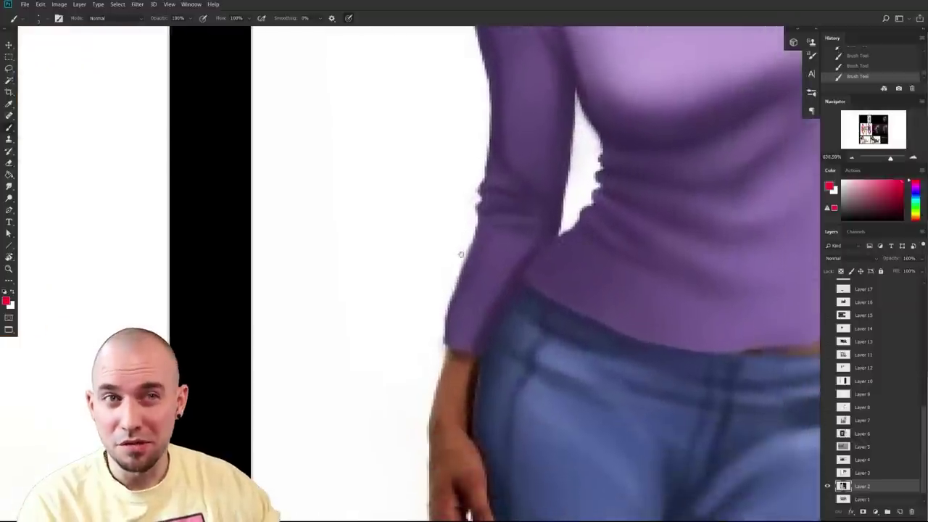
# - Sample dark brown from the shadow beside the wrist and paint a small dark accent at the jeans' crotch
pyautogui.keyDown('alt'); pyautogui.click(471, 379); pyautogui.keyUp('alt')
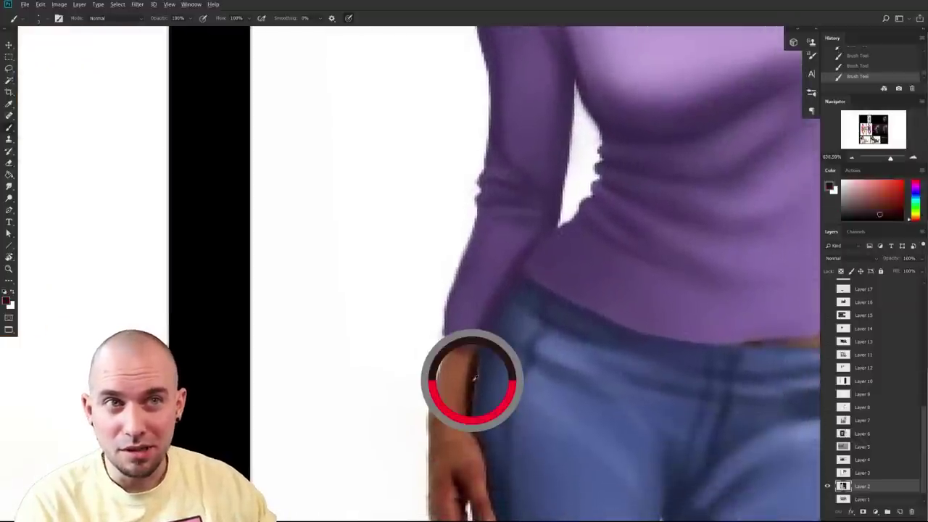
pyautogui.moveTo(553, 375); pyautogui.dragTo(494, 316)
pyautogui.press('[')
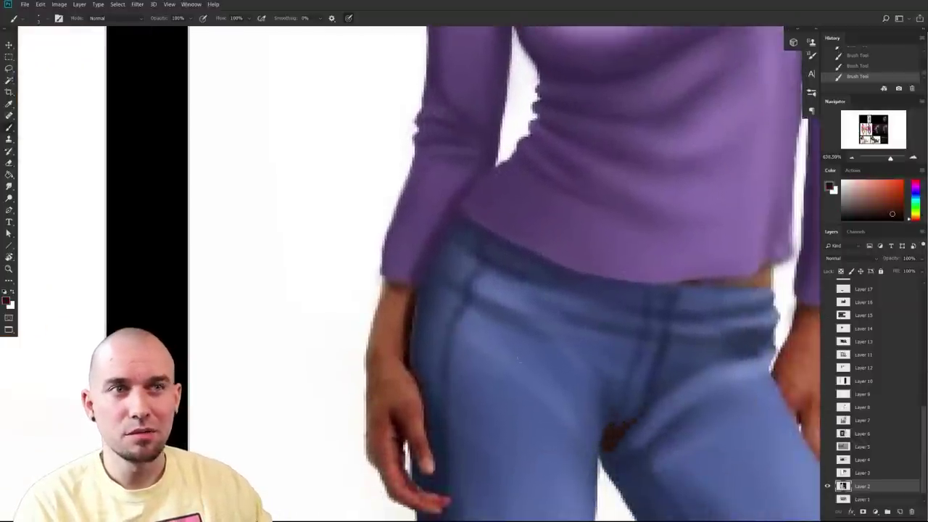
pyautogui.keyDown('alt'); pyautogui.click(415, 297); pyautogui.keyUp('alt')
pyautogui.moveTo(511, 95); pyautogui.dragTo(474, 290)
pyautogui.moveTo(508, 167); pyautogui.dragTo(512, 479)
# - Sample black from the standing woman's hair and try a dark stroke along the crotch fold of the jeans
pyautogui.moveTo(432, 364); pyautogui.dragTo(504, 304)
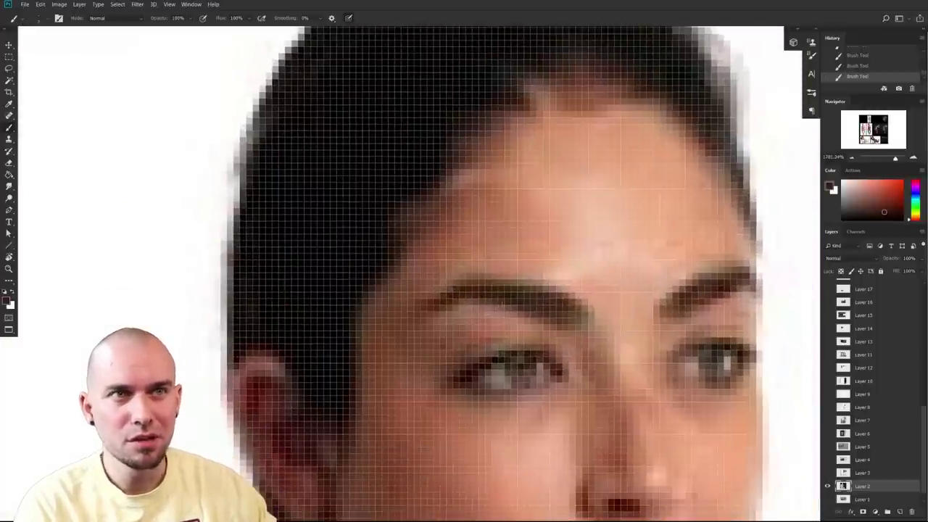
pyautogui.scroll(-8, 466, 275)
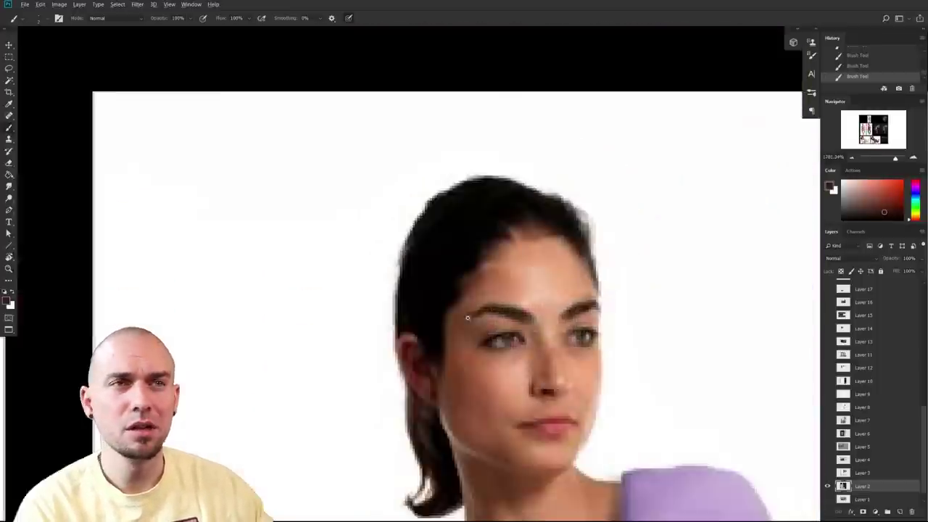
pyautogui.keyDown('alt'); pyautogui.click(447, 263); pyautogui.keyUp('alt')
pyautogui.scroll(5, 449, 364)
pyautogui.scroll(-10, 448, 365)
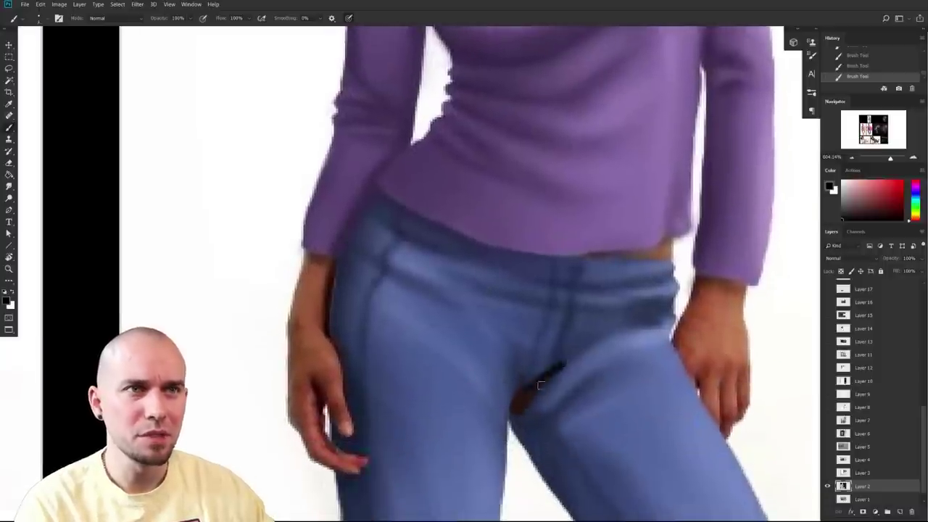
pyautogui.moveTo(541, 386); pyautogui.dragTo(598, 345)
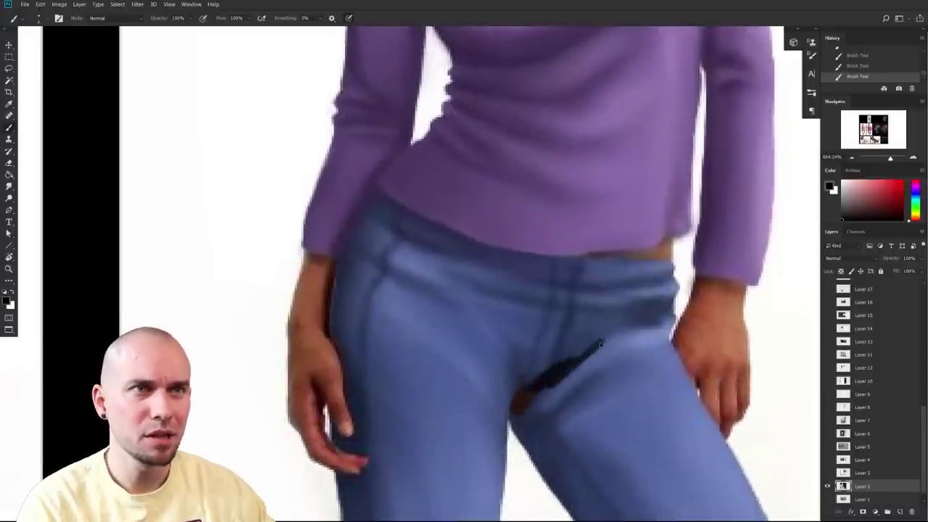
# - Undo the crotch-fold stroke and add thin black contact shadows where the shirt hem meets the jeans beside the forearm
pyautogui.hotkey('ctrl', 'z')
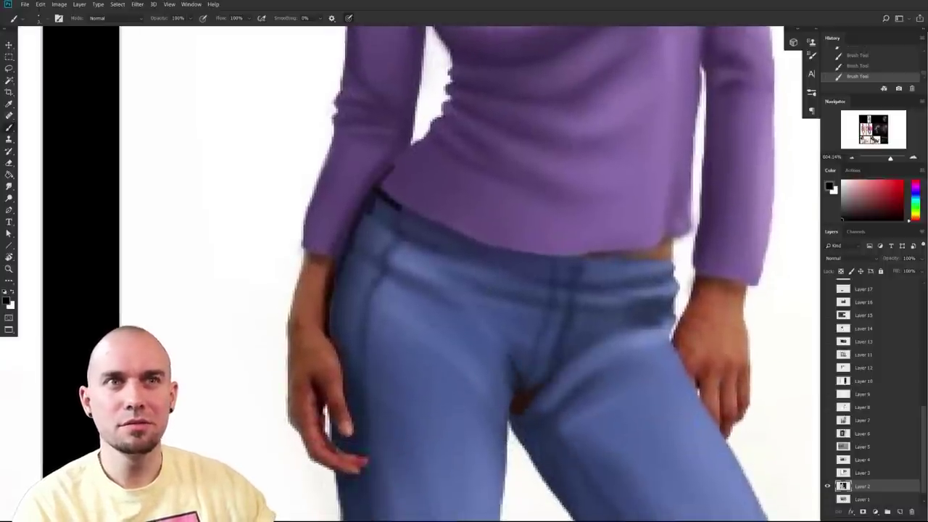
pyautogui.scroll(-3, 509, 337)
pyautogui.scroll(-3, 510, 337)
pyautogui.scroll(1, 509, 337)
pyautogui.scroll(4, 454, 266)
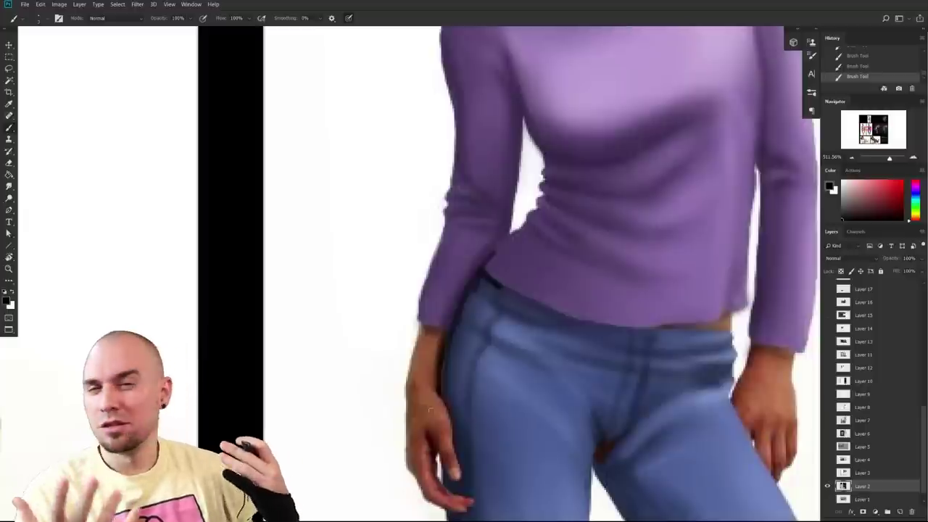
pyautogui.scroll(-3, 566, 348)
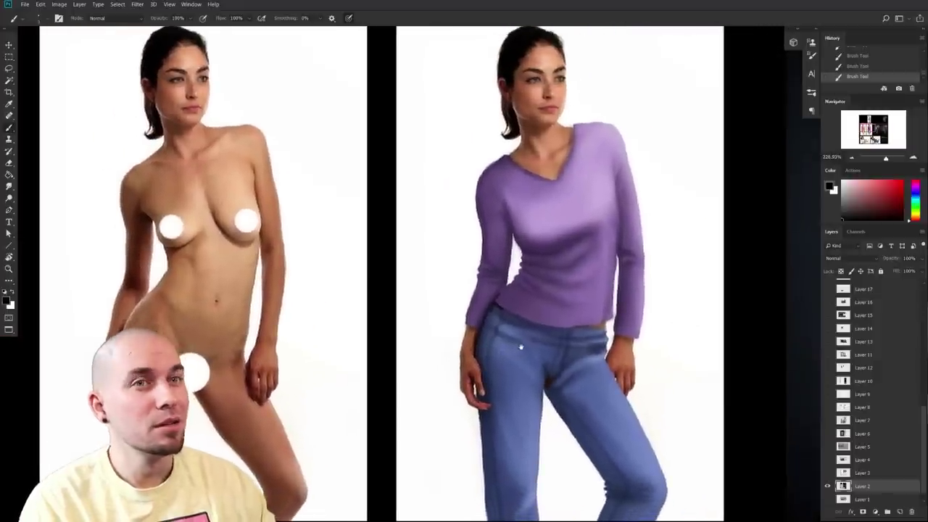
# - Review the standing woman's painted clothes as a whole and examine the backbending dancer's green shirt and blue jeans
pyautogui.scroll(-4, 533, 340)
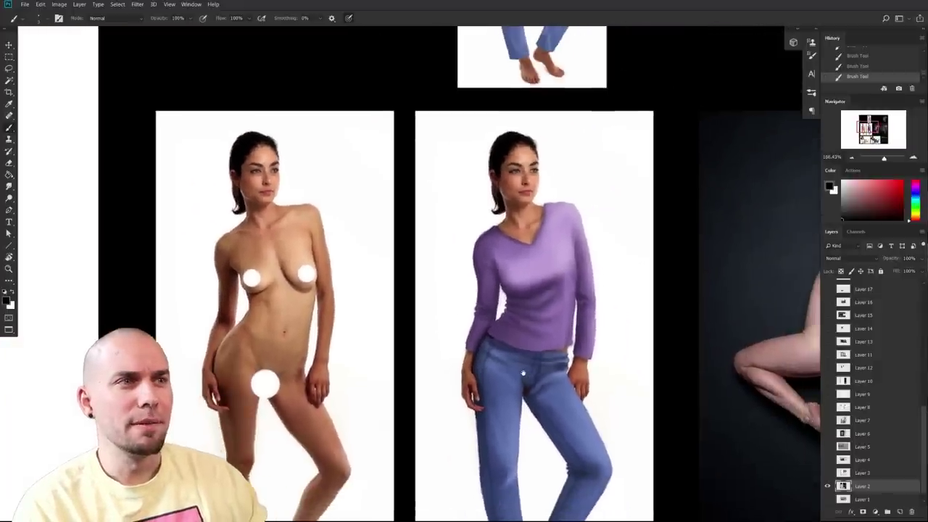
pyautogui.scroll(-3, 507, 341)
pyautogui.scroll(5, 417, 356)
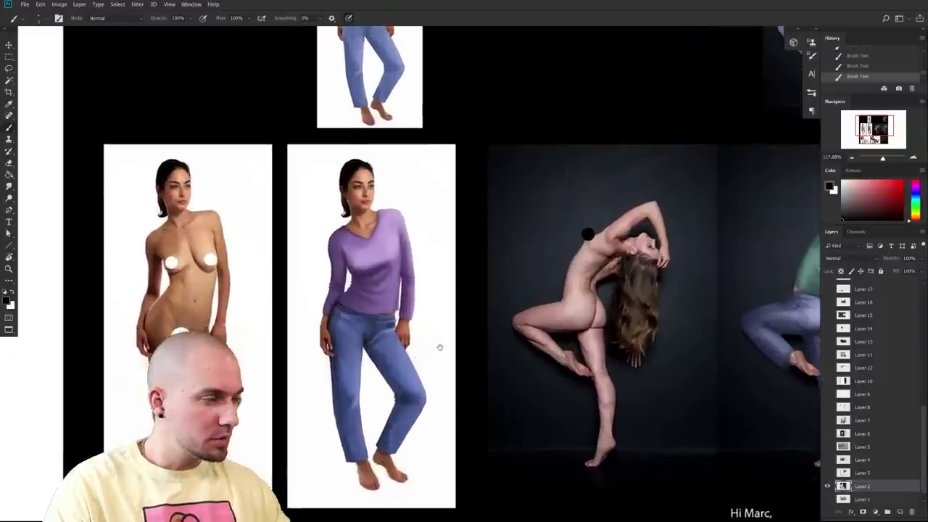
pyautogui.scroll(4, 551, 312)
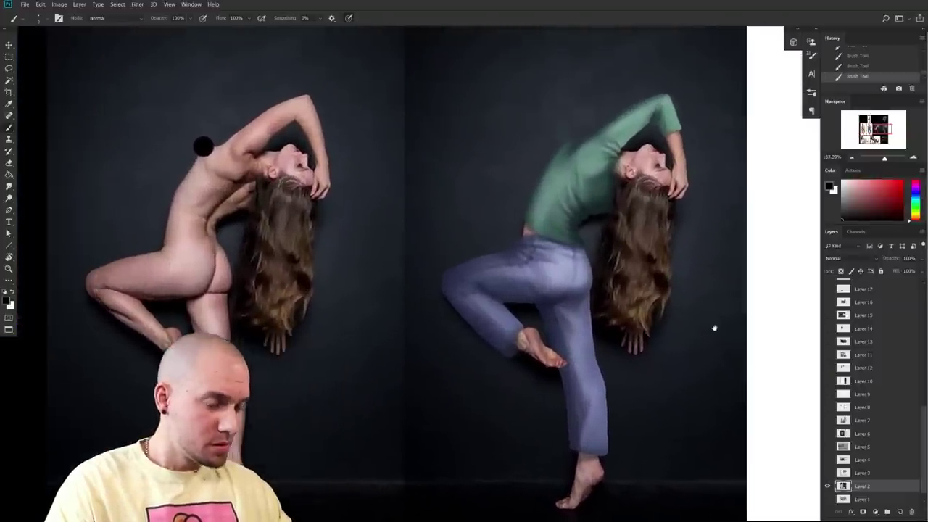
pyautogui.moveTo(714, 327); pyautogui.dragTo(641, 374)
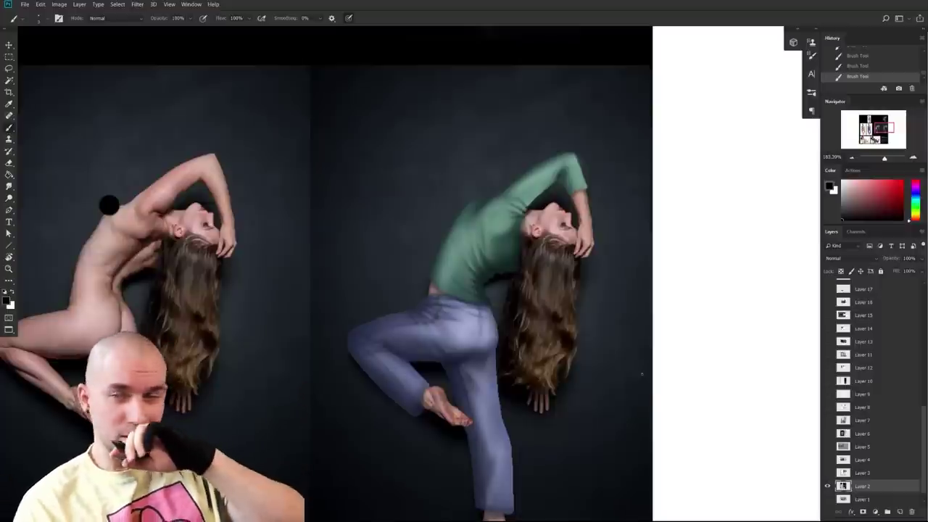
pyautogui.scroll(4, 508, 319)
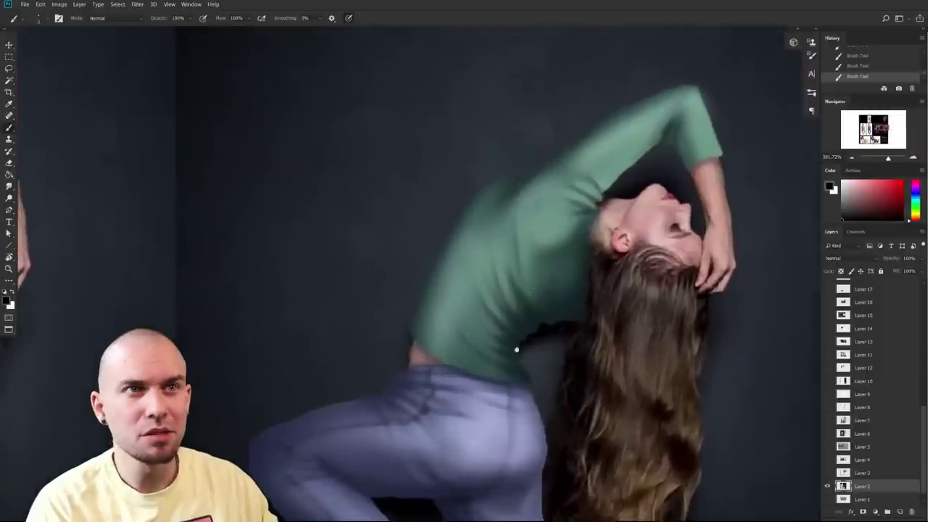
pyautogui.moveTo(516, 350); pyautogui.dragTo(514, 367)
pyautogui.moveTo(549, 415); pyautogui.dragTo(563, 353)
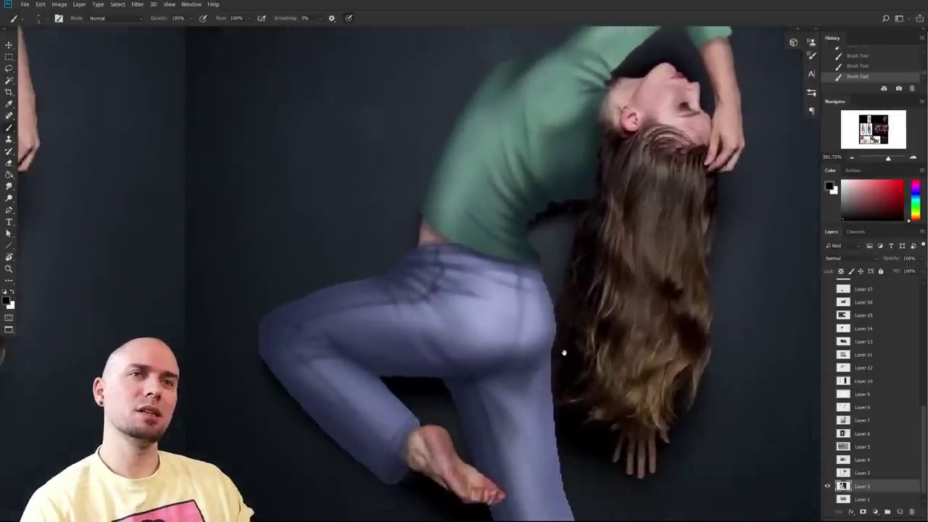
# - Compare the creases and contact shadows on the backbending dancer's reference photo with the folds of the clothed version
pyautogui.moveTo(571, 427); pyautogui.dragTo(549, 417)
pyautogui.moveTo(549, 416); pyautogui.dragTo(812, 406)
pyautogui.moveTo(398, 358); pyautogui.dragTo(409, 358)
pyautogui.scroll(3, 408, 358)
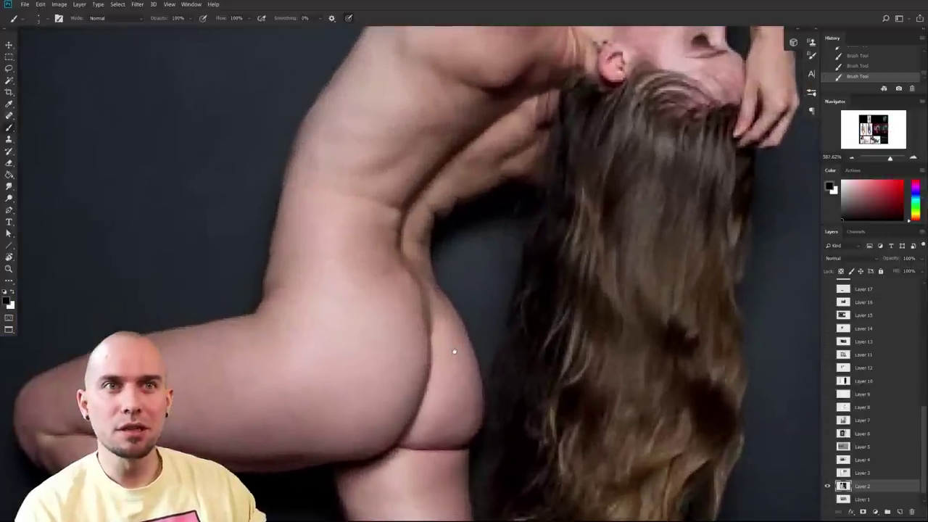
pyautogui.scroll(-5, 410, 414)
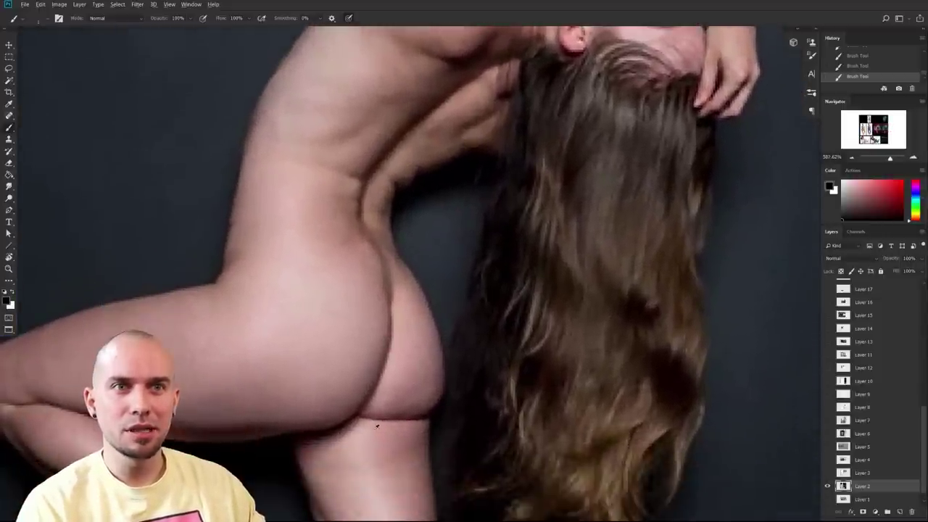
pyautogui.keyDown('alt'); pyautogui.click(377, 426); pyautogui.keyUp('alt')
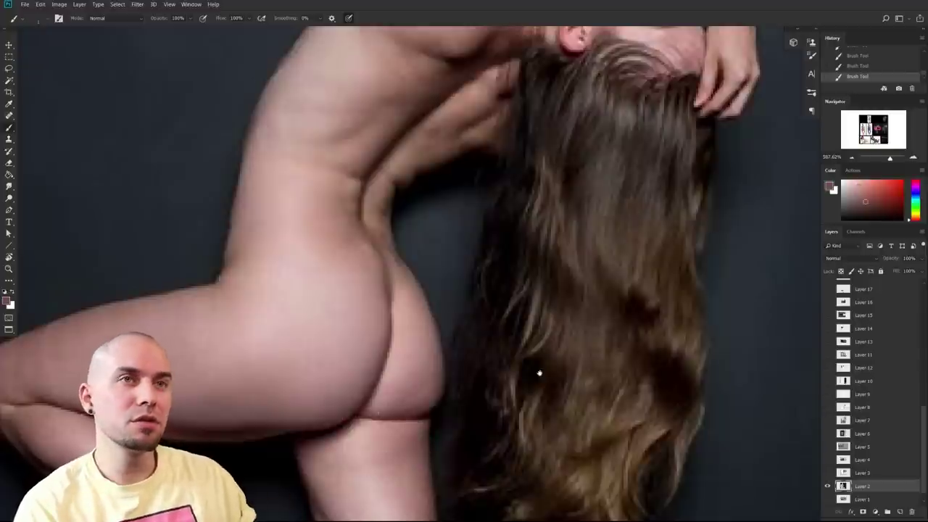
pyautogui.moveTo(538, 385); pyautogui.dragTo(433, 469)
pyautogui.moveTo(509, 440); pyautogui.dragTo(526, 489)
pyautogui.moveTo(504, 300); pyautogui.dragTo(554, 469)
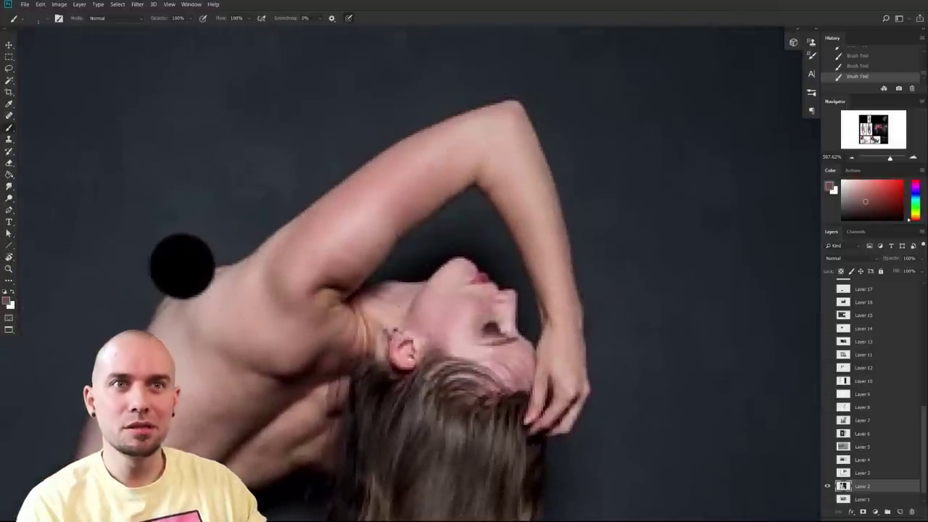
pyautogui.moveTo(635, 397); pyautogui.dragTo(428, 348)
pyautogui.moveTo(798, 398); pyautogui.dragTo(391, 381)
pyautogui.moveTo(762, 380); pyautogui.dragTo(465, 370)
pyautogui.moveTo(533, 388); pyautogui.dragTo(563, 236)
pyautogui.moveTo(455, 346); pyautogui.dragTo(506, 228)
pyautogui.moveTo(482, 310); pyautogui.dragTo(452, 314)
# - Reset the brush colour to black and paint a thin contact shadow in the crease beneath the dancer's buttock
pyautogui.press('d')
pyautogui.moveTo(550, 371); pyautogui.dragTo(475, 368)
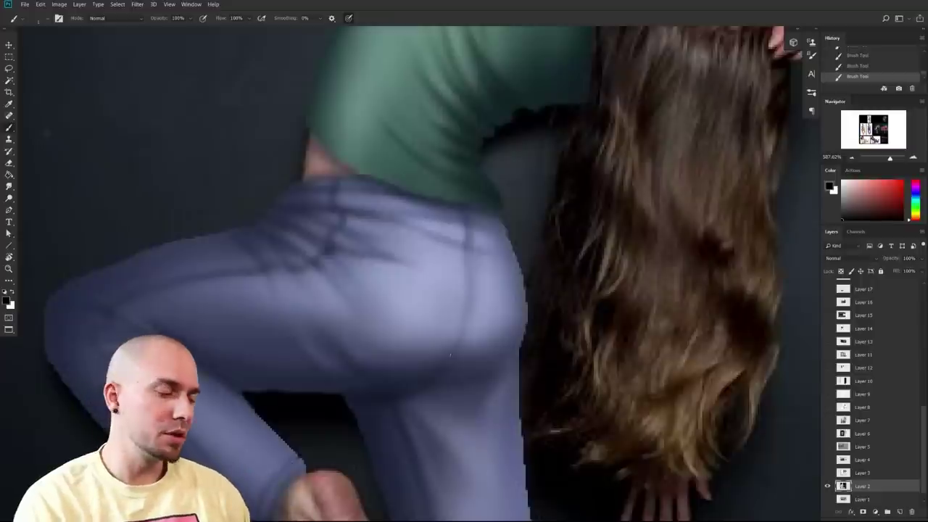
pyautogui.moveTo(397, 395)
pyautogui.mouseDown()
pyautogui.moveTo(469, 386)
pyautogui.moveTo(436, 388)
pyautogui.mouseUp()
pyautogui.hotkey('ctrl', 'z')
pyautogui.press(']')
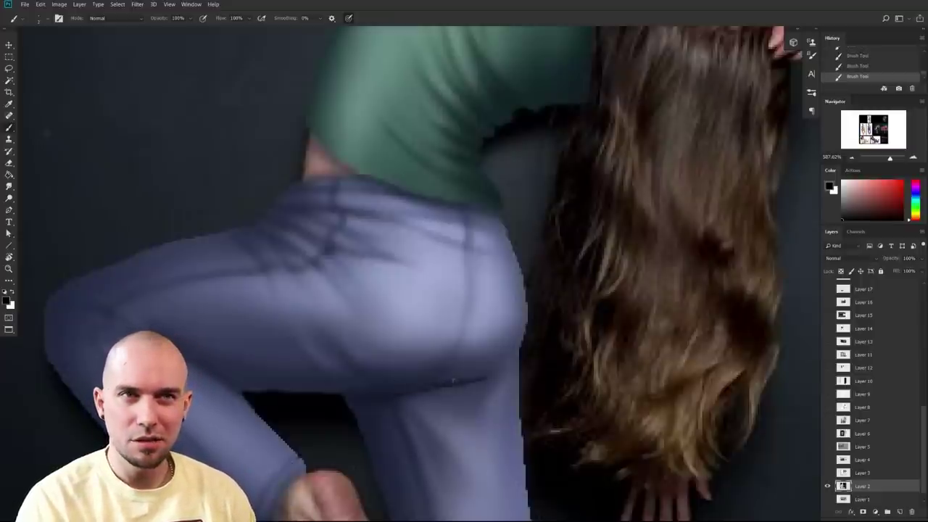
pyautogui.moveTo(546, 378); pyautogui.dragTo(456, 390)
# - Sample grey-blue and darker blue tones from the jeans and blend the edges of the shadow beneath the buttock
pyautogui.keyDown('alt'); pyautogui.click(478, 414); pyautogui.keyUp('alt')
pyautogui.press(']')
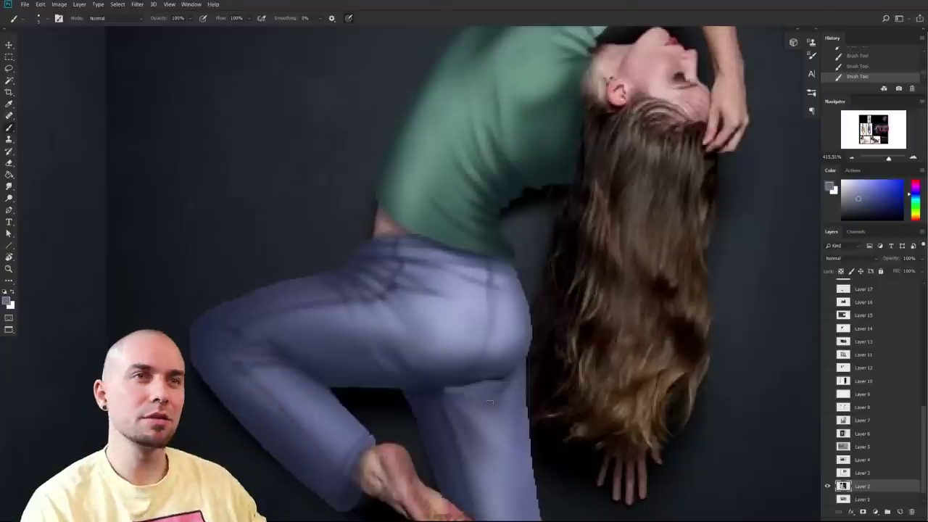
pyautogui.scroll(-4, 491, 403)
pyautogui.scroll(3, 486, 387)
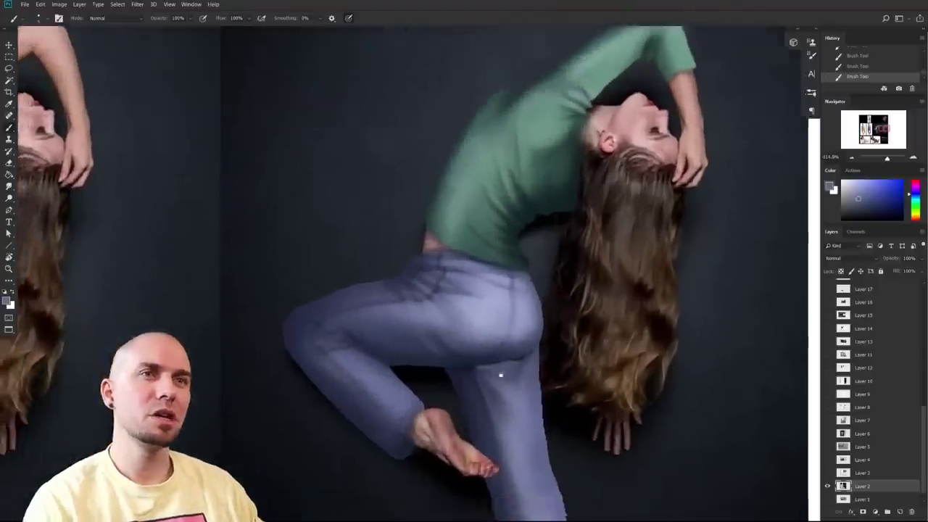
pyautogui.scroll(3, 557, 338)
pyautogui.keyDown('alt'); pyautogui.click(486, 370); pyautogui.keyUp('alt')
pyautogui.keyDown('alt'); pyautogui.click(483, 360); pyautogui.keyUp('alt')
pyautogui.scroll(-5, 580, 326)
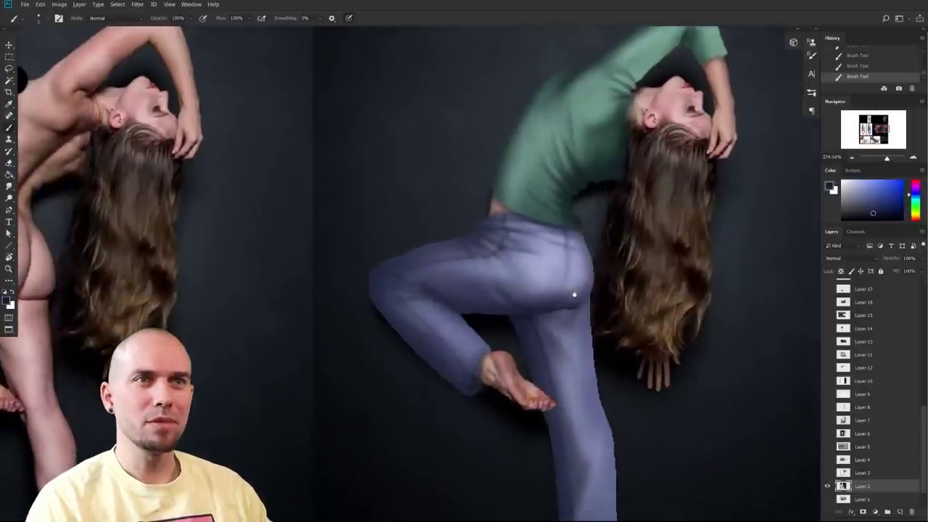
# - Sample dark grey-blue from the crease behind the dancer's bent knee for refining the jeans folds
pyautogui.scroll(3, 551, 304)
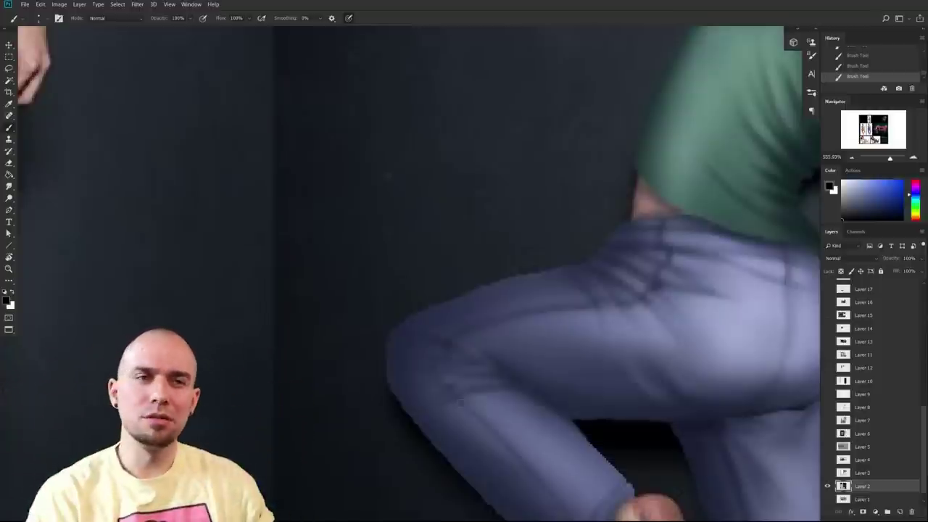
pyautogui.moveTo(533, 387); pyautogui.dragTo(444, 382)
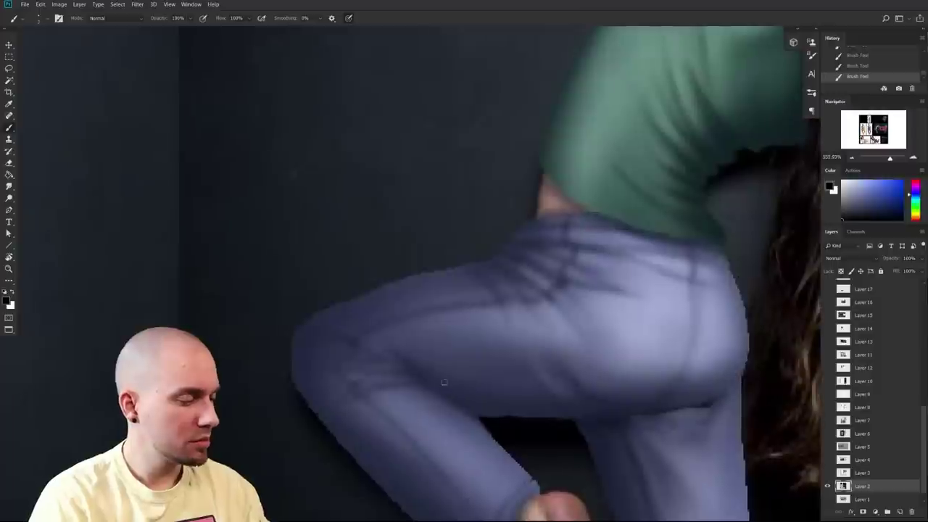
pyautogui.keyDown('alt'); pyautogui.click(390, 374); pyautogui.keyUp('alt')
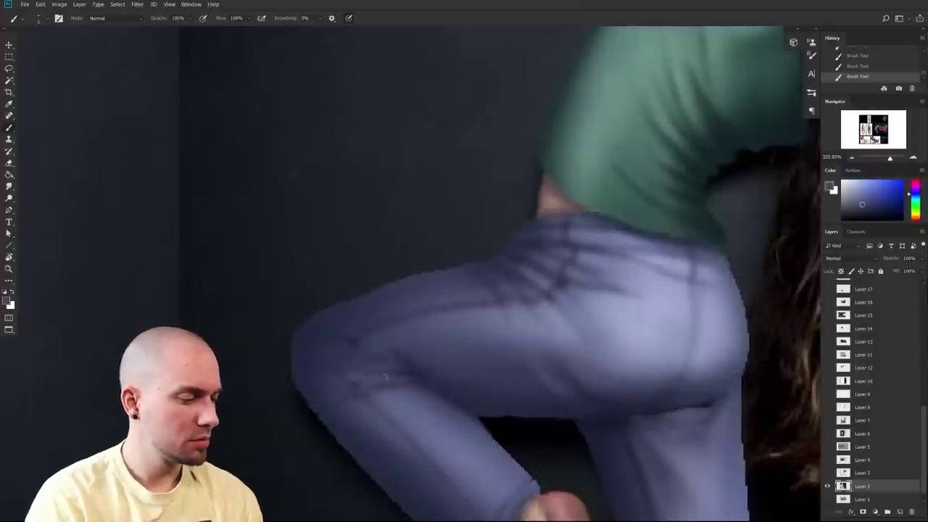
# - Switch to the SkinCavity brush, sample dark teal from the shirt's shaded underside, and add fold shadows across the torso
pyautogui.moveTo(693, 421); pyautogui.dragTo(413, 395)
pyautogui.moveTo(500, 413); pyautogui.dragTo(377, 409)
pyautogui.moveTo(694, 416); pyautogui.dragTo(406, 438)
pyautogui.moveTo(715, 329); pyautogui.dragTo(457, 376)
pyautogui.rightClick(456, 376)
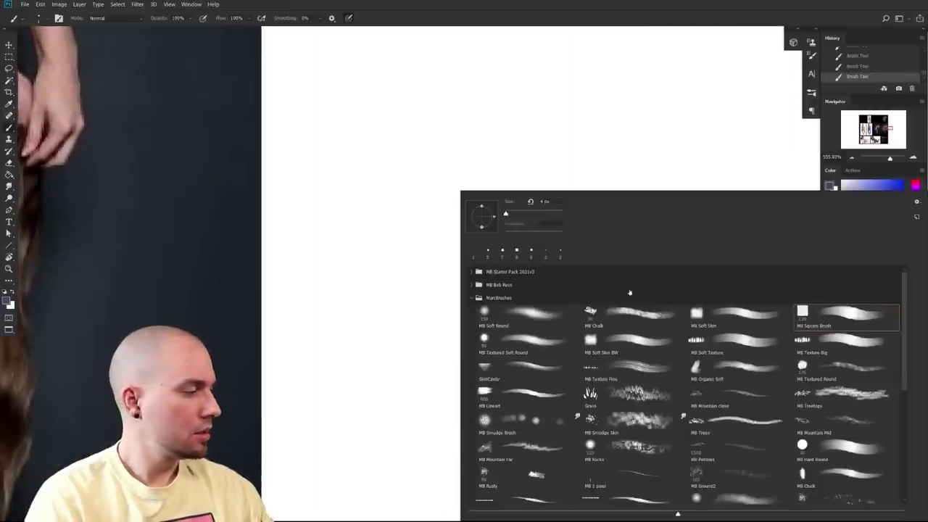
pyautogui.moveTo(392, 396); pyautogui.dragTo(725, 381)
pyautogui.moveTo(290, 392)
pyautogui.mouseDown()
pyautogui.moveTo(500, 383)
pyautogui.moveTo(497, 456)
pyautogui.mouseUp()
pyautogui.moveTo(476, 361); pyautogui.dragTo(461, 465)
pyautogui.rightClick(315, 293)
pyautogui.rightClick(330, 295)
pyautogui.click(396, 373)
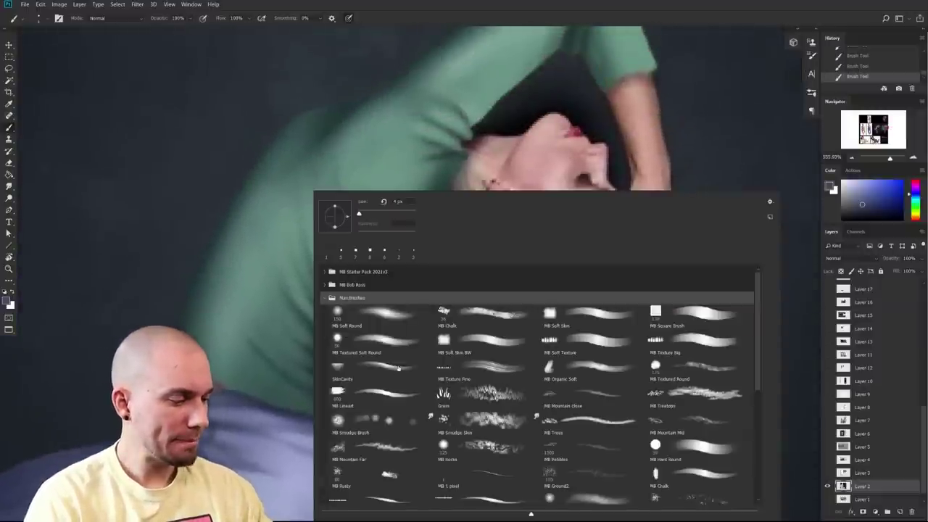
pyautogui.click(394, 374)
pyautogui.moveTo(316, 357)
pyautogui.mouseDown()
pyautogui.moveTo(326, 330)
pyautogui.moveTo(377, 367)
pyautogui.mouseUp()
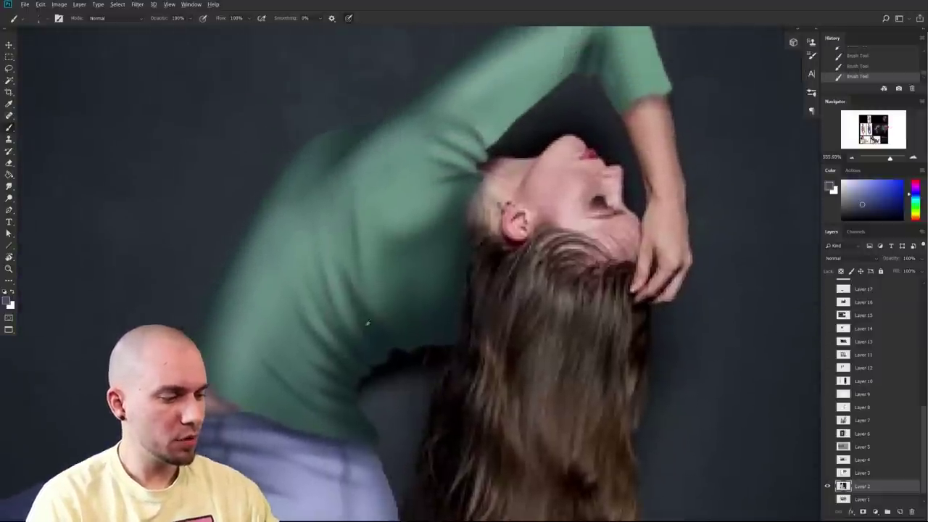
pyautogui.keyDown('alt'); pyautogui.click(367, 320); pyautogui.keyUp('alt')
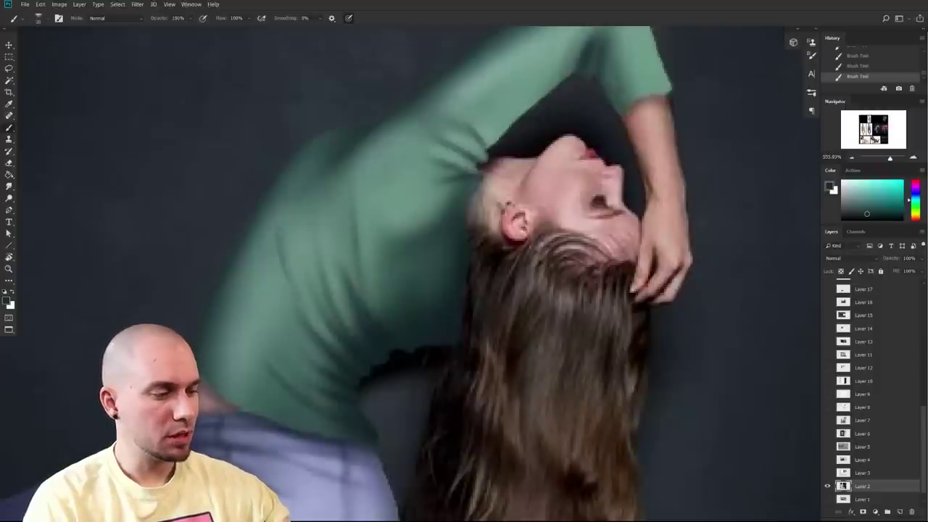
# - Choose the MB Soft Round brush, sample green from the shirt, shrink the brush, and paint soft folds along the dancer's back
pyautogui.rightClick(335, 284)
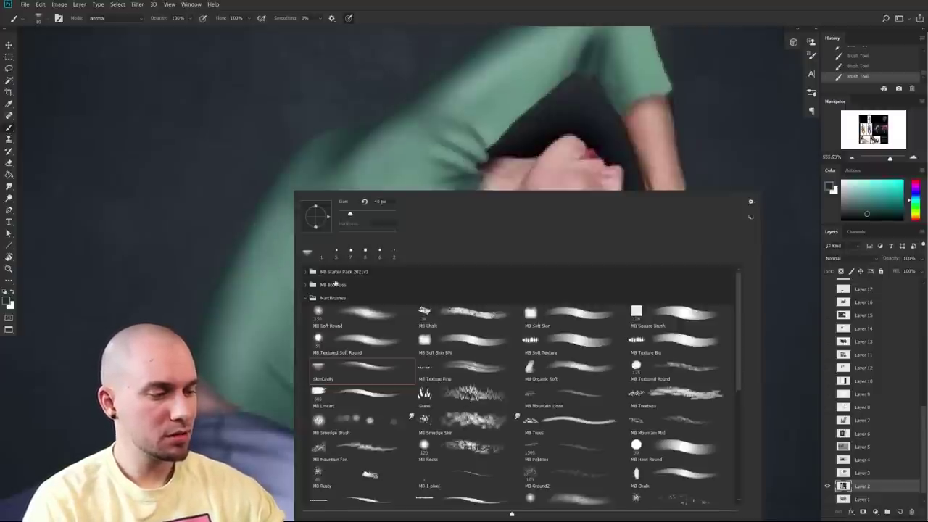
pyautogui.doubleClick(397, 316)
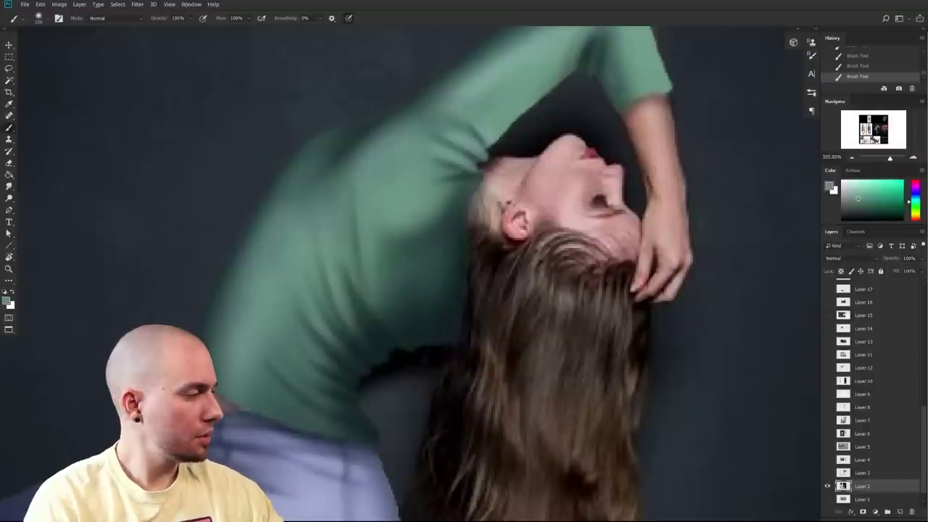
pyautogui.keyDown('alt'); pyautogui.click(380, 302); pyautogui.keyUp('alt')
pyautogui.press('[')
pyautogui.press('[')
pyautogui.press('[')
pyautogui.press('[')
pyautogui.press('[')
pyautogui.press('[')
pyautogui.press('[')
pyautogui.press('[')
pyautogui.press('[')
pyautogui.press('[')
pyautogui.press('[')
pyautogui.press('[')
pyautogui.moveTo(298, 276); pyautogui.dragTo(279, 332)
pyautogui.moveTo(273, 264); pyautogui.dragTo(305, 351)
pyautogui.moveTo(298, 225)
pyautogui.mouseDown()
pyautogui.moveTo(322, 323)
pyautogui.moveTo(324, 300)
pyautogui.mouseUp()
pyautogui.press(']')
pyautogui.press(']')
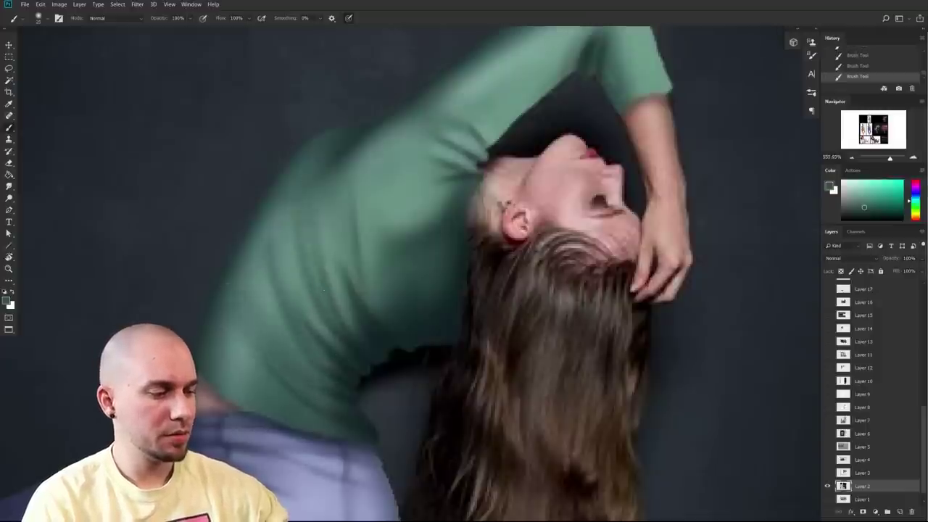
# - Return to the SkinCavity brush and refine the shirt's waist and side folds with mid green and dark teal sampled from the fabric
pyautogui.rightClick(318, 193)
pyautogui.click(397, 363)
pyautogui.click(269, 415)
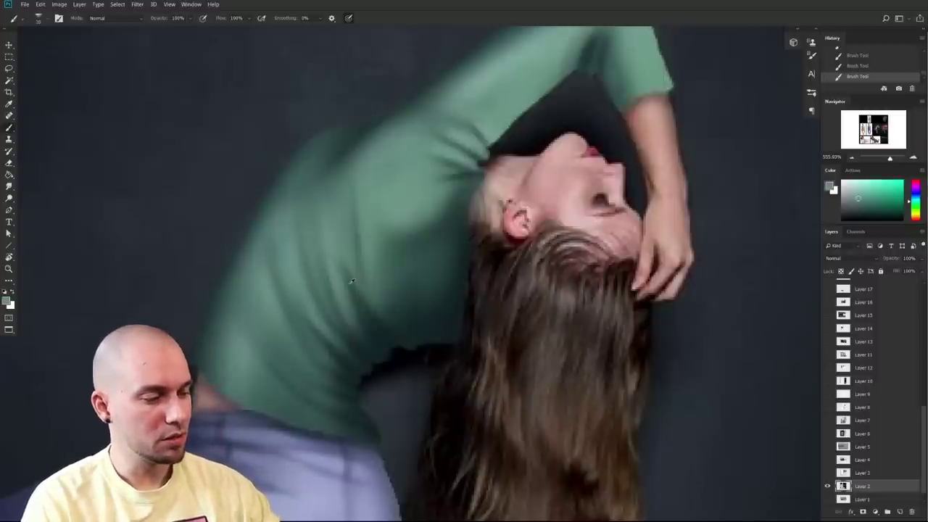
pyautogui.keyDown('alt'); pyautogui.click(360, 337); pyautogui.keyUp('alt')
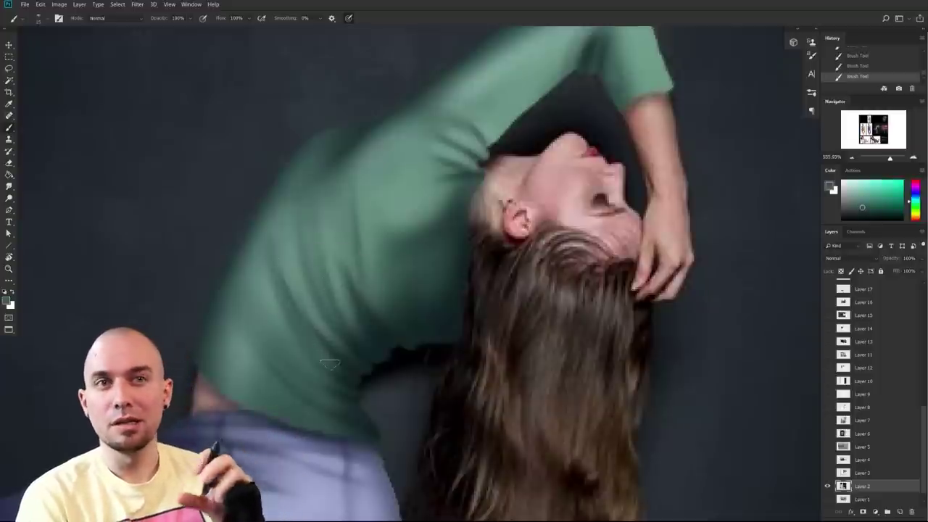
pyautogui.moveTo(330, 365); pyautogui.dragTo(312, 385)
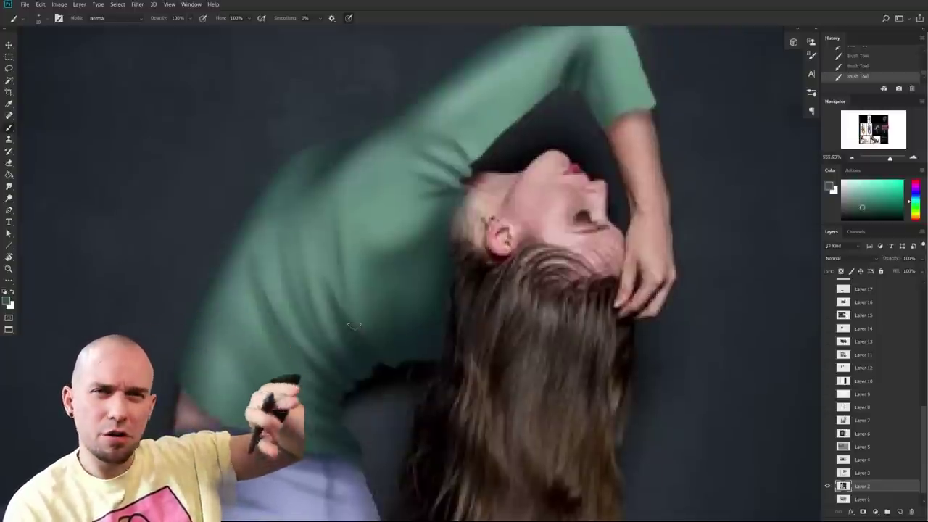
pyautogui.moveTo(437, 353); pyautogui.dragTo(412, 382)
pyautogui.keyDown('alt'); pyautogui.click(341, 377); pyautogui.keyUp('alt')
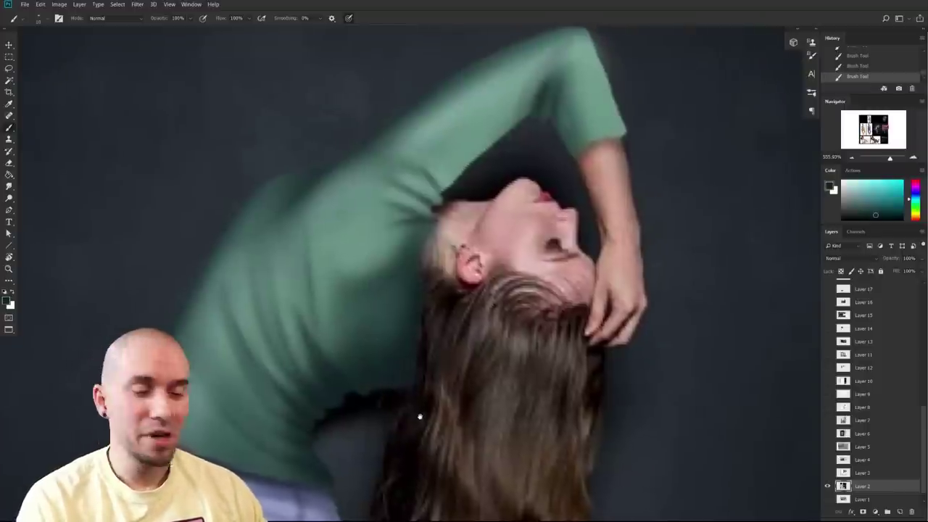
pyautogui.moveTo(318, 324); pyautogui.dragTo(309, 350)
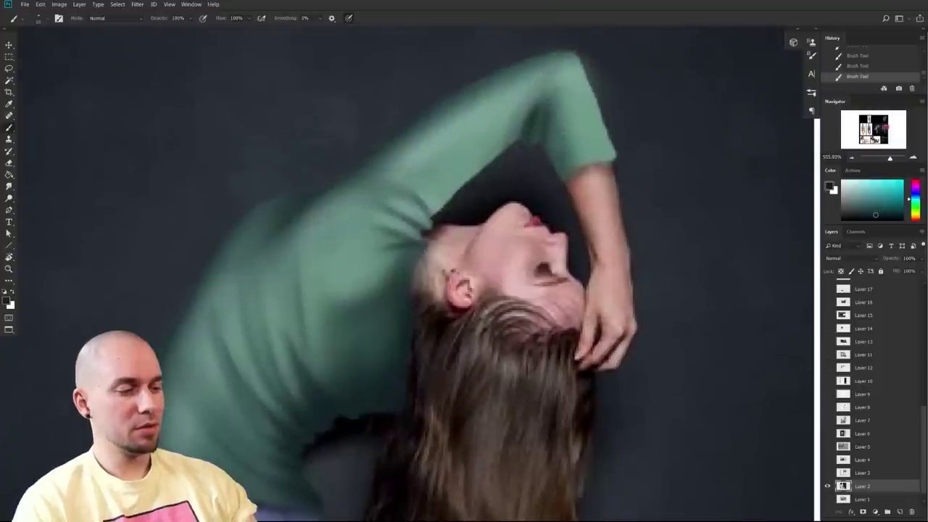
# - Undo the fold stroke below the armpit and paint sharper diagonal fold shadows across the back of the green shirt
pyautogui.scroll(-5, 332, 234)
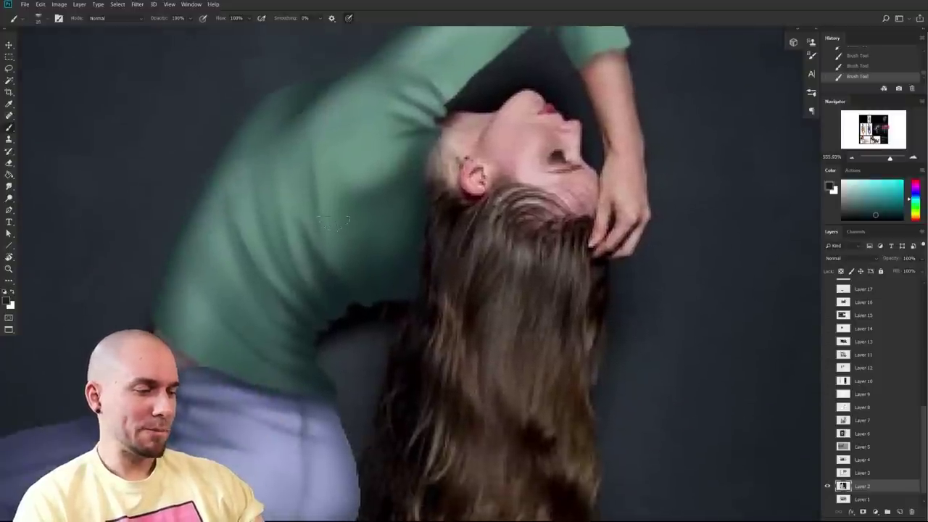
pyautogui.scroll(4, 332, 225)
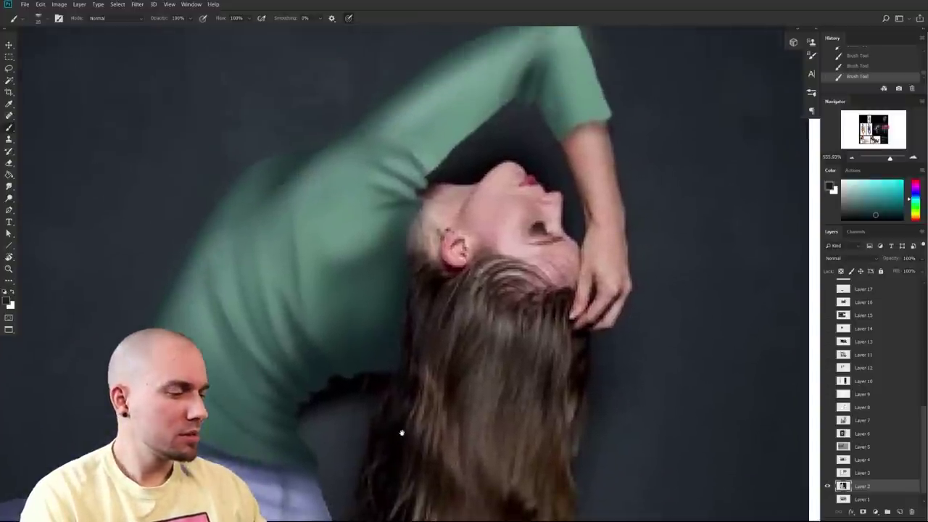
pyautogui.moveTo(402, 433); pyautogui.dragTo(426, 372)
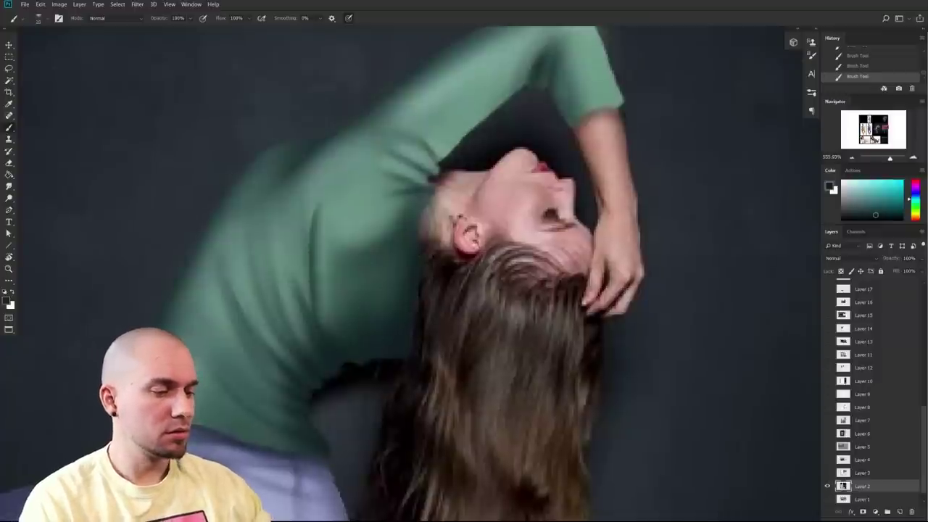
pyautogui.hotkey('ctrl', 'z')
pyautogui.moveTo(236, 283); pyautogui.dragTo(277, 364)
pyautogui.press('[')
pyautogui.moveTo(224, 269); pyautogui.dragTo(257, 340)
pyautogui.keyDown('alt'); pyautogui.click(250, 287); pyautogui.keyUp('alt')
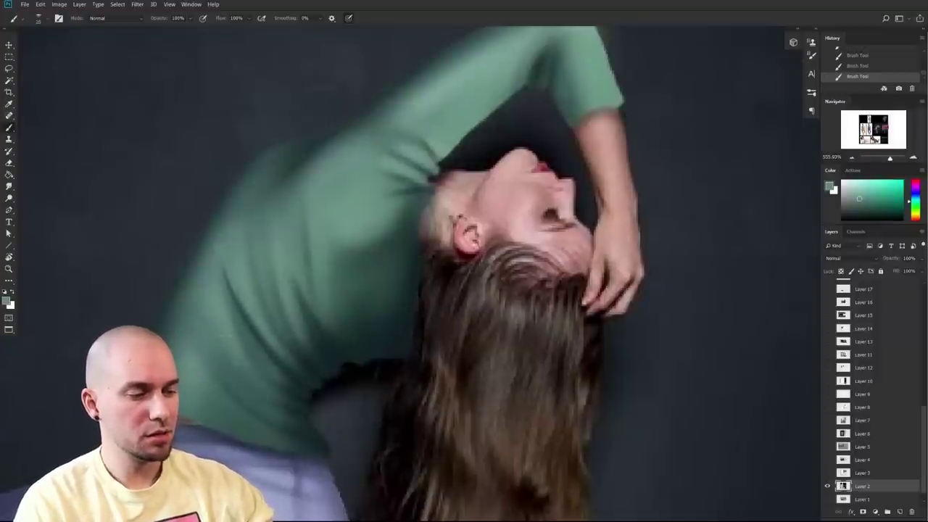
pyautogui.scroll(-10, 385, 362)
pyautogui.moveTo(378, 402); pyautogui.dragTo(520, 382)
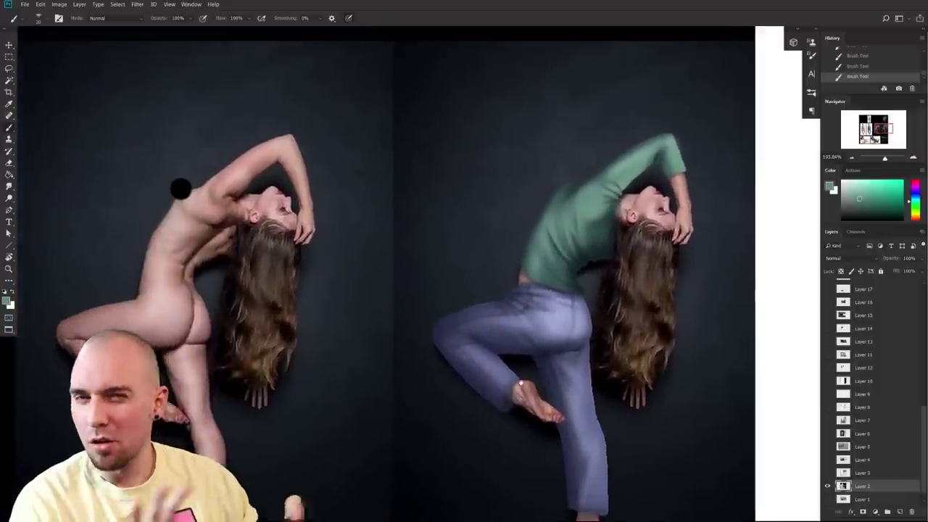
# - Examine the kneeling woman in the purple shirt and jeans against her unclothed reference, along with the artist's note beside the image
pyautogui.scroll(-3, 568, 403)
pyautogui.moveTo(570, 405); pyautogui.dragTo(638, 166)
pyautogui.scroll(-1, 612, 328)
pyautogui.keyDown('alt'); pyautogui.click(611, 327); pyautogui.keyUp('alt')
pyautogui.moveTo(612, 327); pyautogui.dragTo(709, 297)
pyautogui.moveTo(624, 353); pyautogui.dragTo(600, 372)
pyautogui.moveTo(618, 417); pyautogui.dragTo(559, 440)
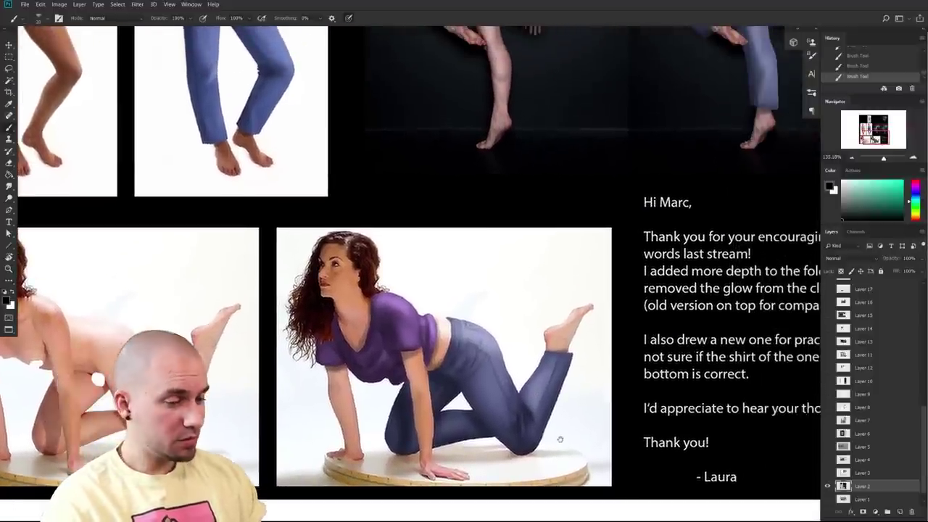
pyautogui.moveTo(685, 393)
pyautogui.mouseDown()
pyautogui.moveTo(702, 352)
pyautogui.moveTo(692, 380)
pyautogui.mouseUp()
pyautogui.press('[')
pyautogui.moveTo(477, 339)
pyautogui.mouseDown()
pyautogui.moveTo(484, 403)
pyautogui.moveTo(505, 358)
pyautogui.mouseUp()
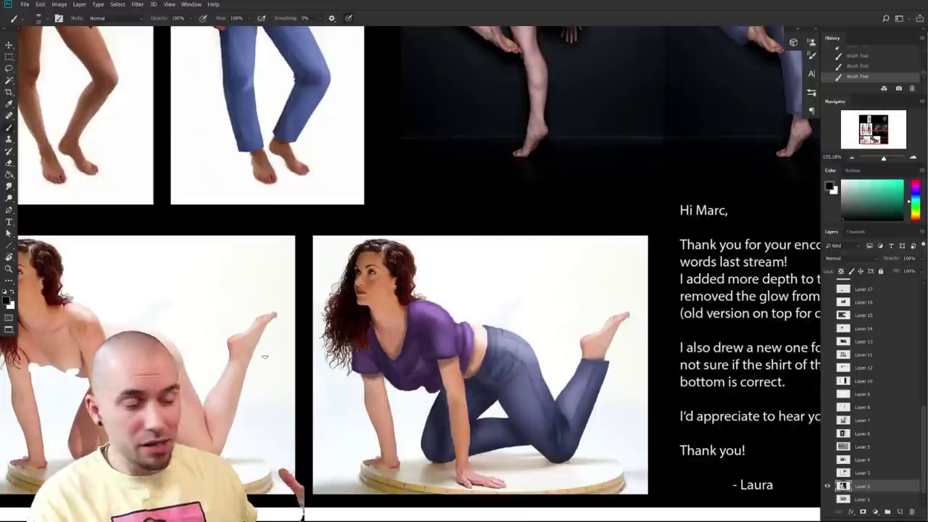
pyautogui.moveTo(610, 424); pyautogui.dragTo(594, 426)
pyautogui.moveTo(535, 364); pyautogui.dragTo(536, 329)
pyautogui.moveTo(639, 391)
pyautogui.mouseDown()
pyautogui.moveTo(617, 398)
pyautogui.moveTo(624, 400)
pyautogui.mouseUp()
pyautogui.scroll(3, 624, 399)
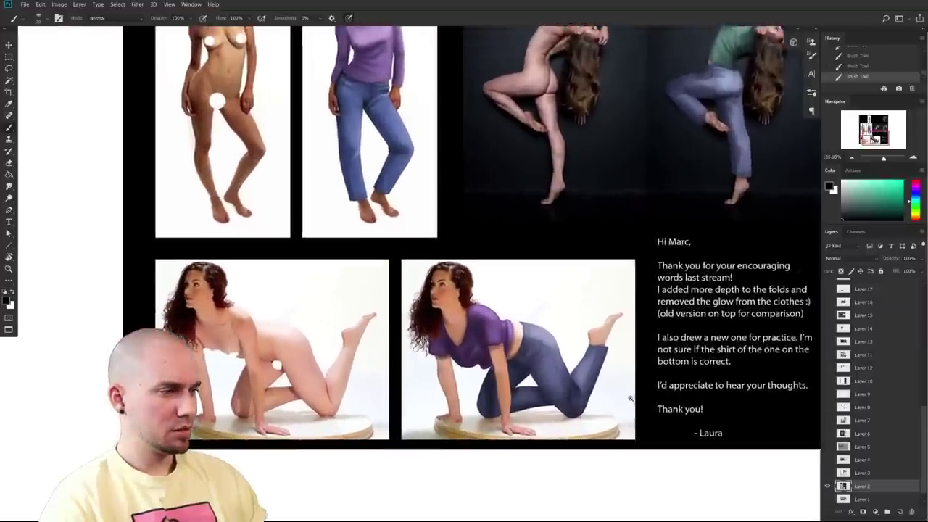
pyautogui.scroll(3, 558, 362)
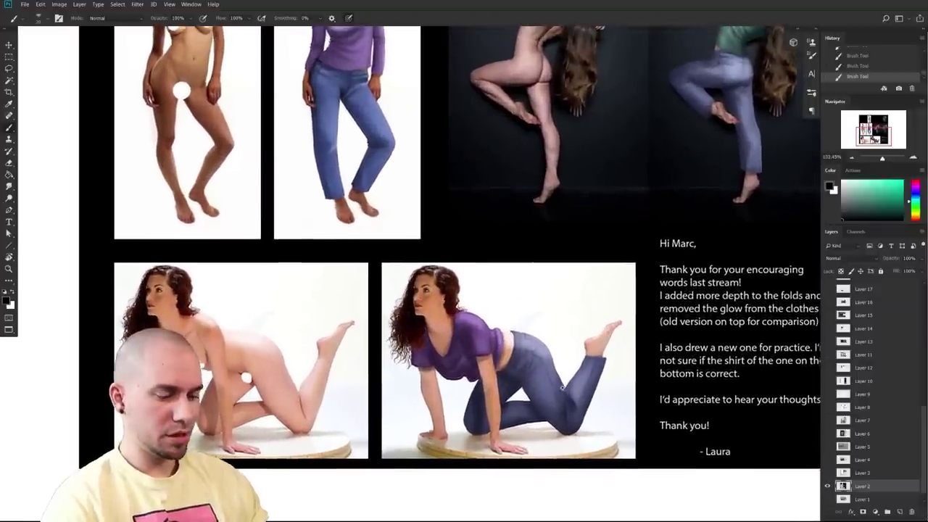
pyautogui.moveTo(664, 357); pyautogui.dragTo(670, 348)
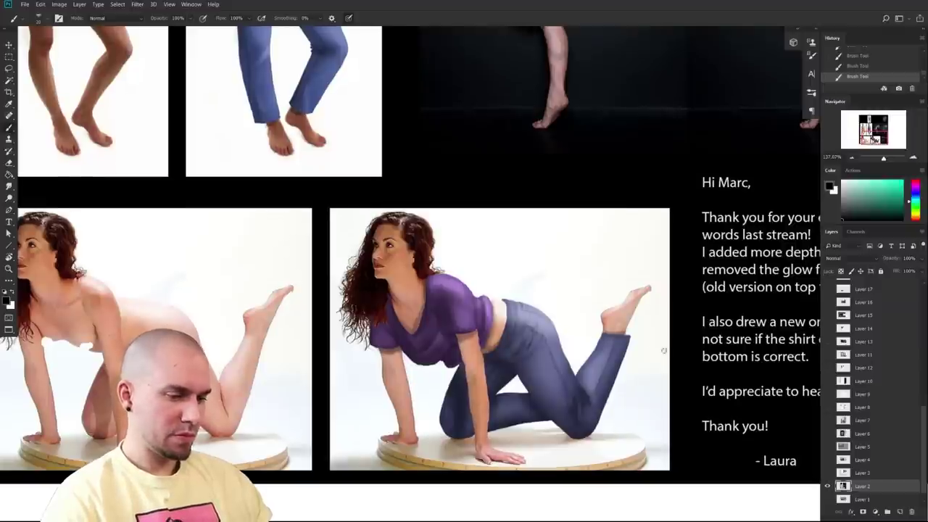
# - Pick a saturated red and draw a thin guide line from the crotch across the kneeling figure's far thigh and supporting arm
pyautogui.scroll(3, 669, 349)
pyautogui.keyDown('alt'); pyautogui.click(440, 403); pyautogui.keyUp('alt')
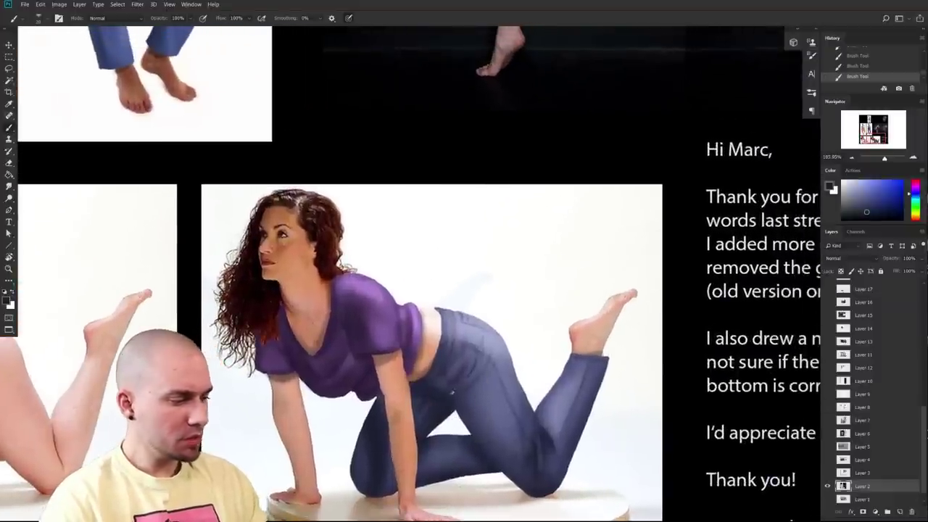
pyautogui.click(916, 181)
pyautogui.moveTo(391, 422)
pyautogui.mouseDown()
pyautogui.moveTo(413, 434)
pyautogui.moveTo(390, 435)
pyautogui.mouseUp()
pyautogui.hotkey('ctrl', 'z')
pyautogui.click(903, 181)
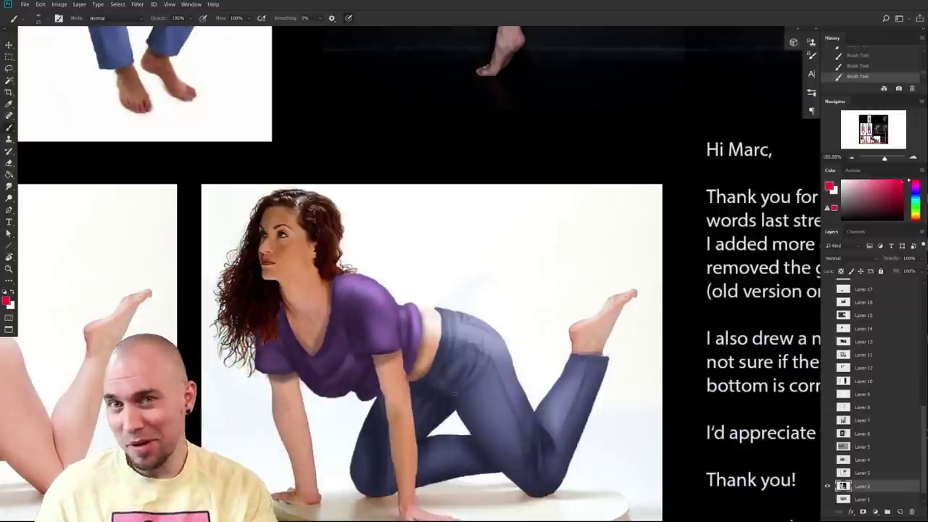
pyautogui.moveTo(489, 397)
pyautogui.mouseDown()
pyautogui.moveTo(478, 430)
pyautogui.moveTo(493, 403)
pyautogui.mouseUp()
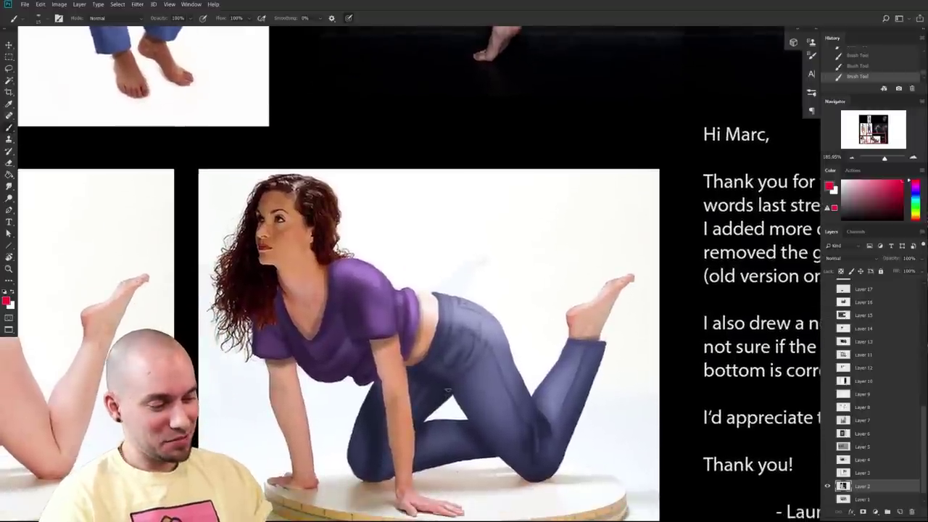
pyautogui.moveTo(444, 394); pyautogui.dragTo(364, 421)
pyautogui.hotkey('ctrl', 'z')
pyautogui.moveTo(441, 395)
pyautogui.mouseDown()
pyautogui.moveTo(364, 422)
pyautogui.moveTo(441, 395)
pyautogui.moveTo(382, 416)
pyautogui.mouseUp()
pyautogui.hotkey('ctrl', 'z')
pyautogui.hotkey('ctrl', 'z')
pyautogui.hotkey('ctrl', 'z')
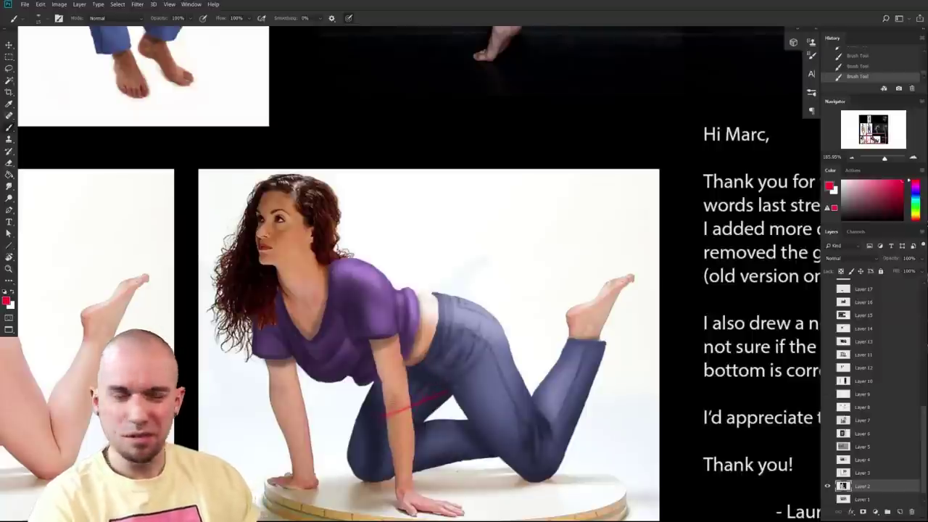
# - Draw a red guide line down the inner thigh of the backbending dancer's standing leg
pyautogui.scroll(-5, 545, 396)
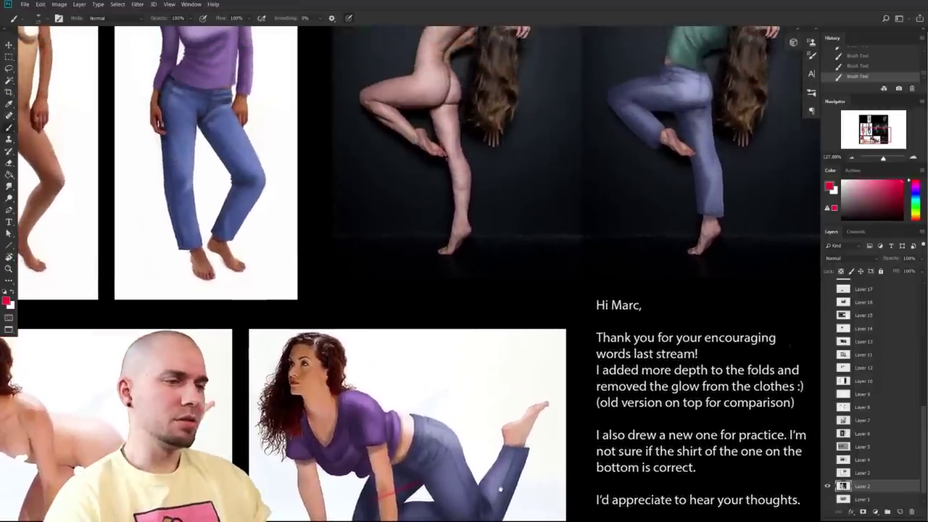
pyautogui.moveTo(500, 490); pyautogui.dragTo(391, 494)
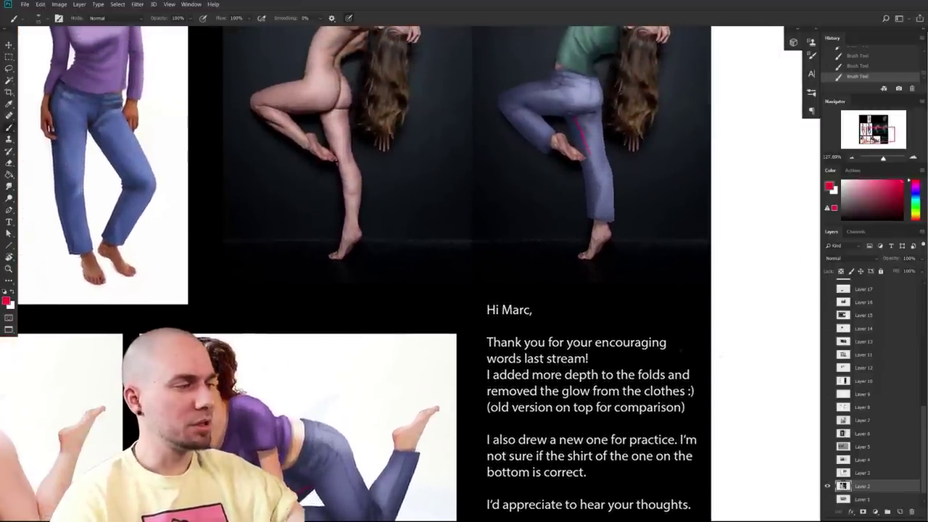
pyautogui.moveTo(499, 409); pyautogui.dragTo(541, 292)
pyautogui.moveTo(504, 371); pyautogui.dragTo(514, 385)
# - Try to extend the kneeling figure's red guide line up across the hip of the jeans
pyautogui.scroll(2, 409, 397)
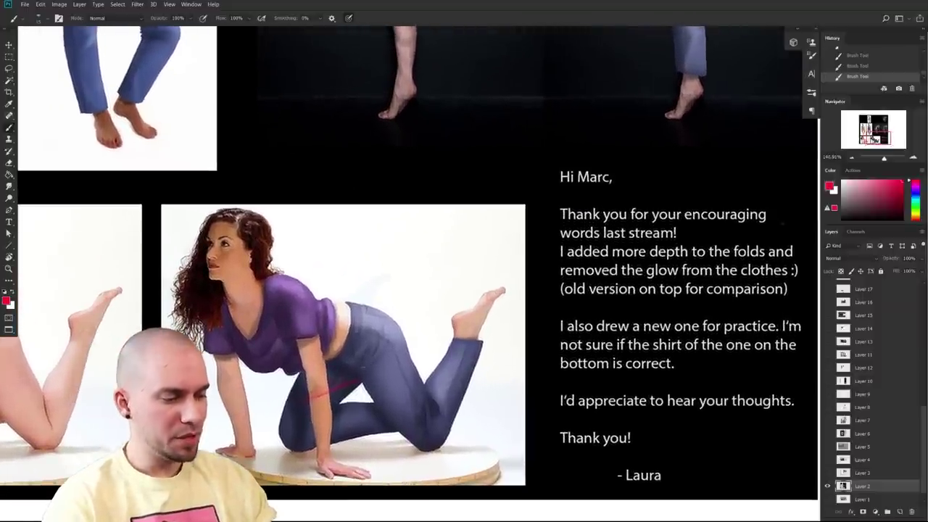
pyautogui.moveTo(383, 368); pyautogui.dragTo(590, 353)
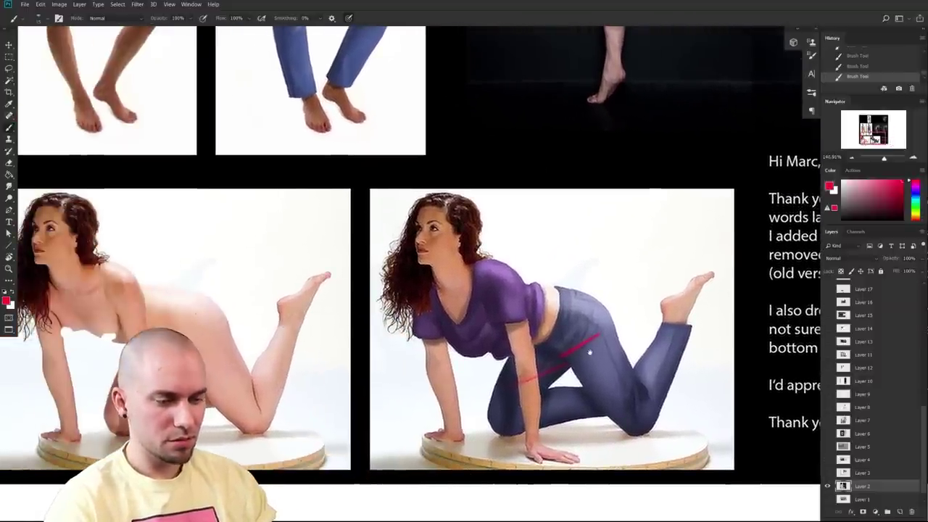
pyautogui.hotkey('ctrl', 'z')
pyautogui.moveTo(374, 388); pyautogui.dragTo(380, 418)
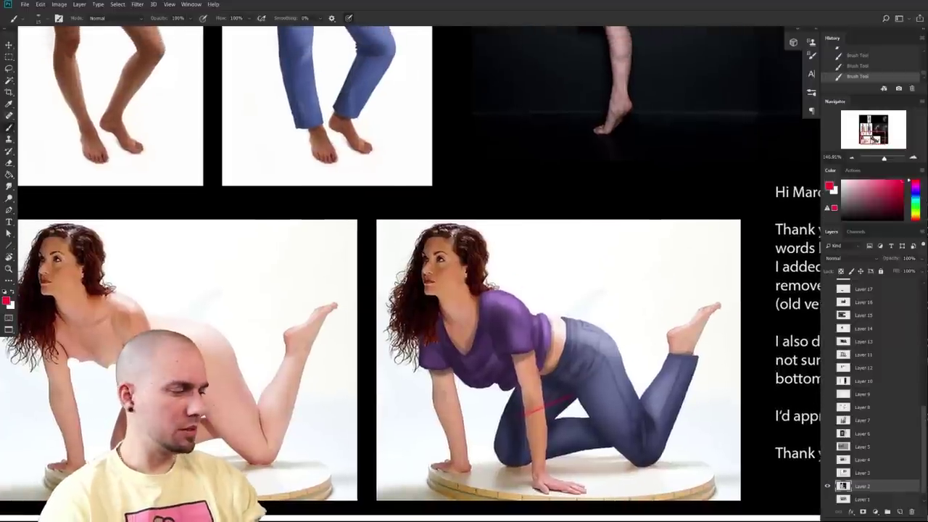
pyautogui.hotkey('ctrl', 'z')
pyautogui.moveTo(647, 404); pyautogui.dragTo(659, 419)
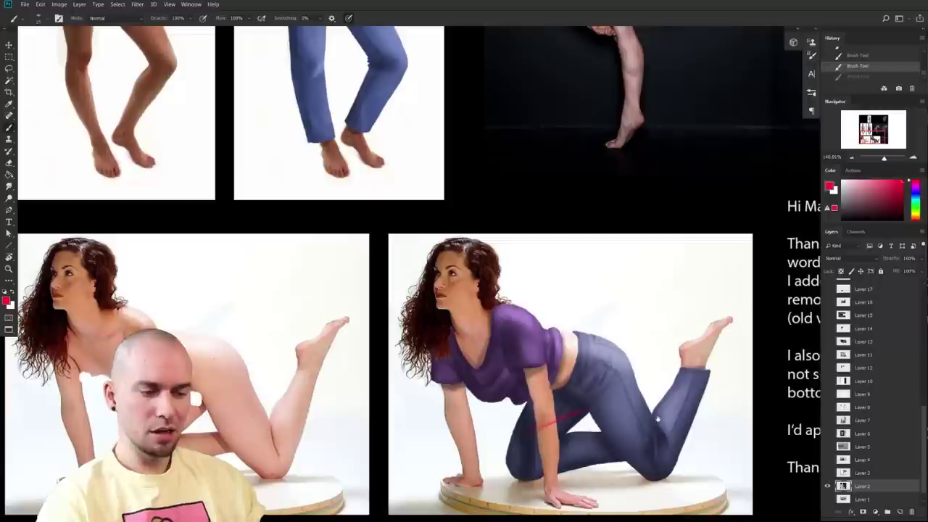
pyautogui.moveTo(577, 369)
pyautogui.mouseDown()
pyautogui.moveTo(633, 348)
pyautogui.moveTo(565, 369)
pyautogui.mouseUp()
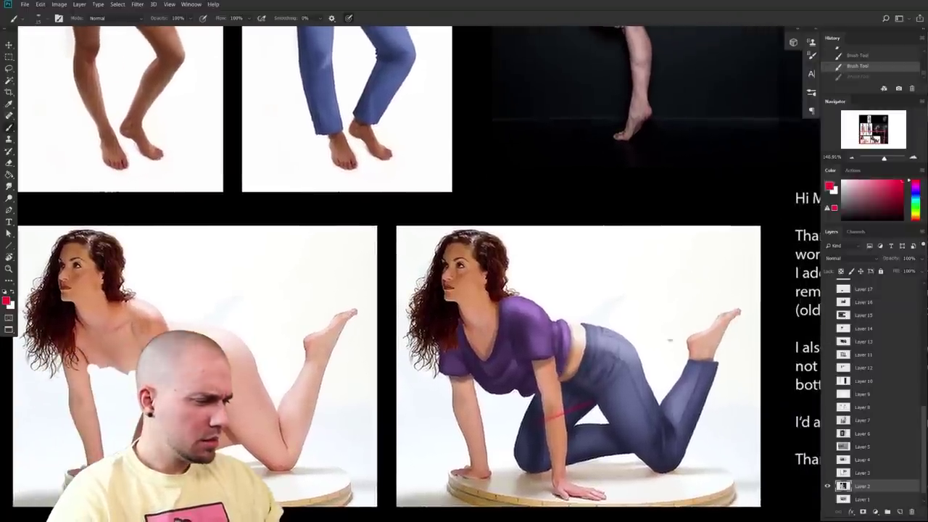
pyautogui.moveTo(681, 368); pyautogui.dragTo(739, 367)
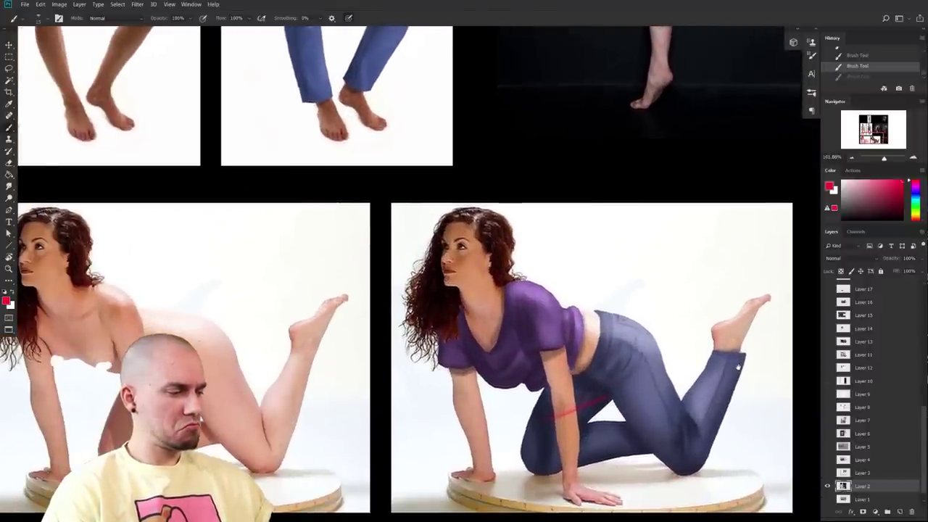
pyautogui.moveTo(738, 368); pyautogui.dragTo(758, 358)
pyautogui.press('d')
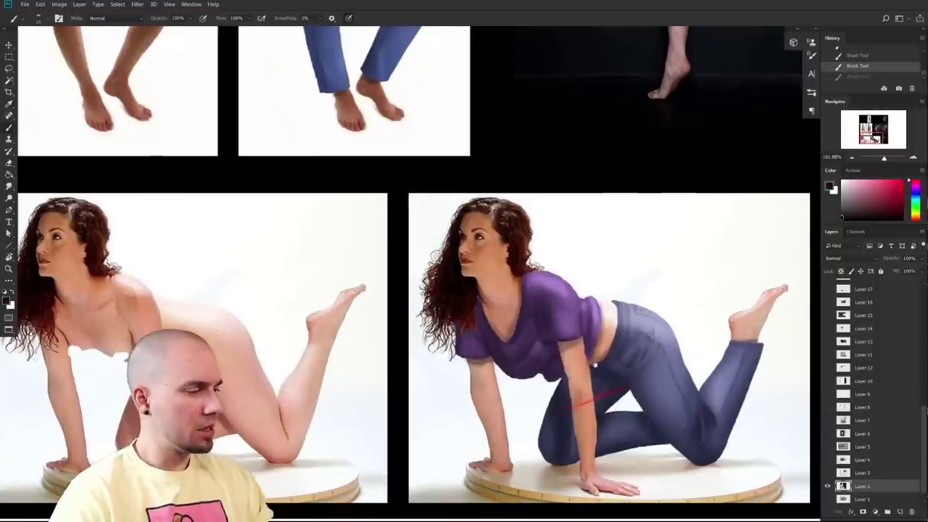
pyautogui.hscroll(2, 543, 392)
pyautogui.scroll(2, 543, 392)
# - Draw thin red curved bands around the unclothed figure's far upper arm and trace the matching sleeve hem on the purple shirt
pyautogui.keyDown('alt'); pyautogui.click(530, 329); pyautogui.keyUp('alt')
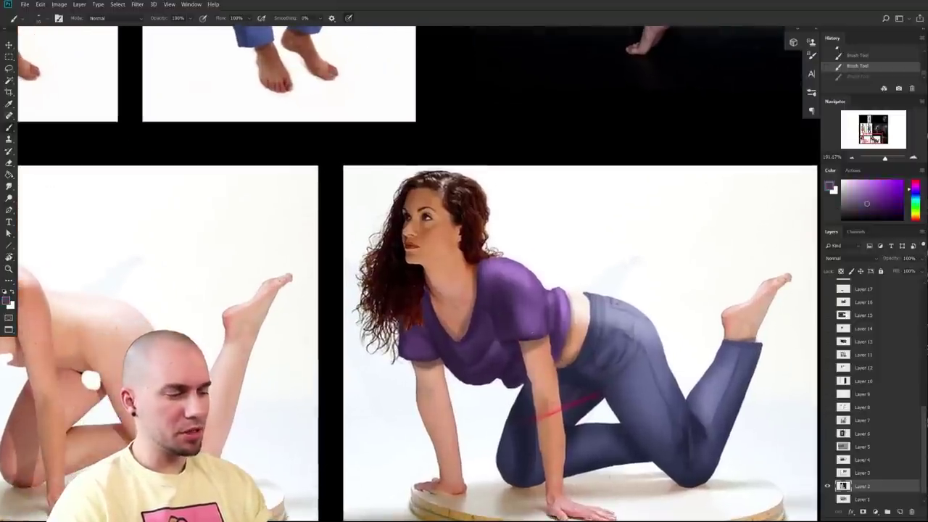
pyautogui.click(901, 181)
pyautogui.click(916, 182)
pyautogui.moveTo(407, 350); pyautogui.dragTo(621, 328)
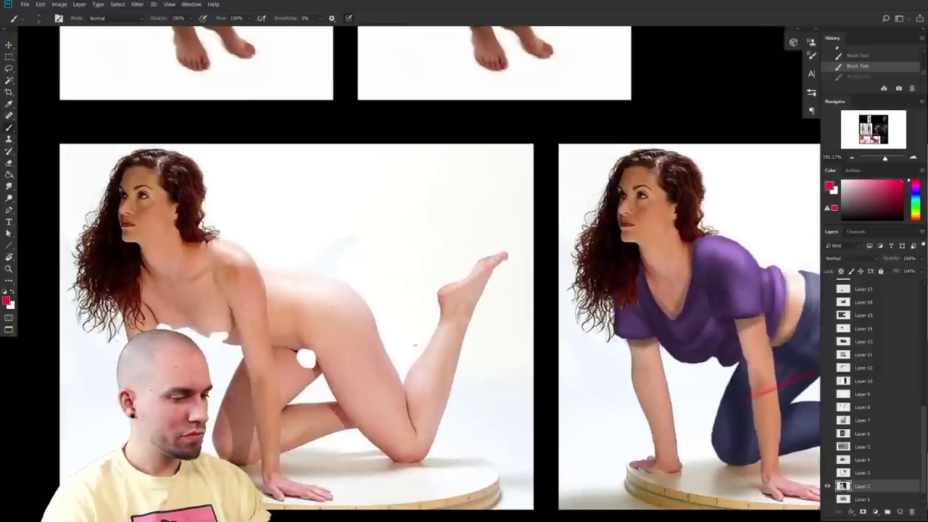
pyautogui.hscroll(3, 471, 342)
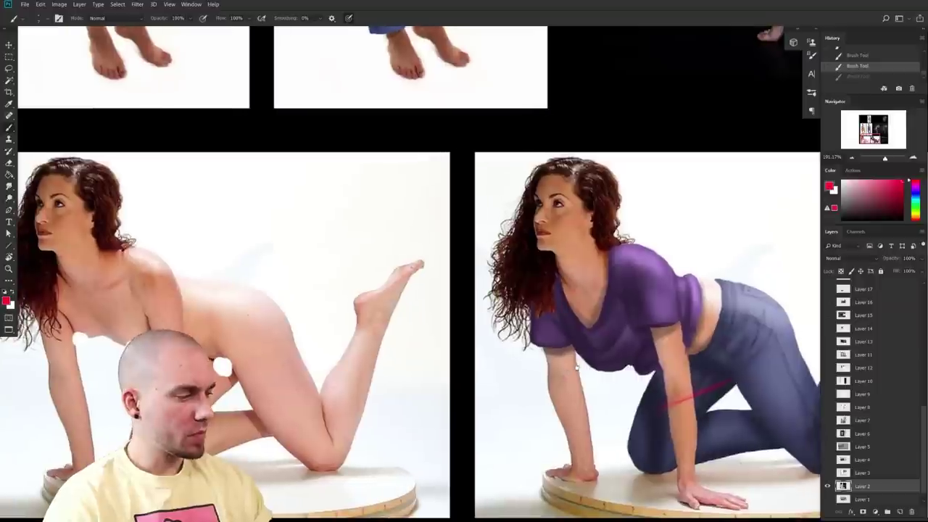
pyautogui.hscroll(-2, 532, 348)
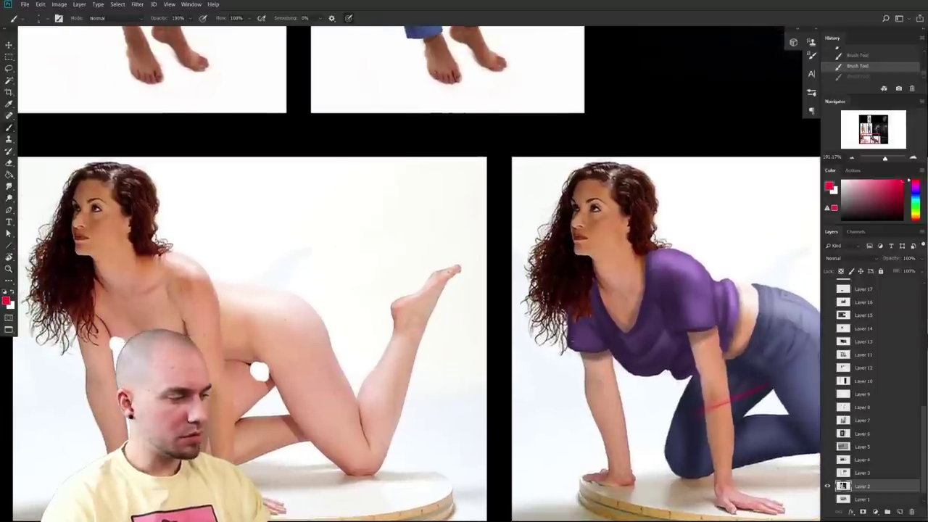
pyautogui.hotkey('ctrl', 'z')
pyautogui.hotkey('ctrl', 'z')
pyautogui.hotkey('ctrl', 'z')
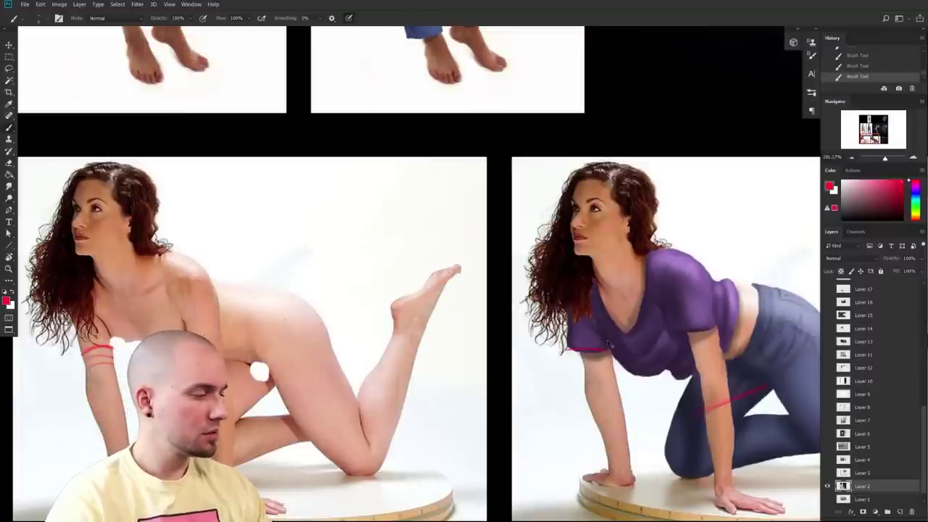
# - Touch up the purple shirt's far sleeve hem with skin tone sampled from the arm and purple sampled from the sleeve
pyautogui.moveTo(595, 350); pyautogui.dragTo(504, 344)
pyautogui.keyDown('alt'); pyautogui.click(498, 345); pyautogui.keyUp('alt')
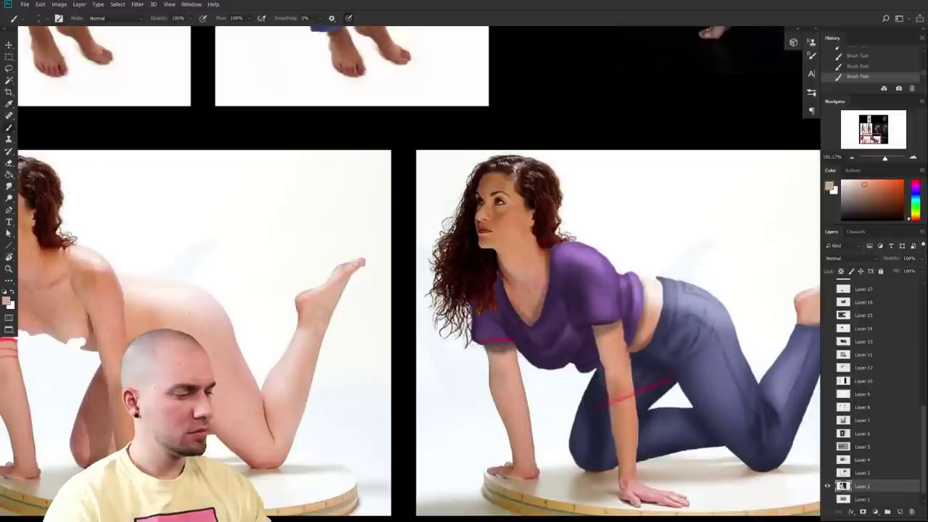
pyautogui.keyDown('alt'); pyautogui.click(484, 330); pyautogui.keyUp('alt')
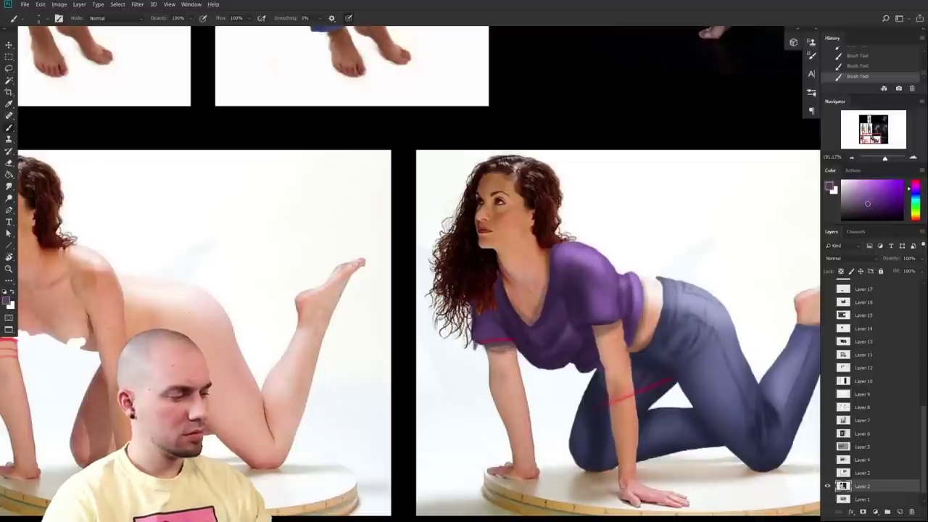
pyautogui.scroll(3, 506, 366)
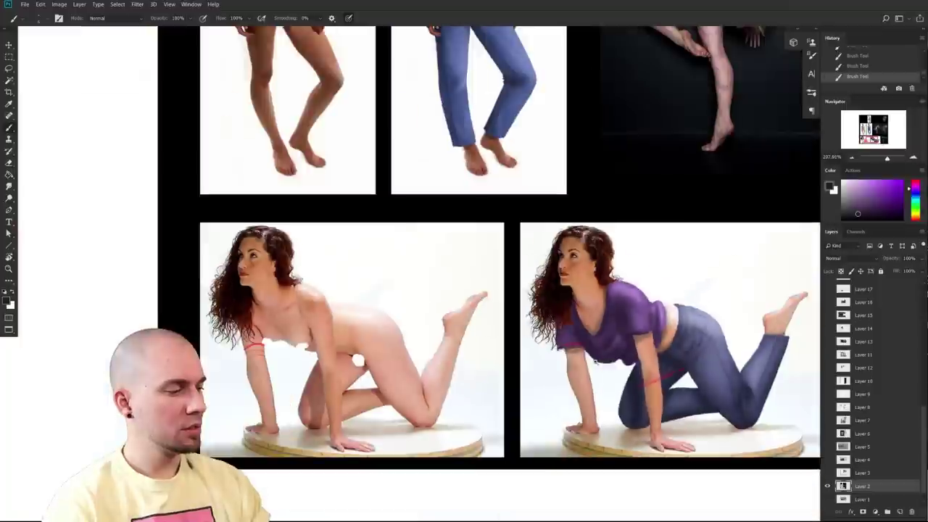
pyautogui.scroll(-4, 580, 348)
# - Switch back to red, shrink the brush, and sketch a tilted tapered cylinder in the empty background above the kneeling figure's hips
pyautogui.moveTo(571, 408); pyautogui.dragTo(591, 426)
pyautogui.moveTo(545, 438); pyautogui.dragTo(556, 438)
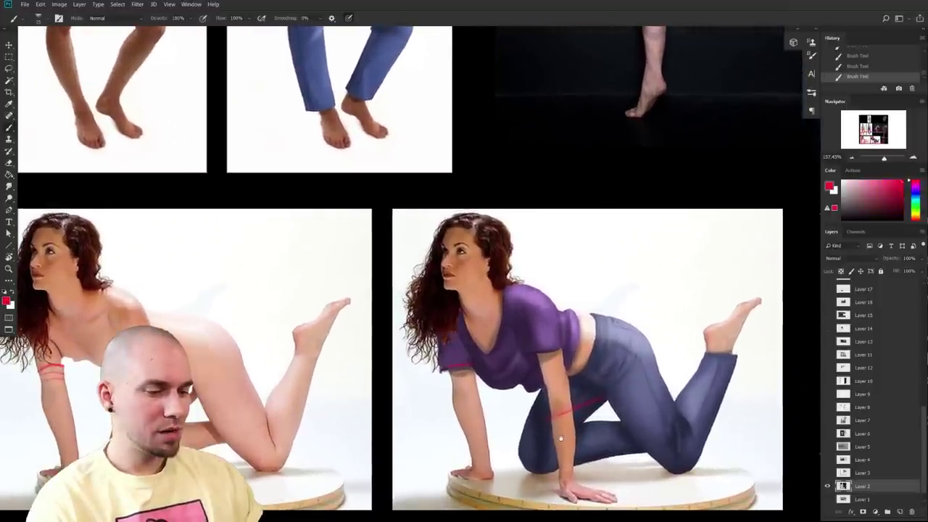
pyautogui.moveTo(561, 438)
pyautogui.mouseDown()
pyautogui.moveTo(510, 412)
pyautogui.moveTo(443, 464)
pyautogui.mouseUp()
pyautogui.press('[')
pyautogui.moveTo(487, 289)
pyautogui.mouseDown()
pyautogui.moveTo(507, 260)
pyautogui.moveTo(507, 285)
pyautogui.moveTo(492, 258)
pyautogui.moveTo(500, 293)
pyautogui.moveTo(466, 282)
pyautogui.moveTo(504, 335)
pyautogui.moveTo(549, 309)
pyautogui.moveTo(538, 330)
pyautogui.moveTo(560, 304)
pyautogui.mouseUp()
pyautogui.hotkey('ctrl', 'z')
pyautogui.moveTo(529, 332)
pyautogui.mouseDown()
pyautogui.moveTo(558, 293)
pyautogui.moveTo(569, 300)
pyautogui.mouseUp()
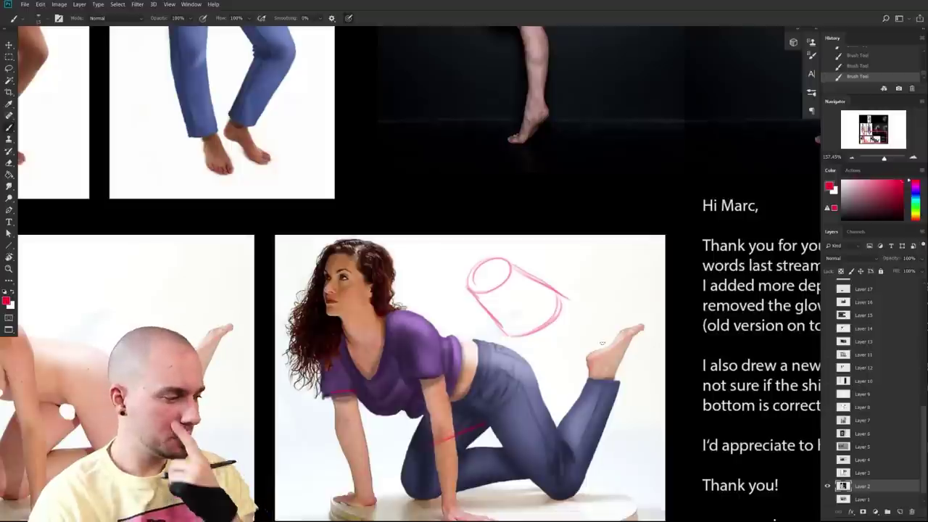
pyautogui.moveTo(541, 311); pyautogui.dragTo(636, 322)
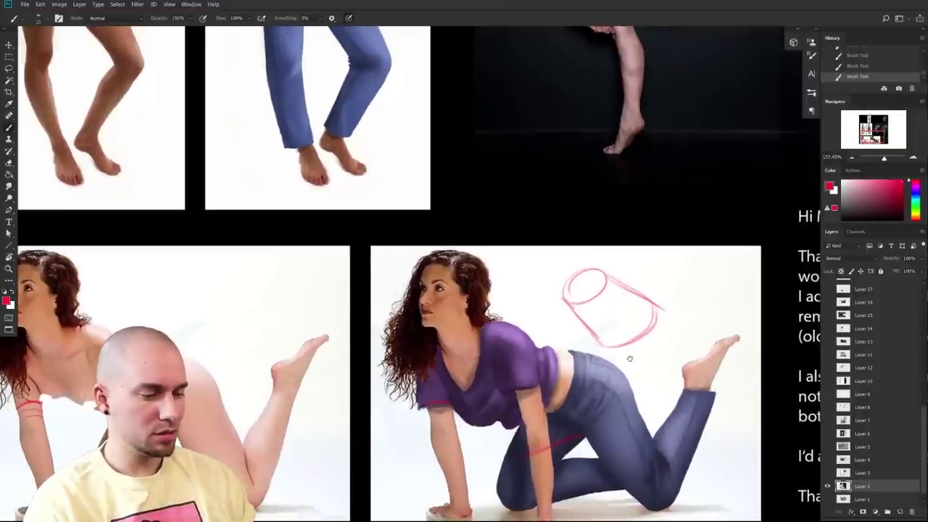
# - Mark a short red line on the purple shirt where the shoulder meets the chest
pyautogui.hscroll(-4, 630, 358)
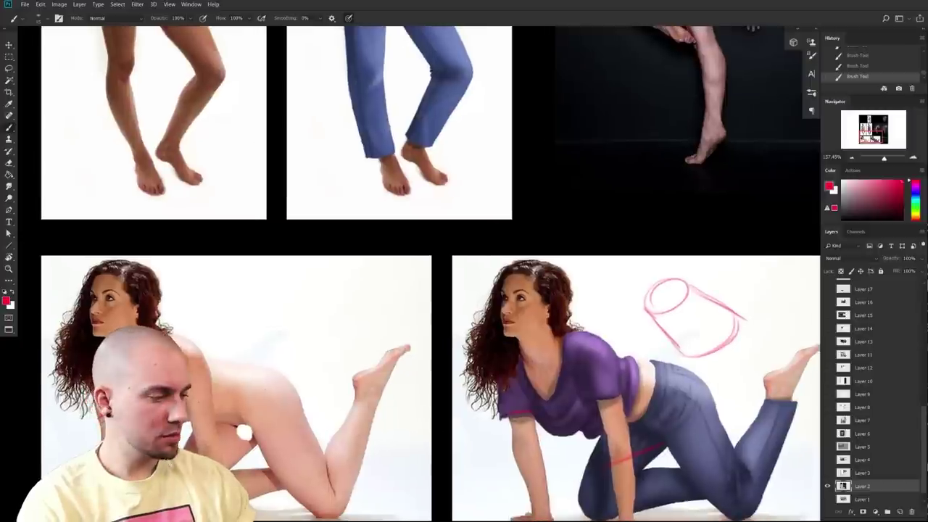
pyautogui.hscroll(5, 552, 415)
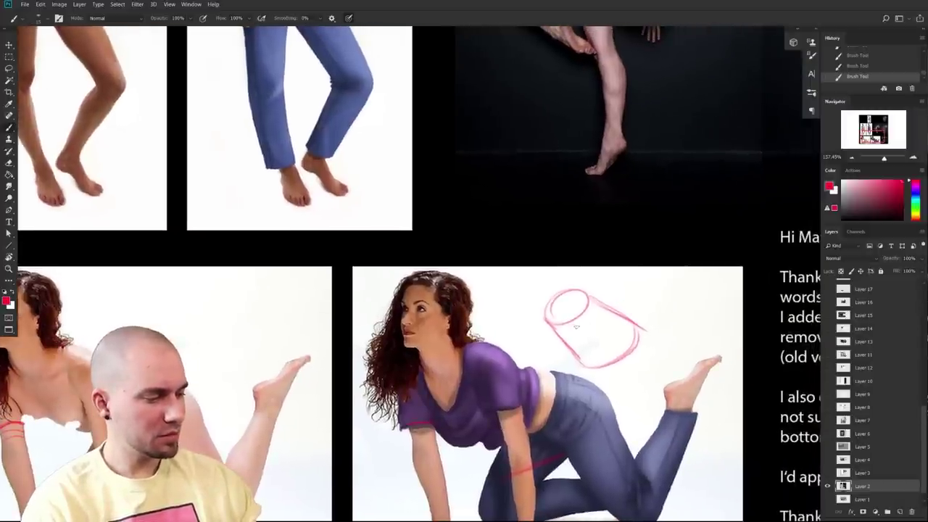
pyautogui.moveTo(570, 382)
pyautogui.mouseDown()
pyautogui.moveTo(713, 352)
pyautogui.moveTo(552, 382)
pyautogui.moveTo(555, 376)
pyautogui.mouseUp()
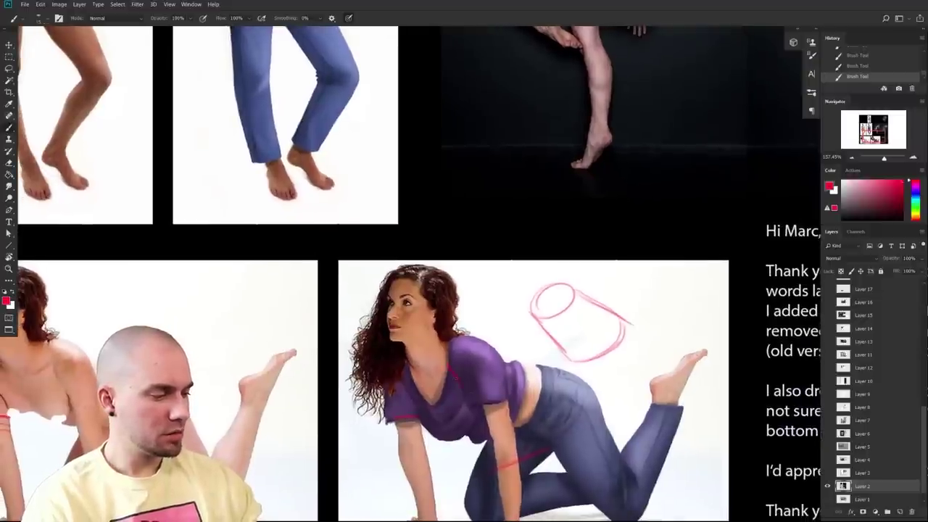
# - Reshape the purple shirt's lower hem beneath the chest with white and with dark purple sampled from the shirt
pyautogui.press('d')
pyautogui.press('x')
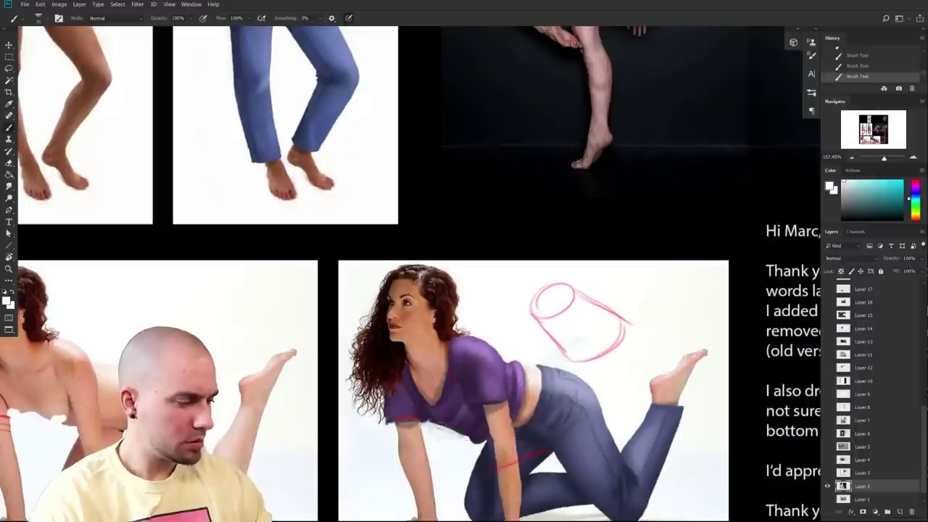
pyautogui.keyDown('alt'); pyautogui.click(444, 427); pyautogui.keyUp('alt')
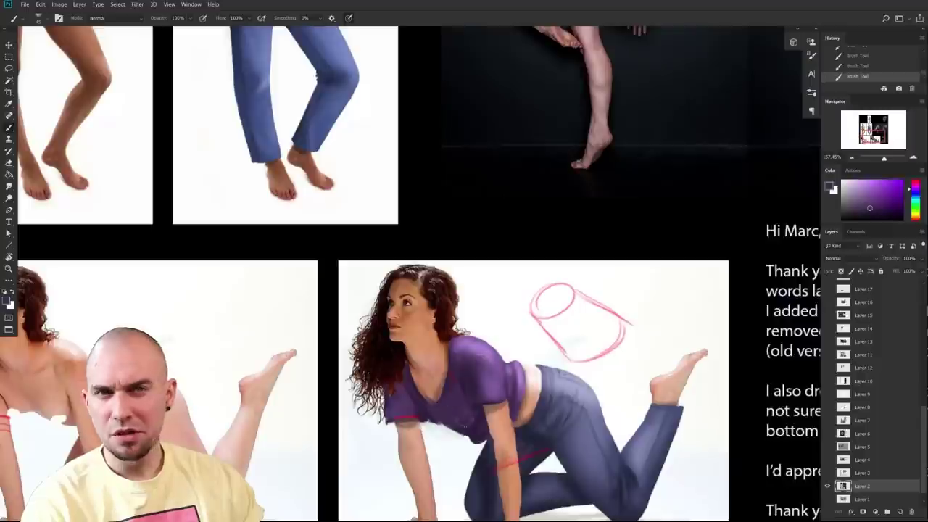
pyautogui.scroll(2, 450, 434)
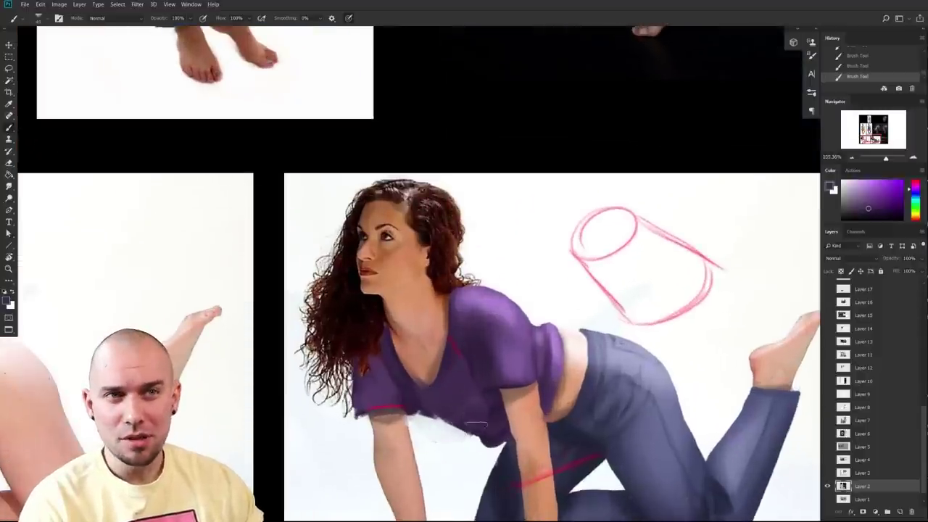
pyautogui.keyDown('alt'); pyautogui.click(472, 358); pyautogui.keyUp('alt')
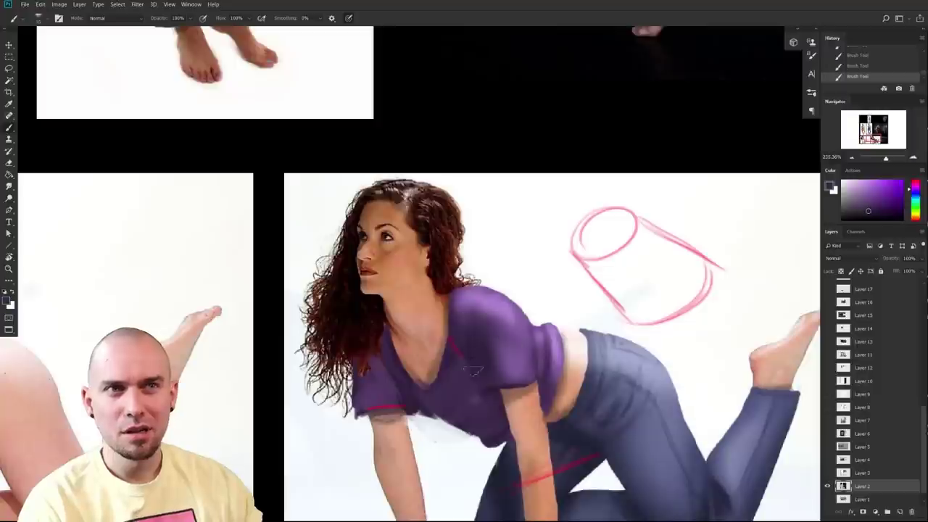
pyautogui.keyDown('alt'); pyautogui.click(452, 359); pyautogui.keyUp('alt')
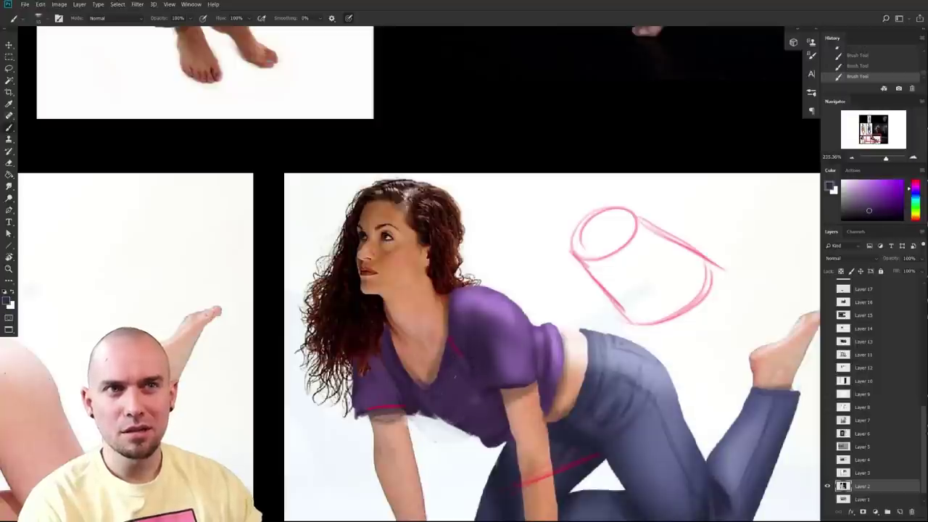
pyautogui.keyDown('alt'); pyautogui.click(450, 432); pyautogui.keyUp('alt')
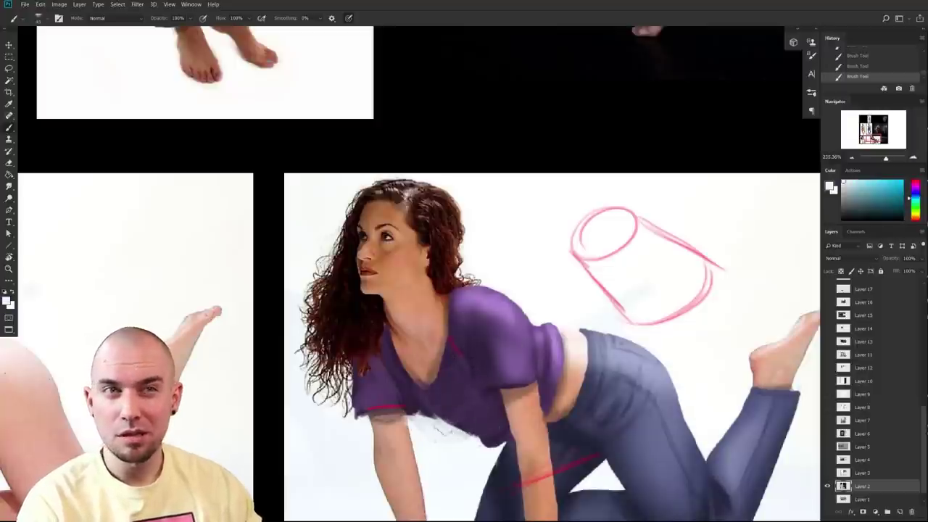
# - Paint the shirt's hem as a curved lilac band wrapping around the waist and under the chest, touched up with sampled purple
pyautogui.moveTo(447, 430); pyautogui.dragTo(603, 340)
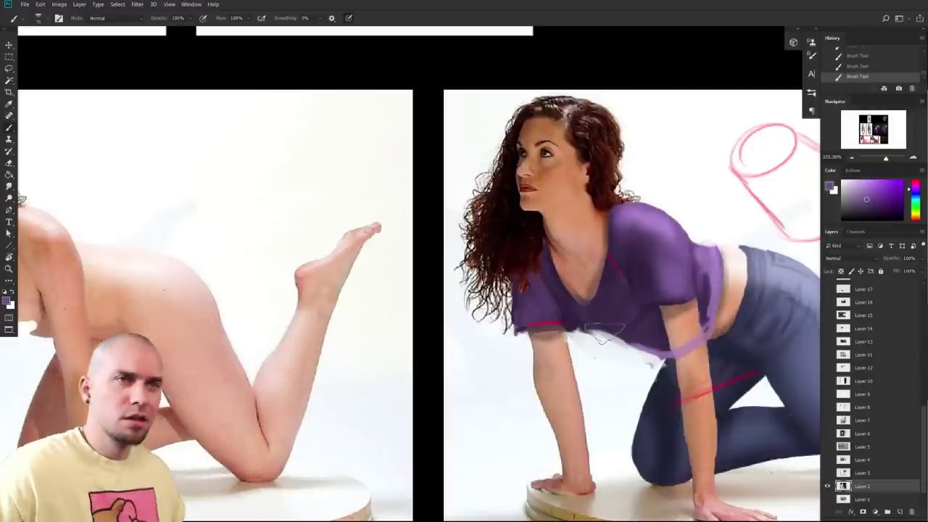
pyautogui.moveTo(667, 394); pyautogui.dragTo(512, 448)
pyautogui.keyDown('alt'); pyautogui.click(457, 361); pyautogui.keyUp('alt')
pyautogui.moveTo(446, 378)
pyautogui.mouseDown()
pyautogui.moveTo(500, 406)
pyautogui.moveTo(478, 396)
pyautogui.mouseUp()
pyautogui.press('[')
pyautogui.press('[')
pyautogui.press('[')
pyautogui.press('[')
pyautogui.moveTo(589, 373); pyautogui.dragTo(536, 374)
# - Draw red curved contour bands across the purple shirt's near sleeve and chest with a smaller brush, and undo them
pyautogui.click(902, 184)
pyautogui.click(916, 180)
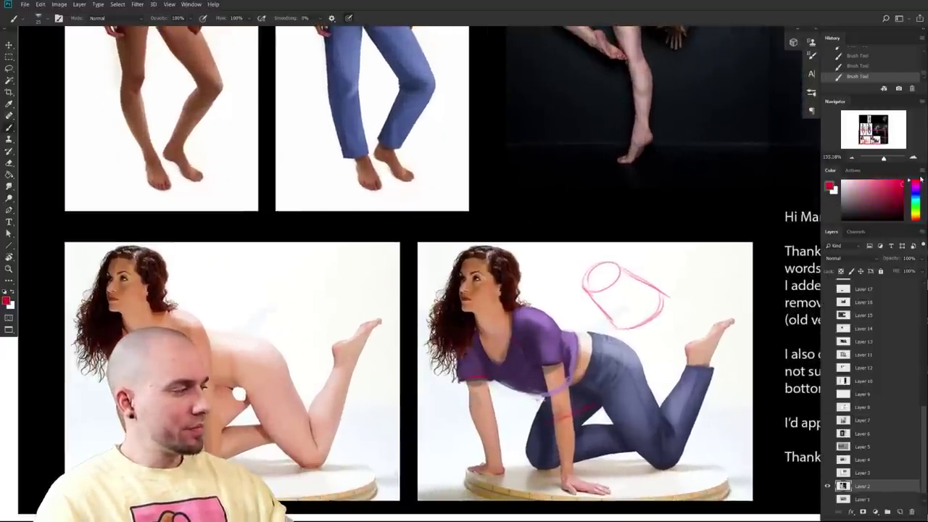
pyautogui.press('[')
pyautogui.moveTo(546, 331)
pyautogui.mouseDown()
pyautogui.moveTo(510, 377)
pyautogui.moveTo(522, 377)
pyautogui.mouseUp()
pyautogui.moveTo(537, 313); pyautogui.dragTo(511, 374)
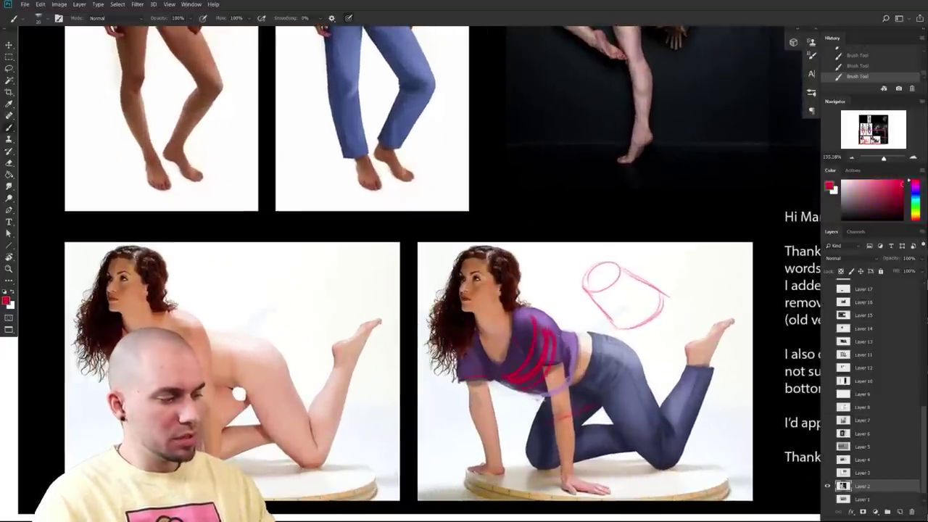
pyautogui.hotkey('ctrl', 'z')
pyautogui.hotkey('ctrl', 'z')
pyautogui.hotkey('ctrl', 'z')
# - Try a stroke of sampled dark purple on the shirt's near shoulder, and undo it
pyautogui.moveTo(718, 399)
pyautogui.mouseDown()
pyautogui.moveTo(547, 391)
pyautogui.moveTo(532, 404)
pyautogui.mouseUp()
pyautogui.moveTo(608, 446)
pyautogui.mouseDown()
pyautogui.moveTo(599, 402)
pyautogui.moveTo(595, 425)
pyautogui.mouseUp()
pyautogui.keyDown('alt'); pyautogui.click(425, 341); pyautogui.keyUp('alt')
pyautogui.moveTo(413, 318); pyautogui.dragTo(425, 300)
pyautogui.hotkey('ctrl', 'z')
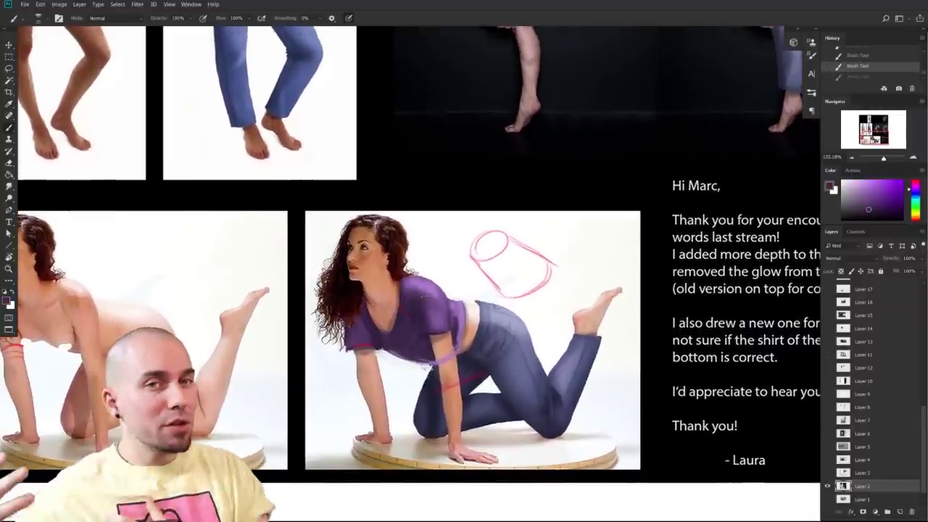
# - Try drawing a dark, rounded outer contour around the red cylinder sketch, and undo it
pyautogui.moveTo(508, 241)
pyautogui.mouseDown()
pyautogui.moveTo(548, 266)
pyautogui.moveTo(499, 290)
pyautogui.mouseUp()
pyautogui.hotkey('ctrl', 'z')
pyautogui.moveTo(494, 224); pyautogui.dragTo(523, 255)
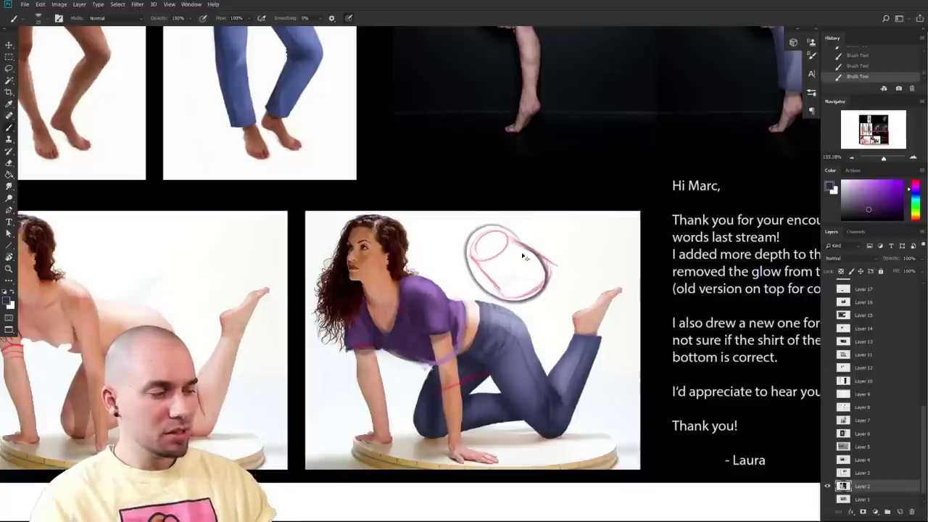
pyautogui.hotkey('ctrl', 'z')
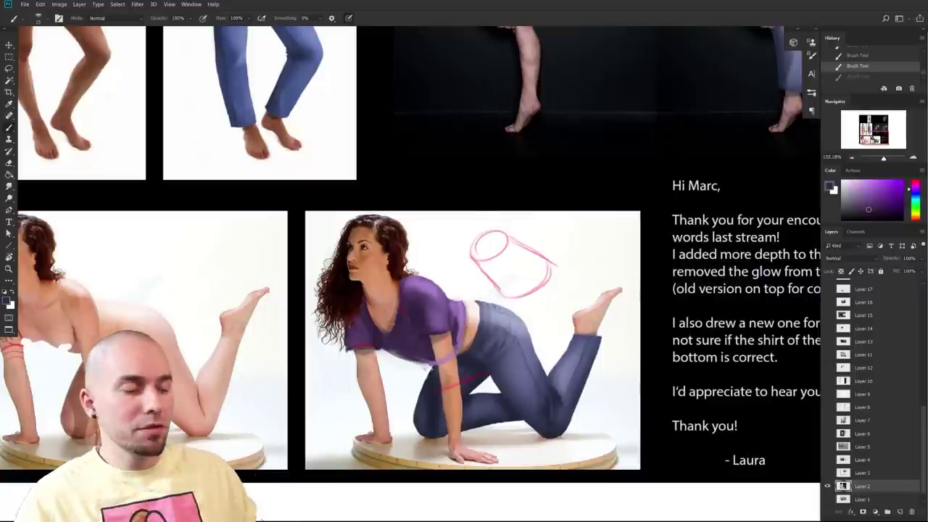
# - Finish with the kneeling figure, show the next submission with face and eye studies on Layer 3, and choose a saturated red brush colour
pyautogui.moveTo(403, 333); pyautogui.dragTo(408, 343)
pyautogui.moveTo(469, 382); pyautogui.dragTo(482, 378)
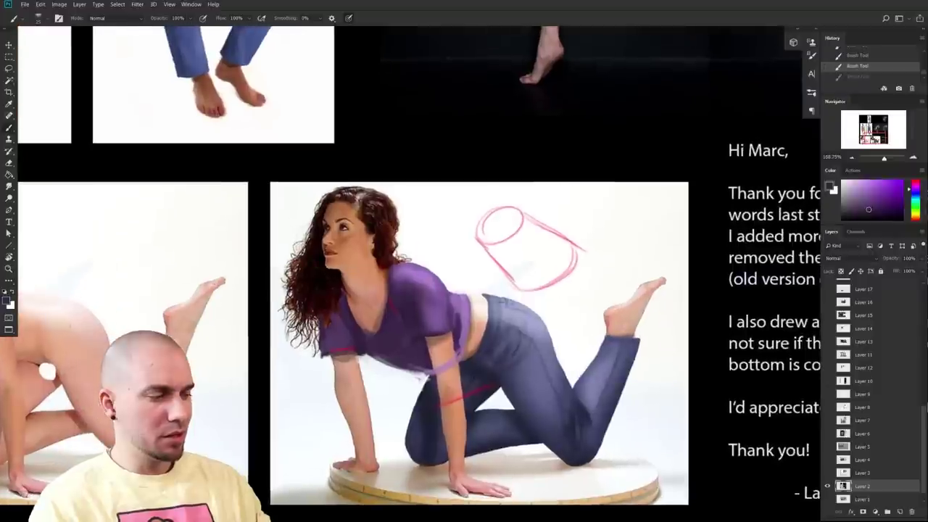
pyautogui.press('[')
pyautogui.moveTo(460, 293)
pyautogui.mouseDown()
pyautogui.moveTo(461, 319)
pyautogui.moveTo(470, 318)
pyautogui.moveTo(534, 263)
pyautogui.mouseUp()
pyautogui.moveTo(729, 306); pyautogui.dragTo(667, 333)
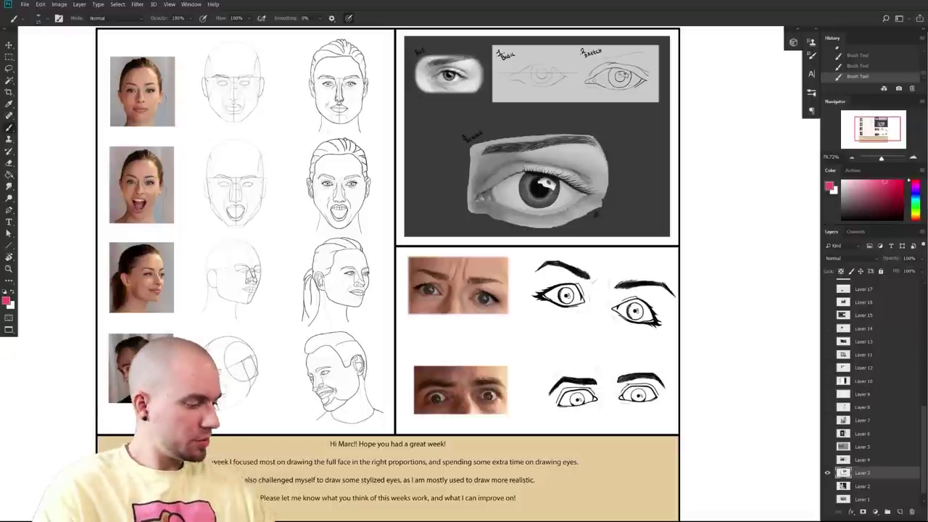
pyautogui.moveTo(885, 181); pyautogui.dragTo(902, 181)
pyautogui.moveTo(425, 280); pyautogui.dragTo(485, 366)
pyautogui.moveTo(484, 366)
pyautogui.mouseDown()
pyautogui.moveTo(529, 370)
pyautogui.moveTo(498, 342)
pyautogui.moveTo(498, 356)
pyautogui.mouseUp()
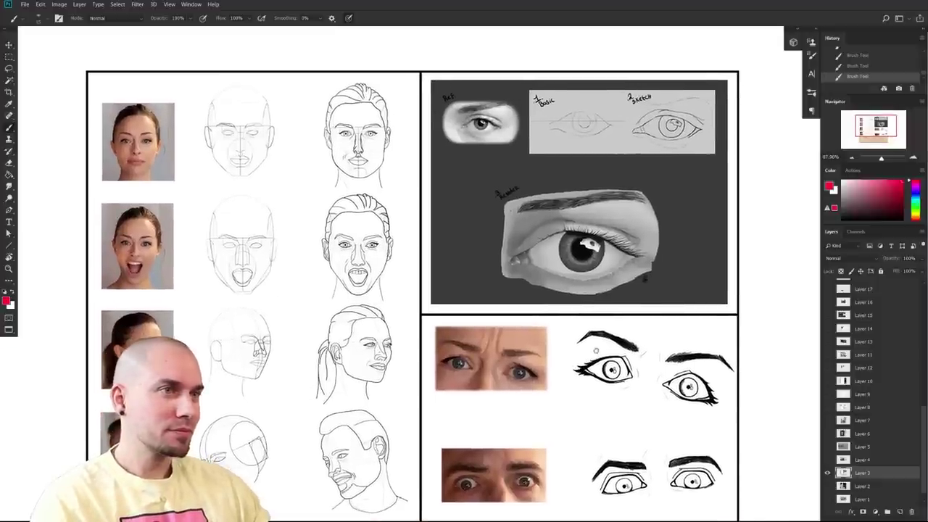
# - Examine the submission's face constructions, rendered eye, stylized eye drawings and the accompanying note
pyautogui.moveTo(440, 373)
pyautogui.mouseDown()
pyautogui.moveTo(444, 341)
pyautogui.moveTo(451, 379)
pyautogui.mouseUp()
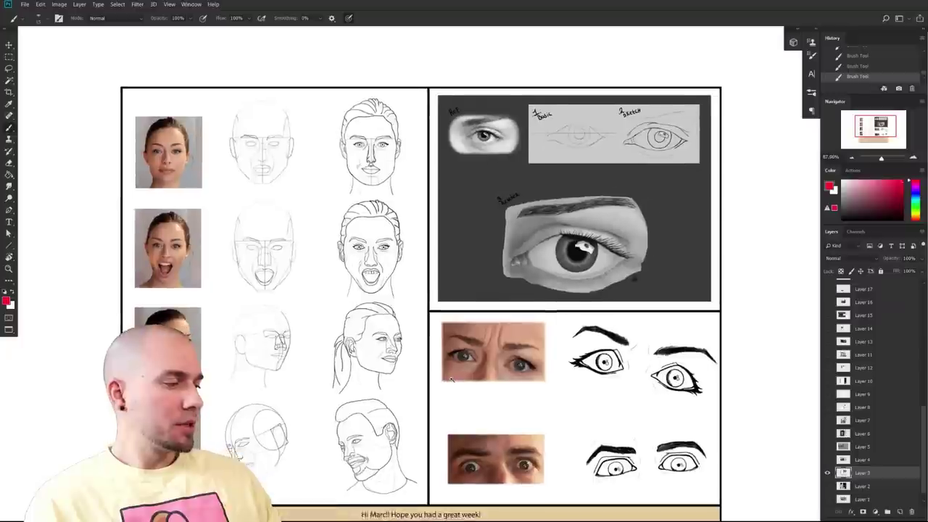
pyautogui.scroll(2, 451, 379)
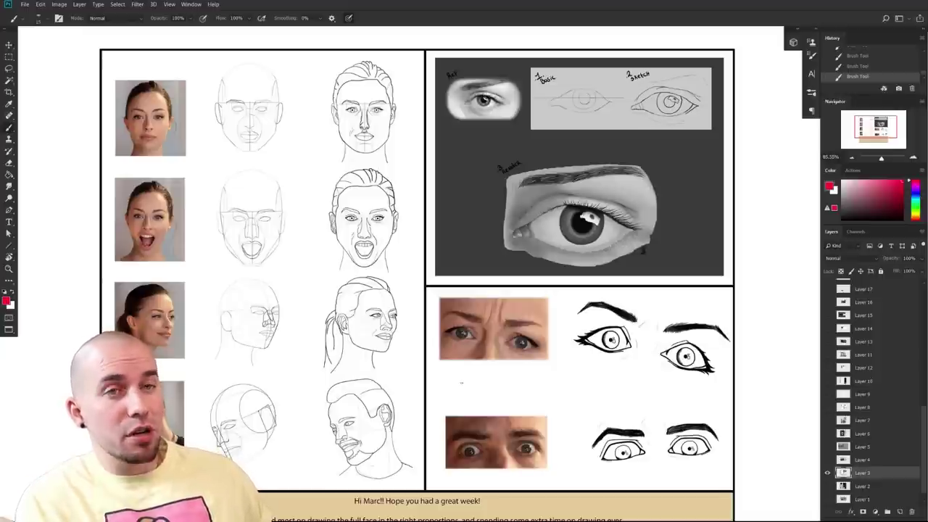
pyautogui.click(872, 189)
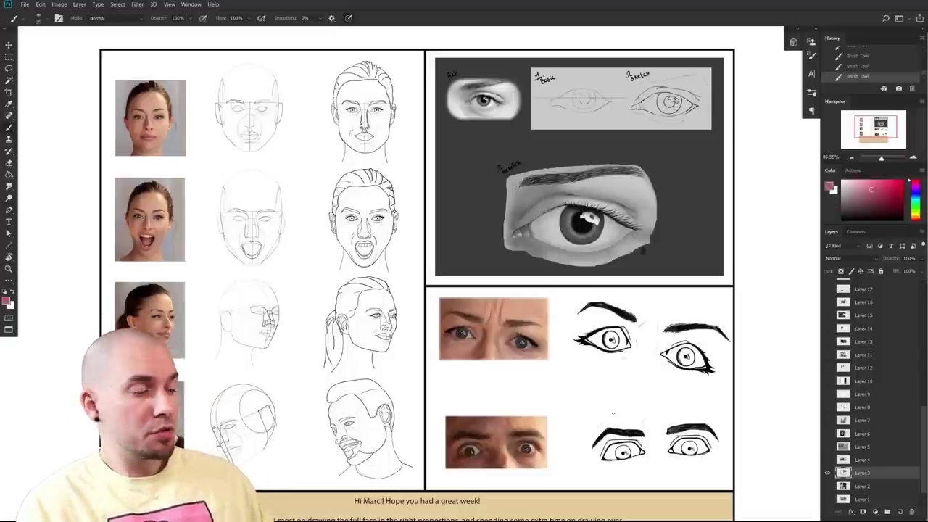
pyautogui.moveTo(620, 419); pyautogui.dragTo(616, 414)
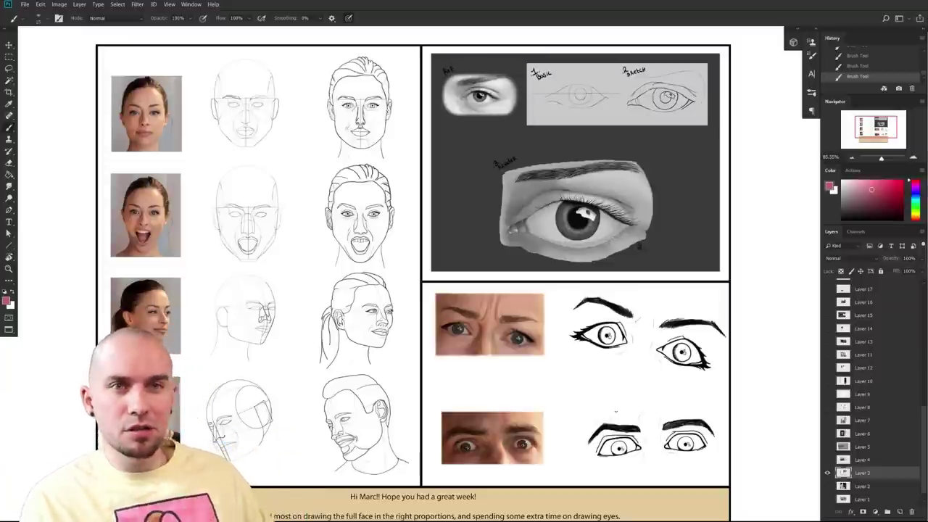
pyautogui.moveTo(640, 363); pyautogui.dragTo(635, 367)
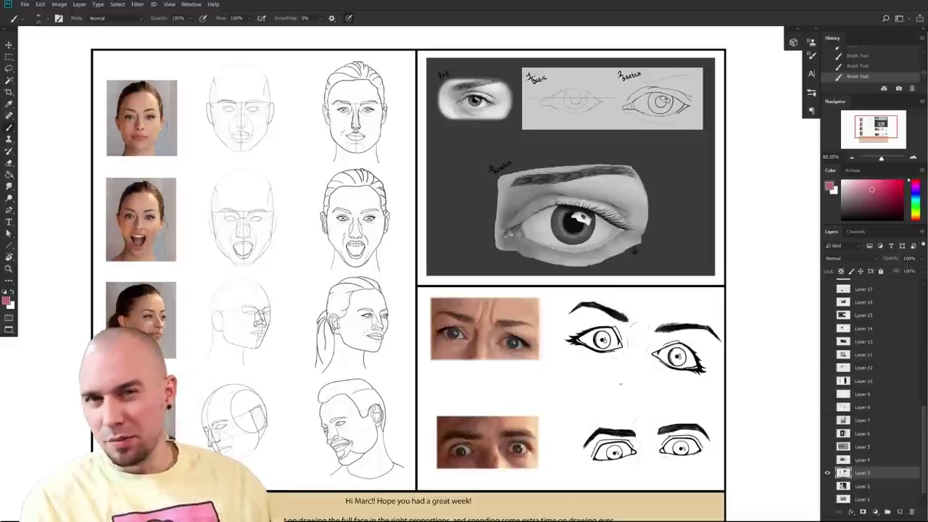
pyautogui.moveTo(615, 376); pyautogui.dragTo(619, 375)
pyautogui.moveTo(682, 411); pyautogui.dragTo(681, 406)
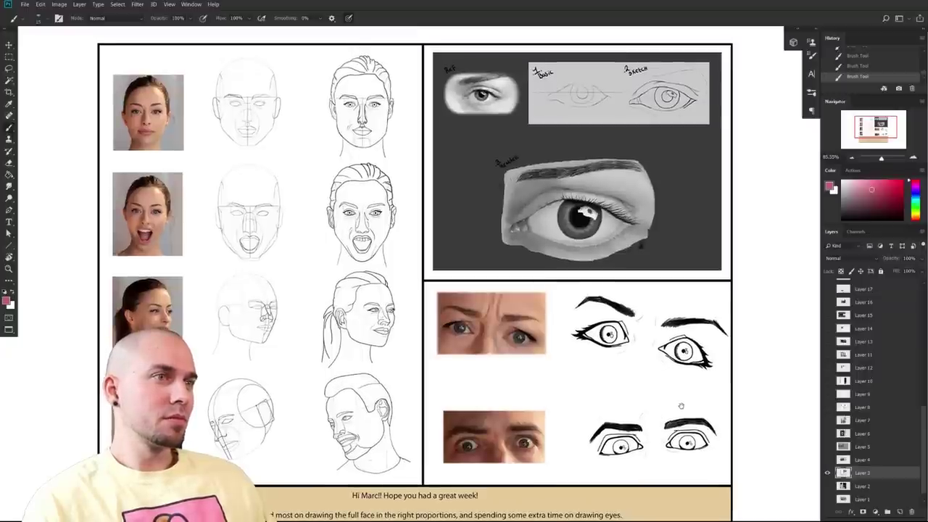
pyautogui.moveTo(681, 406); pyautogui.dragTo(679, 407)
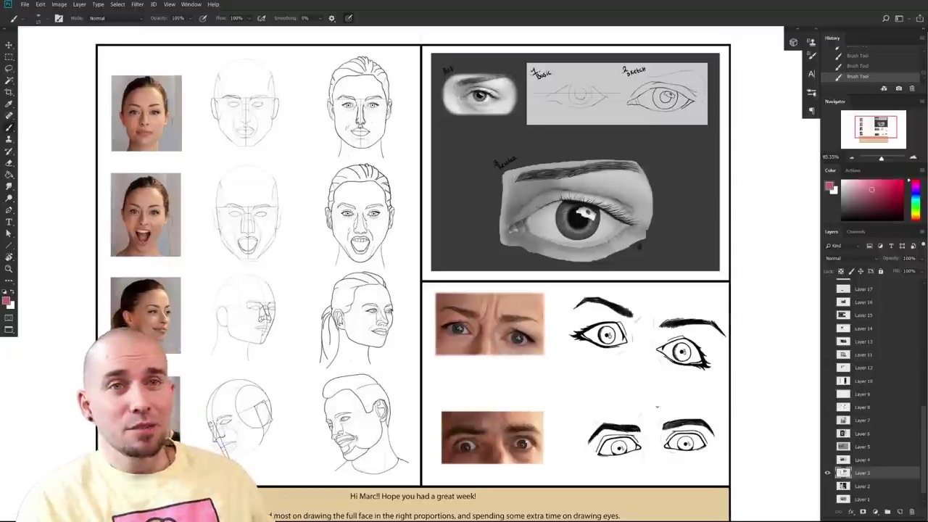
pyautogui.hotkey('ctrl', '-')
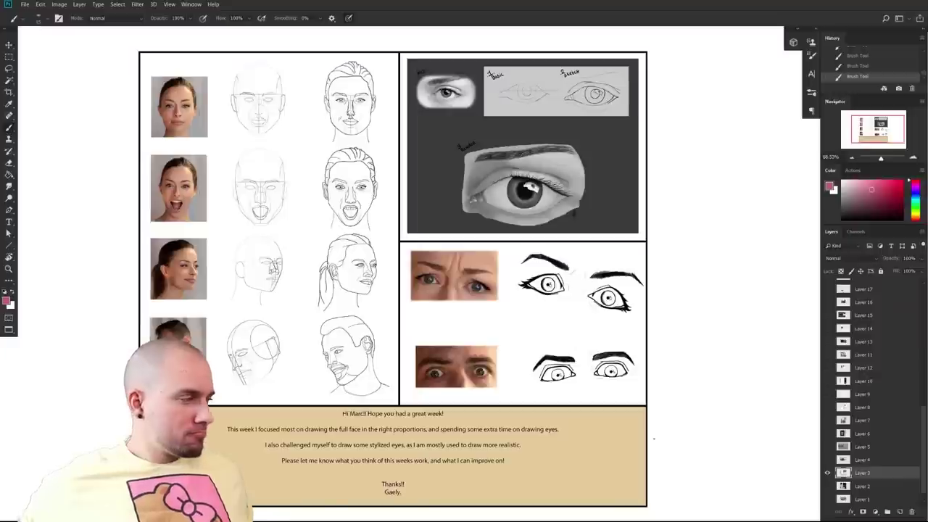
pyautogui.moveTo(656, 284); pyautogui.dragTo(676, 270)
pyautogui.click(879, 194)
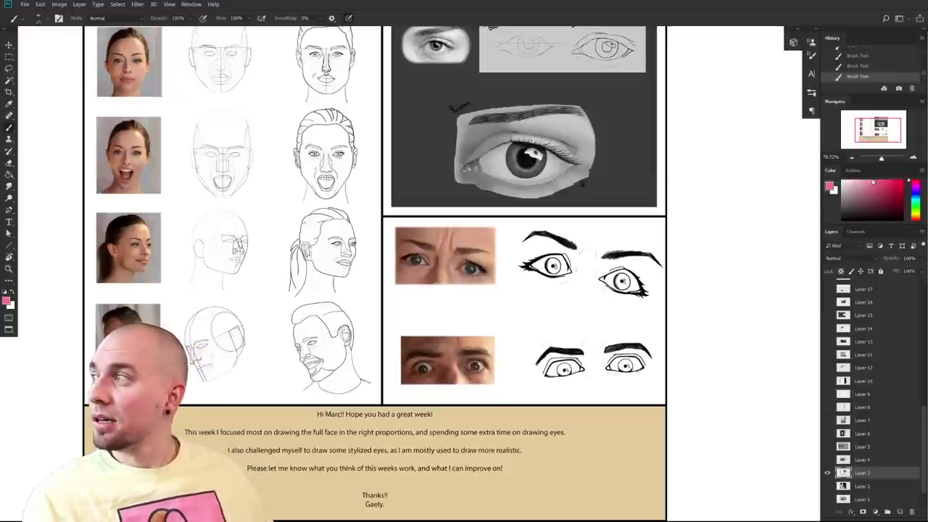
pyautogui.moveTo(581, 381); pyautogui.dragTo(589, 387)
pyautogui.scroll(-3, 584, 389)
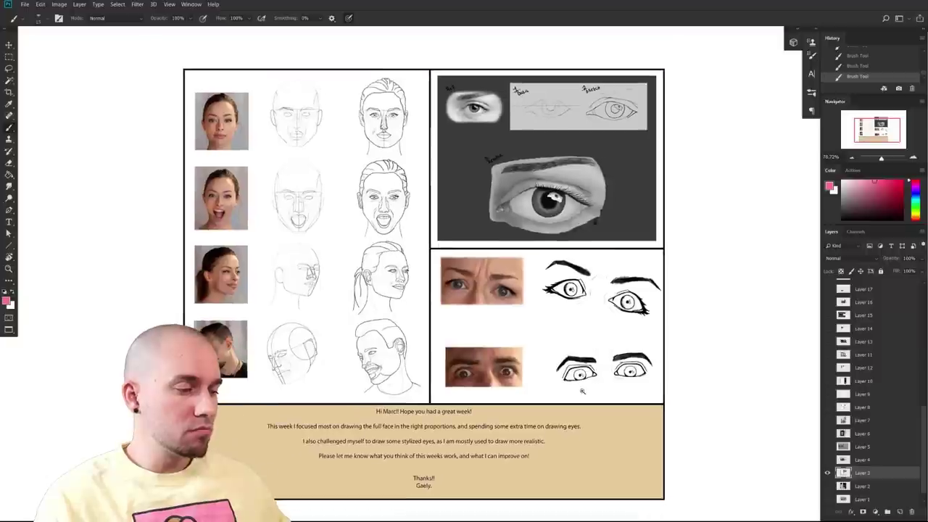
pyautogui.scroll(2, 586, 390)
pyautogui.scroll(-2, 587, 391)
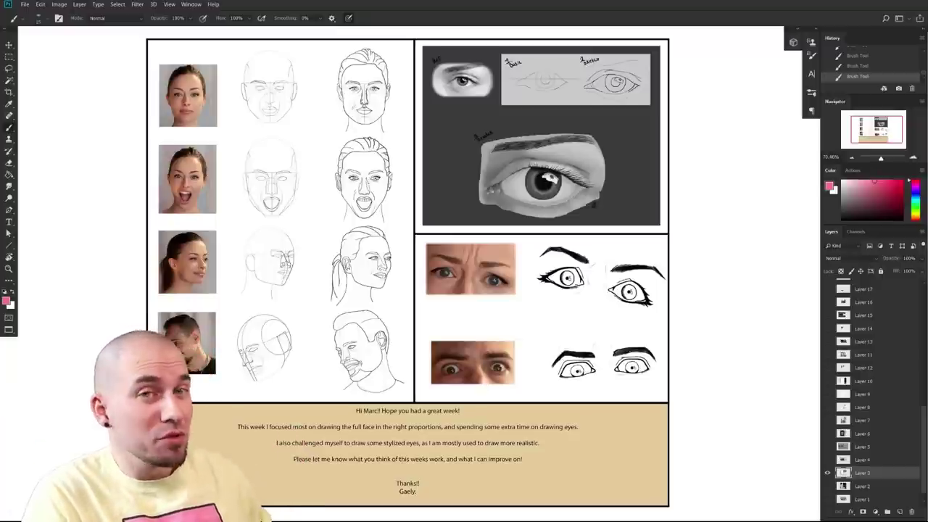
pyautogui.moveTo(538, 324); pyautogui.dragTo(552, 317)
pyautogui.scroll(1, 624, 328)
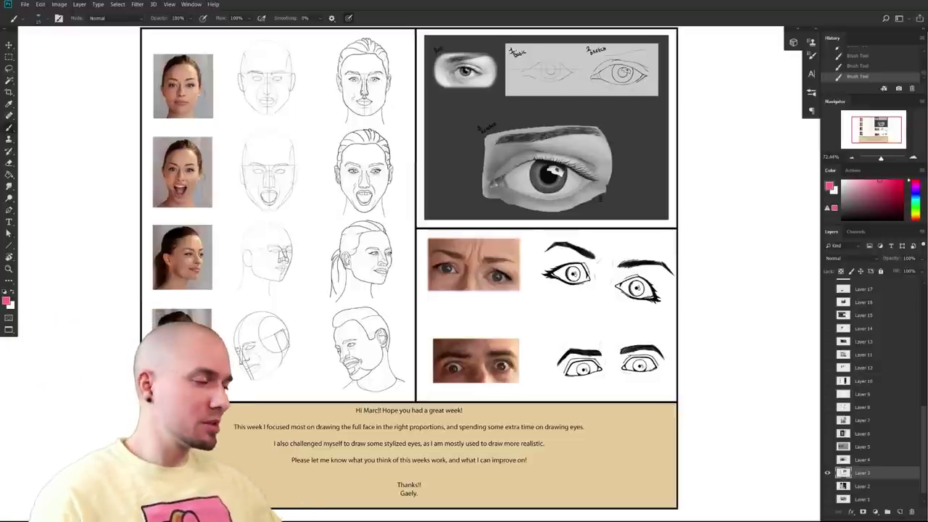
pyautogui.moveTo(604, 345); pyautogui.dragTo(598, 351)
pyautogui.moveTo(664, 354); pyautogui.dragTo(639, 354)
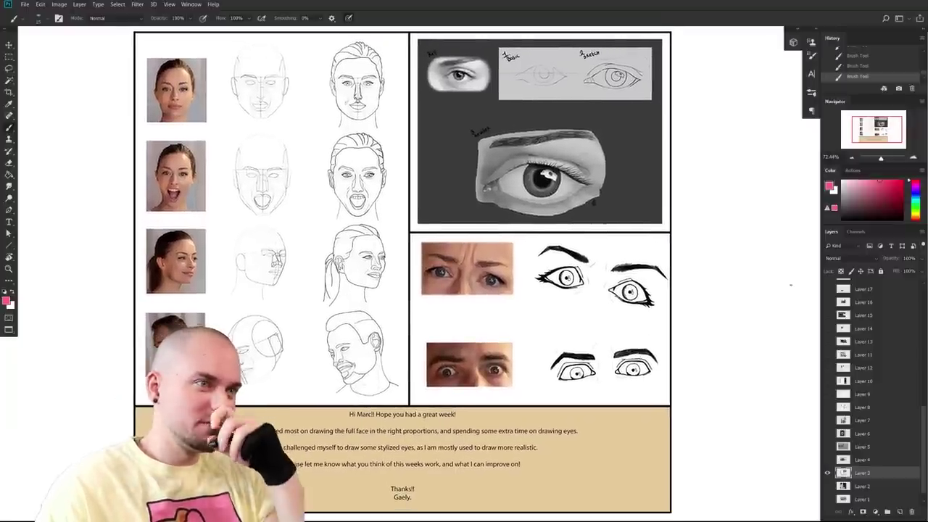
pyautogui.moveTo(713, 319); pyautogui.dragTo(707, 323)
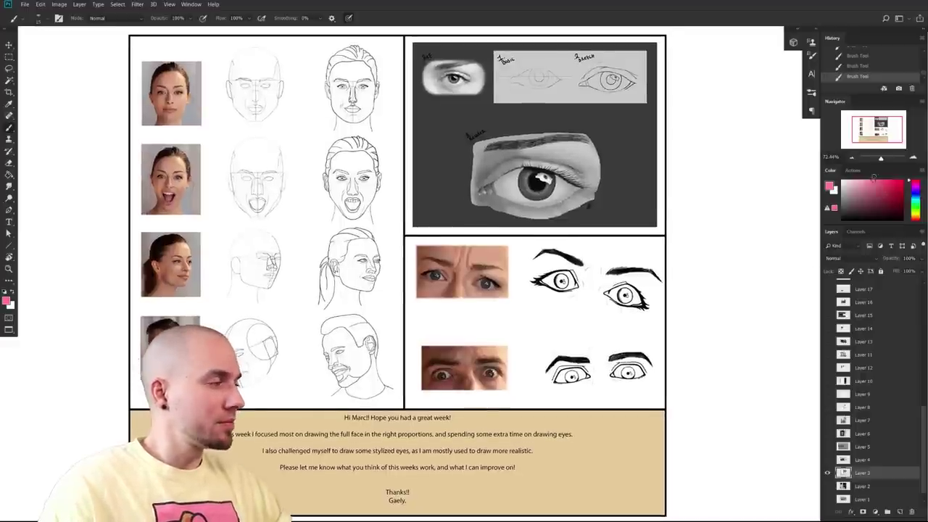
pyautogui.moveTo(689, 315); pyautogui.dragTo(693, 311)
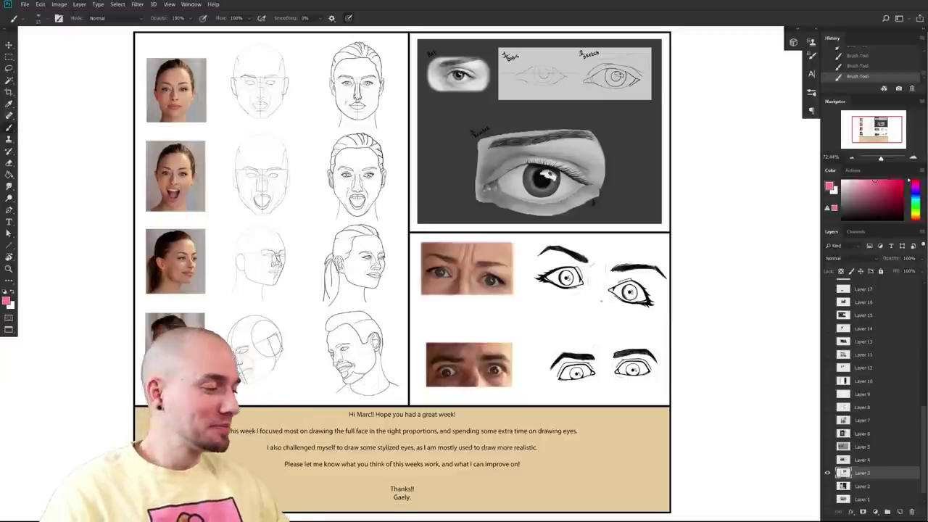
pyautogui.moveTo(682, 289); pyautogui.dragTo(671, 290)
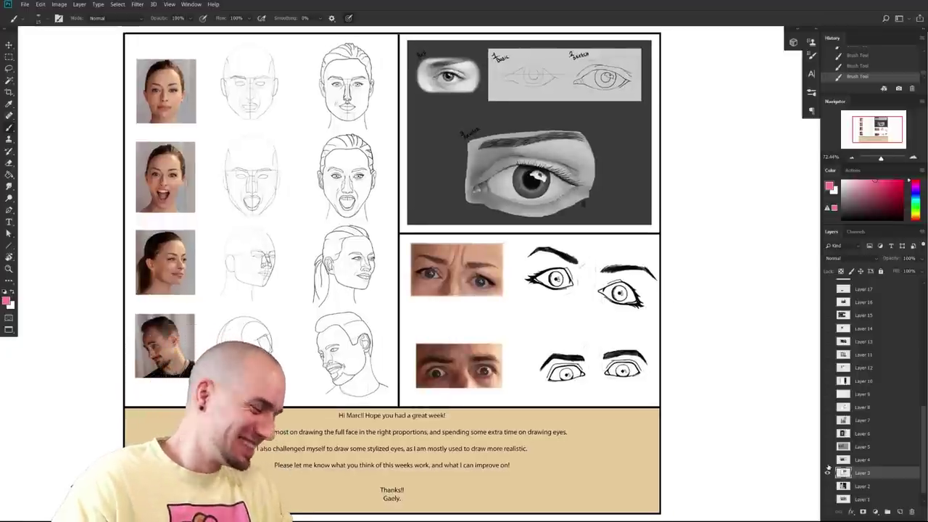
pyautogui.moveTo(693, 359); pyautogui.dragTo(678, 352)
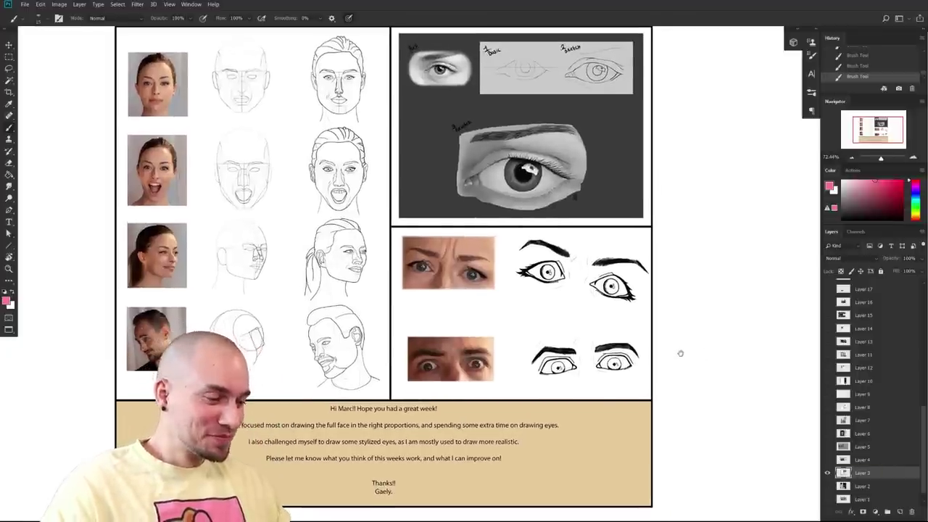
pyautogui.moveTo(633, 327); pyautogui.dragTo(619, 321)
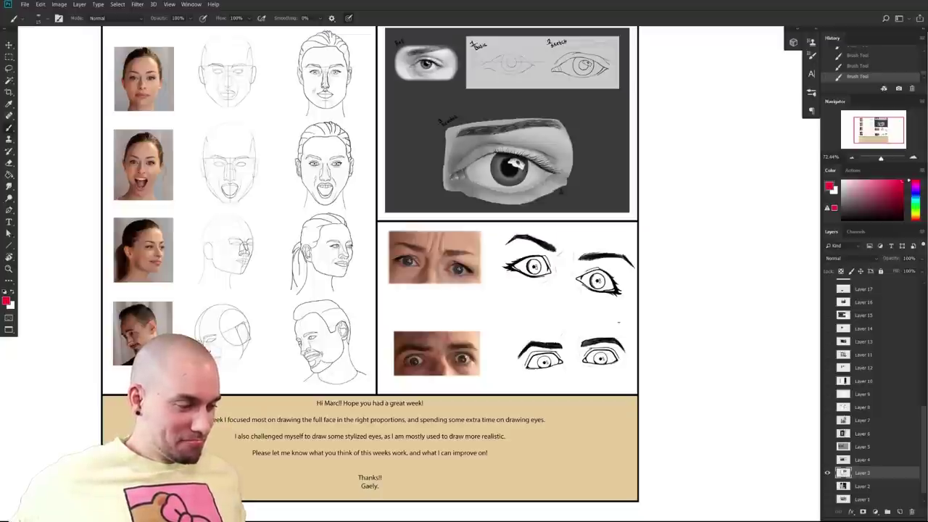
# - Inspect the face construction drawings up close against their reference photos, from the lower heads to the top row
pyautogui.moveTo(513, 297); pyautogui.dragTo(494, 335)
pyautogui.moveTo(383, 269); pyautogui.dragTo(517, 273)
pyautogui.scroll(1, 517, 273)
pyautogui.scroll(4, 516, 273)
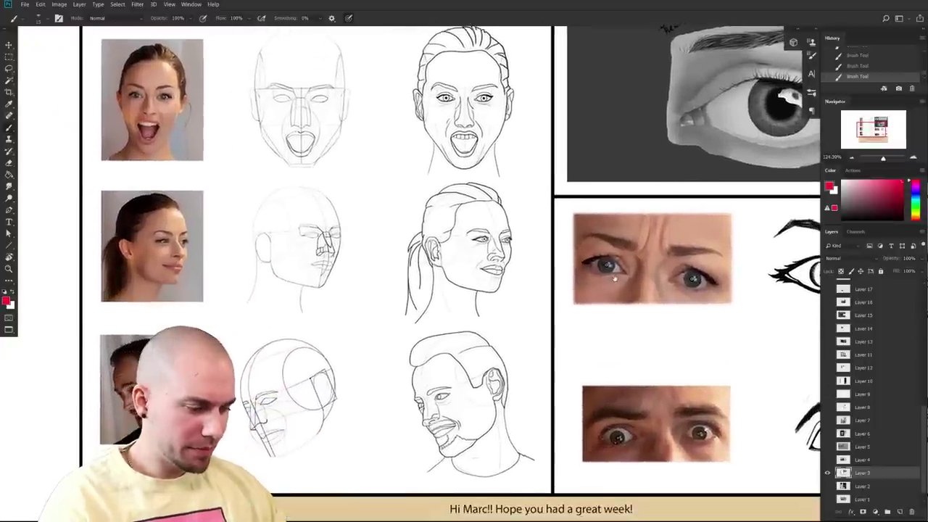
pyautogui.moveTo(626, 172); pyautogui.dragTo(619, 356)
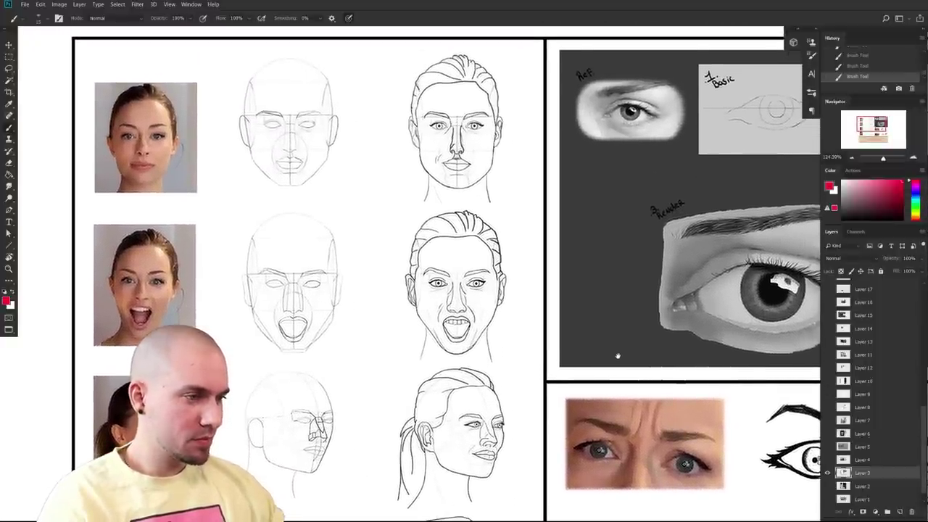
# - Compare the three-quarter ponytail head drawing with its construction sketch and reference photo
pyautogui.moveTo(618, 355); pyautogui.dragTo(606, 340)
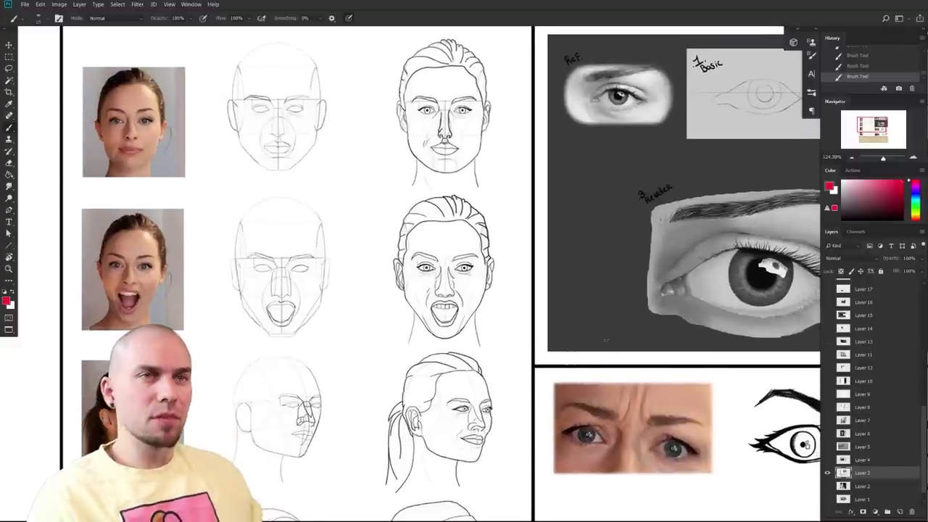
pyautogui.moveTo(553, 416); pyautogui.dragTo(535, 433)
pyautogui.scroll(3, 439, 406)
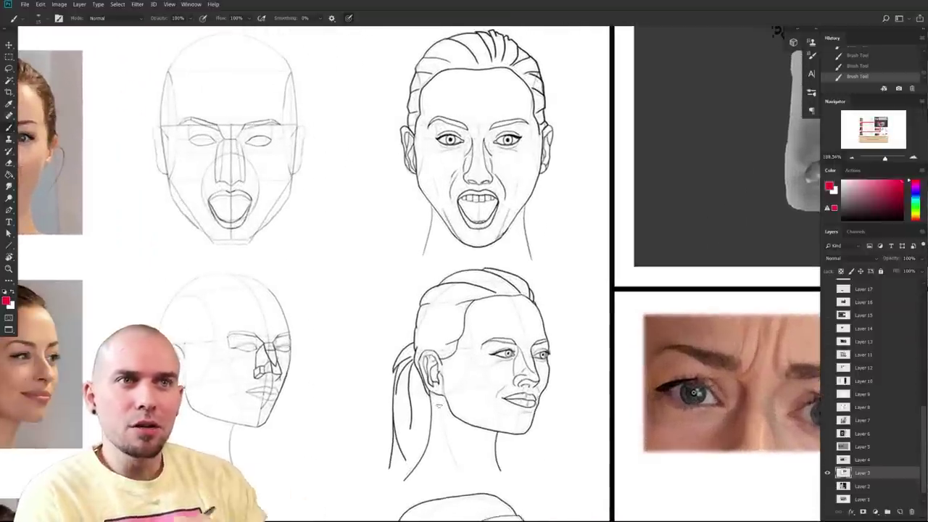
pyautogui.moveTo(442, 407); pyautogui.dragTo(756, 373)
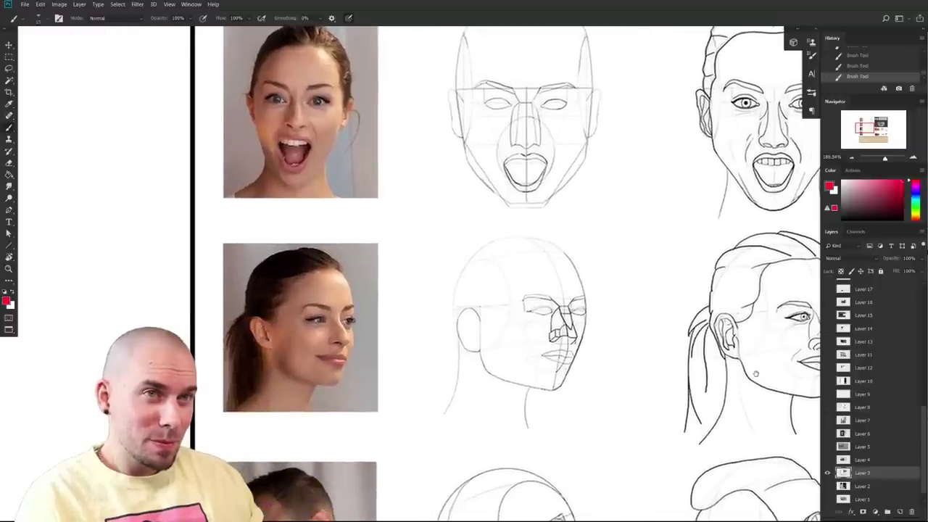
pyautogui.moveTo(755, 374); pyautogui.dragTo(682, 381)
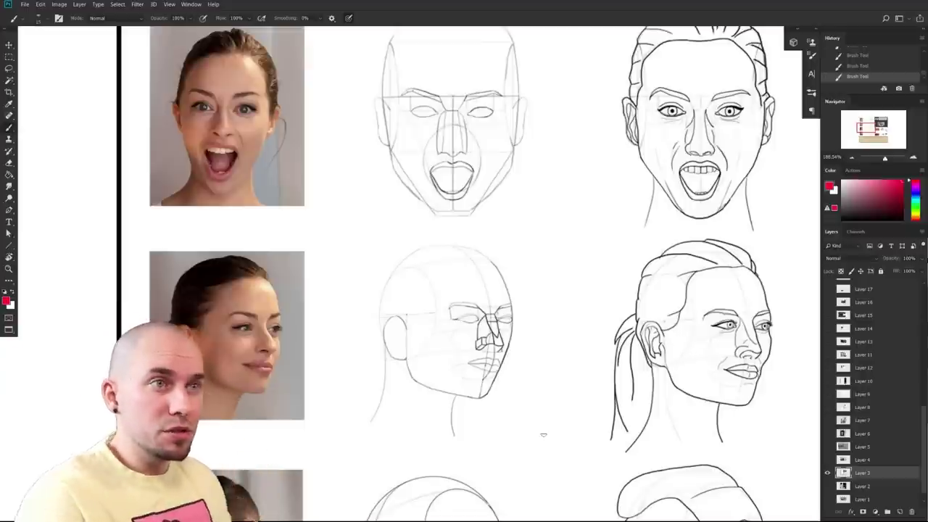
pyautogui.moveTo(684, 362); pyautogui.dragTo(584, 343)
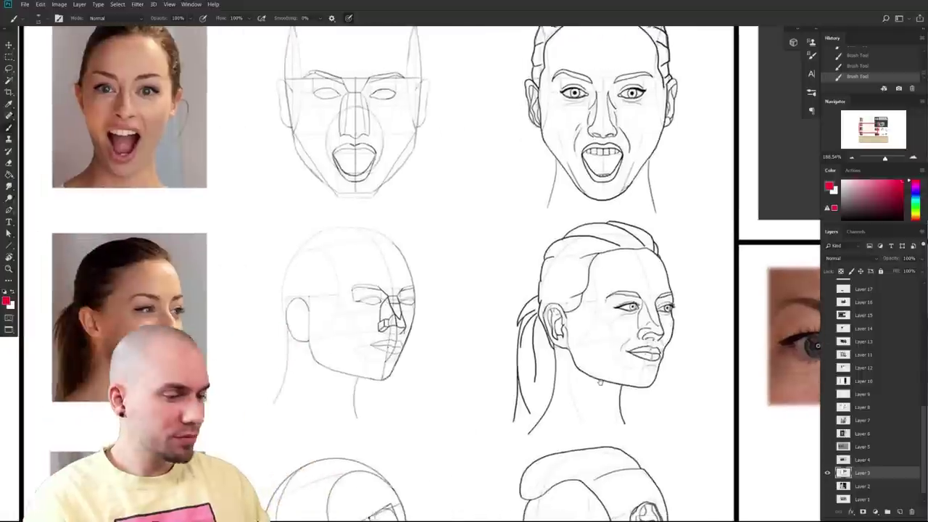
pyautogui.moveTo(632, 417); pyautogui.dragTo(422, 459)
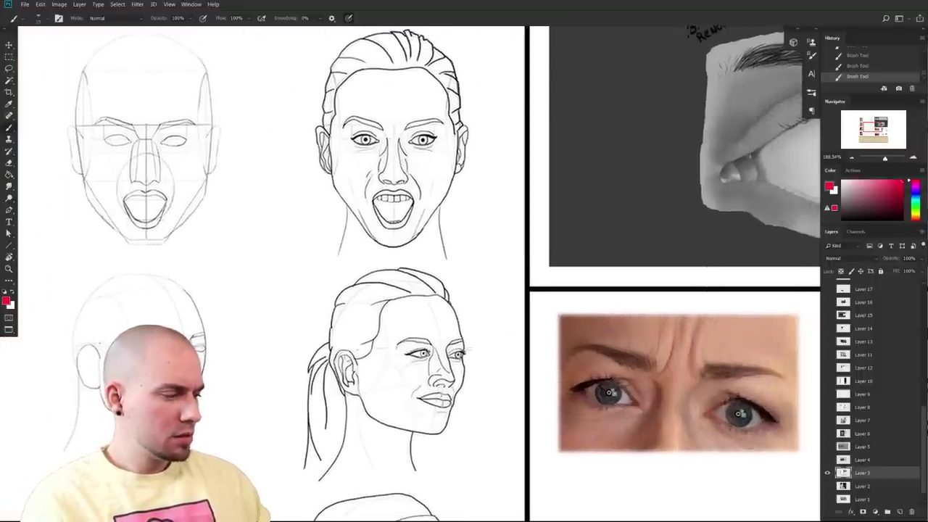
# - Lasso the eyes and brows of the three-quarter ponytail head and shift them slightly inward from the far face contour
pyautogui.press('l')
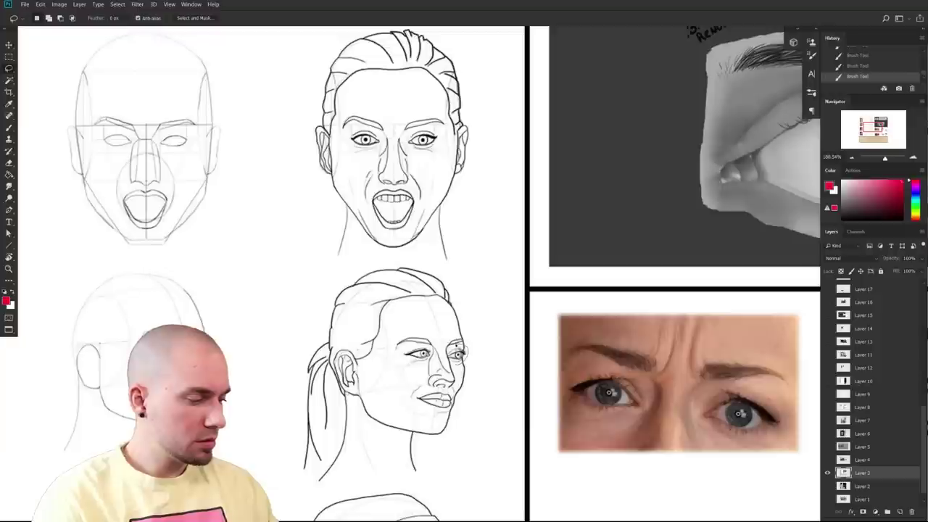
pyautogui.hotkey('ctrl', 'd')
pyautogui.moveTo(448, 347)
pyautogui.mouseDown()
pyautogui.moveTo(465, 362)
pyautogui.moveTo(470, 353)
pyautogui.moveTo(460, 355)
pyautogui.moveTo(668, 312)
pyautogui.moveTo(660, 333)
pyautogui.moveTo(459, 369)
pyautogui.moveTo(504, 351)
pyautogui.moveTo(572, 351)
pyautogui.moveTo(602, 333)
pyautogui.moveTo(513, 344)
pyautogui.mouseUp()
pyautogui.hotkey('ctrl', 'z')
pyautogui.moveTo(525, 343); pyautogui.dragTo(507, 346)
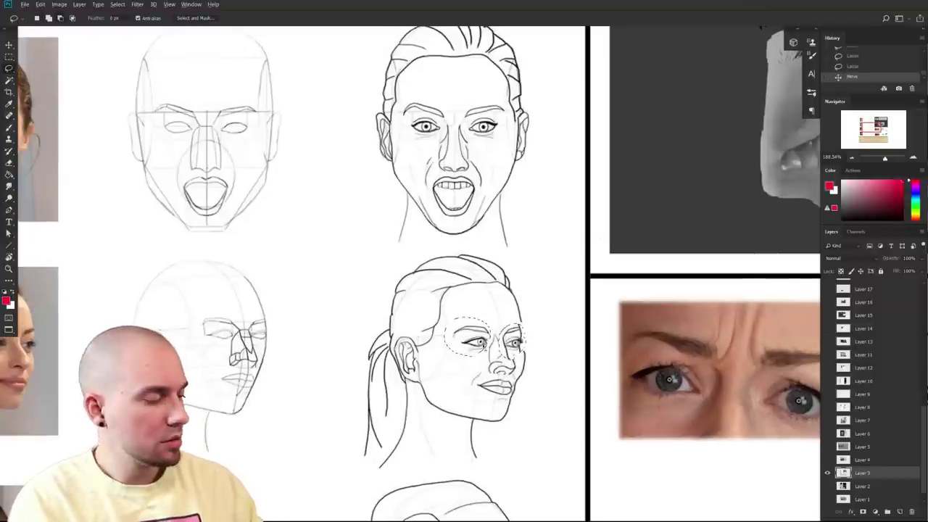
# - Select the far eye of the three-quarter head with the Lasso and nudge it slightly
pyautogui.hotkey('ctrl', 'd')
pyautogui.moveTo(499, 329)
pyautogui.mouseDown()
pyautogui.moveTo(516, 349)
pyautogui.moveTo(512, 324)
pyautogui.moveTo(509, 361)
pyautogui.moveTo(520, 343)
pyautogui.mouseUp()
pyautogui.moveTo(529, 377); pyautogui.dragTo(527, 378)
pyautogui.moveTo(527, 378); pyautogui.dragTo(531, 378)
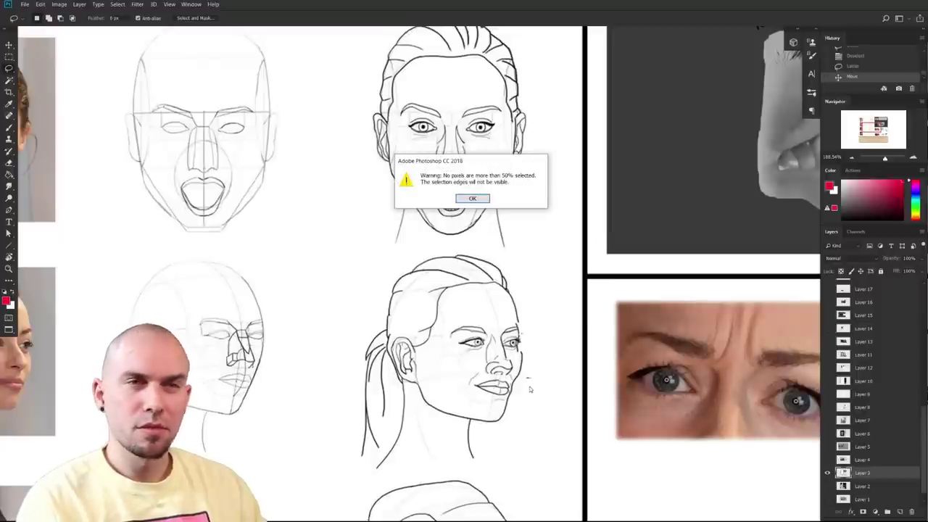
pyautogui.press('Return')
# - Redraw the far cheek contour of the three-quarter head with a smaller brush in the line art's sampled dark colour
pyautogui.press('b')
pyautogui.moveTo(556, 385)
pyautogui.mouseDown()
pyautogui.moveTo(648, 356)
pyautogui.moveTo(674, 326)
pyautogui.moveTo(495, 353)
pyautogui.mouseUp()
pyautogui.press('x')
pyautogui.press('x')
pyautogui.press('x')
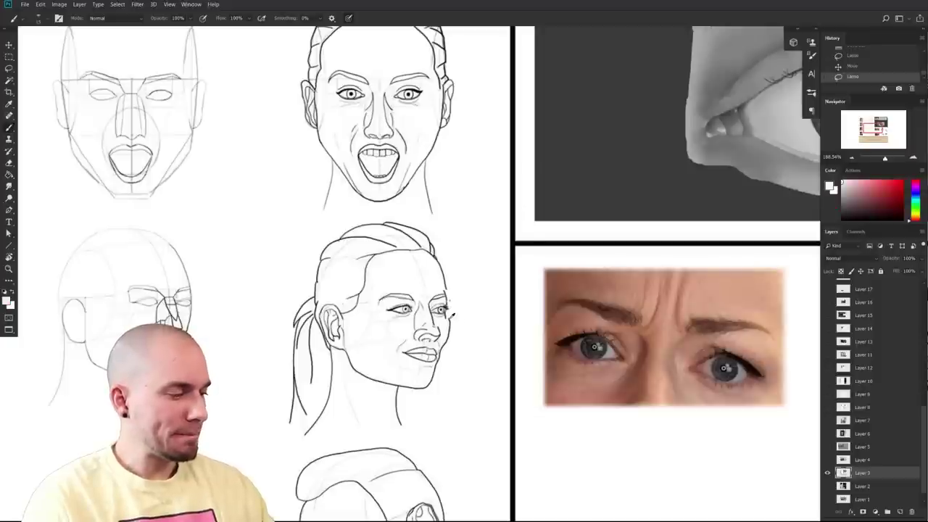
pyautogui.click(605, 256)
pyautogui.hotkey('ctrl', 'd')
pyautogui.click(448, 327)
pyautogui.keyDown('alt'); pyautogui.click(448, 319); pyautogui.keyUp('alt')
pyautogui.press('[')
pyautogui.press('[')
pyautogui.moveTo(448, 320)
pyautogui.mouseDown()
pyautogui.moveTo(443, 349)
pyautogui.moveTo(603, 275)
pyautogui.moveTo(739, 325)
pyautogui.mouseUp()
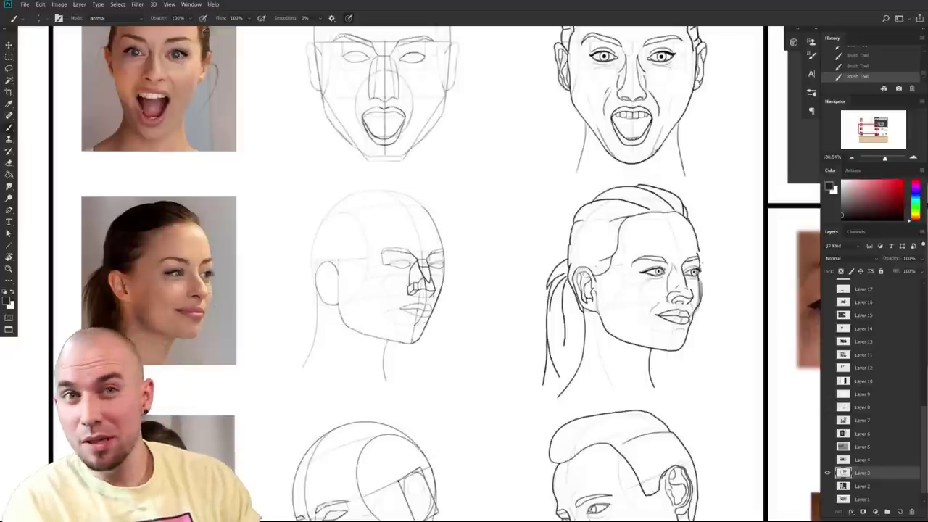
# - Shade the eye socket beside the nose bridge of the three-quarter head, checking it against the reference photo
pyautogui.moveTo(653, 401); pyautogui.dragTo(385, 419)
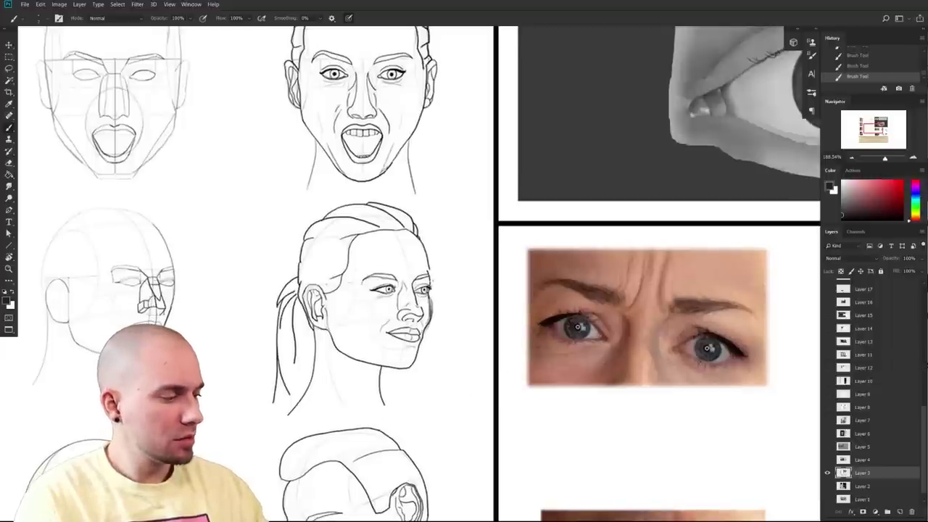
pyautogui.moveTo(436, 279)
pyautogui.mouseDown()
pyautogui.moveTo(563, 259)
pyautogui.moveTo(528, 315)
pyautogui.moveTo(514, 319)
pyautogui.mouseUp()
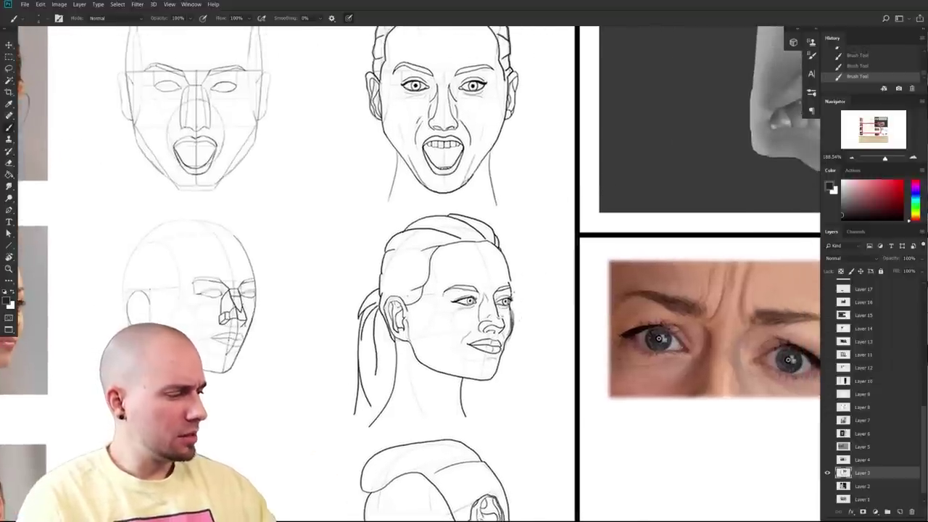
pyautogui.moveTo(464, 382); pyautogui.dragTo(624, 334)
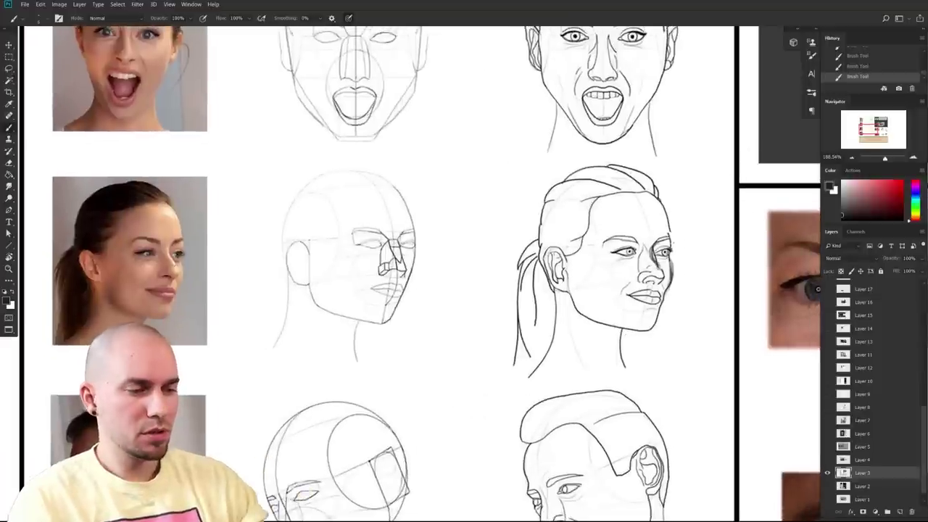
pyautogui.moveTo(454, 411); pyautogui.dragTo(334, 414)
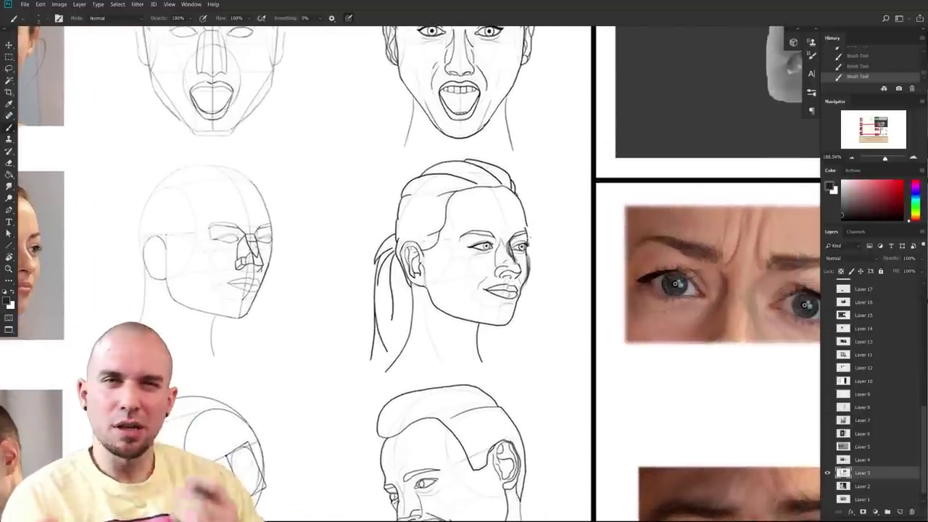
pyautogui.moveTo(554, 396); pyautogui.dragTo(636, 356)
pyautogui.scroll(-2, 629, 389)
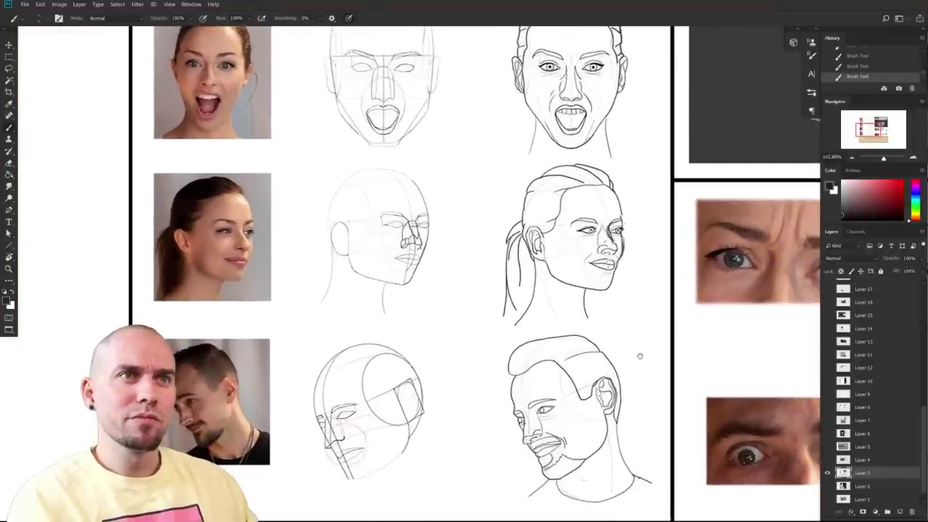
pyautogui.scroll(2, 630, 372)
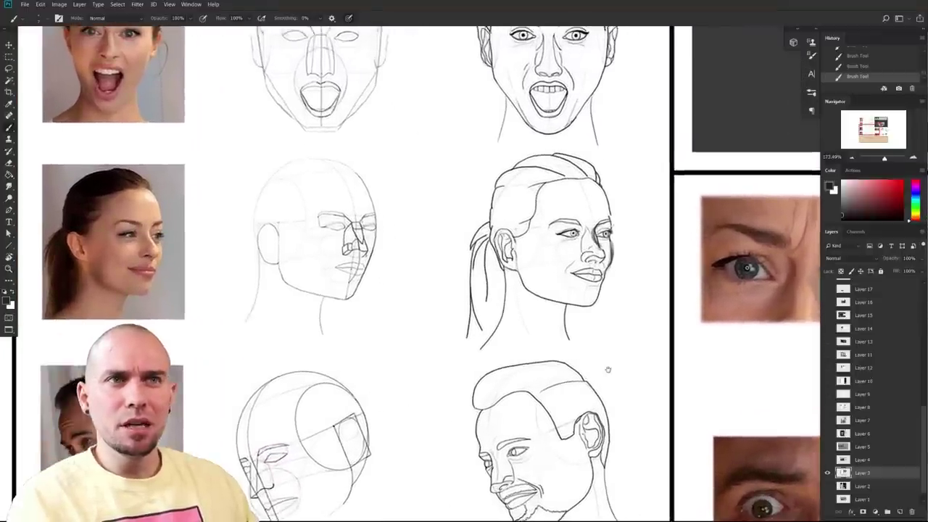
pyautogui.moveTo(608, 369)
pyautogui.mouseDown()
pyautogui.moveTo(677, 362)
pyautogui.moveTo(623, 377)
pyautogui.mouseUp()
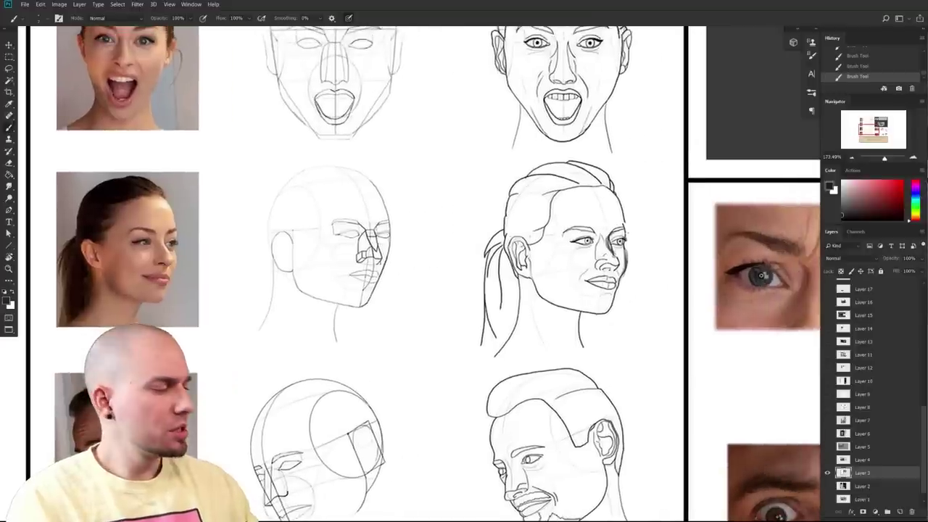
# - Darken the jaw corner below the three-quarter head's ear with thick brush strokes, undoing the stray ones
pyautogui.hotkey('ctrl', 'z')
pyautogui.moveTo(548, 295); pyautogui.dragTo(599, 312)
pyautogui.hotkey('ctrl', 'z')
pyautogui.moveTo(541, 280); pyautogui.dragTo(550, 306)
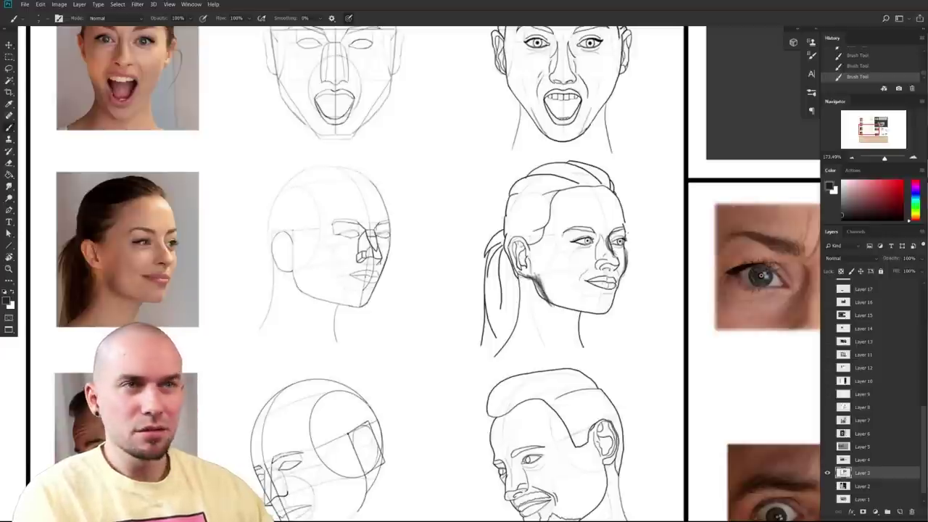
pyautogui.moveTo(554, 291); pyautogui.dragTo(545, 316)
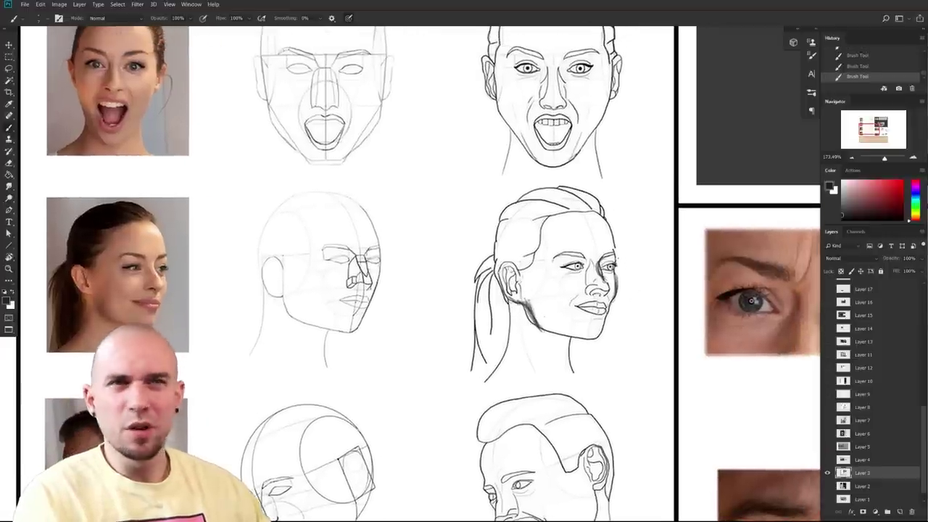
pyautogui.scroll(1, 510, 302)
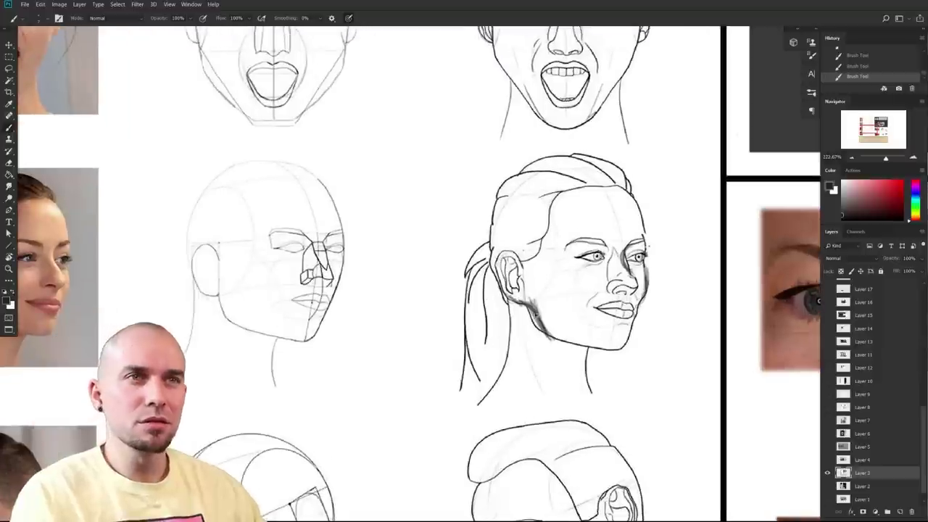
pyautogui.hotkey('ctrl', 'z')
pyautogui.hotkey('ctrl', 'z')
# - Lasso the three-quarter head's ear, move it closer to the face, adjust it with Free Transform and deselect it
pyautogui.press('l')
pyautogui.moveTo(527, 306)
pyautogui.mouseDown()
pyautogui.moveTo(520, 312)
pyautogui.moveTo(538, 270)
pyautogui.mouseUp()
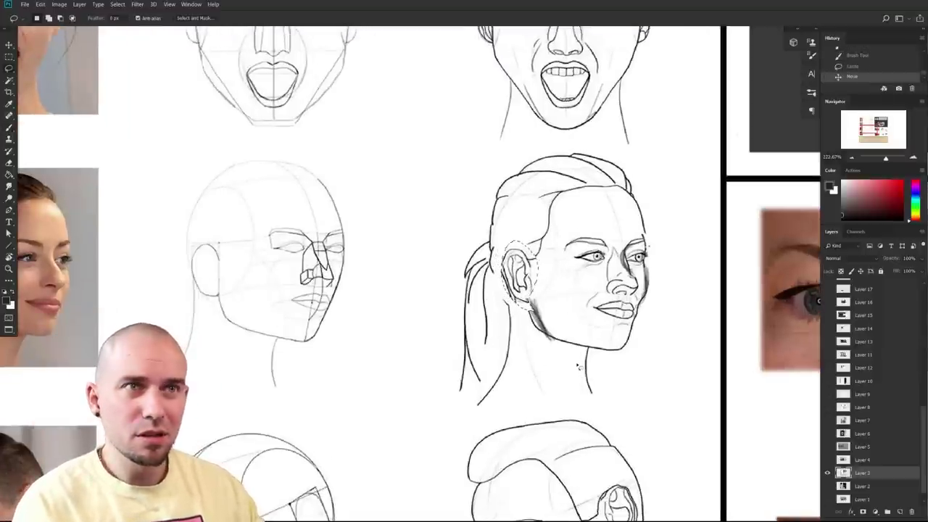
pyautogui.hotkey('ctrl', 't')
pyautogui.moveTo(640, 307); pyautogui.dragTo(639, 304)
pyautogui.press('Left')
pyautogui.press('Left')
pyautogui.press('Left')
pyautogui.press('Return')
pyautogui.hotkey('ctrl', 'd')
pyautogui.scroll(-3, 616, 304)
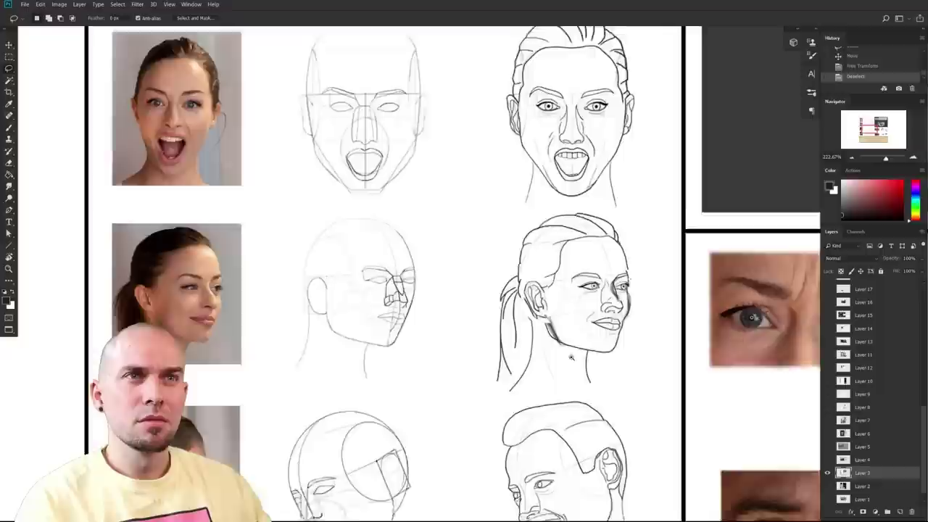
pyautogui.scroll(3, 632, 295)
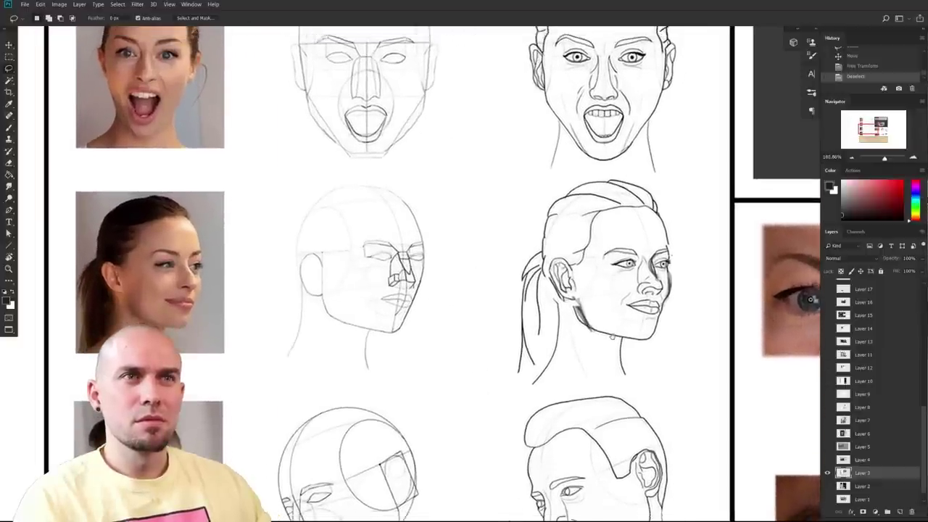
# - Try tracing the side plane of the face from brow to jaw on the ponytail reference photo, and undo it
pyautogui.moveTo(607, 336)
pyautogui.mouseDown()
pyautogui.moveTo(641, 321)
pyautogui.moveTo(486, 362)
pyautogui.mouseUp()
pyautogui.press('b')
pyautogui.keyDown('alt'); pyautogui.click(619, 308); pyautogui.keyUp('alt')
pyautogui.moveTo(445, 408); pyautogui.dragTo(676, 380)
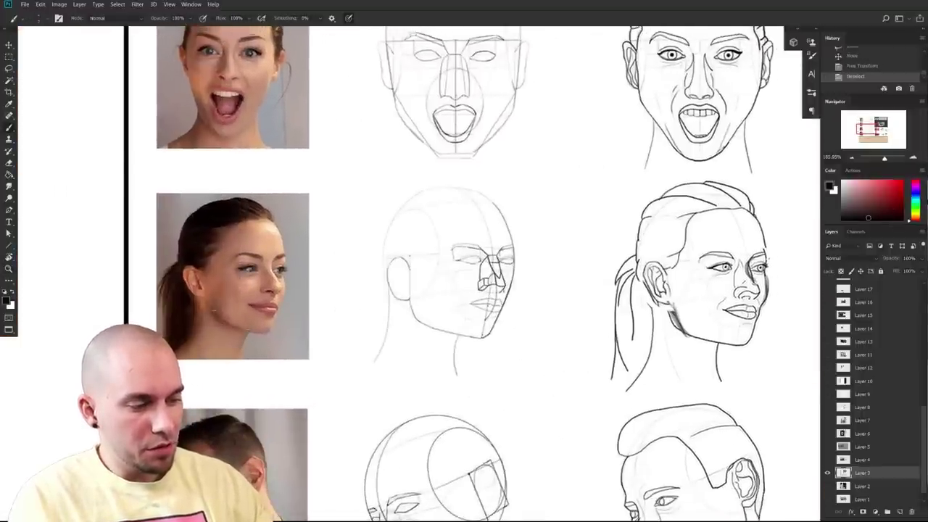
pyautogui.moveTo(219, 291); pyautogui.dragTo(222, 279)
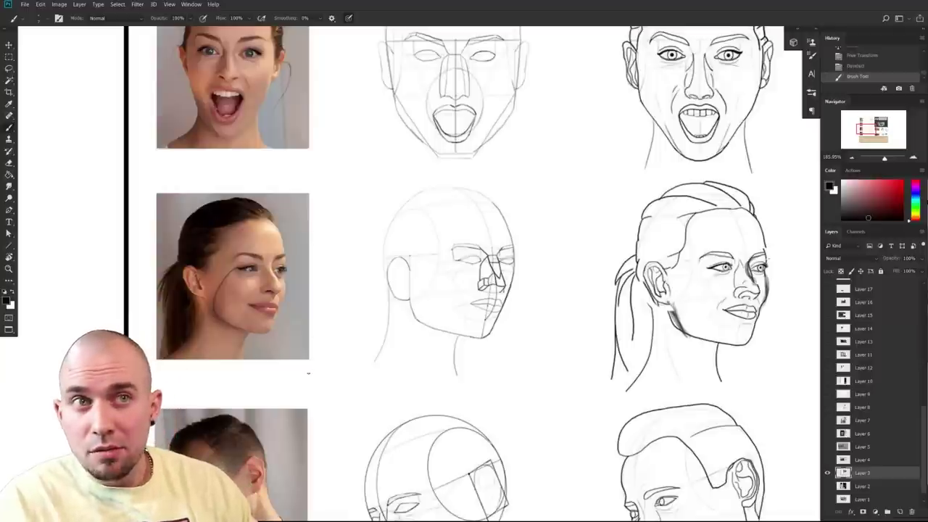
pyautogui.hotkey('ctrl', 'z')
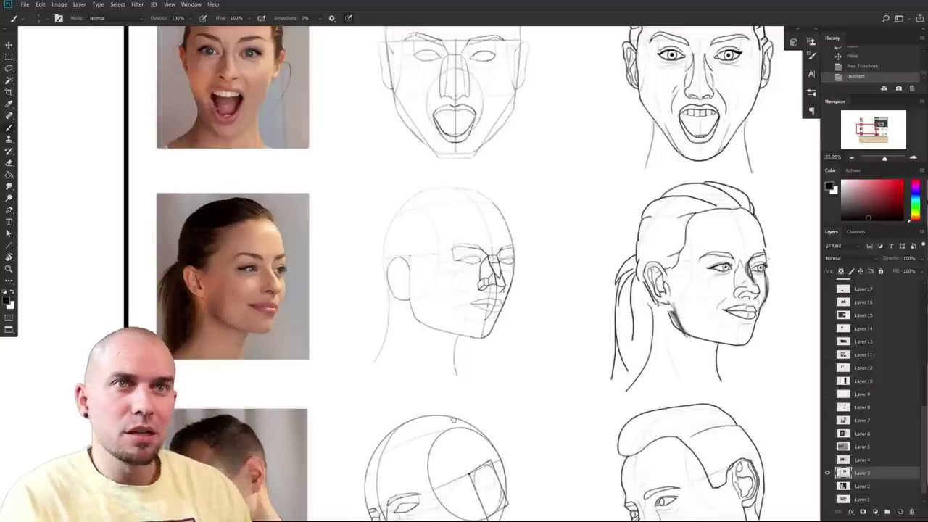
pyautogui.moveTo(456, 422); pyautogui.dragTo(456, 418)
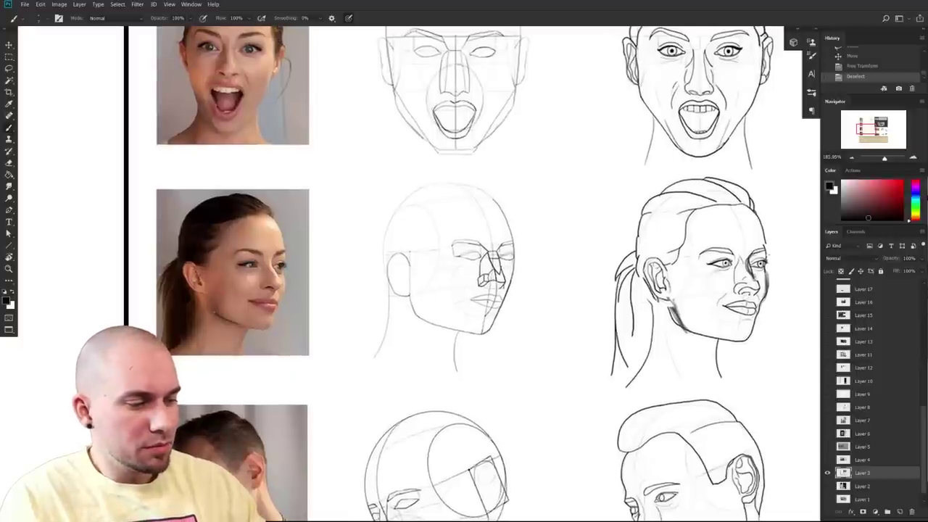
pyautogui.moveTo(233, 254); pyautogui.dragTo(248, 249)
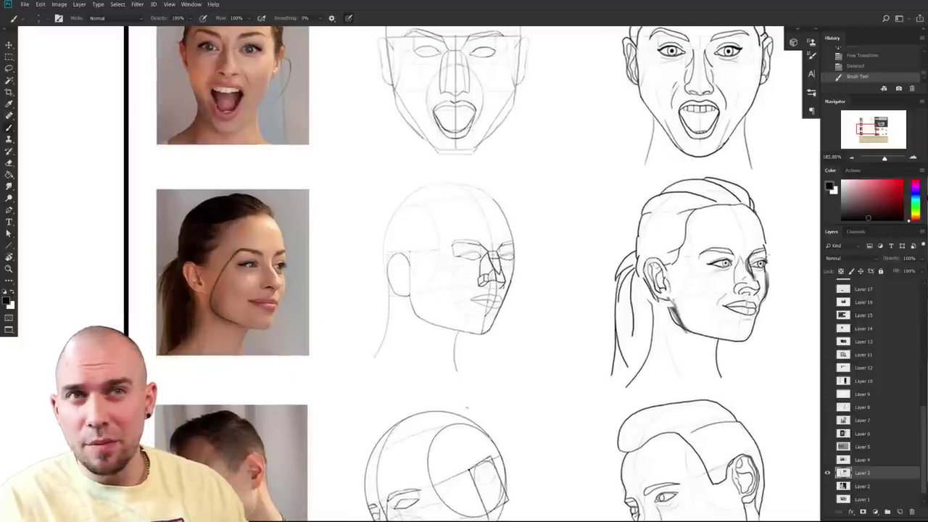
pyautogui.hotkey('ctrl', 'z')
# - Try marking the side plane from brow to jaw on both the three-quarter head drawing and its photo, and undo the lines
pyautogui.moveTo(512, 428); pyautogui.dragTo(390, 409)
pyautogui.moveTo(579, 364); pyautogui.dragTo(471, 382)
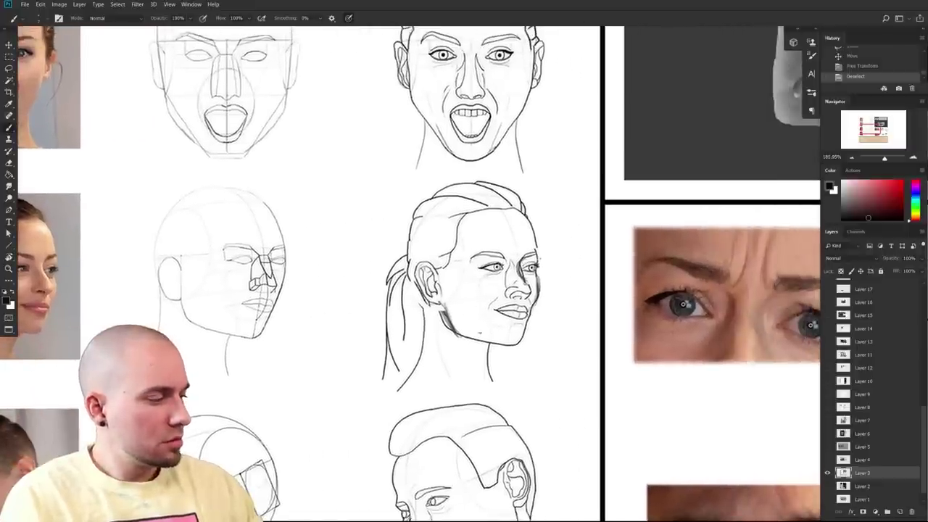
pyautogui.moveTo(448, 280)
pyautogui.mouseDown()
pyautogui.moveTo(459, 312)
pyautogui.moveTo(463, 265)
pyautogui.moveTo(460, 324)
pyautogui.mouseUp()
pyautogui.moveTo(382, 398); pyautogui.dragTo(503, 380)
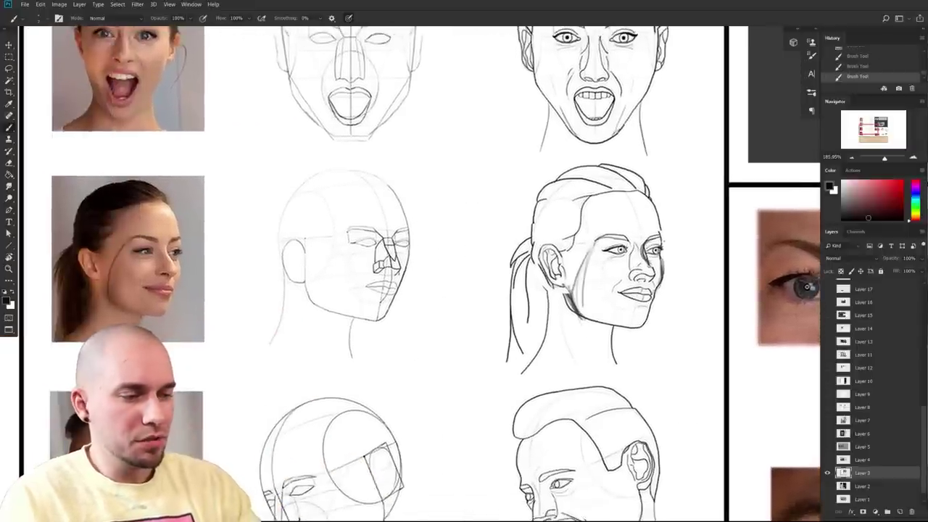
pyautogui.hotkey('ctrl', 'z')
pyautogui.hotkey('ctrl', 'z')
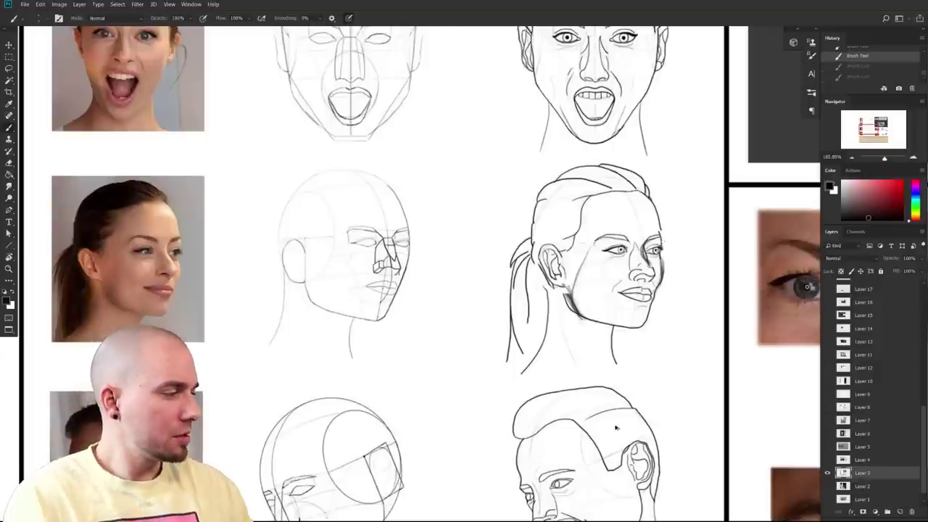
# - Try a thick diagonal line from the three-quarter head's brow to below its ear, and undo the remaining plane marks
pyautogui.moveTo(596, 245); pyautogui.dragTo(565, 301)
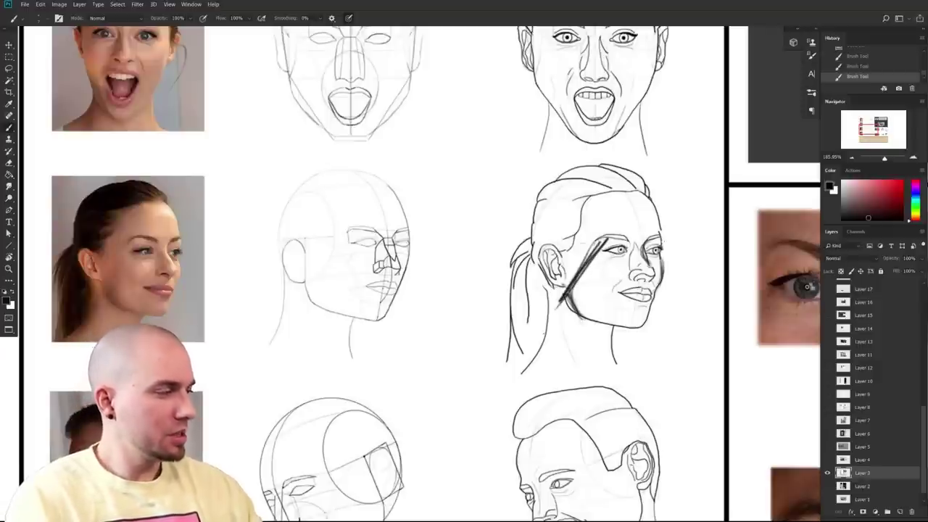
pyautogui.hotkey('ctrl', 'z')
pyautogui.hotkey('ctrl', 'z')
pyautogui.moveTo(575, 445); pyautogui.dragTo(397, 463)
pyautogui.hotkey('ctrl', 'z')
pyautogui.scroll(-3, 478, 429)
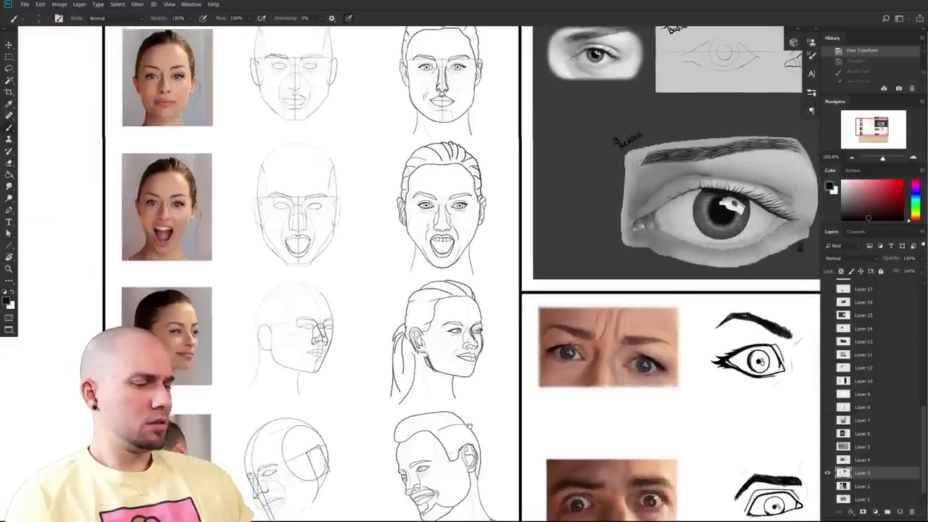
pyautogui.scroll(2, 479, 429)
pyautogui.hotkey('ctrl', 'd')
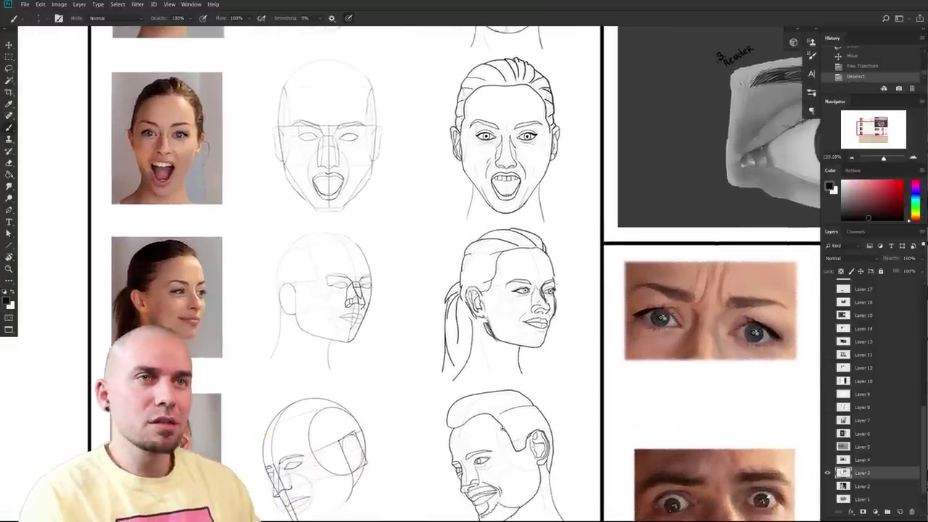
# - Set the brush colour to bright red for marking up the tilted-head study of the bearded man
pyautogui.moveTo(526, 326); pyautogui.dragTo(609, 297)
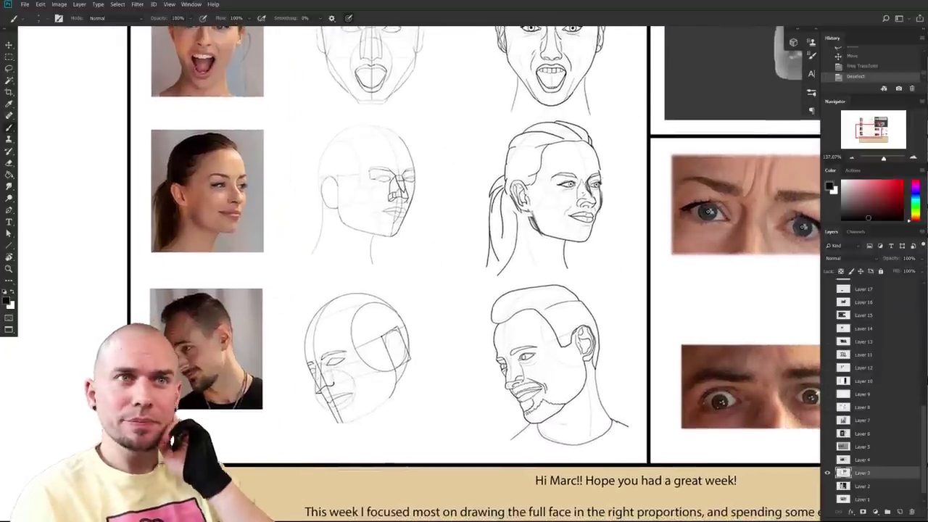
pyautogui.moveTo(389, 448); pyautogui.dragTo(528, 339)
pyautogui.moveTo(528, 340); pyautogui.dragTo(599, 338)
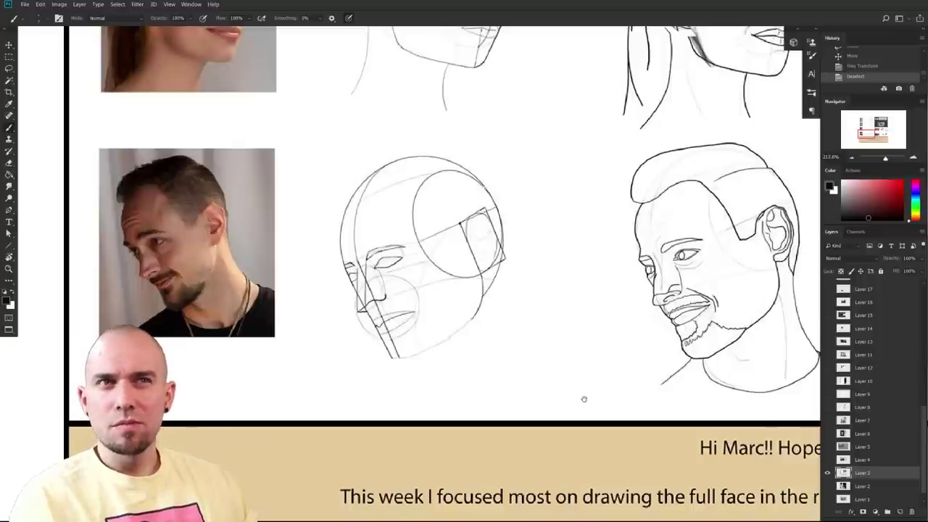
pyautogui.moveTo(585, 399); pyautogui.dragTo(505, 423)
pyautogui.click(865, 199)
pyautogui.moveTo(865, 200); pyautogui.dragTo(903, 187)
pyautogui.moveTo(676, 307); pyautogui.dragTo(682, 326)
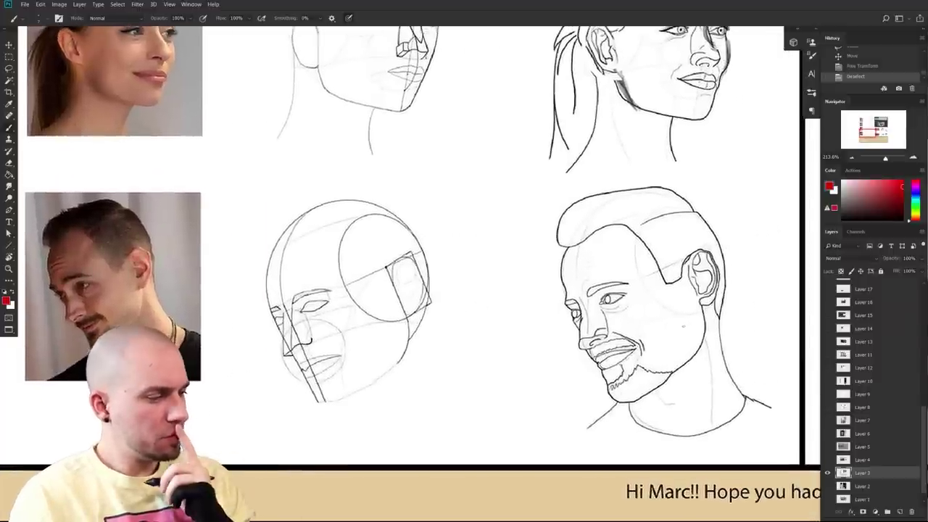
# - Try quick red guide strokes across the tilted head's construction drawing, and undo them
pyautogui.moveTo(512, 375); pyautogui.dragTo(606, 379)
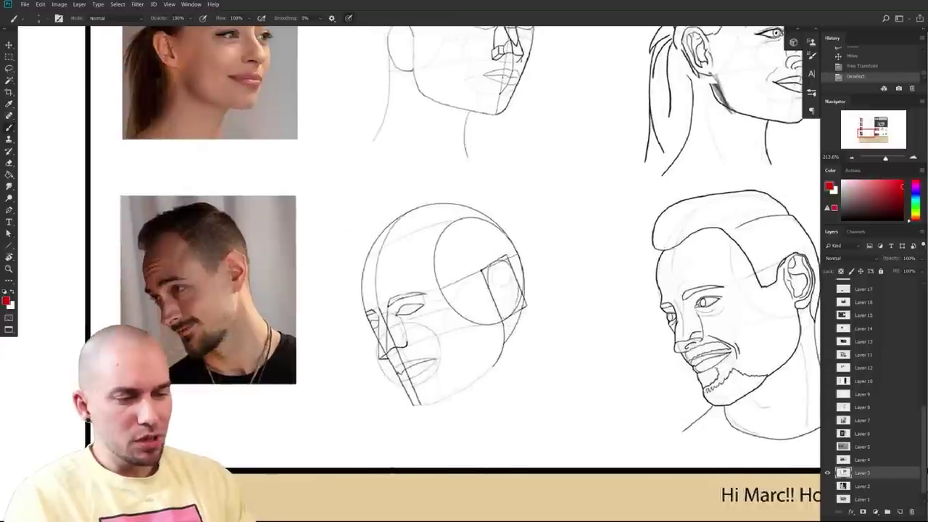
pyautogui.hotkey('ctrl', 'z')
pyautogui.moveTo(356, 409)
pyautogui.mouseDown()
pyautogui.moveTo(369, 425)
pyautogui.moveTo(426, 415)
pyautogui.moveTo(478, 371)
pyautogui.mouseUp()
pyautogui.moveTo(389, 360); pyautogui.dragTo(310, 372)
pyautogui.moveTo(441, 243)
pyautogui.mouseDown()
pyautogui.moveTo(532, 264)
pyautogui.moveTo(397, 345)
pyautogui.mouseUp()
pyautogui.hotkey('ctrl', 'z')
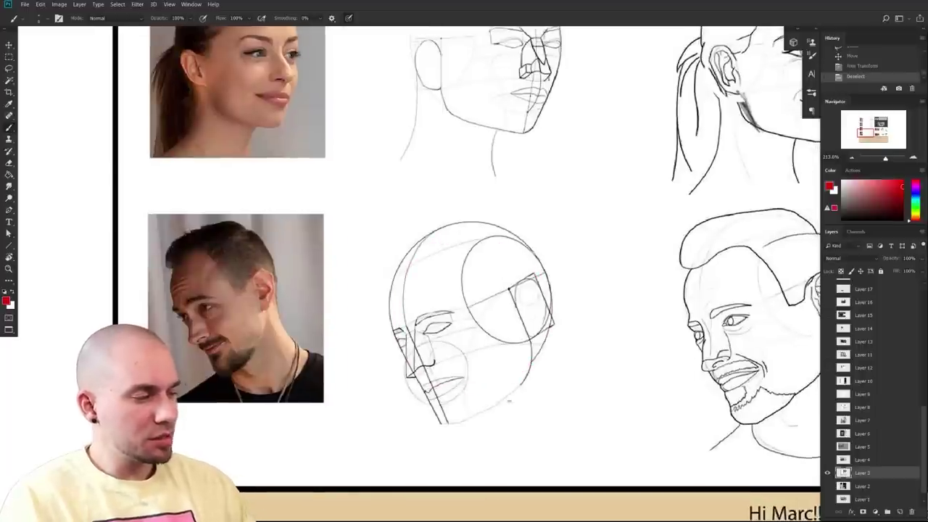
# - Outline the upper forehead curve of the tilted head construction in red and draw an arrow pointing at it
pyautogui.moveTo(578, 437); pyautogui.dragTo(574, 383)
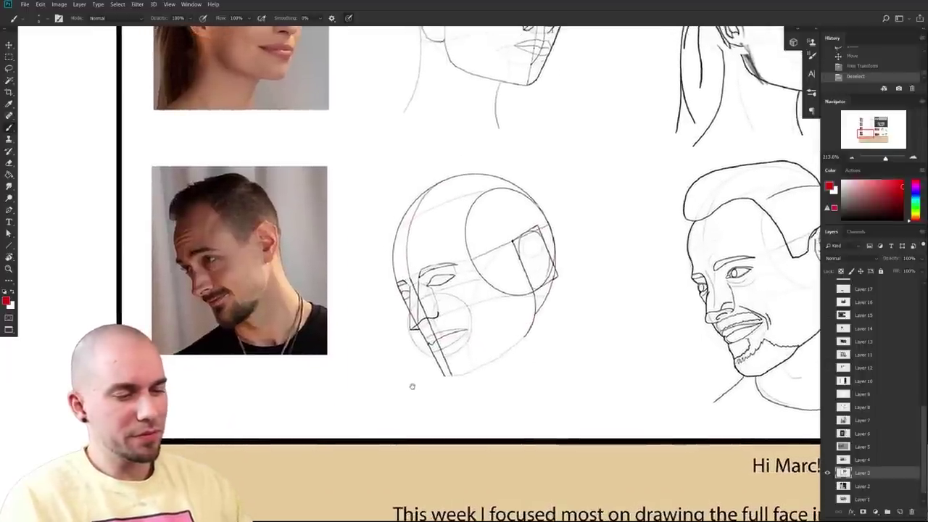
pyautogui.moveTo(439, 383); pyautogui.dragTo(438, 408)
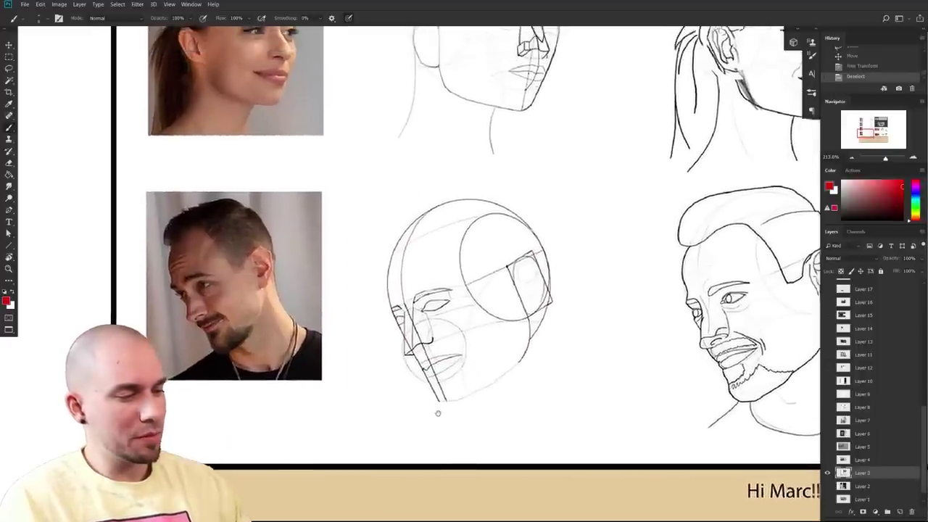
pyautogui.moveTo(399, 380); pyautogui.dragTo(645, 342)
pyautogui.moveTo(290, 284); pyautogui.dragTo(130, 329)
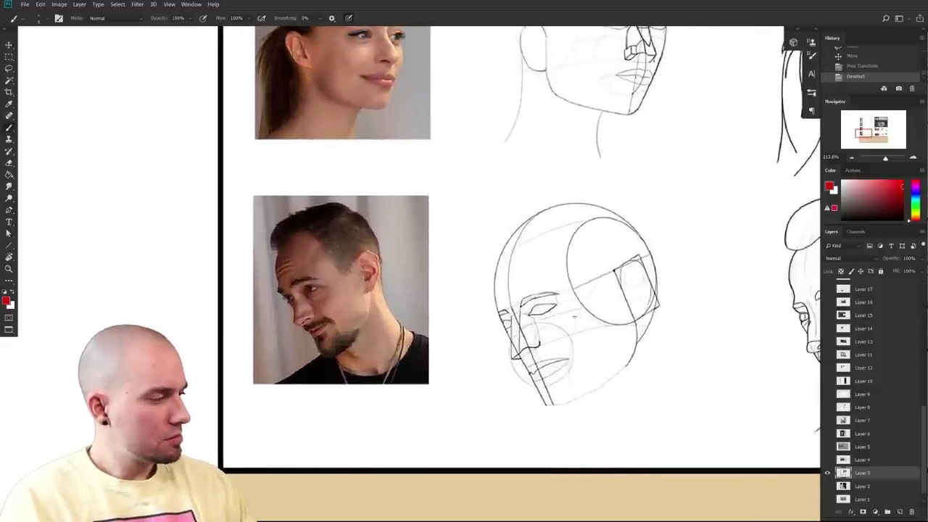
pyautogui.moveTo(574, 317); pyautogui.dragTo(433, 411)
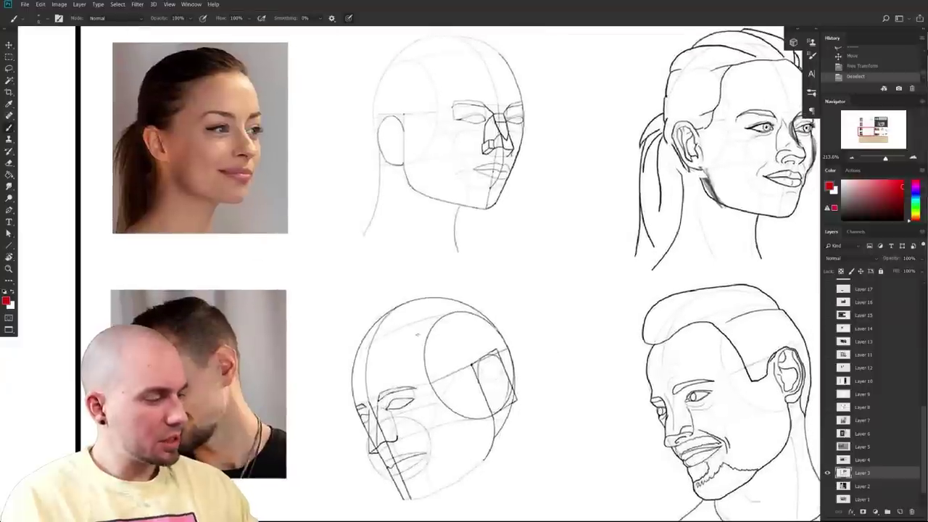
pyautogui.moveTo(499, 380); pyautogui.dragTo(490, 340)
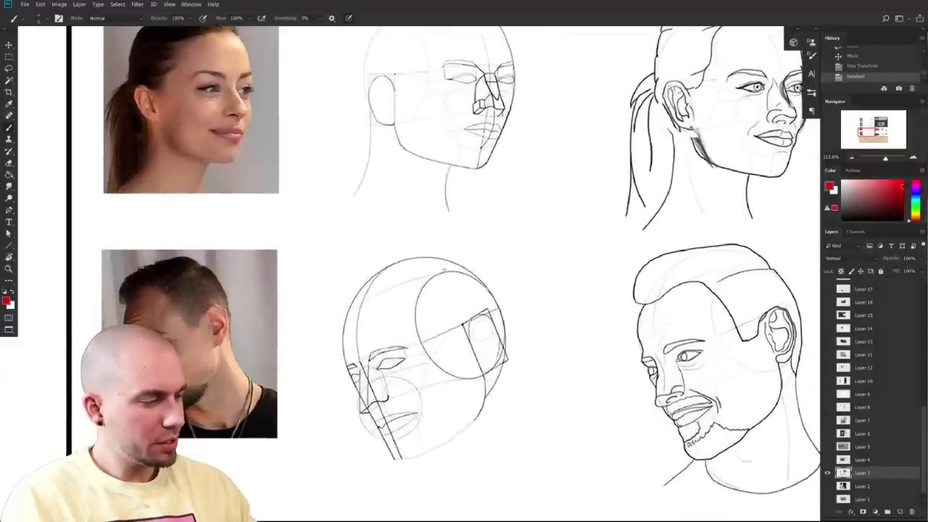
pyautogui.moveTo(350, 311)
pyautogui.mouseDown()
pyautogui.moveTo(448, 276)
pyautogui.moveTo(352, 312)
pyautogui.mouseUp()
pyautogui.hotkey('ctrl', 'z')
pyautogui.hotkey('ctrl', 'z')
pyautogui.moveTo(440, 271)
pyautogui.mouseDown()
pyautogui.moveTo(427, 277)
pyautogui.moveTo(429, 260)
pyautogui.moveTo(448, 268)
pyautogui.mouseUp()
pyautogui.moveTo(371, 230); pyautogui.dragTo(385, 264)
pyautogui.moveTo(155, 267); pyautogui.dragTo(168, 272)
pyautogui.hotkey('ctrl', 'z')
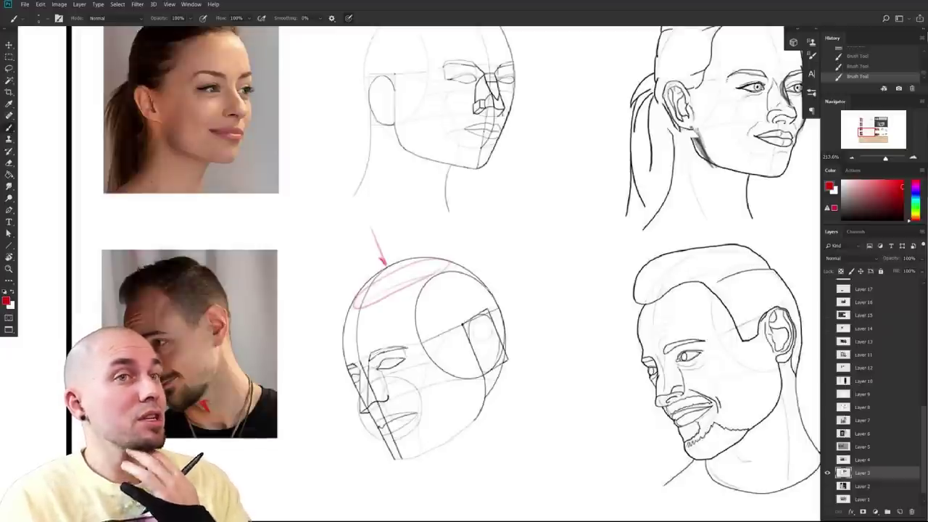
pyautogui.hotkey('ctrl', 'z')
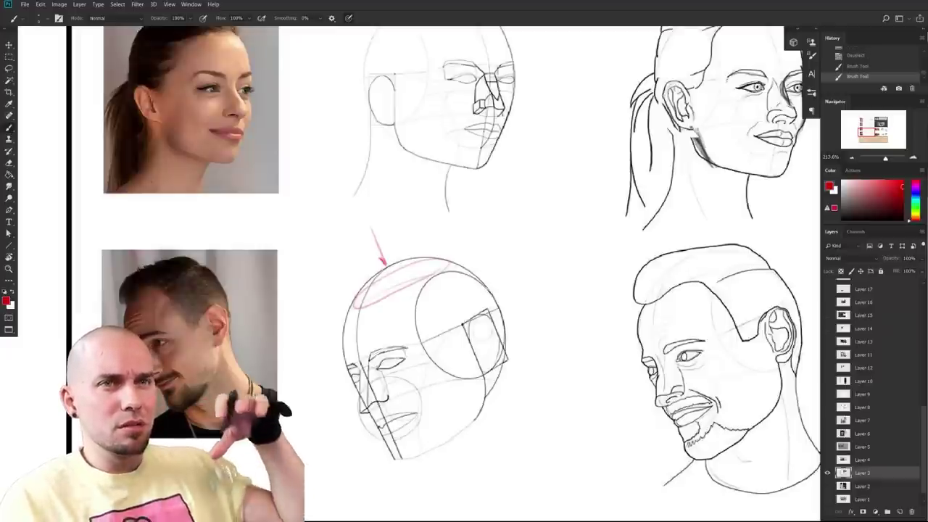
# - Try a red eye line across the tilted head construction, undoing and redrawing it to test its curve
pyautogui.moveTo(457, 364); pyautogui.dragTo(469, 366)
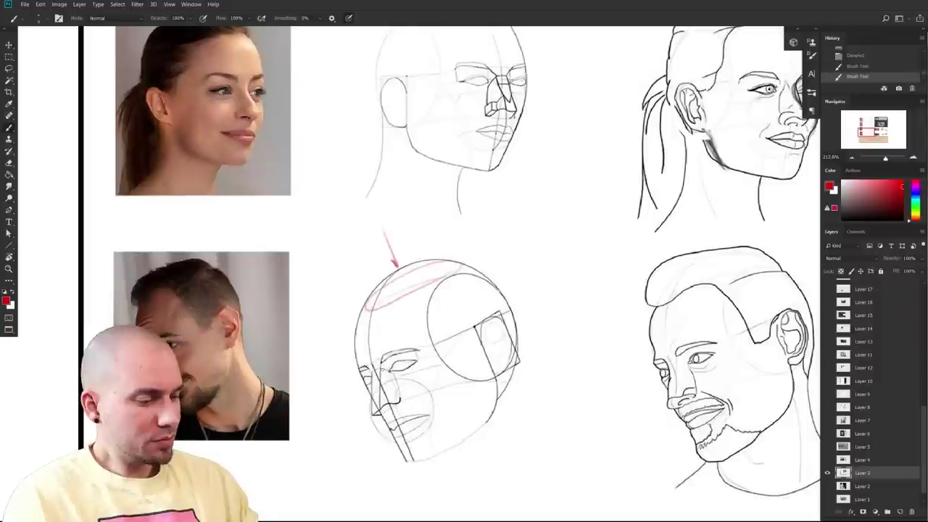
pyautogui.moveTo(362, 373)
pyautogui.mouseDown()
pyautogui.moveTo(442, 353)
pyautogui.moveTo(467, 337)
pyautogui.moveTo(438, 355)
pyautogui.mouseUp()
pyautogui.hotkey('ctrl', 'z')
pyautogui.hotkey('ctrl', 'z')
pyautogui.hotkey('ctrl', 'z')
pyautogui.moveTo(360, 371); pyautogui.dragTo(445, 347)
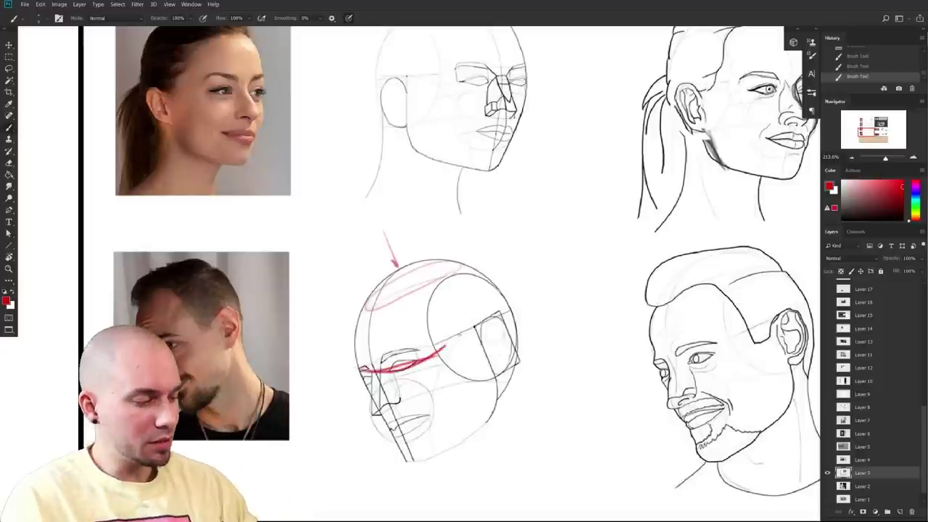
pyautogui.hotkey('ctrl', 'z')
# - Try a red line through the mouth of the tilted head and another on its photo, undoing the stroke on the photo
pyautogui.moveTo(388, 427); pyautogui.dragTo(433, 418)
pyautogui.hotkey('ctrl', 'z')
pyautogui.hotkey('ctrl', 'z')
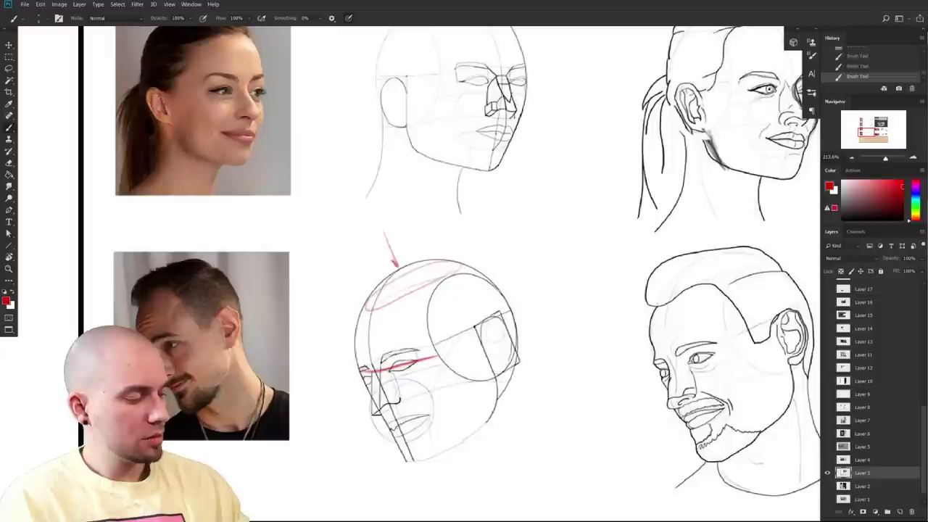
pyautogui.moveTo(389, 428); pyautogui.dragTo(429, 417)
pyautogui.hotkey('ctrl', 'z')
pyautogui.moveTo(168, 384); pyautogui.dragTo(191, 376)
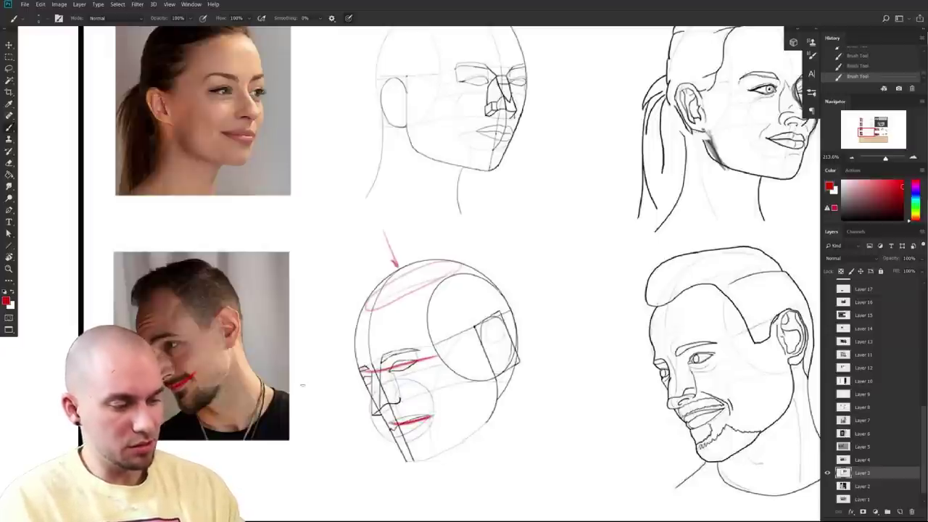
pyautogui.hotkey('ctrl', 'z')
# - Try tracing the tilt lines across the hair, forehead and eyes on the man's photo, and undo them with the drawing's eye and mouth lines
pyautogui.moveTo(156, 353); pyautogui.dragTo(184, 340)
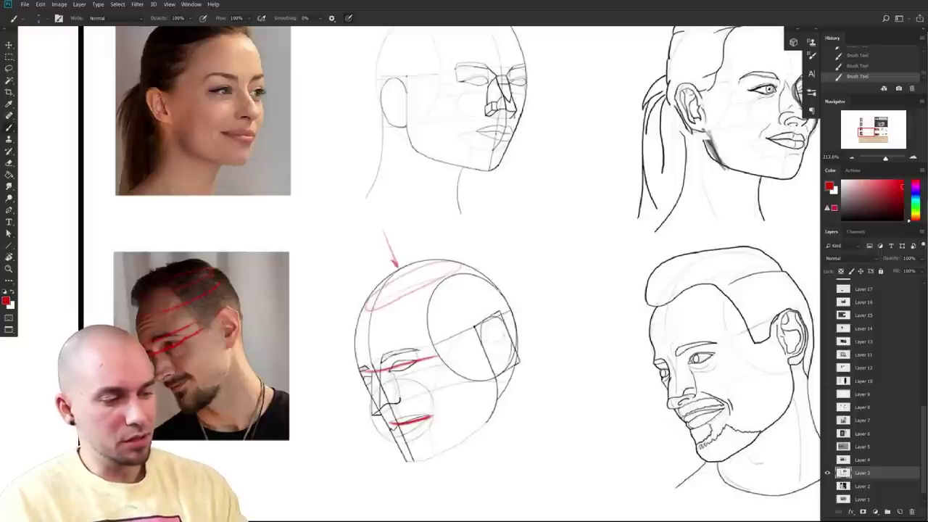
pyautogui.moveTo(179, 358); pyautogui.dragTo(245, 317)
pyautogui.moveTo(220, 283); pyautogui.dragTo(248, 381)
pyautogui.moveTo(304, 446)
pyautogui.mouseDown()
pyautogui.moveTo(330, 304)
pyautogui.moveTo(345, 330)
pyautogui.moveTo(325, 388)
pyautogui.mouseUp()
pyautogui.moveTo(367, 316); pyautogui.dragTo(378, 373)
pyautogui.moveTo(326, 387); pyautogui.dragTo(383, 370)
pyautogui.moveTo(534, 352)
pyautogui.mouseDown()
pyautogui.moveTo(361, 456)
pyautogui.moveTo(411, 436)
pyautogui.mouseUp()
pyautogui.hotkey('ctrl', 'z')
pyautogui.hotkey('ctrl', 'z')
pyautogui.hotkey('ctrl', 'z')
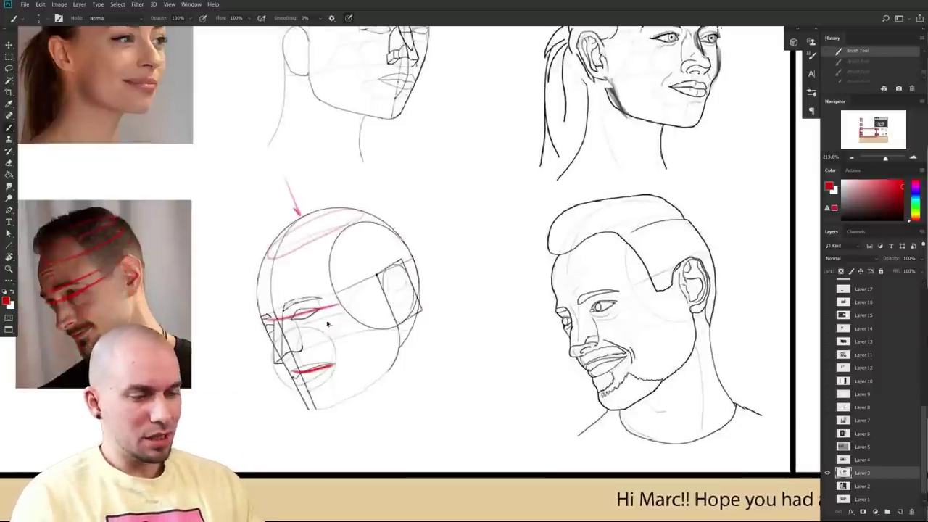
pyautogui.hotkey('ctrl', 'z')
pyautogui.hotkey('ctrl', 'z')
pyautogui.hotkey('ctrl', 'z')
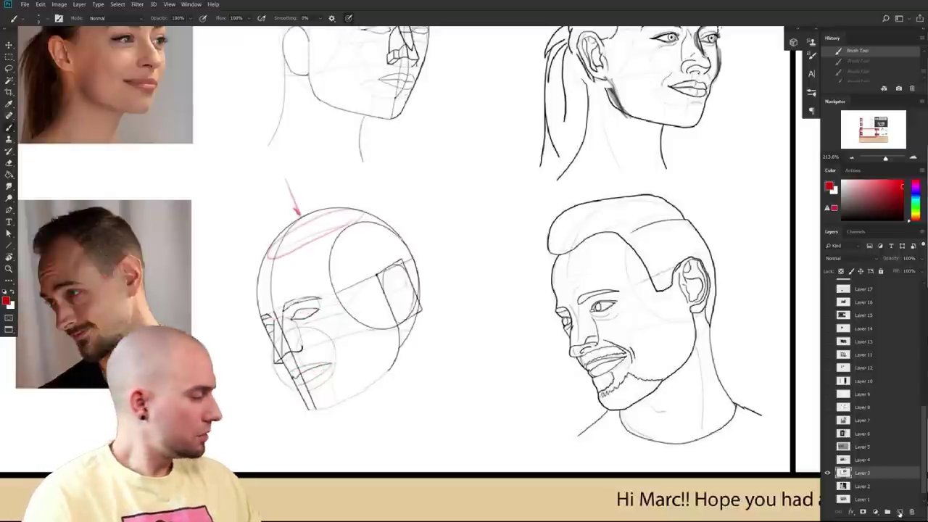
# - Add a new layer above Layer 3, try a curved red eye line across the tilted head, and undo it
pyautogui.click(900, 513)
pyautogui.moveTo(465, 397); pyautogui.dragTo(501, 433)
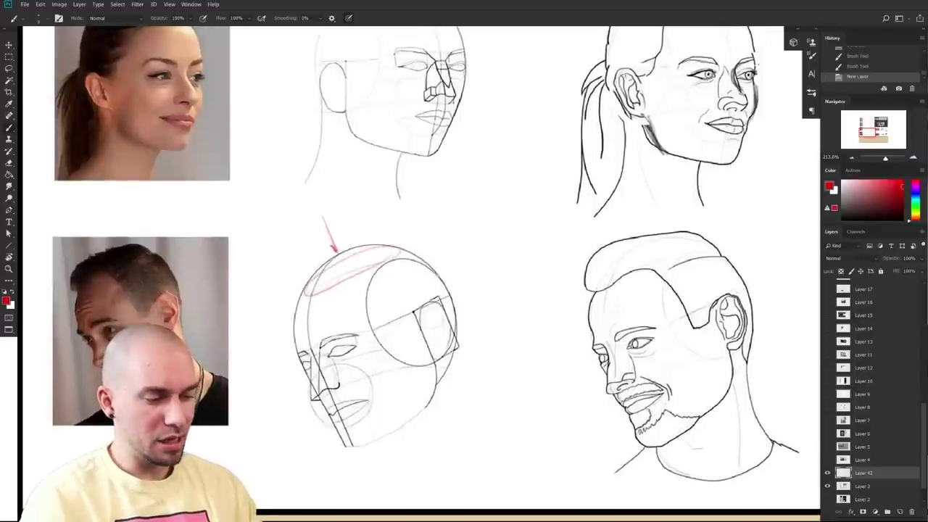
pyautogui.moveTo(355, 346); pyautogui.dragTo(302, 361)
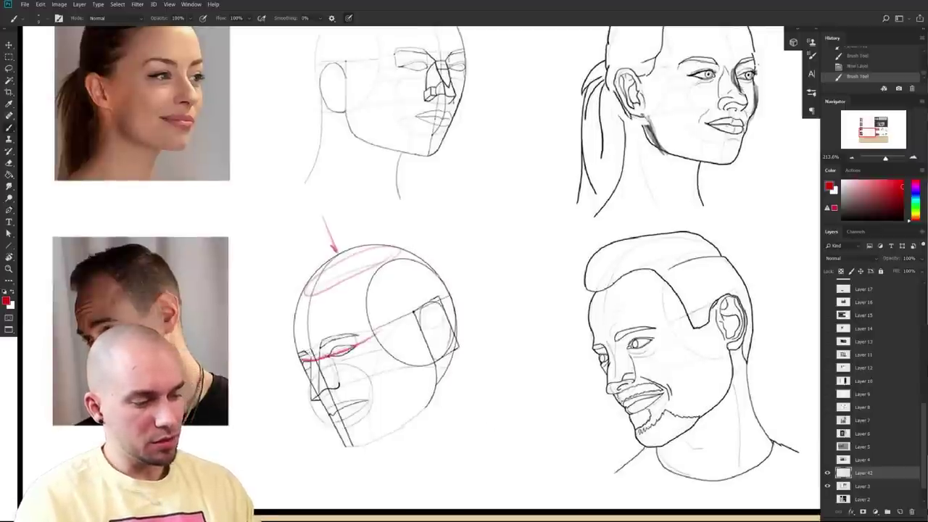
pyautogui.hotkey('ctrl', 'z')
pyautogui.moveTo(369, 338)
pyautogui.mouseDown()
pyautogui.moveTo(302, 357)
pyautogui.moveTo(429, 290)
pyautogui.moveTo(338, 362)
pyautogui.moveTo(446, 292)
pyautogui.mouseUp()
pyautogui.hotkey('ctrl', 'z')
pyautogui.hotkey('ctrl', 'z')
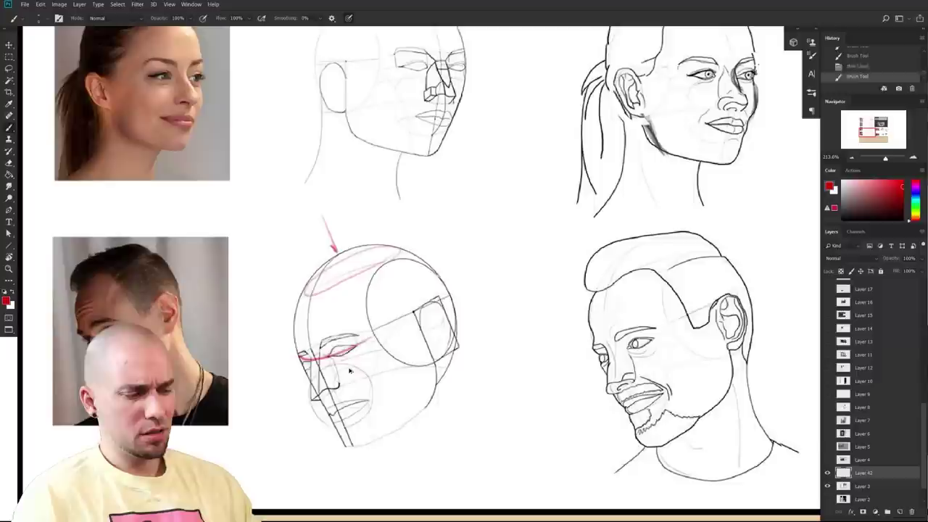
pyautogui.hotkey('ctrl', 'z')
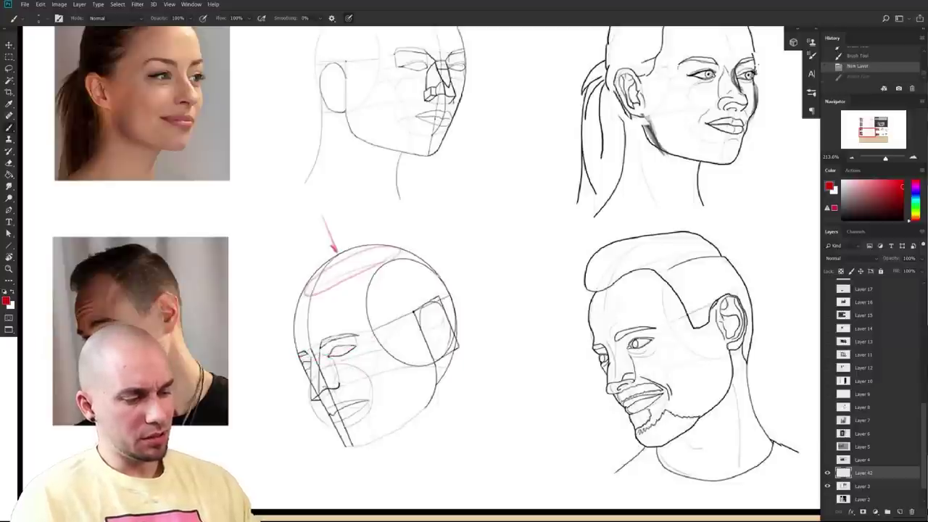
# - Try short red guide strokes at the tilted head's nose base, mouth and eyes, and undo them
pyautogui.hotkey('ctrl', 'shift', 'z')
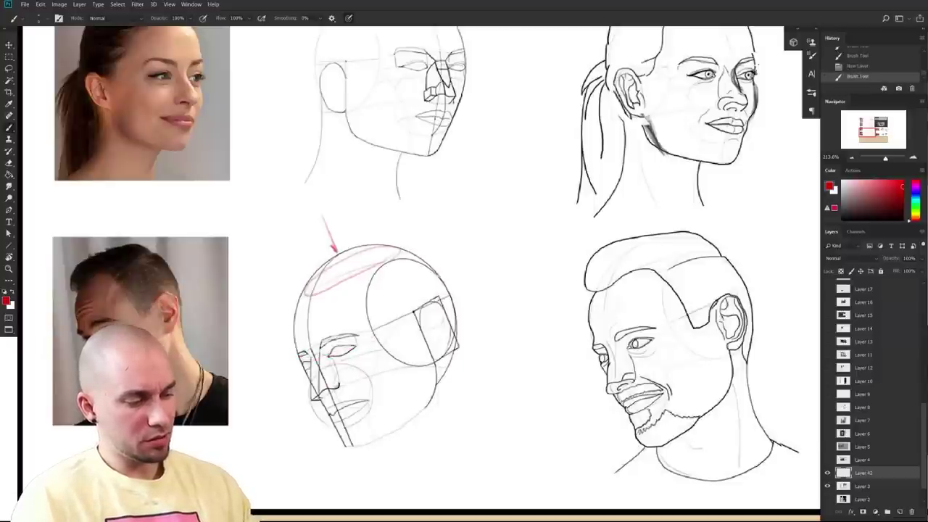
pyautogui.hotkey('ctrl', 'shift', 'z')
pyautogui.moveTo(326, 393); pyautogui.dragTo(320, 399)
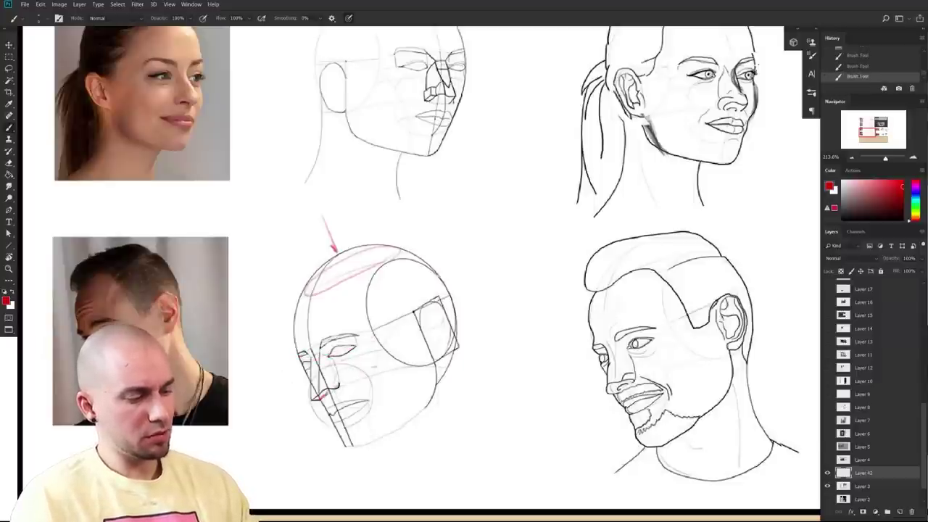
pyautogui.hotkey('ctrl', 'z')
pyautogui.moveTo(369, 399)
pyautogui.mouseDown()
pyautogui.moveTo(335, 413)
pyautogui.moveTo(370, 398)
pyautogui.mouseUp()
pyautogui.moveTo(303, 362); pyautogui.dragTo(362, 341)
pyautogui.hotkey('ctrl', 'z')
pyautogui.hotkey('ctrl', 'z')
pyautogui.hotkey('ctrl', 'z')
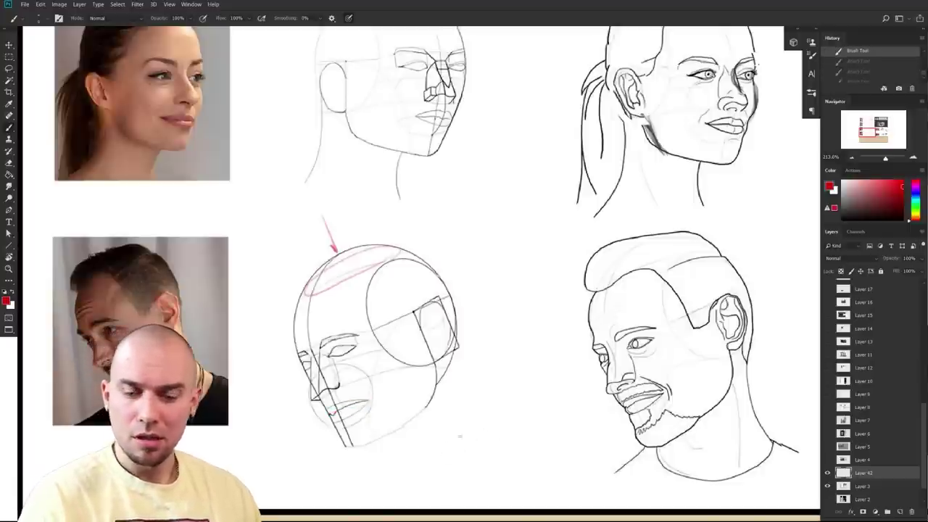
# - On Layer 3, lasso the tilted head's mouth, then lasso and reposition its far eye and brow, and deselect
pyautogui.press('l')
pyautogui.hotkey('alt', '[')
pyautogui.moveTo(336, 427)
pyautogui.mouseDown()
pyautogui.moveTo(351, 427)
pyautogui.moveTo(373, 401)
pyautogui.moveTo(327, 411)
pyautogui.moveTo(336, 425)
pyautogui.mouseUp()
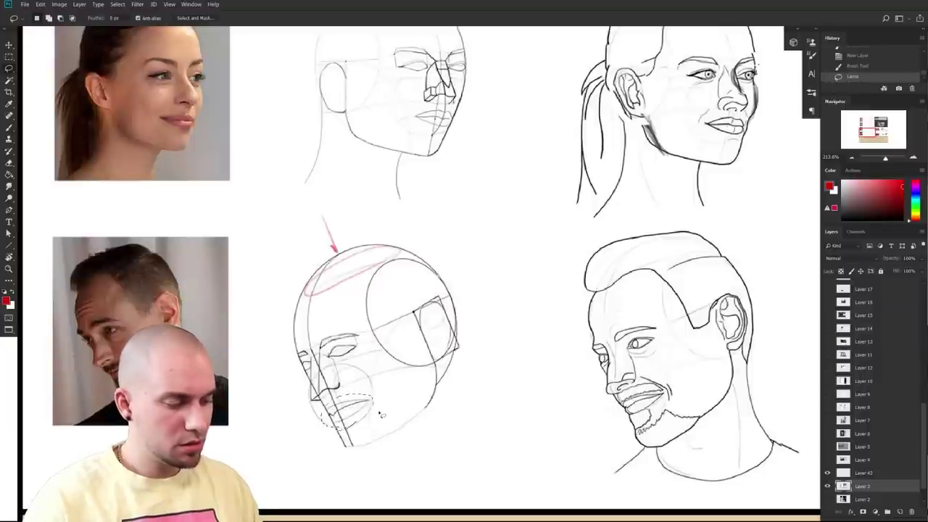
pyautogui.hotkey('ctrl', 'd')
pyautogui.moveTo(301, 346); pyautogui.dragTo(306, 367)
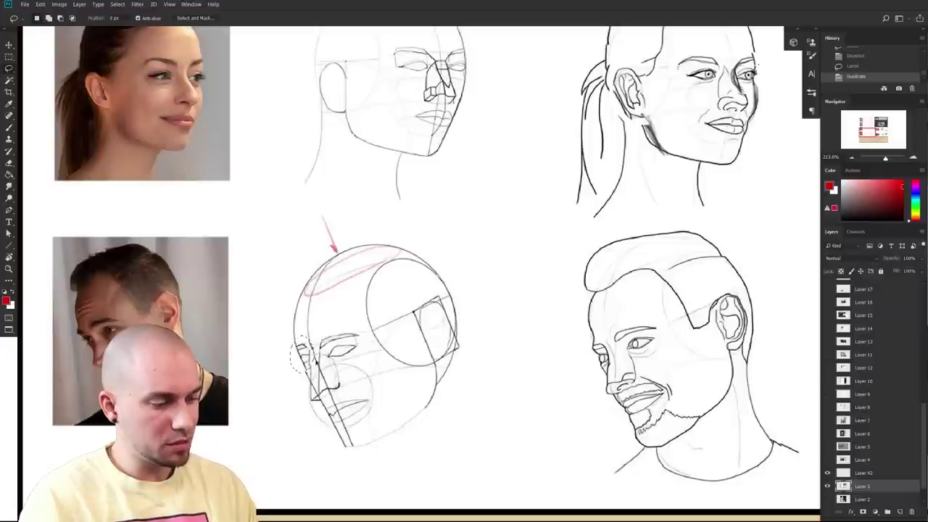
pyautogui.moveTo(429, 417); pyautogui.dragTo(428, 416)
pyautogui.hotkey('ctrl', 'd')
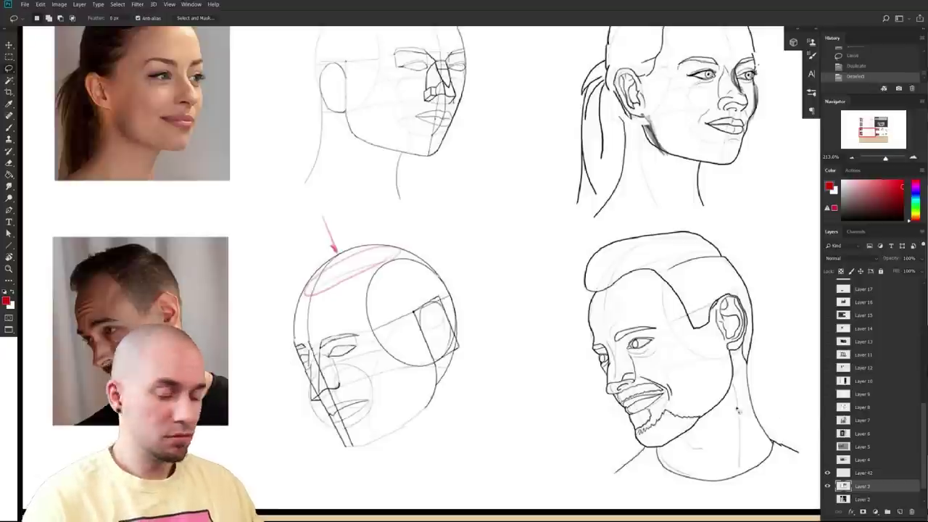
# - Redraw the tilted head's brow line and both eyes in red with the brush
pyautogui.press('b')
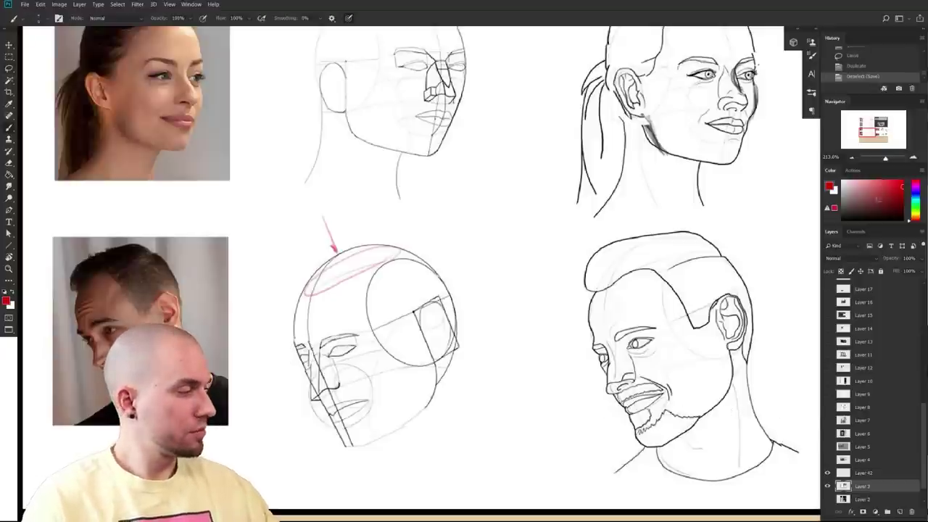
pyautogui.moveTo(297, 354)
pyautogui.mouseDown()
pyautogui.moveTo(309, 357)
pyautogui.moveTo(306, 347)
pyautogui.moveTo(348, 331)
pyautogui.mouseUp()
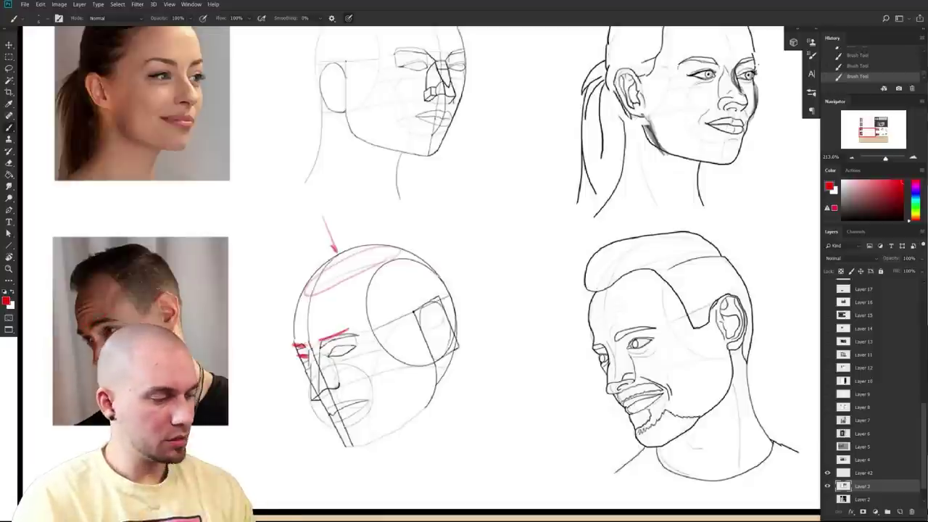
pyautogui.moveTo(296, 342); pyautogui.dragTo(356, 328)
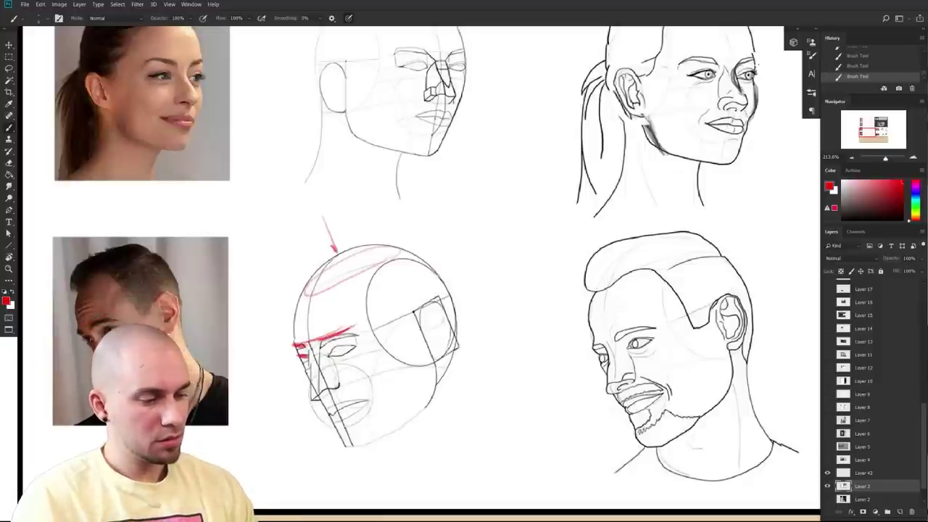
pyautogui.moveTo(342, 348); pyautogui.dragTo(355, 347)
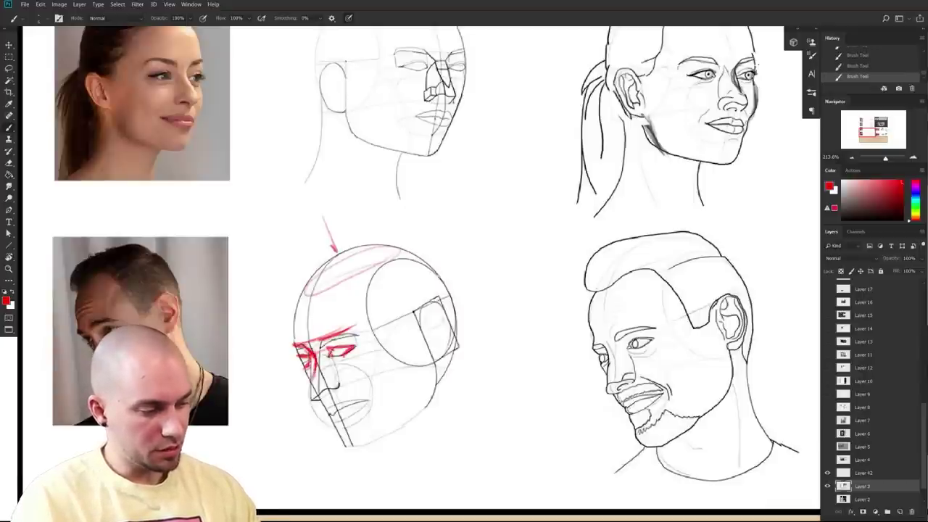
# - Redraw the far side of the nose and the mouth line of the tilted head in red
pyautogui.moveTo(466, 433)
pyautogui.mouseDown()
pyautogui.moveTo(442, 368)
pyautogui.moveTo(446, 377)
pyautogui.mouseUp()
pyautogui.moveTo(305, 354); pyautogui.dragTo(315, 354)
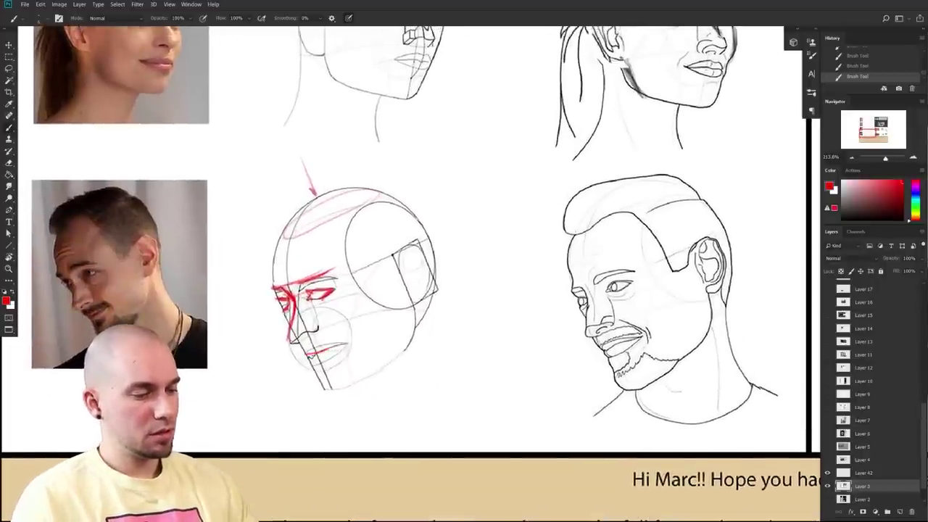
pyautogui.scroll(-5, 457, 410)
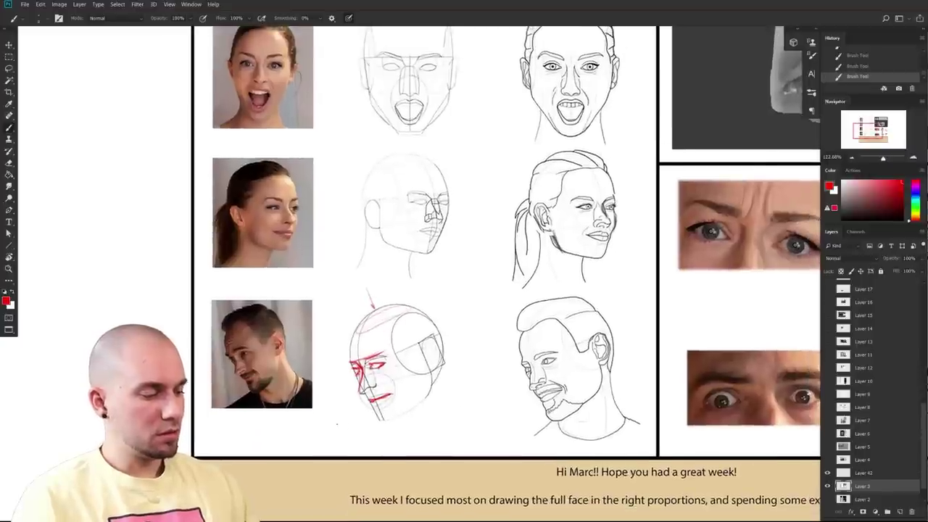
# - Draw curved red guide strokes on both sides of the tilted head to show the wrap of its facial axes
pyautogui.moveTo(317, 376); pyautogui.dragTo(350, 374)
pyautogui.moveTo(319, 357); pyautogui.dragTo(346, 351)
pyautogui.moveTo(535, 409); pyautogui.dragTo(510, 361)
pyautogui.moveTo(428, 304); pyautogui.dragTo(450, 298)
pyautogui.moveTo(427, 288); pyautogui.dragTo(456, 279)
pyautogui.moveTo(456, 280); pyautogui.dragTo(379, 329)
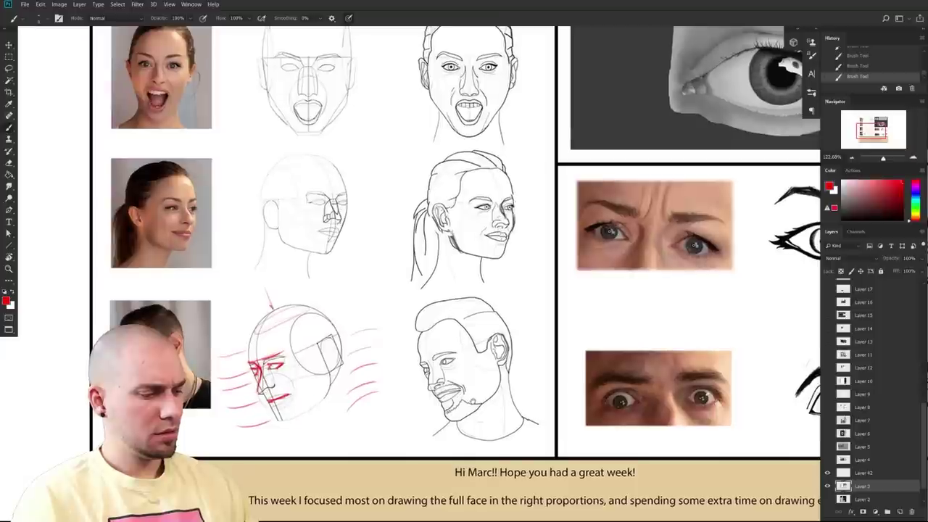
# - Draw the rear jaw edge of the tilted head in red, running down from the front of the ear
pyautogui.scroll(2, 296, 411)
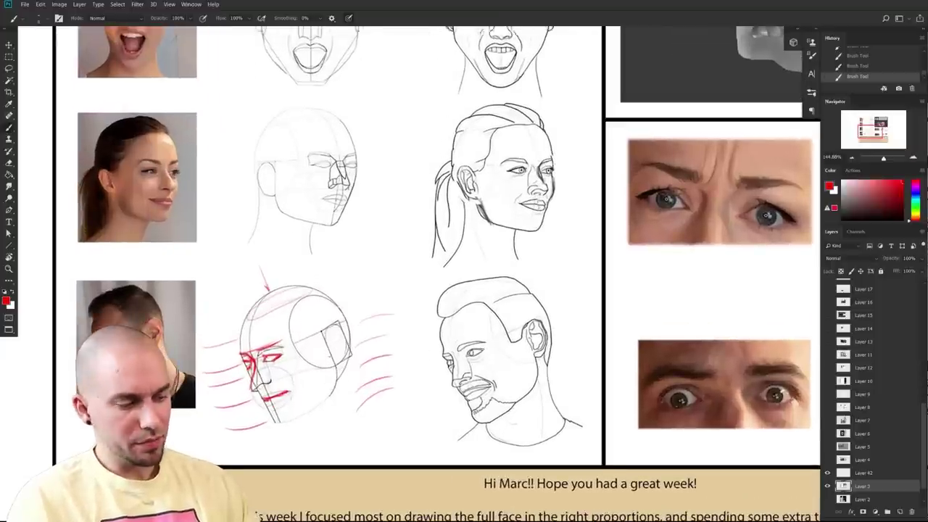
pyautogui.moveTo(325, 336); pyautogui.dragTo(335, 369)
pyautogui.hotkey('ctrl', 'z')
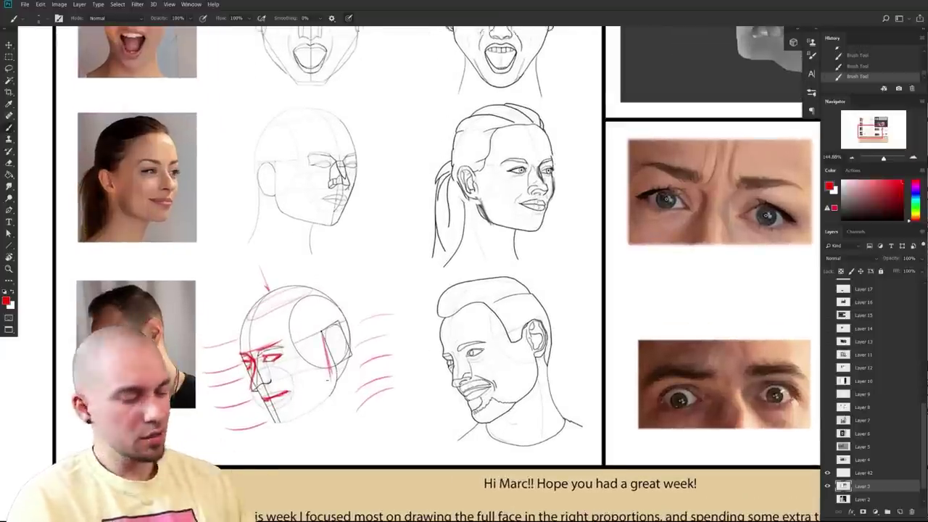
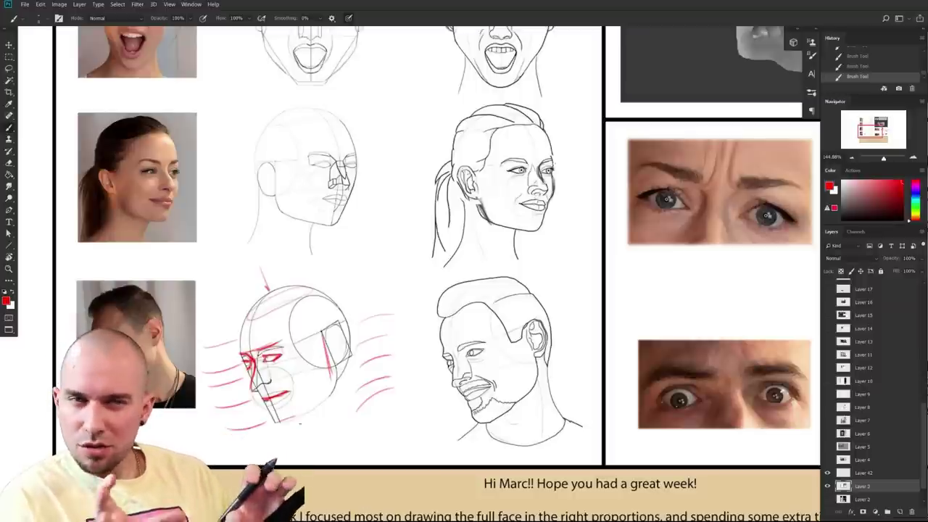
pyautogui.moveTo(423, 396); pyautogui.dragTo(452, 380)
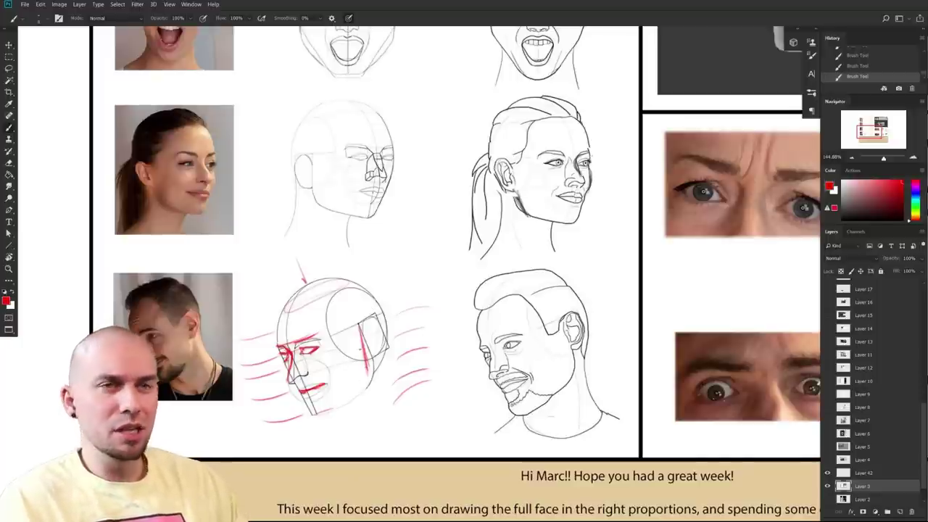
pyautogui.moveTo(389, 387); pyautogui.dragTo(343, 398)
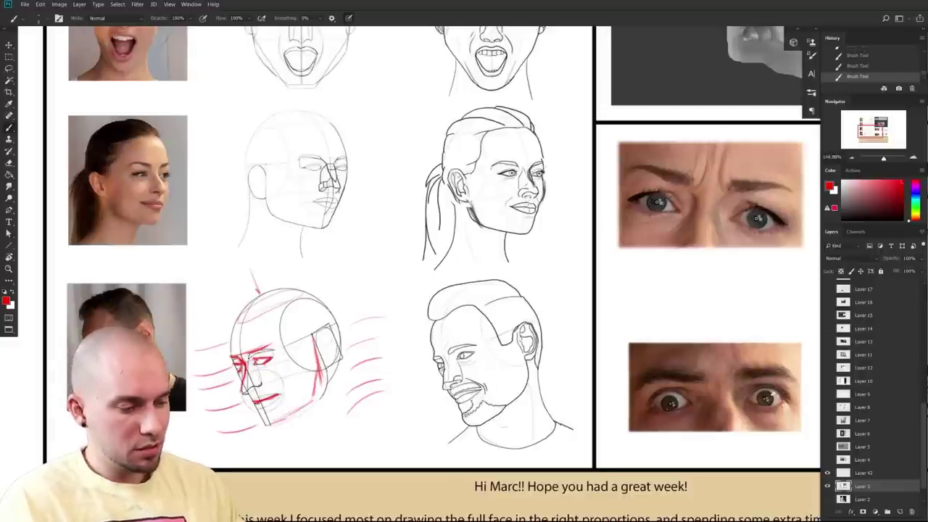
# - Undo the latest red strokes along the tilted head's lower jaw
pyautogui.hotkey('ctrl', 'z')
pyautogui.hotkey('ctrl', 'z')
pyautogui.hotkey('ctrl', 'z')
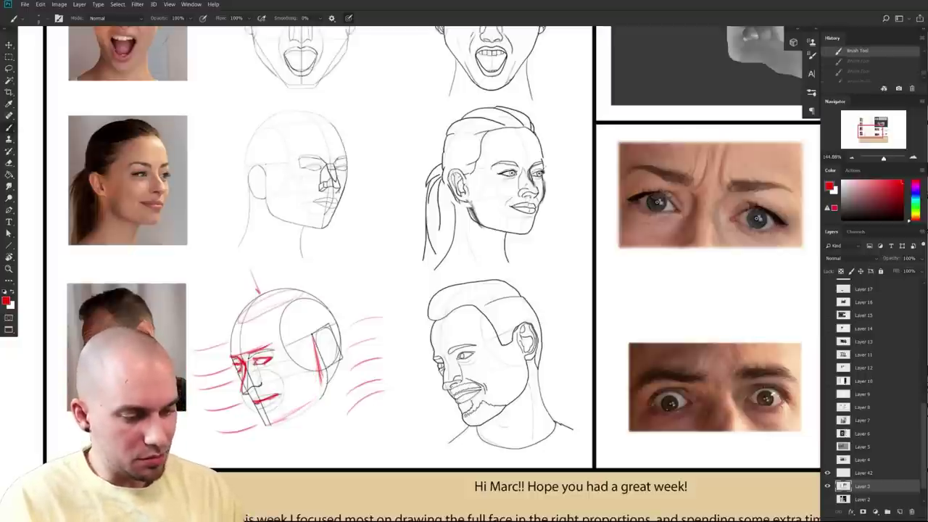
pyautogui.hotkey('ctrl', 'z')
pyautogui.hotkey('ctrl', 'z')
pyautogui.hotkey('ctrl', 'z')
pyautogui.hotkey('ctrl', 'z')
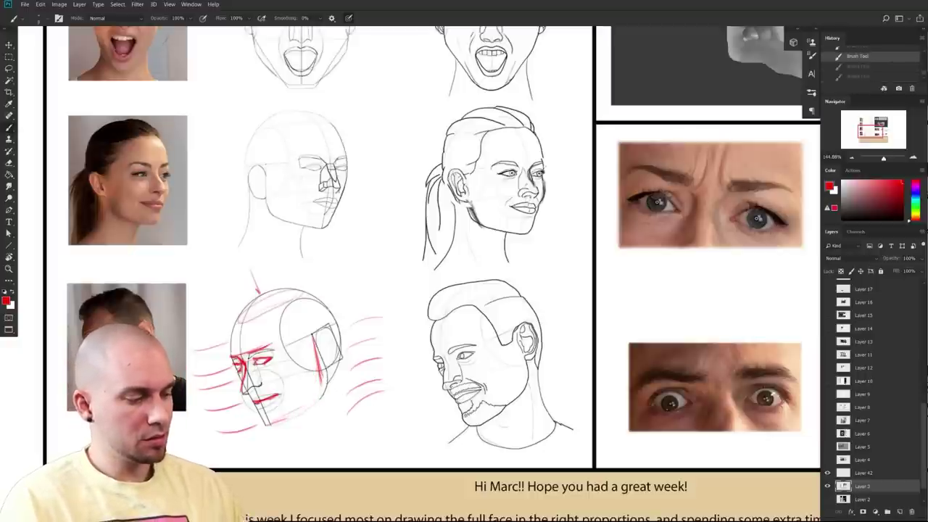
# - Redraw the tilted head's chin, jawline up to the ear, and the ear shape in red
pyautogui.moveTo(265, 422); pyautogui.dragTo(273, 432)
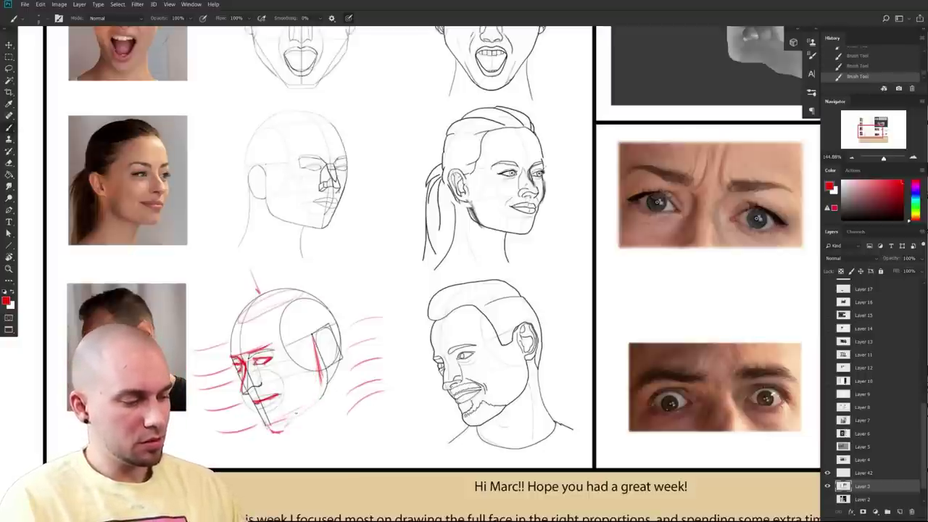
pyautogui.moveTo(319, 384); pyautogui.dragTo(286, 424)
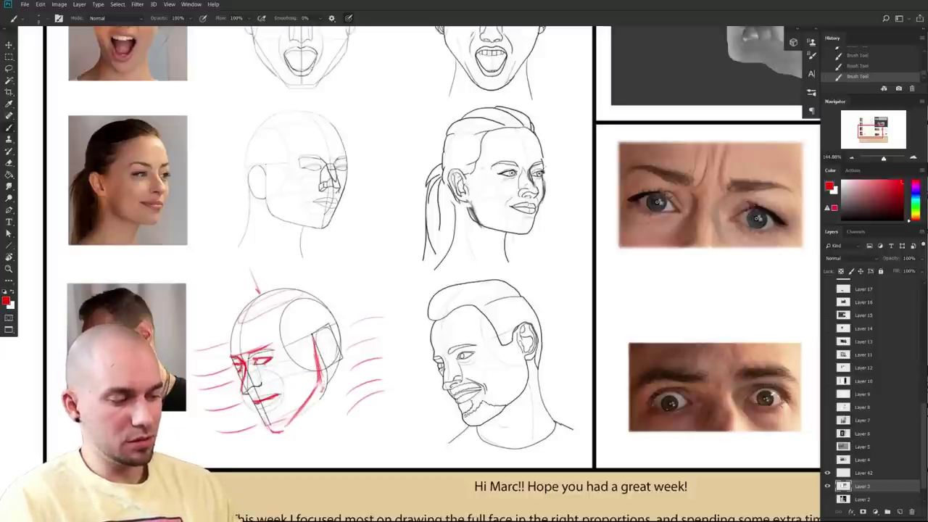
pyautogui.moveTo(360, 386); pyautogui.dragTo(423, 339)
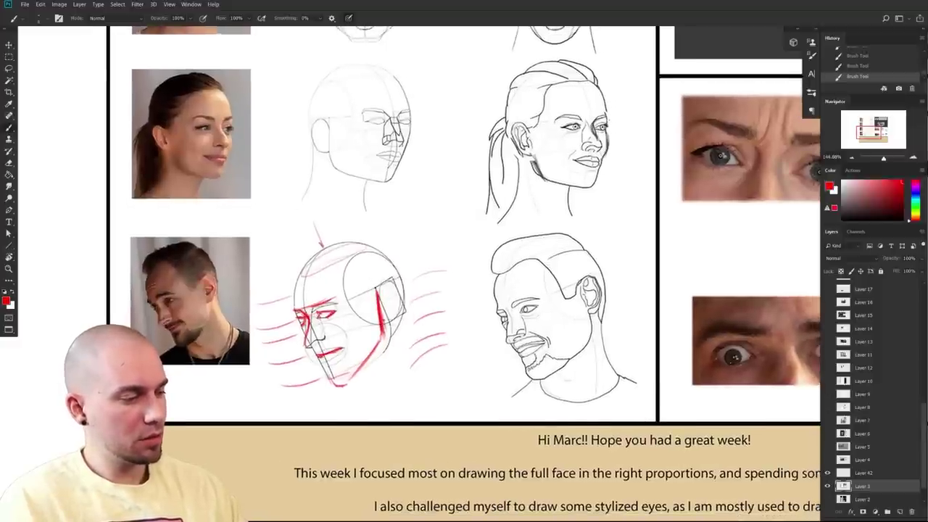
pyautogui.moveTo(385, 285); pyautogui.dragTo(393, 312)
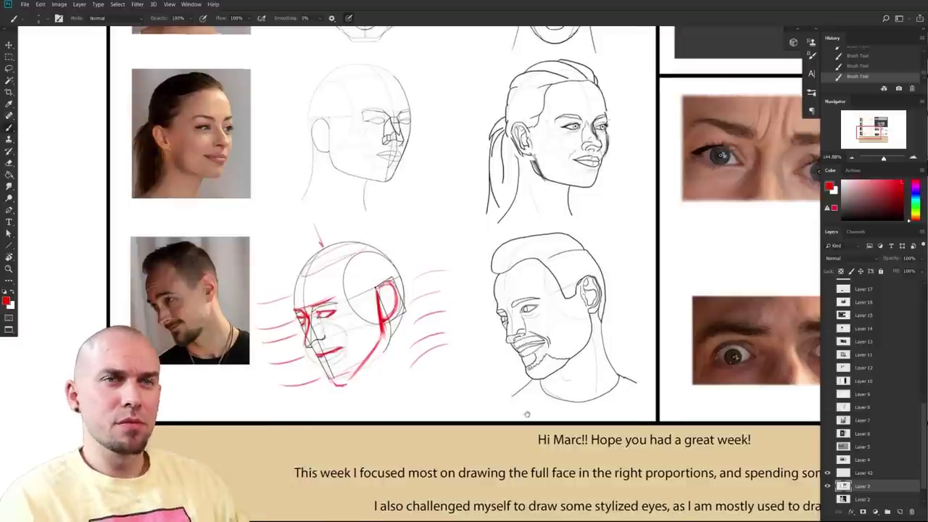
# - Examine the realistic eye study, comparing its reference photo with the basic, sketch and render stages
pyautogui.scroll(-2, 462, 409)
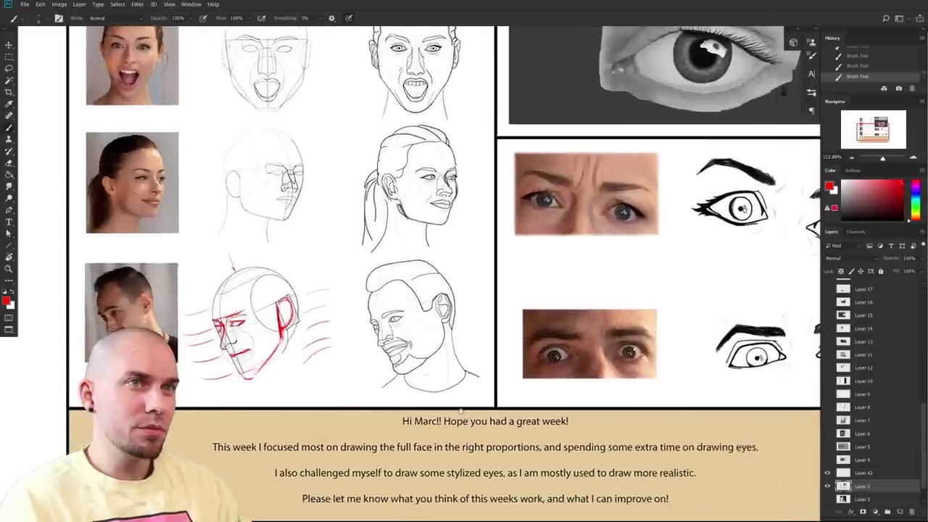
pyautogui.scroll(-5, 462, 409)
pyautogui.moveTo(462, 409); pyautogui.dragTo(221, 467)
pyautogui.scroll(3, 512, 258)
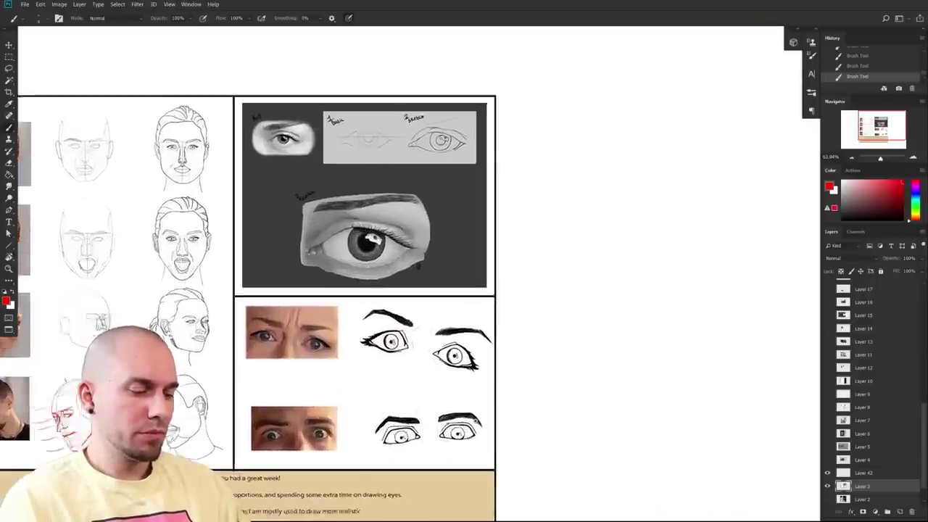
pyautogui.scroll(2, 483, 429)
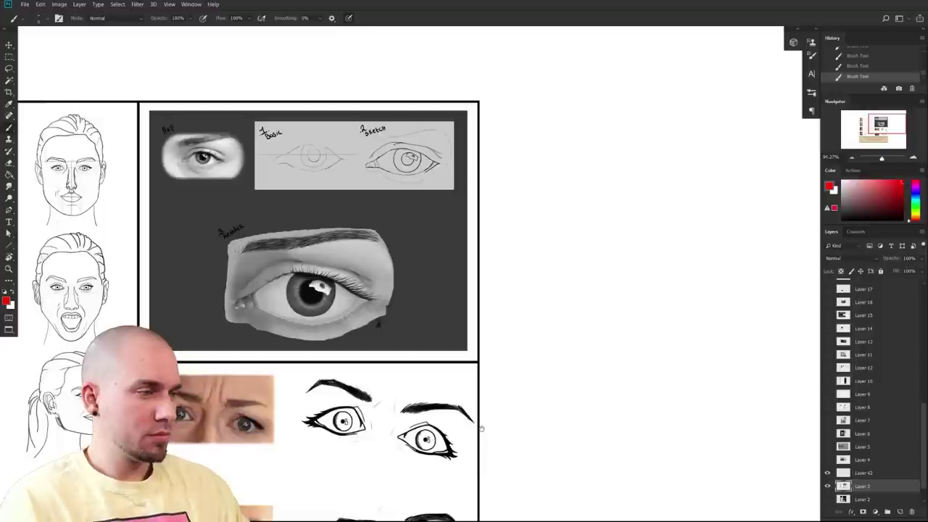
pyautogui.moveTo(482, 429); pyautogui.dragTo(594, 470)
pyautogui.moveTo(442, 389); pyautogui.dragTo(468, 390)
pyautogui.moveTo(548, 380); pyautogui.dragTo(592, 398)
pyautogui.scroll(3, 592, 398)
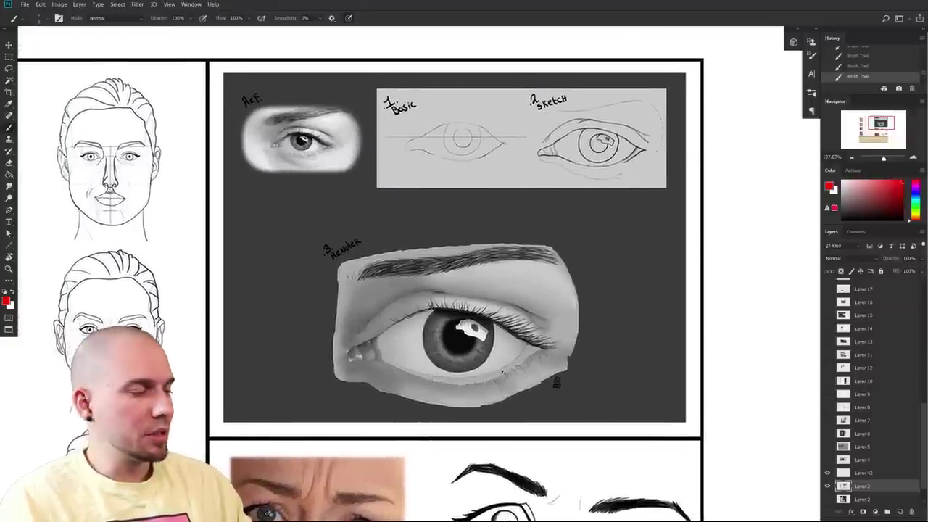
pyautogui.moveTo(284, 199); pyautogui.dragTo(326, 199)
pyautogui.moveTo(272, 203); pyautogui.dragTo(253, 416)
pyautogui.moveTo(250, 288)
pyautogui.mouseDown()
pyautogui.moveTo(222, 297)
pyautogui.moveTo(239, 290)
pyautogui.mouseUp()
pyautogui.moveTo(466, 431); pyautogui.dragTo(436, 419)
pyautogui.moveTo(559, 508); pyautogui.dragTo(475, 497)
# - Sample white as the paint colour, enlarge the brush, and brighten the rendered eye's white near the outer corner
pyautogui.press('d')
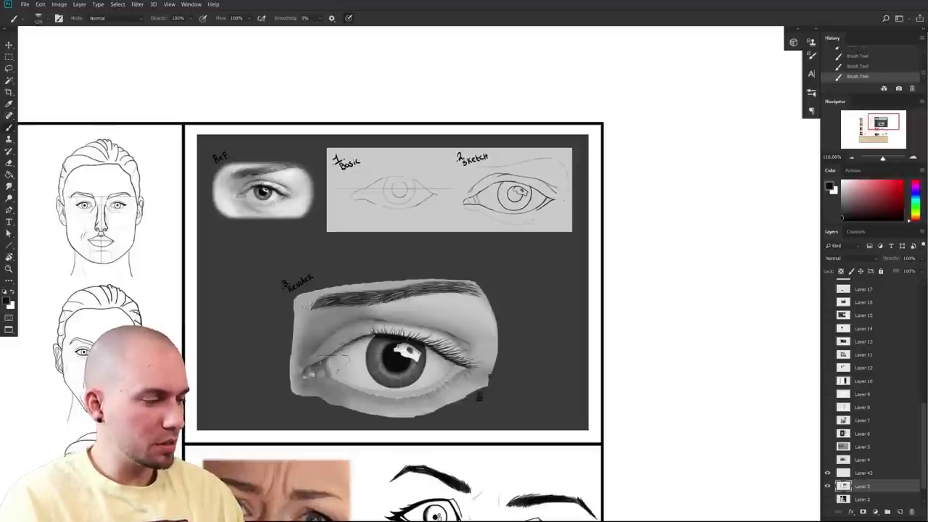
pyautogui.moveTo(517, 427); pyautogui.dragTo(514, 425)
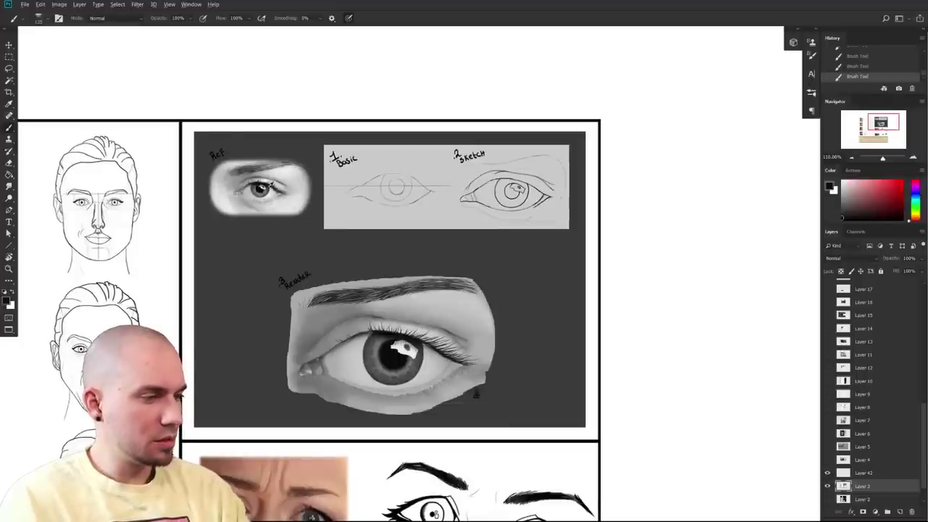
pyautogui.keyDown('alt'); pyautogui.click(270, 186); pyautogui.keyUp('alt')
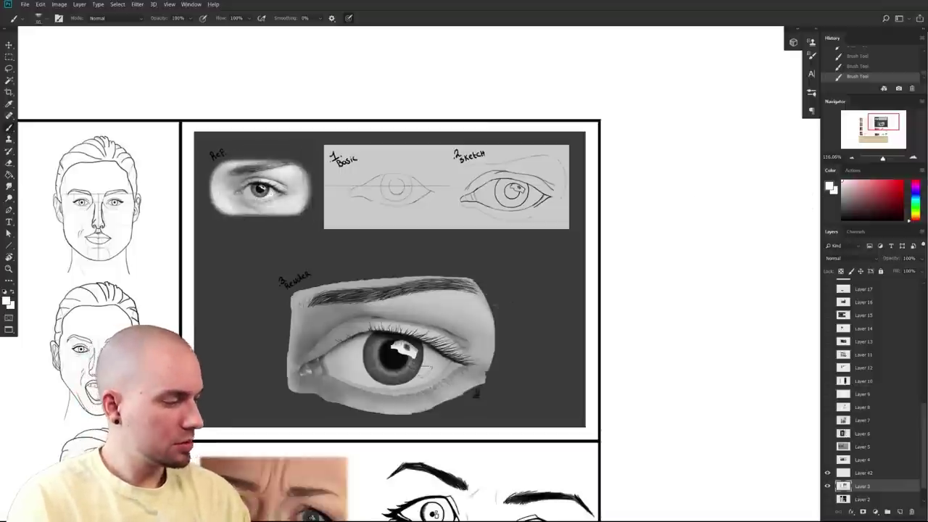
pyautogui.press(']')
pyautogui.press(']')
pyautogui.press(']')
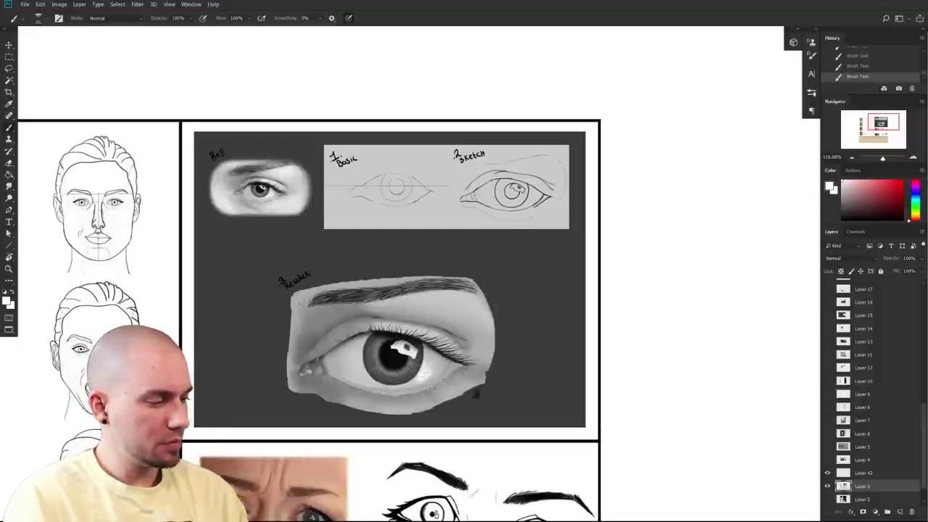
pyautogui.moveTo(430, 368); pyautogui.dragTo(420, 375)
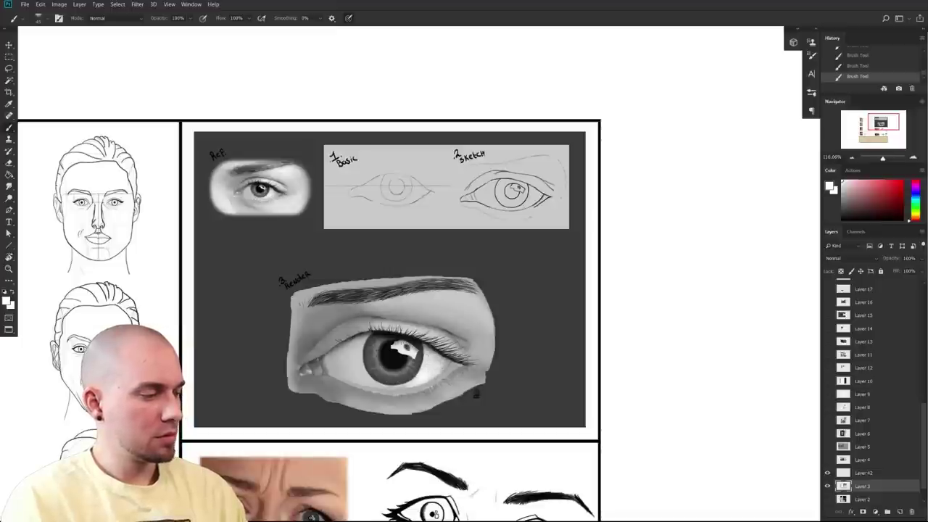
# - Undo the last white strokes on the rendered eye and repaint the bright area beside the iris
pyautogui.scroll(-6, 457, 343)
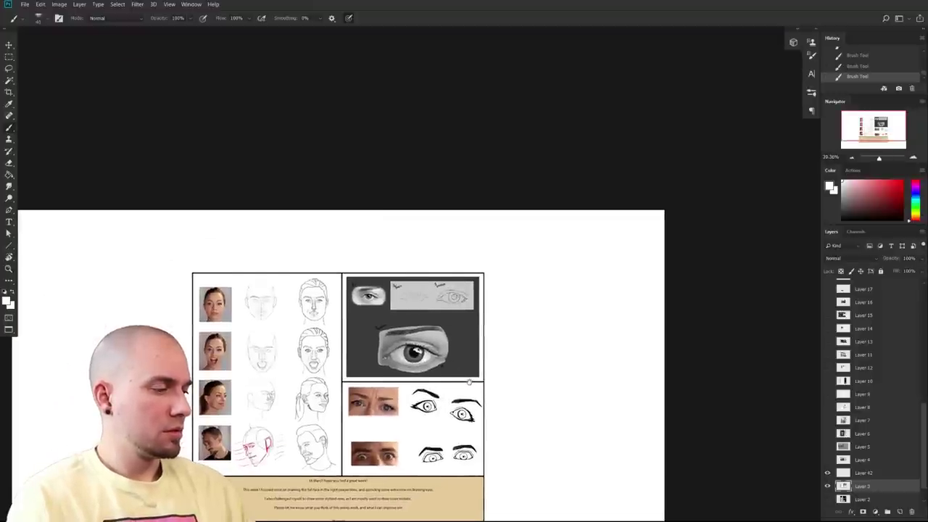
pyautogui.scroll(3, 491, 377)
pyautogui.hotkey('ctrl', 'z')
pyautogui.hotkey('ctrl', 'z')
pyautogui.hotkey('ctrl', 'z')
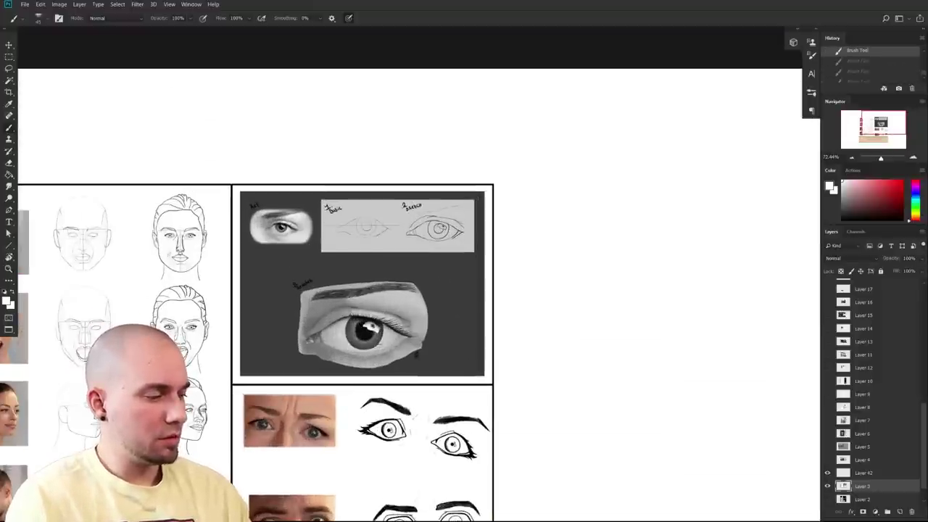
pyautogui.moveTo(389, 343); pyautogui.dragTo(376, 350)
pyautogui.moveTo(465, 356)
pyautogui.mouseDown()
pyautogui.moveTo(483, 353)
pyautogui.moveTo(491, 407)
pyautogui.mouseUp()
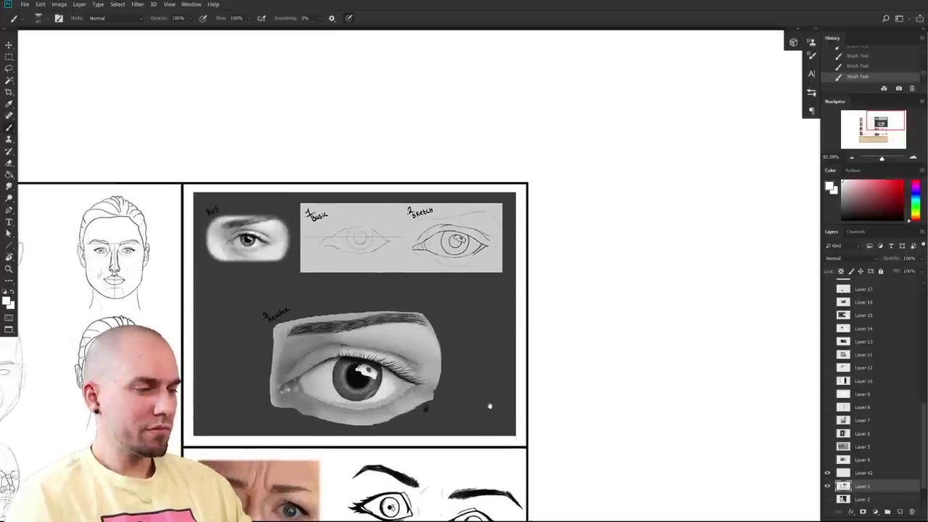
# - Sample dark tones from the reference eye and the render, and shade the outer corner of the rendered eye's white
pyautogui.scroll(2, 490, 407)
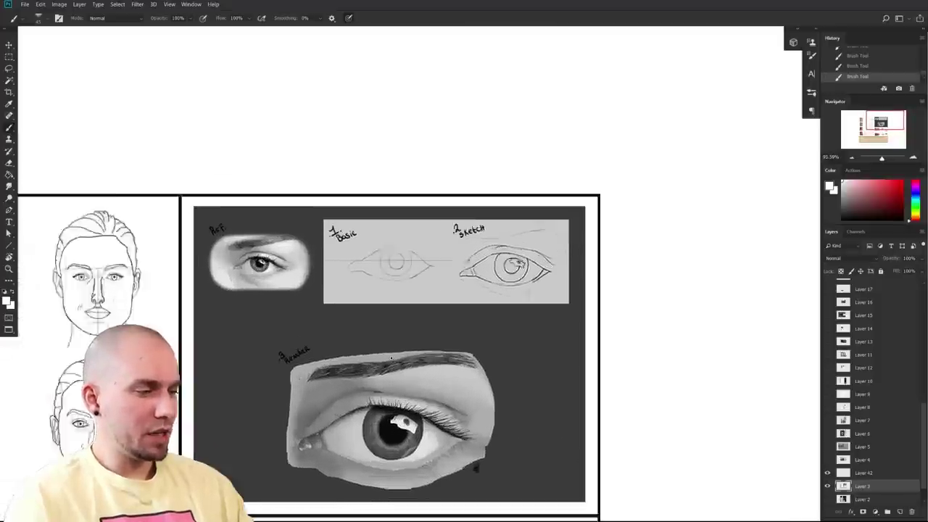
pyautogui.scroll(6, 327, 357)
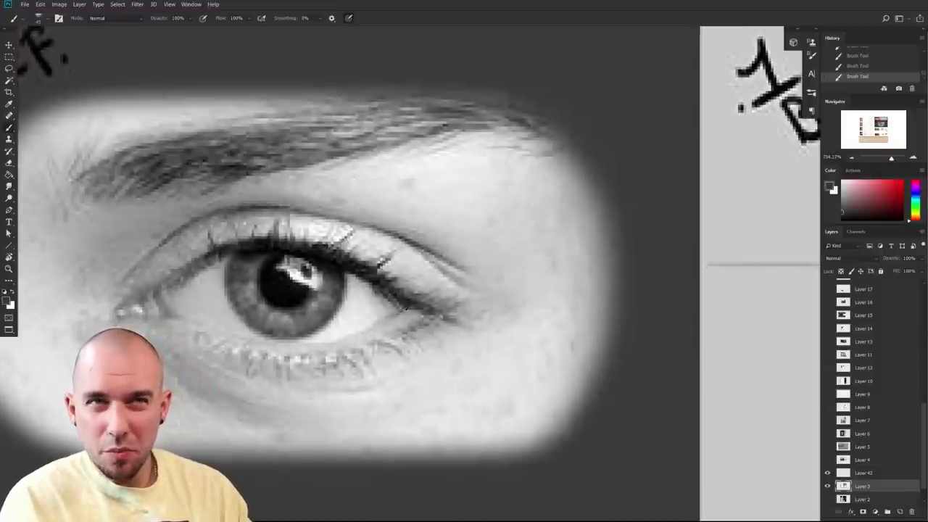
pyautogui.keyDown('alt'); pyautogui.click(402, 310); pyautogui.keyUp('alt')
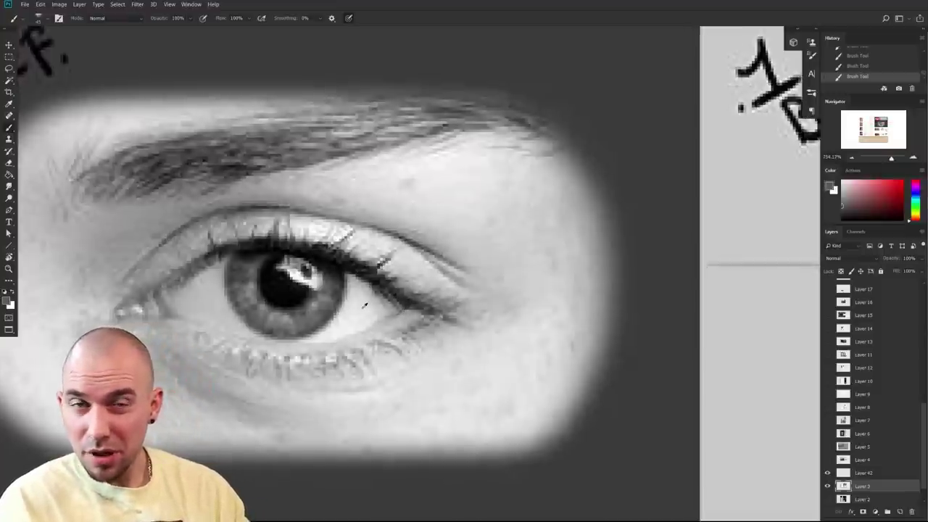
pyautogui.scroll(-4, 489, 402)
pyautogui.moveTo(651, 447); pyautogui.dragTo(398, 245)
pyautogui.moveTo(454, 479); pyautogui.dragTo(404, 271)
pyautogui.keyDown('alt'); pyautogui.click(497, 297); pyautogui.keyUp('alt')
pyautogui.press('[')
pyautogui.press('[')
pyautogui.moveTo(539, 323)
pyautogui.mouseDown()
pyautogui.moveTo(517, 348)
pyautogui.moveTo(525, 336)
pyautogui.mouseUp()
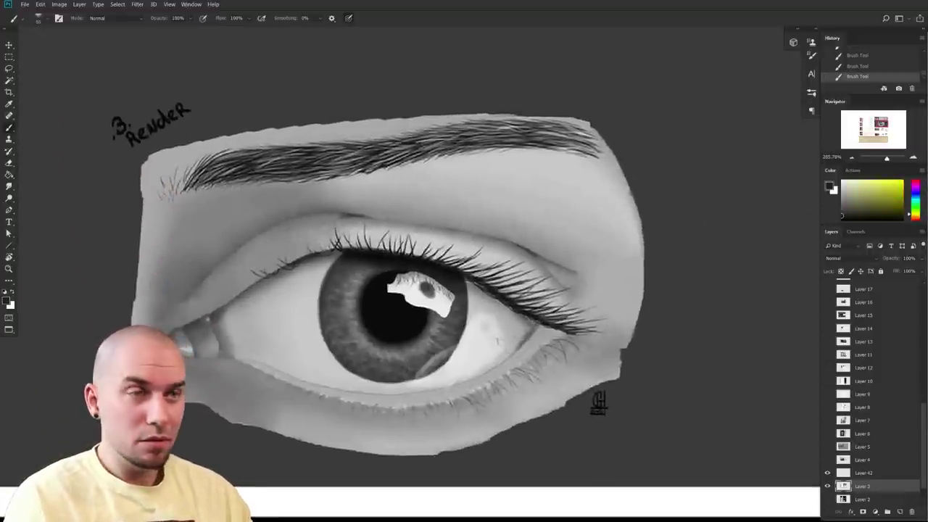
pyautogui.press(']')
pyautogui.press(']')
pyautogui.press(']')
pyautogui.press(']')
pyautogui.press(']')
pyautogui.press(']')
pyautogui.press(']')
pyautogui.press(']')
pyautogui.press(']')
pyautogui.press(']')
pyautogui.press(']')
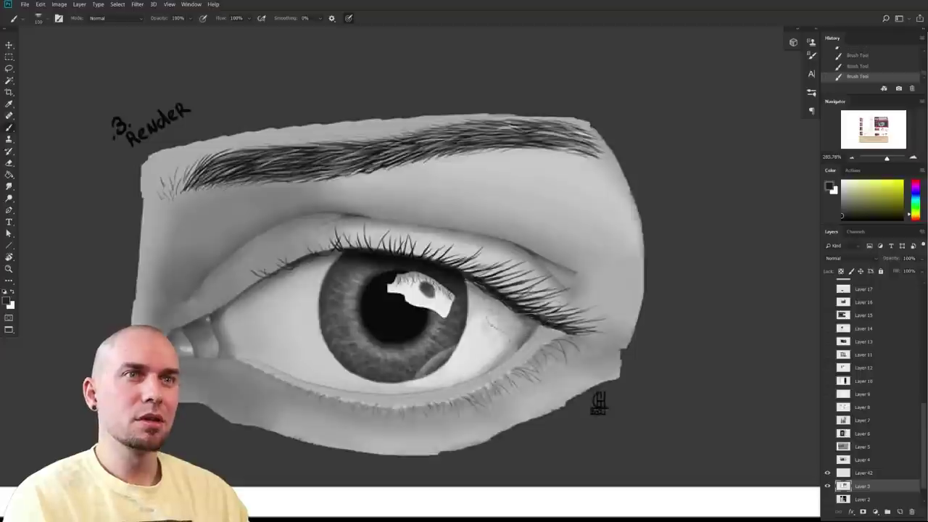
pyautogui.press('[')
pyautogui.press('[')
pyautogui.press('[')
pyautogui.press('[')
pyautogui.press('[')
pyautogui.press('[')
pyautogui.press('[')
pyautogui.press('[')
pyautogui.press('[')
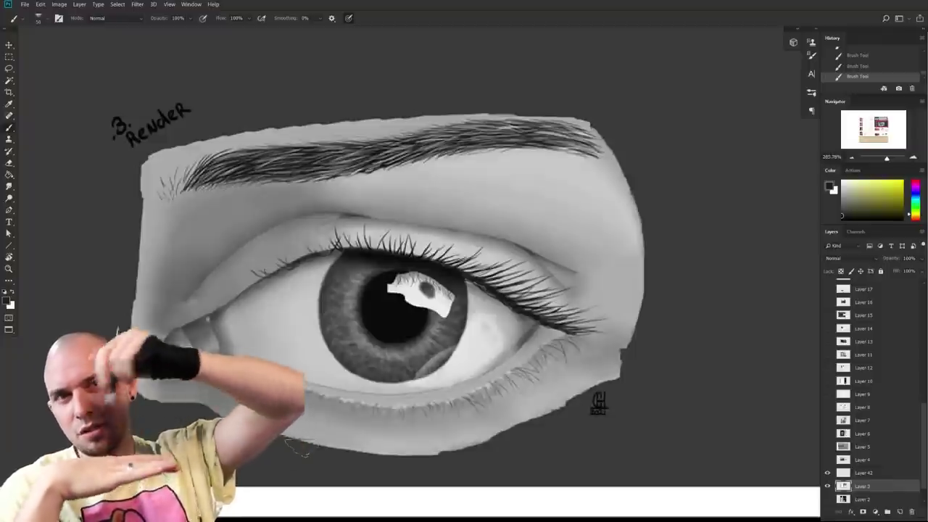
# - Try dark strokes on the rendered eye's white between the inner corner and the iris, and undo the last one
pyautogui.moveTo(490, 319); pyautogui.dragTo(480, 332)
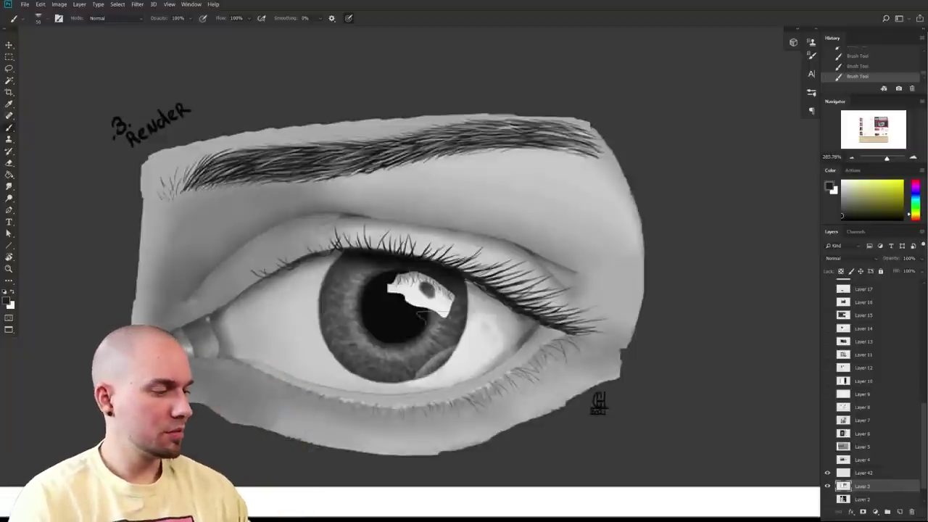
pyautogui.moveTo(286, 353); pyautogui.dragTo(356, 317)
pyautogui.moveTo(340, 266)
pyautogui.mouseDown()
pyautogui.moveTo(331, 304)
pyautogui.moveTo(376, 317)
pyautogui.mouseUp()
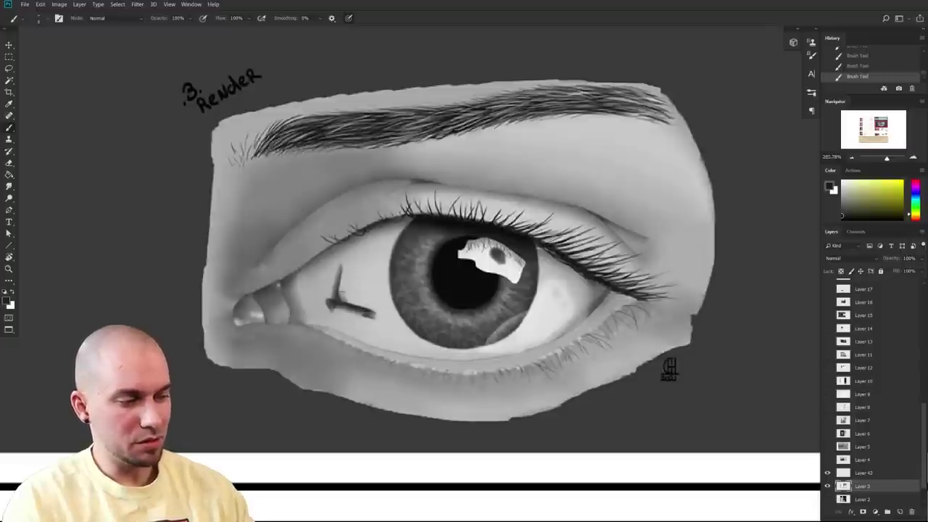
pyautogui.hotkey('ctrl', 'z')
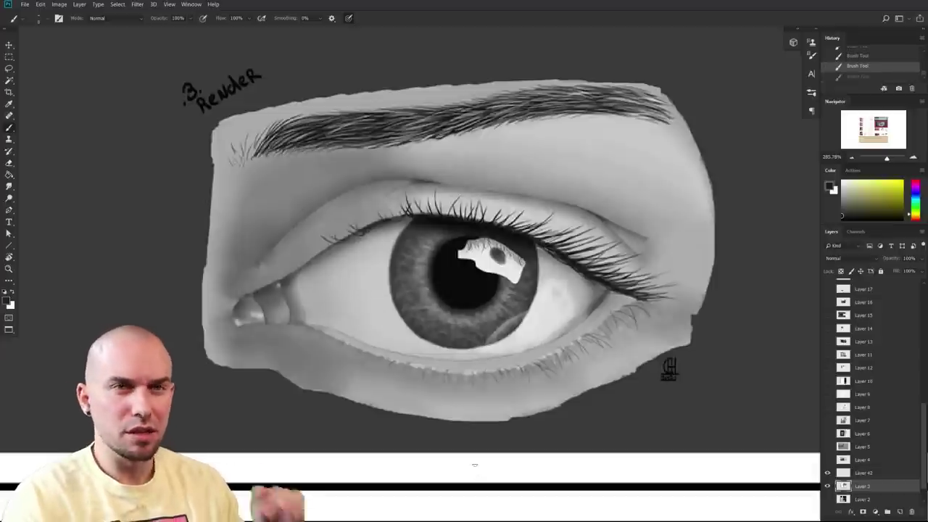
# - Enlarge the brush and shade the rendered eye's white near the inner corner beneath the upper lid
pyautogui.moveTo(563, 400); pyautogui.dragTo(526, 347)
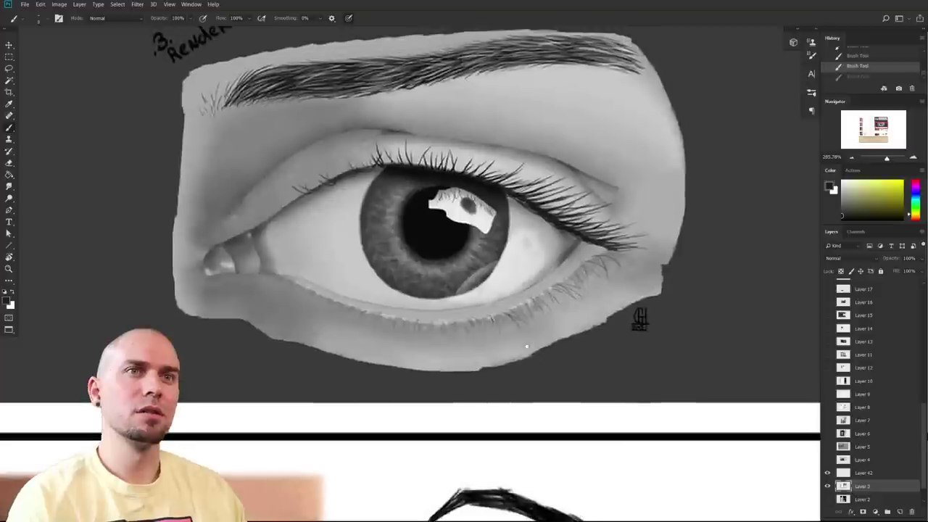
pyautogui.press(']')
pyautogui.press(']')
pyautogui.press(']')
pyautogui.press(']')
pyautogui.press(']')
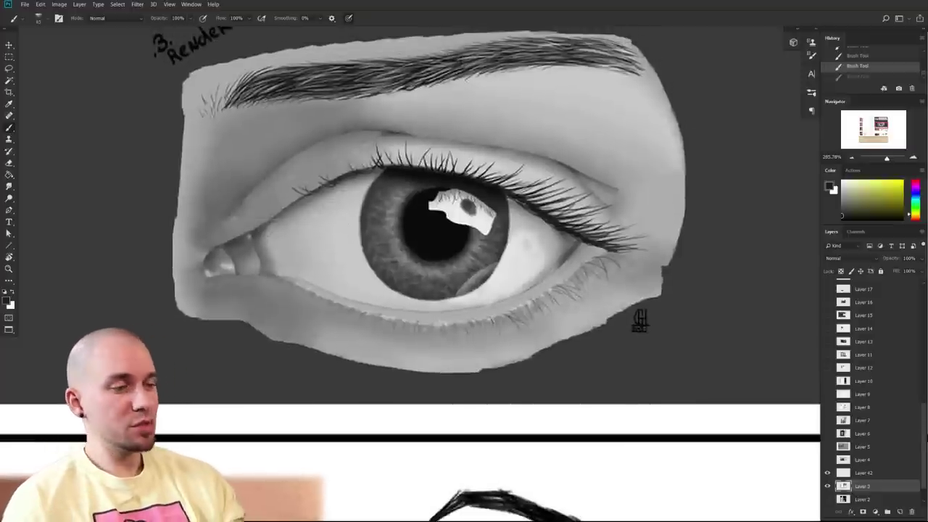
pyautogui.moveTo(261, 226); pyautogui.dragTo(303, 202)
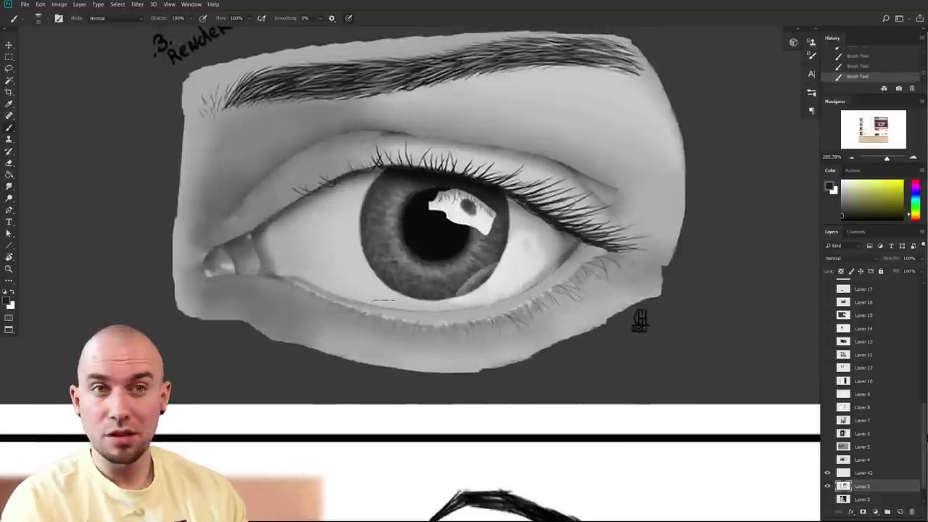
# - Copy the whole corrected sheet, expand the history list, and step back to the state before the eye paint-over
pyautogui.scroll(-3, 517, 305)
pyautogui.scroll(-1, 515, 311)
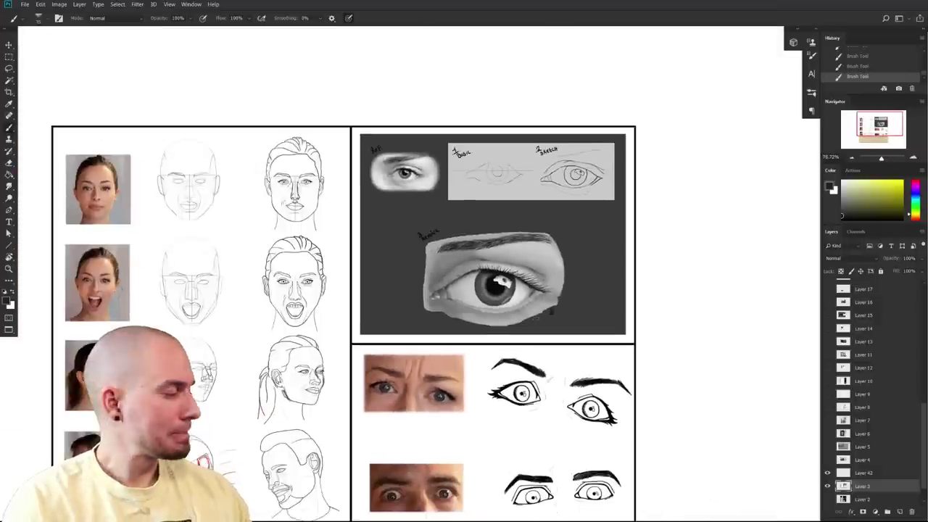
pyautogui.hotkey('ctrl', 'a')
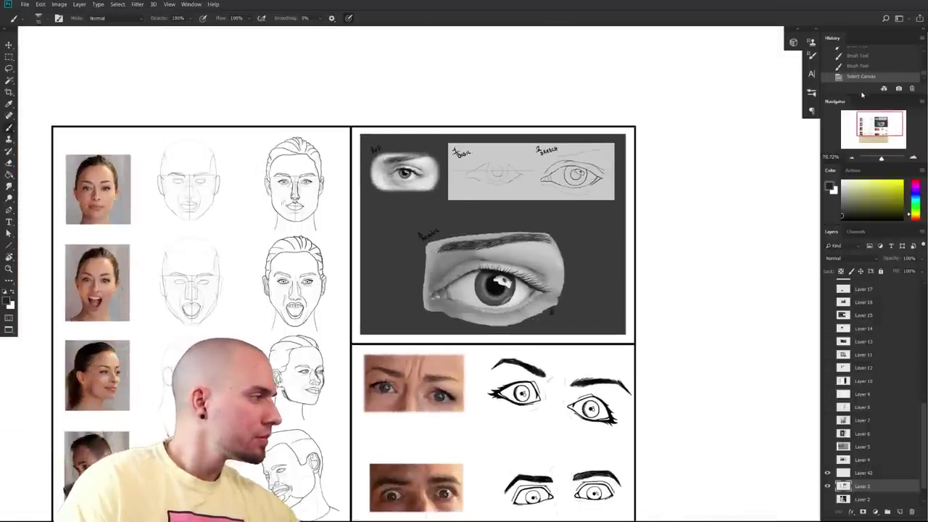
pyautogui.moveTo(861, 95); pyautogui.dragTo(863, 262)
pyautogui.scroll(8, 895, 152)
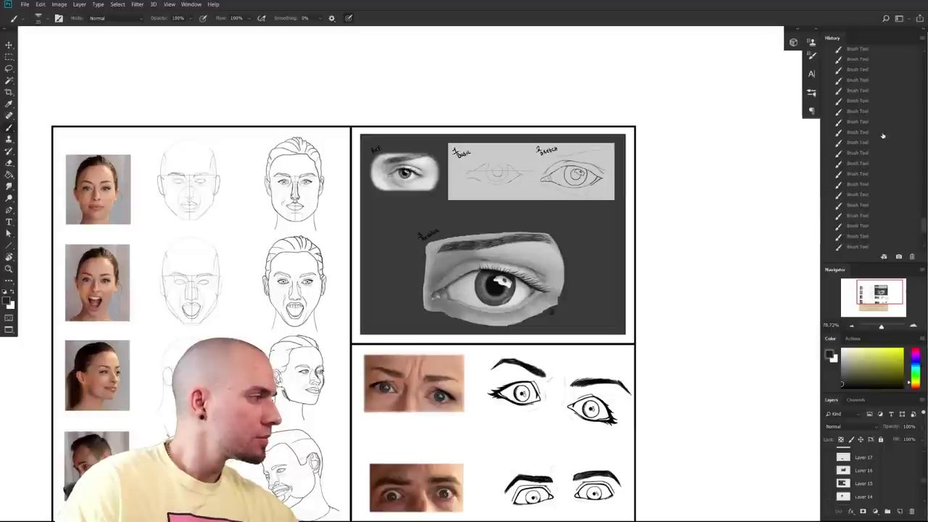
pyautogui.click(876, 135)
pyautogui.scroll(3, 873, 116)
pyautogui.click(857, 148)
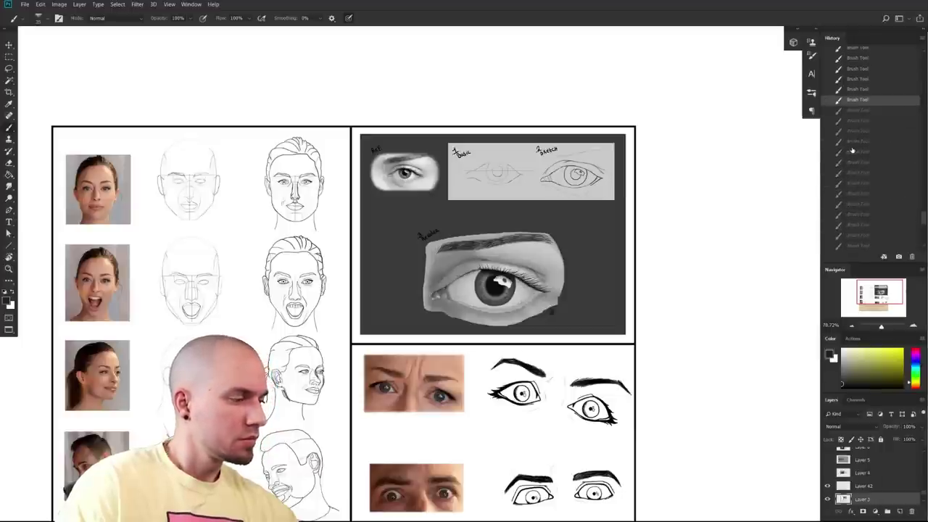
pyautogui.scroll(2, 852, 138)
pyautogui.click(850, 131)
pyautogui.scroll(4, 851, 135)
pyautogui.scroll(2, 863, 123)
pyautogui.click(891, 85)
pyautogui.scroll(3, 892, 99)
pyautogui.click(890, 99)
pyautogui.scroll(4, 887, 95)
pyautogui.click(863, 88)
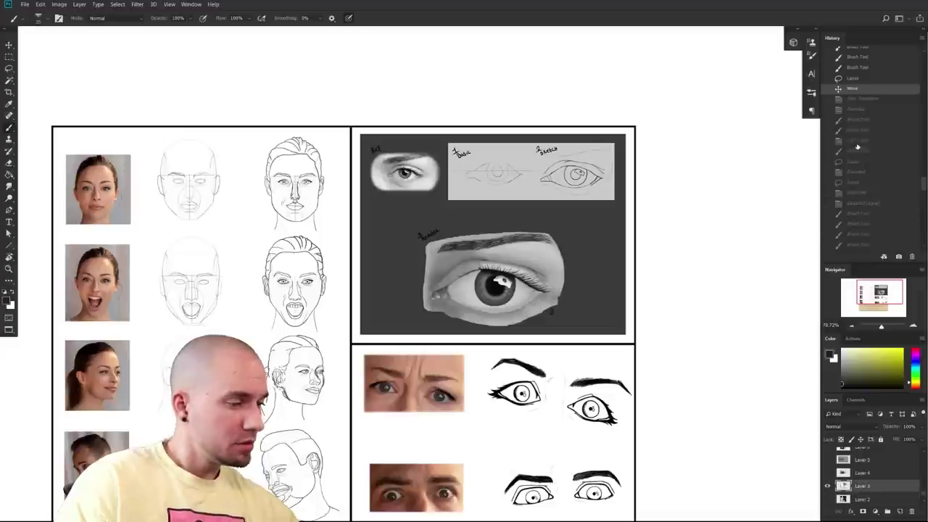
pyautogui.scroll(-2, 841, 123)
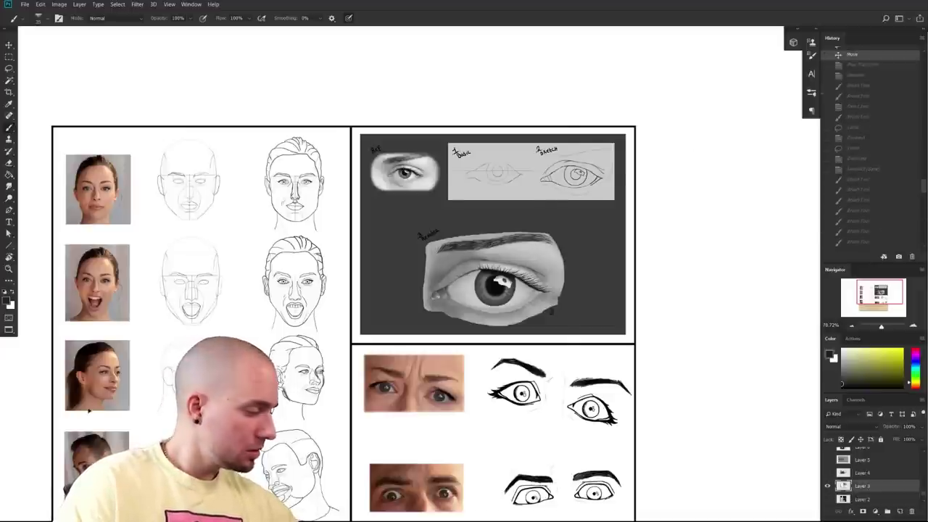
# - Paste the corrected sheet as a new layer and align it exactly over the original
pyautogui.hotkey('ctrl', 'v')
pyautogui.moveTo(538, 169); pyautogui.dragTo(603, 178)
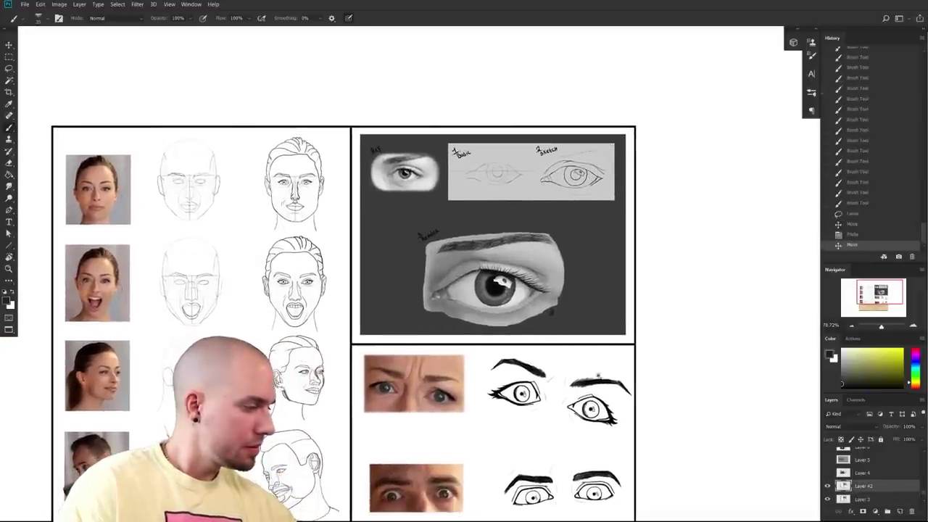
pyautogui.moveTo(581, 361); pyautogui.dragTo(601, 360)
pyautogui.moveTo(448, 308); pyautogui.dragTo(451, 320)
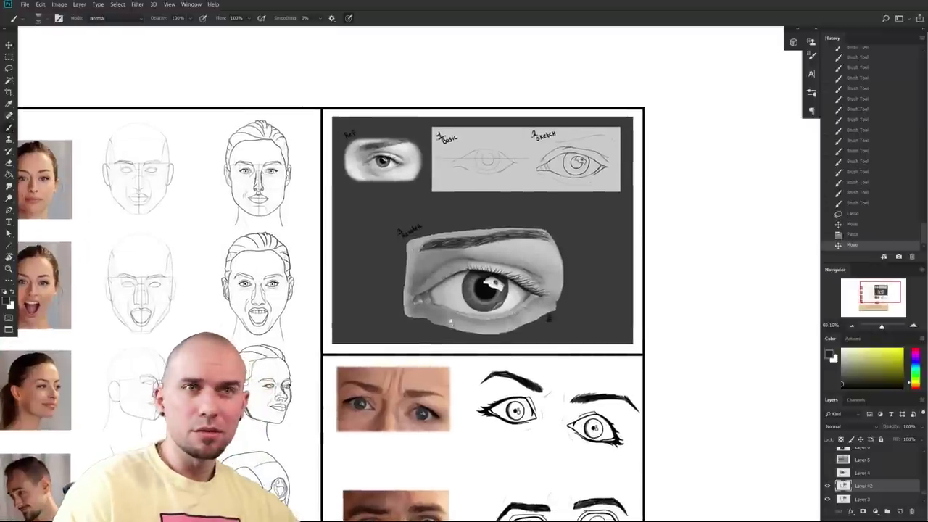
# - Compare the rendered eye before and after the paint-over by toggling the visibility of the corrected layer
pyautogui.click(828, 487)
pyautogui.click(829, 486)
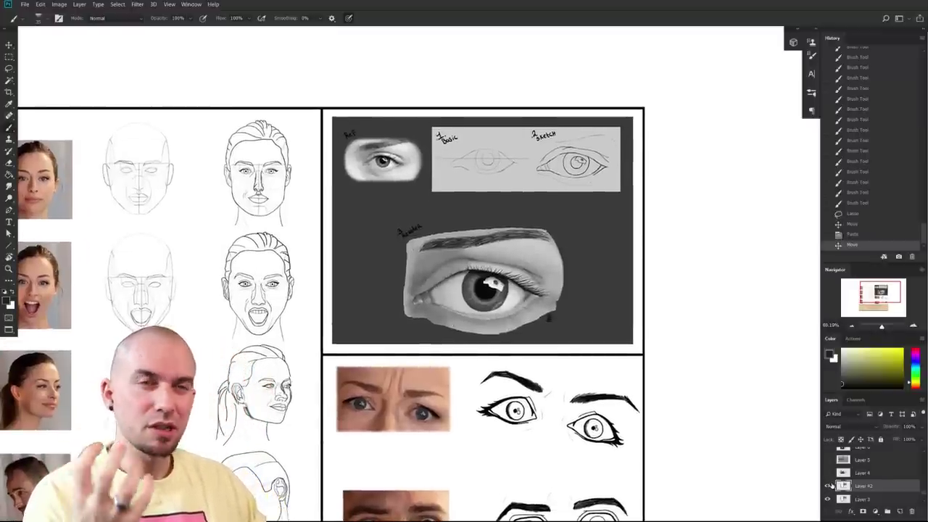
pyautogui.click(828, 487)
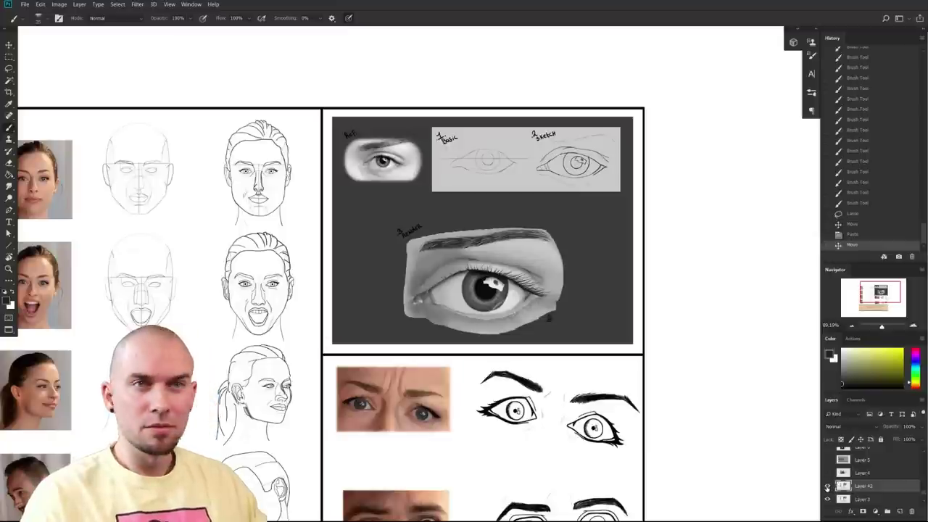
pyautogui.click(827, 487)
pyautogui.click(828, 486)
pyautogui.click(828, 488)
pyautogui.click(827, 486)
pyautogui.click(827, 486)
pyautogui.click(828, 487)
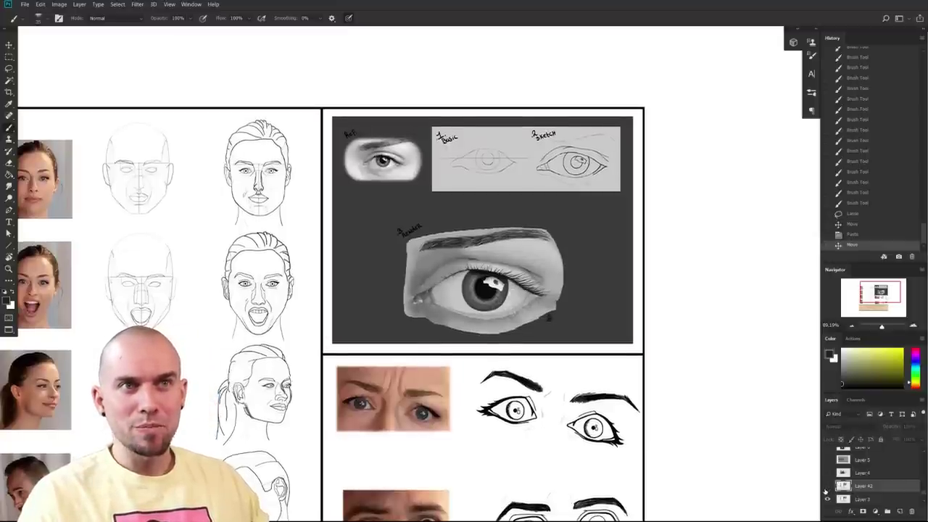
pyautogui.click(828, 487)
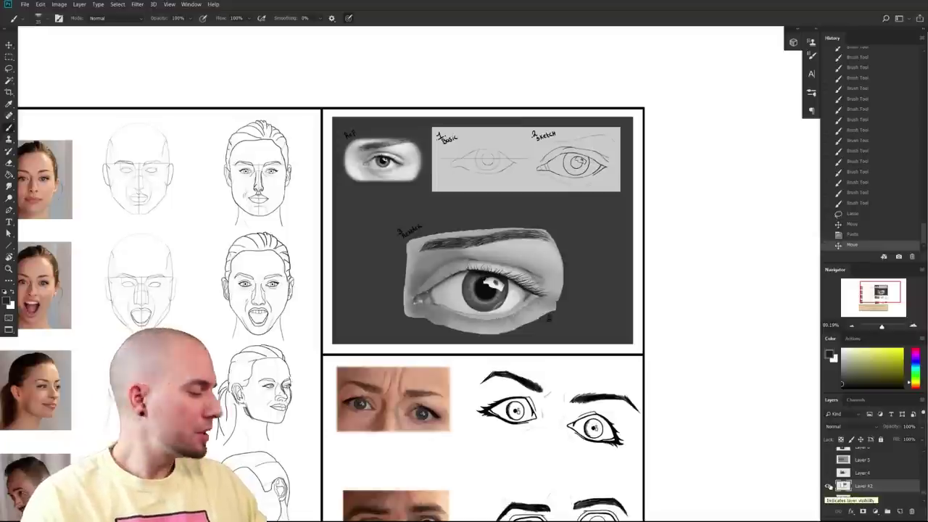
pyautogui.click(827, 486)
# - On Layer 3, lasso the lower stylized eye and brow nearest the photo and move them slightly away from their partner
pyautogui.moveTo(649, 440); pyautogui.dragTo(739, 348)
pyautogui.scroll(4, 614, 333)
pyautogui.moveTo(706, 414); pyautogui.dragTo(714, 410)
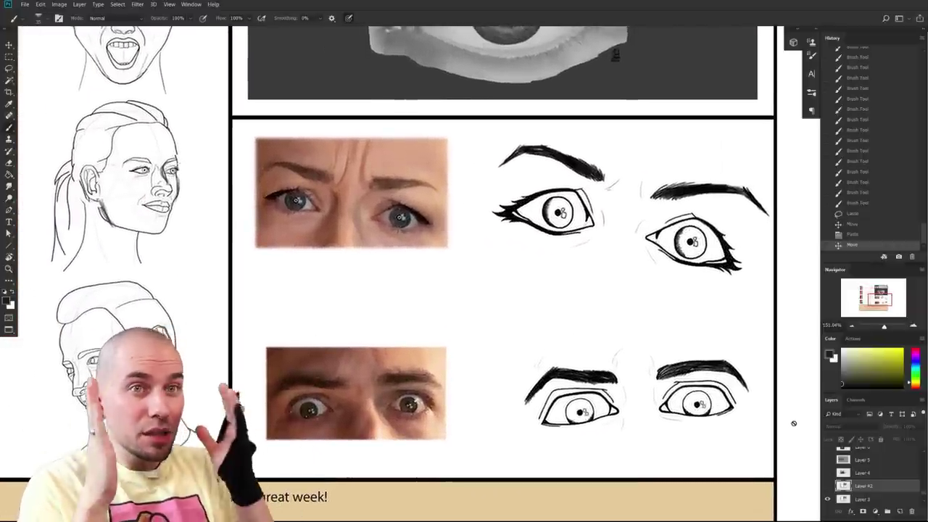
pyautogui.moveTo(579, 435)
pyautogui.mouseDown()
pyautogui.moveTo(519, 428)
pyautogui.moveTo(515, 438)
pyautogui.mouseUp()
pyautogui.moveTo(595, 399)
pyautogui.mouseDown()
pyautogui.moveTo(559, 380)
pyautogui.moveTo(539, 387)
pyautogui.mouseUp()
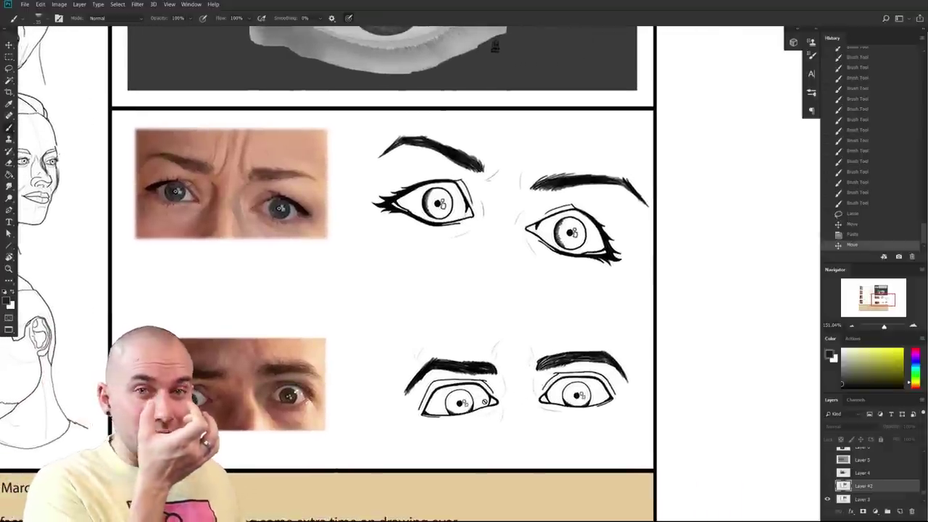
pyautogui.moveTo(566, 424)
pyautogui.mouseDown()
pyautogui.moveTo(555, 425)
pyautogui.moveTo(559, 405)
pyautogui.mouseUp()
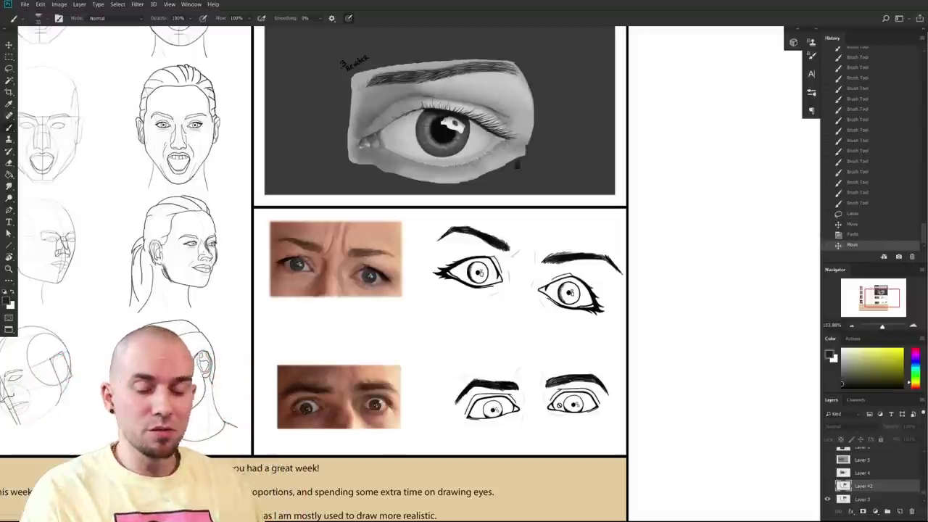
pyautogui.press('l')
pyautogui.moveTo(544, 449)
pyautogui.mouseDown()
pyautogui.moveTo(489, 414)
pyautogui.moveTo(471, 376)
pyautogui.moveTo(470, 387)
pyautogui.mouseUp()
pyautogui.press('b')
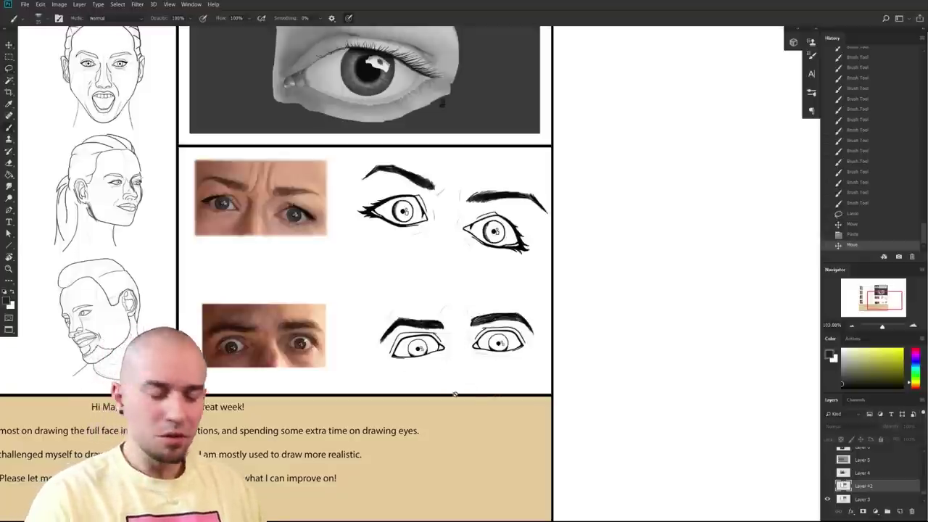
pyautogui.press('l')
pyautogui.click(863, 499)
pyautogui.moveTo(454, 367)
pyautogui.mouseDown()
pyautogui.moveTo(367, 362)
pyautogui.moveTo(447, 369)
pyautogui.moveTo(416, 363)
pyautogui.moveTo(412, 372)
pyautogui.mouseUp()
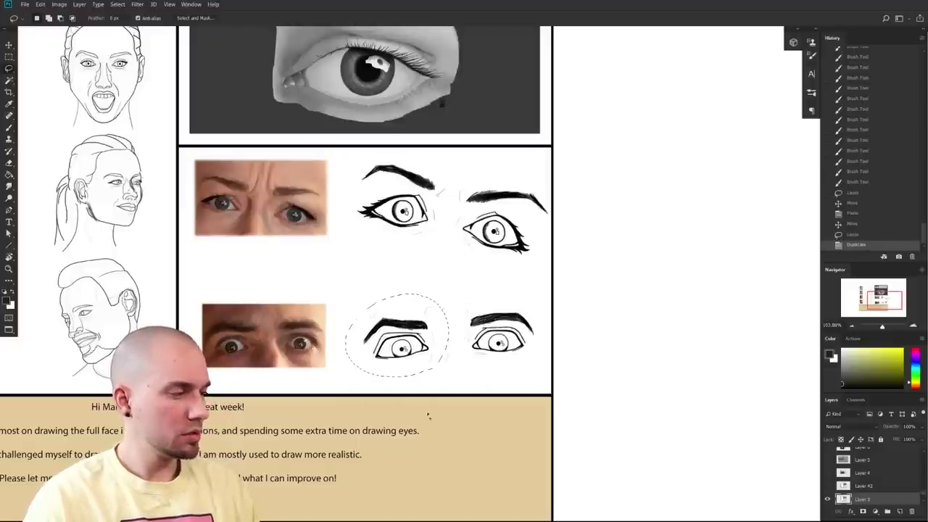
pyautogui.click(441, 473)
# - Lasso the upper stylized eye and brow nearest the photo, shift them slightly outward, and clear the selection
pyautogui.moveTo(470, 238); pyautogui.dragTo(466, 268)
pyautogui.moveTo(426, 261)
pyautogui.mouseDown()
pyautogui.moveTo(376, 182)
pyautogui.moveTo(424, 269)
pyautogui.moveTo(374, 251)
pyautogui.mouseUp()
pyautogui.click(452, 391)
# - Compare the adjusted eyes with the earlier version, hide both sheet layers, and show and select Layer 4
pyautogui.scroll(-3, 452, 391)
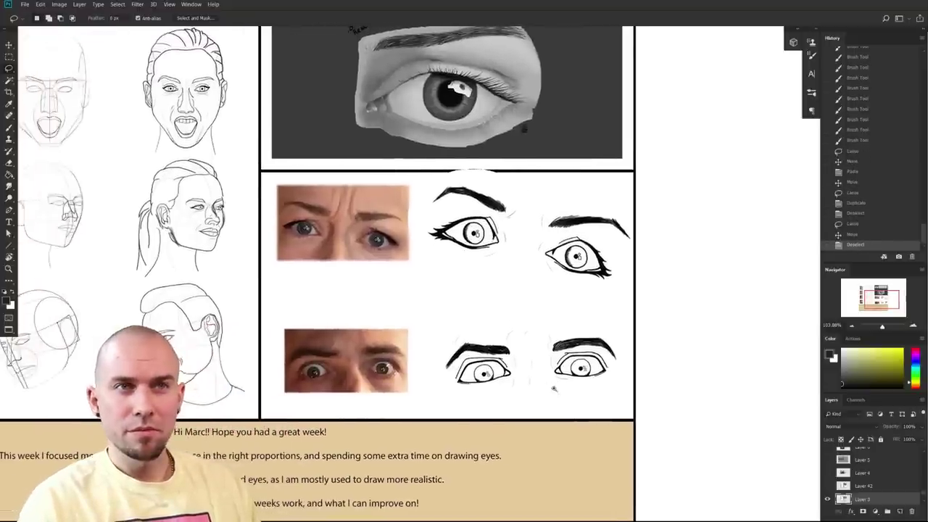
pyautogui.scroll(2, 541, 385)
pyautogui.moveTo(539, 370); pyautogui.dragTo(631, 291)
pyautogui.moveTo(607, 373); pyautogui.dragTo(566, 484)
pyautogui.scroll(2, 671, 439)
pyautogui.moveTo(677, 439); pyautogui.dragTo(677, 406)
pyautogui.scroll(-3, 715, 431)
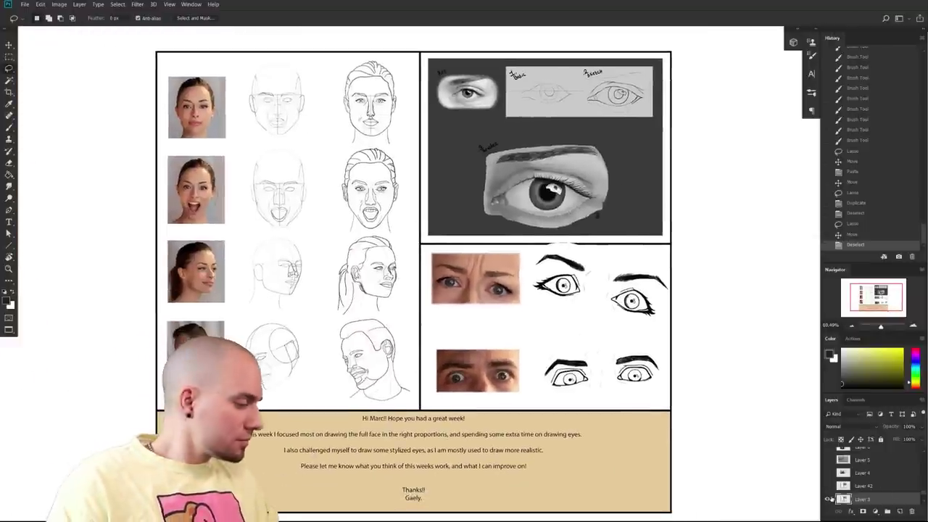
pyautogui.click(828, 499)
pyautogui.click(829, 486)
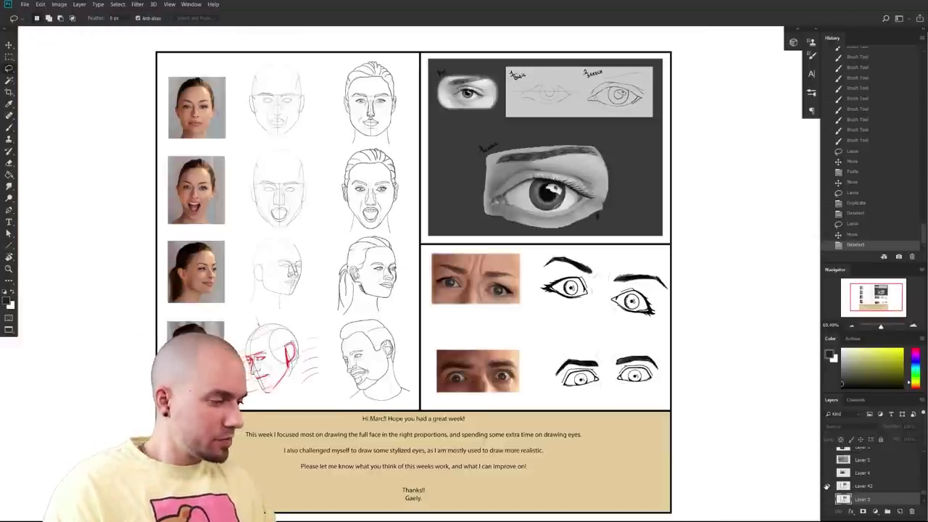
pyautogui.click(826, 486)
pyautogui.click(827, 473)
pyautogui.click(858, 473)
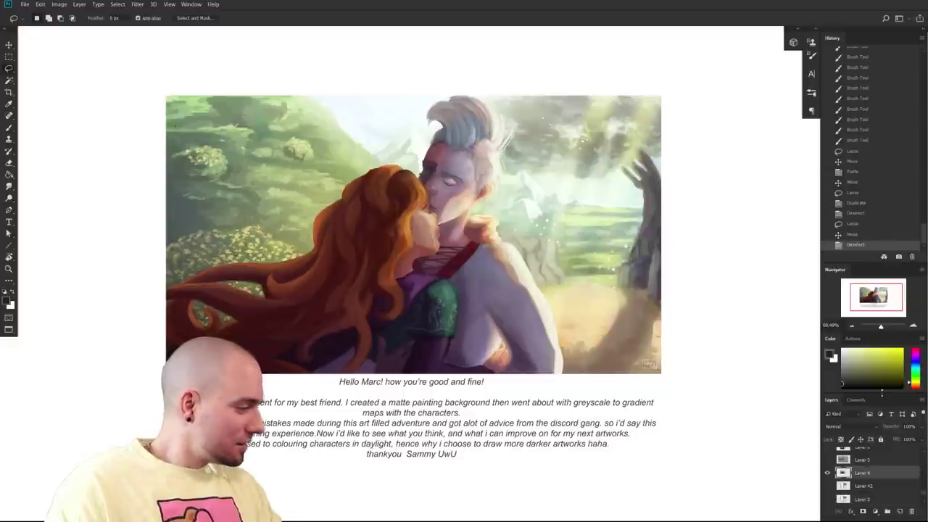
# - Shrink the history list to give the layer list more room, and centre the painting of the kissing couple
pyautogui.moveTo(884, 392); pyautogui.dragTo(762, 12)
pyautogui.moveTo(721, 350); pyautogui.dragTo(679, 365)
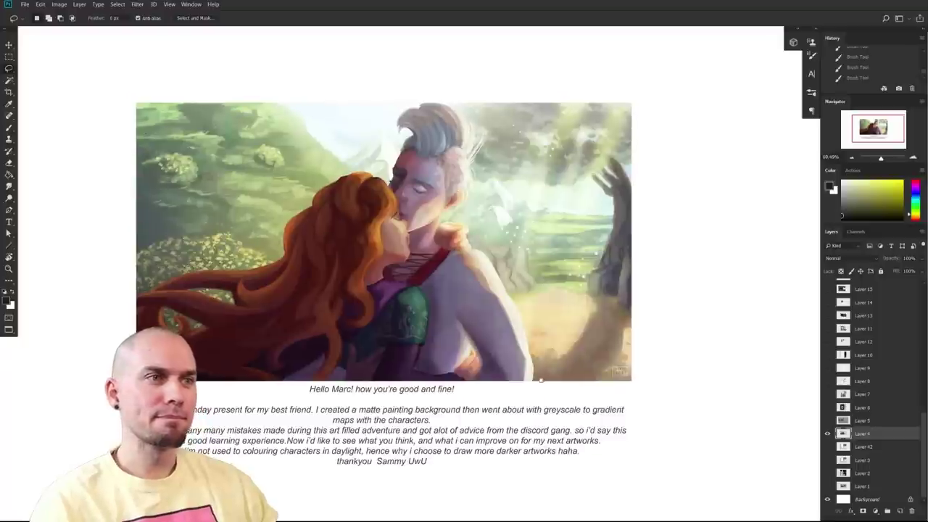
pyautogui.moveTo(539, 382); pyautogui.dragTo(538, 377)
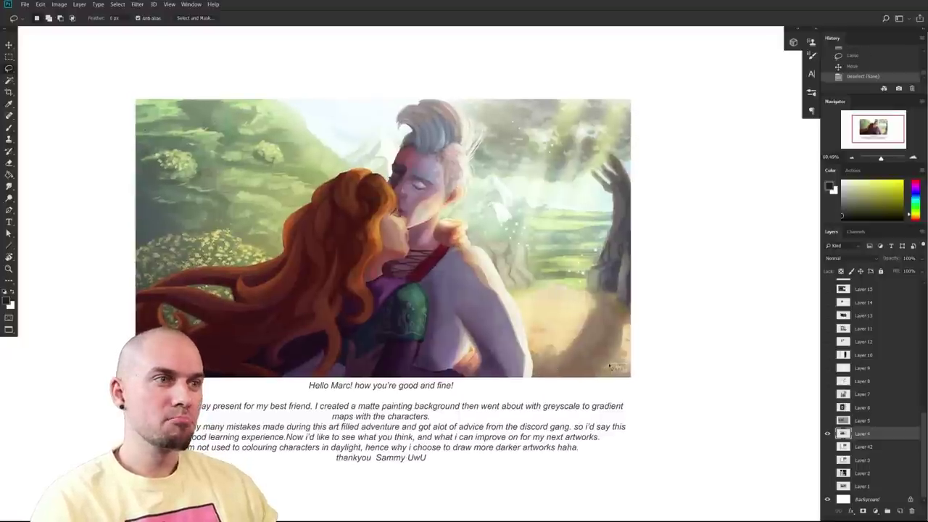
pyautogui.moveTo(568, 368); pyautogui.dragTo(573, 380)
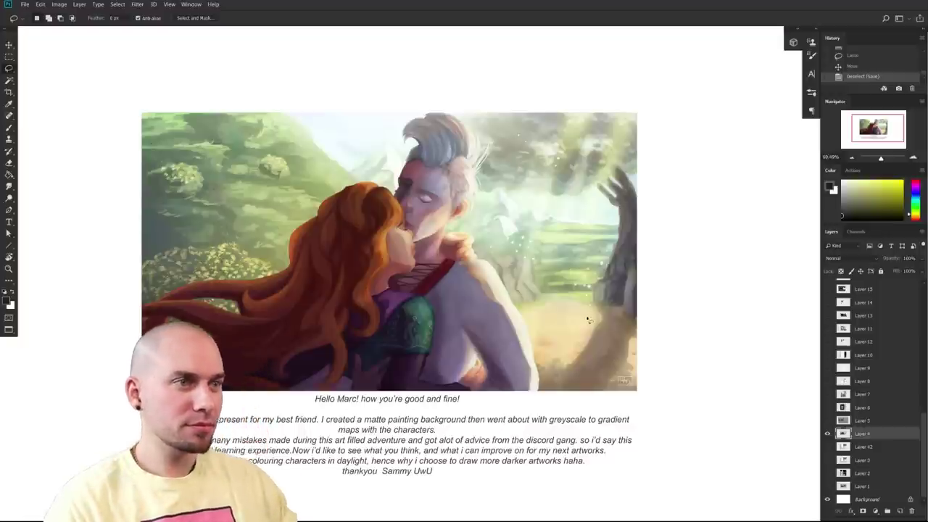
pyautogui.moveTo(589, 320); pyautogui.dragTo(599, 268)
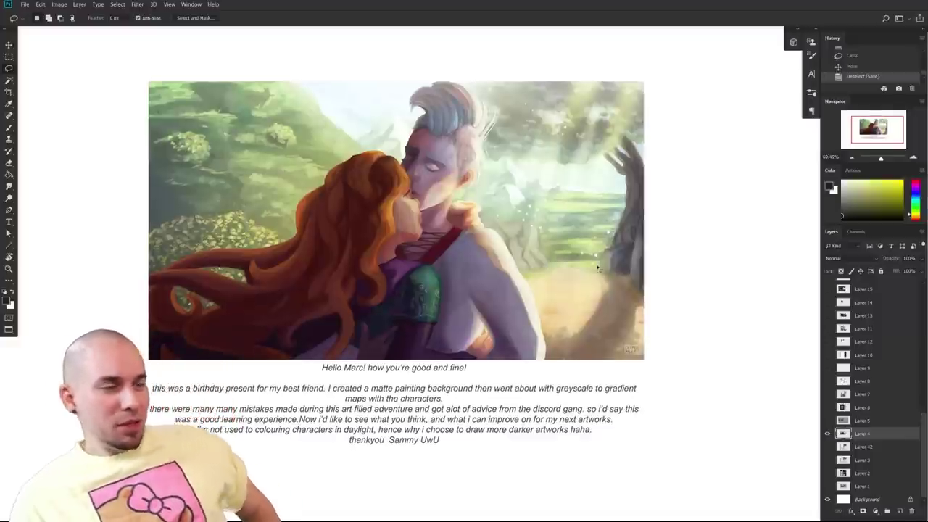
# - Set the paint colour to a saturated crimson red and switch to the Brush tool
pyautogui.click(916, 181)
pyautogui.click(901, 181)
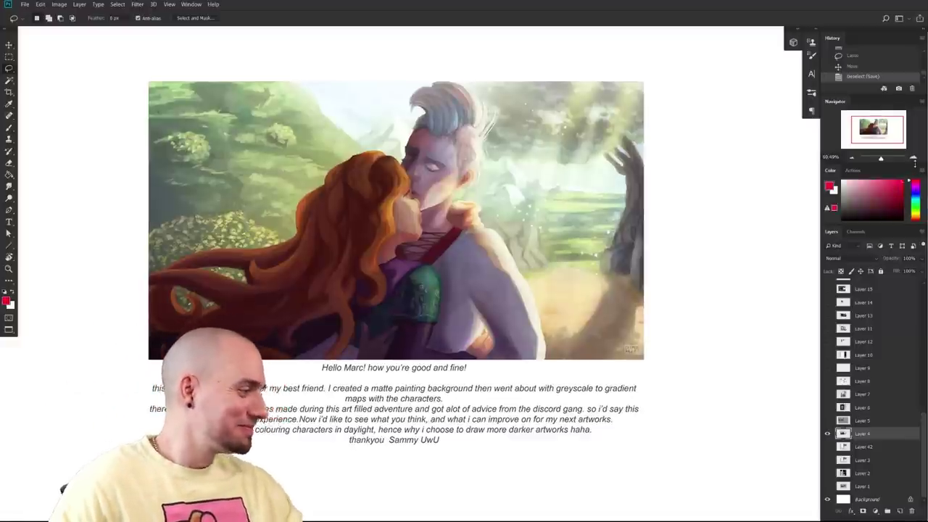
pyautogui.moveTo(619, 288); pyautogui.dragTo(614, 294)
pyautogui.moveTo(599, 415); pyautogui.dragTo(591, 419)
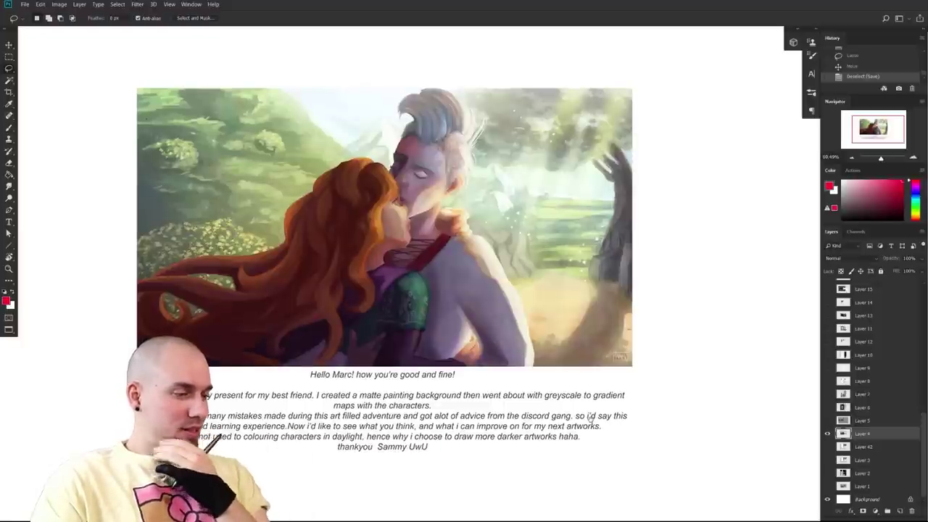
pyautogui.moveTo(591, 419); pyautogui.dragTo(586, 417)
pyautogui.moveTo(697, 385); pyautogui.dragTo(685, 390)
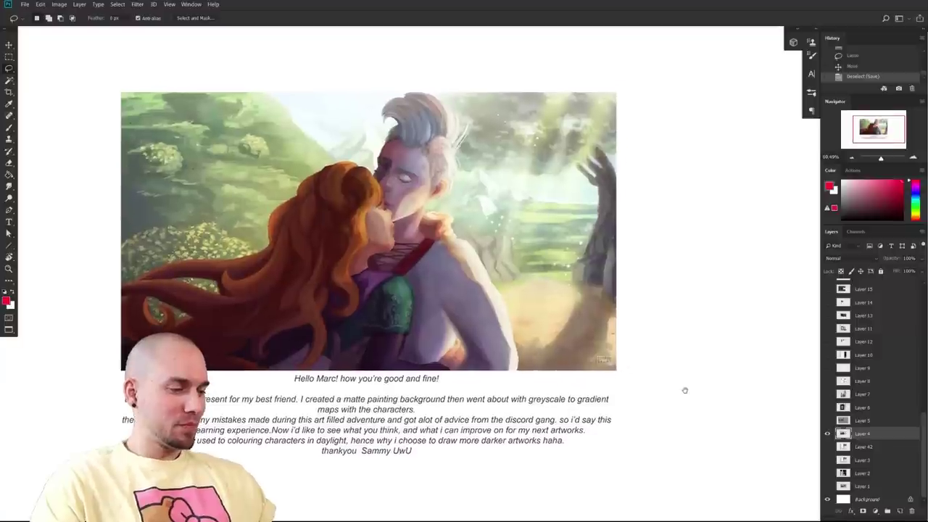
pyautogui.moveTo(726, 320); pyautogui.dragTo(698, 320)
pyautogui.press('b')
pyautogui.moveTo(540, 357); pyautogui.dragTo(542, 360)
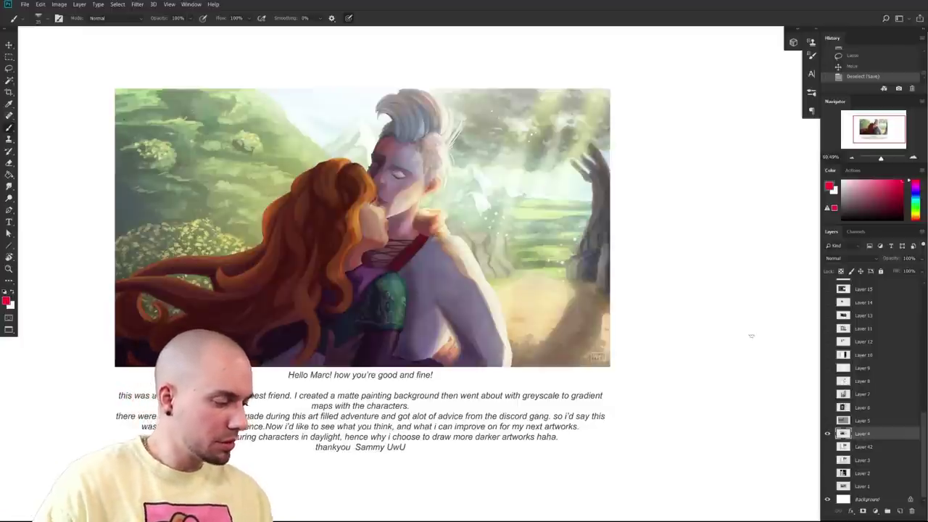
pyautogui.moveTo(603, 382); pyautogui.dragTo(659, 398)
pyautogui.moveTo(569, 374); pyautogui.dragTo(577, 380)
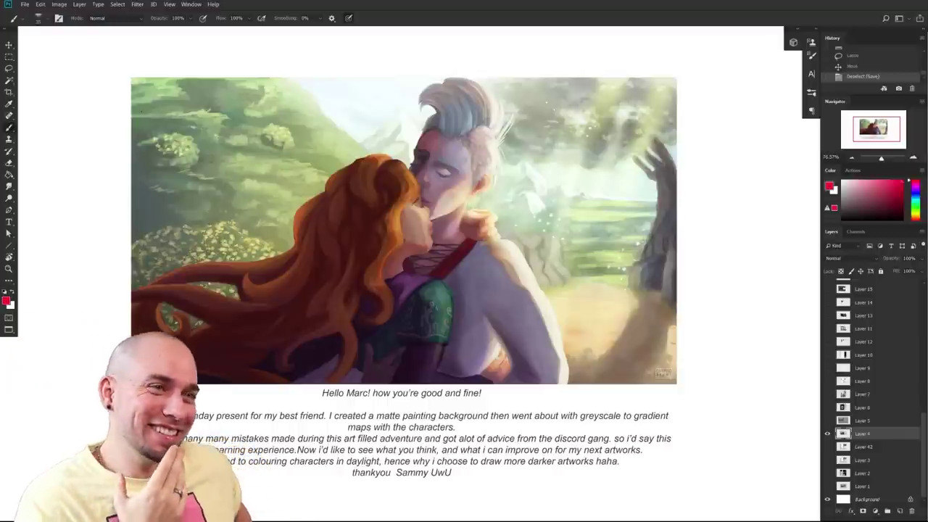
# - Add a new layer above Layer 4 and paint a solid crimson oval ball on the white area beside the painting
pyautogui.click(591, 405)
pyautogui.moveTo(603, 386)
pyautogui.mouseDown()
pyautogui.moveTo(586, 399)
pyautogui.moveTo(591, 384)
pyautogui.moveTo(441, 390)
pyautogui.moveTo(336, 418)
pyautogui.mouseUp()
pyautogui.moveTo(491, 393); pyautogui.dragTo(443, 425)
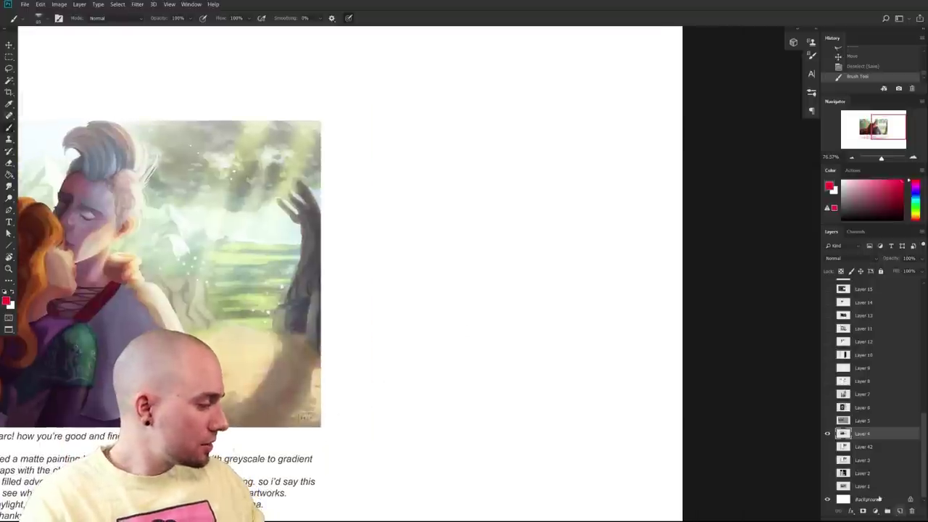
pyautogui.click(899, 511)
pyautogui.moveTo(410, 271); pyautogui.dragTo(415, 276)
pyautogui.press(']')
pyautogui.press(']')
pyautogui.press(']')
pyautogui.press(']')
pyautogui.press(']')
pyautogui.press(']')
pyautogui.press(']')
pyautogui.press(']')
pyautogui.press(']')
pyautogui.moveTo(451, 323)
pyautogui.mouseDown()
pyautogui.moveTo(396, 316)
pyautogui.moveTo(403, 301)
pyautogui.moveTo(451, 310)
pyautogui.moveTo(397, 301)
pyautogui.mouseUp()
pyautogui.press(']')
pyautogui.press(']')
pyautogui.press(']')
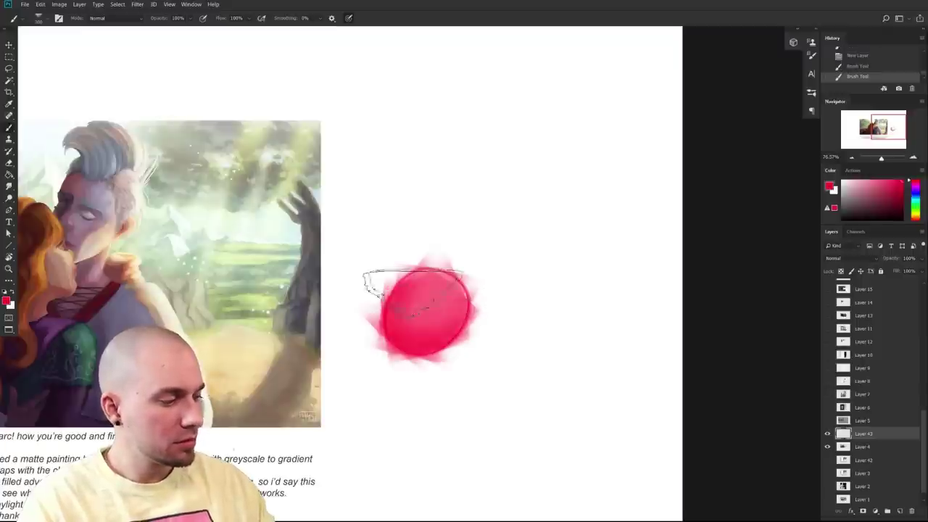
pyautogui.hotkey('ctrl', 'z')
pyautogui.press(']')
pyautogui.moveTo(432, 326)
pyautogui.mouseDown()
pyautogui.moveTo(414, 328)
pyautogui.moveTo(420, 340)
pyautogui.moveTo(428, 312)
pyautogui.moveTo(444, 293)
pyautogui.moveTo(459, 294)
pyautogui.mouseUp()
# - On another new layer, paint a light pink lit area over the ball's upper right side and undo the last stroke
pyautogui.press('[')
pyautogui.press('[')
pyautogui.press('[')
pyautogui.click(900, 512)
pyautogui.click(857, 179)
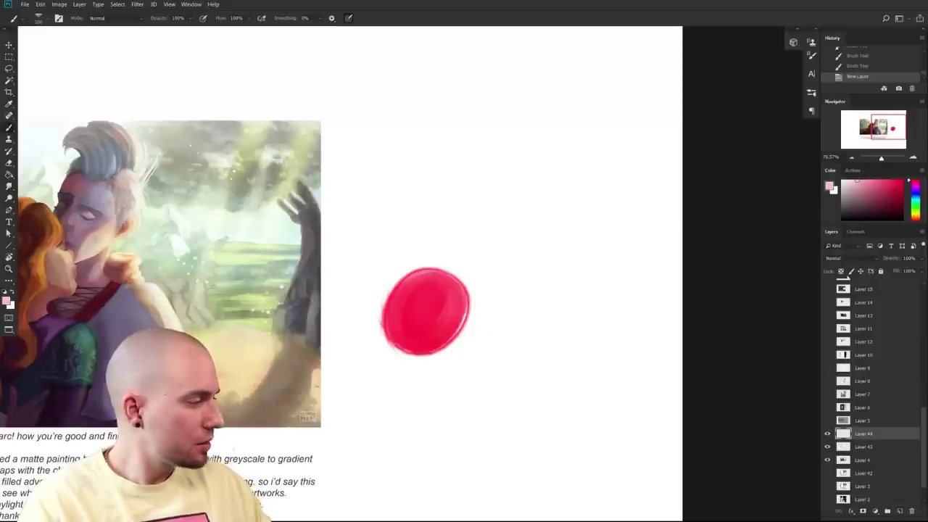
pyautogui.click(852, 259)
pyautogui.click(853, 259)
pyautogui.moveTo(438, 290)
pyautogui.mouseDown()
pyautogui.moveTo(460, 272)
pyautogui.moveTo(433, 286)
pyautogui.moveTo(455, 277)
pyautogui.moveTo(436, 312)
pyautogui.moveTo(427, 282)
pyautogui.moveTo(453, 286)
pyautogui.mouseUp()
pyautogui.press('[')
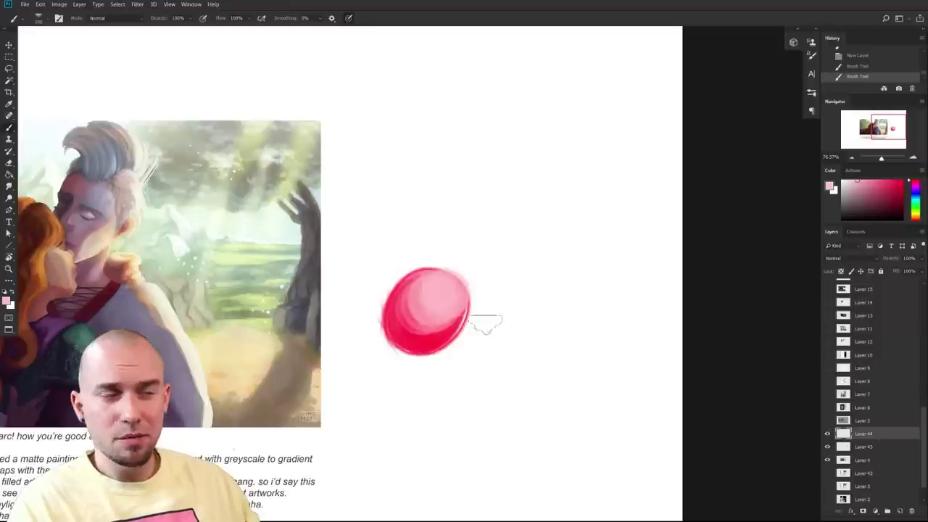
pyautogui.moveTo(443, 319)
pyautogui.mouseDown()
pyautogui.moveTo(433, 330)
pyautogui.moveTo(404, 289)
pyautogui.moveTo(412, 297)
pyautogui.mouseUp()
pyautogui.moveTo(413, 319); pyautogui.dragTo(433, 326)
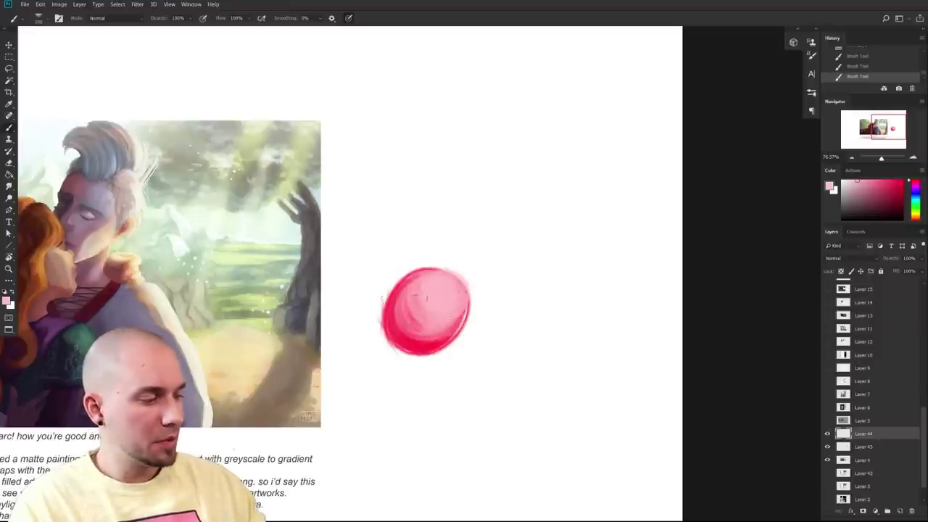
pyautogui.hotkey('ctrl', 'z')
# - Turn the ball's base layer black using Hue/Saturation with Lightness at -100
pyautogui.hotkey('alt', '[')
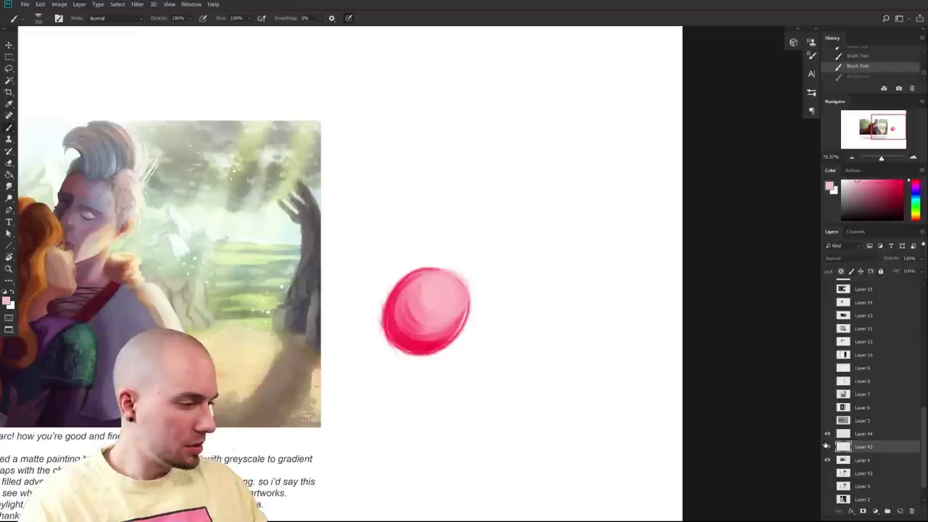
pyautogui.hotkey('ctrl', 'u')
pyautogui.moveTo(720, 412); pyautogui.dragTo(667, 420)
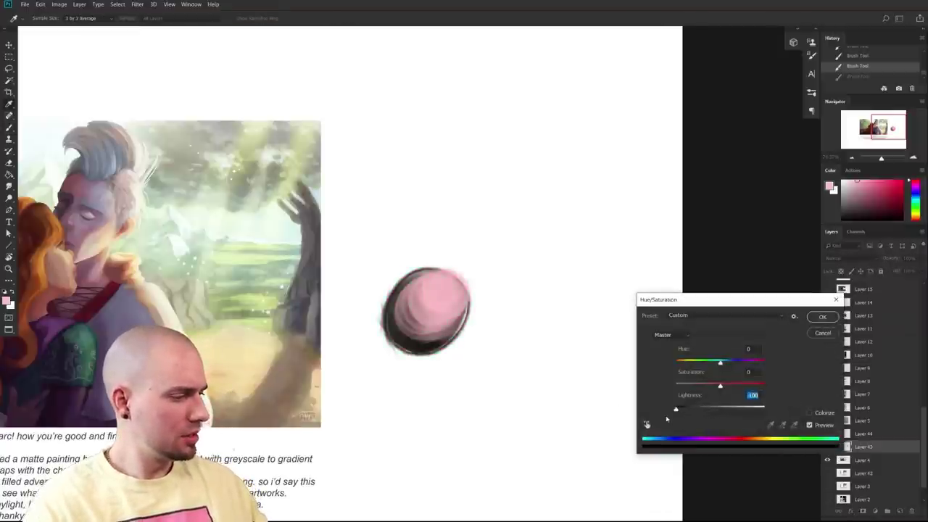
pyautogui.click(823, 317)
# - Lock the transparent pixels of Layer 44 and repaint the ball's lit area in pale blue
pyautogui.click(850, 431)
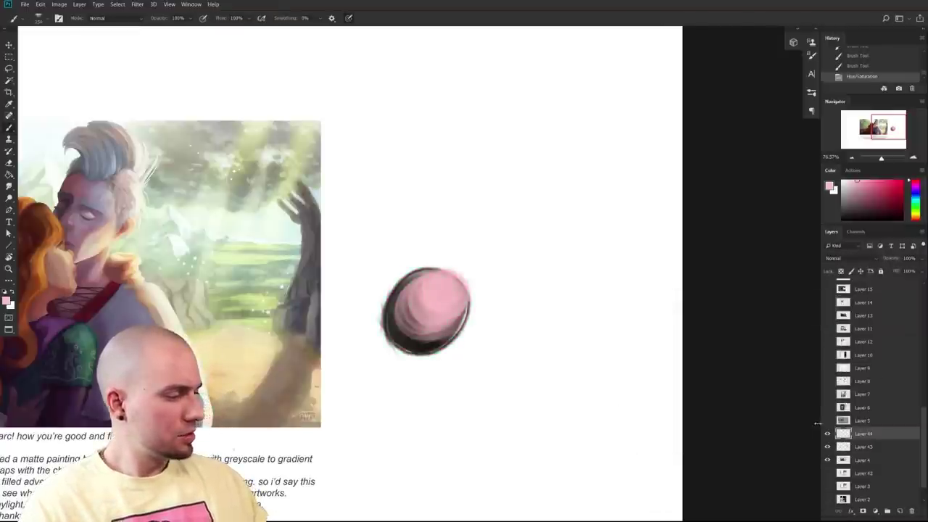
pyautogui.click(841, 271)
pyautogui.press('x')
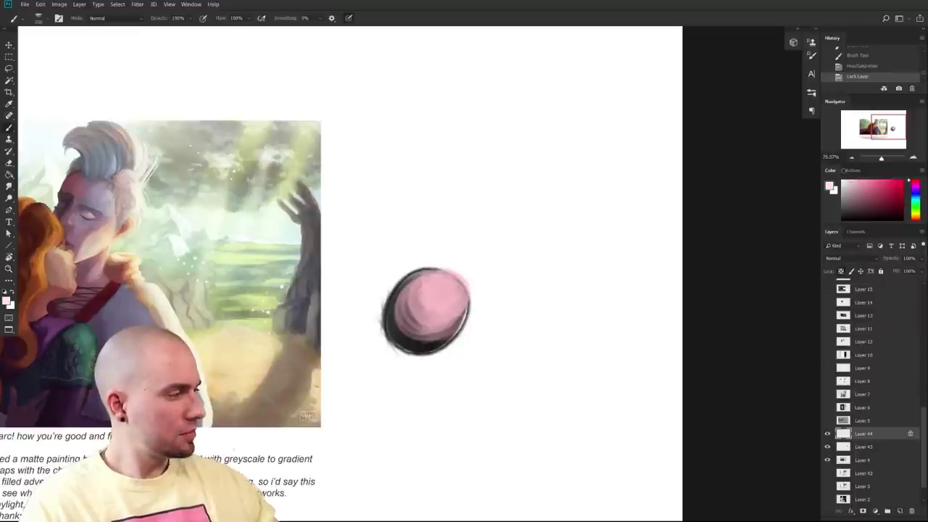
pyautogui.click(917, 202)
pyautogui.click(865, 182)
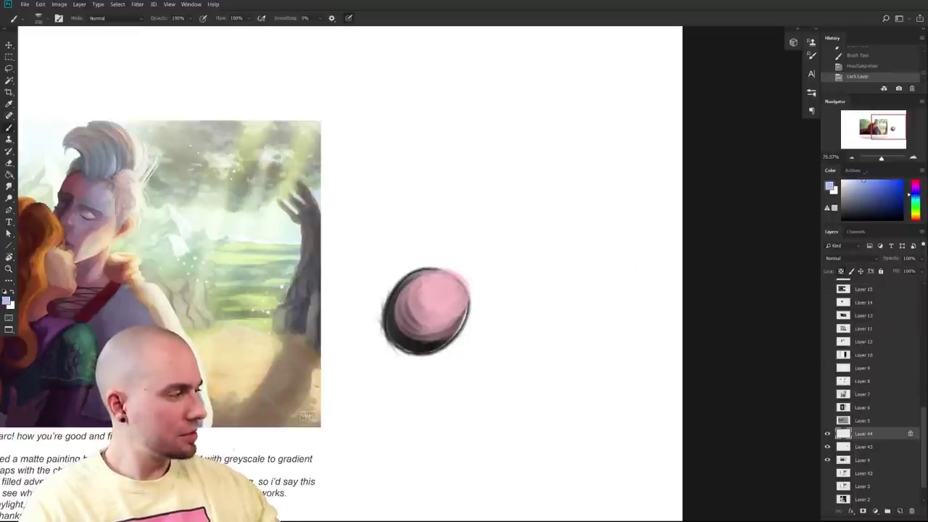
pyautogui.press(']')
pyautogui.moveTo(438, 306)
pyautogui.mouseDown()
pyautogui.moveTo(456, 292)
pyautogui.moveTo(468, 335)
pyautogui.mouseUp()
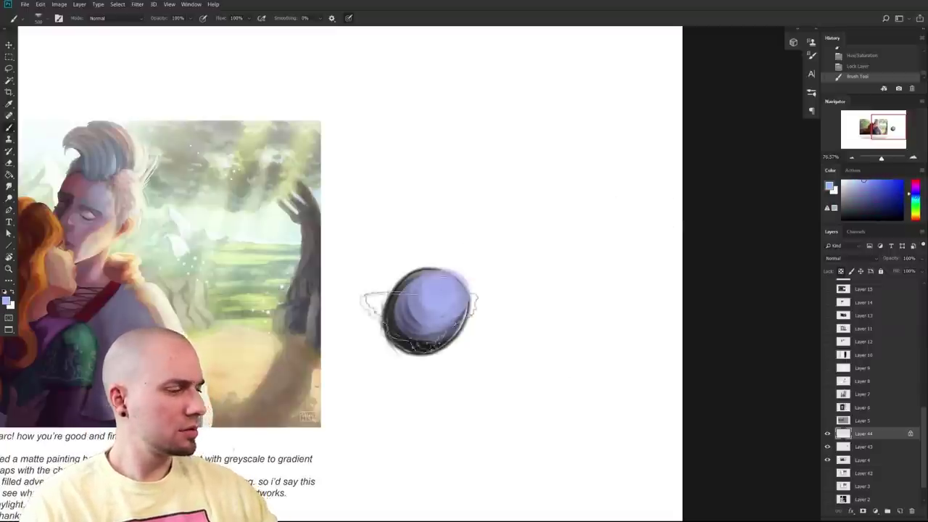
# - Shade the lower edge of the ball's blue lit area with a darker grey-blue
pyautogui.moveTo(415, 322); pyautogui.dragTo(442, 295)
pyautogui.click(855, 199)
pyautogui.moveTo(405, 320); pyautogui.dragTo(457, 335)
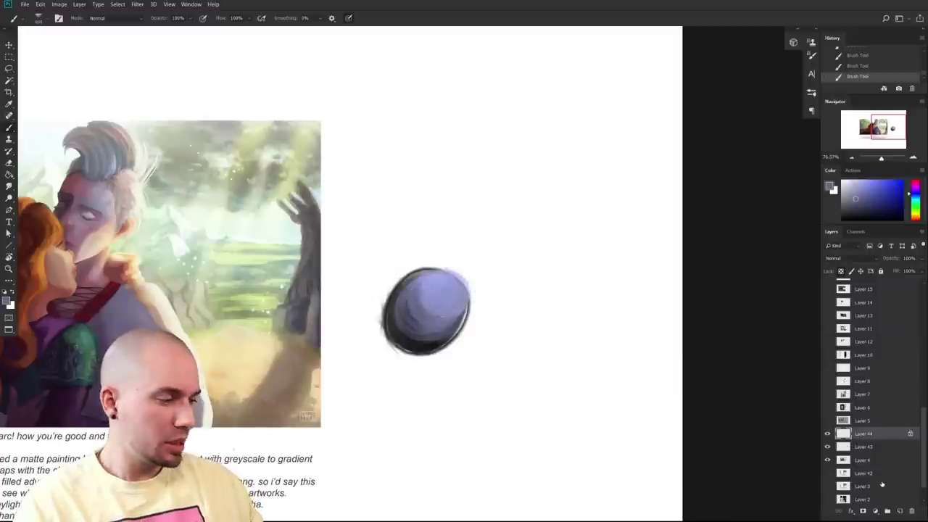
# - Recolour the ball's lit area pale yellow with a larger brush
pyautogui.click(853, 181)
pyautogui.click(917, 213)
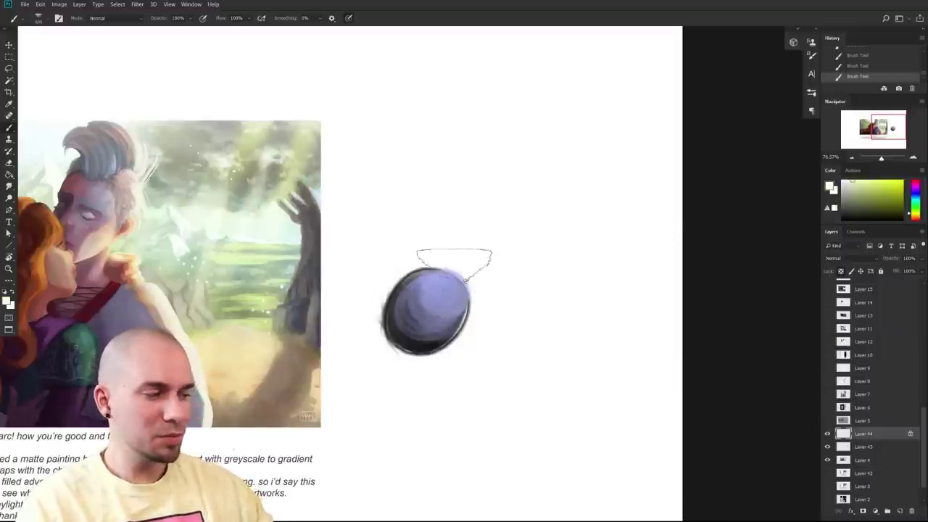
pyautogui.press('[')
pyautogui.press('[')
pyautogui.press('[')
pyautogui.press('[')
pyautogui.click(853, 182)
pyautogui.press(']')
pyautogui.press(']')
pyautogui.press(']')
pyautogui.press(']')
pyautogui.press(']')
pyautogui.press(']')
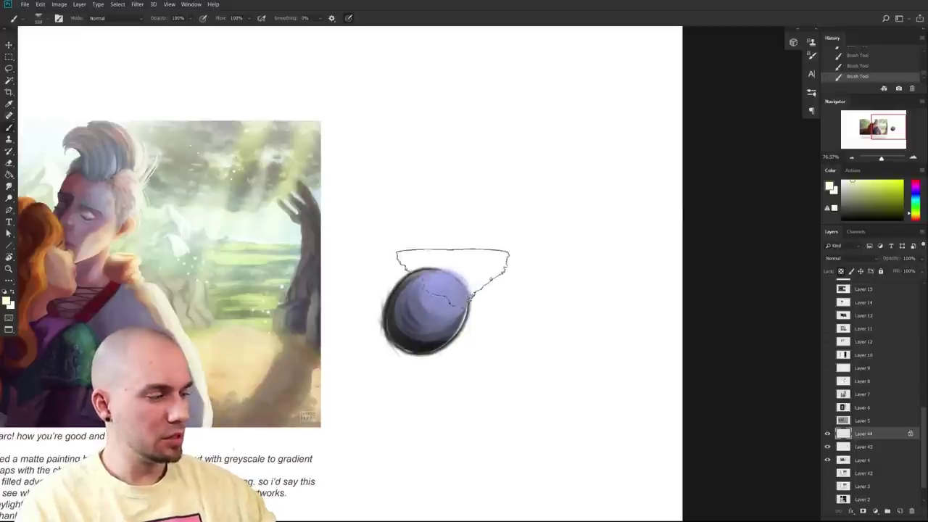
pyautogui.moveTo(452, 277); pyautogui.dragTo(476, 310)
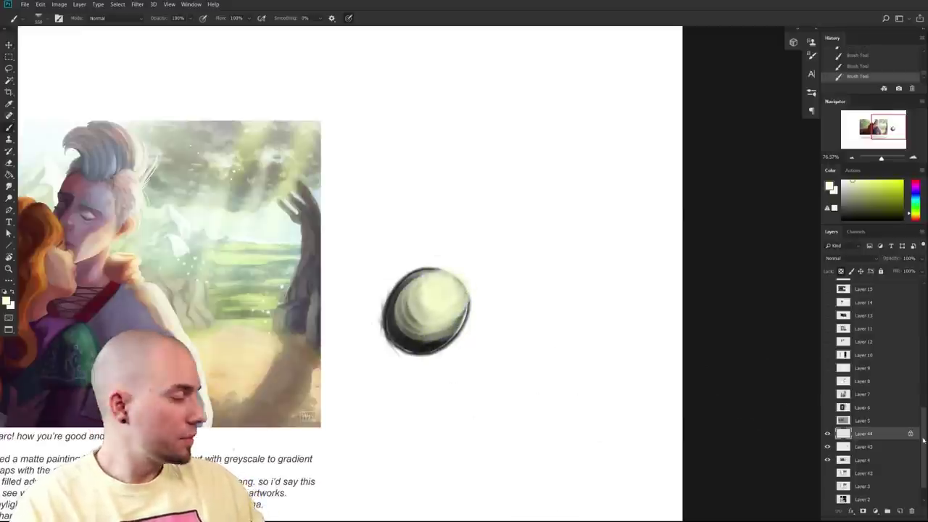
# - Duplicate Layer 44 and bring the whole couple painting into view beside the ball
pyautogui.hotkey('ctrl', 'j')
pyautogui.moveTo(475, 365)
pyautogui.mouseDown()
pyautogui.moveTo(715, 338)
pyautogui.moveTo(646, 341)
pyautogui.moveTo(648, 327)
pyautogui.mouseUp()
pyautogui.moveTo(622, 371)
pyautogui.mouseDown()
pyautogui.moveTo(613, 380)
pyautogui.moveTo(633, 371)
pyautogui.mouseUp()
pyautogui.moveTo(581, 389); pyautogui.dragTo(624, 379)
pyautogui.moveTo(507, 373)
pyautogui.mouseDown()
pyautogui.moveTo(538, 377)
pyautogui.moveTo(518, 371)
pyautogui.mouseUp()
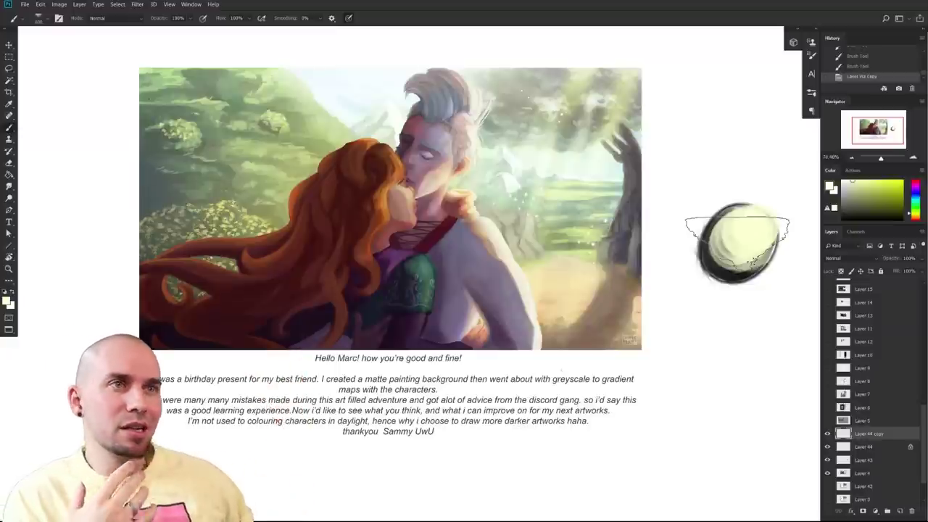
# - Set the paint colour to a saturated blue
pyautogui.moveTo(574, 358); pyautogui.dragTo(578, 344)
pyautogui.click(902, 181)
pyautogui.click(916, 181)
pyautogui.moveTo(921, 179); pyautogui.dragTo(917, 192)
# - Examine the lighting and composition of the couple painting and compare it with the shaded ball
pyautogui.moveTo(600, 298); pyautogui.dragTo(572, 329)
pyautogui.moveTo(452, 412)
pyautogui.mouseDown()
pyautogui.moveTo(556, 381)
pyautogui.moveTo(564, 427)
pyautogui.moveTo(557, 444)
pyautogui.mouseUp()
pyautogui.press('[')
pyautogui.press('[')
pyautogui.press('[')
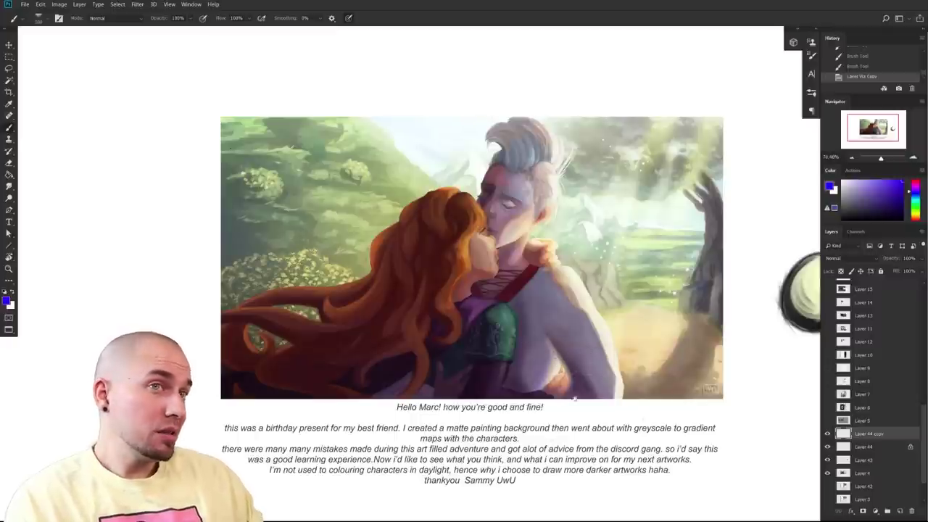
pyautogui.scroll(-1, 584, 392)
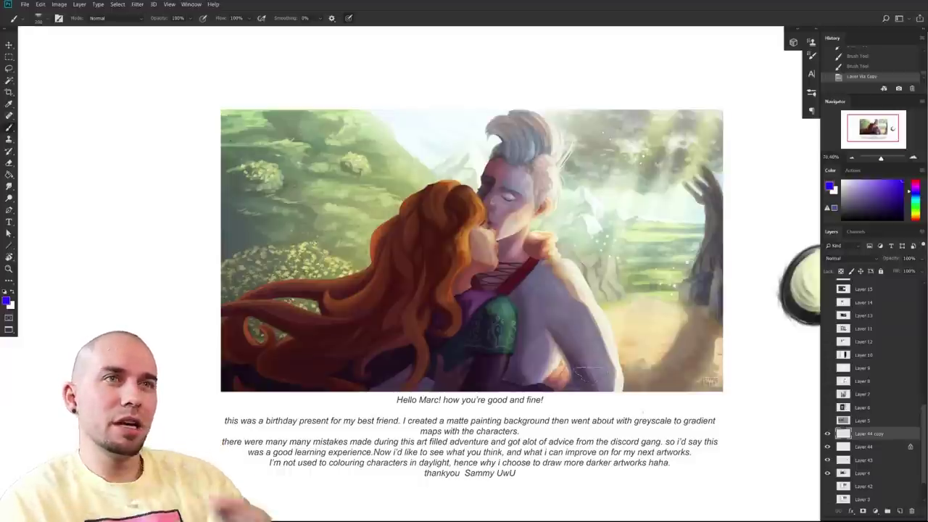
pyautogui.moveTo(596, 402)
pyautogui.mouseDown()
pyautogui.moveTo(591, 394)
pyautogui.moveTo(591, 409)
pyautogui.mouseUp()
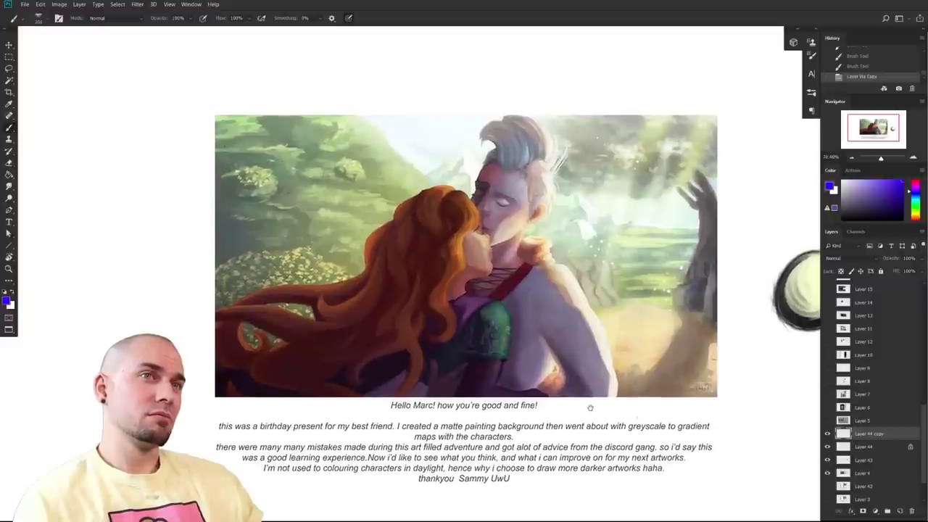
pyautogui.moveTo(590, 408); pyautogui.dragTo(584, 405)
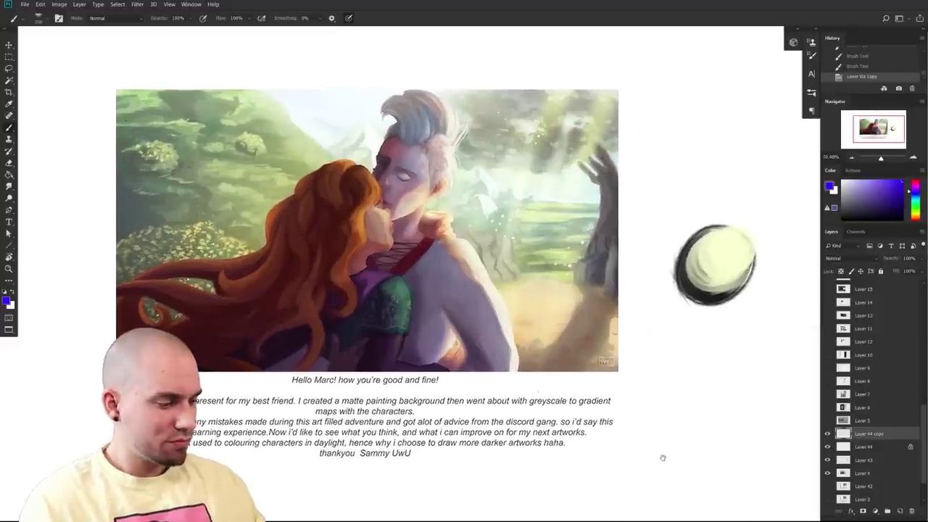
pyautogui.moveTo(663, 457)
pyautogui.mouseDown()
pyautogui.moveTo(690, 447)
pyautogui.moveTo(773, 448)
pyautogui.moveTo(704, 458)
pyautogui.moveTo(719, 457)
pyautogui.moveTo(677, 438)
pyautogui.mouseUp()
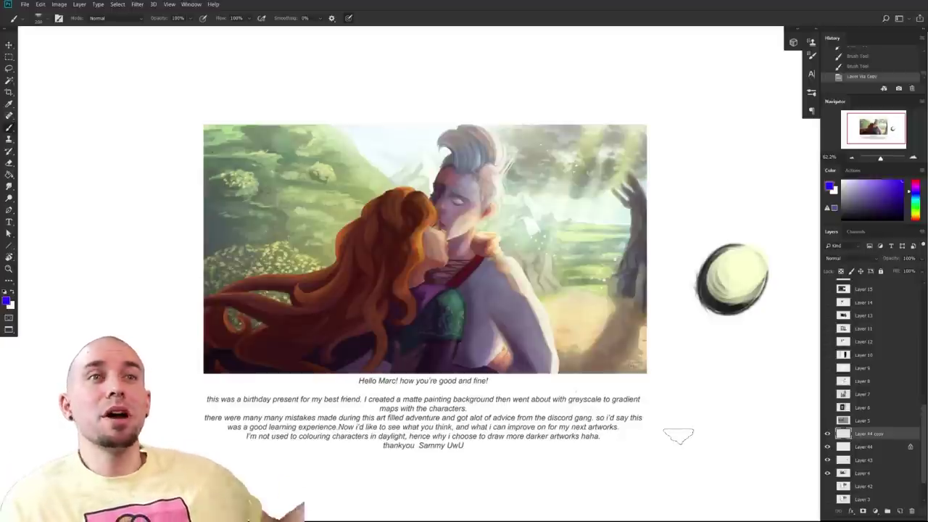
pyautogui.moveTo(404, 356); pyautogui.dragTo(388, 354)
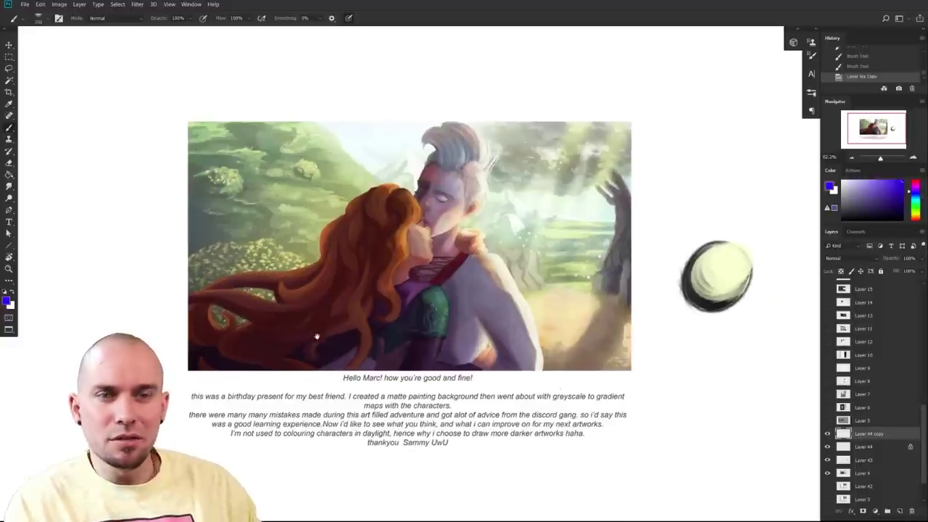
pyautogui.press('m')
pyautogui.moveTo(404, 464)
pyautogui.mouseDown()
pyautogui.moveTo(415, 453)
pyautogui.moveTo(408, 428)
pyautogui.moveTo(394, 425)
pyautogui.mouseUp()
pyautogui.press('b')
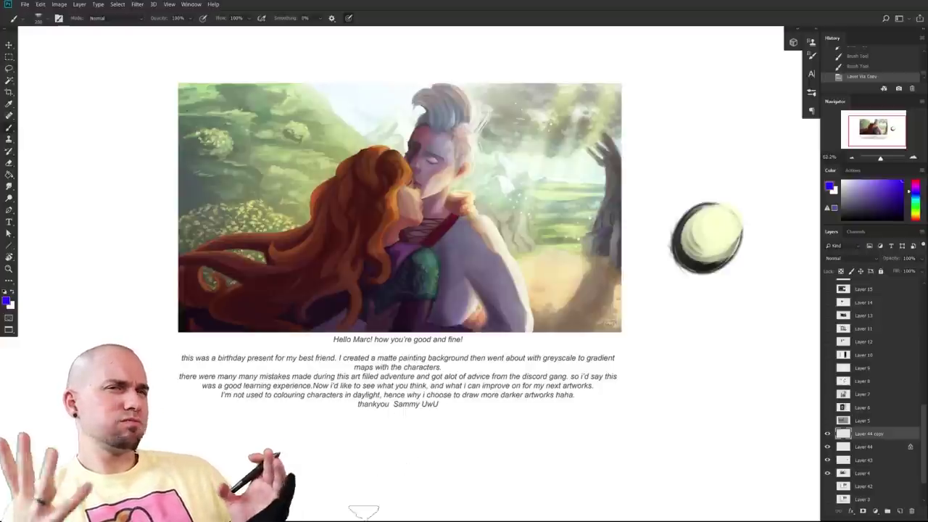
# - Select a vertical strip along the painting's left edge, cover it with white on a new layer, and deselect
pyautogui.moveTo(159, 80); pyautogui.dragTo(181, 239)
pyautogui.hotkey('ctrl', 'z')
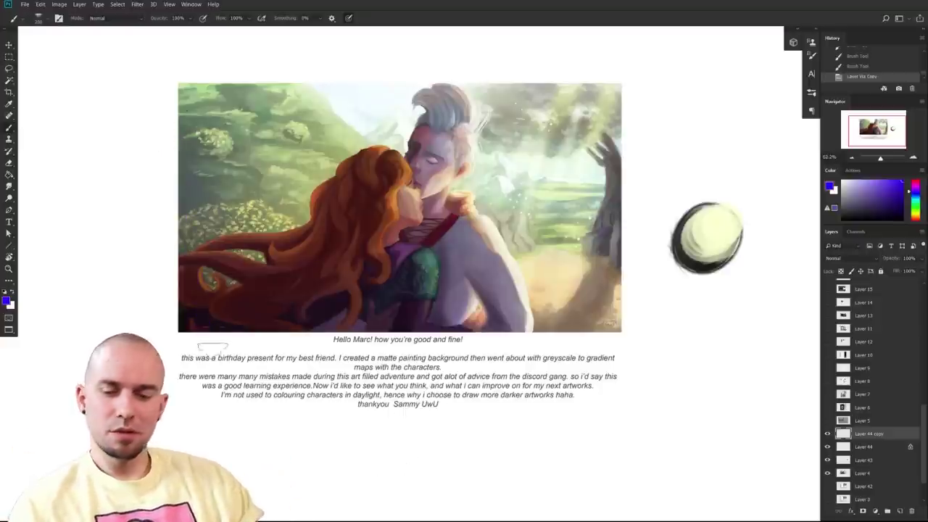
pyautogui.press('m')
pyautogui.moveTo(145, 66); pyautogui.dragTo(207, 336)
pyautogui.press('b')
pyautogui.keyDown('alt'); pyautogui.click(226, 340); pyautogui.keyUp('alt')
pyautogui.press(']')
pyautogui.press(']')
pyautogui.press(']')
pyautogui.press(']')
pyautogui.press(']')
pyautogui.press(']')
pyautogui.press(']')
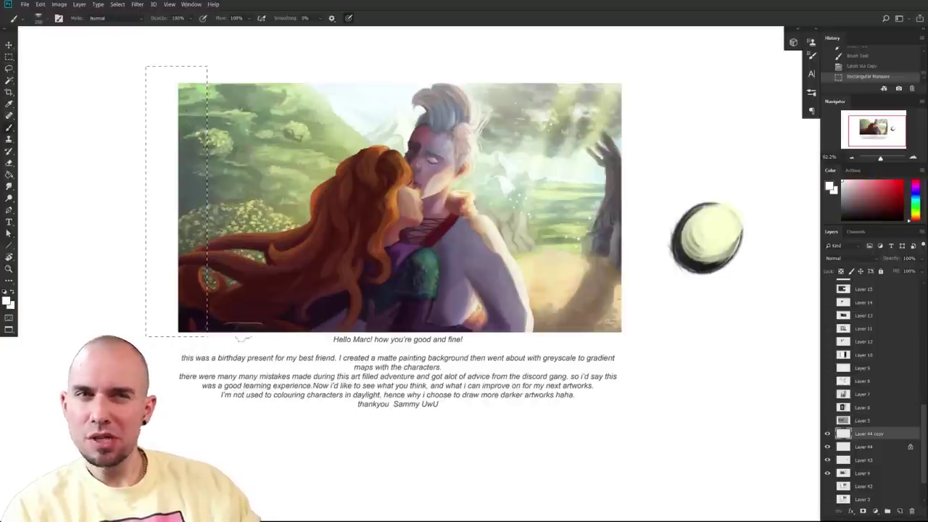
pyautogui.click(900, 511)
pyautogui.moveTo(240, 319)
pyautogui.mouseDown()
pyautogui.moveTo(164, 218)
pyautogui.moveTo(176, 78)
pyautogui.mouseUp()
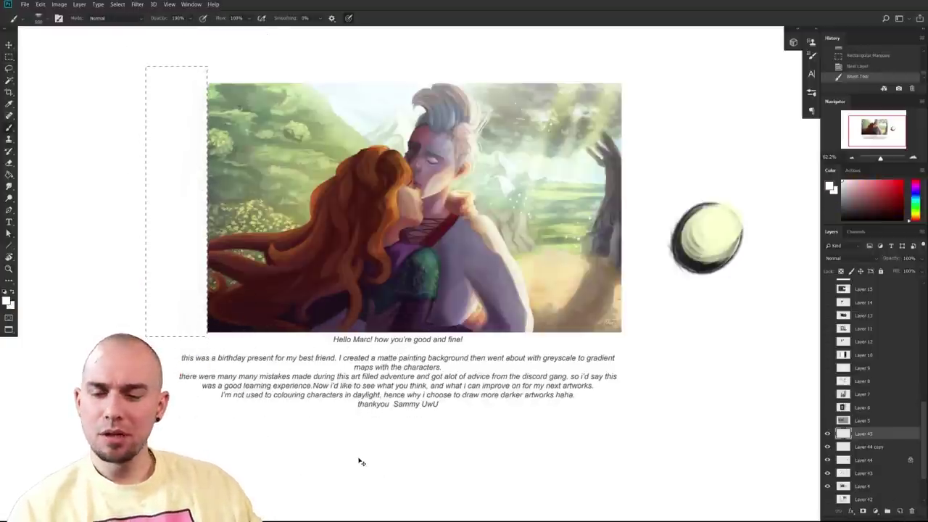
pyautogui.hotkey('ctrl', 'd')
# - Set the paint colour to bright red and compare the painting with and without the white strip
pyautogui.moveTo(486, 372); pyautogui.dragTo(438, 393)
pyautogui.moveTo(413, 313); pyautogui.dragTo(418, 304)
pyautogui.click(901, 184)
pyautogui.press('[')
pyautogui.press('[')
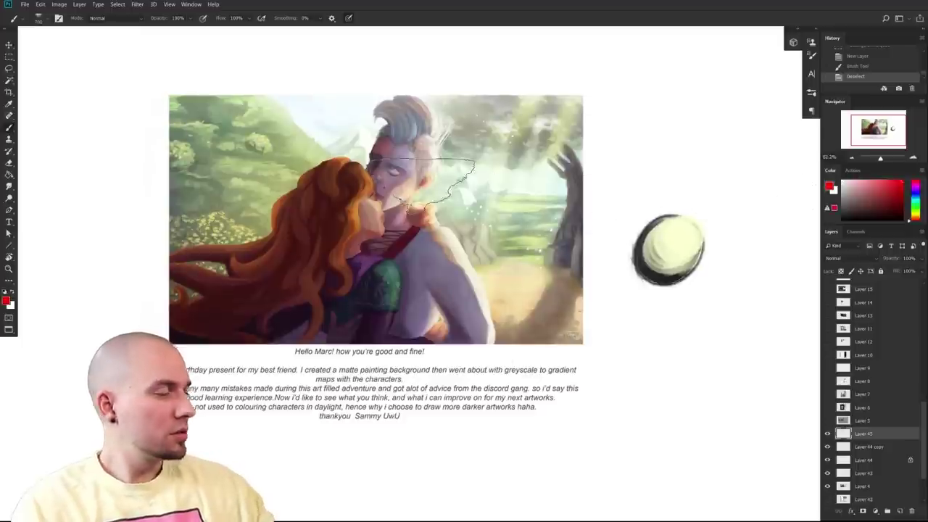
pyautogui.click(827, 434)
pyautogui.click(827, 433)
# - Add a new layer and paint a large soft red spot over the couple's heads to mark the focal area
pyautogui.click(899, 512)
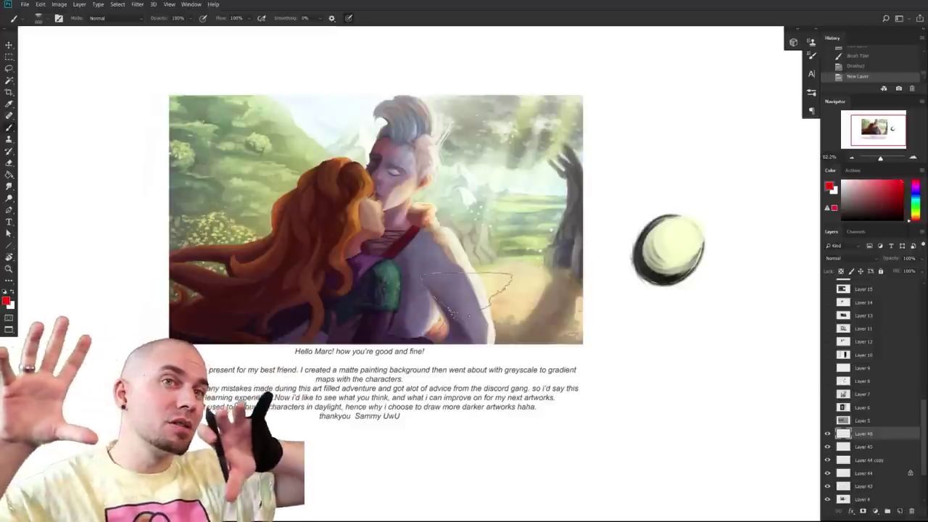
pyautogui.moveTo(484, 351); pyautogui.dragTo(466, 362)
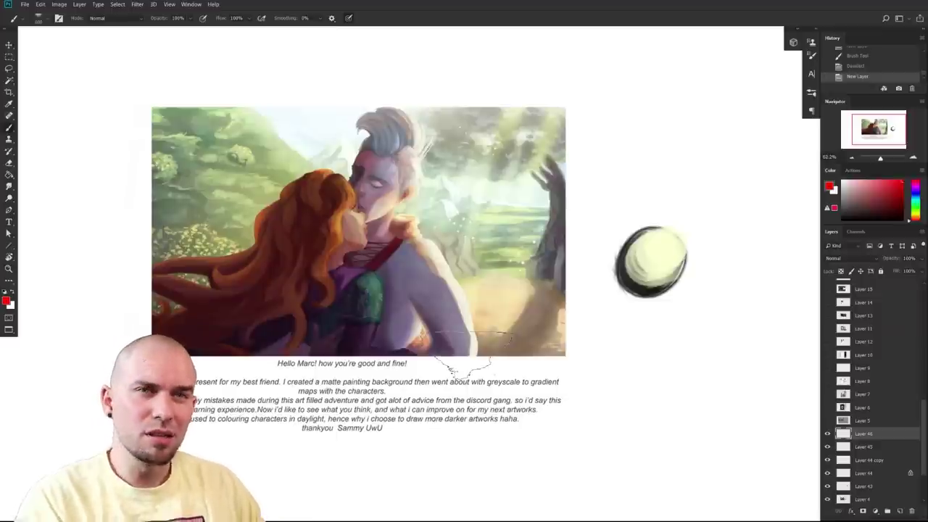
pyautogui.moveTo(507, 360); pyautogui.dragTo(503, 366)
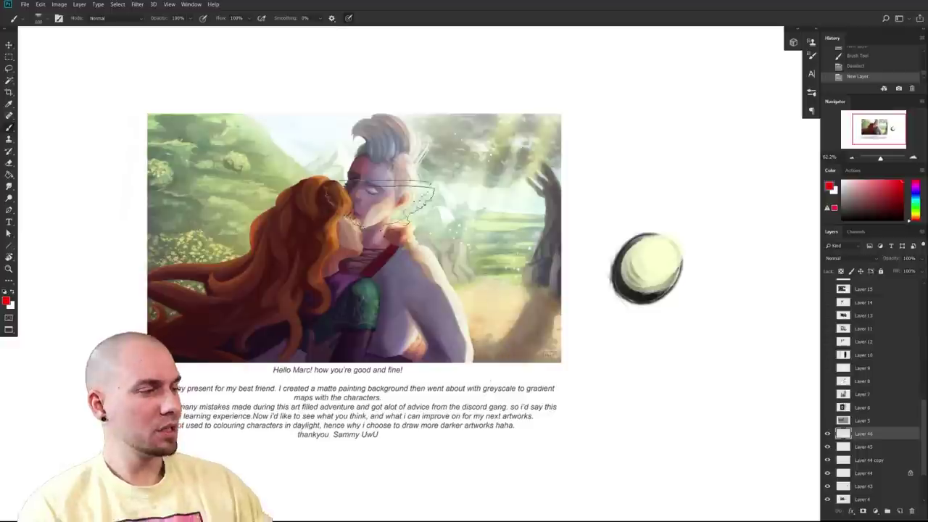
pyautogui.moveTo(335, 204)
pyautogui.mouseDown()
pyautogui.moveTo(312, 204)
pyautogui.moveTo(334, 265)
pyautogui.moveTo(364, 211)
pyautogui.moveTo(330, 233)
pyautogui.moveTo(378, 185)
pyautogui.moveTo(312, 185)
pyautogui.moveTo(363, 250)
pyautogui.moveTo(422, 188)
pyautogui.moveTo(360, 147)
pyautogui.moveTo(296, 140)
pyautogui.moveTo(294, 157)
pyautogui.moveTo(473, 181)
pyautogui.moveTo(468, 192)
pyautogui.mouseUp()
pyautogui.press(']')
pyautogui.hotkey('ctrl', 'z')
pyautogui.press(']')
pyautogui.press(']')
pyautogui.press(']')
pyautogui.press('[')
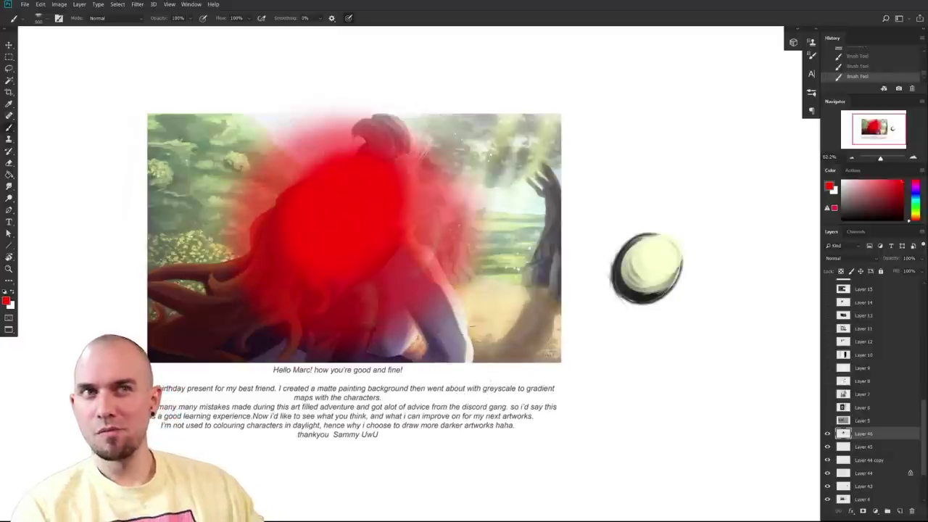
pyautogui.moveTo(544, 167)
pyautogui.mouseDown()
pyautogui.moveTo(568, 239)
pyautogui.moveTo(560, 251)
pyautogui.moveTo(525, 163)
pyautogui.mouseUp()
pyautogui.hotkey('ctrl', 'z')
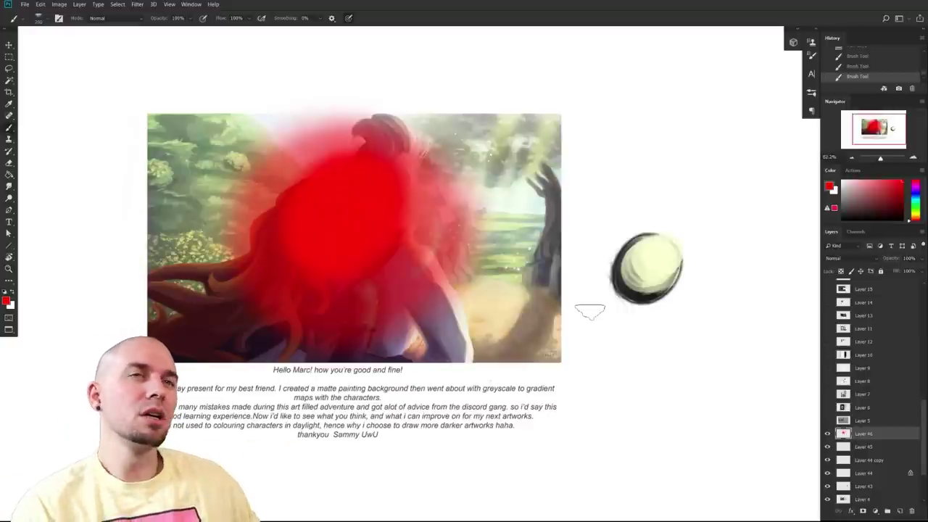
pyautogui.moveTo(167, 141)
pyautogui.mouseDown()
pyautogui.moveTo(210, 130)
pyautogui.moveTo(218, 193)
pyautogui.mouseUp()
pyautogui.hotkey('ctrl', 'z')
pyautogui.moveTo(518, 395); pyautogui.dragTo(516, 401)
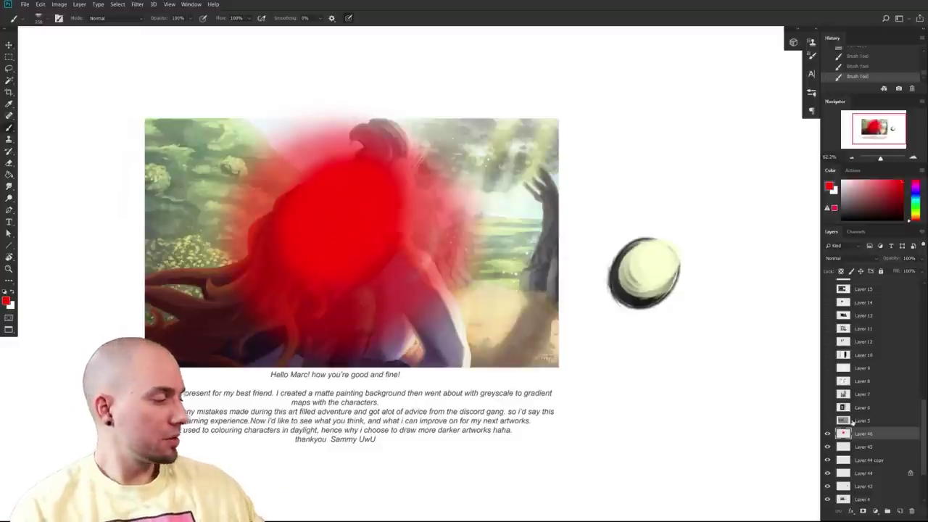
# - Hide the white strip layer and draw a thin red horizontal line between the red spot and the painting's left edge
pyautogui.click(828, 447)
pyautogui.moveTo(649, 402); pyautogui.dragTo(717, 398)
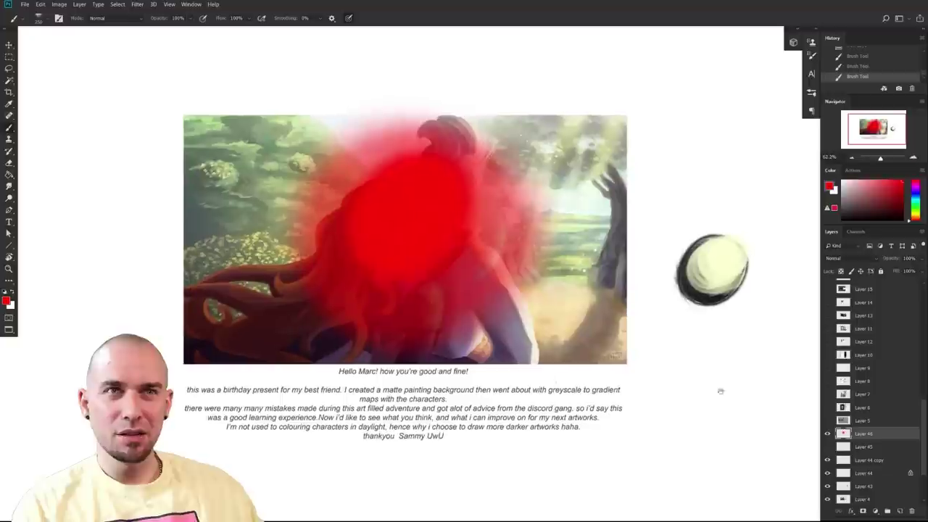
pyautogui.press('[')
pyautogui.press('[')
pyautogui.press('[')
pyautogui.moveTo(287, 240); pyautogui.dragTo(199, 237)
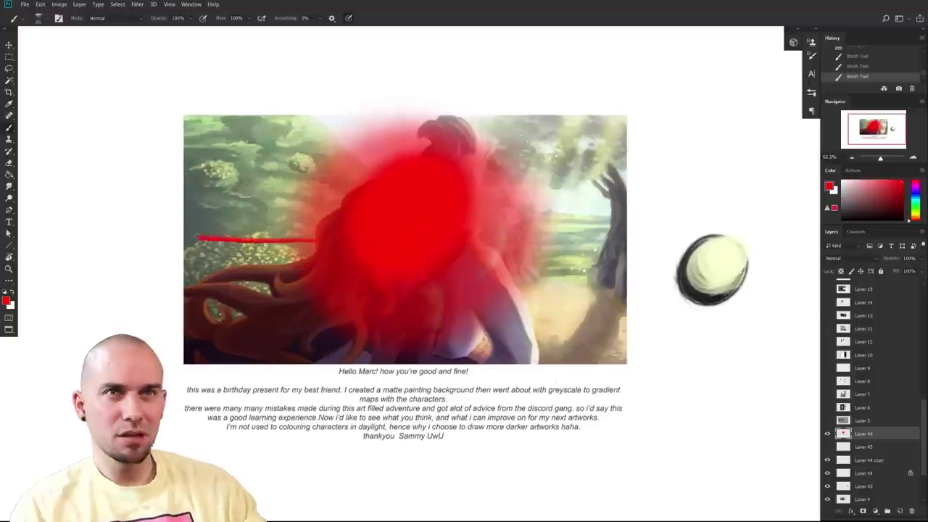
# - Draw a thin red horizontal line at the painting's right edge, and undo the lines on both sides of the red spot
pyautogui.moveTo(562, 237); pyautogui.dragTo(618, 236)
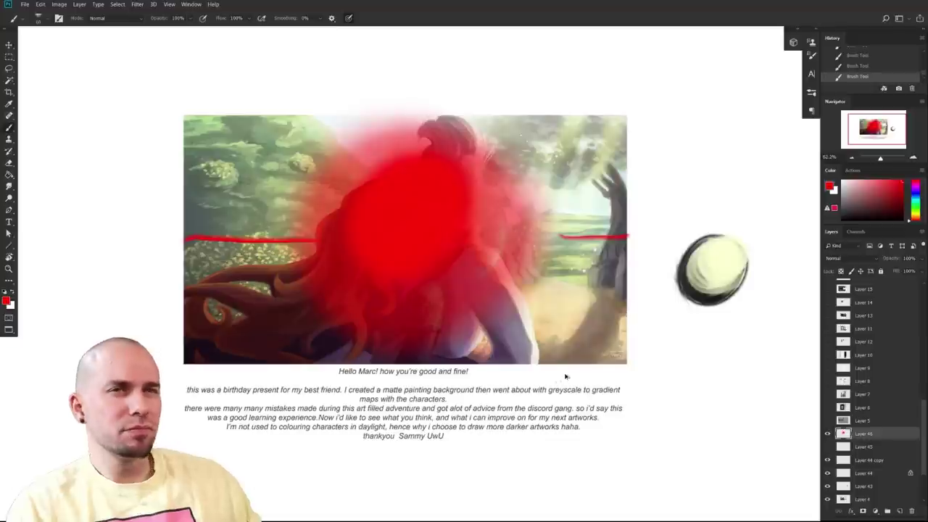
pyautogui.hotkey('ctrl', 'z')
pyautogui.hotkey('ctrl', 'z')
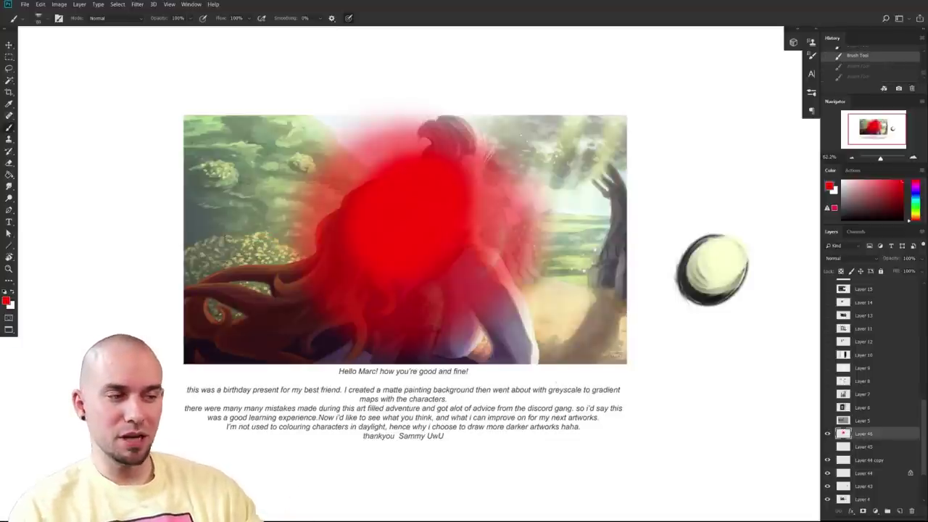
# - Paint small red marks and a larger soft red patch over the bushes left of the couple as a second point of attention
pyautogui.moveTo(268, 211); pyautogui.dragTo(278, 205)
pyautogui.hotkey('ctrl', 'z')
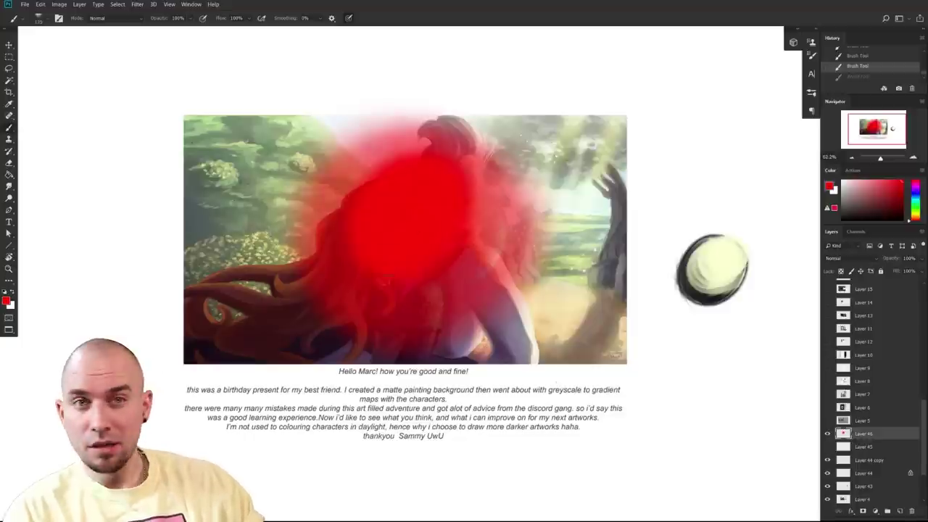
pyautogui.moveTo(272, 227); pyautogui.dragTo(275, 229)
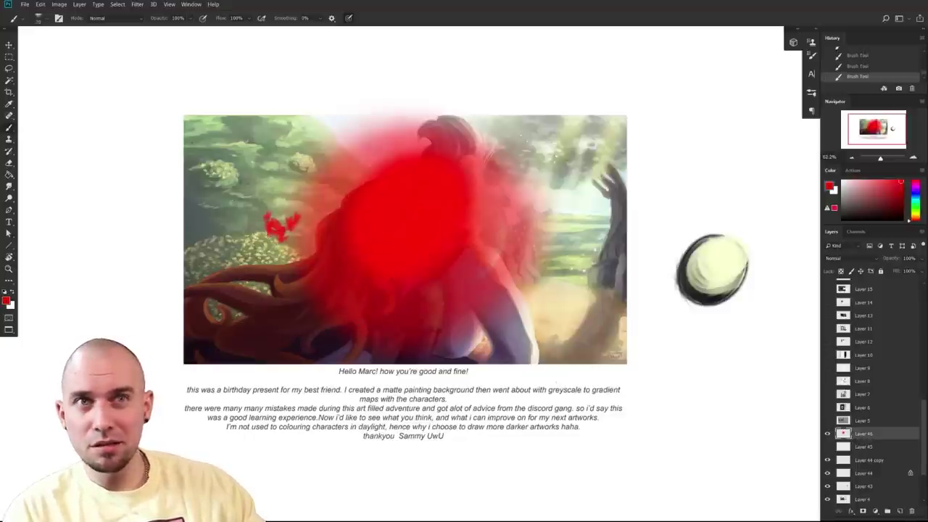
pyautogui.moveTo(458, 390); pyautogui.dragTo(452, 390)
pyautogui.press(']')
pyautogui.press(']')
pyautogui.press(']')
pyautogui.press(']')
pyautogui.moveTo(276, 222); pyautogui.dragTo(294, 226)
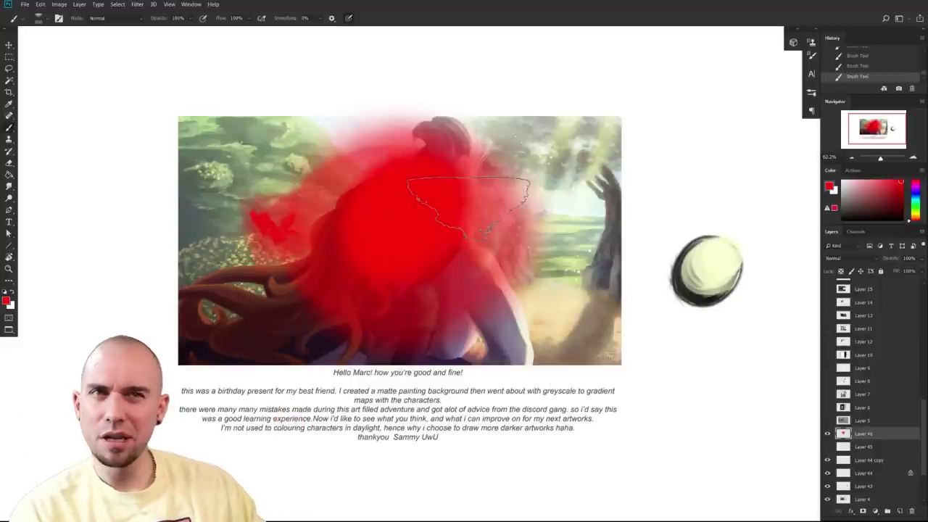
# - Undo all the red marks over the bushes, keeping only the large soft red spot on the couple
pyautogui.moveTo(574, 382); pyautogui.dragTo(557, 370)
pyautogui.hotkey('ctrl', 'z')
pyautogui.hotkey('ctrl', 'z')
pyautogui.hotkey('ctrl', 'z')
pyautogui.hotkey('ctrl', 'z')
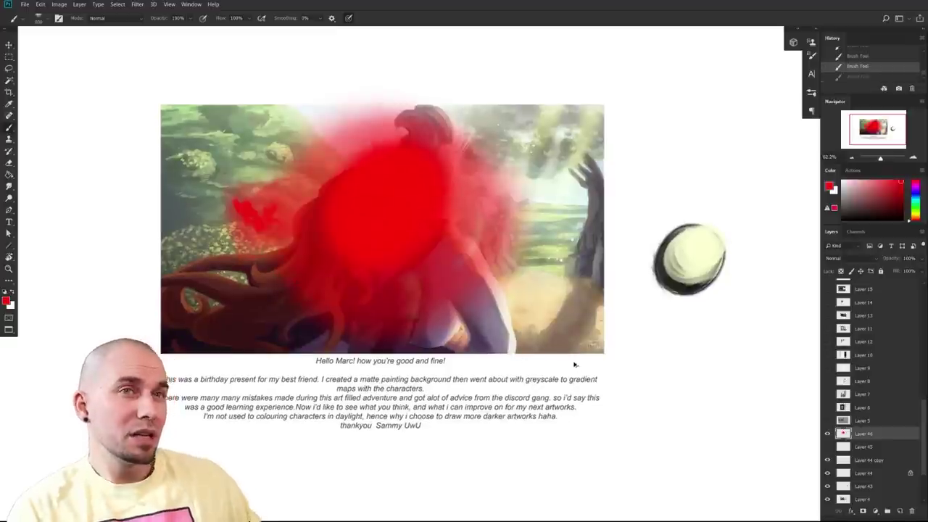
pyautogui.hotkey('ctrl', 'z')
pyautogui.hotkey('ctrl', 'z')
pyautogui.hotkey('ctrl', 'z')
pyautogui.hotkey('ctrl', 'z')
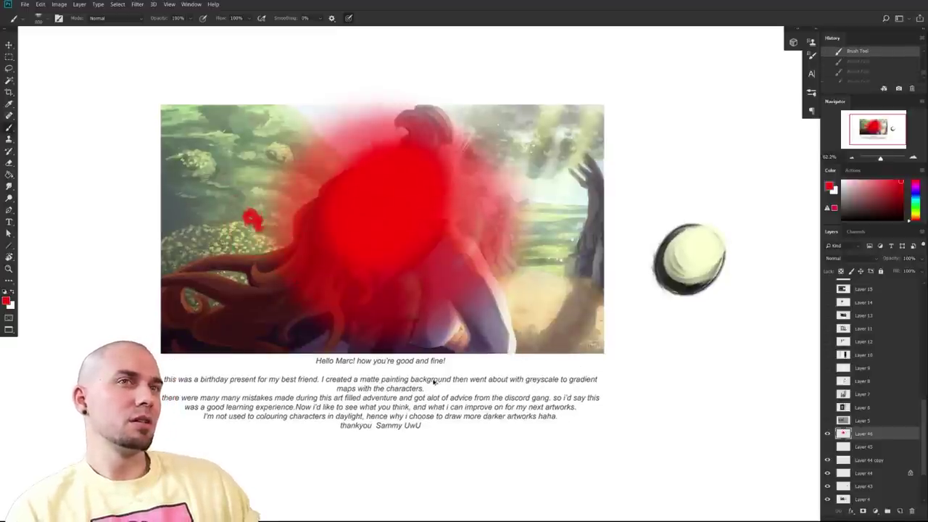
pyautogui.hotkey('ctrl', 'z')
pyautogui.hotkey('ctrl', 'z')
pyautogui.hotkey('ctrl', 'z')
pyautogui.hotkey('ctrl', 'z')
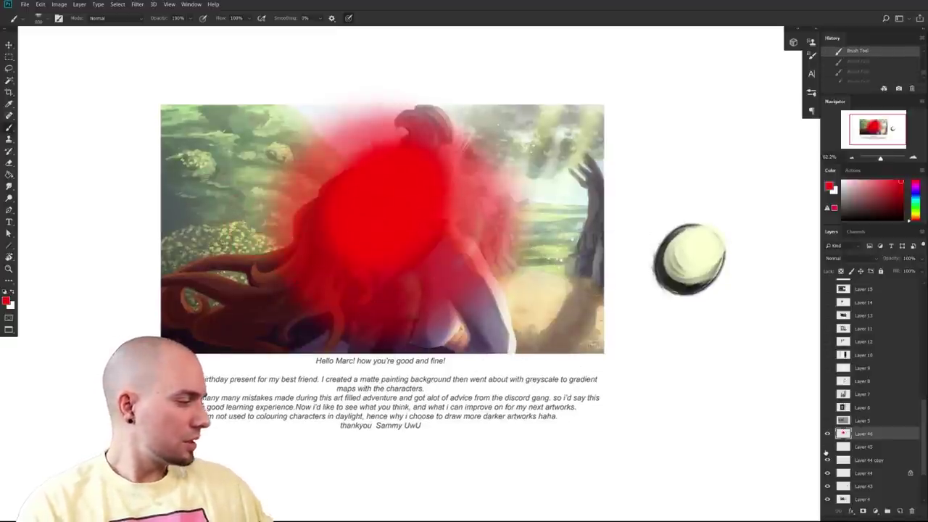
# - Show the white strip layer to crop the painting's left edge, and hide the red spot layer
pyautogui.click(827, 446)
pyautogui.click(827, 447)
pyautogui.moveTo(669, 402); pyautogui.dragTo(622, 402)
pyautogui.moveTo(552, 401); pyautogui.dragTo(623, 377)
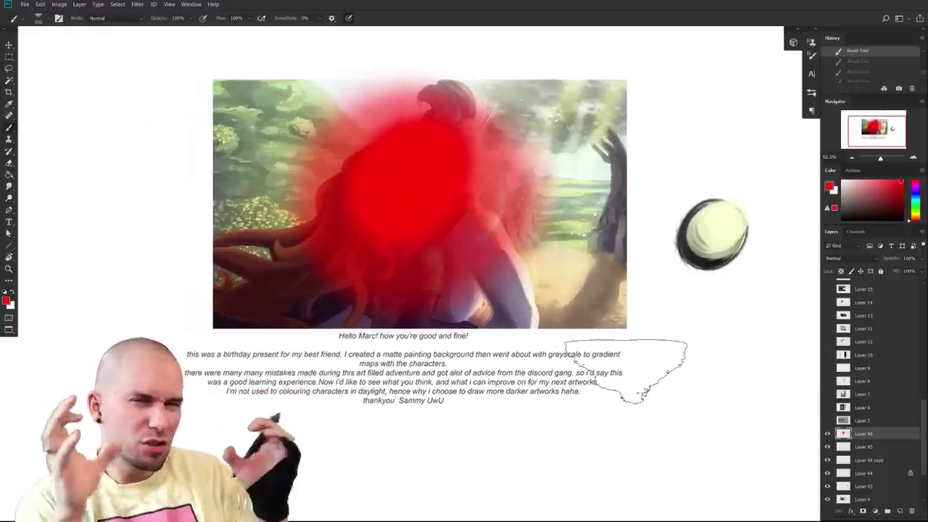
pyautogui.hotkey('ctrl', 'd')
pyautogui.moveTo(638, 370); pyautogui.dragTo(616, 376)
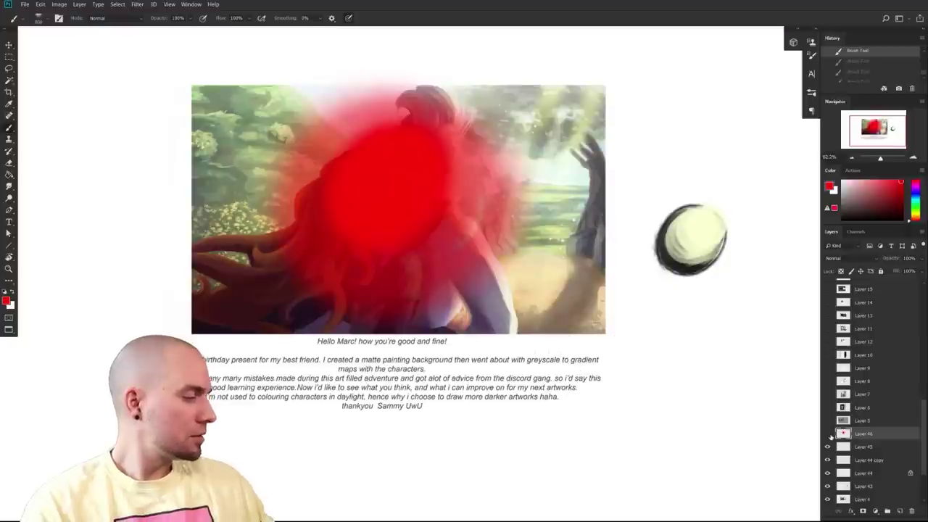
pyautogui.click(828, 434)
pyautogui.moveTo(639, 423); pyautogui.dragTo(616, 425)
pyautogui.scroll(3, 444, 398)
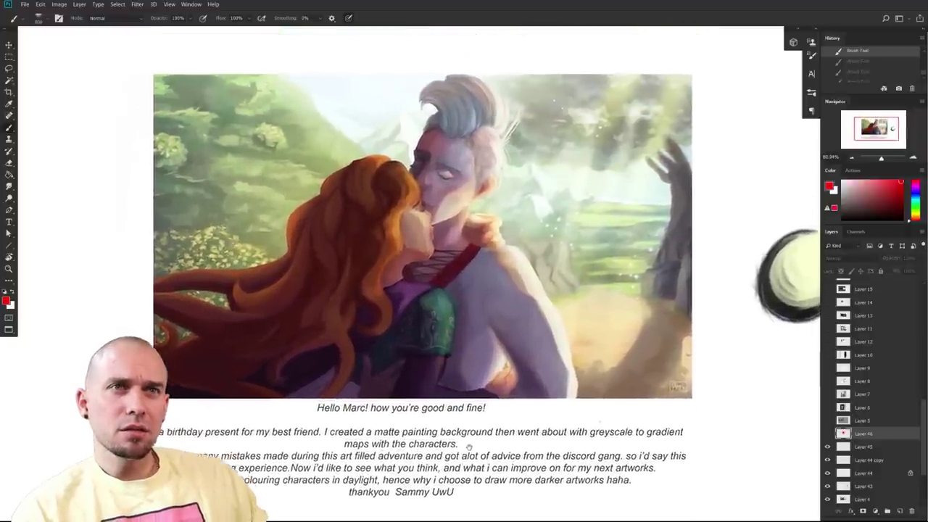
# - Compare the whole painting with and without the white strip on its left edge, leaving the strip hidden
pyautogui.moveTo(626, 403); pyautogui.dragTo(645, 391)
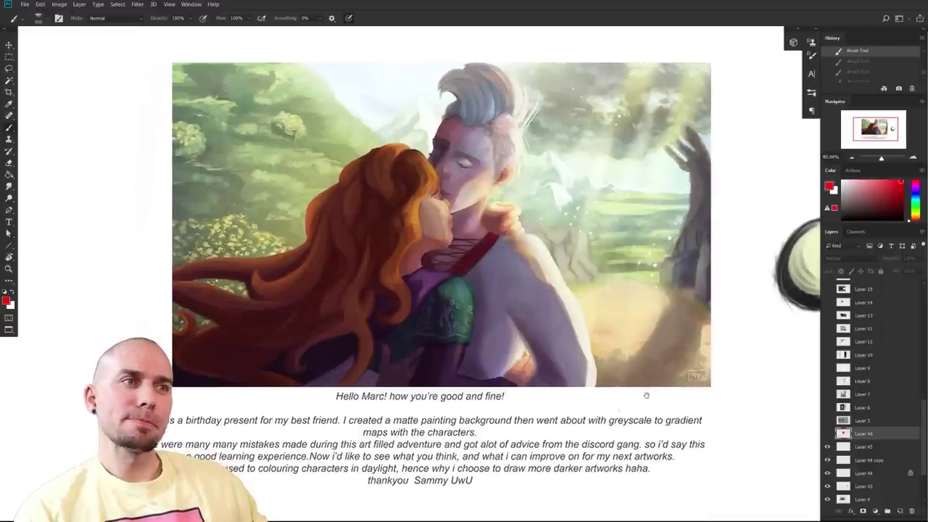
pyautogui.hscroll(1, 647, 395)
pyautogui.scroll(1, 637, 396)
pyautogui.moveTo(572, 384); pyautogui.dragTo(508, 386)
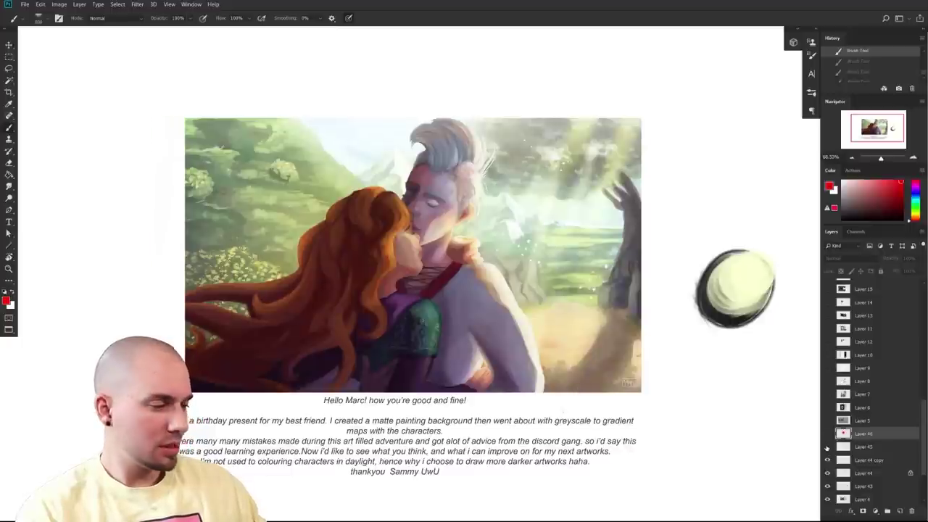
pyautogui.click(827, 447)
pyautogui.click(827, 447)
pyautogui.click(827, 447)
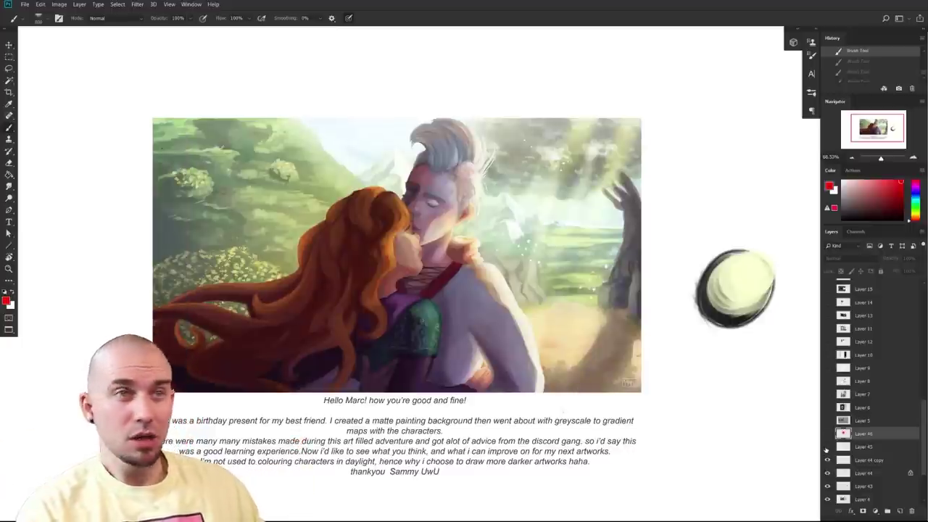
pyautogui.moveTo(582, 280); pyautogui.dragTo(504, 284)
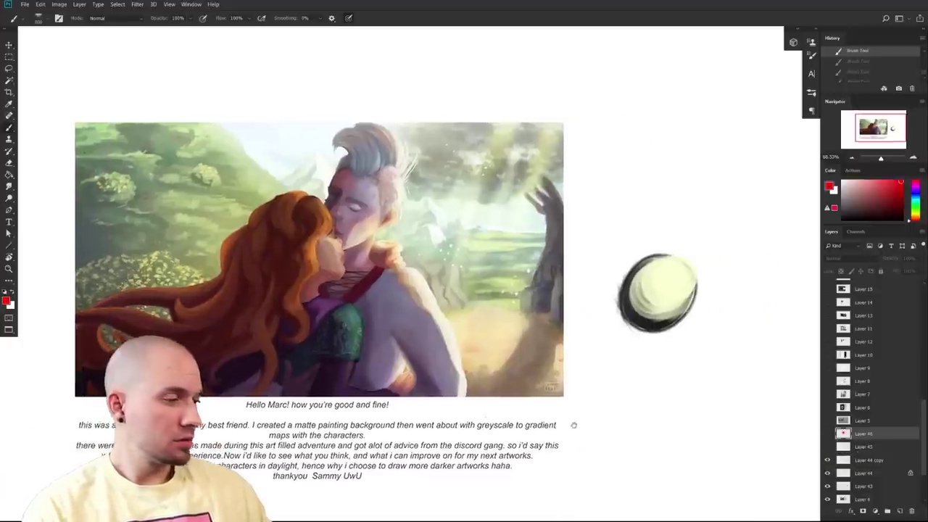
# - Lasso the kissing couple, place a copy of them slightly further left on Layer 4, and deselect
pyautogui.press('l')
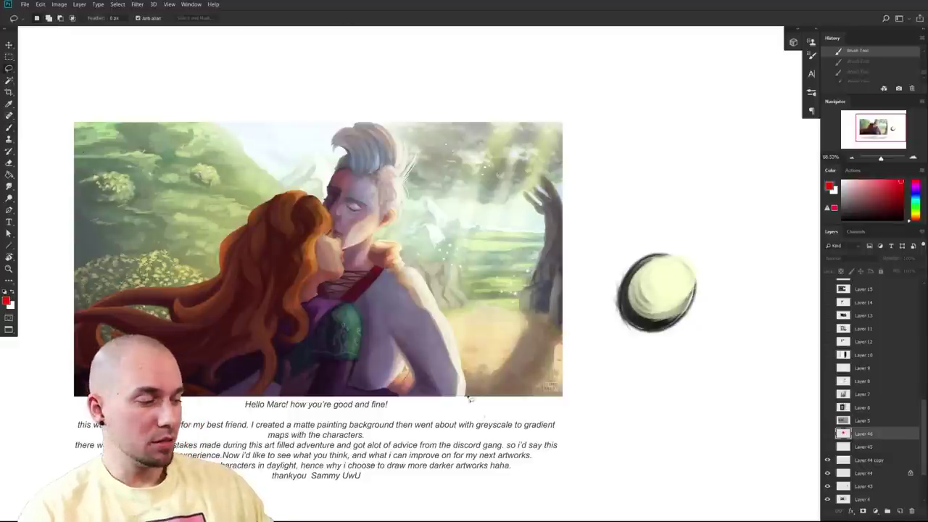
pyautogui.moveTo(458, 320)
pyautogui.mouseDown()
pyautogui.moveTo(401, 136)
pyautogui.moveTo(129, 326)
pyautogui.moveTo(217, 392)
pyautogui.mouseUp()
pyautogui.keyDown('ctrl'); pyautogui.click(408, 362); pyautogui.keyUp('ctrl')
pyautogui.click(479, 198)
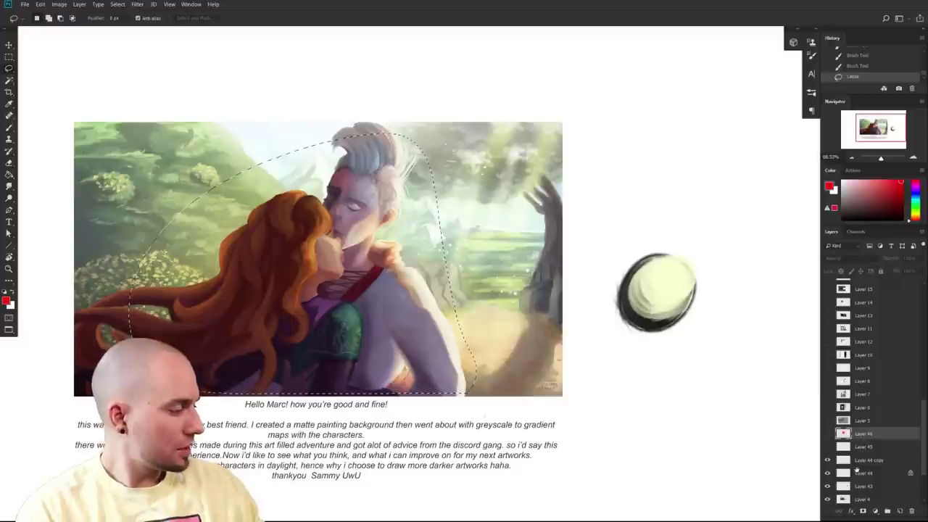
pyautogui.click(857, 498)
pyautogui.moveTo(444, 348)
pyautogui.mouseDown()
pyautogui.moveTo(425, 337)
pyautogui.moveTo(404, 342)
pyautogui.moveTo(414, 340)
pyautogui.mouseUp()
pyautogui.moveTo(492, 375)
pyautogui.mouseDown()
pyautogui.moveTo(457, 378)
pyautogui.moveTo(472, 379)
pyautogui.mouseUp()
pyautogui.hotkey('ctrl', 'd')
# - Switch to the Brush tool and reduce its size considerably for painting on the couple
pyautogui.scroll(1, 472, 377)
pyautogui.hscroll(-1, 472, 378)
pyautogui.press('b')
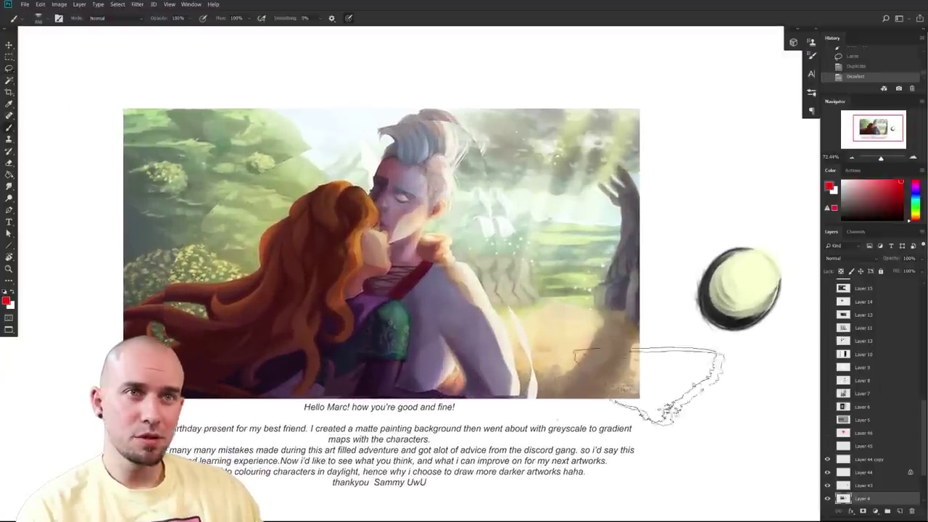
pyautogui.press('[')
pyautogui.press('[')
pyautogui.press('[')
pyautogui.press('[')
pyautogui.press('[')
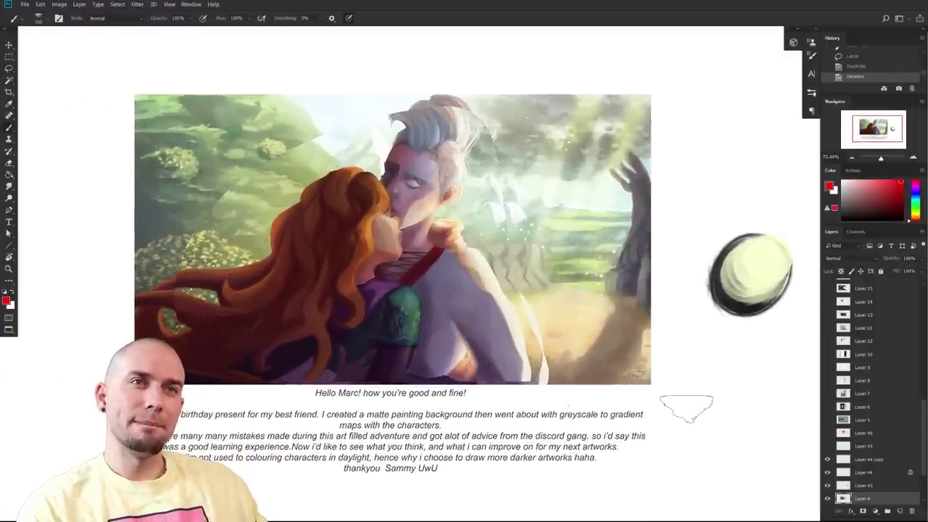
pyautogui.moveTo(676, 425); pyautogui.dragTo(696, 412)
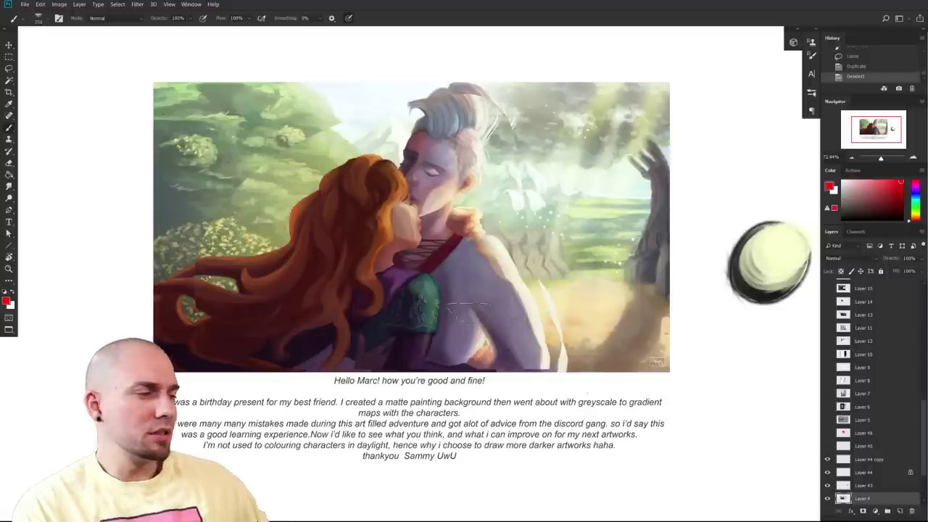
# - Sample colours from the lit and shaded areas of the man's face to compare his skin tones
pyautogui.scroll(3, 446, 233)
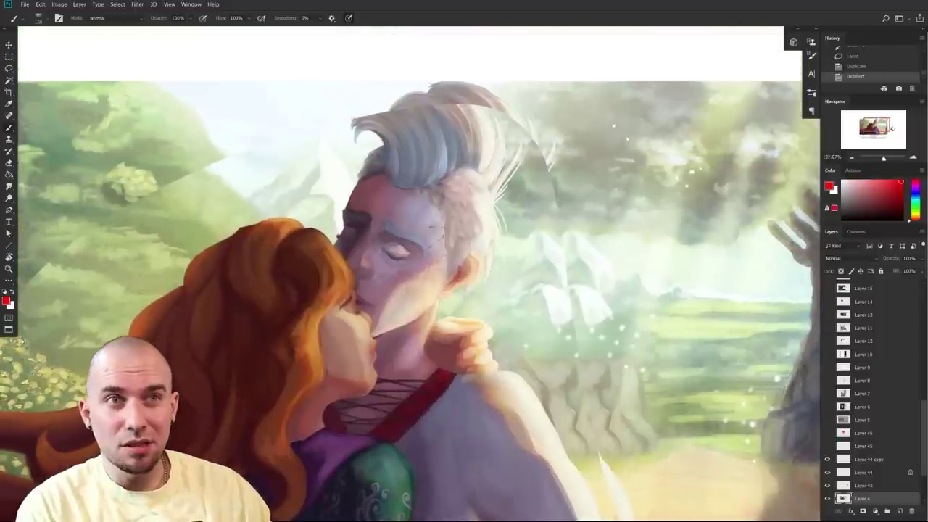
pyautogui.moveTo(421, 213); pyautogui.dragTo(430, 282)
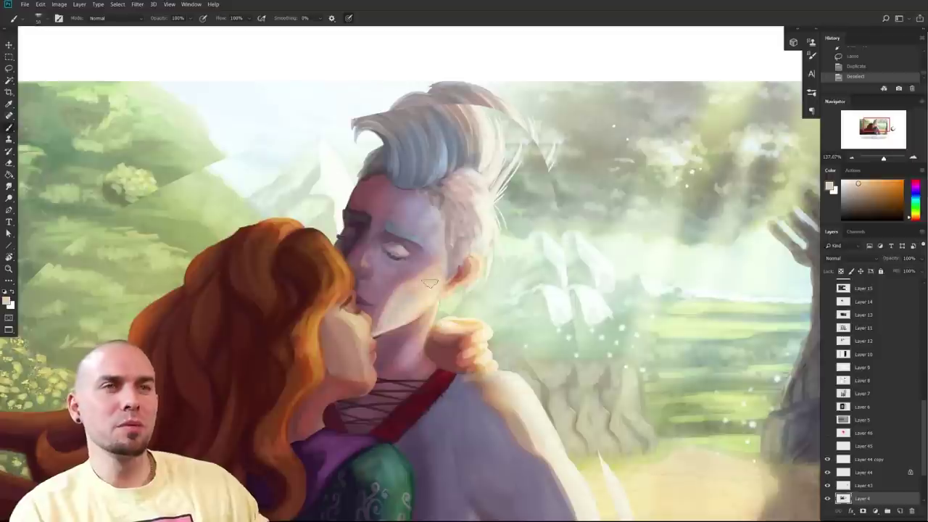
pyautogui.moveTo(435, 264)
pyautogui.mouseDown()
pyautogui.moveTo(390, 290)
pyautogui.moveTo(379, 315)
pyautogui.moveTo(406, 277)
pyautogui.moveTo(435, 259)
pyautogui.mouseUp()
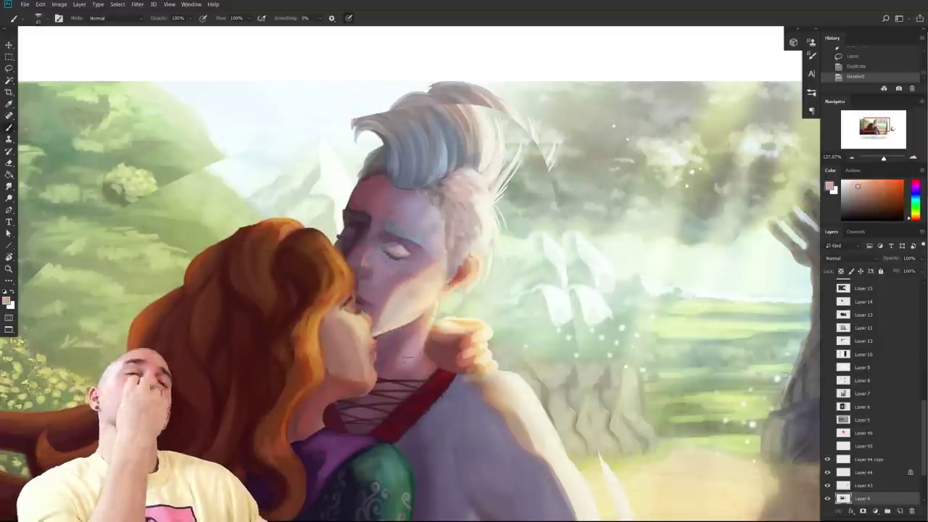
pyautogui.moveTo(406, 357); pyautogui.dragTo(525, 325)
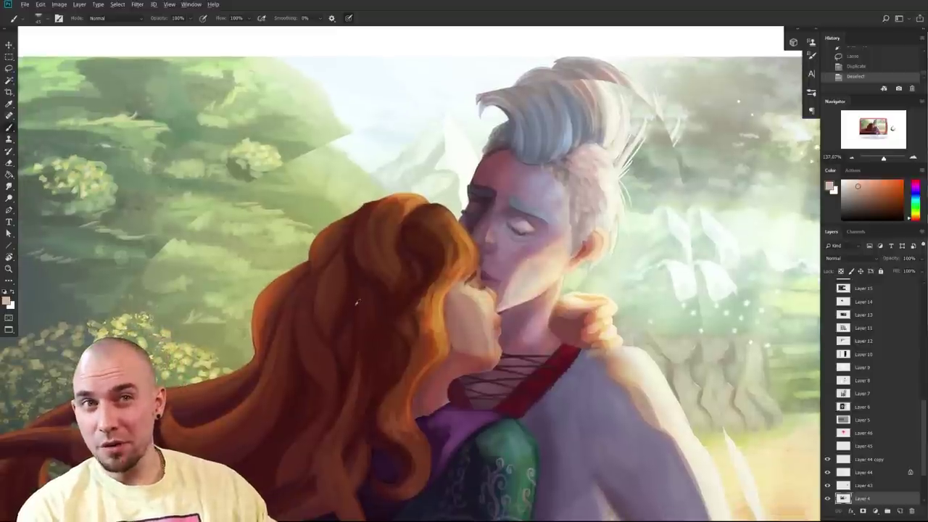
pyautogui.keyDown('alt'); pyautogui.click(536, 189); pyautogui.keyUp('alt')
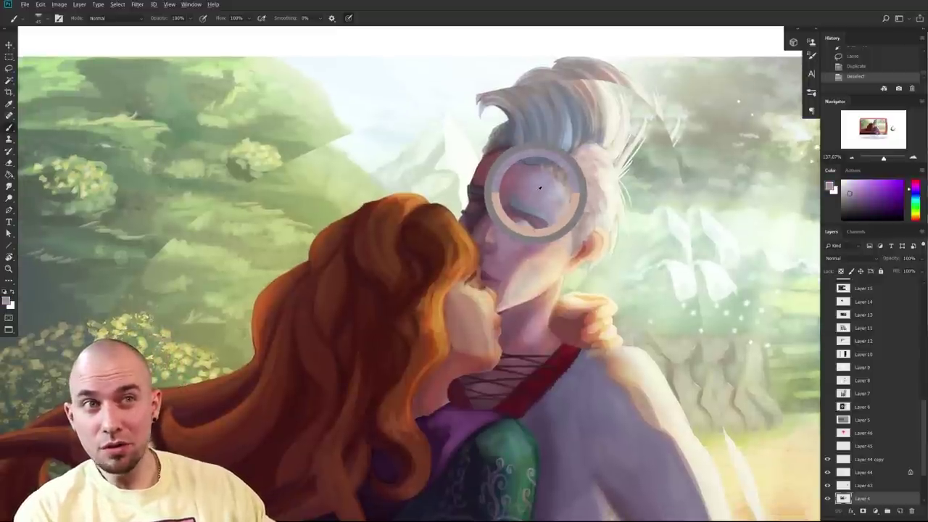
pyautogui.moveTo(505, 383); pyautogui.dragTo(528, 262)
pyautogui.scroll(3, 529, 263)
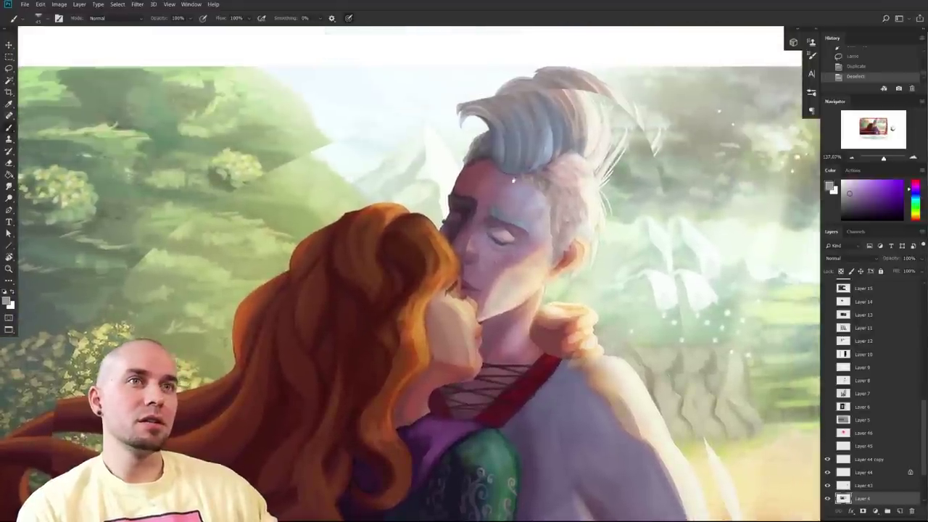
pyautogui.scroll(-3, 563, 399)
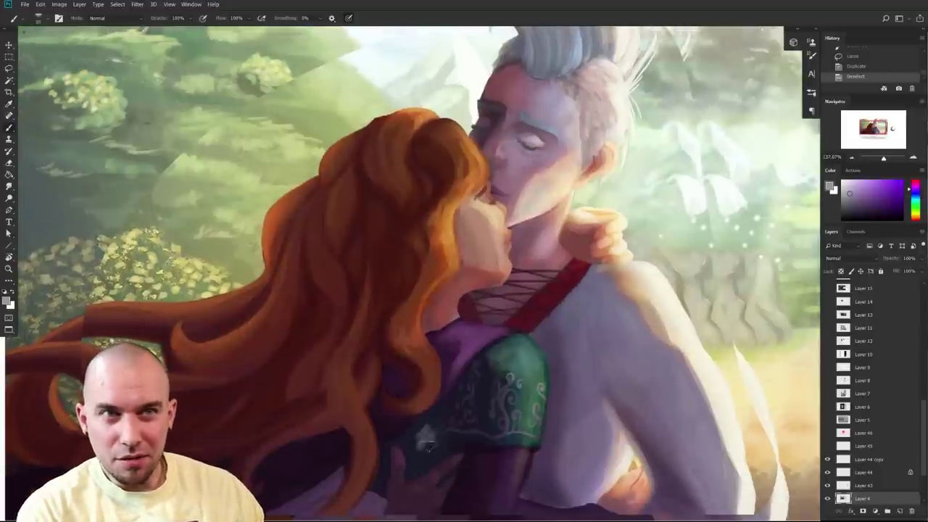
# - Sample the dark blue of the woman's dress and lighten it to a muted grey-blue as the painting colour
pyautogui.keyDown('alt'); pyautogui.click(439, 433); pyautogui.keyUp('alt')
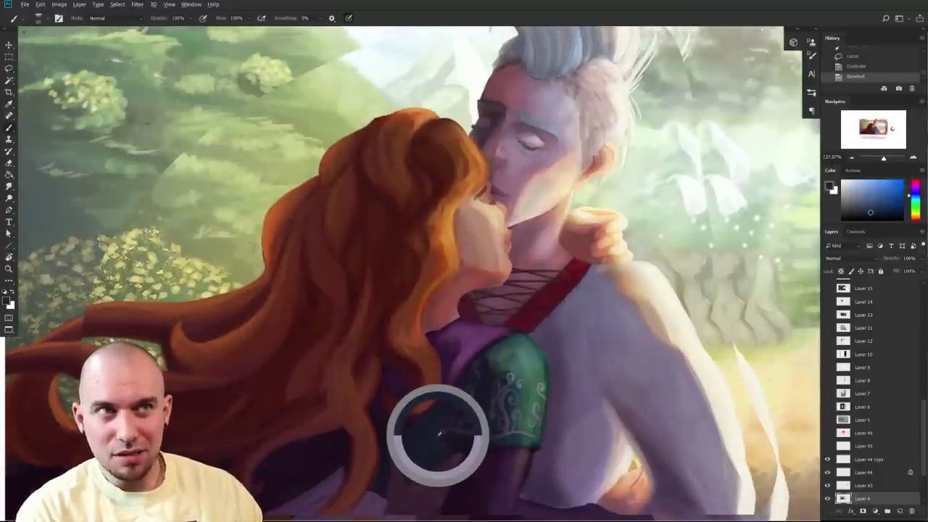
pyautogui.moveTo(873, 212); pyautogui.dragTo(862, 204)
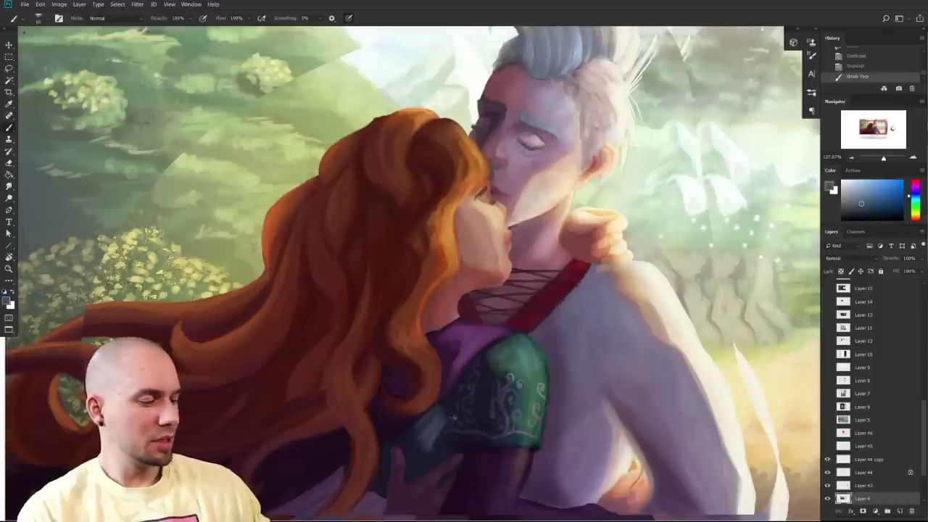
pyautogui.moveTo(502, 333); pyautogui.dragTo(484, 377)
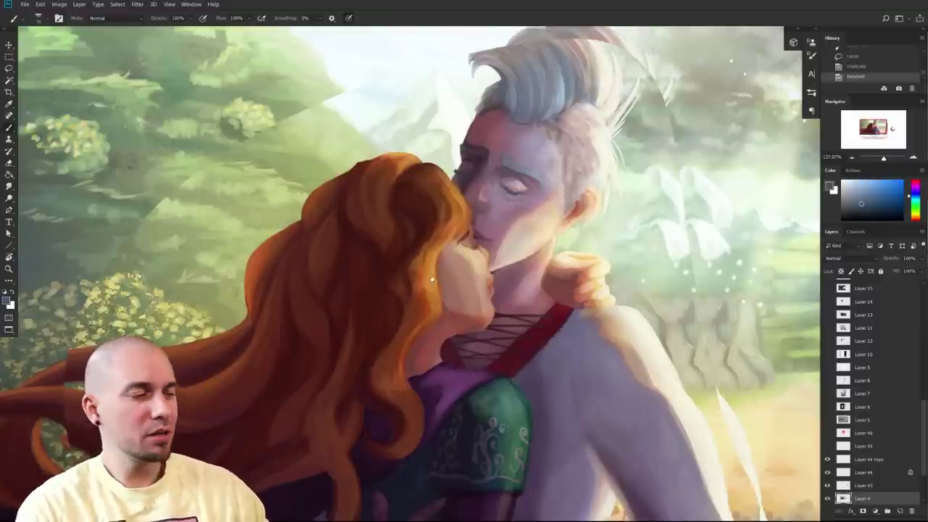
pyautogui.scroll(2, 464, 283)
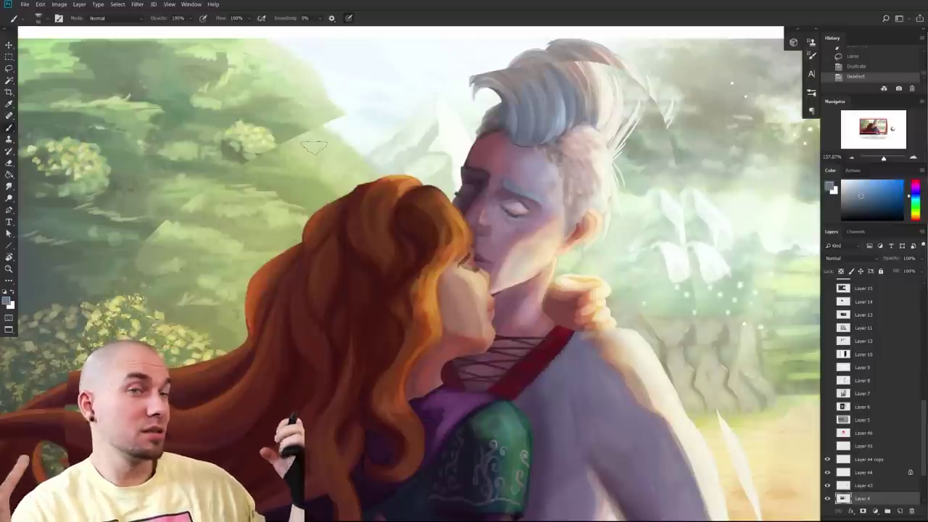
pyautogui.scroll(2, 314, 147)
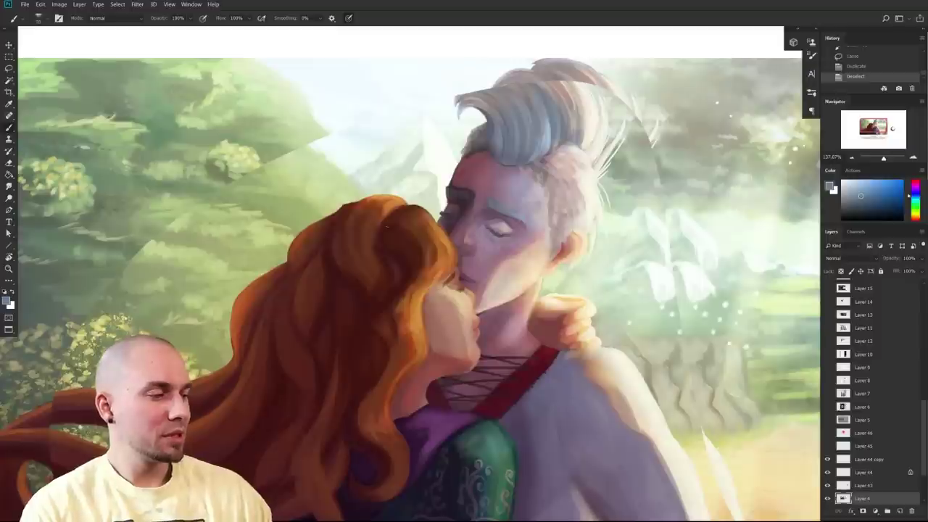
# - Paint soft grey-blue reflected light over the crown and along the length of the woman's red hair
pyautogui.moveTo(345, 237)
pyautogui.mouseDown()
pyautogui.moveTo(396, 225)
pyautogui.moveTo(406, 247)
pyautogui.mouseUp()
pyautogui.moveTo(356, 273); pyautogui.dragTo(377, 327)
pyautogui.scroll(-4, 450, 334)
pyautogui.moveTo(451, 332)
pyautogui.mouseDown()
pyautogui.moveTo(425, 273)
pyautogui.moveTo(363, 305)
pyautogui.moveTo(406, 348)
pyautogui.mouseUp()
# - Enlarge the brush and spread the grey-blue light over the woman's green sleeve, forearm, dress and lower hair strands
pyautogui.press(']')
pyautogui.press(']')
pyautogui.press(']')
pyautogui.press(']')
pyautogui.press(']')
pyautogui.press(']')
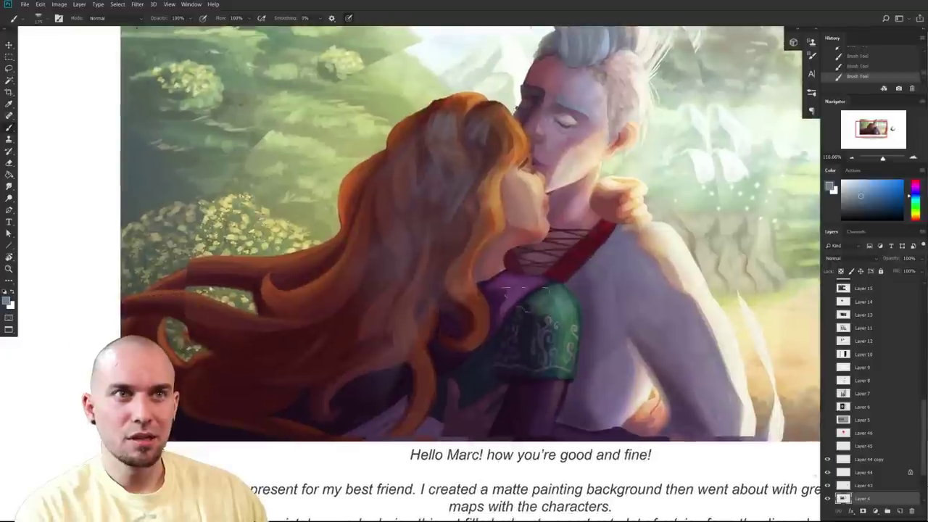
pyautogui.moveTo(529, 297)
pyautogui.mouseDown()
pyautogui.moveTo(525, 330)
pyautogui.moveTo(543, 318)
pyautogui.moveTo(525, 330)
pyautogui.moveTo(517, 354)
pyautogui.moveTo(543, 357)
pyautogui.moveTo(514, 356)
pyautogui.moveTo(514, 401)
pyautogui.moveTo(500, 434)
pyautogui.moveTo(518, 432)
pyautogui.moveTo(518, 397)
pyautogui.moveTo(500, 427)
pyautogui.moveTo(511, 388)
pyautogui.moveTo(533, 417)
pyautogui.mouseUp()
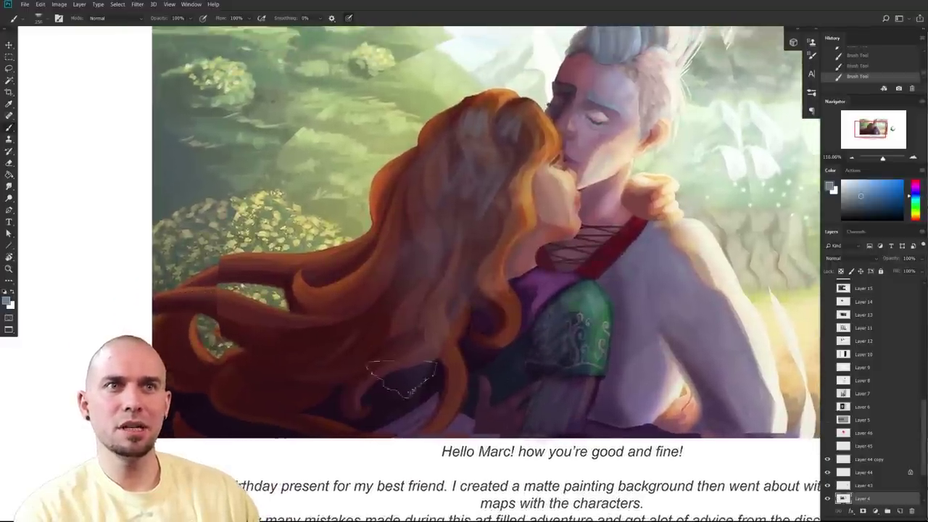
pyautogui.moveTo(401, 379)
pyautogui.mouseDown()
pyautogui.moveTo(370, 400)
pyautogui.moveTo(384, 380)
pyautogui.moveTo(399, 413)
pyautogui.mouseUp()
pyautogui.press('[')
pyautogui.moveTo(494, 414); pyautogui.dragTo(487, 397)
pyautogui.moveTo(605, 344); pyautogui.dragTo(580, 383)
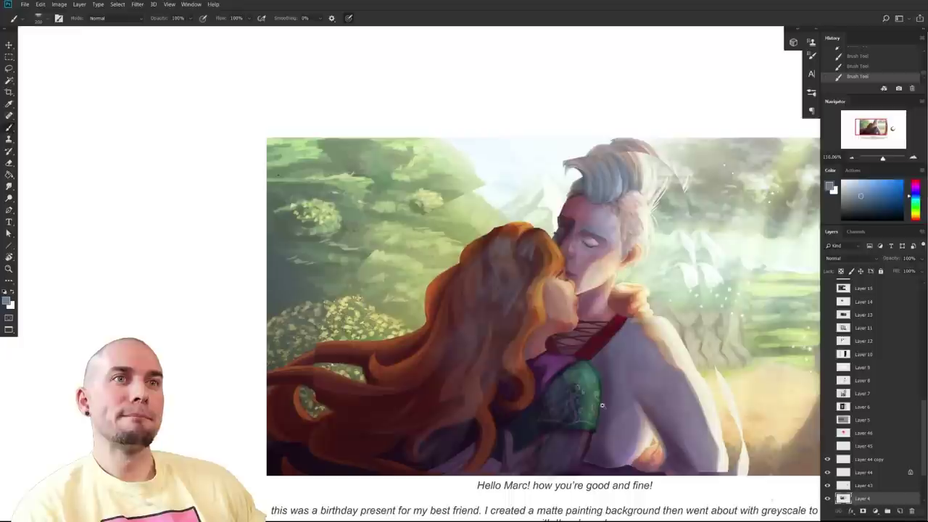
pyautogui.moveTo(602, 406); pyautogui.dragTo(613, 415)
pyautogui.moveTo(613, 416); pyautogui.dragTo(555, 411)
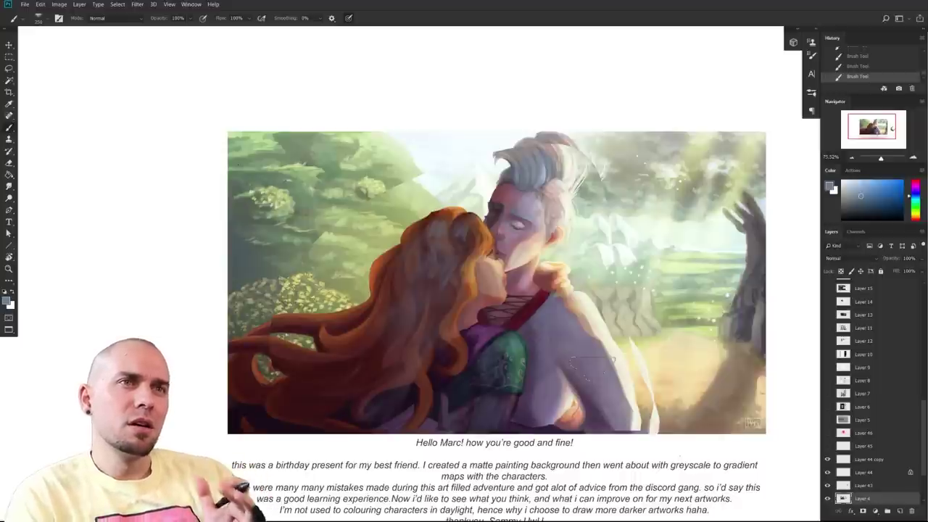
pyautogui.moveTo(418, 333); pyautogui.dragTo(441, 330)
pyautogui.moveTo(512, 332); pyautogui.dragTo(459, 330)
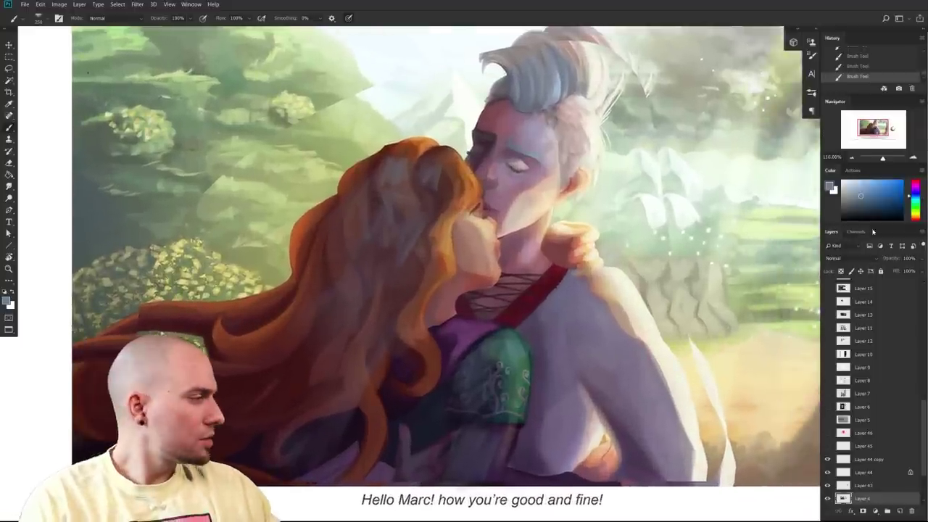
pyautogui.moveTo(680, 281); pyautogui.dragTo(572, 316)
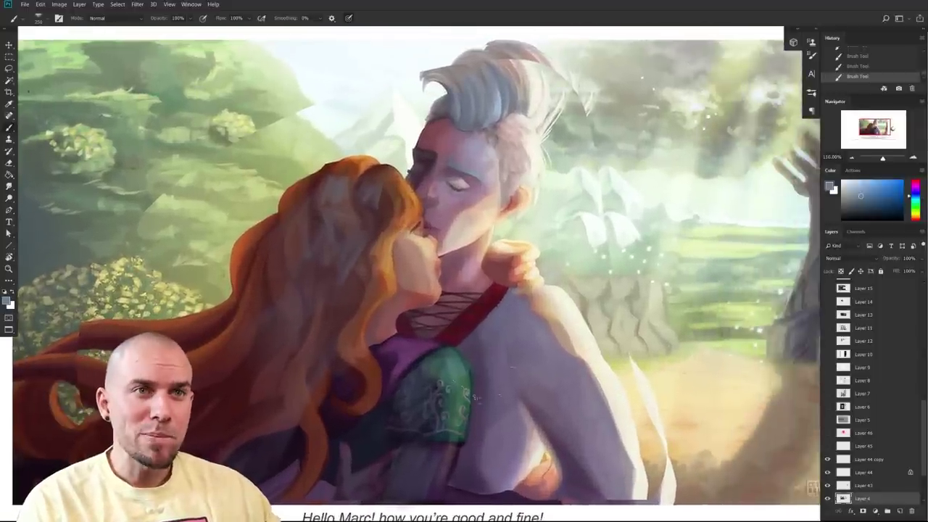
# - Sample a dark purple and draw thin fold lines around the man's shoulder and armpit to suggest a shirt
pyautogui.keyDown('alt'); pyautogui.click(460, 452); pyautogui.keyUp('alt')
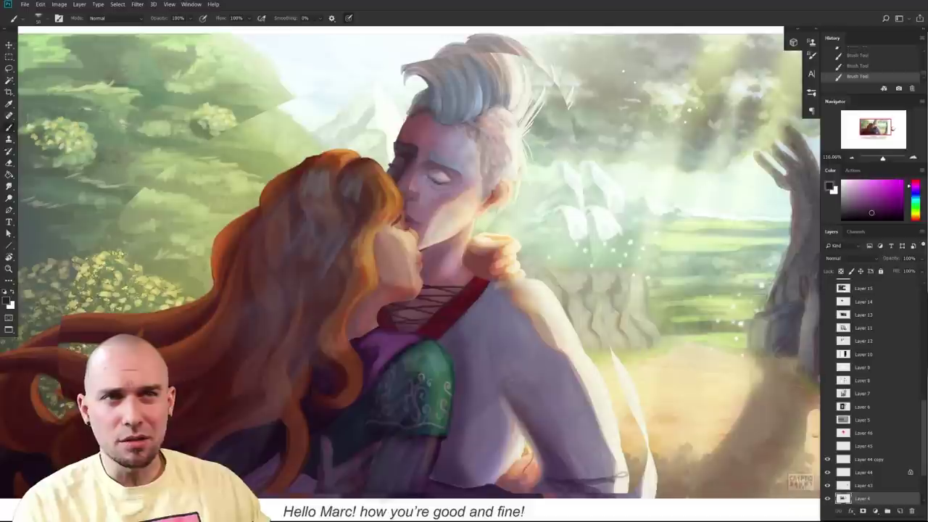
pyautogui.moveTo(502, 387); pyautogui.dragTo(464, 315)
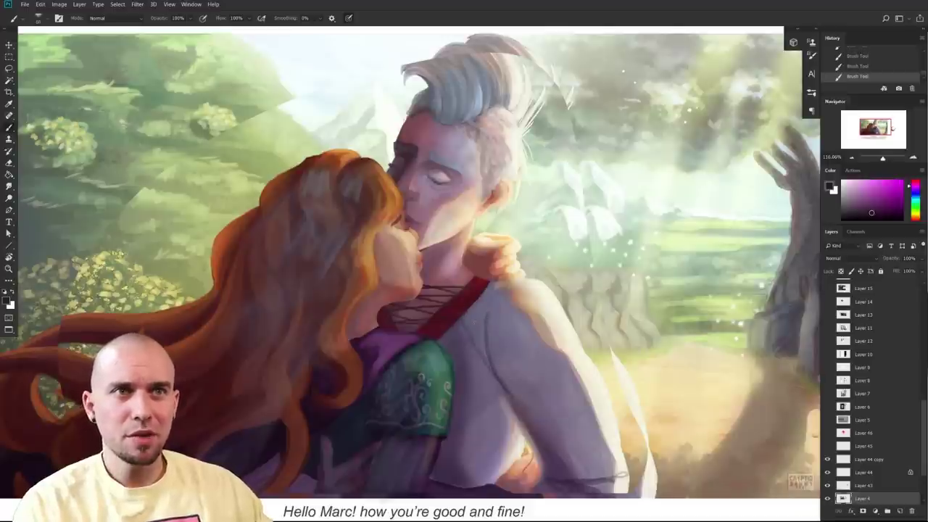
pyautogui.moveTo(506, 338)
pyautogui.mouseDown()
pyautogui.moveTo(502, 380)
pyautogui.moveTo(511, 395)
pyautogui.mouseUp()
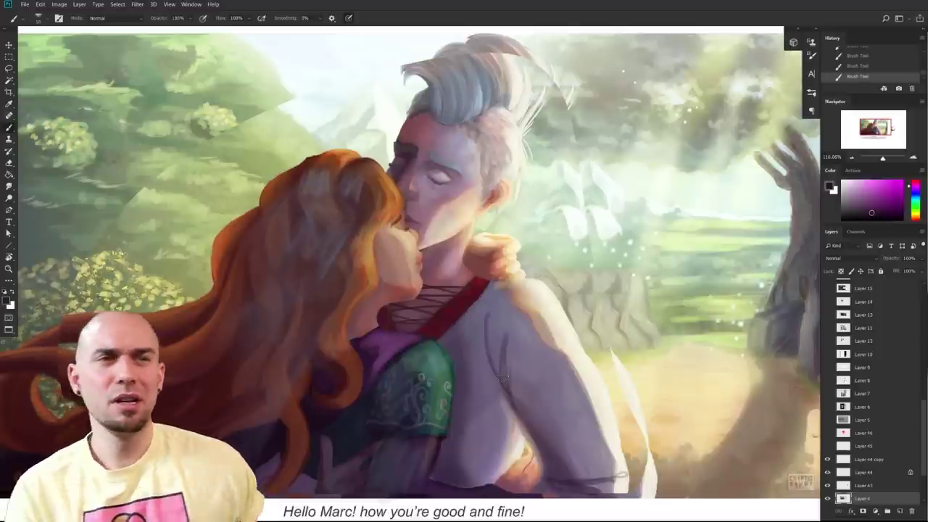
pyautogui.moveTo(506, 375)
pyautogui.mouseDown()
pyautogui.moveTo(446, 375)
pyautogui.moveTo(492, 373)
pyautogui.mouseUp()
pyautogui.press('[')
pyautogui.moveTo(539, 360); pyautogui.dragTo(538, 359)
pyautogui.press(']')
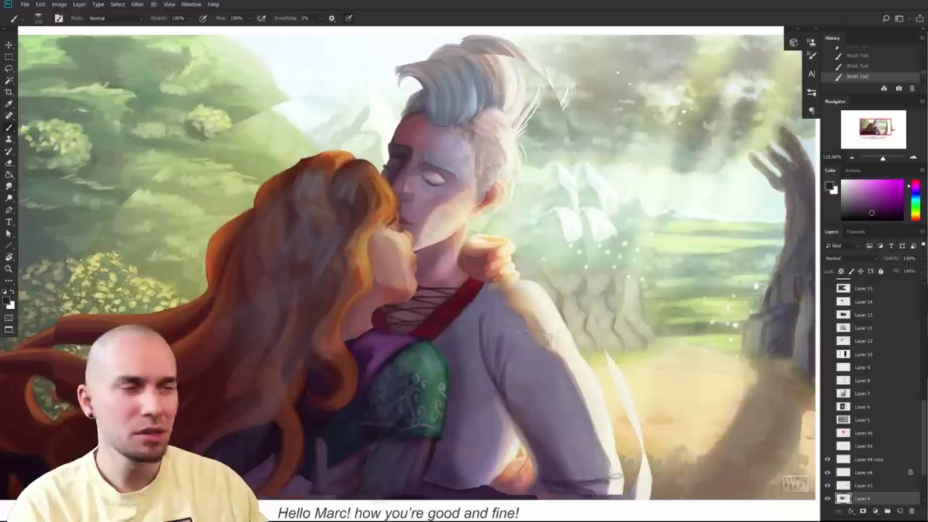
# - Sample the shirt's shadow and sunlit tones and paint light and dark fold shapes across the man's shoulder
pyautogui.keyDown('alt'); pyautogui.click(516, 390); pyautogui.keyUp('alt')
pyautogui.keyDown('alt'); pyautogui.click(511, 358); pyautogui.keyUp('alt')
pyautogui.press('[')
pyautogui.press('[')
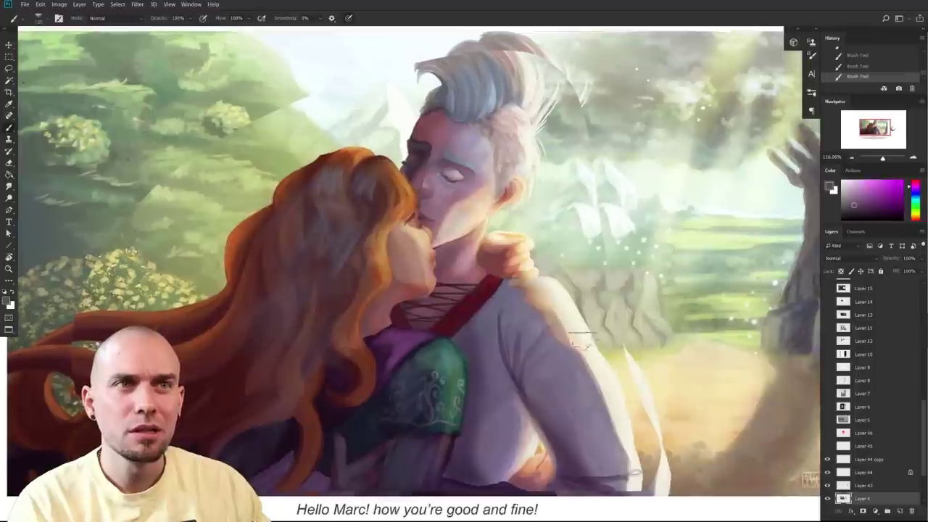
pyautogui.keyDown('alt'); pyautogui.click(565, 309); pyautogui.keyUp('alt')
pyautogui.moveTo(511, 322)
pyautogui.mouseDown()
pyautogui.moveTo(551, 312)
pyautogui.moveTo(545, 325)
pyautogui.moveTo(560, 343)
pyautogui.mouseUp()
pyautogui.press('[')
pyautogui.moveTo(540, 294); pyautogui.dragTo(528, 304)
# - Resample the shirt's shadow colour and refine the folds on the man's upper arm with a smaller brush
pyautogui.keyDown('alt'); pyautogui.click(512, 314); pyautogui.keyUp('alt')
pyautogui.moveTo(558, 386); pyautogui.dragTo(569, 367)
pyautogui.press('[')
pyautogui.keyDown('alt'); pyautogui.click(519, 321); pyautogui.keyUp('alt')
pyautogui.moveTo(531, 302); pyautogui.dragTo(541, 279)
pyautogui.moveTo(559, 293)
pyautogui.mouseDown()
pyautogui.moveTo(548, 305)
pyautogui.moveTo(568, 300)
pyautogui.mouseUp()
pyautogui.moveTo(601, 351)
pyautogui.mouseDown()
pyautogui.moveTo(673, 301)
pyautogui.moveTo(615, 372)
pyautogui.moveTo(596, 366)
pyautogui.moveTo(614, 361)
pyautogui.mouseUp()
pyautogui.moveTo(555, 351); pyautogui.dragTo(579, 377)
pyautogui.scroll(-5, 580, 373)
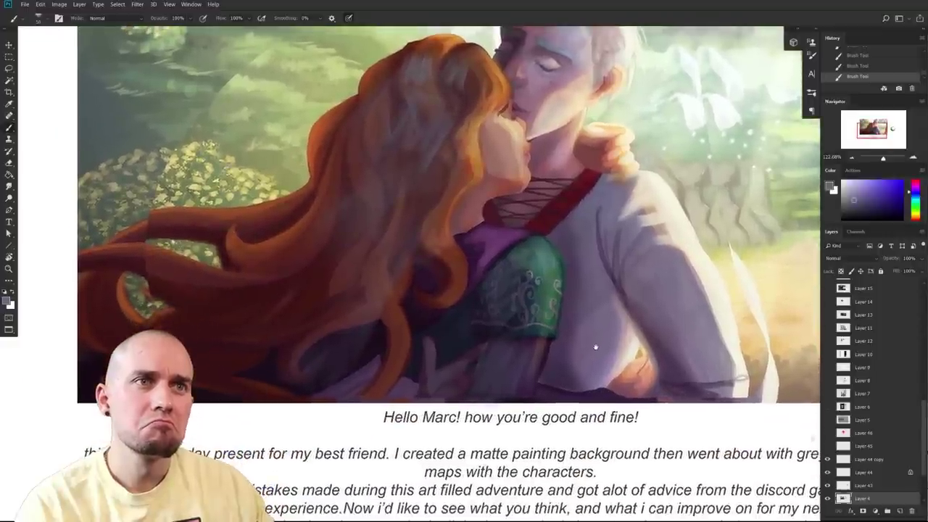
pyautogui.scroll(-4, 594, 347)
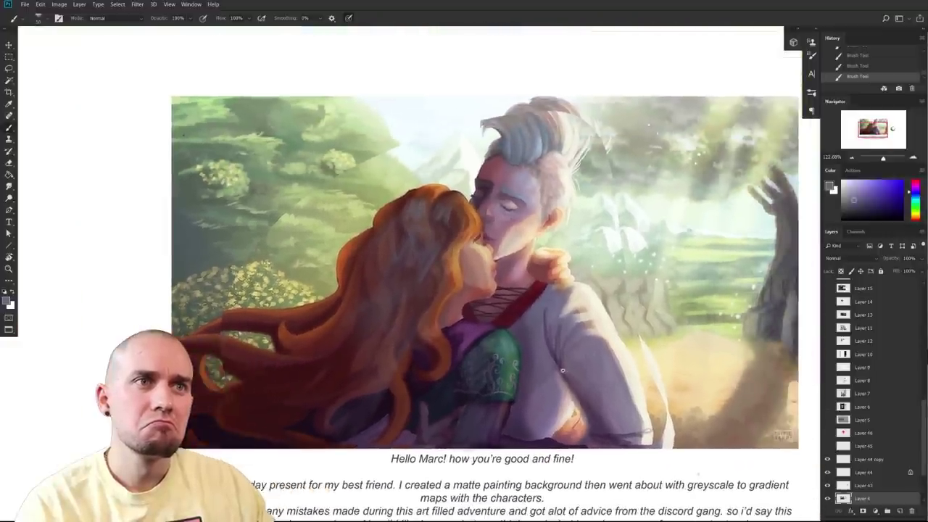
pyautogui.scroll(-1, 567, 355)
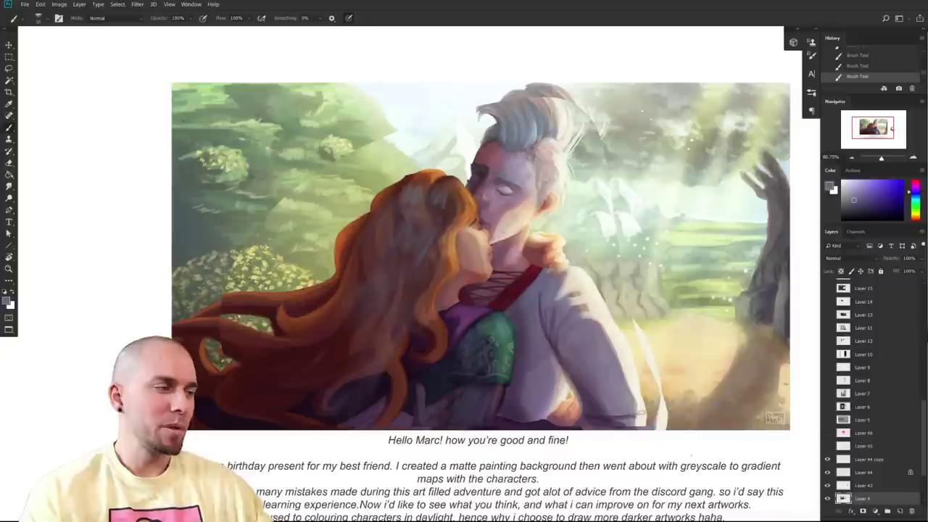
# - Sample a muted reddish grey from the woman's hair and blend it over the crown
pyautogui.keyDown('alt'); pyautogui.click(412, 197); pyautogui.keyUp('alt')
pyautogui.moveTo(426, 199); pyautogui.dragTo(444, 230)
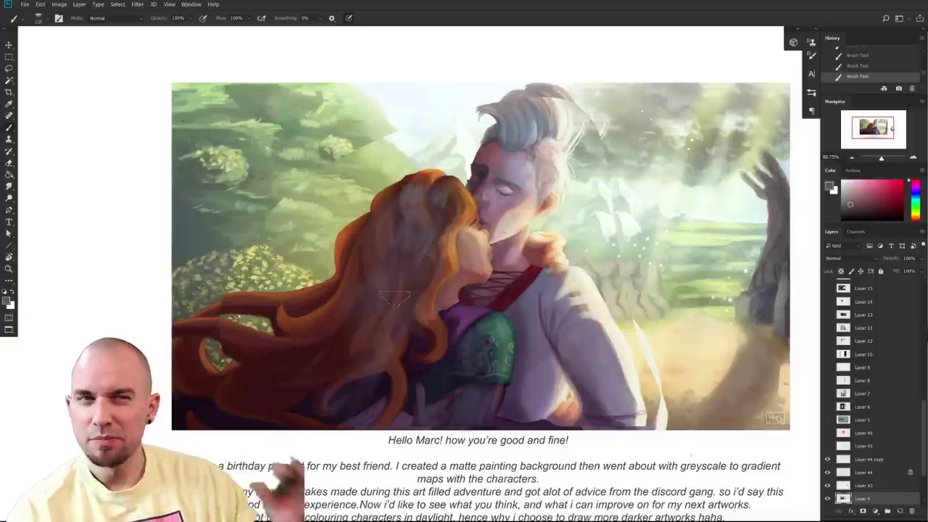
# - Try a broad reddish-grey stroke across the woman's lower hair with a much larger brush
pyautogui.press(']')
pyautogui.press(']')
pyautogui.press(']')
pyautogui.press(']')
pyautogui.press(']')
pyautogui.press(']')
pyautogui.press(']')
pyautogui.press(']')
pyautogui.press(']')
pyautogui.press(']')
pyautogui.moveTo(313, 348)
pyautogui.mouseDown()
pyautogui.moveTo(287, 391)
pyautogui.moveTo(435, 345)
pyautogui.moveTo(406, 363)
pyautogui.moveTo(319, 363)
pyautogui.moveTo(389, 400)
pyautogui.mouseUp()
pyautogui.hotkey('ctrl', 'z')
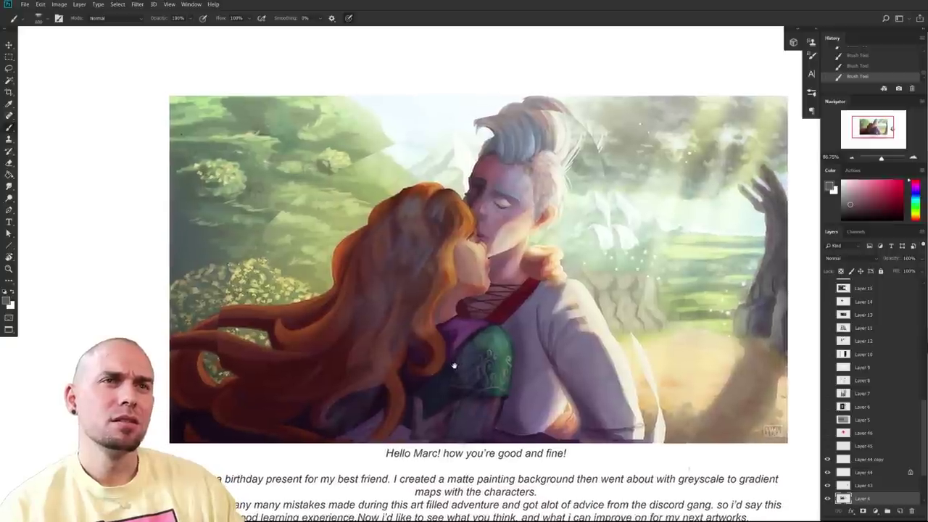
pyautogui.moveTo(469, 367); pyautogui.dragTo(453, 334)
pyautogui.scroll(-3, 452, 334)
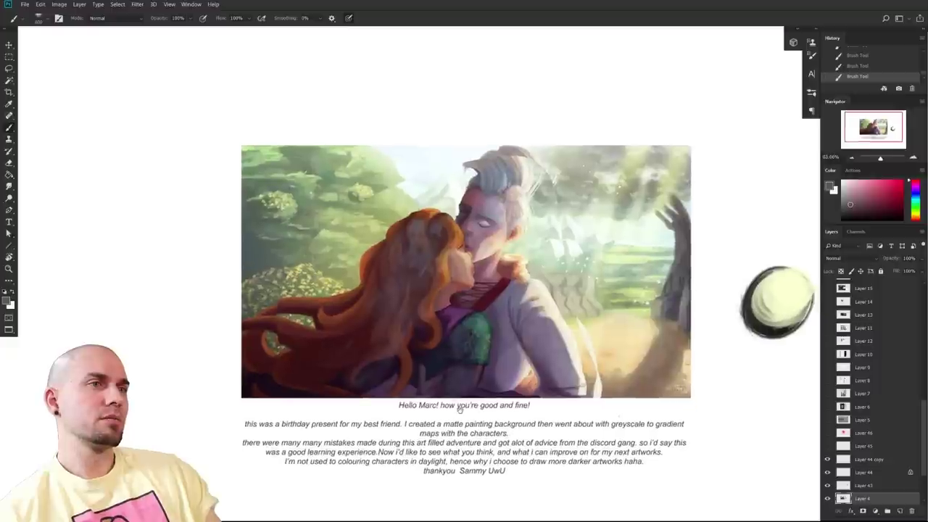
pyautogui.scroll(3, 456, 413)
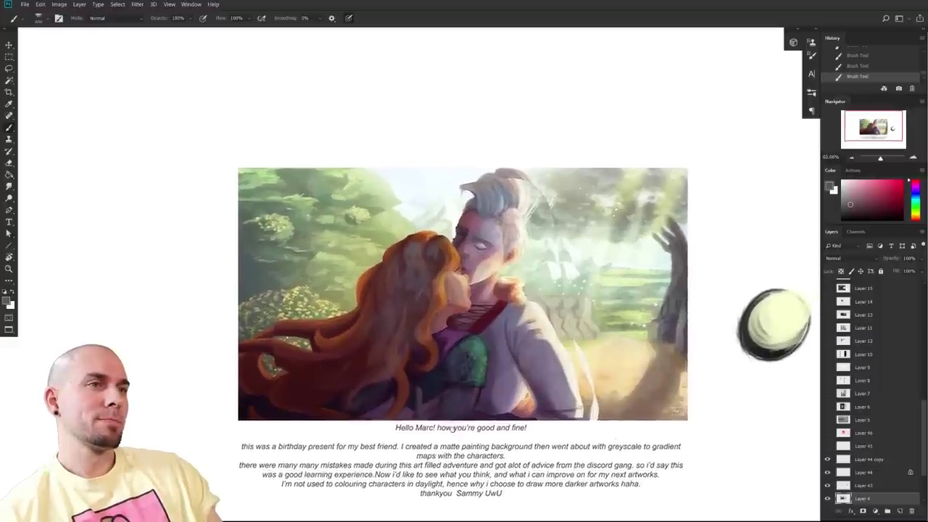
# - Review the reworked hair, faces and shirt folds of the kissing couple up close, then check the whole painting from farther out
pyautogui.scroll(3, 452, 426)
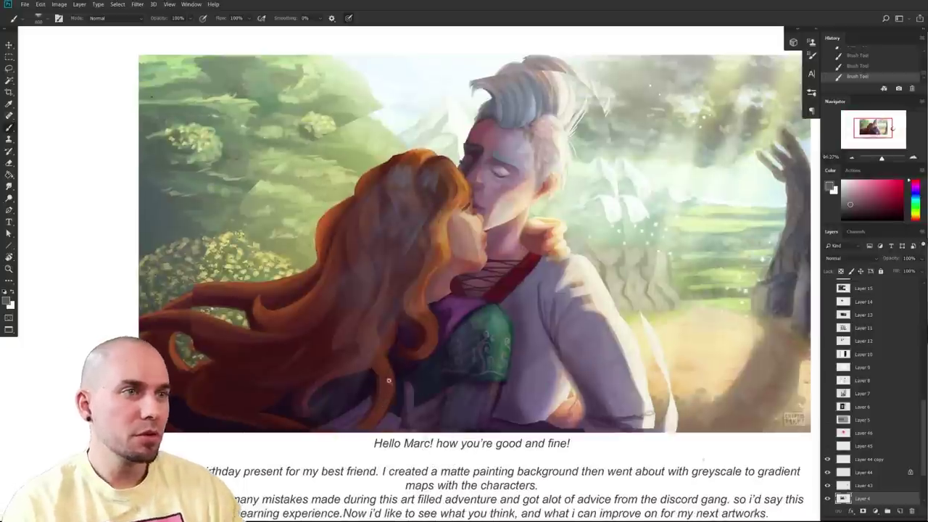
pyautogui.scroll(2, 391, 381)
pyautogui.keyDown('alt'); pyautogui.click(390, 235); pyautogui.keyUp('alt')
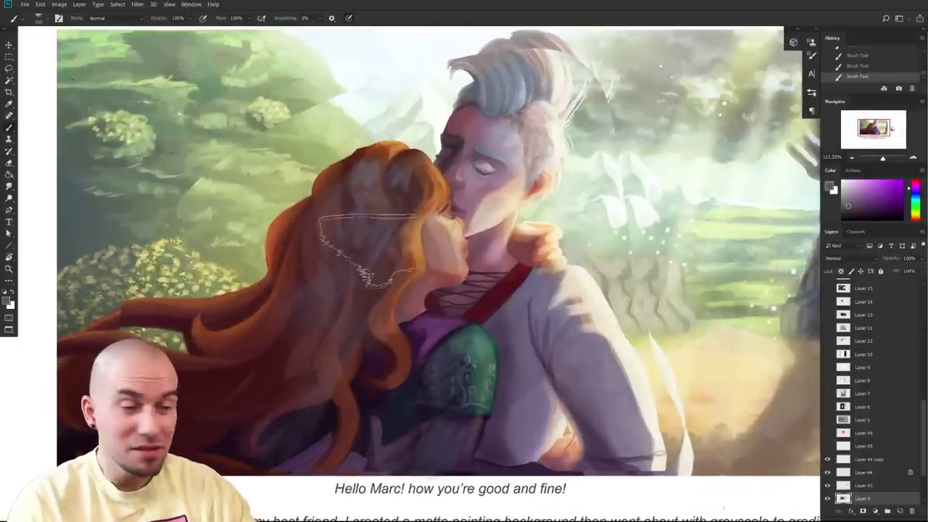
pyautogui.press('[')
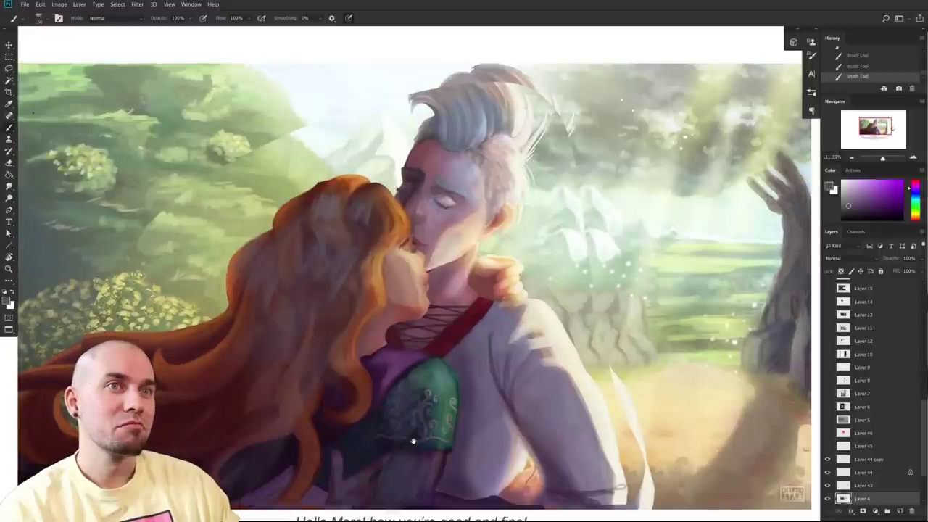
pyautogui.scroll(-6, 598, 392)
pyautogui.moveTo(632, 403); pyautogui.dragTo(614, 401)
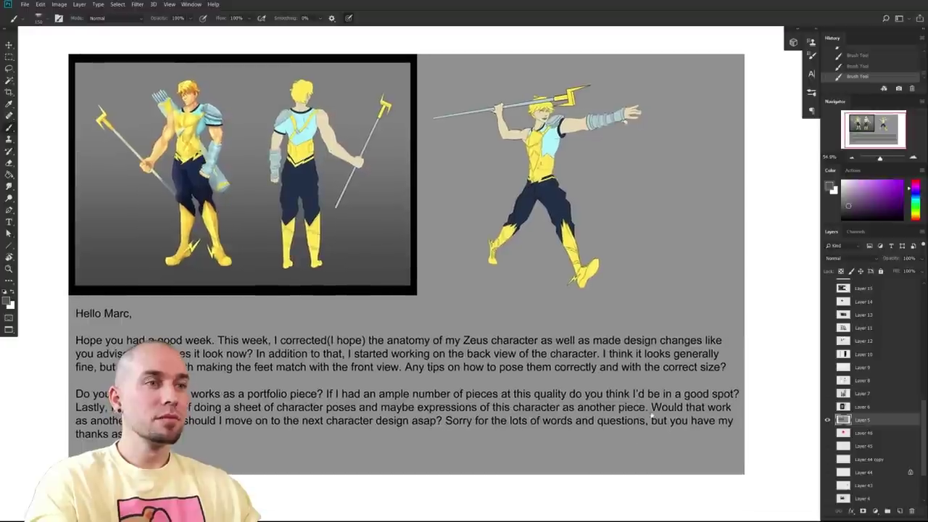
# - Compare with the couple painting by briefly showing its layers in place of Layer 5, restoring the Zeus character sheet at the end
pyautogui.click(827, 420)
pyautogui.moveTo(828, 446); pyautogui.dragTo(828, 498)
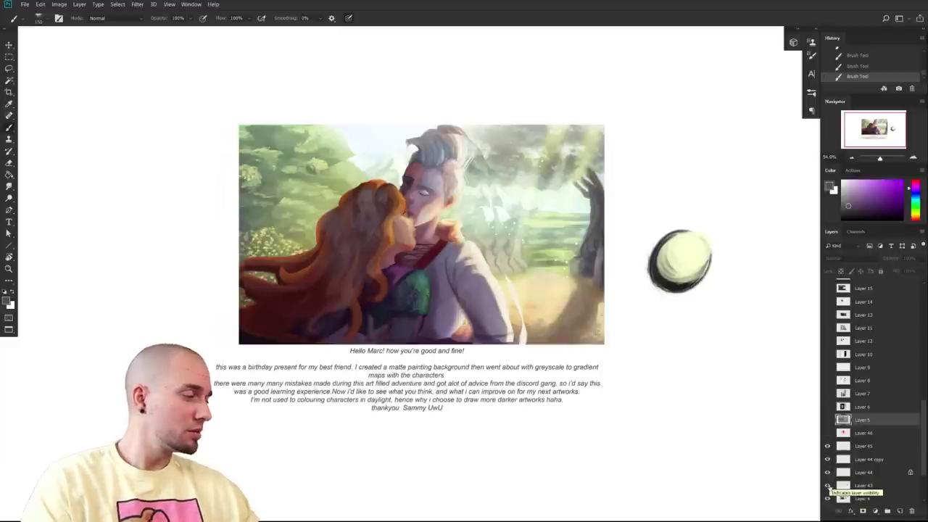
pyautogui.moveTo(827, 498); pyautogui.dragTo(829, 446)
pyautogui.click(828, 420)
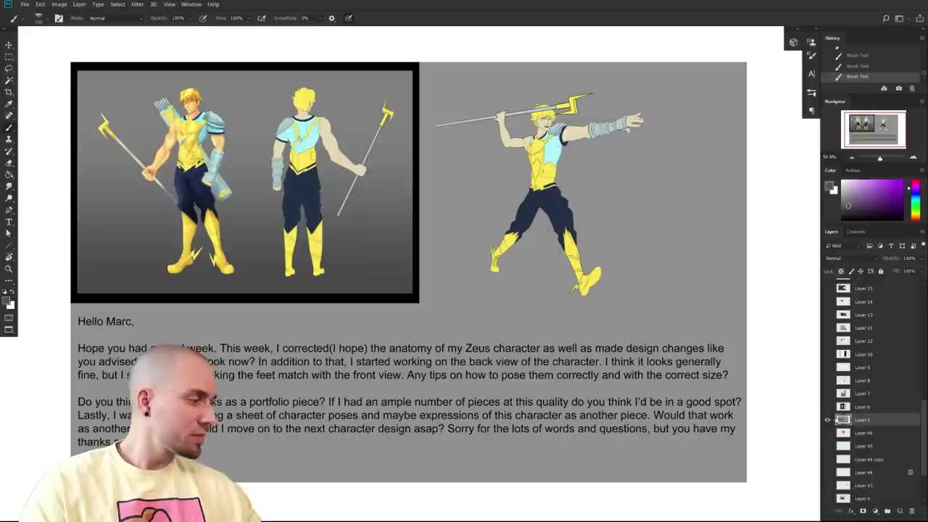
# - Read the Zeus character submission's note and look over its front, back and spear-throwing figures
pyautogui.moveTo(595, 403); pyautogui.dragTo(595, 399)
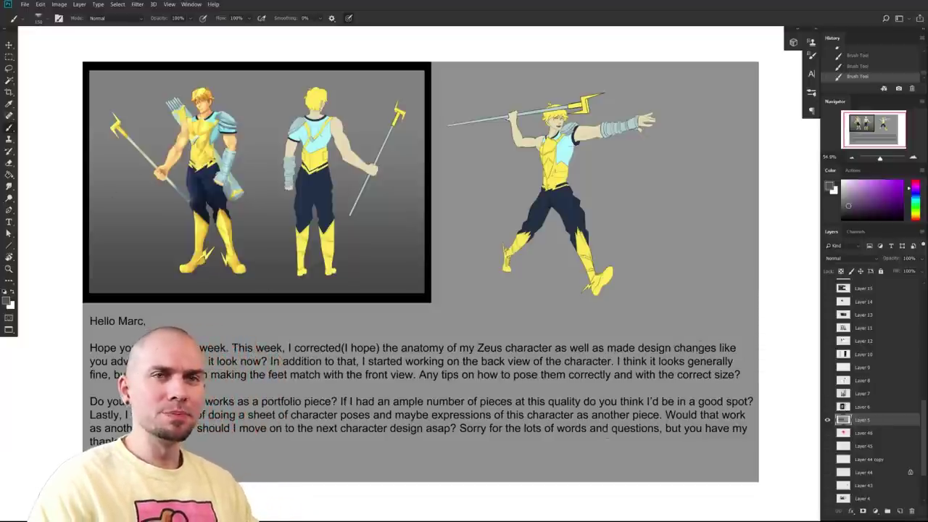
pyautogui.moveTo(597, 439); pyautogui.dragTo(653, 403)
pyautogui.moveTo(496, 398); pyautogui.dragTo(480, 429)
pyautogui.moveTo(559, 442); pyautogui.dragTo(524, 441)
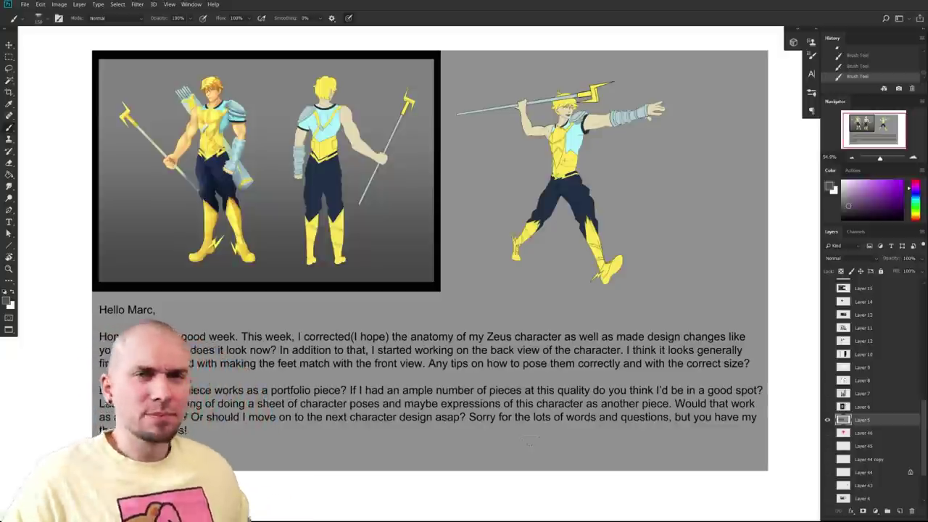
pyautogui.moveTo(620, 351); pyautogui.dragTo(578, 354)
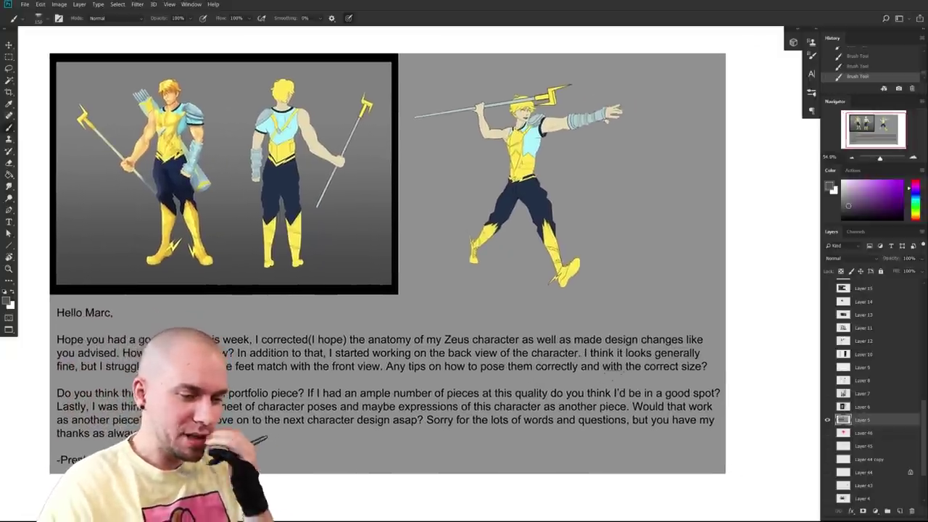
pyautogui.scroll(-2, 631, 393)
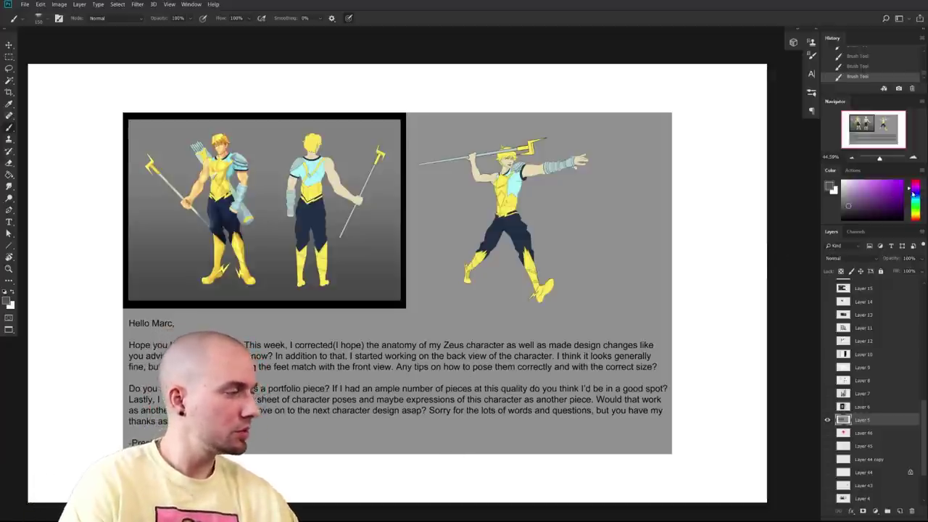
# - Set the painting colour to a bright red and switch to the MB Square Brush
pyautogui.click(885, 198)
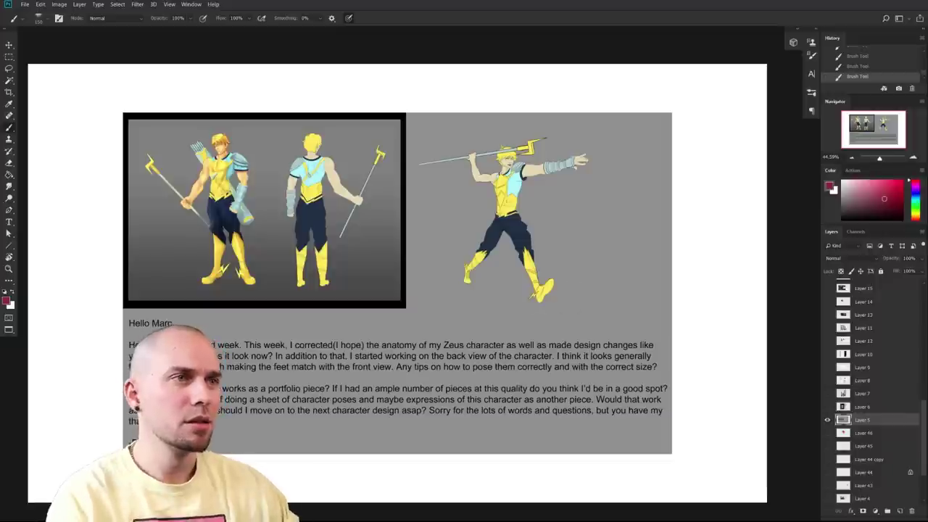
pyautogui.moveTo(552, 341)
pyautogui.mouseDown()
pyautogui.moveTo(567, 335)
pyautogui.moveTo(534, 347)
pyautogui.mouseUp()
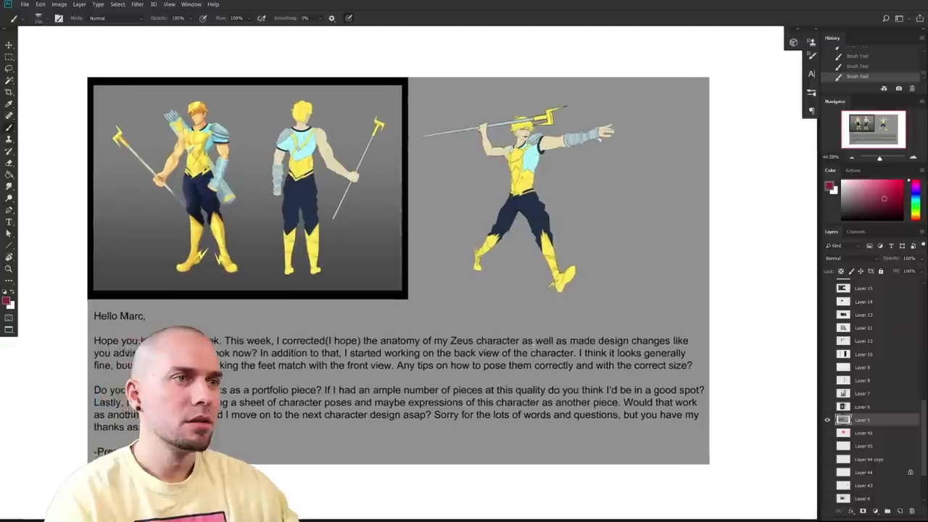
pyautogui.scroll(2, 533, 347)
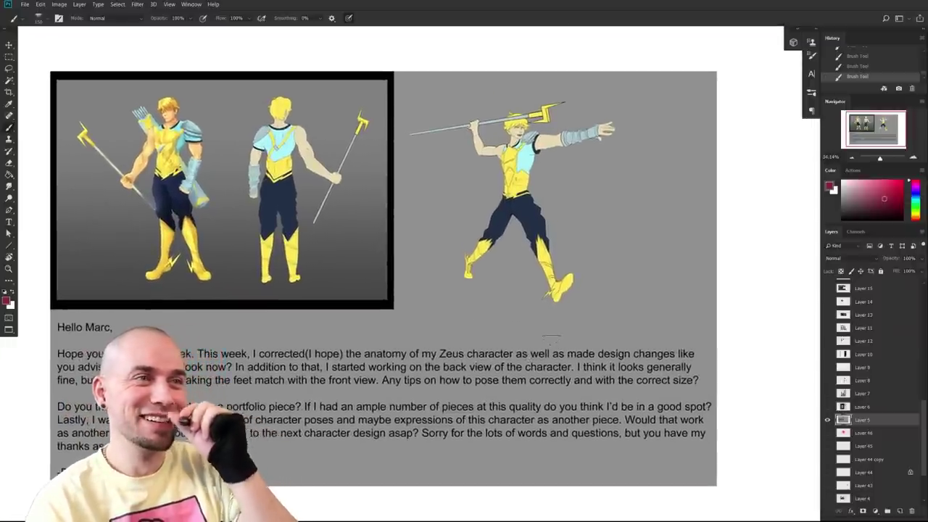
pyautogui.moveTo(617, 434); pyautogui.dragTo(653, 424)
pyautogui.click(903, 181)
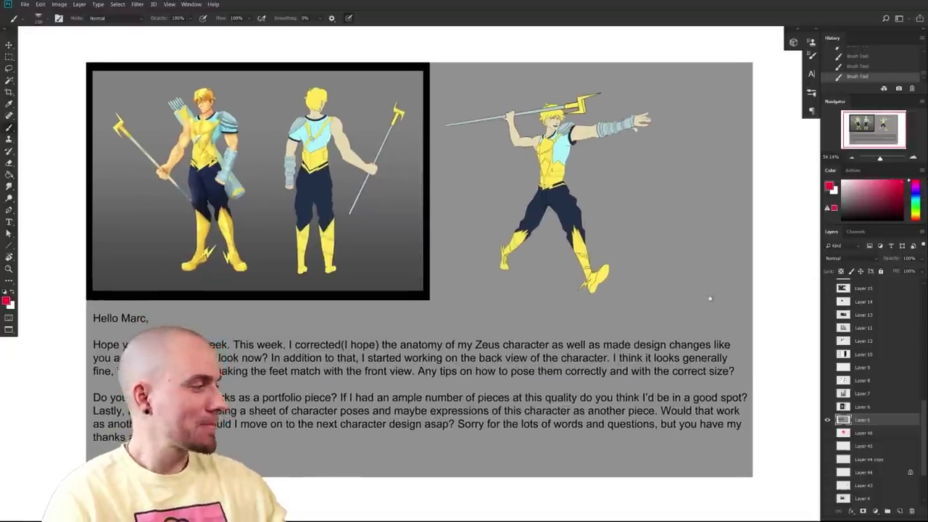
pyautogui.moveTo(690, 311); pyautogui.dragTo(674, 323)
pyautogui.press('[')
pyautogui.moveTo(471, 399); pyautogui.dragTo(471, 381)
pyautogui.rightClick(472, 381)
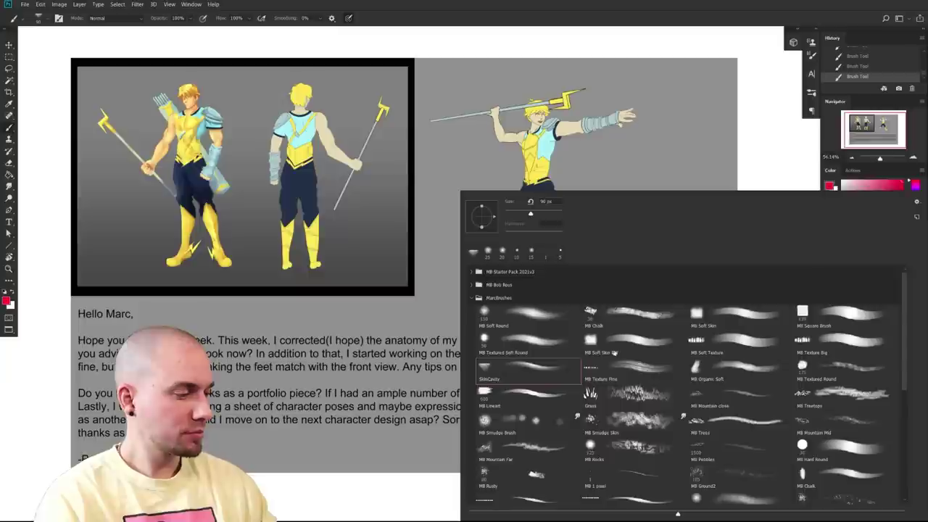
pyautogui.click(843, 320)
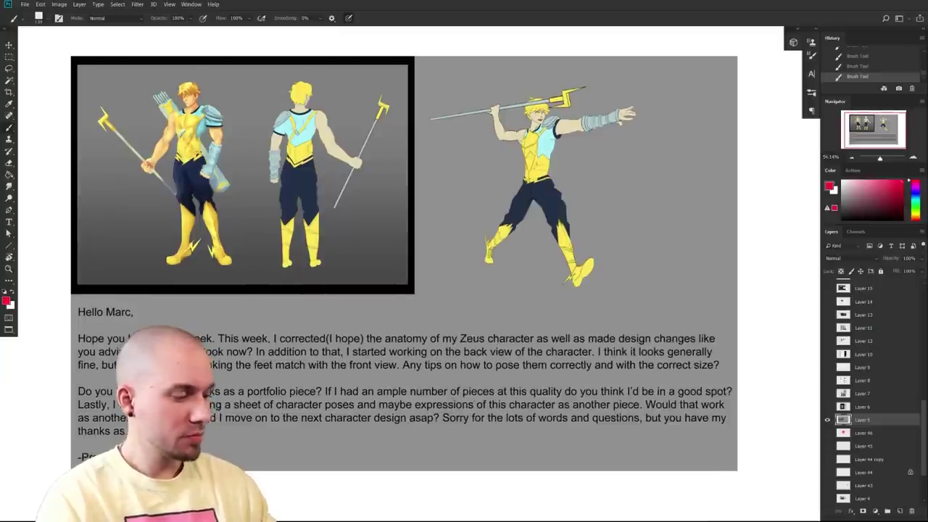
# - Examine the Zeus character sheet, focusing on the anatomy of the front and back views up close
pyautogui.moveTo(568, 410); pyautogui.dragTo(568, 409)
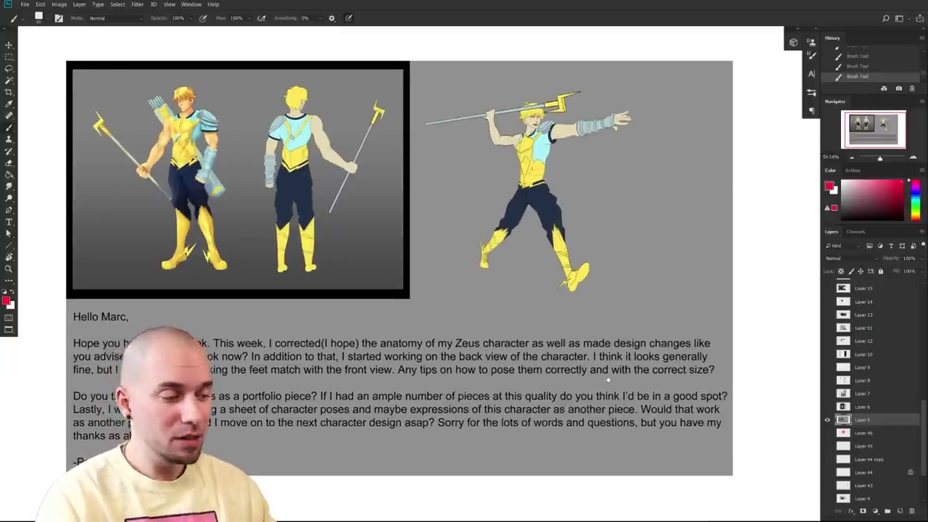
pyautogui.moveTo(608, 380); pyautogui.dragTo(606, 383)
pyautogui.moveTo(675, 361); pyautogui.dragTo(679, 359)
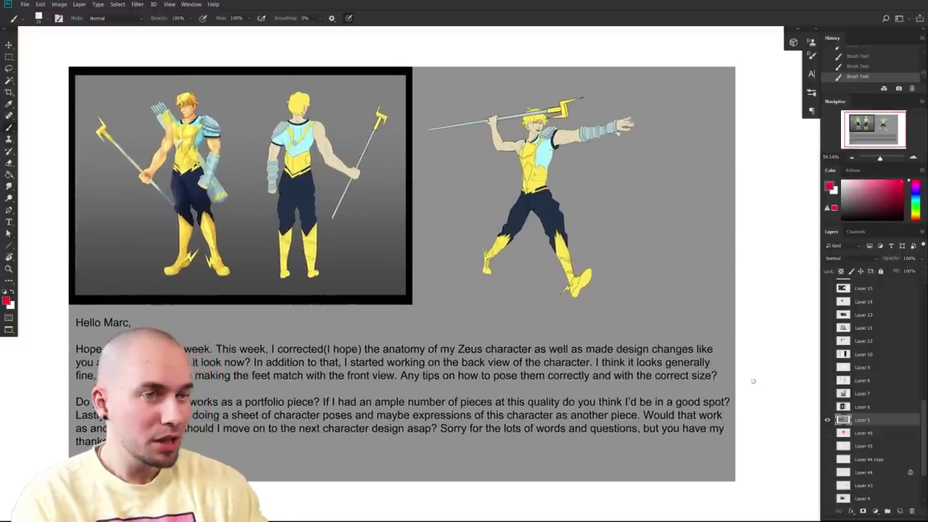
pyautogui.moveTo(698, 350); pyautogui.dragTo(695, 353)
pyautogui.moveTo(724, 391); pyautogui.dragTo(721, 389)
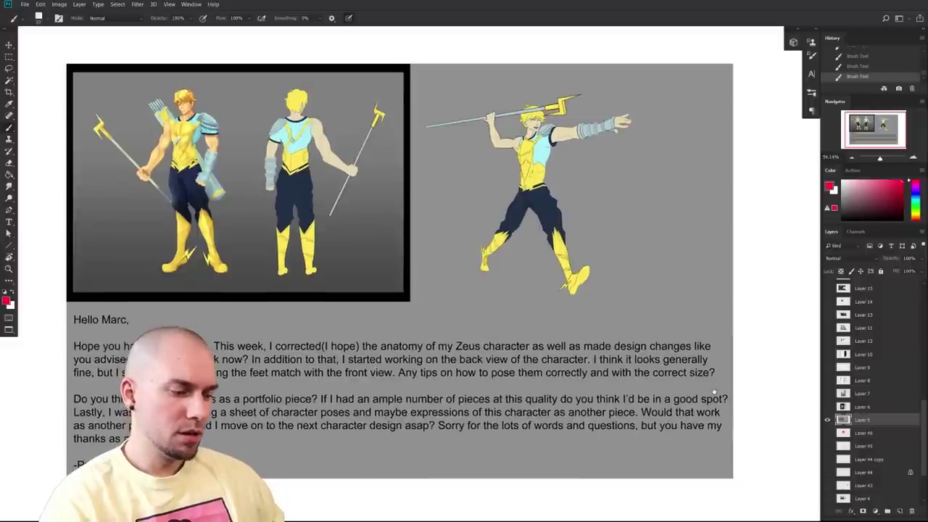
pyautogui.moveTo(502, 359); pyautogui.dragTo(518, 449)
pyautogui.scroll(5, 517, 450)
pyautogui.moveTo(545, 407); pyautogui.dragTo(552, 394)
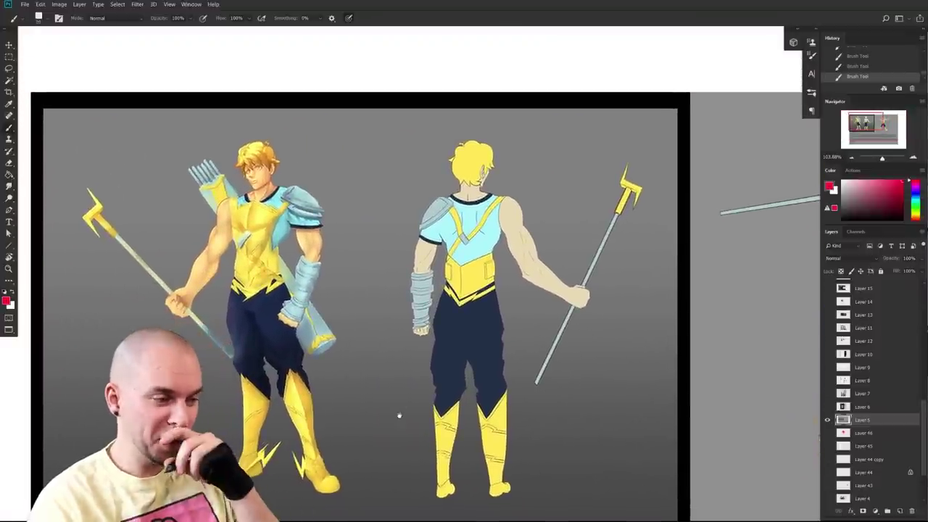
pyautogui.scroll(-2, 382, 353)
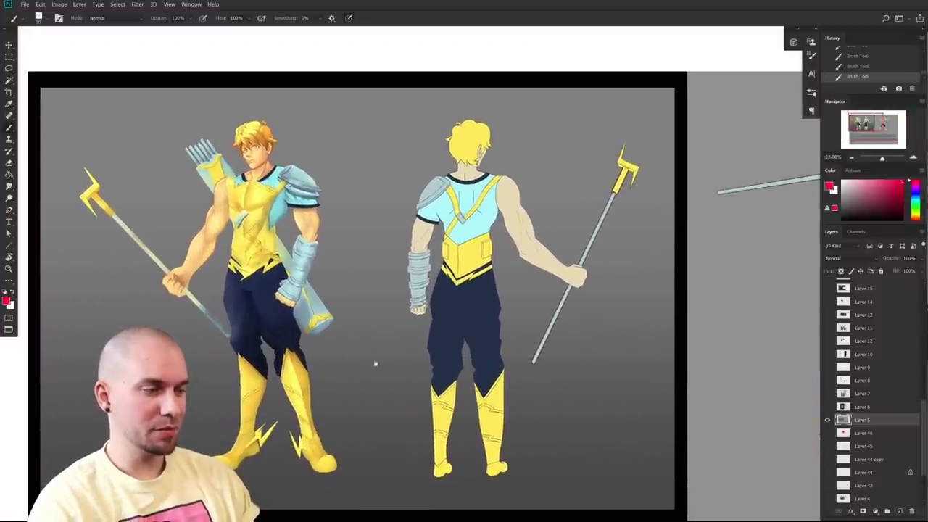
pyautogui.moveTo(398, 348); pyautogui.dragTo(468, 423)
pyautogui.moveTo(344, 398); pyautogui.dragTo(352, 397)
pyautogui.scroll(4, 350, 397)
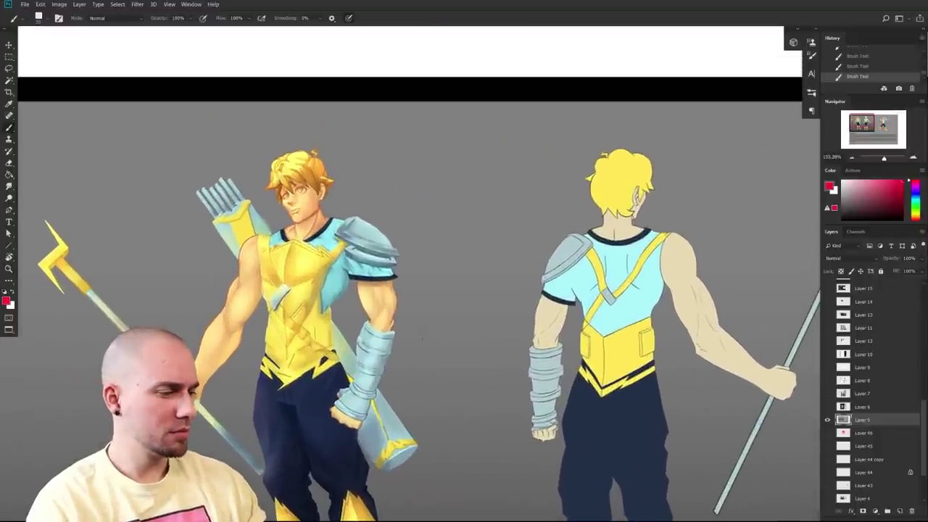
pyautogui.scroll(4, 424, 339)
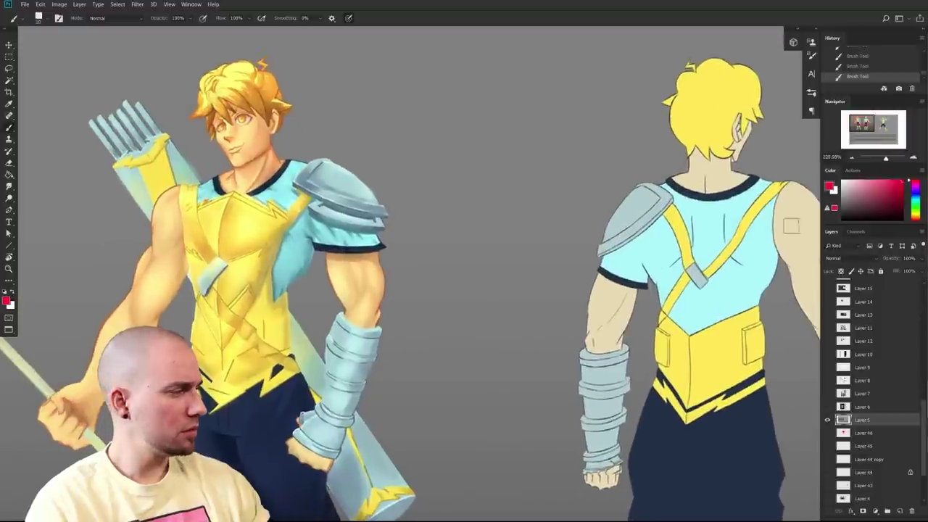
# - Add a new layer above the character sheet and mark a red muscle bulge along the front figure's outer upper arm
pyautogui.click(900, 512)
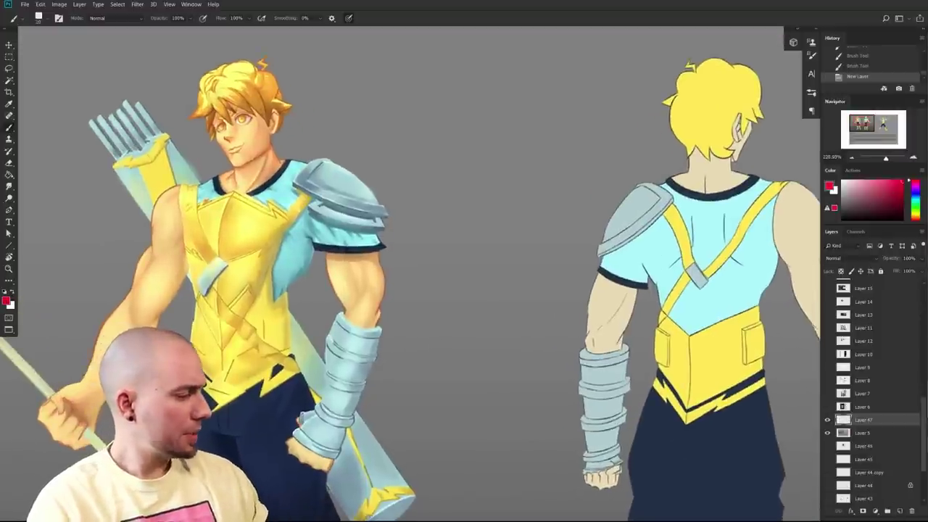
pyautogui.click(436, 246)
pyautogui.moveTo(342, 286); pyautogui.dragTo(343, 330)
pyautogui.hotkey('ctrl', 'z')
pyautogui.moveTo(338, 253); pyautogui.dragTo(343, 285)
pyautogui.hotkey('ctrl', 'z')
pyautogui.moveTo(337, 252); pyautogui.dragTo(344, 292)
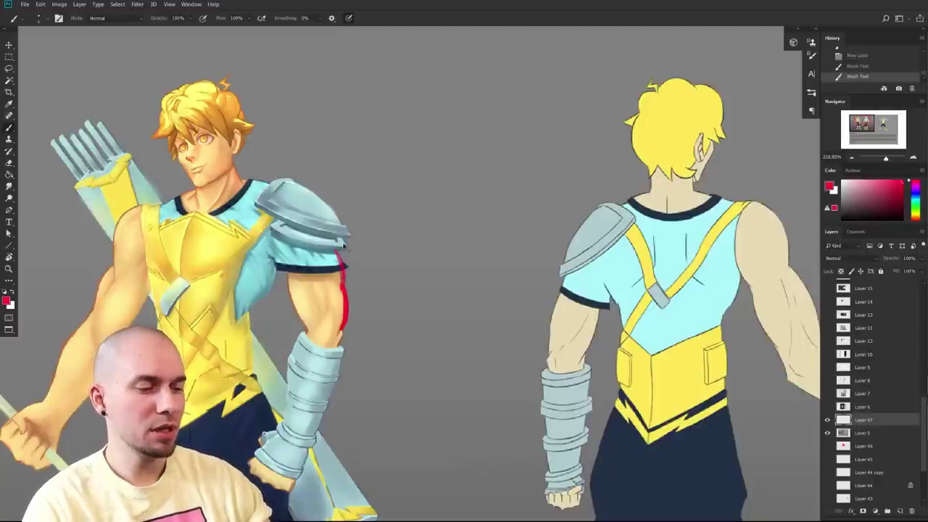
pyautogui.hotkey('ctrl', 'z')
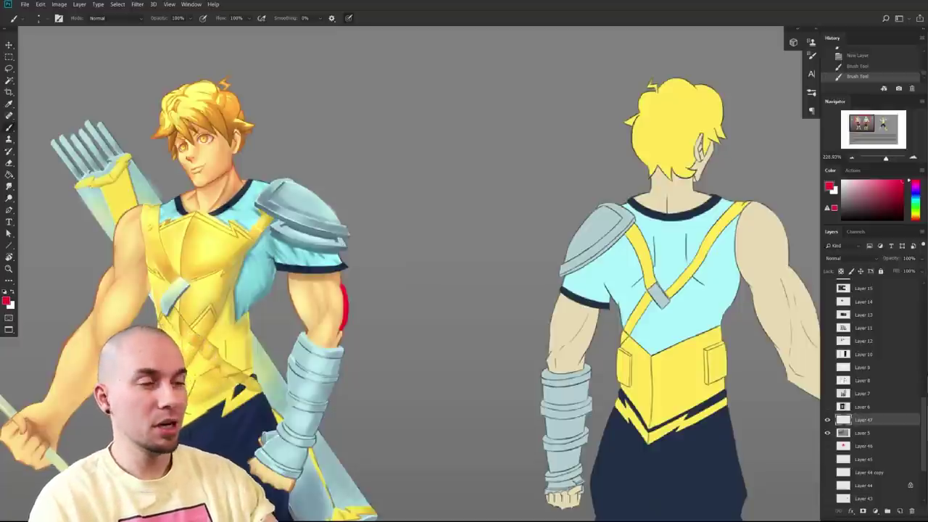
# - Sketch a red anatomy study of the shoulder muscle and upper-arm muscles in the empty space between the front and back figures
pyautogui.moveTo(415, 144)
pyautogui.mouseDown()
pyautogui.moveTo(429, 192)
pyautogui.moveTo(453, 199)
pyautogui.mouseUp()
pyautogui.moveTo(409, 151)
pyautogui.mouseDown()
pyautogui.moveTo(451, 198)
pyautogui.moveTo(475, 167)
pyautogui.mouseUp()
pyautogui.moveTo(464, 130)
pyautogui.mouseDown()
pyautogui.moveTo(454, 198)
pyautogui.moveTo(407, 167)
pyautogui.mouseUp()
pyautogui.moveTo(417, 201); pyautogui.dragTo(438, 242)
pyautogui.moveTo(442, 204); pyautogui.dragTo(451, 242)
pyautogui.moveTo(471, 174)
pyautogui.mouseDown()
pyautogui.moveTo(486, 205)
pyautogui.moveTo(476, 240)
pyautogui.mouseUp()
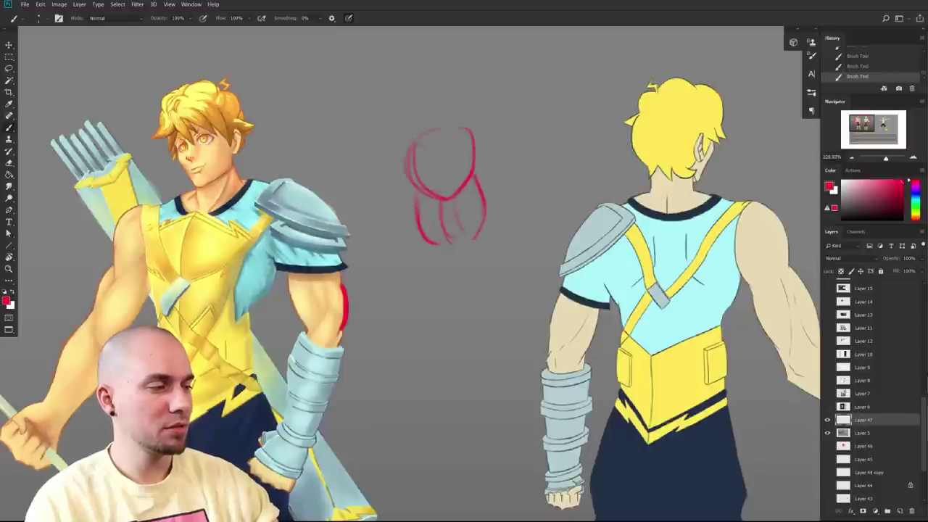
pyautogui.moveTo(473, 234); pyautogui.dragTo(473, 259)
pyautogui.moveTo(420, 210); pyautogui.dragTo(445, 271)
pyautogui.moveTo(411, 182); pyautogui.dragTo(421, 212)
pyautogui.moveTo(406, 158); pyautogui.dragTo(434, 200)
pyautogui.moveTo(409, 165); pyautogui.dragTo(448, 199)
# - Extend the red arm study with the elbow and a rounded forearm shape, reinforcing the outer upper-arm contour
pyautogui.moveTo(475, 165)
pyautogui.mouseDown()
pyautogui.moveTo(459, 197)
pyautogui.moveTo(479, 228)
pyautogui.moveTo(475, 265)
pyautogui.moveTo(486, 275)
pyautogui.moveTo(450, 277)
pyautogui.moveTo(460, 295)
pyautogui.mouseUp()
pyautogui.moveTo(454, 254)
pyautogui.mouseDown()
pyautogui.moveTo(431, 288)
pyautogui.moveTo(463, 269)
pyautogui.moveTo(428, 306)
pyautogui.moveTo(421, 300)
pyautogui.moveTo(431, 332)
pyautogui.mouseUp()
pyautogui.moveTo(476, 298); pyautogui.dragTo(431, 331)
pyautogui.moveTo(421, 290); pyautogui.dragTo(406, 333)
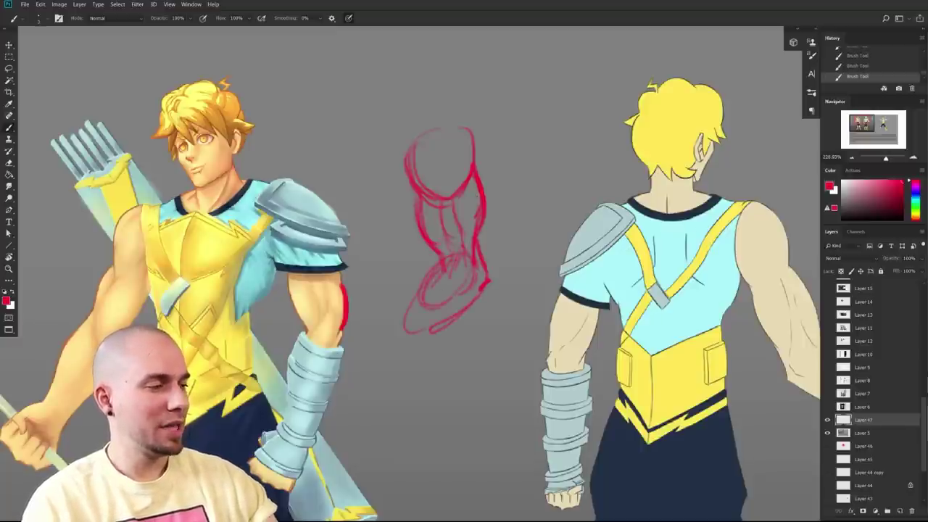
pyautogui.moveTo(476, 225); pyautogui.dragTo(483, 174)
# - Undo the last contour stroke, then erase the red bulge on the front figure's arm and part of the study's forearm
pyautogui.moveTo(417, 282); pyautogui.dragTo(590, 279)
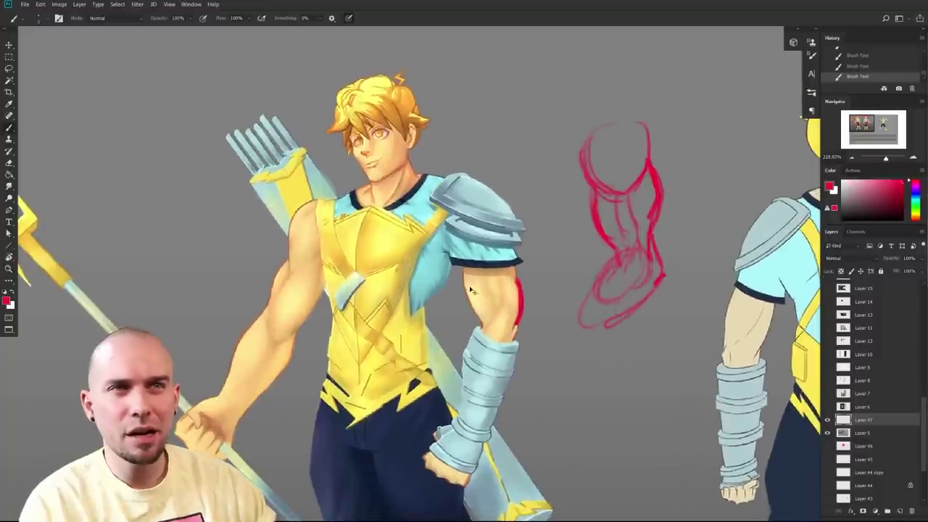
pyautogui.scroll(2, 485, 297)
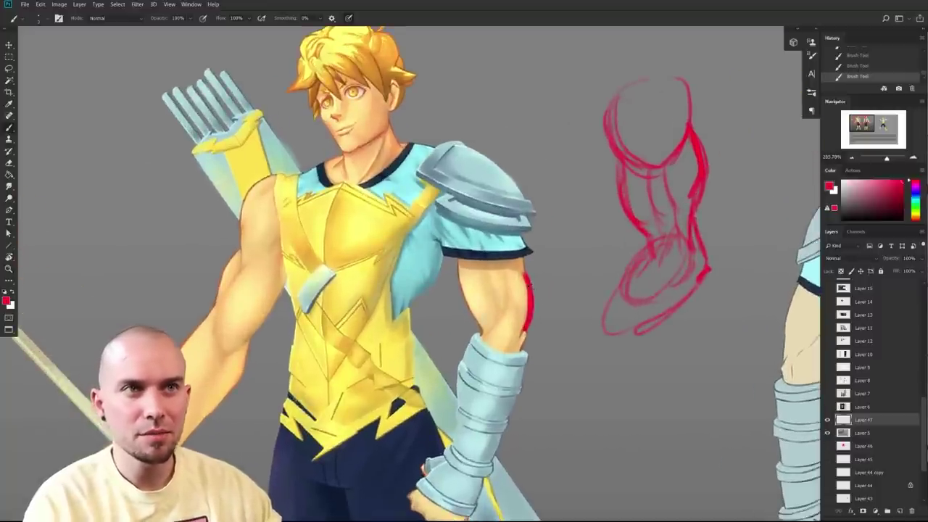
pyautogui.hotkey('ctrl', 'z')
pyautogui.press('e')
pyautogui.moveTo(525, 280); pyautogui.dragTo(545, 313)
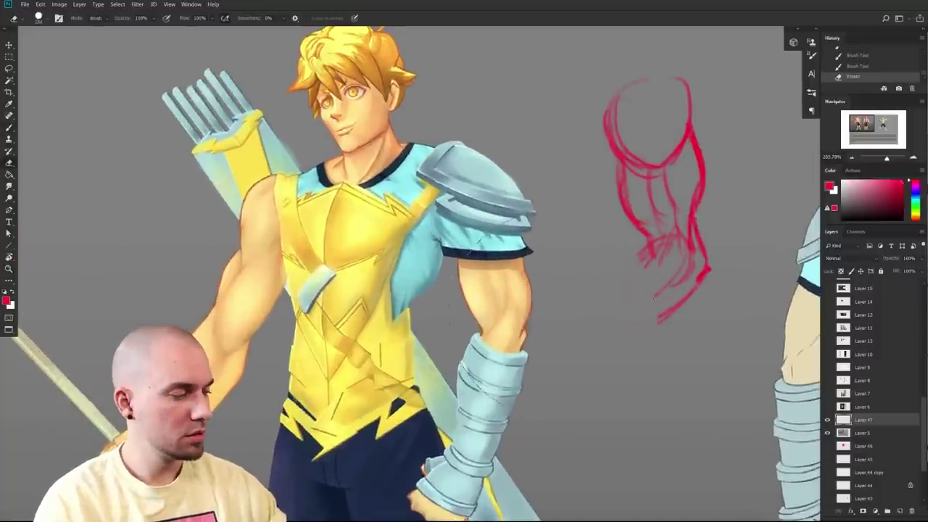
# - Redraw the front figure's outer upper-arm contour in red from the sleeve to the bracer, sampling the skin tone and the line's red
pyautogui.press('b')
pyautogui.moveTo(518, 231); pyautogui.dragTo(526, 346)
pyautogui.keyDown('alt'); pyautogui.click(522, 306); pyautogui.keyUp('alt')
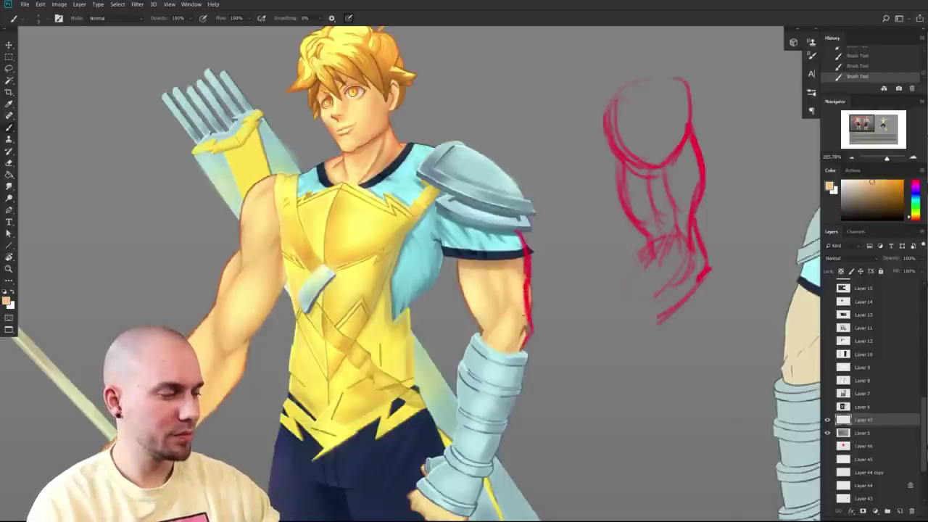
pyautogui.moveTo(626, 388); pyautogui.dragTo(574, 422)
pyautogui.moveTo(565, 466); pyautogui.dragTo(581, 341)
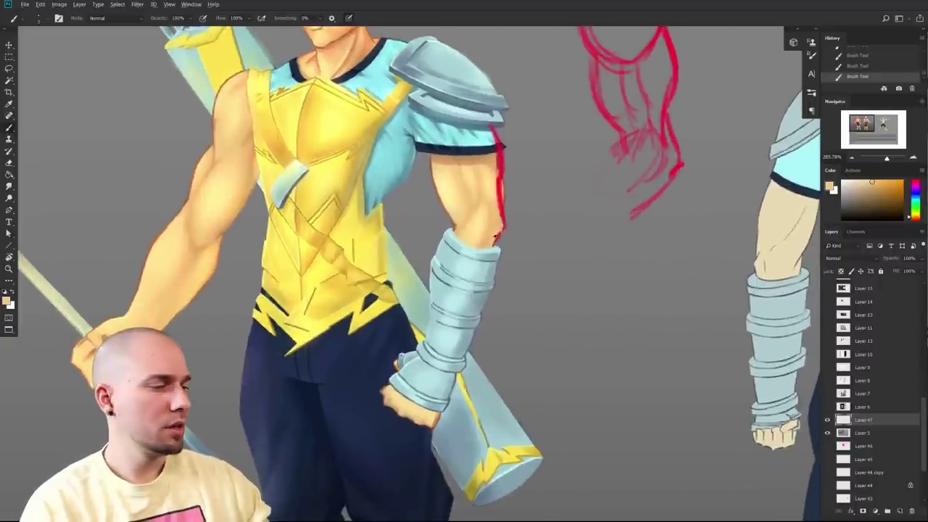
pyautogui.keyDown('alt'); pyautogui.click(504, 221); pyautogui.keyUp('alt')
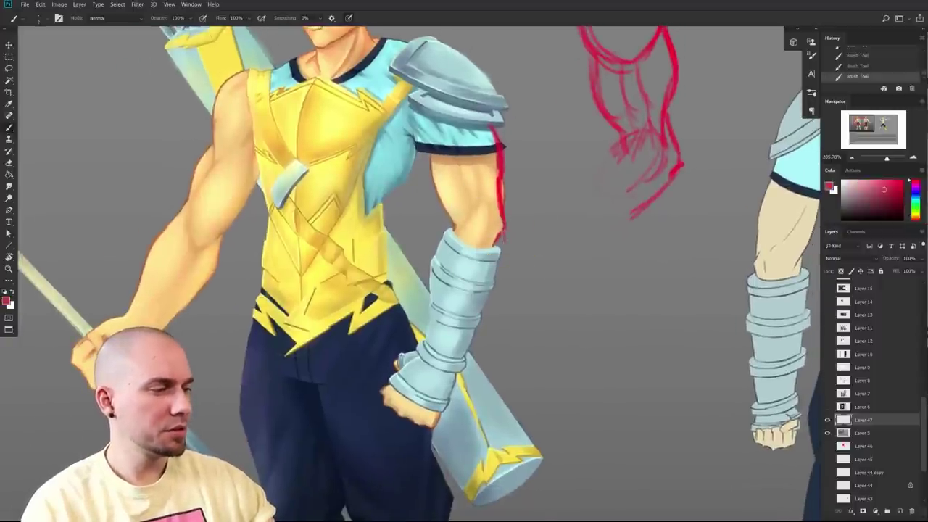
pyautogui.moveTo(492, 248); pyautogui.dragTo(463, 343)
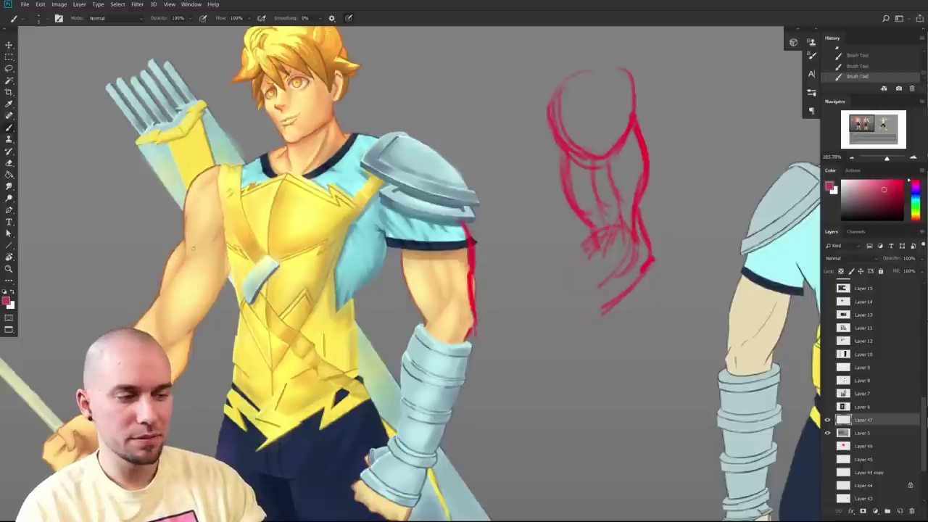
# - Mark the front figure's shoulder and elbow joints with dark circles and connecting lines on both arms to compare upper-arm lengths
pyautogui.keyDown('alt'); pyautogui.click(469, 244); pyautogui.keyUp('alt')
pyautogui.moveTo(166, 298)
pyautogui.mouseDown()
pyautogui.moveTo(217, 247)
pyautogui.moveTo(256, 252)
pyautogui.mouseUp()
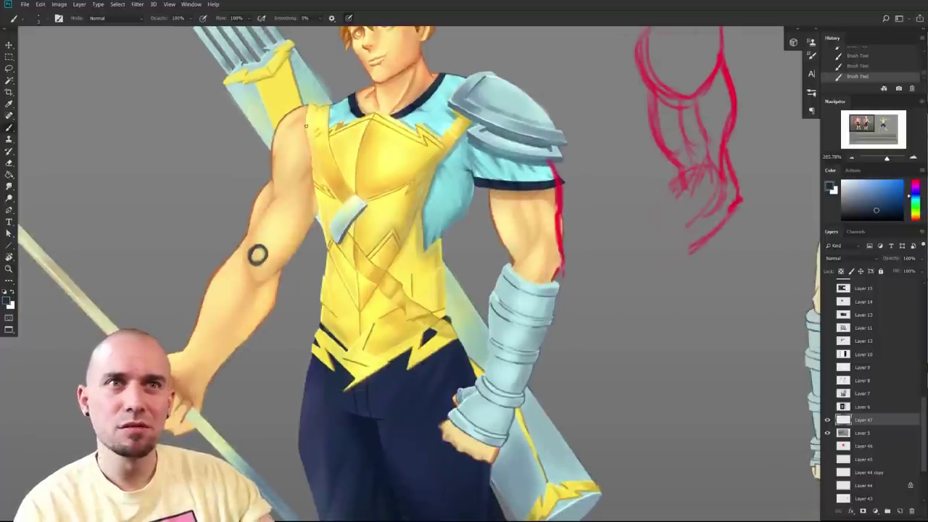
pyautogui.moveTo(306, 128); pyautogui.dragTo(272, 254)
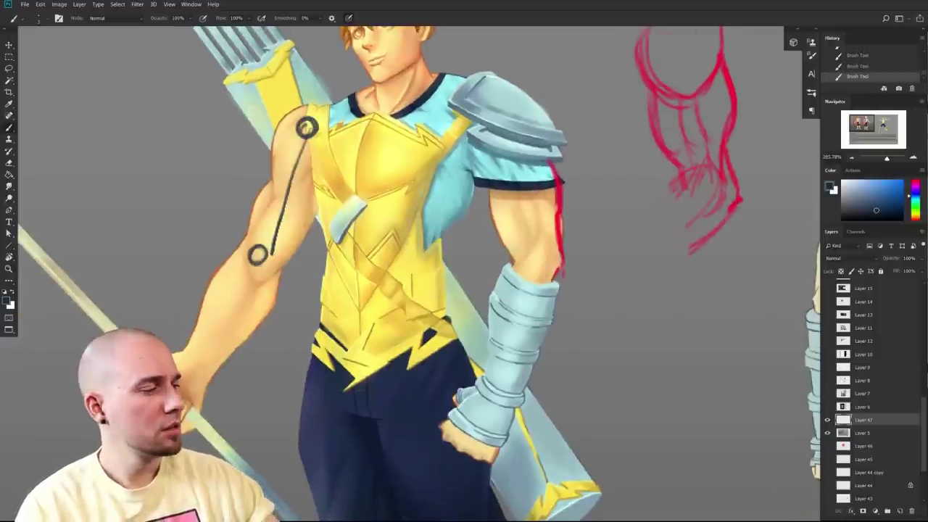
pyautogui.moveTo(515, 135); pyautogui.dragTo(542, 272)
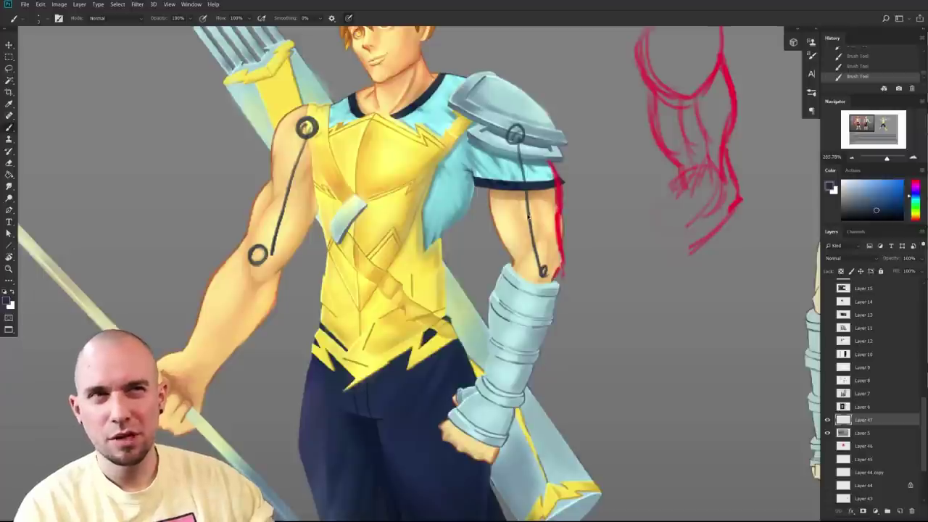
# - Undo the connecting lines on both arms and the joint circles on the bracer arm, keeping the bare arm's circles
pyautogui.hotkey('ctrl', 'z')
pyautogui.hotkey('ctrl', 'z')
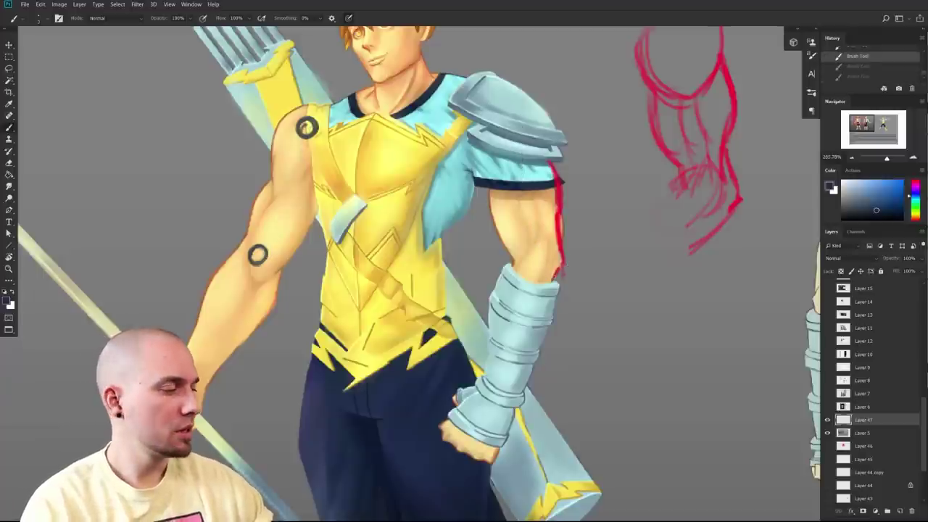
pyautogui.hotkey('ctrl', 'shift', 'z')
pyautogui.hotkey('ctrl', 'shift', 'z')
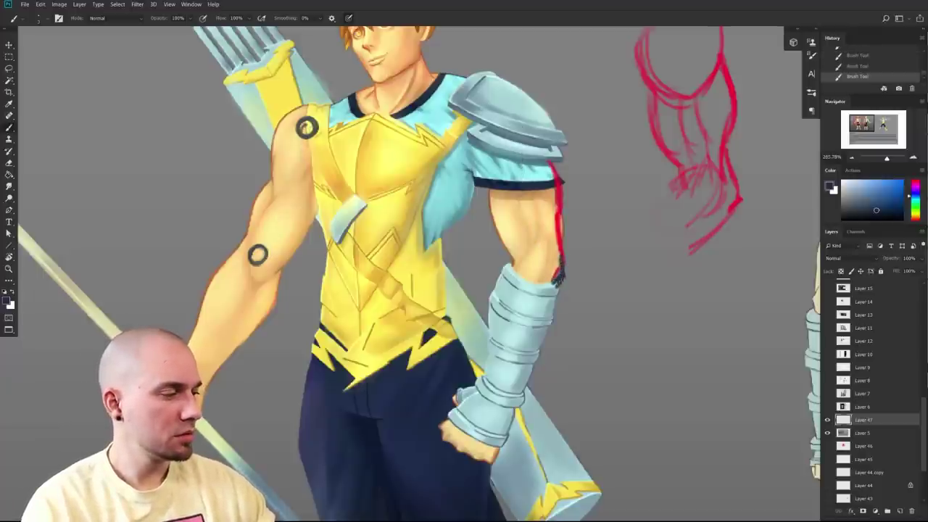
# - Retouch the front figure's elbow above the bracer with sampled skin tone and draw the bracer's outer edge in dark blue
pyautogui.keyDown('alt'); pyautogui.click(559, 279); pyautogui.keyUp('alt')
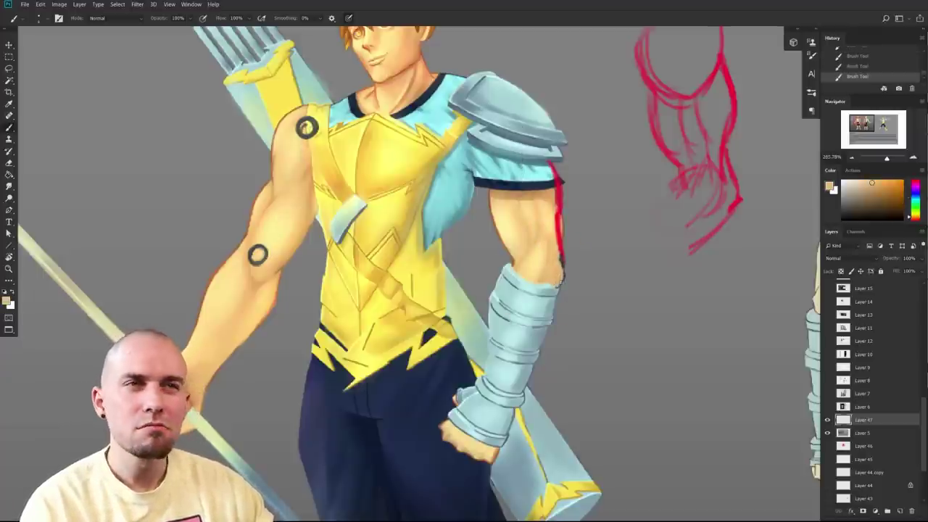
pyautogui.keyDown('alt'); pyautogui.click(564, 275); pyautogui.keyUp('alt')
pyautogui.moveTo(563, 282)
pyautogui.mouseDown()
pyautogui.moveTo(533, 374)
pyautogui.moveTo(538, 354)
pyautogui.mouseUp()
pyautogui.keyDown('alt'); pyautogui.click(553, 306); pyautogui.keyUp('alt')
# - Examine the legs, boots and feet of the front and back figures
pyautogui.moveTo(677, 384); pyautogui.dragTo(603, 353)
pyautogui.scroll(-7, 649, 382)
pyautogui.moveTo(666, 421); pyautogui.dragTo(620, 343)
pyautogui.moveTo(652, 388); pyautogui.dragTo(686, 357)
pyautogui.scroll(4, 520, 385)
pyautogui.scroll(-2, 559, 247)
pyautogui.scroll(-4, 526, 259)
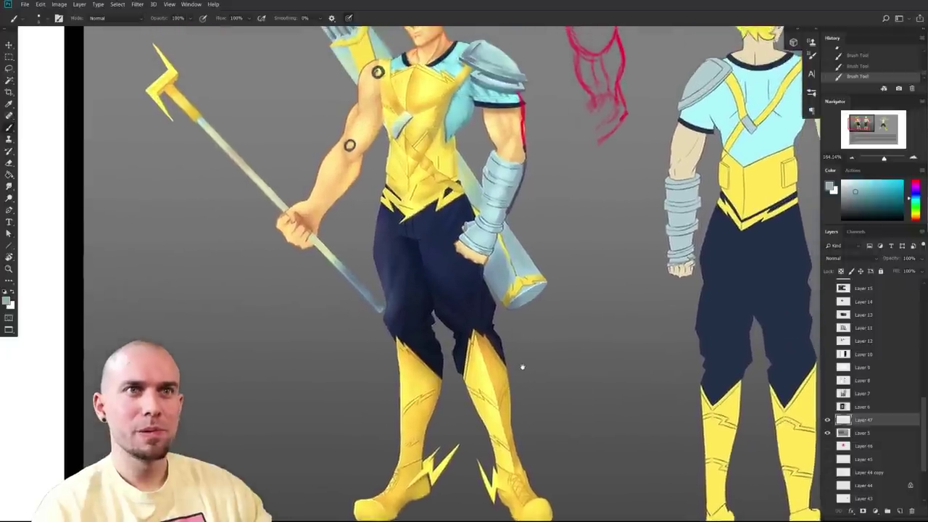
pyautogui.moveTo(522, 367); pyautogui.dragTo(528, 378)
pyautogui.scroll(3, 527, 379)
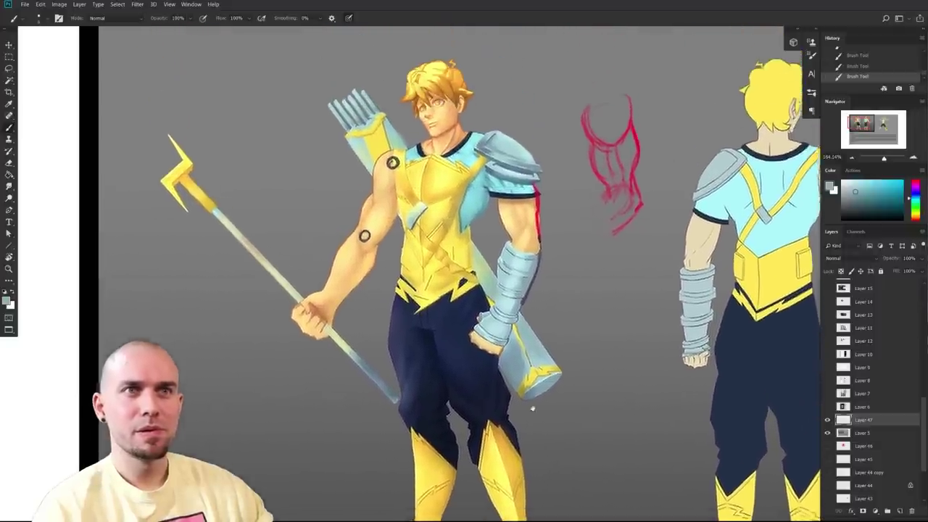
pyautogui.scroll(-4, 528, 370)
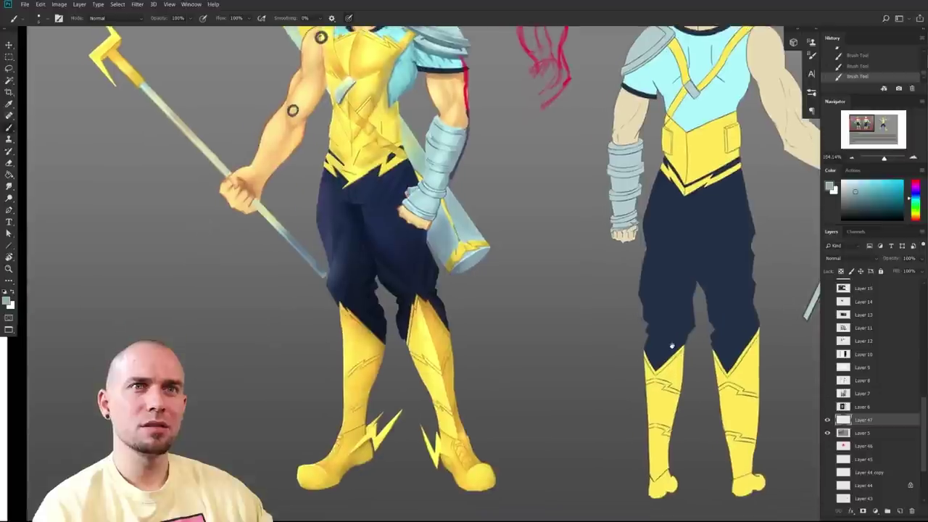
pyautogui.scroll(3, 672, 347)
pyautogui.moveTo(657, 442); pyautogui.dragTo(643, 392)
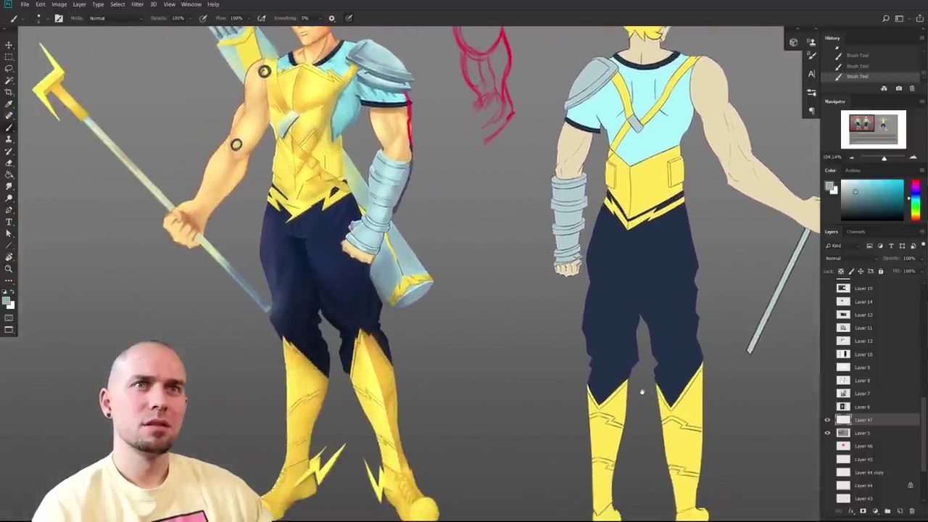
pyautogui.scroll(-3, 601, 346)
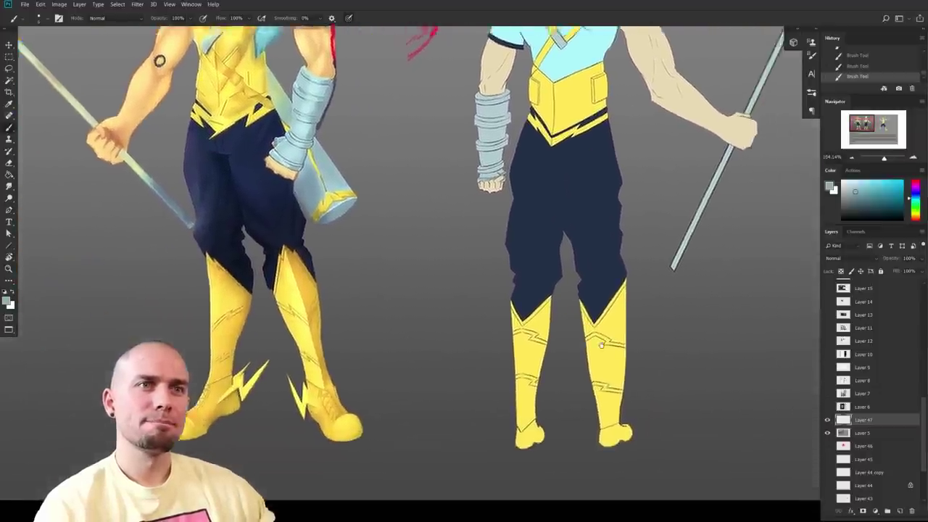
# - Review the whole sheet with the artist's message and the spear-throwing pose, then compare the front and back figures
pyautogui.scroll(-5, 601, 346)
pyautogui.hscroll(2, 646, 351)
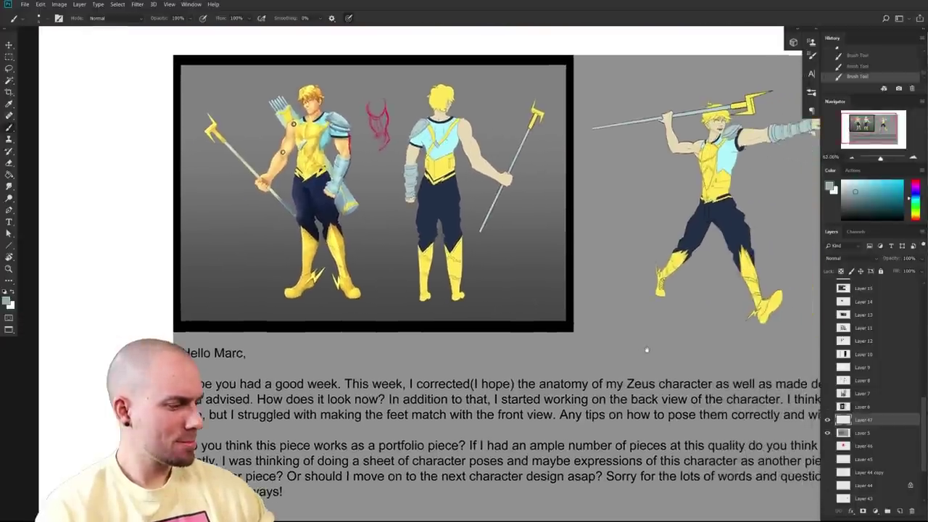
pyautogui.hscroll(2, 737, 356)
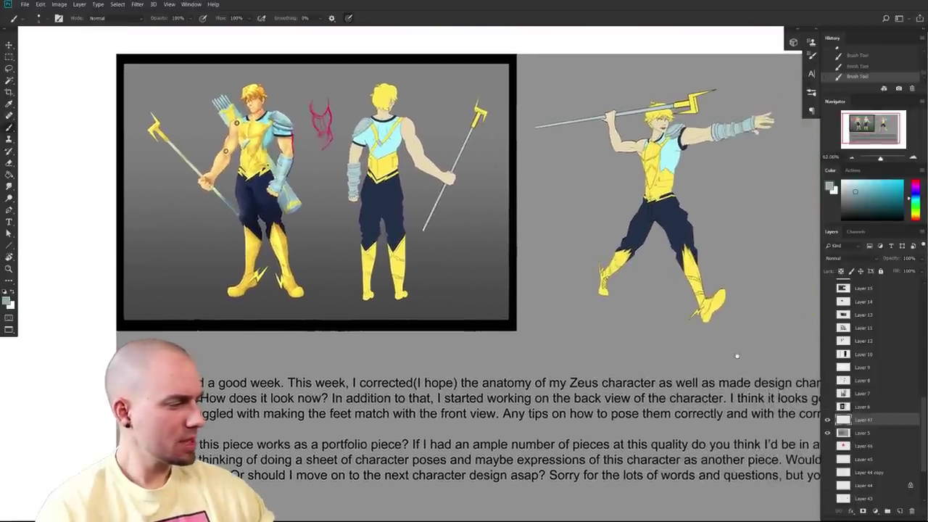
pyautogui.hscroll(2, 736, 356)
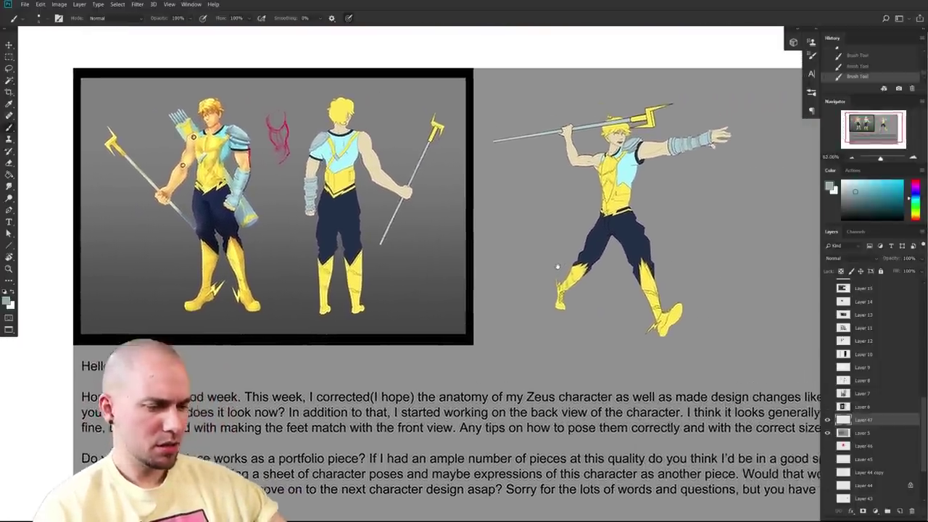
pyautogui.scroll(5, 555, 264)
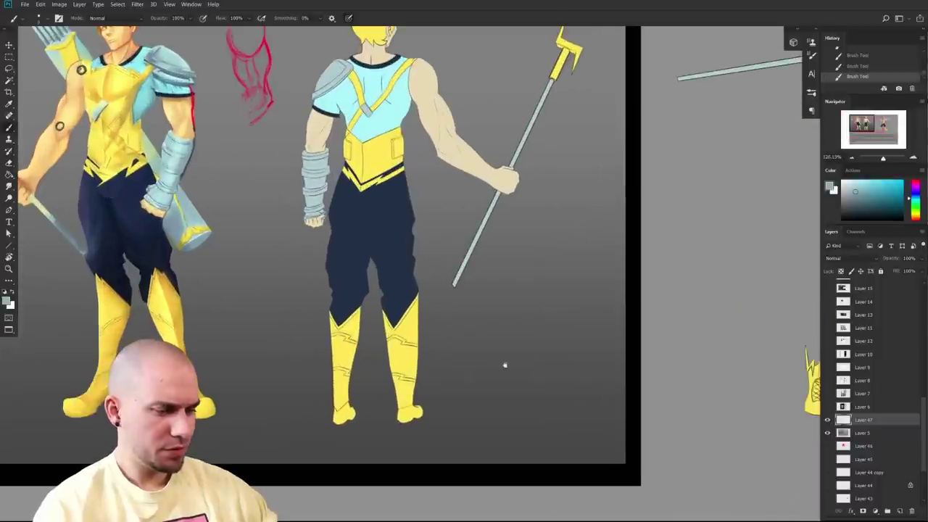
pyautogui.moveTo(505, 365); pyautogui.dragTo(584, 432)
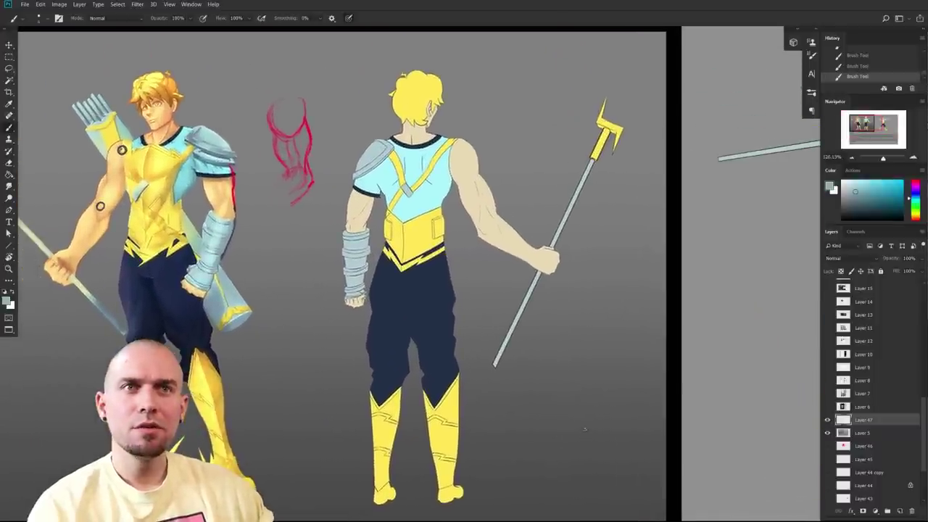
pyautogui.moveTo(519, 414); pyautogui.dragTo(634, 401)
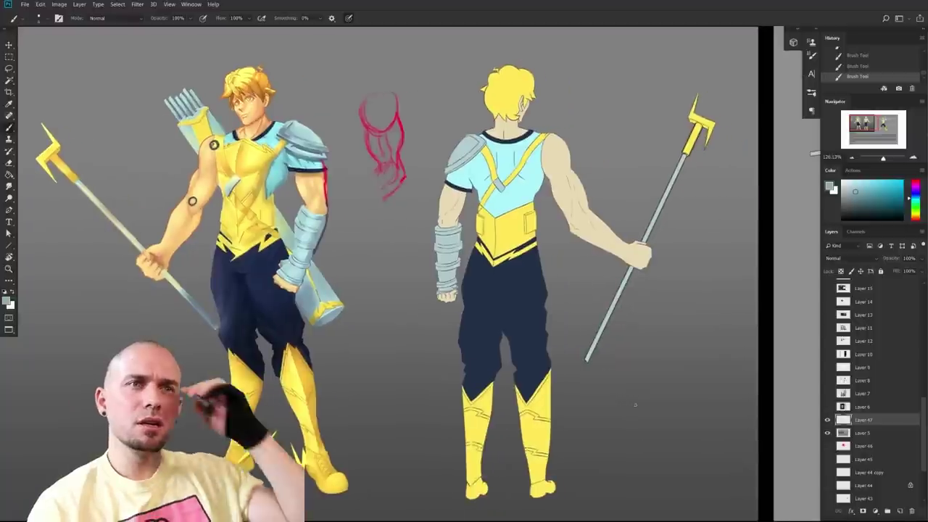
pyautogui.moveTo(557, 404); pyautogui.dragTo(578, 349)
# - Sample the boot yellow and draw a bulging outer calf line beside the back figure's left boot
pyautogui.keyDown('alt'); pyautogui.click(499, 370); pyautogui.keyUp('alt')
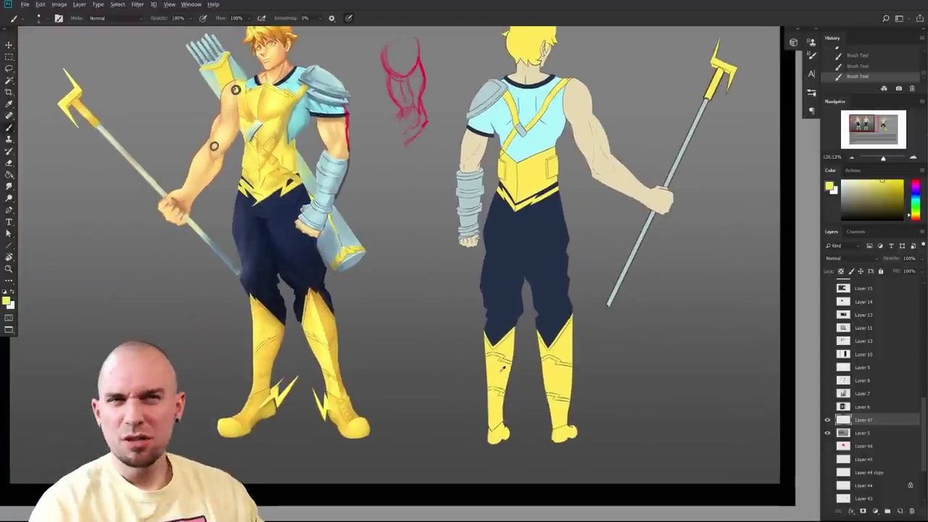
pyautogui.moveTo(564, 396); pyautogui.dragTo(538, 418)
pyautogui.moveTo(460, 350); pyautogui.dragTo(458, 399)
pyautogui.moveTo(552, 412); pyautogui.dragTo(536, 411)
pyautogui.hscroll(5, 535, 411)
# - Sketch a yellow leg study with thigh, knee and rounded calf in the empty space beside the back figure
pyautogui.moveTo(491, 289)
pyautogui.mouseDown()
pyautogui.moveTo(483, 357)
pyautogui.moveTo(463, 363)
pyautogui.mouseUp()
pyautogui.moveTo(463, 296)
pyautogui.mouseDown()
pyautogui.moveTo(461, 347)
pyautogui.moveTo(482, 364)
pyautogui.moveTo(476, 370)
pyautogui.mouseUp()
pyautogui.moveTo(462, 355); pyautogui.dragTo(481, 365)
pyautogui.moveTo(486, 294)
pyautogui.mouseDown()
pyautogui.moveTo(482, 349)
pyautogui.moveTo(455, 397)
pyautogui.mouseUp()
pyautogui.moveTo(465, 354)
pyautogui.mouseDown()
pyautogui.moveTo(454, 373)
pyautogui.moveTo(467, 440)
pyautogui.mouseUp()
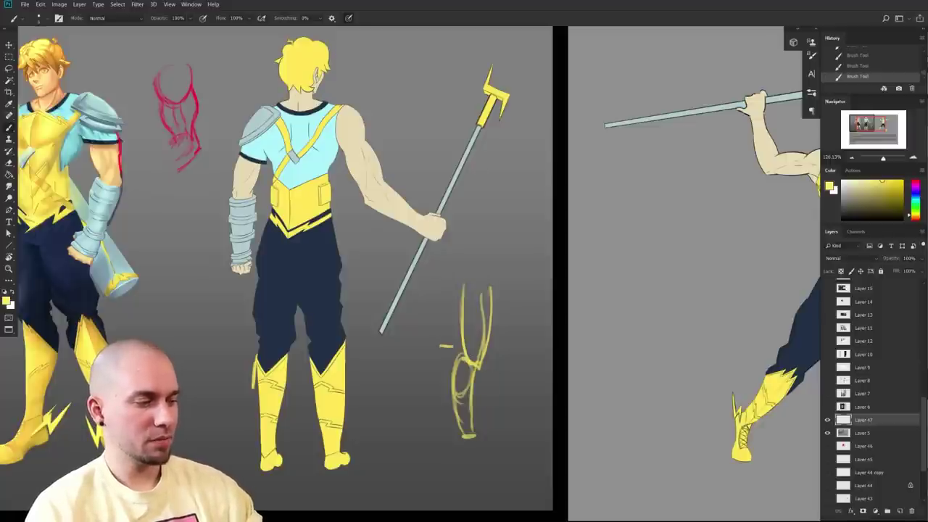
# - Add outward arrows beside the yellow leg study, then undo them
pyautogui.moveTo(496, 329); pyautogui.dragTo(508, 328)
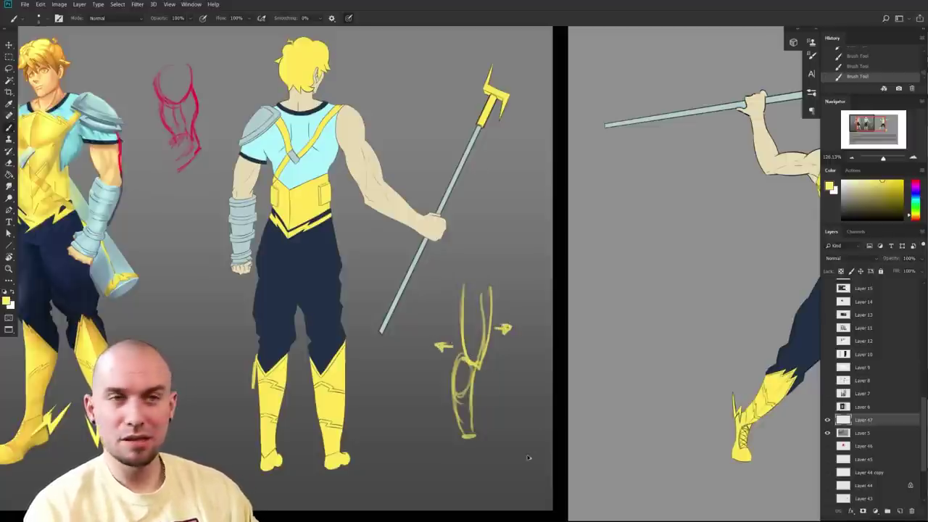
pyautogui.hotkey('ctrl', 'z')
pyautogui.hotkey('ctrl', 'z')
# - Sketch a simplified straight leg in yellow beside the leg study, with a horizontal line marking the knee
pyautogui.moveTo(340, 334); pyautogui.dragTo(406, 313)
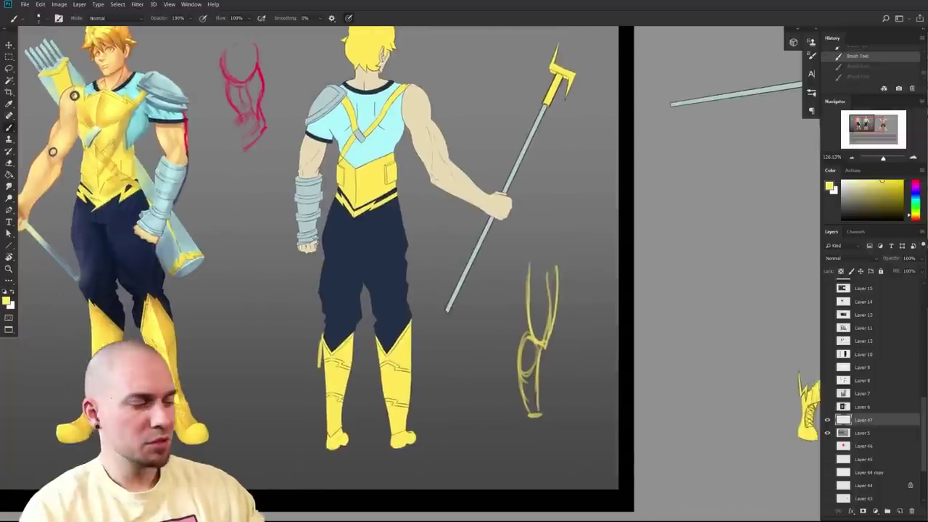
pyautogui.moveTo(577, 284)
pyautogui.mouseDown()
pyautogui.moveTo(575, 404)
pyautogui.moveTo(594, 364)
pyautogui.moveTo(588, 408)
pyautogui.mouseUp()
pyautogui.moveTo(576, 345); pyautogui.dragTo(599, 339)
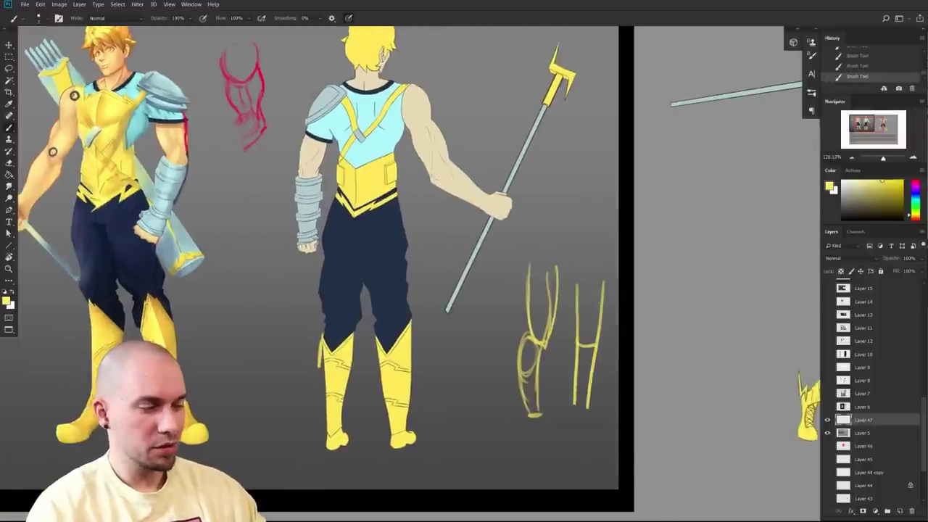
pyautogui.moveTo(544, 412); pyautogui.dragTo(599, 398)
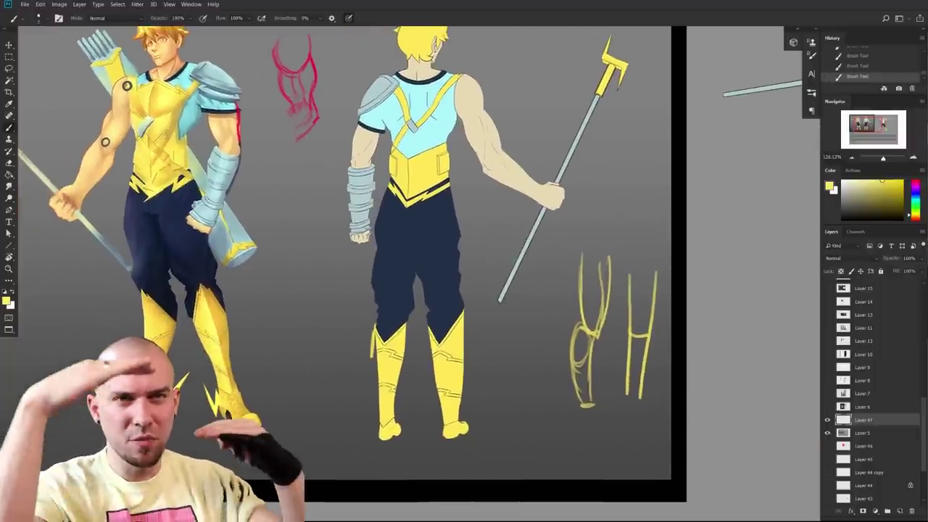
# - Reshape the back figure's left boot, widening the outer calf in yellow and trimming the inner edge with background grey
pyautogui.moveTo(407, 396); pyautogui.dragTo(395, 401)
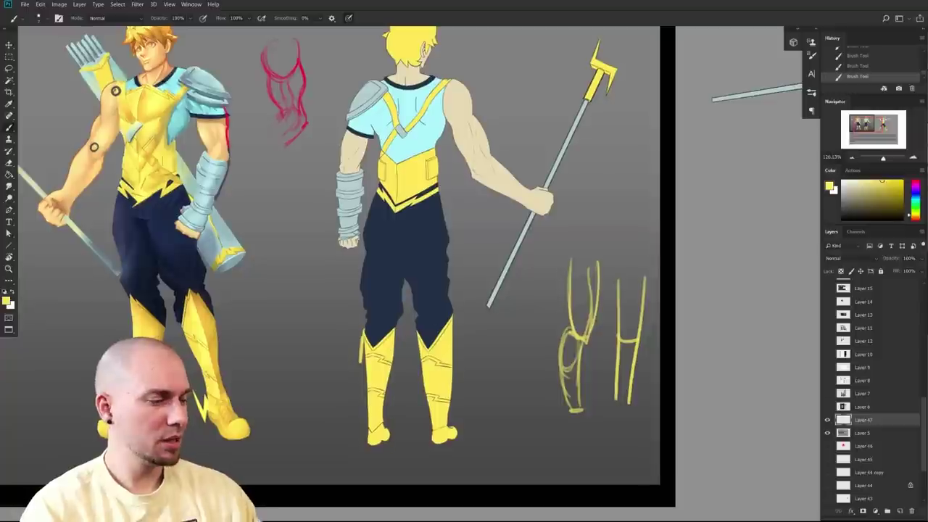
pyautogui.moveTo(364, 323); pyautogui.dragTo(368, 407)
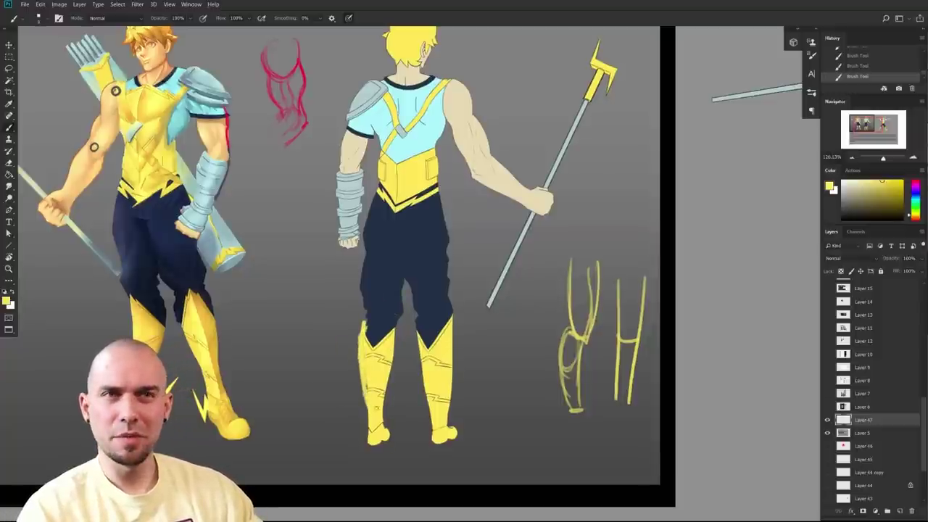
pyautogui.keyDown('alt'); pyautogui.click(402, 355); pyautogui.keyUp('alt')
pyautogui.press(']')
pyautogui.press(']')
pyautogui.moveTo(392, 329); pyautogui.dragTo(387, 383)
pyautogui.moveTo(392, 343); pyautogui.dragTo(386, 387)
pyautogui.moveTo(393, 326); pyautogui.dragTo(391, 366)
pyautogui.moveTo(396, 327); pyautogui.dragTo(389, 378)
pyautogui.keyDown('alt'); pyautogui.click(367, 353); pyautogui.keyUp('alt')
pyautogui.moveTo(362, 332)
pyautogui.mouseDown()
pyautogui.moveTo(369, 392)
pyautogui.moveTo(361, 386)
pyautogui.mouseUp()
# - Reshape the back figure's right boot, adding an inner calf bulge in yellow and trimming the outer edge with background grey
pyautogui.keyDown('alt'); pyautogui.click(433, 361); pyautogui.keyUp('alt')
pyautogui.keyDown('alt'); pyautogui.click(432, 369); pyautogui.keyUp('alt')
pyautogui.moveTo(415, 326); pyautogui.dragTo(419, 378)
pyautogui.moveTo(414, 330); pyautogui.dragTo(421, 380)
pyautogui.moveTo(420, 336); pyautogui.dragTo(428, 396)
pyautogui.keyDown('alt'); pyautogui.click(462, 348); pyautogui.keyUp('alt')
pyautogui.press(']')
pyautogui.moveTo(452, 326); pyautogui.dragTo(447, 425)
# - Draw yellow contour strokes with a smaller brush from the back figure's right boot up along the outer thigh
pyautogui.keyDown('alt'); pyautogui.click(443, 339); pyautogui.keyUp('alt')
pyautogui.press('[')
pyautogui.press('[')
pyautogui.press('[')
pyautogui.moveTo(451, 291); pyautogui.dragTo(444, 332)
pyautogui.keyDown('alt'); pyautogui.click(437, 352); pyautogui.keyUp('alt')
pyautogui.moveTo(443, 257); pyautogui.dragTo(444, 324)
pyautogui.moveTo(448, 268); pyautogui.dragTo(441, 318)
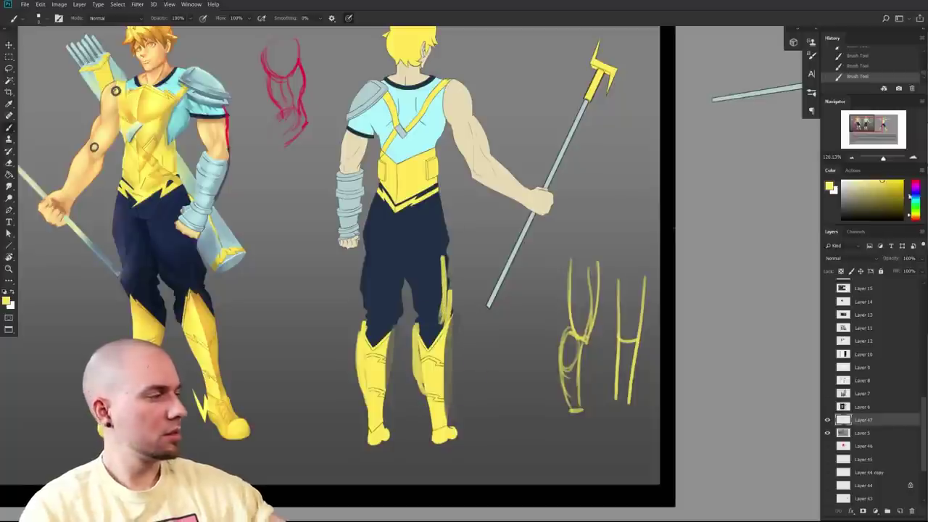
# - Sketch the thigh, knee, calf and foot flow in thick pink strokes over the back figure's right leg
pyautogui.moveTo(916, 197); pyautogui.dragTo(915, 180)
pyautogui.press(']')
pyautogui.press(']')
pyautogui.press(']')
pyautogui.moveTo(444, 222); pyautogui.dragTo(445, 322)
pyautogui.moveTo(410, 247); pyautogui.dragTo(412, 407)
pyautogui.moveTo(435, 325); pyautogui.dragTo(438, 411)
pyautogui.moveTo(414, 338)
pyautogui.mouseDown()
pyautogui.moveTo(434, 324)
pyautogui.moveTo(407, 387)
pyautogui.moveTo(424, 392)
pyautogui.moveTo(425, 407)
pyautogui.mouseUp()
pyautogui.moveTo(433, 356)
pyautogui.mouseDown()
pyautogui.moveTo(444, 430)
pyautogui.moveTo(459, 435)
pyautogui.mouseUp()
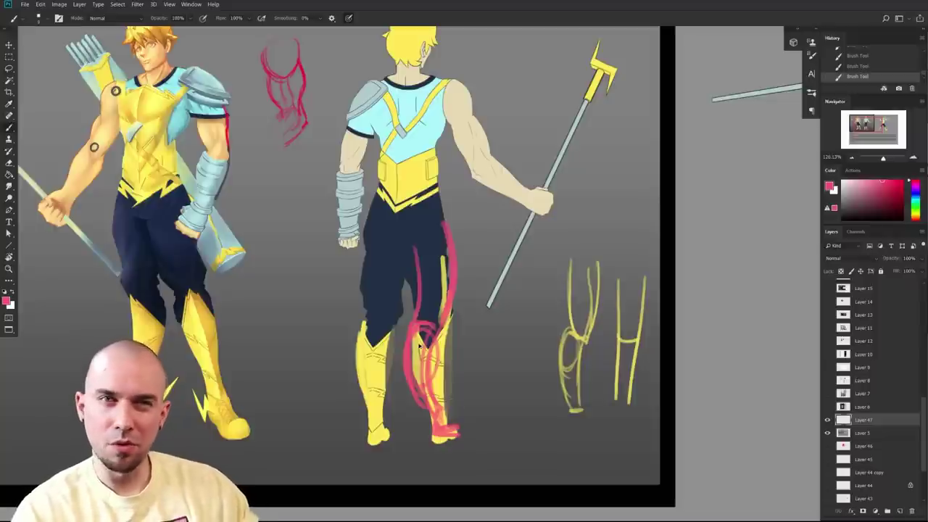
# - Undo the pink anatomy sketch over the back figure's right leg
pyautogui.hotkey('ctrl', 'z')
pyautogui.hotkey('ctrl', 'z')
pyautogui.hotkey('ctrl', 'z')
pyautogui.hotkey('ctrl', 'z')
pyautogui.hotkey('ctrl', 'z')
pyautogui.hotkey('ctrl', 'z')
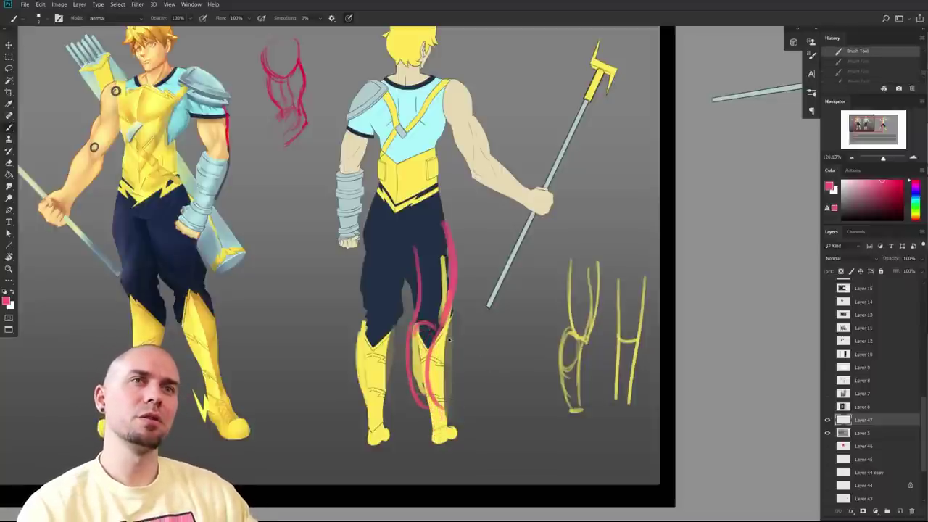
pyautogui.hotkey('ctrl', 'z')
pyautogui.hotkey('ctrl', 'z')
pyautogui.hotkey('ctrl', 'z')
# - Refine the back figure's right boot with background grey along the outer calf and yellow along the inner shin down to the foot
pyautogui.keyDown('alt'); pyautogui.click(456, 359); pyautogui.keyUp('alt')
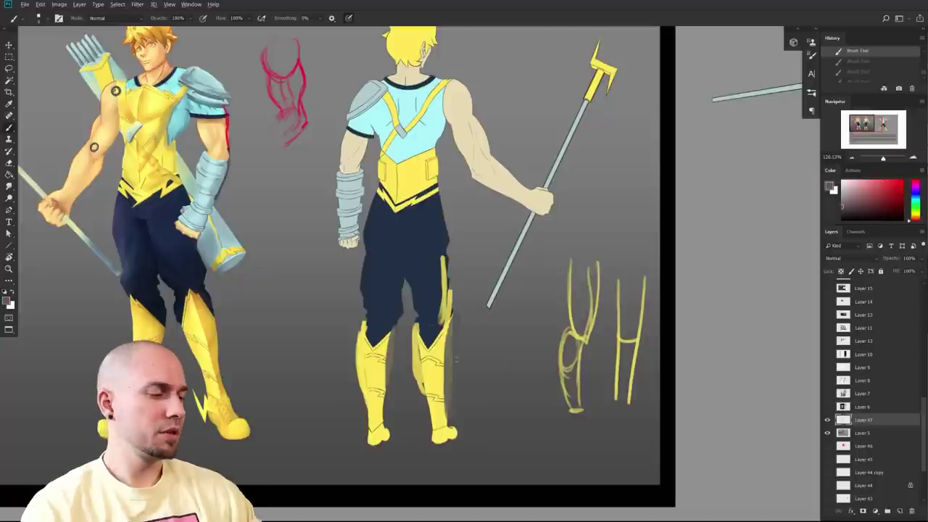
pyautogui.moveTo(448, 349); pyautogui.dragTo(444, 389)
pyautogui.keyDown('alt'); pyautogui.click(429, 377); pyautogui.keyUp('alt')
pyautogui.moveTo(421, 374)
pyautogui.mouseDown()
pyautogui.moveTo(435, 422)
pyautogui.moveTo(450, 412)
pyautogui.moveTo(442, 460)
pyautogui.mouseUp()
pyautogui.keyDown('alt'); pyautogui.click(456, 365); pyautogui.keyUp('alt')
pyautogui.keyDown('alt'); pyautogui.click(438, 406); pyautogui.keyUp('alt')
pyautogui.press('[')
pyautogui.press('[')
pyautogui.press('[')
pyautogui.press('[')
pyautogui.press('[')
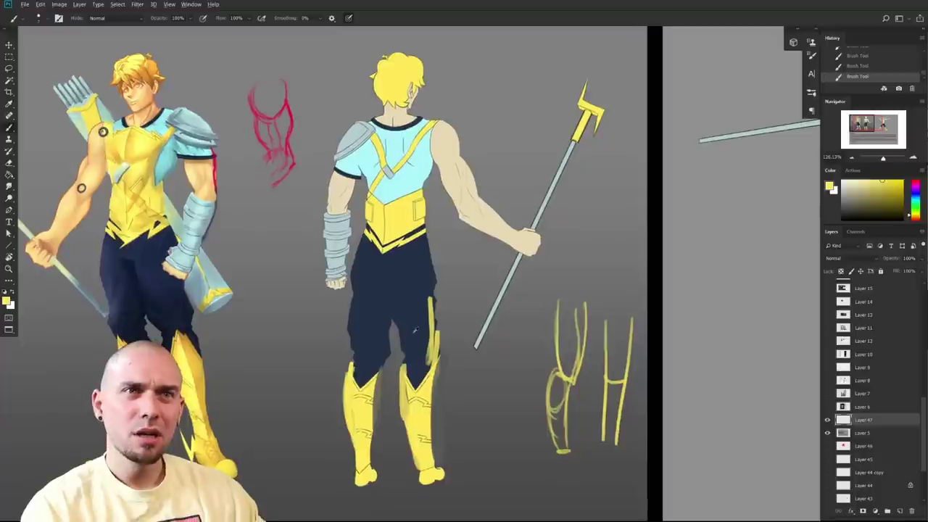
# - Paint over the yellow strokes on the back figure's right thigh with the sampled trouser navy
pyautogui.keyDown('alt'); pyautogui.click(413, 331); pyautogui.keyUp('alt')
pyautogui.moveTo(431, 298); pyautogui.dragTo(431, 369)
pyautogui.moveTo(462, 424); pyautogui.dragTo(487, 395)
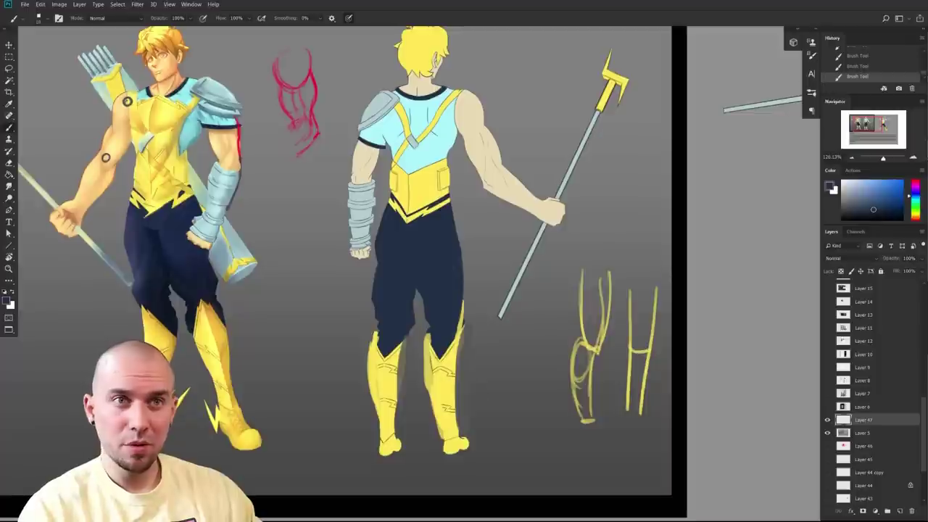
# - Draw dark grey ankle and heel outlines on both of the back figure's boots
pyautogui.keyDown('alt'); pyautogui.click(466, 409); pyautogui.keyUp('alt')
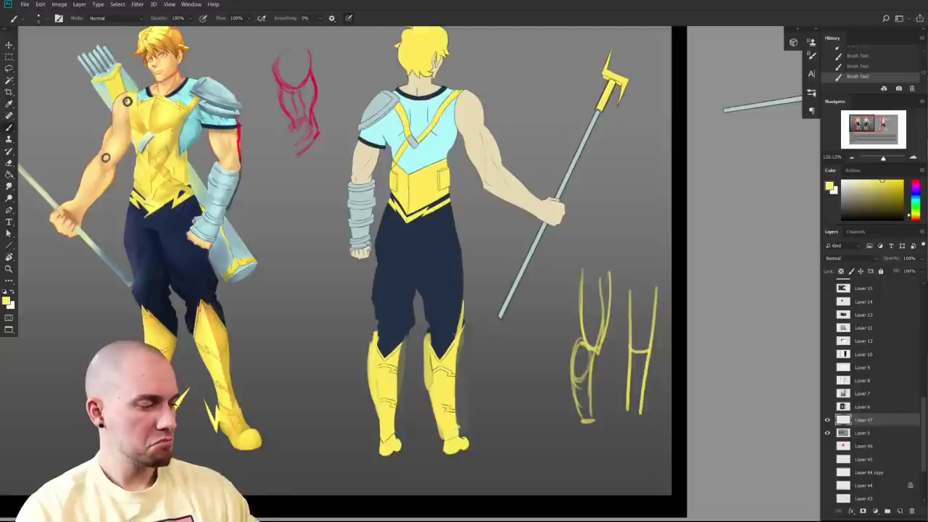
pyautogui.keyDown('alt'); pyautogui.click(276, 414); pyautogui.keyUp('alt')
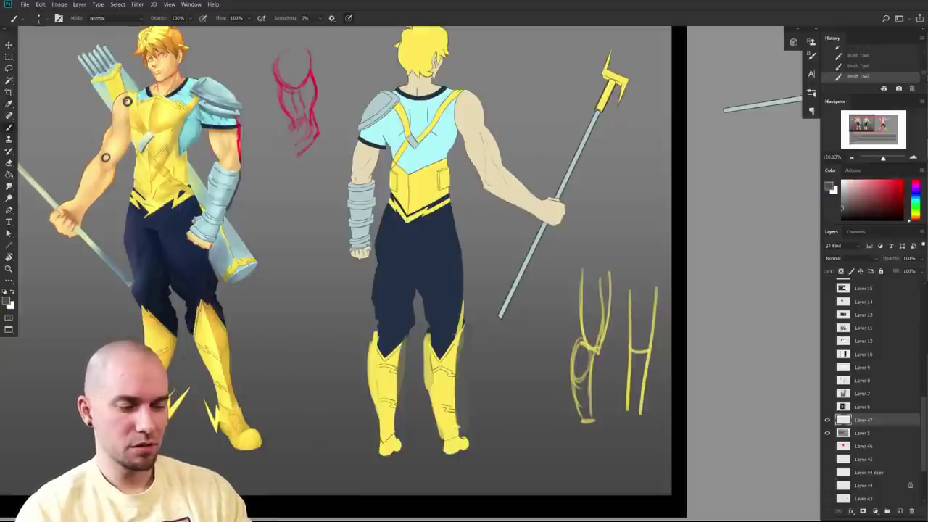
pyautogui.moveTo(448, 427); pyautogui.dragTo(449, 447)
pyautogui.hotkey('ctrl', 'z')
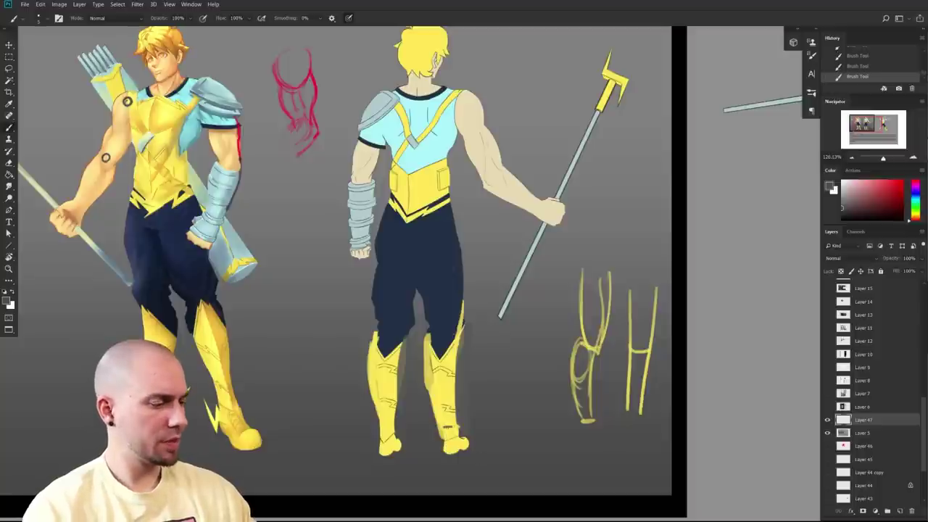
pyautogui.moveTo(444, 428); pyautogui.dragTo(453, 452)
pyautogui.moveTo(383, 427)
pyautogui.mouseDown()
pyautogui.moveTo(395, 454)
pyautogui.moveTo(393, 445)
pyautogui.mouseUp()
# - Reshape both of the back figure's feet to point outward from the heels, using colours sampled from the boots and surroundings
pyautogui.moveTo(445, 425)
pyautogui.mouseDown()
pyautogui.moveTo(452, 451)
pyautogui.moveTo(458, 419)
pyautogui.moveTo(477, 450)
pyautogui.mouseUp()
pyautogui.keyDown('alt'); pyautogui.click(461, 432); pyautogui.keyUp('alt')
pyautogui.moveTo(398, 443)
pyautogui.mouseDown()
pyautogui.moveTo(409, 448)
pyautogui.moveTo(379, 449)
pyautogui.moveTo(416, 444)
pyautogui.mouseUp()
pyautogui.moveTo(574, 413)
pyautogui.mouseDown()
pyautogui.moveTo(493, 422)
pyautogui.moveTo(509, 382)
pyautogui.mouseUp()
pyautogui.keyDown('alt'); pyautogui.click(407, 414); pyautogui.keyUp('alt')
pyautogui.moveTo(398, 411)
pyautogui.mouseDown()
pyautogui.moveTo(386, 418)
pyautogui.moveTo(383, 398)
pyautogui.moveTo(363, 413)
pyautogui.mouseUp()
pyautogui.keyDown('alt'); pyautogui.click(383, 407); pyautogui.keyUp('alt')
pyautogui.press('d')
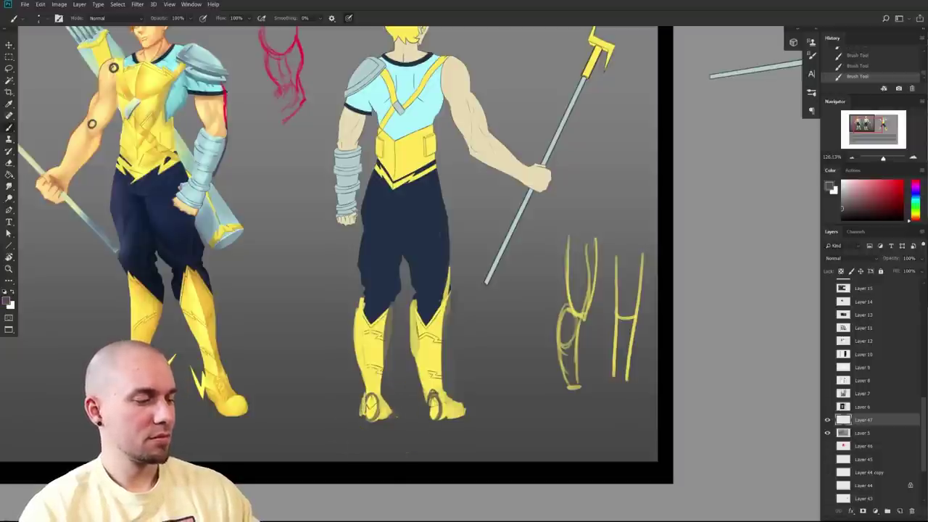
# - Touch up the inner edge of the back figure's right foot with colours sampled beside it
pyautogui.moveTo(529, 409); pyautogui.dragTo(479, 431)
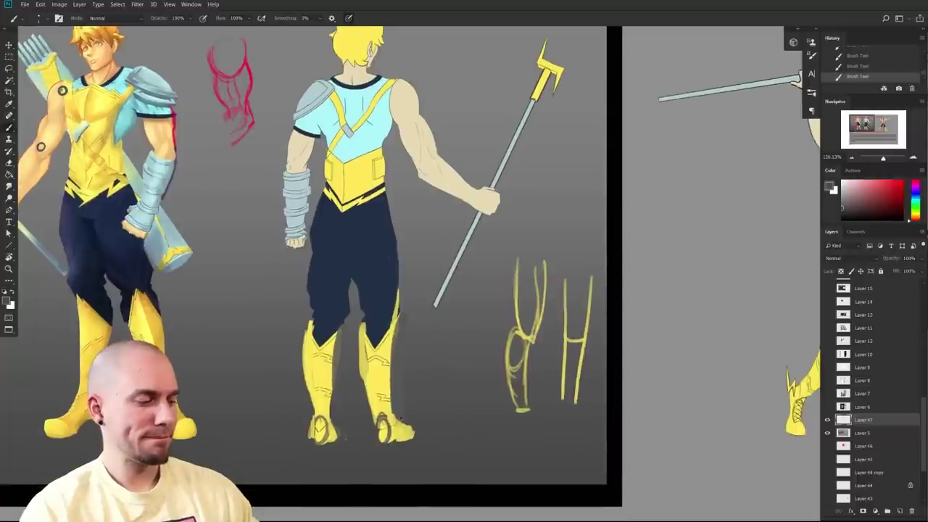
pyautogui.keyDown('alt'); pyautogui.click(406, 423); pyautogui.keyUp('alt')
pyautogui.keyDown('alt'); pyautogui.click(404, 428); pyautogui.keyUp('alt')
pyautogui.moveTo(376, 419); pyautogui.dragTo(374, 441)
# - Repaint the back figure's left foot and ankle with sampled boot and background colours, covering the dark heel outline
pyautogui.moveTo(330, 421)
pyautogui.mouseDown()
pyautogui.moveTo(324, 441)
pyautogui.moveTo(337, 441)
pyautogui.mouseUp()
pyautogui.keyDown('alt'); pyautogui.click(340, 421); pyautogui.keyUp('alt')
pyautogui.moveTo(335, 425)
pyautogui.mouseDown()
pyautogui.moveTo(332, 442)
pyautogui.moveTo(317, 429)
pyautogui.moveTo(313, 441)
pyautogui.mouseUp()
pyautogui.keyDown('alt'); pyautogui.click(324, 406); pyautogui.keyUp('alt')
pyautogui.moveTo(321, 417); pyautogui.dragTo(324, 440)
pyautogui.keyDown('alt'); pyautogui.click(325, 413); pyautogui.keyUp('alt')
pyautogui.moveTo(320, 413)
pyautogui.mouseDown()
pyautogui.moveTo(316, 439)
pyautogui.moveTo(335, 440)
pyautogui.mouseUp()
pyautogui.keyDown('alt'); pyautogui.click(343, 414); pyautogui.keyUp('alt')
pyautogui.keyDown('alt'); pyautogui.click(321, 434); pyautogui.keyUp('alt')
pyautogui.moveTo(335, 428); pyautogui.dragTo(338, 439)
pyautogui.moveTo(476, 412); pyautogui.dragTo(428, 408)
# - Redraw the heel and foot outlines on both of the back figure's boots in dark navy sampled from the trousers
pyautogui.keyDown('alt'); pyautogui.click(300, 429); pyautogui.keyUp('alt')
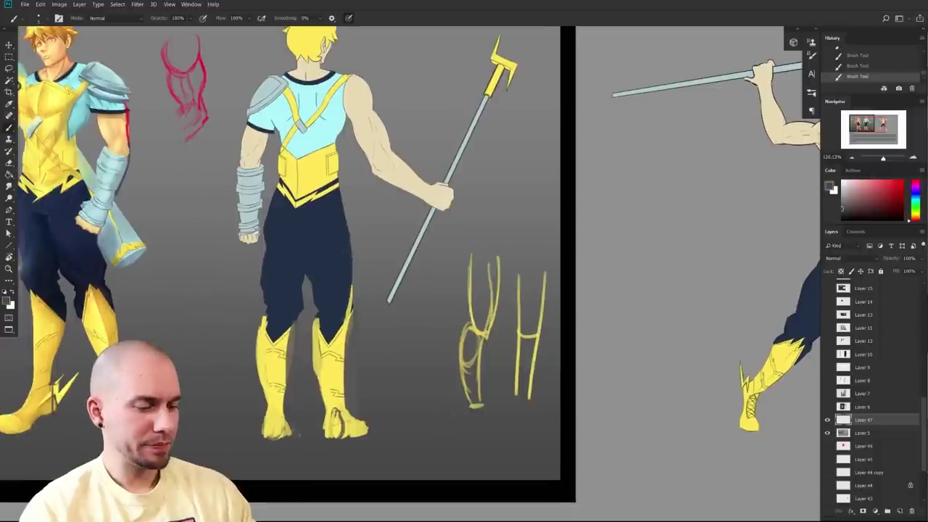
pyautogui.keyDown('alt'); pyautogui.click(281, 319); pyautogui.keyUp('alt')
pyautogui.moveTo(266, 424); pyautogui.dragTo(276, 437)
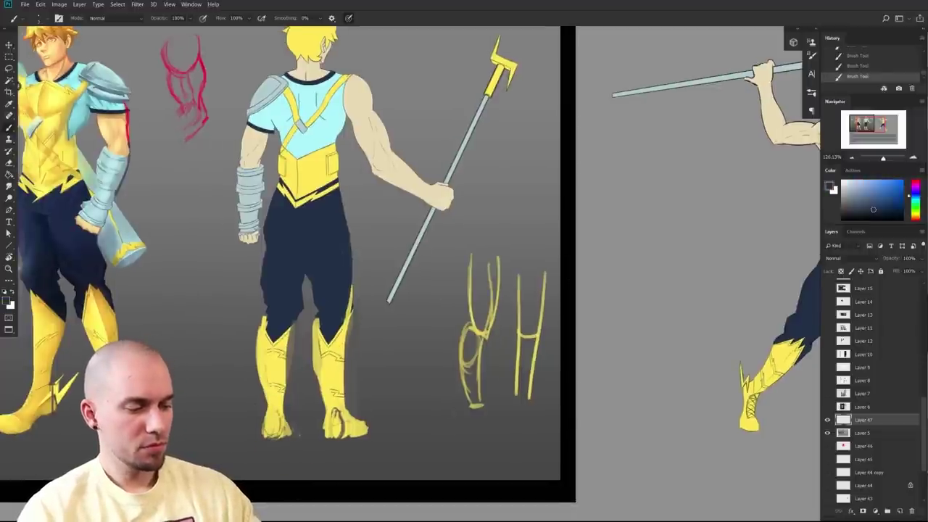
pyautogui.moveTo(333, 408)
pyautogui.mouseDown()
pyautogui.moveTo(340, 437)
pyautogui.moveTo(329, 436)
pyautogui.mouseUp()
pyautogui.moveTo(344, 409); pyautogui.dragTo(367, 433)
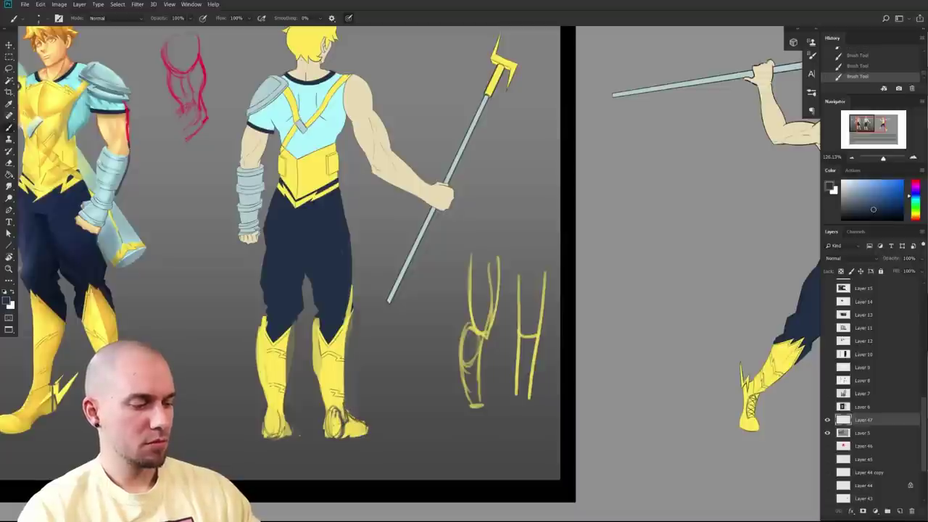
# - Examine the corrected back view against the front view, checking legs, torso and arms
pyautogui.scroll(-5, 515, 406)
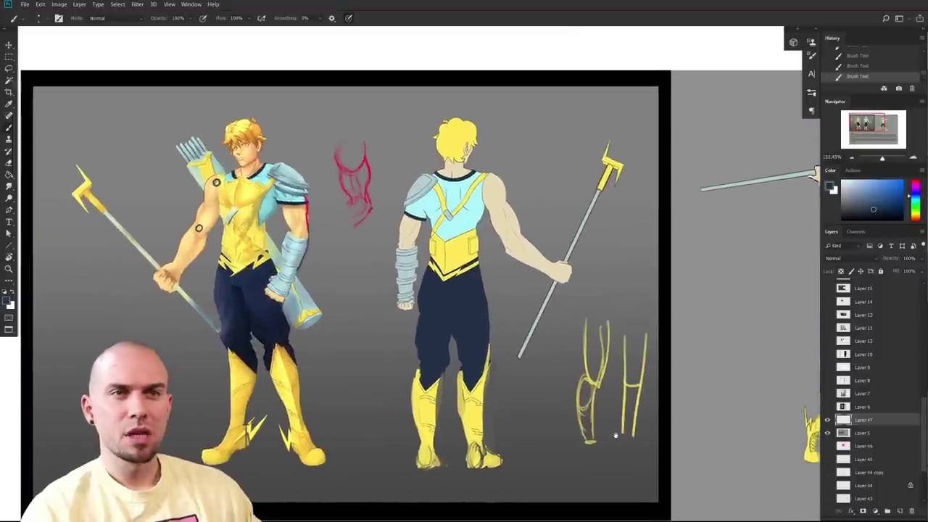
pyautogui.moveTo(493, 442); pyautogui.dragTo(506, 424)
pyautogui.moveTo(568, 415); pyautogui.dragTo(504, 411)
pyautogui.scroll(2, 493, 417)
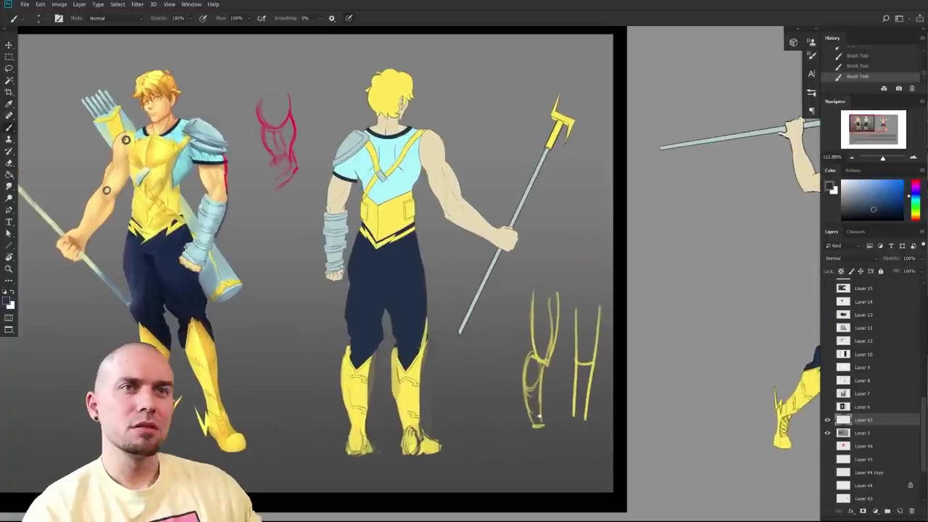
pyautogui.moveTo(592, 415); pyautogui.dragTo(559, 444)
pyautogui.scroll(4, 427, 379)
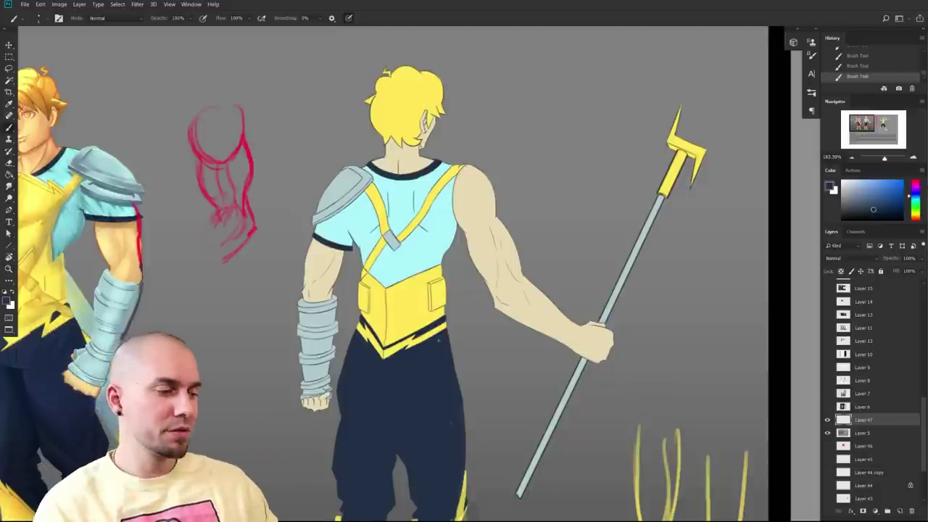
pyautogui.scroll(-3, 448, 360)
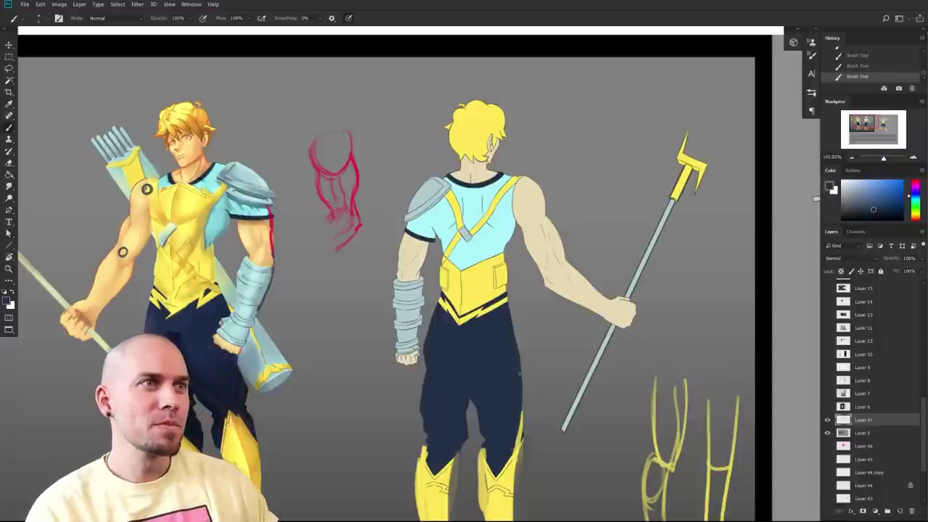
pyautogui.scroll(-3, 513, 388)
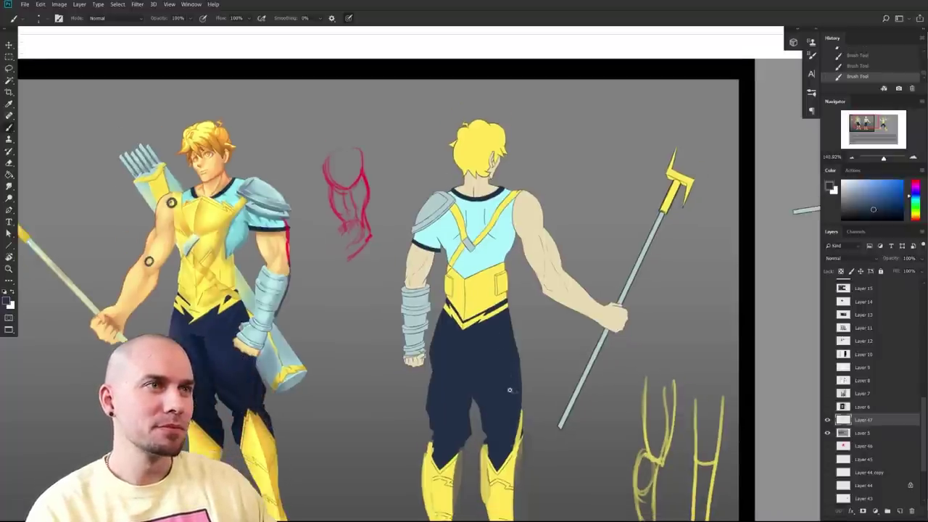
pyautogui.scroll(-3, 512, 382)
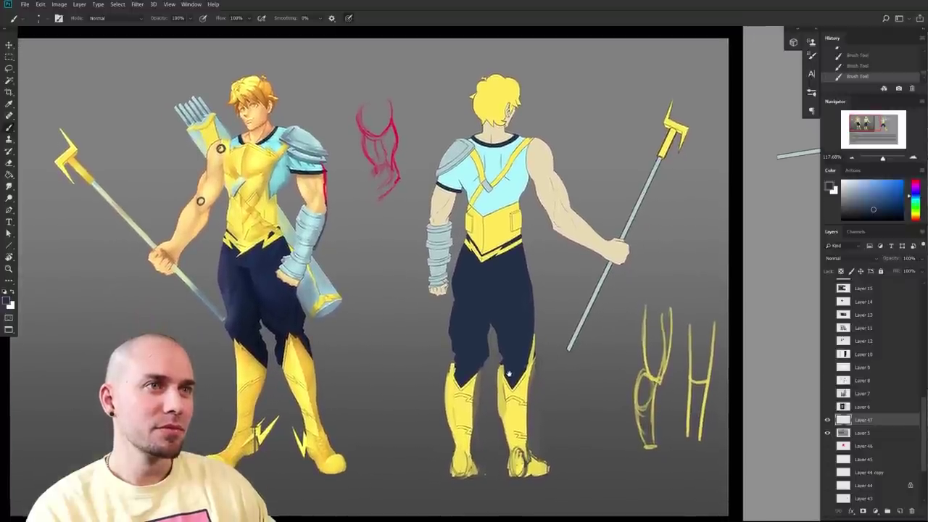
pyautogui.moveTo(509, 376); pyautogui.dragTo(607, 380)
# - Set the brush colour to bright red for marking up the back figure's arms
pyautogui.scroll(4, 607, 379)
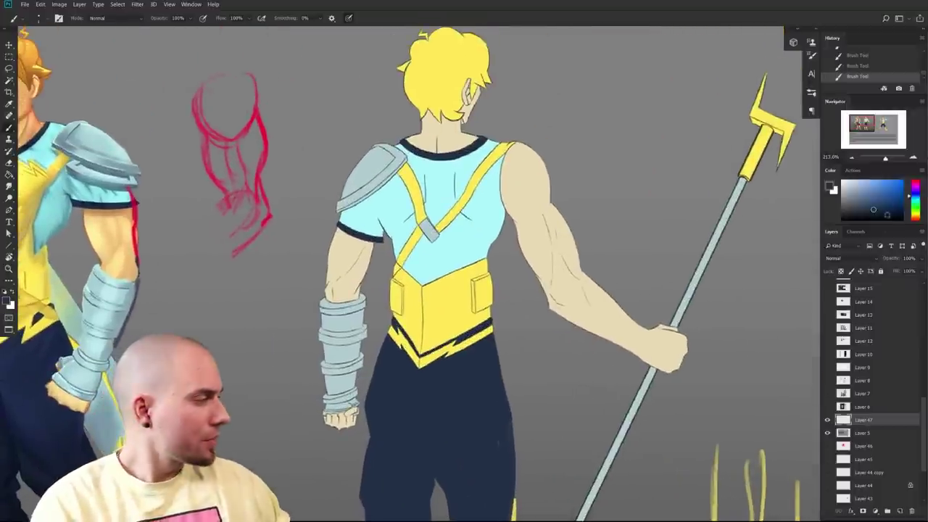
pyautogui.click(916, 181)
pyautogui.click(901, 184)
pyautogui.moveTo(675, 259); pyautogui.dragTo(663, 272)
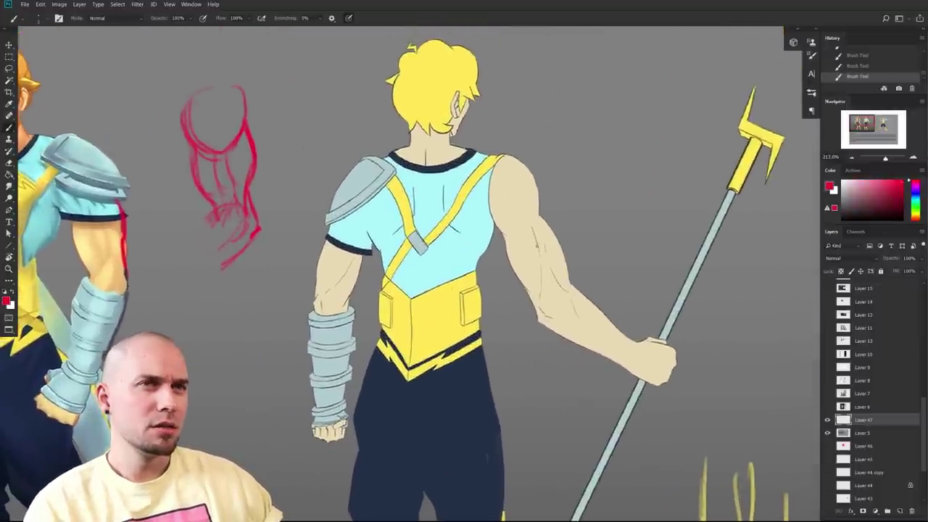
pyautogui.scroll(-3, 576, 304)
pyautogui.moveTo(576, 305); pyautogui.dragTo(549, 290)
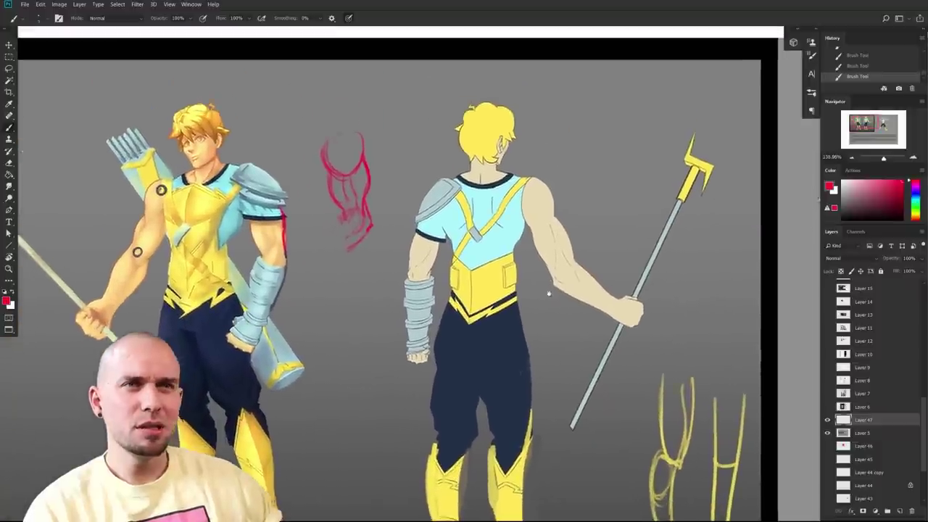
pyautogui.hotkey('ctrl', 'z')
pyautogui.moveTo(499, 407)
pyautogui.mouseDown()
pyautogui.moveTo(493, 383)
pyautogui.moveTo(487, 414)
pyautogui.mouseUp()
pyautogui.moveTo(620, 323)
pyautogui.mouseDown()
pyautogui.moveTo(577, 307)
pyautogui.moveTo(539, 211)
pyautogui.mouseUp()
pyautogui.hotkey('ctrl', 'z')
pyautogui.moveTo(610, 374)
pyautogui.mouseDown()
pyautogui.moveTo(586, 404)
pyautogui.moveTo(629, 210)
pyautogui.moveTo(604, 302)
pyautogui.moveTo(603, 467)
pyautogui.moveTo(584, 385)
pyautogui.moveTo(538, 343)
pyautogui.moveTo(501, 340)
pyautogui.moveTo(486, 388)
pyautogui.moveTo(523, 391)
pyautogui.moveTo(450, 310)
pyautogui.mouseUp()
# - Lasso the back figure's staff-holding arm and copy it from Layer 5 to a new layer
pyautogui.scroll(2, 595, 394)
pyautogui.press('l')
pyautogui.scroll(-7, 584, 385)
pyautogui.scroll(4, 499, 342)
pyautogui.moveTo(418, 272); pyautogui.dragTo(431, 392)
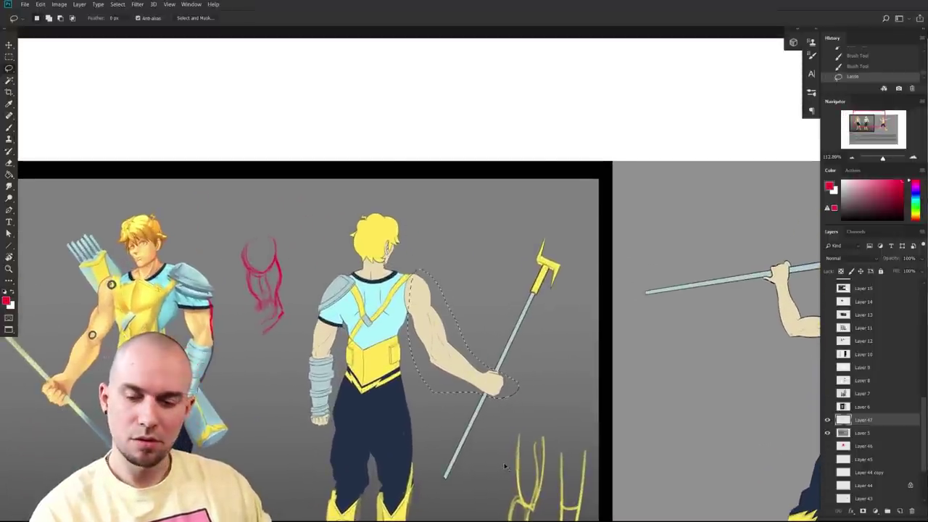
pyautogui.hotkey('ctrl', 'j')
pyautogui.click(471, 199)
pyautogui.click(863, 433)
pyautogui.hotkey('ctrl', 'j')
# - Scale the copied arm down to about 94% with its shoulder kept in place
pyautogui.hotkey('ctrl', 't')
pyautogui.moveTo(519, 397); pyautogui.dragTo(576, 307)
pyautogui.moveTo(530, 278); pyautogui.dragTo(528, 278)
pyautogui.moveTo(565, 356); pyautogui.dragTo(552, 356)
pyautogui.scroll(3, 552, 356)
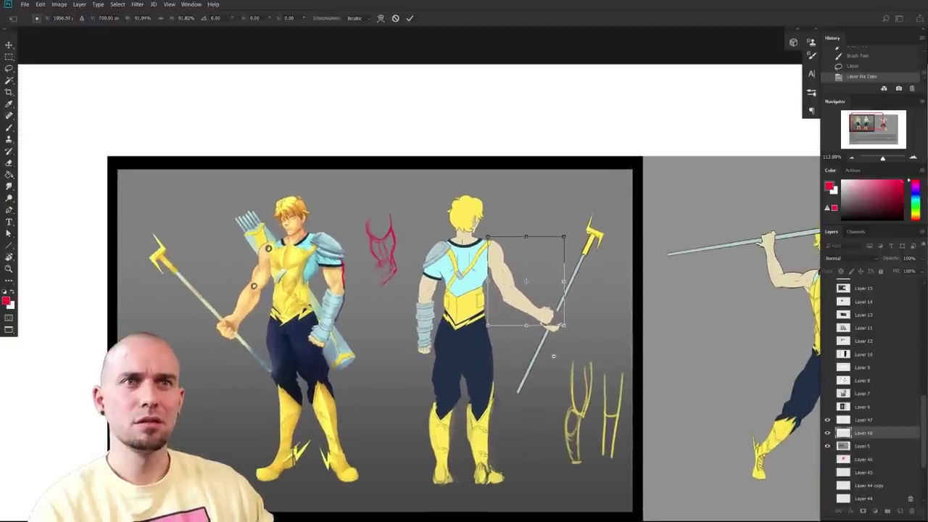
pyautogui.moveTo(563, 319); pyautogui.dragTo(566, 320)
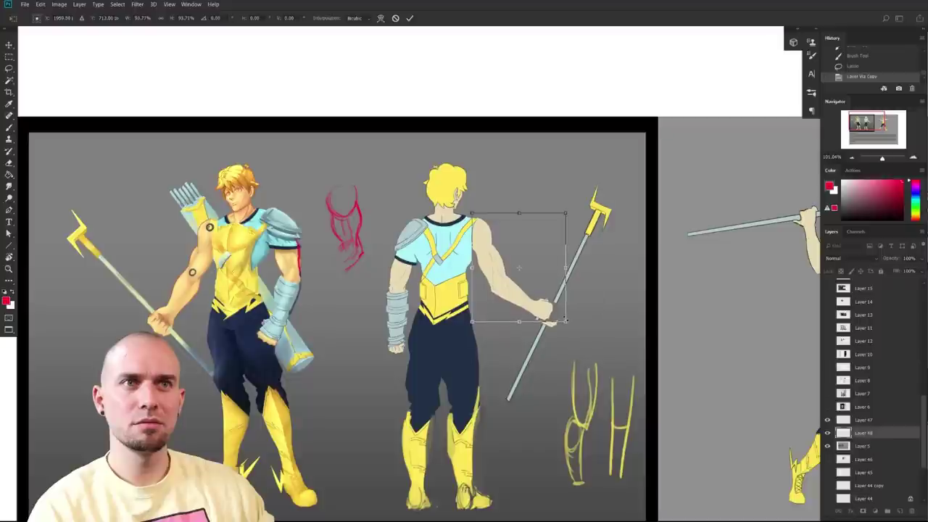
pyautogui.press('Return')
pyautogui.scroll(3, 519, 268)
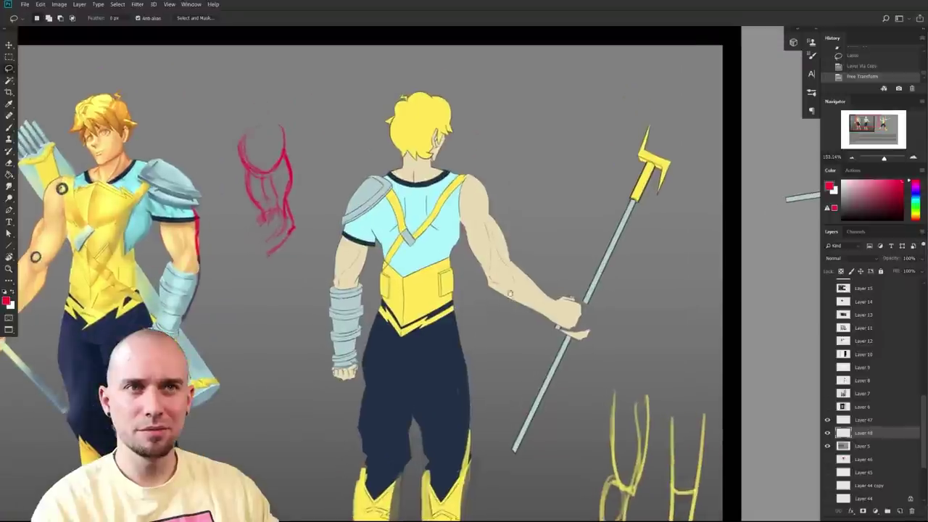
# - Mark both of the back figure's elbows with red dots
pyautogui.press('b')
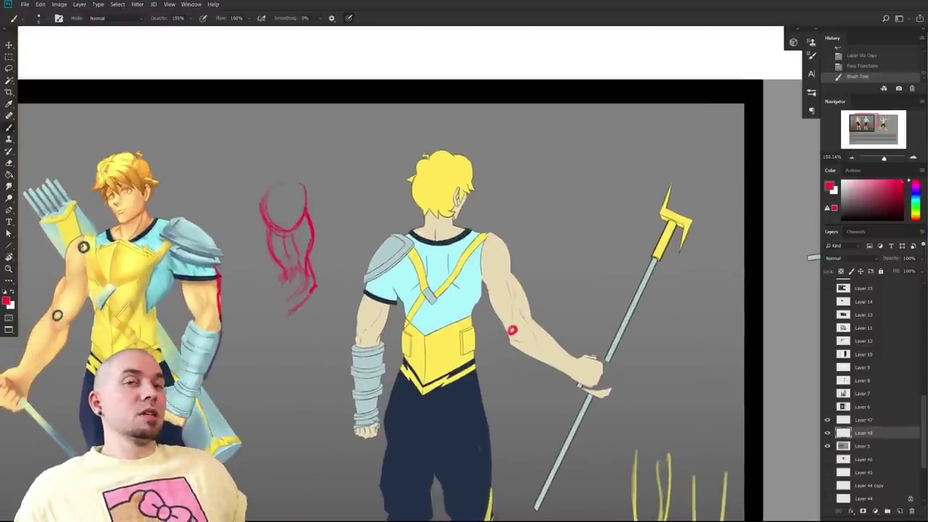
pyautogui.click(512, 330)
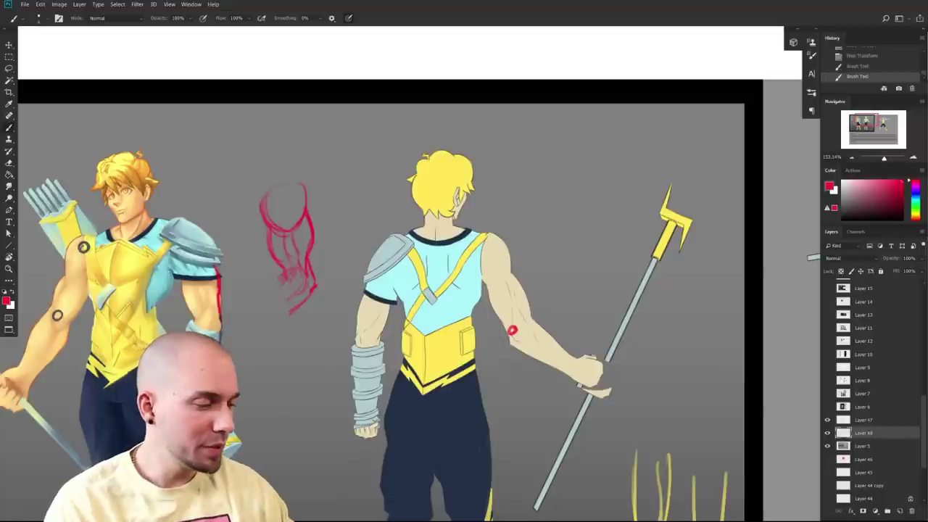
pyautogui.click(364, 335)
pyautogui.click(364, 335)
# - Mark the back figure's shoulder joints with red dots and connect each to its elbow with a red line
pyautogui.moveTo(512, 325); pyautogui.dragTo(495, 252)
pyautogui.hotkey('ctrl', 'z')
pyautogui.moveTo(509, 325); pyautogui.dragTo(494, 261)
pyautogui.hotkey('ctrl', 'z')
pyautogui.moveTo(512, 330); pyautogui.dragTo(488, 251)
pyautogui.click(387, 259)
pyautogui.moveTo(387, 259); pyautogui.dragTo(364, 334)
pyautogui.moveTo(489, 256); pyautogui.dragTo(510, 327)
# - Draw a horizontal red guide line across the back figure through both elbows
pyautogui.moveTo(312, 334); pyautogui.dragTo(553, 333)
pyautogui.moveTo(321, 259); pyautogui.dragTo(580, 262)
pyautogui.hotkey('ctrl', 'z')
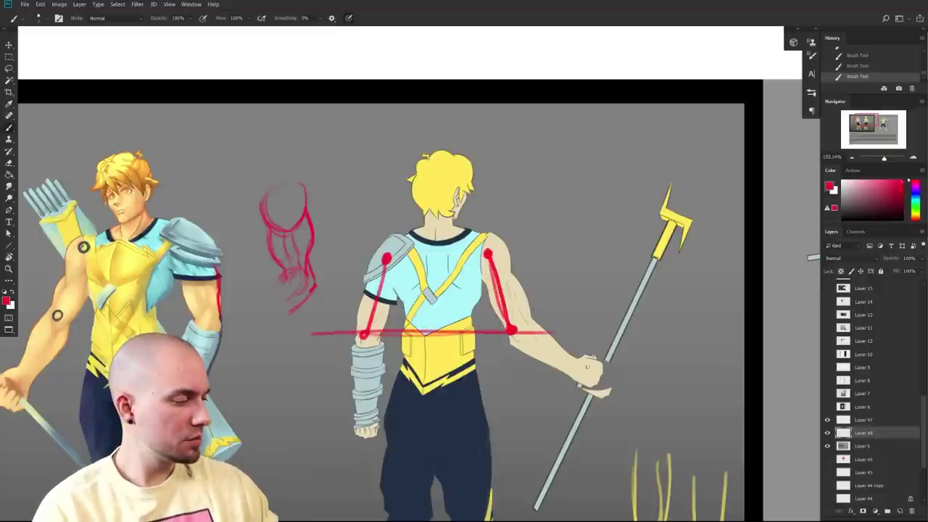
# - Sketch the staff-holding forearm hanging straight down from the elbow in red, ending in a circle for the fist
pyautogui.moveTo(513, 334); pyautogui.dragTo(559, 398)
pyautogui.hotkey('ctrl', 'z')
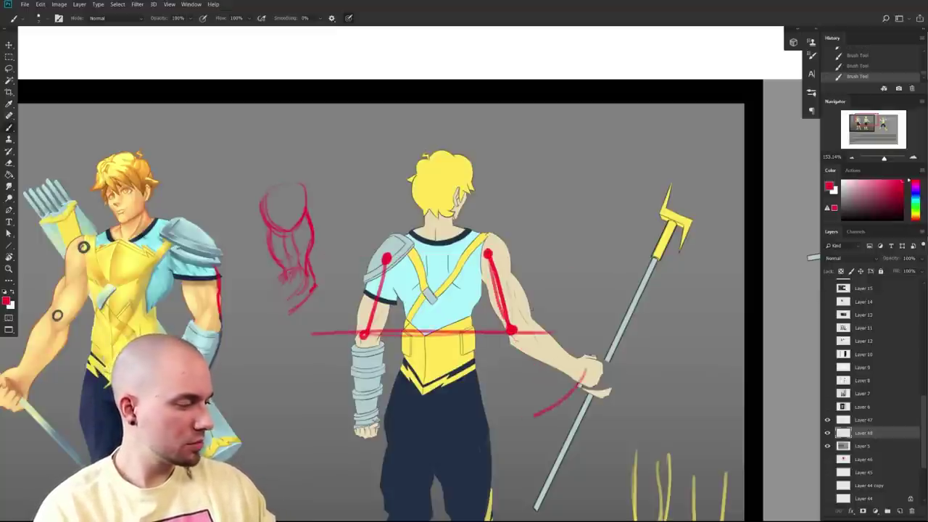
pyautogui.moveTo(513, 332); pyautogui.dragTo(520, 414)
pyautogui.moveTo(524, 412)
pyautogui.mouseDown()
pyautogui.moveTo(507, 427)
pyautogui.moveTo(523, 425)
pyautogui.mouseUp()
pyautogui.moveTo(599, 397); pyautogui.dragTo(537, 420)
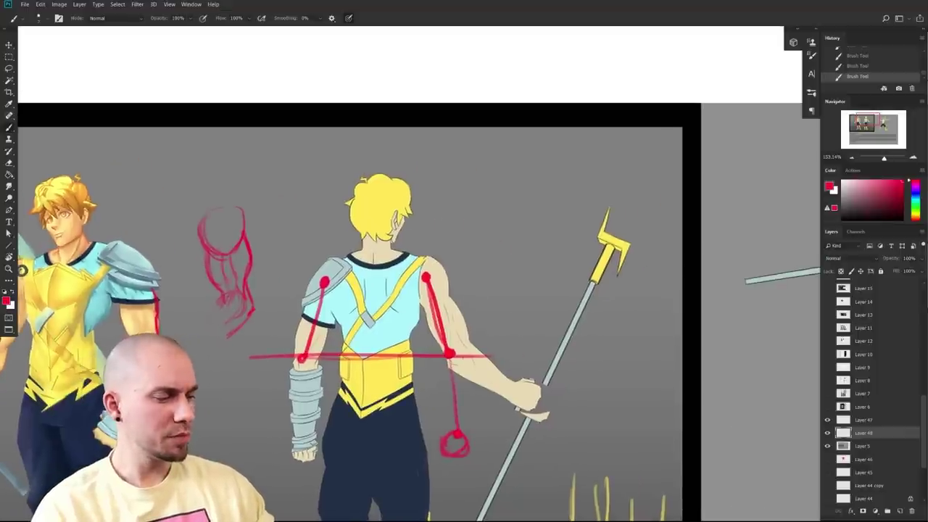
pyautogui.keyDown('alt'); pyautogui.click(459, 361); pyautogui.keyUp('alt')
pyautogui.moveTo(451, 344); pyautogui.dragTo(450, 357)
pyautogui.rightClick(451, 354)
pyautogui.press('Escape')
pyautogui.moveTo(506, 403); pyautogui.dragTo(545, 376)
pyautogui.hotkey('ctrl', 'z')
pyautogui.hotkey('ctrl', 'z')
pyautogui.hotkey('ctrl', 'z')
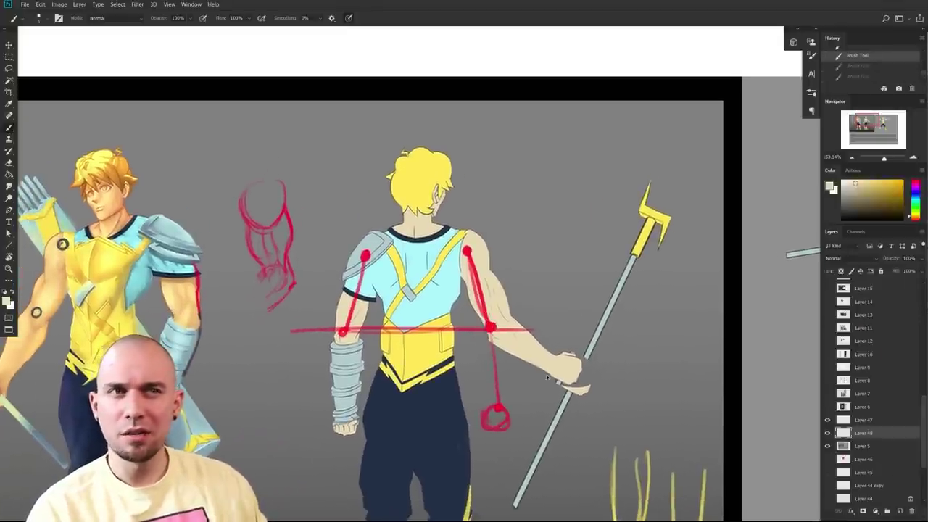
# - Compare the arm proportions of the front and back views and read the artist's message below the artwork
pyautogui.moveTo(404, 380); pyautogui.dragTo(704, 343)
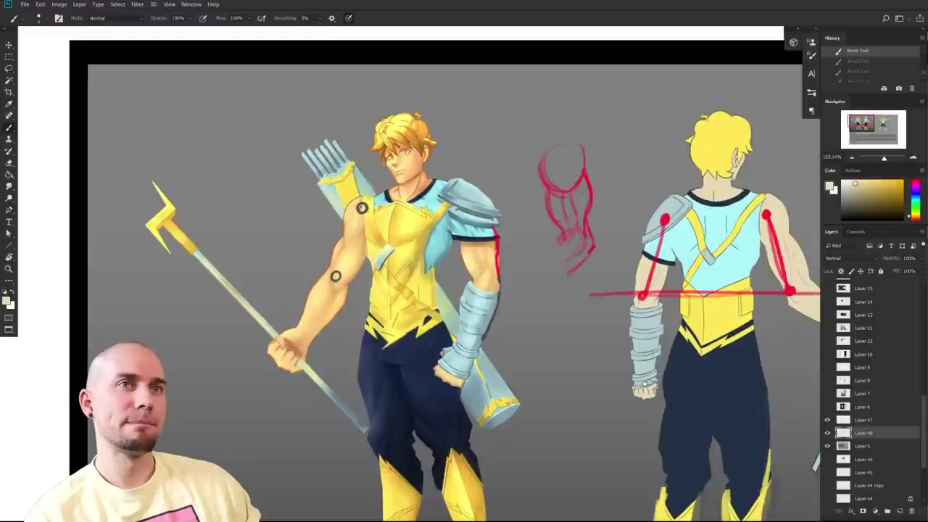
pyautogui.moveTo(645, 384); pyautogui.dragTo(607, 383)
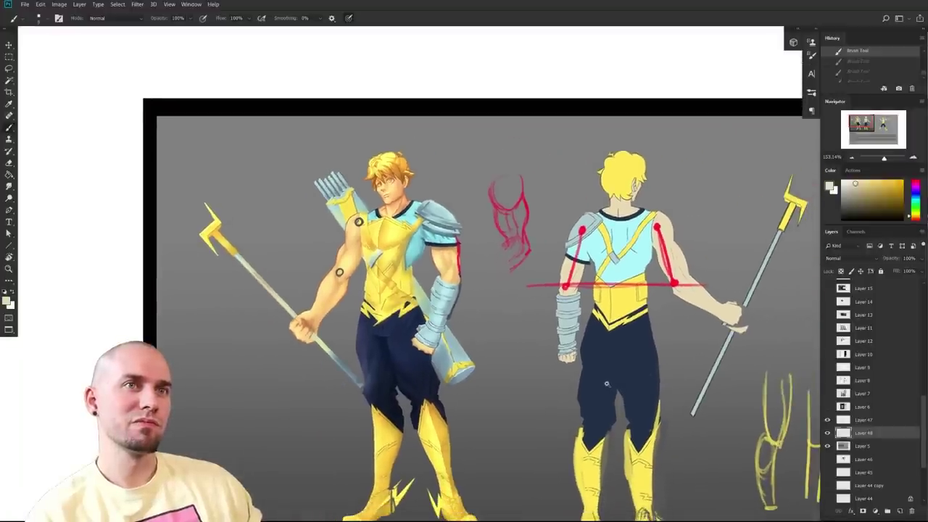
pyautogui.moveTo(607, 384); pyautogui.dragTo(617, 384)
pyautogui.moveTo(790, 448); pyautogui.dragTo(458, 445)
pyautogui.moveTo(773, 382); pyautogui.dragTo(472, 313)
pyautogui.moveTo(546, 414); pyautogui.dragTo(491, 365)
pyautogui.scroll(-4, 507, 369)
pyautogui.moveTo(523, 406); pyautogui.dragTo(570, 293)
pyautogui.moveTo(491, 490); pyautogui.dragTo(505, 394)
pyautogui.scroll(-3, 570, 383)
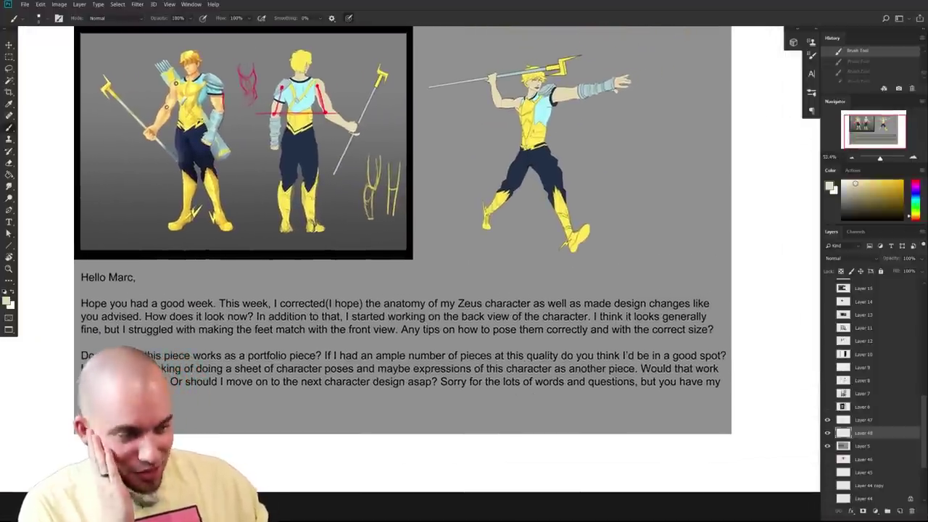
pyautogui.moveTo(720, 356); pyautogui.dragTo(710, 377)
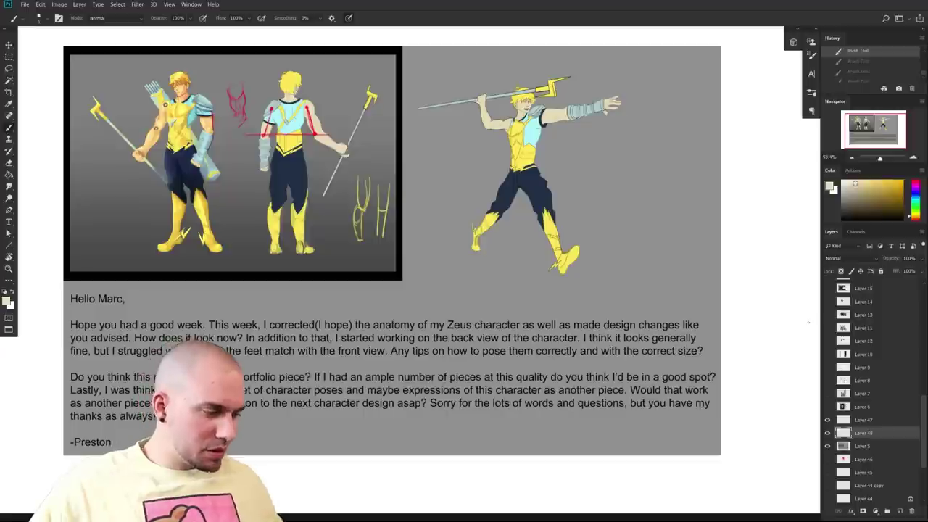
# - Set the brush colour back to bright red
pyautogui.click(916, 181)
pyautogui.click(901, 182)
pyautogui.moveTo(740, 320); pyautogui.dragTo(739, 340)
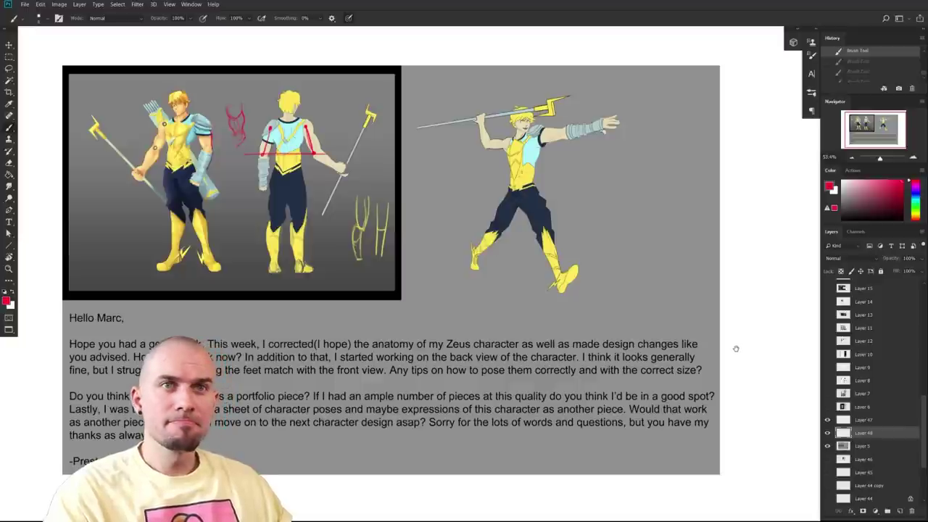
# - Review the marked-up front and back views together with the action pose and the artist's questions
pyautogui.moveTo(429, 290); pyautogui.dragTo(638, 439)
pyautogui.moveTo(638, 439); pyautogui.dragTo(693, 439)
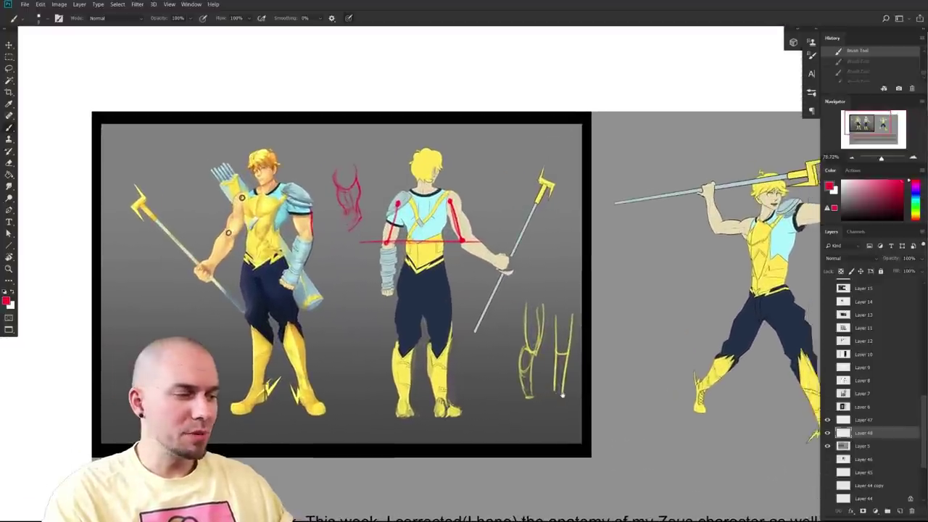
pyautogui.moveTo(626, 449); pyautogui.dragTo(624, 404)
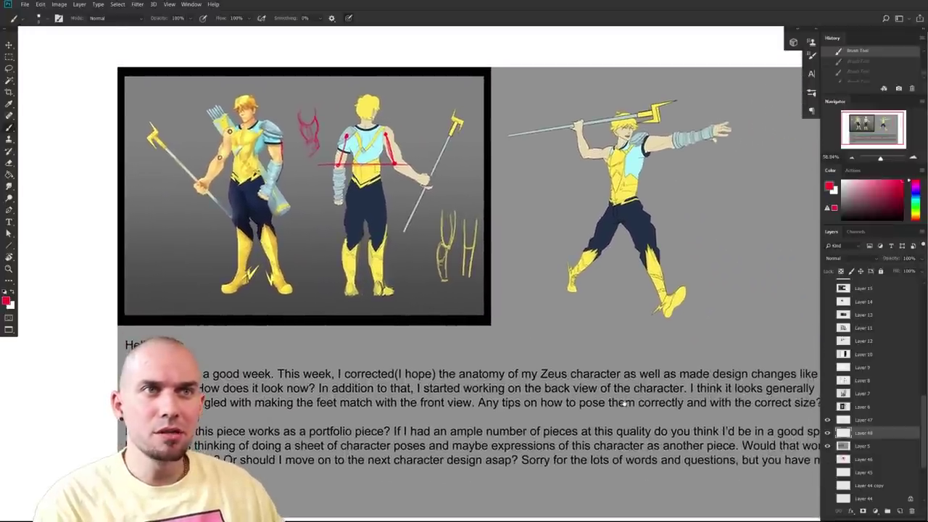
pyautogui.scroll(3, 623, 403)
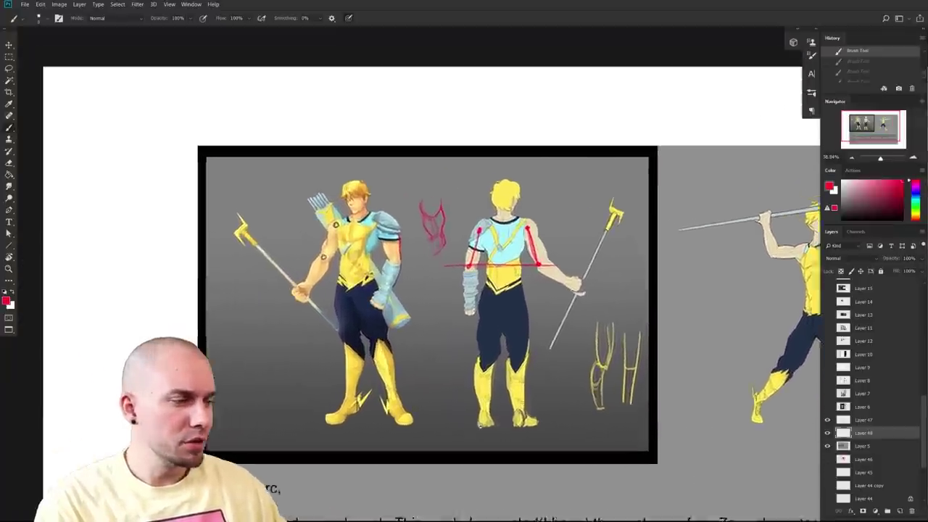
pyautogui.hscroll(-1, 459, 398)
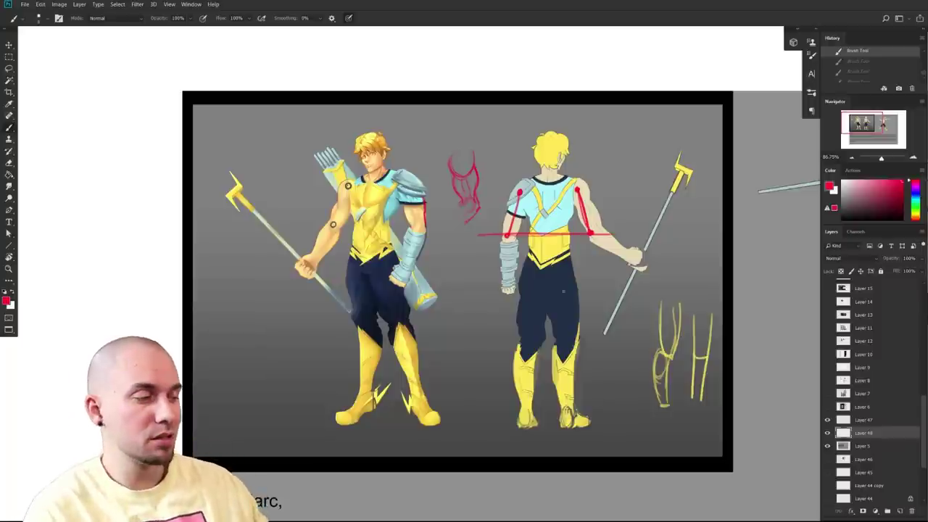
pyautogui.moveTo(464, 276); pyautogui.dragTo(450, 273)
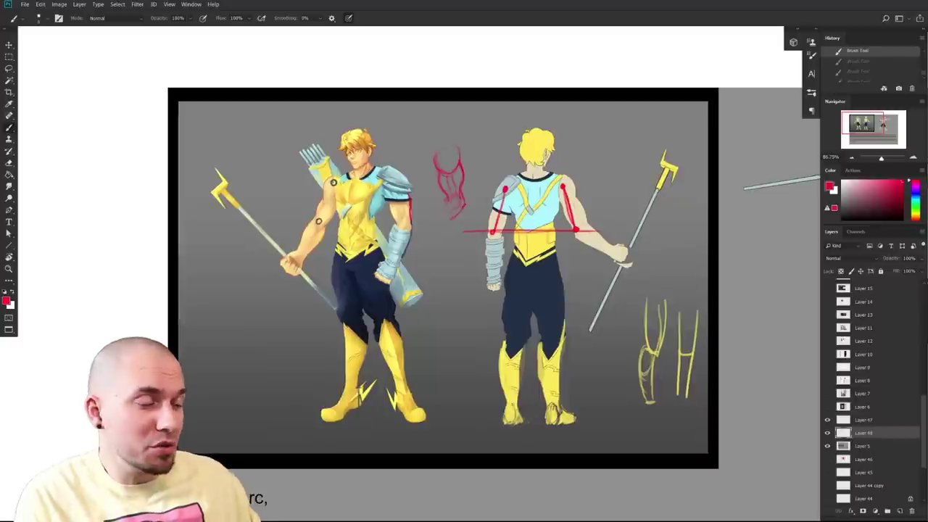
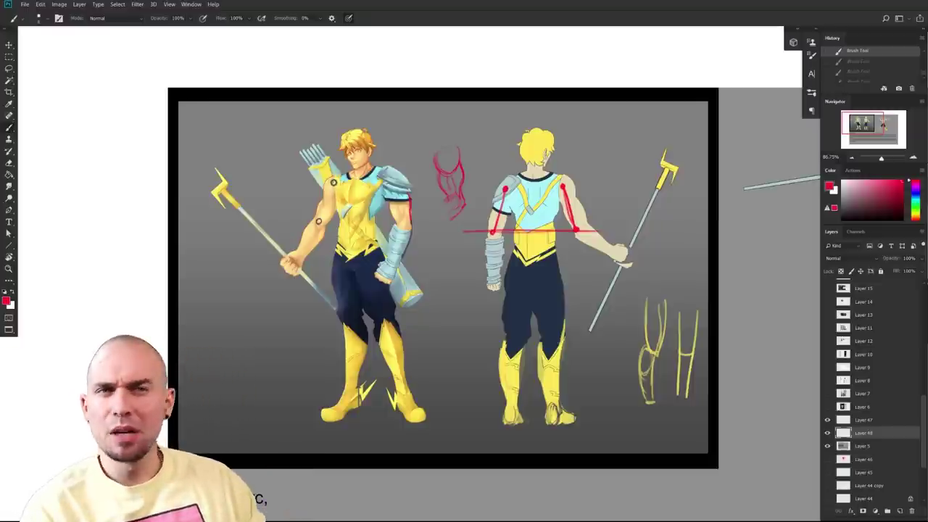
pyautogui.moveTo(437, 340); pyautogui.dragTo(428, 364)
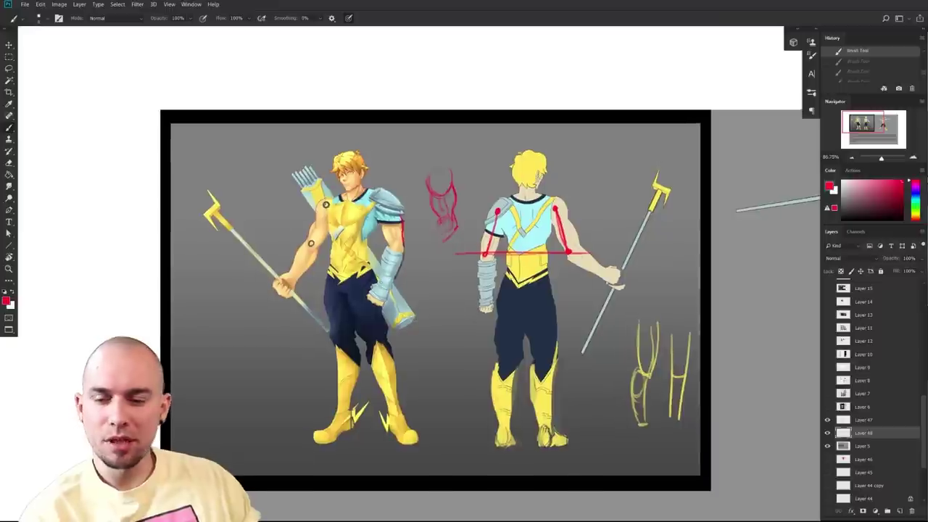
# - Select the grey background around both standing characters on Layer 5 with the Magic Wand, adding each gradient region to the selection
pyautogui.press('w')
pyautogui.click(451, 312)
pyautogui.moveTo(451, 319); pyautogui.dragTo(431, 331)
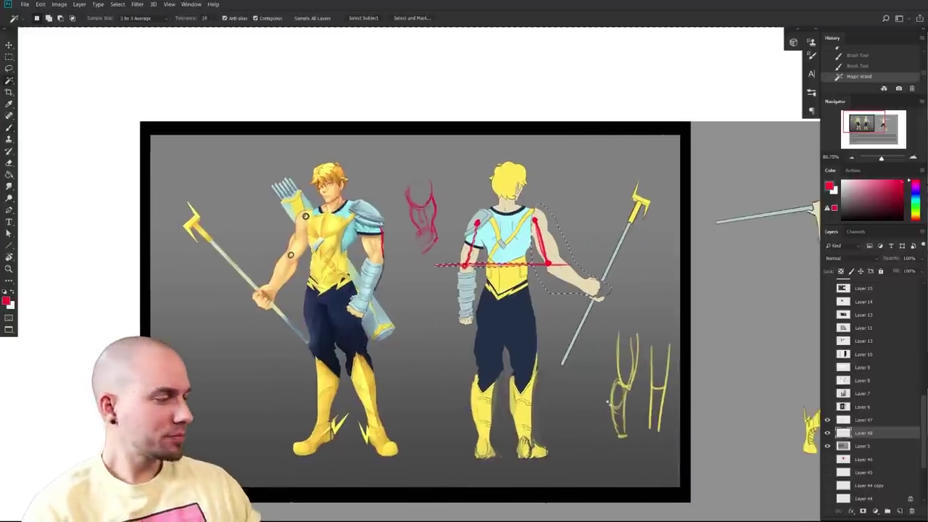
pyautogui.click(861, 446)
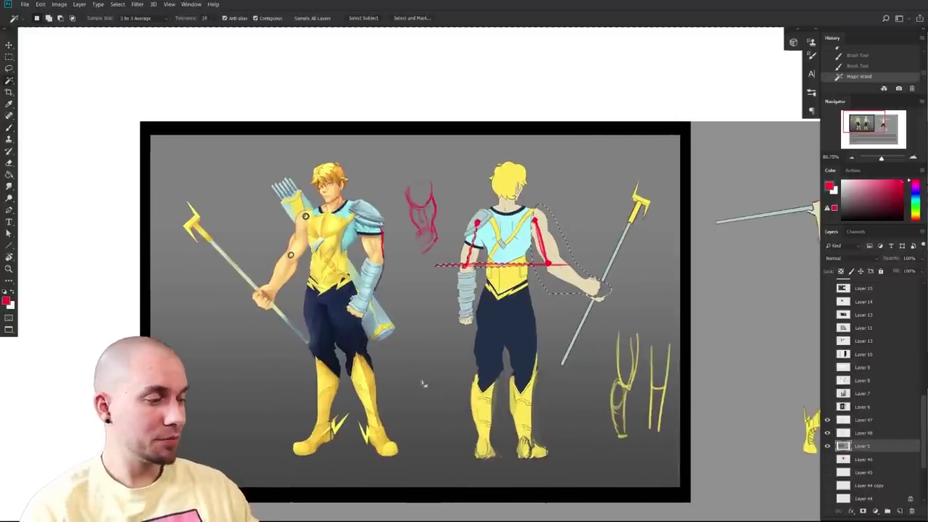
pyautogui.hotkey('ctrl', 'd')
pyautogui.click(431, 438)
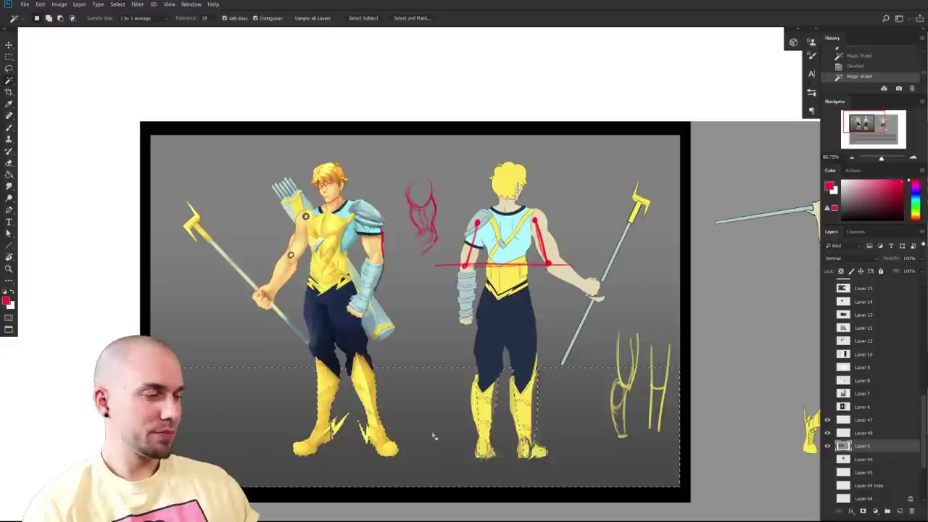
pyautogui.keyDown('shift'); pyautogui.click(425, 365); pyautogui.keyUp('shift')
pyautogui.keyDown('shift'); pyautogui.click(263, 242); pyautogui.keyUp('shift')
pyautogui.moveTo(430, 399); pyautogui.dragTo(413, 406)
pyautogui.keyDown('shift'); pyautogui.click(417, 375); pyautogui.keyUp('shift')
pyautogui.keyDown('shift'); pyautogui.click(272, 375); pyautogui.keyUp('shift')
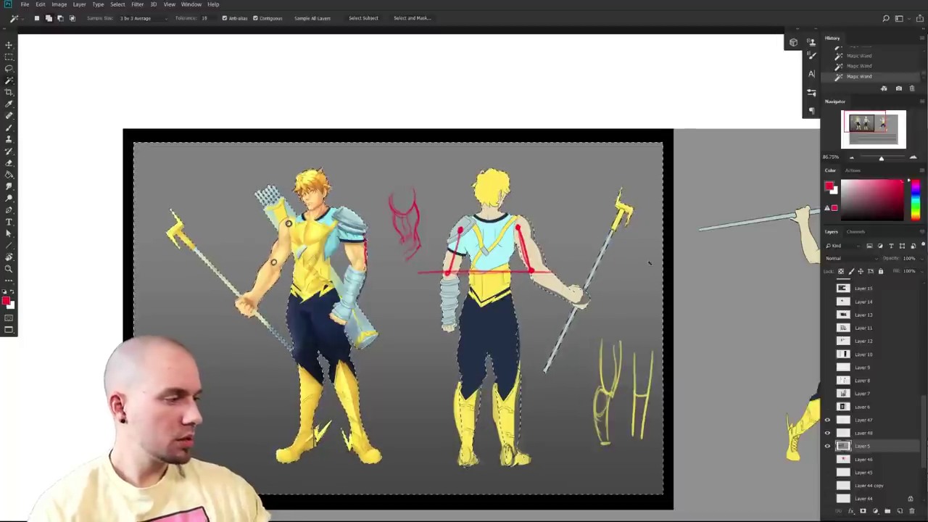
# - Create a new layer above Layer 5 and choose a soft round brush for painting the background
pyautogui.press('b')
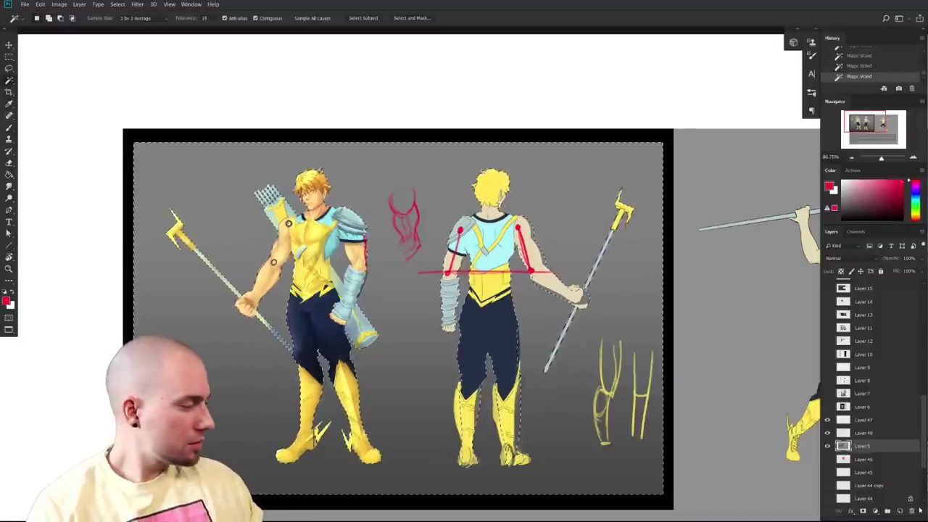
pyautogui.hotkey('ctrl', 'shift', 'alt', 'n')
pyautogui.rightClick(429, 370)
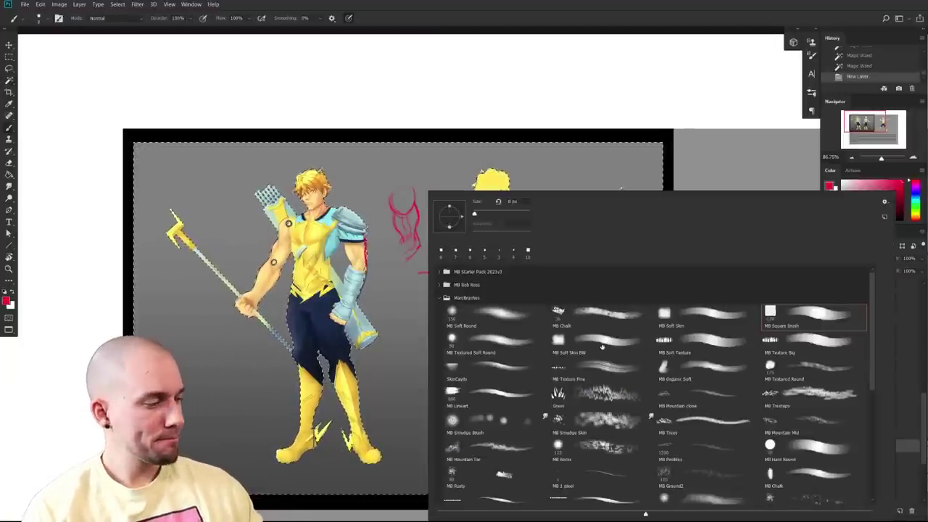
pyautogui.click(501, 319)
pyautogui.doubleClick(469, 341)
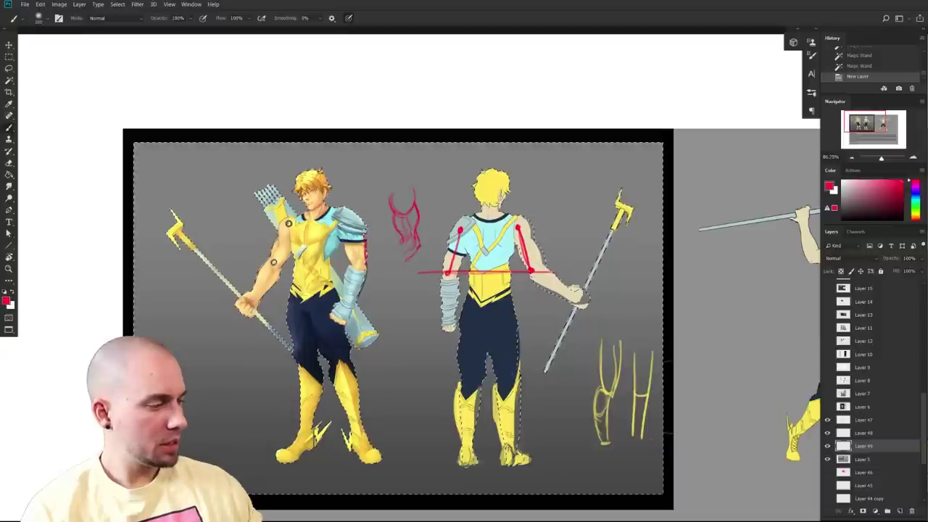
# - Enlarge the soft brush and set its colour to a dark neutral grey based on the artwork's background
pyautogui.keyDown('alt'); pyautogui.click(428, 290); pyautogui.keyUp('alt')
pyautogui.moveTo(491, 413); pyautogui.dragTo(474, 382)
pyautogui.press('[')
pyautogui.press('[')
pyautogui.press('[')
pyautogui.press(']')
pyautogui.press(']')
pyautogui.press(']')
pyautogui.press(']')
pyautogui.moveTo(653, 449)
pyautogui.mouseDown()
pyautogui.moveTo(519, 463)
pyautogui.moveTo(129, 457)
pyautogui.moveTo(783, 465)
pyautogui.moveTo(798, 480)
pyautogui.mouseUp()
pyautogui.hotkey('ctrl', 'z')
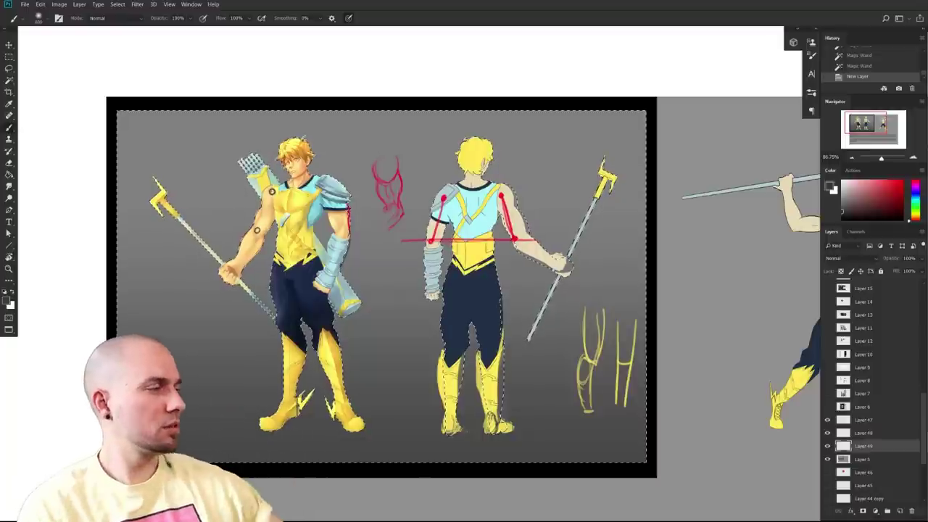
pyautogui.click(842, 211)
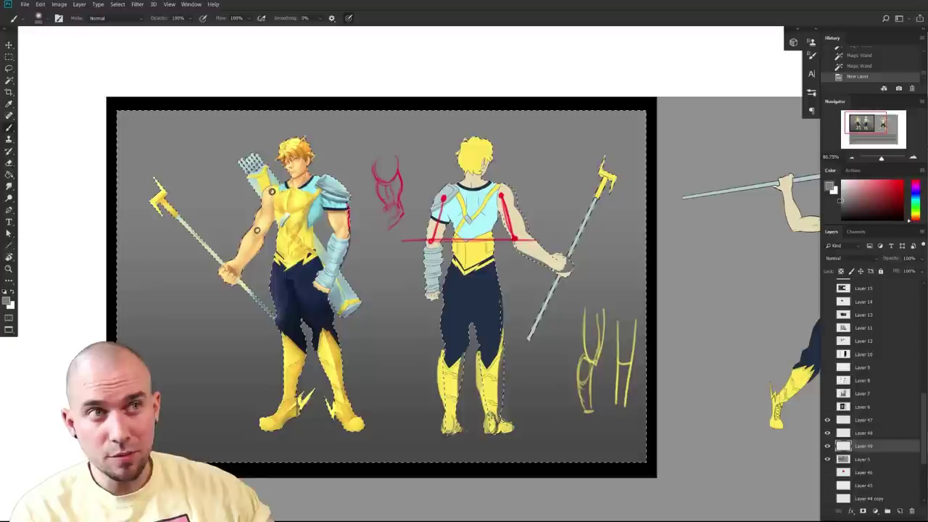
pyautogui.moveTo(842, 195); pyautogui.dragTo(828, 212)
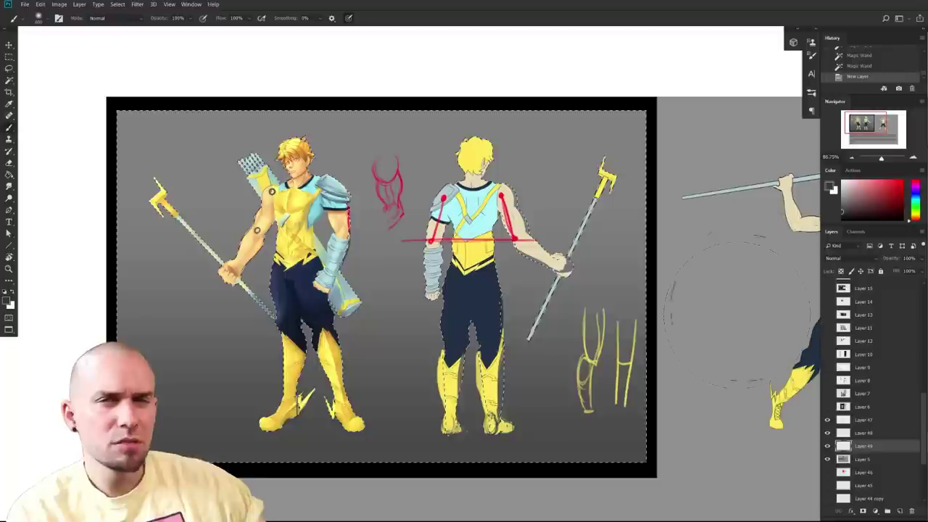
# - Try brushing dark grey across the selected background behind the front and back views
pyautogui.moveTo(500, 436); pyautogui.dragTo(551, 439)
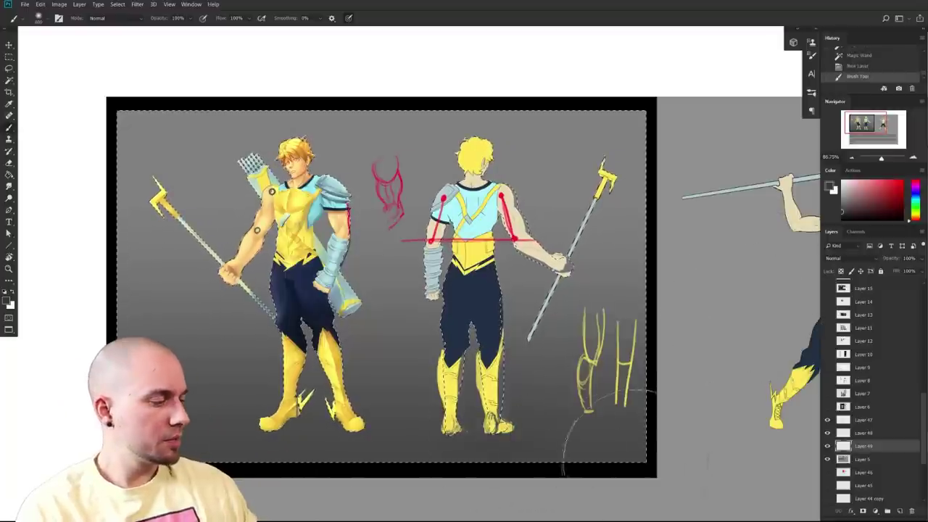
pyautogui.moveTo(472, 437); pyautogui.dragTo(522, 436)
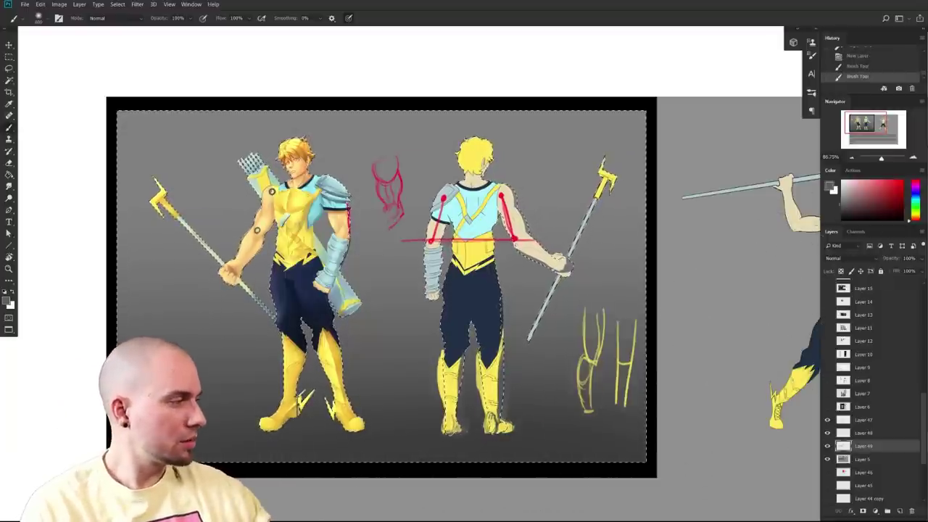
pyautogui.moveTo(77, 484); pyautogui.dragTo(582, 451)
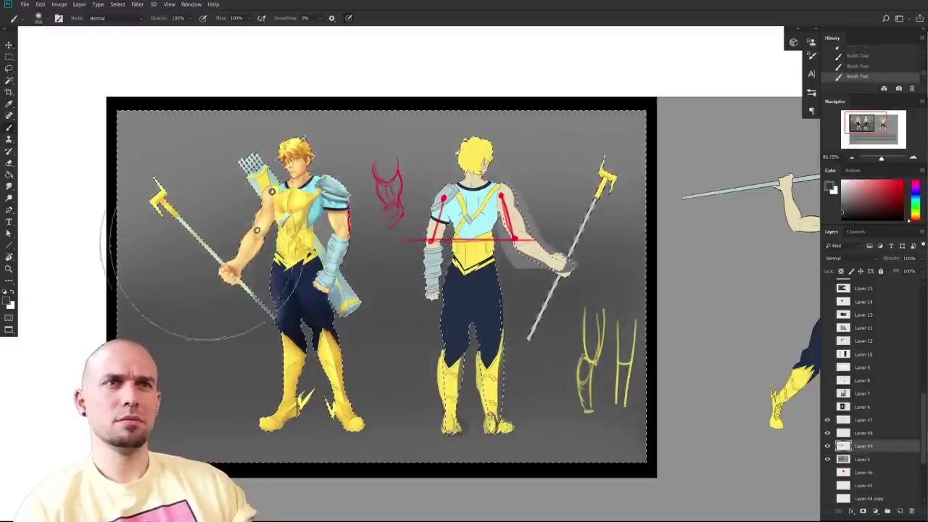
# - Try a larger brush with a lighter grey on the upper background, and undo the background strokes
pyautogui.moveTo(560, 349)
pyautogui.mouseDown()
pyautogui.moveTo(559, 341)
pyautogui.moveTo(540, 367)
pyautogui.mouseUp()
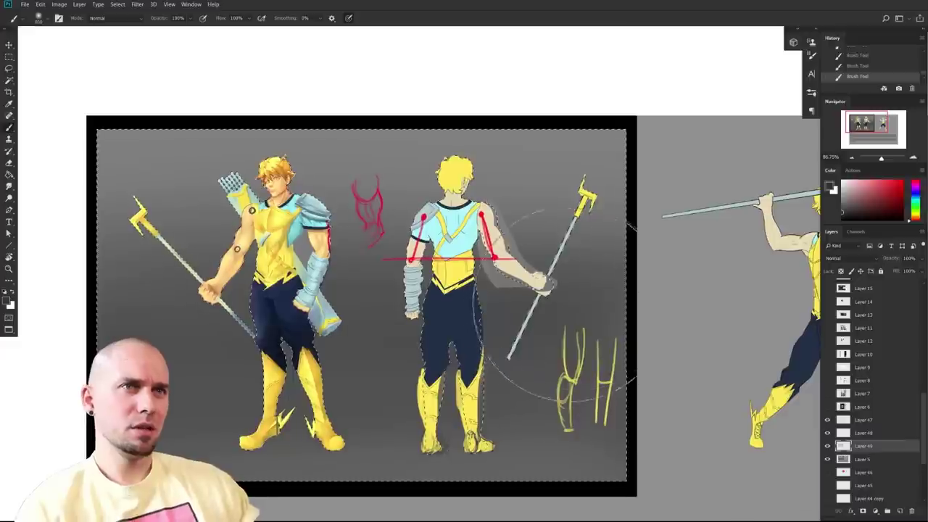
pyautogui.keyDown('alt'); pyautogui.click(540, 151); pyautogui.keyUp('alt')
pyautogui.click(848, 194)
pyautogui.click(844, 192)
pyautogui.press(']')
pyautogui.press(']')
pyautogui.moveTo(682, 180)
pyautogui.mouseDown()
pyautogui.moveTo(470, 165)
pyautogui.moveTo(690, 229)
pyautogui.mouseUp()
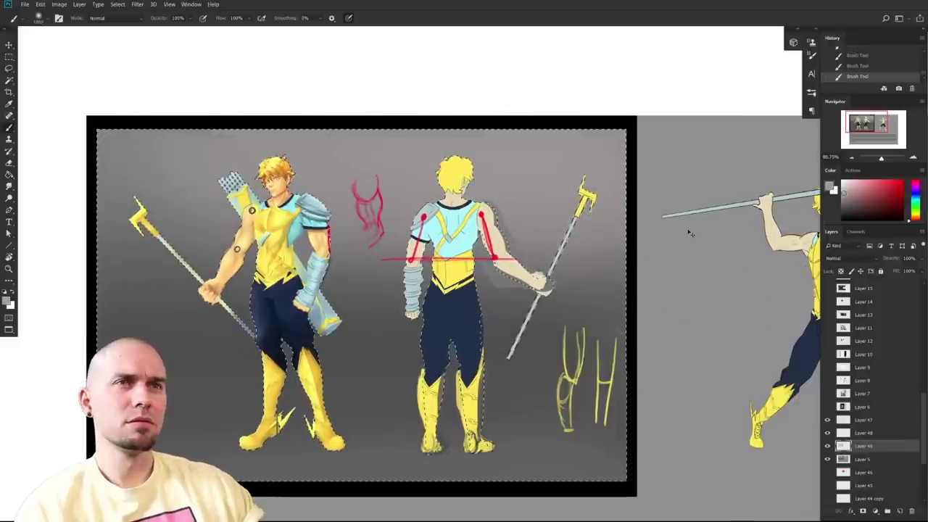
pyautogui.hotkey('ctrl', 'alt', 'z')
pyautogui.hotkey('ctrl', 'alt', 'z')
pyautogui.hotkey('ctrl', 'alt', 'z')
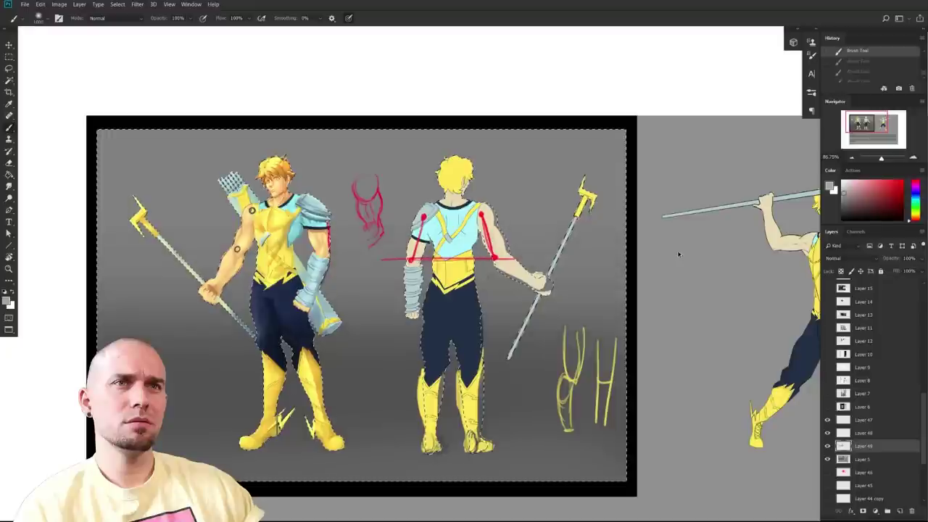
pyautogui.hotkey('ctrl', 'shift', 'alt', 'n')
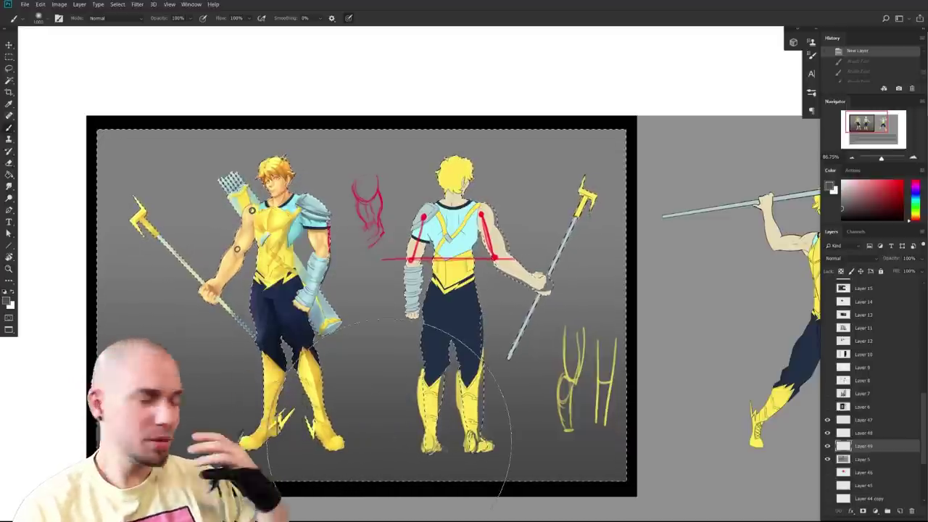
# - Paint dark grey over the selected background around both figures and compare it with the original gradient
pyautogui.moveTo(111, 189)
pyautogui.mouseDown()
pyautogui.moveTo(487, 187)
pyautogui.moveTo(518, 269)
pyautogui.mouseUp()
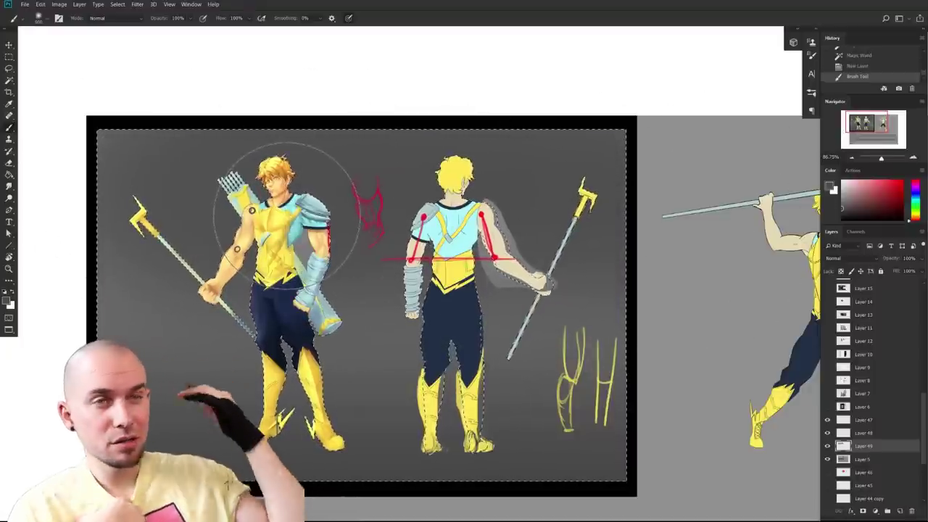
pyautogui.hotkey('ctrl', 'z')
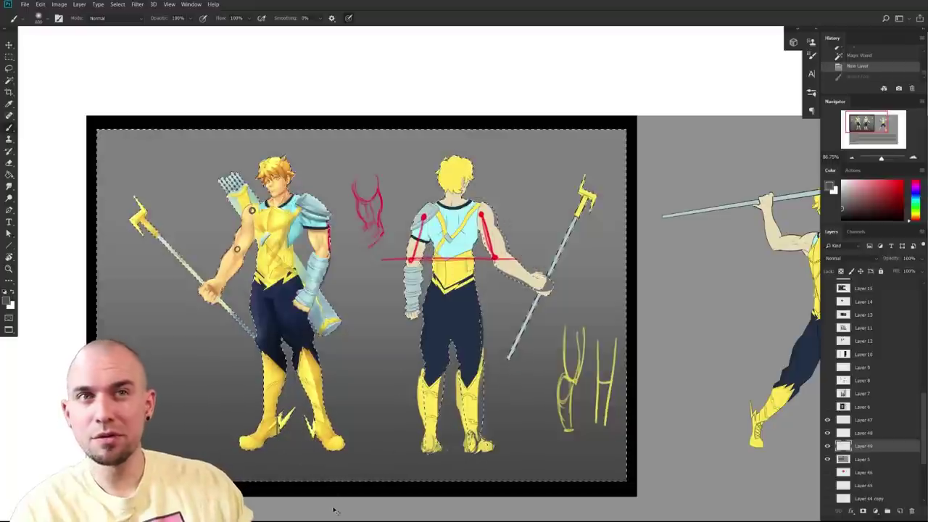
pyautogui.hotkey('ctrl', 'shift', 'z')
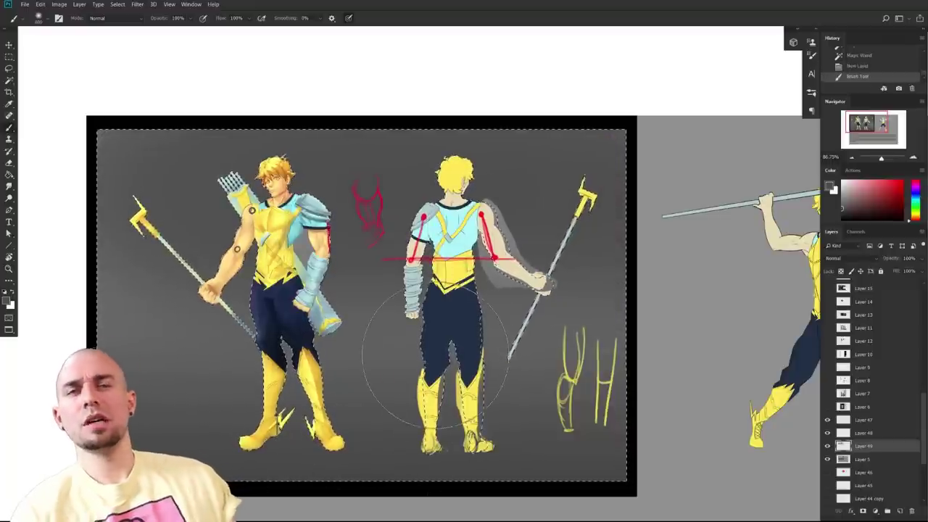
pyautogui.hotkey('ctrl', 'z')
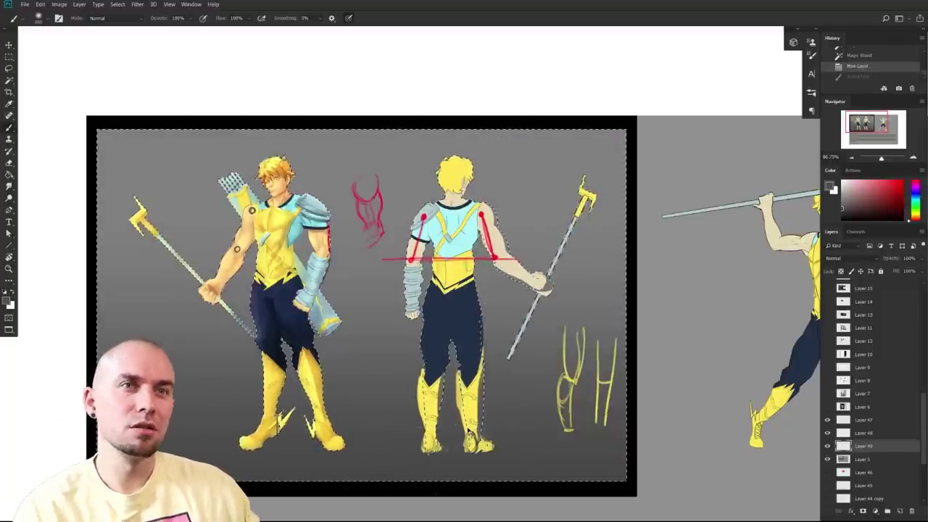
pyautogui.hotkey('ctrl', 'shift', 'z')
# - Even out the background's lower and middle areas with broad soft strokes in greys sampled from the backdrop
pyautogui.moveTo(497, 419); pyautogui.dragTo(488, 404)
pyautogui.keyDown('alt'); pyautogui.click(377, 327); pyautogui.keyUp('alt')
pyautogui.moveTo(15, 414); pyautogui.dragTo(700, 453)
pyautogui.press(']')
pyautogui.moveTo(116, 439); pyautogui.dragTo(728, 429)
pyautogui.keyDown('alt'); pyautogui.click(530, 219); pyautogui.keyUp('alt')
pyautogui.press('[')
pyautogui.press('[')
pyautogui.moveTo(51, 269); pyautogui.dragTo(711, 317)
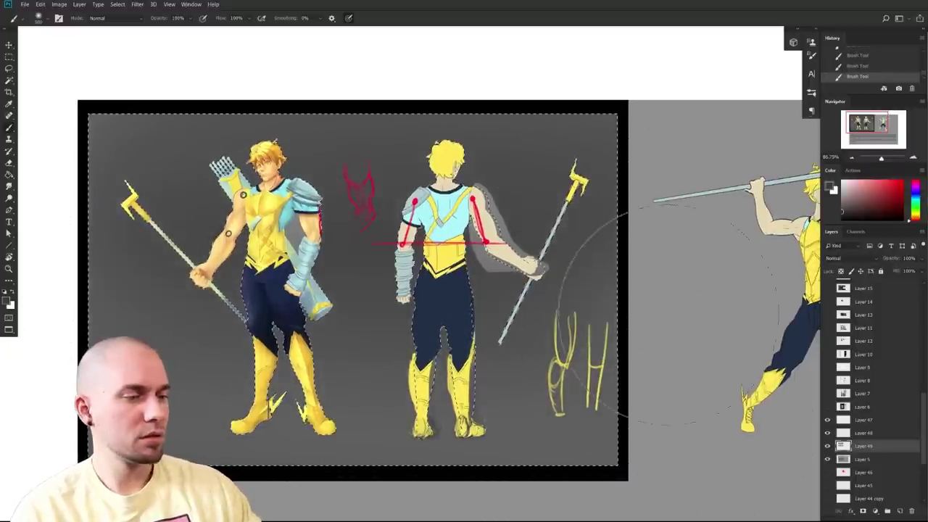
# - Check the darkened background around both characters and clear the selection
pyautogui.moveTo(629, 342)
pyautogui.mouseDown()
pyautogui.moveTo(617, 348)
pyautogui.moveTo(631, 345)
pyautogui.mouseUp()
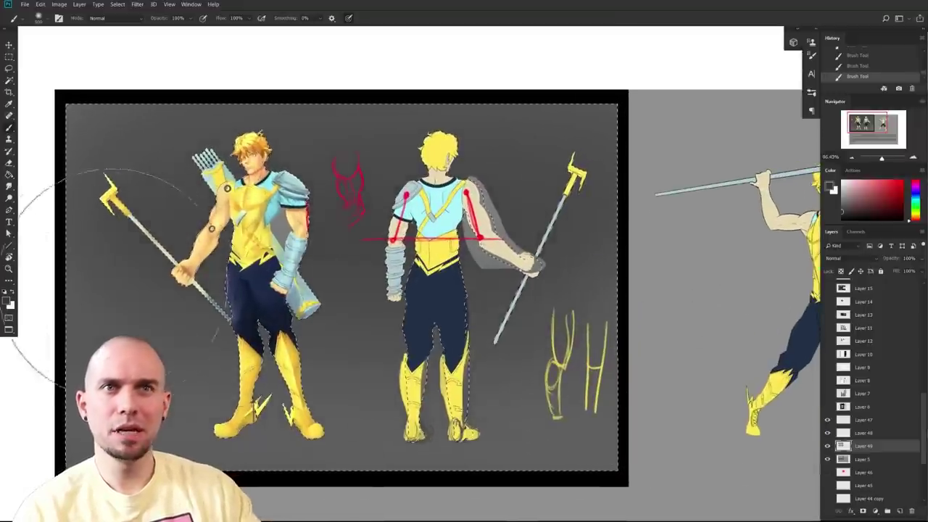
pyautogui.moveTo(475, 350)
pyautogui.mouseDown()
pyautogui.moveTo(577, 341)
pyautogui.moveTo(576, 353)
pyautogui.moveTo(484, 343)
pyautogui.mouseUp()
pyautogui.scroll(-3, 483, 344)
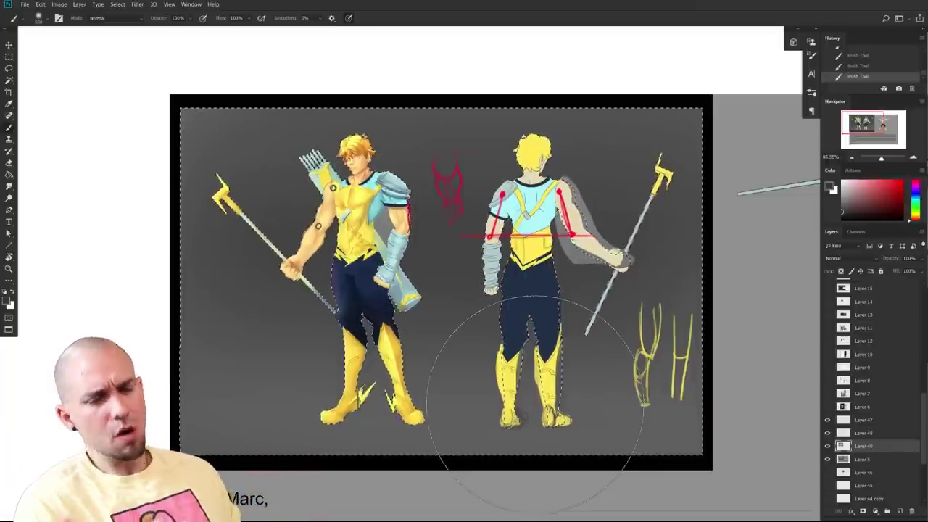
pyautogui.moveTo(615, 372); pyautogui.dragTo(526, 362)
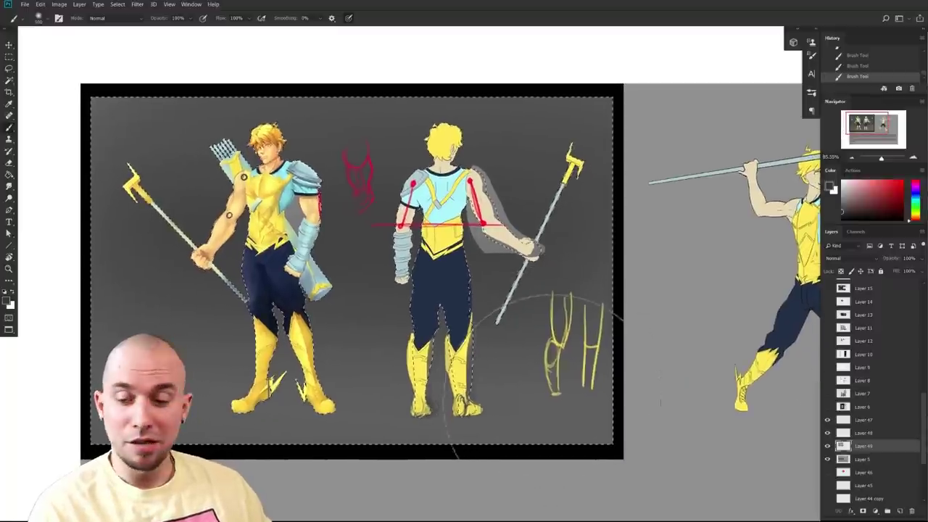
pyautogui.hscroll(-3, 537, 403)
pyautogui.moveTo(555, 404); pyautogui.dragTo(596, 406)
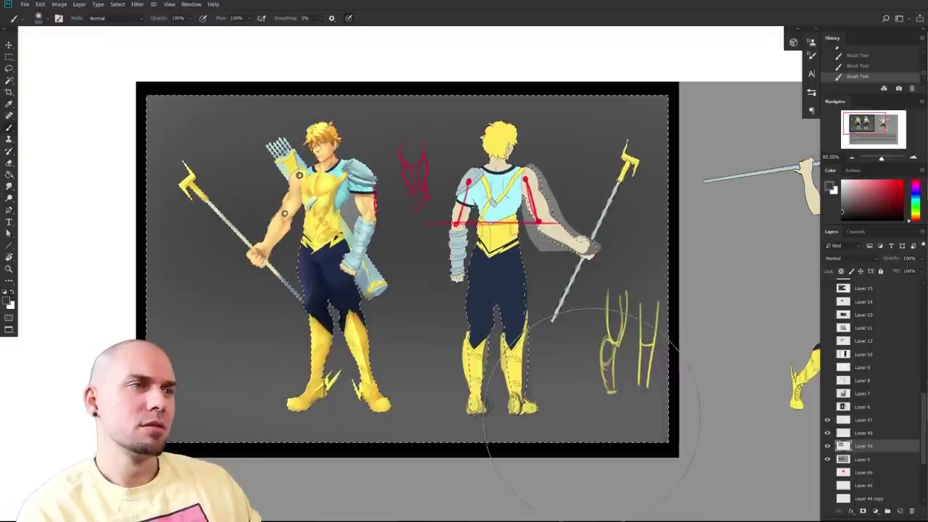
pyautogui.hotkey('ctrl', 'd')
# - Examine how the front and back views read against the repainted background, both from afar and up close
pyautogui.moveTo(578, 408); pyautogui.dragTo(550, 408)
pyautogui.moveTo(549, 408); pyautogui.dragTo(468, 390)
pyautogui.scroll(3, 483, 392)
pyautogui.scroll(-4, 482, 392)
pyautogui.scroll(1, 471, 410)
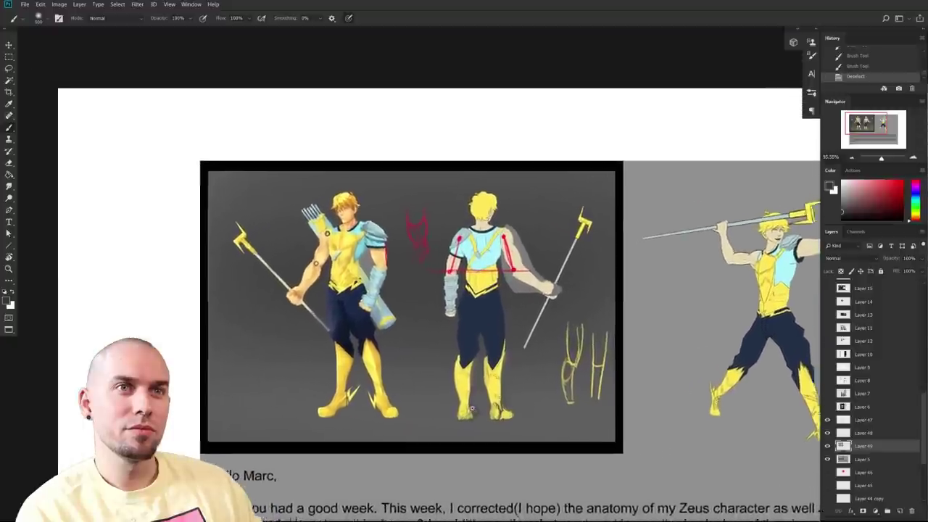
pyautogui.scroll(5, 472, 410)
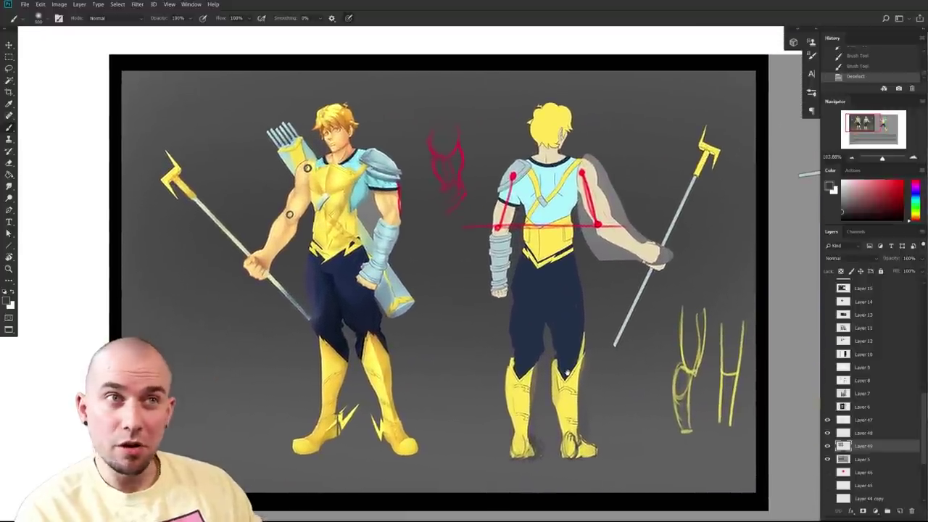
pyautogui.moveTo(568, 373); pyautogui.dragTo(567, 370)
pyautogui.press(']')
pyautogui.press(']')
pyautogui.press(']')
pyautogui.press(']')
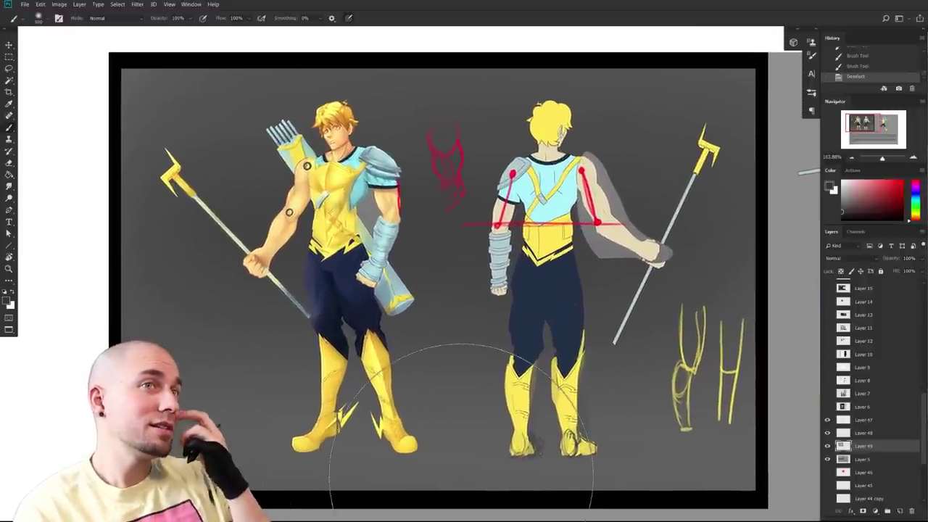
# - Compare the repainted character sheet with the action pose and review the artist's portfolio questions below
pyautogui.scroll(-6, 462, 428)
pyautogui.hscroll(4, 653, 384)
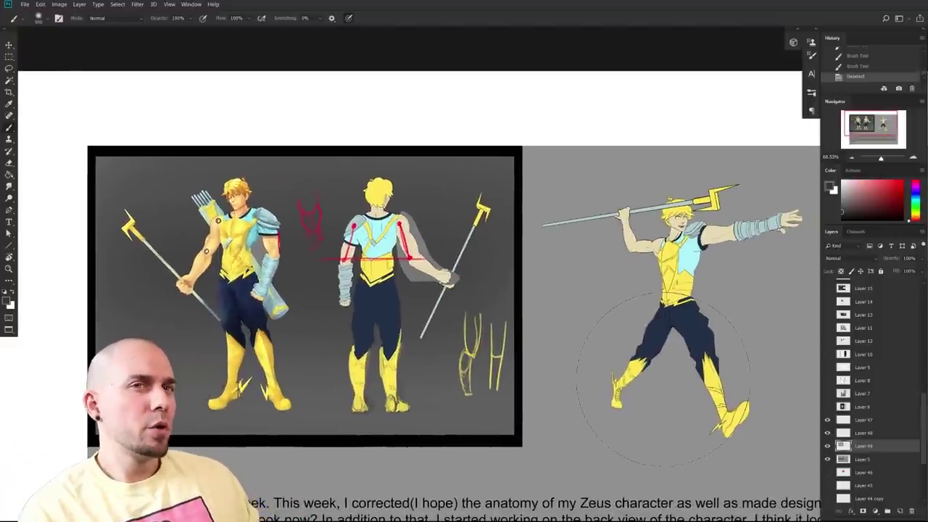
pyautogui.scroll(1, 664, 379)
pyautogui.moveTo(589, 392); pyautogui.dragTo(651, 381)
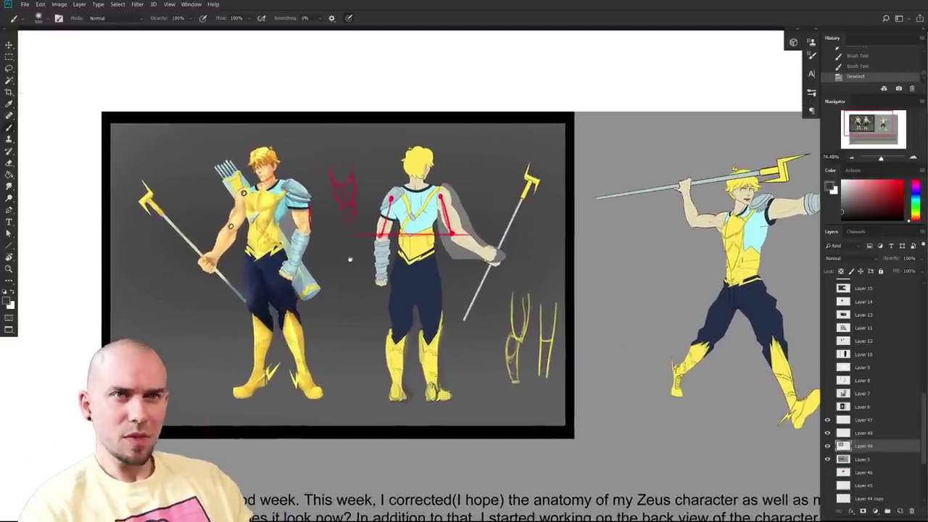
pyautogui.scroll(-2, 606, 432)
pyautogui.moveTo(603, 425); pyautogui.dragTo(603, 427)
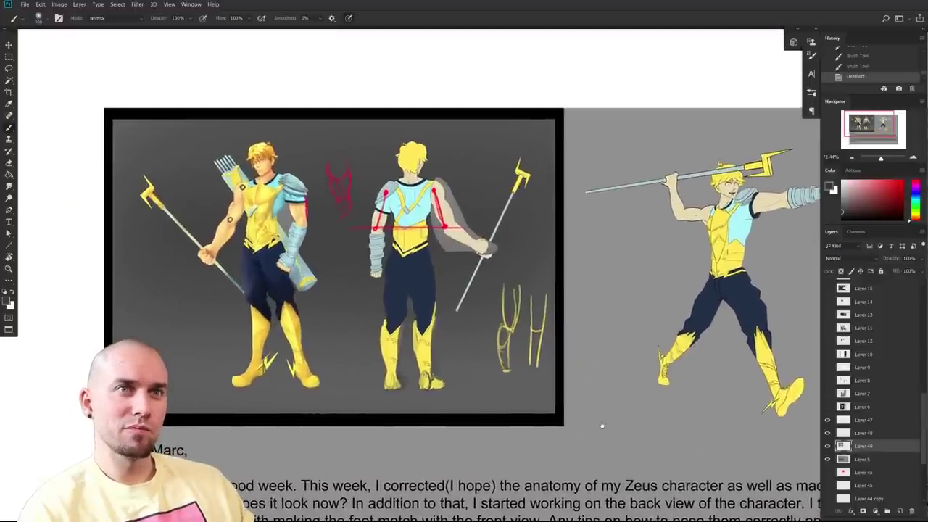
pyautogui.moveTo(602, 427); pyautogui.dragTo(586, 435)
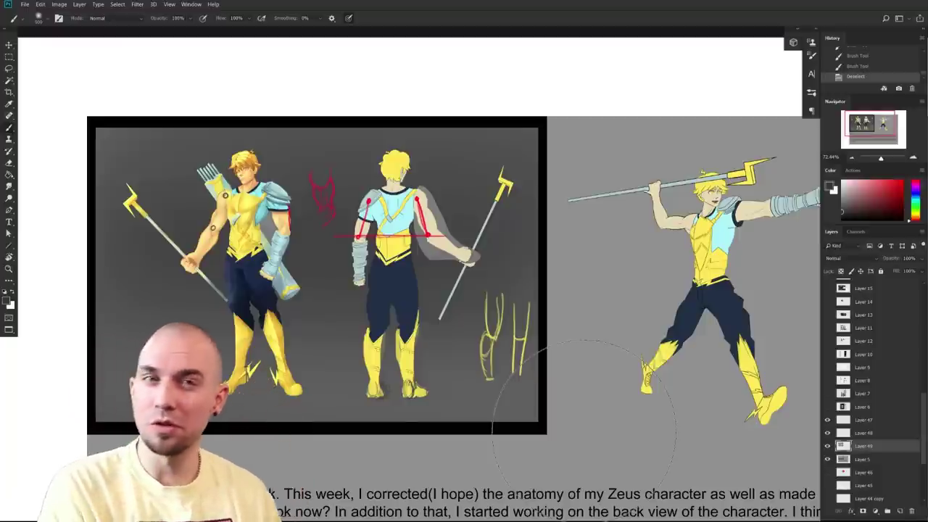
pyautogui.moveTo(629, 396); pyautogui.dragTo(535, 373)
pyautogui.moveTo(649, 383); pyautogui.dragTo(640, 391)
pyautogui.scroll(-3, 640, 391)
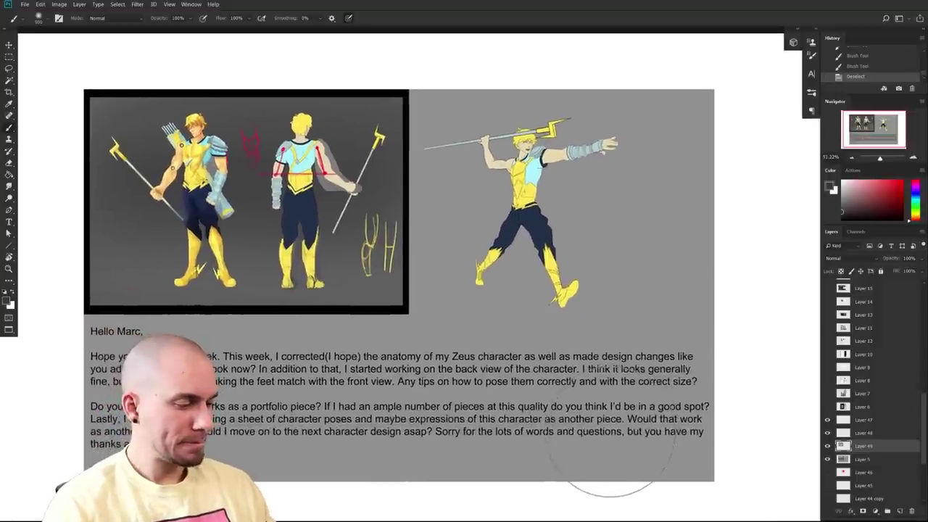
pyautogui.moveTo(605, 433); pyautogui.dragTo(591, 447)
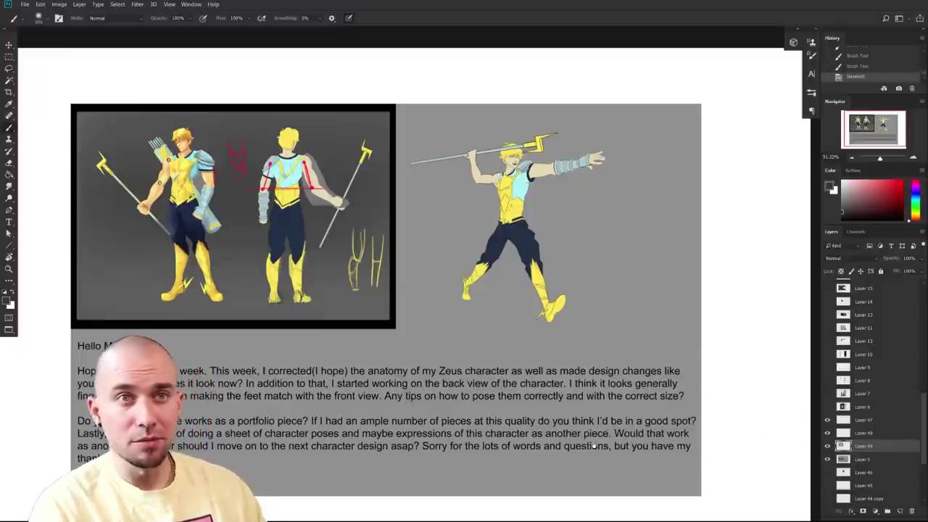
# - Reread the artist's questions about portfolio readiness and a pose sheet below the Zeus character artwork
pyautogui.moveTo(594, 445); pyautogui.dragTo(635, 446)
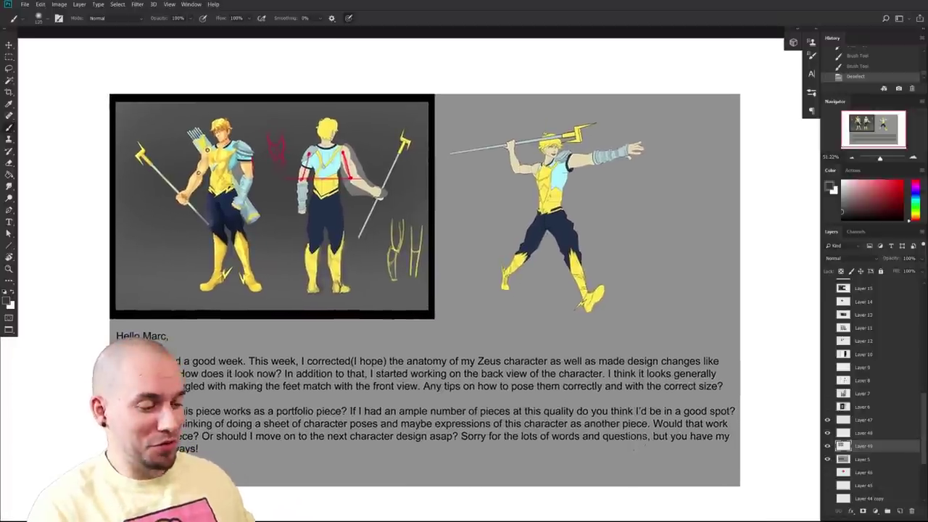
pyautogui.click(633, 433)
pyautogui.moveTo(658, 446)
pyautogui.mouseDown()
pyautogui.moveTo(633, 433)
pyautogui.moveTo(652, 435)
pyautogui.moveTo(639, 445)
pyautogui.moveTo(645, 437)
pyautogui.mouseUp()
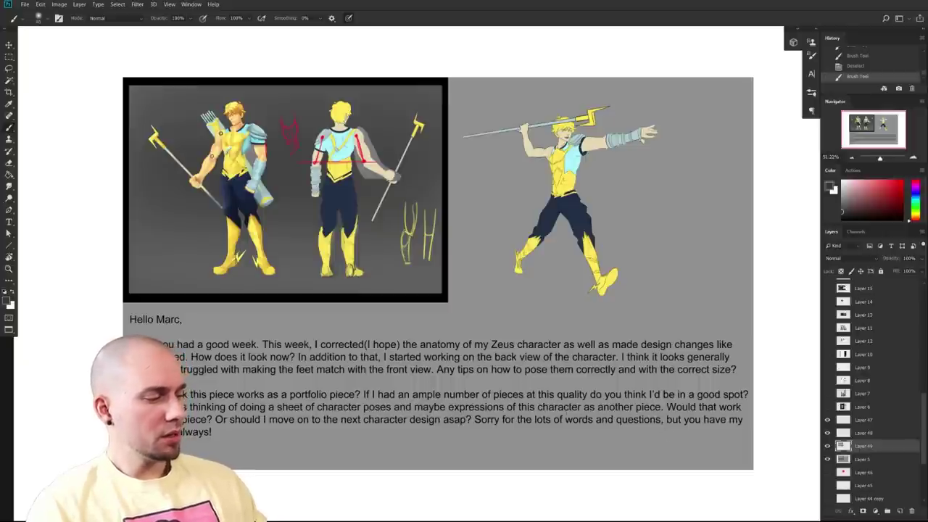
pyautogui.moveTo(529, 414)
pyautogui.mouseDown()
pyautogui.moveTo(729, 414)
pyautogui.moveTo(413, 415)
pyautogui.mouseUp()
pyautogui.hotkey('ctrl', 'z')
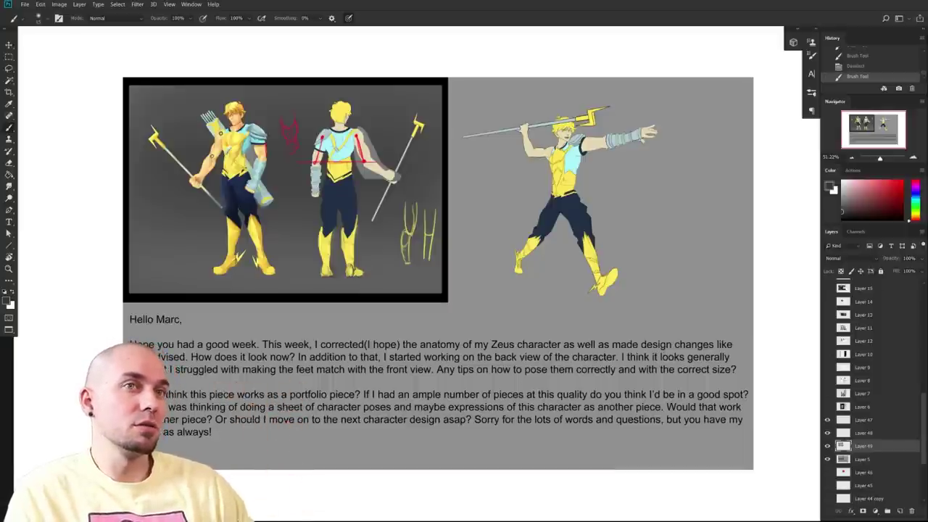
# - Sketch rough dark placeholder circles in the empty spaces between the two figures and beside the front view's legs
pyautogui.moveTo(365, 336); pyautogui.dragTo(387, 390)
pyautogui.moveTo(290, 252); pyautogui.dragTo(370, 382)
pyautogui.moveTo(496, 355); pyautogui.dragTo(525, 433)
pyautogui.moveTo(379, 147); pyautogui.dragTo(339, 171)
pyautogui.moveTo(354, 250); pyautogui.dragTo(368, 255)
pyautogui.moveTo(369, 355); pyautogui.dragTo(385, 350)
pyautogui.moveTo(374, 423); pyautogui.dragTo(366, 434)
pyautogui.moveTo(374, 428); pyautogui.dragTo(469, 400)
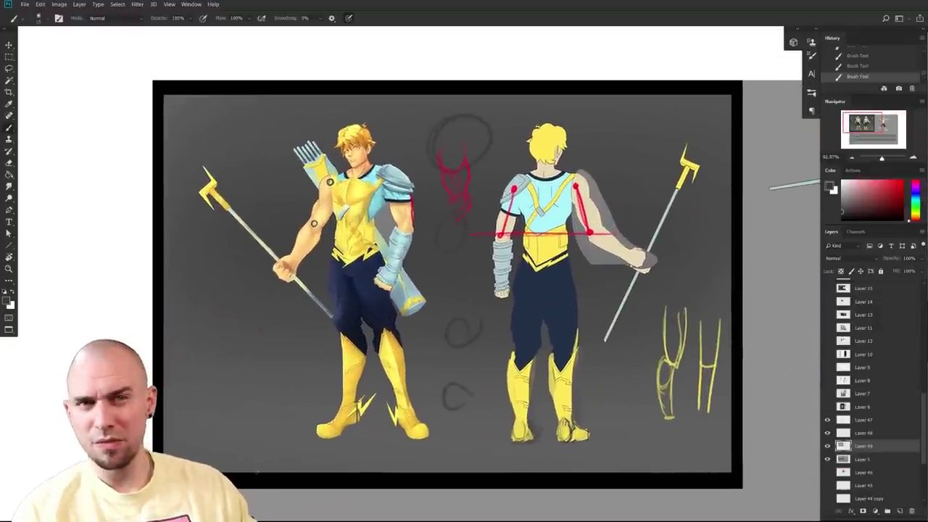
pyautogui.moveTo(283, 402)
pyautogui.mouseDown()
pyautogui.moveTo(250, 328)
pyautogui.moveTo(284, 385)
pyautogui.mouseUp()
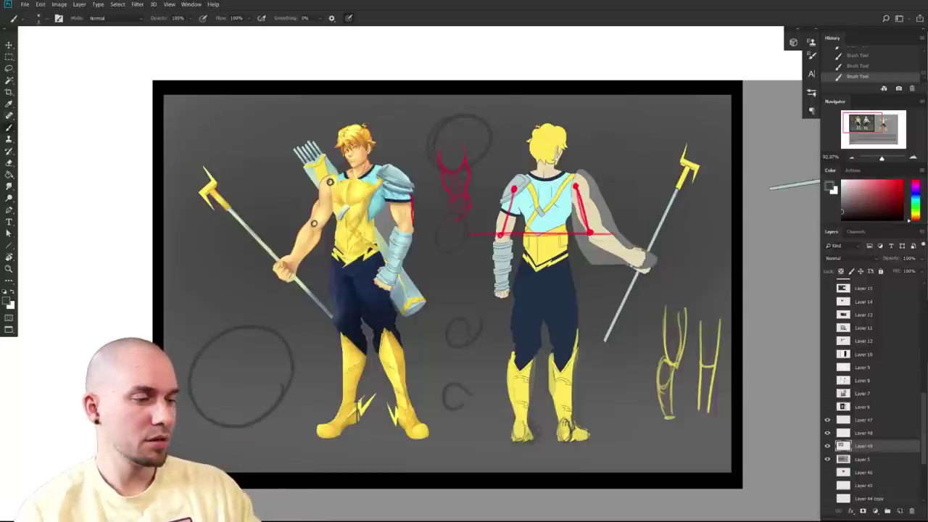
pyautogui.moveTo(547, 460); pyautogui.dragTo(409, 499)
pyautogui.moveTo(497, 377); pyautogui.dragTo(564, 377)
pyautogui.moveTo(547, 457)
pyautogui.mouseDown()
pyautogui.moveTo(590, 412)
pyautogui.moveTo(545, 394)
pyautogui.mouseUp()
# - Undo the placeholder circles sketched on the character sheet
pyautogui.scroll(-3, 551, 418)
pyautogui.moveTo(611, 487); pyautogui.dragTo(580, 429)
pyautogui.hotkey('ctrl', 'alt', 'z')
pyautogui.hotkey('ctrl', 'alt', 'z')
pyautogui.hotkey('ctrl', 'alt', 'z')
pyautogui.hotkey('ctrl', 'alt', 'z')
pyautogui.hotkey('ctrl', 'alt', 'z')
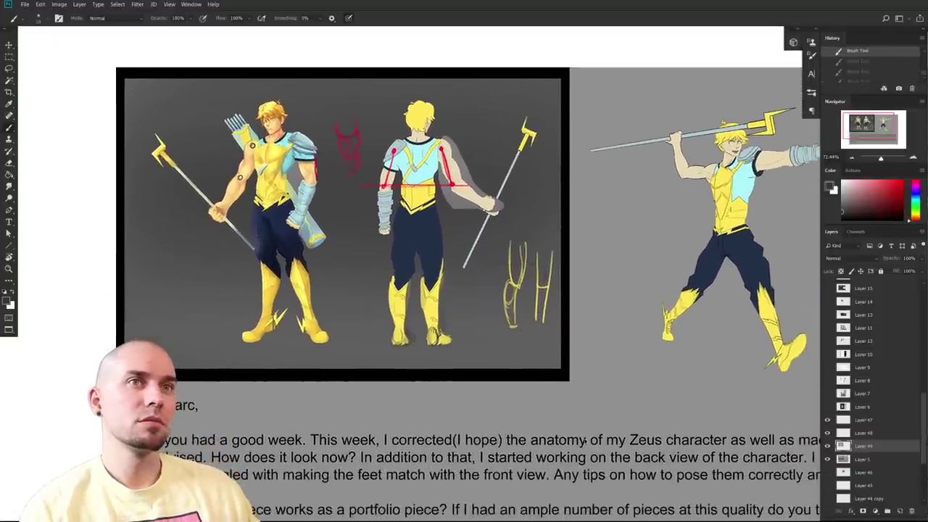
# - Hide the Zeus submission and its paint-over layers, and show the next submission on Layer 6
pyautogui.scroll(-5, 611, 432)
pyautogui.moveTo(612, 432); pyautogui.dragTo(499, 351)
pyautogui.scroll(4, 573, 416)
pyautogui.moveTo(628, 412)
pyautogui.mouseDown()
pyautogui.moveTo(655, 444)
pyautogui.moveTo(661, 418)
pyautogui.moveTo(636, 436)
pyautogui.moveTo(626, 481)
pyautogui.mouseUp()
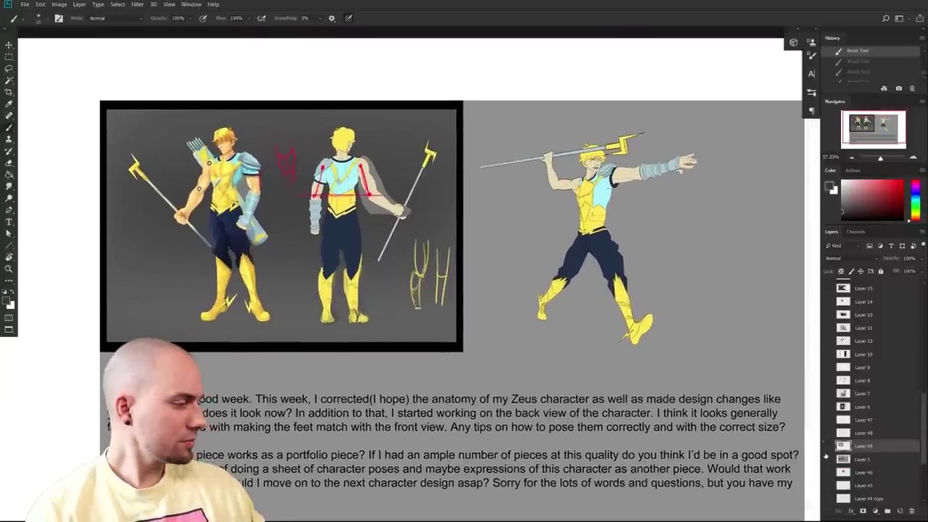
pyautogui.moveTo(827, 459); pyautogui.dragTo(834, 408)
pyautogui.click(829, 407)
pyautogui.click(862, 407)
pyautogui.moveTo(674, 378); pyautogui.dragTo(643, 364)
pyautogui.click(829, 409)
pyautogui.click(830, 419)
pyautogui.click(828, 420)
pyautogui.click(828, 408)
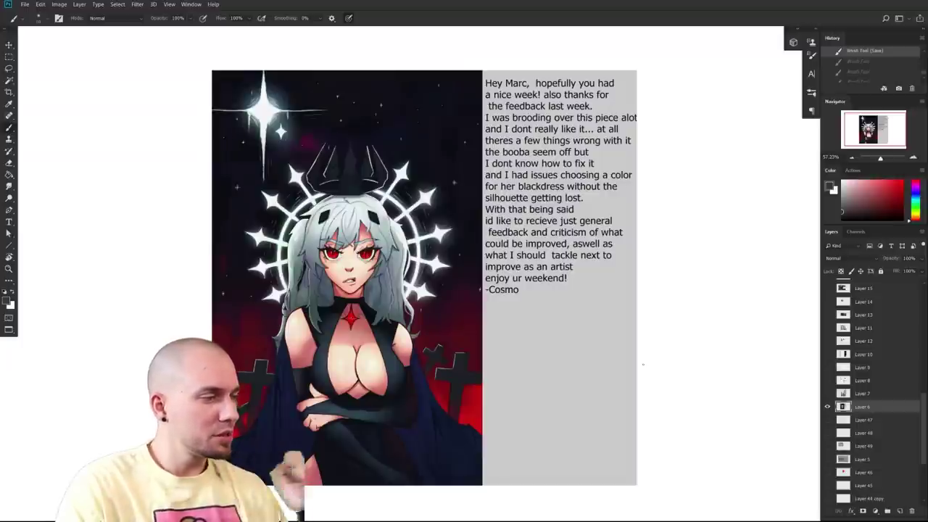
# - Examine the illustration of the white-haired woman with the glowing halo and read the artist's feedback request beside it
pyautogui.click(893, 209)
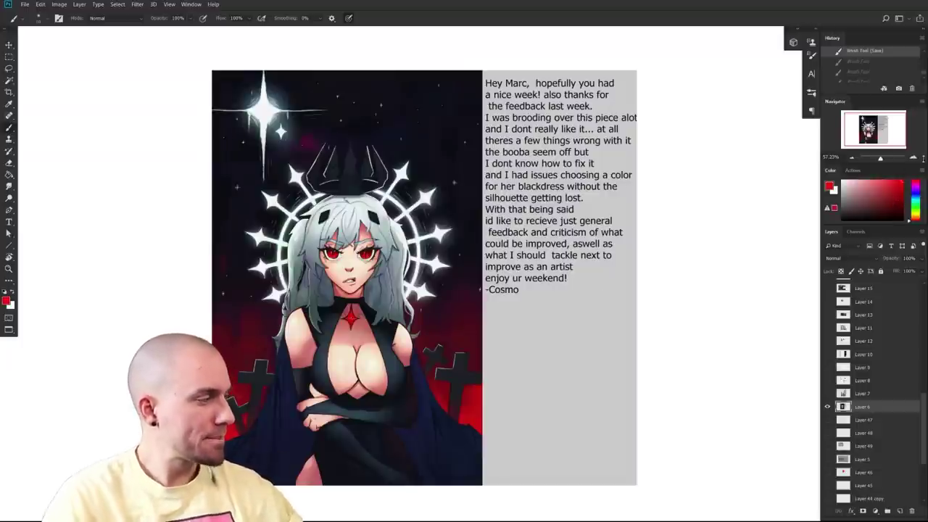
pyautogui.moveTo(478, 343); pyautogui.dragTo(543, 358)
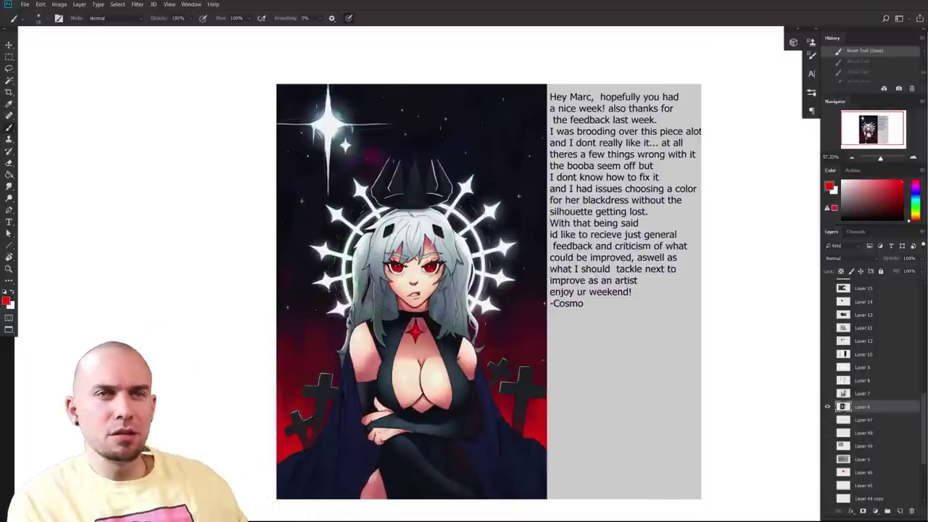
pyautogui.moveTo(640, 411)
pyautogui.mouseDown()
pyautogui.moveTo(622, 425)
pyautogui.moveTo(645, 413)
pyautogui.mouseUp()
pyautogui.moveTo(568, 340)
pyautogui.mouseDown()
pyautogui.moveTo(572, 321)
pyautogui.moveTo(583, 333)
pyautogui.moveTo(578, 346)
pyautogui.moveTo(585, 323)
pyautogui.moveTo(581, 343)
pyautogui.mouseUp()
pyautogui.keyDown('alt'); pyautogui.click(516, 132); pyautogui.keyUp('alt')
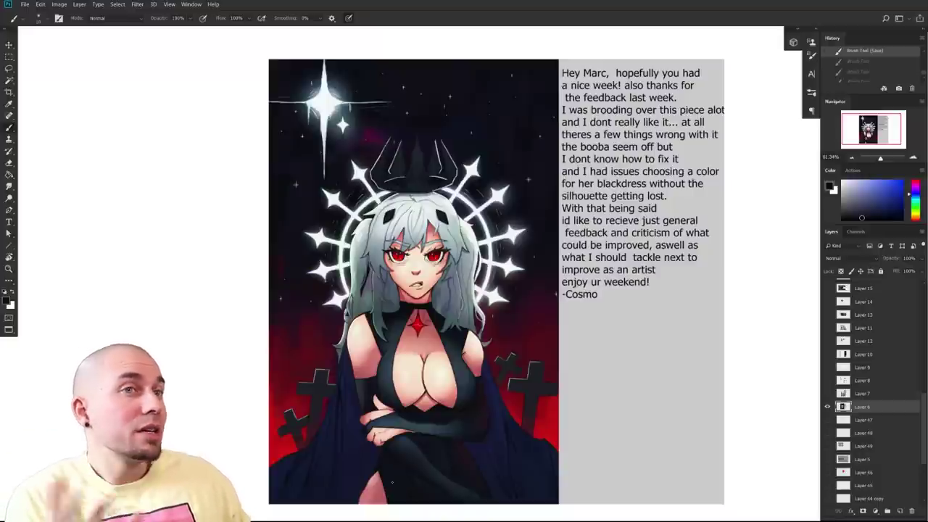
pyautogui.moveTo(437, 365)
pyautogui.mouseDown()
pyautogui.moveTo(456, 367)
pyautogui.moveTo(425, 375)
pyautogui.moveTo(422, 342)
pyautogui.moveTo(424, 362)
pyautogui.mouseUp()
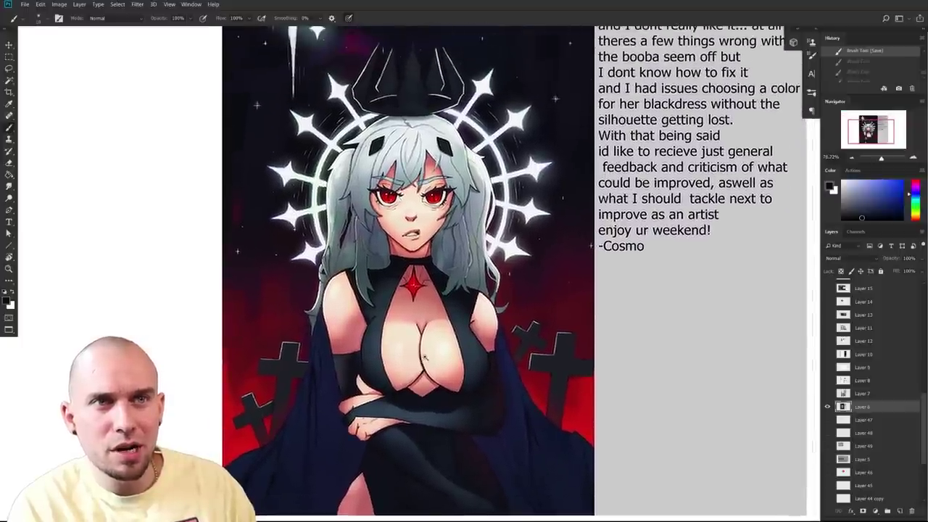
pyautogui.scroll(-3, 423, 361)
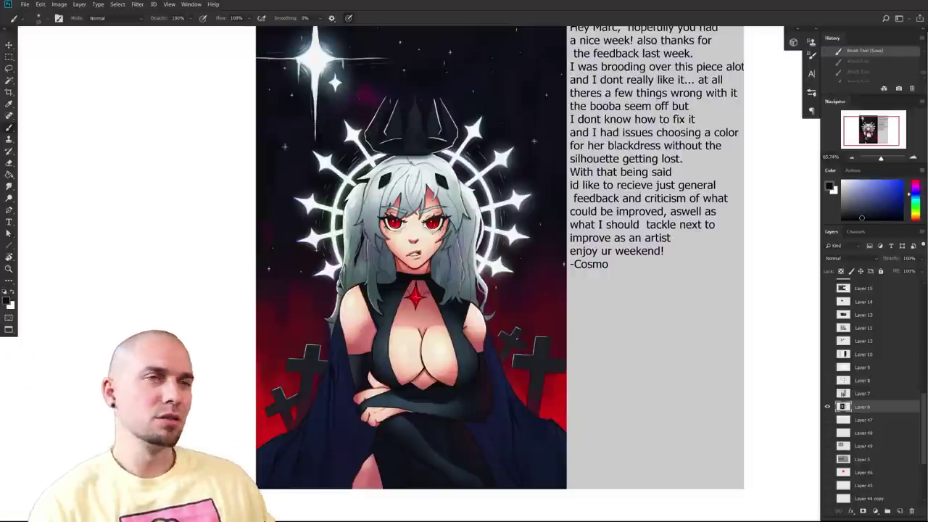
pyautogui.moveTo(499, 394); pyautogui.dragTo(453, 415)
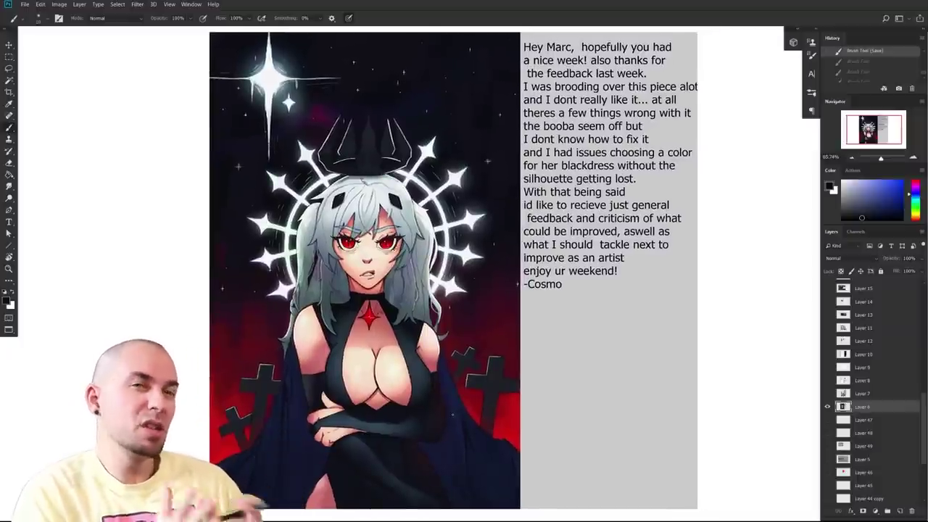
pyautogui.moveTo(512, 372); pyautogui.dragTo(596, 368)
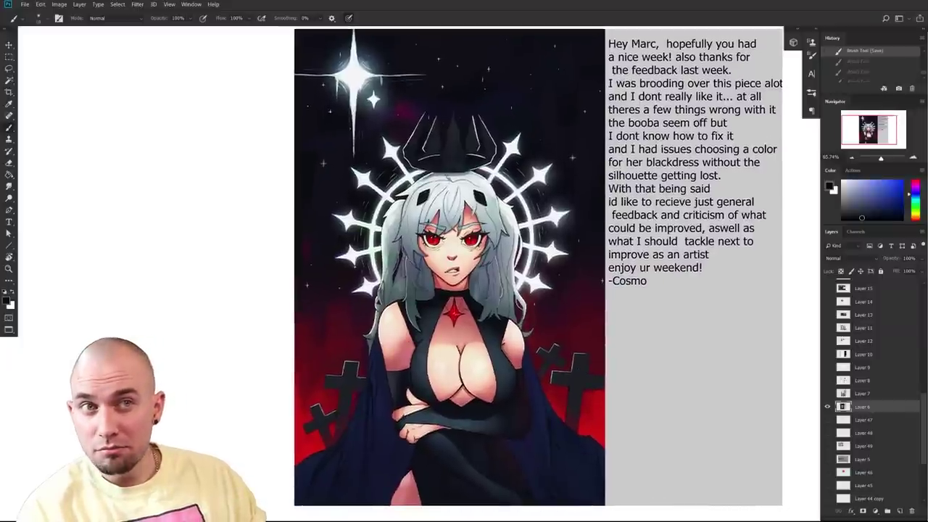
pyautogui.keyDown('alt'); pyautogui.click(460, 257); pyautogui.keyUp('alt')
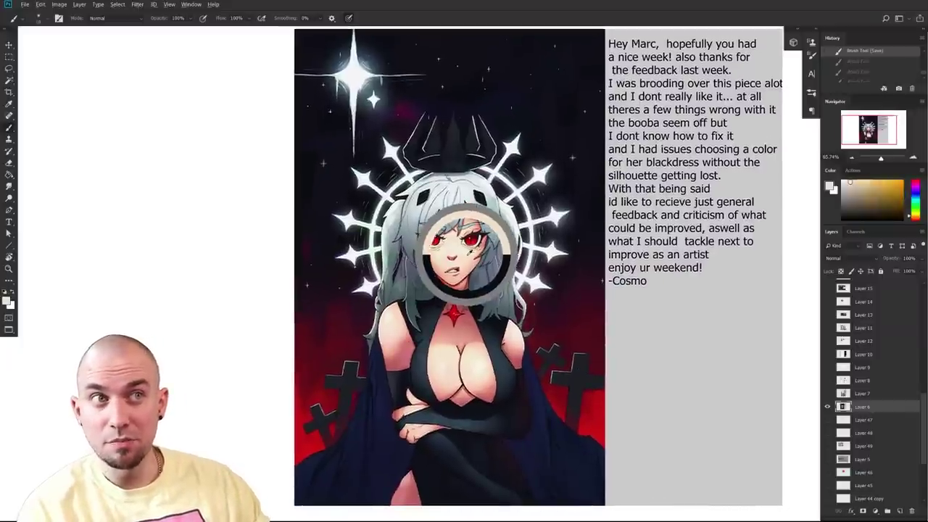
pyautogui.moveTo(503, 404); pyautogui.dragTo(460, 407)
pyautogui.press('l')
pyautogui.moveTo(553, 407); pyautogui.dragTo(488, 382)
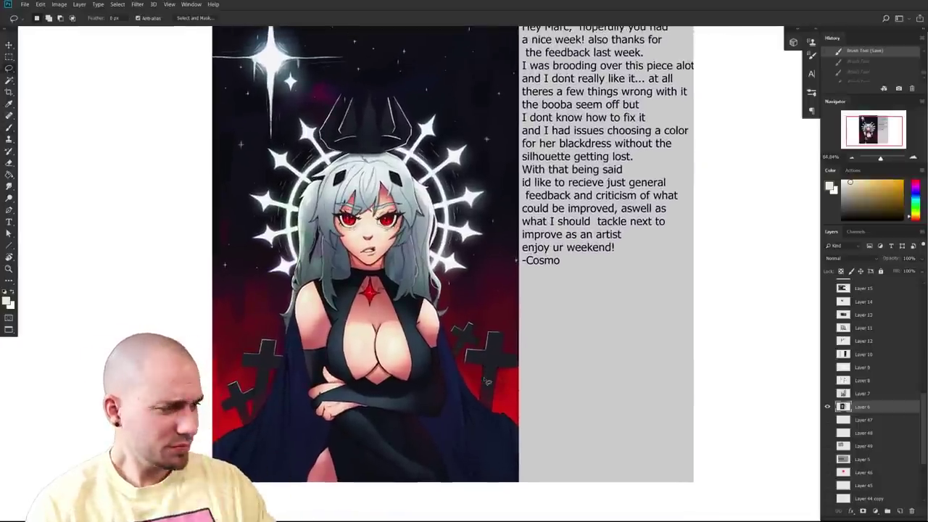
pyautogui.moveTo(432, 390); pyautogui.dragTo(412, 415)
pyautogui.press('b')
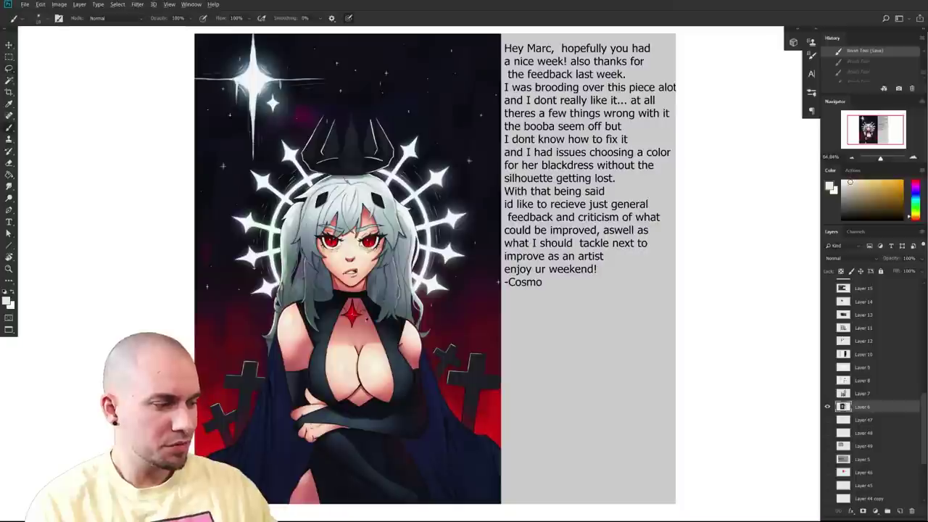
pyautogui.moveTo(337, 353)
pyautogui.mouseDown()
pyautogui.moveTo(344, 375)
pyautogui.moveTo(377, 373)
pyautogui.moveTo(383, 349)
pyautogui.mouseUp()
pyautogui.moveTo(287, 346); pyautogui.dragTo(296, 324)
pyautogui.moveTo(335, 256); pyautogui.dragTo(361, 255)
pyautogui.press('[')
pyautogui.moveTo(413, 354); pyautogui.dragTo(410, 333)
pyautogui.moveTo(493, 342); pyautogui.dragTo(533, 333)
pyautogui.keyDown('alt'); pyautogui.click(439, 380); pyautogui.keyUp('alt')
pyautogui.moveTo(417, 379)
pyautogui.mouseDown()
pyautogui.moveTo(375, 368)
pyautogui.moveTo(372, 340)
pyautogui.moveTo(384, 347)
pyautogui.mouseUp()
pyautogui.hotkey('ctrl', 'z')
pyautogui.hotkey('ctrl', 'z')
pyautogui.hotkey('ctrl', 'z')
pyautogui.hotkey('ctrl', 'z')
pyautogui.hotkey('ctrl', 'z')
pyautogui.hotkey('ctrl', 'z')
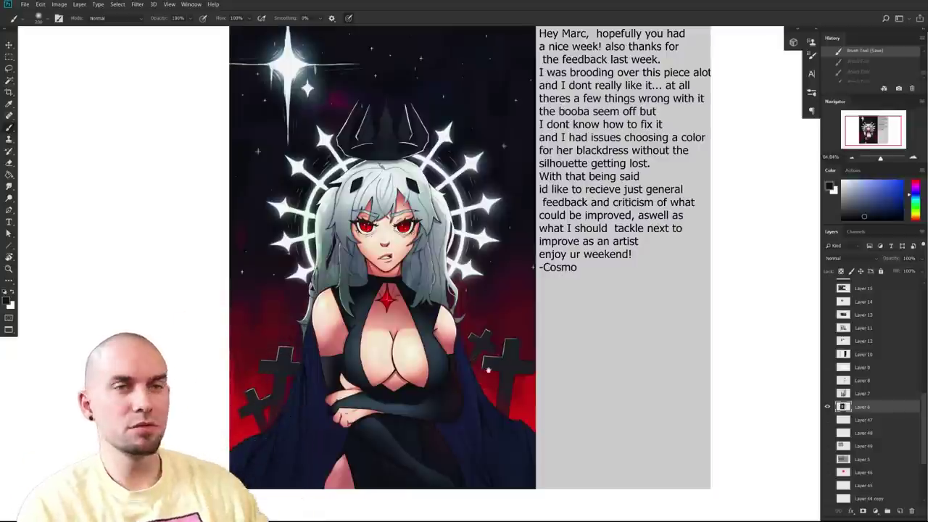
pyautogui.scroll(-1, 412, 347)
pyautogui.scroll(1, 417, 392)
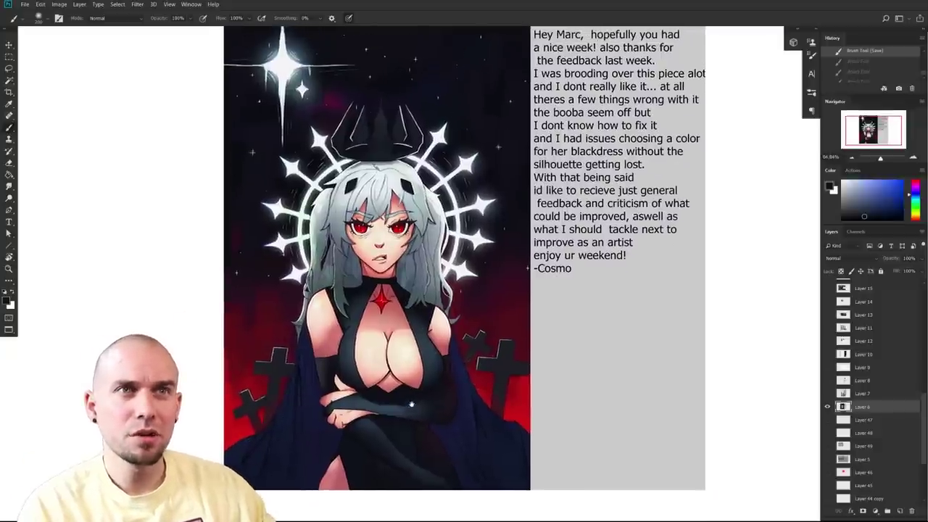
pyautogui.hscroll(3, 396, 399)
pyautogui.moveTo(358, 423); pyautogui.dragTo(357, 424)
# - Set up the SkinCavity brush at 125 px and add a new layer above the illustration
pyautogui.press('[')
pyautogui.press('[')
pyautogui.press('[')
pyautogui.press('[')
pyautogui.press('[')
pyautogui.press('[')
pyautogui.press('[')
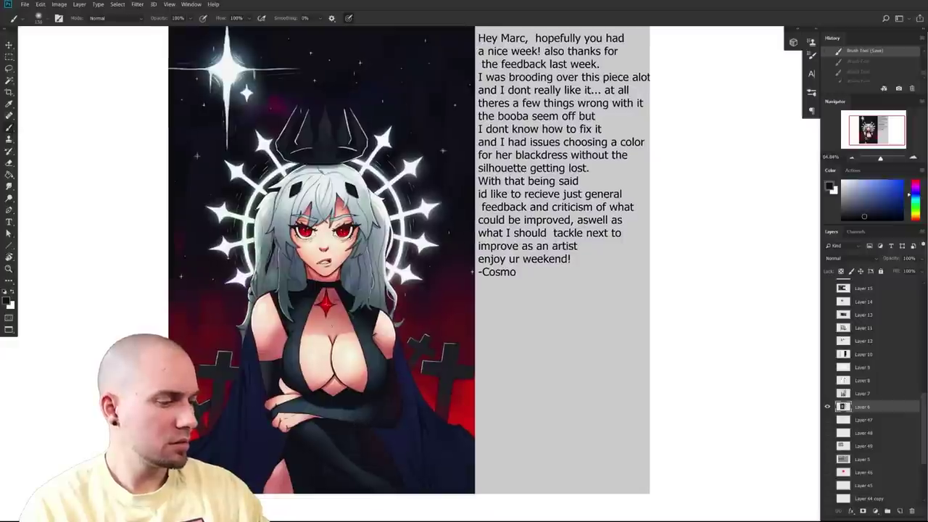
pyautogui.press('l')
pyautogui.rightClick(326, 357)
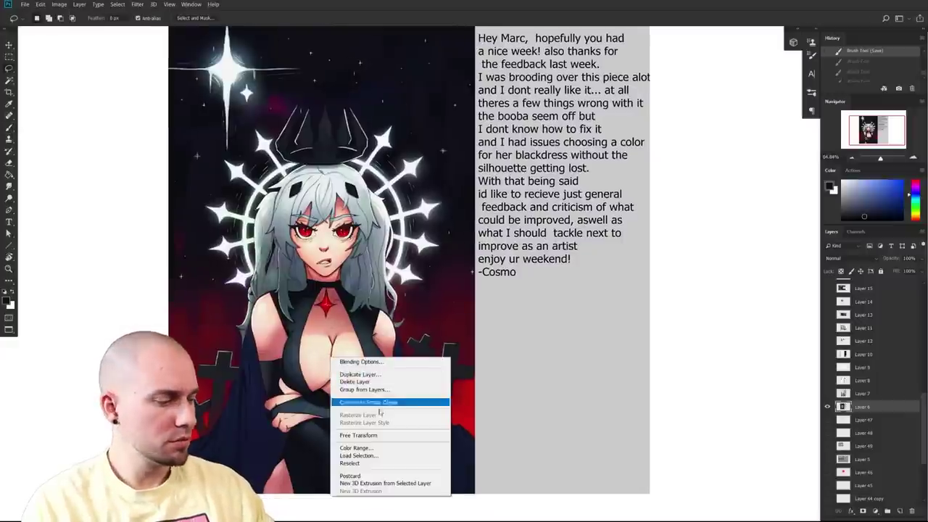
pyautogui.press('Escape')
pyautogui.press('b')
pyautogui.rightClick(348, 388)
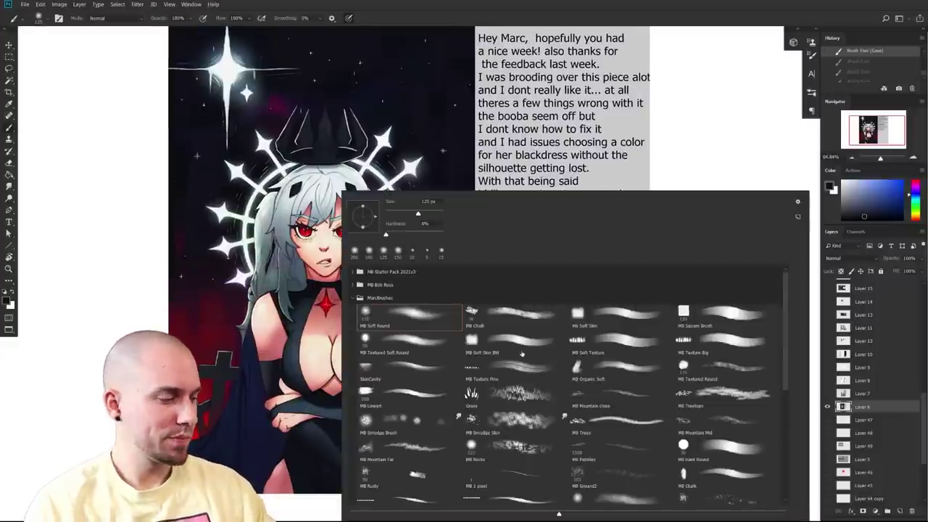
pyautogui.doubleClick(428, 374)
pyautogui.click(900, 510)
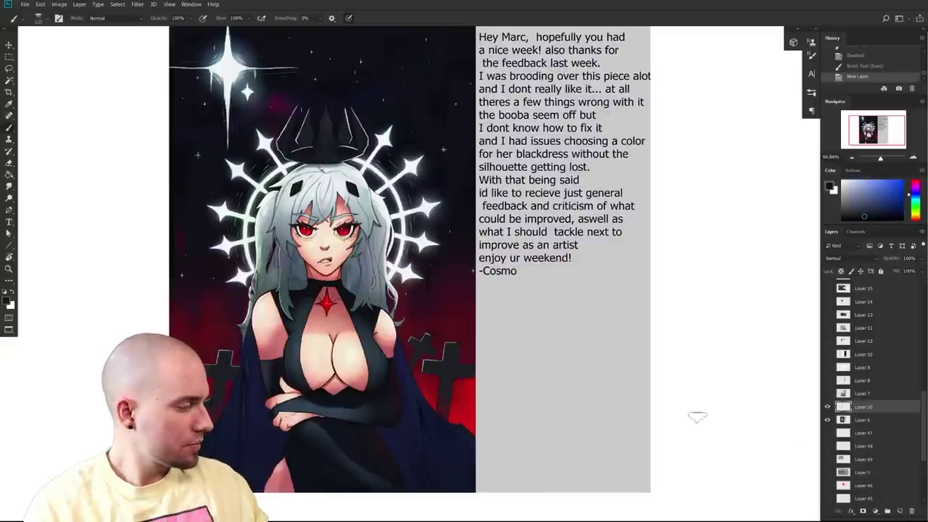
# - Lighten the shoulders and bodice of the black dress with a muted reddish grey
pyautogui.click(860, 205)
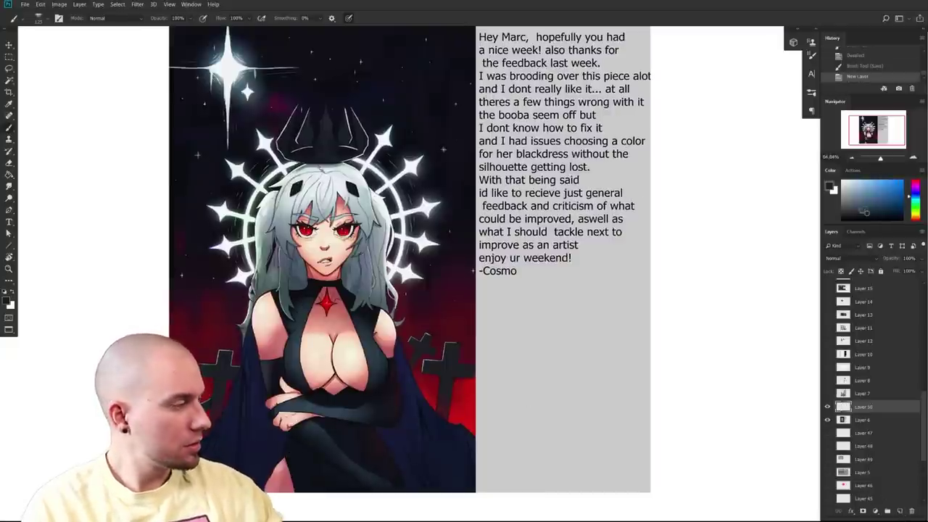
pyautogui.moveTo(915, 218); pyautogui.dragTo(918, 222)
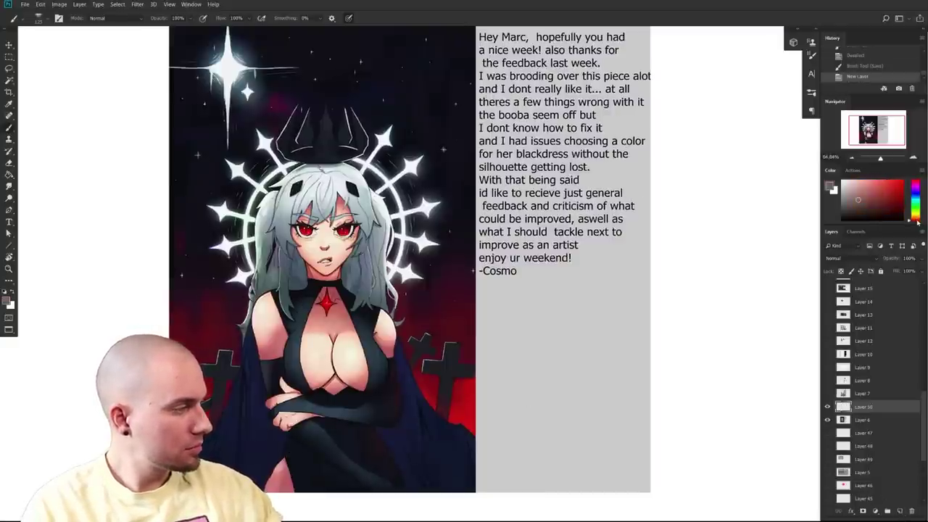
pyautogui.press(']')
pyautogui.press(']')
pyautogui.press(']')
pyautogui.moveTo(357, 300); pyautogui.dragTo(377, 309)
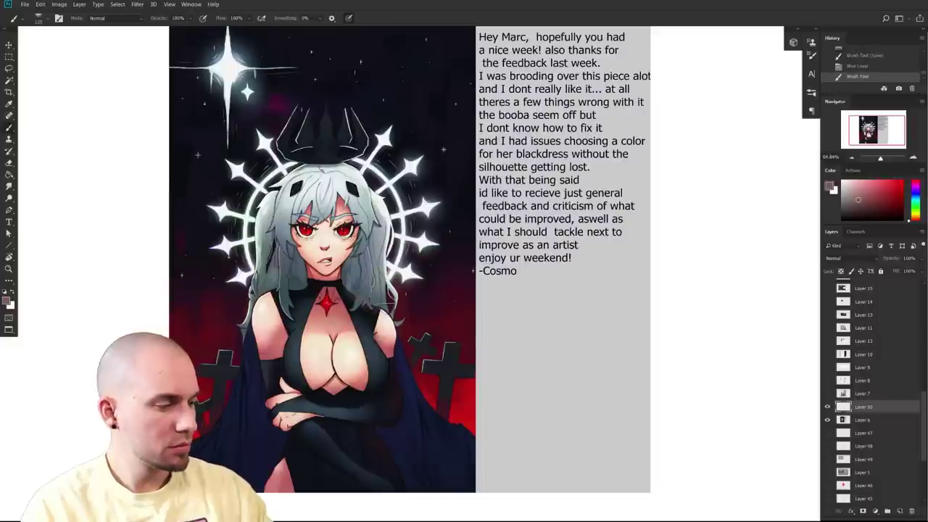
pyautogui.press(']')
pyautogui.moveTo(285, 296)
pyautogui.mouseDown()
pyautogui.moveTo(300, 303)
pyautogui.moveTo(300, 353)
pyautogui.moveTo(299, 344)
pyautogui.mouseUp()
pyautogui.moveTo(300, 332)
pyautogui.mouseDown()
pyautogui.moveTo(290, 357)
pyautogui.moveTo(293, 348)
pyautogui.moveTo(298, 368)
pyautogui.mouseUp()
pyautogui.press('[')
pyautogui.press('[')
pyautogui.press('[')
pyautogui.press('[')
pyautogui.moveTo(367, 354)
pyautogui.mouseDown()
pyautogui.moveTo(369, 340)
pyautogui.moveTo(374, 351)
pyautogui.mouseUp()
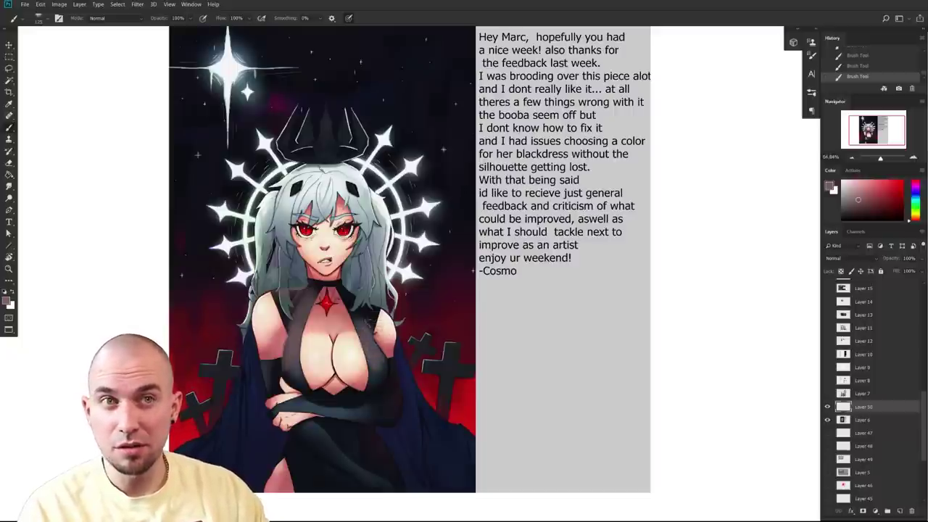
# - Lighten the dress's sleeves on both arms with the same reddish grey, undoing and repainting the unsatisfactory strokes
pyautogui.moveTo(446, 366); pyautogui.dragTo(428, 277)
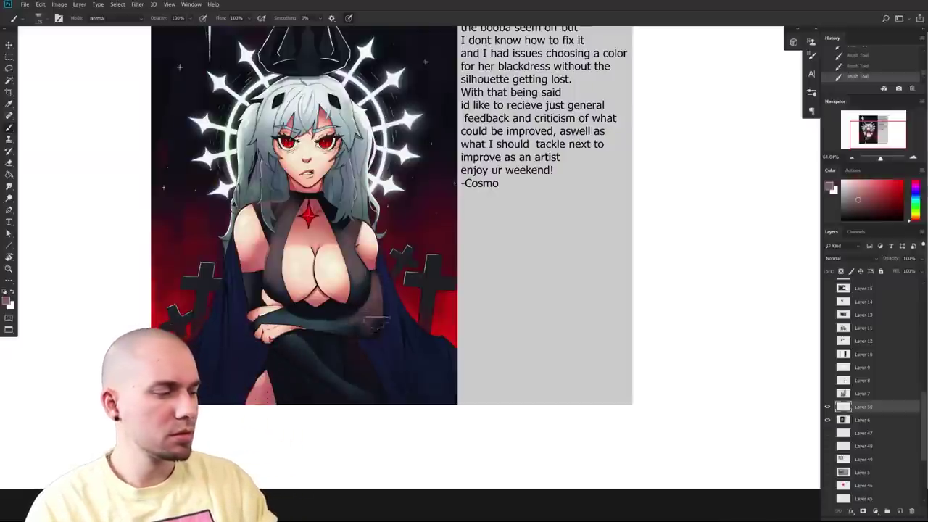
pyautogui.scroll(-1, 337, 335)
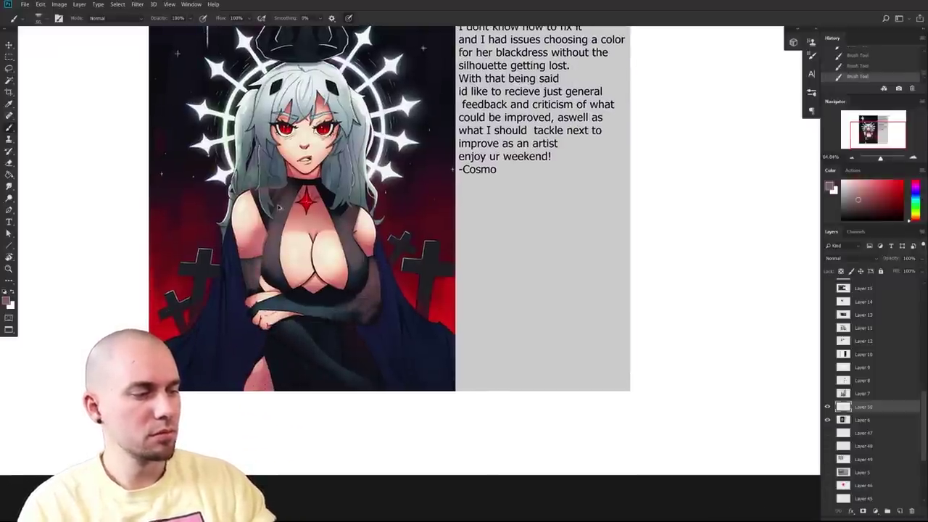
pyautogui.hotkey('ctrl', 'alt', 'z')
pyautogui.hotkey('ctrl', 'alt', 'z')
pyautogui.hotkey('ctrl', 'alt', 'z')
pyautogui.moveTo(258, 257); pyautogui.dragTo(257, 266)
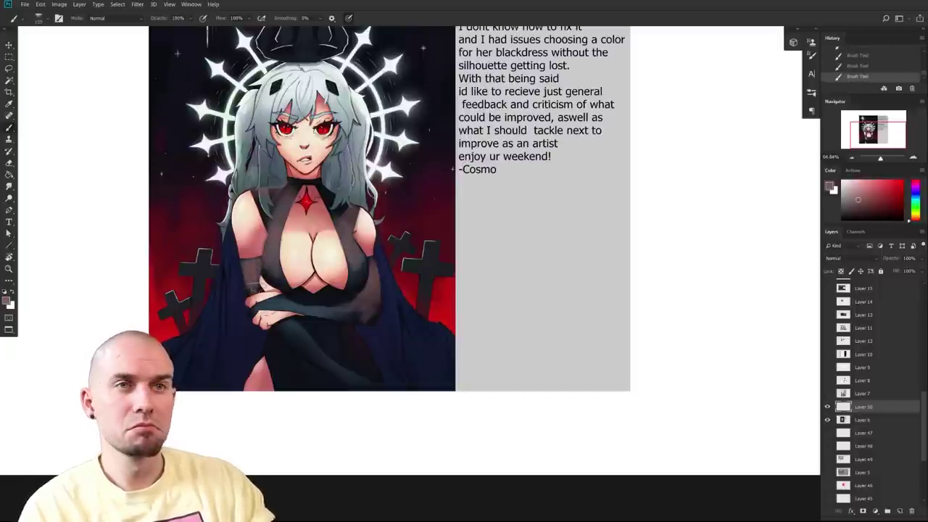
# - Lighten the skirt below the crossed arms with broad reddish-grey strokes, enlarging the brush as the area grows
pyautogui.moveTo(391, 359); pyautogui.dragTo(399, 332)
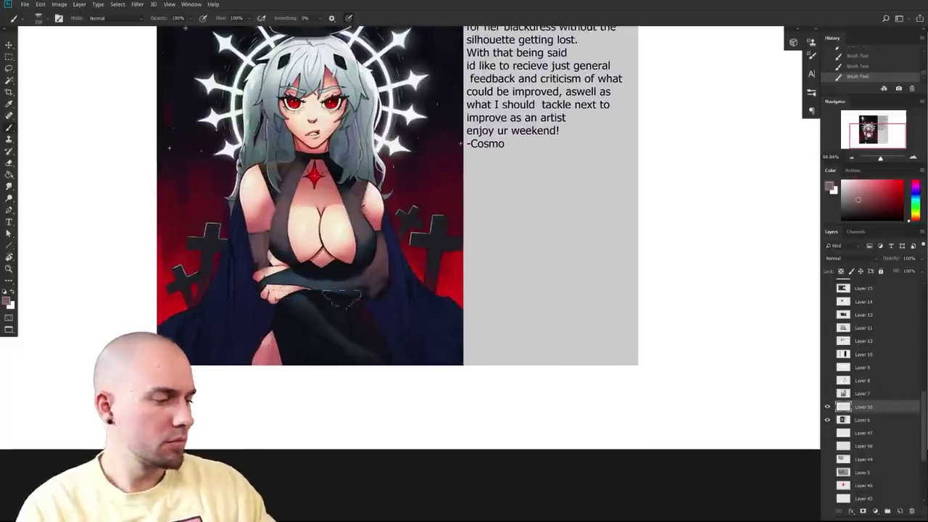
pyautogui.moveTo(304, 339); pyautogui.dragTo(334, 321)
pyautogui.moveTo(448, 311); pyautogui.dragTo(480, 293)
pyautogui.moveTo(521, 309); pyautogui.dragTo(453, 382)
pyautogui.press('[')
pyautogui.moveTo(377, 348)
pyautogui.mouseDown()
pyautogui.moveTo(459, 413)
pyautogui.moveTo(392, 385)
pyautogui.mouseUp()
pyautogui.press(']')
pyautogui.moveTo(333, 345); pyautogui.dragTo(368, 355)
pyautogui.press(']')
pyautogui.press(']')
pyautogui.moveTo(409, 378)
pyautogui.mouseDown()
pyautogui.moveTo(327, 316)
pyautogui.moveTo(377, 356)
pyautogui.mouseUp()
pyautogui.moveTo(491, 447)
pyautogui.mouseDown()
pyautogui.moveTo(460, 459)
pyautogui.moveTo(433, 460)
pyautogui.mouseUp()
pyautogui.press(']')
pyautogui.moveTo(418, 367); pyautogui.dragTo(429, 451)
pyautogui.moveTo(393, 330); pyautogui.dragTo(421, 431)
pyautogui.press(']')
pyautogui.moveTo(282, 413)
pyautogui.mouseDown()
pyautogui.moveTo(273, 350)
pyautogui.moveTo(283, 392)
pyautogui.moveTo(373, 379)
pyautogui.mouseUp()
pyautogui.moveTo(516, 346)
pyautogui.mouseDown()
pyautogui.moveTo(497, 334)
pyautogui.moveTo(520, 384)
pyautogui.mouseUp()
pyautogui.moveTo(454, 369)
pyautogui.mouseDown()
pyautogui.moveTo(469, 364)
pyautogui.moveTo(517, 382)
pyautogui.mouseUp()
# - Lighten the dark blue cloak on both sides of the figure with large soft strokes of muted greyish blue
pyautogui.keyDown('alt'); pyautogui.click(368, 397); pyautogui.keyUp('alt')
pyautogui.press('[')
pyautogui.click(865, 202)
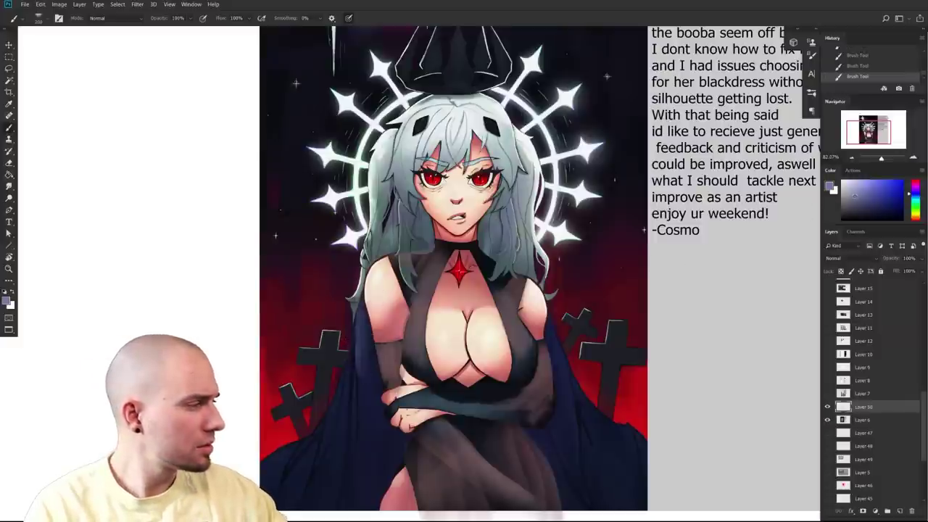
pyautogui.moveTo(352, 336)
pyautogui.mouseDown()
pyautogui.moveTo(378, 305)
pyautogui.moveTo(354, 317)
pyautogui.moveTo(342, 408)
pyautogui.moveTo(348, 349)
pyautogui.mouseUp()
pyautogui.press(']')
pyautogui.press(']')
pyautogui.press(']')
pyautogui.press(']')
pyautogui.press(']')
pyautogui.moveTo(305, 456)
pyautogui.mouseDown()
pyautogui.moveTo(352, 412)
pyautogui.moveTo(338, 419)
pyautogui.moveTo(325, 487)
pyautogui.mouseUp()
pyautogui.moveTo(584, 292)
pyautogui.mouseDown()
pyautogui.moveTo(564, 309)
pyautogui.moveTo(586, 399)
pyautogui.moveTo(628, 448)
pyautogui.moveTo(579, 486)
pyautogui.mouseUp()
pyautogui.moveTo(658, 400); pyautogui.dragTo(616, 408)
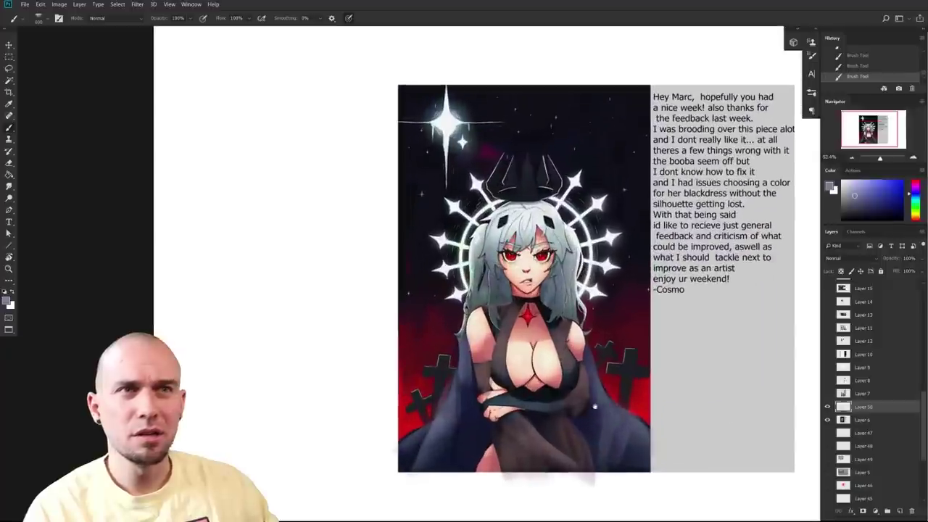
pyautogui.scroll(3, 570, 416)
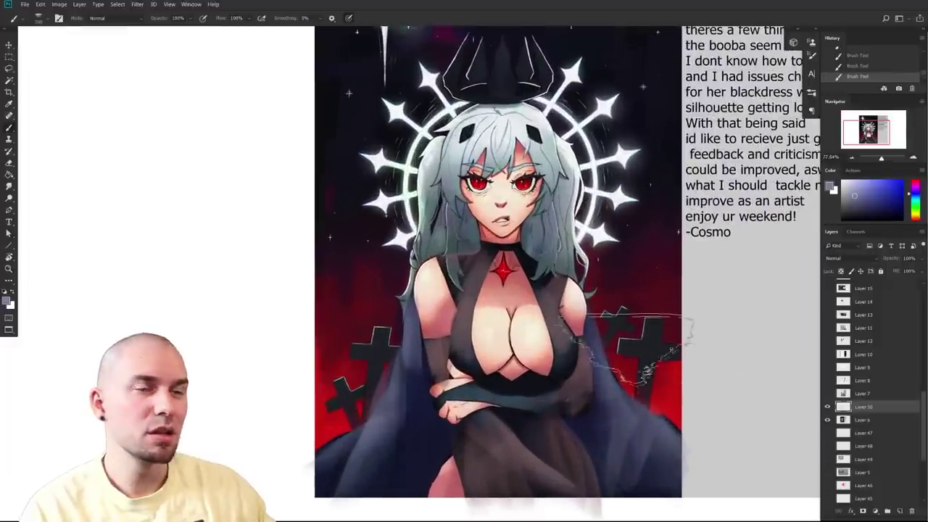
pyautogui.scroll(-4, 638, 374)
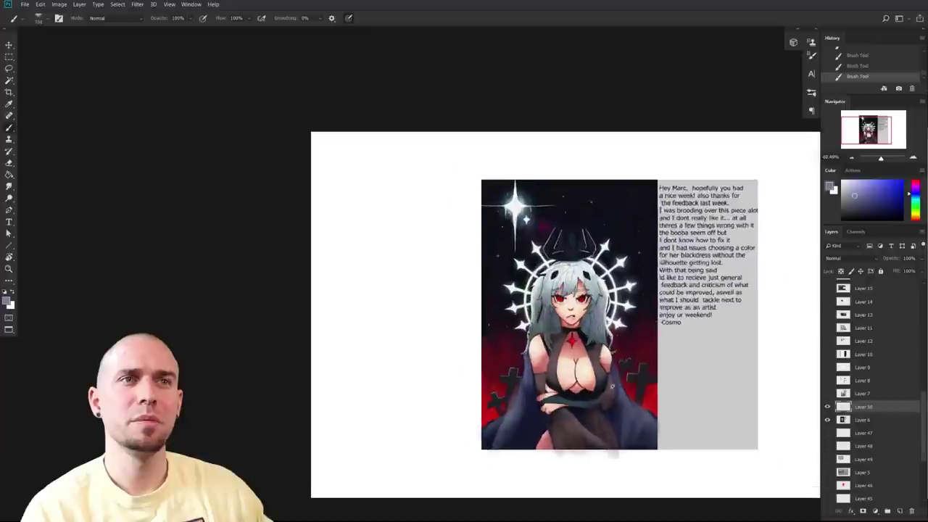
pyautogui.scroll(3, 621, 386)
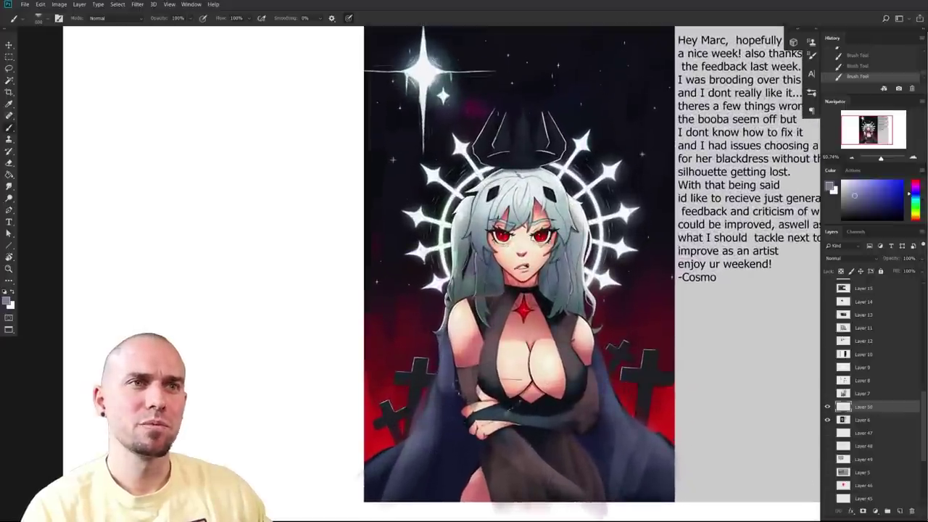
pyautogui.scroll(-3, 602, 378)
pyautogui.scroll(-1, 602, 378)
pyautogui.scroll(4, 580, 384)
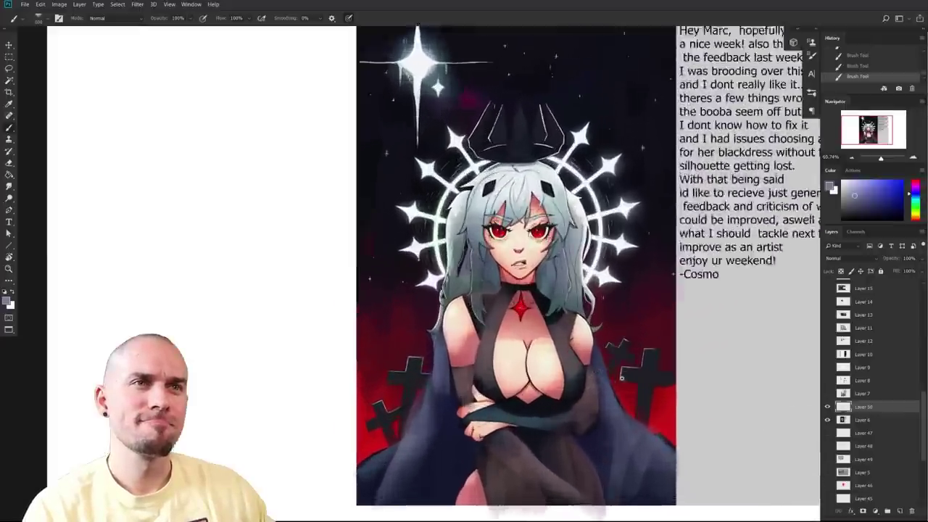
# - Lighten the black horned crown with a muted greyish blue using an enlarged soft brush, undoing the first trial stroke
pyautogui.scroll(1, 476, 233)
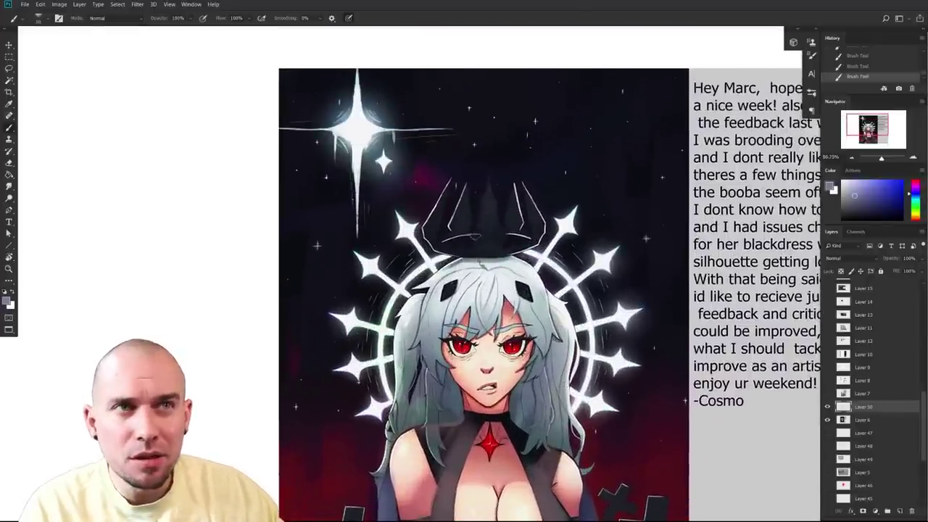
pyautogui.moveTo(478, 230); pyautogui.dragTo(489, 190)
pyautogui.hotkey('ctrl', 'z')
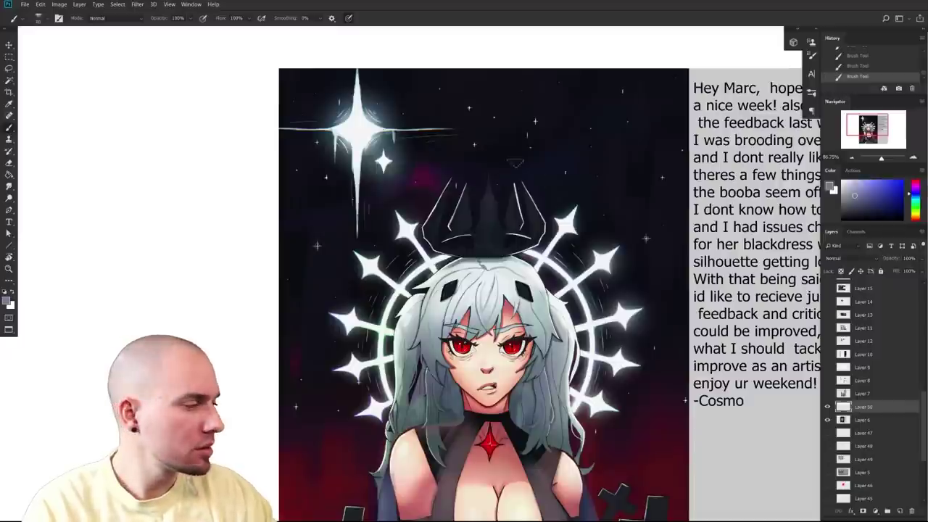
pyautogui.press(']')
pyautogui.press(']')
pyautogui.press(']')
pyautogui.press(']')
pyautogui.press(']')
pyautogui.moveTo(484, 217)
pyautogui.mouseDown()
pyautogui.moveTo(488, 190)
pyautogui.moveTo(493, 245)
pyautogui.moveTo(438, 245)
pyautogui.moveTo(445, 204)
pyautogui.moveTo(441, 226)
pyautogui.moveTo(508, 251)
pyautogui.moveTo(531, 227)
pyautogui.moveTo(525, 197)
pyautogui.moveTo(535, 233)
pyautogui.moveTo(527, 206)
pyautogui.mouseUp()
pyautogui.moveTo(587, 308); pyautogui.dragTo(568, 308)
pyautogui.moveTo(573, 312); pyautogui.dragTo(577, 222)
pyautogui.scroll(-2, 572, 483)
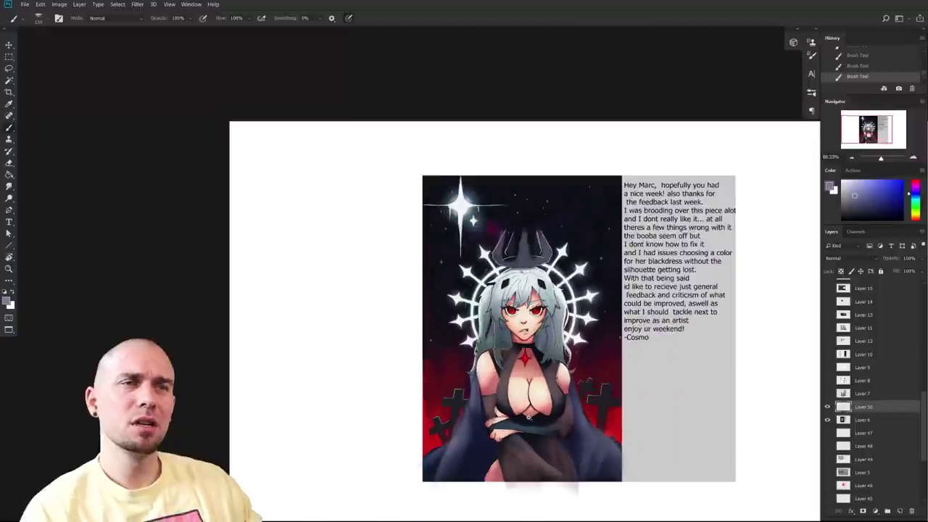
pyautogui.scroll(3, 559, 476)
pyautogui.scroll(-5, 521, 445)
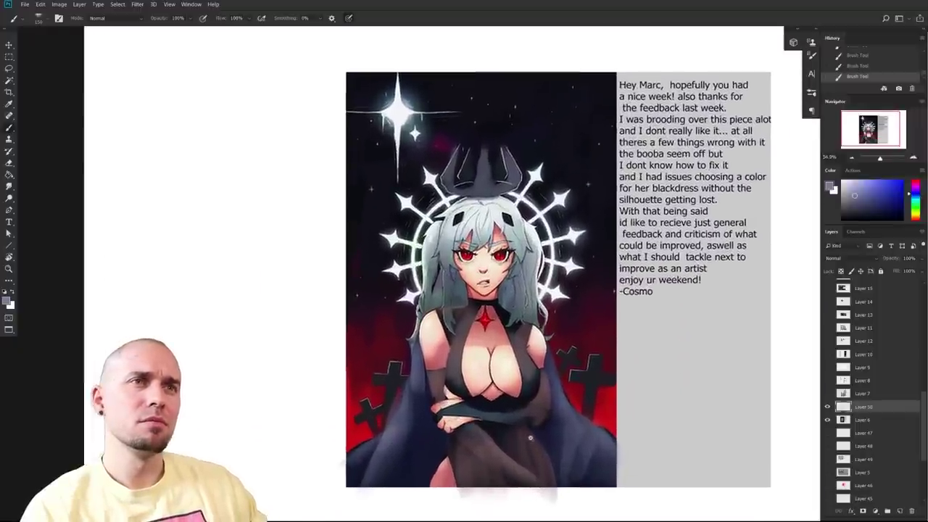
pyautogui.scroll(2, 492, 405)
pyautogui.scroll(-2, 486, 406)
pyautogui.scroll(5, 497, 398)
pyautogui.scroll(1, 542, 368)
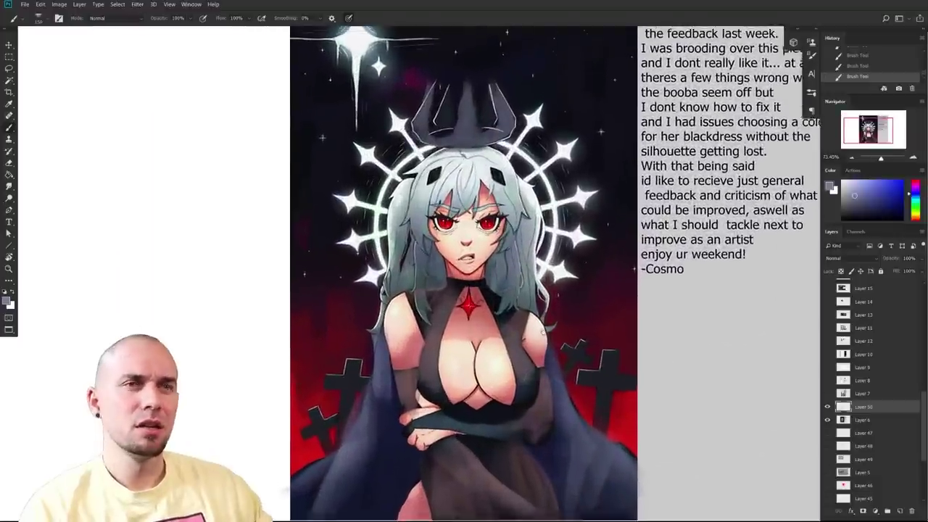
# - Shade the woman's bare shoulders with large soft strokes of a muted red sampled from her skin
pyautogui.keyDown('alt'); pyautogui.click(492, 331); pyautogui.keyUp('alt')
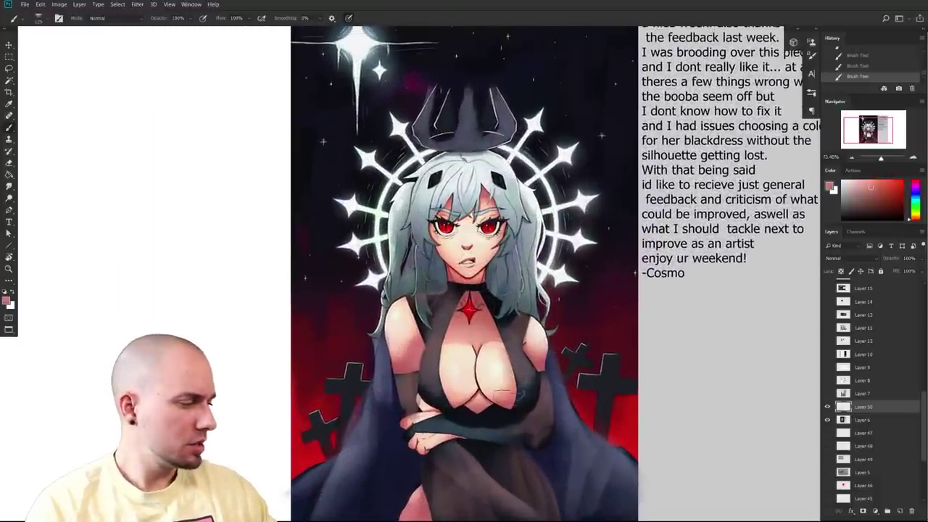
pyautogui.press(']')
pyautogui.press(']')
pyautogui.press(']')
pyautogui.press(']')
pyautogui.press(']')
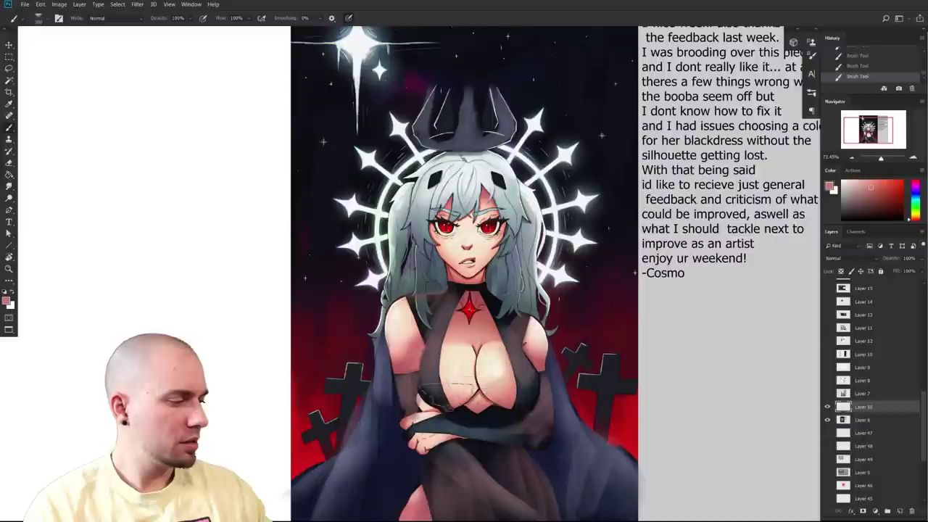
pyautogui.press(']')
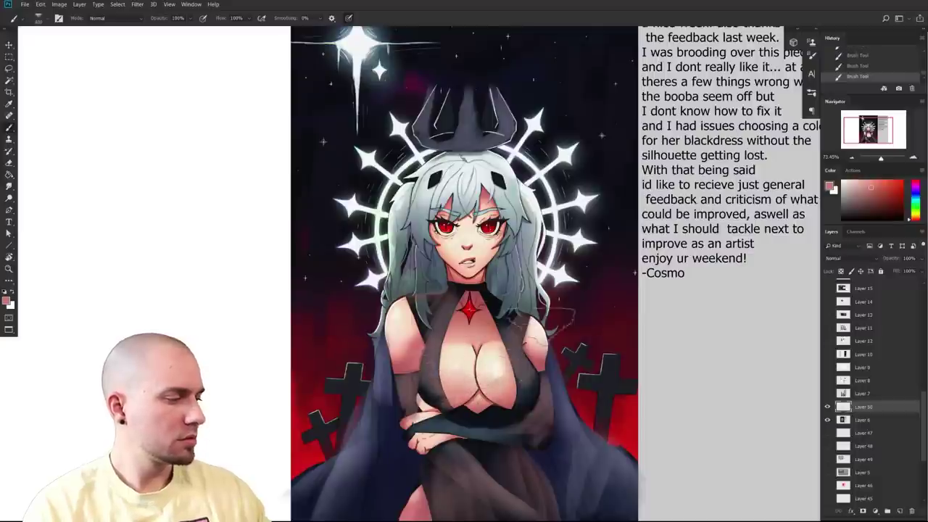
pyautogui.moveTo(542, 338); pyautogui.dragTo(551, 328)
pyautogui.moveTo(399, 344); pyautogui.dragTo(398, 325)
# - Tone down the bright chest highlights with soft muted-red strokes, adjusting the brush size
pyautogui.moveTo(508, 334); pyautogui.dragTo(483, 344)
pyautogui.press(']')
pyautogui.press(']')
pyautogui.press(']')
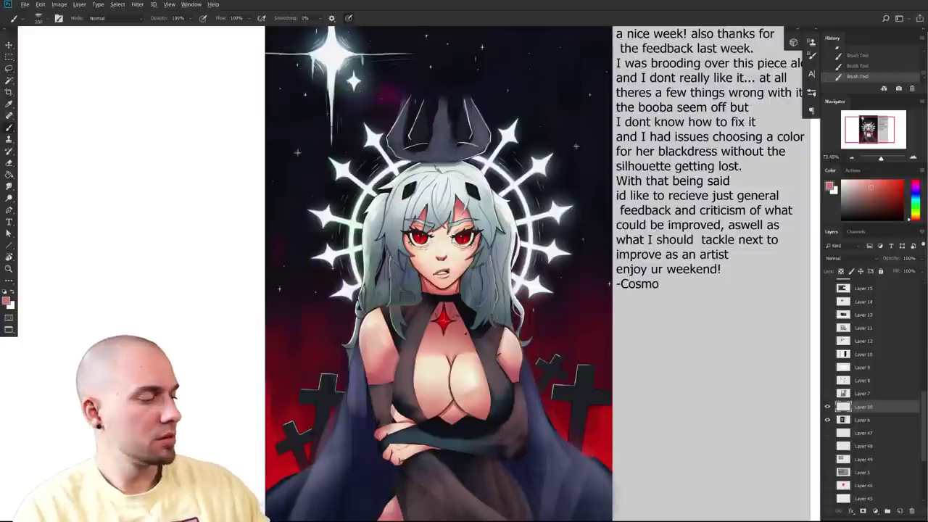
pyautogui.press(']')
pyautogui.moveTo(445, 272); pyautogui.dragTo(421, 330)
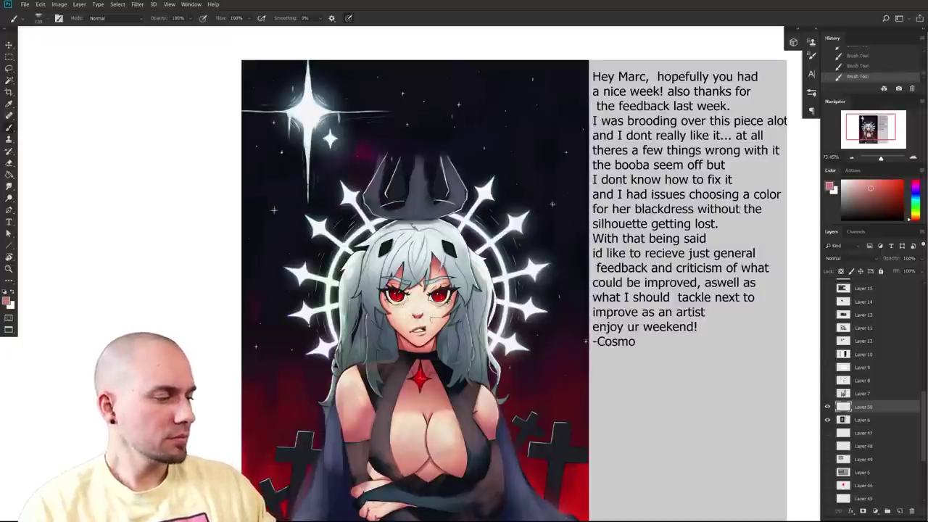
# - Compare the original artwork with the paint-over by repeatedly hiding and showing the paint-over layer
pyautogui.scroll(-5, 536, 345)
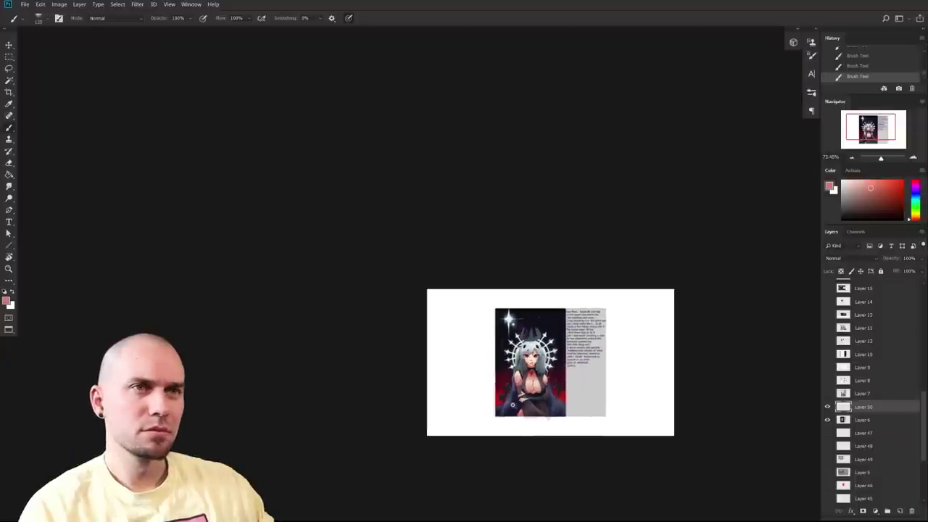
pyautogui.scroll(5, 513, 407)
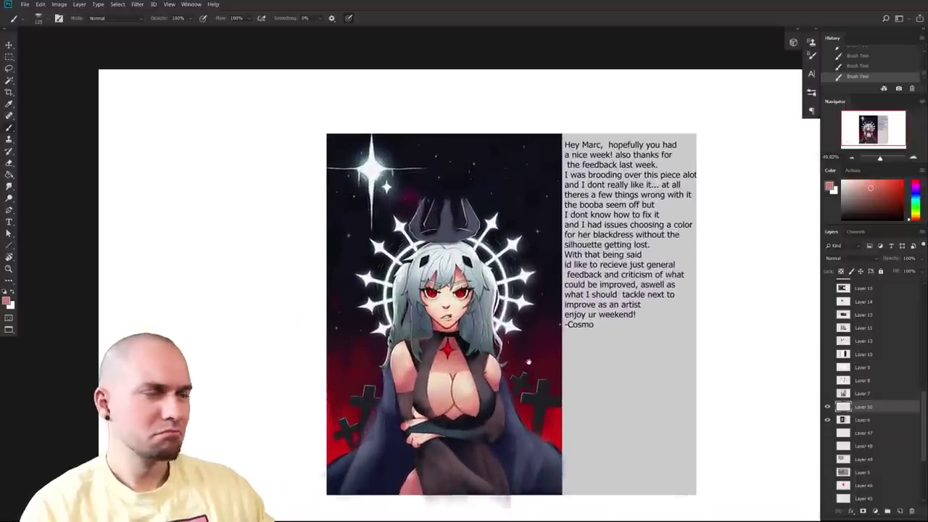
pyautogui.click(827, 408)
pyautogui.click(826, 408)
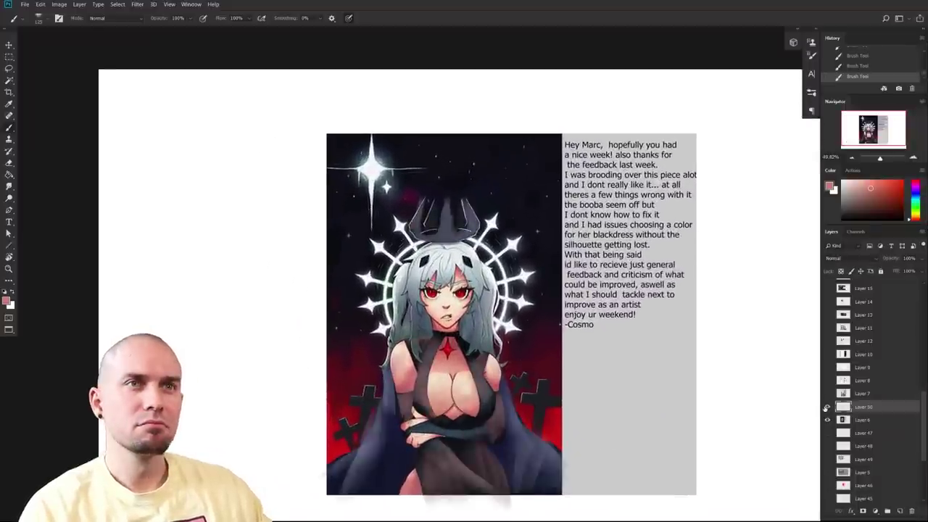
pyautogui.click(827, 408)
pyautogui.click(827, 408)
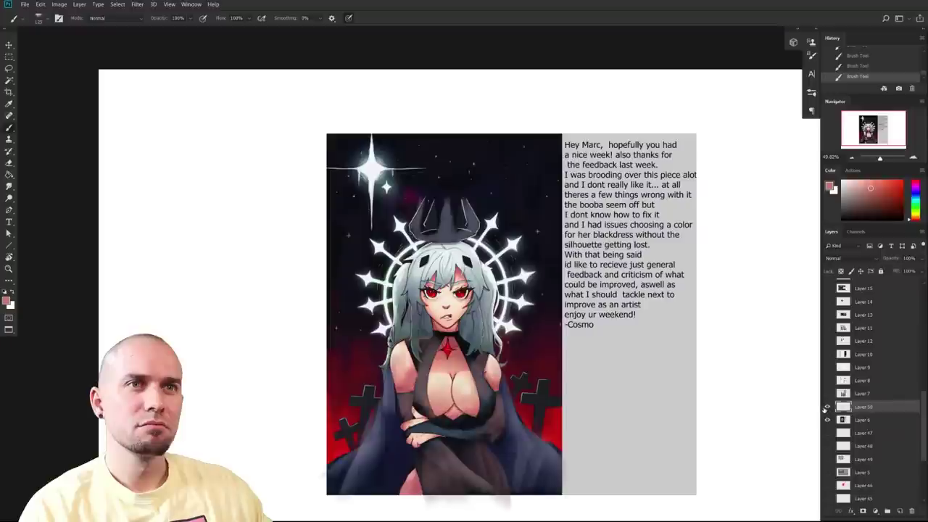
pyautogui.click(826, 408)
pyautogui.click(826, 408)
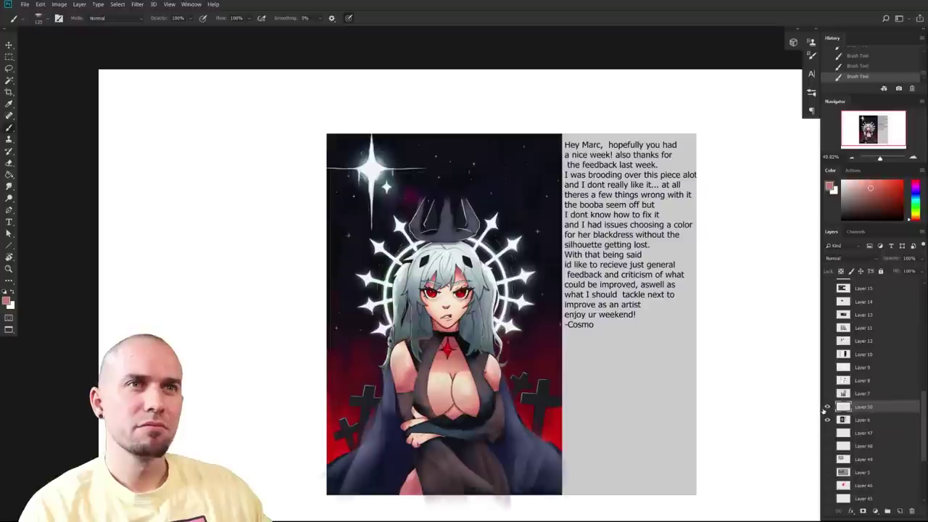
pyautogui.scroll(2, 638, 403)
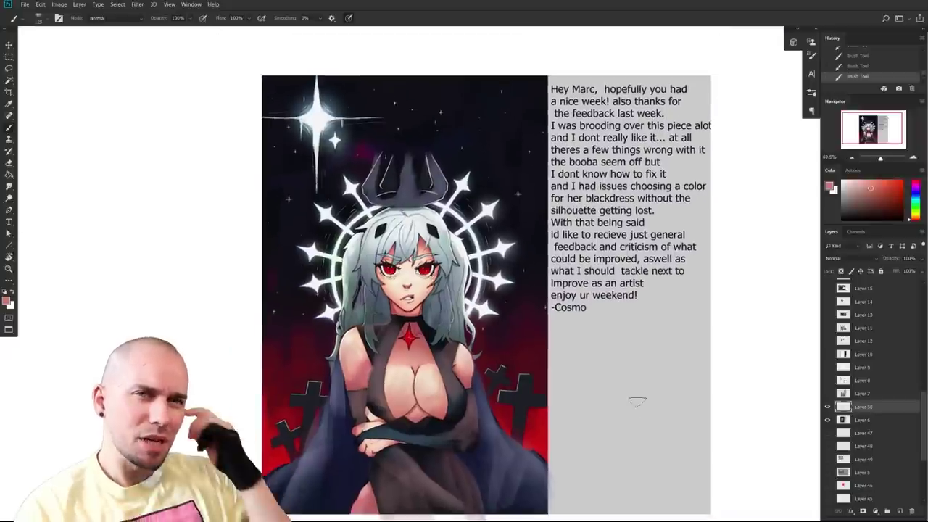
# - Shrink the brush considerably and set the painting colour to black
pyautogui.moveTo(637, 401); pyautogui.dragTo(652, 381)
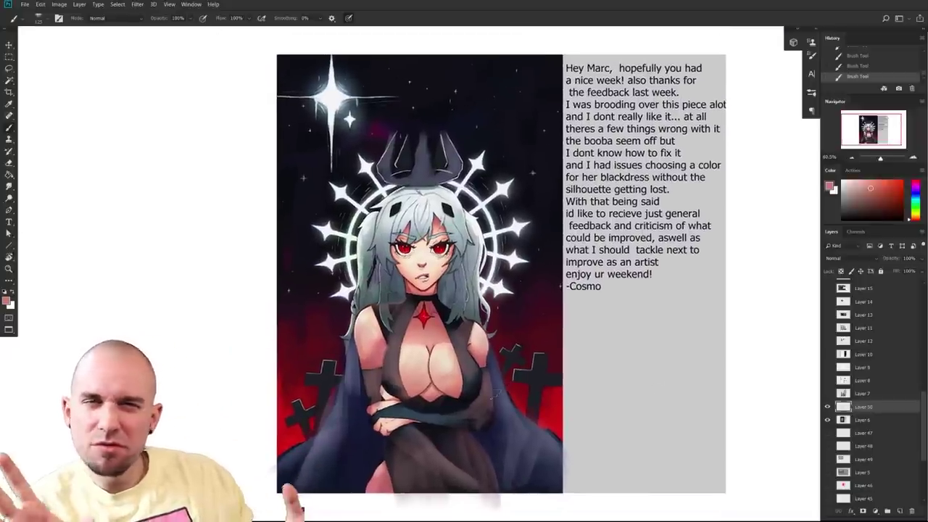
pyautogui.moveTo(585, 396); pyautogui.dragTo(567, 405)
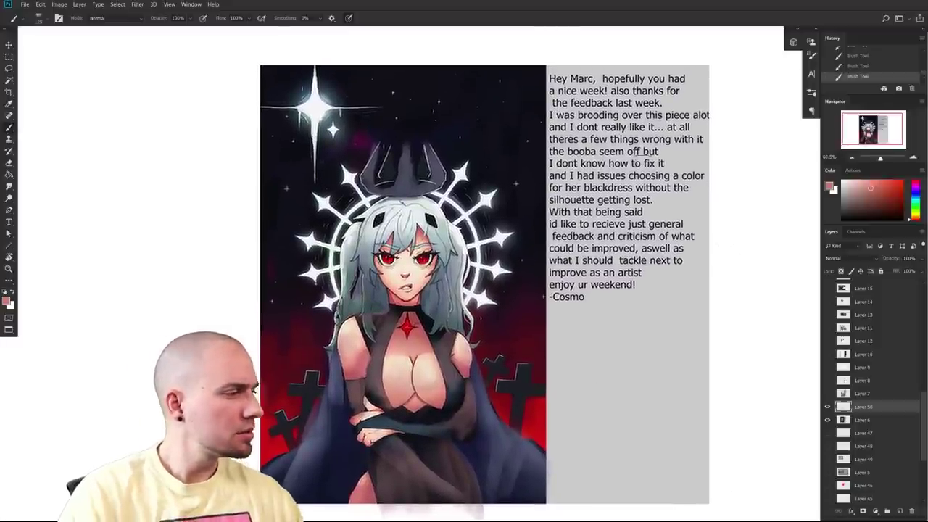
pyautogui.moveTo(567, 405); pyautogui.dragTo(558, 401)
pyautogui.press('[')
pyautogui.press('[')
pyautogui.press('[')
pyautogui.press('[')
pyautogui.press('[')
pyautogui.press('[')
pyautogui.press('[')
pyautogui.press('[')
pyautogui.press('[')
pyautogui.press('[')
pyautogui.click(857, 210)
pyautogui.moveTo(520, 330); pyautogui.dragTo(454, 313)
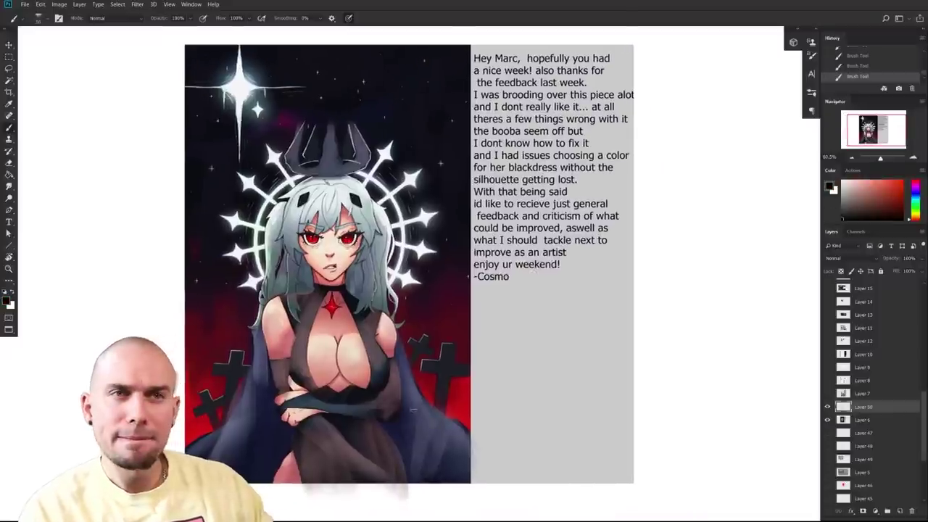
# - Try a light skin-tone stroke on the upper arm just above the dark sleeve and undo it
pyautogui.moveTo(410, 418)
pyautogui.mouseDown()
pyautogui.moveTo(466, 425)
pyautogui.moveTo(509, 403)
pyautogui.moveTo(568, 401)
pyautogui.mouseUp()
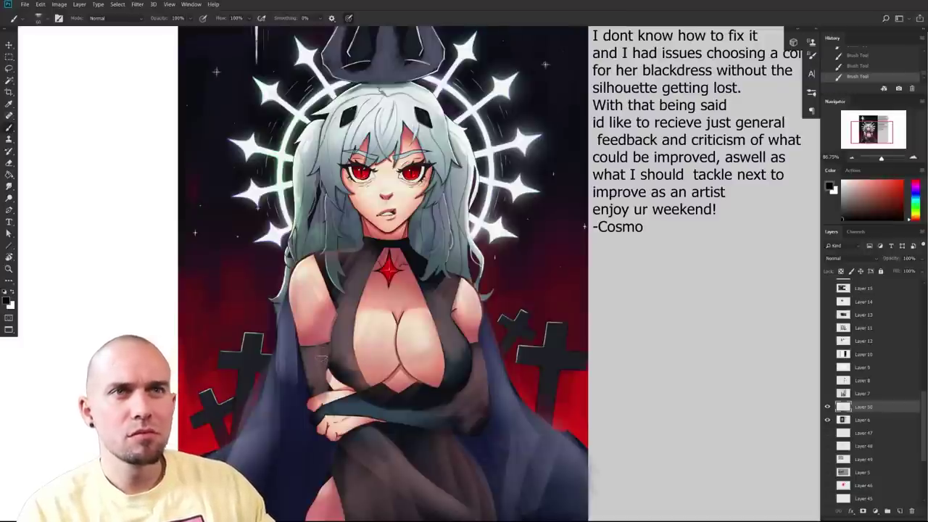
pyautogui.moveTo(326, 365); pyautogui.dragTo(319, 384)
pyautogui.scroll(2, 319, 384)
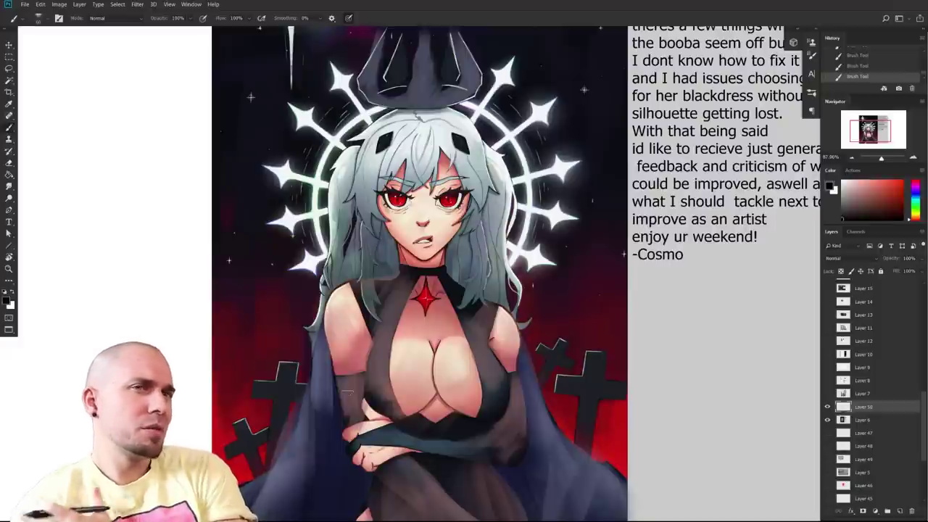
pyautogui.moveTo(408, 365); pyautogui.dragTo(374, 383)
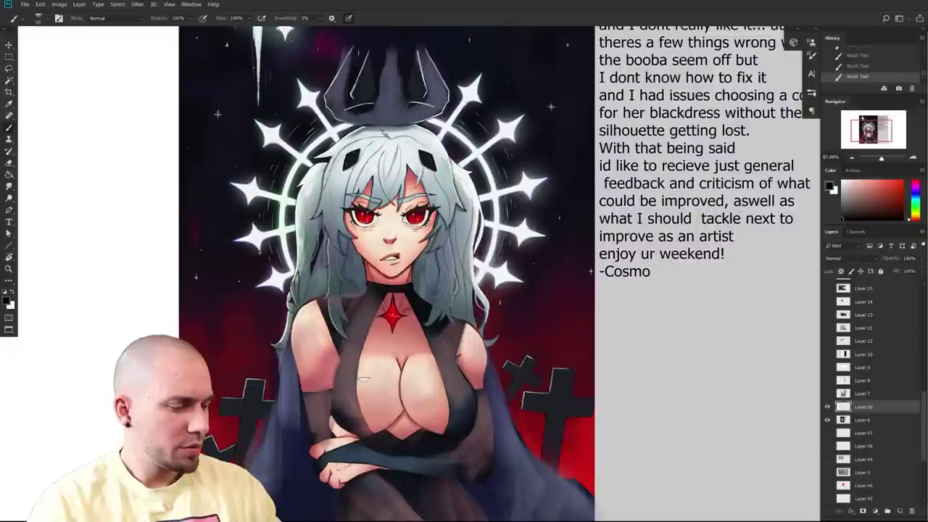
pyautogui.keyDown('alt'); pyautogui.click(325, 401); pyautogui.keyUp('alt')
pyautogui.moveTo(440, 410); pyautogui.dragTo(457, 389)
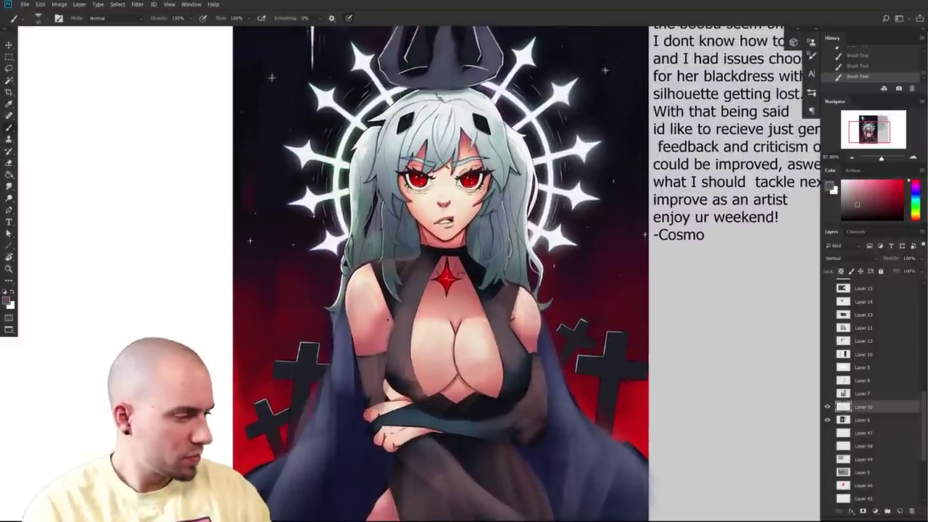
pyautogui.keyDown('alt'); pyautogui.click(420, 354); pyautogui.keyUp('alt')
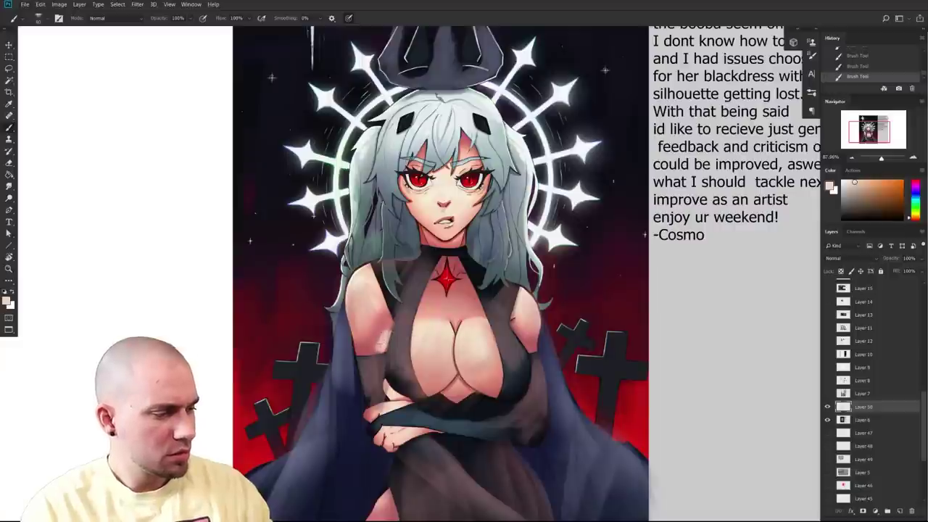
pyautogui.hotkey('ctrl', 'z')
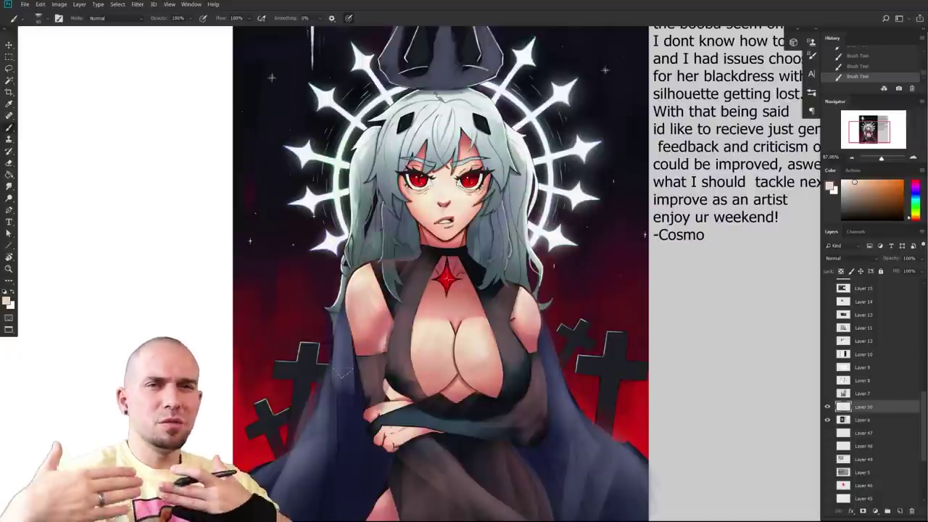
# - Paint over the dark forearm sleeve beside the cloak with a sampled skin tone, turning it into bare arm
pyautogui.scroll(1, 442, 349)
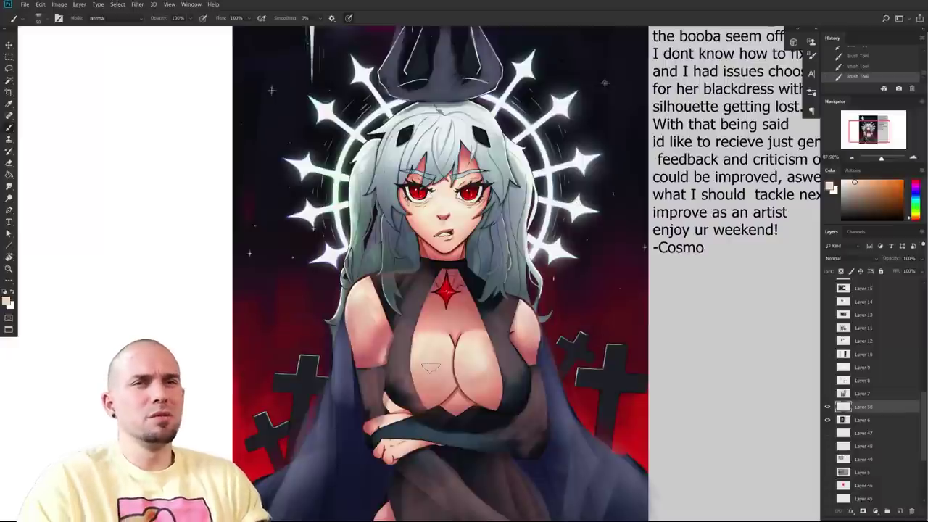
pyautogui.moveTo(431, 369); pyautogui.dragTo(421, 360)
pyautogui.keyDown('alt'); pyautogui.click(359, 310); pyautogui.keyUp('alt')
pyautogui.press(']')
pyautogui.moveTo(359, 351)
pyautogui.mouseDown()
pyautogui.moveTo(371, 380)
pyautogui.moveTo(361, 378)
pyautogui.moveTo(362, 393)
pyautogui.mouseUp()
pyautogui.hotkey('ctrl', 'z')
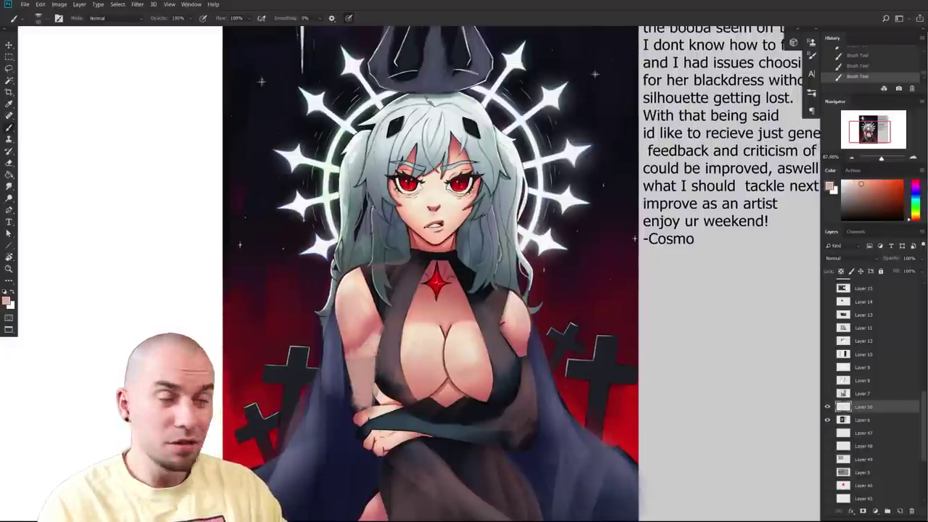
pyautogui.moveTo(367, 381); pyautogui.dragTo(367, 369)
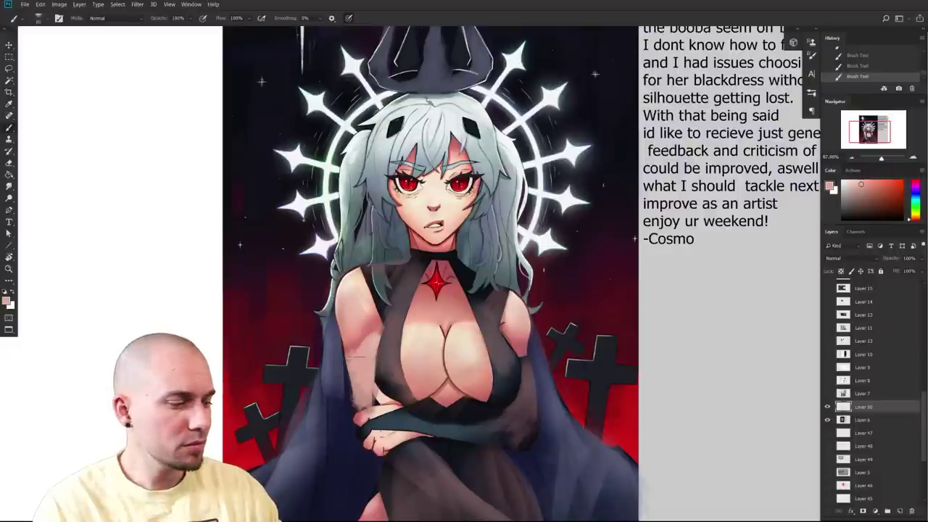
# - Shade the bared arm beside the dress with a deeper pink and skin tones sampled from the chest
pyautogui.click(869, 187)
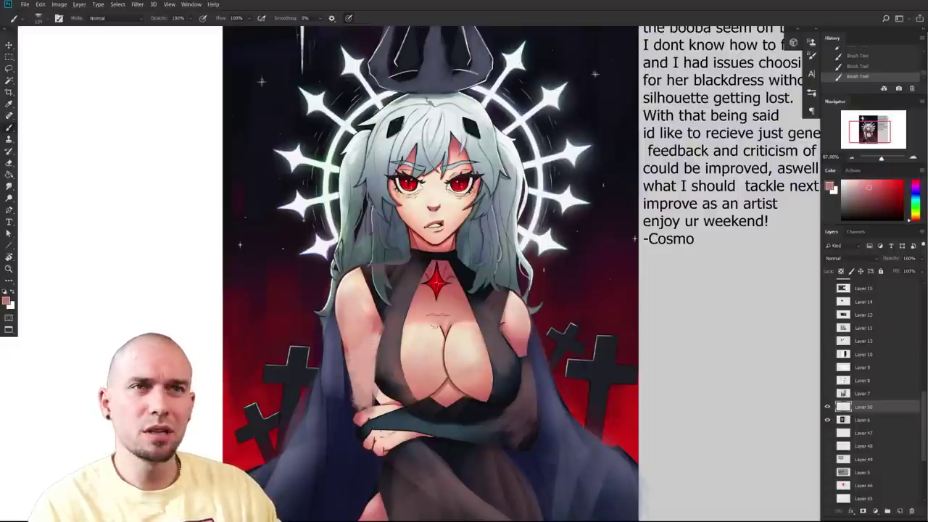
pyautogui.keyDown('alt'); pyautogui.click(426, 342); pyautogui.keyUp('alt')
pyautogui.moveTo(372, 352); pyautogui.dragTo(369, 379)
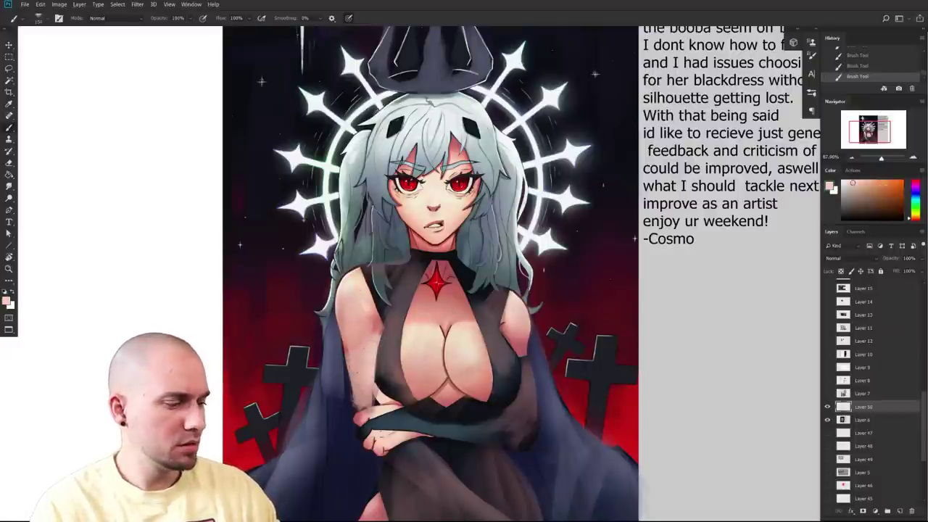
pyautogui.moveTo(421, 390); pyautogui.dragTo(417, 341)
pyautogui.keyDown('alt'); pyautogui.click(405, 297); pyautogui.keyUp('alt')
pyautogui.moveTo(386, 277); pyautogui.dragTo(381, 327)
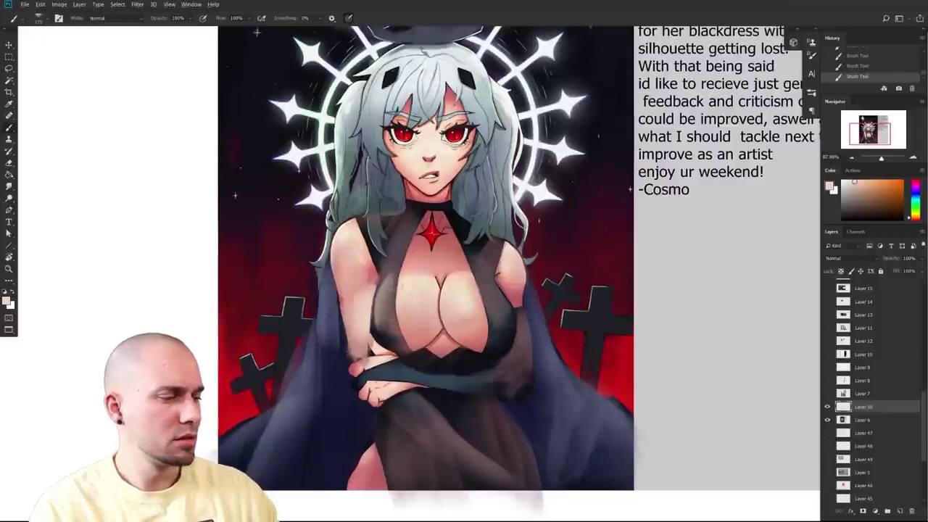
# - Refine the edge between the bared arm and the dress using sampled skin and dark fabric colours
pyautogui.keyDown('alt'); pyautogui.click(372, 293); pyautogui.keyUp('alt')
pyautogui.keyDown('alt'); pyautogui.click(366, 311); pyautogui.keyUp('alt')
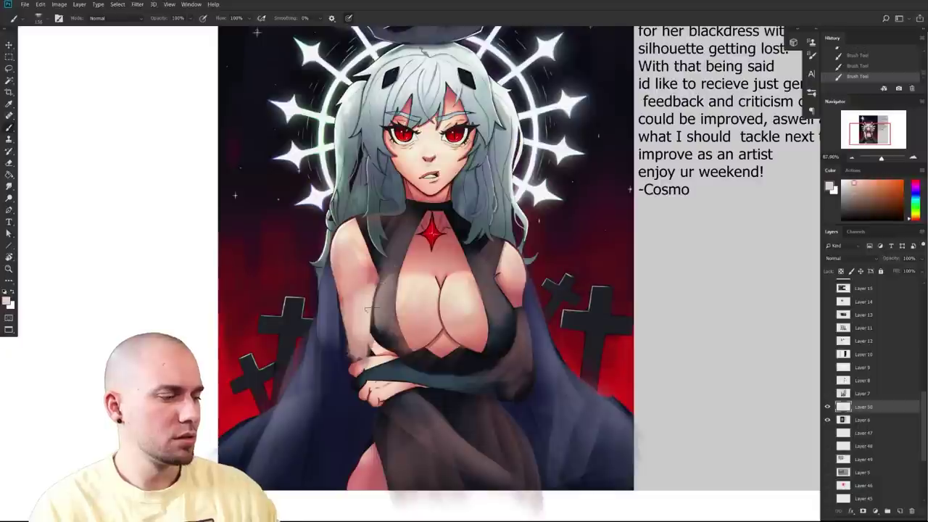
pyautogui.keyDown('alt'); pyautogui.click(366, 298); pyautogui.keyUp('alt')
pyautogui.moveTo(376, 299)
pyautogui.mouseDown()
pyautogui.moveTo(372, 327)
pyautogui.moveTo(383, 282)
pyautogui.mouseUp()
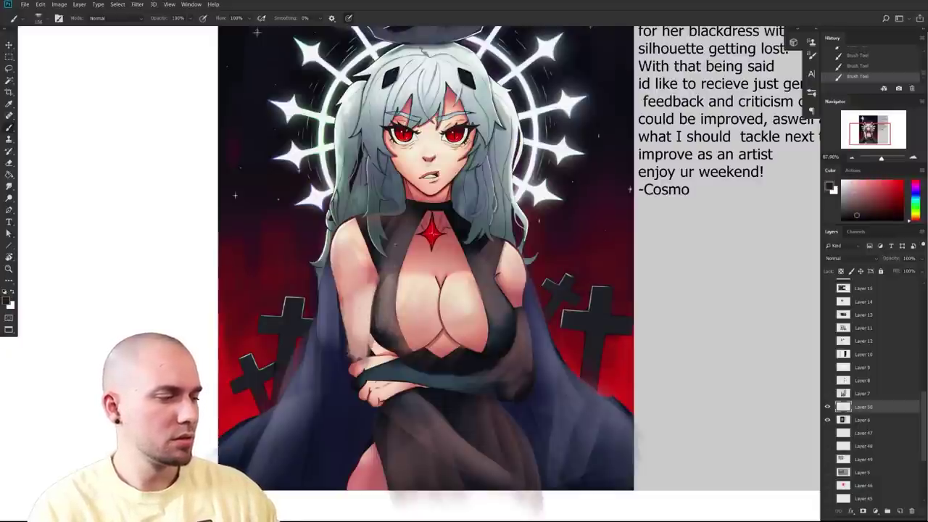
pyautogui.moveTo(475, 325); pyautogui.dragTo(444, 336)
pyautogui.moveTo(441, 383)
pyautogui.mouseDown()
pyautogui.moveTo(406, 383)
pyautogui.moveTo(432, 381)
pyautogui.mouseUp()
# - Smooth the bared arm down to the elbow with a sampled pale skin tone
pyautogui.keyDown('alt'); pyautogui.click(342, 326); pyautogui.keyUp('alt')
pyautogui.moveTo(355, 308); pyautogui.dragTo(353, 352)
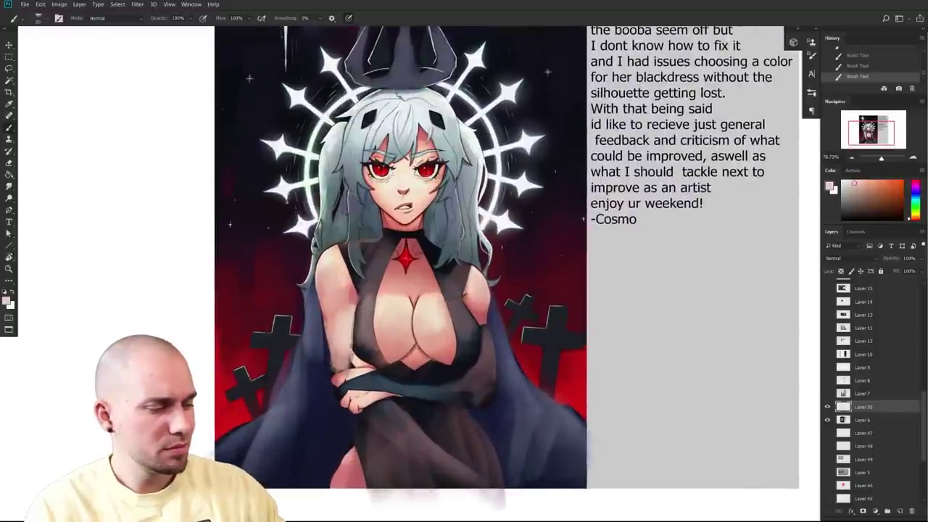
pyautogui.moveTo(354, 314); pyautogui.dragTo(353, 358)
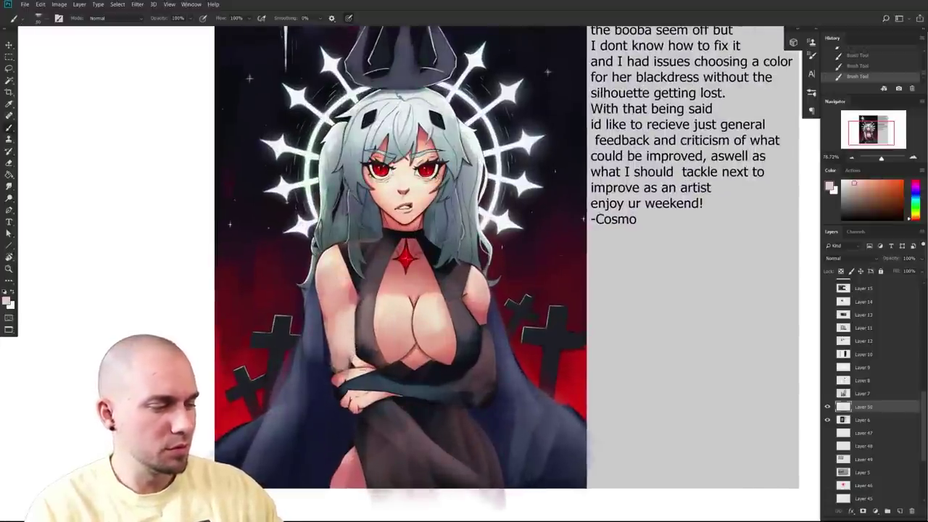
pyautogui.moveTo(531, 383); pyautogui.dragTo(517, 370)
pyautogui.moveTo(347, 350); pyautogui.dragTo(342, 327)
pyautogui.moveTo(511, 407); pyautogui.dragTo(494, 427)
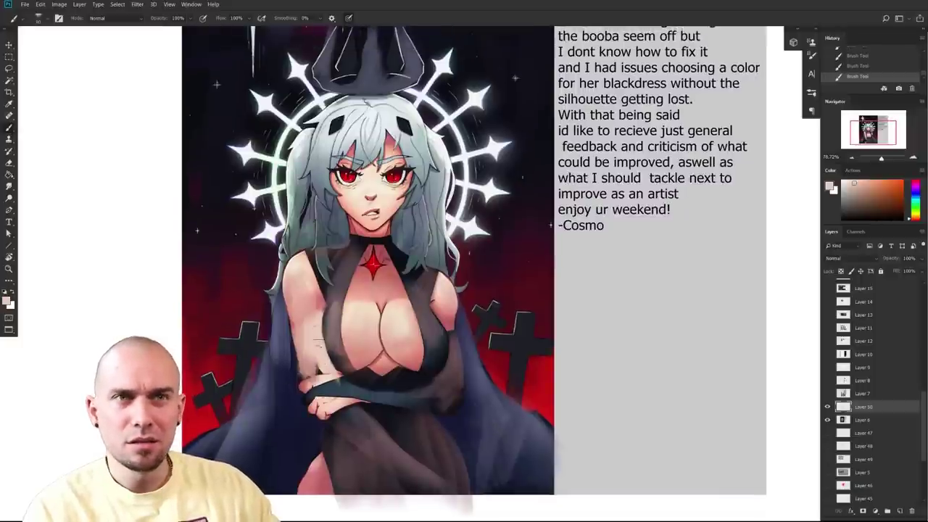
# - Sketch a red tapered cylinder with curved contour lines on the grey area beside the artwork
pyautogui.moveTo(482, 340)
pyautogui.mouseDown()
pyautogui.moveTo(460, 309)
pyautogui.moveTo(414, 285)
pyautogui.mouseUp()
pyautogui.keyDown('alt'); pyautogui.click(418, 273); pyautogui.keyUp('alt')
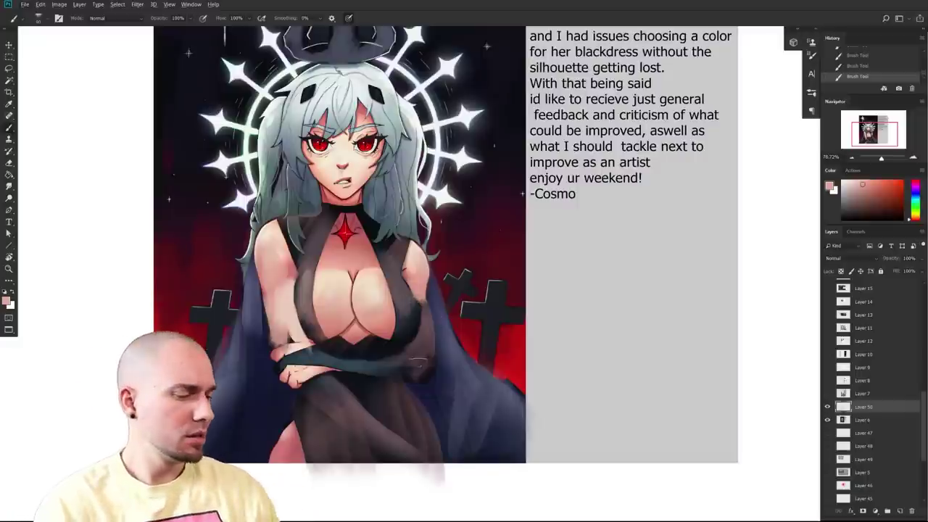
pyautogui.keyDown('alt'); pyautogui.click(511, 369); pyautogui.keyUp('alt')
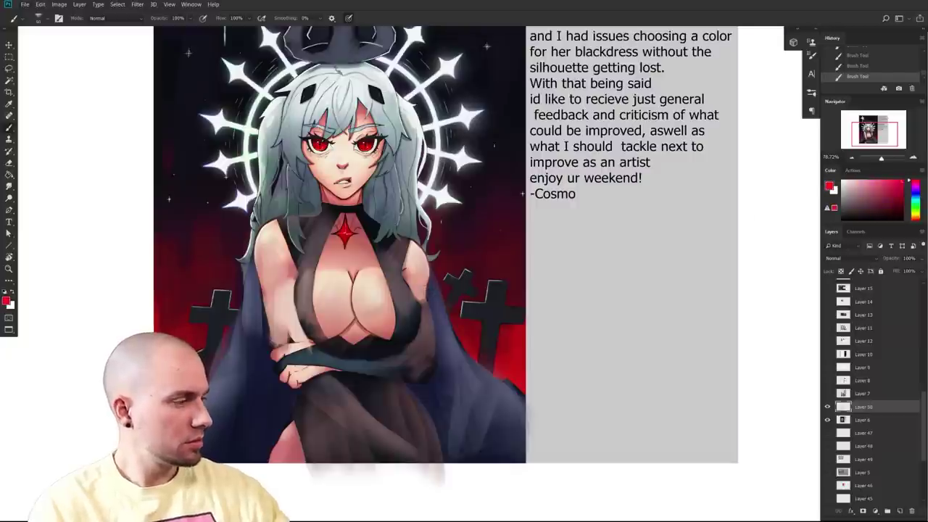
pyautogui.moveTo(548, 293)
pyautogui.mouseDown()
pyautogui.moveTo(594, 299)
pyautogui.moveTo(537, 369)
pyautogui.mouseUp()
pyautogui.moveTo(592, 300); pyautogui.dragTo(565, 379)
pyautogui.moveTo(547, 324); pyautogui.dragTo(576, 334)
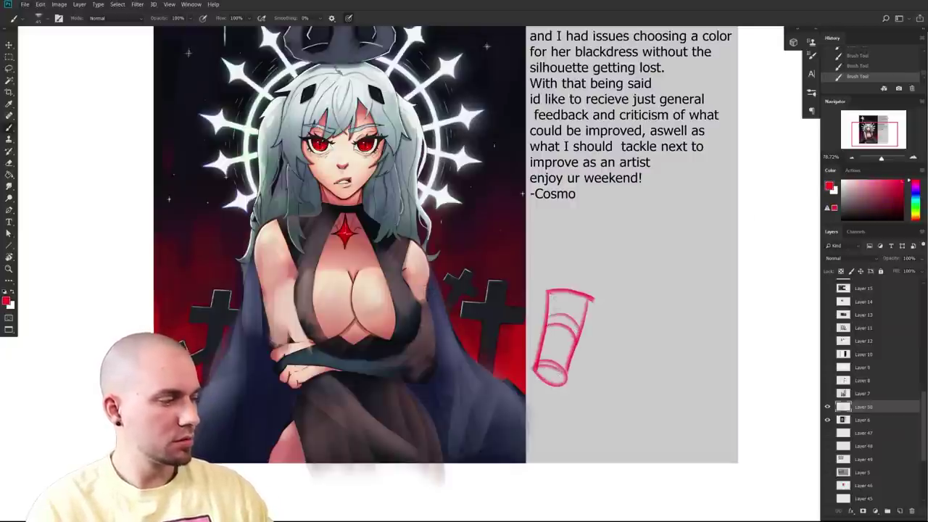
pyautogui.moveTo(550, 300); pyautogui.dragTo(588, 311)
# - Undo the cylinder sketch back to its first curved stroke
pyautogui.moveTo(657, 387); pyautogui.dragTo(590, 393)
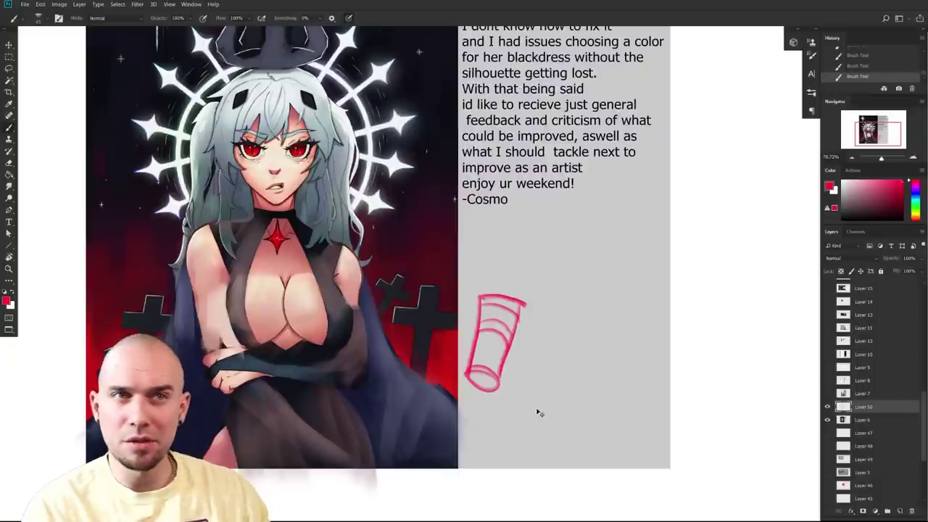
pyautogui.hotkey('ctrl', 'z')
pyautogui.hotkey('ctrl', 'z')
pyautogui.hotkey('ctrl', 'z')
pyautogui.hotkey('ctrl', 'z')
pyautogui.hotkey('ctrl', 'z')
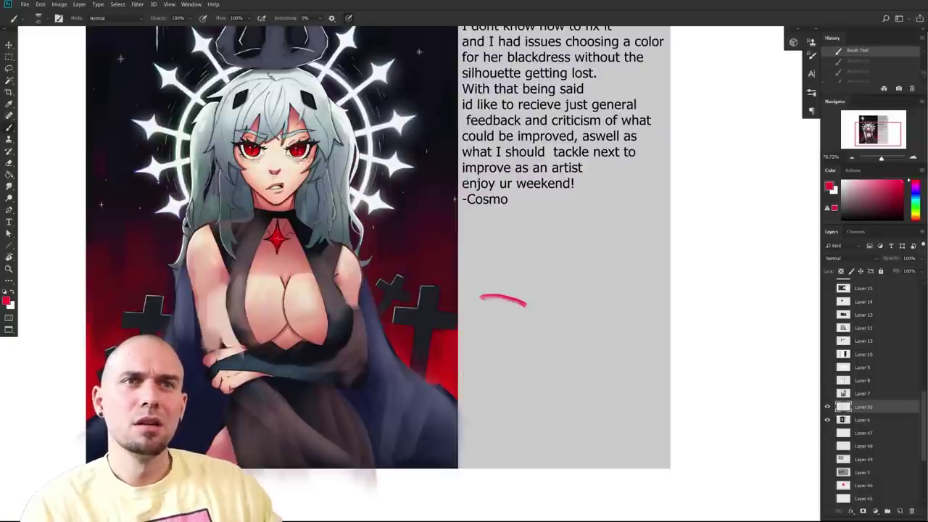
# - Draw red contour curves across the still-sleeved arm and undo all but the one on the upper arm
pyautogui.moveTo(343, 295); pyautogui.dragTo(358, 291)
pyautogui.moveTo(421, 383); pyautogui.dragTo(563, 328)
pyautogui.hotkey('ctrl', 'z')
pyautogui.hotkey('ctrl', 'z')
pyautogui.hotkey('ctrl', 'z')
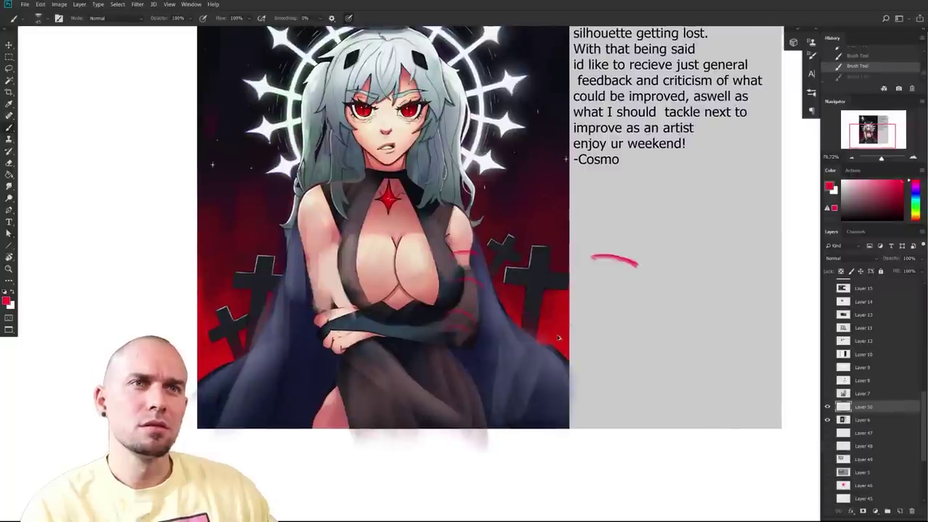
# - Retouch the sheer sleeve with a sampled mauve, and pick up the upper arm's skin tone beside it
pyautogui.moveTo(555, 347); pyautogui.dragTo(548, 410)
pyautogui.keyDown('alt'); pyautogui.click(464, 356); pyautogui.keyUp('alt')
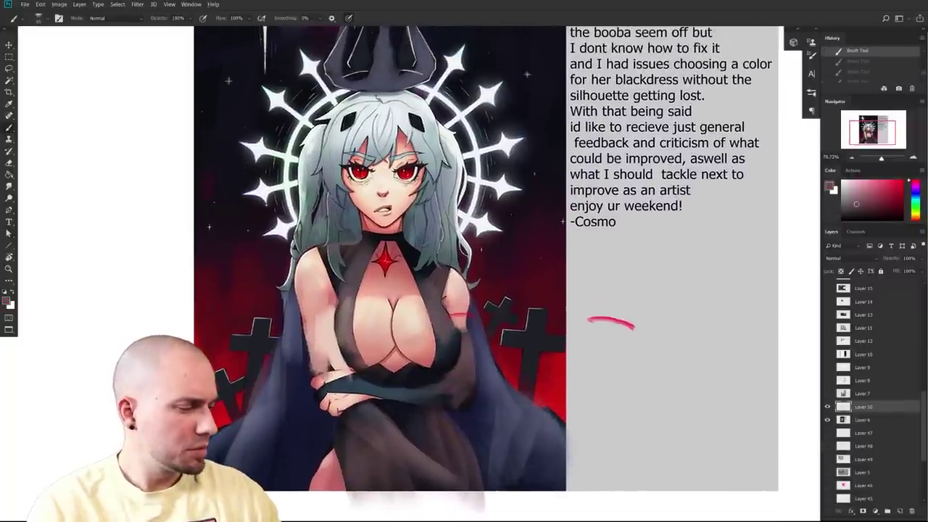
pyautogui.moveTo(461, 339); pyautogui.dragTo(455, 367)
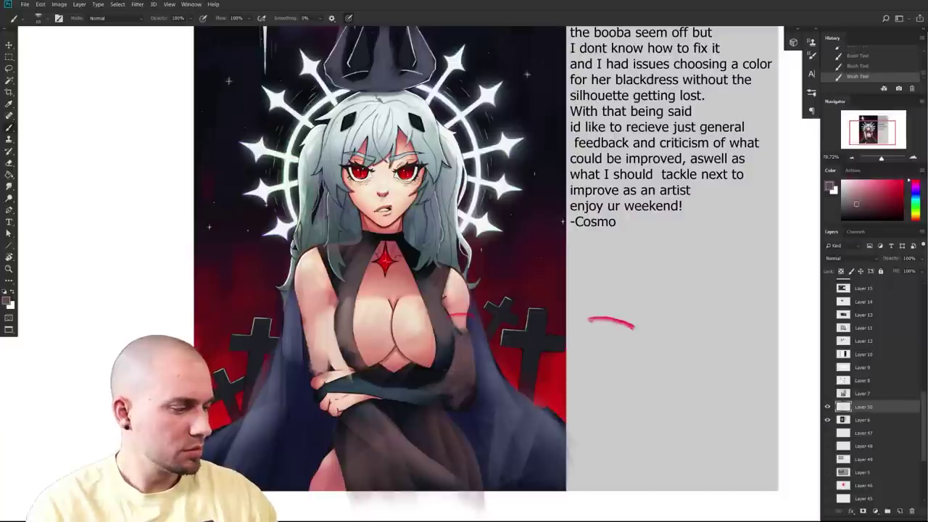
pyautogui.keyDown('alt'); pyautogui.click(458, 324); pyautogui.keyUp('alt')
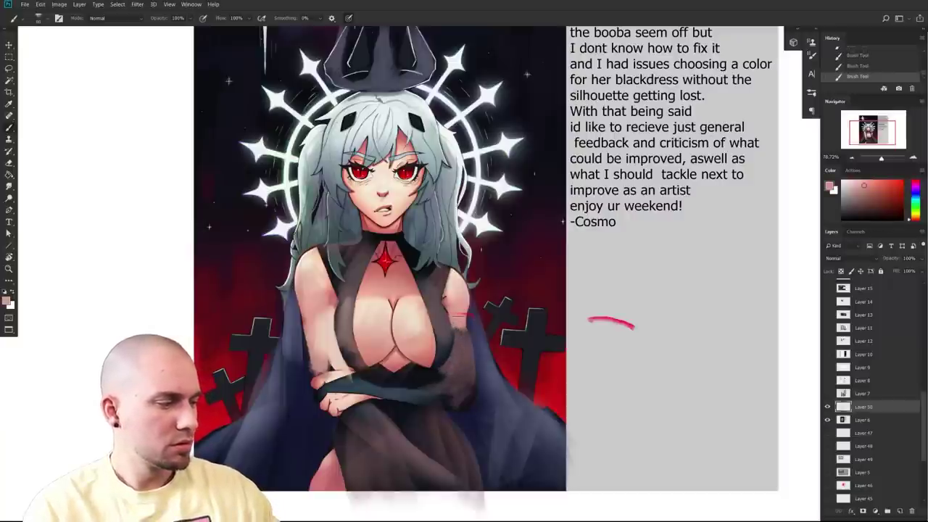
# - Adjust the shading of the chest using sampled skin tones
pyautogui.scroll(-2, 490, 391)
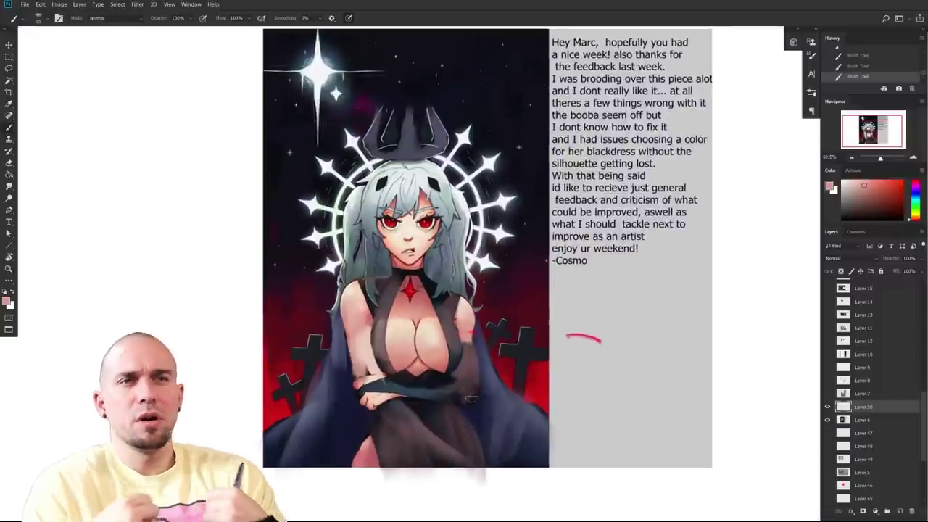
pyautogui.moveTo(509, 385); pyautogui.dragTo(489, 411)
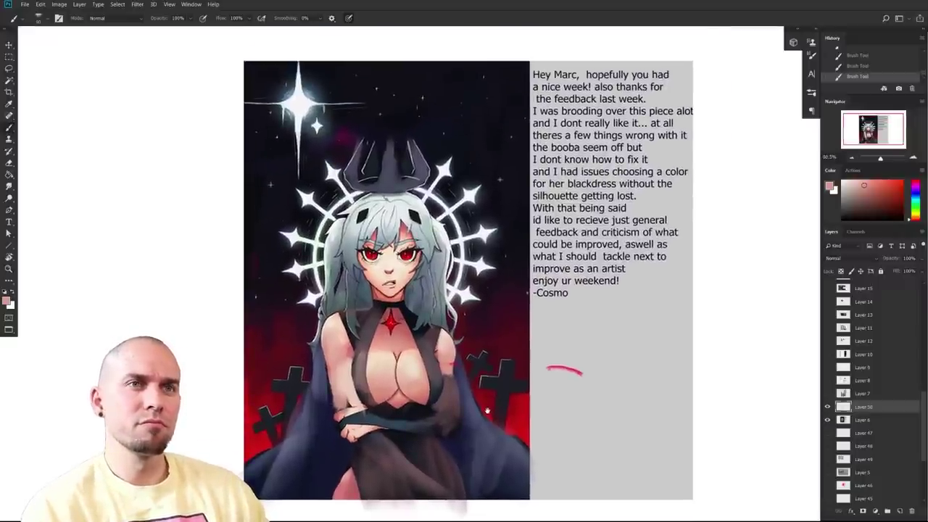
pyautogui.moveTo(487, 411); pyautogui.dragTo(467, 420)
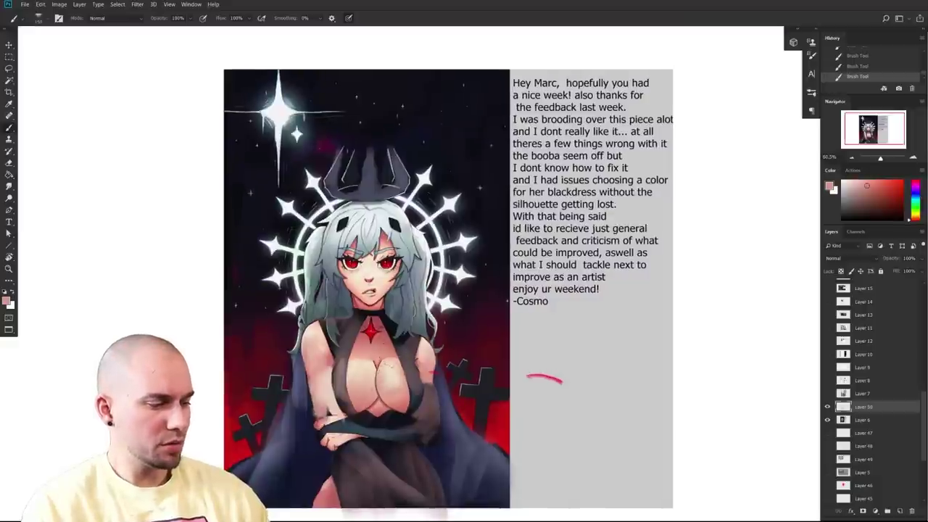
pyautogui.scroll(2, 380, 386)
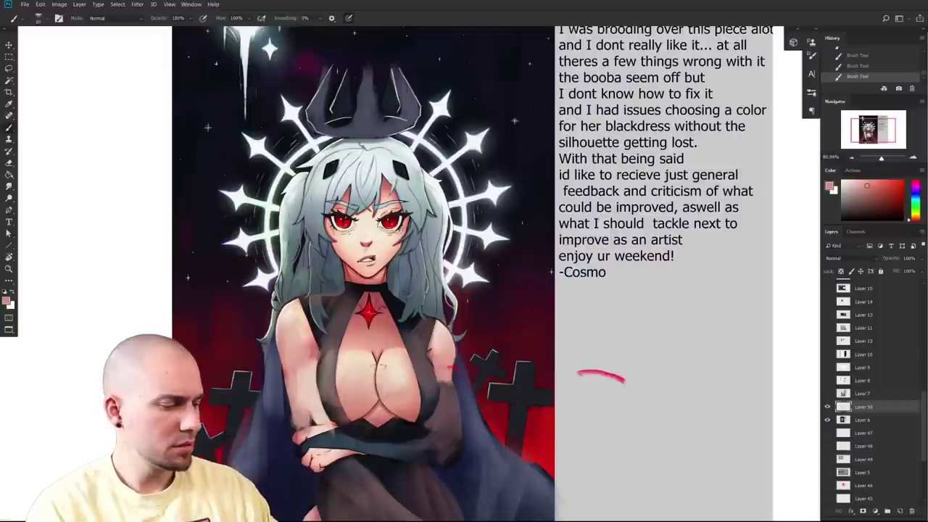
pyautogui.keyDown('alt'); pyautogui.click(381, 409); pyautogui.keyUp('alt')
pyautogui.moveTo(394, 366); pyautogui.dragTo(341, 332)
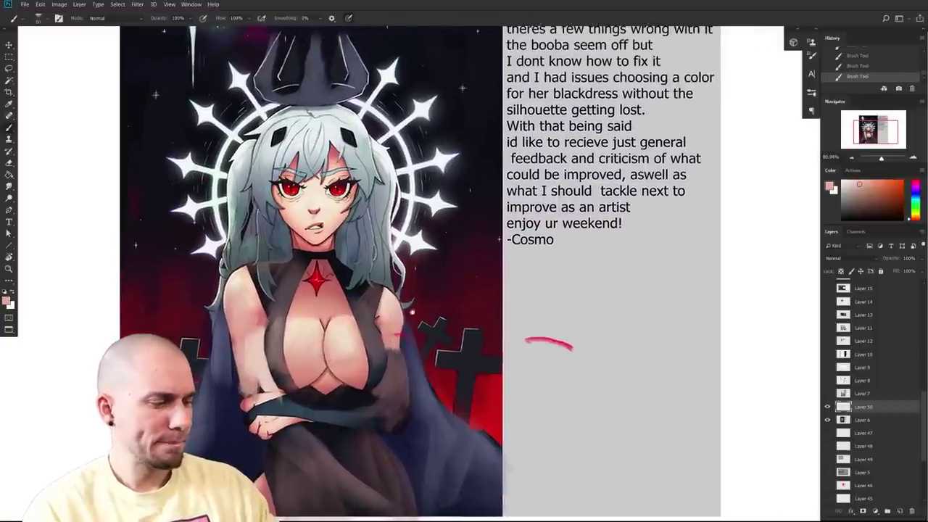
# - Sketch an orange-red egg-shaped oval with a smaller brush on the blank canvas below the artwork, undoing rejected strokes
pyautogui.moveTo(412, 313); pyautogui.dragTo(427, 306)
pyautogui.click(901, 182)
pyautogui.moveTo(476, 354); pyautogui.dragTo(491, 201)
pyautogui.press('[')
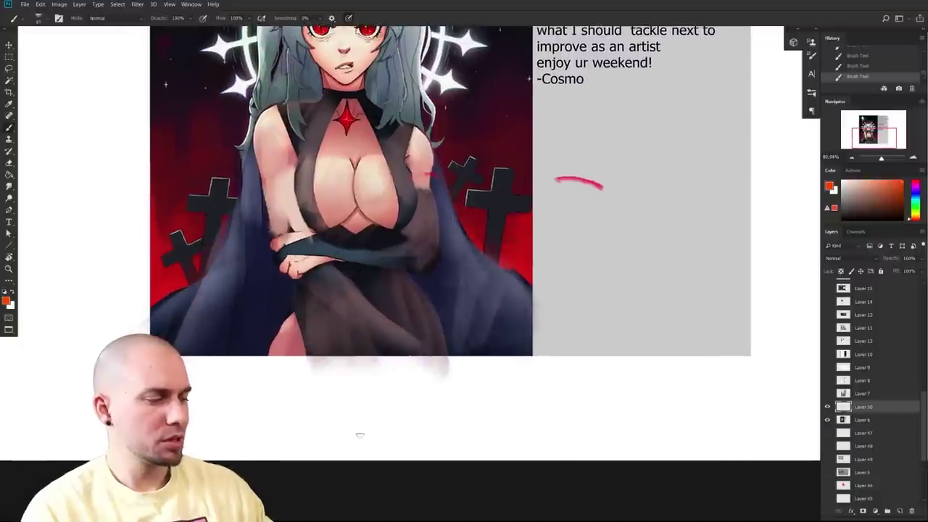
pyautogui.moveTo(368, 376); pyautogui.dragTo(364, 434)
pyautogui.hotkey('ctrl', 'z')
pyautogui.moveTo(352, 369)
pyautogui.mouseDown()
pyautogui.moveTo(376, 416)
pyautogui.moveTo(328, 414)
pyautogui.moveTo(355, 419)
pyautogui.moveTo(355, 452)
pyautogui.mouseUp()
pyautogui.hotkey('ctrl', 'z')
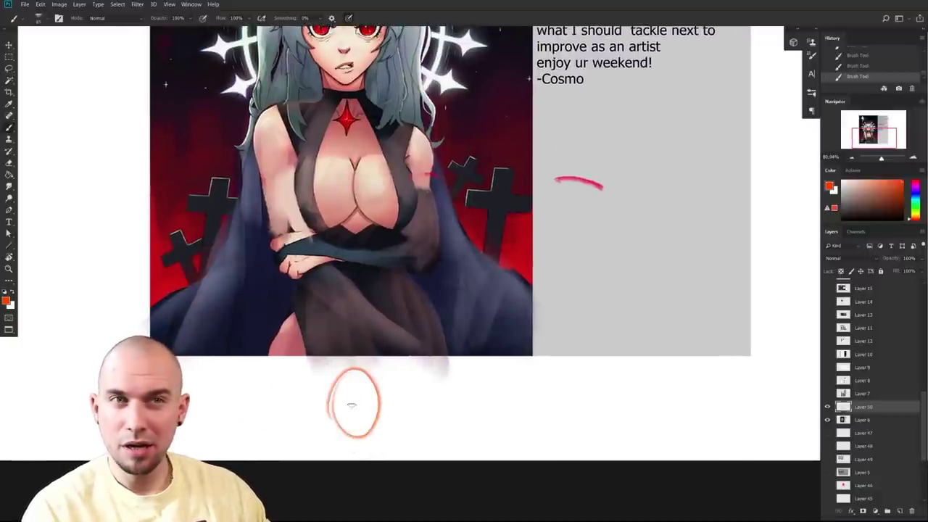
pyautogui.moveTo(354, 369); pyautogui.dragTo(361, 436)
pyautogui.hotkey('ctrl', 'z')
# - Try an orange-red line along the cleavage and undo it
pyautogui.scroll(6, 358, 407)
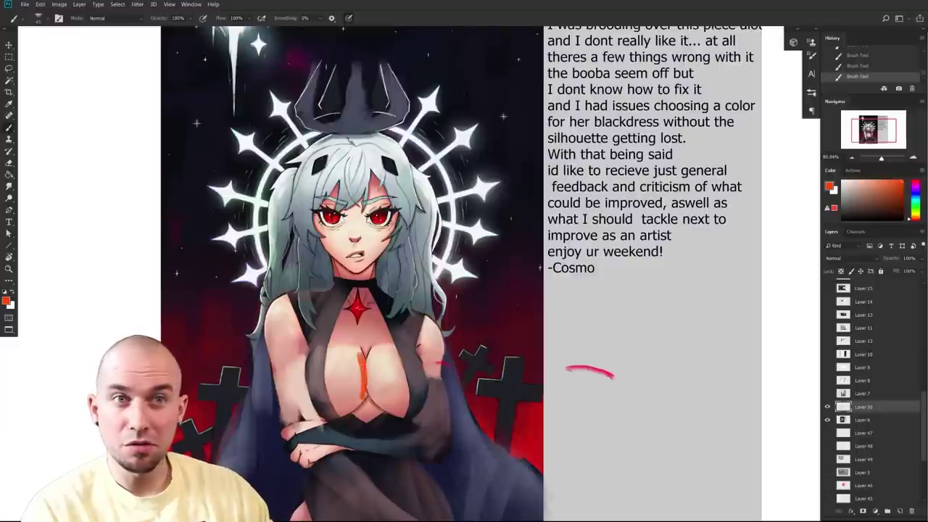
pyautogui.hotkey('ctrl', 'z')
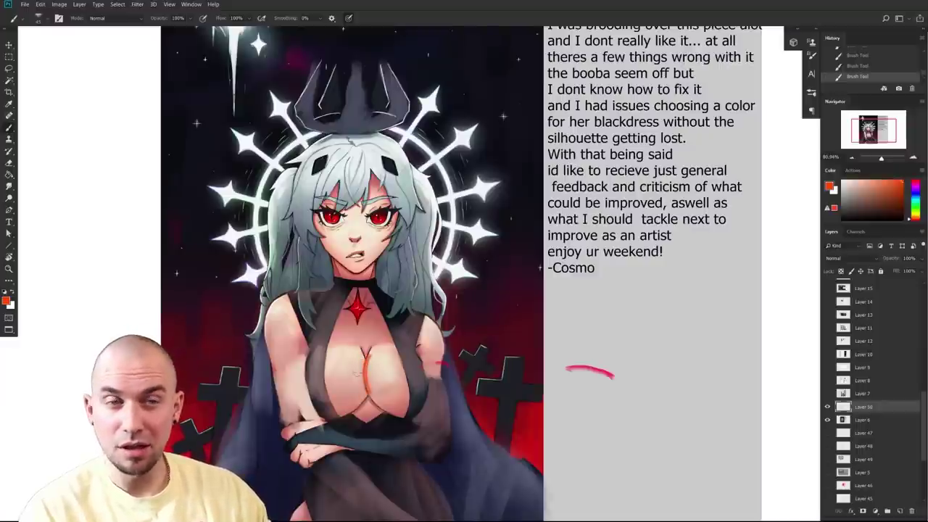
pyautogui.hotkey('ctrl', 'z')
# - Paint over the upper part of the cleavage line with skin tones sampled from the chest
pyautogui.keyDown('alt'); pyautogui.click(359, 382); pyautogui.keyUp('alt')
pyautogui.keyDown('alt'); pyautogui.click(385, 386); pyautogui.keyUp('alt')
pyautogui.keyDown('alt'); pyautogui.click(398, 412); pyautogui.keyUp('alt')
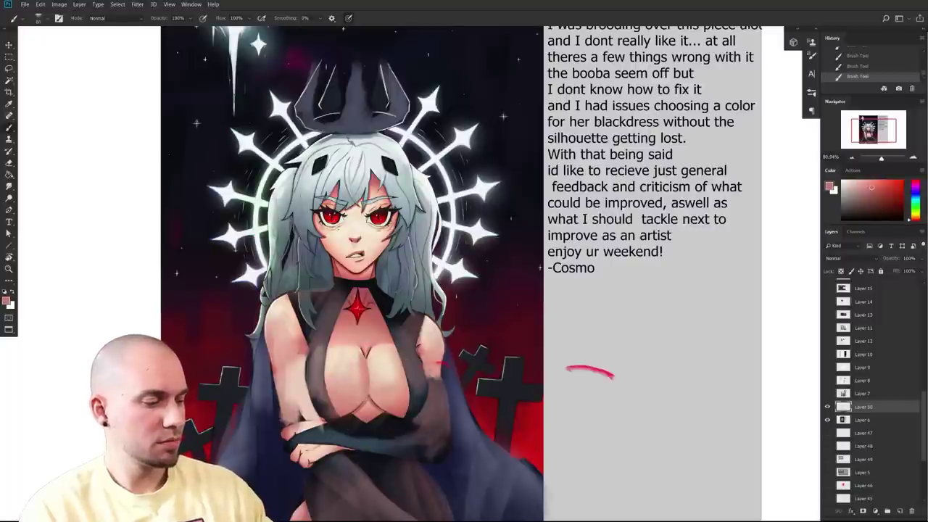
pyautogui.moveTo(363, 354); pyautogui.dragTo(382, 372)
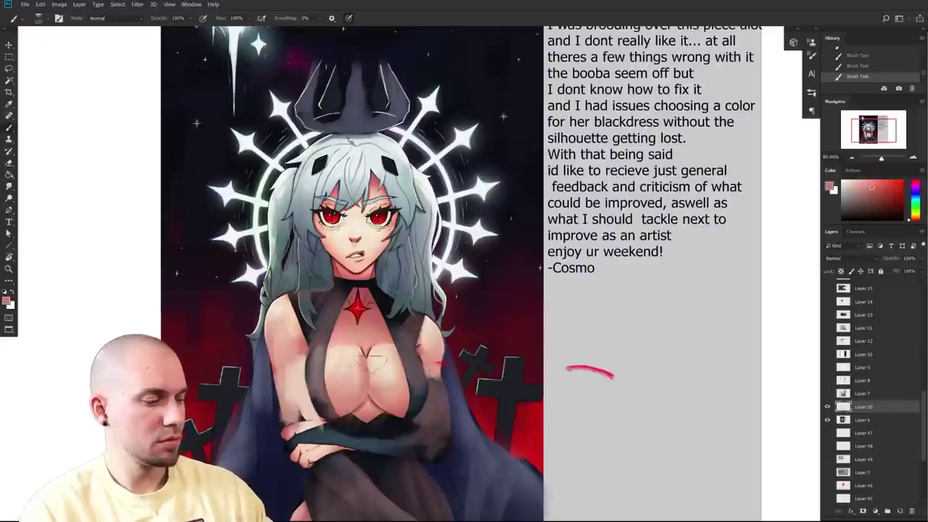
pyautogui.keyDown('alt'); pyautogui.click(374, 338); pyautogui.keyUp('alt')
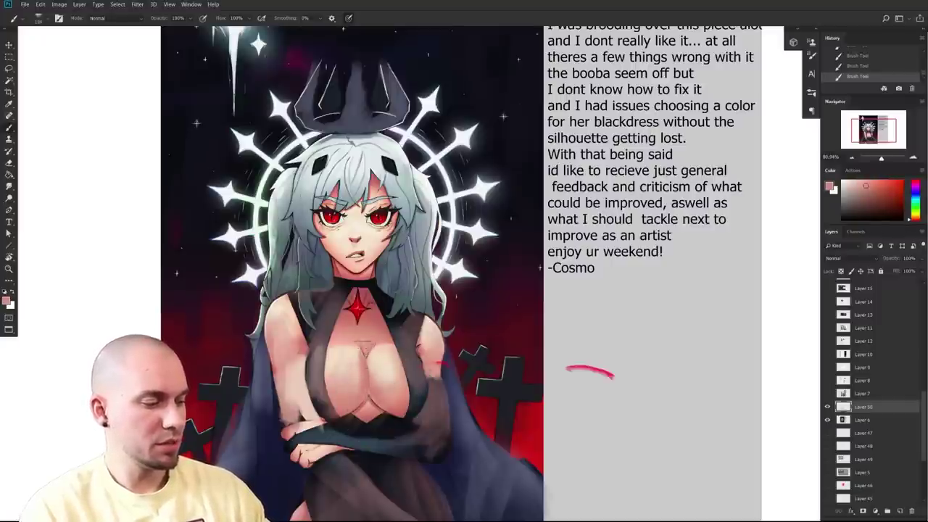
pyautogui.keyDown('alt'); pyautogui.click(367, 371); pyautogui.keyUp('alt')
# - Enlarge the brush and blend a sampled light skin tone over the upper chest
pyautogui.press(']')
pyautogui.press(']')
pyautogui.press(']')
pyautogui.press(']')
pyautogui.keyDown('alt'); pyautogui.click(351, 359); pyautogui.keyUp('alt')
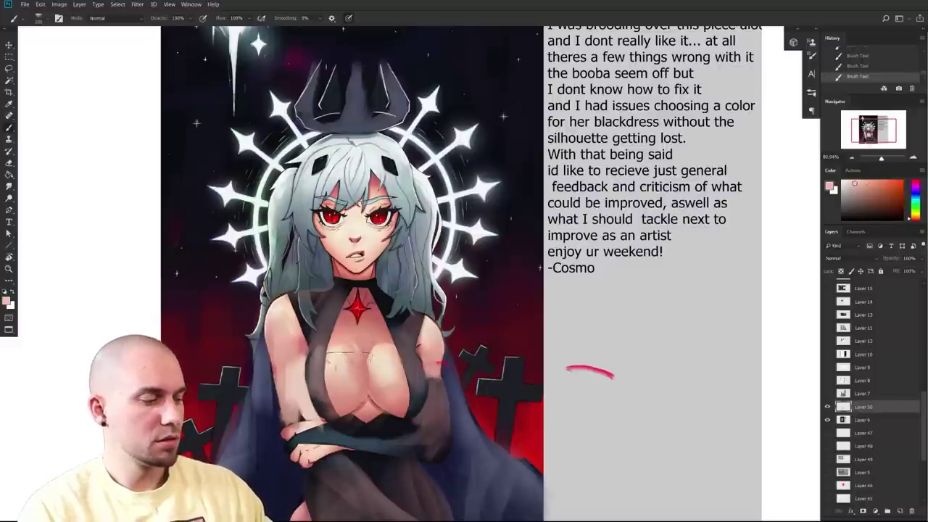
pyautogui.moveTo(510, 396); pyautogui.dragTo(479, 301)
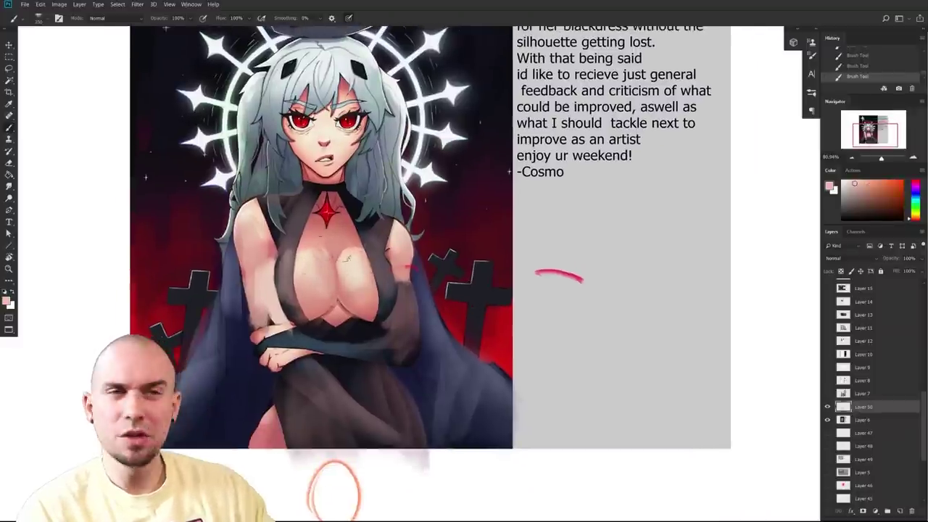
pyautogui.moveTo(347, 293); pyautogui.dragTo(499, 365)
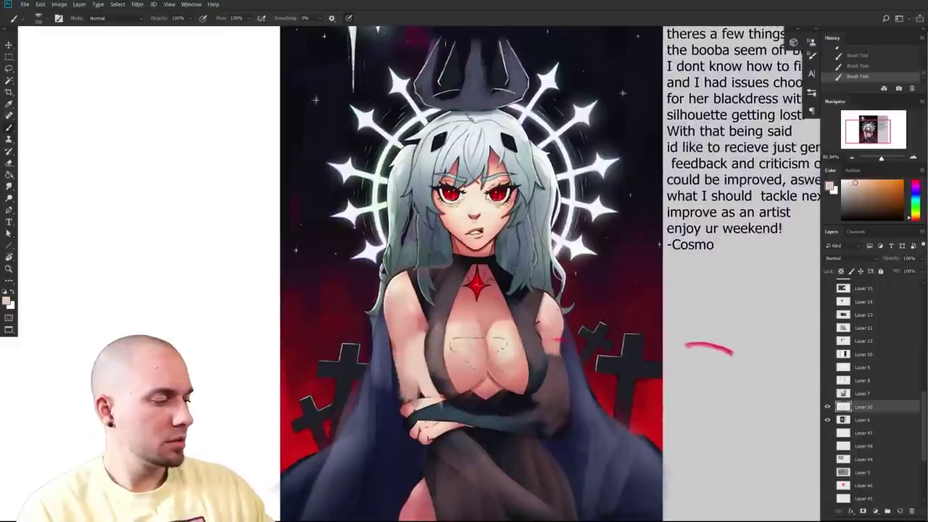
# - Switch to a round brush and sample a pink skin tone from the chest
pyautogui.rightClick(468, 341)
pyautogui.click(544, 346)
pyautogui.moveTo(395, 391); pyautogui.dragTo(362, 397)
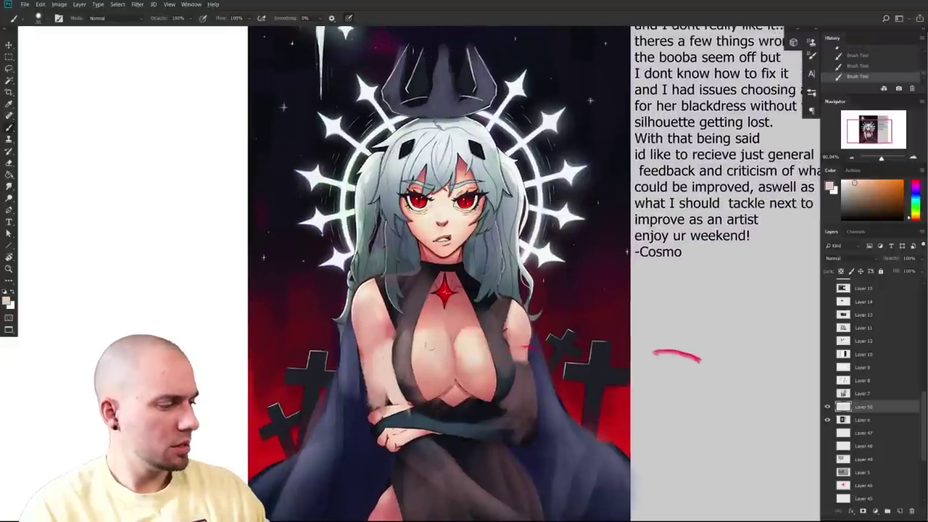
pyautogui.moveTo(530, 385); pyautogui.dragTo(460, 355)
pyautogui.keyDown('alt'); pyautogui.click(451, 312); pyautogui.keyUp('alt')
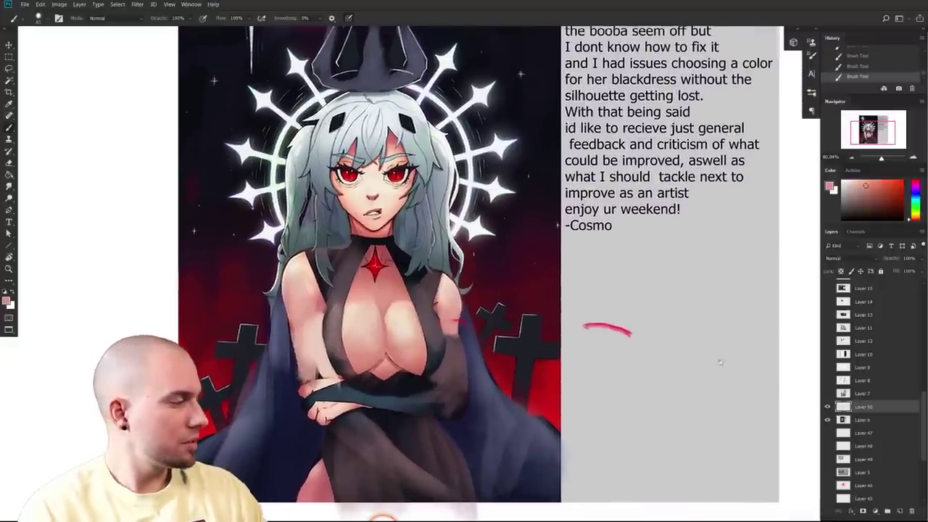
# - Set the painting colour to black, undo a trial stroke and add a new layer for sketching on the blank canvas
pyautogui.moveTo(721, 362); pyautogui.dragTo(538, 332)
pyautogui.click(842, 219)
pyautogui.moveTo(629, 305); pyautogui.dragTo(462, 328)
pyautogui.moveTo(350, 331)
pyautogui.mouseDown()
pyautogui.moveTo(461, 309)
pyautogui.moveTo(433, 372)
pyautogui.moveTo(420, 362)
pyautogui.mouseUp()
pyautogui.moveTo(618, 324); pyautogui.dragTo(448, 348)
pyautogui.hotkey('ctrl', 'z')
pyautogui.click(900, 510)
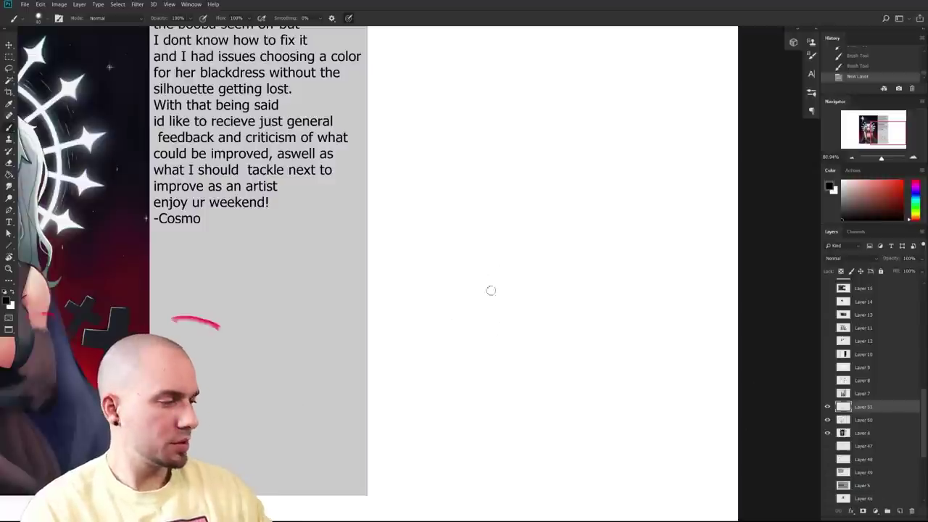
# - Paint a dark oval on the blank canvas and lock the transparent pixels of its layer
pyautogui.moveTo(475, 263)
pyautogui.mouseDown()
pyautogui.moveTo(483, 326)
pyautogui.moveTo(473, 254)
pyautogui.mouseUp()
pyautogui.moveTo(464, 290)
pyautogui.mouseDown()
pyautogui.moveTo(452, 351)
pyautogui.moveTo(419, 328)
pyautogui.moveTo(423, 294)
pyautogui.moveTo(438, 335)
pyautogui.moveTo(448, 334)
pyautogui.moveTo(445, 369)
pyautogui.moveTo(435, 373)
pyautogui.moveTo(460, 363)
pyautogui.moveTo(507, 305)
pyautogui.mouseUp()
pyautogui.click(847, 204)
pyautogui.click(842, 272)
# - Shade the oval into a rounded form with lighter greys towards its centre, using a larger brush
pyautogui.moveTo(445, 291)
pyautogui.mouseDown()
pyautogui.moveTo(448, 272)
pyautogui.moveTo(450, 290)
pyautogui.moveTo(472, 297)
pyautogui.moveTo(449, 319)
pyautogui.moveTo(454, 284)
pyautogui.moveTo(439, 331)
pyautogui.mouseUp()
pyautogui.click(846, 199)
pyautogui.press(']')
pyautogui.press(']')
pyautogui.press(']')
pyautogui.press(']')
pyautogui.moveTo(455, 291)
pyautogui.mouseDown()
pyautogui.moveTo(446, 321)
pyautogui.moveTo(448, 312)
pyautogui.moveTo(448, 338)
pyautogui.mouseUp()
pyautogui.press('[')
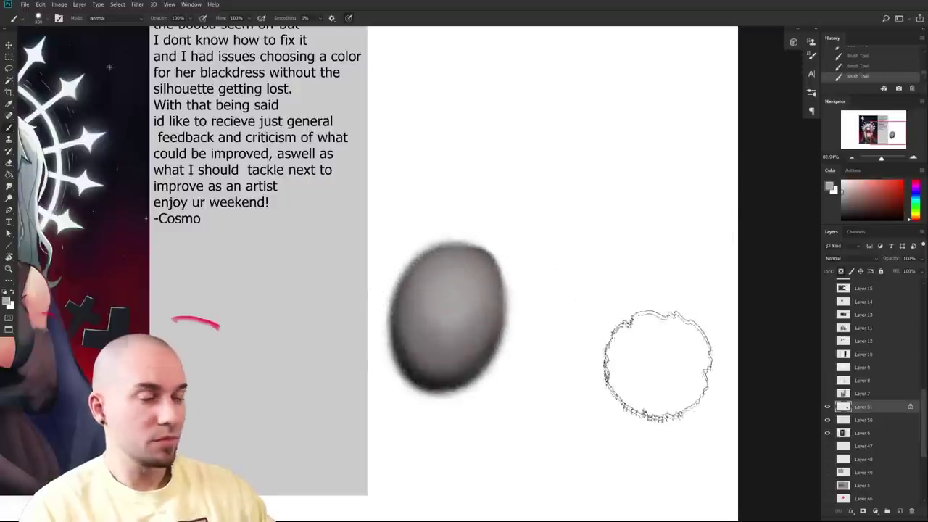
# - Duplicate the shaded oval, scale the copy down and place two small copies side by side on its upper half
pyautogui.hotkey('ctrl', 'j')
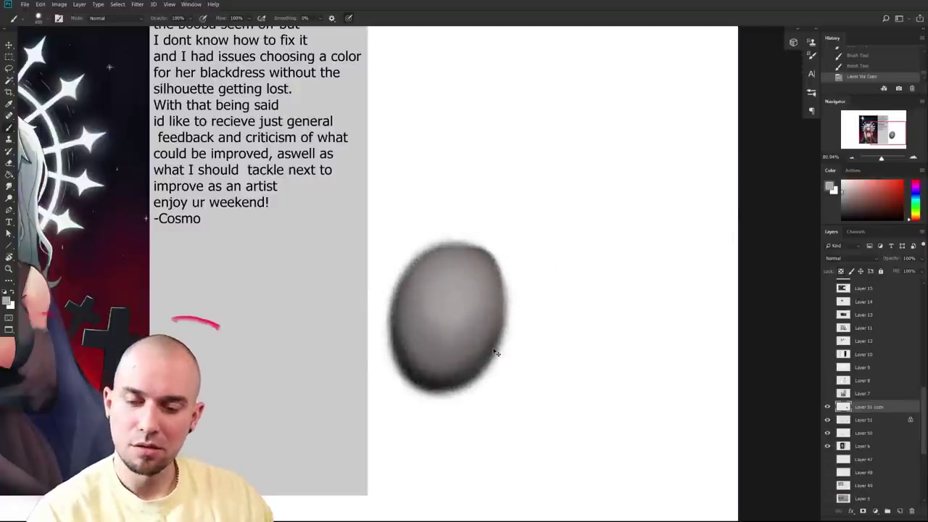
pyautogui.hotkey('ctrl', 't')
pyautogui.moveTo(517, 406); pyautogui.dragTo(484, 290)
pyautogui.press('Return')
pyautogui.moveTo(457, 332); pyautogui.dragTo(507, 337)
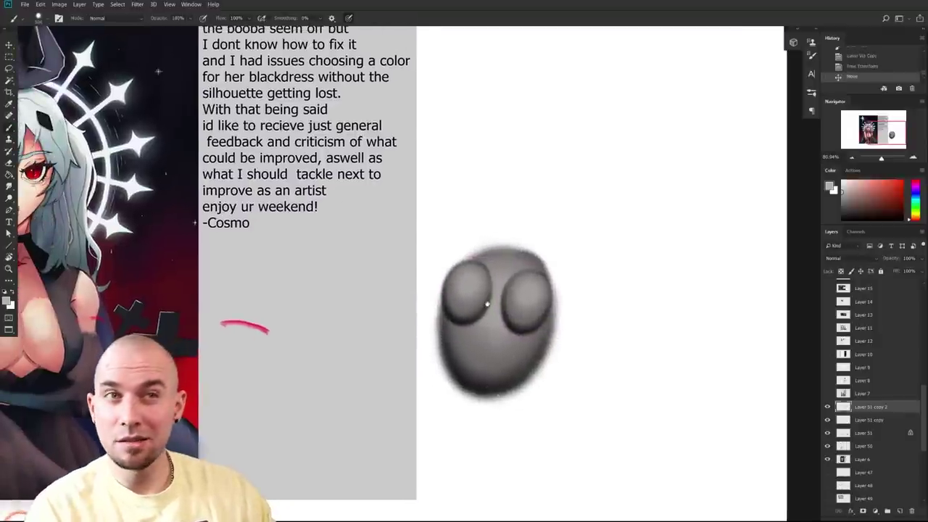
pyautogui.scroll(3, 484, 335)
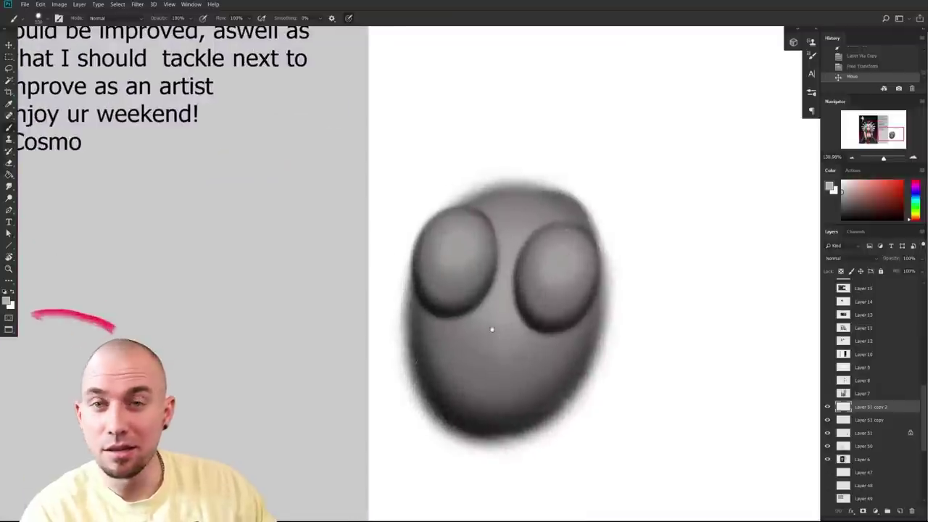
pyautogui.moveTo(515, 315); pyautogui.dragTo(564, 329)
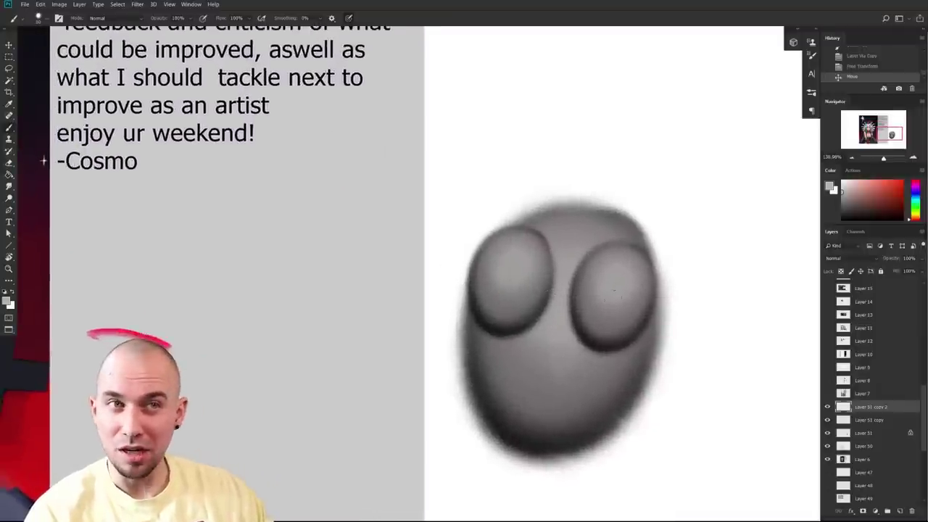
# - Merge the small ovals into the large oval's layer and move the grey form beside the woman's chest
pyautogui.scroll(-4, 562, 320)
pyautogui.moveTo(517, 320); pyautogui.dragTo(645, 327)
pyautogui.press(']')
pyautogui.press(']')
pyautogui.press(']')
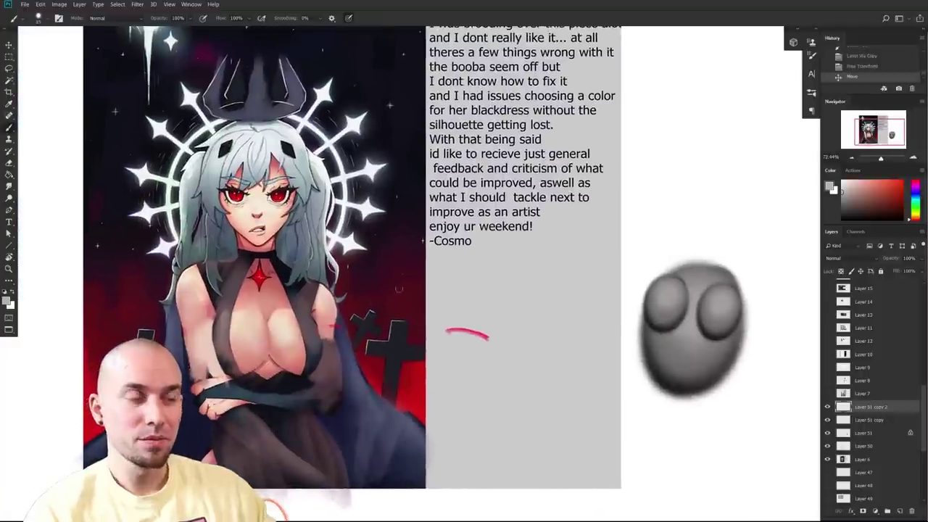
pyautogui.moveTo(706, 345); pyautogui.dragTo(565, 348)
pyautogui.hotkey('ctrl', 'z')
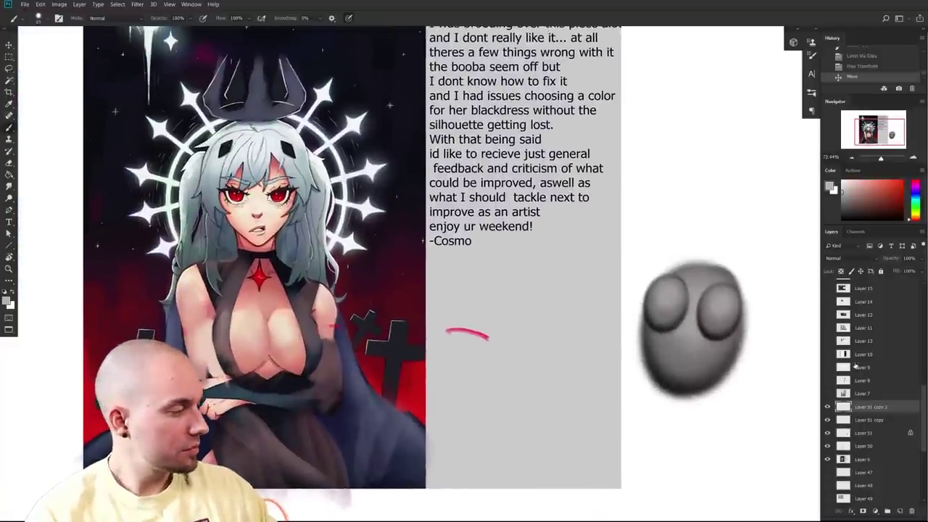
pyautogui.hotkey('ctrl', 'e')
pyautogui.moveTo(715, 391)
pyautogui.mouseDown()
pyautogui.moveTo(649, 366)
pyautogui.moveTo(430, 382)
pyautogui.moveTo(553, 384)
pyautogui.mouseUp()
pyautogui.hotkey('ctrl', 'e')
pyautogui.scroll(3, 411, 378)
pyautogui.click(863, 181)
pyautogui.moveTo(552, 291)
pyautogui.mouseDown()
pyautogui.moveTo(557, 299)
pyautogui.moveTo(455, 269)
pyautogui.moveTo(463, 285)
pyautogui.moveTo(516, 250)
pyautogui.moveTo(510, 341)
pyautogui.moveTo(536, 294)
pyautogui.moveTo(511, 319)
pyautogui.moveTo(501, 291)
pyautogui.moveTo(486, 287)
pyautogui.moveTo(535, 288)
pyautogui.moveTo(516, 292)
pyautogui.moveTo(523, 281)
pyautogui.moveTo(502, 276)
pyautogui.mouseUp()
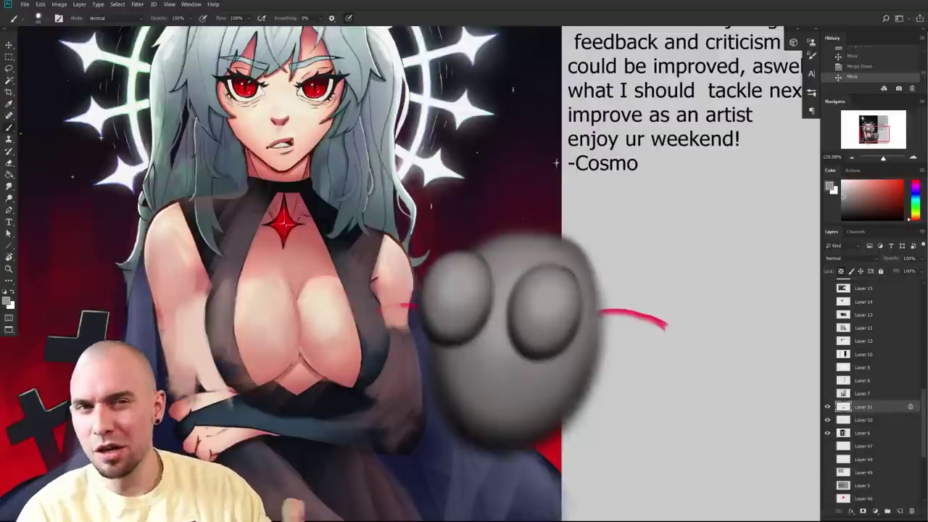
# - Sample a skin tone from the chest, make Layer 51 visible and unlock its transparent pixels
pyautogui.moveTo(434, 374); pyautogui.dragTo(454, 410)
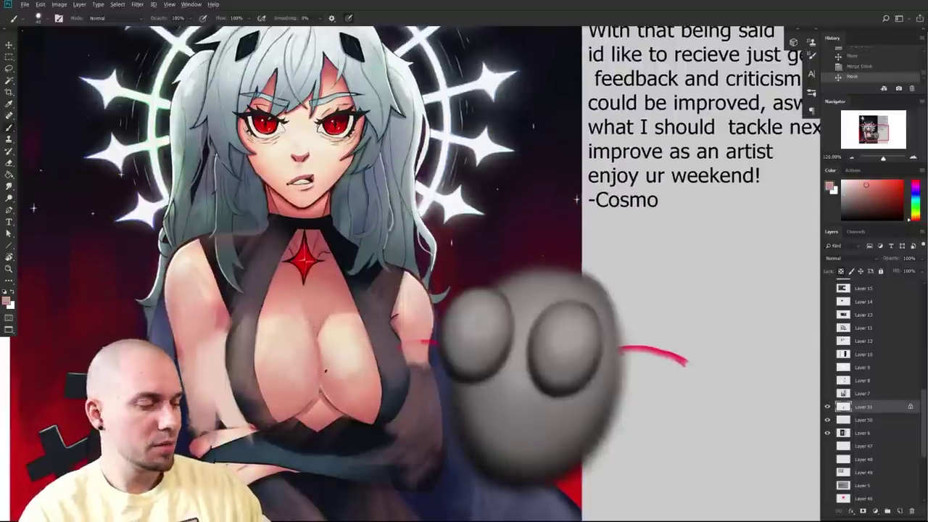
pyautogui.keyDown('alt'); pyautogui.click(326, 372); pyautogui.keyUp('alt')
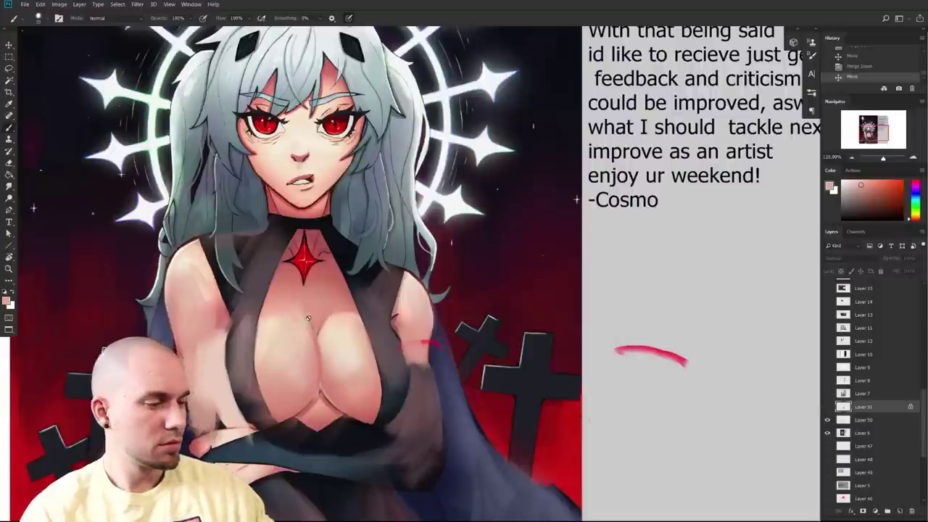
pyautogui.click(339, 298)
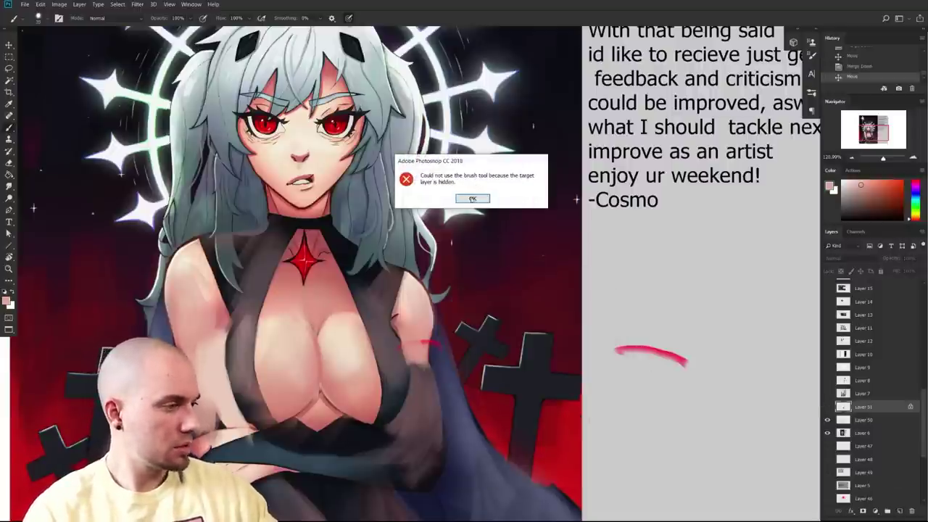
pyautogui.press('Return')
pyautogui.click(827, 407)
pyautogui.click(842, 271)
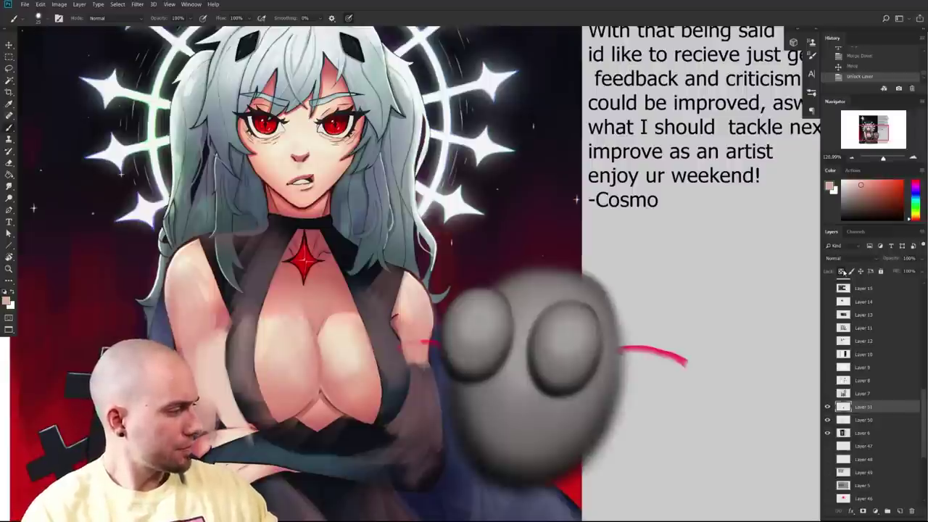
# - Paint sampled light skin tones over the upper chest between the breasts and undo the stray last stroke
pyautogui.keyDown('alt'); pyautogui.click(332, 388); pyautogui.keyUp('alt')
pyautogui.moveTo(324, 337)
pyautogui.mouseDown()
pyautogui.moveTo(333, 321)
pyautogui.moveTo(327, 349)
pyautogui.moveTo(284, 328)
pyautogui.moveTo(311, 315)
pyautogui.mouseUp()
pyautogui.keyDown('alt'); pyautogui.click(288, 359); pyautogui.keyUp('alt')
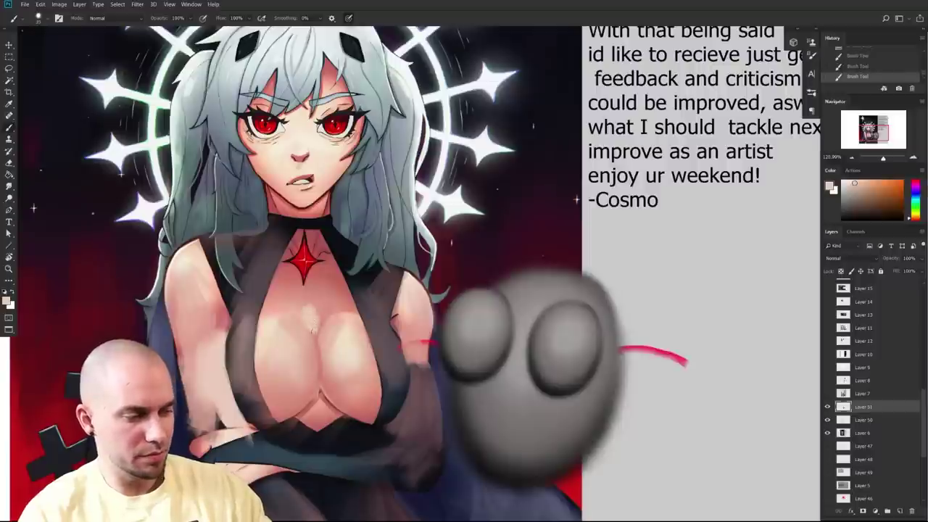
pyautogui.moveTo(320, 307)
pyautogui.mouseDown()
pyautogui.moveTo(324, 315)
pyautogui.moveTo(305, 301)
pyautogui.moveTo(329, 290)
pyautogui.moveTo(341, 313)
pyautogui.mouseUp()
pyautogui.press('[')
pyautogui.press('[')
pyautogui.press('[')
pyautogui.press('[')
pyautogui.moveTo(535, 305)
pyautogui.mouseDown()
pyautogui.moveTo(531, 315)
pyautogui.moveTo(528, 293)
pyautogui.moveTo(527, 306)
pyautogui.mouseUp()
pyautogui.hotkey('ctrl', 'z')
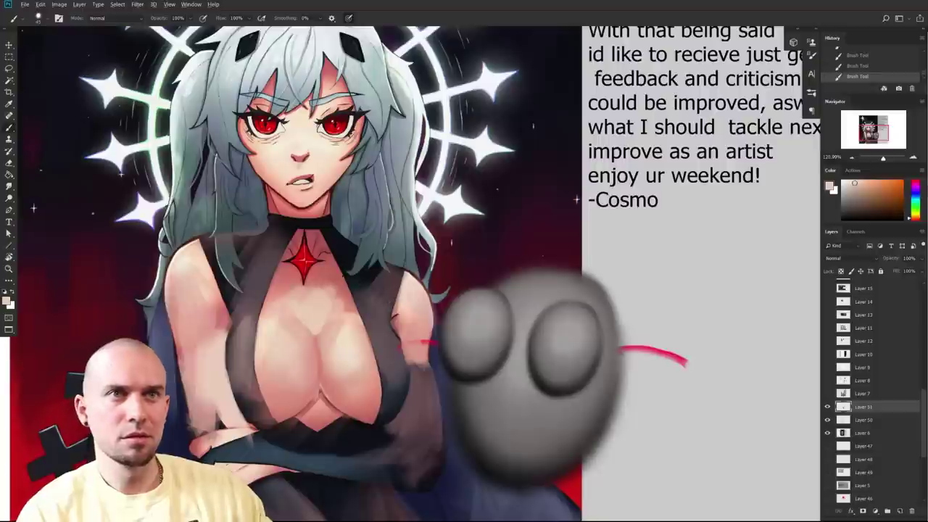
# - Paint a sampled darker pink around the highlight on the upper chest with a smaller brush
pyautogui.keyDown('alt'); pyautogui.click(343, 275); pyautogui.keyUp('alt')
pyautogui.press('[')
pyautogui.press('[')
pyautogui.press('[')
pyautogui.moveTo(297, 296)
pyautogui.mouseDown()
pyautogui.moveTo(283, 300)
pyautogui.moveTo(339, 305)
pyautogui.moveTo(307, 317)
pyautogui.mouseUp()
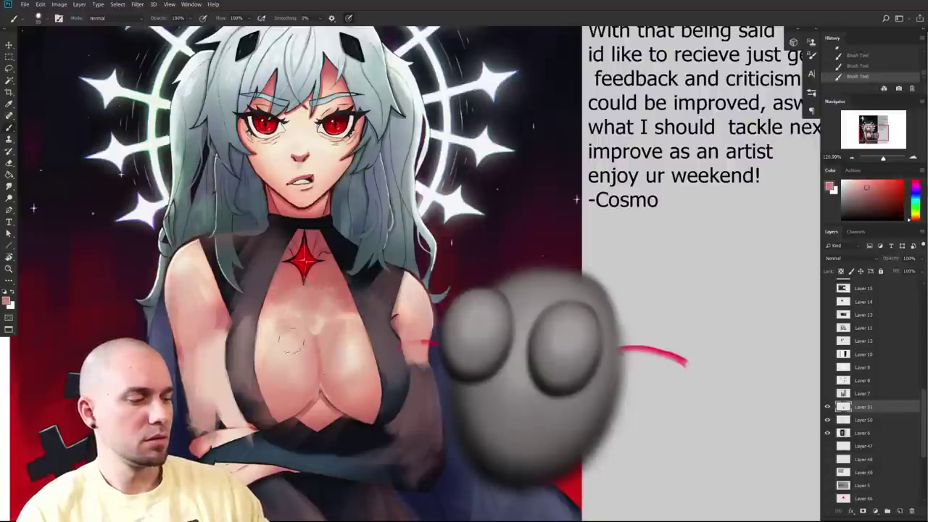
pyautogui.hotkey('ctrl', '0')
pyautogui.scroll(3, 486, 364)
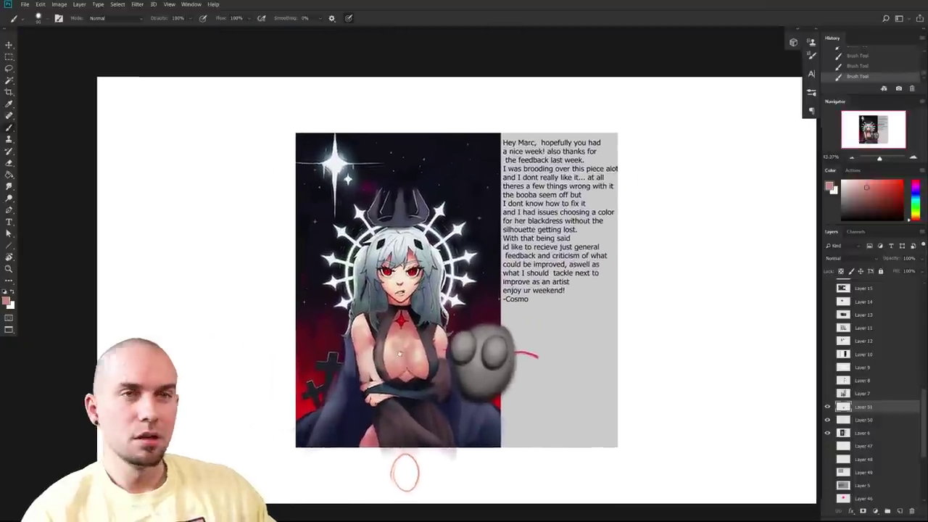
pyautogui.scroll(2, 471, 351)
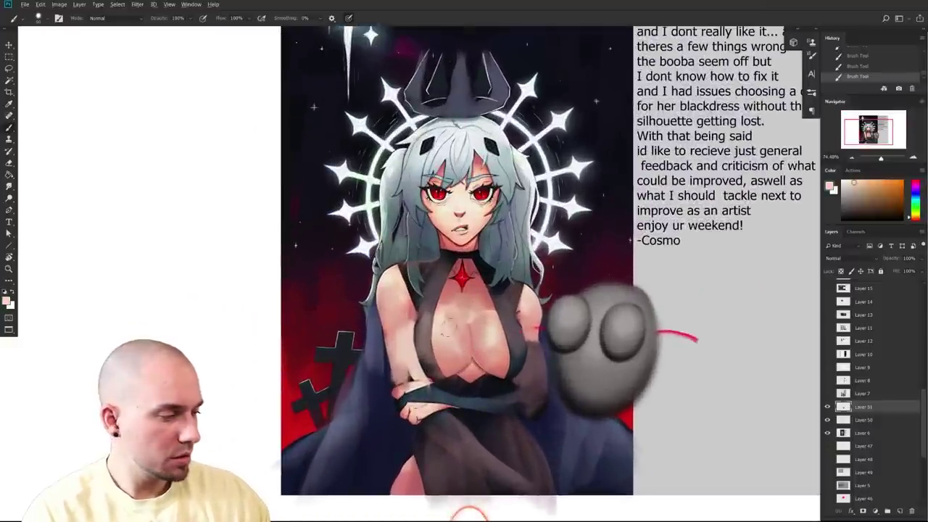
# - Soften the shading on both breasts with light and pink skin tones sampled from the chest
pyautogui.moveTo(502, 342)
pyautogui.mouseDown()
pyautogui.moveTo(452, 366)
pyautogui.moveTo(413, 367)
pyautogui.mouseUp()
pyautogui.keyDown('alt'); pyautogui.click(363, 341); pyautogui.keyUp('alt')
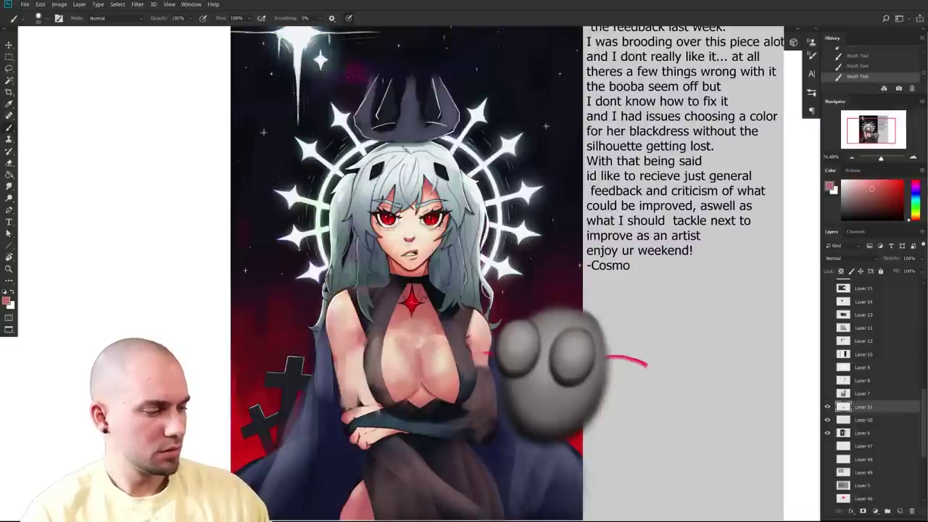
pyautogui.keyDown('alt'); pyautogui.click(390, 362); pyautogui.keyUp('alt')
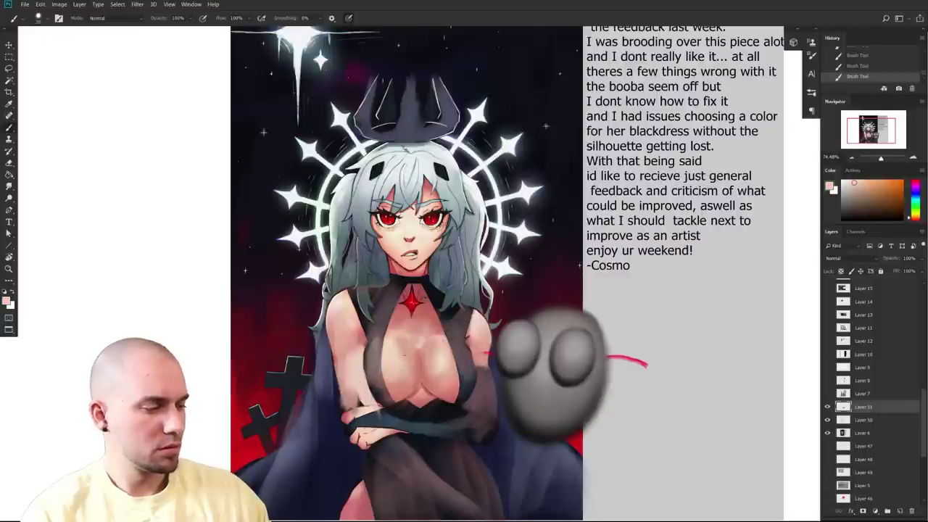
pyautogui.moveTo(403, 342)
pyautogui.mouseDown()
pyautogui.moveTo(395, 368)
pyautogui.moveTo(403, 379)
pyautogui.mouseUp()
pyautogui.keyDown('alt'); pyautogui.click(441, 364); pyautogui.keyUp('alt')
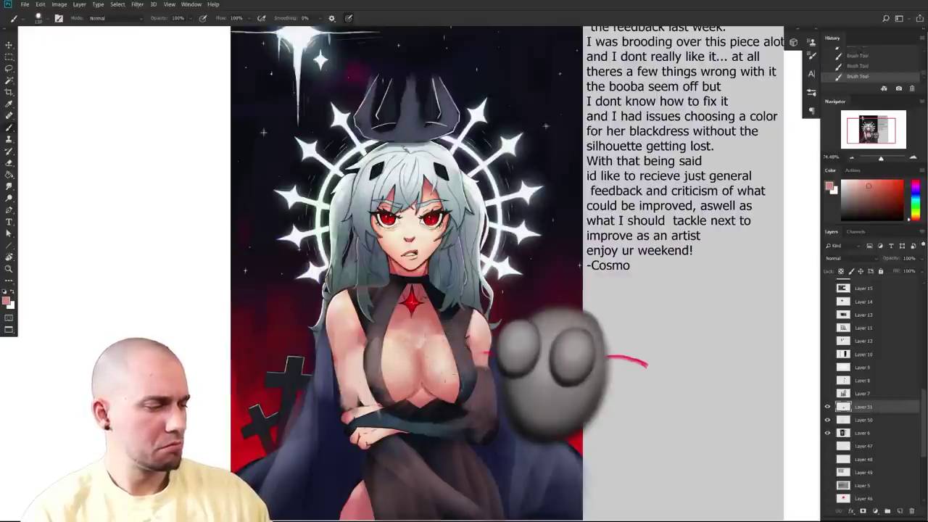
pyautogui.moveTo(503, 356); pyautogui.dragTo(462, 375)
# - Blend sampled light skin tones over the upper chest below the collar
pyautogui.keyDown('alt'); pyautogui.click(376, 354); pyautogui.keyUp('alt')
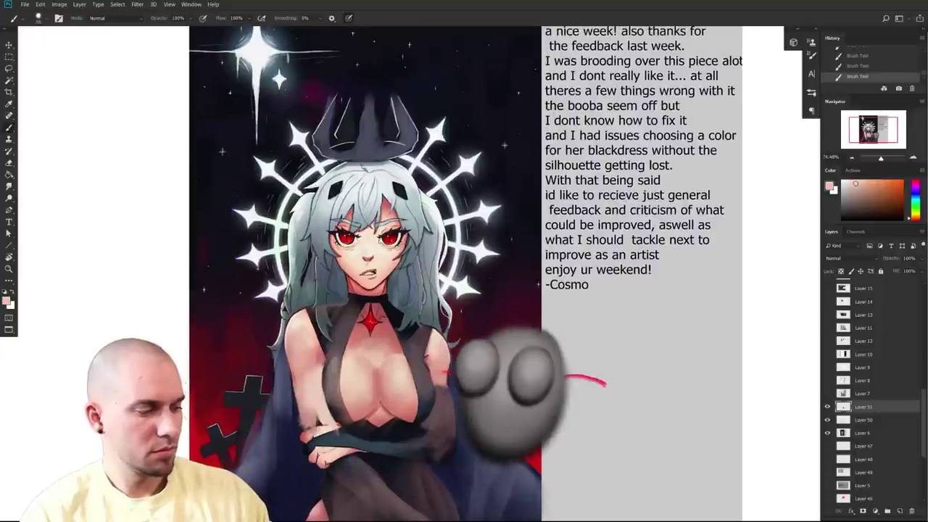
pyautogui.moveTo(347, 343)
pyautogui.mouseDown()
pyautogui.moveTo(383, 339)
pyautogui.moveTo(356, 333)
pyautogui.moveTo(377, 325)
pyautogui.mouseUp()
pyautogui.keyDown('alt'); pyautogui.click(370, 335); pyautogui.keyUp('alt')
pyautogui.moveTo(500, 359); pyautogui.dragTo(489, 364)
pyautogui.moveTo(408, 519)
pyautogui.mouseDown()
pyautogui.moveTo(440, 445)
pyautogui.moveTo(393, 503)
pyautogui.moveTo(412, 501)
pyautogui.mouseUp()
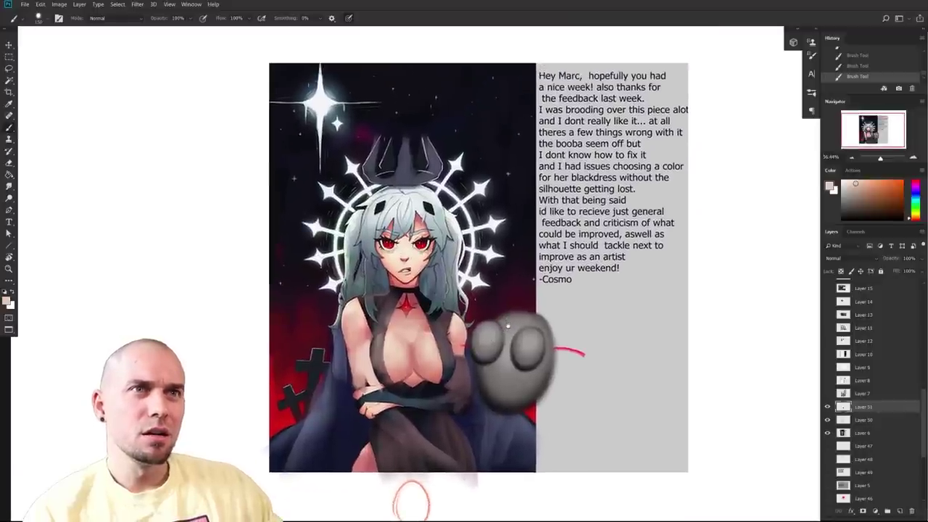
pyautogui.scroll(3, 445, 316)
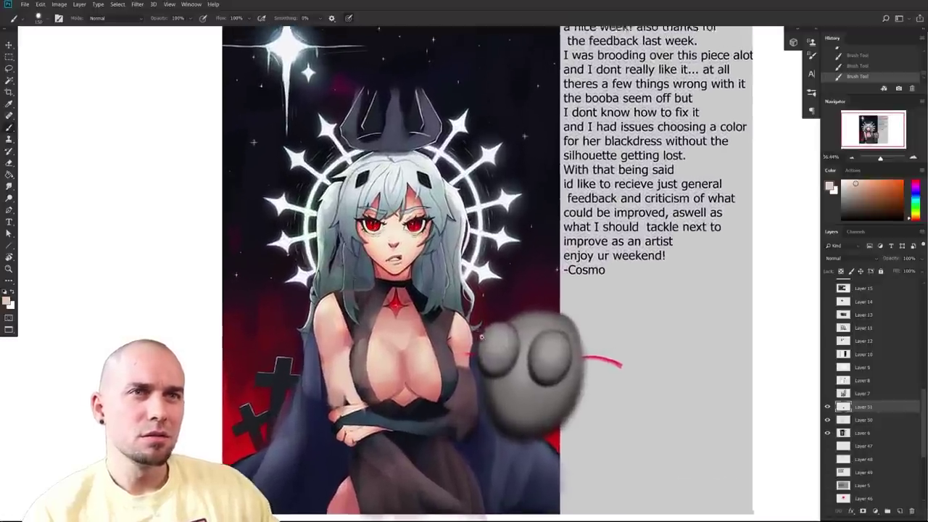
pyautogui.moveTo(497, 385); pyautogui.dragTo(508, 414)
pyautogui.scroll(-2, 516, 404)
pyautogui.scroll(1, 516, 404)
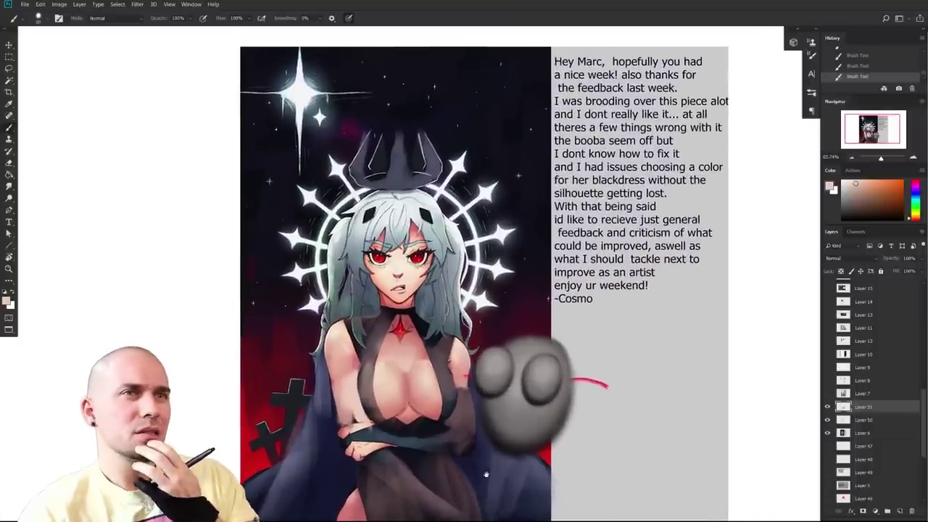
pyautogui.scroll(-1, 567, 415)
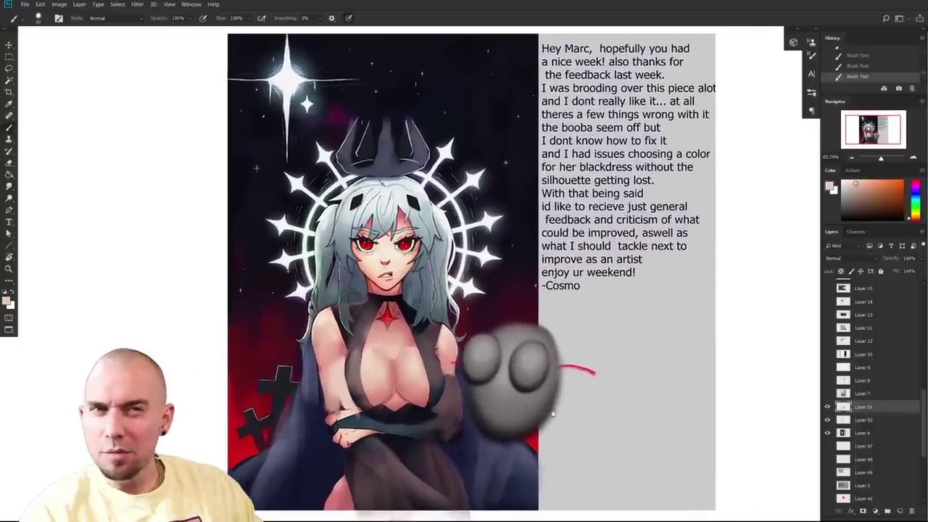
pyautogui.scroll(1, 567, 416)
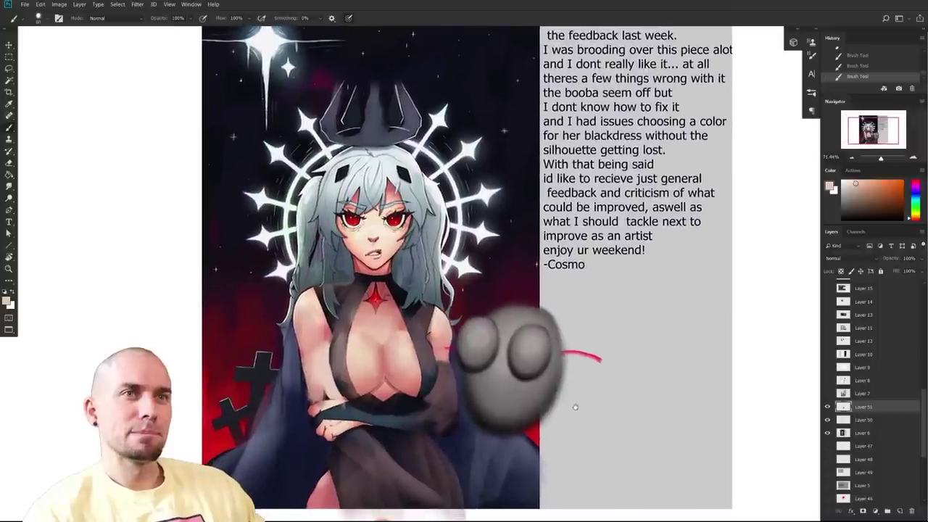
pyautogui.moveTo(575, 407)
pyautogui.mouseDown()
pyautogui.moveTo(574, 430)
pyautogui.moveTo(586, 417)
pyautogui.moveTo(558, 441)
pyautogui.moveTo(566, 435)
pyautogui.mouseUp()
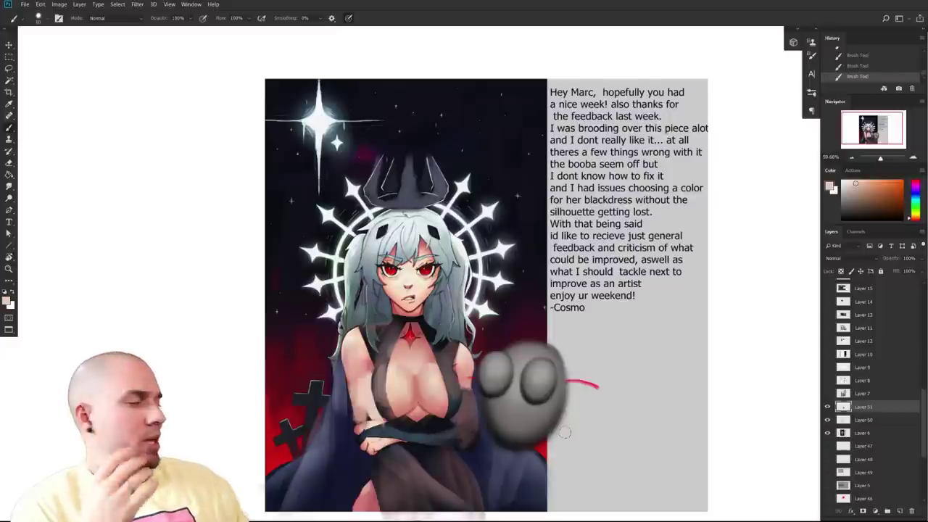
# - Compare the original artwork with the paint-over by hiding and showing Layer 50 and Layer 51
pyautogui.moveTo(828, 420); pyautogui.dragTo(825, 410)
pyautogui.click(827, 407)
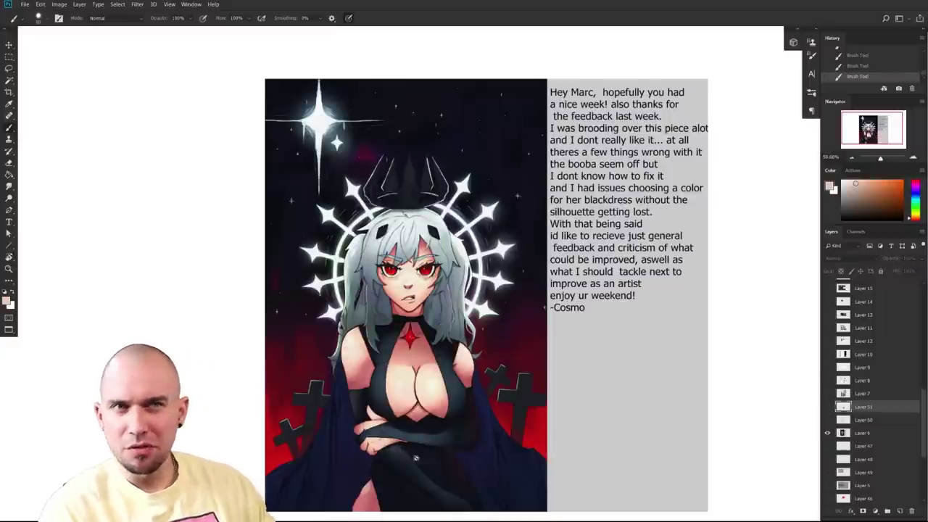
pyautogui.moveTo(307, 422); pyautogui.dragTo(366, 405)
pyautogui.moveTo(417, 435); pyautogui.dragTo(448, 220)
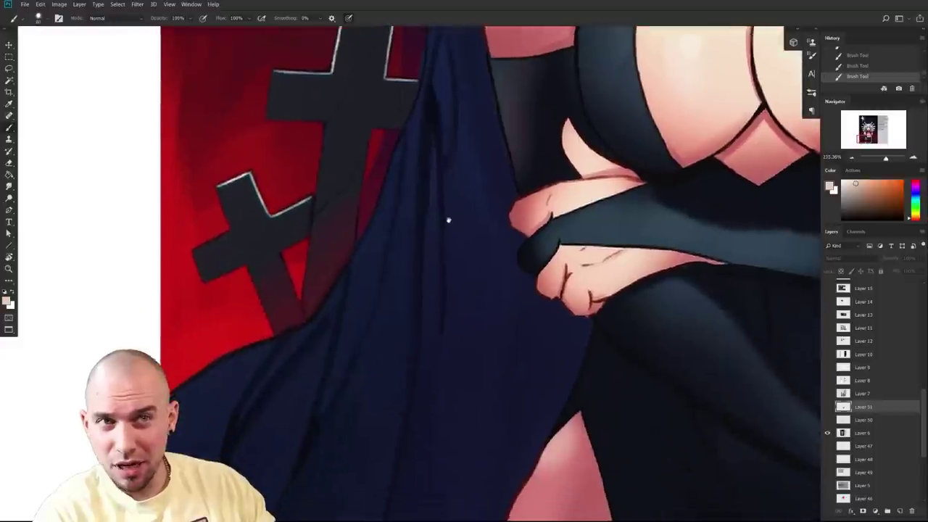
pyautogui.scroll(-5, 448, 220)
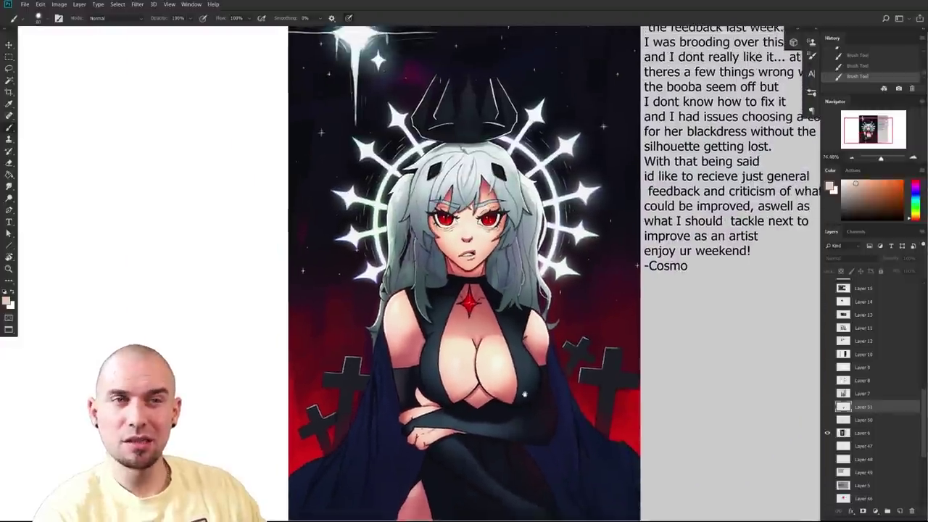
pyautogui.moveTo(827, 420); pyautogui.dragTo(828, 408)
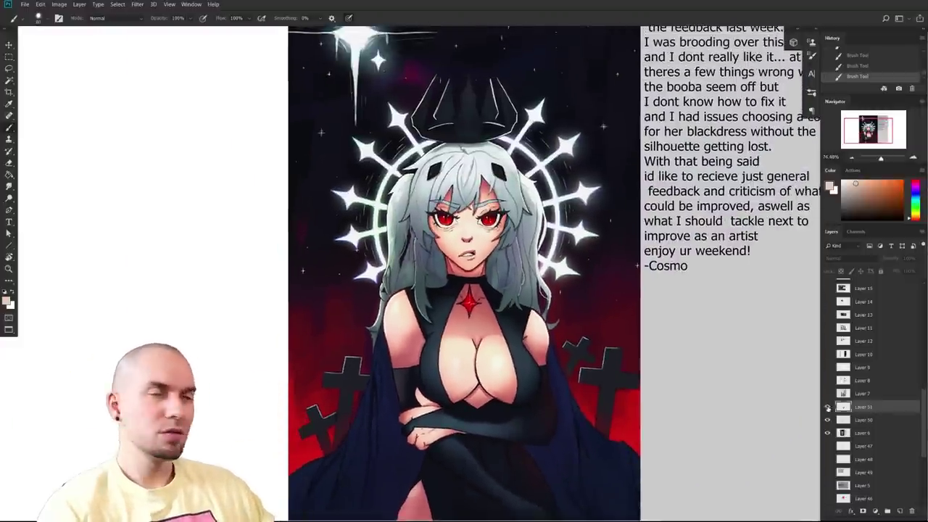
pyautogui.moveTo(605, 386); pyautogui.dragTo(591, 404)
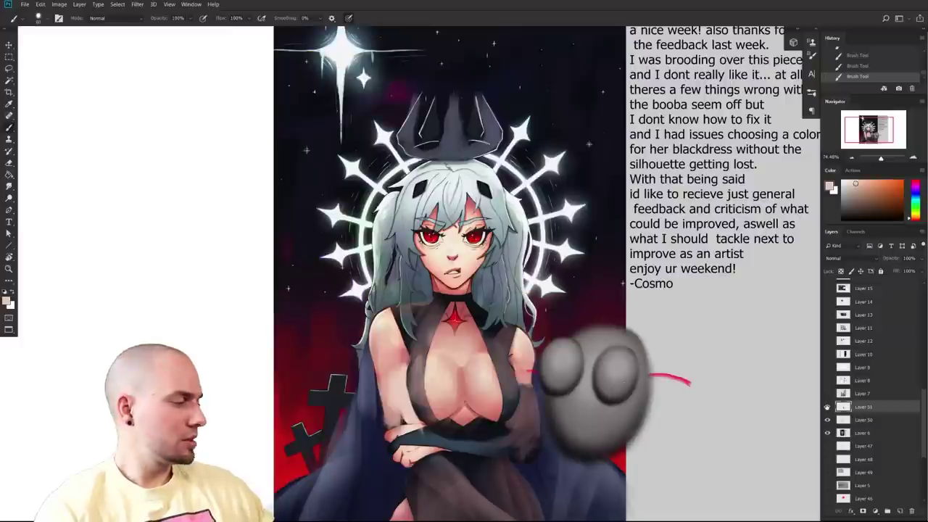
pyautogui.click(827, 407)
pyautogui.click(827, 407)
pyautogui.moveTo(682, 392); pyautogui.dragTo(635, 385)
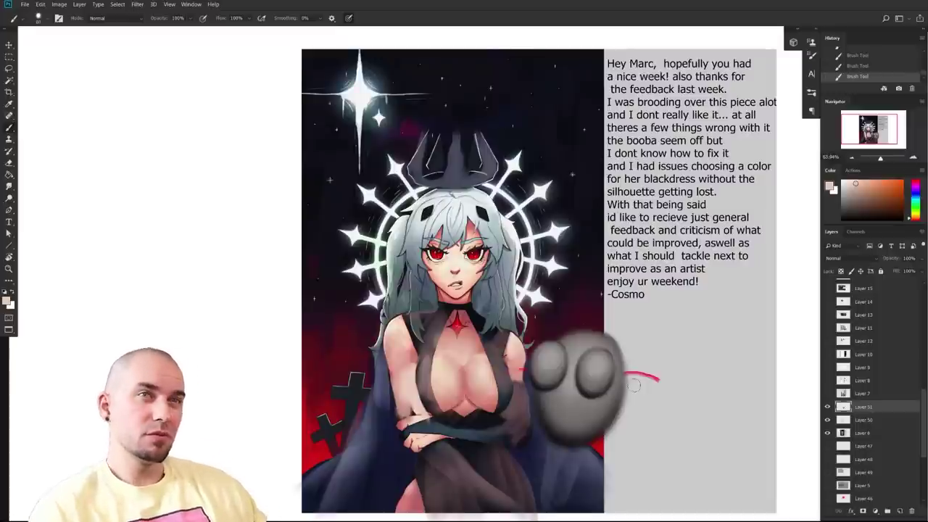
# - Darken the hair along the right side of the woman's fringe with a large brush and a sampled dark blue
pyautogui.scroll(3, 487, 339)
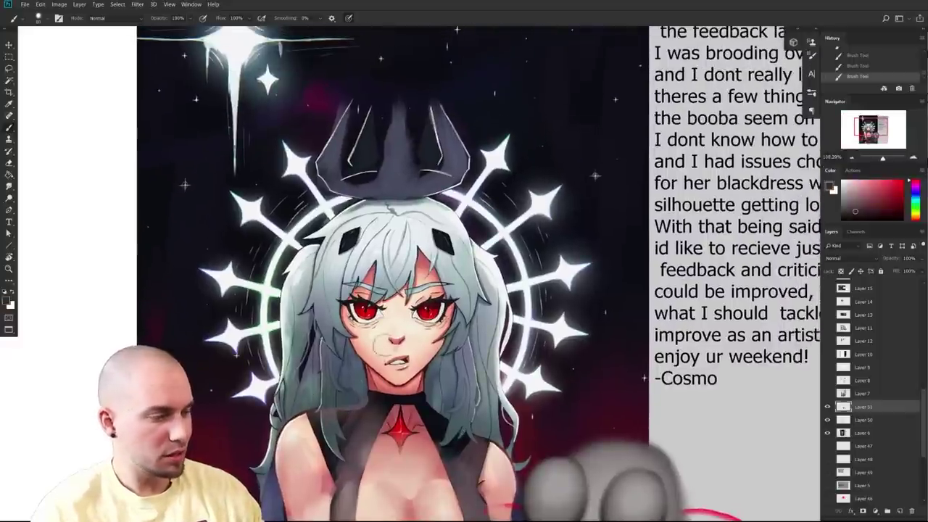
pyautogui.rightClick(371, 251)
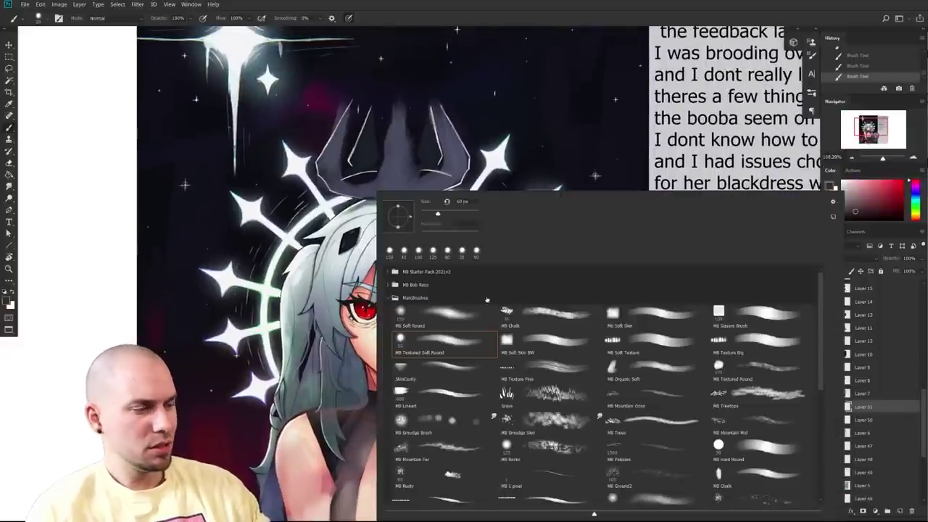
pyautogui.press('Escape')
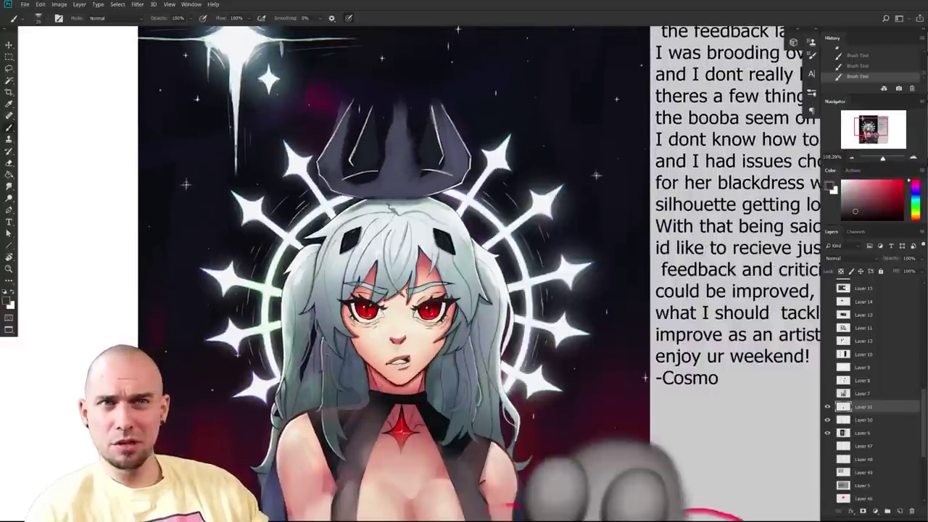
pyautogui.moveTo(368, 396); pyautogui.dragTo(370, 150)
pyautogui.keyDown('alt'); pyautogui.click(457, 340); pyautogui.keyUp('alt')
pyautogui.scroll(5, 456, 340)
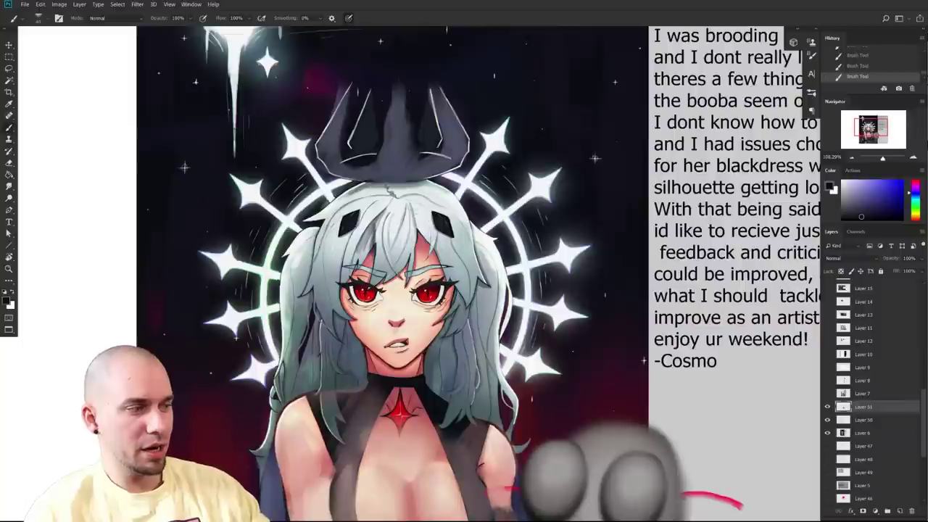
pyautogui.press(']')
pyautogui.press(']')
pyautogui.press(']')
pyautogui.press(']')
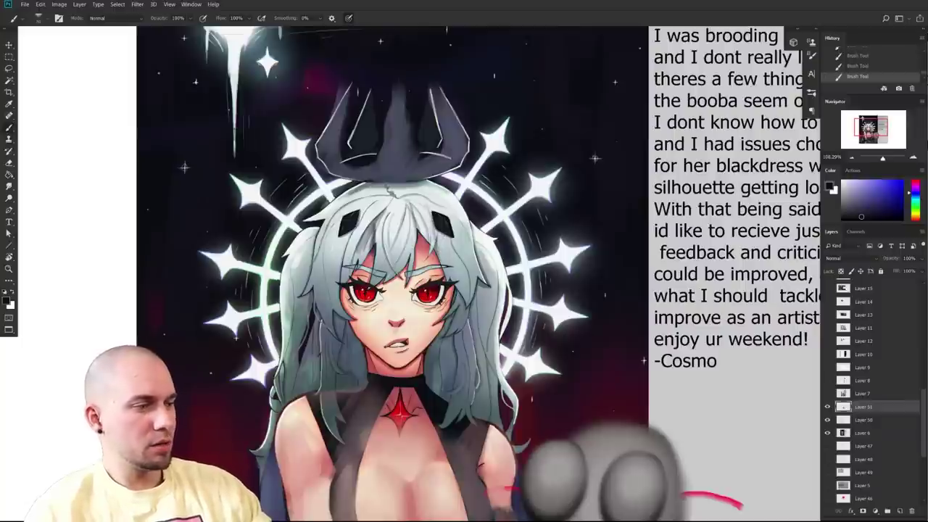
pyautogui.press(']')
pyautogui.press(']')
pyautogui.press(']')
pyautogui.press(']')
pyautogui.press(']')
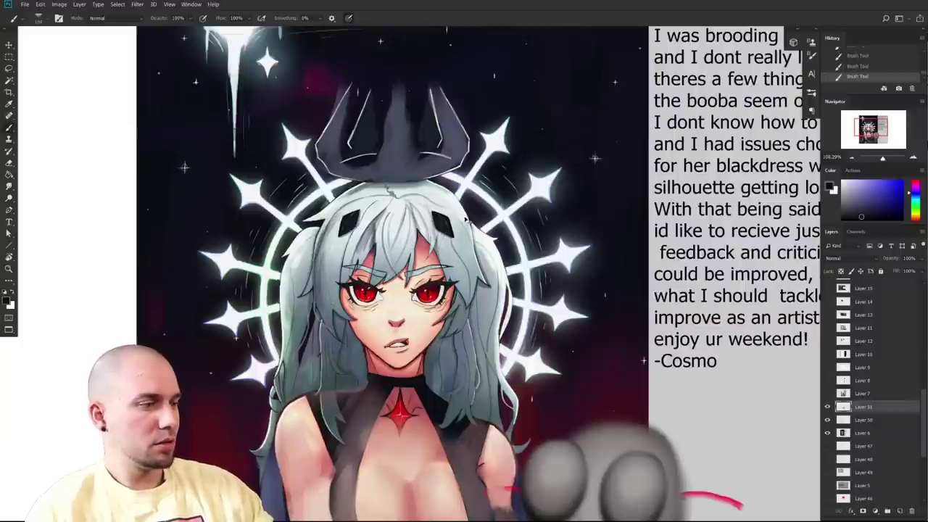
pyautogui.moveTo(450, 232); pyautogui.dragTo(461, 272)
pyautogui.moveTo(455, 250); pyautogui.dragTo(459, 293)
pyautogui.moveTo(463, 214); pyautogui.dragTo(467, 279)
# - Shade the hair strands on the left side of the fringe with the same dark blue and a smaller brush
pyautogui.press('[')
pyautogui.press('[')
pyautogui.press('[')
pyautogui.press('[')
pyautogui.press('[')
pyautogui.press('[')
pyautogui.press('[')
pyautogui.press('[')
pyautogui.press('[')
pyautogui.moveTo(353, 230); pyautogui.dragTo(339, 275)
pyautogui.moveTo(366, 246); pyautogui.dragTo(344, 281)
pyautogui.moveTo(334, 217); pyautogui.dragTo(330, 281)
# - Add soft dark shading down the middle of the fringe with a larger brush, plus a smaller stroke beside it
pyautogui.press(']')
pyautogui.press(']')
pyautogui.press(']')
pyautogui.press(']')
pyautogui.press(']')
pyautogui.press(']')
pyautogui.press(']')
pyautogui.press(']')
pyautogui.moveTo(387, 218)
pyautogui.mouseDown()
pyautogui.moveTo(374, 278)
pyautogui.moveTo(373, 265)
pyautogui.moveTo(395, 280)
pyautogui.mouseUp()
pyautogui.press('[')
pyautogui.press('[')
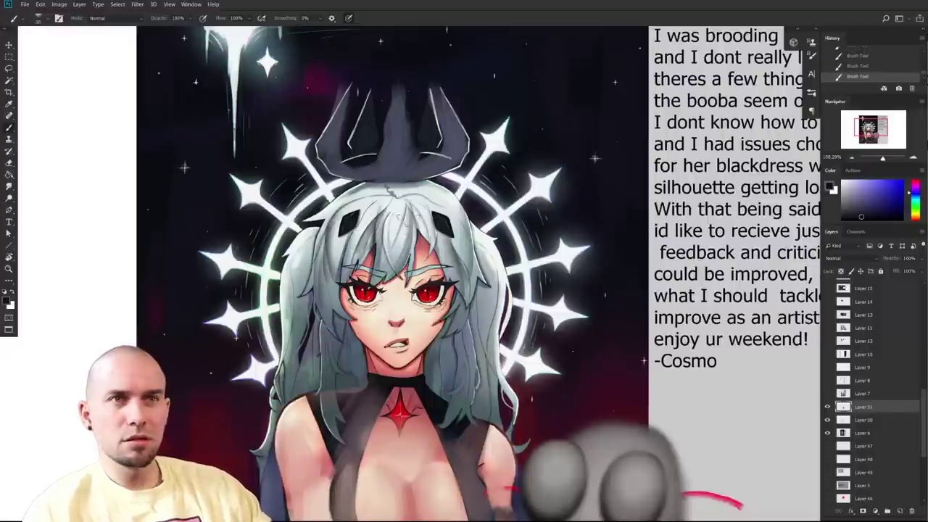
pyautogui.press('[')
pyautogui.press('[')
pyautogui.press('[')
pyautogui.press('[')
pyautogui.press('[')
pyautogui.moveTo(385, 212); pyautogui.dragTo(369, 229)
pyautogui.moveTo(400, 198)
pyautogui.mouseDown()
pyautogui.moveTo(421, 234)
pyautogui.moveTo(362, 247)
pyautogui.mouseUp()
pyautogui.hotkey('ctrl', 'z')
pyautogui.press('[')
pyautogui.press('[')
pyautogui.keyDown('alt'); pyautogui.click(377, 220); pyautogui.keyUp('alt')
pyautogui.moveTo(385, 216); pyautogui.dragTo(363, 248)
pyautogui.hotkey('ctrl', 'z')
# - Paint light strands sweeping from the parting across the left fringe with a small brush and a sampled near-white hair tone
pyautogui.press('[')
pyautogui.press('[')
pyautogui.keyDown('alt'); pyautogui.click(395, 205); pyautogui.keyUp('alt')
pyautogui.moveTo(392, 212); pyautogui.dragTo(360, 249)
pyautogui.moveTo(387, 210)
pyautogui.mouseDown()
pyautogui.moveTo(357, 248)
pyautogui.moveTo(362, 265)
pyautogui.mouseUp()
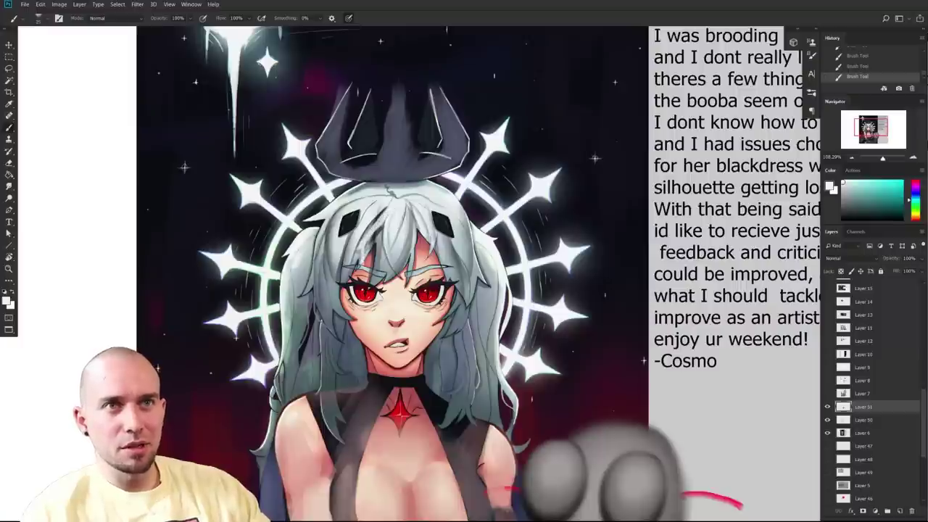
pyautogui.moveTo(367, 234); pyautogui.dragTo(361, 271)
# - Refine the light fringe strands with freshly sampled hair tones, from the parting down to the eyebrow
pyautogui.keyDown('alt'); pyautogui.click(374, 238); pyautogui.keyUp('alt')
pyautogui.press('[')
pyautogui.moveTo(385, 223); pyautogui.dragTo(363, 260)
pyautogui.moveTo(384, 209); pyautogui.dragTo(362, 261)
pyautogui.moveTo(393, 208); pyautogui.dragTo(363, 245)
pyautogui.keyDown('alt'); pyautogui.click(395, 206); pyautogui.keyUp('alt')
pyautogui.press(']')
pyautogui.moveTo(390, 211)
pyautogui.mouseDown()
pyautogui.moveTo(356, 267)
pyautogui.moveTo(389, 216)
pyautogui.mouseUp()
pyautogui.moveTo(355, 280)
pyautogui.mouseDown()
pyautogui.moveTo(386, 217)
pyautogui.moveTo(357, 264)
pyautogui.mouseUp()
# - Paint a sampled dark reddish tone into the hair beside the left side of the face
pyautogui.press('x')
pyautogui.keyDown('alt'); pyautogui.click(376, 247); pyautogui.keyUp('alt')
pyautogui.moveTo(387, 210); pyautogui.dragTo(325, 293)
pyautogui.hotkey('ctrl', 'z')
pyautogui.press(']')
pyautogui.press(']')
pyautogui.moveTo(329, 261); pyautogui.dragTo(336, 299)
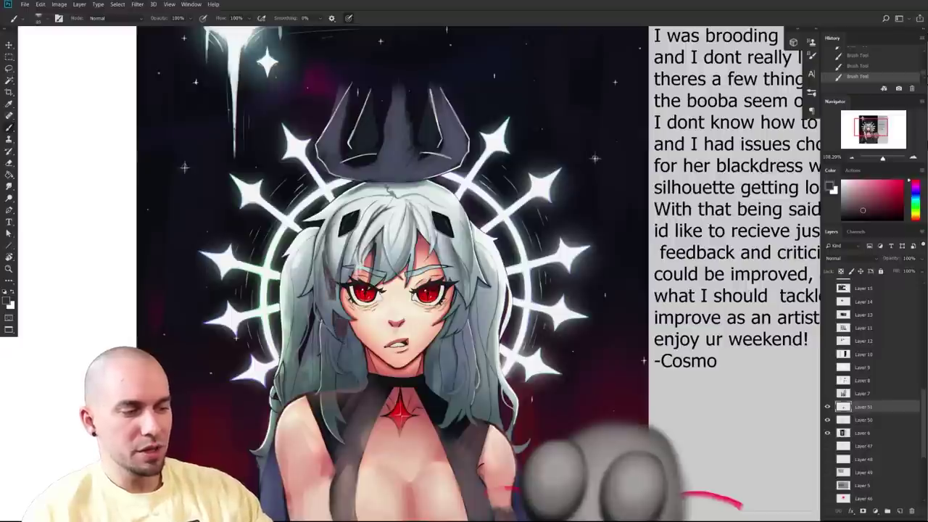
# - Shade the left lock beside the face with a dark tone sampled from the collar and an enlarged brush
pyautogui.keyDown('alt'); pyautogui.click(409, 396); pyautogui.keyUp('alt')
pyautogui.moveTo(336, 316)
pyautogui.mouseDown()
pyautogui.moveTo(355, 371)
pyautogui.moveTo(316, 363)
pyautogui.mouseUp()
pyautogui.press(']')
pyautogui.press(']')
pyautogui.press(']')
pyautogui.moveTo(311, 328); pyautogui.dragTo(313, 382)
# - Darken the right lock beside the cheek and the hair next to the left side of the neck
pyautogui.moveTo(439, 335); pyautogui.dragTo(439, 390)
pyautogui.moveTo(446, 355); pyautogui.dragTo(451, 393)
pyautogui.moveTo(432, 331); pyautogui.dragTo(444, 326)
pyautogui.press(']')
pyautogui.press(']')
pyautogui.moveTo(359, 358)
pyautogui.mouseDown()
pyautogui.moveTo(356, 382)
pyautogui.moveTo(335, 392)
pyautogui.mouseUp()
# - Glaze broad dark shading over both outer sides of the hair with a much larger brush
pyautogui.press(']')
pyautogui.press(']')
pyautogui.press(']')
pyautogui.press(']')
pyautogui.press(']')
pyautogui.press(']')
pyautogui.moveTo(475, 319)
pyautogui.mouseDown()
pyautogui.moveTo(480, 410)
pyautogui.moveTo(491, 312)
pyautogui.moveTo(481, 272)
pyautogui.mouseUp()
pyautogui.moveTo(335, 223); pyautogui.dragTo(319, 270)
pyautogui.moveTo(460, 231); pyautogui.dragTo(468, 290)
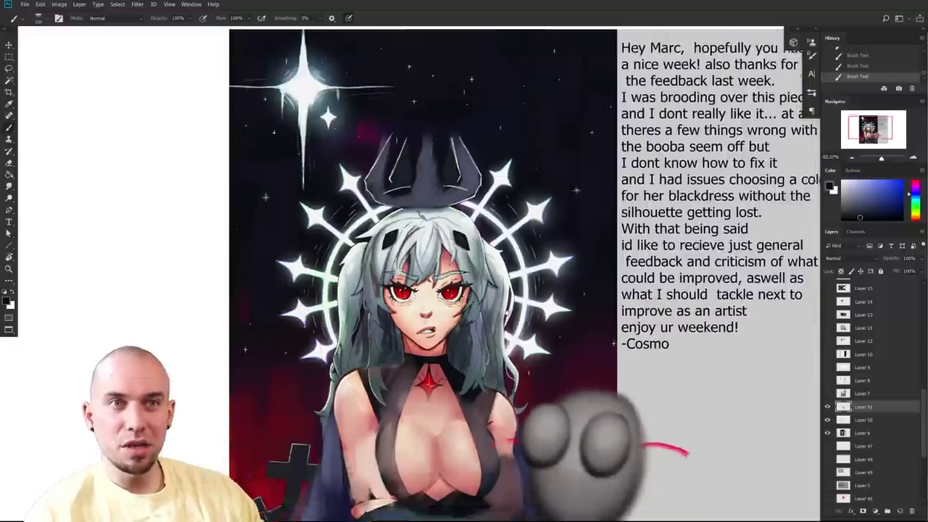
# - Hide the white-haired woman's artwork and its paint-over layers, show and select Layer 7, and save the document
pyautogui.moveTo(500, 323); pyautogui.dragTo(475, 230)
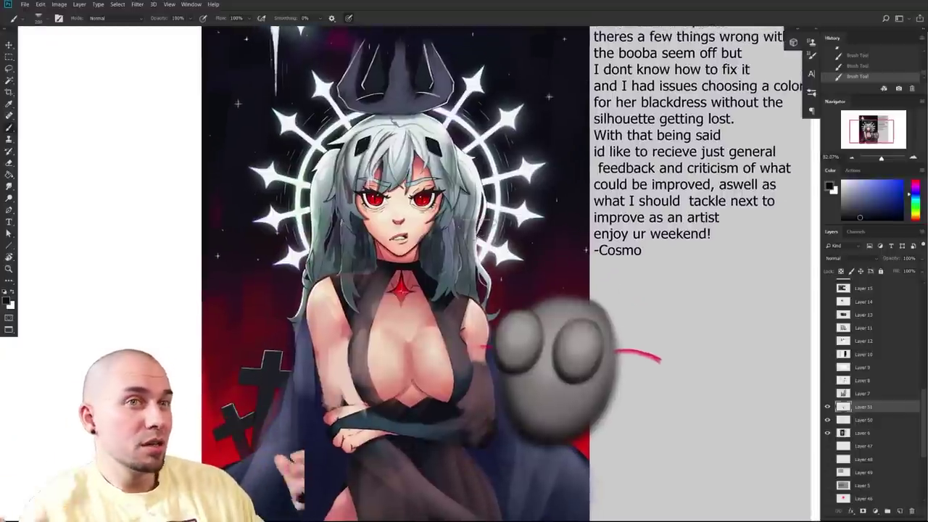
pyautogui.scroll(-2, 406, 276)
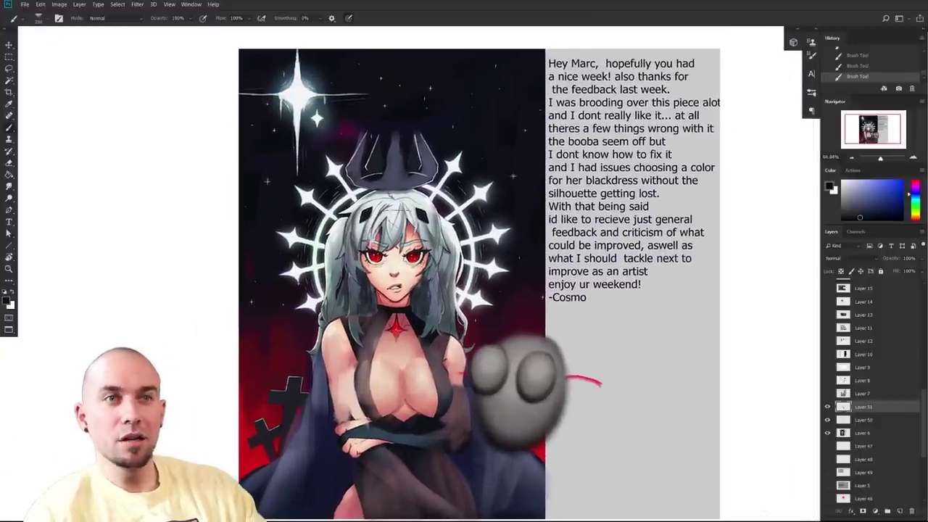
pyautogui.scroll(2, 399, 269)
pyautogui.scroll(-2, 520, 319)
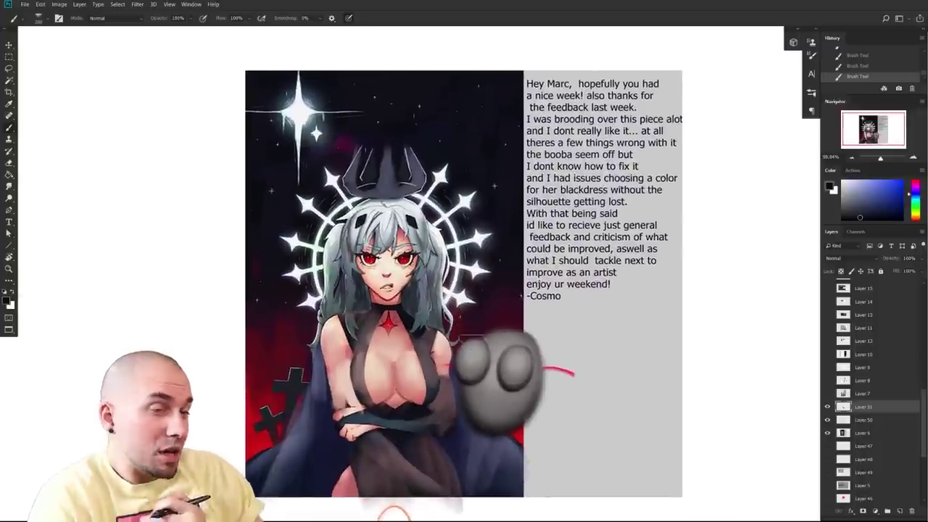
pyautogui.moveTo(827, 433); pyautogui.dragTo(828, 407)
pyautogui.click(827, 393)
pyautogui.click(849, 395)
pyautogui.moveTo(721, 380); pyautogui.dragTo(641, 380)
pyautogui.hotkey('ctrl', 's')
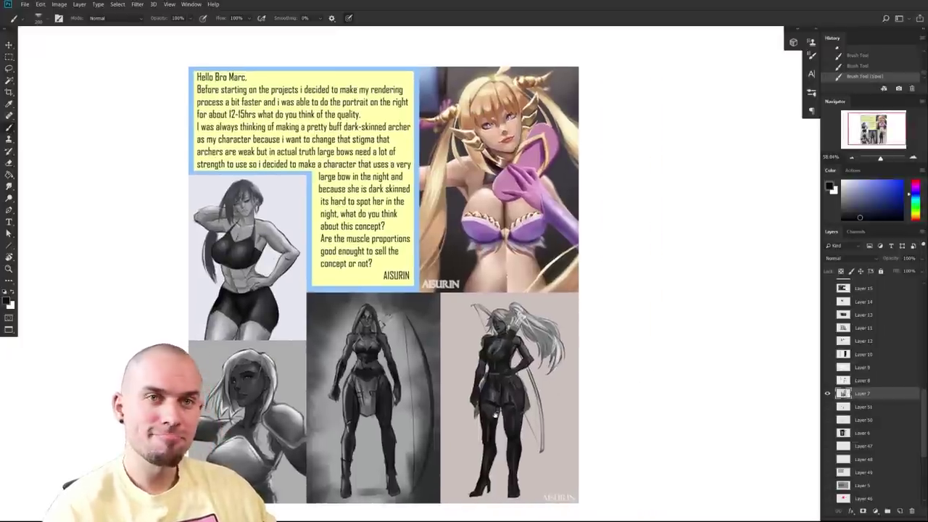
# - Read the written request and view the sketches of the archer submission, picking a bright red brush colour
pyautogui.moveTo(454, 422); pyautogui.dragTo(513, 411)
pyautogui.scroll(1, 512, 411)
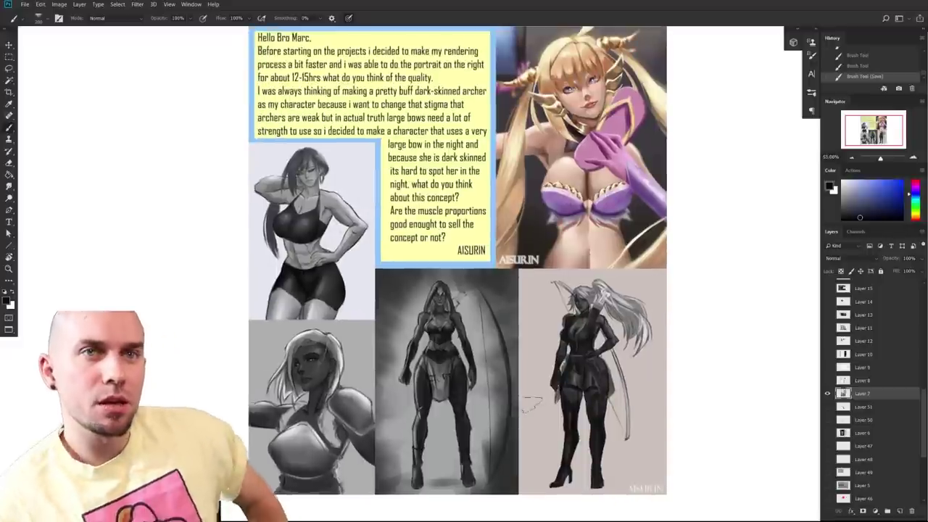
pyautogui.moveTo(532, 404); pyautogui.dragTo(480, 426)
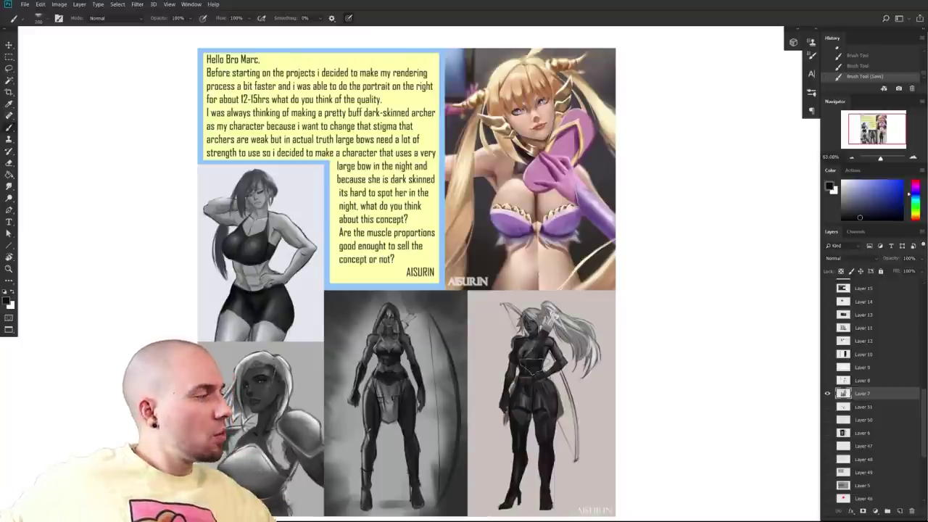
pyautogui.click(915, 182)
pyautogui.click(902, 182)
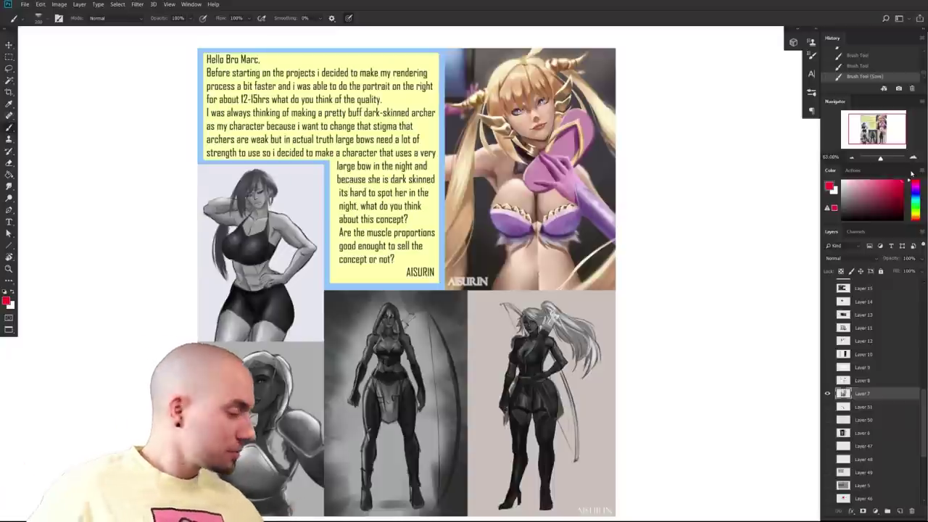
pyautogui.moveTo(641, 299); pyautogui.dragTo(606, 312)
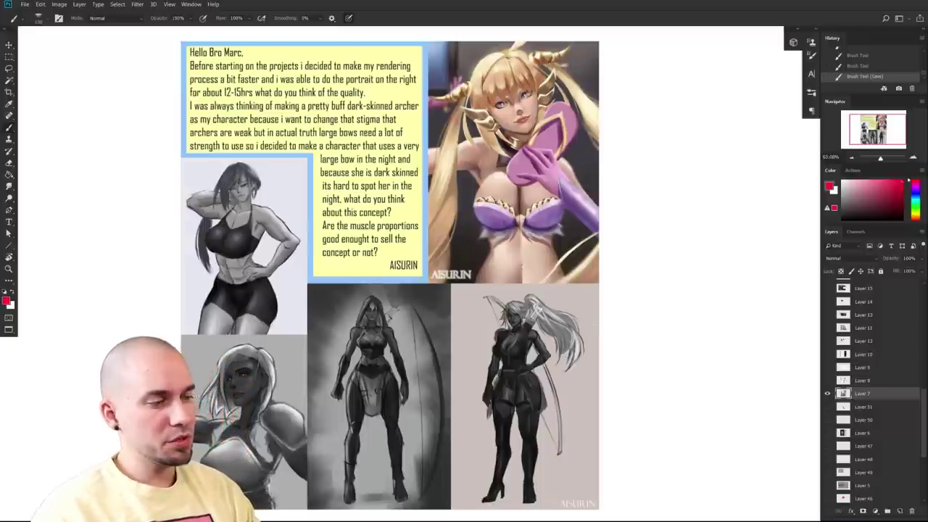
pyautogui.moveTo(607, 308); pyautogui.dragTo(612, 287)
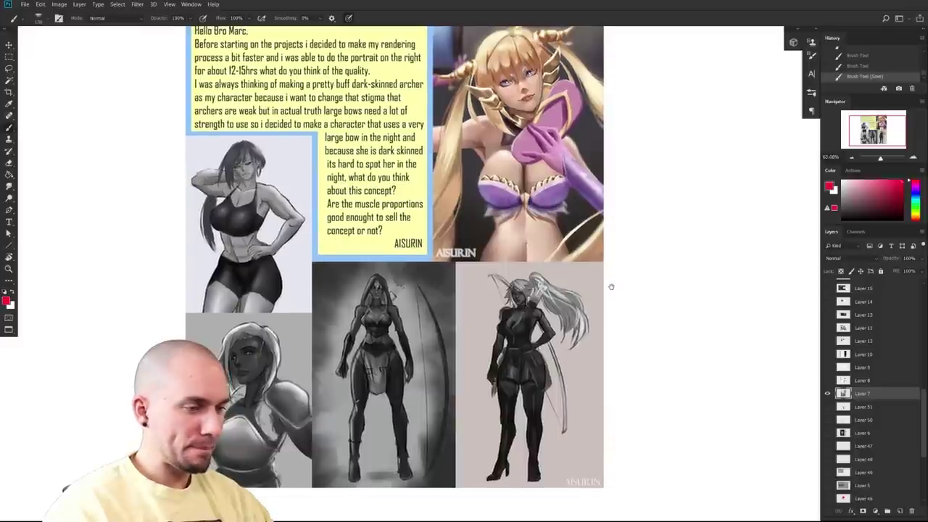
pyautogui.moveTo(611, 287); pyautogui.dragTo(611, 286)
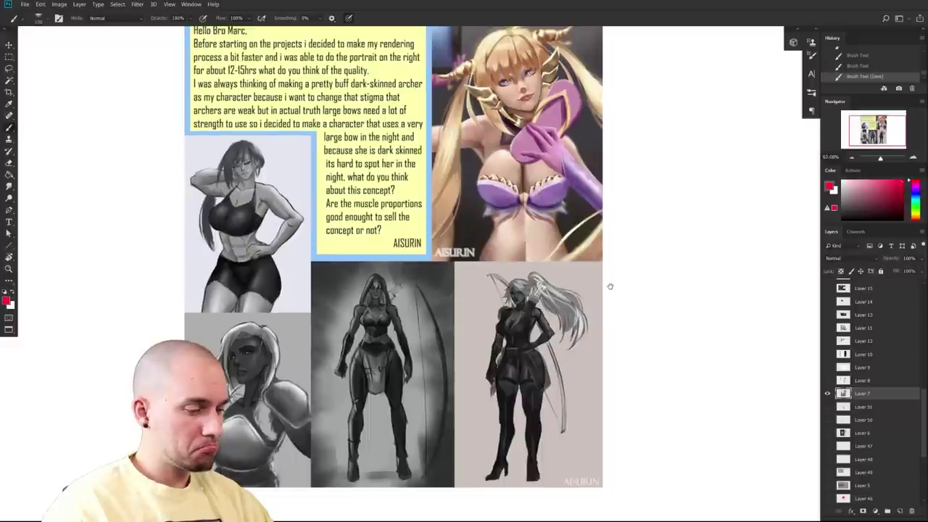
# - Examine the rendering of the blonde woman's portrait in the submission up close
pyautogui.moveTo(611, 287); pyautogui.dragTo(642, 318)
pyautogui.moveTo(601, 314); pyautogui.dragTo(624, 330)
pyautogui.moveTo(616, 339); pyautogui.dragTo(652, 422)
pyautogui.moveTo(621, 261); pyautogui.dragTo(718, 433)
pyautogui.moveTo(758, 292); pyautogui.dragTo(699, 274)
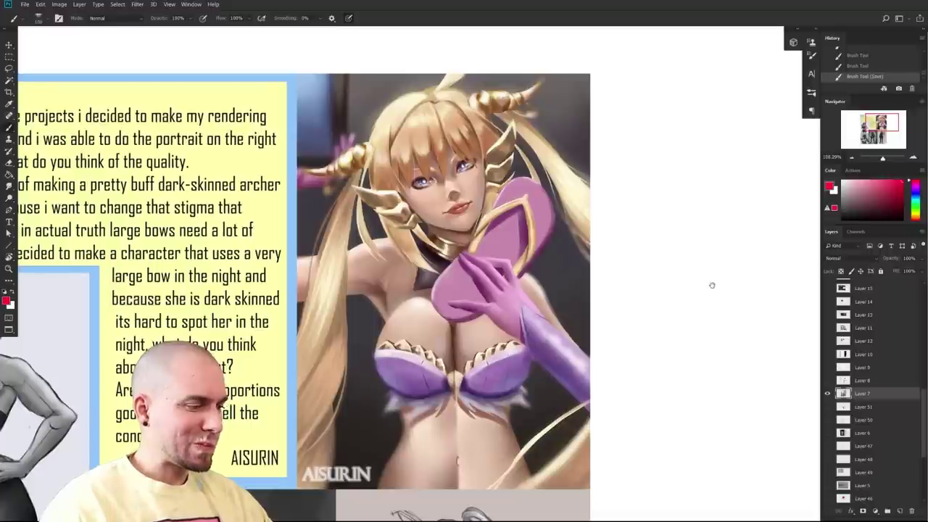
pyautogui.moveTo(712, 285); pyautogui.dragTo(774, 280)
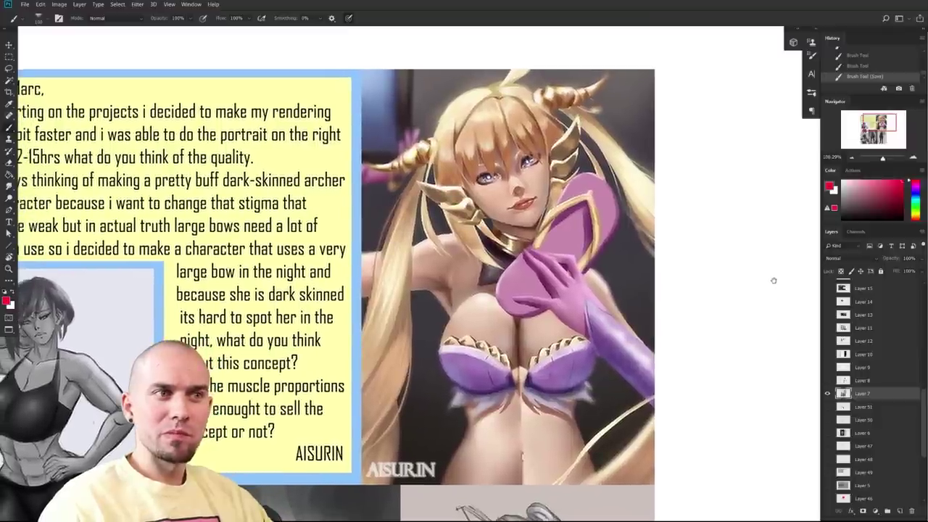
pyautogui.scroll(-3, 768, 285)
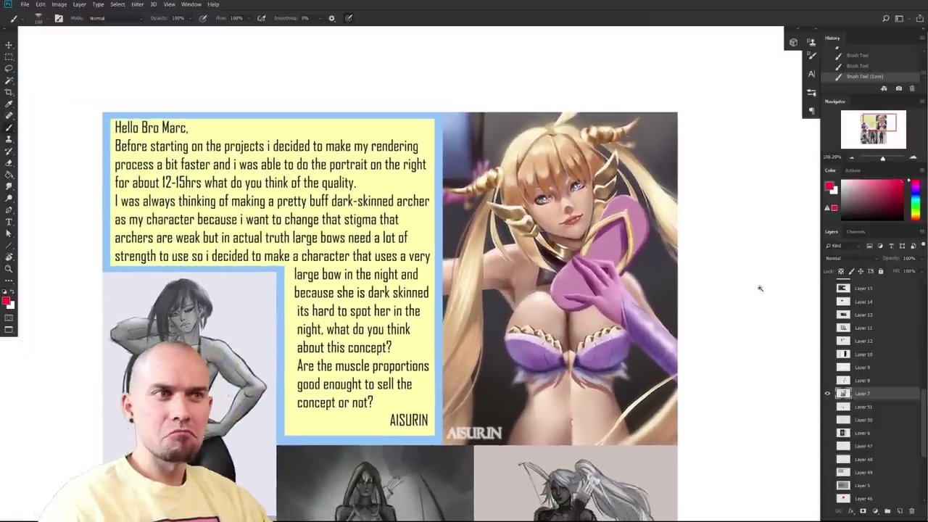
pyautogui.moveTo(750, 306); pyautogui.dragTo(748, 297)
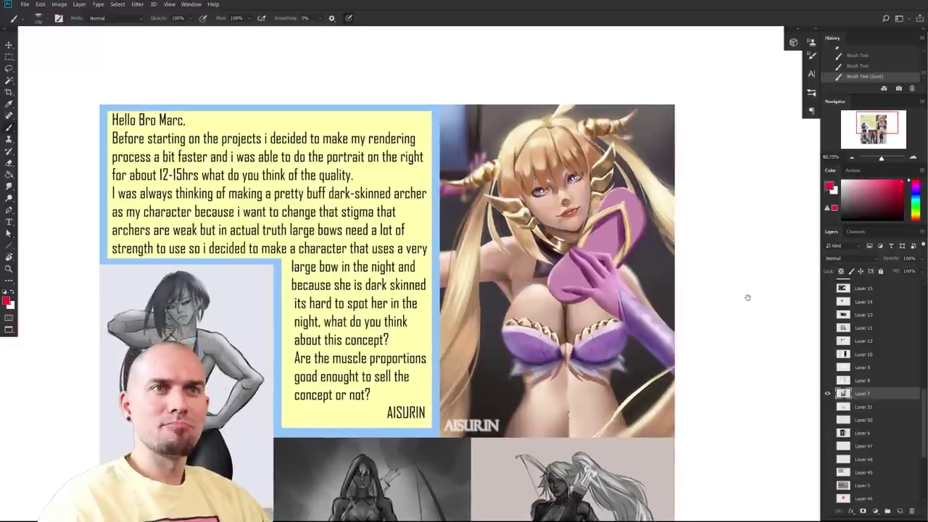
pyautogui.moveTo(747, 297); pyautogui.dragTo(646, 311)
pyautogui.moveTo(645, 312); pyautogui.dragTo(663, 321)
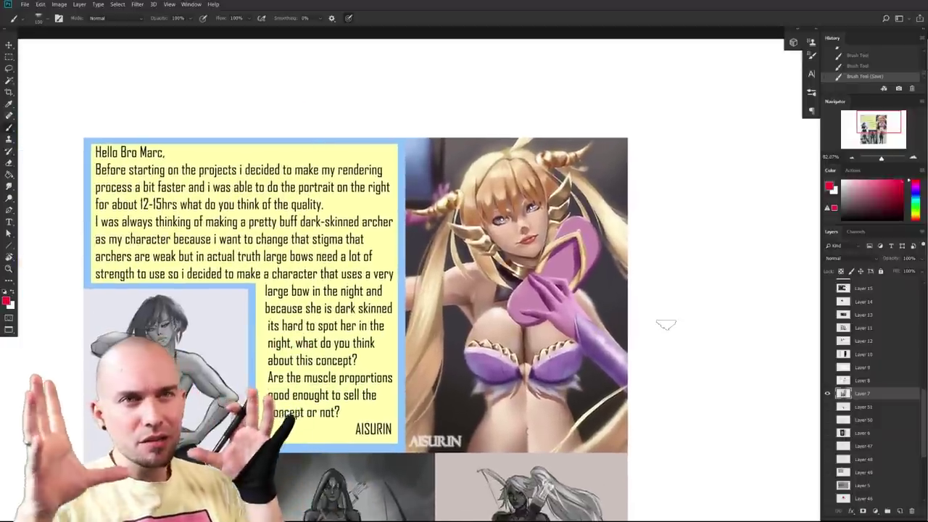
pyautogui.moveTo(595, 293); pyautogui.dragTo(616, 294)
pyautogui.moveTo(595, 324); pyautogui.dragTo(594, 324)
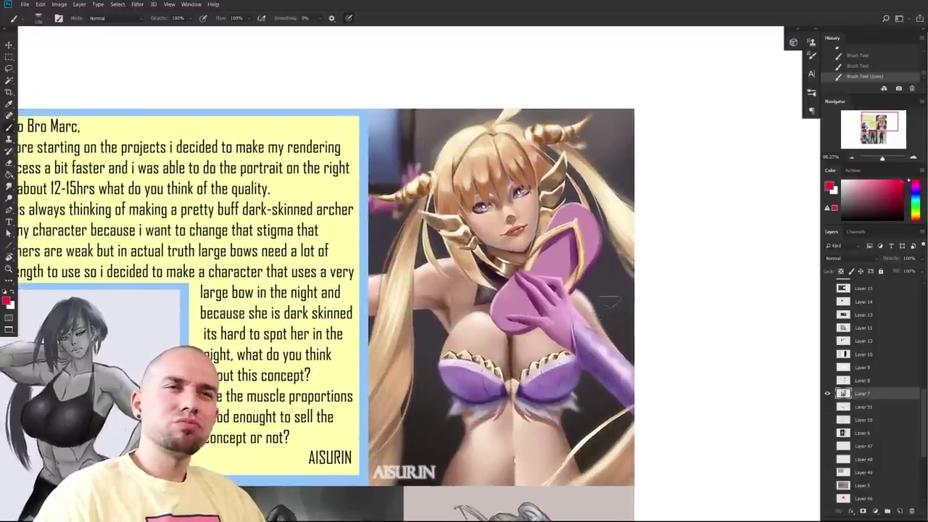
pyautogui.moveTo(659, 279); pyautogui.dragTo(641, 277)
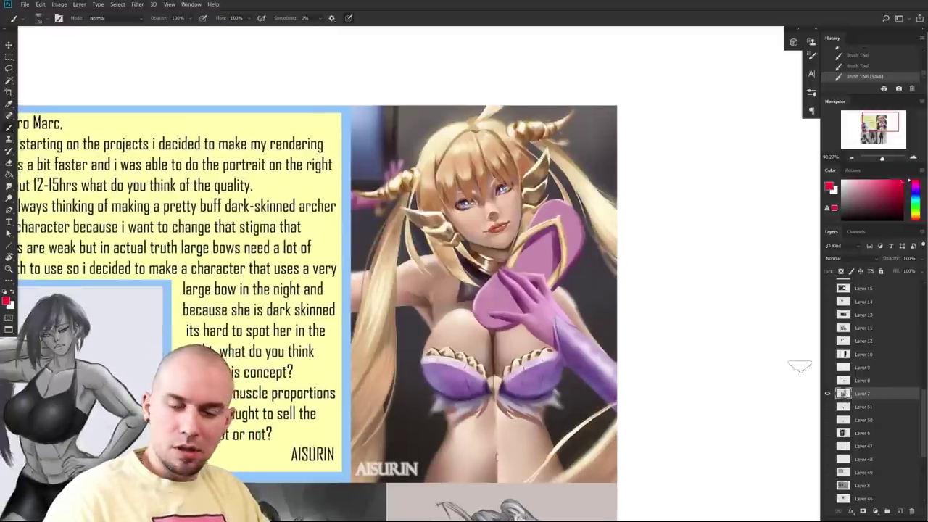
# - Select the blonde woman's portrait with a rectangular marquee and copy it from Layer 7 onto its own layer
pyautogui.press('m')
pyautogui.moveTo(352, 107)
pyautogui.mouseDown()
pyautogui.moveTo(584, 389)
pyautogui.moveTo(623, 469)
pyautogui.mouseUp()
pyautogui.press('b')
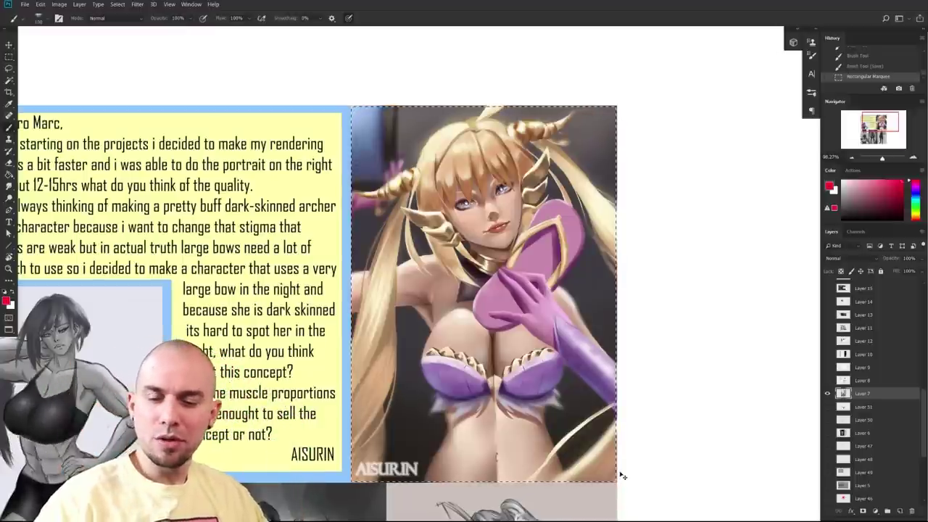
pyautogui.hotkey('ctrl', 'j')
pyautogui.scroll(-3, 490, 370)
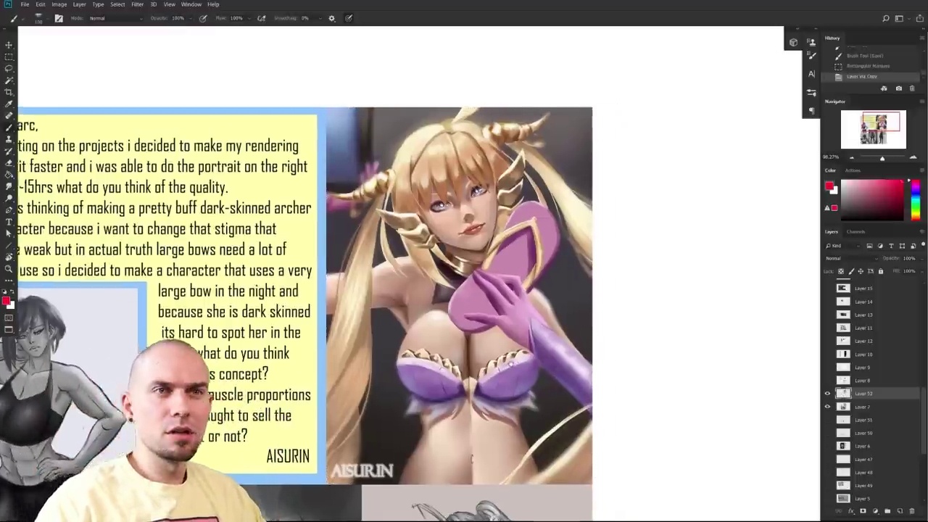
pyautogui.scroll(3, 531, 363)
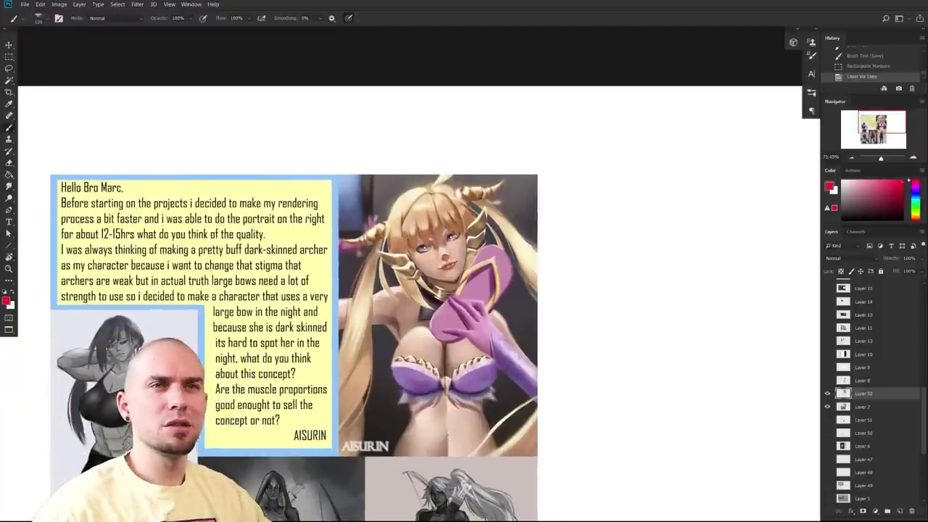
pyautogui.scroll(-3, 613, 308)
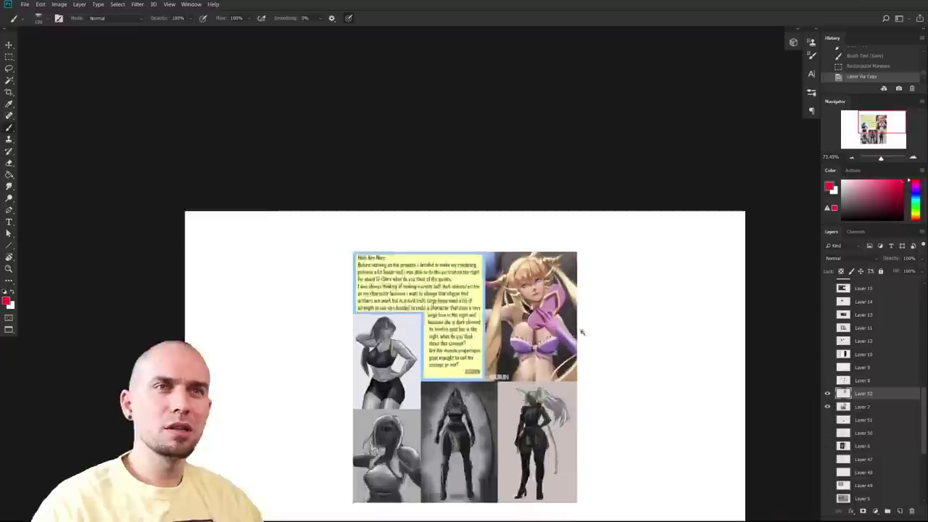
pyautogui.scroll(5, 614, 308)
# - Choose the MB Soft Round brush, enlarge it, and sample a skin tone from the blonde woman's torso
pyautogui.moveTo(519, 338); pyautogui.dragTo(599, 309)
pyautogui.rightClick(562, 308)
pyautogui.doubleClick(532, 312)
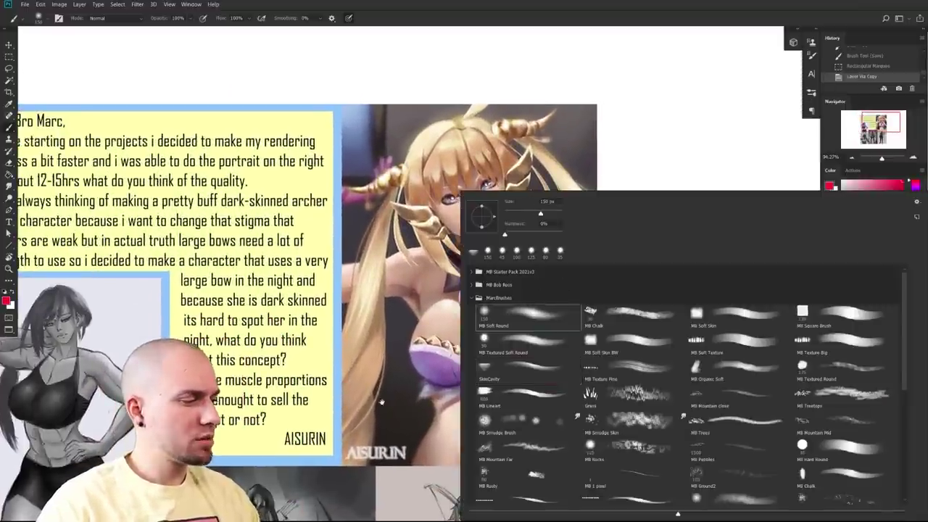
pyautogui.press(']')
pyautogui.press(']')
pyautogui.keyDown('alt'); pyautogui.click(513, 411); pyautogui.keyUp('alt')
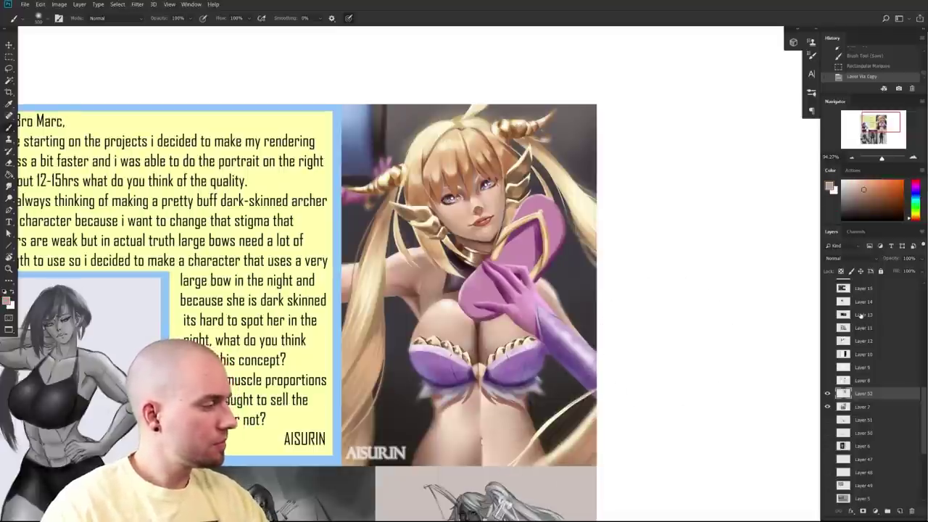
# - Set the brush blending mode to Darken and darken the skin of the blonde woman's abdomen
pyautogui.click(125, 20)
pyautogui.click(124, 75)
pyautogui.click(125, 54)
pyautogui.click(128, 20)
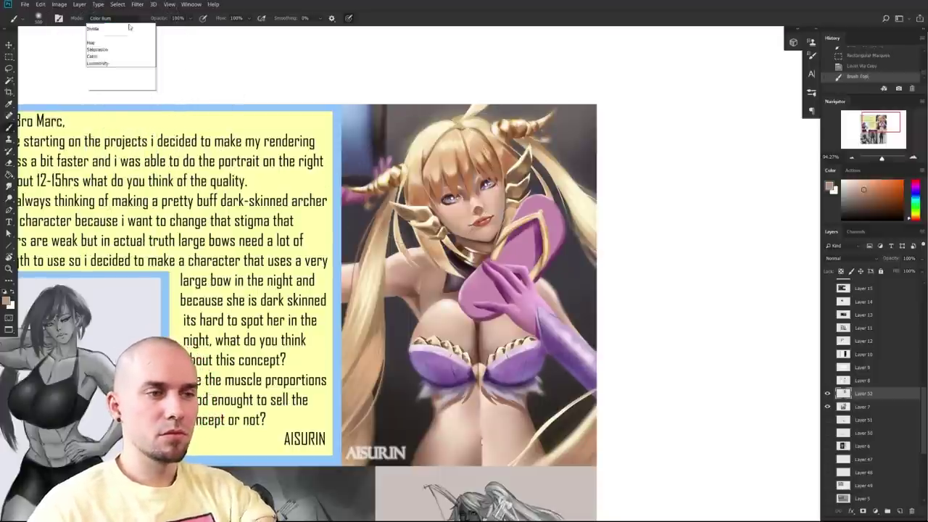
pyautogui.click(125, 63)
pyautogui.moveTo(507, 464); pyautogui.dragTo(488, 455)
pyautogui.press('[')
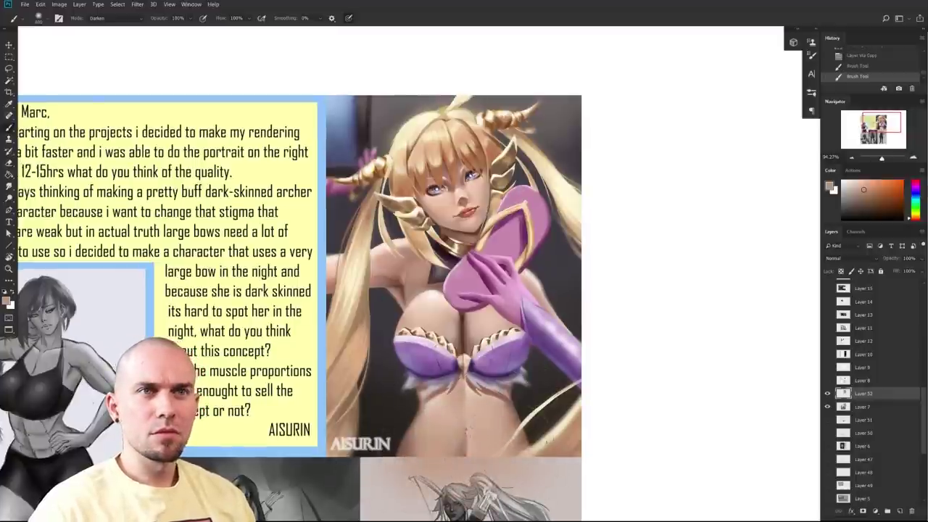
# - Lock the transparent pixels of the copied portrait layer, Layer 52
pyautogui.click(841, 271)
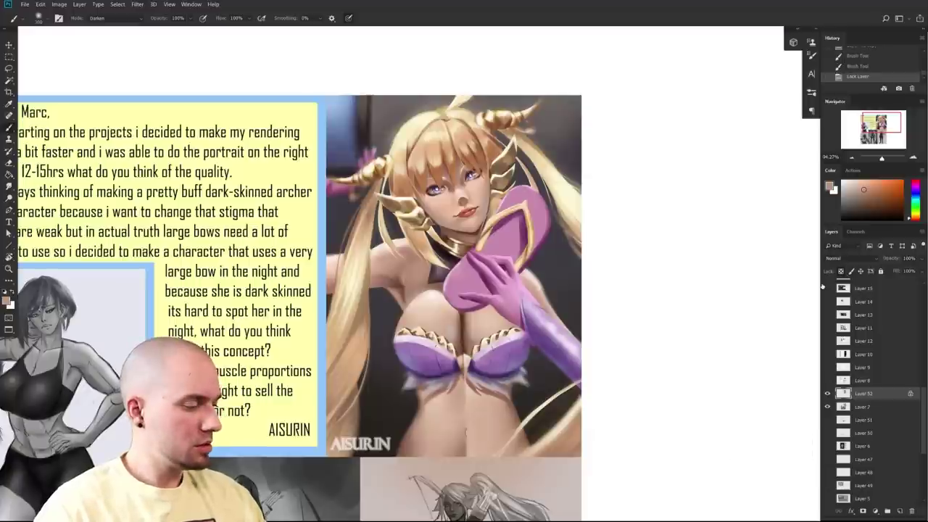
pyautogui.hotkey('ctrl', 'z')
pyautogui.hotkey('ctrl', 'z')
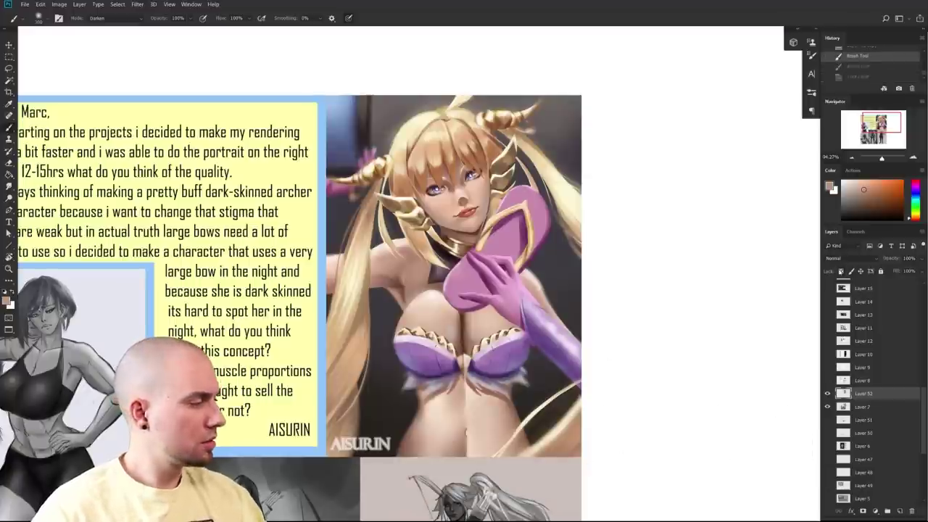
pyautogui.hotkey('ctrl', 'shift', 'z')
pyautogui.hotkey('ctrl', 'shift', 'z')
pyautogui.moveTo(463, 425)
pyautogui.mouseDown()
pyautogui.moveTo(423, 424)
pyautogui.moveTo(511, 421)
pyautogui.mouseUp()
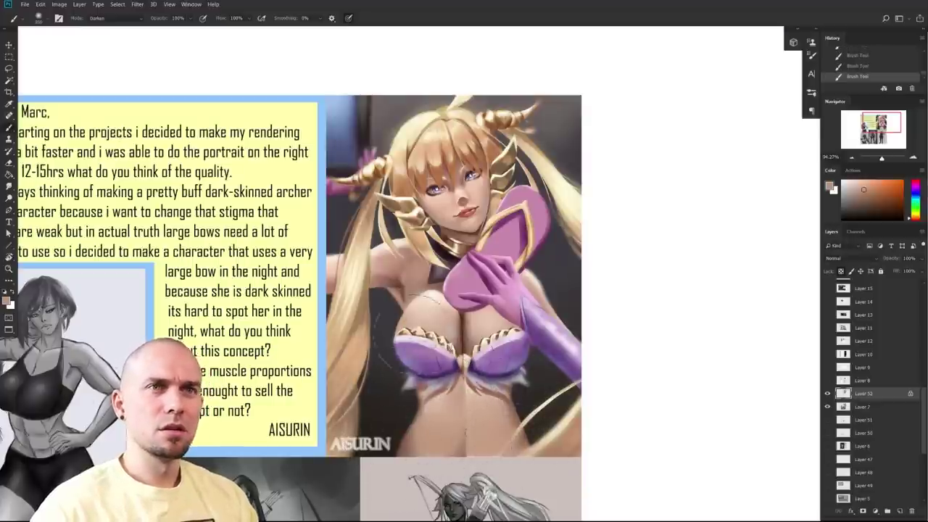
pyautogui.hotkey('ctrl', 'z')
pyautogui.hotkey('ctrl', 'z')
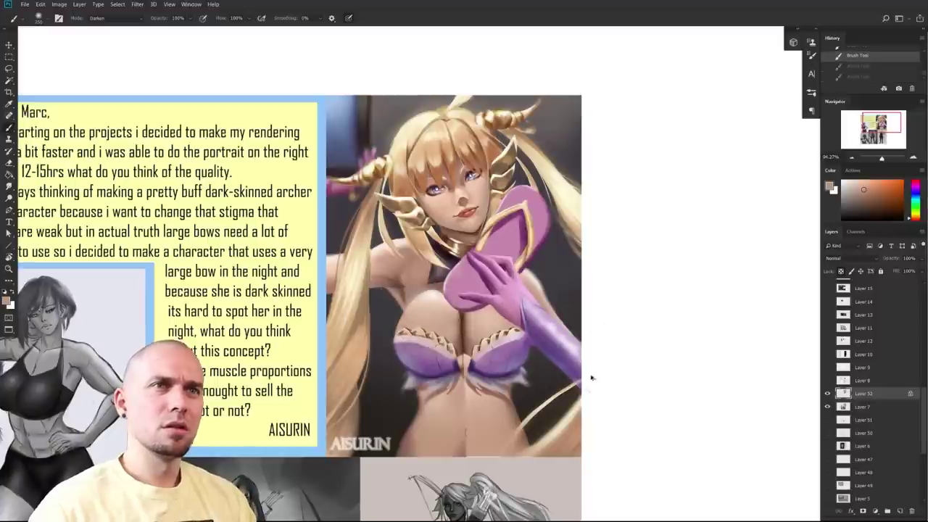
# - Darken the forearm of the blonde woman's purple glove with purple sampled from the glove
pyautogui.press(']')
pyautogui.moveTo(574, 356)
pyautogui.mouseDown()
pyautogui.moveTo(571, 348)
pyautogui.moveTo(572, 360)
pyautogui.mouseUp()
pyautogui.keyDown('alt'); pyautogui.click(575, 365); pyautogui.keyUp('alt')
pyautogui.moveTo(512, 324)
pyautogui.mouseDown()
pyautogui.moveTo(512, 344)
pyautogui.moveTo(525, 341)
pyautogui.mouseUp()
pyautogui.press('[')
pyautogui.keyDown('alt'); pyautogui.click(524, 338); pyautogui.keyUp('alt')
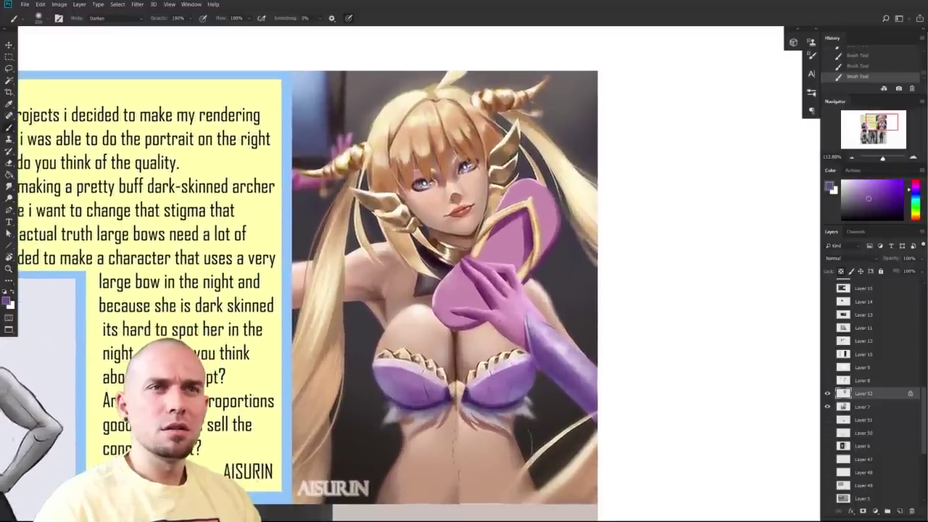
# - Sample the abdomen's skin tone and turn it into a darker, more reddish brush colour, undoing the trial stroke
pyautogui.keyDown('alt'); pyautogui.click(531, 439); pyautogui.keyUp('alt')
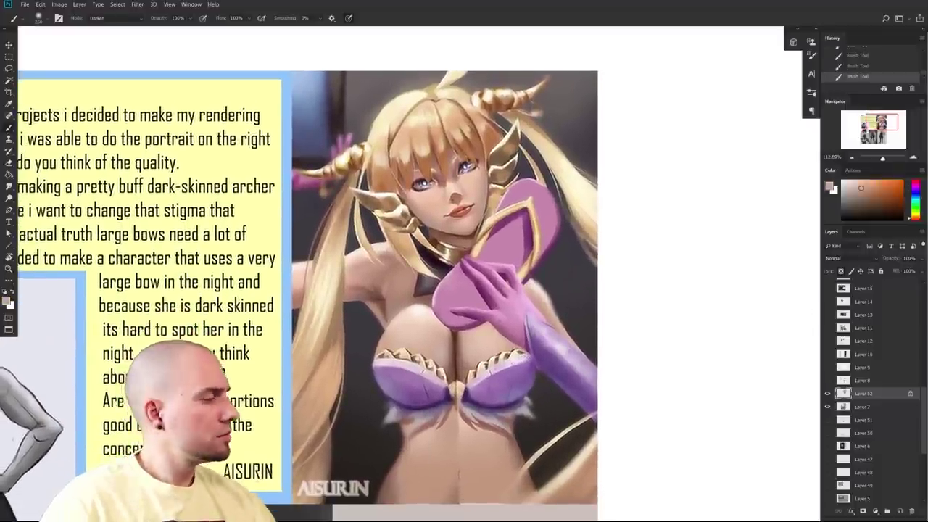
pyautogui.click(863, 196)
pyautogui.press(']')
pyautogui.press(']')
pyautogui.moveTo(414, 499); pyautogui.dragTo(447, 501)
pyautogui.hotkey('ctrl', 'z')
pyautogui.click(869, 194)
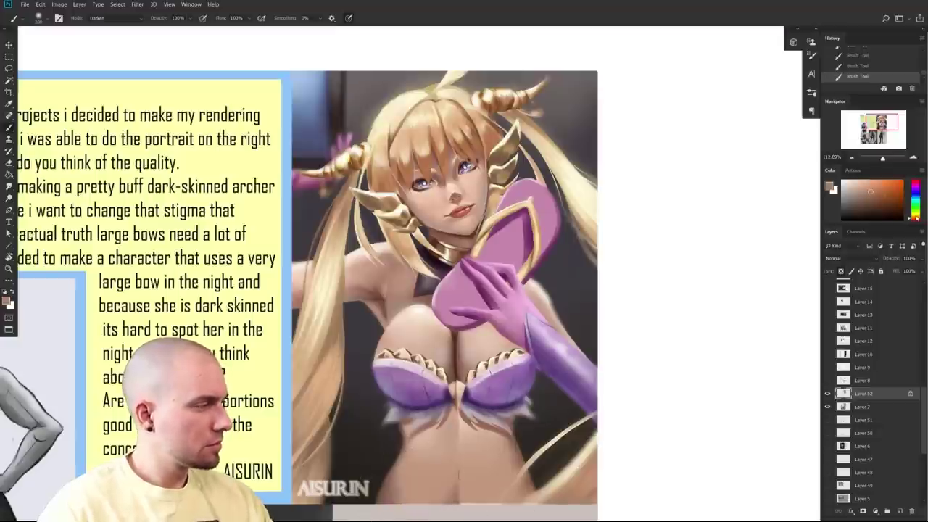
pyautogui.click(918, 219)
pyautogui.press(']')
pyautogui.press(']')
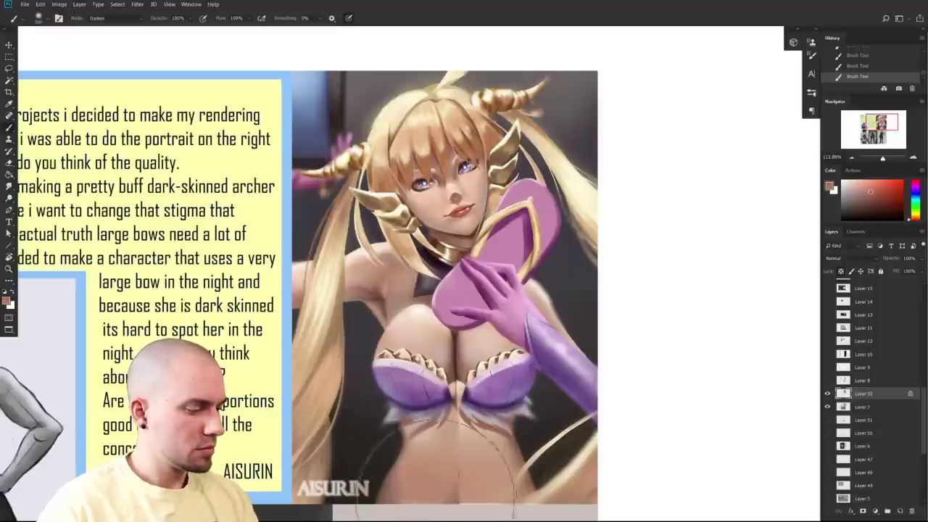
# - Shade the blonde woman's chest and abdomen with the reddish skin tone, using a smaller soft brush
pyautogui.press('[')
pyautogui.press('[')
pyautogui.press('[')
pyautogui.moveTo(389, 332); pyautogui.dragTo(391, 323)
pyautogui.moveTo(641, 381)
pyautogui.mouseDown()
pyautogui.moveTo(624, 380)
pyautogui.moveTo(635, 373)
pyautogui.moveTo(611, 385)
pyautogui.mouseUp()
pyautogui.press('[')
pyautogui.press('[')
# - Return the brush blending mode to Normal and pick a very pale skin tone based on the shoulder beside the glove
pyautogui.click(866, 188)
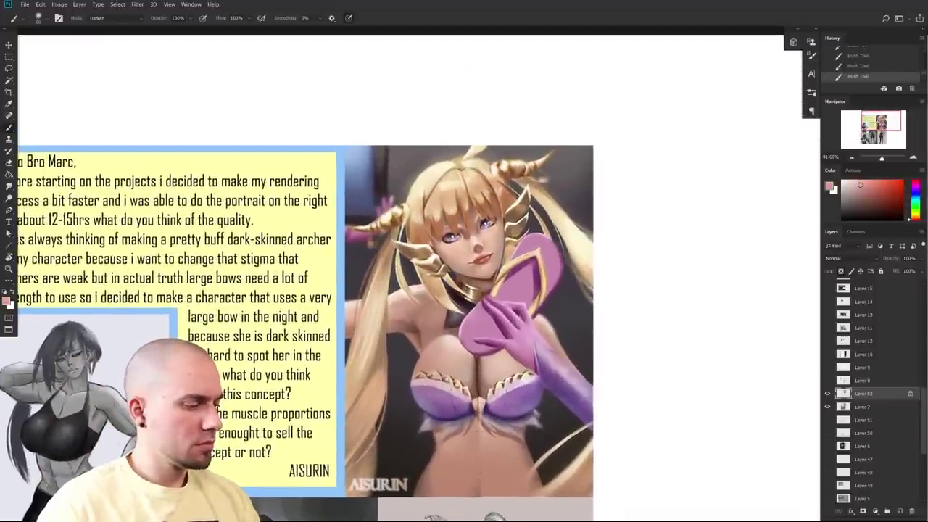
pyautogui.click(125, 19)
pyautogui.click(127, 28)
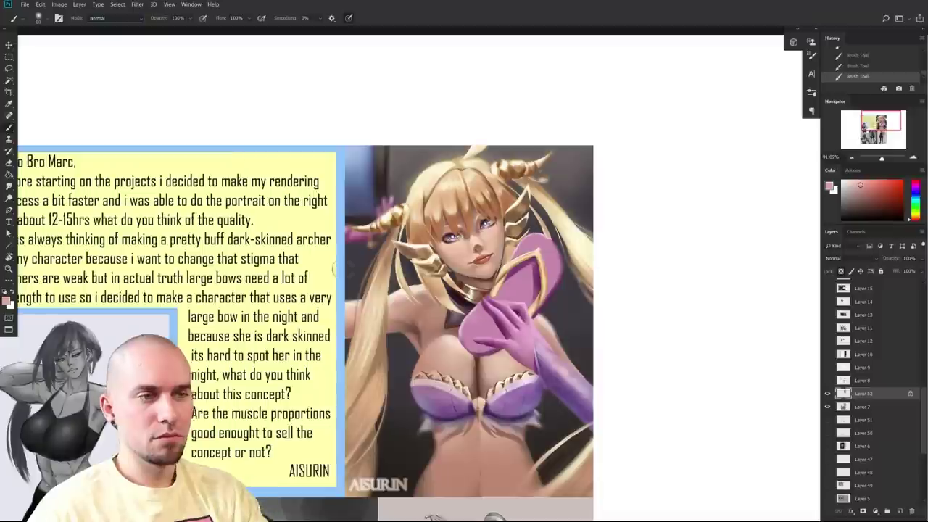
pyautogui.keyDown('alt'); pyautogui.click(532, 356); pyautogui.keyUp('alt')
pyautogui.click(852, 181)
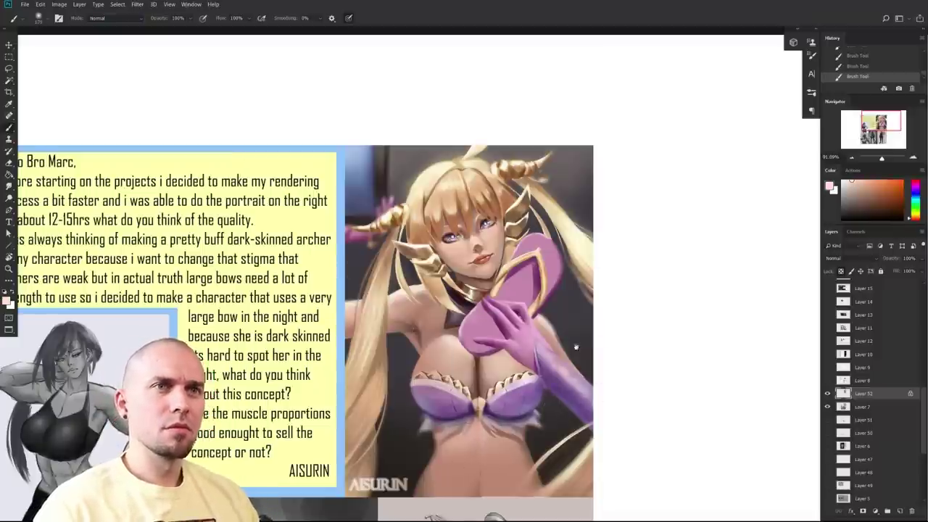
pyautogui.scroll(-1, 586, 346)
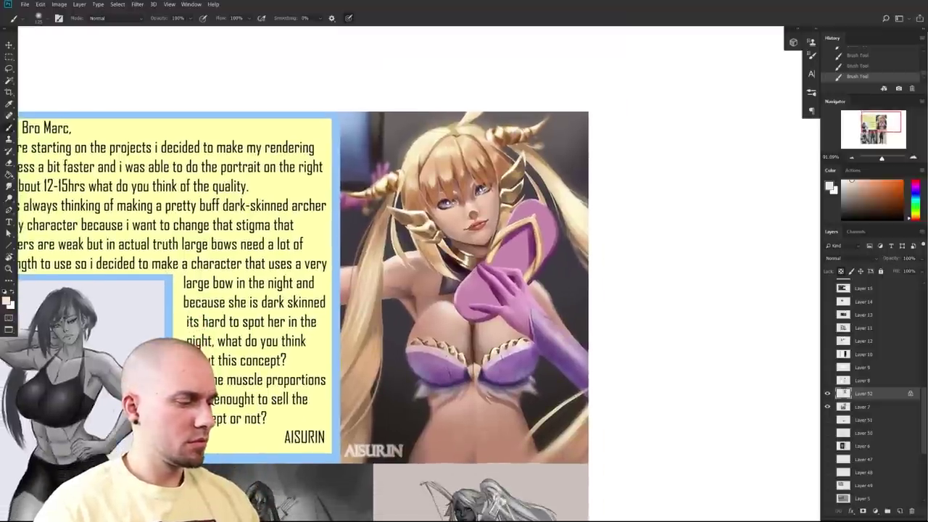
pyautogui.moveTo(599, 248)
pyautogui.mouseDown()
pyautogui.moveTo(581, 298)
pyautogui.moveTo(597, 283)
pyautogui.moveTo(590, 304)
pyautogui.moveTo(585, 269)
pyautogui.mouseUp()
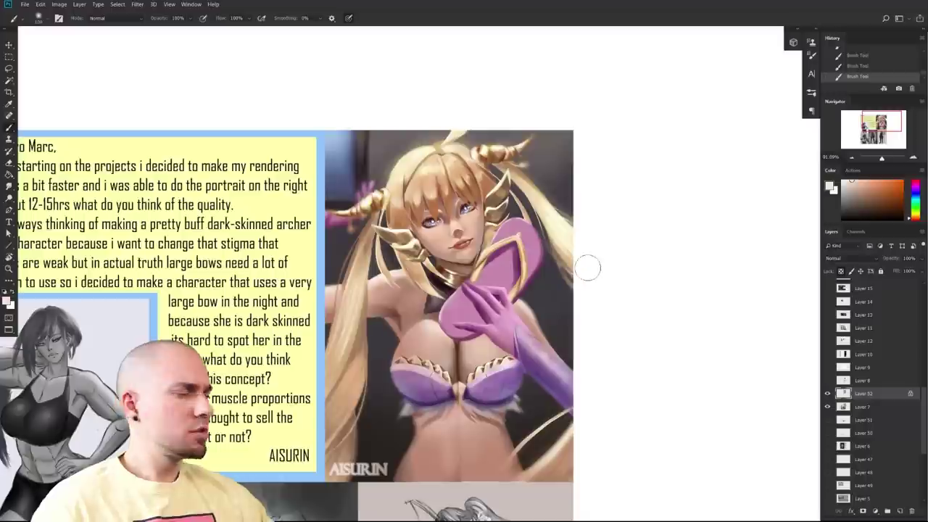
# - Compare the corrected portrait with the original by toggling Layer 52's visibility, and inspect the chest area up close
pyautogui.click(827, 395)
pyautogui.click(827, 395)
pyautogui.click(826, 395)
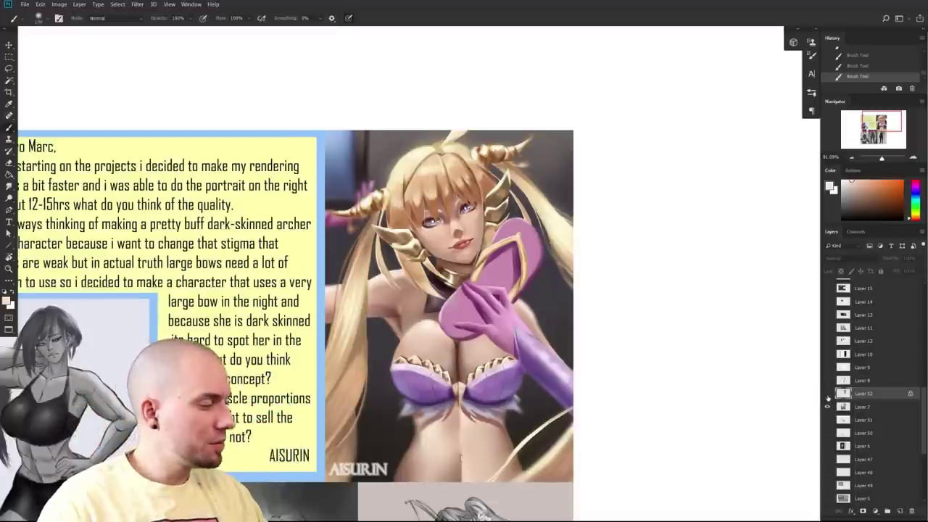
pyautogui.click(828, 394)
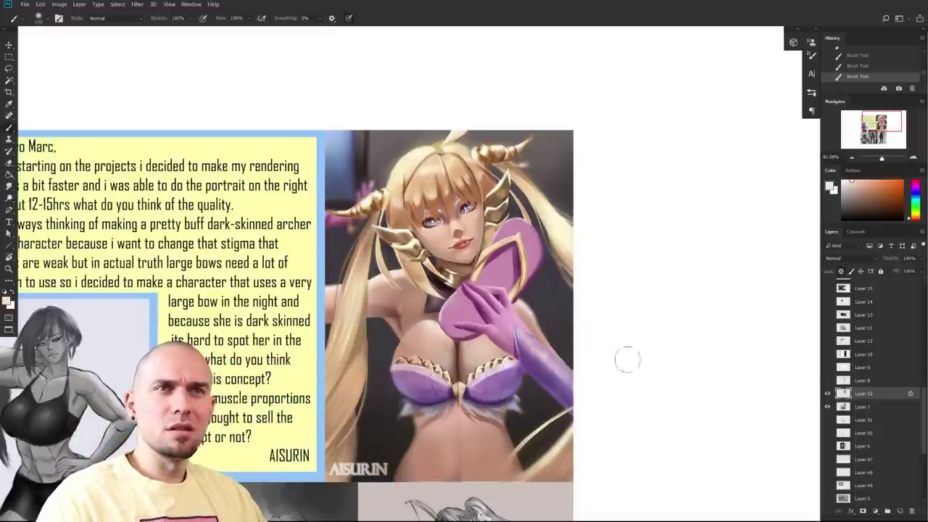
pyautogui.scroll(2, 627, 359)
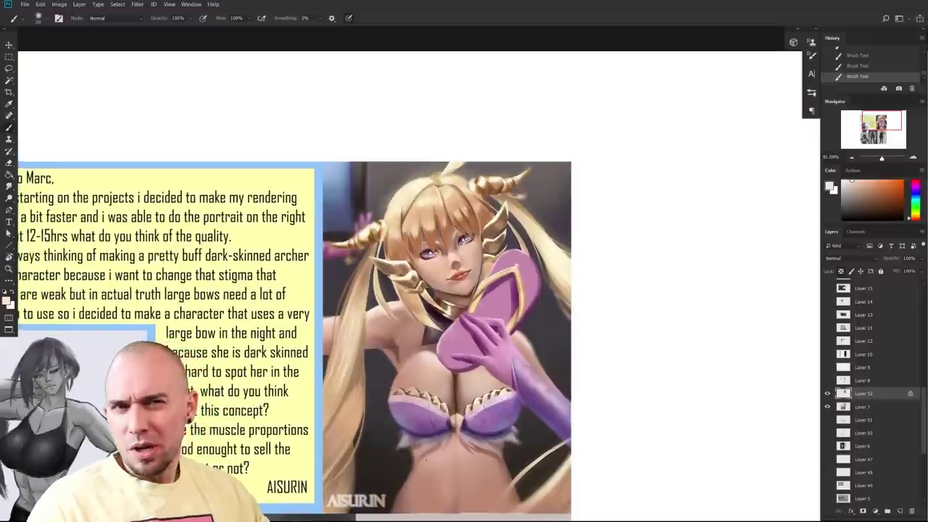
pyautogui.scroll(-2, 627, 359)
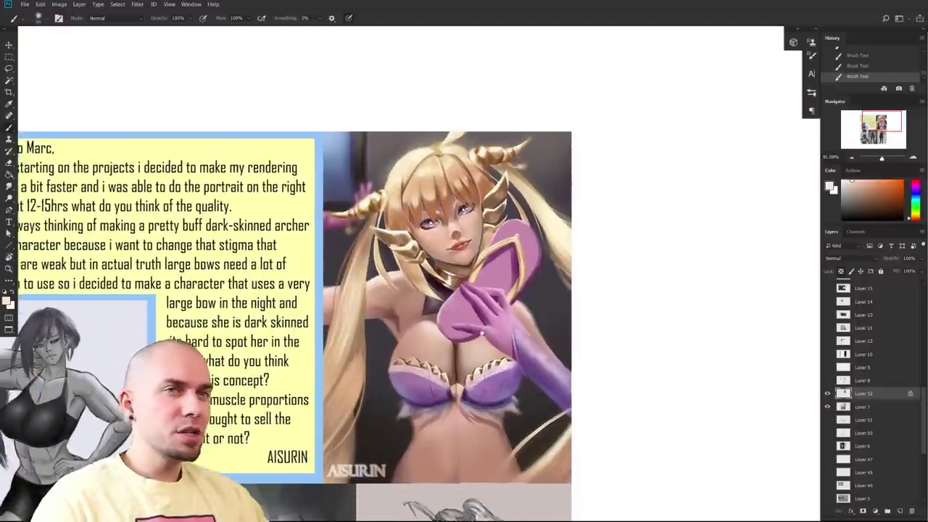
pyautogui.scroll(2, 482, 333)
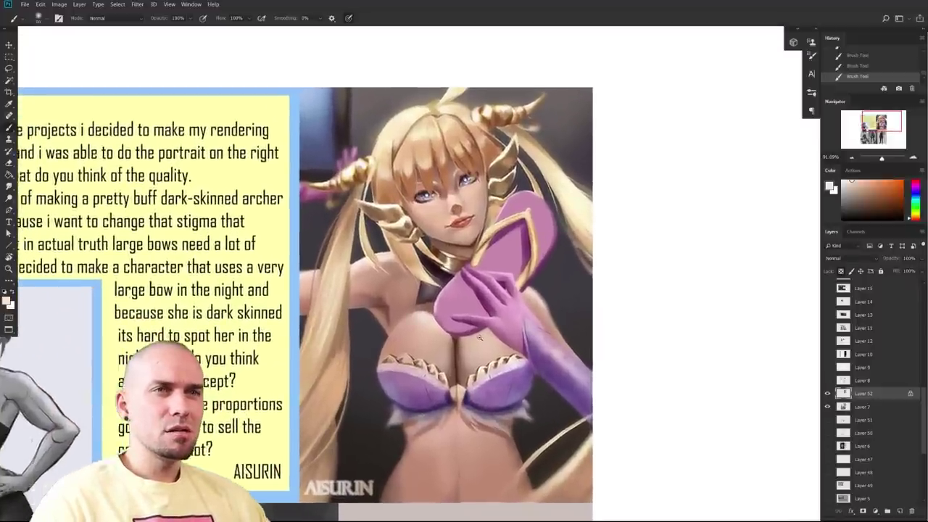
pyautogui.moveTo(479, 337); pyautogui.dragTo(467, 397)
pyautogui.moveTo(493, 308)
pyautogui.mouseDown()
pyautogui.moveTo(494, 353)
pyautogui.moveTo(472, 341)
pyautogui.moveTo(496, 298)
pyautogui.mouseUp()
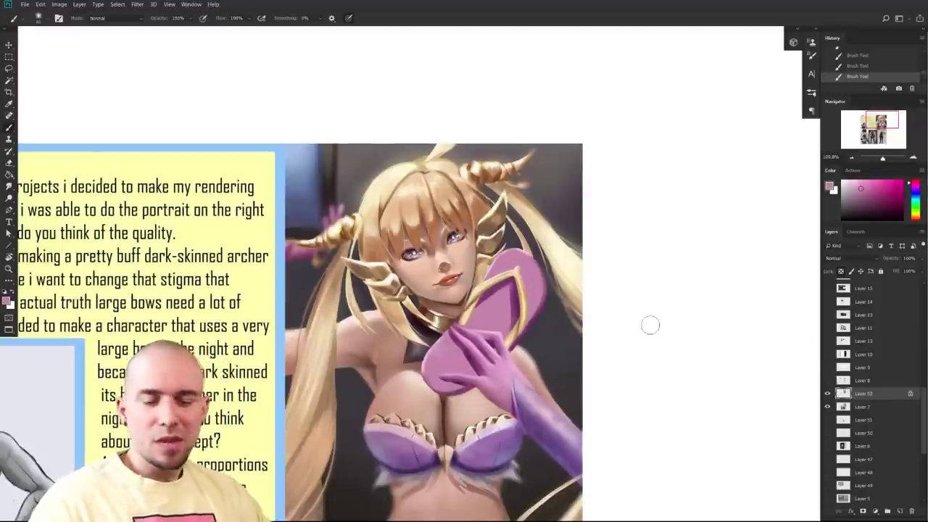
# - Select the pink areas of the gold-trimmed object in the blonde woman's hand with the Lasso, leaving out the fingers
pyautogui.press('l')
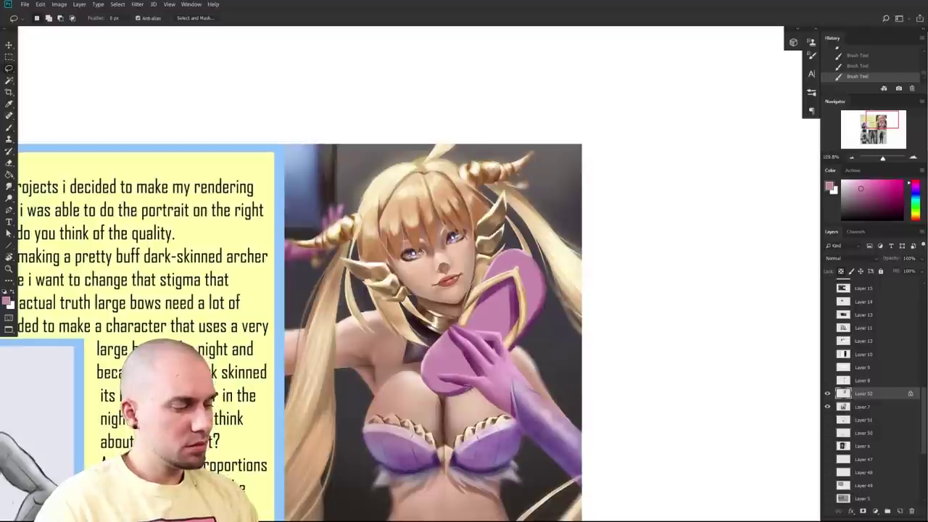
pyautogui.moveTo(478, 379); pyautogui.dragTo(485, 363)
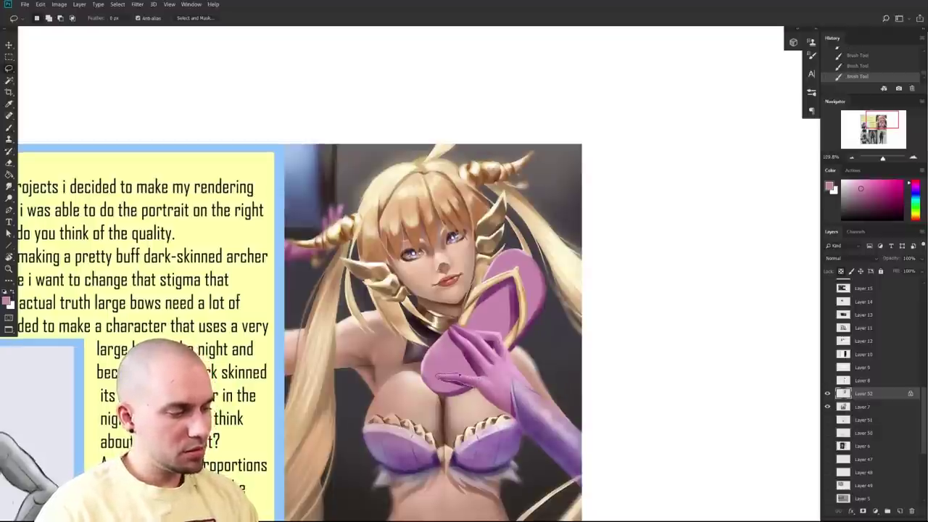
pyautogui.moveTo(450, 334); pyautogui.dragTo(475, 330)
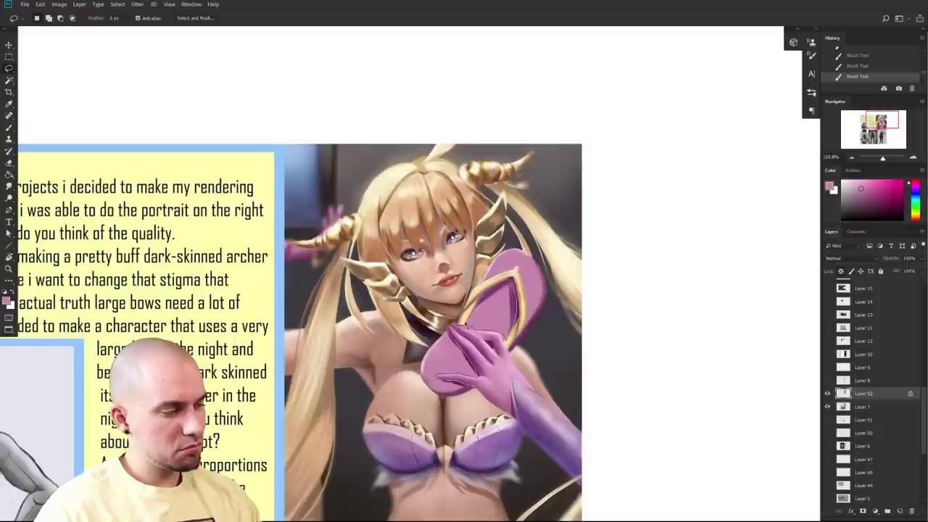
pyautogui.moveTo(441, 396); pyautogui.dragTo(476, 383)
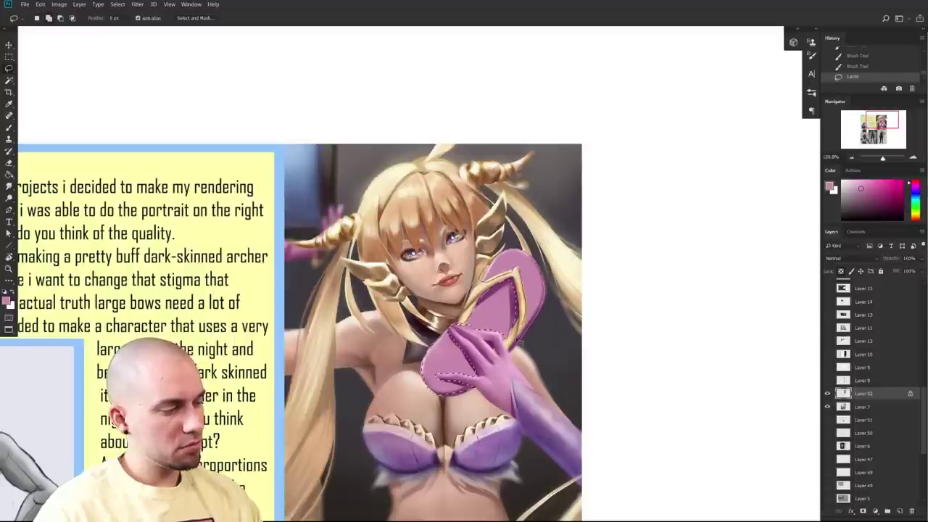
pyautogui.moveTo(520, 344); pyautogui.dragTo(512, 344)
pyautogui.moveTo(708, 316); pyautogui.dragTo(694, 317)
# - Recolour the selected object light blue with Hue/Saturation, using Saturation -14 and Lightness +26, and deselect it
pyautogui.hotkey('ctrl', 'u')
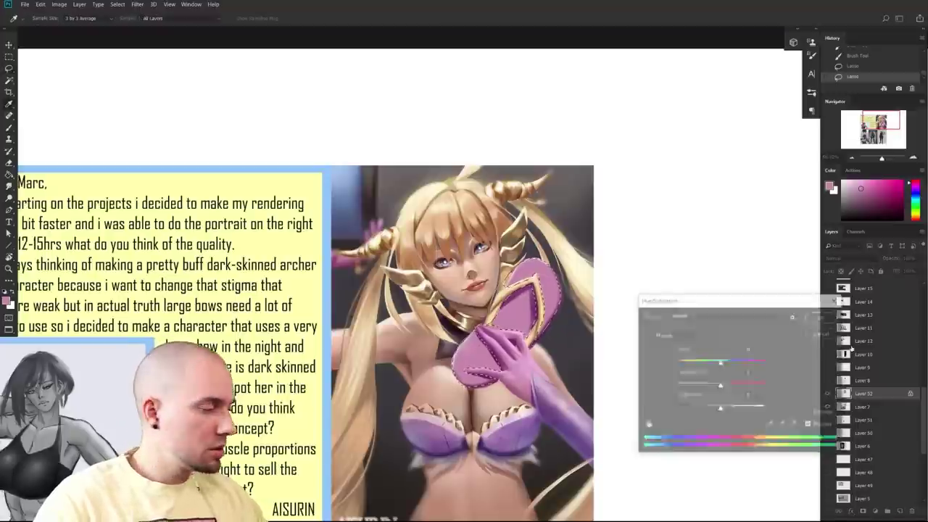
pyautogui.moveTo(720, 361); pyautogui.dragTo(684, 363)
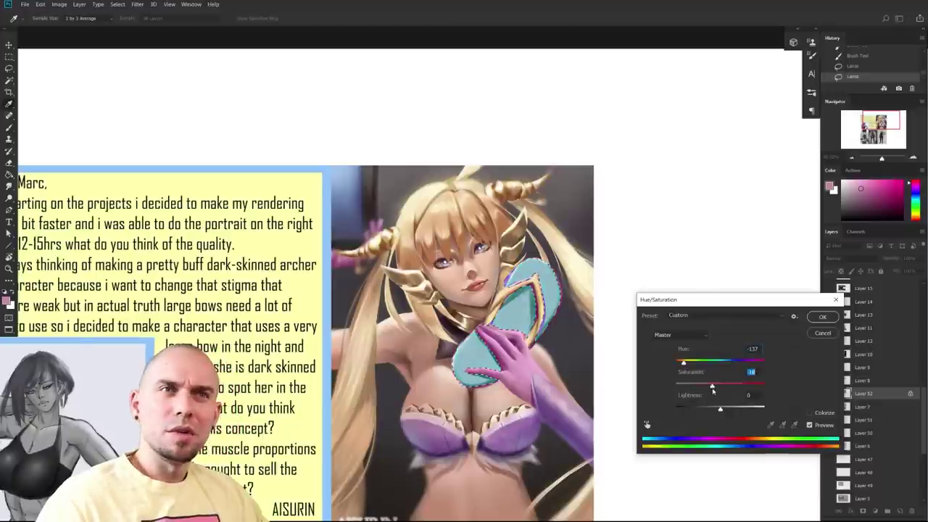
pyautogui.moveTo(721, 410)
pyautogui.mouseDown()
pyautogui.moveTo(769, 408)
pyautogui.moveTo(724, 408)
pyautogui.moveTo(733, 398)
pyautogui.mouseUp()
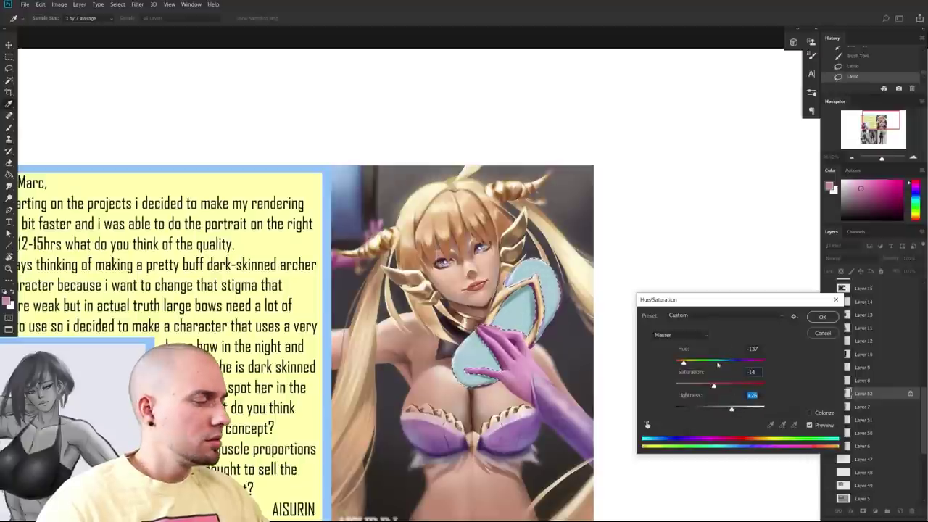
pyautogui.moveTo(684, 364)
pyautogui.mouseDown()
pyautogui.moveTo(775, 358)
pyautogui.moveTo(677, 366)
pyautogui.moveTo(727, 364)
pyautogui.moveTo(696, 374)
pyautogui.moveTo(752, 362)
pyautogui.moveTo(689, 379)
pyautogui.mouseUp()
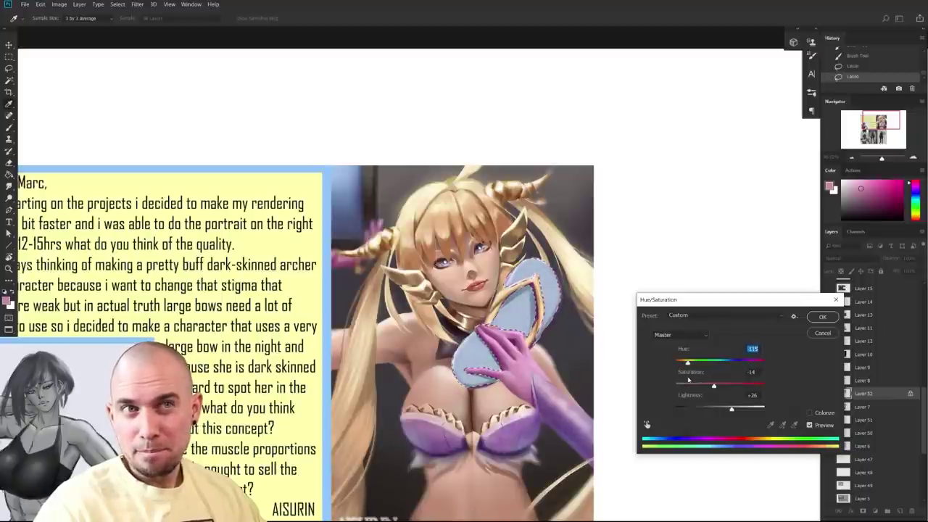
pyautogui.click(822, 317)
pyautogui.hotkey('ctrl', '-')
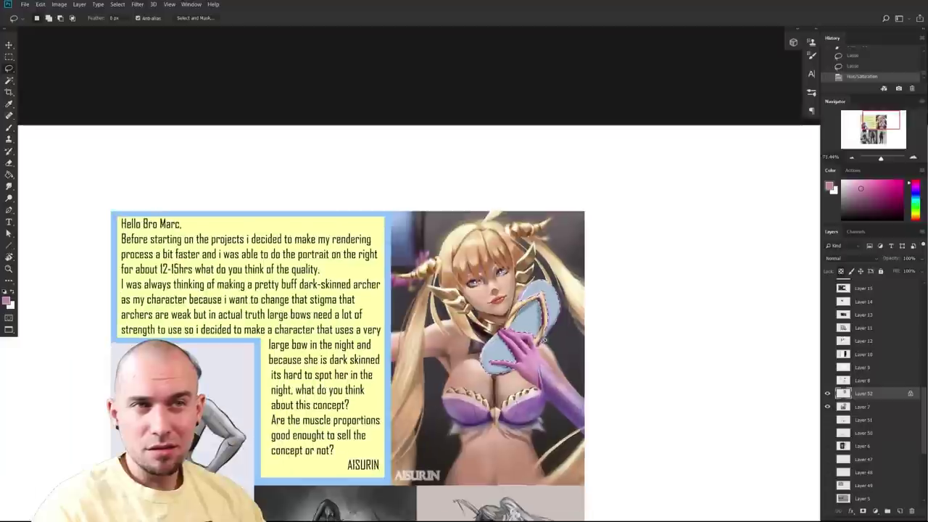
pyautogui.hotkey('ctrl', '+')
pyautogui.hotkey('ctrl', 'd')
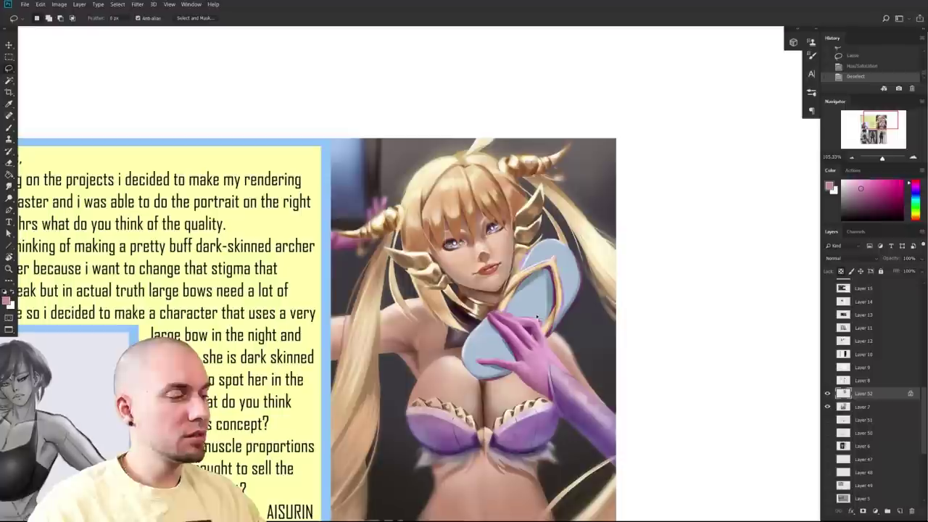
# - Examine the recoloured portrait from near and far, and compare it with the original by toggling Layer 52's visibility
pyautogui.moveTo(464, 363); pyautogui.dragTo(477, 321)
pyautogui.moveTo(599, 345); pyautogui.dragTo(579, 288)
pyautogui.scroll(8, 573, 270)
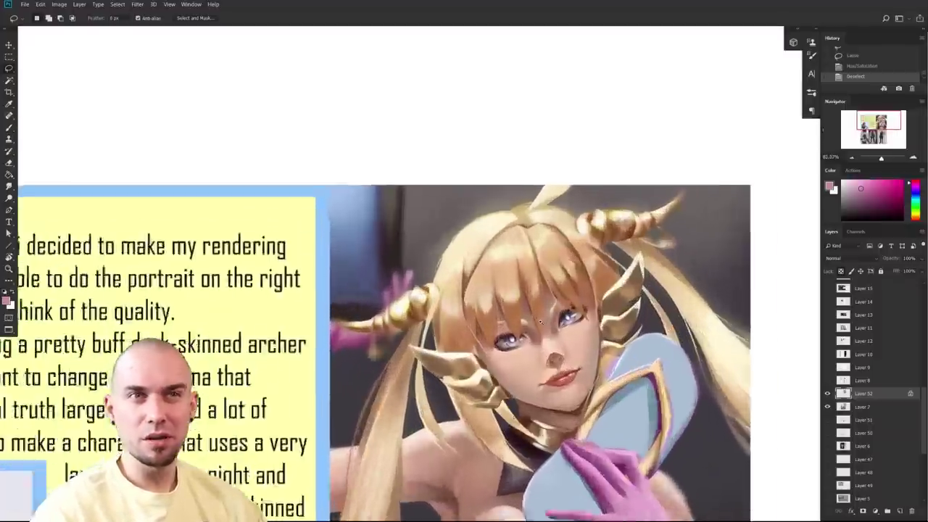
pyautogui.scroll(-7, 573, 284)
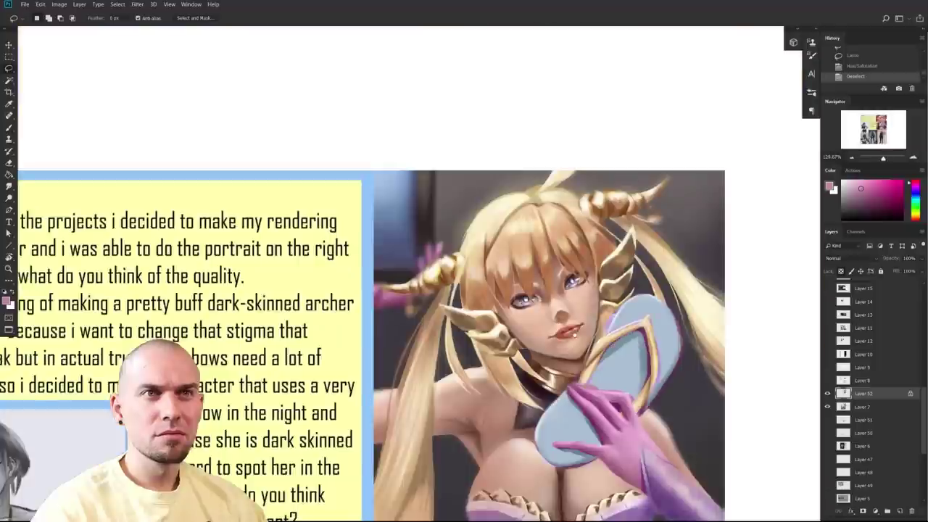
pyautogui.scroll(-3, 575, 316)
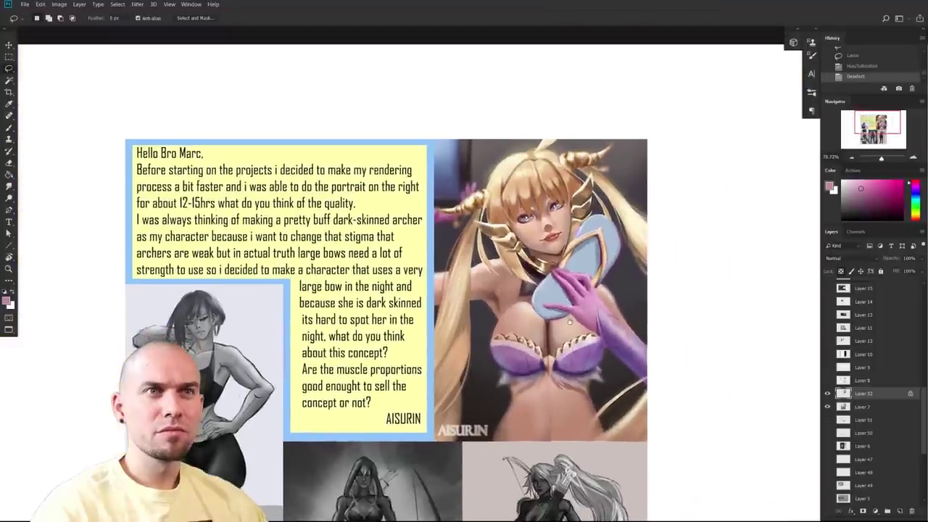
pyautogui.click(826, 394)
pyautogui.click(826, 395)
pyautogui.click(826, 395)
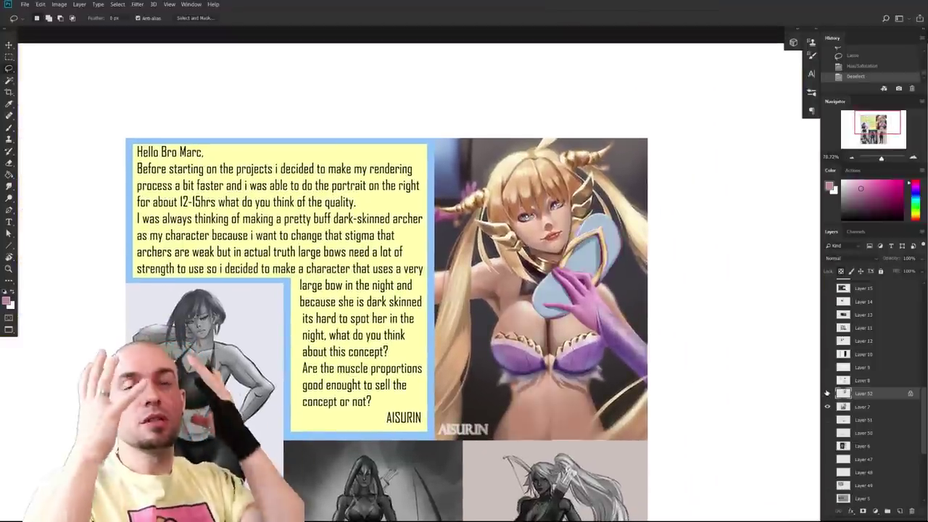
# - Show Layer 52 again and examine the corrected blonde portrait from near and far
pyautogui.click(827, 394)
pyautogui.scroll(-2, 616, 315)
pyautogui.scroll(2, 593, 315)
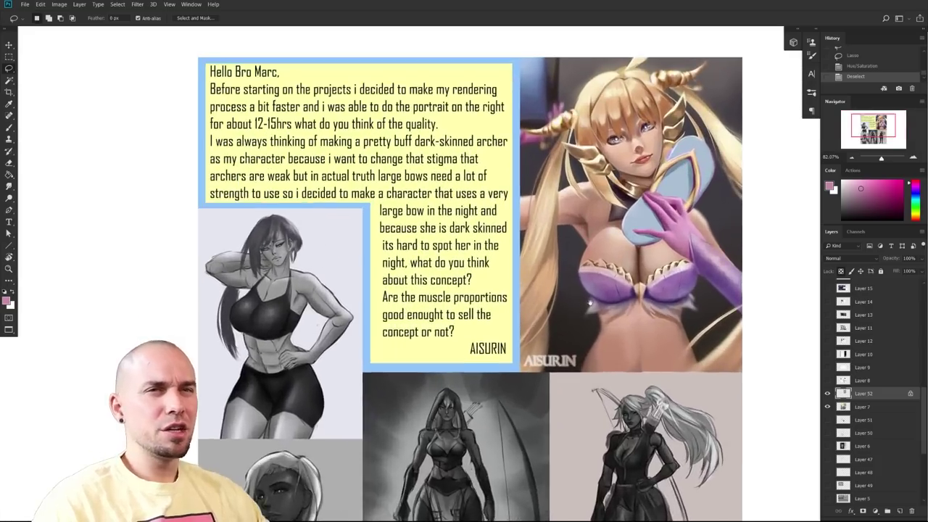
pyautogui.scroll(2, 590, 347)
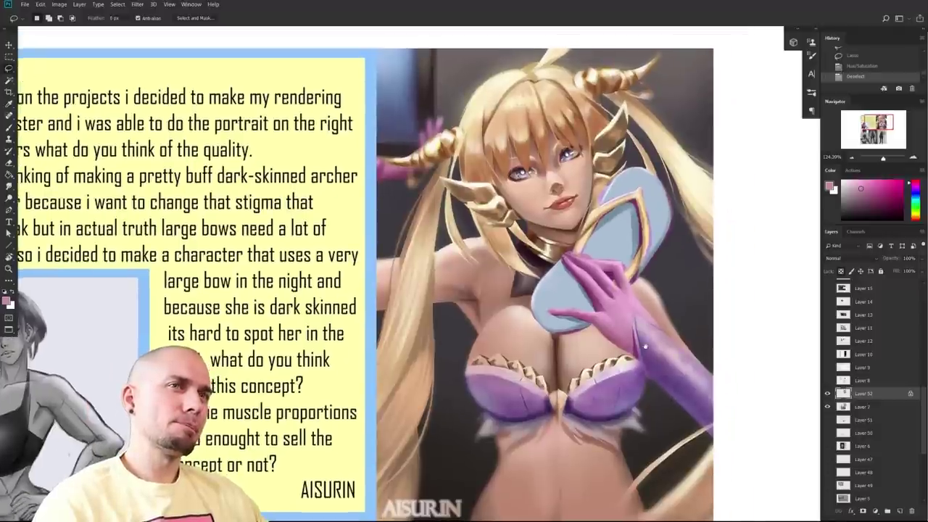
pyautogui.moveTo(646, 347); pyautogui.dragTo(617, 359)
# - Sample a light and a shadow skin tone from the blonde woman's chest with the Brush tool, and view the grey archer sketches
pyautogui.press('b')
pyautogui.keyDown('alt'); pyautogui.click(494, 320); pyautogui.keyUp('alt')
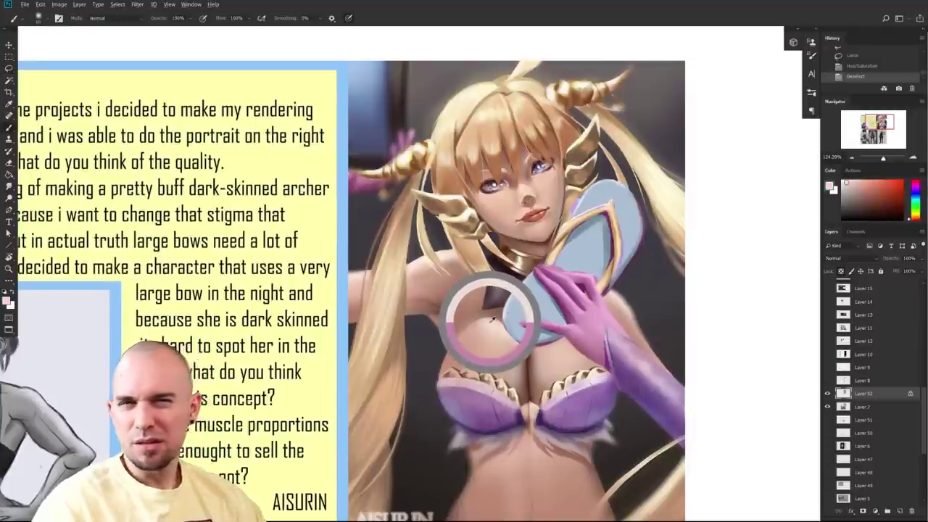
pyautogui.keyDown('alt'); pyautogui.click(495, 312); pyautogui.keyUp('alt')
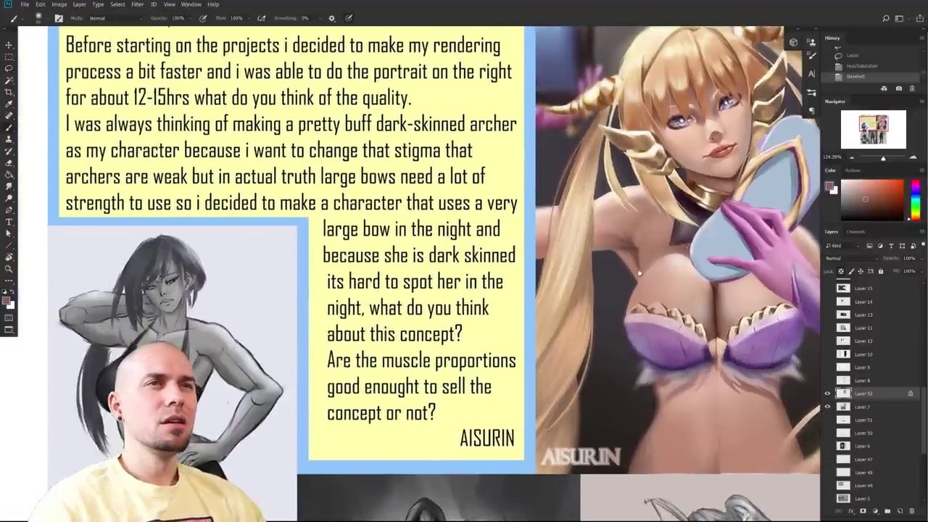
pyautogui.moveTo(185, 404)
pyautogui.mouseDown()
pyautogui.moveTo(535, 321)
pyautogui.moveTo(512, 269)
pyautogui.moveTo(319, 272)
pyautogui.mouseUp()
pyautogui.moveTo(796, 317); pyautogui.dragTo(697, 300)
# - Hide Layers 52 and 7 and show Layers 51, 50 and 6 to view the grey sphere shading study beside the white-haired character
pyautogui.click(828, 393)
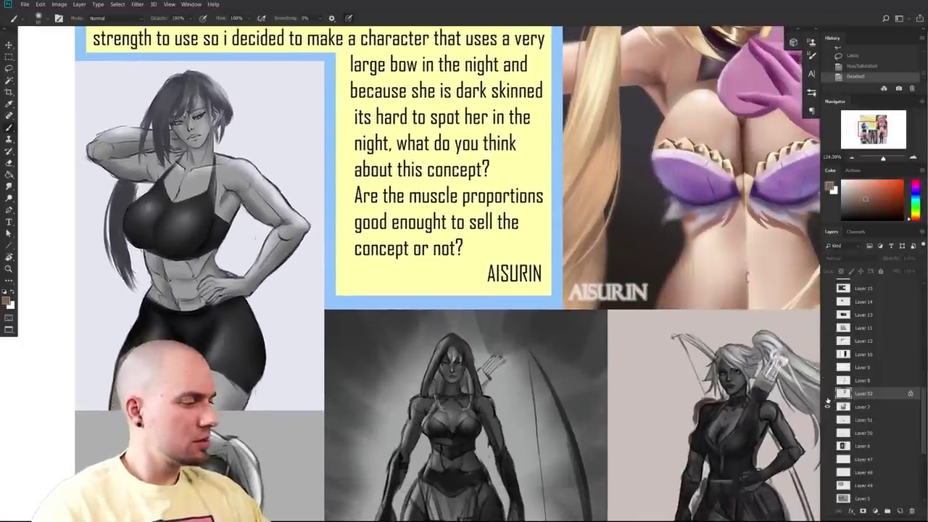
pyautogui.click(828, 407)
pyautogui.click(828, 420)
pyautogui.click(828, 445)
pyautogui.click(828, 433)
pyautogui.moveTo(593, 433); pyautogui.dragTo(495, 331)
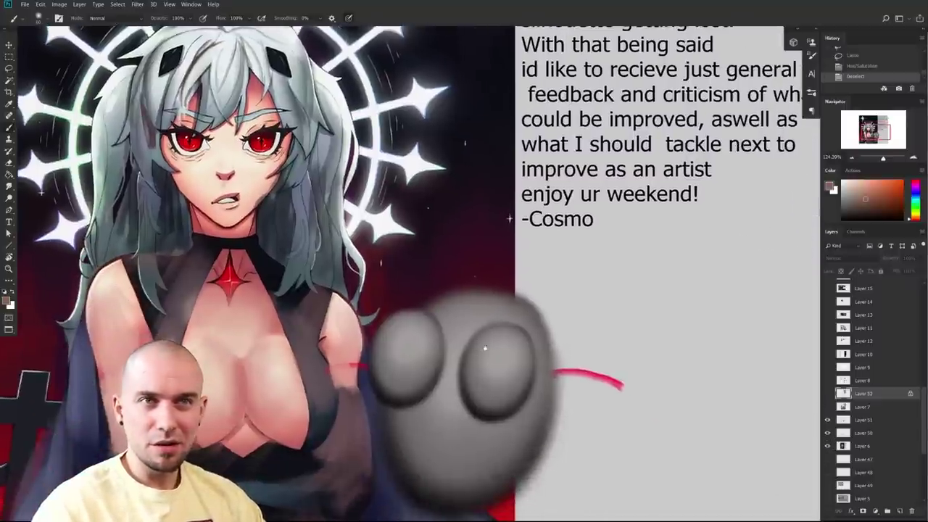
pyautogui.scroll(1, 479, 337)
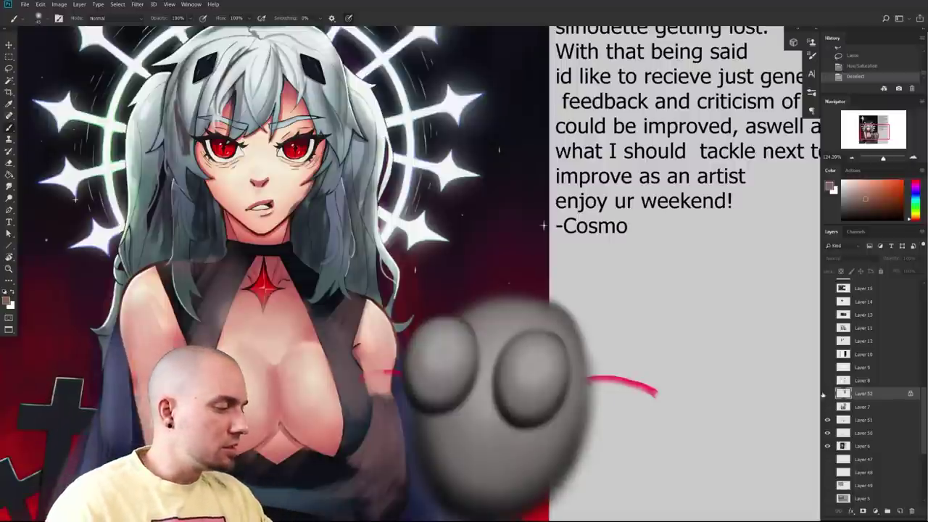
# - Return to the archer submission by hiding Layers 6, 50 and 51 and showing Layers 7 and 52, with the blonde portrait in view
pyautogui.click(828, 446)
pyautogui.click(827, 407)
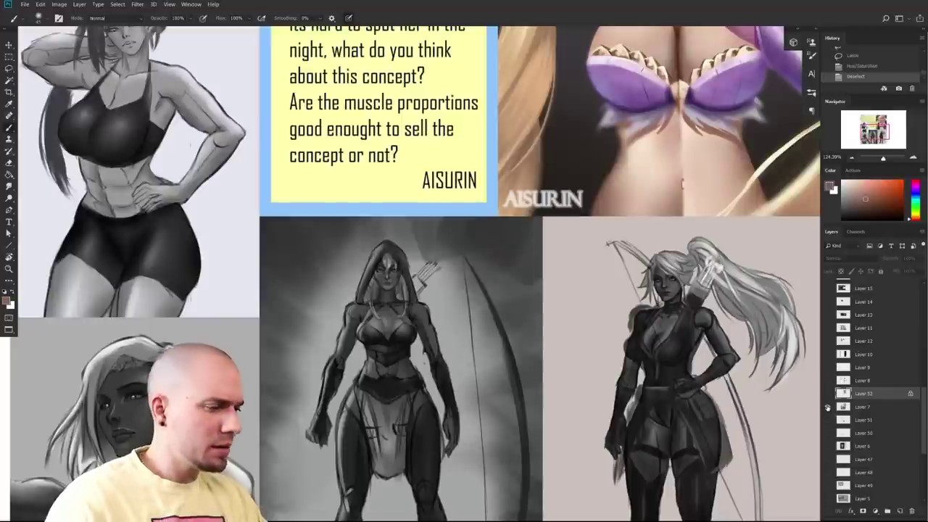
pyautogui.click(830, 395)
pyautogui.moveTo(777, 233); pyautogui.dragTo(647, 415)
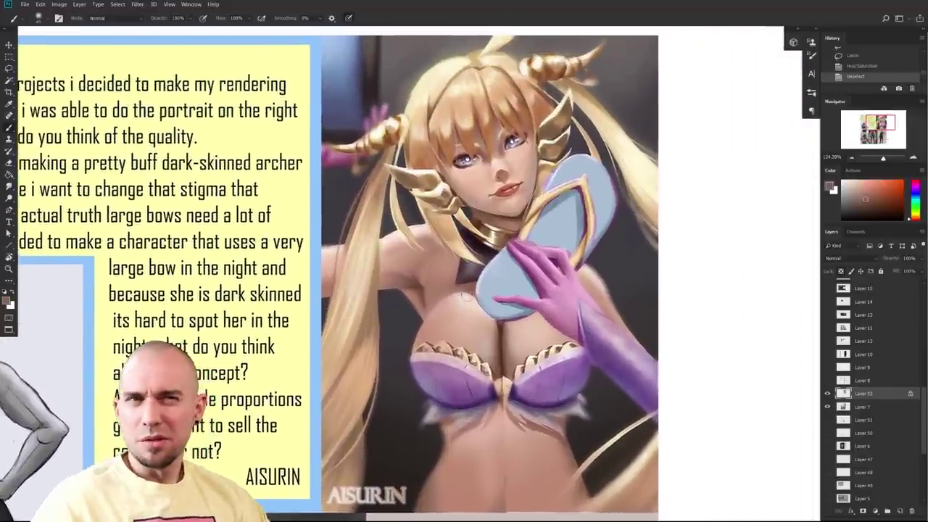
# - Sample the chest's skin tone and paint a light skin highlight just above the bra's gold trim
pyautogui.keyDown('alt'); pyautogui.click(454, 311); pyautogui.keyUp('alt')
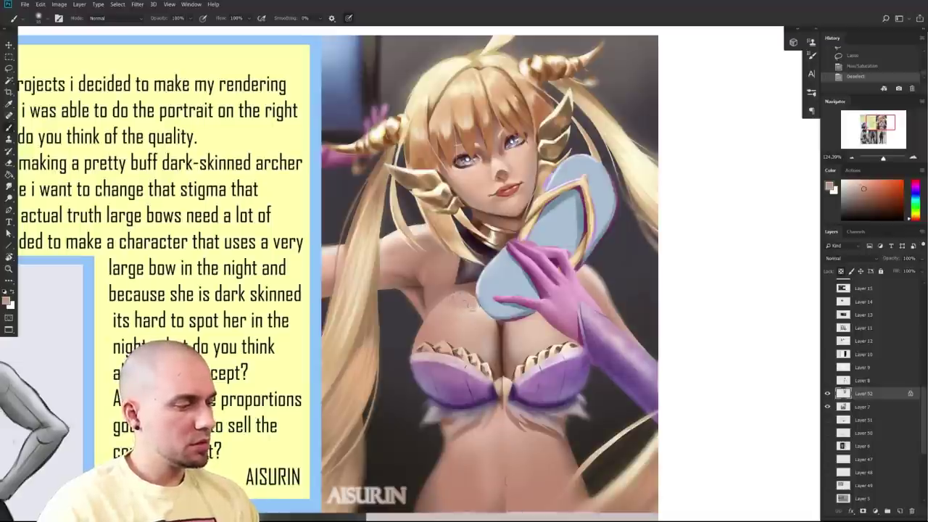
pyautogui.moveTo(459, 315)
pyautogui.mouseDown()
pyautogui.moveTo(471, 324)
pyautogui.moveTo(458, 341)
pyautogui.mouseUp()
pyautogui.press(']')
pyautogui.hotkey('alt', 'v')
pyautogui.press('Escape')
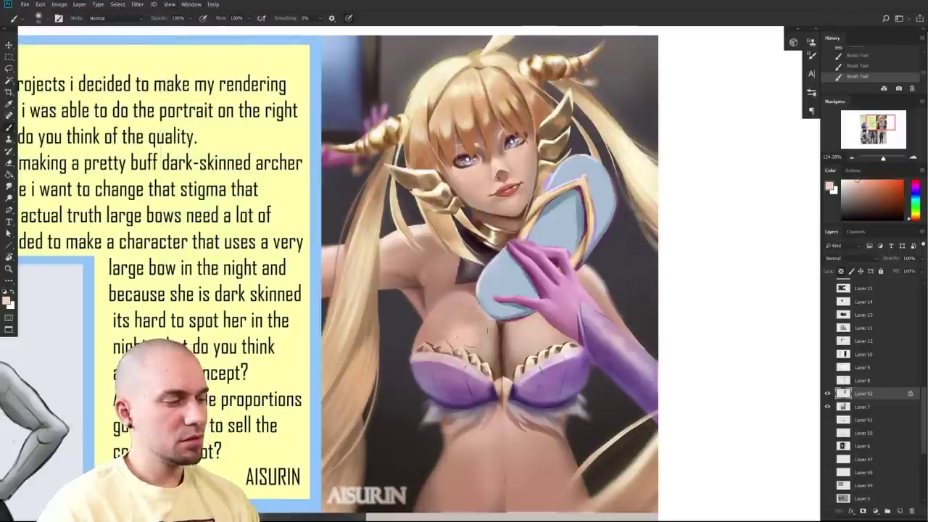
# - Enlarge the brush and soften the chest's skin shading with broad light strokes, undoing one misplaced stroke
pyautogui.press(']')
pyautogui.press(']')
pyautogui.moveTo(428, 326); pyautogui.dragTo(442, 349)
pyautogui.hotkey('ctrl', 'z')
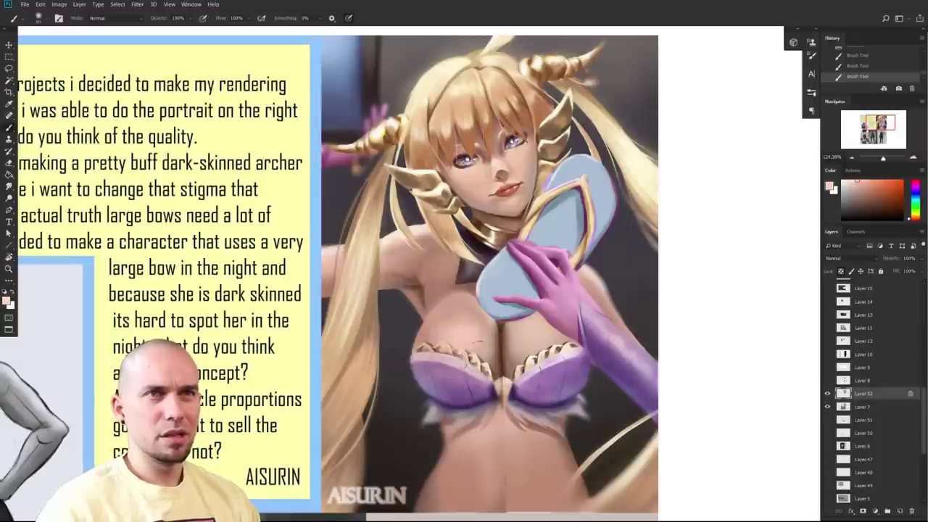
pyautogui.moveTo(536, 349); pyautogui.dragTo(551, 345)
pyautogui.moveTo(461, 319); pyautogui.dragTo(479, 318)
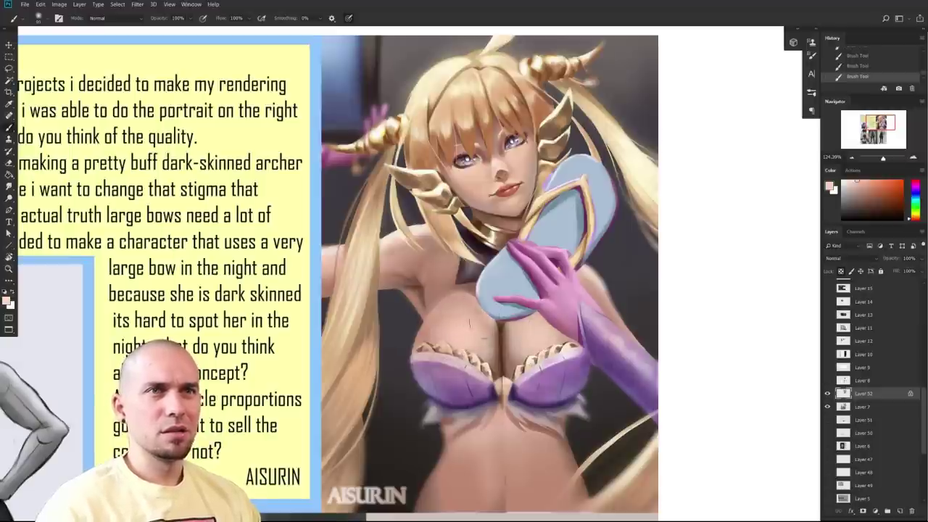
pyautogui.moveTo(557, 301); pyautogui.dragTo(560, 290)
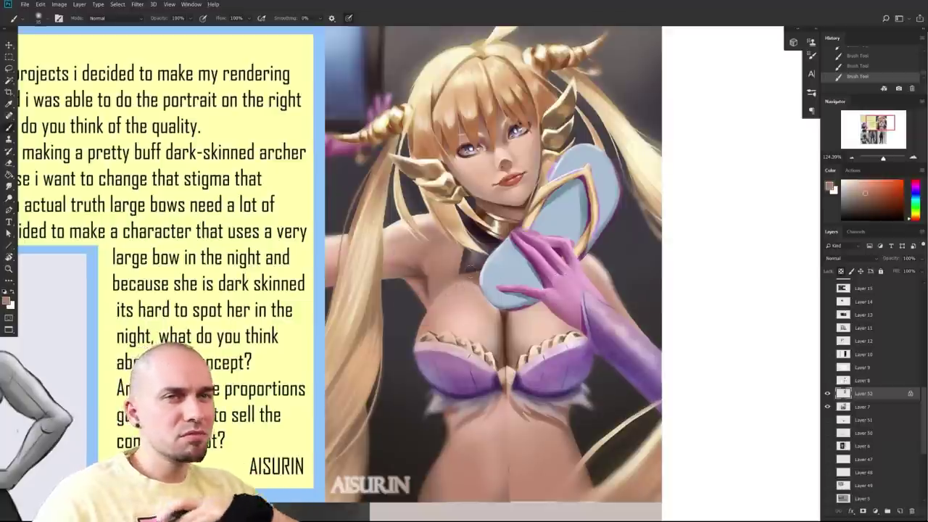
# - Examine the repainted chest shading within the whole archer submission, from far out and closer up
pyautogui.moveTo(600, 345); pyautogui.dragTo(549, 348)
pyautogui.scroll(-3, 549, 349)
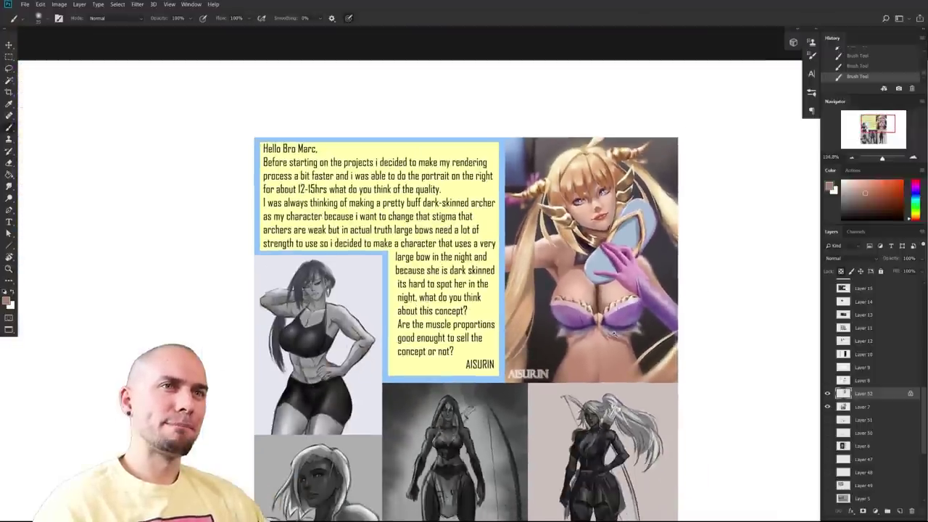
pyautogui.scroll(4, 613, 332)
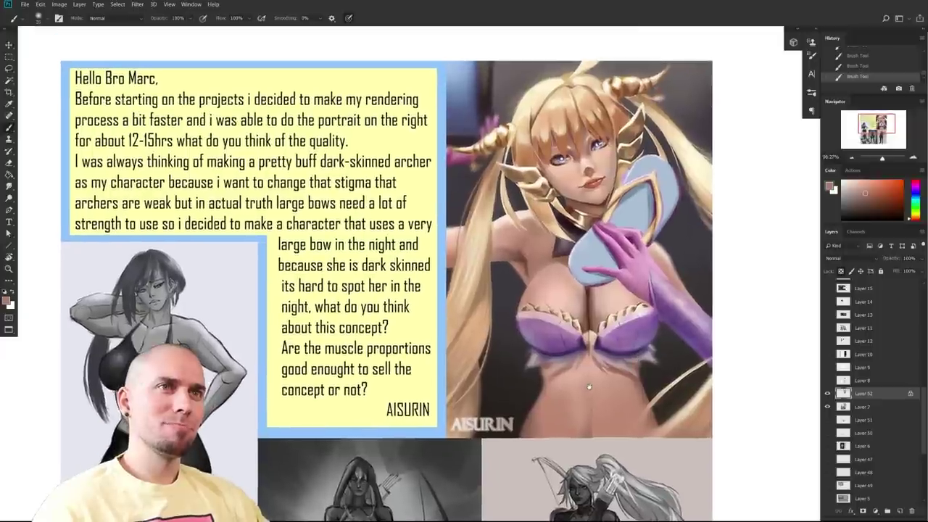
pyautogui.moveTo(523, 428); pyautogui.dragTo(576, 392)
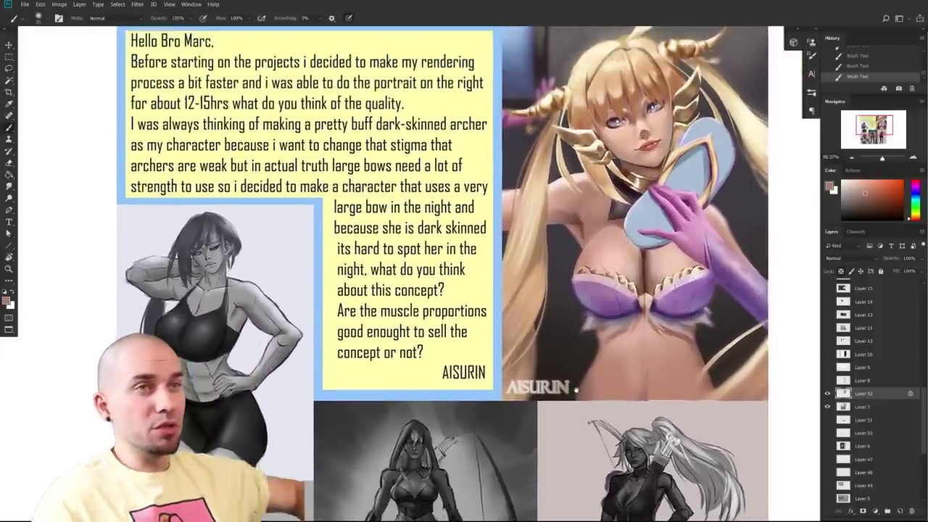
# - Examine the archer concept sketches, comparing the muscular figure studies with the two full-body archer designs
pyautogui.moveTo(498, 446); pyautogui.dragTo(544, 314)
pyautogui.moveTo(585, 413); pyautogui.dragTo(569, 349)
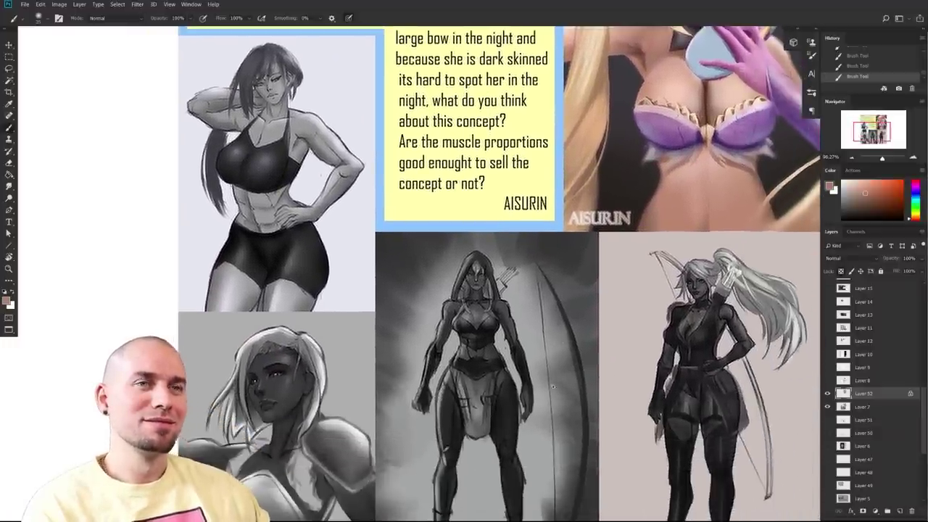
pyautogui.scroll(1, 567, 373)
pyautogui.moveTo(522, 496); pyautogui.dragTo(644, 356)
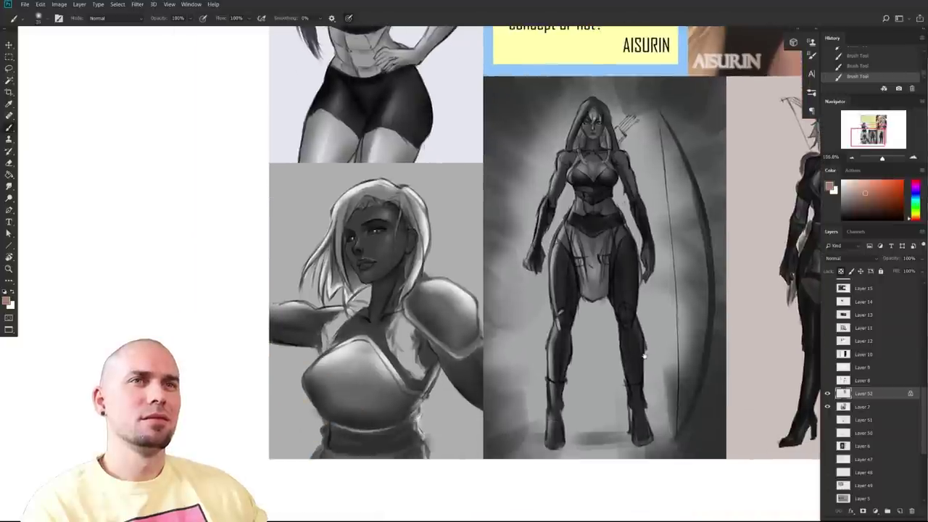
pyautogui.moveTo(643, 356); pyautogui.dragTo(508, 360)
pyautogui.moveTo(567, 367); pyautogui.dragTo(707, 362)
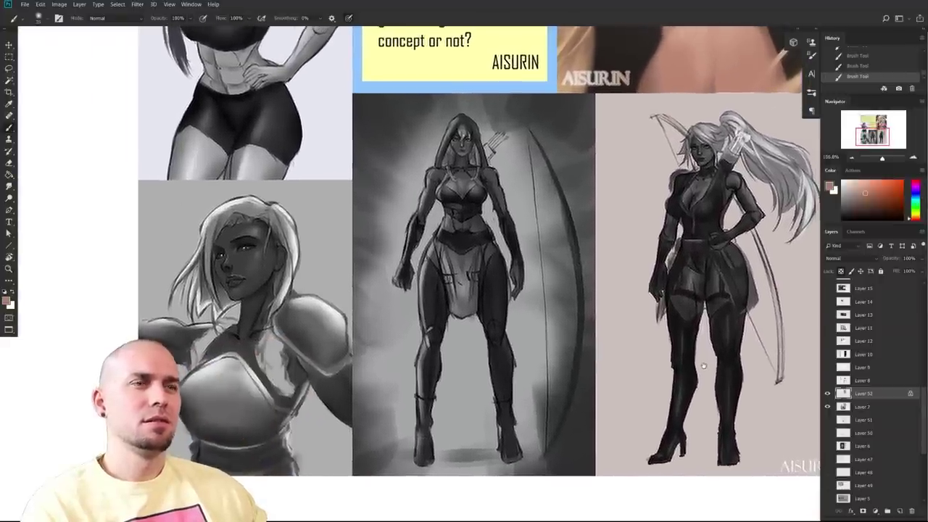
pyautogui.moveTo(643, 203); pyautogui.dragTo(388, 349)
pyautogui.scroll(5, 537, 369)
pyautogui.moveTo(547, 372); pyautogui.dragTo(672, 343)
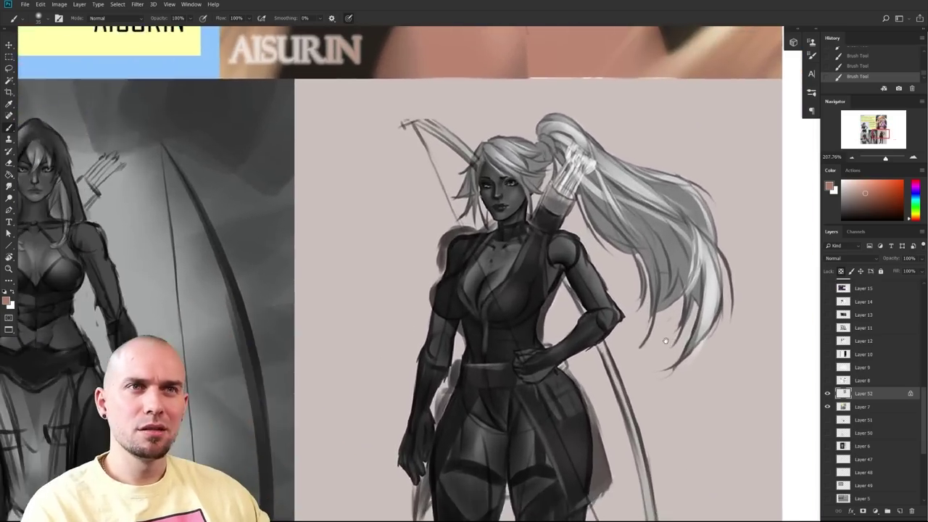
pyautogui.scroll(-3, 671, 343)
pyautogui.moveTo(517, 472); pyautogui.dragTo(643, 347)
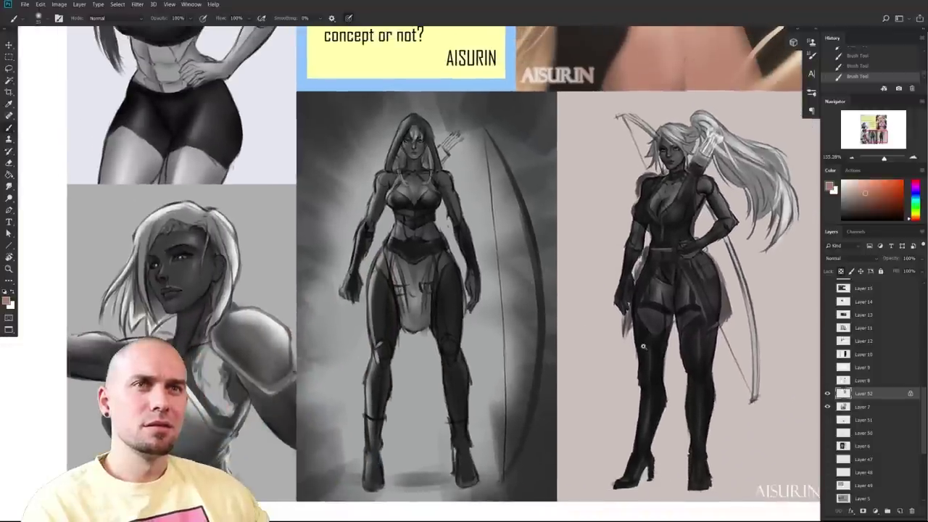
pyautogui.scroll(-3, 642, 347)
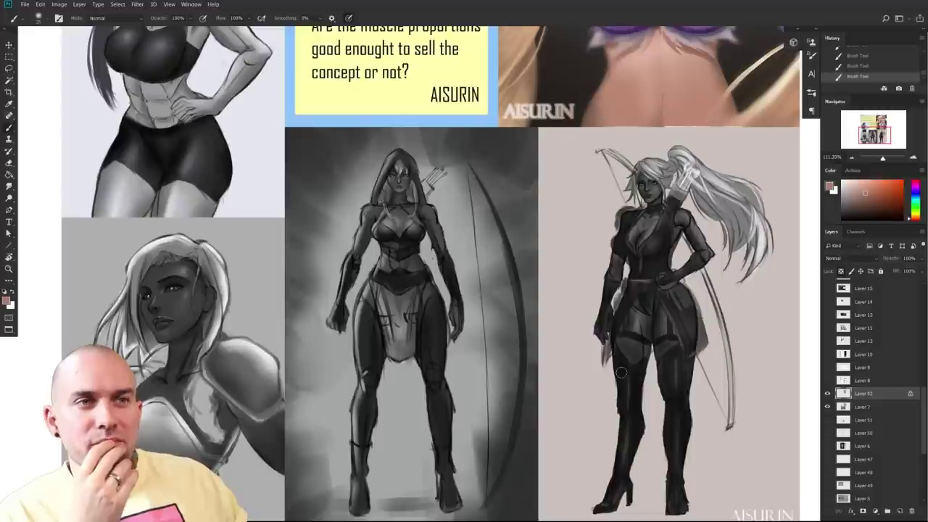
pyautogui.moveTo(449, 371)
pyautogui.mouseDown()
pyautogui.moveTo(459, 356)
pyautogui.moveTo(459, 371)
pyautogui.mouseUp()
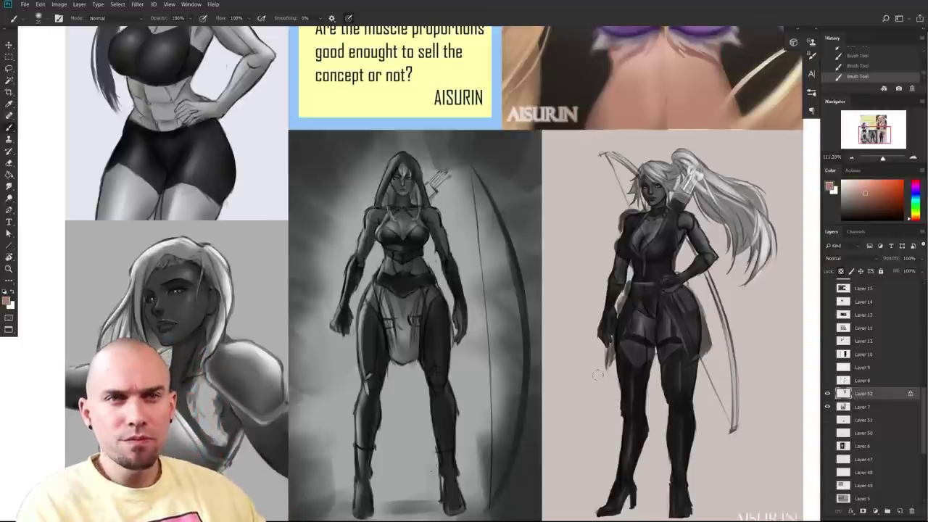
pyautogui.scroll(-2, 592, 385)
pyautogui.scroll(3, 580, 387)
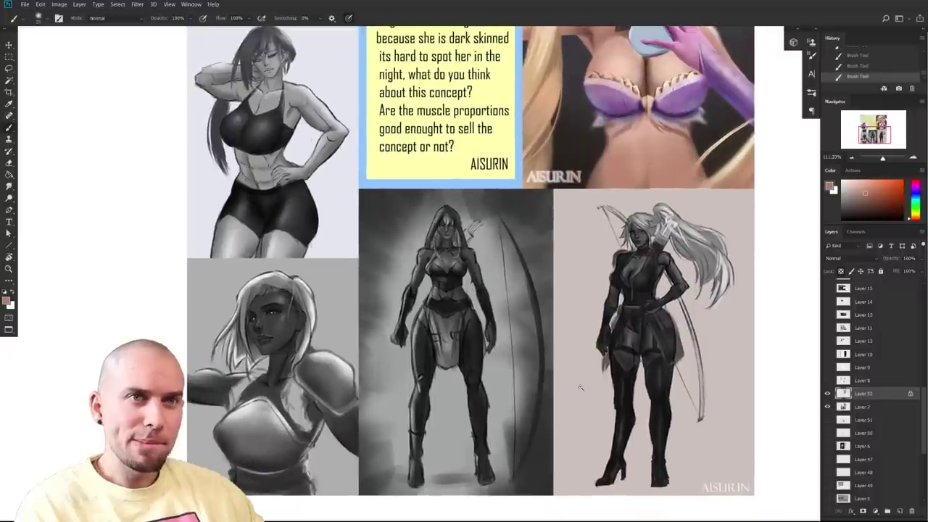
pyautogui.scroll(1, 582, 388)
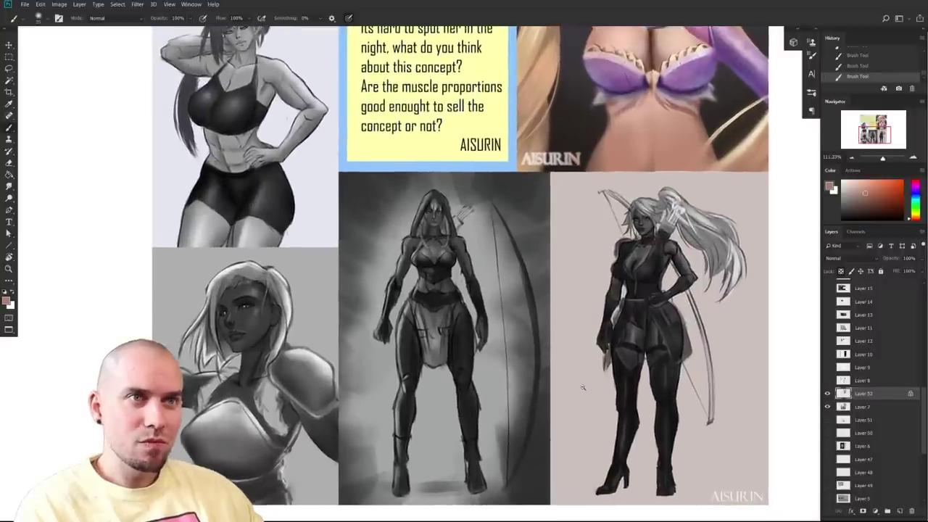
pyautogui.scroll(1, 583, 388)
pyautogui.scroll(3, 583, 388)
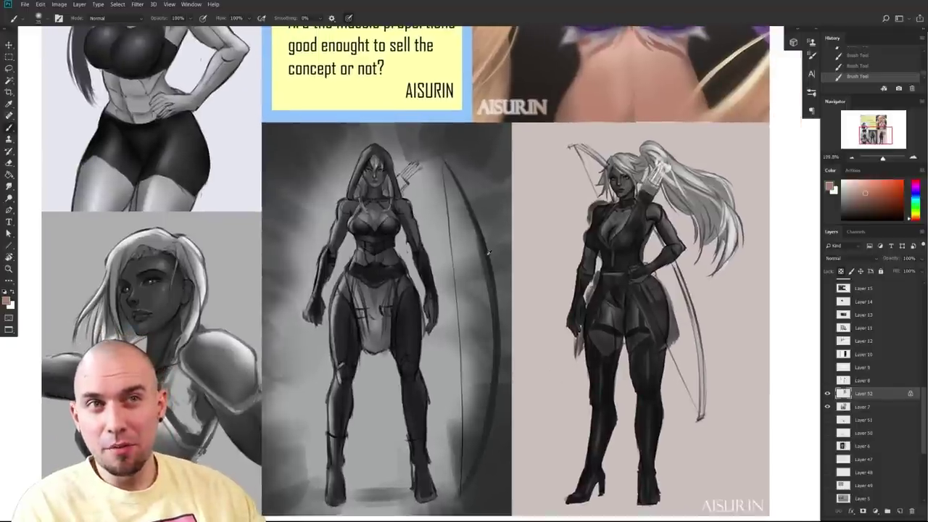
# - Sample the hooded archer's dark bow colour, unlock the layer's transparent pixels, and paint pointed blades on the bow's outer middle
pyautogui.keyDown('alt'); pyautogui.click(488, 275); pyautogui.keyUp('alt')
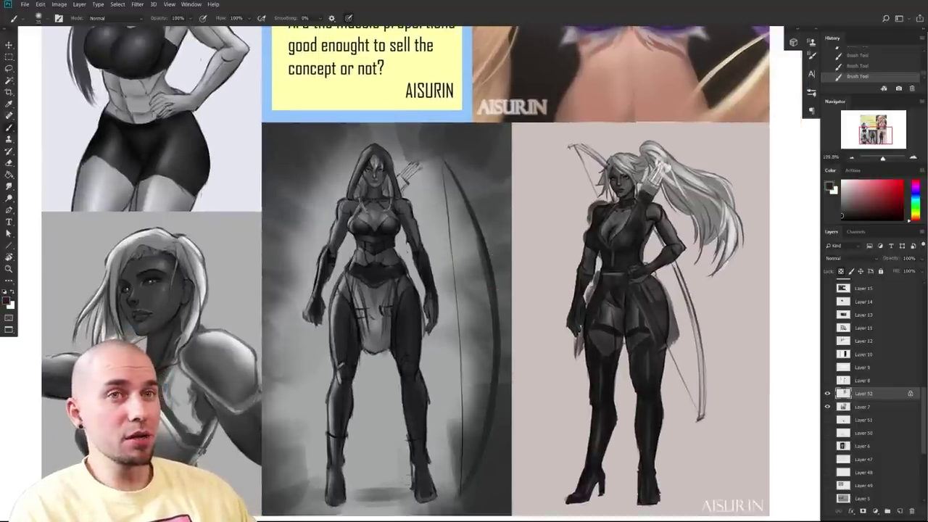
pyautogui.moveTo(475, 356); pyautogui.dragTo(535, 390)
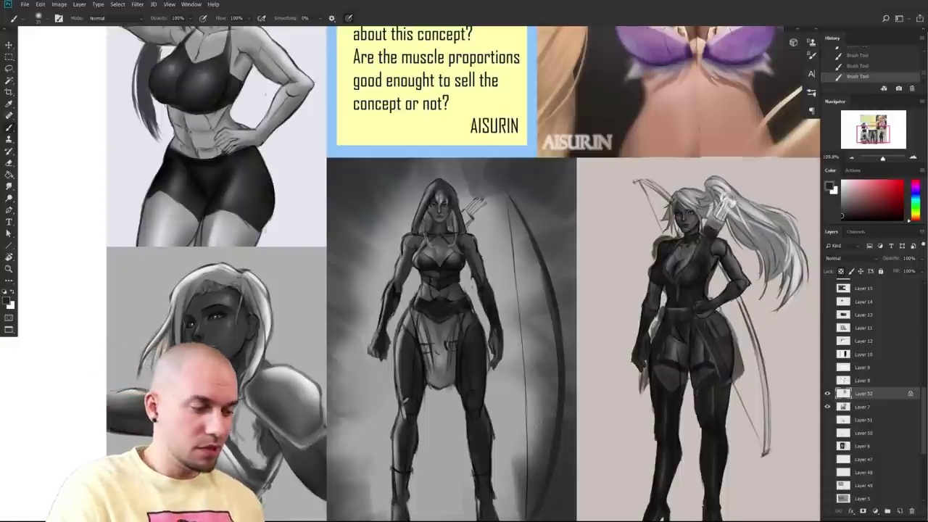
pyautogui.moveTo(586, 400); pyautogui.dragTo(425, 402)
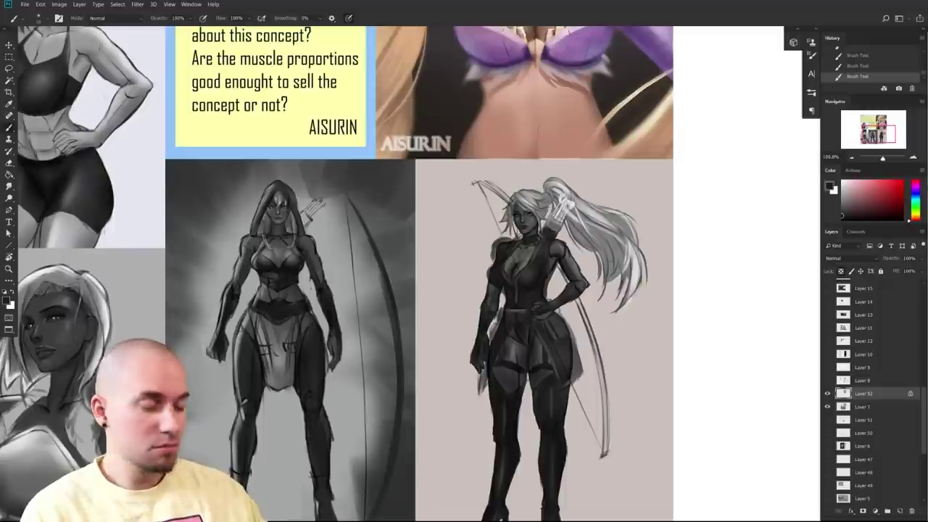
pyautogui.click(841, 271)
pyautogui.moveTo(399, 308)
pyautogui.mouseDown()
pyautogui.moveTo(414, 352)
pyautogui.moveTo(404, 355)
pyautogui.moveTo(404, 415)
pyautogui.mouseUp()
pyautogui.moveTo(419, 373); pyautogui.dragTo(414, 386)
pyautogui.moveTo(425, 350); pyautogui.dragTo(406, 380)
pyautogui.scroll(-3, 395, 374)
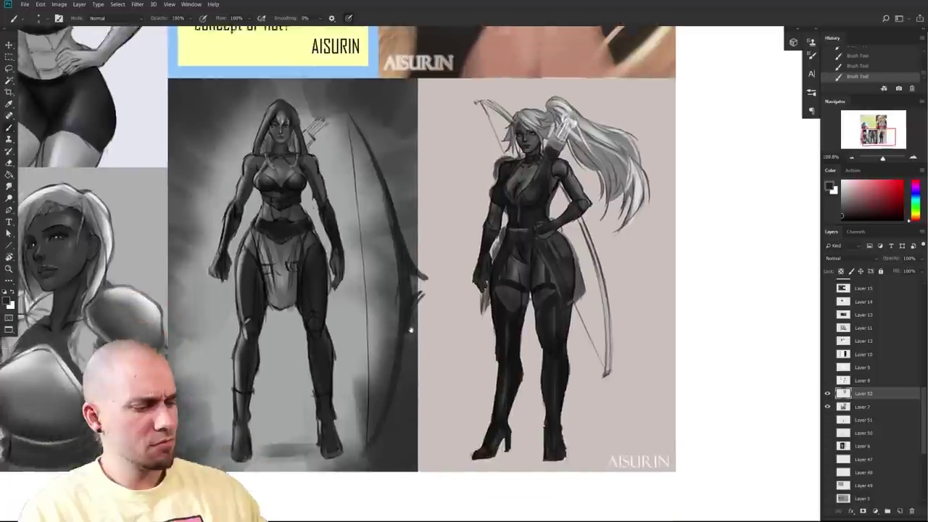
# - Paint thicker, jagged shapes along the upper and lower limbs of the hooded archer's bow, varying the brush size
pyautogui.moveTo(387, 333); pyautogui.dragTo(381, 357)
pyautogui.press(']')
pyautogui.press(']')
pyautogui.moveTo(395, 217)
pyautogui.mouseDown()
pyautogui.moveTo(385, 304)
pyautogui.moveTo(376, 298)
pyautogui.mouseUp()
pyautogui.press('[')
pyautogui.press('[')
pyautogui.moveTo(369, 287)
pyautogui.mouseDown()
pyautogui.moveTo(377, 309)
pyautogui.moveTo(373, 293)
pyautogui.mouseUp()
pyautogui.moveTo(371, 269); pyautogui.dragTo(374, 290)
pyautogui.moveTo(368, 258); pyautogui.dragTo(370, 288)
pyautogui.moveTo(368, 257); pyautogui.dragTo(370, 277)
pyautogui.moveTo(409, 343)
pyautogui.mouseDown()
pyautogui.moveTo(457, 221)
pyautogui.moveTo(461, 320)
pyautogui.mouseUp()
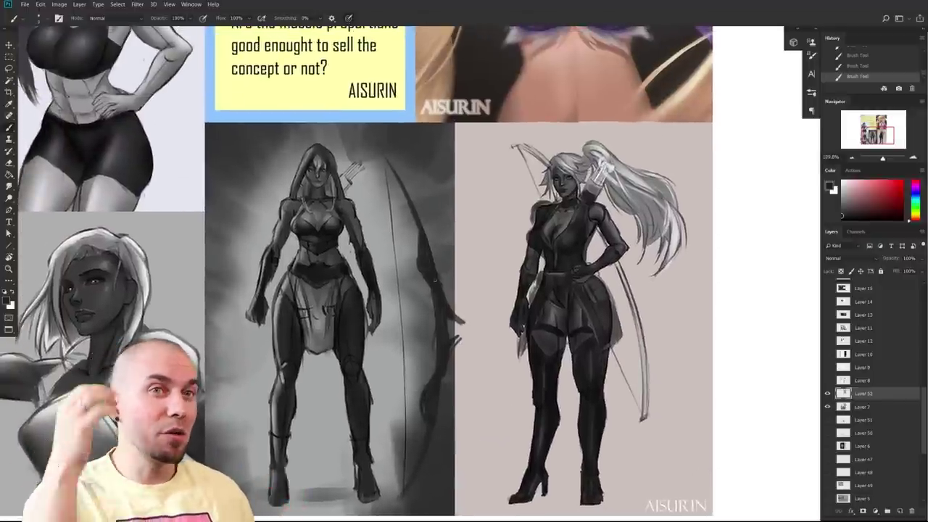
# - Sample a dark tone from the bow and paint a heavier tip at its upper end
pyautogui.moveTo(471, 327)
pyautogui.mouseDown()
pyautogui.moveTo(464, 391)
pyautogui.moveTo(528, 307)
pyautogui.moveTo(461, 329)
pyautogui.mouseUp()
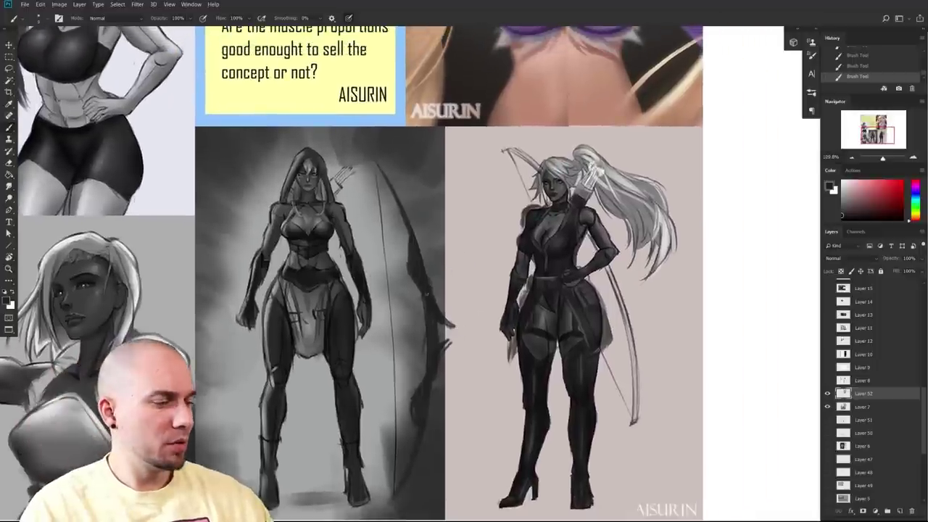
pyautogui.keyDown('alt'); pyautogui.click(413, 245); pyautogui.keyUp('alt')
pyautogui.moveTo(378, 169)
pyautogui.mouseDown()
pyautogui.moveTo(388, 185)
pyautogui.moveTo(380, 186)
pyautogui.mouseUp()
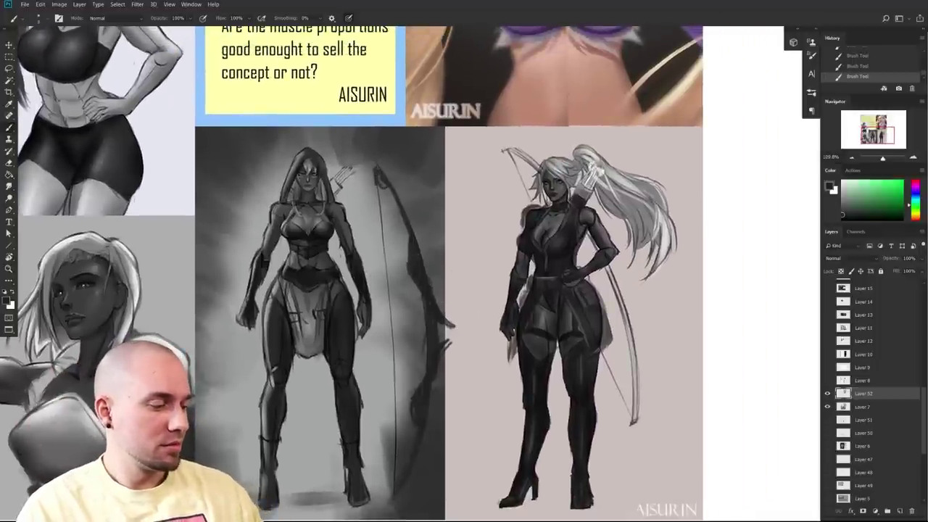
# - Examine the reworked bow up close and at full-page view, comparing it with the neighbouring archer sketches
pyautogui.moveTo(435, 383); pyautogui.dragTo(383, 399)
pyautogui.moveTo(485, 368); pyautogui.dragTo(468, 375)
pyautogui.scroll(3, 466, 376)
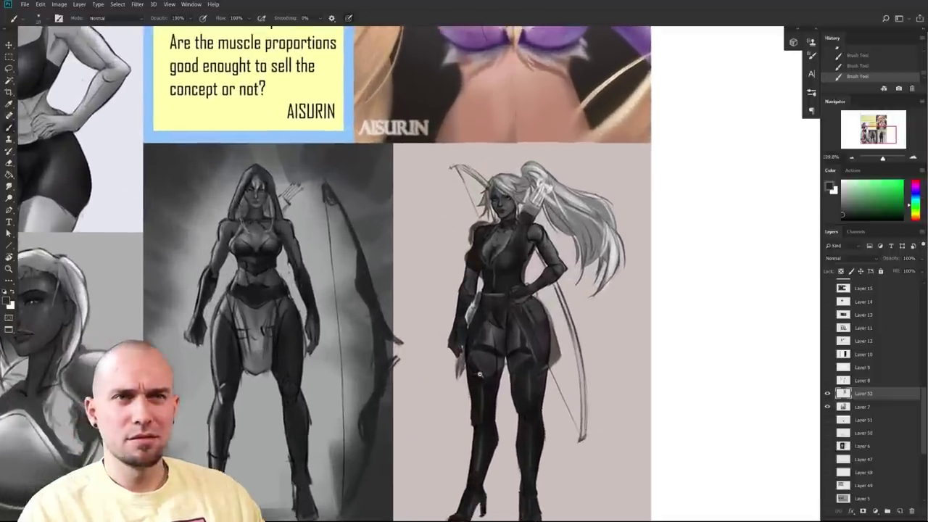
pyautogui.scroll(-3, 490, 388)
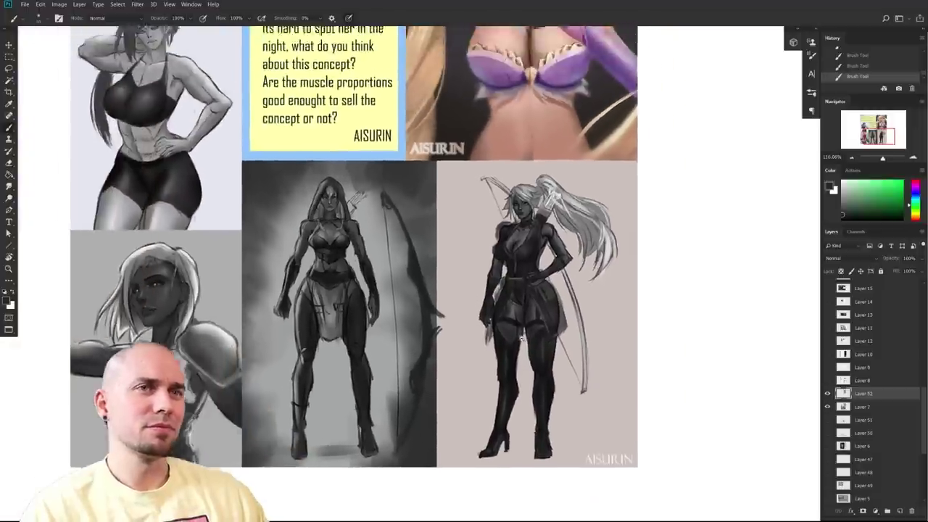
pyautogui.scroll(2, 567, 364)
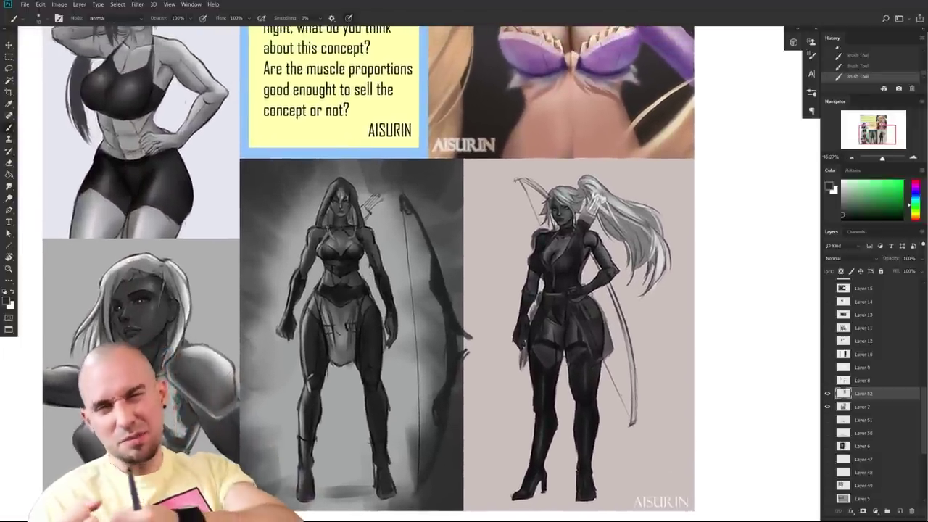
pyautogui.scroll(3, 506, 407)
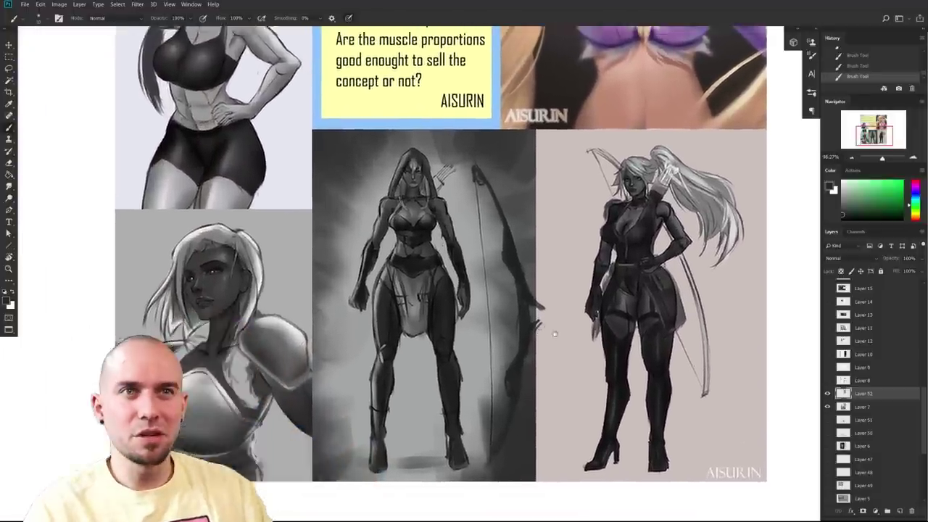
pyautogui.scroll(-3, 506, 407)
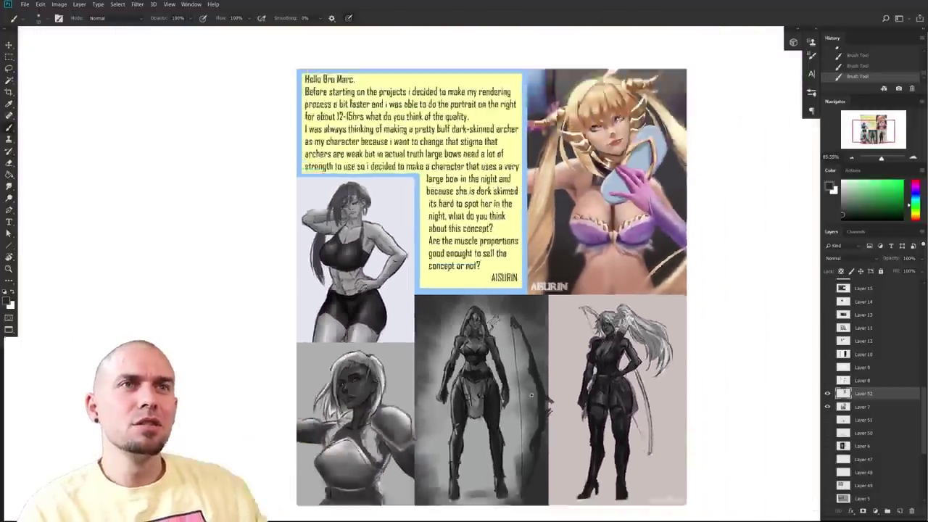
pyautogui.scroll(1, 573, 368)
pyautogui.scroll(3, 573, 368)
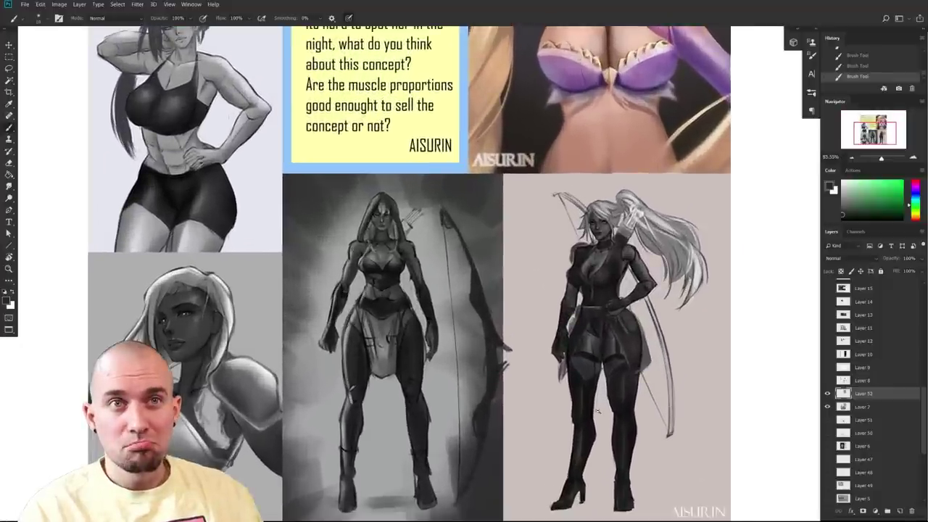
pyautogui.scroll(-1, 598, 411)
pyautogui.moveTo(597, 412); pyautogui.dragTo(725, 424)
pyautogui.scroll(6, 530, 378)
pyautogui.moveTo(529, 378); pyautogui.dragTo(621, 462)
pyautogui.moveTo(358, 168); pyautogui.dragTo(539, 402)
pyautogui.moveTo(462, 261); pyautogui.dragTo(491, 399)
pyautogui.scroll(-5, 490, 400)
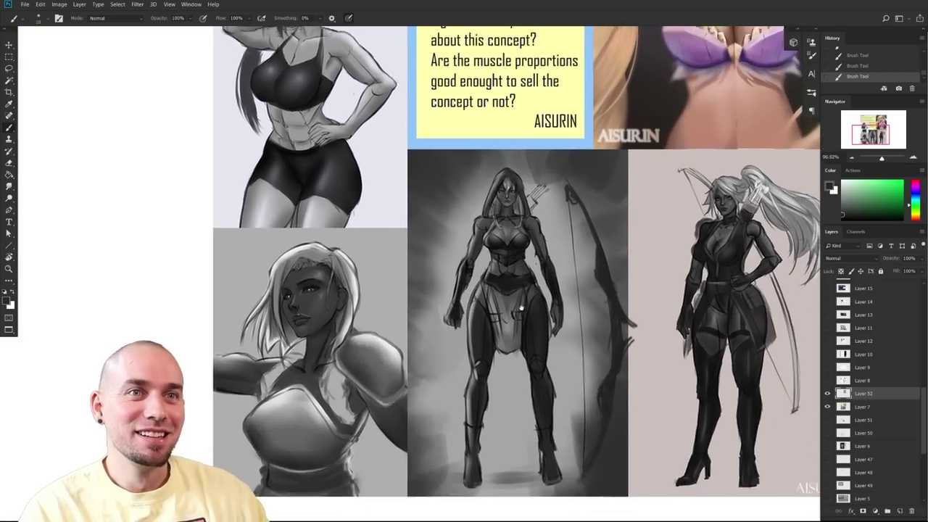
pyautogui.moveTo(568, 402); pyautogui.dragTo(470, 407)
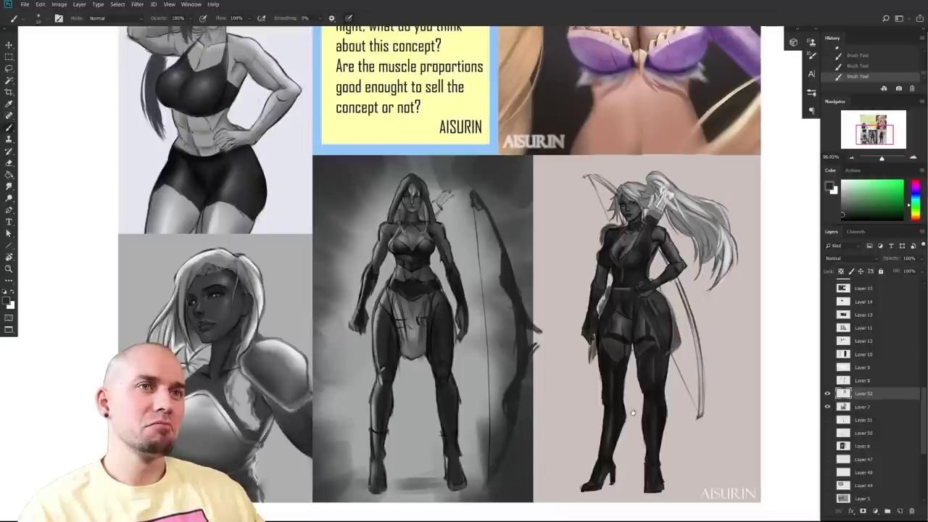
pyautogui.scroll(-2, 633, 413)
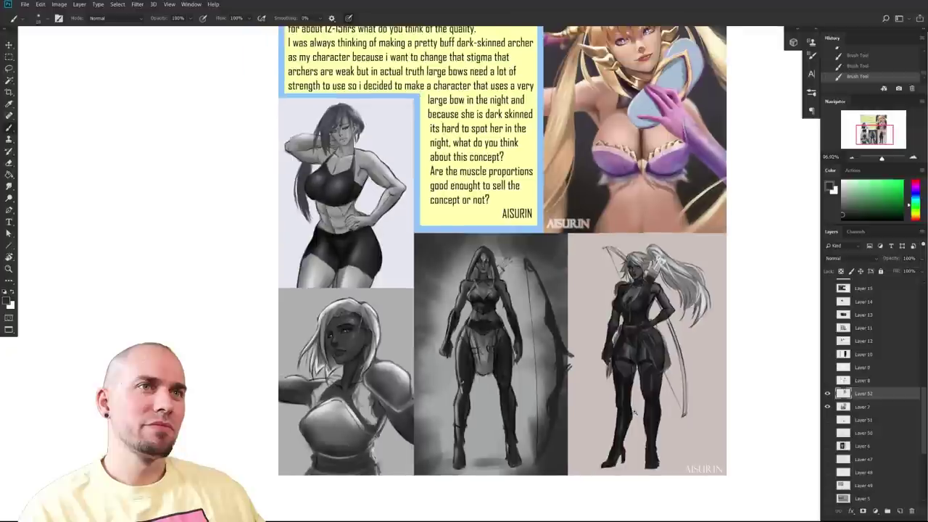
pyautogui.scroll(2, 634, 412)
pyautogui.hscroll(2, 634, 412)
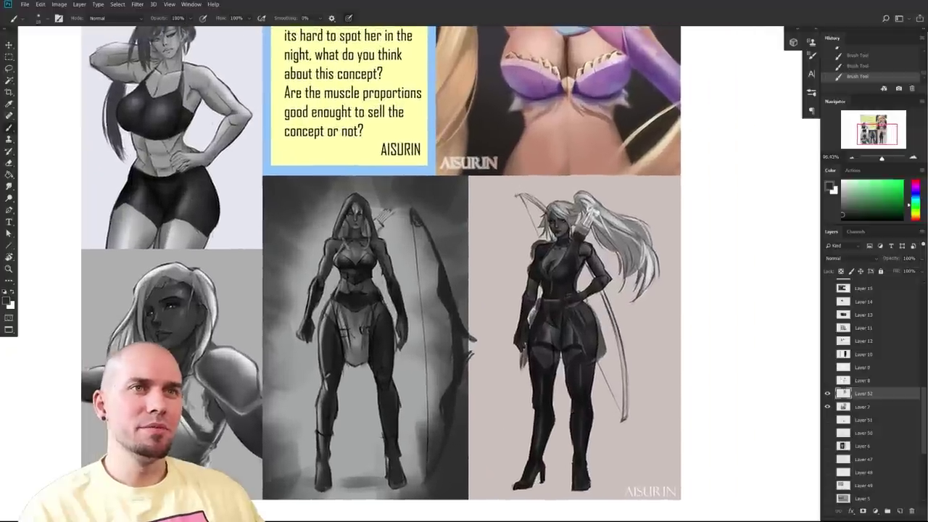
# - Select the area of the two full-body archer sketches with a rectangular marquee and make Layer 7 active
pyautogui.press('m')
pyautogui.moveTo(260, 176); pyautogui.dragTo(685, 501)
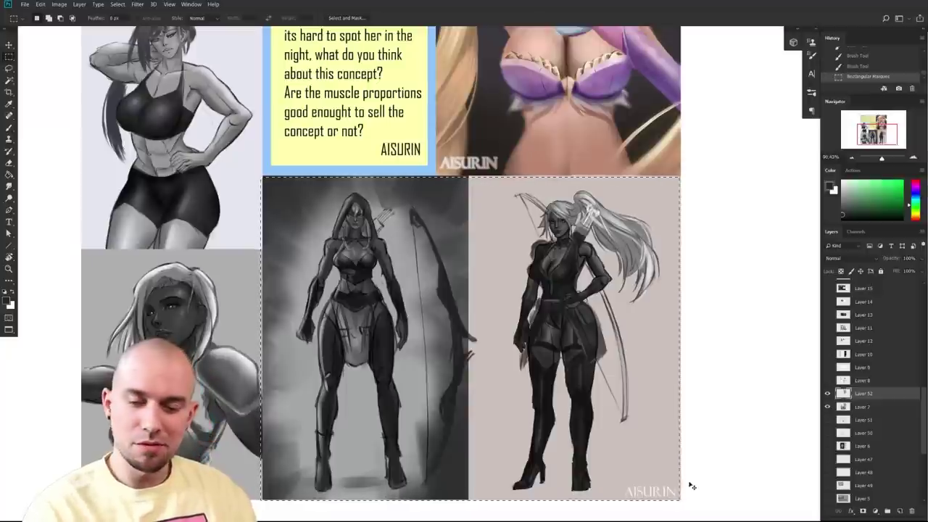
pyautogui.hotkey('ctrl', 'l')
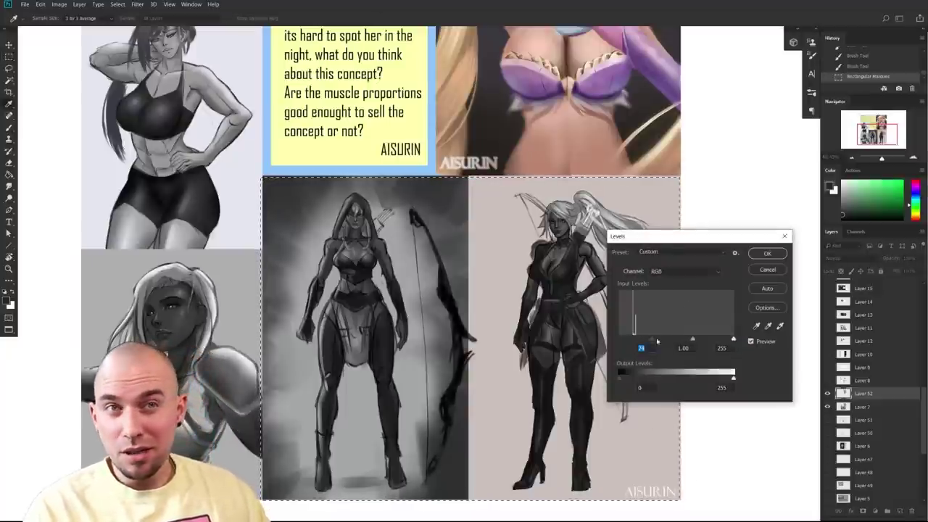
pyautogui.press('Escape')
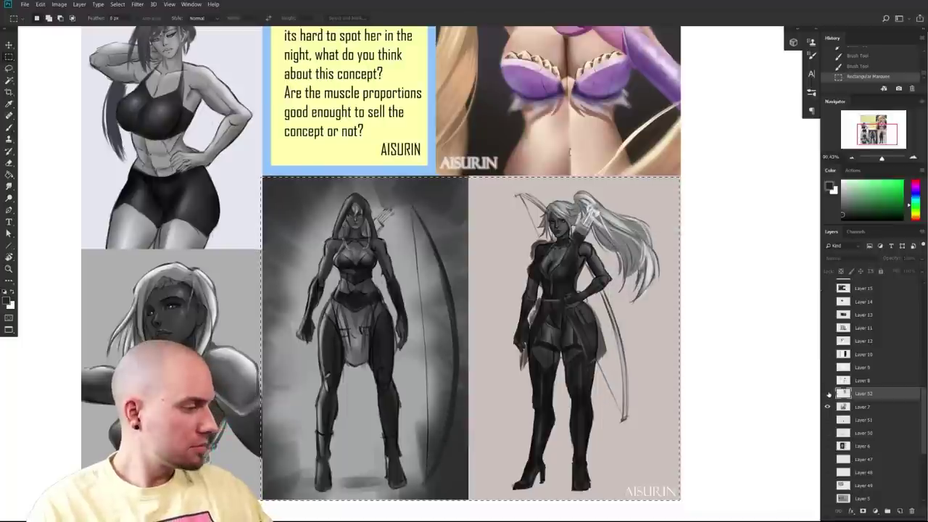
pyautogui.click(855, 406)
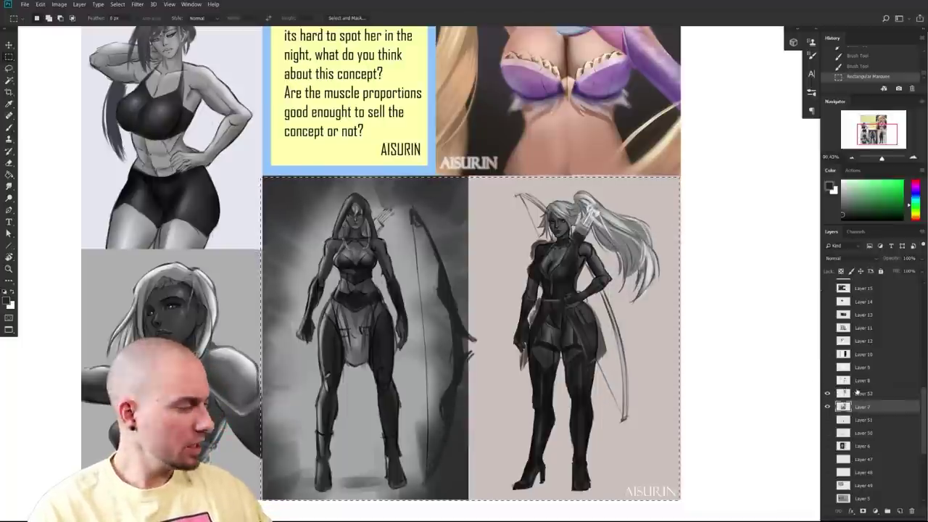
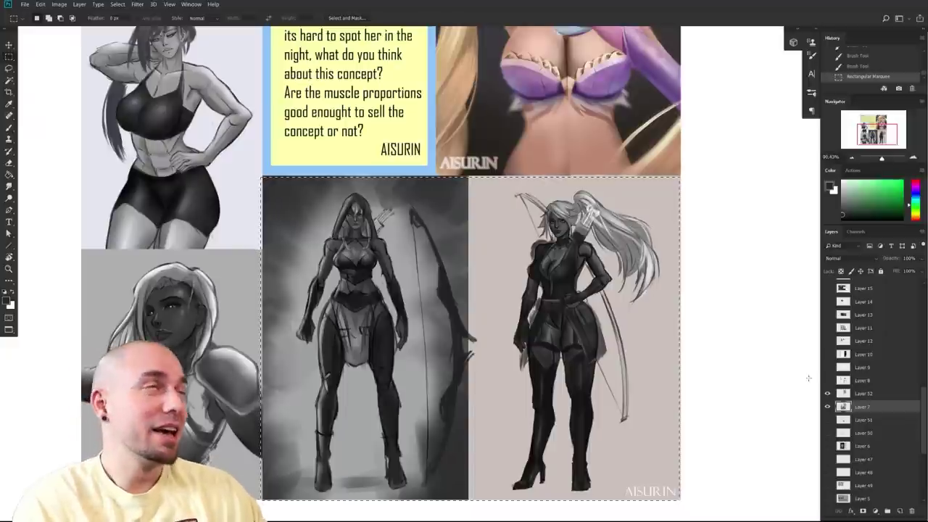
# - Lighten the selected full-body archer sketches with a Levels adjustment, setting the midtone input to 1.40
pyautogui.moveTo(567, 382); pyautogui.dragTo(565, 394)
pyautogui.scroll(-2, 566, 394)
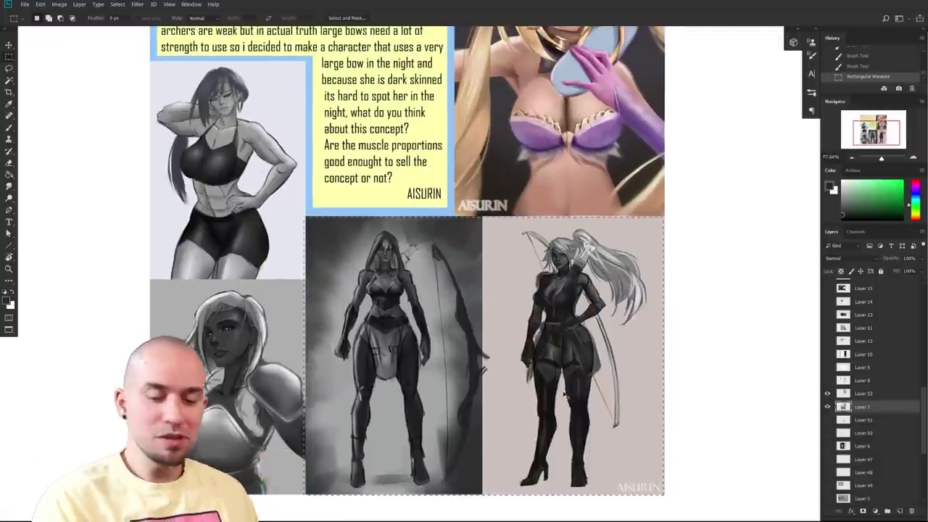
pyautogui.hotkey('ctrl', 'l')
pyautogui.moveTo(620, 339)
pyautogui.mouseDown()
pyautogui.moveTo(638, 340)
pyautogui.moveTo(606, 344)
pyautogui.mouseUp()
pyautogui.moveTo(733, 340)
pyautogui.mouseDown()
pyautogui.moveTo(695, 339)
pyautogui.moveTo(734, 339)
pyautogui.mouseUp()
pyautogui.moveTo(676, 340)
pyautogui.mouseDown()
pyautogui.moveTo(652, 341)
pyautogui.moveTo(662, 343)
pyautogui.mouseUp()
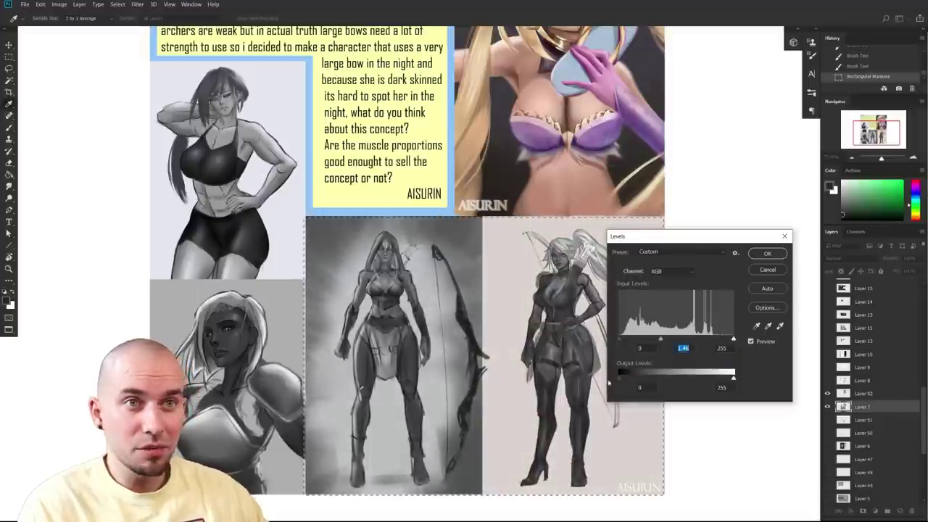
pyautogui.press('Tab')
pyautogui.press('Tab')
pyautogui.moveTo(662, 340); pyautogui.dragTo(663, 341)
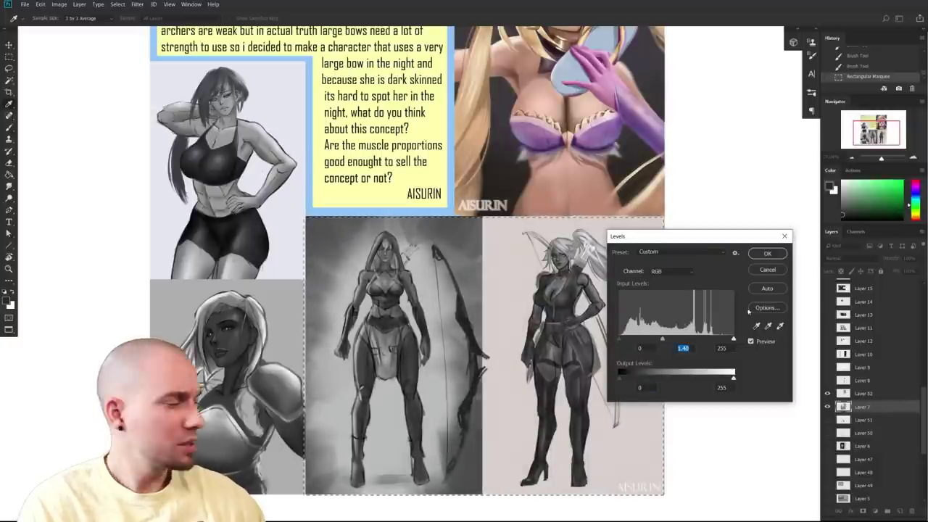
pyautogui.click(767, 254)
# - Deselect the archer area and choose pure red as the foreground colour
pyautogui.moveTo(685, 285); pyautogui.dragTo(603, 305)
pyautogui.moveTo(580, 358); pyautogui.dragTo(622, 359)
pyautogui.hotkey('ctrl', 'd')
pyautogui.press('d')
pyautogui.moveTo(570, 363)
pyautogui.mouseDown()
pyautogui.moveTo(557, 364)
pyautogui.moveTo(567, 366)
pyautogui.mouseUp()
pyautogui.moveTo(562, 377); pyautogui.dragTo(603, 394)
pyautogui.scroll(-3, 603, 394)
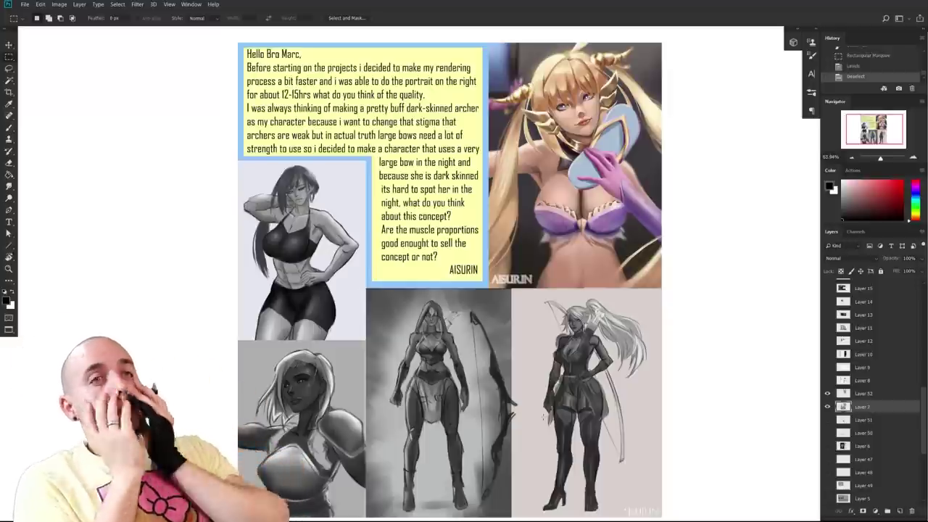
pyautogui.moveTo(529, 369)
pyautogui.mouseDown()
pyautogui.moveTo(546, 373)
pyautogui.moveTo(537, 370)
pyautogui.mouseUp()
pyautogui.moveTo(723, 378); pyautogui.dragTo(653, 375)
pyautogui.click(901, 182)
pyautogui.moveTo(716, 430); pyautogui.dragTo(623, 415)
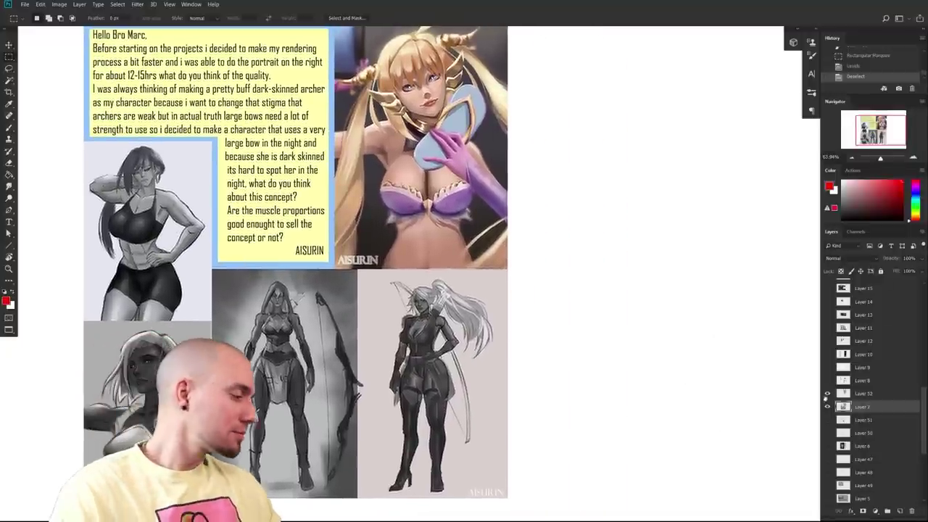
# - Hide Layer 52 and Layer 7, then show Layer 8 with the perspective drawings and make it active
pyautogui.moveTo(827, 394); pyautogui.dragTo(828, 407)
pyautogui.click(828, 380)
pyautogui.click(849, 382)
pyautogui.moveTo(697, 382); pyautogui.dragTo(804, 414)
pyautogui.moveTo(646, 387); pyautogui.dragTo(664, 385)
pyautogui.moveTo(664, 386); pyautogui.dragTo(723, 414)
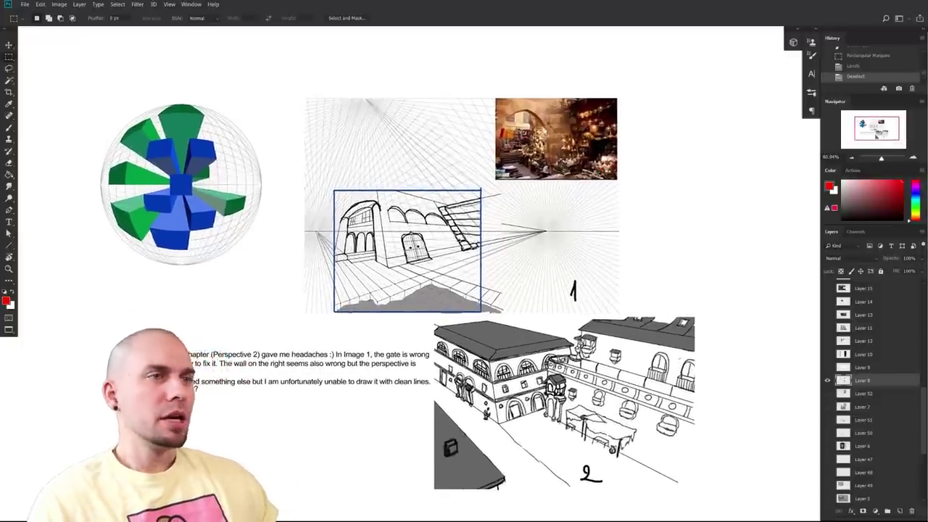
# - Activate the Brush tool and bring perspective drawing 1 into close view
pyautogui.rightClick(497, 311)
pyautogui.press('Escape')
pyautogui.press('b')
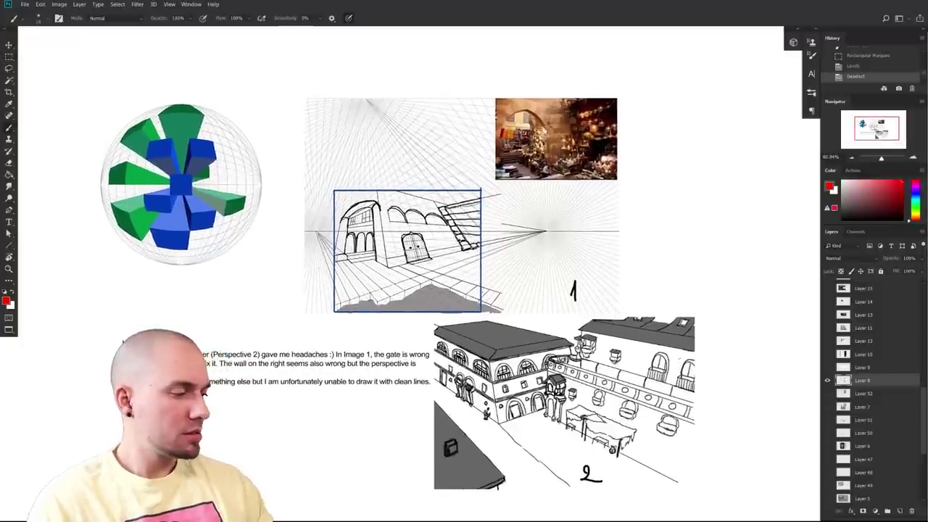
pyautogui.rightClick(458, 385)
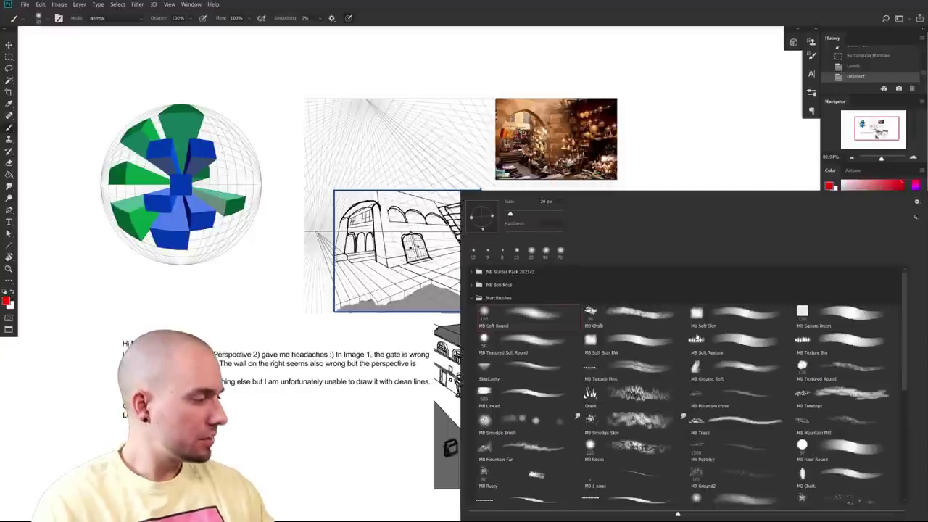
pyautogui.press('Escape')
pyautogui.scroll(-1, 419, 425)
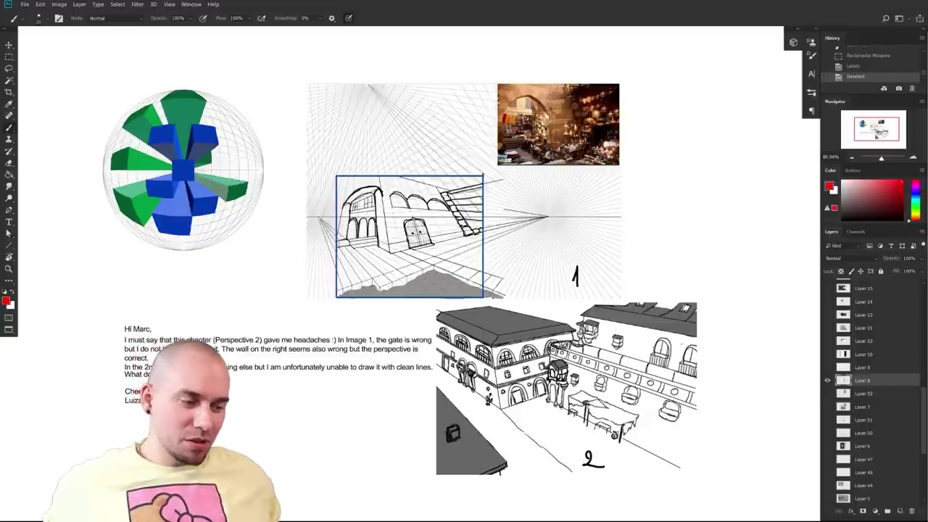
pyautogui.moveTo(438, 350); pyautogui.dragTo(400, 420)
pyautogui.moveTo(309, 452); pyautogui.dragTo(347, 512)
pyautogui.moveTo(417, 400); pyautogui.dragTo(459, 400)
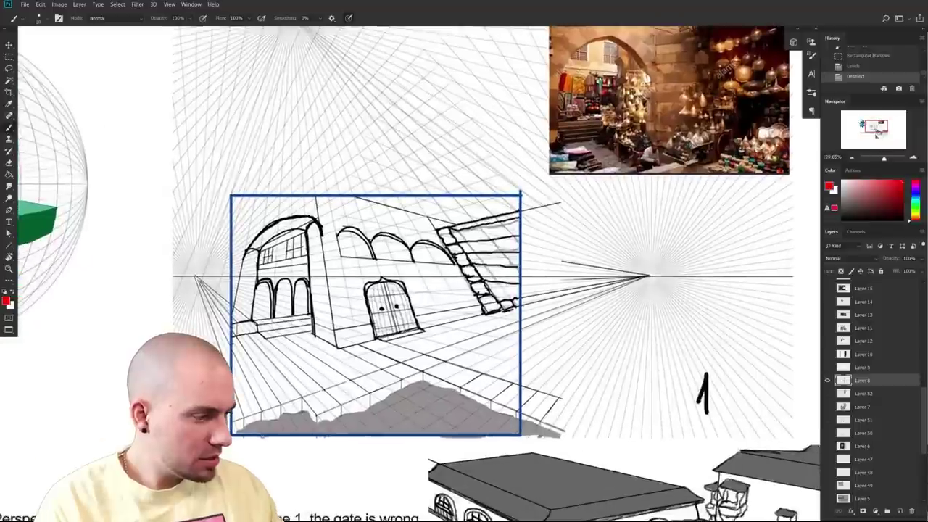
# - Try a thick red arch around the lower arcade of the arched building in drawing 1
pyautogui.moveTo(480, 311)
pyautogui.mouseDown()
pyautogui.moveTo(445, 229)
pyautogui.moveTo(329, 197)
pyautogui.moveTo(322, 259)
pyautogui.moveTo(336, 355)
pyautogui.mouseUp()
pyautogui.hotkey('ctrl', 'z')
pyautogui.moveTo(513, 479)
pyautogui.mouseDown()
pyautogui.moveTo(498, 473)
pyautogui.moveTo(550, 282)
pyautogui.moveTo(663, 234)
pyautogui.moveTo(747, 238)
pyautogui.moveTo(652, 338)
pyautogui.moveTo(642, 395)
pyautogui.mouseUp()
pyautogui.moveTo(583, 350); pyautogui.dragTo(599, 359)
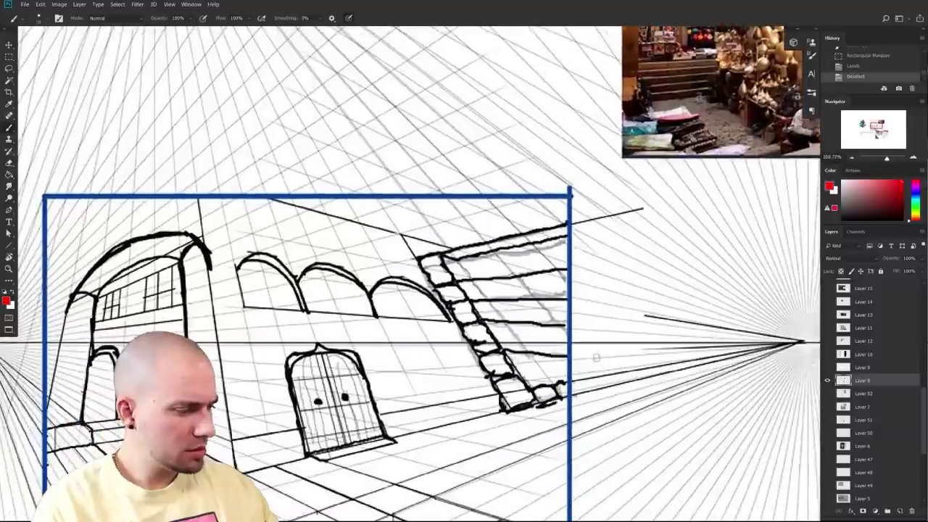
pyautogui.moveTo(540, 371); pyautogui.dragTo(572, 334)
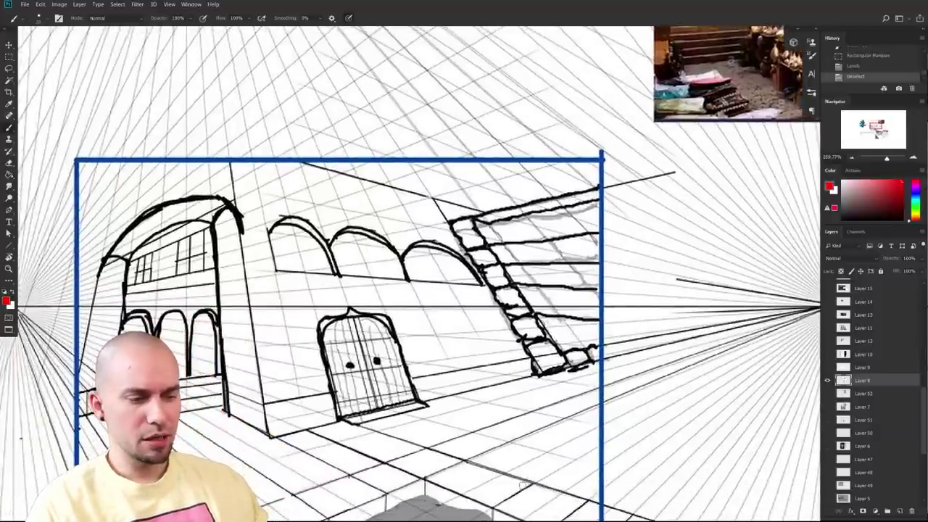
pyautogui.moveTo(564, 442); pyautogui.dragTo(643, 424)
pyautogui.moveTo(299, 388)
pyautogui.mouseDown()
pyautogui.moveTo(281, 292)
pyautogui.moveTo(196, 352)
pyautogui.moveTo(253, 399)
pyautogui.moveTo(294, 325)
pyautogui.moveTo(200, 335)
pyautogui.moveTo(258, 390)
pyautogui.mouseUp()
pyautogui.hotkey('ctrl', 'z')
pyautogui.hotkey('ctrl', 'z')
pyautogui.moveTo(451, 406); pyautogui.dragTo(443, 412)
pyautogui.moveTo(296, 397); pyautogui.dragTo(185, 341)
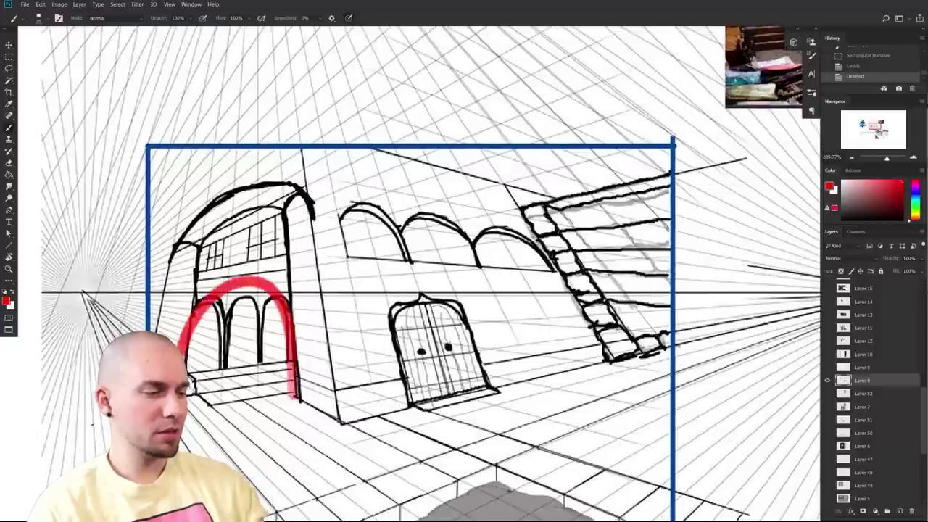
pyautogui.hotkey('ctrl', 'z')
# - Paint two thin red perspective guide lines across the gate and on toward the slanted wall at its right
pyautogui.moveTo(493, 421); pyautogui.dragTo(433, 442)
pyautogui.moveTo(338, 419)
pyautogui.mouseDown()
pyautogui.moveTo(326, 323)
pyautogui.moveTo(425, 392)
pyautogui.mouseUp()
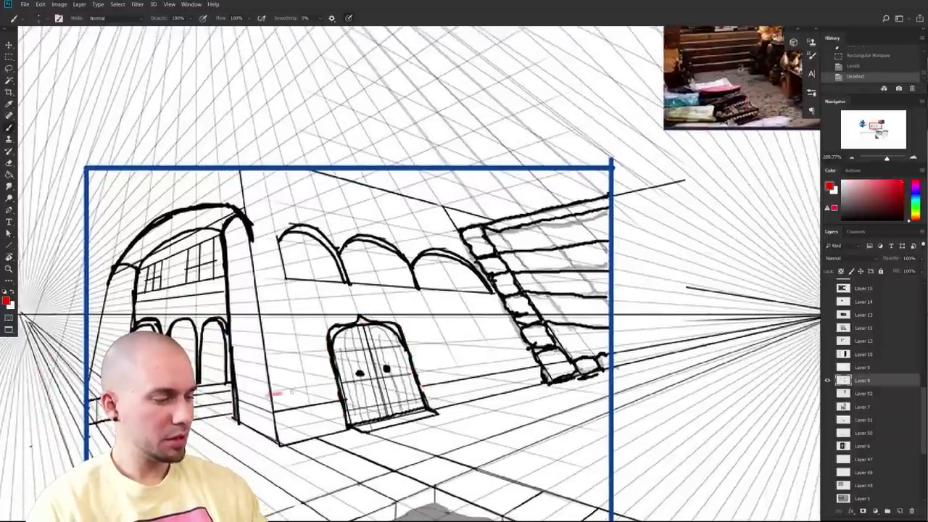
pyautogui.moveTo(270, 395); pyautogui.dragTo(589, 355)
pyautogui.moveTo(248, 353); pyautogui.dragTo(679, 330)
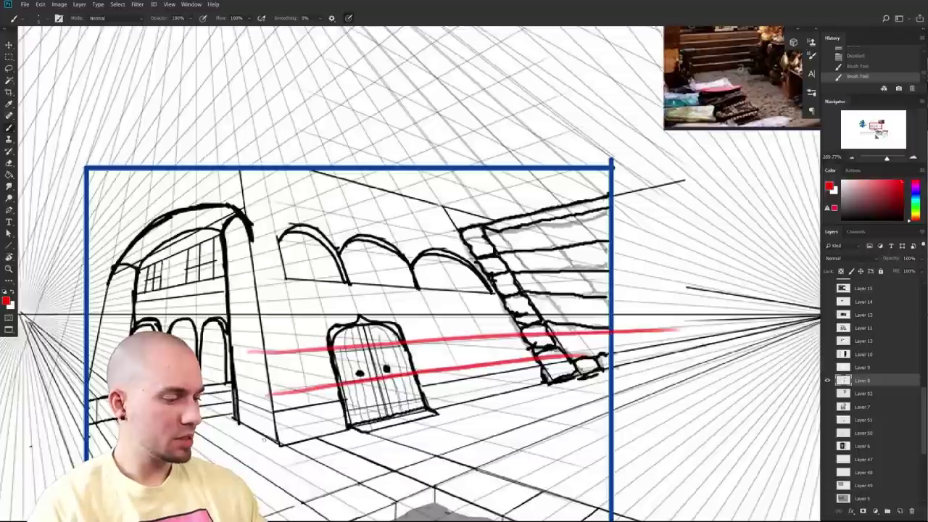
pyautogui.moveTo(278, 442); pyautogui.dragTo(607, 367)
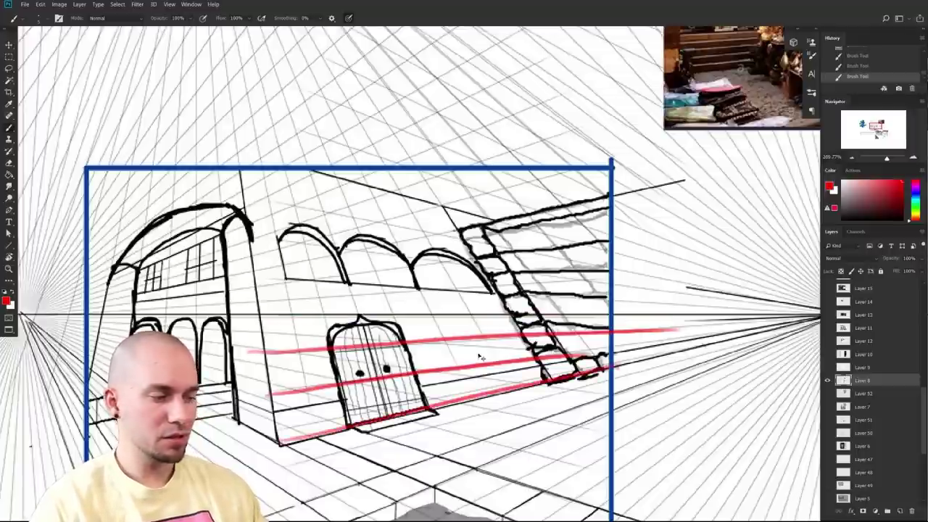
pyautogui.hotkey('ctrl', 'z')
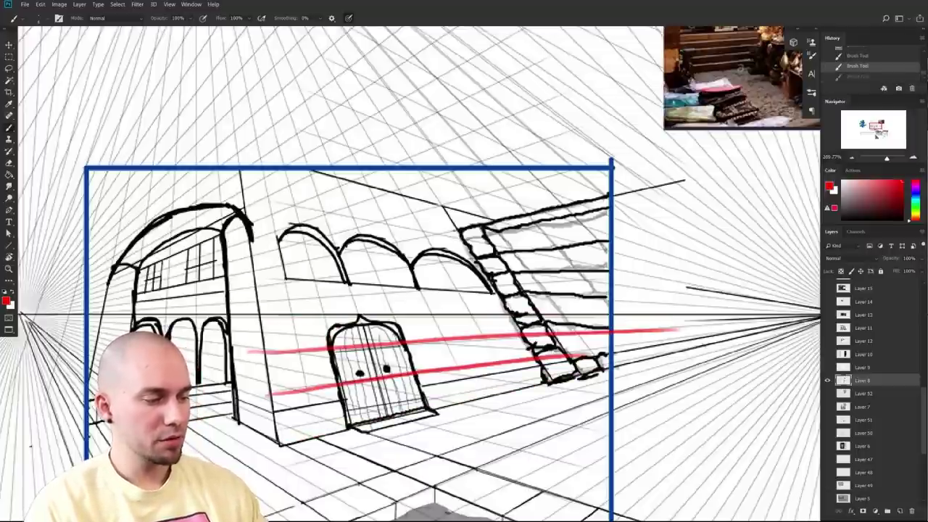
# - Mark the top of the gate with a short red line and paint over part of its peak in sampled white
pyautogui.scroll(4, 329, 364)
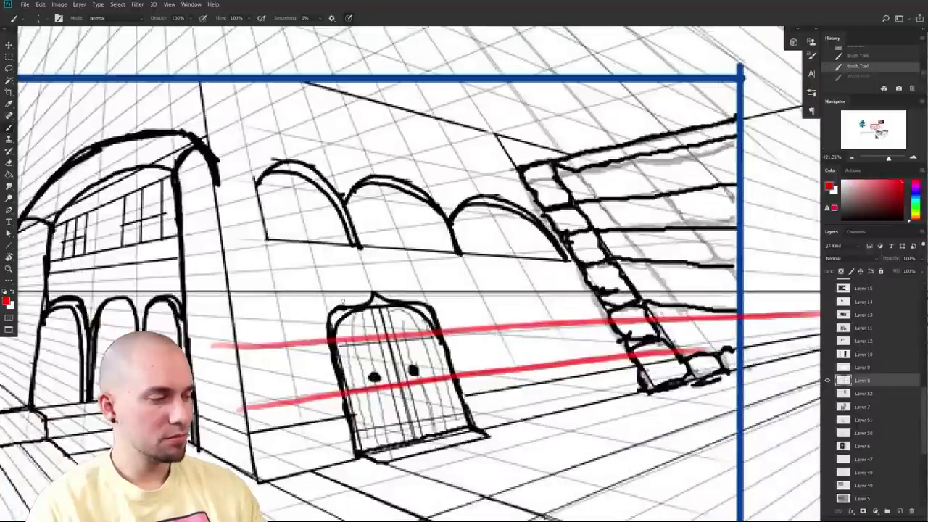
pyautogui.moveTo(326, 312); pyautogui.dragTo(441, 309)
pyautogui.hotkey('ctrl', 'z')
pyautogui.moveTo(319, 310); pyautogui.dragTo(502, 308)
pyautogui.moveTo(367, 308); pyautogui.dragTo(541, 304)
pyautogui.keyDown('alt'); pyautogui.click(437, 297); pyautogui.keyUp('alt')
pyautogui.moveTo(396, 300); pyautogui.dragTo(424, 299)
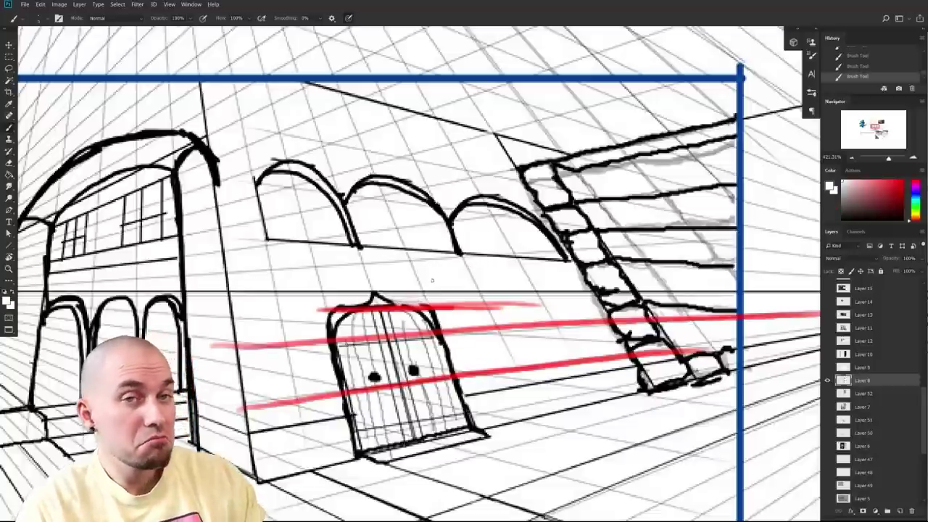
# - Sample a dark tone from the drawing and try guide lines running across the gate
pyautogui.scroll(-7, 543, 368)
pyautogui.keyDown('alt'); pyautogui.click(136, 320); pyautogui.keyUp('alt')
pyautogui.scroll(-4, 564, 402)
pyautogui.moveTo(564, 403)
pyautogui.mouseDown()
pyautogui.moveTo(564, 314)
pyautogui.moveTo(537, 352)
pyautogui.mouseUp()
pyautogui.scroll(5, 531, 334)
pyautogui.scroll(1, 531, 334)
pyautogui.moveTo(382, 338); pyautogui.dragTo(480, 326)
pyautogui.hotkey('ctrl', 'z')
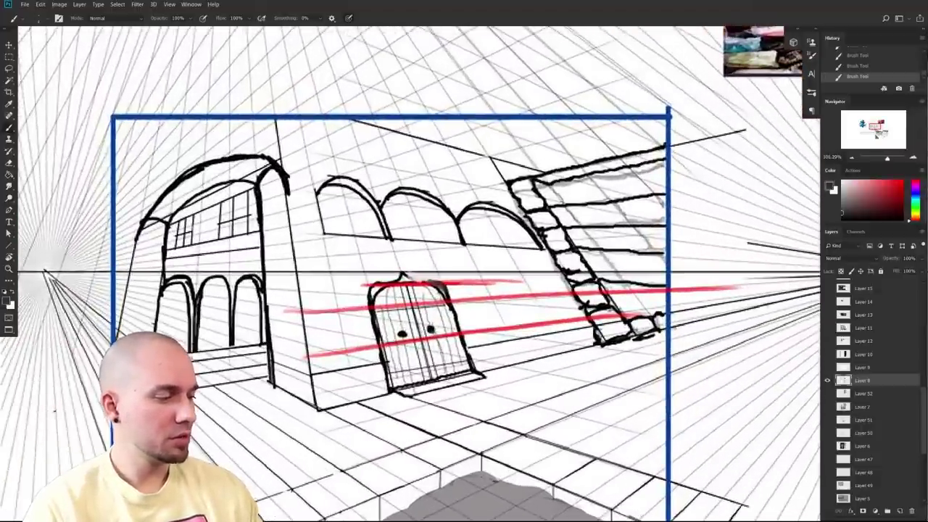
pyautogui.moveTo(349, 340); pyautogui.dragTo(585, 318)
pyautogui.hotkey('ctrl', 'z')
pyautogui.hotkey('ctrl', 'z')
# - Try slanted guide lines from the gate up toward the upper vanishing point
pyautogui.moveTo(528, 370)
pyautogui.mouseDown()
pyautogui.moveTo(502, 381)
pyautogui.moveTo(534, 394)
pyautogui.moveTo(594, 362)
pyautogui.moveTo(627, 373)
pyautogui.moveTo(582, 432)
pyautogui.mouseUp()
pyautogui.moveTo(433, 340); pyautogui.dragTo(459, 451)
pyautogui.hotkey('ctrl', 'z')
pyautogui.moveTo(434, 305)
pyautogui.mouseDown()
pyautogui.moveTo(444, 336)
pyautogui.moveTo(428, 287)
pyautogui.moveTo(494, 455)
pyautogui.moveTo(425, 245)
pyautogui.mouseUp()
pyautogui.hotkey('ctrl', 'z')
pyautogui.hotkey('ctrl', 'z')
pyautogui.moveTo(546, 398)
pyautogui.mouseDown()
pyautogui.moveTo(528, 396)
pyautogui.moveTo(500, 437)
pyautogui.moveTo(454, 428)
pyautogui.mouseUp()
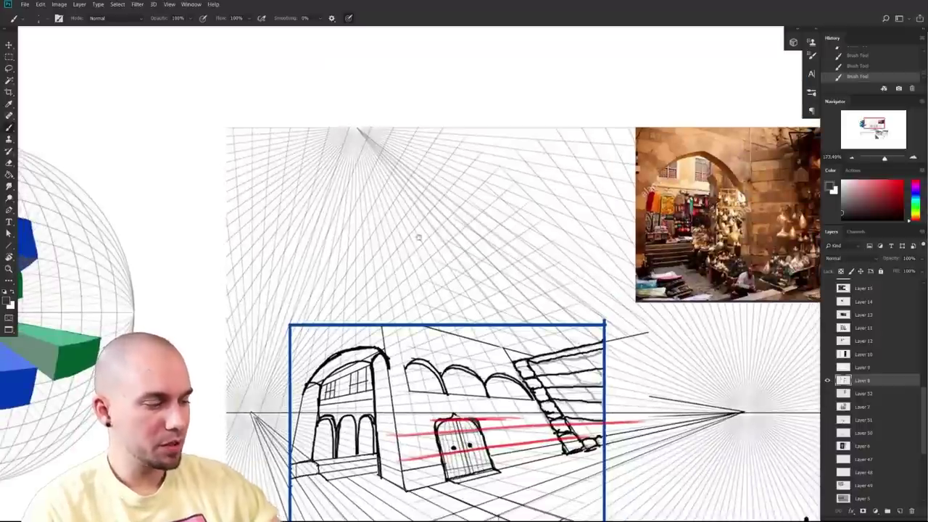
pyautogui.moveTo(419, 237); pyautogui.dragTo(340, 188)
pyautogui.moveTo(403, 415); pyautogui.dragTo(303, 122)
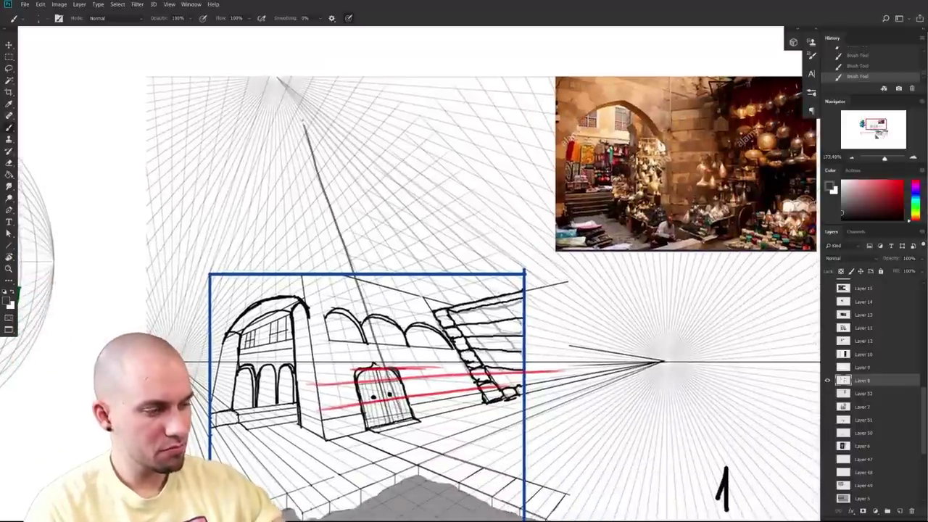
pyautogui.hotkey('ctrl', 'z')
# - Try dark lines descending from the arched windows through the gate's right side to match the vertical perspective
pyautogui.scroll(2, 417, 368)
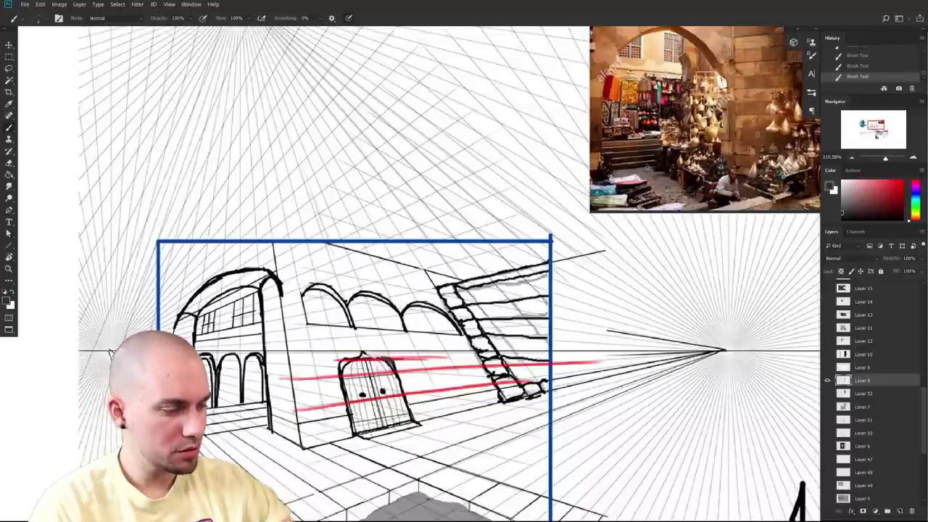
pyautogui.moveTo(330, 245); pyautogui.dragTo(383, 392)
pyautogui.moveTo(369, 337); pyautogui.dragTo(402, 422)
pyautogui.moveTo(382, 361); pyautogui.dragTo(406, 421)
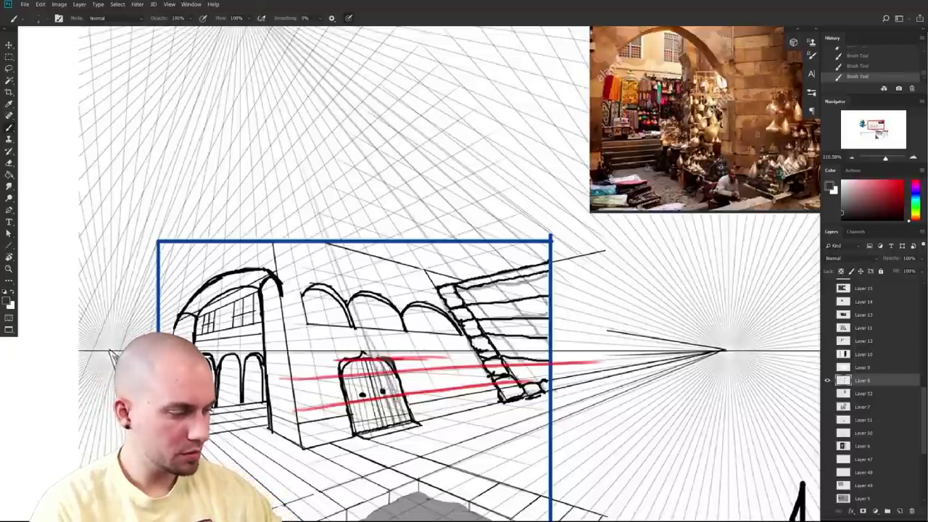
pyautogui.scroll(3, 390, 401)
pyautogui.hotkey('ctrl', 'z')
pyautogui.hotkey('ctrl', 'z')
pyautogui.hotkey('ctrl', 'z')
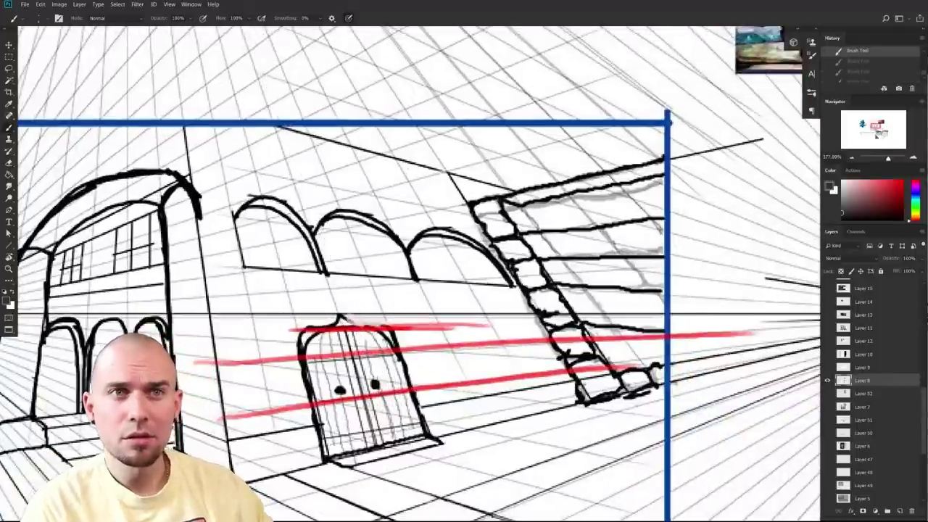
pyautogui.moveTo(381, 424); pyautogui.dragTo(407, 306)
pyautogui.hotkey('ctrl', 'z')
# - Sample black from the window outlines and try a line across the row of arched windows
pyautogui.moveTo(384, 475)
pyautogui.mouseDown()
pyautogui.moveTo(593, 362)
pyautogui.moveTo(605, 371)
pyautogui.mouseUp()
pyautogui.moveTo(605, 371); pyautogui.dragTo(587, 369)
pyautogui.moveTo(568, 427); pyautogui.dragTo(563, 445)
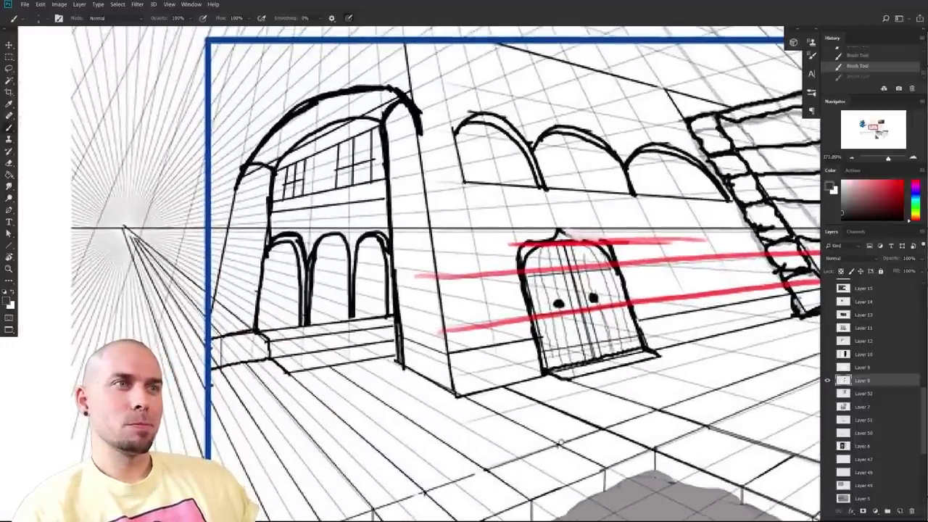
pyautogui.moveTo(560, 443); pyautogui.dragTo(479, 487)
pyautogui.moveTo(593, 366); pyautogui.dragTo(422, 422)
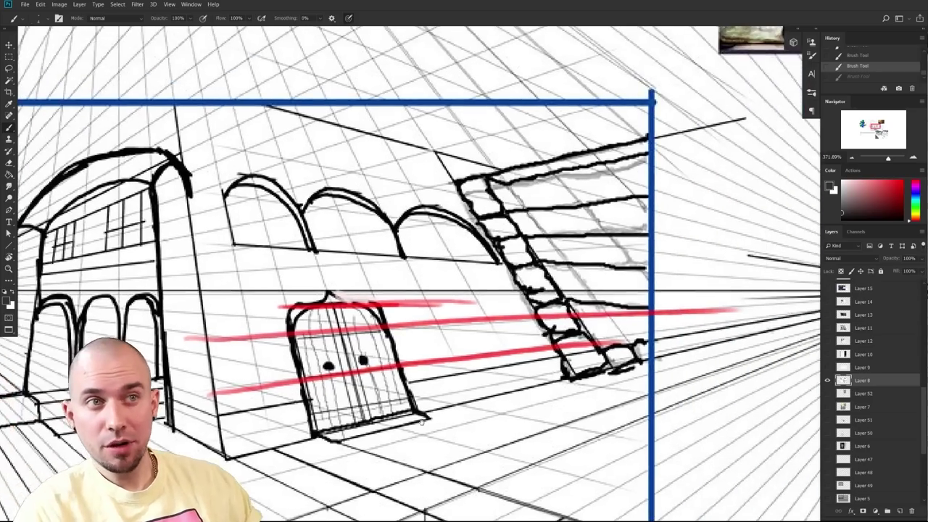
pyautogui.moveTo(189, 396); pyautogui.dragTo(469, 397)
pyautogui.hscroll(6, 470, 396)
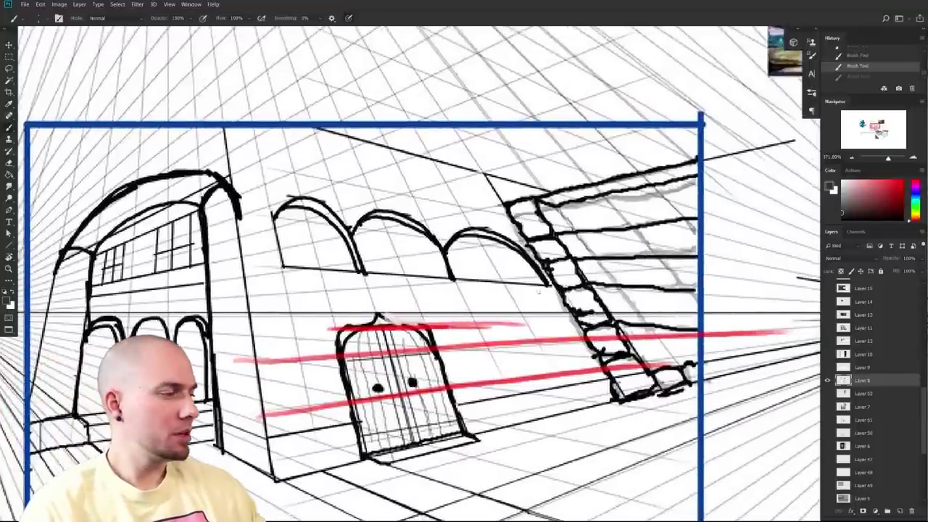
pyautogui.moveTo(532, 277); pyautogui.dragTo(536, 285)
pyautogui.keyDown('alt'); pyautogui.click(539, 277); pyautogui.keyUp('alt')
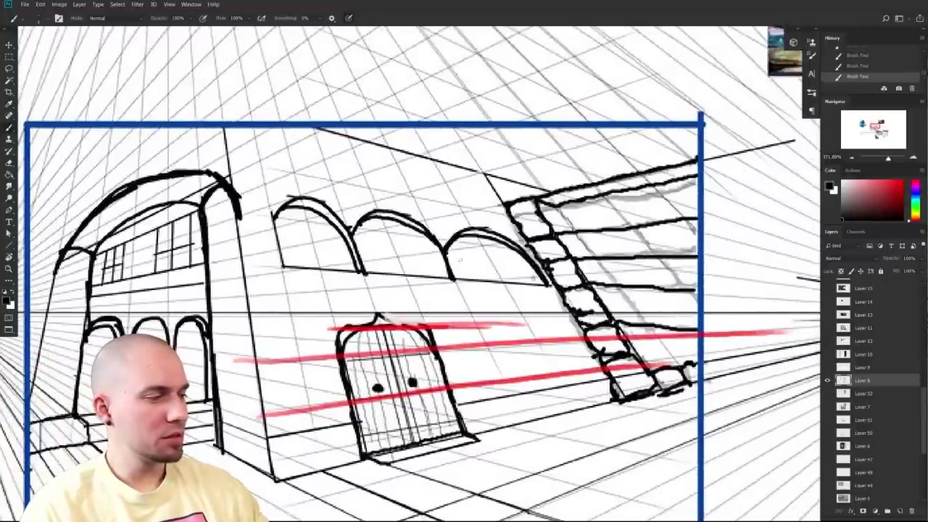
pyautogui.moveTo(313, 251); pyautogui.dragTo(608, 272)
pyautogui.hotkey('ctrl', 'z')
# - Sketch narrower overlapping arches within the second and third arched windows above the gate
pyautogui.moveTo(530, 346); pyautogui.dragTo(473, 352)
pyautogui.scroll(-2, 472, 351)
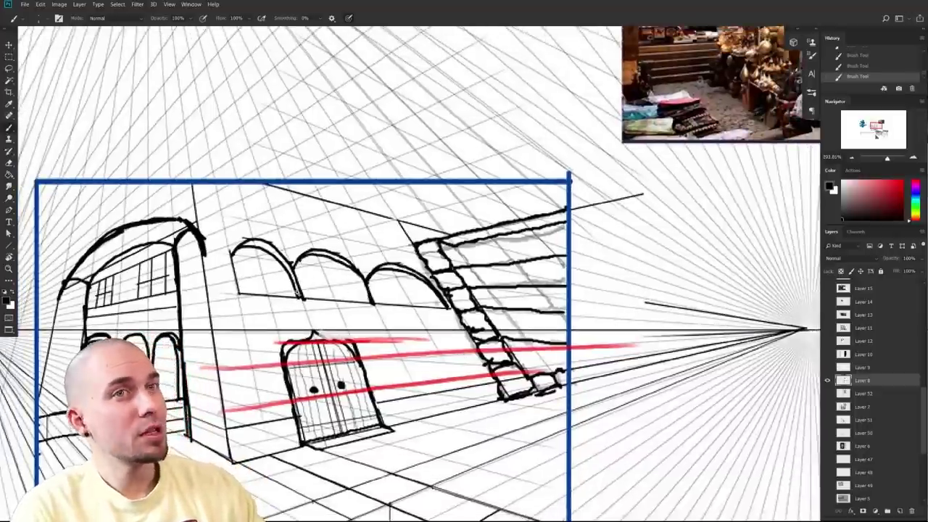
pyautogui.scroll(2, 297, 290)
pyautogui.moveTo(298, 267)
pyautogui.mouseDown()
pyautogui.moveTo(363, 263)
pyautogui.moveTo(376, 300)
pyautogui.moveTo(366, 253)
pyautogui.moveTo(423, 285)
pyautogui.moveTo(435, 309)
pyautogui.moveTo(459, 261)
pyautogui.moveTo(495, 316)
pyautogui.mouseUp()
pyautogui.moveTo(494, 316)
pyautogui.mouseDown()
pyautogui.moveTo(535, 322)
pyautogui.moveTo(426, 307)
pyautogui.mouseUp()
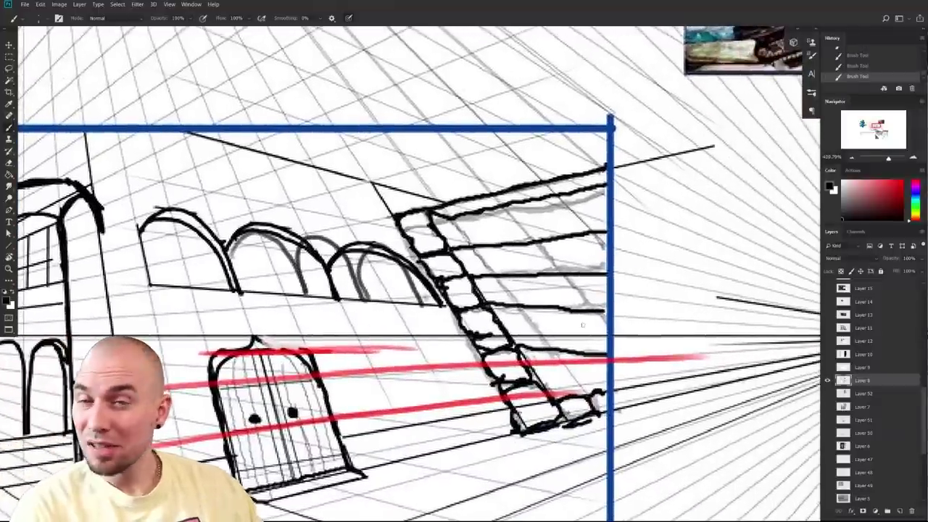
# - Extend the first window's arch into a full circle and draw a horizontal line across the other arched windows
pyautogui.moveTo(613, 411); pyautogui.dragTo(359, 412)
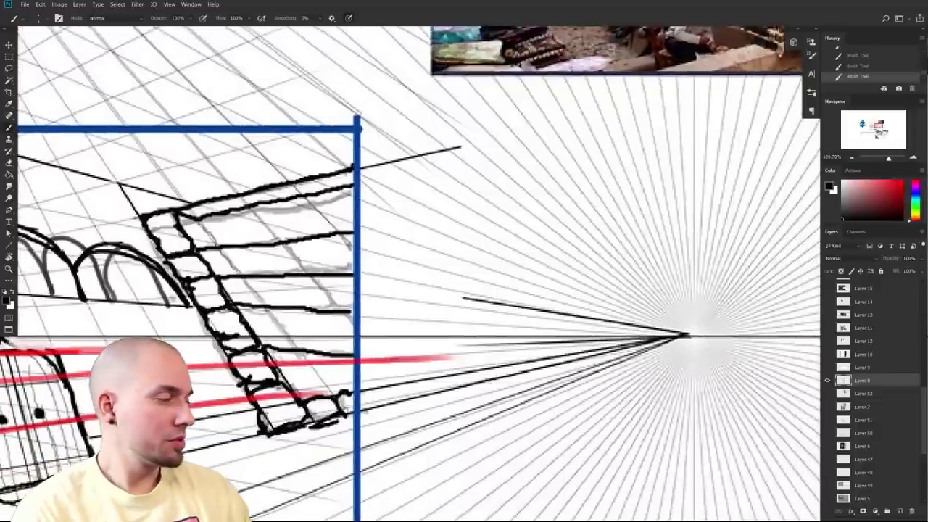
pyautogui.moveTo(473, 389); pyautogui.dragTo(624, 328)
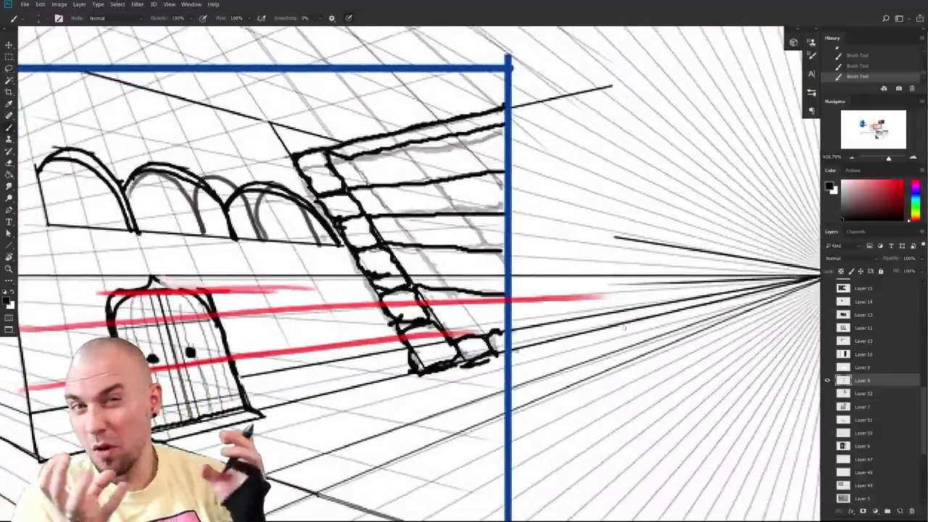
pyautogui.moveTo(222, 299)
pyautogui.mouseDown()
pyautogui.moveTo(306, 273)
pyautogui.moveTo(351, 328)
pyautogui.mouseUp()
pyautogui.moveTo(174, 287)
pyautogui.mouseDown()
pyautogui.moveTo(253, 269)
pyautogui.moveTo(230, 178)
pyautogui.mouseUp()
pyautogui.moveTo(363, 354); pyautogui.dragTo(309, 354)
pyautogui.moveTo(302, 297); pyautogui.dragTo(404, 303)
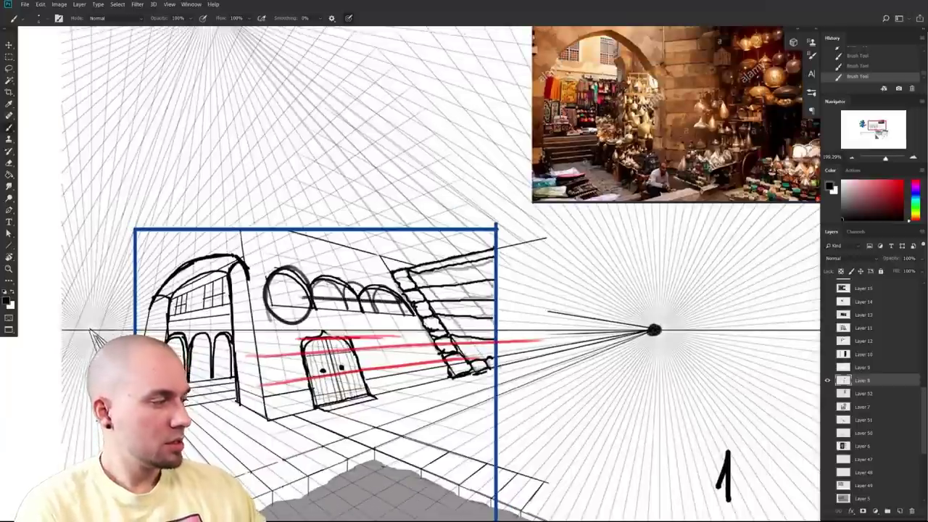
# - Try marking the right vanishing point on the horizon with a black dot
pyautogui.moveTo(654, 330); pyautogui.dragTo(657, 330)
pyautogui.moveTo(513, 334); pyautogui.dragTo(519, 325)
pyautogui.hotkey('ctrl', 'z')
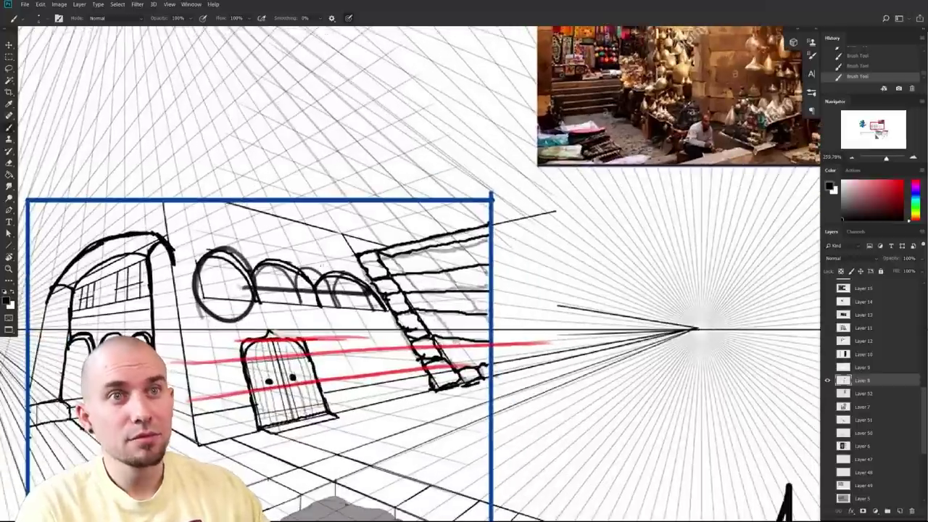
# - Sketch a row of progressively smaller black circles and marks receding from the arched windows to the right vanishing point
pyautogui.moveTo(223, 264)
pyautogui.mouseDown()
pyautogui.moveTo(293, 303)
pyautogui.moveTo(270, 263)
pyautogui.mouseUp()
pyautogui.hotkey('ctrl', 'z')
pyautogui.moveTo(312, 268)
pyautogui.mouseDown()
pyautogui.moveTo(299, 298)
pyautogui.moveTo(313, 267)
pyautogui.mouseUp()
pyautogui.moveTo(351, 276)
pyautogui.mouseDown()
pyautogui.moveTo(336, 296)
pyautogui.moveTo(363, 289)
pyautogui.mouseUp()
pyautogui.moveTo(391, 281)
pyautogui.mouseDown()
pyautogui.moveTo(384, 287)
pyautogui.moveTo(425, 299)
pyautogui.mouseUp()
pyautogui.moveTo(464, 302); pyautogui.dragTo(473, 304)
pyautogui.moveTo(506, 306); pyautogui.dragTo(508, 311)
pyautogui.moveTo(547, 312); pyautogui.dragTo(556, 318)
pyautogui.moveTo(587, 319); pyautogui.dragTo(594, 322)
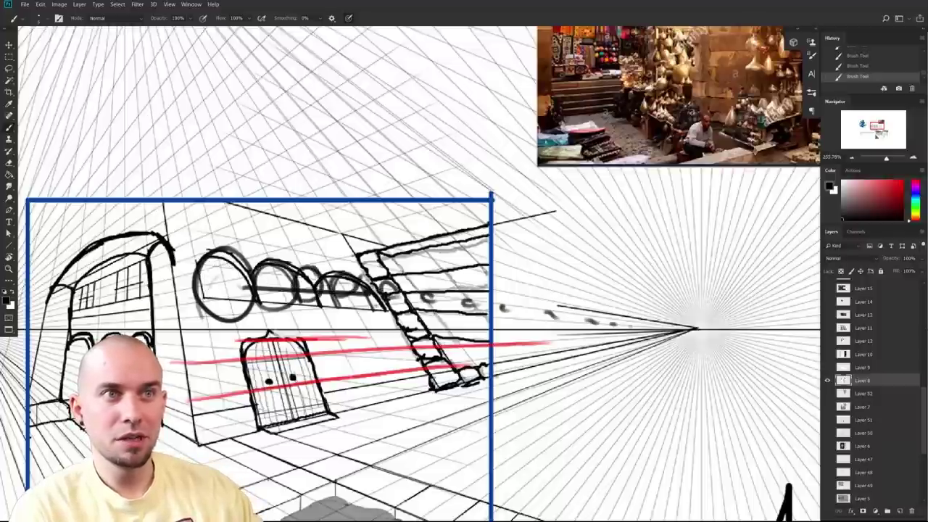
pyautogui.moveTo(692, 329); pyautogui.dragTo(698, 329)
pyautogui.moveTo(513, 373); pyautogui.dragTo(582, 362)
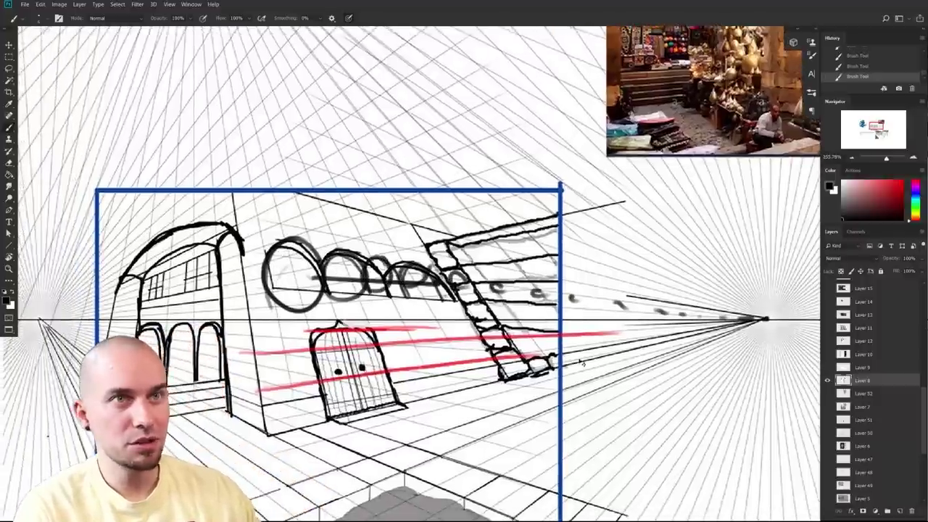
# - Undo the receding circles, the horizontal line and the overlapping narrower arches, back to the original three arched windows
pyautogui.hotkey('ctrl', 'z')
pyautogui.hotkey('ctrl', 'z')
pyautogui.hotkey('ctrl', 'z')
pyautogui.hotkey('ctrl', 'z')
pyautogui.hotkey('ctrl', 'z')
pyautogui.hotkey('ctrl', 'z')
pyautogui.hotkey('ctrl', 'z')
pyautogui.hotkey('ctrl', 'z')
pyautogui.hotkey('ctrl', 'z')
pyautogui.hotkey('ctrl', 'z')
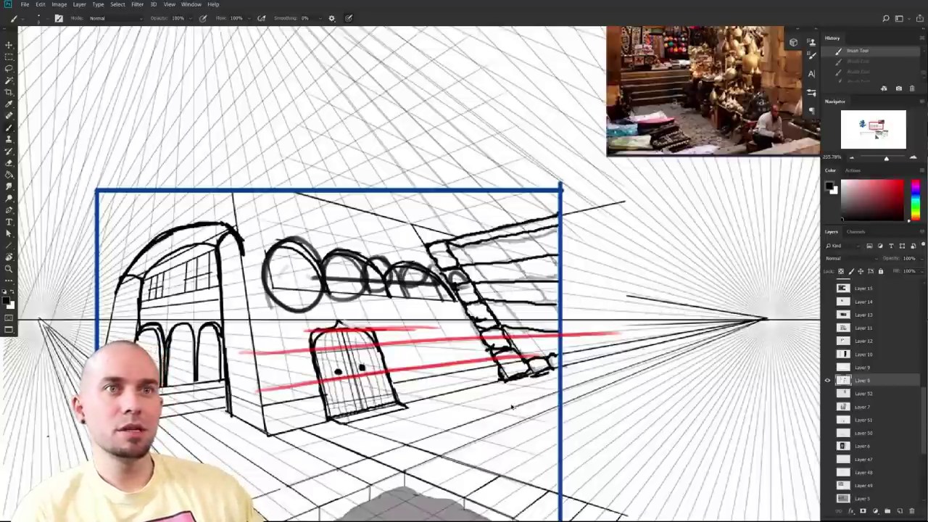
pyautogui.hotkey('ctrl', 'z')
pyautogui.hotkey('ctrl', 'z')
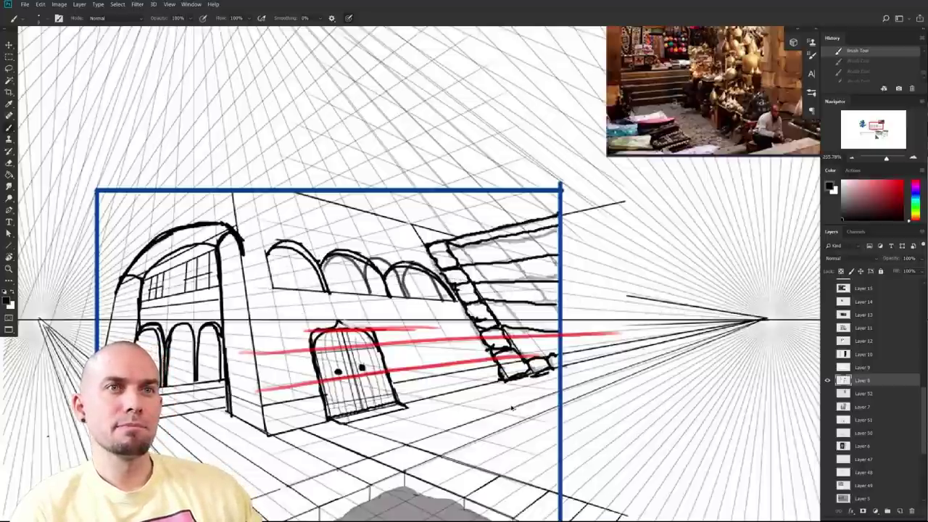
pyautogui.moveTo(469, 398); pyautogui.dragTo(520, 406)
pyautogui.hotkey('ctrl', 'z')
pyautogui.hotkey('ctrl', 'z')
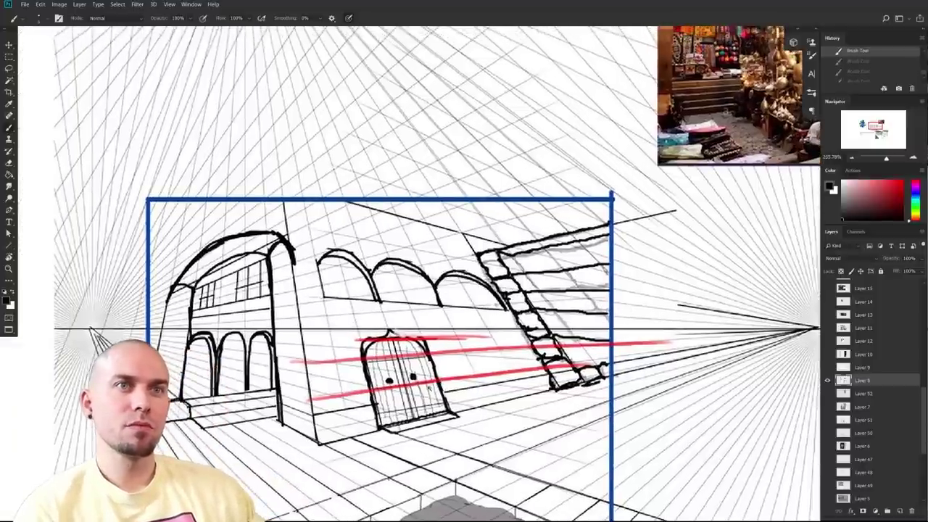
pyautogui.scroll(3, 431, 386)
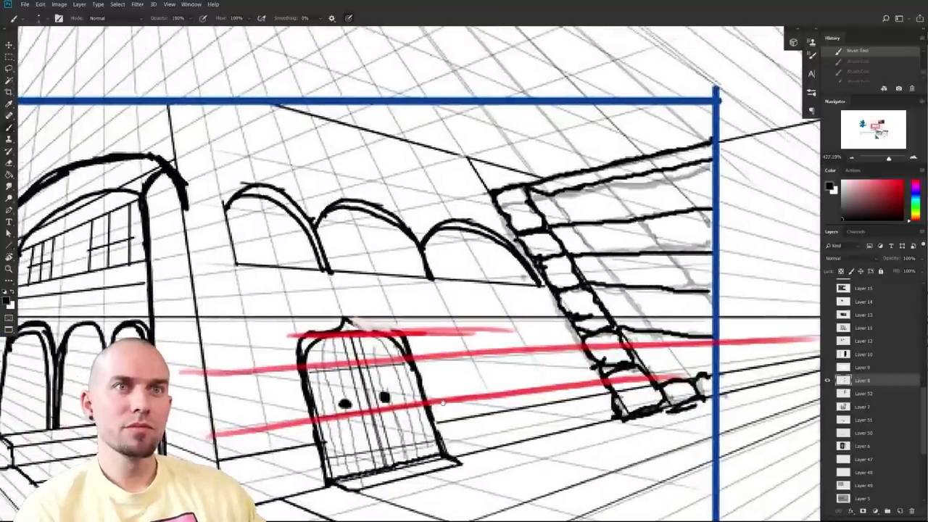
pyautogui.moveTo(444, 403); pyautogui.dragTo(443, 411)
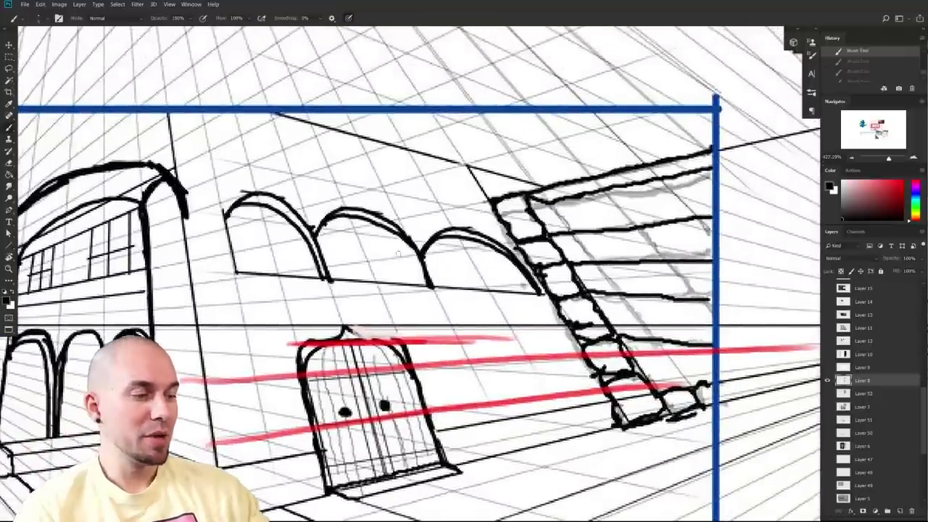
pyautogui.hotkey('ctrl', 'z')
# - Box in the first arched window with straight edges and paint out the second and third arches in white
pyautogui.moveTo(224, 258)
pyautogui.mouseDown()
pyautogui.moveTo(322, 267)
pyautogui.moveTo(371, 376)
pyautogui.moveTo(321, 284)
pyautogui.moveTo(240, 277)
pyautogui.moveTo(261, 365)
pyautogui.mouseUp()
pyautogui.moveTo(316, 292)
pyautogui.mouseDown()
pyautogui.moveTo(326, 335)
pyautogui.moveTo(396, 312)
pyautogui.moveTo(449, 355)
pyautogui.moveTo(501, 330)
pyautogui.moveTo(511, 337)
pyautogui.moveTo(439, 352)
pyautogui.mouseUp()
pyautogui.keyDown('alt'); pyautogui.click(368, 271); pyautogui.keyUp('alt')
pyautogui.press(']')
pyautogui.press(']')
pyautogui.press(']')
pyautogui.press(']')
pyautogui.press(']')
pyautogui.press(']')
pyautogui.press('x')
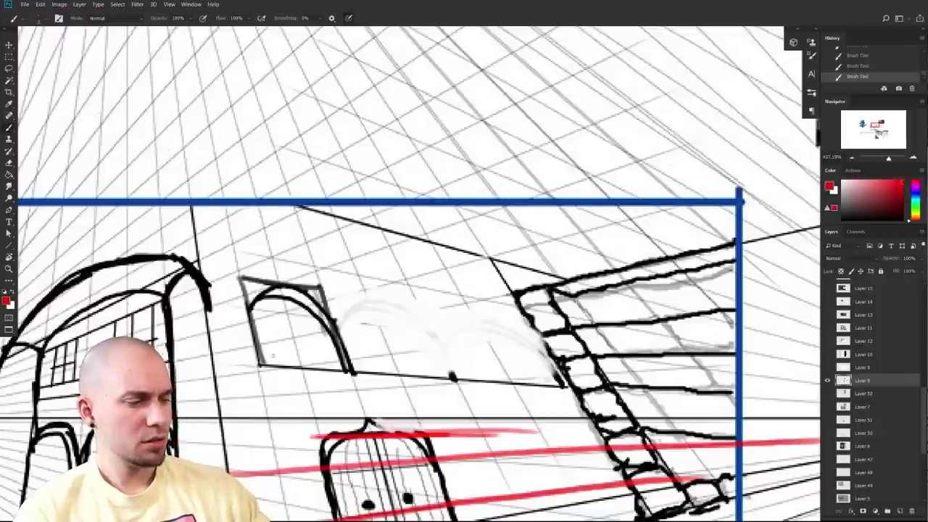
# - Draw red corner-to-corner diagonals across the boxed first window
pyautogui.moveTo(259, 364); pyautogui.dragTo(320, 289)
pyautogui.moveTo(243, 281); pyautogui.dragTo(338, 365)
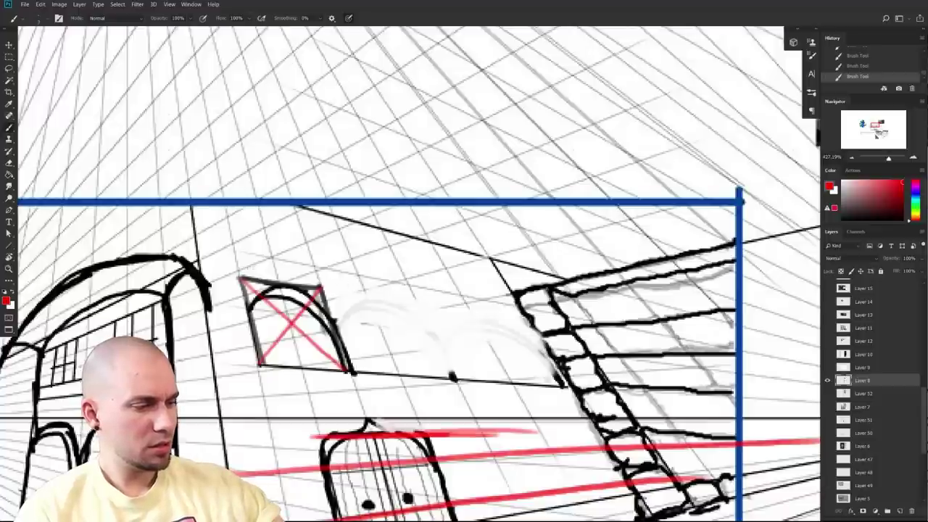
pyautogui.moveTo(257, 321); pyautogui.dragTo(369, 333)
pyautogui.hotkey('ctrl', 'z')
pyautogui.hotkey('ctrl', 'z')
# - Draw a thin, straight red line from the right vanishing point through the centre of the first window's box
pyautogui.moveTo(518, 392); pyautogui.dragTo(505, 392)
pyautogui.scroll(-2, 504, 392)
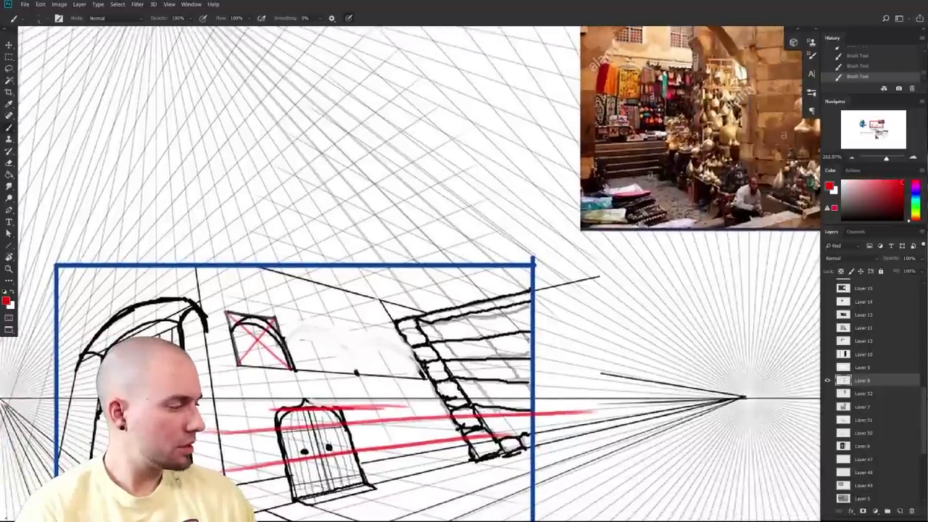
pyautogui.moveTo(741, 398); pyautogui.dragTo(296, 343)
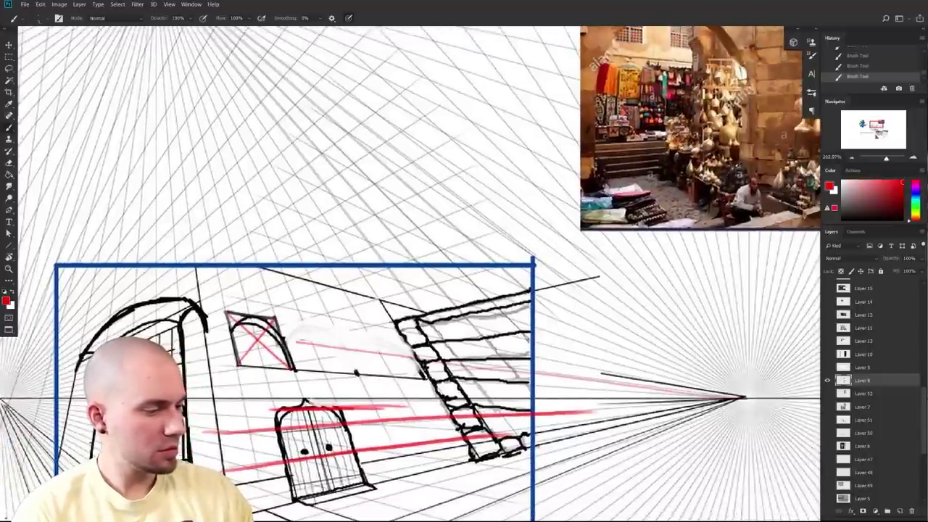
pyautogui.hotkey('ctrl', 'z')
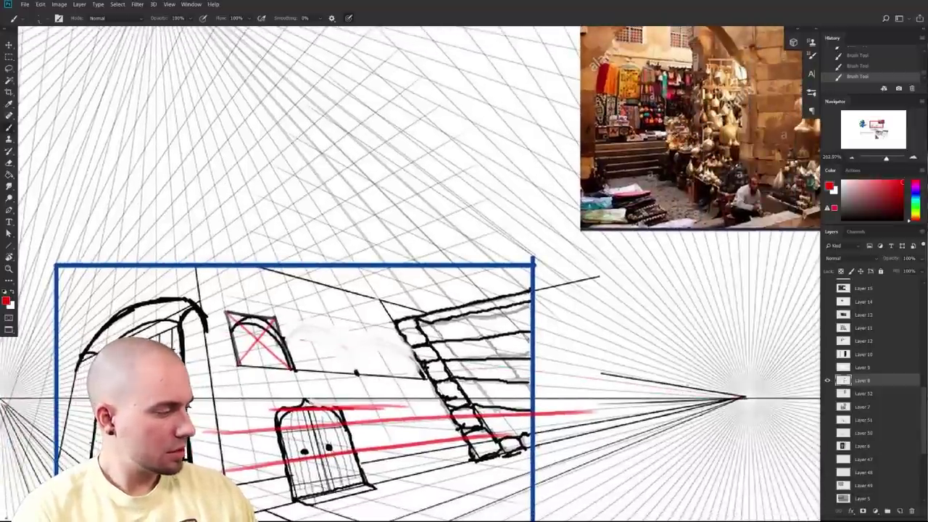
pyautogui.press('u')
pyautogui.moveTo(741, 397); pyautogui.dragTo(86, 313)
pyautogui.hotkey('ctrl', 'z')
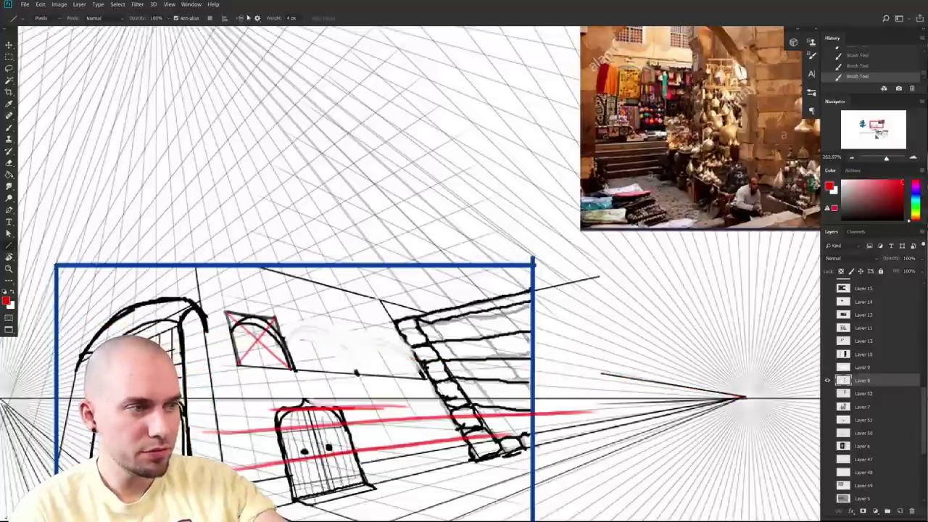
pyautogui.moveTo(741, 398); pyautogui.dragTo(72, 319)
pyautogui.scroll(3, 199, 419)
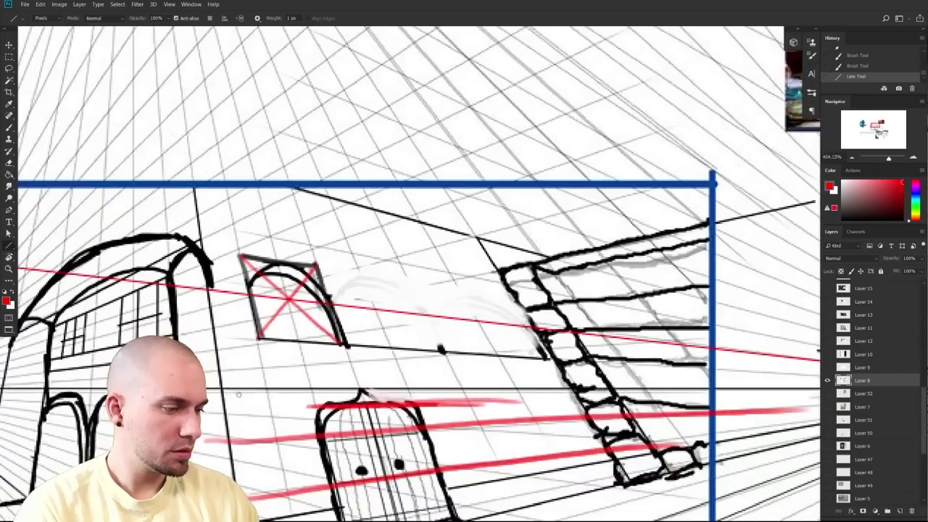
# - Brush a red diagonal from the first box's upper outer corner through its far edge's midpoint to the windows' base line
pyautogui.moveTo(318, 333); pyautogui.dragTo(251, 360)
pyautogui.press('b')
pyautogui.moveTo(232, 328); pyautogui.dragTo(330, 315)
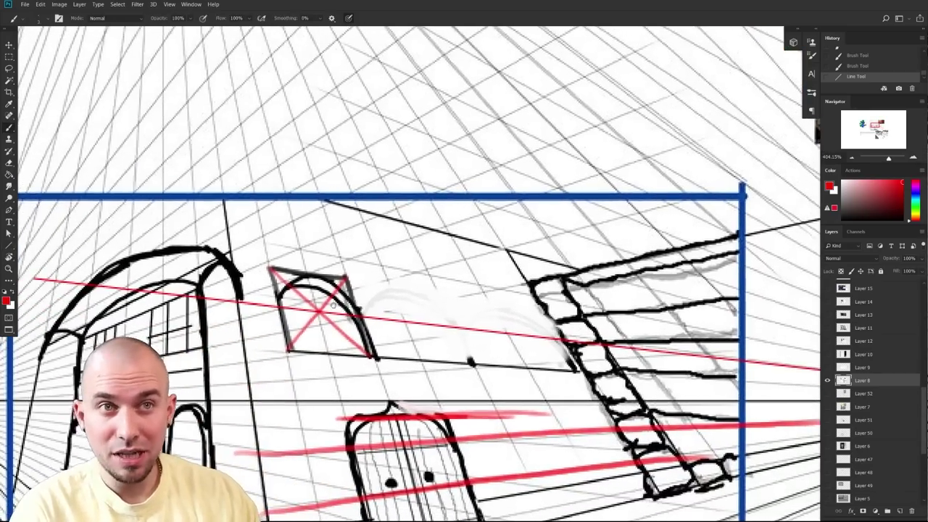
pyautogui.moveTo(724, 396); pyautogui.dragTo(580, 375)
pyautogui.hscroll(-2, 580, 375)
pyautogui.scroll(1, 580, 375)
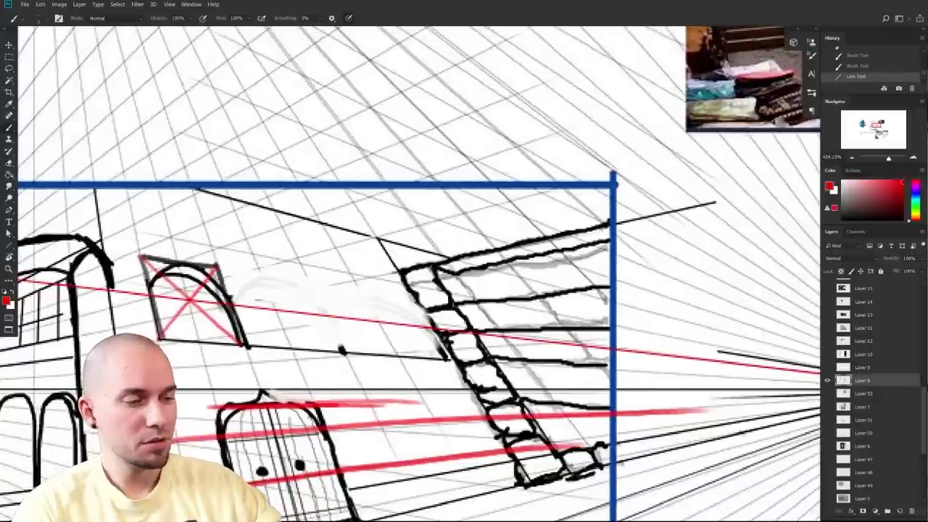
pyautogui.moveTo(143, 257); pyautogui.dragTo(221, 302)
pyautogui.hotkey('ctrl', 'z')
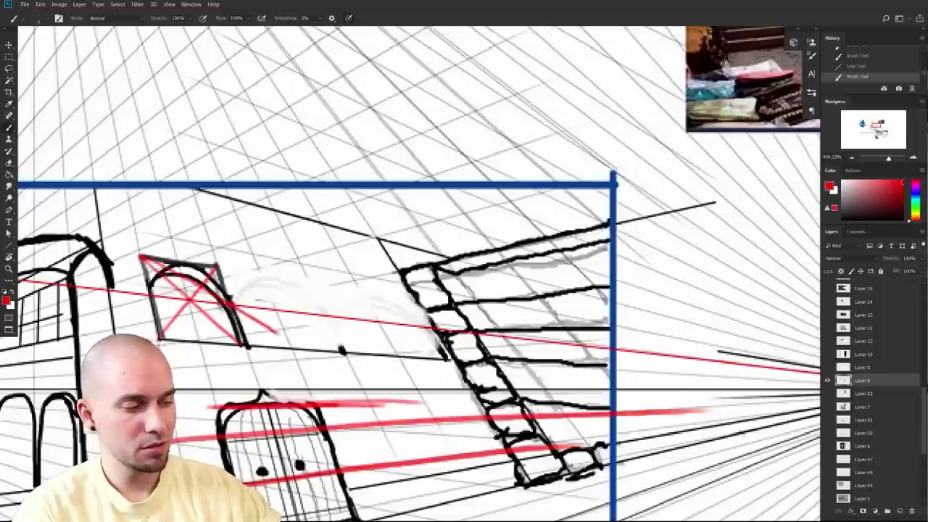
pyautogui.moveTo(142, 258); pyautogui.dragTo(301, 346)
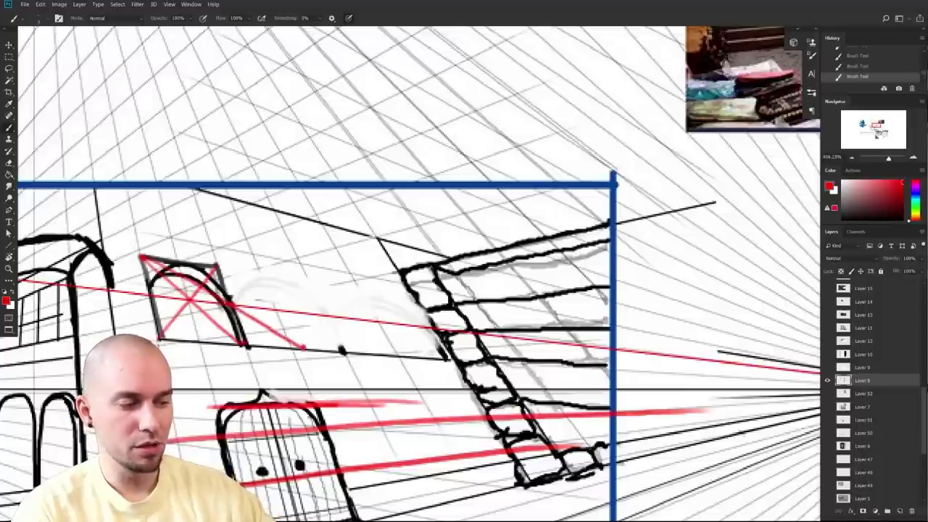
# - Outline the second window's box with a slanted red far edge and a receding red top edge
pyautogui.moveTo(290, 320)
pyautogui.mouseDown()
pyautogui.moveTo(273, 275)
pyautogui.moveTo(300, 340)
pyautogui.mouseUp()
pyautogui.hotkey('ctrl', 'z')
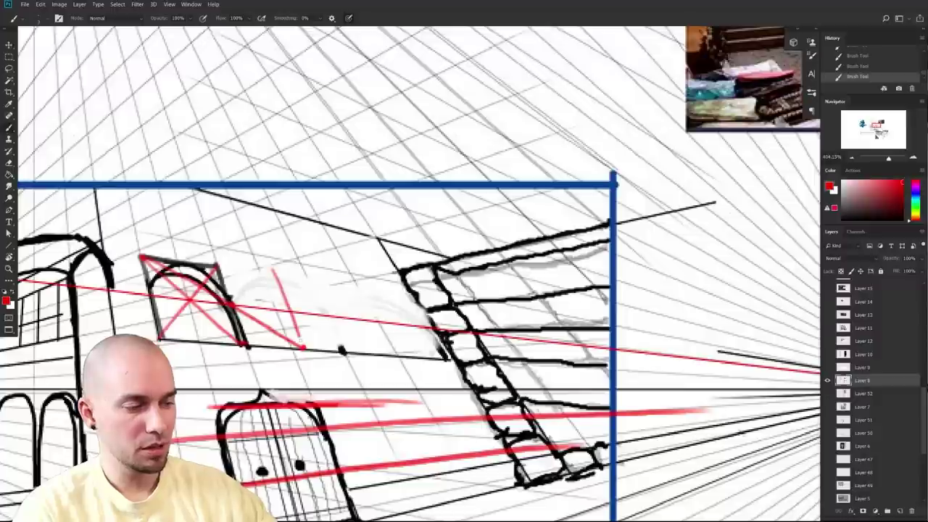
pyautogui.moveTo(276, 274)
pyautogui.mouseDown()
pyautogui.moveTo(215, 266)
pyautogui.moveTo(338, 290)
pyautogui.mouseUp()
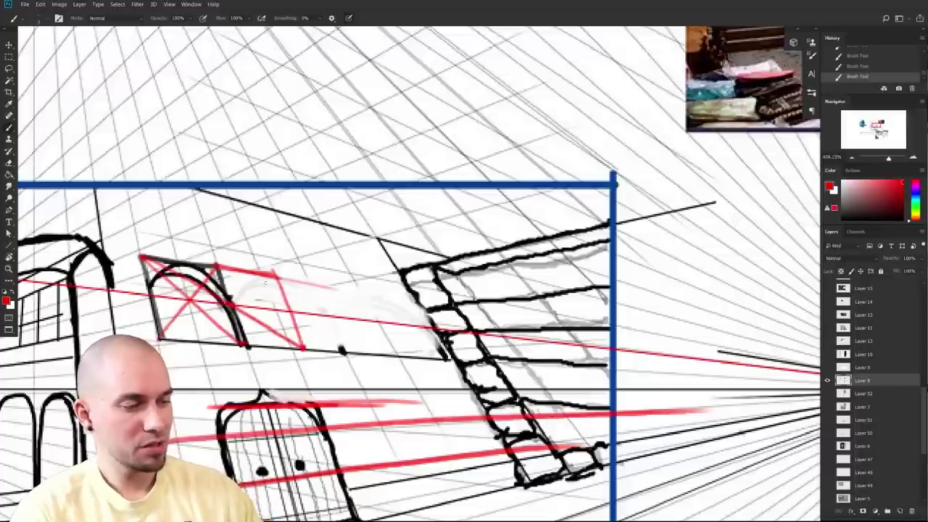
pyautogui.moveTo(231, 274); pyautogui.dragTo(275, 302)
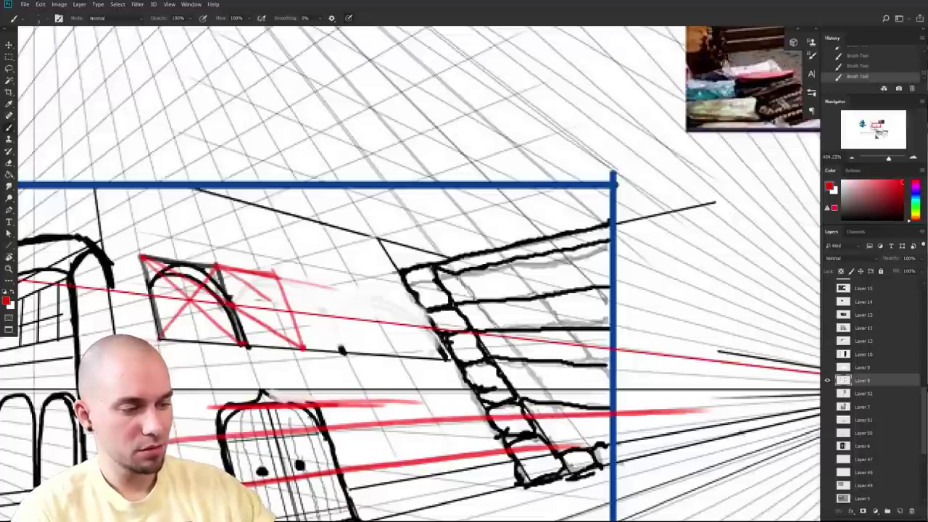
pyautogui.hotkey('ctrl', 'z')
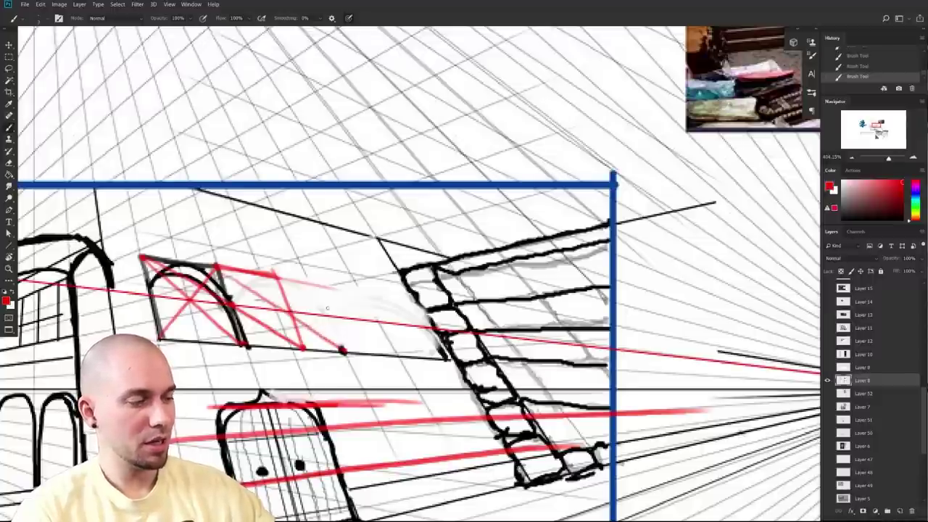
# - Repeat the red diagonals and slanted edges to mark the next two progressively narrower window divisions
pyautogui.moveTo(345, 352)
pyautogui.mouseDown()
pyautogui.moveTo(318, 282)
pyautogui.moveTo(345, 352)
pyautogui.mouseUp()
pyautogui.moveTo(281, 280)
pyautogui.mouseDown()
pyautogui.moveTo(343, 350)
pyautogui.moveTo(383, 355)
pyautogui.mouseUp()
pyautogui.moveTo(323, 288)
pyautogui.mouseDown()
pyautogui.moveTo(401, 354)
pyautogui.moveTo(351, 290)
pyautogui.moveTo(378, 347)
pyautogui.mouseUp()
pyautogui.hotkey('ctrl', 'z')
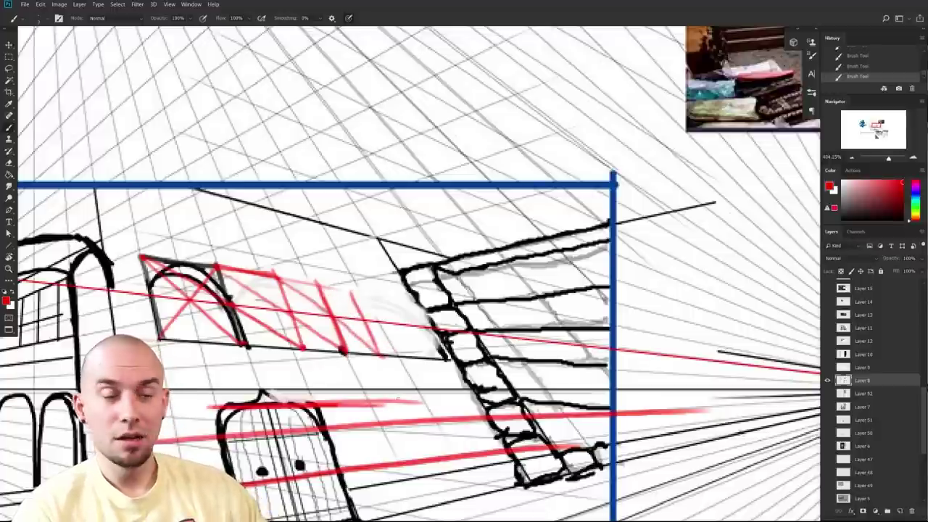
# - Paint out in white the short connecting arches at both ends of the large archway on the left building
pyautogui.moveTo(401, 407); pyautogui.dragTo(573, 383)
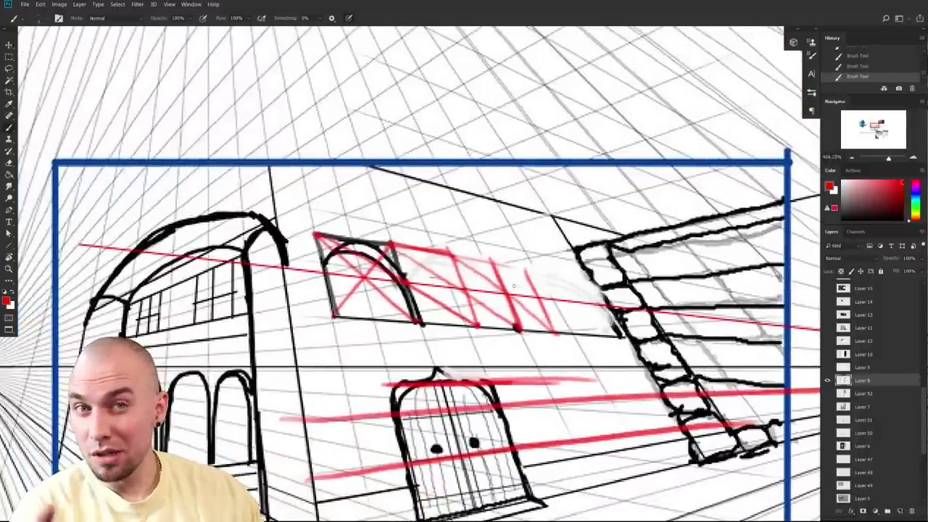
pyautogui.scroll(-3, 566, 357)
pyautogui.moveTo(492, 322); pyautogui.dragTo(613, 310)
pyautogui.moveTo(498, 365); pyautogui.dragTo(550, 331)
pyautogui.scroll(3, 550, 331)
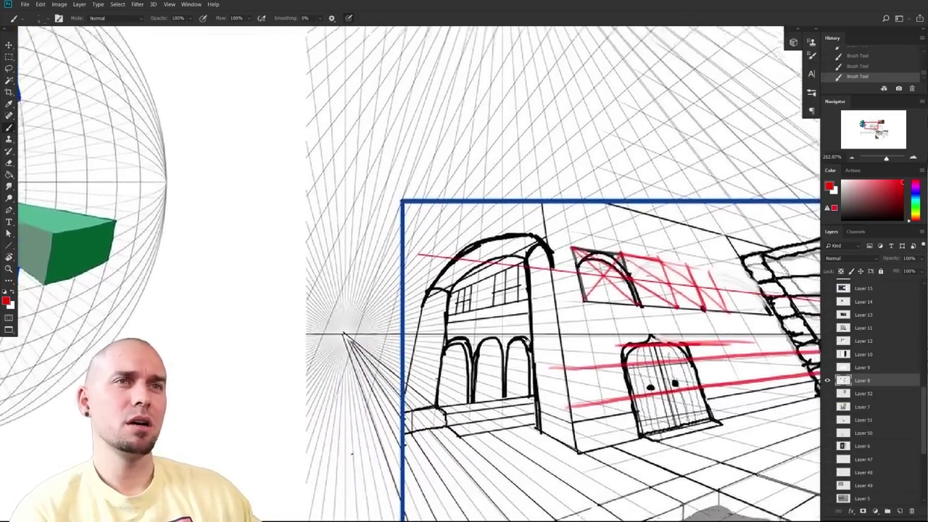
pyautogui.scroll(4, 534, 339)
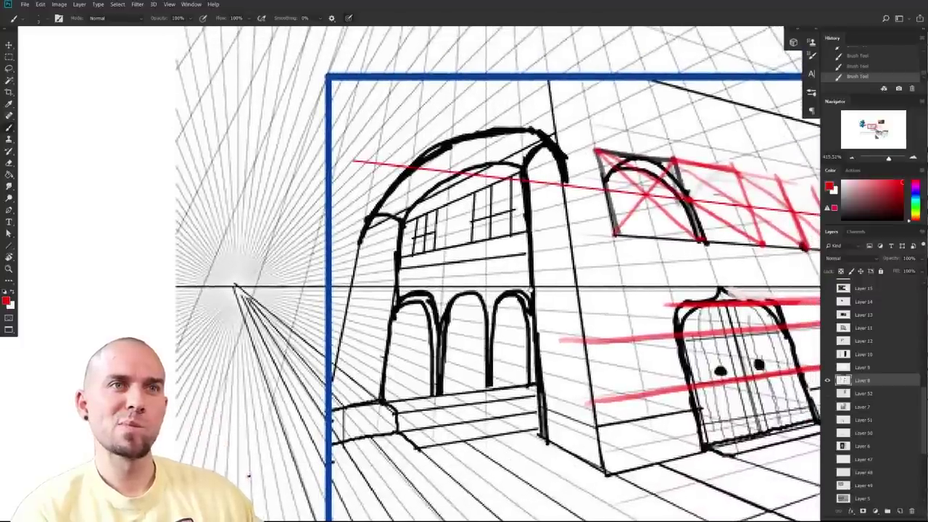
pyautogui.moveTo(531, 292); pyautogui.dragTo(509, 306)
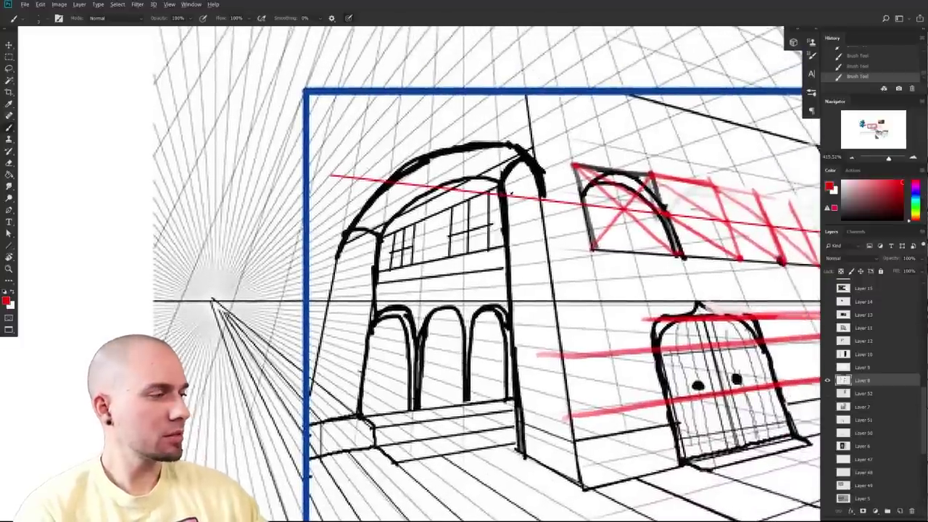
pyautogui.moveTo(516, 250); pyautogui.dragTo(469, 270)
pyautogui.press('x')
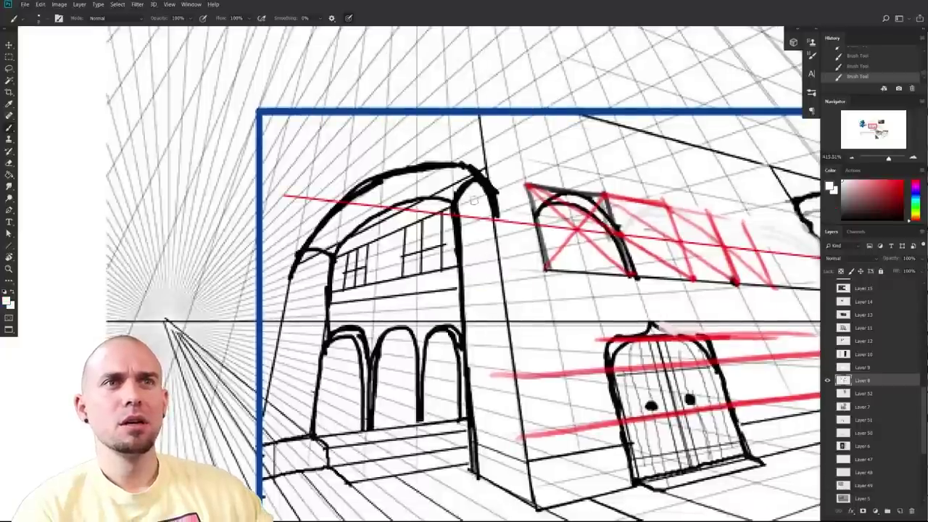
pyautogui.moveTo(472, 186)
pyautogui.mouseDown()
pyautogui.moveTo(458, 206)
pyautogui.moveTo(480, 176)
pyautogui.moveTo(459, 198)
pyautogui.mouseUp()
pyautogui.moveTo(330, 256)
pyautogui.mouseDown()
pyautogui.moveTo(306, 255)
pyautogui.moveTo(317, 241)
pyautogui.mouseUp()
pyautogui.moveTo(444, 339)
pyautogui.mouseDown()
pyautogui.moveTo(447, 237)
pyautogui.moveTo(412, 318)
pyautogui.mouseUp()
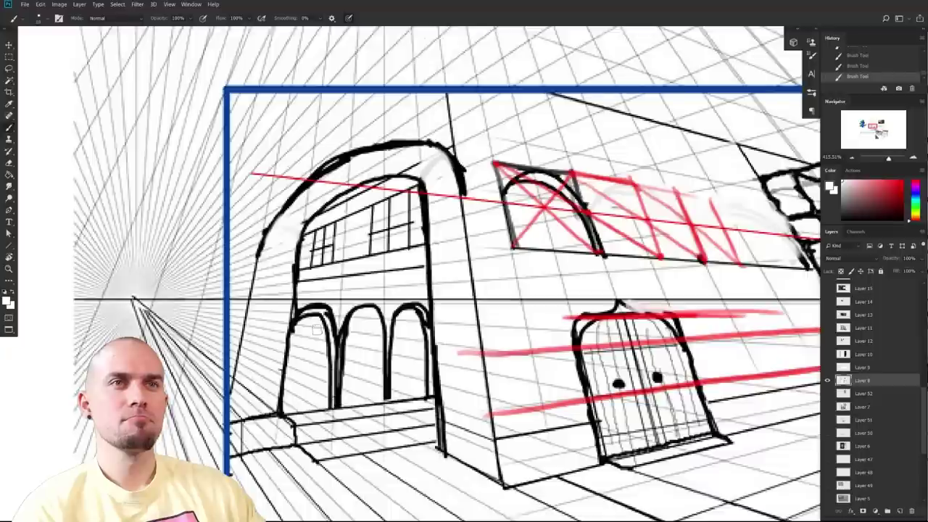
# - Restate the large archway's outer curve on its far side with a black brush stroke
pyautogui.press('x')
pyautogui.moveTo(339, 158); pyautogui.dragTo(288, 212)
pyautogui.moveTo(304, 177); pyautogui.dragTo(281, 246)
pyautogui.hotkey('ctrl', 'z')
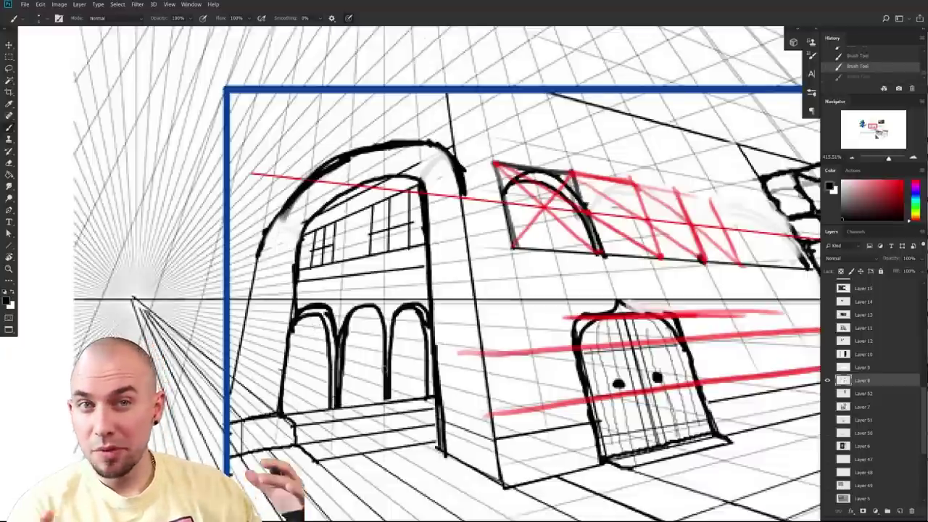
# - Mark the wall thickness beside the large archway's near and far sides with short black strokes
pyautogui.moveTo(557, 375); pyautogui.dragTo(405, 406)
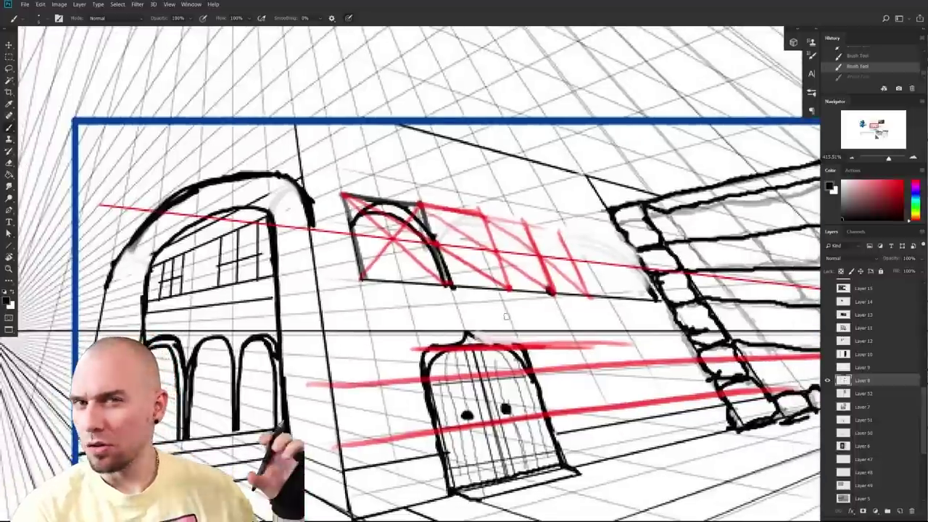
pyautogui.moveTo(127, 299); pyautogui.dragTo(401, 307)
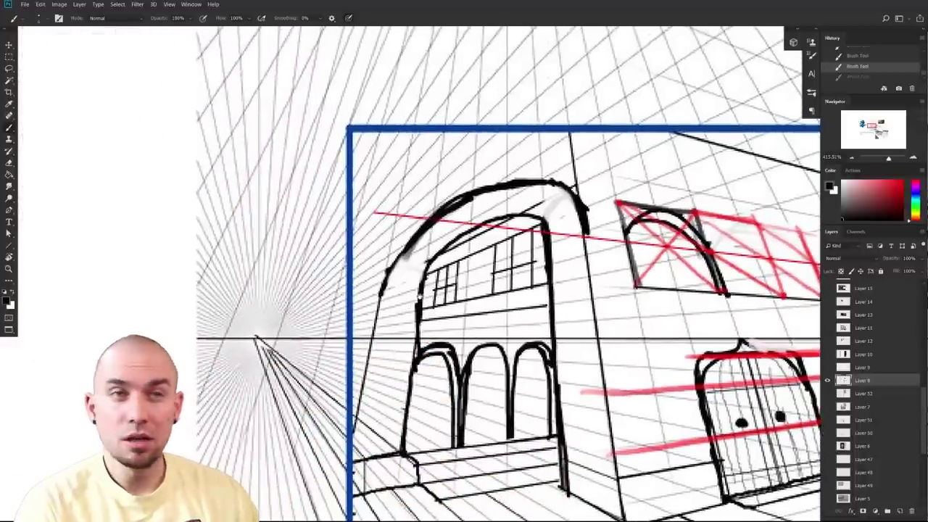
pyautogui.hscroll(2, 464, 272)
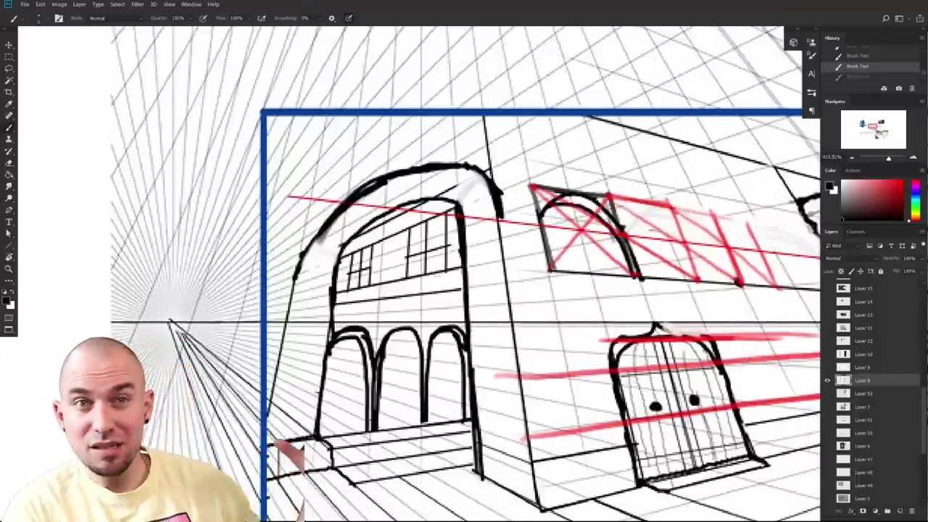
pyautogui.moveTo(480, 298); pyautogui.dragTo(477, 298)
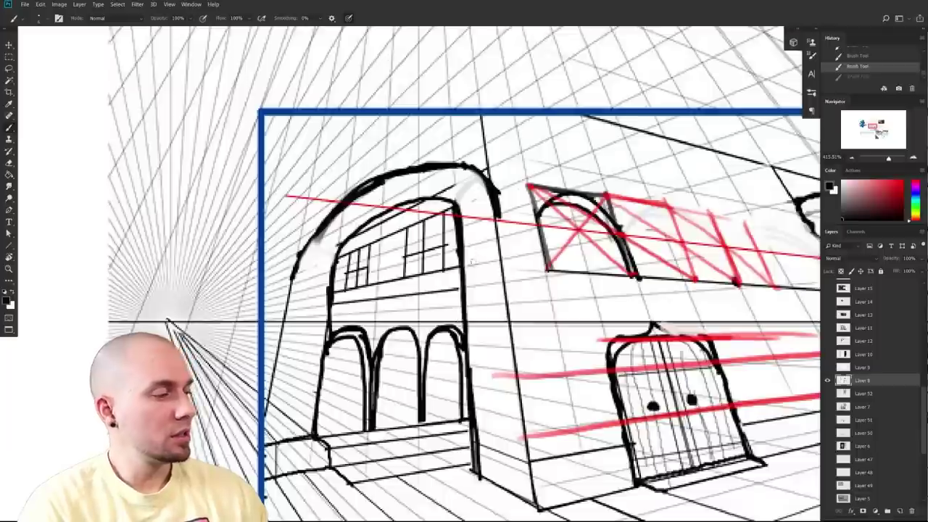
pyautogui.moveTo(465, 266); pyautogui.dragTo(497, 255)
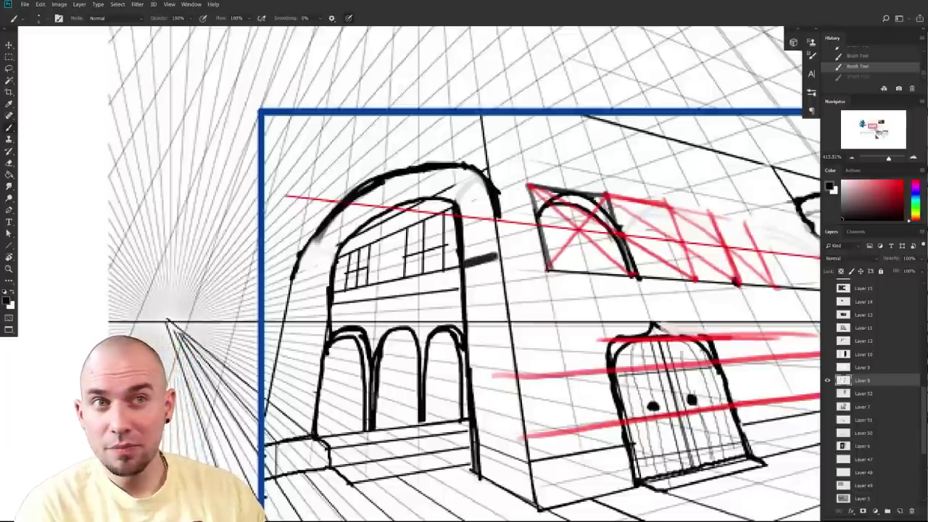
pyautogui.hotkey('ctrl', 'z')
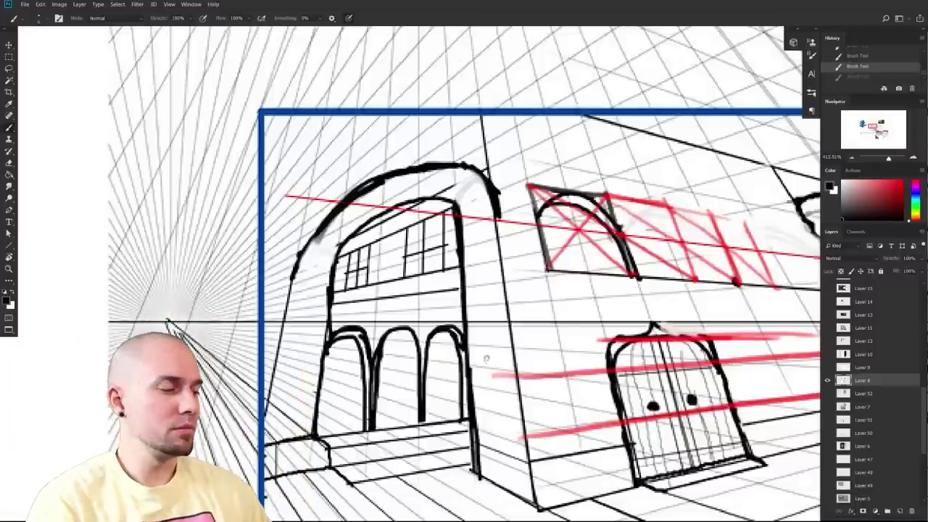
pyautogui.moveTo(487, 358); pyautogui.dragTo(454, 360)
pyautogui.moveTo(432, 285); pyautogui.dragTo(465, 281)
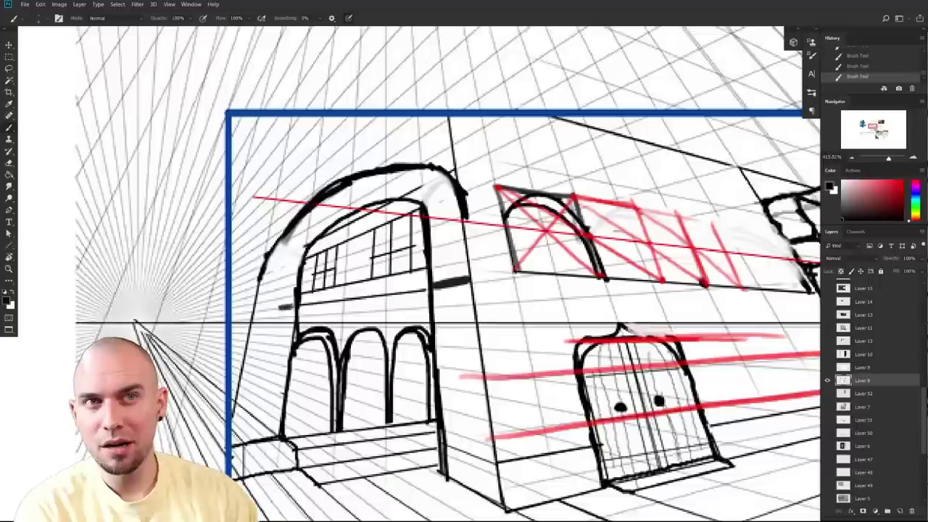
# - Redraw the large archway's far outer leg as a slanted black line running down to the ground
pyautogui.moveTo(282, 291)
pyautogui.mouseDown()
pyautogui.moveTo(278, 321)
pyautogui.moveTo(287, 237)
pyautogui.mouseUp()
pyautogui.moveTo(441, 306)
pyautogui.mouseDown()
pyautogui.moveTo(318, 319)
pyautogui.moveTo(323, 325)
pyautogui.mouseUp()
pyautogui.moveTo(552, 248)
pyautogui.mouseDown()
pyautogui.moveTo(600, 291)
pyautogui.moveTo(641, 299)
pyautogui.mouseUp()
pyautogui.hotkey('ctrl', 'z')
pyautogui.moveTo(331, 363); pyautogui.dragTo(539, 335)
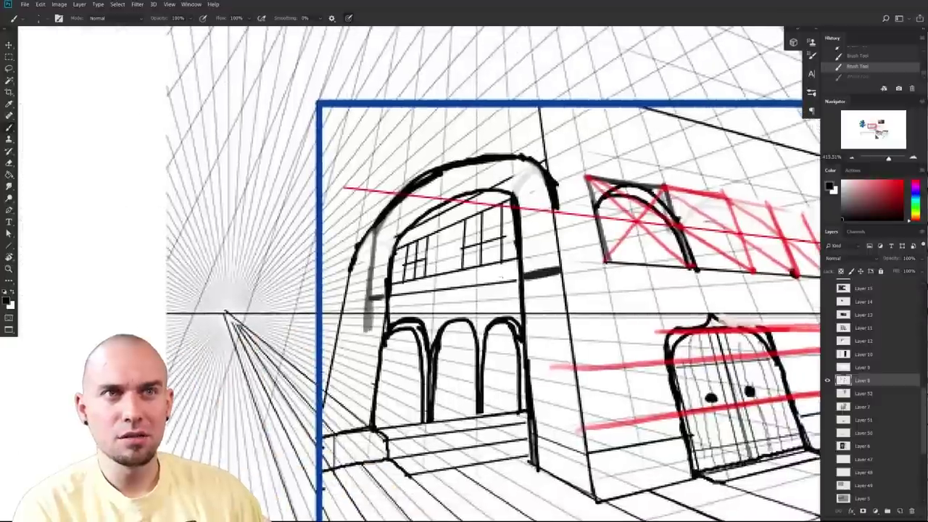
pyautogui.moveTo(377, 225); pyautogui.dragTo(361, 351)
pyautogui.moveTo(377, 256); pyautogui.dragTo(356, 393)
pyautogui.moveTo(369, 330); pyautogui.dragTo(350, 418)
pyautogui.moveTo(363, 338); pyautogui.dragTo(354, 404)
# - Paint out the archway's old far outer edge with sampled light background colours and clean up around the redrawn leg
pyautogui.keyDown('alt'); pyautogui.click(353, 353); pyautogui.keyUp('alt')
pyautogui.moveTo(354, 342); pyautogui.dragTo(381, 210)
pyautogui.moveTo(380, 203)
pyautogui.mouseDown()
pyautogui.moveTo(355, 313)
pyautogui.moveTo(367, 300)
pyautogui.moveTo(386, 204)
pyautogui.moveTo(356, 253)
pyautogui.mouseUp()
pyautogui.keyDown('alt'); pyautogui.click(368, 307); pyautogui.keyUp('alt')
pyautogui.keyDown('alt'); pyautogui.click(355, 287); pyautogui.keyUp('alt')
pyautogui.moveTo(367, 235); pyautogui.dragTo(350, 269)
pyautogui.keyDown('alt'); pyautogui.click(365, 259); pyautogui.keyUp('alt')
pyautogui.press(']')
pyautogui.moveTo(368, 234); pyautogui.dragTo(326, 396)
pyautogui.moveTo(400, 217); pyautogui.dragTo(293, 200)
pyautogui.keyDown('alt'); pyautogui.click(293, 194); pyautogui.keyUp('alt')
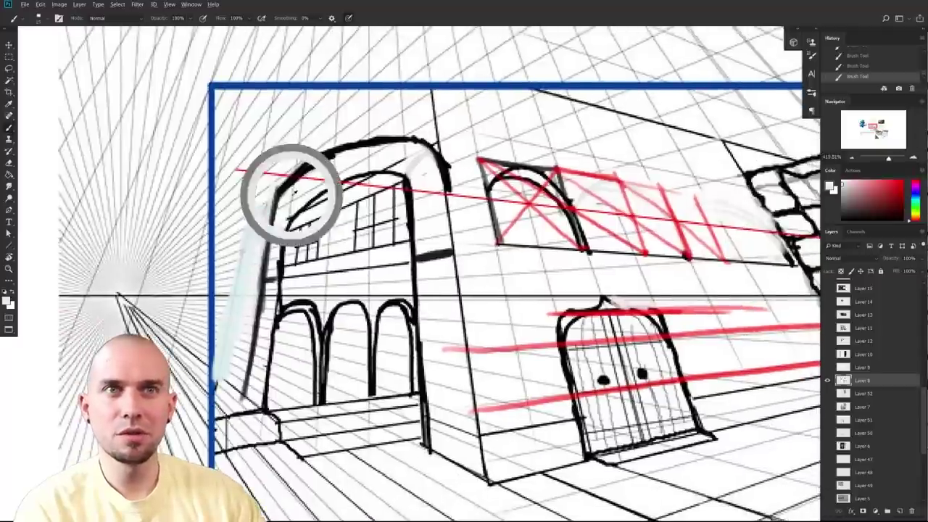
# - Try to sketch a dark line rising in perspective from the archway's far leg over its top
pyautogui.keyDown('alt'); pyautogui.click(325, 154); pyautogui.keyUp('alt')
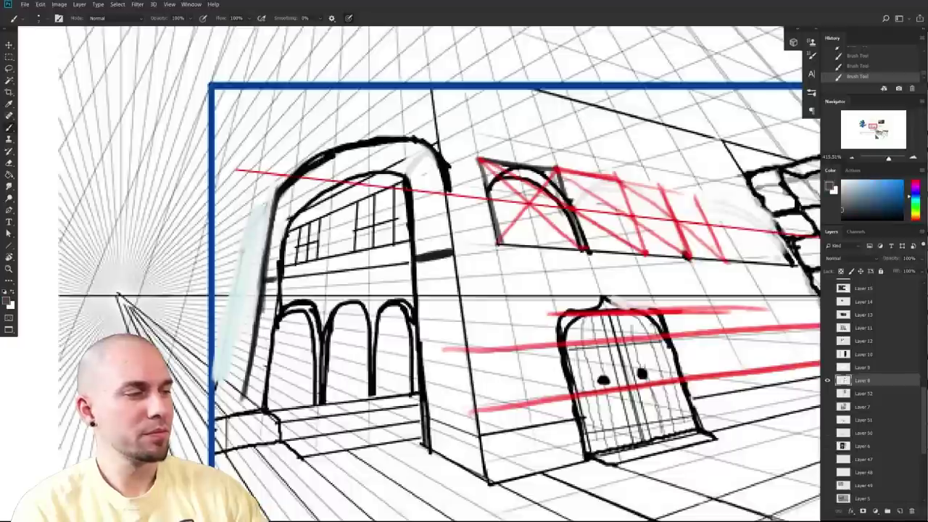
pyautogui.moveTo(282, 190)
pyautogui.mouseDown()
pyautogui.moveTo(367, 131)
pyautogui.moveTo(428, 136)
pyautogui.mouseUp()
pyautogui.hotkey('ctrl', 'z')
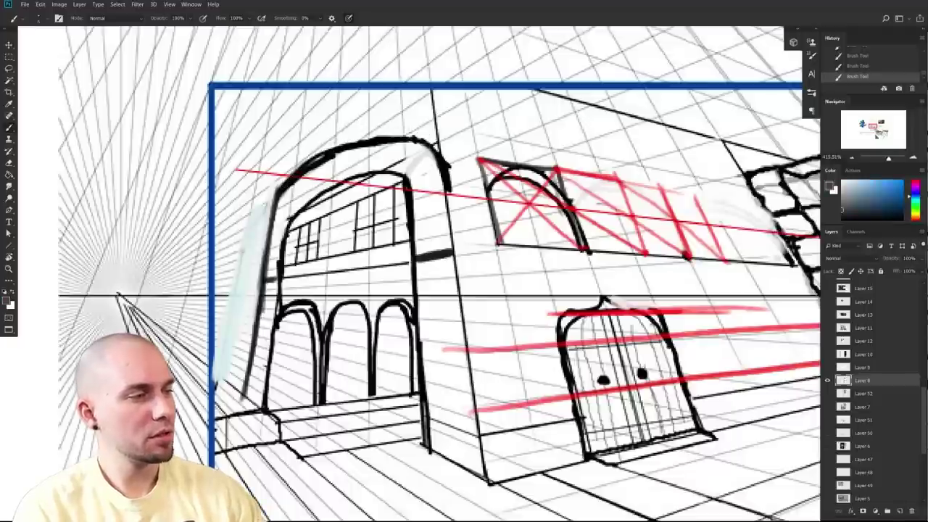
pyautogui.moveTo(260, 201)
pyautogui.mouseDown()
pyautogui.moveTo(445, 91)
pyautogui.moveTo(399, 109)
pyautogui.moveTo(456, 74)
pyautogui.mouseUp()
pyautogui.hotkey('ctrl', 'z')
pyautogui.hotkey('ctrl', 'z')
pyautogui.moveTo(225, 229); pyautogui.dragTo(462, 79)
pyautogui.hotkey('ctrl', 'z')
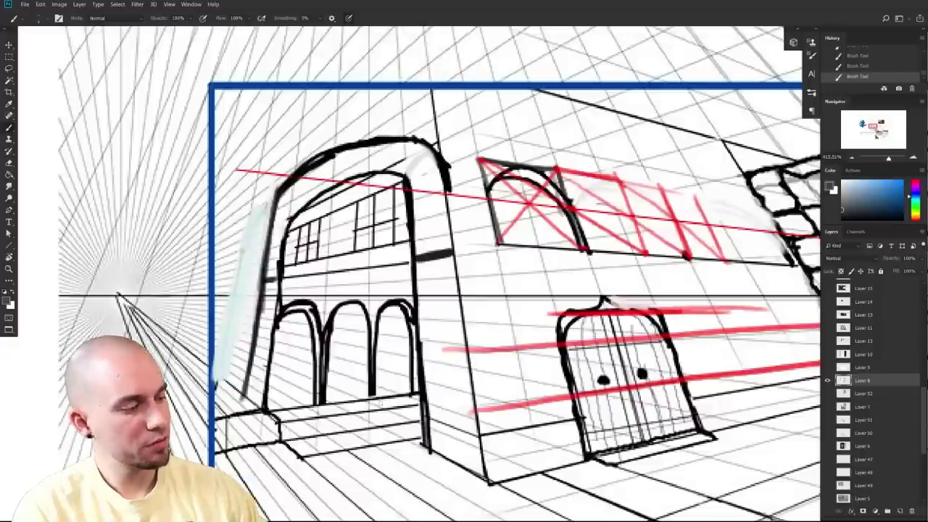
# - Draw black ground lines receding from the building's near corner along both walls, and darken the archway's far leg
pyautogui.moveTo(335, 141); pyautogui.dragTo(323, 322)
pyautogui.moveTo(471, 323); pyautogui.dragTo(424, 353)
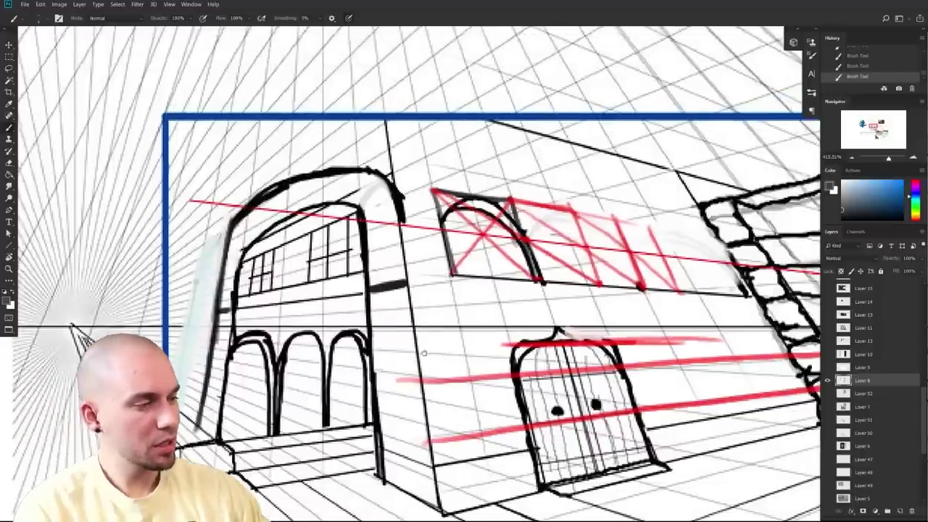
pyautogui.moveTo(591, 319); pyautogui.dragTo(482, 336)
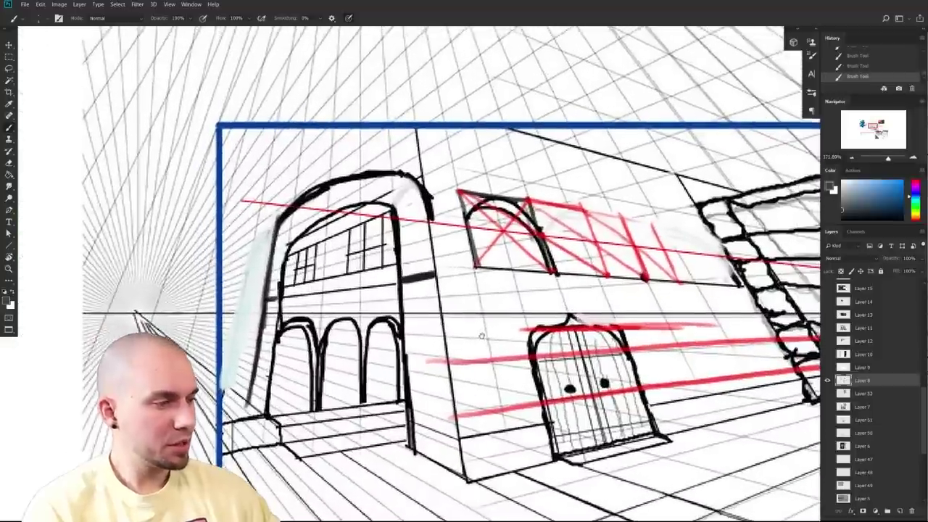
pyautogui.scroll(-3, 482, 336)
pyautogui.scroll(2, 485, 349)
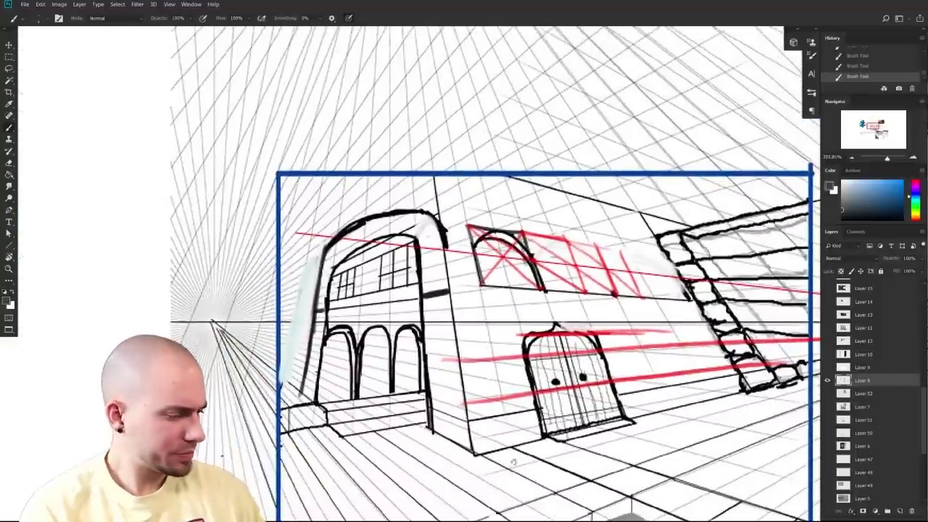
pyautogui.moveTo(505, 459); pyautogui.dragTo(397, 435)
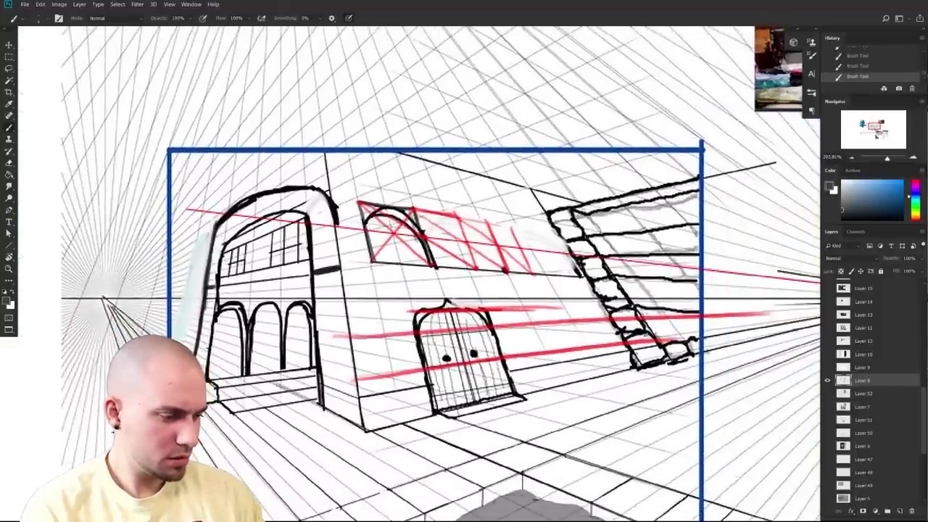
pyautogui.press('x')
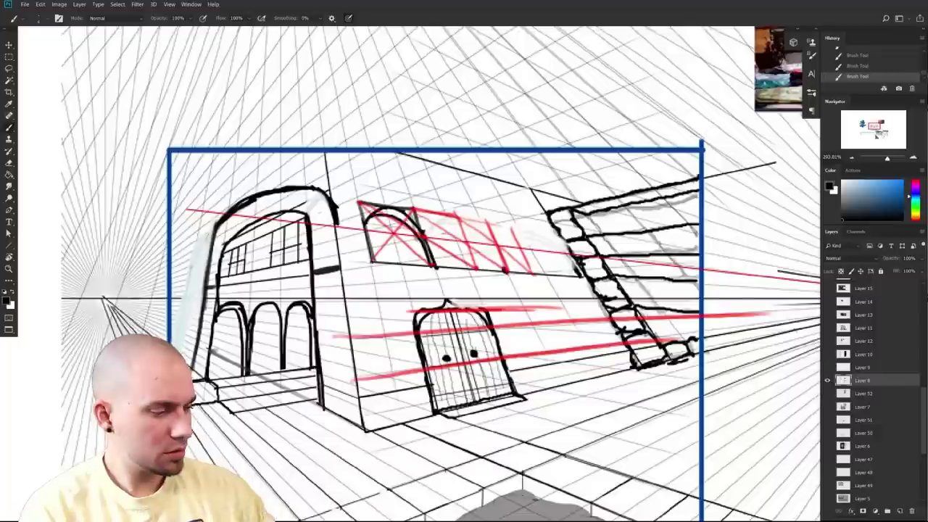
pyautogui.moveTo(335, 414); pyautogui.dragTo(215, 354)
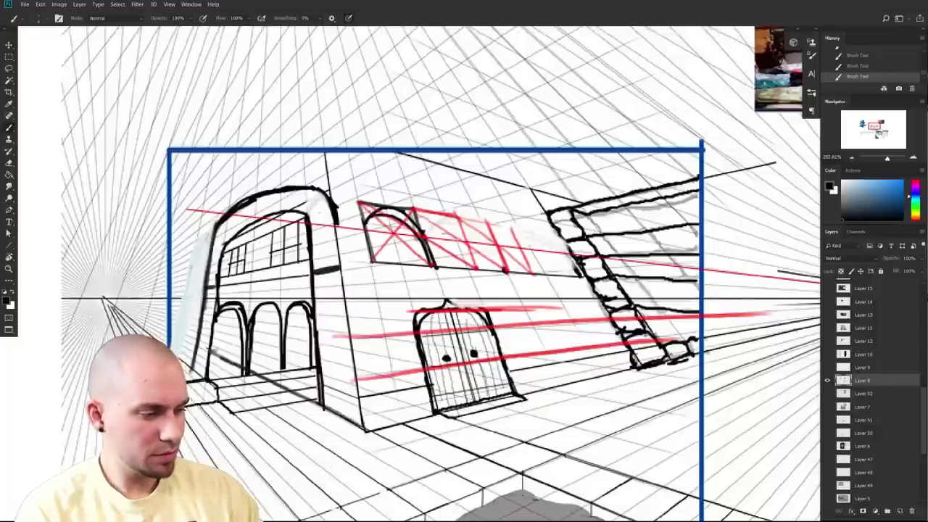
pyautogui.moveTo(366, 429); pyautogui.dragTo(632, 364)
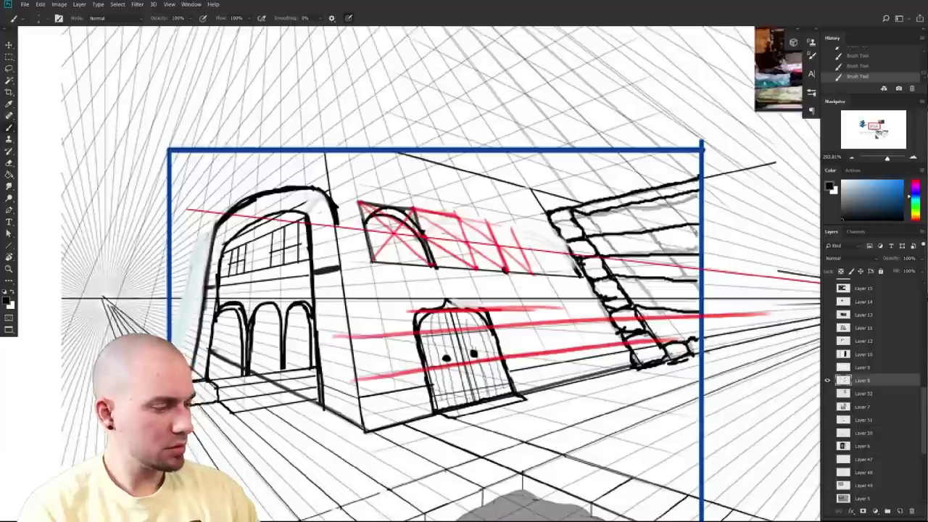
pyautogui.moveTo(205, 301); pyautogui.dragTo(214, 246)
pyautogui.moveTo(357, 368); pyautogui.dragTo(338, 378)
# - Paint out in white the three small arches inside the large archway
pyautogui.press('x')
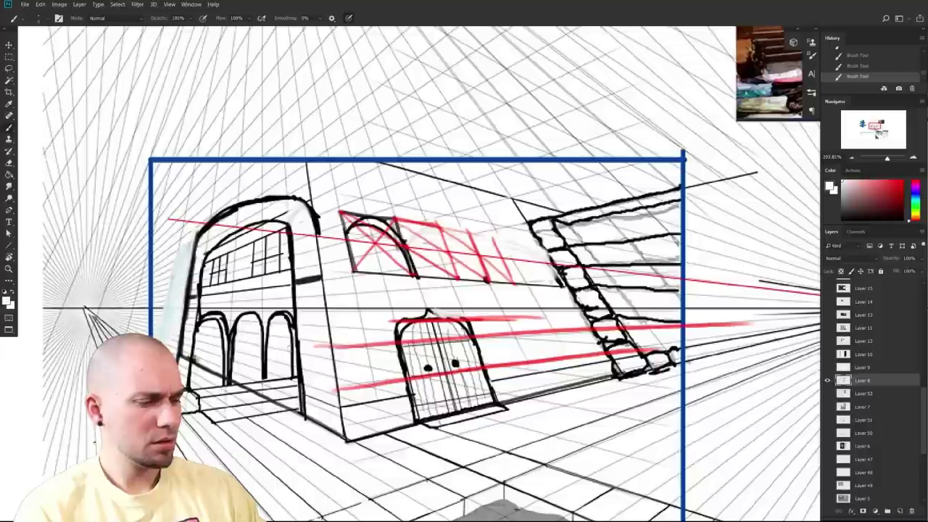
pyautogui.moveTo(286, 310); pyautogui.dragTo(292, 385)
pyautogui.moveTo(279, 329)
pyautogui.mouseDown()
pyautogui.moveTo(270, 395)
pyautogui.moveTo(260, 371)
pyautogui.moveTo(294, 399)
pyautogui.moveTo(247, 317)
pyautogui.moveTo(214, 345)
pyautogui.moveTo(240, 380)
pyautogui.moveTo(210, 332)
pyautogui.mouseUp()
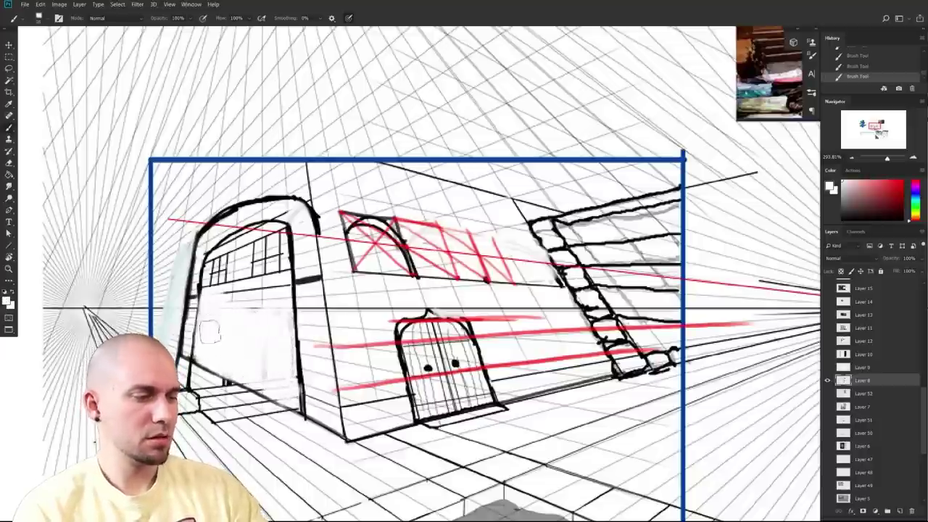
pyautogui.moveTo(290, 324); pyautogui.dragTo(269, 333)
# - With a smaller black brush, box in the archway wall by extending its receding top edge up to the near corner's edge
pyautogui.keyDown('alt'); pyautogui.click(280, 376); pyautogui.keyUp('alt')
pyautogui.press('[')
pyautogui.press('[')
pyautogui.press('[')
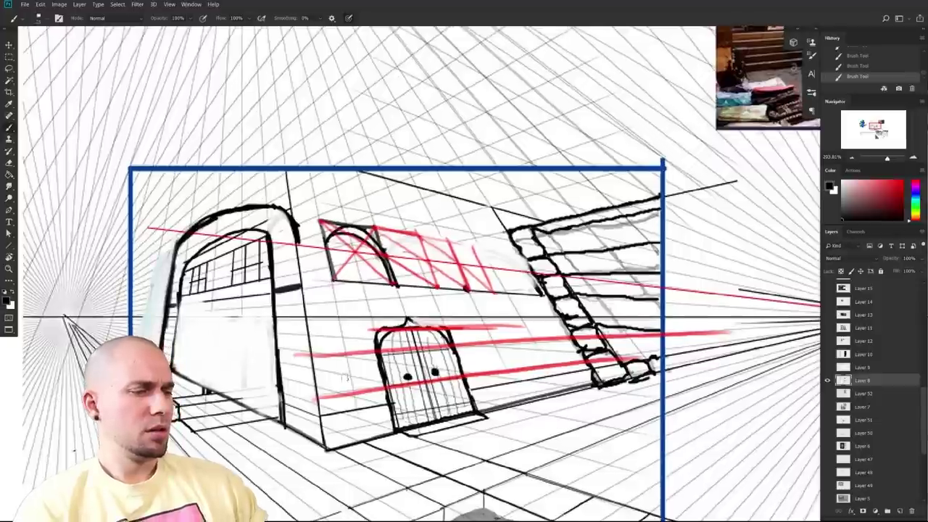
pyautogui.moveTo(187, 229)
pyautogui.mouseDown()
pyautogui.moveTo(284, 156)
pyautogui.moveTo(306, 317)
pyautogui.mouseUp()
# - Draw two crossing diagonals between the corners of the archway wall's perspective box with the Line tool
pyautogui.press('u')
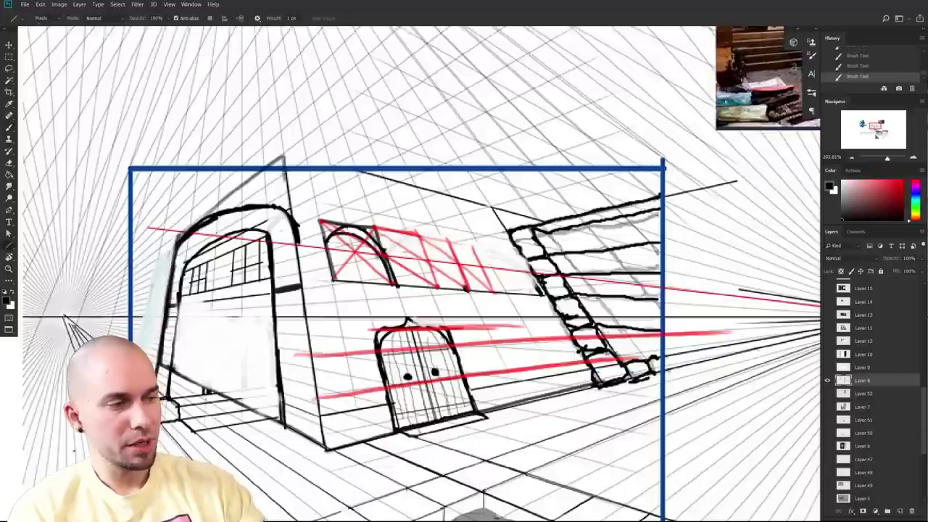
pyautogui.moveTo(284, 156); pyautogui.dragTo(164, 385)
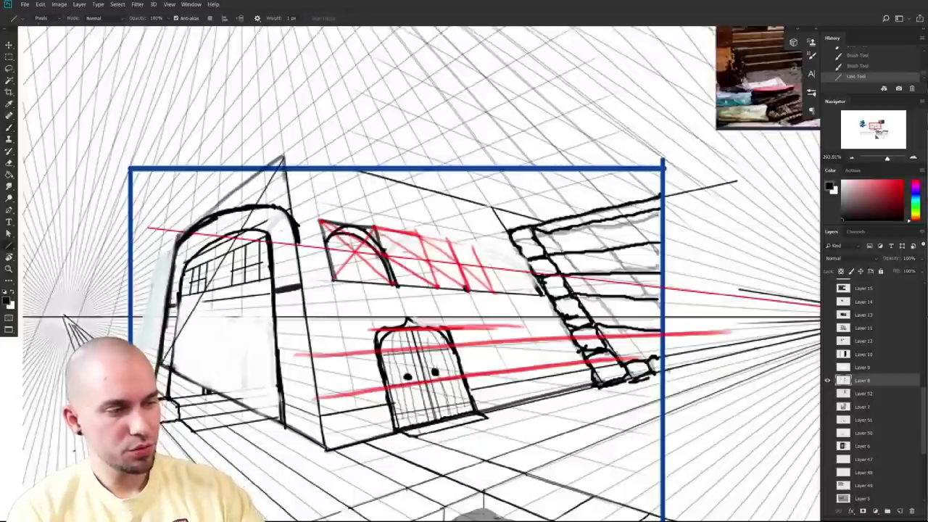
pyautogui.moveTo(222, 291); pyautogui.dragTo(328, 448)
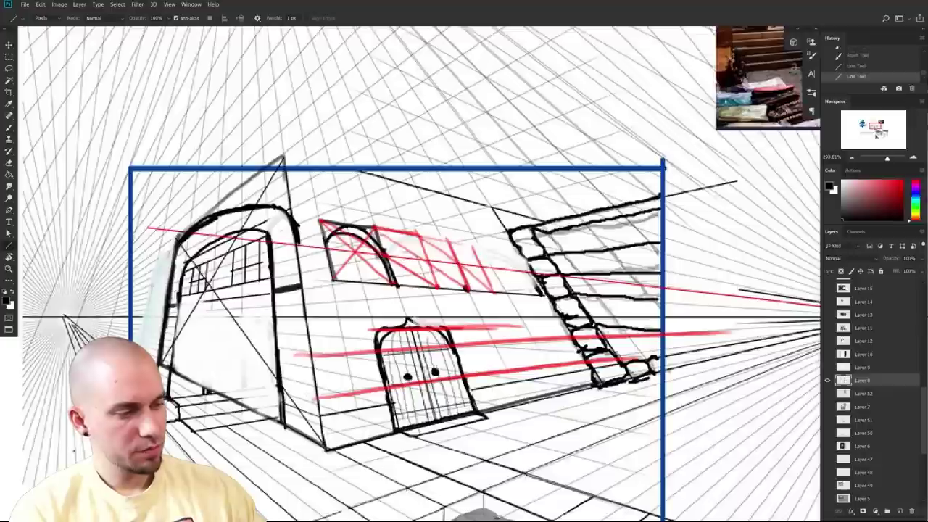
# - Mark the point where the diagonals cross and draw a black vertical centre line through it with the brush
pyautogui.press('b')
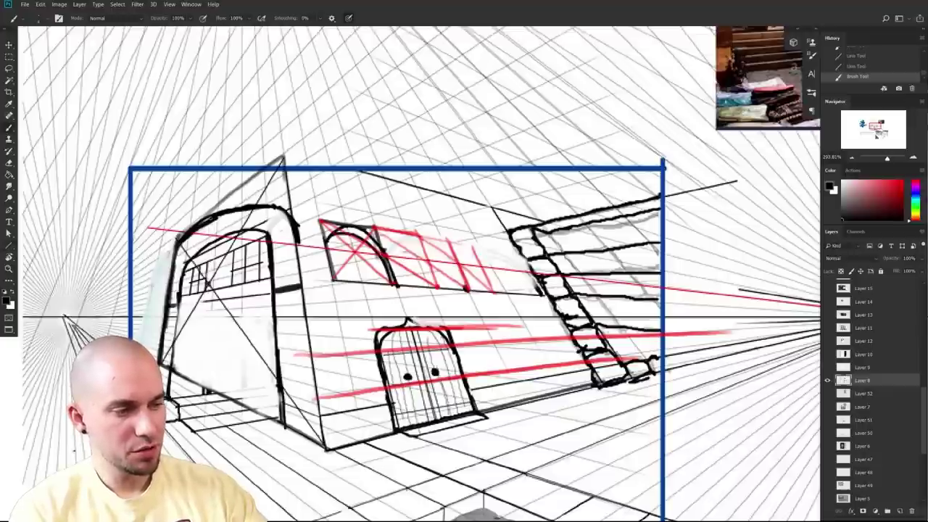
pyautogui.moveTo(208, 247); pyautogui.dragTo(205, 335)
pyautogui.moveTo(208, 376)
pyautogui.mouseDown()
pyautogui.moveTo(200, 375)
pyautogui.moveTo(215, 441)
pyautogui.moveTo(201, 439)
pyautogui.moveTo(240, 51)
pyautogui.mouseUp()
pyautogui.hotkey('ctrl', 'z')
pyautogui.moveTo(208, 475)
pyautogui.mouseDown()
pyautogui.moveTo(244, 355)
pyautogui.moveTo(261, 356)
pyautogui.moveTo(256, 27)
pyautogui.mouseUp()
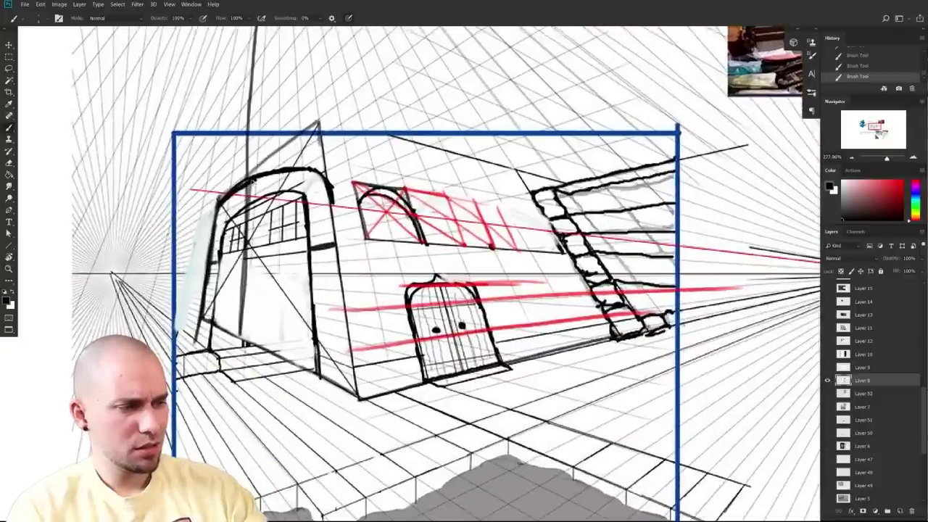
pyautogui.hotkey('ctrl', 'z')
pyautogui.moveTo(241, 331)
pyautogui.mouseDown()
pyautogui.moveTo(260, 367)
pyautogui.moveTo(276, 367)
pyautogui.mouseUp()
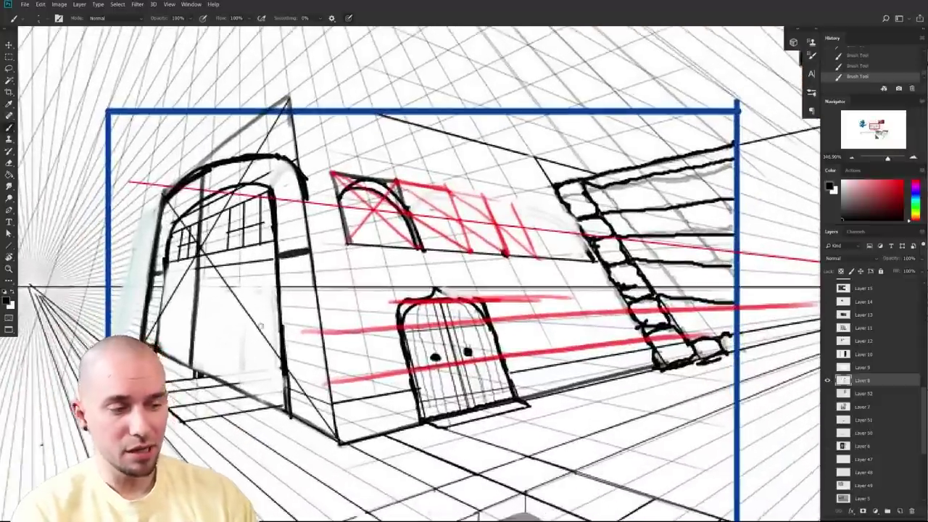
pyautogui.moveTo(249, 319); pyautogui.dragTo(285, 385)
# - Try to compare the archway's far and near half widths with horizontal red strokes on either side of the centre line
pyautogui.keyDown('alt'); pyautogui.click(484, 254); pyautogui.keyUp('alt')
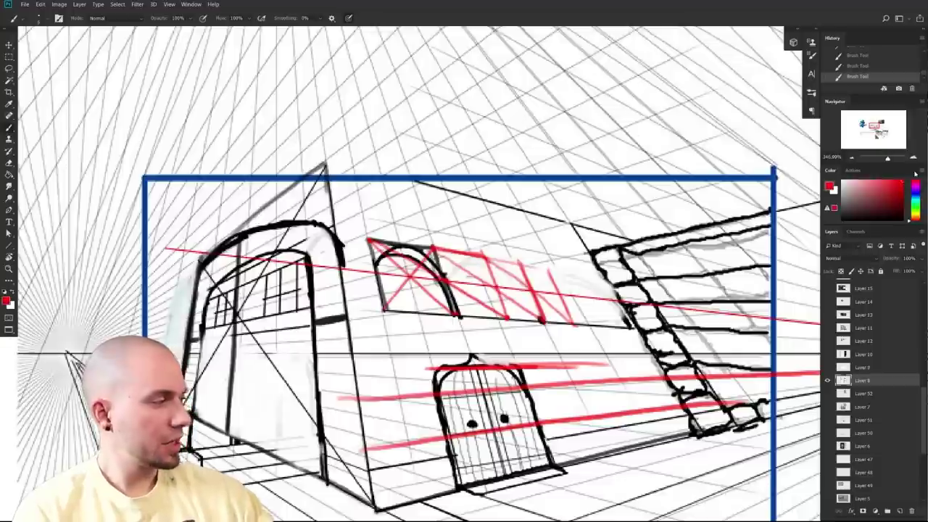
pyautogui.moveTo(233, 338)
pyautogui.mouseDown()
pyautogui.moveTo(191, 340)
pyautogui.moveTo(232, 339)
pyautogui.mouseUp()
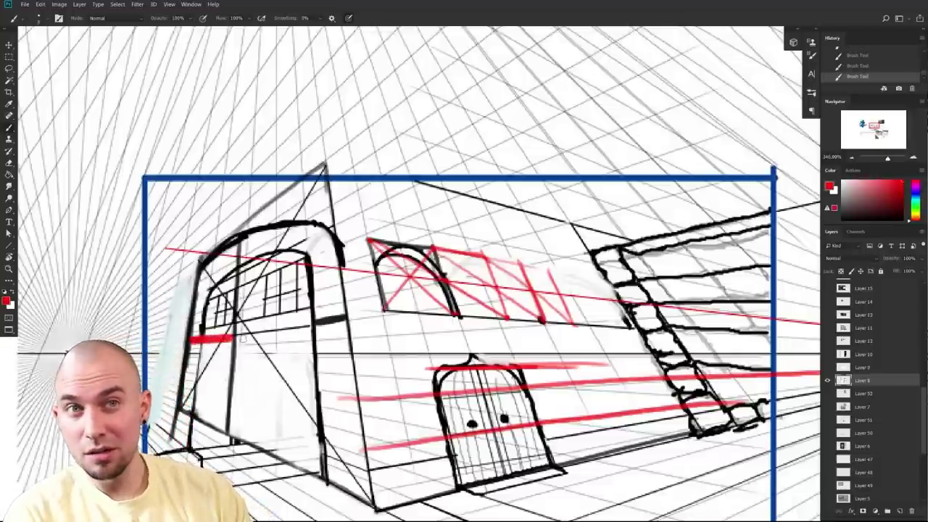
pyautogui.moveTo(238, 338); pyautogui.dragTo(354, 332)
pyautogui.hotkey('ctrl', 'z')
pyautogui.hotkey('ctrl', 'z')
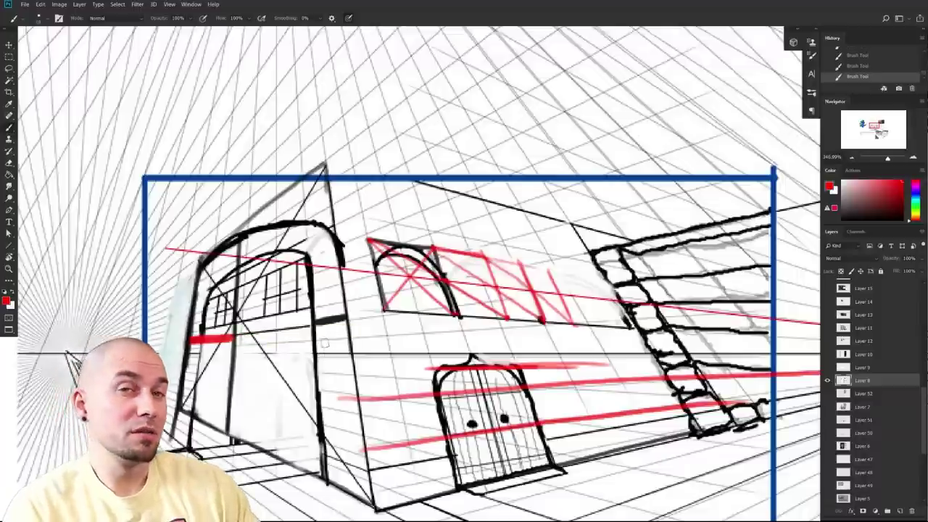
pyautogui.hotkey('ctrl', 'z')
# - Draw a red receding guide line through both shoulders of the large archway and mark the arch's peak on the centre line
pyautogui.moveTo(414, 432); pyautogui.dragTo(392, 384)
pyautogui.moveTo(285, 319); pyautogui.dragTo(289, 383)
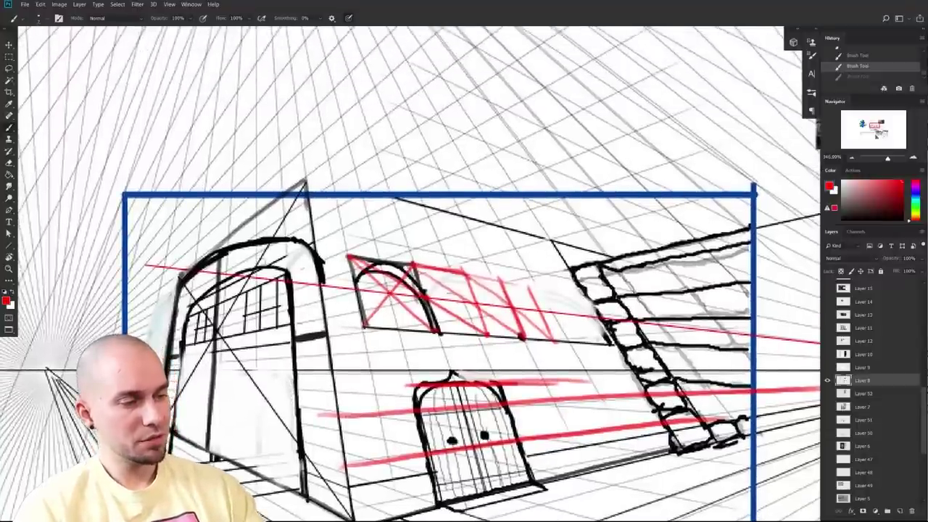
pyautogui.scroll(4, 319, 268)
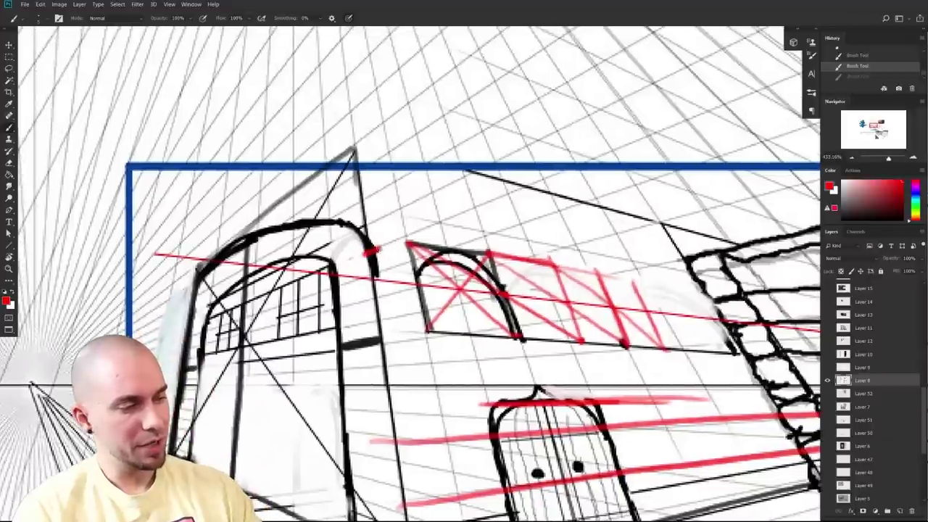
pyautogui.moveTo(372, 251); pyautogui.dragTo(183, 323)
pyautogui.hotkey('ctrl', 'z')
pyautogui.moveTo(373, 249)
pyautogui.mouseDown()
pyautogui.moveTo(177, 315)
pyautogui.moveTo(250, 236)
pyautogui.mouseUp()
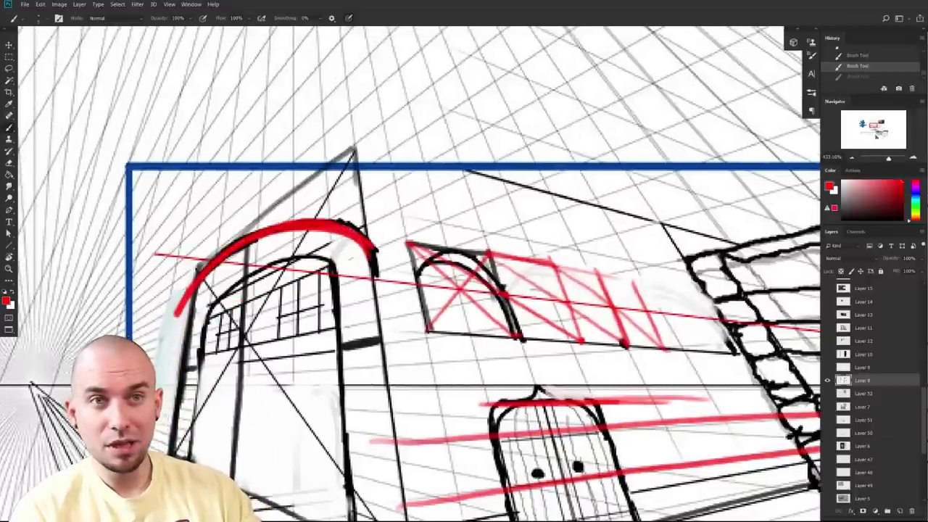
pyautogui.hotkey('ctrl', 'z')
pyautogui.moveTo(369, 251)
pyautogui.mouseDown()
pyautogui.moveTo(230, 310)
pyautogui.moveTo(471, 211)
pyautogui.moveTo(188, 319)
pyautogui.mouseUp()
pyautogui.hotkey('ctrl', 'z')
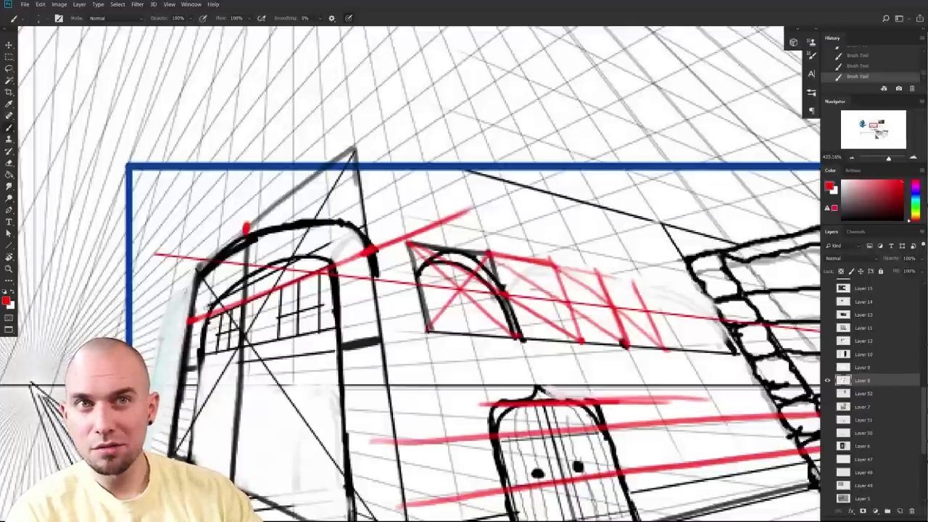
# - Draw the corrected arch in red from the far shoulder through the peak on the centre line to the near shoulder
pyautogui.moveTo(191, 319)
pyautogui.mouseDown()
pyautogui.moveTo(206, 273)
pyautogui.moveTo(245, 229)
pyautogui.mouseUp()
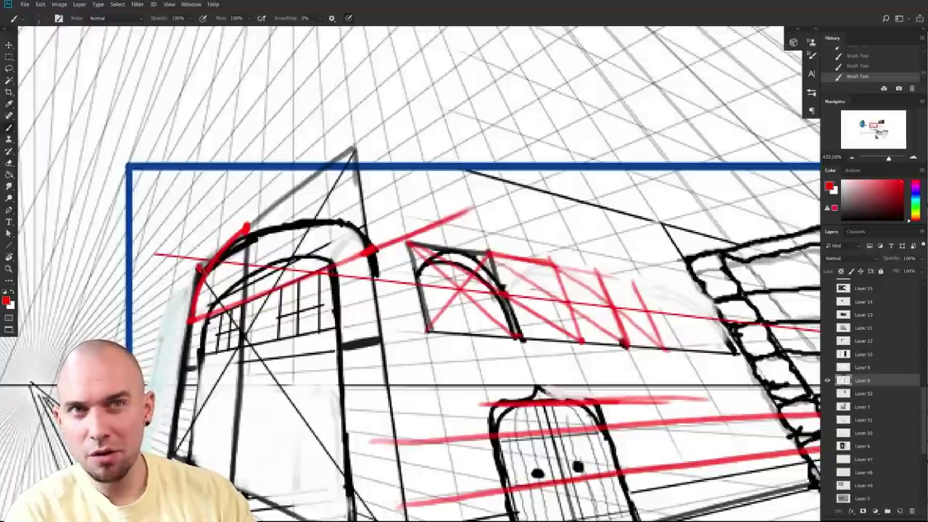
pyautogui.moveTo(260, 217); pyautogui.dragTo(335, 176)
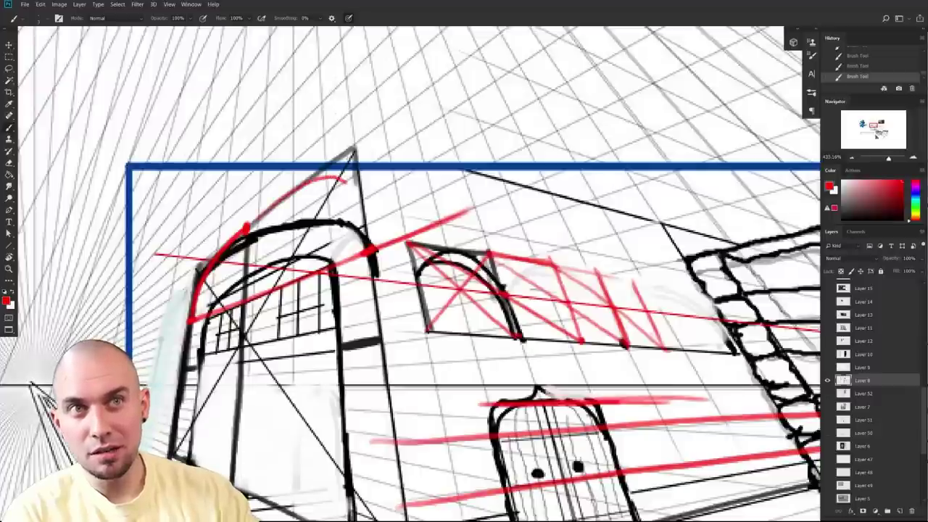
pyautogui.hotkey('ctrl', 'z')
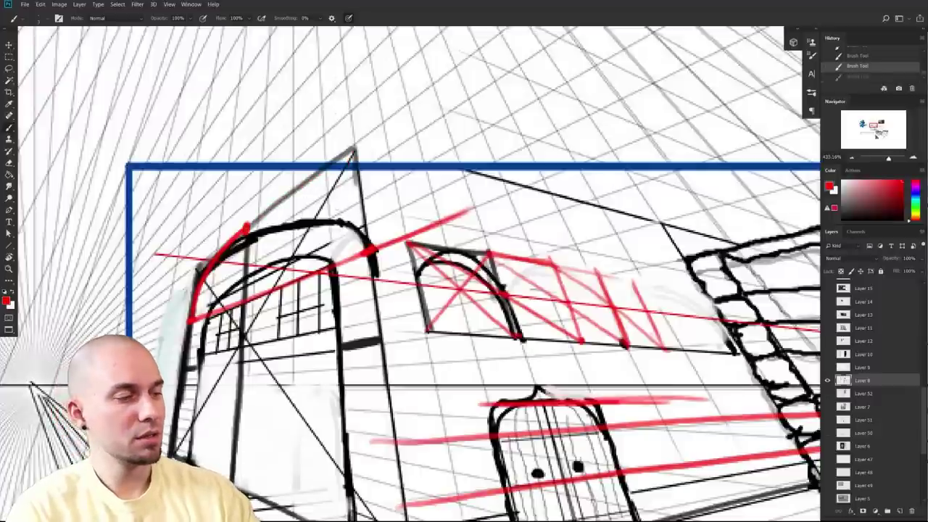
pyautogui.moveTo(248, 227)
pyautogui.mouseDown()
pyautogui.moveTo(329, 189)
pyautogui.moveTo(358, 224)
pyautogui.mouseUp()
pyautogui.moveTo(330, 194)
pyautogui.mouseDown()
pyautogui.moveTo(369, 248)
pyautogui.moveTo(290, 195)
pyautogui.moveTo(234, 235)
pyautogui.moveTo(338, 189)
pyautogui.mouseUp()
pyautogui.hotkey('ctrl', 'z')
pyautogui.hotkey('ctrl', 'z')
pyautogui.moveTo(228, 241); pyautogui.dragTo(338, 197)
pyautogui.moveTo(263, 224); pyautogui.dragTo(364, 224)
pyautogui.moveTo(372, 270); pyautogui.dragTo(344, 255)
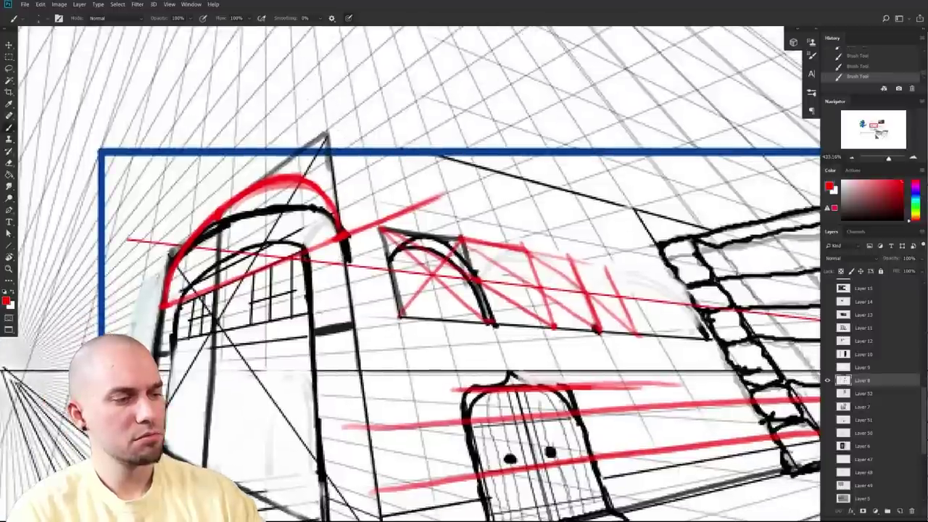
# - Paint out the old black outer arch line beneath the new red curve with the canvas colour and a larger white brush
pyautogui.moveTo(356, 283); pyautogui.dragTo(396, 265)
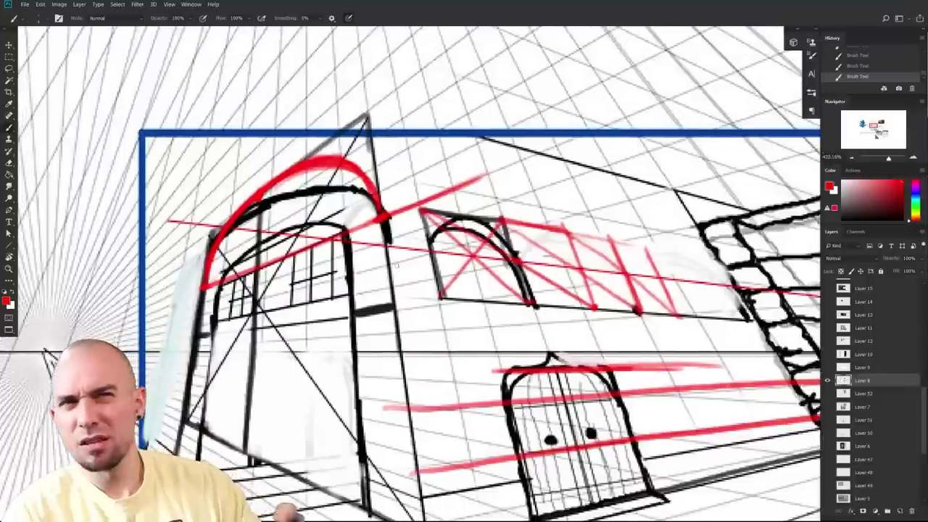
pyautogui.keyDown('alt'); pyautogui.click(361, 203); pyautogui.keyUp('alt')
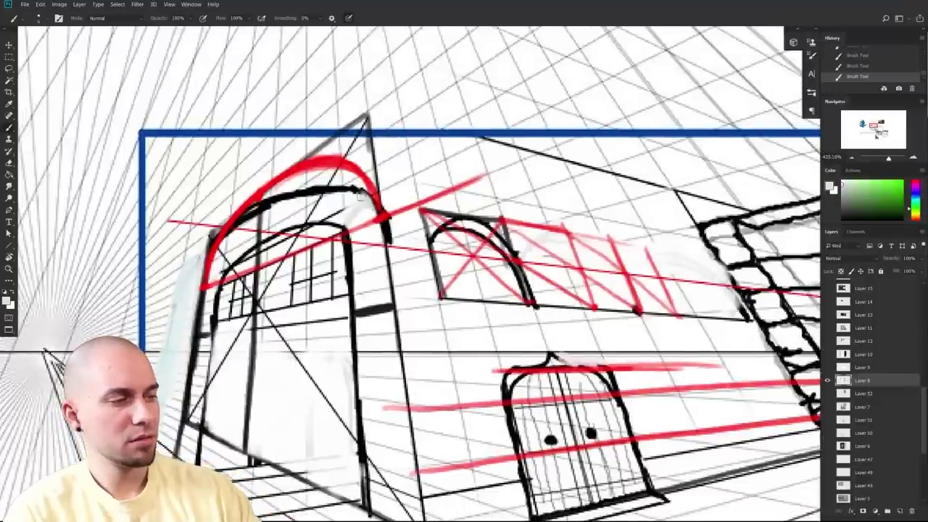
pyautogui.moveTo(360, 195)
pyautogui.mouseDown()
pyautogui.moveTo(308, 190)
pyautogui.moveTo(256, 206)
pyautogui.moveTo(230, 227)
pyautogui.mouseUp()
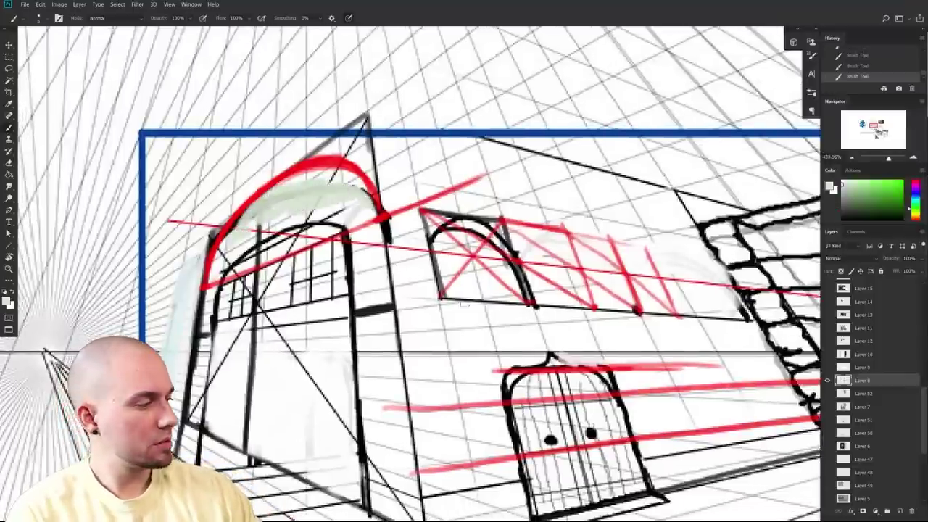
pyautogui.rightClick(702, 304)
pyautogui.doubleClick(798, 317)
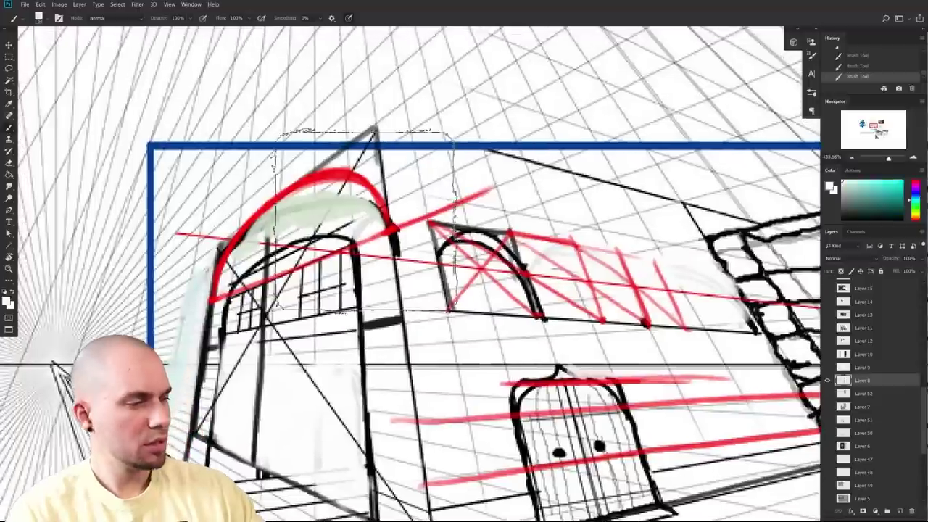
pyautogui.moveTo(370, 217)
pyautogui.mouseDown()
pyautogui.moveTo(326, 198)
pyautogui.moveTo(237, 269)
pyautogui.moveTo(357, 211)
pyautogui.moveTo(270, 239)
pyautogui.moveTo(356, 221)
pyautogui.moveTo(249, 253)
pyautogui.moveTo(364, 212)
pyautogui.mouseUp()
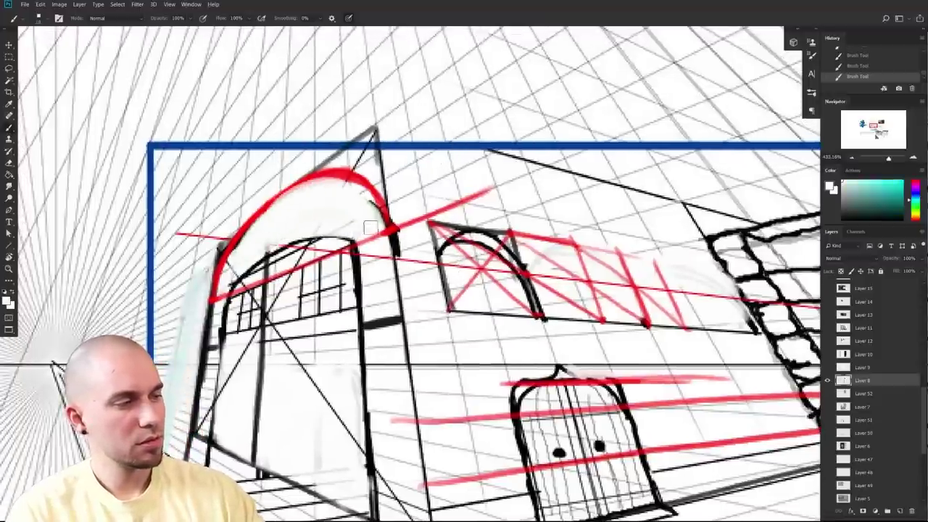
pyautogui.scroll(-6, 351, 190)
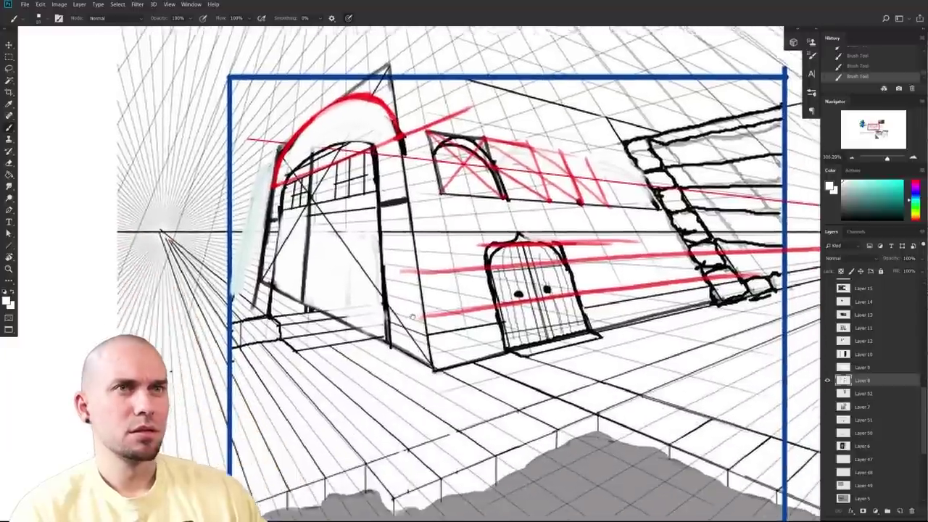
pyautogui.scroll(6, 416, 309)
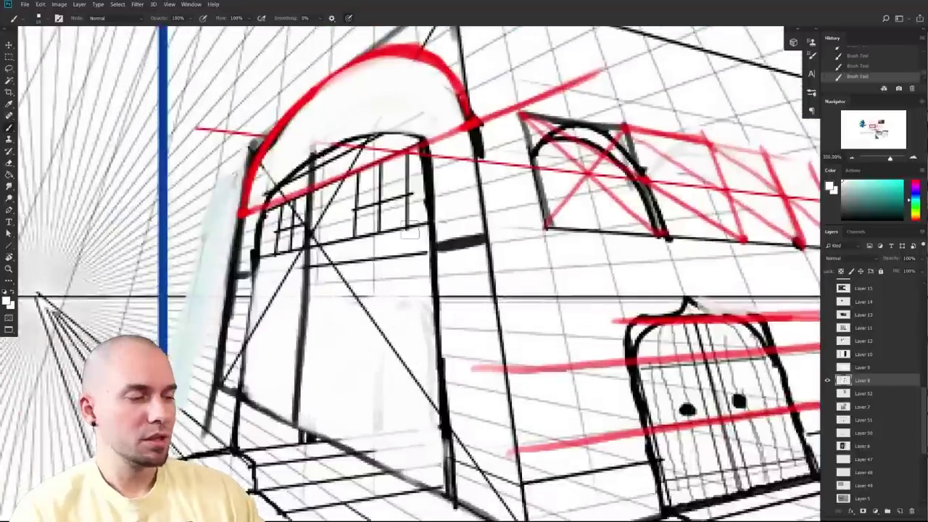
pyautogui.scroll(-2, 428, 297)
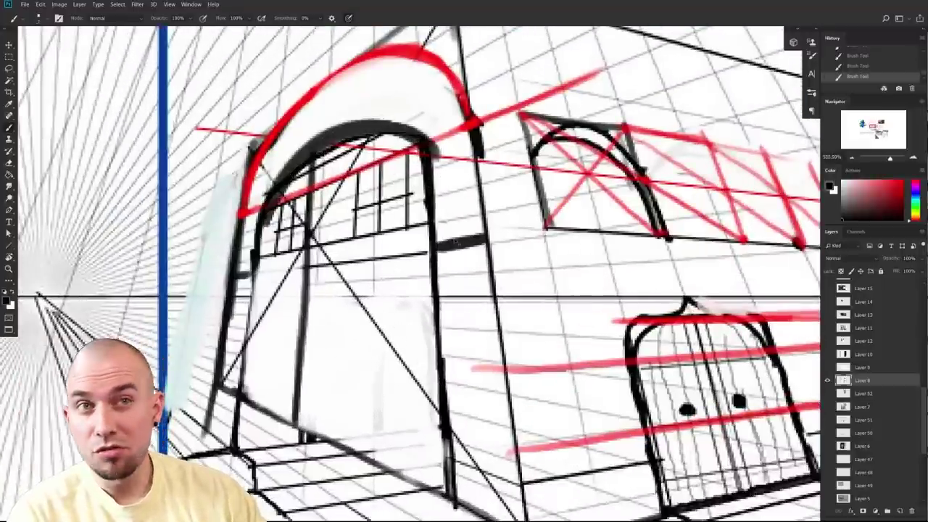
pyautogui.scroll(-3, 433, 295)
pyautogui.scroll(-1, 434, 295)
pyautogui.scroll(3, 385, 269)
# - Sketch the near end of the entrance step in black inside the archway, with a short vertical corner and its horizontal edges
pyautogui.press('x')
pyautogui.scroll(3, 333, 340)
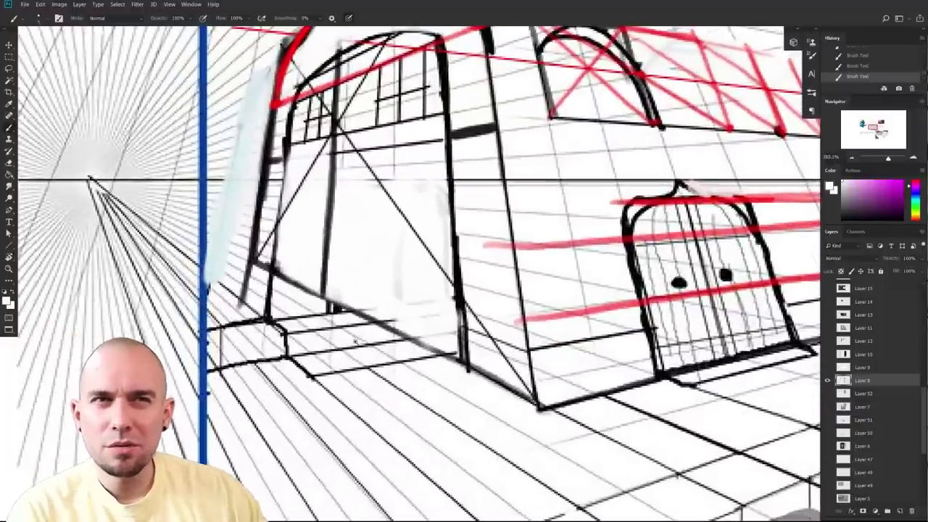
pyautogui.press('x')
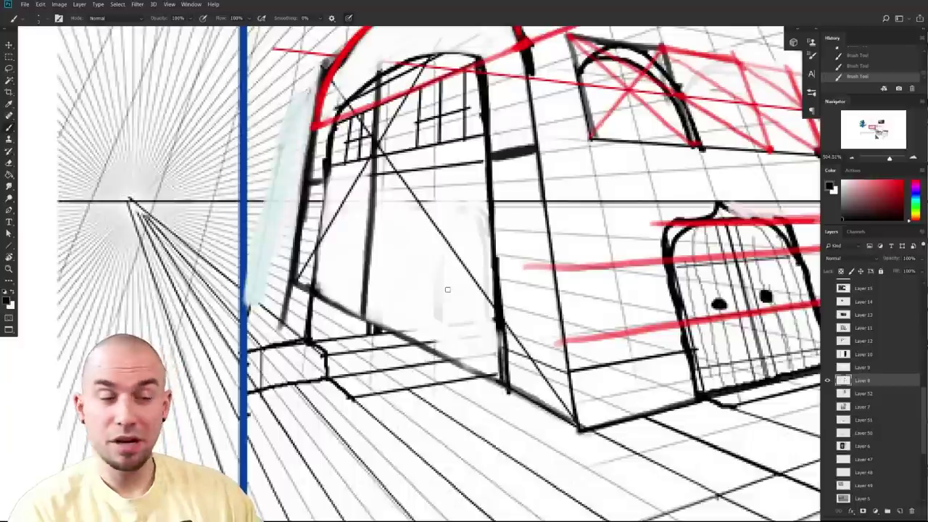
pyautogui.moveTo(448, 289); pyautogui.dragTo(420, 293)
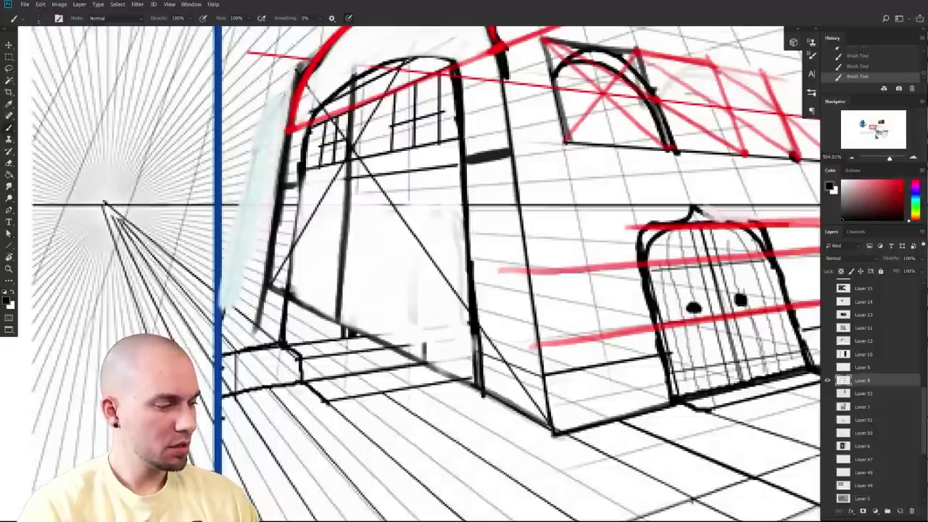
pyautogui.moveTo(428, 347); pyautogui.dragTo(338, 403)
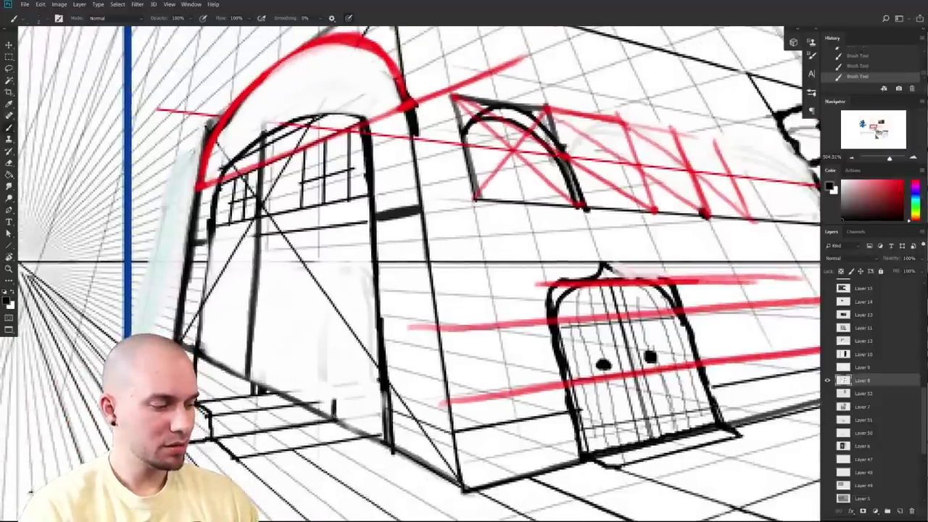
pyautogui.moveTo(426, 393); pyautogui.dragTo(386, 392)
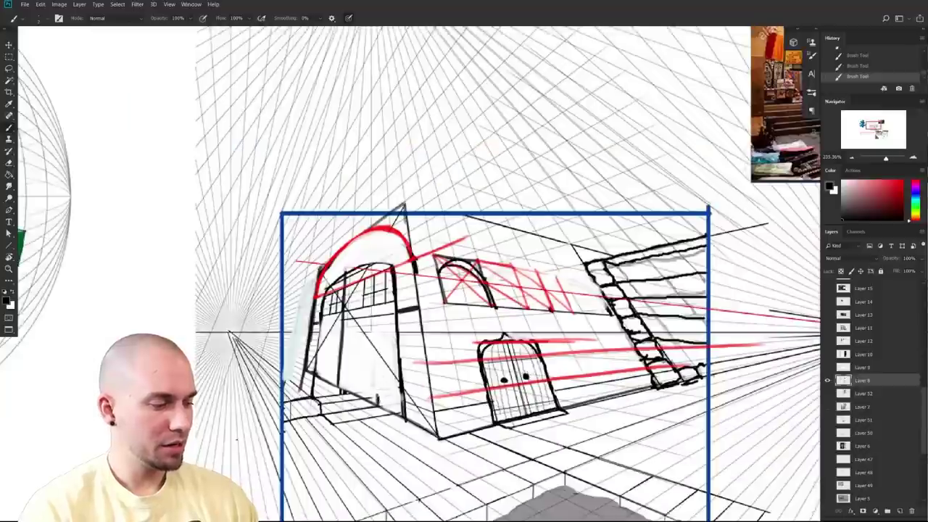
pyautogui.moveTo(393, 390)
pyautogui.mouseDown()
pyautogui.moveTo(345, 462)
pyautogui.moveTo(339, 117)
pyautogui.mouseUp()
pyautogui.hotkey('ctrl', 'z')
pyautogui.moveTo(344, 482)
pyautogui.mouseDown()
pyautogui.moveTo(365, 370)
pyautogui.moveTo(421, 370)
pyautogui.moveTo(440, 402)
pyautogui.mouseUp()
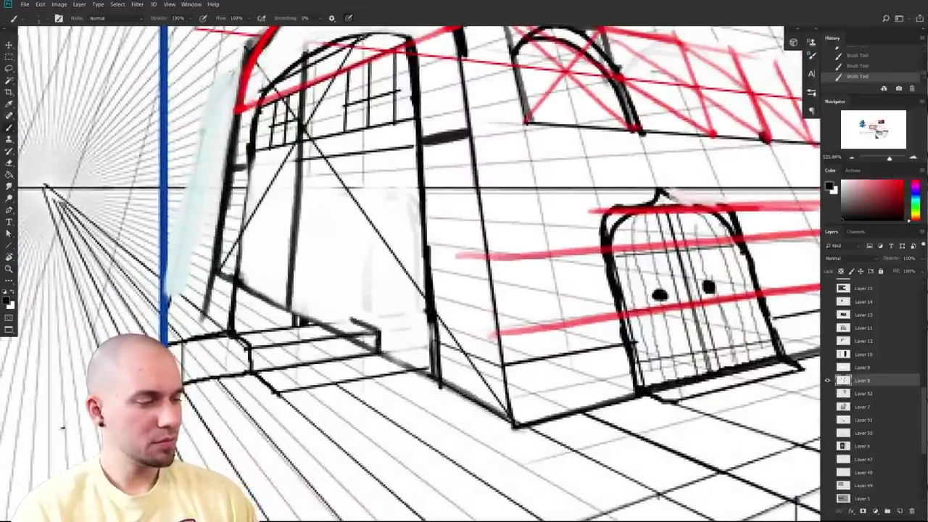
# - Clean up the step's corner and draw its top edge receding back towards the far side of the archway
pyautogui.click(332, 327)
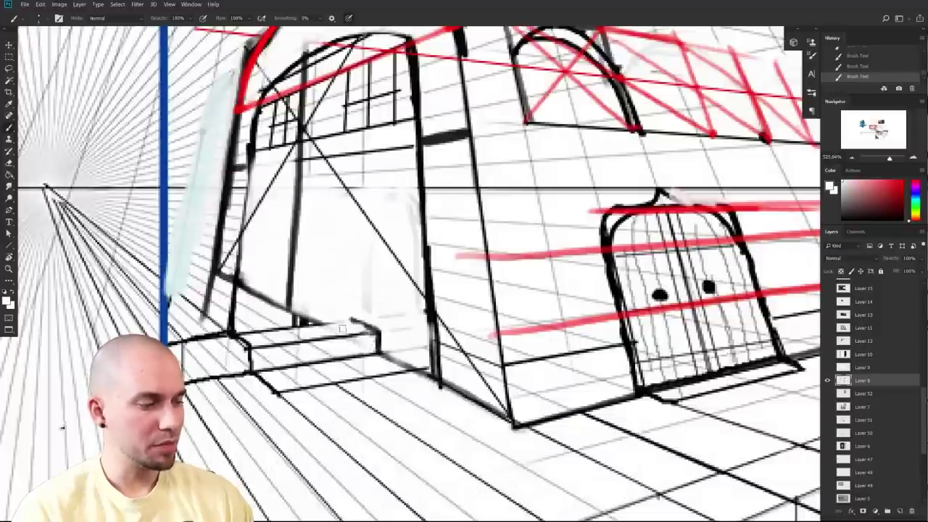
pyautogui.keyDown('alt'); pyautogui.click(377, 332); pyautogui.keyUp('alt')
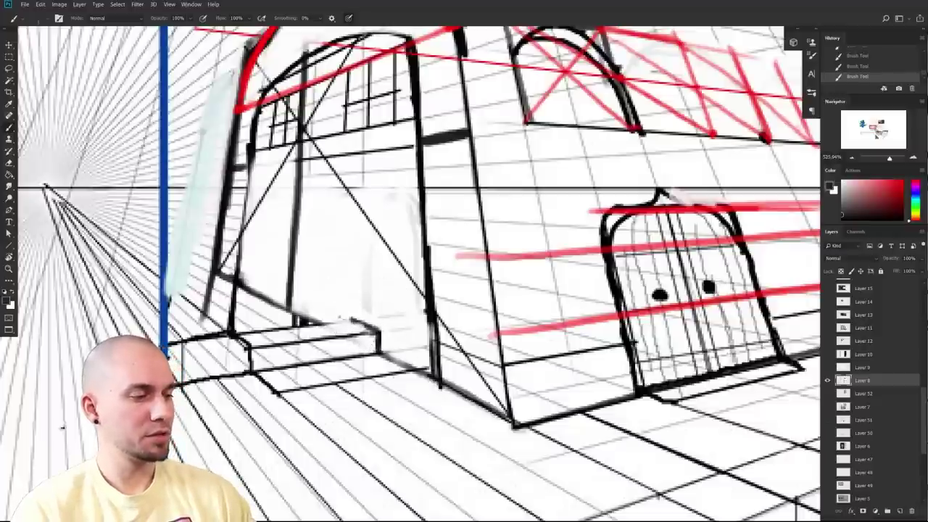
pyautogui.moveTo(334, 310); pyautogui.dragTo(378, 332)
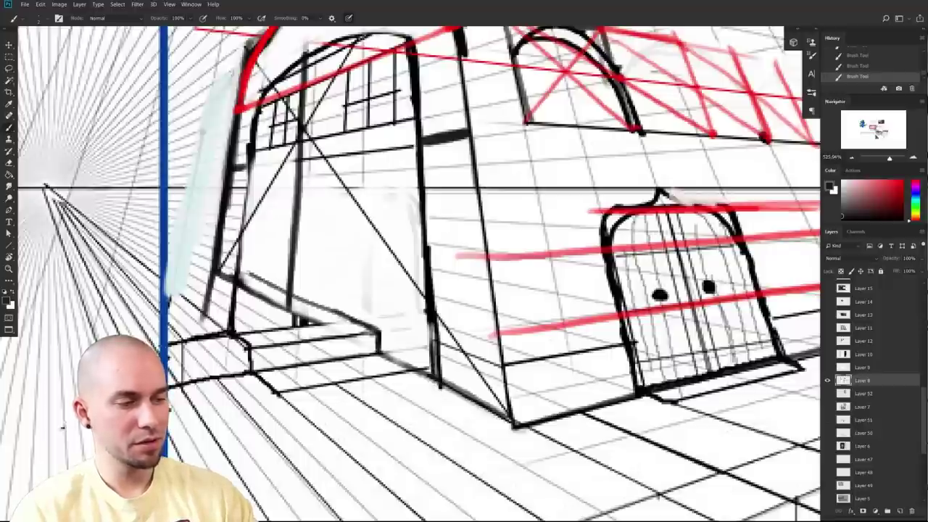
# - Paint out the old wall base and leftover lines over the step's top surface with an enlarged brush in the sampled white
pyautogui.keyDown('alt'); pyautogui.click(343, 325); pyautogui.keyUp('alt')
pyautogui.press(']')
pyautogui.press(']')
pyautogui.press(']')
pyautogui.press(']')
pyautogui.press(']')
pyautogui.press(']')
pyautogui.moveTo(328, 325)
pyautogui.mouseDown()
pyautogui.moveTo(288, 301)
pyautogui.moveTo(350, 325)
pyautogui.moveTo(280, 306)
pyautogui.moveTo(299, 325)
pyautogui.moveTo(230, 281)
pyautogui.moveTo(266, 320)
pyautogui.moveTo(265, 333)
pyautogui.moveTo(253, 335)
pyautogui.moveTo(248, 313)
pyautogui.moveTo(208, 290)
pyautogui.moveTo(257, 334)
pyautogui.mouseUp()
pyautogui.moveTo(202, 299); pyautogui.dragTo(172, 292)
pyautogui.scroll(-5, 356, 349)
pyautogui.moveTo(355, 350)
pyautogui.mouseDown()
pyautogui.moveTo(343, 393)
pyautogui.moveTo(352, 392)
pyautogui.mouseUp()
pyautogui.scroll(4, 319, 392)
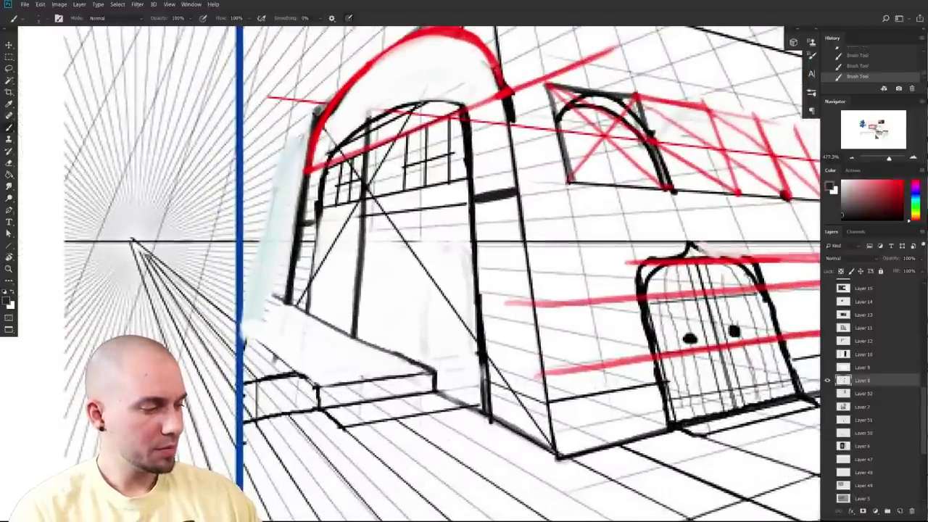
# - Add a second, higher step with its horizontal edges, short vertical corner and a top edge receding to the archway's far side
pyautogui.moveTo(298, 357); pyautogui.dragTo(406, 348)
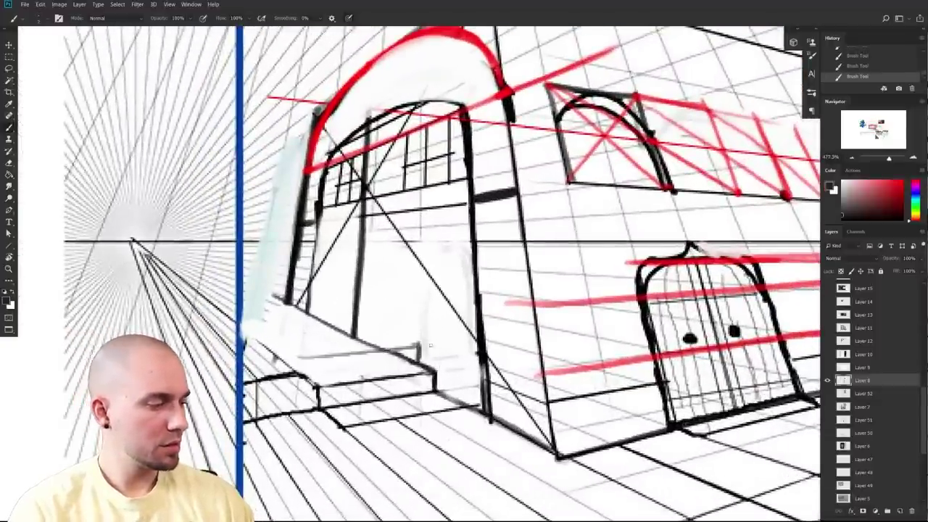
pyautogui.moveTo(299, 361); pyautogui.dragTo(416, 355)
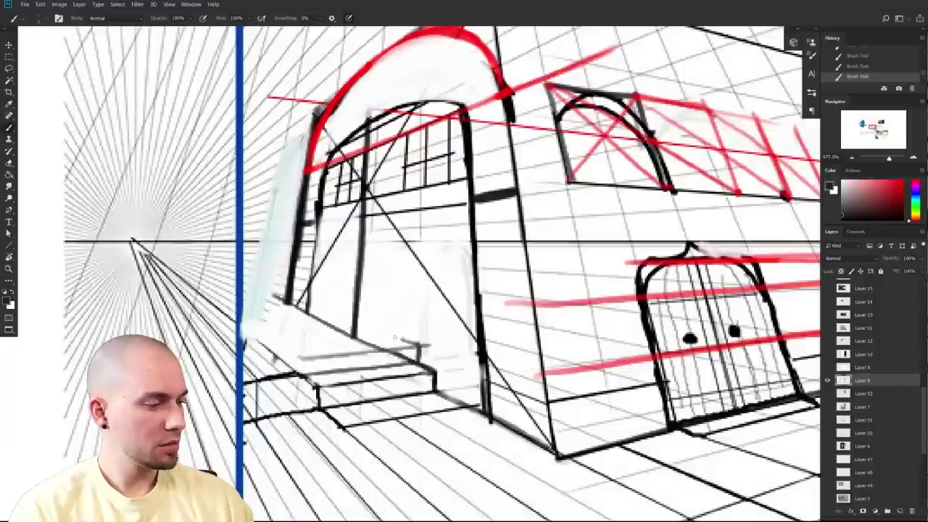
pyautogui.moveTo(390, 335); pyautogui.dragTo(259, 277)
# - Paint out the leftover lines around the upper step in white and return to black for the linework
pyautogui.keyDown('alt'); pyautogui.click(326, 334); pyautogui.keyUp('alt')
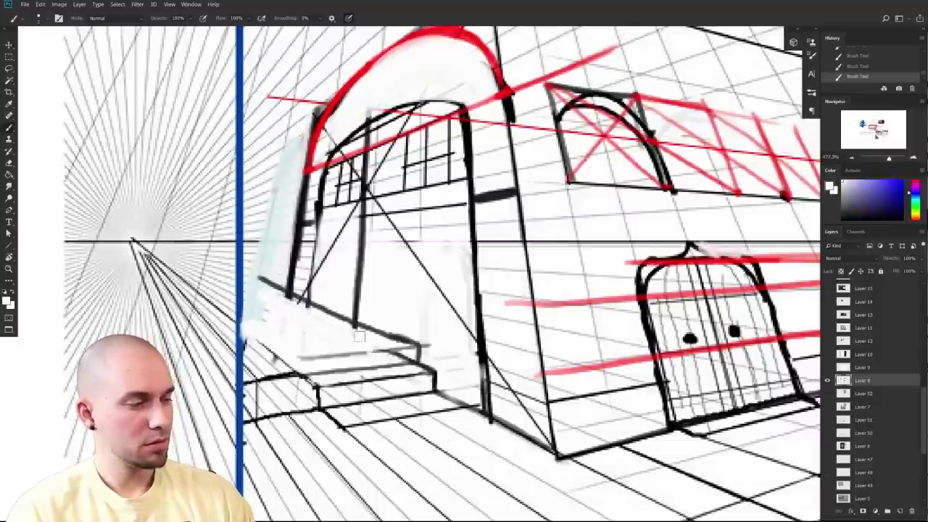
pyautogui.keyDown('alt'); pyautogui.click(376, 357); pyautogui.keyUp('alt')
pyautogui.moveTo(377, 357)
pyautogui.mouseDown()
pyautogui.moveTo(397, 355)
pyautogui.moveTo(342, 361)
pyautogui.mouseUp()
pyautogui.scroll(-5, 407, 354)
pyautogui.scroll(2, 419, 373)
pyautogui.keyDown('alt'); pyautogui.click(428, 336); pyautogui.keyUp('alt')
pyautogui.moveTo(429, 335); pyautogui.dragTo(284, 375)
pyautogui.moveTo(212, 323)
pyautogui.mouseDown()
pyautogui.moveTo(322, 312)
pyautogui.moveTo(292, 325)
pyautogui.mouseUp()
pyautogui.hotkey('ctrl', 'z')
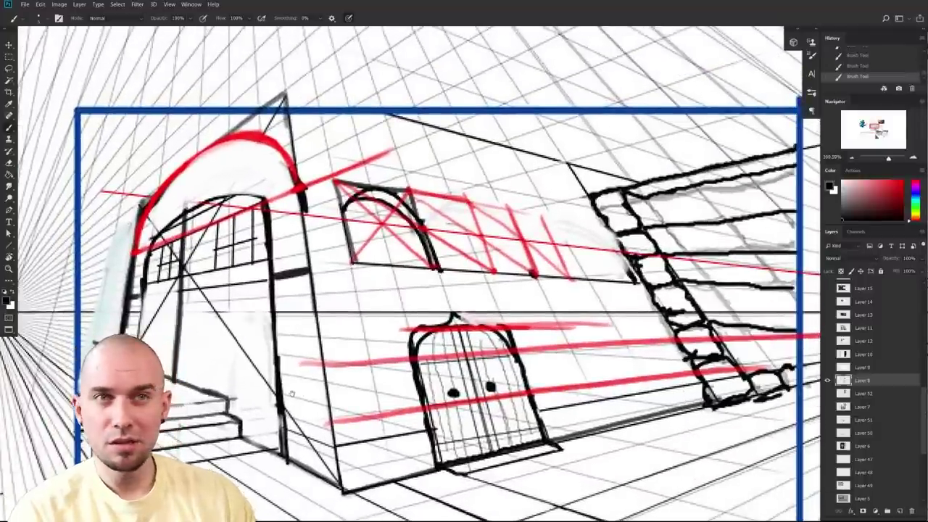
# - Extend a thin black horizontal line from the upper step's corner towards the near side of the archway with a smaller brush
pyautogui.moveTo(191, 383); pyautogui.dragTo(275, 368)
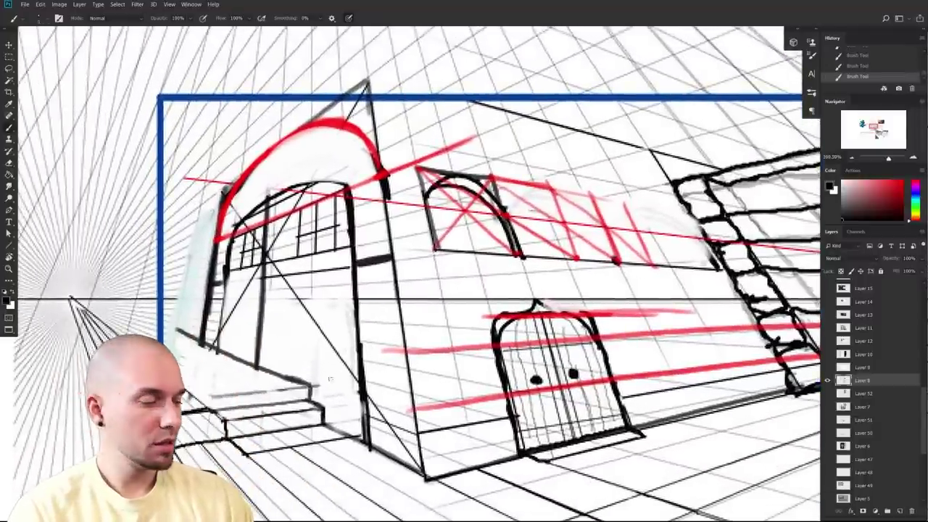
pyautogui.moveTo(338, 384); pyautogui.dragTo(351, 382)
pyautogui.hotkey('ctrl', 'z')
pyautogui.press('[')
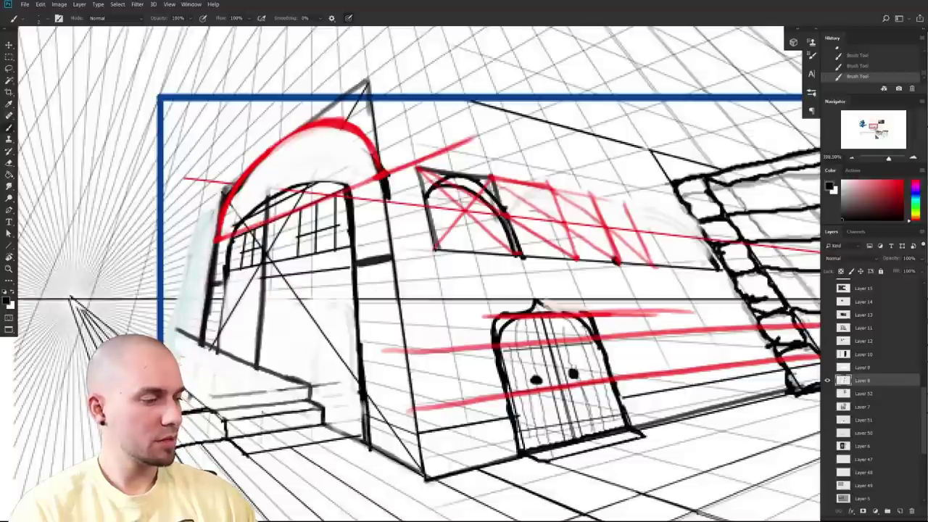
pyautogui.moveTo(270, 290)
pyautogui.mouseDown()
pyautogui.moveTo(285, 348)
pyautogui.moveTo(330, 290)
pyautogui.moveTo(358, 451)
pyautogui.moveTo(352, 261)
pyautogui.mouseUp()
pyautogui.hotkey('ctrl', 'z')
# - Select the doorway opening beside the steps with the Lasso, shade it grey with a large brush, and deselect
pyautogui.press('l')
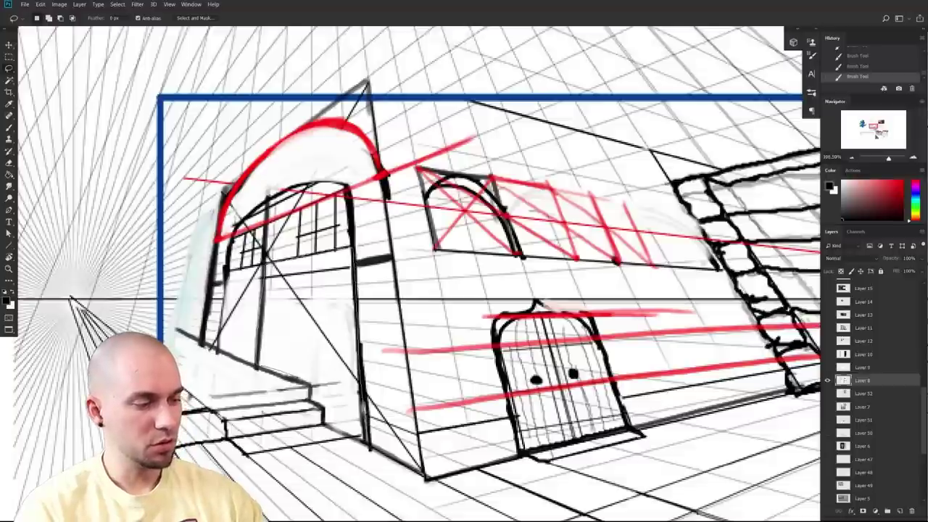
pyautogui.moveTo(316, 403)
pyautogui.mouseDown()
pyautogui.moveTo(369, 444)
pyautogui.moveTo(352, 374)
pyautogui.moveTo(337, 363)
pyautogui.moveTo(384, 341)
pyautogui.mouseUp()
pyautogui.press('b')
pyautogui.press(']')
pyautogui.press(']')
pyautogui.press(']')
pyautogui.press(']')
pyautogui.press(']')
pyautogui.press(']')
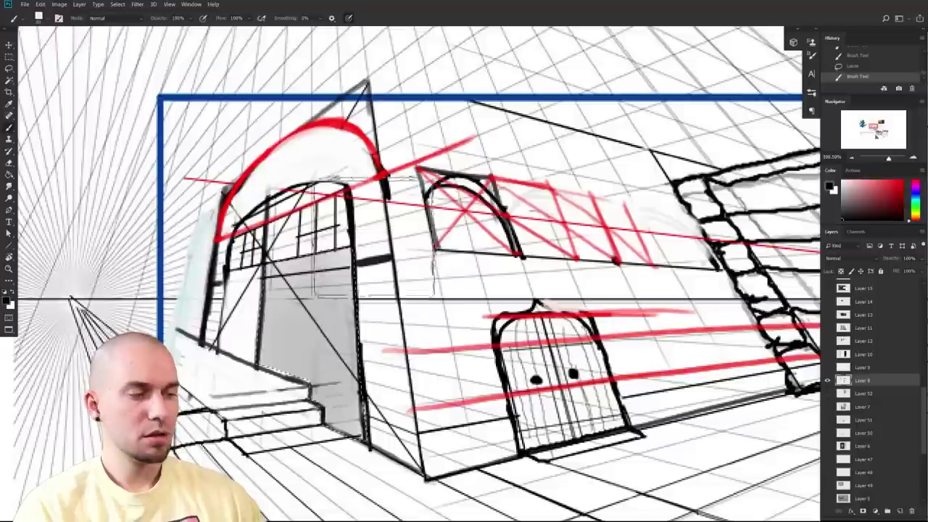
pyautogui.hotkey('ctrl', 'd')
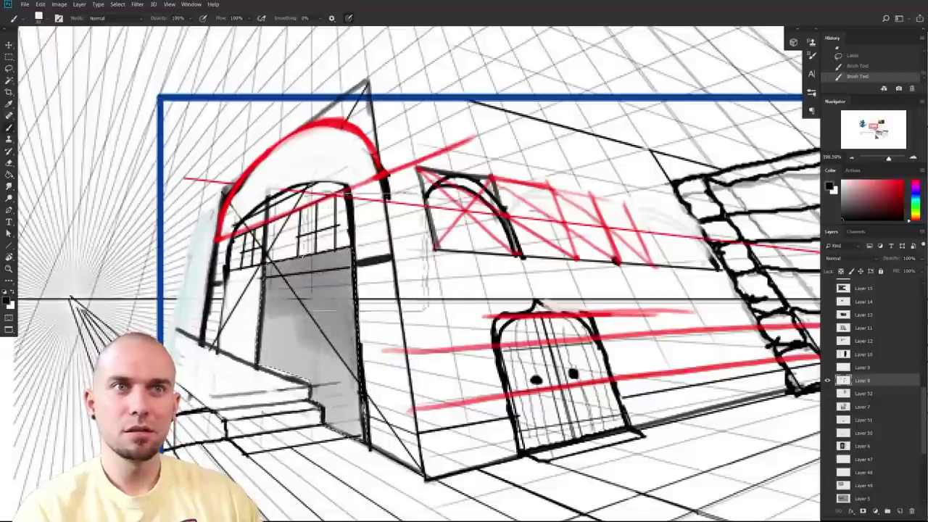
pyautogui.moveTo(294, 395); pyautogui.dragTo(319, 389)
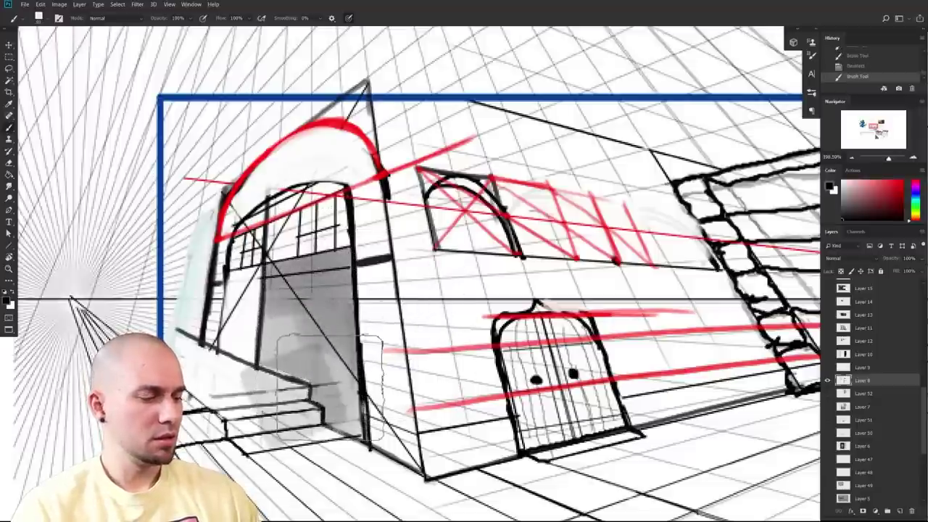
pyautogui.hotkey('ctrl', 'z')
# - Cover the shading above the steps with a smaller white brush and extend the step edges to the archway's near side
pyautogui.press('[')
pyautogui.press('[')
pyautogui.press('[')
pyautogui.press('[')
pyautogui.press('[')
pyautogui.press('[')
pyautogui.keyDown('alt'); pyautogui.click(289, 394); pyautogui.keyUp('alt')
pyautogui.moveTo(327, 371)
pyautogui.mouseDown()
pyautogui.moveTo(422, 349)
pyautogui.moveTo(446, 369)
pyautogui.moveTo(412, 373)
pyautogui.moveTo(457, 384)
pyautogui.moveTo(386, 372)
pyautogui.moveTo(451, 359)
pyautogui.mouseUp()
pyautogui.press('x')
pyautogui.moveTo(375, 362)
pyautogui.mouseDown()
pyautogui.moveTo(376, 361)
pyautogui.moveTo(435, 356)
pyautogui.moveTo(370, 363)
pyautogui.mouseUp()
pyautogui.moveTo(434, 349); pyautogui.dragTo(358, 348)
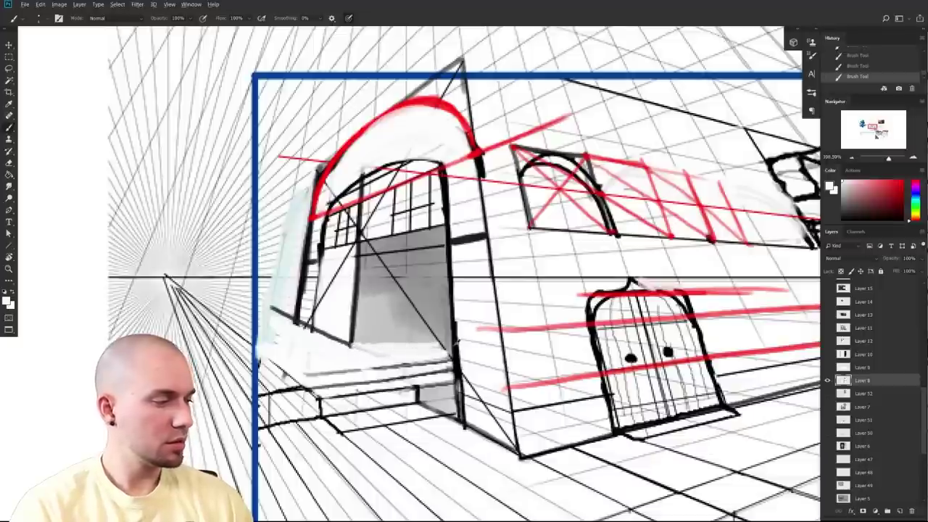
# - Draw a second dark vertical line along the far edge of the shaded doorway in the sampled line colour
pyautogui.keyDown('alt'); pyautogui.click(451, 346); pyautogui.keyUp('alt')
pyautogui.keyDown('alt'); pyautogui.click(352, 333); pyautogui.keyUp('alt')
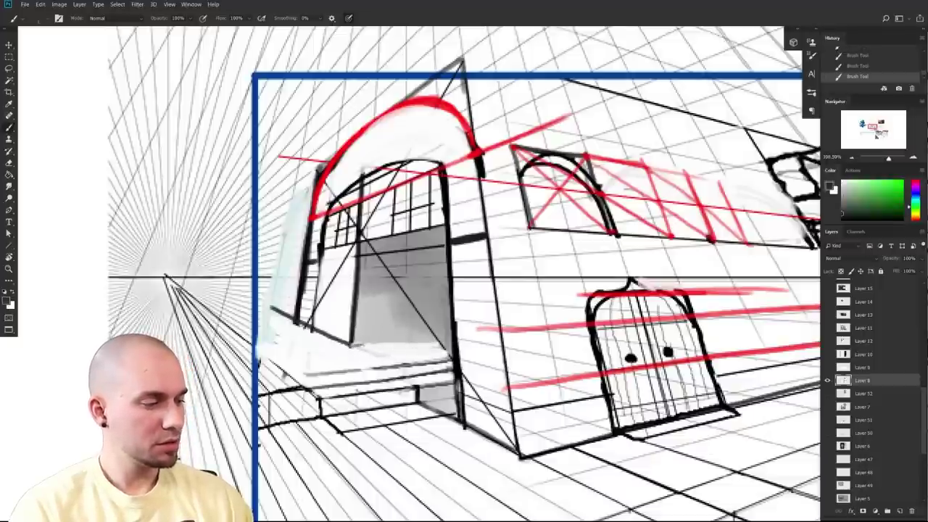
pyautogui.keyDown('alt'); pyautogui.click(354, 319); pyautogui.keyUp('alt')
pyautogui.moveTo(360, 347); pyautogui.dragTo(367, 240)
pyautogui.hotkey('ctrl', 'z')
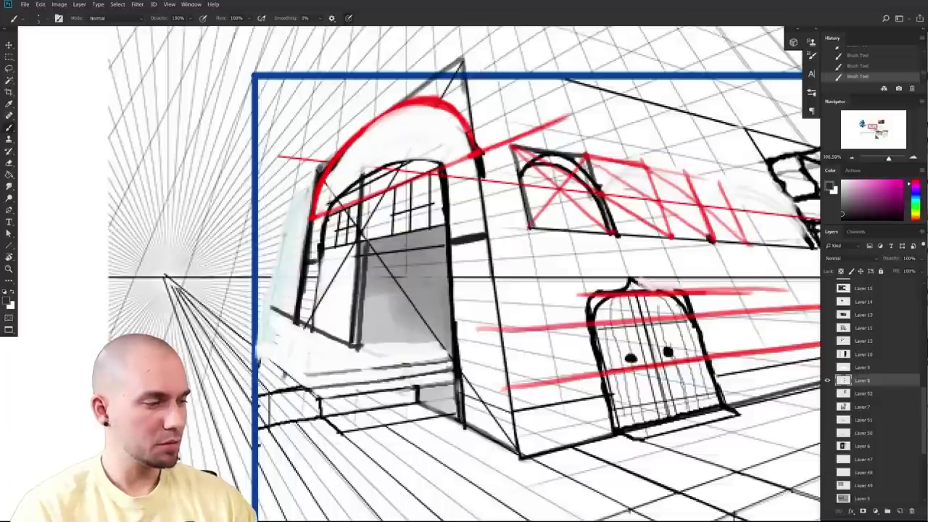
# - Choose a blue colour and mark the doorway floor with a thin horizontal line, a curving stroke and a small arc
pyautogui.keyDown('alt'); pyautogui.click(327, 356); pyautogui.keyUp('alt')
pyautogui.click(916, 193)
pyautogui.click(886, 181)
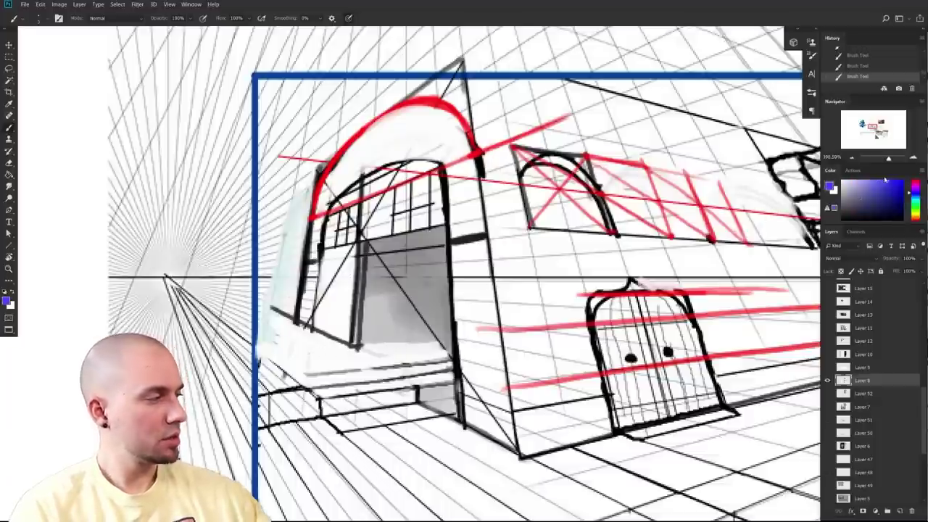
pyautogui.moveTo(301, 343)
pyautogui.mouseDown()
pyautogui.moveTo(340, 358)
pyautogui.moveTo(394, 356)
pyautogui.mouseUp()
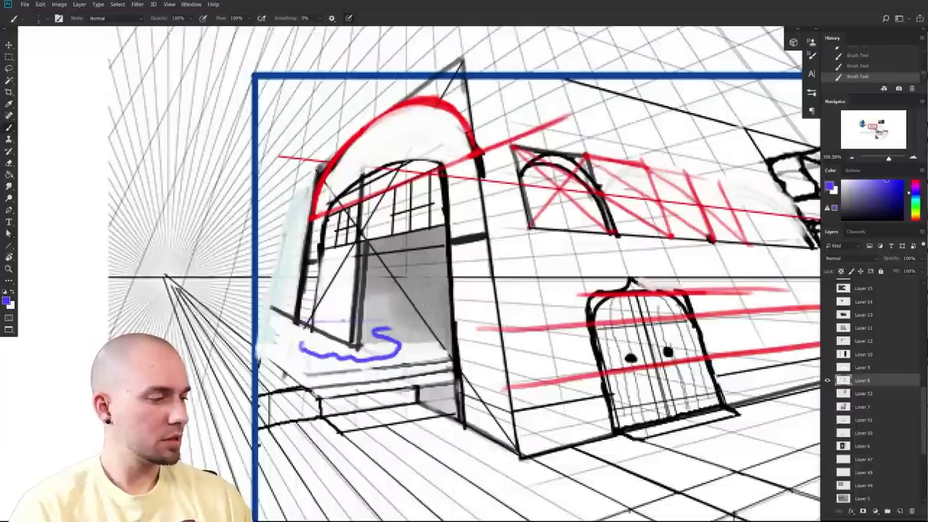
pyautogui.hotkey('ctrl', 'z')
pyautogui.hotkey('ctrl', 'z')
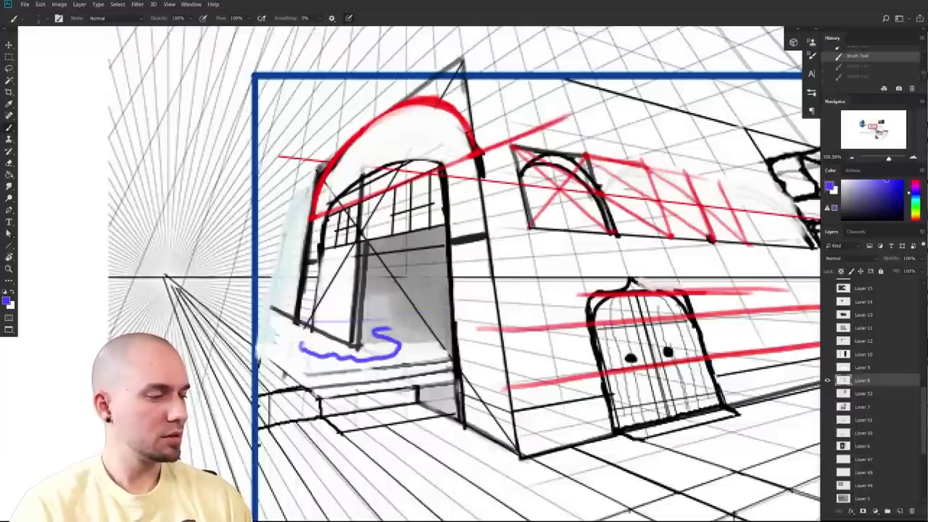
pyautogui.hotkey('ctrl', 'shift', 'z')
pyautogui.hotkey('ctrl', 'shift', 'z')
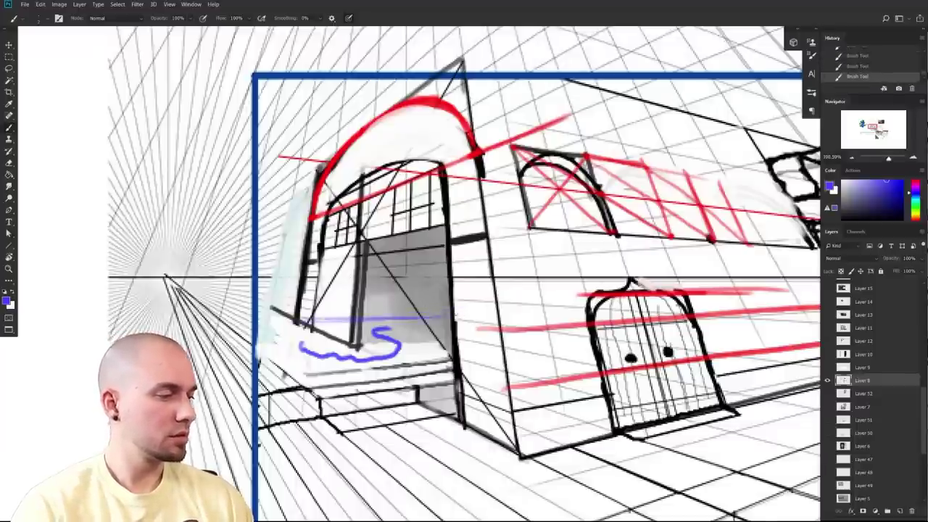
pyautogui.moveTo(406, 320); pyautogui.dragTo(368, 341)
pyautogui.moveTo(386, 297); pyautogui.dragTo(399, 308)
# - Paint over the grey side of the steps in white and continue the lower step edges to the archway's near side with sampled colours
pyautogui.moveTo(532, 394); pyautogui.dragTo(489, 371)
pyautogui.moveTo(491, 372)
pyautogui.mouseDown()
pyautogui.moveTo(519, 338)
pyautogui.moveTo(577, 369)
pyautogui.mouseUp()
pyautogui.moveTo(578, 369)
pyautogui.mouseDown()
pyautogui.moveTo(550, 364)
pyautogui.moveTo(560, 353)
pyautogui.moveTo(529, 335)
pyautogui.mouseUp()
pyautogui.keyDown('alt'); pyautogui.click(449, 334); pyautogui.keyUp('alt')
pyautogui.moveTo(376, 355)
pyautogui.mouseDown()
pyautogui.moveTo(426, 357)
pyautogui.moveTo(419, 372)
pyautogui.moveTo(398, 378)
pyautogui.moveTo(425, 371)
pyautogui.moveTo(373, 365)
pyautogui.moveTo(427, 356)
pyautogui.mouseUp()
pyautogui.press('d')
pyautogui.keyDown('alt'); pyautogui.click(391, 369); pyautogui.keyUp('alt')
pyautogui.press('d')
pyautogui.keyDown('alt'); pyautogui.click(373, 380); pyautogui.keyUp('alt')
# - Review the corrected archway and its steps in sketch 1 within the full perspective grid and beside the reference photo
pyautogui.scroll(-3, 426, 359)
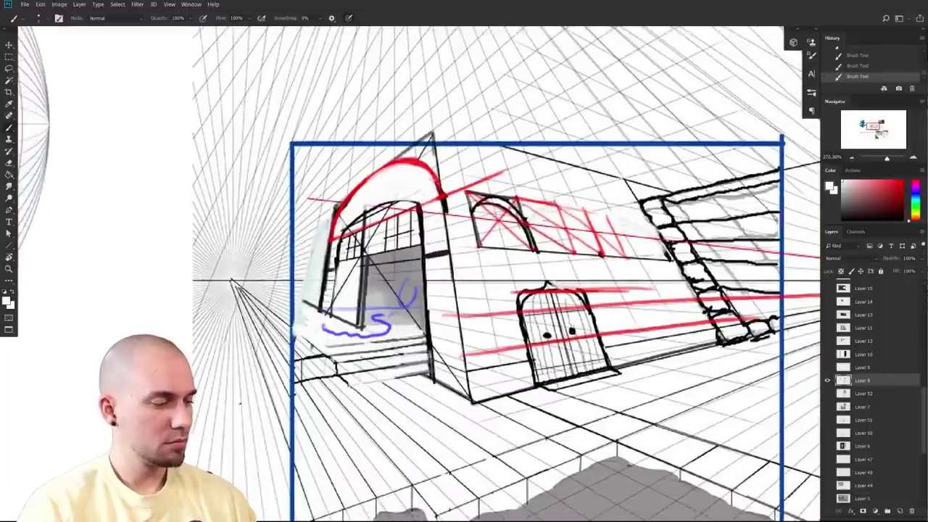
pyautogui.scroll(-1, 510, 380)
pyautogui.moveTo(437, 385); pyautogui.dragTo(253, 385)
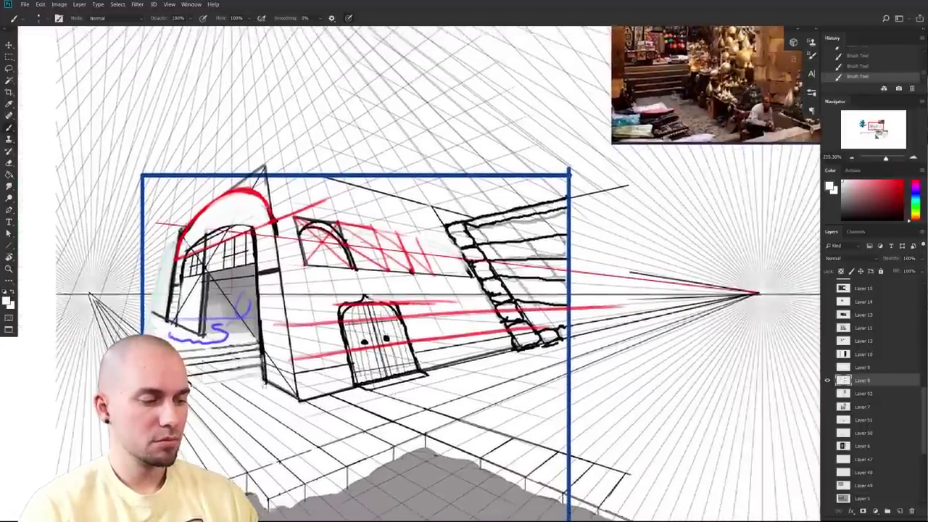
pyautogui.moveTo(535, 435); pyautogui.dragTo(692, 405)
pyautogui.scroll(1, 666, 371)
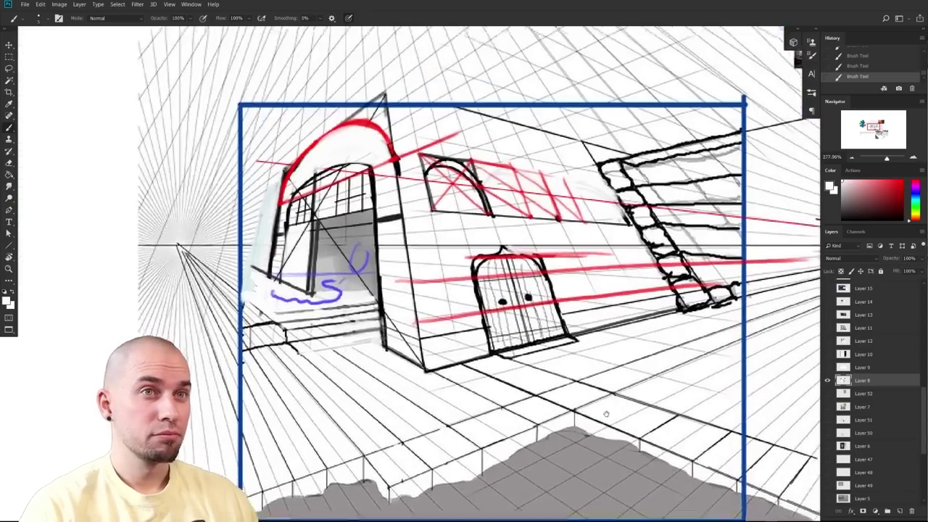
pyautogui.moveTo(660, 375); pyautogui.dragTo(600, 415)
pyautogui.scroll(-3, 586, 431)
pyautogui.scroll(-3, 578, 433)
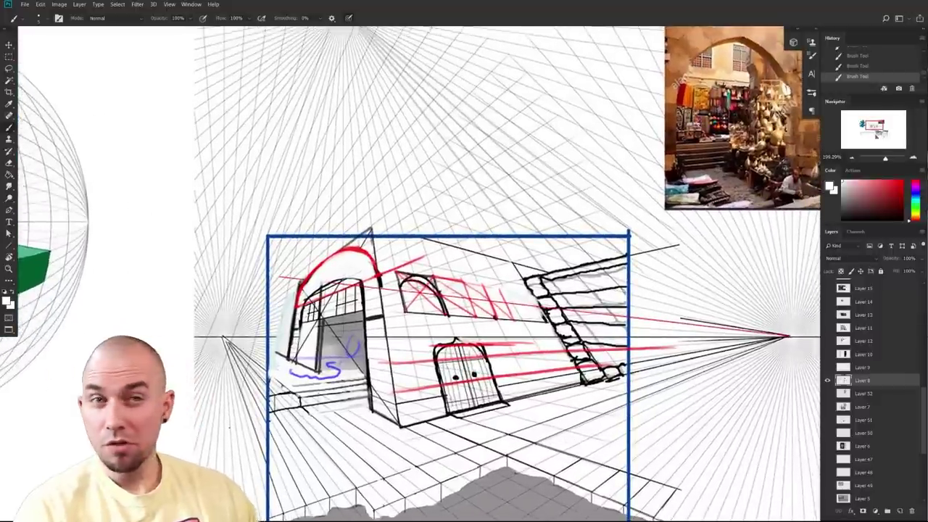
pyautogui.scroll(-3, 574, 439)
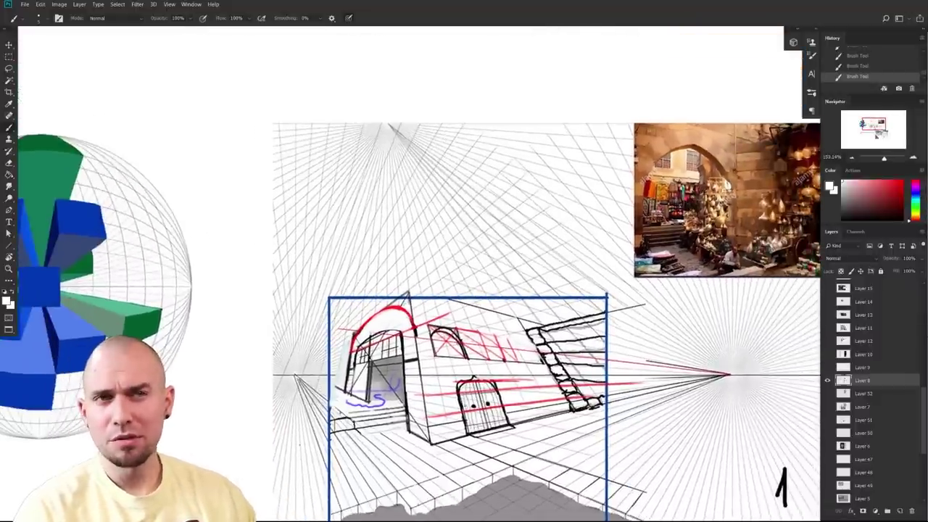
pyautogui.moveTo(413, 396); pyautogui.dragTo(505, 402)
pyautogui.scroll(3, 463, 386)
pyautogui.press('x')
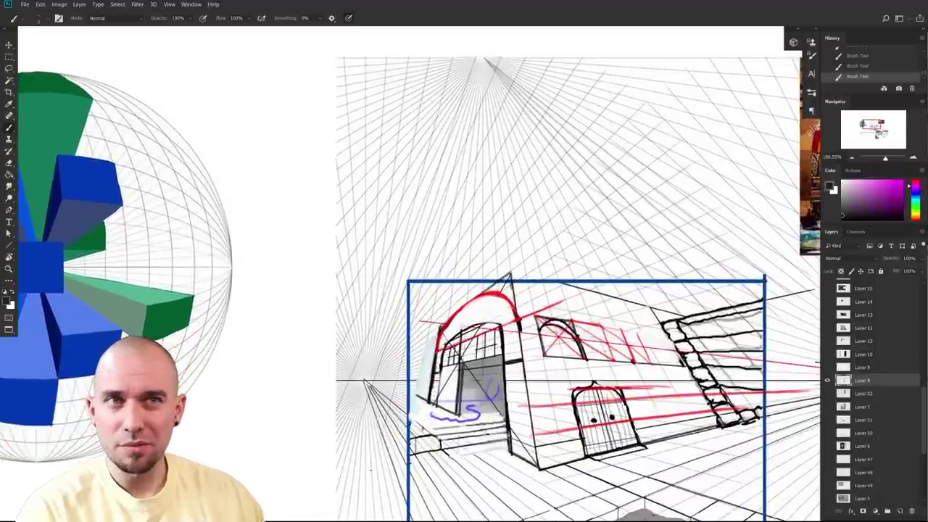
pyautogui.moveTo(506, 391); pyautogui.dragTo(594, 359)
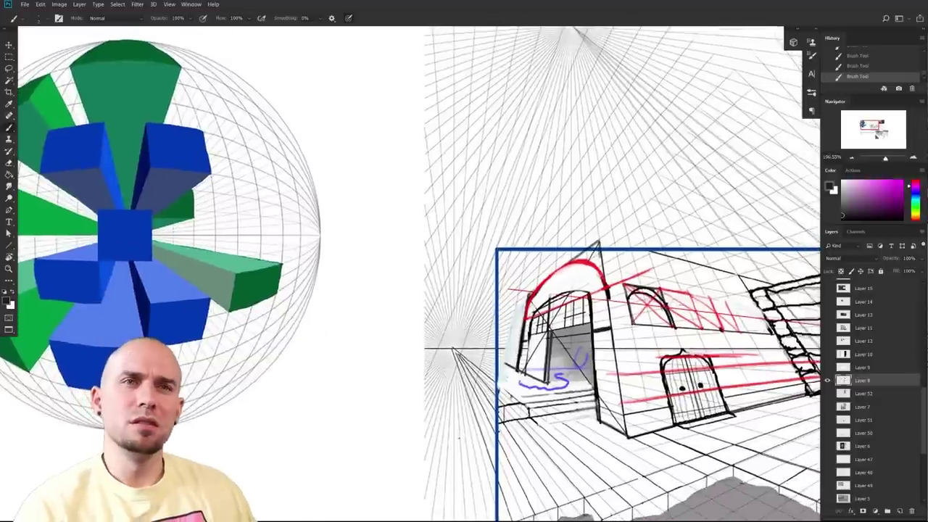
# - In sketch 2, draw a black vertical line up from the building's near bottom corner and try a slanted line along that corner edge
pyautogui.moveTo(633, 406); pyautogui.dragTo(418, 397)
pyautogui.scroll(-3, 551, 380)
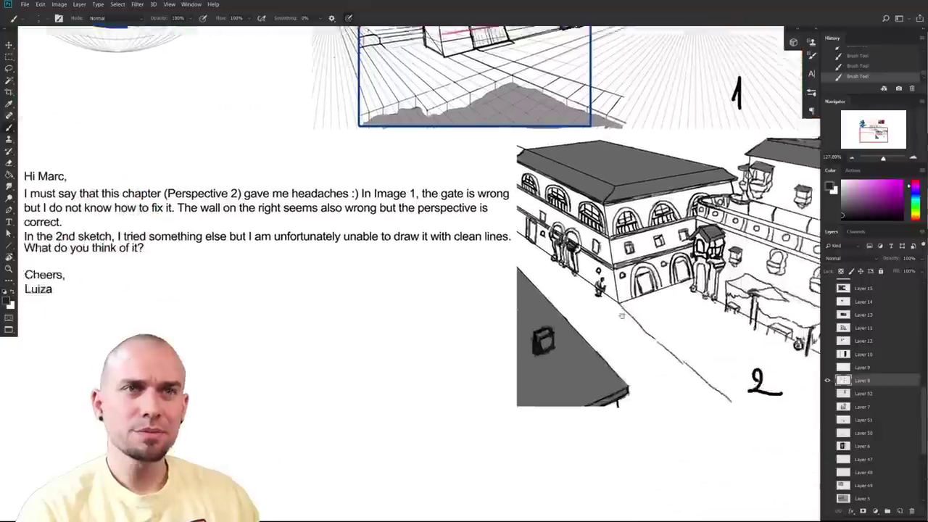
pyautogui.moveTo(622, 315); pyautogui.dragTo(653, 294)
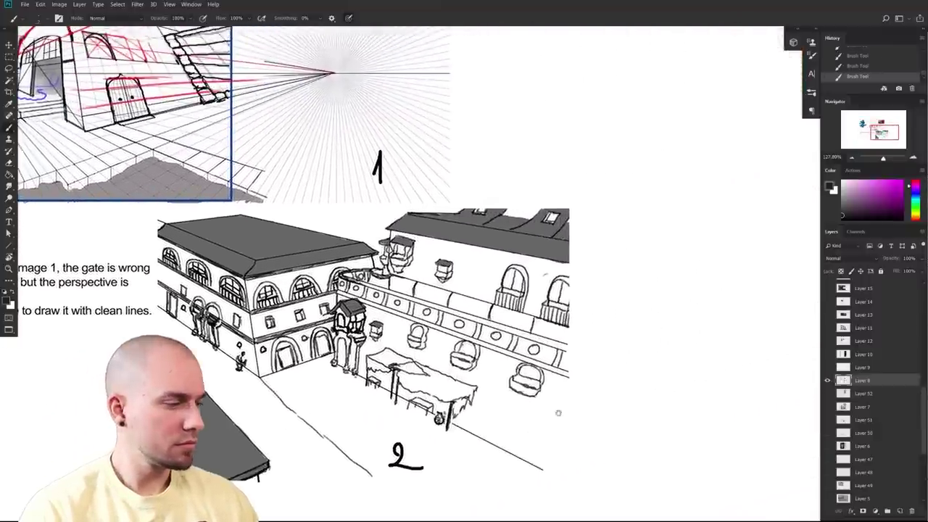
pyautogui.moveTo(559, 413); pyautogui.dragTo(610, 416)
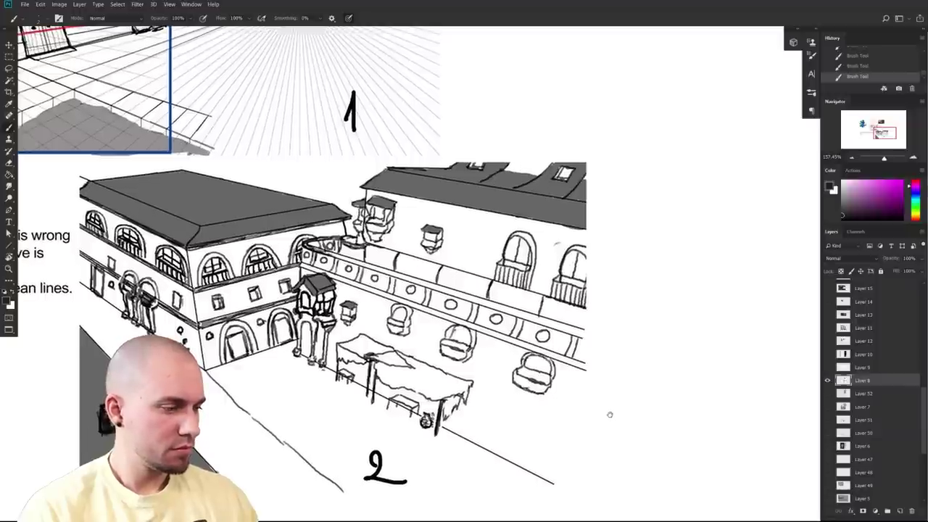
pyautogui.moveTo(609, 414); pyautogui.dragTo(710, 411)
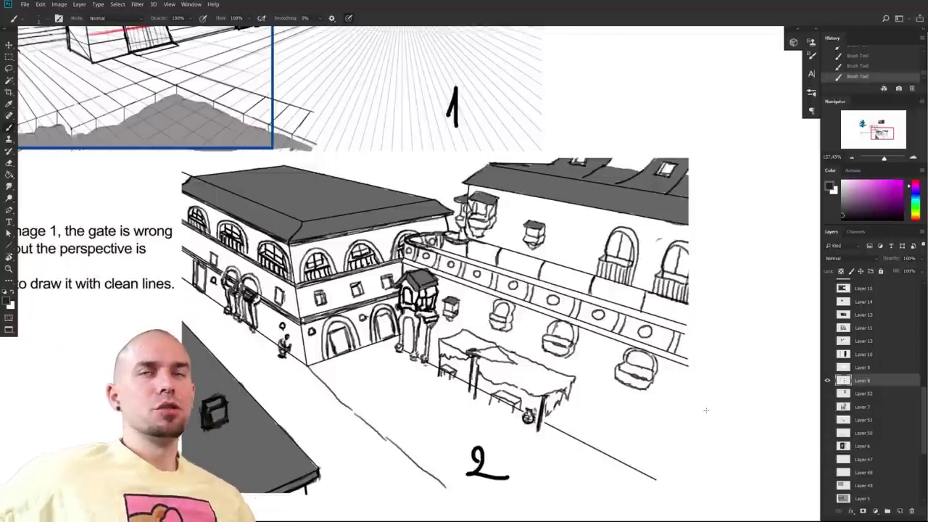
pyautogui.moveTo(558, 327); pyautogui.dragTo(585, 328)
pyautogui.keyDown('alt'); pyautogui.click(613, 294); pyautogui.keyUp('alt')
pyautogui.moveTo(614, 295); pyautogui.dragTo(522, 328)
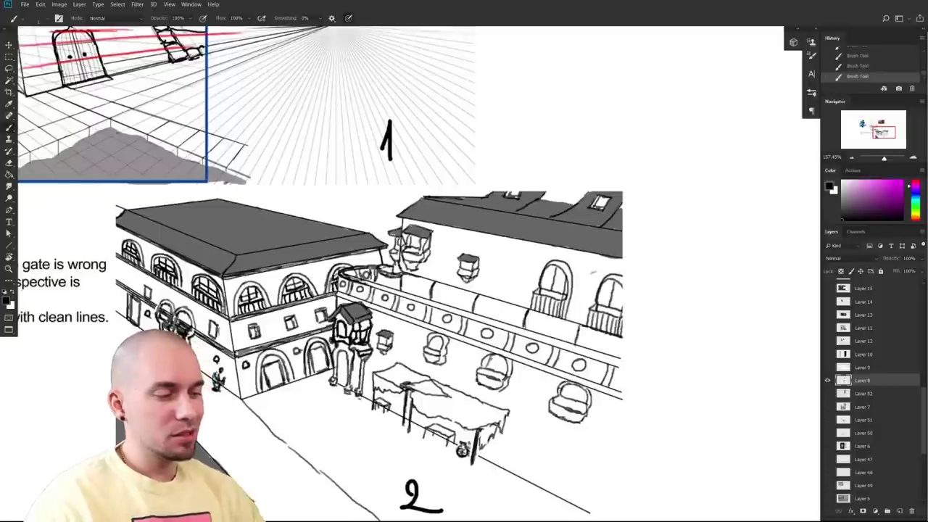
pyautogui.moveTo(240, 397); pyautogui.dragTo(241, 145)
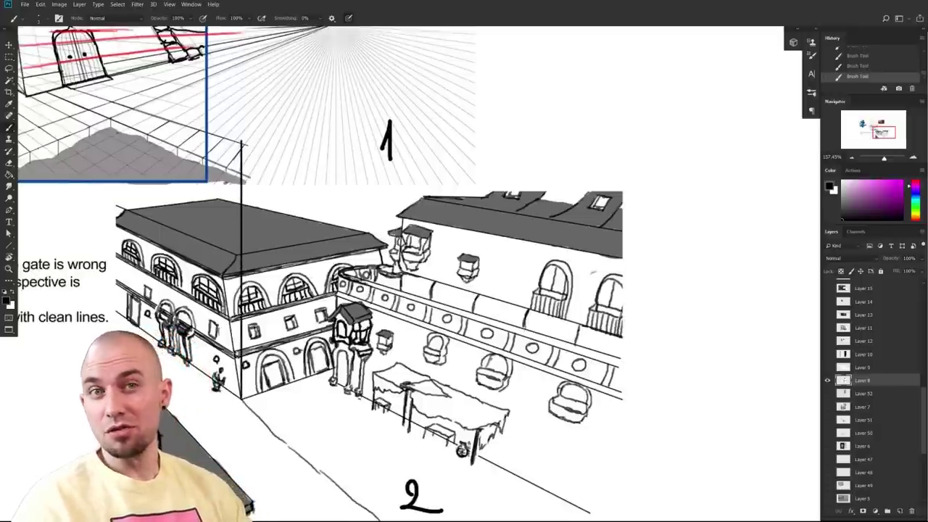
pyautogui.moveTo(241, 395); pyautogui.dragTo(210, 251)
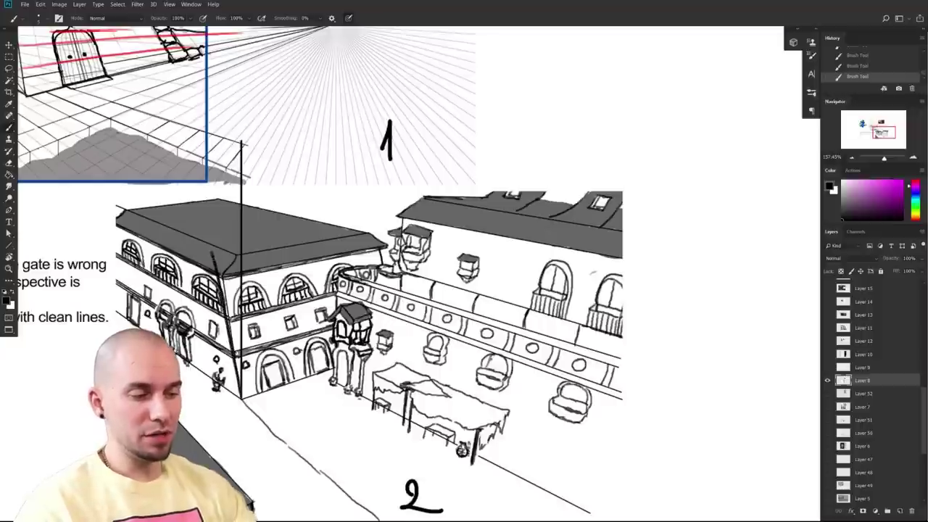
pyautogui.hotkey('ctrl', 'z')
# - Draw black vertical lines up from the building's far corner and the back building's corner, and over the railing and awning posts
pyautogui.moveTo(330, 369); pyautogui.dragTo(346, 255)
pyautogui.hotkey('ctrl', 'z')
pyautogui.moveTo(332, 370); pyautogui.dragTo(333, 127)
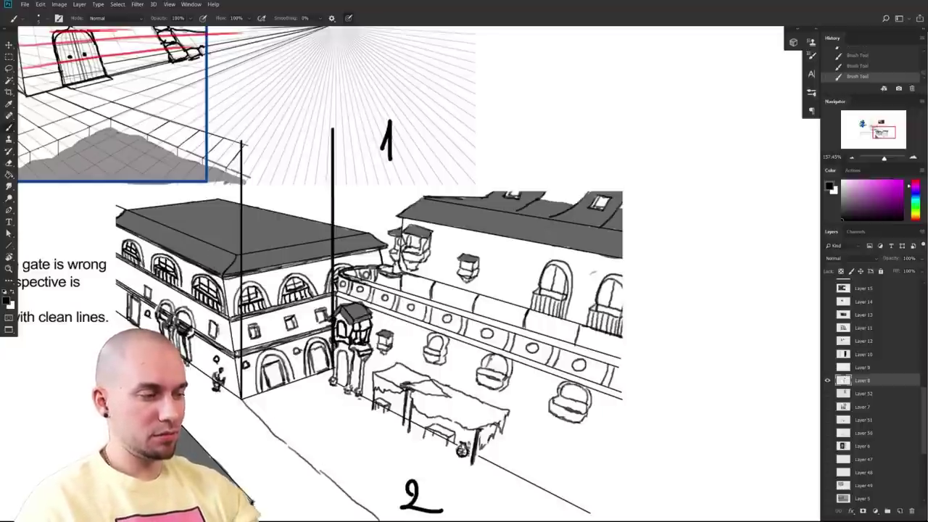
pyautogui.moveTo(401, 267); pyautogui.dragTo(402, 85)
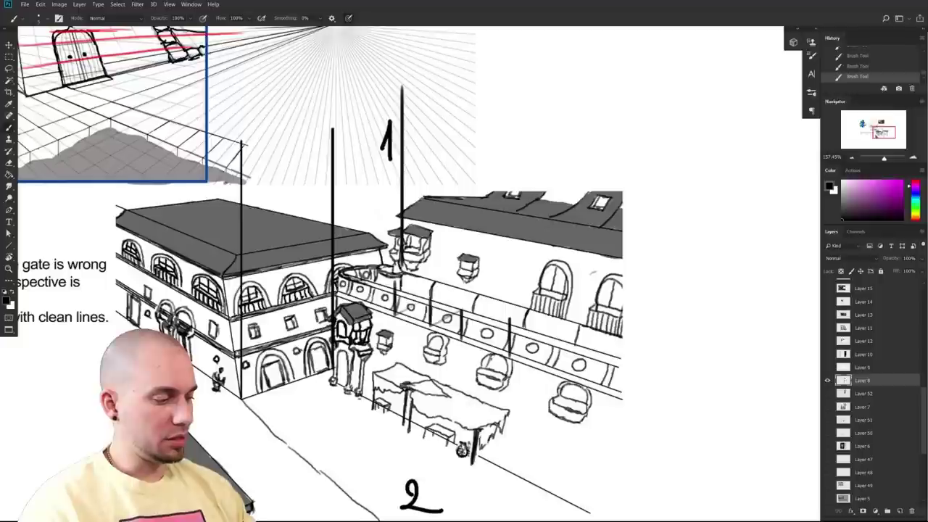
pyautogui.hotkey('ctrl', 'z')
pyautogui.moveTo(410, 390); pyautogui.dragTo(412, 438)
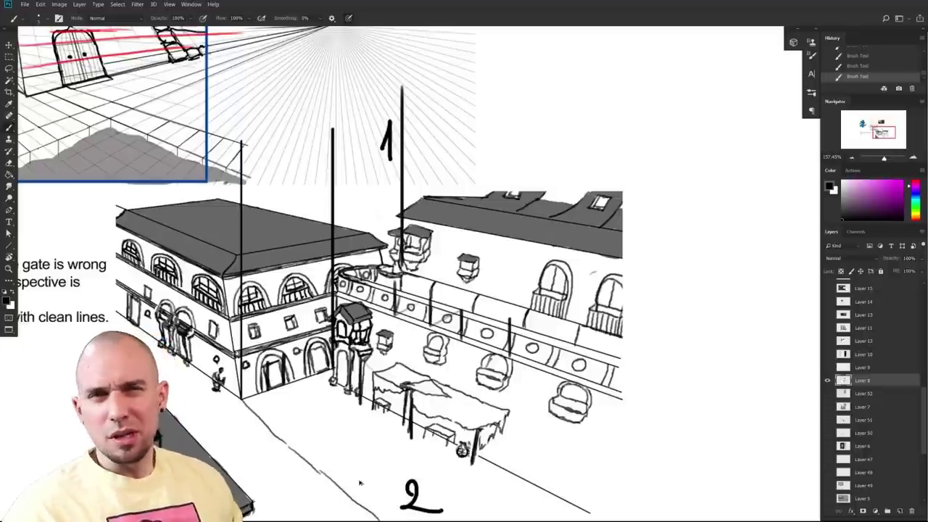
# - Undo the vertical test lines drawn over sketch 2
pyautogui.hotkey('ctrl', 'z')
pyautogui.hotkey('ctrl', 'z')
pyautogui.hotkey('ctrl', 'z')
pyautogui.hotkey('ctrl', 'z')
pyautogui.hotkey('ctrl', 'z')
pyautogui.hotkey('ctrl', 'z')
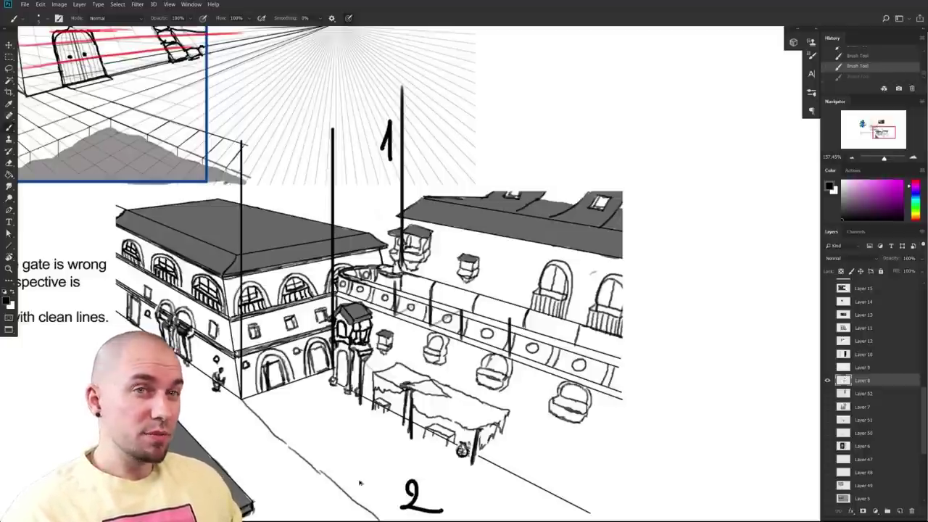
pyautogui.hotkey('ctrl', 'z')
pyautogui.hotkey('ctrl', 'z')
pyautogui.hotkey('ctrl', 'z')
pyautogui.hotkey('ctrl', 'z')
pyautogui.hotkey('ctrl', 'z')
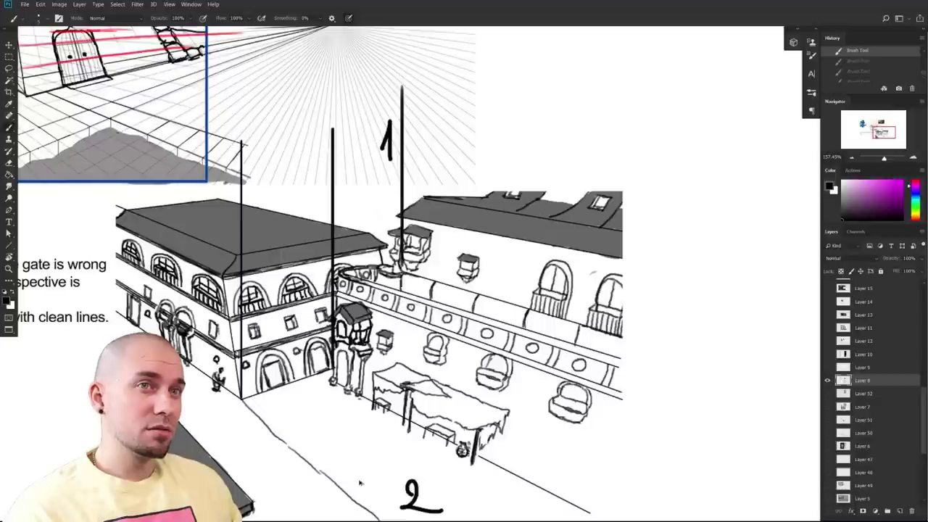
# - Add a new layer and lasso a large area around sketch 1 and its reference photo, following the top edge of sketch 2
pyautogui.moveTo(486, 404); pyautogui.dragTo(414, 392)
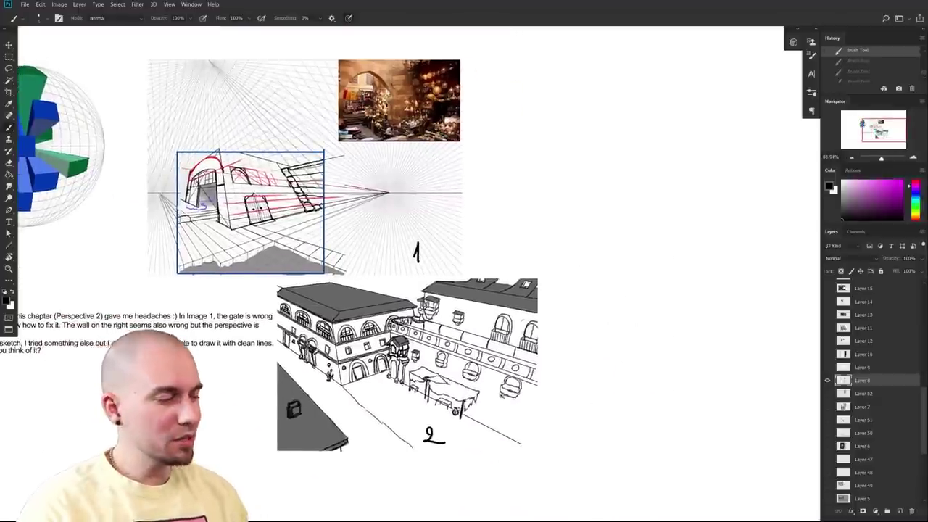
pyautogui.scroll(2, 648, 218)
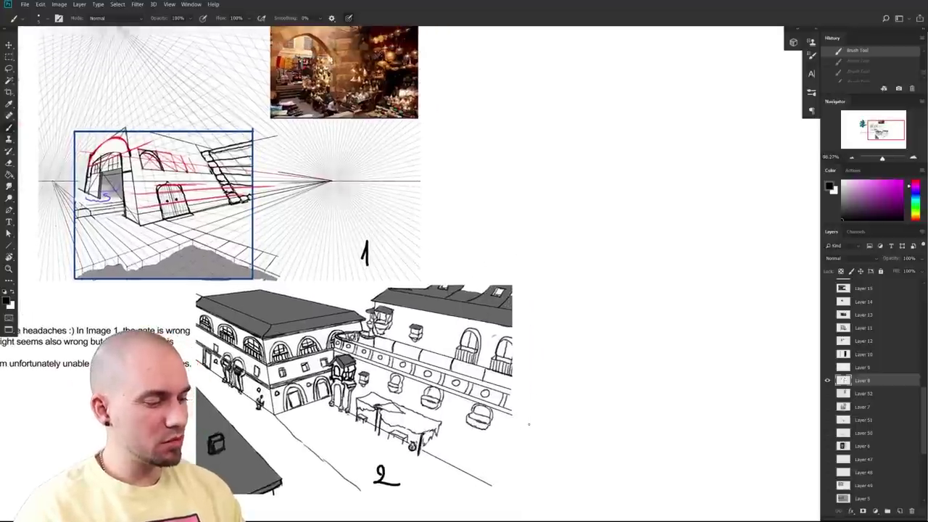
pyautogui.keyDown('alt'); pyautogui.click(278, 333); pyautogui.keyUp('alt')
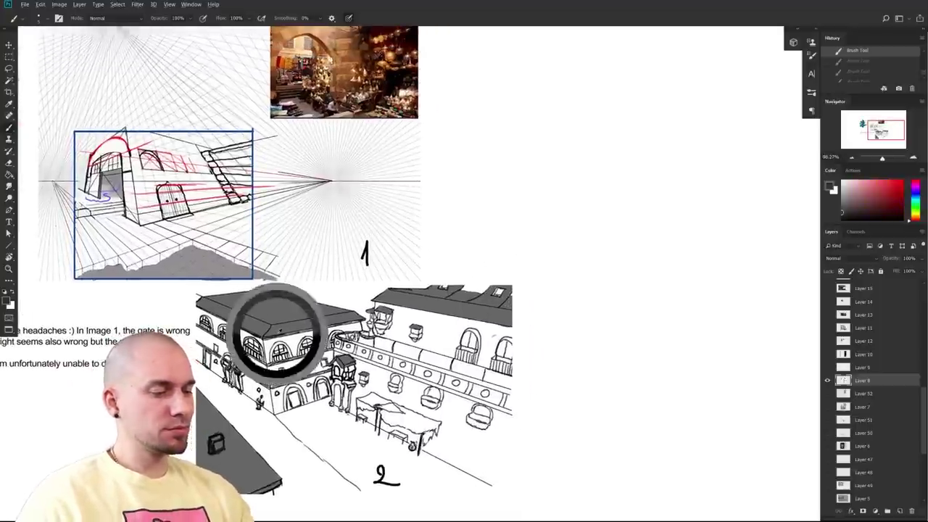
pyautogui.moveTo(444, 387)
pyautogui.mouseDown()
pyautogui.moveTo(485, 357)
pyautogui.moveTo(524, 361)
pyautogui.mouseUp()
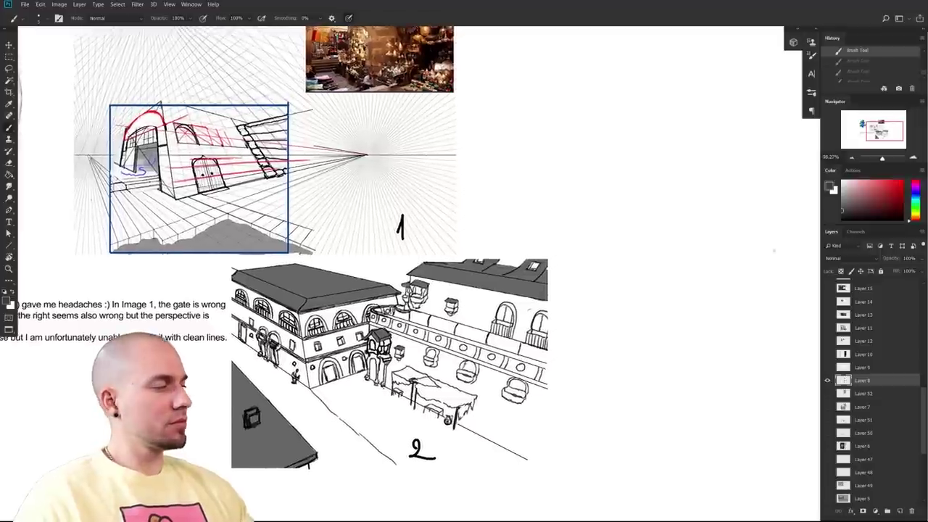
pyautogui.press('u')
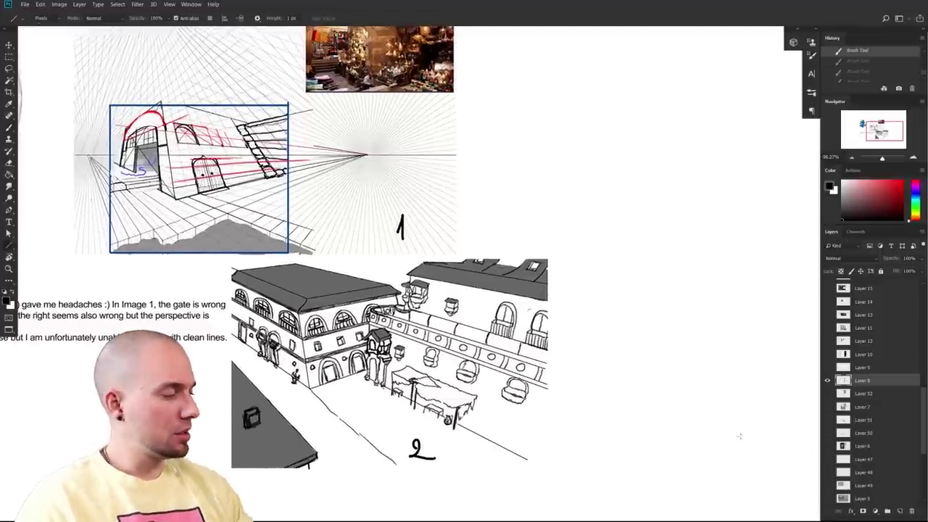
pyautogui.click(900, 511)
pyautogui.press('l')
pyautogui.moveTo(570, 359)
pyautogui.mouseDown()
pyautogui.moveTo(547, 355)
pyautogui.moveTo(565, 399)
pyautogui.mouseUp()
pyautogui.moveTo(599, 351)
pyautogui.mouseDown()
pyautogui.moveTo(478, 323)
pyautogui.moveTo(276, 329)
pyautogui.mouseUp()
pyautogui.moveTo(90, 416); pyautogui.dragTo(616, 210)
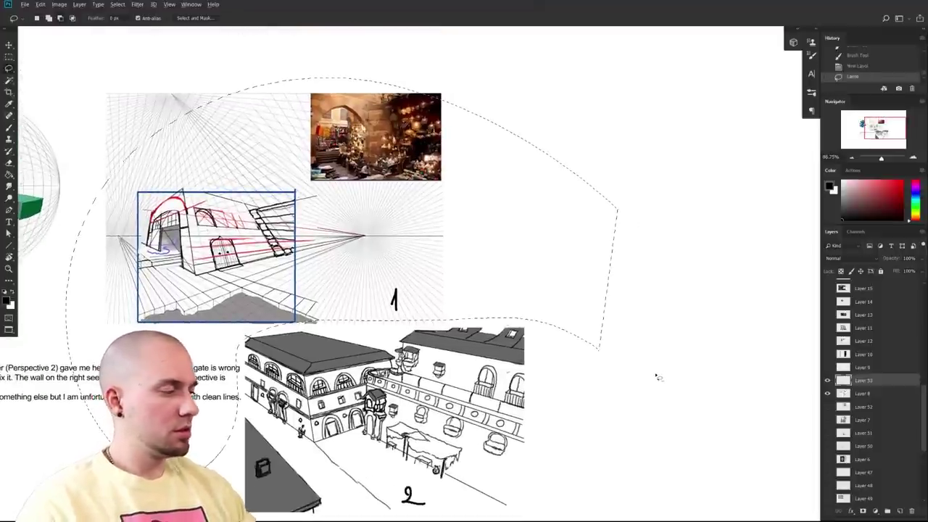
# - Fill the selected area with white using a greatly enlarged brush to hide sketch 1, and deselect
pyautogui.press('b')
pyautogui.press(']')
pyautogui.press(']')
pyautogui.press(']')
pyautogui.press(']')
pyautogui.press(']')
pyautogui.press(']')
pyautogui.press(']')
pyautogui.press(']')
pyautogui.press(']')
pyautogui.press(']')
pyautogui.press(']')
pyautogui.press(']')
pyautogui.press(']')
pyautogui.press(']')
pyautogui.press(']')
pyautogui.press(']')
pyautogui.press(']')
pyautogui.press(']')
pyautogui.press(']')
pyautogui.press(']')
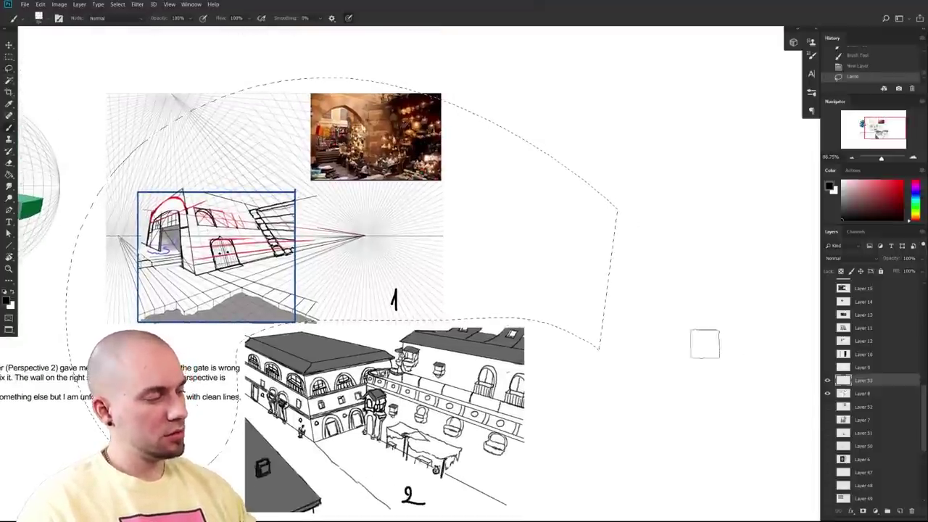
pyautogui.moveTo(608, 278); pyautogui.dragTo(154, 434)
pyautogui.keyDown('alt'); pyautogui.click(689, 291); pyautogui.keyUp('alt')
pyautogui.press(']')
pyautogui.moveTo(692, 269)
pyautogui.mouseDown()
pyautogui.moveTo(368, 210)
pyautogui.moveTo(696, 254)
pyautogui.mouseUp()
pyautogui.hotkey('ctrl', 'd')
# - With the Line tool in red at 1 px, draw a line along the building's near corner edge, extended far above sketch 2
pyautogui.scroll(3, 406, 508)
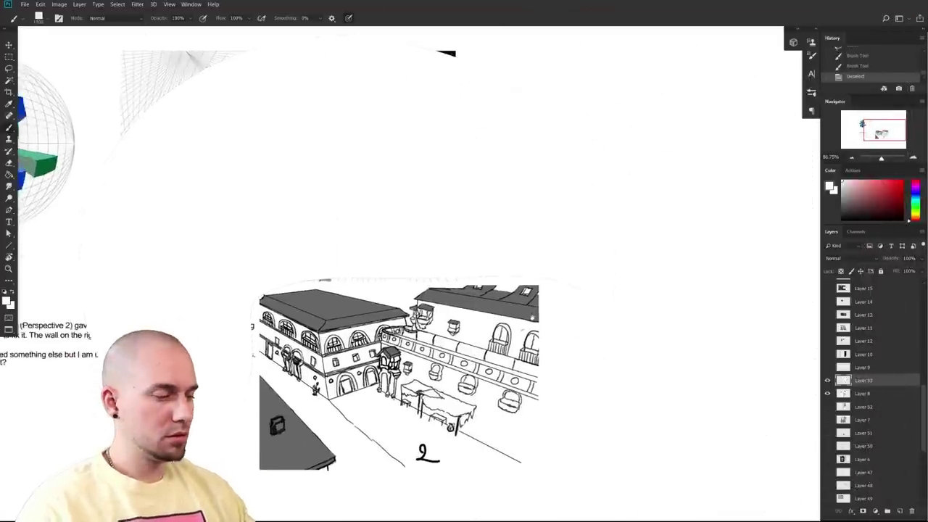
pyautogui.scroll(-3, 475, 348)
pyautogui.click(9, 246)
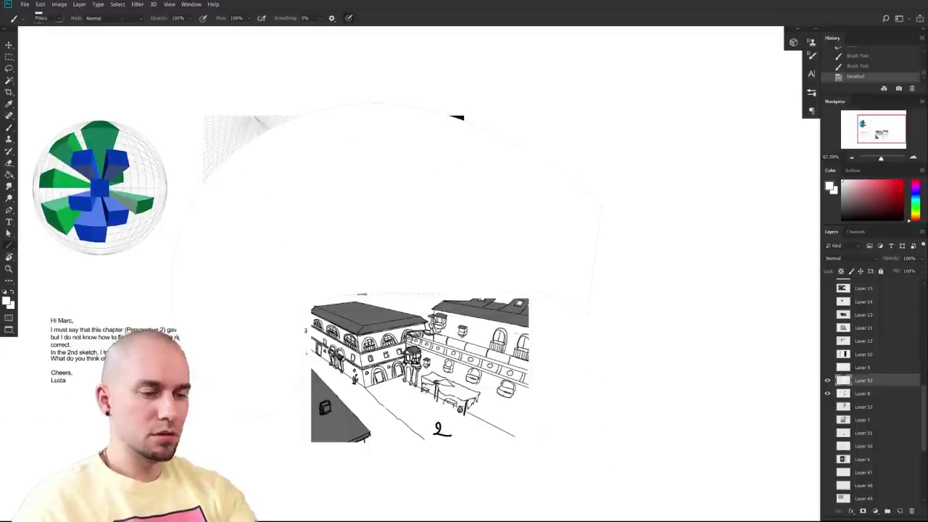
pyautogui.click(902, 181)
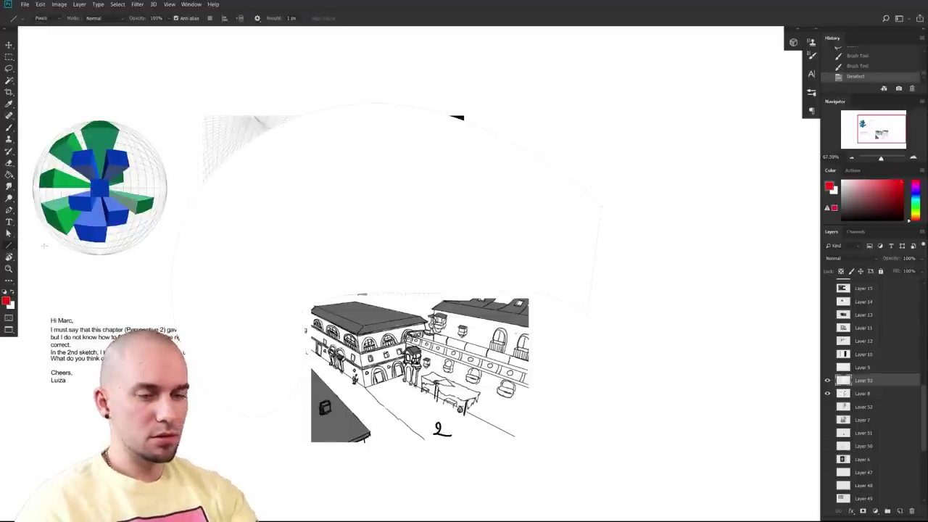
pyautogui.moveTo(354, 325); pyautogui.dragTo(319, 68)
pyautogui.scroll(3, 439, 240)
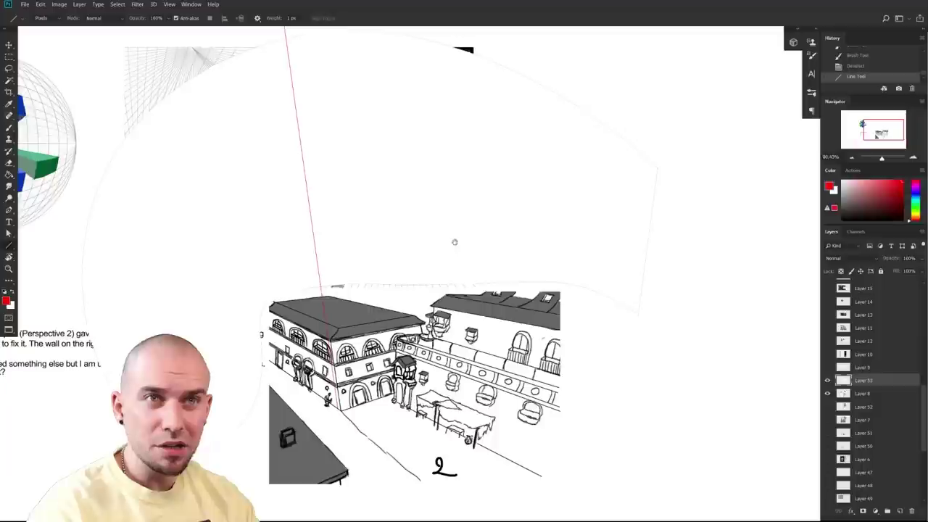
pyautogui.scroll(2, 471, 312)
pyautogui.moveTo(554, 358); pyautogui.dragTo(517, 357)
pyautogui.moveTo(541, 471); pyautogui.dragTo(518, 479)
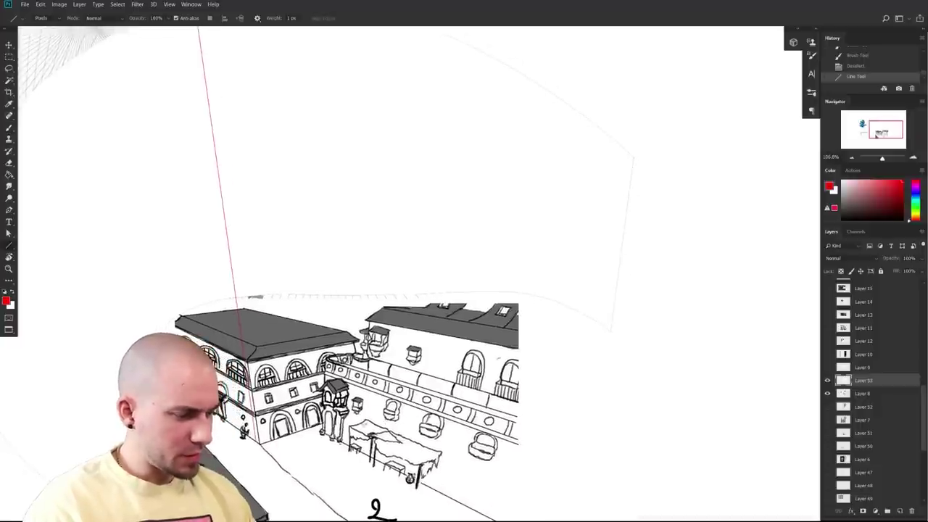
# - Draw a red line along the right building's corner edge, extended far above sketch 2
pyautogui.moveTo(371, 304); pyautogui.dragTo(397, 58)
pyautogui.scroll(-3, 503, 336)
pyautogui.moveTo(478, 311); pyautogui.dragTo(475, 316)
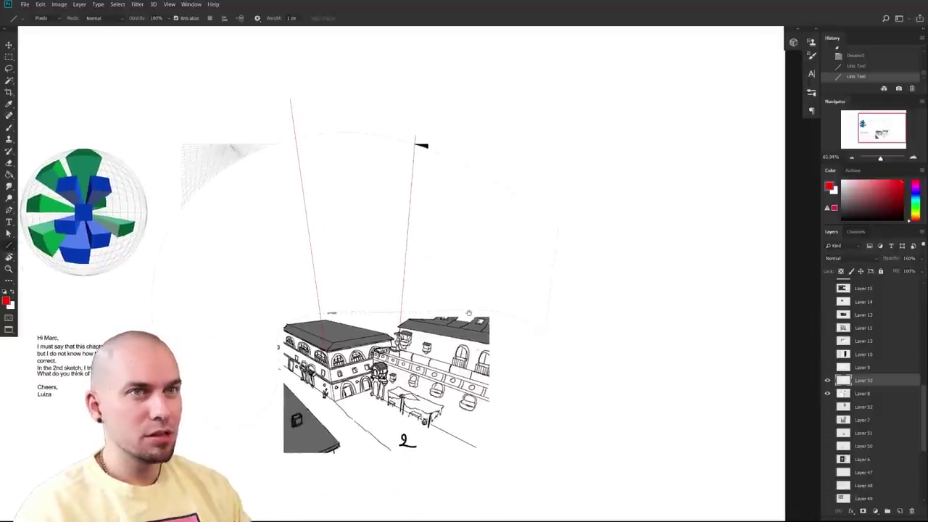
pyautogui.moveTo(468, 312); pyautogui.dragTo(479, 235)
pyautogui.scroll(2, 474, 281)
pyautogui.scroll(-2, 423, 264)
# - Continue both buildings' corner lines downward, far below sketch 2, to trace where they converge
pyautogui.moveTo(307, 35); pyautogui.dragTo(368, 467)
pyautogui.moveTo(407, 252); pyautogui.dragTo(384, 505)
pyautogui.moveTo(411, 444); pyautogui.dragTo(409, 392)
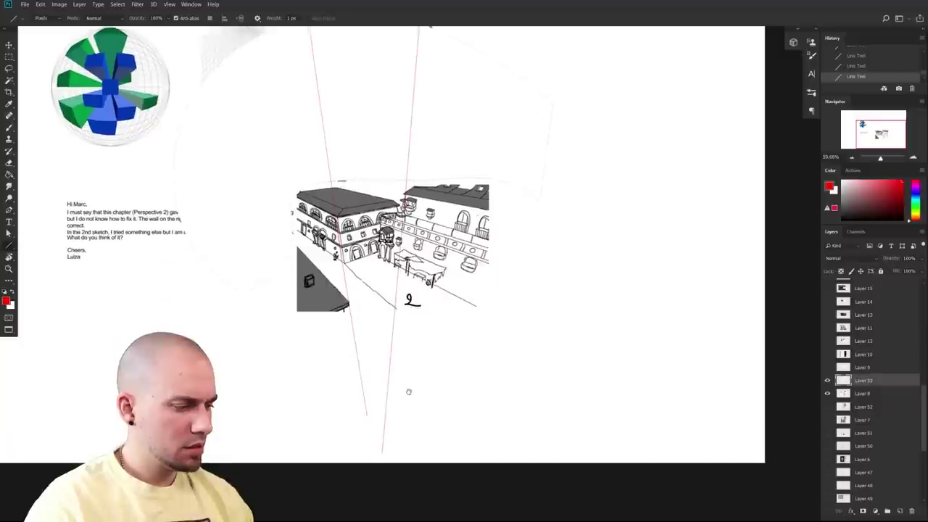
pyautogui.moveTo(374, 454); pyautogui.dragTo(377, 464)
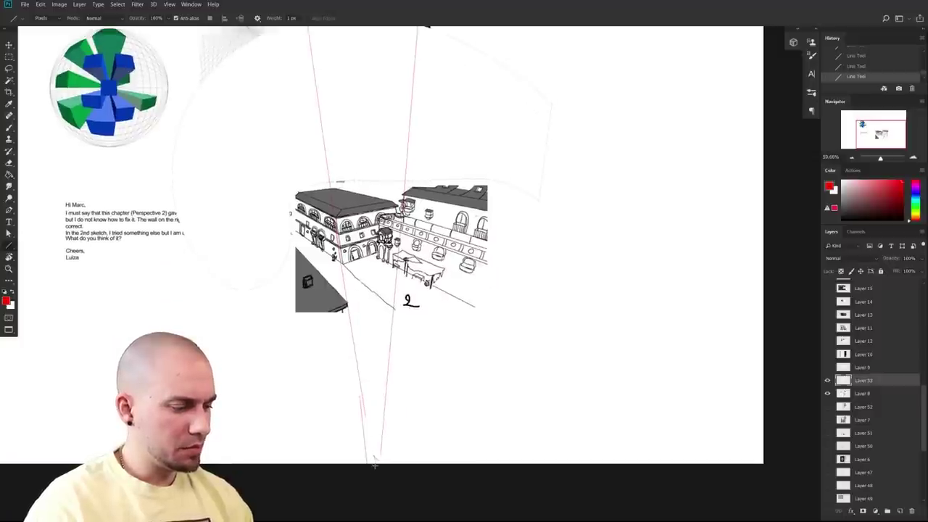
# - Draw a red guide line through the arched doorway on the left building's front facade, running toward the lower convergence point
pyautogui.click(473, 203)
pyautogui.moveTo(418, 359); pyautogui.dragTo(391, 384)
pyautogui.moveTo(346, 494)
pyautogui.mouseDown()
pyautogui.moveTo(338, 310)
pyautogui.moveTo(305, 199)
pyautogui.moveTo(267, 181)
pyautogui.moveTo(386, 210)
pyautogui.moveTo(439, 211)
pyautogui.moveTo(416, 187)
pyautogui.moveTo(436, 178)
pyautogui.moveTo(493, 197)
pyautogui.moveTo(460, 172)
pyautogui.moveTo(333, 173)
pyautogui.moveTo(440, 195)
pyautogui.moveTo(348, 158)
pyautogui.moveTo(312, 168)
pyautogui.moveTo(343, 178)
pyautogui.mouseUp()
pyautogui.moveTo(359, 299); pyautogui.dragTo(344, 174)
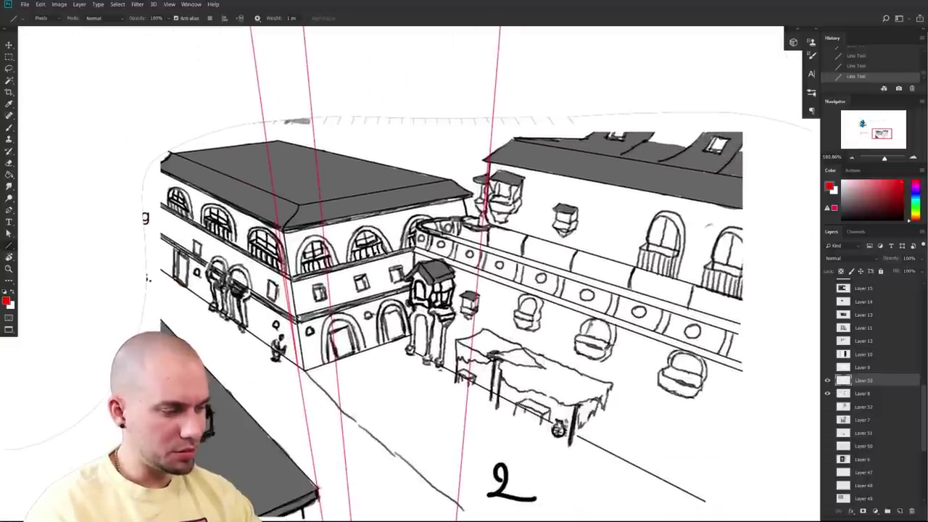
# - Draw three guide lines from the lower convergence point up across the left building's side facade, including its outer edge
pyautogui.scroll(-5, 394, 397)
pyautogui.moveTo(340, 335); pyautogui.dragTo(339, 359)
pyautogui.moveTo(327, 276); pyautogui.dragTo(322, 263)
pyautogui.moveTo(349, 476); pyautogui.dragTo(258, 48)
pyautogui.scroll(1, 251, 43)
pyautogui.moveTo(353, 489)
pyautogui.mouseDown()
pyautogui.moveTo(245, 47)
pyautogui.moveTo(248, 132)
pyautogui.moveTo(227, 43)
pyautogui.mouseUp()
pyautogui.scroll(3, 229, 45)
# - With the Brush in red, redraw the side facade's doorway, small window, arched window and outer edge following the tilted guides
pyautogui.press('b')
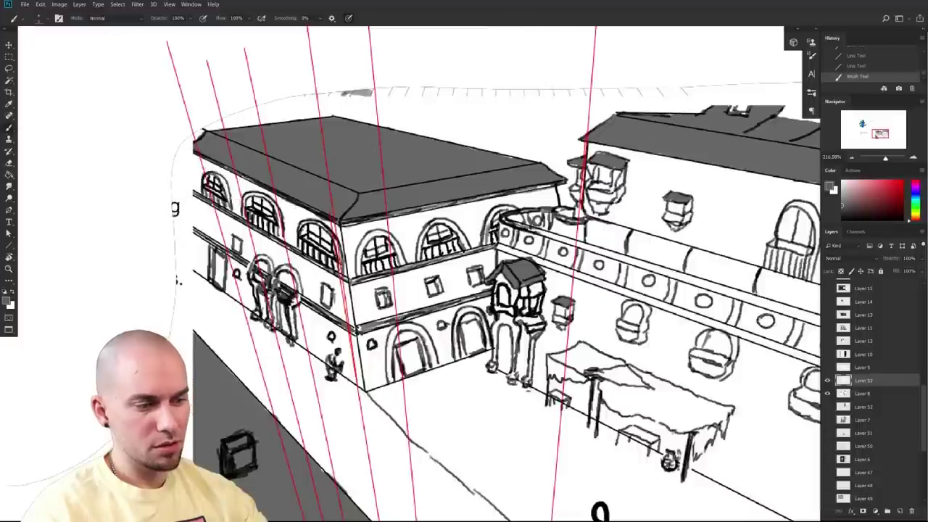
pyautogui.click(902, 182)
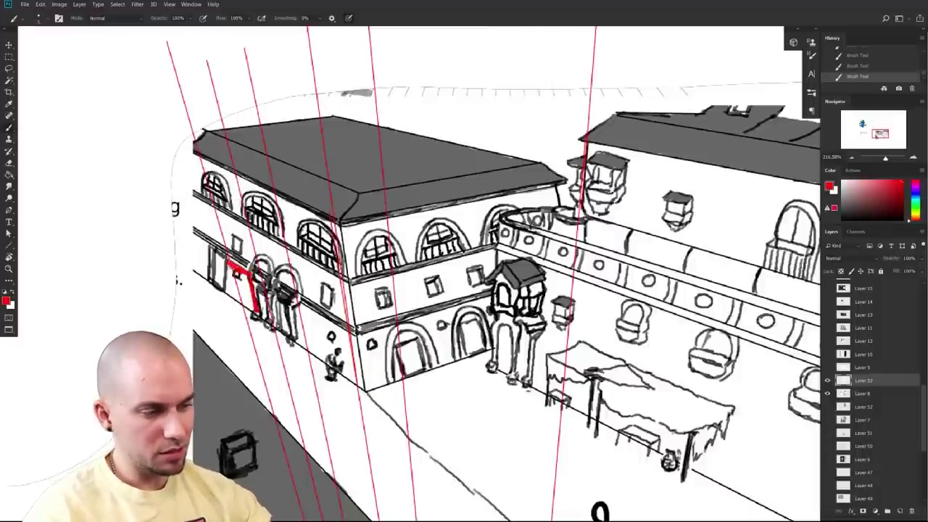
pyautogui.moveTo(276, 284); pyautogui.dragTo(272, 332)
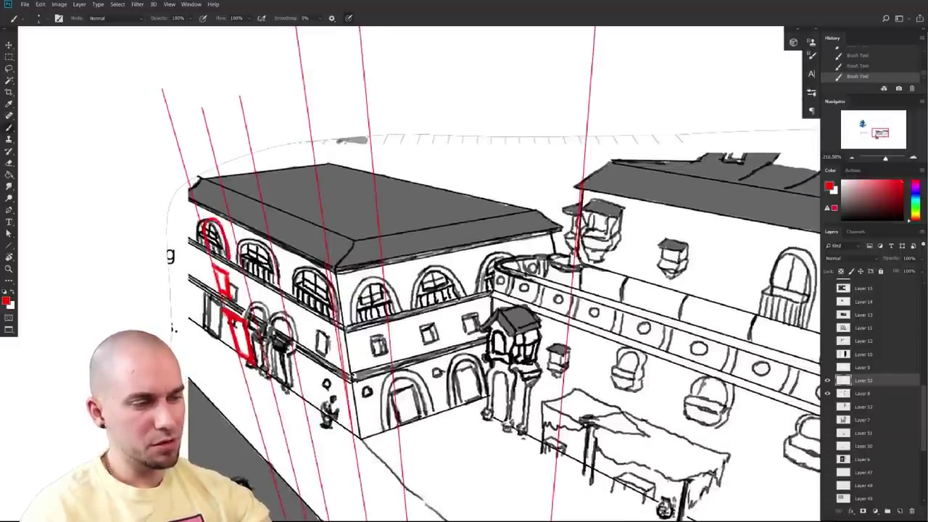
pyautogui.moveTo(193, 201); pyautogui.dragTo(240, 353)
# - Sample white, enlarge the brush and paint out the part of the side facade outside the corrected outer edge
pyautogui.keyDown('alt'); pyautogui.click(224, 356); pyautogui.keyUp('alt')
pyautogui.press(']')
pyautogui.press(']')
pyautogui.press(']')
pyautogui.press(']')
pyautogui.press(']')
pyautogui.press(']')
pyautogui.moveTo(190, 238)
pyautogui.mouseDown()
pyautogui.moveTo(208, 320)
pyautogui.moveTo(194, 222)
pyautogui.mouseUp()
# - Examine sketch 2 with its converging vertical guide lines, both as a whole and close up
pyautogui.moveTo(516, 378); pyautogui.dragTo(475, 378)
pyautogui.moveTo(631, 395); pyautogui.dragTo(475, 310)
pyautogui.moveTo(541, 326); pyautogui.dragTo(521, 327)
pyautogui.scroll(4, 520, 327)
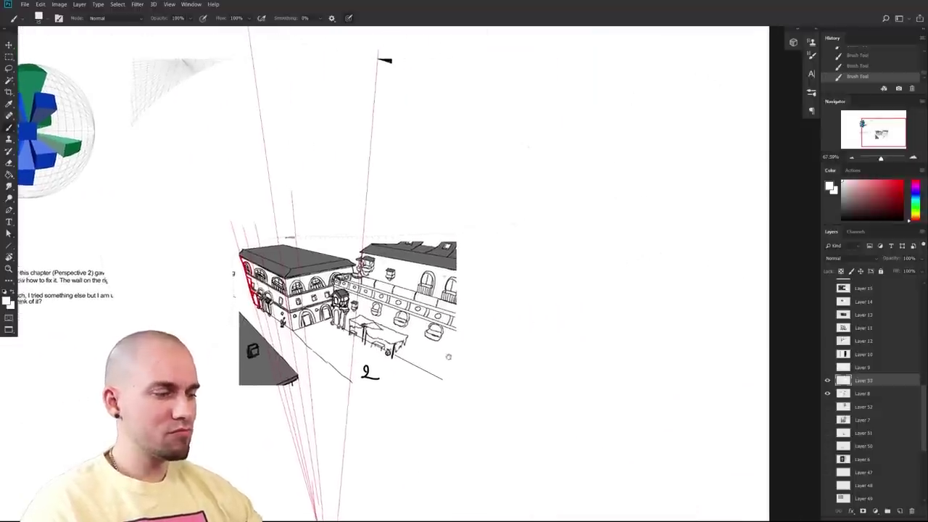
pyautogui.moveTo(470, 354); pyautogui.dragTo(472, 355)
pyautogui.moveTo(517, 394)
pyautogui.mouseDown()
pyautogui.moveTo(543, 379)
pyautogui.moveTo(539, 417)
pyautogui.mouseUp()
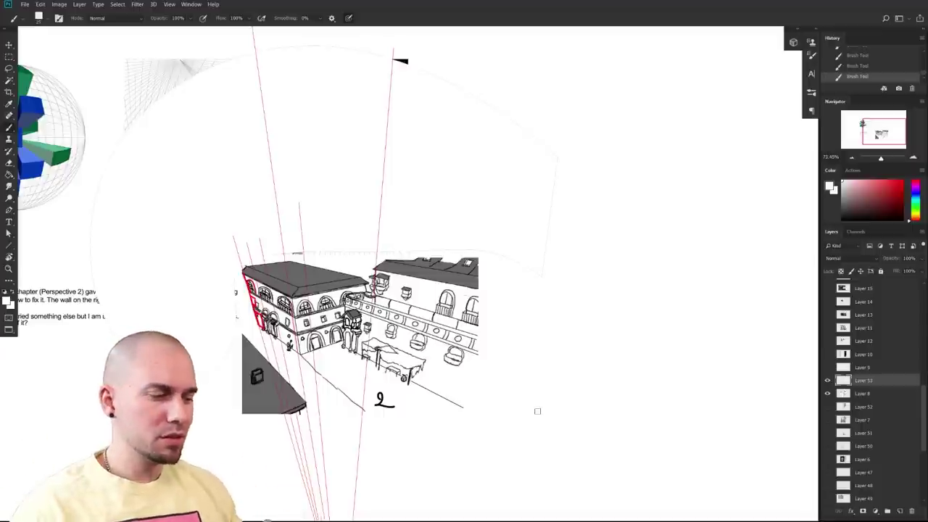
pyautogui.moveTo(537, 411); pyautogui.dragTo(452, 322)
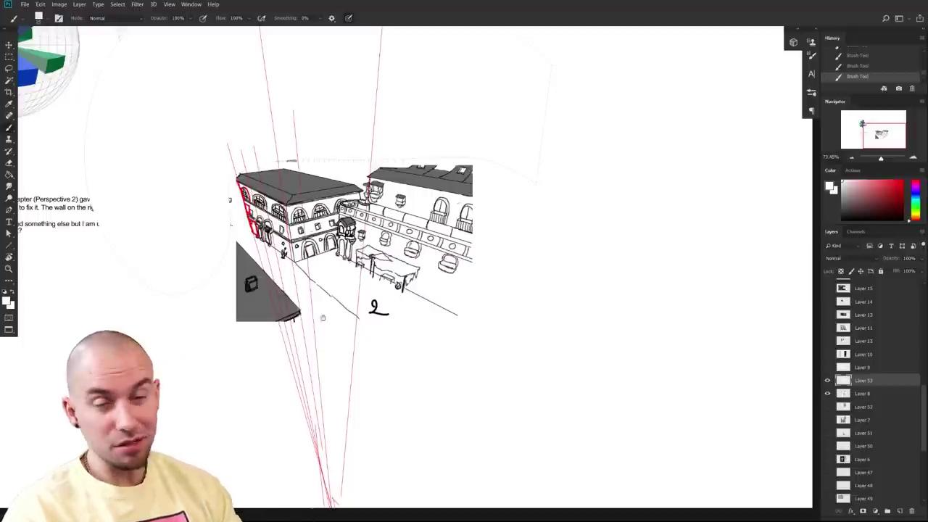
pyautogui.scroll(3, 321, 388)
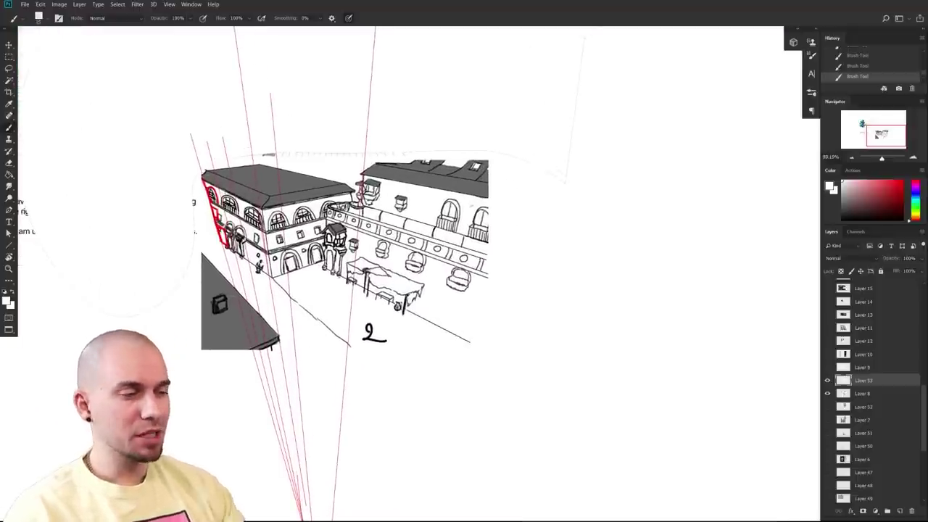
pyautogui.moveTo(398, 389); pyautogui.dragTo(344, 358)
pyautogui.moveTo(460, 365); pyautogui.dragTo(465, 333)
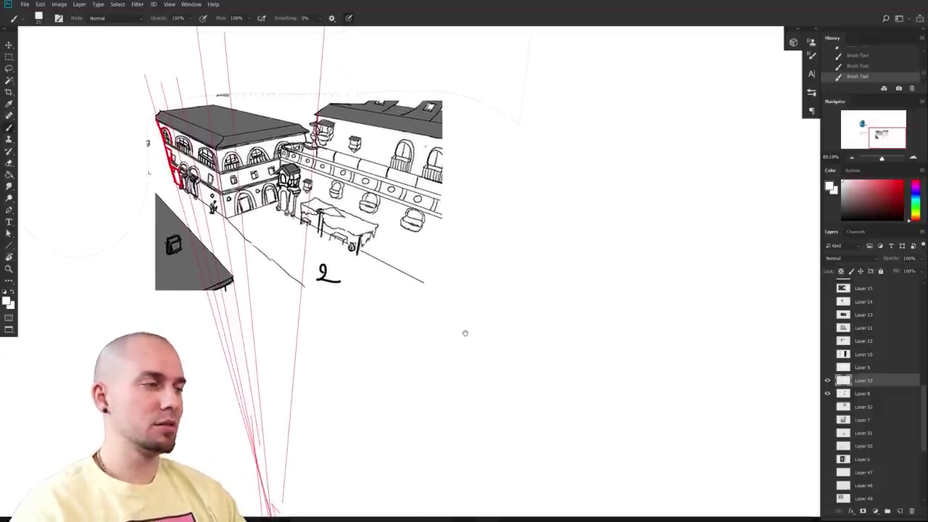
pyautogui.moveTo(466, 334); pyautogui.dragTo(447, 415)
pyautogui.moveTo(376, 407); pyautogui.dragTo(363, 399)
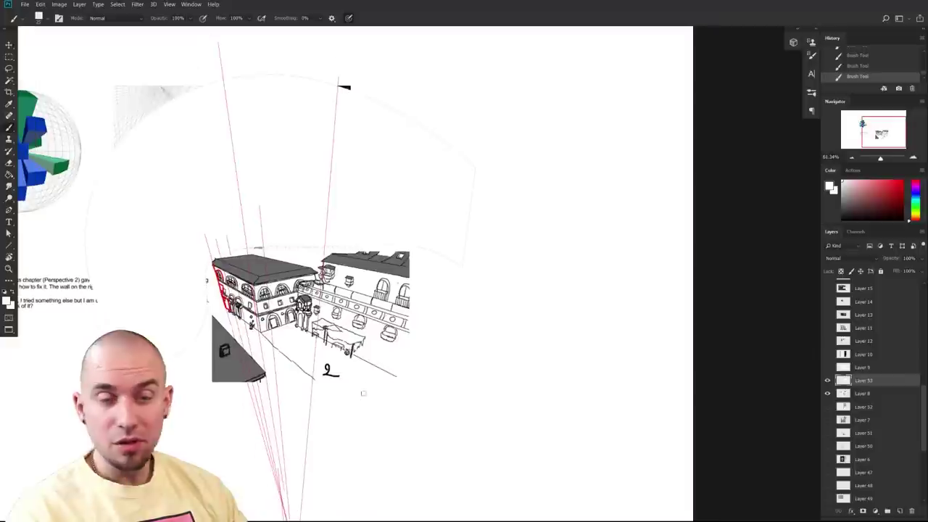
pyautogui.moveTo(258, 331); pyautogui.dragTo(316, 310)
pyautogui.press(']')
pyautogui.hotkey('ctrl', 'z')
pyautogui.moveTo(253, 289)
pyautogui.mouseDown()
pyautogui.moveTo(259, 331)
pyautogui.moveTo(311, 311)
pyautogui.mouseUp()
pyautogui.hotkey('ctrl', 'z')
# - Pick red and outline the left building's two facades as a simple box with thick strokes
pyautogui.click(902, 181)
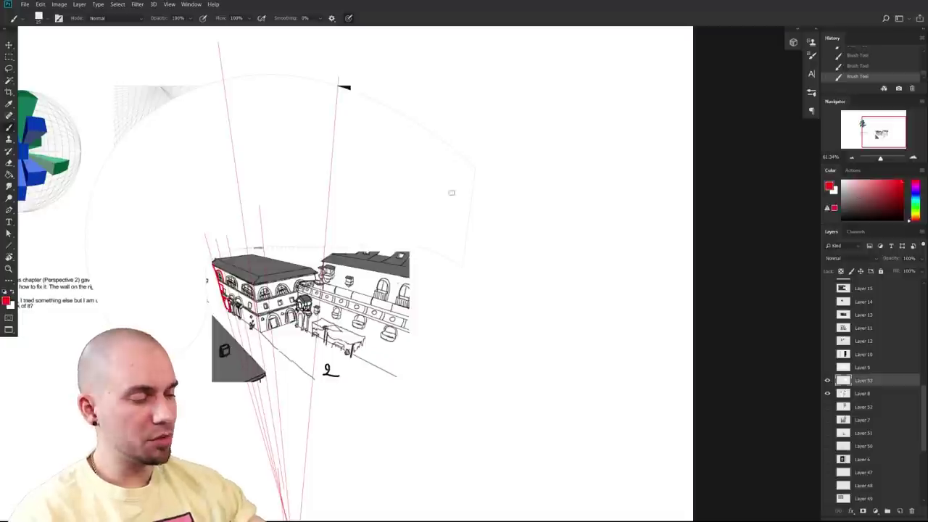
pyautogui.moveTo(254, 281)
pyautogui.mouseDown()
pyautogui.moveTo(258, 330)
pyautogui.moveTo(312, 317)
pyautogui.moveTo(315, 273)
pyautogui.mouseUp()
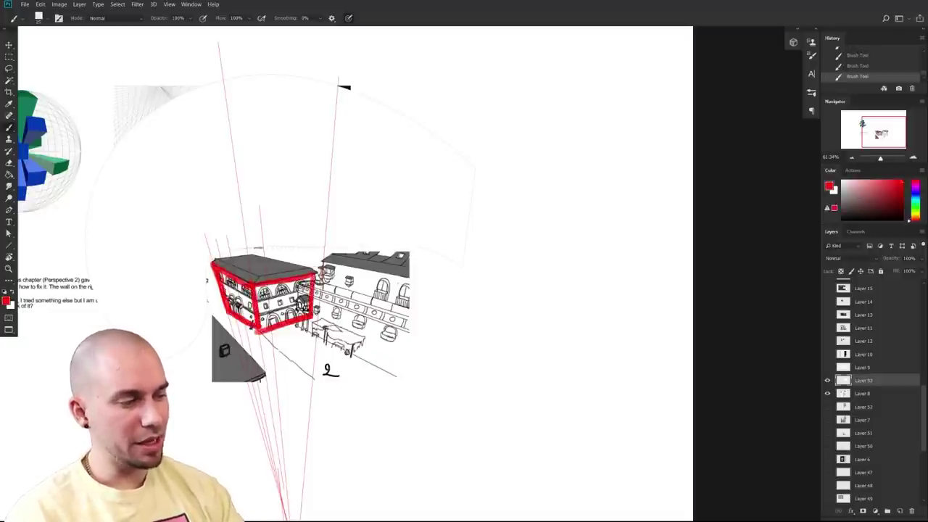
pyautogui.moveTo(427, 326)
pyautogui.mouseDown()
pyautogui.moveTo(388, 210)
pyautogui.moveTo(364, 328)
pyautogui.moveTo(391, 339)
pyautogui.mouseUp()
# - Extend the box's edges to both sides up to a horizontal horizon line above sketch 2, and mark both vanishing points with dots
pyautogui.moveTo(274, 311); pyautogui.dragTo(460, 265)
pyautogui.moveTo(225, 282); pyautogui.dragTo(497, 248)
pyautogui.moveTo(372, 286)
pyautogui.mouseDown()
pyautogui.moveTo(536, 245)
pyautogui.moveTo(38, 241)
pyautogui.moveTo(155, 258)
pyautogui.mouseUp()
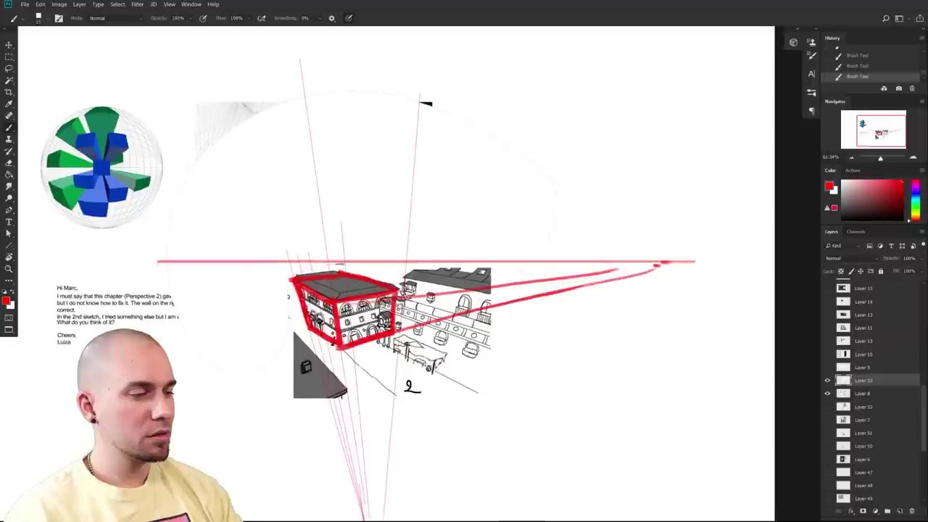
pyautogui.moveTo(265, 262); pyautogui.dragTo(227, 269)
pyautogui.press(']')
pyautogui.moveTo(620, 270); pyautogui.dragTo(631, 269)
# - Block in the right building's long wall with two upright edges and top and bottom edges running from the left vanishing point
pyautogui.moveTo(606, 310); pyautogui.dragTo(492, 337)
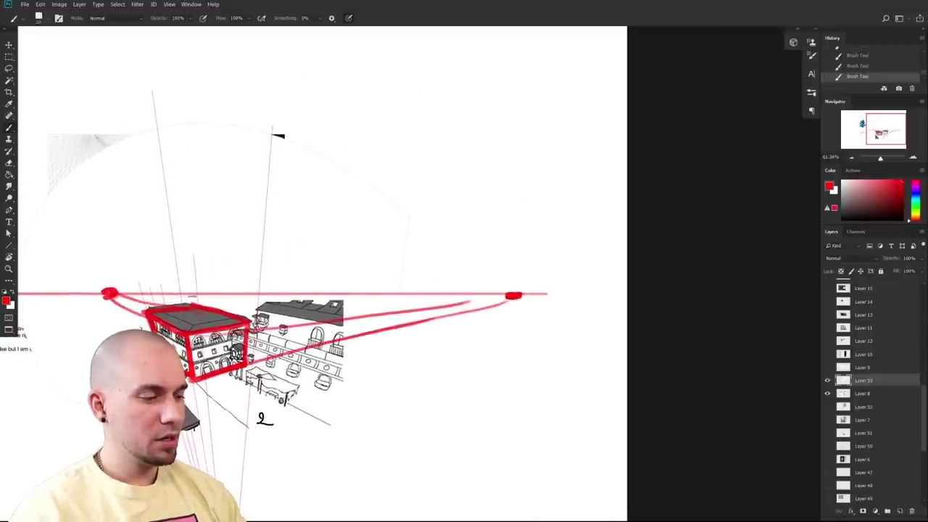
pyautogui.moveTo(260, 298); pyautogui.dragTo(248, 392)
pyautogui.hotkey('ctrl', 'z')
pyautogui.moveTo(261, 295); pyautogui.dragTo(251, 384)
pyautogui.moveTo(116, 293); pyautogui.dragTo(427, 333)
pyautogui.moveTo(256, 309)
pyautogui.mouseDown()
pyautogui.moveTo(395, 329)
pyautogui.moveTo(350, 415)
pyautogui.mouseUp()
pyautogui.moveTo(370, 330); pyautogui.dragTo(345, 428)
# - Sketch the right building's side face beyond its near corner, receding toward the right vanishing point
pyautogui.moveTo(246, 379)
pyautogui.mouseDown()
pyautogui.moveTo(345, 428)
pyautogui.moveTo(419, 364)
pyautogui.mouseUp()
pyautogui.moveTo(349, 422); pyautogui.dragTo(393, 385)
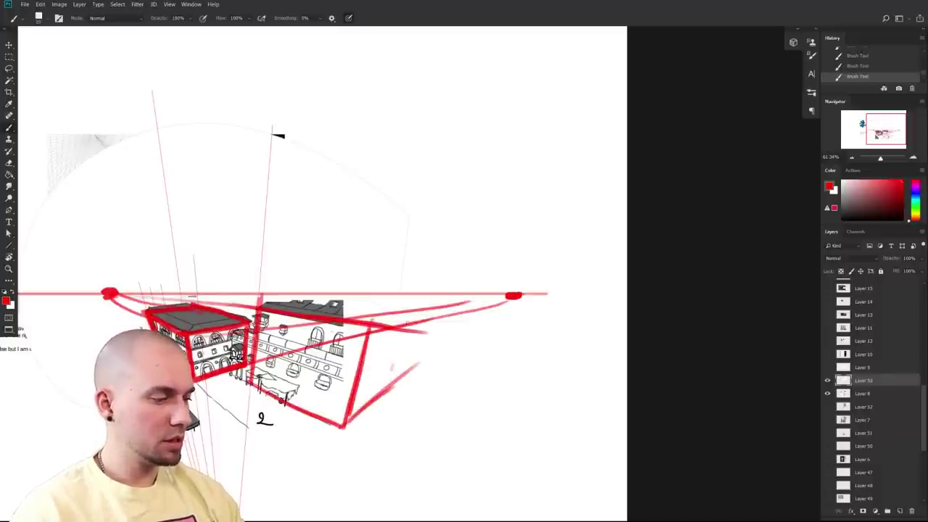
pyautogui.moveTo(411, 317); pyautogui.dragTo(392, 386)
pyautogui.moveTo(412, 311); pyautogui.dragTo(390, 378)
pyautogui.moveTo(368, 321); pyautogui.dragTo(408, 313)
# - Redraw the right building's near corner with a stronger tilt, extend it below the sketch, and erase the old corner edge
pyautogui.moveTo(305, 446); pyautogui.dragTo(333, 353)
pyautogui.moveTo(396, 233); pyautogui.dragTo(310, 430)
pyautogui.moveTo(268, 490)
pyautogui.mouseDown()
pyautogui.moveTo(412, 239)
pyautogui.moveTo(267, 490)
pyautogui.moveTo(390, 248)
pyautogui.mouseUp()
pyautogui.hotkey('ctrl', 'z')
pyautogui.press('e')
pyautogui.moveTo(369, 342)
pyautogui.mouseDown()
pyautogui.moveTo(429, 247)
pyautogui.moveTo(351, 331)
pyautogui.mouseUp()
# - With the Brush, reinforce the tilted corner, add the side face's far edge and close the roofline between the buildings' corners
pyautogui.press('b')
pyautogui.moveTo(397, 248)
pyautogui.mouseDown()
pyautogui.moveTo(344, 340)
pyautogui.moveTo(400, 301)
pyautogui.mouseUp()
pyautogui.moveTo(354, 328)
pyautogui.mouseDown()
pyautogui.moveTo(383, 314)
pyautogui.moveTo(424, 249)
pyautogui.mouseUp()
pyautogui.moveTo(384, 312); pyautogui.dragTo(448, 219)
pyautogui.moveTo(393, 235)
pyautogui.mouseDown()
pyautogui.moveTo(451, 218)
pyautogui.moveTo(369, 215)
pyautogui.mouseUp()
pyautogui.moveTo(435, 223); pyautogui.dragTo(332, 209)
pyautogui.moveTo(271, 219); pyautogui.dragTo(341, 211)
pyautogui.moveTo(408, 263); pyautogui.dragTo(427, 336)
# - Sample white and paint over the surplus construction strokes and the original details on the right building's long wall
pyautogui.keyDown('alt'); pyautogui.click(427, 336); pyautogui.keyUp('alt')
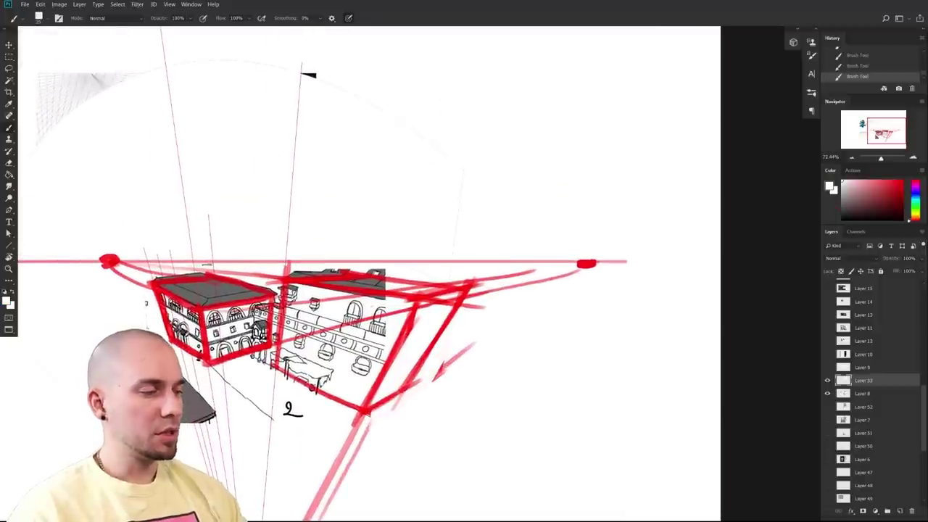
pyautogui.moveTo(440, 303); pyautogui.dragTo(460, 298)
pyautogui.moveTo(512, 359)
pyautogui.mouseDown()
pyautogui.moveTo(504, 373)
pyautogui.moveTo(521, 371)
pyautogui.mouseUp()
pyautogui.moveTo(438, 365); pyautogui.dragTo(552, 381)
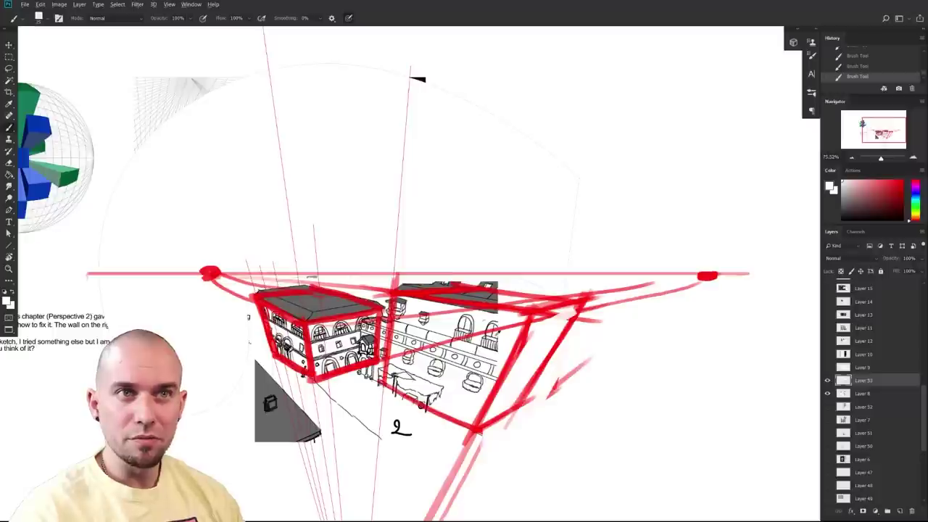
pyautogui.moveTo(500, 328)
pyautogui.mouseDown()
pyautogui.moveTo(530, 320)
pyautogui.moveTo(381, 360)
pyautogui.mouseUp()
pyautogui.moveTo(404, 307); pyautogui.dragTo(393, 355)
pyautogui.moveTo(462, 319)
pyautogui.mouseDown()
pyautogui.moveTo(396, 375)
pyautogui.moveTo(467, 375)
pyautogui.moveTo(475, 384)
pyautogui.mouseUp()
pyautogui.moveTo(506, 348)
pyautogui.mouseDown()
pyautogui.moveTo(458, 315)
pyautogui.moveTo(456, 284)
pyautogui.mouseUp()
# - Sample red, shrink the brush and draw tilted uprights and receding horizontals as a perspective grid on the long wall
pyautogui.keyDown('alt'); pyautogui.click(464, 298); pyautogui.keyUp('alt')
pyautogui.moveTo(391, 337); pyautogui.dragTo(385, 234)
pyautogui.moveTo(375, 365); pyautogui.dragTo(336, 365)
pyautogui.moveTo(361, 305)
pyautogui.mouseDown()
pyautogui.moveTo(339, 399)
pyautogui.moveTo(375, 386)
pyautogui.moveTo(406, 344)
pyautogui.mouseUp()
pyautogui.scroll(4, 375, 385)
pyautogui.press('[')
pyautogui.press('[')
pyautogui.press('[')
pyautogui.moveTo(355, 392); pyautogui.dragTo(376, 324)
pyautogui.moveTo(353, 283); pyautogui.dragTo(329, 382)
pyautogui.moveTo(330, 314); pyautogui.dragTo(445, 347)
pyautogui.moveTo(315, 334)
pyautogui.mouseDown()
pyautogui.moveTo(435, 370)
pyautogui.moveTo(487, 338)
pyautogui.mouseUp()
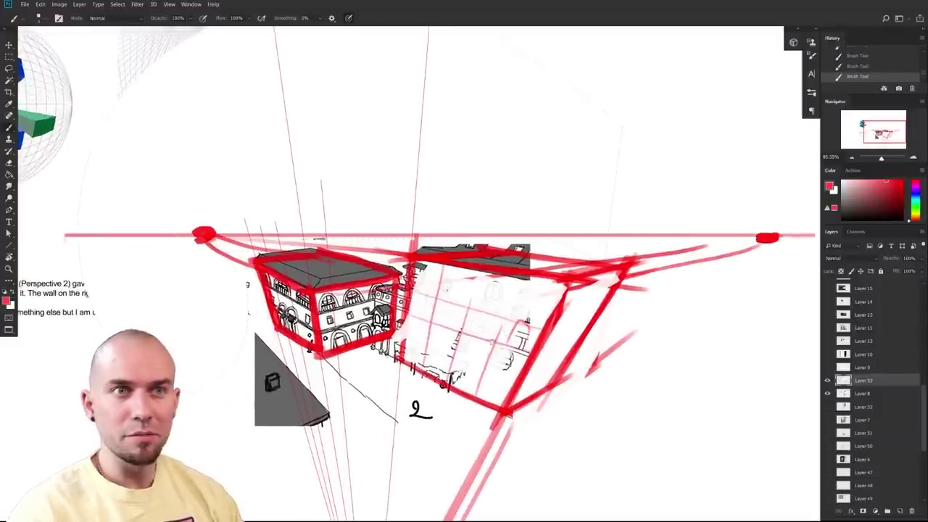
# - Hide Layer 53 and Layer 8, and show and select Layer 9 with the next student's face constructions
pyautogui.moveTo(561, 417); pyautogui.dragTo(549, 392)
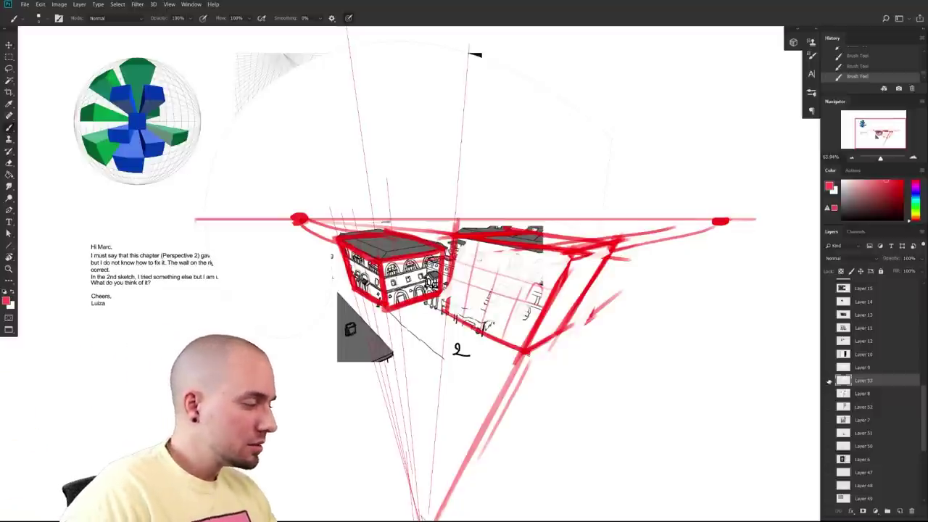
pyautogui.moveTo(827, 380); pyautogui.dragTo(828, 394)
pyautogui.click(828, 368)
pyautogui.click(861, 367)
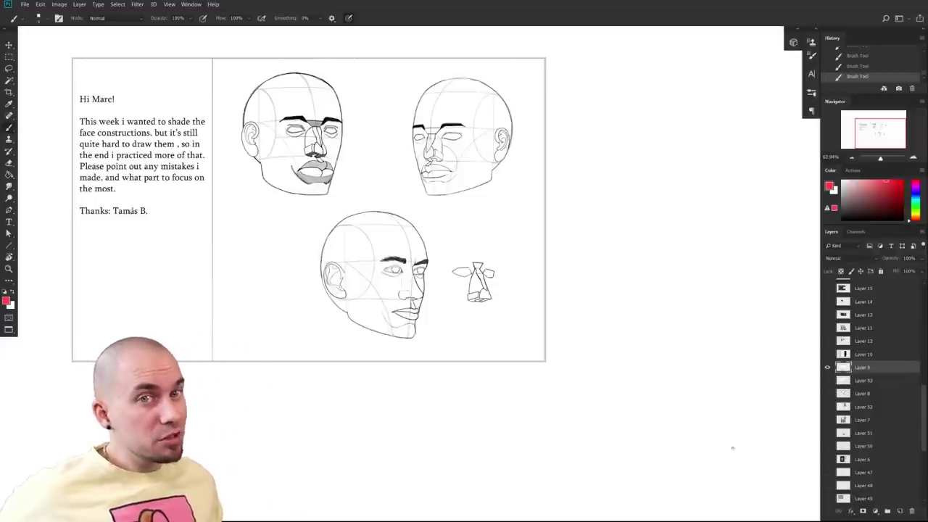
# - Set the brush colour to black for the face construction critique
pyautogui.moveTo(568, 358); pyautogui.dragTo(602, 389)
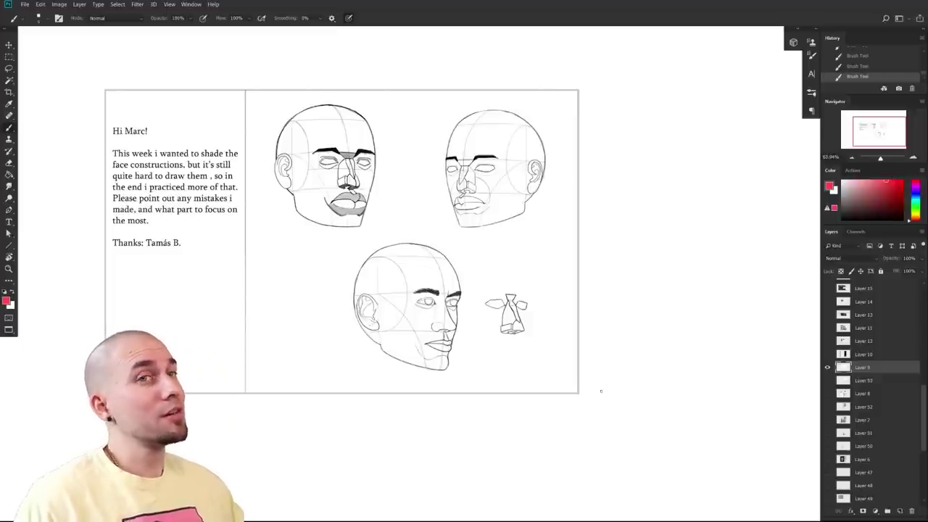
pyautogui.moveTo(582, 353)
pyautogui.mouseDown()
pyautogui.moveTo(604, 375)
pyautogui.moveTo(629, 379)
pyautogui.mouseUp()
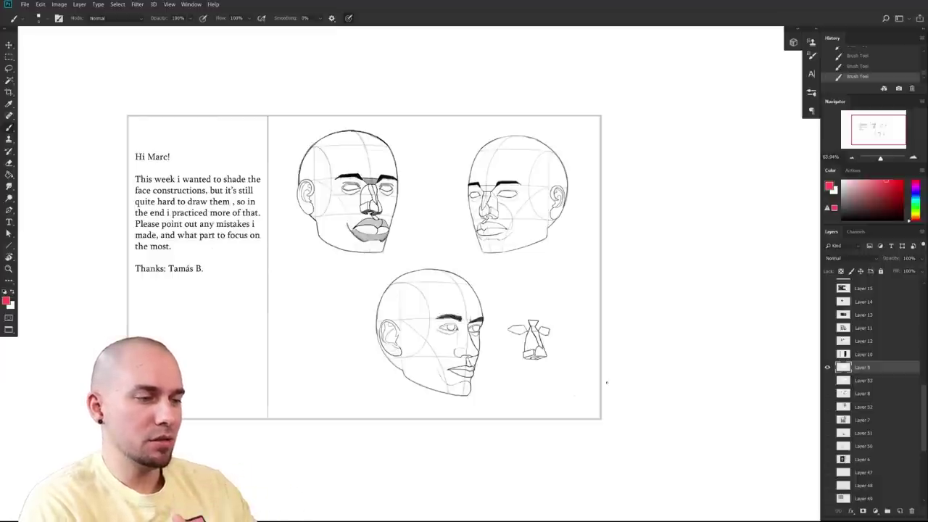
pyautogui.moveTo(675, 265); pyautogui.dragTo(665, 278)
pyautogui.moveTo(889, 199); pyautogui.dragTo(842, 220)
pyautogui.moveTo(672, 286); pyautogui.dragTo(660, 308)
# - Check the content of Layer 53 and Layer 8 by showing each without Layer 9, and return to Layer 9
pyautogui.click(829, 368)
pyautogui.click(829, 381)
pyautogui.click(829, 381)
pyautogui.click(829, 394)
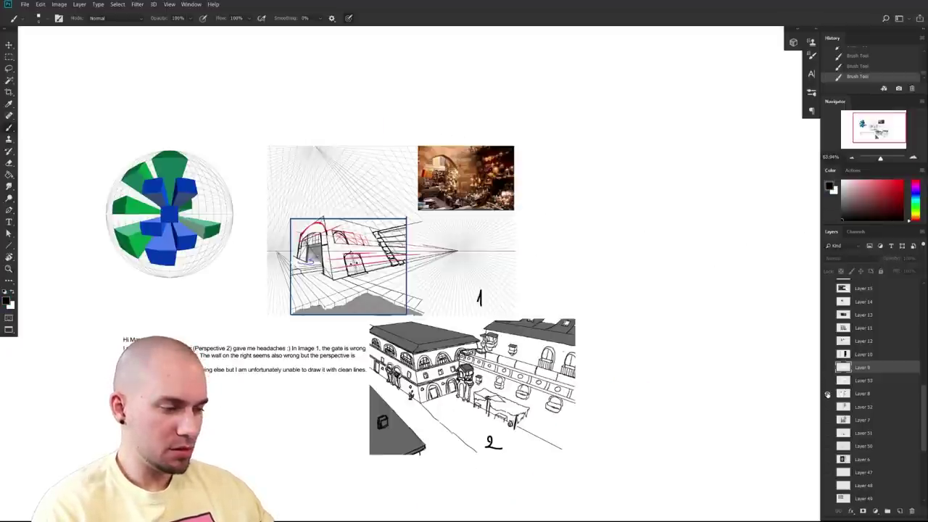
pyautogui.click(828, 394)
pyautogui.click(828, 368)
# - Examine the lower head construction and the separate nose study on Layer 9, close up and in context
pyautogui.moveTo(561, 353); pyautogui.dragTo(581, 373)
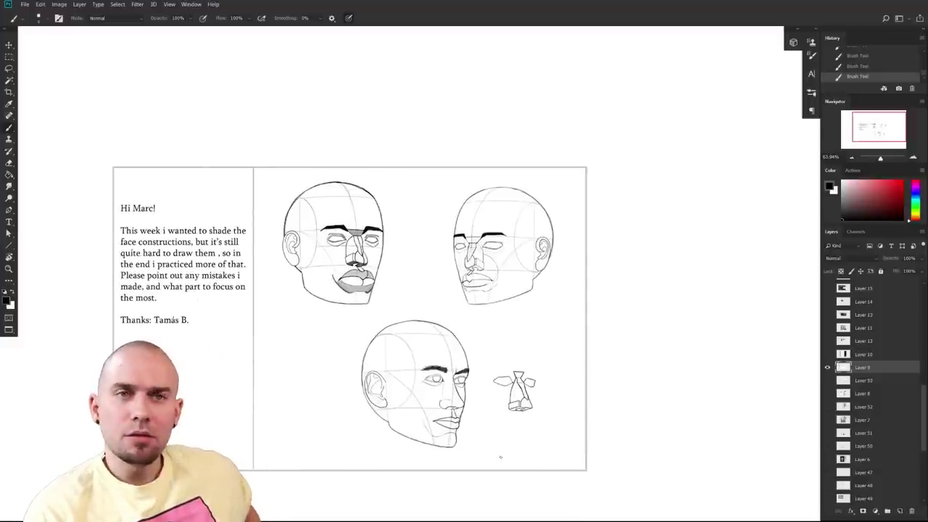
pyautogui.moveTo(541, 359); pyautogui.dragTo(596, 324)
pyautogui.moveTo(519, 367); pyautogui.dragTo(736, 339)
pyautogui.scroll(2, 542, 365)
pyautogui.moveTo(737, 340); pyautogui.dragTo(653, 365)
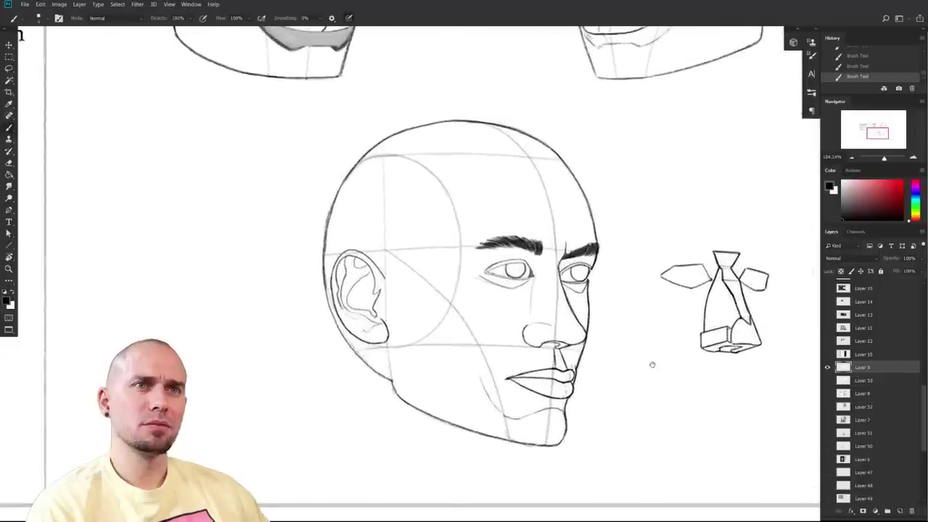
pyautogui.scroll(-2, 660, 365)
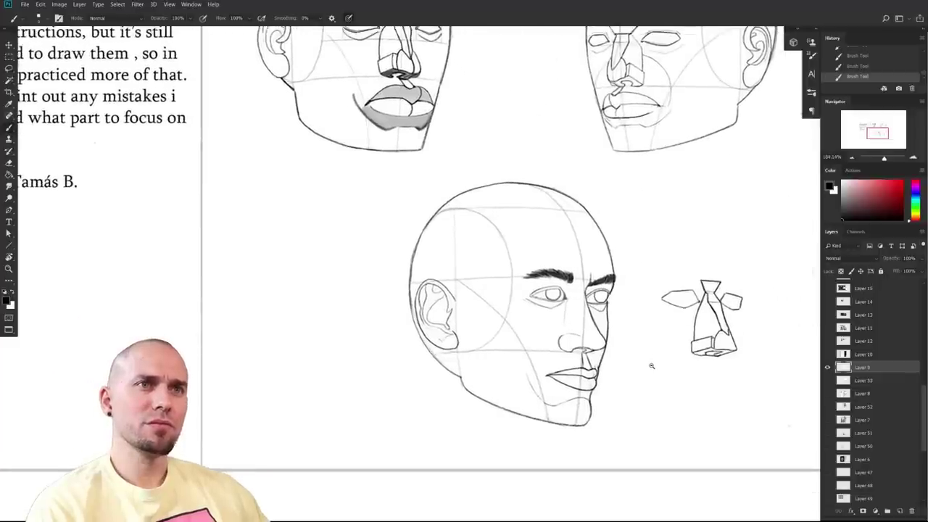
pyautogui.scroll(-2, 651, 367)
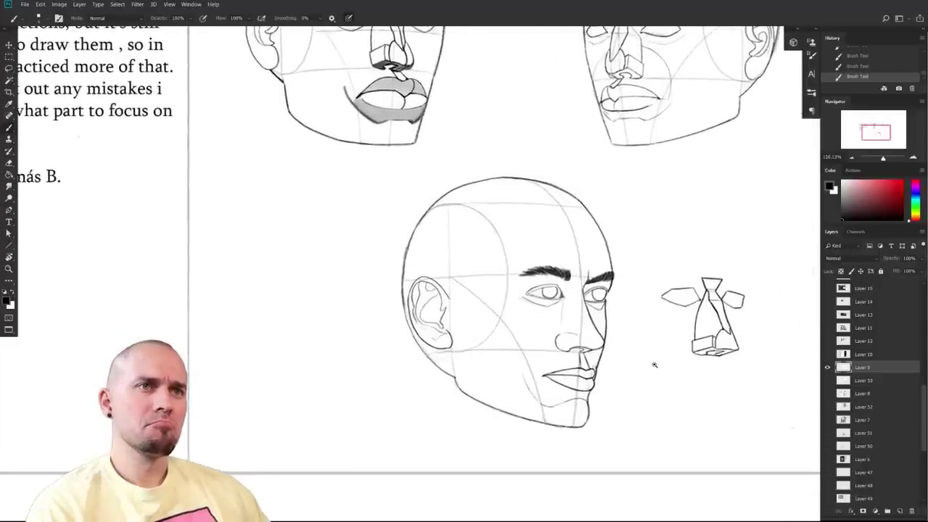
pyautogui.scroll(-2, 658, 369)
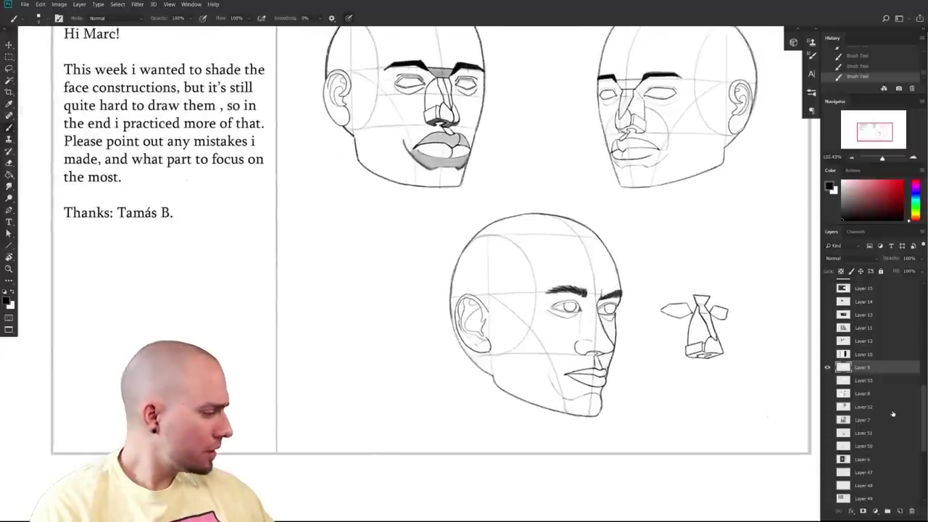
# - Check the content of Layer 47 and Layer 48, and return to viewing Layer 9
pyautogui.click(829, 473)
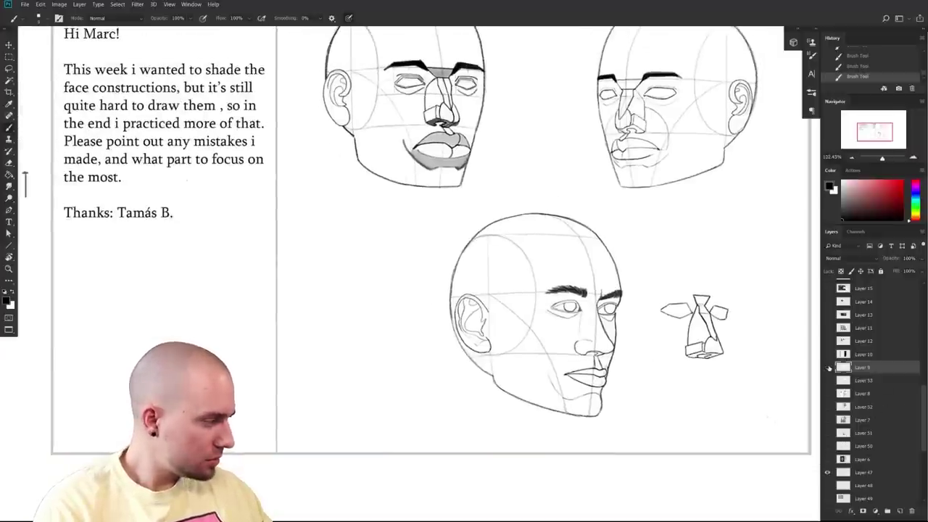
pyautogui.click(829, 368)
pyautogui.click(828, 472)
pyautogui.click(828, 487)
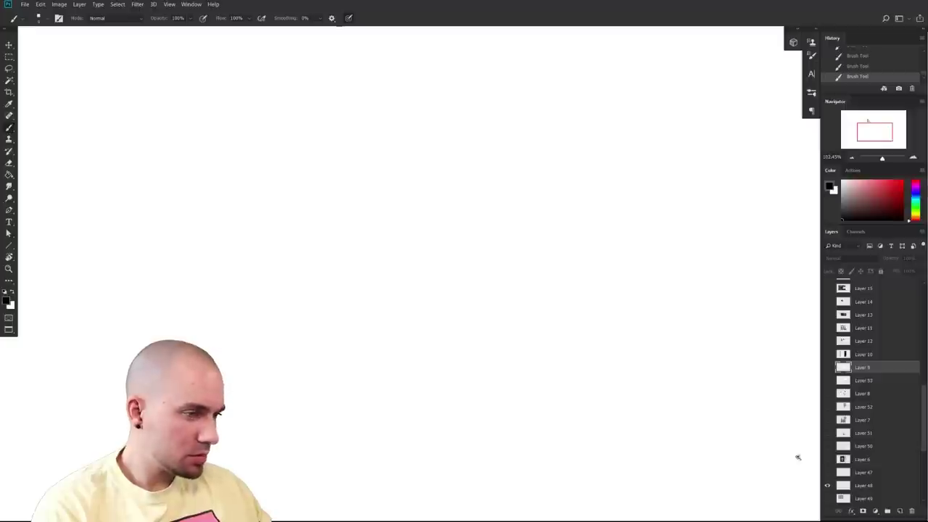
pyautogui.moveTo(774, 430); pyautogui.dragTo(729, 428)
pyautogui.click(828, 367)
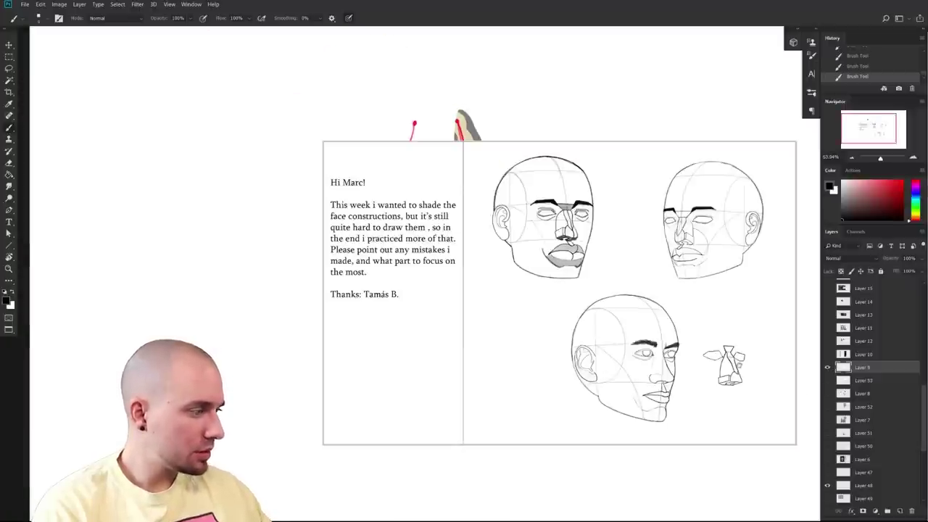
pyautogui.moveTo(716, 361); pyautogui.dragTo(574, 393)
pyautogui.moveTo(917, 413)
pyautogui.mouseDown()
pyautogui.moveTo(924, 448)
pyautogui.moveTo(922, 423)
pyautogui.mouseUp()
# - Examine the three head constructions on Layer 9 close up, with the two upper heads in full view
pyautogui.moveTo(590, 357); pyautogui.dragTo(590, 360)
pyautogui.scroll(-3, 590, 361)
pyautogui.moveTo(344, 325); pyautogui.dragTo(367, 416)
pyautogui.hotkey('ctrl', 'z')
pyautogui.moveTo(496, 397); pyautogui.dragTo(513, 369)
pyautogui.moveTo(423, 404); pyautogui.dragTo(407, 515)
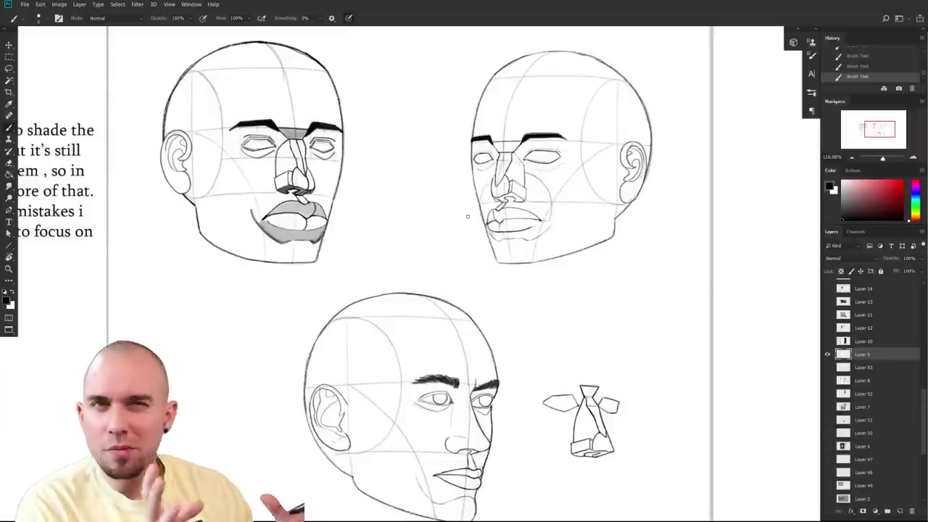
# - Try a vertical black line on the lower head from the top of the side plane past the ear to the jaw
pyautogui.moveTo(436, 400); pyautogui.dragTo(420, 373)
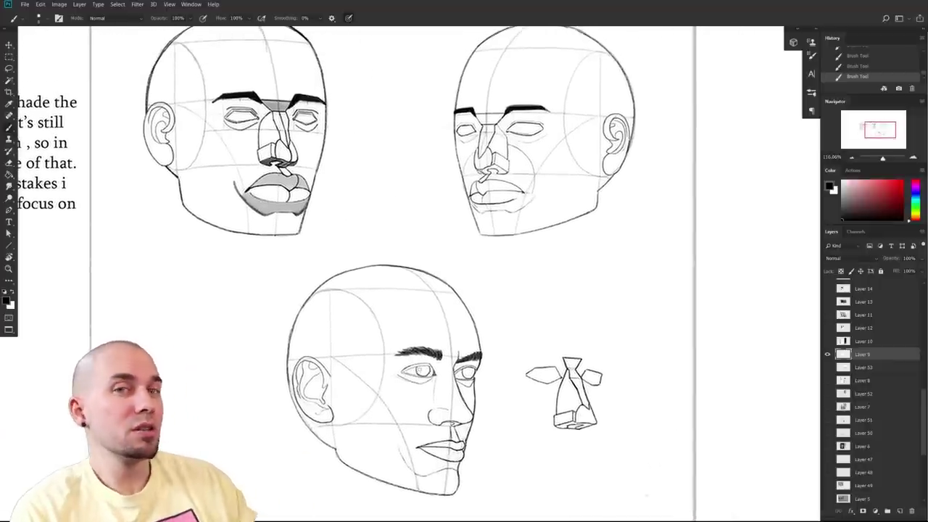
pyautogui.scroll(-2, 297, 446)
pyautogui.hscroll(2, 298, 446)
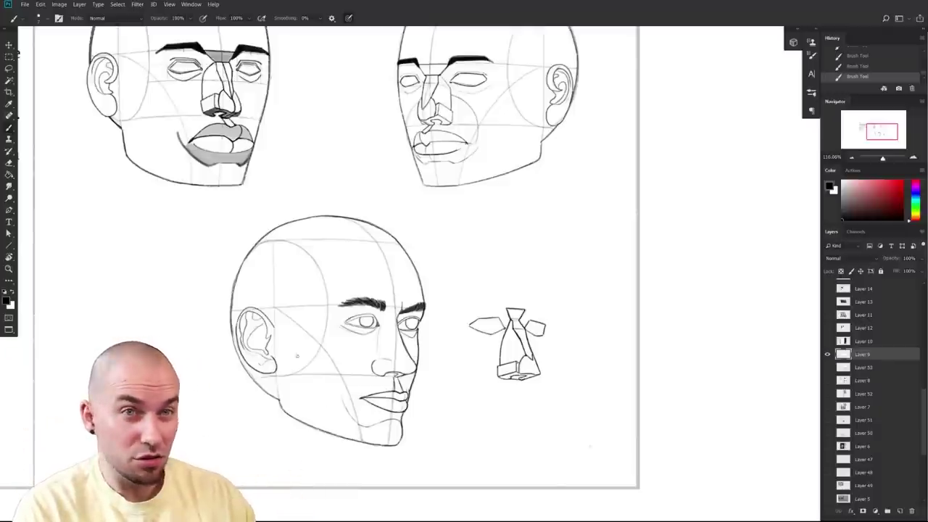
pyautogui.moveTo(274, 326); pyautogui.dragTo(274, 398)
pyautogui.rightClick(269, 396)
pyautogui.press('Escape')
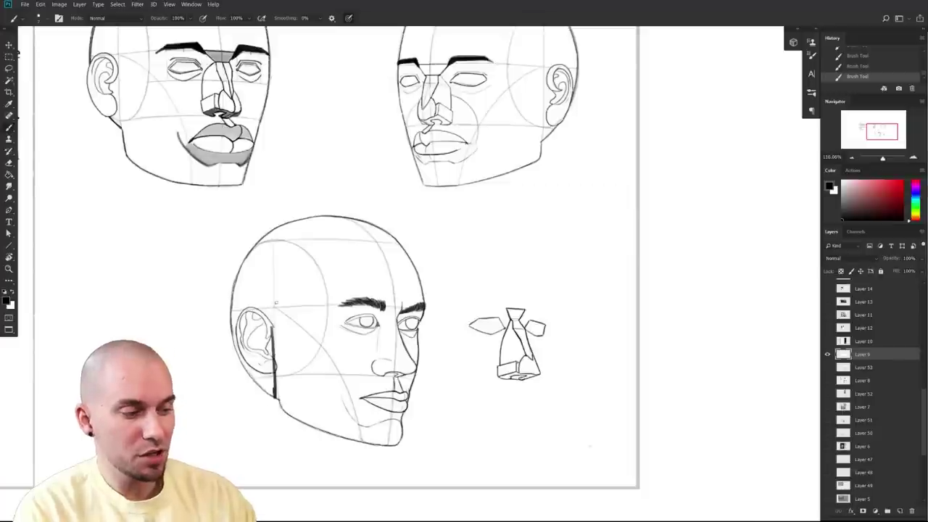
pyautogui.moveTo(273, 294); pyautogui.dragTo(275, 398)
pyautogui.hotkey('ctrl', 'z')
pyautogui.moveTo(273, 235); pyautogui.dragTo(270, 419)
pyautogui.hotkey('ctrl', 'z')
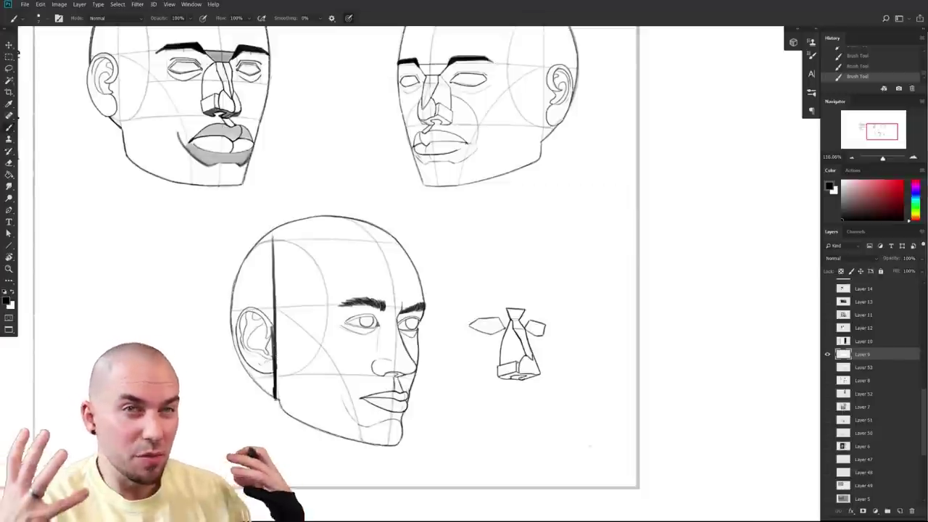
pyautogui.hotkey('ctrl', 'shift', 'z')
pyautogui.moveTo(271, 228)
pyautogui.mouseDown()
pyautogui.moveTo(275, 396)
pyautogui.moveTo(271, 226)
pyautogui.mouseUp()
# - Undo the vertical test lines beside the lower head's ear
pyautogui.hotkey('ctrl', 'z')
pyautogui.moveTo(271, 314); pyautogui.dragTo(271, 369)
pyautogui.hotkey('ctrl', 'z')
pyautogui.hotkey('ctrl', 'z')
pyautogui.hotkey('ctrl', 'z')
pyautogui.hotkey('ctrl', 'z')
# - Draw a slanted rear jaw line on the lower head, from the brow line in front of the ear down to the jaw edge
pyautogui.moveTo(345, 432); pyautogui.dragTo(336, 411)
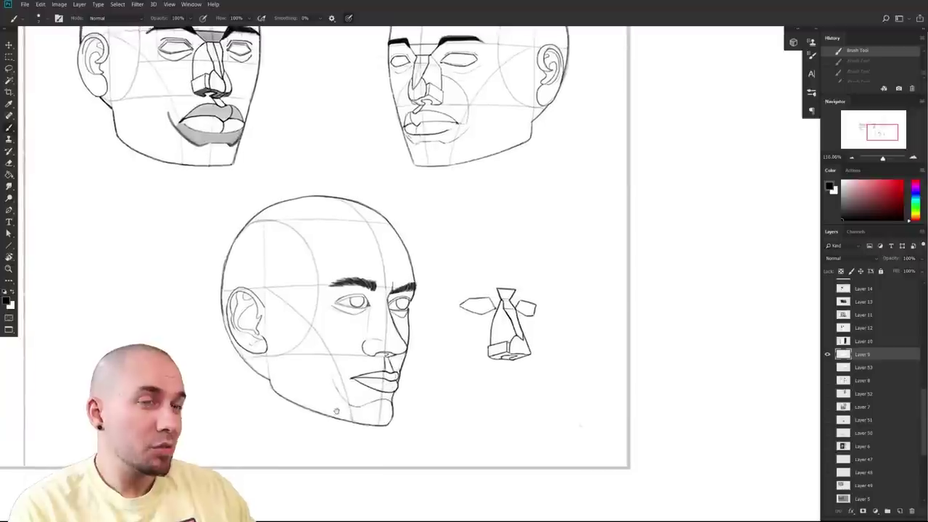
pyautogui.moveTo(265, 288); pyautogui.dragTo(284, 395)
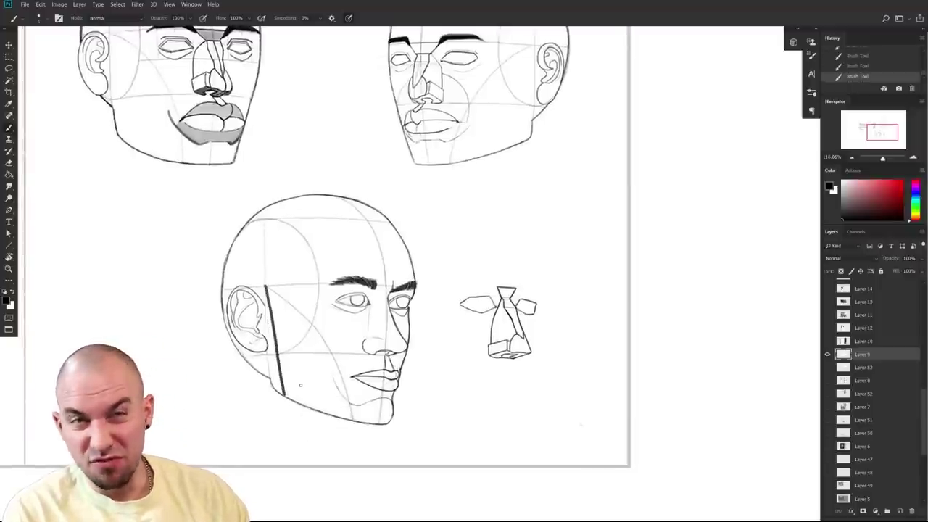
pyautogui.moveTo(302, 419); pyautogui.dragTo(285, 411)
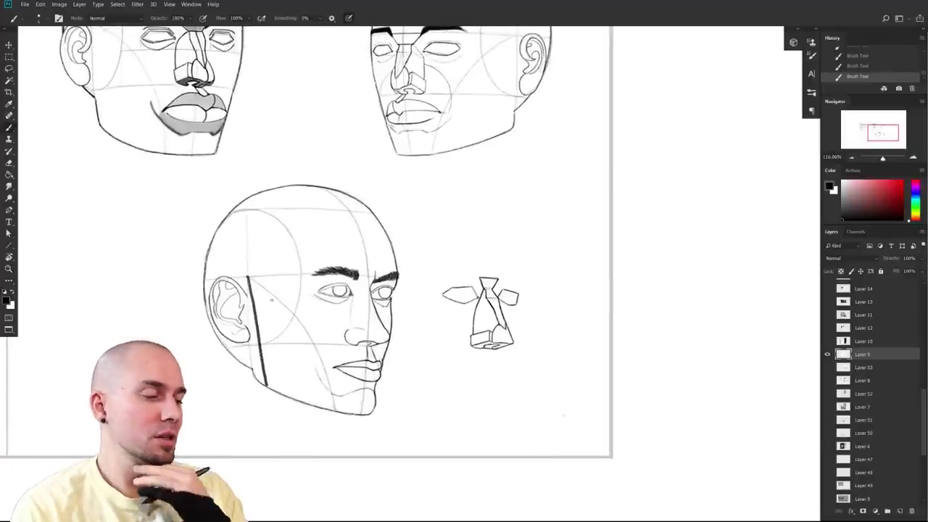
pyautogui.moveTo(248, 188); pyautogui.dragTo(246, 345)
pyautogui.hotkey('ctrl', 'z')
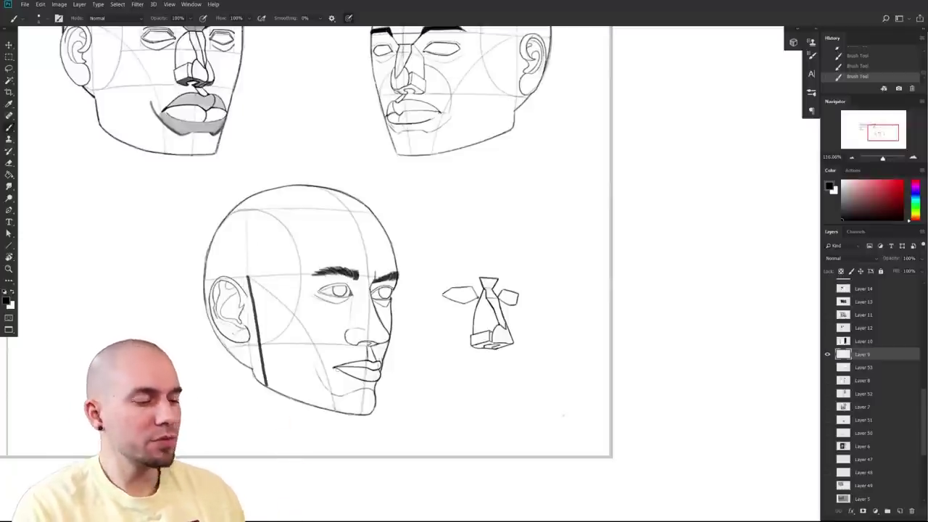
# - Reinforce the lower head's underside jaw edge with darker strokes and redraw the bottom of the ear around the lobe
pyautogui.moveTo(406, 424); pyautogui.dragTo(384, 478)
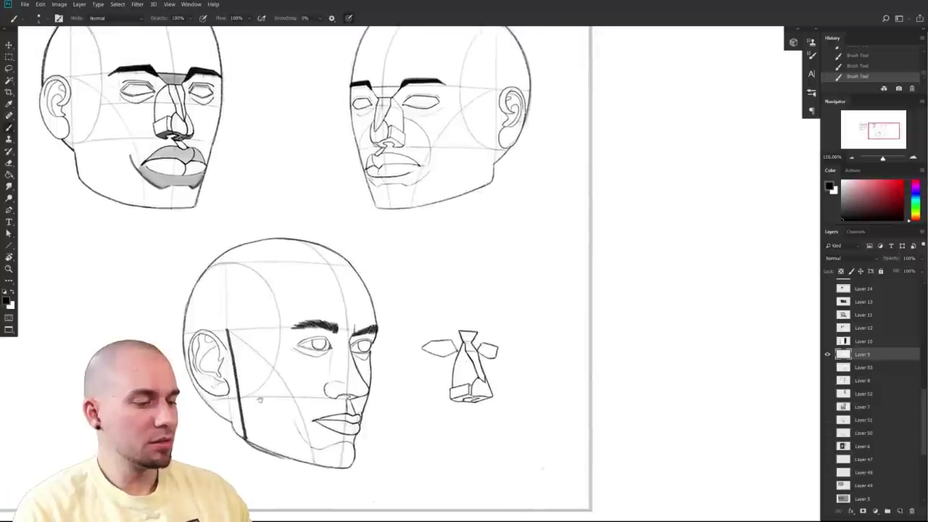
pyautogui.moveTo(269, 377); pyautogui.dragTo(250, 453)
pyautogui.moveTo(373, 379); pyautogui.dragTo(371, 378)
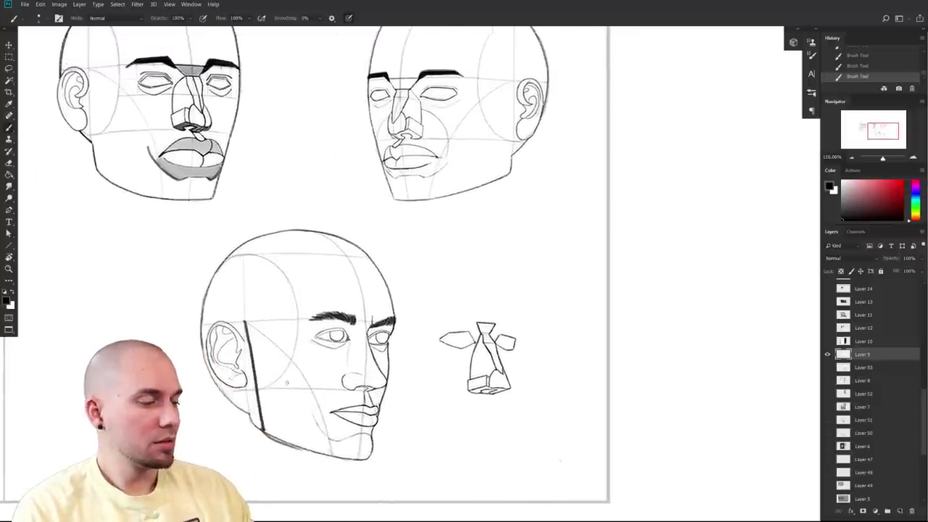
pyautogui.moveTo(234, 377); pyautogui.dragTo(252, 388)
pyautogui.moveTo(217, 352); pyautogui.dragTo(245, 384)
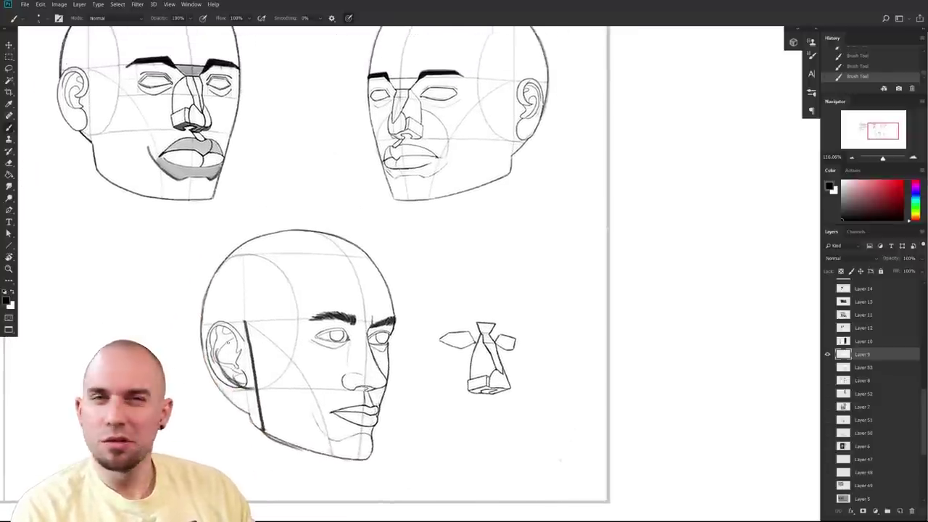
pyautogui.moveTo(431, 381); pyautogui.dragTo(429, 367)
pyautogui.moveTo(251, 363)
pyautogui.mouseDown()
pyautogui.moveTo(262, 415)
pyautogui.moveTo(306, 437)
pyautogui.mouseUp()
pyautogui.moveTo(260, 414); pyautogui.dragTo(311, 440)
# - Sketch the back of the lower head's skull behind the ear and continue it down into the rear neck lines
pyautogui.keyDown('alt'); pyautogui.click(236, 377); pyautogui.keyUp('alt')
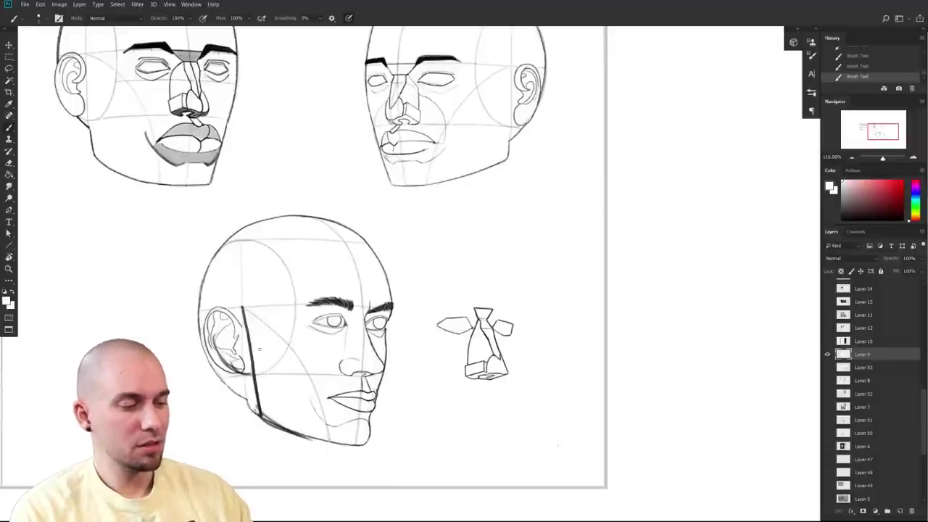
pyautogui.press('x')
pyautogui.moveTo(231, 367); pyautogui.dragTo(209, 419)
pyautogui.moveTo(227, 363); pyautogui.dragTo(205, 430)
pyautogui.moveTo(199, 306)
pyautogui.mouseDown()
pyautogui.moveTo(223, 381)
pyautogui.moveTo(209, 425)
pyautogui.mouseUp()
pyautogui.moveTo(215, 248); pyautogui.dragTo(212, 392)
# - Sketch the front of the neck sloping down from beneath the lower head's chin
pyautogui.moveTo(385, 445); pyautogui.dragTo(384, 352)
pyautogui.moveTo(335, 345)
pyautogui.mouseDown()
pyautogui.moveTo(303, 355)
pyautogui.moveTo(269, 400)
pyautogui.moveTo(279, 408)
pyautogui.mouseUp()
pyautogui.moveTo(383, 361)
pyautogui.mouseDown()
pyautogui.moveTo(338, 437)
pyautogui.moveTo(381, 472)
pyautogui.moveTo(503, 460)
pyautogui.mouseUp()
pyautogui.moveTo(344, 359)
pyautogui.mouseDown()
pyautogui.moveTo(348, 419)
pyautogui.moveTo(351, 388)
pyautogui.mouseUp()
pyautogui.keyDown('alt'); pyautogui.click(347, 417); pyautogui.keyUp('alt')
pyautogui.moveTo(511, 432); pyautogui.dragTo(344, 410)
pyautogui.moveTo(375, 479); pyautogui.dragTo(517, 473)
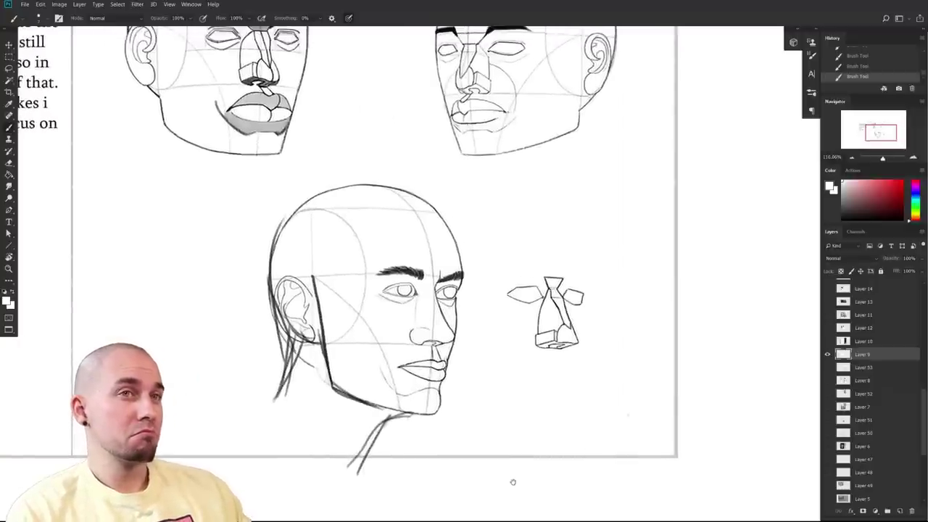
# - Mark a short red stroke beneath the inner end of the lower head's near eyebrow
pyautogui.moveTo(513, 480); pyautogui.dragTo(464, 350)
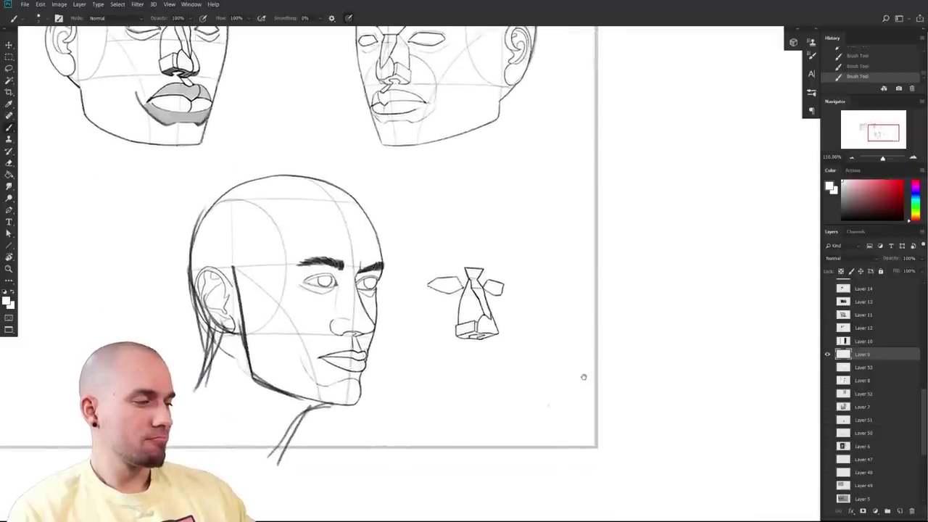
pyautogui.moveTo(576, 381); pyautogui.dragTo(577, 443)
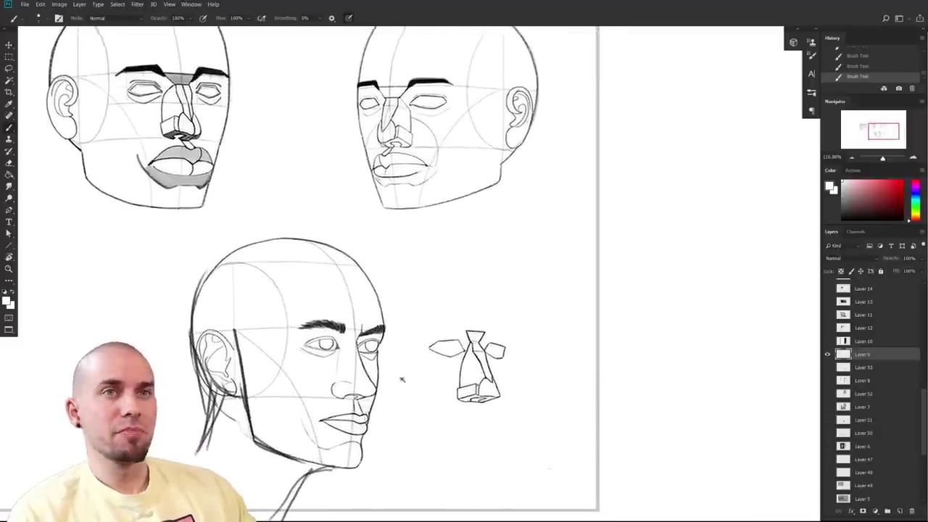
pyautogui.moveTo(405, 377); pyautogui.dragTo(446, 370)
pyautogui.moveTo(379, 322); pyautogui.dragTo(417, 321)
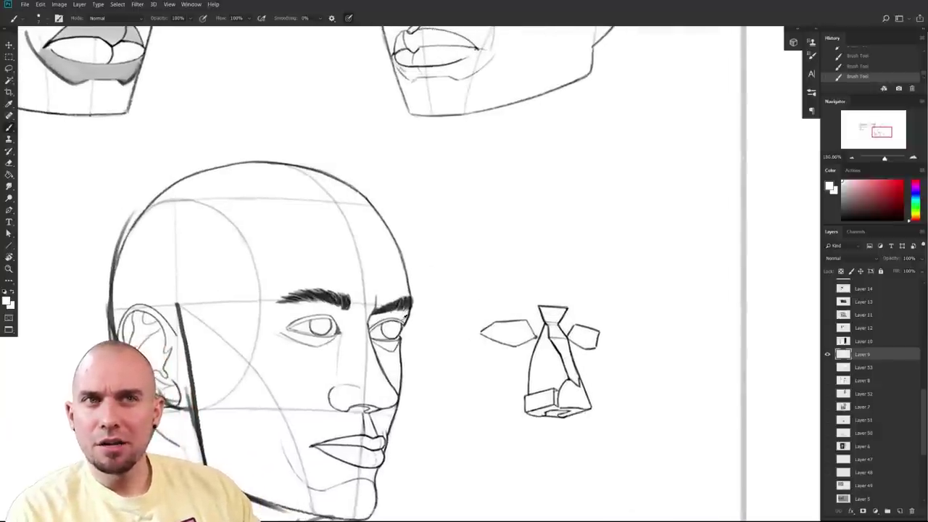
pyautogui.click(902, 182)
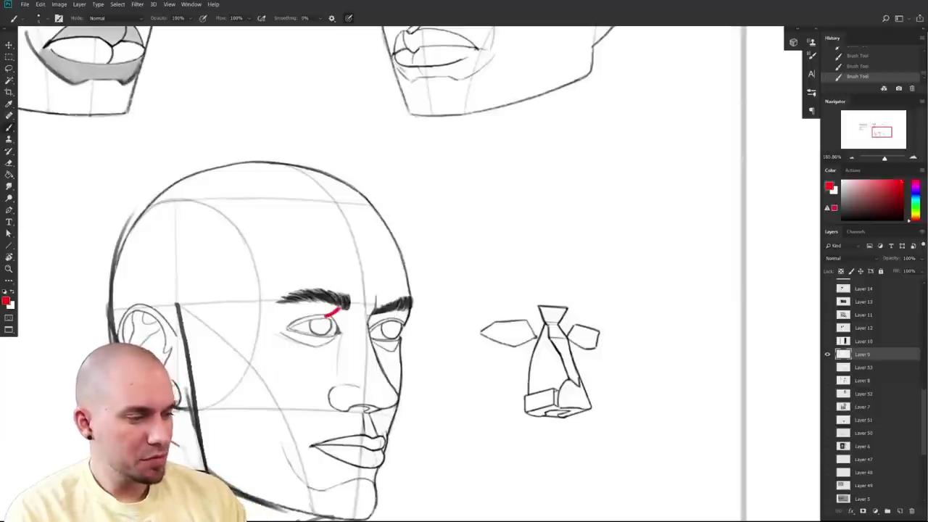
pyautogui.hotkey('ctrl', 'z')
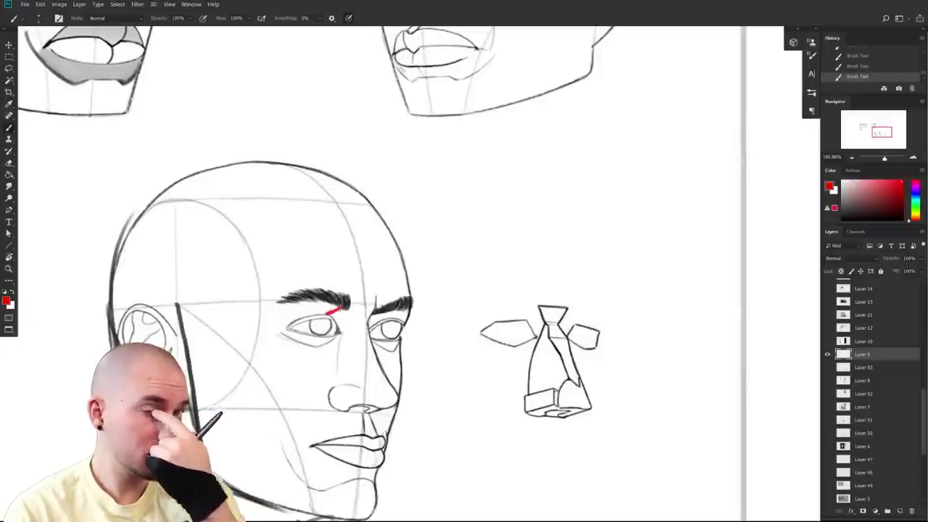
# - Try a matching red stroke beneath the lower head's far eyebrow and undo it
pyautogui.moveTo(470, 414); pyautogui.dragTo(520, 401)
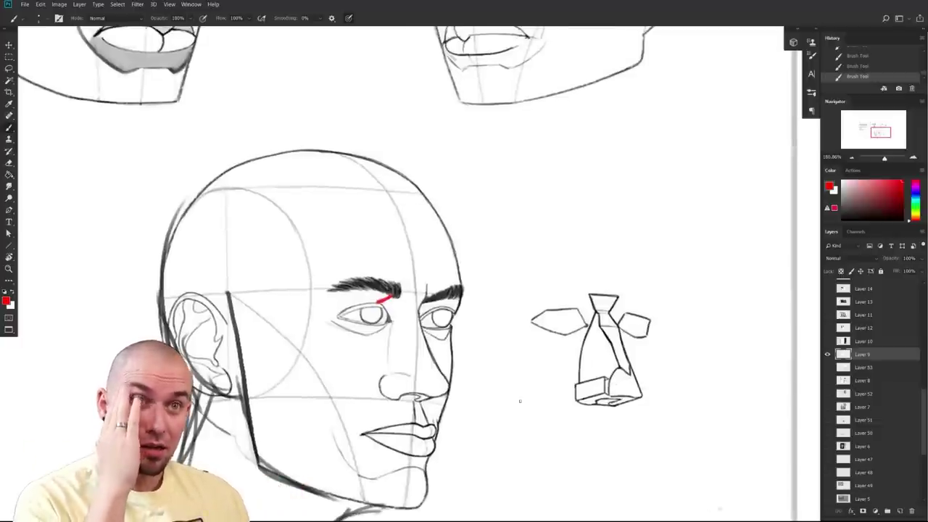
pyautogui.moveTo(599, 425)
pyautogui.mouseDown()
pyautogui.moveTo(468, 447)
pyautogui.moveTo(480, 434)
pyautogui.moveTo(474, 457)
pyautogui.moveTo(551, 373)
pyautogui.mouseUp()
pyautogui.moveTo(477, 393)
pyautogui.mouseDown()
pyautogui.moveTo(484, 401)
pyautogui.moveTo(500, 394)
pyautogui.mouseUp()
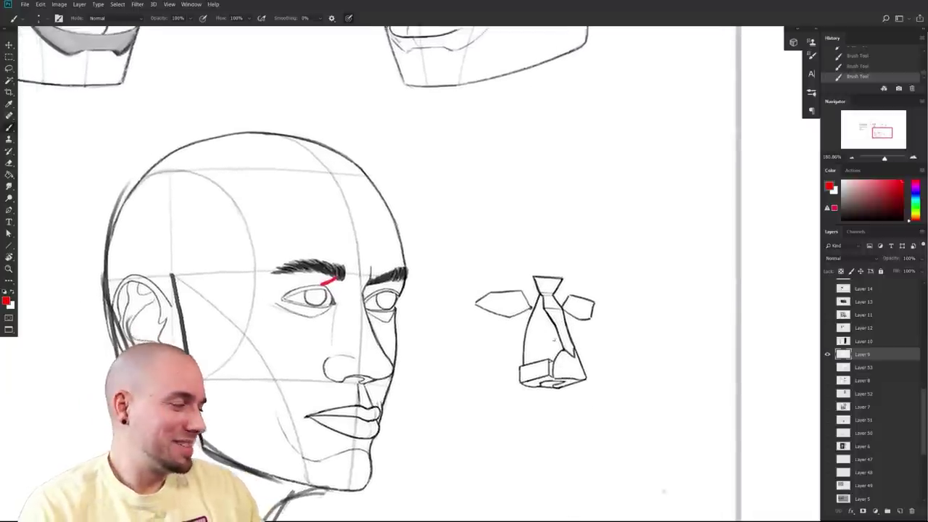
pyautogui.moveTo(430, 334); pyautogui.dragTo(406, 344)
pyautogui.moveTo(515, 356); pyautogui.dragTo(488, 375)
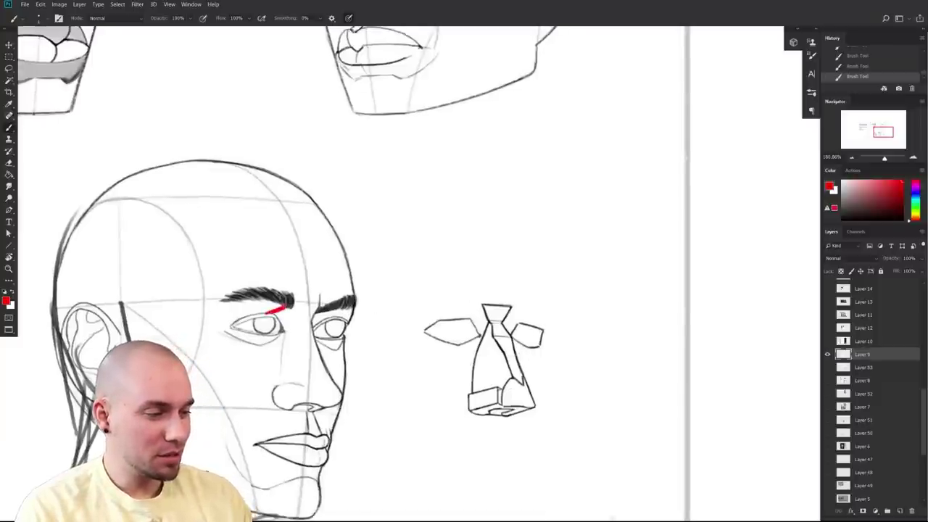
pyautogui.moveTo(323, 322); pyautogui.dragTo(340, 312)
pyautogui.hotkey('ctrl', 'z')
pyautogui.hotkey('ctrl', 'z')
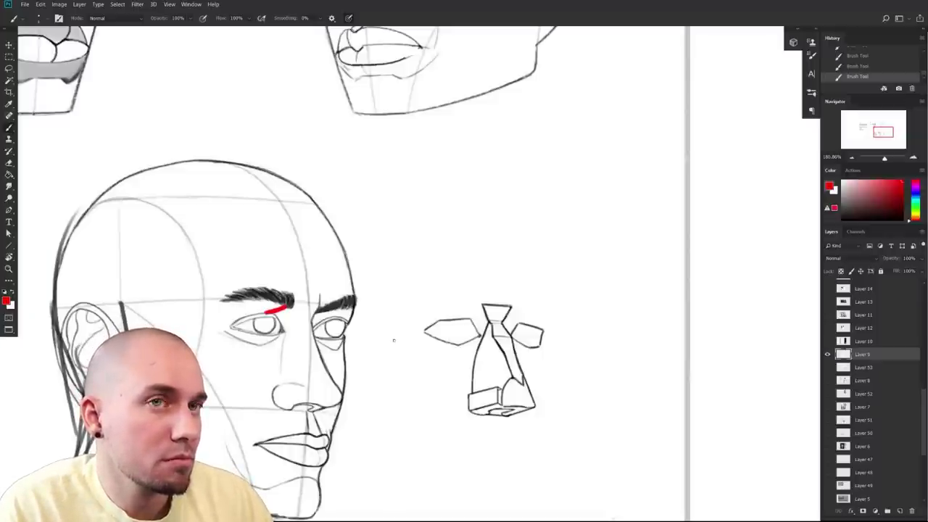
# - Outline the area around the far eye with the Lasso, clear the selection, and return to a dark brush
pyautogui.keyDown('alt'); pyautogui.click(385, 321); pyautogui.keyUp('alt')
pyautogui.press('l')
pyautogui.moveTo(347, 319)
pyautogui.mouseDown()
pyautogui.moveTo(355, 340)
pyautogui.moveTo(316, 330)
pyautogui.moveTo(335, 343)
pyautogui.mouseUp()
pyautogui.hotkey('ctrl', 'z')
pyautogui.moveTo(349, 442)
pyautogui.mouseDown()
pyautogui.moveTo(346, 423)
pyautogui.moveTo(348, 457)
pyautogui.mouseUp()
pyautogui.press('b')
pyautogui.scroll(1, 352, 421)
pyautogui.hotkey('ctrl', 'd')
pyautogui.press('d')
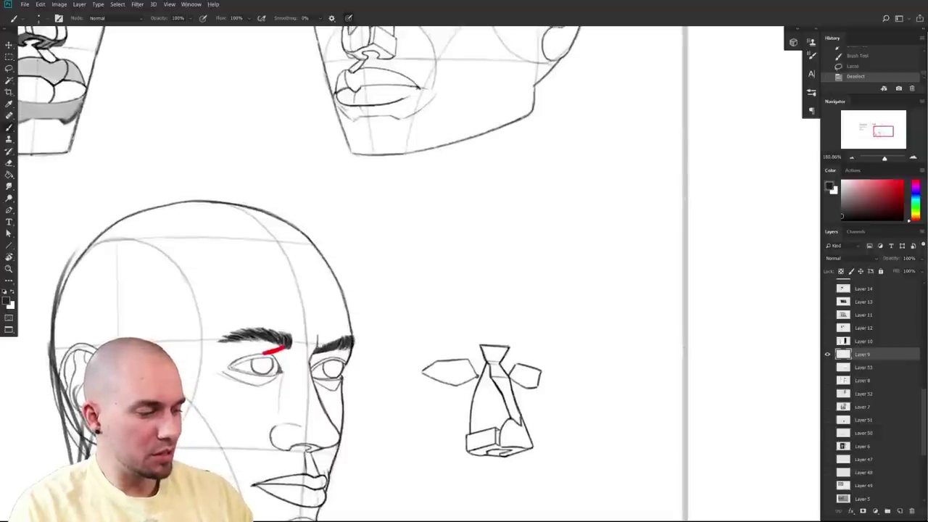
# - Try dark strokes across the lower head's far eye and undo them
pyautogui.moveTo(313, 358); pyautogui.dragTo(344, 366)
pyautogui.hotkey('ctrl', 'z')
pyautogui.hotkey('ctrl', 'z')
pyautogui.hotkey('ctrl', 'z')
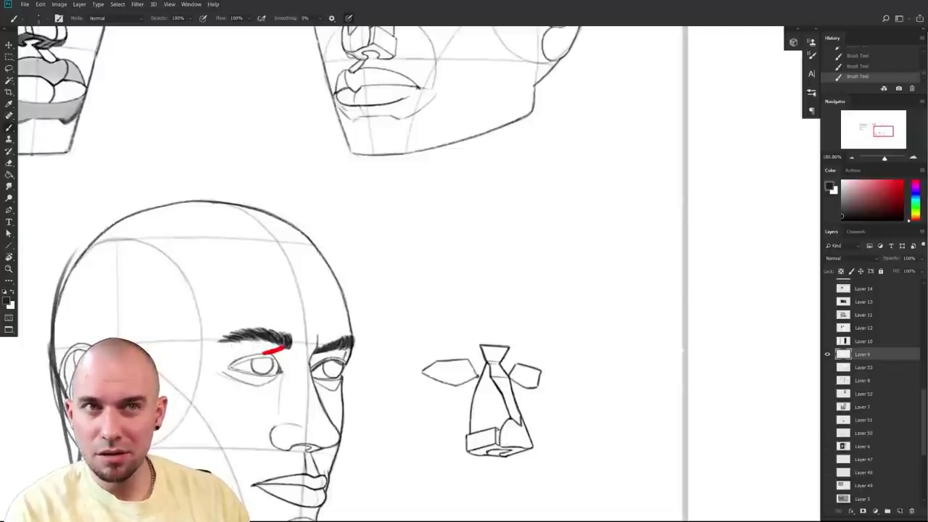
# - Rework the far eye's lids and the adjoining face contour, alternating dark strokes with white corrections
pyautogui.press('x')
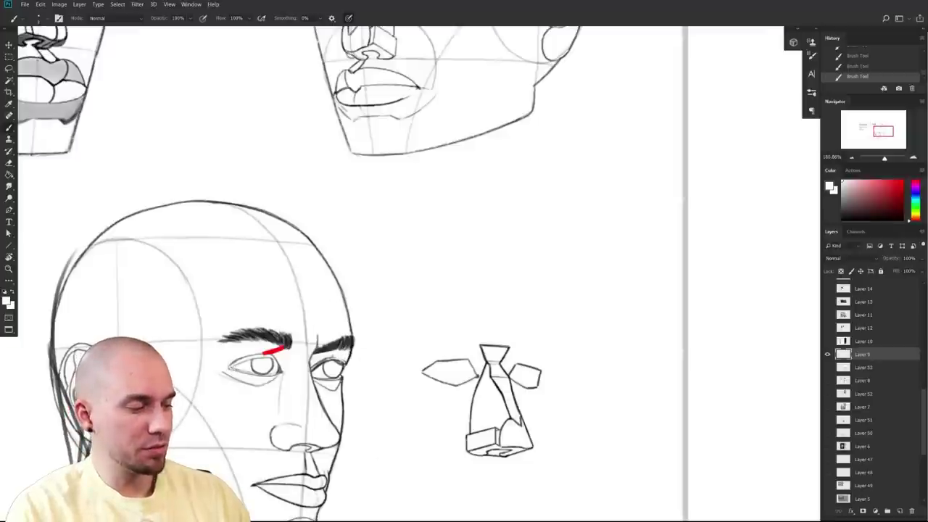
pyautogui.press('x')
pyautogui.press('x')
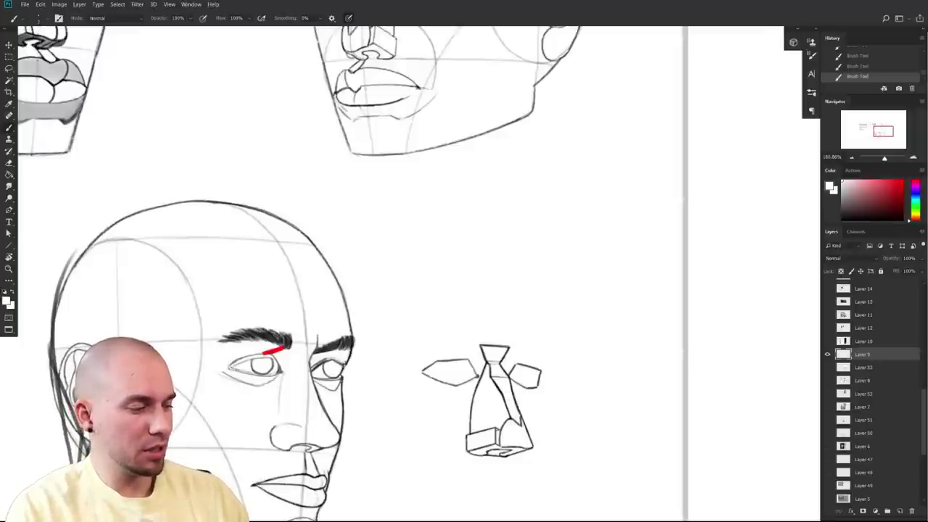
pyautogui.press('x')
pyautogui.press('x')
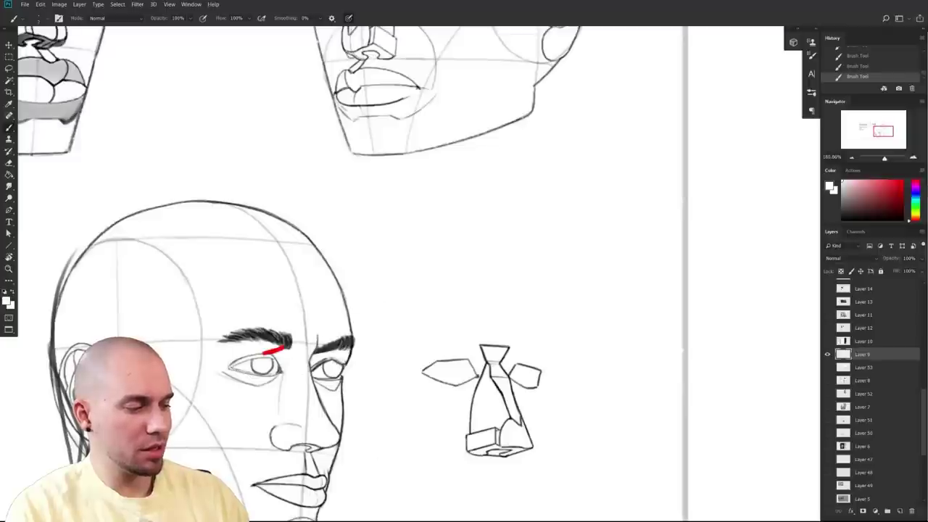
pyautogui.press('x')
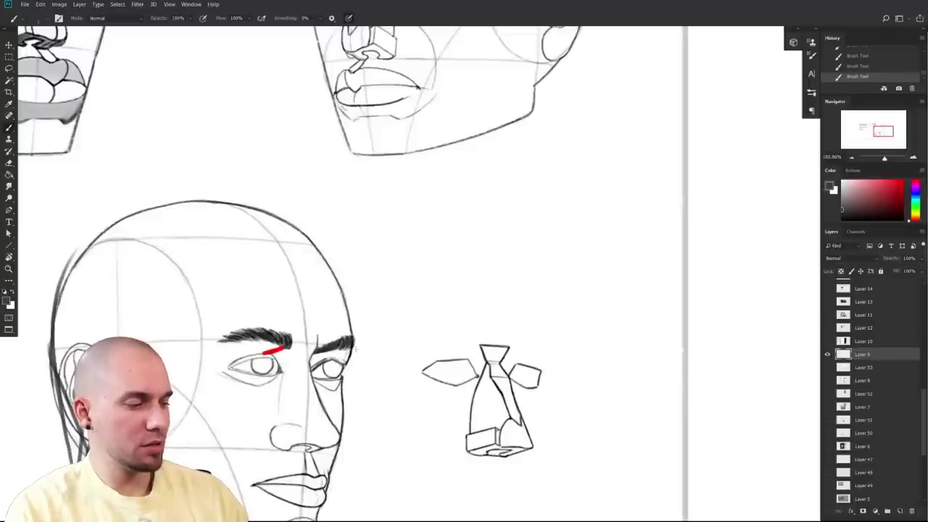
pyautogui.moveTo(332, 352)
pyautogui.mouseDown()
pyautogui.moveTo(360, 353)
pyautogui.moveTo(436, 319)
pyautogui.mouseUp()
pyautogui.press('x')
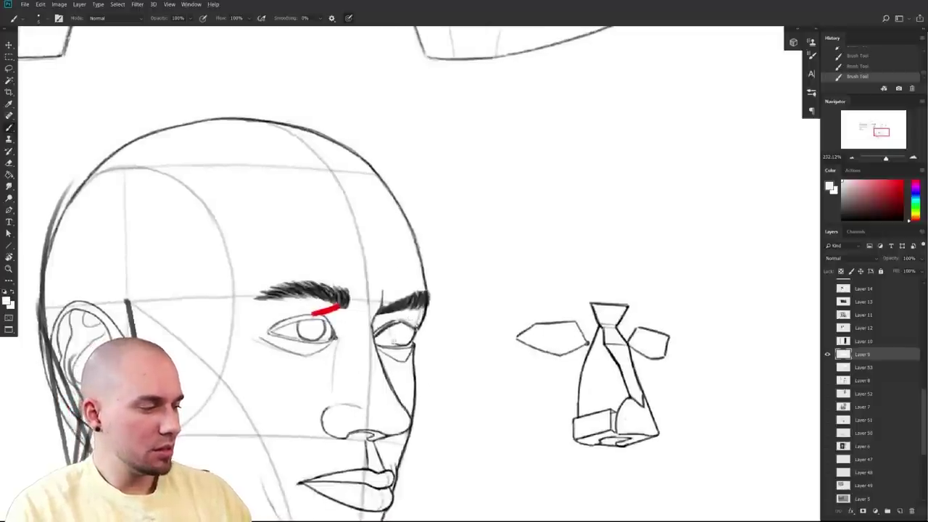
pyautogui.press('x')
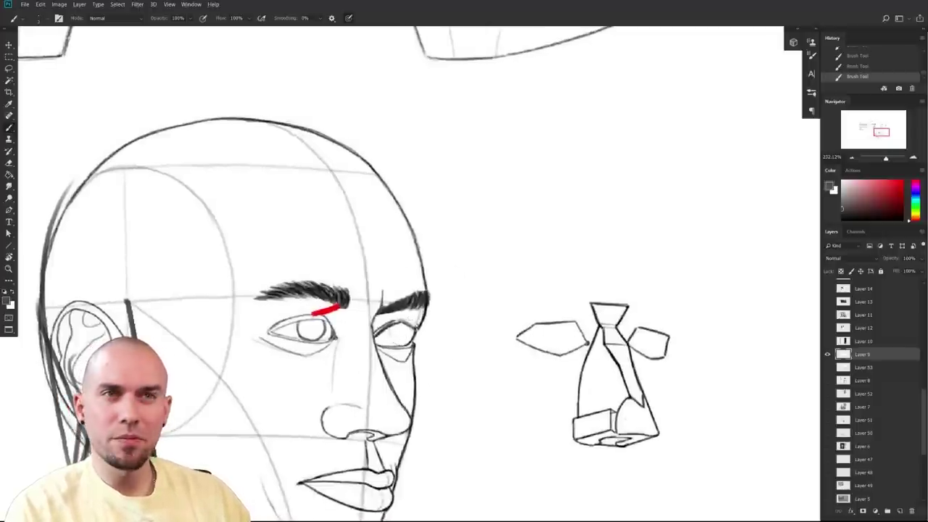
pyautogui.press('x')
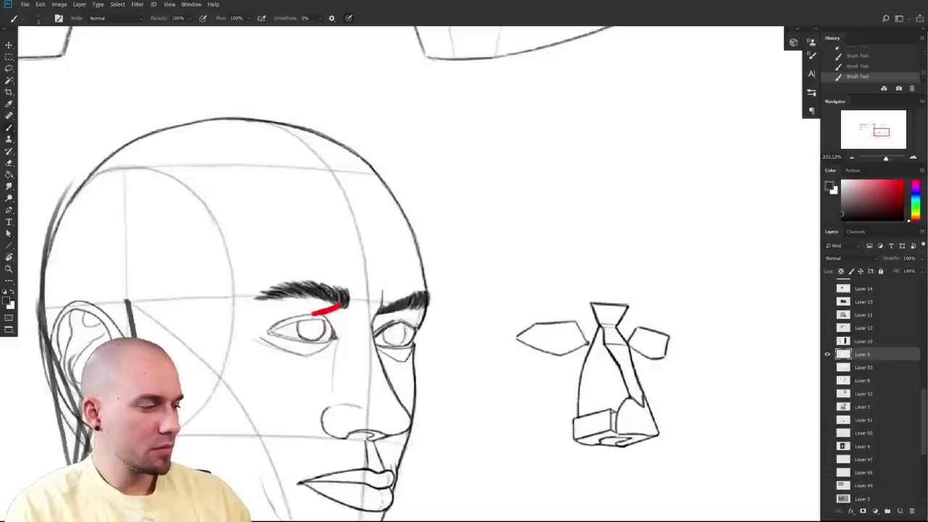
# - Darken the far eye's iris and pupil, and compare the eye before and after the latest strokes
pyautogui.moveTo(472, 336)
pyautogui.mouseDown()
pyautogui.moveTo(496, 253)
pyautogui.moveTo(501, 274)
pyautogui.mouseUp()
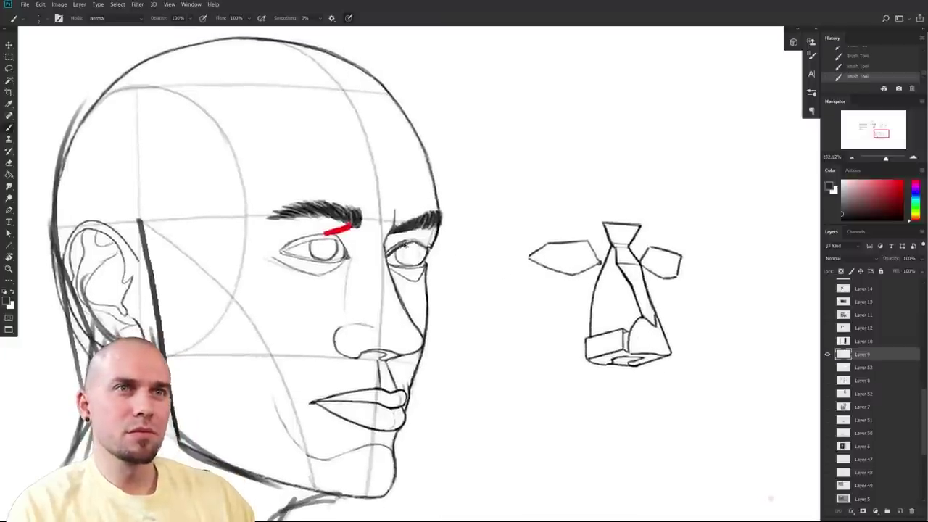
pyautogui.hotkey('ctrl', 'z')
pyautogui.hotkey('ctrl', 'z')
pyautogui.hotkey('ctrl', 'z')
pyautogui.hotkey('ctrl', 'shift', 'z')
pyautogui.hotkey('ctrl', 'shift', 'z')
pyautogui.hotkey('ctrl', 'shift', 'z')
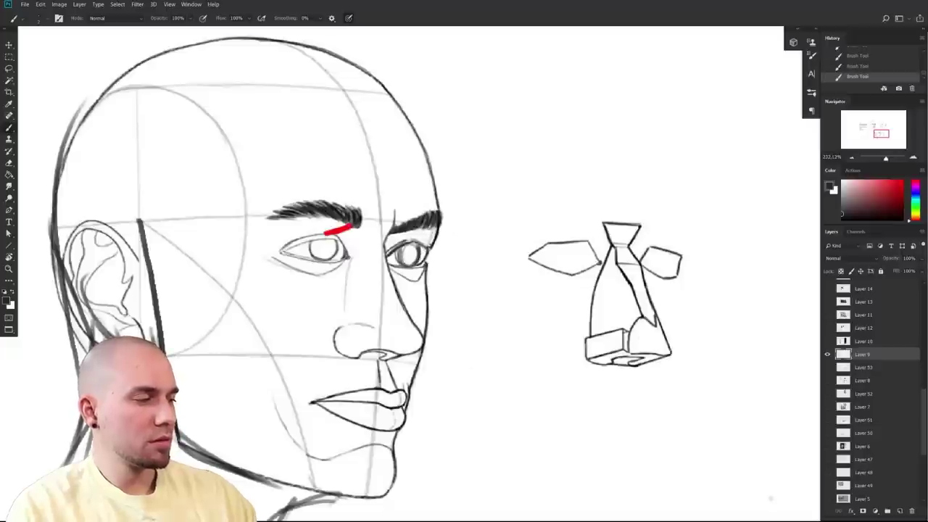
# - Examine the lower head's reworked far eye and jaw up close and alongside the two upper heads
pyautogui.moveTo(514, 289); pyautogui.dragTo(470, 347)
pyautogui.scroll(2, 470, 347)
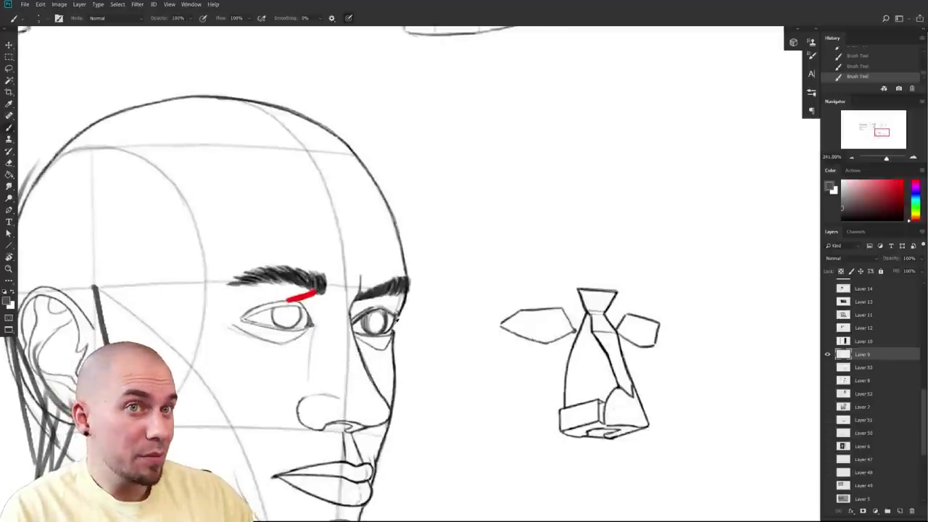
pyautogui.scroll(-3, 398, 328)
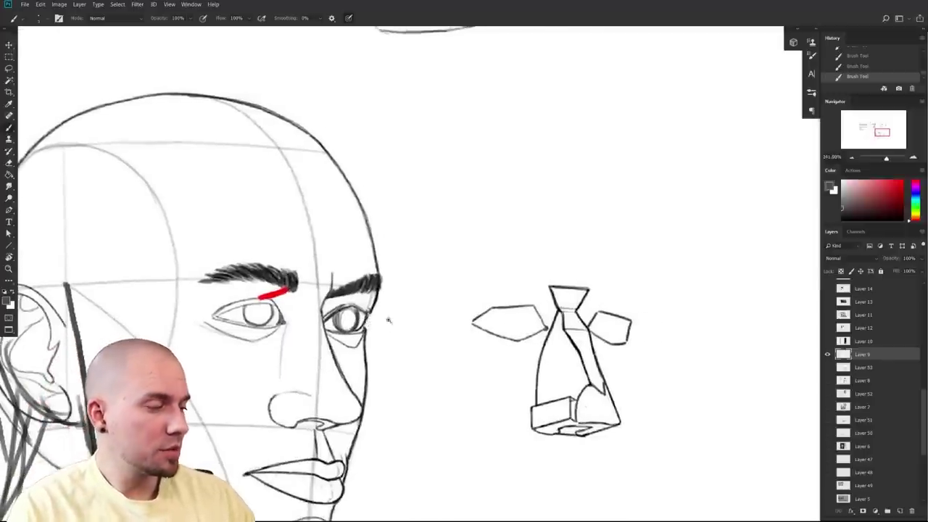
pyautogui.scroll(1, 383, 326)
pyautogui.scroll(-5, 471, 341)
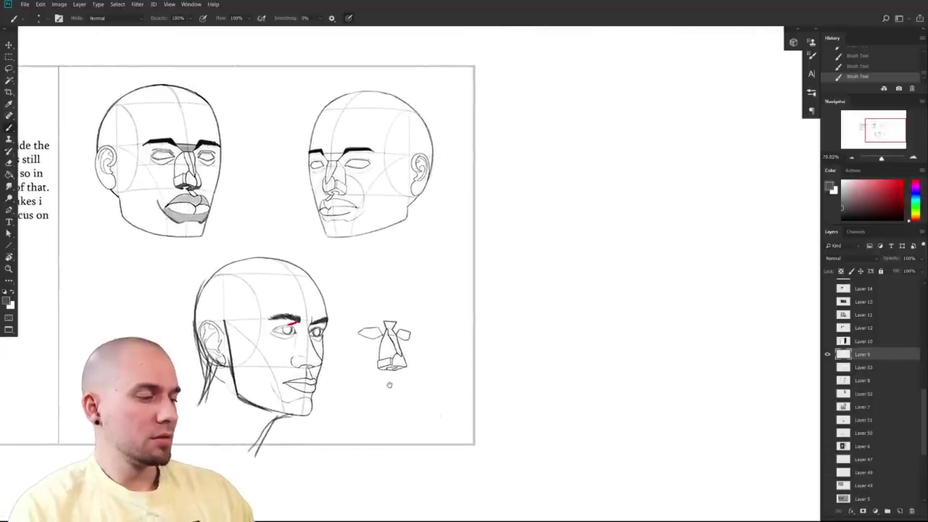
pyautogui.scroll(3, 389, 383)
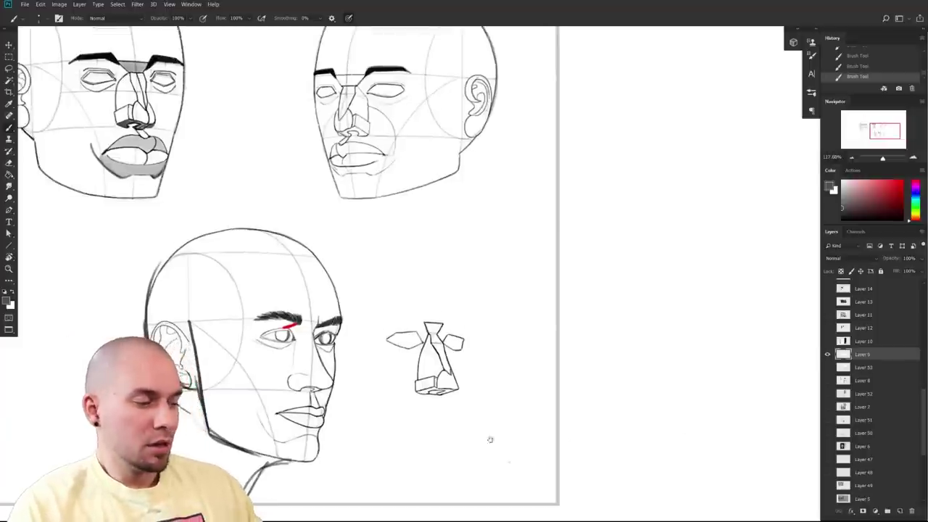
pyautogui.hscroll(-3, 524, 442)
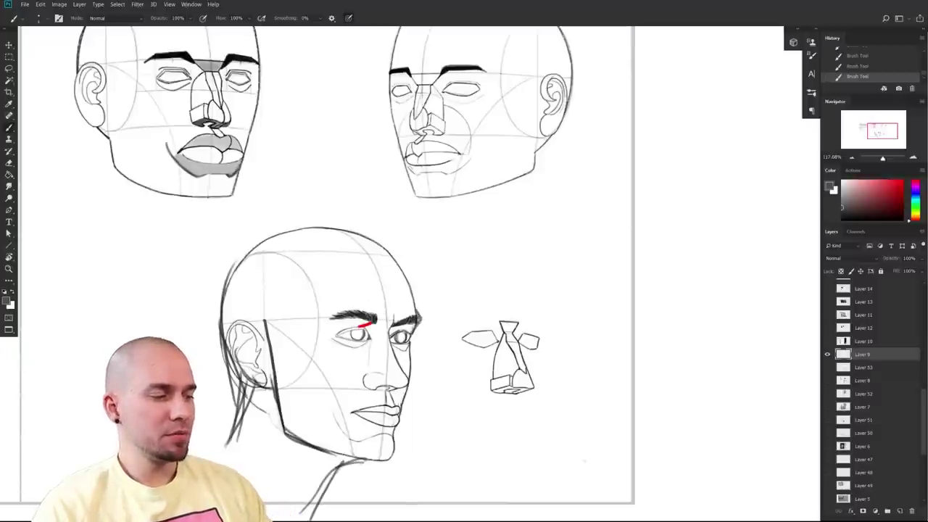
pyautogui.moveTo(479, 379)
pyautogui.mouseDown()
pyautogui.moveTo(479, 344)
pyautogui.moveTo(476, 364)
pyautogui.mouseUp()
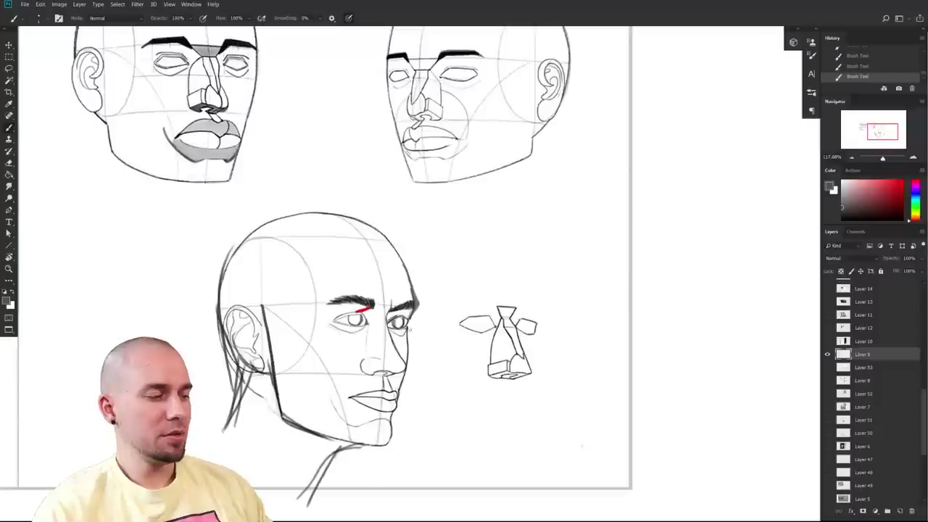
# - Refine the lower head's far cheek contour between the far eye and the mouth, undoing unwanted strokes
pyautogui.moveTo(410, 333); pyautogui.dragTo(396, 391)
pyautogui.hotkey('ctrl', 'z')
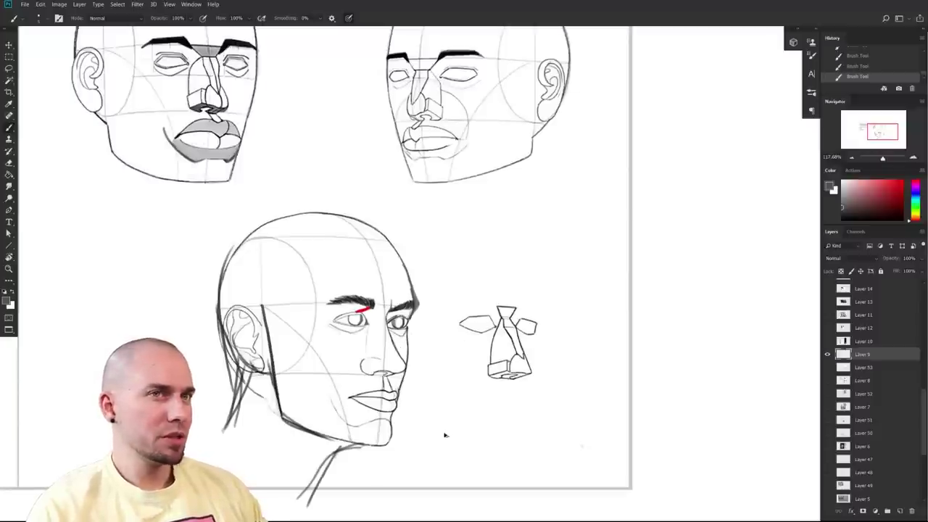
pyautogui.hotkey('ctrl', 'z')
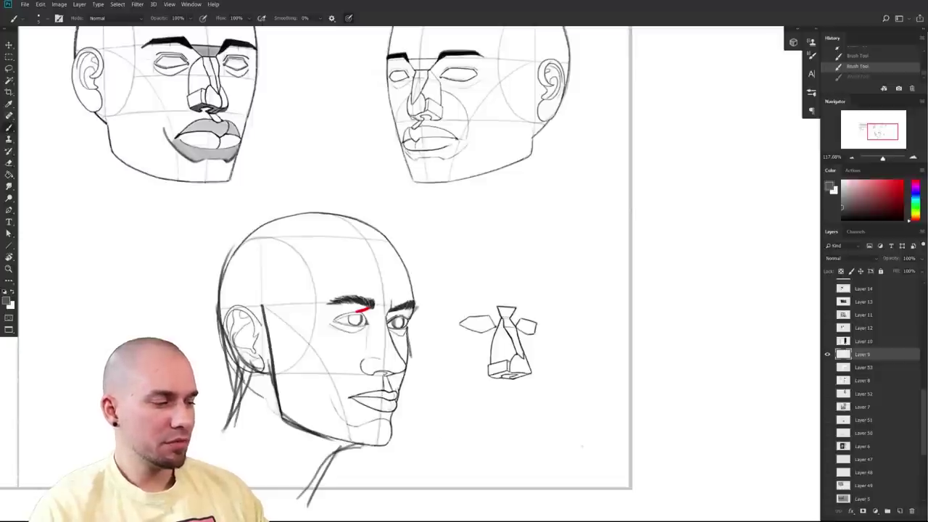
pyautogui.moveTo(409, 343); pyautogui.dragTo(403, 382)
pyautogui.keyDown('alt'); pyautogui.click(401, 344); pyautogui.keyUp('alt')
pyautogui.moveTo(529, 387)
pyautogui.mouseDown()
pyautogui.moveTo(512, 394)
pyautogui.moveTo(525, 383)
pyautogui.mouseUp()
pyautogui.keyDown('alt'); pyautogui.click(424, 360); pyautogui.keyUp('alt')
# - Review the lower head among the other heads, and inspect the upper-right head's construction
pyautogui.scroll(3, 430, 376)
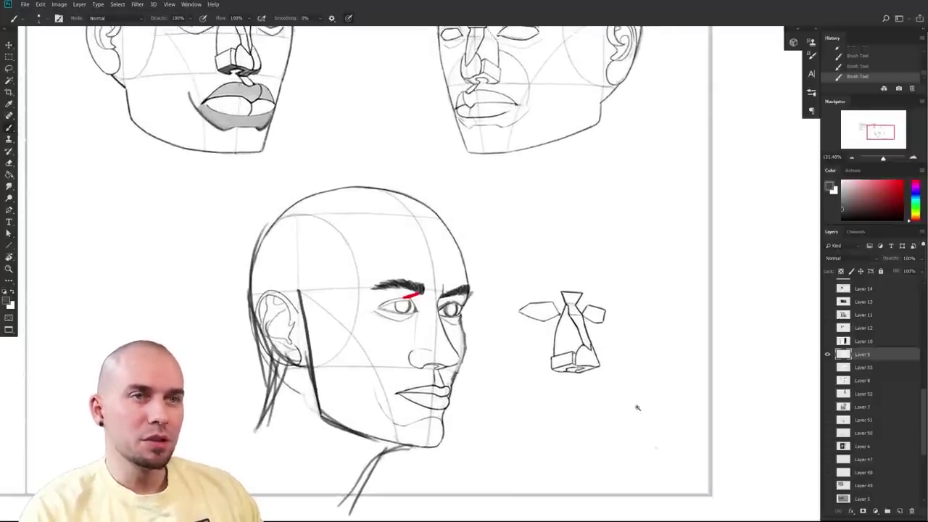
pyautogui.scroll(-2, 616, 410)
pyautogui.moveTo(617, 415); pyautogui.dragTo(629, 461)
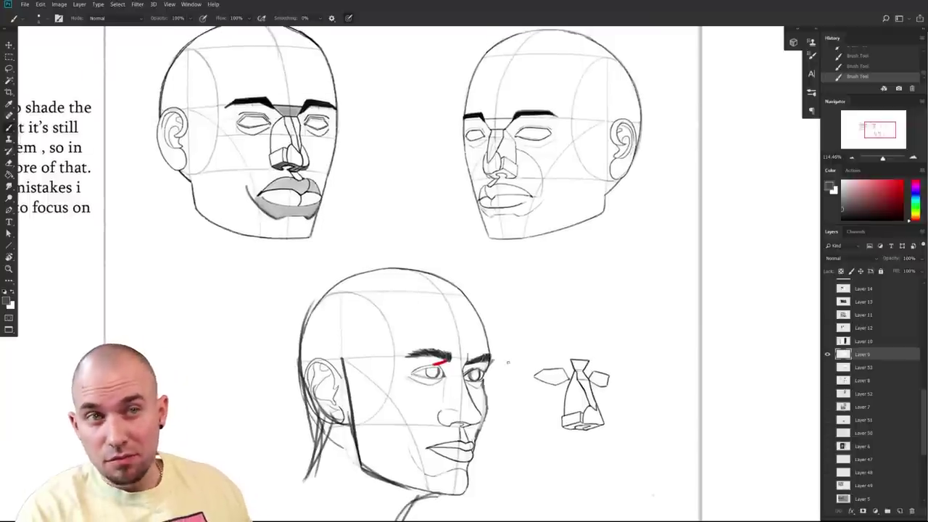
pyautogui.scroll(-3, 507, 362)
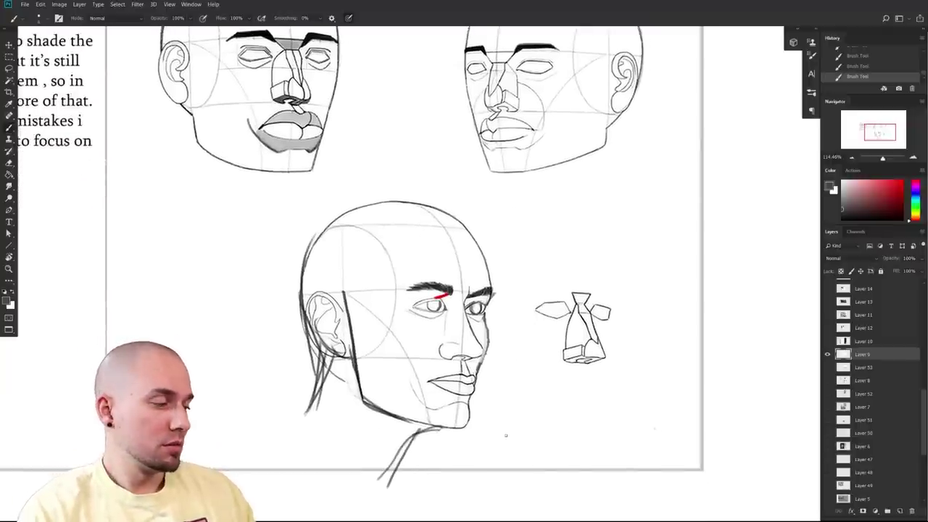
pyautogui.scroll(5, 499, 432)
pyautogui.scroll(2, 518, 435)
pyautogui.scroll(6, 493, 408)
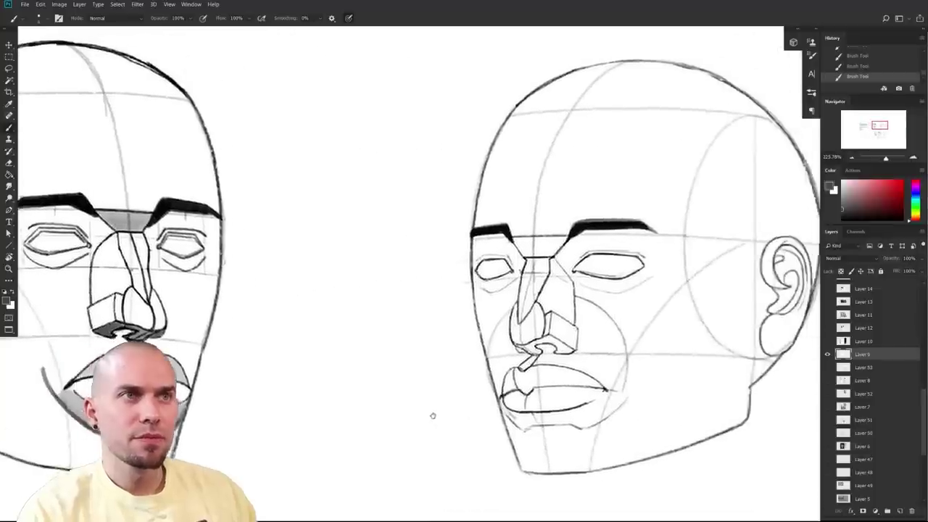
pyautogui.scroll(-6, 516, 428)
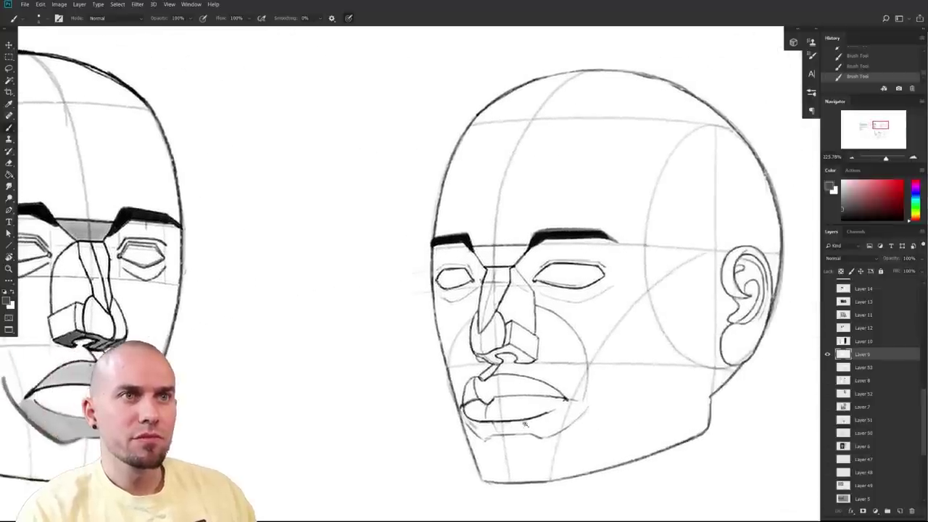
# - Draw the upper-right head's jaw in dark red, slanting down from the ear and running along the underside, and undo extra marks
pyautogui.click(903, 183)
pyautogui.moveTo(576, 364); pyautogui.dragTo(603, 357)
pyautogui.moveTo(627, 448); pyautogui.dragTo(495, 443)
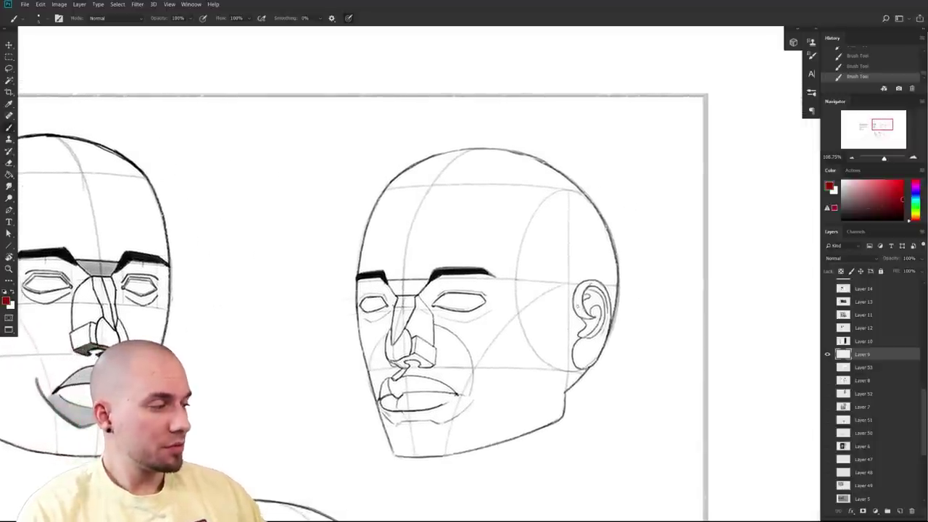
pyautogui.moveTo(563, 318); pyautogui.dragTo(535, 291)
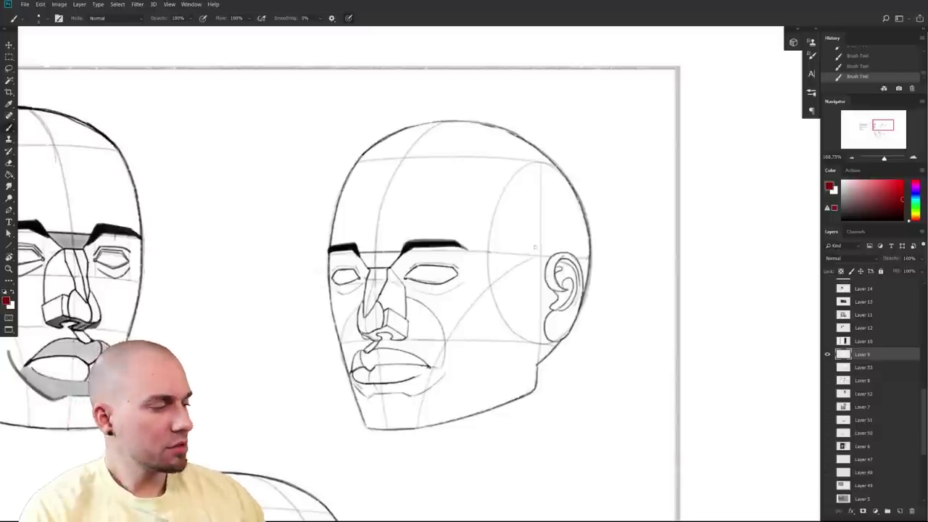
pyautogui.moveTo(541, 257); pyautogui.dragTo(512, 399)
pyautogui.moveTo(412, 428); pyautogui.dragTo(517, 398)
pyautogui.hotkey('ctrl', 'z')
pyautogui.moveTo(410, 428)
pyautogui.mouseDown()
pyautogui.moveTo(516, 397)
pyautogui.moveTo(533, 310)
pyautogui.mouseUp()
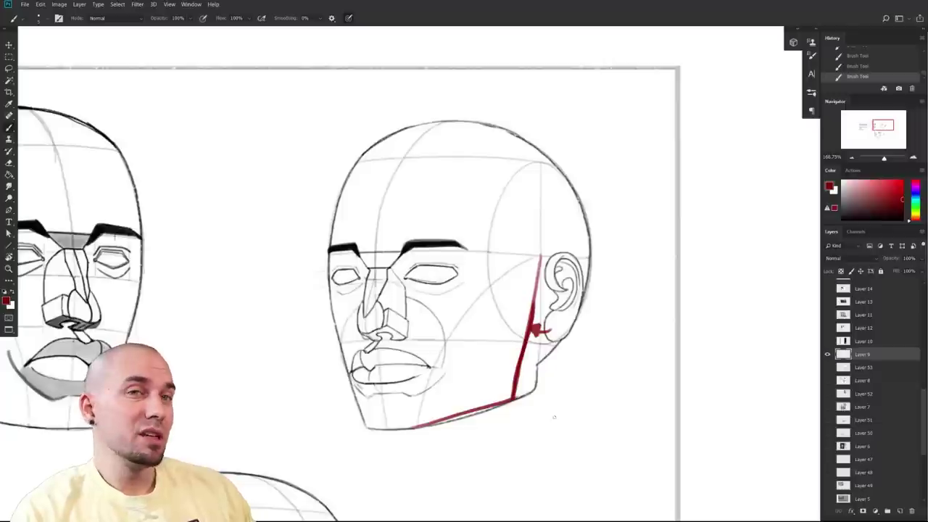
pyautogui.hotkey('ctrl', 'z')
pyautogui.moveTo(539, 288)
pyautogui.mouseDown()
pyautogui.moveTo(531, 338)
pyautogui.moveTo(558, 251)
pyautogui.moveTo(541, 312)
pyautogui.mouseUp()
pyautogui.hotkey('ctrl', 'z')
# - Select the upper-right head's ear with the Lasso, transform it slightly toward the face, deselect, and return to the brush
pyautogui.press('l')
pyautogui.hotkey('ctrl', 't')
pyautogui.moveTo(633, 354); pyautogui.dragTo(628, 358)
pyautogui.moveTo(576, 320)
pyautogui.mouseDown()
pyautogui.moveTo(608, 331)
pyautogui.moveTo(561, 318)
pyautogui.mouseUp()
pyautogui.press('Return')
pyautogui.hotkey('ctrl', 'd')
pyautogui.press('b')
# - Sketch the upper-right head's neck in dark red, with a line behind the ear and strokes under the chin
pyautogui.moveTo(524, 350)
pyautogui.mouseDown()
pyautogui.moveTo(533, 327)
pyautogui.moveTo(554, 328)
pyautogui.moveTo(592, 280)
pyautogui.moveTo(570, 376)
pyautogui.mouseUp()
pyautogui.moveTo(573, 306); pyautogui.dragTo(581, 433)
pyautogui.moveTo(411, 427)
pyautogui.mouseDown()
pyautogui.moveTo(470, 433)
pyautogui.moveTo(461, 458)
pyautogui.mouseUp()
pyautogui.moveTo(438, 425); pyautogui.dragTo(478, 485)
pyautogui.moveTo(520, 413)
pyautogui.mouseDown()
pyautogui.moveTo(583, 378)
pyautogui.moveTo(573, 403)
pyautogui.mouseUp()
pyautogui.scroll(1, 387, 321)
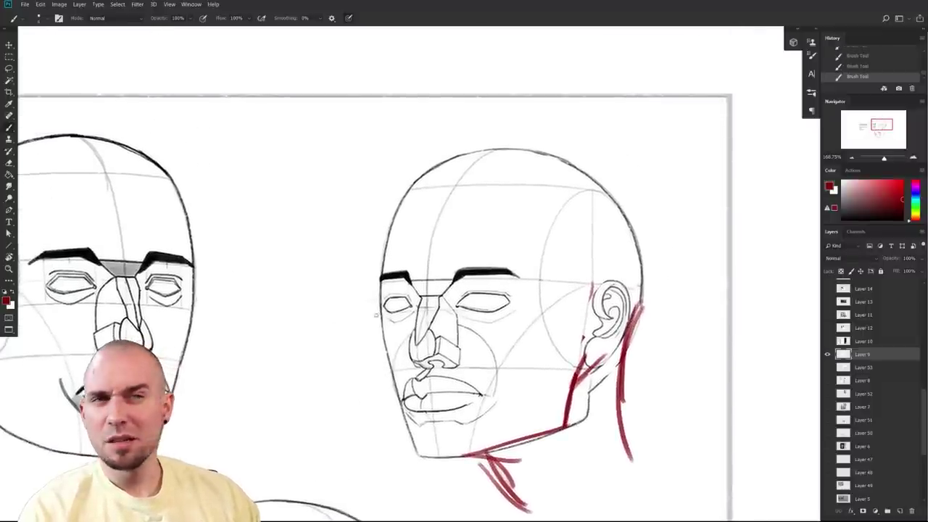
# - Select the upper-right head's far eye with the Lasso, move it closer to the nose, deselect, and return to the brush
pyautogui.scroll(2, 377, 316)
pyautogui.press('l')
pyautogui.moveTo(433, 319)
pyautogui.mouseDown()
pyautogui.moveTo(405, 323)
pyautogui.moveTo(414, 317)
pyautogui.mouseUp()
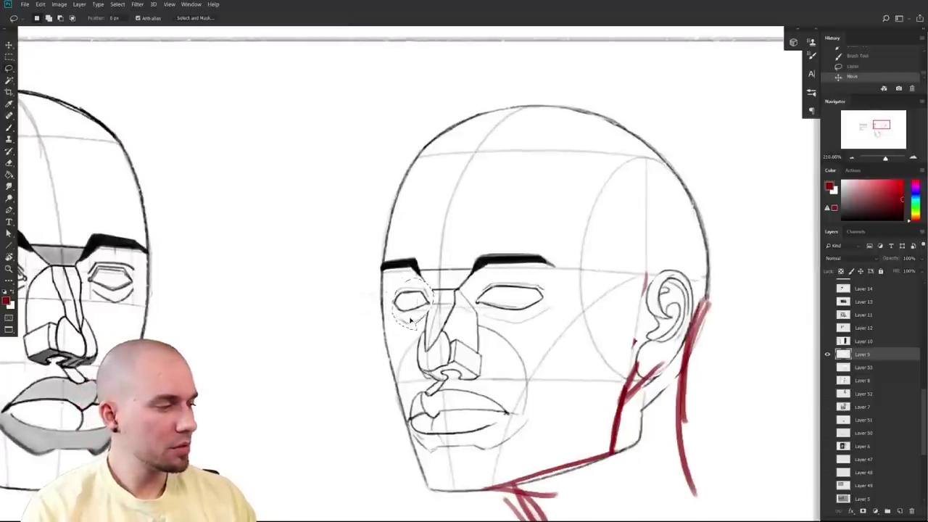
pyautogui.moveTo(543, 375); pyautogui.dragTo(504, 381)
pyautogui.hotkey('ctrl', 'd')
pyautogui.press('b')
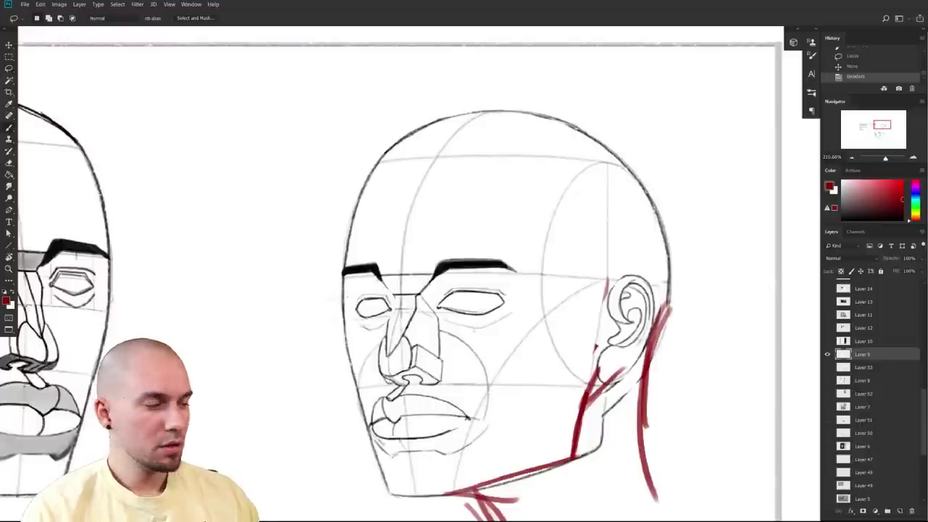
# - Try curved red strokes between the brows and upper lids of both eyes on the upper-right head, and undo them
pyautogui.moveTo(346, 278); pyautogui.dragTo(365, 295)
pyautogui.moveTo(440, 277); pyautogui.dragTo(474, 289)
pyautogui.moveTo(343, 281); pyautogui.dragTo(363, 305)
pyautogui.moveTo(443, 279); pyautogui.dragTo(473, 292)
pyautogui.moveTo(464, 271); pyautogui.dragTo(490, 294)
pyautogui.moveTo(489, 270); pyautogui.dragTo(503, 304)
pyautogui.moveTo(522, 279); pyautogui.dragTo(512, 302)
pyautogui.hotkey('ctrl', 'z')
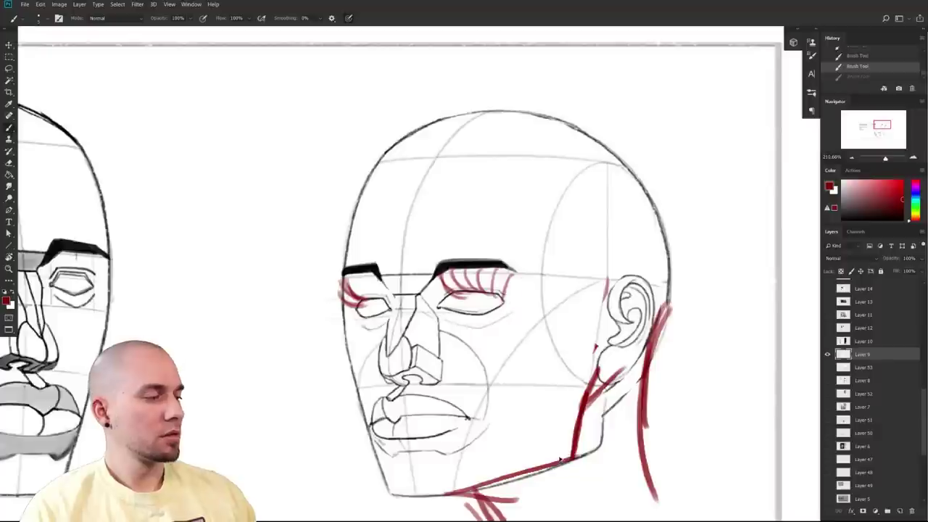
pyautogui.hotkey('ctrl', 'z')
pyautogui.hotkey('ctrl', 'z')
pyautogui.hotkey('ctrl', 'z')
pyautogui.hotkey('ctrl', 'z')
pyautogui.hotkey('ctrl', 'z')
pyautogui.hotkey('ctrl', 'z')
pyautogui.hotkey('ctrl', 'z')
pyautogui.hotkey('ctrl', 'z')
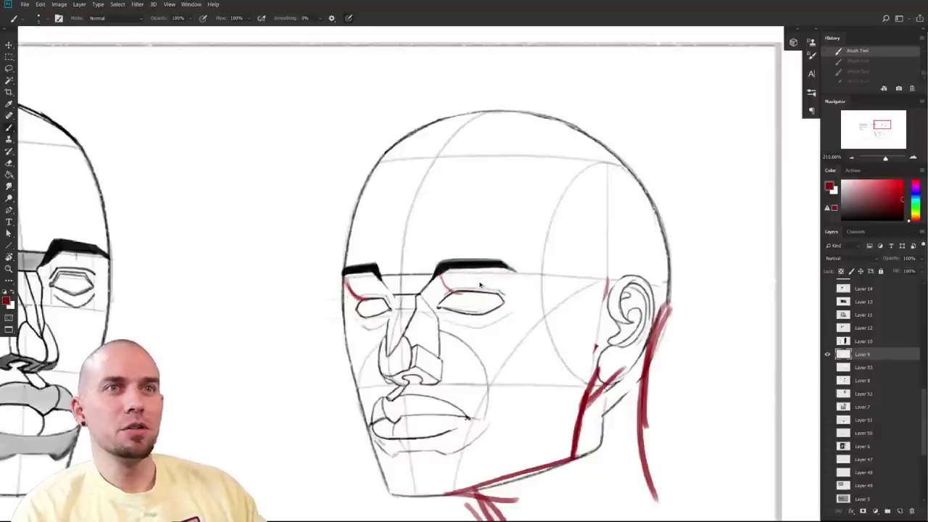
pyautogui.hotkey('ctrl', 'z')
pyautogui.hotkey('ctrl', 'z')
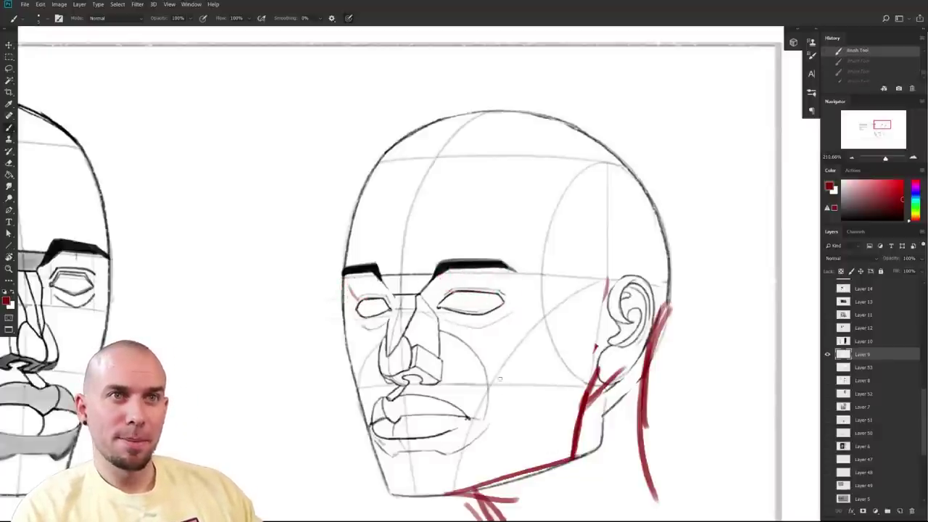
# - Draw a red curve from the inner far brow along the nose bridge, and mark the outer contour beside the far eye
pyautogui.moveTo(489, 361); pyautogui.dragTo(475, 334)
pyautogui.moveTo(372, 256); pyautogui.dragTo(379, 298)
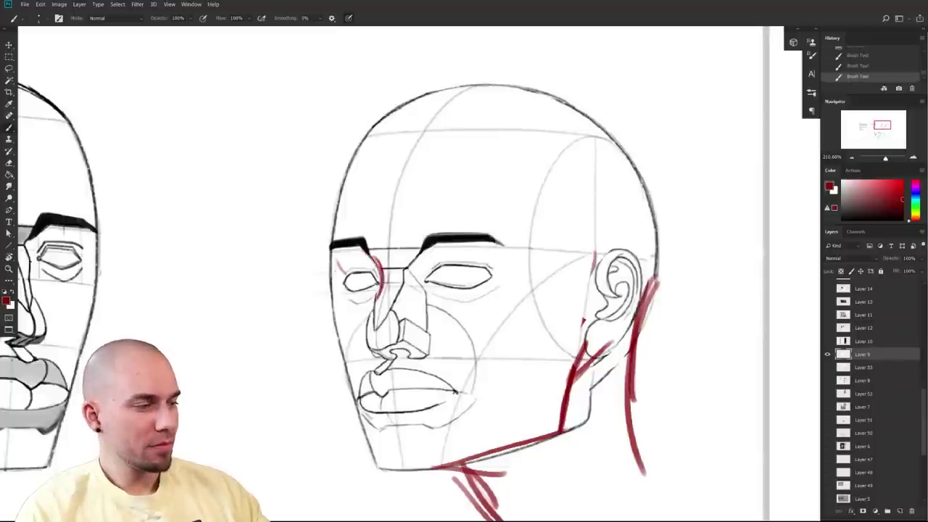
pyautogui.moveTo(496, 343); pyautogui.dragTo(486, 347)
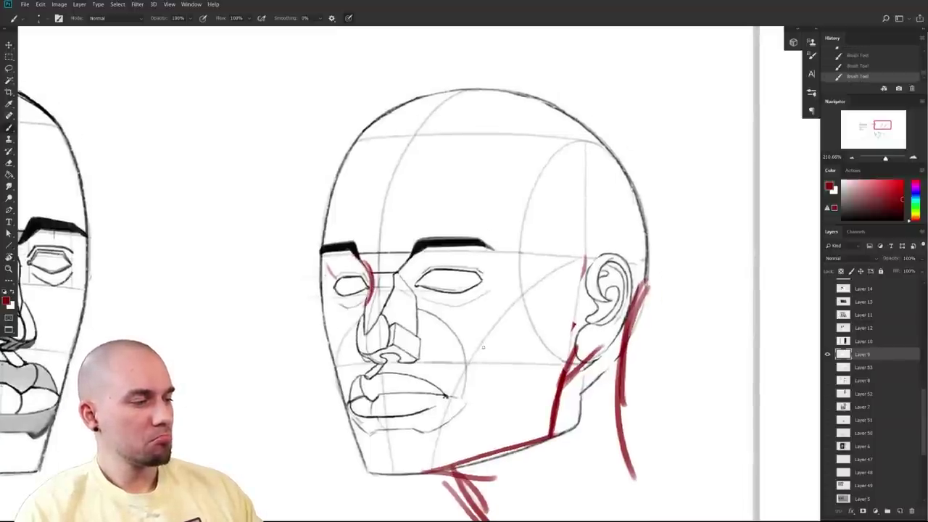
pyautogui.moveTo(327, 296); pyautogui.dragTo(322, 334)
pyautogui.hotkey('ctrl', 'z')
pyautogui.moveTo(324, 291); pyautogui.dragTo(322, 332)
pyautogui.moveTo(327, 286); pyautogui.dragTo(322, 329)
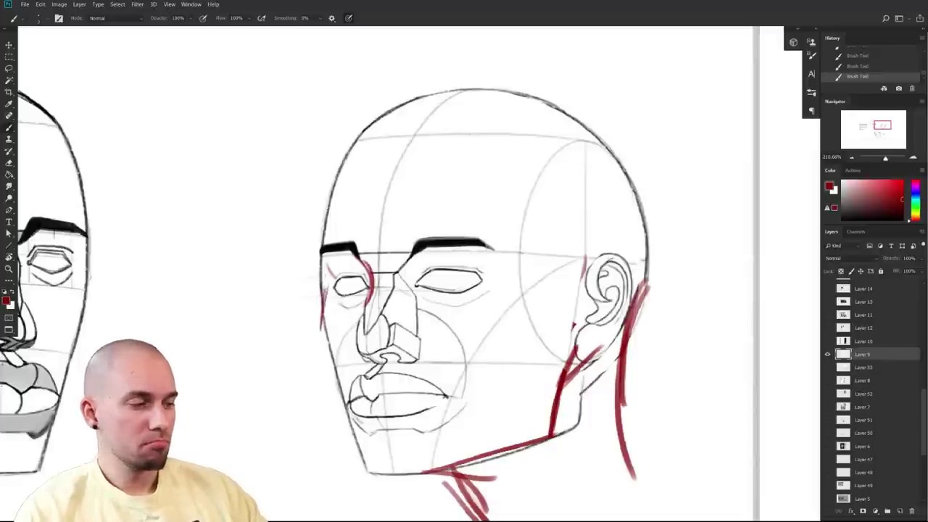
# - Redraw the upper-right head's far cheek contour in black, from beside the far eye down toward the mouth
pyautogui.press('x')
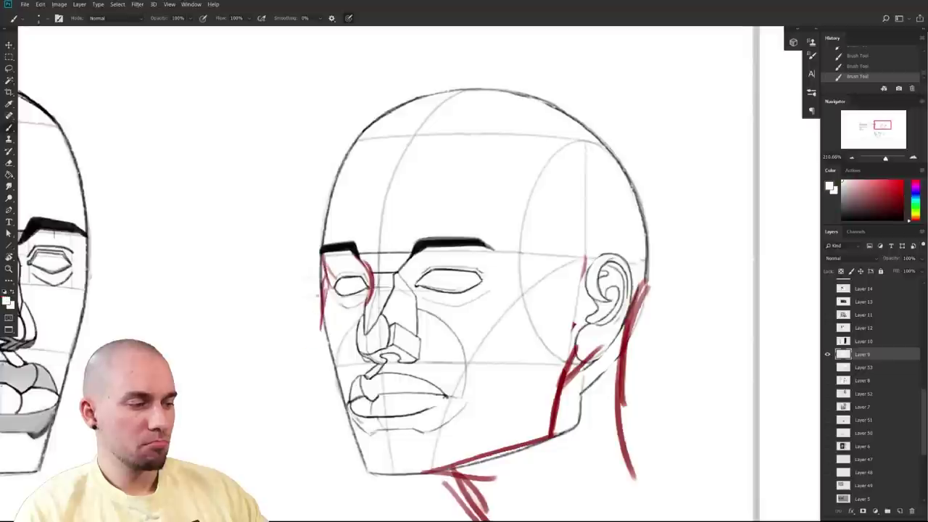
pyautogui.press('d')
pyautogui.moveTo(324, 296)
pyautogui.mouseDown()
pyautogui.moveTo(321, 347)
pyautogui.moveTo(322, 334)
pyautogui.mouseUp()
pyautogui.moveTo(328, 278); pyautogui.dragTo(323, 354)
pyautogui.moveTo(320, 303); pyautogui.dragTo(335, 380)
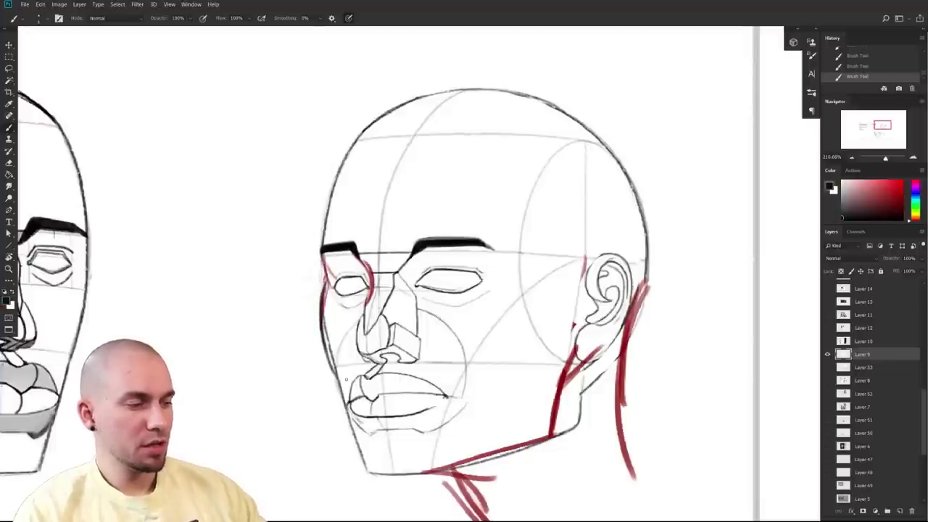
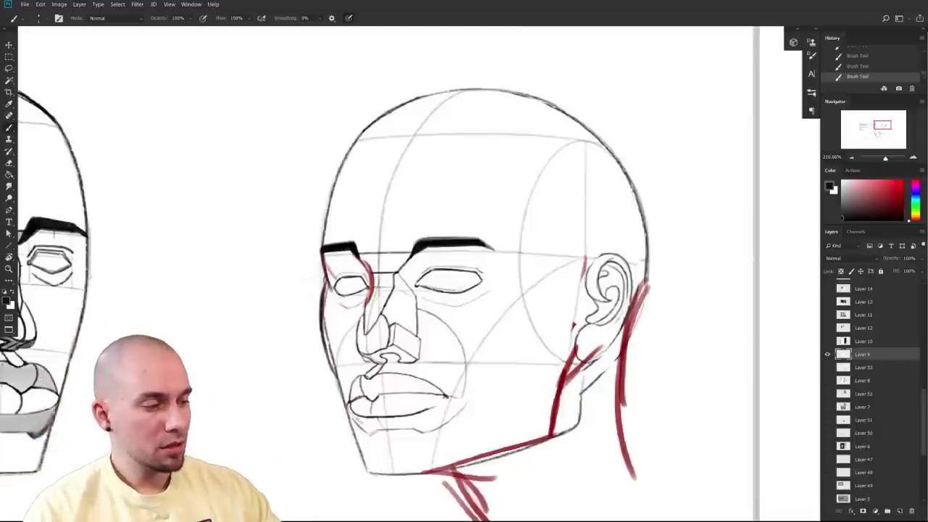
# - Paint over the upper-right head's old jaw corner in white with an enlarged brush, leaving the red jaw line
pyautogui.scroll(-8, 428, 328)
pyautogui.scroll(5, 433, 373)
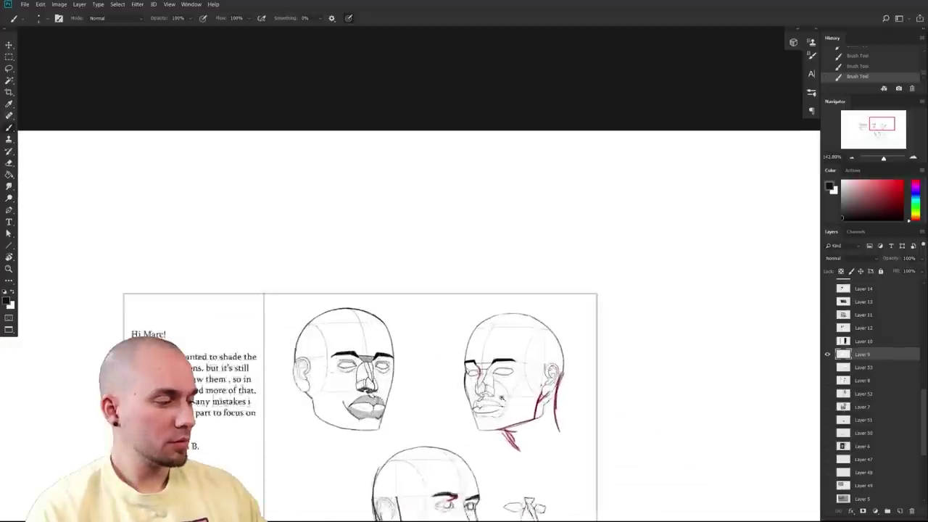
pyautogui.moveTo(495, 344); pyautogui.dragTo(446, 324)
pyautogui.scroll(2, 551, 348)
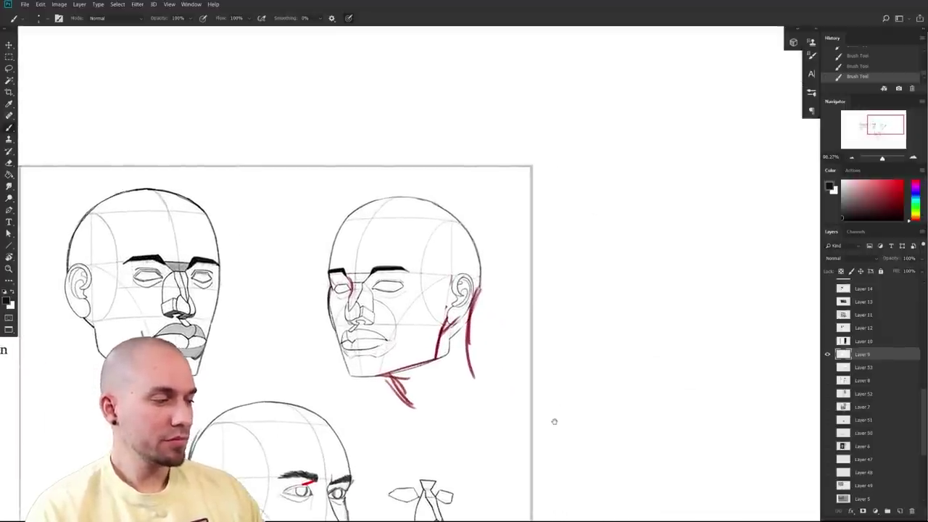
pyautogui.scroll(5, 419, 412)
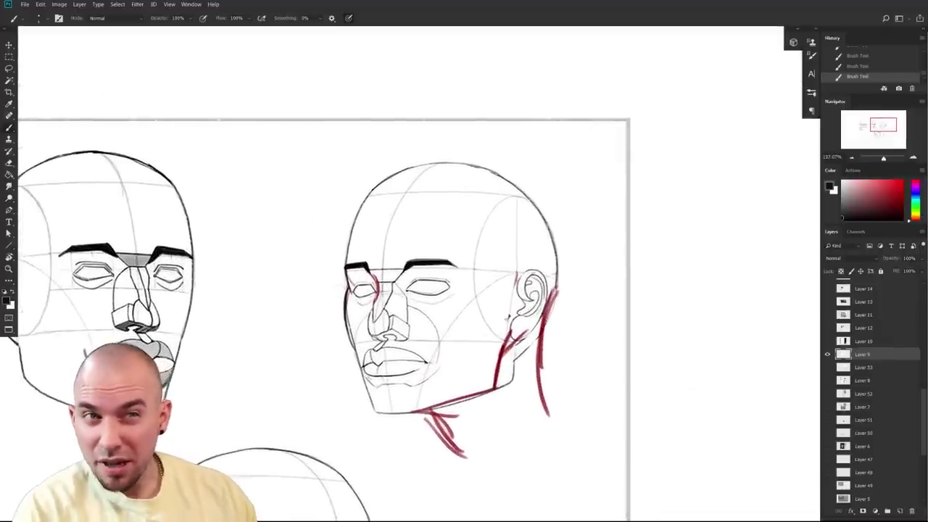
pyautogui.press(']')
pyautogui.press(']')
pyautogui.press(']')
pyautogui.moveTo(513, 378); pyautogui.dragTo(527, 348)
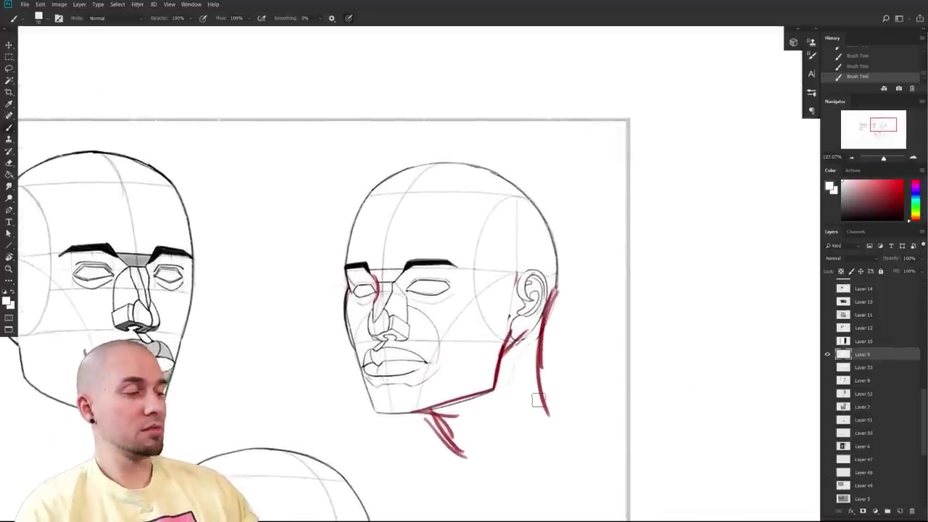
# - Compare the corrected upper-right head with the neighbouring heads
pyautogui.moveTo(591, 438); pyautogui.dragTo(573, 443)
pyautogui.scroll(3, 577, 428)
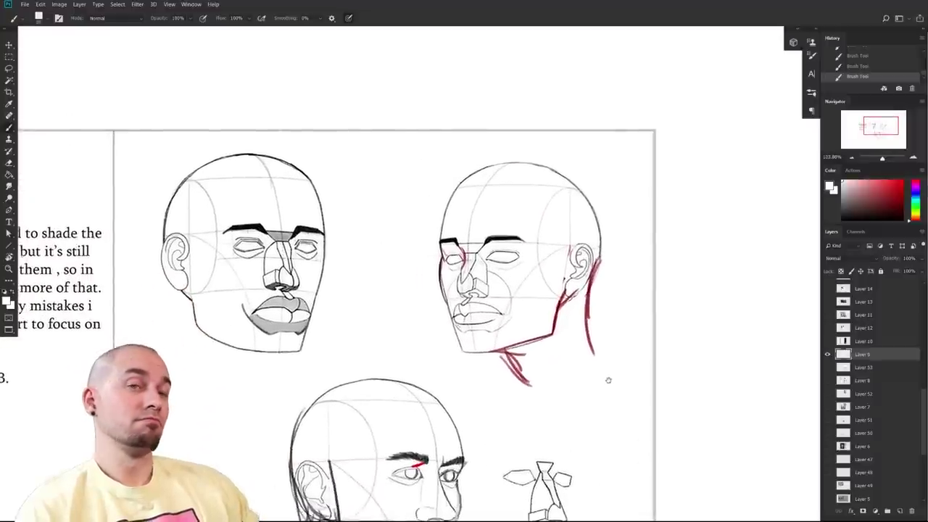
pyautogui.scroll(2, 595, 407)
pyautogui.scroll(3, 687, 423)
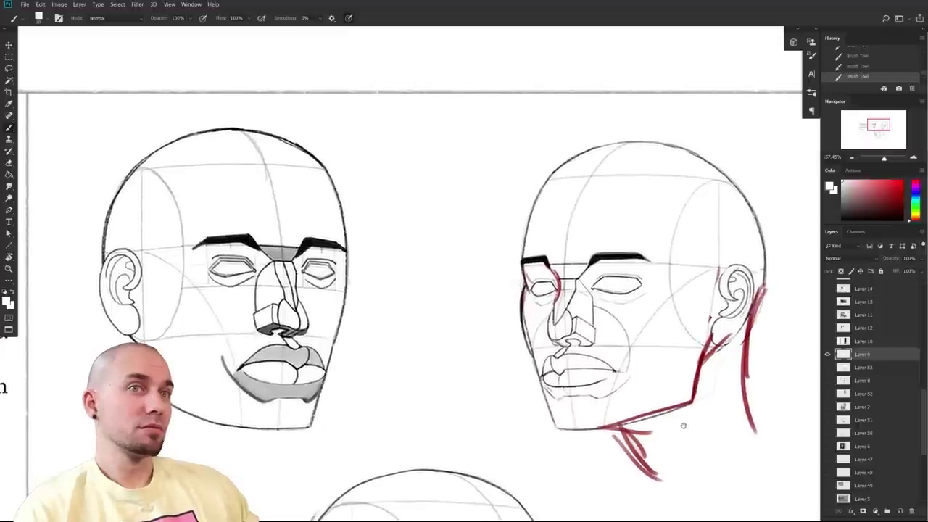
pyautogui.scroll(-3, 683, 426)
pyautogui.scroll(3, 667, 441)
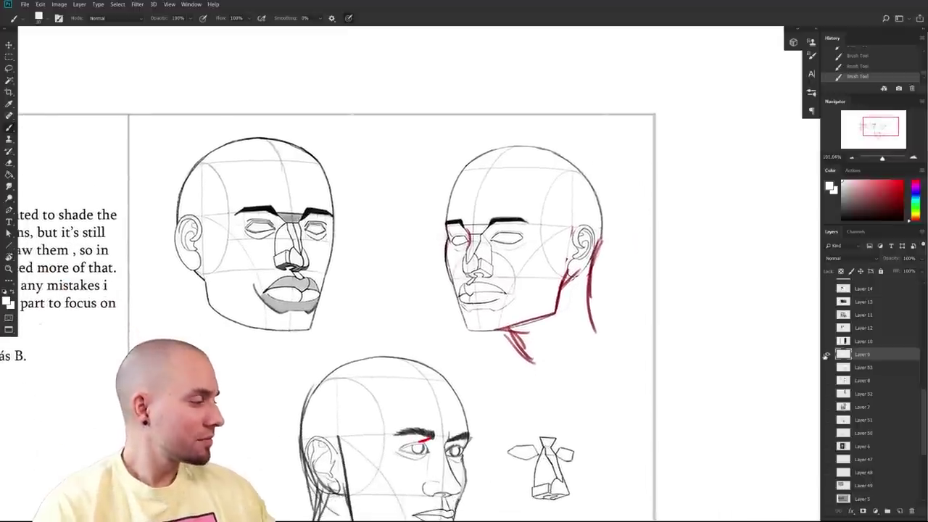
# - Hide Layer 9, show Layer 10 with the next student's hand sketches, and save the document
pyautogui.click(827, 355)
pyautogui.click(827, 342)
pyautogui.scroll(-3, 758, 382)
pyautogui.moveTo(744, 382); pyautogui.dragTo(682, 291)
pyautogui.scroll(-1, 644, 333)
pyautogui.moveTo(656, 328); pyautogui.dragTo(622, 343)
pyautogui.moveTo(597, 315); pyautogui.dragTo(599, 319)
pyautogui.hotkey('ctrl', 's')
# - Look over the full sheet of hand sketches and the student's note beside it
pyautogui.moveTo(589, 281); pyautogui.dragTo(597, 317)
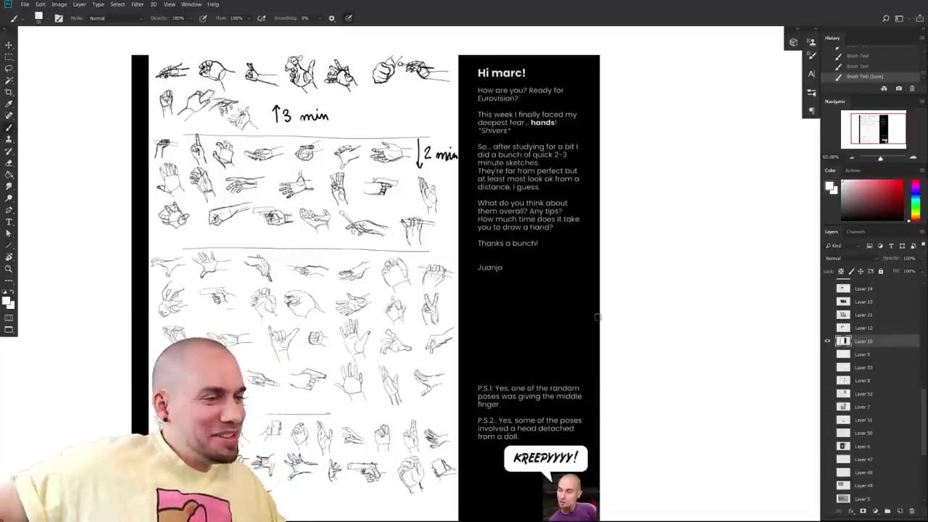
pyautogui.moveTo(619, 290); pyautogui.dragTo(624, 284)
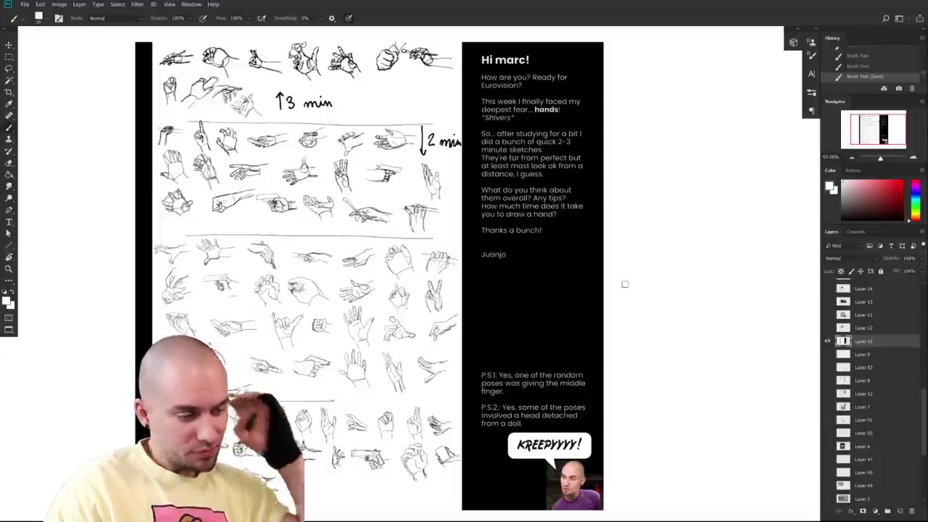
pyautogui.moveTo(646, 338); pyautogui.dragTo(644, 334)
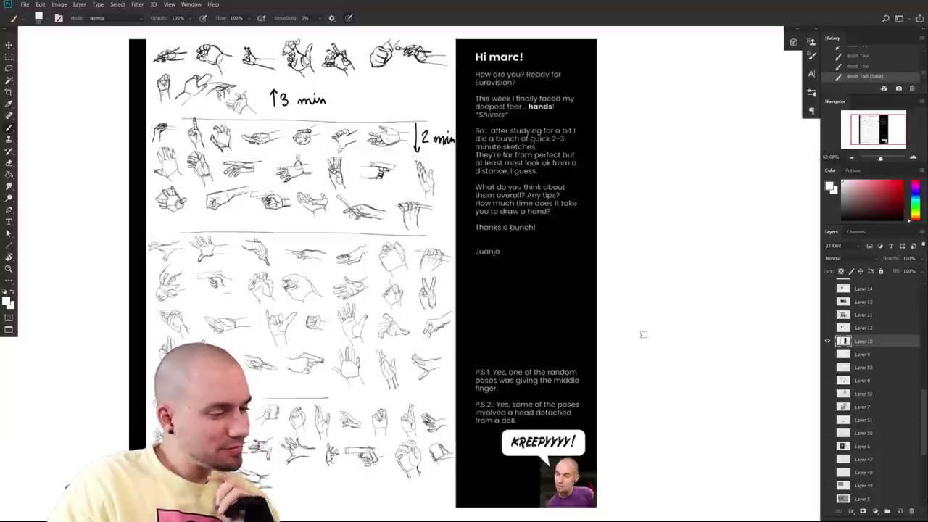
pyautogui.moveTo(449, 390); pyautogui.dragTo(585, 384)
pyautogui.moveTo(501, 374); pyautogui.dragTo(713, 289)
pyautogui.moveTo(713, 289); pyautogui.dragTo(638, 298)
pyautogui.scroll(-3, 635, 310)
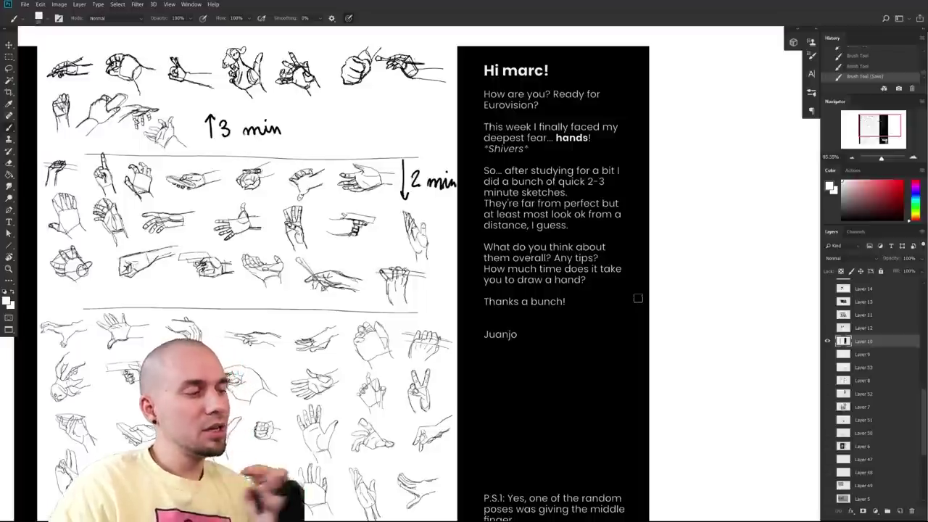
pyautogui.moveTo(661, 294); pyautogui.dragTo(690, 339)
# - Set the foreground colour to red and review the 3 min and 2 min rows of hand sketches
pyautogui.click(901, 182)
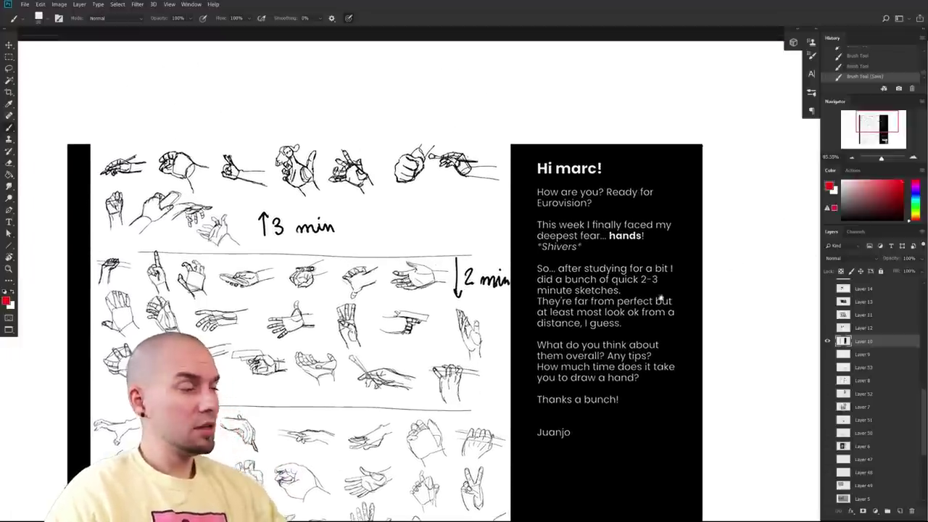
pyautogui.moveTo(696, 273); pyautogui.dragTo(708, 258)
pyautogui.moveTo(658, 319); pyautogui.dragTo(785, 312)
pyautogui.moveTo(539, 312); pyautogui.dragTo(507, 328)
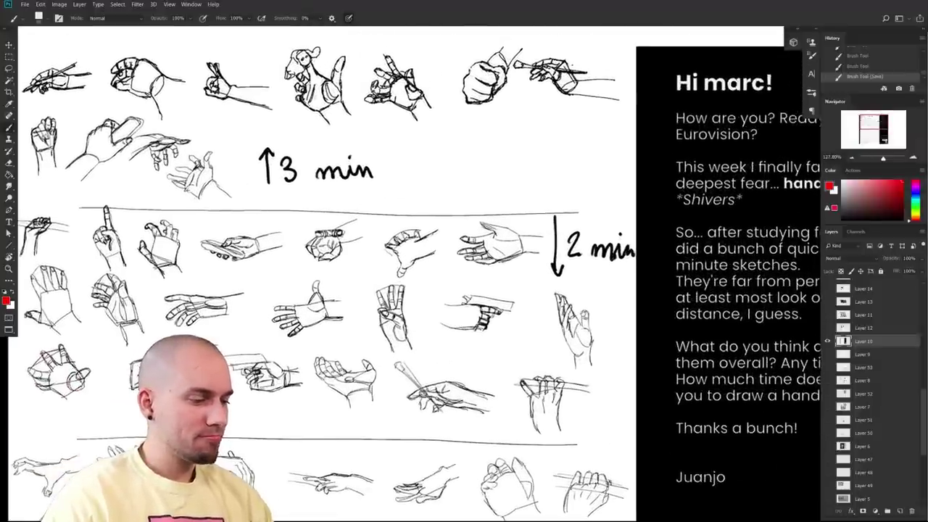
pyautogui.moveTo(586, 387); pyautogui.dragTo(734, 385)
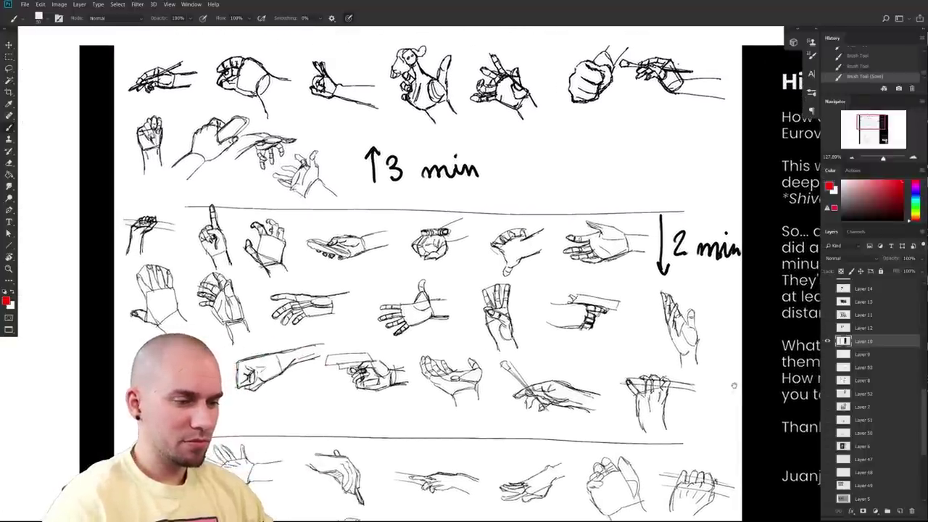
pyautogui.moveTo(734, 383); pyautogui.dragTo(720, 403)
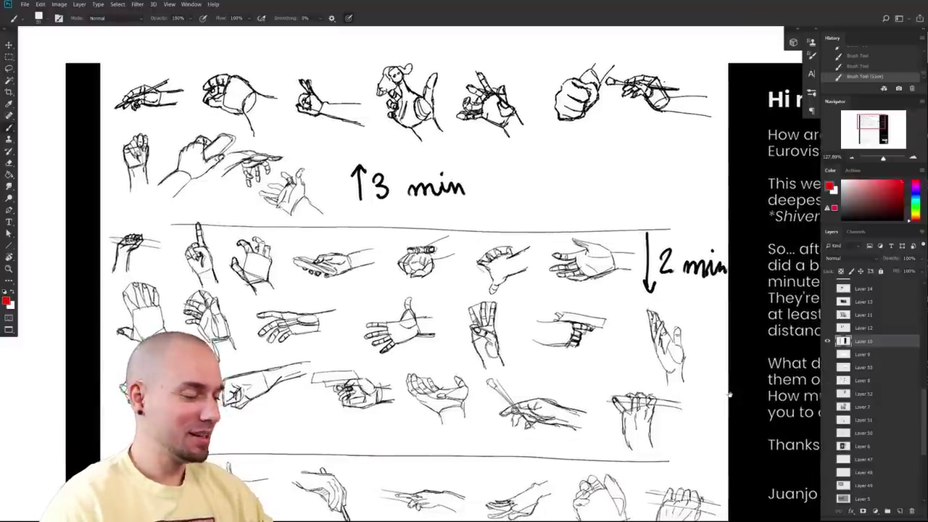
pyautogui.moveTo(730, 394); pyautogui.dragTo(696, 395)
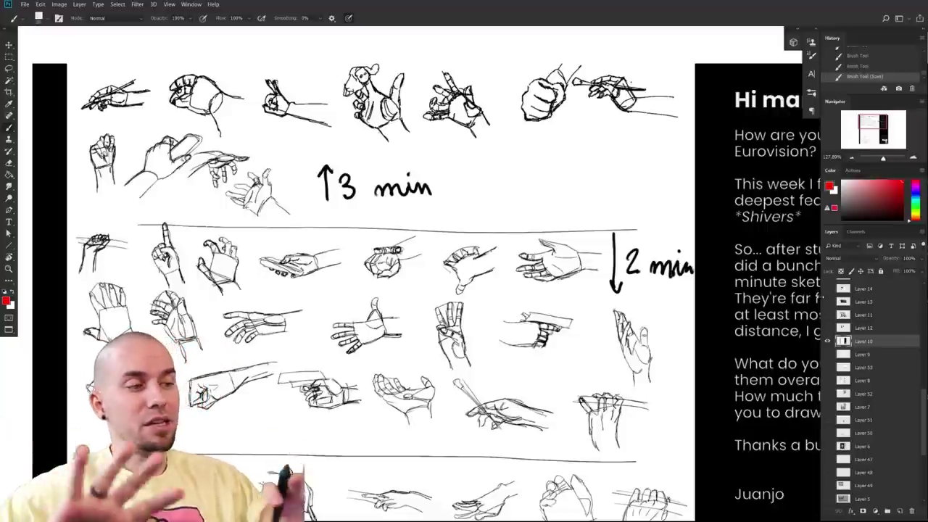
pyautogui.moveTo(665, 384); pyautogui.dragTo(623, 372)
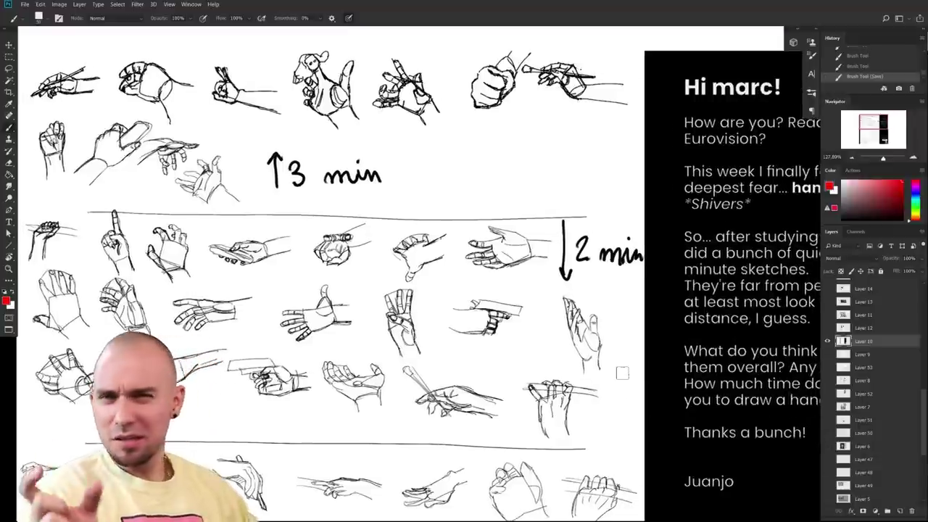
pyautogui.moveTo(622, 372); pyautogui.dragTo(637, 273)
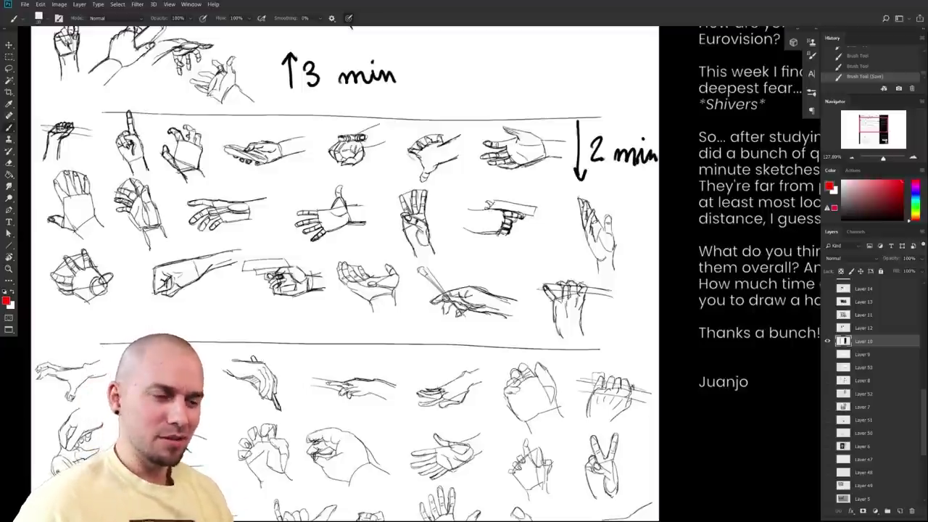
# - Examine the hand sketches below the second dividing line and compare them with the upper rows
pyautogui.hotkey('ctrl', 'z')
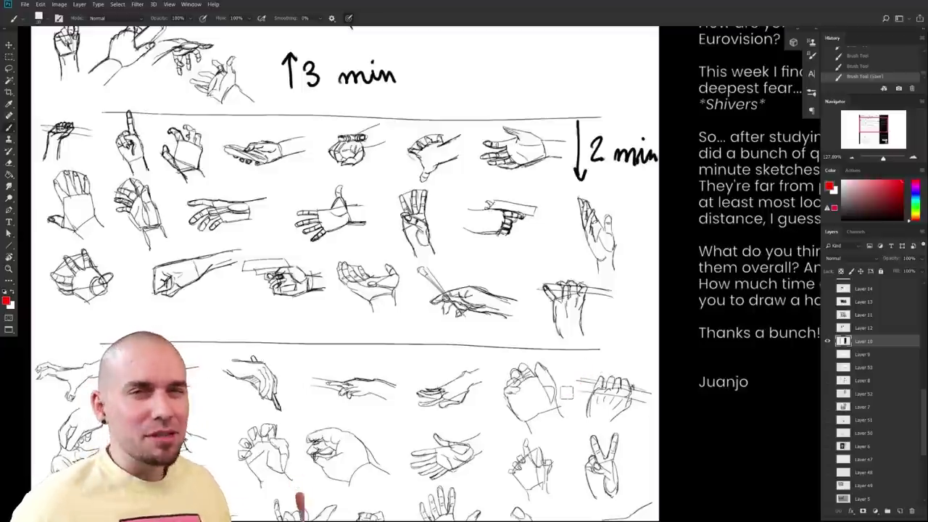
pyautogui.scroll(-10, 567, 393)
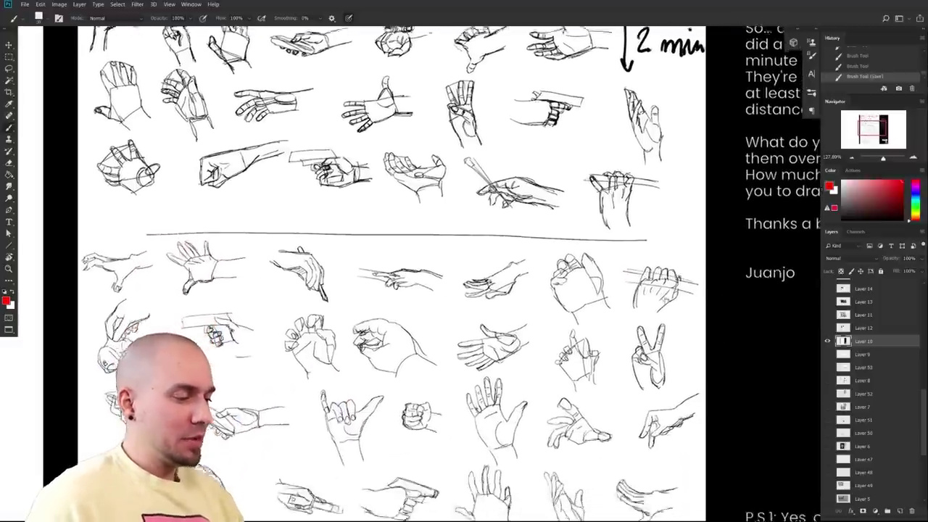
pyautogui.moveTo(591, 307); pyautogui.dragTo(570, 486)
pyautogui.moveTo(541, 192)
pyautogui.mouseDown()
pyautogui.moveTo(527, 358)
pyautogui.moveTo(560, 443)
pyautogui.moveTo(551, 393)
pyautogui.mouseUp()
pyautogui.moveTo(636, 456); pyautogui.dragTo(657, 433)
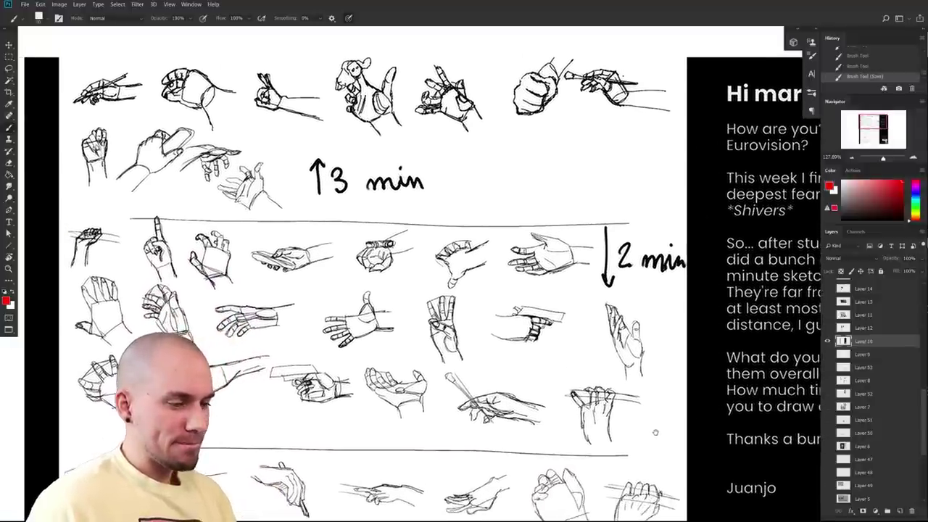
# - Draw short red lines along two fingers of the sideways hand in the 2 min section's second row, using a smaller brush
pyautogui.moveTo(370, 422); pyautogui.dragTo(398, 434)
pyautogui.press(']')
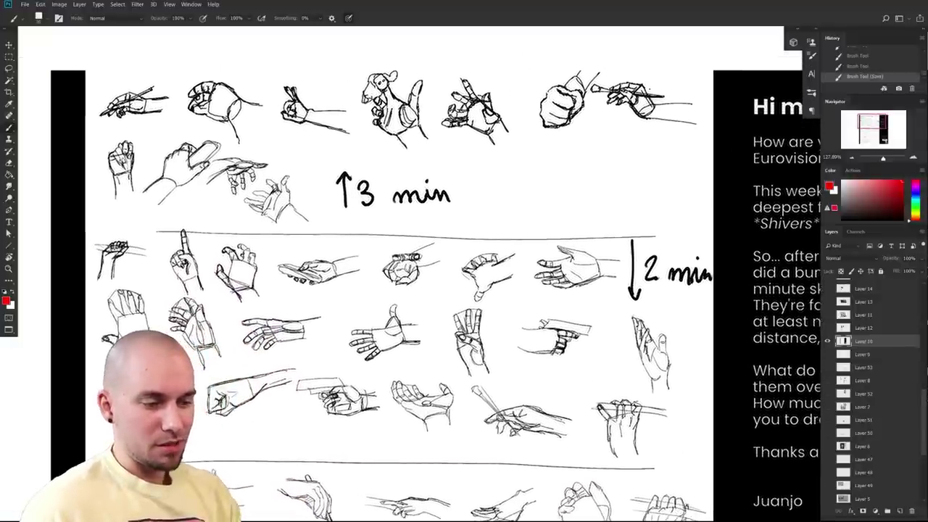
pyautogui.moveTo(164, 329); pyautogui.dragTo(97, 314)
pyautogui.hotkey('ctrl', 'z')
pyautogui.scroll(1, 275, 405)
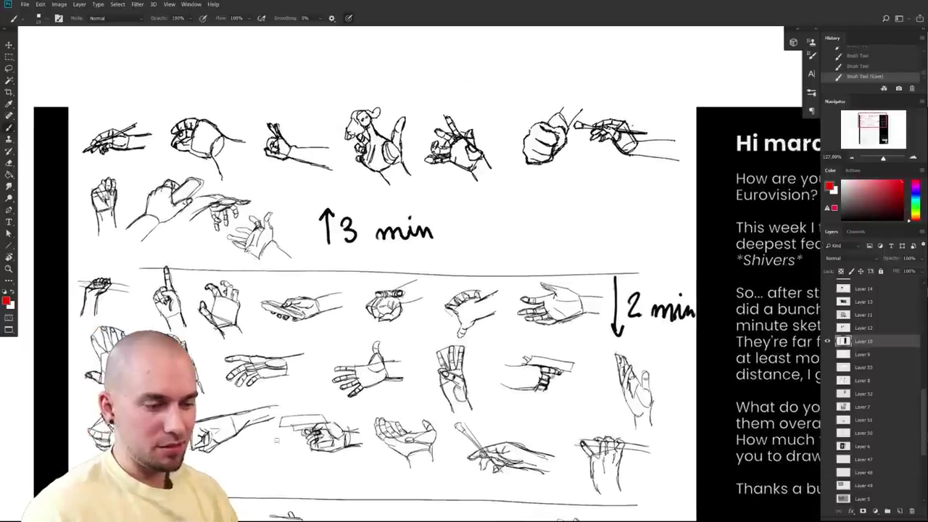
pyautogui.scroll(-1, 363, 304)
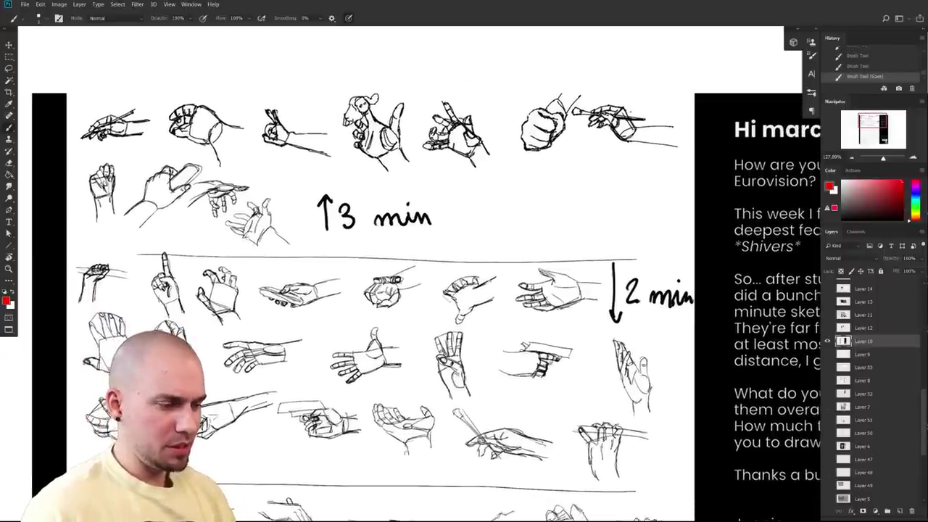
pyautogui.scroll(3, 254, 378)
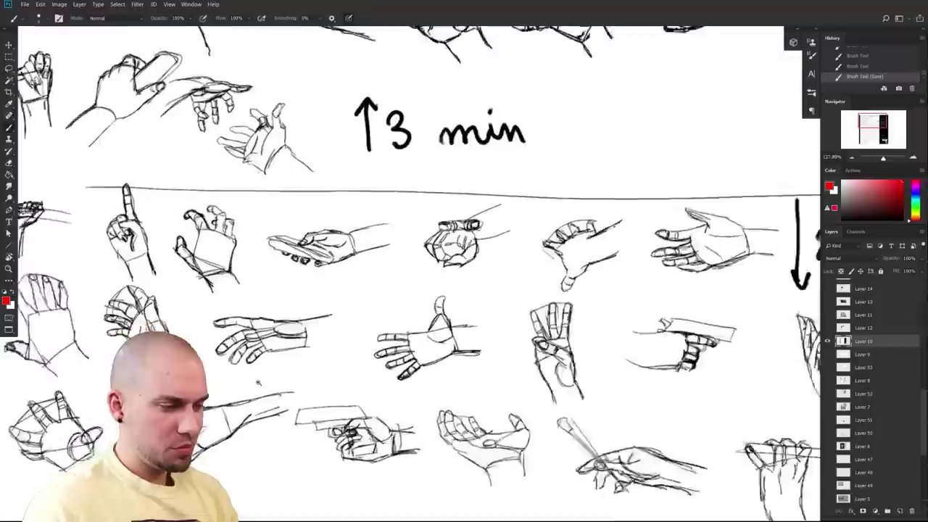
pyautogui.scroll(1, 421, 274)
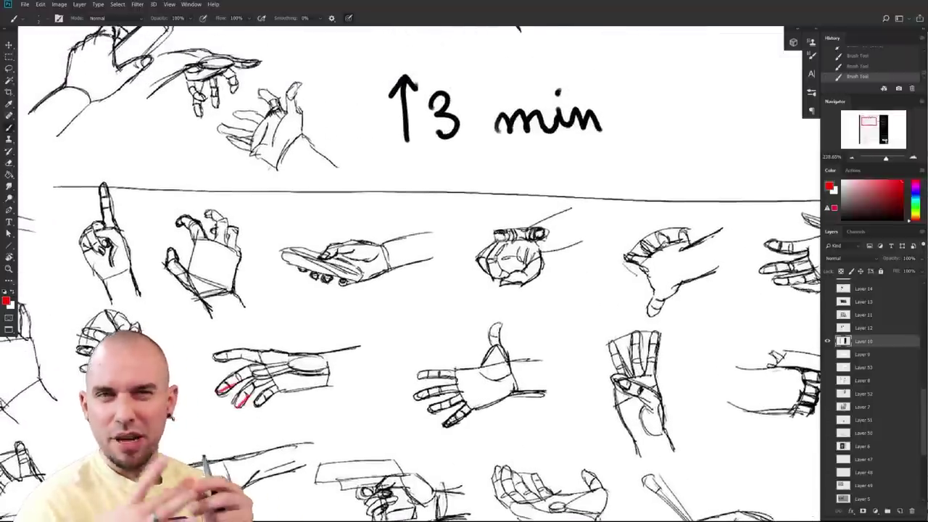
pyautogui.moveTo(518, 461); pyautogui.dragTo(520, 444)
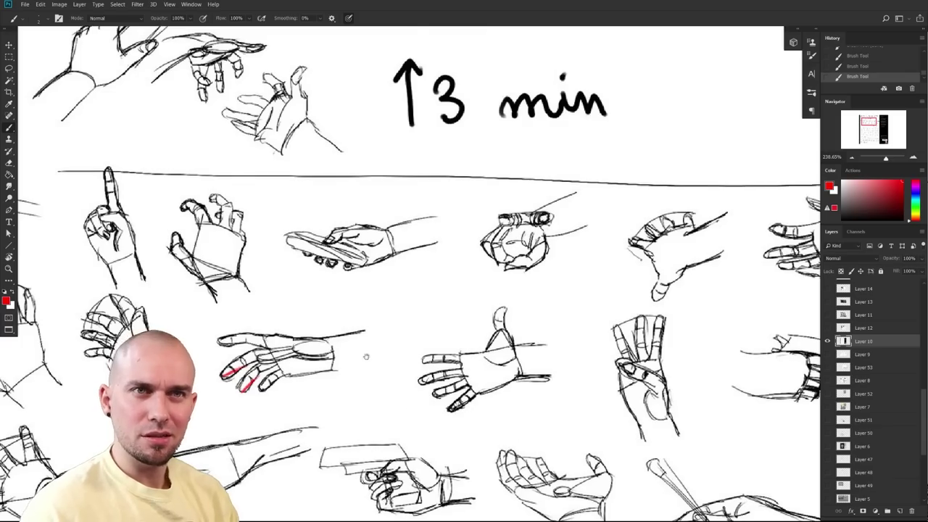
# - Compare the marked hand with the other sketches across the 2 min and 3 min sections
pyautogui.scroll(1, 436, 411)
pyautogui.moveTo(617, 480); pyautogui.dragTo(499, 446)
pyautogui.scroll(-2, 535, 436)
pyautogui.moveTo(547, 429); pyautogui.dragTo(471, 427)
pyautogui.scroll(-1, 473, 392)
pyautogui.moveTo(695, 430)
pyautogui.mouseDown()
pyautogui.moveTo(603, 418)
pyautogui.moveTo(569, 437)
pyautogui.mouseUp()
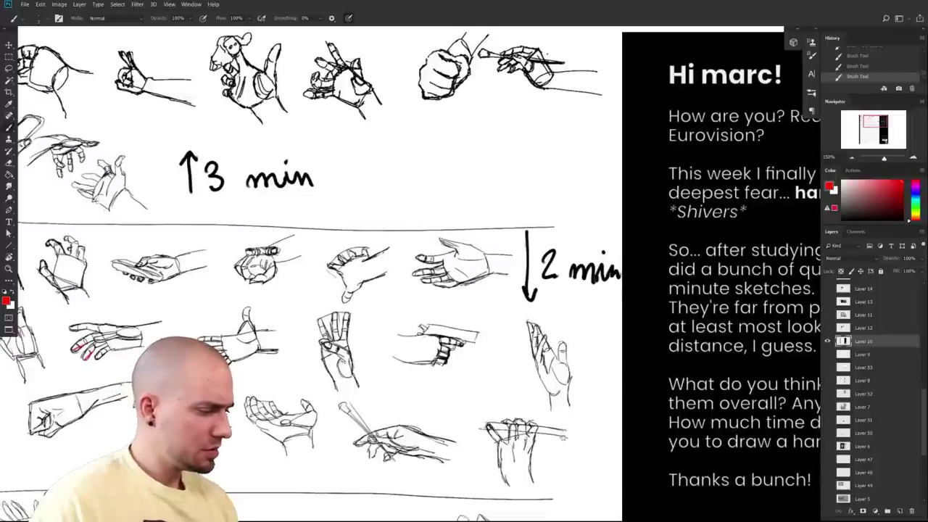
pyautogui.moveTo(403, 398)
pyautogui.mouseDown()
pyautogui.moveTo(534, 413)
pyautogui.moveTo(478, 441)
pyautogui.moveTo(640, 422)
pyautogui.mouseUp()
pyautogui.moveTo(571, 224)
pyautogui.mouseDown()
pyautogui.moveTo(544, 405)
pyautogui.moveTo(653, 412)
pyautogui.mouseUp()
pyautogui.moveTo(473, 406); pyautogui.dragTo(526, 396)
pyautogui.moveTo(462, 378); pyautogui.dragTo(527, 392)
# - Examine the top row of 3 min hand sketches up close, from the pen-holding hand to the brush-holding hand
pyautogui.scroll(3, 524, 390)
pyautogui.hscroll(-3, 523, 390)
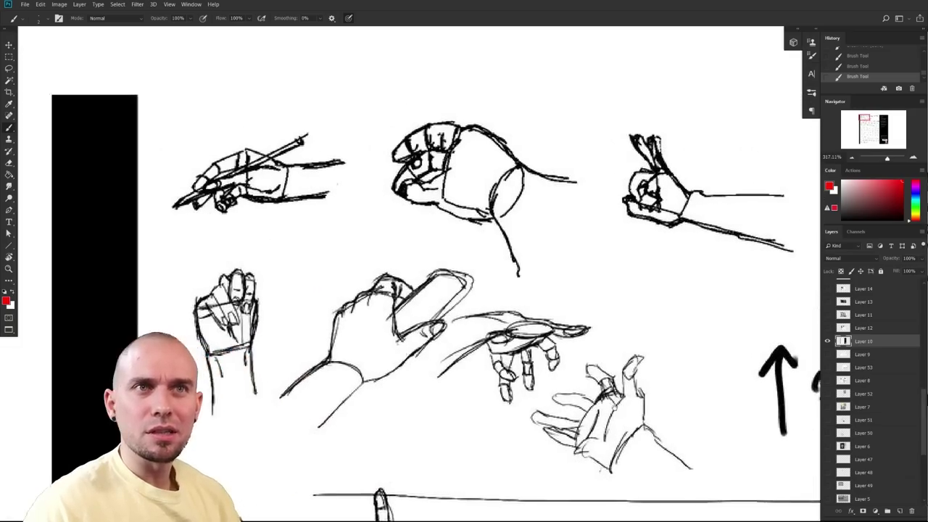
pyautogui.hscroll(6, 508, 381)
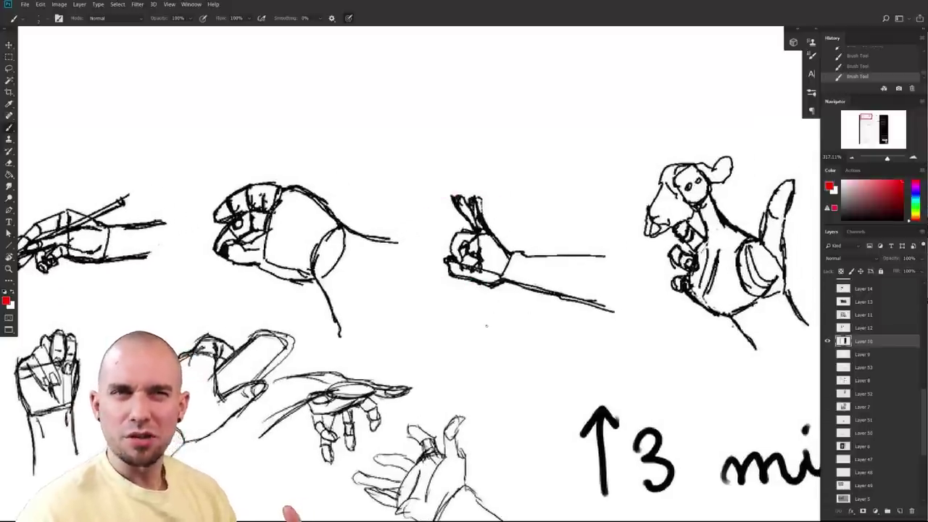
pyautogui.hscroll(10, 487, 326)
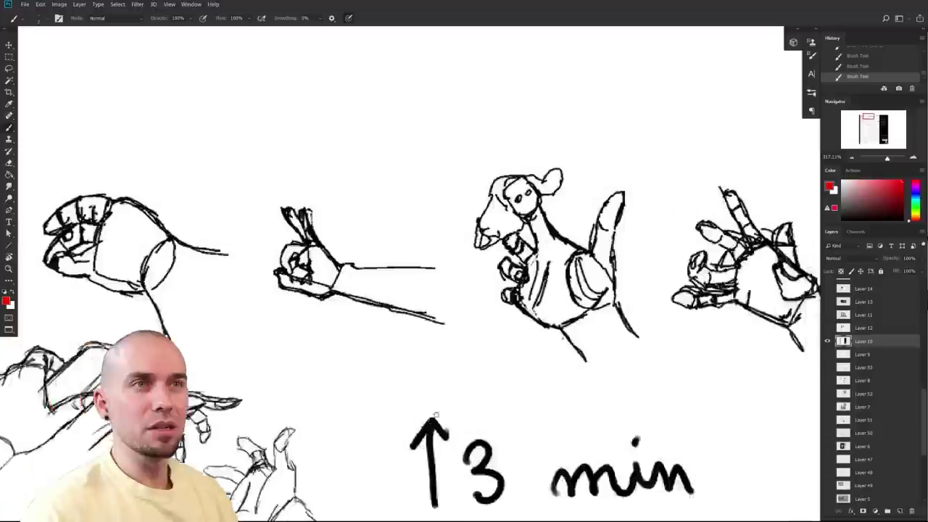
pyautogui.moveTo(439, 335)
pyautogui.mouseDown()
pyautogui.moveTo(480, 363)
pyautogui.moveTo(428, 327)
pyautogui.mouseUp()
pyautogui.hscroll(2, 429, 327)
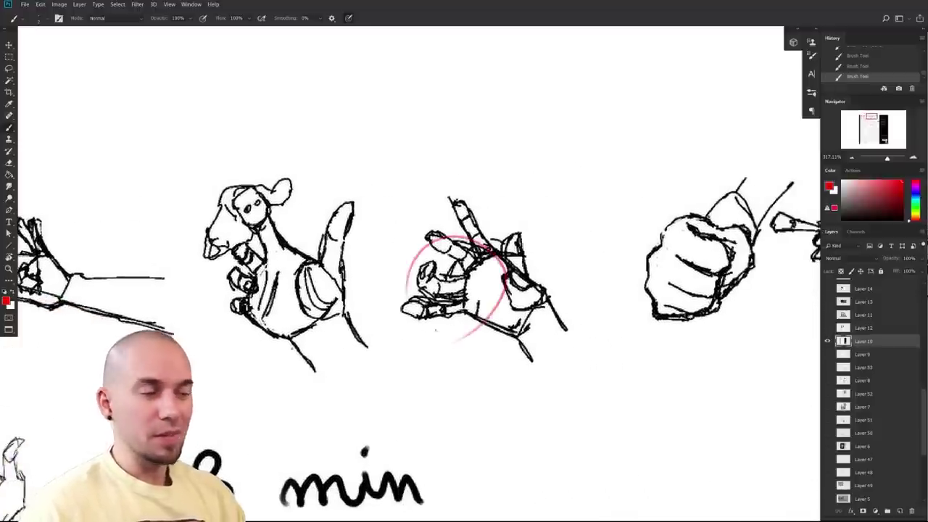
pyautogui.hscroll(6, 436, 330)
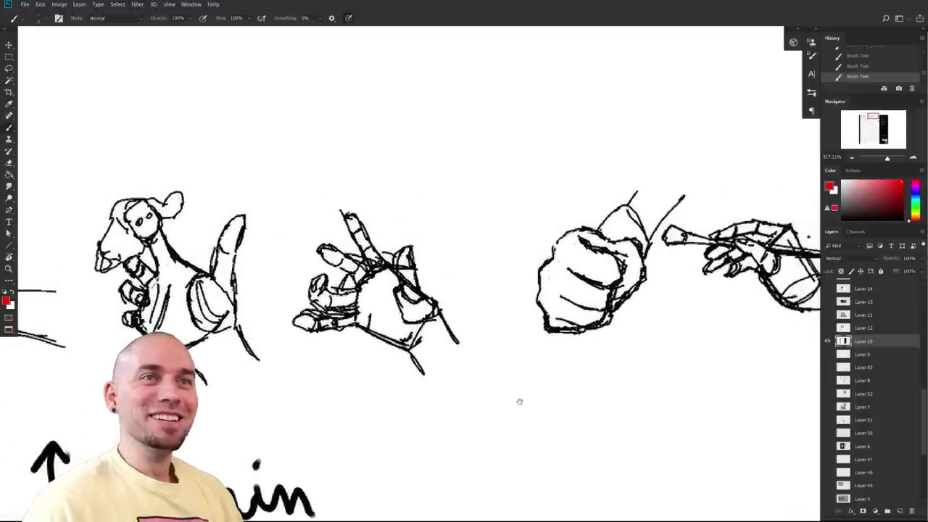
pyautogui.hscroll(12, 519, 402)
pyautogui.scroll(2, 467, 406)
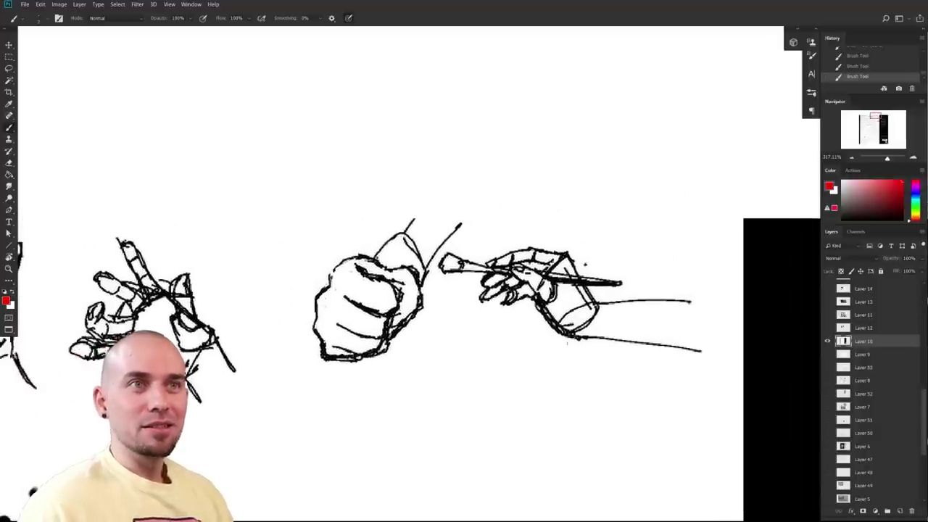
pyautogui.moveTo(621, 297); pyautogui.dragTo(490, 377)
pyautogui.hotkey('ctrl', 'z')
pyautogui.moveTo(428, 429); pyautogui.dragTo(591, 379)
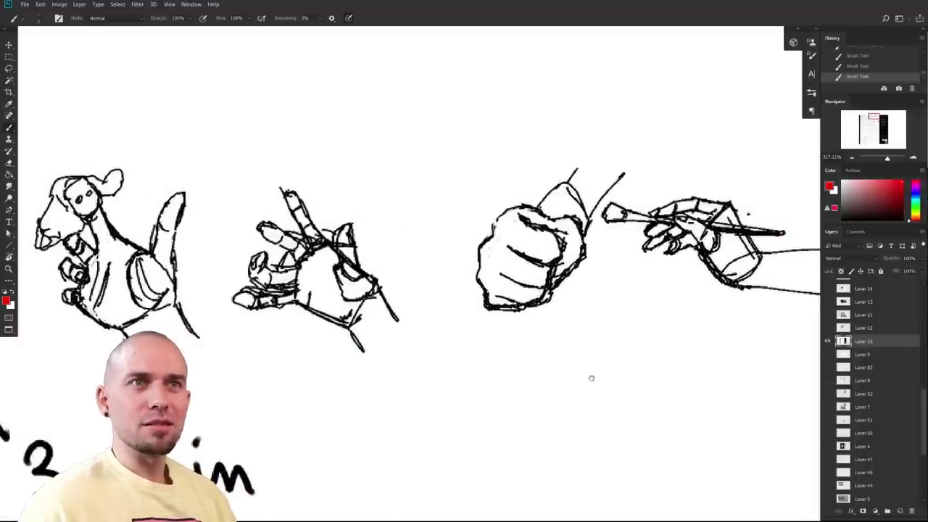
# - Inspect the 3 min hands at the sheet's upper left, including the fist and the hand holding a phone
pyautogui.hscroll(-20, 503, 321)
pyautogui.scroll(-3, 535, 348)
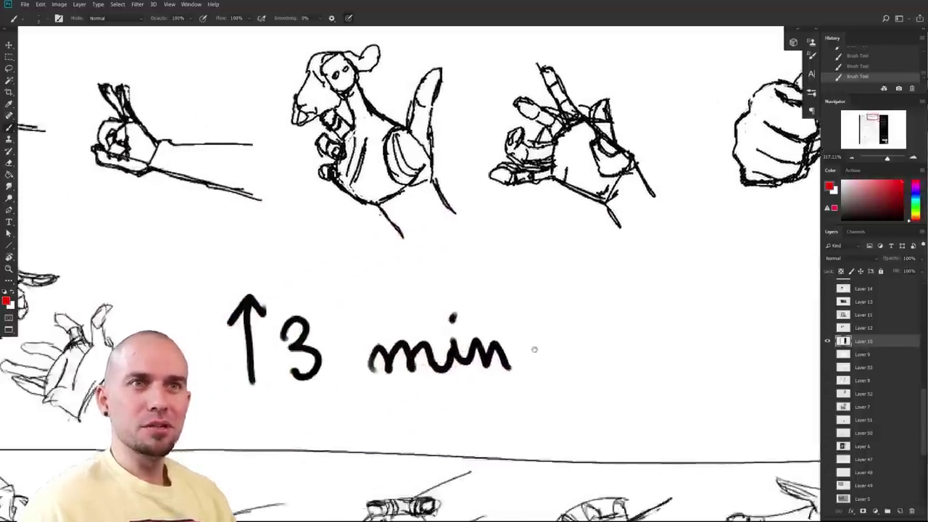
pyautogui.hscroll(-5, 571, 341)
pyautogui.scroll(-1, 572, 342)
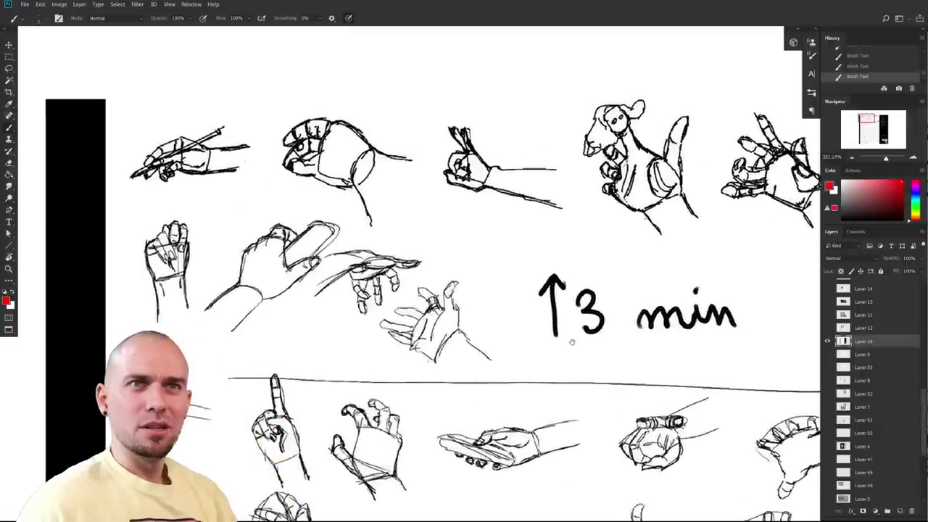
pyautogui.moveTo(572, 342); pyautogui.dragTo(707, 405)
pyautogui.moveTo(435, 330); pyautogui.dragTo(487, 366)
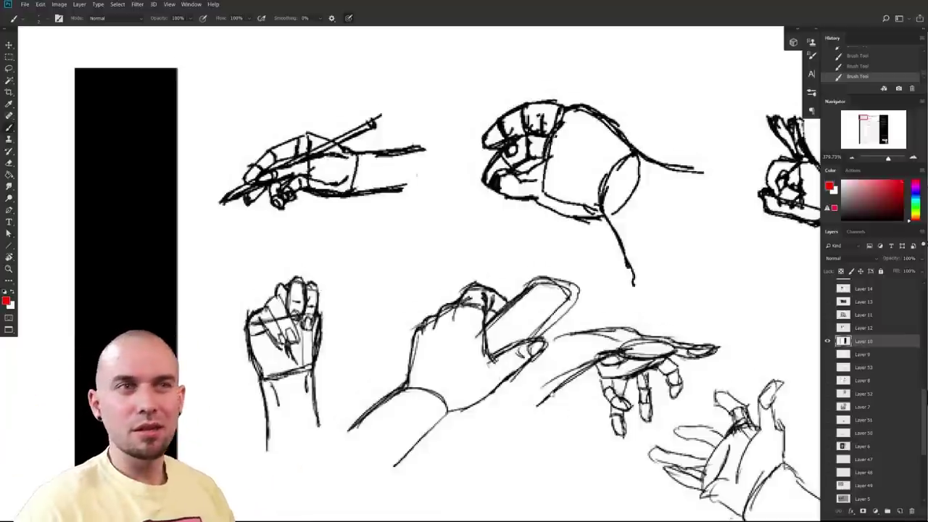
# - Examine the three rows of hand sketches in the 2 min section for structure and finger construction
pyautogui.moveTo(558, 406); pyautogui.dragTo(483, 241)
pyautogui.scroll(-3, 532, 374)
pyautogui.moveTo(526, 388); pyautogui.dragTo(485, 271)
pyautogui.scroll(-5, 484, 269)
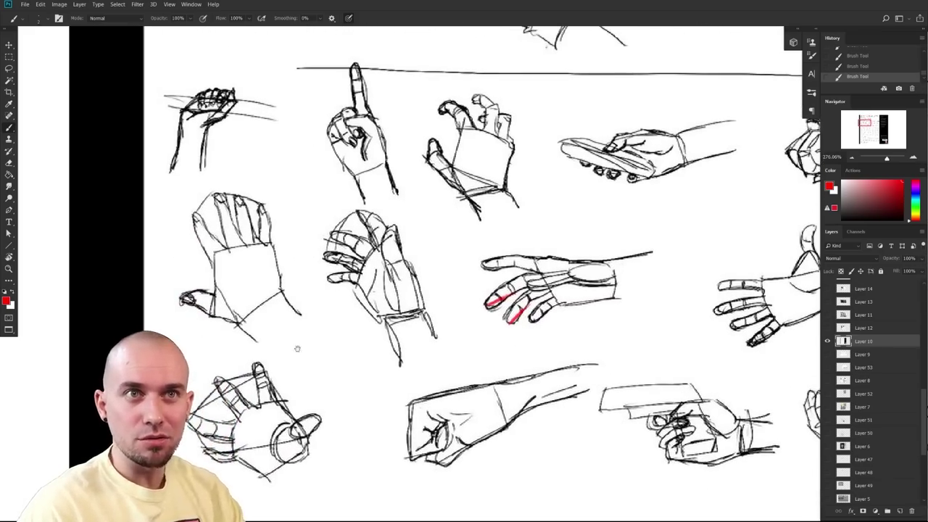
pyautogui.moveTo(261, 347); pyautogui.dragTo(166, 361)
pyautogui.hscroll(10, 282, 177)
pyautogui.scroll(-2, 281, 177)
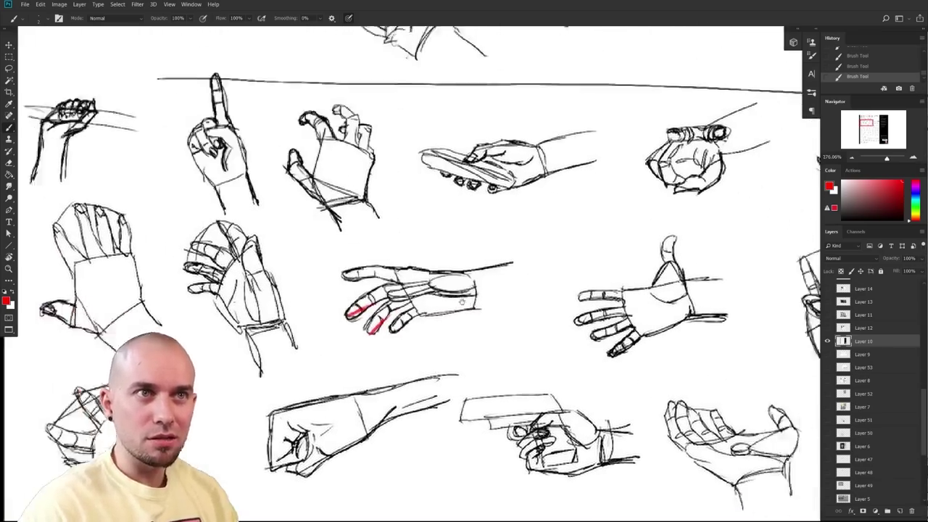
pyautogui.hscroll(4, 463, 377)
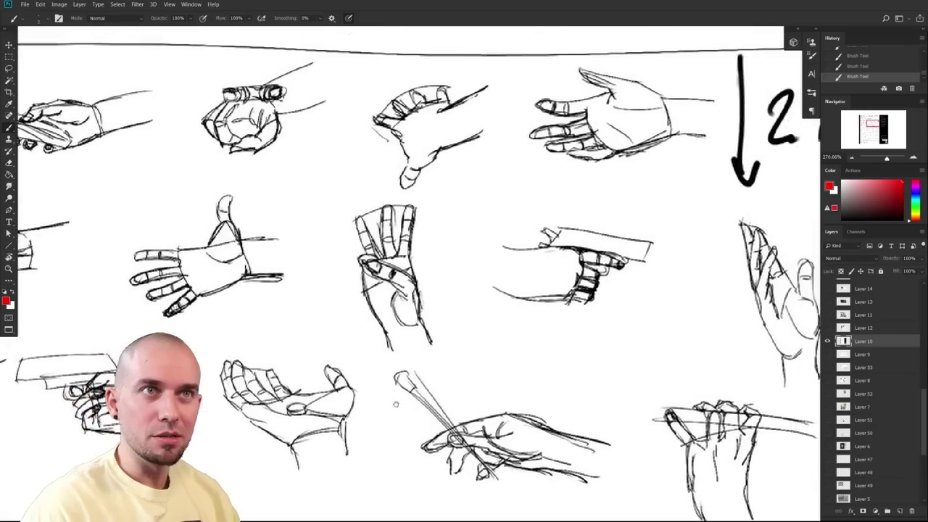
# - Examine the remaining hand sketches down to the last rows at the bottom of the sheet
pyautogui.moveTo(301, 497); pyautogui.dragTo(349, 295)
pyautogui.moveTo(326, 403); pyautogui.dragTo(530, 257)
pyautogui.moveTo(588, 405); pyautogui.dragTo(612, 356)
pyautogui.moveTo(638, 420); pyautogui.dragTo(677, 319)
pyautogui.moveTo(709, 417); pyautogui.dragTo(510, 400)
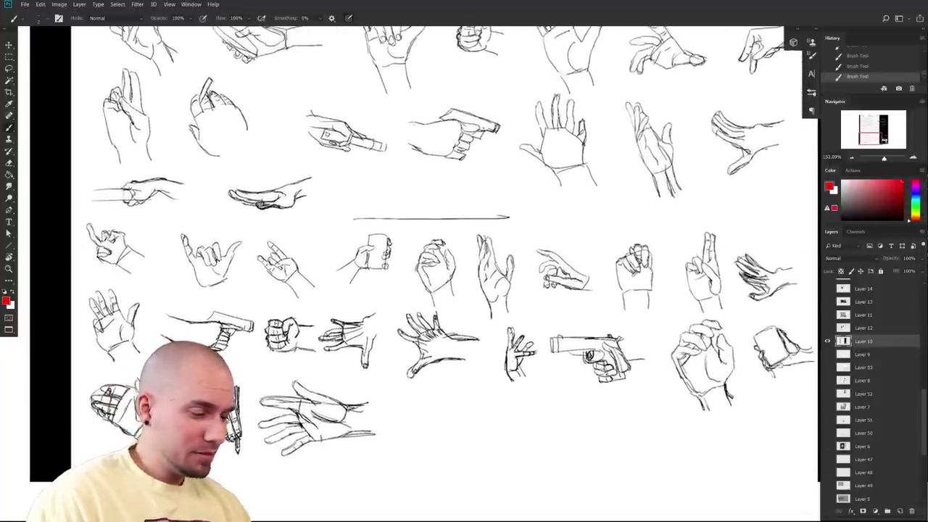
# - Review the hand sketch sheet from its last rows back up to the 3 min hands
pyautogui.moveTo(752, 390); pyautogui.dragTo(563, 485)
pyautogui.moveTo(567, 384); pyautogui.dragTo(493, 439)
pyautogui.moveTo(646, 457); pyautogui.dragTo(576, 420)
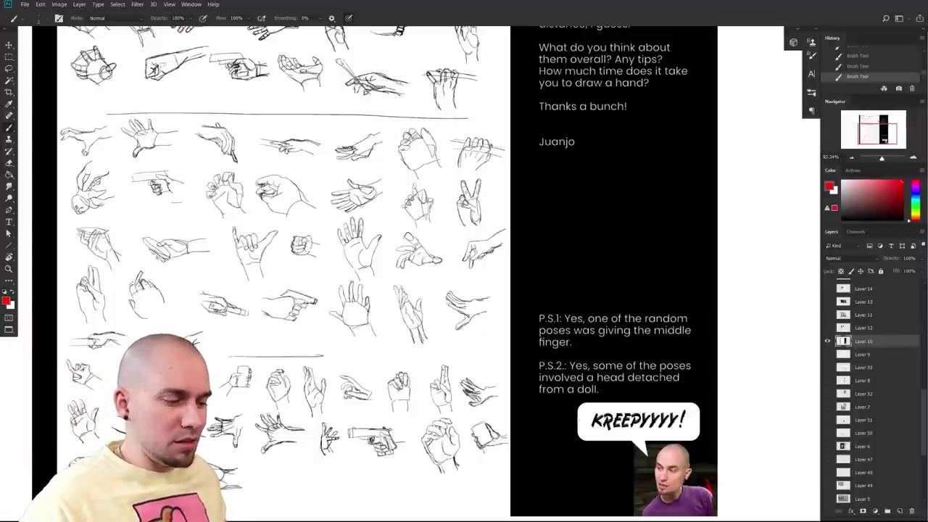
pyautogui.scroll(5, 576, 419)
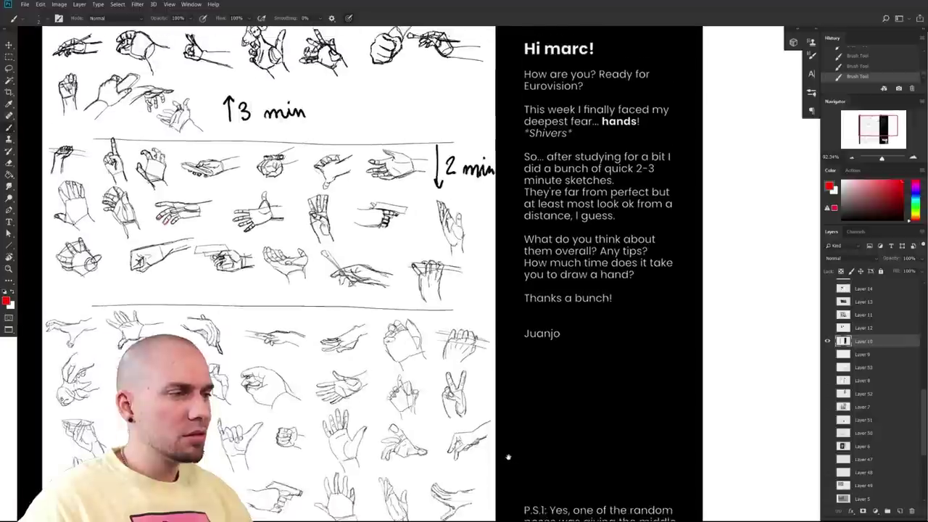
pyautogui.moveTo(509, 461); pyautogui.dragTo(512, 480)
pyautogui.moveTo(349, 324); pyautogui.dragTo(399, 471)
pyautogui.moveTo(399, 471); pyautogui.dragTo(457, 472)
pyautogui.moveTo(467, 378); pyautogui.dragTo(514, 375)
pyautogui.moveTo(464, 236)
pyautogui.mouseDown()
pyautogui.moveTo(397, 197)
pyautogui.moveTo(512, 397)
pyautogui.mouseUp()
pyautogui.hotkey('ctrl', 'z')
pyautogui.scroll(-5, 526, 419)
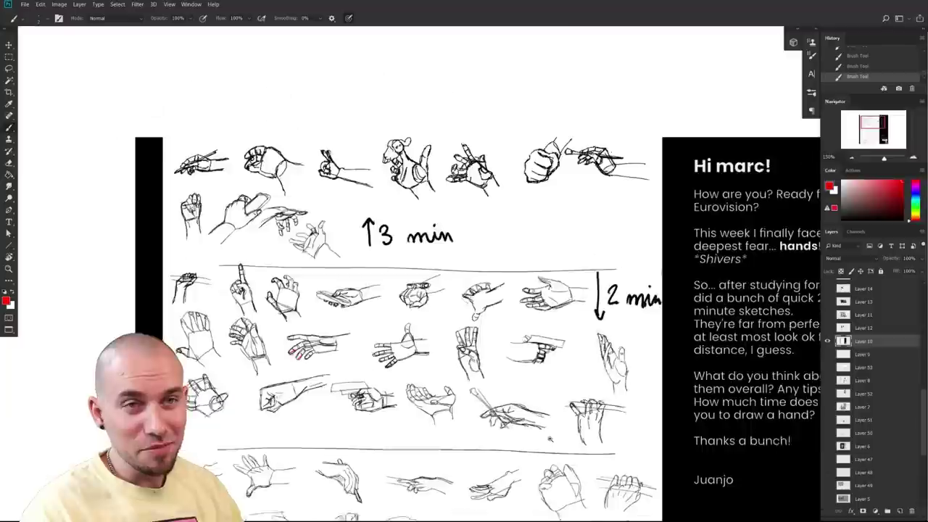
# - Read the student's message and postscripts beside the sketches, including the question about drawing time
pyautogui.moveTo(528, 389); pyautogui.dragTo(500, 361)
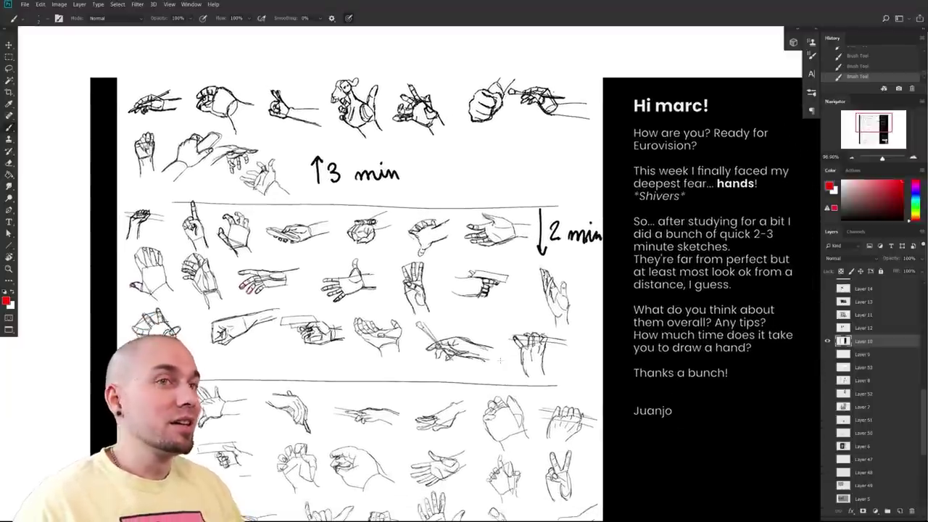
pyautogui.moveTo(550, 461)
pyautogui.mouseDown()
pyautogui.moveTo(529, 460)
pyautogui.moveTo(554, 460)
pyautogui.mouseUp()
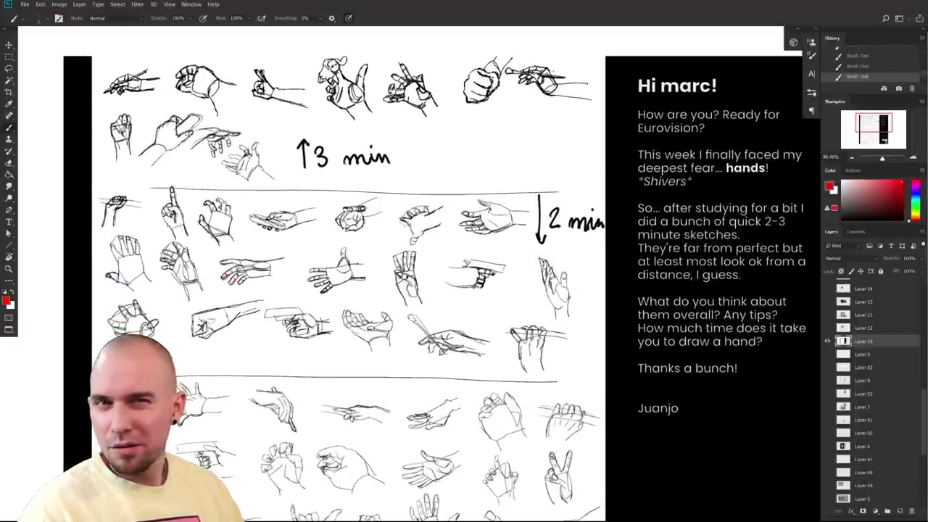
pyautogui.scroll(1, 499, 360)
pyautogui.moveTo(598, 477); pyautogui.dragTo(648, 447)
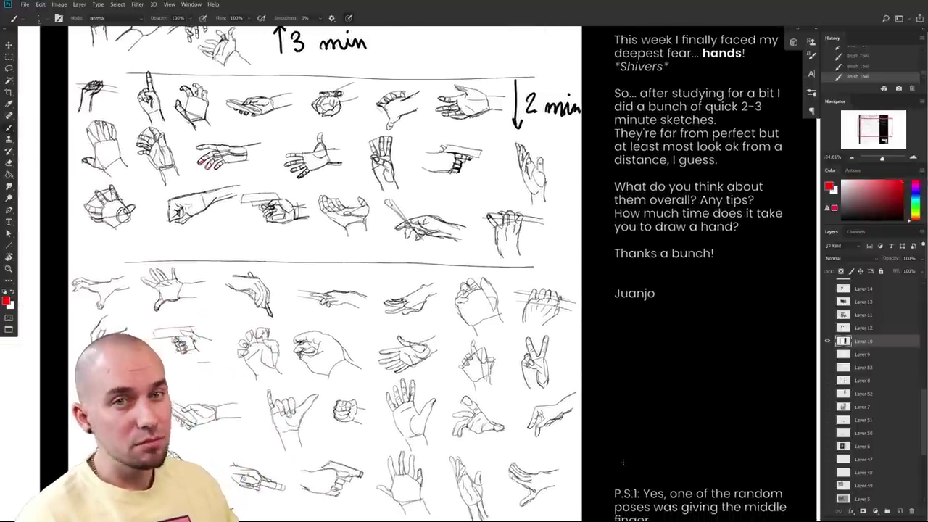
pyautogui.scroll(-3, 673, 451)
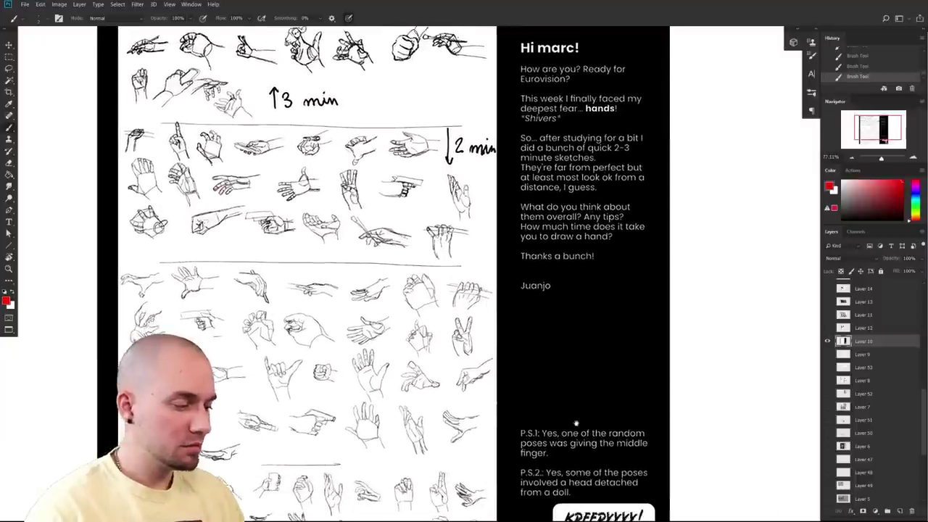
pyautogui.scroll(-1, 552, 375)
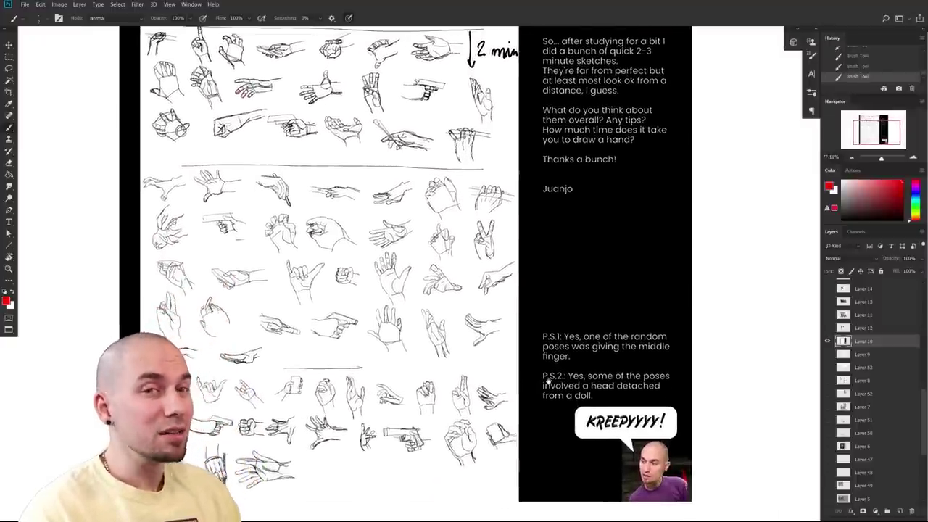
pyautogui.moveTo(595, 461)
pyautogui.mouseDown()
pyautogui.moveTo(583, 493)
pyautogui.moveTo(607, 455)
pyautogui.moveTo(589, 467)
pyautogui.mouseUp()
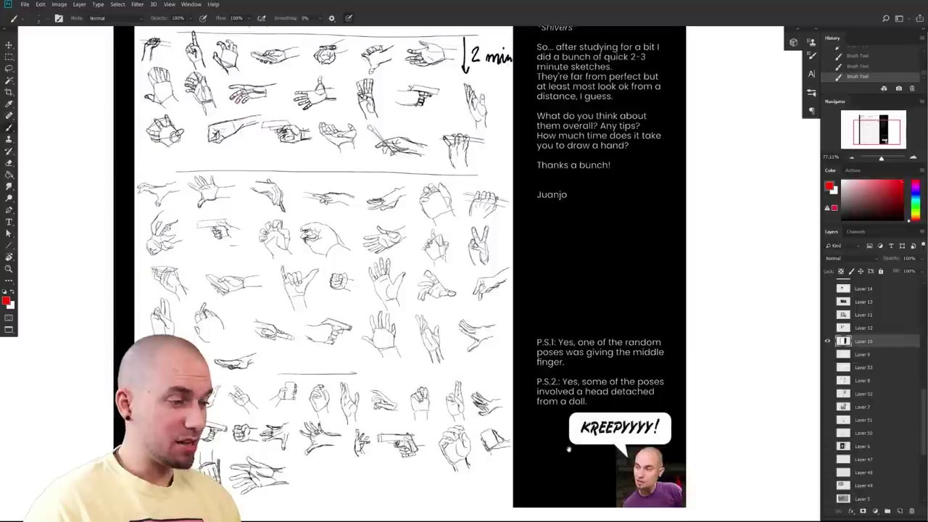
# - Examine the lighter hand sketches below the second divider line for palm and finger structure
pyautogui.moveTo(694, 348); pyautogui.dragTo(704, 324)
pyautogui.scroll(4, 495, 373)
pyautogui.moveTo(495, 373); pyautogui.dragTo(569, 402)
pyautogui.moveTo(538, 173); pyautogui.dragTo(517, 248)
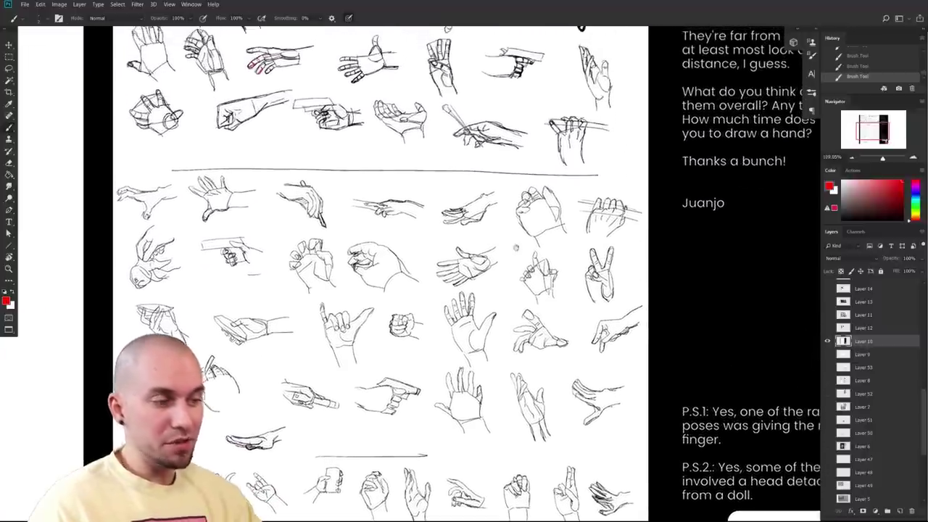
pyautogui.moveTo(295, 338); pyautogui.dragTo(335, 291)
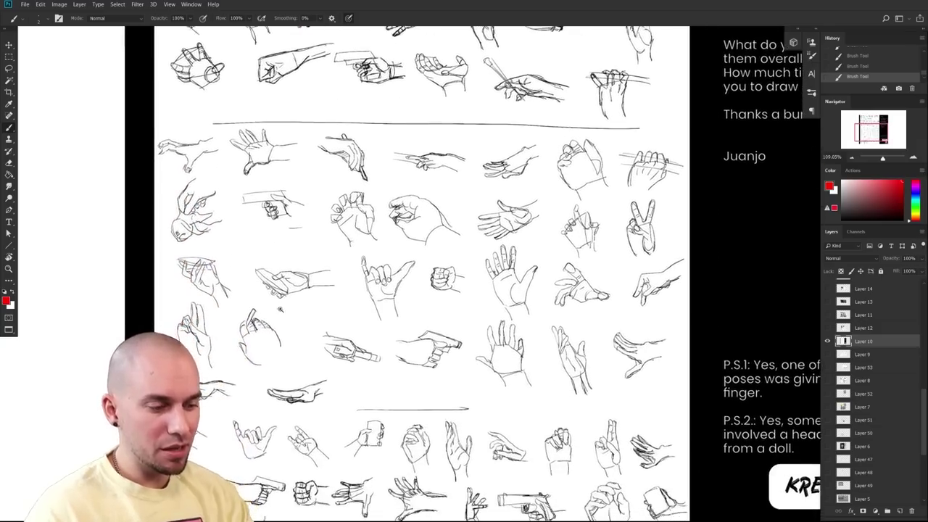
pyautogui.scroll(3, 349, 337)
pyautogui.moveTo(349, 337); pyautogui.dragTo(377, 348)
pyautogui.moveTo(396, 400); pyautogui.dragTo(231, 462)
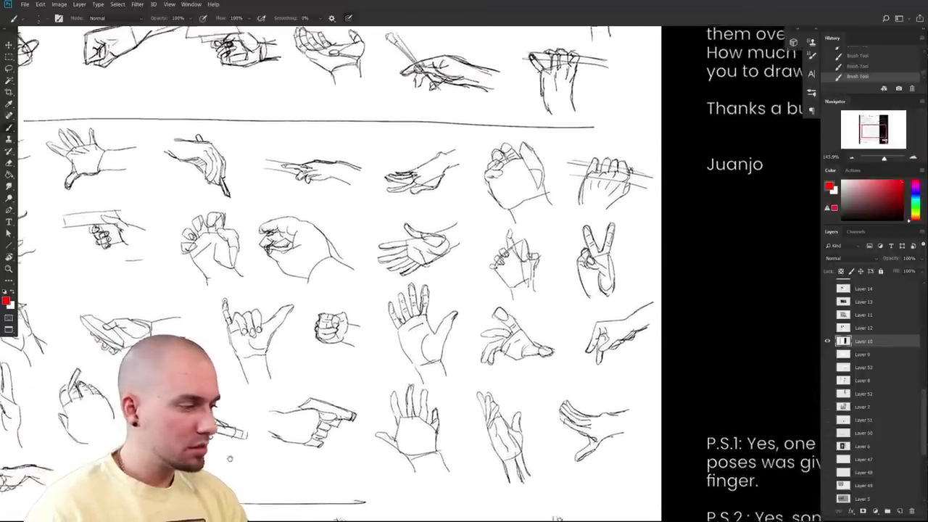
pyautogui.moveTo(369, 367); pyautogui.dragTo(386, 382)
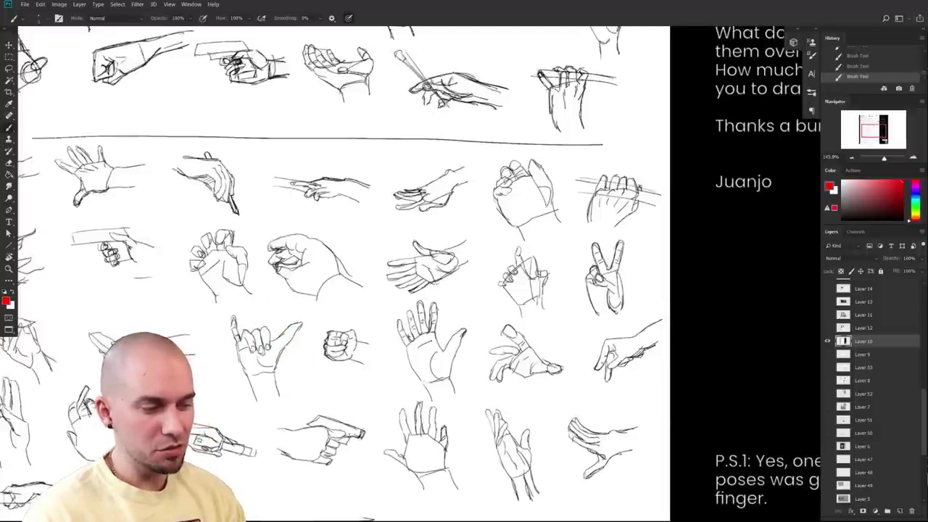
# - Circle in red the open hand with the blank blocked-in palm, directly below the other spread-finger palm
pyautogui.moveTo(390, 376); pyautogui.dragTo(394, 304)
pyautogui.moveTo(557, 368); pyautogui.dragTo(519, 334)
pyautogui.moveTo(404, 403); pyautogui.dragTo(444, 367)
pyautogui.hotkey('ctrl', 'z')
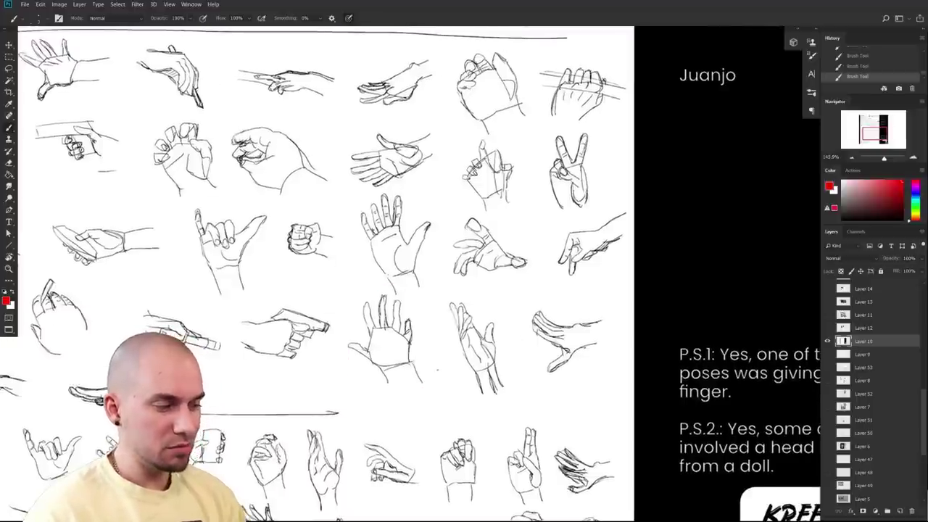
pyautogui.moveTo(375, 385)
pyautogui.mouseDown()
pyautogui.moveTo(385, 379)
pyautogui.moveTo(363, 394)
pyautogui.moveTo(381, 390)
pyautogui.moveTo(370, 393)
pyautogui.mouseUp()
pyautogui.scroll(3, 371, 392)
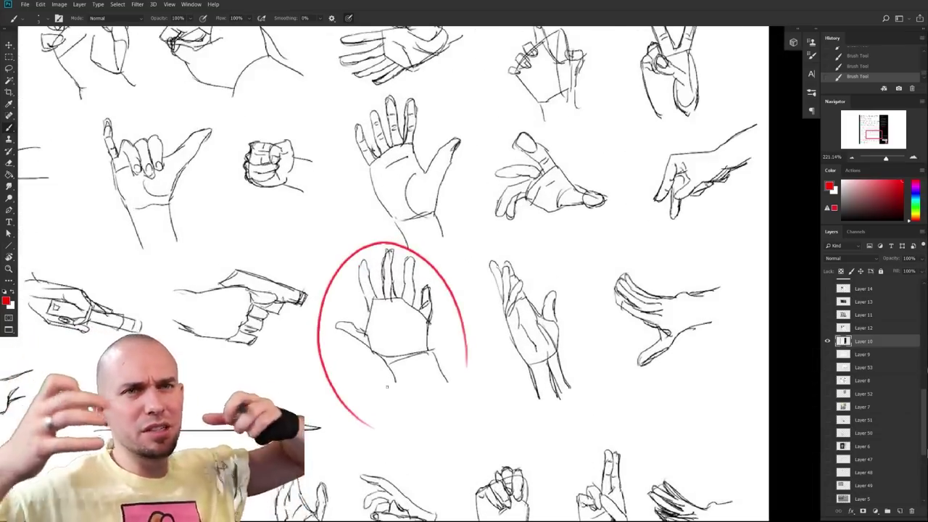
# - Compare the circled open hand with its neighbouring poses and the other sketches across the sheet
pyautogui.scroll(-5, 480, 377)
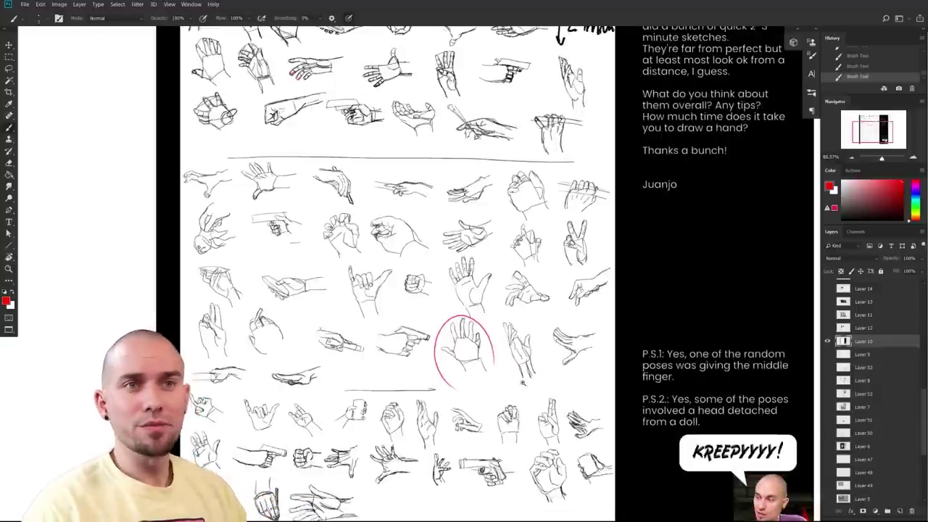
pyautogui.scroll(5, 494, 341)
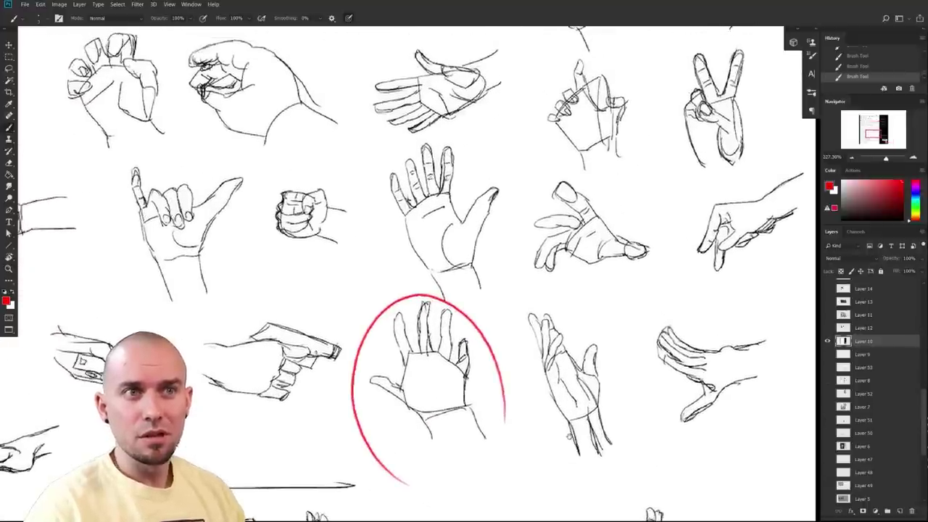
pyautogui.moveTo(561, 424); pyautogui.dragTo(565, 429)
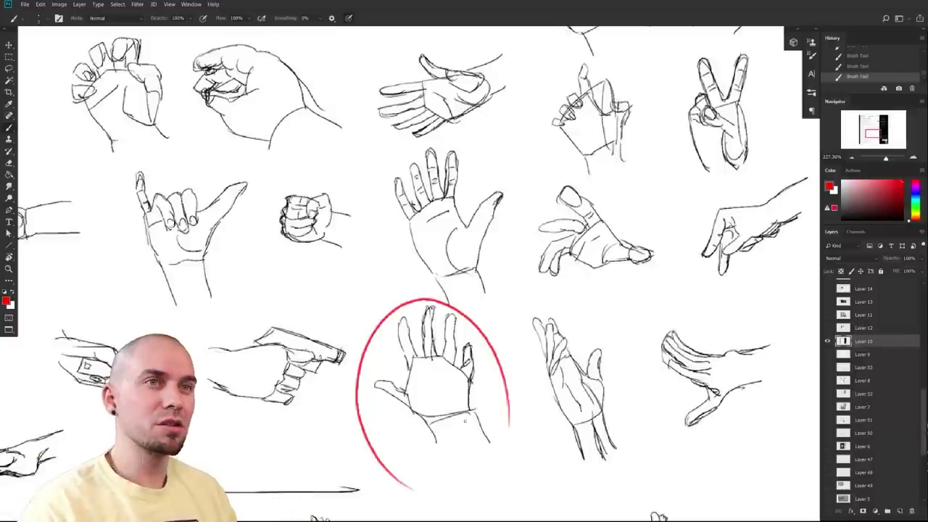
pyautogui.moveTo(460, 375); pyautogui.dragTo(437, 379)
pyautogui.moveTo(437, 247); pyautogui.dragTo(581, 490)
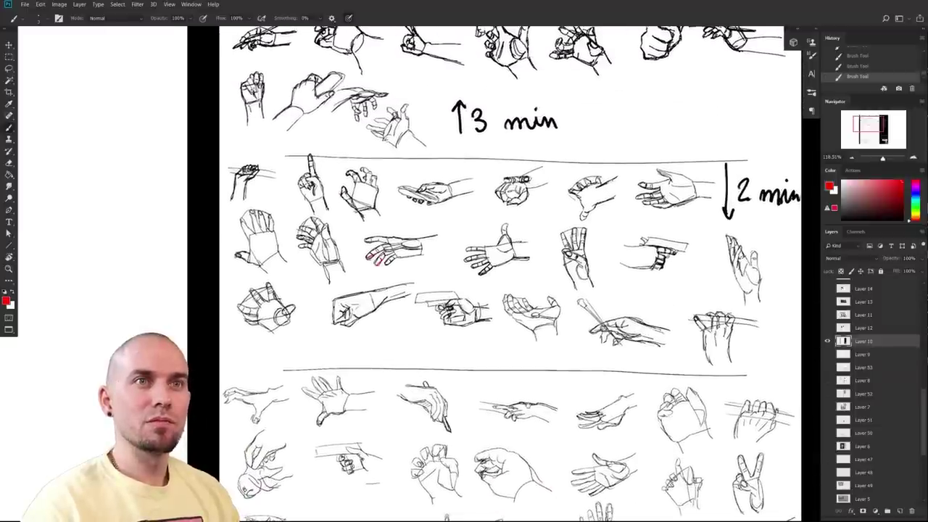
pyautogui.moveTo(581, 490); pyautogui.dragTo(464, 246)
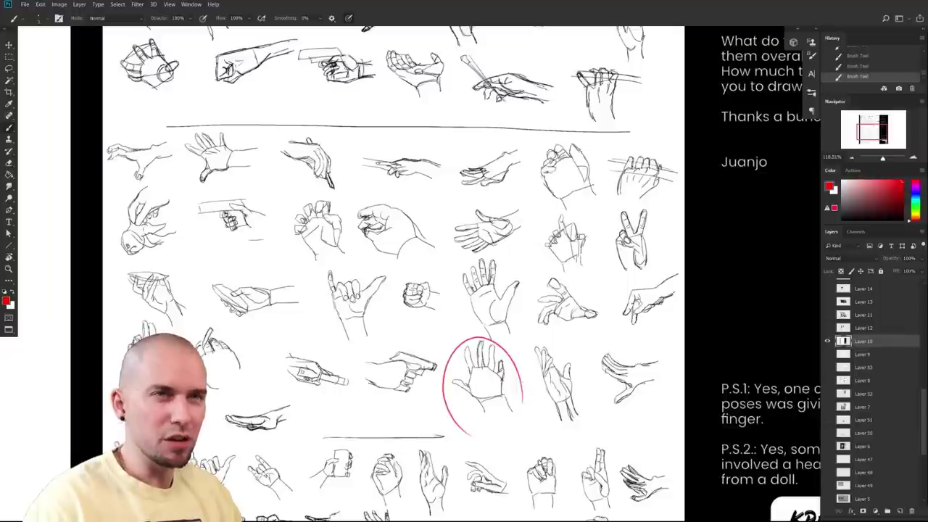
pyautogui.moveTo(557, 396)
pyautogui.mouseDown()
pyautogui.moveTo(549, 306)
pyautogui.moveTo(487, 260)
pyautogui.mouseUp()
pyautogui.scroll(-3, 617, 377)
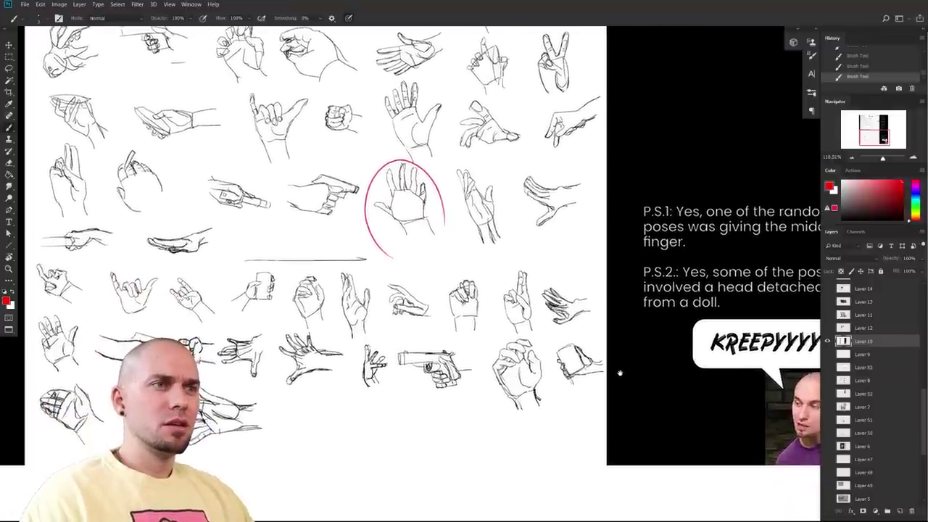
pyautogui.moveTo(620, 373); pyautogui.dragTo(643, 399)
pyautogui.moveTo(416, 284)
pyautogui.mouseDown()
pyautogui.moveTo(401, 330)
pyautogui.moveTo(425, 366)
pyautogui.moveTo(436, 426)
pyautogui.mouseUp()
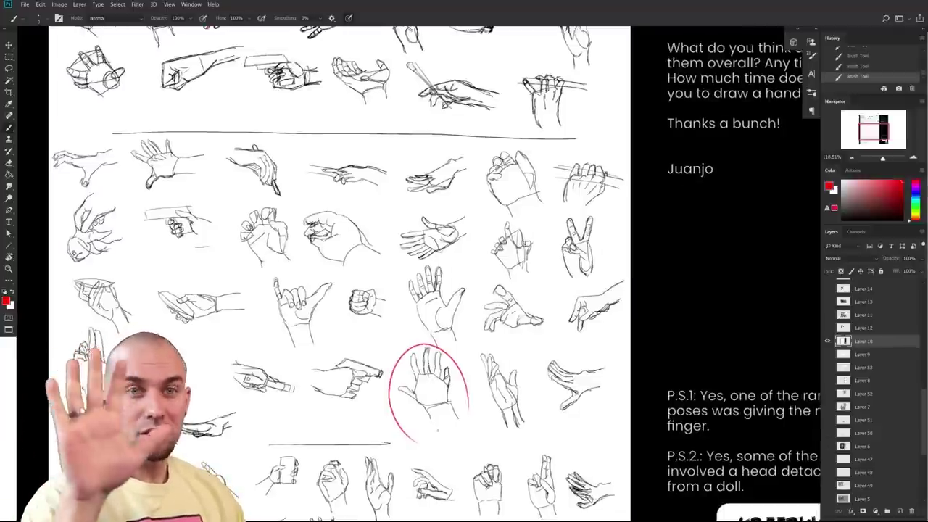
pyautogui.moveTo(444, 266); pyautogui.dragTo(506, 432)
pyautogui.moveTo(394, 391); pyautogui.dragTo(393, 380)
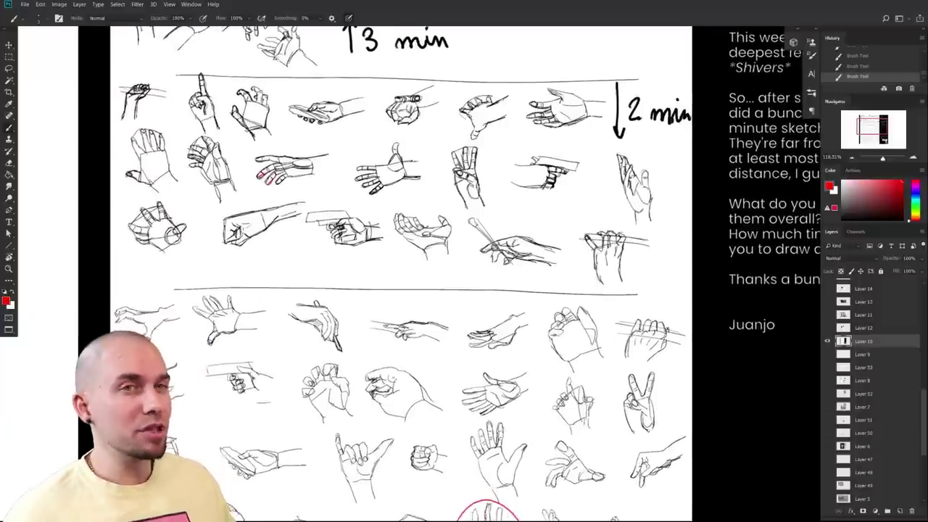
# - Examine the 2 min hands and the rows around them for construction and proportions
pyautogui.moveTo(513, 376); pyautogui.dragTo(493, 453)
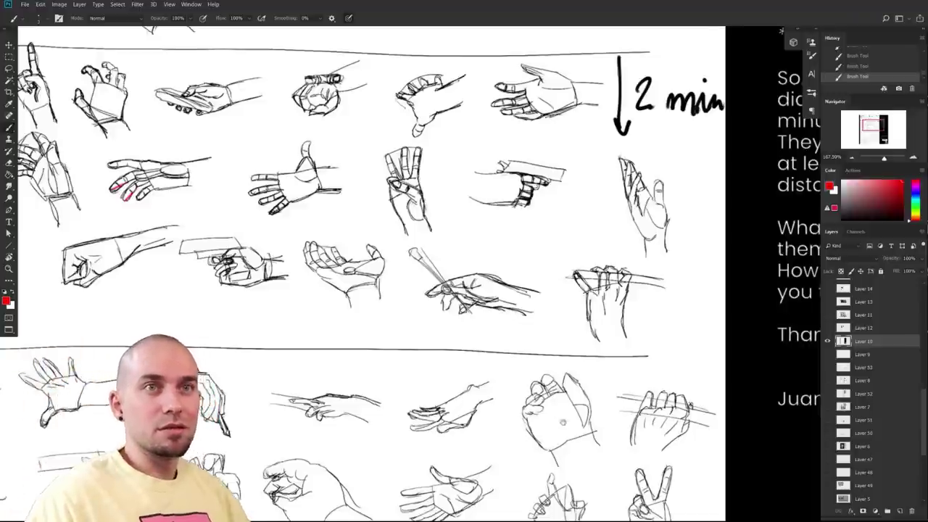
pyautogui.moveTo(565, 419); pyautogui.dragTo(594, 414)
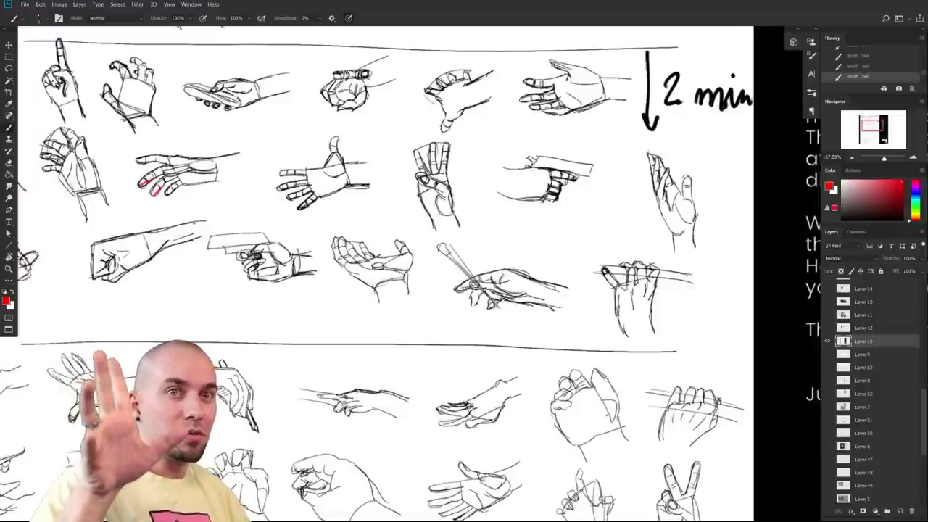
pyautogui.moveTo(520, 375); pyautogui.dragTo(594, 349)
pyautogui.scroll(-3, 643, 354)
pyautogui.moveTo(653, 405); pyautogui.dragTo(594, 363)
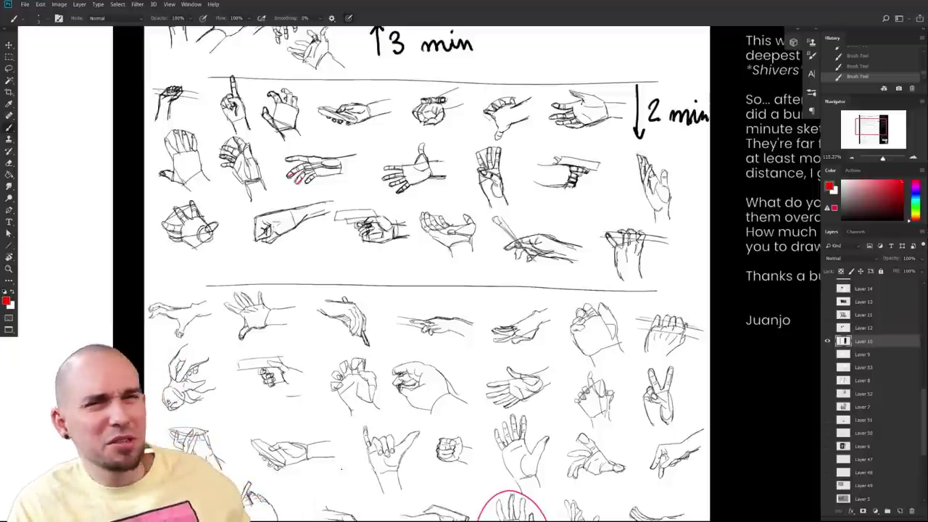
pyautogui.scroll(-1, 542, 358)
pyautogui.moveTo(542, 359); pyautogui.dragTo(523, 472)
pyautogui.scroll(-2, 517, 464)
pyautogui.scroll(3, 406, 406)
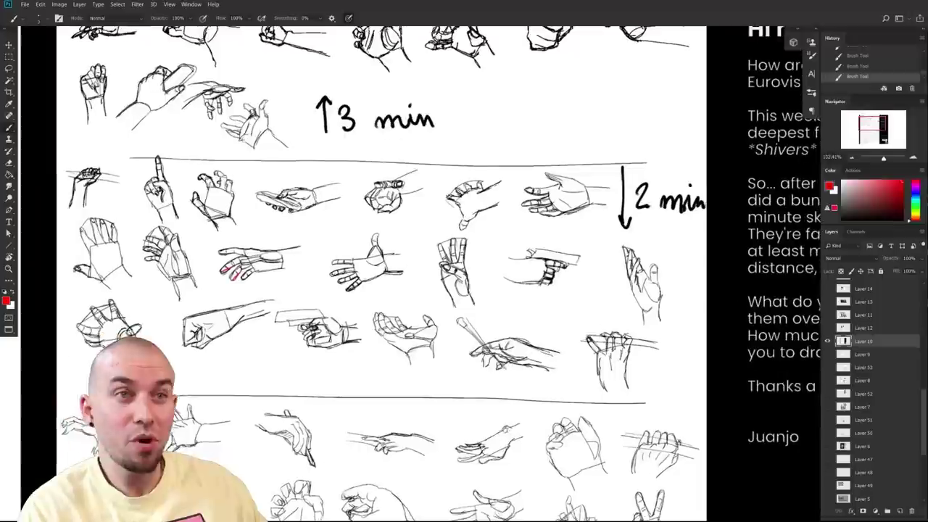
pyautogui.moveTo(469, 384); pyautogui.dragTo(511, 374)
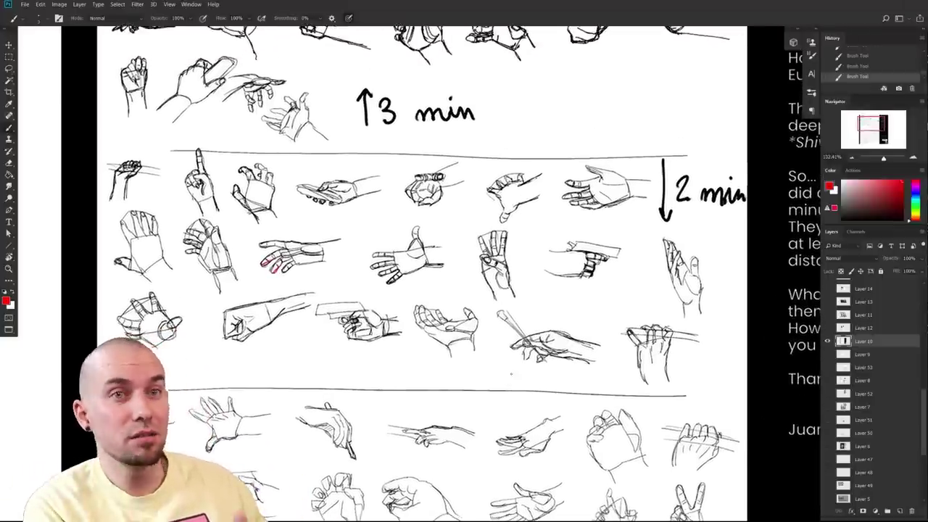
pyautogui.moveTo(365, 372)
pyautogui.mouseDown()
pyautogui.moveTo(358, 486)
pyautogui.moveTo(357, 477)
pyautogui.mouseUp()
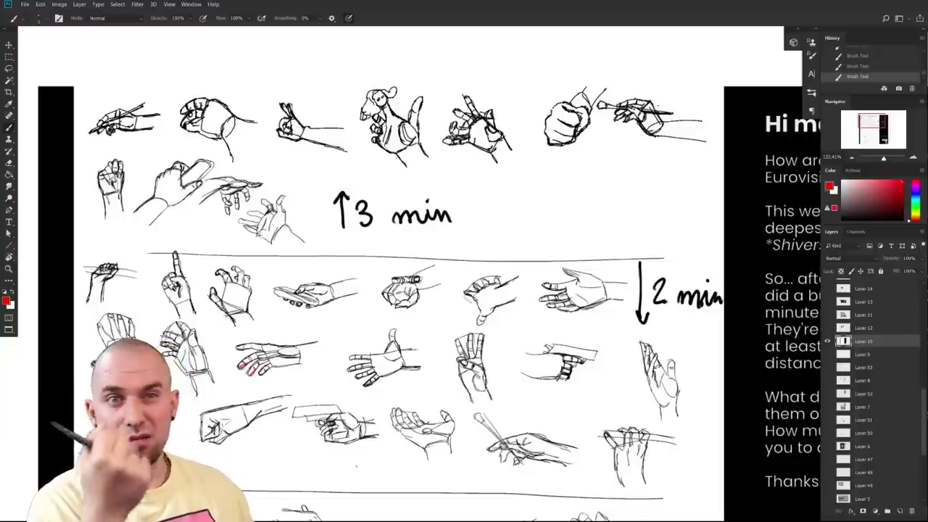
# - Look over the full sheet of hands together with the student's message
pyautogui.moveTo(636, 428); pyautogui.dragTo(596, 340)
pyautogui.moveTo(610, 390); pyautogui.dragTo(559, 390)
pyautogui.moveTo(668, 477); pyautogui.dragTo(580, 392)
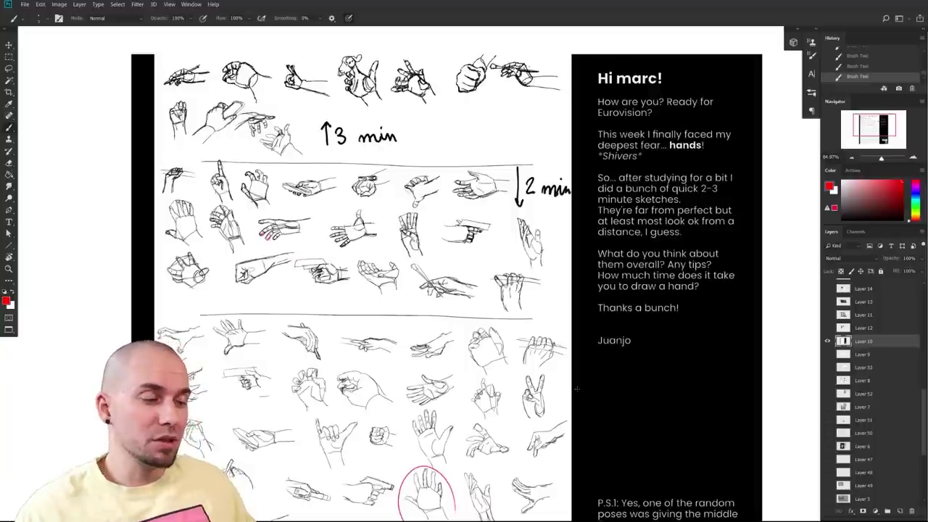
pyautogui.moveTo(586, 425); pyautogui.dragTo(568, 389)
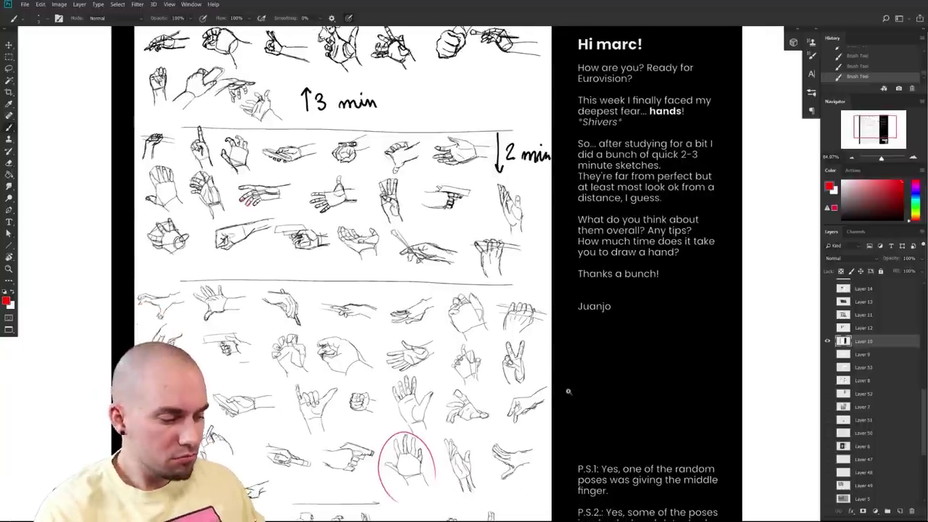
pyautogui.moveTo(638, 380); pyautogui.dragTo(573, 381)
pyautogui.moveTo(700, 356); pyautogui.dragTo(585, 321)
pyautogui.scroll(2, 584, 320)
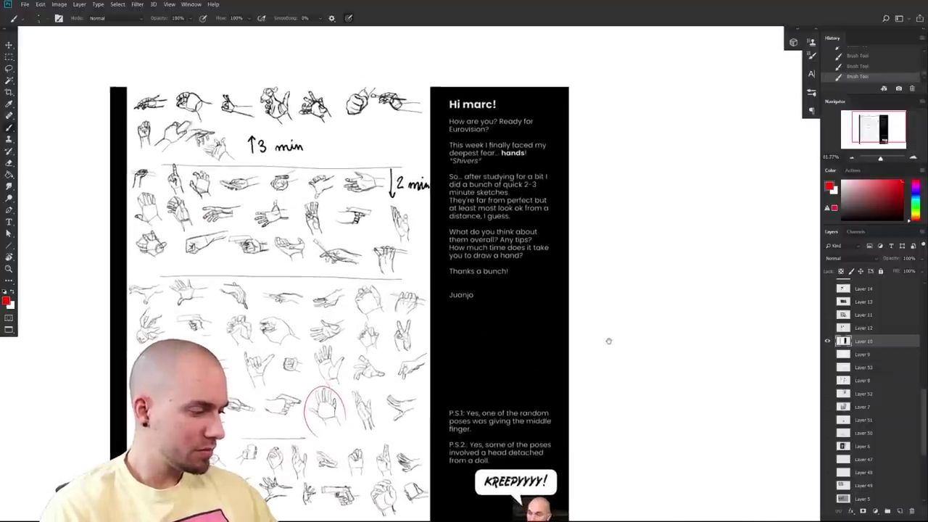
# - Read the two postscripts about the middle finger and doll's head poses, and find the matching 3 min sketches
pyautogui.moveTo(605, 348); pyautogui.dragTo(618, 328)
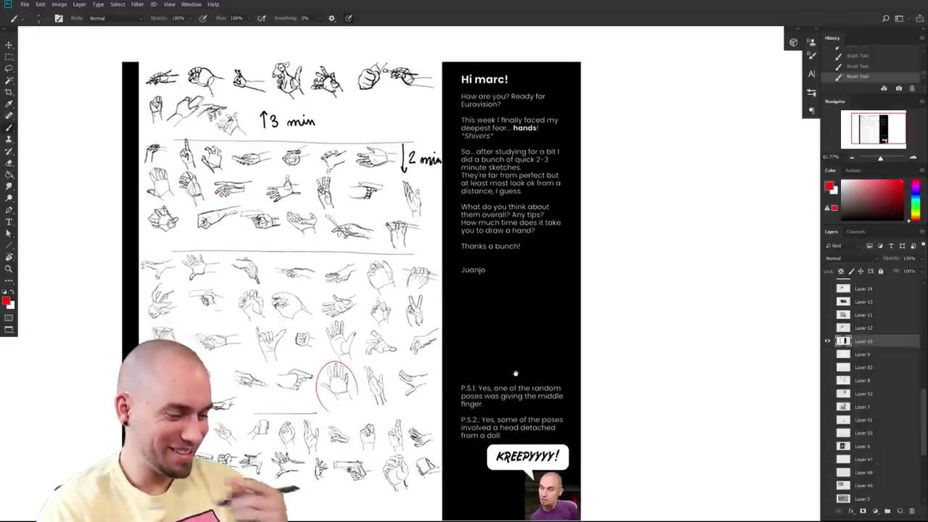
pyautogui.moveTo(466, 389); pyautogui.dragTo(486, 365)
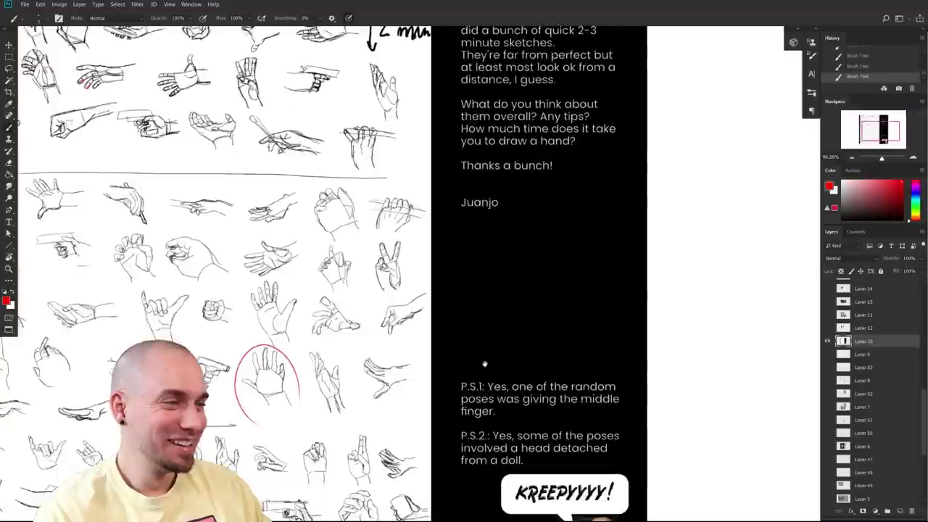
pyautogui.moveTo(422, 192); pyautogui.dragTo(513, 432)
pyautogui.scroll(3, 443, 405)
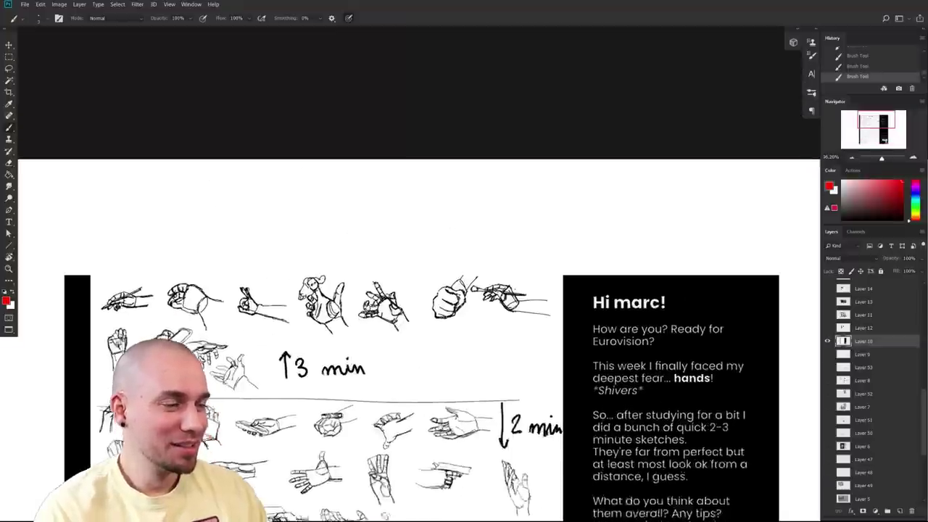
# - Examine the 3 min hand poses in the top row, comparing them with the full sheet and the student's questions
pyautogui.scroll(-2, 544, 382)
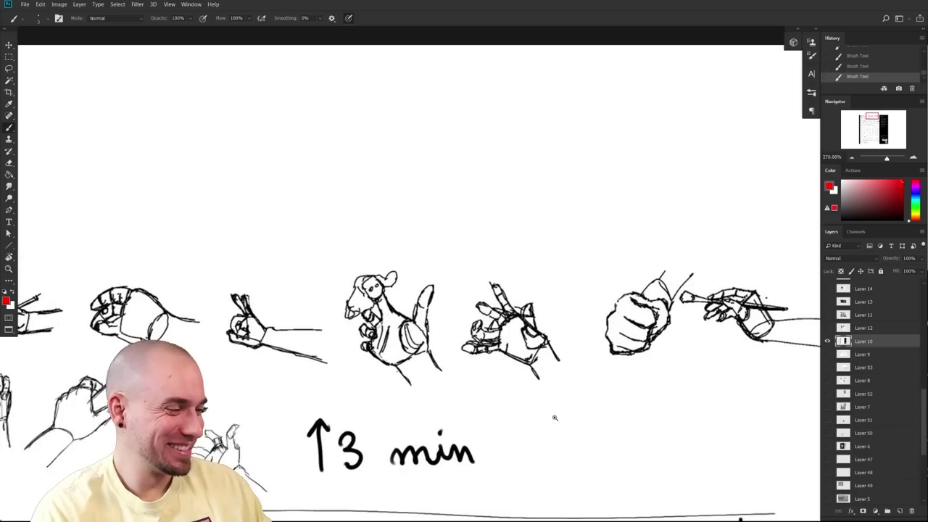
pyautogui.scroll(-3, 567, 436)
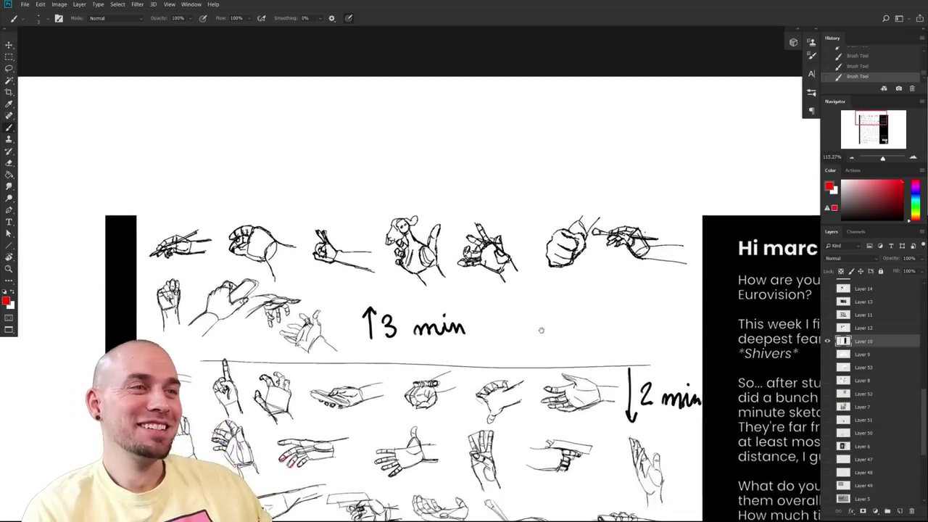
pyautogui.scroll(-2, 585, 405)
pyautogui.scroll(-2, 571, 379)
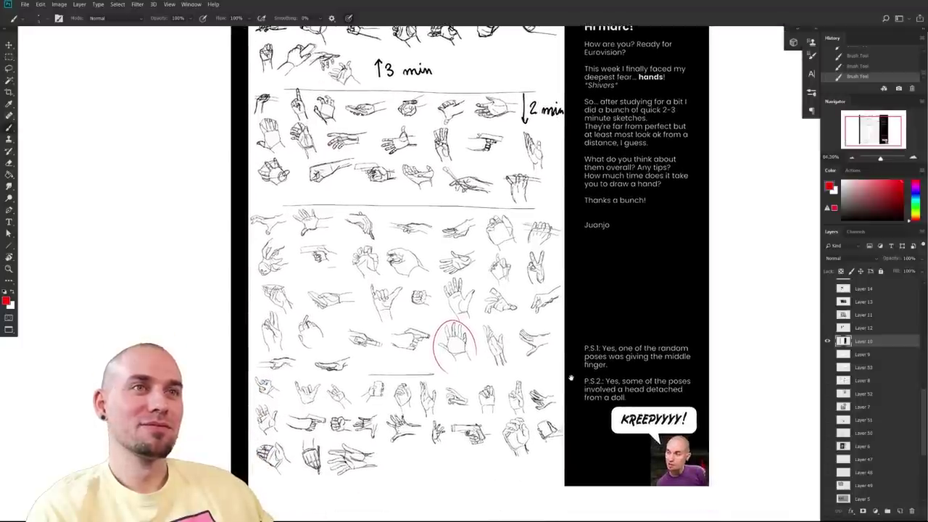
pyautogui.moveTo(571, 378); pyautogui.dragTo(555, 408)
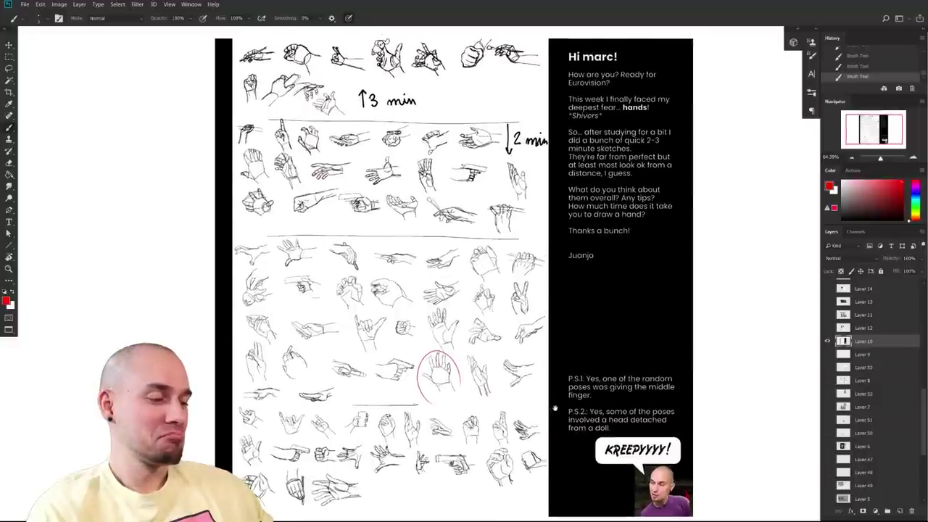
pyautogui.moveTo(554, 408); pyautogui.dragTo(554, 406)
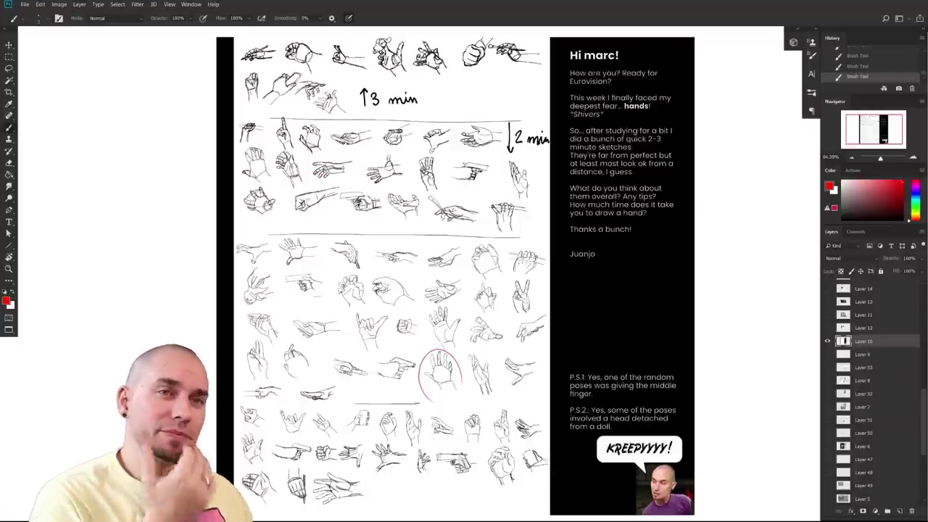
# - Switch from the quick hand sketches to the next submission by showing and activating Layer 12 alone
pyautogui.click(827, 328)
pyautogui.click(864, 328)
pyautogui.moveTo(569, 334)
pyautogui.mouseDown()
pyautogui.moveTo(508, 356)
pyautogui.moveTo(535, 369)
pyautogui.mouseUp()
pyautogui.scroll(2, 581, 349)
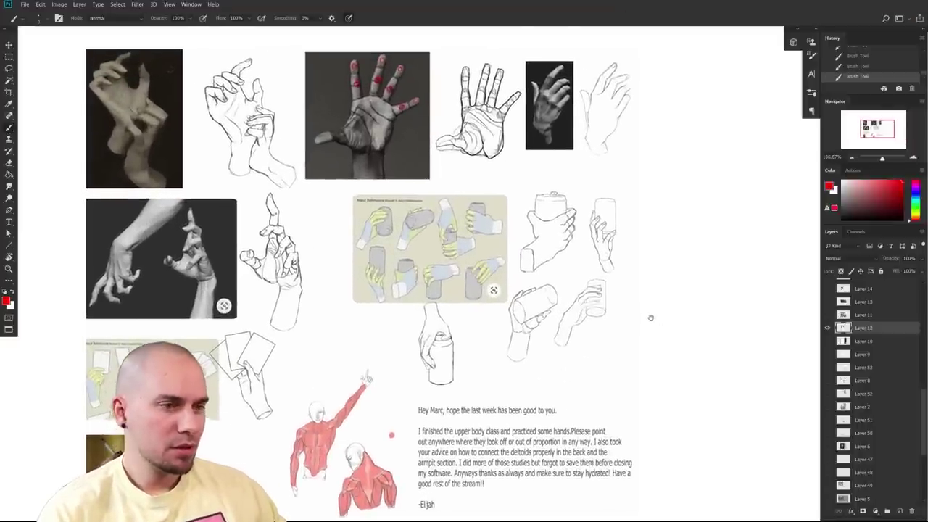
# - Compare the student's drawing of the hand with the raised finger against the dark photo reference beside it
pyautogui.scroll(4, 649, 317)
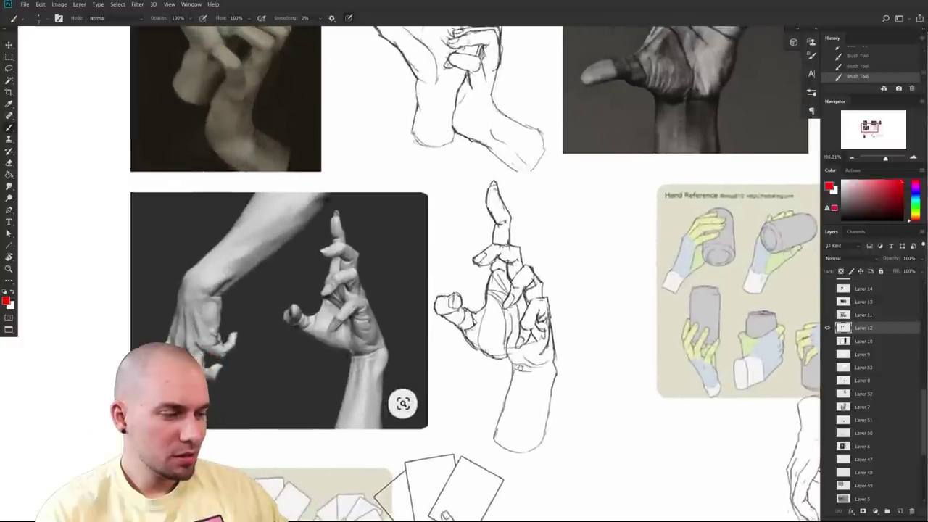
pyautogui.moveTo(521, 368); pyautogui.dragTo(521, 391)
pyautogui.moveTo(511, 349); pyautogui.dragTo(533, 342)
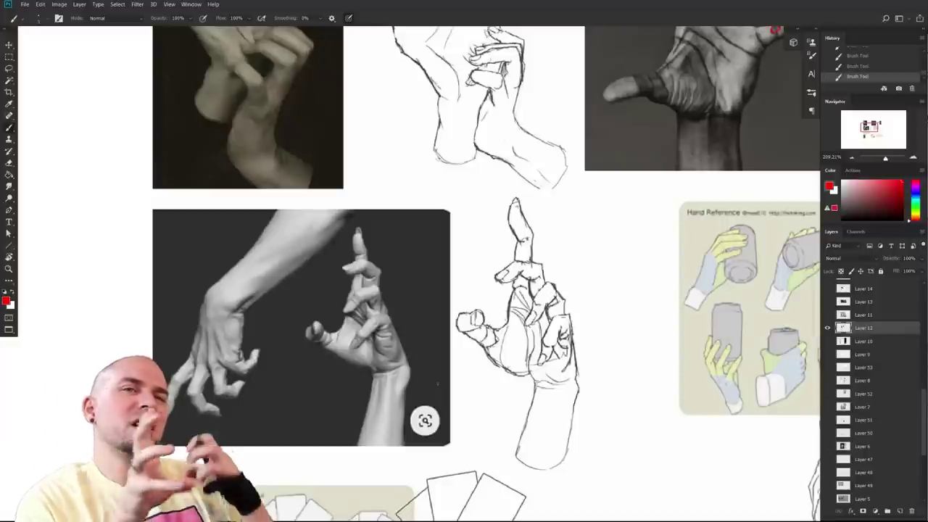
pyautogui.moveTo(438, 383); pyautogui.dragTo(379, 485)
pyautogui.moveTo(490, 401); pyautogui.dragTo(403, 234)
pyautogui.moveTo(437, 375); pyautogui.dragTo(376, 381)
pyautogui.moveTo(544, 410); pyautogui.dragTo(464, 262)
pyautogui.moveTo(576, 374); pyautogui.dragTo(395, 399)
pyautogui.moveTo(472, 367); pyautogui.dragTo(443, 375)
# - Look over the whole page of hand studies, comparing the palm, can-holding and card-holding drawings with their references
pyautogui.moveTo(446, 360); pyautogui.dragTo(475, 435)
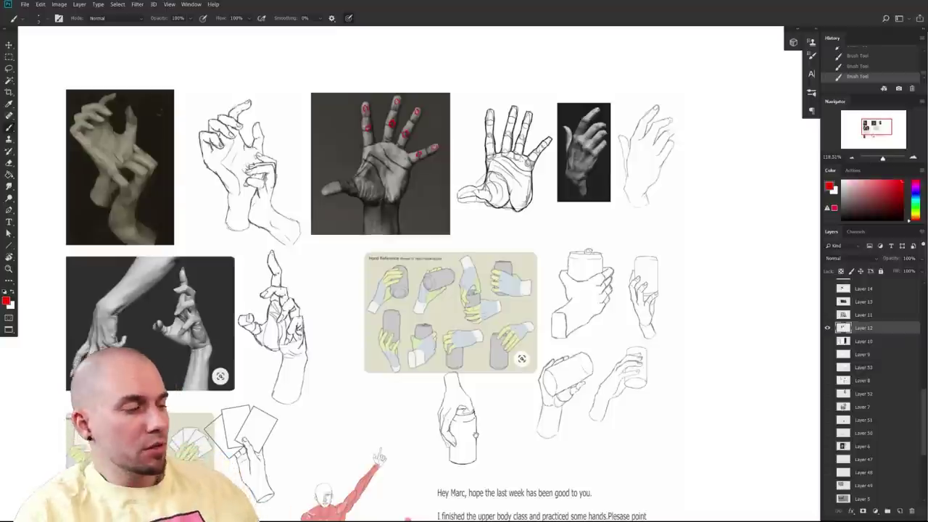
pyautogui.moveTo(408, 520); pyautogui.dragTo(471, 498)
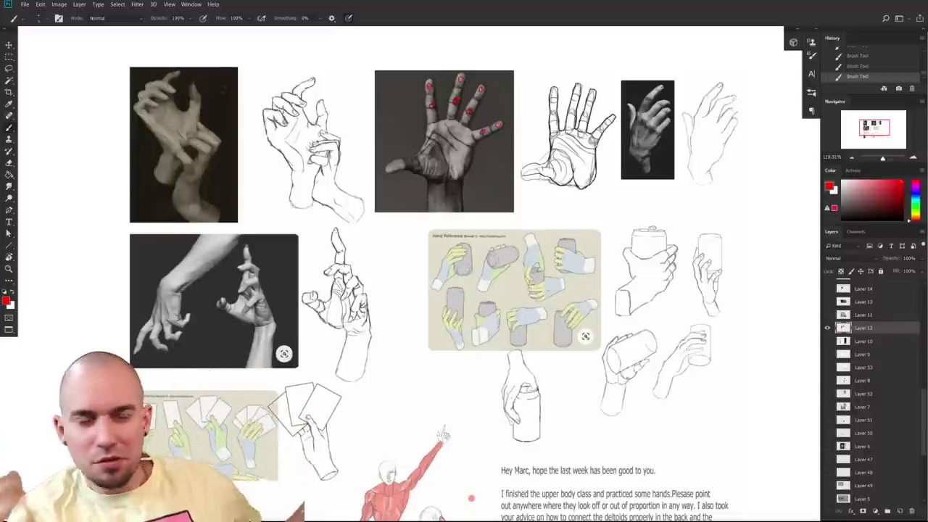
pyautogui.moveTo(631, 386); pyautogui.dragTo(586, 378)
pyautogui.moveTo(580, 380); pyautogui.dragTo(596, 401)
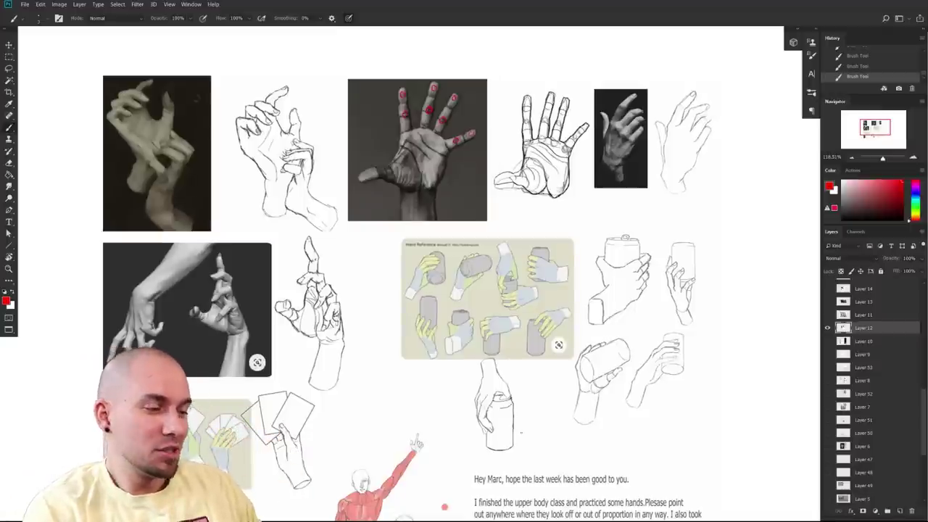
pyautogui.moveTo(417, 444); pyautogui.dragTo(409, 445)
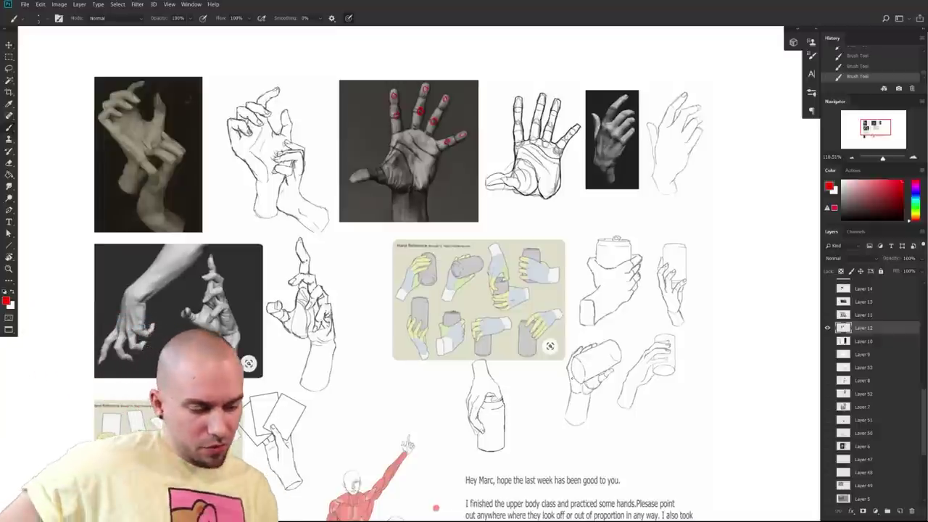
# - Read the student's message about the hand proportions, the deltoid connection in the back and the armpit section
pyautogui.moveTo(670, 330); pyautogui.dragTo(640, 306)
pyautogui.scroll(4, 640, 306)
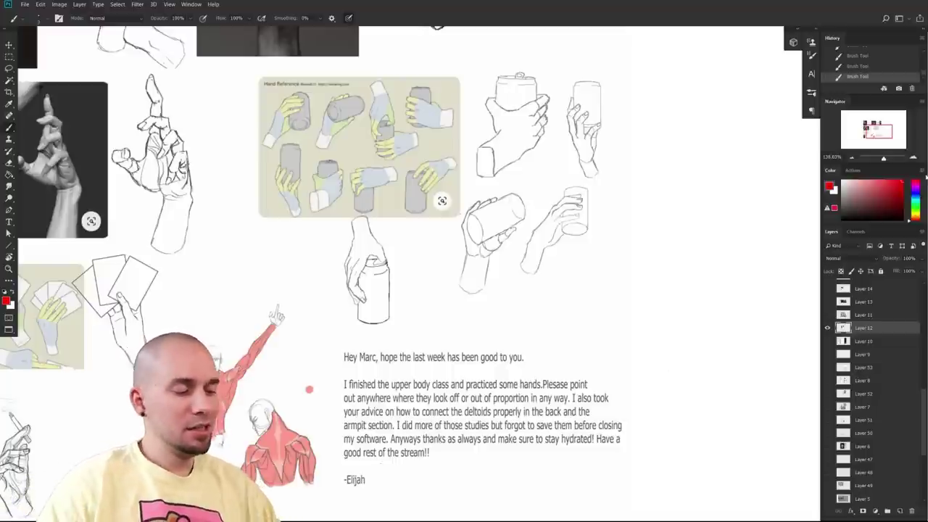
pyautogui.moveTo(609, 348); pyautogui.dragTo(725, 297)
pyautogui.moveTo(716, 349); pyautogui.dragTo(771, 321)
pyautogui.scroll(-3, 770, 324)
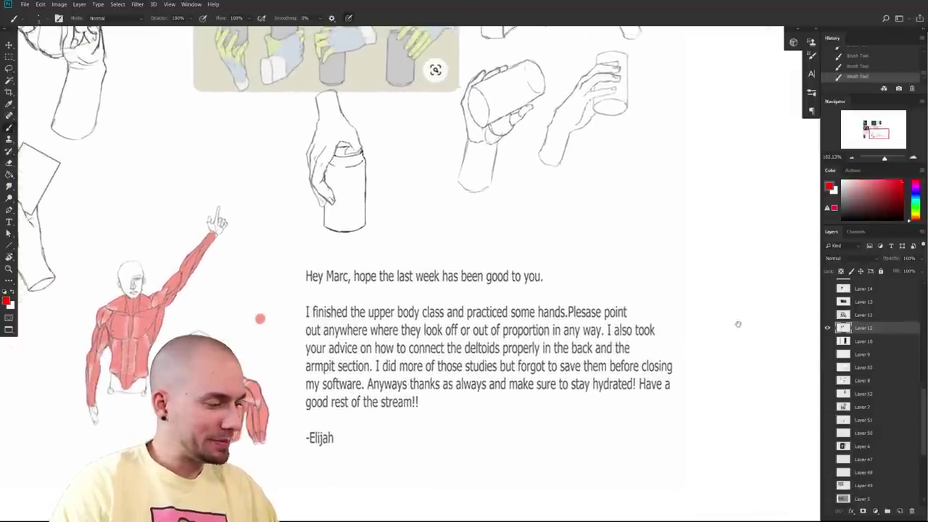
pyautogui.moveTo(746, 317); pyautogui.dragTo(740, 312)
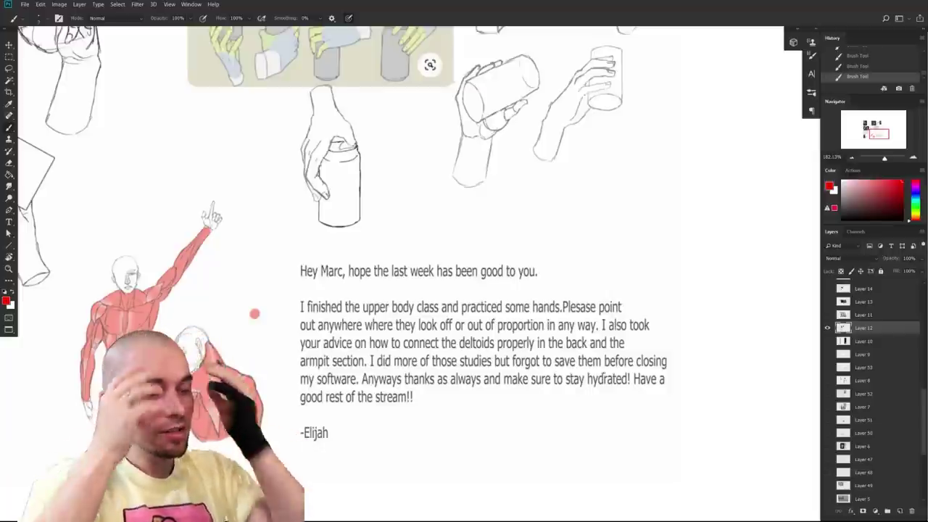
pyautogui.moveTo(699, 308)
pyautogui.mouseDown()
pyautogui.moveTo(690, 316)
pyautogui.moveTo(701, 310)
pyautogui.mouseUp()
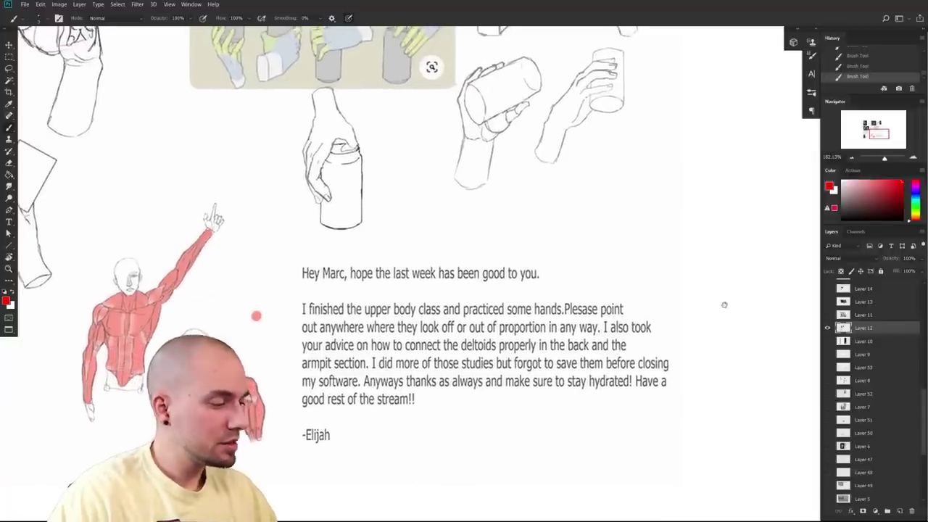
# - Examine the red muscle studies of the front torso with raised arm and the back view up close
pyautogui.scroll(-4, 700, 310)
pyautogui.moveTo(715, 339); pyautogui.dragTo(795, 332)
pyautogui.moveTo(525, 350); pyautogui.dragTo(651, 343)
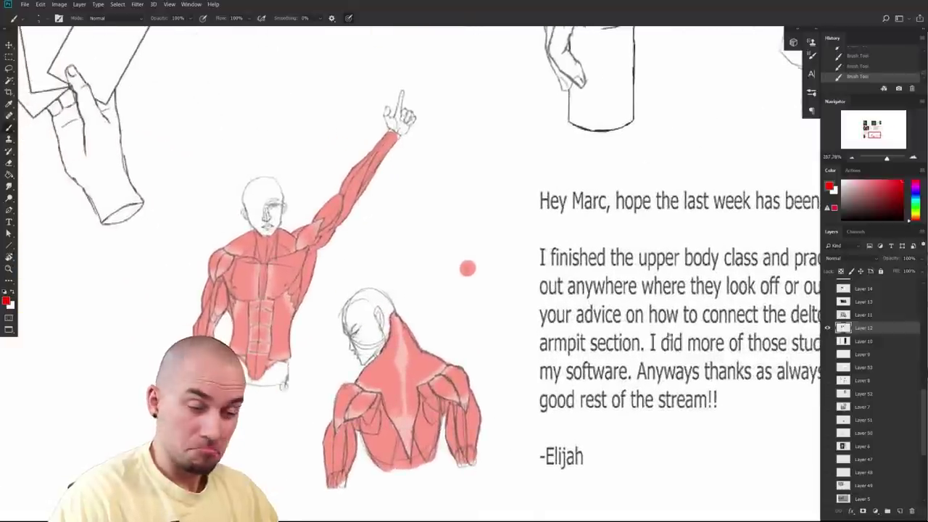
pyautogui.moveTo(669, 339); pyautogui.dragTo(776, 309)
pyautogui.moveTo(588, 332); pyautogui.dragTo(602, 332)
pyautogui.scroll(5, 602, 331)
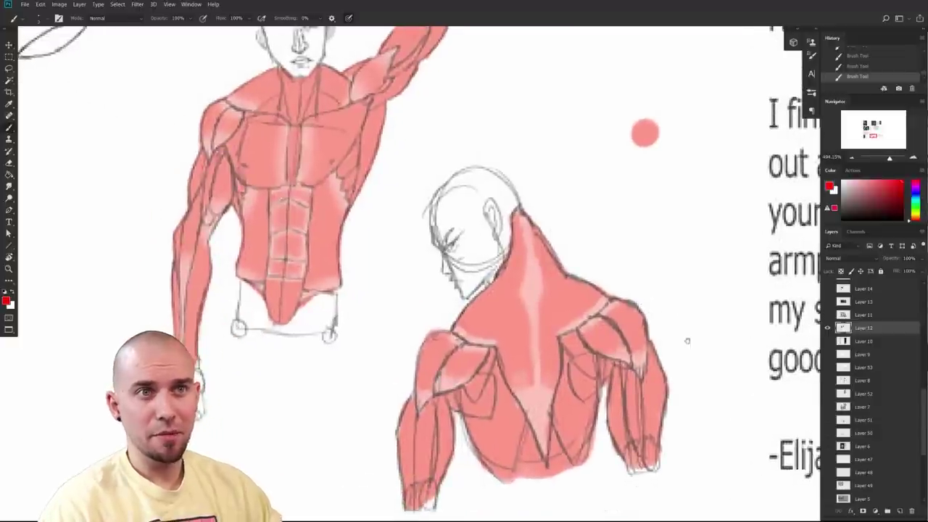
pyautogui.scroll(-1, 687, 341)
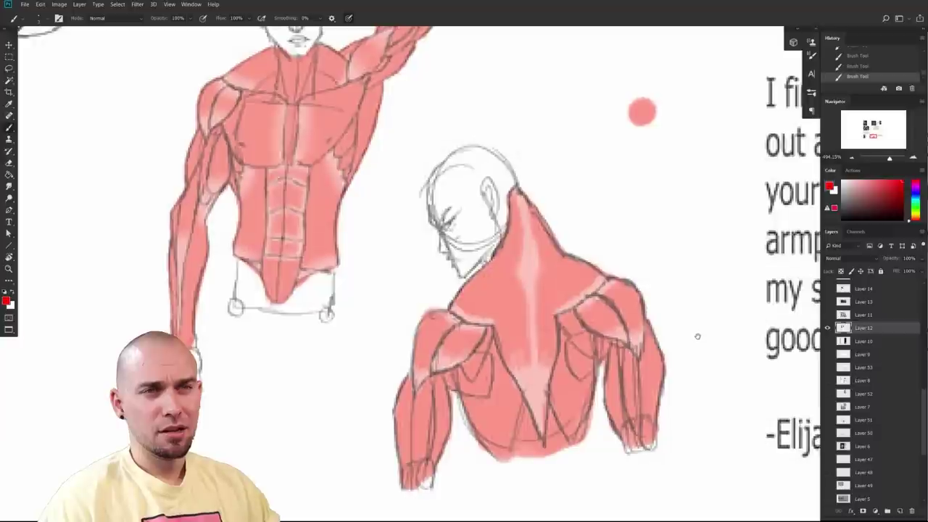
pyautogui.moveTo(698, 337); pyautogui.dragTo(528, 331)
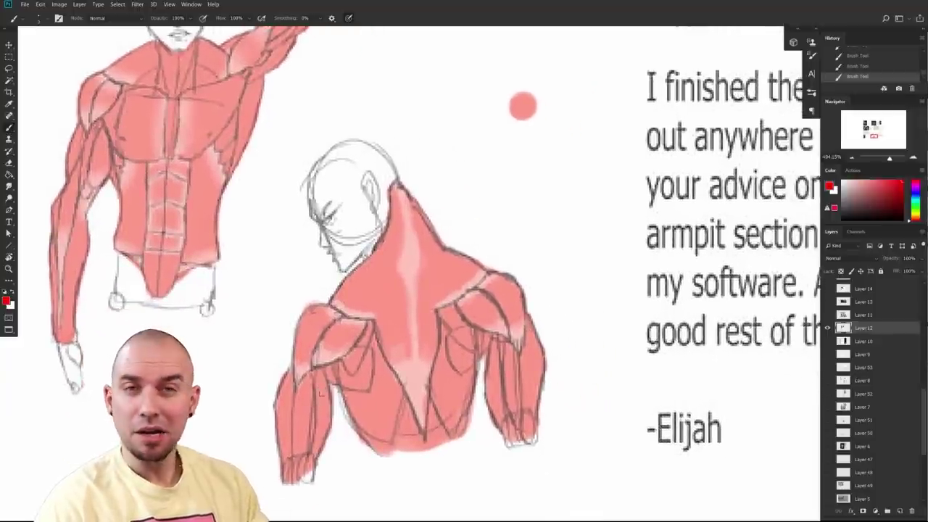
pyautogui.moveTo(321, 367); pyautogui.dragTo(332, 443)
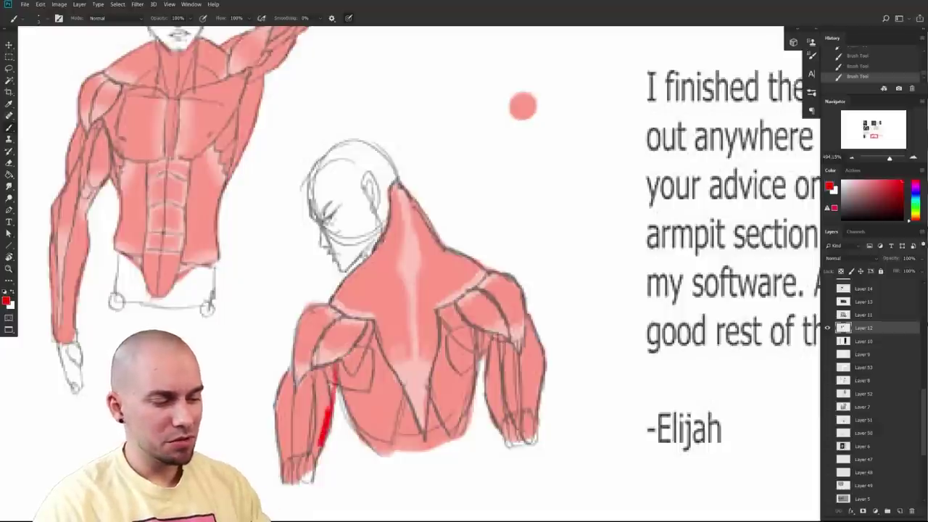
pyautogui.hotkey('ctrl', 'z')
pyautogui.moveTo(331, 361); pyautogui.dragTo(360, 434)
pyautogui.hotkey('ctrl', 'z')
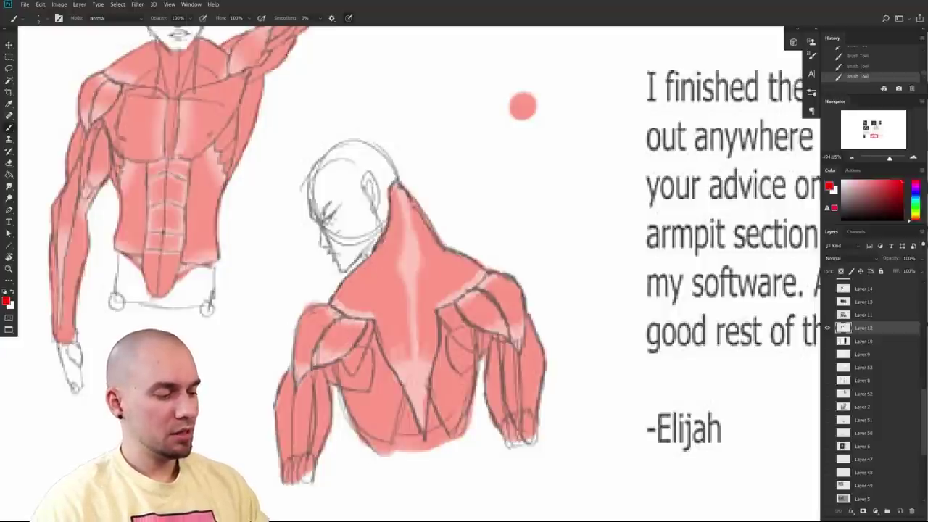
pyautogui.moveTo(373, 444); pyautogui.dragTo(331, 399)
pyautogui.hotkey('ctrl', 'z')
pyautogui.moveTo(363, 434)
pyautogui.mouseDown()
pyautogui.moveTo(336, 362)
pyautogui.moveTo(366, 431)
pyautogui.moveTo(338, 364)
pyautogui.moveTo(340, 392)
pyautogui.moveTo(373, 444)
pyautogui.moveTo(334, 348)
pyautogui.moveTo(314, 359)
pyautogui.moveTo(321, 320)
pyautogui.moveTo(312, 460)
pyautogui.moveTo(315, 355)
pyautogui.mouseUp()
pyautogui.hotkey('ctrl', 'z')
pyautogui.hotkey('ctrl', 'z')
pyautogui.hotkey('ctrl', 'z')
pyautogui.hotkey('ctrl', 'z')
pyautogui.moveTo(367, 440)
pyautogui.mouseDown()
pyautogui.moveTo(314, 358)
pyautogui.moveTo(317, 340)
pyautogui.moveTo(310, 438)
pyautogui.mouseUp()
pyautogui.hotkey('ctrl', 'z')
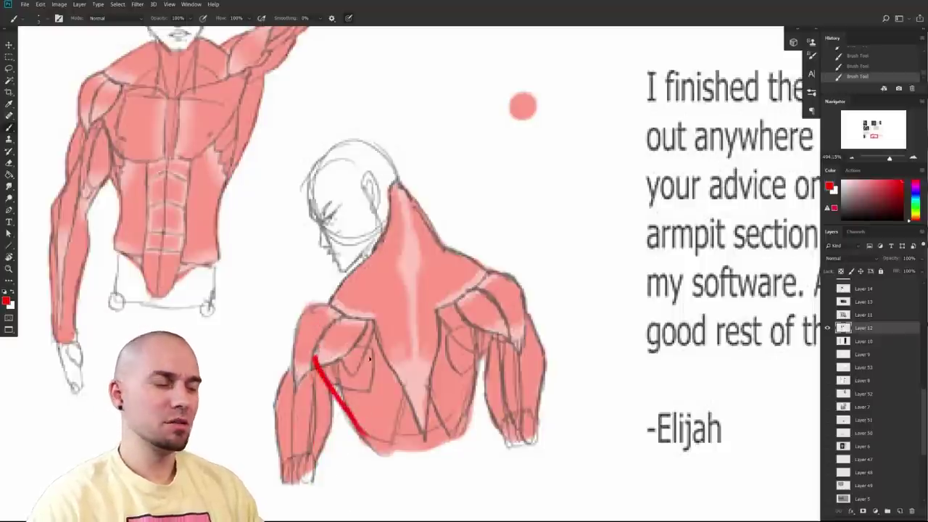
pyautogui.hotkey('ctrl', 'z')
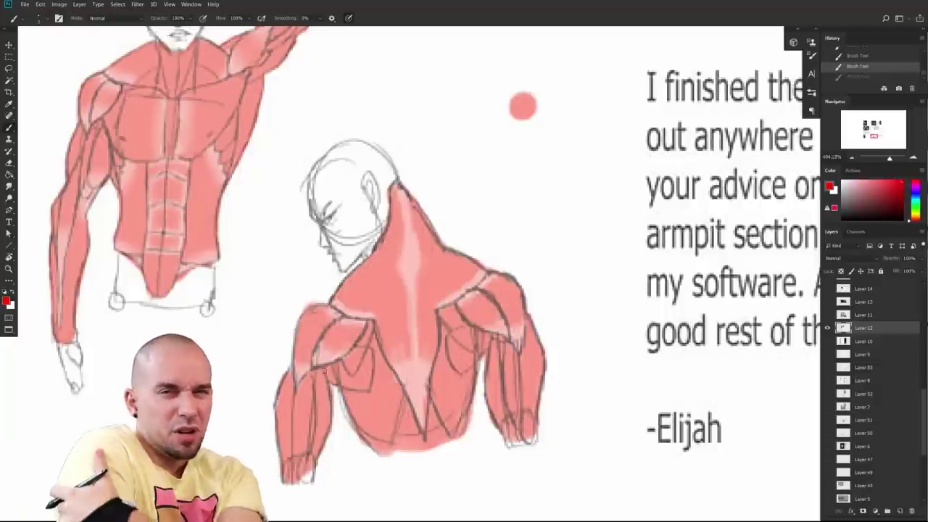
pyautogui.moveTo(277, 399)
pyautogui.mouseDown()
pyautogui.moveTo(306, 386)
pyautogui.moveTo(334, 391)
pyautogui.mouseUp()
pyautogui.hotkey('ctrl', 'z')
pyautogui.hotkey('ctrl', 'z')
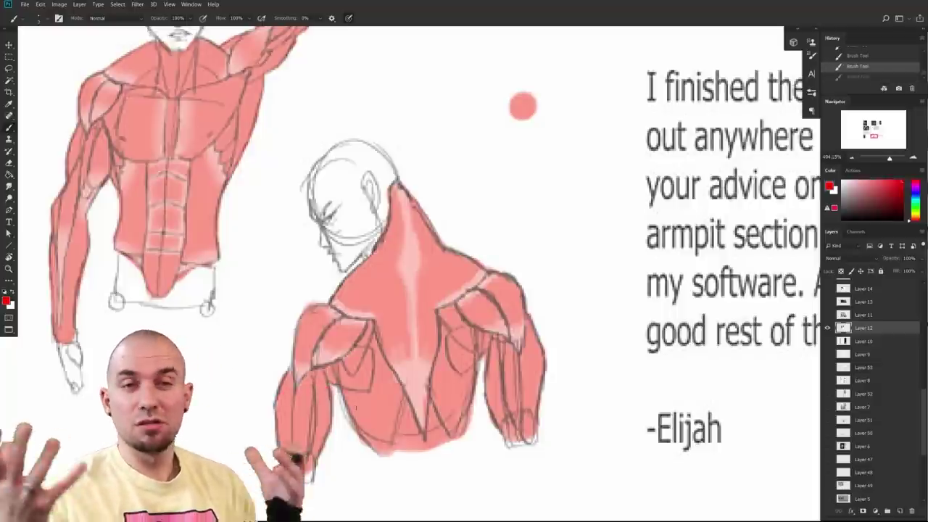
# - Redraw the outer lat contour on the left side of the back-view figure as a bright red line from the armpit towards the waist
pyautogui.moveTo(354, 420); pyautogui.dragTo(319, 425)
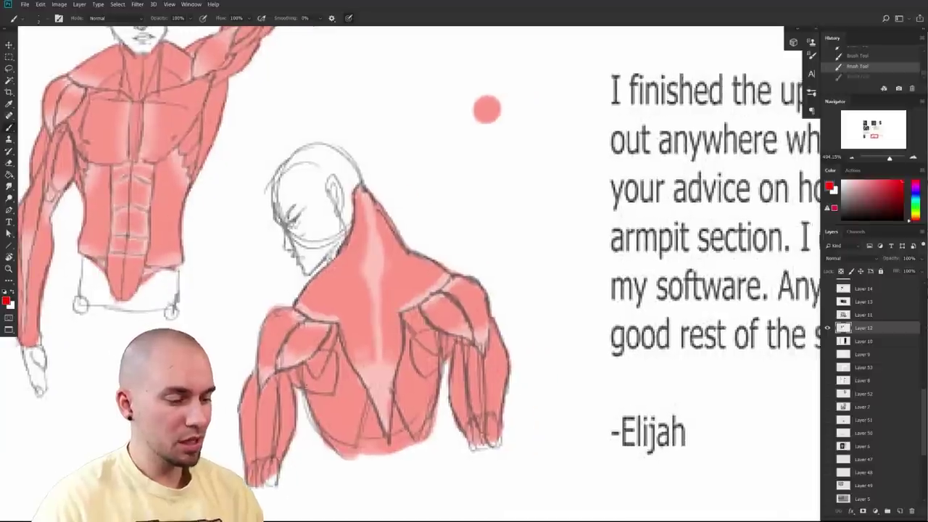
pyautogui.moveTo(291, 377)
pyautogui.mouseDown()
pyautogui.moveTo(326, 439)
pyautogui.moveTo(293, 381)
pyautogui.moveTo(293, 421)
pyautogui.moveTo(299, 366)
pyautogui.mouseUp()
pyautogui.hotkey('ctrl', 'z')
pyautogui.keyDown('alt'); pyautogui.click(289, 408); pyautogui.keyUp('alt')
pyautogui.click(902, 181)
pyautogui.keyDown('alt'); pyautogui.click(320, 403); pyautogui.keyUp('alt')
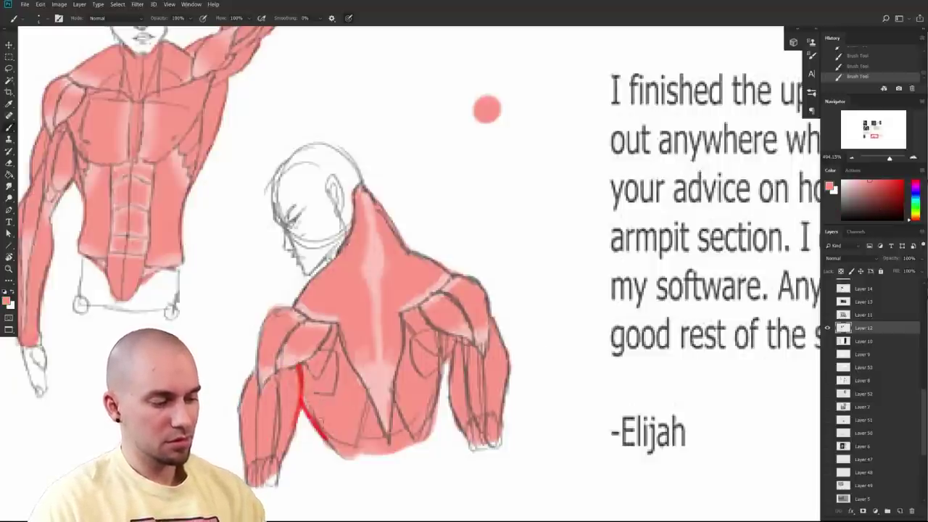
pyautogui.moveTo(524, 429); pyautogui.dragTo(523, 438)
pyautogui.press('x')
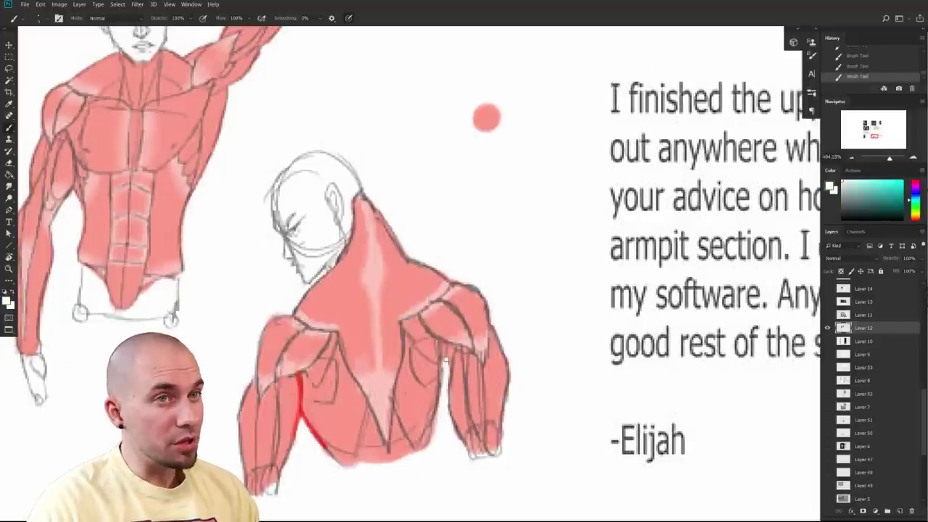
pyautogui.hotkey('ctrl', 'z')
pyautogui.moveTo(366, 382)
pyautogui.mouseDown()
pyautogui.moveTo(518, 381)
pyautogui.moveTo(492, 425)
pyautogui.mouseUp()
pyautogui.scroll(-3, 492, 425)
pyautogui.hscroll(1, 491, 424)
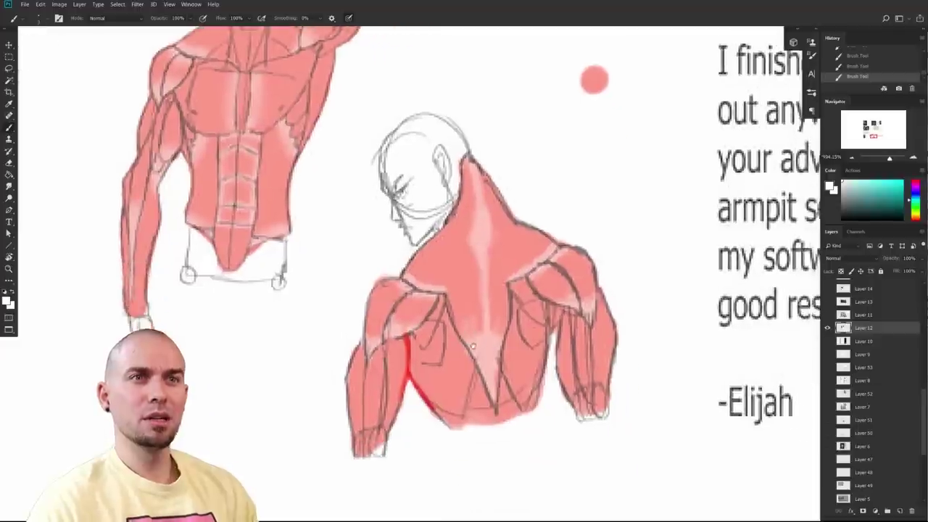
# - Blend the red lat contour into the back with sampled reds, shading the muscle beneath the back-view figure's left armpit
pyautogui.scroll(1, 450, 406)
pyautogui.press('x')
pyautogui.keyDown('alt'); pyautogui.click(397, 380); pyautogui.keyUp('alt')
pyautogui.moveTo(396, 377)
pyautogui.mouseDown()
pyautogui.moveTo(396, 426)
pyautogui.moveTo(393, 375)
pyautogui.mouseUp()
pyautogui.keyDown('alt'); pyautogui.click(389, 396); pyautogui.keyUp('alt')
pyautogui.keyDown('alt'); pyautogui.click(414, 427); pyautogui.keyUp('alt')
pyautogui.moveTo(415, 427)
pyautogui.mouseDown()
pyautogui.moveTo(403, 408)
pyautogui.moveTo(405, 374)
pyautogui.moveTo(414, 425)
pyautogui.moveTo(428, 412)
pyautogui.mouseUp()
# - Paint very dark red shadow strokes on the front-view figure's torso edge below the raised arm's armpit and along the underside of the upper arm
pyautogui.moveTo(504, 322)
pyautogui.mouseDown()
pyautogui.moveTo(666, 224)
pyautogui.moveTo(653, 312)
pyautogui.moveTo(626, 386)
pyautogui.moveTo(627, 378)
pyautogui.mouseUp()
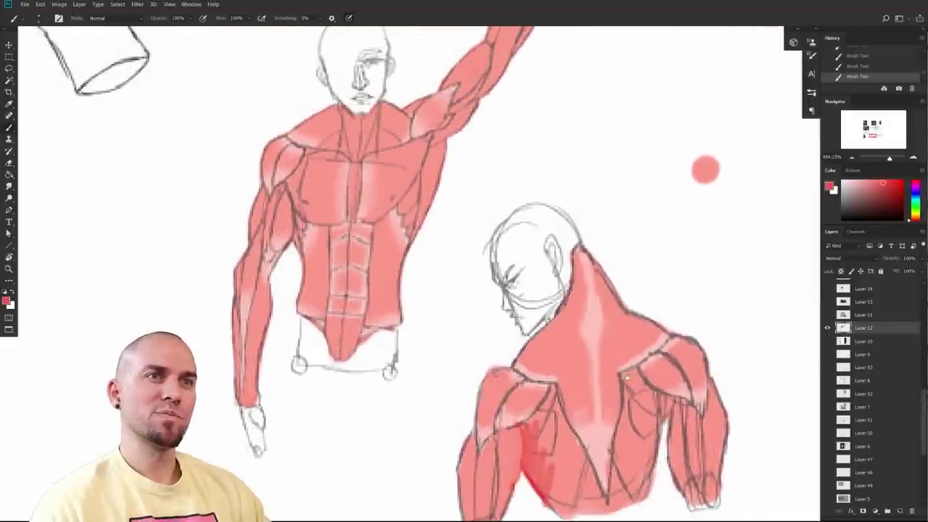
pyautogui.moveTo(384, 190)
pyautogui.mouseDown()
pyautogui.moveTo(541, 386)
pyautogui.moveTo(558, 362)
pyautogui.moveTo(533, 310)
pyautogui.moveTo(571, 354)
pyautogui.moveTo(614, 329)
pyautogui.moveTo(603, 375)
pyautogui.mouseUp()
pyautogui.scroll(-3, 602, 375)
pyautogui.scroll(3, 603, 376)
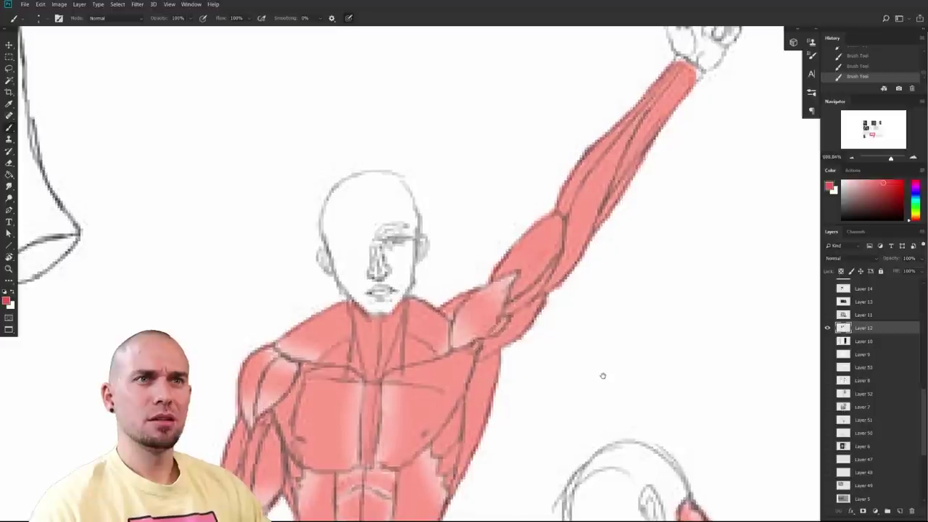
pyautogui.moveTo(602, 376); pyautogui.dragTo(603, 379)
pyautogui.click(902, 191)
pyautogui.keyDown('alt'); pyautogui.click(487, 360); pyautogui.keyUp('alt')
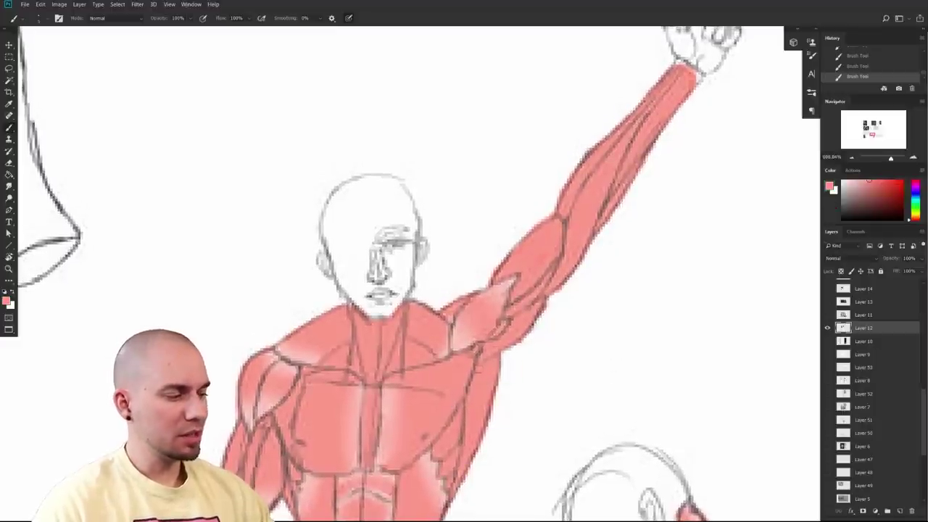
pyautogui.click(903, 209)
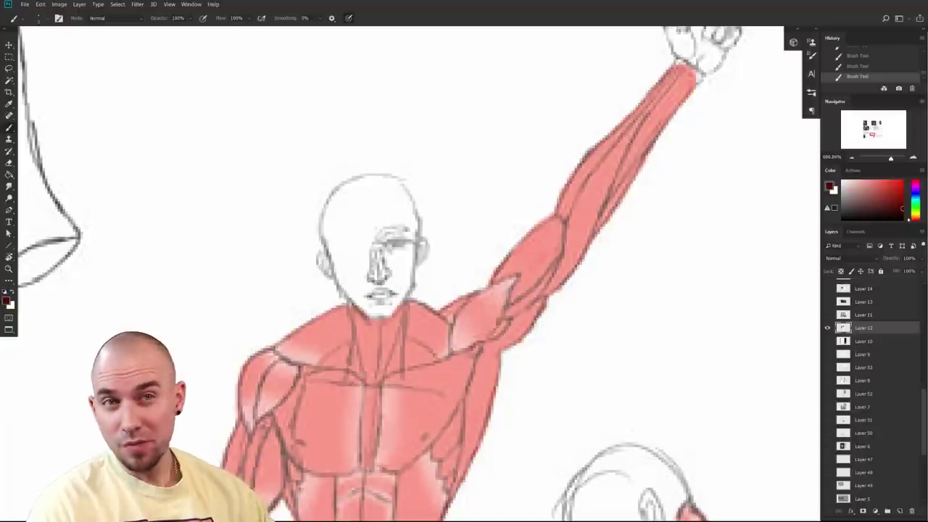
pyautogui.moveTo(502, 333); pyautogui.dragTo(493, 368)
pyautogui.moveTo(497, 329)
pyautogui.mouseDown()
pyautogui.moveTo(491, 405)
pyautogui.moveTo(493, 392)
pyautogui.mouseUp()
pyautogui.moveTo(501, 351); pyautogui.dragTo(538, 307)
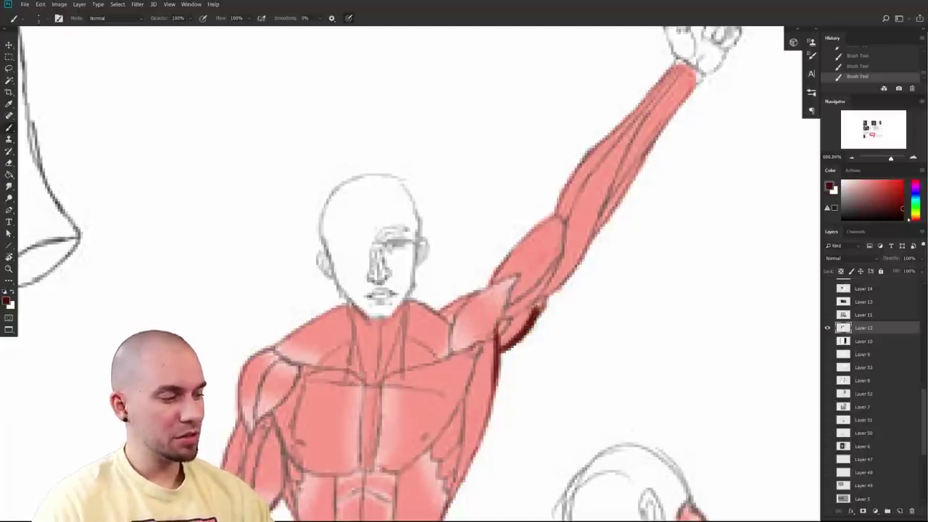
# - Deepen the front-view figure's armpit with dark red strokes where the chest passes under the raised arm's deltoid
pyautogui.moveTo(591, 381)
pyautogui.mouseDown()
pyautogui.moveTo(617, 334)
pyautogui.moveTo(609, 377)
pyautogui.mouseUp()
pyautogui.moveTo(500, 347)
pyautogui.mouseDown()
pyautogui.moveTo(519, 332)
pyautogui.moveTo(492, 346)
pyautogui.moveTo(496, 338)
pyautogui.moveTo(493, 351)
pyautogui.mouseUp()
pyautogui.hotkey('ctrl', 'z')
pyautogui.moveTo(516, 315); pyautogui.dragTo(487, 345)
pyautogui.moveTo(601, 304)
pyautogui.mouseDown()
pyautogui.moveTo(564, 327)
pyautogui.moveTo(576, 290)
pyautogui.mouseUp()
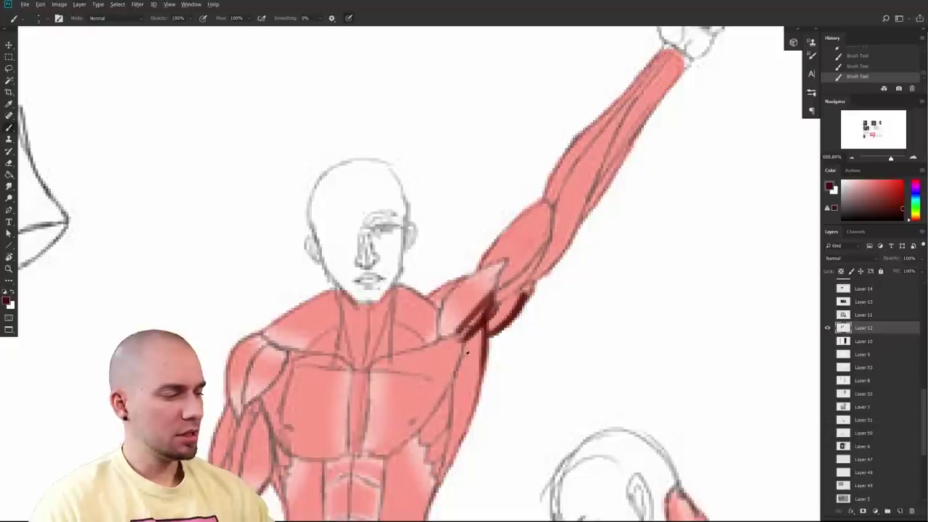
# - Paint a bright red sweep along the pectoral's upper edge from the sternum to the raised arm, refining it with sampled colour
pyautogui.keyDown('alt'); pyautogui.click(428, 367); pyautogui.keyUp('alt')
pyautogui.click(890, 181)
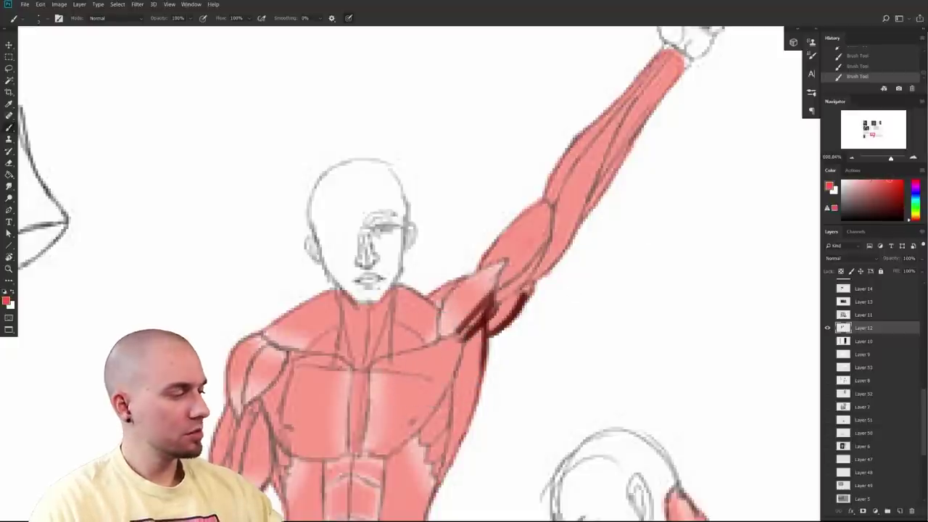
pyautogui.moveTo(382, 361); pyautogui.dragTo(446, 323)
pyautogui.hotkey('ctrl', 'z')
pyautogui.press('[')
pyautogui.moveTo(395, 347); pyautogui.dragTo(469, 312)
pyautogui.moveTo(391, 352)
pyautogui.mouseDown()
pyautogui.moveTo(435, 321)
pyautogui.moveTo(473, 311)
pyautogui.mouseUp()
pyautogui.keyDown('alt'); pyautogui.click(433, 329); pyautogui.keyUp('alt')
pyautogui.press('[')
pyautogui.moveTo(440, 339); pyautogui.dragTo(392, 358)
pyautogui.moveTo(439, 319)
pyautogui.mouseDown()
pyautogui.moveTo(445, 330)
pyautogui.moveTo(470, 318)
pyautogui.mouseUp()
pyautogui.moveTo(470, 318); pyautogui.dragTo(452, 343)
# - Reinforce the pectoral's upper contour with darker red and add fibre strokes across the front deltoid towards the raised arm
pyautogui.click(902, 193)
pyautogui.press(']')
pyautogui.press(']')
pyautogui.moveTo(474, 312); pyautogui.dragTo(380, 359)
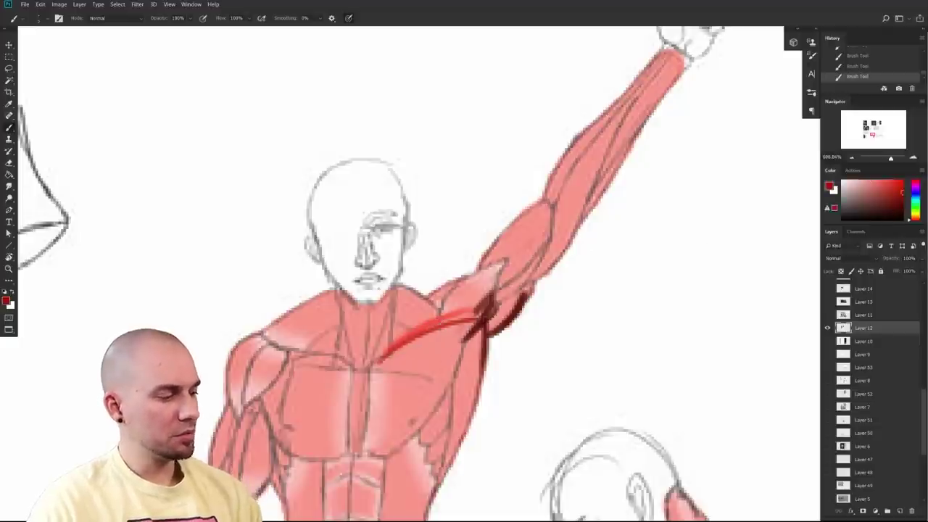
pyautogui.press('[')
pyautogui.press('[')
pyautogui.moveTo(424, 334); pyautogui.dragTo(485, 296)
pyautogui.moveTo(434, 319); pyautogui.dragTo(500, 288)
pyautogui.moveTo(450, 302); pyautogui.dragTo(486, 285)
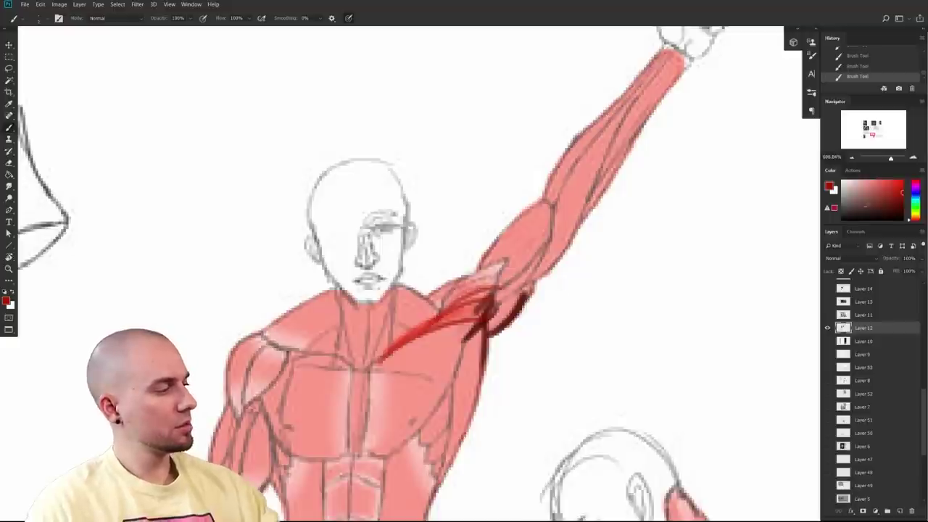
# - Draw muted red fibre lines fanning across the pectoral from the sternum and lower chest up to the raised arm's armpit
pyautogui.keyDown('alt'); pyautogui.click(435, 345); pyautogui.keyUp('alt')
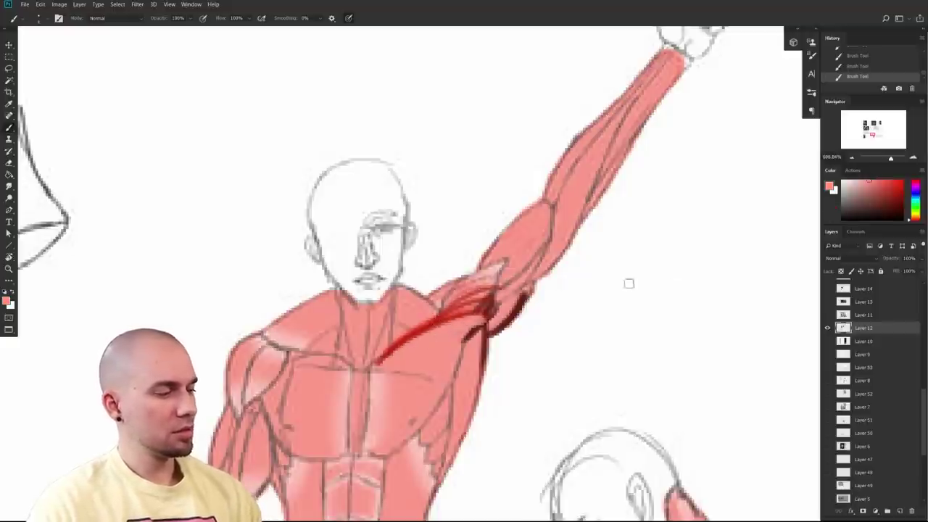
pyautogui.moveTo(490, 311); pyautogui.dragTo(465, 338)
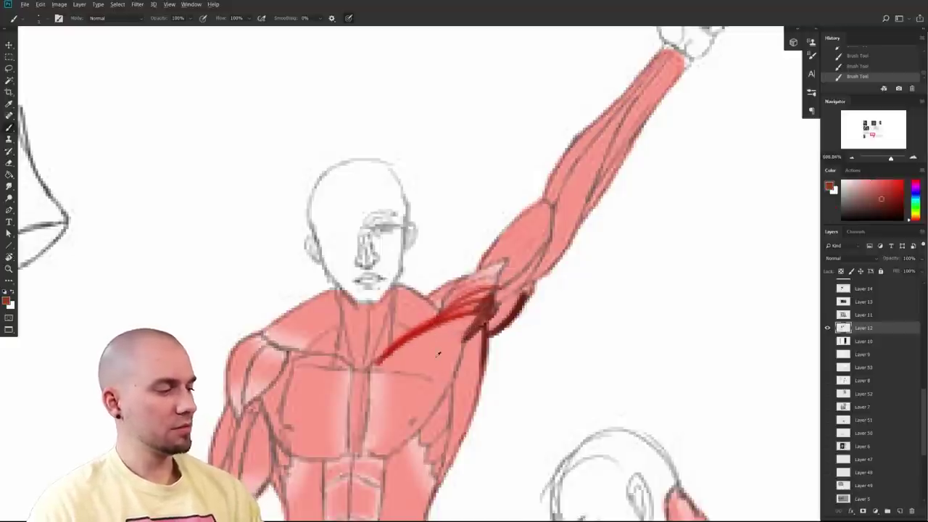
pyautogui.keyDown('alt'); pyautogui.click(438, 355); pyautogui.keyUp('alt')
pyautogui.moveTo(375, 371)
pyautogui.mouseDown()
pyautogui.moveTo(480, 316)
pyautogui.moveTo(463, 333)
pyautogui.mouseUp()
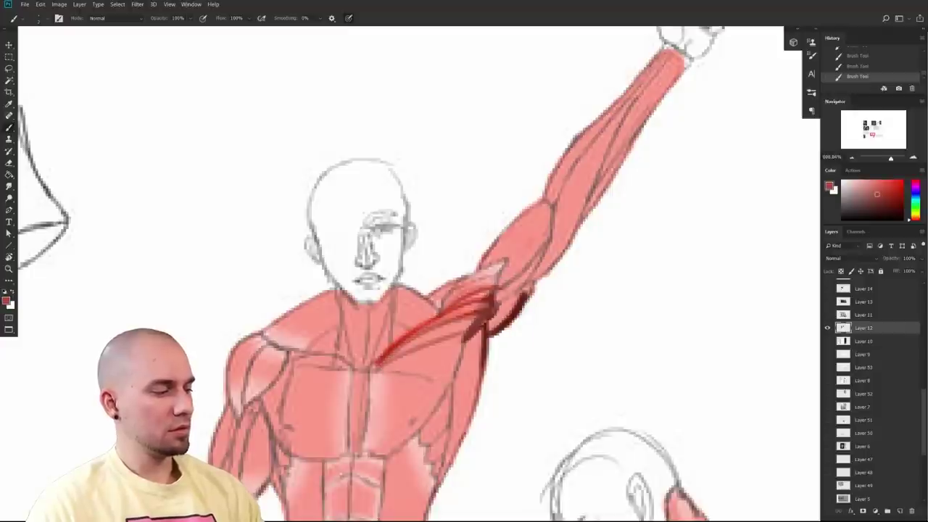
pyautogui.moveTo(374, 388); pyautogui.dragTo(460, 338)
pyautogui.moveTo(392, 400); pyautogui.dragTo(460, 347)
pyautogui.moveTo(367, 435); pyautogui.dragTo(460, 357)
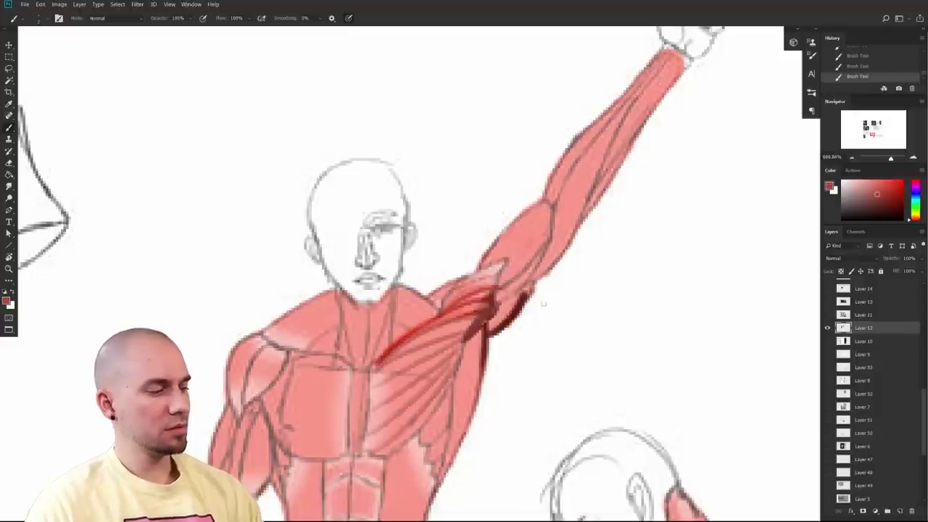
# - Trim the raised upper arm's outer contour with white and repaint the deltoid's pale tip with sampled reds
pyautogui.moveTo(602, 335)
pyautogui.mouseDown()
pyautogui.moveTo(687, 244)
pyautogui.moveTo(616, 343)
pyautogui.mouseUp()
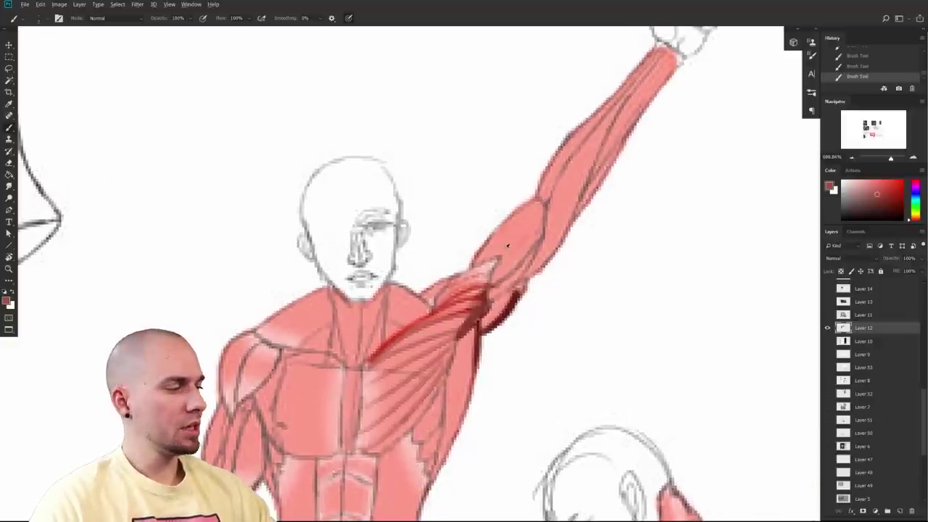
pyautogui.keyDown('alt'); pyautogui.click(493, 226); pyautogui.keyUp('alt')
pyautogui.moveTo(493, 228)
pyautogui.mouseDown()
pyautogui.moveTo(475, 258)
pyautogui.moveTo(490, 234)
pyautogui.moveTo(491, 250)
pyautogui.moveTo(469, 260)
pyautogui.mouseUp()
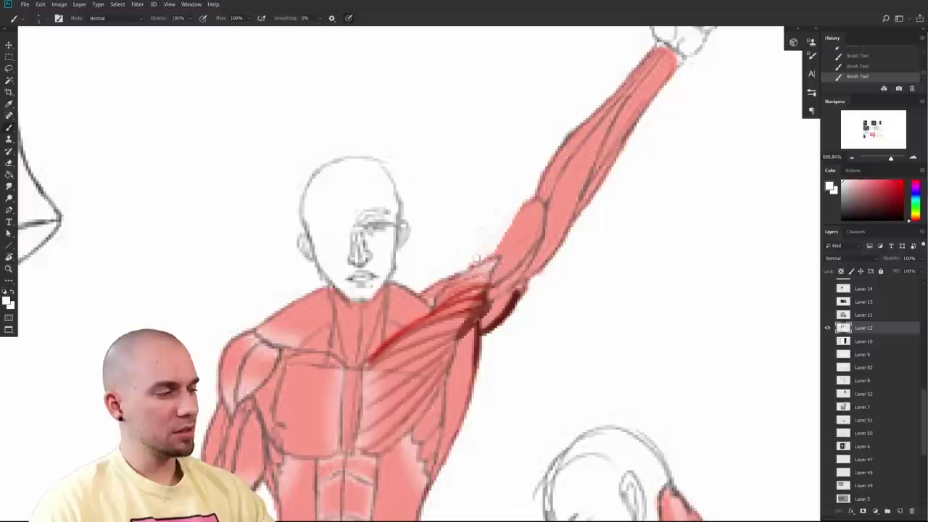
pyautogui.keyDown('alt'); pyautogui.click(496, 266); pyautogui.keyUp('alt')
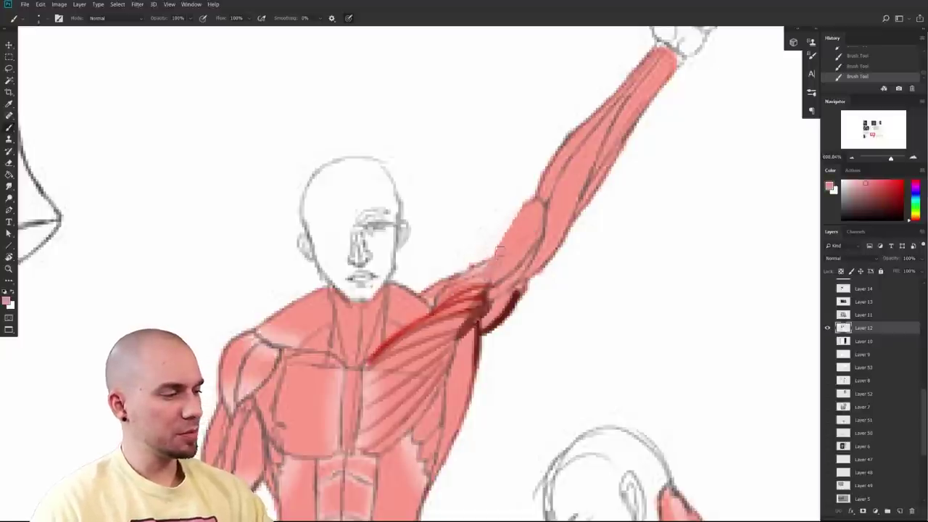
pyautogui.keyDown('alt'); pyautogui.click(491, 303); pyautogui.keyUp('alt')
pyautogui.moveTo(477, 267); pyautogui.dragTo(480, 298)
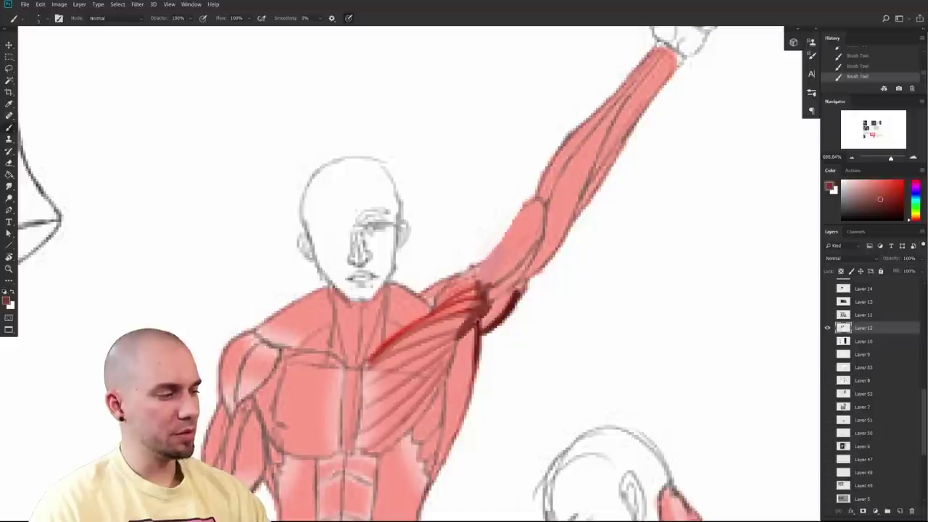
# - Shade the raised arm's deltoid and lower biceps edge with a sampled muted dark red
pyautogui.keyDown('alt'); pyautogui.click(475, 277); pyautogui.keyUp('alt')
pyautogui.moveTo(483, 258); pyautogui.dragTo(439, 292)
pyautogui.moveTo(593, 318)
pyautogui.mouseDown()
pyautogui.moveTo(607, 272)
pyautogui.moveTo(586, 312)
pyautogui.mouseUp()
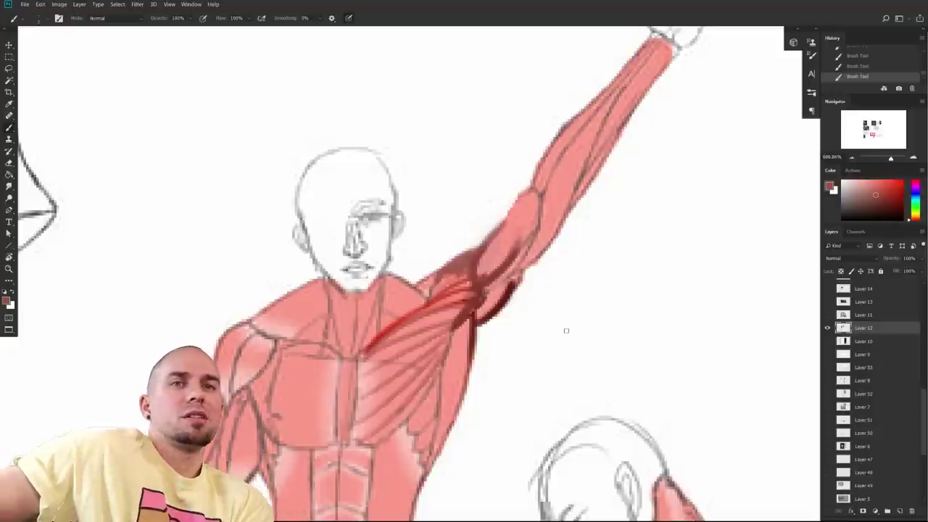
# - Examine the clasped-hands line sketch beside its dark photo reference
pyautogui.moveTo(610, 309); pyautogui.dragTo(724, 243)
pyautogui.keyDown('ctrl'); pyautogui.moveTo(724, 242); pyautogui.dragTo(778, 333); pyautogui.keyUp('ctrl')
pyautogui.moveTo(551, 284); pyautogui.dragTo(554, 385)
pyautogui.moveTo(604, 171); pyautogui.dragTo(402, 504)
pyautogui.moveTo(505, 360); pyautogui.dragTo(761, 481)
pyautogui.keyDown('ctrl'); pyautogui.moveTo(522, 383); pyautogui.dragTo(580, 381); pyautogui.keyUp('ctrl')
pyautogui.moveTo(645, 360); pyautogui.dragTo(565, 357)
pyautogui.moveTo(728, 341); pyautogui.dragTo(623, 353)
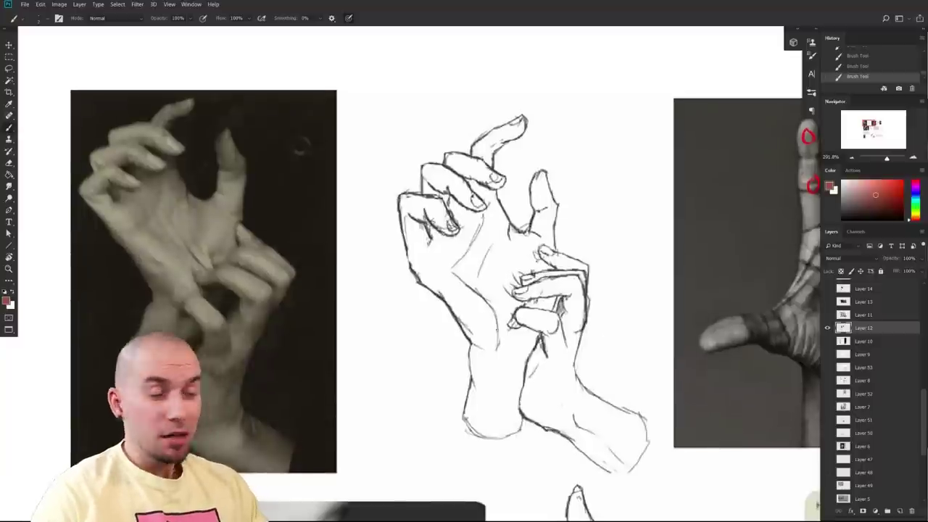
pyautogui.moveTo(444, 380); pyautogui.dragTo(566, 385)
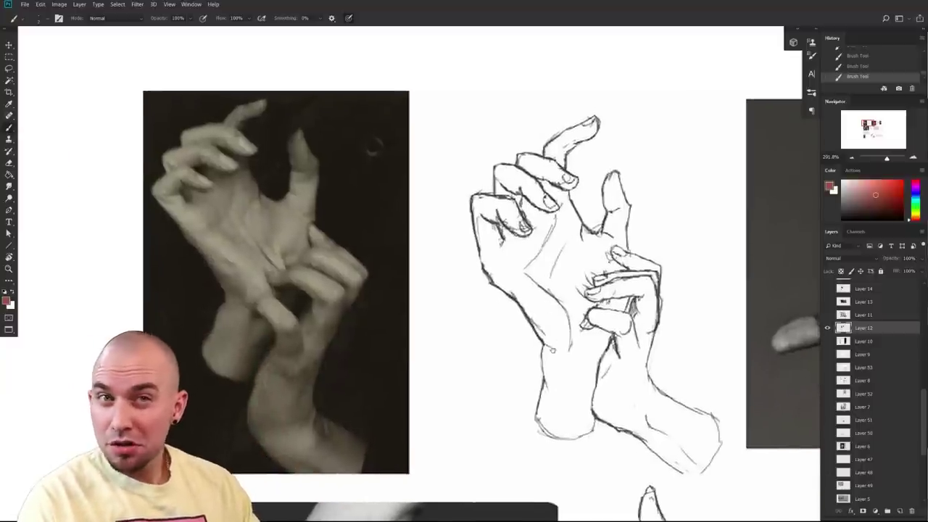
pyautogui.moveTo(551, 340); pyautogui.dragTo(544, 337)
# - Survey the full page of hand studies, comparing the open-palm and clasped-hands sketches with their photo references
pyautogui.scroll(-5, 546, 336)
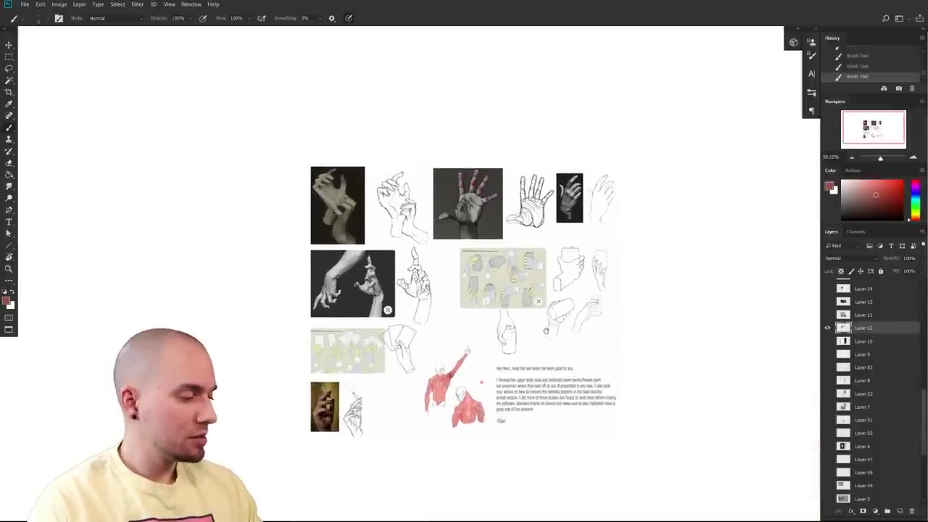
pyautogui.scroll(3, 546, 336)
pyautogui.moveTo(546, 337); pyautogui.dragTo(446, 521)
pyautogui.moveTo(160, 341); pyautogui.dragTo(273, 333)
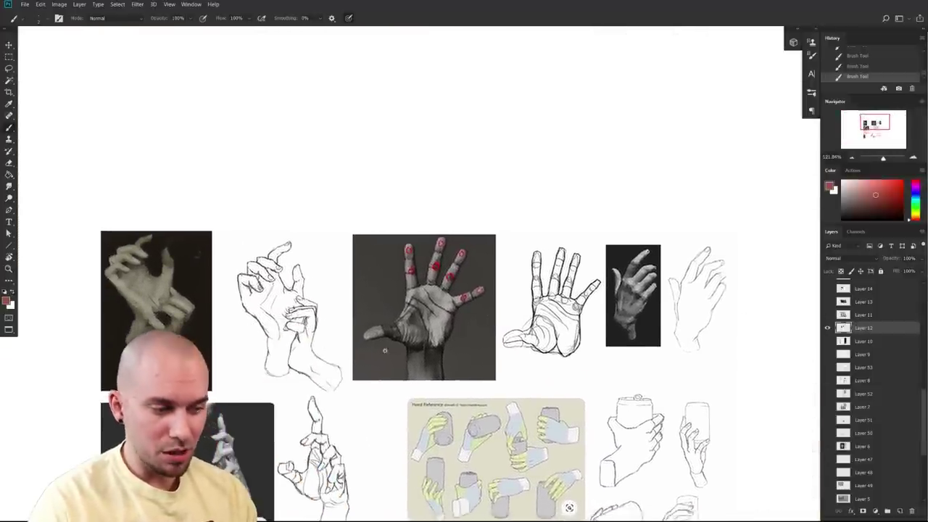
pyautogui.scroll(2, 444, 362)
pyautogui.scroll(4, 609, 247)
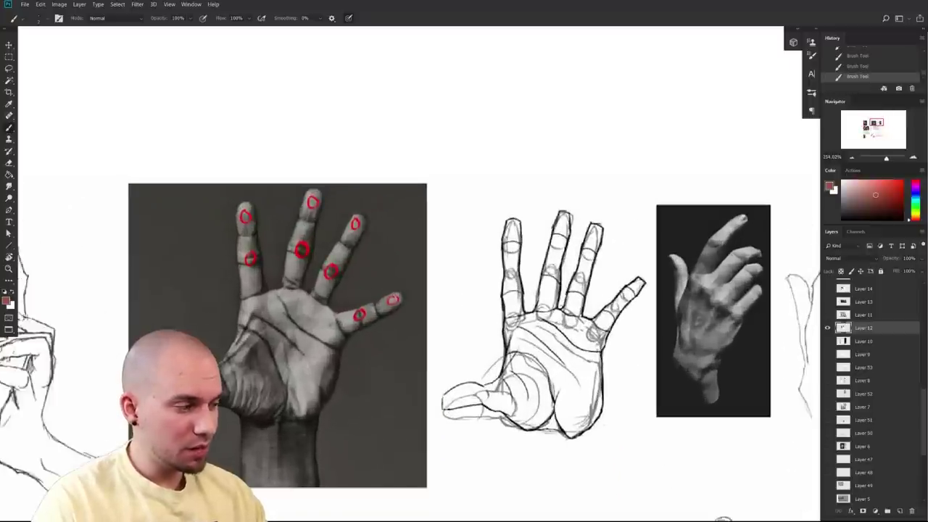
pyautogui.moveTo(422, 416); pyautogui.dragTo(834, 323)
pyautogui.moveTo(316, 379); pyautogui.dragTo(449, 441)
pyautogui.moveTo(461, 364); pyautogui.dragTo(369, 389)
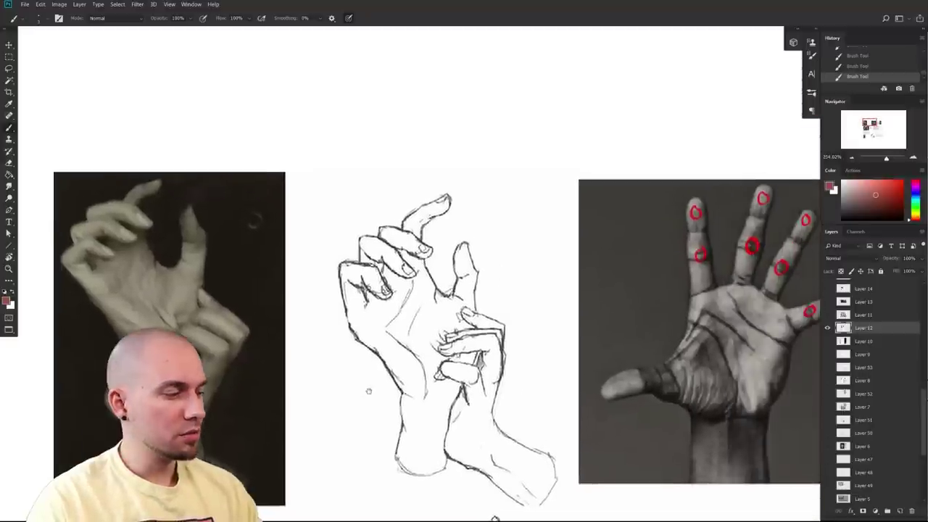
# - Block in the open hand's palm on the clasped-hands sketch with muted red outlines along its knuckle line, sides and wrist edge
pyautogui.moveTo(435, 280)
pyautogui.mouseDown()
pyautogui.moveTo(361, 337)
pyautogui.moveTo(437, 396)
pyautogui.moveTo(436, 284)
pyautogui.mouseUp()
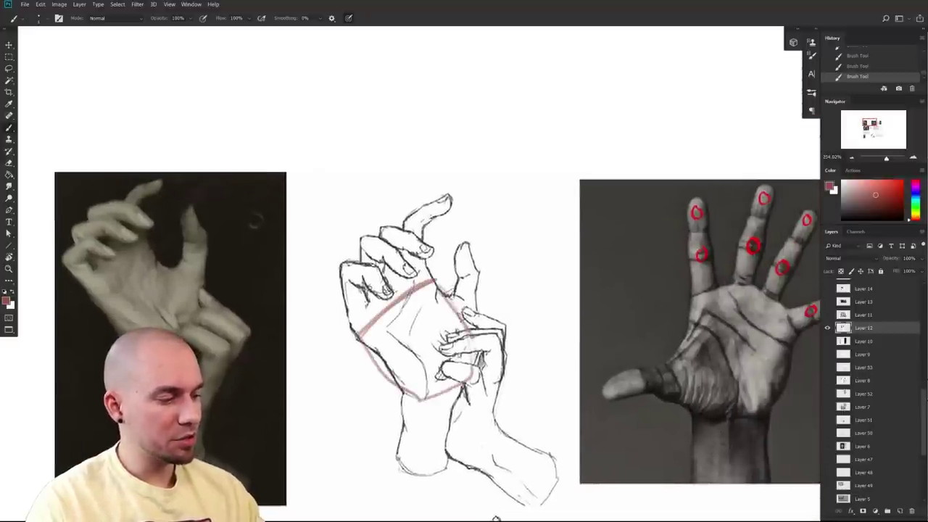
pyautogui.moveTo(579, 404); pyautogui.dragTo(544, 430)
pyautogui.scroll(6, 543, 430)
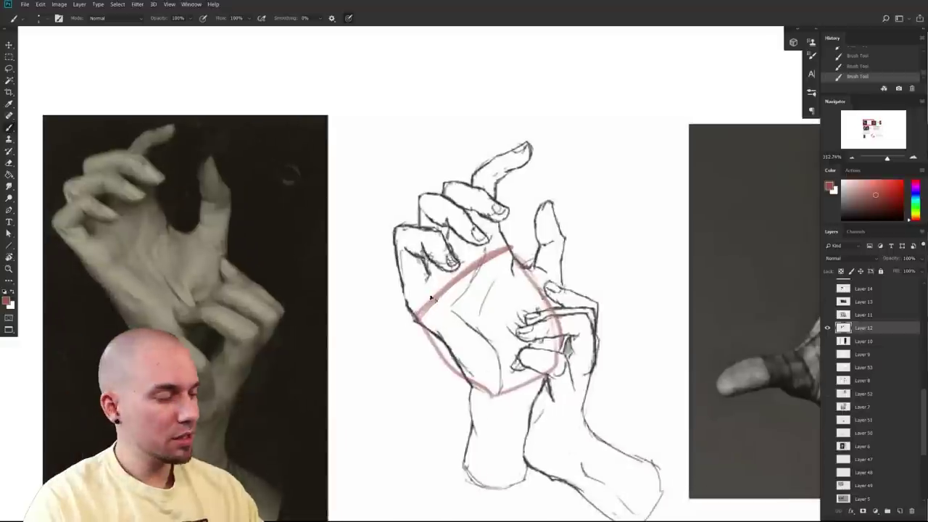
pyautogui.hotkey('ctrl', 'z')
pyautogui.hotkey('ctrl', 'z')
pyautogui.moveTo(418, 320); pyautogui.dragTo(475, 382)
pyautogui.moveTo(423, 329)
pyautogui.mouseDown()
pyautogui.moveTo(461, 356)
pyautogui.moveTo(506, 252)
pyautogui.moveTo(500, 239)
pyautogui.moveTo(557, 326)
pyautogui.mouseUp()
pyautogui.hotkey('ctrl', 'z')
pyautogui.moveTo(512, 250)
pyautogui.mouseDown()
pyautogui.moveTo(554, 301)
pyautogui.moveTo(554, 345)
pyautogui.mouseUp()
pyautogui.moveTo(470, 379)
pyautogui.mouseDown()
pyautogui.moveTo(549, 353)
pyautogui.moveTo(557, 333)
pyautogui.mouseUp()
# - Draw the thumb mound, base joint and thumb segments over the upper hand of the clasped-hands sketch
pyautogui.moveTo(522, 264); pyautogui.dragTo(506, 357)
pyautogui.moveTo(548, 270)
pyautogui.mouseDown()
pyautogui.moveTo(557, 281)
pyautogui.moveTo(532, 278)
pyautogui.mouseUp()
pyautogui.moveTo(562, 238)
pyautogui.mouseDown()
pyautogui.moveTo(556, 265)
pyautogui.moveTo(538, 245)
pyautogui.mouseUp()
pyautogui.moveTo(538, 244)
pyautogui.mouseDown()
pyautogui.moveTo(563, 238)
pyautogui.moveTo(550, 202)
pyautogui.mouseUp()
# - Circle the finger base knuckles along the palm's upper edge on the clasped-hands sketch
pyautogui.moveTo(577, 284); pyautogui.dragTo(524, 332)
pyautogui.moveTo(370, 329); pyautogui.dragTo(367, 363)
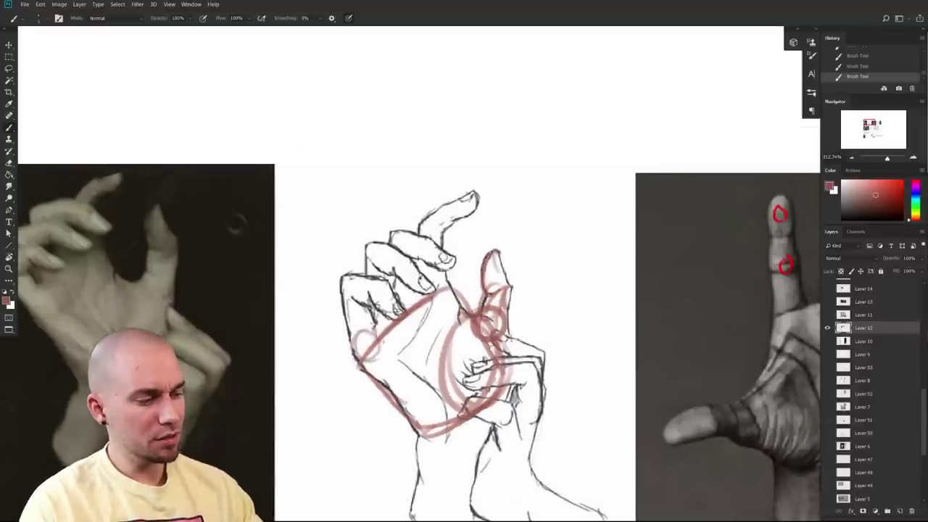
pyautogui.moveTo(388, 306); pyautogui.dragTo(384, 344)
pyautogui.moveTo(409, 283); pyautogui.dragTo(406, 322)
pyautogui.moveTo(435, 275); pyautogui.dragTo(432, 312)
pyautogui.moveTo(373, 334)
pyautogui.mouseDown()
pyautogui.moveTo(363, 361)
pyautogui.moveTo(373, 334)
pyautogui.mouseUp()
pyautogui.moveTo(391, 310); pyautogui.dragTo(376, 336)
# - Trace the wrist and forearm contours beneath the blocked-in palm of the clasped-hands sketch in muted red
pyautogui.moveTo(464, 327)
pyautogui.mouseDown()
pyautogui.moveTo(496, 270)
pyautogui.moveTo(490, 245)
pyautogui.mouseUp()
pyautogui.moveTo(444, 355); pyautogui.dragTo(450, 425)
pyautogui.moveTo(444, 367); pyautogui.dragTo(436, 450)
pyautogui.moveTo(481, 449); pyautogui.dragTo(512, 431)
pyautogui.moveTo(546, 361); pyautogui.dragTo(487, 389)
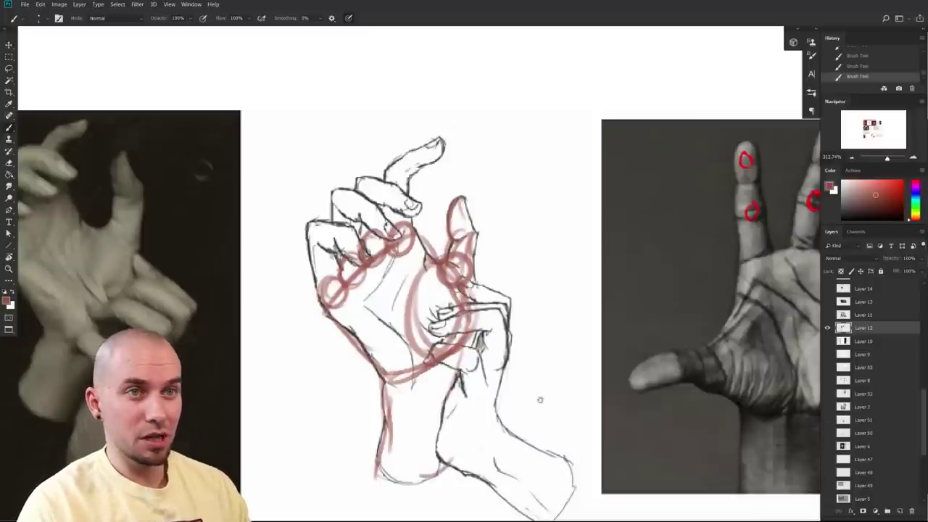
# - Outline the back of the hand on the back-view hand sketch with a knuckle line, both sides and a curved wrist edge
pyautogui.moveTo(540, 409); pyautogui.dragTo(554, 361)
pyautogui.scroll(-2, 572, 373)
pyautogui.moveTo(653, 352)
pyautogui.mouseDown()
pyautogui.moveTo(394, 338)
pyautogui.moveTo(297, 345)
pyautogui.mouseUp()
pyautogui.hscroll(3, 490, 339)
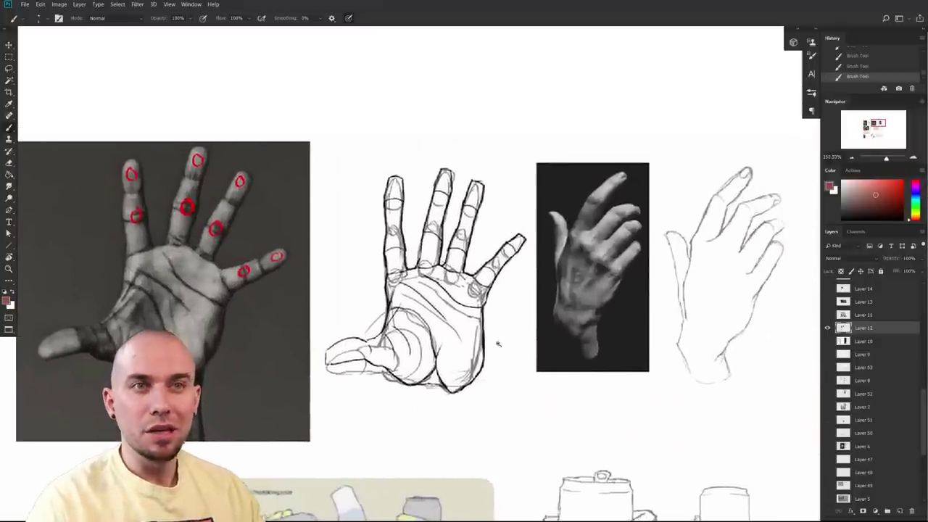
pyautogui.scroll(2, 497, 344)
pyautogui.hscroll(12, 451, 375)
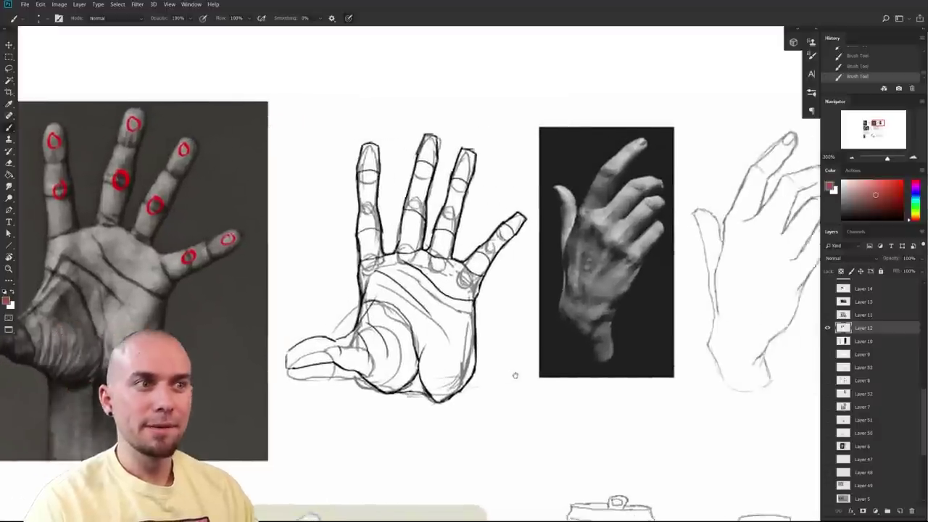
pyautogui.hscroll(7, 451, 375)
pyautogui.scroll(2, 451, 375)
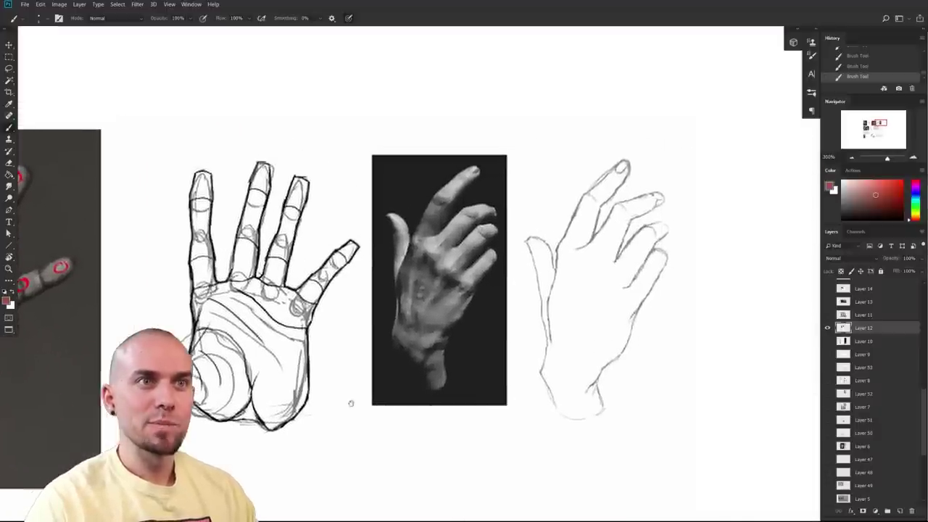
pyautogui.hscroll(6, 621, 302)
pyautogui.scroll(1, 621, 302)
pyautogui.moveTo(479, 258); pyautogui.dragTo(553, 335)
pyautogui.hotkey('ctrl', 'z')
pyautogui.moveTo(564, 372); pyautogui.dragTo(490, 392)
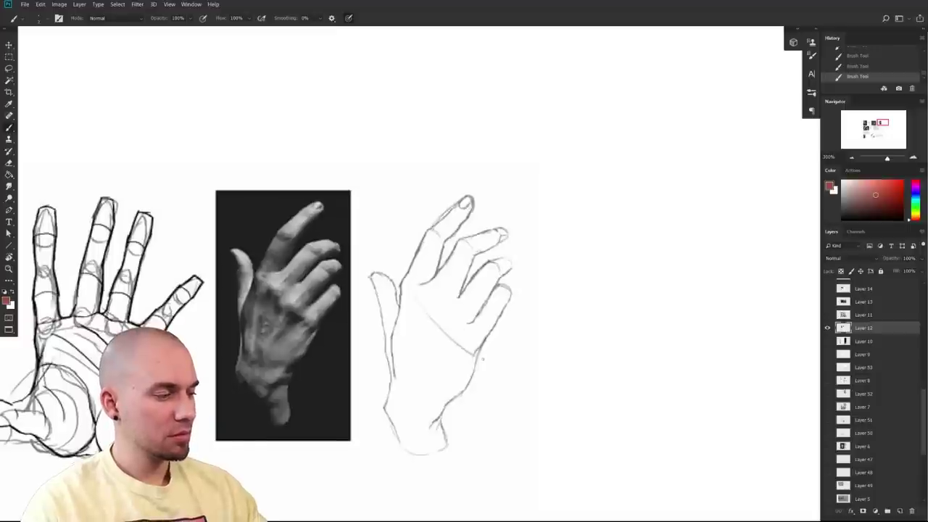
pyautogui.moveTo(437, 331)
pyautogui.mouseDown()
pyautogui.moveTo(488, 364)
pyautogui.moveTo(428, 428)
pyautogui.mouseUp()
pyautogui.moveTo(474, 362); pyautogui.dragTo(427, 429)
pyautogui.moveTo(401, 289); pyautogui.dragTo(383, 417)
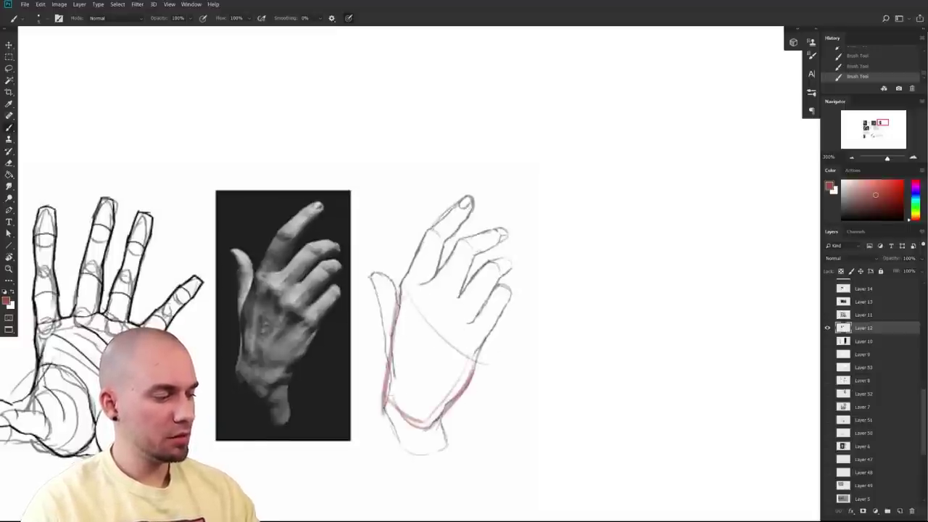
# - Add curved cross-contour lines over the back of the hand and outline the thumb in muted red
pyautogui.moveTo(394, 338); pyautogui.dragTo(388, 387)
pyautogui.moveTo(390, 389); pyautogui.dragTo(437, 414)
pyautogui.moveTo(395, 336); pyautogui.dragTo(476, 390)
pyautogui.moveTo(508, 335); pyautogui.dragTo(503, 348)
pyautogui.moveTo(402, 308); pyautogui.dragTo(482, 378)
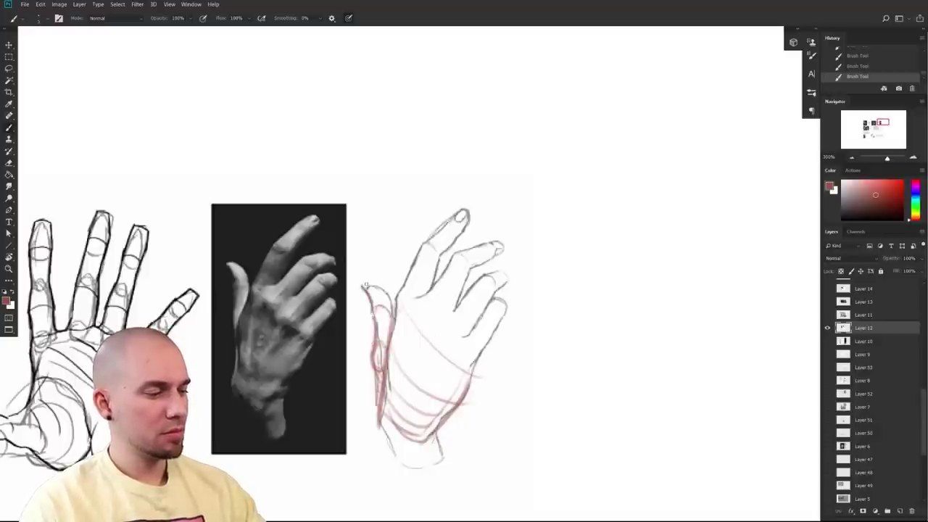
# - Finish the thumb's curved tip and circle the four knuckles on the back-view hand sketch
pyautogui.hscroll(3, 362, 288)
pyautogui.moveTo(372, 292); pyautogui.dragTo(363, 317)
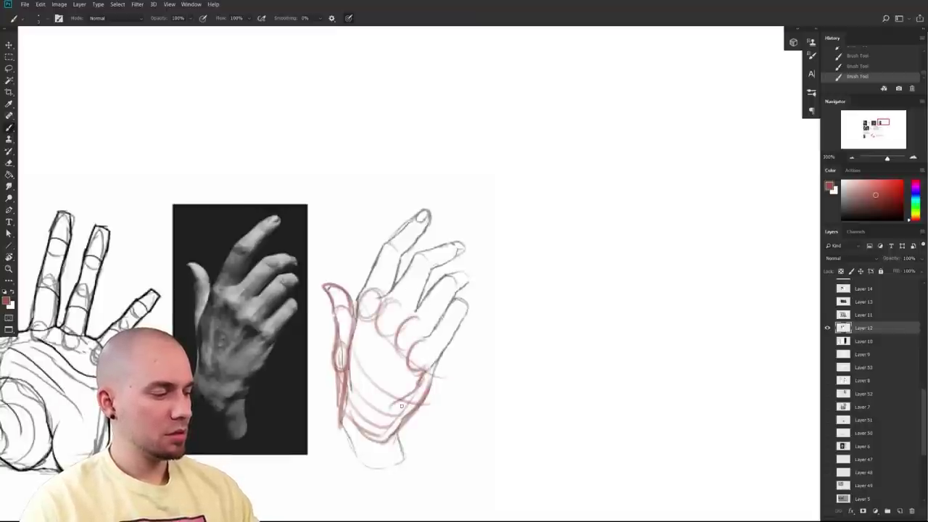
pyautogui.scroll(-2, 380, 440)
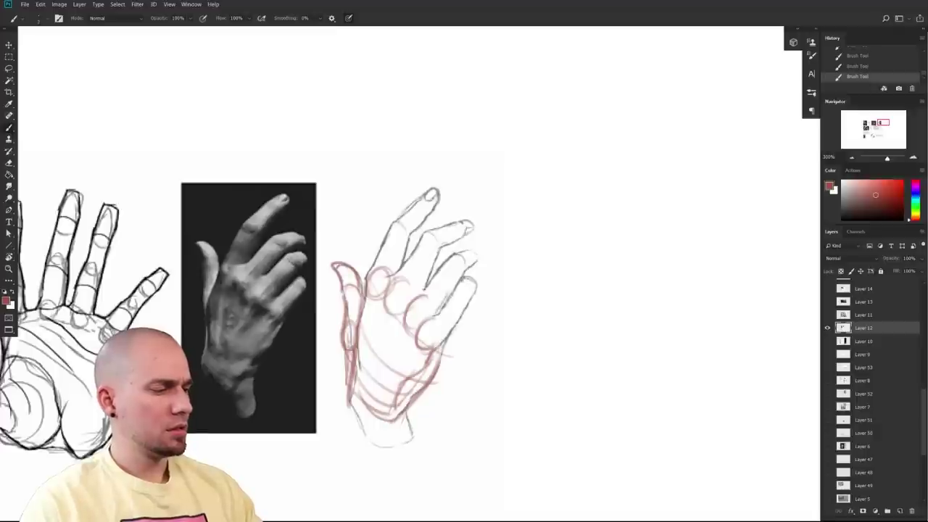
# - Reset the brush colours, pick bright red, and draw arcs across the knuckle and finger-joint rows on the back-view hand photo
pyautogui.press('x')
pyautogui.press('d')
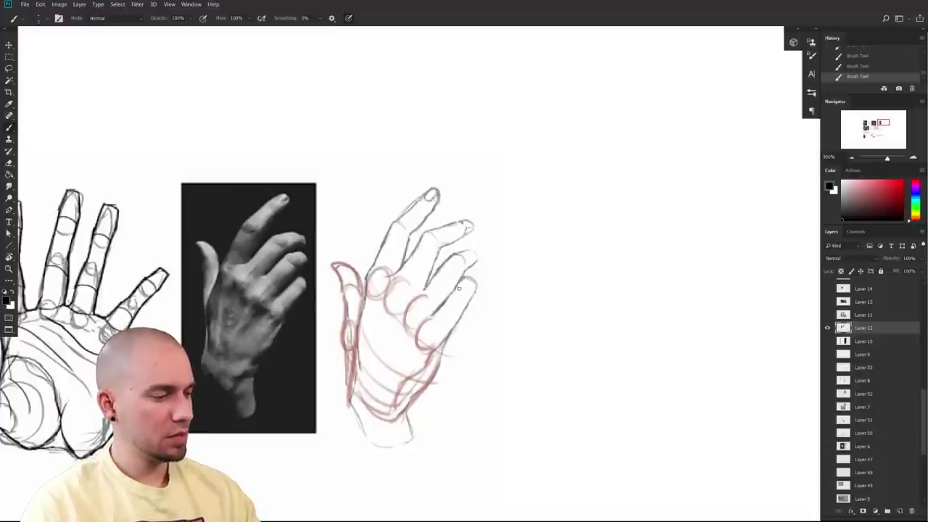
pyautogui.moveTo(245, 220); pyautogui.dragTo(308, 295)
pyautogui.hotkey('ctrl', 'z')
pyautogui.click(902, 184)
pyautogui.moveTo(228, 217); pyautogui.dragTo(293, 274)
pyautogui.hotkey('ctrl', 'z')
pyautogui.moveTo(229, 213); pyautogui.dragTo(306, 319)
pyautogui.moveTo(200, 250); pyautogui.dragTo(308, 330)
pyautogui.hotkey('ctrl', 'z')
pyautogui.moveTo(238, 219); pyautogui.dragTo(309, 331)
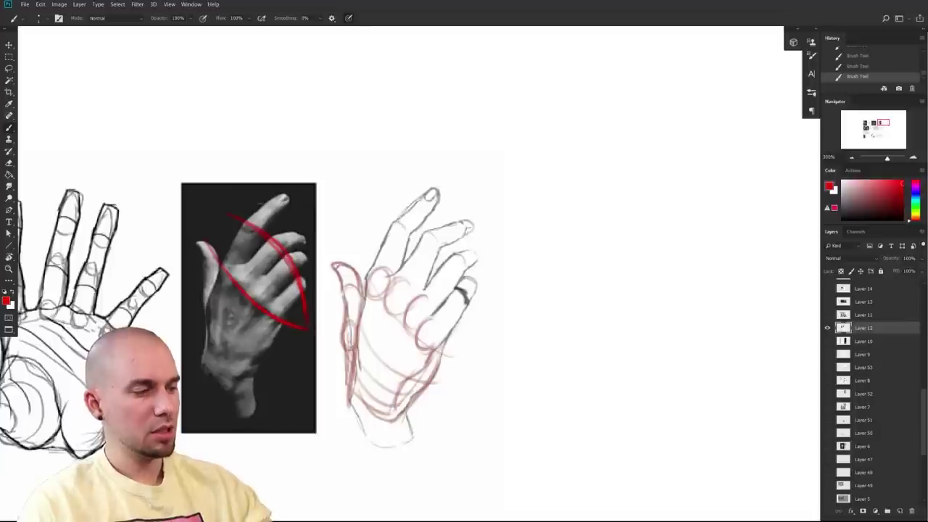
pyautogui.moveTo(290, 274); pyautogui.dragTo(300, 298)
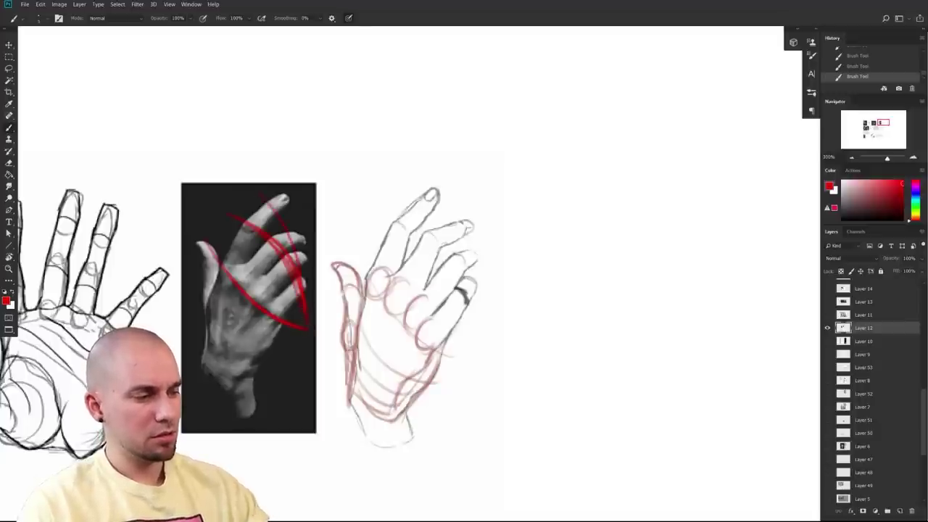
# - Draw a matching bright red arc across the middle finger joints of the back-view hand sketch
pyautogui.moveTo(369, 216); pyautogui.dragTo(456, 344)
pyautogui.hotkey('ctrl', 'z')
pyautogui.hotkey('ctrl', 'z')
pyautogui.moveTo(376, 217)
pyautogui.mouseDown()
pyautogui.moveTo(475, 351)
pyautogui.moveTo(479, 344)
pyautogui.mouseUp()
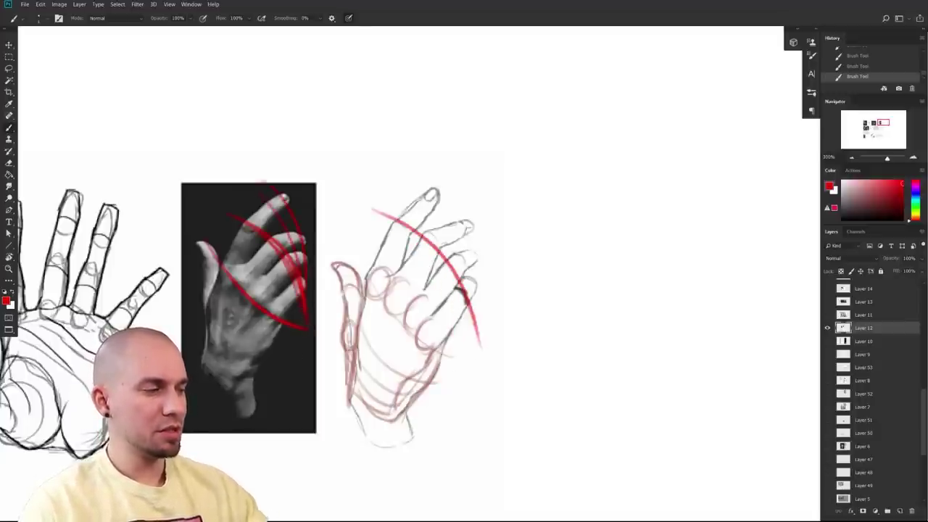
# - Rework the sketched fingers' middle joints and tips along the red arc using sampled white and dark grey
pyautogui.click(881, 193)
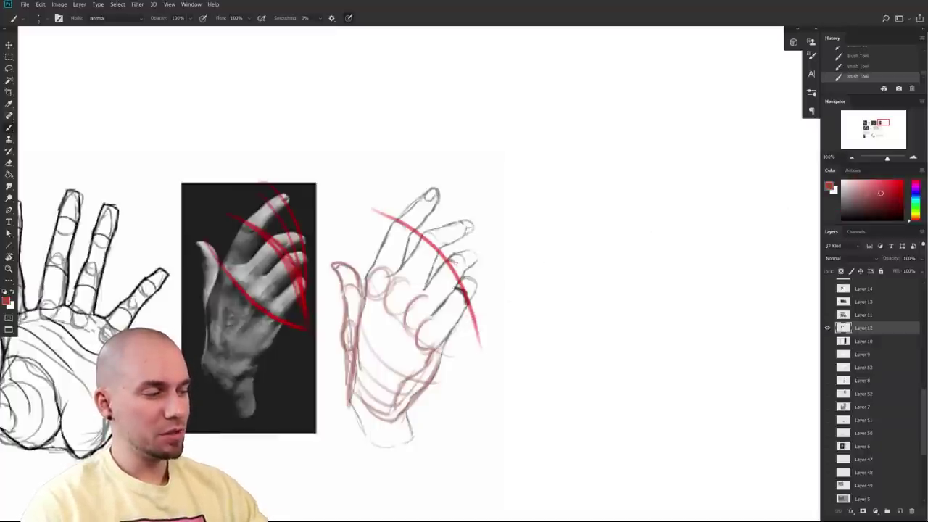
pyautogui.keyDown('alt'); pyautogui.click(451, 249); pyautogui.keyUp('alt')
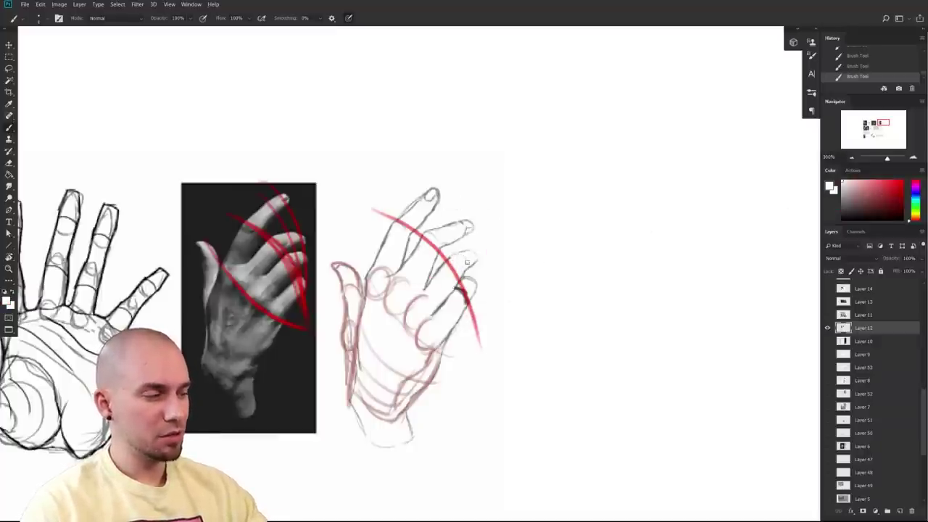
pyautogui.keyDown('alt'); pyautogui.click(450, 257); pyautogui.keyUp('alt')
pyautogui.moveTo(450, 260); pyautogui.dragTo(462, 278)
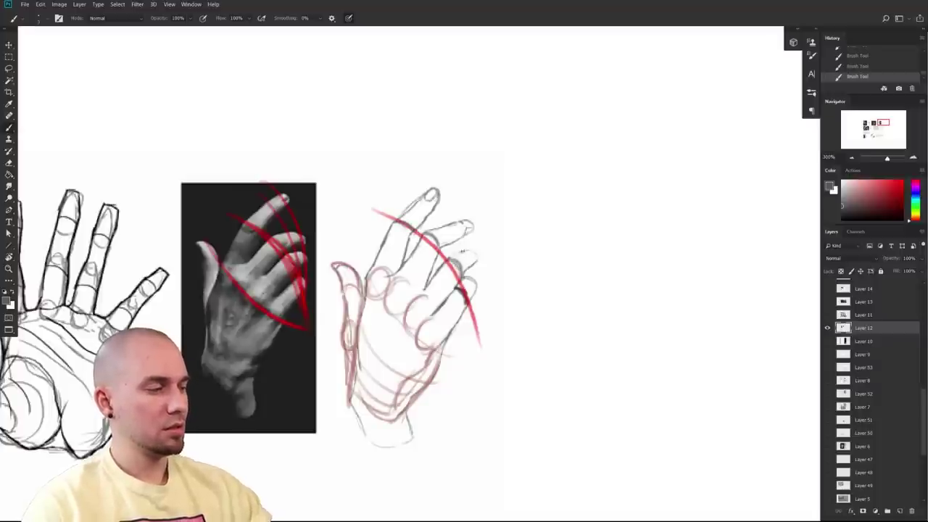
pyautogui.moveTo(525, 291); pyautogui.dragTo(500, 316)
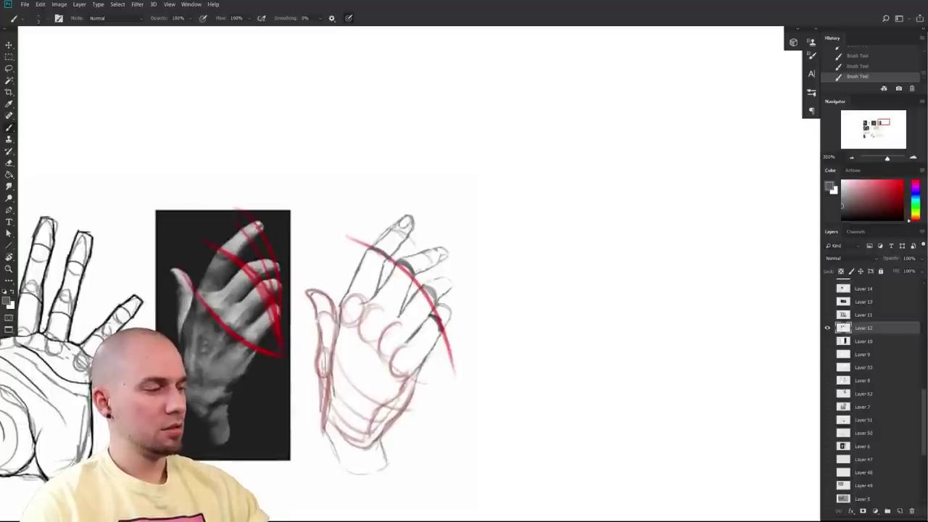
pyautogui.keyDown('alt'); pyautogui.click(448, 305); pyautogui.keyUp('alt')
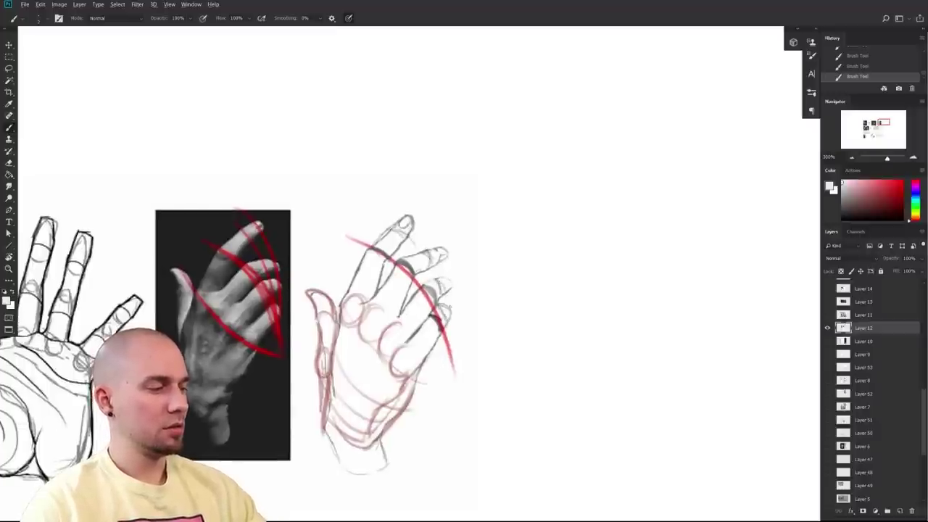
# - Set the brush colour to bright red and bring the can-holding hand sketches into view
pyautogui.moveTo(581, 363); pyautogui.dragTo(602, 276)
pyautogui.moveTo(602, 275); pyautogui.dragTo(621, 284)
pyautogui.moveTo(474, 343); pyautogui.dragTo(482, 344)
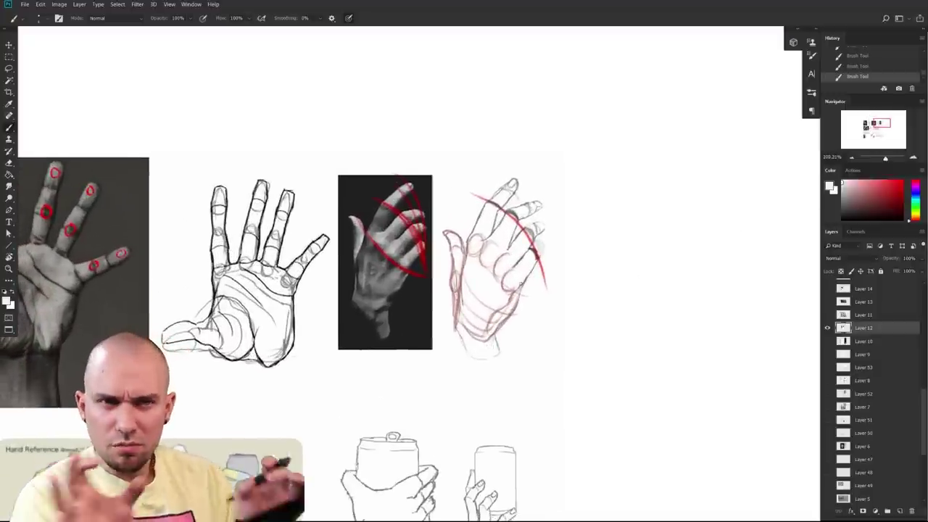
pyautogui.moveTo(474, 364); pyautogui.dragTo(570, 311)
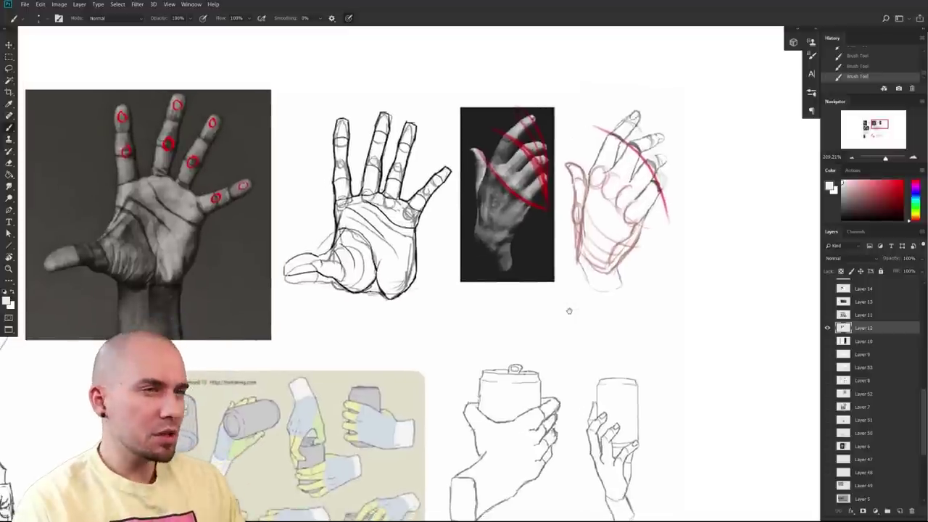
pyautogui.click(904, 182)
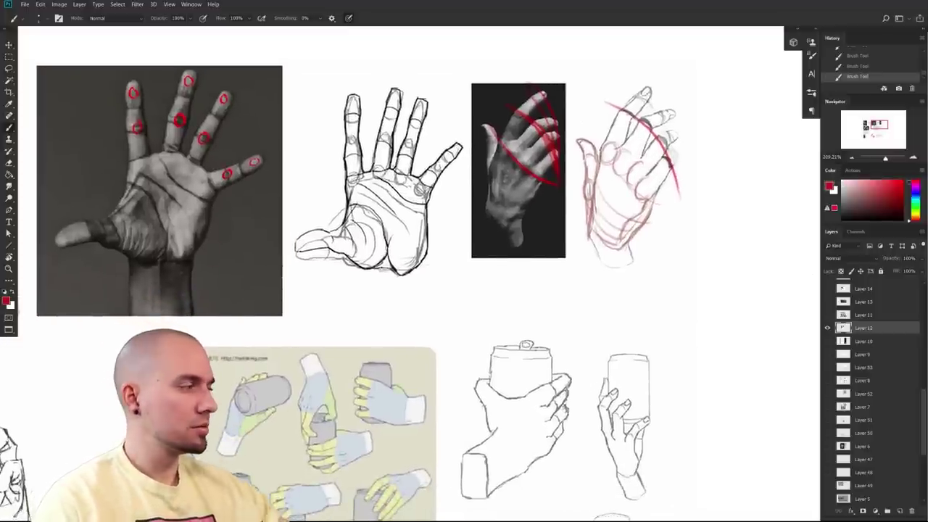
pyautogui.moveTo(640, 340); pyautogui.dragTo(624, 329)
pyautogui.scroll(-3, 623, 328)
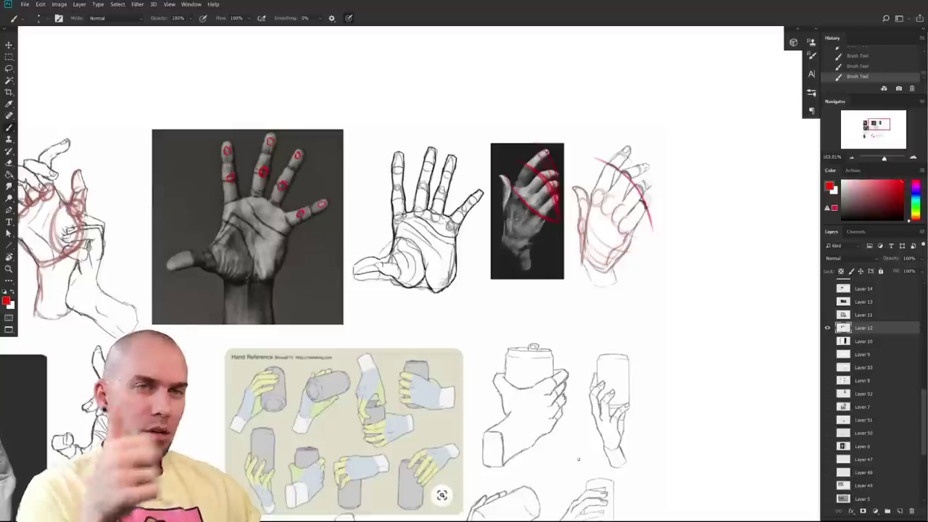
pyautogui.moveTo(579, 460); pyautogui.dragTo(600, 413)
pyautogui.moveTo(608, 335); pyautogui.dragTo(610, 305)
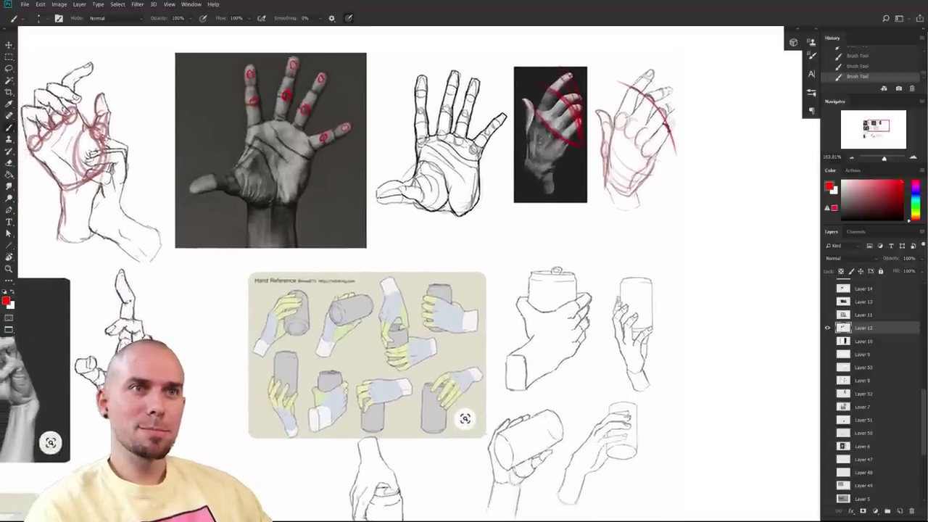
# - Compare the can-holding hand sketches with the coloured Hand Reference sheet
pyautogui.scroll(5, 608, 338)
pyautogui.moveTo(616, 367); pyautogui.dragTo(660, 307)
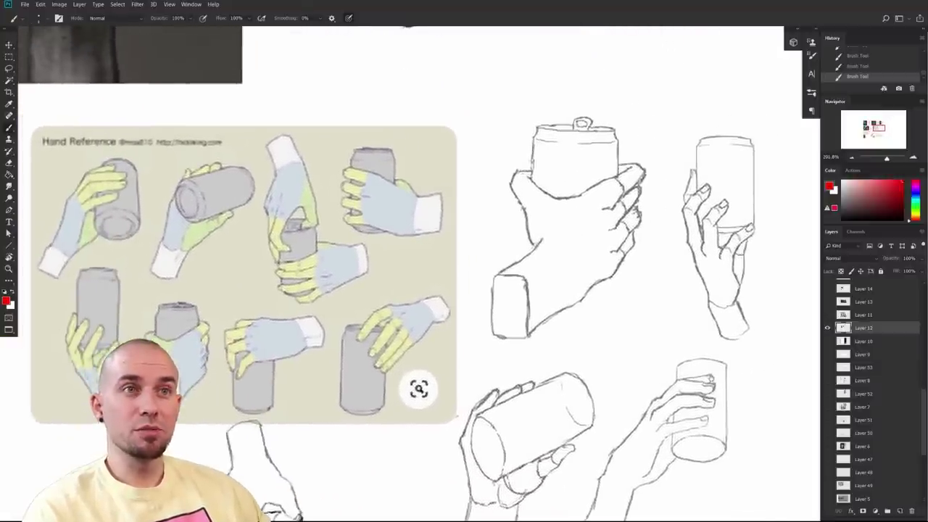
pyautogui.moveTo(659, 465); pyautogui.dragTo(711, 364)
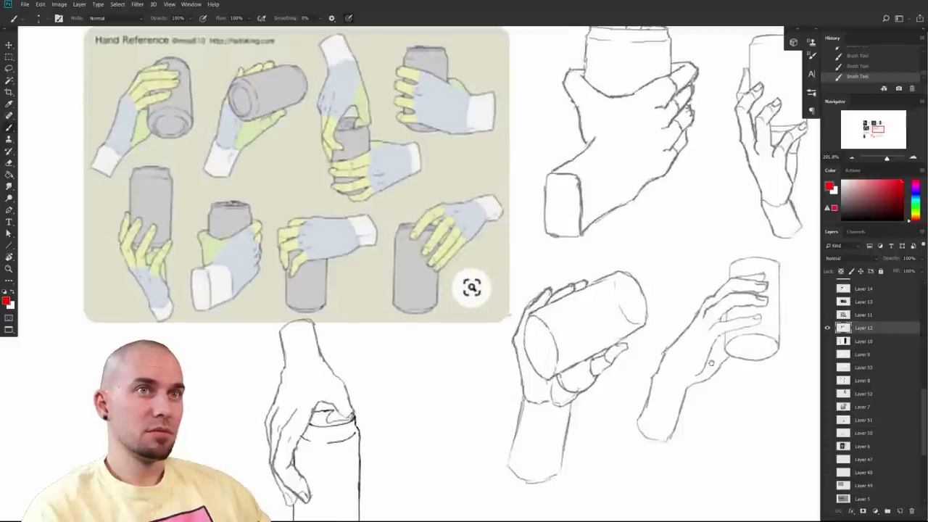
pyautogui.moveTo(712, 364)
pyautogui.mouseDown()
pyautogui.moveTo(742, 398)
pyautogui.moveTo(769, 462)
pyautogui.mouseUp()
pyautogui.moveTo(422, 270); pyautogui.dragTo(369, 222)
pyautogui.hotkey('ctrl', 'z')
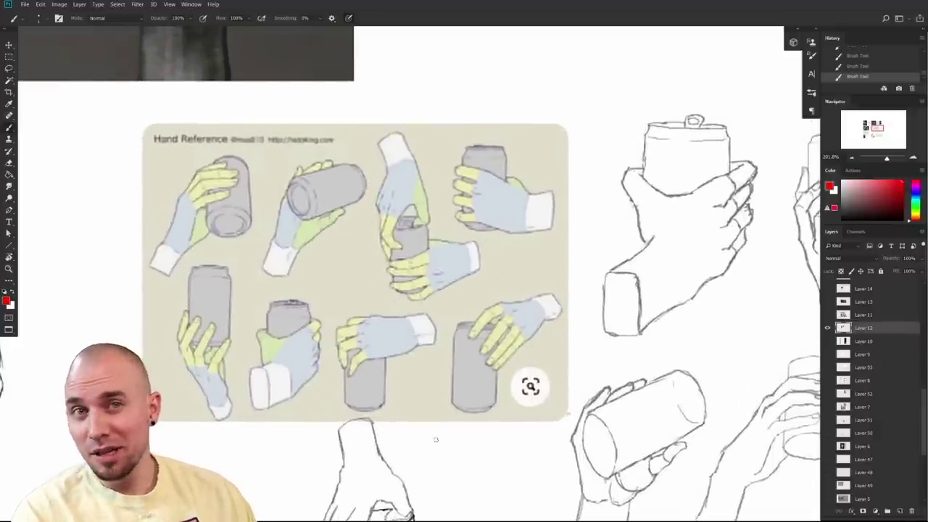
pyautogui.moveTo(462, 390)
pyautogui.mouseDown()
pyautogui.moveTo(350, 416)
pyautogui.moveTo(336, 430)
pyautogui.mouseUp()
pyautogui.moveTo(573, 217)
pyautogui.mouseDown()
pyautogui.moveTo(500, 210)
pyautogui.moveTo(615, 312)
pyautogui.mouseUp()
pyautogui.hotkey('ctrl', 'z')
pyautogui.moveTo(594, 384); pyautogui.dragTo(553, 315)
pyautogui.moveTo(648, 330); pyautogui.dragTo(682, 407)
pyautogui.hotkey('ctrl', 'z')
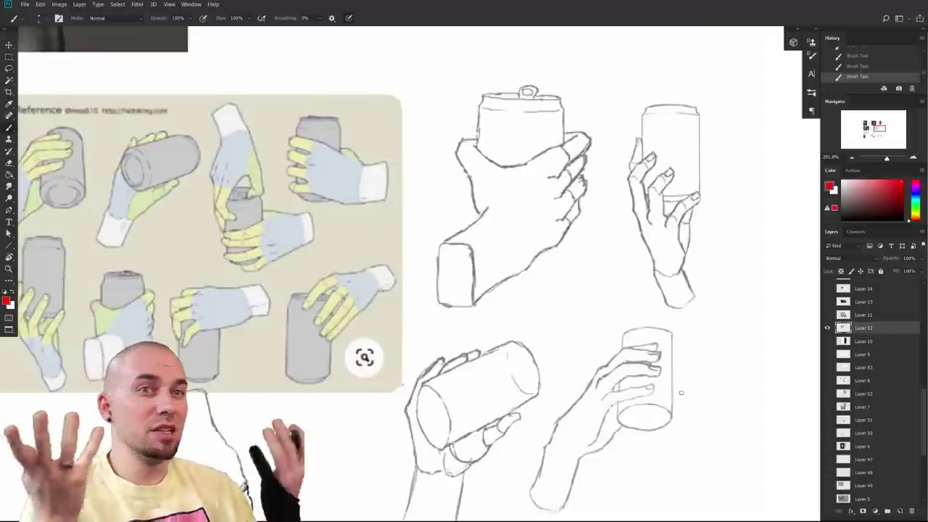
pyautogui.moveTo(468, 348)
pyautogui.mouseDown()
pyautogui.moveTo(656, 277)
pyautogui.moveTo(712, 177)
pyautogui.mouseUp()
pyautogui.moveTo(480, 267)
pyautogui.mouseDown()
pyautogui.moveTo(407, 317)
pyautogui.moveTo(534, 326)
pyautogui.mouseUp()
pyautogui.hotkey('ctrl', 'z')
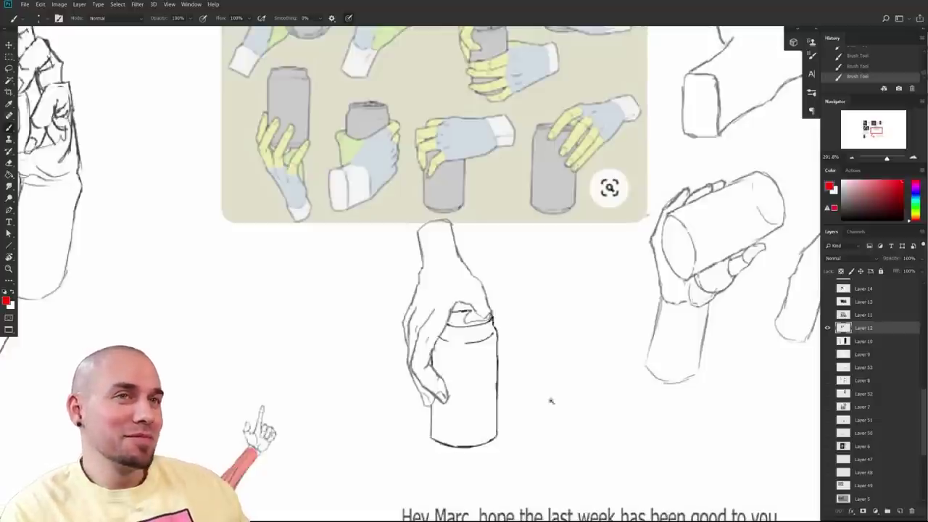
# - Mark the thumb web's curve and the line running down from the wrist in red on the reference hand gripping a can from above
pyautogui.scroll(-3, 549, 400)
pyautogui.moveTo(628, 429)
pyautogui.mouseDown()
pyautogui.moveTo(533, 410)
pyautogui.moveTo(512, 350)
pyautogui.moveTo(489, 434)
pyautogui.mouseUp()
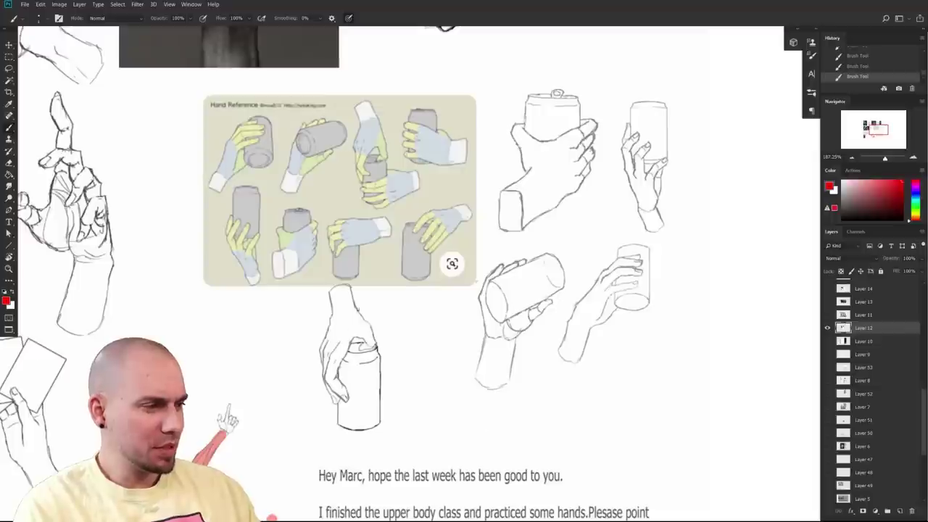
pyautogui.moveTo(367, 162); pyautogui.dragTo(381, 159)
pyautogui.moveTo(372, 120); pyautogui.dragTo(375, 149)
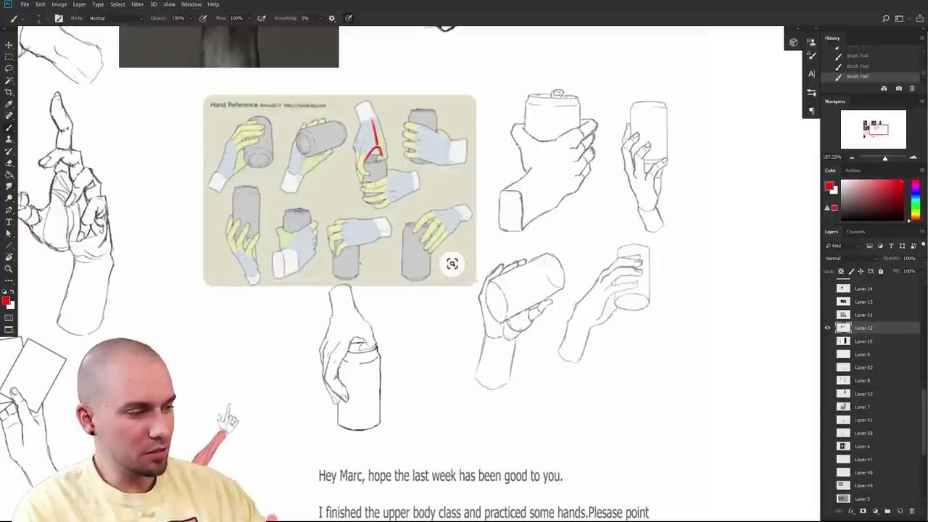
# - Mark the wrist line, thumb-web curve and knuckle edge in red on the sketched hand gripping the can from above, cleaning up with sampled white
pyautogui.moveTo(339, 377)
pyautogui.mouseDown()
pyautogui.moveTo(350, 354)
pyautogui.moveTo(367, 355)
pyautogui.mouseUp()
pyautogui.rightClick(369, 355)
pyautogui.press('Escape')
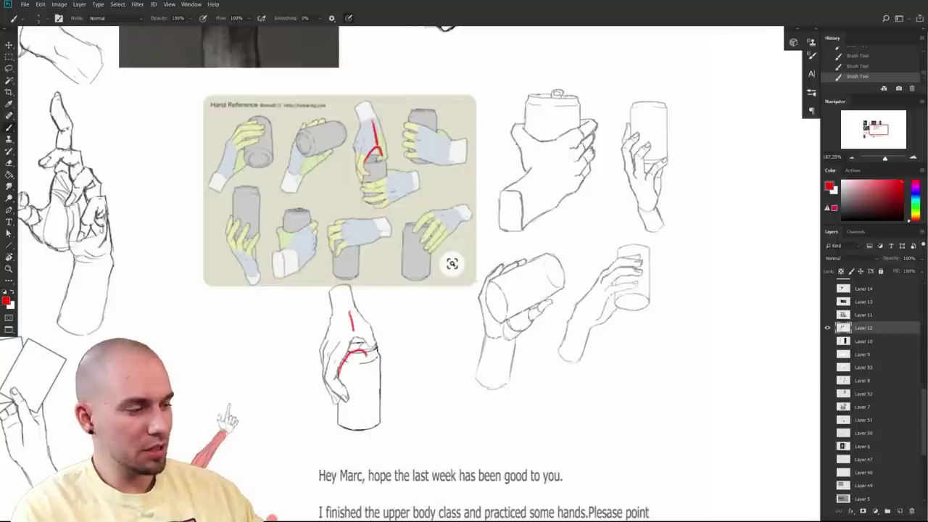
pyautogui.keyDown('alt'); pyautogui.click(356, 331); pyautogui.keyUp('alt')
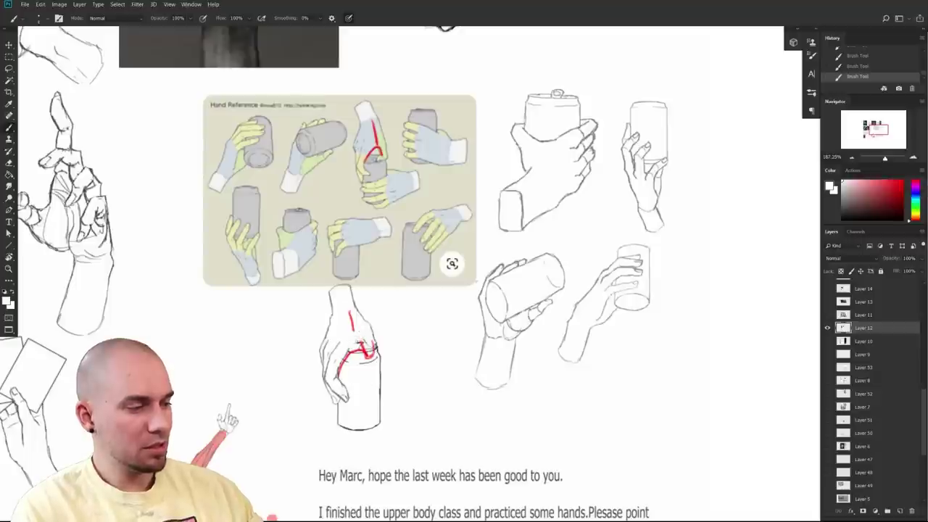
pyautogui.keyDown('alt'); pyautogui.click(365, 351); pyautogui.keyUp('alt')
pyautogui.moveTo(373, 340); pyautogui.dragTo(374, 360)
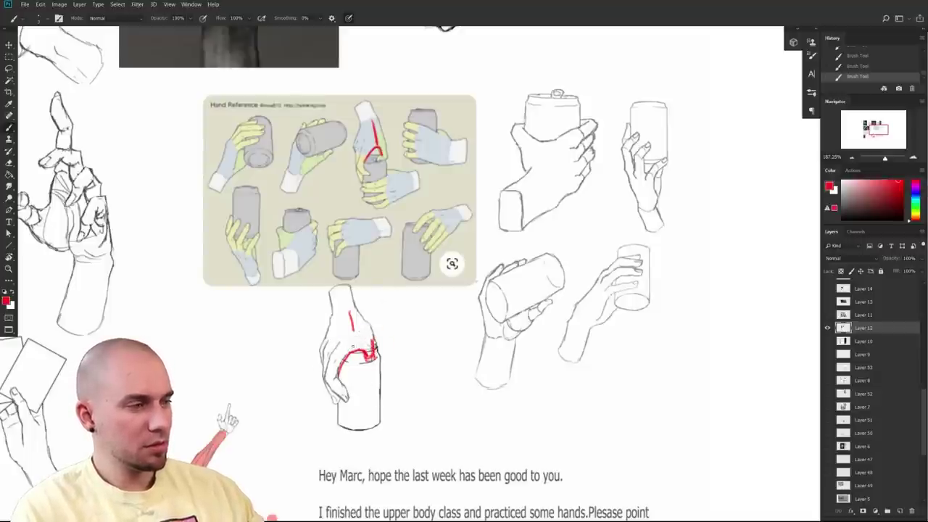
pyautogui.keyDown('alt'); pyautogui.click(370, 341); pyautogui.keyUp('alt')
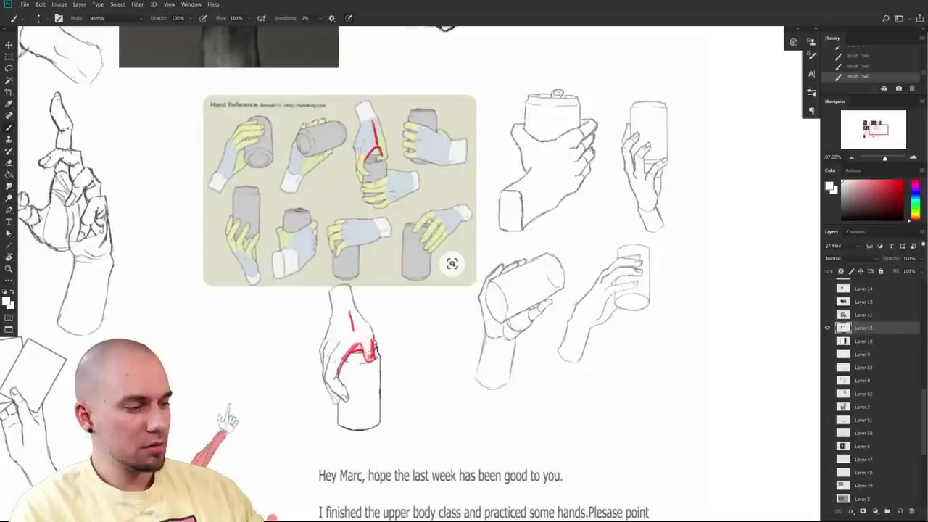
pyautogui.keyDown('alt'); pyautogui.click(375, 352); pyautogui.keyUp('alt')
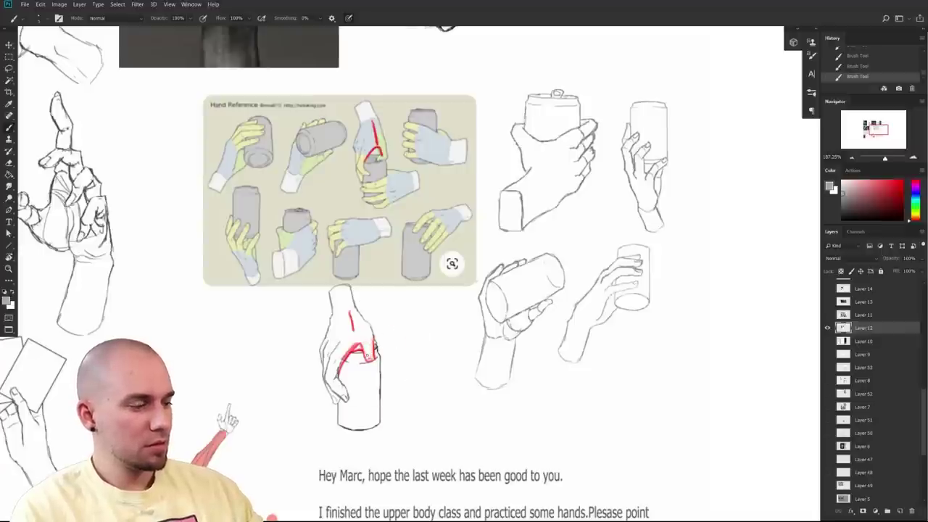
# - Outline the back of the same sketched hand from the wrist down both sides using sampled red
pyautogui.moveTo(459, 355)
pyautogui.mouseDown()
pyautogui.moveTo(491, 293)
pyautogui.moveTo(464, 337)
pyautogui.mouseUp()
pyautogui.keyDown('alt'); pyautogui.click(366, 317); pyautogui.keyUp('alt')
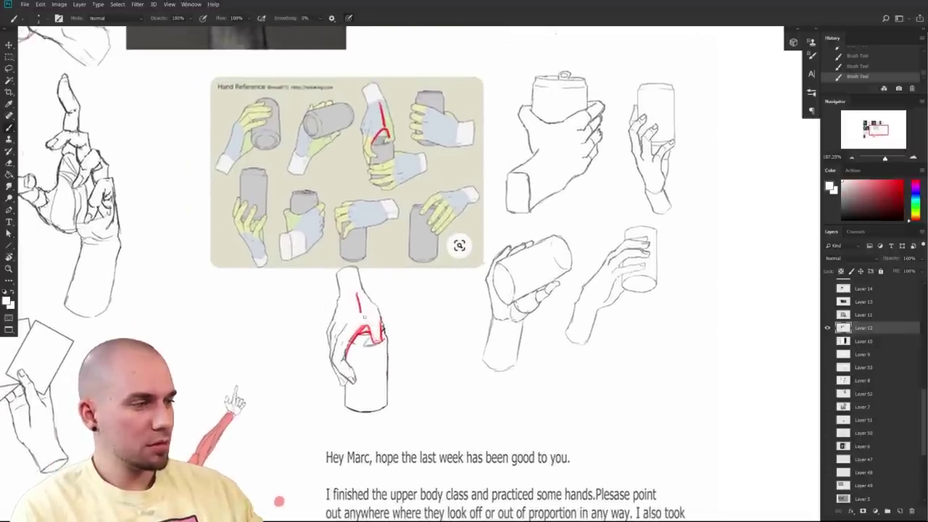
pyautogui.keyDown('alt'); pyautogui.click(378, 330); pyautogui.keyUp('alt')
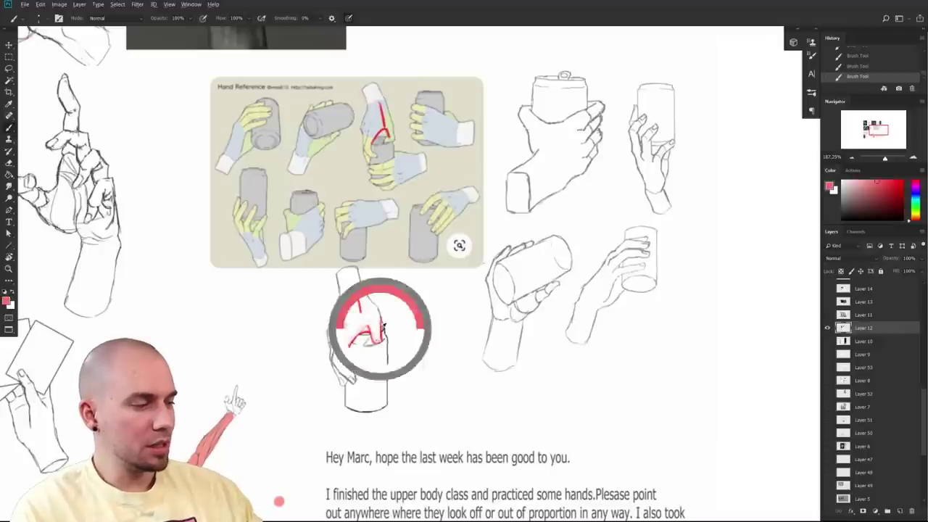
pyautogui.moveTo(338, 310)
pyautogui.mouseDown()
pyautogui.moveTo(379, 316)
pyautogui.moveTo(365, 287)
pyautogui.mouseUp()
pyautogui.moveTo(351, 289); pyautogui.dragTo(338, 335)
pyautogui.moveTo(343, 299); pyautogui.dragTo(337, 336)
# - Examine the card-holding, cigarette-holding and pointing-hand sketches alongside their references
pyautogui.moveTo(457, 373); pyautogui.dragTo(569, 335)
pyautogui.moveTo(470, 418); pyautogui.dragTo(661, 286)
pyautogui.moveTo(581, 375); pyautogui.dragTo(549, 431)
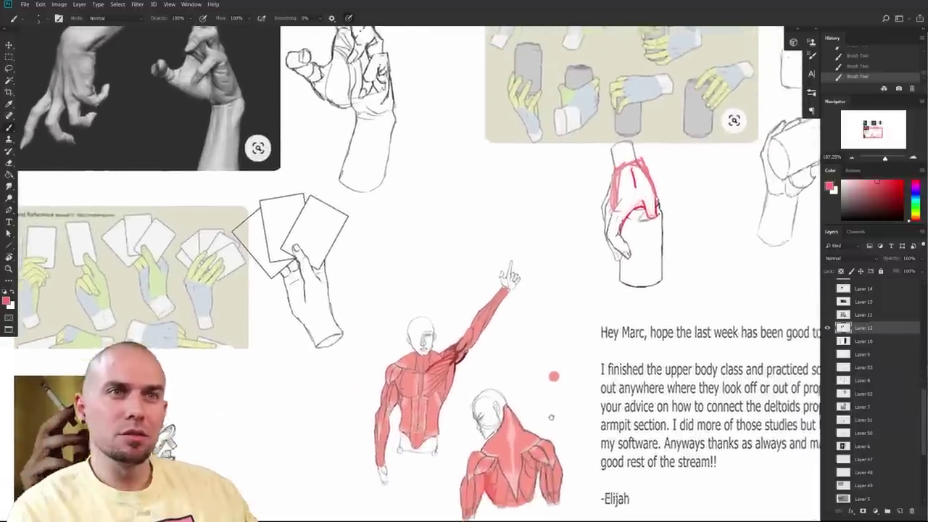
pyautogui.moveTo(452, 443); pyautogui.dragTo(601, 378)
pyautogui.moveTo(476, 408)
pyautogui.mouseDown()
pyautogui.moveTo(518, 302)
pyautogui.moveTo(629, 321)
pyautogui.mouseUp()
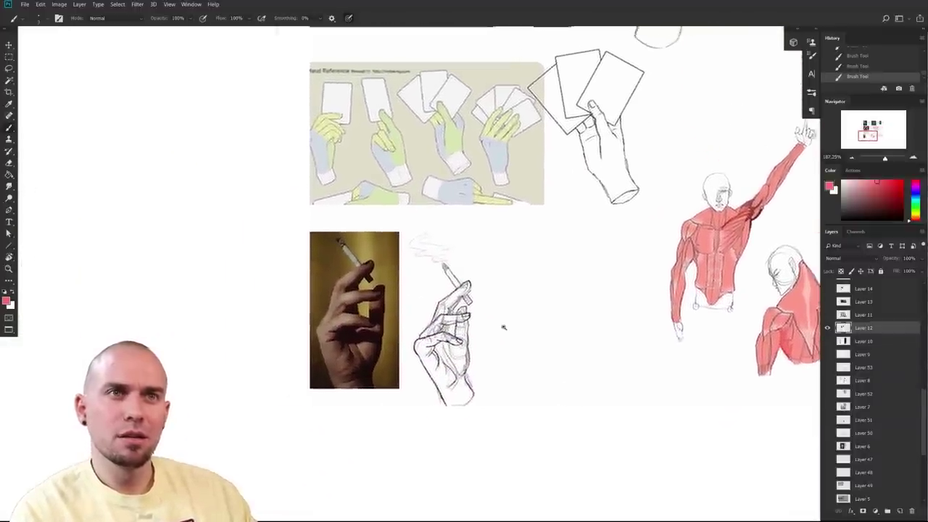
pyautogui.moveTo(500, 328); pyautogui.dragTo(525, 318)
pyautogui.moveTo(558, 92)
pyautogui.mouseDown()
pyautogui.moveTo(514, 367)
pyautogui.moveTo(522, 458)
pyautogui.moveTo(447, 483)
pyautogui.mouseUp()
pyautogui.moveTo(599, 393); pyautogui.dragTo(643, 364)
pyautogui.moveTo(734, 167)
pyautogui.mouseDown()
pyautogui.moveTo(569, 402)
pyautogui.moveTo(707, 280)
pyautogui.moveTo(690, 269)
pyautogui.moveTo(596, 481)
pyautogui.mouseUp()
# - Rework the curve between the thumb and index finger on the pointing-hand sketch using sampled red, white and grey
pyautogui.moveTo(624, 312); pyautogui.dragTo(579, 462)
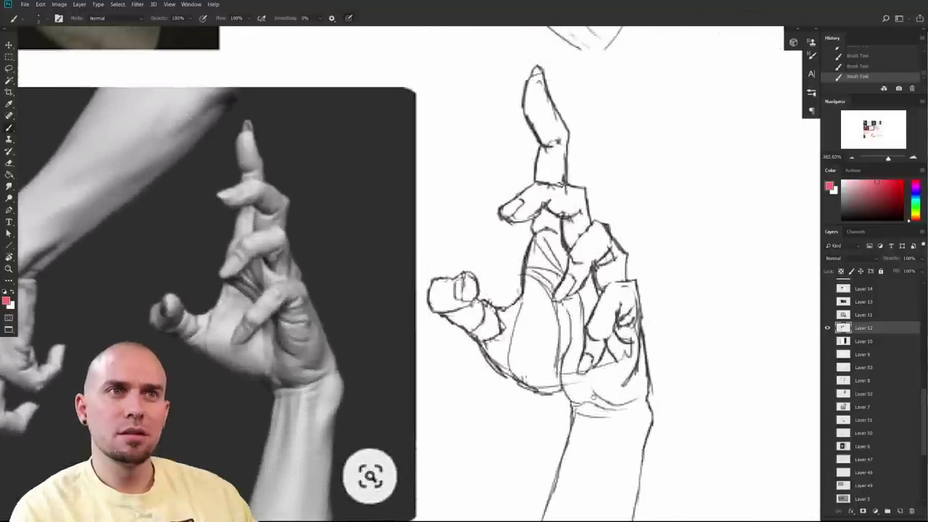
pyautogui.scroll(-5, 598, 395)
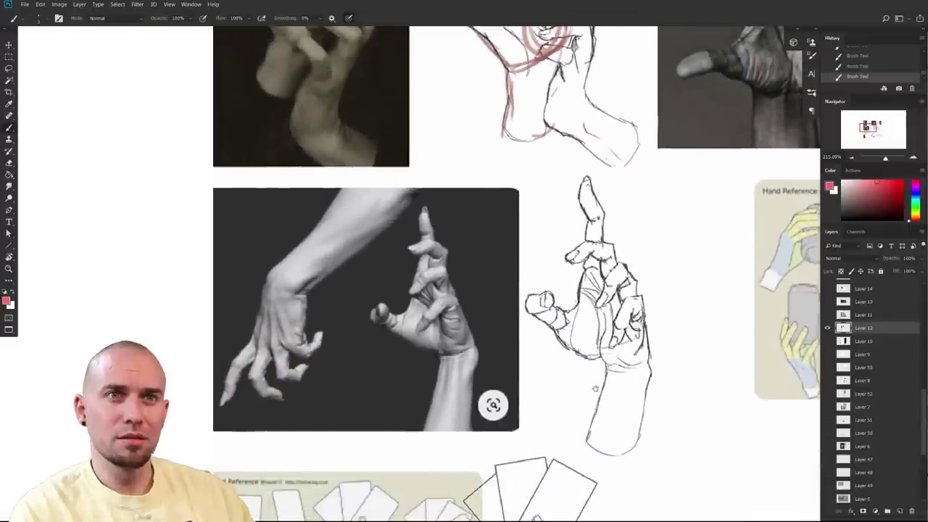
pyautogui.moveTo(595, 389); pyautogui.dragTo(593, 391)
pyautogui.scroll(3, 594, 391)
pyautogui.moveTo(591, 398); pyautogui.dragTo(537, 409)
pyautogui.keyDown('alt'); pyautogui.click(501, 302); pyautogui.keyUp('alt')
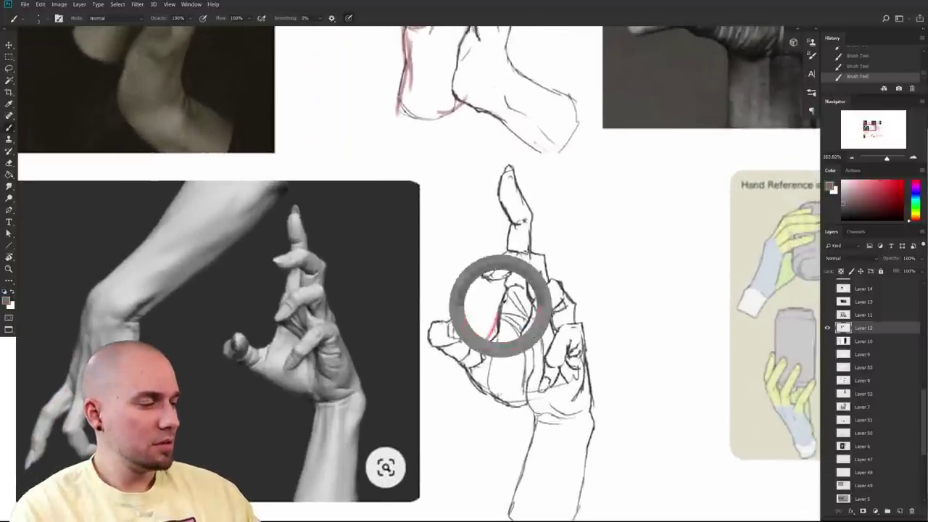
pyautogui.press('x')
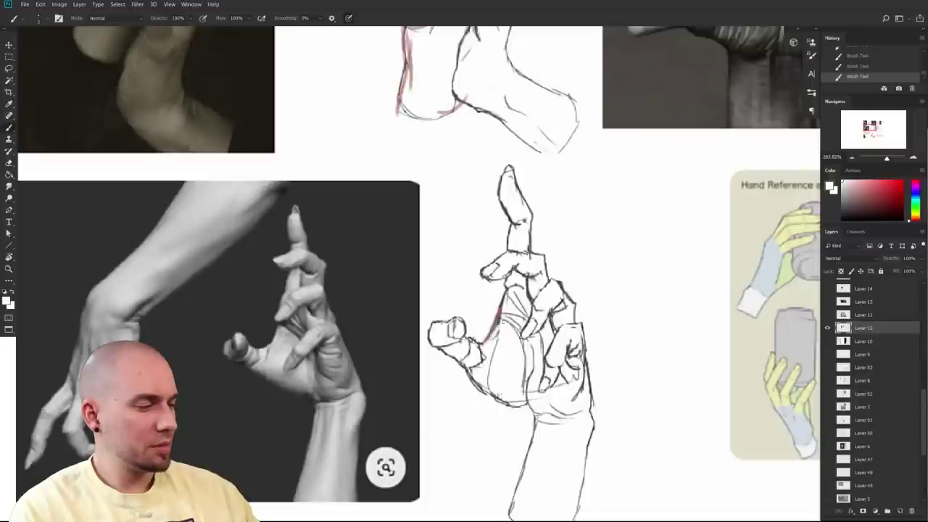
pyautogui.press('x')
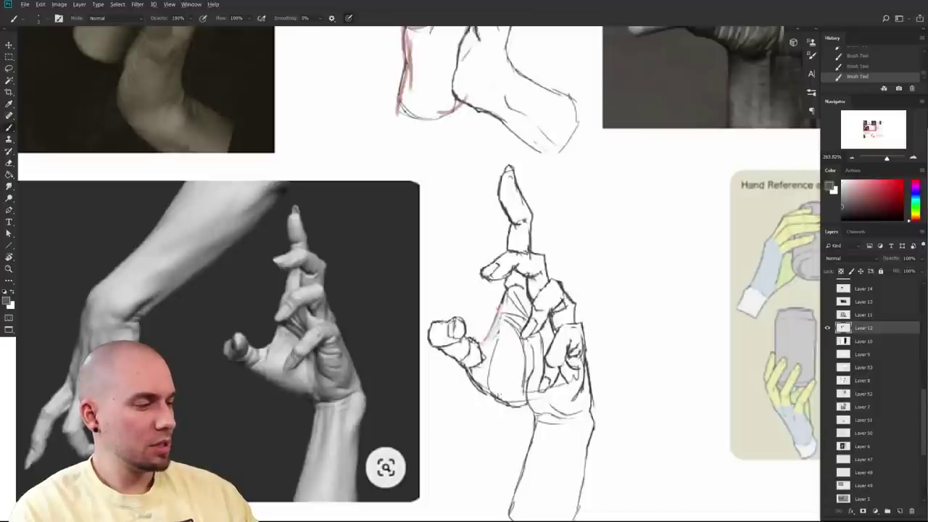
# - Review the whole page of hand studies, red corrections and the student's message
pyautogui.moveTo(631, 352); pyautogui.dragTo(499, 352)
pyautogui.scroll(-5, 499, 352)
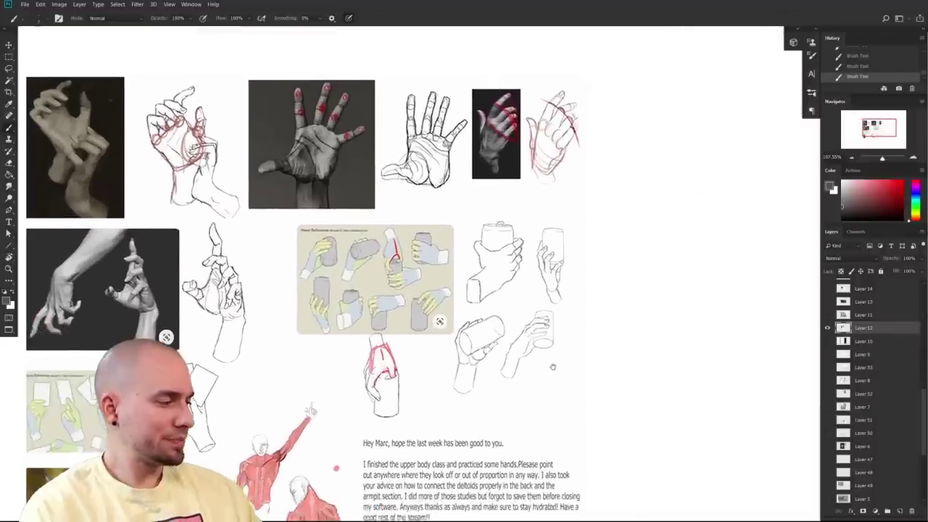
pyautogui.scroll(-2, 603, 381)
pyautogui.scroll(1, 606, 387)
pyautogui.moveTo(618, 368); pyautogui.dragTo(667, 283)
pyautogui.scroll(2, 616, 348)
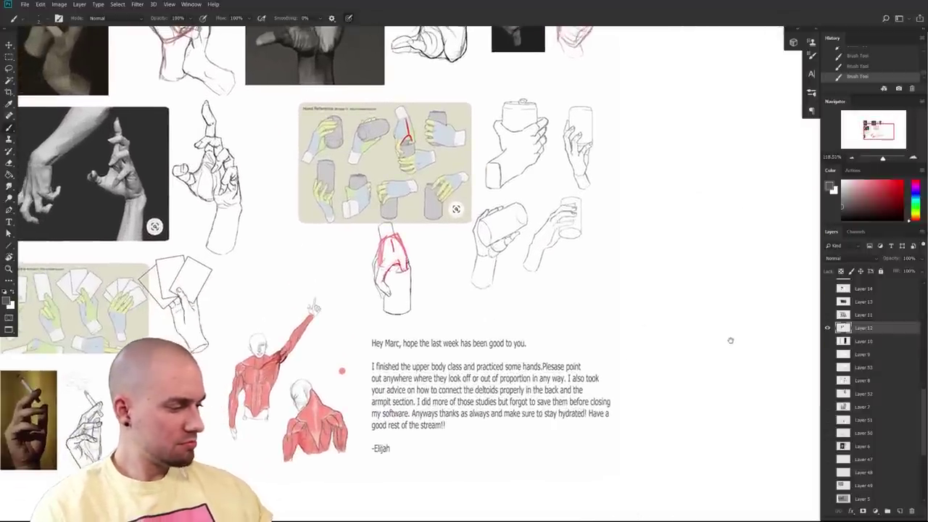
pyautogui.scroll(3, 718, 348)
pyautogui.hscroll(-3, 718, 348)
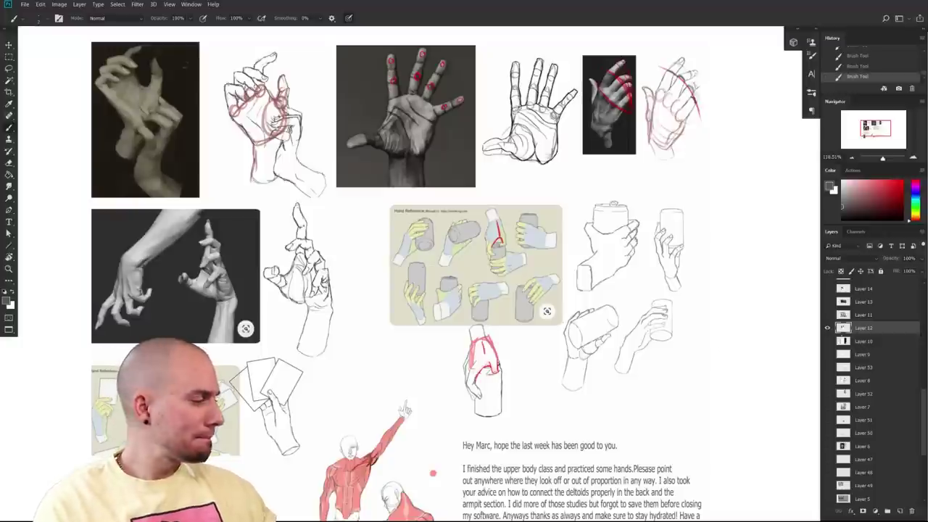
# - Hide the hand-study page on Layer 12, and show and select Layer 11
pyautogui.click(828, 328)
pyautogui.click(847, 315)
pyautogui.click(827, 316)
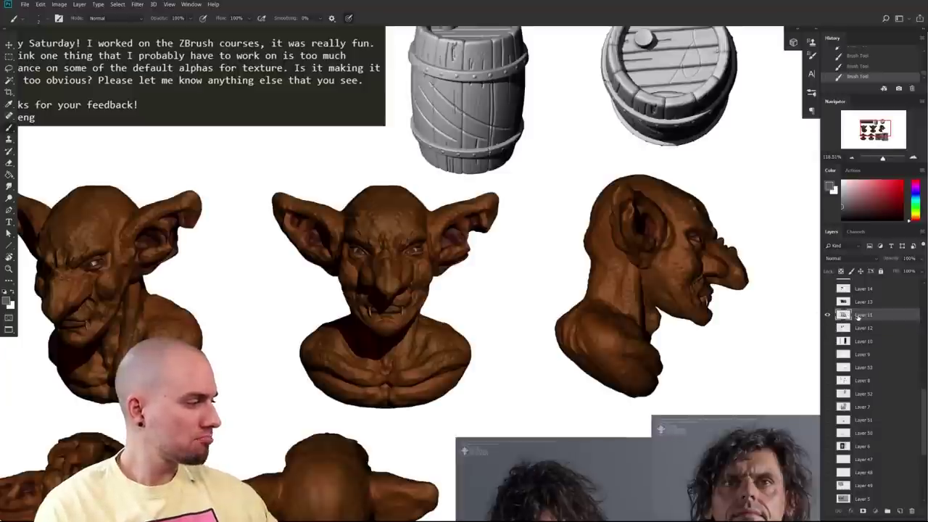
# - Read the student's message and survey the barrel renders, goblin busts and portrait references
pyautogui.scroll(-3, 668, 328)
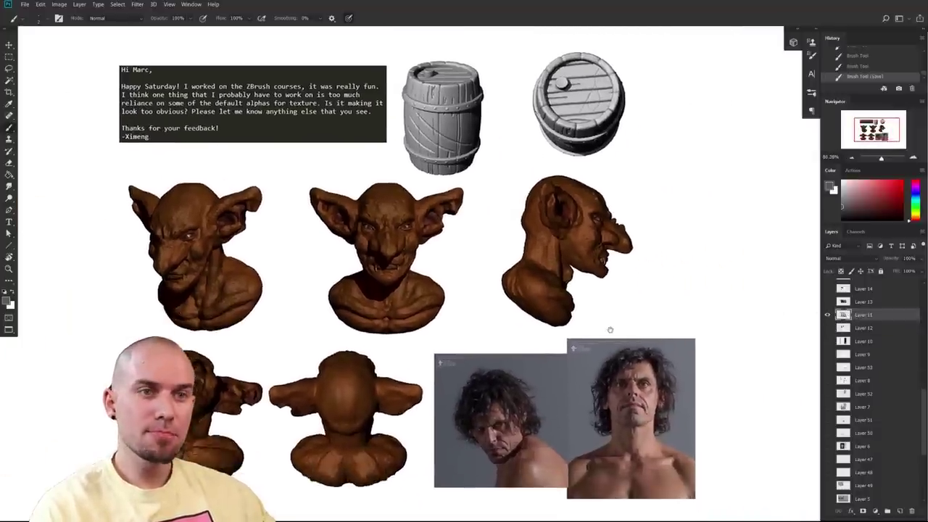
pyautogui.moveTo(610, 330); pyautogui.dragTo(611, 326)
pyautogui.moveTo(664, 345); pyautogui.dragTo(596, 333)
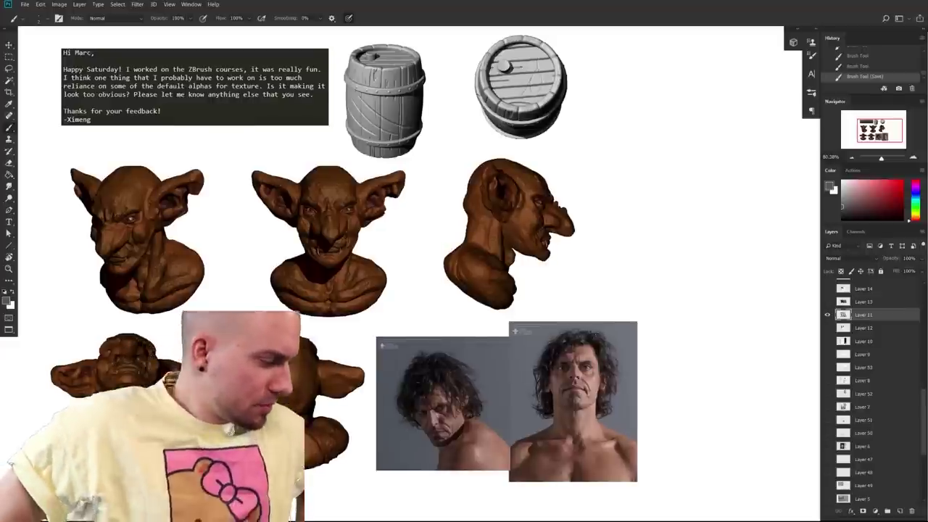
pyautogui.moveTo(524, 311); pyautogui.dragTo(619, 441)
pyautogui.moveTo(563, 400); pyautogui.dragTo(617, 398)
pyautogui.moveTo(551, 365); pyautogui.dragTo(371, 264)
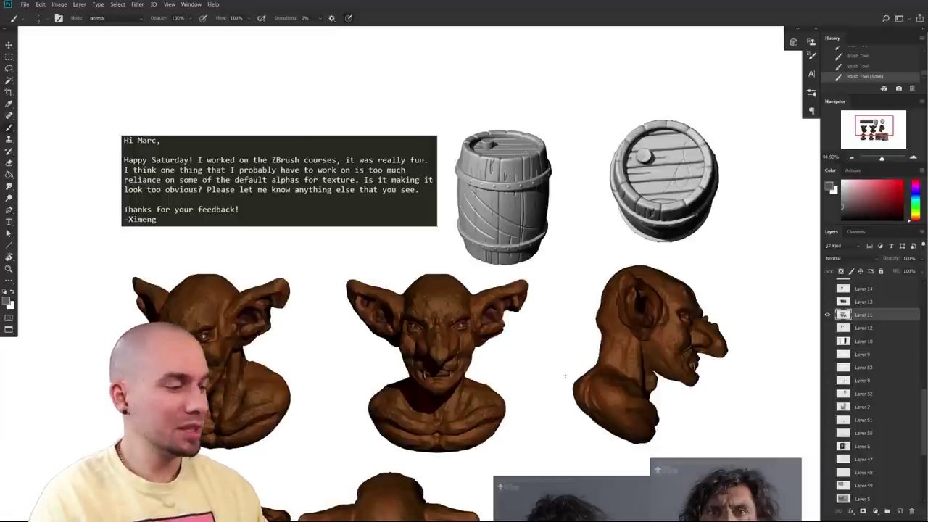
pyautogui.moveTo(614, 375); pyautogui.dragTo(556, 396)
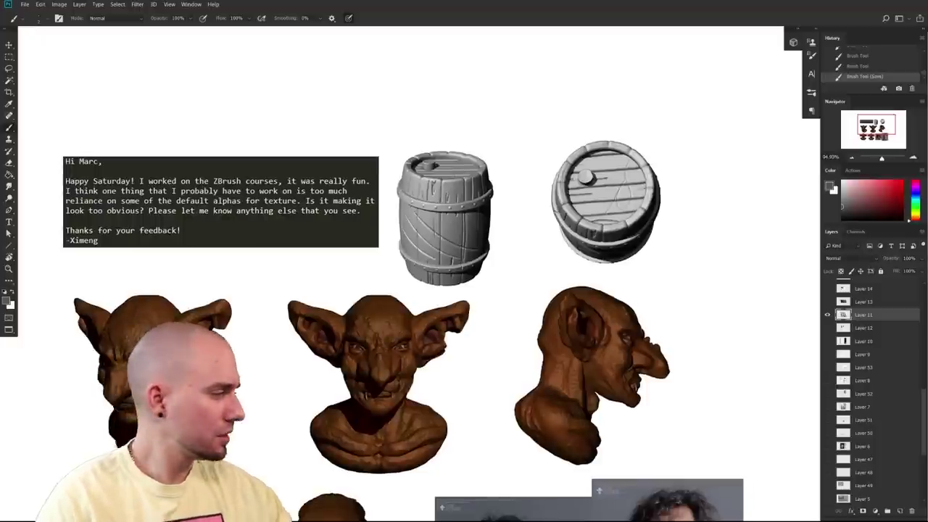
# - Set the brush colour to bright red and bring both barrel renders into close view
pyautogui.click(901, 181)
pyautogui.moveTo(503, 276); pyautogui.dragTo(531, 312)
pyautogui.moveTo(487, 339); pyautogui.dragTo(584, 333)
pyautogui.moveTo(605, 479); pyautogui.dragTo(410, 360)
pyautogui.moveTo(348, 171); pyautogui.dragTo(433, 390)
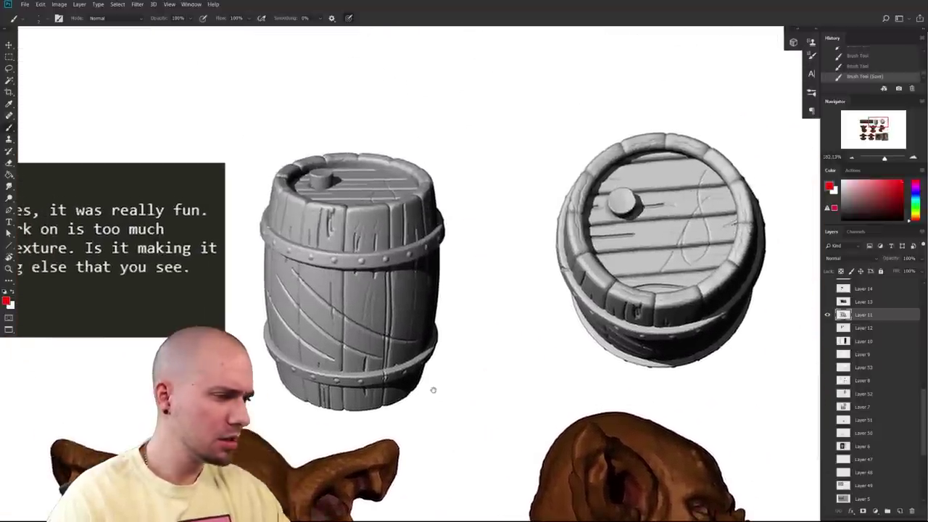
# - Examine the wood grain, cracks and metal hoops on the two barrel renders
pyautogui.moveTo(433, 389); pyautogui.dragTo(862, 312)
pyautogui.moveTo(801, 318); pyautogui.dragTo(758, 318)
pyautogui.moveTo(784, 351); pyautogui.dragTo(648, 292)
pyautogui.moveTo(755, 366); pyautogui.dragTo(694, 146)
pyautogui.moveTo(776, 399); pyautogui.dragTo(721, 402)
pyautogui.moveTo(750, 211); pyautogui.dragTo(659, 352)
pyautogui.moveTo(681, 302); pyautogui.dragTo(577, 501)
pyautogui.moveTo(647, 356); pyautogui.dragTo(586, 390)
pyautogui.scroll(5, 591, 382)
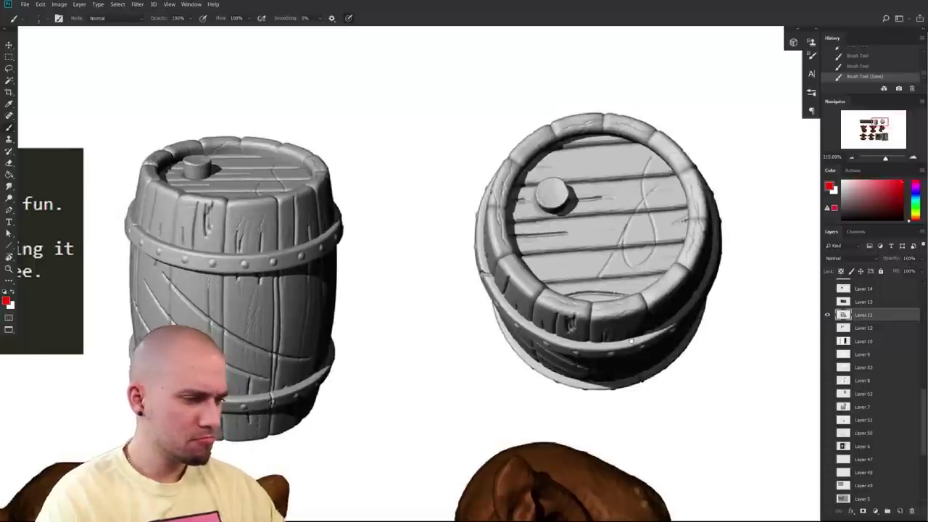
pyautogui.moveTo(450, 413); pyautogui.dragTo(532, 419)
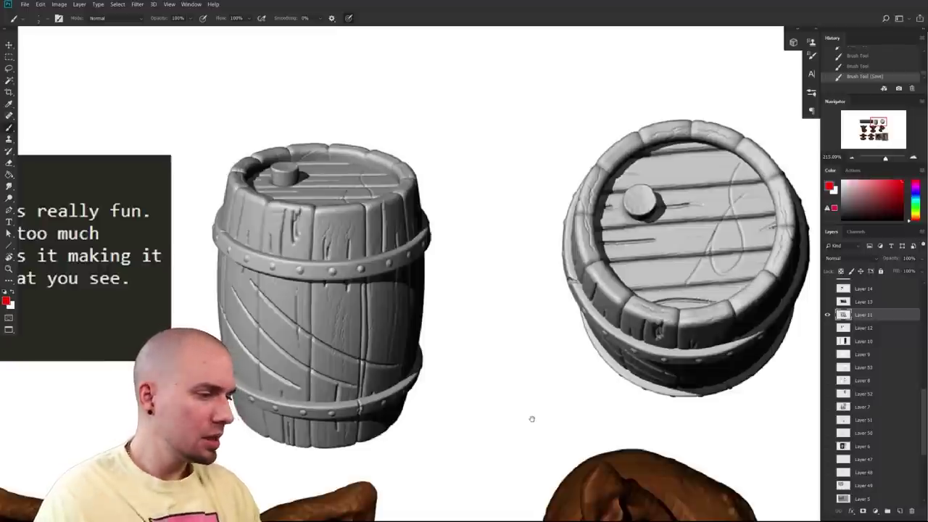
# - Try painting crack details onto the standing barrel's front planks using dark and light greys sampled from the render
pyautogui.moveTo(364, 334); pyautogui.dragTo(393, 454)
pyautogui.scroll(5, 354, 356)
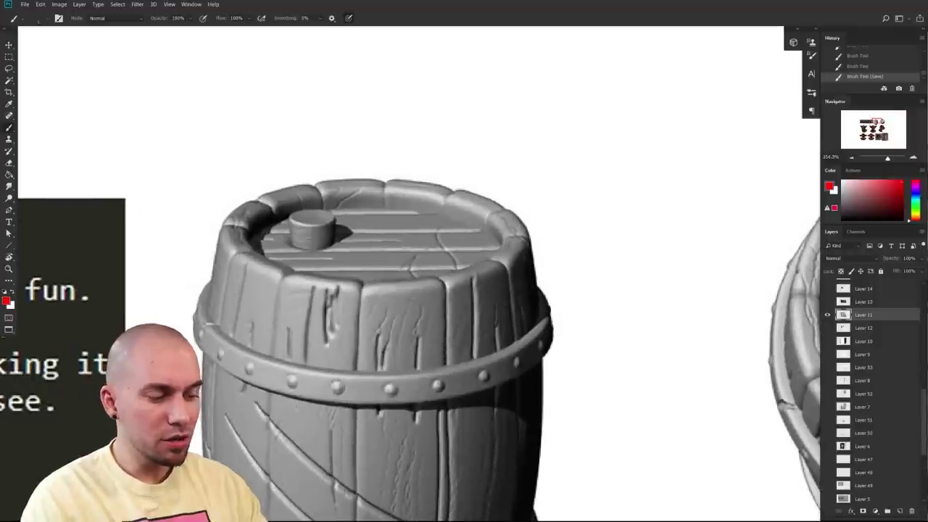
pyautogui.keyDown('alt'); pyautogui.click(330, 332); pyautogui.keyUp('alt')
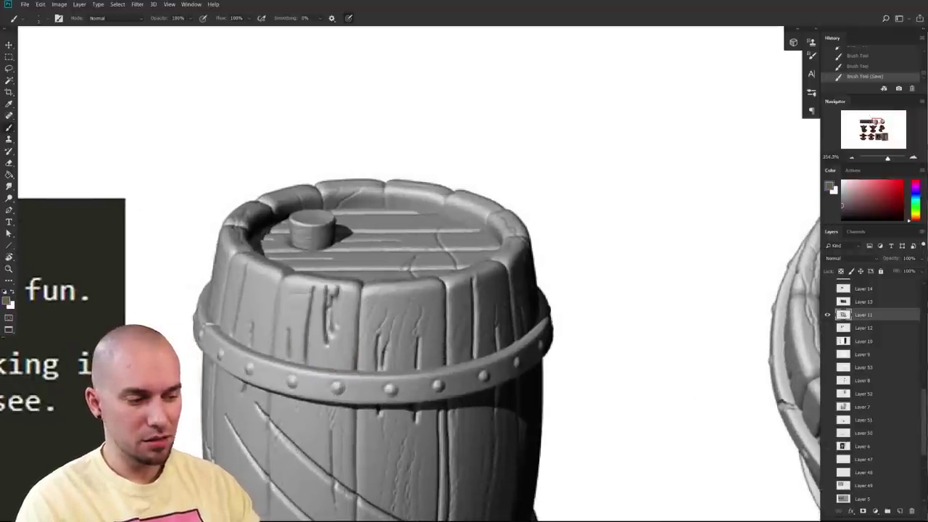
pyautogui.moveTo(463, 433); pyautogui.dragTo(371, 392)
pyautogui.moveTo(301, 396); pyautogui.dragTo(303, 451)
pyautogui.keyDown('alt'); pyautogui.click(325, 375); pyautogui.keyUp('alt')
pyautogui.keyDown('alt'); pyautogui.click(323, 375); pyautogui.keyUp('alt')
pyautogui.moveTo(299, 414)
pyautogui.mouseDown()
pyautogui.moveTo(304, 446)
pyautogui.moveTo(303, 393)
pyautogui.mouseUp()
pyautogui.keyDown('alt'); pyautogui.click(328, 373); pyautogui.keyUp('alt')
pyautogui.moveTo(396, 398); pyautogui.dragTo(452, 280)
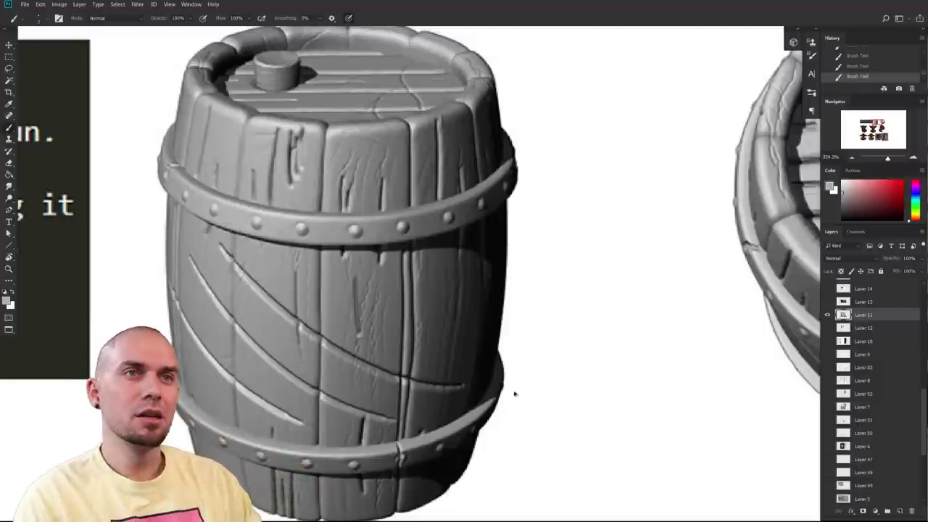
# - Undo the recent brush marks on the standing barrel
pyautogui.hotkey('ctrl', 'z')
pyautogui.hotkey('ctrl', 'z')
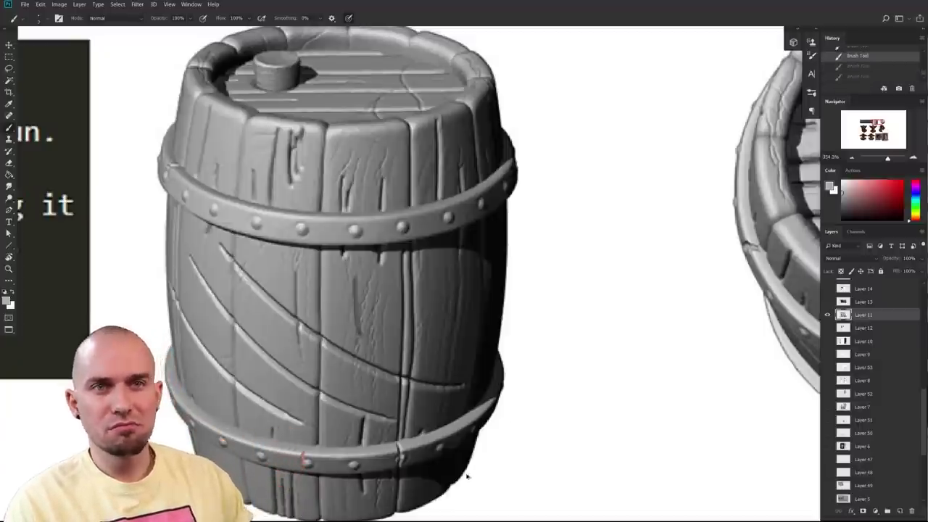
pyautogui.hotkey('ctrl', 'z')
pyautogui.hotkey('ctrl', 'z')
pyautogui.hotkey('ctrl', 'z')
pyautogui.hotkey('ctrl', 'z')
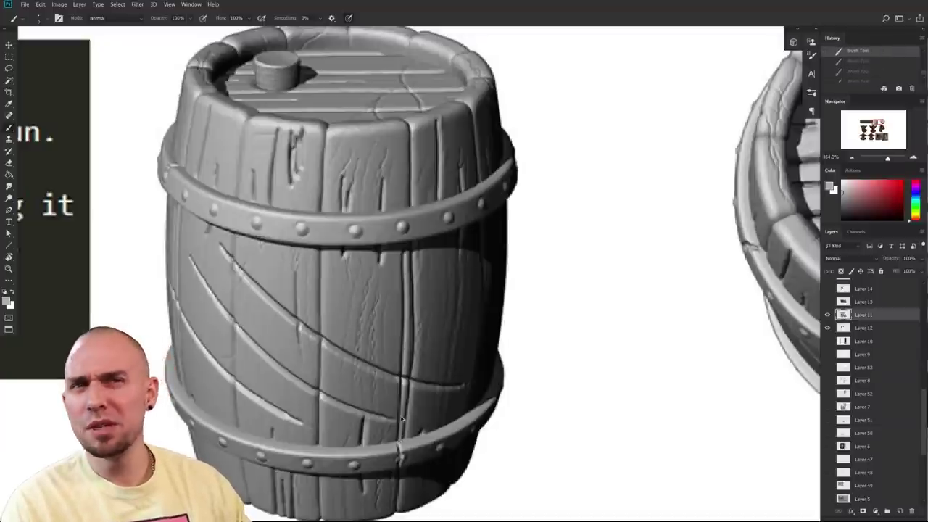
# - Rework the short crack below the upper hoop on the barrel's front plank using sampled dark and light greys
pyautogui.moveTo(400, 417); pyautogui.dragTo(482, 434)
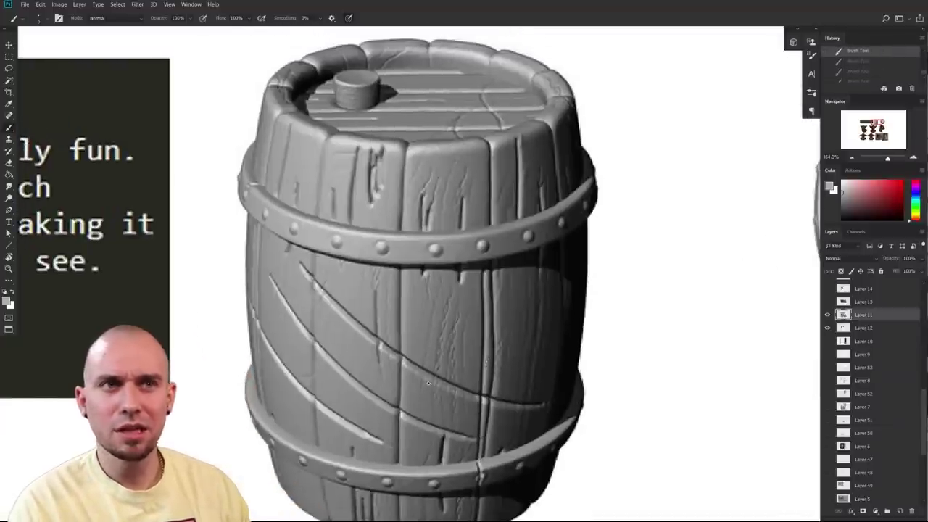
pyautogui.scroll(3, 433, 383)
pyautogui.moveTo(464, 367); pyautogui.dragTo(438, 441)
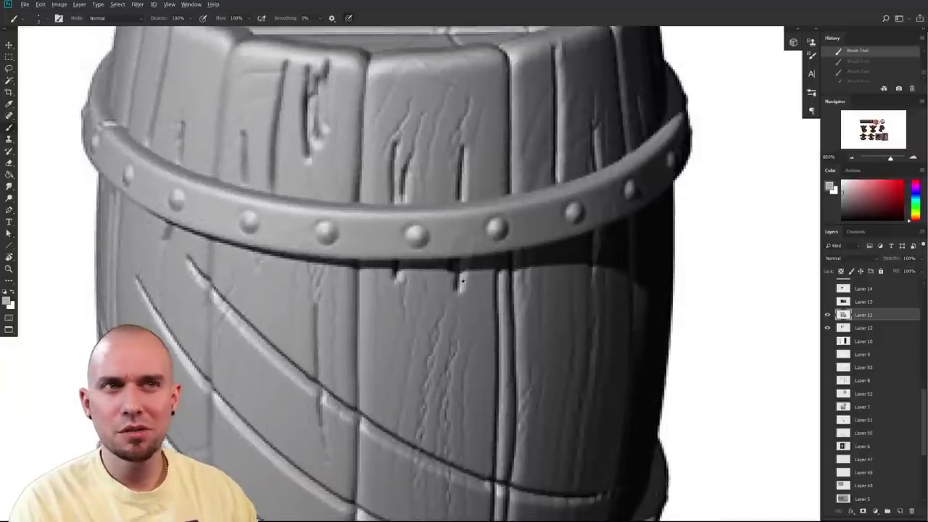
pyautogui.keyDown('alt'); pyautogui.click(461, 281); pyautogui.keyUp('alt')
pyautogui.moveTo(459, 271); pyautogui.dragTo(459, 375)
pyautogui.keyDown('alt'); pyautogui.click(461, 280); pyautogui.keyUp('alt')
pyautogui.keyDown('alt'); pyautogui.click(466, 285); pyautogui.keyUp('alt')
pyautogui.moveTo(521, 406); pyautogui.dragTo(502, 393)
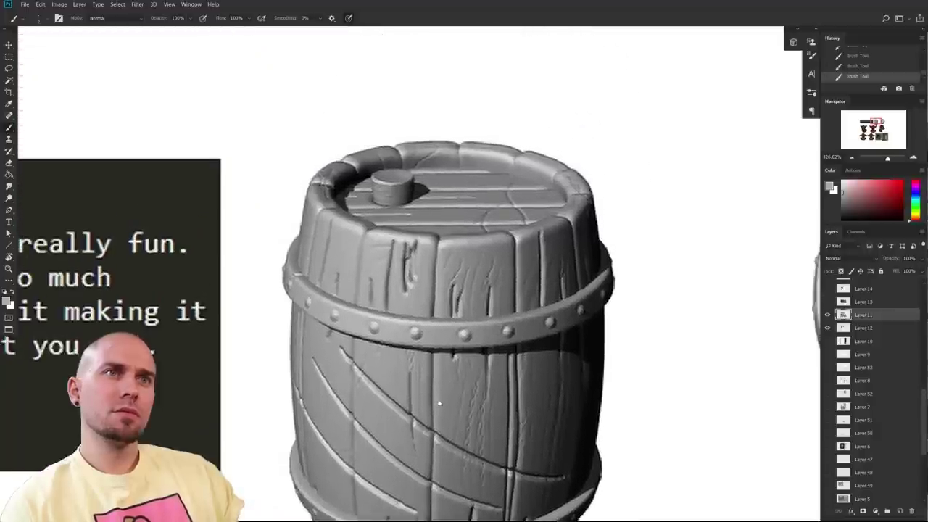
# - Try painting a dark line along the top edge of the standing barrel's front plank
pyautogui.moveTo(439, 404); pyautogui.dragTo(444, 468)
pyautogui.scroll(2, 444, 468)
pyautogui.moveTo(557, 245); pyautogui.dragTo(508, 305)
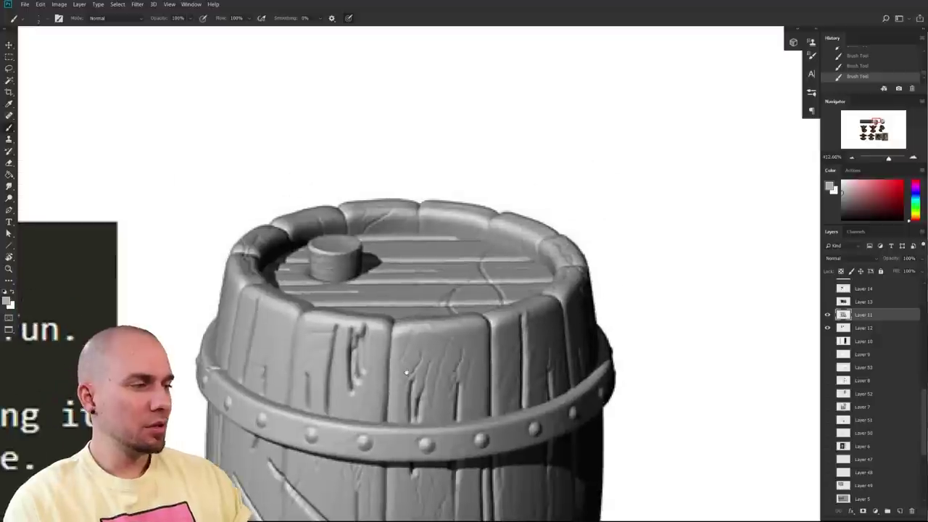
pyautogui.keyDown('alt'); pyautogui.click(506, 298); pyautogui.keyUp('alt')
pyautogui.press('d')
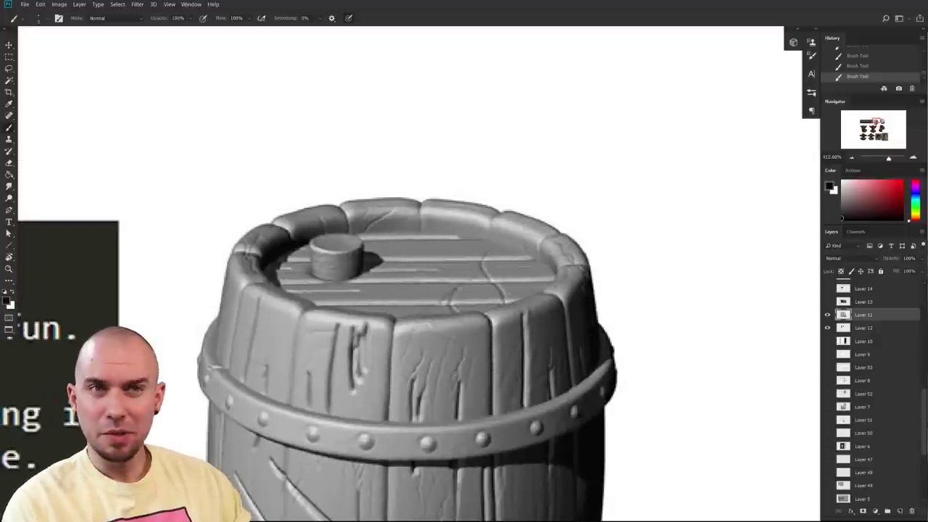
pyautogui.moveTo(419, 318); pyautogui.dragTo(434, 320)
pyautogui.hotkey('ctrl', 'z')
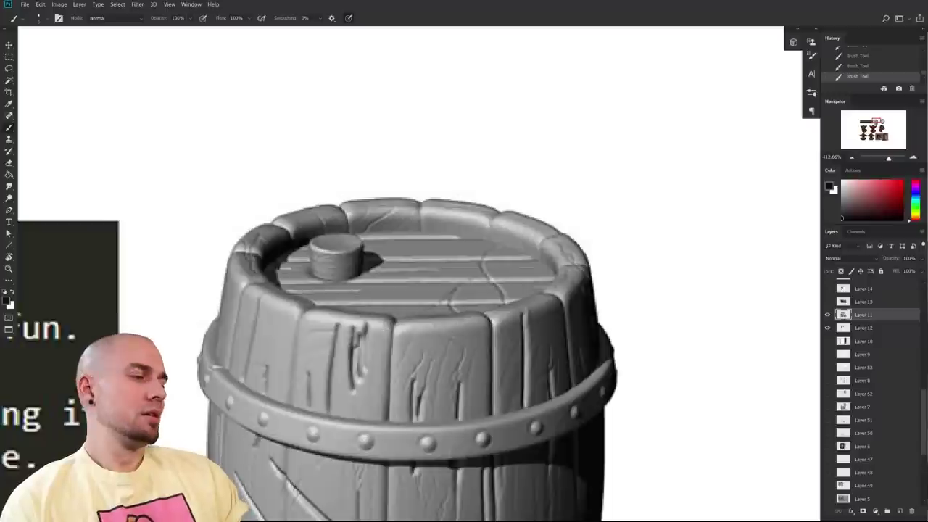
pyautogui.moveTo(396, 323); pyautogui.dragTo(496, 312)
pyautogui.hotkey('ctrl', 'z')
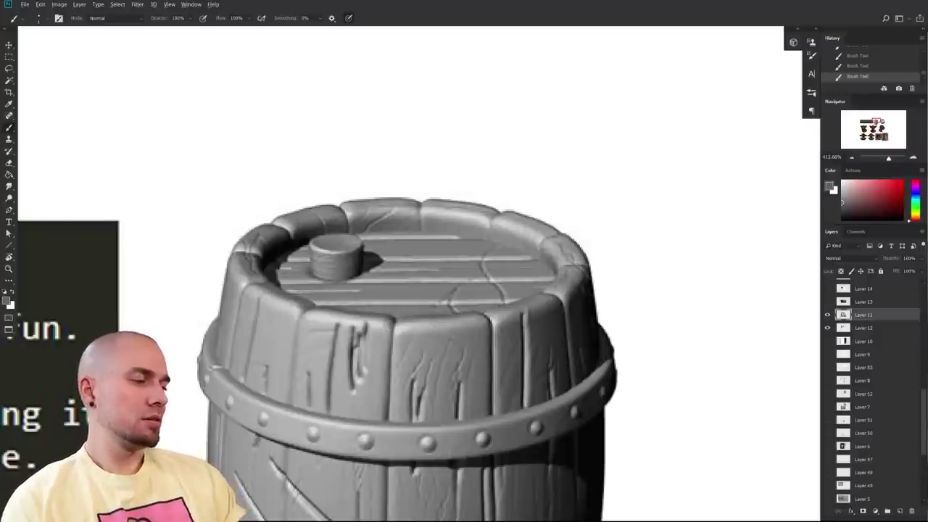
# - Retouch the front rim edge of the standing barrel across its middle planks using greys sampled from the render
pyautogui.moveTo(403, 323)
pyautogui.mouseDown()
pyautogui.moveTo(470, 317)
pyautogui.moveTo(410, 324)
pyautogui.mouseUp()
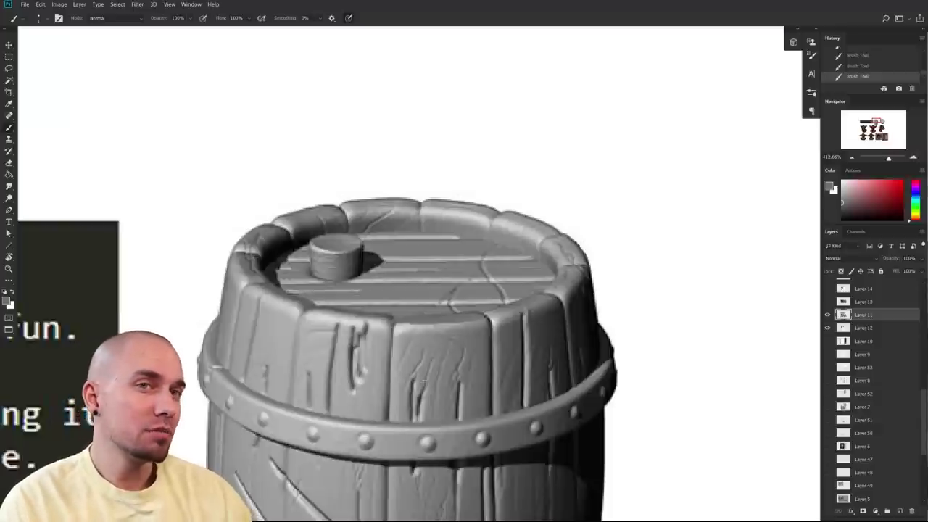
pyautogui.keyDown('alt'); pyautogui.click(424, 317); pyautogui.keyUp('alt')
pyautogui.keyDown('alt'); pyautogui.click(371, 317); pyautogui.keyUp('alt')
pyautogui.moveTo(370, 317)
pyautogui.mouseDown()
pyautogui.moveTo(319, 310)
pyautogui.moveTo(390, 320)
pyautogui.moveTo(314, 311)
pyautogui.mouseUp()
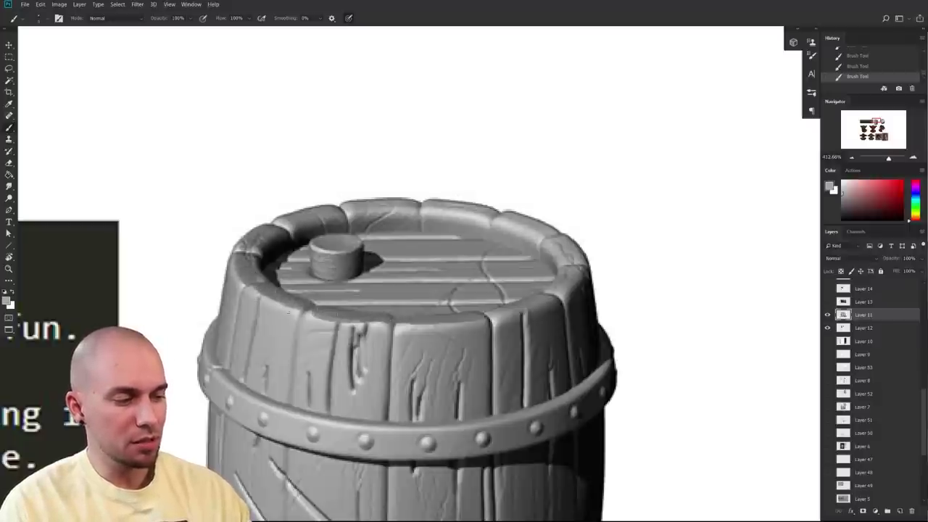
# - Paint a light highlight along the inner rear edge of the standing barrel's rim
pyautogui.moveTo(528, 342); pyautogui.dragTo(437, 318)
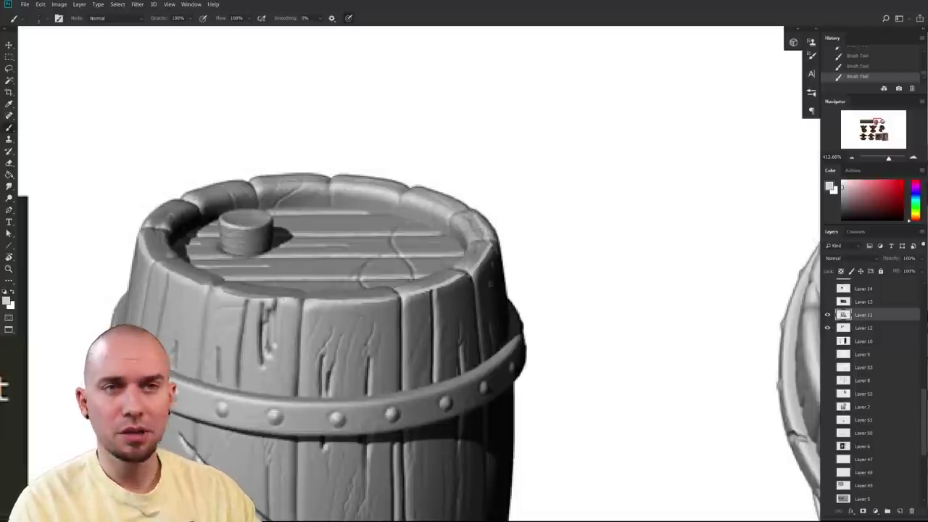
pyautogui.scroll(-3, 522, 350)
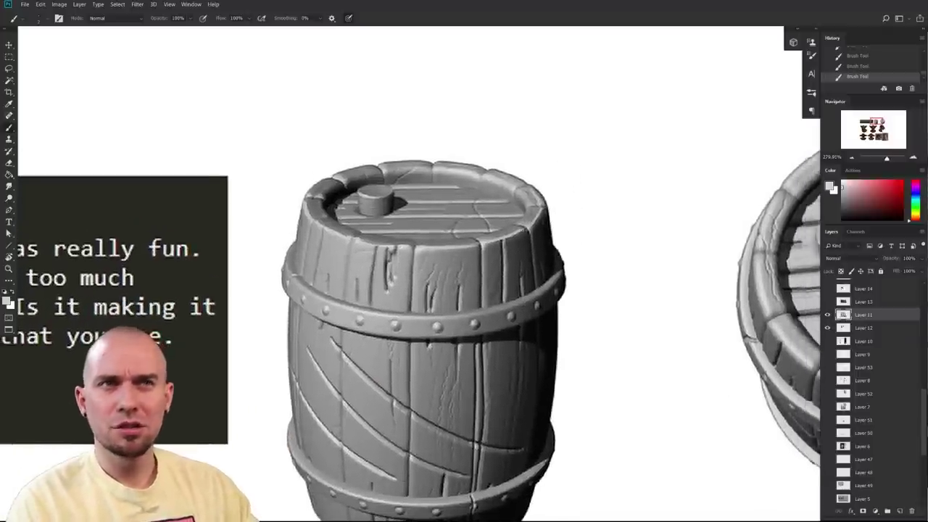
pyautogui.scroll(-3, 499, 279)
pyautogui.scroll(8, 499, 279)
pyautogui.moveTo(522, 241); pyautogui.dragTo(438, 330)
pyautogui.keyDown('alt'); pyautogui.click(436, 208); pyautogui.keyUp('alt')
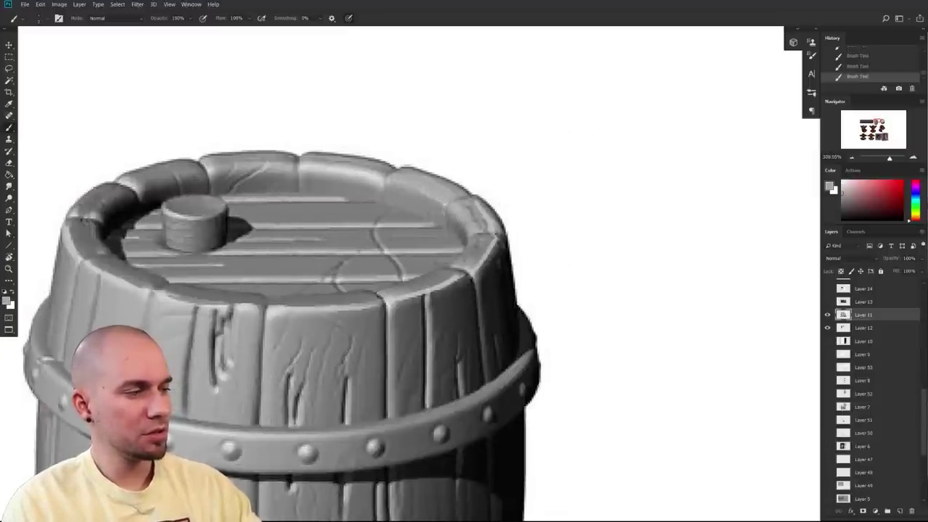
pyautogui.keyDown('alt'); pyautogui.click(583, 226); pyautogui.keyUp('alt')
pyautogui.moveTo(396, 186); pyautogui.dragTo(460, 224)
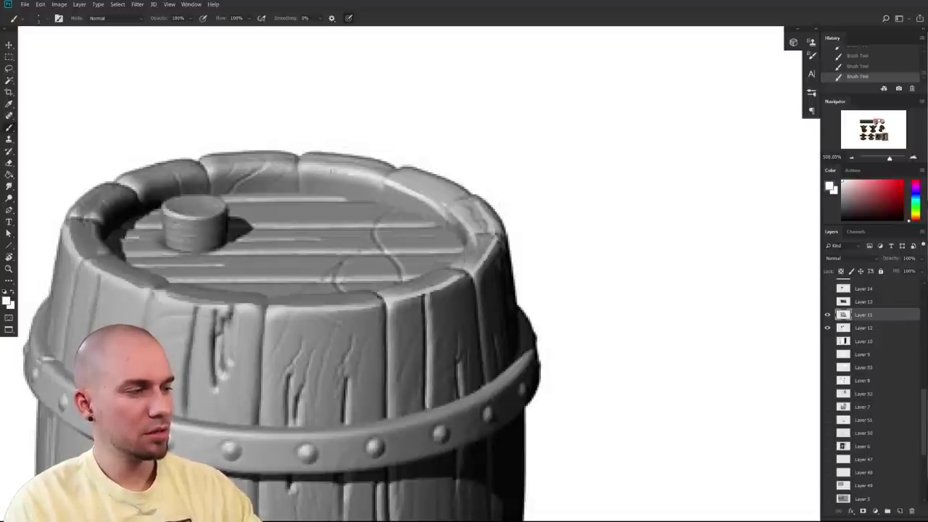
pyautogui.moveTo(306, 165)
pyautogui.mouseDown()
pyautogui.moveTo(372, 174)
pyautogui.moveTo(288, 162)
pyautogui.moveTo(412, 203)
pyautogui.mouseUp()
# - Rework the shading on the rear rim segments behind the standing barrel's bung with sampled dark and mid greys
pyautogui.moveTo(196, 183); pyautogui.dragTo(142, 199)
pyautogui.moveTo(136, 200)
pyautogui.mouseDown()
pyautogui.moveTo(104, 219)
pyautogui.moveTo(221, 175)
pyautogui.moveTo(137, 190)
pyautogui.mouseUp()
pyautogui.keyDown('alt'); pyautogui.click(125, 213); pyautogui.keyUp('alt')
pyautogui.keyDown('alt'); pyautogui.click(171, 170); pyautogui.keyUp('alt')
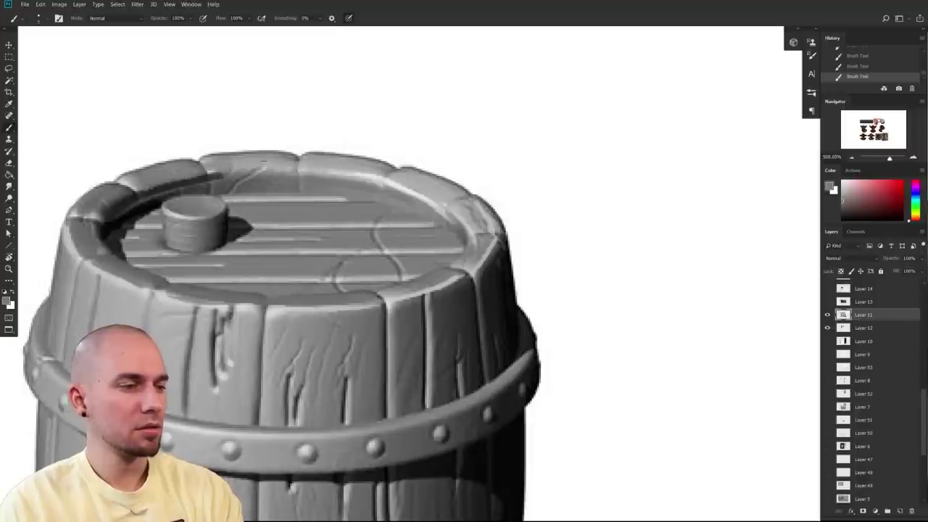
pyautogui.moveTo(225, 166); pyautogui.dragTo(293, 166)
pyautogui.moveTo(124, 194)
pyautogui.mouseDown()
pyautogui.moveTo(101, 213)
pyautogui.moveTo(90, 207)
pyautogui.mouseUp()
# - Compare the retouched standing barrel with the top-view barrel, checking the rims, planks and hoops
pyautogui.scroll(-7, 435, 299)
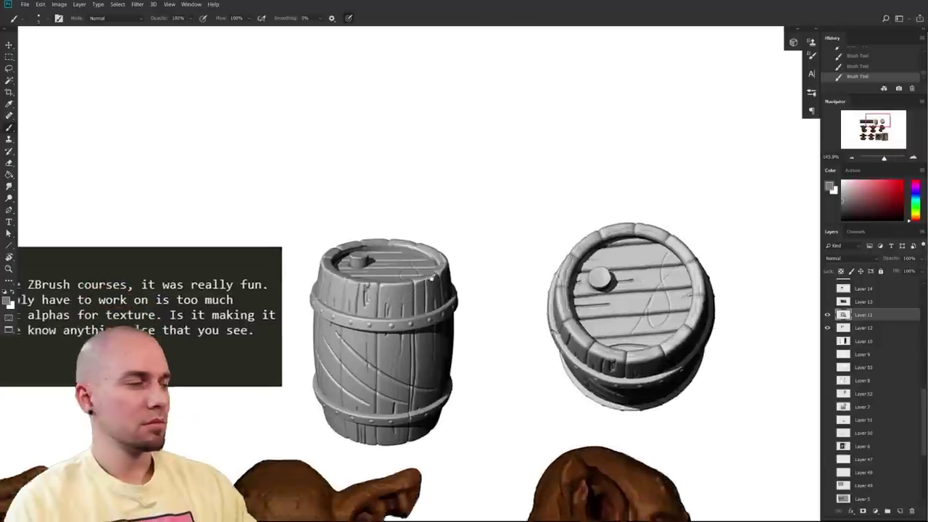
pyautogui.scroll(3, 454, 295)
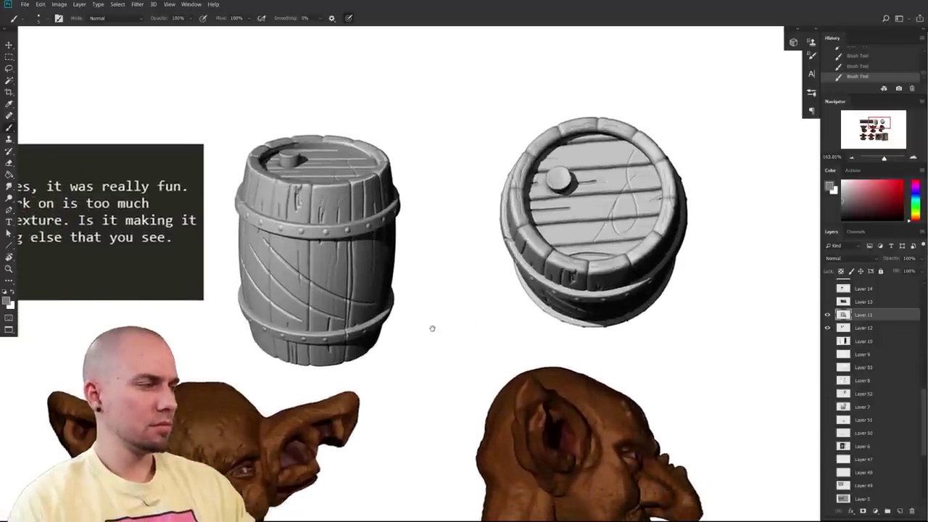
pyautogui.moveTo(433, 328); pyautogui.dragTo(469, 366)
pyautogui.moveTo(398, 325); pyautogui.dragTo(419, 354)
pyautogui.scroll(1, 418, 354)
pyautogui.scroll(-3, 427, 355)
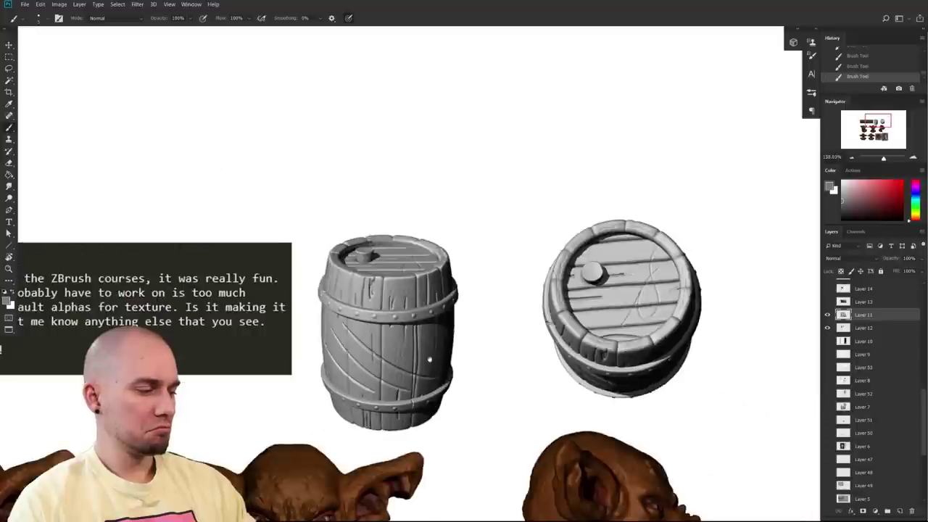
pyautogui.scroll(1, 557, 325)
pyautogui.moveTo(436, 407); pyautogui.dragTo(276, 402)
pyautogui.moveTo(515, 391); pyautogui.dragTo(404, 458)
pyautogui.moveTo(423, 390); pyautogui.dragTo(444, 428)
pyautogui.scroll(5, 443, 428)
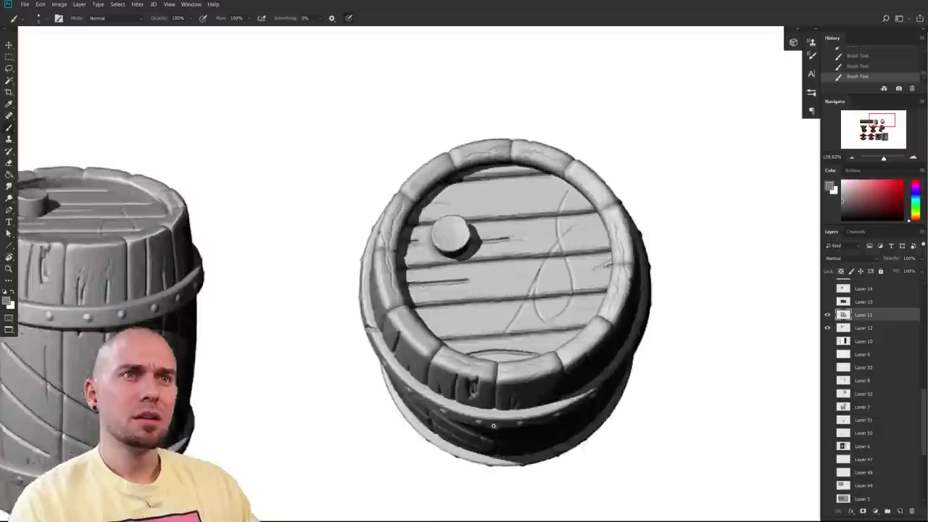
pyautogui.moveTo(506, 425); pyautogui.dragTo(577, 372)
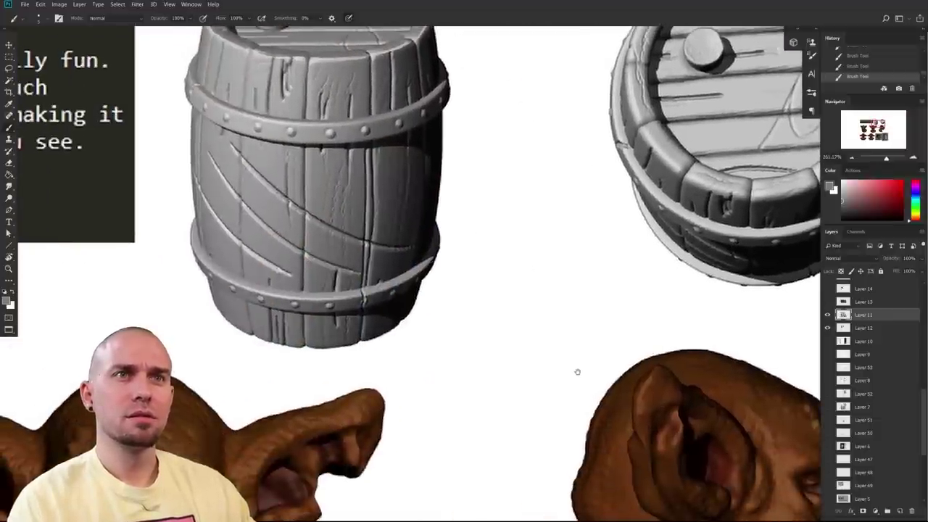
# - Paint over the noisy wood-grain cracks on the standing barrel's centre plank between the hoops using sampled greys
pyautogui.scroll(-1, 537, 386)
pyautogui.scroll(3, 404, 377)
pyautogui.moveTo(396, 419); pyautogui.dragTo(485, 478)
pyautogui.scroll(3, 480, 433)
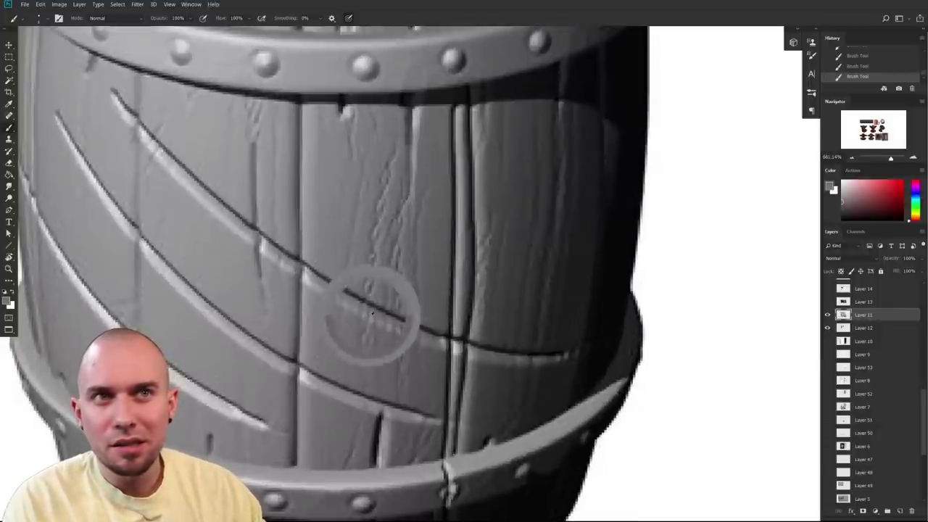
pyautogui.keyDown('alt'); pyautogui.click(390, 177); pyautogui.keyUp('alt')
pyautogui.keyDown('alt'); pyautogui.click(384, 209); pyautogui.keyUp('alt')
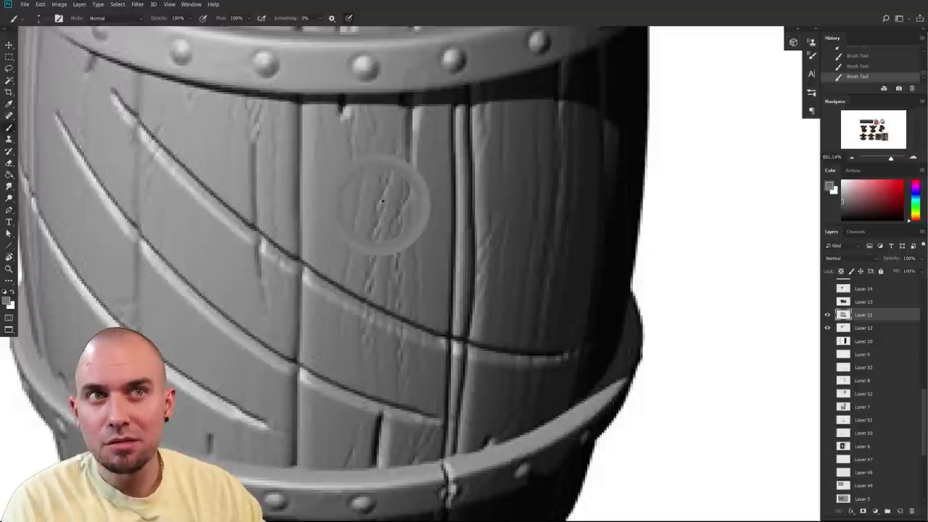
pyautogui.keyDown('alt'); pyautogui.click(373, 269); pyautogui.keyUp('alt')
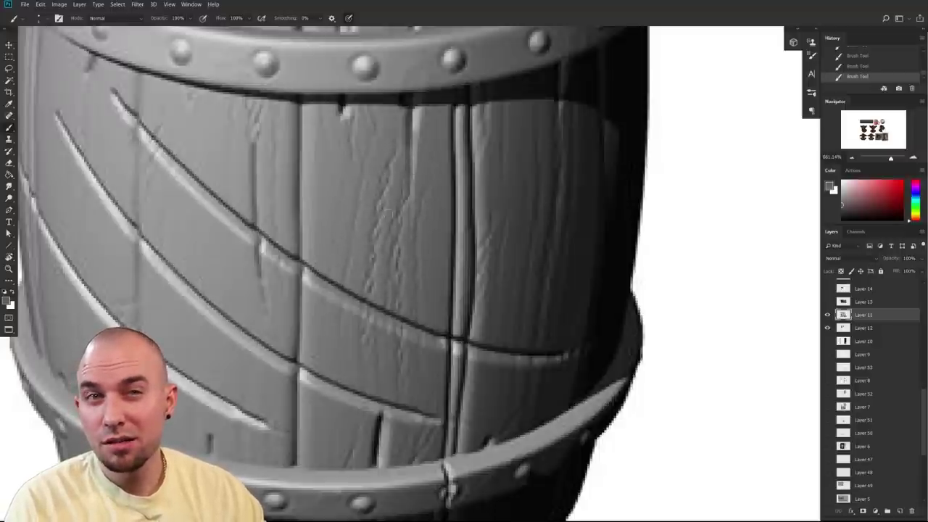
pyautogui.moveTo(388, 181)
pyautogui.mouseDown()
pyautogui.moveTo(372, 276)
pyautogui.moveTo(365, 261)
pyautogui.moveTo(365, 276)
pyautogui.mouseUp()
pyautogui.keyDown('alt'); pyautogui.click(366, 272); pyautogui.keyUp('alt')
pyautogui.moveTo(389, 161); pyautogui.dragTo(380, 242)
pyautogui.moveTo(399, 201); pyautogui.dragTo(382, 293)
pyautogui.press('[')
pyautogui.press('[')
pyautogui.press('[')
pyautogui.press('[')
pyautogui.moveTo(467, 323); pyautogui.dragTo(438, 368)
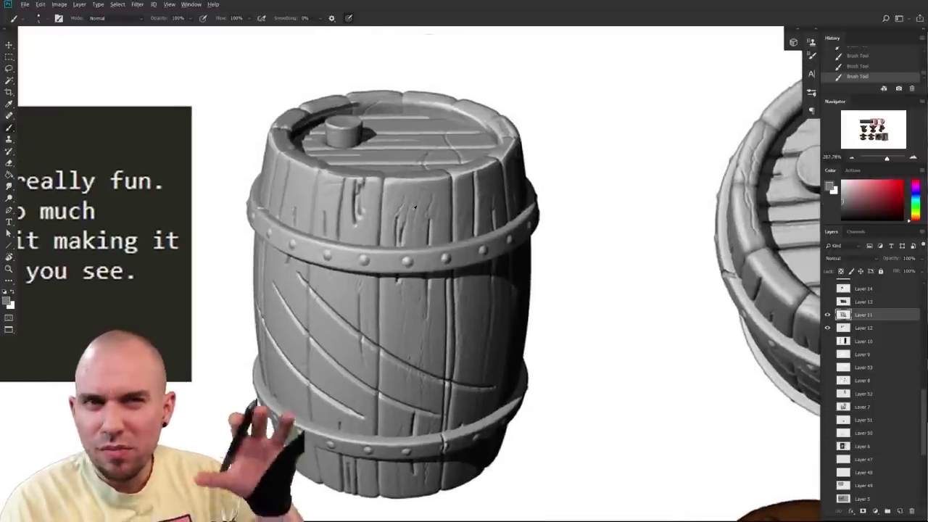
# - Sketch a tall, narrow rectangular plank outline in dark grey on the white area between the two barrels
pyautogui.scroll(3, 392, 316)
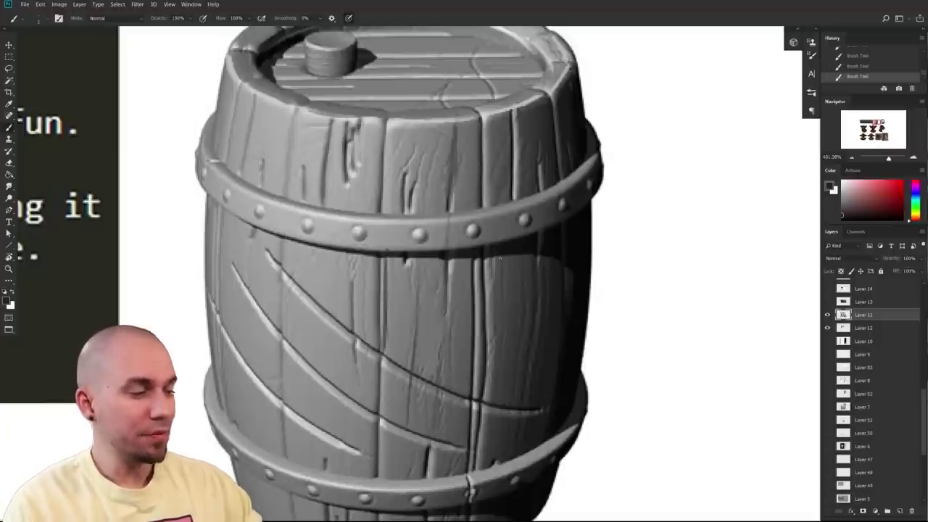
pyautogui.scroll(-2, 499, 257)
pyautogui.moveTo(474, 334); pyautogui.dragTo(472, 311)
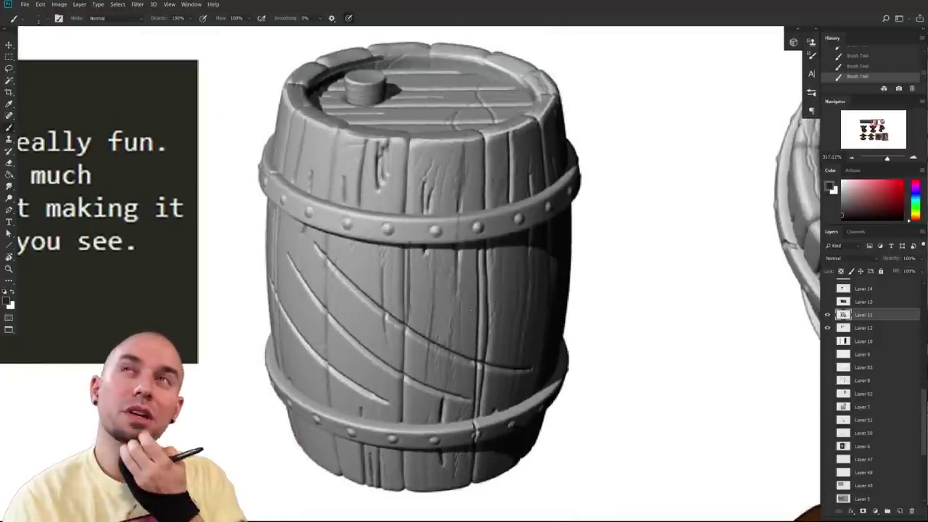
pyautogui.moveTo(507, 376); pyautogui.dragTo(245, 414)
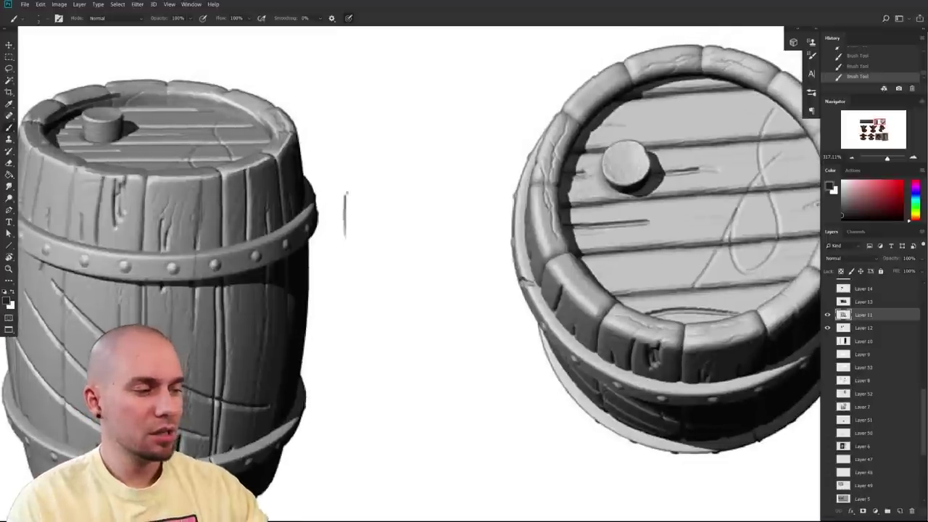
pyautogui.moveTo(368, 194)
pyautogui.mouseDown()
pyautogui.moveTo(396, 197)
pyautogui.moveTo(391, 302)
pyautogui.mouseUp()
pyautogui.moveTo(345, 236)
pyautogui.mouseDown()
pyautogui.moveTo(345, 306)
pyautogui.moveTo(395, 300)
pyautogui.mouseUp()
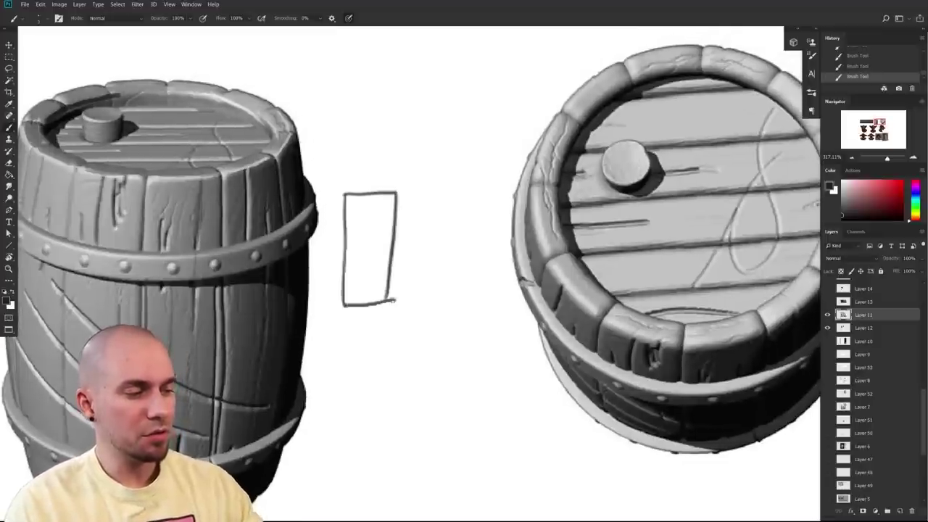
pyautogui.moveTo(410, 285); pyautogui.dragTo(413, 293)
# - Draw thin vertical grain lines down the inside of the plank sketch
pyautogui.moveTo(352, 204); pyautogui.dragTo(351, 312)
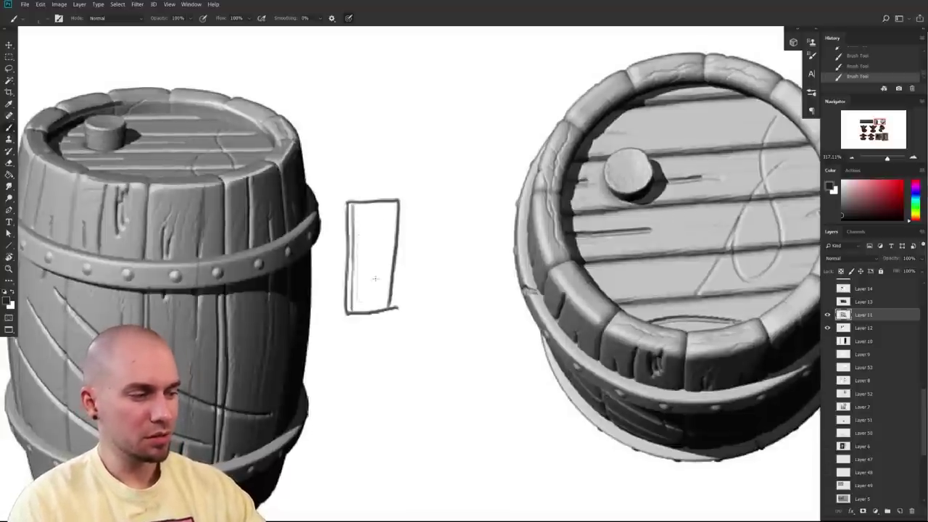
pyautogui.moveTo(392, 204); pyautogui.dragTo(386, 273)
pyautogui.moveTo(370, 206); pyautogui.dragTo(365, 309)
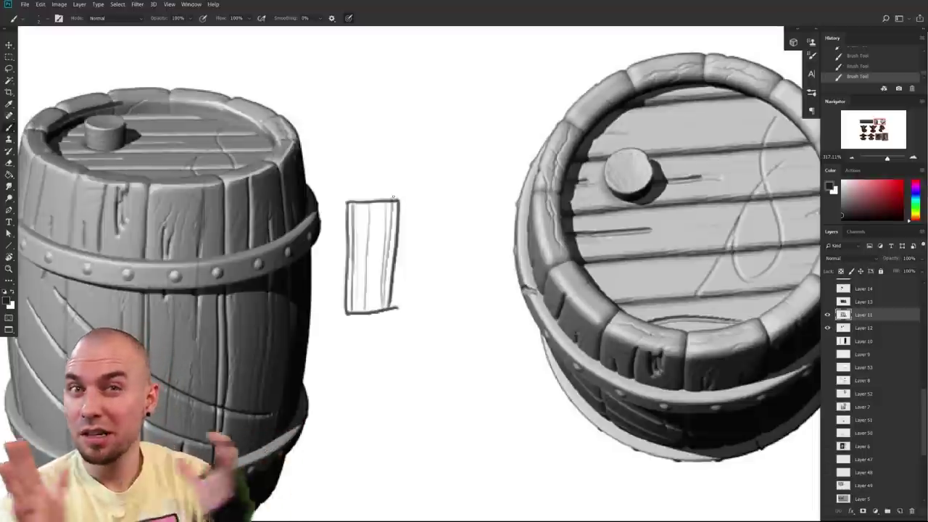
pyautogui.moveTo(381, 208); pyautogui.dragTo(375, 224)
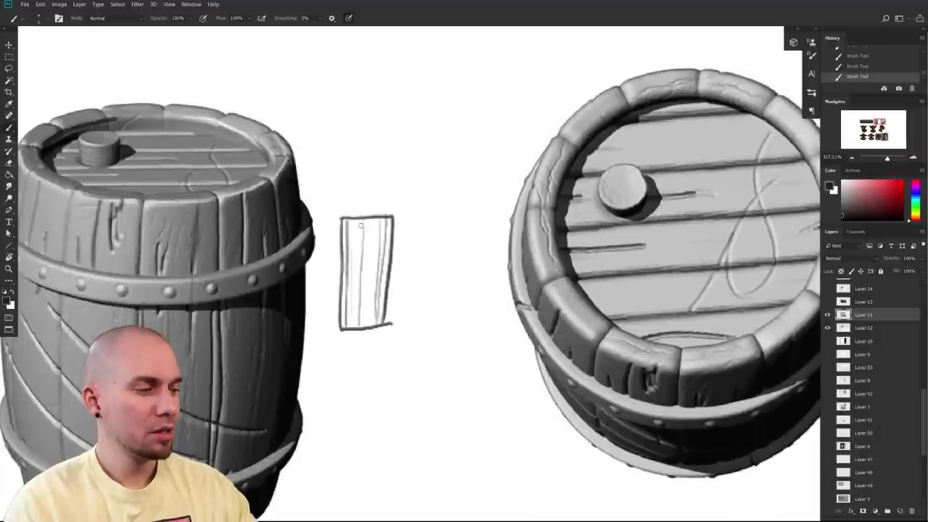
# - Try heavier vertical strokes and a slanted grain line inside the plank sketch
pyautogui.press(']')
pyautogui.moveTo(350, 220); pyautogui.dragTo(348, 302)
pyautogui.moveTo(386, 219); pyautogui.dragTo(377, 324)
pyautogui.moveTo(384, 238); pyautogui.dragTo(378, 335)
pyautogui.moveTo(367, 227); pyautogui.dragTo(361, 317)
pyautogui.hotkey('ctrl', 'z')
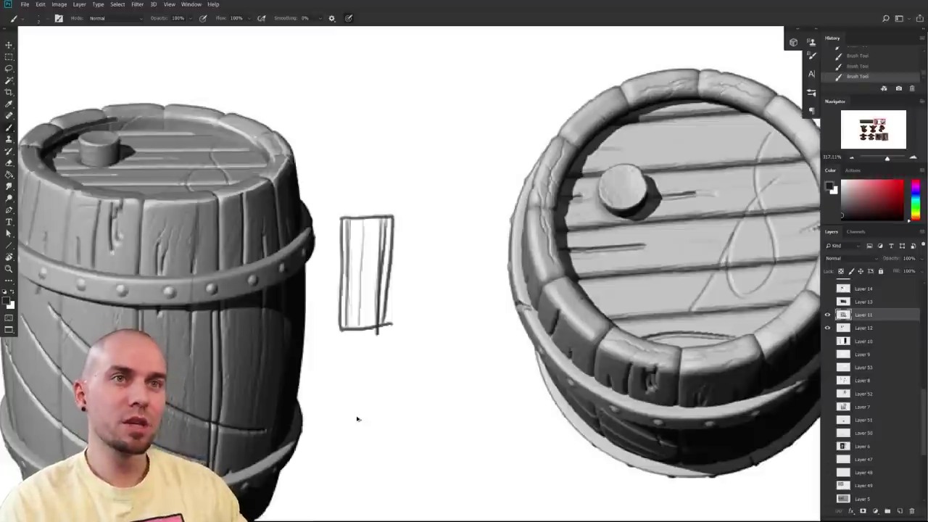
pyautogui.hotkey('ctrl', 'z')
pyautogui.hotkey('ctrl', 'z')
pyautogui.moveTo(356, 224); pyautogui.dragTo(371, 326)
pyautogui.hotkey('ctrl', 'z')
pyautogui.moveTo(390, 335)
pyautogui.mouseDown()
pyautogui.moveTo(526, 265)
pyautogui.moveTo(542, 276)
pyautogui.mouseUp()
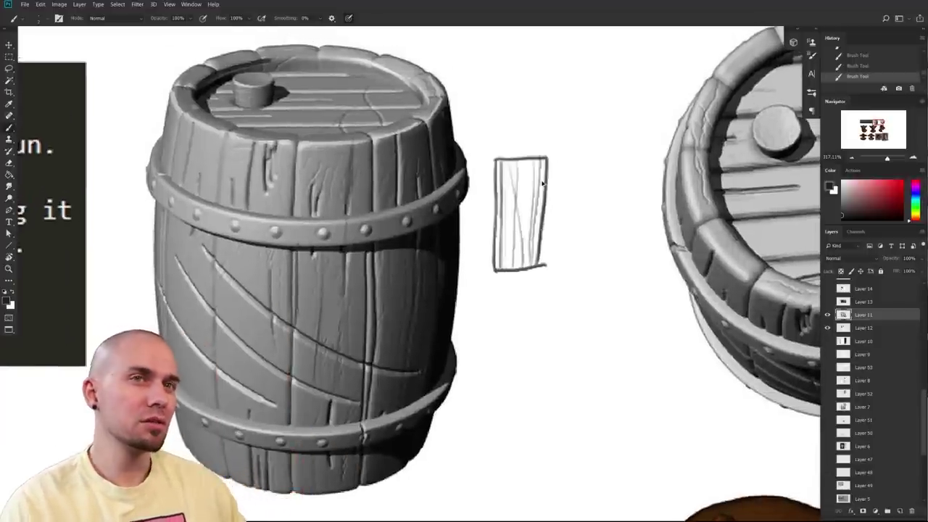
# - Undo the latest grain strokes in the plank sketch and draw a near-vertical grain line along its left side
pyautogui.hotkey('ctrl', 'z')
pyautogui.hotkey('ctrl', 'z')
pyautogui.hotkey('ctrl', 'z')
pyautogui.hotkey('ctrl', 'z')
pyautogui.hotkey('ctrl', 'z')
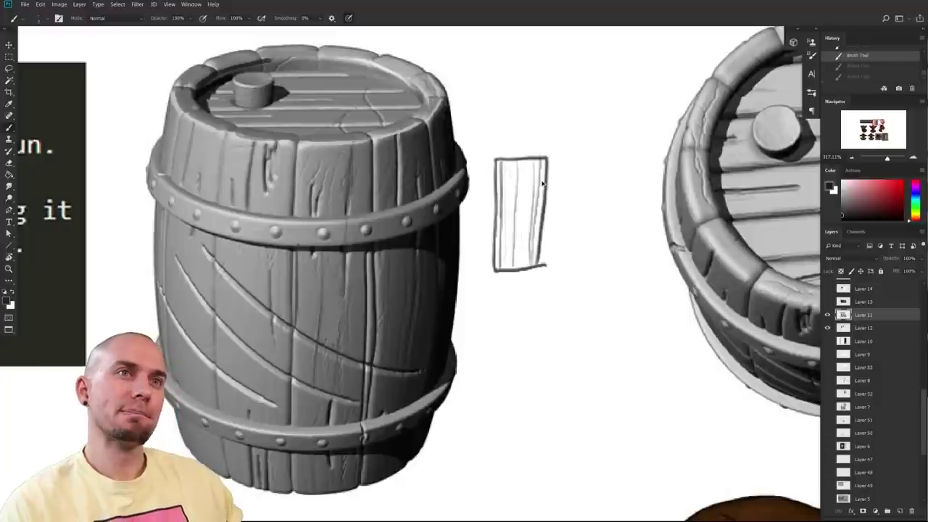
pyautogui.moveTo(511, 162); pyautogui.dragTo(506, 274)
# - Review the barrels and written feedback request, and examine the goblin busts' faces, ears and chests
pyautogui.moveTo(580, 384); pyautogui.dragTo(658, 367)
pyautogui.moveTo(589, 420); pyautogui.dragTo(653, 379)
pyautogui.moveTo(609, 440); pyautogui.dragTo(596, 434)
pyautogui.moveTo(597, 434); pyautogui.dragTo(558, 375)
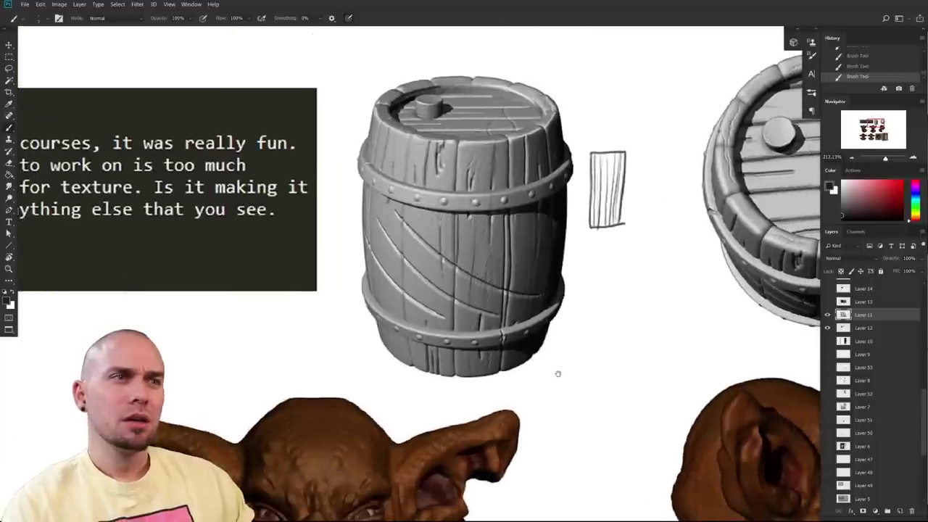
pyautogui.moveTo(557, 375); pyautogui.dragTo(500, 351)
pyautogui.moveTo(569, 368); pyautogui.dragTo(552, 384)
pyautogui.moveTo(562, 390); pyautogui.dragTo(514, 317)
pyautogui.moveTo(303, 363); pyautogui.dragTo(458, 313)
pyautogui.moveTo(321, 307); pyautogui.dragTo(456, 331)
pyautogui.moveTo(449, 333); pyautogui.dragTo(484, 335)
pyautogui.moveTo(783, 356); pyautogui.dragTo(512, 382)
pyautogui.moveTo(515, 382); pyautogui.dragTo(482, 382)
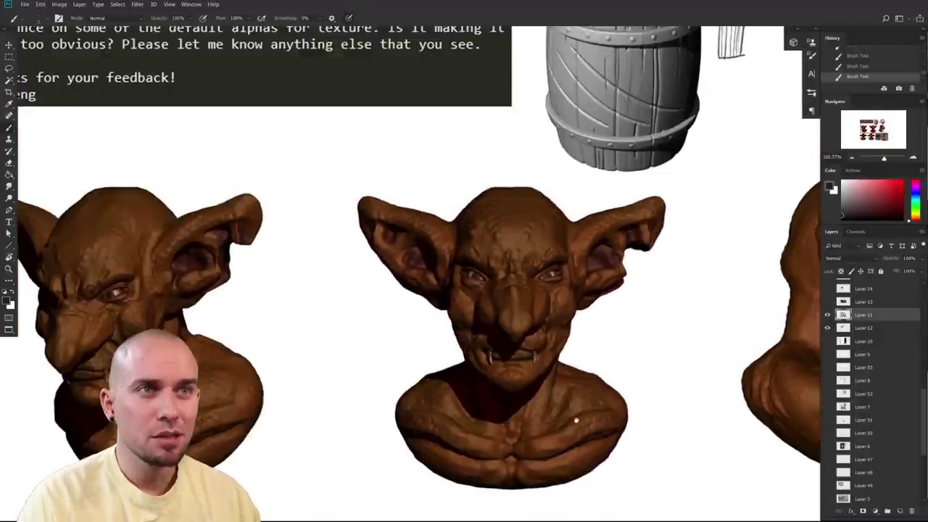
pyautogui.moveTo(644, 421); pyautogui.dragTo(412, 394)
pyautogui.moveTo(576, 402); pyautogui.dragTo(630, 312)
pyautogui.moveTo(326, 501); pyautogui.dragTo(564, 280)
pyautogui.moveTo(637, 116); pyautogui.dragTo(524, 420)
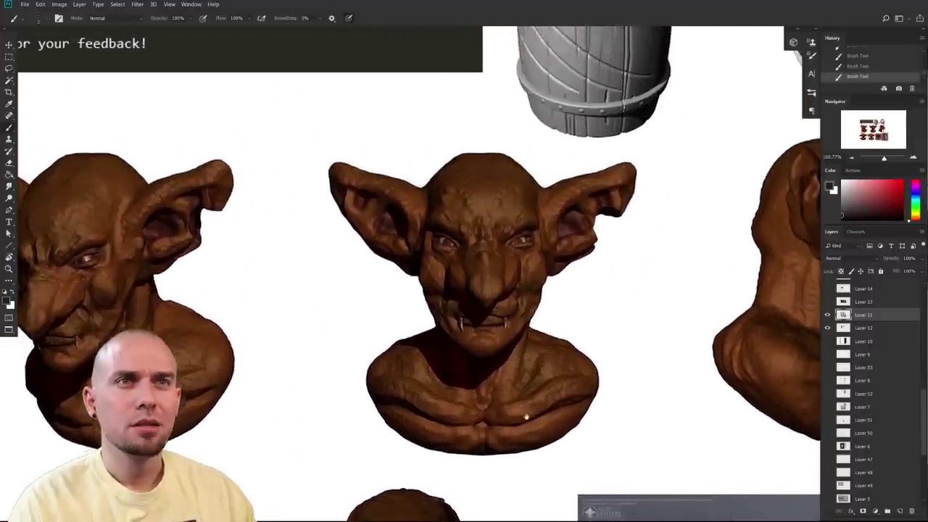
pyautogui.scroll(4, 533, 399)
pyautogui.scroll(-4, 536, 389)
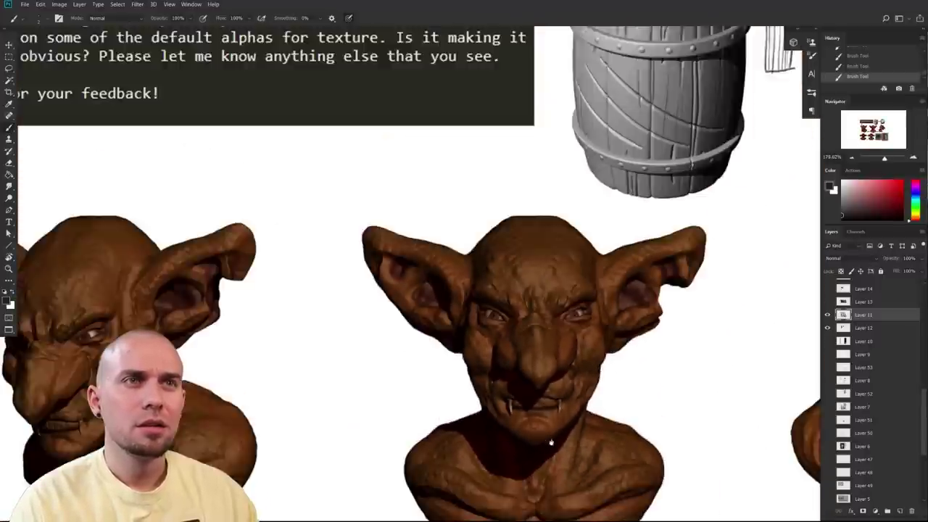
pyautogui.moveTo(554, 441); pyautogui.dragTo(532, 377)
# - Select all the goblin busts and the two male reference photos with one rectangular marquee
pyautogui.scroll(-4, 532, 378)
pyautogui.press('m')
pyautogui.moveTo(543, 467)
pyautogui.mouseDown()
pyautogui.moveTo(520, 450)
pyautogui.moveTo(361, 392)
pyautogui.mouseUp()
pyautogui.moveTo(391, 426); pyautogui.dragTo(457, 371)
pyautogui.moveTo(51, 121); pyautogui.dragTo(749, 486)
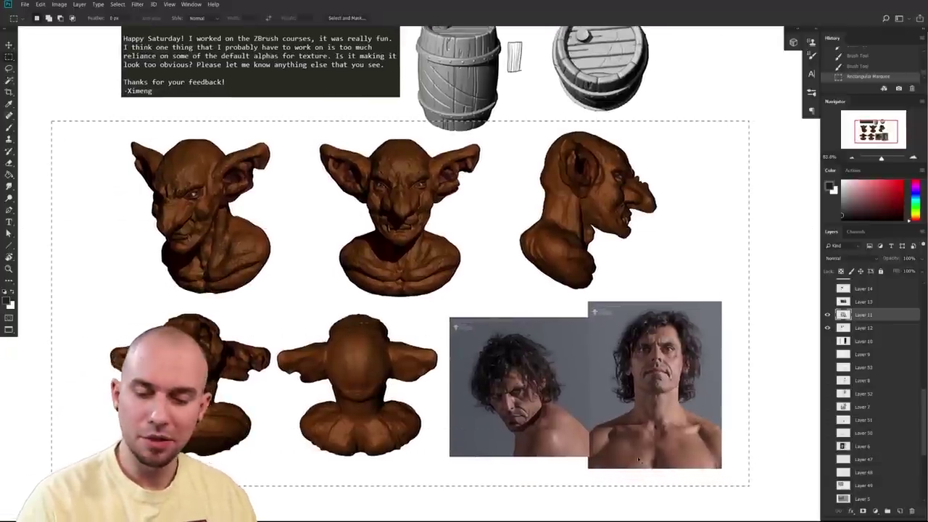
# - Brighten the selected goblin busts and reference photos with a Curves point at input 81, output 152, and remove the selection
pyautogui.hotkey('ctrl', 'm')
pyautogui.moveTo(715, 324); pyautogui.dragTo(709, 297)
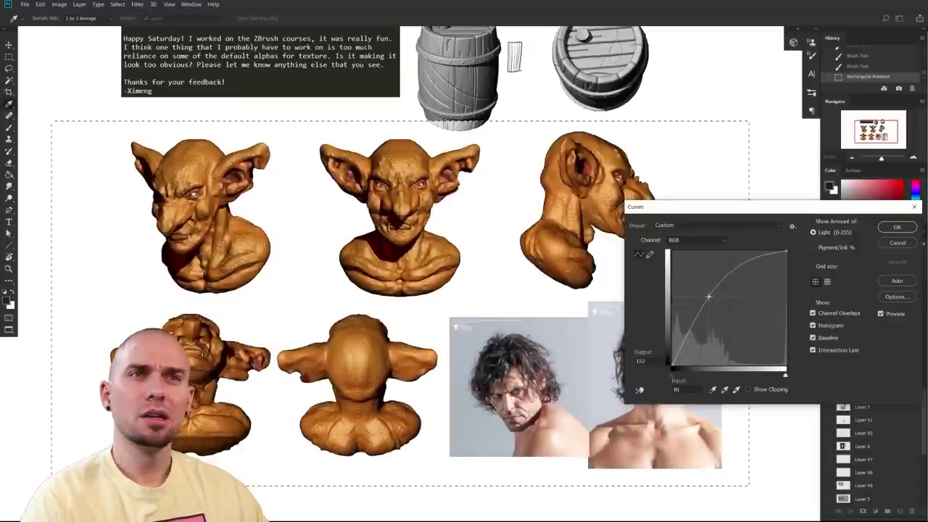
pyautogui.click(897, 227)
pyautogui.moveTo(480, 284); pyautogui.dragTo(562, 408)
pyautogui.hotkey('ctrl', 'd')
# - Examine the skin texture on the front, side, from-below and back views of the goblin bust
pyautogui.scroll(4, 537, 356)
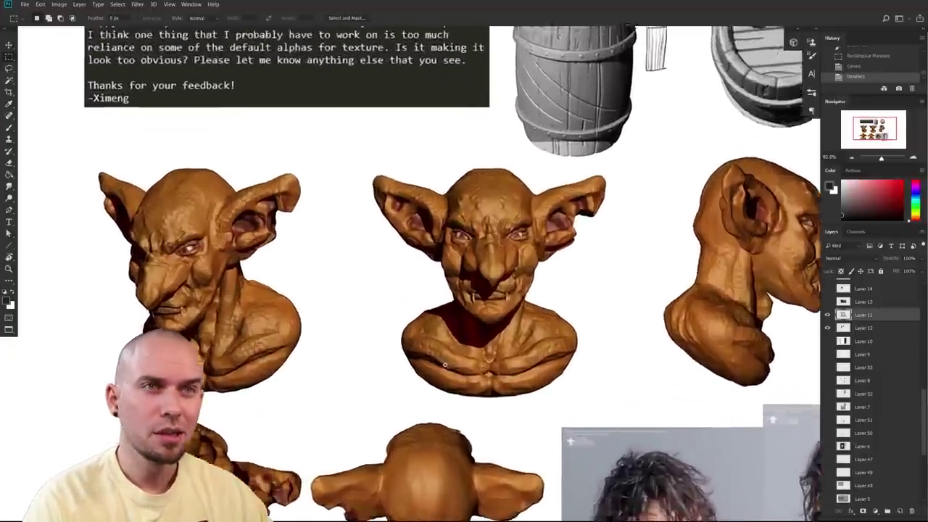
pyautogui.moveTo(602, 332); pyautogui.dragTo(588, 307)
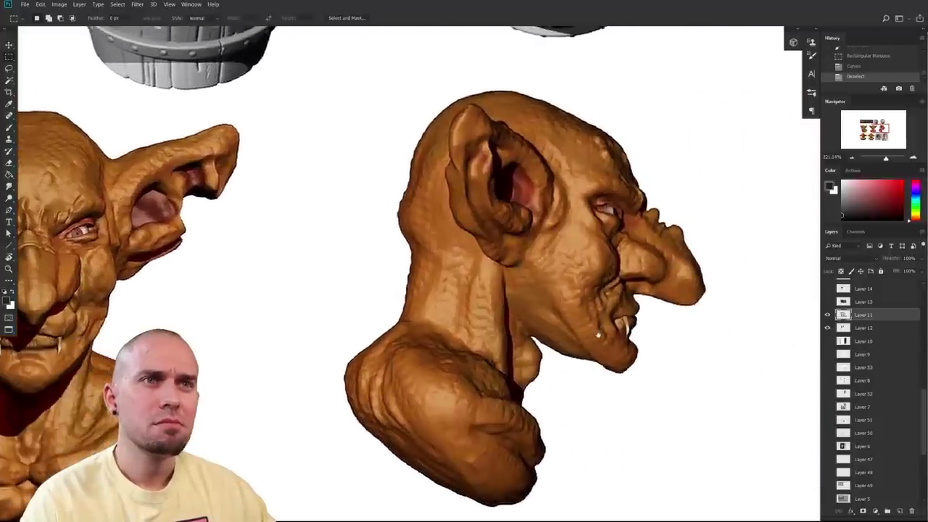
pyautogui.moveTo(599, 334); pyautogui.dragTo(791, 341)
pyautogui.moveTo(474, 363); pyautogui.dragTo(698, 294)
pyautogui.scroll(-6, 613, 367)
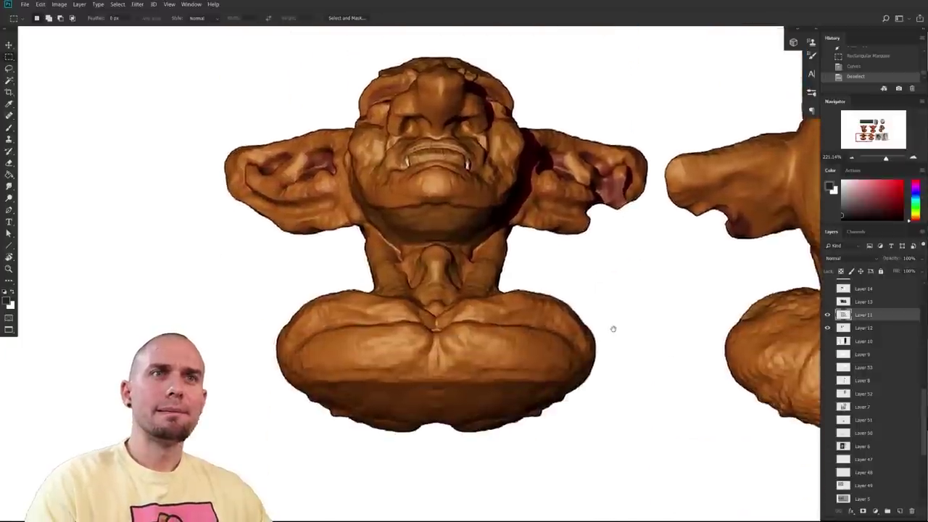
pyautogui.moveTo(611, 327); pyautogui.dragTo(489, 339)
pyautogui.moveTo(590, 321)
pyautogui.mouseDown()
pyautogui.moveTo(776, 294)
pyautogui.moveTo(628, 332)
pyautogui.moveTo(621, 325)
pyautogui.moveTo(577, 334)
pyautogui.mouseUp()
pyautogui.scroll(5, 628, 333)
# - Sample browns from the back-view goblin's head and paint broad smooth strokes over the bumpy texture on its lower right skull
pyautogui.press('b')
pyautogui.hotkey('ctrl', 'd')
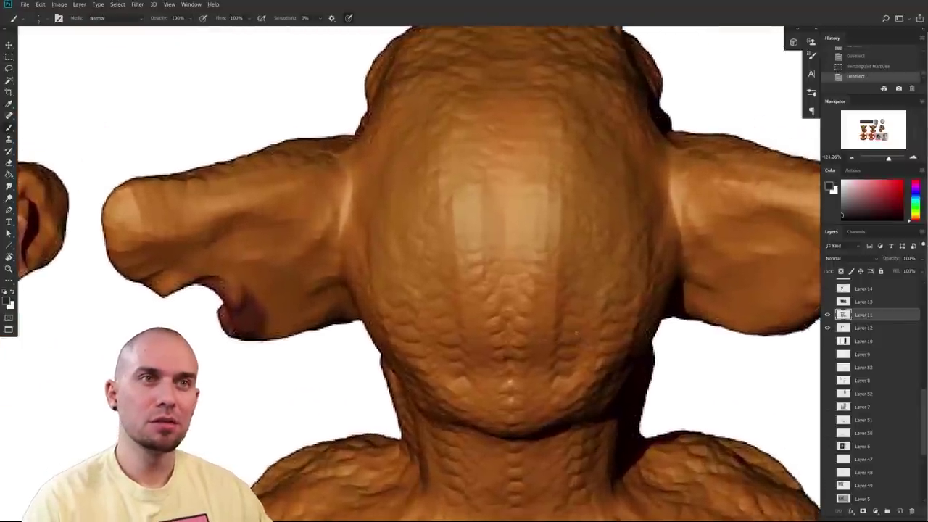
pyautogui.keyDown('alt'); pyautogui.click(579, 312); pyautogui.keyUp('alt')
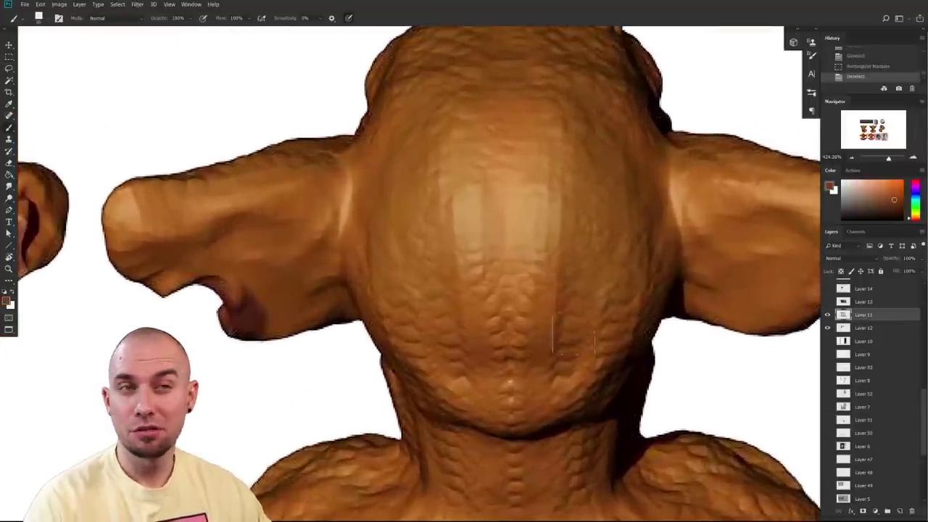
pyautogui.keyDown('alt'); pyautogui.click(556, 339); pyautogui.keyUp('alt')
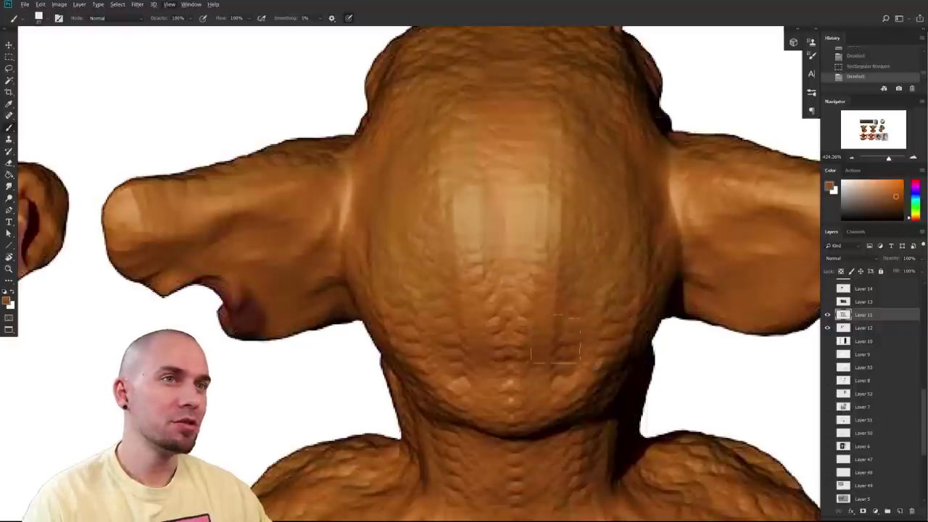
pyautogui.moveTo(534, 260)
pyautogui.mouseDown()
pyautogui.moveTo(562, 257)
pyautogui.moveTo(541, 326)
pyautogui.mouseUp()
pyautogui.moveTo(549, 388); pyautogui.dragTo(564, 355)
pyautogui.moveTo(607, 394)
pyautogui.mouseDown()
pyautogui.moveTo(617, 367)
pyautogui.moveTo(605, 394)
pyautogui.mouseUp()
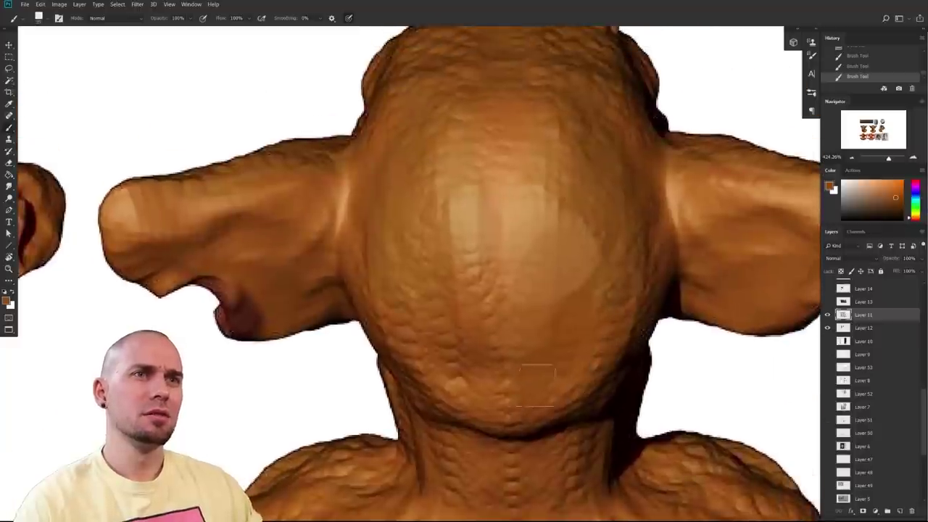
# - Smudge away the remaining bumpy texture on the back-view goblin's lower skull, crown and nape at 40% strength
pyautogui.scroll(2, 549, 382)
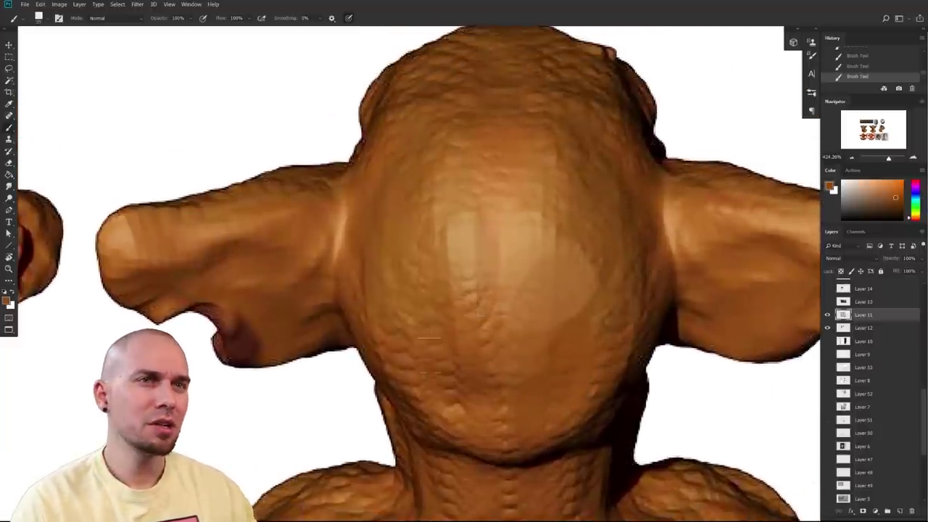
pyautogui.keyDown('alt'); pyautogui.click(482, 321); pyautogui.keyUp('alt')
pyautogui.press('[')
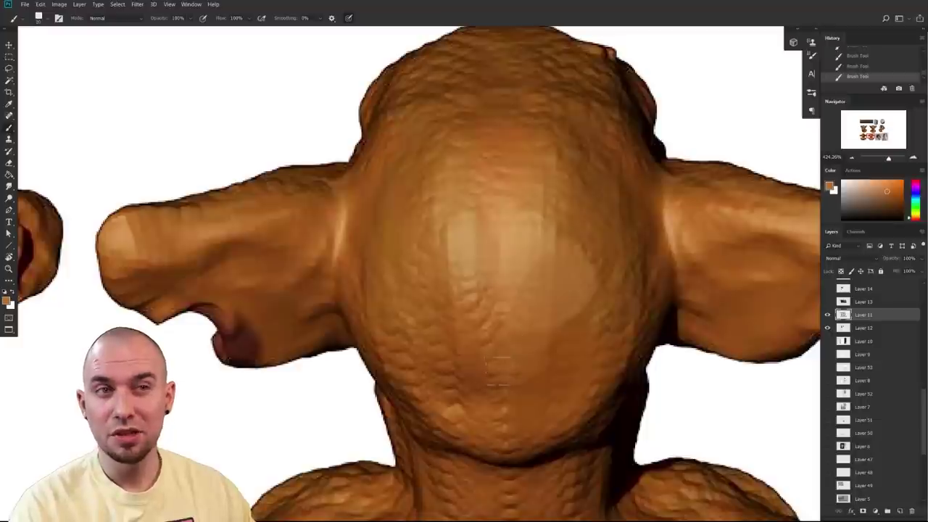
pyautogui.press('r')
pyautogui.moveTo(505, 374)
pyautogui.mouseDown()
pyautogui.moveTo(471, 381)
pyautogui.moveTo(499, 392)
pyautogui.mouseUp()
pyautogui.moveTo(499, 393)
pyautogui.mouseDown()
pyautogui.moveTo(498, 359)
pyautogui.moveTo(559, 323)
pyautogui.mouseUp()
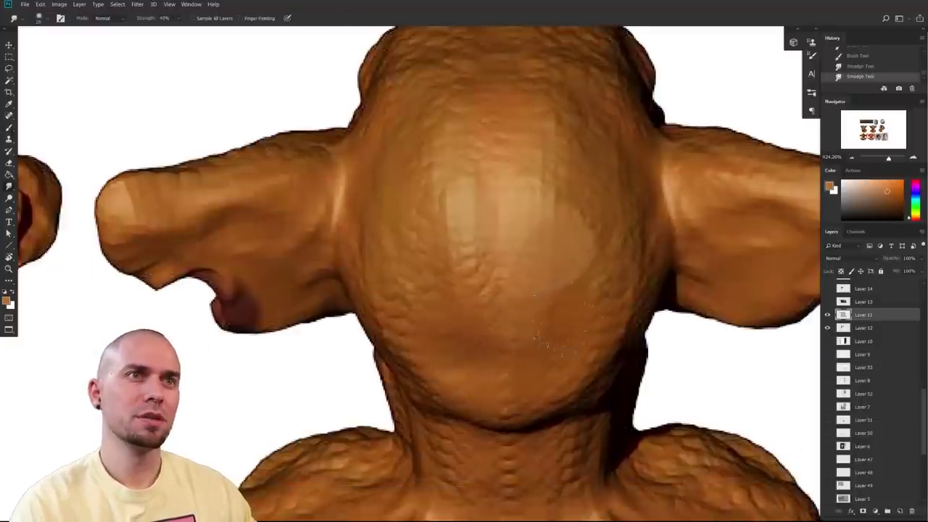
pyautogui.scroll(3, 558, 322)
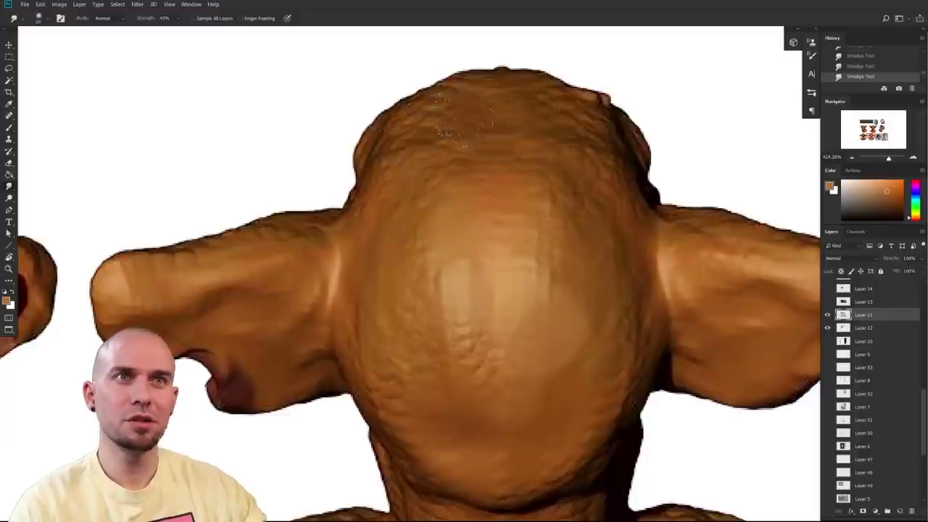
pyautogui.scroll(-5, 392, 196)
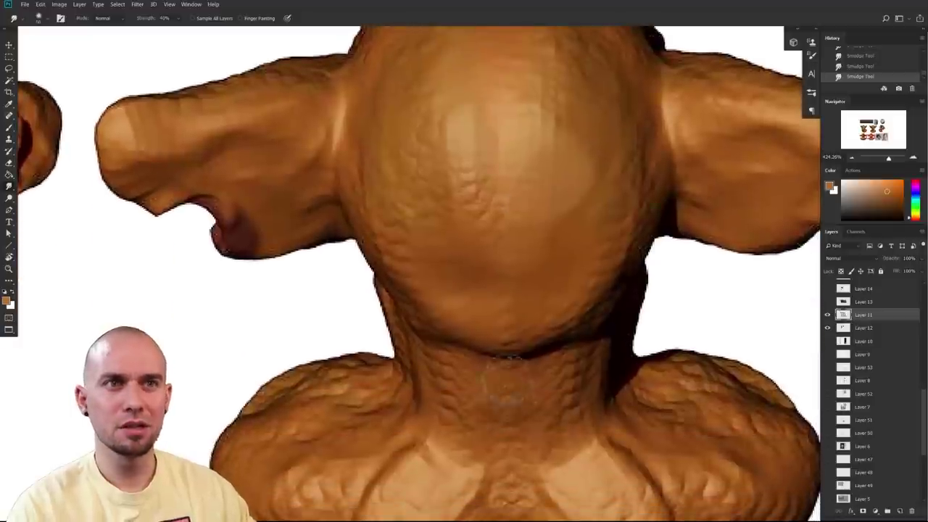
pyautogui.scroll(-5, 555, 351)
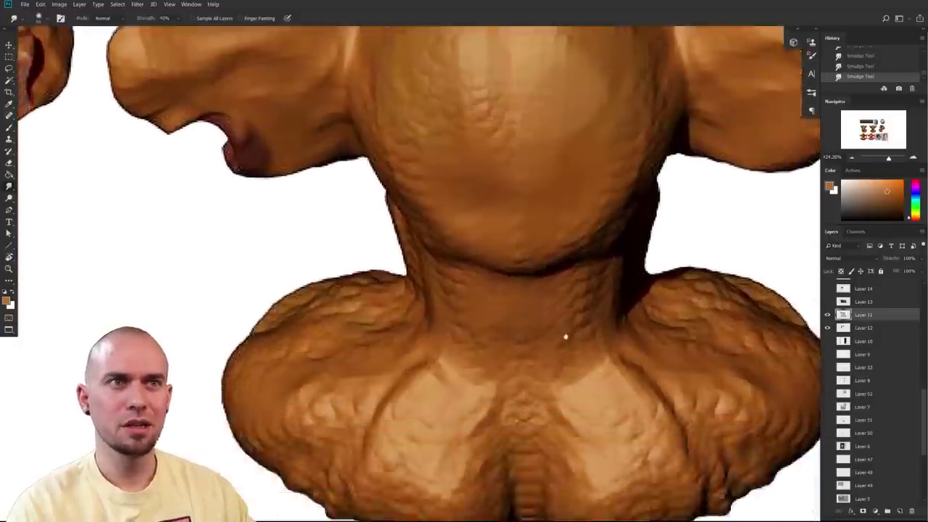
# - Examine the from-below bust's chin, neck and ears, and the surface detail on the three-quarter goblin's face
pyautogui.moveTo(376, 246); pyautogui.dragTo(514, 408)
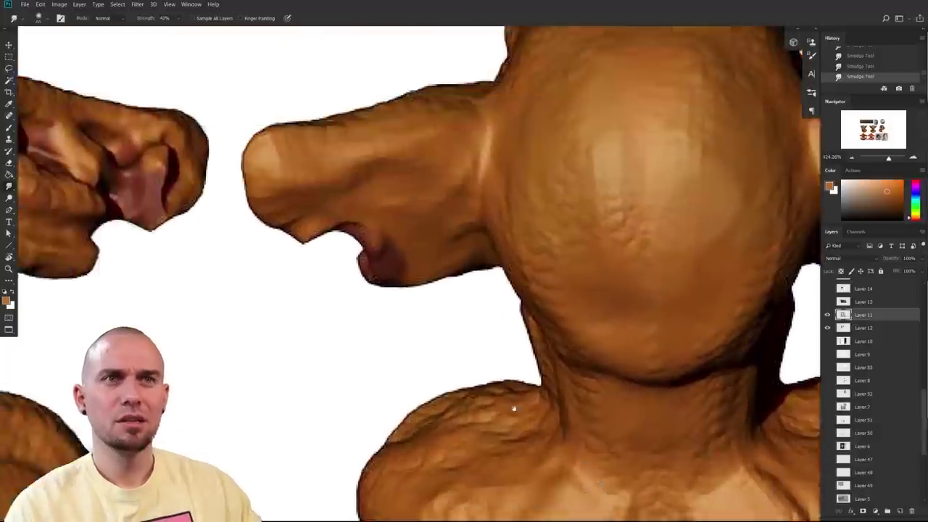
pyautogui.moveTo(423, 216); pyautogui.dragTo(510, 350)
pyautogui.moveTo(271, 381); pyautogui.dragTo(523, 331)
pyautogui.hscroll(-10, 523, 332)
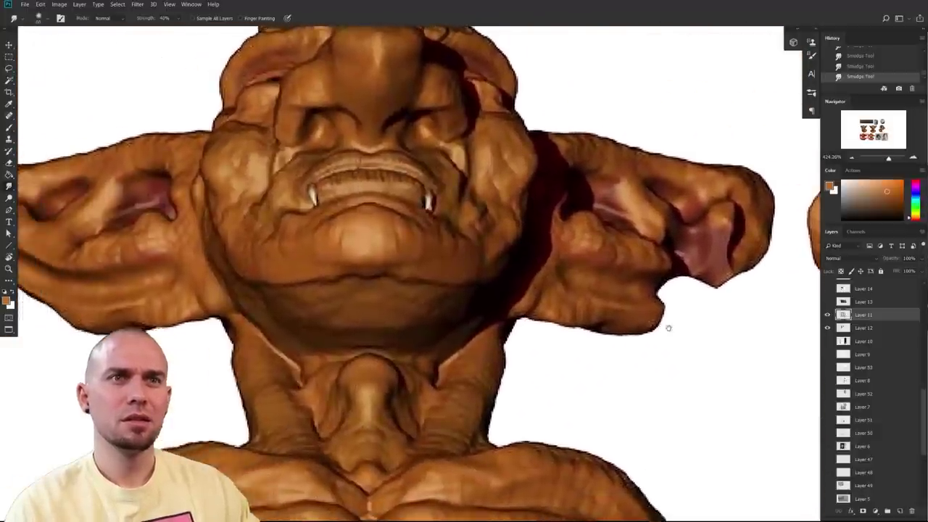
pyautogui.scroll(3, 667, 326)
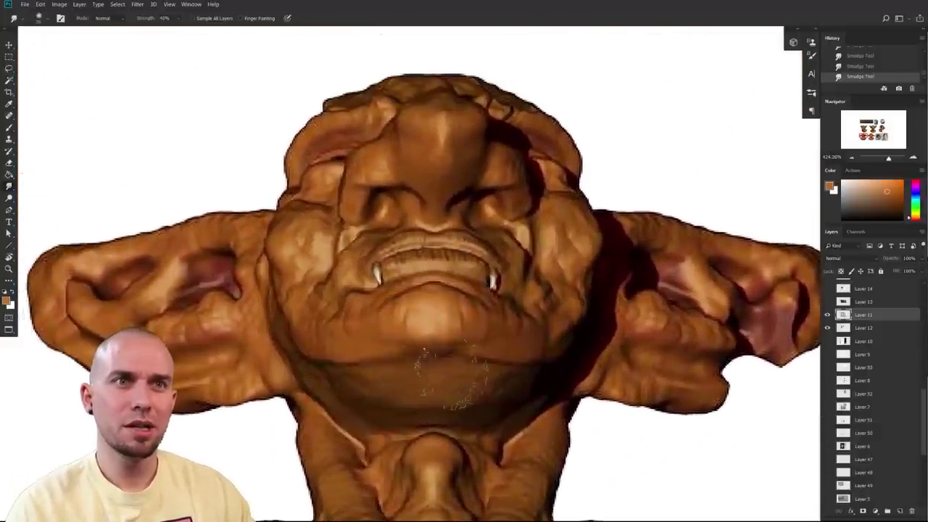
pyautogui.moveTo(504, 298); pyautogui.dragTo(481, 442)
pyautogui.scroll(-4, 522, 392)
pyautogui.moveTo(617, 110); pyautogui.dragTo(606, 339)
pyautogui.scroll(4, 605, 339)
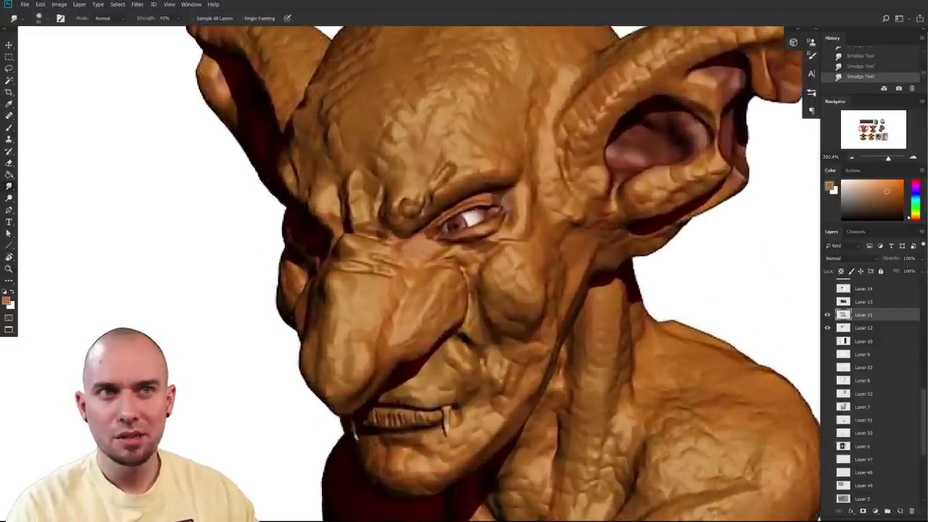
# - Sample browns from the three-quarter goblin's nose and paint flatter, smoother planes over the nostril wing facing the viewer
pyautogui.scroll(1, 419, 273)
pyautogui.hscroll(1, 419, 273)
pyautogui.press('b')
pyautogui.moveTo(412, 321)
pyautogui.keyDown('alt'); pyautogui.mouseDown()
pyautogui.moveTo(414, 300)
pyautogui.moveTo(393, 342)
pyautogui.moveTo(408, 322)
pyautogui.mouseUp(); pyautogui.keyUp('alt')
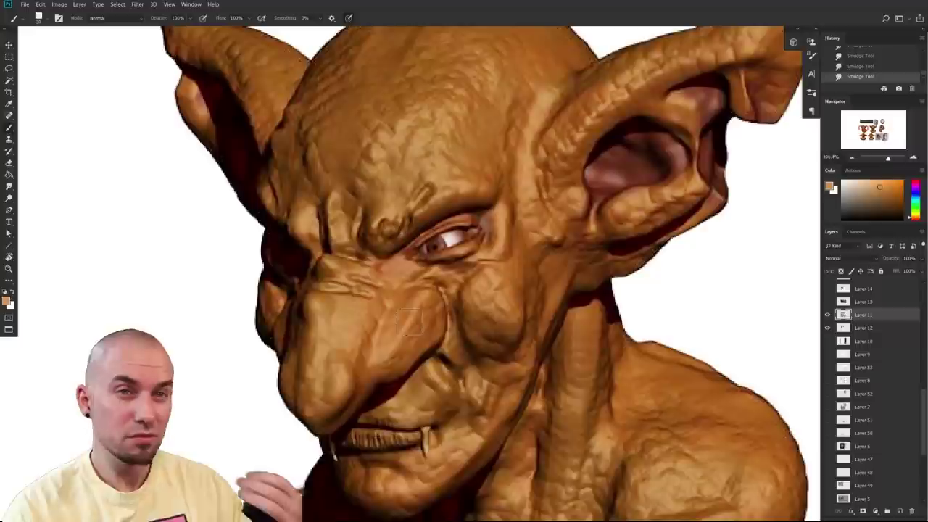
pyautogui.keyDown('alt'); pyautogui.click(402, 332); pyautogui.keyUp('alt')
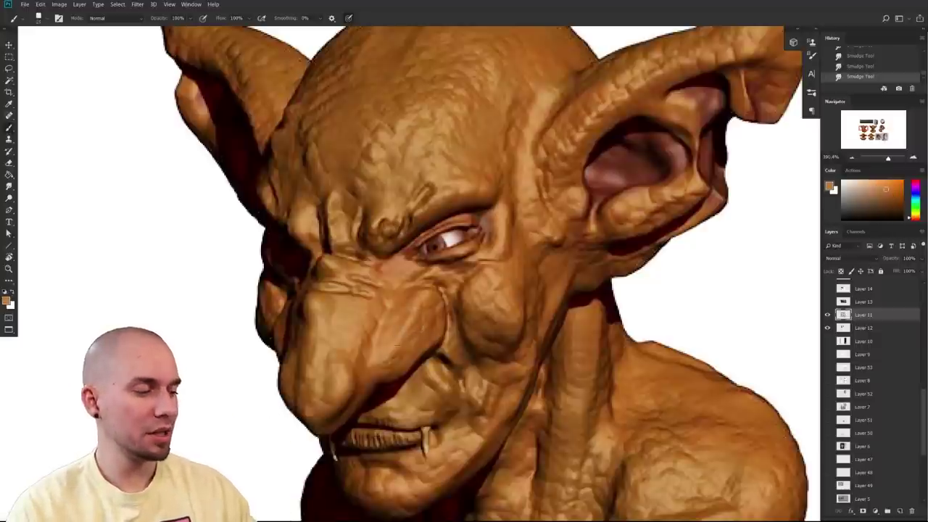
pyautogui.moveTo(426, 319); pyautogui.dragTo(421, 324)
pyautogui.keyDown('alt'); pyautogui.click(415, 321); pyautogui.keyUp('alt')
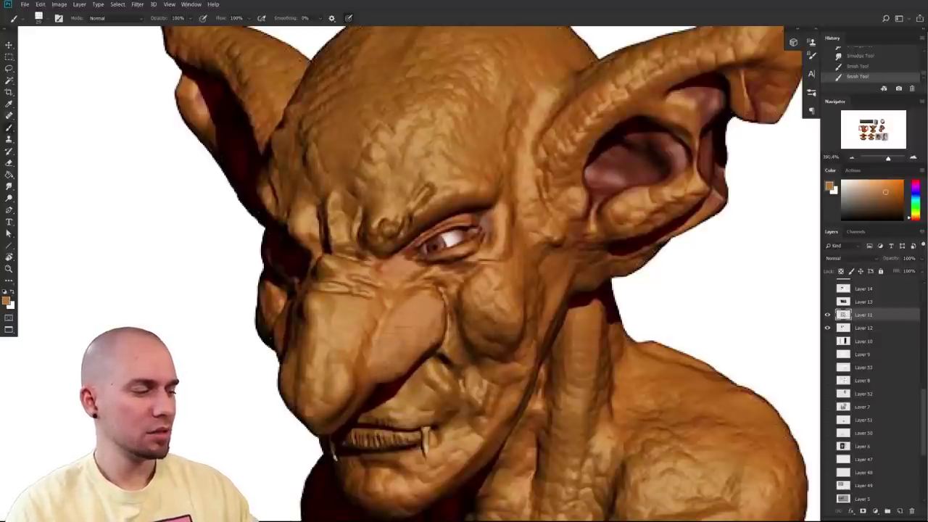
# - Compare the goblin busts with the written request and the male reference photos, and return to the three-quarter bust
pyautogui.scroll(-8, 450, 323)
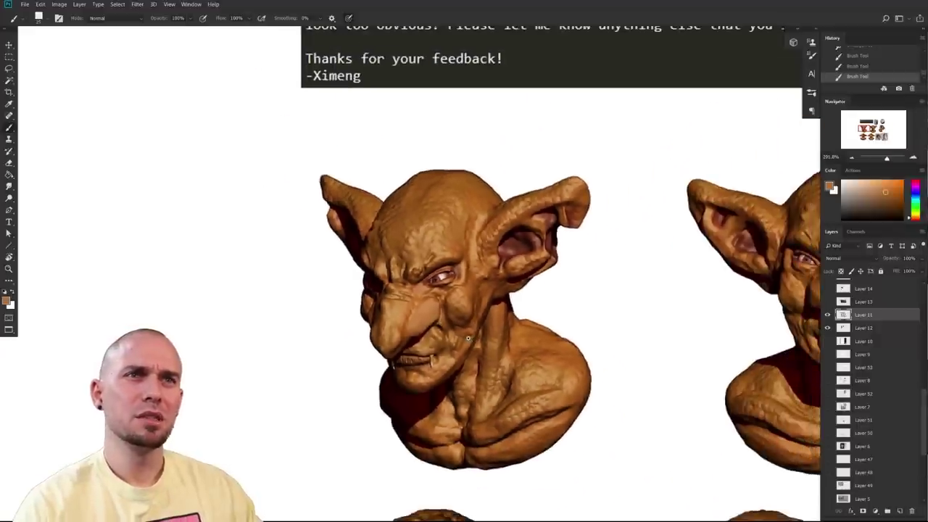
pyautogui.scroll(-6, 467, 338)
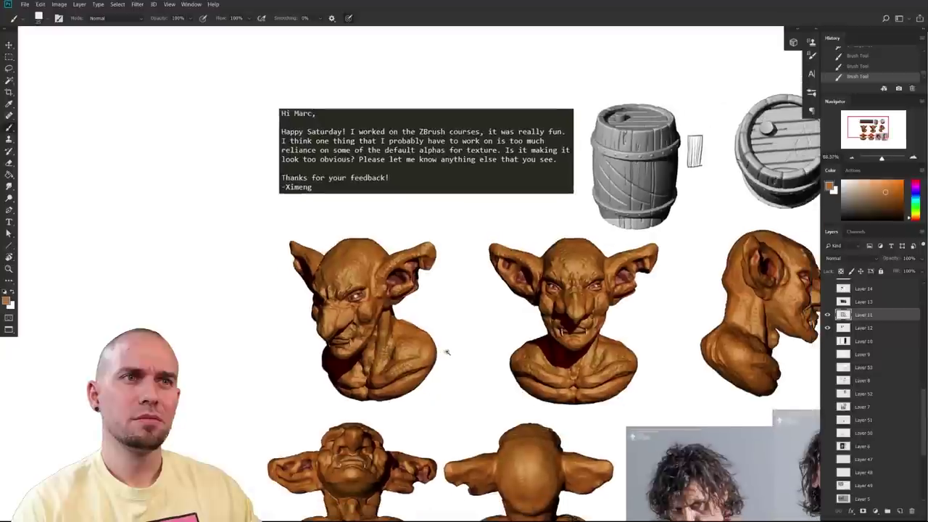
pyautogui.moveTo(447, 353); pyautogui.dragTo(395, 339)
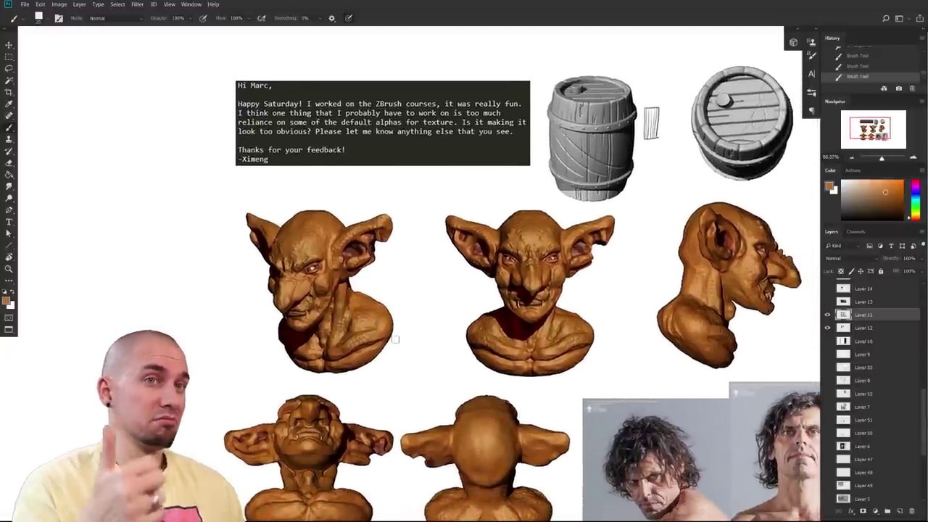
pyautogui.moveTo(565, 392); pyautogui.dragTo(528, 462)
pyautogui.keyDown('ctrl'); pyautogui.moveTo(494, 388); pyautogui.dragTo(520, 410); pyautogui.keyUp('ctrl')
pyautogui.moveTo(758, 390); pyautogui.dragTo(732, 363)
pyautogui.moveTo(304, 465); pyautogui.dragTo(593, 367)
pyautogui.moveTo(511, 486); pyautogui.dragTo(457, 352)
pyautogui.keyDown('ctrl'); pyautogui.moveTo(588, 345); pyautogui.dragTo(432, 493); pyautogui.keyUp('ctrl')
pyautogui.moveTo(528, 377); pyautogui.dragTo(526, 362)
pyautogui.moveTo(544, 393); pyautogui.dragTo(551, 266)
pyautogui.moveTo(532, 362); pyautogui.dragTo(640, 464)
pyautogui.moveTo(444, 334); pyautogui.dragTo(527, 363)
pyautogui.moveTo(578, 347); pyautogui.dragTo(745, 357)
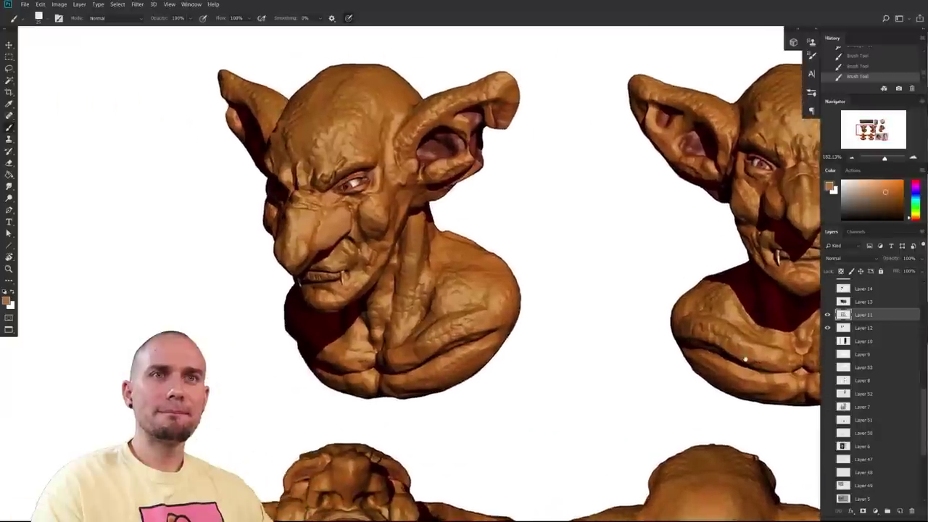
# - Paint the three-quarter goblin's cheek with sampled browns, using a lighter plane under the eye and a darker plane beneath it
pyautogui.moveTo(647, 354); pyautogui.dragTo(631, 429)
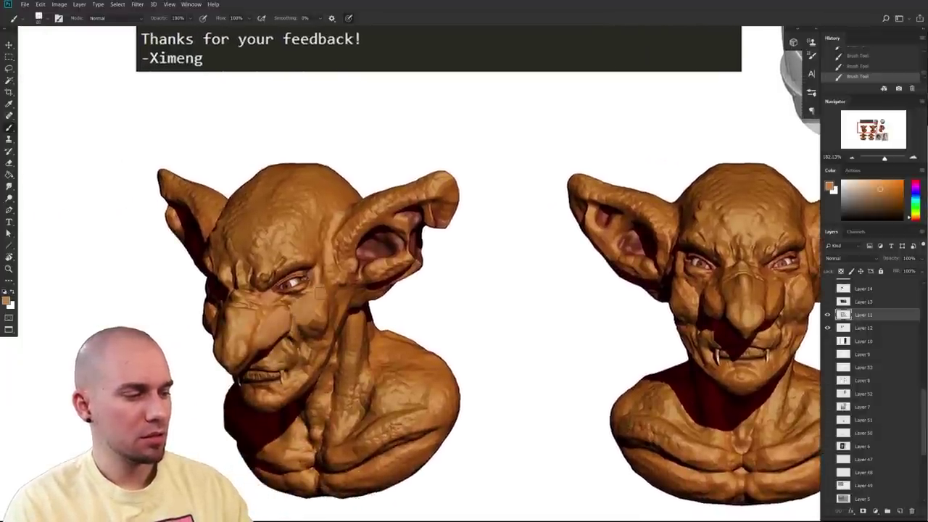
pyautogui.keyDown('alt'); pyautogui.click(315, 326); pyautogui.keyUp('alt')
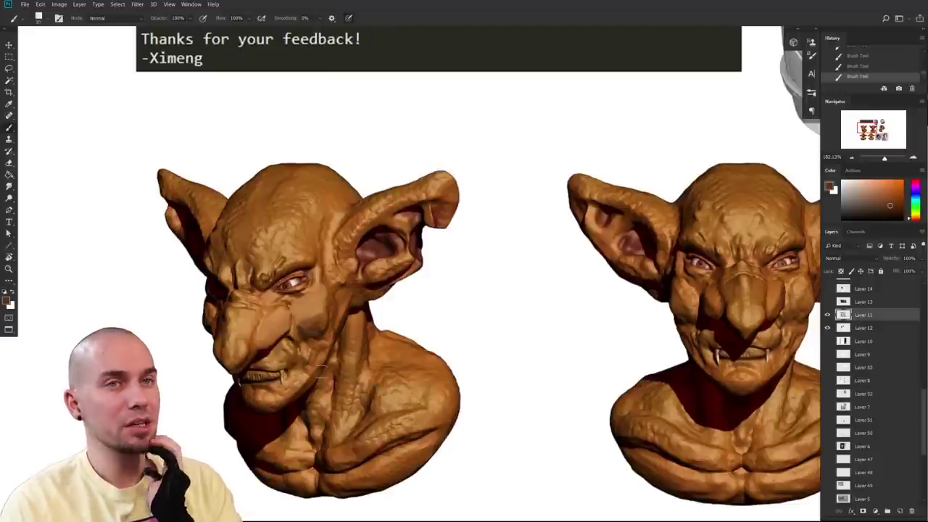
pyautogui.hscroll(2, 472, 427)
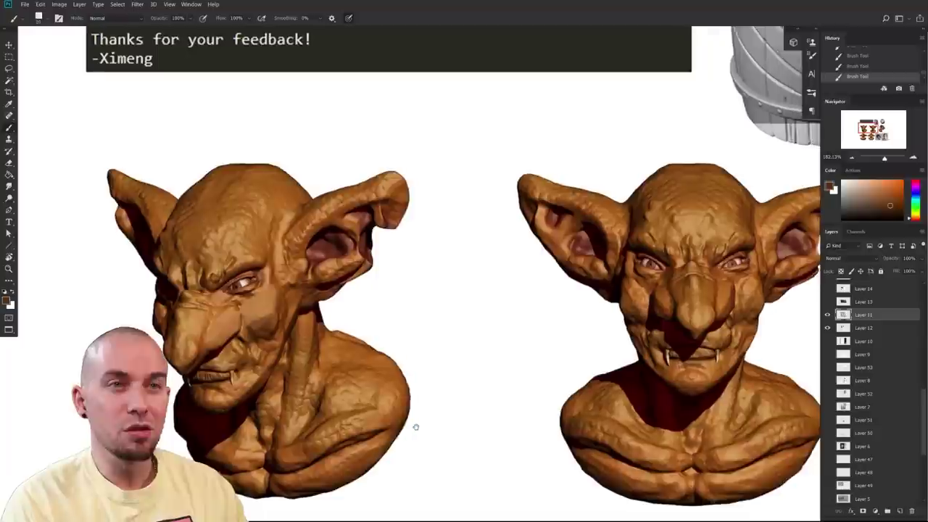
pyautogui.keyDown('alt'); pyautogui.click(265, 300); pyautogui.keyUp('alt')
pyautogui.keyDown('alt'); pyautogui.click(272, 330); pyautogui.keyUp('alt')
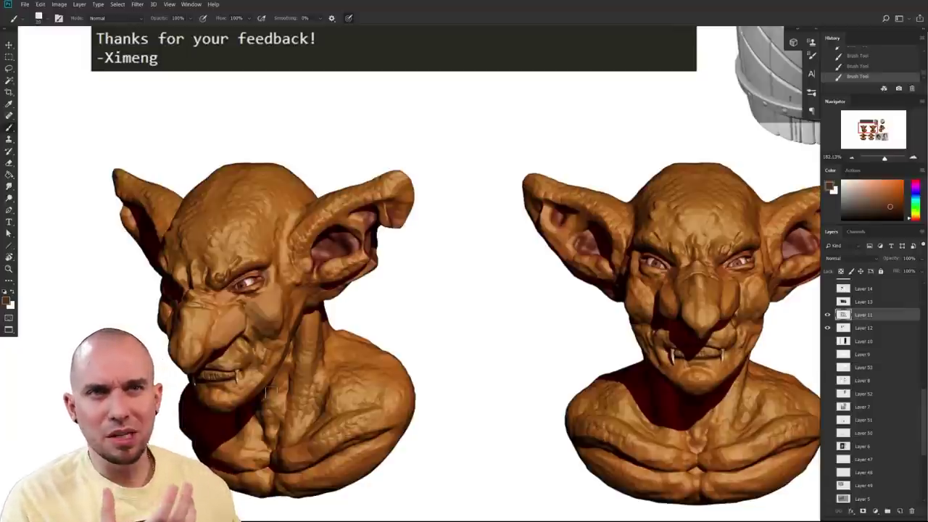
# - Examine the repainted three-quarter bust beside the other goblin views and review the whole submission sheet
pyautogui.moveTo(586, 396); pyautogui.dragTo(290, 313)
pyautogui.scroll(-3, 576, 392)
pyautogui.moveTo(467, 334); pyautogui.dragTo(566, 388)
pyautogui.moveTo(404, 363); pyautogui.dragTo(508, 334)
pyautogui.scroll(4, 435, 373)
pyautogui.scroll(-3, 657, 370)
pyautogui.moveTo(648, 375); pyautogui.dragTo(506, 371)
pyautogui.moveTo(422, 374); pyautogui.dragTo(655, 368)
pyautogui.scroll(1, 632, 418)
pyautogui.moveTo(632, 418); pyautogui.dragTo(587, 343)
pyautogui.scroll(-11, 587, 343)
pyautogui.moveTo(683, 389); pyautogui.dragTo(542, 372)
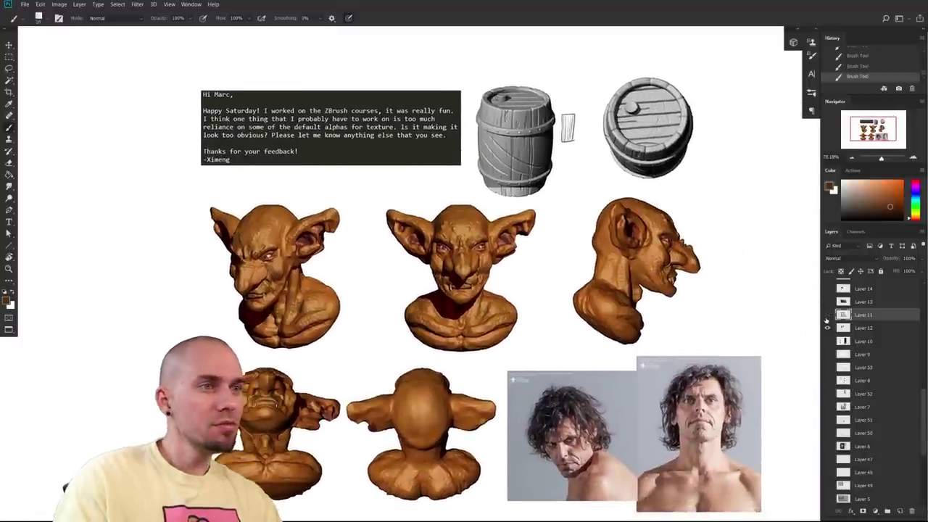
# - Hide the goblin and barrel submission on Layer 11 and Layer 12, and show and select Layer 13
pyautogui.click(827, 315)
pyautogui.click(828, 302)
pyautogui.click(878, 303)
# - Compare the fur-coat painting with its dark reference photo and choose a saturated orange as the brush colour
pyautogui.moveTo(553, 292)
pyautogui.mouseDown()
pyautogui.moveTo(550, 324)
pyautogui.moveTo(582, 319)
pyautogui.moveTo(609, 273)
pyautogui.mouseUp()
pyautogui.scroll(4, 551, 323)
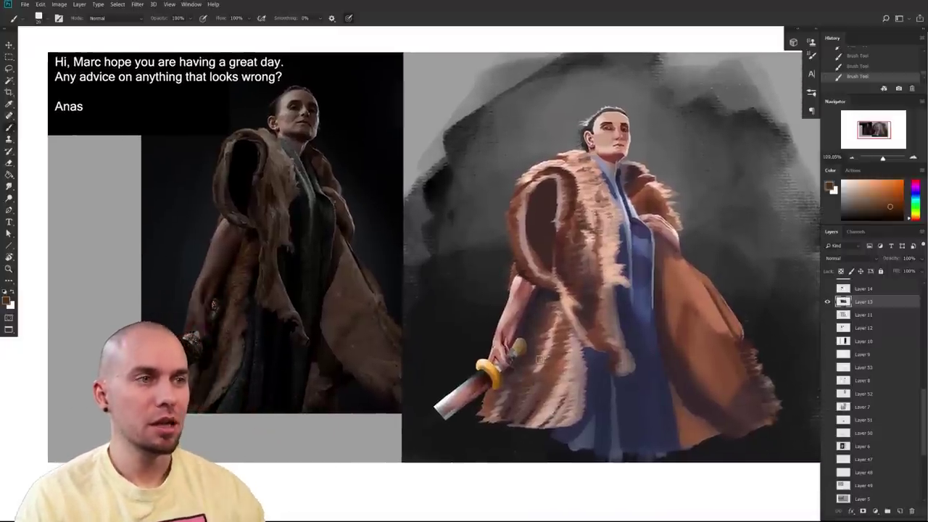
pyautogui.moveTo(544, 384); pyautogui.dragTo(551, 432)
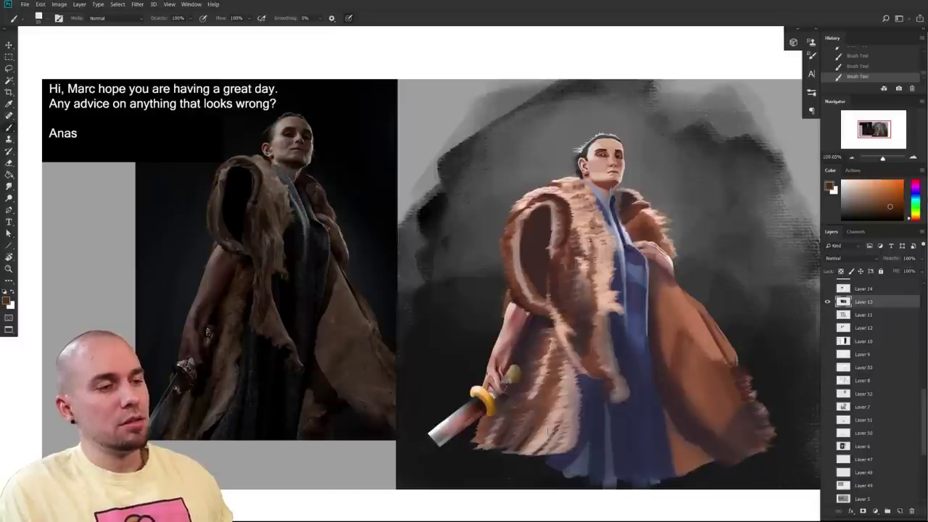
pyautogui.moveTo(519, 410); pyautogui.dragTo(514, 425)
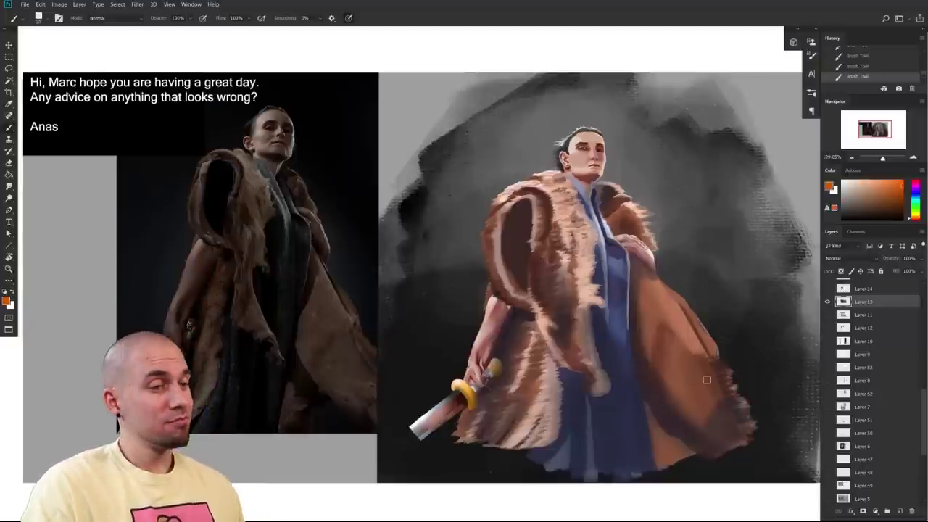
pyautogui.moveTo(766, 296); pyautogui.dragTo(732, 298)
pyautogui.moveTo(689, 320)
pyautogui.mouseDown()
pyautogui.moveTo(694, 313)
pyautogui.moveTo(683, 329)
pyautogui.mouseUp()
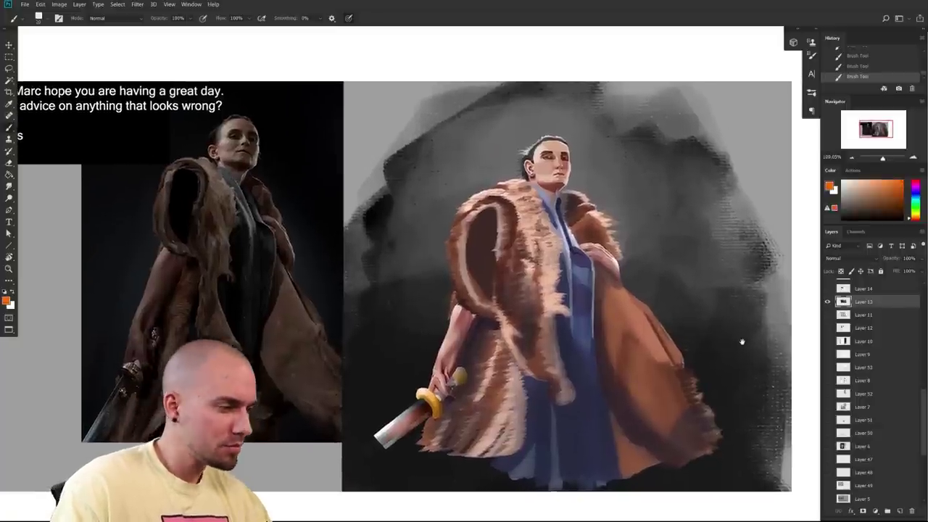
pyautogui.moveTo(658, 413); pyautogui.dragTo(724, 398)
pyautogui.moveTo(759, 372); pyautogui.dragTo(747, 381)
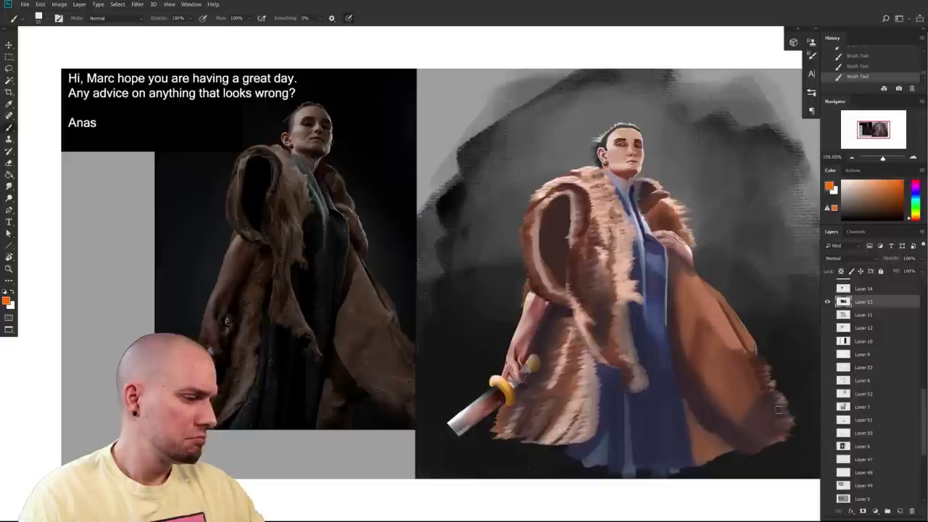
# - Examine the dark reference photo and the fur-coat painting side by side, comparing the fur, coat shapes and values
pyautogui.moveTo(773, 413); pyautogui.dragTo(750, 427)
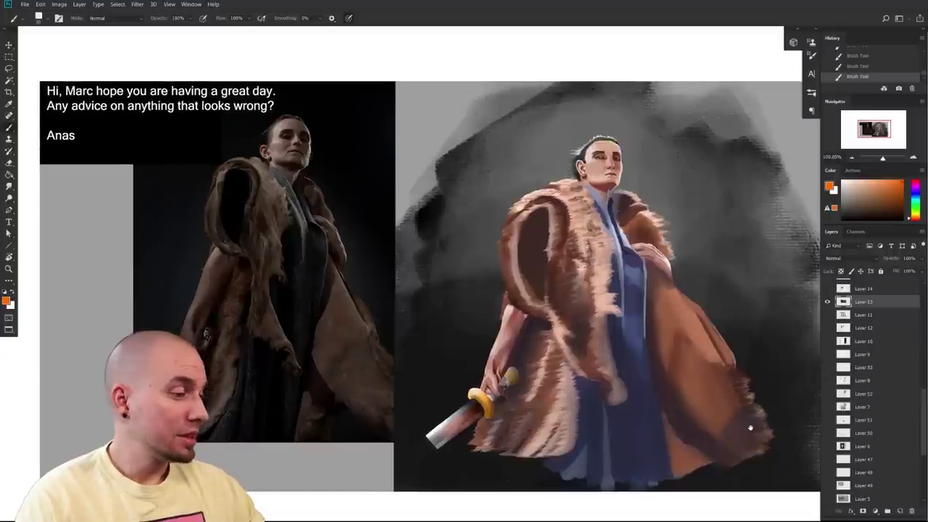
pyautogui.moveTo(255, 310)
pyautogui.mouseDown()
pyautogui.moveTo(341, 307)
pyautogui.moveTo(404, 441)
pyautogui.moveTo(385, 356)
pyautogui.moveTo(356, 367)
pyautogui.mouseUp()
pyautogui.moveTo(290, 366)
pyautogui.mouseDown()
pyautogui.moveTo(299, 148)
pyautogui.moveTo(279, 135)
pyautogui.mouseUp()
pyautogui.hotkey('ctrl', 'z')
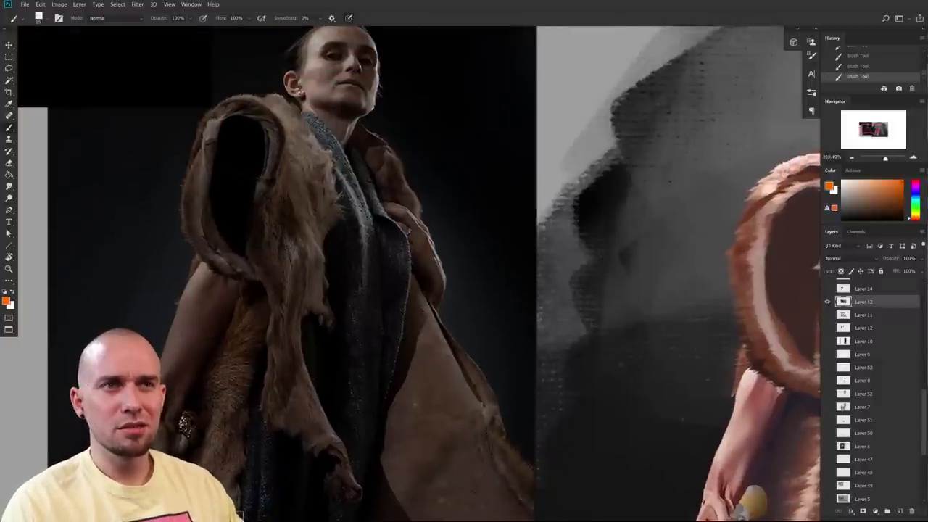
pyautogui.scroll(-5, 366, 449)
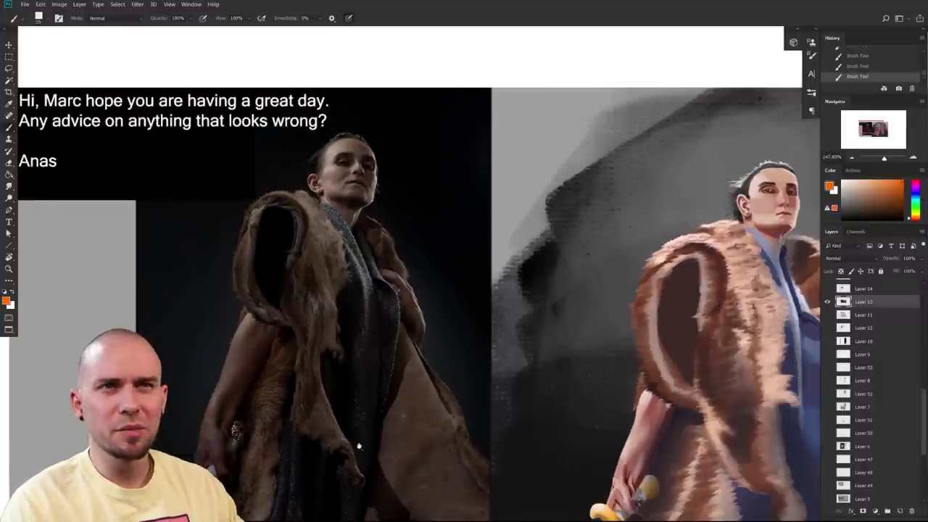
pyautogui.scroll(3, 341, 399)
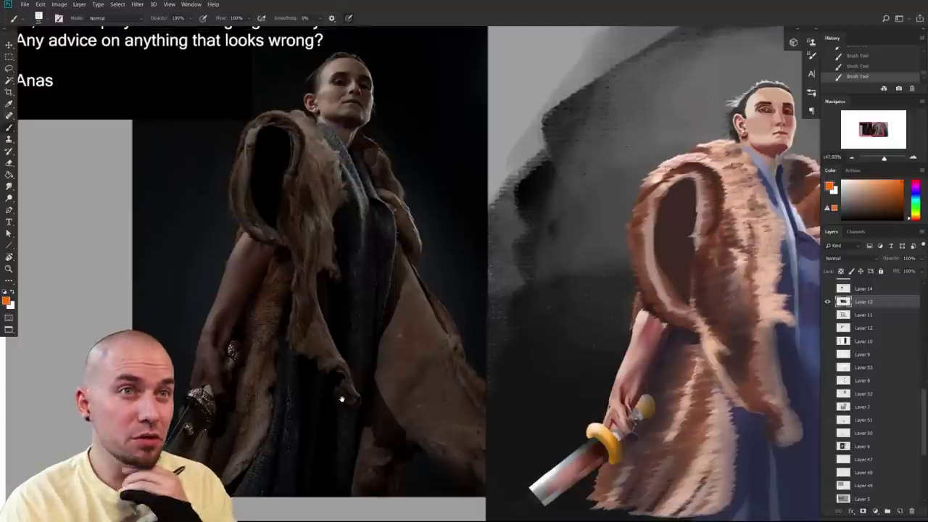
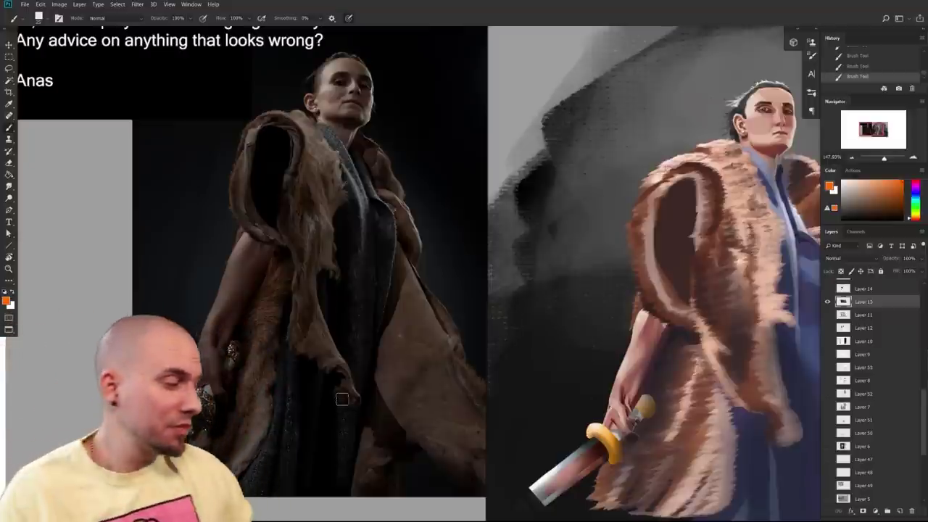
pyautogui.moveTo(671, 397); pyautogui.dragTo(525, 404)
pyautogui.moveTo(575, 369); pyautogui.dragTo(569, 370)
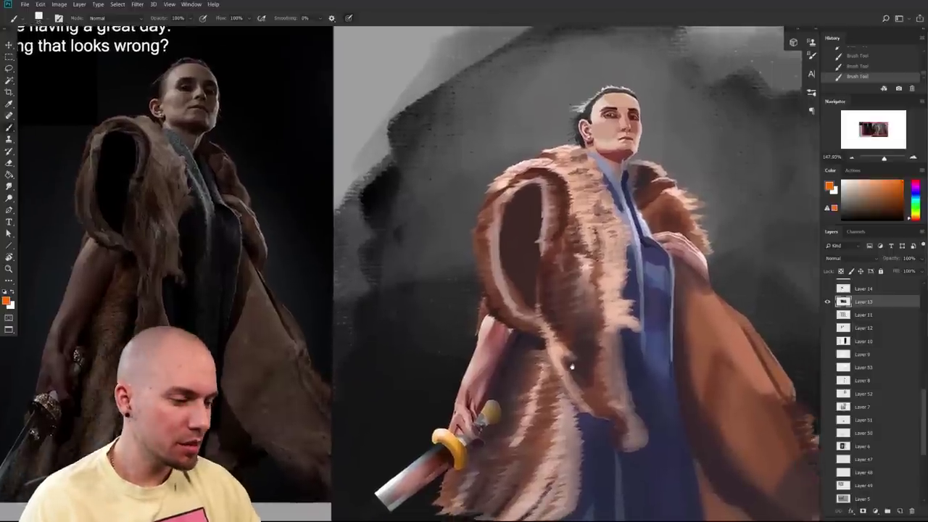
pyautogui.scroll(-2, 569, 371)
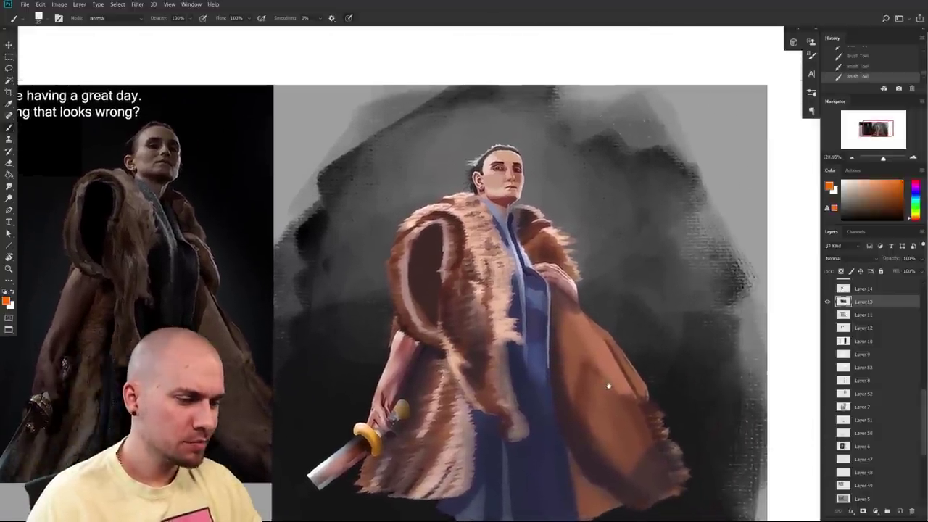
pyautogui.moveTo(610, 386); pyautogui.dragTo(760, 377)
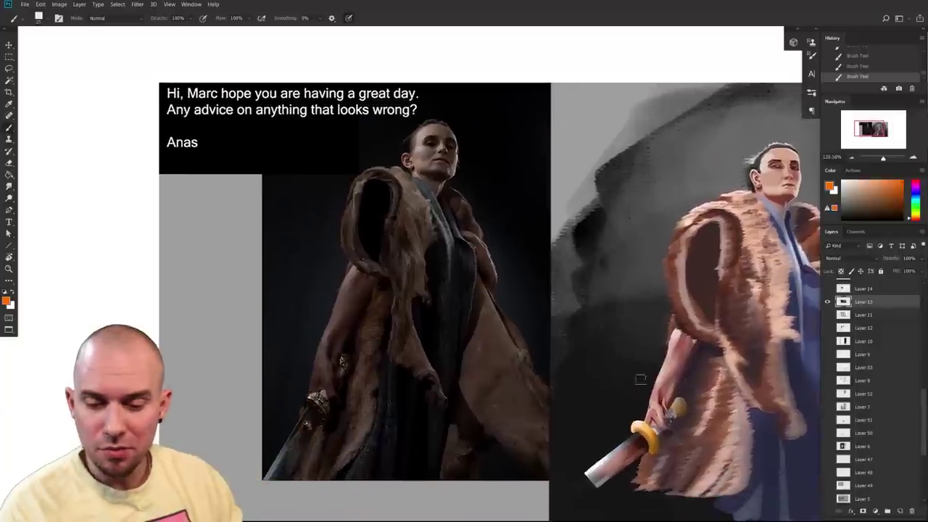
# - Select the fur-coat reference photo with a rectangular marquee, brighten its midtones with a raised Curves adjustment and deselect
pyautogui.press('m')
pyautogui.moveTo(282, 110); pyautogui.dragTo(548, 486)
pyautogui.hotkey('ctrl', 'm')
pyautogui.moveTo(711, 327); pyautogui.dragTo(711, 290)
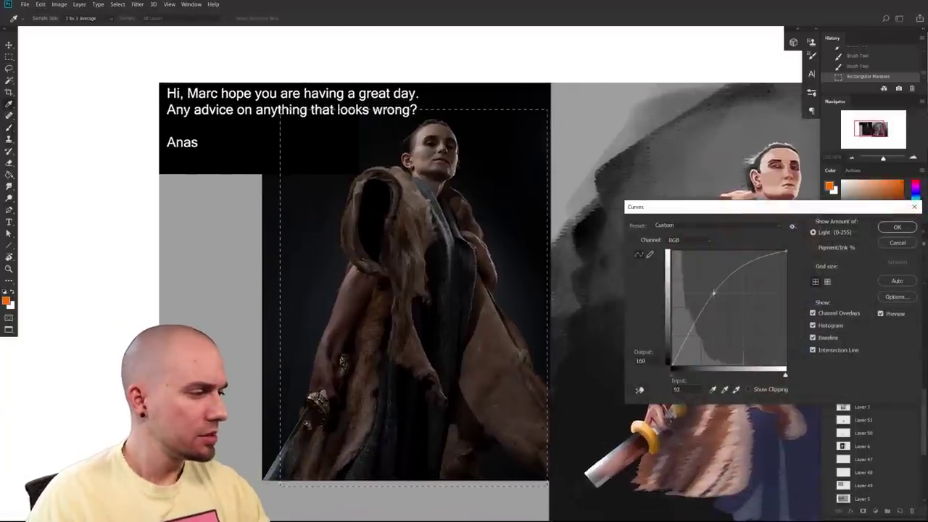
pyautogui.click(898, 227)
pyautogui.hscroll(3, 558, 374)
pyautogui.hscroll(1, 557, 374)
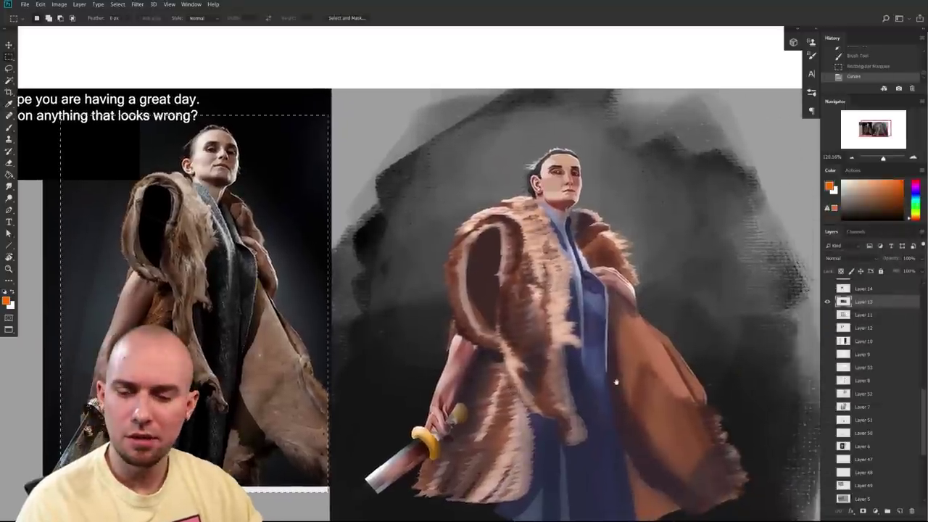
pyautogui.hotkey('ctrl', 'd')
# - Compare the brightened reference photo with the painting, studying the fur, robe and coat materials
pyautogui.hscroll(-4, 624, 379)
pyautogui.moveTo(699, 382); pyautogui.dragTo(699, 382)
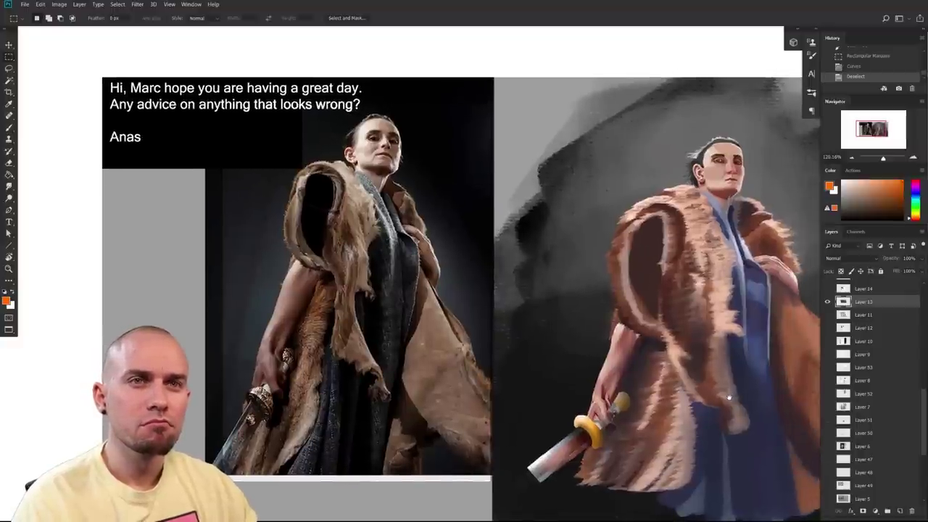
pyautogui.hscroll(1, 697, 360)
pyautogui.moveTo(669, 359); pyautogui.dragTo(667, 367)
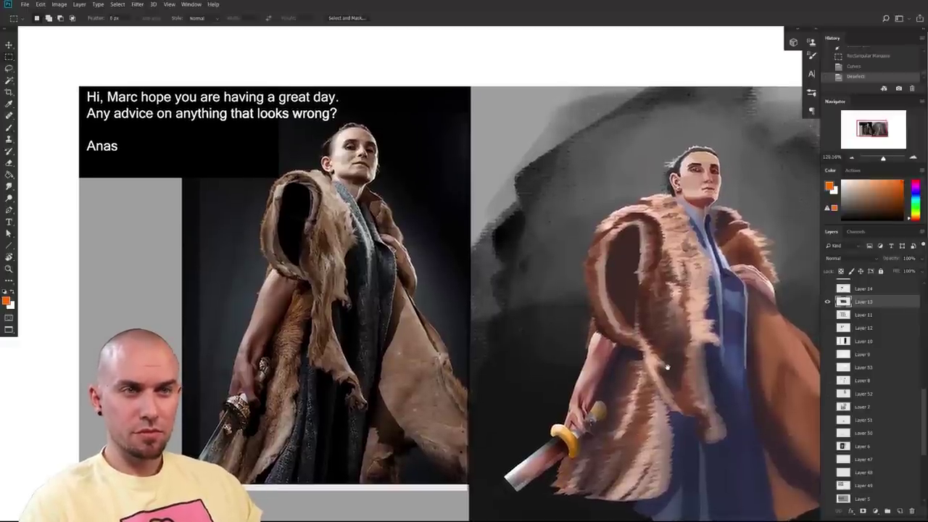
pyautogui.hscroll(3, 667, 367)
pyautogui.scroll(-1, 668, 367)
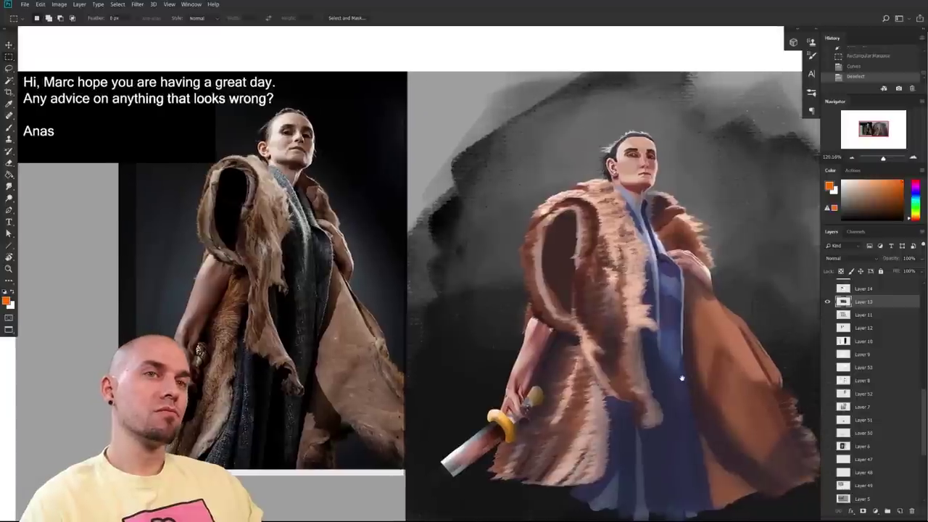
pyautogui.moveTo(682, 378); pyautogui.dragTo(681, 379)
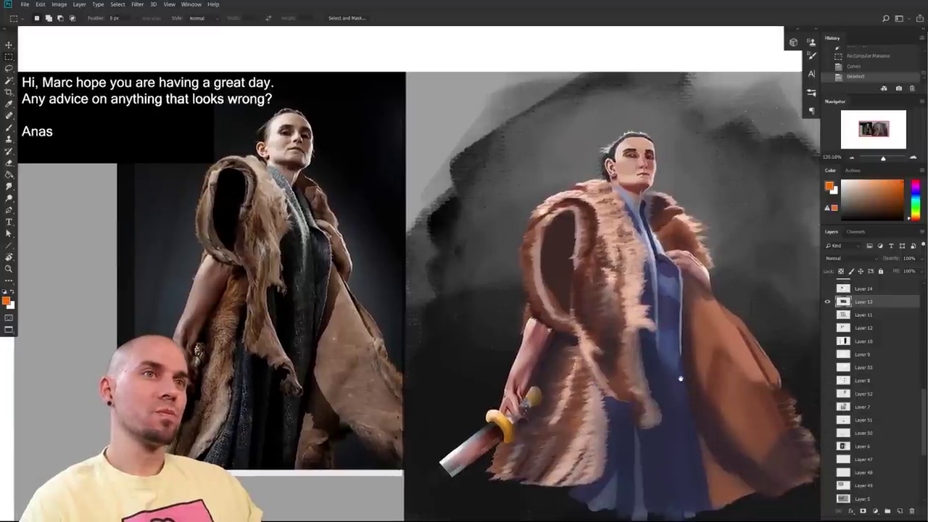
pyautogui.moveTo(681, 379); pyautogui.dragTo(682, 374)
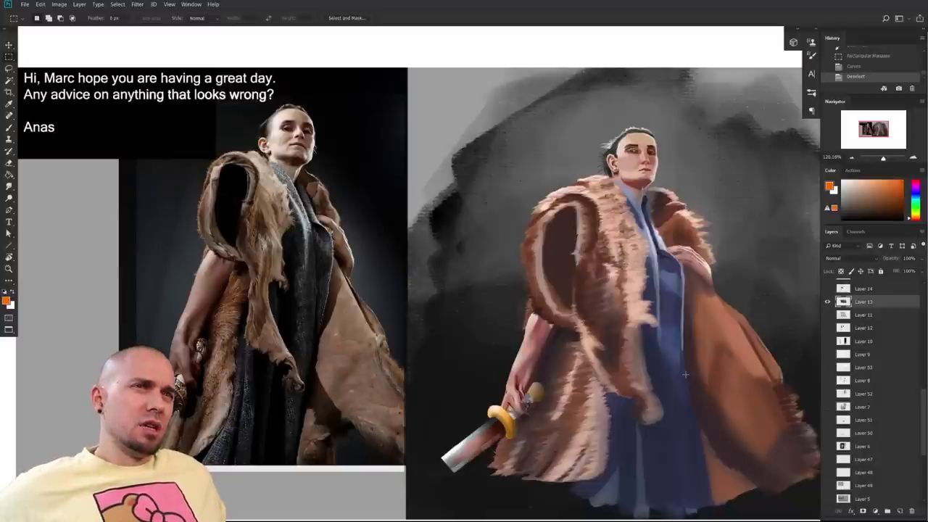
pyautogui.moveTo(585, 281); pyautogui.dragTo(566, 319)
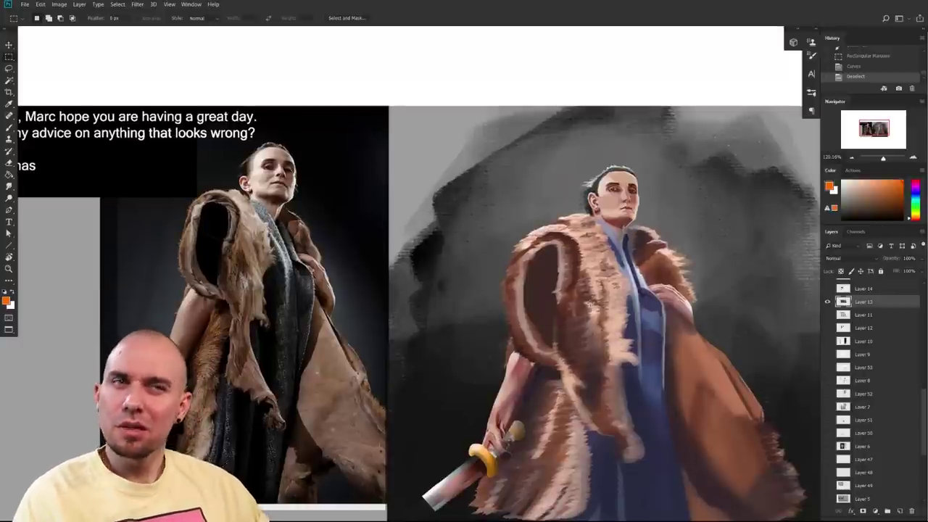
pyautogui.moveTo(601, 367)
pyautogui.mouseDown()
pyautogui.moveTo(598, 341)
pyautogui.moveTo(642, 320)
pyautogui.moveTo(604, 371)
pyautogui.mouseUp()
# - Switch to the Brush tool with the SkinCavity preset and black as the painting colour
pyautogui.press('b')
pyautogui.moveTo(628, 256)
pyautogui.mouseDown()
pyautogui.moveTo(562, 393)
pyautogui.moveTo(601, 371)
pyautogui.moveTo(567, 398)
pyautogui.mouseUp()
pyautogui.moveTo(552, 437); pyautogui.dragTo(601, 276)
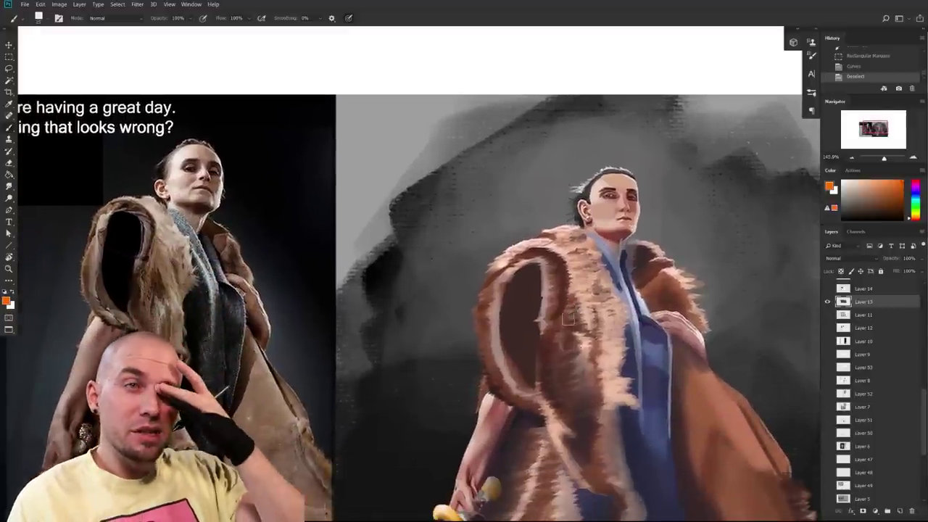
pyautogui.moveTo(540, 385)
pyautogui.mouseDown()
pyautogui.moveTo(526, 354)
pyautogui.moveTo(547, 385)
pyautogui.mouseUp()
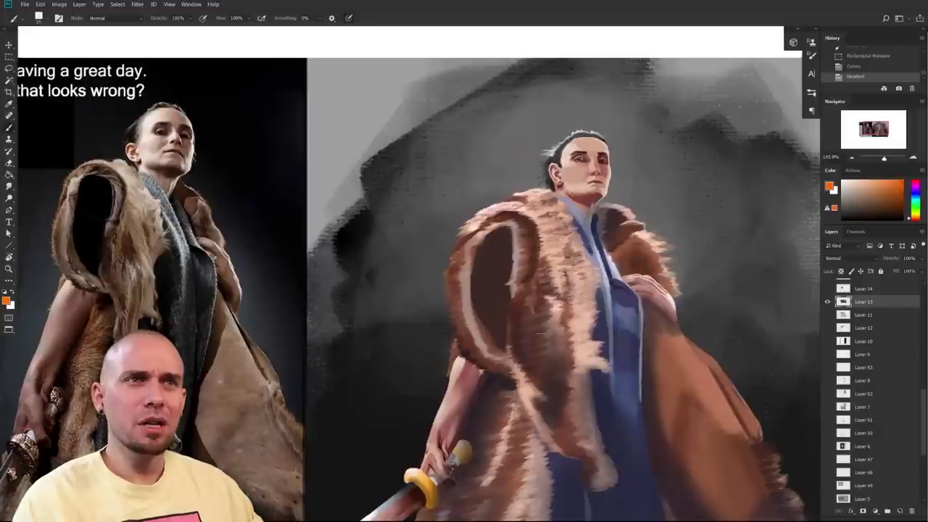
pyautogui.moveTo(531, 318); pyautogui.dragTo(519, 296)
pyautogui.rightClick(569, 347)
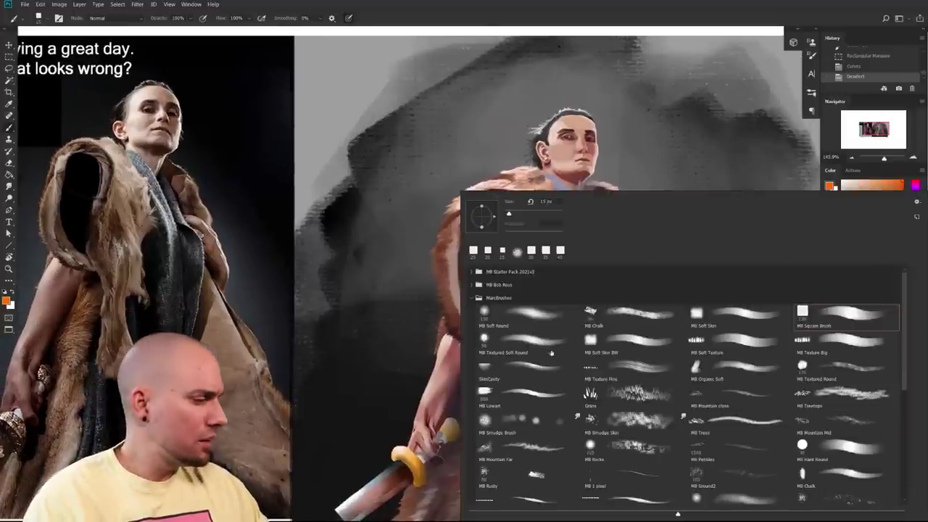
pyautogui.click(500, 374)
pyautogui.moveTo(398, 404)
pyautogui.mouseDown()
pyautogui.moveTo(395, 390)
pyautogui.moveTo(454, 380)
pyautogui.mouseUp()
pyautogui.moveTo(195, 294); pyautogui.dragTo(210, 222)
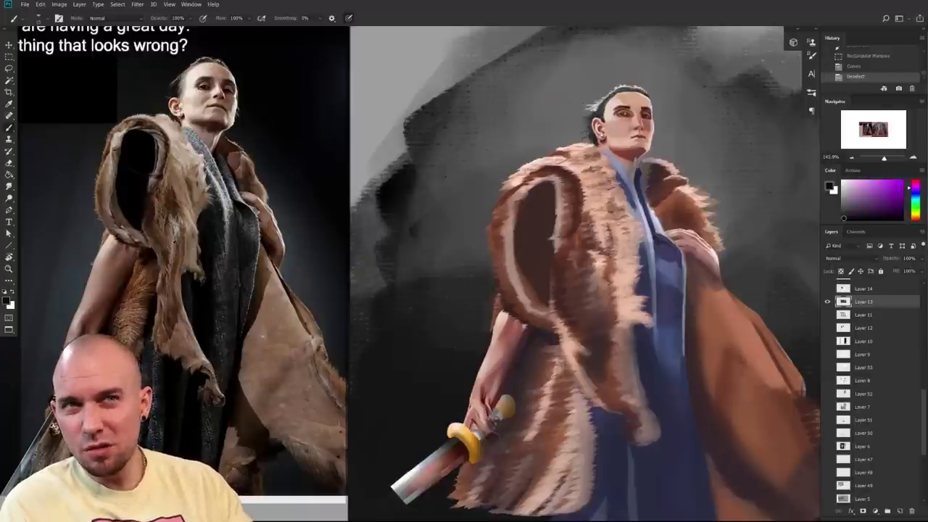
pyautogui.moveTo(472, 373); pyautogui.dragTo(351, 364)
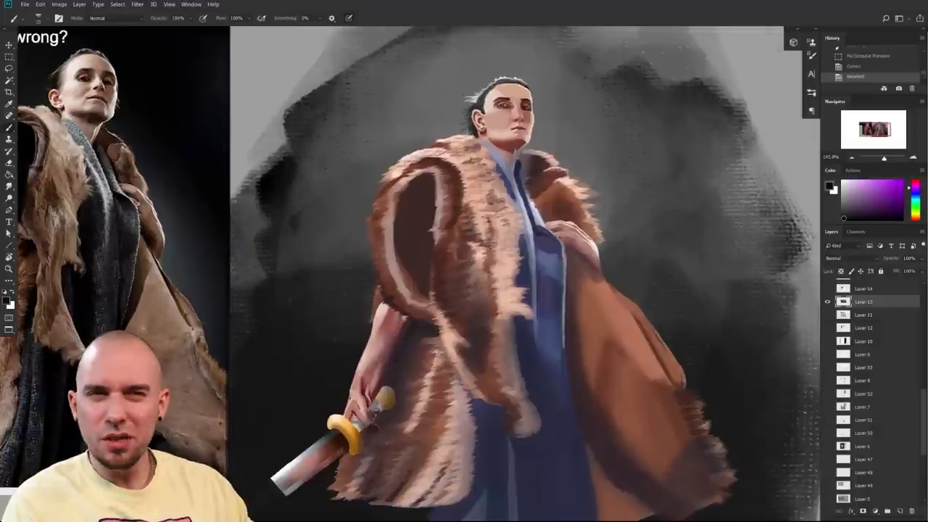
pyautogui.moveTo(485, 325); pyautogui.dragTo(434, 346)
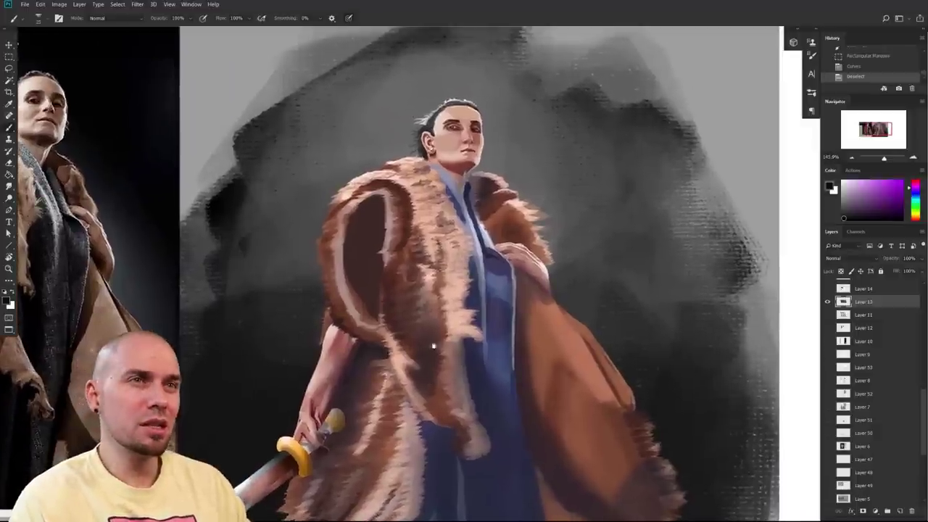
# - Enlarge the brush and darken the bright front edge of the fur collar beside the blue robe
pyautogui.press(']')
pyautogui.press(']')
pyautogui.press(']')
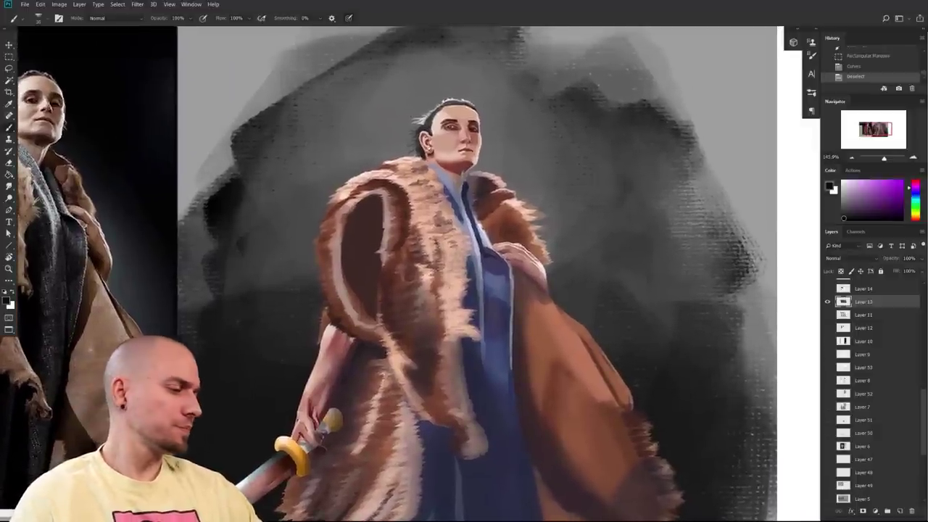
pyautogui.press(']')
pyautogui.press(']')
pyautogui.press(']')
pyautogui.press(']')
pyautogui.press(']')
pyautogui.press(']')
pyautogui.press(']')
pyautogui.moveTo(211, 272); pyautogui.dragTo(232, 308)
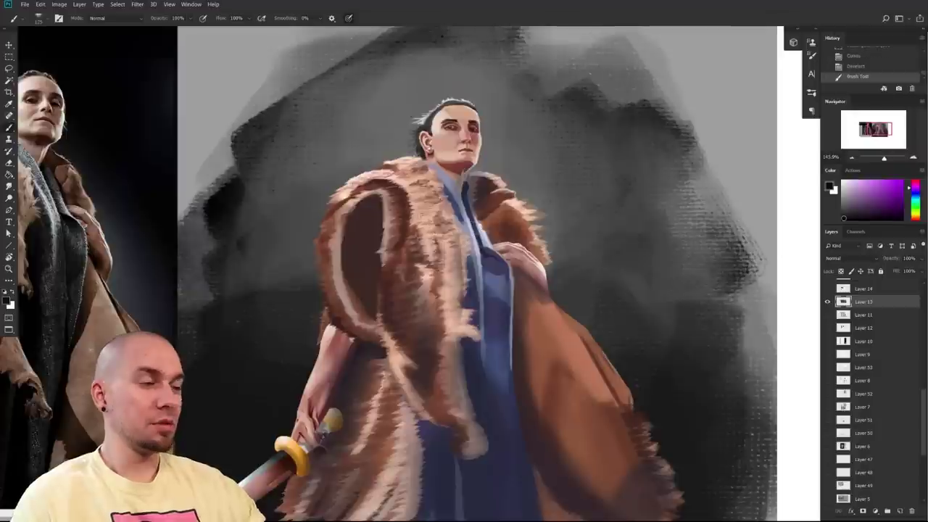
pyautogui.moveTo(438, 239)
pyautogui.mouseDown()
pyautogui.moveTo(448, 231)
pyautogui.moveTo(459, 388)
pyautogui.moveTo(457, 301)
pyautogui.moveTo(470, 319)
pyautogui.moveTo(483, 422)
pyautogui.mouseUp()
pyautogui.moveTo(537, 372)
pyautogui.mouseDown()
pyautogui.moveTo(597, 338)
pyautogui.moveTo(565, 386)
pyautogui.mouseUp()
pyautogui.moveTo(407, 387); pyautogui.dragTo(524, 361)
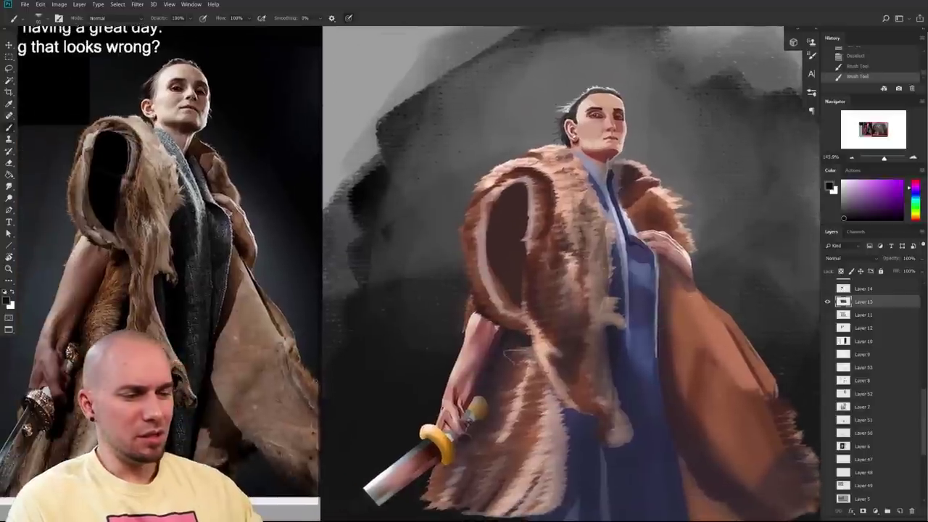
pyautogui.moveTo(613, 386)
pyautogui.mouseDown()
pyautogui.moveTo(610, 328)
pyautogui.moveTo(479, 390)
pyautogui.moveTo(644, 339)
pyautogui.moveTo(610, 358)
pyautogui.moveTo(538, 372)
pyautogui.mouseUp()
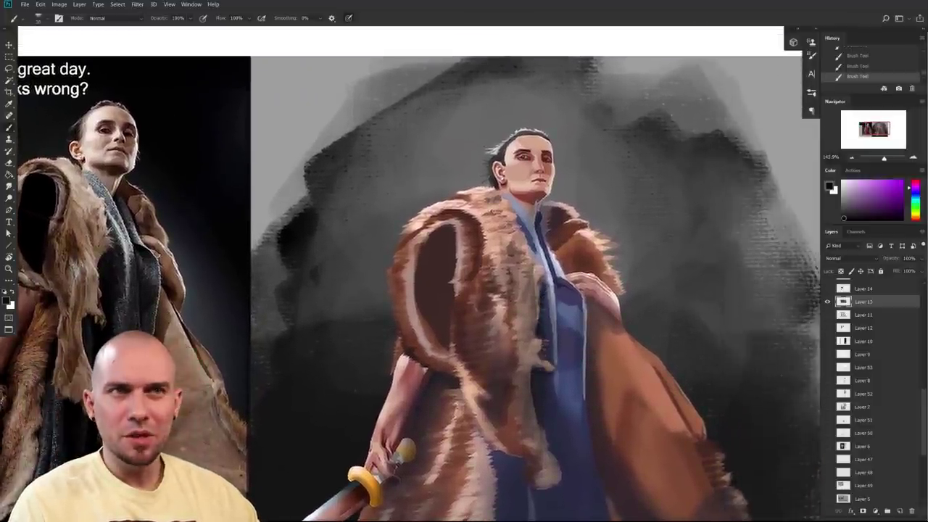
pyautogui.moveTo(510, 360); pyautogui.dragTo(543, 328)
# - Paint dark vertical folds into the blue robe below and beside the hanging fur
pyautogui.moveTo(530, 398); pyautogui.dragTo(570, 299)
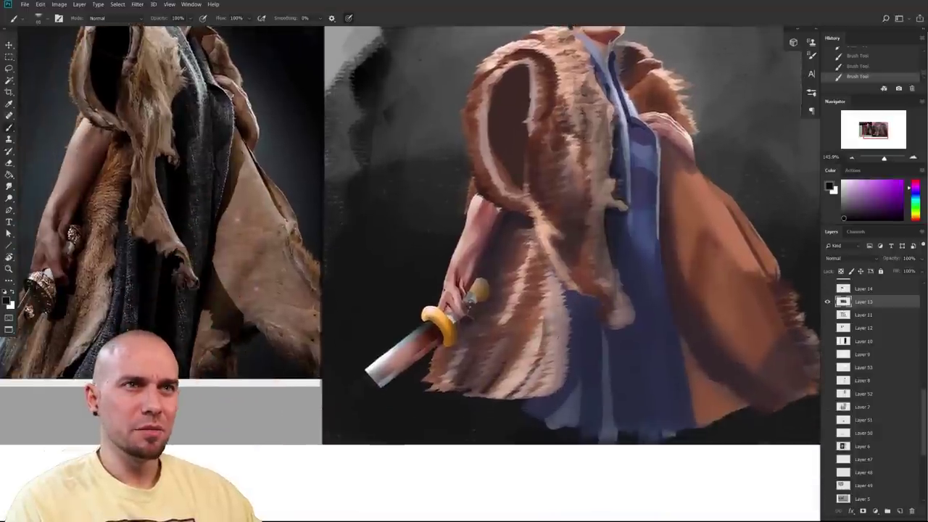
pyautogui.moveTo(590, 343); pyautogui.dragTo(595, 374)
pyautogui.moveTo(606, 322); pyautogui.dragTo(622, 404)
pyautogui.moveTo(660, 376); pyautogui.dragTo(558, 469)
pyautogui.moveTo(552, 339); pyautogui.dragTo(575, 473)
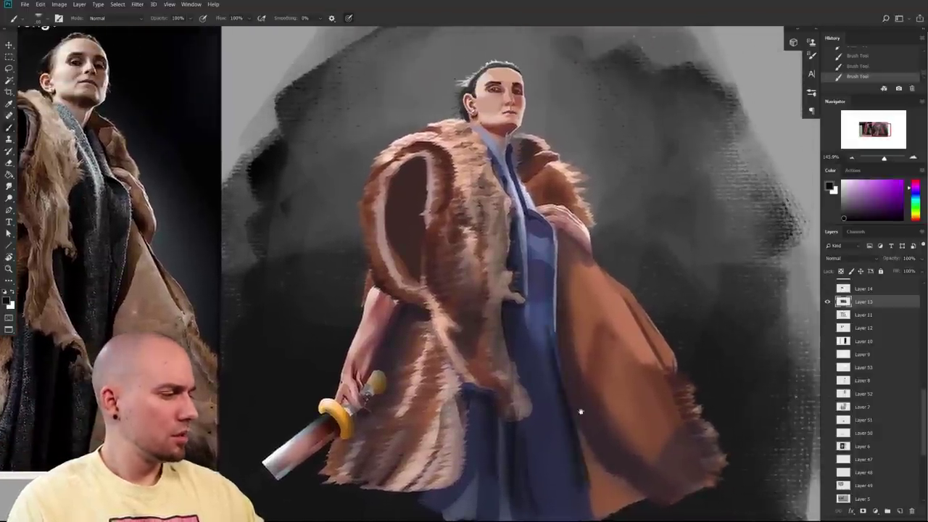
pyautogui.scroll(2, 580, 412)
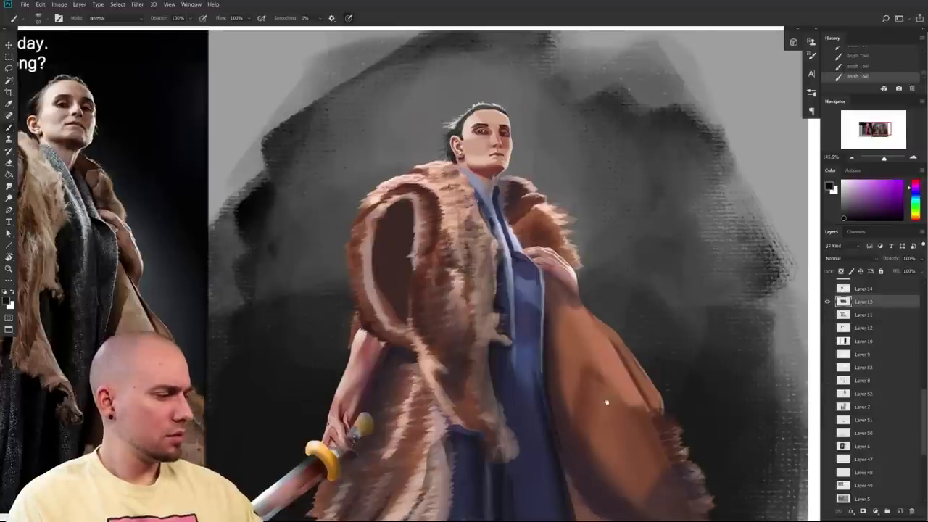
pyautogui.scroll(2, 607, 402)
pyautogui.hscroll(-3, 607, 403)
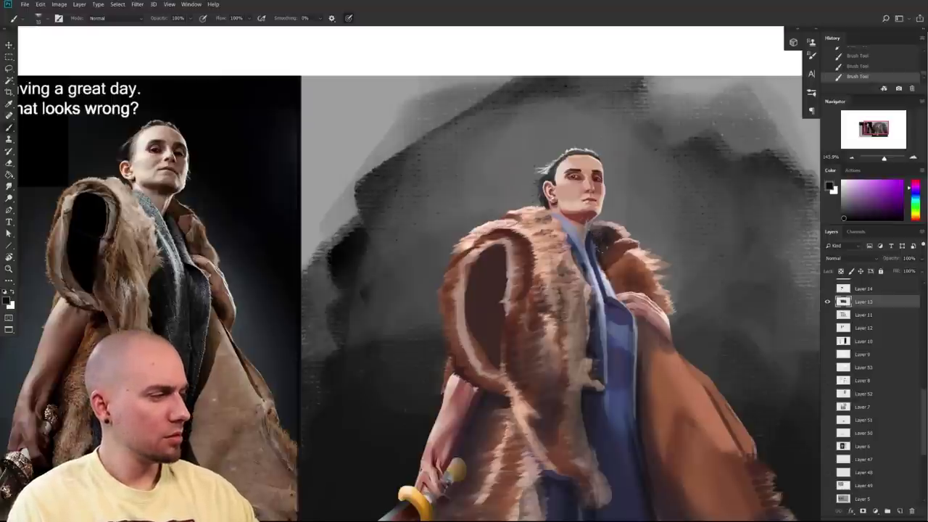
pyautogui.moveTo(690, 331); pyautogui.dragTo(684, 316)
pyautogui.moveTo(656, 344)
pyautogui.mouseDown()
pyautogui.moveTo(650, 317)
pyautogui.moveTo(613, 354)
pyautogui.moveTo(668, 310)
pyautogui.mouseUp()
pyautogui.moveTo(505, 274); pyautogui.dragTo(505, 323)
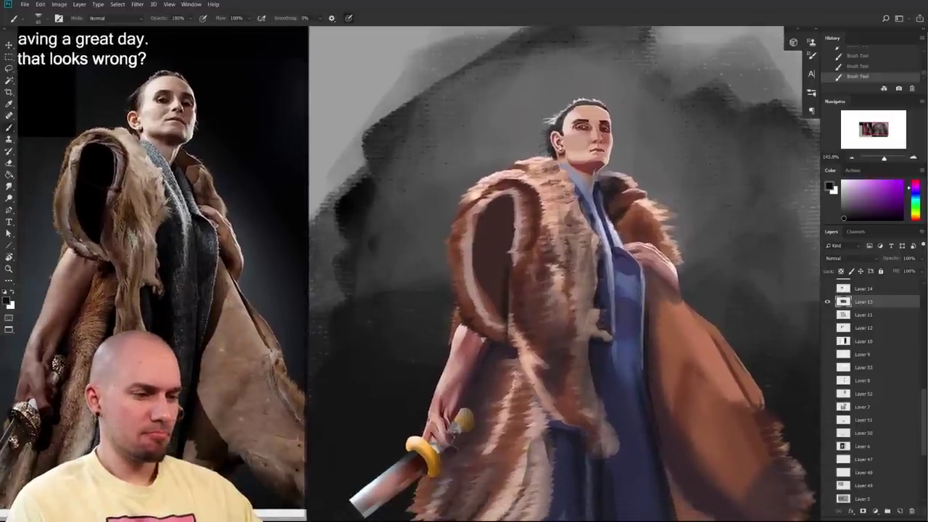
# - Darken the lower fur panel beneath the hanging flap with a larger brush and check the whole painting against the reference
pyautogui.scroll(-1, 558, 275)
pyautogui.hscroll(2, 558, 275)
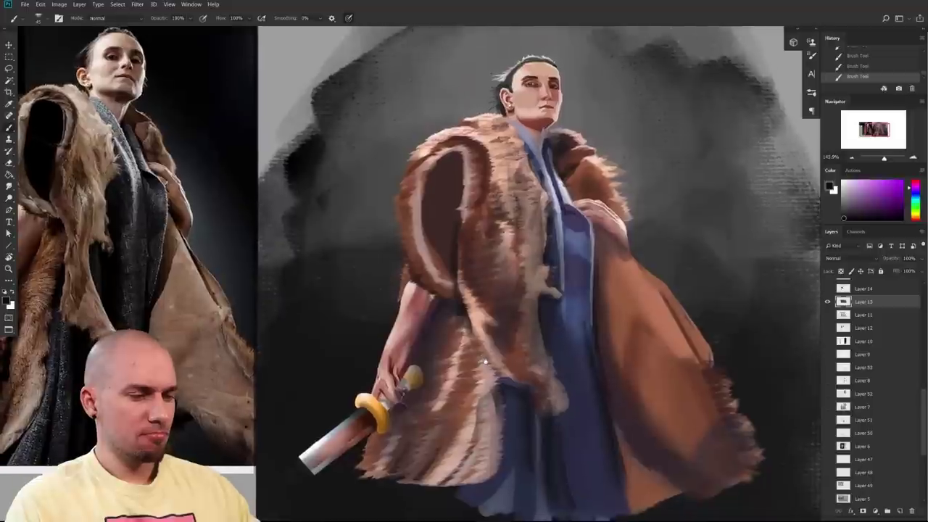
pyautogui.moveTo(454, 308); pyautogui.dragTo(502, 387)
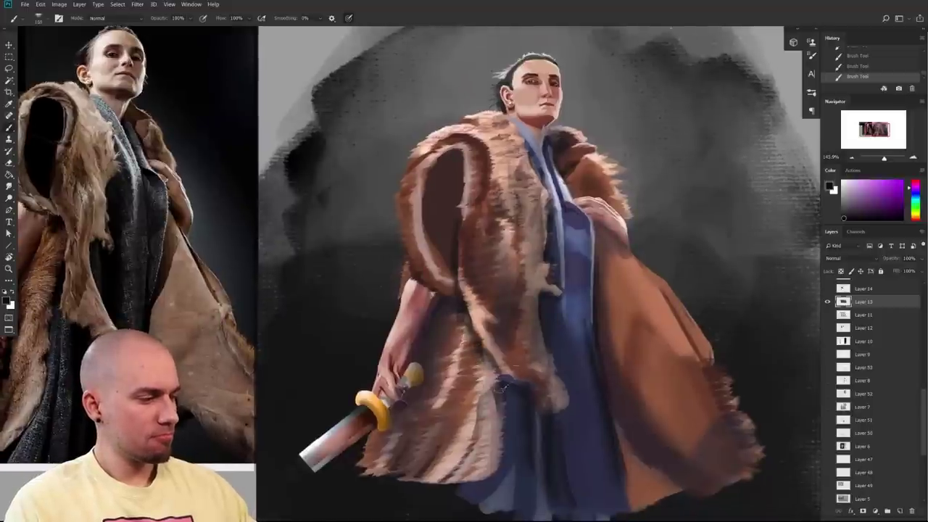
pyautogui.moveTo(476, 350)
pyautogui.mouseDown()
pyautogui.moveTo(499, 396)
pyautogui.moveTo(488, 400)
pyautogui.moveTo(486, 424)
pyautogui.mouseUp()
pyautogui.press(']')
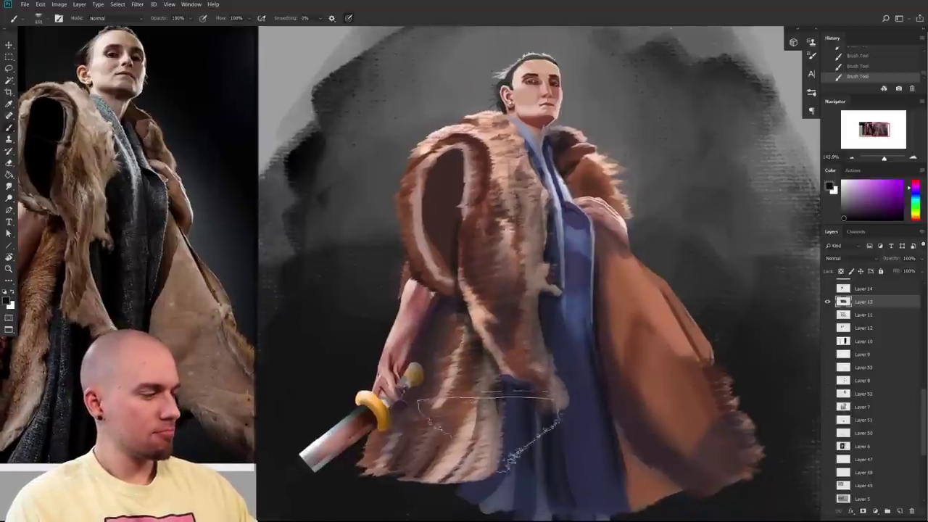
pyautogui.scroll(-5, 643, 344)
pyautogui.moveTo(643, 344); pyautogui.dragTo(699, 324)
pyautogui.scroll(2, 584, 332)
pyautogui.scroll(3, 591, 327)
pyautogui.scroll(-2, 611, 328)
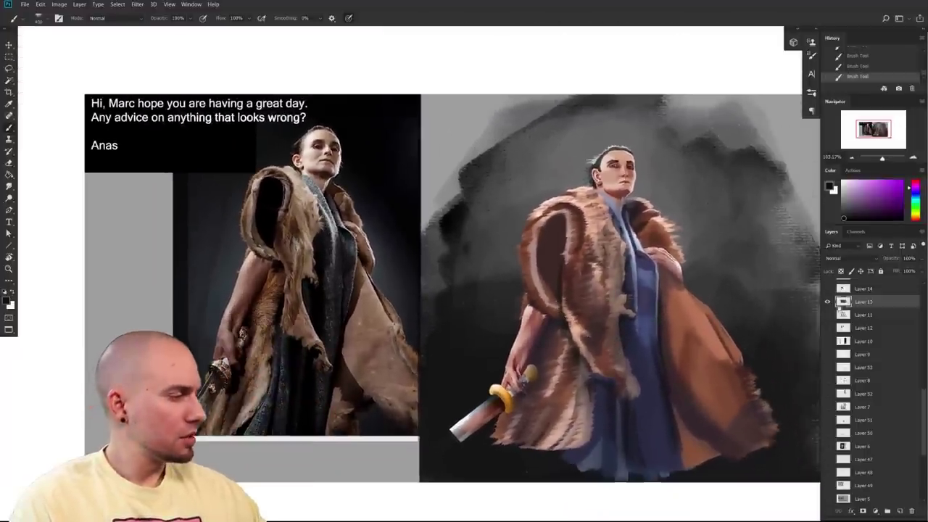
# - Copy the corrected canvas and paste it as a new layer, aligned over the earlier version restored from the history
pyautogui.hotkey('ctrl', 'a')
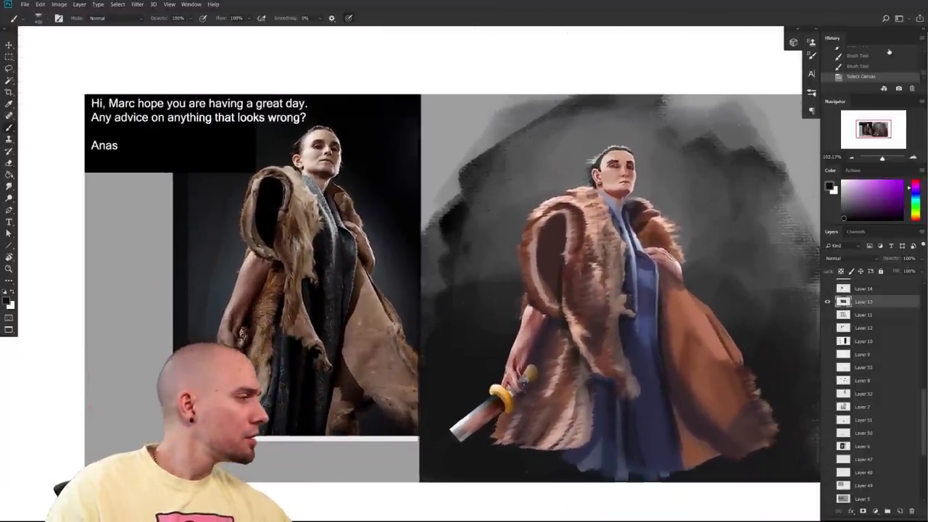
pyautogui.scroll(5, 872, 74)
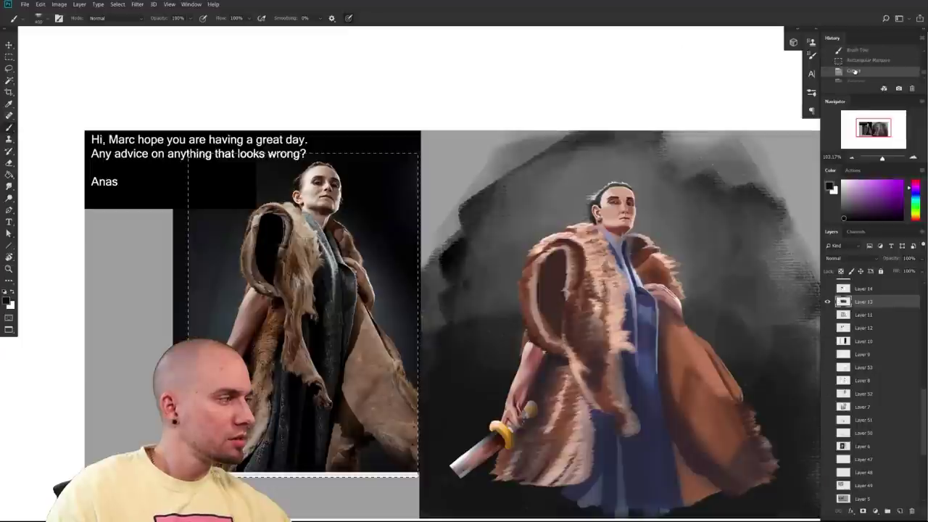
pyautogui.hotkey('ctrl', 'd')
pyautogui.hotkey('ctrl', 'v')
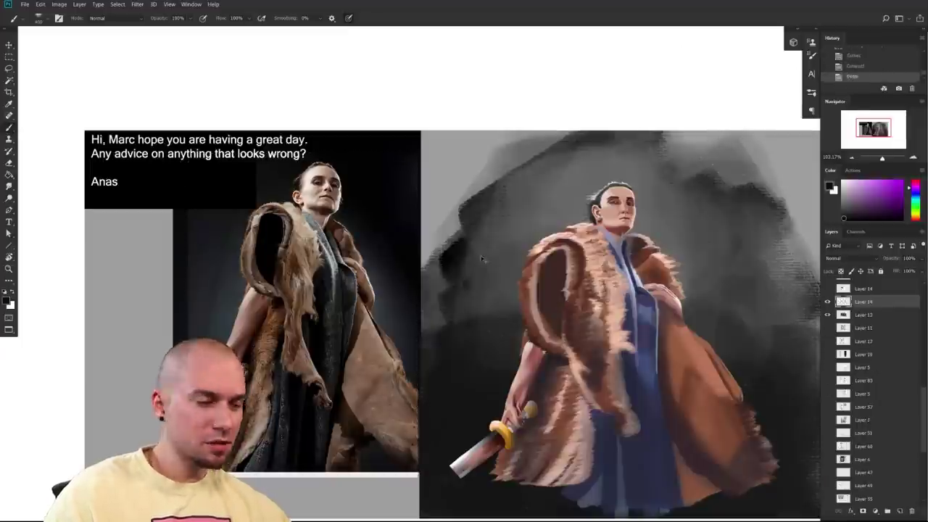
pyautogui.moveTo(581, 251); pyautogui.dragTo(522, 252)
pyautogui.moveTo(551, 251); pyautogui.dragTo(418, 264)
pyautogui.moveTo(501, 233); pyautogui.dragTo(582, 251)
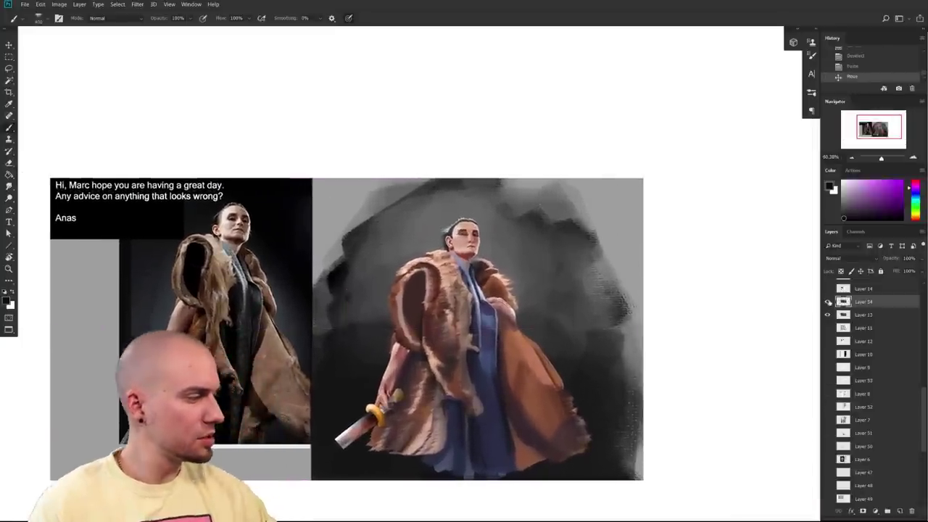
# - Compare the painting before and after the corrections by repeatedly hiding and showing the pasted layer
pyautogui.click(828, 303)
pyautogui.click(828, 303)
pyautogui.moveTo(526, 323); pyautogui.dragTo(649, 256)
pyautogui.moveTo(545, 312); pyautogui.dragTo(655, 268)
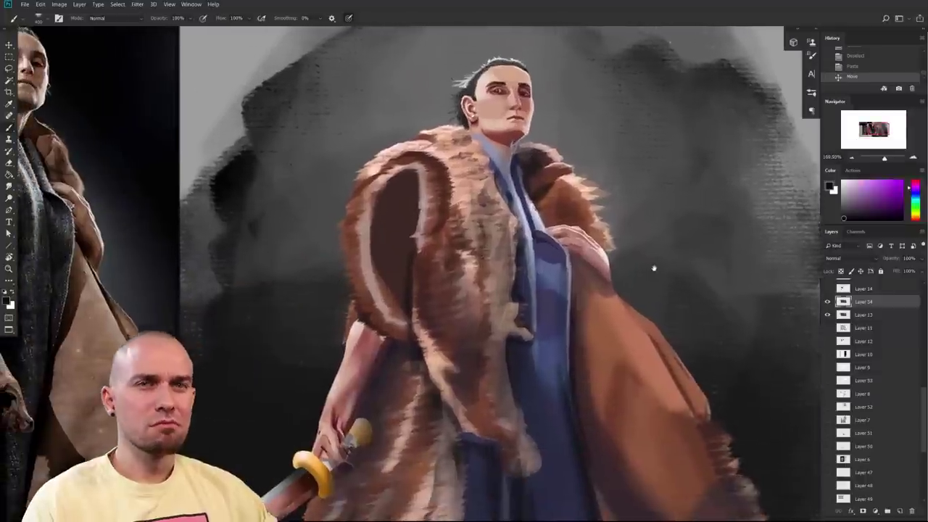
pyautogui.scroll(-4, 653, 269)
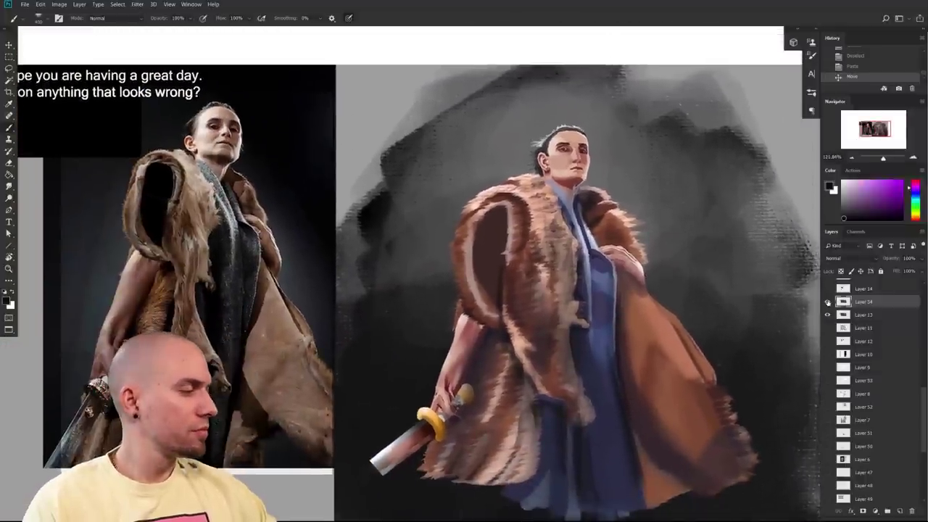
pyautogui.click(827, 302)
pyautogui.click(828, 303)
pyautogui.click(827, 302)
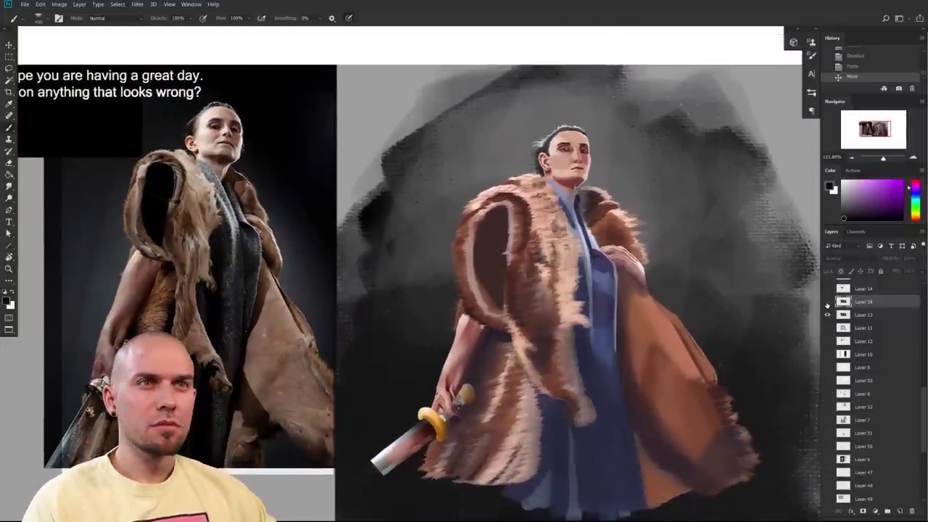
pyautogui.click(828, 302)
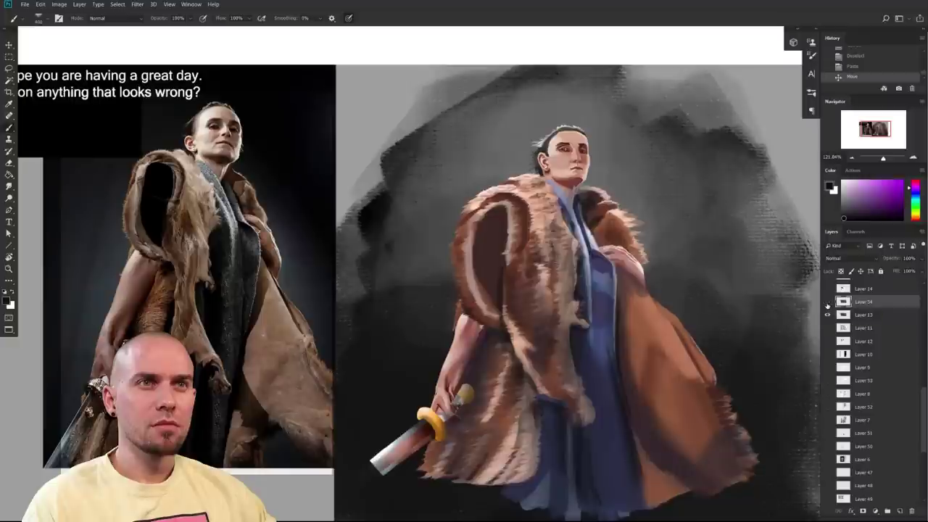
pyautogui.click(827, 304)
pyautogui.click(827, 303)
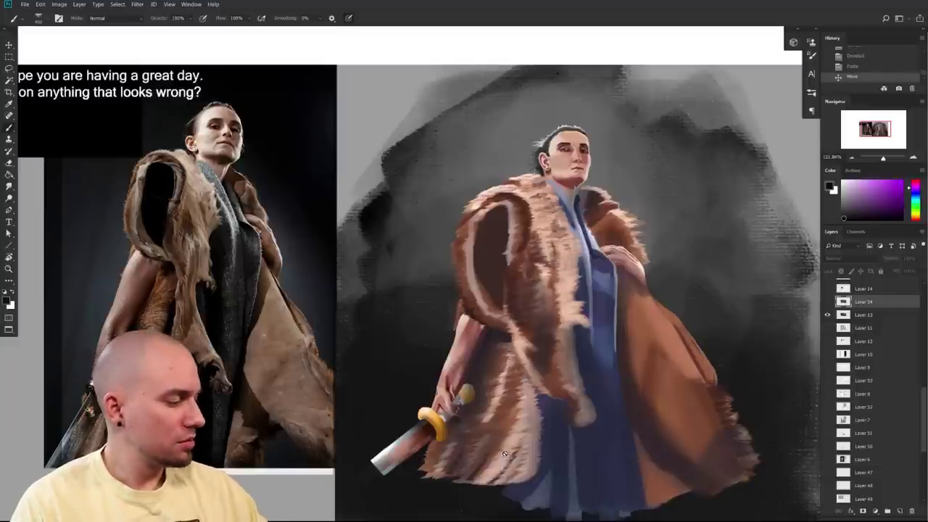
pyautogui.click(828, 302)
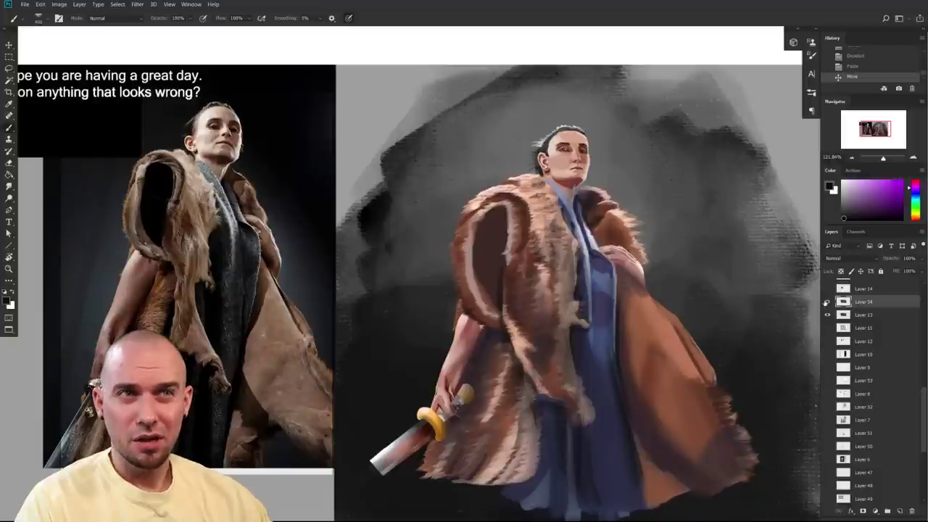
# - Examine the corrected fur coat's values and edges beside the reference photo, both close up and as a whole
pyautogui.moveTo(482, 190)
pyautogui.mouseDown()
pyautogui.moveTo(533, 203)
pyautogui.moveTo(531, 215)
pyautogui.mouseUp()
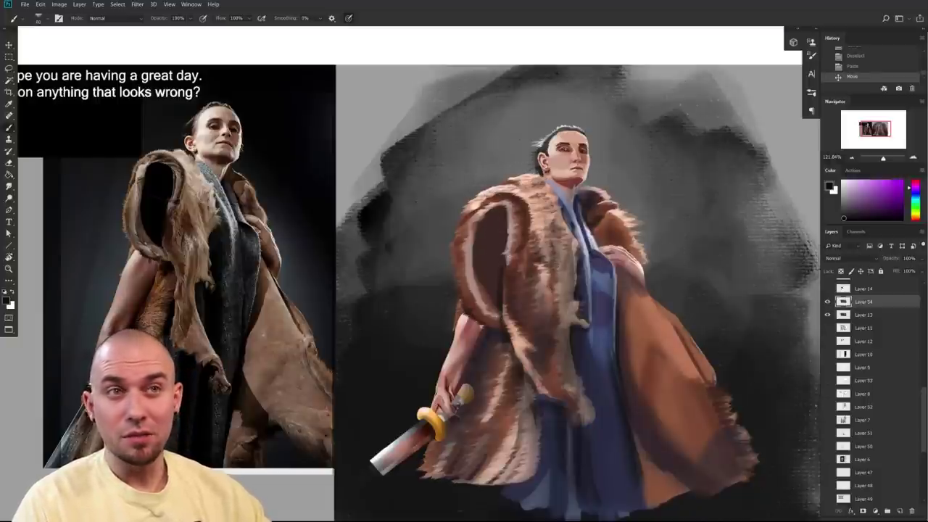
pyautogui.moveTo(557, 210); pyautogui.dragTo(538, 241)
pyautogui.scroll(-3, 557, 312)
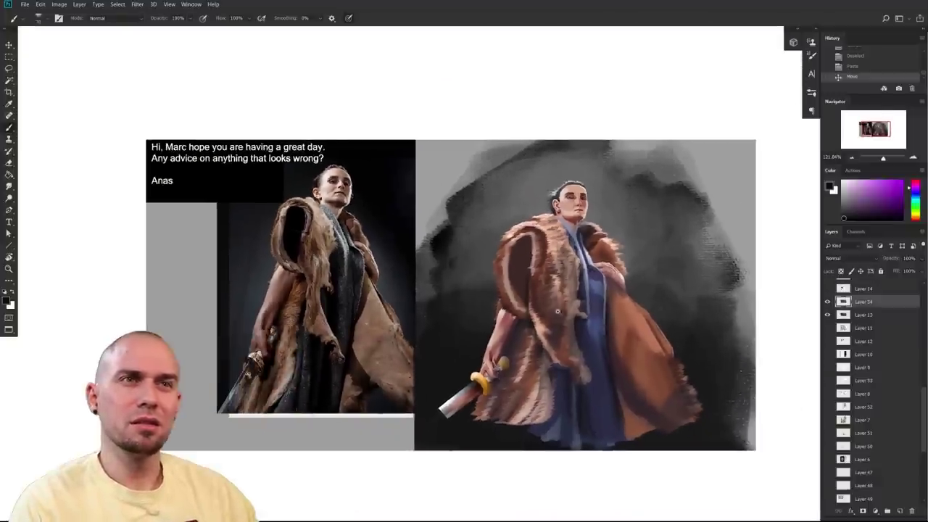
pyautogui.scroll(3, 557, 311)
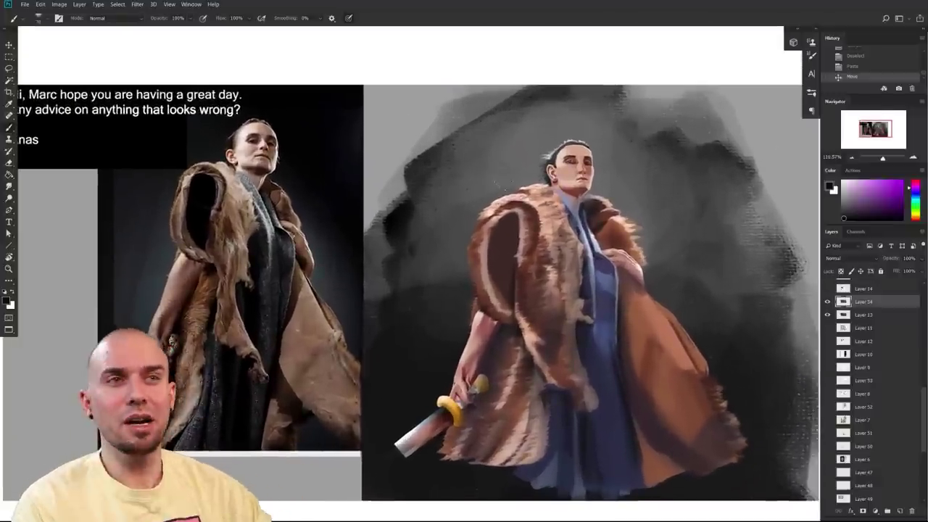
pyautogui.scroll(-2, 549, 317)
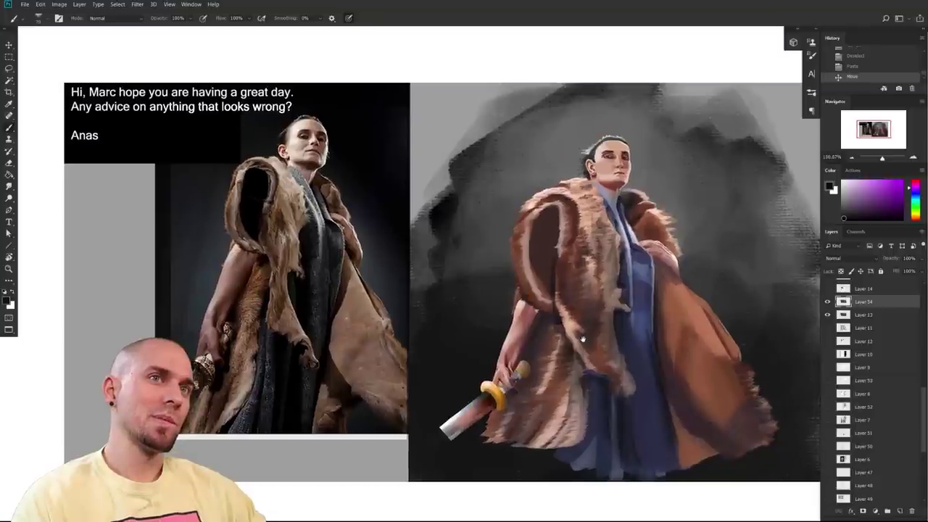
pyautogui.scroll(3, 582, 338)
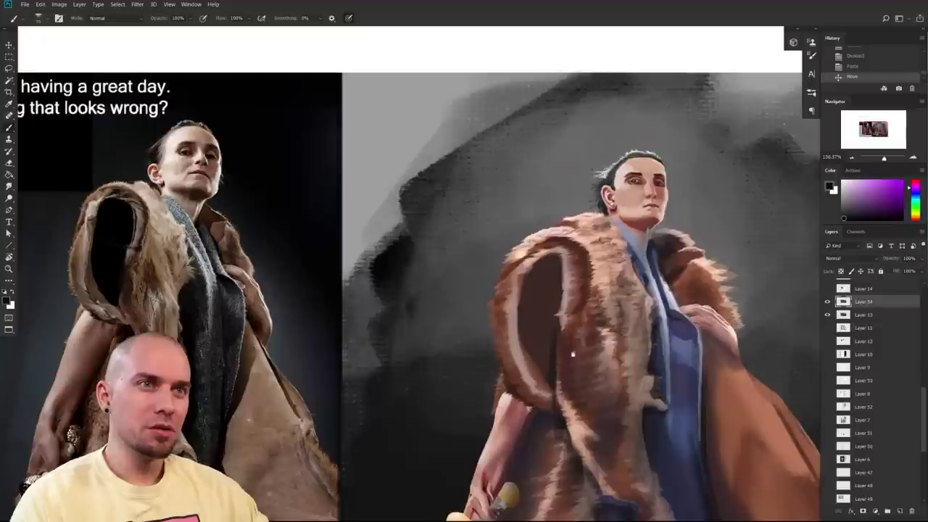
# - Paint sampled brown into the upper part of the open coat panel, below the hand and beside the blue robe
pyautogui.moveTo(573, 354); pyautogui.dragTo(602, 279)
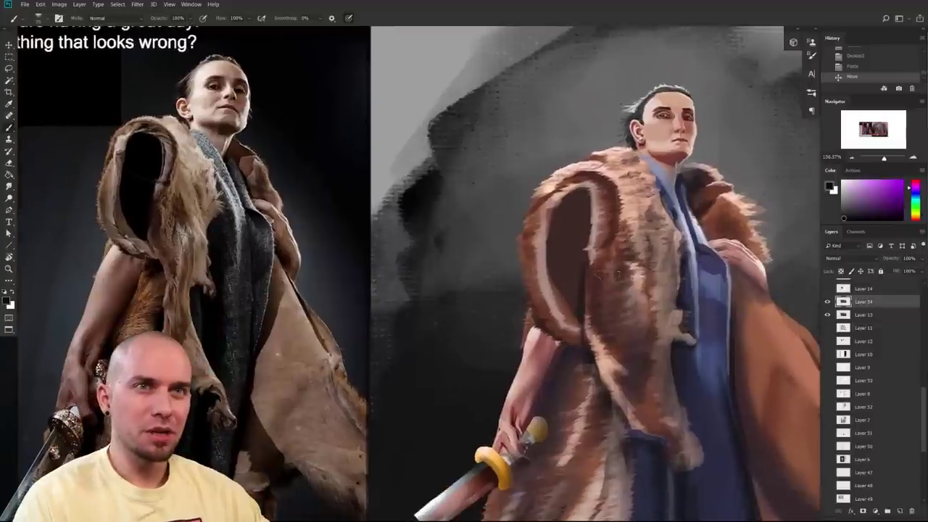
pyautogui.keyDown('alt'); pyautogui.click(602, 284); pyautogui.keyUp('alt')
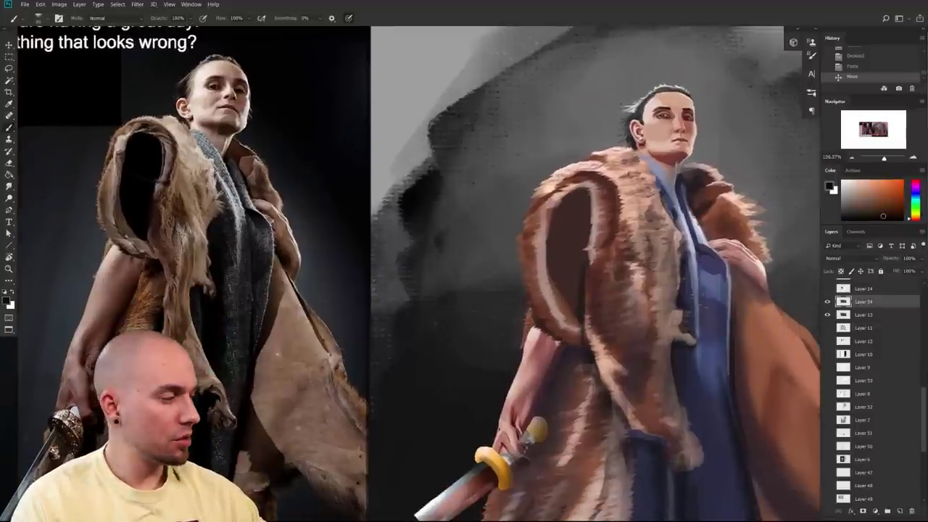
pyautogui.moveTo(736, 329)
pyautogui.mouseDown()
pyautogui.moveTo(736, 315)
pyautogui.moveTo(749, 336)
pyautogui.mouseUp()
pyautogui.moveTo(734, 376)
pyautogui.mouseDown()
pyautogui.moveTo(737, 320)
pyautogui.moveTo(721, 363)
pyautogui.mouseUp()
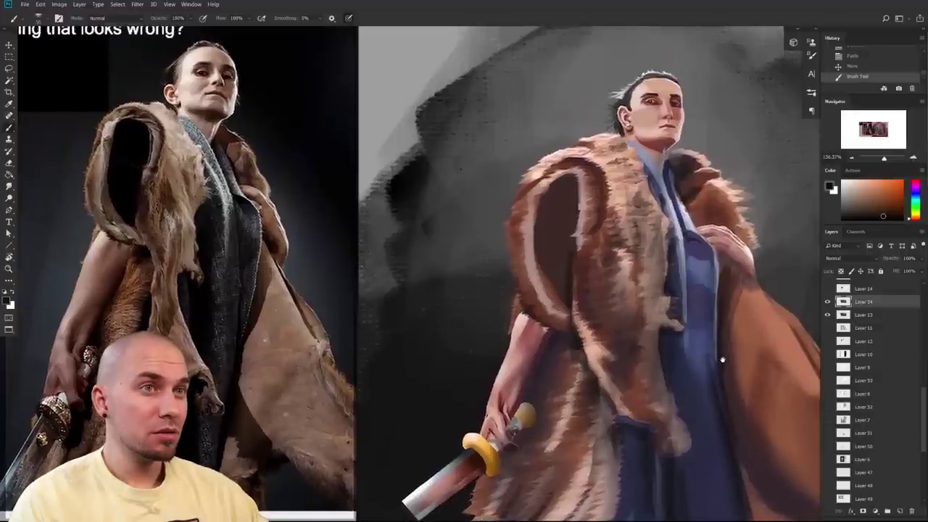
pyautogui.moveTo(727, 288)
pyautogui.mouseDown()
pyautogui.moveTo(709, 316)
pyautogui.moveTo(700, 280)
pyautogui.moveTo(726, 308)
pyautogui.mouseUp()
pyautogui.keyDown('alt'); pyautogui.click(731, 298); pyautogui.keyUp('alt')
# - Soften the open coat panel below the hand with light fur and darker brown tones sampled from the painting and reference
pyautogui.keyDown('alt'); pyautogui.click(587, 170); pyautogui.keyUp('alt')
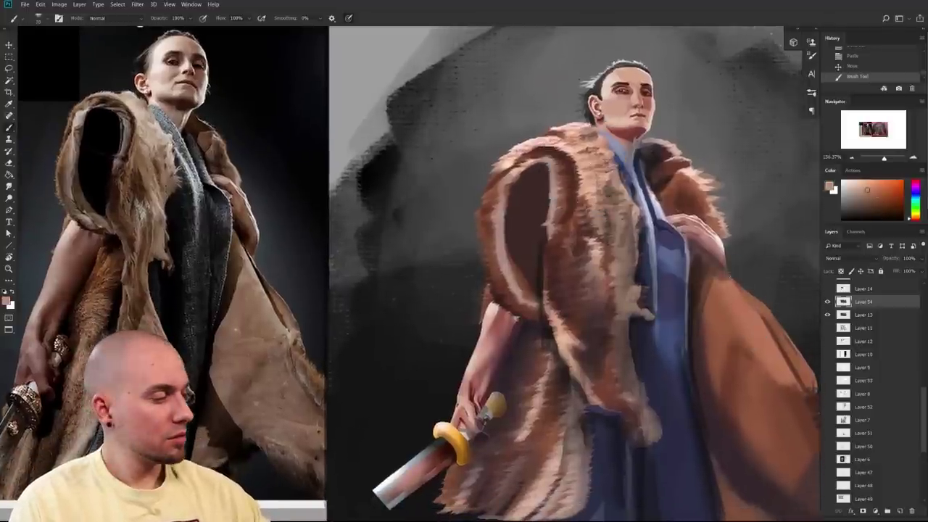
pyautogui.moveTo(709, 287)
pyautogui.mouseDown()
pyautogui.moveTo(705, 315)
pyautogui.moveTo(730, 349)
pyautogui.mouseUp()
pyautogui.keyDown('alt'); pyautogui.click(725, 299); pyautogui.keyUp('alt')
pyautogui.keyDown('alt'); pyautogui.click(723, 298); pyautogui.keyUp('alt')
pyautogui.keyDown('alt'); pyautogui.click(695, 280); pyautogui.keyUp('alt')
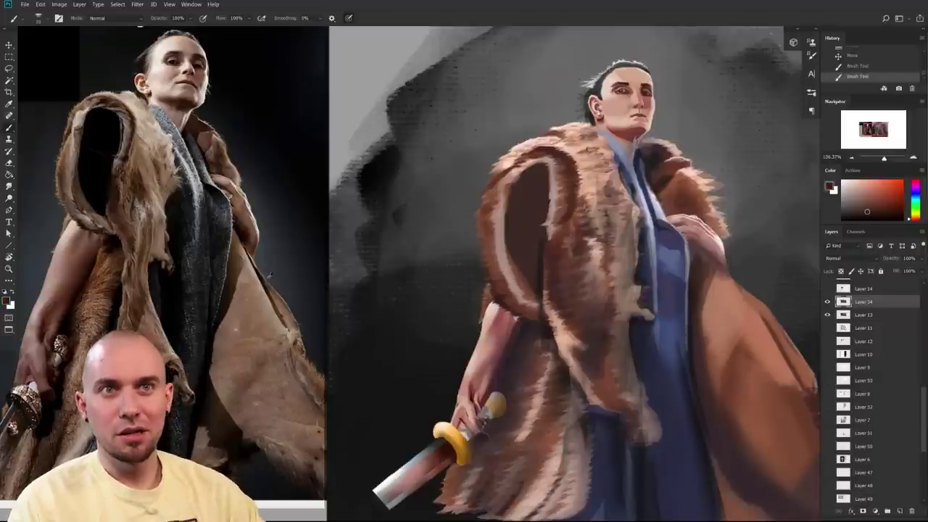
pyautogui.keyDown('alt'); pyautogui.click(232, 290); pyautogui.keyUp('alt')
pyautogui.moveTo(638, 284); pyautogui.dragTo(612, 269)
# - Try a dark stroke above the character's upper lip with a tone sampled from the collar
pyautogui.scroll(6, 611, 270)
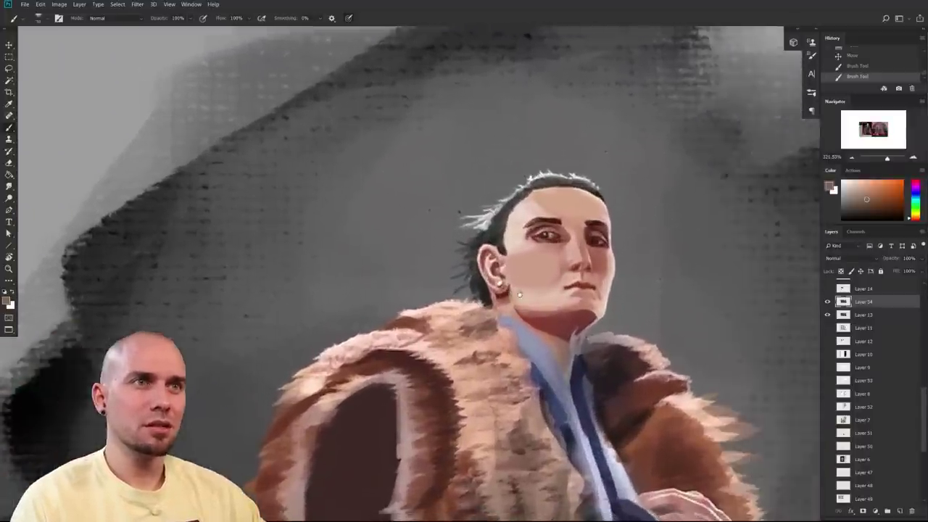
pyautogui.keyDown('alt'); pyautogui.click(598, 364); pyautogui.keyUp('alt')
pyautogui.moveTo(582, 361); pyautogui.dragTo(504, 341)
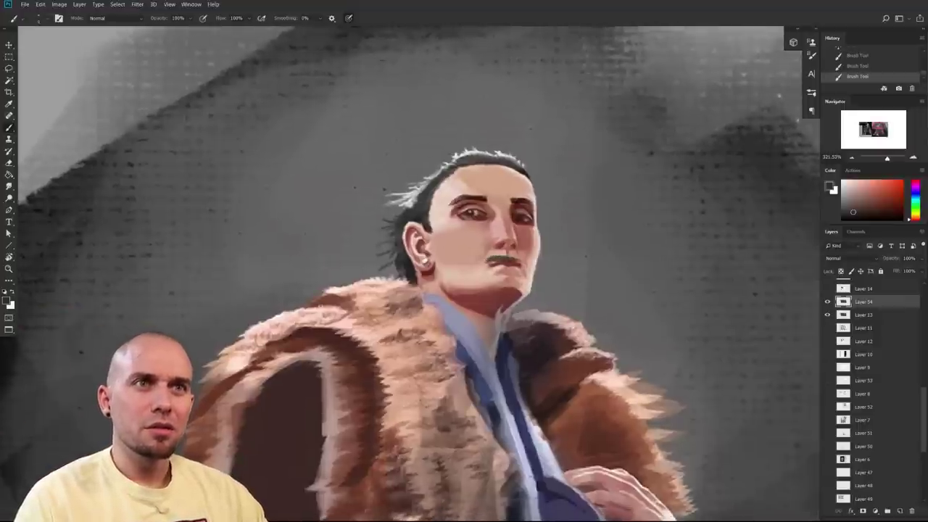
pyautogui.scroll(-3, 516, 261)
pyautogui.hscroll(-1, 653, 250)
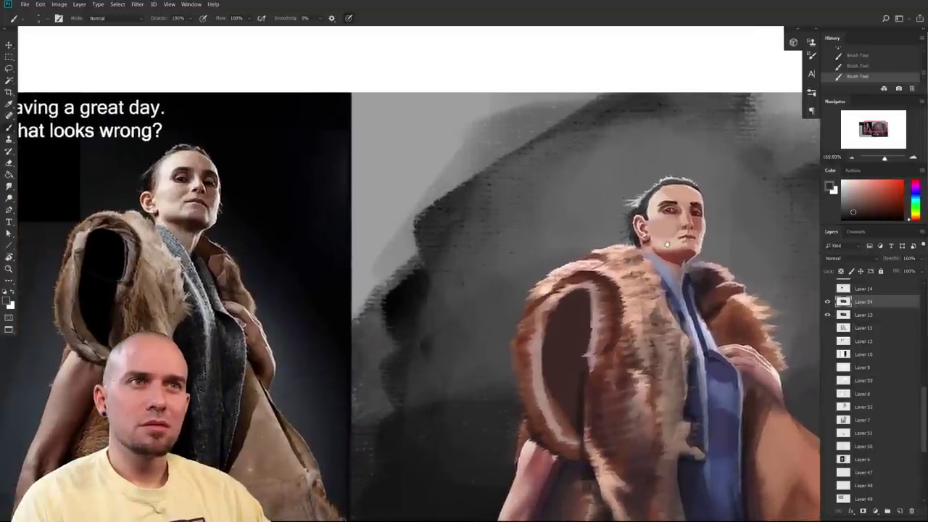
pyautogui.hscroll(3, 653, 257)
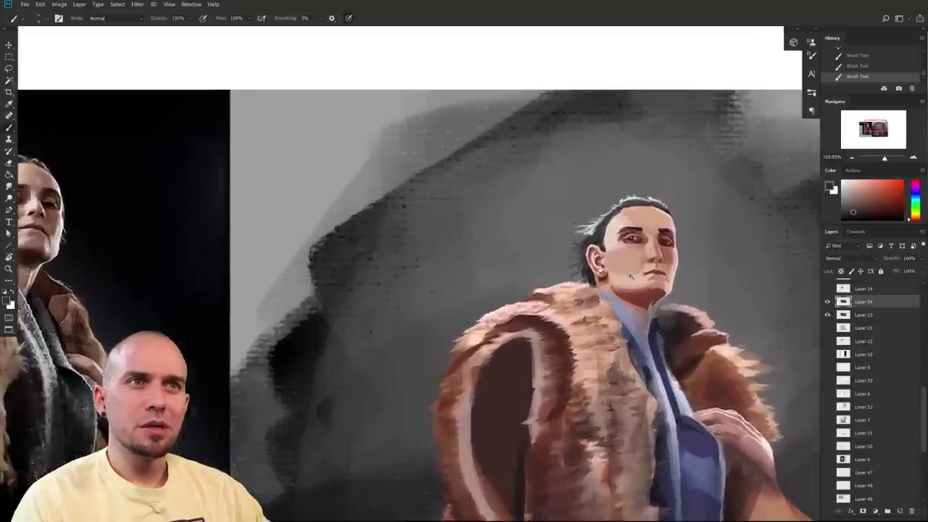
pyautogui.scroll(5, 629, 276)
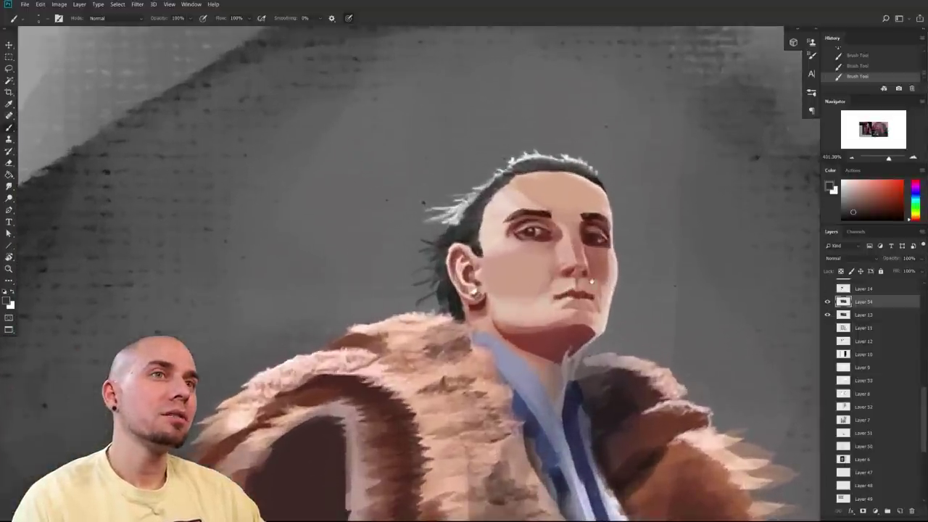
# - Lasso the mouth and tip of the nose and move a copy of them slightly up on the face
pyautogui.press('l')
pyautogui.moveTo(555, 308); pyautogui.dragTo(593, 313)
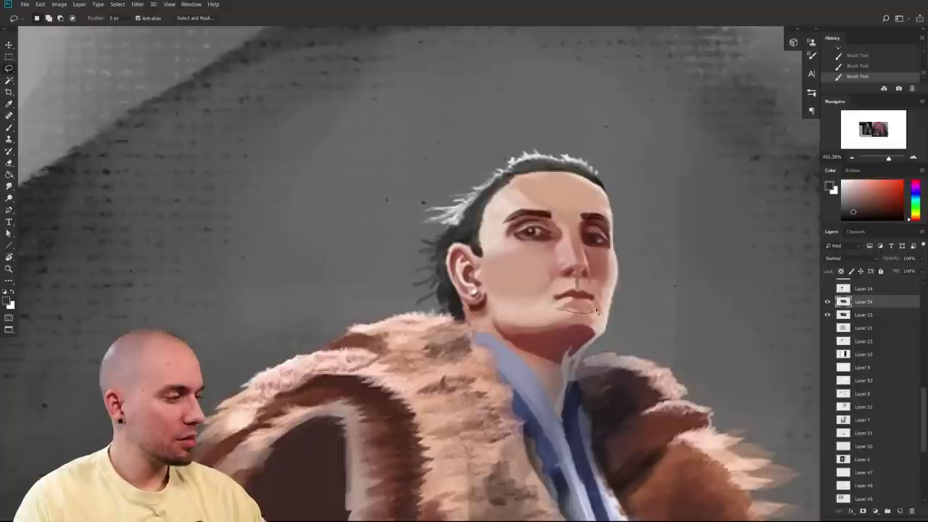
pyautogui.moveTo(554, 270)
pyautogui.mouseDown()
pyautogui.moveTo(556, 306)
pyautogui.moveTo(590, 289)
pyautogui.mouseUp()
pyautogui.hotkey('ctrl', 'd')
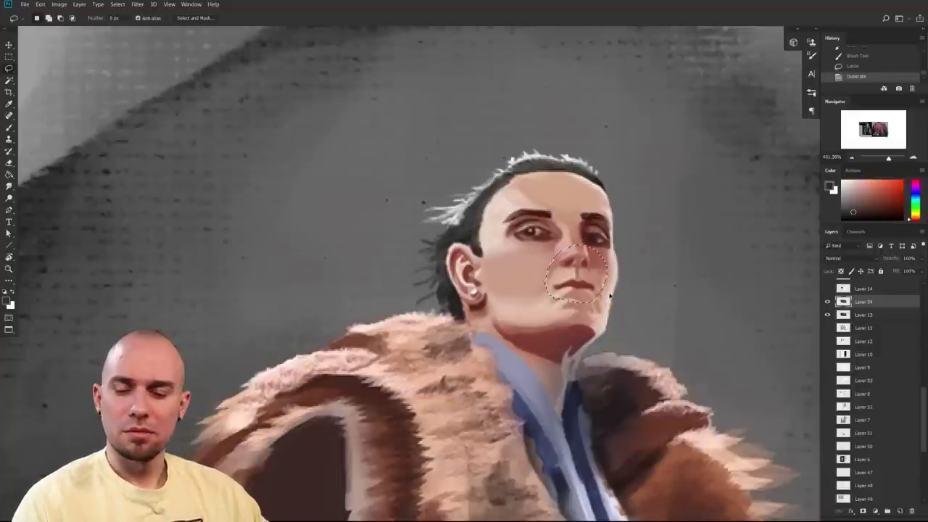
# - Blend the skin below the moved mouth and on the chin with sampled face tones
pyautogui.press('b')
pyautogui.keyDown('alt'); pyautogui.click(549, 310); pyautogui.keyUp('alt')
pyautogui.keyDown('alt'); pyautogui.click(555, 308); pyautogui.keyUp('alt')
pyautogui.keyDown('alt'); pyautogui.click(581, 295); pyautogui.keyUp('alt')
pyautogui.moveTo(578, 299); pyautogui.dragTo(564, 305)
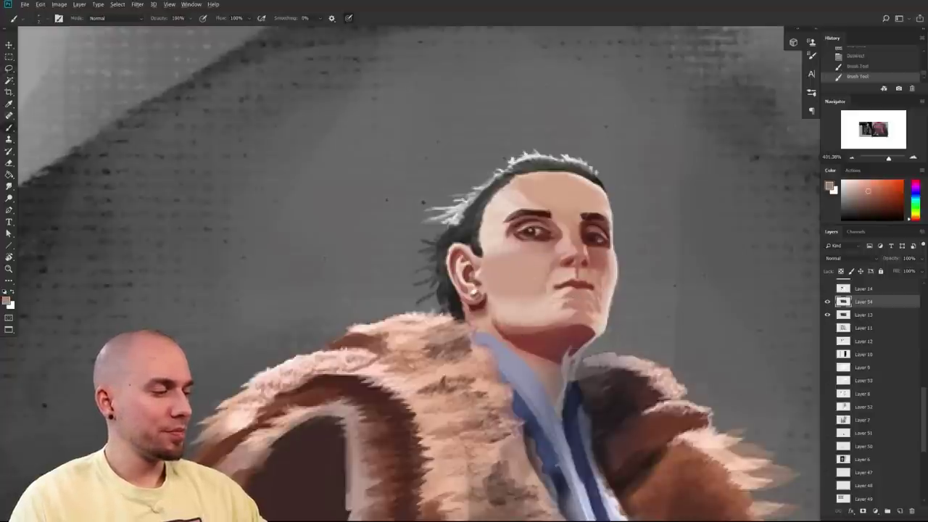
pyautogui.keyDown('alt'); pyautogui.click(558, 312); pyautogui.keyUp('alt')
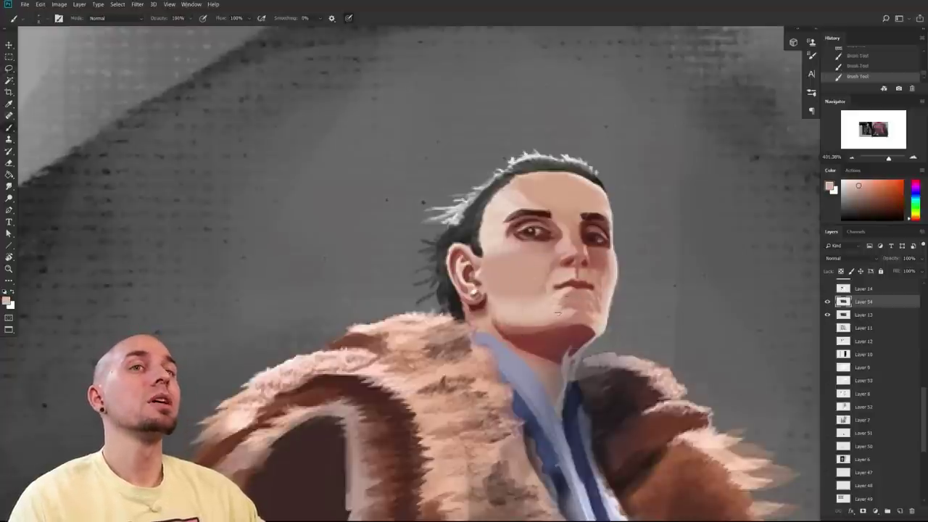
# - Refine the chin, cheek and jaw transitions around the mouth with light skin tones
pyautogui.moveTo(524, 303); pyautogui.dragTo(558, 305)
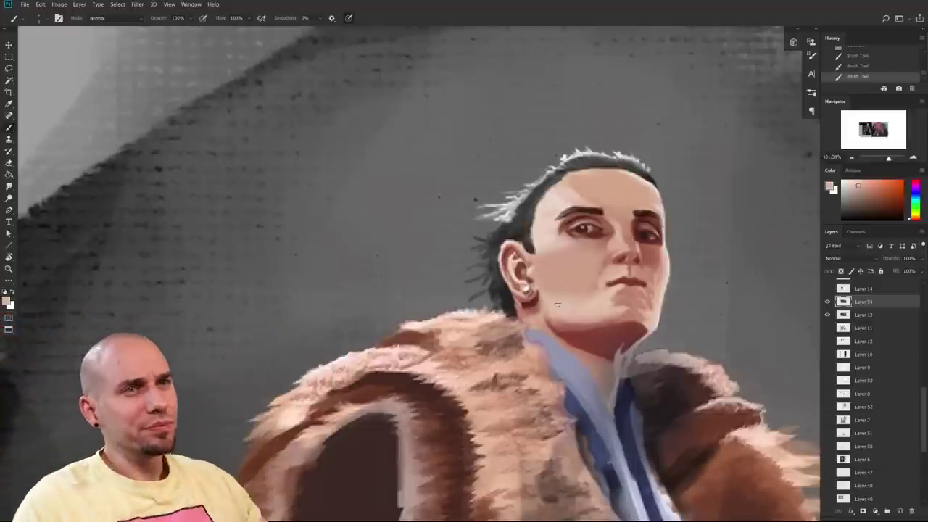
pyautogui.moveTo(547, 305); pyautogui.dragTo(545, 304)
pyautogui.moveTo(607, 263); pyautogui.dragTo(597, 278)
pyautogui.press('z')
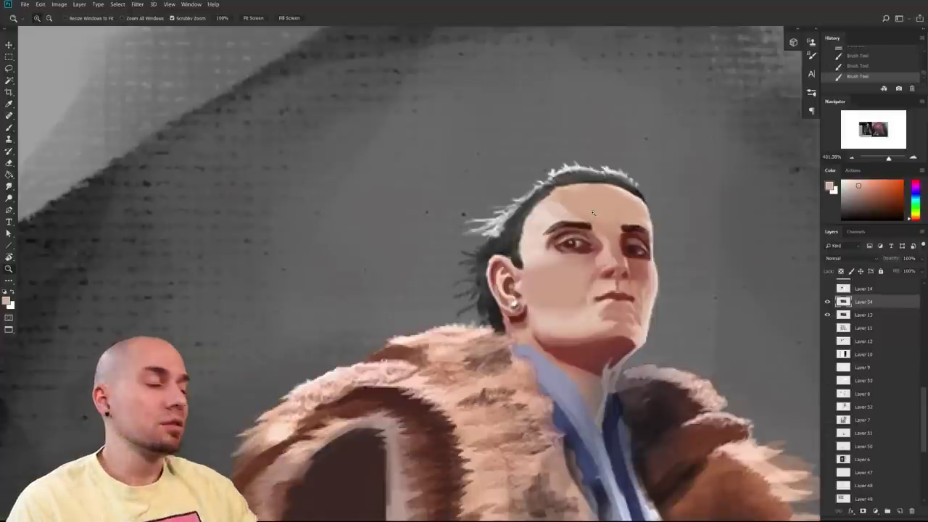
pyautogui.moveTo(593, 212); pyautogui.dragTo(506, 214)
pyautogui.press('b')
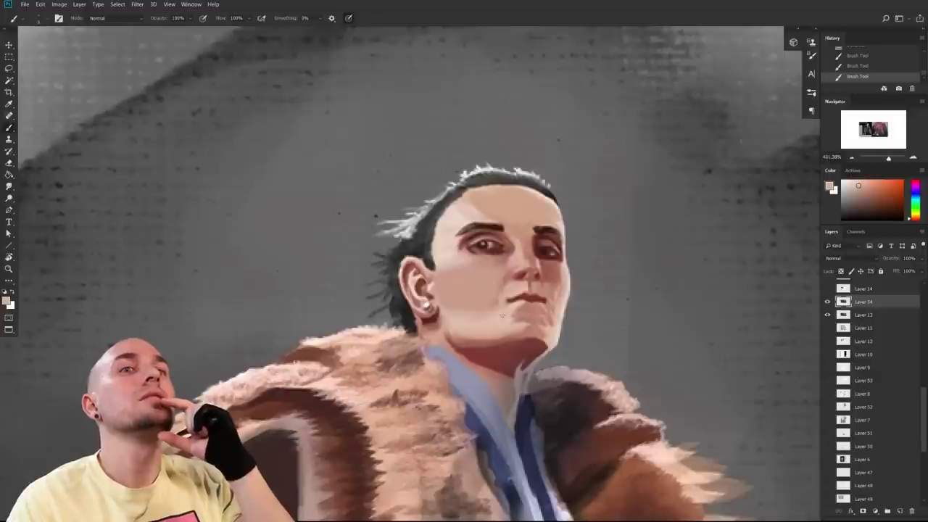
pyautogui.moveTo(502, 315); pyautogui.dragTo(462, 313)
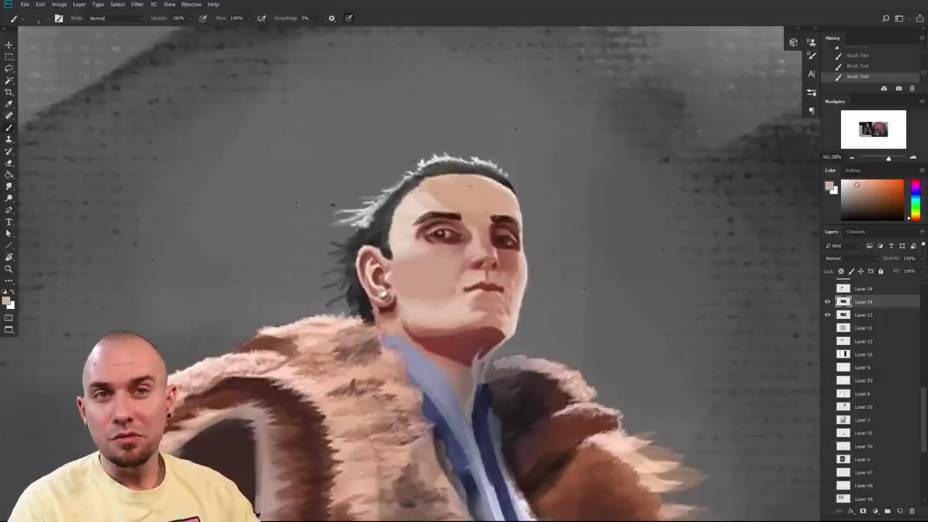
pyautogui.moveTo(464, 312); pyautogui.dragTo(493, 305)
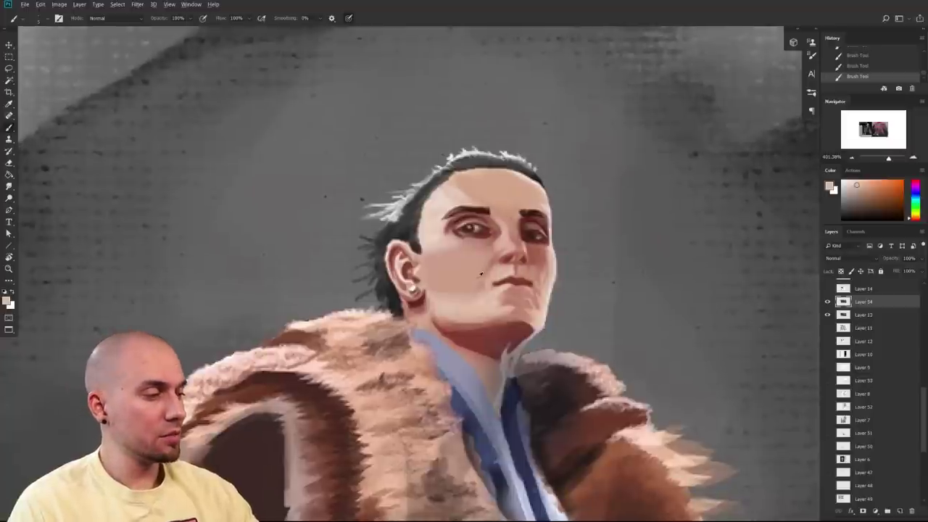
# - Lasso the character's mouth area and move a copy of it slightly up on the face
pyautogui.press('l')
pyautogui.hotkey('alt', 'l')
pyautogui.press('l')
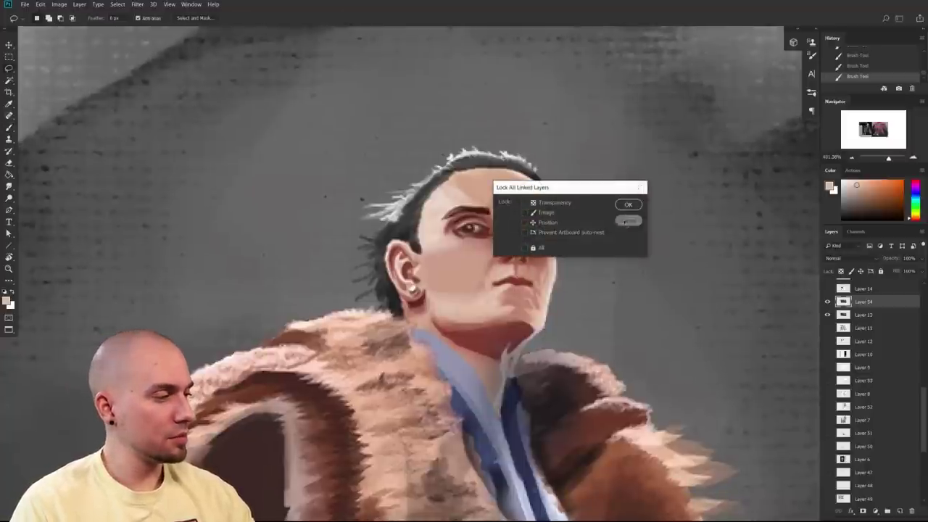
pyautogui.click(629, 220)
pyautogui.moveTo(549, 233)
pyautogui.mouseDown()
pyautogui.moveTo(428, 260)
pyautogui.moveTo(475, 306)
pyautogui.mouseUp()
pyautogui.moveTo(520, 287); pyautogui.dragTo(519, 282)
pyautogui.hotkey('ctrl', 'd')
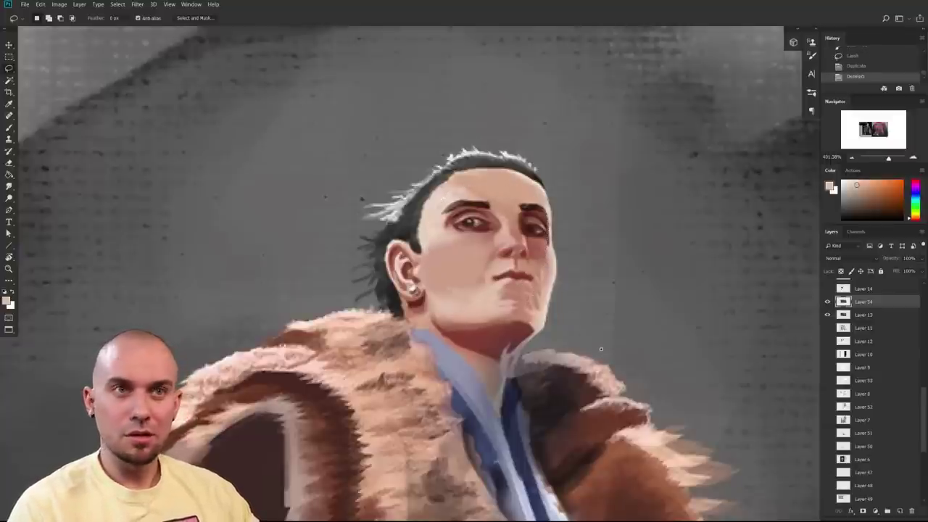
# - Compare the fur-coat painting with and without the paint-over layer against its reference photo, both at full figure and closer up
pyautogui.scroll(-5, 583, 335)
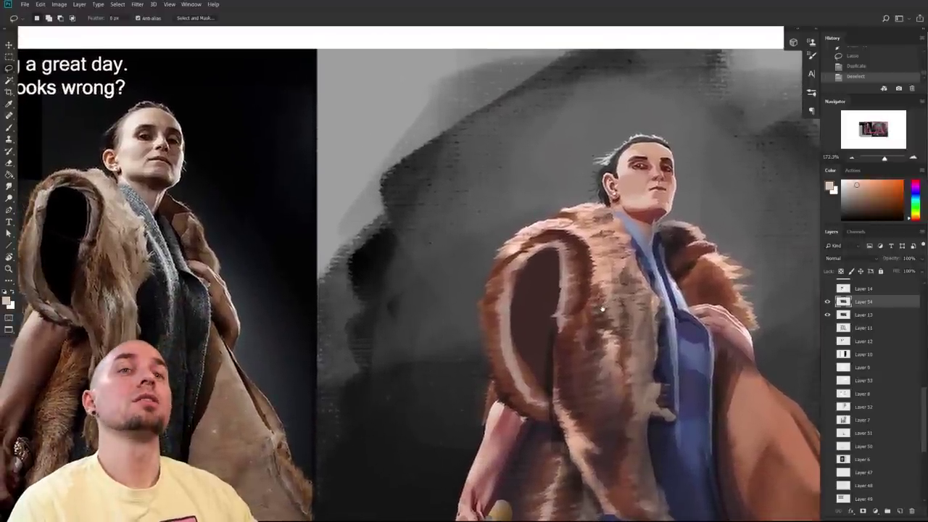
pyautogui.moveTo(614, 317); pyautogui.dragTo(603, 343)
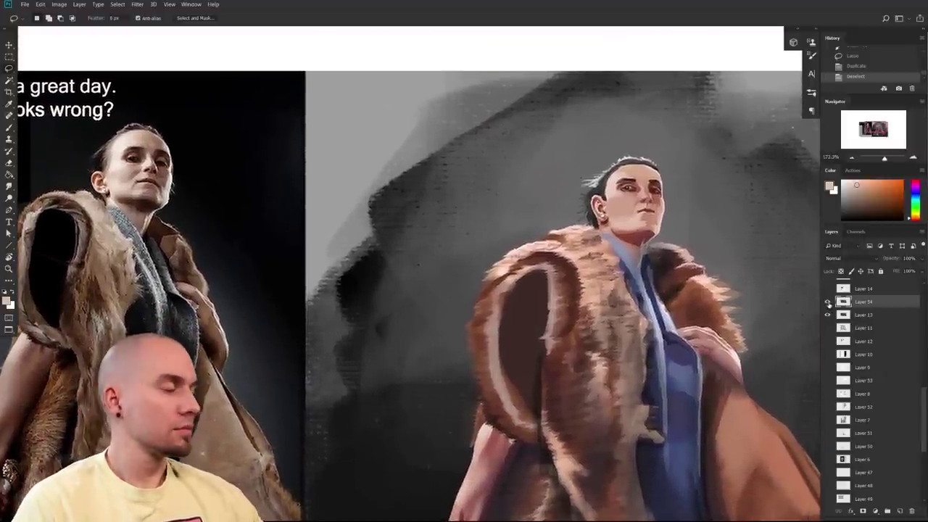
pyautogui.click(829, 304)
pyautogui.click(828, 303)
pyautogui.click(828, 303)
pyautogui.click(828, 303)
pyautogui.scroll(-3, 694, 298)
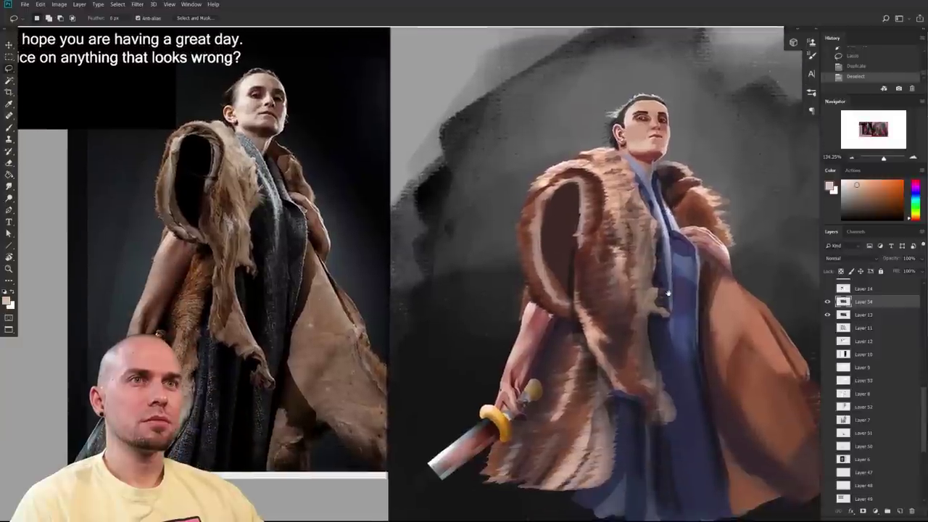
pyautogui.moveTo(668, 293); pyautogui.dragTo(673, 291)
pyautogui.scroll(-2, 673, 292)
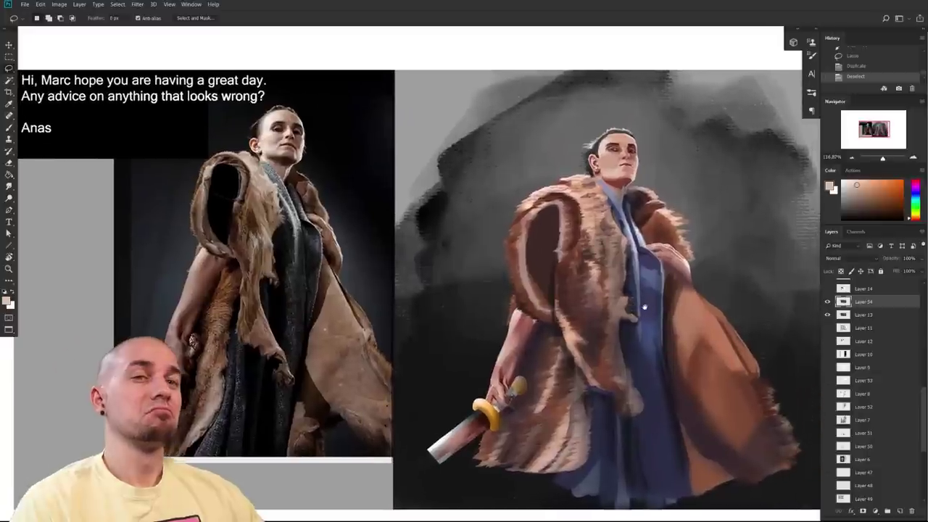
pyautogui.moveTo(644, 307)
pyautogui.mouseDown()
pyautogui.moveTo(633, 308)
pyautogui.moveTo(623, 334)
pyautogui.moveTo(629, 324)
pyautogui.moveTo(701, 322)
pyautogui.moveTo(678, 315)
pyautogui.mouseUp()
pyautogui.scroll(1, 641, 320)
pyautogui.click(827, 304)
pyautogui.click(828, 304)
pyautogui.click(828, 304)
pyautogui.click(826, 303)
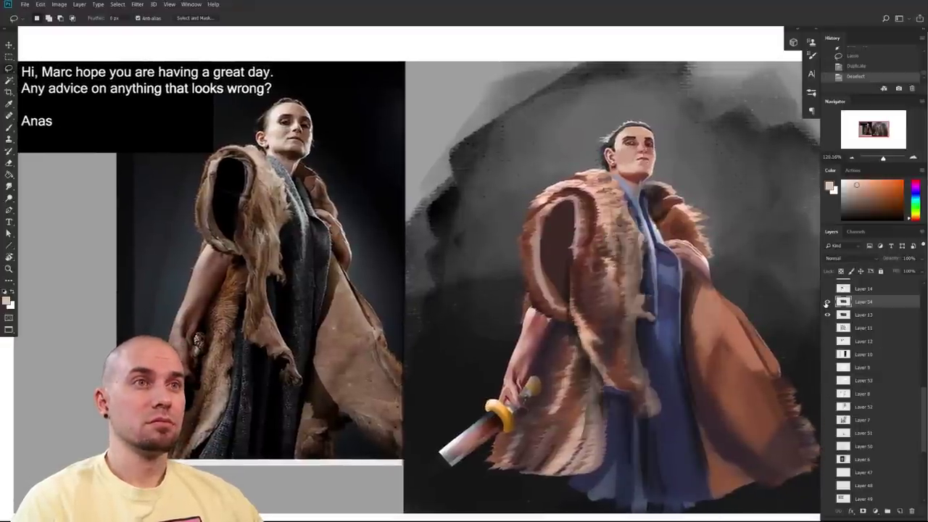
pyautogui.click(827, 303)
pyautogui.click(827, 304)
pyautogui.scroll(1, 560, 311)
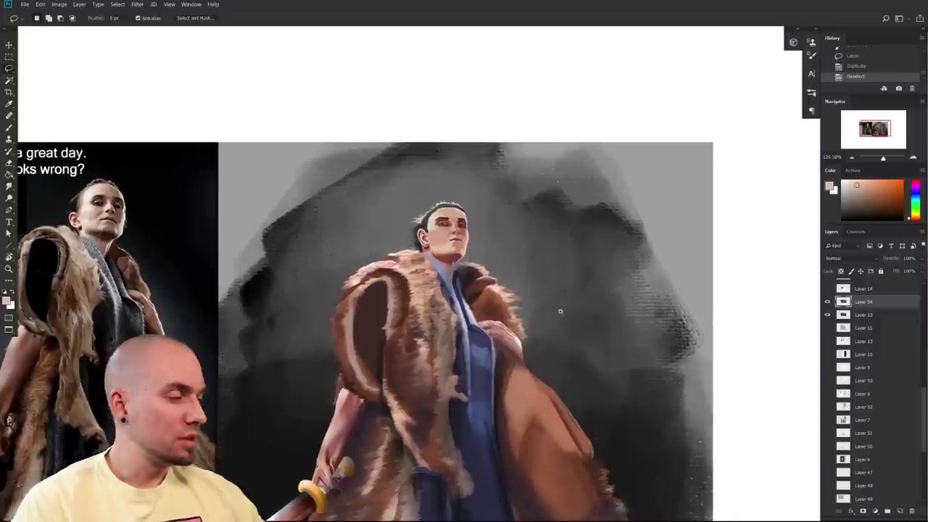
pyautogui.scroll(2, 560, 311)
pyautogui.scroll(3, 377, 297)
pyautogui.moveTo(396, 329); pyautogui.dragTo(574, 262)
pyautogui.scroll(-5, 505, 294)
pyautogui.scroll(2, 574, 262)
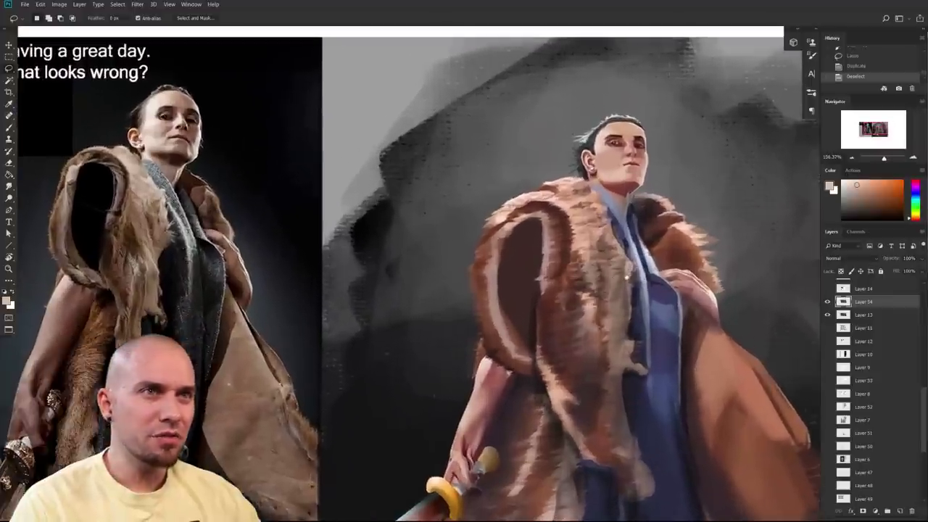
pyautogui.click(827, 302)
pyautogui.click(827, 302)
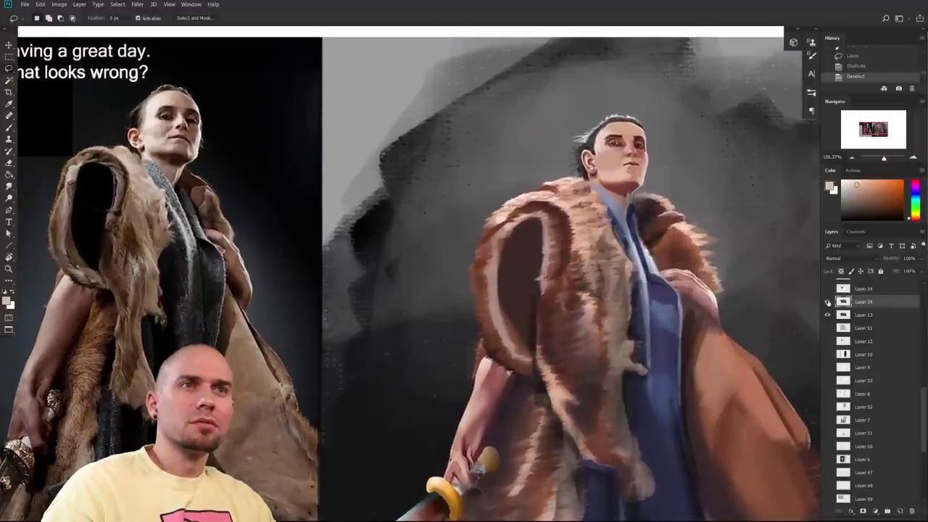
# - Hide the fur-coat layers, show and select Layer 14 with the portrait and gesture drawings, and set the foreground colour to crimson red
pyautogui.moveTo(827, 302); pyautogui.dragTo(828, 314)
pyautogui.click(827, 288)
pyautogui.click(875, 289)
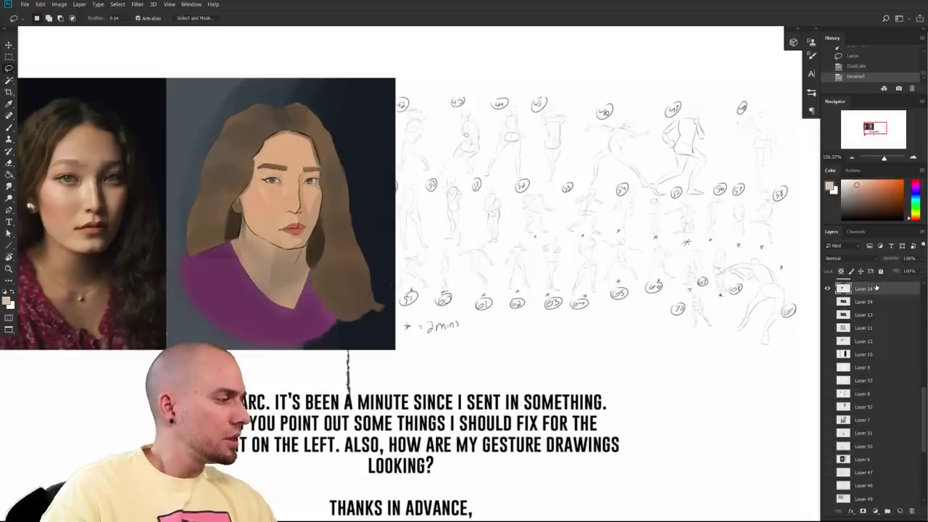
pyautogui.moveTo(613, 337); pyautogui.dragTo(541, 340)
pyautogui.moveTo(540, 336); pyautogui.dragTo(554, 323)
pyautogui.click(902, 182)
pyautogui.click(915, 181)
pyautogui.moveTo(599, 290); pyautogui.dragTo(615, 281)
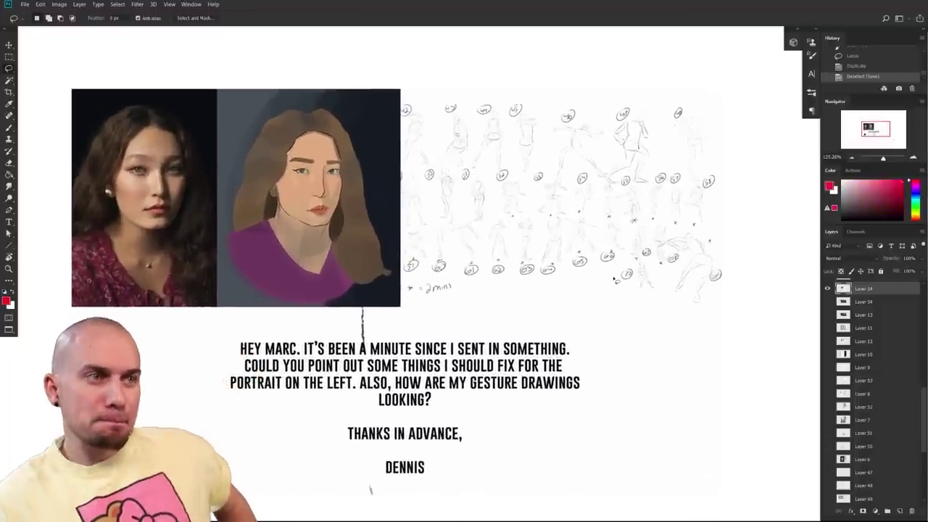
# - Read the submission's message and examine the painted portrait's proportions and values against the reference photo beside it
pyautogui.moveTo(534, 338); pyautogui.dragTo(649, 313)
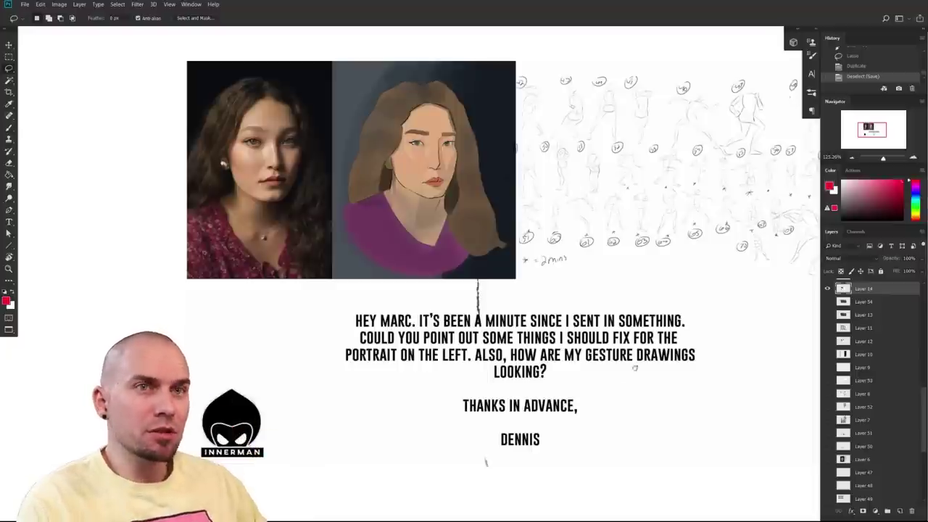
pyautogui.moveTo(630, 369); pyautogui.dragTo(592, 368)
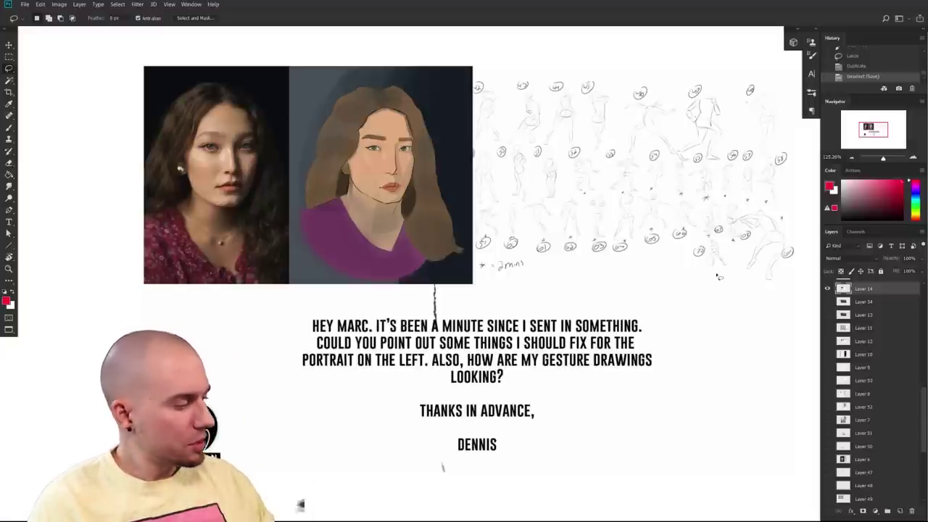
pyautogui.moveTo(648, 337); pyautogui.dragTo(606, 363)
pyautogui.keyDown('ctrl'); pyautogui.moveTo(479, 374); pyautogui.dragTo(531, 348); pyautogui.keyUp('ctrl')
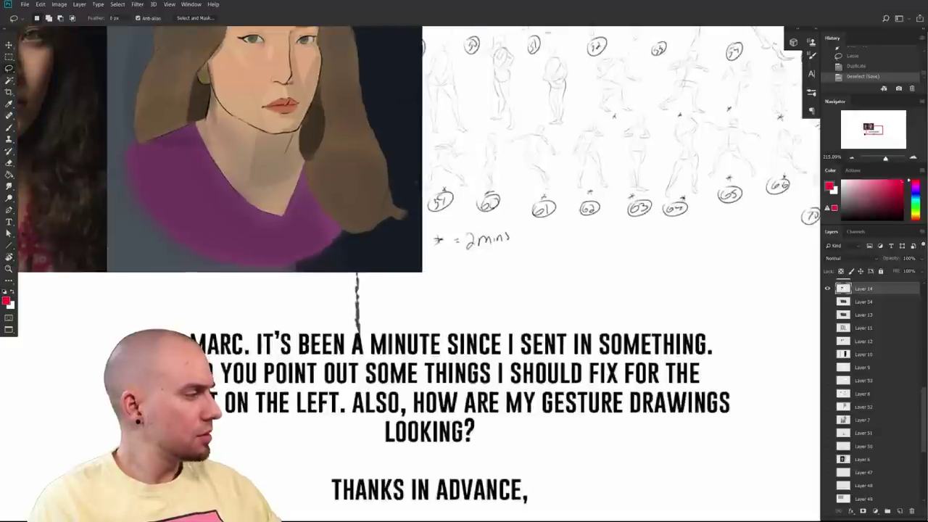
pyautogui.moveTo(493, 320); pyautogui.dragTo(643, 377)
pyautogui.moveTo(422, 331); pyautogui.dragTo(591, 483)
pyautogui.keyDown('ctrl'); pyautogui.moveTo(478, 411); pyautogui.dragTo(499, 396); pyautogui.keyUp('ctrl')
pyautogui.moveTo(618, 390); pyautogui.dragTo(599, 371)
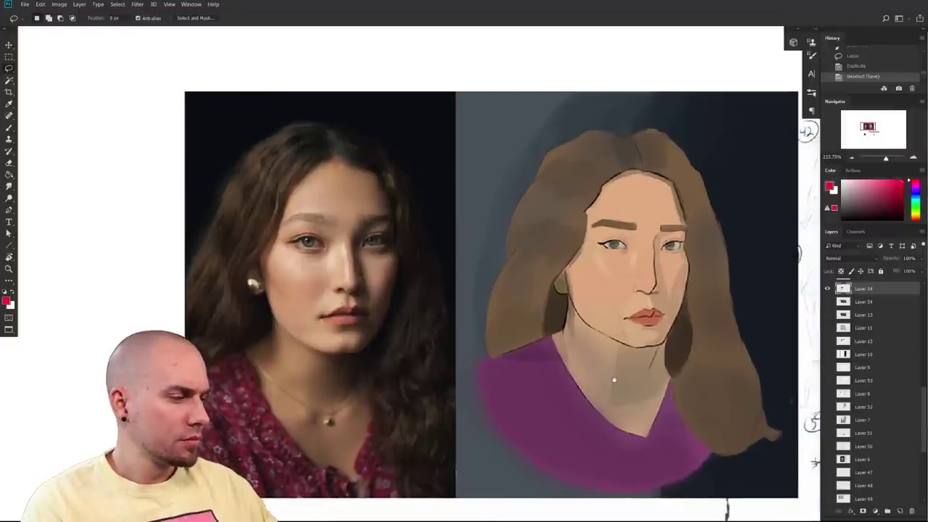
pyautogui.moveTo(617, 381); pyautogui.dragTo(613, 378)
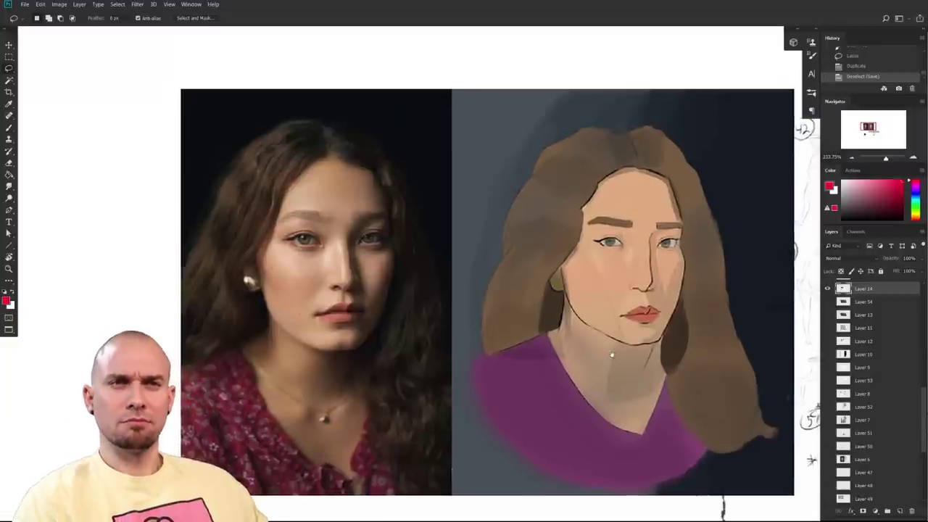
pyautogui.moveTo(645, 354); pyautogui.dragTo(640, 354)
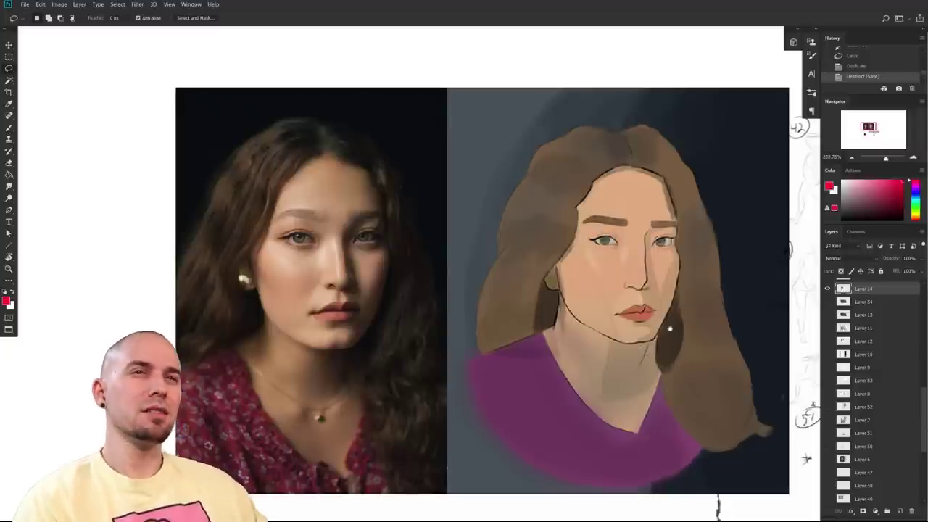
pyautogui.moveTo(695, 350)
pyautogui.mouseDown()
pyautogui.moveTo(604, 341)
pyautogui.moveTo(601, 360)
pyautogui.mouseUp()
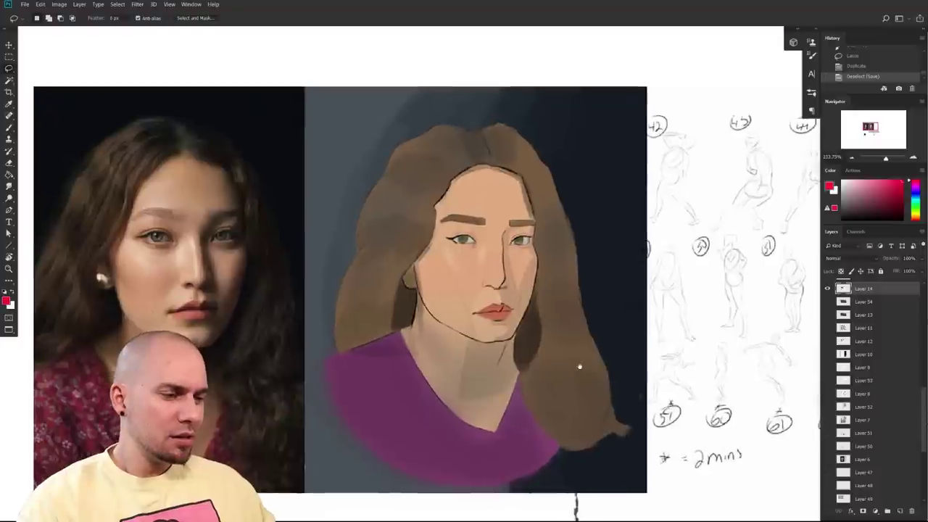
pyautogui.press('b')
pyautogui.moveTo(518, 390)
pyautogui.mouseDown()
pyautogui.moveTo(559, 380)
pyautogui.moveTo(640, 401)
pyautogui.moveTo(603, 435)
pyautogui.mouseUp()
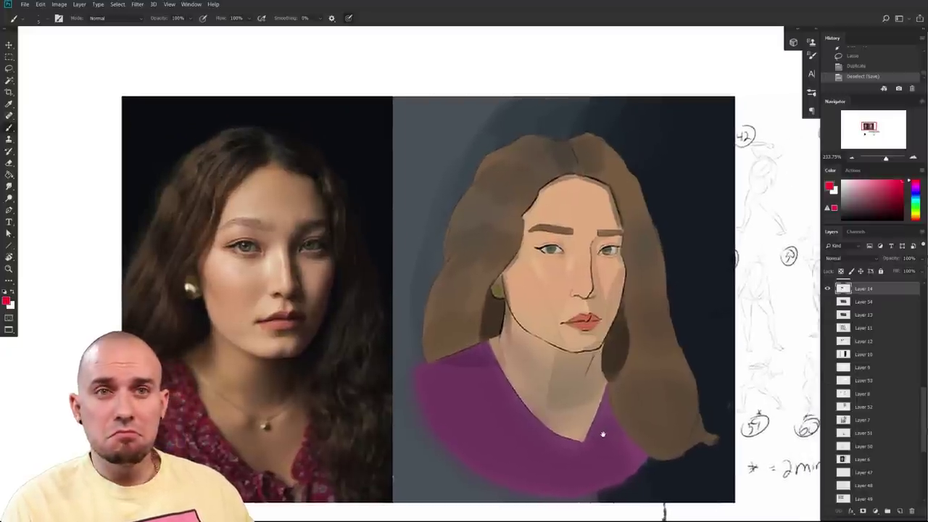
pyautogui.moveTo(602, 434); pyautogui.dragTo(540, 443)
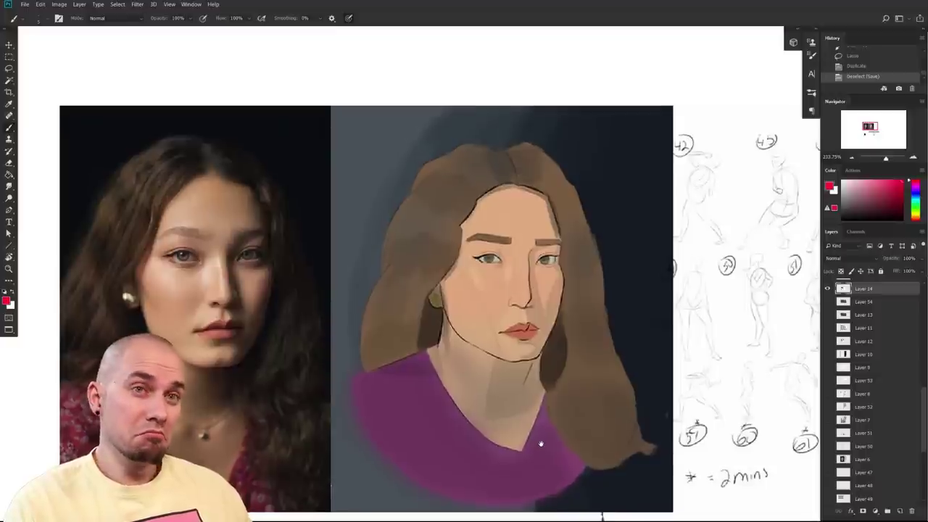
pyautogui.moveTo(621, 356); pyautogui.dragTo(633, 331)
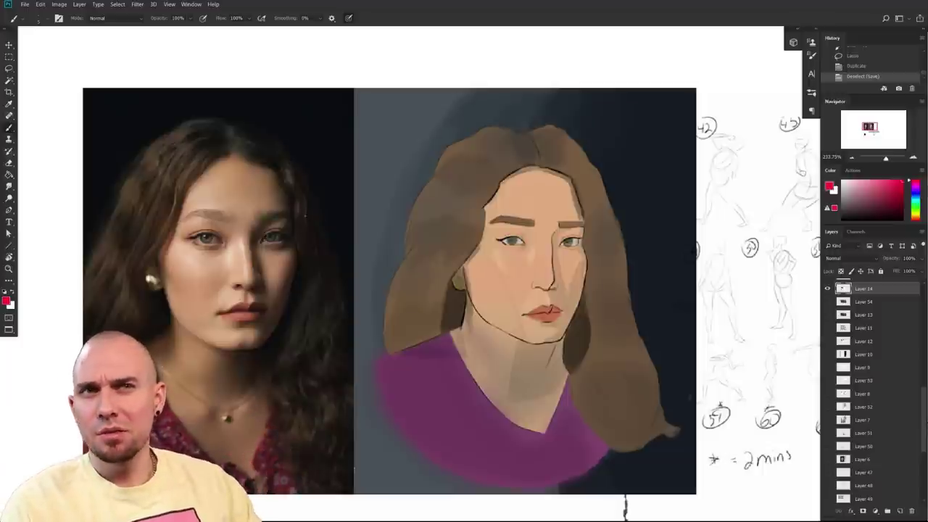
pyautogui.moveTo(422, 312); pyautogui.dragTo(410, 319)
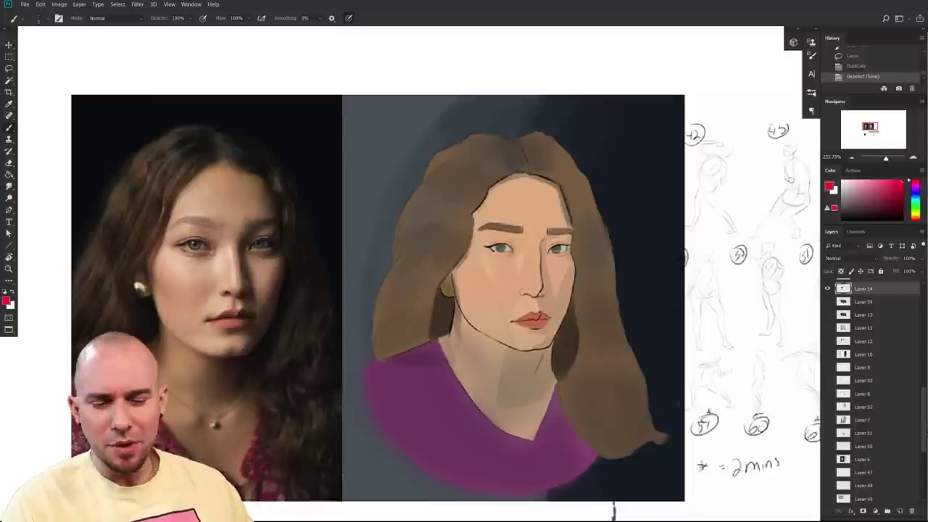
# - Lasso the larger, nearer eye of the painted portrait, copy it to a new layer and enlarge it to about 124%
pyautogui.press('l')
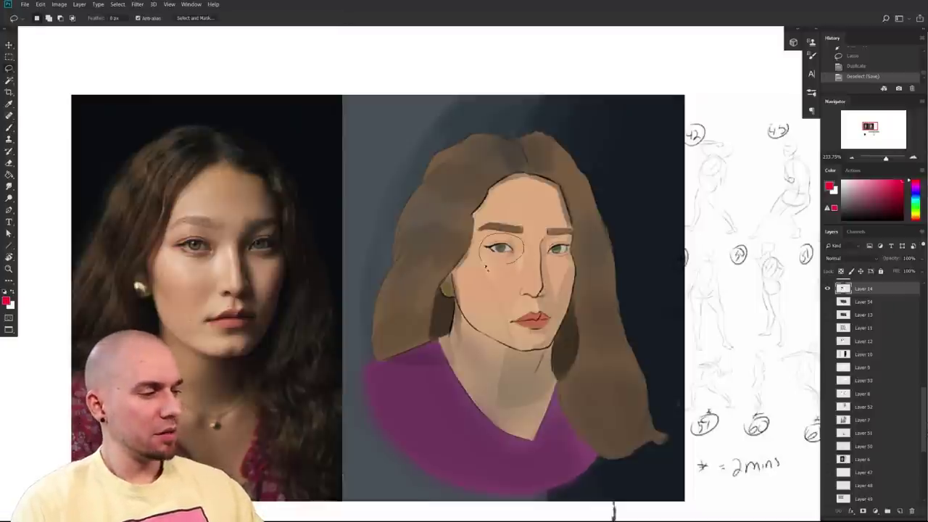
pyautogui.moveTo(486, 268); pyautogui.dragTo(492, 273)
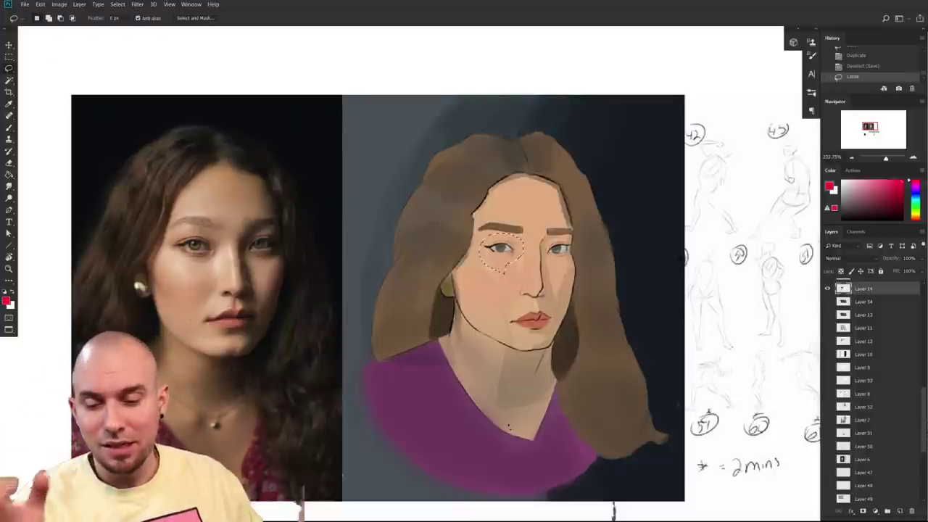
pyautogui.moveTo(479, 381); pyautogui.dragTo(437, 392)
pyautogui.hotkey('ctrl', 'j')
pyautogui.hotkey('ctrl', 't')
pyautogui.moveTo(437, 285); pyautogui.dragTo(470, 285)
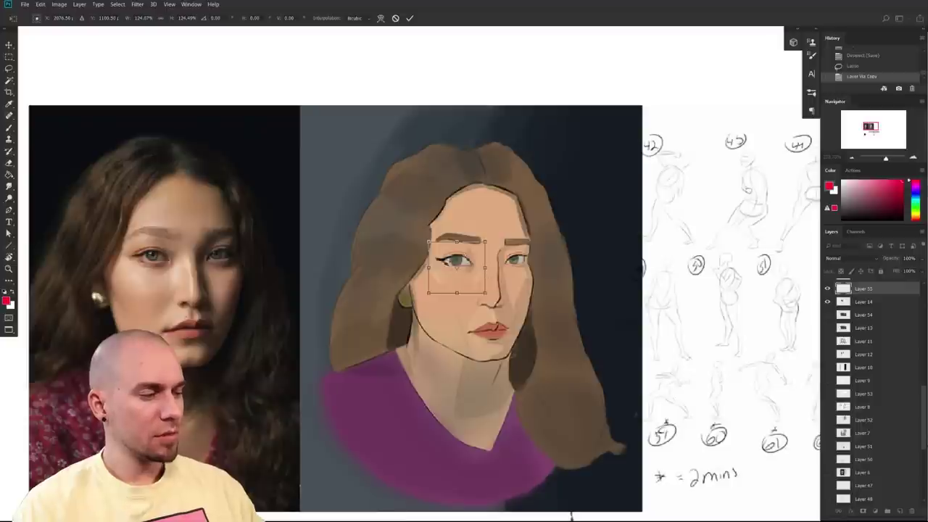
pyautogui.press('Return')
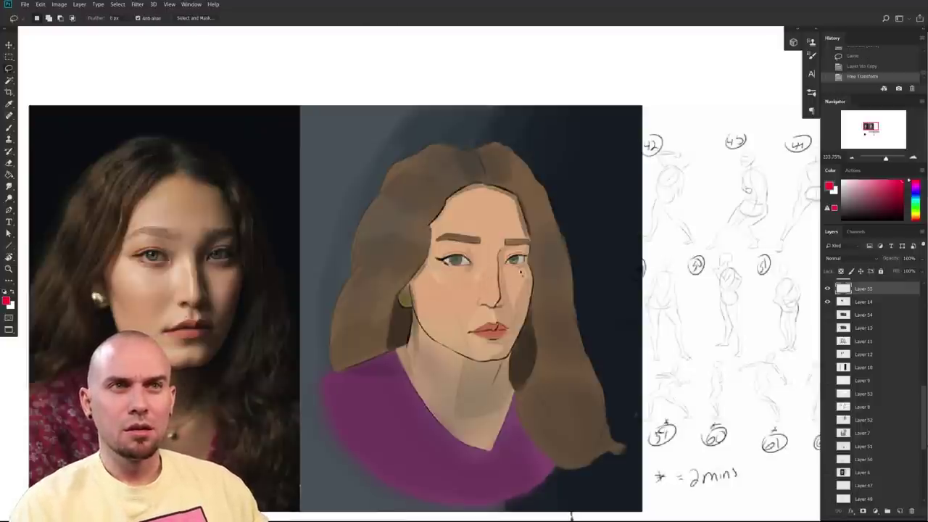
# - Lasso the portrait's far eye, copy it from Layer 14 to a new layer and enlarge it to about 111% width
pyautogui.moveTo(496, 268); pyautogui.dragTo(524, 269)
pyautogui.hotkey('ctrl', 'j')
pyautogui.press('Return')
pyautogui.click(863, 302)
pyautogui.hotkey('ctrl', 'j')
pyautogui.hotkey('ctrl', 't')
pyautogui.moveTo(533, 281)
pyautogui.mouseDown()
pyautogui.moveTo(540, 286)
pyautogui.moveTo(530, 282)
pyautogui.moveTo(535, 263)
pyautogui.mouseUp()
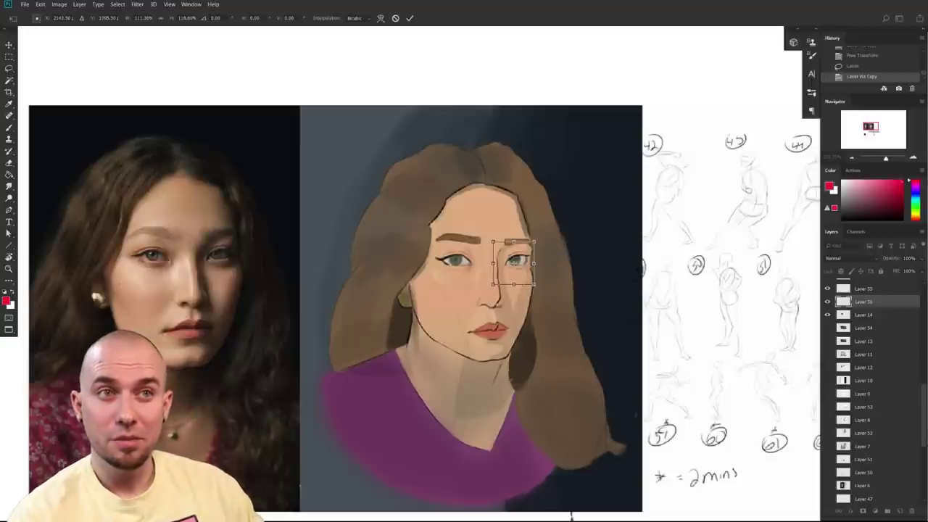
pyautogui.press('Return')
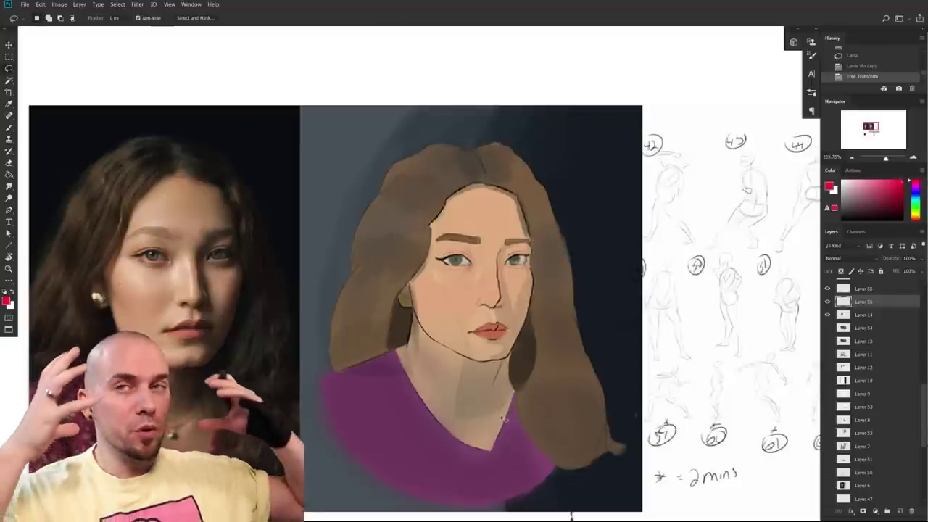
# - Lasso the painted portrait's mouth and move a copy of it slightly up on Layer 14
pyautogui.moveTo(472, 411)
pyautogui.mouseDown()
pyautogui.moveTo(433, 411)
pyautogui.moveTo(459, 454)
pyautogui.mouseUp()
pyautogui.press('b')
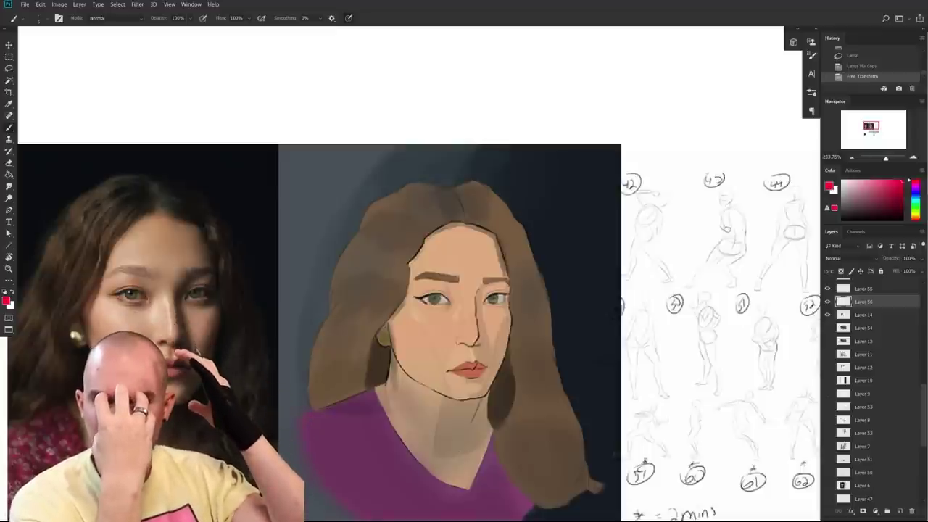
pyautogui.scroll(-5, 670, 420)
pyautogui.moveTo(685, 430); pyautogui.dragTo(561, 326)
pyautogui.moveTo(468, 266); pyautogui.dragTo(516, 317)
pyautogui.scroll(4, 464, 315)
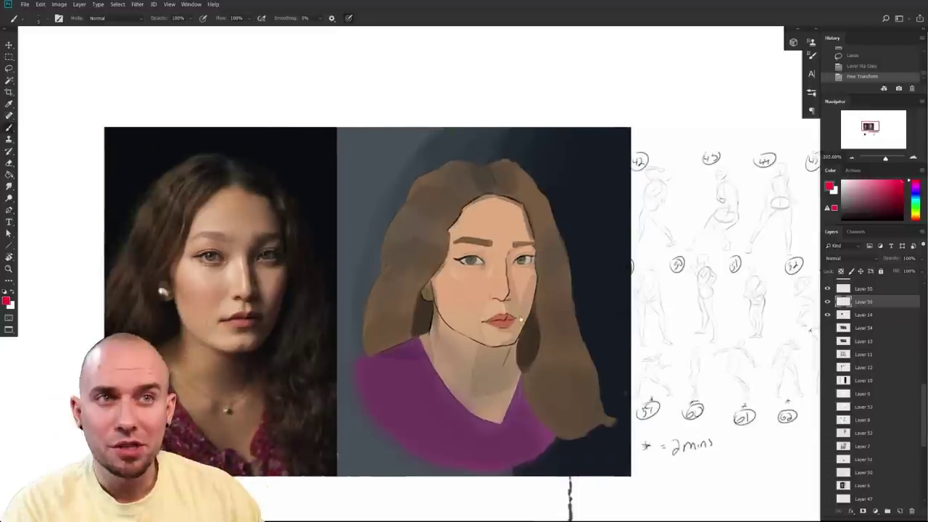
pyautogui.scroll(4, 515, 317)
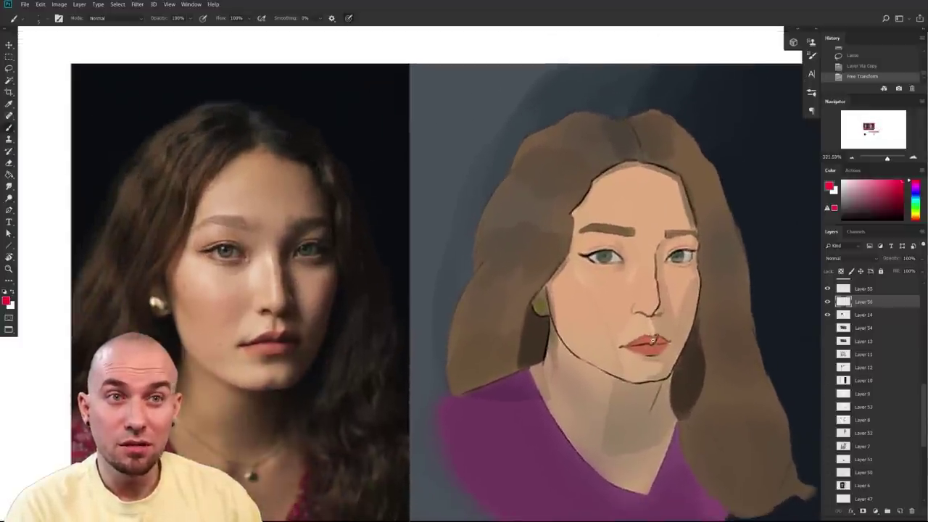
pyautogui.scroll(-1, 652, 341)
pyautogui.press('l')
pyautogui.moveTo(595, 339); pyautogui.dragTo(587, 352)
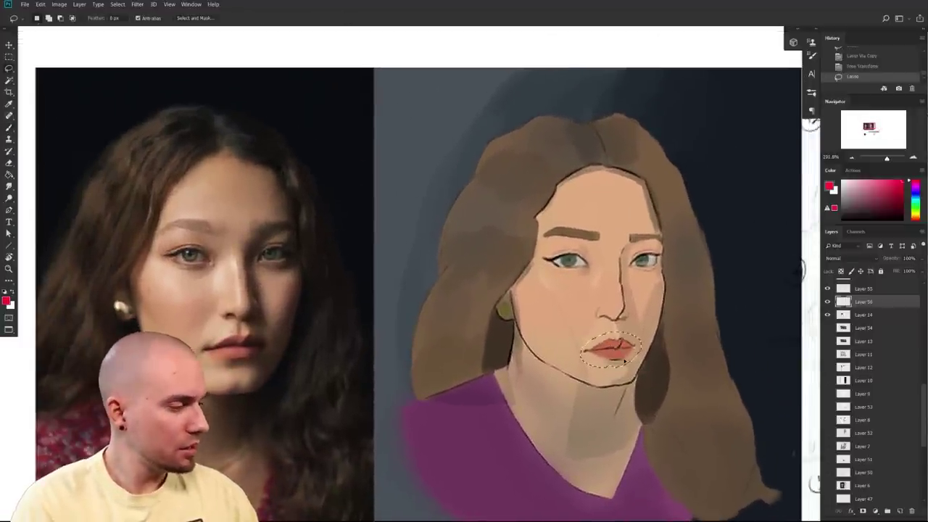
pyautogui.hotkey('ctrl', 'j')
pyautogui.click(469, 200)
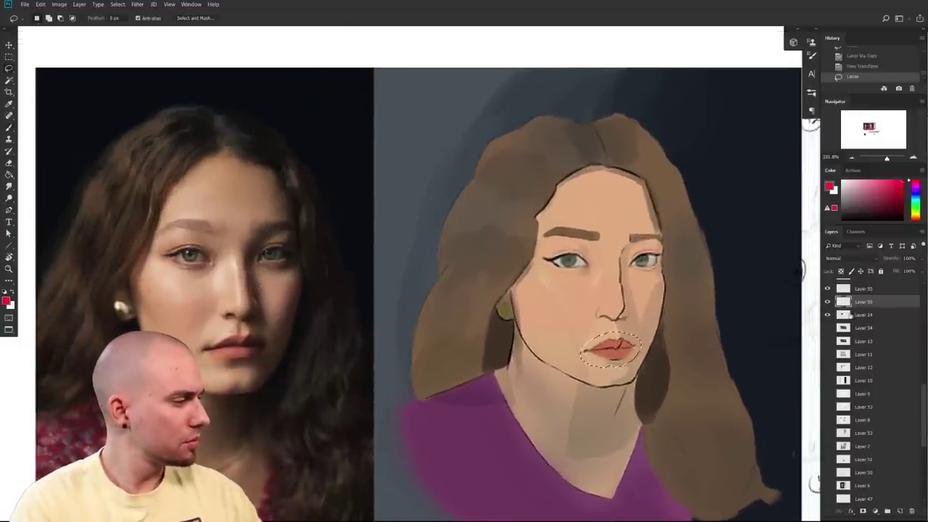
pyautogui.click(847, 314)
pyautogui.moveTo(627, 360); pyautogui.dragTo(627, 353)
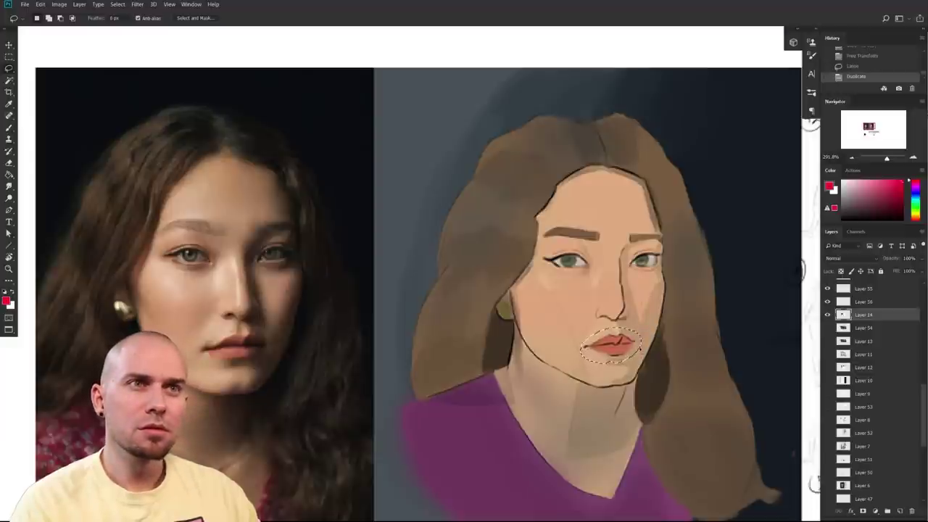
# - Clear the mouth selection and sketch a tall, narrow triangle in a dark sampled colour on the blank canvas above the portrait
pyautogui.hotkey('ctrl', 'd')
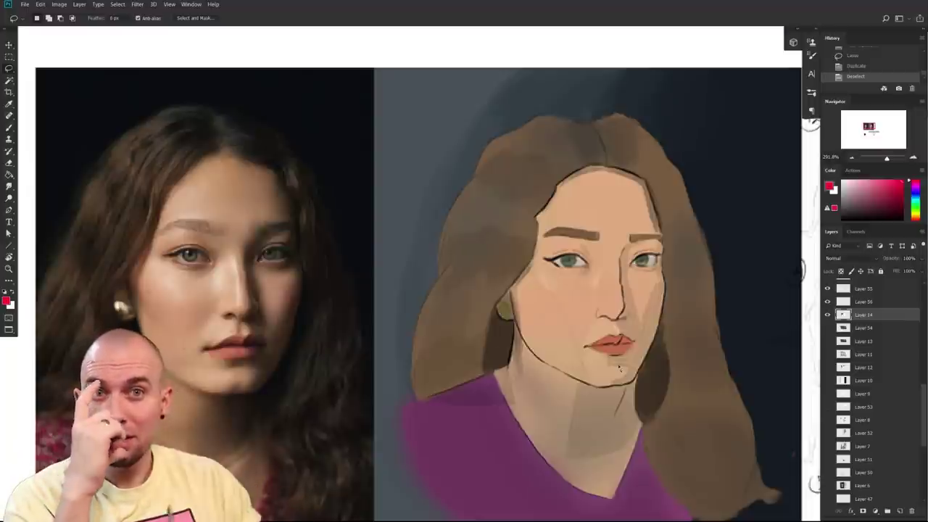
pyautogui.moveTo(550, 384)
pyautogui.mouseDown()
pyautogui.moveTo(545, 366)
pyautogui.moveTo(544, 383)
pyautogui.moveTo(459, 472)
pyautogui.mouseUp()
pyautogui.press('b')
pyautogui.keyDown('alt'); pyautogui.click(593, 327); pyautogui.keyUp('alt')
pyautogui.moveTo(512, 251); pyautogui.dragTo(491, 367)
pyautogui.moveTo(326, 82)
pyautogui.mouseDown()
pyautogui.moveTo(407, 81)
pyautogui.moveTo(380, 151)
pyautogui.moveTo(337, 82)
pyautogui.moveTo(323, 82)
pyautogui.mouseUp()
pyautogui.moveTo(421, 235); pyautogui.dragTo(369, 251)
pyautogui.scroll(-3, 481, 228)
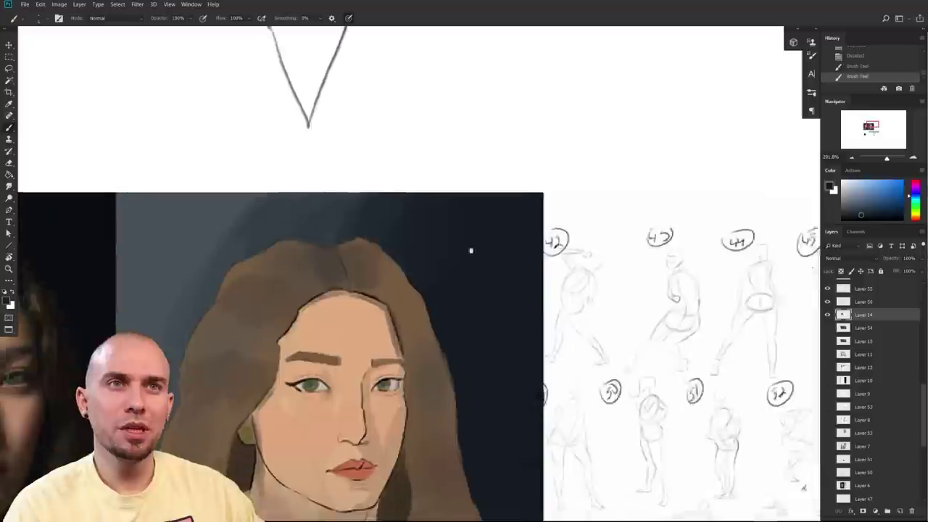
# - Sketch a shorter, wider triangle beside the tall one, its upper edge tilted slightly, to compare eye-to-mouth proportions
pyautogui.scroll(3, 414, 200)
pyautogui.moveTo(354, 133); pyautogui.dragTo(444, 141)
pyautogui.moveTo(371, 174)
pyautogui.mouseDown()
pyautogui.moveTo(388, 204)
pyautogui.moveTo(449, 144)
pyautogui.mouseUp()
pyautogui.moveTo(362, 151); pyautogui.dragTo(392, 200)
pyautogui.moveTo(349, 132); pyautogui.dragTo(391, 206)
pyautogui.moveTo(388, 204); pyautogui.dragTo(447, 140)
pyautogui.moveTo(439, 142); pyautogui.dragTo(352, 133)
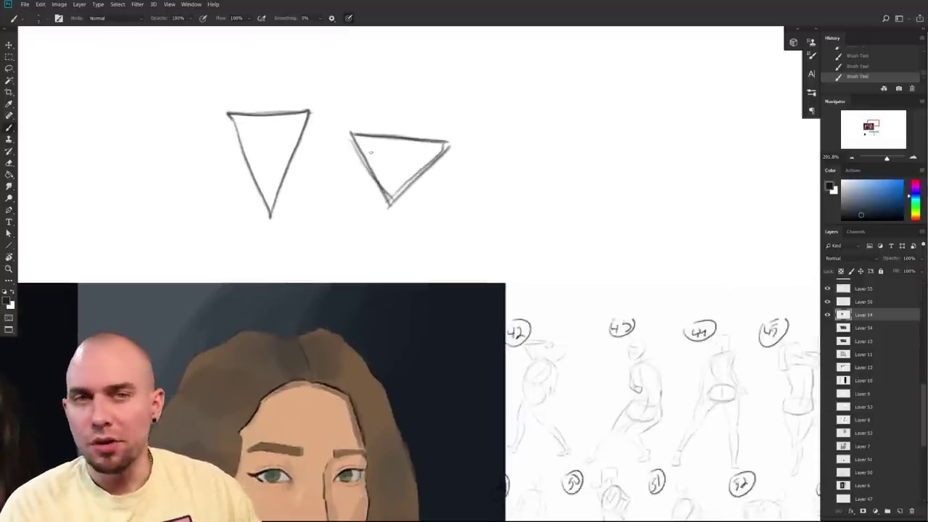
# - Sample the dark hair shadow beside the painted neck and brush shading along the neck's near edge below the ear
pyautogui.scroll(-6, 457, 233)
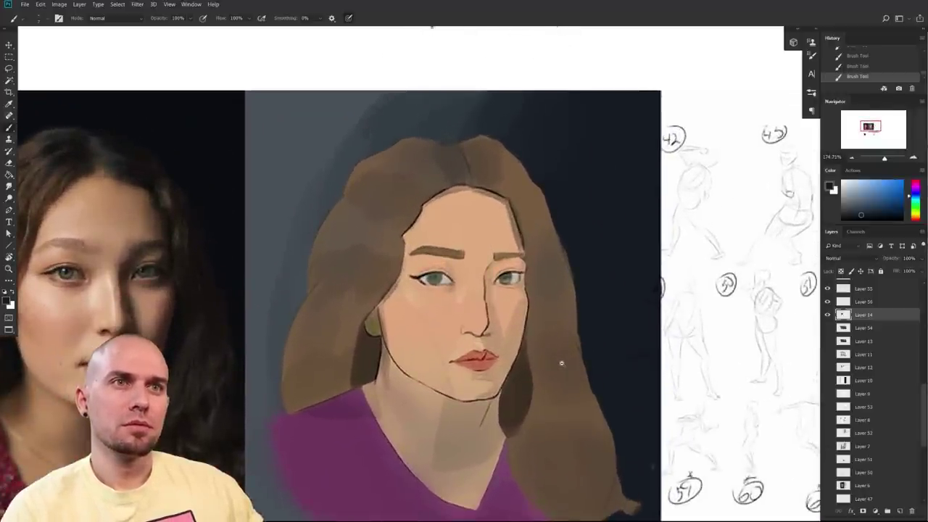
pyautogui.moveTo(562, 364); pyautogui.dragTo(551, 362)
pyautogui.moveTo(597, 449); pyautogui.dragTo(556, 366)
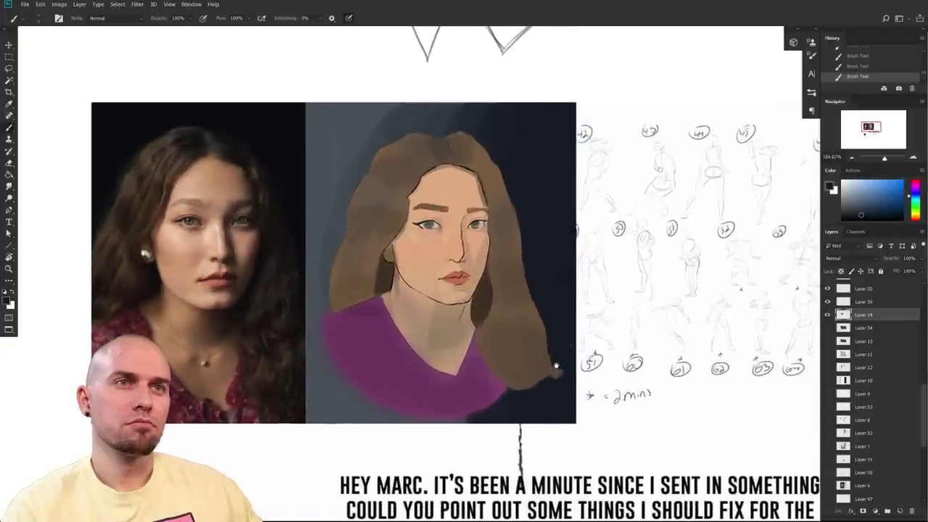
pyautogui.moveTo(556, 366); pyautogui.dragTo(687, 414)
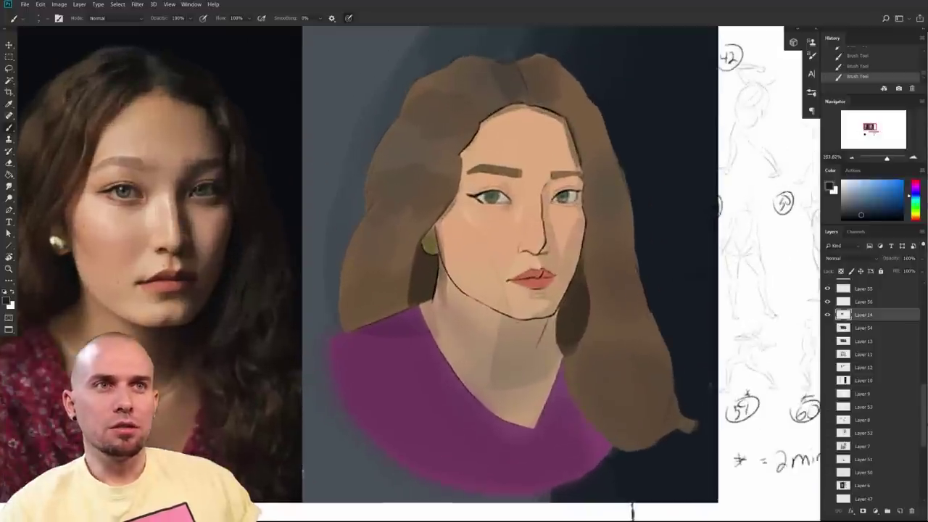
pyautogui.keyDown('alt'); pyautogui.click(577, 315); pyautogui.keyUp('alt')
pyautogui.moveTo(515, 310); pyautogui.dragTo(565, 335)
pyautogui.moveTo(539, 295)
pyautogui.mouseDown()
pyautogui.moveTo(532, 338)
pyautogui.moveTo(437, 338)
pyautogui.mouseUp()
pyautogui.moveTo(477, 373)
pyautogui.mouseDown()
pyautogui.moveTo(583, 337)
pyautogui.moveTo(567, 354)
pyautogui.mouseUp()
pyautogui.hotkey('ctrl', 'z')
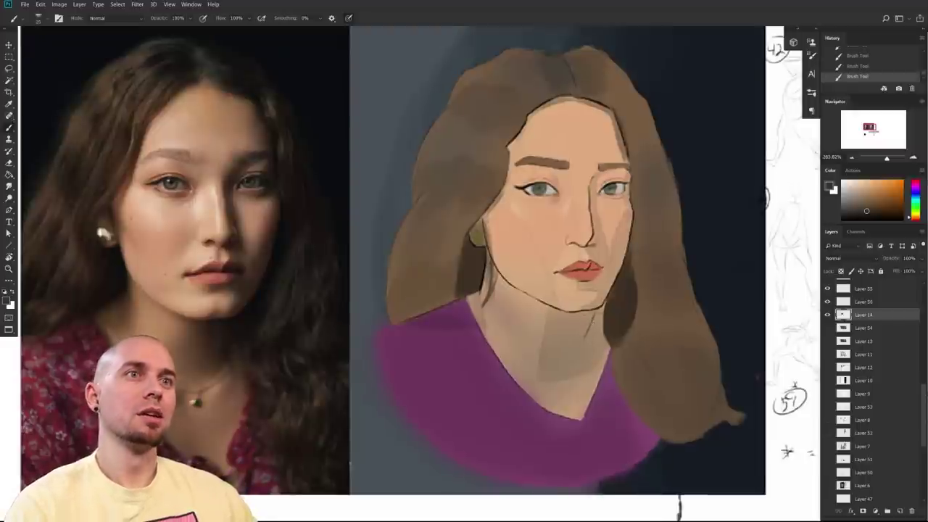
# - Brush a shadow under the painted jaw and down the neck, sampling tones from the neck and dark hair
pyautogui.moveTo(596, 314)
pyautogui.mouseDown()
pyautogui.moveTo(578, 364)
pyautogui.moveTo(598, 377)
pyautogui.moveTo(608, 367)
pyautogui.mouseUp()
pyautogui.keyDown('alt'); pyautogui.click(569, 367); pyautogui.keyUp('alt')
pyautogui.moveTo(660, 377); pyautogui.dragTo(674, 369)
pyautogui.press(']')
pyautogui.press(']')
pyautogui.keyDown('alt'); pyautogui.click(476, 271); pyautogui.keyUp('alt')
pyautogui.moveTo(498, 260); pyautogui.dragTo(495, 278)
pyautogui.moveTo(634, 318)
pyautogui.mouseDown()
pyautogui.moveTo(644, 313)
pyautogui.moveTo(606, 327)
pyautogui.moveTo(621, 330)
pyautogui.mouseUp()
# - Shade the far base of the neck beside the hair with a smaller brush and resampled shadow tones
pyautogui.press(']')
pyautogui.keyDown('alt'); pyautogui.click(599, 323); pyautogui.keyUp('alt')
pyautogui.press('[')
pyautogui.press('[')
pyautogui.press('[')
pyautogui.press('[')
pyautogui.press('[')
pyautogui.press('[')
pyautogui.keyDown('alt'); pyautogui.click(638, 309); pyautogui.keyUp('alt')
pyautogui.press('[')
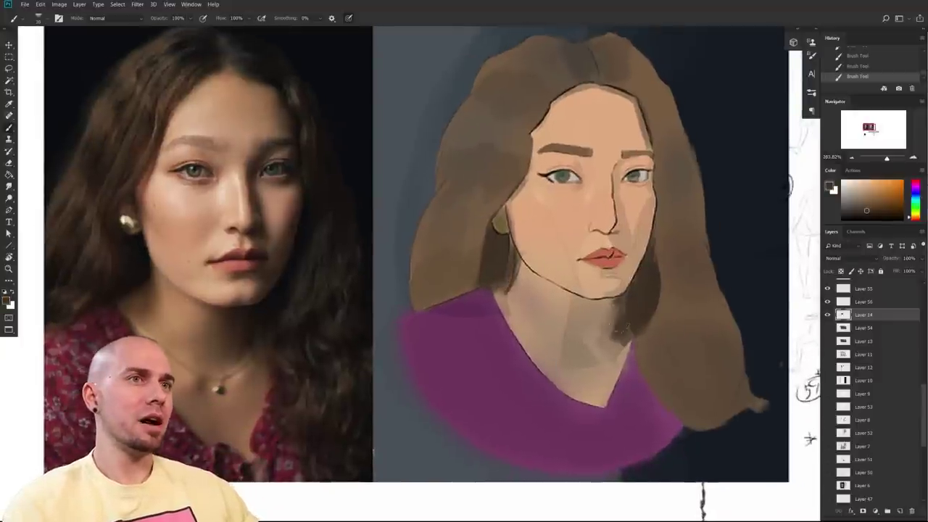
# - Blend the cast shadow below the chin down the neck with tones sampled from the surrounding shading
pyautogui.keyDown('alt'); pyautogui.click(620, 321); pyautogui.keyUp('alt')
pyautogui.keyDown('alt'); pyautogui.click(614, 351); pyautogui.keyUp('alt')
pyautogui.keyDown('alt'); pyautogui.click(626, 305); pyautogui.keyUp('alt')
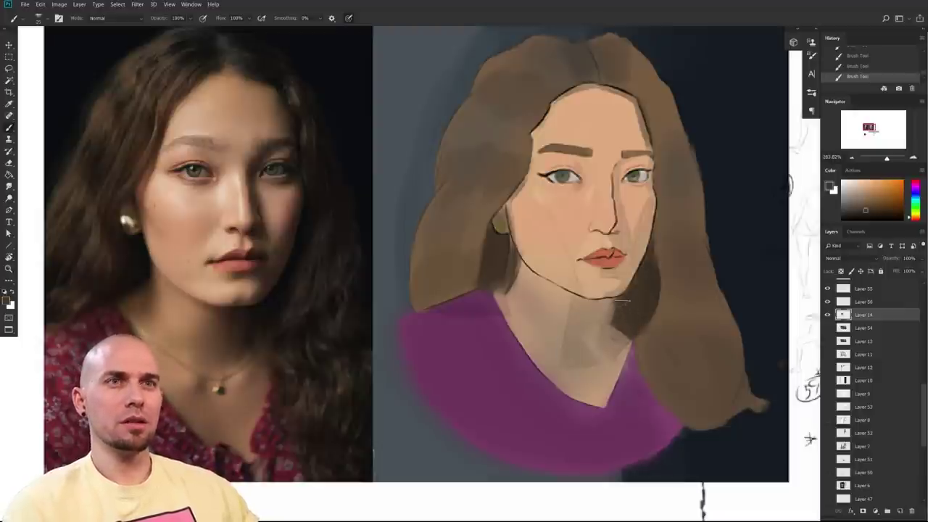
pyautogui.moveTo(615, 321)
pyautogui.mouseDown()
pyautogui.moveTo(599, 363)
pyautogui.moveTo(604, 351)
pyautogui.mouseUp()
pyautogui.moveTo(645, 389)
pyautogui.mouseDown()
pyautogui.moveTo(627, 393)
pyautogui.moveTo(638, 390)
pyautogui.mouseUp()
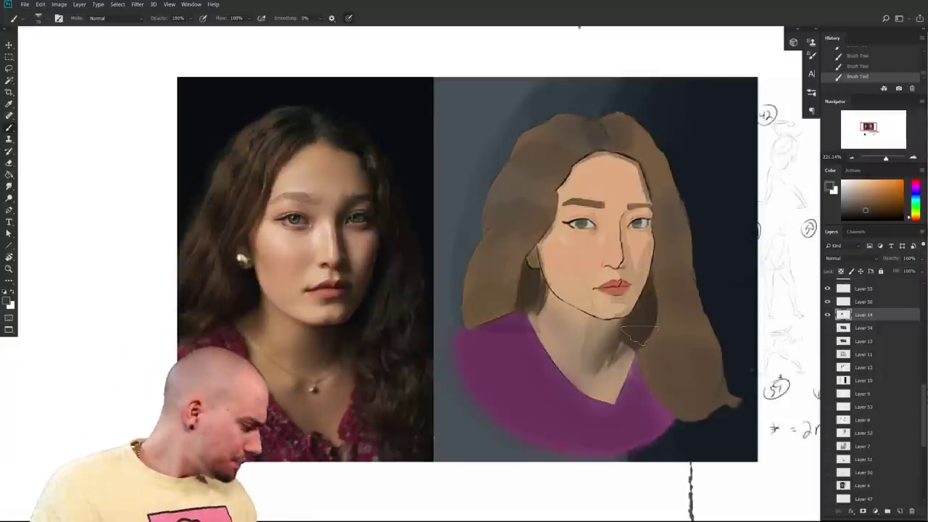
pyautogui.moveTo(445, 335); pyautogui.dragTo(488, 370)
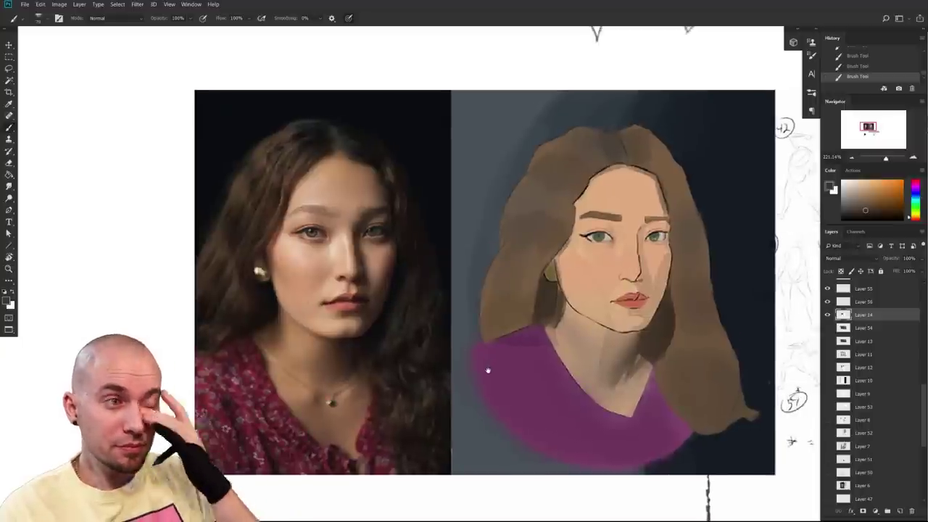
pyautogui.moveTo(510, 400); pyautogui.dragTo(472, 404)
pyautogui.moveTo(385, 369); pyautogui.dragTo(423, 370)
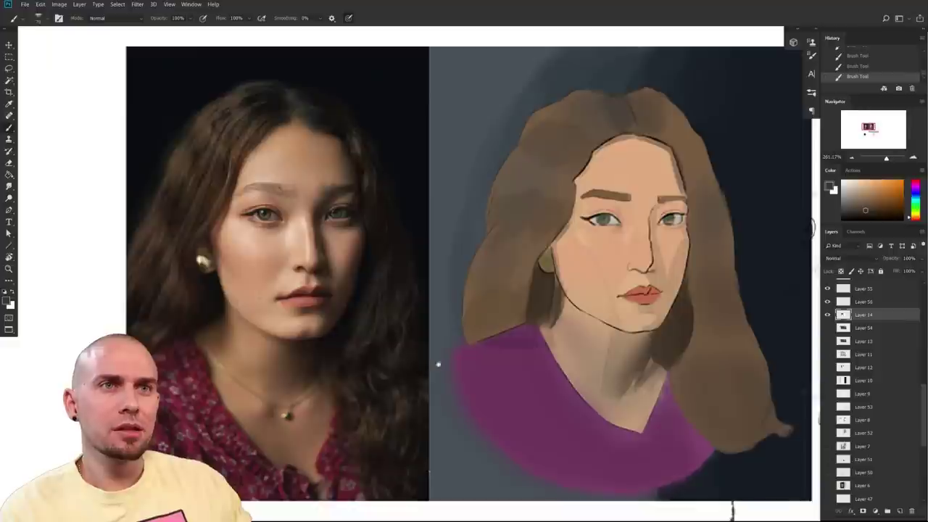
pyautogui.moveTo(514, 350); pyautogui.dragTo(461, 368)
pyautogui.moveTo(593, 346)
pyautogui.mouseDown()
pyautogui.moveTo(565, 360)
pyautogui.moveTo(590, 358)
pyautogui.mouseUp()
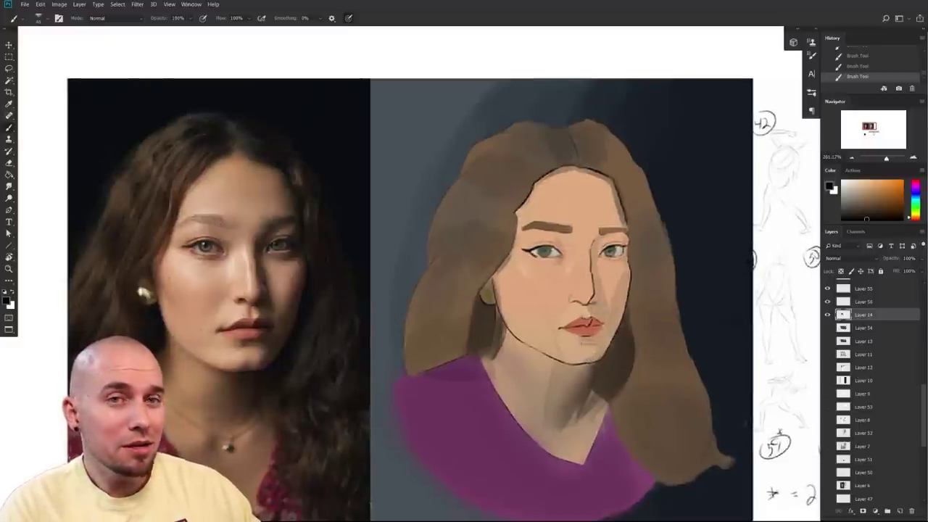
pyautogui.moveTo(589, 346); pyautogui.dragTo(585, 352)
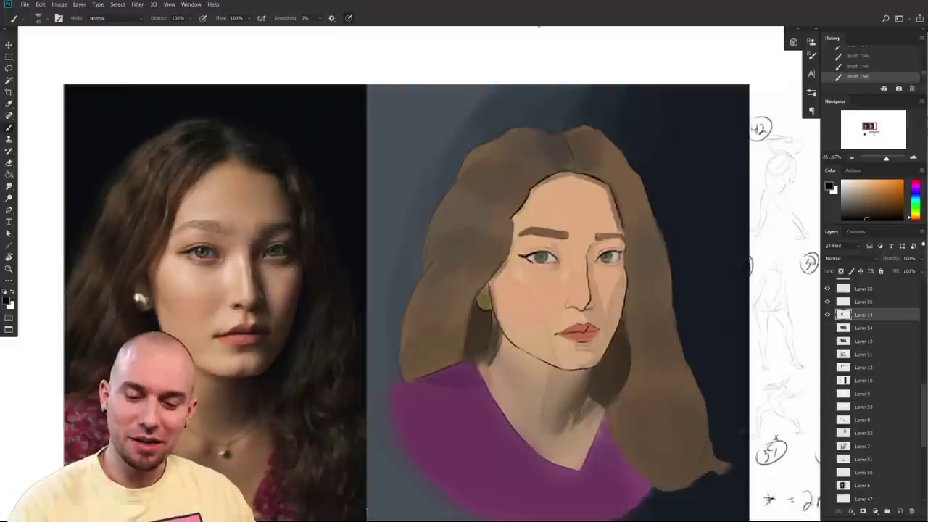
pyautogui.press('m')
pyautogui.moveTo(373, 86)
pyautogui.mouseDown()
pyautogui.moveTo(732, 513)
pyautogui.moveTo(747, 496)
pyautogui.mouseUp()
pyautogui.moveTo(553, 396); pyautogui.dragTo(479, 414)
pyautogui.moveTo(296, 61)
pyautogui.mouseDown()
pyautogui.moveTo(658, 468)
pyautogui.moveTo(673, 503)
pyautogui.mouseUp()
pyautogui.hotkey('ctrl', 'j')
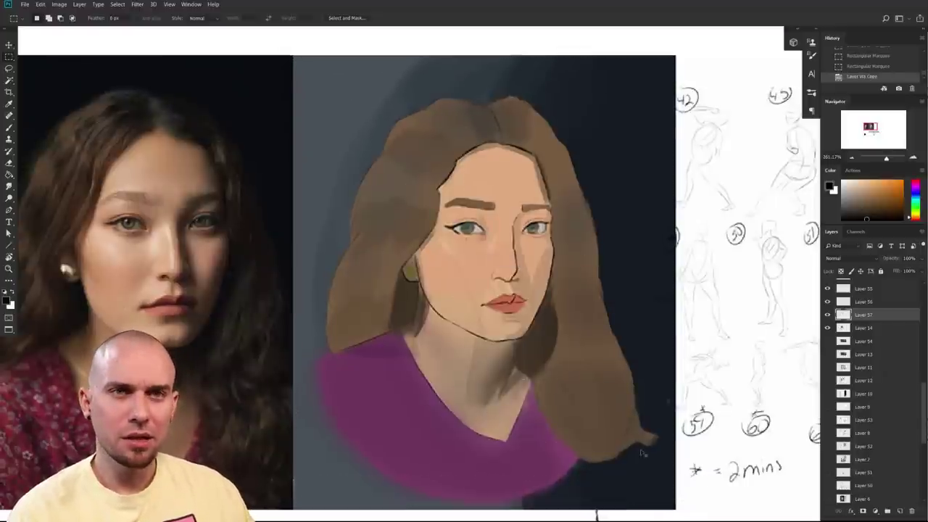
pyautogui.click(827, 315)
pyautogui.click(827, 314)
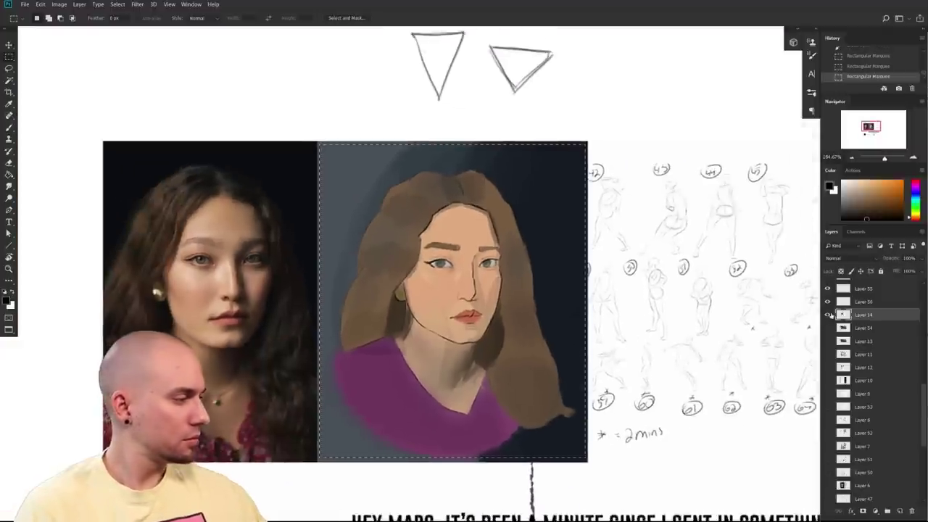
# - Copy the selected painted portrait from Layer 14 to a new layer and merge Layer 56 down into it
pyautogui.keyDown('alt'); pyautogui.click(828, 314); pyautogui.keyUp('alt')
pyautogui.keyDown('alt'); pyautogui.click(828, 314); pyautogui.keyUp('alt')
pyautogui.click(826, 305)
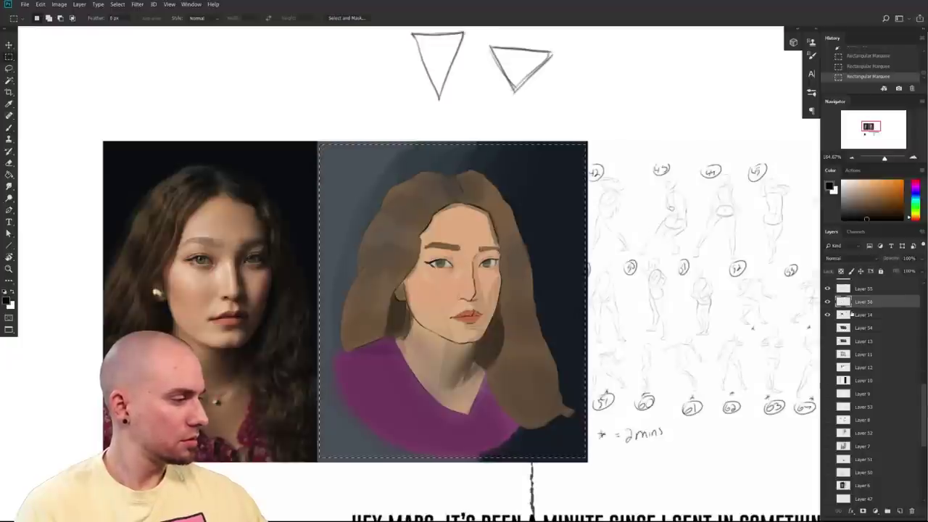
pyautogui.hotkey('ctrl', 'j')
pyautogui.click(859, 303)
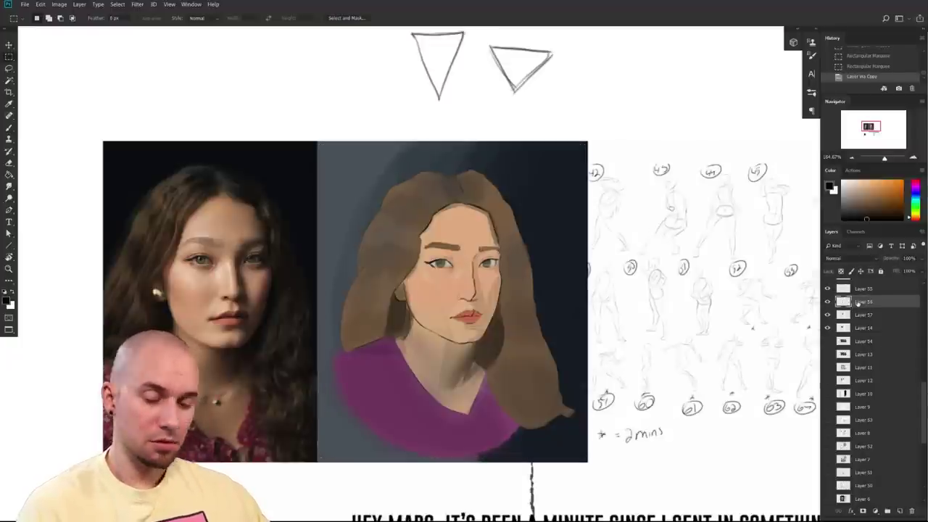
pyautogui.hotkey('ctrl', 'e')
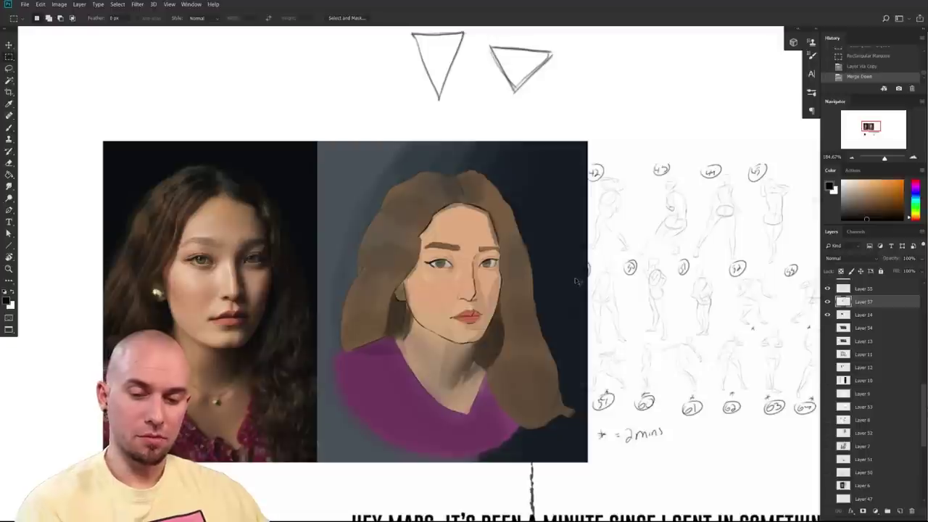
pyautogui.hotkey('ctrl', 'l')
pyautogui.moveTo(733, 338); pyautogui.dragTo(702, 339)
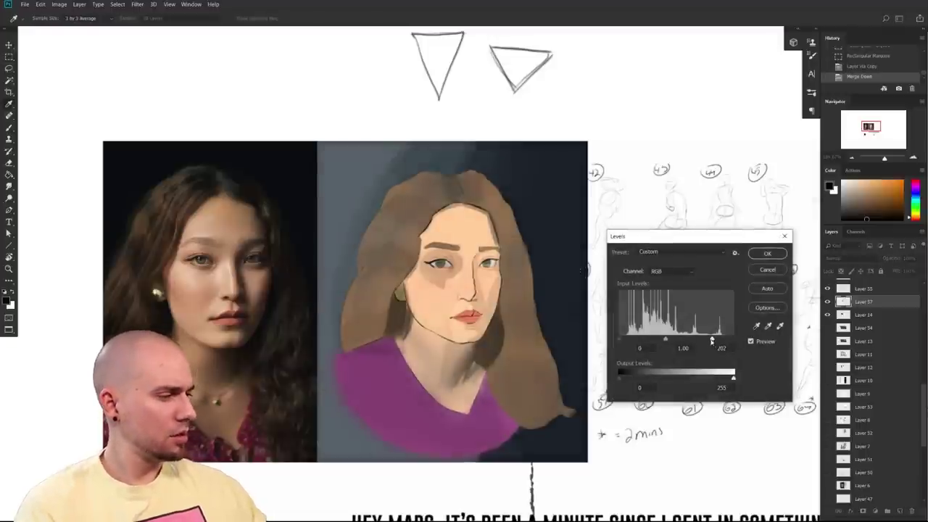
pyautogui.click(768, 271)
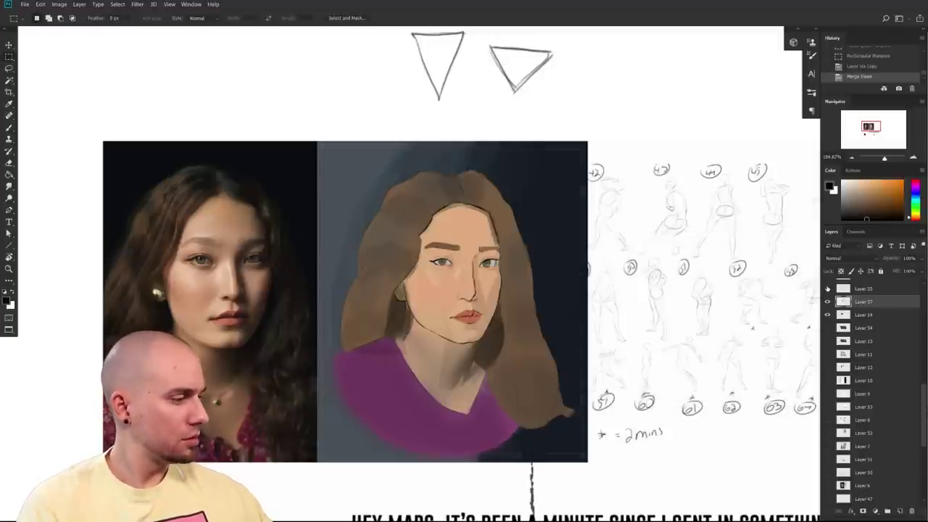
# - Merge Layer 55 down into Layer 57
pyautogui.click(854, 291)
pyautogui.hotkey('ctrl', 'e')
pyautogui.hotkey('ctrl', 'l')
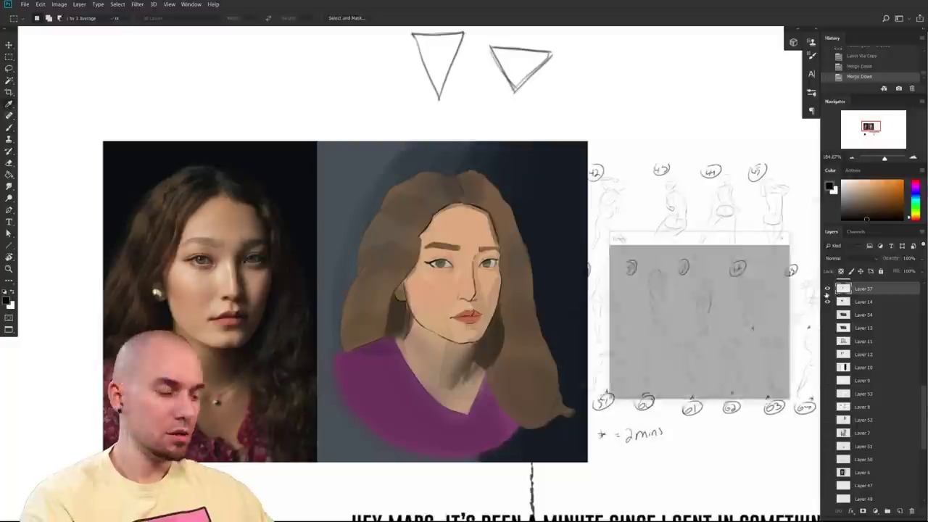
pyautogui.moveTo(675, 344); pyautogui.dragTo(680, 341)
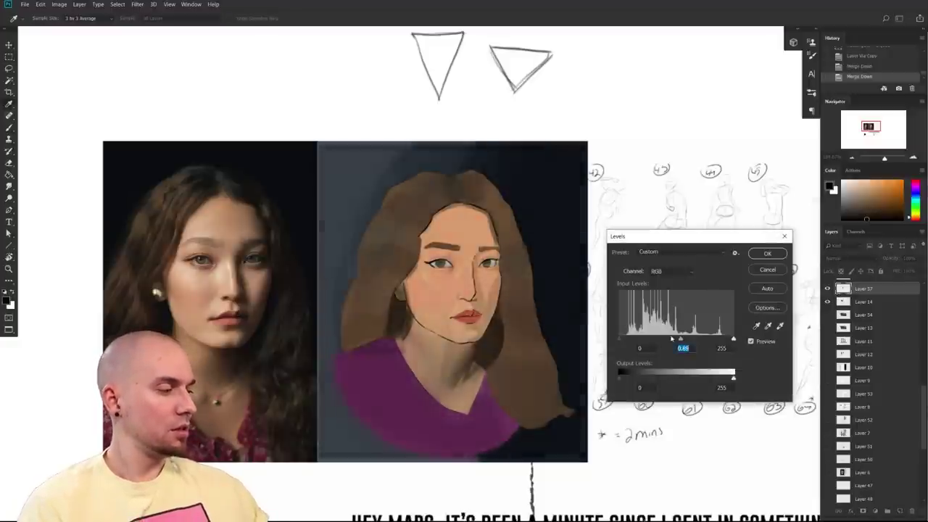
pyautogui.moveTo(619, 341)
pyautogui.mouseDown()
pyautogui.moveTo(646, 340)
pyautogui.moveTo(618, 340)
pyautogui.mouseUp()
pyautogui.moveTo(734, 341)
pyautogui.mouseDown()
pyautogui.moveTo(657, 342)
pyautogui.moveTo(683, 344)
pyautogui.mouseUp()
pyautogui.click(769, 271)
# - Sample the face's skin tone, shift it to a darker, warmer brown and bucket-fill the far, shaded side of the face
pyautogui.moveTo(506, 330)
pyautogui.mouseDown()
pyautogui.moveTo(525, 326)
pyautogui.moveTo(503, 364)
pyautogui.mouseUp()
pyautogui.press('g')
pyautogui.keyDown('alt'); pyautogui.click(441, 321); pyautogui.keyUp('alt')
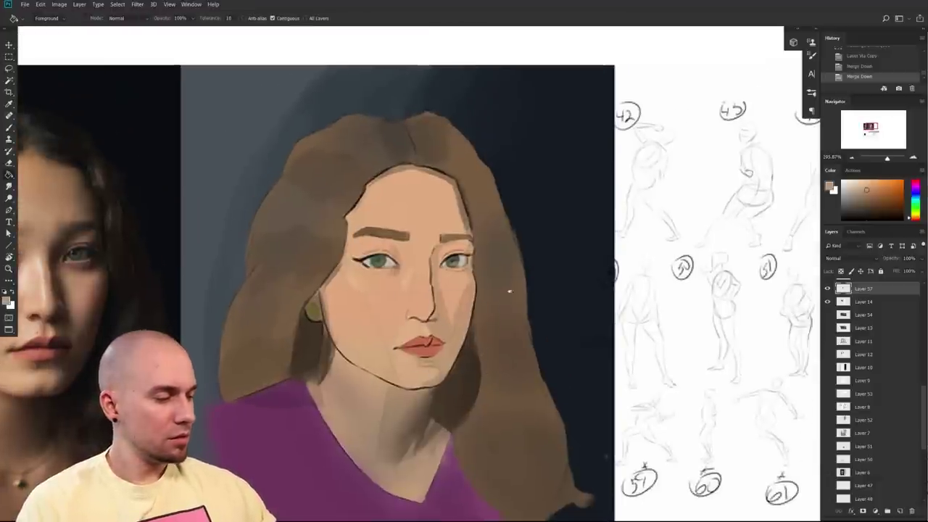
pyautogui.click(915, 218)
pyautogui.press('b')
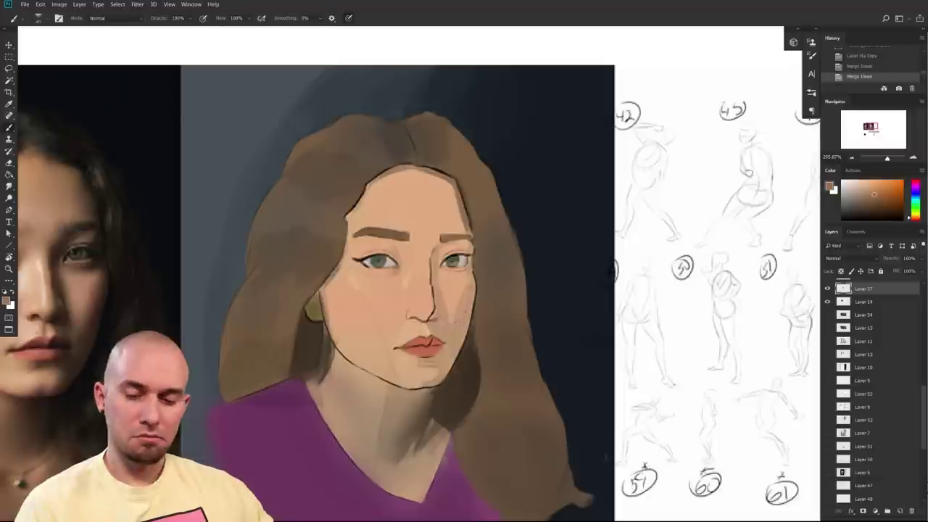
pyautogui.press('g')
pyautogui.click(458, 332)
pyautogui.hotkey('ctrl', 'z')
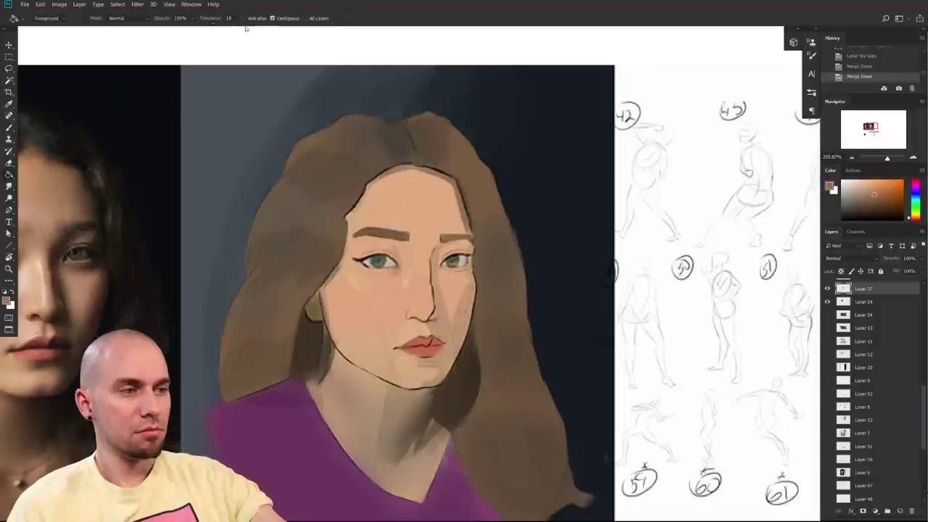
pyautogui.click(468, 317)
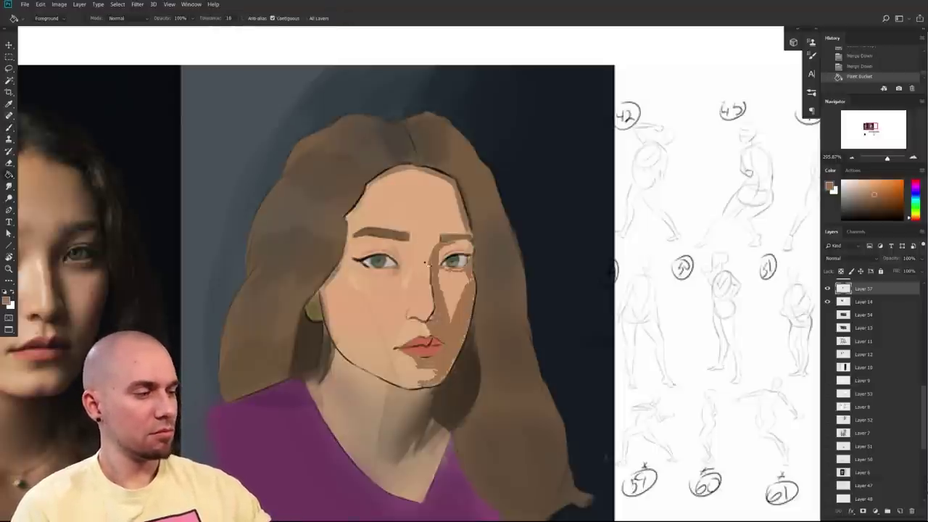
# - Smudge the edges of the new face shadow at 40% strength and compare the portrait with the reference photo
pyautogui.moveTo(439, 397)
pyautogui.mouseDown()
pyautogui.moveTo(423, 398)
pyautogui.moveTo(434, 397)
pyautogui.mouseUp()
pyautogui.moveTo(541, 362); pyautogui.dragTo(527, 365)
pyautogui.scroll(5, 526, 364)
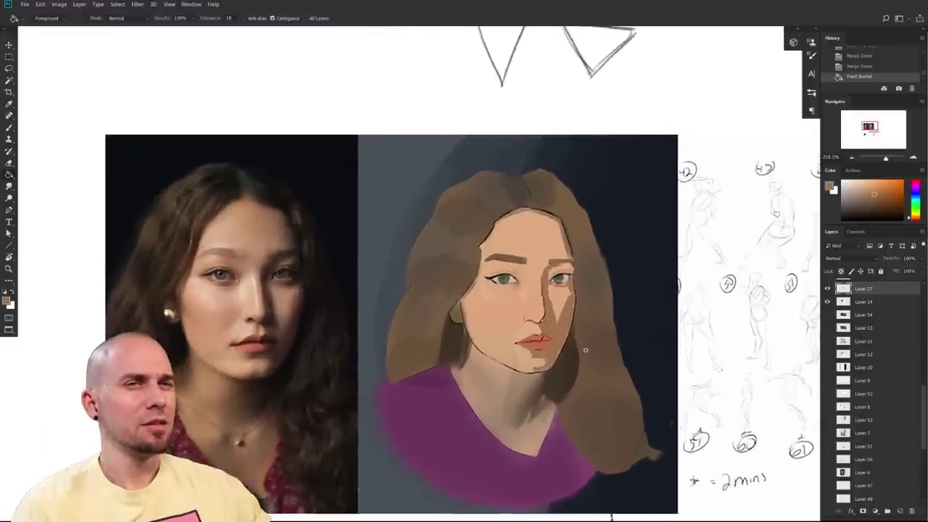
pyautogui.press('r')
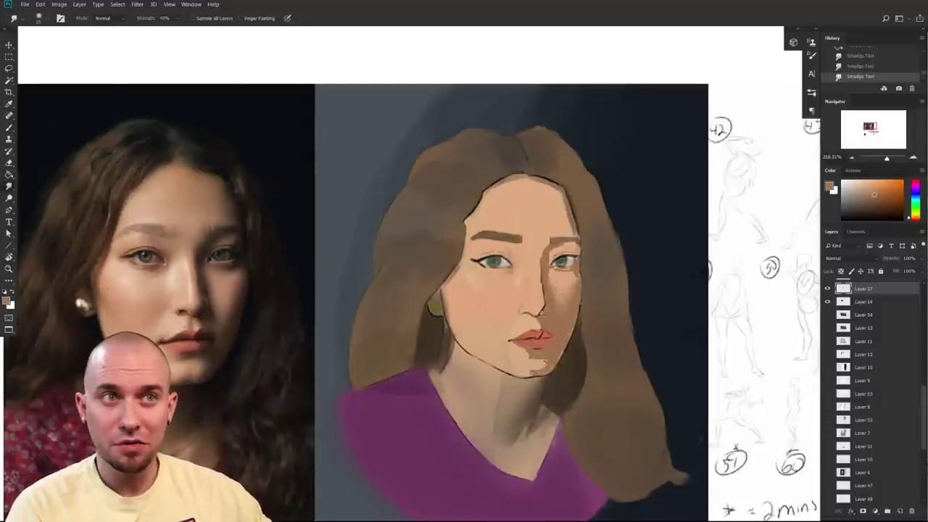
pyautogui.scroll(-3, 624, 321)
pyautogui.scroll(1, 622, 327)
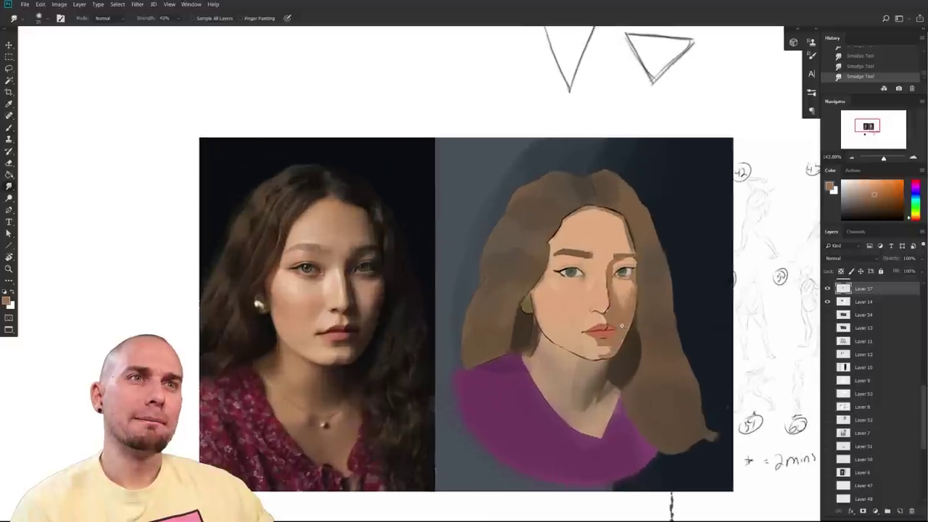
pyautogui.scroll(1, 621, 325)
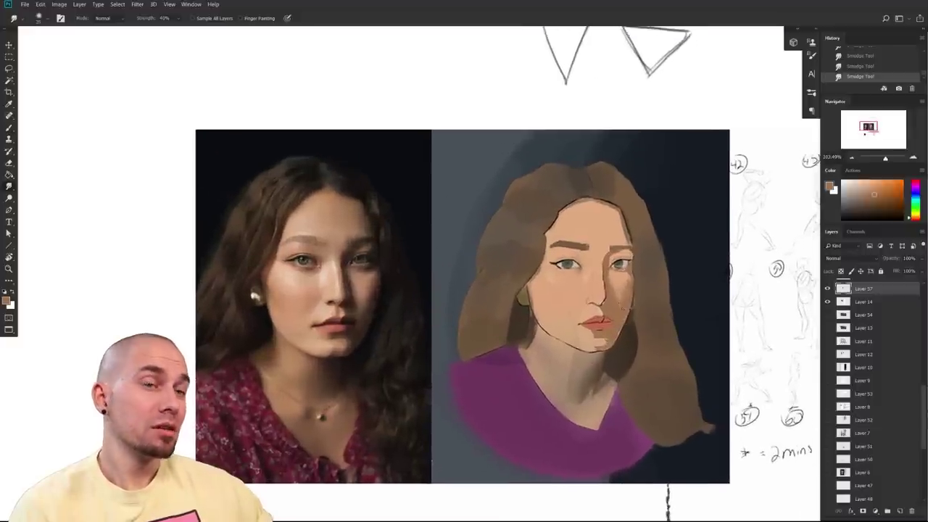
pyautogui.moveTo(631, 399); pyautogui.dragTo(613, 387)
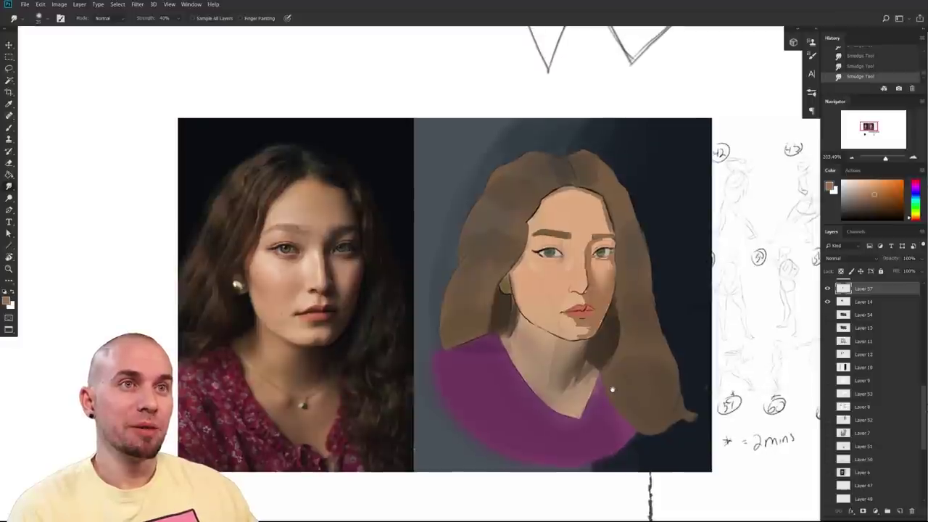
pyautogui.scroll(1, 582, 418)
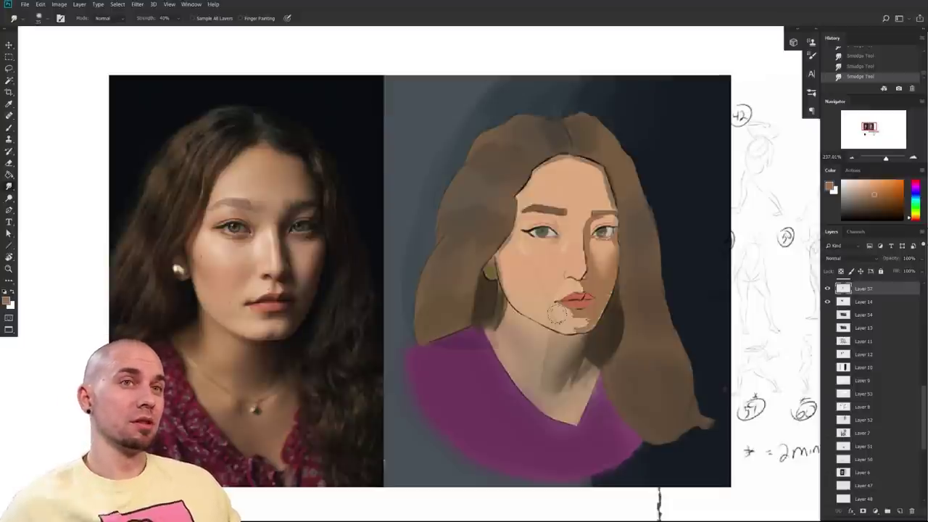
pyautogui.moveTo(575, 399); pyautogui.dragTo(620, 393)
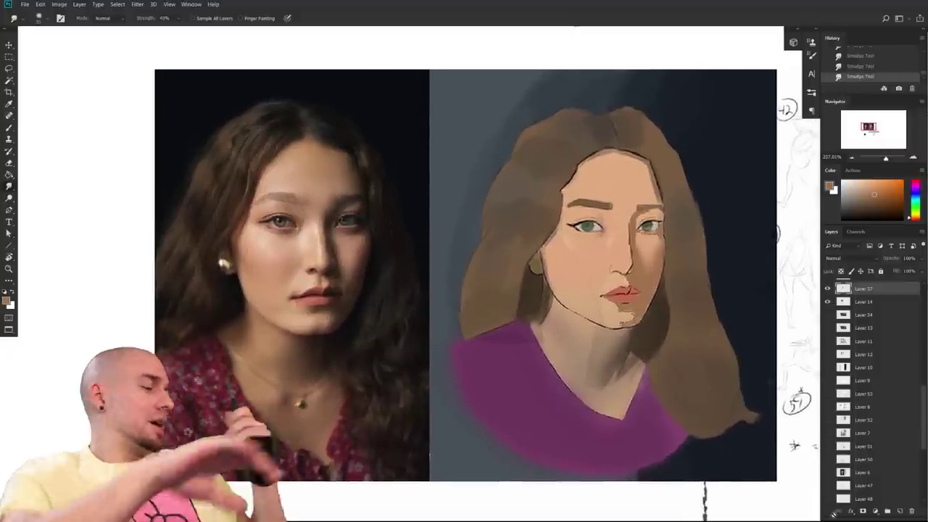
# - Bring the sheet of numbered gesture sketches beside the portrait into view for review
pyautogui.moveTo(924, 400); pyautogui.dragTo(924, 388)
pyautogui.moveTo(703, 399); pyautogui.dragTo(129, 390)
pyautogui.moveTo(803, 365)
pyautogui.mouseDown()
pyautogui.moveTo(644, 372)
pyautogui.moveTo(661, 356)
pyautogui.moveTo(661, 370)
pyautogui.moveTo(683, 372)
pyautogui.mouseUp()
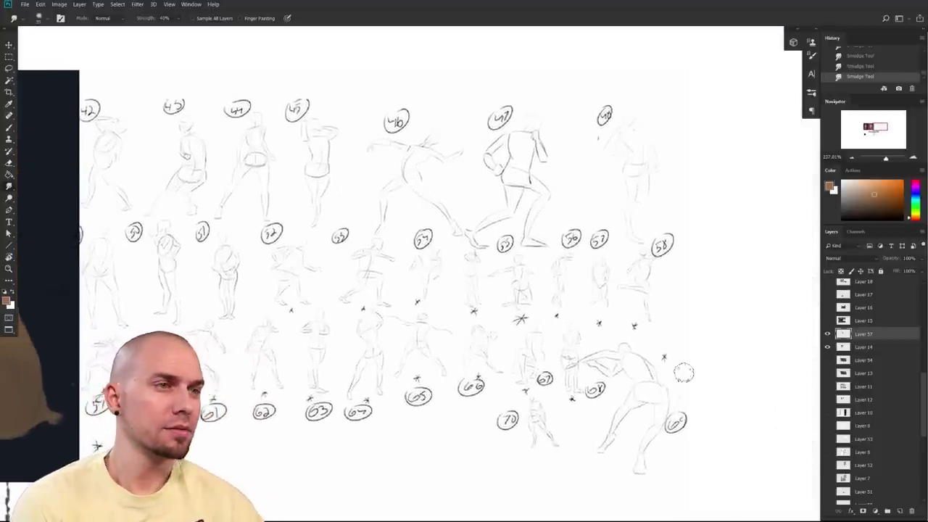
# - Look over the whole sheet of gesture sketches numbered 42 to 70, comparing the figures across its rows
pyautogui.moveTo(683, 372)
pyautogui.mouseDown()
pyautogui.moveTo(693, 351)
pyautogui.moveTo(719, 385)
pyautogui.mouseUp()
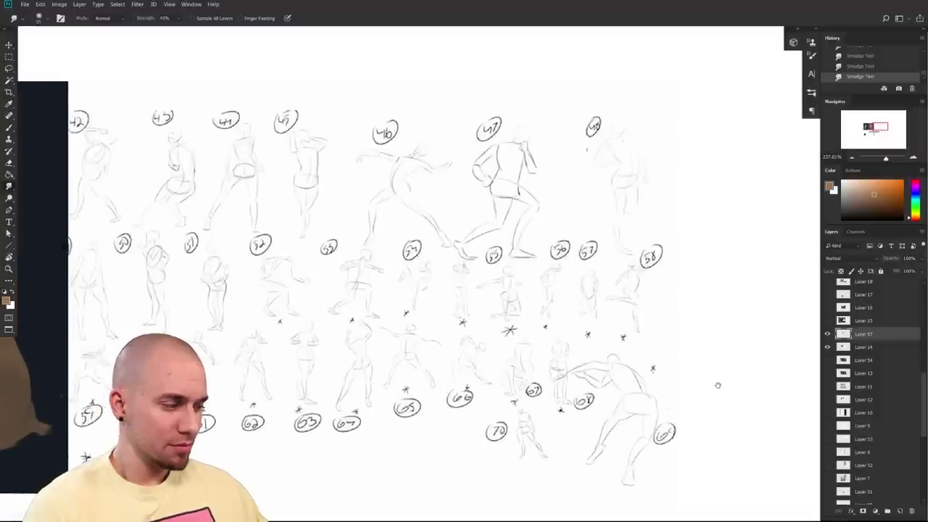
pyautogui.moveTo(672, 390); pyautogui.dragTo(765, 386)
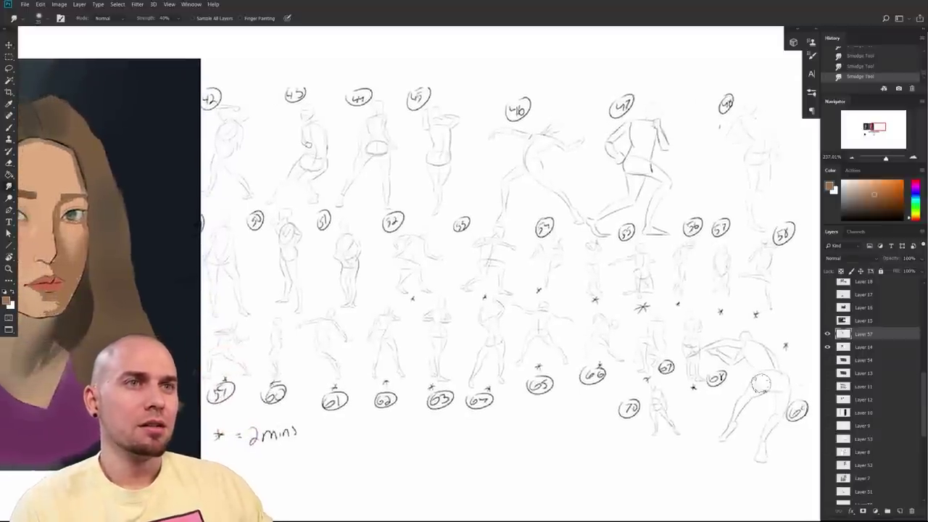
pyautogui.moveTo(600, 419)
pyautogui.mouseDown()
pyautogui.moveTo(480, 425)
pyautogui.moveTo(523, 429)
pyautogui.mouseUp()
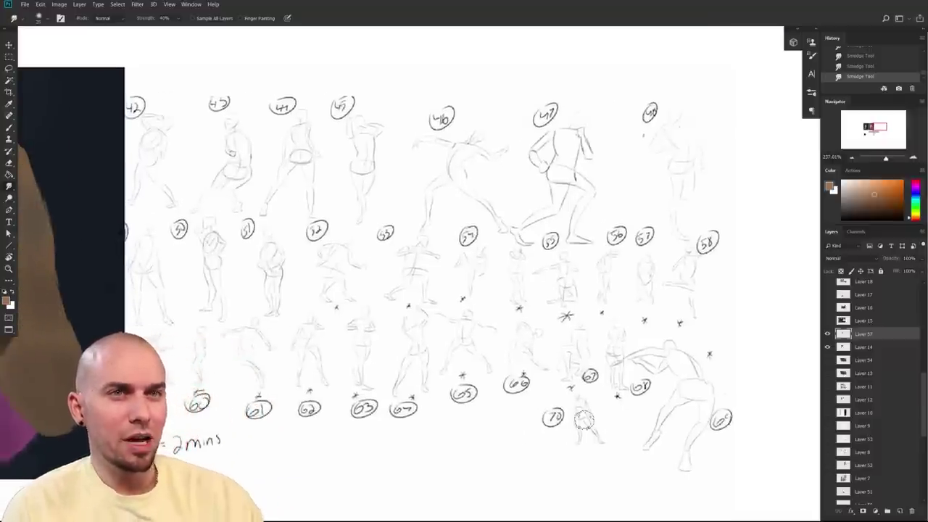
pyautogui.moveTo(520, 339); pyautogui.dragTo(580, 422)
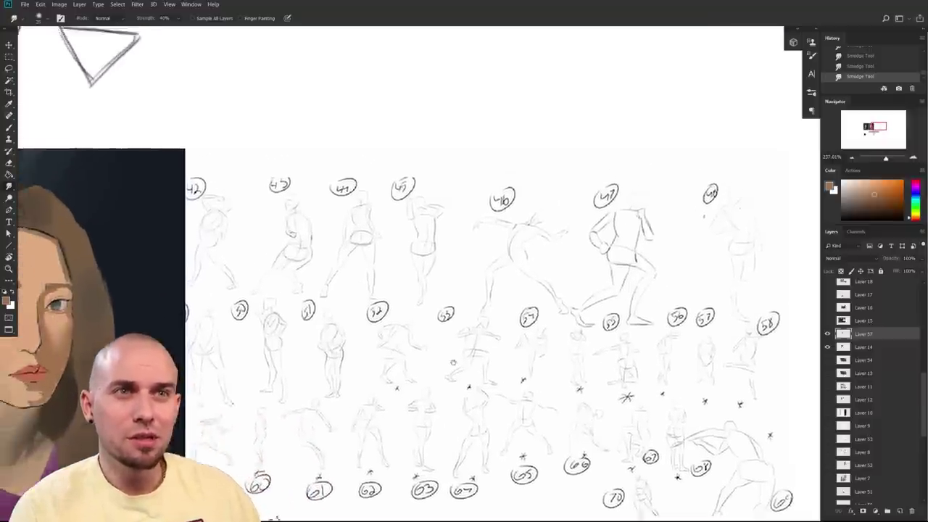
pyautogui.moveTo(430, 334); pyautogui.dragTo(485, 341)
pyautogui.moveTo(547, 359); pyautogui.dragTo(731, 409)
pyautogui.scroll(-5, 731, 408)
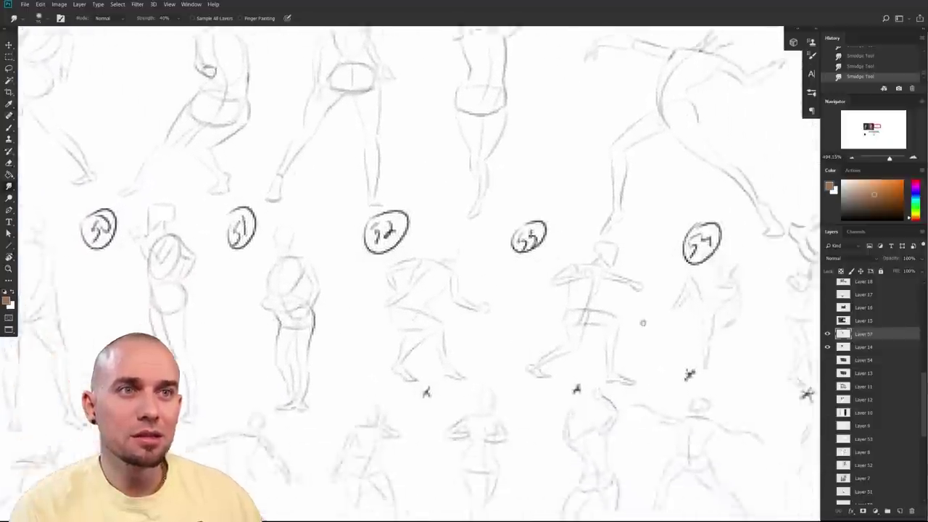
pyautogui.scroll(3, 649, 341)
pyautogui.hscroll(3, 649, 340)
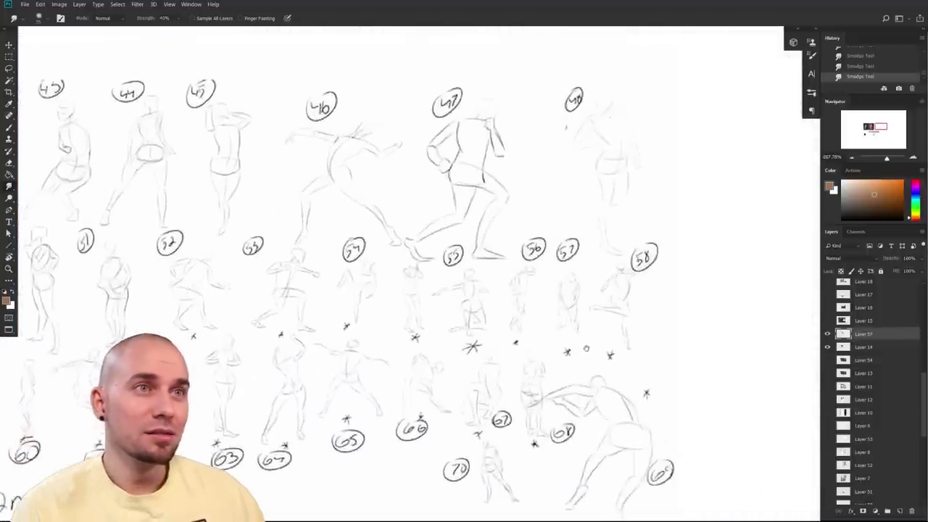
pyautogui.scroll(-2, 616, 339)
pyautogui.moveTo(594, 337); pyautogui.dragTo(713, 387)
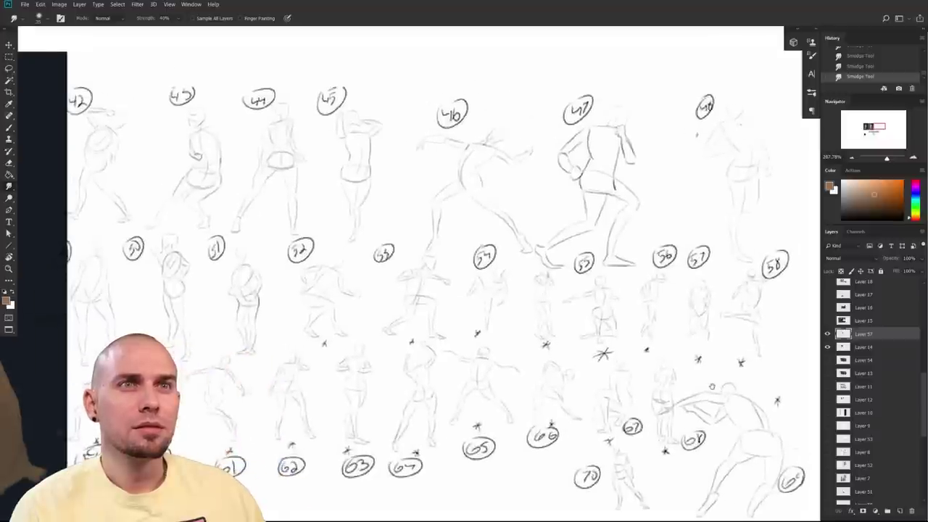
# - Examine the two-minute gesture sketches in the lower rows, numbers 59 to 70, at closer range
pyautogui.scroll(-3, 712, 386)
pyautogui.hscroll(-3, 675, 355)
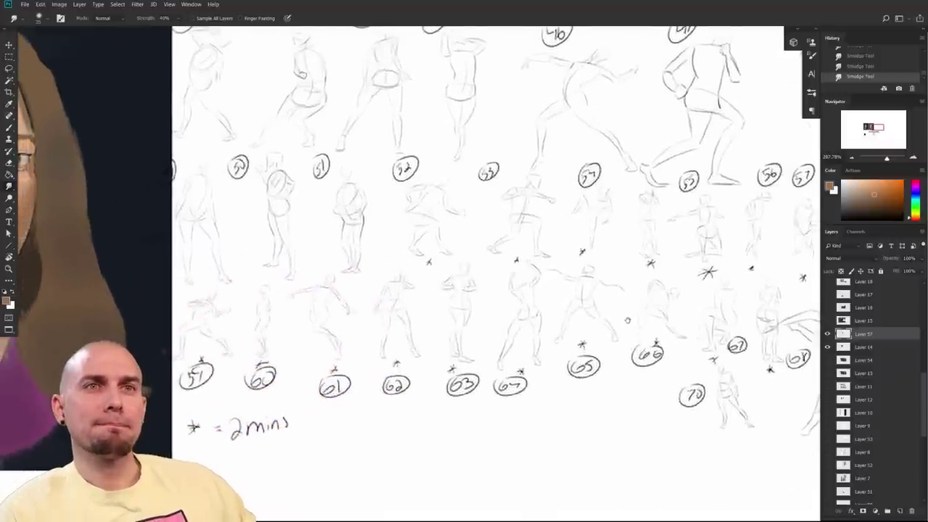
pyautogui.moveTo(631, 321); pyautogui.dragTo(650, 504)
pyautogui.moveTo(510, 345)
pyautogui.mouseDown()
pyautogui.moveTo(538, 345)
pyautogui.moveTo(483, 309)
pyautogui.moveTo(323, 339)
pyautogui.mouseUp()
pyautogui.moveTo(587, 393); pyautogui.dragTo(509, 394)
pyautogui.hscroll(4, 509, 395)
pyautogui.scroll(-5, 508, 363)
pyautogui.scroll(-4, 506, 336)
pyautogui.hscroll(3, 472, 290)
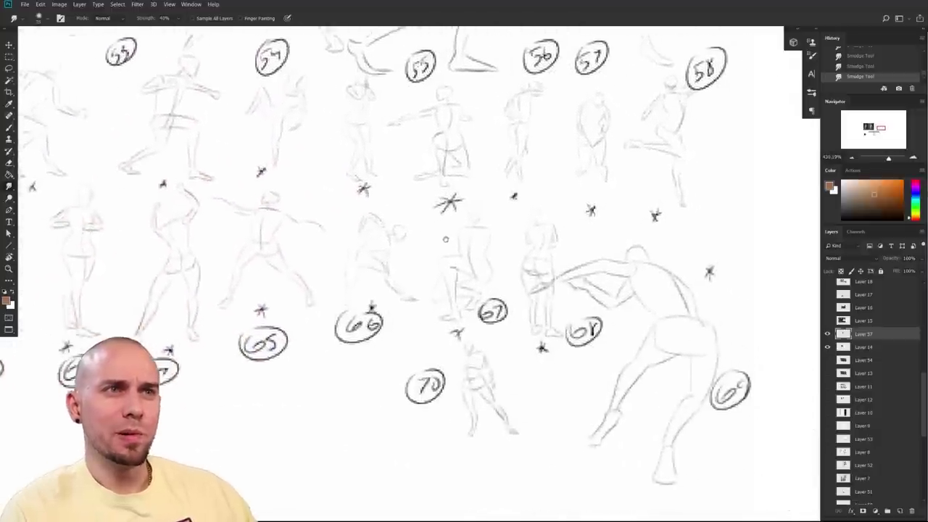
pyautogui.scroll(2, 433, 230)
pyautogui.hscroll(-8, 433, 230)
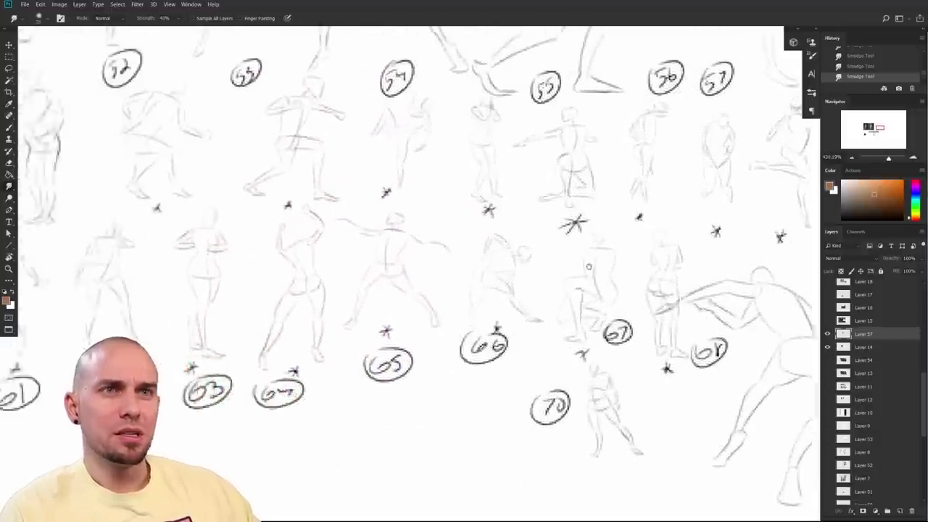
pyautogui.scroll(1, 505, 275)
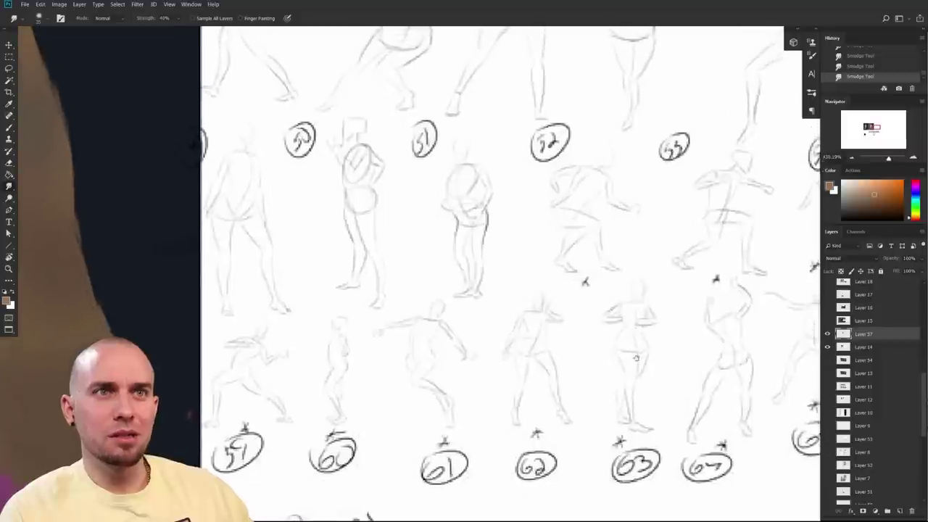
pyautogui.hscroll(2, 506, 274)
pyautogui.moveTo(554, 353); pyautogui.dragTo(559, 343)
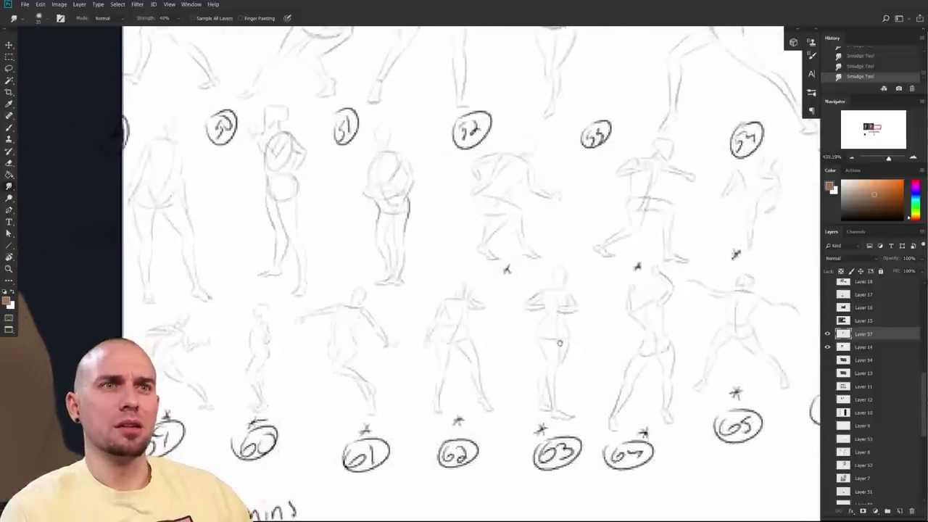
# - Examine the gesture figures in the upper and middle rows, checking their poses and proportions
pyautogui.scroll(6, 553, 355)
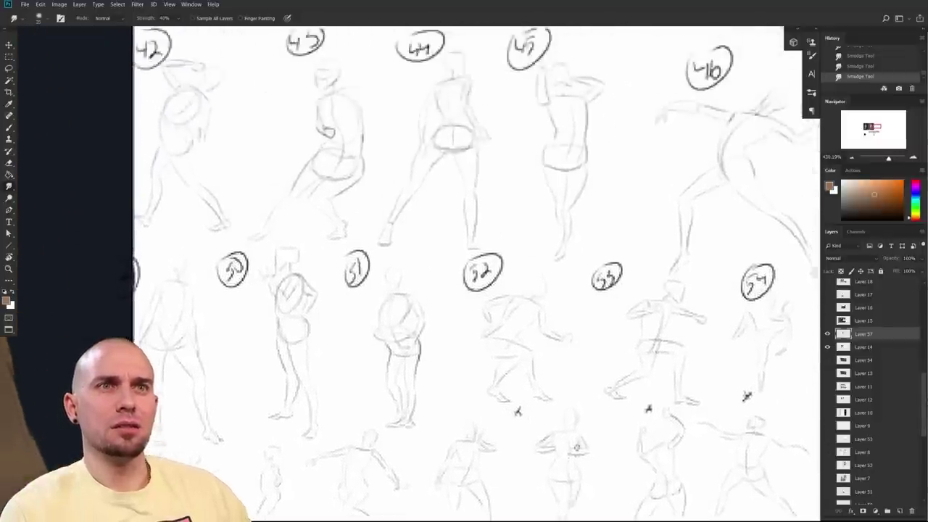
pyautogui.moveTo(548, 371); pyautogui.dragTo(431, 317)
pyautogui.moveTo(592, 367); pyautogui.dragTo(354, 331)
pyautogui.moveTo(564, 410); pyautogui.dragTo(660, 155)
pyautogui.scroll(2, 368, 346)
pyautogui.hscroll(-6, 368, 346)
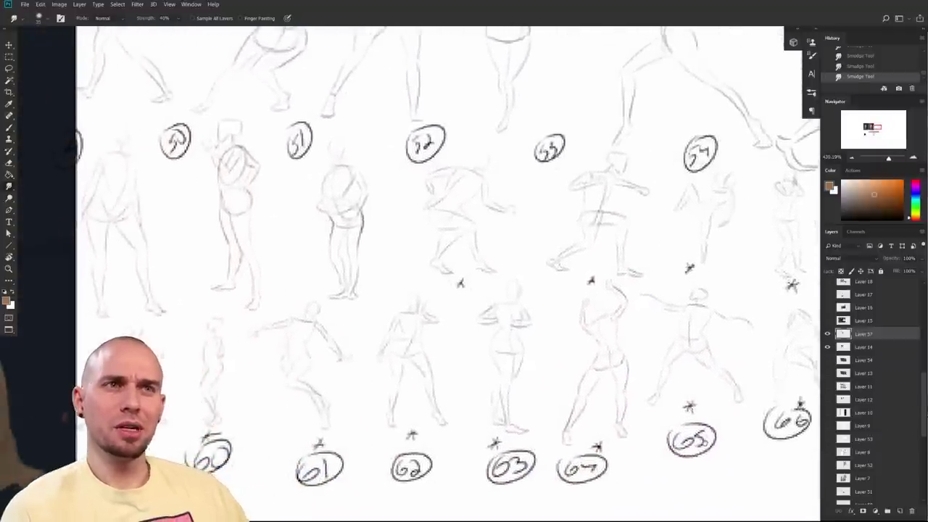
pyautogui.moveTo(696, 404); pyautogui.dragTo(522, 305)
pyautogui.moveTo(540, 345); pyautogui.dragTo(493, 346)
pyautogui.moveTo(646, 354); pyautogui.dragTo(534, 438)
pyautogui.moveTo(454, 390); pyautogui.dragTo(551, 384)
pyautogui.moveTo(550, 384); pyautogui.dragTo(708, 368)
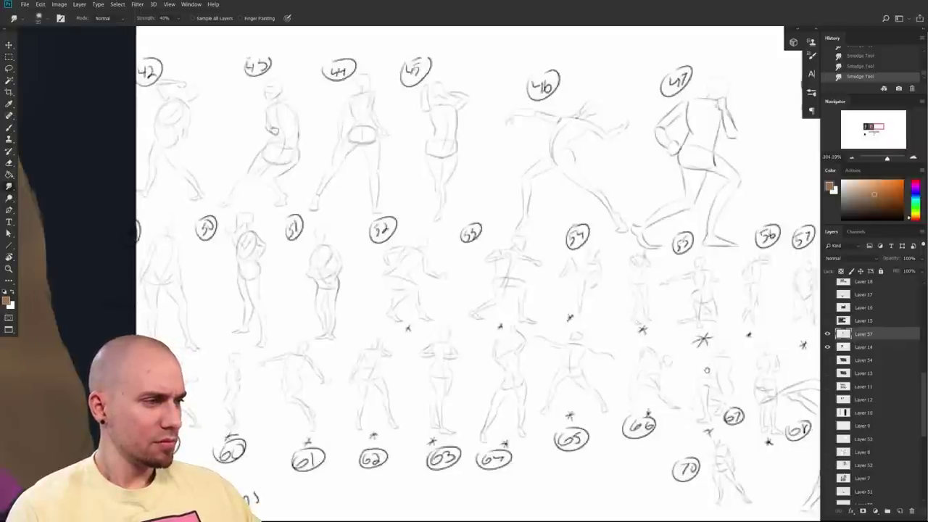
pyautogui.hscroll(2, 344, 280)
pyautogui.scroll(3, 344, 280)
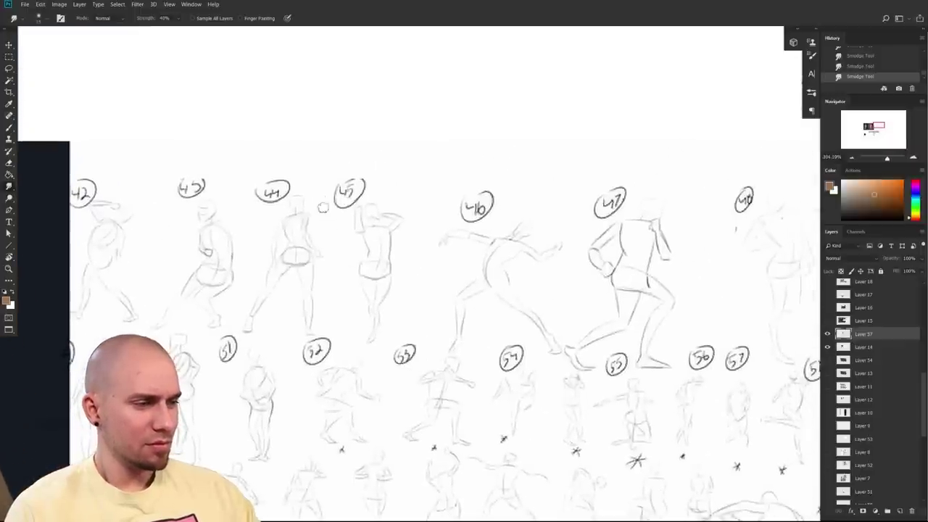
# - Switch to the Brush tool and set the foreground colour to a saturated crimson red
pyautogui.moveTo(898, 184); pyautogui.dragTo(911, 171)
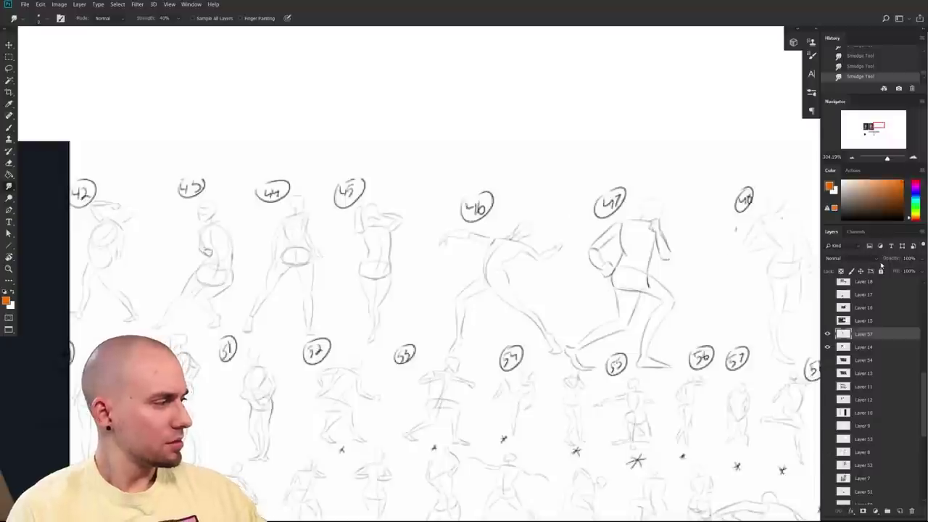
pyautogui.moveTo(676, 282)
pyautogui.mouseDown()
pyautogui.moveTo(614, 307)
pyautogui.moveTo(623, 299)
pyautogui.mouseUp()
pyautogui.press('b')
pyautogui.click(916, 181)
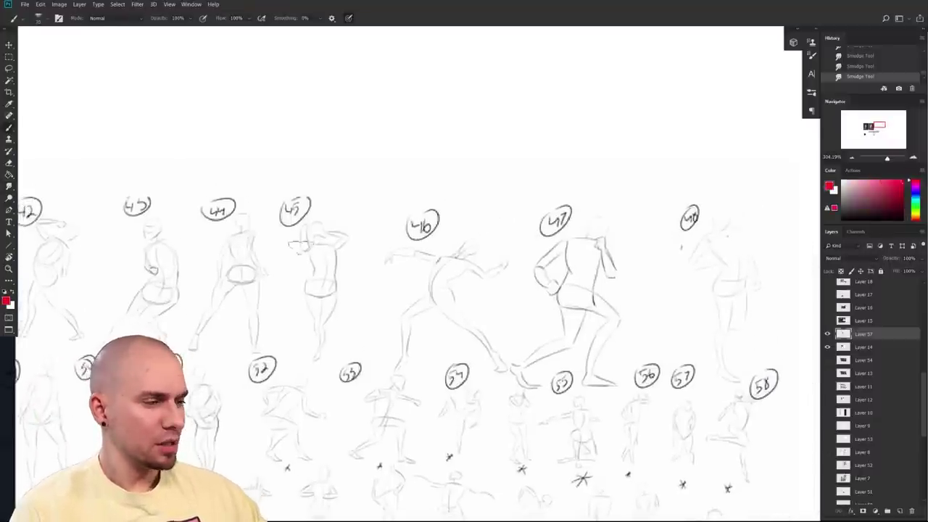
# - Circle gesture sketch 44 in red, try further red marks on other gesture figures, and undo the marks
pyautogui.moveTo(217, 368); pyautogui.dragTo(276, 206)
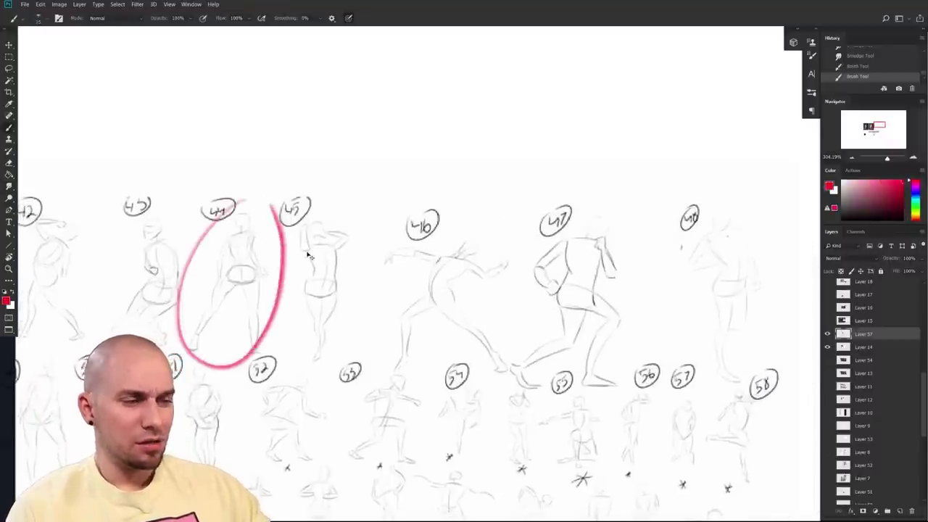
pyautogui.hotkey('ctrl', 'z')
pyautogui.scroll(-2, 512, 295)
pyautogui.hscroll(1, 512, 296)
pyautogui.moveTo(460, 227)
pyautogui.mouseDown()
pyautogui.moveTo(332, 300)
pyautogui.moveTo(471, 319)
pyautogui.mouseUp()
pyautogui.hotkey('ctrl', 'z')
pyautogui.scroll(-3, 591, 283)
pyautogui.hscroll(-1, 592, 282)
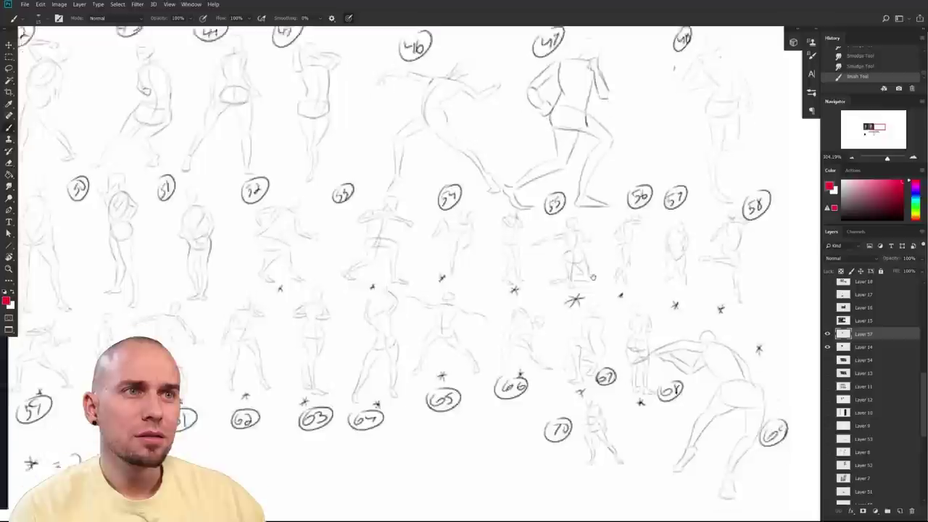
pyautogui.scroll(-2, 591, 283)
pyautogui.hscroll(-1, 650, 290)
pyautogui.moveTo(747, 294)
pyautogui.mouseDown()
pyautogui.moveTo(725, 464)
pyautogui.moveTo(769, 319)
pyautogui.mouseUp()
pyautogui.hotkey('ctrl', 'z')
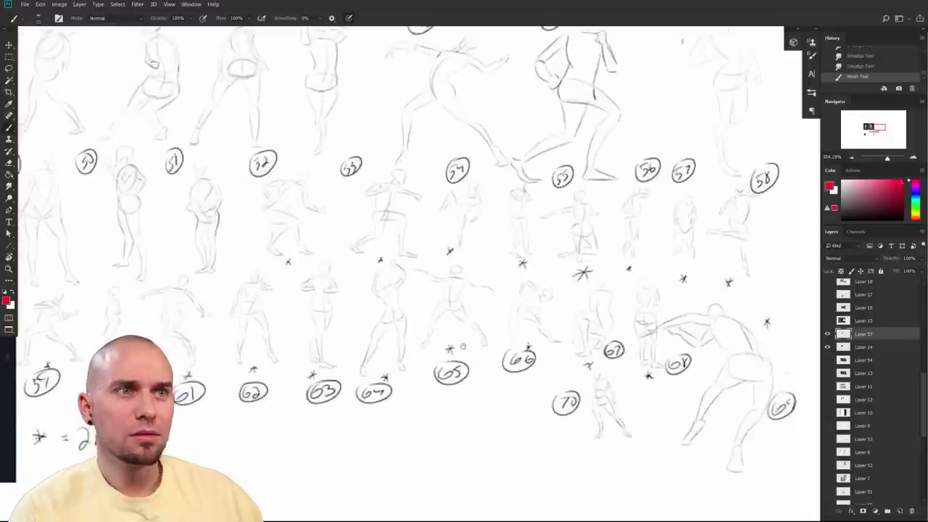
# - Review the gesture sheet together with the portrait, its reference photo and the student's written request
pyautogui.hscroll(-5, 769, 320)
pyautogui.scroll(-1, 769, 319)
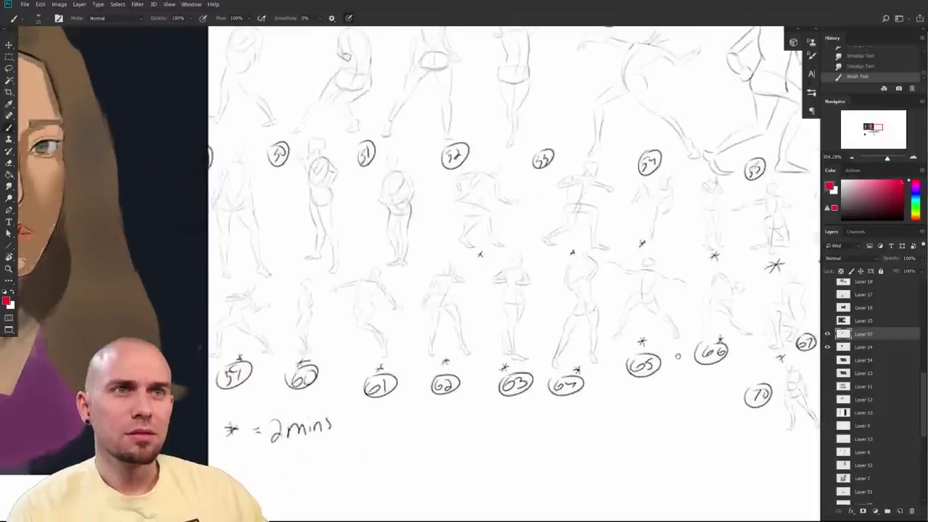
pyautogui.moveTo(678, 353); pyautogui.dragTo(627, 439)
pyautogui.scroll(-4, 636, 374)
pyautogui.scroll(-4, 615, 356)
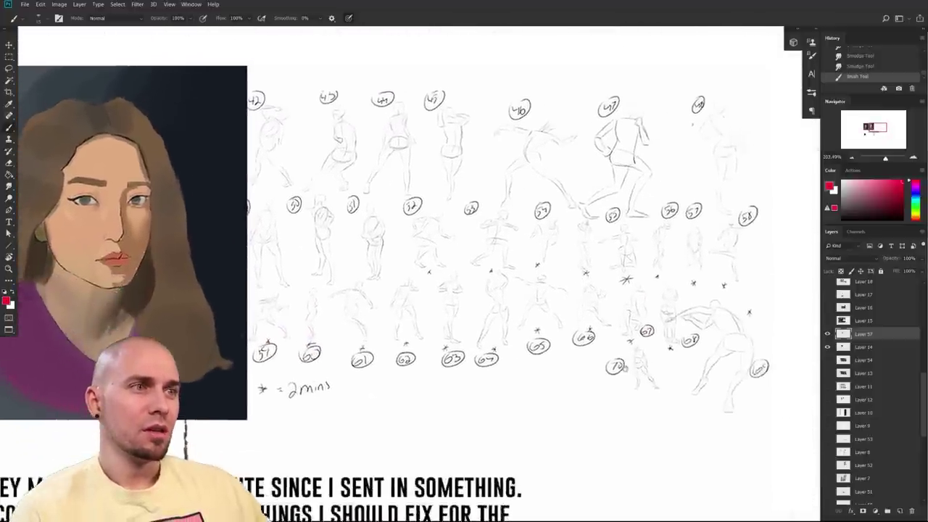
pyautogui.scroll(-2, 615, 356)
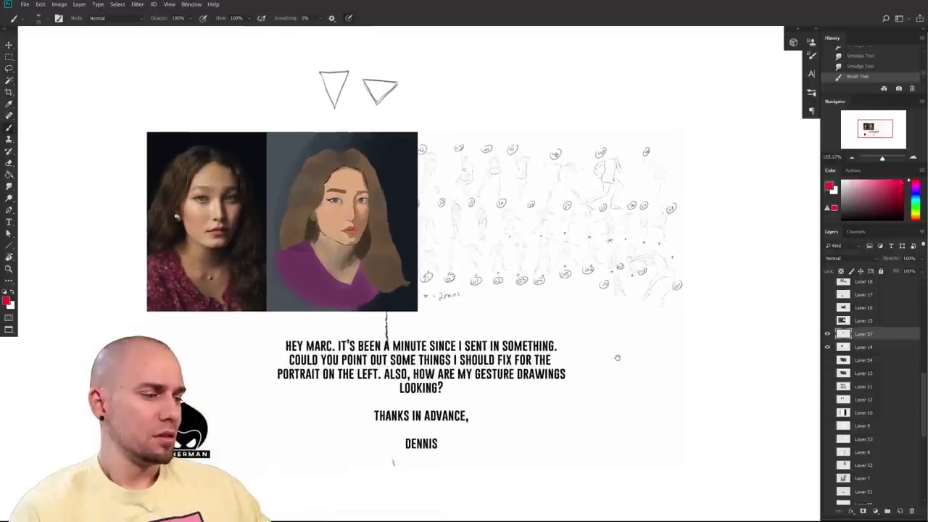
pyautogui.moveTo(605, 361); pyautogui.dragTo(606, 366)
# - Hide Layer 14 and Layer 57, and show and select Layer 15 with the next student's anime artworks
pyautogui.moveTo(829, 348); pyautogui.dragTo(828, 335)
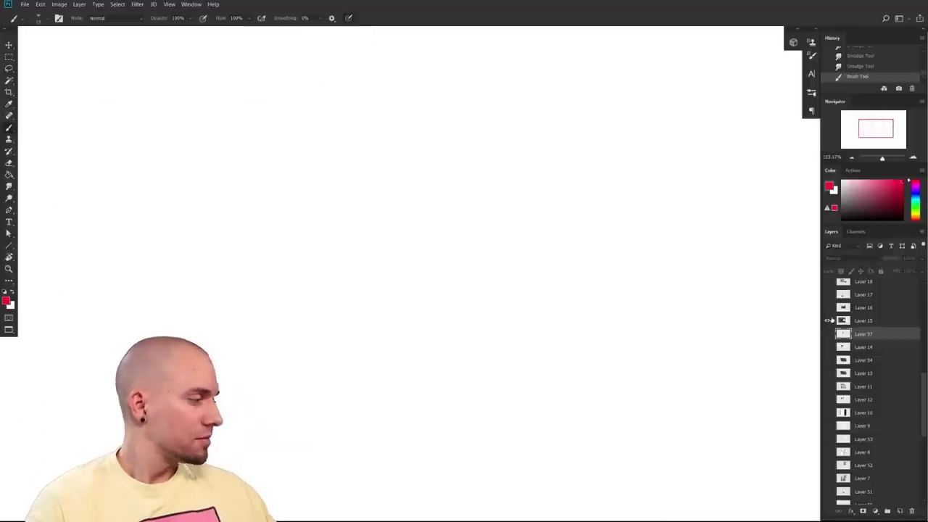
pyautogui.click(828, 321)
pyautogui.click(850, 321)
pyautogui.moveTo(760, 320); pyautogui.dragTo(687, 340)
pyautogui.scroll(-2, 688, 341)
pyautogui.moveTo(744, 346); pyautogui.dragTo(672, 345)
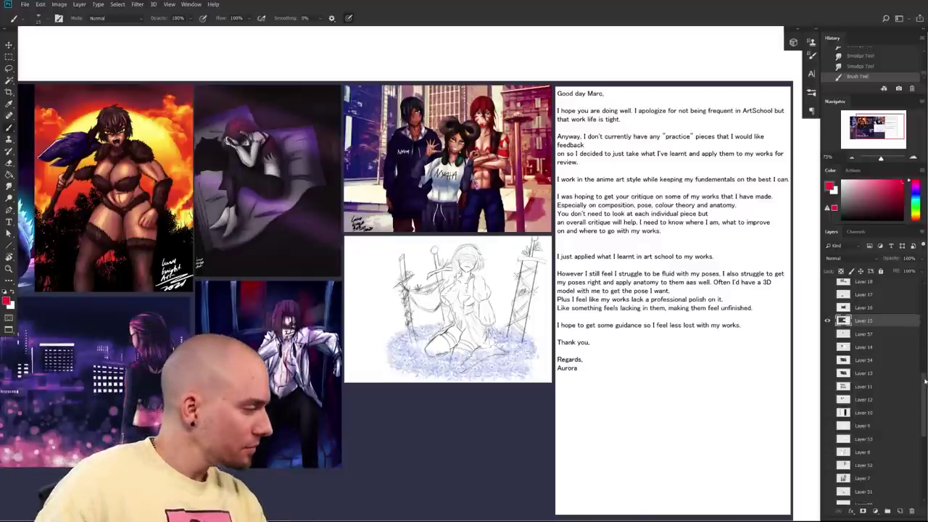
# - Read the student's letter requesting critique of composition, pose, colour theory and anatomy, and look at the anime artworks beside it
pyautogui.scroll(5, 925, 382)
pyautogui.moveTo(512, 329); pyautogui.dragTo(534, 337)
pyautogui.moveTo(698, 315); pyautogui.dragTo(616, 352)
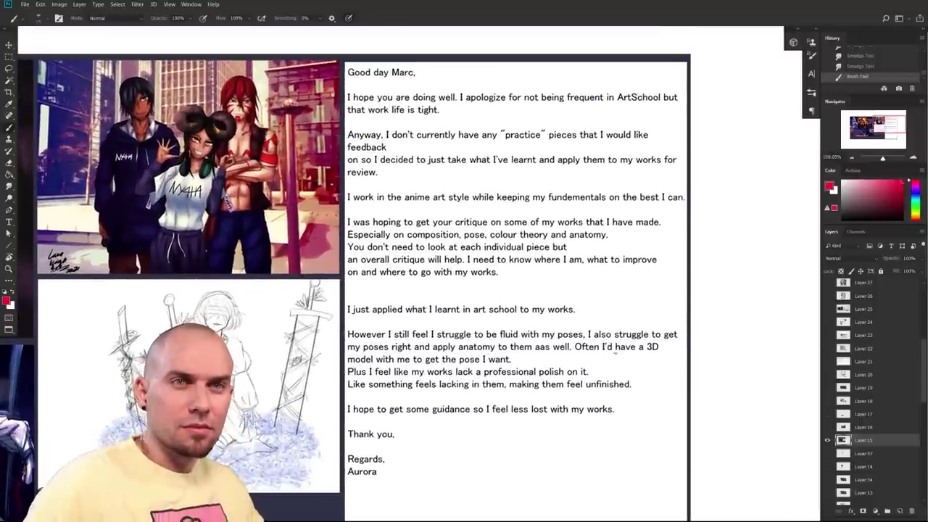
pyautogui.moveTo(616, 354); pyautogui.dragTo(723, 326)
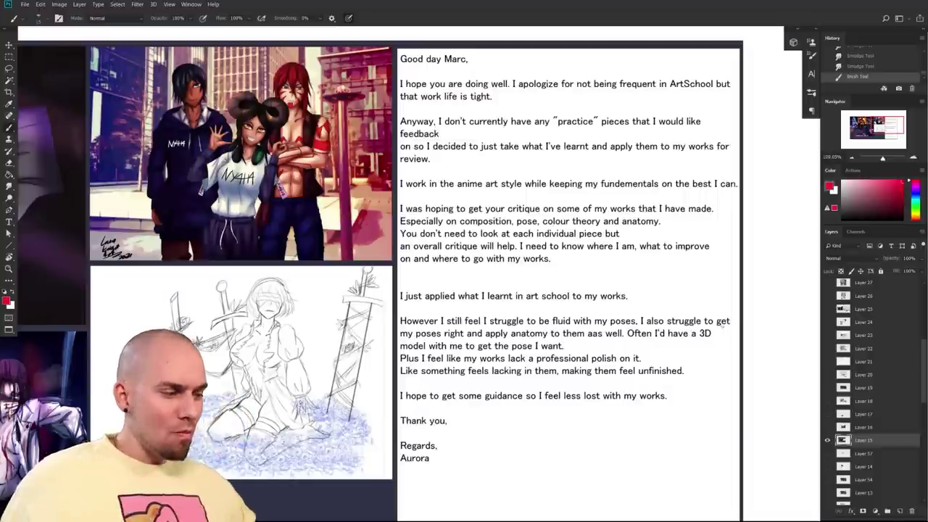
pyautogui.moveTo(812, 216); pyautogui.dragTo(753, 257)
pyautogui.moveTo(682, 305); pyautogui.dragTo(792, 292)
pyautogui.moveTo(744, 314); pyautogui.dragTo(662, 302)
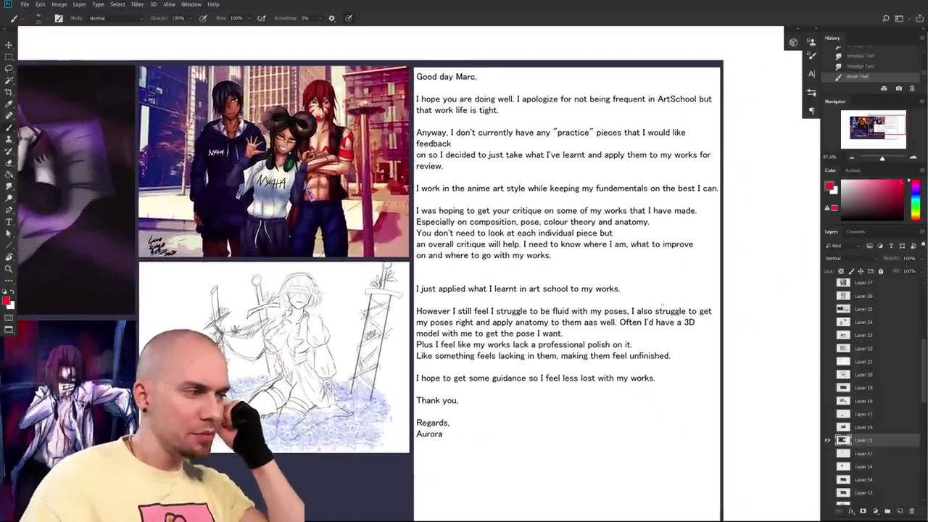
pyautogui.moveTo(686, 273); pyautogui.dragTo(694, 260)
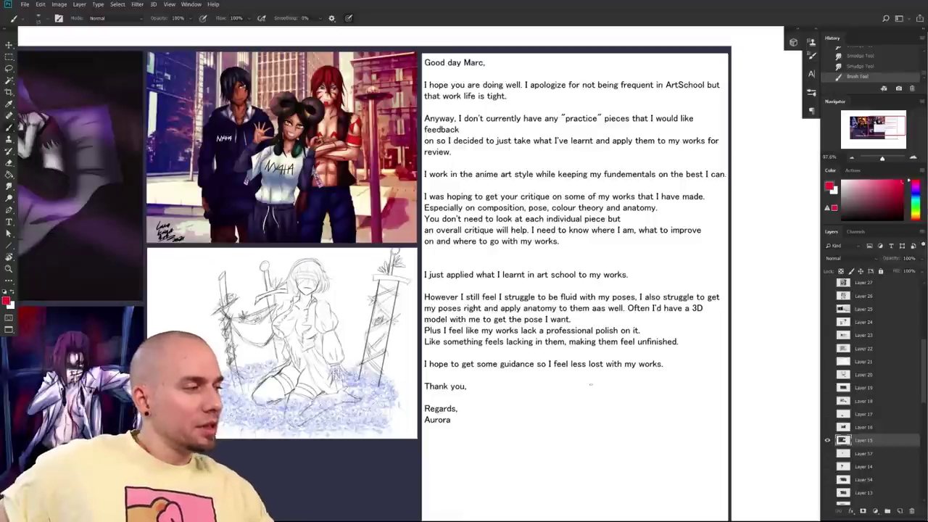
pyautogui.moveTo(629, 334); pyautogui.dragTo(687, 304)
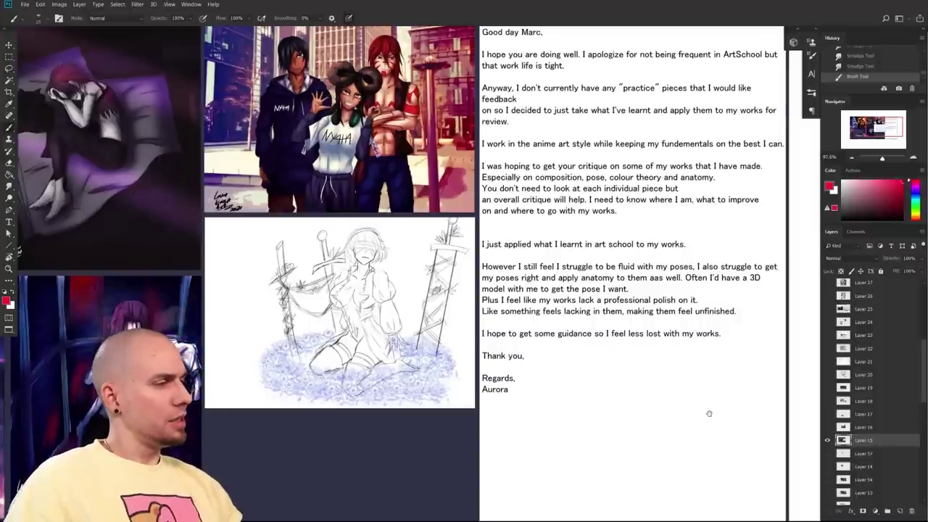
pyautogui.moveTo(702, 283); pyautogui.dragTo(682, 318)
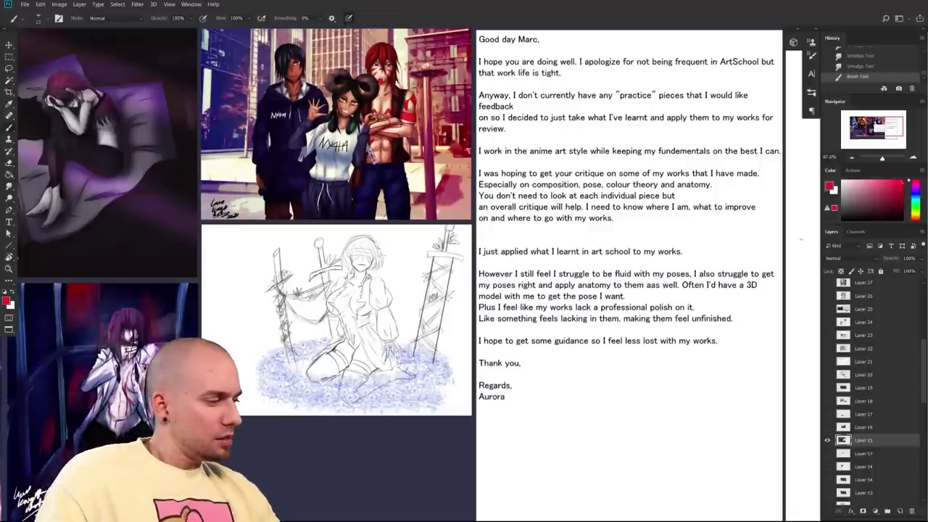
pyautogui.moveTo(634, 275); pyautogui.dragTo(668, 292)
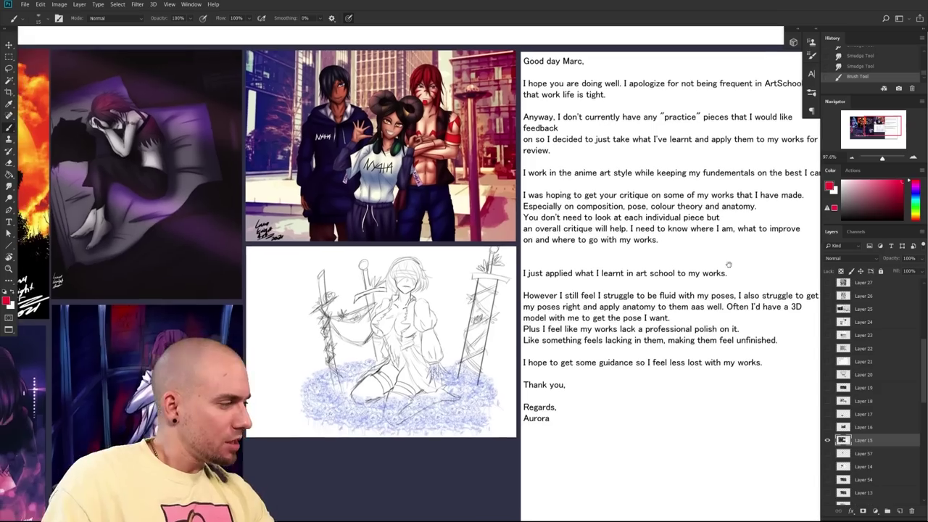
pyautogui.moveTo(569, 284); pyautogui.dragTo(809, 284)
pyautogui.moveTo(545, 323)
pyautogui.mouseDown()
pyautogui.moveTo(791, 283)
pyautogui.moveTo(759, 342)
pyautogui.moveTo(564, 301)
pyautogui.mouseUp()
pyautogui.moveTo(800, 349)
pyautogui.mouseDown()
pyautogui.moveTo(700, 304)
pyautogui.moveTo(527, 411)
pyautogui.mouseUp()
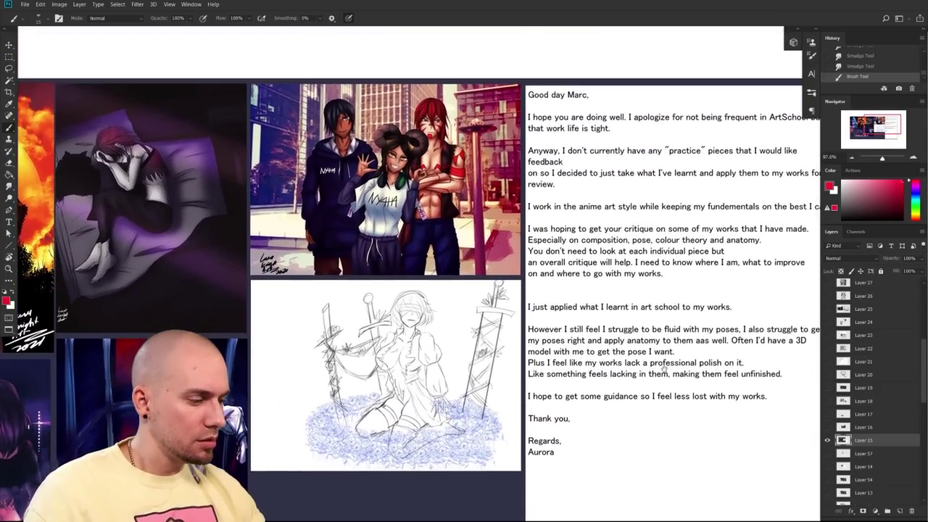
pyautogui.moveTo(665, 370); pyautogui.dragTo(574, 353)
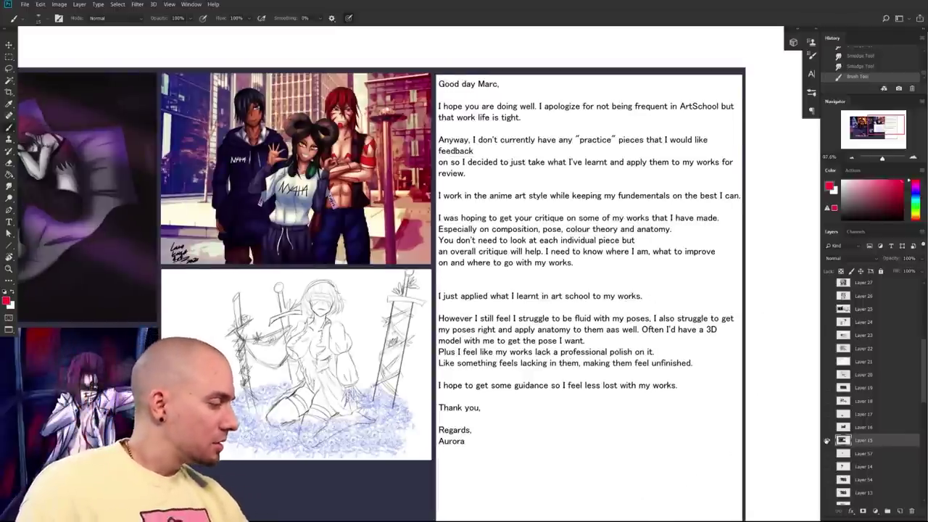
# - Hide Layer 15 and show Layer 14 to look again at the previous student's gesture sheet and portrait
pyautogui.click(827, 440)
pyautogui.click(827, 453)
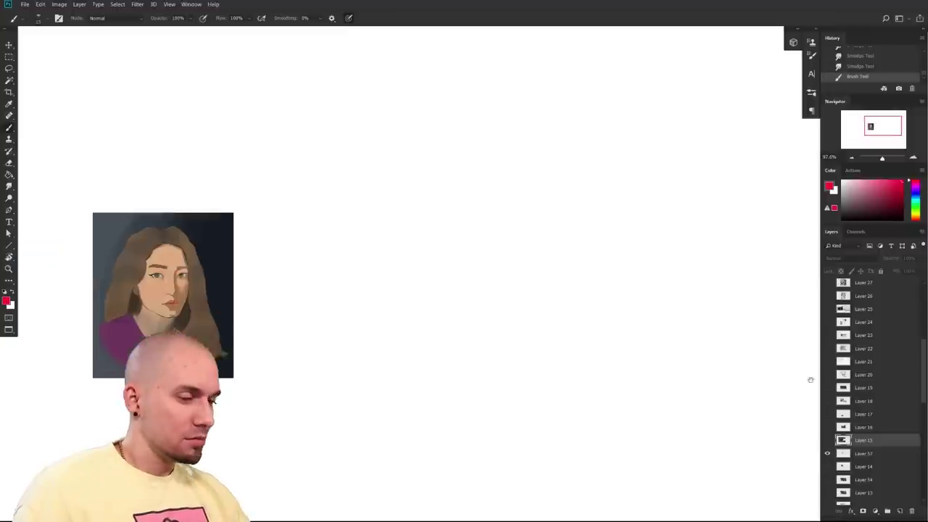
pyautogui.click(828, 465)
pyautogui.moveTo(358, 271)
pyautogui.mouseDown()
pyautogui.moveTo(433, 333)
pyautogui.moveTo(630, 401)
pyautogui.mouseUp()
pyautogui.moveTo(630, 401); pyautogui.dragTo(581, 334)
pyautogui.scroll(-2, 581, 334)
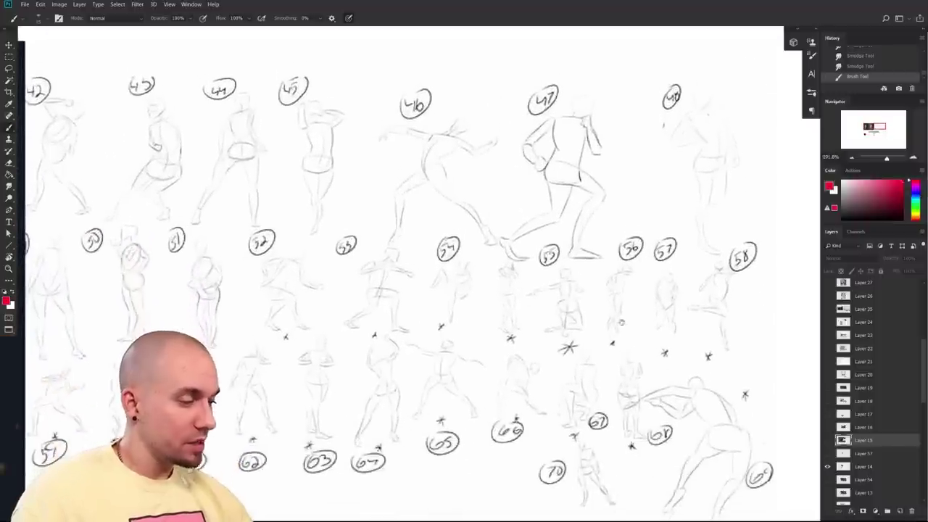
pyautogui.scroll(-3, 657, 327)
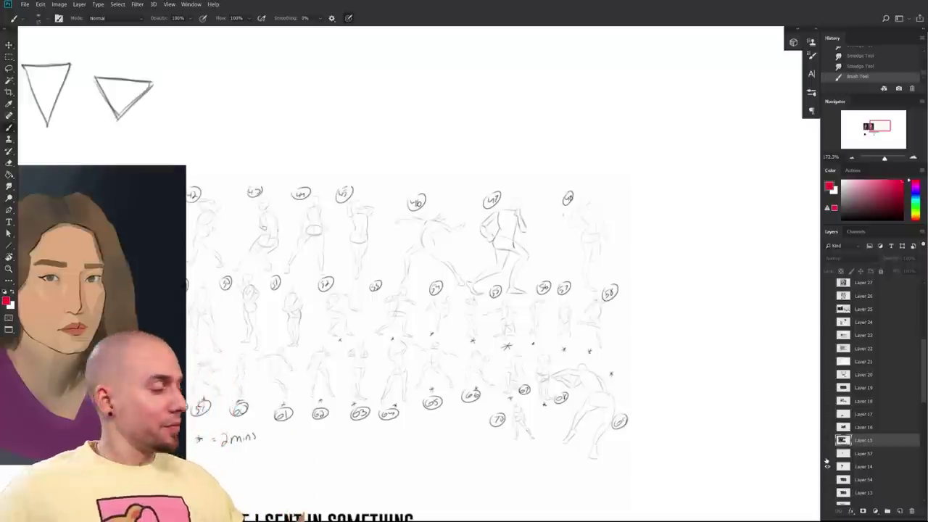
# - Hide Layer 14 and show Layer 15 with the anime artworks again
pyautogui.click(828, 455)
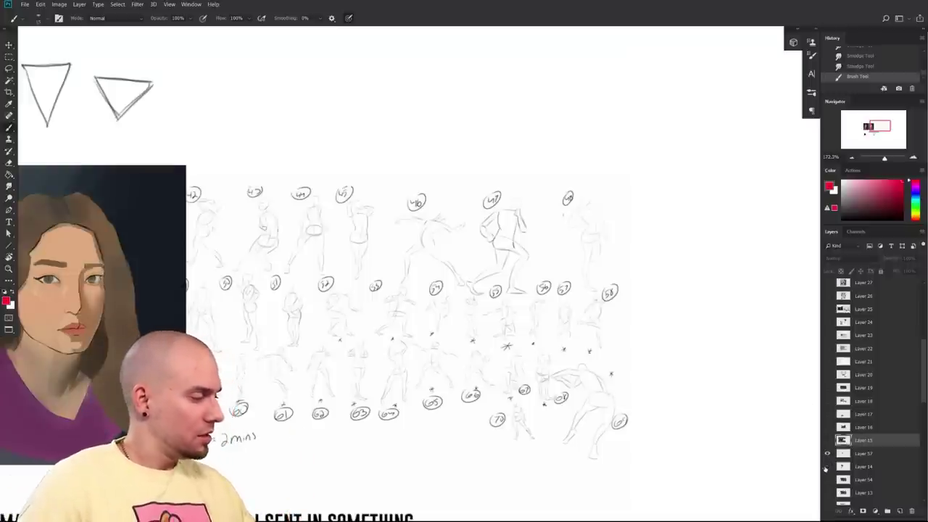
pyautogui.click(828, 467)
pyautogui.click(827, 440)
# - Look over the anime artworks as a group alongside the student's letter requesting critique
pyautogui.moveTo(698, 394); pyautogui.dragTo(630, 386)
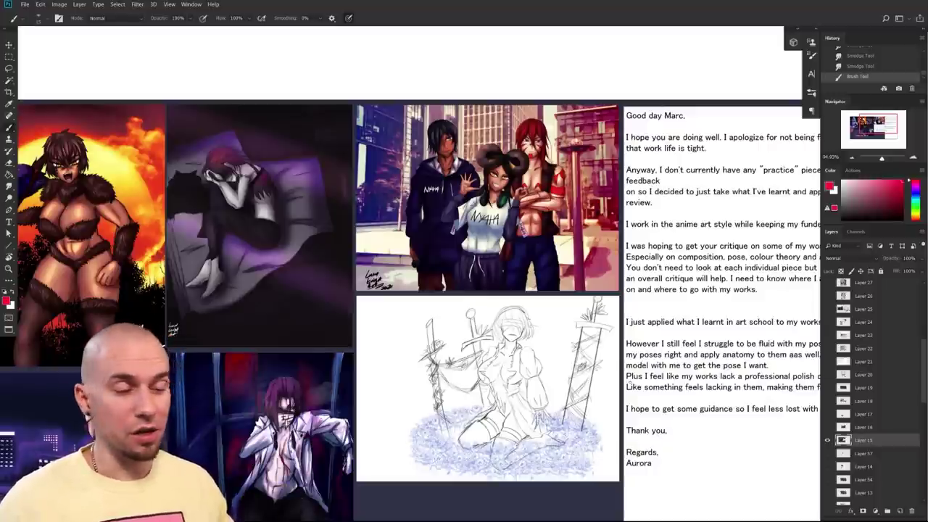
pyautogui.moveTo(761, 342); pyautogui.dragTo(631, 310)
pyautogui.moveTo(724, 343); pyautogui.dragTo(690, 338)
pyautogui.moveTo(723, 369); pyautogui.dragTo(729, 351)
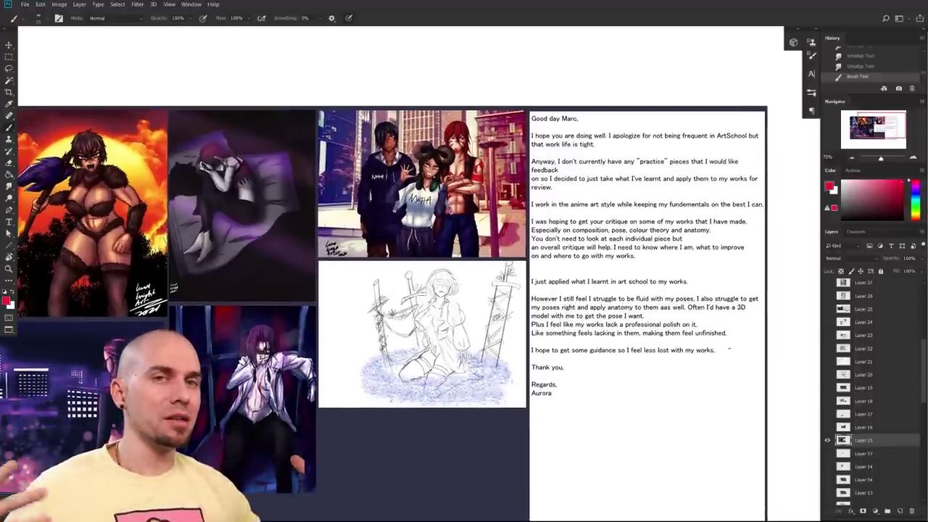
pyautogui.moveTo(471, 364); pyautogui.dragTo(648, 341)
pyautogui.moveTo(592, 445); pyautogui.dragTo(616, 432)
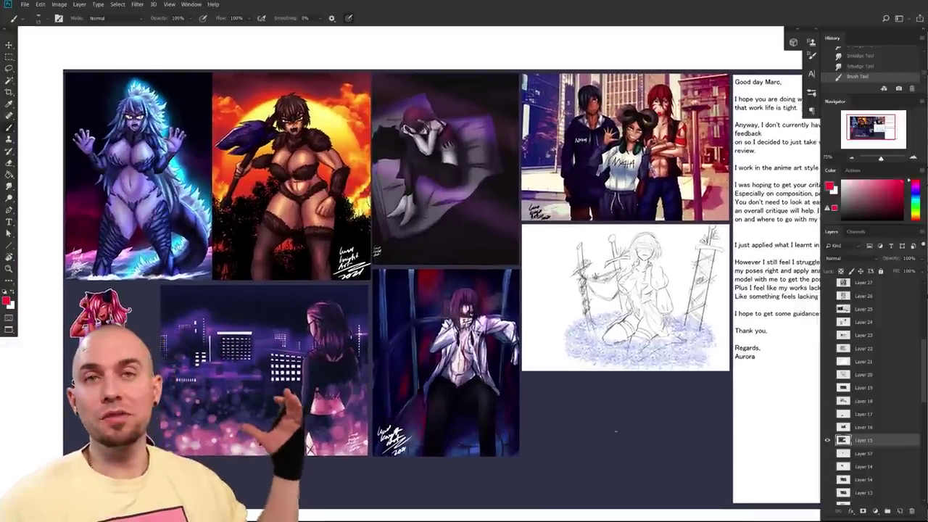
pyautogui.moveTo(627, 393); pyautogui.dragTo(510, 383)
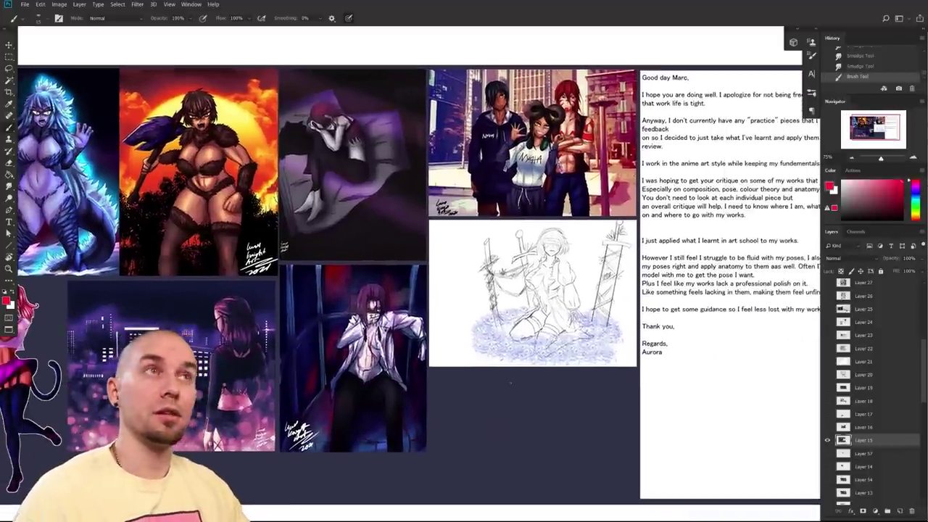
pyautogui.moveTo(807, 358); pyautogui.dragTo(865, 398)
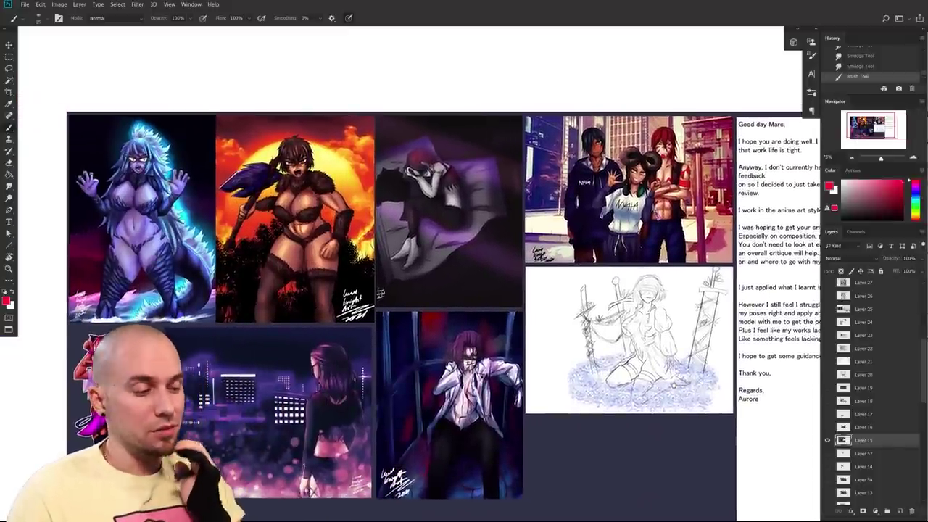
# - Try sketching a winding red line in the blank space below the letter, and undo its strokes
pyautogui.moveTo(674, 385); pyautogui.dragTo(426, 400)
pyautogui.moveTo(426, 400); pyautogui.dragTo(449, 350)
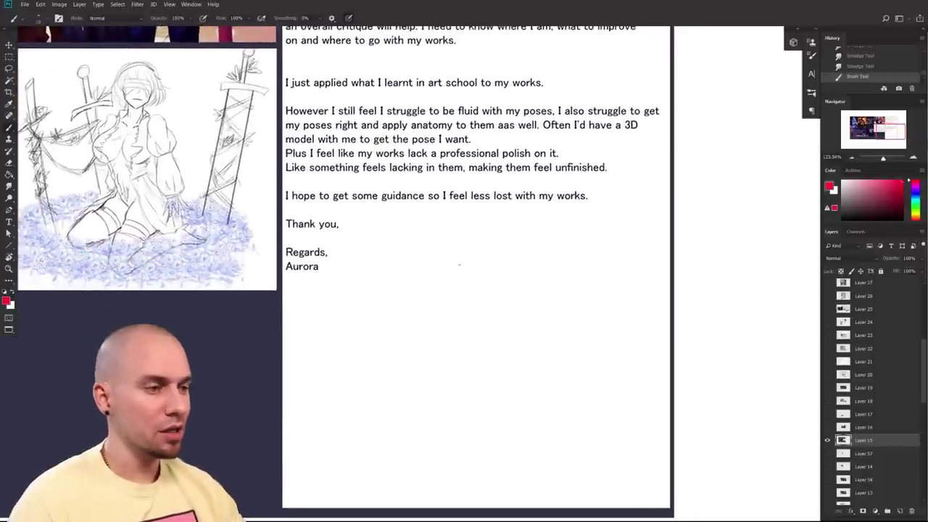
pyautogui.moveTo(441, 281); pyautogui.dragTo(424, 330)
pyautogui.moveTo(420, 383)
pyautogui.mouseDown()
pyautogui.moveTo(419, 318)
pyautogui.moveTo(441, 312)
pyautogui.mouseUp()
pyautogui.moveTo(405, 395); pyautogui.dragTo(392, 397)
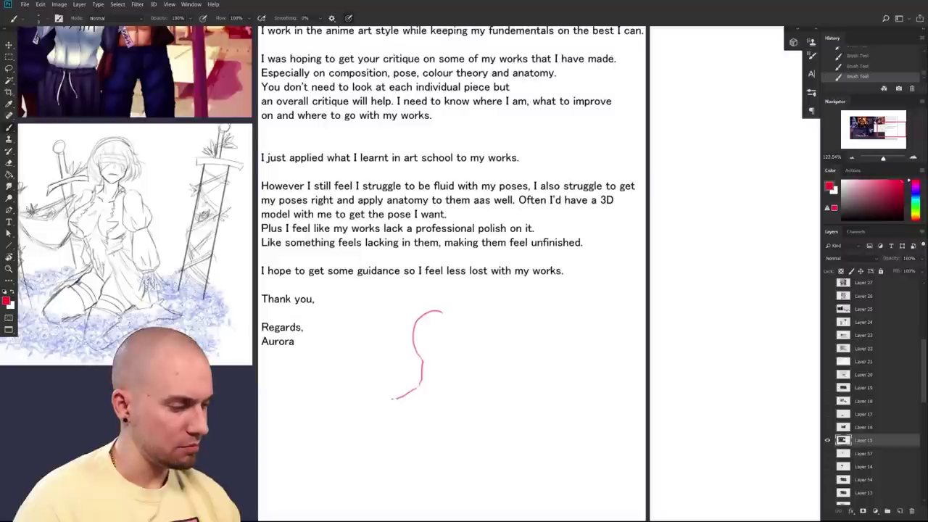
pyautogui.moveTo(362, 434); pyautogui.dragTo(360, 461)
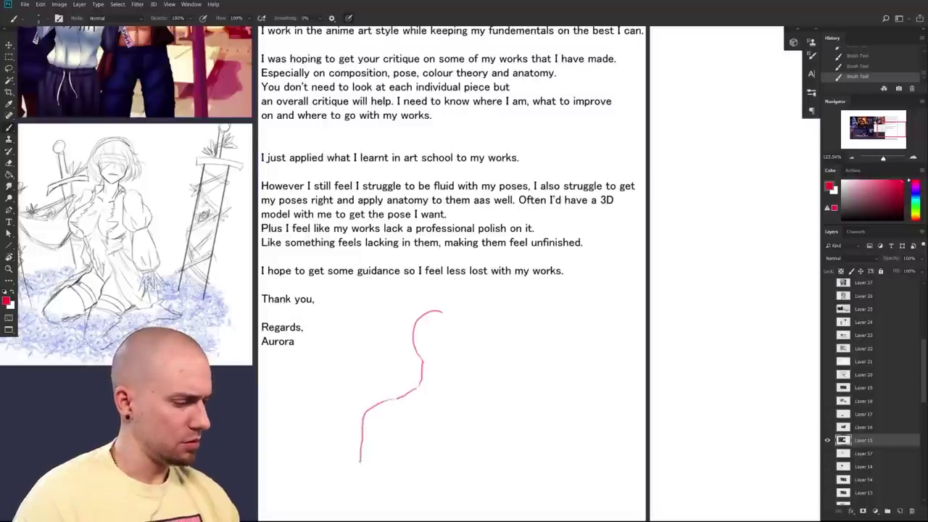
pyautogui.moveTo(489, 417); pyautogui.dragTo(436, 370)
pyautogui.hotkey('ctrl', 'z')
pyautogui.hotkey('ctrl', 'z')
pyautogui.hotkey('ctrl', 'z')
pyautogui.hotkey('ctrl', 'z')
pyautogui.hotkey('ctrl', 'z')
# - Sketch a simplified head in red below the letter, with an oval skull, jaw, curved eye band and neck
pyautogui.moveTo(385, 257)
pyautogui.mouseDown()
pyautogui.moveTo(419, 263)
pyautogui.moveTo(390, 301)
pyautogui.mouseUp()
pyautogui.moveTo(377, 333)
pyautogui.mouseDown()
pyautogui.moveTo(401, 332)
pyautogui.moveTo(412, 323)
pyautogui.moveTo(419, 268)
pyautogui.mouseUp()
pyautogui.moveTo(367, 290); pyautogui.dragTo(418, 285)
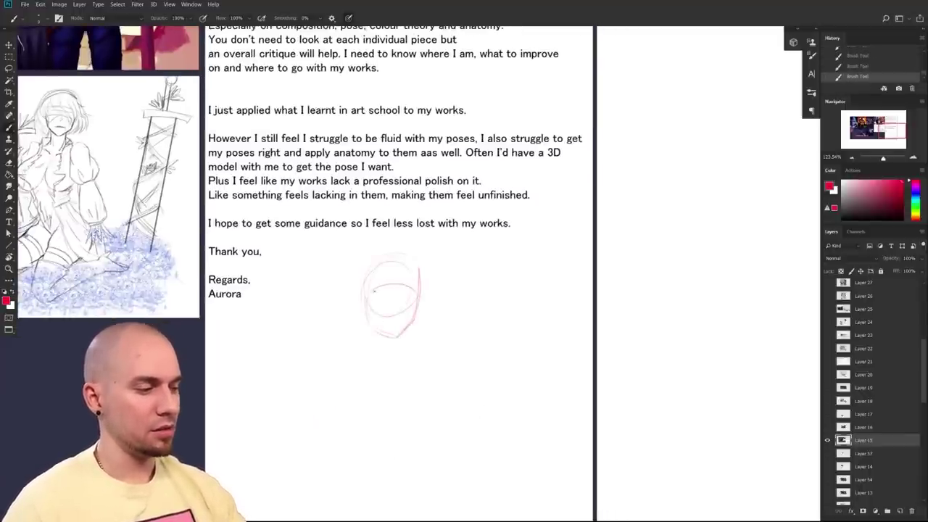
pyautogui.scroll(-3, 430, 373)
pyautogui.hscroll(-1, 430, 374)
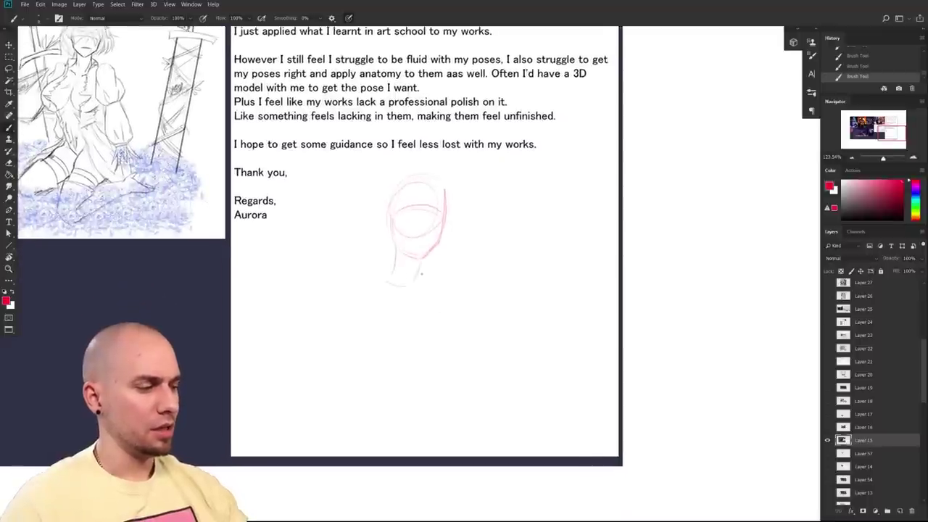
# - Sketch the collarbones, rounded shoulders and beginning of the ribcage in red beneath the head and neck
pyautogui.moveTo(360, 387); pyautogui.dragTo(424, 338)
pyautogui.moveTo(349, 290)
pyautogui.mouseDown()
pyautogui.moveTo(459, 292)
pyautogui.moveTo(473, 315)
pyautogui.mouseUp()
pyautogui.moveTo(335, 289); pyautogui.dragTo(325, 311)
pyautogui.moveTo(418, 366); pyautogui.dragTo(430, 323)
pyautogui.moveTo(356, 350); pyautogui.dragTo(326, 406)
pyautogui.moveTo(436, 322); pyautogui.dragTo(412, 389)
pyautogui.moveTo(437, 321); pyautogui.dragTo(424, 375)
# - Compare the construction sketch with the kneeling swordswoman drawing and the three-character city illustration
pyautogui.moveTo(486, 151)
pyautogui.mouseDown()
pyautogui.moveTo(645, 401)
pyautogui.moveTo(694, 382)
pyautogui.mouseUp()
pyautogui.moveTo(625, 410); pyautogui.dragTo(665, 414)
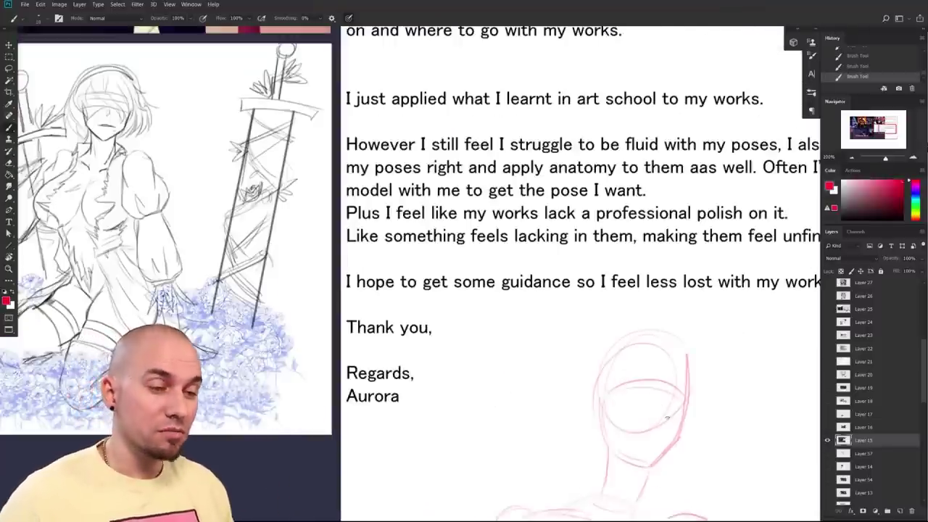
pyautogui.moveTo(132, 54); pyautogui.dragTo(382, 399)
pyautogui.moveTo(422, 325)
pyautogui.mouseDown()
pyautogui.moveTo(371, 397)
pyautogui.moveTo(373, 386)
pyautogui.mouseUp()
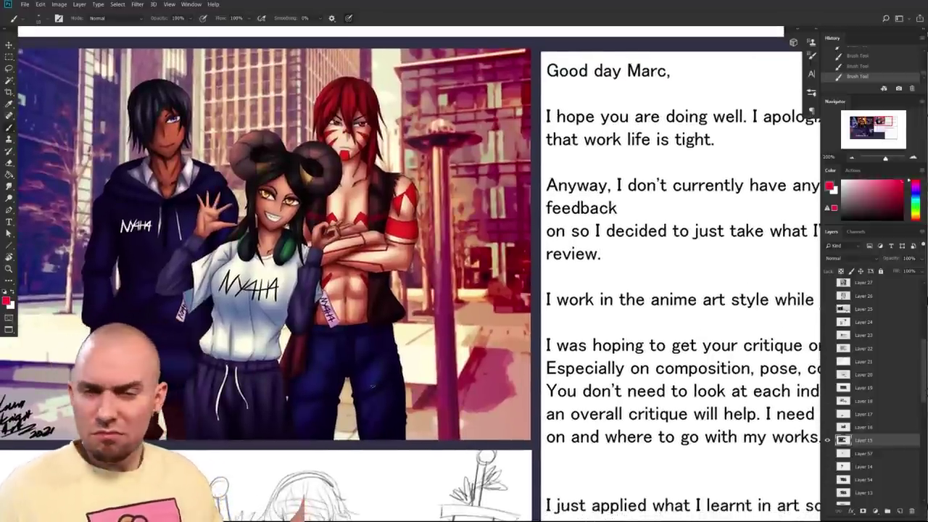
pyautogui.moveTo(616, 405)
pyautogui.mouseDown()
pyautogui.moveTo(200, 154)
pyautogui.moveTo(480, 222)
pyautogui.mouseUp()
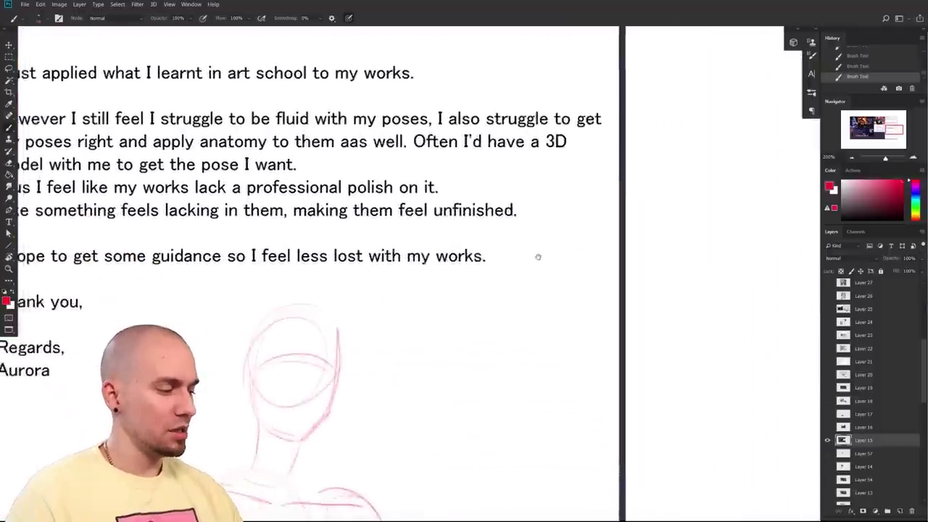
# - Develop the figure's torso with an oval ribcage, armpit lines and waist contours, undoing an extra stroke across the chest
pyautogui.moveTo(539, 257); pyautogui.dragTo(501, 261)
pyautogui.moveTo(408, 390); pyautogui.dragTo(442, 241)
pyautogui.moveTo(304, 327); pyautogui.dragTo(320, 377)
pyautogui.moveTo(425, 382)
pyautogui.mouseDown()
pyautogui.moveTo(450, 336)
pyautogui.moveTo(613, 265)
pyautogui.moveTo(537, 350)
pyautogui.mouseUp()
pyautogui.moveTo(394, 303); pyautogui.dragTo(440, 317)
pyautogui.moveTo(395, 293)
pyautogui.mouseDown()
pyautogui.moveTo(426, 277)
pyautogui.moveTo(475, 306)
pyautogui.mouseUp()
pyautogui.moveTo(574, 374)
pyautogui.mouseDown()
pyautogui.moveTo(566, 363)
pyautogui.moveTo(607, 486)
pyautogui.mouseUp()
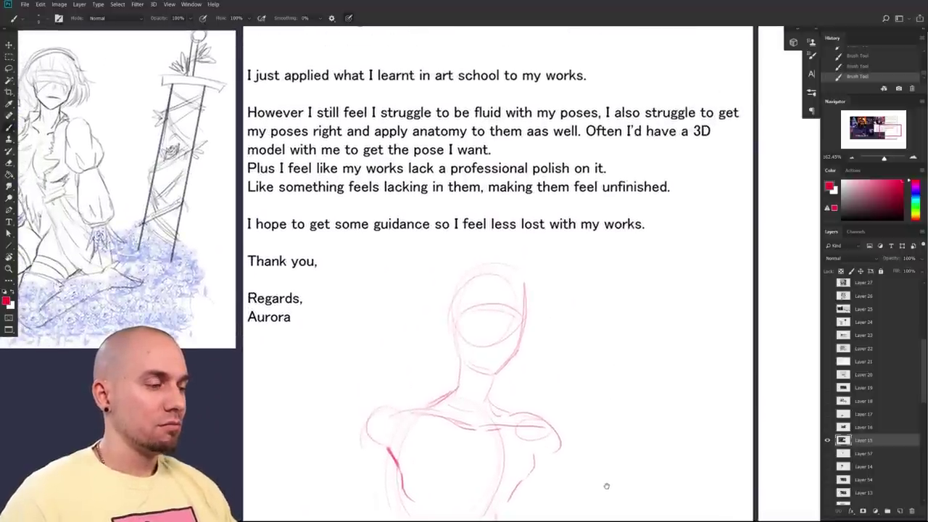
pyautogui.moveTo(597, 486)
pyautogui.mouseDown()
pyautogui.moveTo(535, 393)
pyautogui.moveTo(538, 379)
pyautogui.moveTo(491, 284)
pyautogui.moveTo(472, 289)
pyautogui.mouseUp()
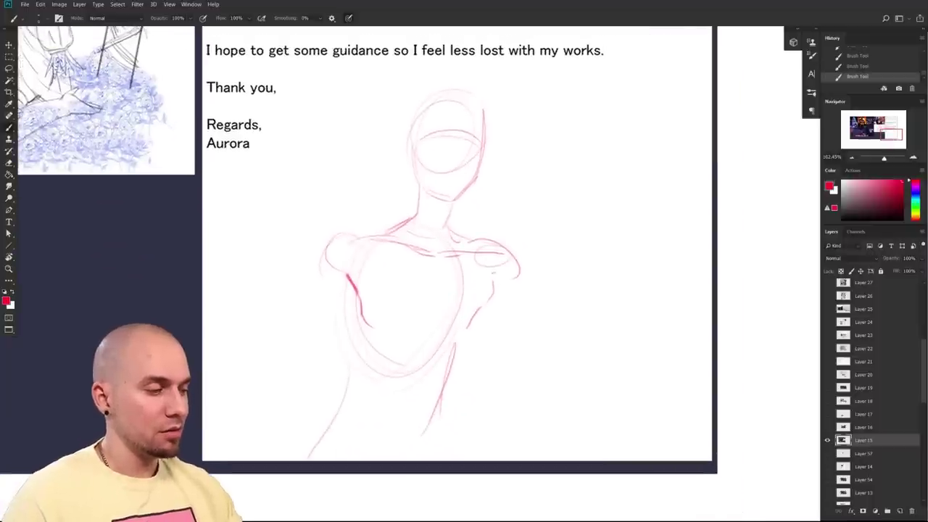
pyautogui.moveTo(378, 253)
pyautogui.mouseDown()
pyautogui.moveTo(463, 293)
pyautogui.moveTo(416, 377)
pyautogui.mouseUp()
pyautogui.hotkey('ctrl', 'z')
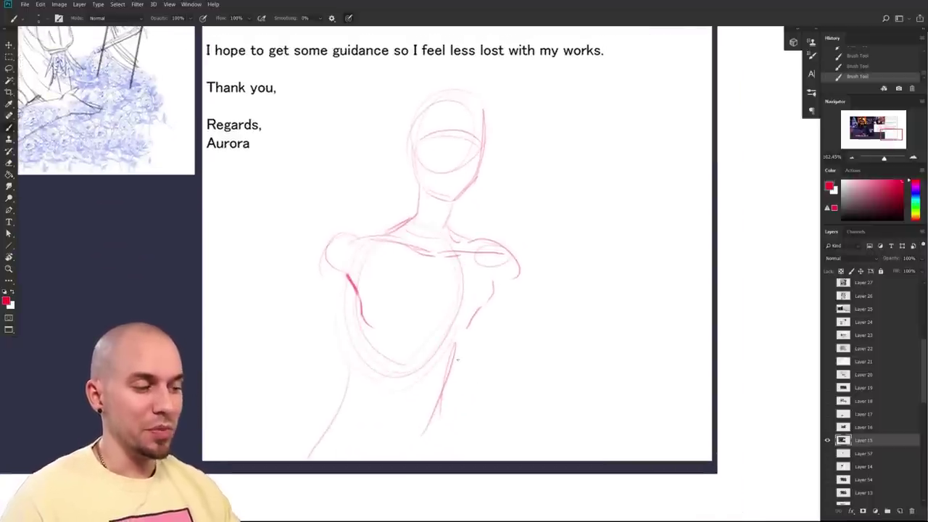
# - Sketch a shoulder sphere with an upper-arm cylinder below it in red, beside the torso
pyautogui.moveTo(456, 359)
pyautogui.mouseDown()
pyautogui.moveTo(443, 466)
pyautogui.moveTo(525, 429)
pyautogui.moveTo(538, 439)
pyautogui.mouseUp()
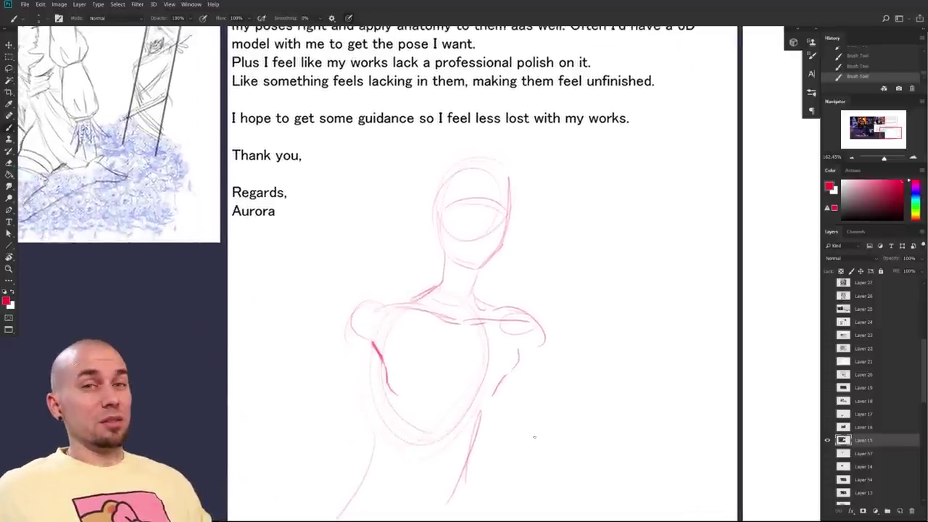
pyautogui.moveTo(493, 393); pyautogui.dragTo(372, 348)
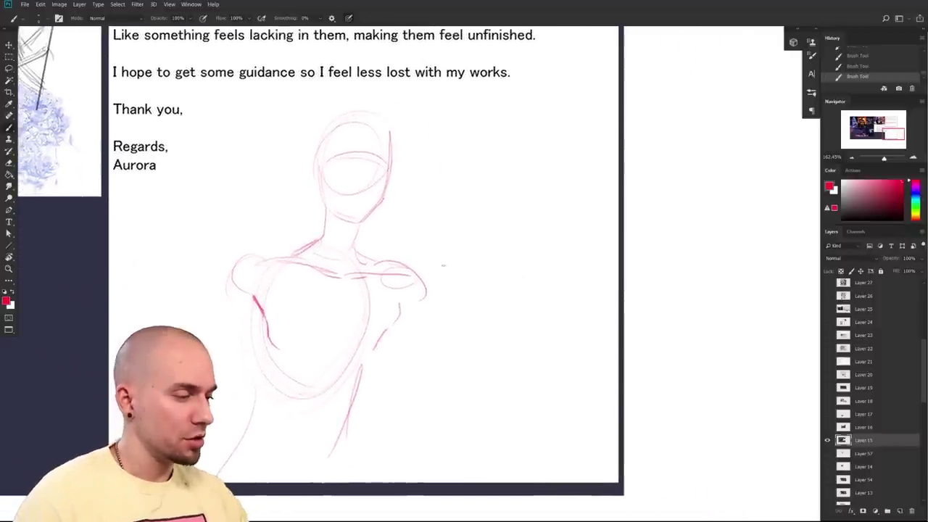
pyautogui.moveTo(522, 244); pyautogui.dragTo(392, 329)
pyautogui.moveTo(353, 254); pyautogui.dragTo(391, 249)
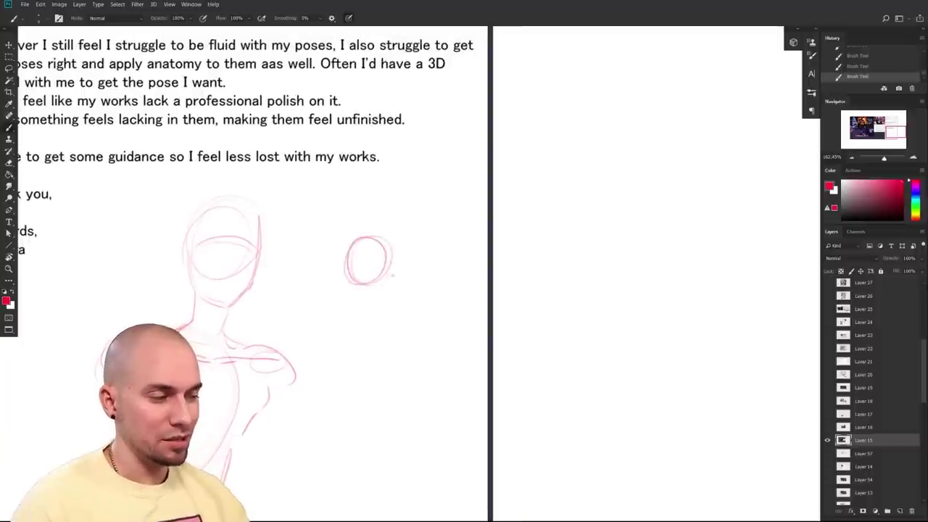
pyautogui.moveTo(371, 361); pyautogui.dragTo(376, 376)
pyautogui.moveTo(392, 296); pyautogui.dragTo(406, 349)
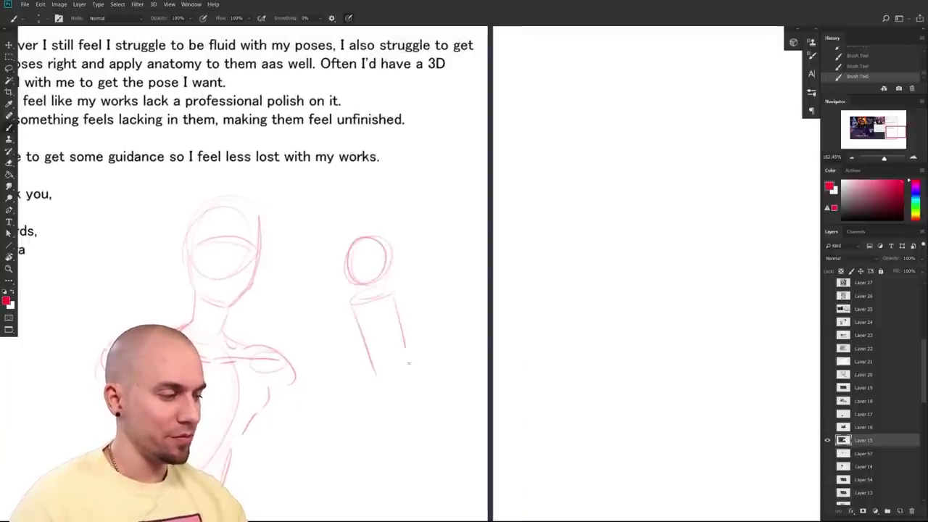
# - Add a rounded elbow joint, a tapered forearm cylinder and a simple oval hand to the arm
pyautogui.moveTo(433, 396); pyautogui.dragTo(441, 320)
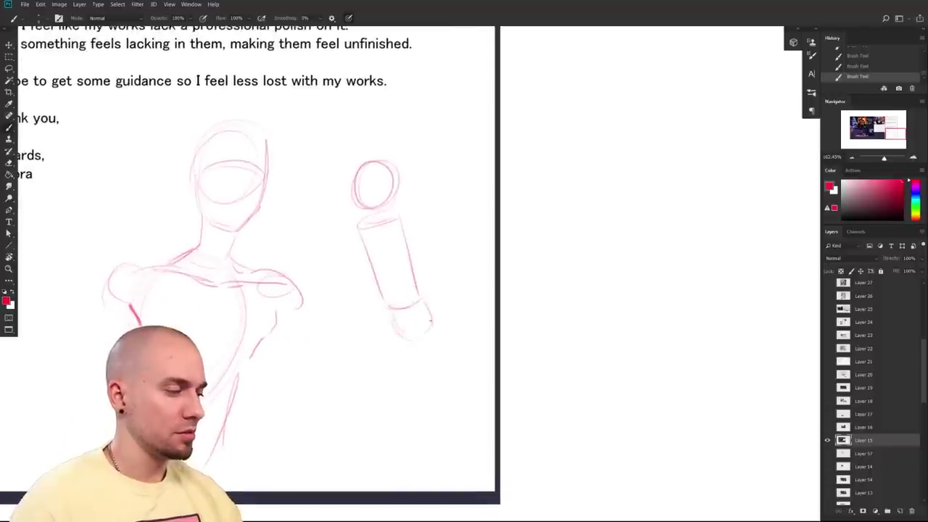
pyautogui.moveTo(429, 325); pyautogui.dragTo(447, 297)
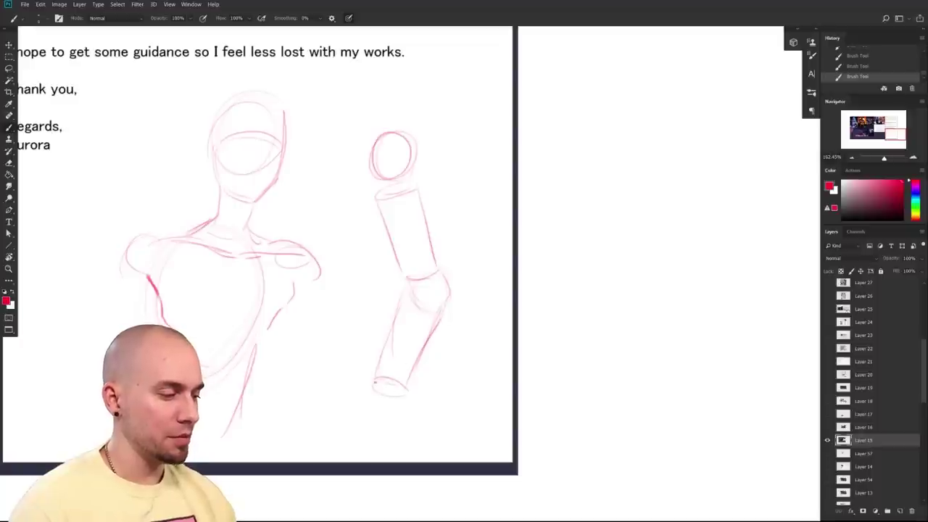
pyautogui.moveTo(351, 413); pyautogui.dragTo(368, 462)
pyautogui.moveTo(398, 395)
pyautogui.mouseDown()
pyautogui.moveTo(402, 425)
pyautogui.moveTo(372, 461)
pyautogui.mouseUp()
pyautogui.moveTo(353, 433); pyautogui.dragTo(390, 458)
pyautogui.moveTo(444, 408); pyautogui.dragTo(377, 458)
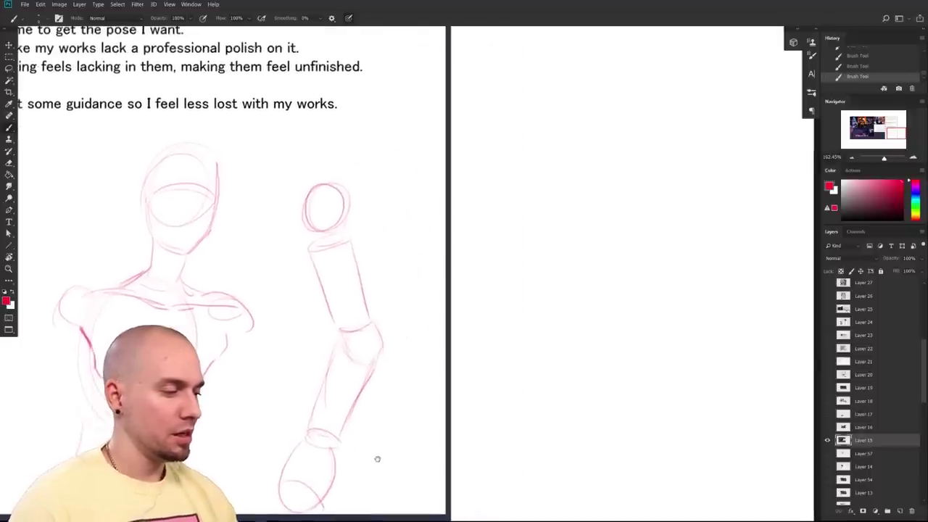
# - Connect the arm's basic forms with a darker continuous red contour from the shoulder to the hand
pyautogui.moveTo(351, 317); pyautogui.dragTo(519, 349)
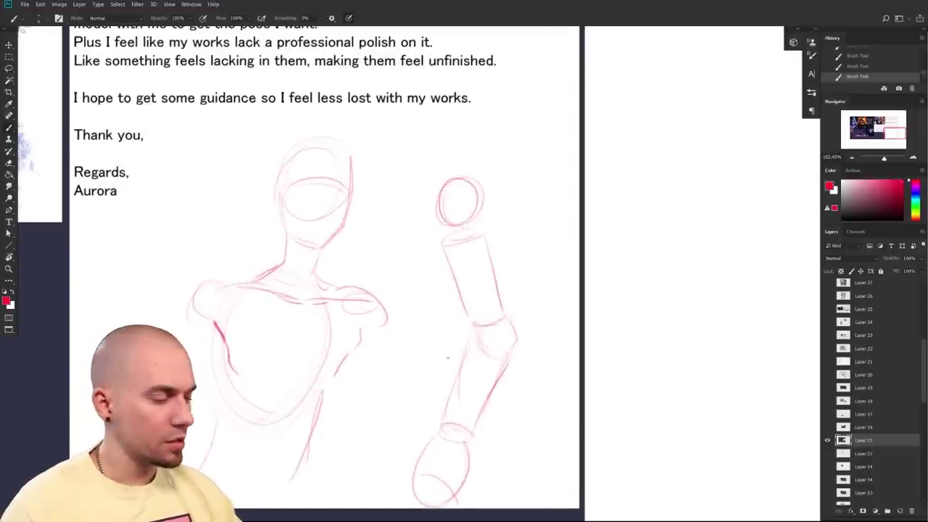
pyautogui.moveTo(450, 396)
pyautogui.mouseDown()
pyautogui.moveTo(474, 331)
pyautogui.moveTo(444, 239)
pyautogui.mouseUp()
pyautogui.moveTo(483, 187); pyautogui.dragTo(488, 257)
pyautogui.moveTo(485, 222)
pyautogui.mouseDown()
pyautogui.moveTo(514, 347)
pyautogui.moveTo(469, 474)
pyautogui.mouseUp()
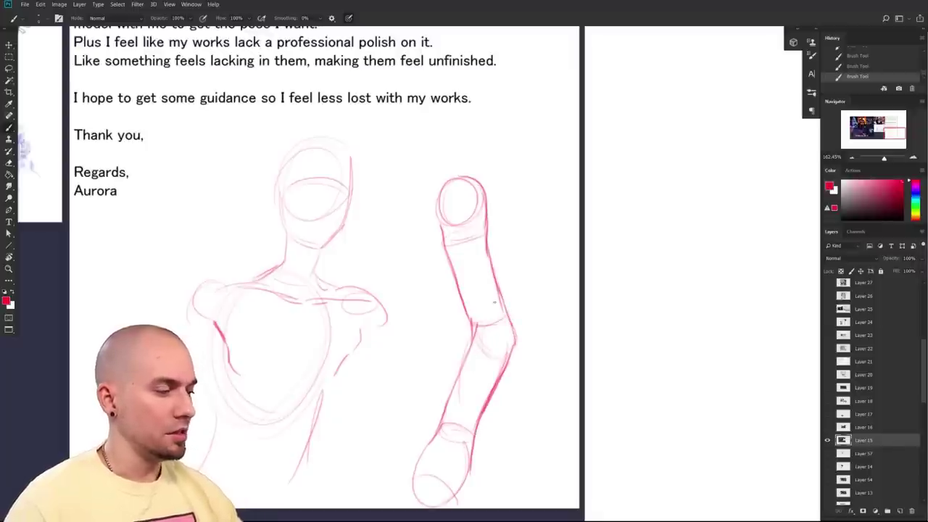
# - Add overlapping contour lines at the arm's elbow and below the shoulder sphere to show how the forms join
pyautogui.moveTo(476, 388); pyautogui.dragTo(520, 400)
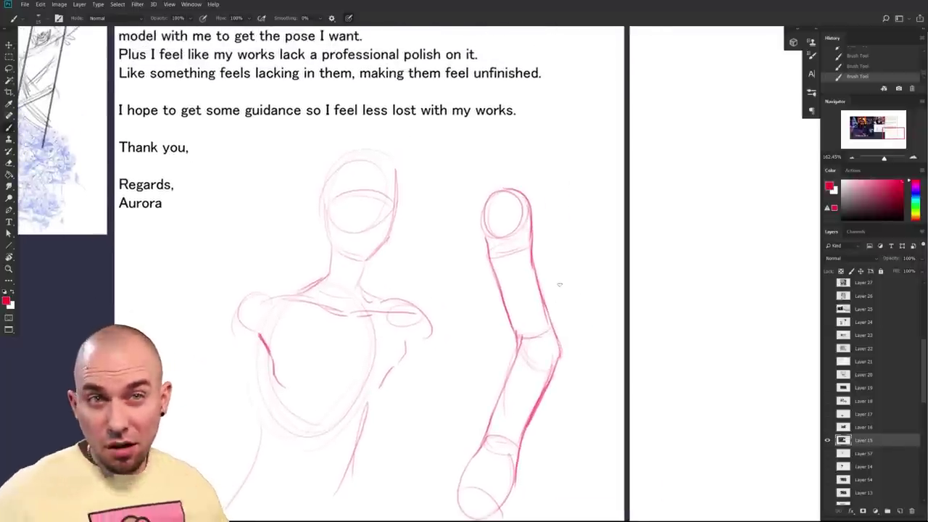
pyautogui.moveTo(587, 356); pyautogui.dragTo(658, 407)
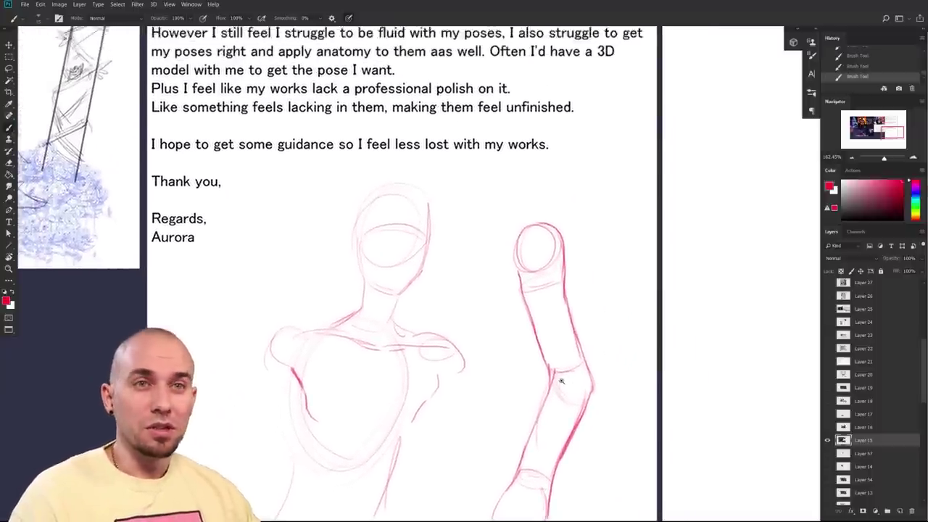
pyautogui.keyDown('ctrl'); pyautogui.click(561, 380); pyautogui.keyUp('ctrl')
pyautogui.moveTo(595, 376); pyautogui.dragTo(595, 350)
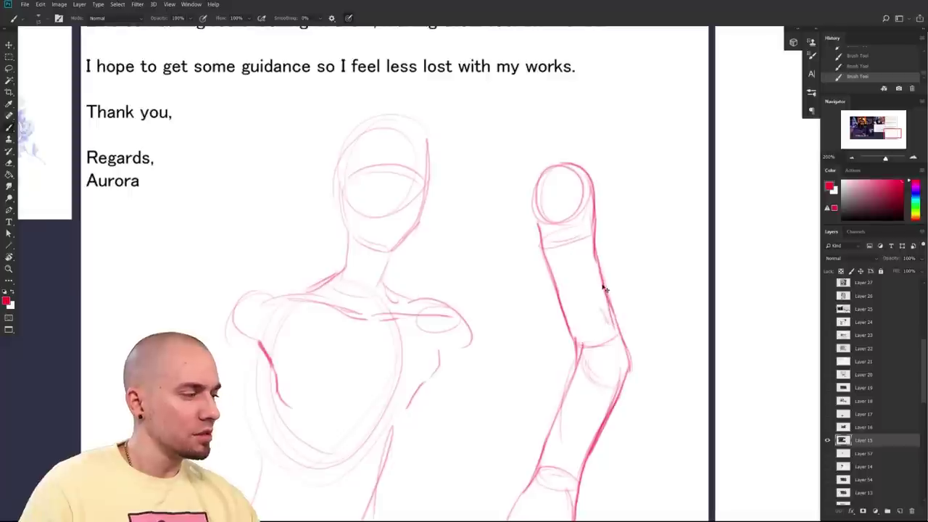
pyautogui.moveTo(595, 318)
pyautogui.mouseDown()
pyautogui.moveTo(613, 338)
pyautogui.moveTo(614, 360)
pyautogui.mouseUp()
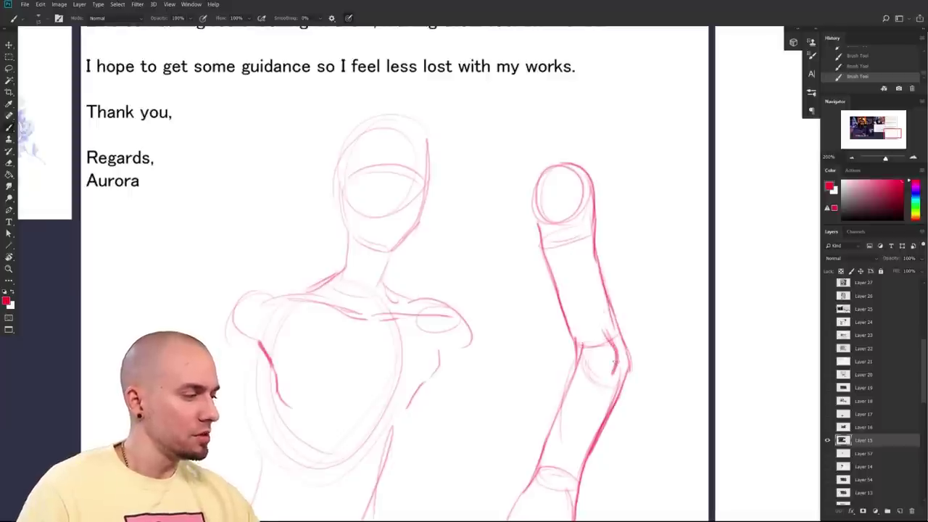
pyautogui.moveTo(590, 261); pyautogui.dragTo(577, 282)
pyautogui.moveTo(526, 242)
pyautogui.mouseDown()
pyautogui.moveTo(554, 270)
pyautogui.moveTo(575, 273)
pyautogui.mouseUp()
pyautogui.moveTo(583, 230); pyautogui.dragTo(576, 277)
pyautogui.moveTo(660, 296); pyautogui.dragTo(710, 292)
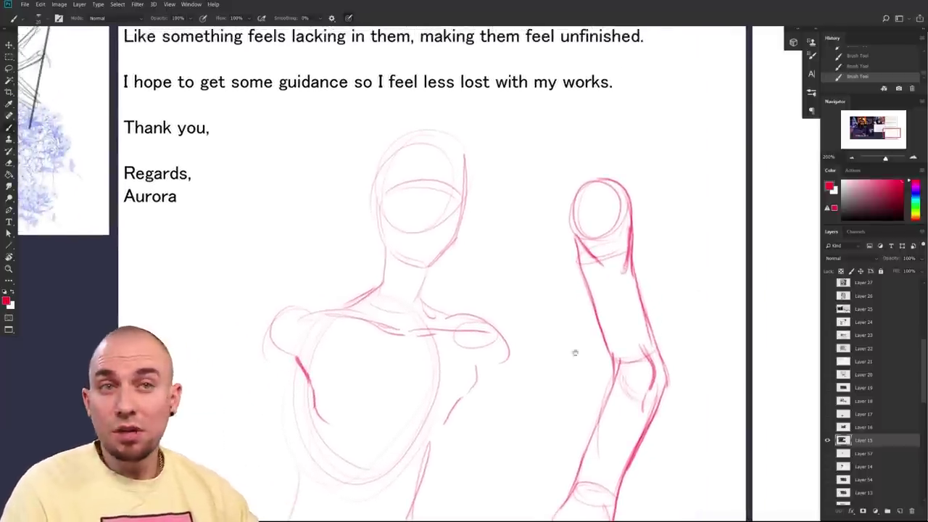
pyautogui.scroll(-5, 568, 356)
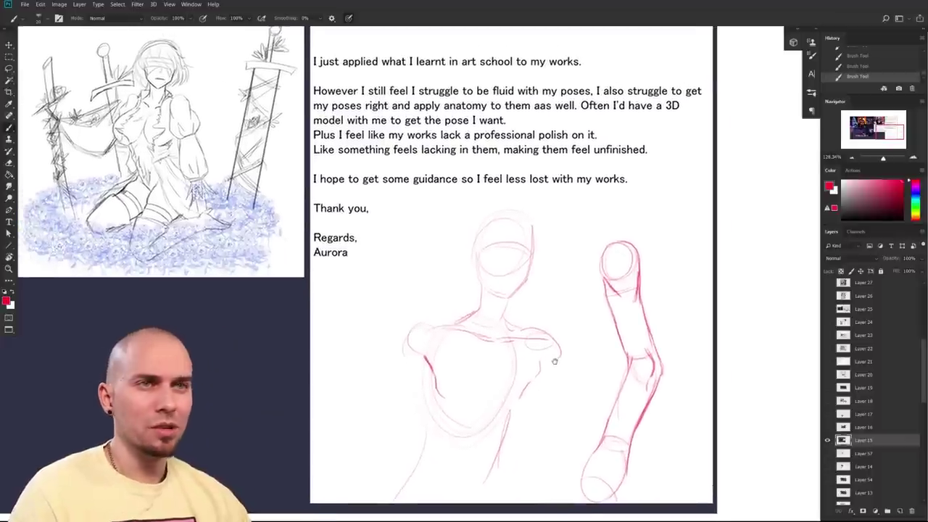
# - Reset the foreground and background colours to the default black and white
pyautogui.moveTo(585, 343); pyautogui.dragTo(578, 342)
pyautogui.moveTo(524, 331)
pyautogui.mouseDown()
pyautogui.moveTo(537, 280)
pyautogui.moveTo(467, 481)
pyautogui.moveTo(579, 398)
pyautogui.mouseUp()
pyautogui.hotkey('ctrl', 'z')
pyautogui.moveTo(415, 397); pyautogui.dragTo(566, 397)
pyautogui.scroll(-5, 565, 396)
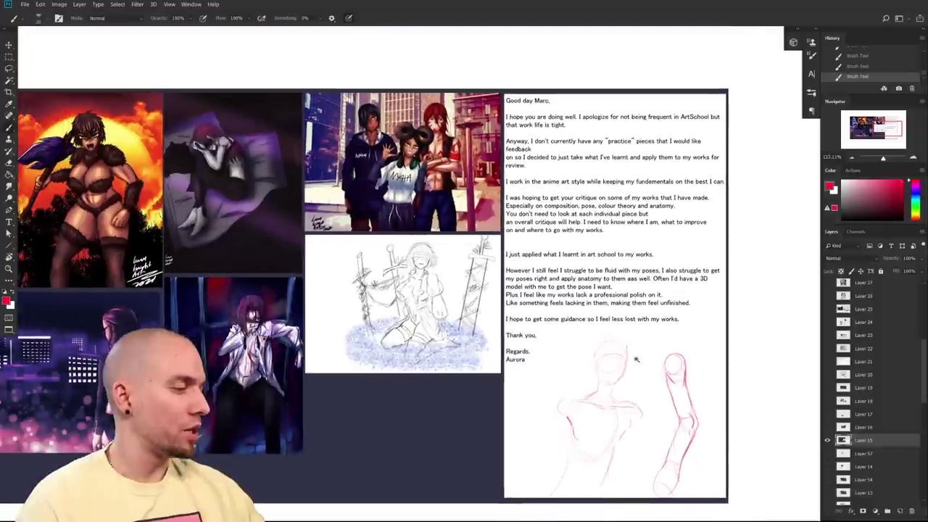
pyautogui.moveTo(716, 360); pyautogui.dragTo(689, 354)
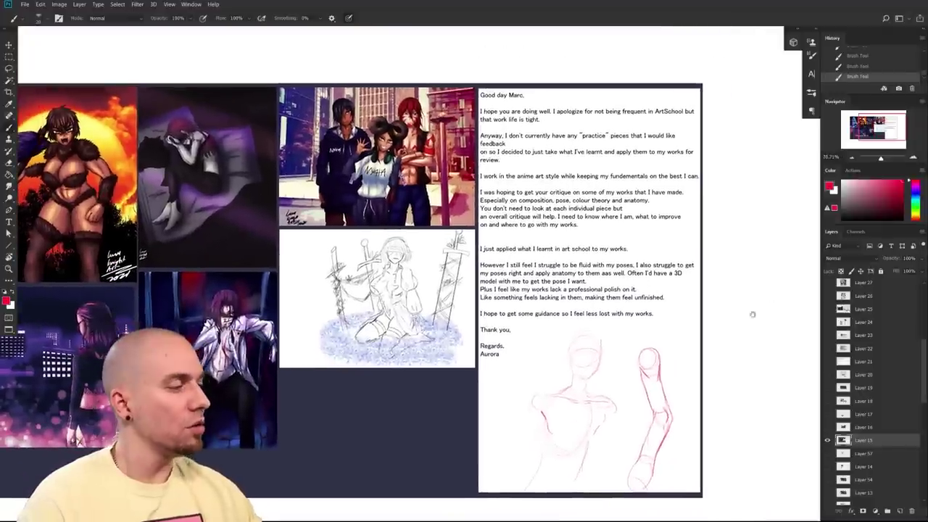
pyautogui.press('d')
# - Examine the kneeling figure sketch with the swords and the three-character city illustration up close
pyautogui.moveTo(684, 301)
pyautogui.mouseDown()
pyautogui.moveTo(794, 278)
pyautogui.moveTo(835, 317)
pyautogui.moveTo(826, 324)
pyautogui.mouseUp()
pyautogui.moveTo(756, 342)
pyautogui.mouseDown()
pyautogui.moveTo(672, 342)
pyautogui.moveTo(641, 365)
pyautogui.mouseUp()
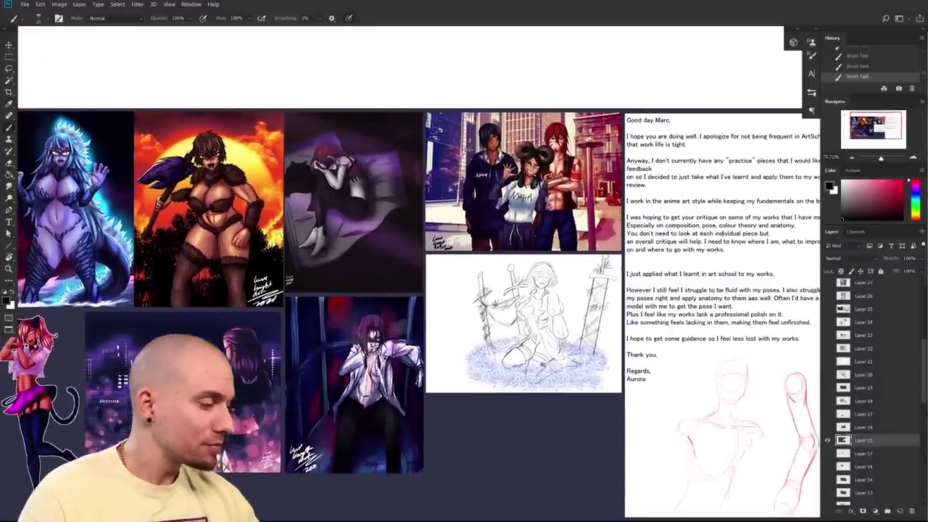
pyautogui.moveTo(539, 356); pyautogui.dragTo(565, 357)
pyautogui.scroll(6, 697, 259)
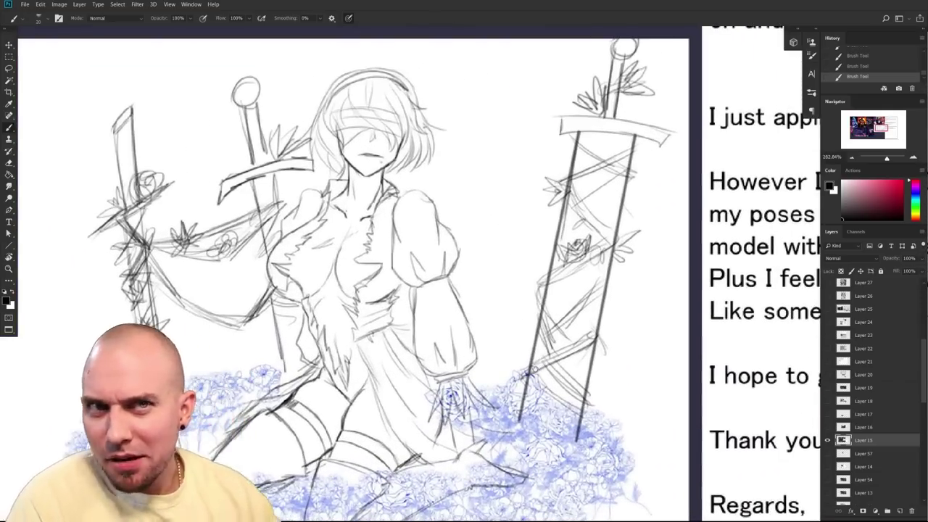
pyautogui.scroll(-6, 628, 326)
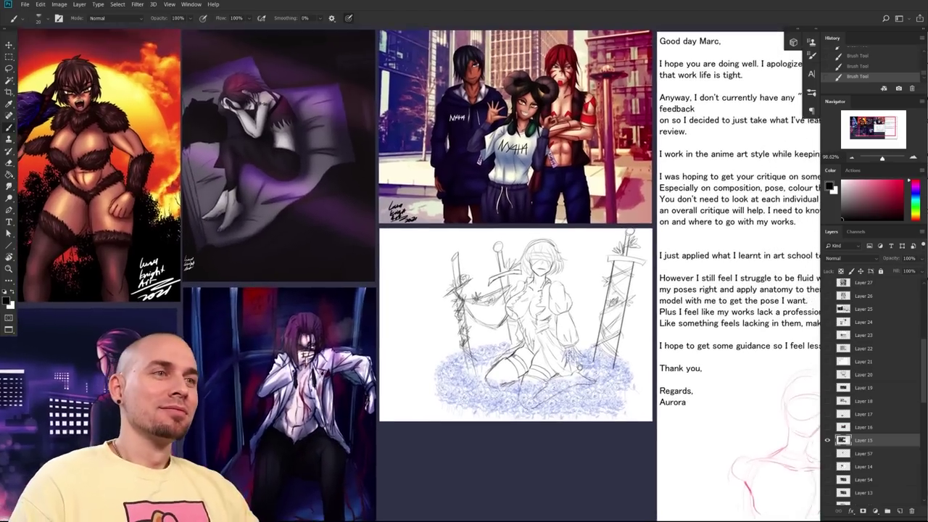
pyautogui.moveTo(616, 324)
pyautogui.mouseDown()
pyautogui.moveTo(610, 387)
pyautogui.moveTo(501, 399)
pyautogui.moveTo(468, 372)
pyautogui.moveTo(629, 333)
pyautogui.mouseUp()
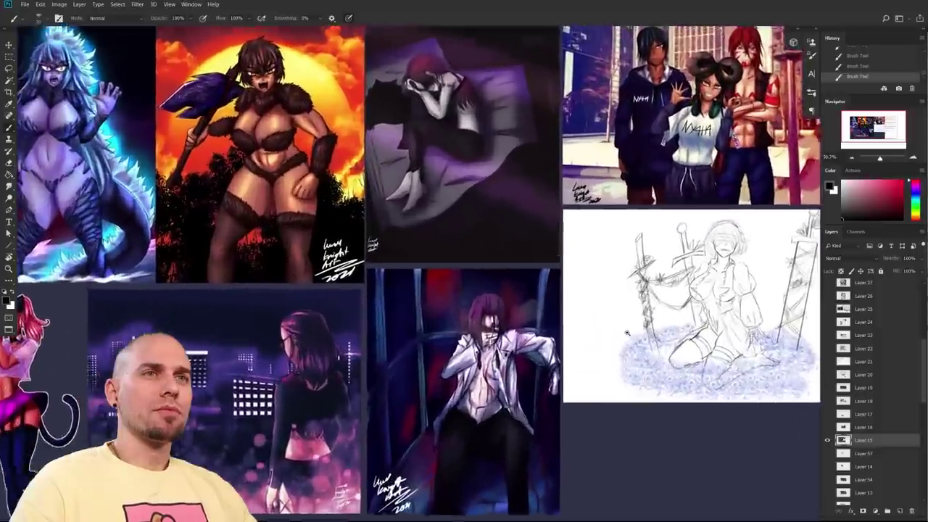
pyautogui.scroll(3, 627, 333)
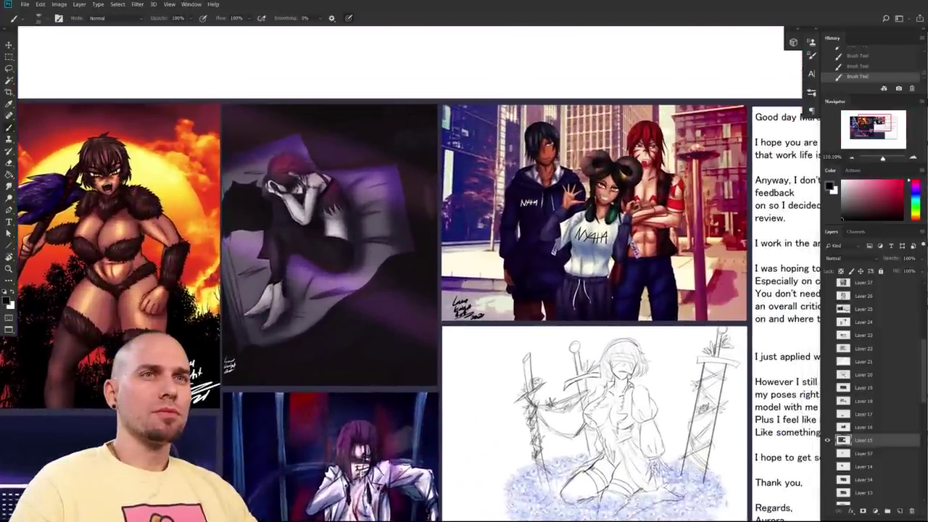
pyautogui.scroll(3, 501, 442)
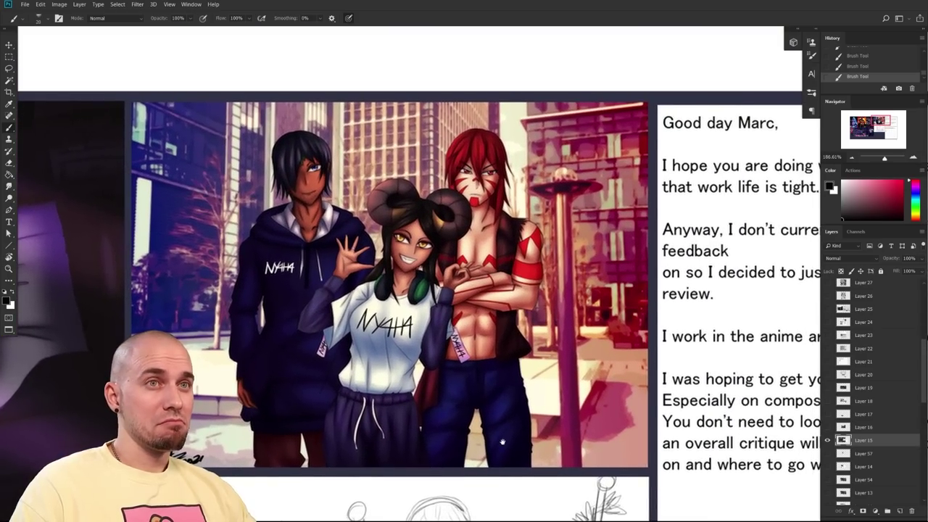
# - Review the student's remaining character paintings, comparing poses, anatomy and finish across the whole submission board
pyautogui.moveTo(501, 442); pyautogui.dragTo(566, 408)
pyautogui.scroll(-3, 566, 407)
pyautogui.moveTo(501, 465); pyautogui.dragTo(580, 390)
pyautogui.moveTo(348, 517); pyautogui.dragTo(646, 333)
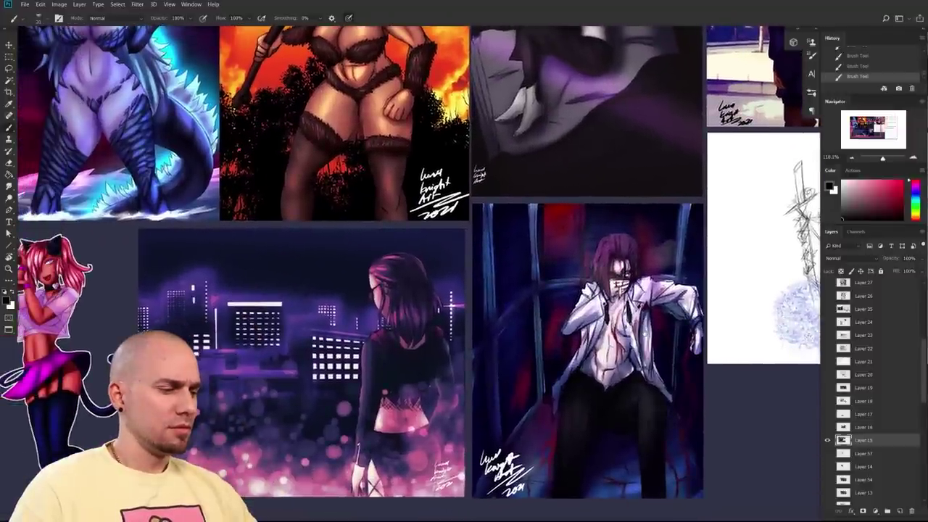
pyautogui.moveTo(535, 314); pyautogui.dragTo(630, 402)
pyautogui.moveTo(537, 397); pyautogui.dragTo(399, 344)
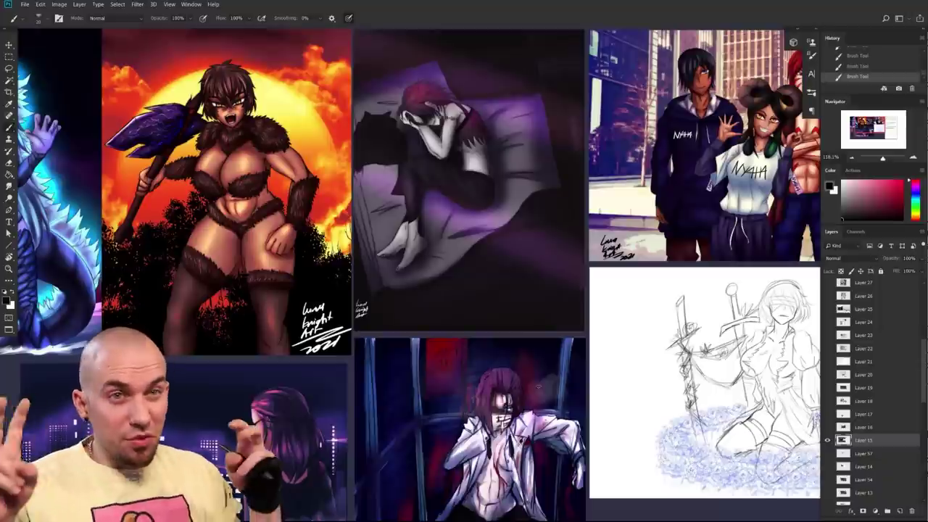
pyautogui.moveTo(509, 421); pyautogui.dragTo(569, 402)
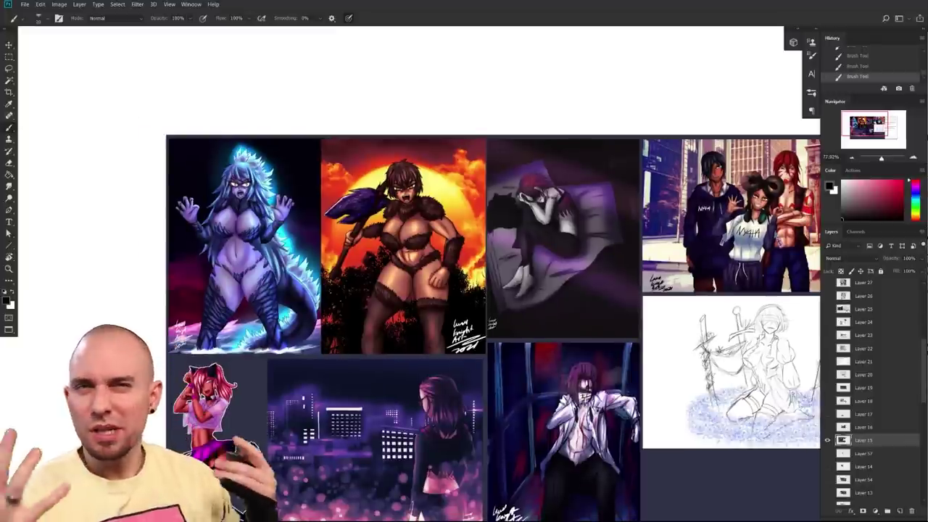
pyautogui.moveTo(568, 402); pyautogui.dragTo(451, 349)
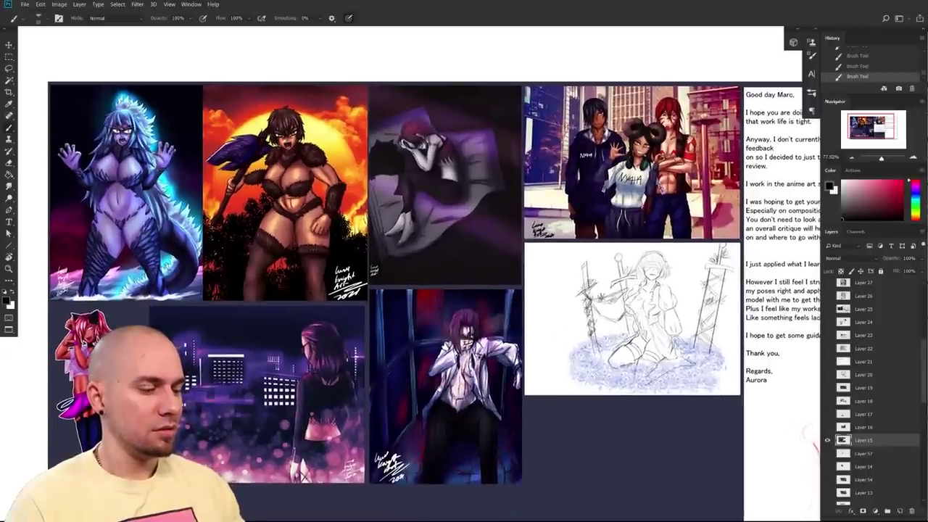
pyautogui.moveTo(450, 349); pyautogui.dragTo(449, 351)
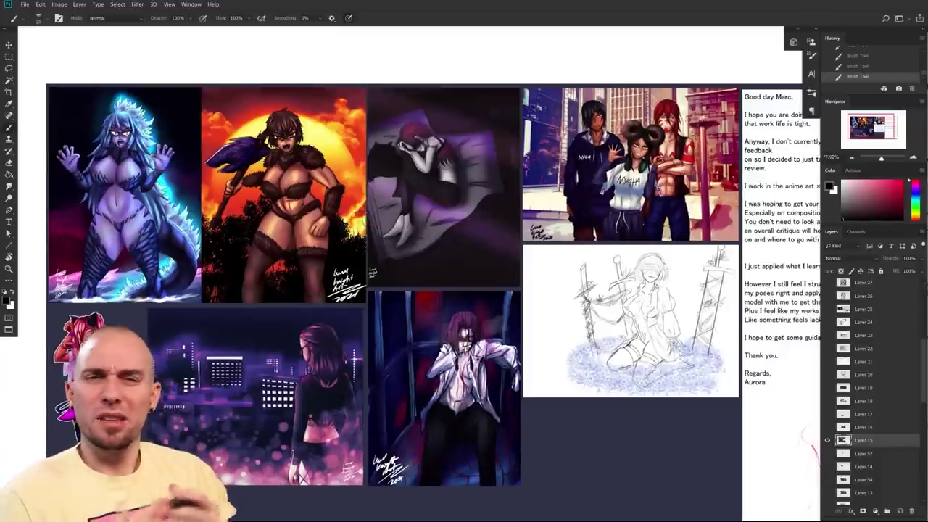
# - Examine the submitted artworks on the collage, focusing on the painting of the seated man in the white shirt
pyautogui.scroll(-2, 503, 446)
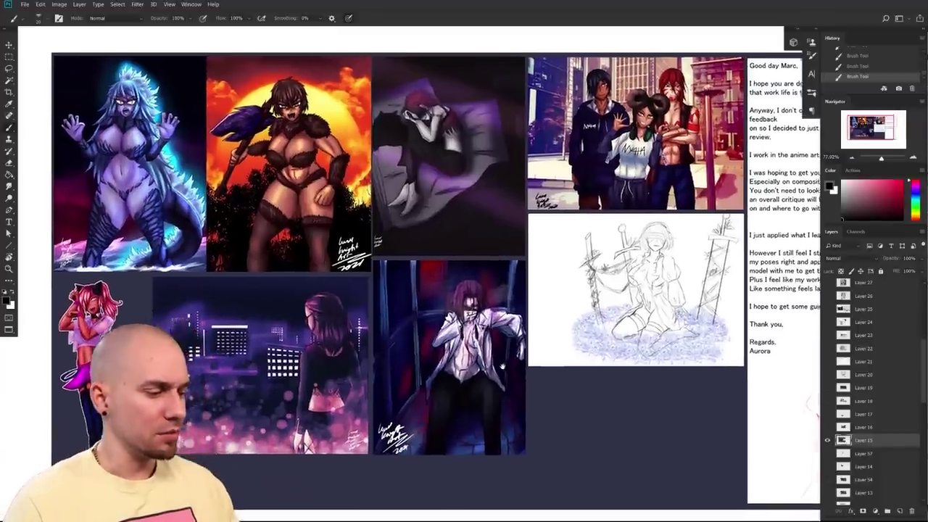
pyautogui.scroll(3, 503, 367)
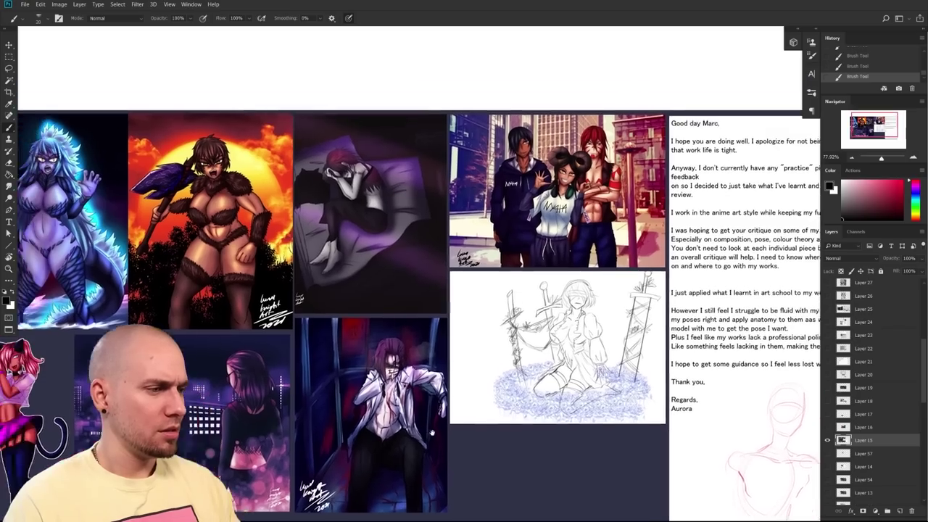
pyautogui.scroll(2, 432, 432)
pyautogui.scroll(3, 590, 310)
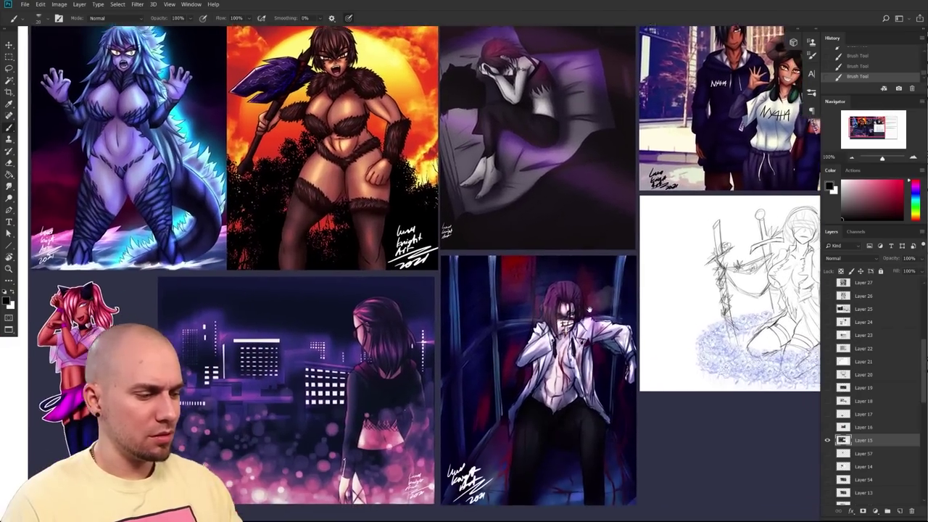
pyautogui.moveTo(590, 311); pyautogui.dragTo(571, 306)
pyautogui.moveTo(483, 446); pyautogui.dragTo(392, 362)
pyautogui.moveTo(561, 418); pyautogui.dragTo(549, 381)
pyautogui.scroll(1, 491, 429)
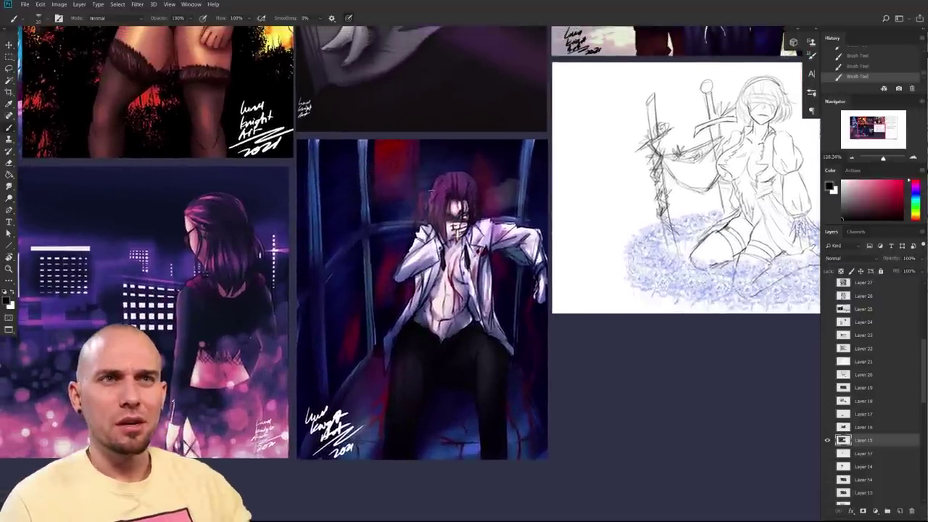
pyautogui.scroll(3, 444, 357)
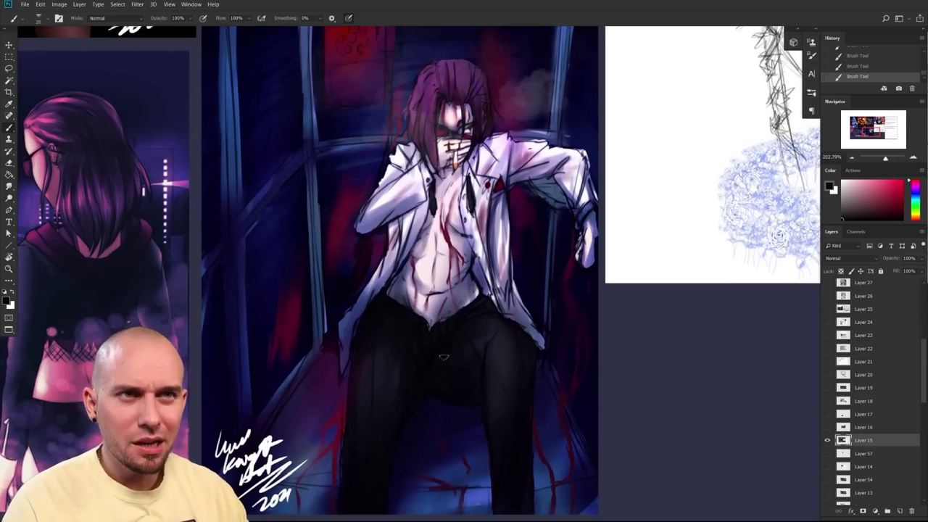
pyautogui.scroll(-2, 473, 371)
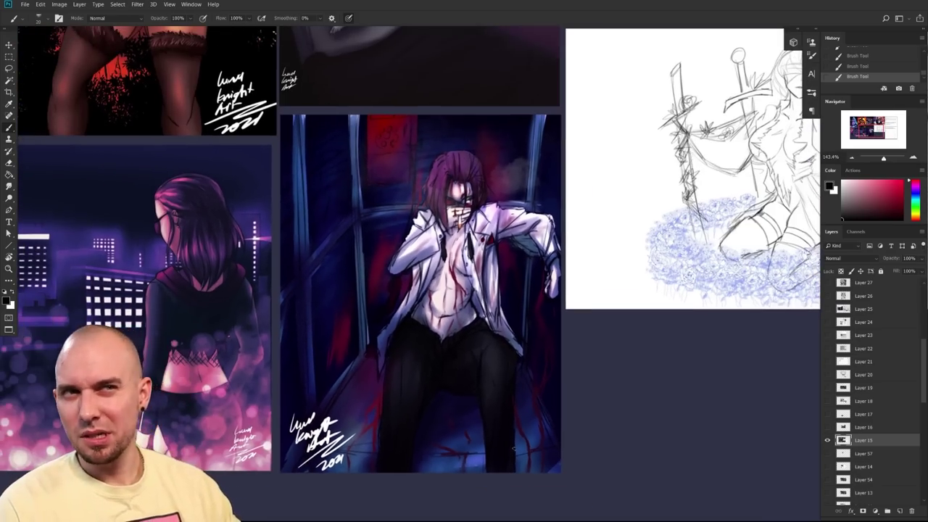
pyautogui.scroll(-5, 512, 444)
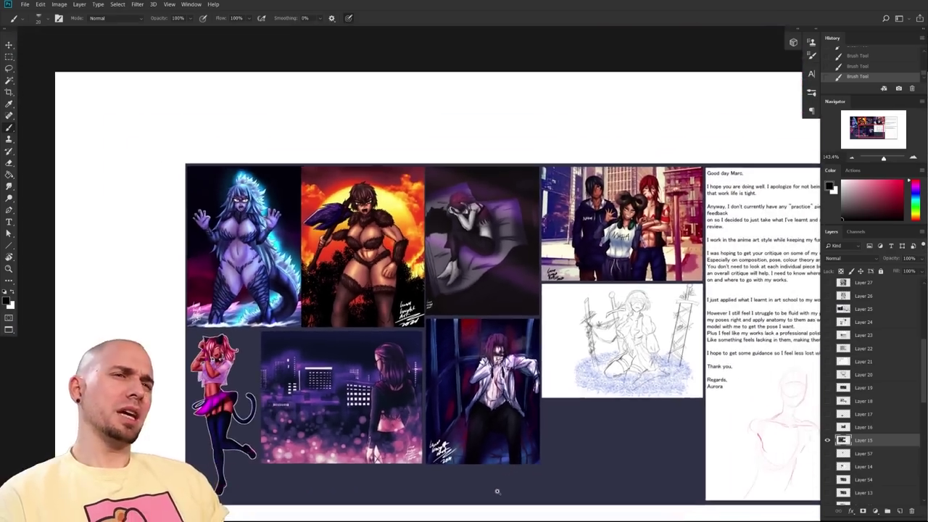
pyautogui.scroll(3, 498, 491)
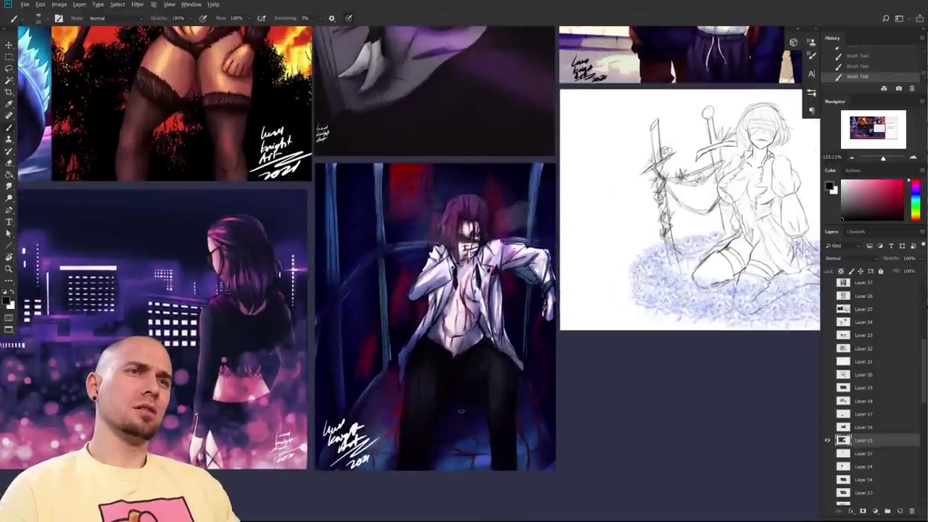
# - Outline the waistband and both trouser legs of the seated man in red over the painting
pyautogui.scroll(-2, 643, 317)
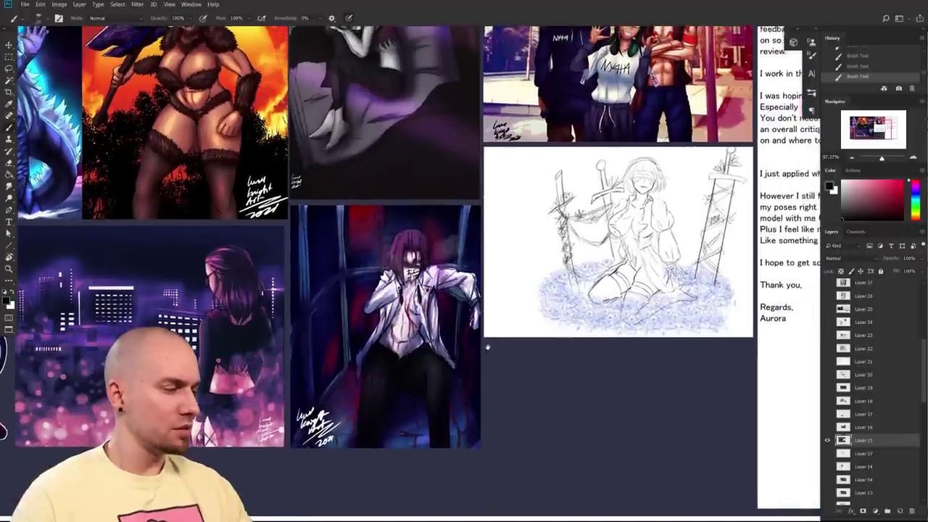
pyautogui.moveTo(436, 345); pyautogui.dragTo(445, 446)
pyautogui.moveTo(385, 443)
pyautogui.mouseDown()
pyautogui.moveTo(407, 396)
pyautogui.moveTo(428, 392)
pyautogui.moveTo(435, 456)
pyautogui.mouseUp()
pyautogui.moveTo(378, 346)
pyautogui.mouseDown()
pyautogui.moveTo(436, 342)
pyautogui.moveTo(380, 346)
pyautogui.mouseUp()
pyautogui.moveTo(551, 440); pyautogui.dragTo(582, 424)
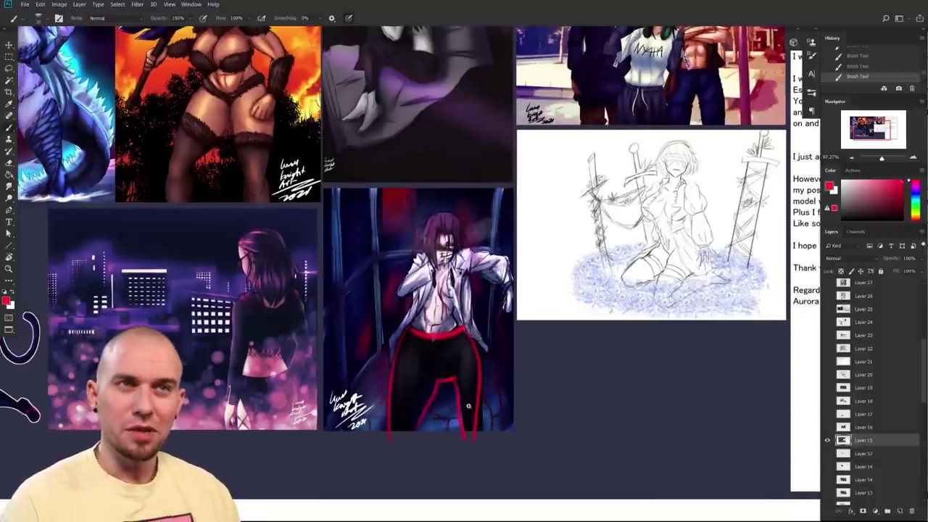
pyautogui.moveTo(468, 406); pyautogui.dragTo(483, 394)
pyautogui.moveTo(450, 359); pyautogui.dragTo(512, 396)
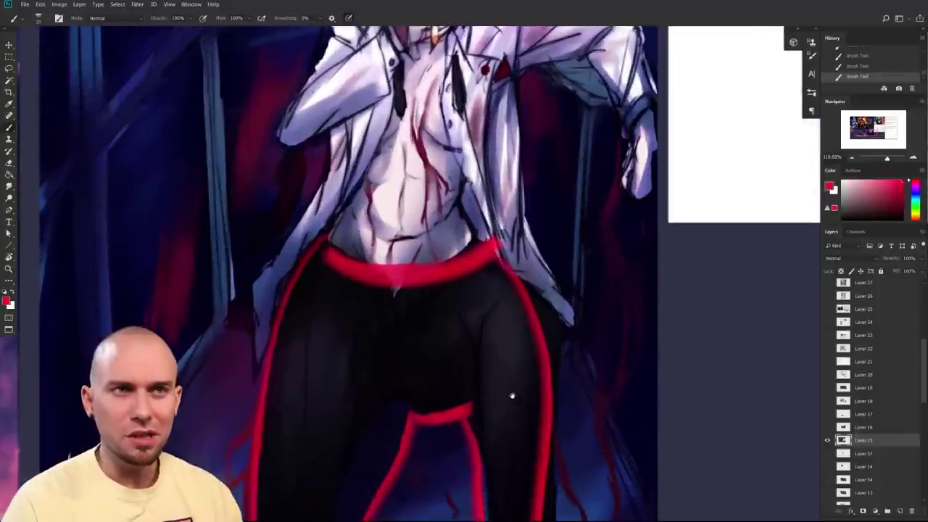
# - Undo the red strokes along the seated man's waistband, crotch and right-hand trouser leg
pyautogui.hotkey('ctrl', 'z')
pyautogui.hotkey('ctrl', 'z')
pyautogui.hotkey('ctrl', 'z')
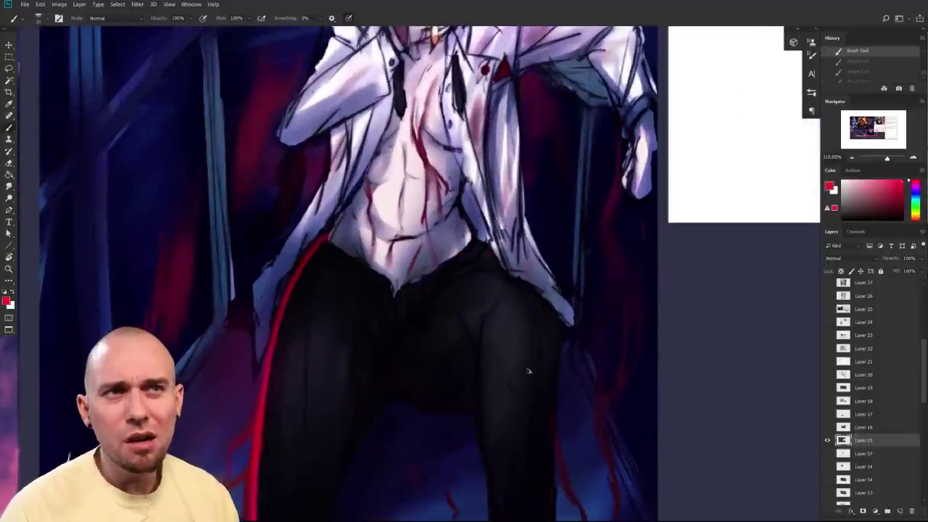
pyautogui.moveTo(462, 408); pyautogui.dragTo(410, 381)
pyautogui.hotkey('ctrl', 'z')
pyautogui.moveTo(526, 409); pyautogui.dragTo(489, 387)
pyautogui.moveTo(489, 387)
pyautogui.mouseDown()
pyautogui.moveTo(487, 348)
pyautogui.moveTo(488, 363)
pyautogui.mouseUp()
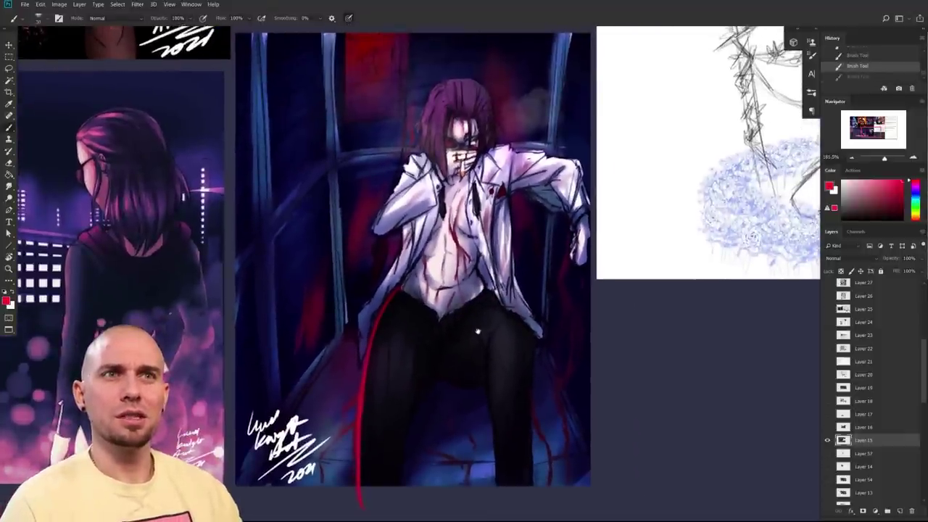
pyautogui.scroll(-4, 477, 332)
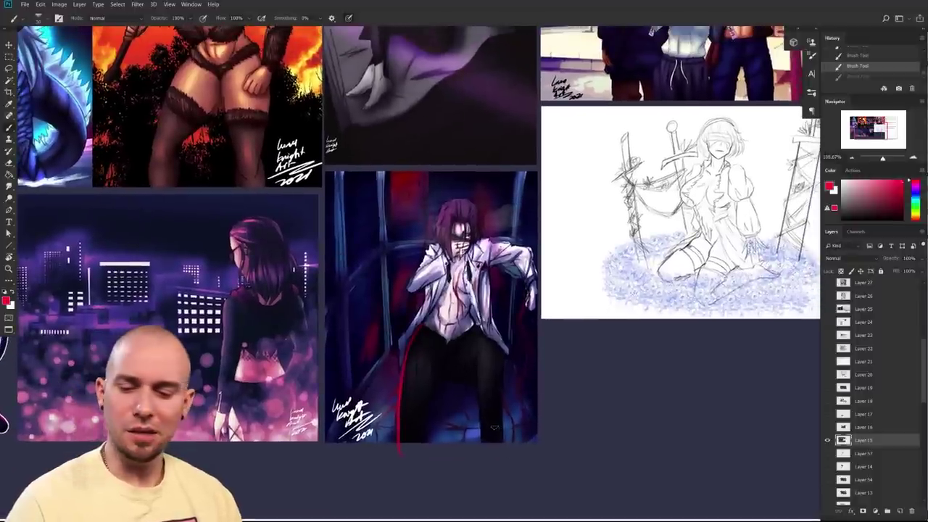
# - Remove the remaining red outline stroke and select the whole painting of the seated man with the Rectangular Marquee
pyautogui.press('m')
pyautogui.moveTo(324, 172)
pyautogui.mouseDown()
pyautogui.moveTo(524, 394)
pyautogui.moveTo(540, 447)
pyautogui.mouseUp()
pyautogui.hotkey('ctrl', 'z')
pyautogui.hotkey('ctrl', 'z')
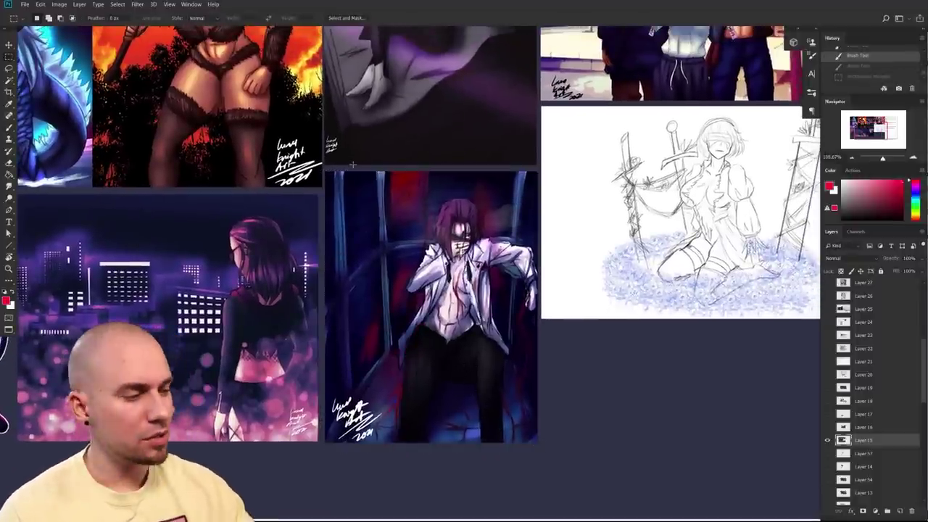
pyautogui.moveTo(351, 203); pyautogui.dragTo(540, 440)
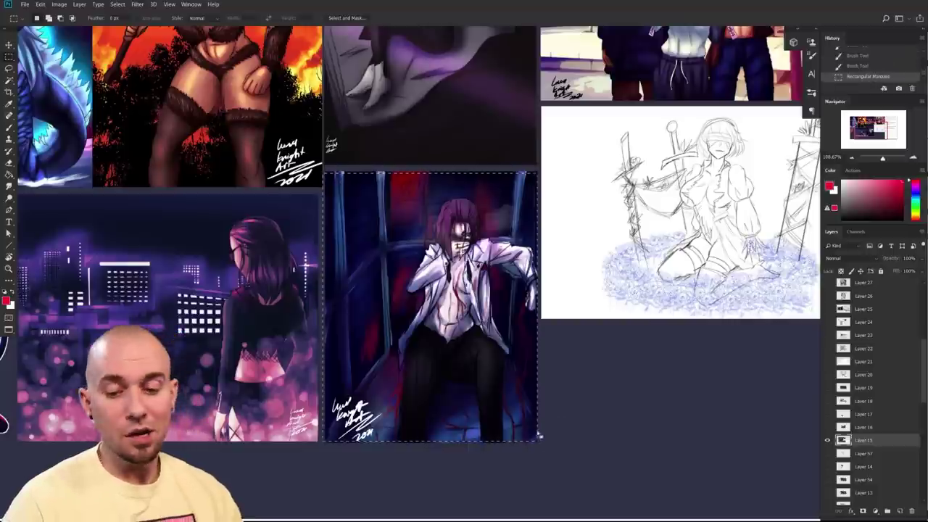
pyautogui.hotkey('ctrl', 'm')
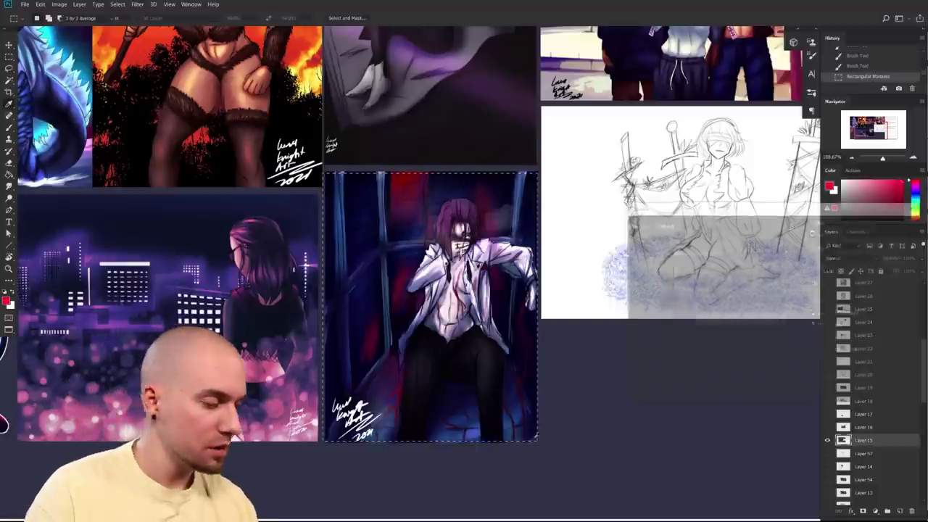
pyautogui.moveTo(726, 314); pyautogui.dragTo(709, 292)
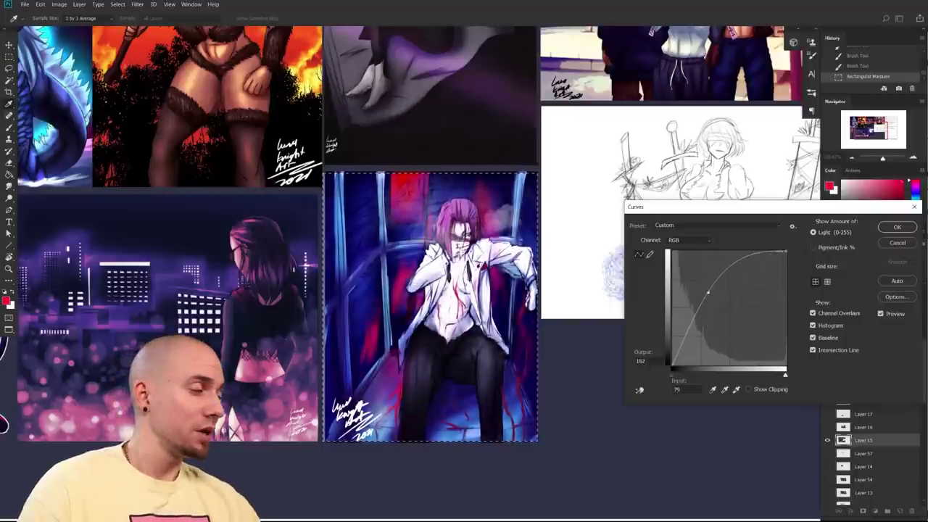
pyautogui.click(898, 242)
# - Apply Levels to the selected painting with input values of 10 for shadows, 1.56 for midtones and 255 for highlights
pyautogui.hotkey('ctrl', 'l')
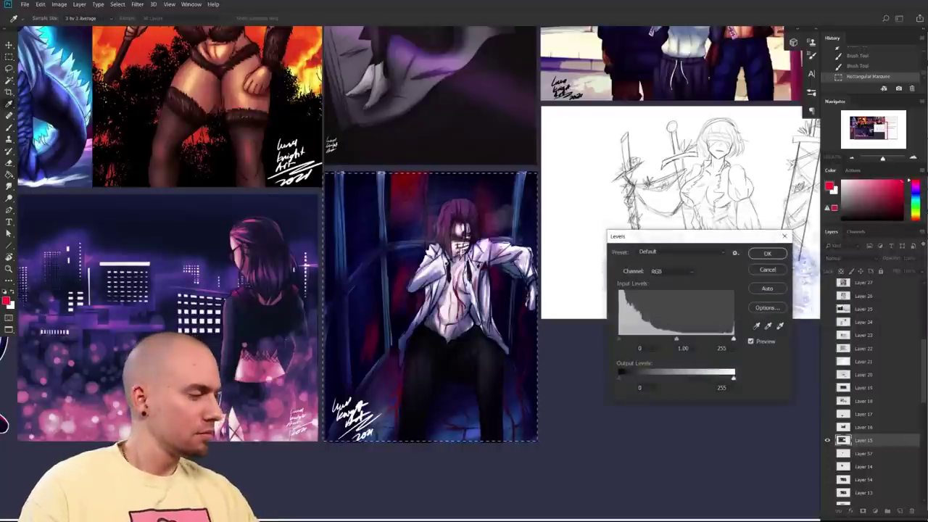
pyautogui.moveTo(679, 340); pyautogui.dragTo(656, 338)
pyautogui.moveTo(733, 339)
pyautogui.mouseDown()
pyautogui.moveTo(717, 341)
pyautogui.moveTo(734, 341)
pyautogui.mouseUp()
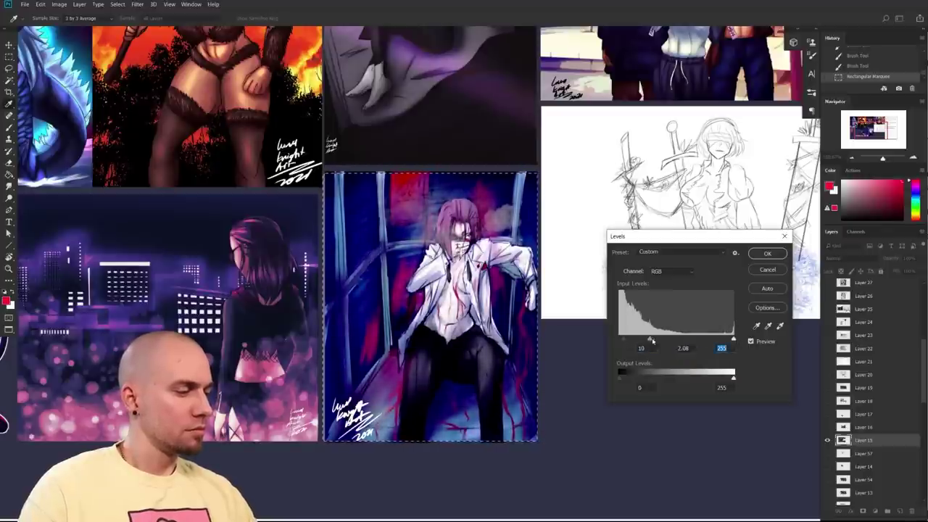
pyautogui.moveTo(664, 341)
pyautogui.mouseDown()
pyautogui.moveTo(655, 341)
pyautogui.moveTo(666, 340)
pyautogui.mouseUp()
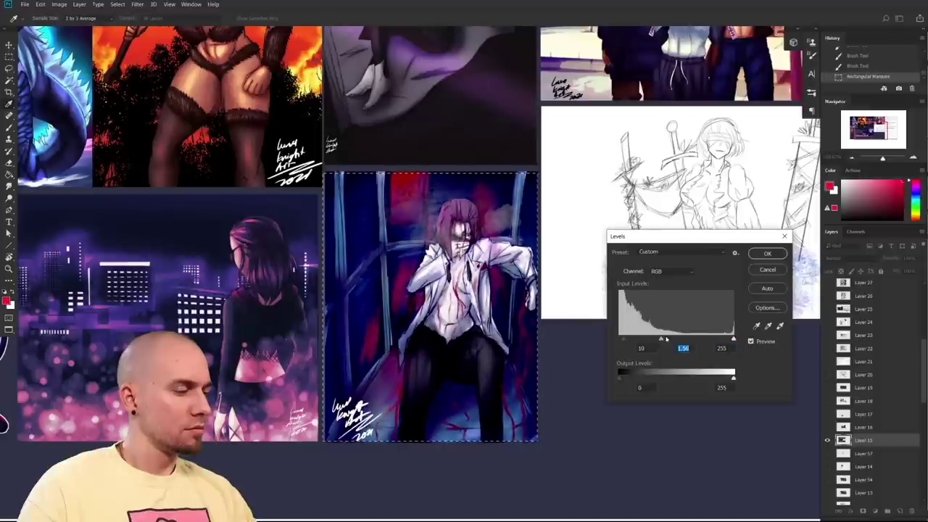
pyautogui.click(751, 342)
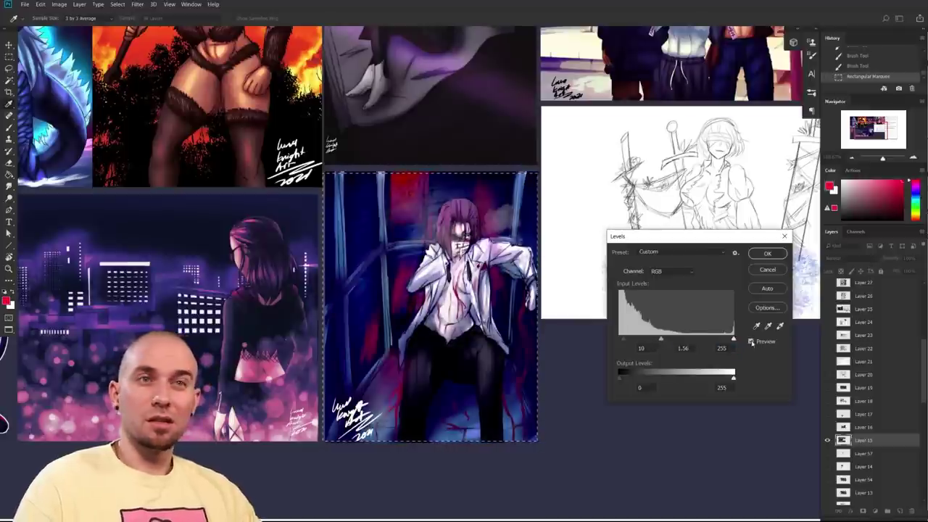
pyautogui.click(767, 253)
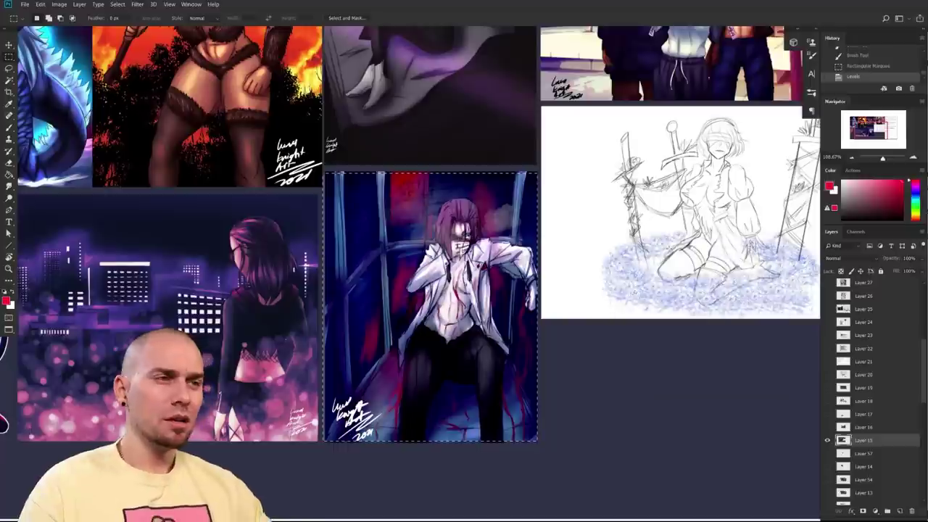
# - Switch to the Brush and sample the palest skin tone on the seated man's torso
pyautogui.moveTo(547, 302); pyautogui.dragTo(708, 297)
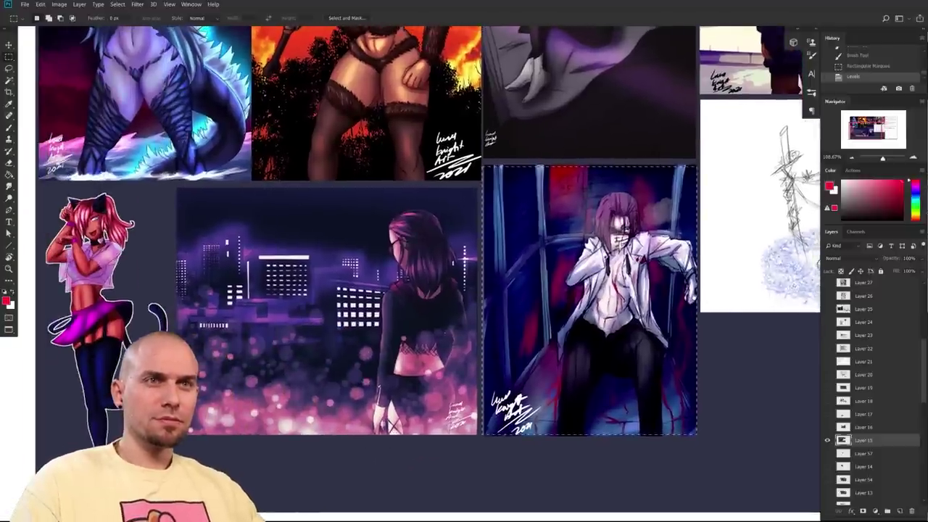
pyautogui.moveTo(795, 285); pyautogui.dragTo(683, 281)
pyautogui.scroll(4, 552, 352)
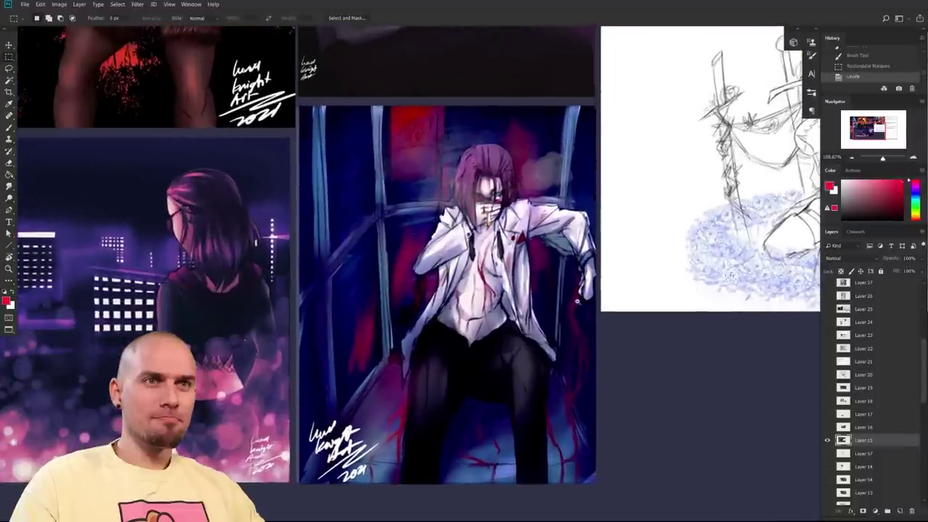
pyautogui.scroll(3, 595, 95)
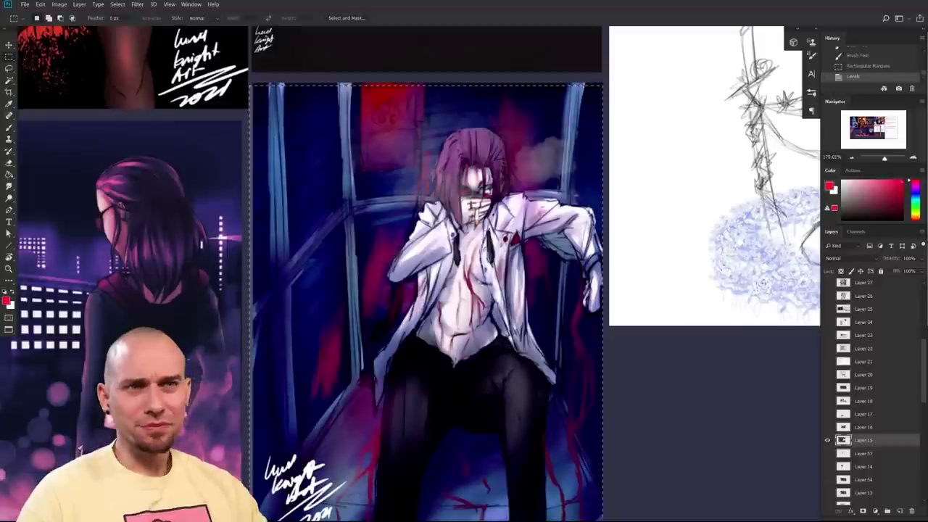
pyautogui.press('b')
pyautogui.keyDown('alt'); pyautogui.click(451, 309); pyautogui.keyUp('alt')
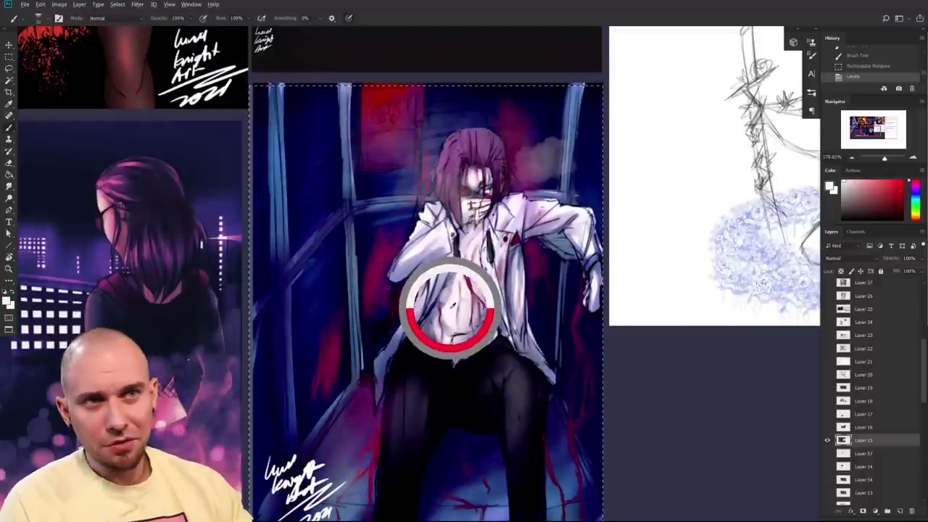
pyautogui.keyDown('alt'); pyautogui.click(451, 309); pyautogui.keyUp('alt')
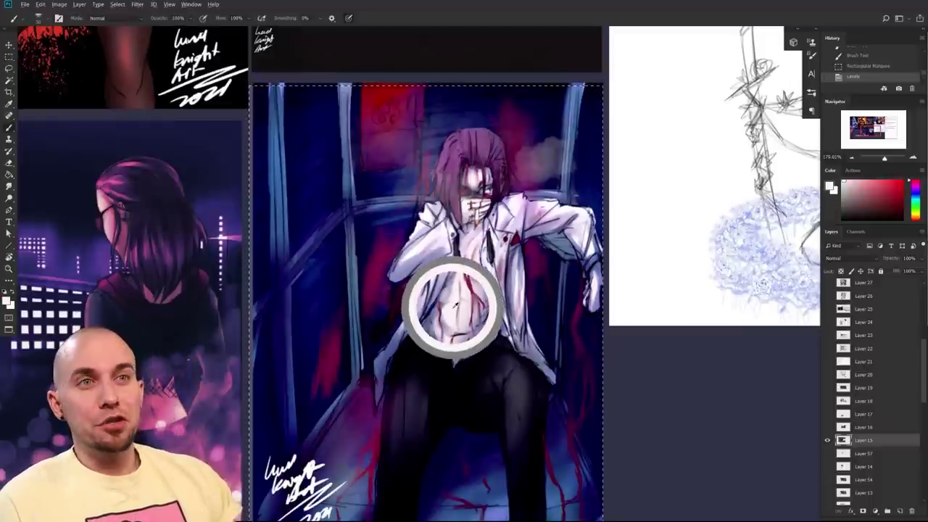
pyautogui.keyDown('alt'); pyautogui.click(451, 309); pyautogui.keyUp('alt')
pyautogui.keyDown('alt'); pyautogui.click(451, 310); pyautogui.keyUp('alt')
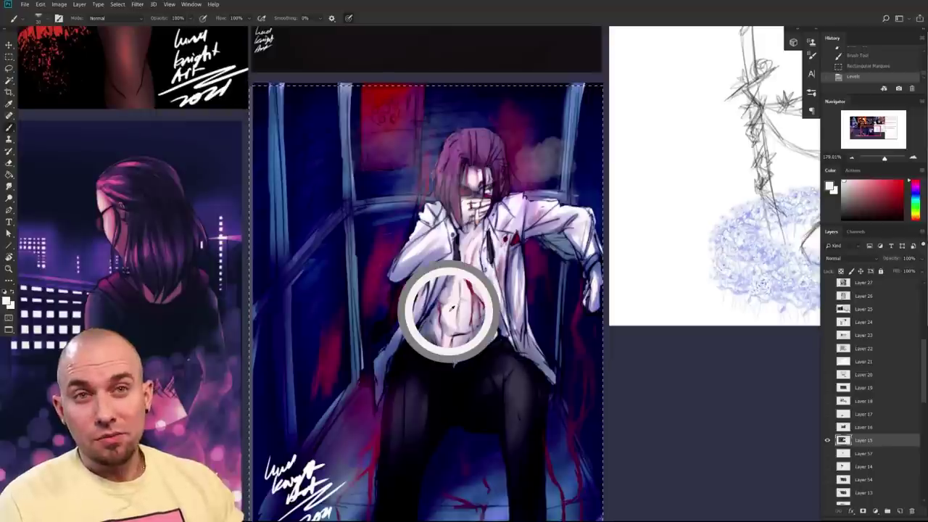
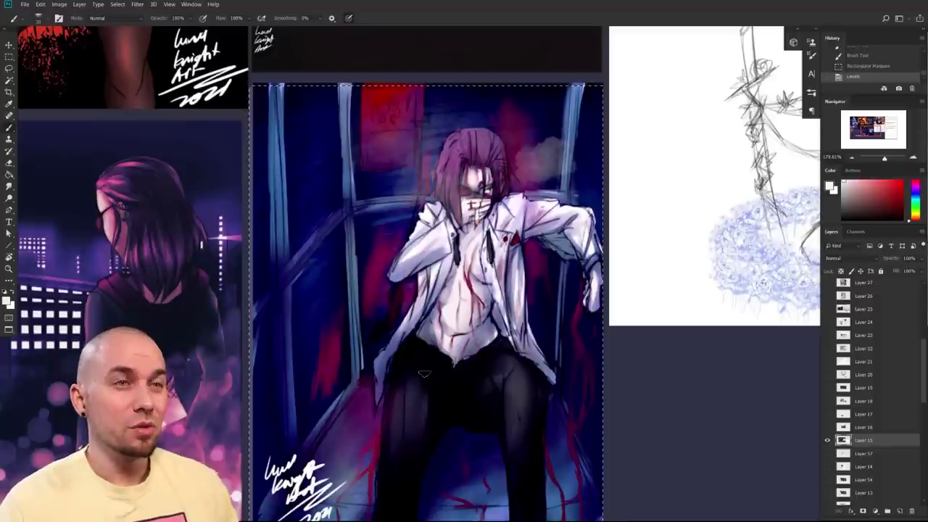
pyautogui.keyDown('alt'); pyautogui.click(452, 311); pyautogui.keyUp('alt')
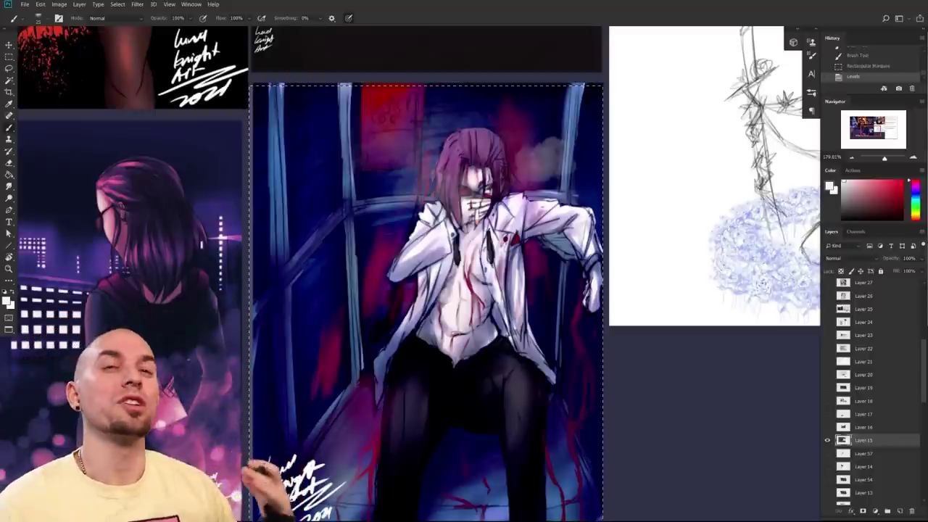
# - Choose a light bluish grey, enlarge the brush and paint a soft highlight across the seated man's right-hand thigh
pyautogui.moveTo(486, 235)
pyautogui.mouseDown()
pyautogui.moveTo(478, 213)
pyautogui.moveTo(473, 233)
pyautogui.mouseUp()
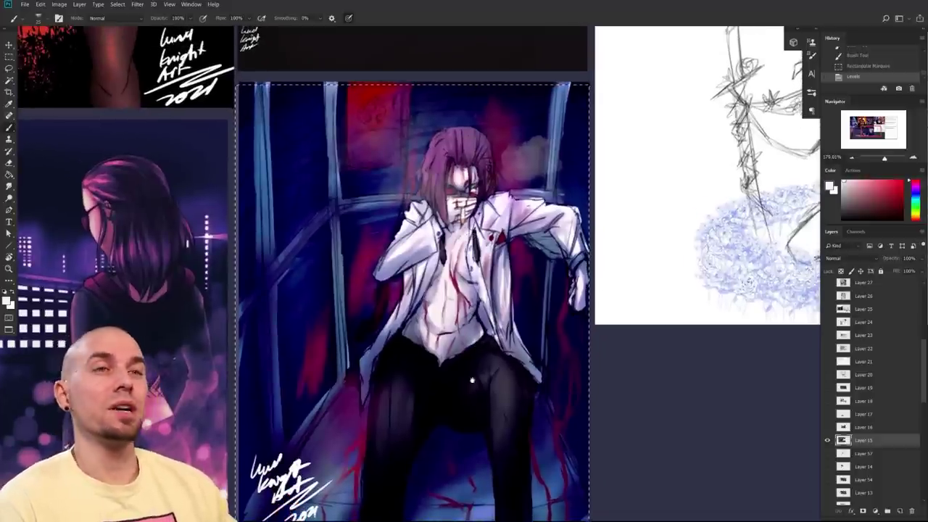
pyautogui.moveTo(472, 380); pyautogui.dragTo(431, 334)
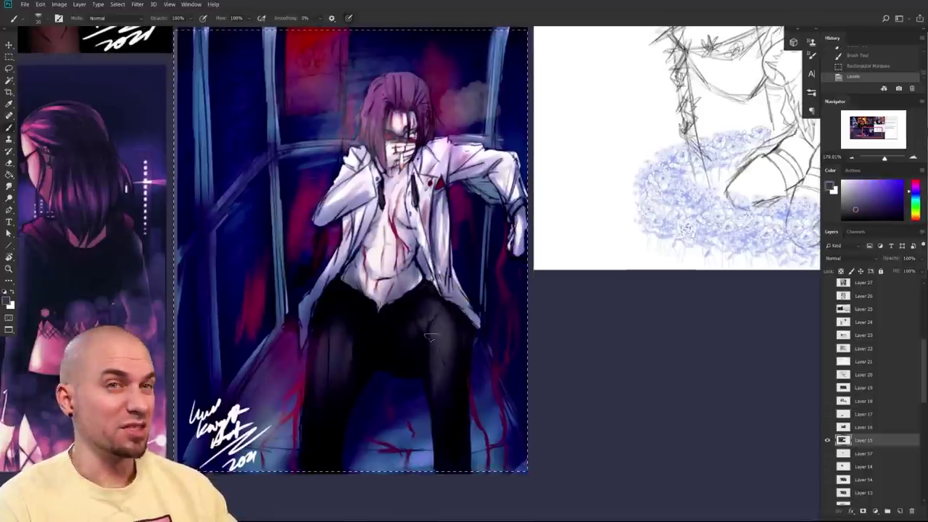
pyautogui.click(853, 200)
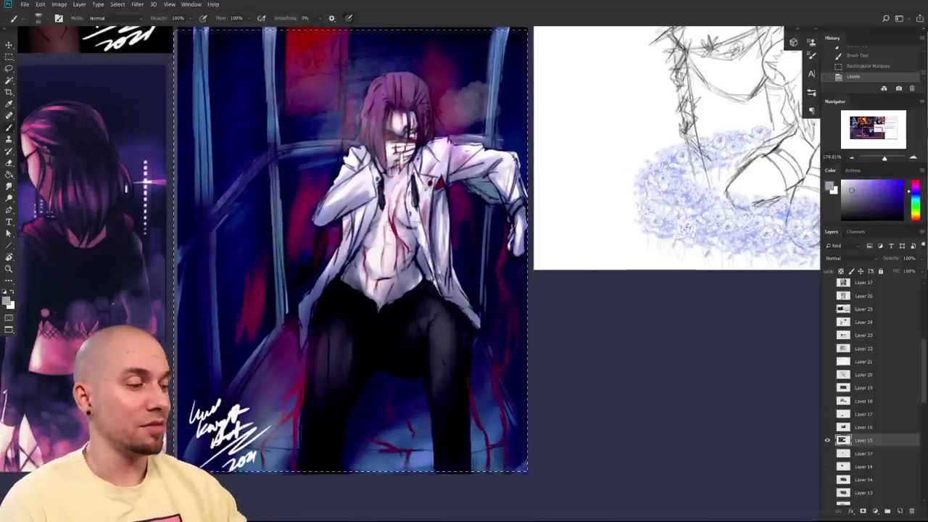
pyautogui.press(']')
pyautogui.press(']')
pyautogui.press(']')
pyautogui.press(']')
pyautogui.press(']')
pyautogui.moveTo(401, 319)
pyautogui.mouseDown()
pyautogui.moveTo(425, 305)
pyautogui.moveTo(420, 319)
pyautogui.moveTo(442, 321)
pyautogui.mouseUp()
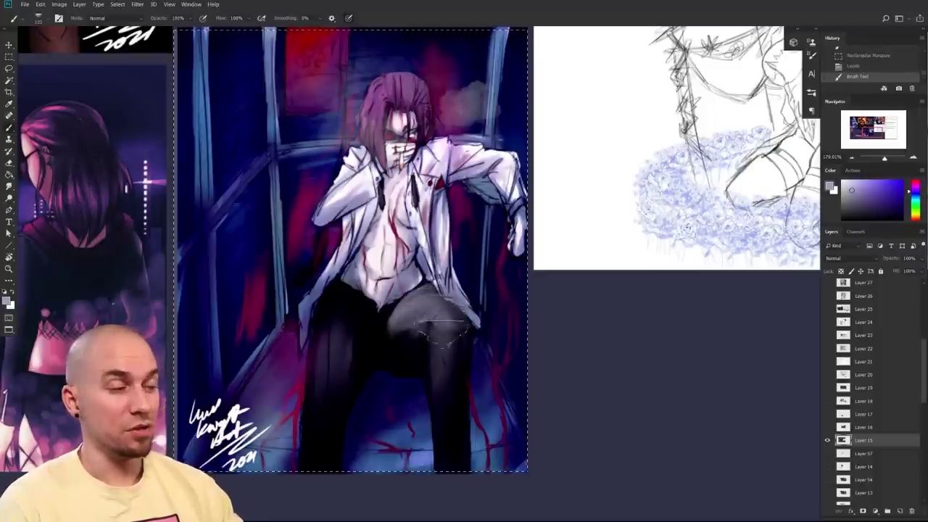
# - Brush soft bluish-grey light over the seated man's thighs and knees, undoing the strokes that spread too far
pyautogui.press(']')
pyautogui.moveTo(349, 312)
pyautogui.mouseDown()
pyautogui.moveTo(322, 323)
pyautogui.moveTo(337, 406)
pyautogui.moveTo(424, 334)
pyautogui.moveTo(505, 318)
pyautogui.moveTo(435, 309)
pyautogui.moveTo(457, 323)
pyautogui.moveTo(431, 352)
pyautogui.moveTo(458, 399)
pyautogui.mouseUp()
pyautogui.hotkey('ctrl', 'z')
pyautogui.press('[')
pyautogui.moveTo(412, 354)
pyautogui.mouseDown()
pyautogui.moveTo(398, 335)
pyautogui.moveTo(409, 351)
pyautogui.moveTo(355, 345)
pyautogui.moveTo(347, 326)
pyautogui.moveTo(330, 340)
pyautogui.moveTo(351, 314)
pyautogui.moveTo(319, 338)
pyautogui.moveTo(327, 393)
pyautogui.moveTo(342, 389)
pyautogui.moveTo(330, 427)
pyautogui.mouseUp()
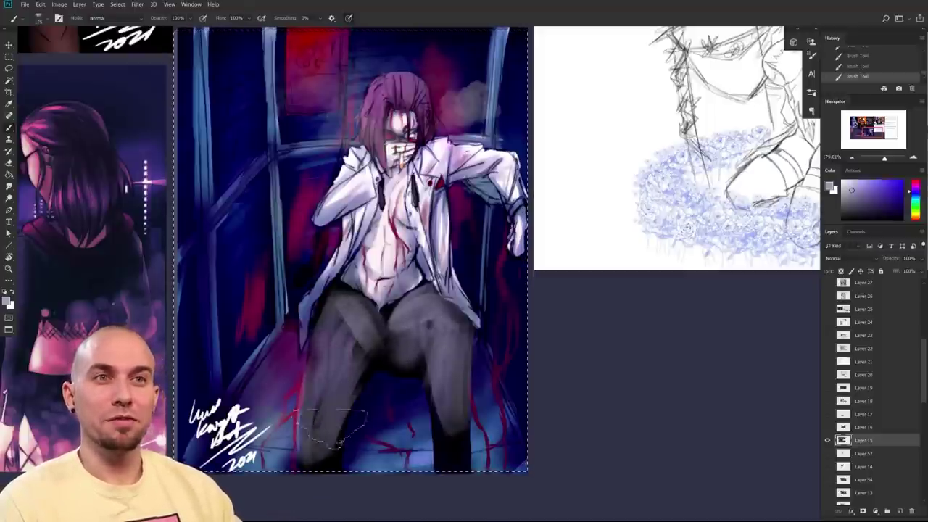
pyautogui.hotkey('ctrl', 'z')
pyautogui.moveTo(397, 306); pyautogui.dragTo(380, 353)
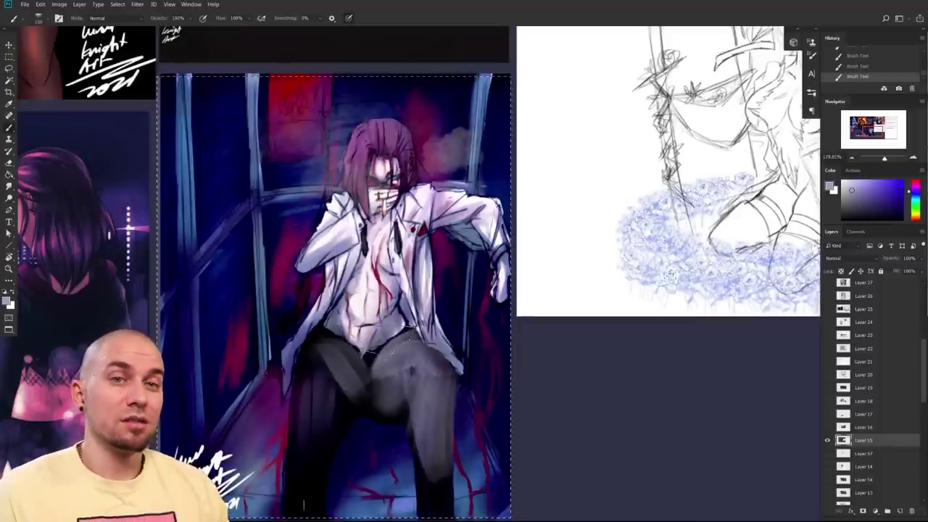
# - Sample a near-black with a smaller brush and deepen the shadow between the thighs and along the right-hand leg
pyautogui.moveTo(379, 346); pyautogui.dragTo(404, 307)
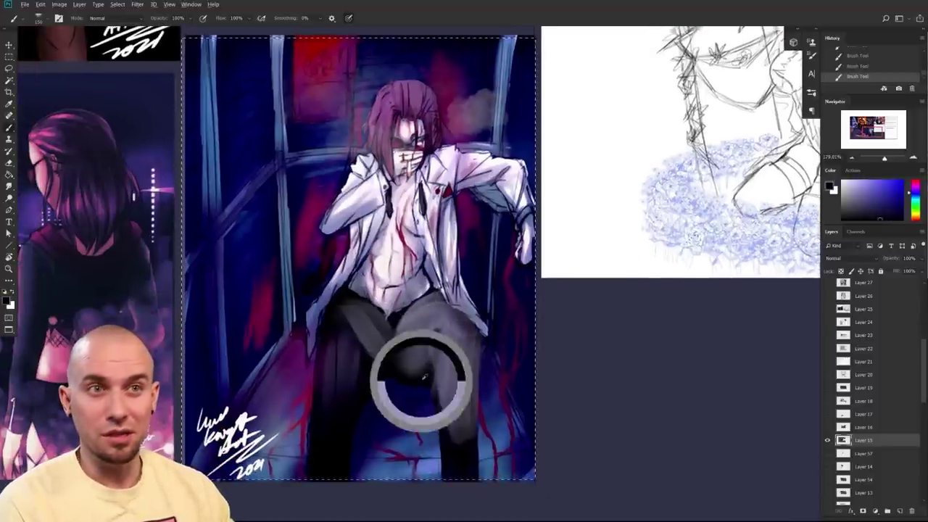
pyautogui.press('[')
pyautogui.press('[')
pyautogui.keyDown('alt'); pyautogui.click(425, 355); pyautogui.keyUp('alt')
pyautogui.moveTo(432, 354); pyautogui.dragTo(404, 335)
pyautogui.moveTo(464, 368)
pyautogui.mouseDown()
pyautogui.moveTo(446, 441)
pyautogui.moveTo(458, 438)
pyautogui.moveTo(461, 464)
pyautogui.mouseUp()
# - Blend dark and grey tones over both trouser legs with a larger brush, resampling as needed and undoing the last stroke
pyautogui.press(']')
pyautogui.press(']')
pyautogui.moveTo(351, 338)
pyautogui.mouseDown()
pyautogui.moveTo(348, 305)
pyautogui.moveTo(344, 330)
pyautogui.moveTo(361, 332)
pyautogui.mouseUp()
pyautogui.keyDown('alt'); pyautogui.click(378, 376); pyautogui.keyUp('alt')
pyautogui.moveTo(496, 363)
pyautogui.mouseDown()
pyautogui.moveTo(572, 358)
pyautogui.moveTo(527, 410)
pyautogui.mouseUp()
pyautogui.press('[')
pyautogui.keyDown('alt'); pyautogui.click(424, 419); pyautogui.keyUp('alt')
pyautogui.moveTo(425, 355)
pyautogui.mouseDown()
pyautogui.moveTo(437, 326)
pyautogui.moveTo(432, 290)
pyautogui.moveTo(444, 303)
pyautogui.mouseUp()
pyautogui.hotkey('ctrl', 'z')
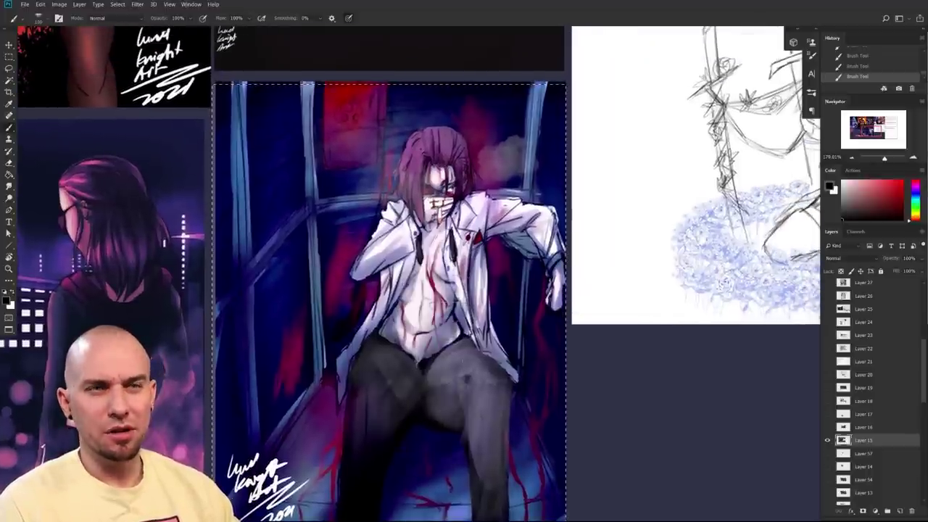
# - Reduce the brush, sample a muted greyish purple and shade the white jacket's sleeves and front panels
pyautogui.rightClick(452, 304)
pyautogui.click(539, 343)
pyautogui.moveTo(394, 396); pyautogui.dragTo(393, 392)
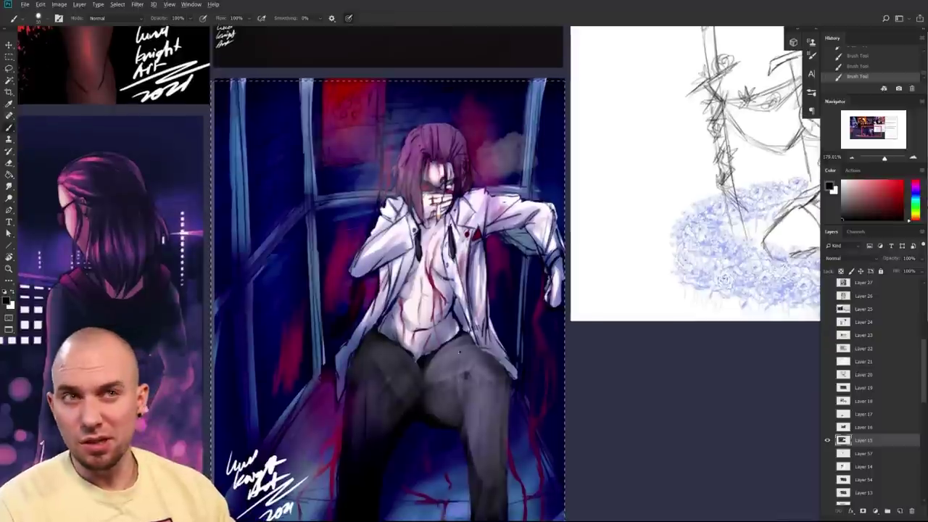
pyautogui.keyDown('alt'); pyautogui.click(507, 329); pyautogui.keyUp('alt')
pyautogui.keyDown('alt'); pyautogui.click(491, 347); pyautogui.keyUp('alt')
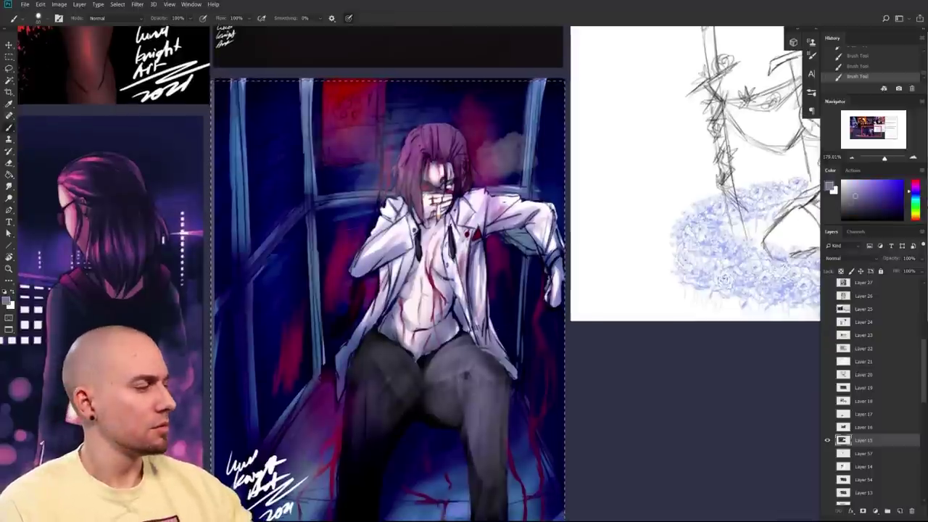
pyautogui.moveTo(486, 330)
pyautogui.mouseDown()
pyautogui.moveTo(470, 281)
pyautogui.moveTo(475, 218)
pyautogui.moveTo(530, 224)
pyautogui.moveTo(482, 205)
pyautogui.mouseUp()
pyautogui.moveTo(359, 343)
pyautogui.mouseDown()
pyautogui.moveTo(399, 263)
pyautogui.moveTo(373, 259)
pyautogui.moveTo(390, 223)
pyautogui.mouseUp()
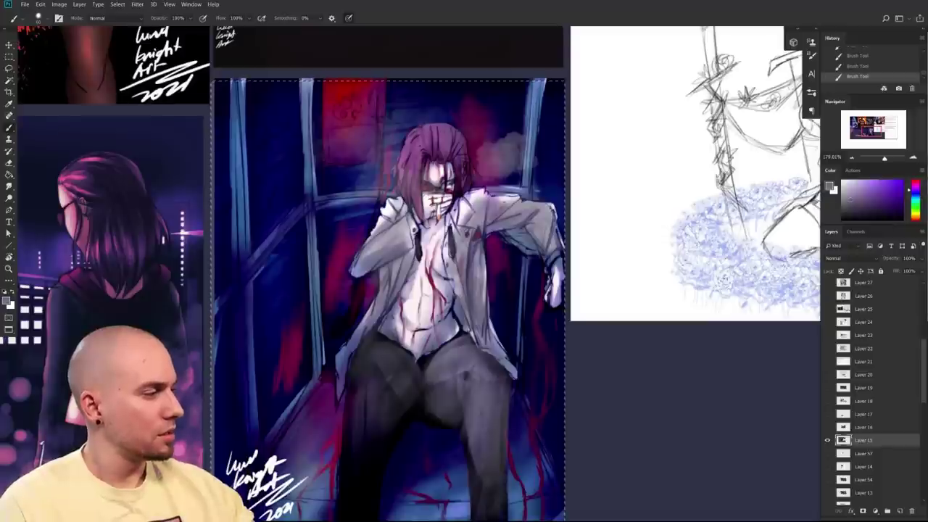
# - Shade the man's bare torso from waist to chest with the same greyish purple
pyautogui.moveTo(442, 337)
pyautogui.mouseDown()
pyautogui.moveTo(421, 319)
pyautogui.moveTo(421, 293)
pyautogui.mouseUp()
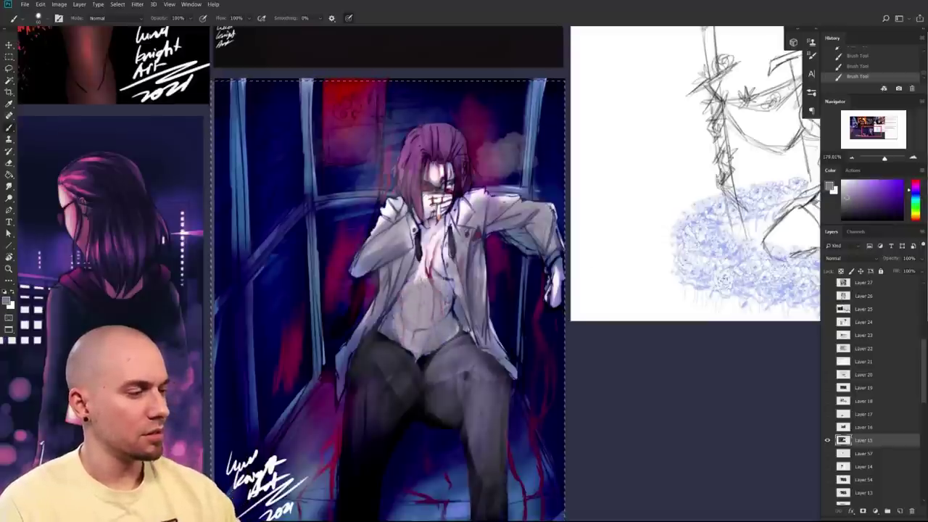
pyautogui.moveTo(428, 255); pyautogui.dragTo(445, 234)
pyautogui.scroll(-3, 446, 277)
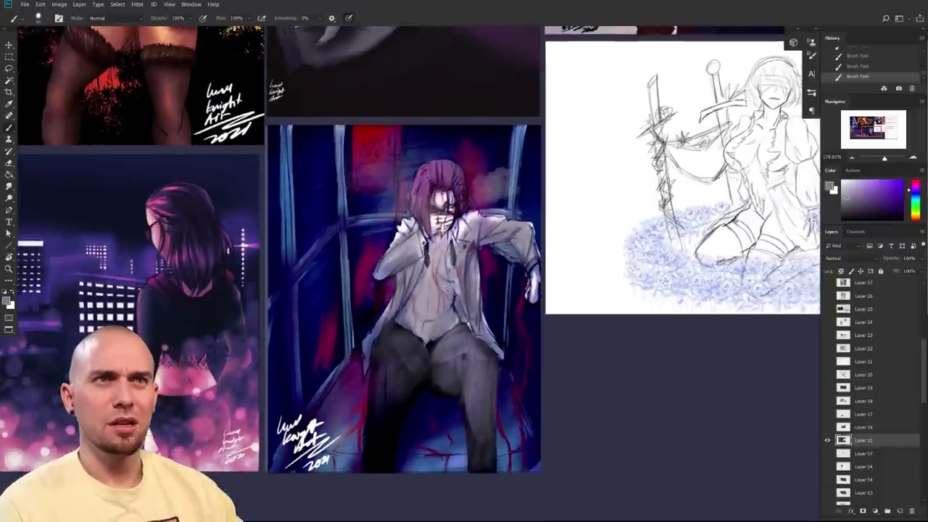
# - Sample near-white with a much smaller brush and paint top-light highlights on the hair, shoulders and upper edges of the sleeves
pyautogui.scroll(4, 470, 227)
pyautogui.keyDown('alt'); pyautogui.click(464, 215); pyautogui.keyUp('alt')
pyautogui.press('[')
pyautogui.press('[')
pyautogui.press('[')
pyautogui.press('[')
pyautogui.press('[')
pyautogui.press('[')
pyautogui.moveTo(377, 218); pyautogui.dragTo(364, 231)
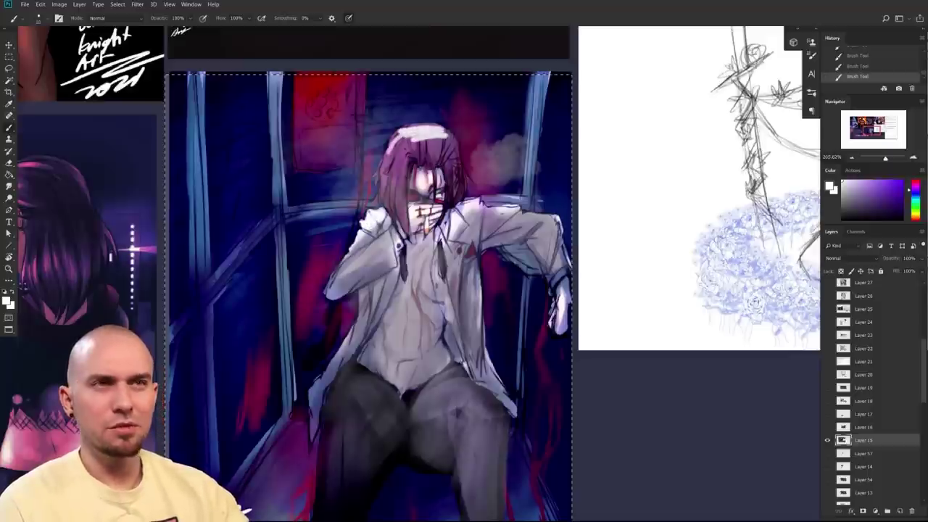
pyautogui.hotkey('ctrl', 'z')
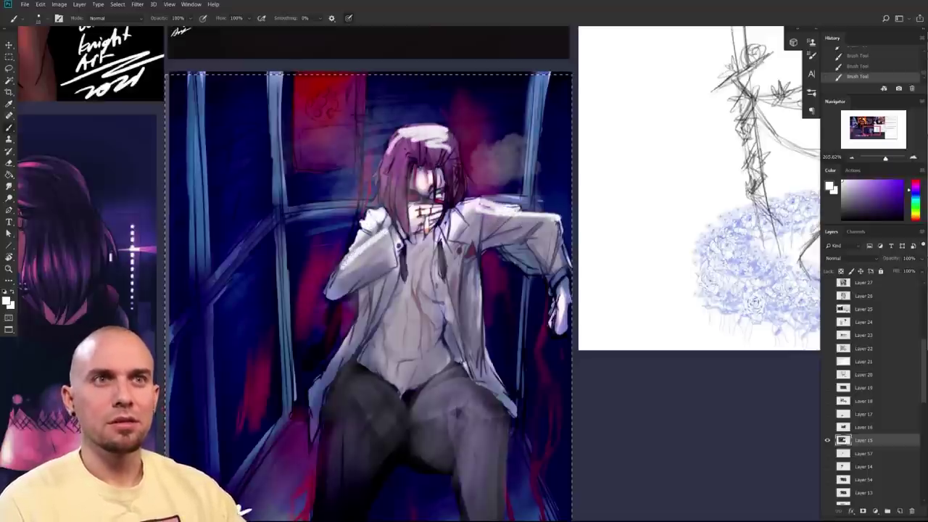
# - Select the entire canvas and paste a copy of it as a new layer
pyautogui.scroll(-5, 434, 276)
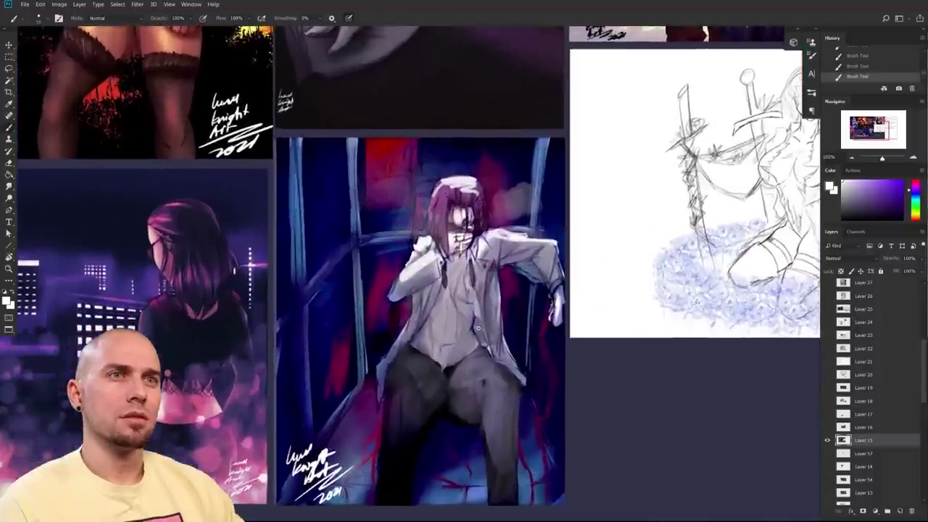
pyautogui.scroll(2, 345, 326)
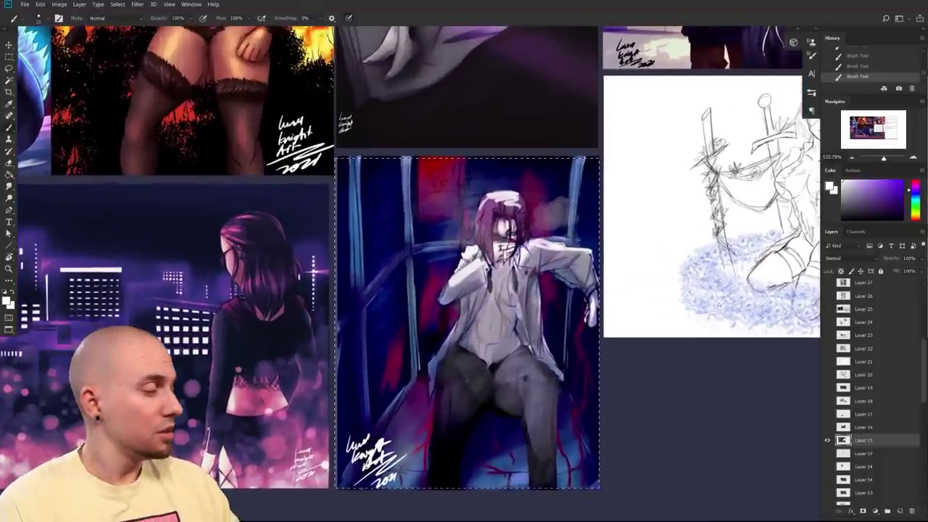
pyautogui.hotkey('ctrl', 'd')
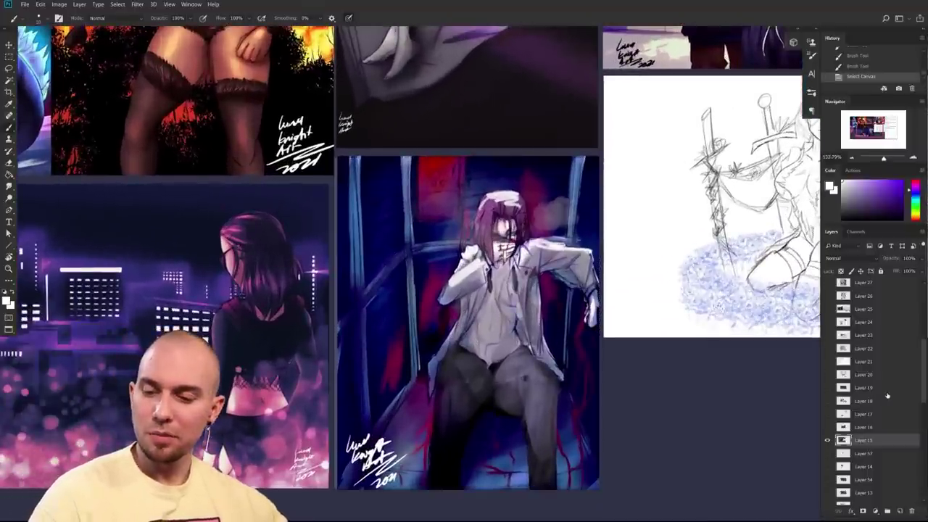
pyautogui.hotkey('ctrl', 'v')
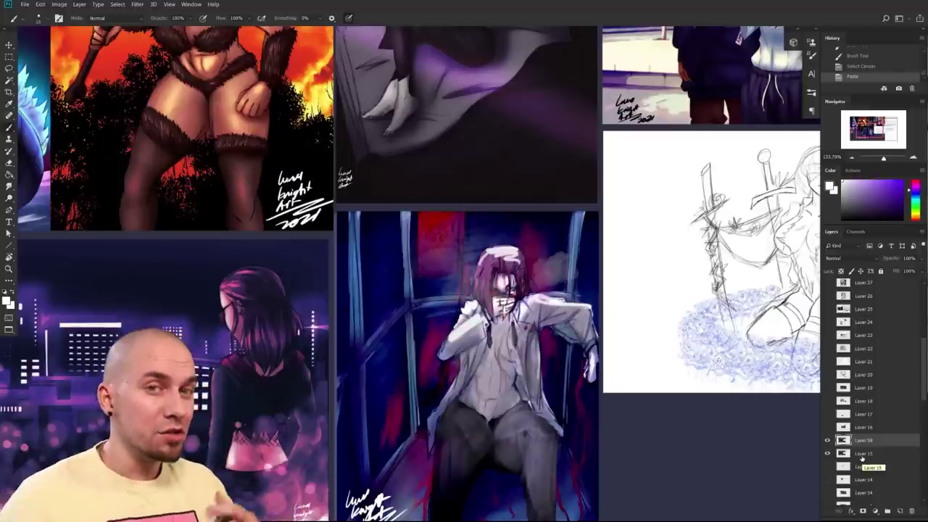
# - Examine the relit seated man's painting next to the surrounding artworks
pyautogui.moveTo(637, 411); pyautogui.dragTo(583, 399)
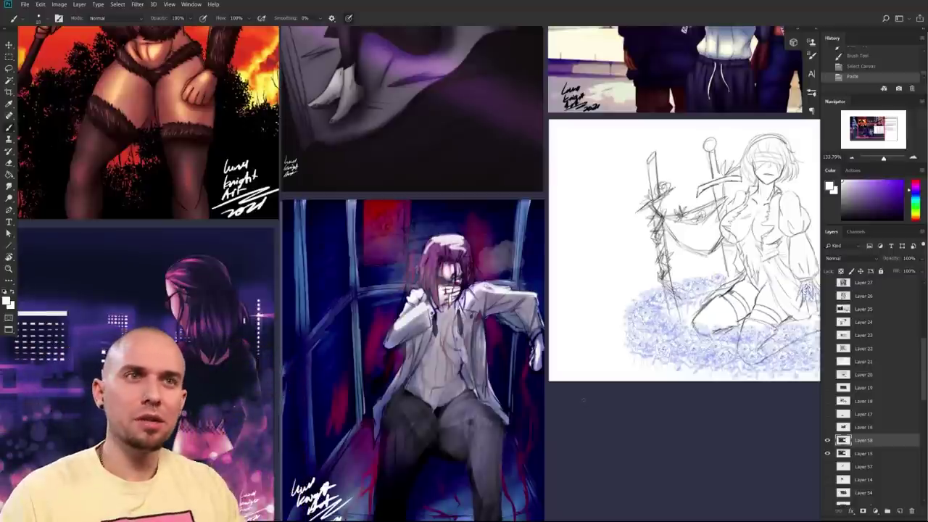
pyautogui.moveTo(510, 338); pyautogui.dragTo(522, 324)
pyautogui.keyDown('alt'); pyautogui.click(425, 352); pyautogui.keyUp('alt')
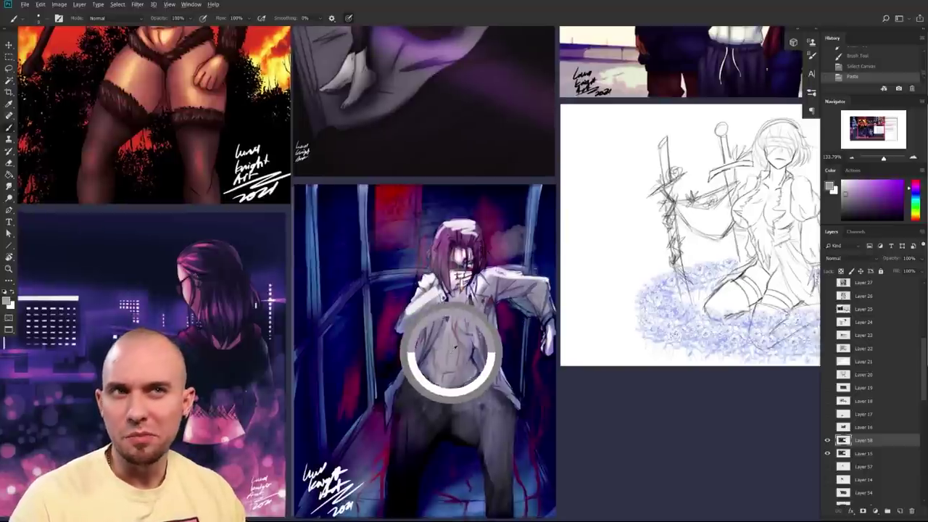
pyautogui.moveTo(496, 438); pyautogui.dragTo(556, 423)
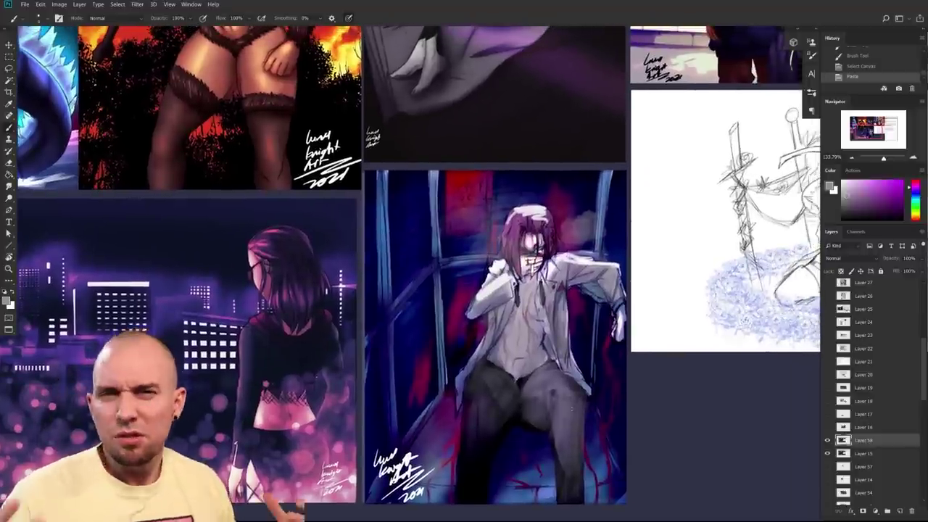
pyautogui.scroll(-3, 630, 422)
pyautogui.moveTo(629, 426); pyautogui.dragTo(503, 412)
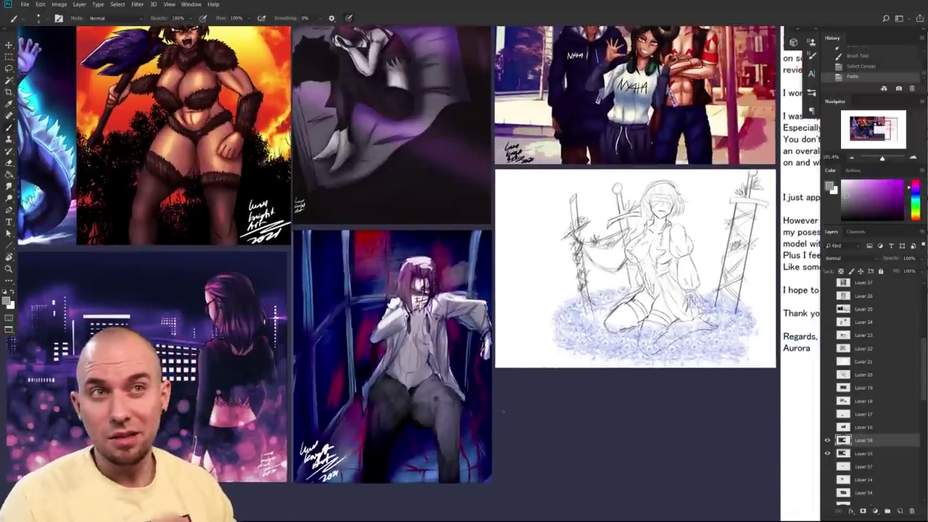
pyautogui.moveTo(421, 361); pyautogui.dragTo(476, 460)
pyautogui.moveTo(454, 233); pyautogui.dragTo(400, 201)
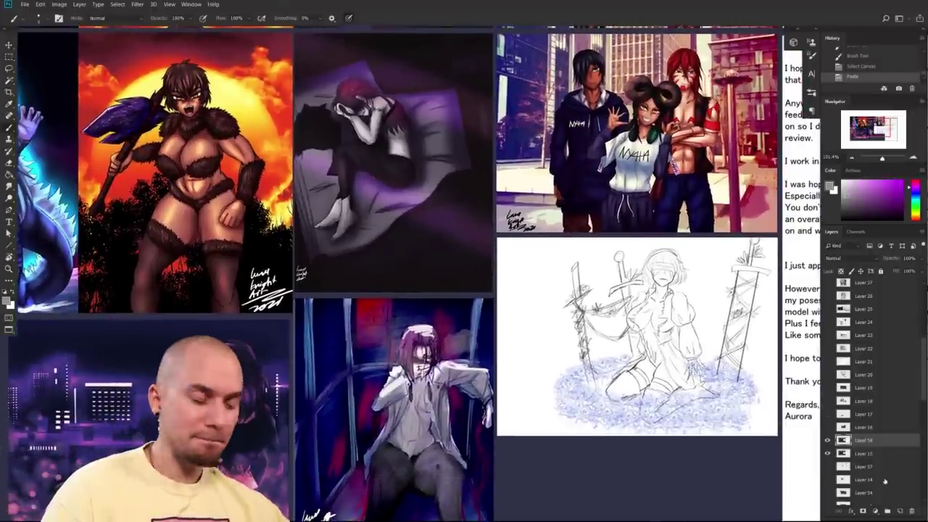
# - Toggle the pasted layer's visibility to check for a difference and undo the paste
pyautogui.click(827, 441)
pyautogui.click(828, 441)
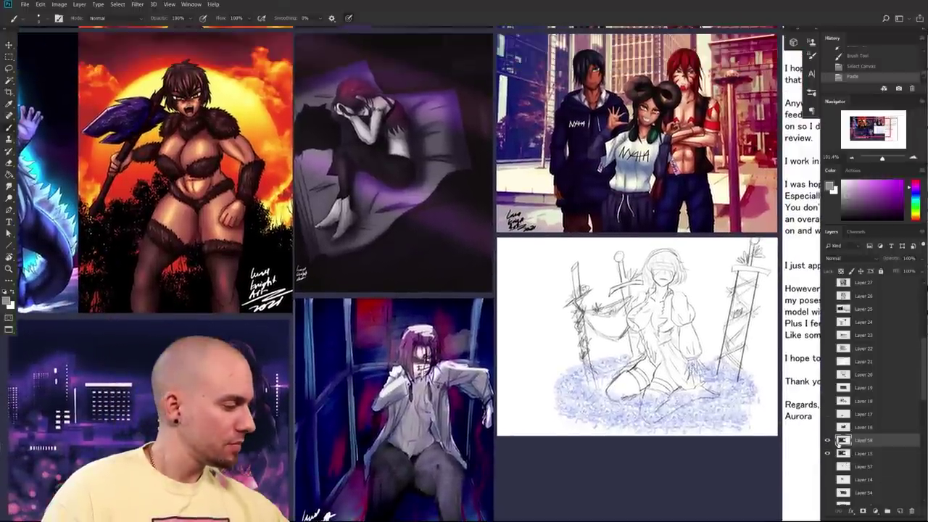
pyautogui.hotkey('ctrl', 'z')
pyautogui.scroll(-1, 412, 274)
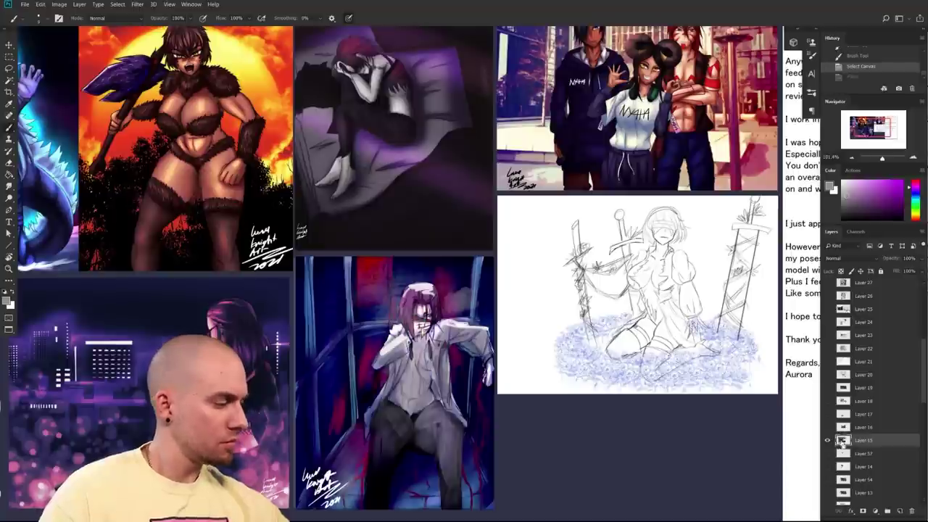
# - Copy the entire canvas, revert the history to the original painting, and paste the relit copy as an aligned layer above it
pyautogui.hotkey('ctrl', 'a')
pyautogui.scroll(2, 863, 64)
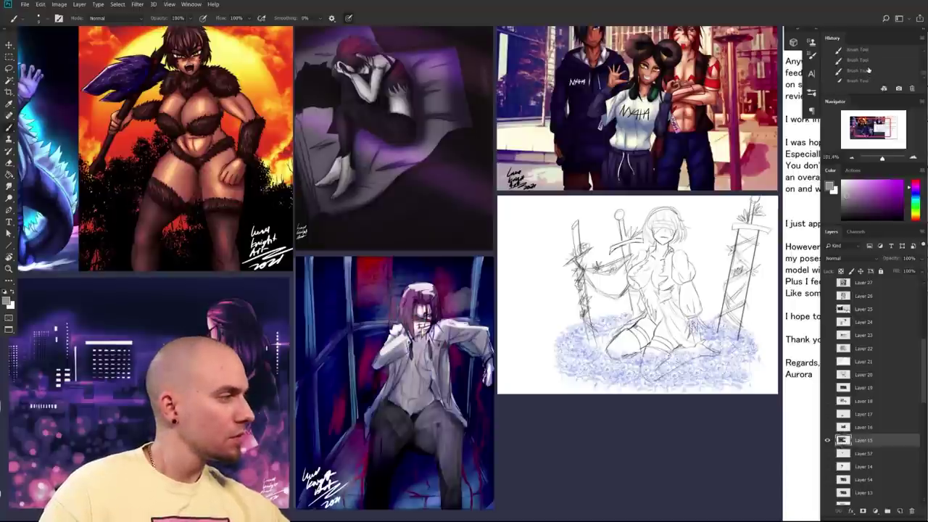
pyautogui.click(862, 62)
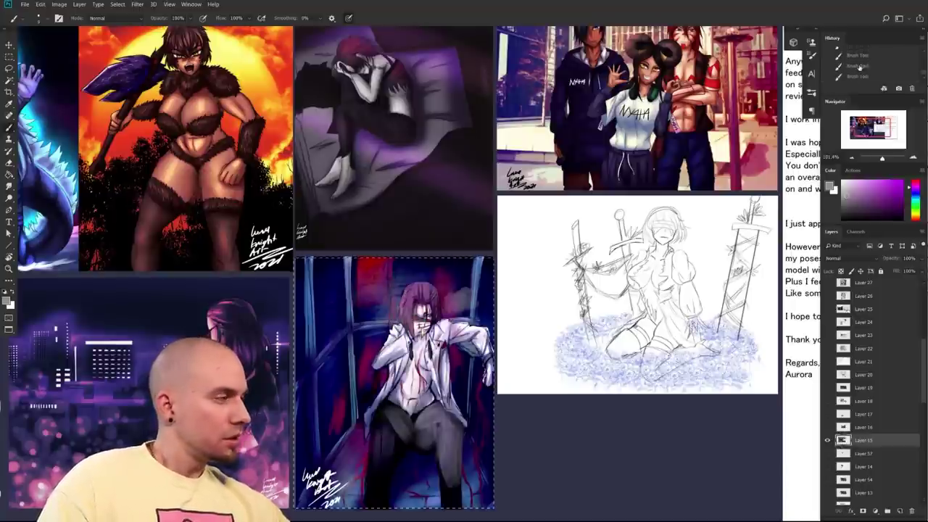
pyautogui.click(860, 65)
pyautogui.click(854, 59)
pyautogui.scroll(1, 852, 60)
pyautogui.hotkey('ctrl', 'v')
pyautogui.scroll(-3, 488, 383)
pyautogui.moveTo(453, 322); pyautogui.dragTo(470, 310)
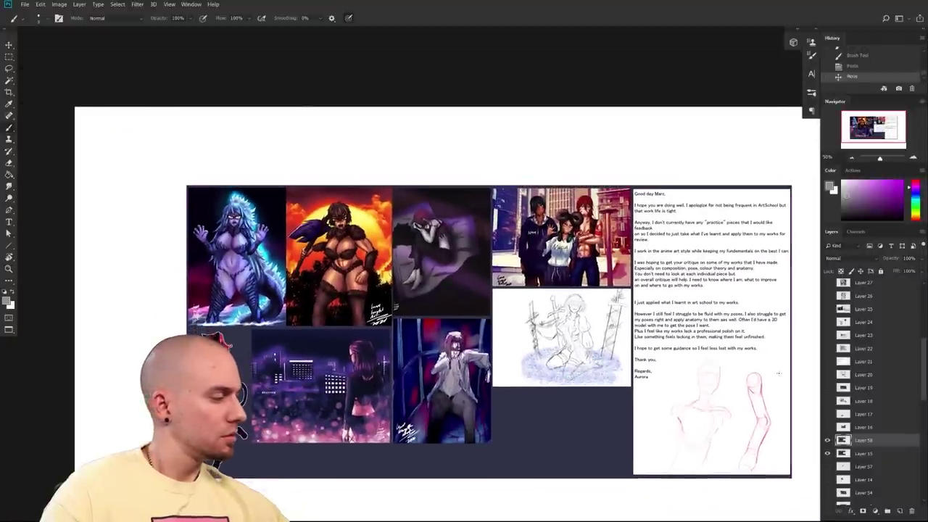
# - Compare the seated man's painting before and after relighting by toggling the pasted layer's visibility
pyautogui.scroll(3, 645, 407)
pyautogui.click(829, 441)
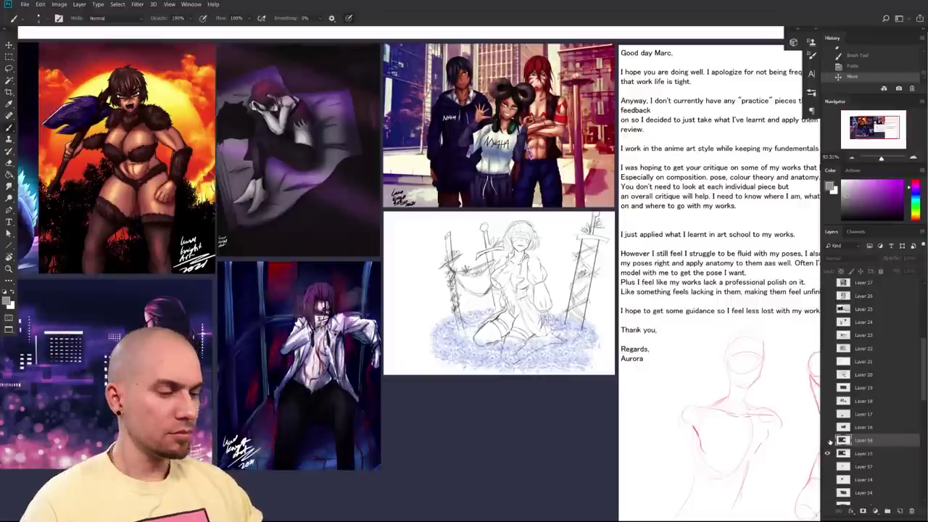
pyautogui.click(829, 441)
pyautogui.scroll(3, 731, 415)
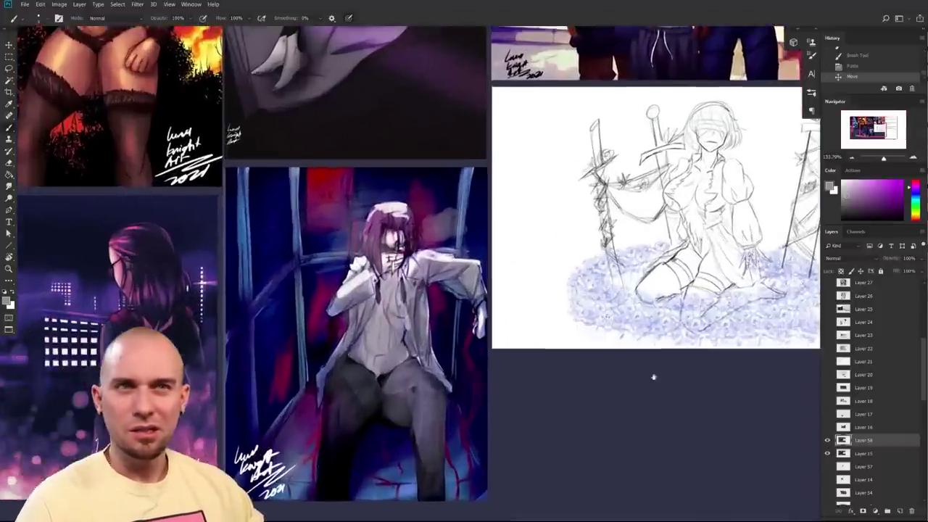
pyautogui.moveTo(654, 377); pyautogui.dragTo(781, 364)
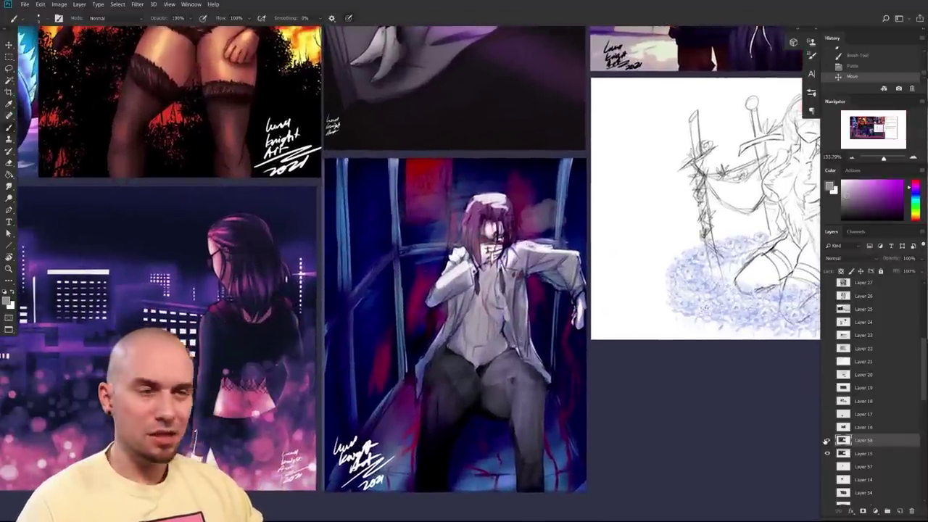
pyautogui.click(828, 441)
pyautogui.click(828, 441)
# - Compare the original and relit paintings at thumbnail size within the full artwork board, leaving the relit layer shown
pyautogui.scroll(-5, 725, 424)
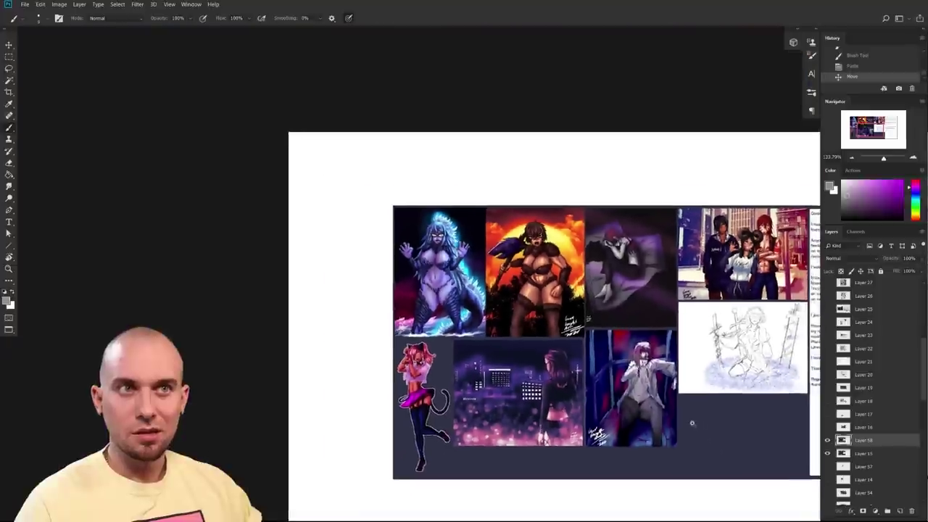
pyautogui.scroll(-3, 636, 404)
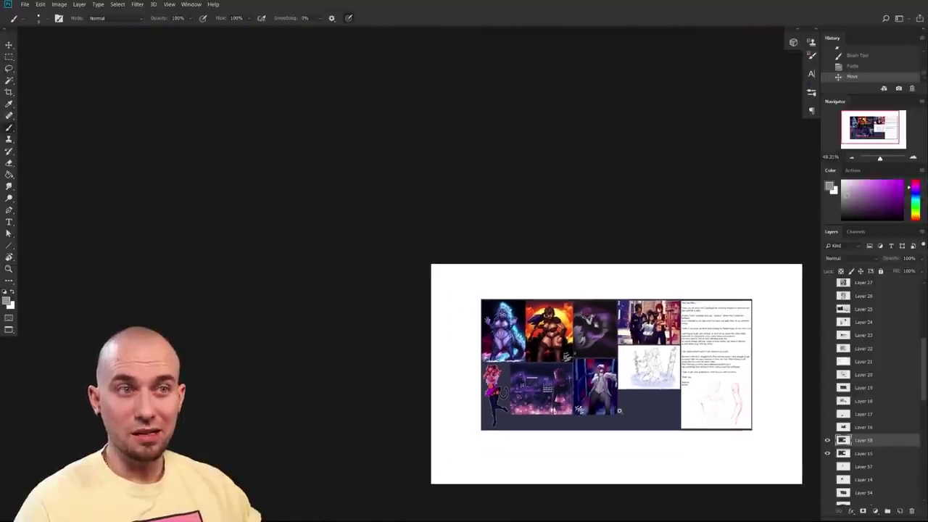
pyautogui.scroll(2, 636, 404)
pyautogui.click(827, 441)
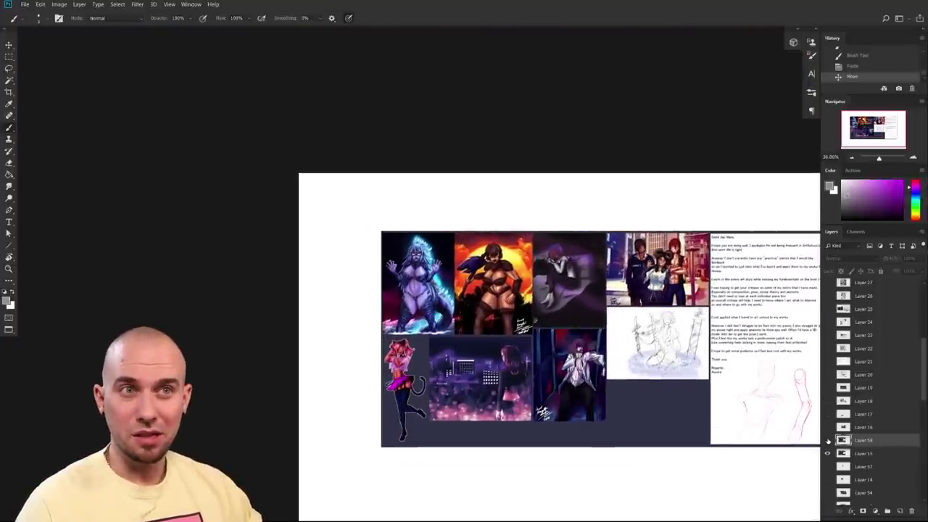
pyautogui.moveTo(803, 434); pyautogui.dragTo(653, 415)
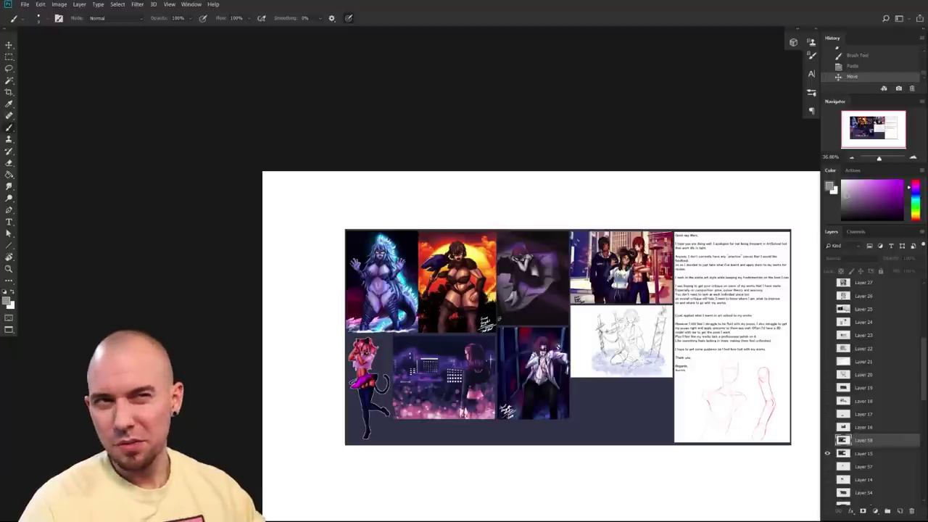
pyautogui.click(827, 441)
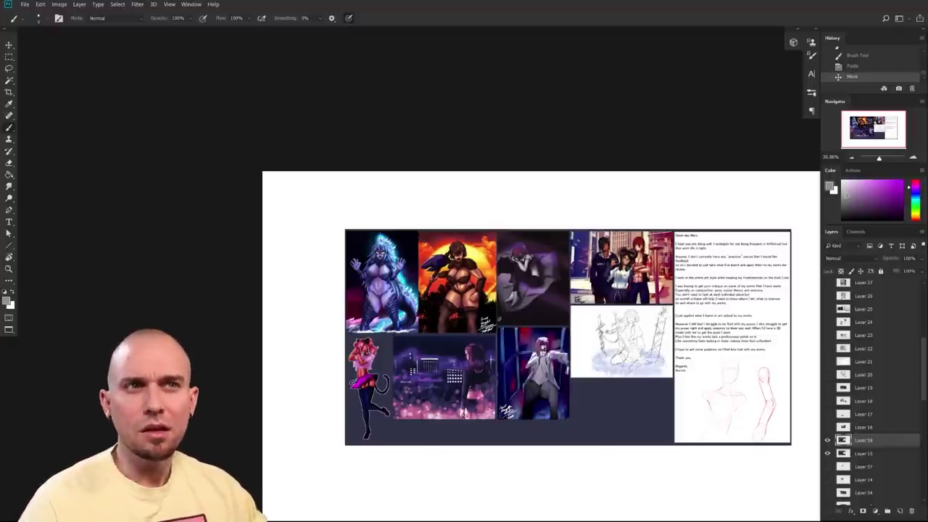
pyautogui.moveTo(561, 381); pyautogui.dragTo(517, 382)
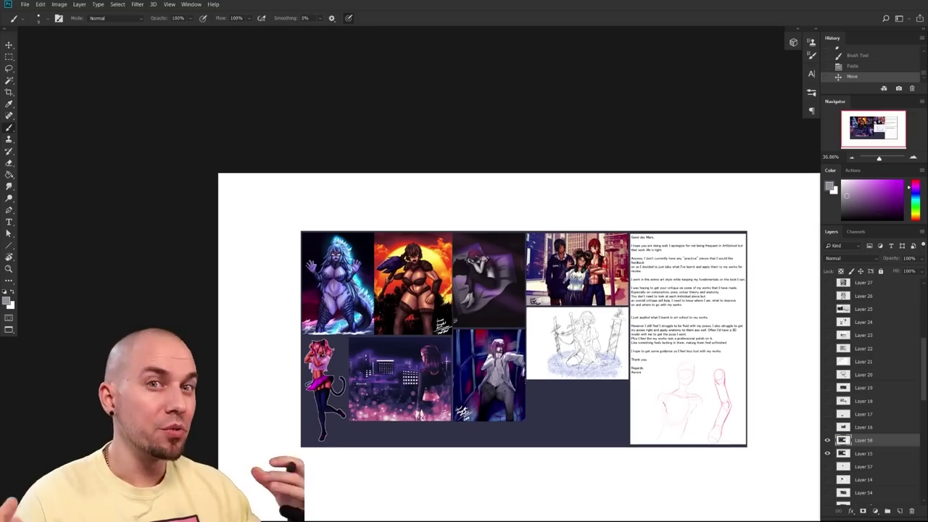
pyautogui.scroll(6, 517, 382)
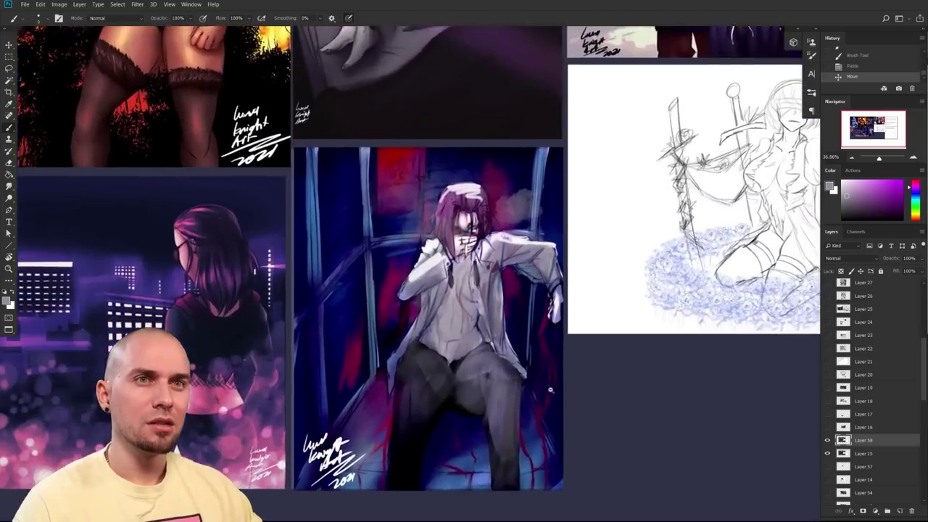
# - Examine the whole artwork board at thumbnail size to judge how clearly each painting reads
pyautogui.scroll(-6, 542, 390)
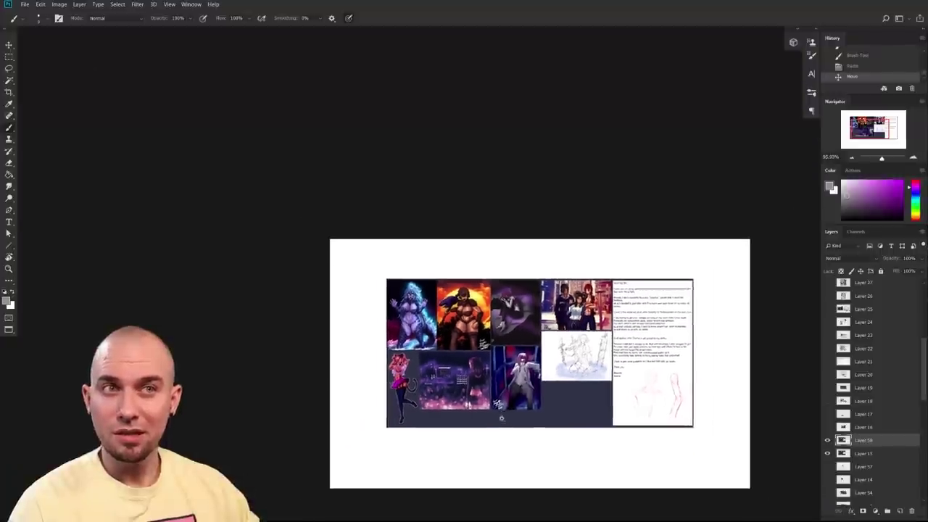
pyautogui.scroll(6, 496, 389)
pyautogui.scroll(-6, 496, 385)
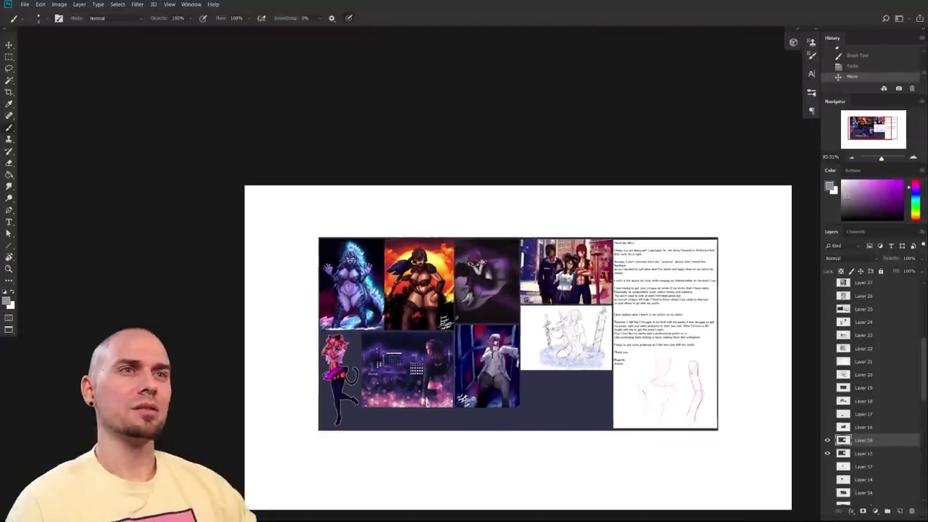
pyautogui.moveTo(443, 362); pyautogui.dragTo(475, 408)
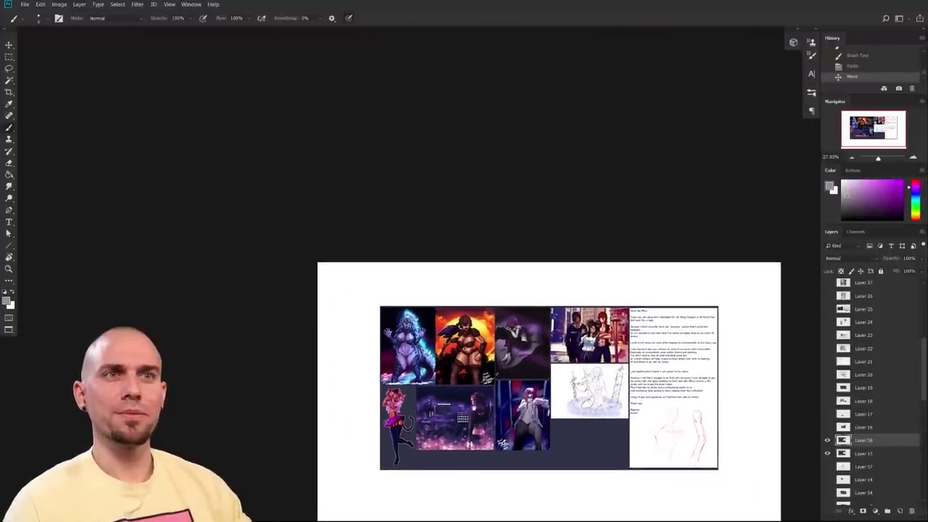
pyautogui.scroll(2, 474, 409)
pyautogui.scroll(-3, 475, 409)
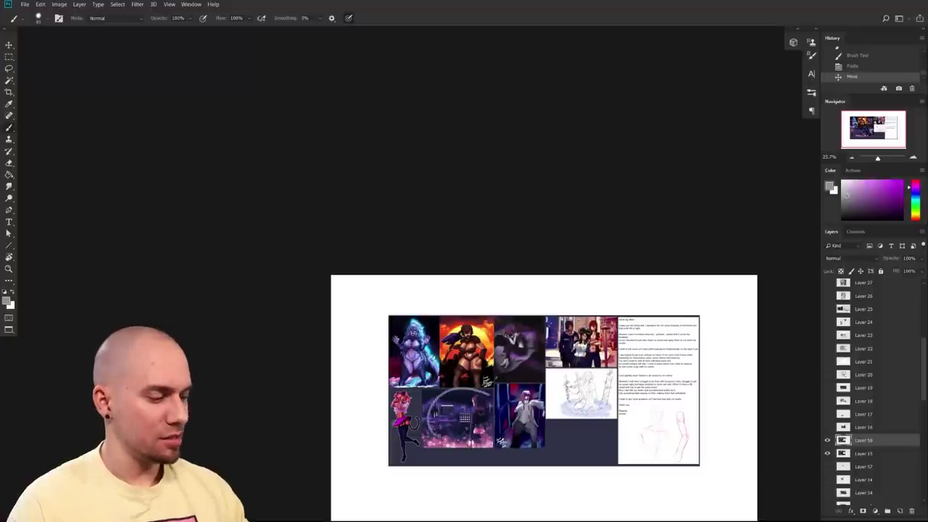
pyautogui.hotkey('ctrl', 'z')
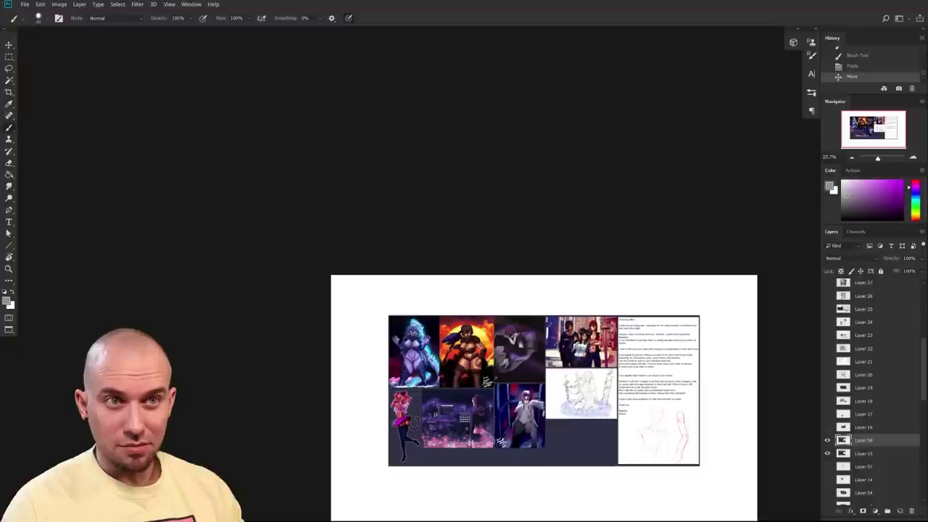
pyautogui.hotkey('ctrl', 'z')
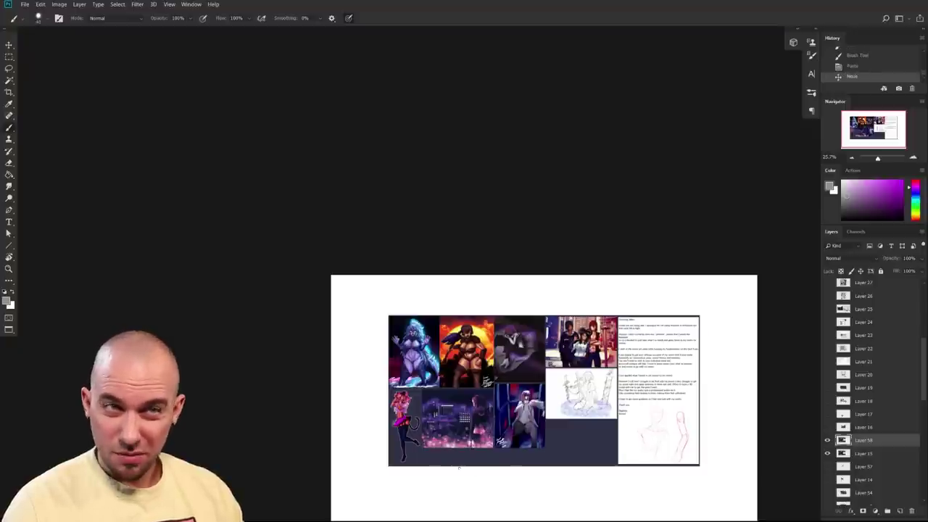
# - Examine the night-city painting of the woman seen from behind, sampling the dark blue of her jacket
pyautogui.moveTo(438, 422); pyautogui.dragTo(519, 328)
pyautogui.moveTo(583, 226); pyautogui.dragTo(562, 334)
pyautogui.hotkey('ctrl', 'z')
pyautogui.moveTo(586, 259); pyautogui.dragTo(551, 277)
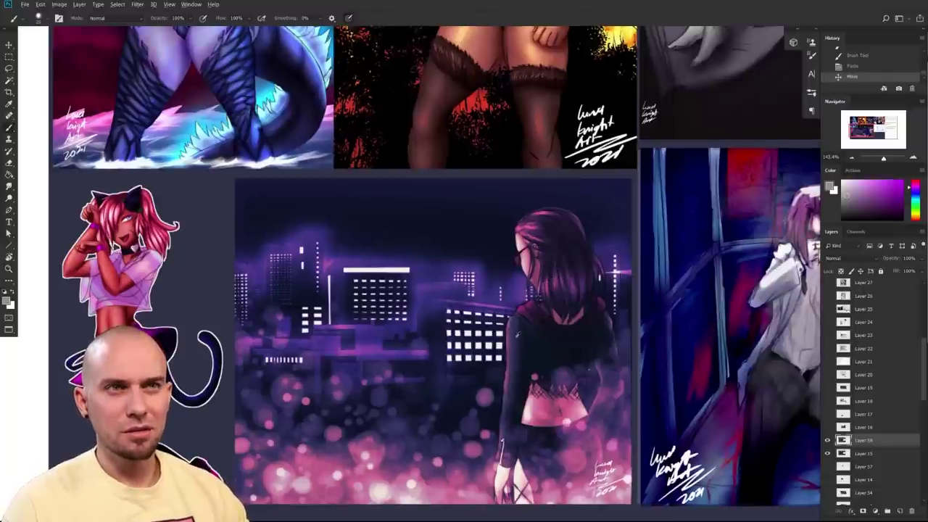
pyautogui.keyDown('alt'); pyautogui.click(511, 336); pyautogui.keyUp('alt')
pyautogui.moveTo(511, 335)
pyautogui.mouseDown()
pyautogui.moveTo(530, 326)
pyautogui.moveTo(549, 340)
pyautogui.moveTo(498, 342)
pyautogui.moveTo(510, 338)
pyautogui.mouseUp()
pyautogui.moveTo(419, 348); pyautogui.dragTo(348, 337)
pyautogui.scroll(-3, 435, 394)
pyautogui.scroll(1, 417, 394)
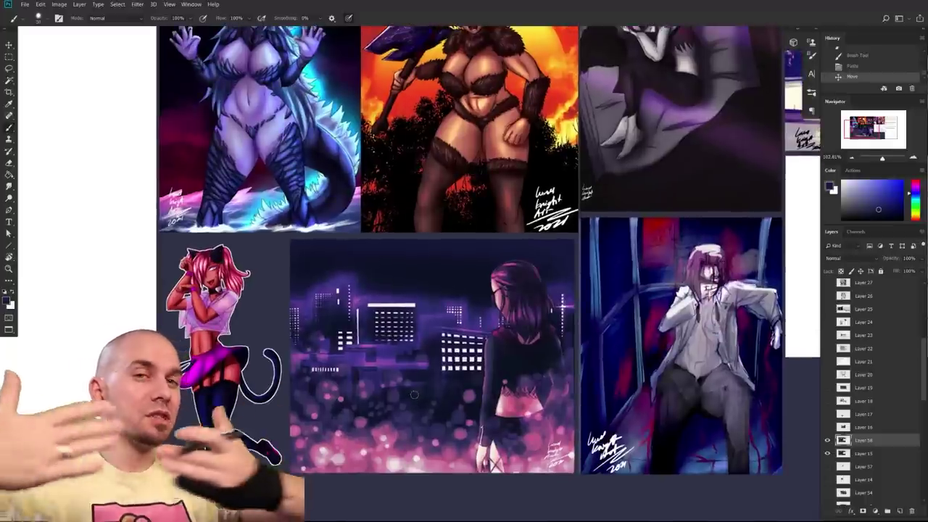
pyautogui.moveTo(440, 367); pyautogui.dragTo(420, 368)
pyautogui.hscroll(2, 419, 368)
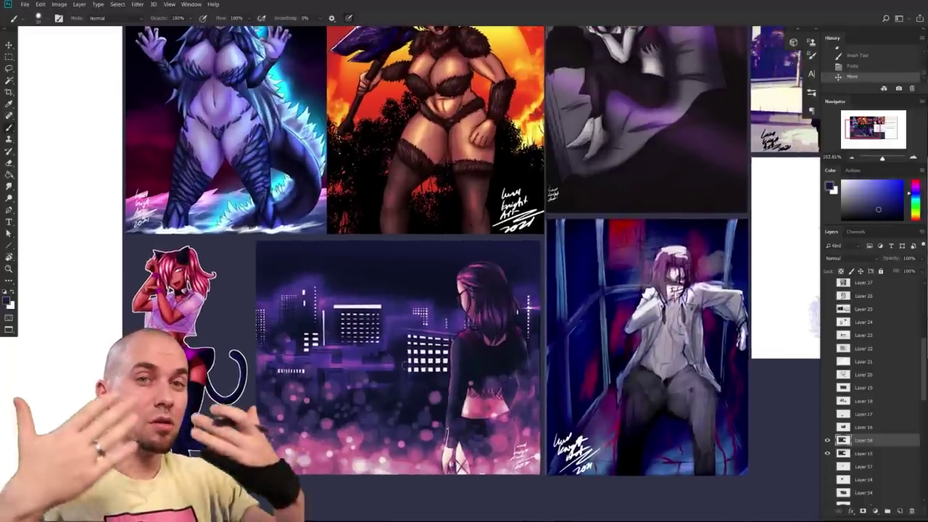
# - Lasso the night-city background around the woman, leaving her figure out and handling the gap beside her arm
pyautogui.press('l')
pyautogui.scroll(2, 439, 462)
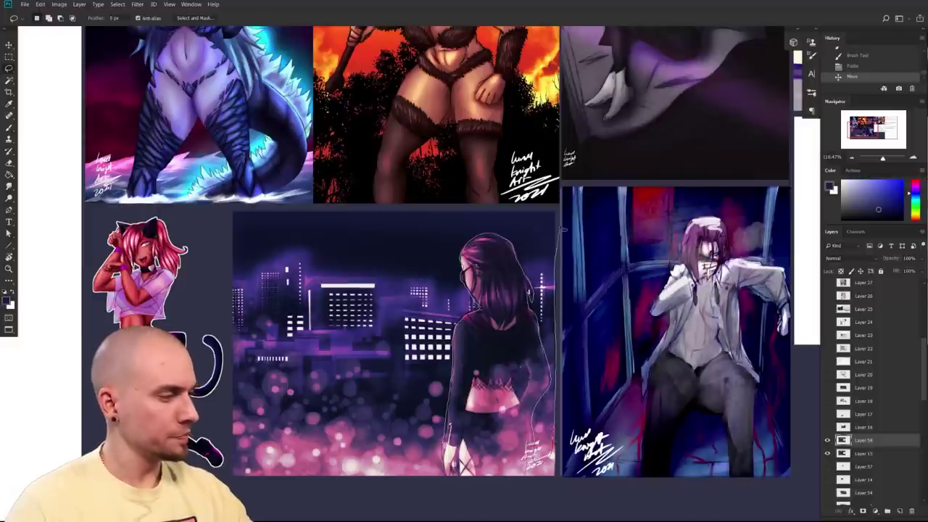
pyautogui.moveTo(234, 479)
pyautogui.mouseDown()
pyautogui.moveTo(440, 477)
pyautogui.moveTo(399, 475)
pyautogui.mouseUp()
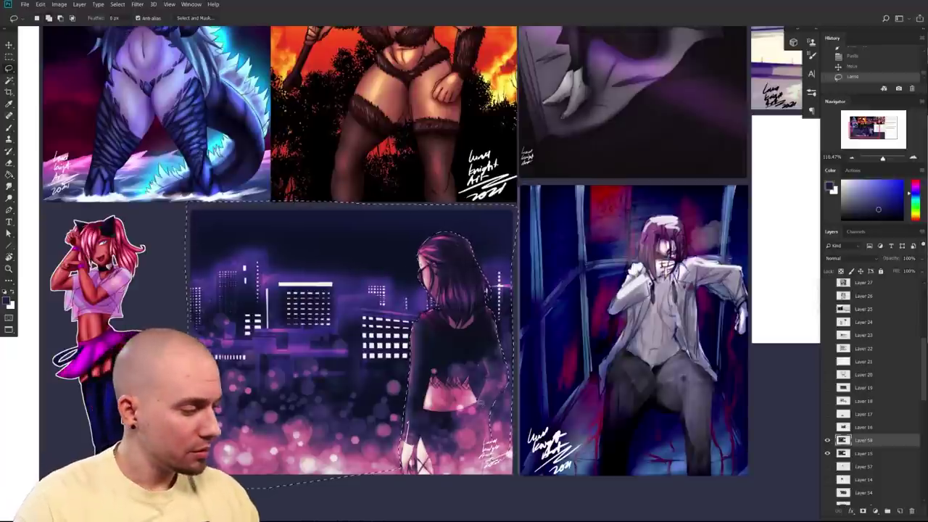
pyautogui.moveTo(477, 387); pyautogui.dragTo(484, 362)
# - Apply Levels to the selected city background with input black 1 and output levels 14 to 222
pyautogui.hotkey('ctrl', 'm')
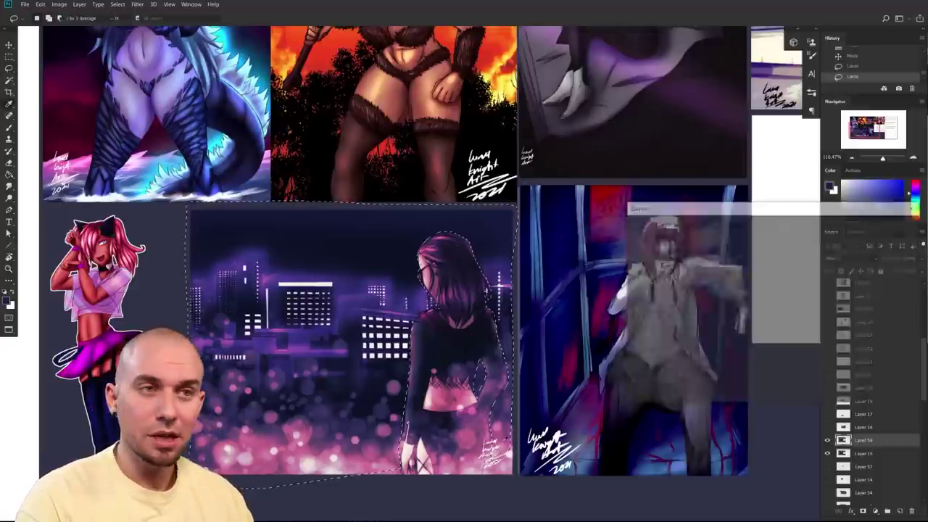
pyautogui.press('Escape')
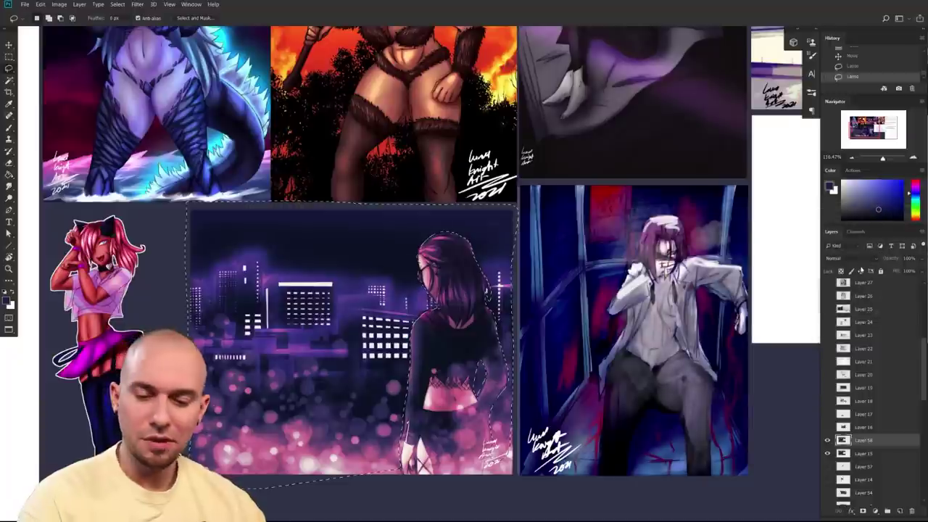
pyautogui.hotkey('ctrl', 'l')
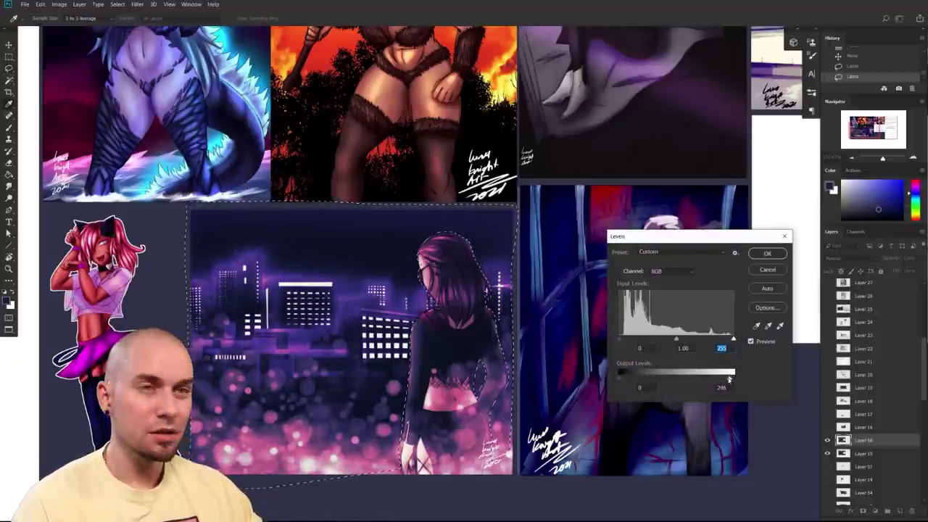
pyautogui.moveTo(700, 383); pyautogui.dragTo(719, 379)
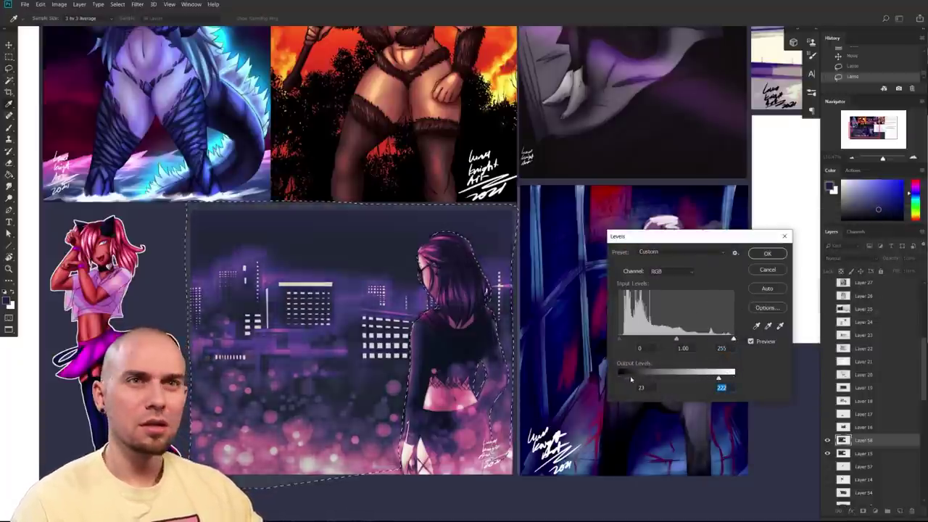
pyautogui.moveTo(631, 378); pyautogui.dragTo(626, 381)
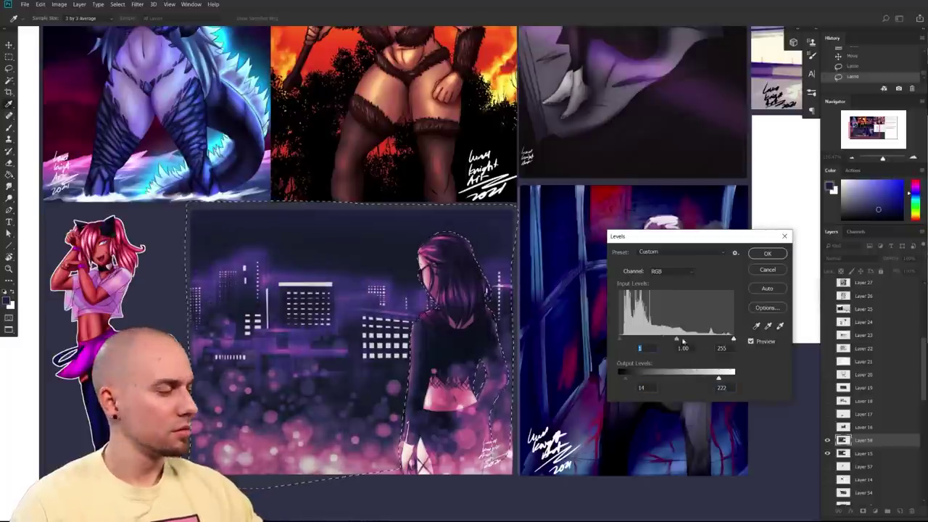
pyautogui.moveTo(682, 340); pyautogui.dragTo(677, 341)
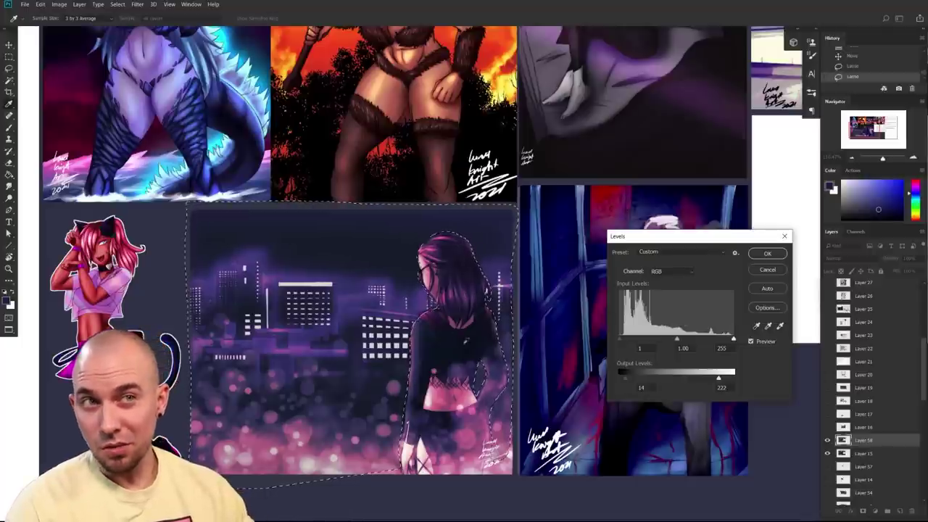
pyautogui.click(768, 253)
# - Deselect the background and review the adjusted city painting both close up and within the full board
pyautogui.scroll(2, 499, 359)
pyautogui.press('b')
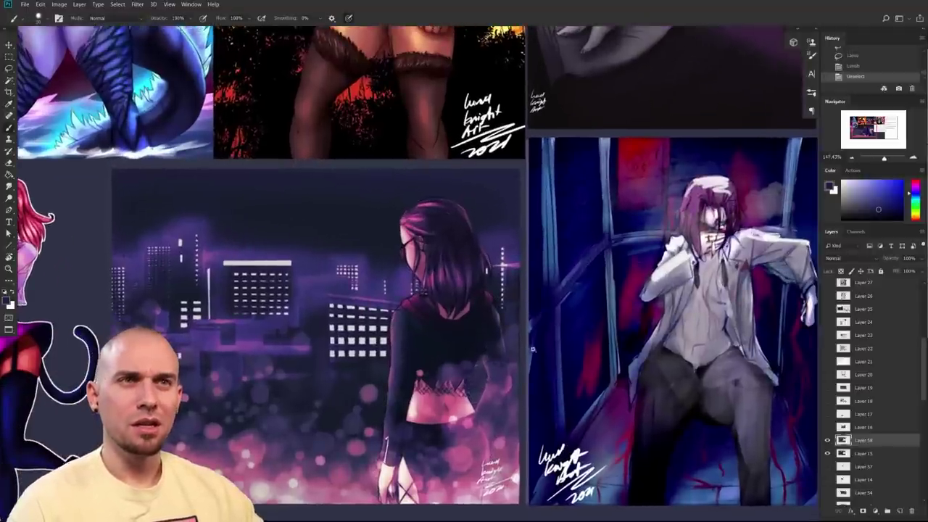
pyautogui.scroll(-10, 519, 351)
pyautogui.scroll(8, 517, 351)
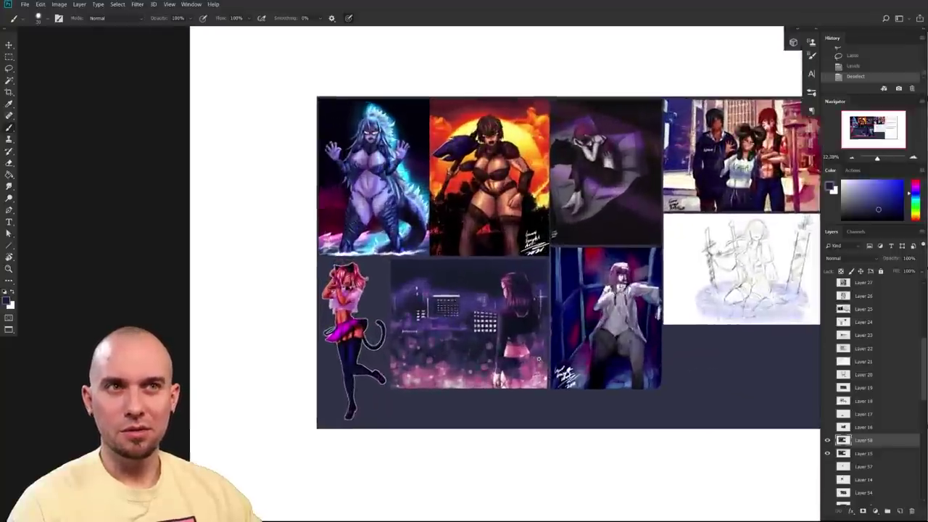
pyautogui.scroll(2, 549, 352)
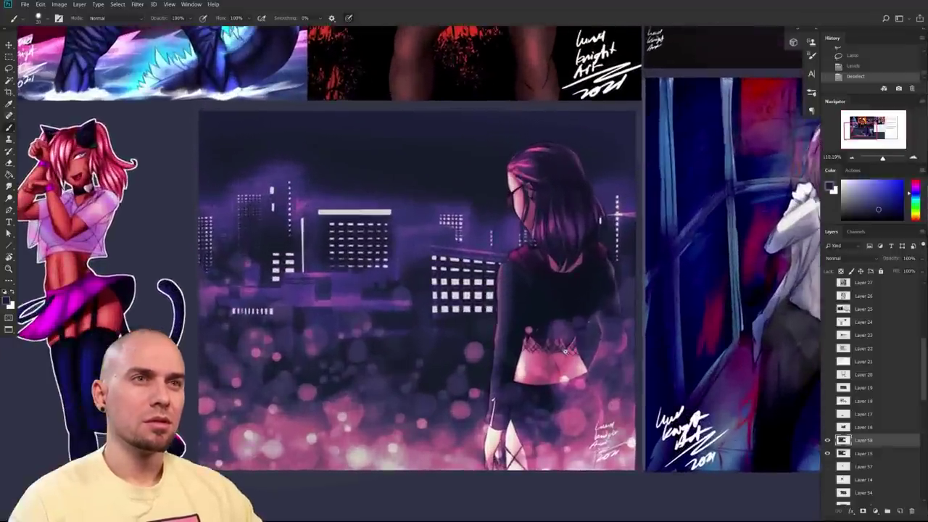
pyautogui.scroll(-1, 522, 377)
pyautogui.scroll(2, 499, 397)
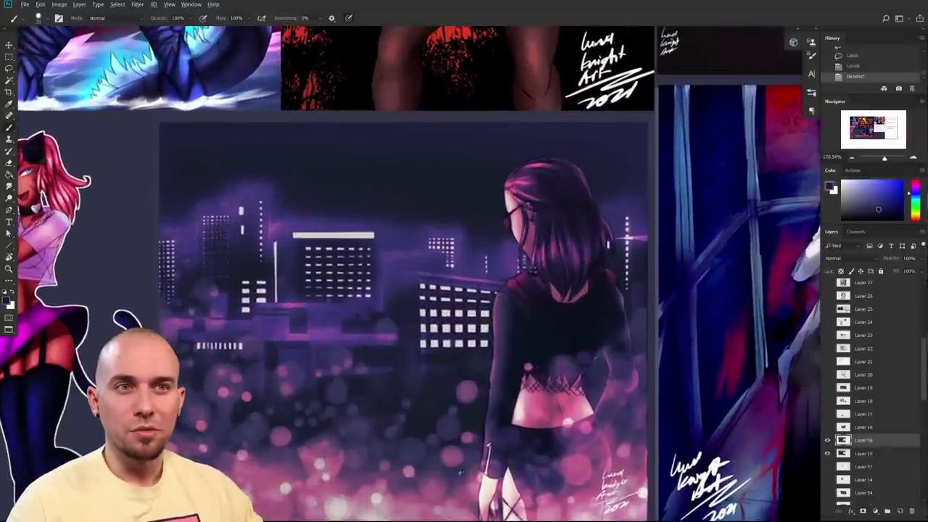
# - Paint soft pale lavender light along the woman's arms and back, and check it at full-board size
pyautogui.click(855, 185)
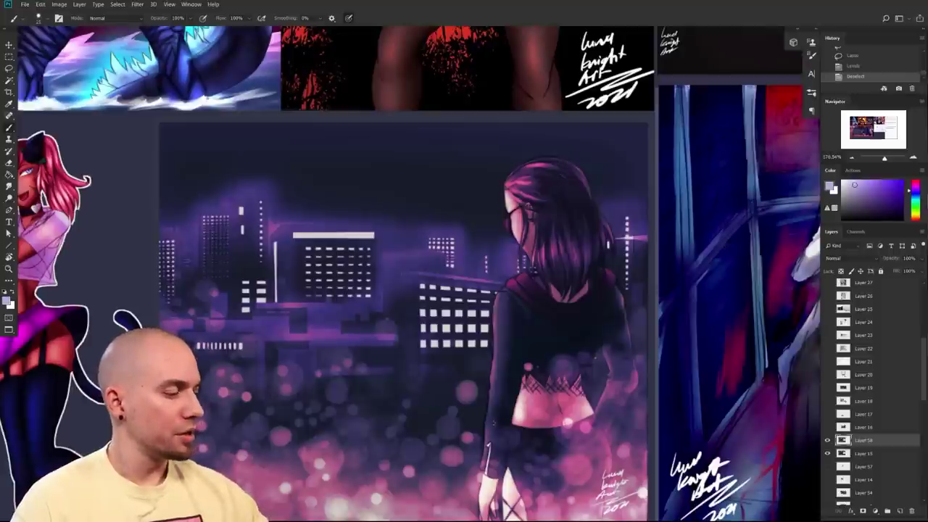
pyautogui.rightClick(547, 311)
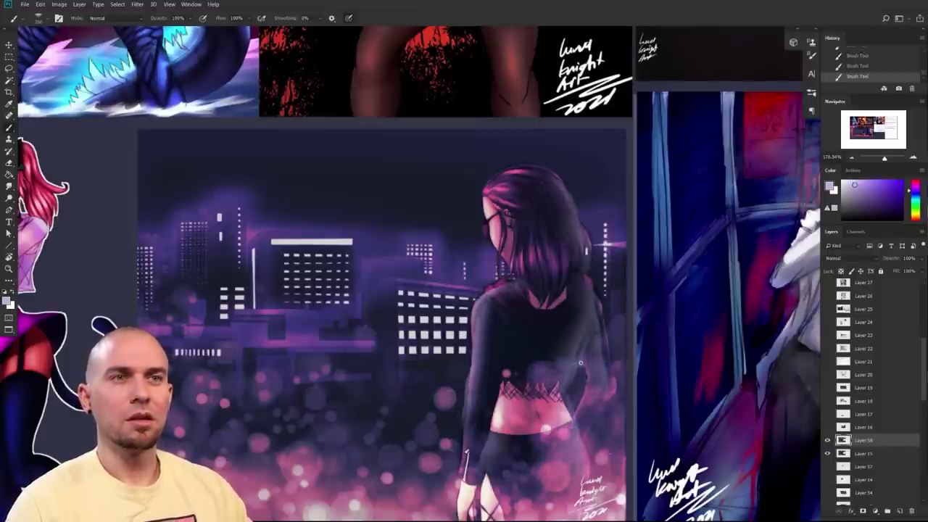
pyautogui.hotkey('ctrl', '0')
pyautogui.moveTo(587, 348); pyautogui.dragTo(590, 326)
pyautogui.keyDown('ctrl'); pyautogui.click(589, 335); pyautogui.keyUp('ctrl')
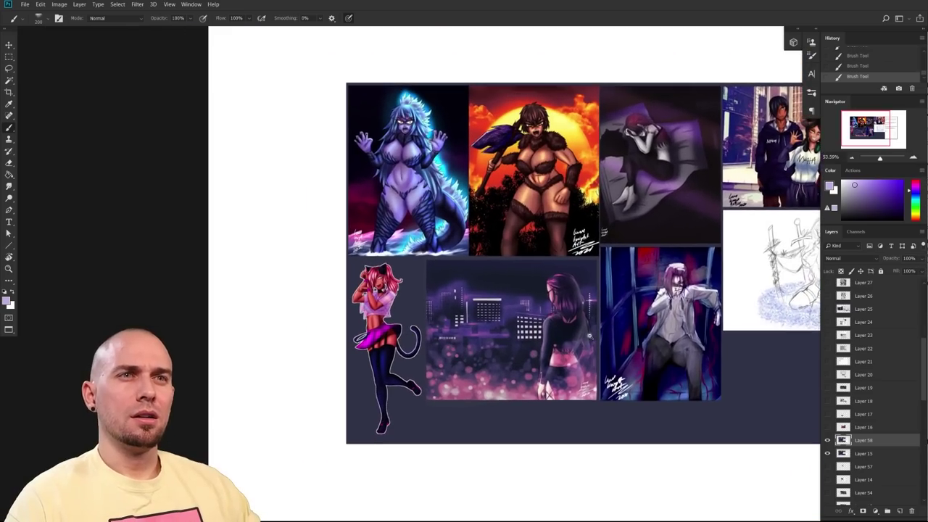
# - Examine the outdoor group painting of three characters, sampling the red-haired man's colours and a pale cream
pyautogui.scroll(3, 589, 336)
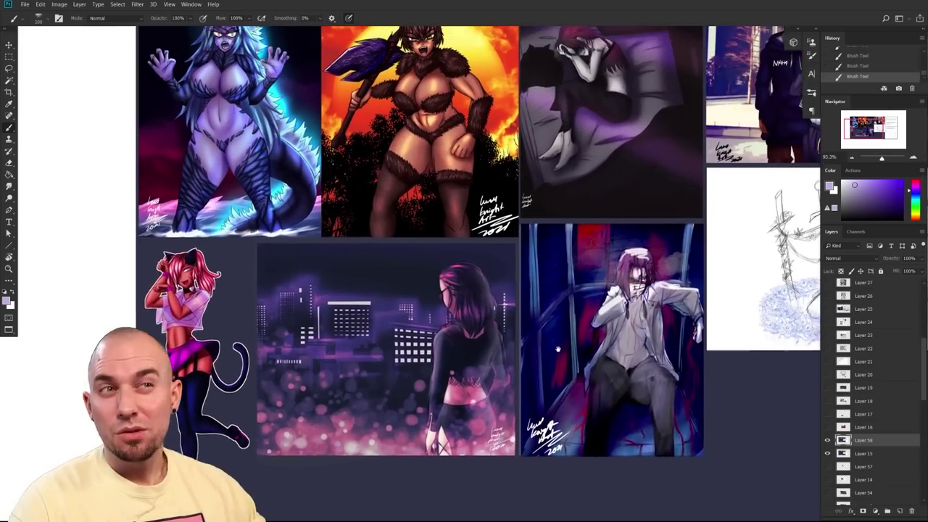
pyautogui.hscroll(5, 541, 390)
pyautogui.scroll(1, 541, 390)
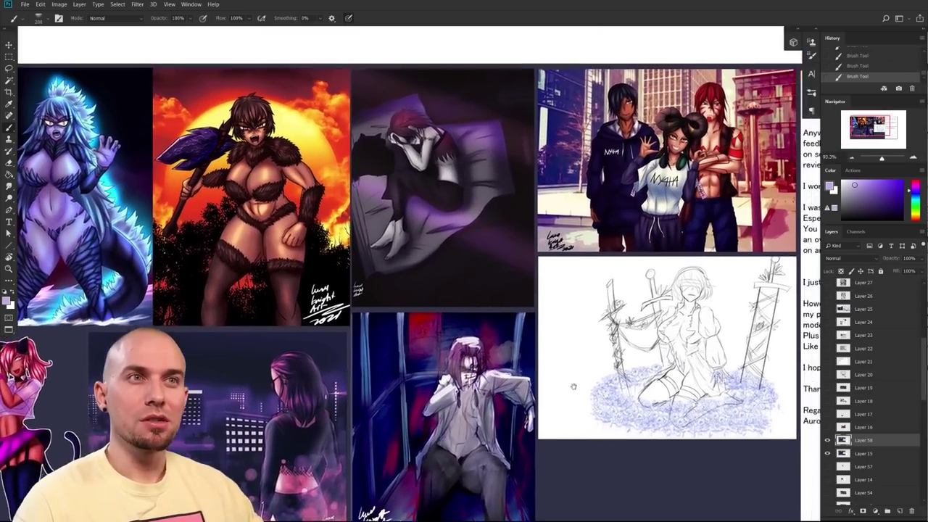
pyautogui.moveTo(574, 387); pyautogui.dragTo(464, 508)
pyautogui.moveTo(491, 409); pyautogui.dragTo(572, 396)
pyautogui.moveTo(575, 369); pyautogui.dragTo(539, 408)
pyautogui.scroll(2, 517, 389)
pyautogui.keyDown('alt'); pyautogui.click(632, 245); pyautogui.keyUp('alt')
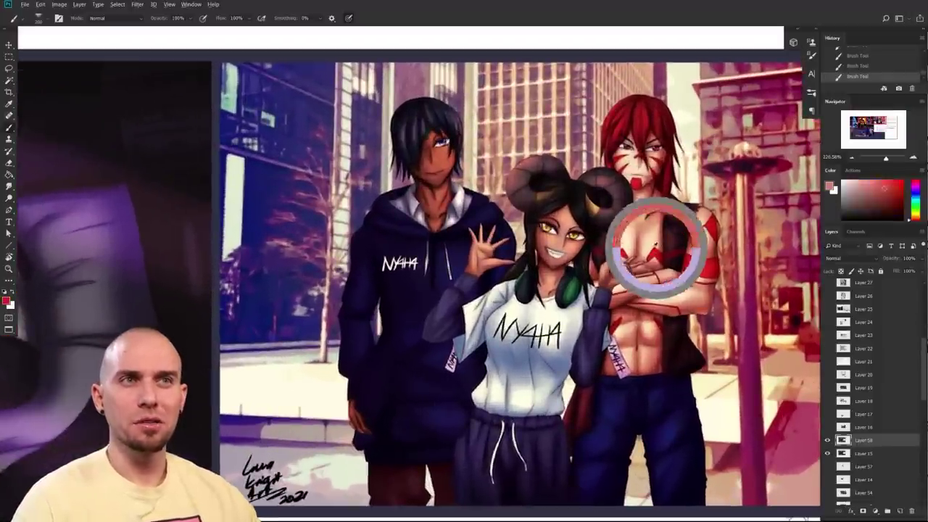
pyautogui.moveTo(644, 414); pyautogui.dragTo(645, 246)
pyautogui.scroll(-4, 629, 346)
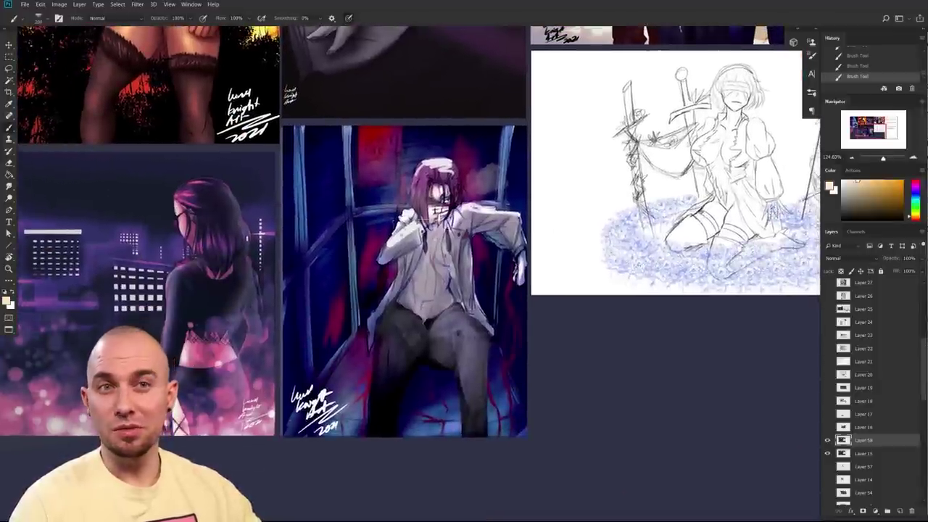
# - Compare how the three characters sit against their city backdrop with the other artworks on the board
pyautogui.moveTo(709, 61); pyautogui.dragTo(464, 384)
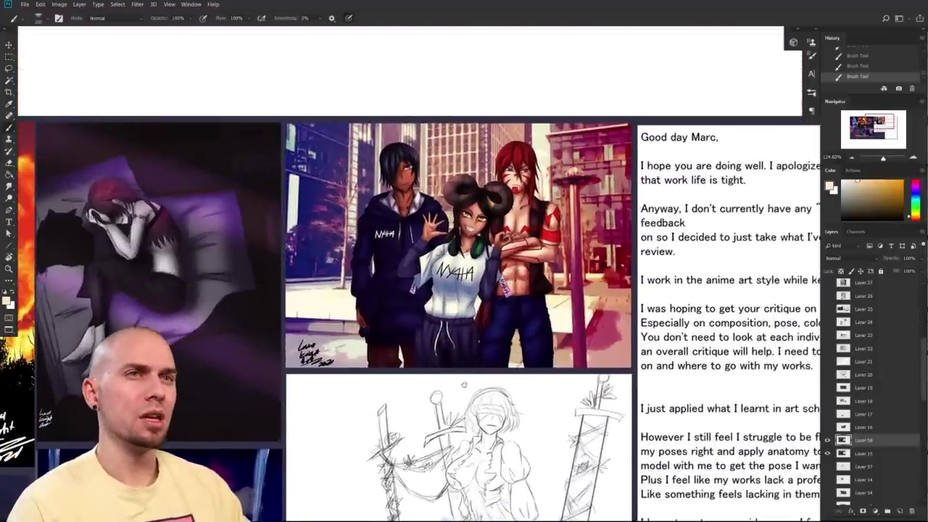
pyautogui.hscroll(-1, 464, 385)
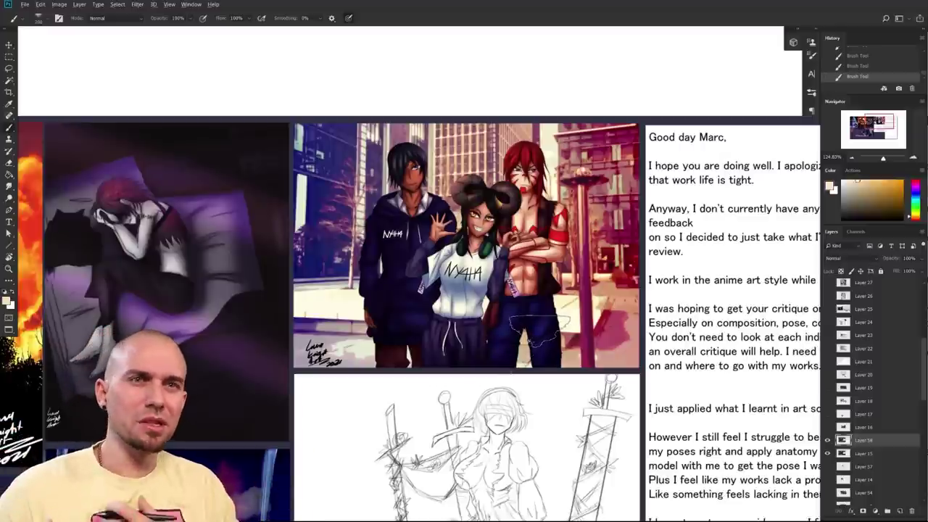
pyautogui.hotkey('ctrl', 'z')
pyautogui.moveTo(423, 384)
pyautogui.mouseDown()
pyautogui.moveTo(464, 360)
pyautogui.moveTo(456, 385)
pyautogui.moveTo(473, 378)
pyautogui.mouseUp()
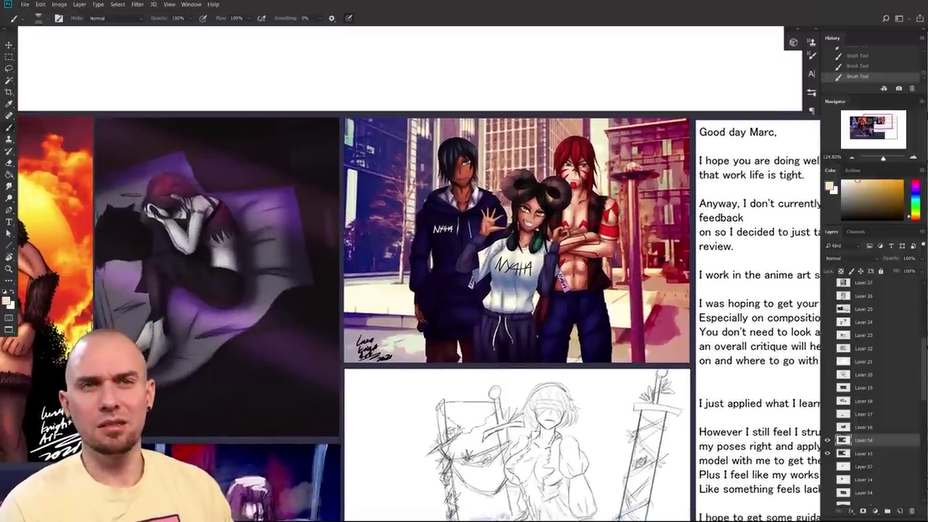
pyautogui.moveTo(469, 404)
pyautogui.mouseDown()
pyautogui.moveTo(594, 346)
pyautogui.moveTo(567, 366)
pyautogui.mouseUp()
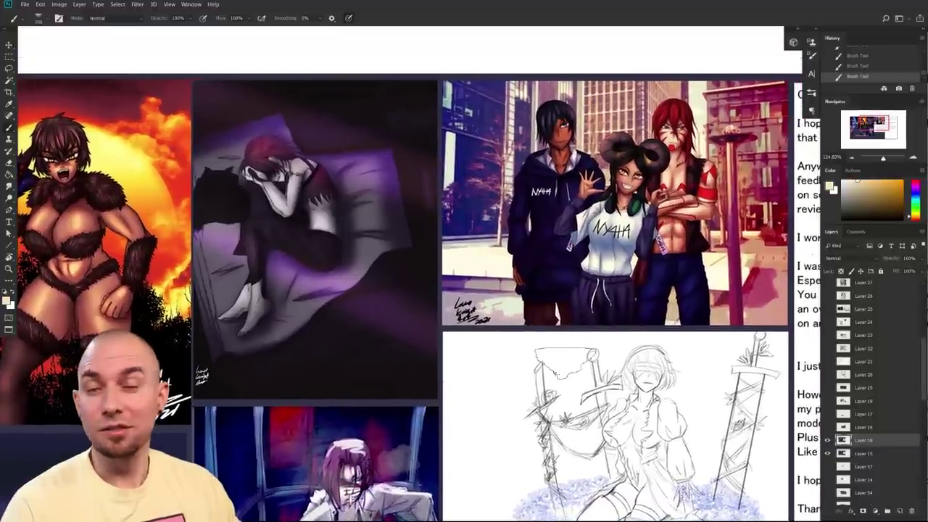
pyautogui.moveTo(498, 381); pyautogui.dragTo(533, 375)
pyautogui.moveTo(582, 328); pyautogui.dragTo(548, 375)
pyautogui.scroll(4, 548, 374)
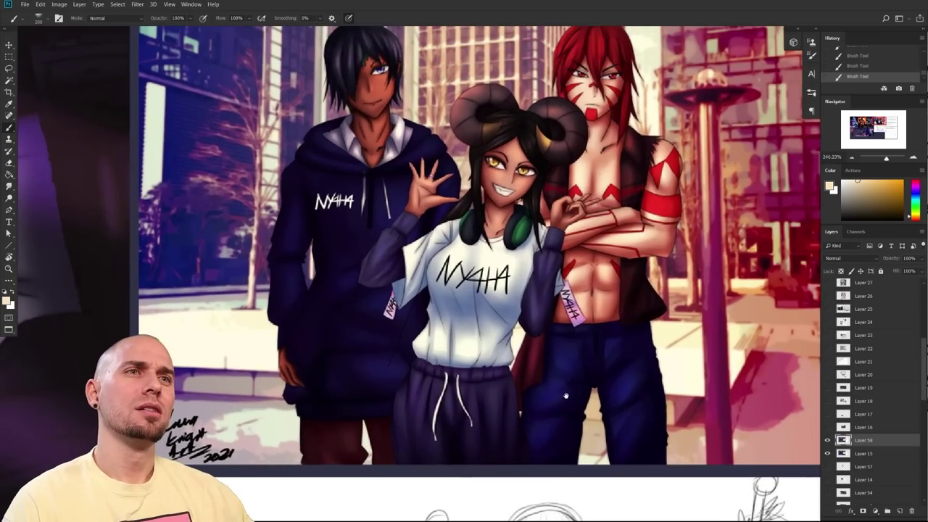
pyautogui.scroll(-5, 566, 396)
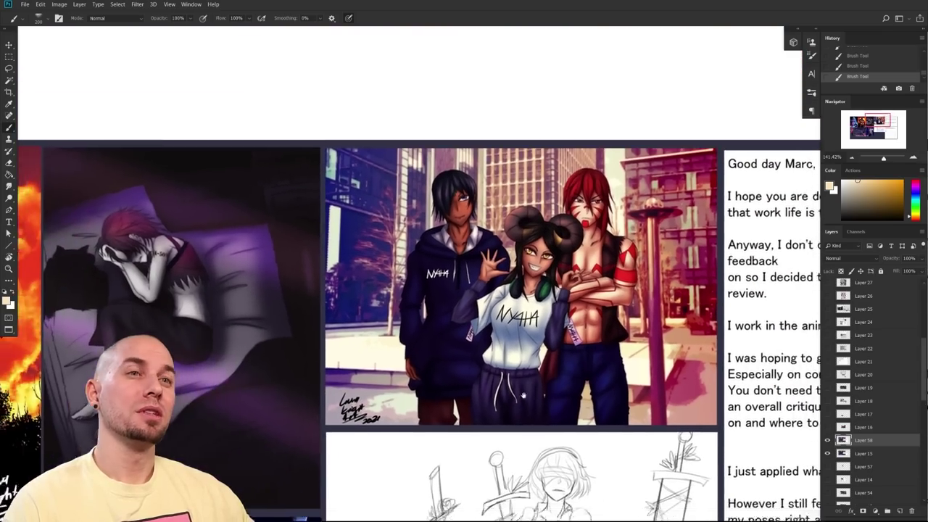
pyautogui.moveTo(524, 395); pyautogui.dragTo(602, 319)
pyautogui.moveTo(602, 319); pyautogui.dragTo(626, 319)
pyautogui.scroll(2, 523, 395)
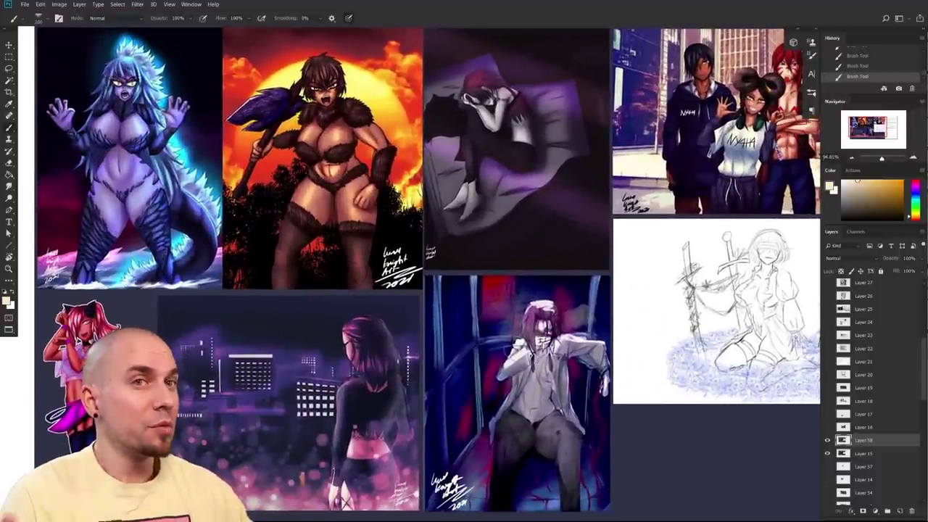
# - Examine the blue-haired monster woman and the fur-clad axe wielder closely, alongside the curled-up figure on the bed
pyautogui.moveTo(519, 379); pyautogui.dragTo(566, 370)
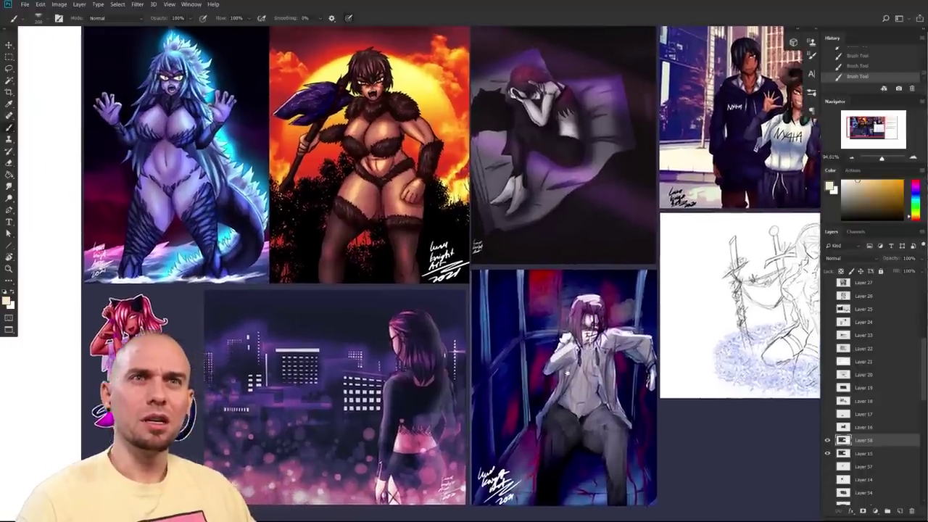
pyautogui.moveTo(374, 271); pyautogui.dragTo(484, 394)
pyautogui.scroll(5, 499, 389)
pyautogui.scroll(-1, 499, 390)
pyautogui.moveTo(676, 324); pyautogui.dragTo(496, 388)
pyautogui.hscroll(5, 495, 388)
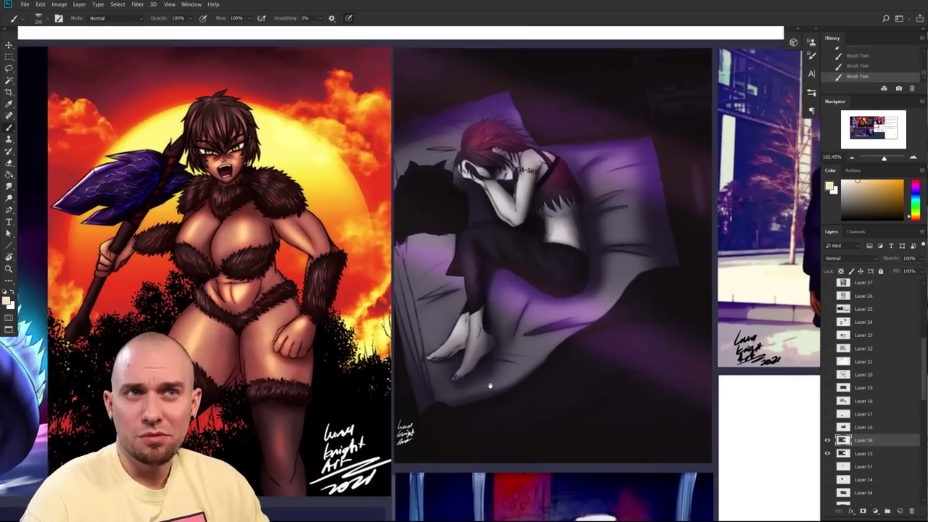
pyautogui.hscroll(-10, 562, 339)
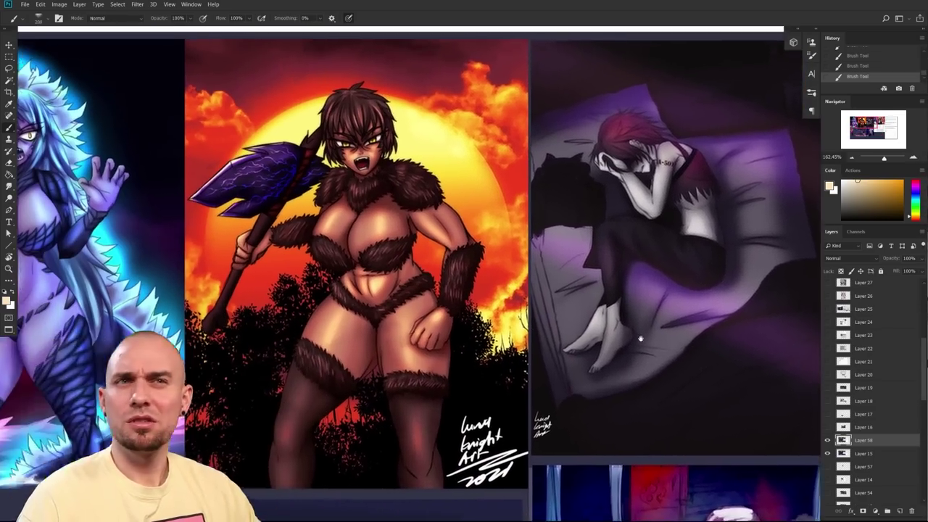
pyautogui.hscroll(-2, 569, 368)
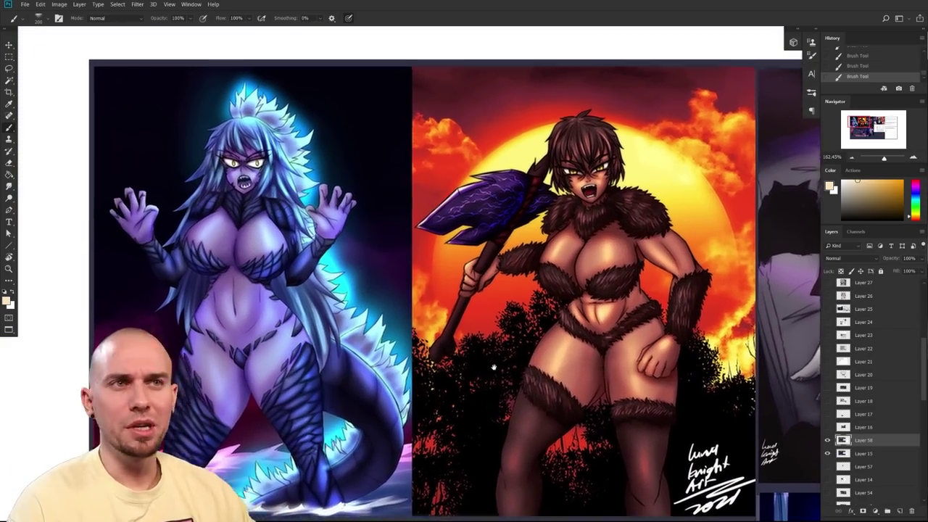
# - Compare the two monster-women paintings with the bed scene, the outdoor group and the kneeling swordswoman sketch
pyautogui.moveTo(494, 367)
pyautogui.mouseDown()
pyautogui.moveTo(570, 348)
pyautogui.moveTo(508, 355)
pyautogui.mouseUp()
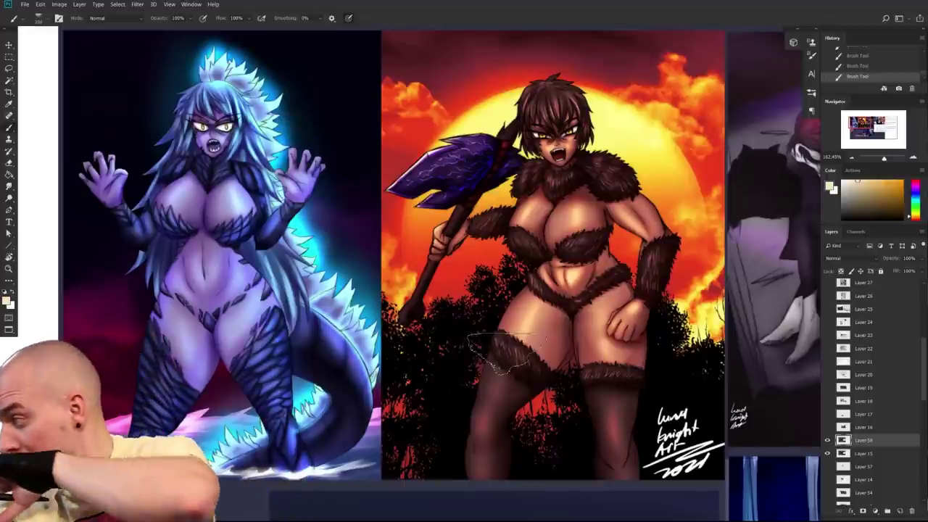
pyautogui.moveTo(594, 358); pyautogui.dragTo(559, 338)
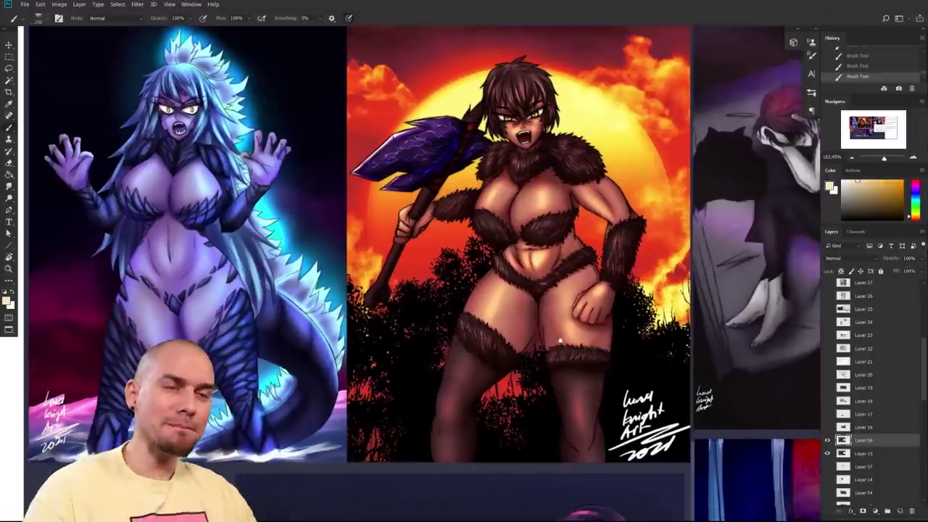
pyautogui.scroll(-2, 580, 344)
pyautogui.moveTo(659, 355); pyautogui.dragTo(531, 347)
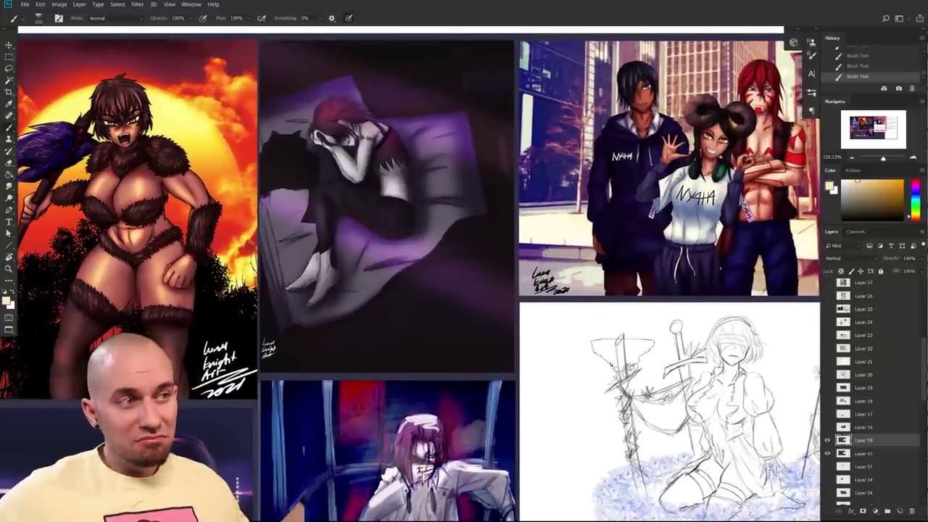
pyautogui.moveTo(624, 355); pyautogui.dragTo(619, 362)
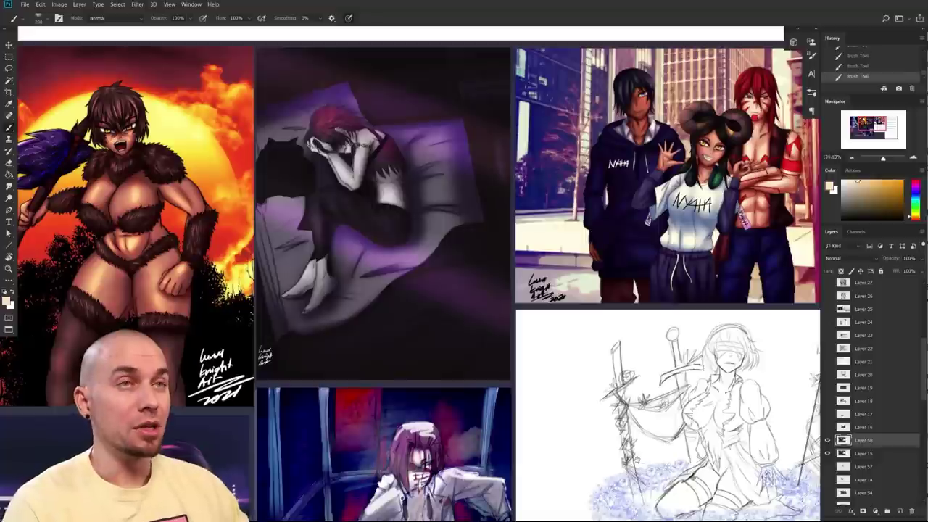
pyautogui.moveTo(619, 361); pyautogui.dragTo(476, 244)
pyautogui.scroll(-4, 586, 404)
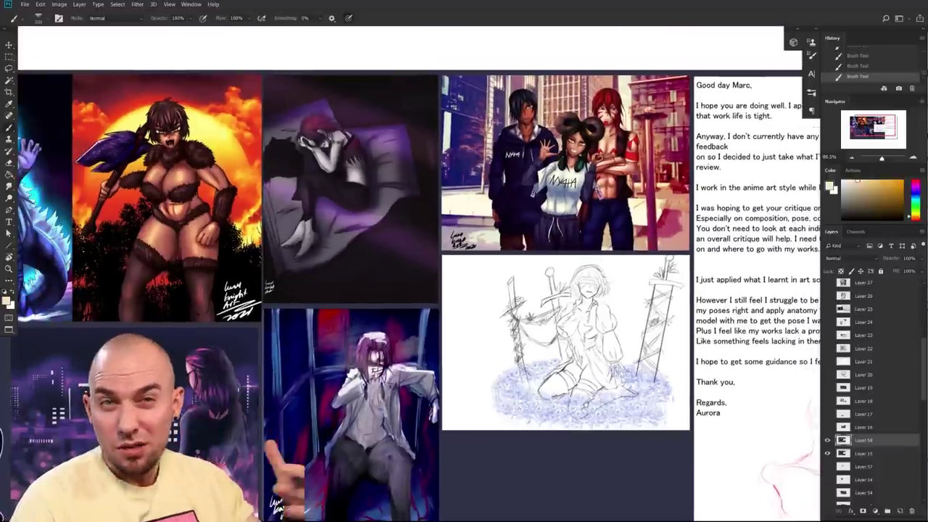
# - Review the artist's written request for feedback and the pink anatomy sketches beneath it
pyautogui.hscroll(4, 411, 276)
pyautogui.hscroll(1, 411, 276)
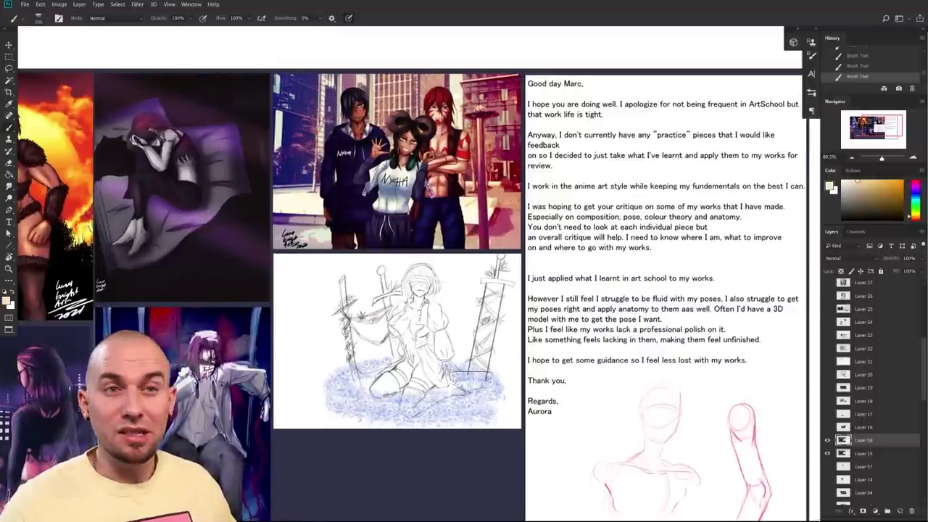
pyautogui.moveTo(638, 392); pyautogui.dragTo(543, 362)
pyautogui.moveTo(575, 422); pyautogui.dragTo(676, 443)
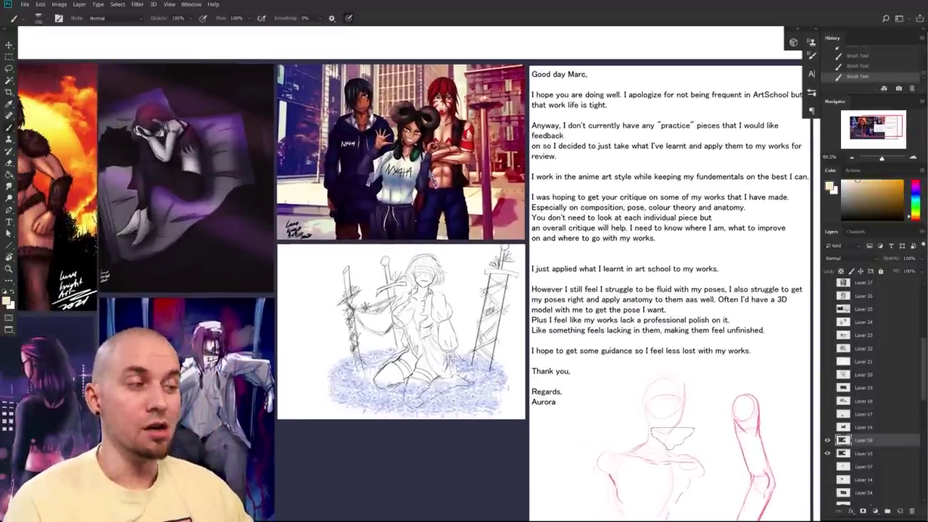
pyautogui.scroll(-3, 672, 437)
pyautogui.hscroll(2, 673, 438)
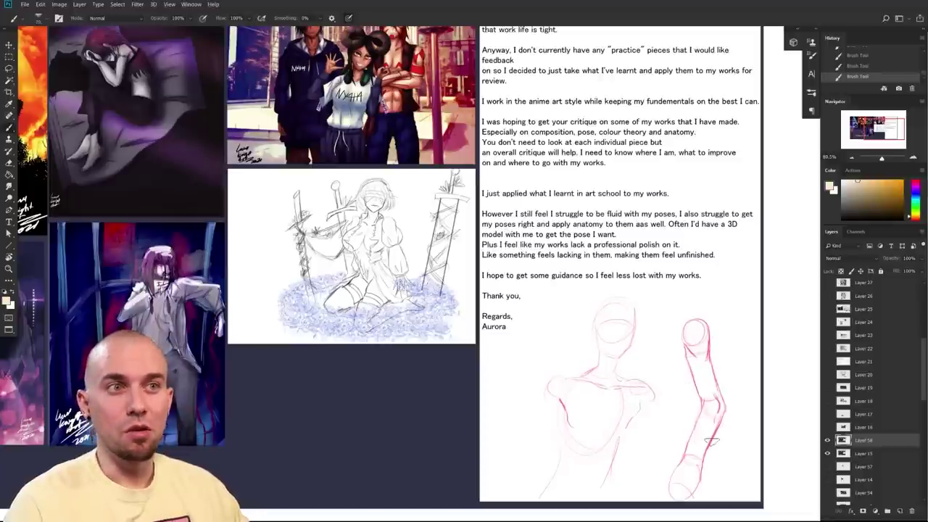
# - Sample the pink line colour from the arm sketch and examine the torso and arm studies beside the artworks
pyautogui.keyDown('alt'); pyautogui.click(712, 408); pyautogui.keyUp('alt')
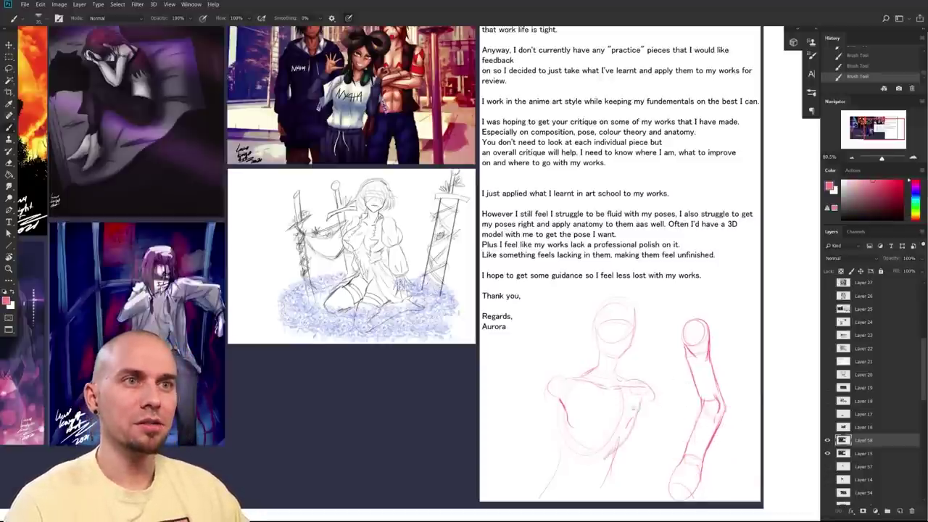
pyautogui.scroll(-2, 644, 393)
pyautogui.hscroll(-2, 644, 393)
pyautogui.scroll(2, 644, 393)
pyautogui.hscroll(2, 644, 393)
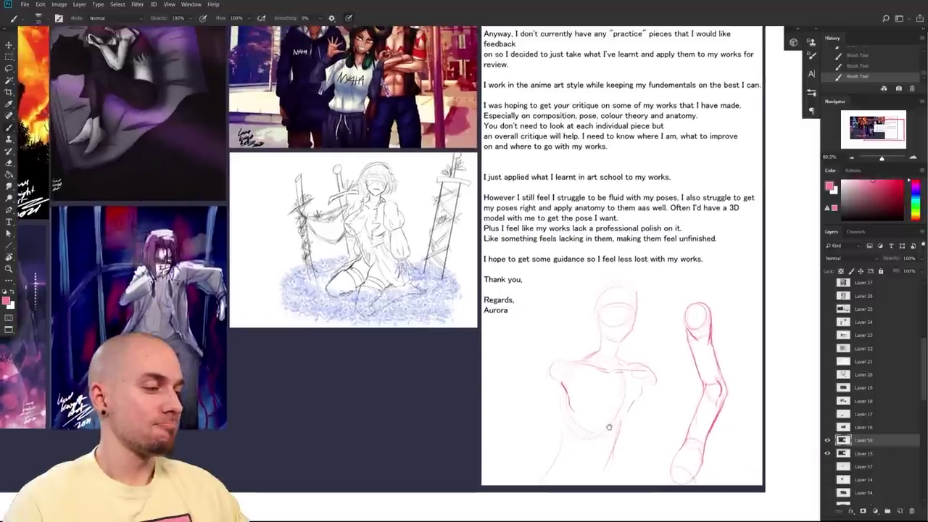
pyautogui.scroll(-1, 609, 428)
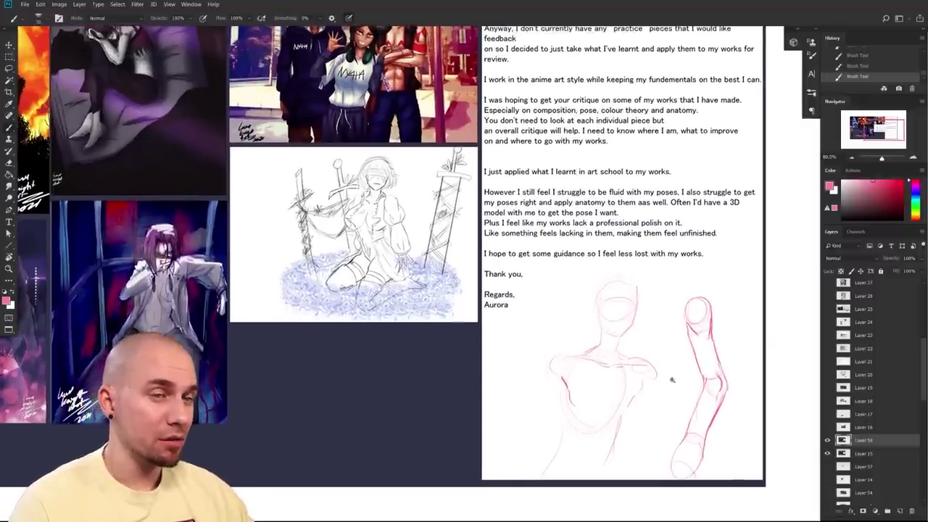
pyautogui.scroll(-3, 682, 375)
pyautogui.scroll(3, 660, 391)
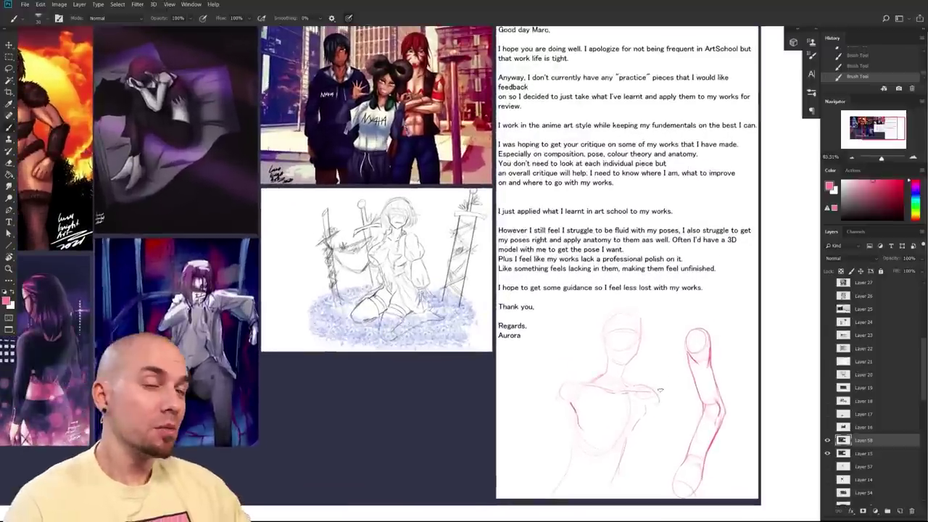
# - Hide the anime artwork board, then show and select Layer 16 with the Eurovision 2021 challenge illustration
pyautogui.click(827, 452)
pyautogui.click(827, 428)
pyautogui.click(863, 427)
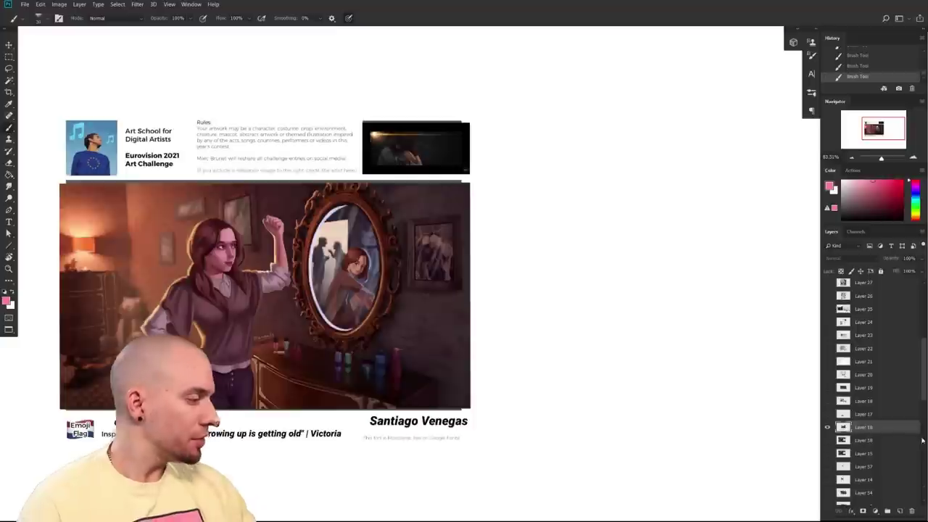
pyautogui.scroll(-2, 674, 391)
pyautogui.scroll(3, 628, 381)
pyautogui.scroll(3, 629, 378)
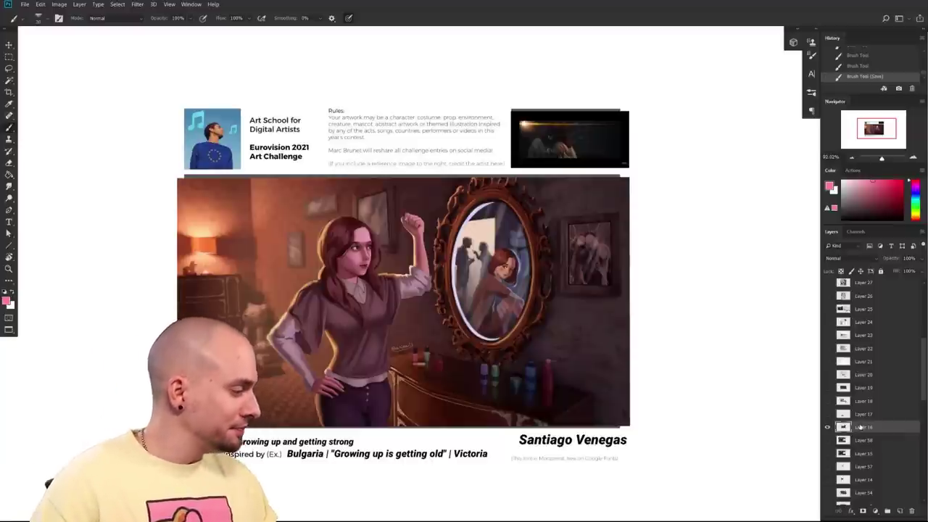
# - Examine the challenge illustration up close, from the lamp-lit room and teddy bear to the woman's face and pose
pyautogui.moveTo(583, 361)
pyautogui.mouseDown()
pyautogui.moveTo(599, 352)
pyautogui.moveTo(592, 357)
pyautogui.mouseUp()
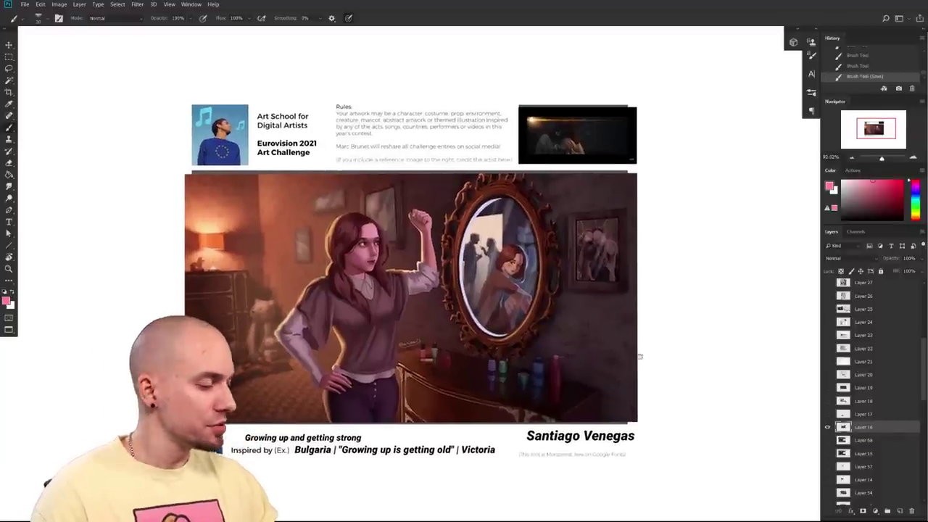
pyautogui.moveTo(640, 357); pyautogui.dragTo(636, 363)
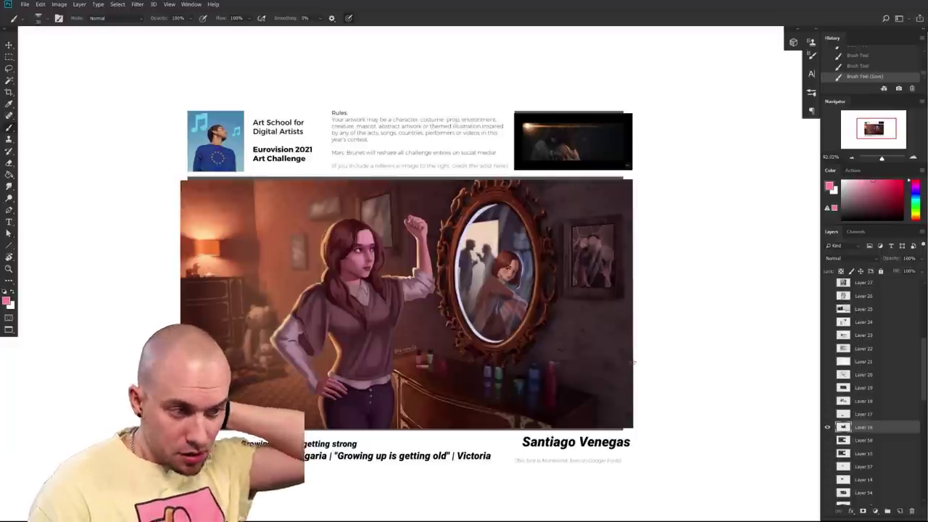
pyautogui.moveTo(460, 390); pyautogui.dragTo(523, 435)
pyautogui.moveTo(429, 411); pyautogui.dragTo(586, 380)
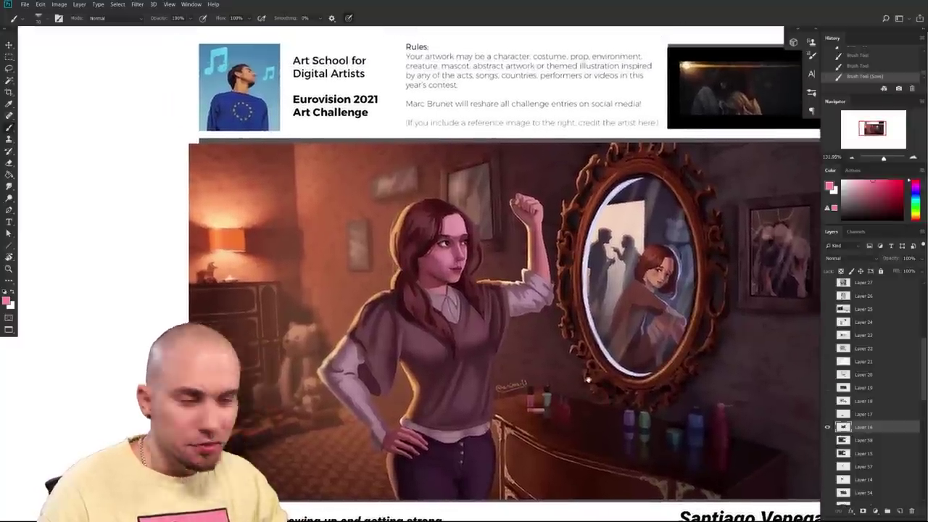
pyautogui.moveTo(500, 372); pyautogui.dragTo(567, 370)
pyautogui.scroll(4, 567, 369)
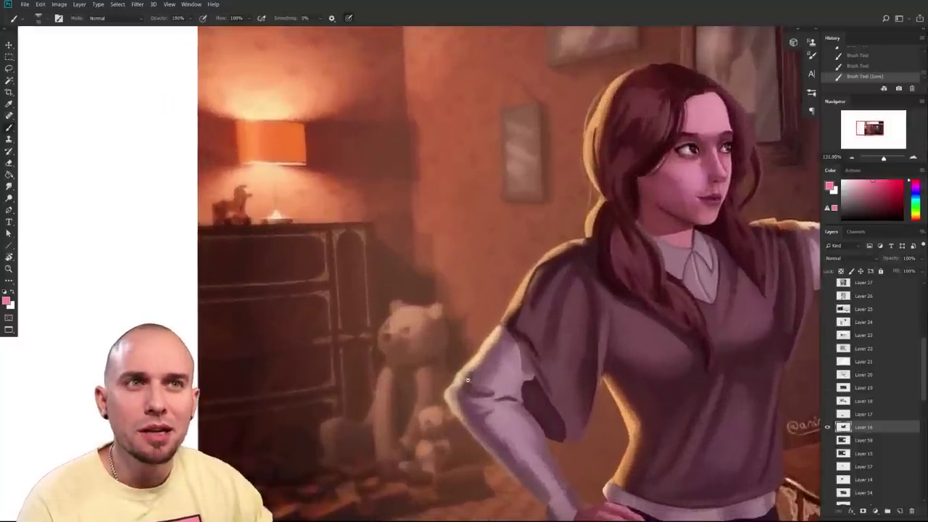
pyautogui.scroll(-4, 518, 413)
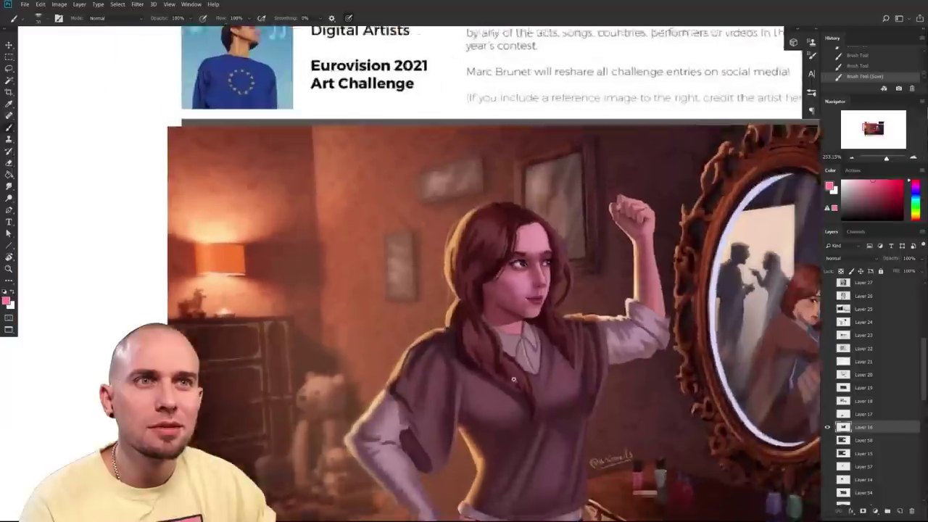
pyautogui.scroll(-2, 583, 381)
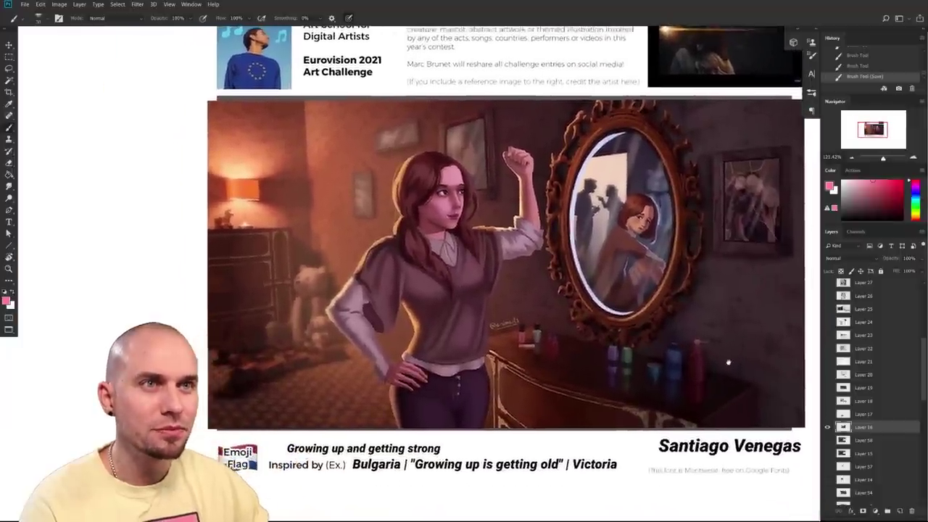
# - Study the illustration's overall composition and lighting, including the woman, the mirror reflection, the dresser and the framed picture
pyautogui.hscroll(3, 611, 363)
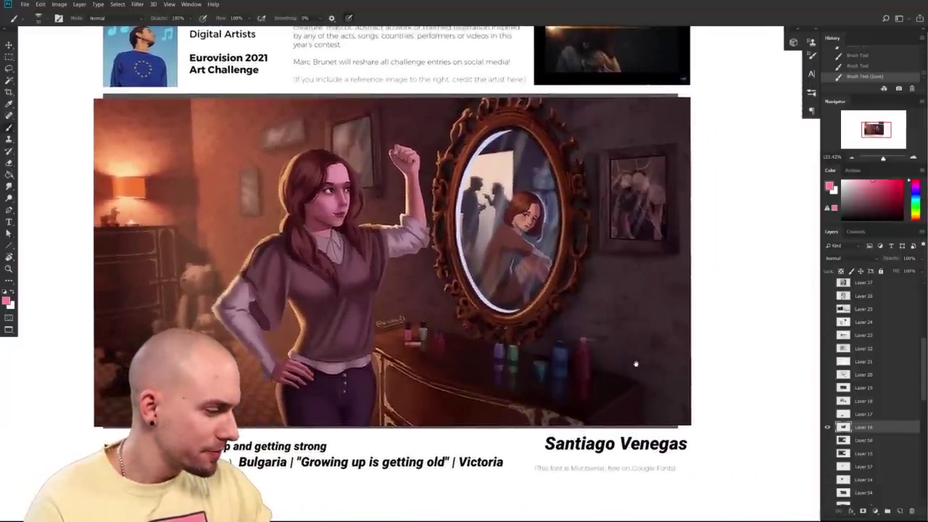
pyautogui.scroll(1, 636, 360)
pyautogui.hscroll(1, 631, 370)
pyautogui.moveTo(624, 387); pyautogui.dragTo(694, 399)
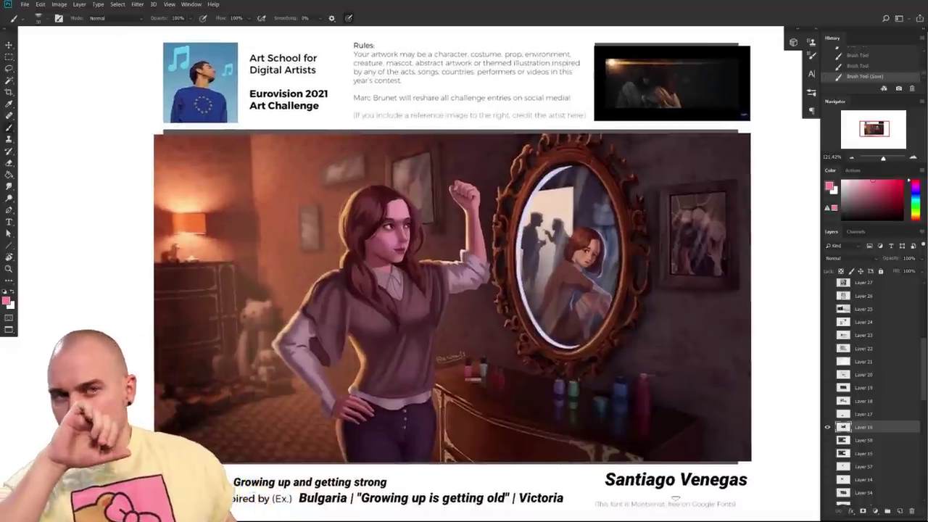
pyautogui.scroll(-1, 639, 356)
pyautogui.hscroll(-1, 639, 356)
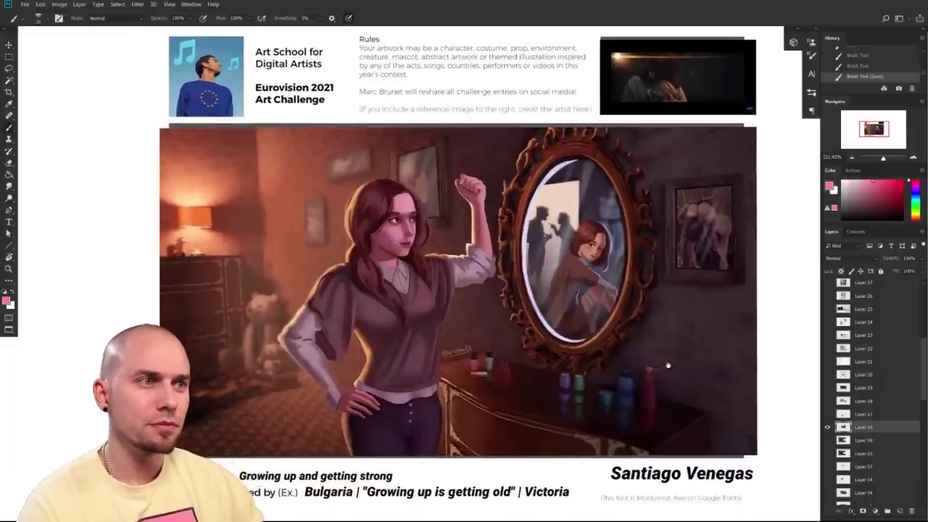
pyautogui.scroll(-1, 639, 380)
pyautogui.hscroll(-1, 638, 379)
pyautogui.scroll(-1, 642, 380)
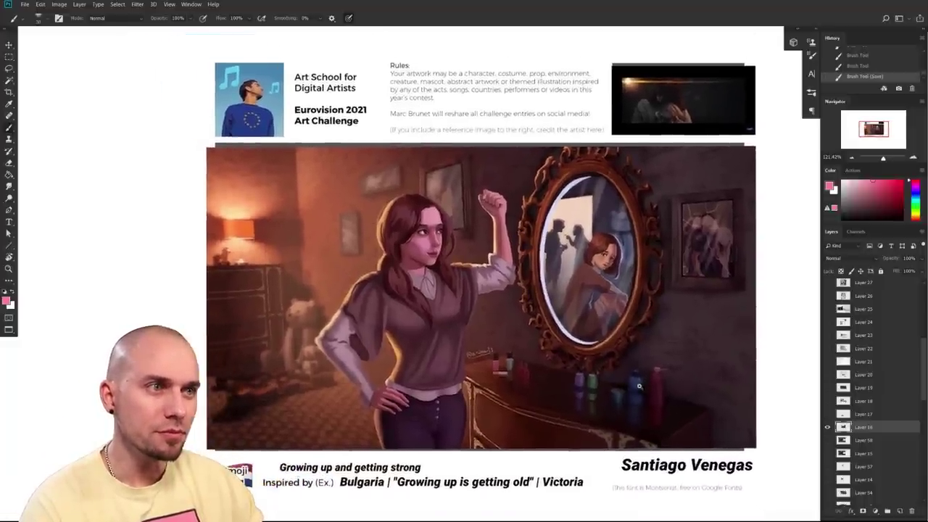
pyautogui.moveTo(635, 392); pyautogui.dragTo(630, 389)
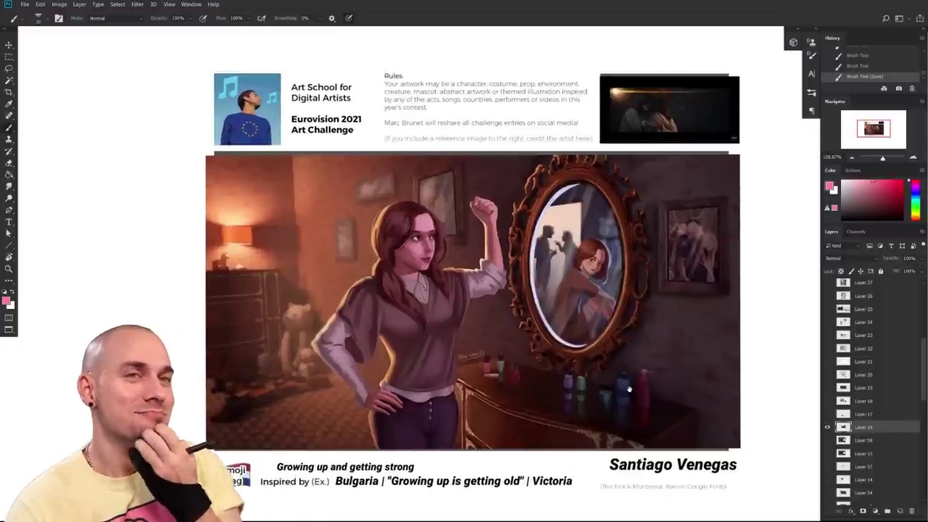
pyautogui.hscroll(2, 602, 390)
pyautogui.hscroll(-1, 569, 380)
pyautogui.moveTo(569, 379); pyautogui.dragTo(575, 382)
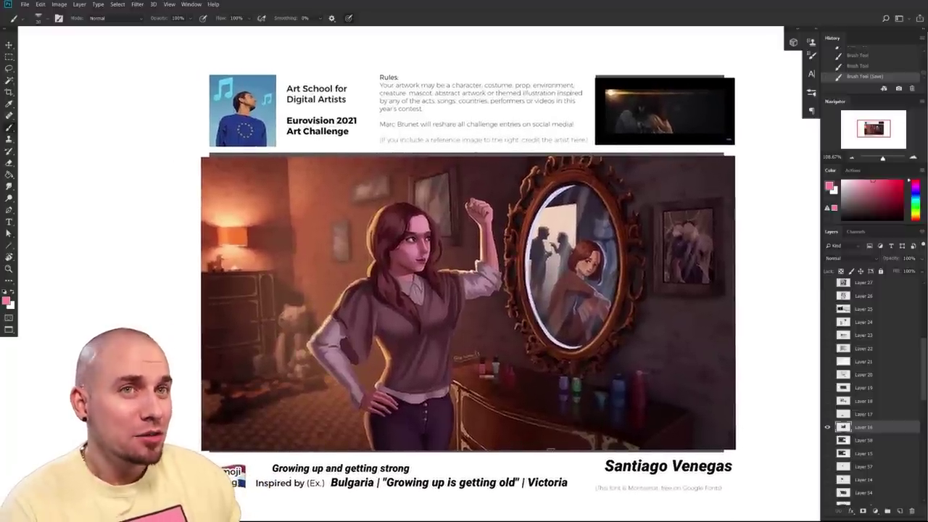
pyautogui.hscroll(3, 626, 330)
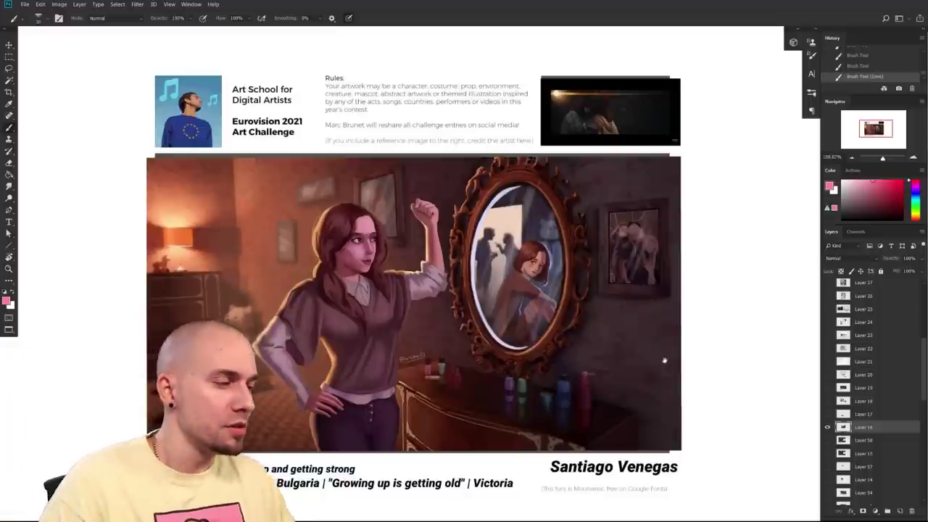
pyautogui.scroll(-1, 661, 352)
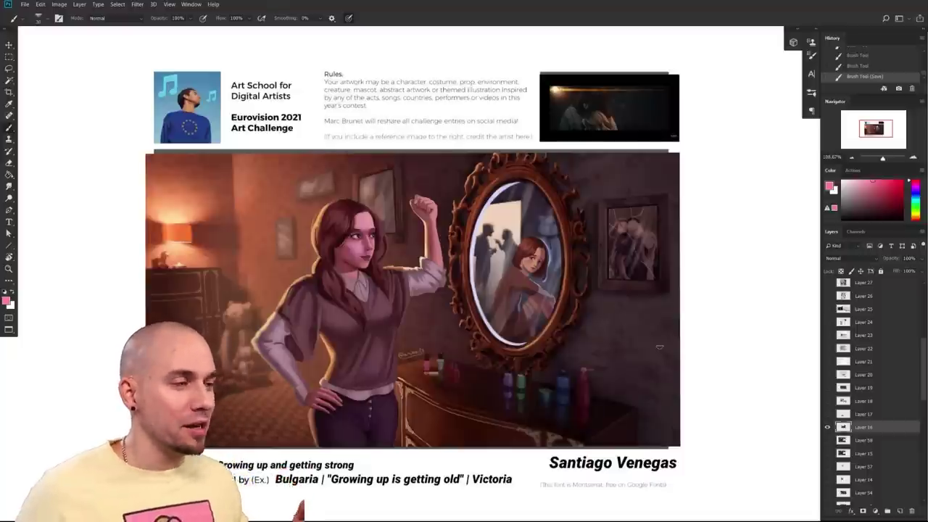
# - Set the brush colour to a saturated crimson red and reduce the brush size for marking up the mirror illustration
pyautogui.click(898, 181)
pyautogui.moveTo(750, 272); pyautogui.dragTo(738, 274)
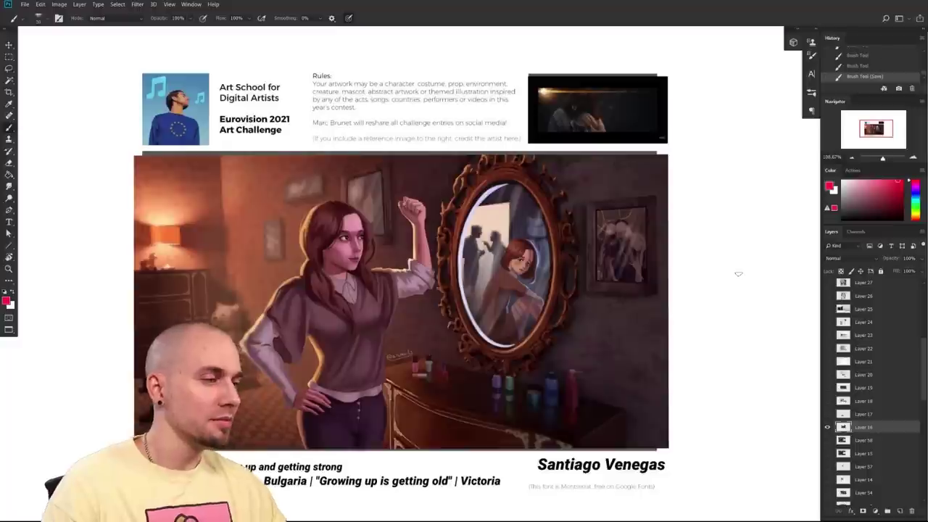
pyautogui.moveTo(689, 363)
pyautogui.mouseDown()
pyautogui.moveTo(698, 358)
pyautogui.moveTo(681, 367)
pyautogui.moveTo(673, 354)
pyautogui.mouseUp()
pyautogui.press('[')
pyautogui.press('[')
pyautogui.press('[')
pyautogui.press('[')
pyautogui.press('[')
pyautogui.click(901, 181)
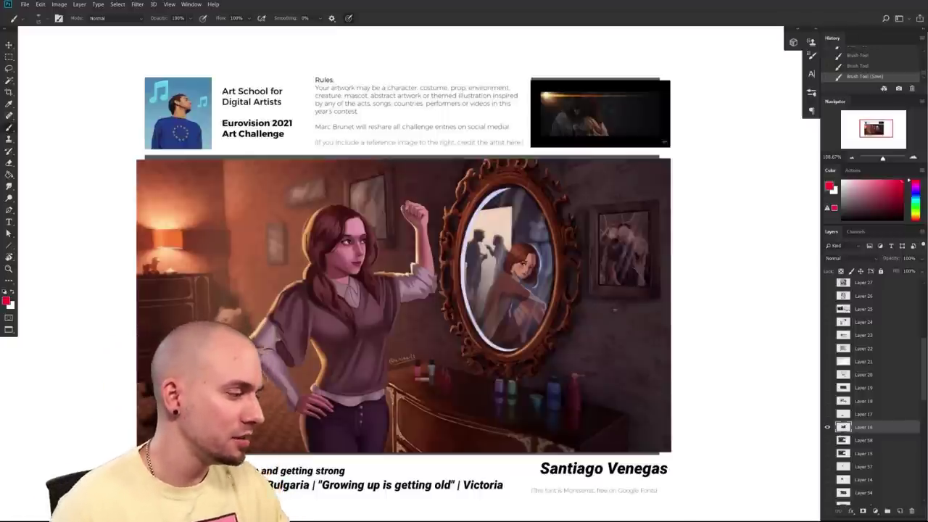
pyautogui.scroll(-1, 607, 316)
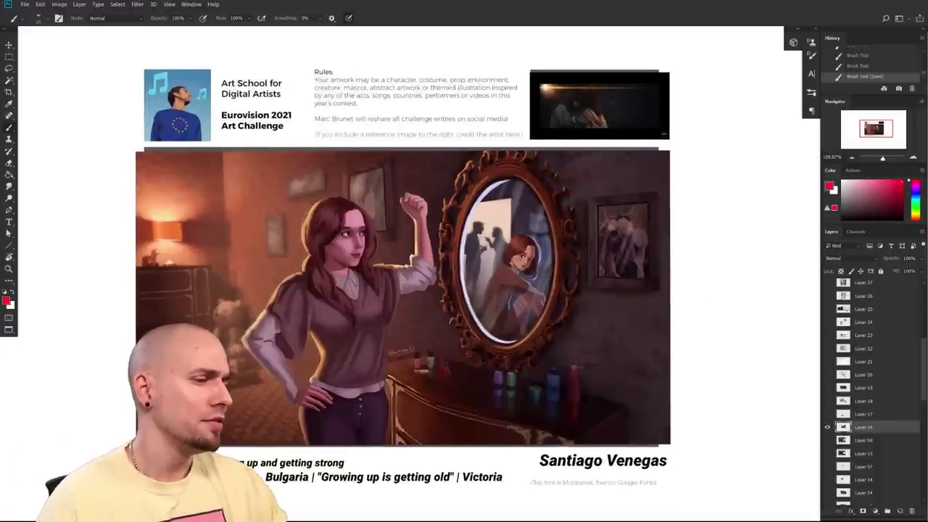
# - Examine the dark reference photo at the head of the challenge board up close, including its warm light flare and embracing figures
pyautogui.moveTo(781, 303); pyautogui.dragTo(691, 519)
pyautogui.moveTo(602, 339); pyautogui.dragTo(713, 340)
pyautogui.moveTo(718, 374); pyautogui.dragTo(740, 327)
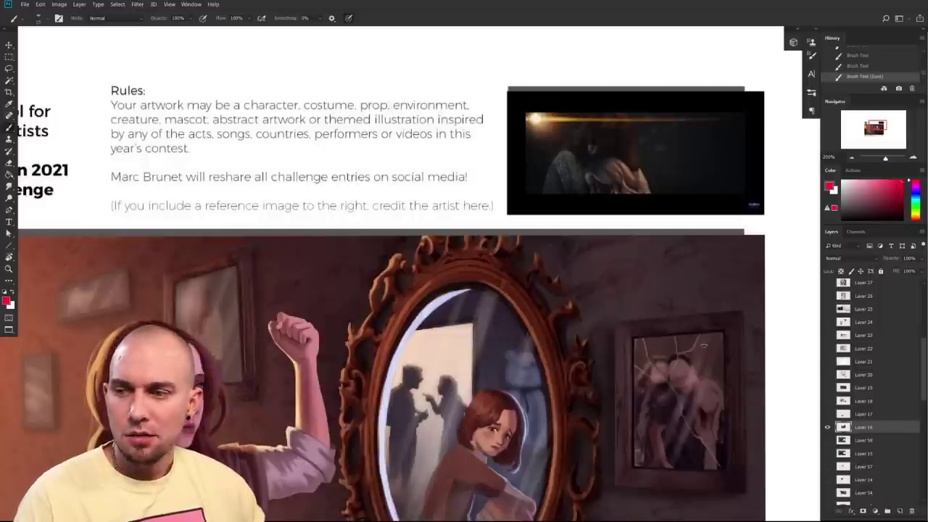
pyautogui.moveTo(703, 346); pyautogui.dragTo(705, 370)
pyautogui.moveTo(591, 298); pyautogui.dragTo(621, 288)
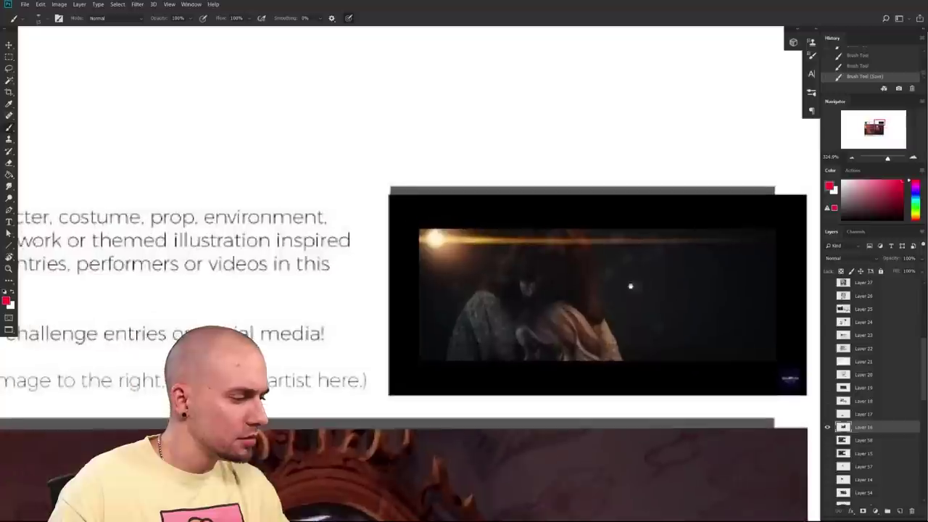
pyautogui.scroll(-3, 522, 342)
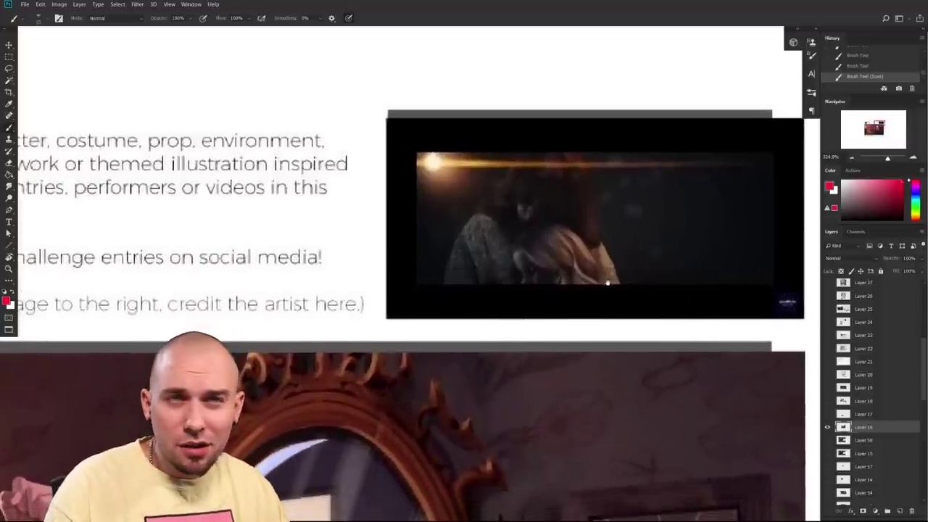
pyautogui.scroll(1, 608, 283)
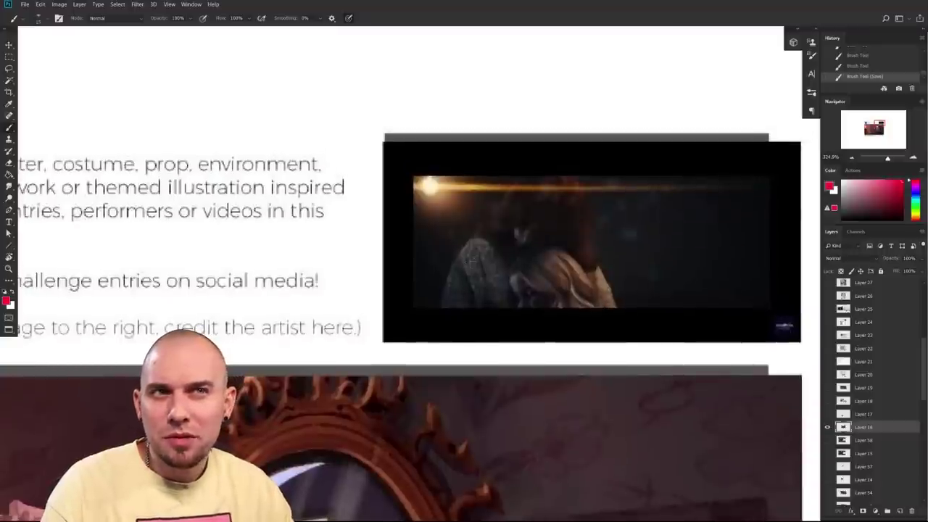
# - Sample the reference photo's shadows, lit hair and dark background to compare their hues and values
pyautogui.moveTo(480, 266)
pyautogui.mouseDown()
pyautogui.moveTo(468, 265)
pyautogui.moveTo(487, 245)
pyautogui.moveTo(491, 265)
pyautogui.moveTo(482, 270)
pyautogui.mouseUp()
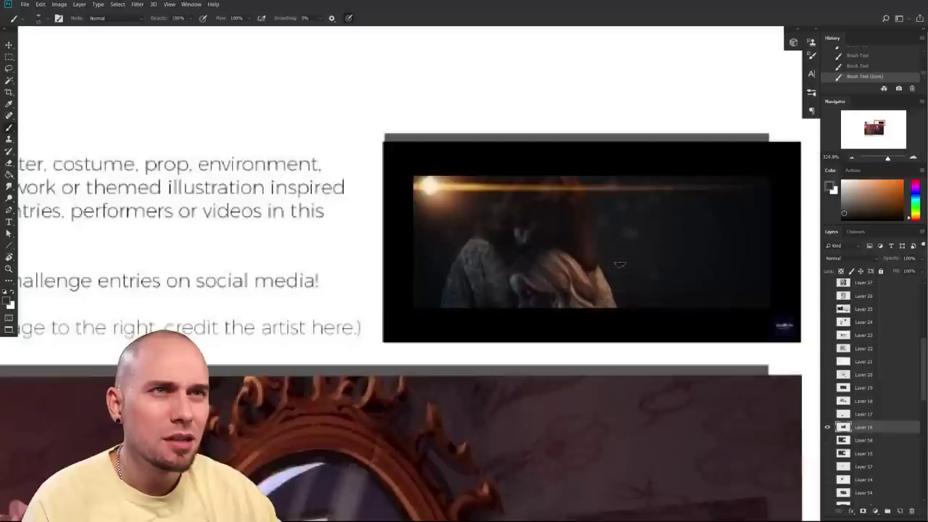
pyautogui.moveTo(589, 276); pyautogui.dragTo(586, 274)
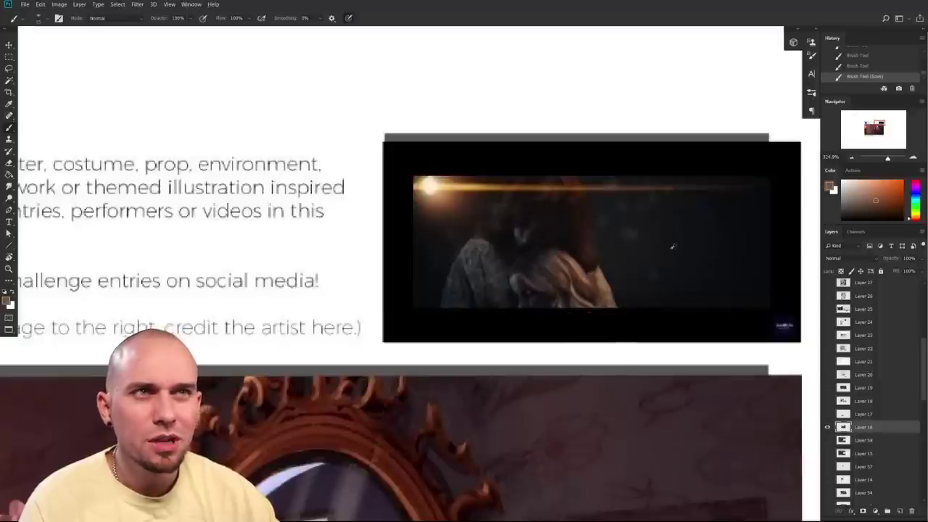
pyautogui.moveTo(636, 233); pyautogui.dragTo(639, 230)
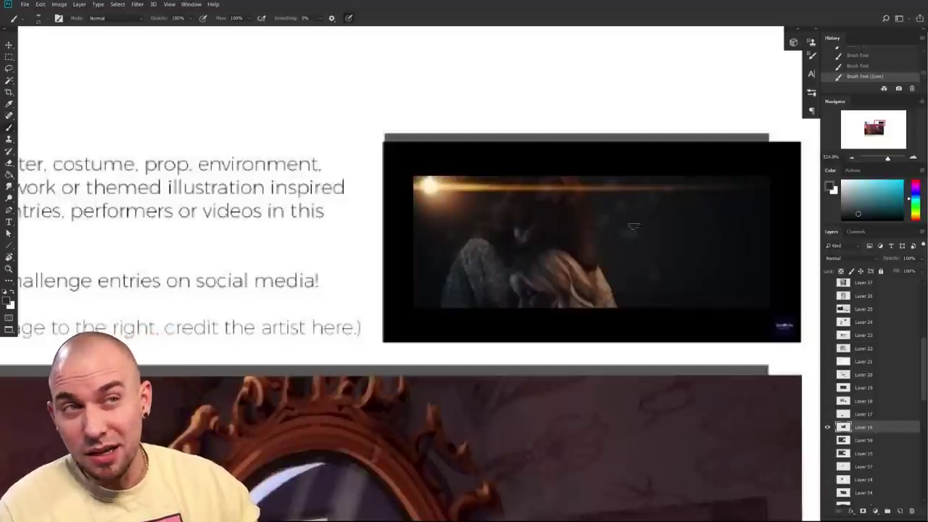
pyautogui.moveTo(631, 229); pyautogui.dragTo(625, 219)
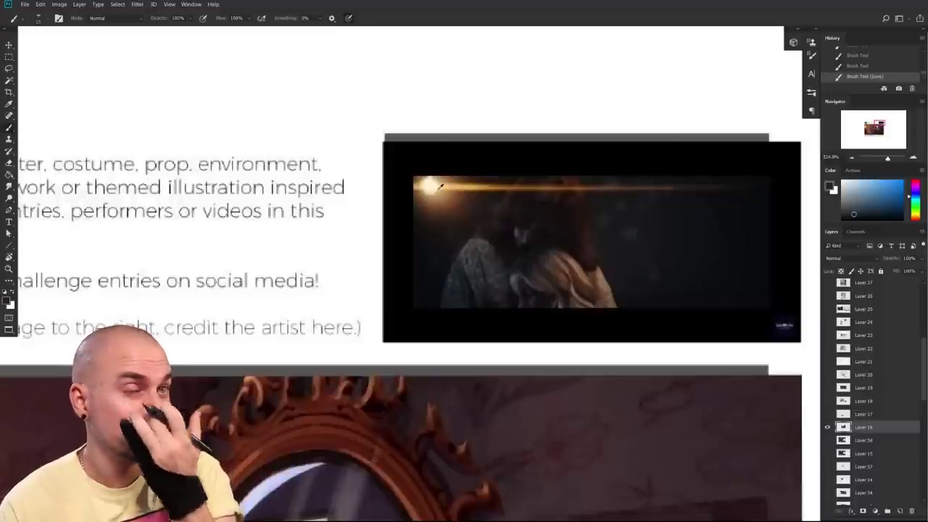
pyautogui.keyDown('alt'); pyautogui.click(574, 284); pyautogui.keyUp('alt')
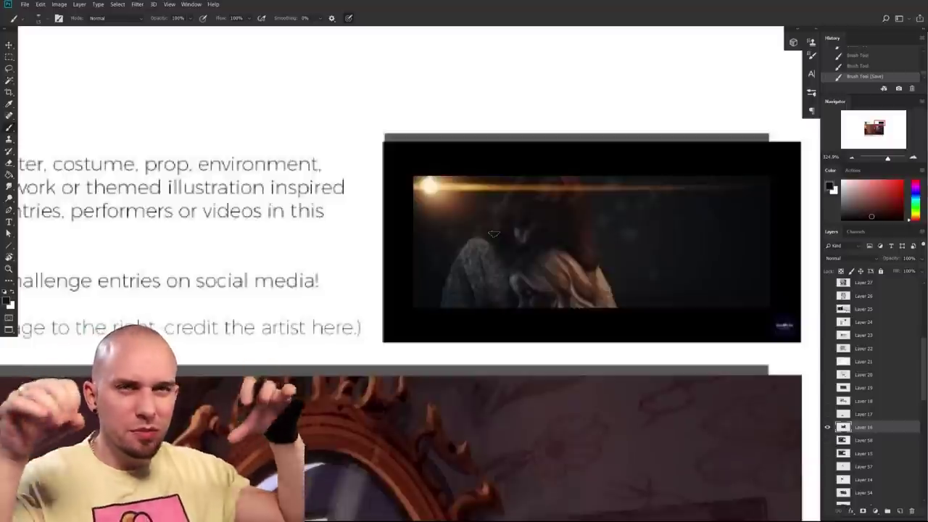
# - Study the mirror illustration as a whole and at small scale, comparing the lamp-lit room, the woman and the mirror reflection
pyautogui.moveTo(476, 344); pyautogui.dragTo(538, 224)
pyautogui.moveTo(590, 392); pyautogui.dragTo(473, 323)
pyautogui.moveTo(526, 369); pyautogui.dragTo(562, 286)
pyautogui.moveTo(572, 375); pyautogui.dragTo(595, 379)
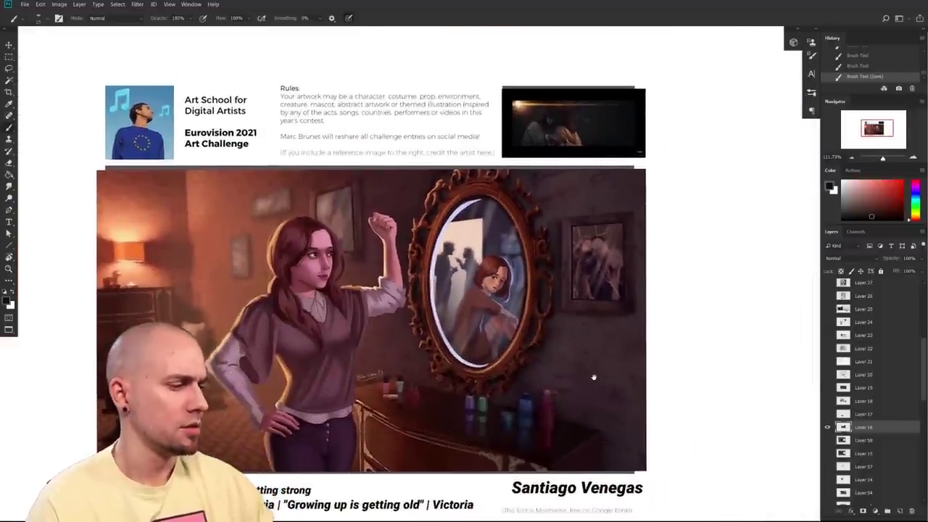
pyautogui.scroll(3, 593, 396)
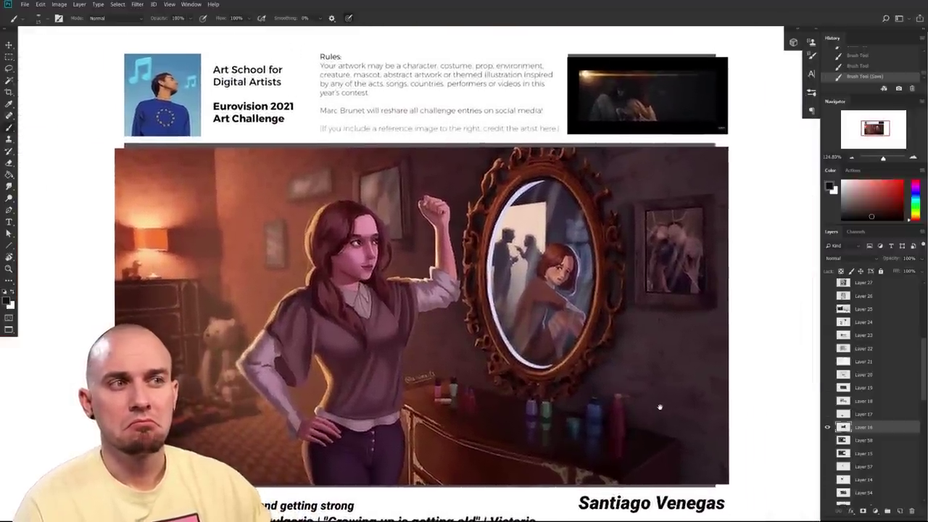
pyautogui.moveTo(660, 407); pyautogui.dragTo(652, 401)
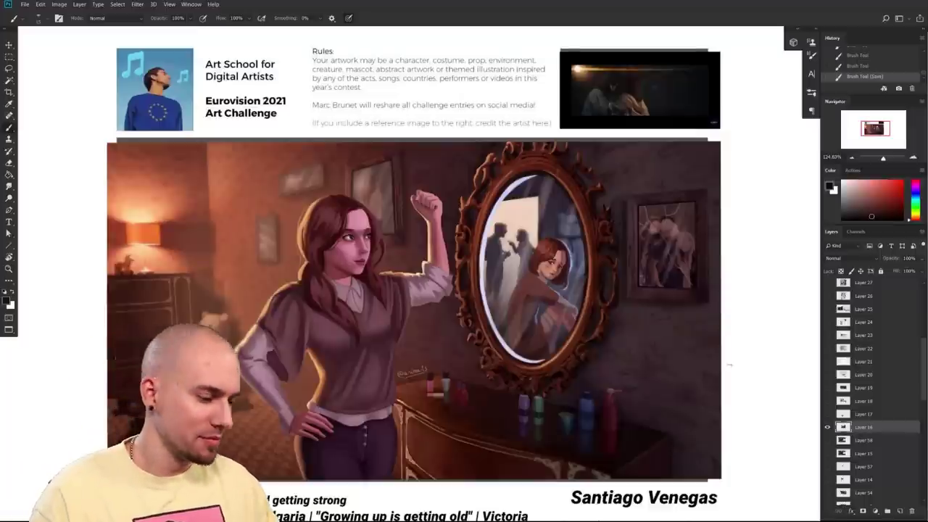
pyautogui.moveTo(728, 365); pyautogui.dragTo(725, 321)
pyautogui.moveTo(562, 469); pyautogui.dragTo(718, 468)
pyautogui.hotkey('ctrl', 'z')
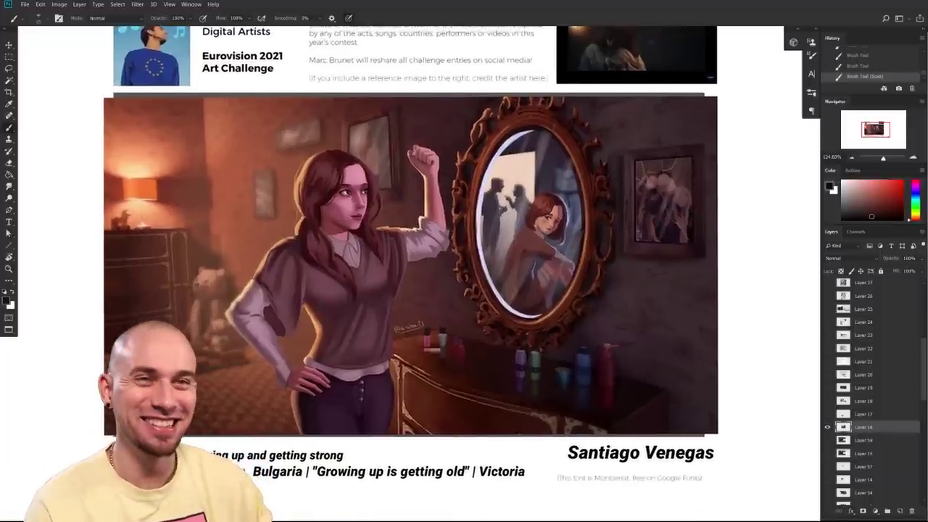
pyautogui.moveTo(622, 384); pyautogui.dragTo(628, 421)
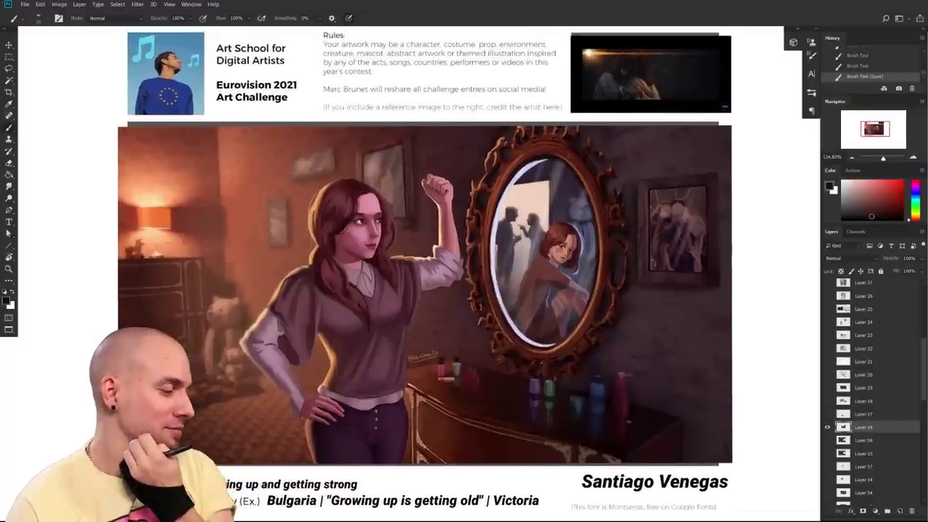
pyautogui.moveTo(718, 440); pyautogui.dragTo(679, 431)
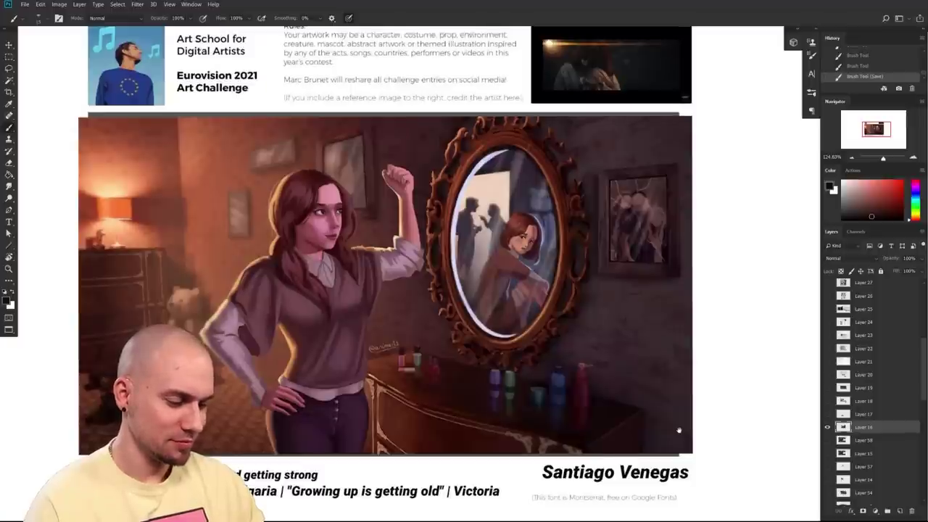
pyautogui.moveTo(679, 430); pyautogui.dragTo(670, 464)
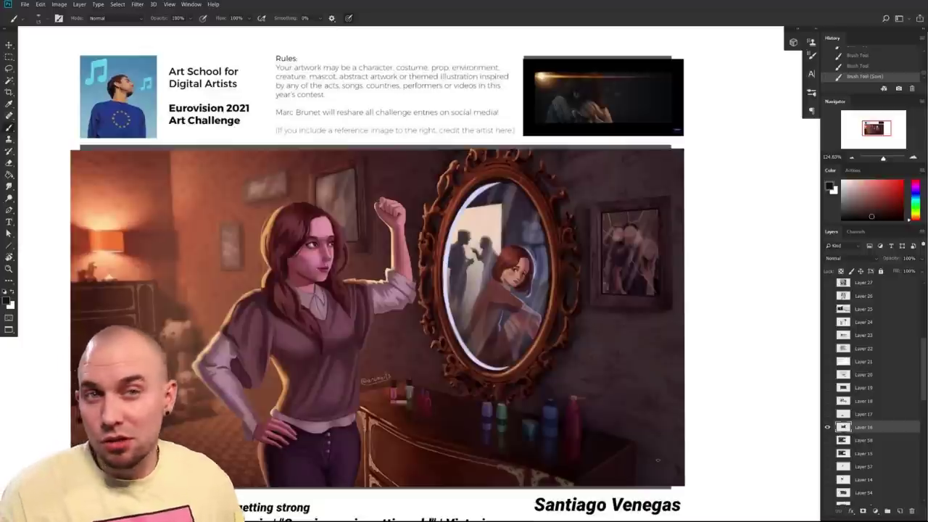
pyautogui.moveTo(616, 389); pyautogui.dragTo(605, 414)
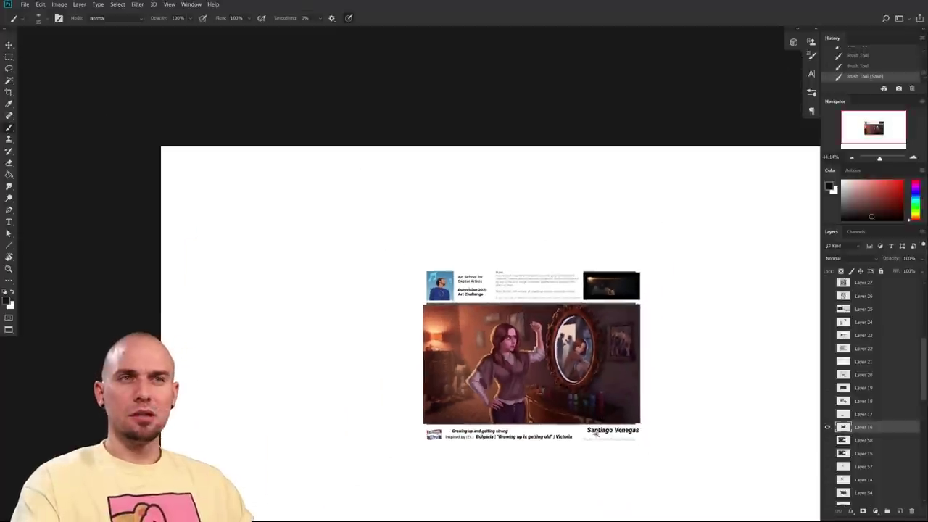
pyautogui.scroll(5, 604, 414)
pyautogui.moveTo(658, 363); pyautogui.dragTo(613, 388)
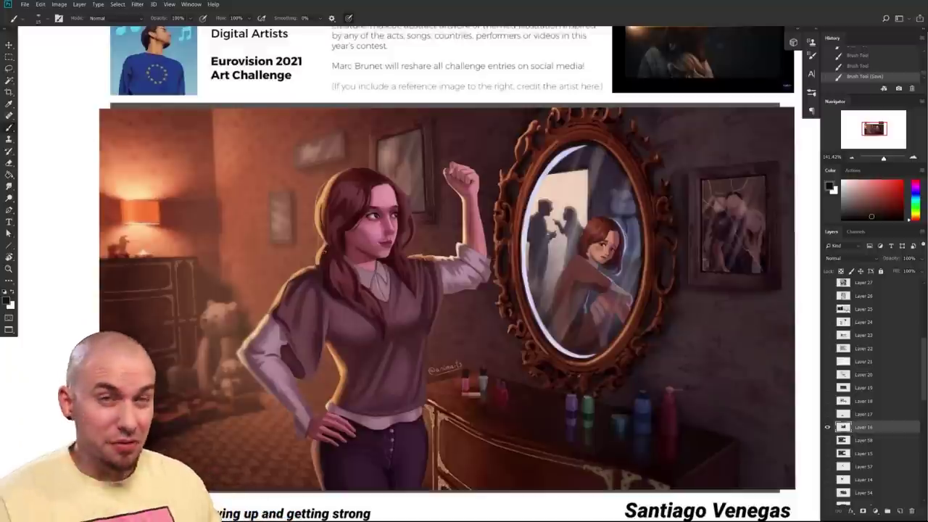
pyautogui.moveTo(478, 303); pyautogui.dragTo(462, 317)
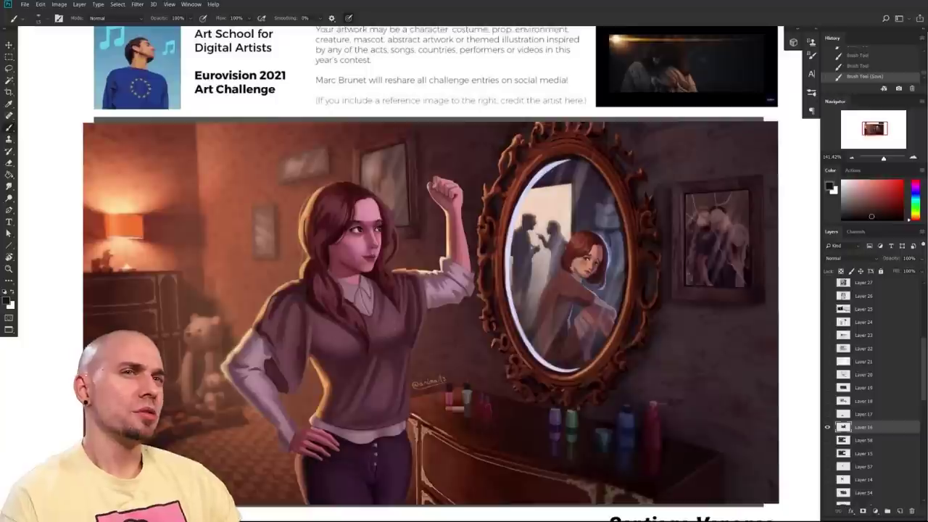
# - Sample the colours of the woman's sweater, raised arm and forehead to check how the light tints them
pyautogui.keyDown('alt'); pyautogui.click(392, 318); pyautogui.keyUp('alt')
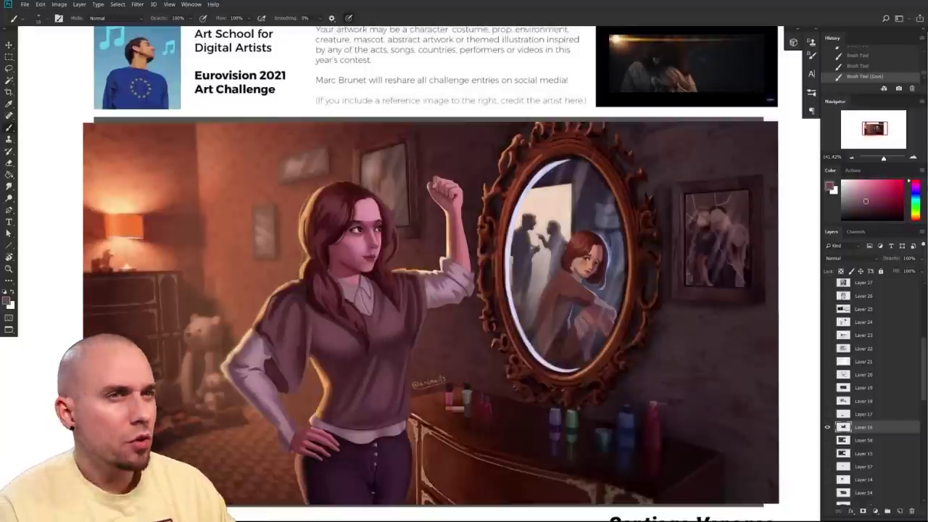
pyautogui.moveTo(608, 387); pyautogui.dragTo(590, 392)
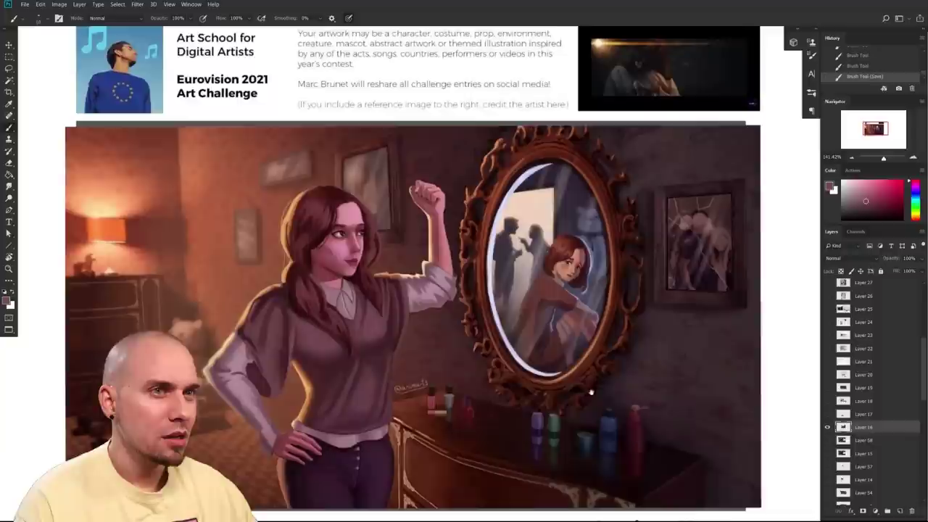
pyautogui.keyDown('alt'); pyautogui.click(377, 322); pyautogui.keyUp('alt')
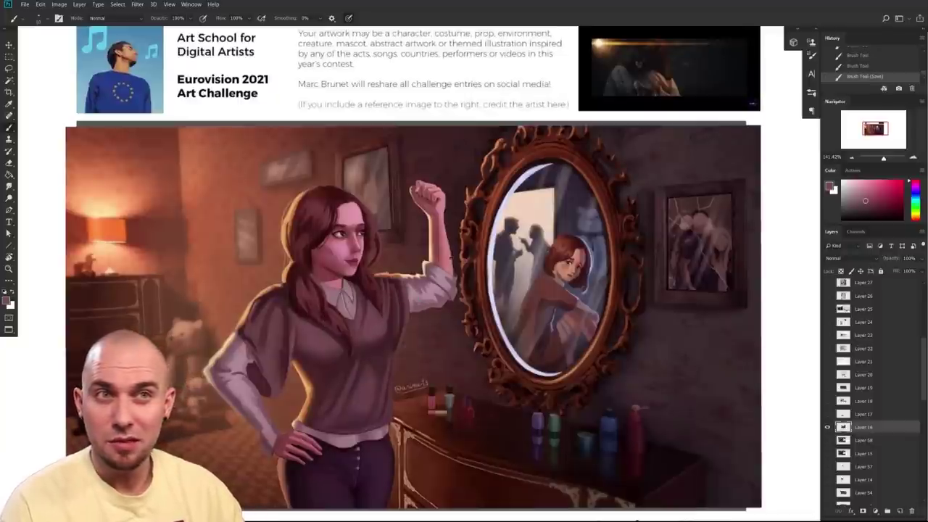
pyautogui.keyDown('alt'); pyautogui.click(449, 261); pyautogui.keyUp('alt')
pyautogui.keyDown('alt'); pyautogui.click(348, 209); pyautogui.keyUp('alt')
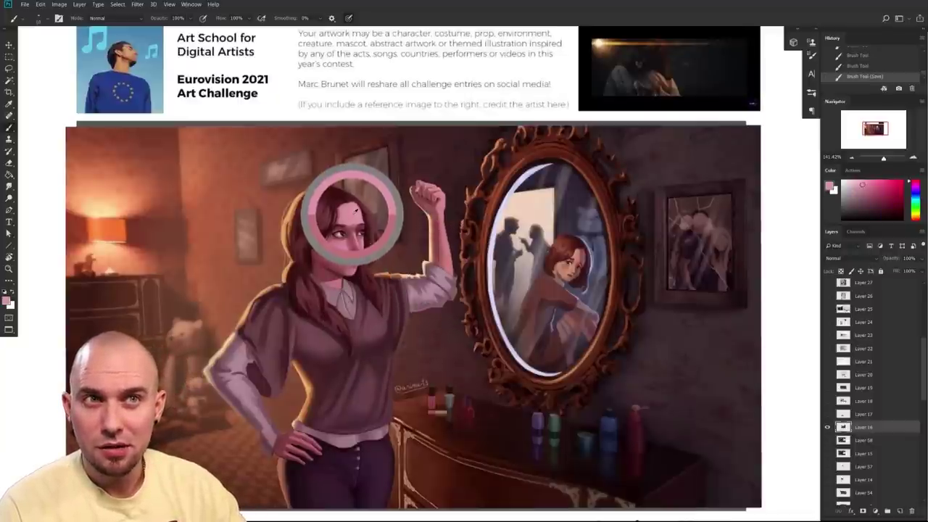
pyautogui.moveTo(351, 361); pyautogui.dragTo(316, 354)
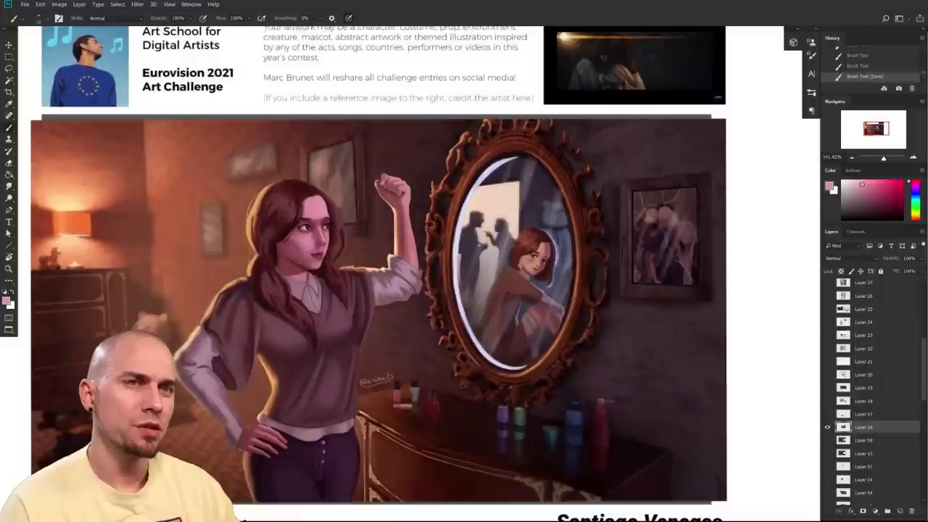
# - Switch the brush to the MB Textured Soft Round preset for painting light on the mirror illustration
pyautogui.rightClick(426, 311)
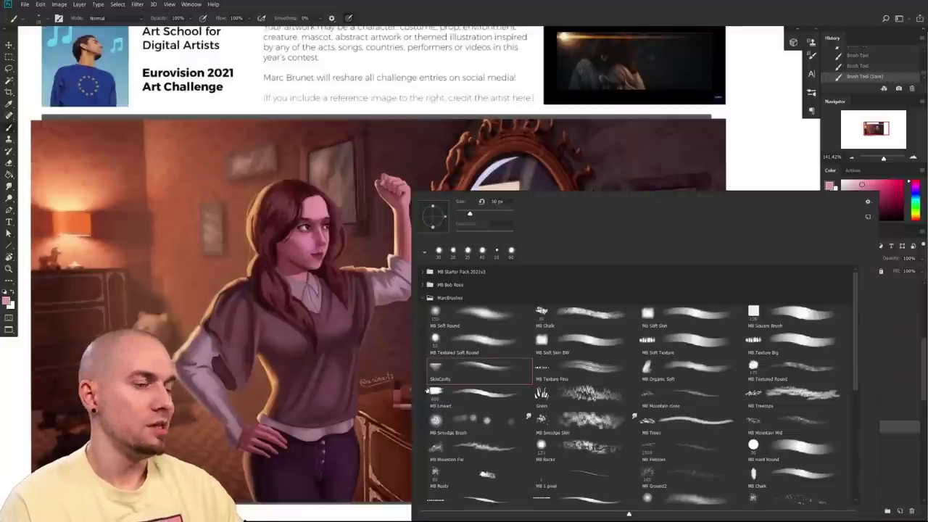
pyautogui.doubleClick(451, 374)
pyautogui.moveTo(451, 374); pyautogui.dragTo(446, 371)
pyautogui.moveTo(367, 433); pyautogui.dragTo(376, 433)
pyautogui.moveTo(514, 290); pyautogui.dragTo(486, 406)
pyautogui.moveTo(486, 404)
pyautogui.mouseDown()
pyautogui.moveTo(499, 403)
pyautogui.moveTo(523, 377)
pyautogui.moveTo(499, 404)
pyautogui.mouseUp()
pyautogui.scroll(-8, 500, 404)
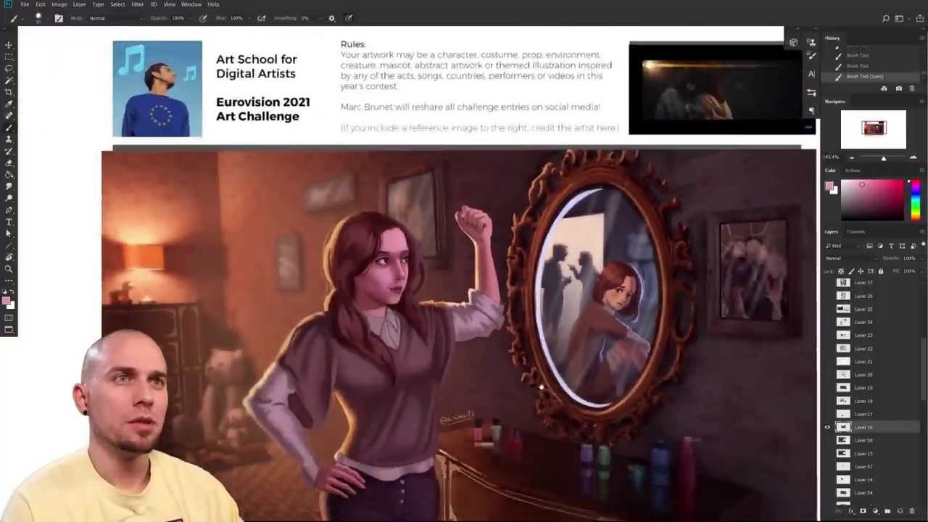
# - Sample the woman's shaded neck, then pick up the pale lavender-blue of the mirror's bright rim as the brush colour
pyautogui.moveTo(541, 386)
pyautogui.mouseDown()
pyautogui.moveTo(554, 319)
pyautogui.moveTo(553, 394)
pyautogui.moveTo(514, 407)
pyautogui.mouseUp()
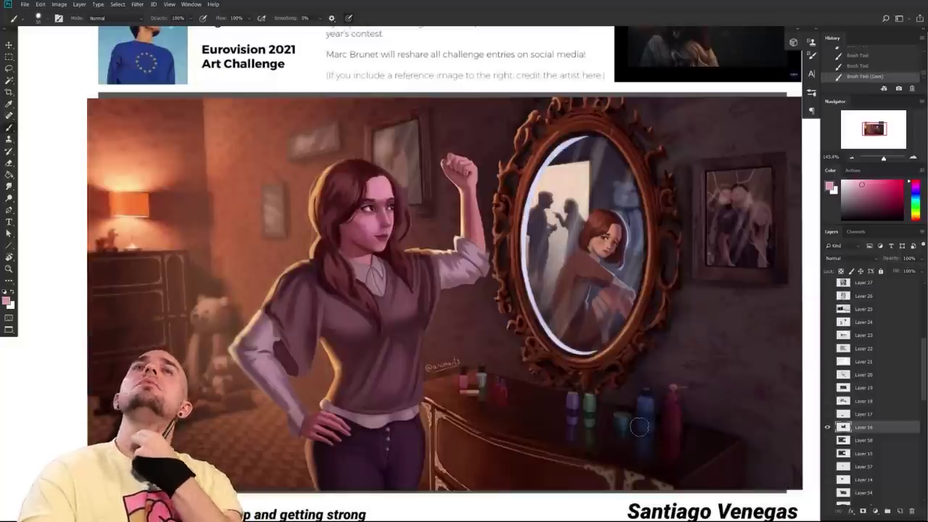
pyautogui.moveTo(626, 345); pyautogui.dragTo(578, 348)
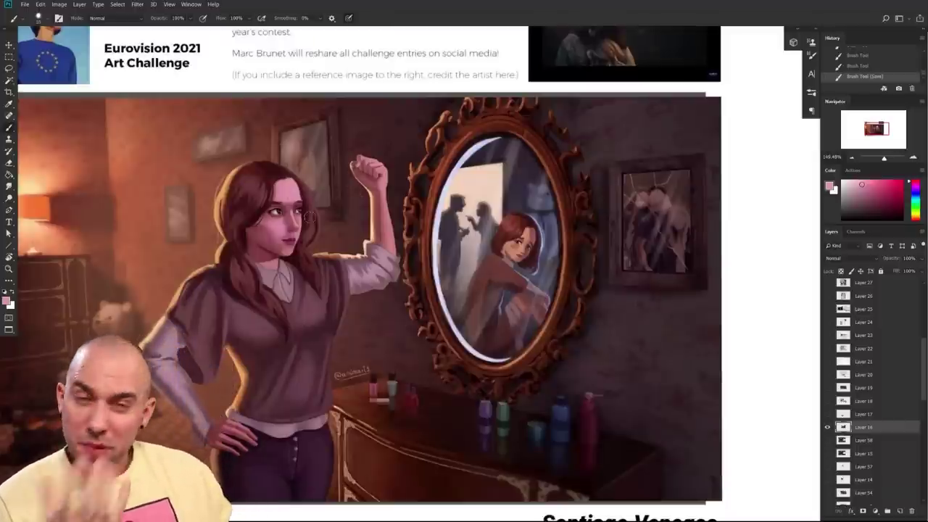
pyautogui.moveTo(488, 356)
pyautogui.mouseDown()
pyautogui.moveTo(513, 341)
pyautogui.moveTo(504, 358)
pyautogui.mouseUp()
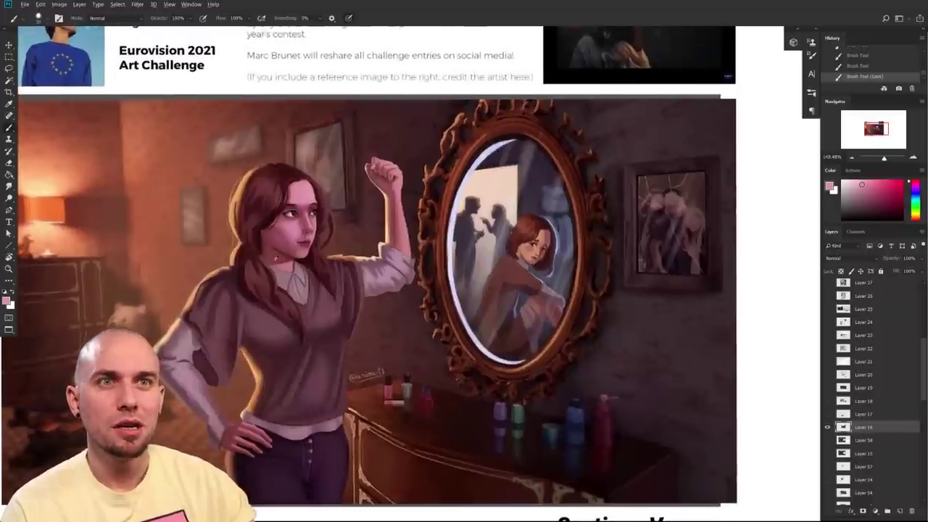
pyautogui.keyDown('alt'); pyautogui.click(279, 258); pyautogui.keyUp('alt')
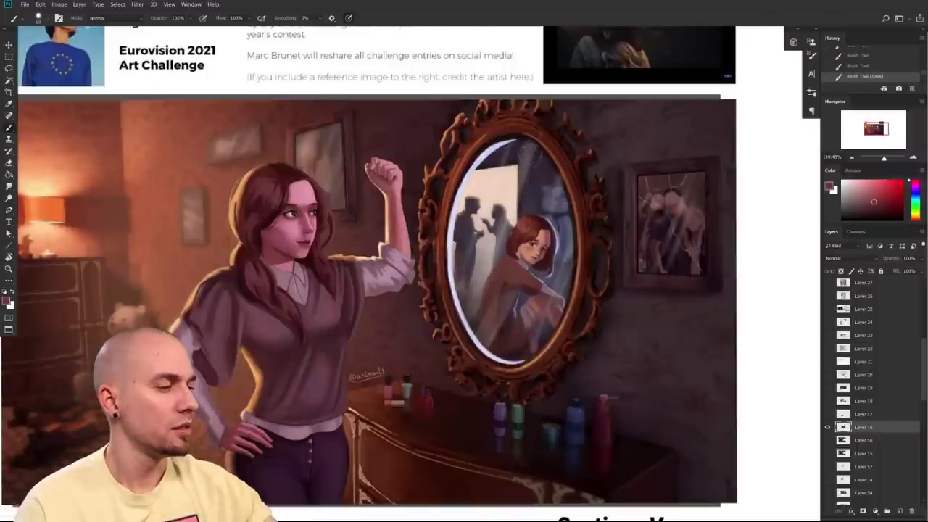
pyautogui.keyDown('alt'); pyautogui.click(477, 165); pyautogui.keyUp('alt')
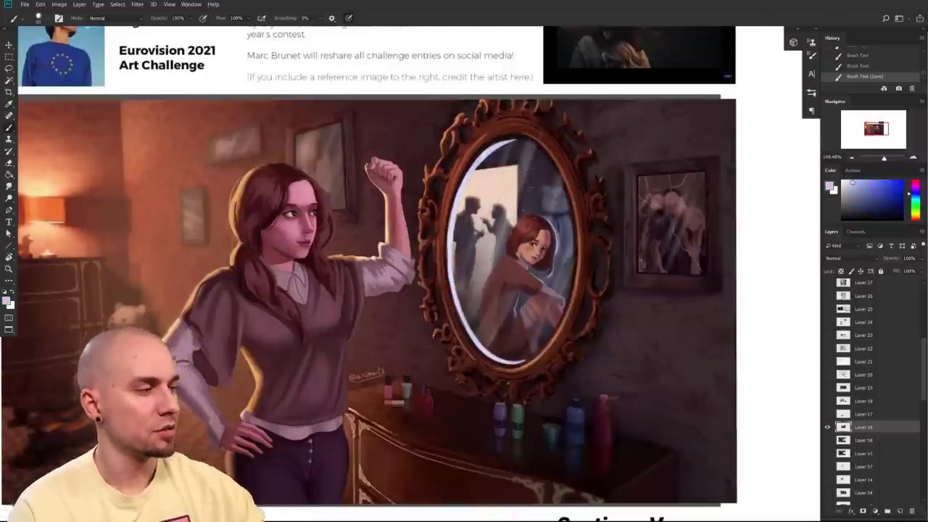
pyautogui.keyDown('alt'); pyautogui.click(489, 353); pyautogui.keyUp('alt')
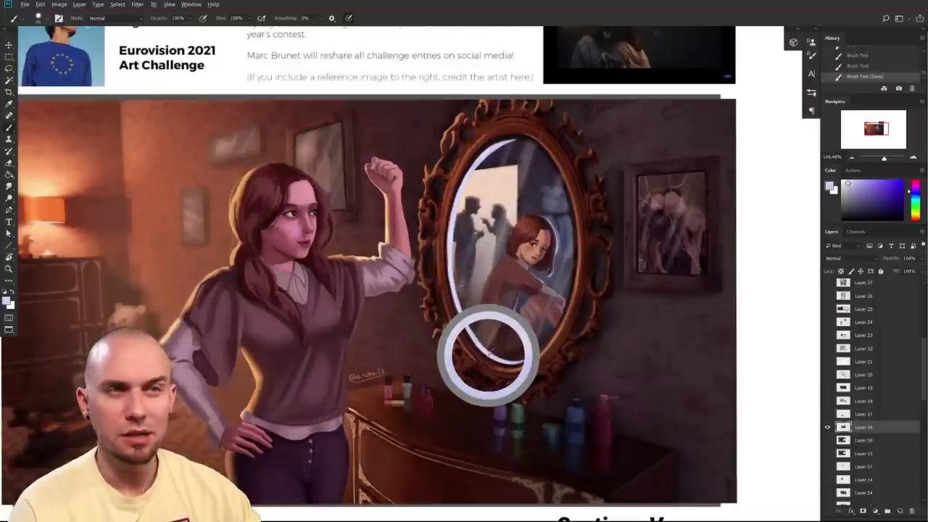
# - Try a very large, soft pale-blue glow spreading from the mirror across the woman, and undo it
pyautogui.press(']')
pyautogui.press(']')
pyautogui.press(']')
pyautogui.press(']')
pyautogui.press(']')
pyautogui.press(']')
pyautogui.press(']')
pyautogui.press(']')
pyautogui.press(']')
pyautogui.press(']')
pyautogui.press(']')
pyautogui.press(']')
pyautogui.press(']')
pyautogui.press(']')
pyautogui.press(']')
pyautogui.press(']')
pyautogui.press(']')
pyautogui.press(']')
pyautogui.press(']')
pyautogui.press(']')
pyautogui.press('[')
pyautogui.press('[')
pyautogui.press('[')
pyautogui.moveTo(519, 278)
pyautogui.mouseDown()
pyautogui.moveTo(497, 230)
pyautogui.moveTo(358, 277)
pyautogui.mouseUp()
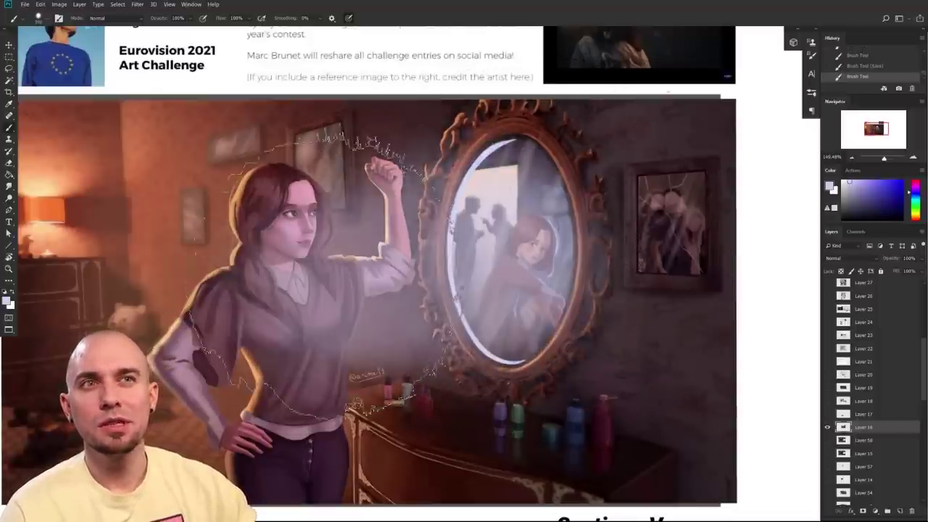
pyautogui.moveTo(583, 372); pyautogui.dragTo(557, 378)
pyautogui.scroll(2, 556, 378)
pyautogui.hotkey('ctrl', 'z')
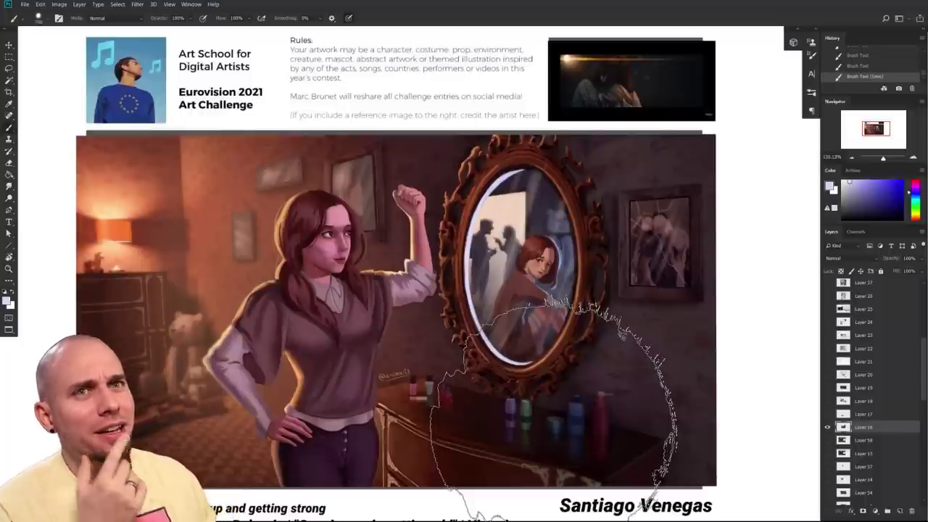
# - Shrink the brush to about the width of the woman's face, keeping the pale lavender-blue colour
pyautogui.moveTo(591, 389)
pyautogui.mouseDown()
pyautogui.moveTo(609, 389)
pyautogui.moveTo(557, 394)
pyautogui.mouseUp()
pyautogui.press('[')
pyautogui.press('[')
pyautogui.press('[')
pyautogui.press('[')
pyautogui.press('[')
pyautogui.press('[')
pyautogui.press('[')
pyautogui.press('[')
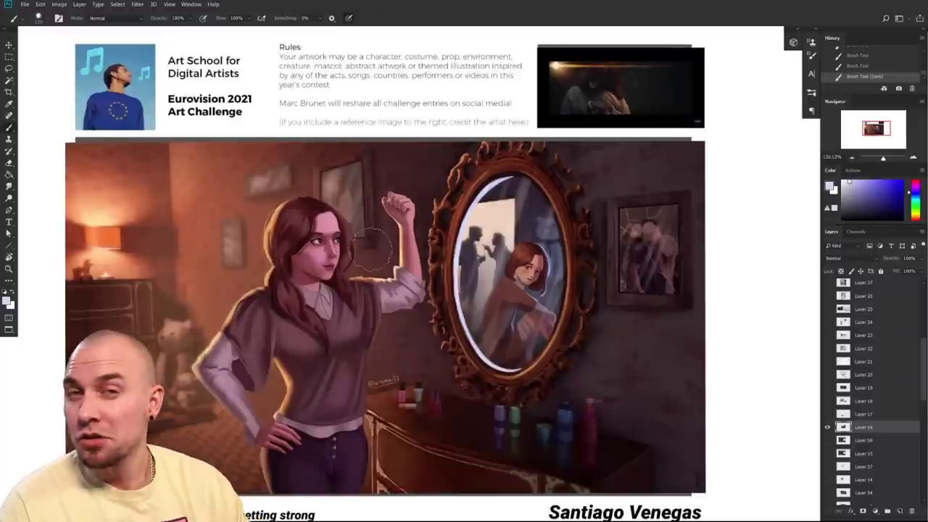
# - Sample the pink of the woman's face and try a soft stroke of it over her head and hair
pyautogui.keyDown('alt'); pyautogui.click(332, 216); pyautogui.keyUp('alt')
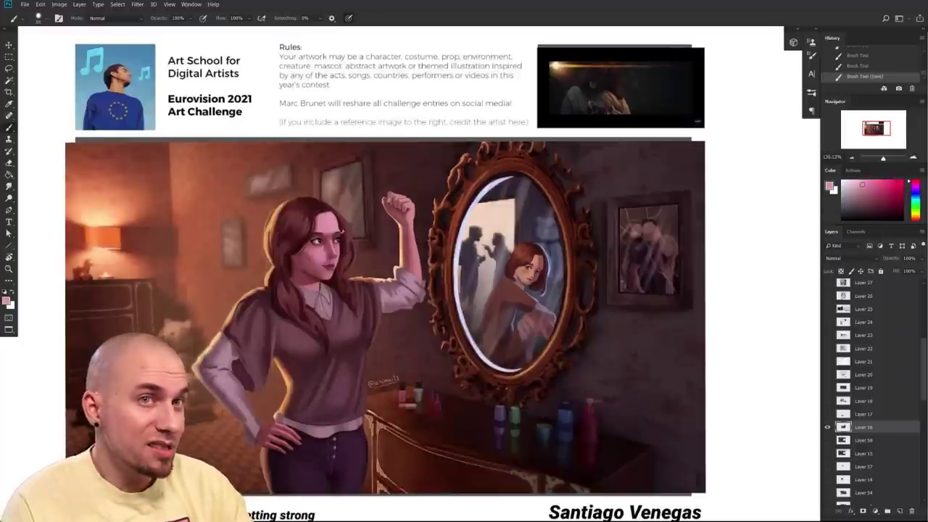
pyautogui.moveTo(360, 372); pyautogui.dragTo(303, 358)
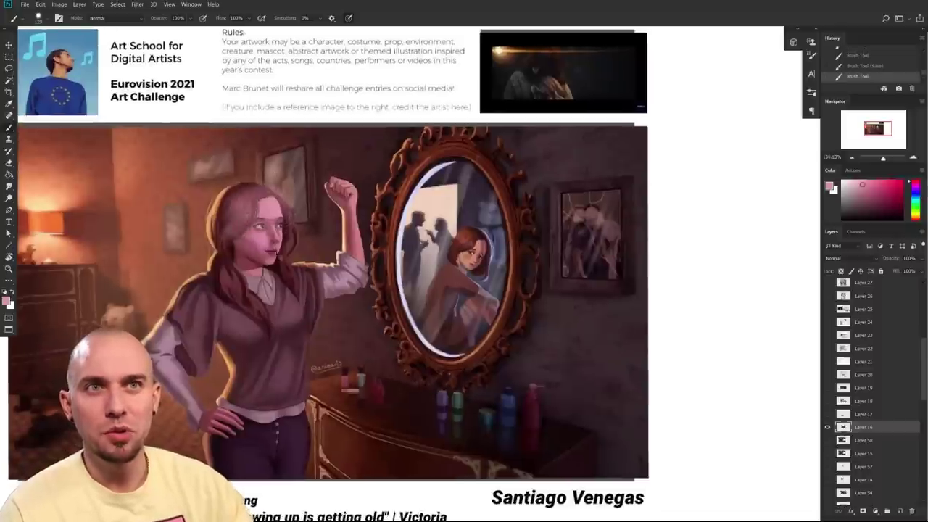
pyautogui.rightClick(517, 315)
pyautogui.click(571, 318)
pyautogui.moveTo(412, 365); pyautogui.dragTo(421, 360)
# - Pick a pale sky blue as the brush colour and enlarge the brush
pyautogui.click(866, 180)
pyautogui.moveTo(917, 193); pyautogui.dragTo(917, 187)
pyautogui.click(916, 198)
pyautogui.moveTo(540, 283); pyautogui.dragTo(566, 271)
pyautogui.press(']')
pyautogui.press(']')
pyautogui.press(']')
pyautogui.press(']')
pyautogui.press(']')
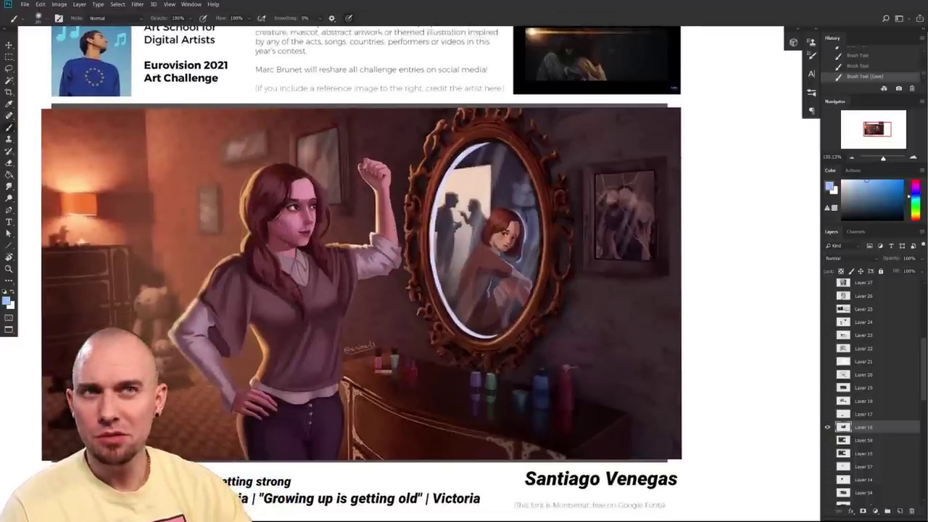
# - Sample the reflected girl's face, shift the hue to blue, and try a large soft glow over the mirror glass, undoing it
pyautogui.moveTo(280, 271); pyautogui.dragTo(293, 248)
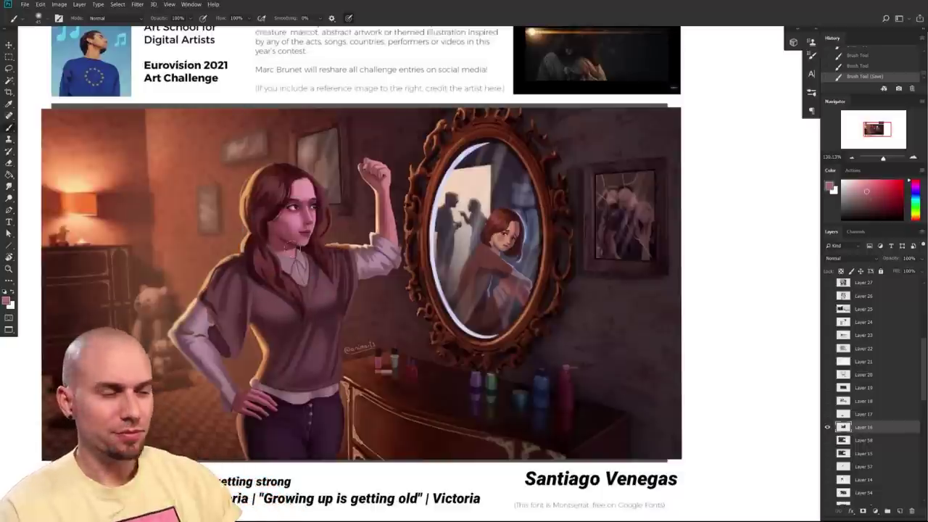
pyautogui.moveTo(433, 330); pyautogui.dragTo(416, 315)
pyautogui.moveTo(431, 360); pyautogui.dragTo(418, 349)
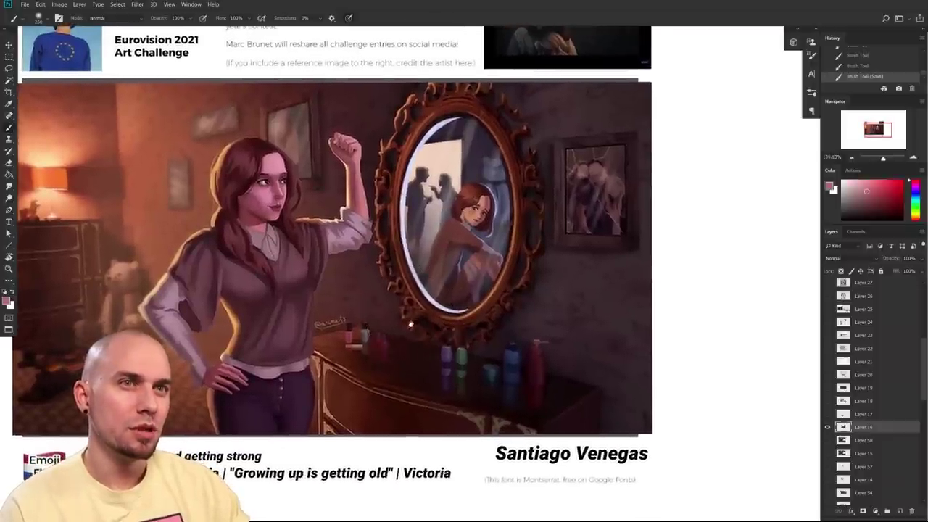
pyautogui.moveTo(411, 323); pyautogui.dragTo(428, 326)
pyautogui.keyDown('alt'); pyautogui.click(475, 196); pyautogui.keyUp('alt')
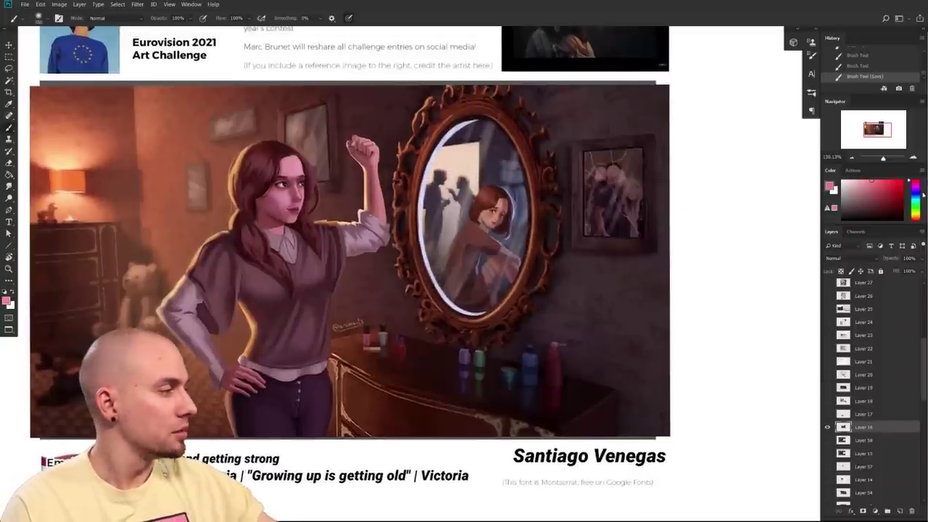
pyautogui.click(916, 195)
pyautogui.moveTo(465, 206)
pyautogui.mouseDown()
pyautogui.moveTo(475, 250)
pyautogui.moveTo(443, 237)
pyautogui.mouseUp()
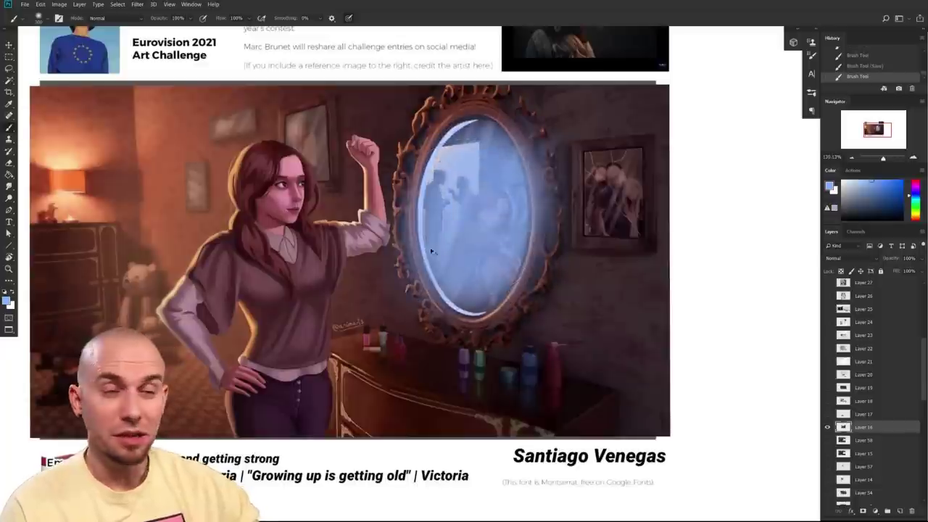
pyautogui.hotkey('ctrl', 'z')
# - Try soft blue light on the dresser top below the mirror with a larger brush, and undo it
pyautogui.moveTo(417, 363)
pyautogui.mouseDown()
pyautogui.moveTo(378, 355)
pyautogui.moveTo(432, 373)
pyautogui.moveTo(394, 379)
pyautogui.moveTo(438, 382)
pyautogui.mouseUp()
pyautogui.hotkey('ctrl', 'z')
pyautogui.press(']')
pyautogui.press(']')
pyautogui.press(']')
pyautogui.press(']')
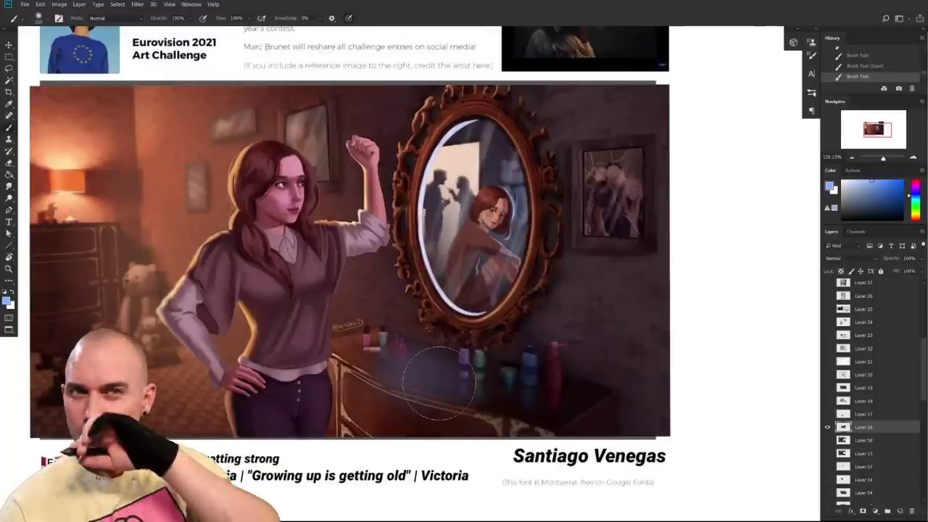
pyautogui.hotkey('ctrl', 'z')
# - Shrink the brush, try blue light on the woman's trousers and nearby areas, and undo each attempt
pyautogui.press('[')
pyautogui.press('[')
pyautogui.press('[')
pyautogui.press('[')
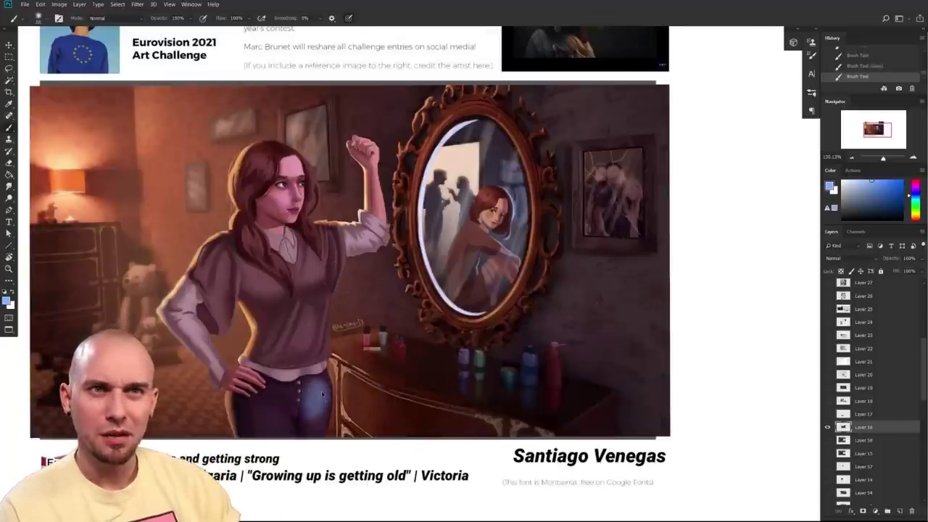
pyautogui.moveTo(316, 396)
pyautogui.mouseDown()
pyautogui.moveTo(320, 409)
pyautogui.moveTo(291, 392)
pyautogui.mouseUp()
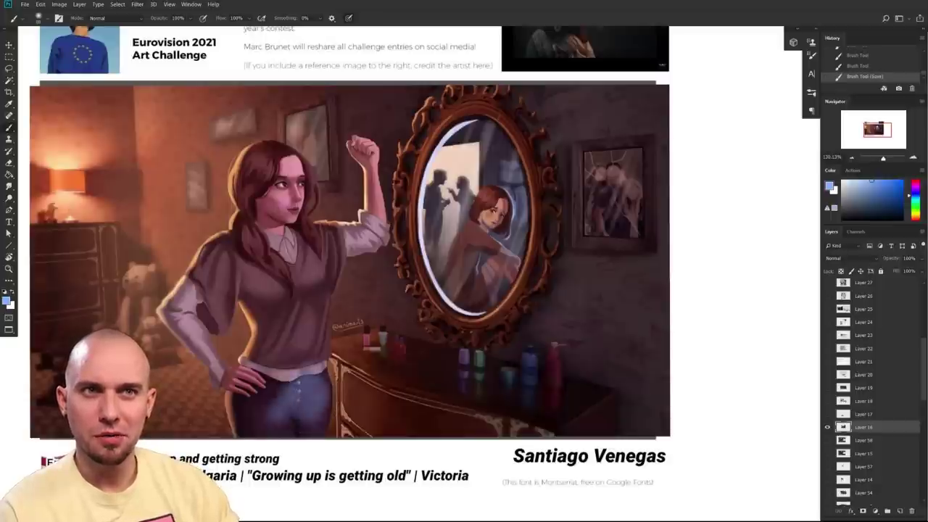
pyautogui.hotkey('ctrl', 'z')
pyautogui.moveTo(361, 375); pyautogui.dragTo(398, 397)
pyautogui.hotkey('ctrl', 'z')
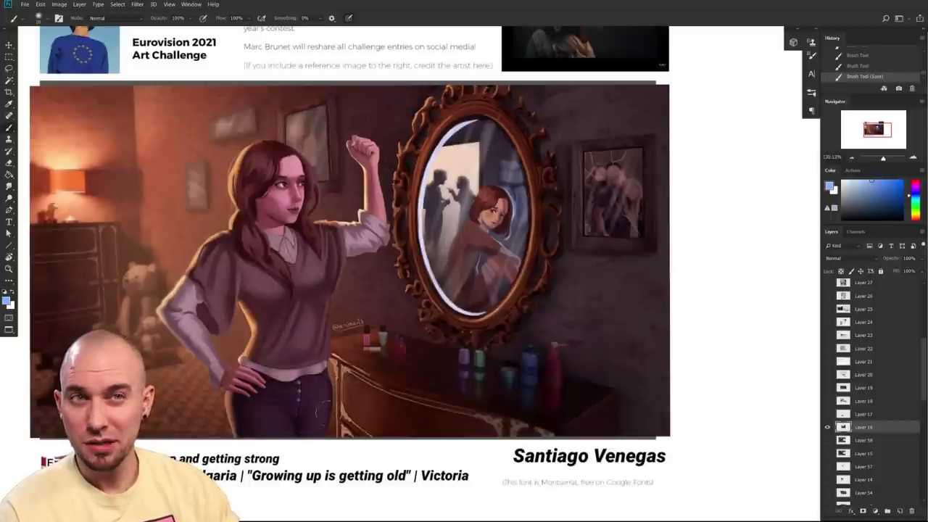
pyautogui.moveTo(312, 422)
pyautogui.mouseDown()
pyautogui.moveTo(293, 348)
pyautogui.moveTo(299, 310)
pyautogui.mouseUp()
pyautogui.hotkey('ctrl', 'z')
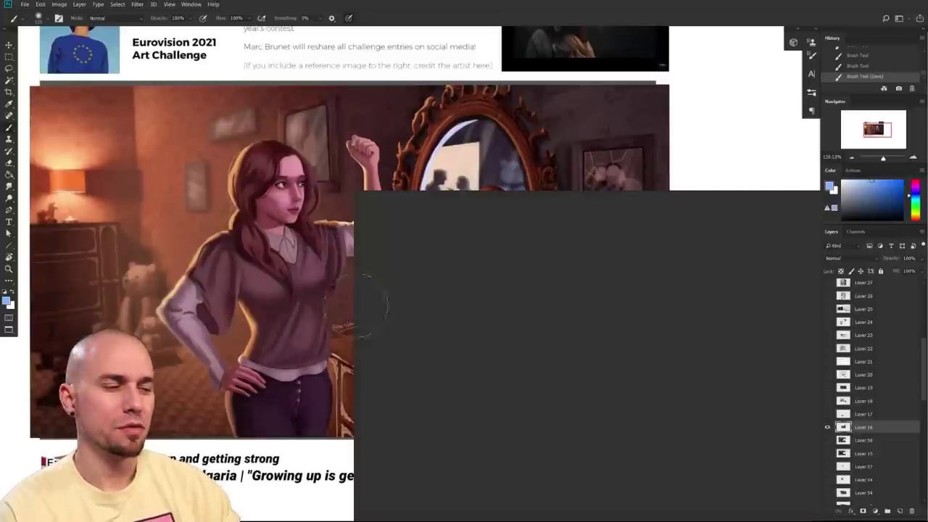
# - Switch to a textured brush preset and try blue light on the mirror-facing side of the woman's sweater and raised sleeve
pyautogui.rightClick(313, 308)
pyautogui.doubleClick(438, 353)
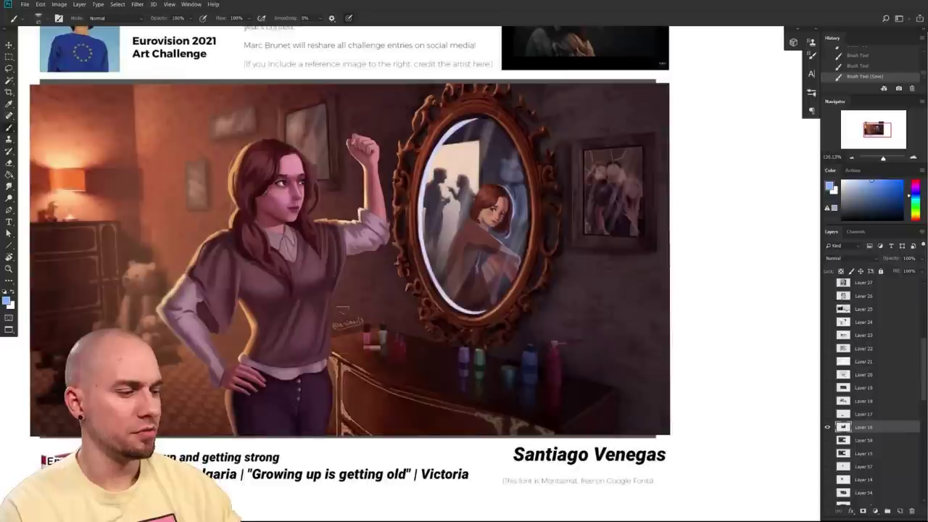
pyautogui.moveTo(328, 250); pyautogui.dragTo(319, 351)
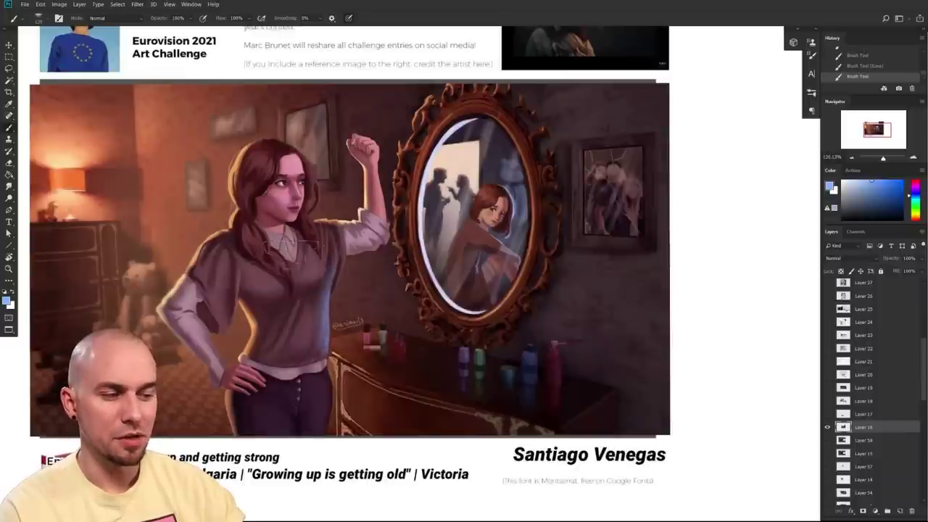
pyautogui.moveTo(362, 243)
pyautogui.mouseDown()
pyautogui.moveTo(323, 253)
pyautogui.moveTo(312, 280)
pyautogui.moveTo(296, 267)
pyautogui.mouseUp()
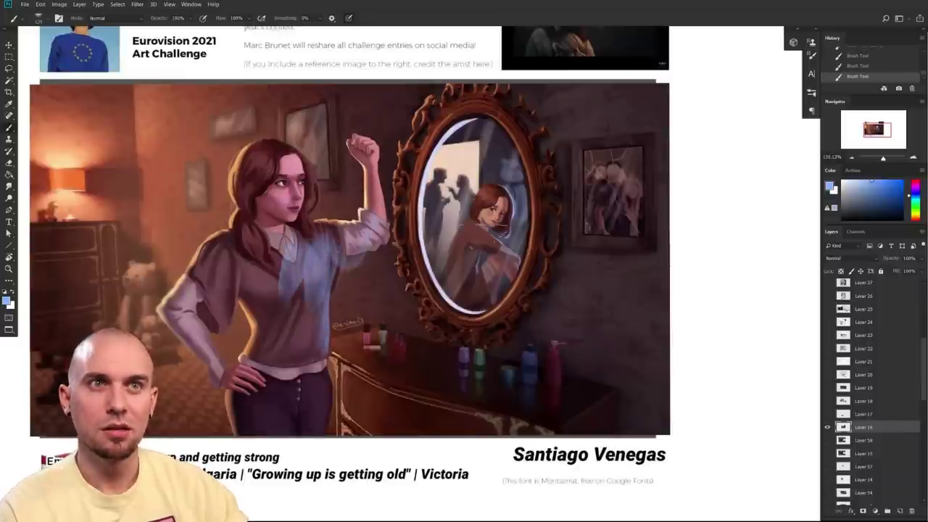
# - Enlarge the brush, try a blue glow over the mirror, and undo all the trial blue strokes
pyautogui.press(']')
pyautogui.press(']')
pyautogui.press(']')
pyautogui.press(']')
pyautogui.press(']')
pyautogui.press(']')
pyautogui.press(']')
pyautogui.press(']')
pyautogui.moveTo(500, 161)
pyautogui.mouseDown()
pyautogui.moveTo(494, 134)
pyautogui.moveTo(501, 232)
pyautogui.moveTo(486, 261)
pyautogui.moveTo(478, 159)
pyautogui.mouseUp()
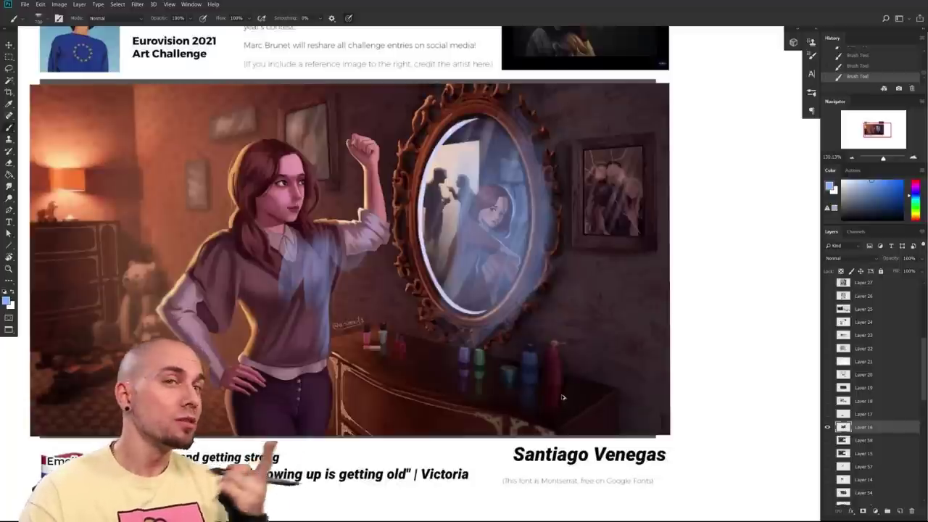
pyautogui.hotkey('ctrl', 'z')
pyautogui.hotkey('ctrl', 'z')
pyautogui.hotkey('ctrl', 'z')
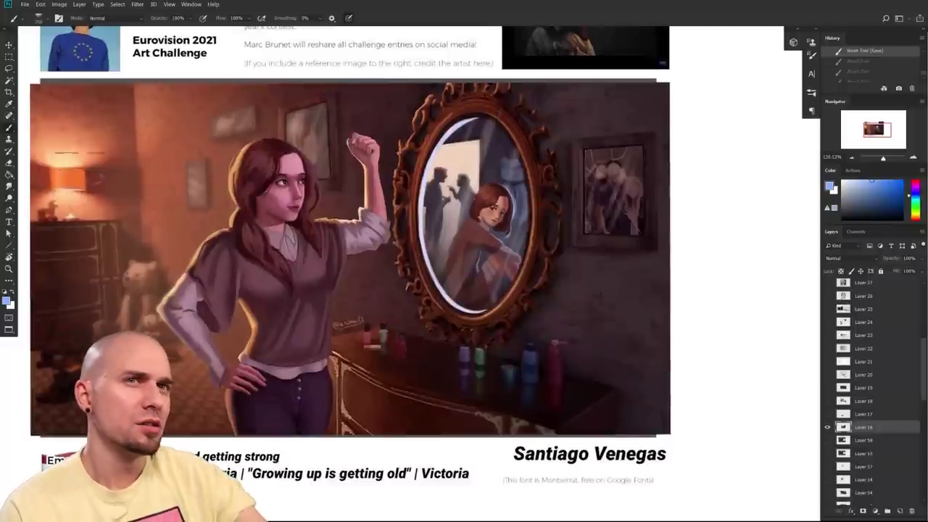
# - Sample a dark muted red from the painting, try a broad shadow wash over the woman, and undo it
pyautogui.keyDown('alt'); pyautogui.click(268, 278); pyautogui.keyUp('alt')
pyautogui.keyDown('alt'); pyautogui.click(235, 185); pyautogui.keyUp('alt')
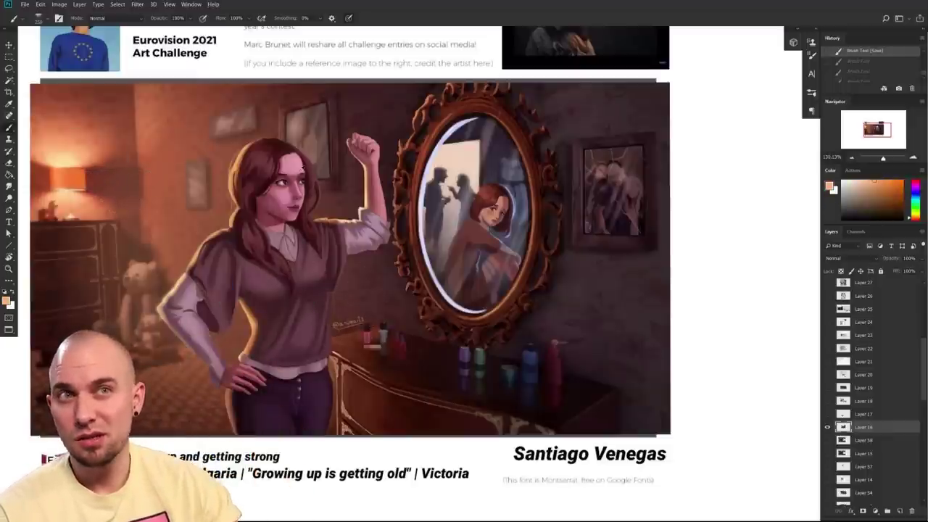
pyautogui.keyDown('alt'); pyautogui.click(318, 229); pyautogui.keyUp('alt')
pyautogui.press(']')
pyautogui.moveTo(275, 180)
pyautogui.mouseDown()
pyautogui.moveTo(270, 277)
pyautogui.moveTo(359, 241)
pyautogui.moveTo(377, 190)
pyautogui.moveTo(286, 359)
pyautogui.moveTo(263, 374)
pyautogui.mouseUp()
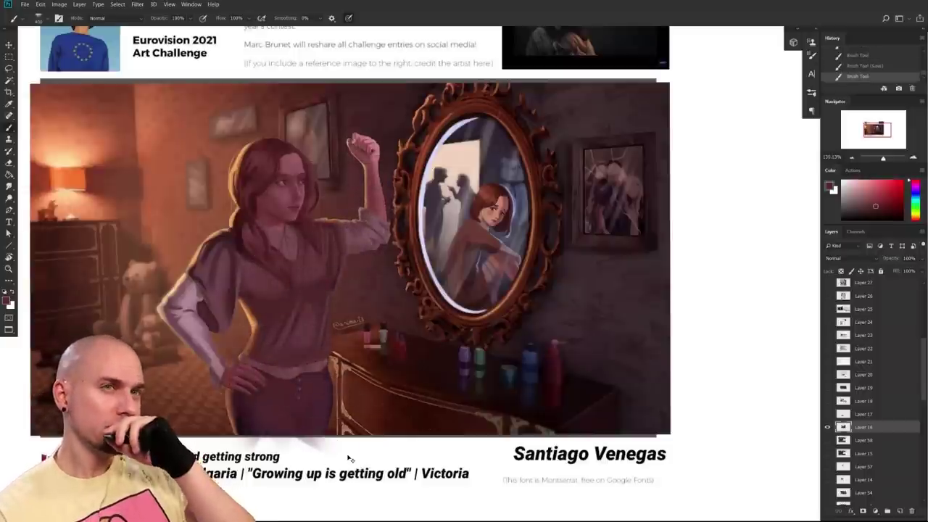
pyautogui.hotkey('ctrl', 'z')
# - Sketch loose black perspective outlines around and across the whole challenge sheet
pyautogui.scroll(-6, 643, 364)
pyautogui.moveTo(300, 385)
pyautogui.mouseDown()
pyautogui.moveTo(345, 373)
pyautogui.moveTo(362, 192)
pyautogui.mouseUp()
pyautogui.moveTo(360, 185); pyautogui.dragTo(598, 222)
pyautogui.moveTo(588, 217)
pyautogui.mouseDown()
pyautogui.moveTo(570, 384)
pyautogui.moveTo(373, 372)
pyautogui.mouseUp()
pyautogui.moveTo(606, 218)
pyautogui.mouseDown()
pyautogui.moveTo(353, 495)
pyautogui.moveTo(578, 382)
pyautogui.mouseUp()
pyautogui.moveTo(510, 297)
pyautogui.mouseDown()
pyautogui.moveTo(510, 409)
pyautogui.moveTo(564, 325)
pyautogui.mouseUp()
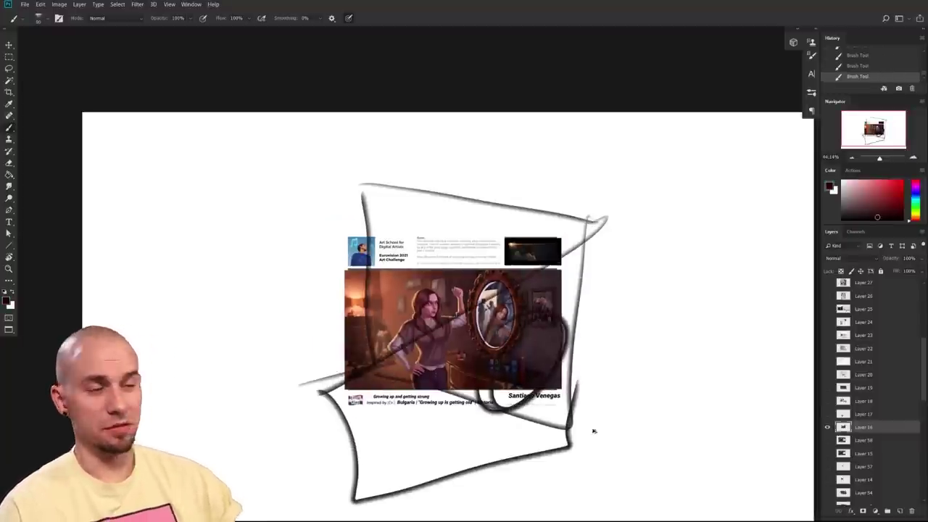
# - Try a rounded outline around the sheet in place of the skewed lines, and undo all the sketched outlines
pyautogui.hotkey('ctrl', 'z')
pyautogui.moveTo(593, 226); pyautogui.dragTo(337, 238)
pyautogui.hotkey('ctrl', 'z')
pyautogui.hotkey('ctrl', 'z')
pyautogui.moveTo(586, 227)
pyautogui.mouseDown()
pyautogui.moveTo(300, 427)
pyautogui.moveTo(596, 439)
pyautogui.mouseUp()
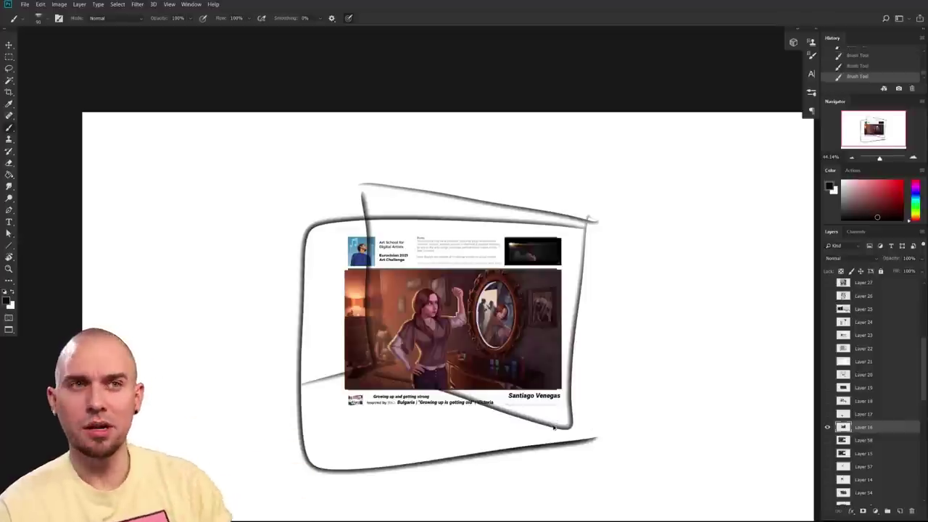
pyautogui.hotkey('ctrl', 'z')
pyautogui.scroll(2, 458, 401)
pyautogui.hotkey('ctrl', 'z')
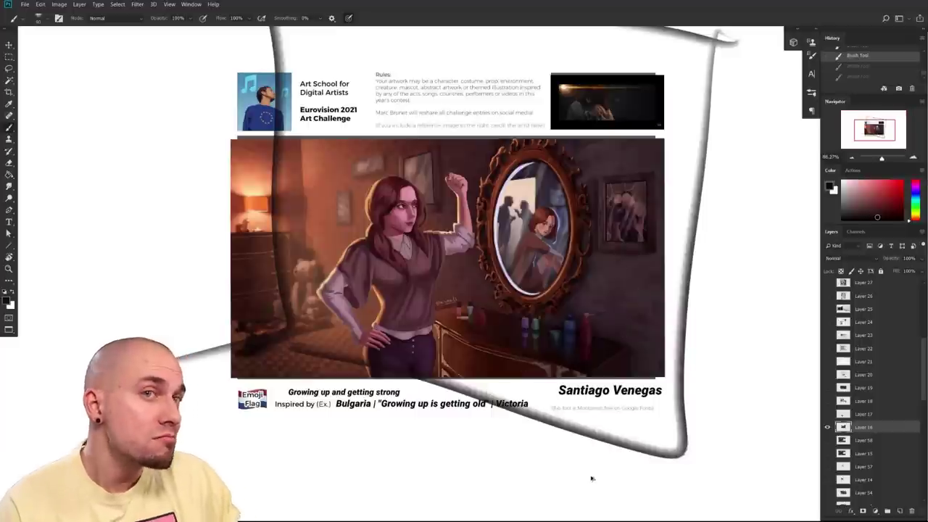
pyautogui.hotkey('ctrl', 'z')
pyautogui.hotkey('ctrl', 'z')
pyautogui.scroll(2, 424, 376)
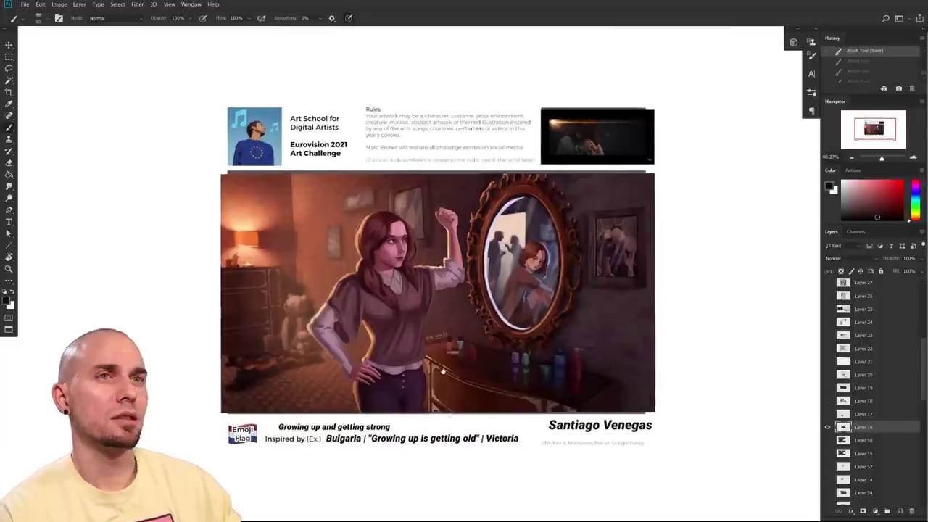
# - Switch back to a soft round brush with the woman's facial pink, try light on the dresser top, and undo it
pyautogui.scroll(3, 424, 376)
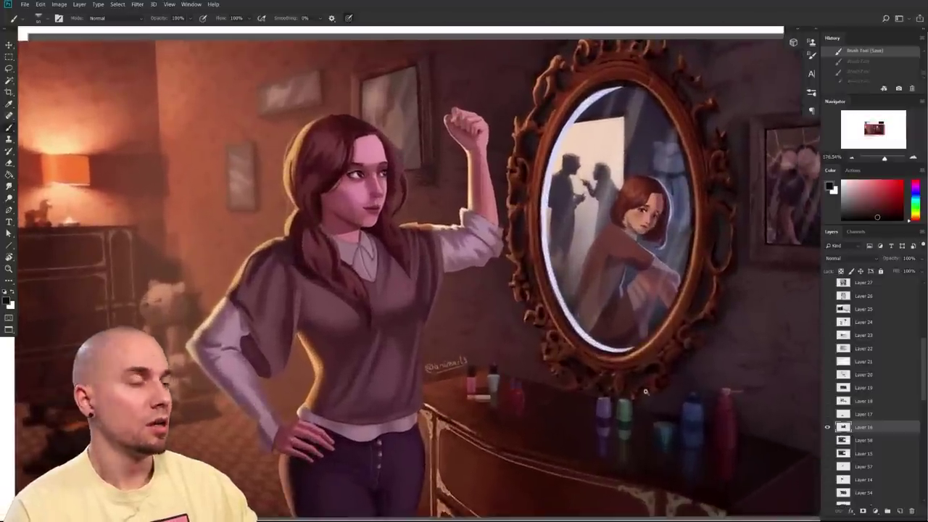
pyautogui.scroll(-2, 645, 392)
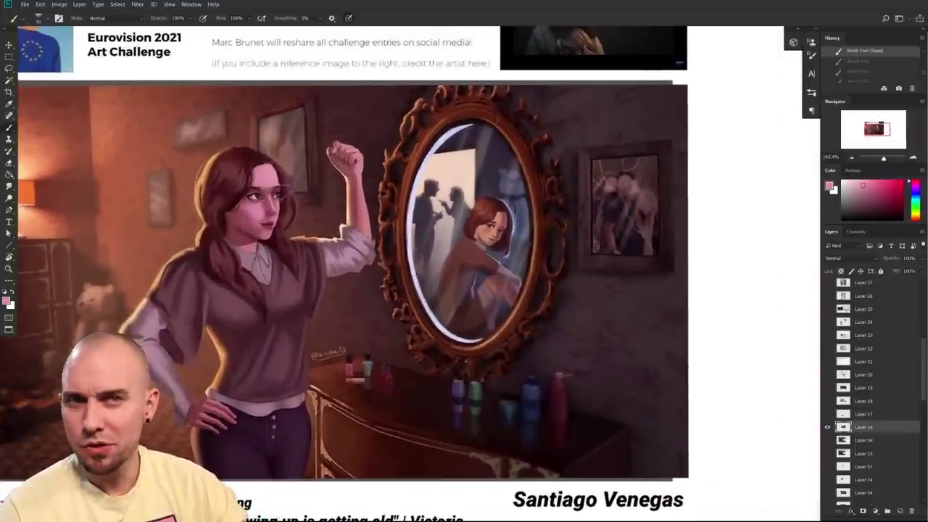
pyautogui.rightClick(481, 333)
pyautogui.click(404, 325)
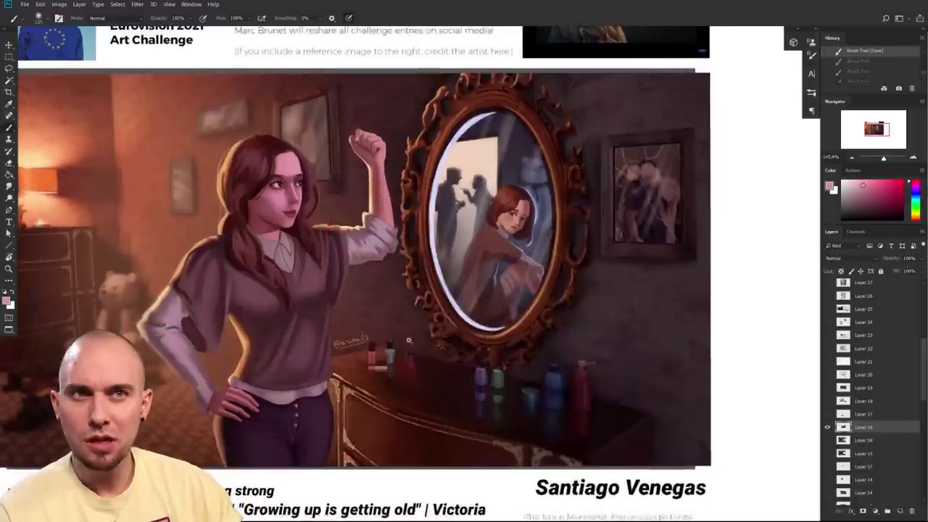
pyautogui.hotkey('ctrl', '-')
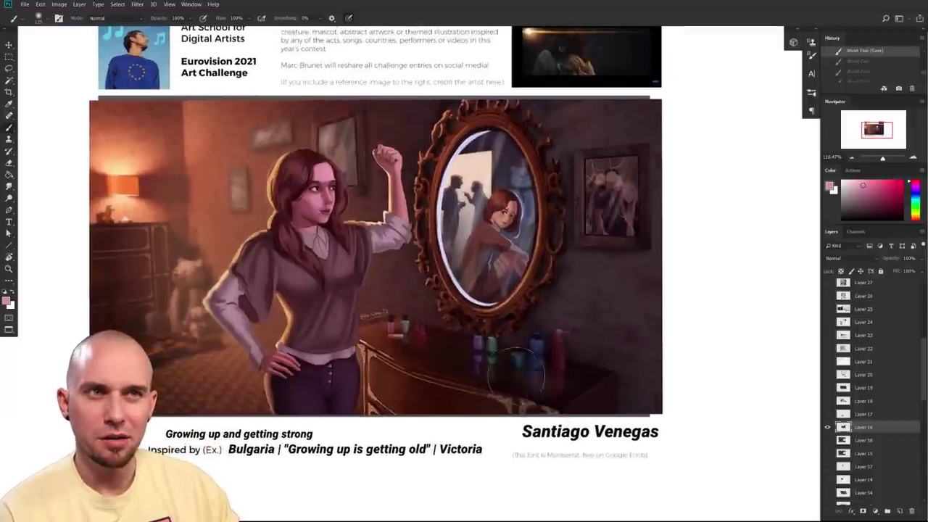
pyautogui.moveTo(460, 372)
pyautogui.mouseDown()
pyautogui.moveTo(549, 396)
pyautogui.moveTo(548, 406)
pyautogui.mouseUp()
pyautogui.hotkey('ctrl', 'z')
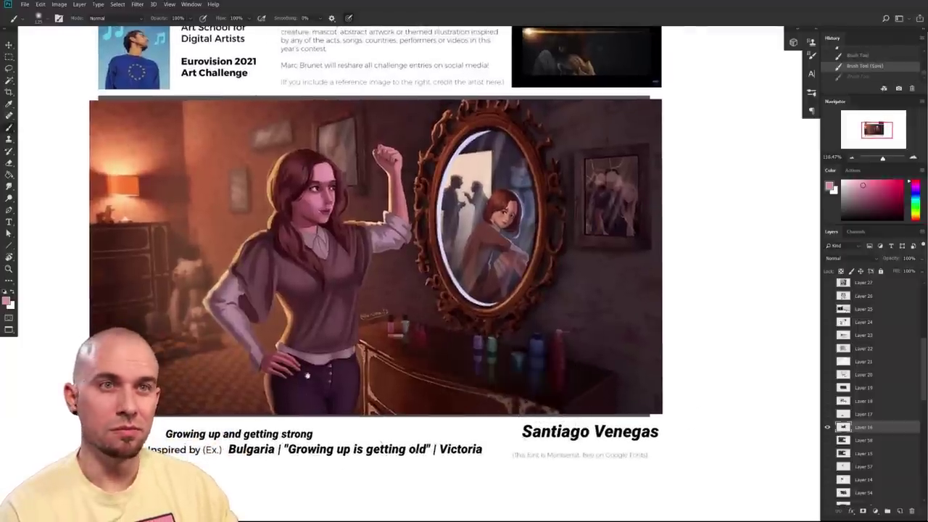
# - Enlarge the brush, try a broad pink stroke over the woman's torso, and undo it
pyautogui.moveTo(296, 380); pyautogui.dragTo(398, 371)
pyautogui.press(']')
pyautogui.press(']')
pyautogui.press(']')
pyautogui.press(']')
pyautogui.press(']')
pyautogui.moveTo(319, 389)
pyautogui.mouseDown()
pyautogui.moveTo(303, 386)
pyautogui.moveTo(257, 269)
pyautogui.mouseUp()
pyautogui.hotkey('ctrl', 'z')
pyautogui.moveTo(486, 417); pyautogui.dragTo(460, 423)
pyautogui.hscroll(2, 459, 424)
pyautogui.hscroll(2, 512, 328)
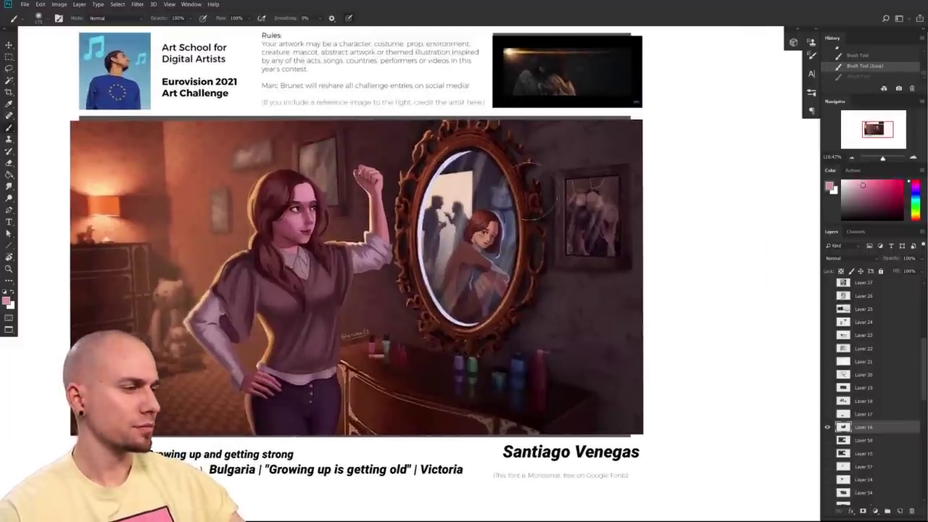
# - Switch to a textured brush preset and paint pink light along the mirror frame and the edge of the neighbouring picture frame
pyautogui.rightClick(532, 194)
pyautogui.click(527, 345)
pyautogui.moveTo(450, 394); pyautogui.dragTo(447, 392)
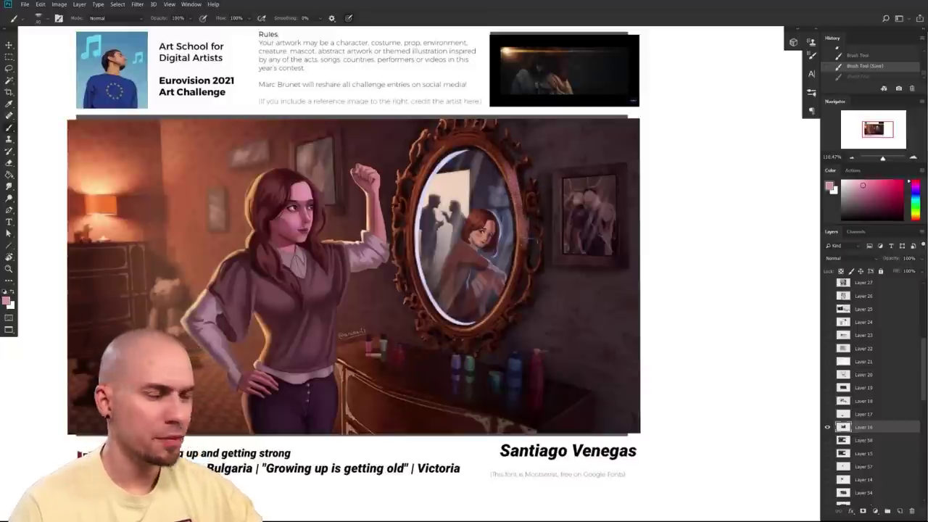
pyautogui.moveTo(514, 290); pyautogui.dragTo(504, 315)
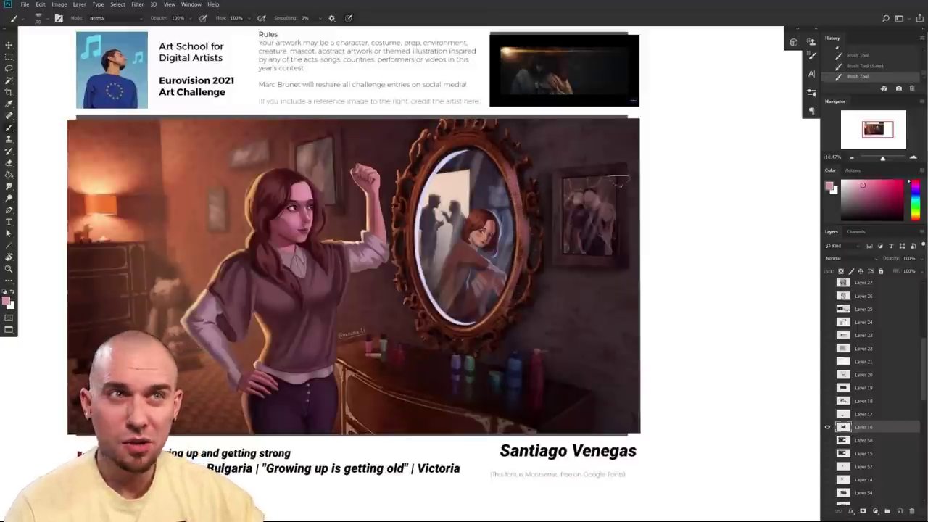
pyautogui.moveTo(558, 240); pyautogui.dragTo(558, 225)
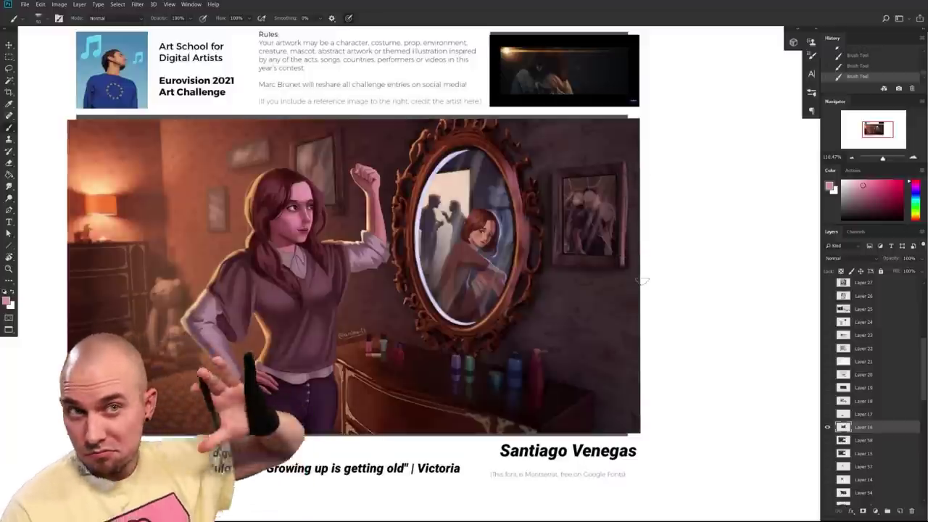
# - Enlarge the brush and paint lavender light across the dresser top and bottles beneath the mirror
pyautogui.moveTo(511, 314); pyautogui.dragTo(477, 298)
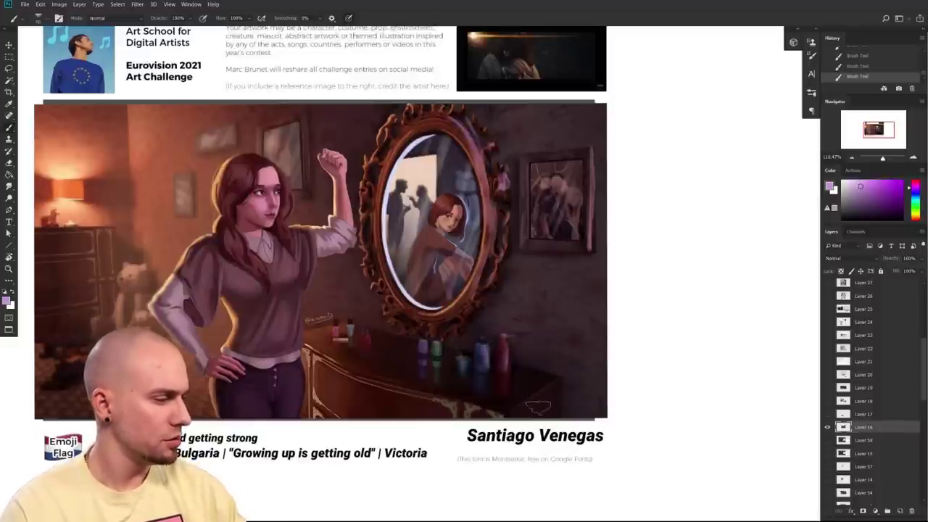
pyautogui.press(']')
pyautogui.press(']')
pyautogui.press(']')
pyautogui.press(']')
pyautogui.press(']')
pyautogui.press(']')
pyautogui.moveTo(531, 380)
pyautogui.mouseDown()
pyautogui.moveTo(431, 376)
pyautogui.moveTo(475, 365)
pyautogui.moveTo(580, 408)
pyautogui.mouseUp()
pyautogui.moveTo(400, 353); pyautogui.dragTo(578, 404)
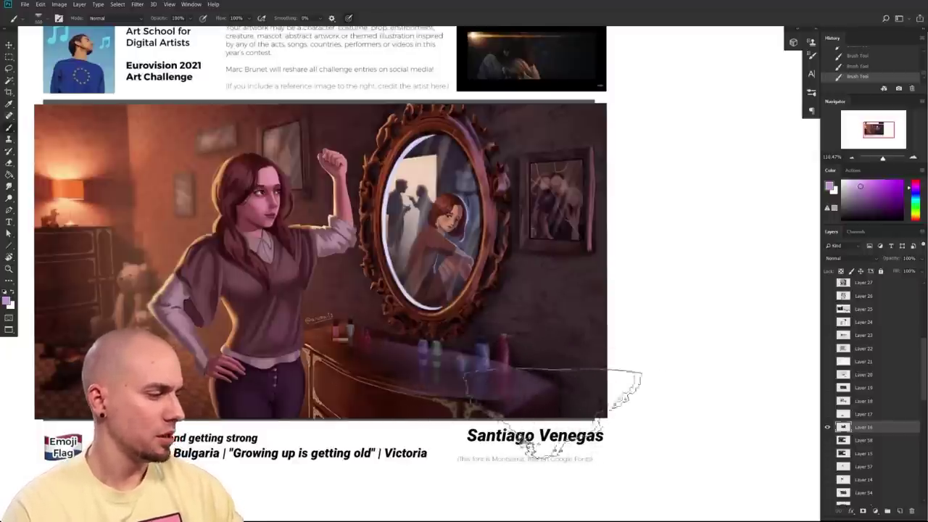
# - Undo a stray stroke, extend the lavender light over the dresser's far end, and shrink the brush
pyautogui.moveTo(514, 417); pyautogui.dragTo(560, 406)
pyautogui.hotkey('ctrl', 'z')
pyautogui.moveTo(497, 353); pyautogui.dragTo(606, 384)
pyautogui.press('[')
pyautogui.press('[')
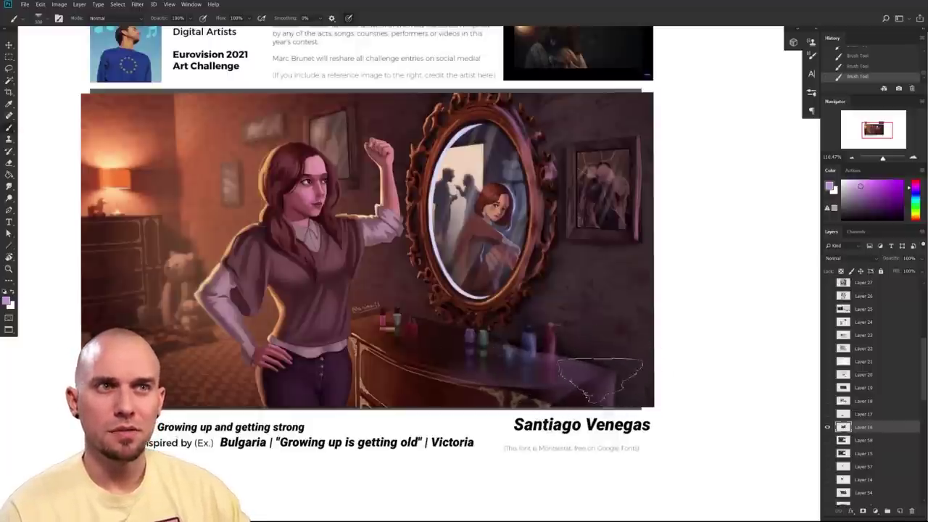
# - Enlarge the brush and try a broad lavender stroke across the wall beside the mirror
pyautogui.press(']')
pyautogui.press(']')
pyautogui.press(']')
pyautogui.press(']')
pyautogui.press(']')
pyautogui.press(']')
pyautogui.press(']')
pyautogui.press(']')
pyautogui.moveTo(624, 333); pyautogui.dragTo(720, 289)
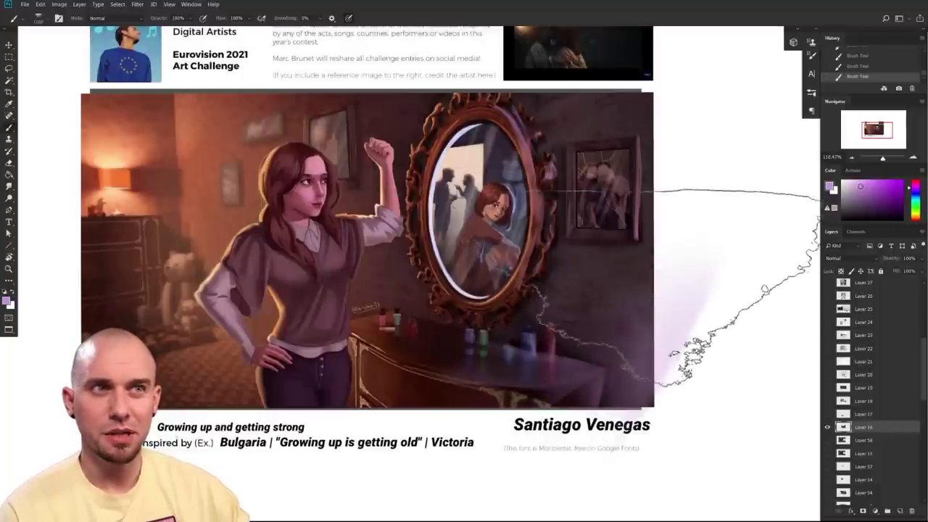
# - Marquee-select the illustration from its far edge beyond the mirror across to the woman, keeping the white canvas alongside outside the selection
pyautogui.press('m')
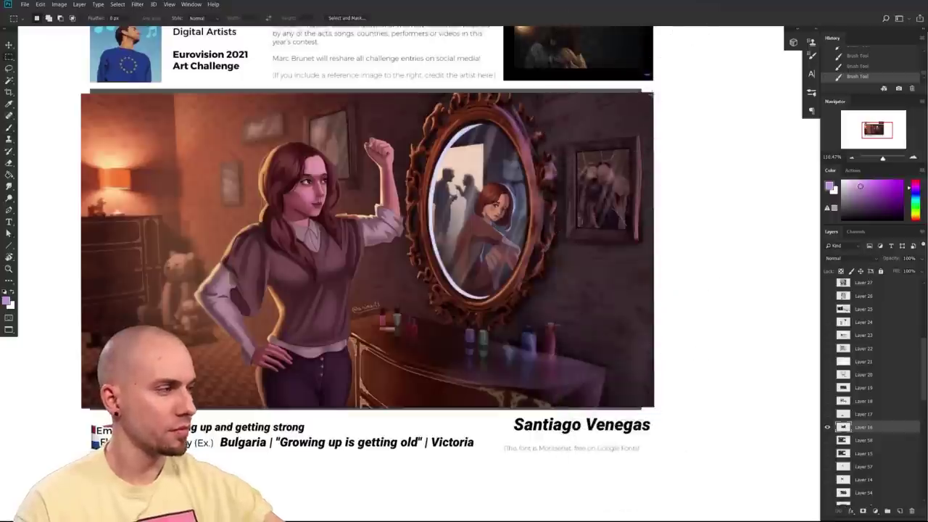
pyautogui.moveTo(654, 90); pyautogui.dragTo(560, 347)
pyautogui.moveTo(260, 408); pyautogui.dragTo(260, 408)
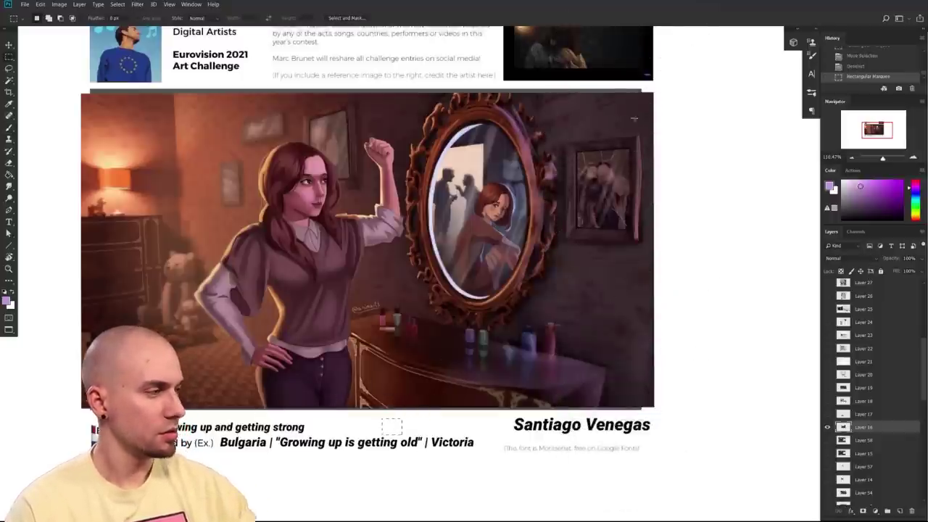
pyautogui.moveTo(641, 129); pyautogui.dragTo(242, 417)
# - Switch to the SkinCavity brush and paint soft lavender light over the wall and hanging picture within the selection
pyautogui.press('b')
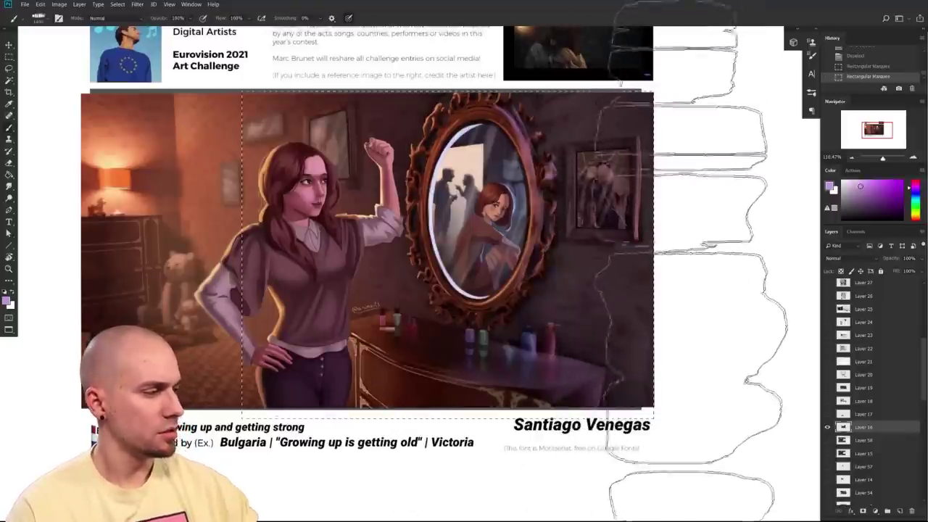
pyautogui.rightClick(647, 332)
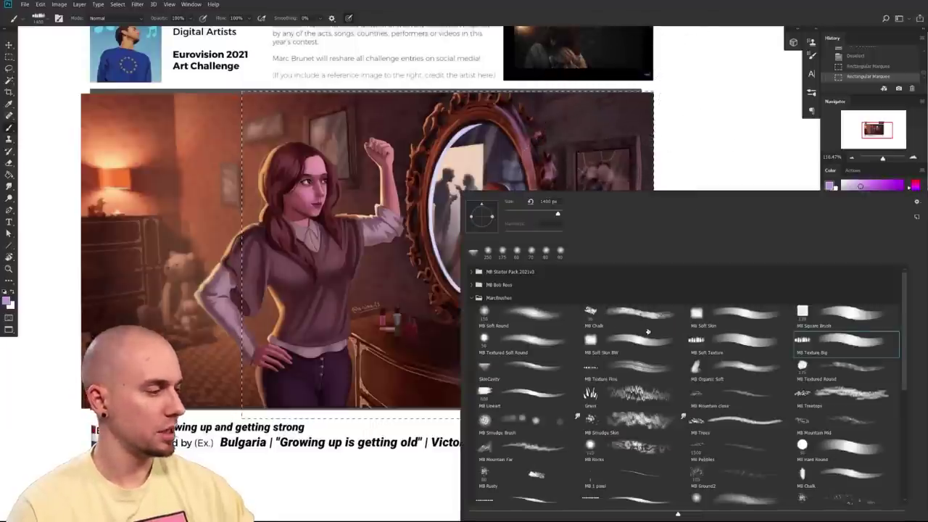
pyautogui.doubleClick(543, 371)
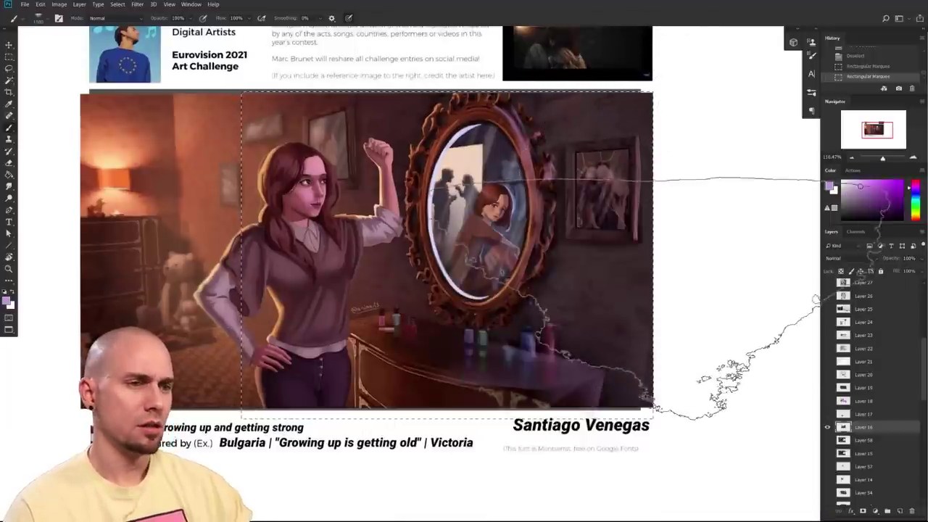
pyautogui.moveTo(700, 277); pyautogui.dragTo(653, 348)
pyautogui.moveTo(677, 222); pyautogui.dragTo(686, 206)
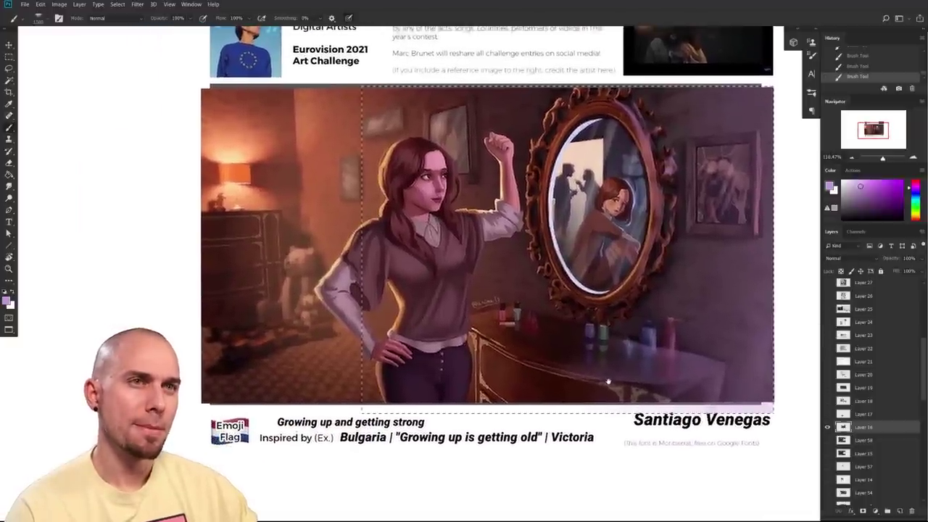
pyautogui.moveTo(522, 319)
pyautogui.mouseDown()
pyautogui.moveTo(653, 406)
pyautogui.moveTo(464, 392)
pyautogui.moveTo(472, 383)
pyautogui.mouseUp()
# - Reduce the brush size and clear the rectangular selection
pyautogui.press('[')
pyautogui.press('[')
pyautogui.press('[')
pyautogui.press('[')
pyautogui.press('[')
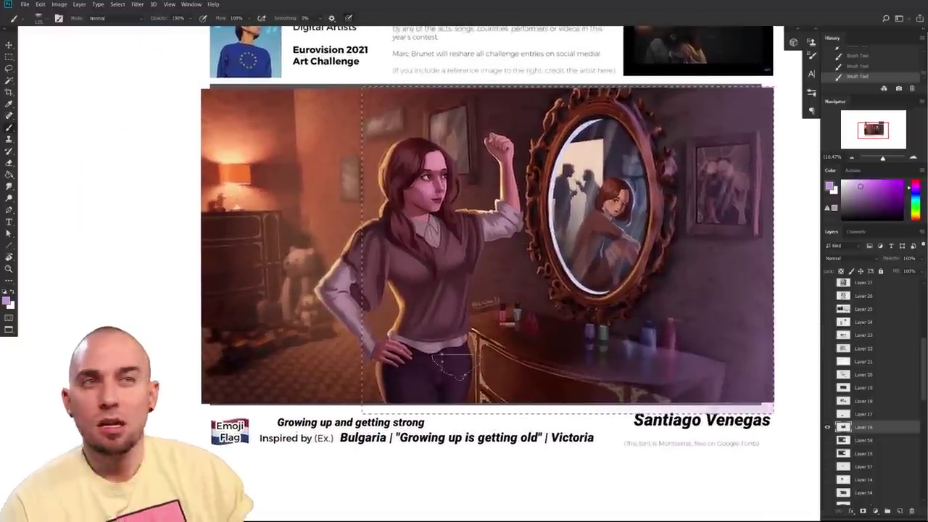
pyautogui.hotkey('ctrl', 'd')
# - Examine the lavender-lit mirror illustration at several zoom levels, toggling the visibility of Layer 16
pyautogui.moveTo(562, 420); pyautogui.dragTo(547, 428)
pyautogui.scroll(2, 548, 428)
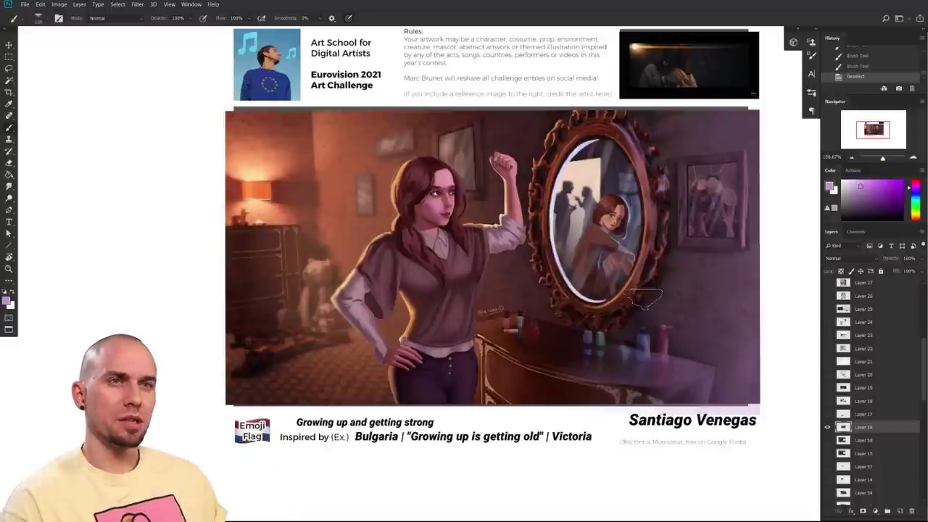
pyautogui.moveTo(466, 394); pyautogui.dragTo(570, 385)
pyautogui.moveTo(683, 361); pyautogui.dragTo(655, 402)
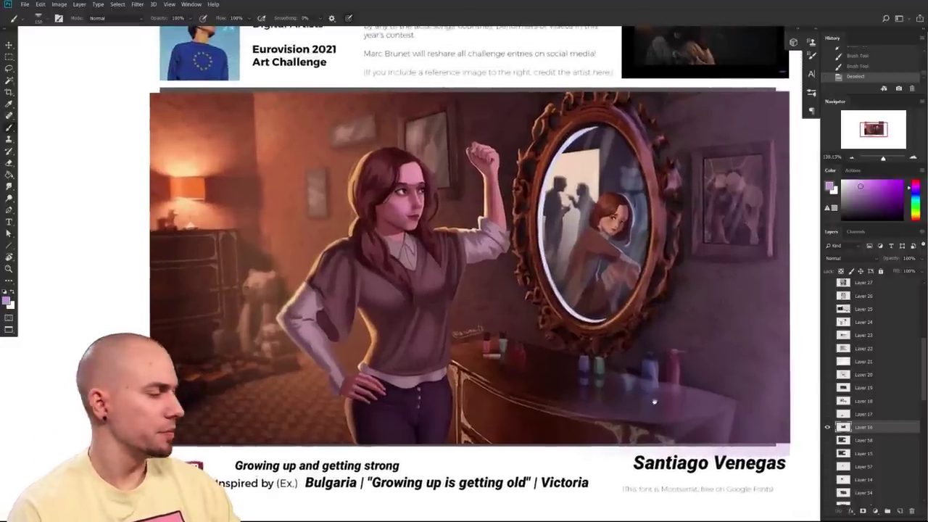
pyautogui.click(827, 429)
pyautogui.click(828, 429)
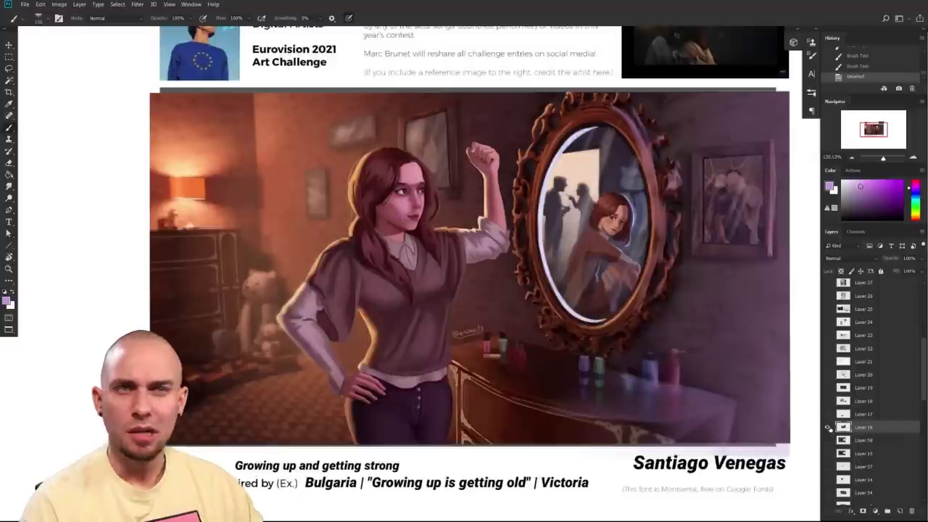
pyautogui.keyDown('space'); pyautogui.moveTo(609, 397); pyautogui.dragTo(513, 407); pyautogui.keyUp('space')
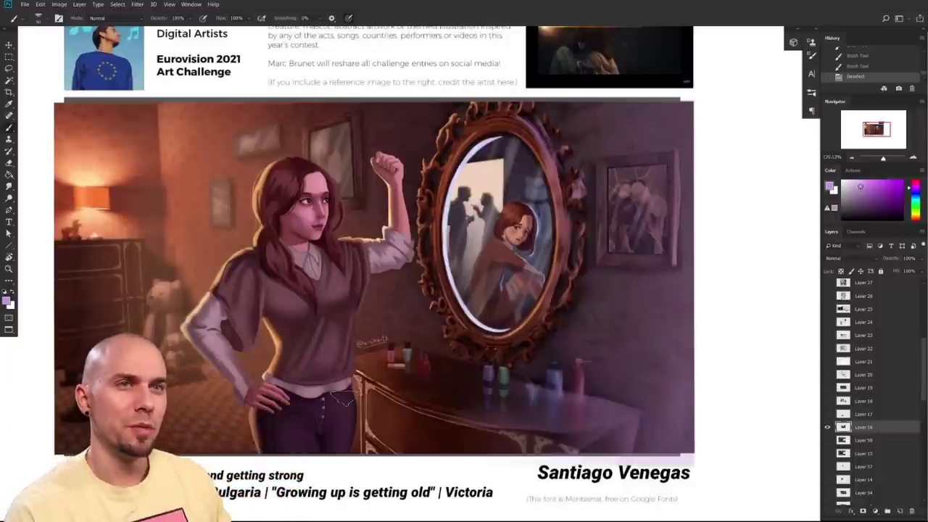
pyautogui.scroll(1, 367, 342)
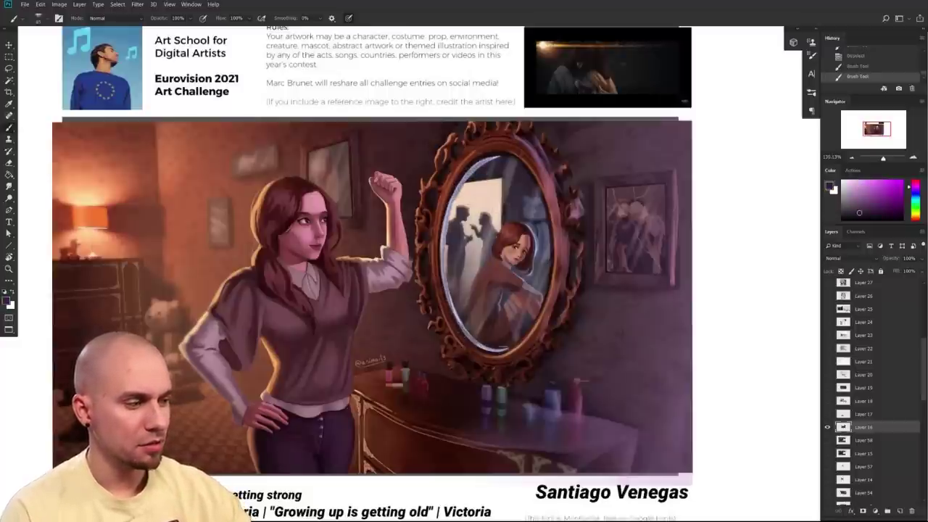
pyautogui.scroll(-1, 584, 395)
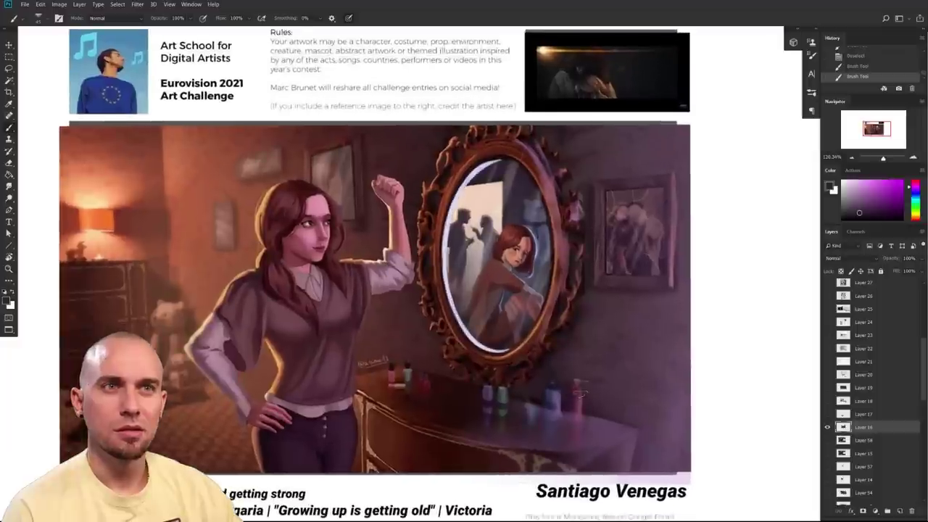
pyautogui.scroll(-1, 538, 382)
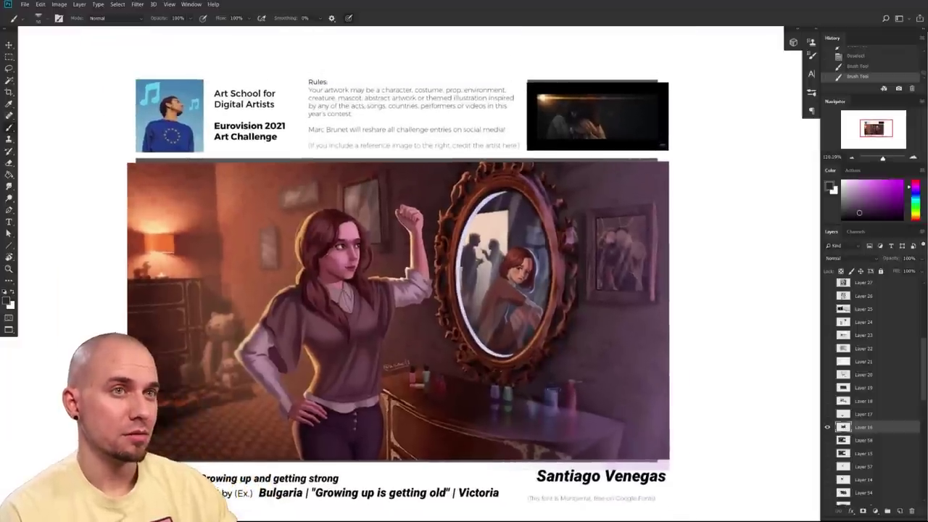
pyautogui.scroll(-2, 569, 442)
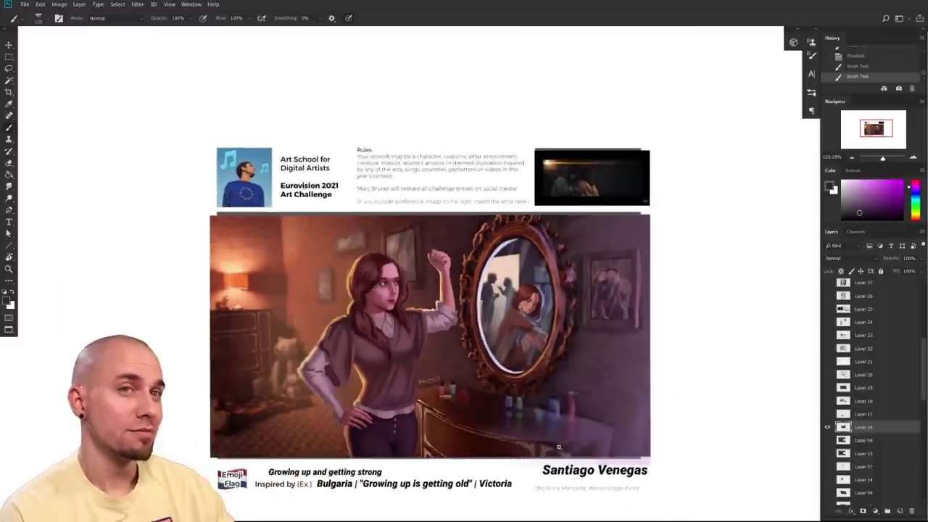
pyautogui.scroll(3, 573, 433)
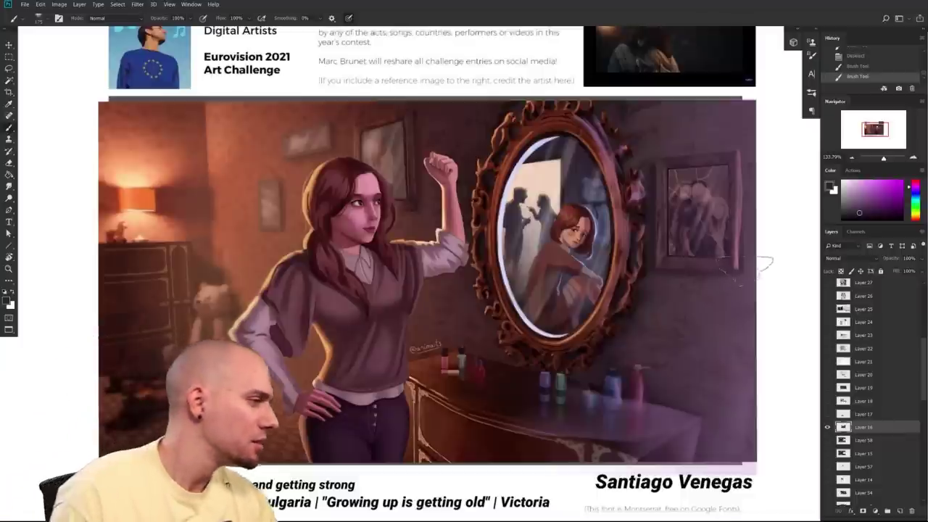
pyautogui.moveTo(770, 261); pyautogui.dragTo(662, 290)
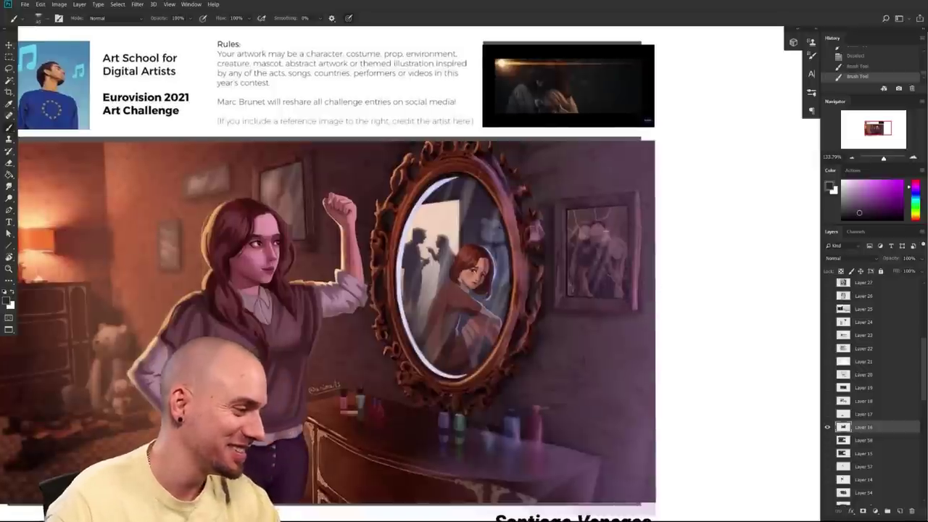
# - Pick a saturated crimson, try a stroke near the hanging picture, and undo it
pyautogui.click(894, 181)
pyautogui.click(916, 181)
pyautogui.moveTo(622, 287); pyautogui.dragTo(577, 215)
pyautogui.hotkey('ctrl', 'z')
# - Lasso the woman's head and hair, shift them slightly upward to lengthen the neck, and deselect
pyautogui.moveTo(575, 356)
pyautogui.mouseDown()
pyautogui.moveTo(696, 324)
pyautogui.moveTo(680, 341)
pyautogui.mouseUp()
pyautogui.scroll(-2, 680, 340)
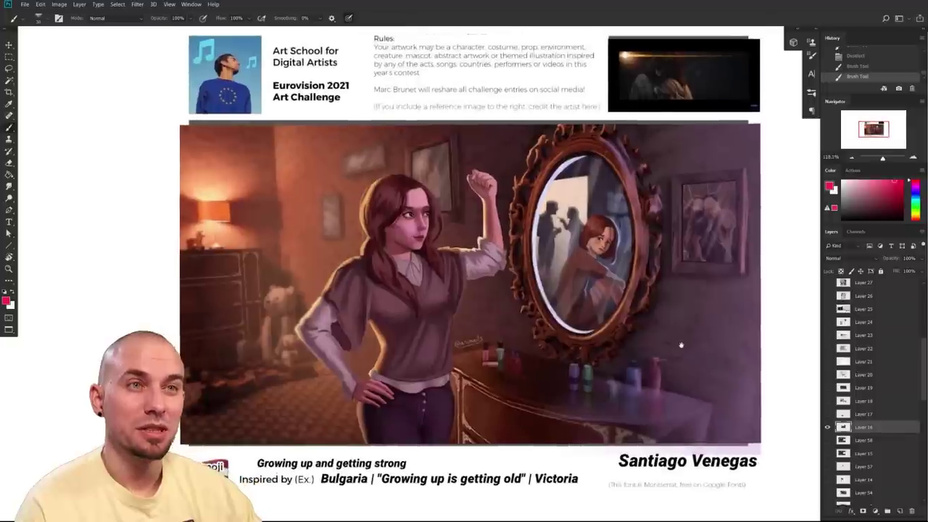
pyautogui.moveTo(681, 345); pyautogui.dragTo(679, 347)
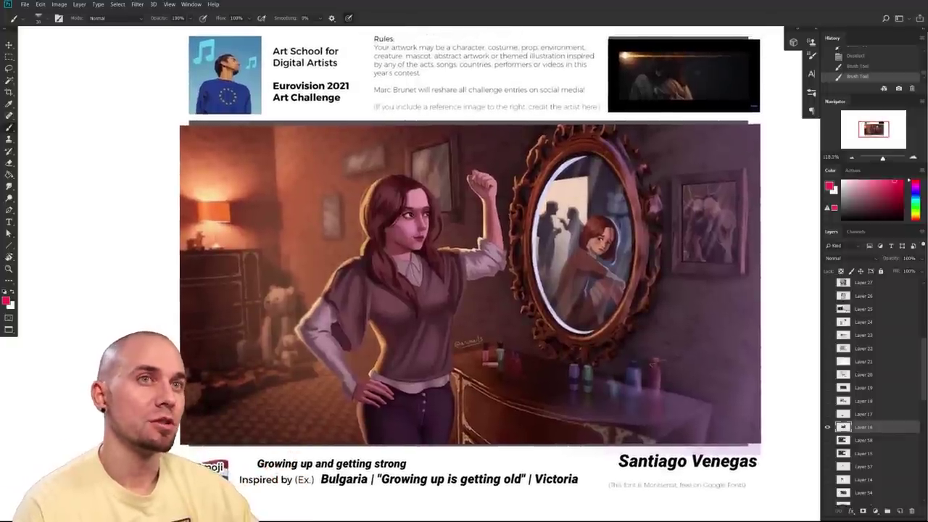
pyautogui.scroll(3, 603, 366)
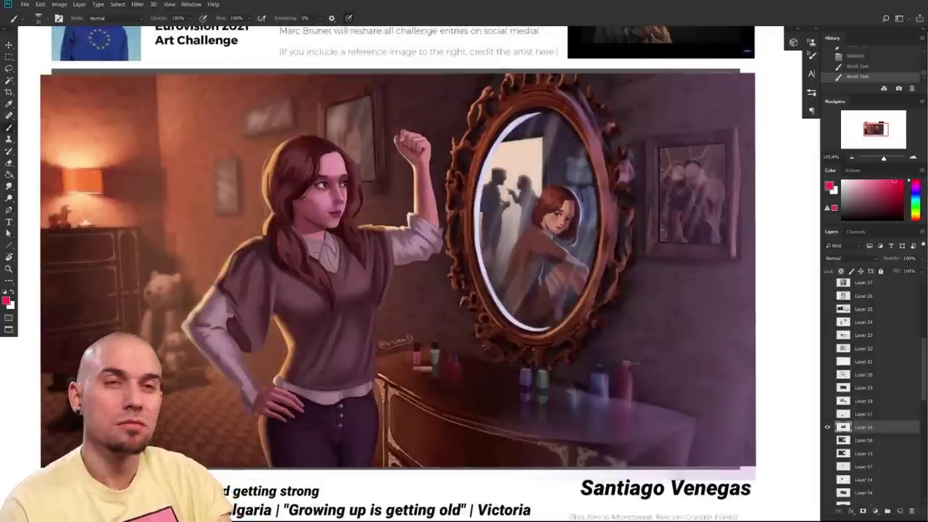
pyautogui.moveTo(334, 344); pyautogui.dragTo(328, 358)
pyautogui.press('l')
pyautogui.moveTo(260, 239)
pyautogui.mouseDown()
pyautogui.moveTo(319, 301)
pyautogui.moveTo(293, 233)
pyautogui.moveTo(359, 228)
pyautogui.moveTo(244, 236)
pyautogui.moveTo(258, 247)
pyautogui.mouseUp()
pyautogui.moveTo(360, 204); pyautogui.dragTo(361, 197)
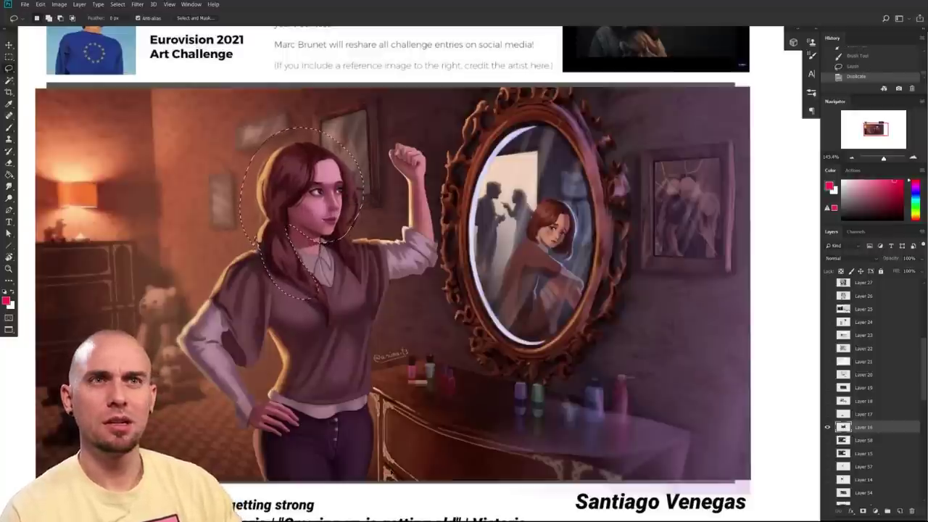
pyautogui.hotkey('shift', 'F5')
pyautogui.moveTo(456, 416); pyautogui.dragTo(457, 399)
pyautogui.click(631, 209)
pyautogui.hotkey('ctrl', 'd')
# - Examine the woman's adjusted proportions within the mirror illustration, briefly checking the submission on Layer 17
pyautogui.moveTo(520, 413); pyautogui.dragTo(495, 413)
pyautogui.keyDown('alt'); pyautogui.scroll(-3, 487, 412); pyautogui.keyUp('alt')
pyautogui.keyDown('alt'); pyautogui.scroll(2, 488, 411); pyautogui.keyUp('alt')
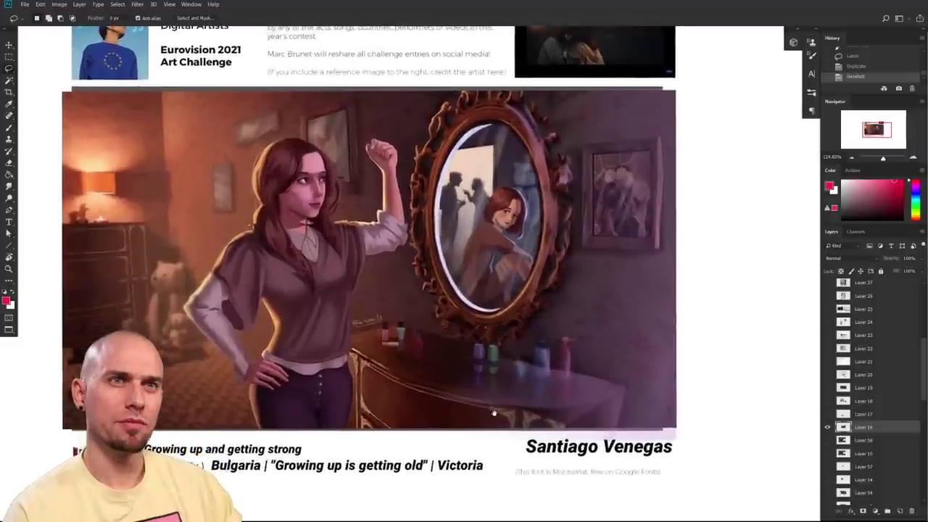
pyautogui.scroll(-1, 465, 380)
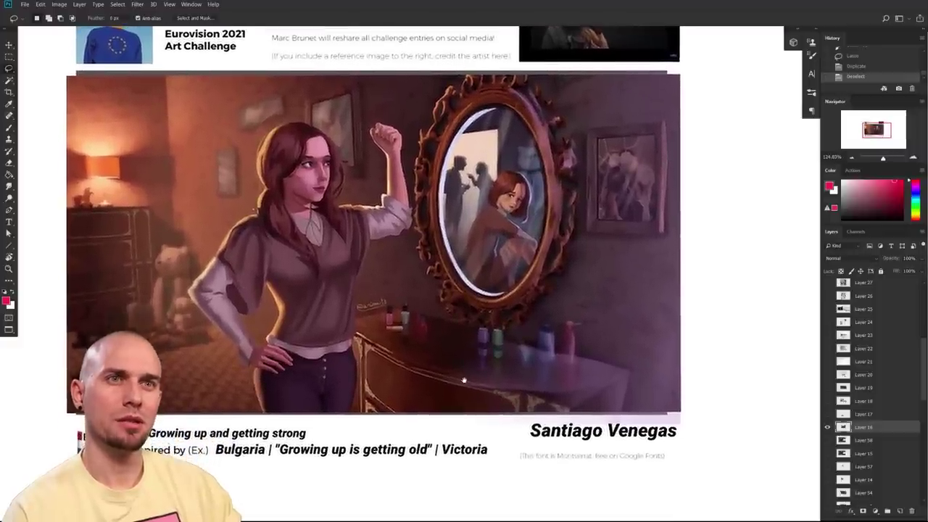
pyautogui.moveTo(464, 380); pyautogui.dragTo(518, 382)
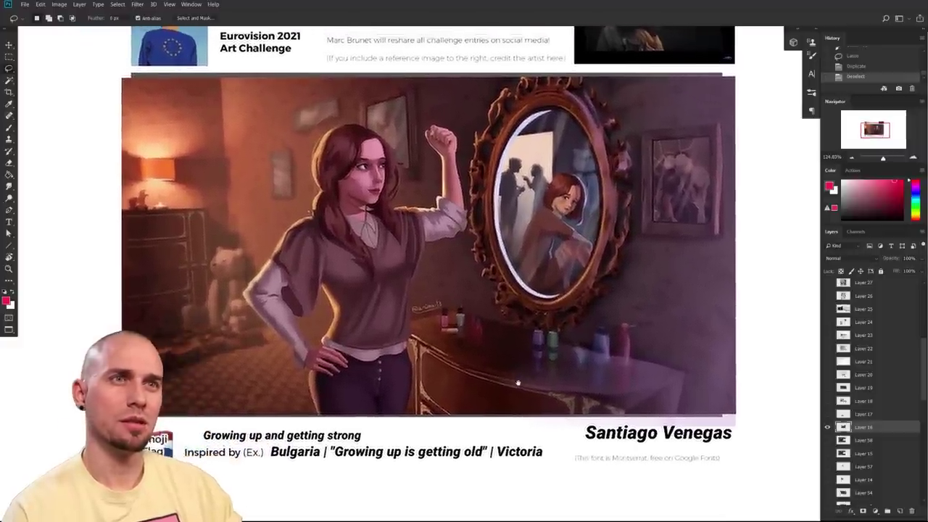
pyautogui.click(828, 427)
pyautogui.click(829, 414)
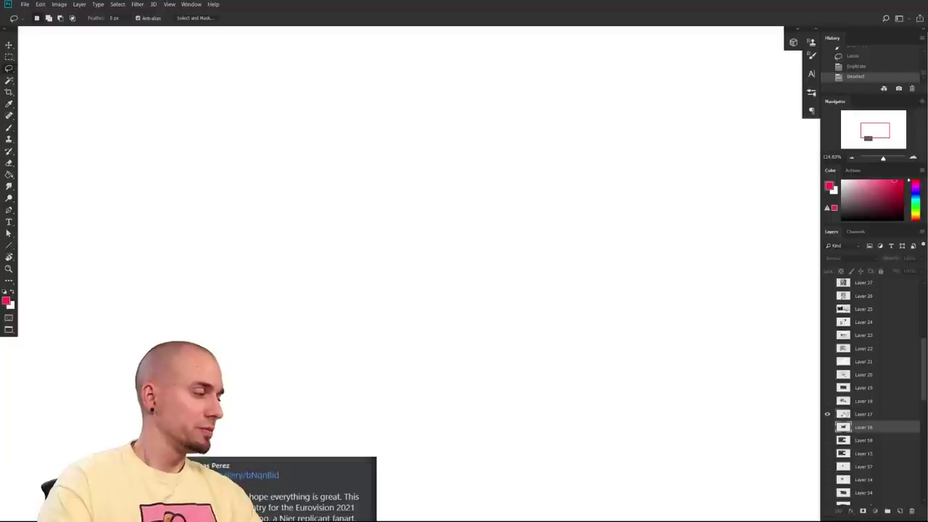
pyautogui.click(828, 415)
pyautogui.click(828, 427)
pyautogui.moveTo(613, 374)
pyautogui.mouseDown()
pyautogui.moveTo(599, 425)
pyautogui.moveTo(598, 358)
pyautogui.mouseUp()
pyautogui.moveTo(759, 348); pyautogui.dragTo(727, 425)
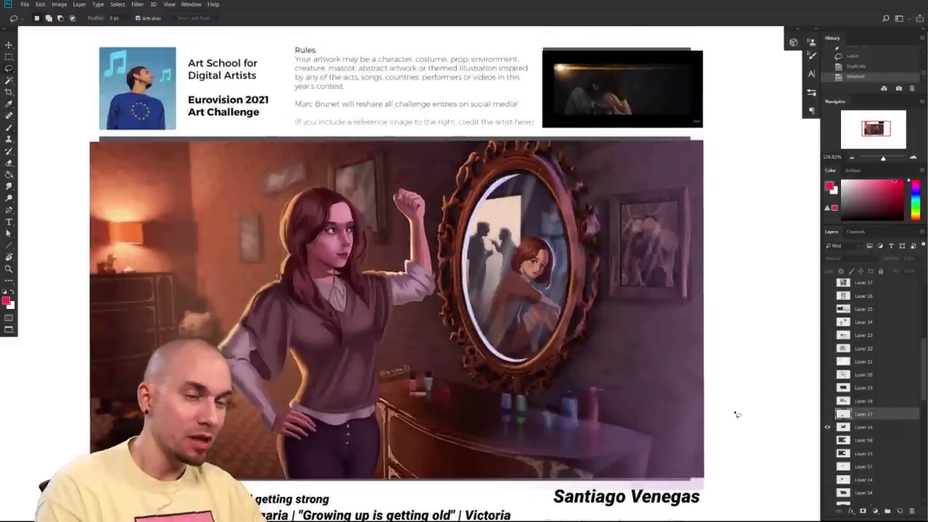
pyautogui.moveTo(637, 372); pyautogui.dragTo(660, 383)
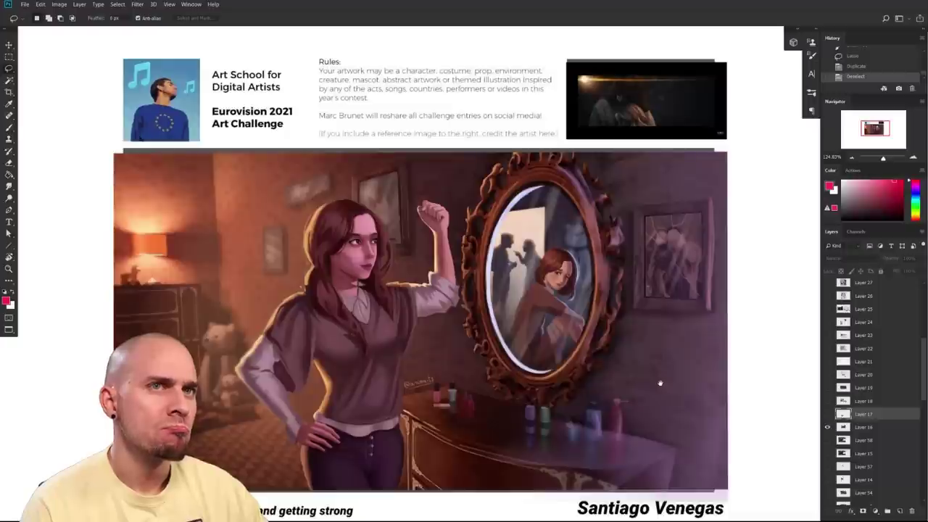
pyautogui.moveTo(660, 383); pyautogui.dragTo(663, 379)
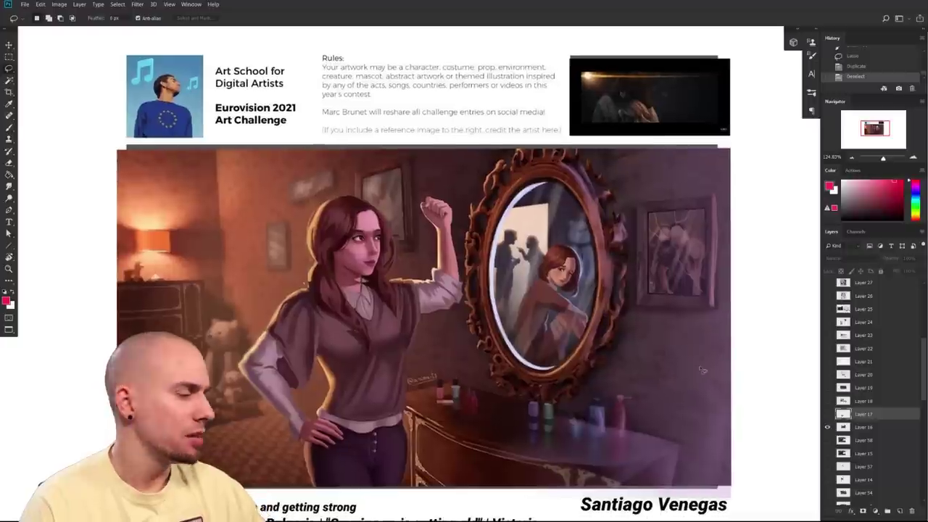
# - Hide the mirror illustration, skip Layer 17, and bring up the bridge painting on Layer 18
pyautogui.click(828, 427)
pyautogui.click(829, 415)
pyautogui.click(828, 415)
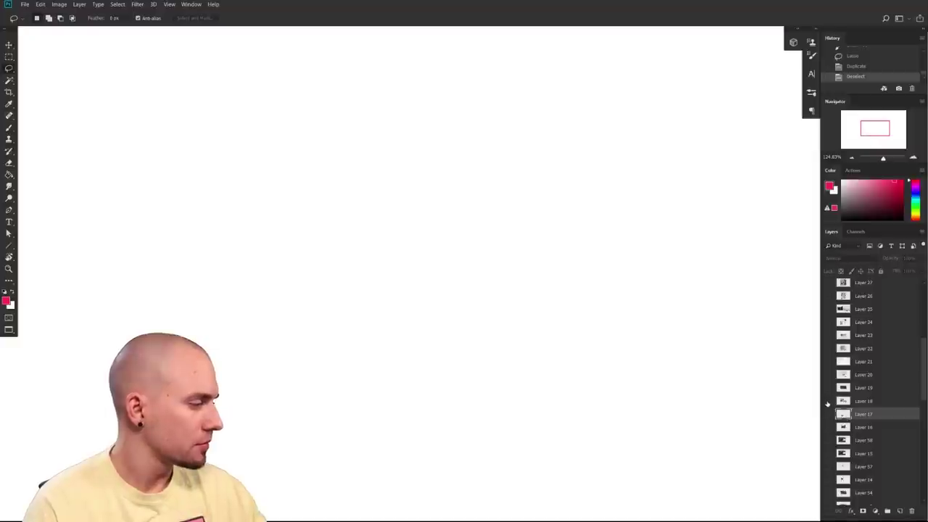
pyautogui.click(829, 402)
pyautogui.click(844, 403)
pyautogui.scroll(-3, 694, 397)
pyautogui.moveTo(694, 396); pyautogui.dragTo(584, 351)
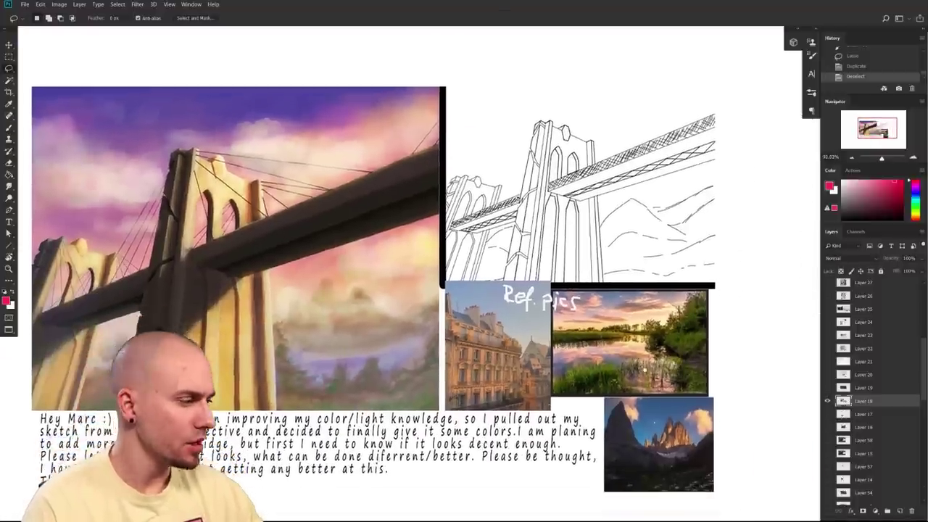
# - Examine the bridge painting, its line sketch, the reference photos and the artist's note about color and light
pyautogui.scroll(-3, 629, 354)
pyautogui.moveTo(620, 375); pyautogui.dragTo(659, 360)
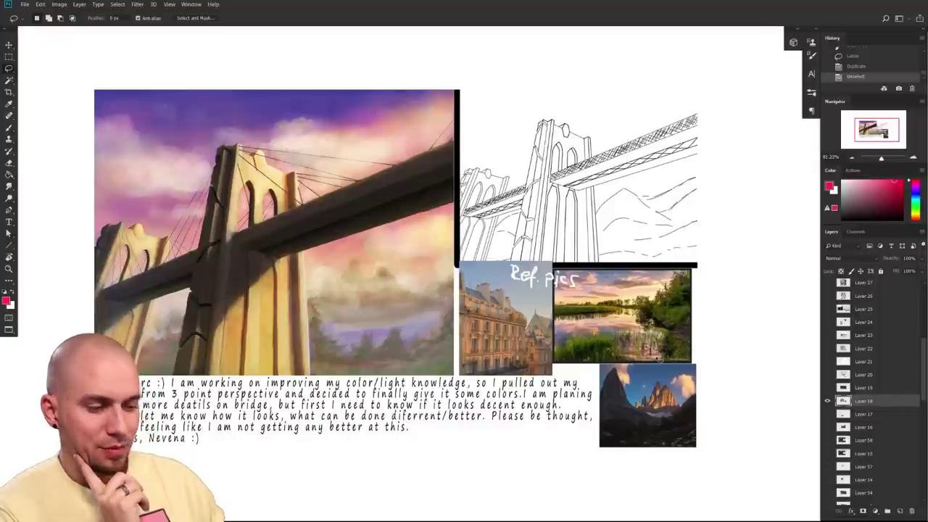
pyautogui.moveTo(477, 468); pyautogui.dragTo(435, 472)
pyautogui.hscroll(-1, 708, 372)
pyautogui.press('b')
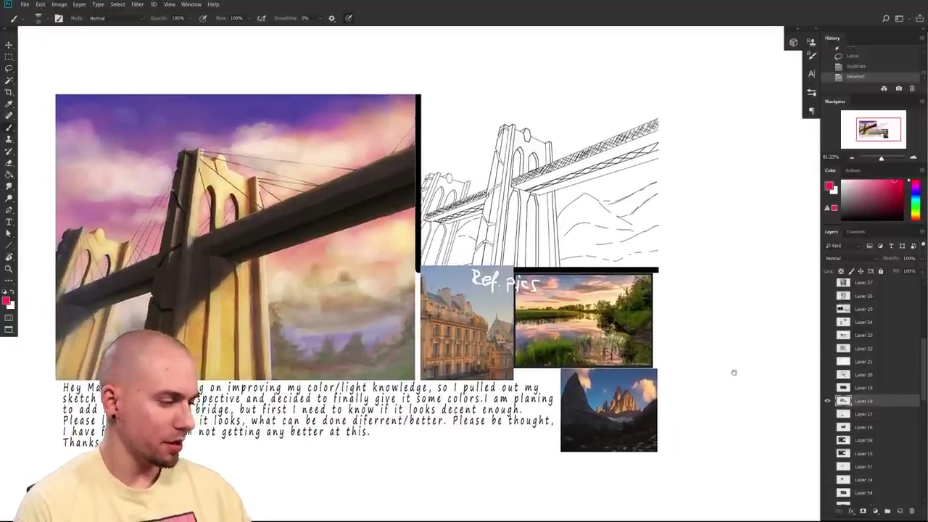
pyautogui.hscroll(-2, 731, 373)
pyautogui.hscroll(-2, 723, 428)
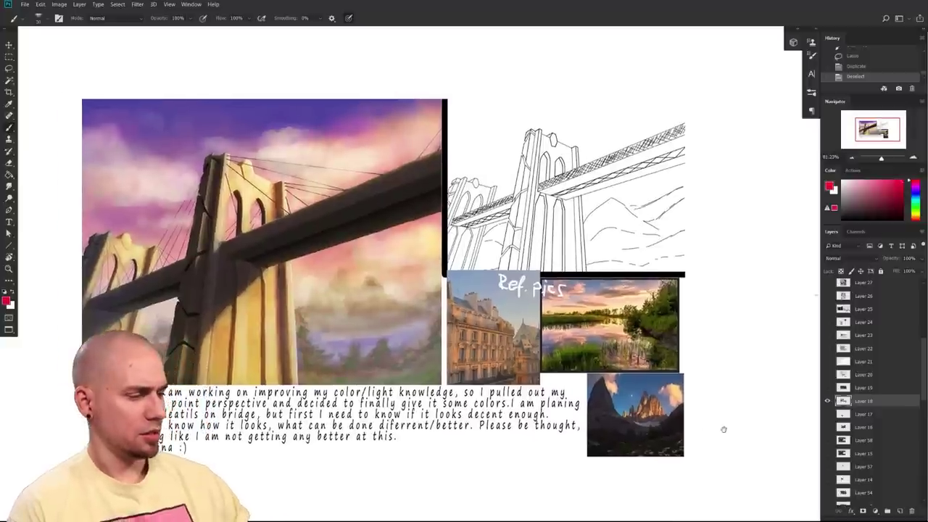
pyautogui.moveTo(585, 390); pyautogui.dragTo(573, 414)
pyautogui.moveTo(647, 377); pyautogui.dragTo(675, 382)
pyautogui.scroll(2, 645, 389)
pyautogui.scroll(1, 649, 389)
pyautogui.hscroll(-2, 693, 406)
pyautogui.moveTo(762, 410); pyautogui.dragTo(760, 413)
pyautogui.moveTo(666, 408); pyautogui.dragTo(741, 410)
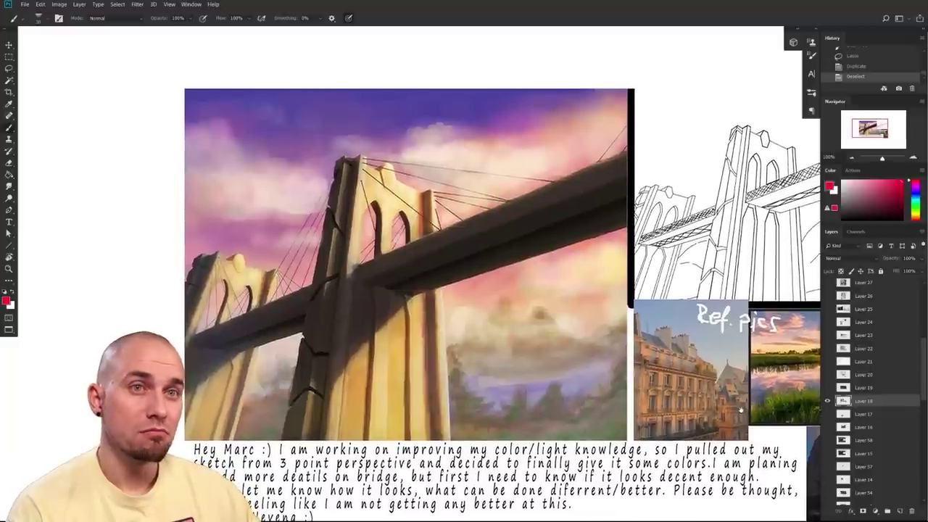
# - Examine the bridge painting's shadows and lighting alongside the line sketch and reference photos
pyautogui.scroll(-1, 740, 411)
pyautogui.hscroll(3, 740, 411)
pyautogui.hscroll(-1, 674, 411)
pyautogui.scroll(3, 674, 411)
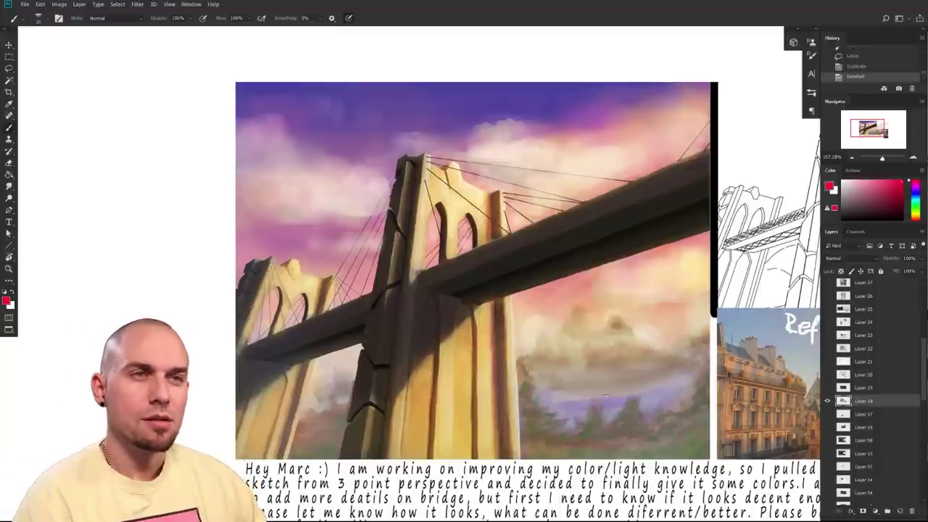
pyautogui.moveTo(605, 399); pyautogui.dragTo(614, 387)
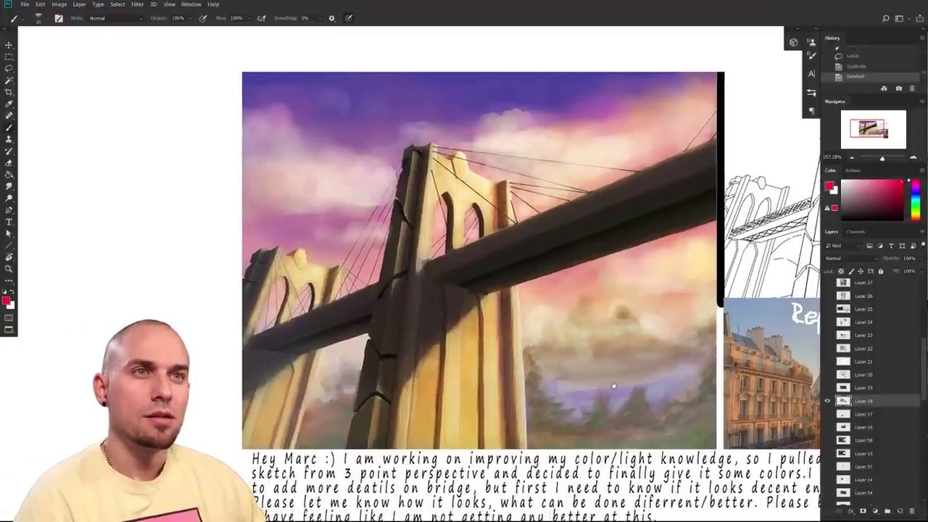
pyautogui.moveTo(614, 387)
pyautogui.mouseDown()
pyautogui.moveTo(487, 398)
pyautogui.moveTo(250, 491)
pyautogui.moveTo(441, 458)
pyautogui.mouseUp()
pyautogui.moveTo(202, 399)
pyautogui.mouseDown()
pyautogui.moveTo(279, 364)
pyautogui.moveTo(379, 351)
pyautogui.mouseUp()
pyautogui.moveTo(439, 437)
pyautogui.mouseDown()
pyautogui.moveTo(457, 404)
pyautogui.moveTo(416, 450)
pyautogui.mouseUp()
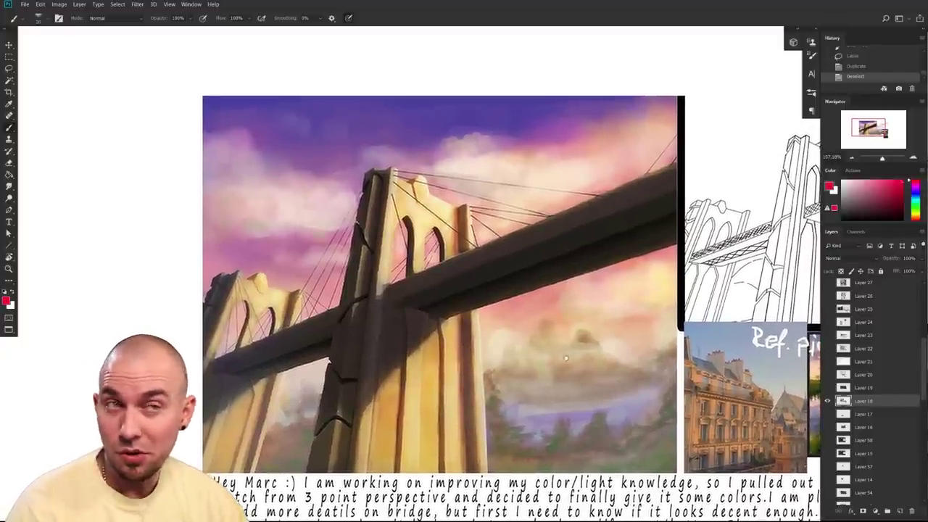
pyautogui.moveTo(571, 355); pyautogui.dragTo(567, 355)
pyautogui.click(855, 181)
pyautogui.moveTo(640, 366); pyautogui.dragTo(559, 349)
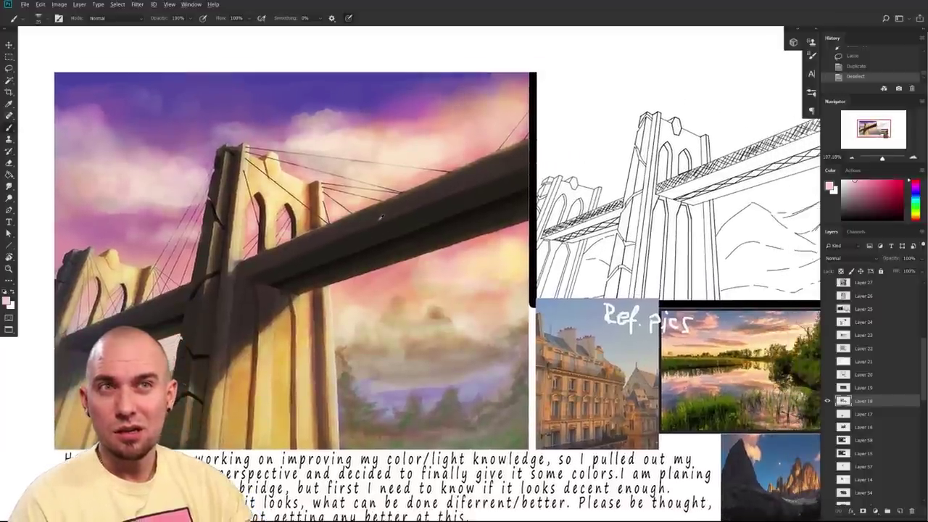
pyautogui.moveTo(458, 399); pyautogui.dragTo(454, 426)
pyautogui.moveTo(475, 433); pyautogui.dragTo(489, 444)
pyautogui.scroll(4, 489, 444)
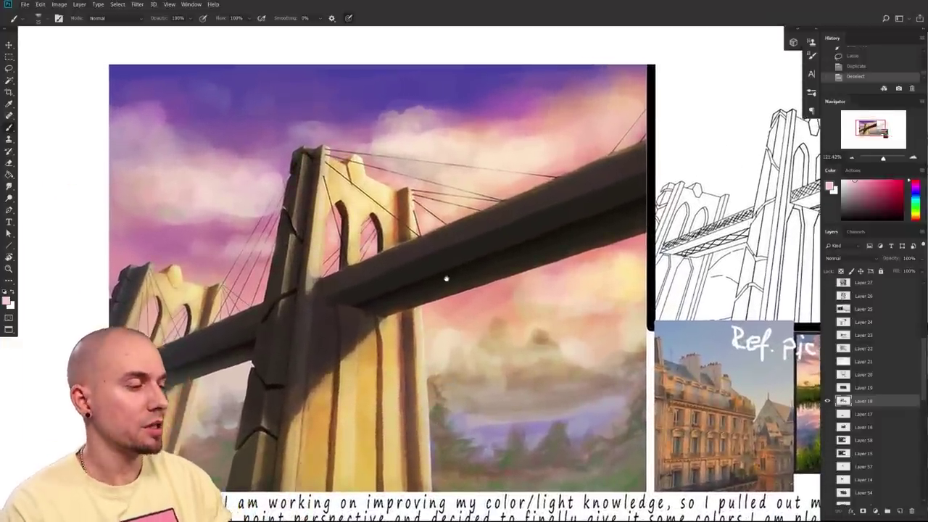
pyautogui.moveTo(444, 378); pyautogui.dragTo(434, 381)
# - Sample the bridge deck's dark shadow color and several blue and purple sky tones, comparing their hues and values
pyautogui.keyDown('alt'); pyautogui.click(355, 272); pyautogui.keyUp('alt')
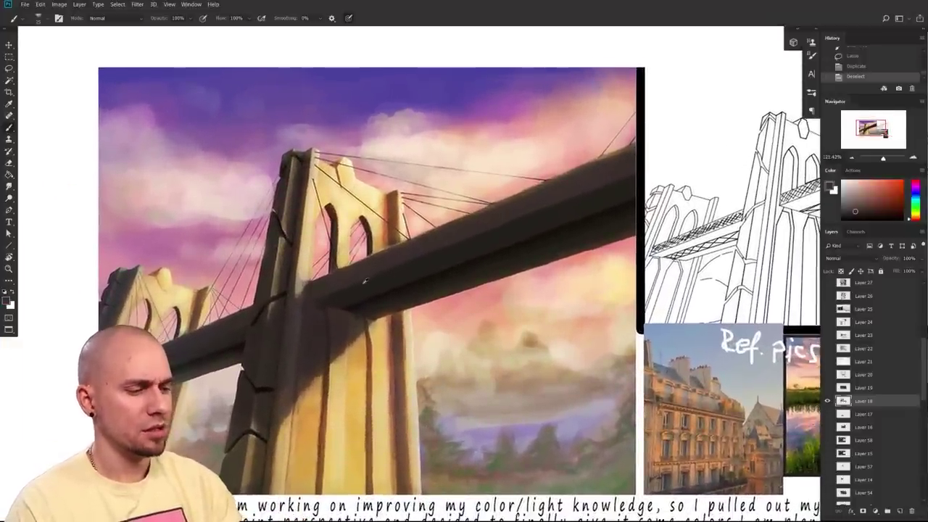
pyautogui.keyDown('alt'); pyautogui.click(365, 267); pyautogui.keyUp('alt')
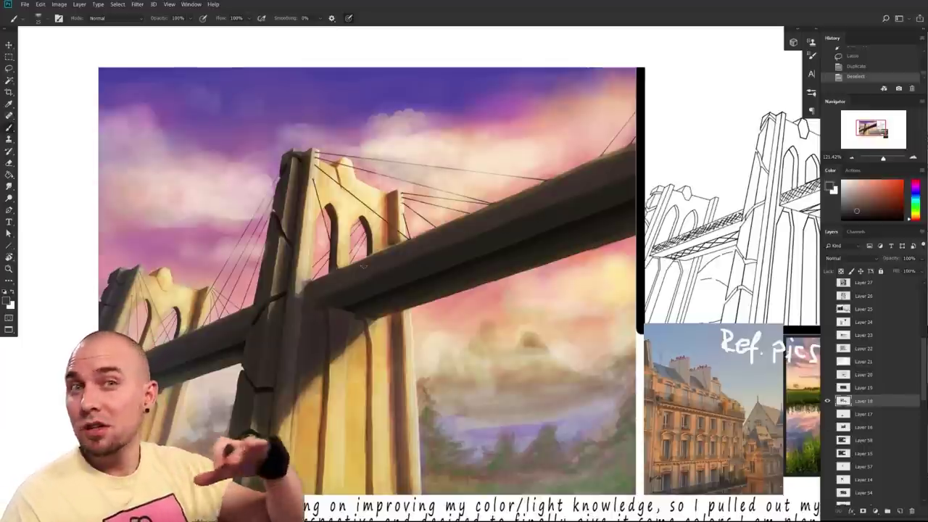
pyautogui.keyDown('alt'); pyautogui.click(458, 88); pyautogui.keyUp('alt')
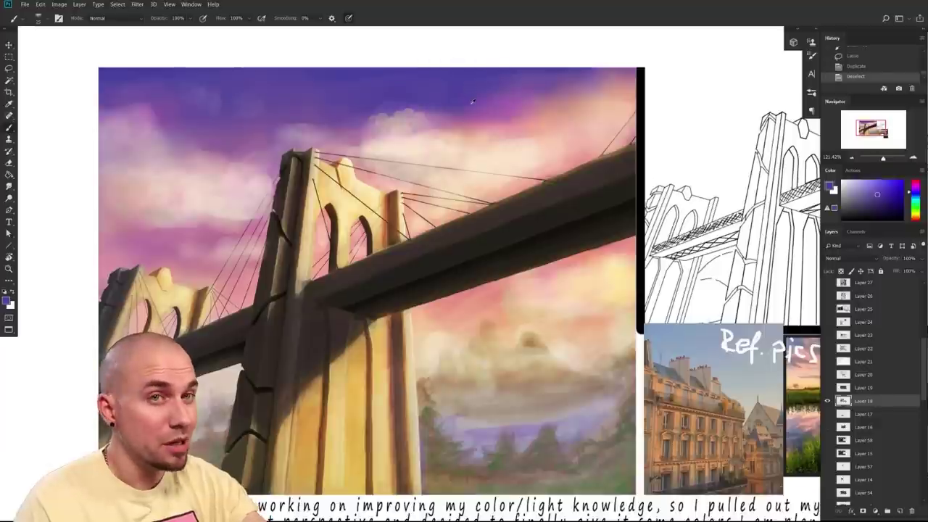
pyautogui.keyDown('alt'); pyautogui.click(444, 94); pyautogui.keyUp('alt')
pyautogui.keyDown('alt'); pyautogui.click(484, 92); pyautogui.keyUp('alt')
pyautogui.keyDown('alt'); pyautogui.click(479, 97); pyautogui.keyUp('alt')
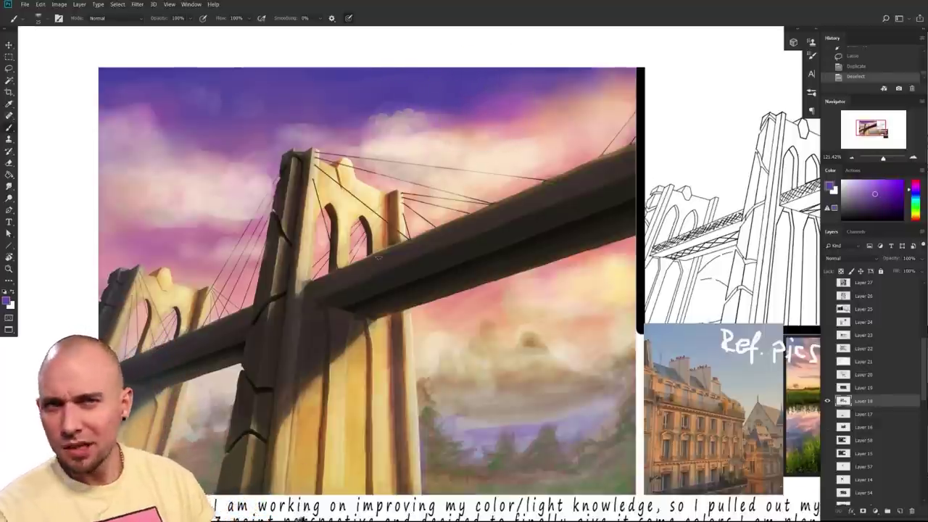
pyautogui.keyDown('alt'); pyautogui.click(501, 116); pyautogui.keyUp('alt')
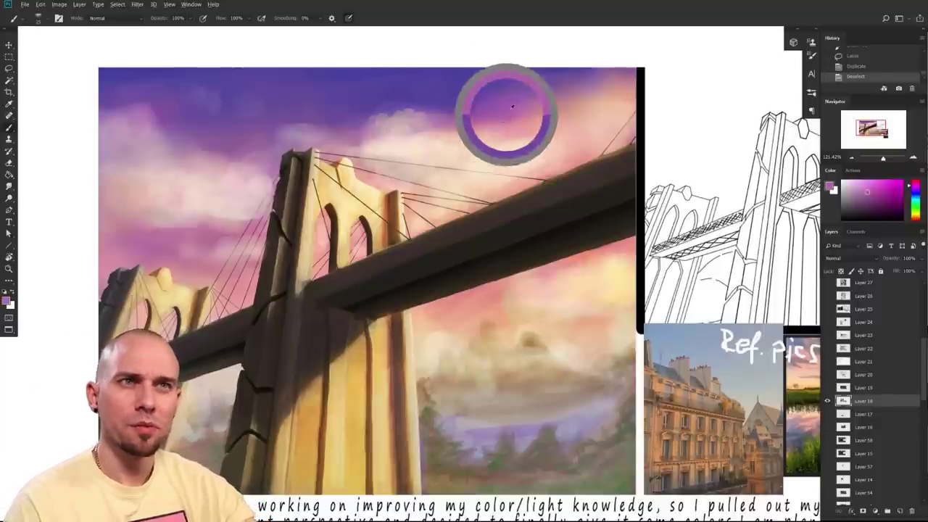
pyautogui.keyDown('alt'); pyautogui.click(417, 93); pyautogui.keyUp('alt')
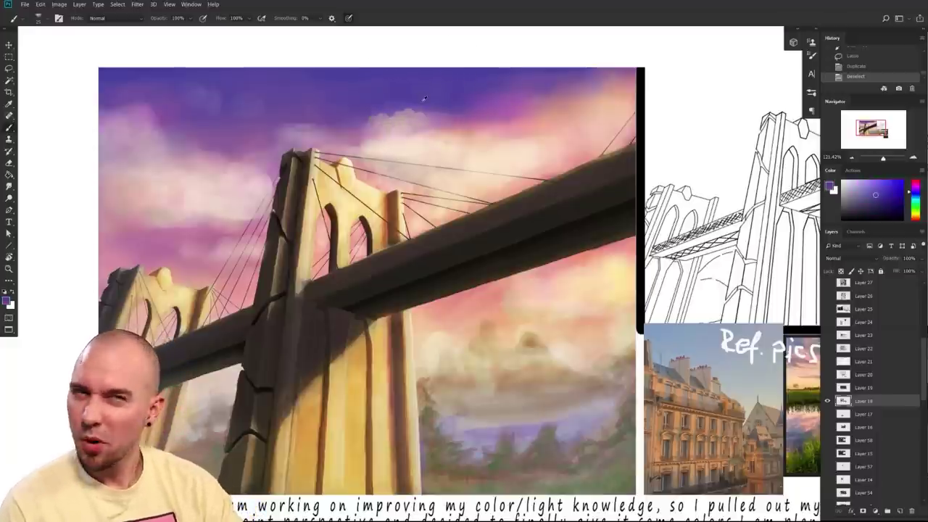
pyautogui.moveTo(917, 194); pyautogui.dragTo(919, 200)
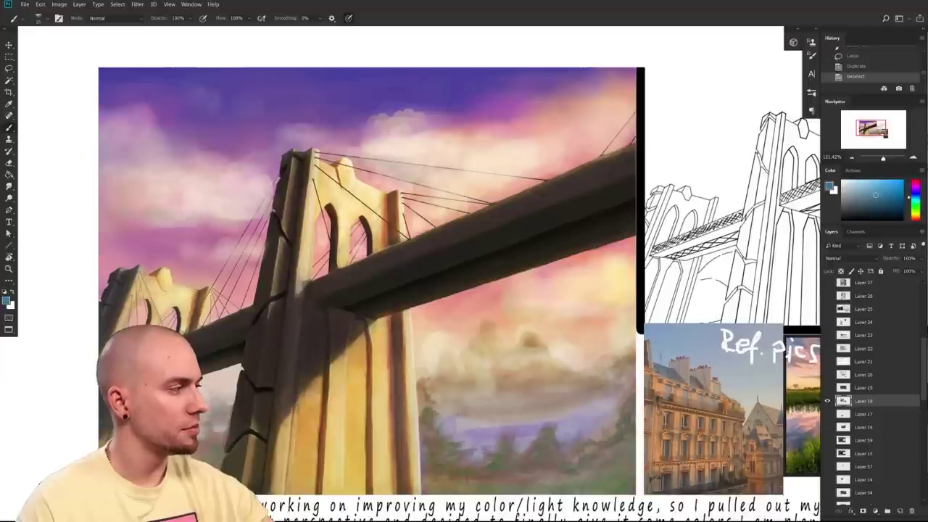
pyautogui.moveTo(916, 200); pyautogui.dragTo(916, 195)
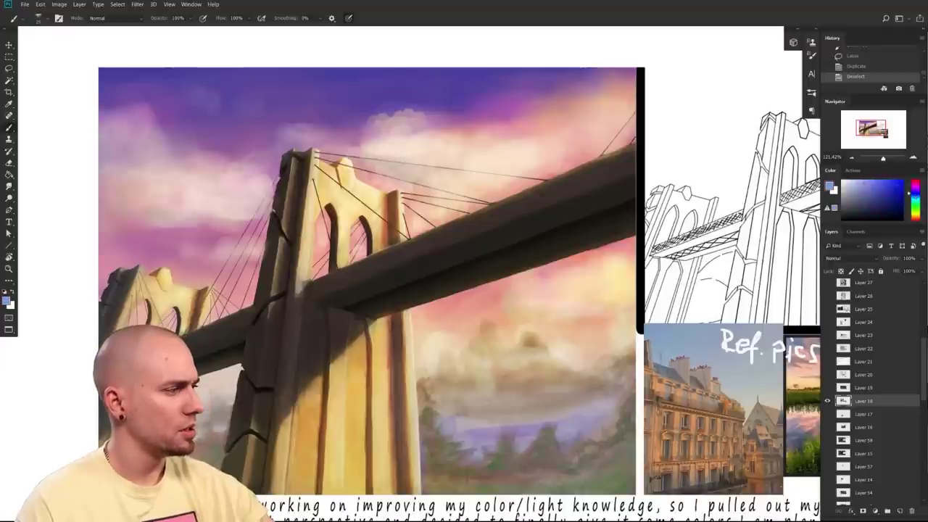
# - Sample the sky's blue-violet, lighten it, and brush it over the side face of the near bridge deck
pyautogui.keyDown('alt'); pyautogui.click(353, 92); pyautogui.keyUp('alt')
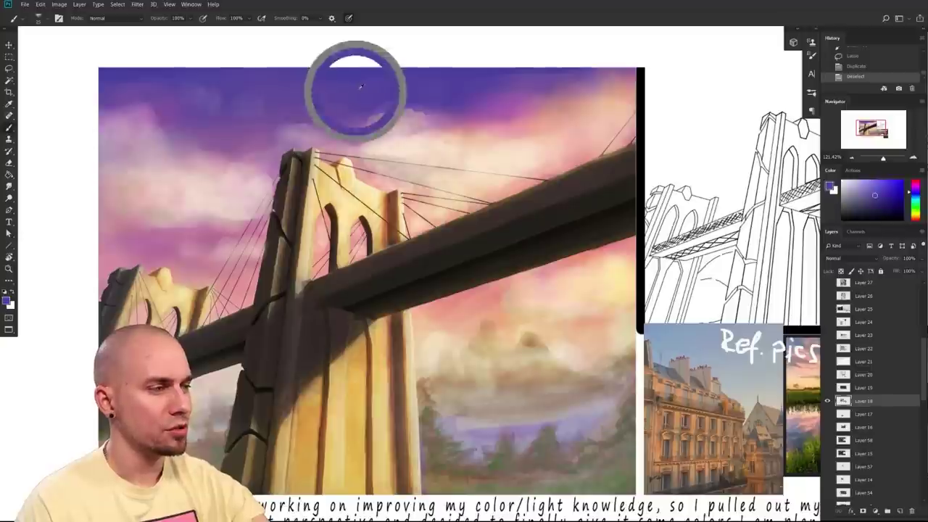
pyautogui.click(868, 188)
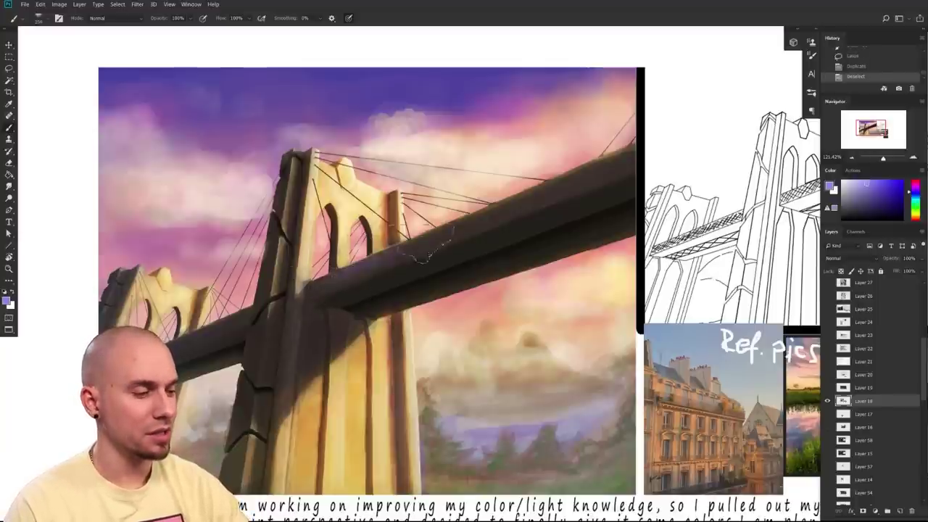
pyautogui.moveTo(341, 292); pyautogui.dragTo(623, 157)
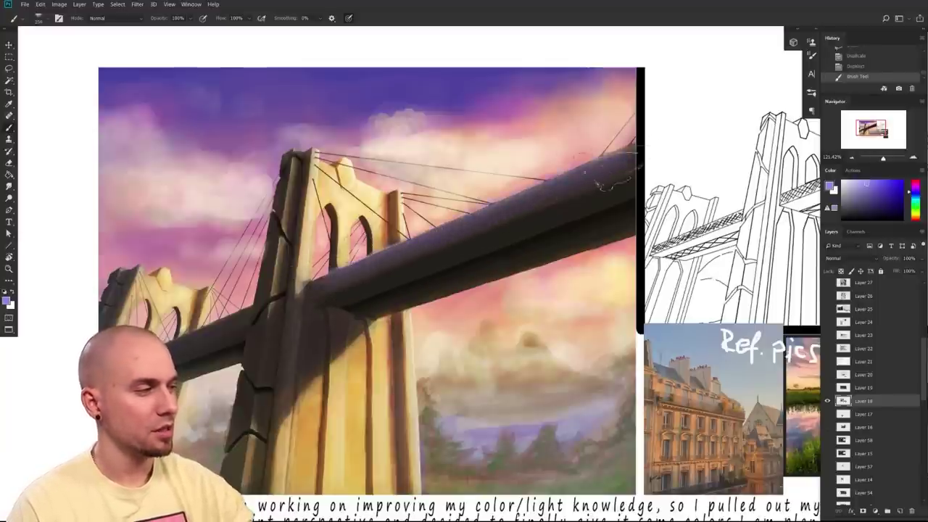
pyautogui.moveTo(493, 205); pyautogui.dragTo(370, 266)
pyautogui.hotkey('ctrl', 'z')
pyautogui.moveTo(630, 161)
pyautogui.mouseDown()
pyautogui.moveTo(613, 185)
pyautogui.moveTo(330, 284)
pyautogui.mouseUp()
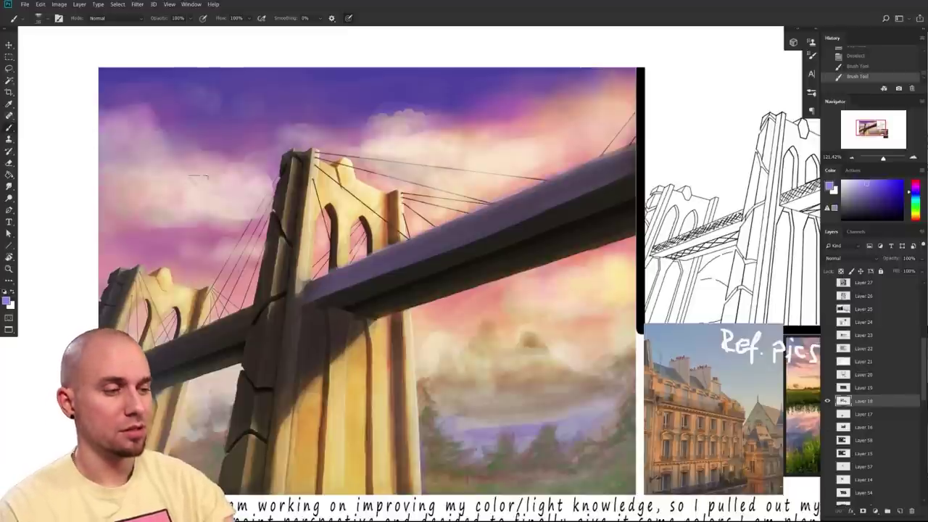
pyautogui.moveTo(197, 177)
pyautogui.mouseDown()
pyautogui.moveTo(274, 417)
pyautogui.moveTo(413, 417)
pyautogui.moveTo(446, 290)
pyautogui.moveTo(459, 276)
pyautogui.mouseUp()
pyautogui.hotkey('ctrl', 'z')
pyautogui.moveTo(391, 415); pyautogui.dragTo(397, 412)
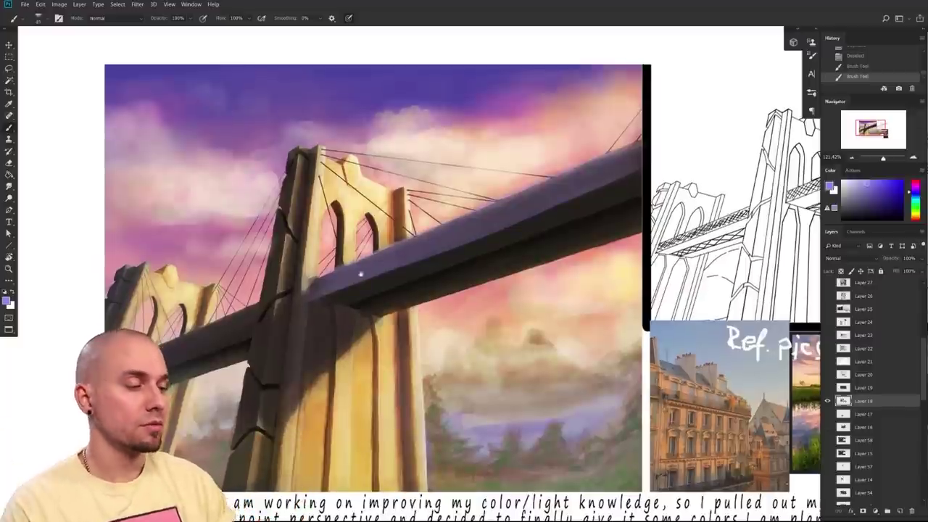
pyautogui.moveTo(401, 303); pyautogui.dragTo(391, 319)
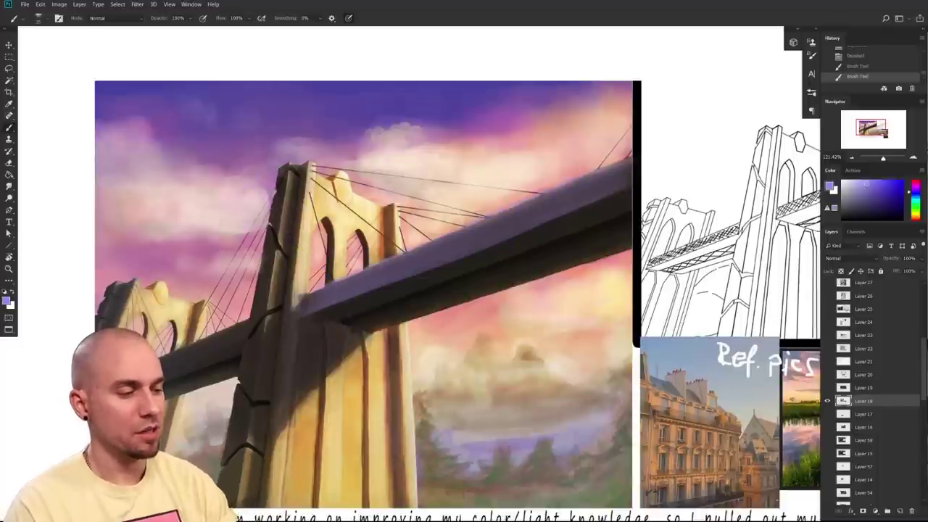
# - Enlarge the brush and paint the light violet sky color over the shadowed faces of the near tower
pyautogui.press(']')
pyautogui.press(']')
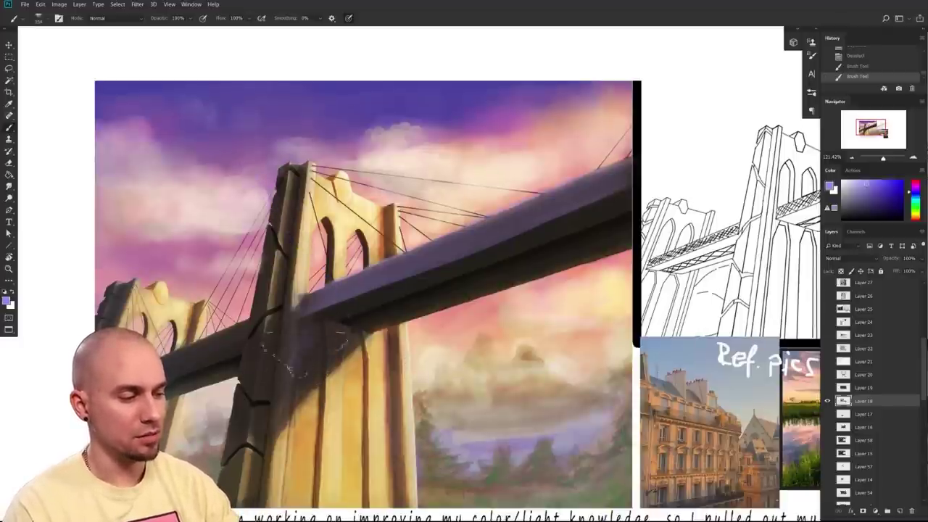
pyautogui.moveTo(305, 350); pyautogui.dragTo(303, 347)
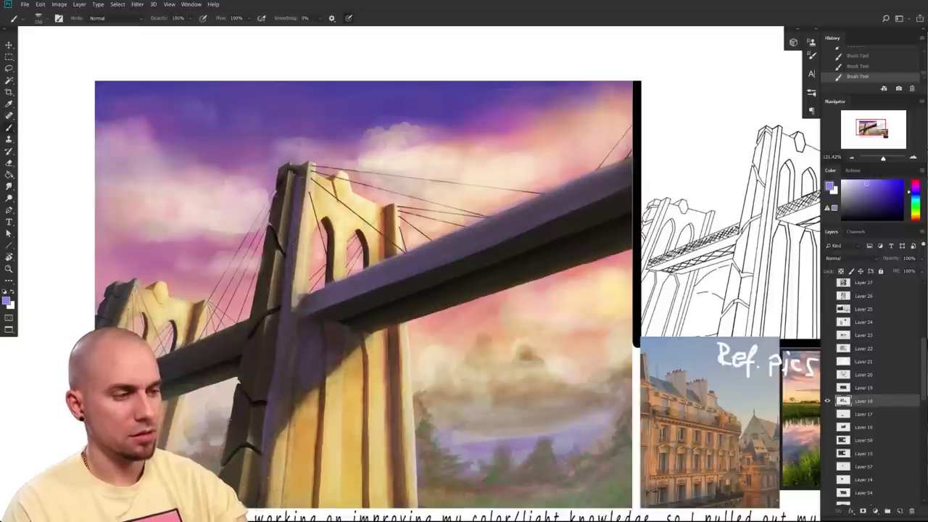
pyautogui.moveTo(285, 180)
pyautogui.mouseDown()
pyautogui.moveTo(282, 271)
pyautogui.moveTo(257, 343)
pyautogui.moveTo(242, 439)
pyautogui.mouseUp()
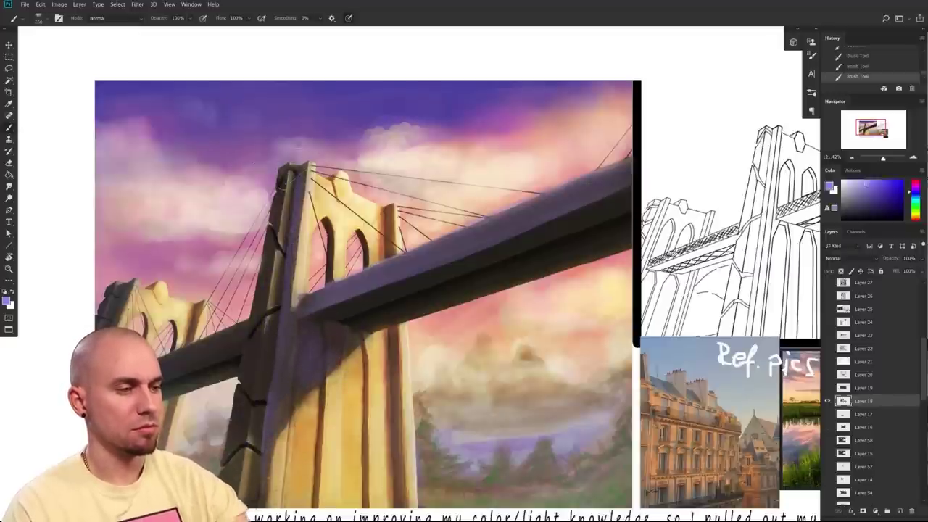
pyautogui.moveTo(280, 182); pyautogui.dragTo(245, 438)
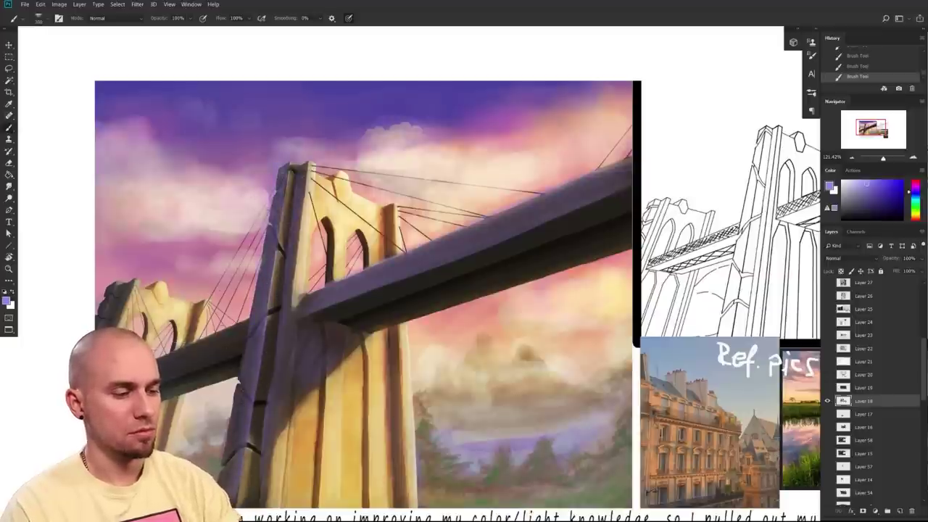
# - Extend the violet sky light onto the deck section between the towers and the far tower's shaded side
pyautogui.moveTo(247, 368); pyautogui.dragTo(232, 375)
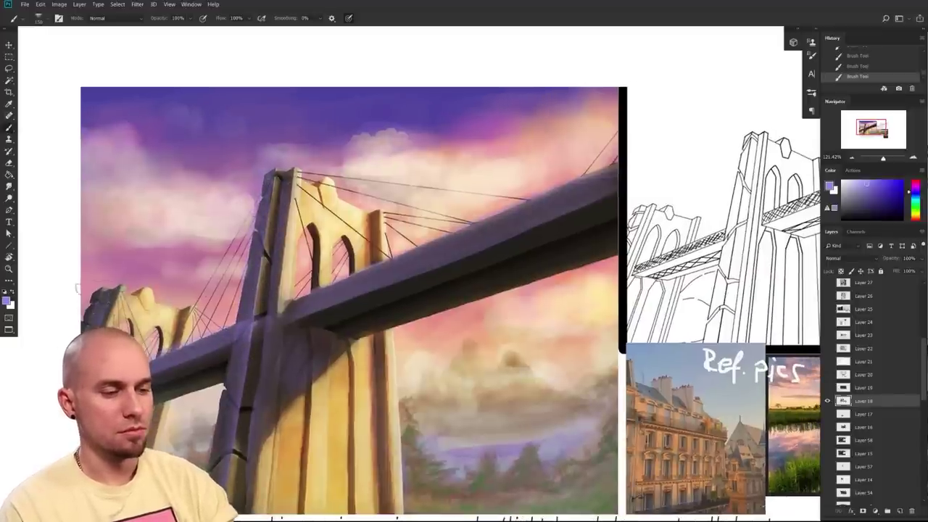
pyautogui.moveTo(414, 379); pyautogui.dragTo(367, 380)
pyautogui.moveTo(392, 379); pyautogui.dragTo(309, 372)
pyautogui.moveTo(319, 371); pyautogui.dragTo(355, 371)
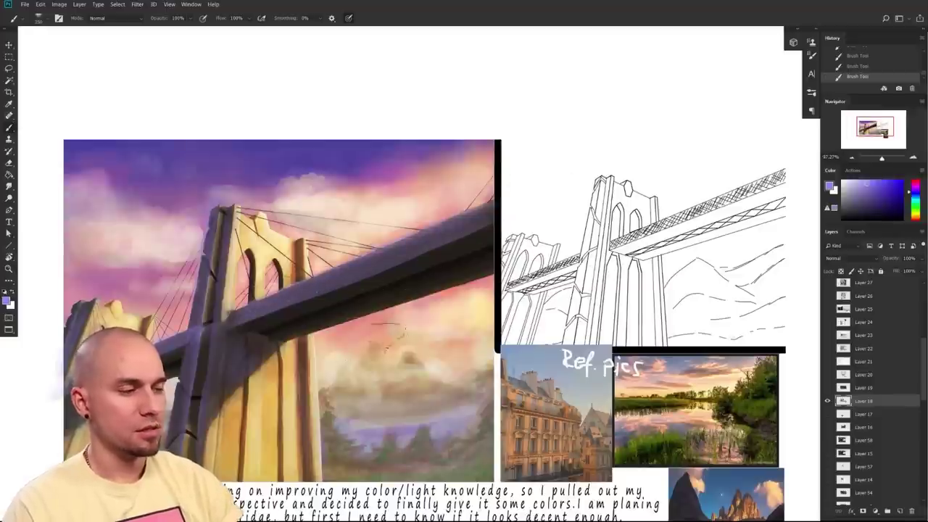
pyautogui.scroll(2, 382, 382)
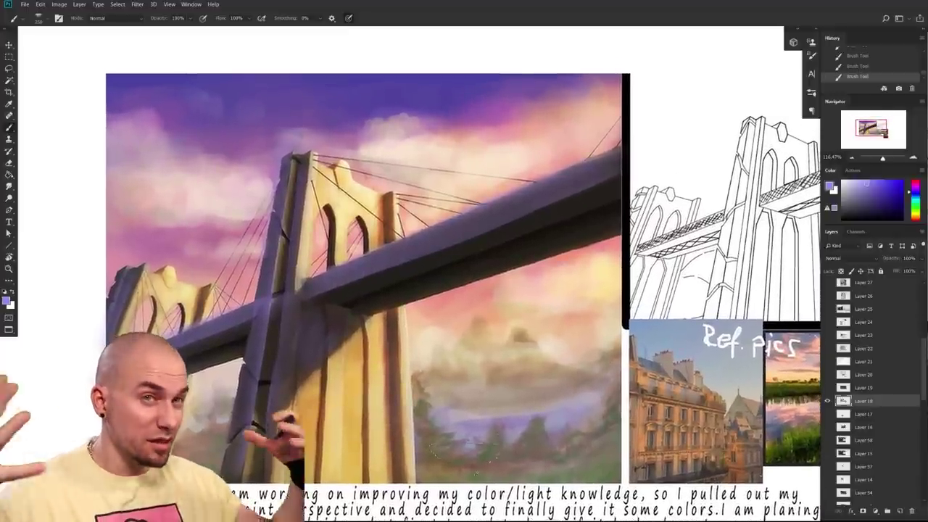
# - Examine the bridge with its violet shadow light at several magnifications, comparing it with the reference photos and the artist's note
pyautogui.scroll(-2, 628, 415)
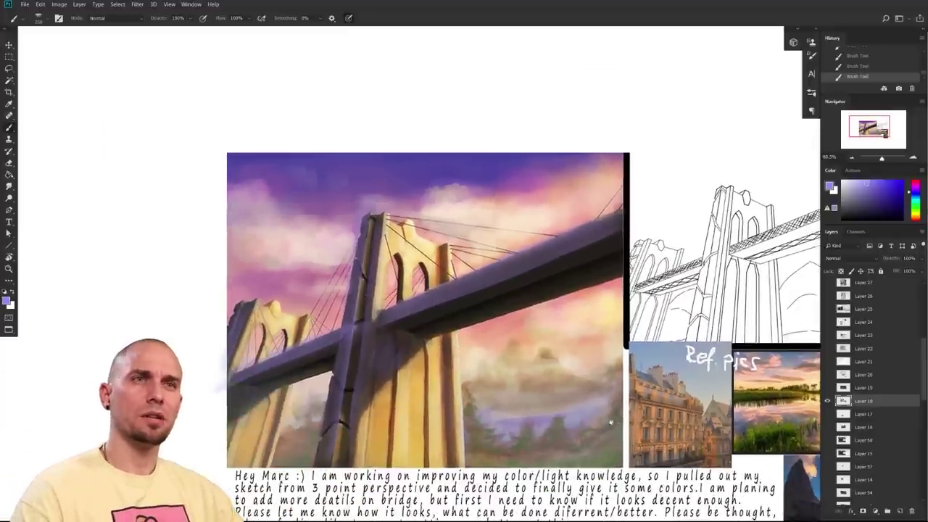
pyautogui.scroll(-4, 628, 415)
pyautogui.scroll(5, 560, 411)
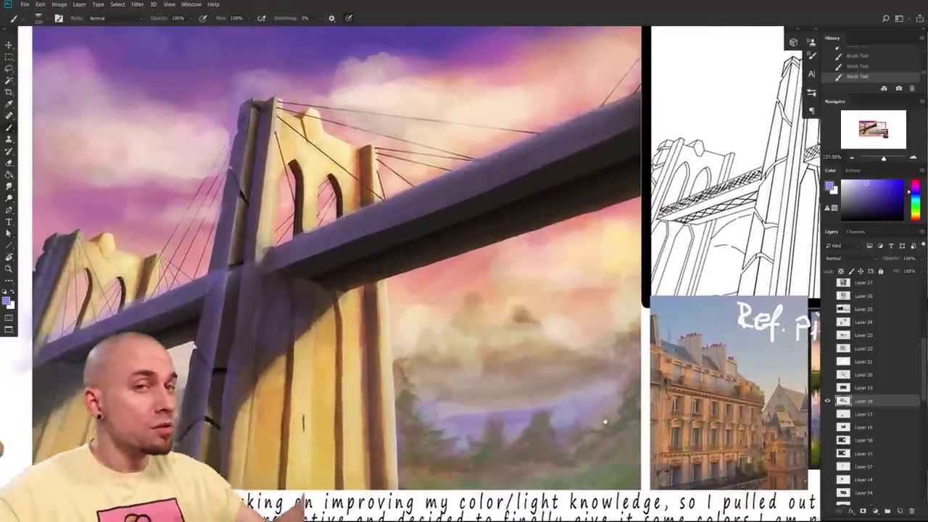
pyautogui.moveTo(560, 406); pyautogui.dragTo(558, 446)
pyautogui.scroll(-4, 558, 446)
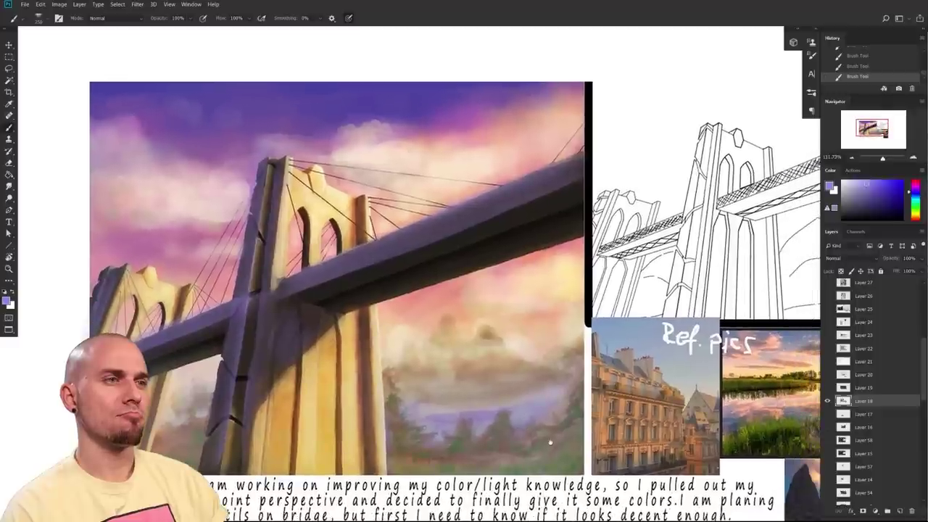
pyautogui.moveTo(551, 442)
pyautogui.mouseDown()
pyautogui.moveTo(551, 429)
pyautogui.moveTo(627, 402)
pyautogui.moveTo(649, 416)
pyautogui.mouseUp()
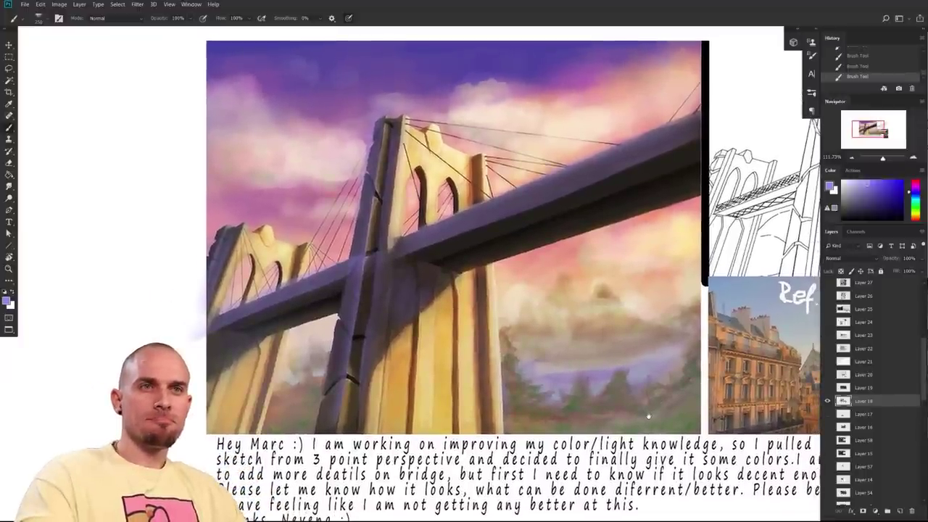
pyautogui.moveTo(649, 416)
pyautogui.mouseDown()
pyautogui.moveTo(604, 411)
pyautogui.moveTo(480, 426)
pyautogui.moveTo(582, 419)
pyautogui.moveTo(566, 398)
pyautogui.mouseUp()
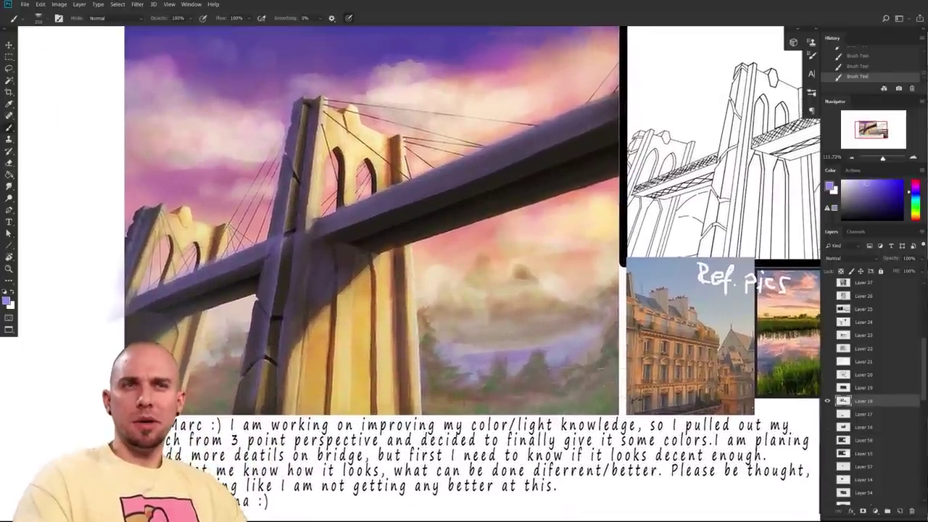
pyautogui.moveTo(643, 409)
pyautogui.mouseDown()
pyautogui.moveTo(645, 395)
pyautogui.moveTo(642, 402)
pyautogui.mouseUp()
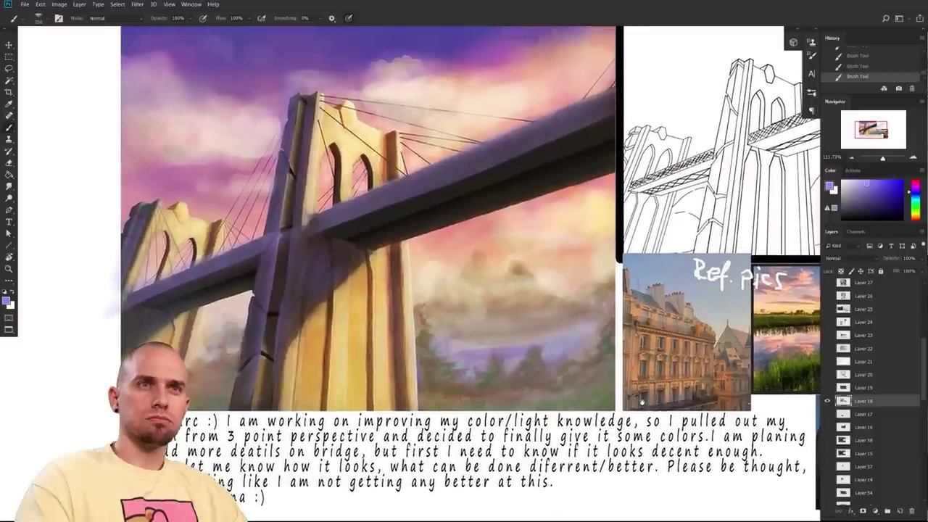
pyautogui.moveTo(642, 402); pyautogui.dragTo(643, 398)
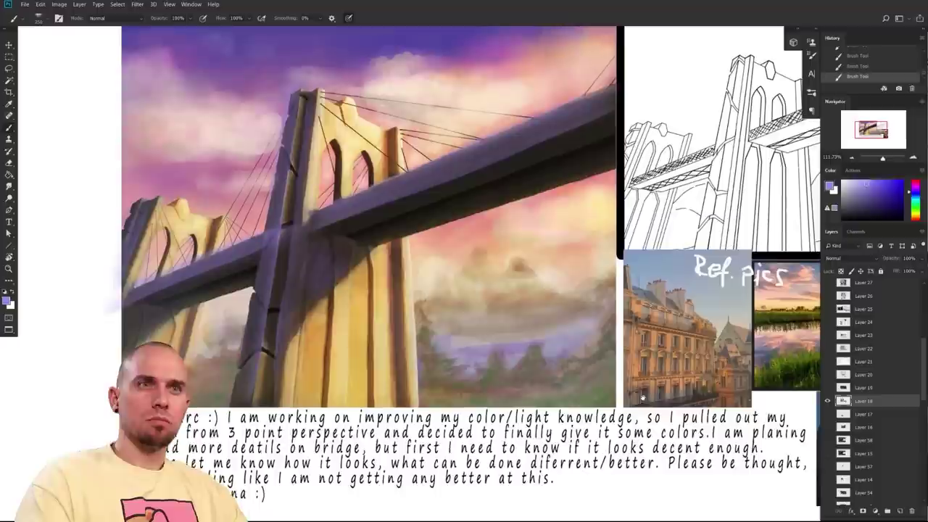
# - Choose a very dark blue-grey and add a new layer above the bridge artwork
pyautogui.click(849, 211)
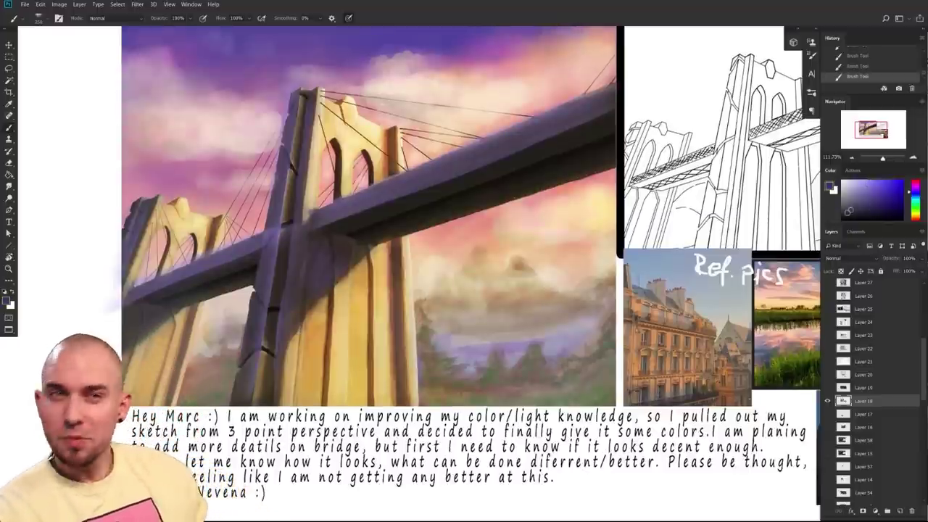
pyautogui.scroll(-3, 601, 441)
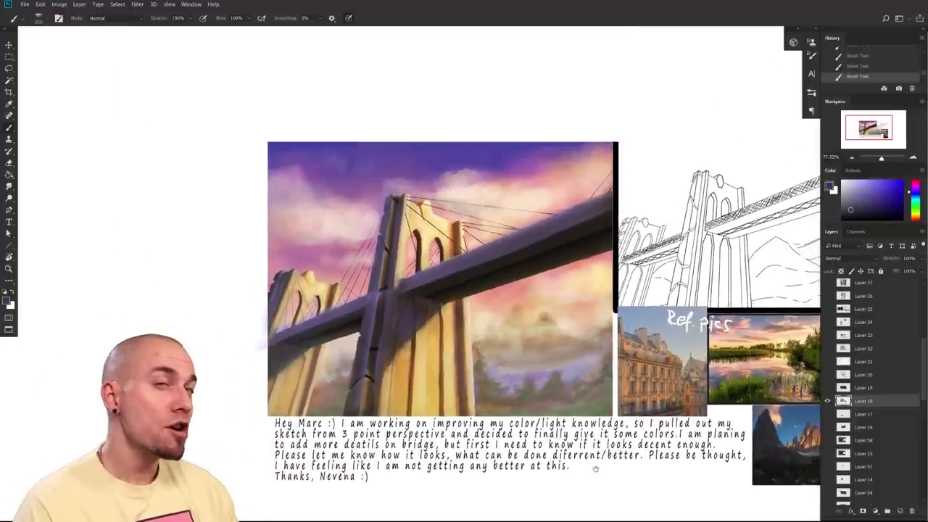
pyautogui.moveTo(595, 471); pyautogui.dragTo(507, 425)
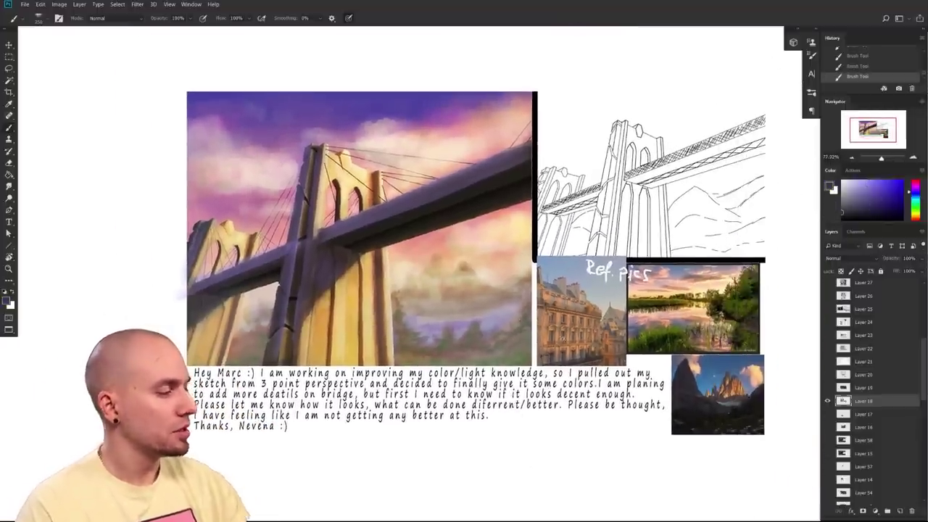
pyautogui.scroll(-1, 551, 346)
pyautogui.click(900, 511)
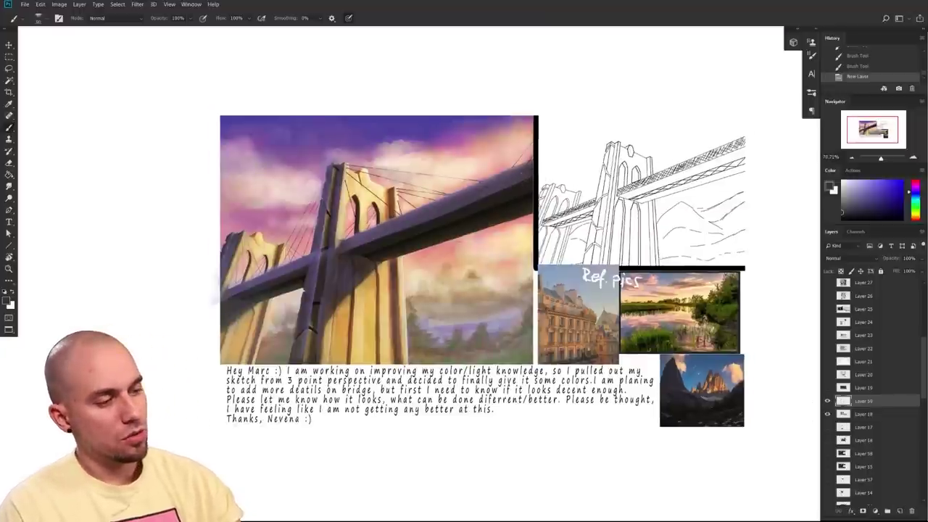
# - Draw two perspective guides from the far end of the deck and the near tower's top, converging outside the painting
pyautogui.moveTo(65, 361); pyautogui.dragTo(2, 390)
pyautogui.moveTo(318, 438); pyautogui.dragTo(357, 441)
pyautogui.hotkey('ctrl', 'z')
pyautogui.moveTo(263, 298); pyautogui.dragTo(43, 385)
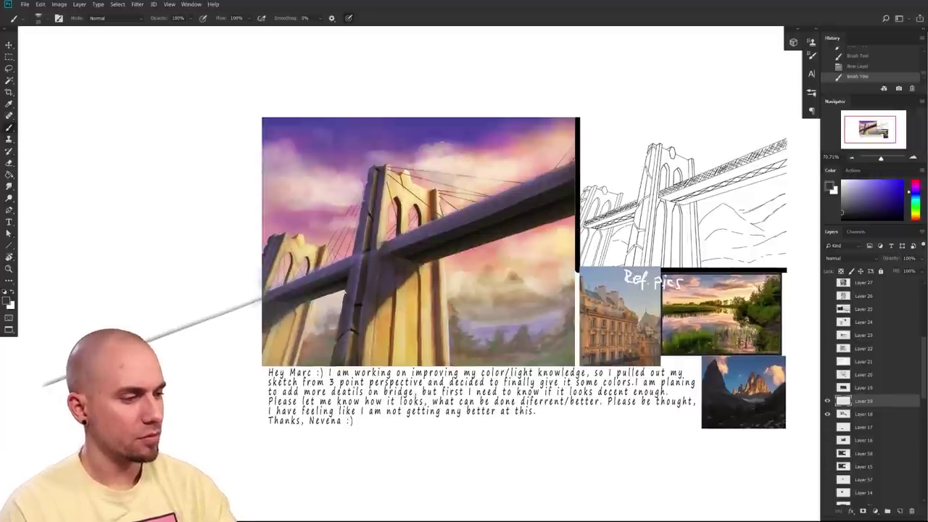
pyautogui.moveTo(397, 205)
pyautogui.mouseDown()
pyautogui.moveTo(353, 269)
pyautogui.moveTo(436, 209)
pyautogui.moveTo(162, 367)
pyautogui.mouseUp()
pyautogui.hotkey('ctrl', 'z')
pyautogui.moveTo(429, 191)
pyautogui.mouseDown()
pyautogui.moveTo(319, 249)
pyautogui.moveTo(40, 408)
pyautogui.mouseUp()
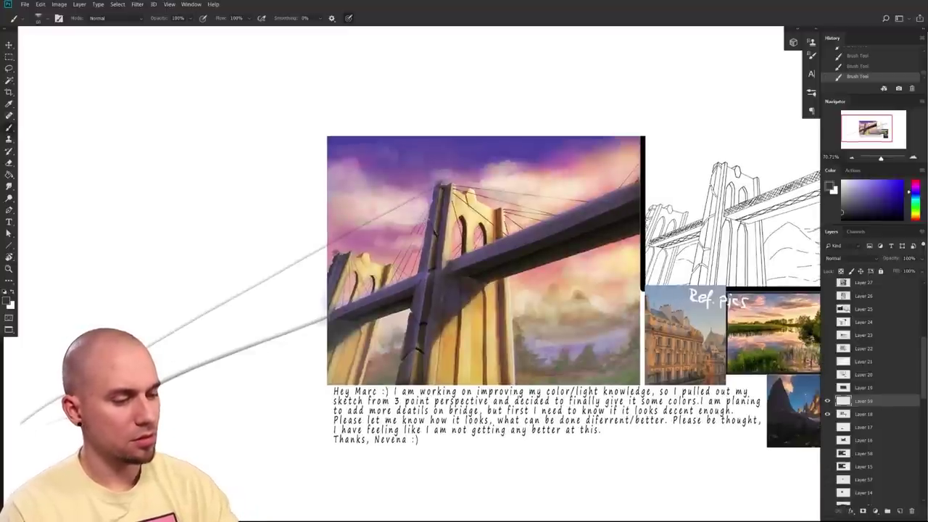
pyautogui.moveTo(147, 457); pyautogui.dragTo(191, 449)
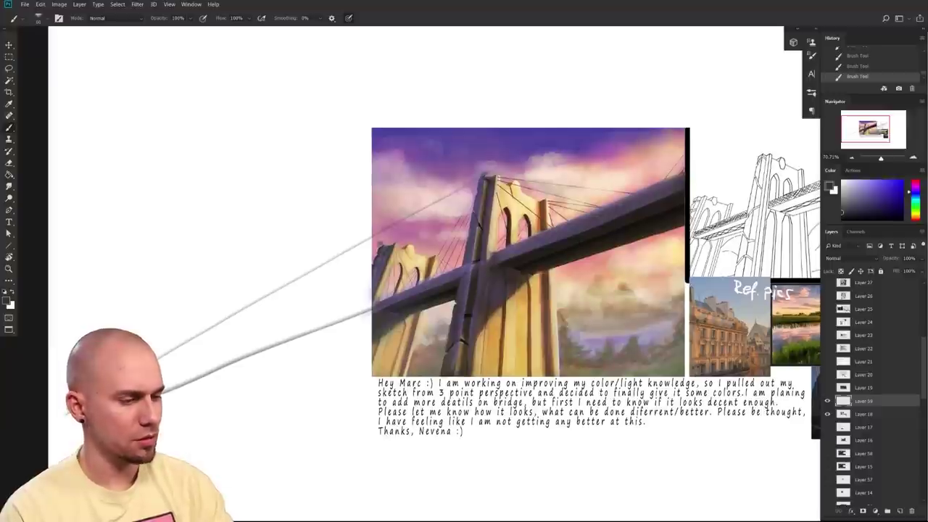
pyautogui.press('u')
pyautogui.moveTo(77, 410)
pyautogui.mouseDown()
pyautogui.moveTo(368, 231)
pyautogui.moveTo(523, 149)
pyautogui.moveTo(541, 149)
pyautogui.mouseUp()
pyautogui.hotkey('ctrl', 'z')
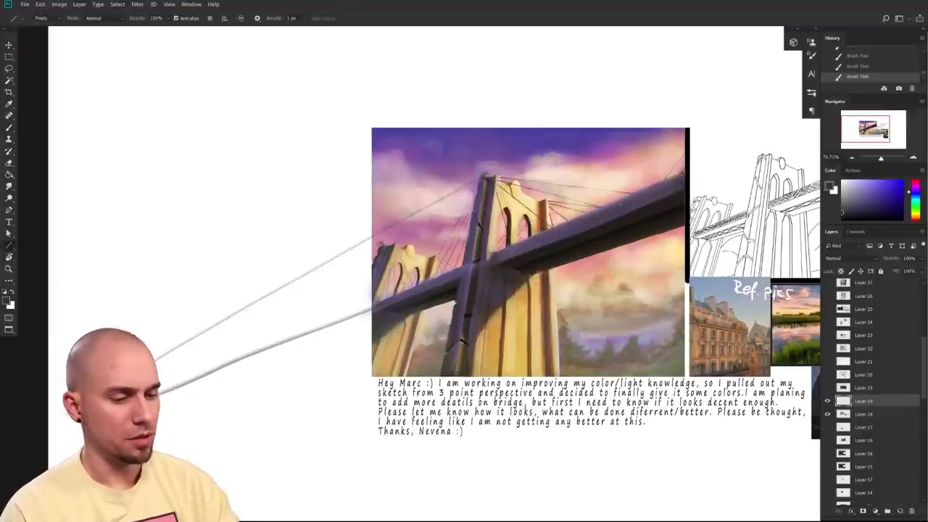
pyautogui.moveTo(109, 414)
pyautogui.mouseDown()
pyautogui.moveTo(529, 151)
pyautogui.moveTo(642, 210)
pyautogui.mouseUp()
pyautogui.hotkey('ctrl', 'z')
pyautogui.press('b')
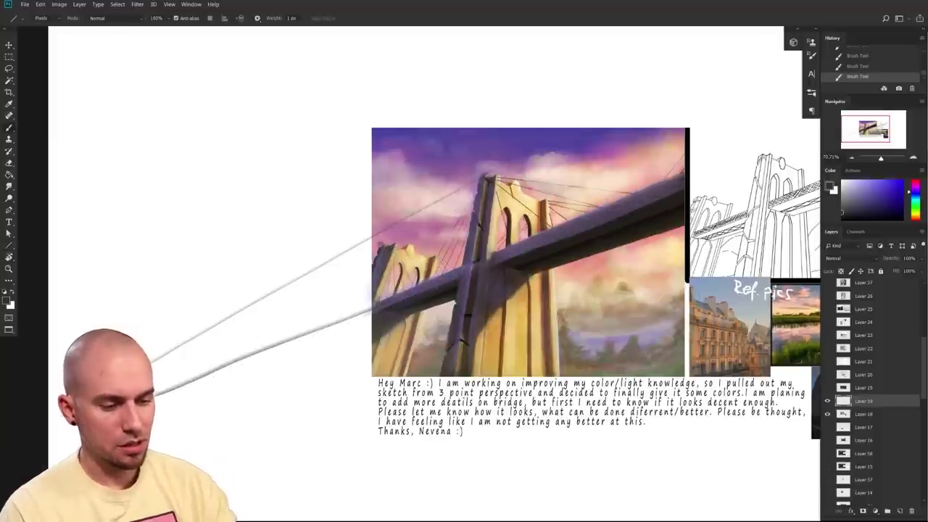
# - Draw a horizontal horizon line through the guides' vanishing point, running below the painting, and reinforce it beneath the artwork
pyautogui.scroll(-2, 260, 466)
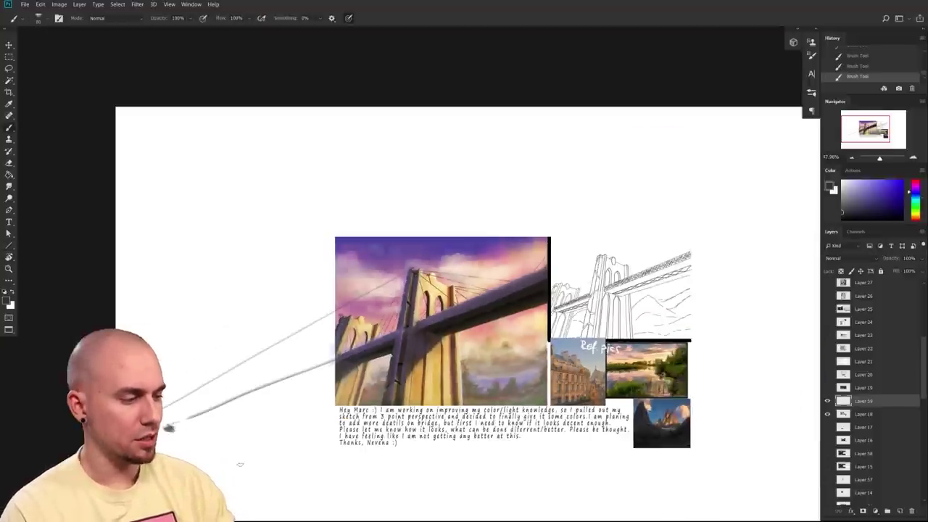
pyautogui.moveTo(166, 429); pyautogui.dragTo(819, 428)
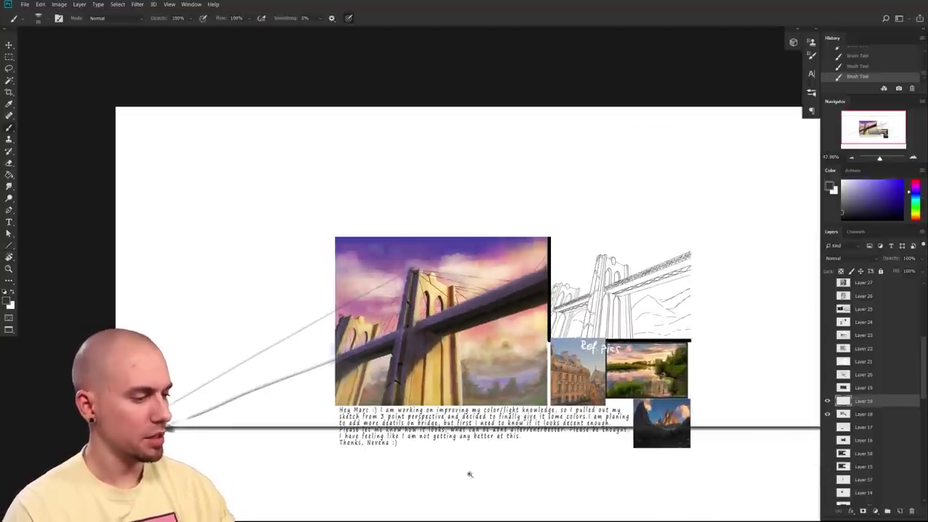
pyautogui.scroll(1, 470, 474)
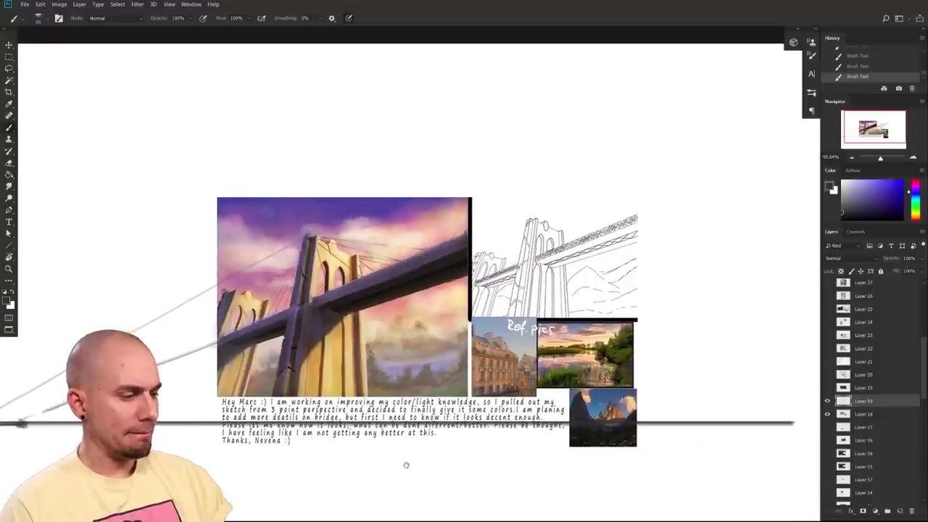
pyautogui.moveTo(404, 464); pyautogui.dragTo(449, 449)
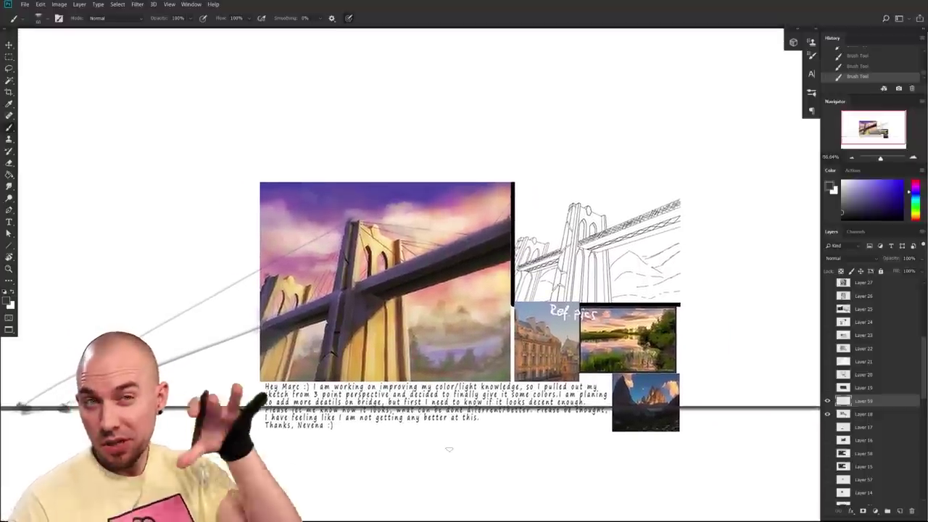
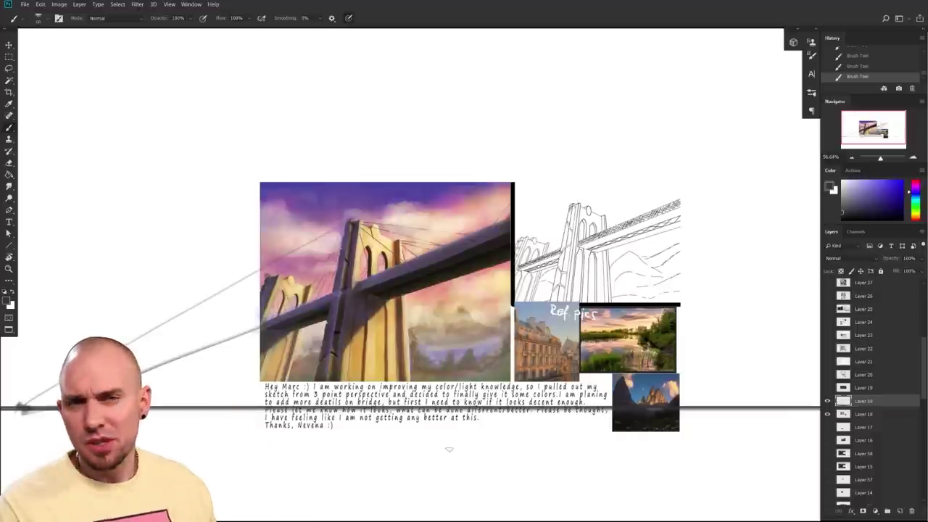
pyautogui.moveTo(449, 450); pyautogui.dragTo(381, 454)
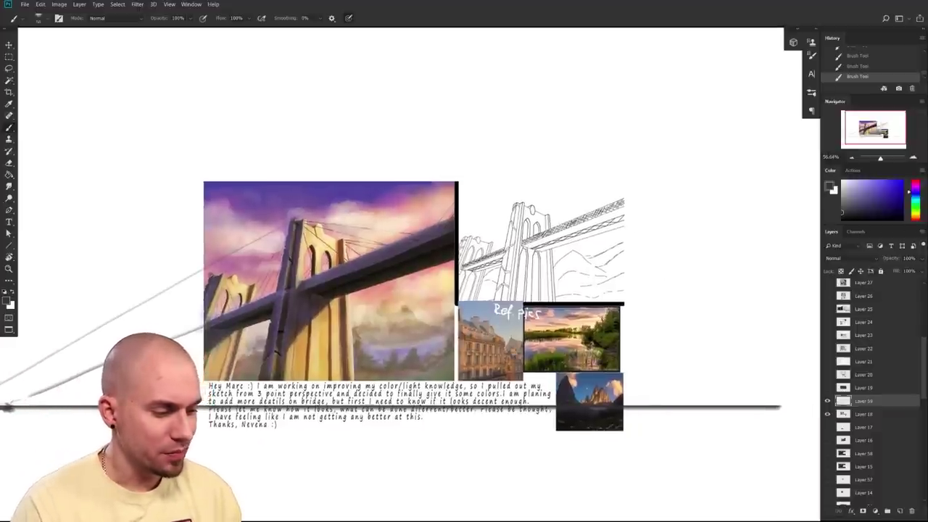
pyautogui.moveTo(370, 407); pyautogui.dragTo(444, 401)
pyautogui.moveTo(213, 403); pyautogui.dragTo(641, 403)
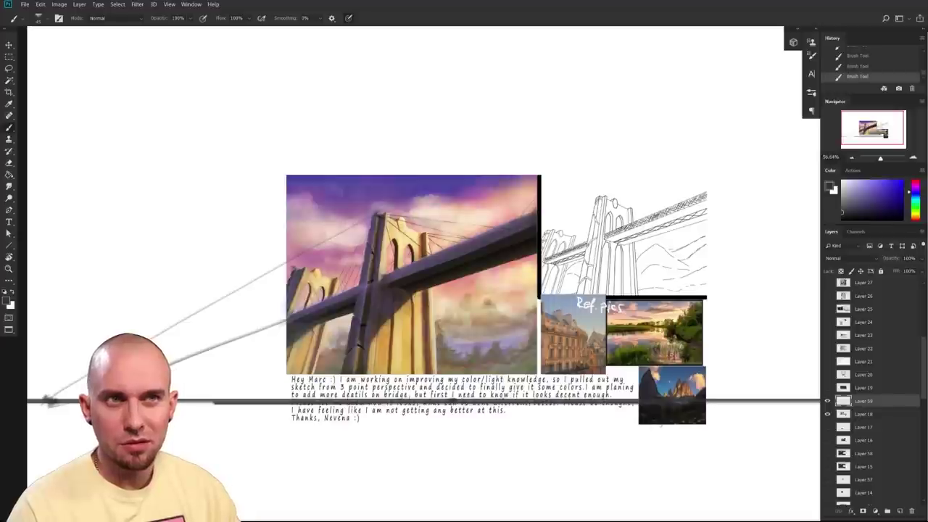
# - Sample a muted violet from the distant landscape and brush it over the far trees and along the horizon line
pyautogui.keyDown('alt'); pyautogui.click(507, 342); pyautogui.keyUp('alt')
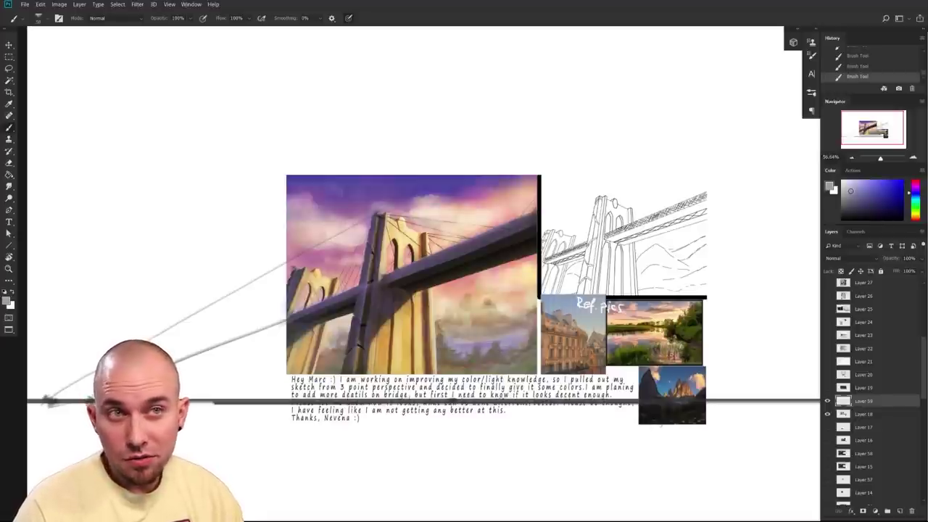
pyautogui.keyDown('alt'); pyautogui.click(468, 348); pyautogui.keyUp('alt')
pyautogui.click(485, 359)
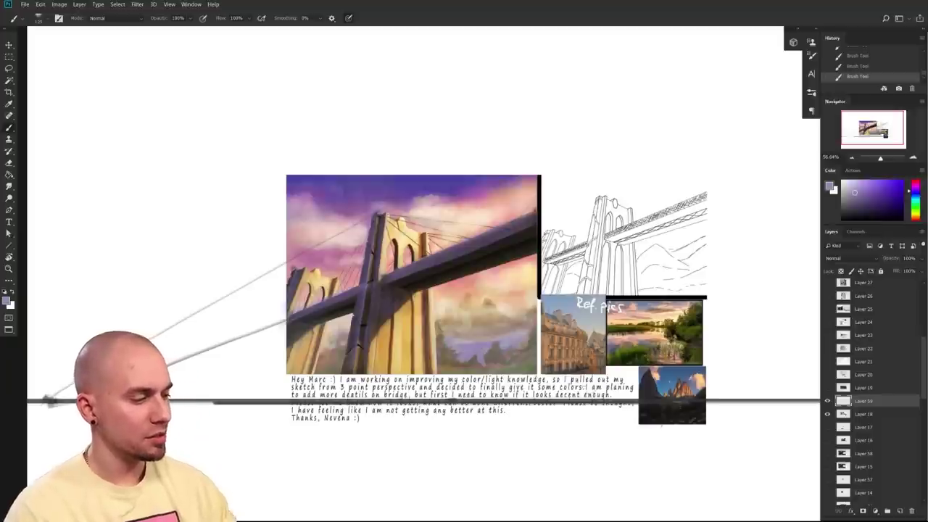
pyautogui.moveTo(592, 396)
pyautogui.mouseDown()
pyautogui.moveTo(320, 395)
pyautogui.moveTo(463, 393)
pyautogui.mouseUp()
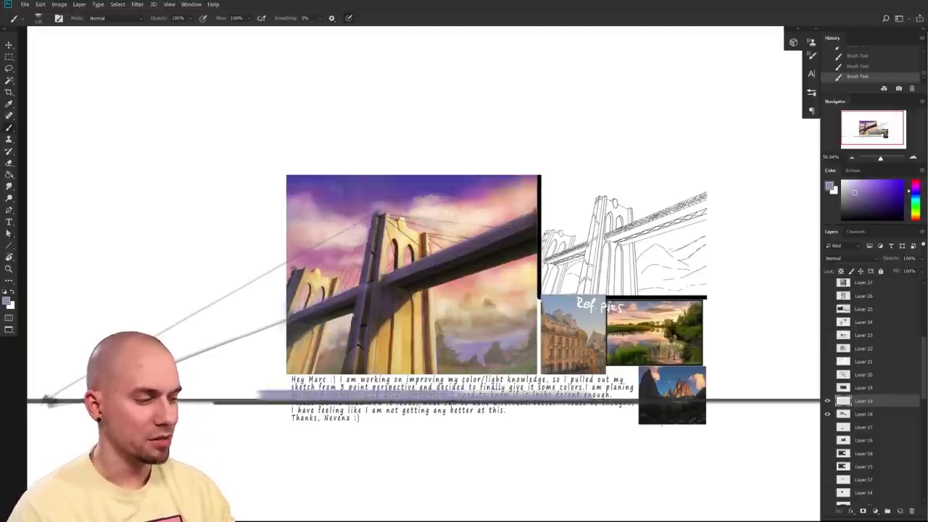
# - Try strokes of other sampled landscape and cloud colors above the horizon band and over the distant landscape
pyautogui.keyDown('alt'); pyautogui.click(517, 332); pyautogui.keyUp('alt')
pyautogui.moveTo(574, 383); pyautogui.dragTo(463, 382)
pyautogui.hotkey('ctrl', 'z')
pyautogui.keyDown('alt'); pyautogui.click(503, 313); pyautogui.keyUp('alt')
pyautogui.press('[')
pyautogui.moveTo(576, 386)
pyautogui.mouseDown()
pyautogui.moveTo(461, 385)
pyautogui.moveTo(505, 362)
pyautogui.mouseUp()
pyautogui.press(']')
pyautogui.hotkey('ctrl', 'z')
pyautogui.hotkey('ctrl', 'z')
pyautogui.hotkey('ctrl', 'z')
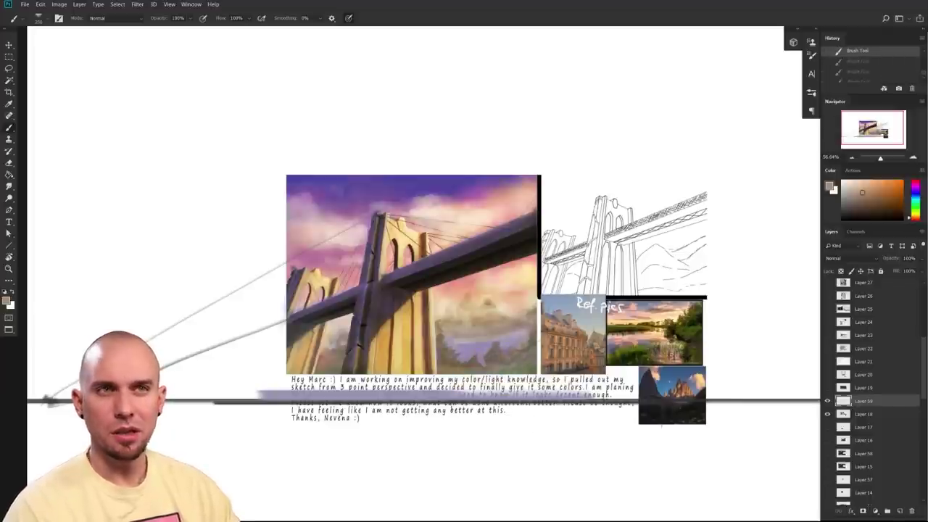
# - Brush a warm grey haze over the distant landscape beside the near tower, softening the trees and hills
pyautogui.moveTo(519, 338); pyautogui.dragTo(473, 340)
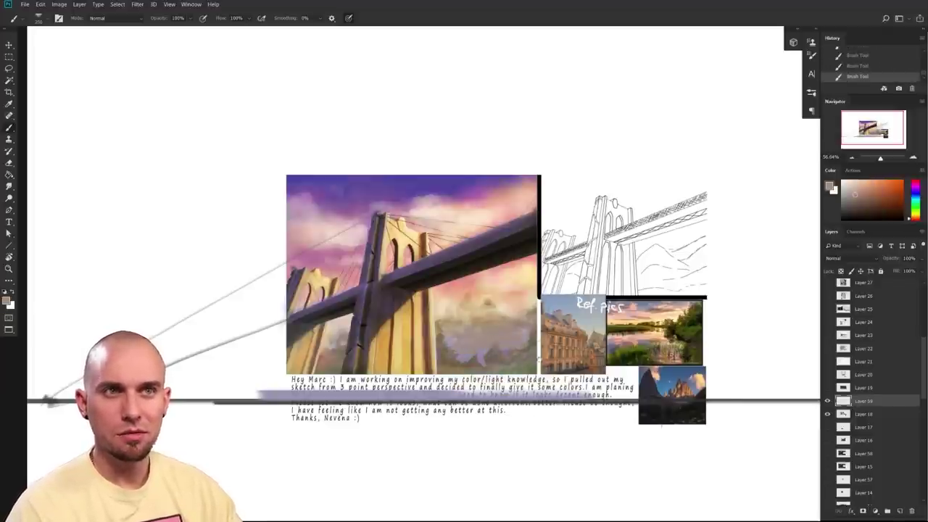
pyautogui.moveTo(540, 359); pyautogui.dragTo(532, 376)
pyautogui.press('[')
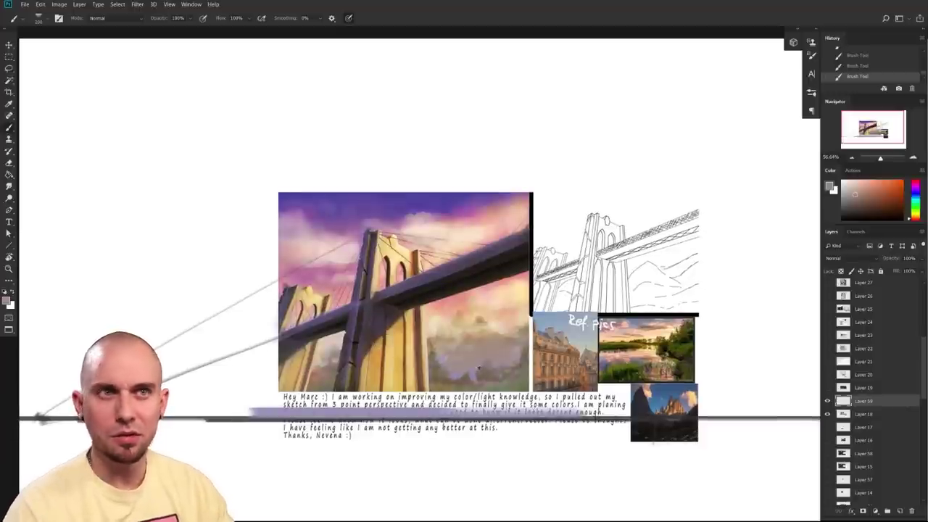
pyautogui.keyDown('alt'); pyautogui.click(455, 366); pyautogui.keyUp('alt')
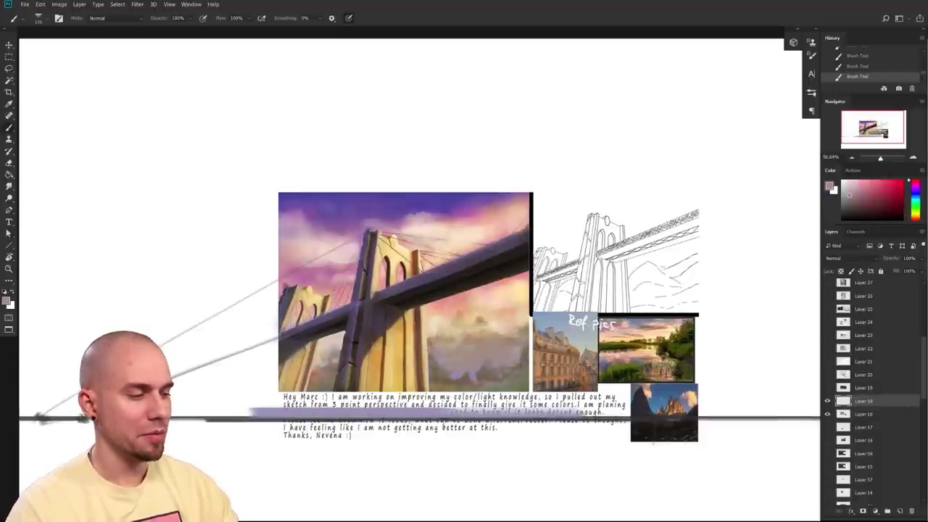
pyautogui.scroll(-2, 464, 450)
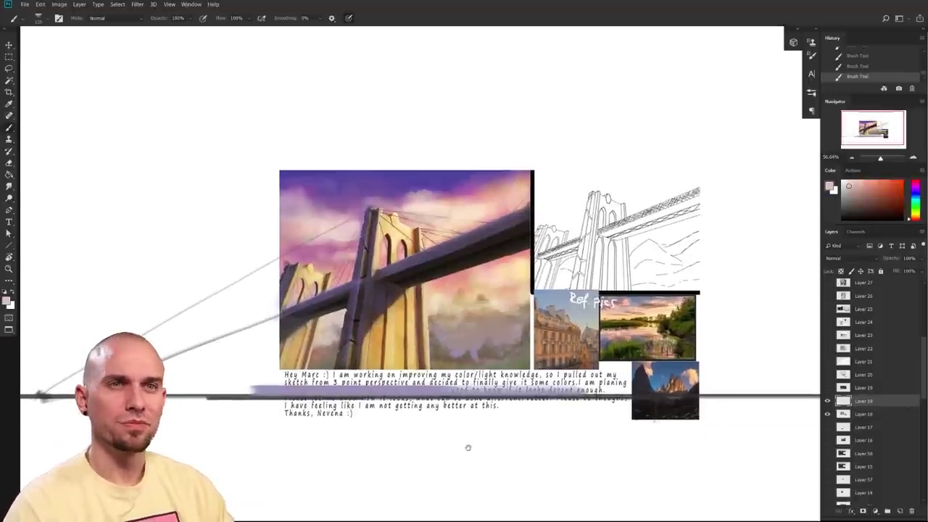
pyautogui.moveTo(469, 447); pyautogui.dragTo(465, 447)
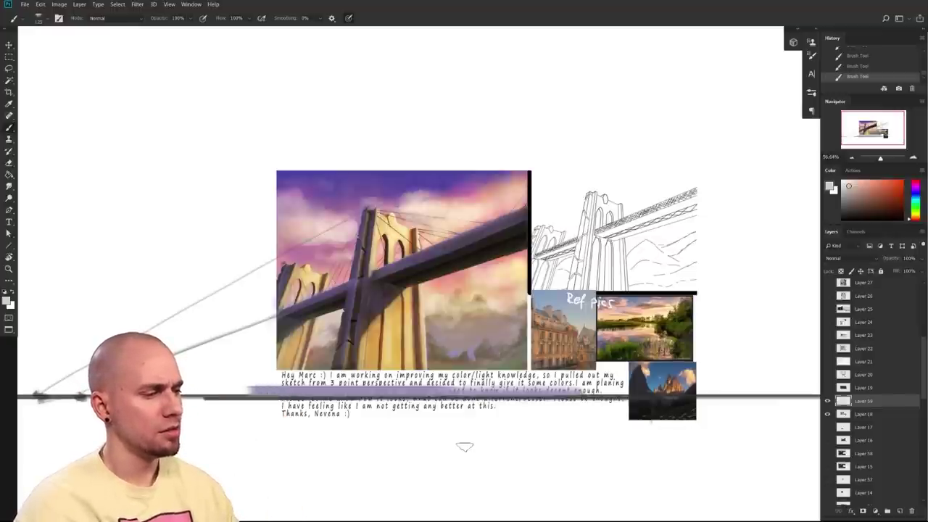
pyautogui.moveTo(625, 443); pyautogui.dragTo(568, 463)
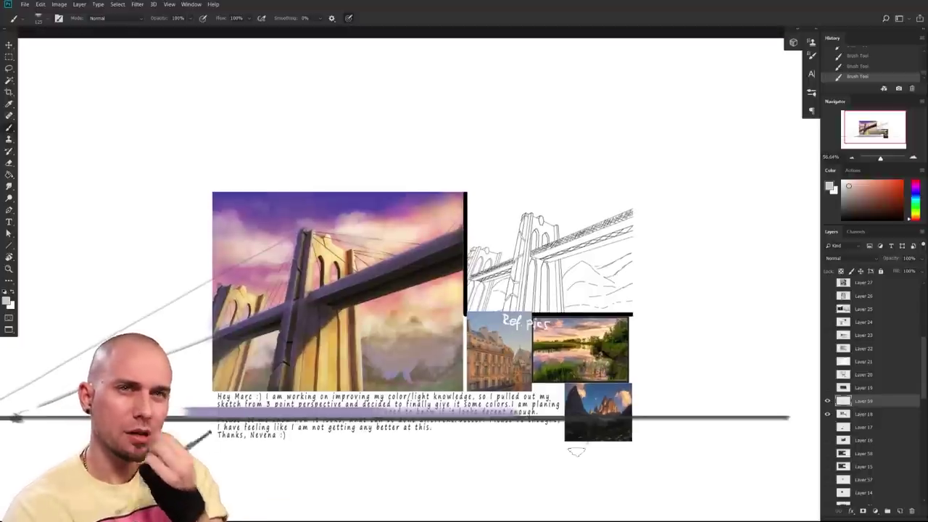
# - Sample the sky's violet, enlarge the brush, and paint a softer violet band across the top of the sky
pyautogui.scroll(3, 370, 225)
pyautogui.keyDown('alt'); pyautogui.click(368, 184); pyautogui.keyUp('alt')
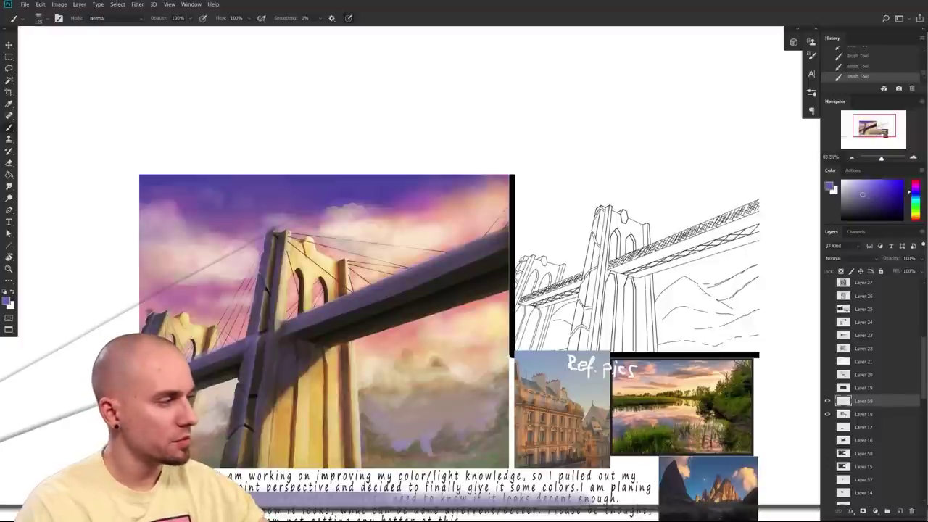
pyautogui.press(']')
pyautogui.press(']')
pyautogui.press(']')
pyautogui.press(']')
pyautogui.press(']')
pyautogui.moveTo(157, 175); pyautogui.dragTo(460, 184)
pyautogui.moveTo(270, 192); pyautogui.dragTo(428, 184)
# - Examine the muted sky and hazy background against the line drawing and the reference photos
pyautogui.moveTo(435, 368); pyautogui.dragTo(419, 335)
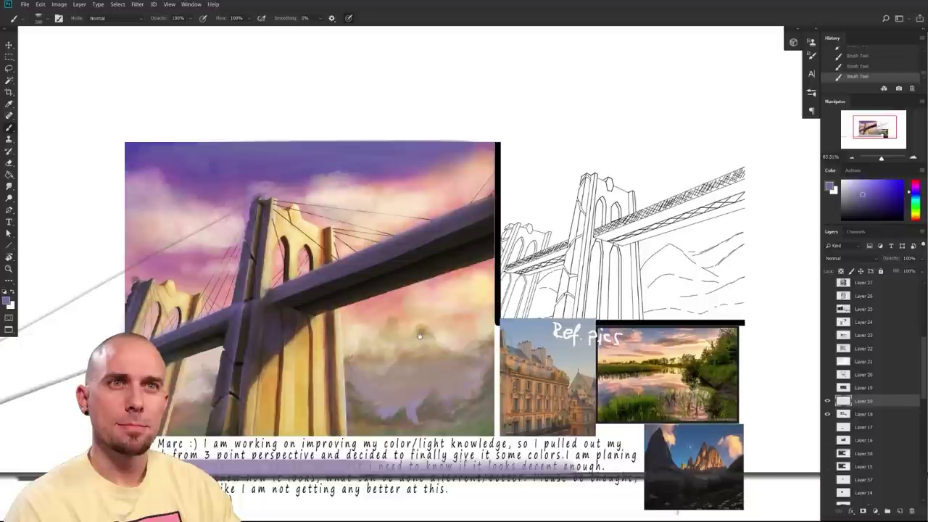
pyautogui.moveTo(420, 336)
pyautogui.mouseDown()
pyautogui.moveTo(448, 274)
pyautogui.moveTo(444, 282)
pyautogui.mouseUp()
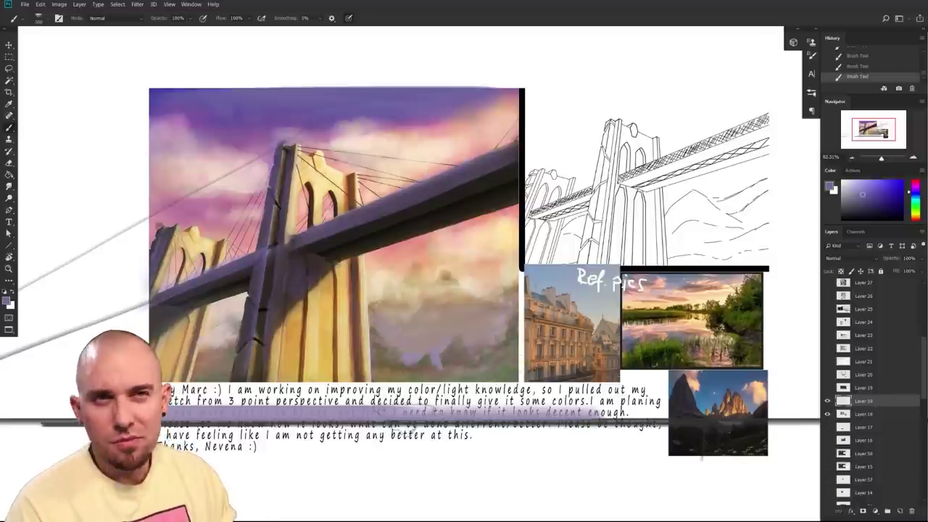
pyautogui.press(']')
pyautogui.press(']')
pyautogui.press(']')
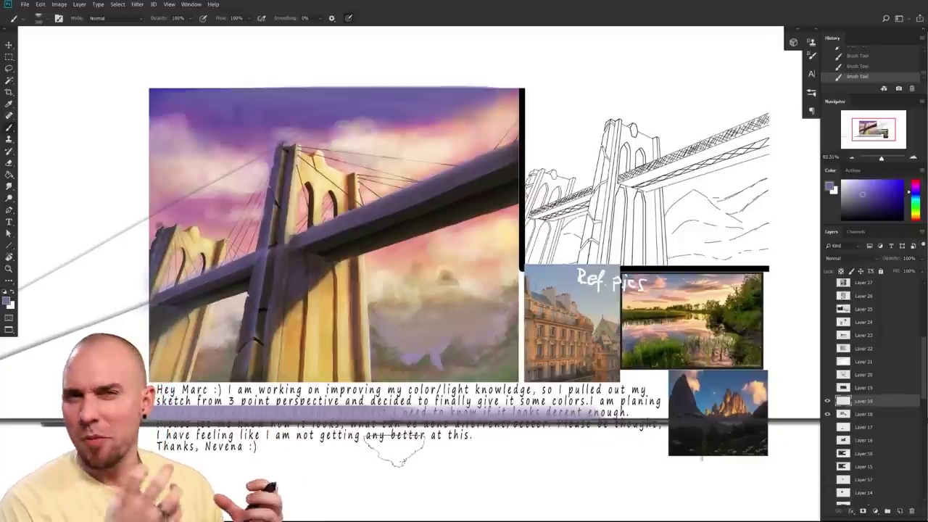
pyautogui.moveTo(626, 460); pyautogui.dragTo(379, 423)
pyautogui.moveTo(467, 415); pyautogui.dragTo(569, 348)
pyautogui.moveTo(573, 310); pyautogui.dragTo(477, 392)
# - Reduce the brush size and try a short stroke over the background beside the near tower
pyautogui.press('[')
pyautogui.press('[')
pyautogui.press('[')
pyautogui.press('[')
pyautogui.press('[')
pyautogui.press('[')
pyautogui.press('[')
pyautogui.press('[')
pyautogui.press('[')
pyautogui.press('[')
pyautogui.press('[')
pyautogui.press('[')
pyautogui.press('[')
pyautogui.moveTo(479, 298)
pyautogui.mouseDown()
pyautogui.moveTo(526, 325)
pyautogui.moveTo(514, 315)
pyautogui.mouseUp()
pyautogui.hotkey('ctrl', 'z')
# - Inspect the bridge, the sky and the hazy distant landscape at closer magnification
pyautogui.moveTo(482, 254)
pyautogui.mouseDown()
pyautogui.moveTo(443, 249)
pyautogui.moveTo(500, 253)
pyautogui.moveTo(476, 311)
pyautogui.mouseUp()
pyautogui.moveTo(446, 388); pyautogui.dragTo(701, 403)
pyautogui.moveTo(563, 403); pyautogui.dragTo(537, 399)
pyautogui.moveTo(138, 250)
pyautogui.mouseDown()
pyautogui.moveTo(298, 299)
pyautogui.moveTo(477, 441)
pyautogui.mouseUp()
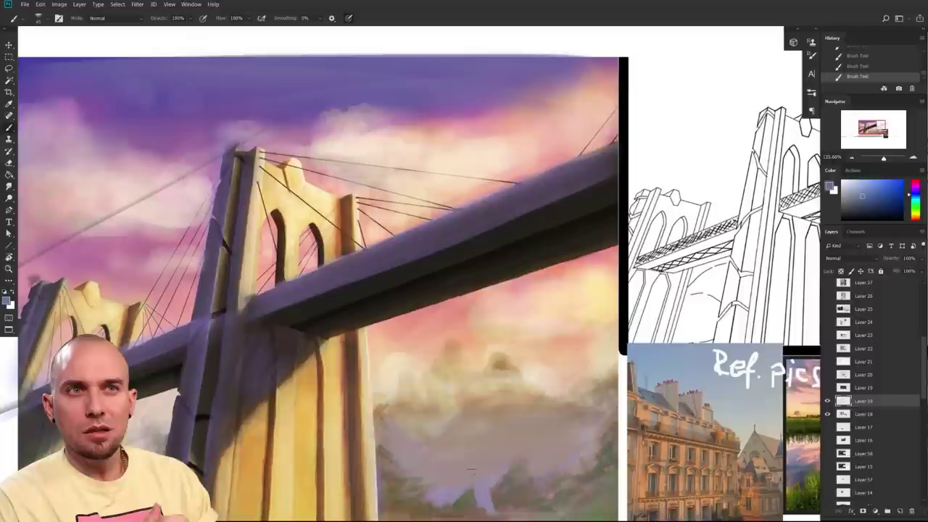
pyautogui.moveTo(479, 405); pyautogui.dragTo(533, 412)
pyautogui.moveTo(508, 449); pyautogui.dragTo(450, 423)
pyautogui.moveTo(450, 380); pyautogui.dragTo(440, 431)
pyautogui.moveTo(356, 343); pyautogui.dragTo(427, 365)
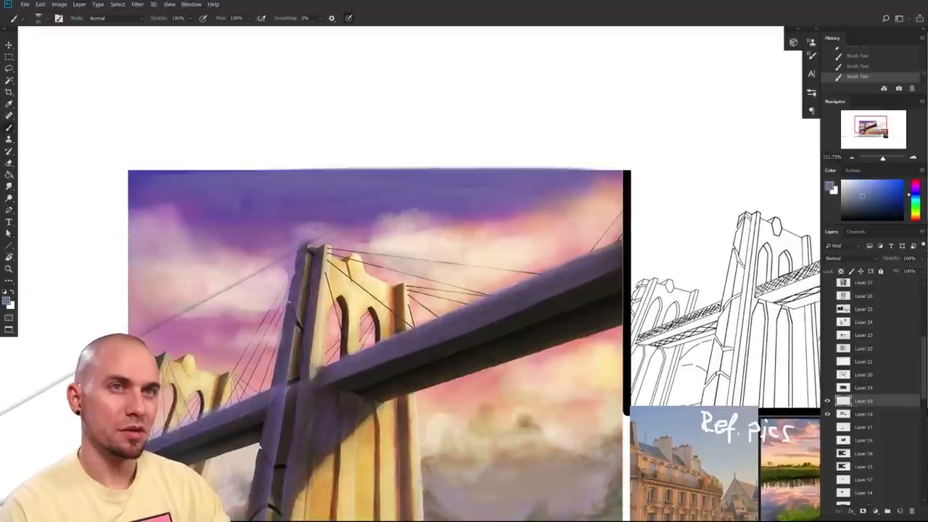
# - Trace a freehand selection around the sky above the bridge, following both towers and the upper edge of the deck
pyautogui.keyDown('alt'); pyautogui.click(278, 207); pyautogui.keyUp('alt')
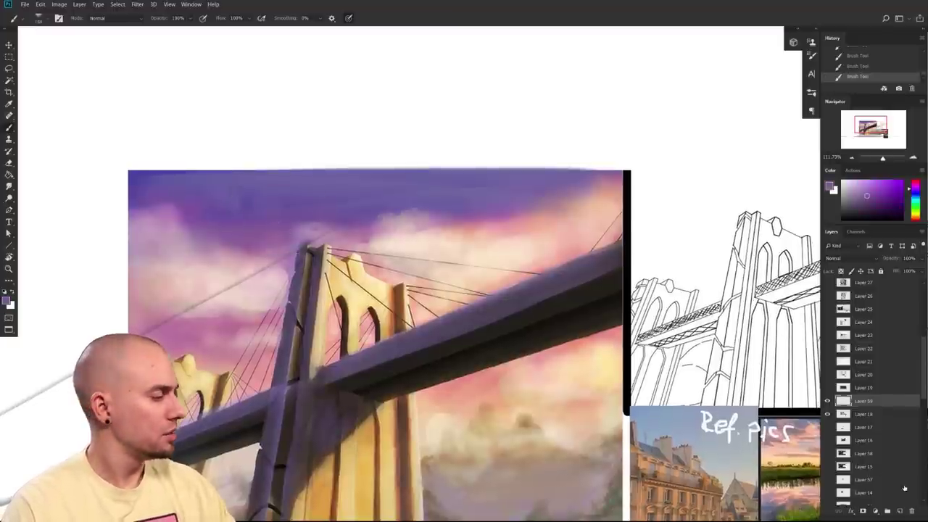
pyautogui.click(828, 404)
pyautogui.click(828, 403)
pyautogui.moveTo(532, 385); pyautogui.dragTo(468, 400)
pyautogui.press('l')
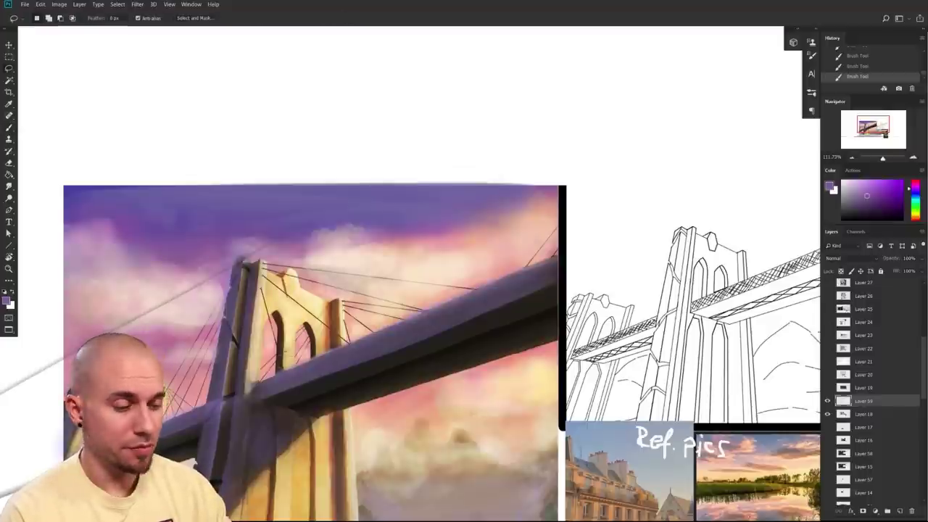
pyautogui.press('u')
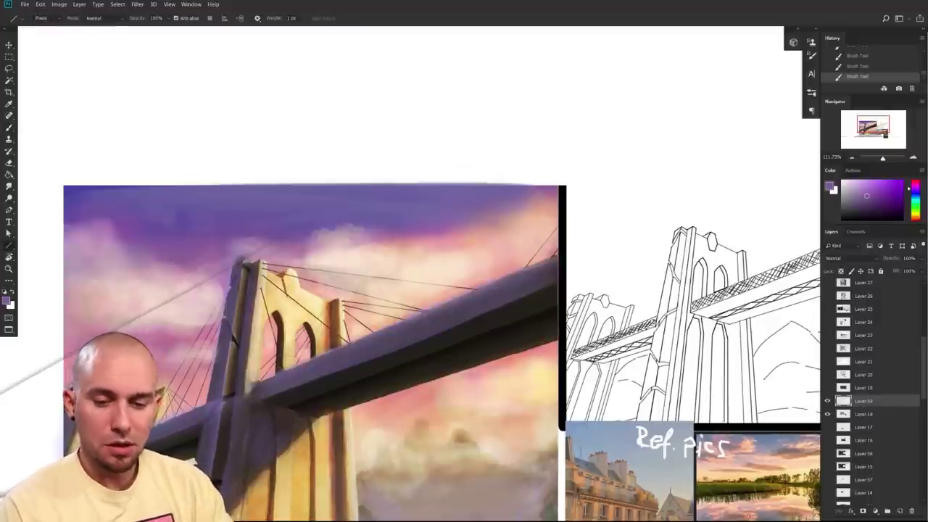
pyautogui.press('l')
pyautogui.moveTo(234, 332); pyautogui.dragTo(257, 342)
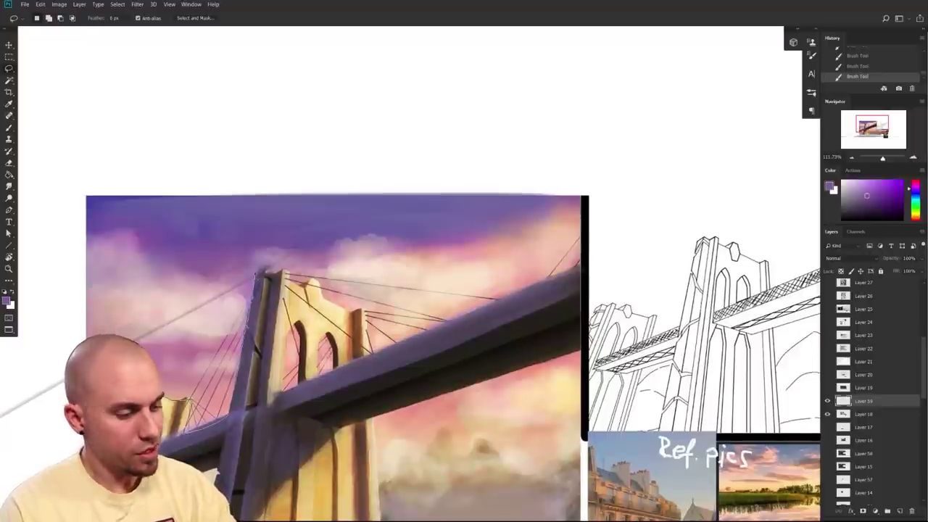
pyautogui.moveTo(81, 232)
pyautogui.mouseDown()
pyautogui.moveTo(496, 181)
pyautogui.moveTo(524, 140)
pyautogui.moveTo(512, 216)
pyautogui.mouseUp()
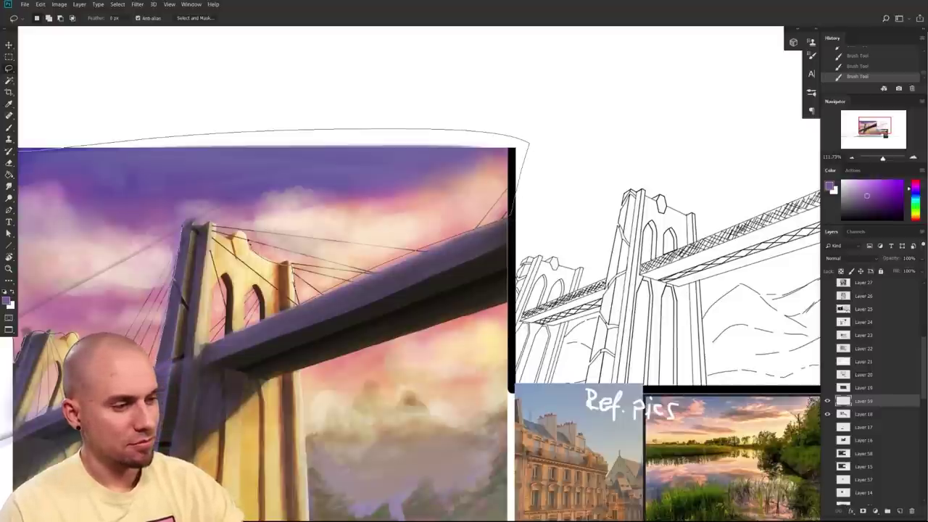
pyautogui.moveTo(190, 223); pyautogui.dragTo(185, 224)
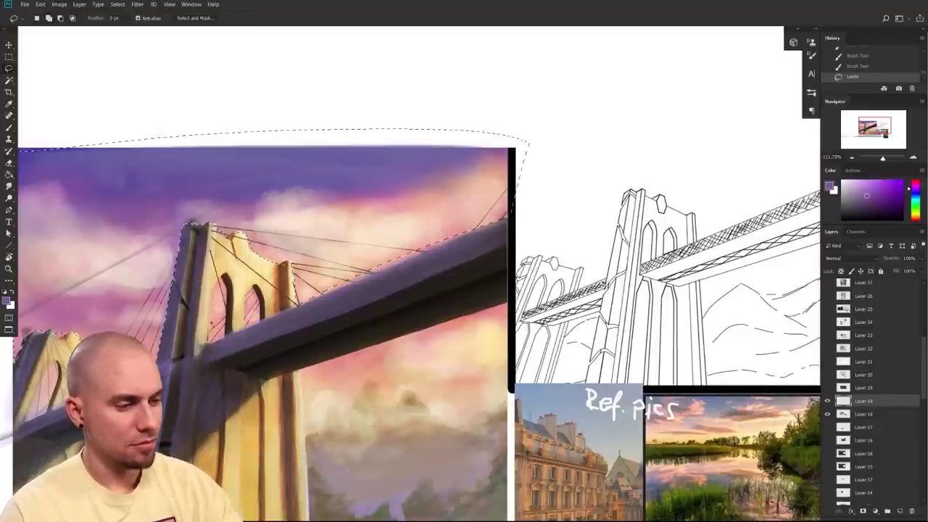
# - Add the tower's arch openings and the background areas beneath the deck to the sky selection
pyautogui.moveTo(259, 318); pyautogui.dragTo(244, 327)
pyautogui.moveTo(370, 390); pyautogui.dragTo(386, 325)
pyautogui.moveTo(316, 305); pyautogui.dragTo(476, 260)
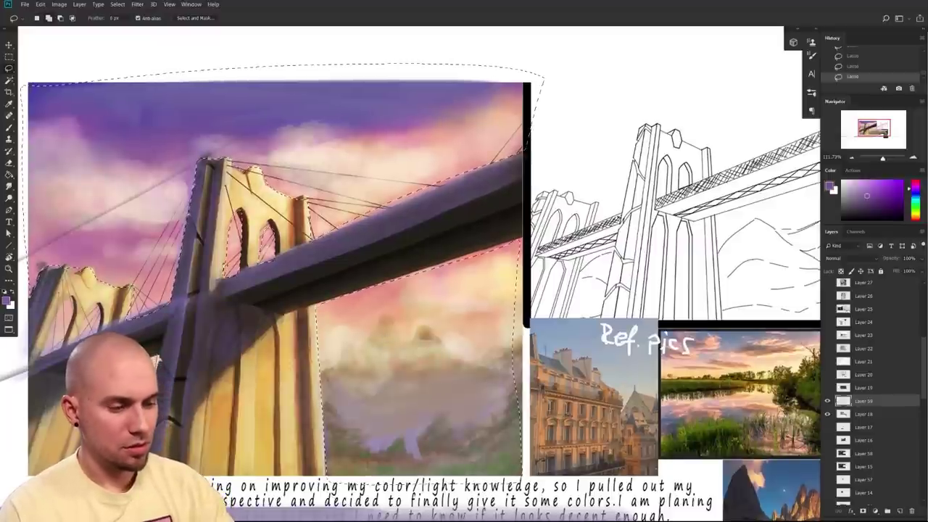
# - Sample a muted violet and cover the selected sky above the bridge with broad, large-brush strokes
pyautogui.scroll(-4, 364, 385)
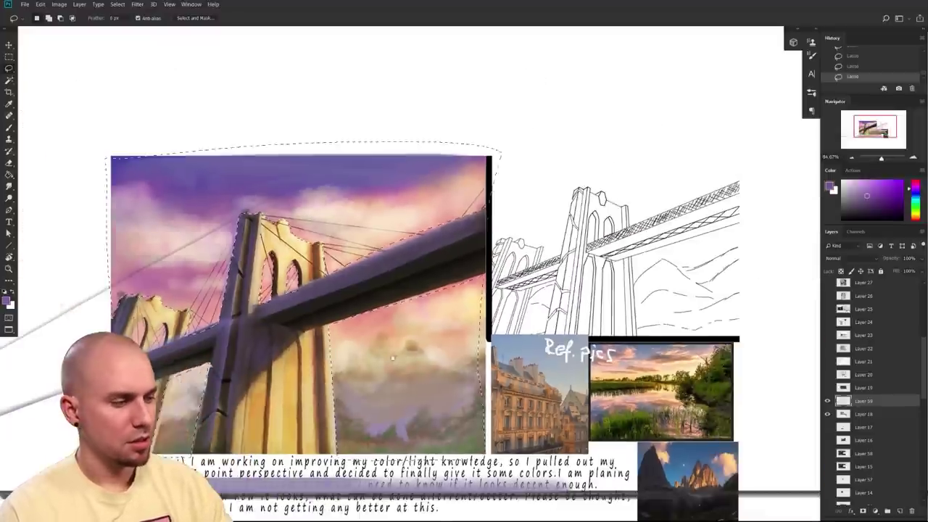
pyautogui.moveTo(364, 384); pyautogui.dragTo(355, 403)
pyautogui.press('b')
pyautogui.moveTo(347, 231)
pyautogui.mouseDown()
pyautogui.moveTo(402, 185)
pyautogui.moveTo(152, 172)
pyautogui.moveTo(236, 272)
pyautogui.mouseUp()
pyautogui.moveTo(649, 330); pyautogui.dragTo(488, 240)
pyautogui.keyDown('alt'); pyautogui.click(520, 378); pyautogui.keyUp('alt')
pyautogui.moveTo(522, 375); pyautogui.dragTo(514, 383)
pyautogui.moveTo(207, 93); pyautogui.dragTo(359, 135)
pyautogui.press(']')
pyautogui.press(']')
pyautogui.moveTo(182, 178); pyautogui.dragTo(486, 155)
pyautogui.moveTo(198, 200); pyautogui.dragTo(610, 174)
pyautogui.moveTo(186, 234)
pyautogui.mouseDown()
pyautogui.moveTo(450, 217)
pyautogui.moveTo(566, 228)
pyautogui.mouseUp()
pyautogui.moveTo(189, 277); pyautogui.dragTo(653, 290)
# - Enlarge the brush further and lay the same violet over the background beneath the deck
pyautogui.press(']')
pyautogui.press(']')
pyautogui.moveTo(338, 290); pyautogui.dragTo(646, 370)
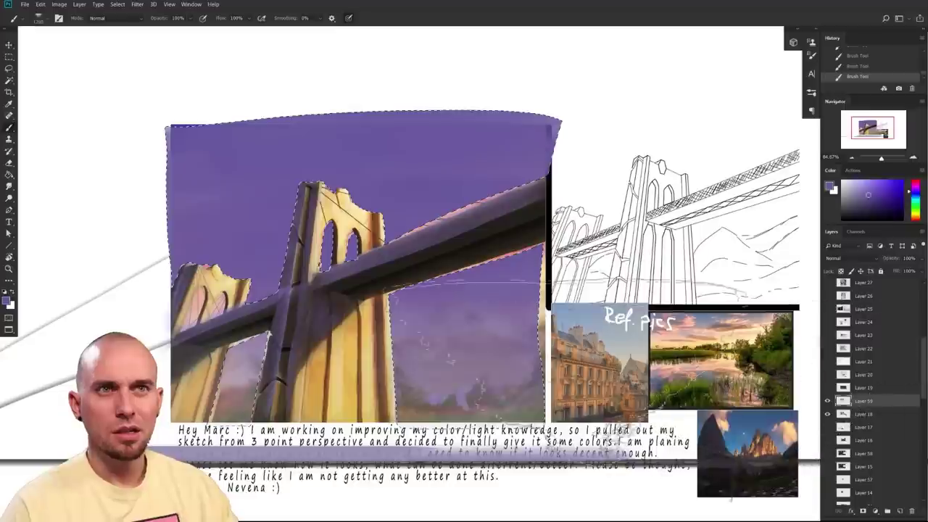
# - Mix a lighter, bluer violet and blend it over the lower sky beneath the deck with a very large soft brush
pyautogui.press('[')
pyautogui.press('[')
pyautogui.press('[')
pyautogui.press('[')
pyautogui.press('[')
pyautogui.press('[')
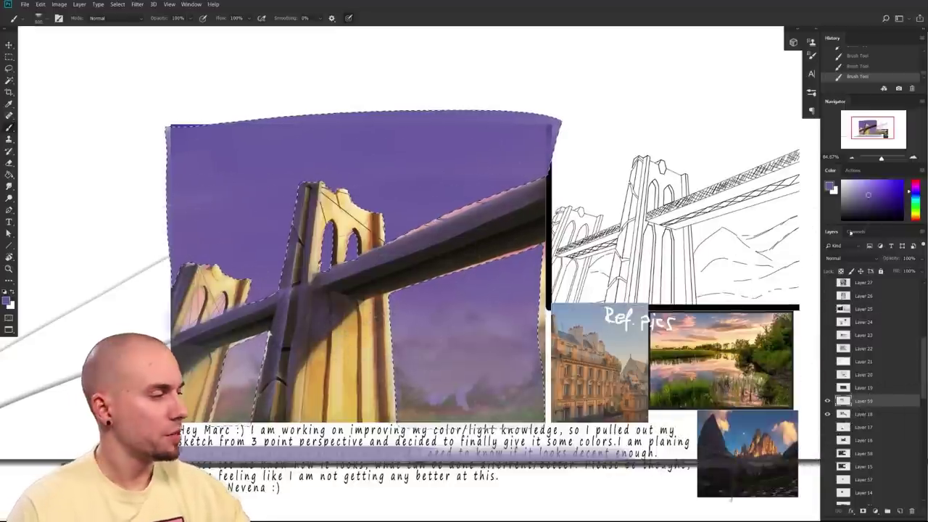
pyautogui.click(864, 196)
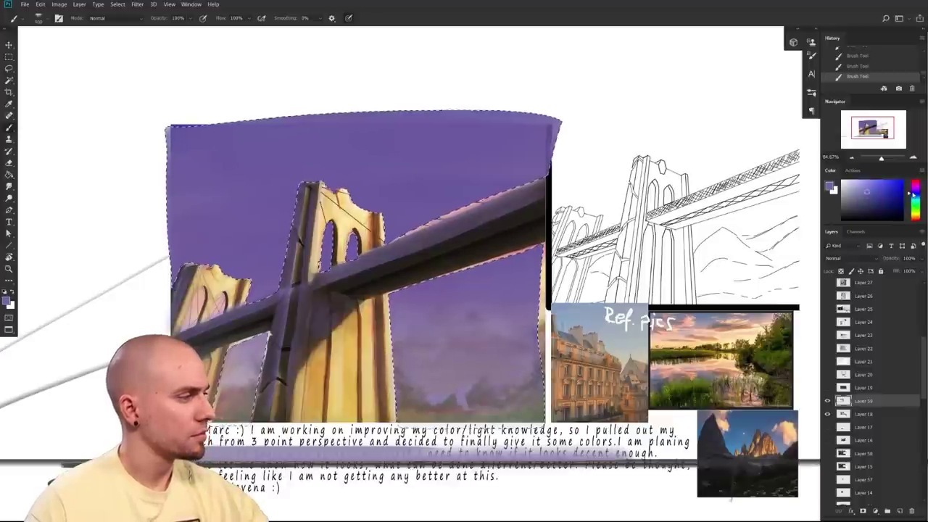
pyautogui.press(']')
pyautogui.press(']')
pyautogui.press(']')
pyautogui.press(']')
pyautogui.press(']')
pyautogui.press(']')
pyautogui.moveTo(501, 362)
pyautogui.mouseDown()
pyautogui.moveTo(456, 370)
pyautogui.moveTo(387, 344)
pyautogui.mouseUp()
pyautogui.click(867, 187)
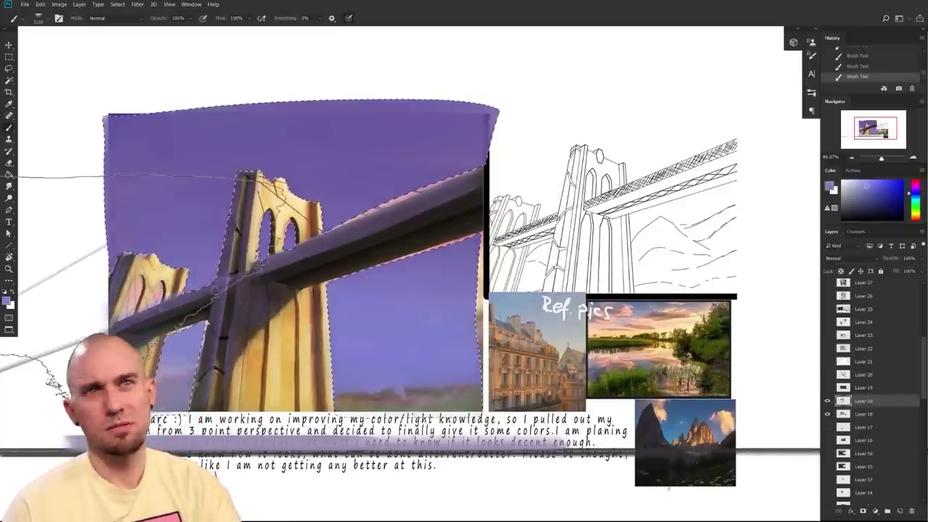
pyautogui.moveTo(449, 390); pyautogui.dragTo(470, 364)
# - Shrink the brush, mix a dark desaturated blue and block in a distant hill beneath the deck
pyautogui.keyDown('alt'); pyautogui.click(449, 370); pyautogui.keyUp('alt')
pyautogui.press('[')
pyautogui.press('[')
pyautogui.press('[')
pyautogui.press('[')
pyautogui.press('[')
pyautogui.press('[')
pyautogui.press('[')
pyautogui.press('[')
pyautogui.press('[')
pyautogui.press('[')
pyautogui.press('[')
pyautogui.press('[')
pyautogui.press('[')
pyautogui.press('[')
pyautogui.press('[')
pyautogui.press('[')
pyautogui.press('[')
pyautogui.press('[')
pyautogui.press('[')
pyautogui.press('[')
pyautogui.click(850, 203)
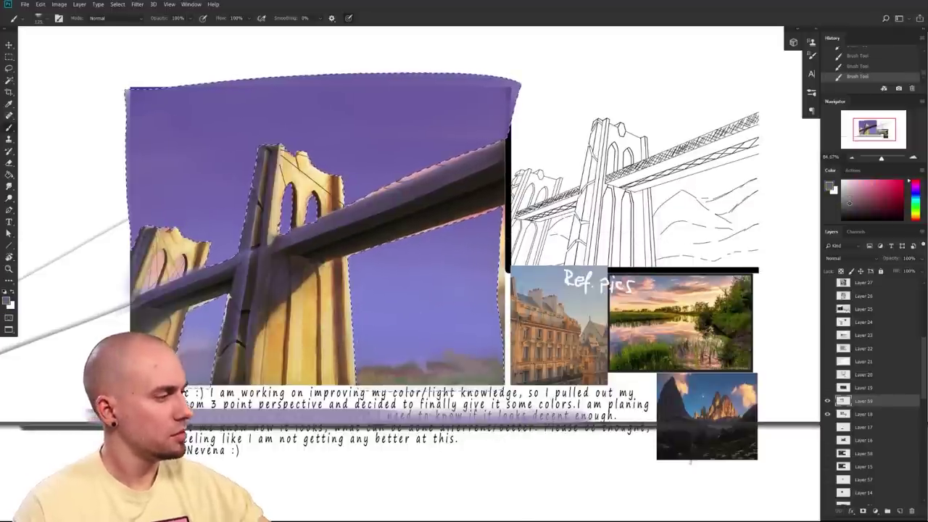
pyautogui.click(916, 196)
pyautogui.click(855, 202)
pyautogui.moveTo(450, 351)
pyautogui.mouseDown()
pyautogui.moveTo(476, 364)
pyautogui.moveTo(431, 378)
pyautogui.mouseUp()
# - Darken the color and extend the hill and tree silhouettes along the painting's lower edge beneath the deck
pyautogui.click(854, 213)
pyautogui.press('[')
pyautogui.press(']')
pyautogui.press(']')
pyautogui.moveTo(404, 358)
pyautogui.mouseDown()
pyautogui.moveTo(393, 366)
pyautogui.moveTo(427, 376)
pyautogui.moveTo(425, 364)
pyautogui.moveTo(375, 372)
pyautogui.moveTo(364, 361)
pyautogui.moveTo(386, 372)
pyautogui.mouseUp()
pyautogui.moveTo(470, 365)
pyautogui.mouseDown()
pyautogui.moveTo(493, 381)
pyautogui.moveTo(492, 363)
pyautogui.moveTo(454, 379)
pyautogui.mouseUp()
pyautogui.moveTo(421, 344)
pyautogui.mouseDown()
pyautogui.moveTo(408, 335)
pyautogui.moveTo(381, 353)
pyautogui.mouseUp()
# - Refine the treeline with a smaller brush and sampled dark tone, and extend it into the gap between the towers
pyautogui.click(860, 207)
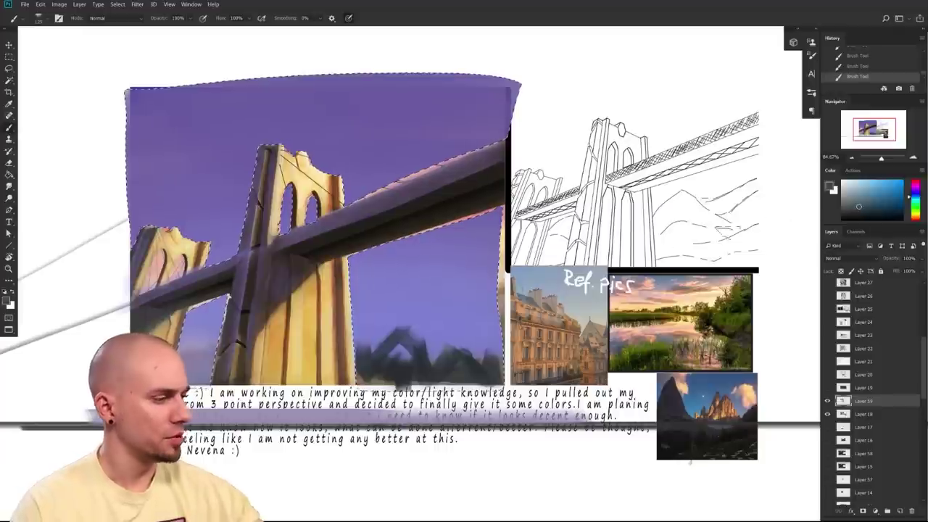
pyautogui.press('[')
pyautogui.press('[')
pyautogui.press('[')
pyautogui.press('[')
pyautogui.press('[')
pyautogui.press('[')
pyautogui.press('[')
pyautogui.press('[')
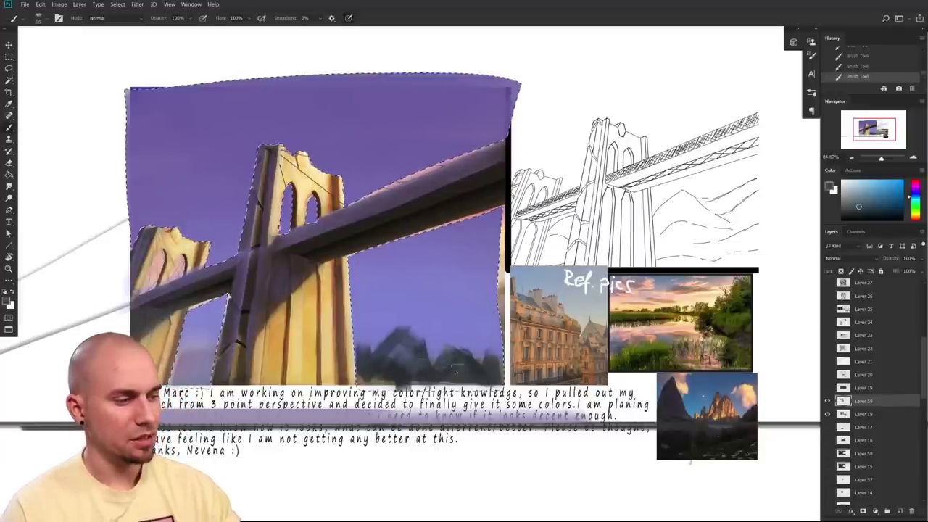
pyautogui.keyDown('alt'); pyautogui.click(404, 373); pyautogui.keyUp('alt')
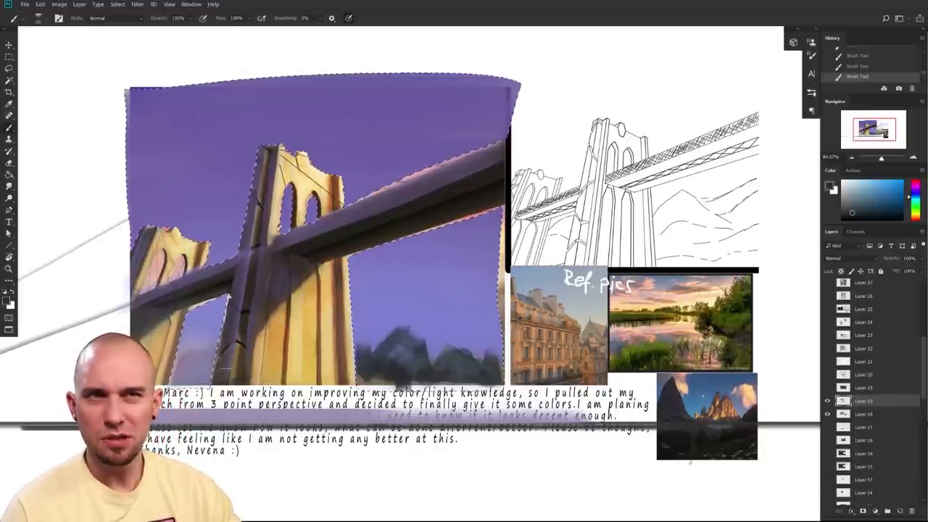
pyautogui.moveTo(420, 344)
pyautogui.mouseDown()
pyautogui.moveTo(468, 326)
pyautogui.moveTo(464, 366)
pyautogui.mouseUp()
pyautogui.press(']')
pyautogui.press(']')
pyautogui.press(']')
pyautogui.press(']')
pyautogui.press(']')
pyautogui.press(']')
pyautogui.press(']')
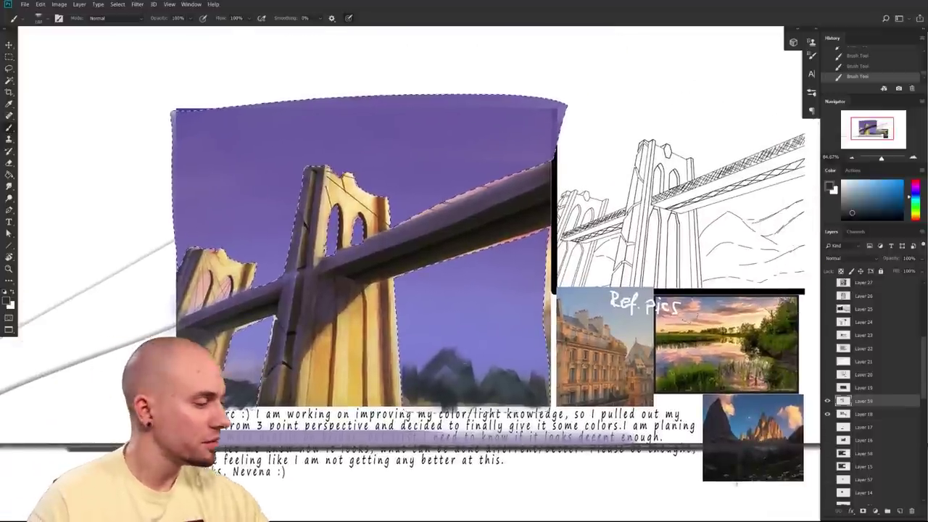
# - Mix a muted teal green and paint small highlights on the tops of the distant hill and trees
pyautogui.click(858, 207)
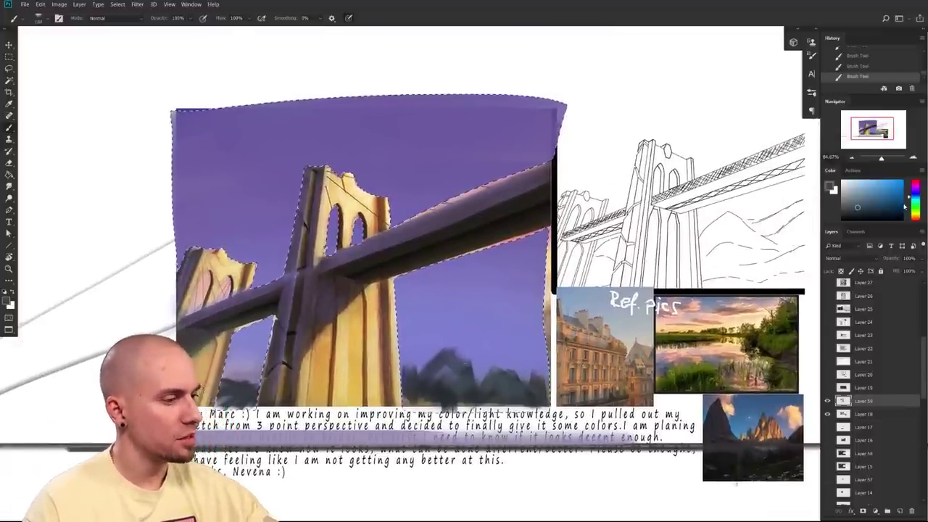
pyautogui.click(915, 205)
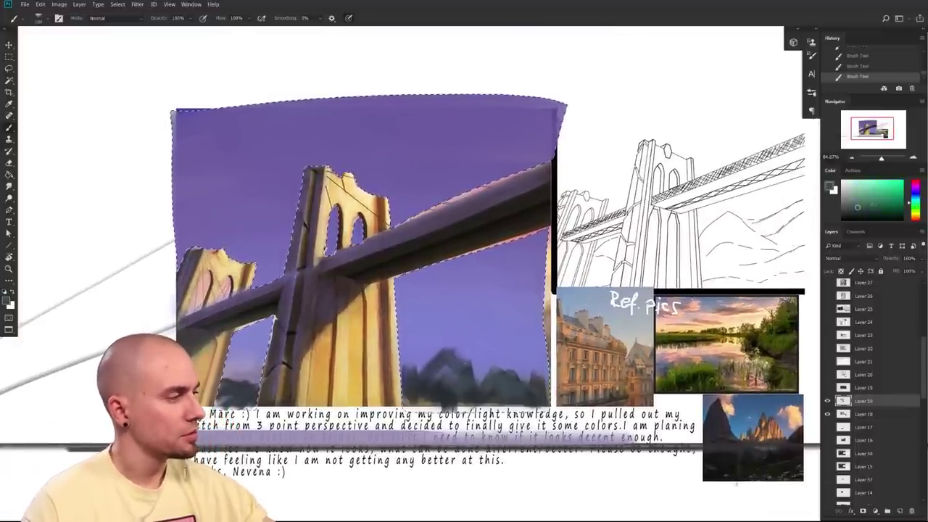
pyautogui.press('[')
pyautogui.press('[')
pyautogui.press('[')
pyautogui.press('[')
pyautogui.press('[')
pyautogui.press('[')
pyautogui.press('[')
pyautogui.press('[')
pyautogui.moveTo(457, 354); pyautogui.dragTo(470, 367)
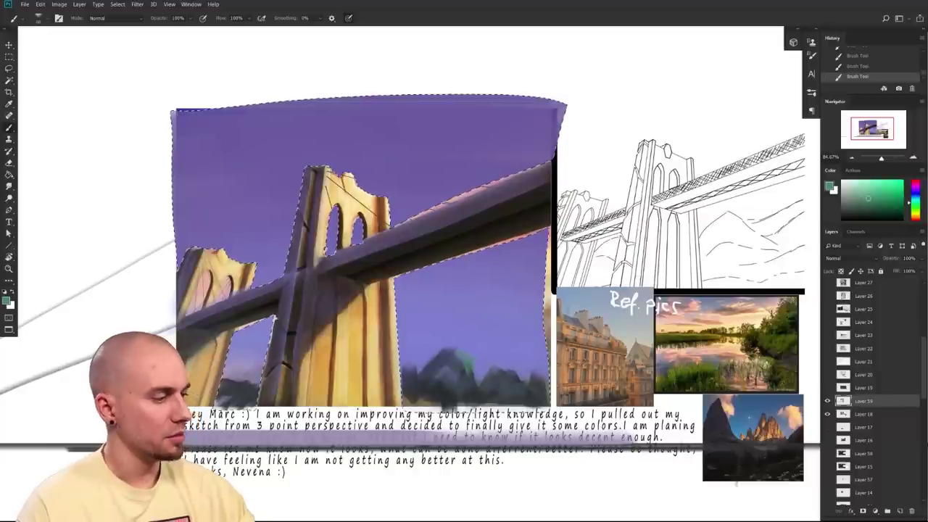
pyautogui.click(864, 193)
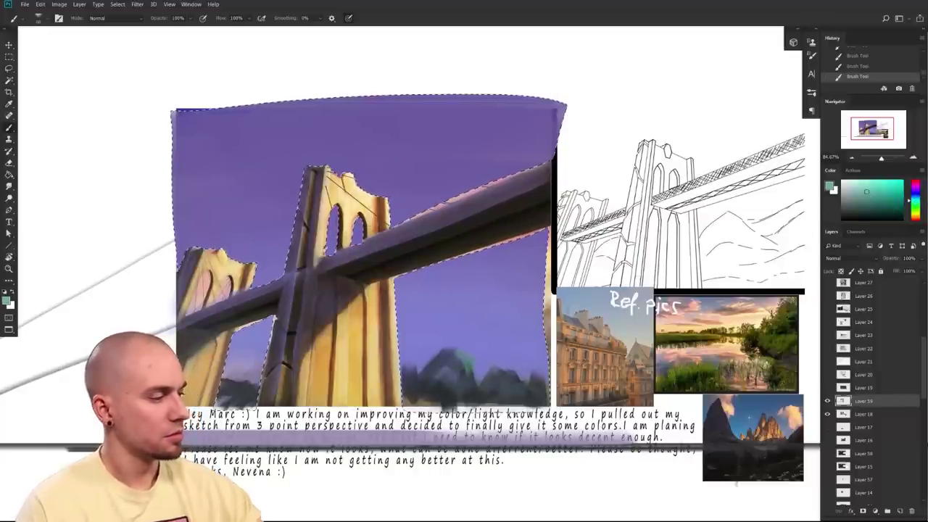
pyautogui.moveTo(565, 399); pyautogui.dragTo(563, 372)
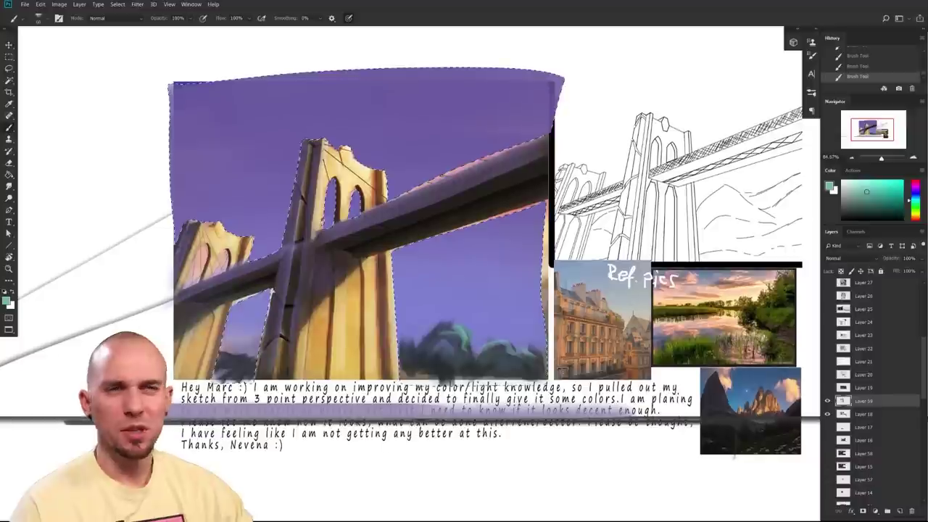
pyautogui.rightClick(568, 337)
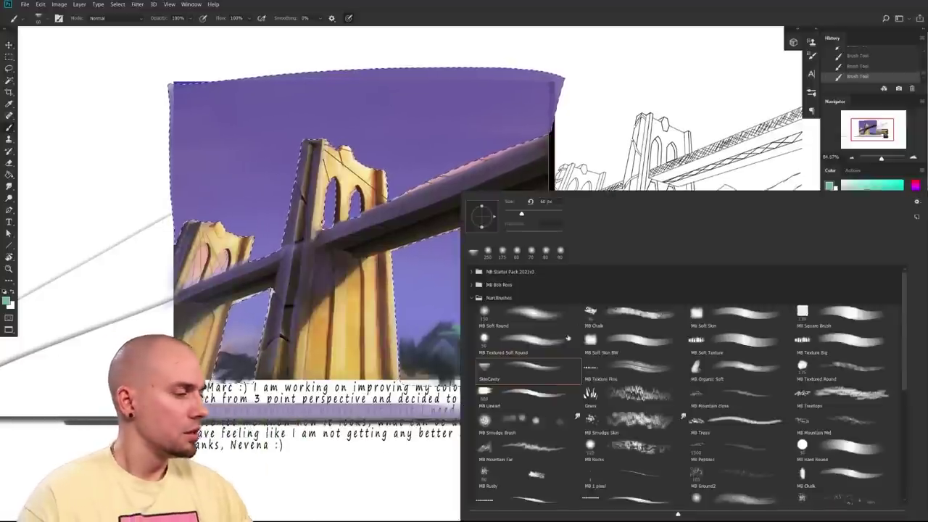
pyautogui.scroll(-3, 852, 392)
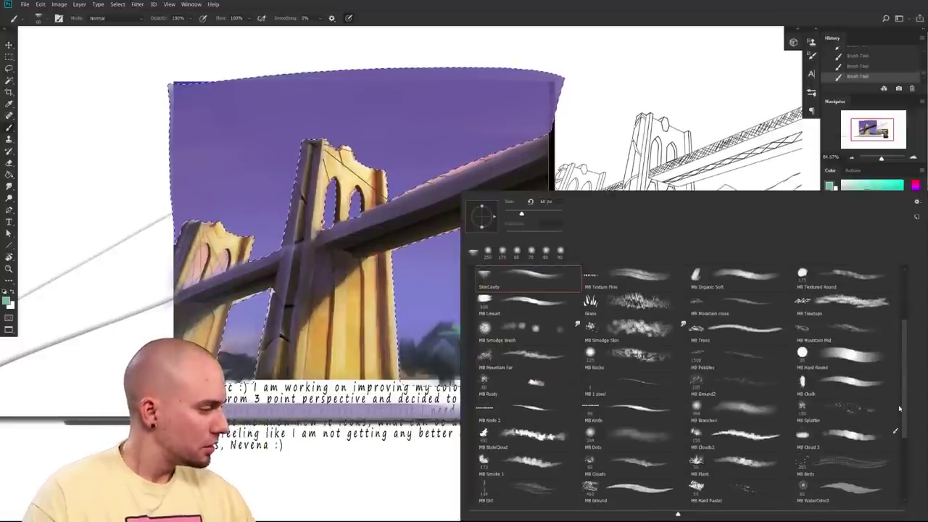
pyautogui.doubleClick(895, 429)
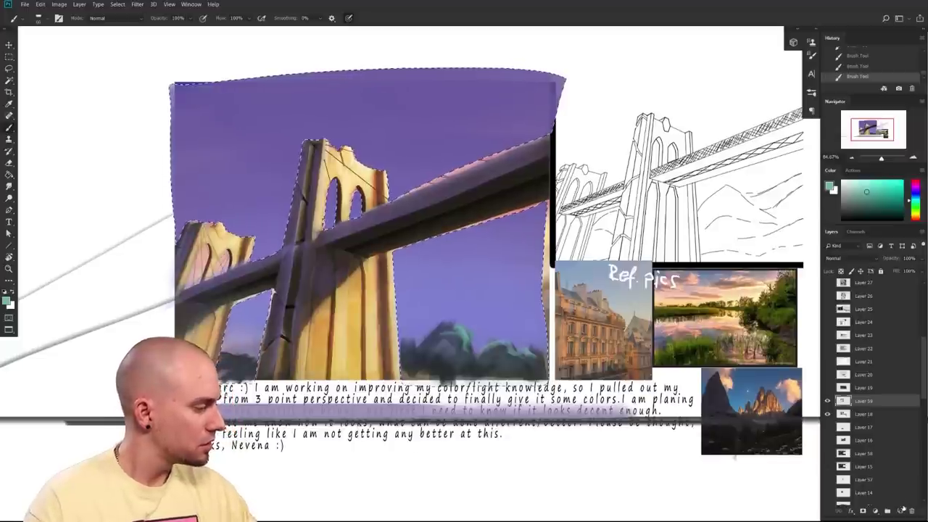
# - Add a new layer, choose a pale cream color and paint soft clouds beneath the deck and behind the towers
pyautogui.click(899, 512)
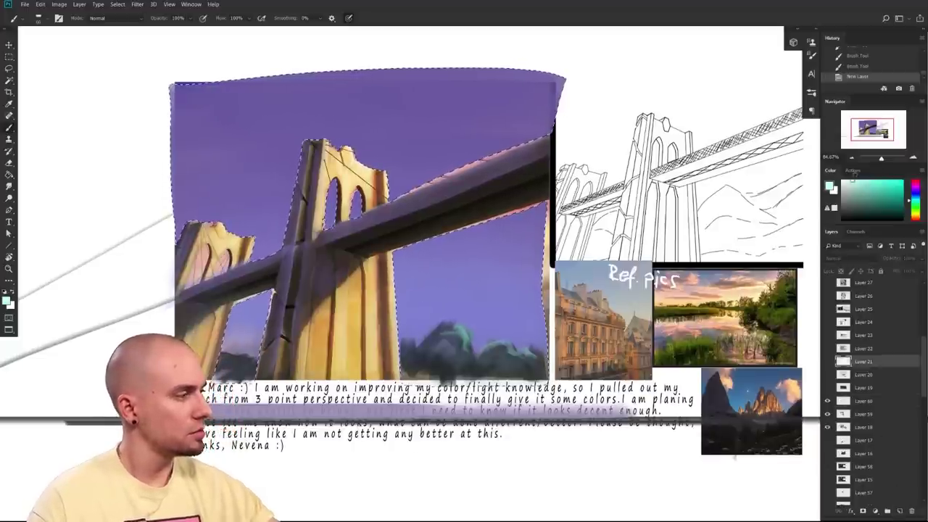
pyautogui.keyDown('alt'); pyautogui.click(501, 259); pyautogui.keyUp('alt')
pyautogui.click(916, 219)
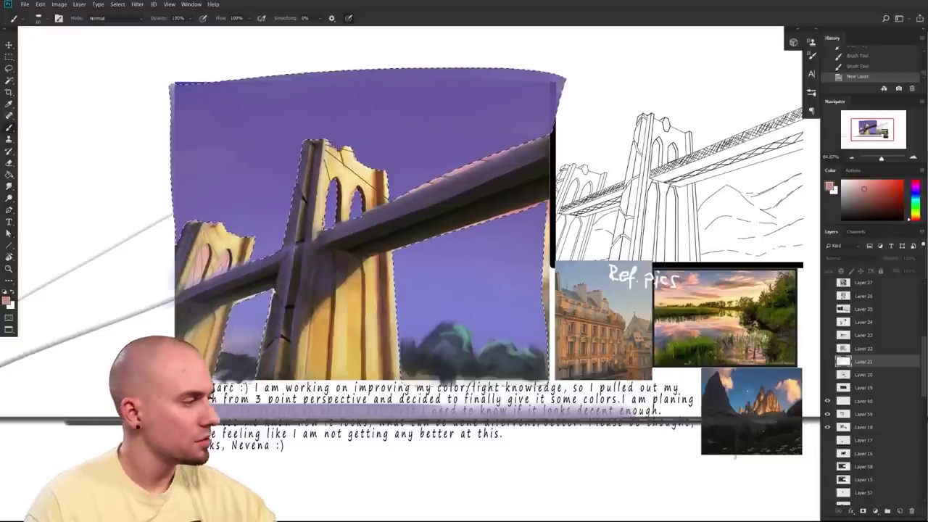
pyautogui.click(917, 217)
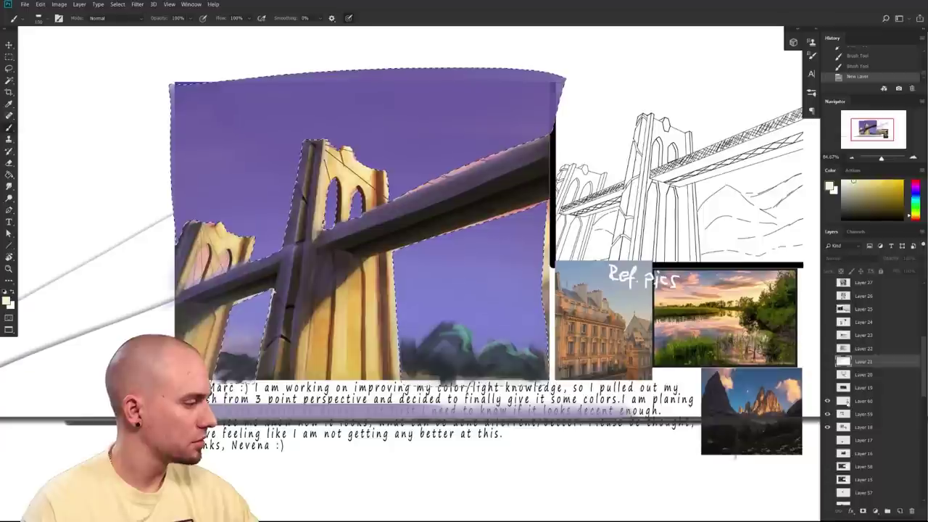
pyautogui.click(870, 401)
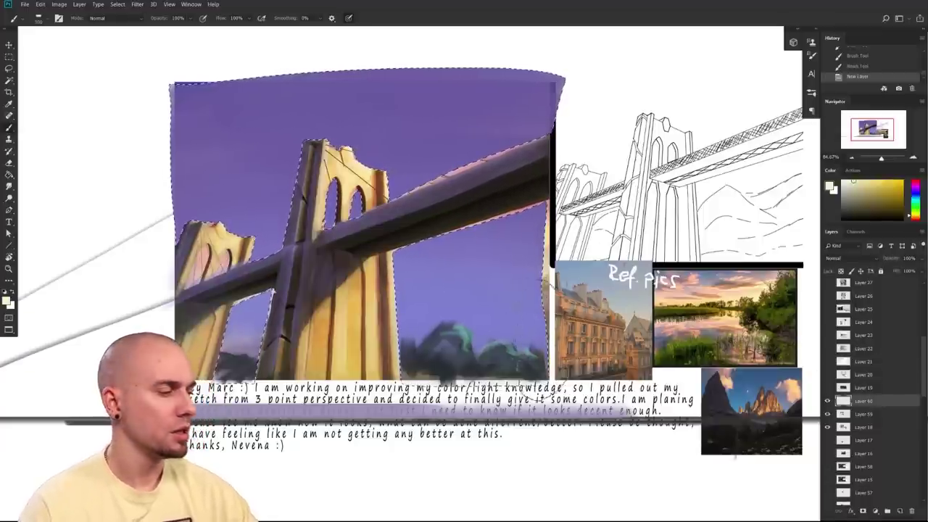
pyautogui.moveTo(536, 312); pyautogui.dragTo(507, 299)
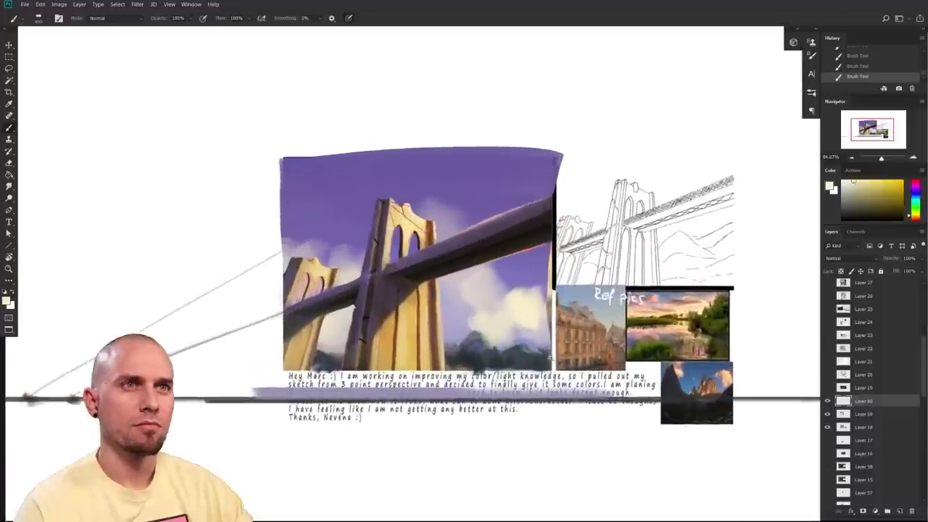
# - Compare the original bridge painting with the repainted sky by toggling the two paintover layers, checking against the reference photos
pyautogui.moveTo(551, 357); pyautogui.dragTo(613, 366)
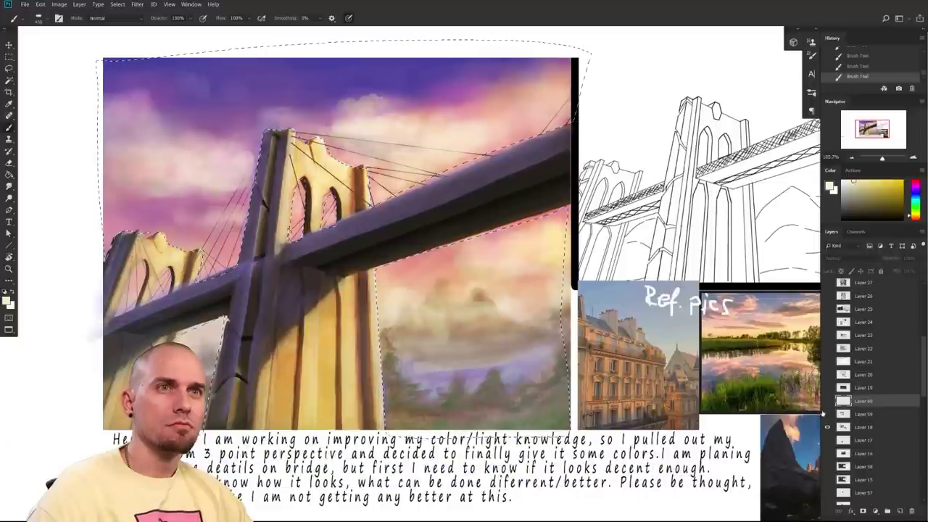
pyautogui.moveTo(824, 413); pyautogui.dragTo(824, 402)
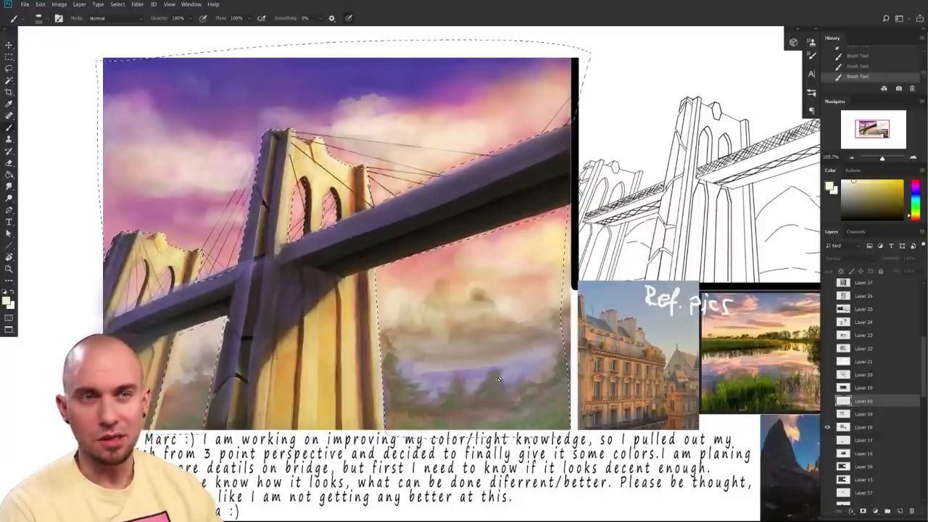
pyautogui.scroll(2, 499, 379)
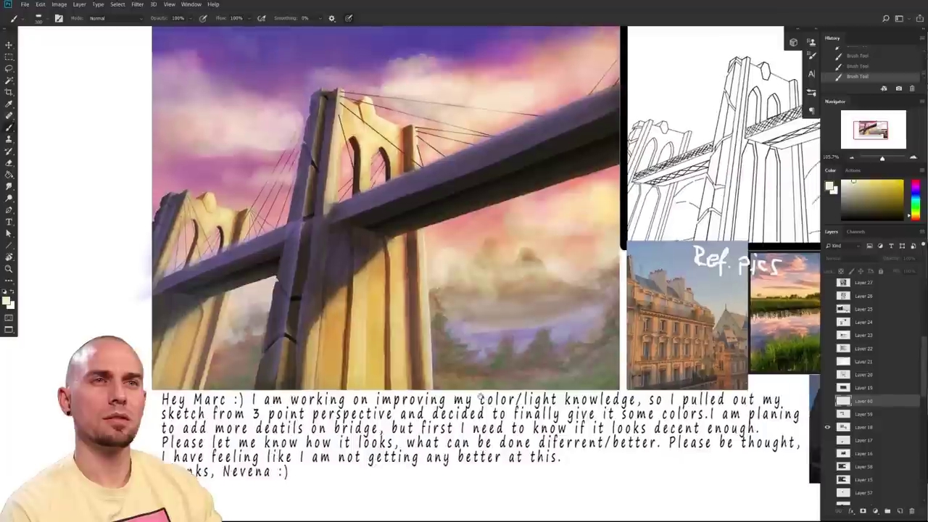
pyautogui.moveTo(484, 392); pyautogui.dragTo(465, 419)
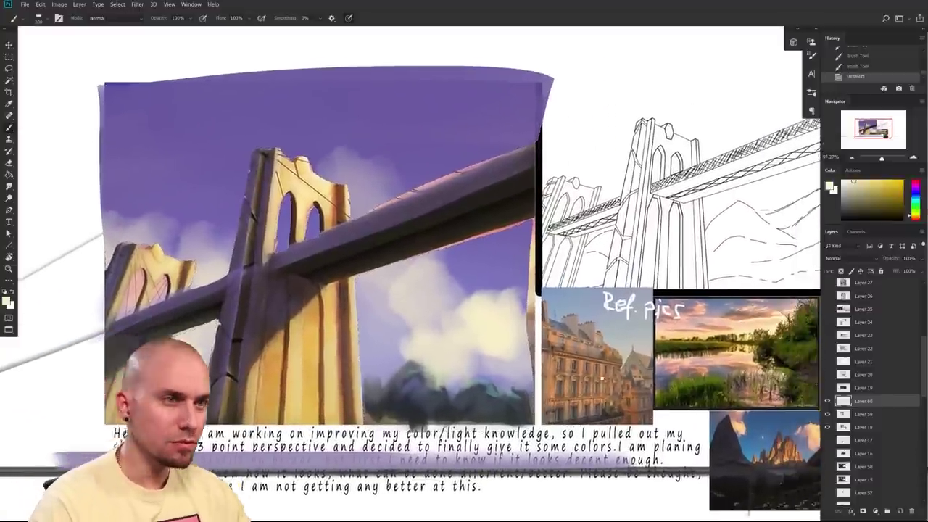
pyautogui.scroll(-2, 675, 385)
pyautogui.moveTo(796, 421); pyautogui.dragTo(651, 377)
pyautogui.scroll(3, 652, 376)
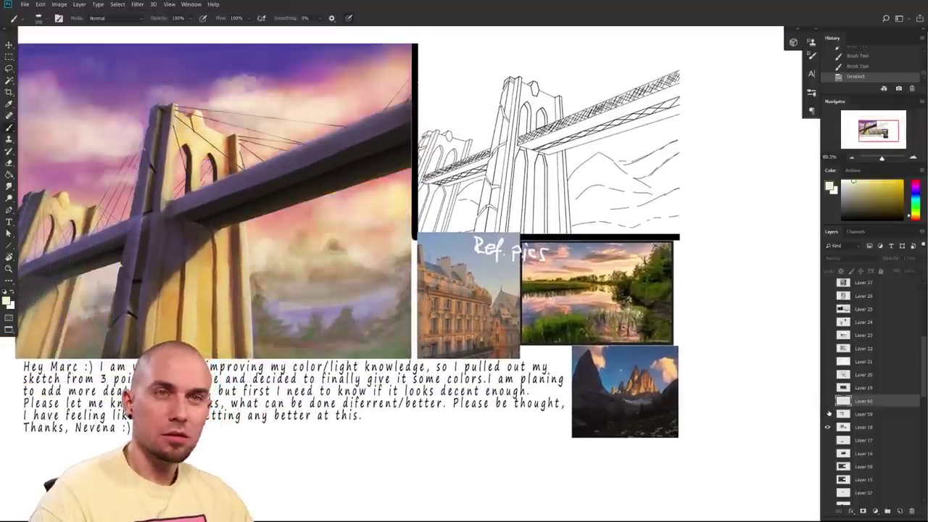
# - Review the original bridge painting with both sky paintover layers hidden
pyautogui.click(828, 414)
pyautogui.click(828, 413)
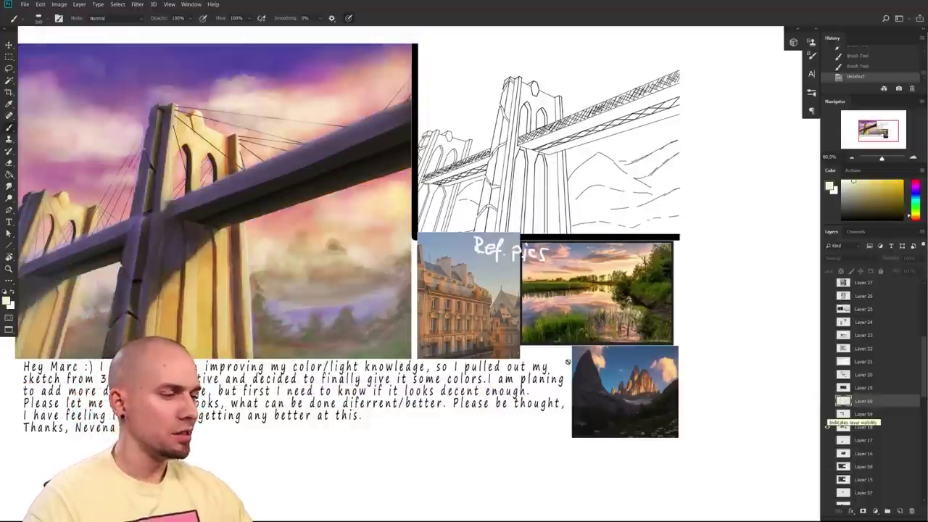
pyautogui.moveTo(345, 333); pyautogui.dragTo(471, 325)
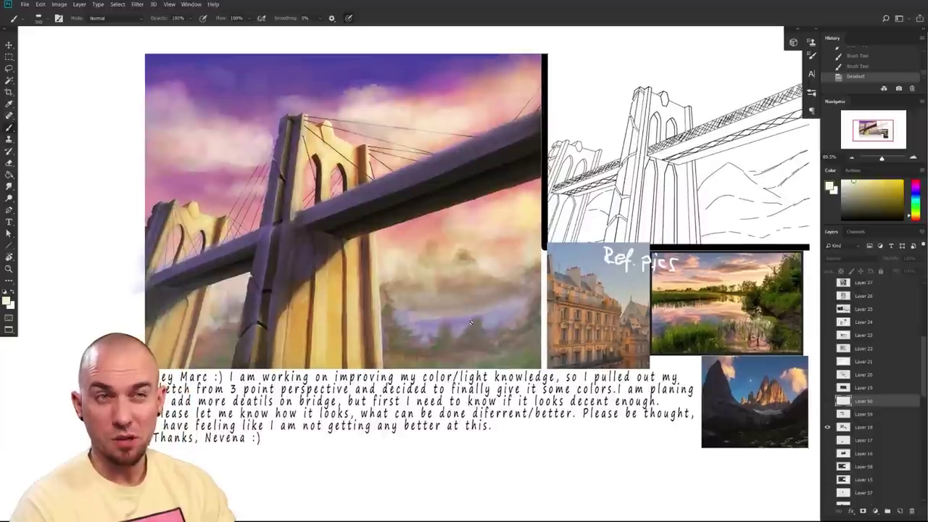
pyautogui.click(438, 318)
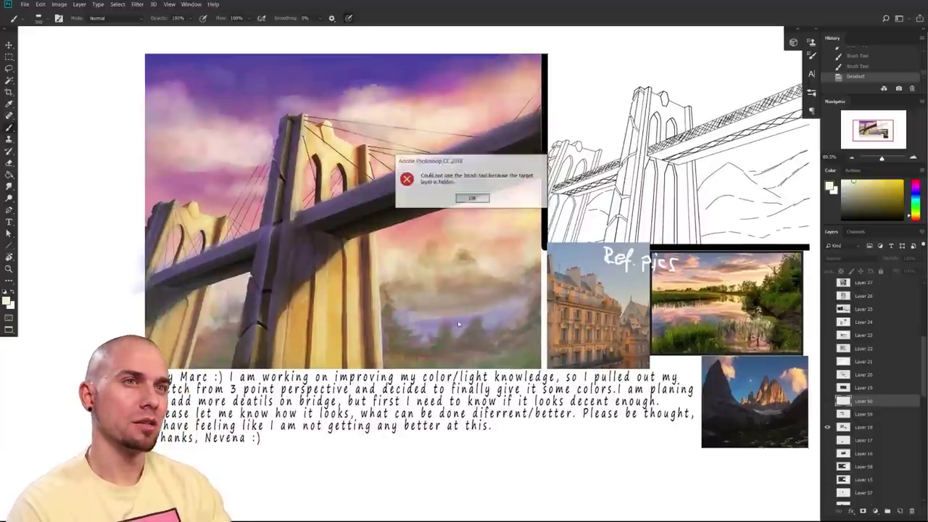
pyautogui.press('Return')
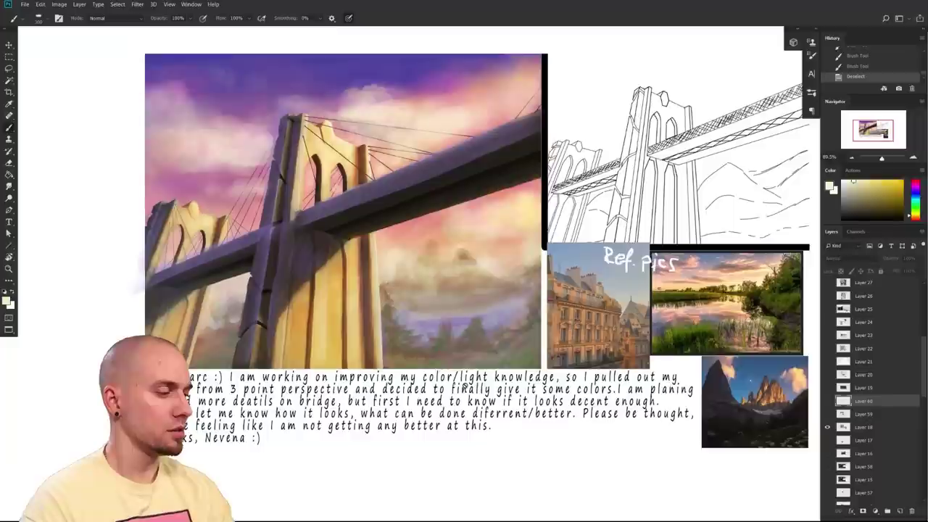
# - On Layer 18, paint a long dark stroke and a light blue patch across the note, and sample the purple near the treeline
pyautogui.click(859, 427)
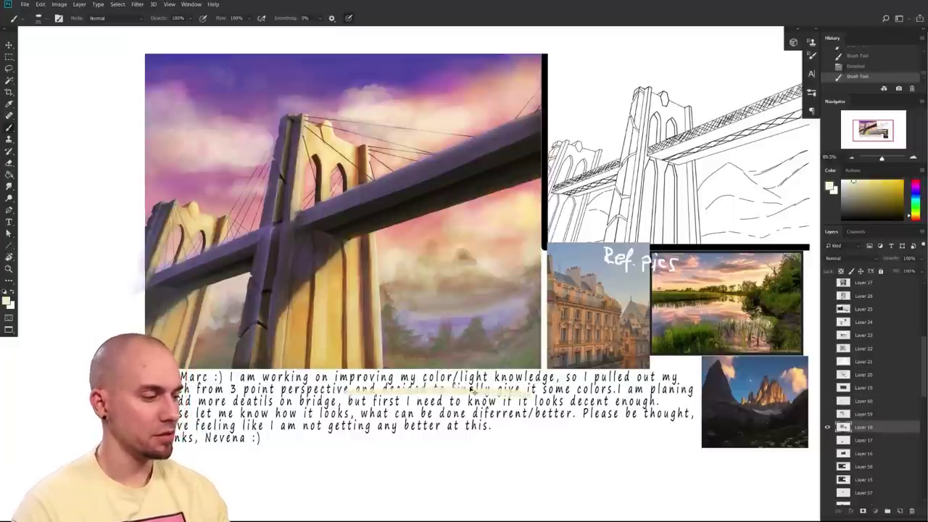
pyautogui.keyDown('alt'); pyautogui.click(717, 408); pyautogui.keyUp('alt')
pyautogui.moveTo(621, 389)
pyautogui.mouseDown()
pyautogui.moveTo(76, 406)
pyautogui.moveTo(758, 406)
pyautogui.mouseUp()
pyautogui.click(874, 181)
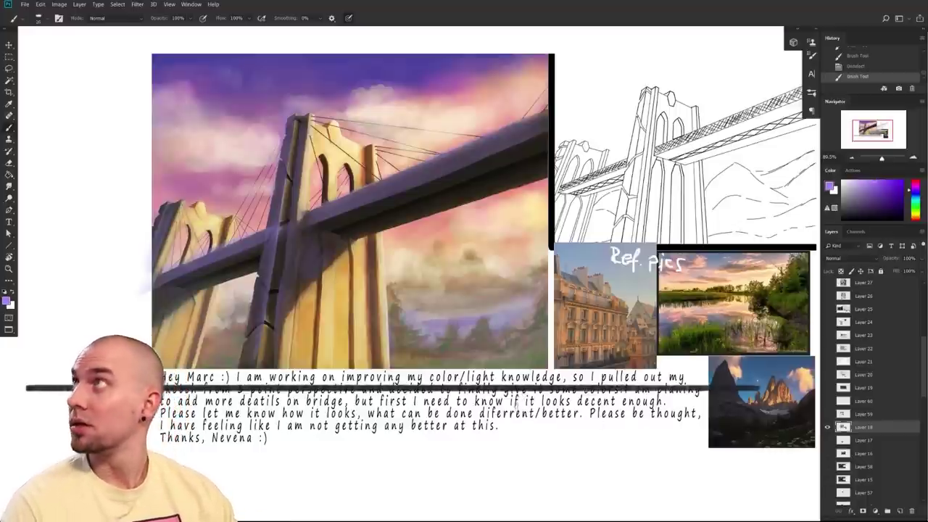
pyautogui.moveTo(916, 216); pyautogui.dragTo(918, 200)
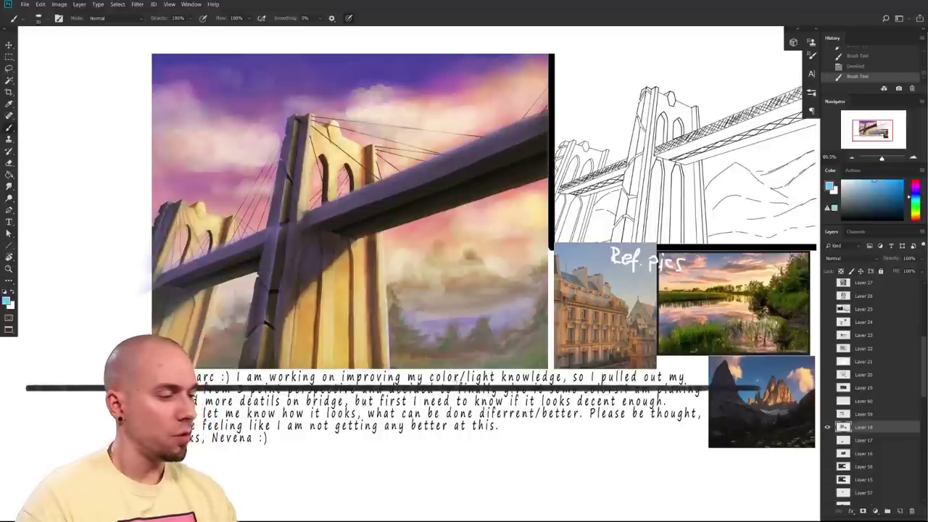
pyautogui.moveTo(445, 398)
pyautogui.mouseDown()
pyautogui.moveTo(424, 396)
pyautogui.moveTo(499, 396)
pyautogui.moveTo(404, 390)
pyautogui.moveTo(538, 404)
pyautogui.moveTo(511, 401)
pyautogui.mouseUp()
pyautogui.keyDown('alt'); pyautogui.click(467, 323); pyautogui.keyUp('alt')
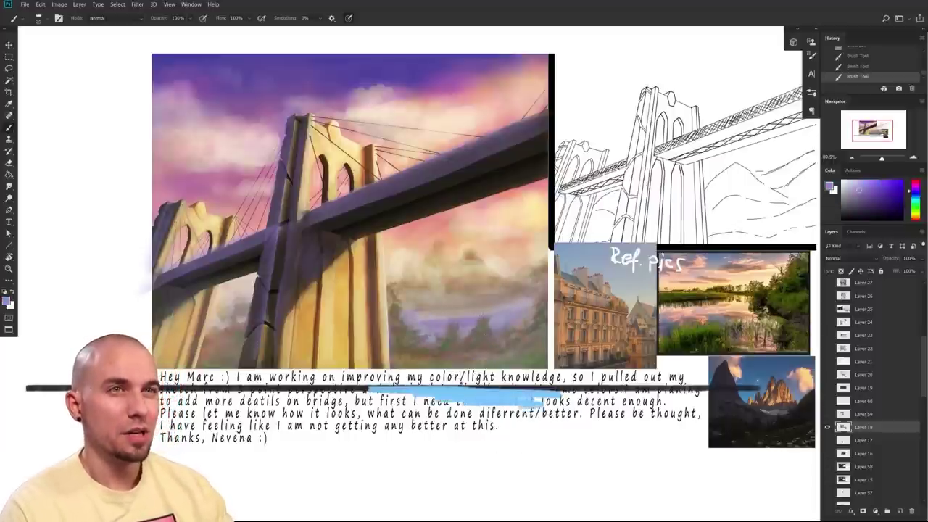
pyautogui.moveTo(468, 324); pyautogui.dragTo(441, 328)
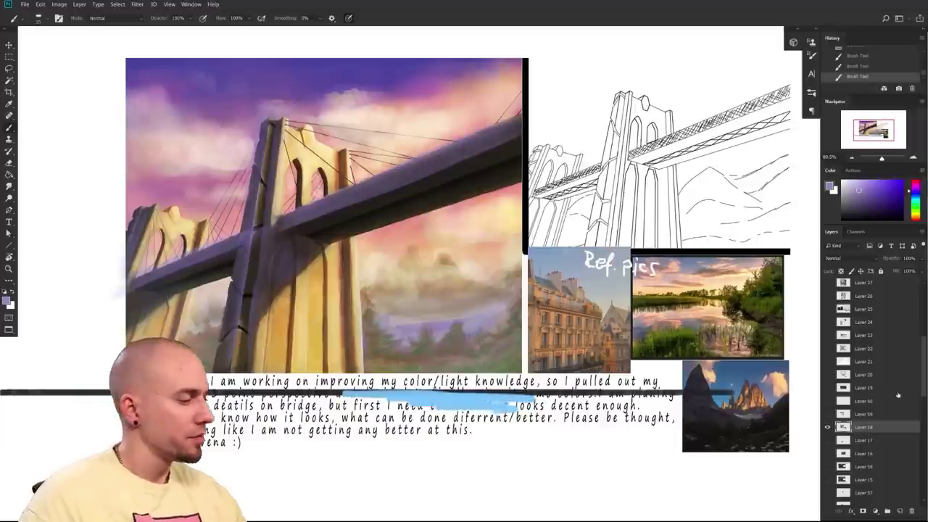
# - Show the repainted sky and cloud layers over the bridge painting again
pyautogui.click(828, 414)
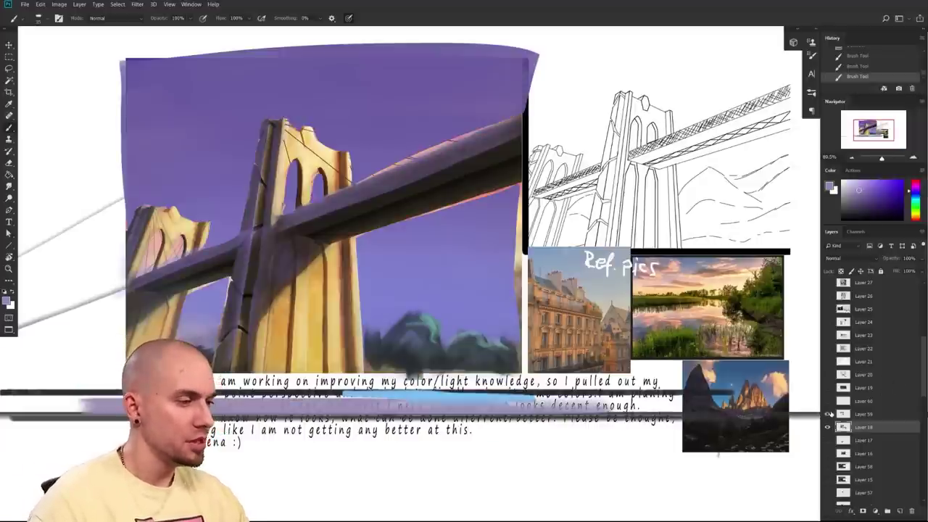
pyautogui.moveTo(788, 394); pyautogui.dragTo(764, 419)
pyautogui.click(828, 401)
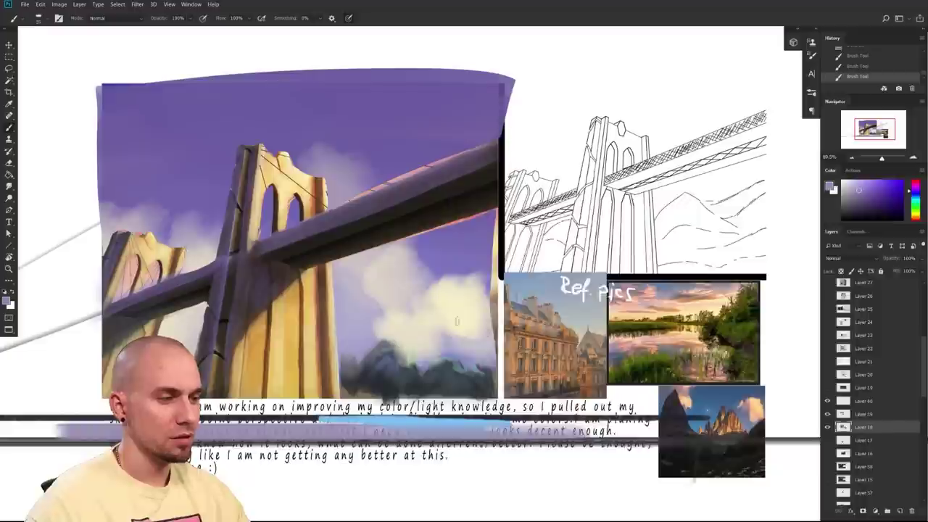
# - Choose the MB Soft Round brush, enlarge it to cover a wide area of sky, and pick a muted red
pyautogui.rightClick(426, 308)
pyautogui.moveTo(871, 330); pyautogui.dragTo(865, 290)
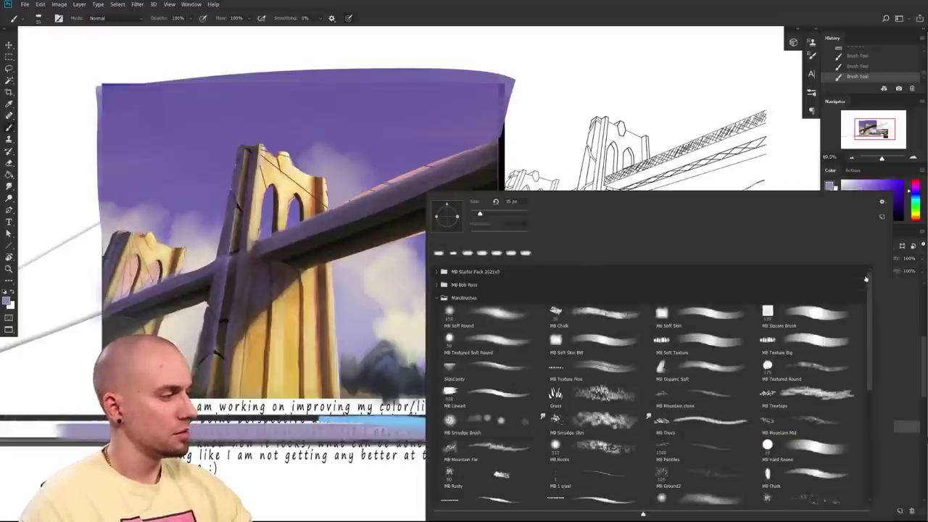
pyautogui.click(504, 317)
pyautogui.moveTo(412, 375); pyautogui.dragTo(410, 377)
pyautogui.press(']')
pyautogui.press(']')
pyautogui.press(']')
pyautogui.press(']')
pyautogui.press(']')
pyautogui.press(']')
pyautogui.press(']')
pyautogui.press(']')
pyautogui.keyDown('alt'); pyautogui.click(459, 222); pyautogui.keyUp('alt')
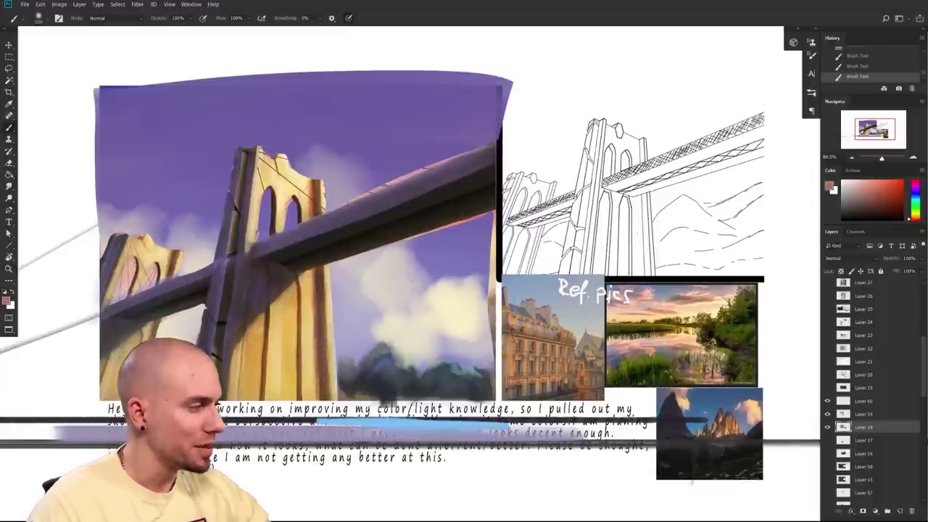
# - Set the brush mode to Hard Light and try a large warm red glow over the near end of the deck
pyautogui.click(113, 18)
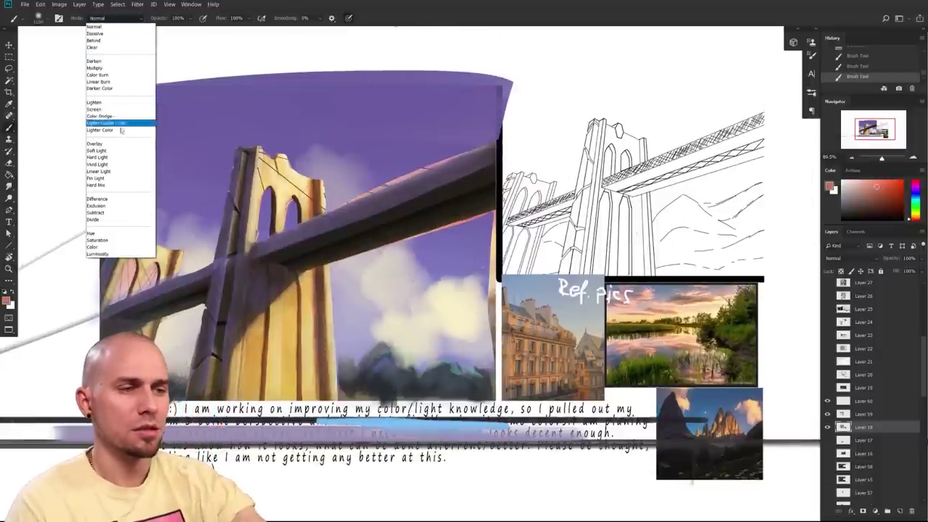
pyautogui.click(122, 158)
pyautogui.moveTo(509, 120); pyautogui.dragTo(431, 122)
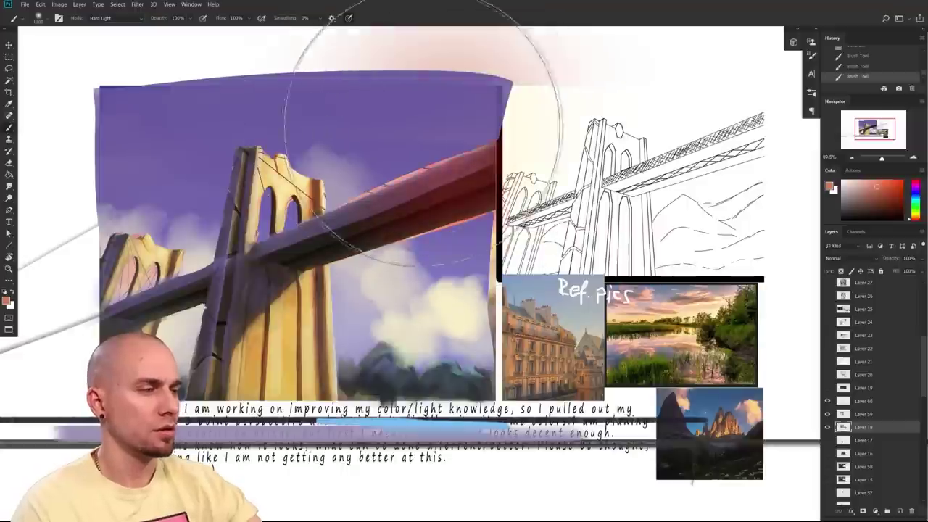
pyautogui.hotkey('ctrl', 'z')
# - Add a new layer above the clouds and set its blending mode to Hard Light
pyautogui.hotkey('alt', ']')
pyautogui.hotkey('alt', ']')
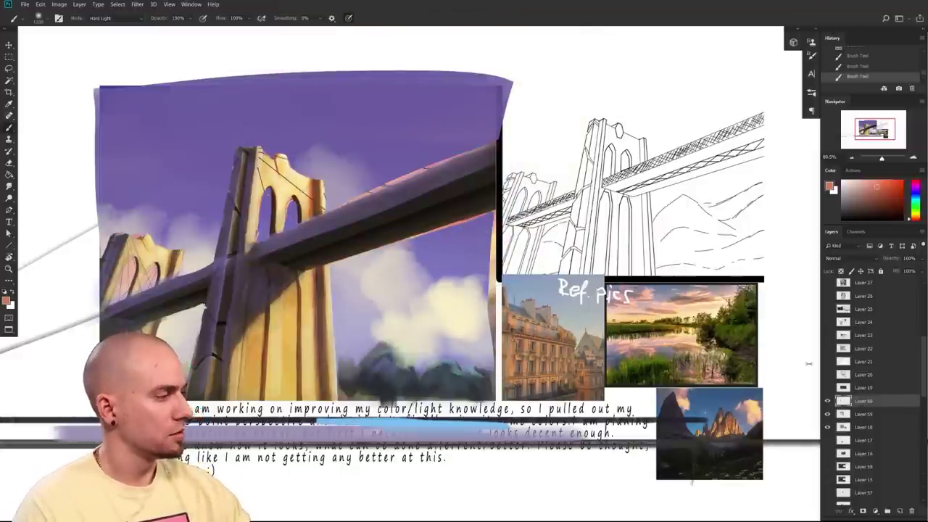
pyautogui.click(900, 512)
pyautogui.click(845, 258)
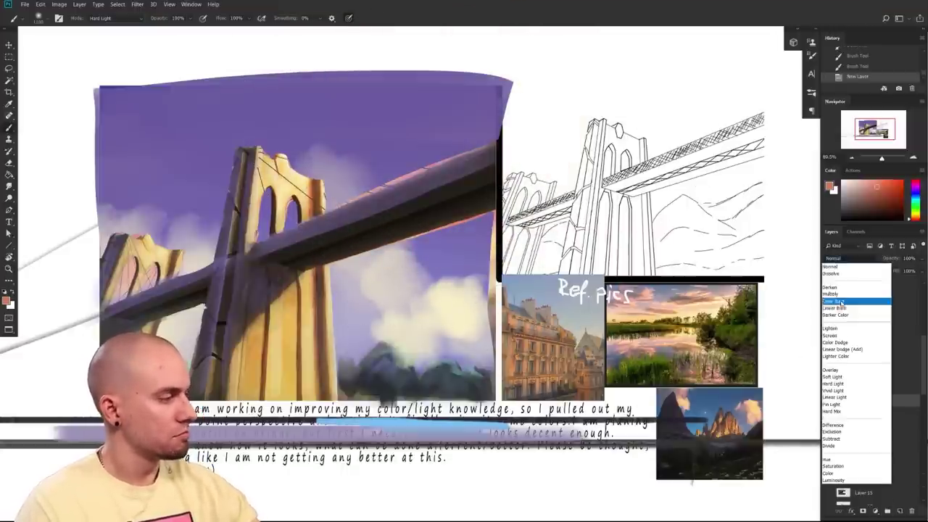
pyautogui.click(838, 384)
# - Paint a soft salmon pink glow over the upper-right sky and near end of the deck, undoing unwanted strokes
pyautogui.moveTo(366, 164)
pyautogui.mouseDown()
pyautogui.moveTo(425, 217)
pyautogui.moveTo(476, 124)
pyautogui.mouseUp()
pyautogui.hotkey('ctrl', 'z')
pyautogui.moveTo(559, 145)
pyautogui.mouseDown()
pyautogui.moveTo(372, 124)
pyautogui.moveTo(421, 110)
pyautogui.moveTo(471, 225)
pyautogui.mouseUp()
pyautogui.hotkey('ctrl', 'z')
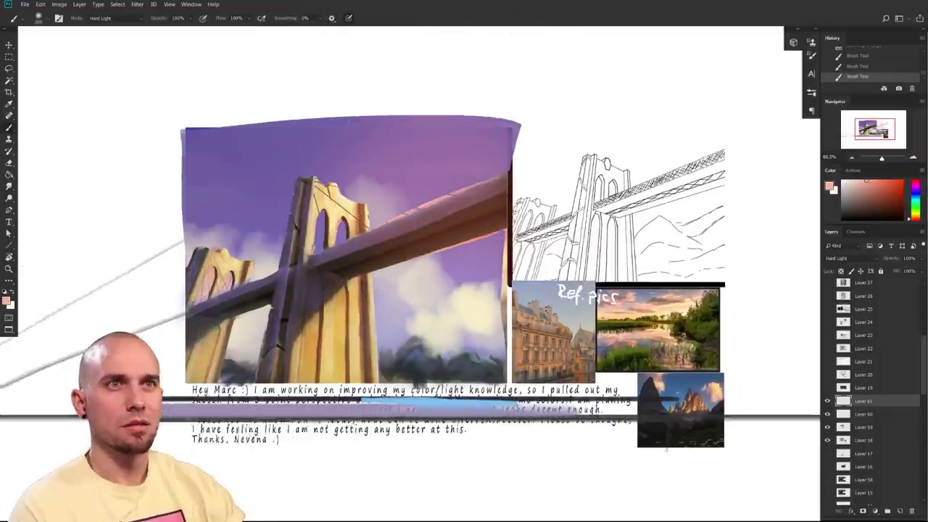
pyautogui.moveTo(547, 311); pyautogui.dragTo(568, 308)
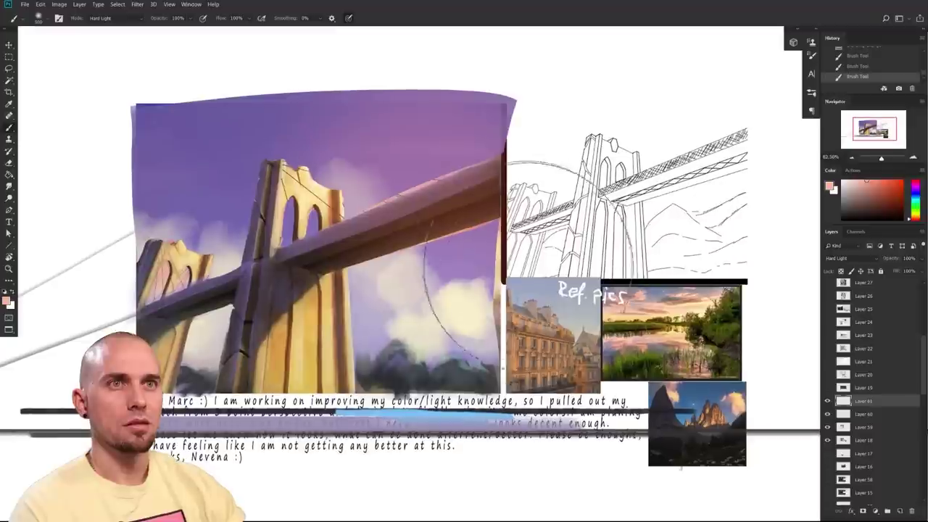
pyautogui.moveTo(502, 121); pyautogui.dragTo(566, 142)
pyautogui.moveTo(613, 228); pyautogui.dragTo(652, 242)
pyautogui.hotkey('ctrl', 'z')
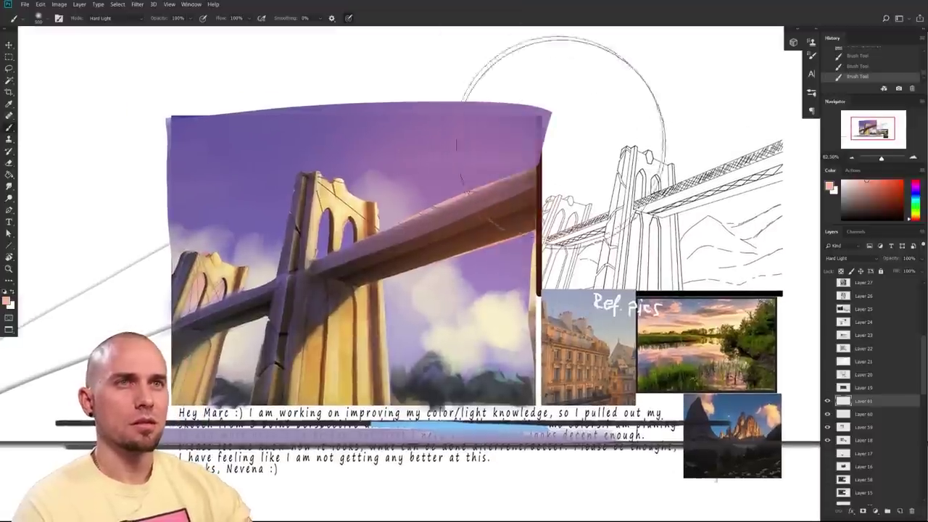
pyautogui.moveTo(549, 313); pyautogui.dragTo(613, 318)
pyautogui.moveTo(615, 322); pyautogui.dragTo(597, 325)
pyautogui.scroll(3, 596, 325)
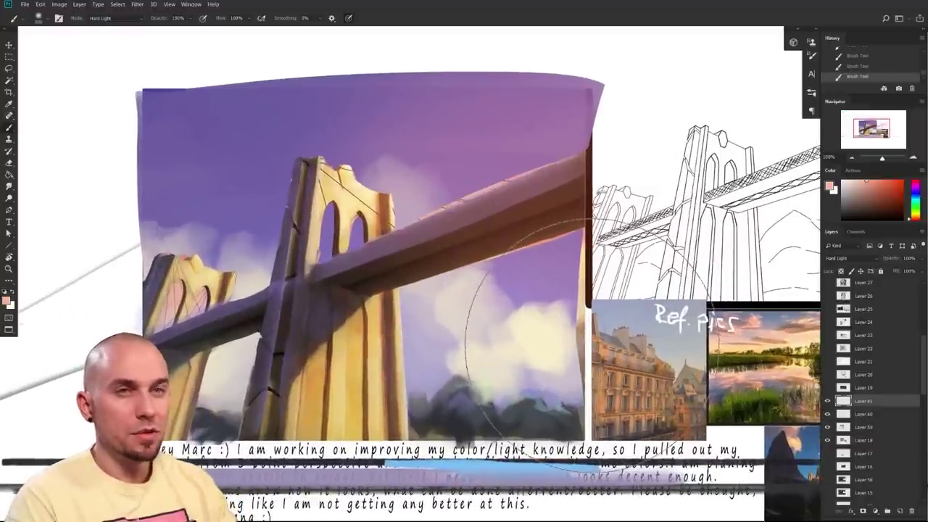
# - Try narrow diagonal pale pink light rays across the deck and towers with a smaller brush, and undo them
pyautogui.press('[')
pyautogui.press('[')
pyautogui.press('[')
pyautogui.press('[')
pyautogui.press('[')
pyautogui.press('[')
pyautogui.press('[')
pyautogui.press('[')
pyautogui.press('[')
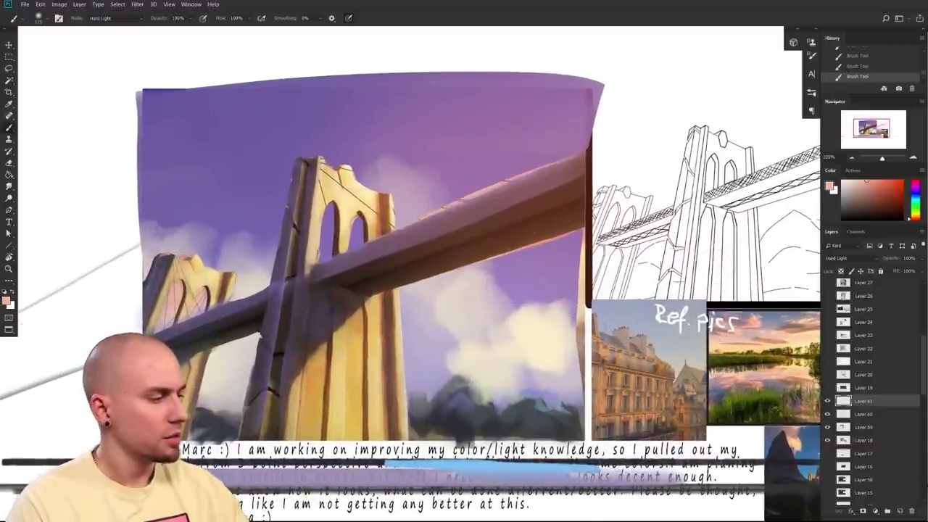
pyautogui.moveTo(501, 238); pyautogui.dragTo(303, 426)
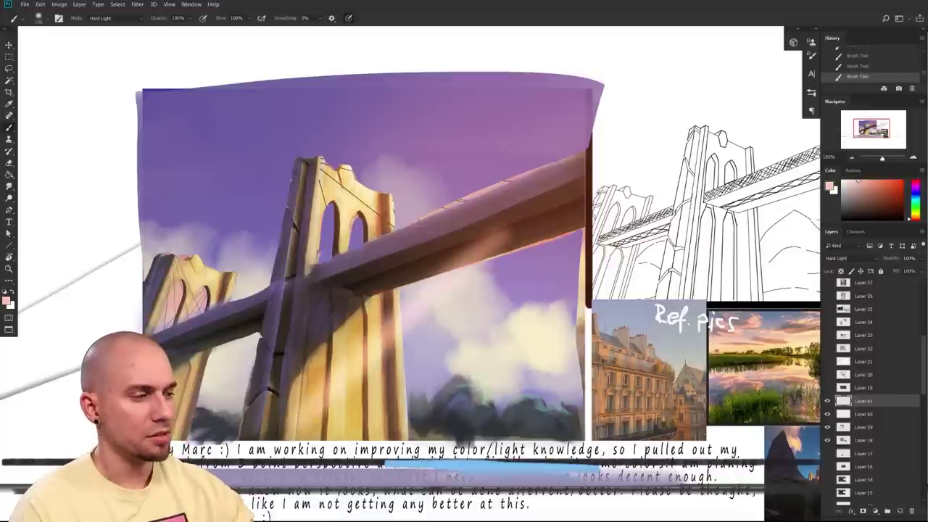
pyautogui.moveTo(502, 168); pyautogui.dragTo(190, 354)
pyautogui.moveTo(549, 160); pyautogui.dragTo(166, 310)
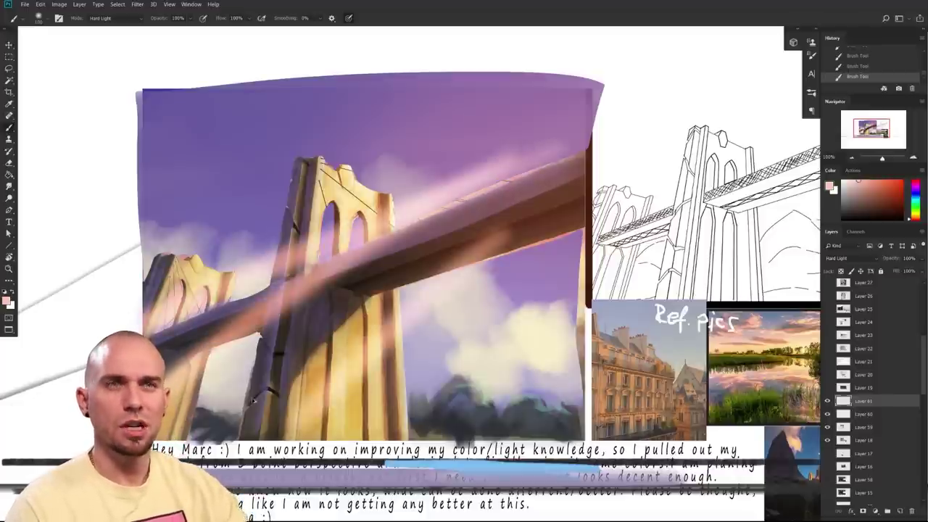
pyautogui.hotkey('ctrl', 'z')
pyautogui.hotkey('ctrl', 'z')
pyautogui.hotkey('ctrl', 'z')
pyautogui.hotkey('ctrl', 'z')
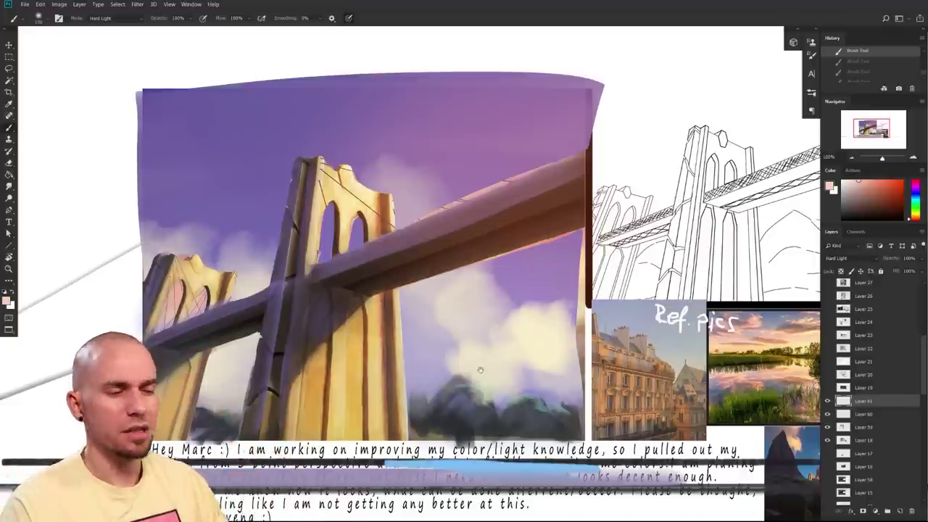
# - Try broader soft pink light streaks from the upper-right sky down across the bridge, and undo them
pyautogui.moveTo(489, 317); pyautogui.dragTo(480, 331)
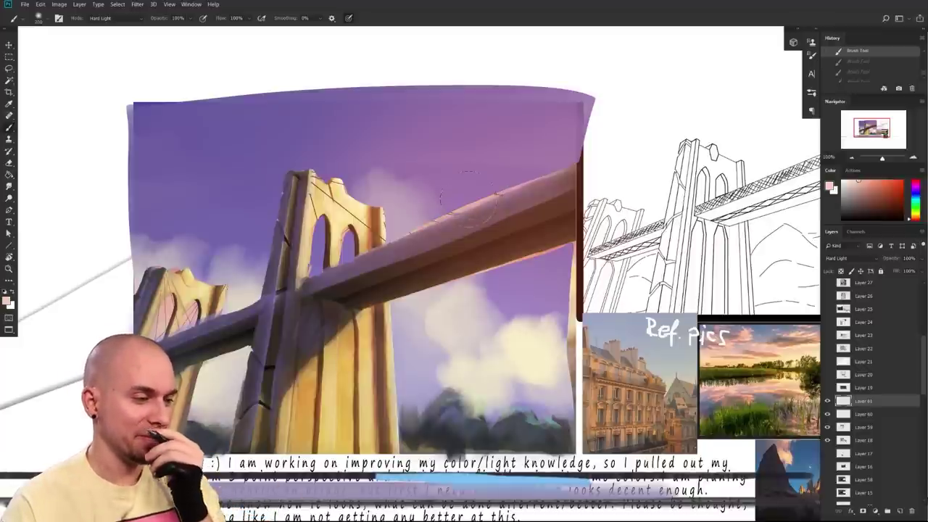
pyautogui.moveTo(504, 169)
pyautogui.mouseDown()
pyautogui.moveTo(472, 171)
pyautogui.moveTo(222, 336)
pyautogui.mouseUp()
pyautogui.hotkey('ctrl', 'z')
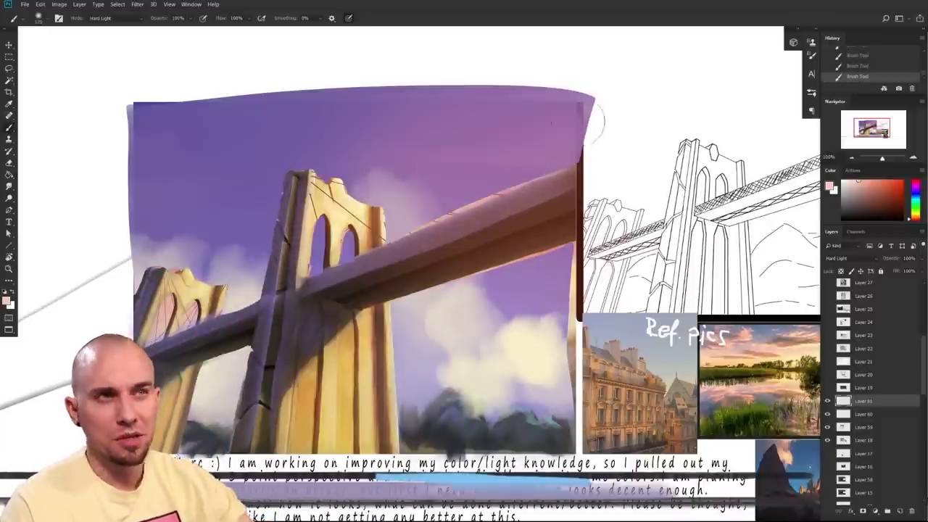
pyautogui.moveTo(588, 114)
pyautogui.mouseDown()
pyautogui.moveTo(553, 123)
pyautogui.moveTo(378, 196)
pyautogui.moveTo(284, 276)
pyautogui.moveTo(241, 286)
pyautogui.mouseUp()
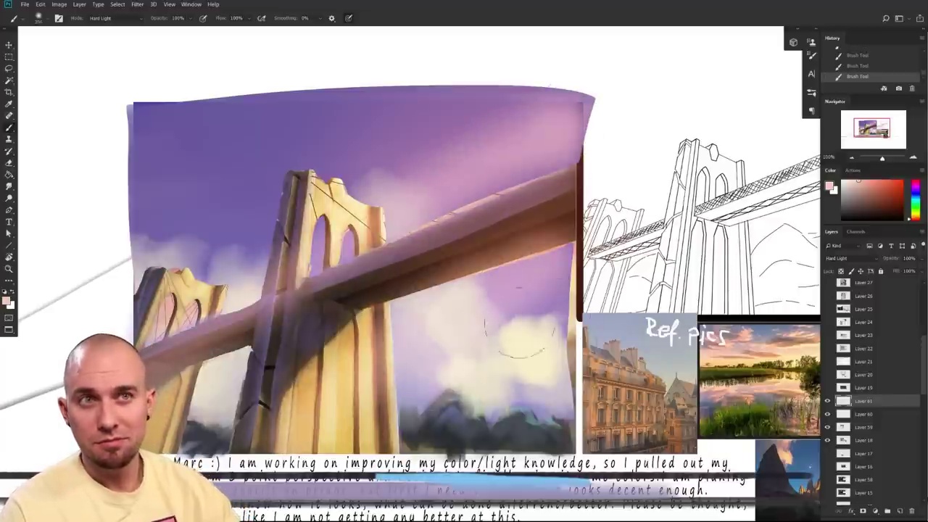
pyautogui.hotkey('ctrl', 'z')
pyautogui.hotkey('ctrl', 'z')
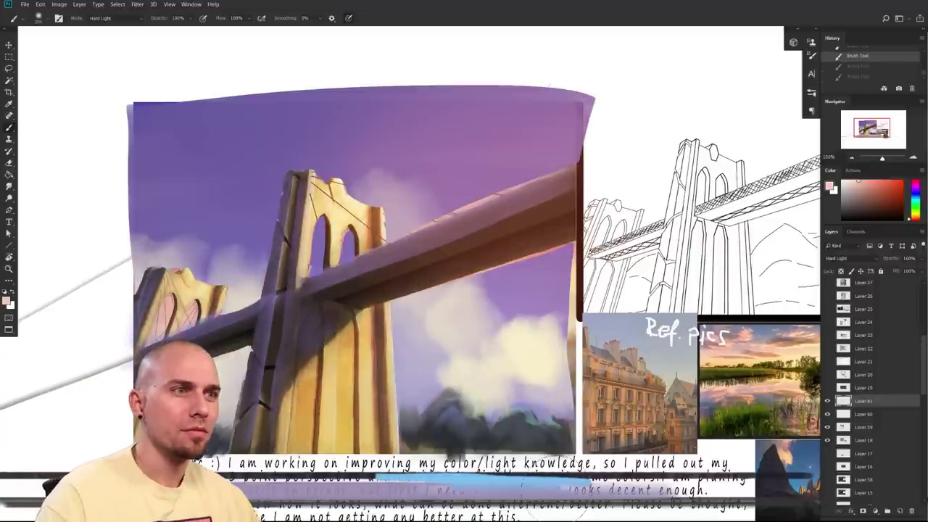
# - Hide the bridge layers, leave only Layer 19 with the next submission visible, and make it the active layer
pyautogui.scroll(-3, 668, 388)
pyautogui.moveTo(668, 388); pyautogui.dragTo(595, 395)
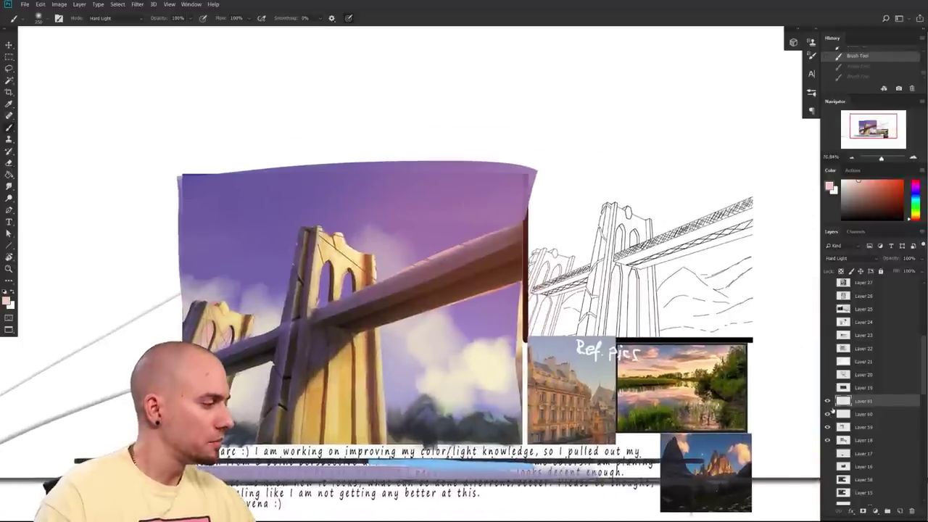
pyautogui.click(828, 388)
pyautogui.click(852, 389)
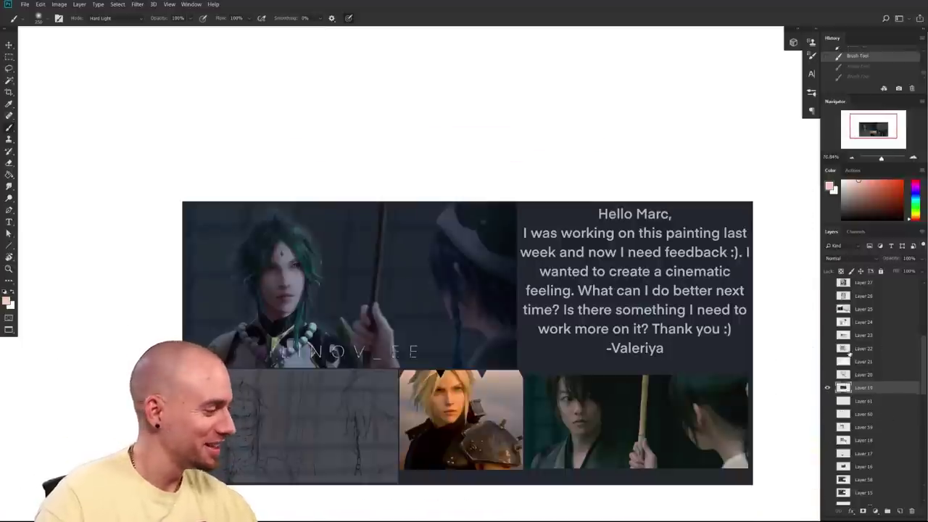
pyautogui.moveTo(756, 369); pyautogui.dragTo(685, 369)
pyautogui.click(828, 387)
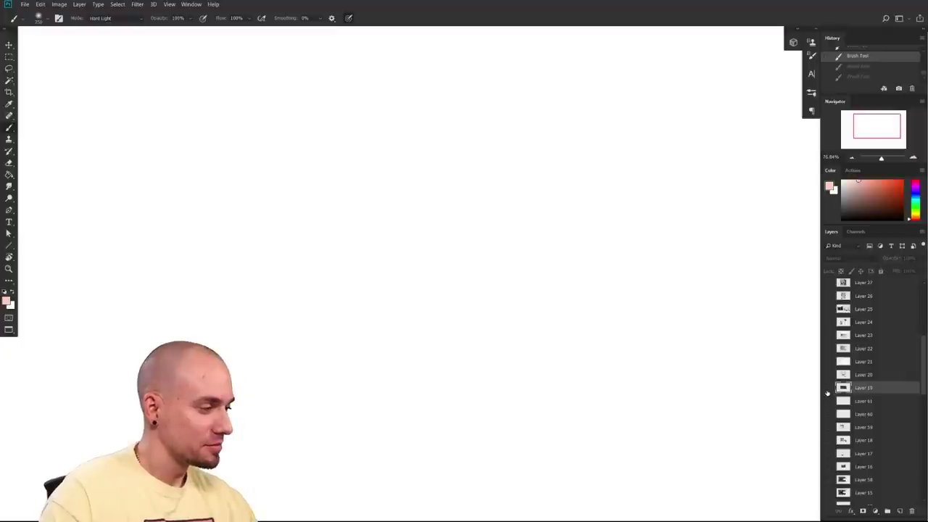
pyautogui.click(828, 388)
pyautogui.moveTo(752, 367); pyautogui.dragTo(736, 363)
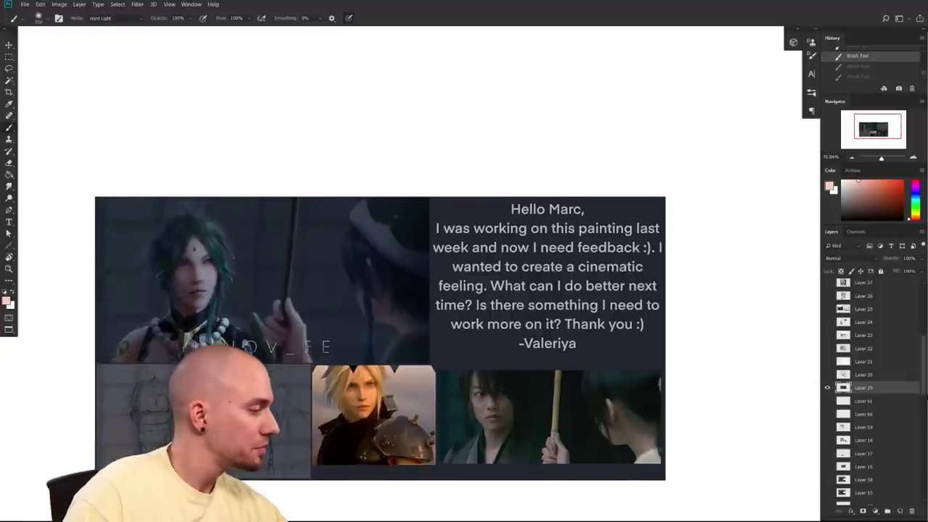
pyautogui.scroll(5, 871, 378)
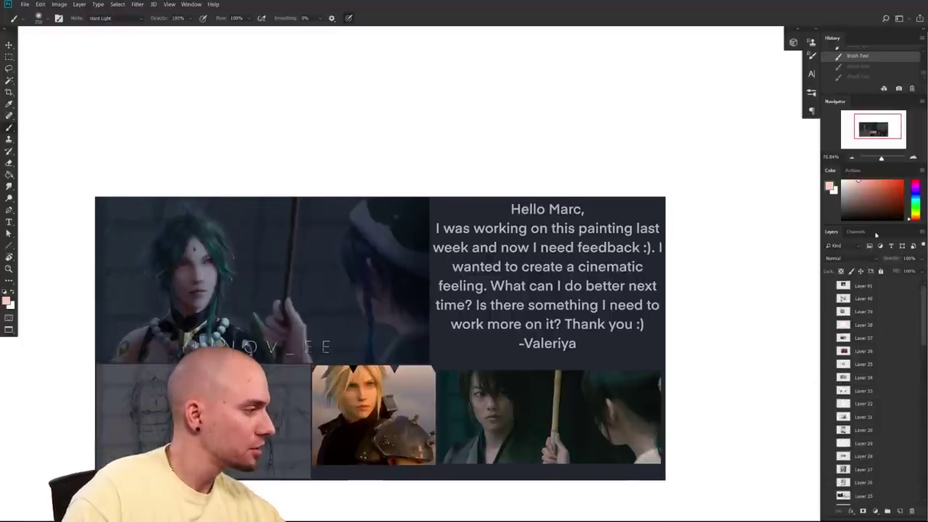
pyautogui.scroll(-2, 891, 336)
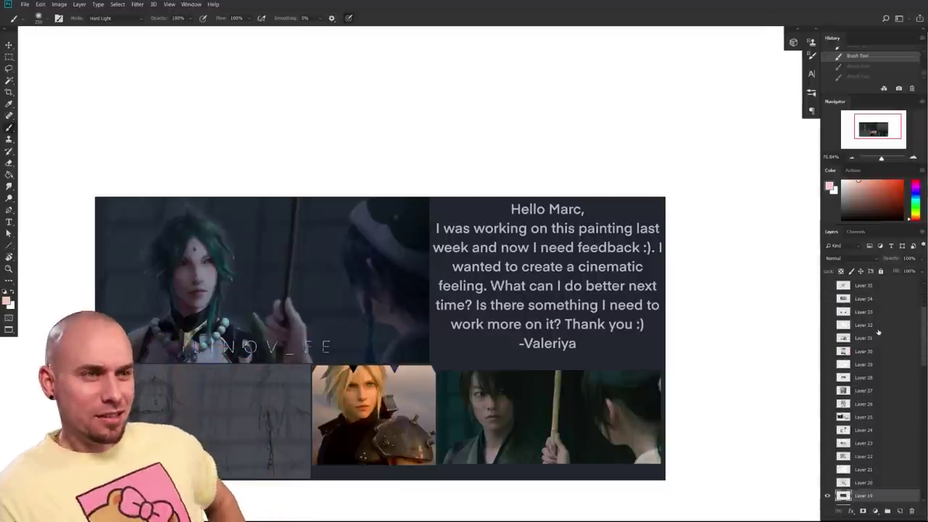
# - Set the foreground colour to a bright crimson red
pyautogui.moveTo(605, 379); pyautogui.dragTo(631, 340)
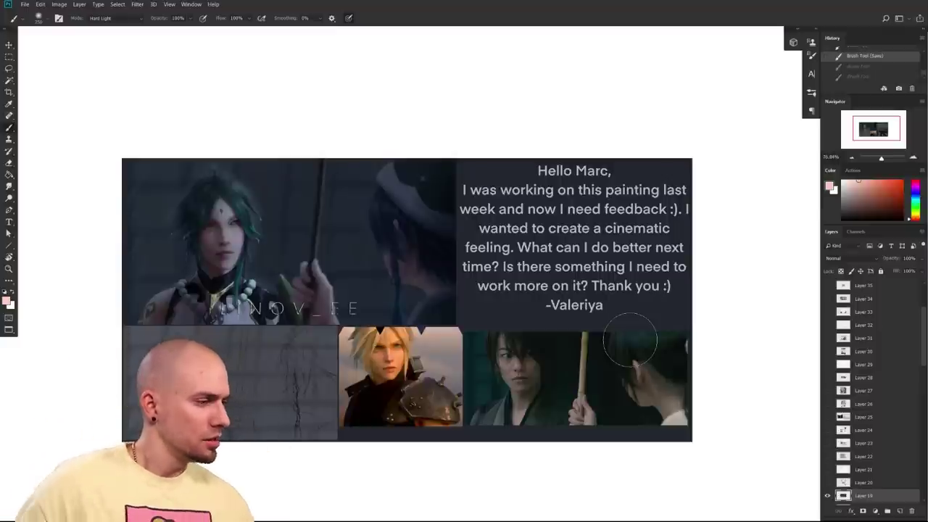
pyautogui.click(903, 181)
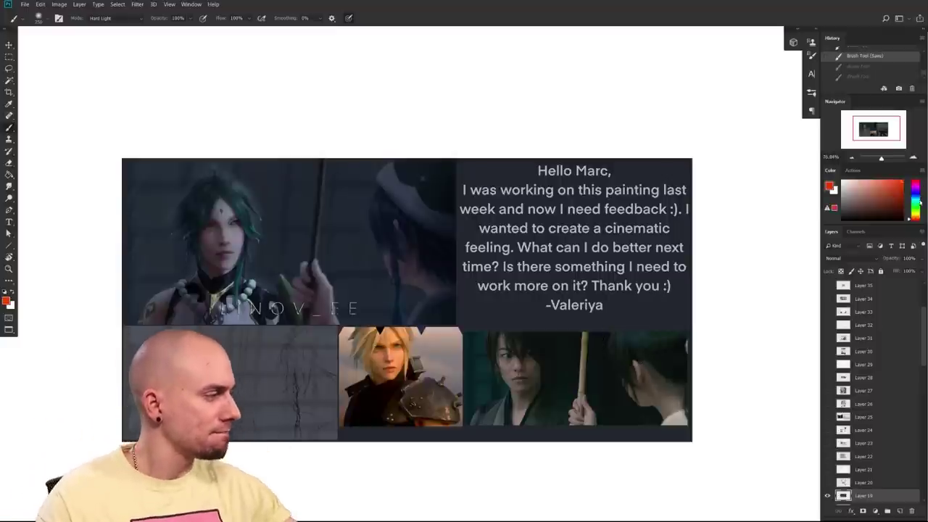
pyautogui.click(916, 182)
# - Examine the full submission, including its feedback request, and the two figures in the main cinematic painting up close
pyautogui.moveTo(708, 324); pyautogui.dragTo(732, 333)
pyautogui.moveTo(653, 351); pyautogui.dragTo(679, 352)
pyautogui.moveTo(760, 354); pyautogui.dragTo(788, 363)
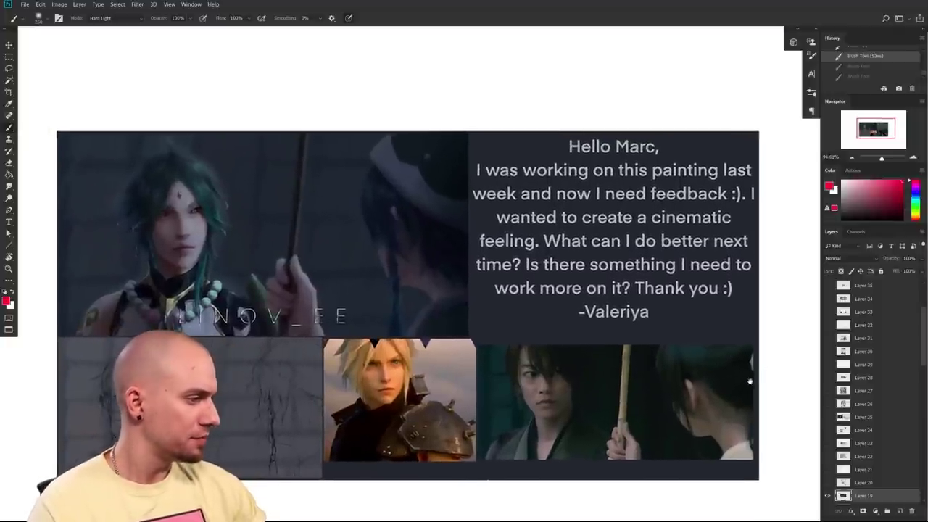
pyautogui.moveTo(766, 394); pyautogui.dragTo(774, 388)
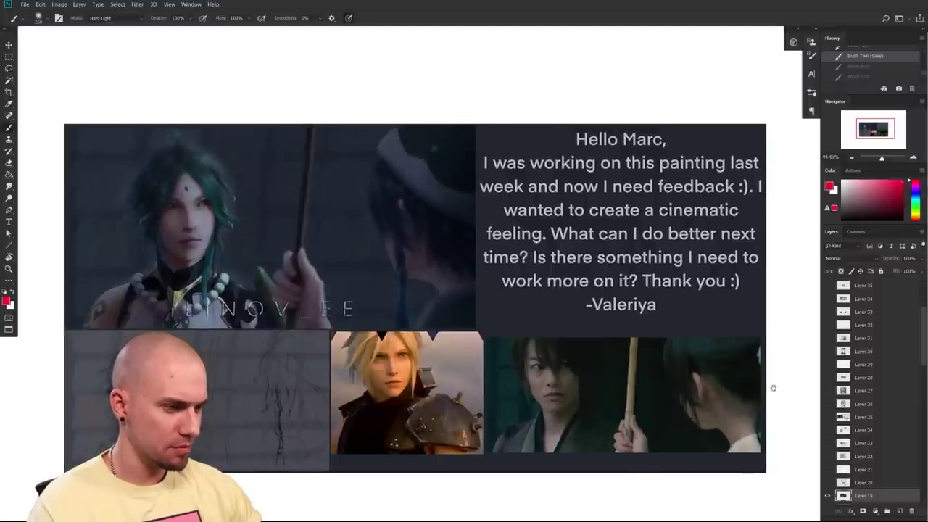
pyautogui.moveTo(517, 319)
pyautogui.mouseDown()
pyautogui.moveTo(583, 377)
pyautogui.moveTo(717, 398)
pyautogui.mouseUp()
pyautogui.moveTo(576, 379); pyautogui.dragTo(650, 379)
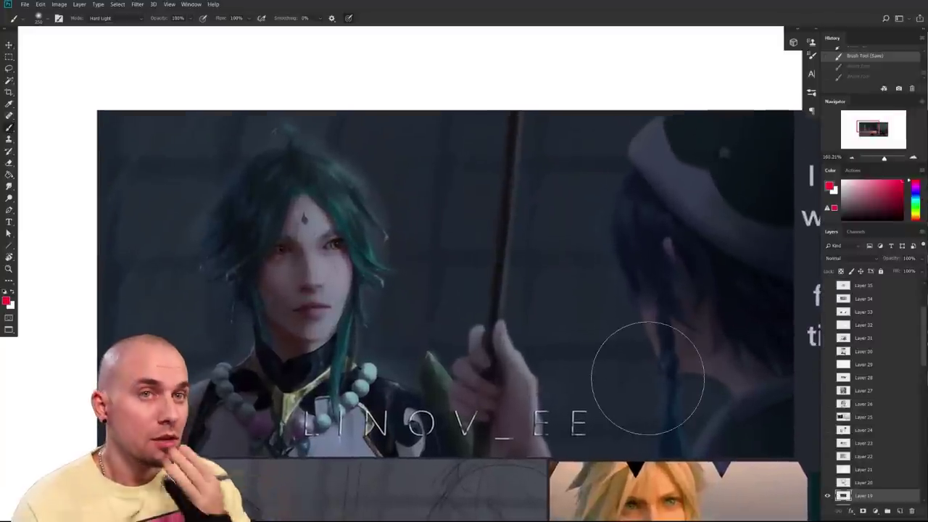
pyautogui.moveTo(578, 440)
pyautogui.mouseDown()
pyautogui.moveTo(603, 440)
pyautogui.moveTo(576, 436)
pyautogui.moveTo(573, 426)
pyautogui.mouseUp()
pyautogui.scroll(-3, 573, 425)
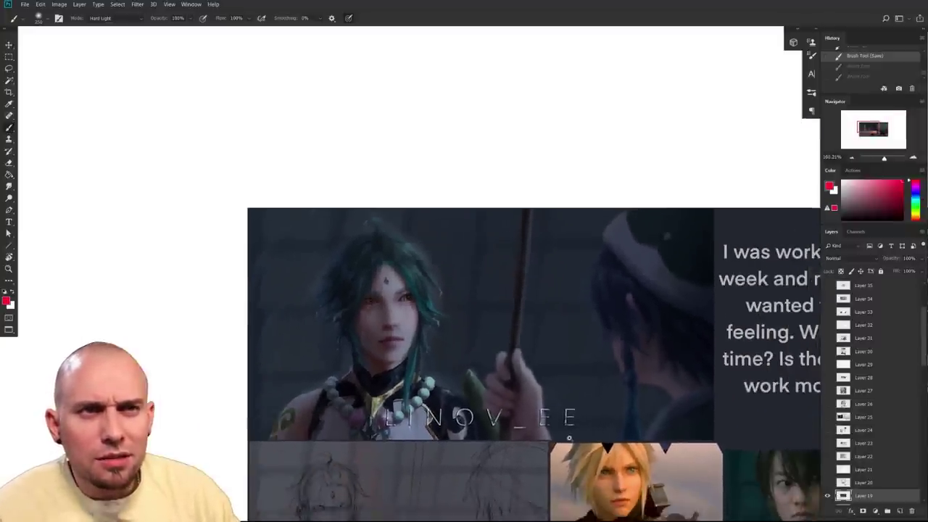
pyautogui.scroll(-2, 569, 438)
pyautogui.moveTo(570, 438); pyautogui.dragTo(523, 451)
pyautogui.scroll(5, 424, 409)
pyautogui.scroll(-2, 420, 409)
pyautogui.scroll(-2, 522, 451)
# - Compare the line sketch and the painted face with the blond character and live-action reference images
pyautogui.moveTo(274, 491); pyautogui.dragTo(478, 415)
pyautogui.scroll(2, 478, 414)
pyautogui.scroll(10, 561, 413)
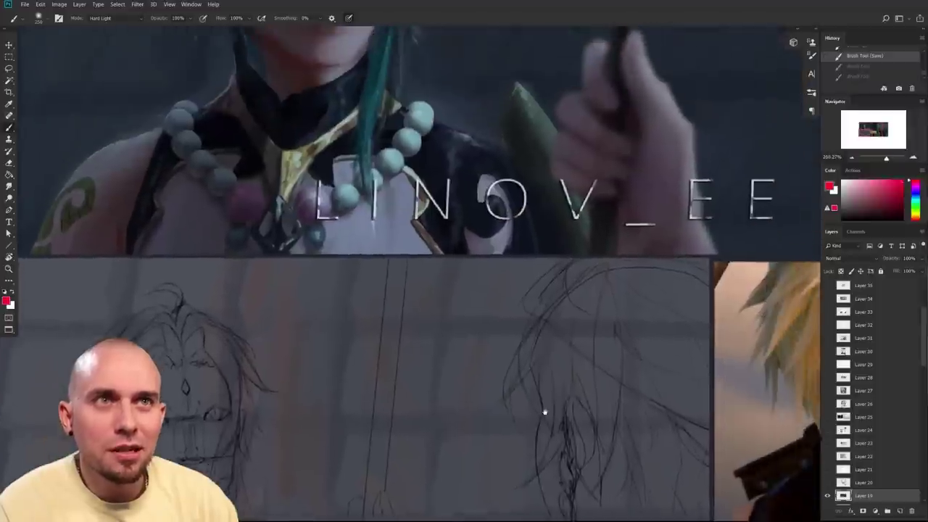
pyautogui.scroll(-2, 580, 496)
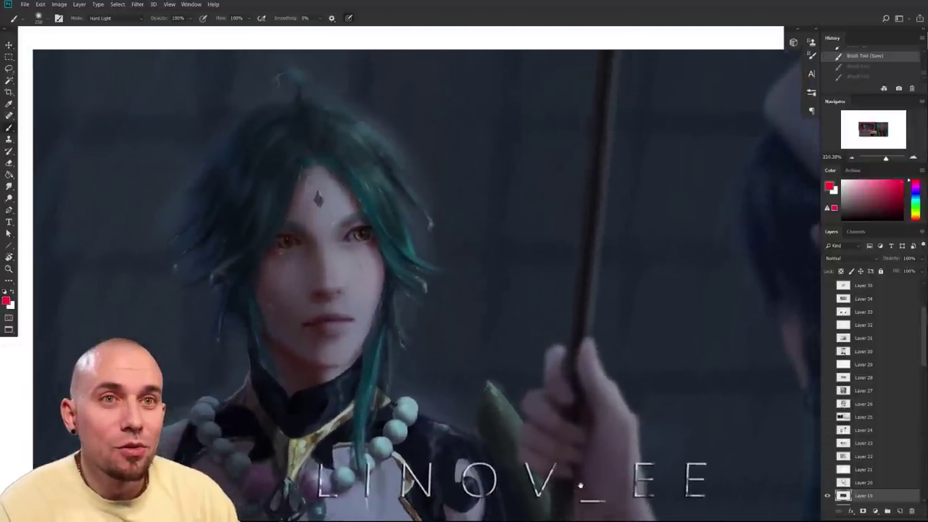
pyautogui.scroll(-5, 583, 479)
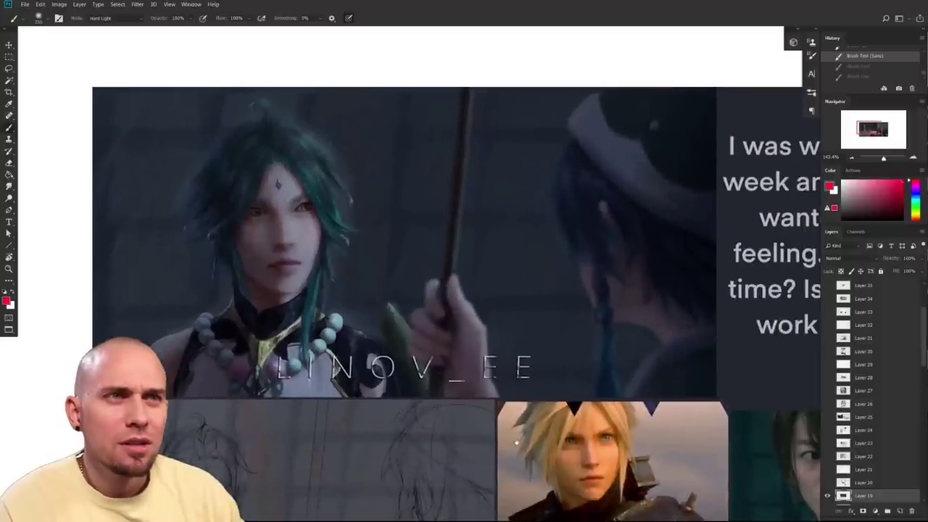
pyautogui.moveTo(517, 442); pyautogui.dragTo(521, 443)
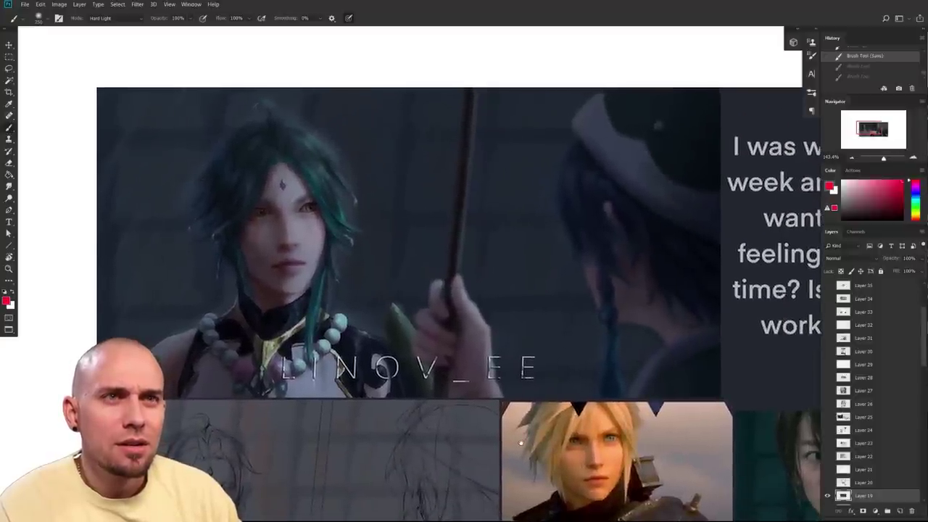
pyautogui.scroll(-4, 521, 443)
pyautogui.scroll(4, 495, 452)
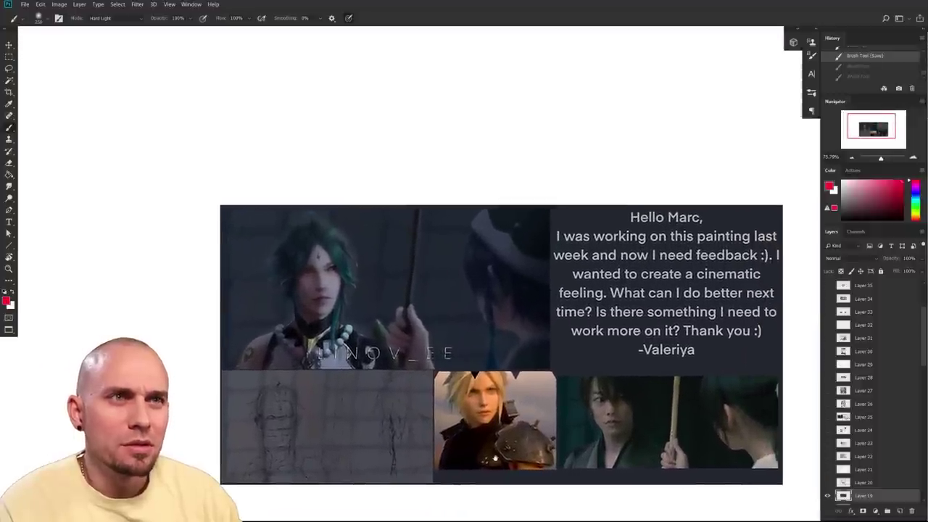
pyautogui.moveTo(496, 458); pyautogui.dragTo(488, 456)
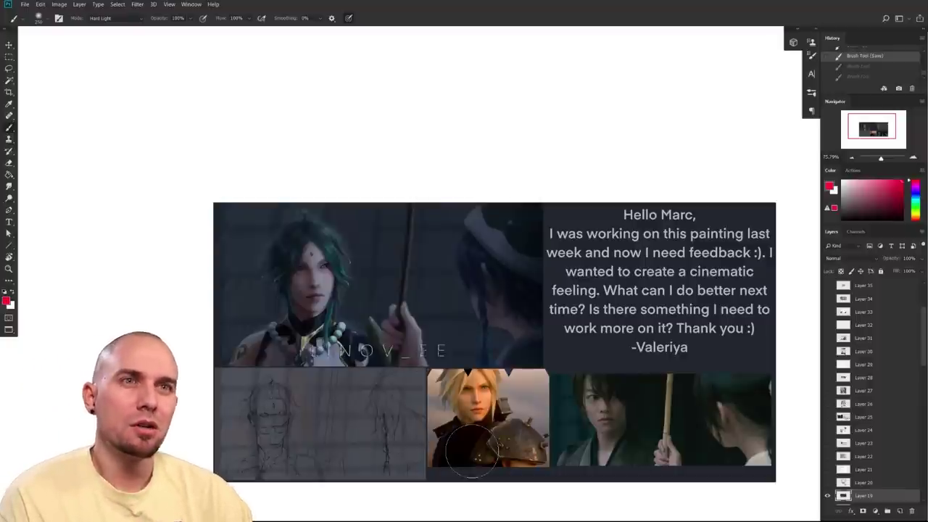
# - Pick a near-black green foreground colour and make the brush much smaller for working around the live-action reference
pyautogui.moveTo(689, 401); pyautogui.dragTo(549, 411)
pyautogui.press('[')
pyautogui.press('[')
pyautogui.press('[')
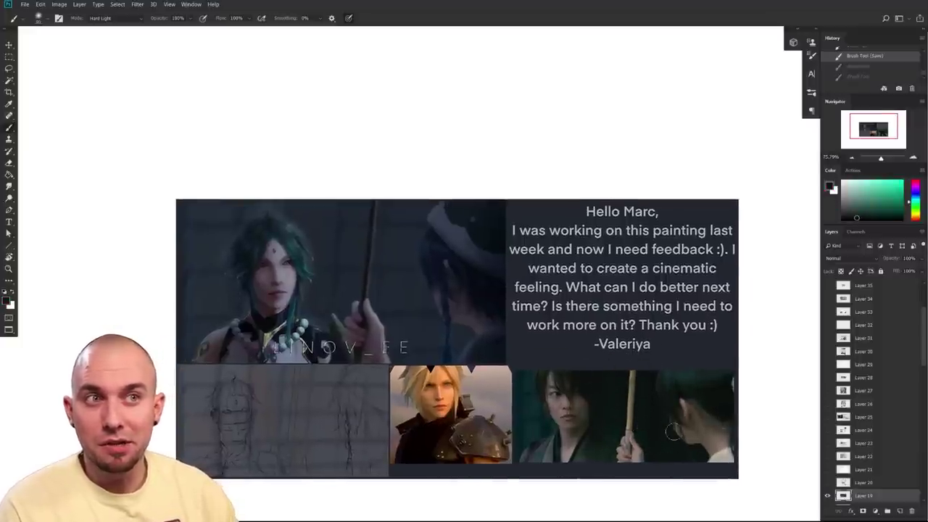
# - Mark both heads and the staff in the live-action reference still with soft red brush strokes
pyautogui.moveTo(667, 442); pyautogui.dragTo(622, 464)
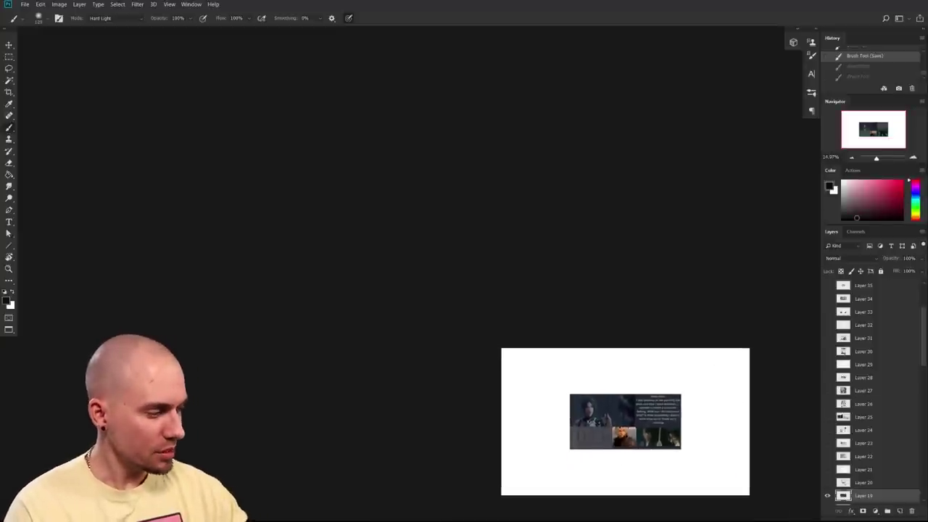
pyautogui.press(']')
pyautogui.click(674, 441)
pyautogui.hotkey('ctrl', 'z')
pyautogui.moveTo(898, 186); pyautogui.dragTo(918, 174)
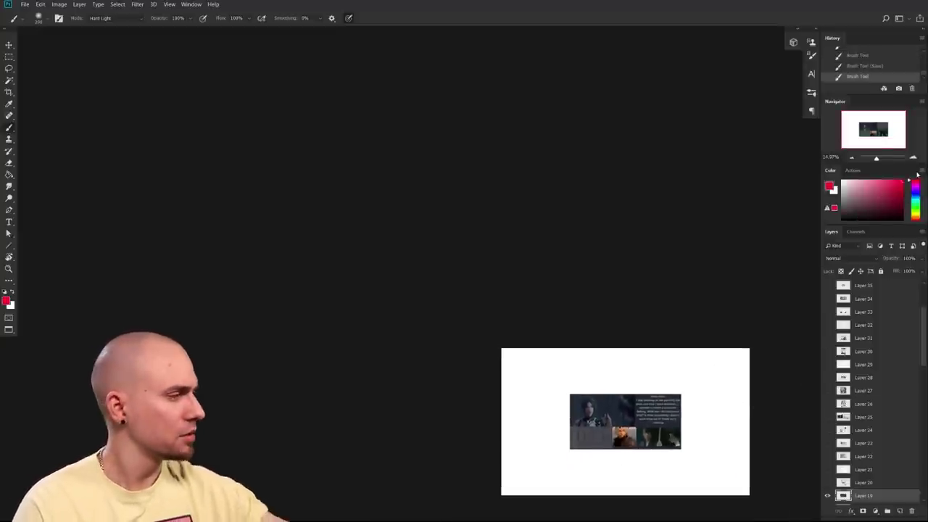
pyautogui.press('[')
pyautogui.moveTo(659, 431); pyautogui.dragTo(683, 430)
pyautogui.moveTo(683, 431); pyautogui.dragTo(631, 408)
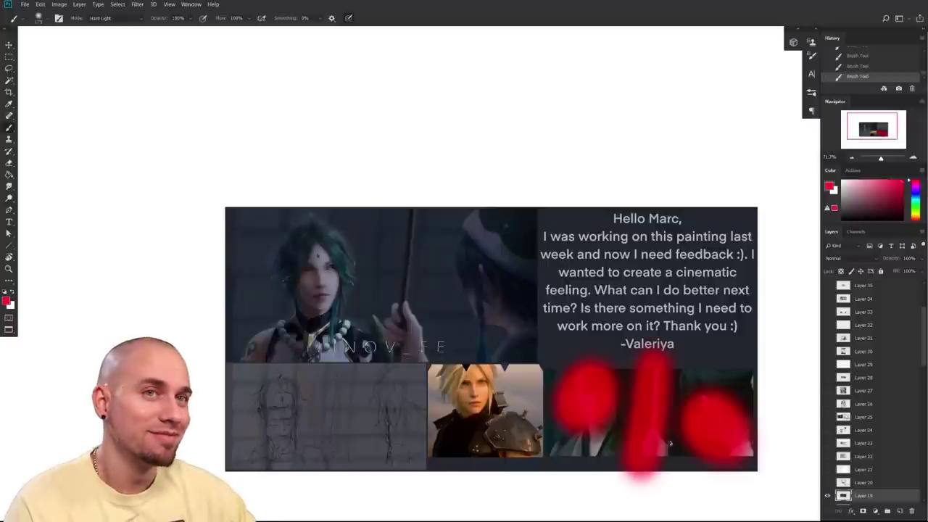
# - Undo the red marks over the live-action reference still
pyautogui.hotkey('ctrl', 'z')
pyautogui.hotkey('ctrl', 'z')
pyautogui.hotkey('ctrl', 'z')
pyautogui.hotkey('ctrl', 'z')
# - Mark the staff, the green-haired character's face and the raised hand in the main painting with red brush strokes
pyautogui.moveTo(669, 444)
pyautogui.mouseDown()
pyautogui.moveTo(651, 451)
pyautogui.moveTo(658, 470)
pyautogui.mouseUp()
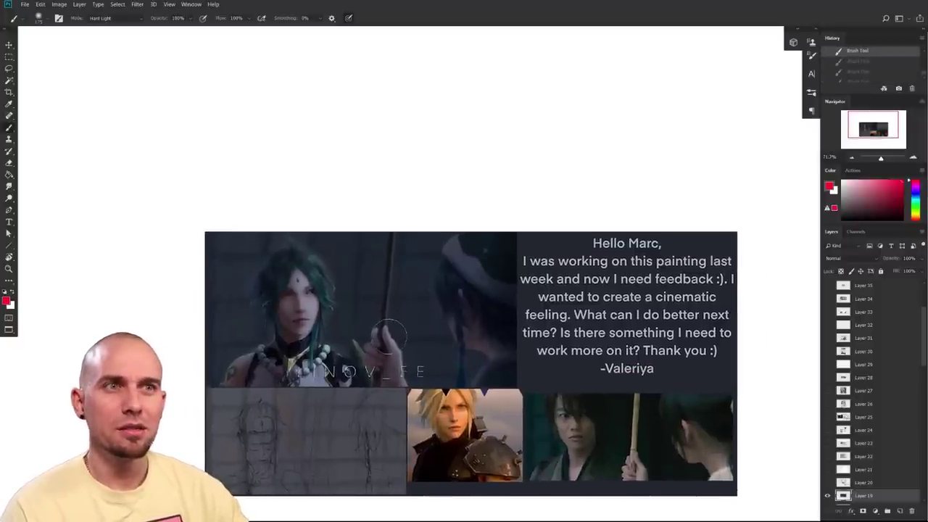
pyautogui.moveTo(384, 318); pyautogui.dragTo(392, 234)
pyautogui.hotkey('ctrl', 'z')
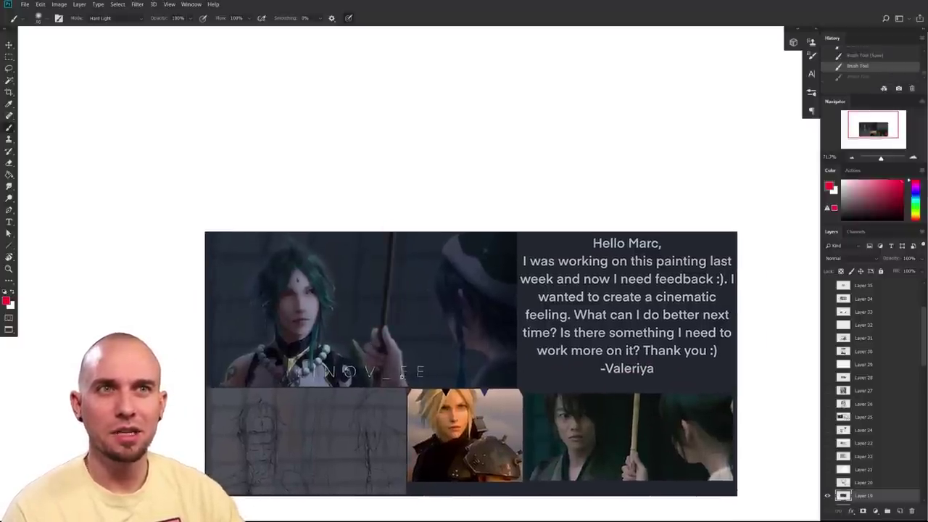
pyautogui.scroll(-5, 404, 382)
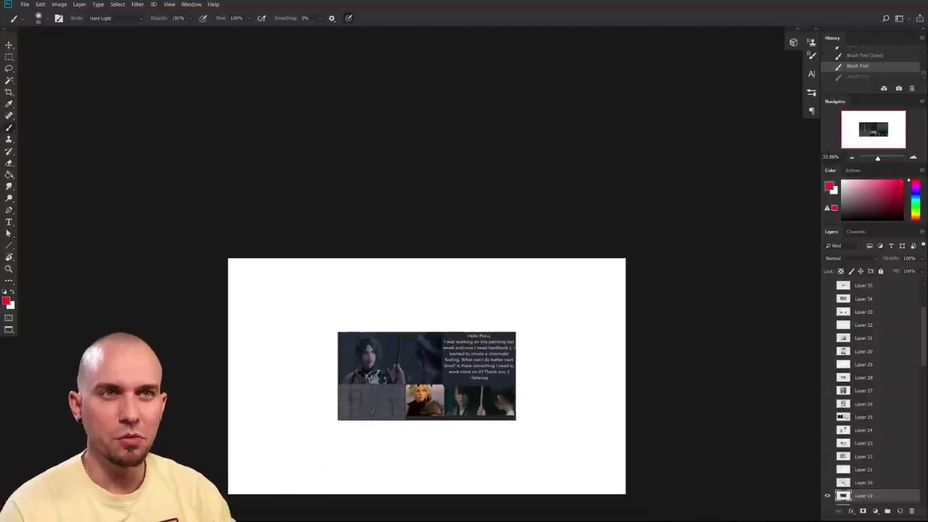
pyautogui.scroll(-2, 399, 352)
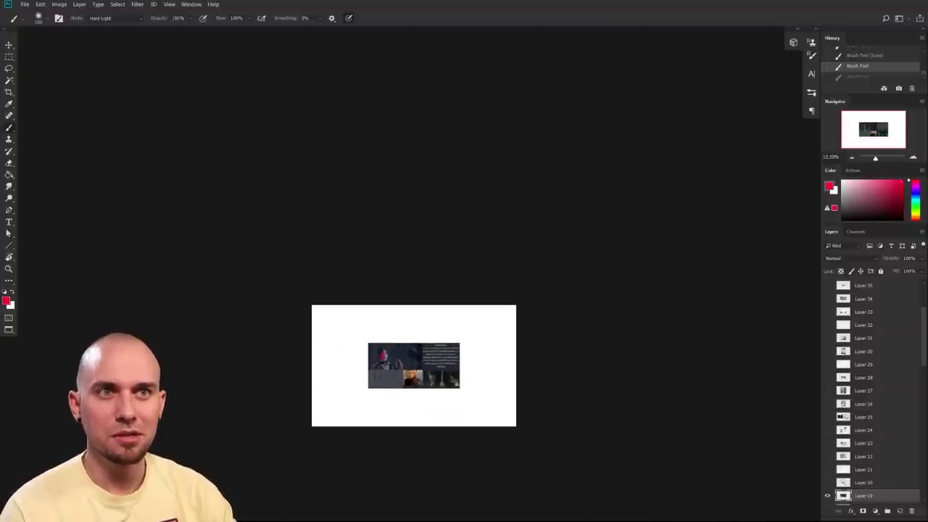
pyautogui.moveTo(385, 351); pyautogui.dragTo(385, 362)
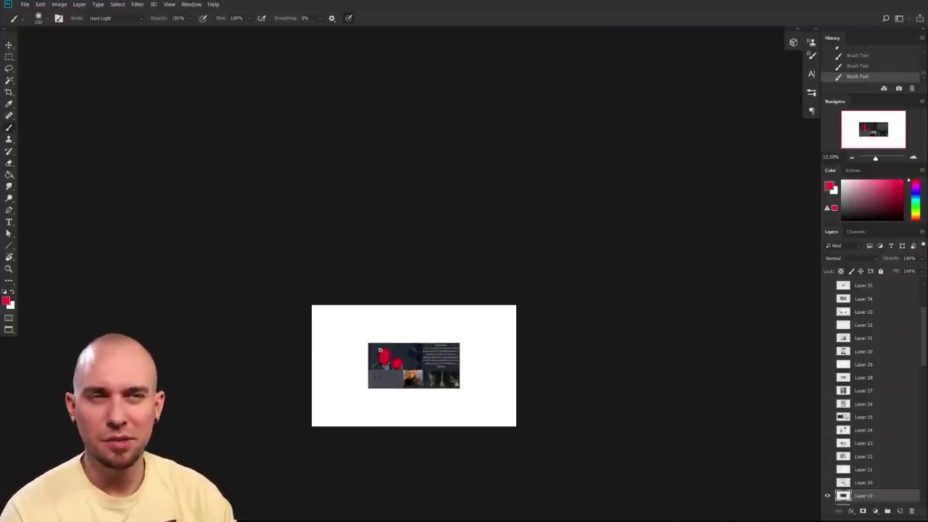
# - Undo the red marks on the main painting's face and hand
pyautogui.scroll(5, 380, 351)
pyautogui.hotkey('ctrl', 'z')
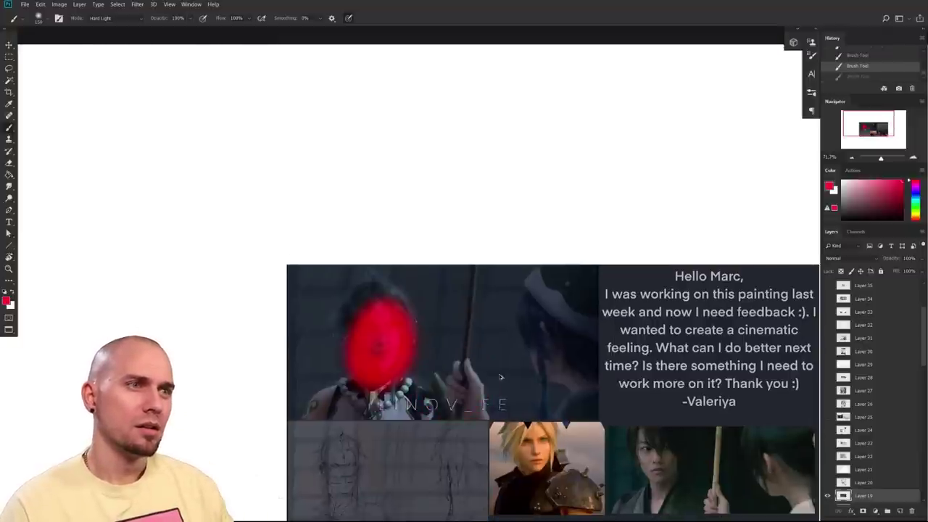
pyautogui.hotkey('ctrl', 'z')
# - Compare the foreground figure in the main painting with the matching figure in the live-action reference still
pyautogui.moveTo(602, 449); pyautogui.dragTo(488, 426)
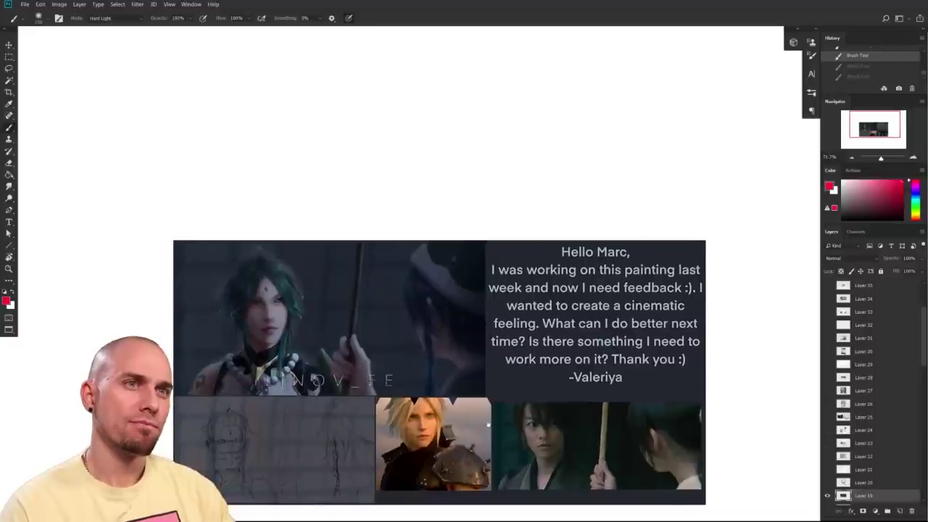
pyautogui.moveTo(488, 426); pyautogui.dragTo(485, 413)
pyautogui.moveTo(579, 438); pyautogui.dragTo(513, 419)
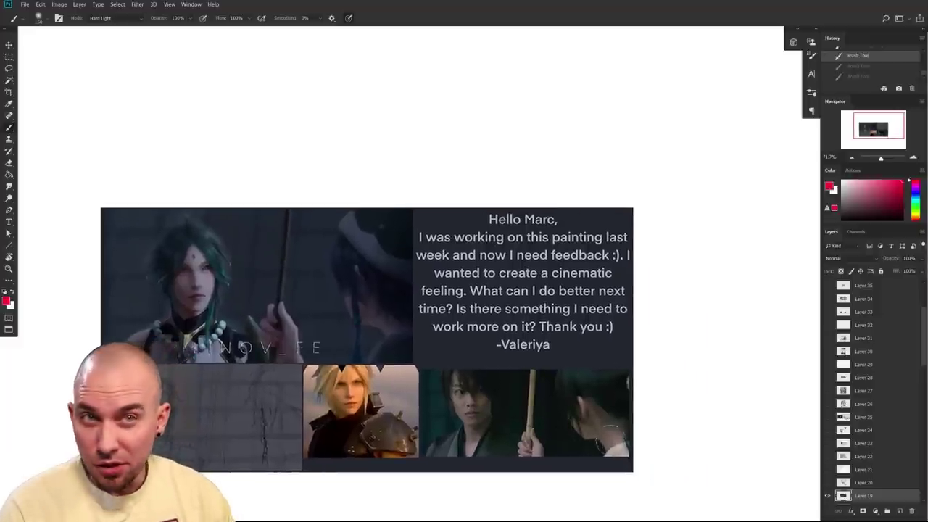
pyautogui.moveTo(446, 389); pyautogui.dragTo(502, 427)
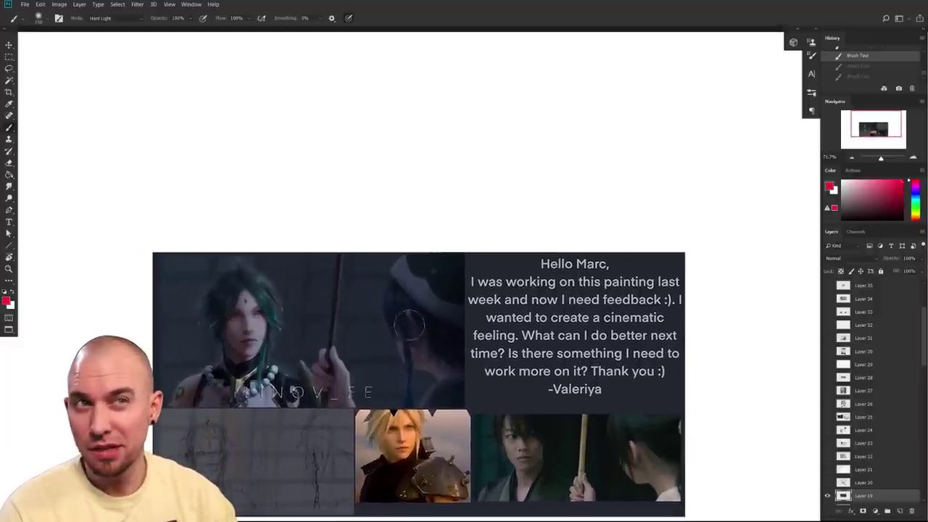
pyautogui.scroll(3, 408, 348)
pyautogui.moveTo(474, 413); pyautogui.dragTo(472, 308)
pyautogui.moveTo(601, 365); pyautogui.dragTo(516, 381)
pyautogui.moveTo(319, 356); pyautogui.dragTo(487, 422)
pyautogui.moveTo(503, 350); pyautogui.dragTo(528, 360)
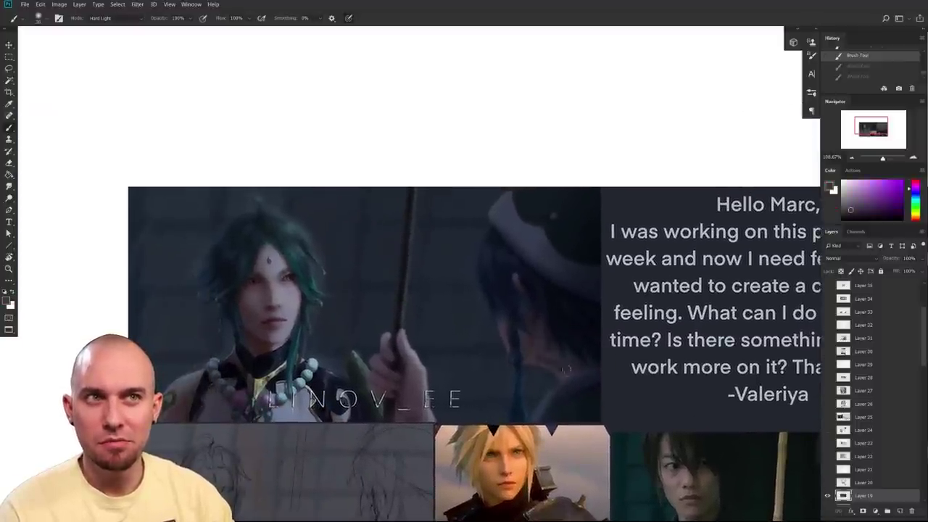
# - Choose a different brush preset in Normal mode and create a new layer above Layer 19 for the overpaint
pyautogui.hotkey('ctrl', 'shift', 'z')
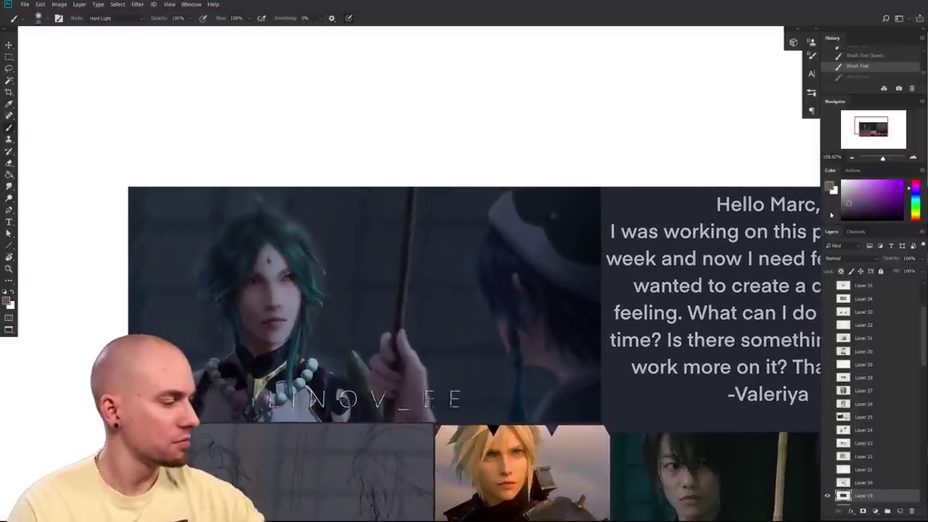
pyautogui.hotkey('ctrl', 'shift', 'z')
pyautogui.hotkey('ctrl', 'z')
pyautogui.rightClick(595, 413)
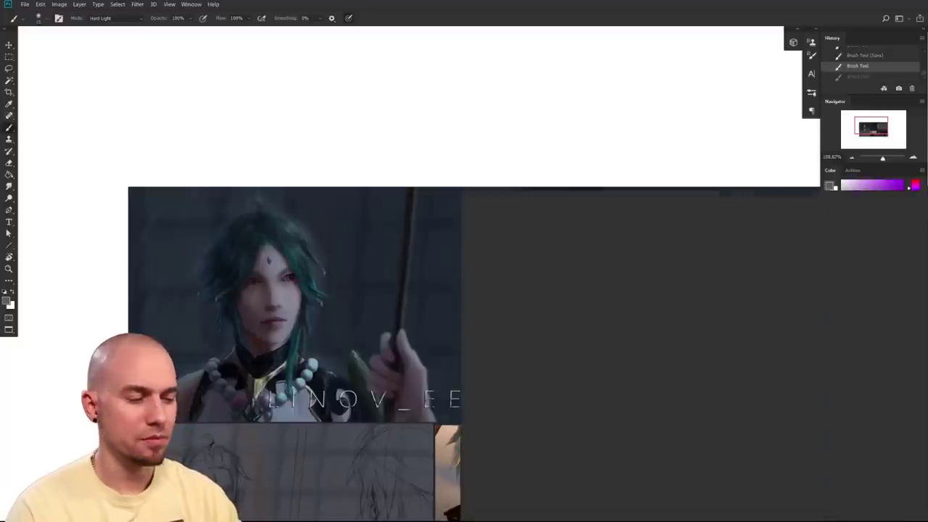
pyautogui.moveTo(363, 345); pyautogui.dragTo(352, 359)
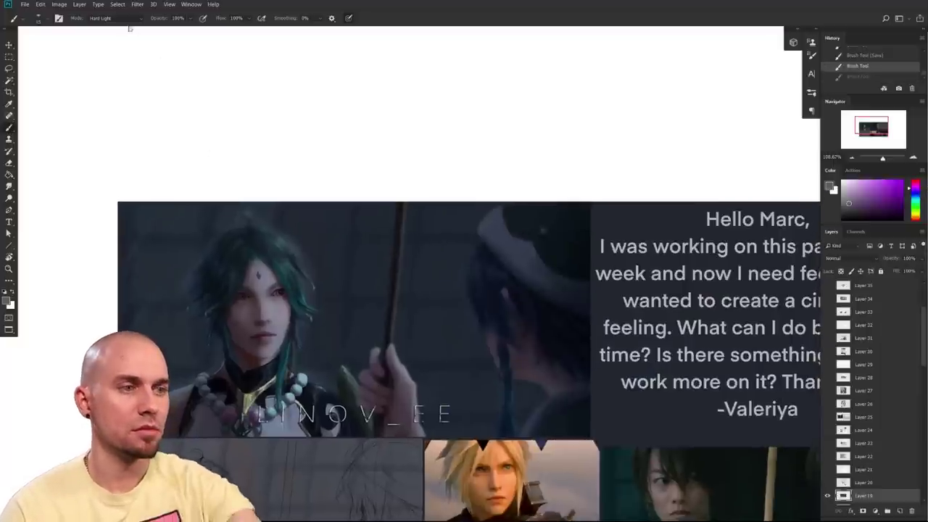
pyautogui.click(134, 24)
pyautogui.moveTo(538, 354); pyautogui.dragTo(529, 373)
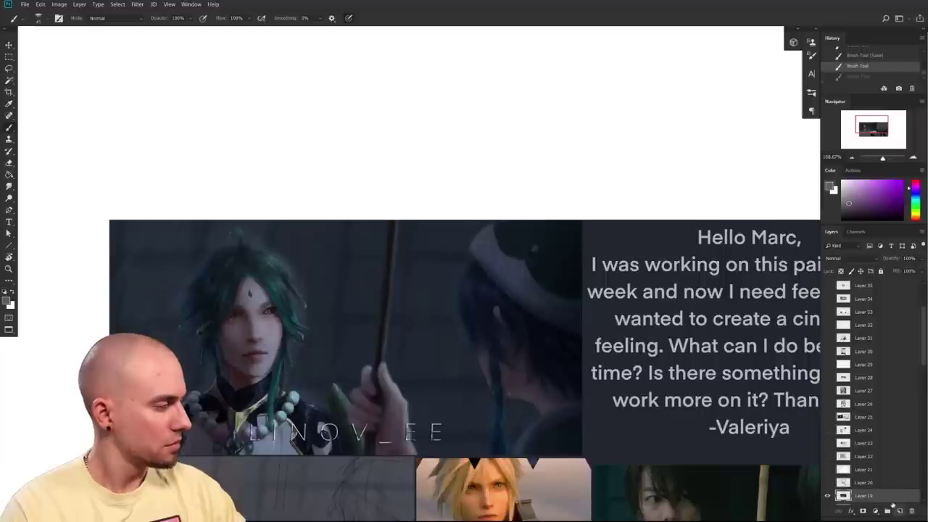
pyautogui.click(899, 510)
# - Try grey brush strokes around the foreground figure's neck and shoulder on the new layer
pyautogui.press('[')
pyautogui.press('[')
pyautogui.press('[')
pyautogui.press('[')
pyautogui.press('[')
pyautogui.moveTo(487, 371); pyautogui.dragTo(496, 385)
pyautogui.moveTo(480, 355)
pyautogui.mouseDown()
pyautogui.moveTo(490, 380)
pyautogui.moveTo(509, 385)
pyautogui.moveTo(477, 361)
pyautogui.mouseUp()
pyautogui.hotkey('ctrl', 'z')
pyautogui.hotkey('ctrl', 'z')
pyautogui.moveTo(515, 427)
pyautogui.mouseDown()
pyautogui.moveTo(509, 382)
pyautogui.moveTo(543, 364)
pyautogui.mouseUp()
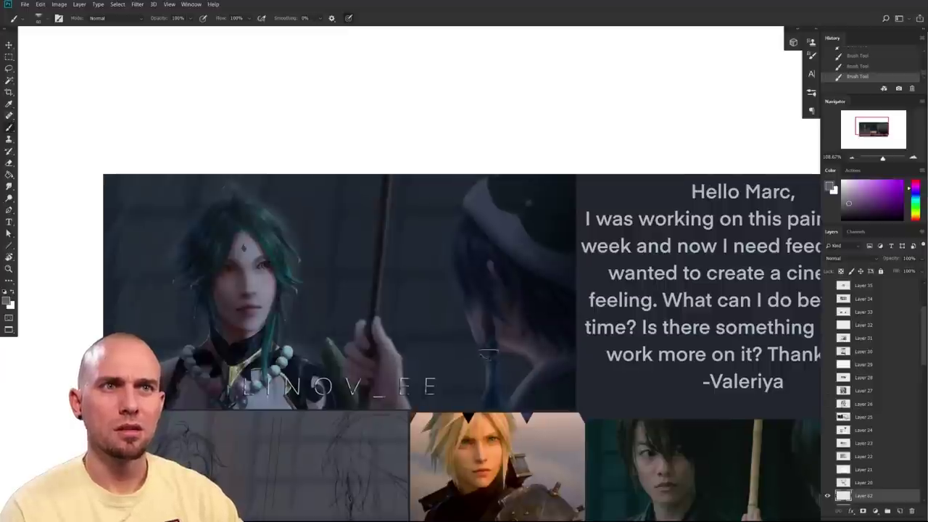
pyautogui.moveTo(628, 367)
pyautogui.mouseDown()
pyautogui.moveTo(599, 358)
pyautogui.moveTo(613, 355)
pyautogui.mouseUp()
# - Undo the grey strokes around the foreground figure, leaving the new layer empty
pyautogui.hotkey('ctrl', 'z')
pyautogui.hotkey('ctrl', 'z')
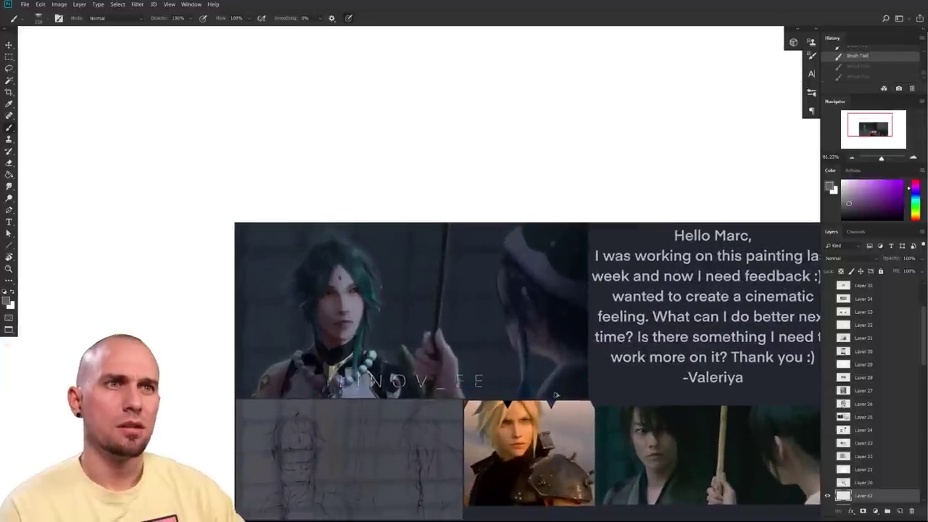
pyautogui.hotkey('ctrl', 'z')
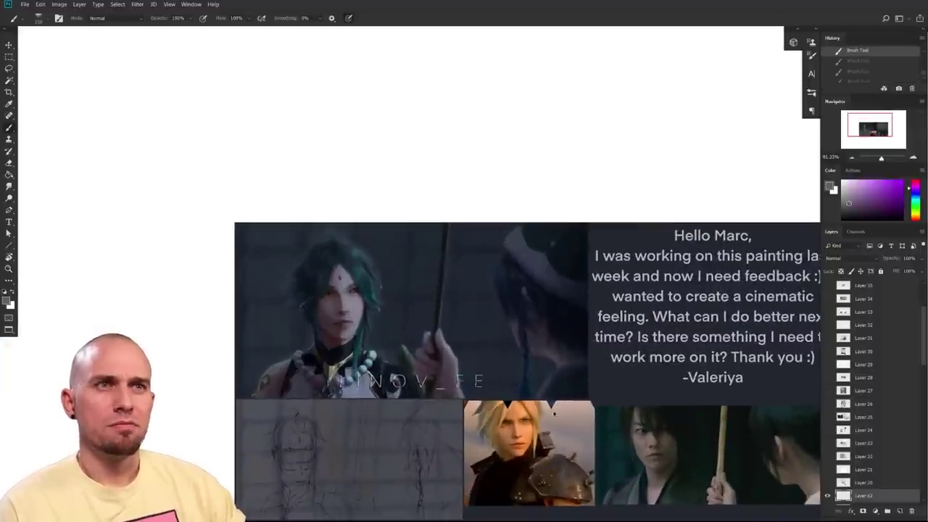
pyautogui.moveTo(502, 376)
pyautogui.mouseDown()
pyautogui.moveTo(486, 378)
pyautogui.moveTo(544, 391)
pyautogui.mouseUp()
pyautogui.moveTo(609, 414); pyautogui.dragTo(527, 388)
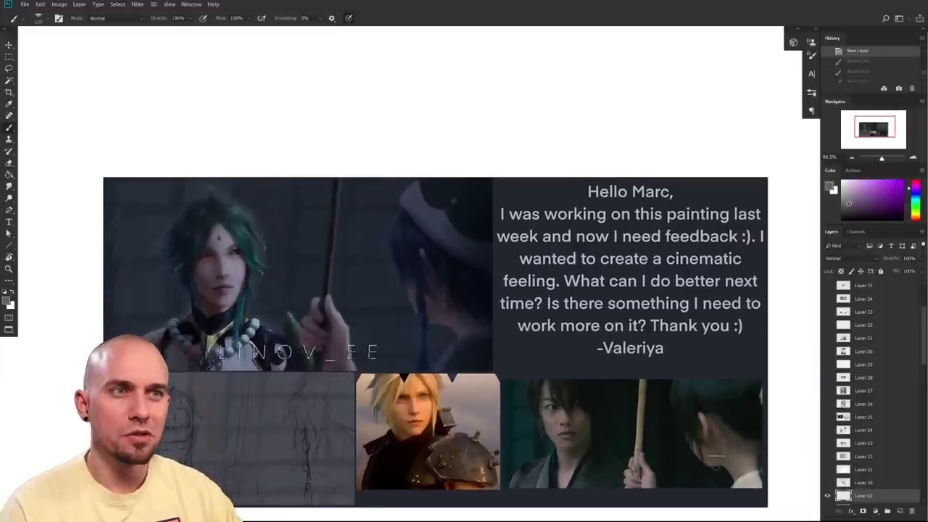
# - Sample the skin and dark background tones around the foreground woman in the live-action still and examine its values
pyautogui.keyDown('alt'); pyautogui.click(719, 473); pyautogui.keyUp('alt')
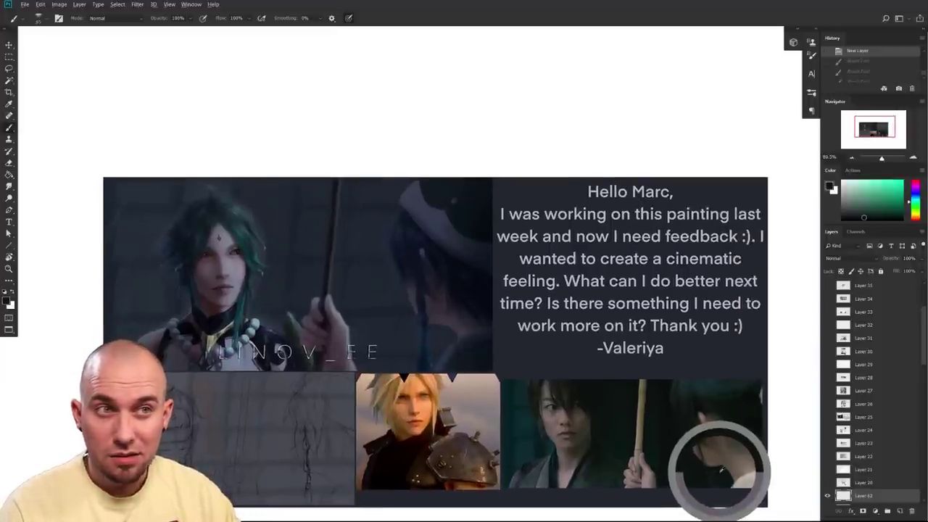
pyautogui.keyDown('alt'); pyautogui.click(719, 465); pyautogui.keyUp('alt')
pyautogui.moveTo(720, 460)
pyautogui.mouseDown()
pyautogui.moveTo(713, 472)
pyautogui.moveTo(719, 461)
pyautogui.moveTo(736, 477)
pyautogui.moveTo(683, 429)
pyautogui.moveTo(690, 421)
pyautogui.moveTo(735, 466)
pyautogui.moveTo(700, 435)
pyautogui.mouseUp()
pyautogui.scroll(2, 626, 431)
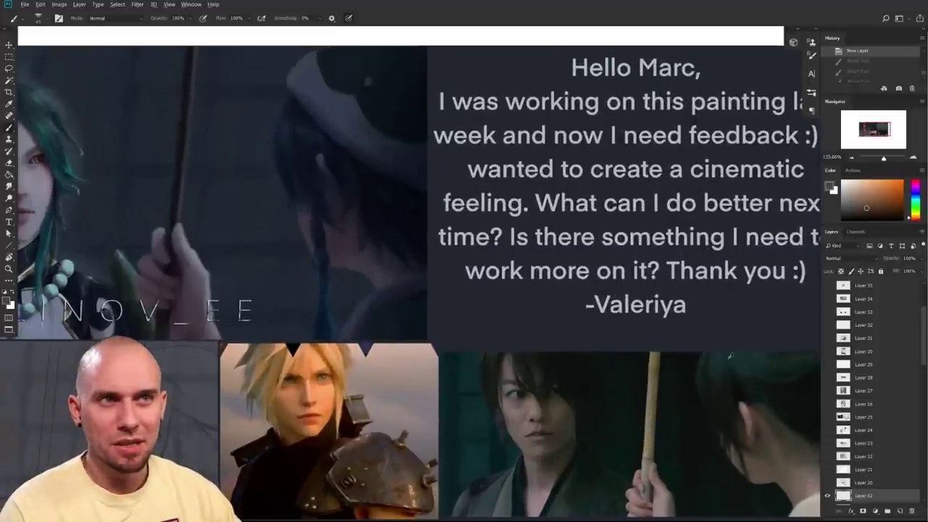
pyautogui.moveTo(717, 432); pyautogui.dragTo(686, 374)
pyautogui.moveTo(706, 470); pyautogui.dragTo(686, 462)
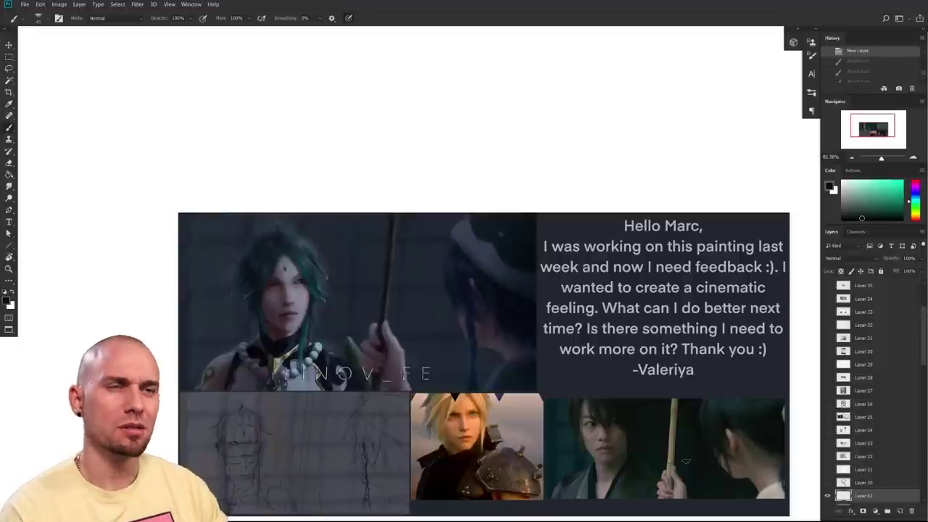
pyautogui.scroll(2, 501, 396)
pyautogui.scroll(3, 501, 396)
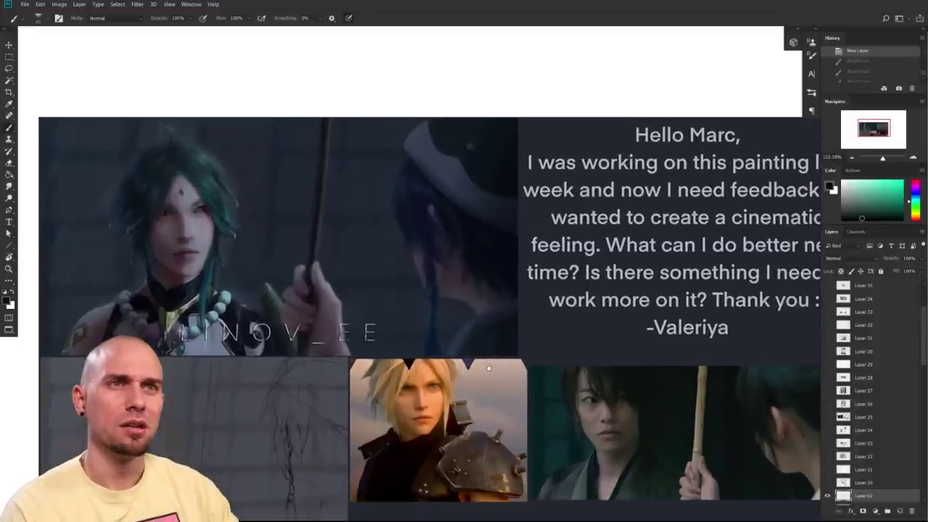
pyautogui.moveTo(490, 369); pyautogui.dragTo(492, 372)
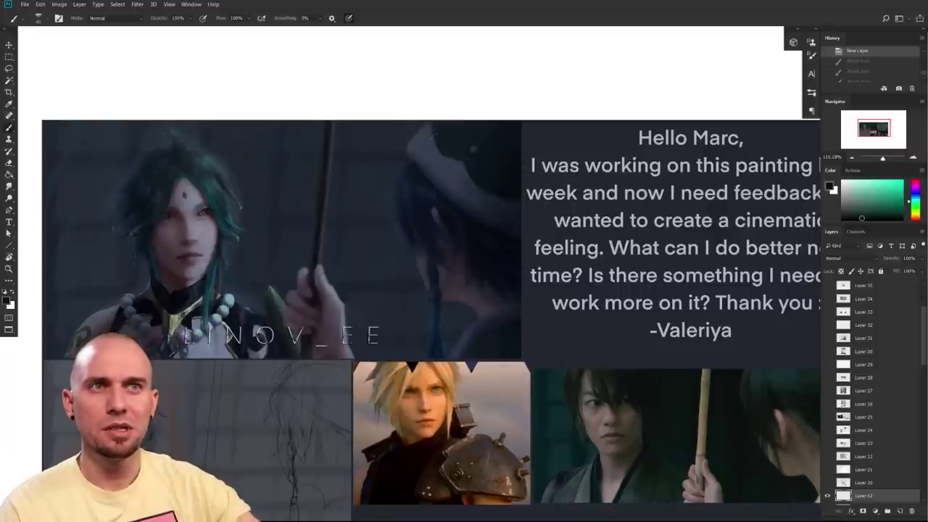
# - Sample the foreground figure's tones in the main painting and try dark blue-black strokes along its hair, neck and adjoining background
pyautogui.keyDown('alt'); pyautogui.click(419, 140); pyautogui.keyUp('alt')
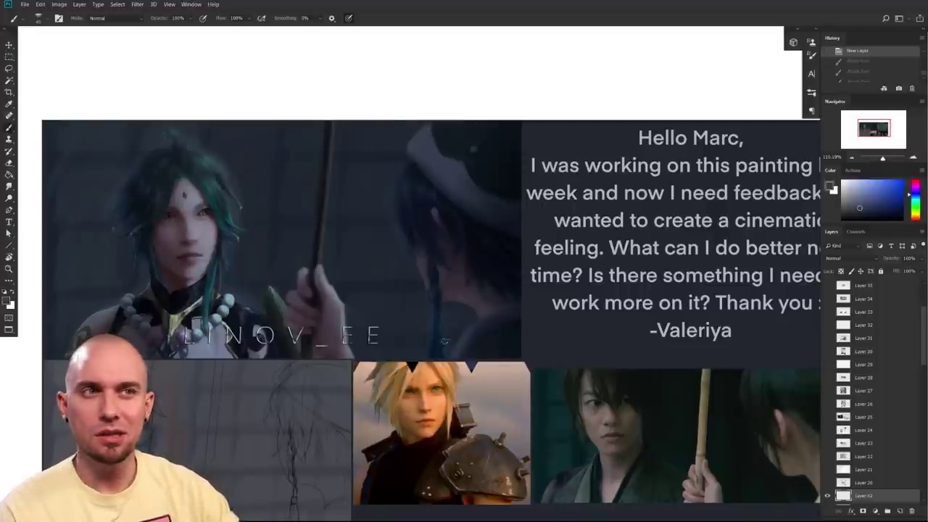
pyautogui.keyDown('alt'); pyautogui.click(510, 270); pyautogui.keyUp('alt')
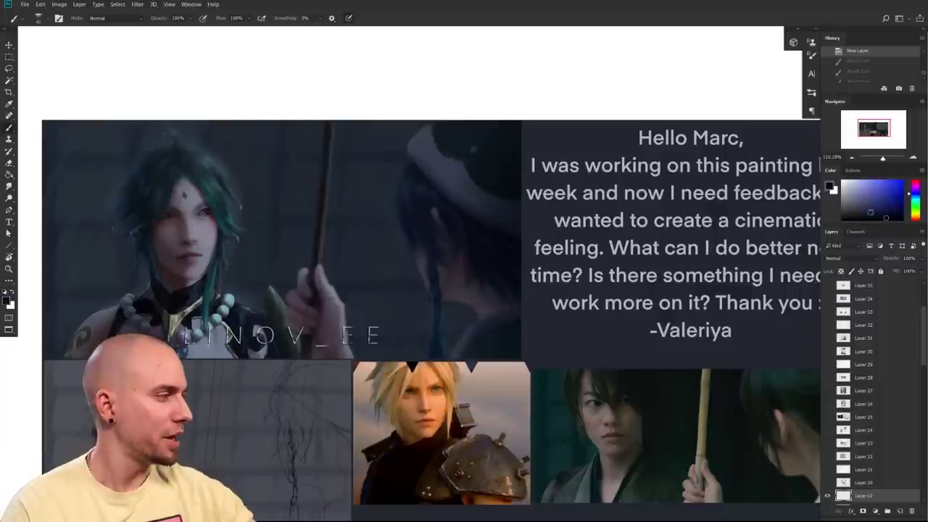
pyautogui.moveTo(447, 352)
pyautogui.mouseDown()
pyautogui.moveTo(472, 313)
pyautogui.moveTo(451, 353)
pyautogui.mouseUp()
pyautogui.hotkey('ctrl', 'z')
pyautogui.moveTo(411, 253); pyautogui.dragTo(423, 302)
pyautogui.moveTo(423, 307)
pyautogui.mouseDown()
pyautogui.moveTo(426, 336)
pyautogui.moveTo(443, 348)
pyautogui.moveTo(429, 348)
pyautogui.mouseUp()
pyautogui.scroll(-2, 497, 401)
pyautogui.press(']')
pyautogui.moveTo(425, 297); pyautogui.dragTo(426, 347)
pyautogui.scroll(-1, 520, 378)
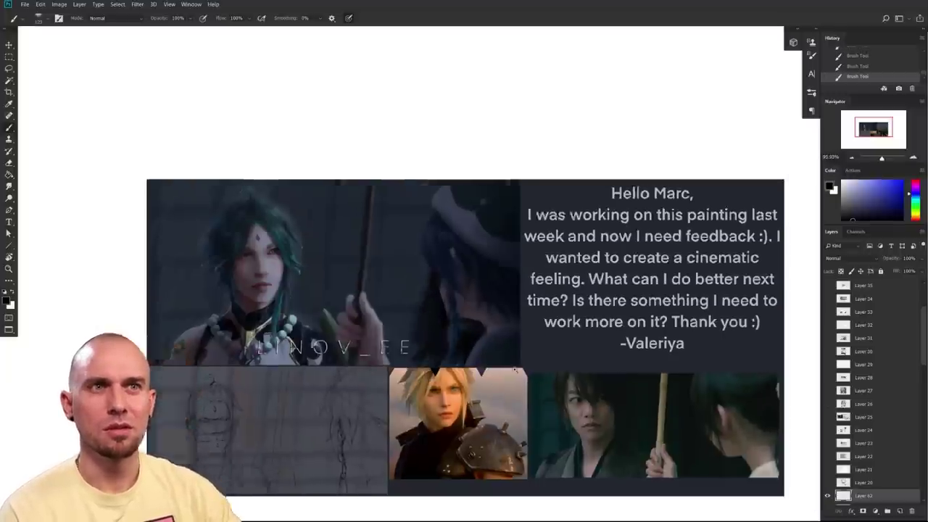
# - Undo the dark strokes around the foreground figure
pyautogui.hotkey('ctrl', 'z')
pyautogui.hotkey('ctrl', 'z')
pyautogui.hotkey('ctrl', 'z')
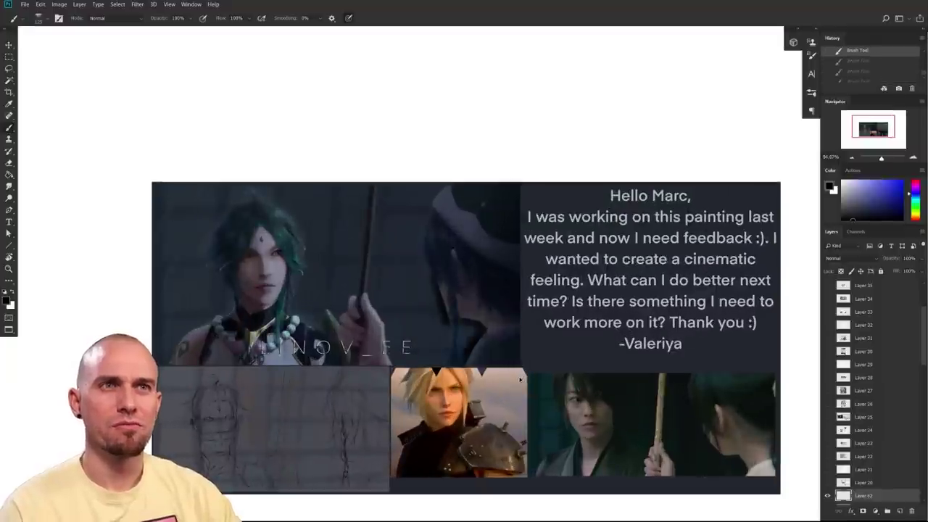
pyautogui.scroll(2, 493, 447)
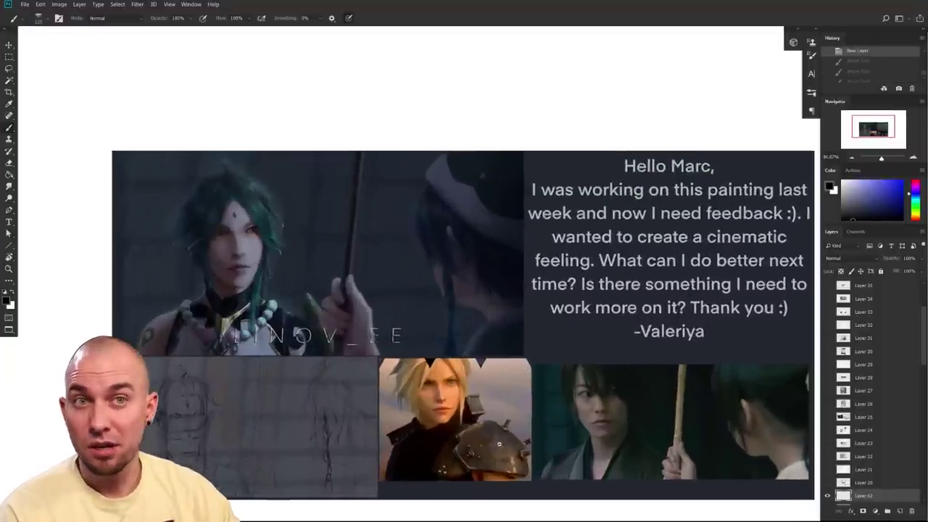
# - Lasso the gap below the foreground figure's neck and the background between that figure and the staff
pyautogui.press('l')
pyautogui.moveTo(468, 328)
pyautogui.mouseDown()
pyautogui.moveTo(487, 346)
pyautogui.moveTo(486, 323)
pyautogui.mouseUp()
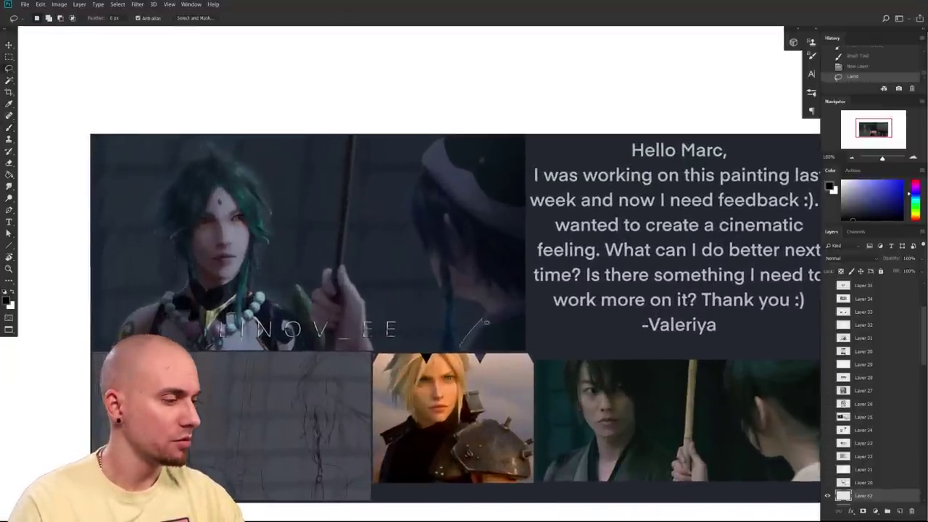
pyautogui.moveTo(441, 346)
pyautogui.mouseDown()
pyautogui.moveTo(441, 290)
pyautogui.moveTo(417, 208)
pyautogui.moveTo(425, 158)
pyautogui.moveTo(386, 165)
pyautogui.moveTo(355, 251)
pyautogui.moveTo(364, 327)
pyautogui.mouseUp()
# - Brush a lighter grey-blue into the selected gap below the foreground figure's neck with a much larger brush
pyautogui.press('b')
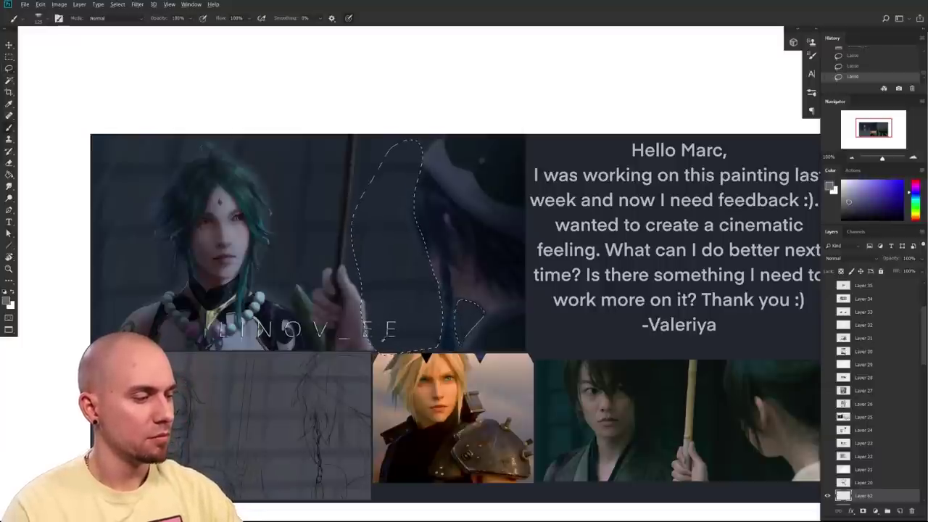
pyautogui.keyDown('alt'); pyautogui.click(467, 321); pyautogui.keyUp('alt')
pyautogui.click(861, 199)
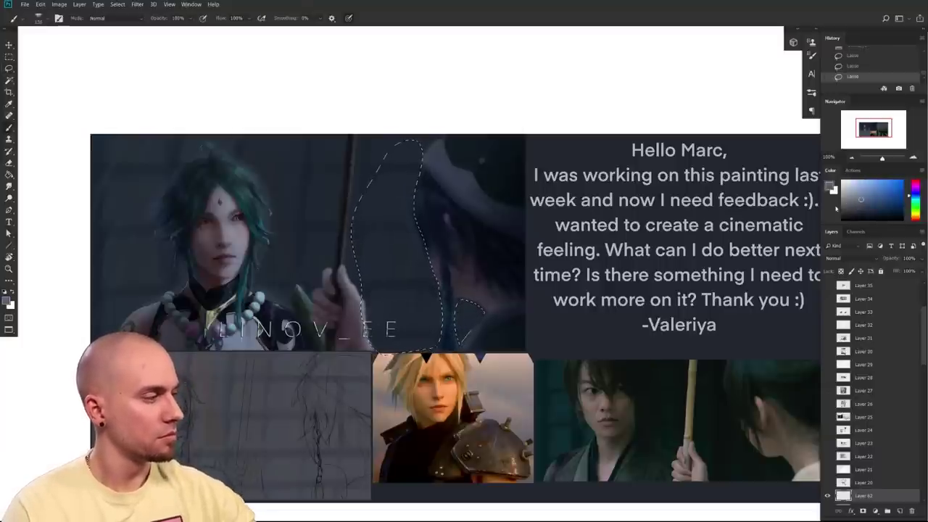
pyautogui.press(']')
pyautogui.press(']')
pyautogui.press(']')
pyautogui.press(']')
pyautogui.press(']')
pyautogui.moveTo(466, 334); pyautogui.dragTo(473, 290)
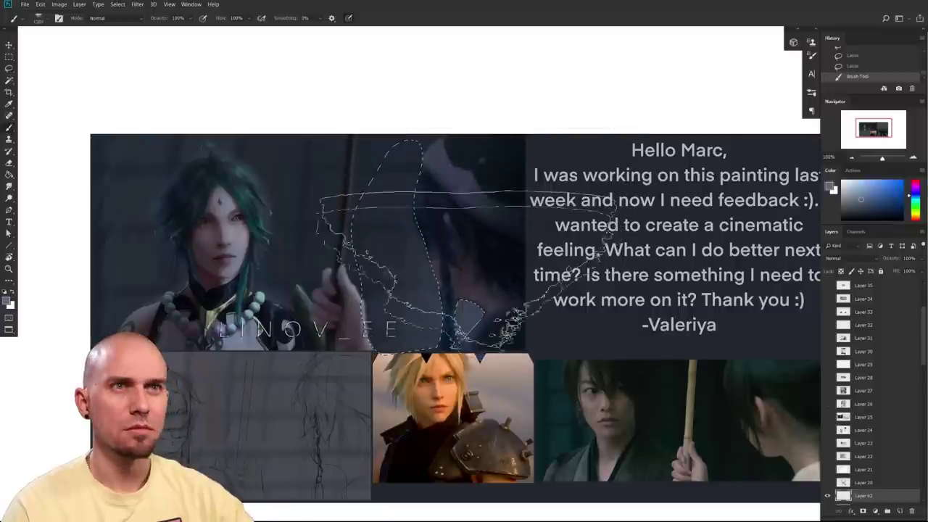
pyautogui.moveTo(461, 363); pyautogui.dragTo(478, 297)
pyautogui.hotkey('ctrl', 'z')
pyautogui.hotkey('ctrl', 'z')
# - Brush lighter grey-blue over the selected background gaps around the foreground figure with a much larger brush, and clear the selection
pyautogui.press(']')
pyautogui.press(']')
pyautogui.press(']')
pyautogui.press(']')
pyautogui.press(']')
pyautogui.press(']')
pyautogui.press(']')
pyautogui.press(']')
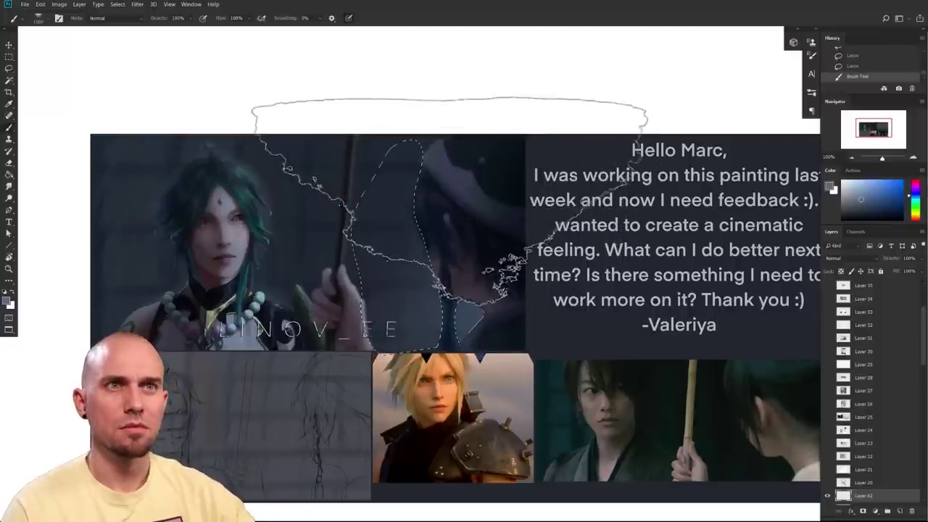
pyautogui.click(458, 212)
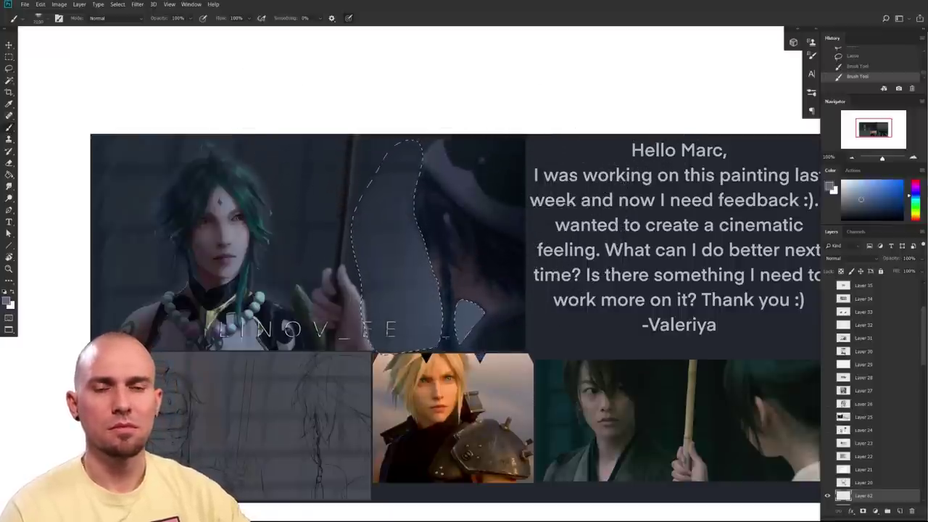
pyautogui.hotkey('shift', 'F5')
pyautogui.scroll(-5, 590, 417)
pyautogui.click(631, 209)
pyautogui.press('Escape')
# - Select the entire main painting with a rectangular marquee
pyautogui.scroll(2, 536, 371)
pyautogui.scroll(-4, 540, 376)
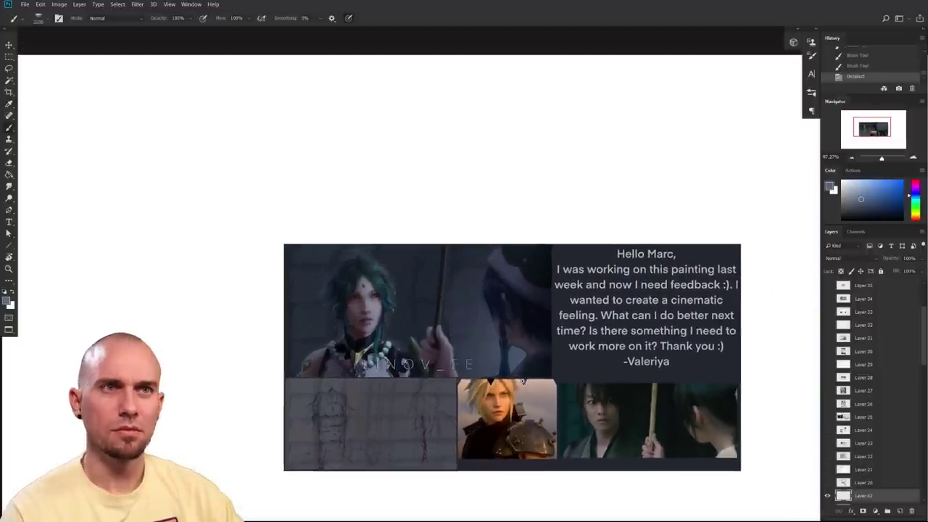
pyautogui.scroll(5, 497, 393)
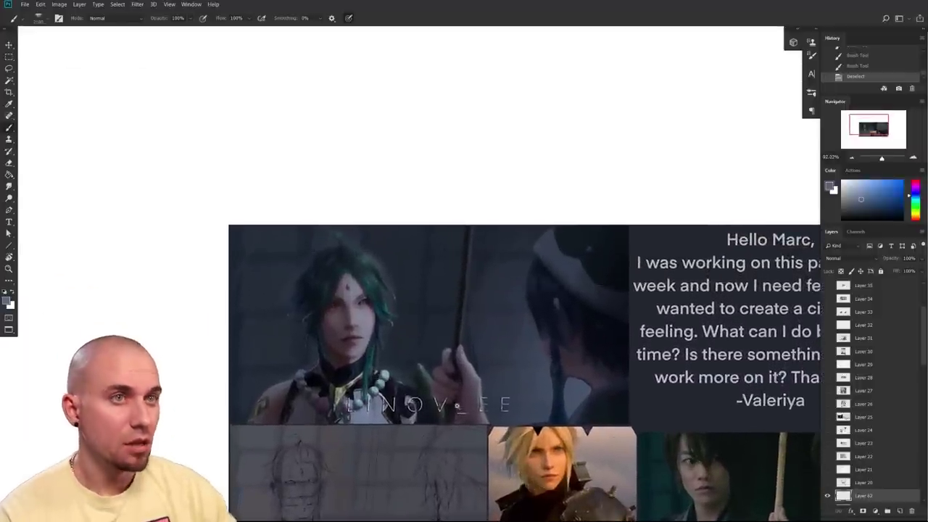
pyautogui.scroll(1, 427, 384)
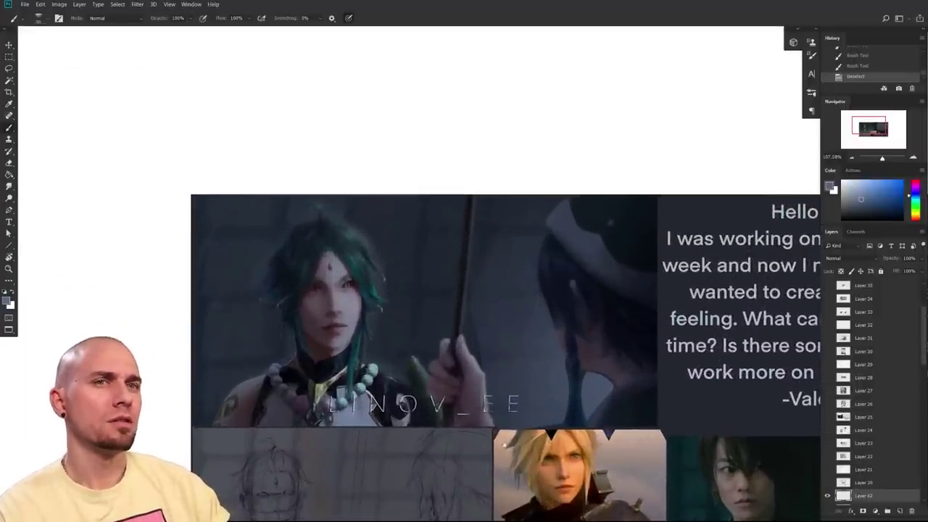
pyautogui.scroll(2, 510, 374)
pyautogui.moveTo(527, 364); pyautogui.dragTo(556, 360)
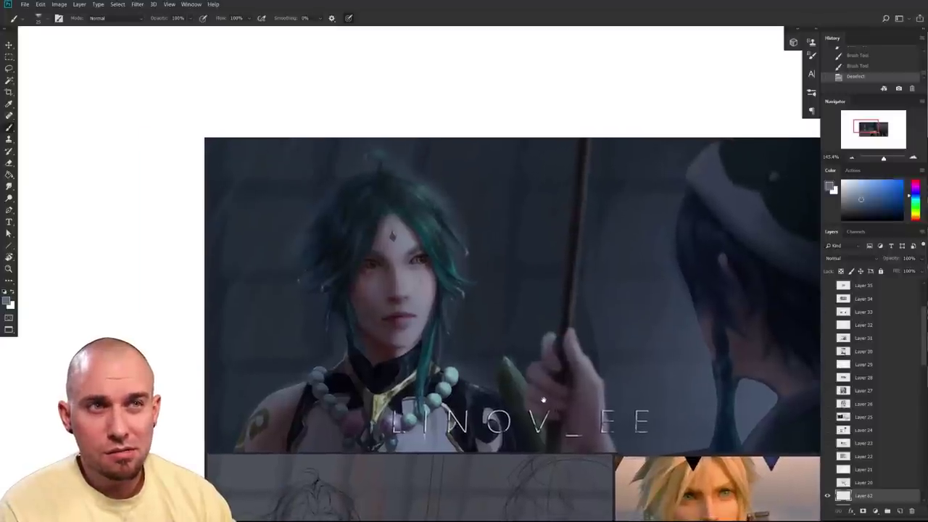
pyautogui.press('m')
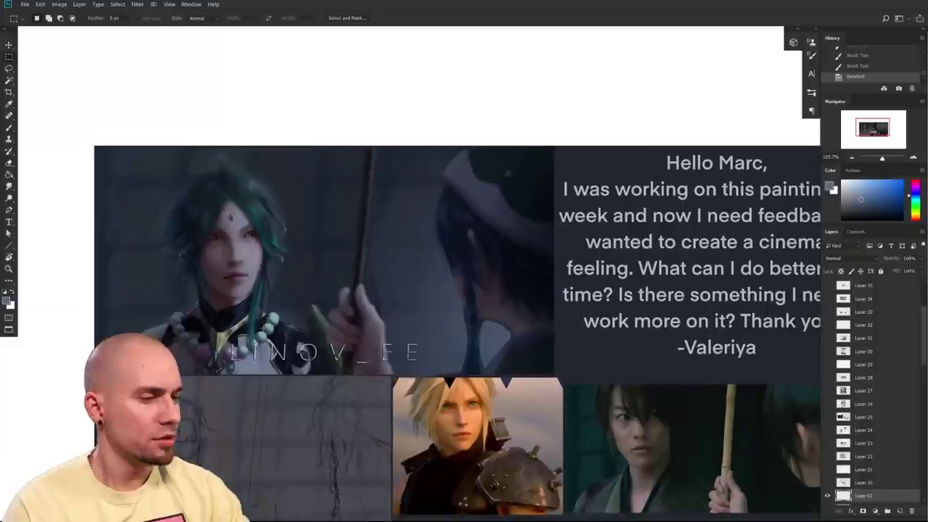
pyautogui.moveTo(516, 350); pyautogui.dragTo(586, 362)
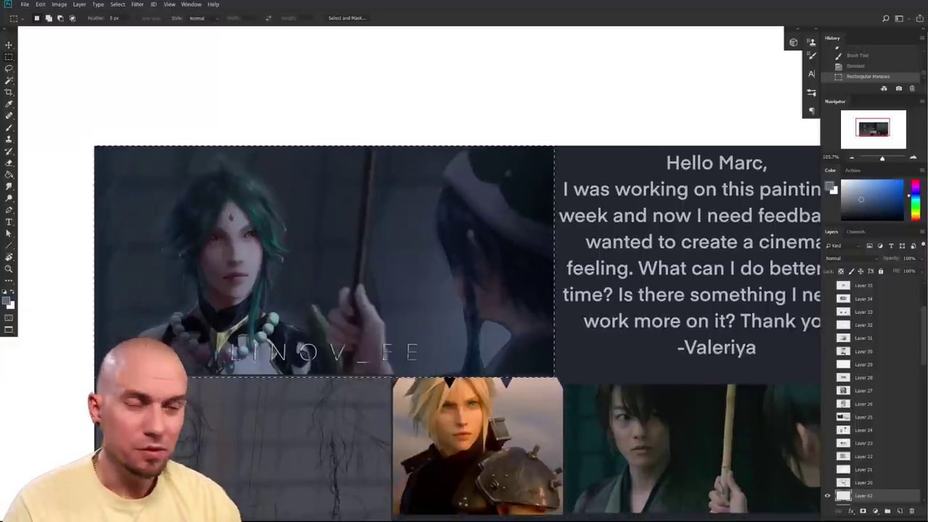
pyautogui.hotkey('ctrl', 'm')
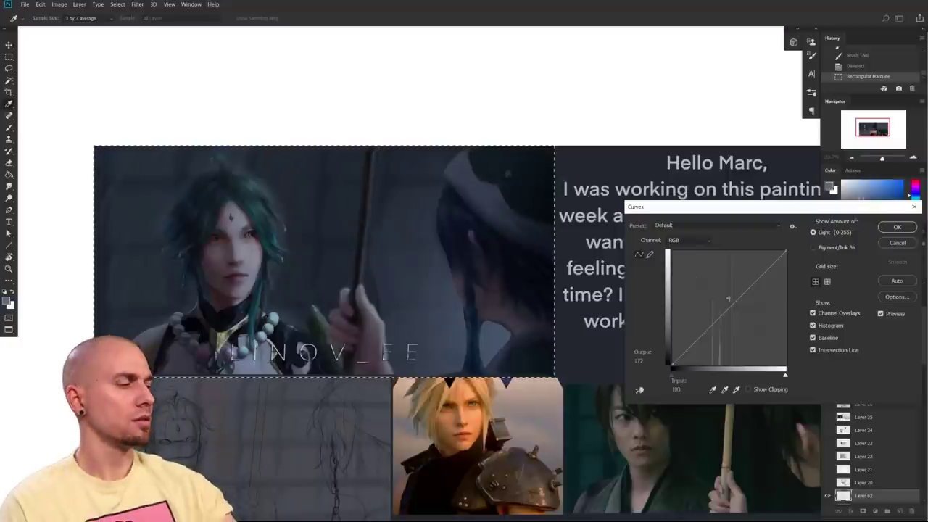
pyautogui.moveTo(727, 309); pyautogui.dragTo(724, 307)
pyautogui.click(898, 242)
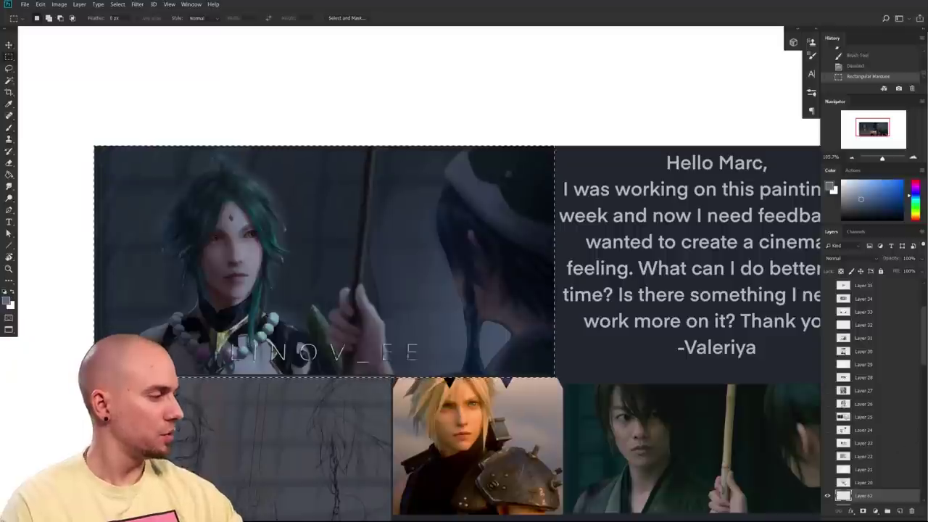
# - Brighten the selected painting on Layer 19 with a Curves midtone point at input 116 and output 138
pyautogui.scroll(-3, 865, 399)
pyautogui.click(866, 405)
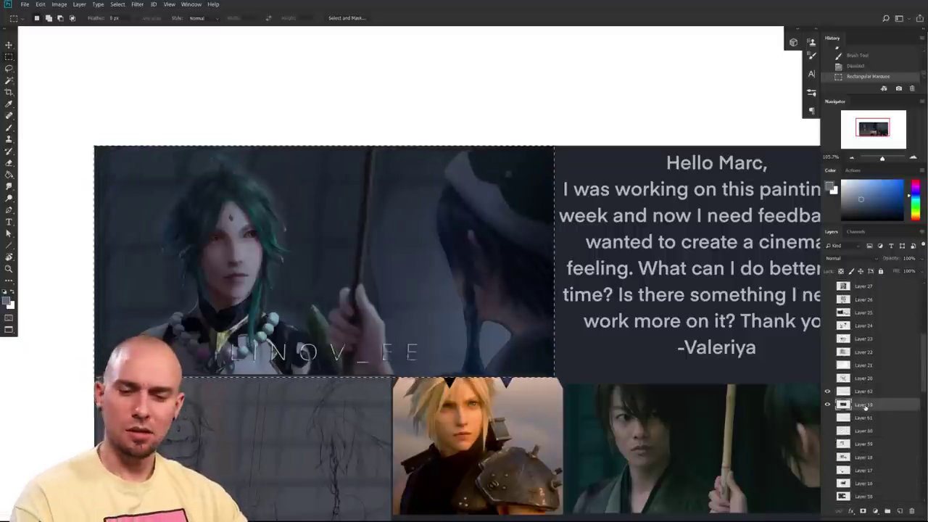
pyautogui.hotkey('ctrl', 'l')
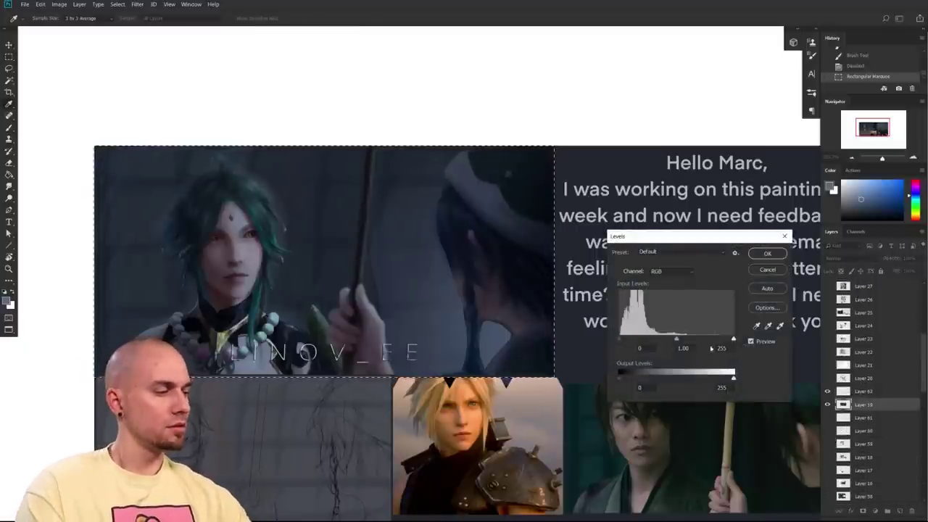
pyautogui.click(767, 271)
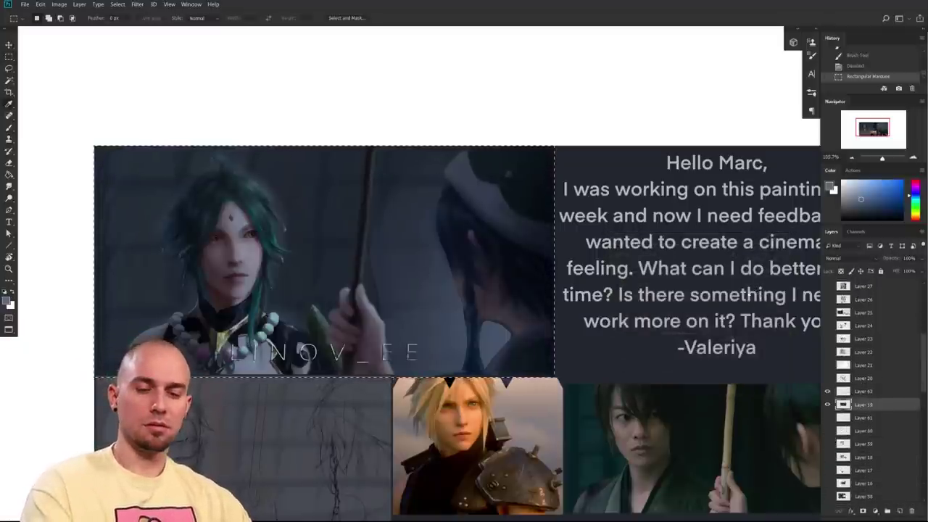
pyautogui.hotkey('ctrl', 'm')
pyautogui.moveTo(726, 305); pyautogui.dragTo(723, 301)
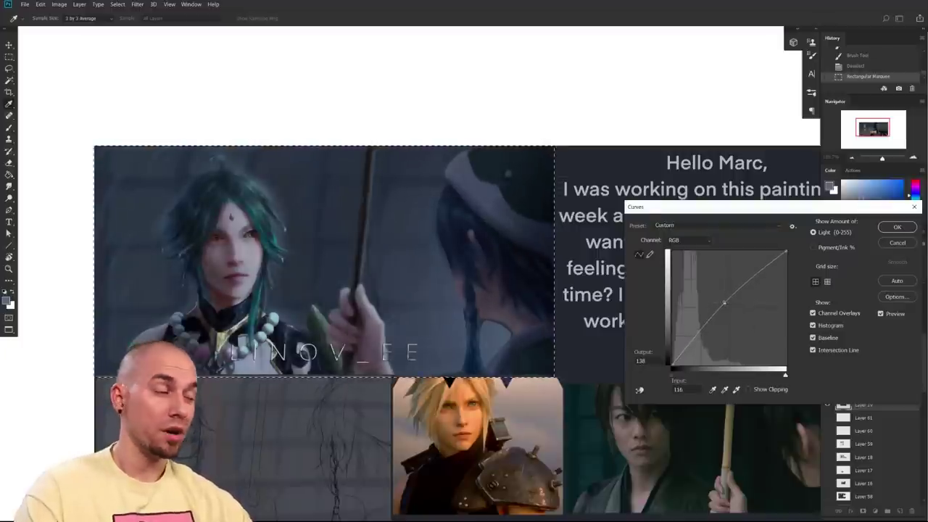
pyautogui.click(897, 227)
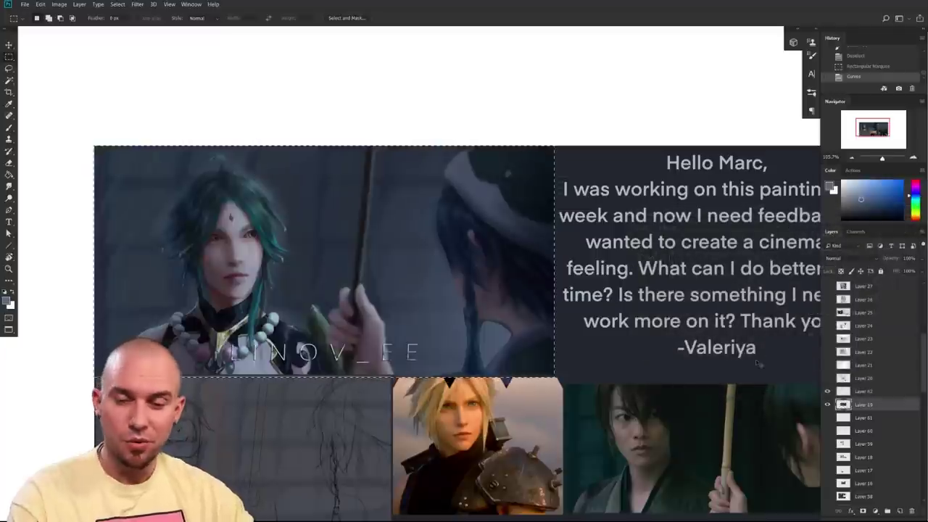
# - Compare the main painting with and without the Curves brightening at several zoom levels, and clear the selection
pyautogui.scroll(-2, 686, 390)
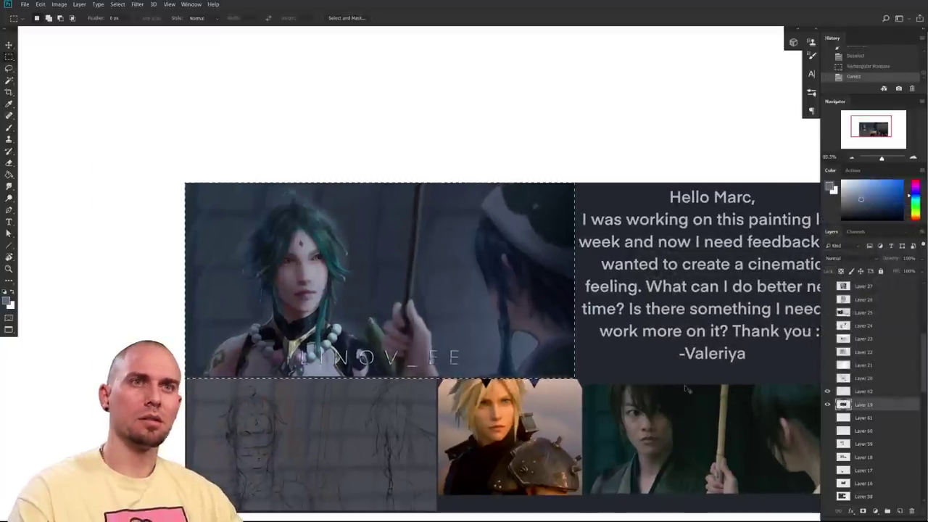
pyautogui.hotkey('ctrl', 'z')
pyautogui.hotkey('ctrl', 'shift', 'z')
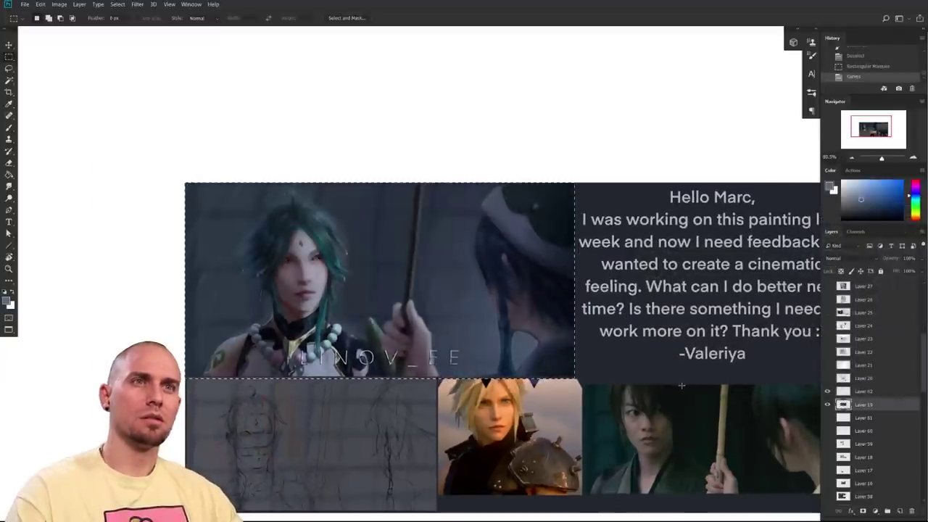
pyautogui.scroll(-5, 681, 386)
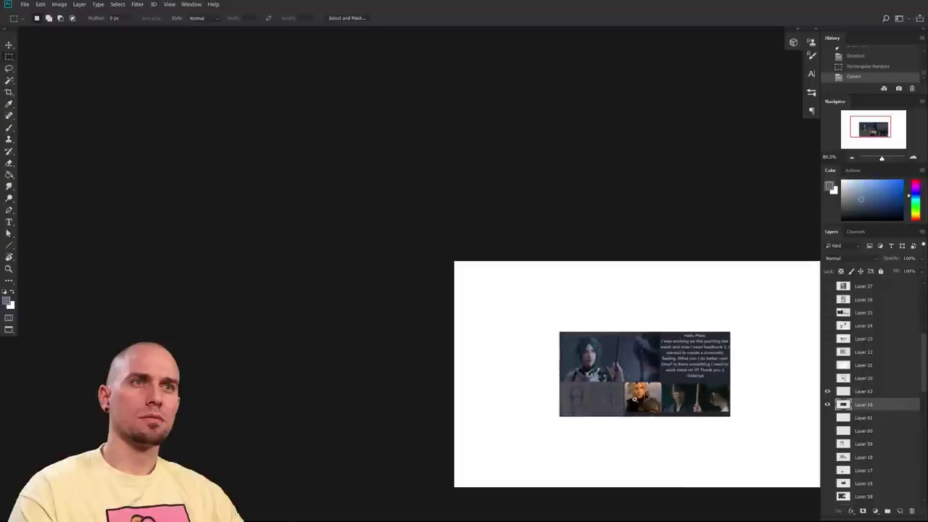
pyautogui.scroll(4, 635, 398)
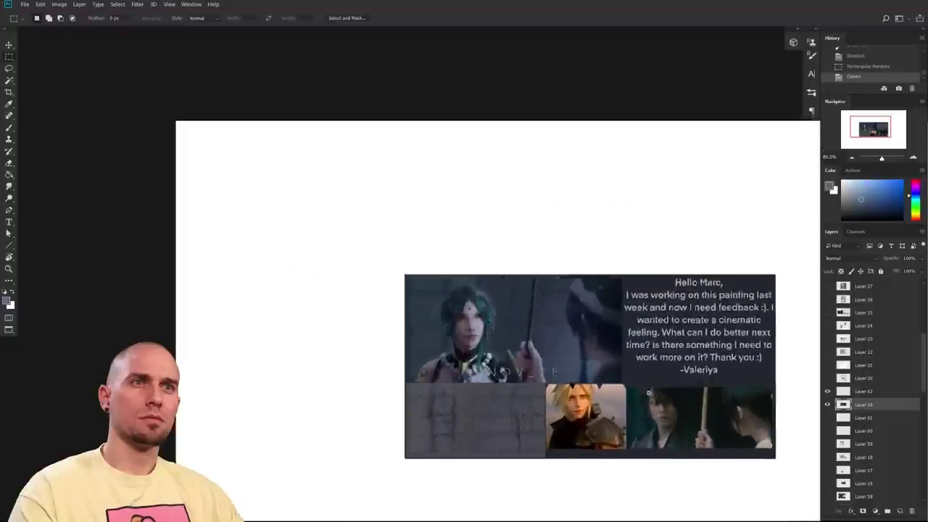
pyautogui.scroll(-4, 634, 398)
pyautogui.scroll(4, 635, 398)
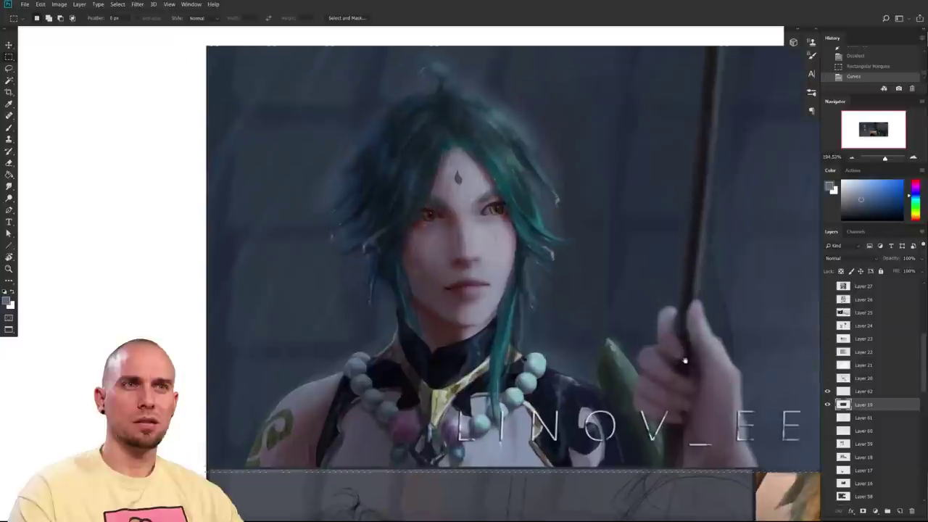
pyautogui.scroll(-3, 609, 368)
pyautogui.scroll(2, 612, 370)
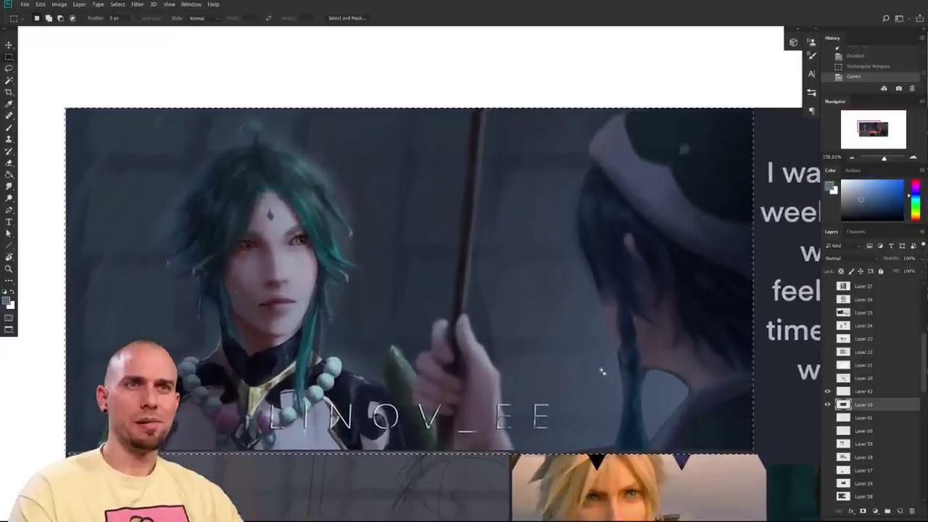
pyautogui.hotkey('ctrl', 'd')
# - Examine the brightened painting beside its references, focusing on the green-haired character's face and neck
pyautogui.scroll(-3, 613, 366)
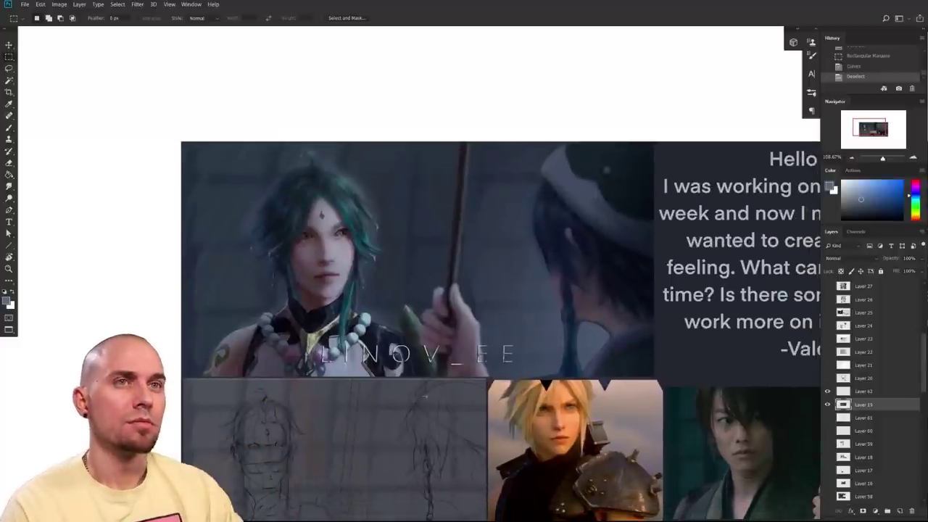
pyautogui.scroll(1, 439, 402)
pyautogui.moveTo(470, 438); pyautogui.dragTo(399, 432)
pyautogui.scroll(-2, 468, 451)
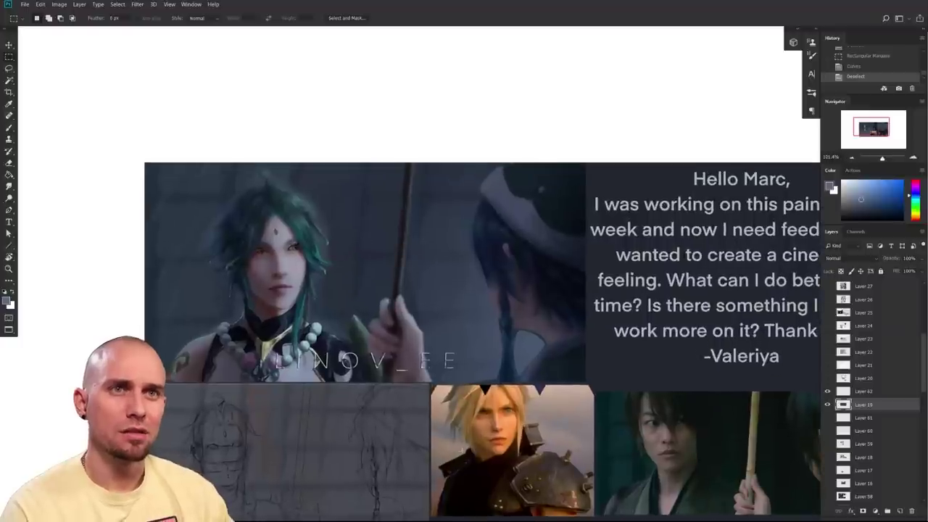
pyautogui.scroll(2, 406, 320)
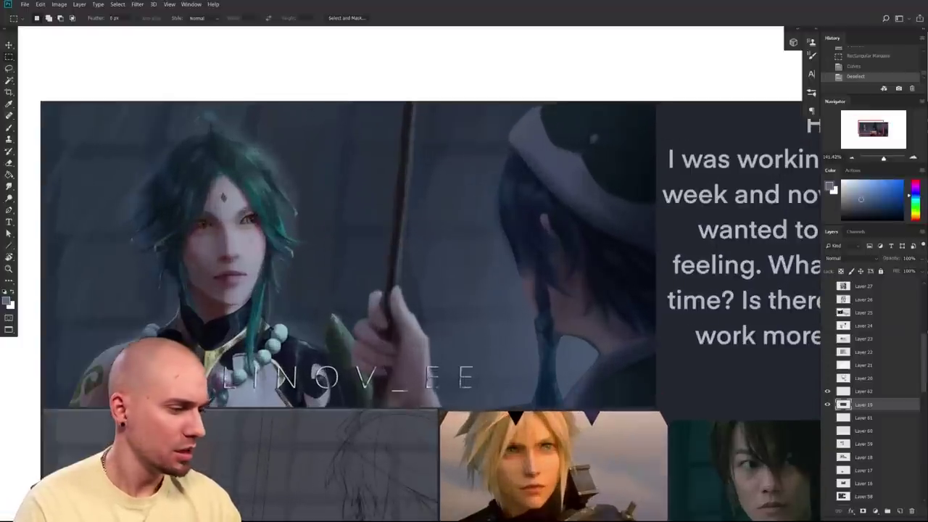
pyautogui.moveTo(456, 451); pyautogui.dragTo(463, 453)
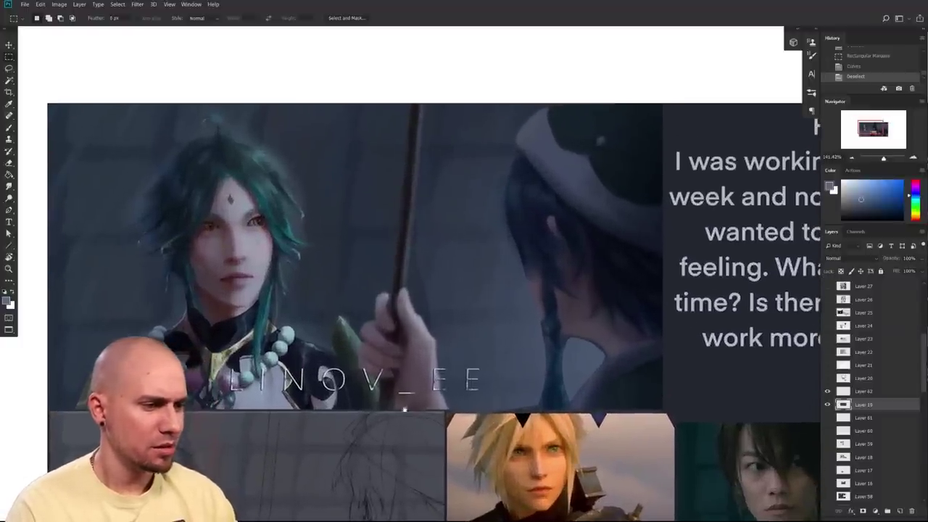
pyautogui.moveTo(297, 329); pyautogui.dragTo(411, 398)
pyautogui.scroll(3, 413, 399)
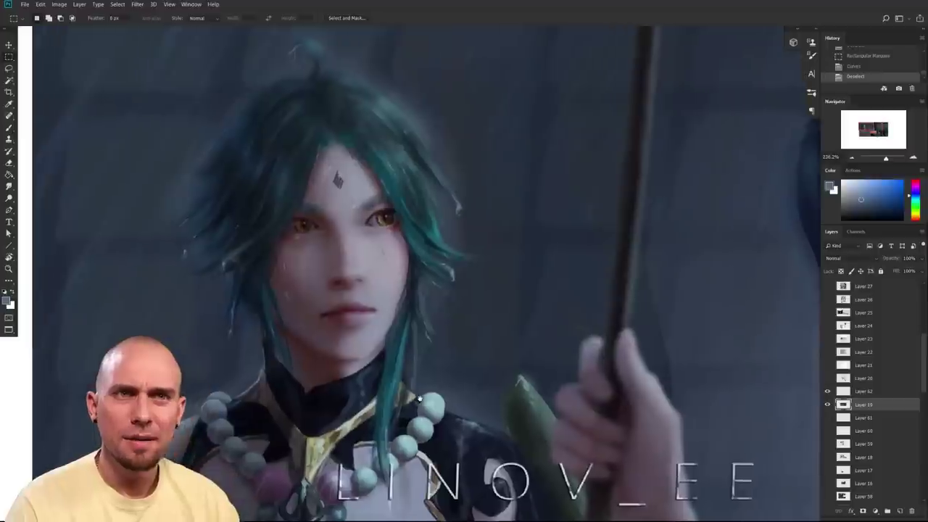
# - Ready the Brush with the default colours and sample dark shadow tones from the foreground figure's hair and the hand gripping the staff
pyautogui.press('b')
pyautogui.press('b')
pyautogui.press('d')
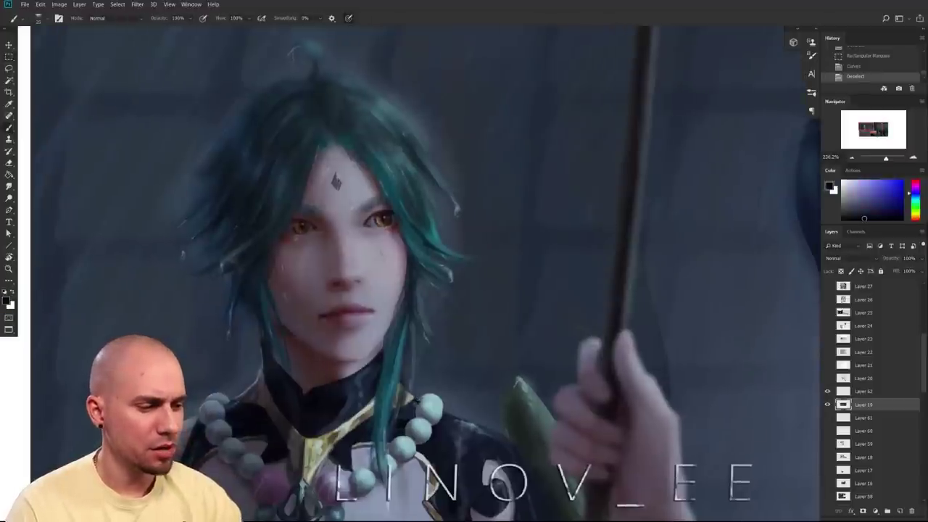
pyautogui.scroll(4, 278, 332)
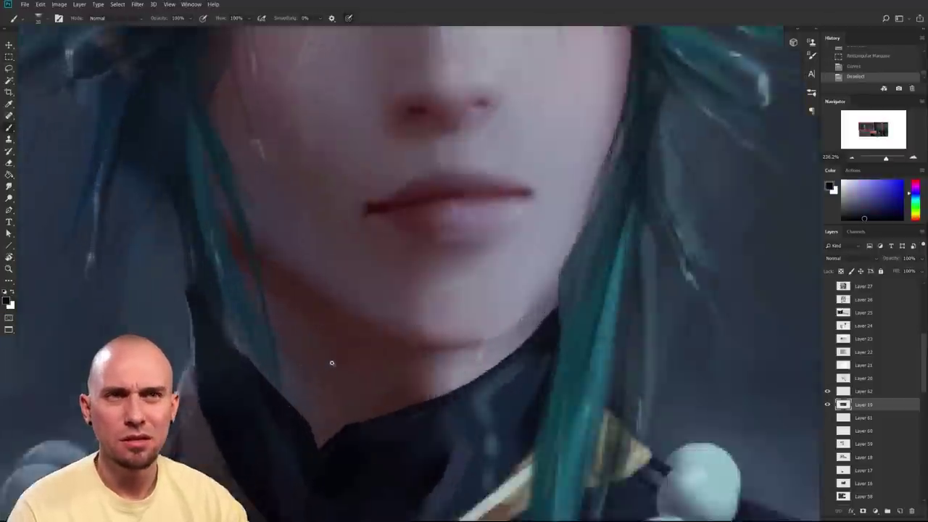
pyautogui.scroll(-3, 320, 305)
pyautogui.scroll(-5, 323, 297)
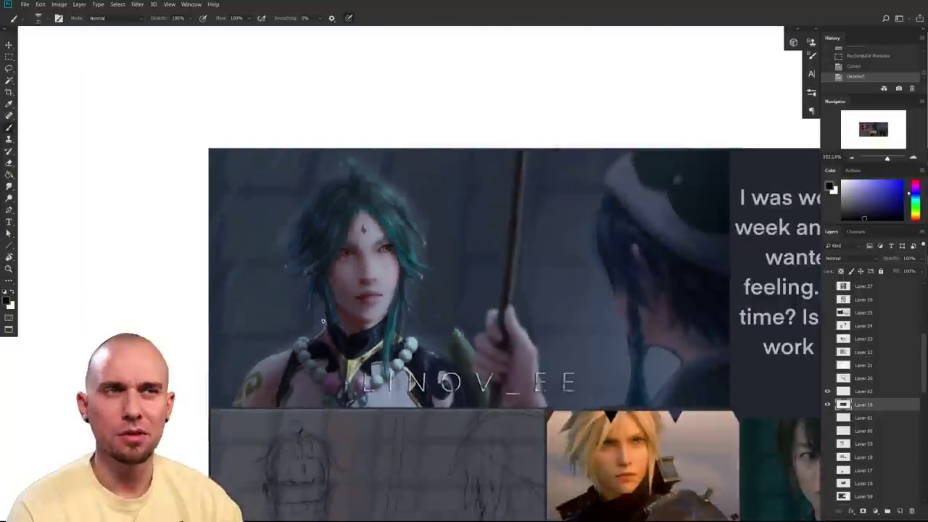
pyautogui.scroll(3, 322, 297)
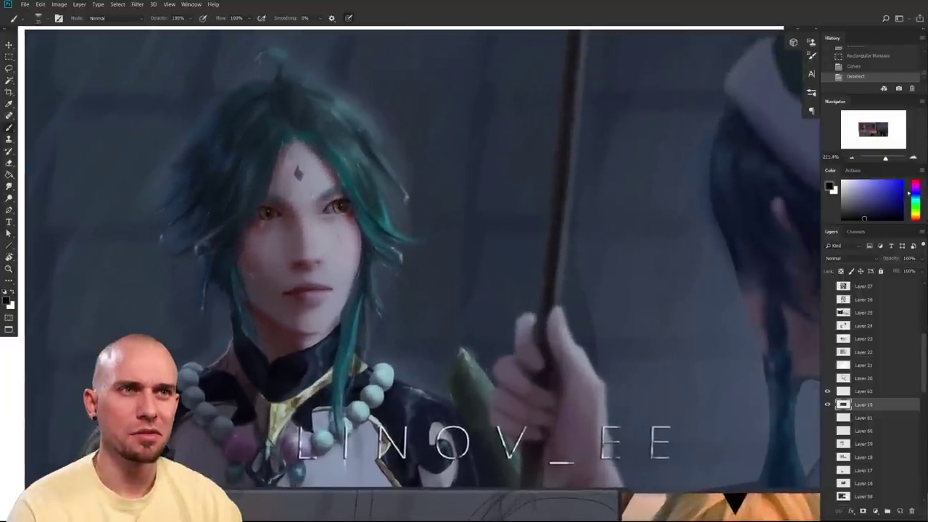
pyautogui.moveTo(562, 378); pyautogui.dragTo(459, 373)
pyautogui.keyDown('alt'); pyautogui.click(716, 296); pyautogui.keyUp('alt')
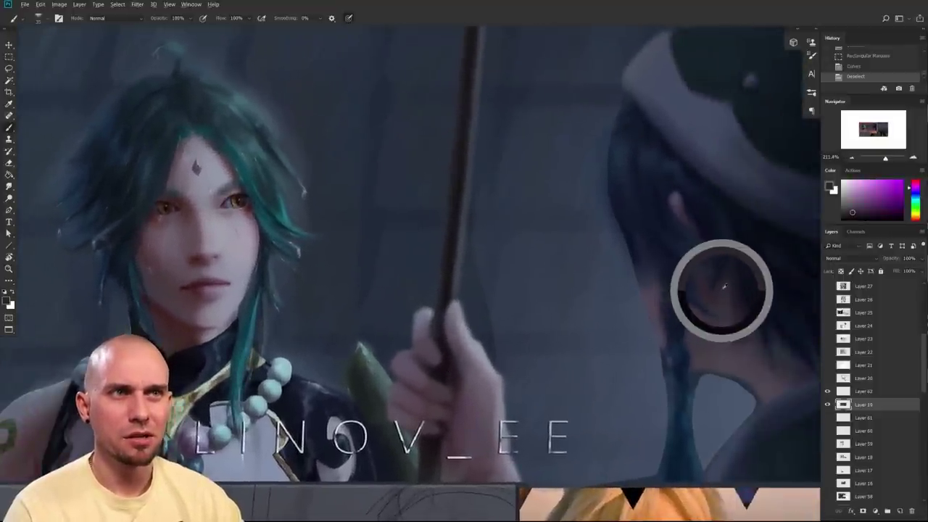
pyautogui.keyDown('alt'); pyautogui.click(443, 433); pyautogui.keyUp('alt')
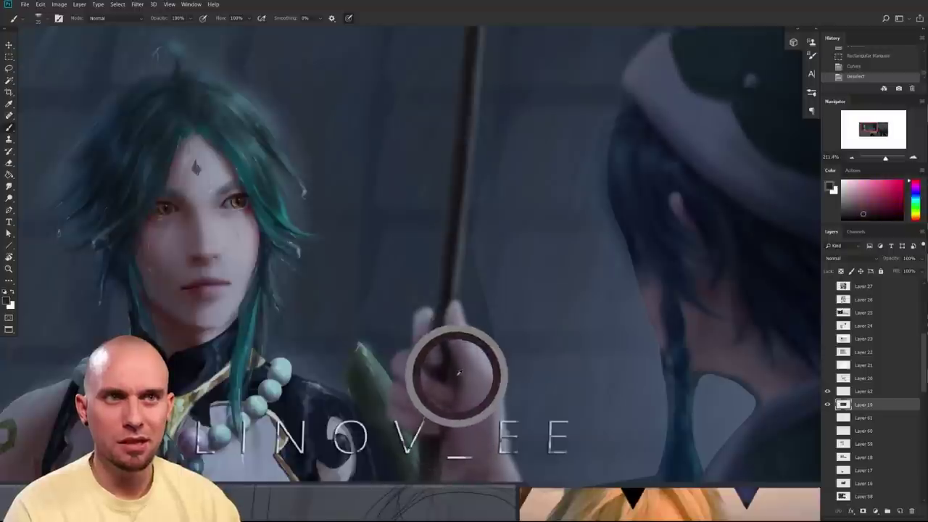
# - Try shading the side of the green-haired character's face and neck with the sampled dark tone
pyautogui.moveTo(335, 385); pyautogui.dragTo(504, 404)
pyautogui.moveTo(393, 406); pyautogui.dragTo(418, 406)
pyautogui.moveTo(292, 236)
pyautogui.mouseDown()
pyautogui.moveTo(295, 276)
pyautogui.moveTo(286, 274)
pyautogui.moveTo(327, 323)
pyautogui.mouseUp()
pyautogui.hotkey('ctrl', 'z')
pyautogui.hotkey('ctrl', 'z')
# - Darken the brush colour to near-black and deepen the shadows under the green-haired character's jaw and along the cheek with a progressively larger brush
pyautogui.click(856, 217)
pyautogui.moveTo(284, 285)
pyautogui.mouseDown()
pyautogui.moveTo(340, 308)
pyautogui.moveTo(297, 319)
pyautogui.moveTo(338, 330)
pyautogui.mouseUp()
pyautogui.press(']')
pyautogui.press(']')
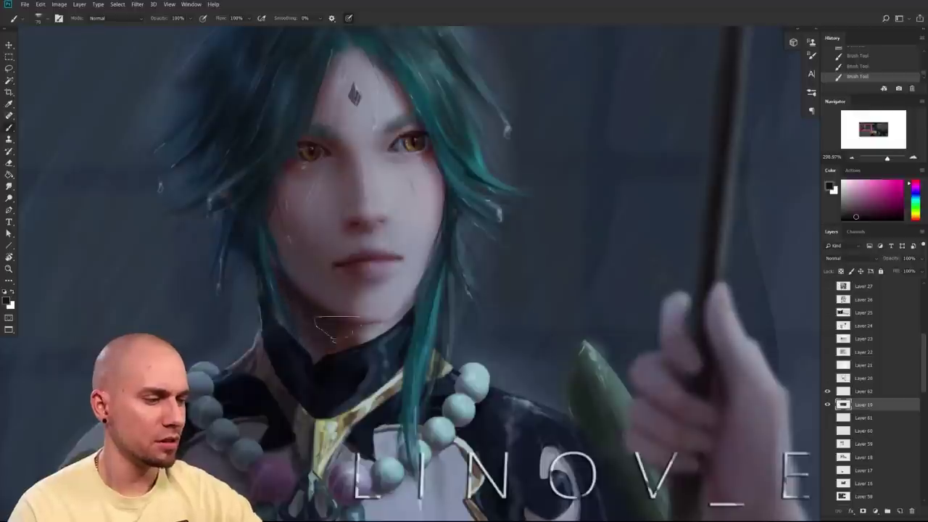
pyautogui.press(']')
pyautogui.press(']')
pyautogui.press(']')
pyautogui.moveTo(286, 251); pyautogui.dragTo(280, 210)
pyautogui.press(']')
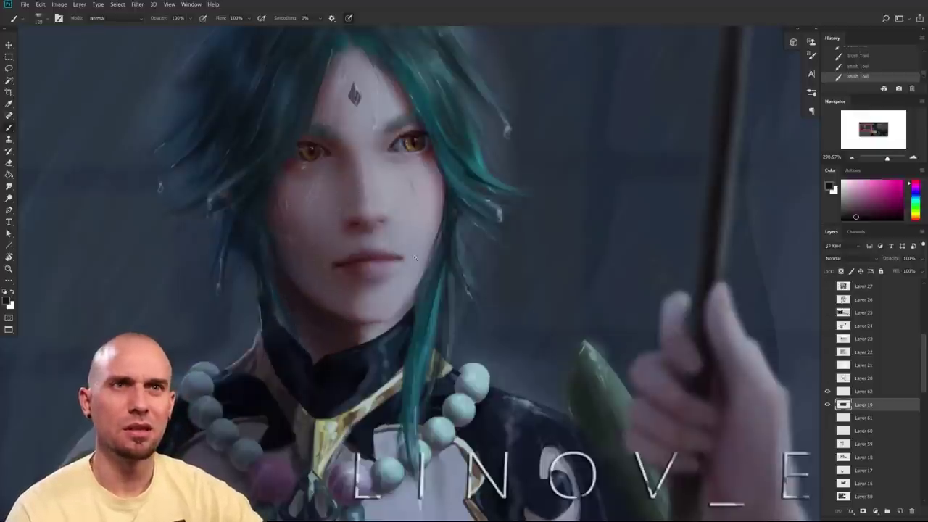
pyautogui.scroll(-5, 486, 348)
pyautogui.moveTo(489, 348); pyautogui.dragTo(429, 323)
pyautogui.scroll(-2, 433, 334)
pyautogui.scroll(-3, 435, 337)
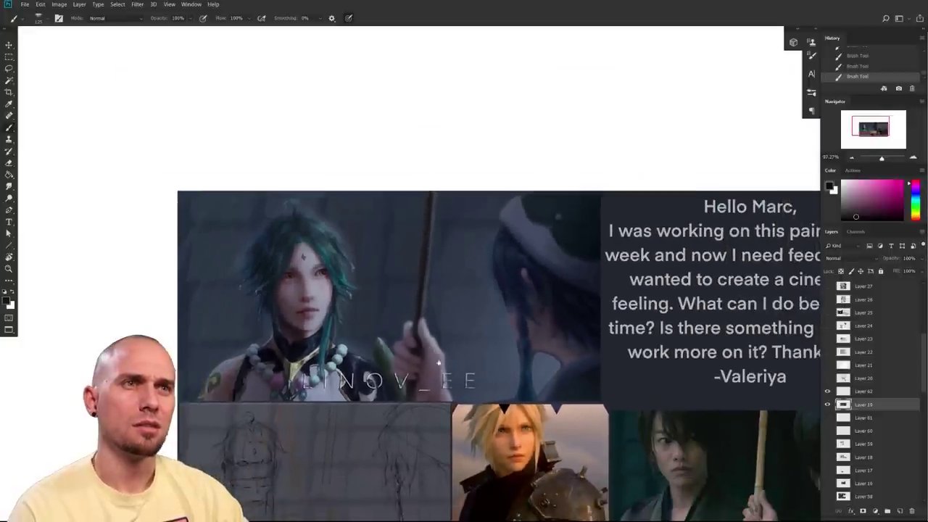
# - Examine the overpainted scene against its references, comparing the green-haired character's face and the staff-holding hand with the blond character's lighting
pyautogui.moveTo(438, 363); pyautogui.dragTo(443, 381)
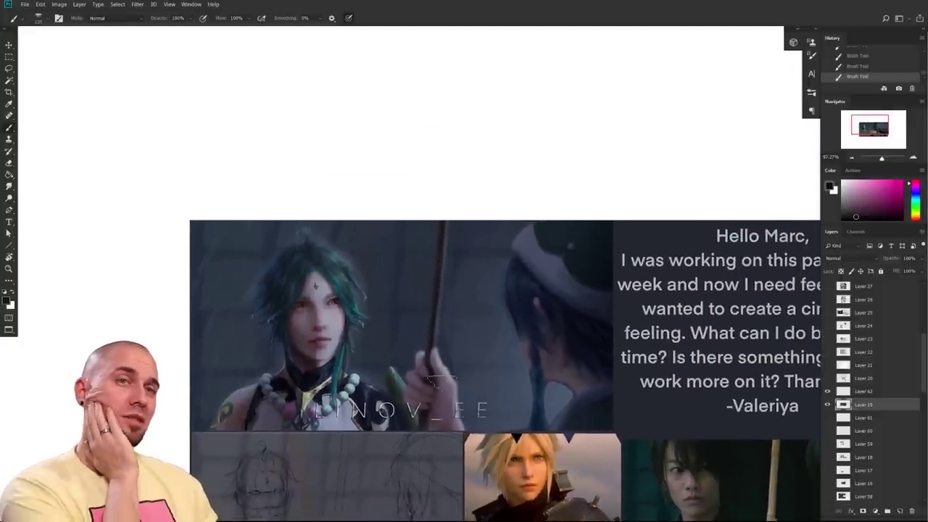
pyautogui.moveTo(665, 421); pyautogui.dragTo(601, 370)
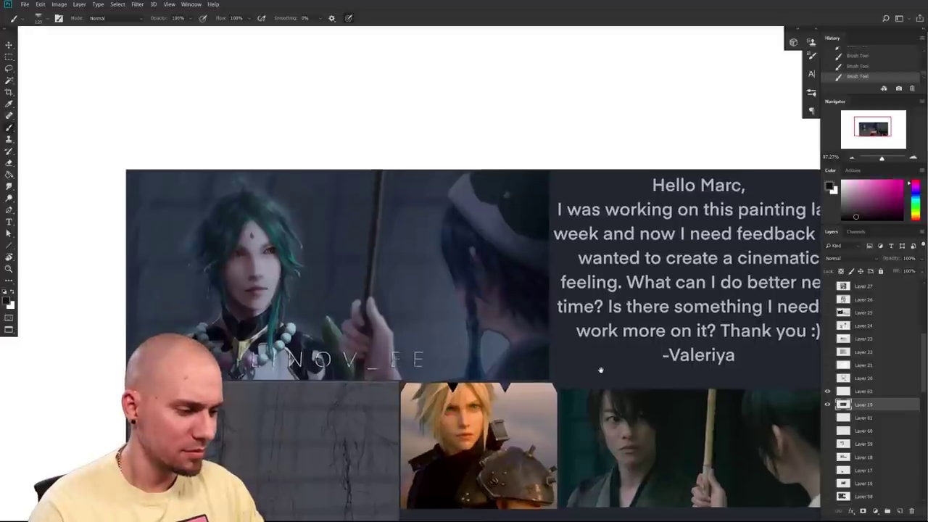
pyautogui.moveTo(601, 371); pyautogui.dragTo(601, 366)
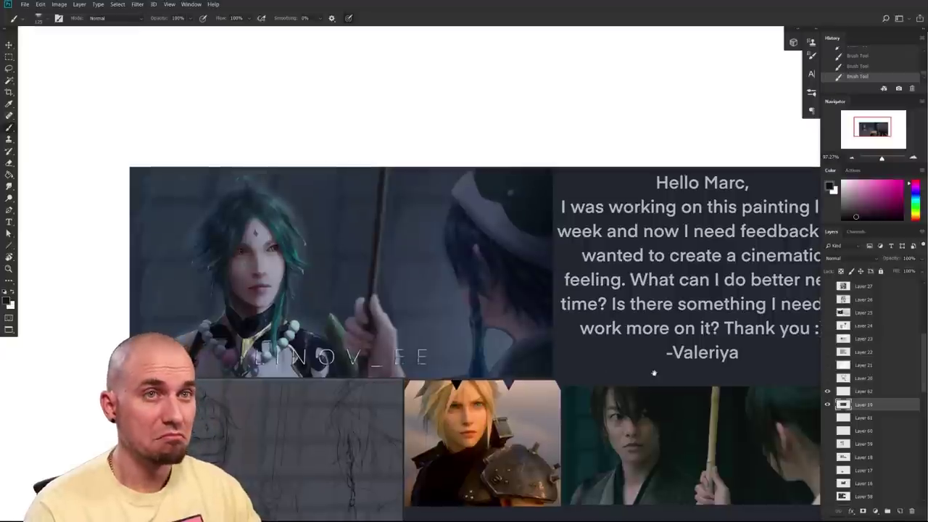
pyautogui.scroll(-3, 600, 367)
pyautogui.scroll(4, 614, 378)
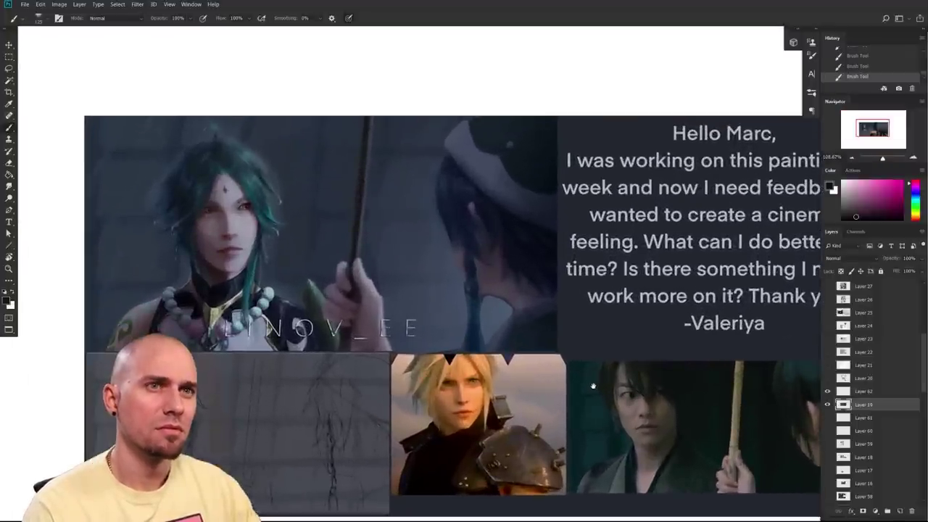
pyautogui.moveTo(593, 386); pyautogui.dragTo(718, 496)
pyautogui.moveTo(386, 333); pyautogui.dragTo(487, 391)
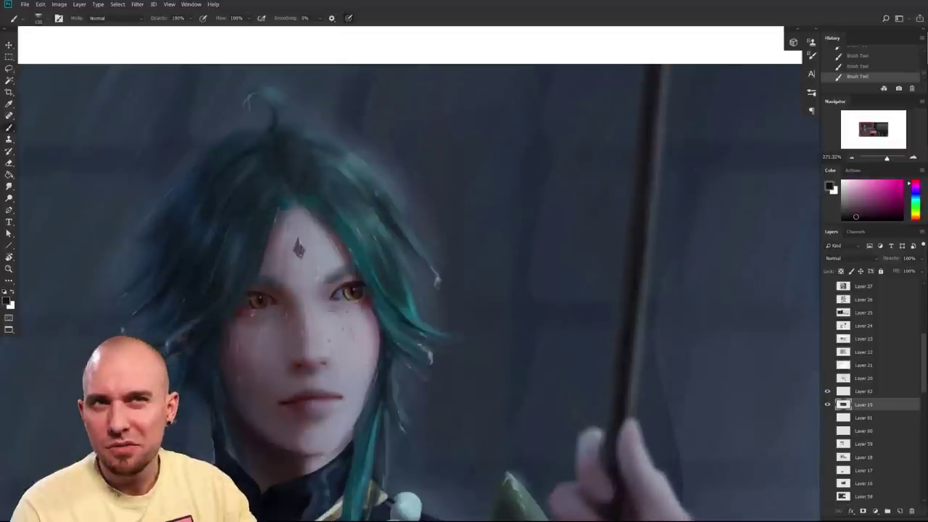
pyautogui.moveTo(566, 414); pyautogui.dragTo(423, 274)
pyautogui.moveTo(589, 384); pyautogui.dragTo(516, 241)
pyautogui.moveTo(569, 327); pyautogui.dragTo(528, 289)
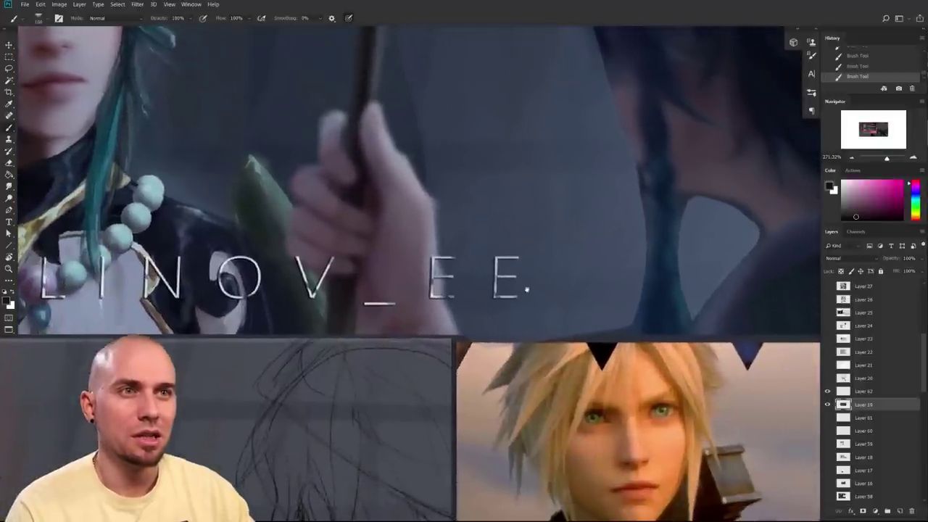
pyautogui.moveTo(621, 438); pyautogui.dragTo(687, 469)
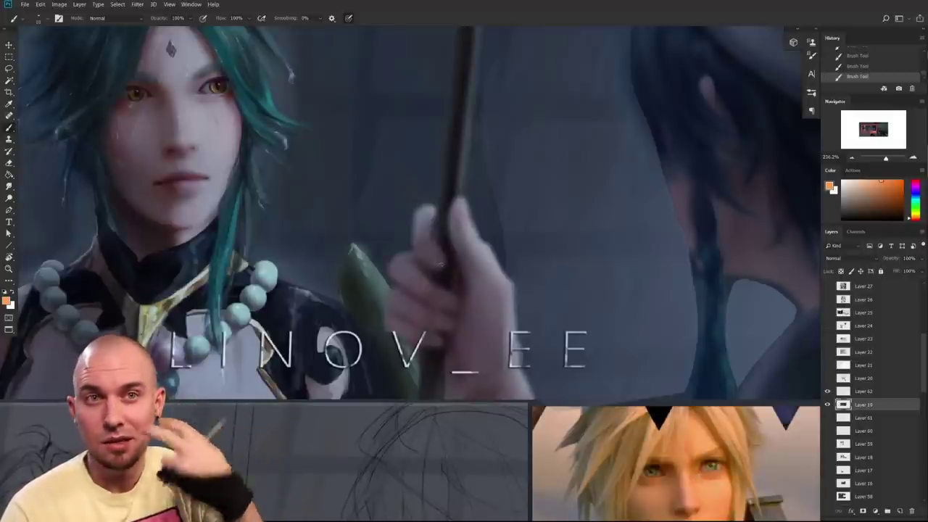
pyautogui.scroll(4, 316, 324)
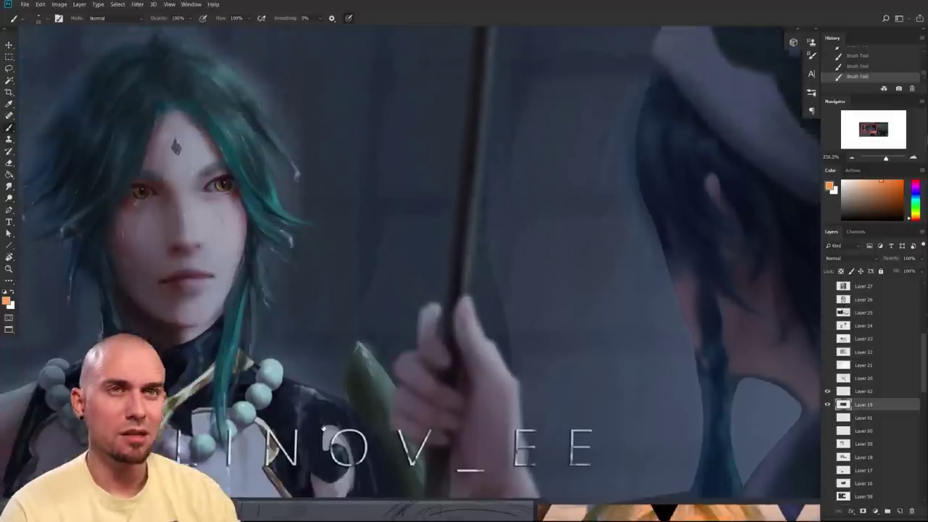
# - Sample muted skin tones from the green-haired character's face and brush them over the cheek beneath the eye
pyautogui.keyDown('alt'); pyautogui.click(190, 284); pyautogui.keyUp('alt')
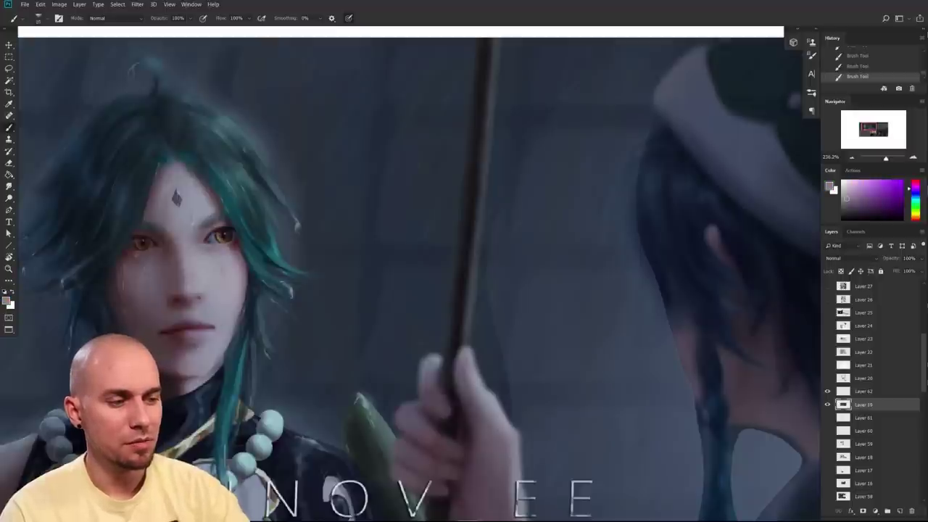
pyautogui.keyDown('alt'); pyautogui.click(171, 224); pyautogui.keyUp('alt')
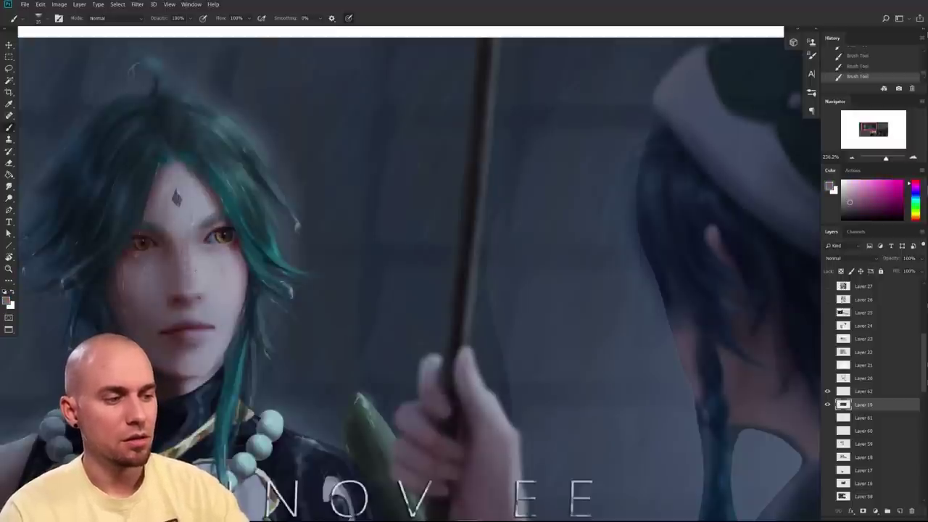
pyautogui.moveTo(203, 260)
pyautogui.mouseDown()
pyautogui.moveTo(211, 286)
pyautogui.moveTo(225, 283)
pyautogui.mouseUp()
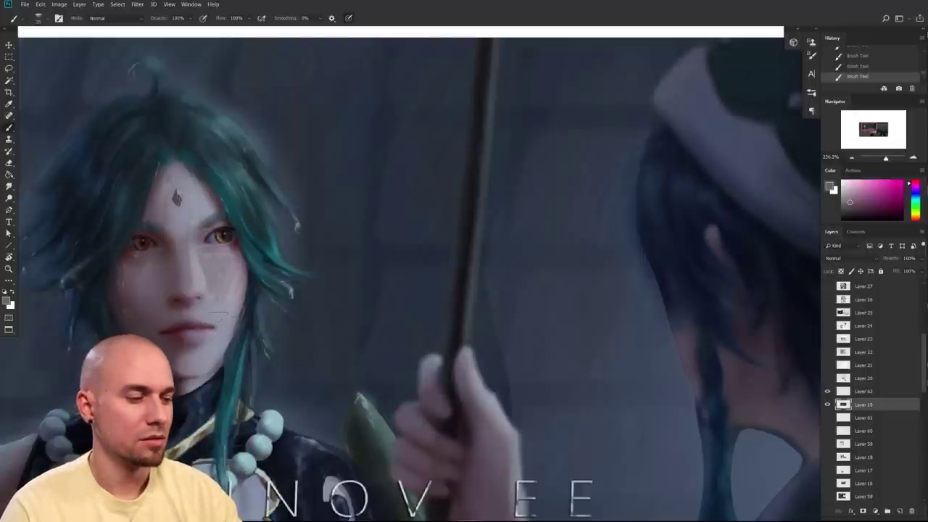
# - Review the whole painting at reduced size beside the sketch and the two film-style reference images
pyautogui.scroll(-4, 399, 414)
pyautogui.moveTo(398, 414); pyautogui.dragTo(334, 350)
pyautogui.scroll(-6, 361, 372)
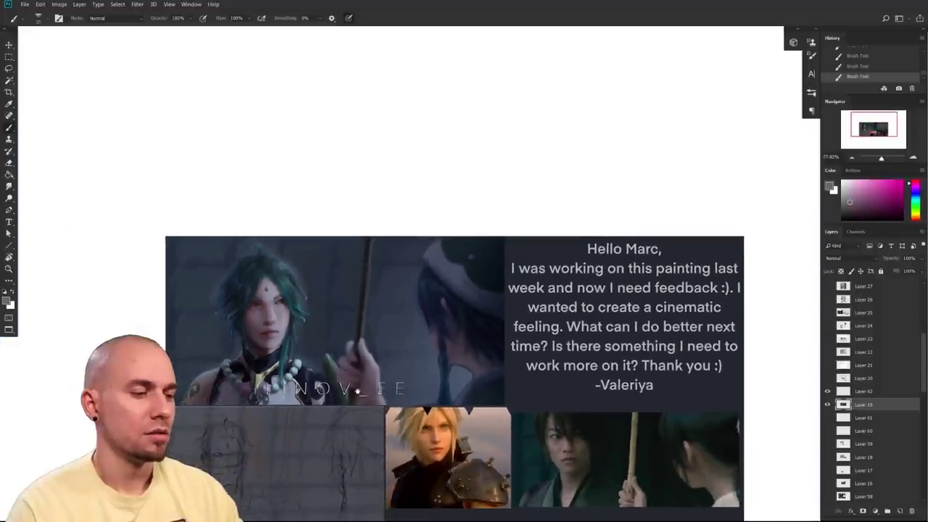
pyautogui.moveTo(358, 391); pyautogui.dragTo(338, 362)
pyautogui.scroll(5, 377, 386)
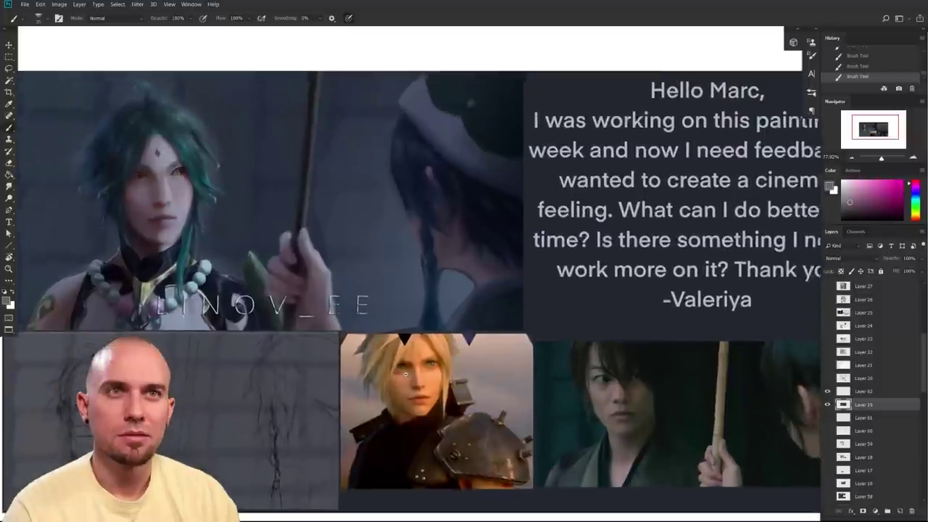
pyautogui.moveTo(406, 391); pyautogui.dragTo(311, 394)
pyautogui.scroll(-2, 637, 425)
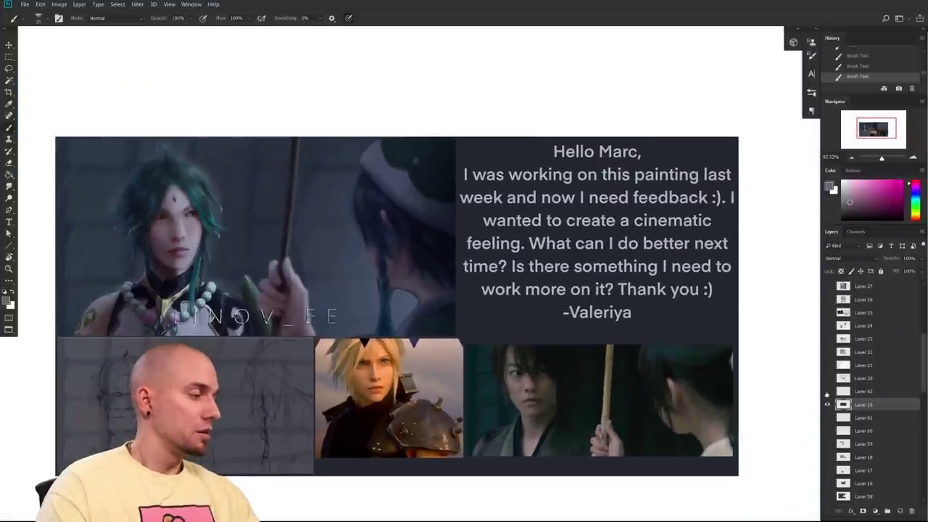
# - Hide Layer 62 and the character painting on Layer 19, and show and select Layer 20 with the creature designs
pyautogui.click(828, 404)
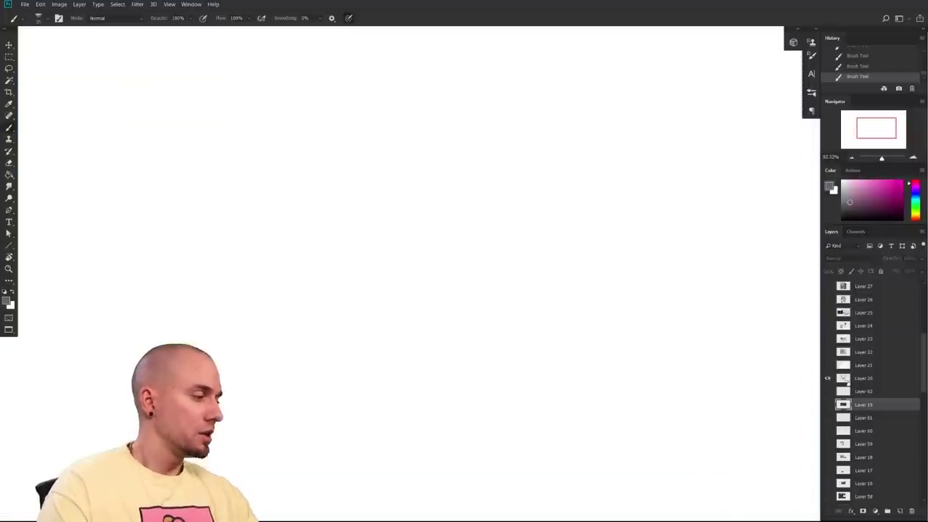
pyautogui.click(828, 377)
pyautogui.scroll(-2, 602, 368)
pyautogui.scroll(1, 600, 370)
pyautogui.moveTo(656, 374); pyautogui.dragTo(633, 364)
pyautogui.scroll(-2, 648, 373)
pyautogui.moveTo(713, 369); pyautogui.dragTo(691, 374)
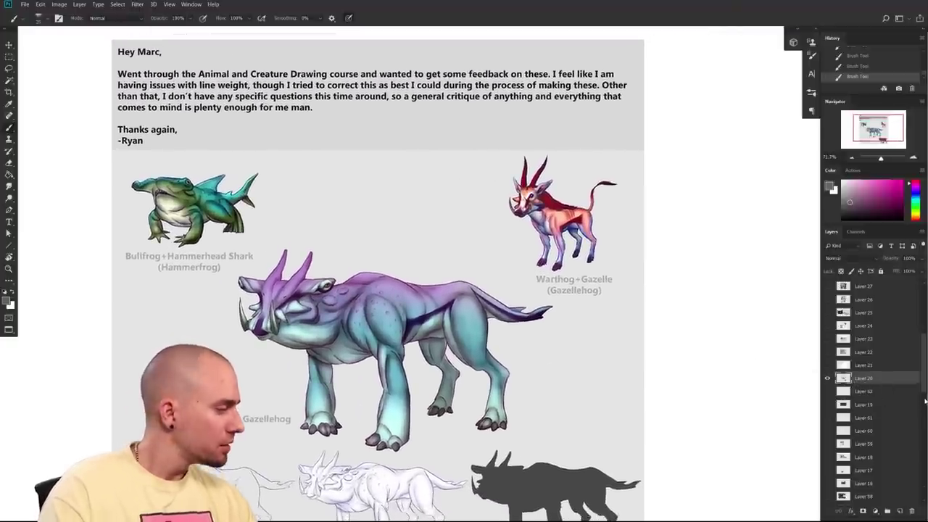
# - Read the creature submission's feedback request and look over the whole design sheet
pyautogui.scroll(5, 867, 349)
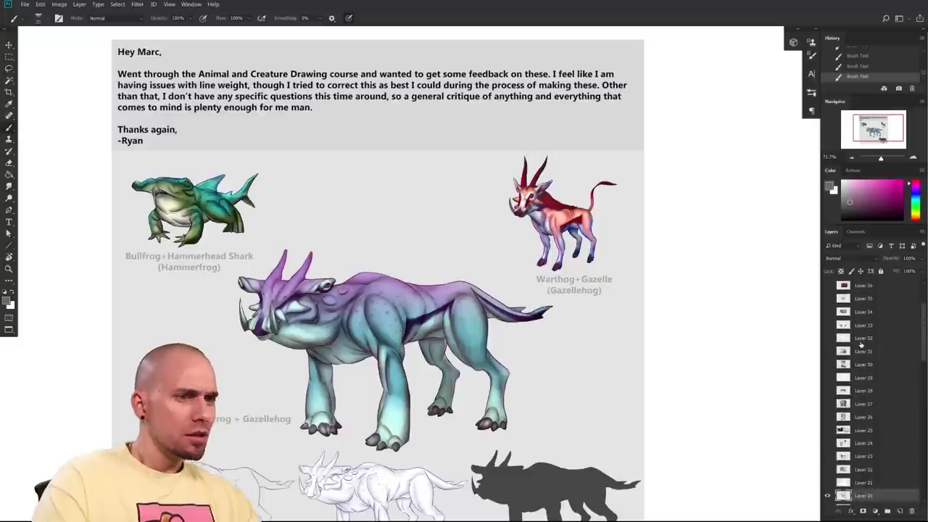
pyautogui.moveTo(752, 356); pyautogui.dragTo(734, 353)
pyautogui.moveTo(651, 461); pyautogui.dragTo(648, 422)
pyautogui.scroll(1, 650, 423)
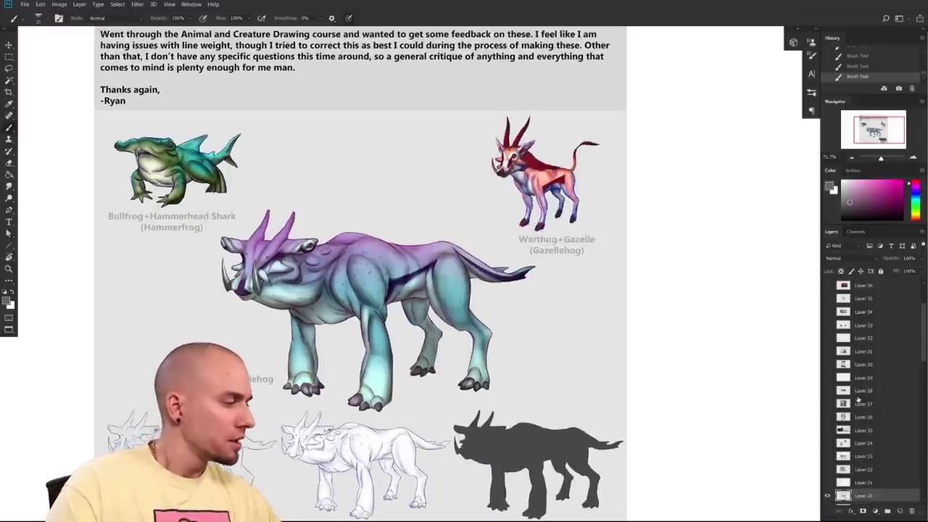
pyautogui.scroll(-1, 617, 428)
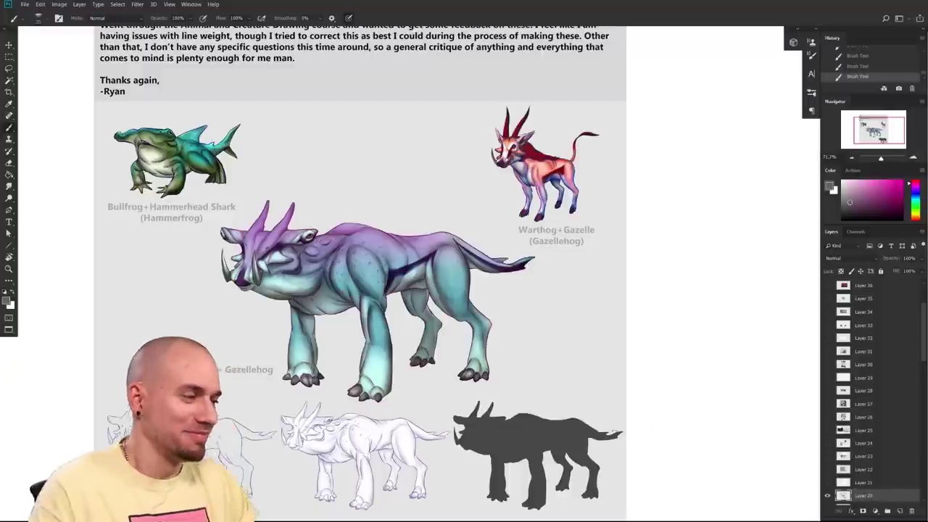
pyautogui.moveTo(588, 345); pyautogui.dragTo(581, 379)
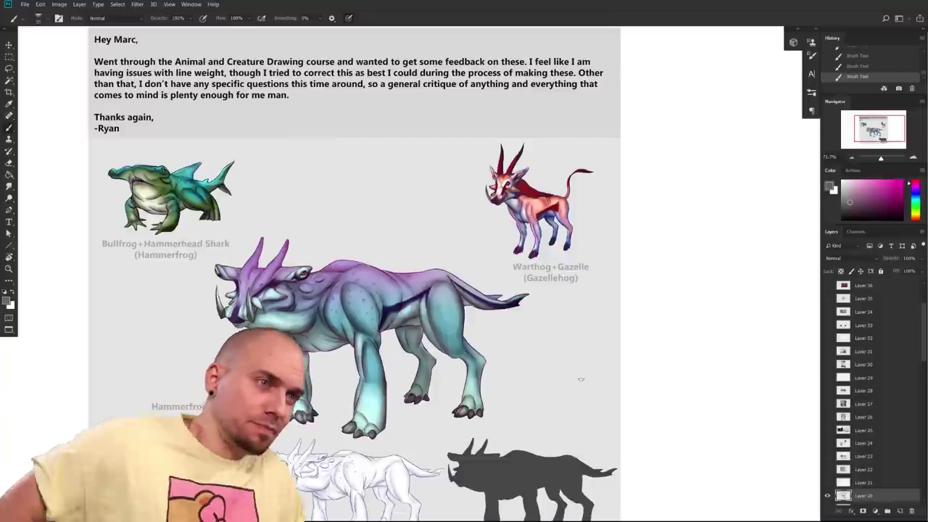
# - Set the foreground colour to bright magenta and check Layer 20's contents by hiding and reshowing the layer
pyautogui.click(902, 181)
pyautogui.moveTo(616, 353); pyautogui.dragTo(677, 364)
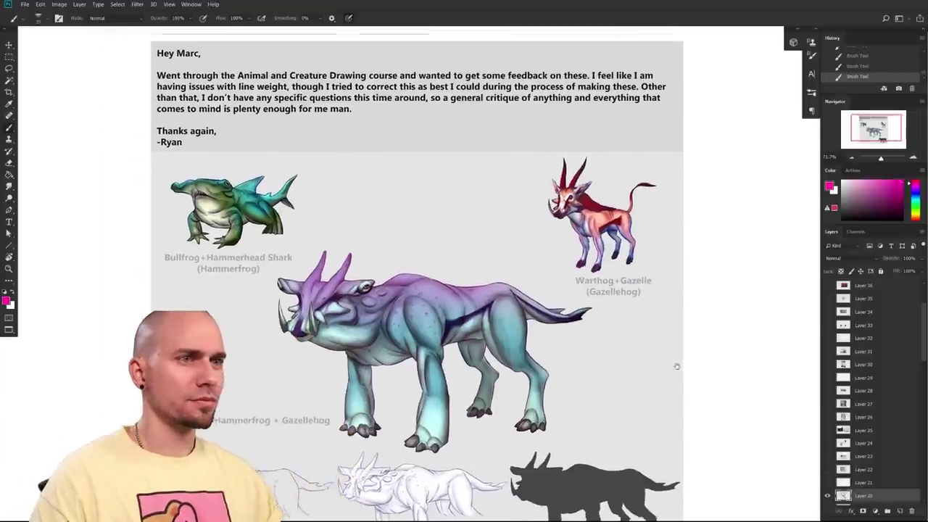
pyautogui.moveTo(609, 363); pyautogui.dragTo(733, 373)
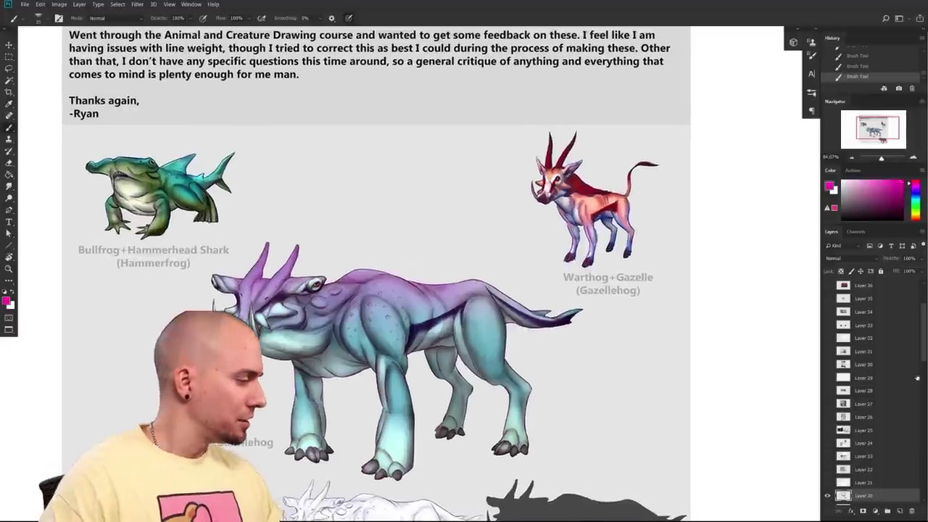
pyautogui.scroll(-3, 917, 391)
pyautogui.moveTo(556, 413); pyautogui.dragTo(572, 417)
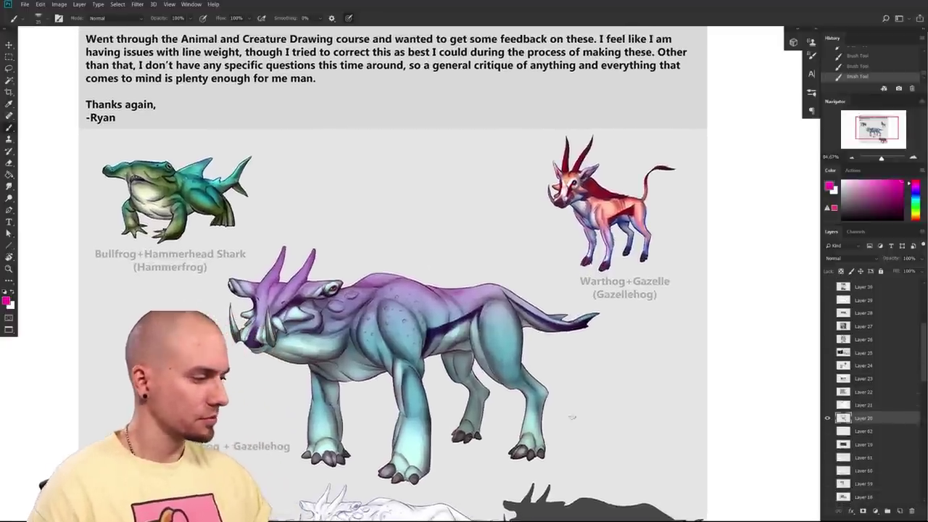
pyautogui.click(828, 419)
pyautogui.click(827, 419)
pyautogui.moveTo(702, 405); pyautogui.dragTo(694, 413)
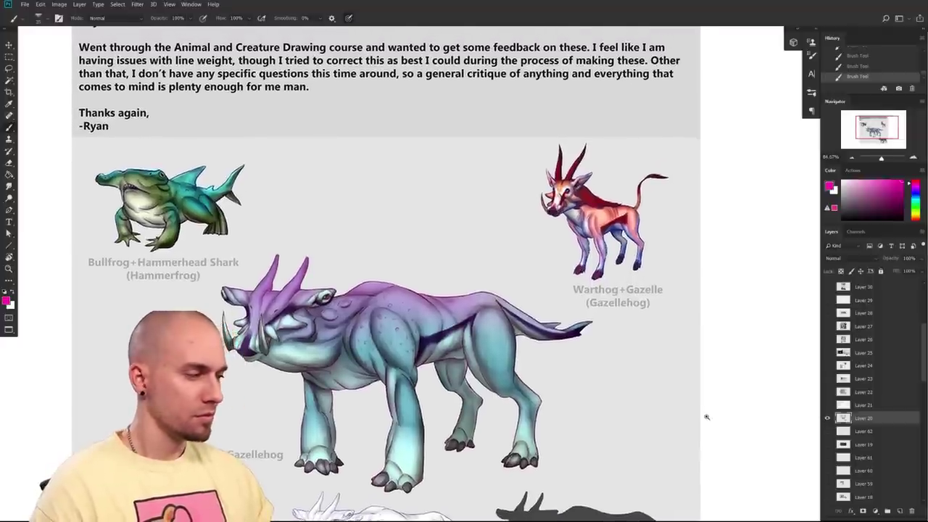
pyautogui.scroll(-3, 700, 412)
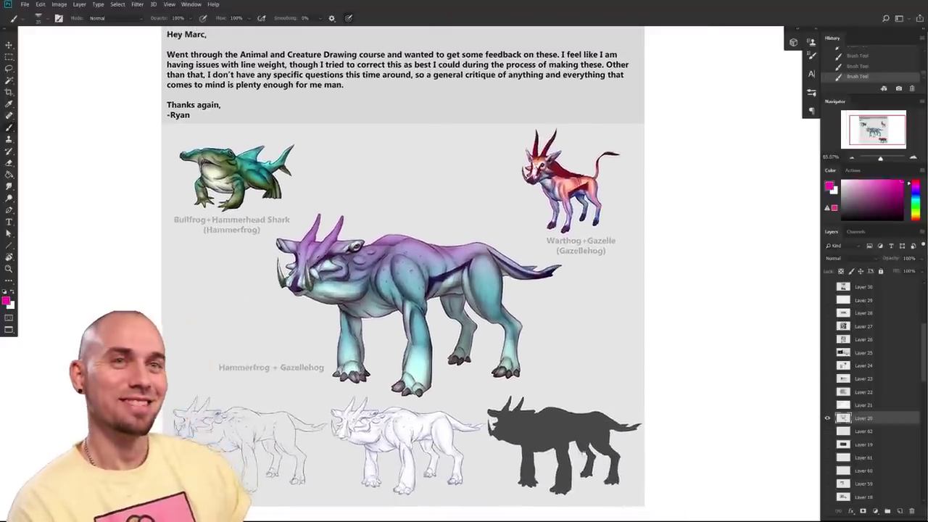
# - Examine the large purple and teal Hammerfrog + Gazellehog creature, comparing its head and body with the small Hammerfrog
pyautogui.moveTo(666, 399); pyautogui.dragTo(690, 404)
pyautogui.moveTo(577, 457); pyautogui.dragTo(644, 419)
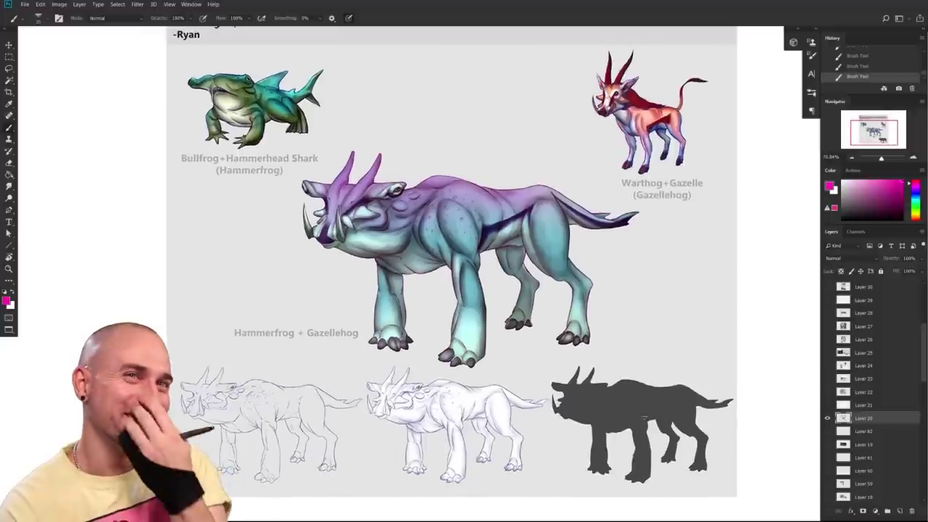
pyautogui.moveTo(285, 302); pyautogui.dragTo(436, 510)
pyautogui.moveTo(347, 402)
pyautogui.mouseDown()
pyautogui.moveTo(474, 419)
pyautogui.moveTo(401, 367)
pyautogui.mouseUp()
pyautogui.moveTo(645, 485); pyautogui.dragTo(401, 321)
pyautogui.scroll(-5, 401, 322)
pyautogui.scroll(5, 400, 349)
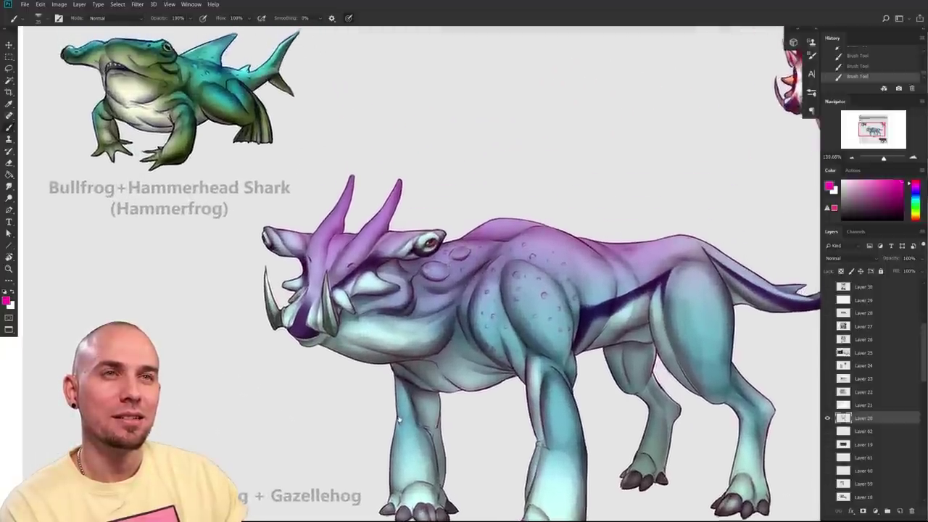
pyautogui.moveTo(399, 420); pyautogui.dragTo(465, 459)
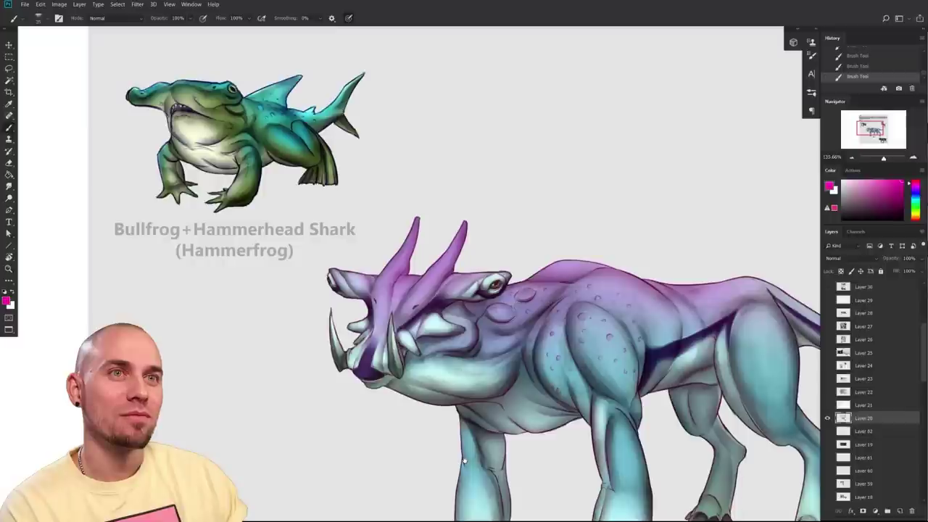
pyautogui.moveTo(463, 459); pyautogui.dragTo(460, 458)
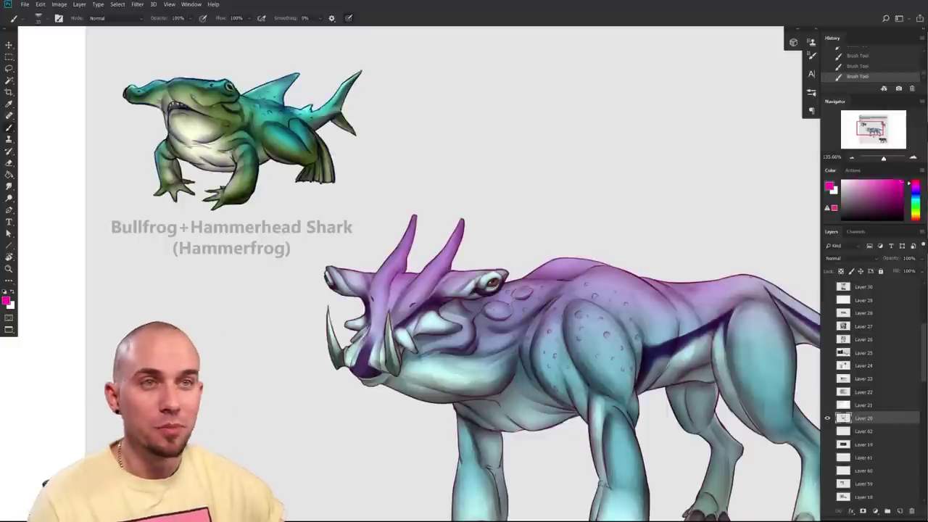
pyautogui.moveTo(606, 420); pyautogui.dragTo(580, 390)
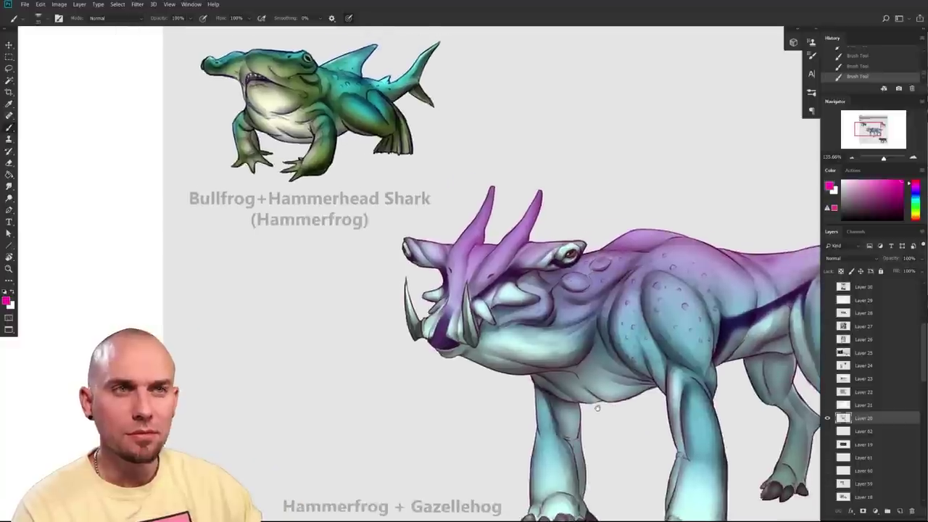
# - Inspect the two source hybrids up close, the Bullfrog + Hammerhead Shark and the Warthog + Gazelle
pyautogui.moveTo(598, 408); pyautogui.dragTo(368, 333)
pyautogui.moveTo(406, 288); pyautogui.dragTo(659, 515)
pyautogui.moveTo(365, 341); pyautogui.dragTo(500, 418)
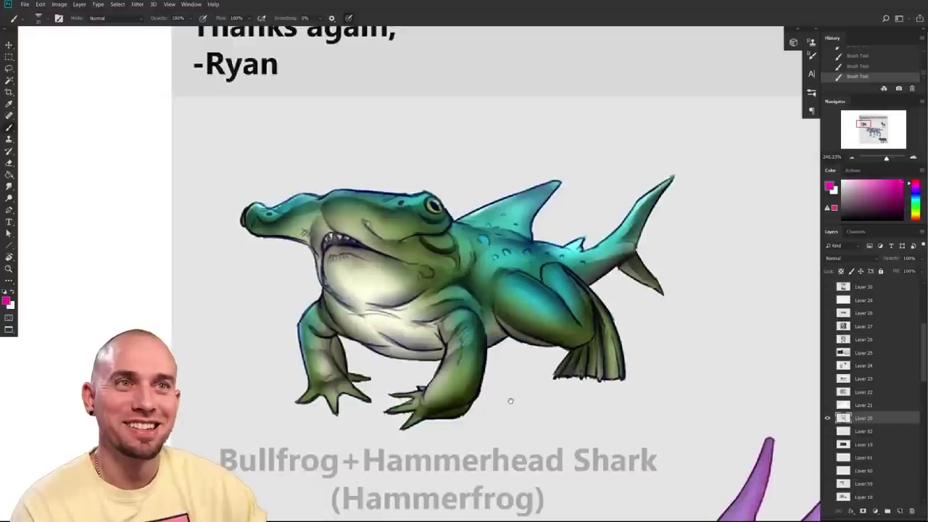
pyautogui.moveTo(591, 421); pyautogui.dragTo(539, 401)
pyautogui.moveTo(622, 421); pyautogui.dragTo(607, 402)
pyautogui.moveTo(653, 421); pyautogui.dragTo(363, 403)
pyautogui.moveTo(655, 427); pyautogui.dragTo(348, 415)
pyautogui.moveTo(667, 399)
pyautogui.mouseDown()
pyautogui.moveTo(481, 409)
pyautogui.moveTo(495, 399)
pyautogui.mouseUp()
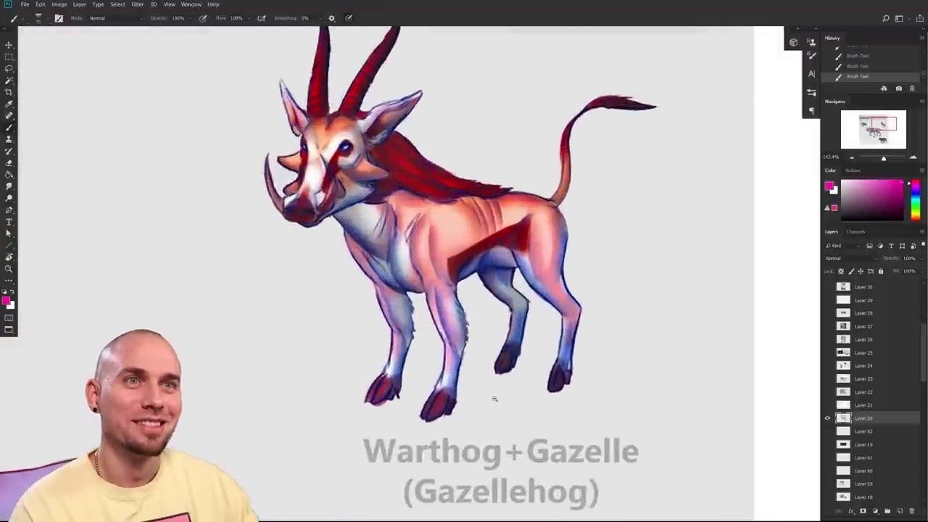
pyautogui.scroll(-2, 623, 412)
# - Inspect the combined creature's hind legs and tail, and its line drawing at the lower end of the sheet
pyautogui.moveTo(613, 414); pyautogui.dragTo(576, 416)
pyautogui.moveTo(608, 421); pyautogui.dragTo(762, 145)
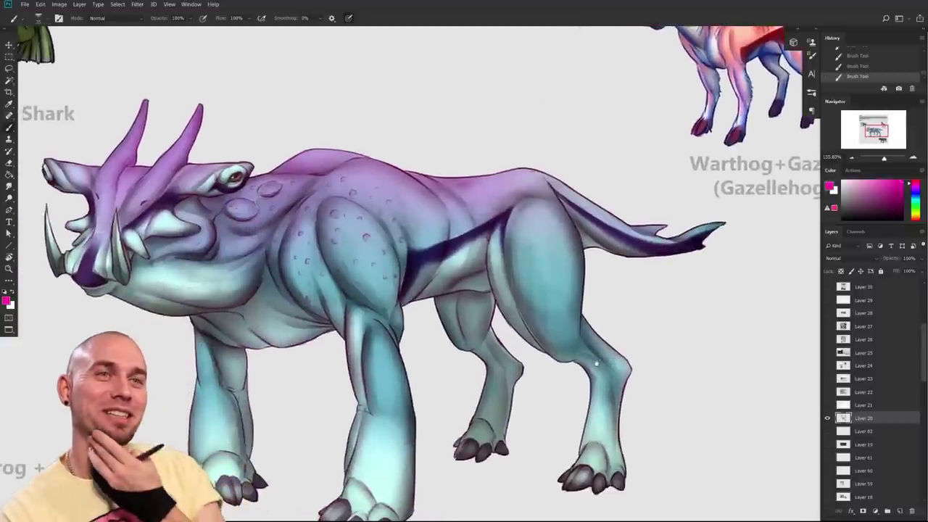
pyautogui.moveTo(537, 332); pyautogui.dragTo(495, 333)
pyautogui.moveTo(499, 399); pyautogui.dragTo(556, 222)
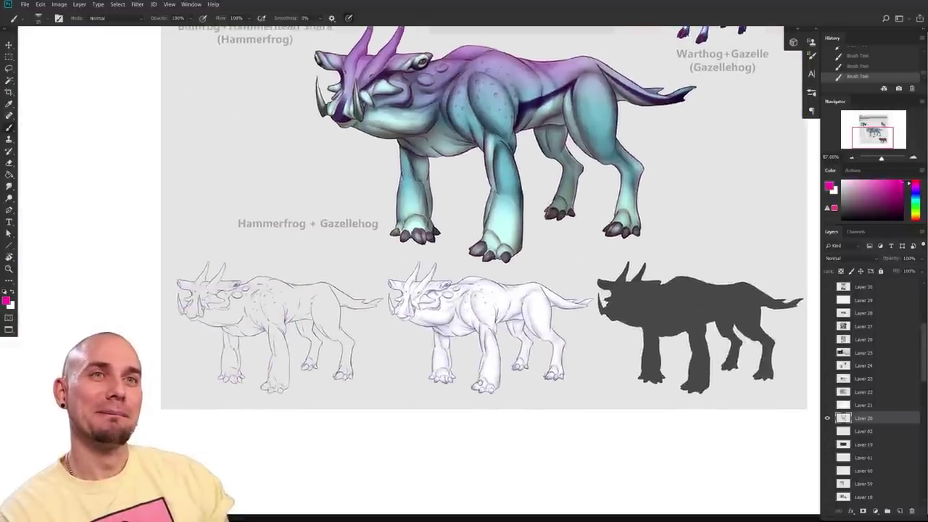
pyautogui.moveTo(305, 378); pyautogui.dragTo(472, 379)
pyautogui.moveTo(391, 337); pyautogui.dragTo(512, 394)
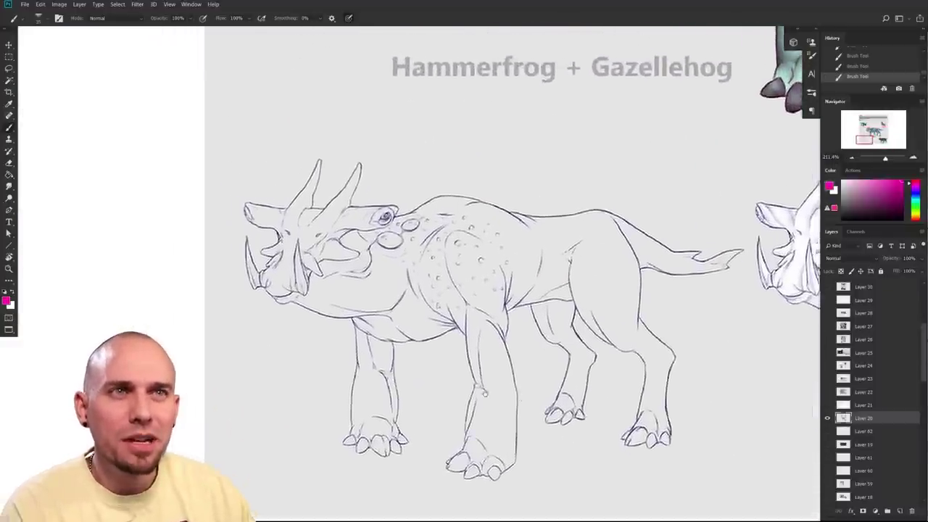
# - Reset the foreground colour to black and choose a rough-edged brush for going over the creature's line drawing
pyautogui.scroll(4, 513, 395)
pyautogui.scroll(-2, 465, 416)
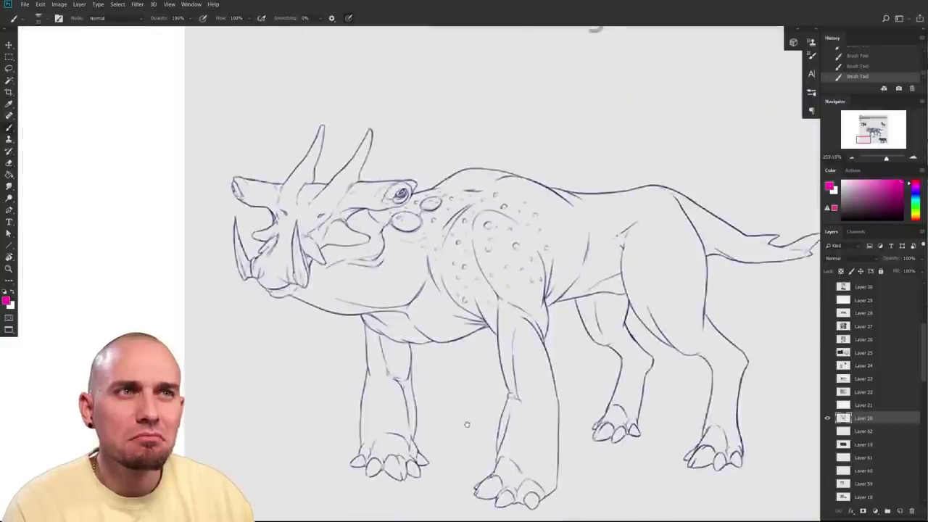
pyautogui.scroll(-1, 468, 425)
pyautogui.press('d')
pyautogui.rightClick(468, 425)
pyautogui.click(628, 317)
pyautogui.moveTo(429, 401); pyautogui.dragTo(381, 445)
pyautogui.scroll(-2, 387, 432)
pyautogui.moveTo(520, 418)
pyautogui.mouseDown()
pyautogui.moveTo(284, 432)
pyautogui.moveTo(589, 416)
pyautogui.mouseUp()
pyautogui.moveTo(438, 402); pyautogui.dragTo(484, 398)
pyautogui.scroll(4, 484, 398)
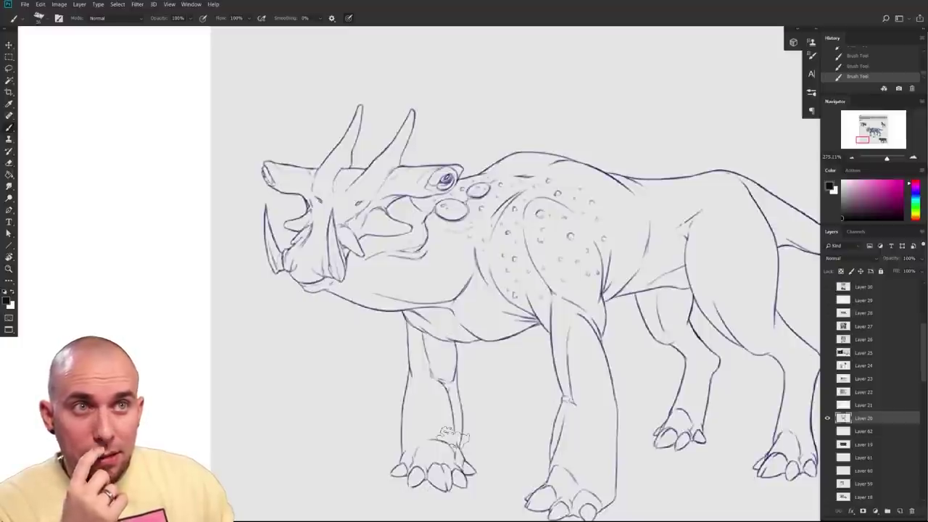
# - Examine the line drawing's head, spotted shoulder, belly, hind legs and tail up close for line weight
pyautogui.scroll(3, 435, 260)
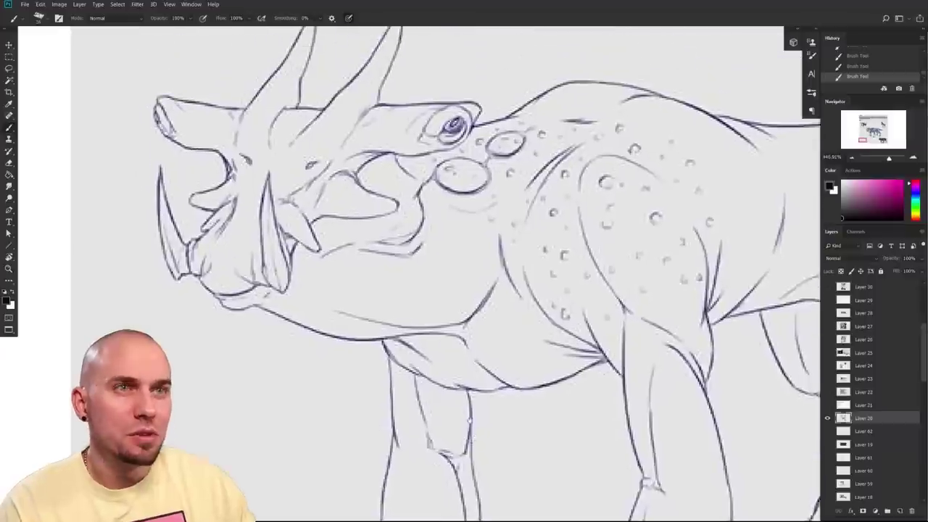
pyautogui.moveTo(465, 387); pyautogui.dragTo(467, 422)
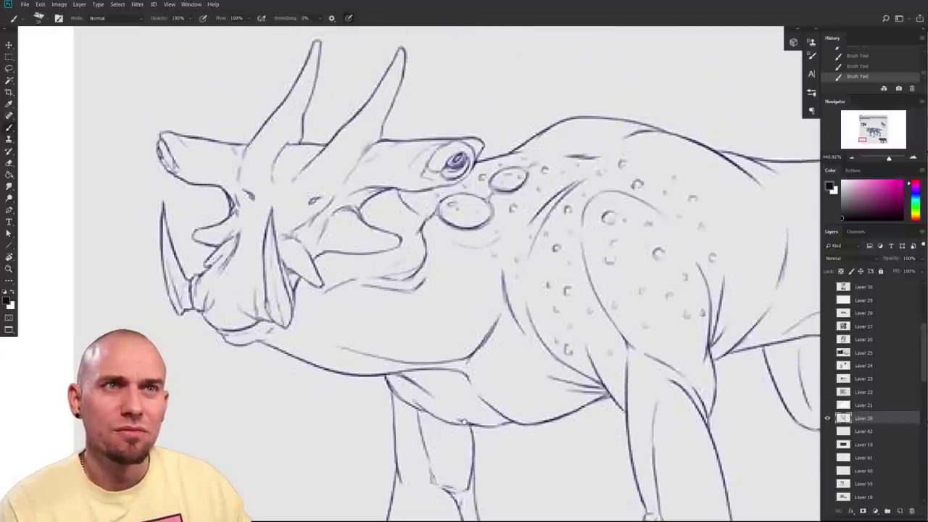
pyautogui.moveTo(580, 435); pyautogui.dragTo(377, 415)
pyautogui.hscroll(3, 376, 415)
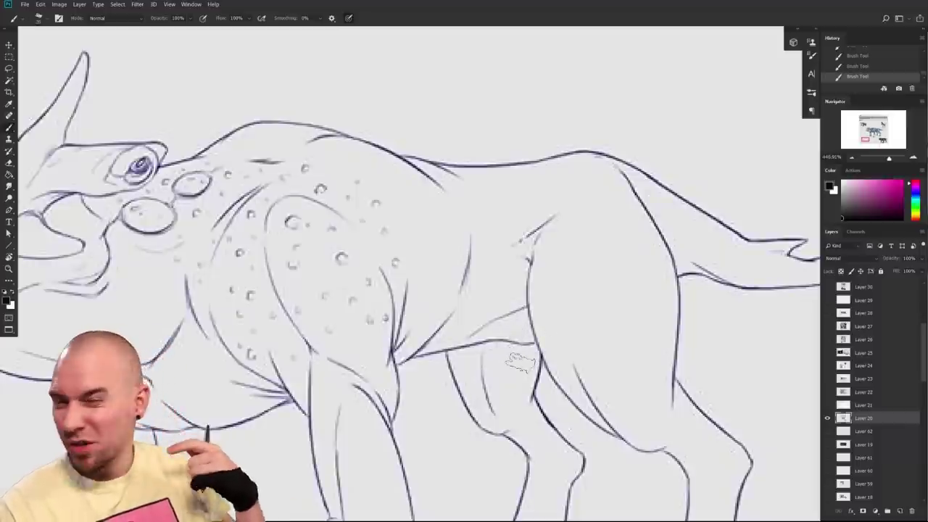
pyautogui.hscroll(2, 521, 362)
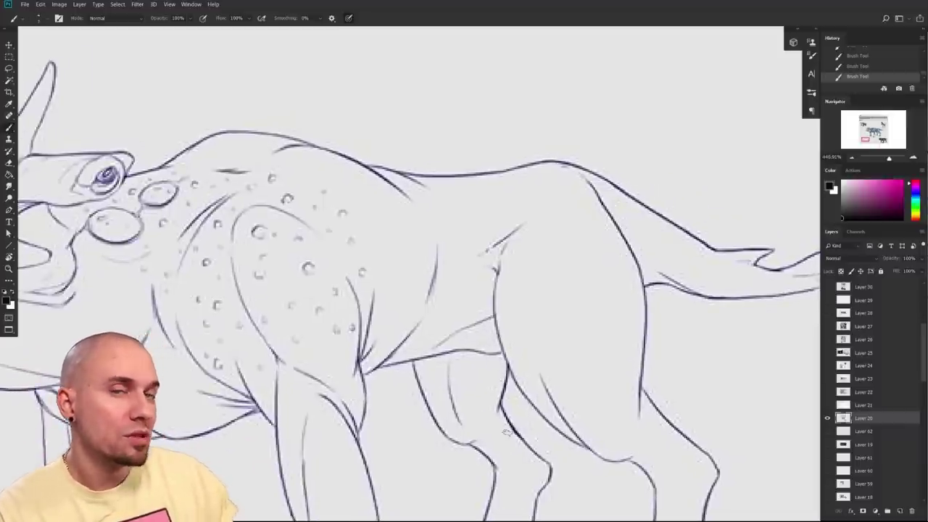
pyautogui.moveTo(536, 373); pyautogui.dragTo(513, 396)
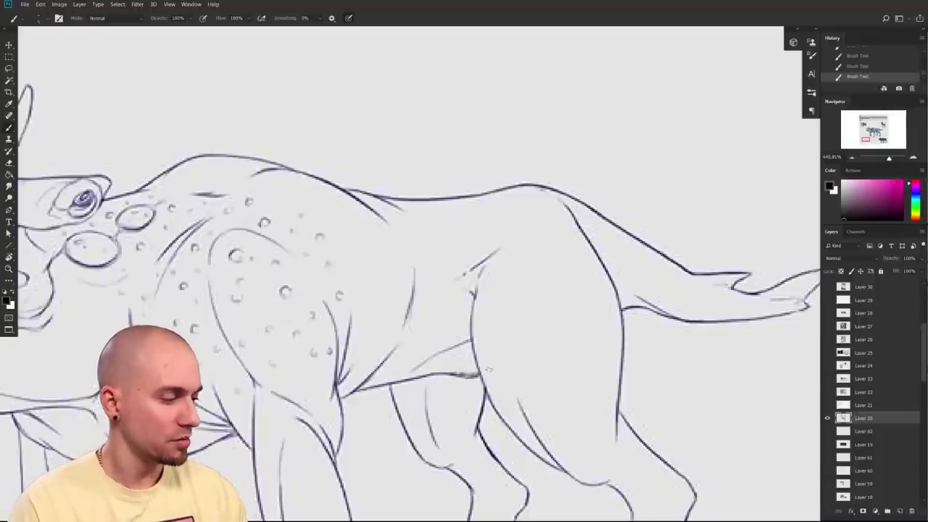
pyautogui.scroll(-5, 537, 427)
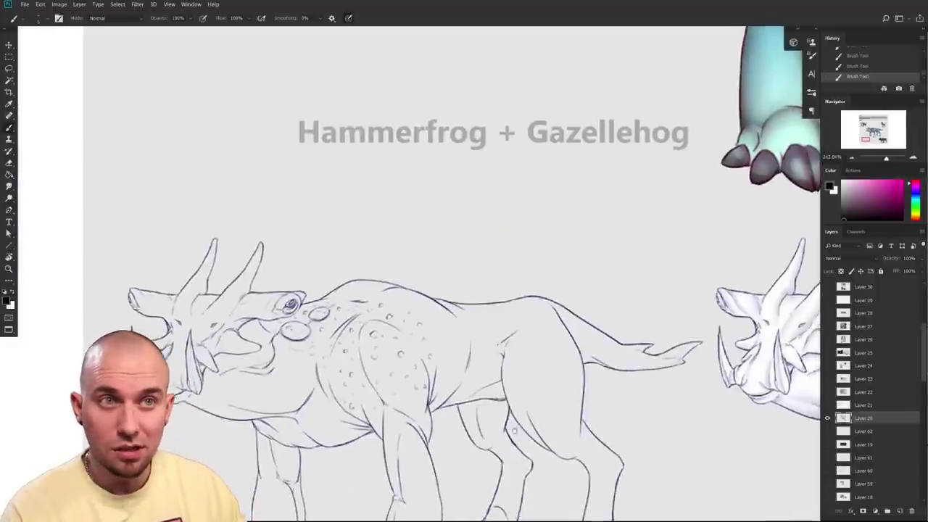
pyautogui.scroll(-3, 420, 290)
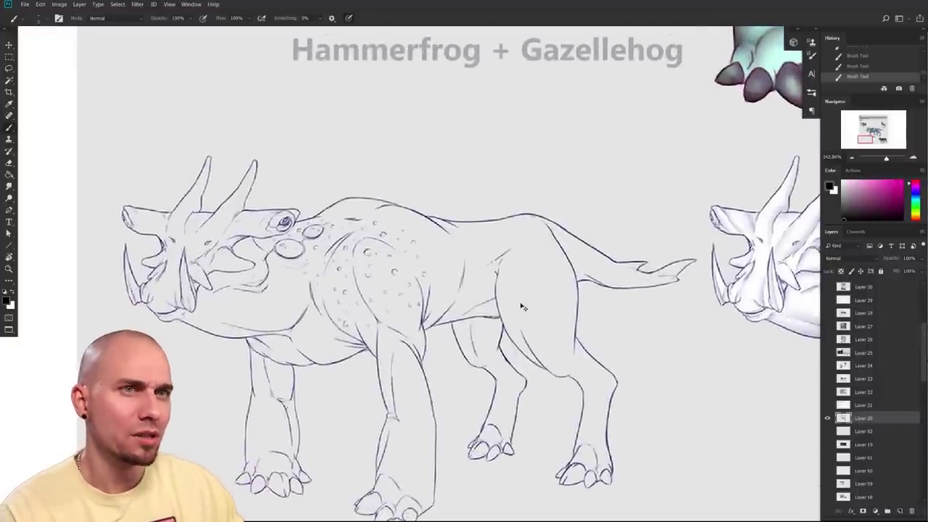
pyautogui.scroll(4, 520, 303)
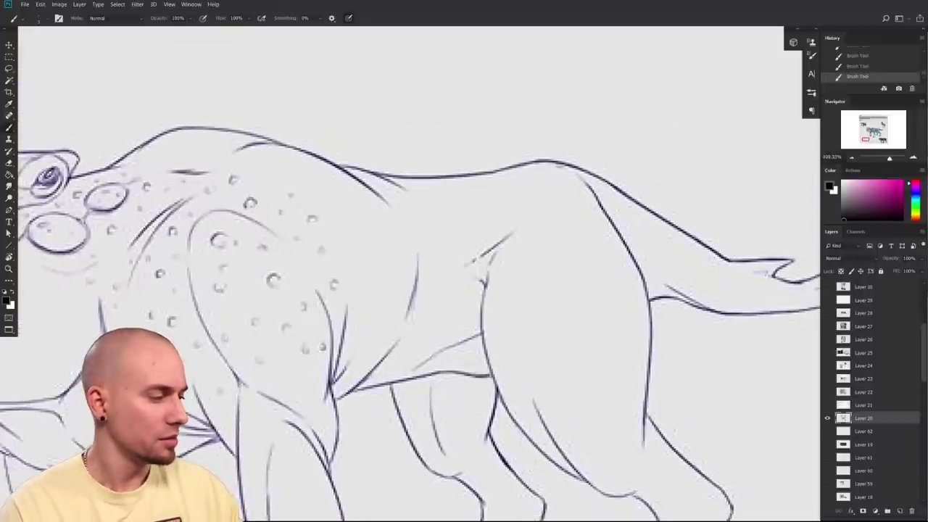
# - Thicken the belly line between the legs in black, with a heavy tapering accent where it meets the near foreleg
pyautogui.moveTo(495, 377); pyautogui.dragTo(420, 377)
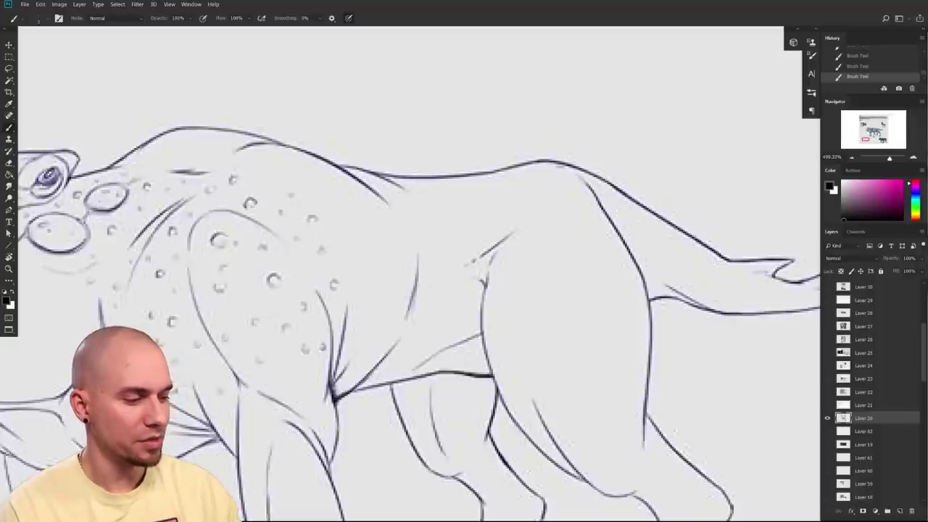
pyautogui.moveTo(361, 386)
pyautogui.mouseDown()
pyautogui.moveTo(381, 359)
pyautogui.moveTo(542, 277)
pyautogui.moveTo(521, 296)
pyautogui.mouseUp()
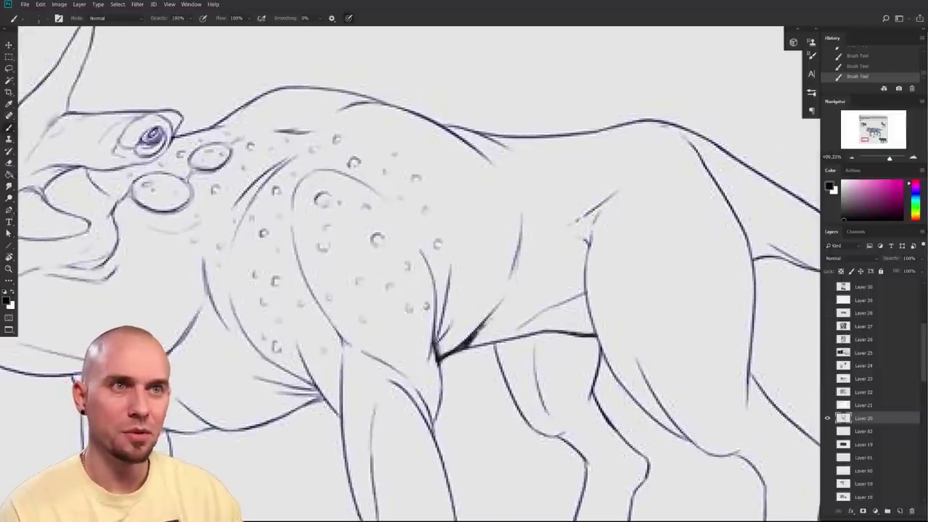
pyautogui.moveTo(467, 348); pyautogui.dragTo(565, 333)
pyautogui.moveTo(544, 404); pyautogui.dragTo(505, 384)
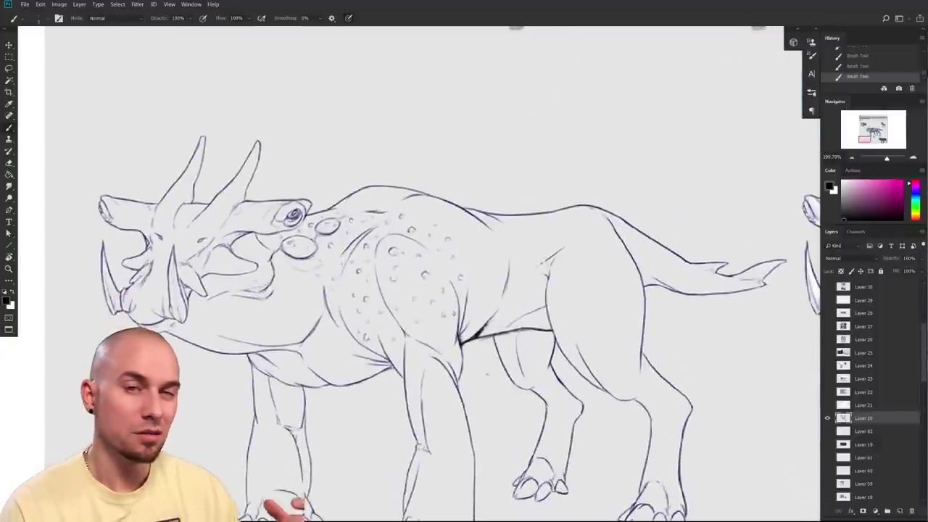
pyautogui.scroll(-3, 464, 291)
pyautogui.scroll(4, 464, 290)
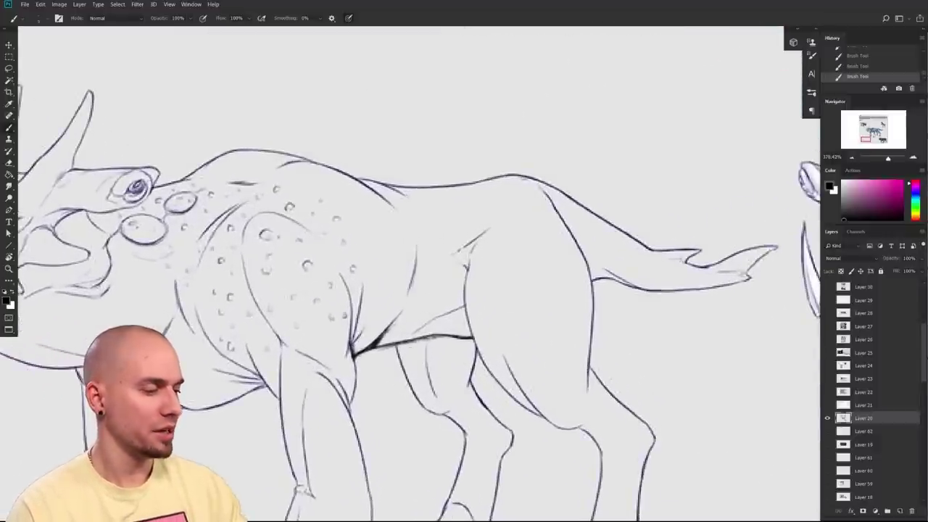
pyautogui.moveTo(462, 370); pyautogui.dragTo(452, 339)
pyautogui.moveTo(396, 328); pyautogui.dragTo(467, 328)
pyautogui.hotkey('ctrl', 'z')
pyautogui.hotkey('ctrl', 'z')
# - Darken the front contour of the near hind thigh where it overlaps the belly and the far leg
pyautogui.moveTo(510, 417); pyautogui.dragTo(415, 435)
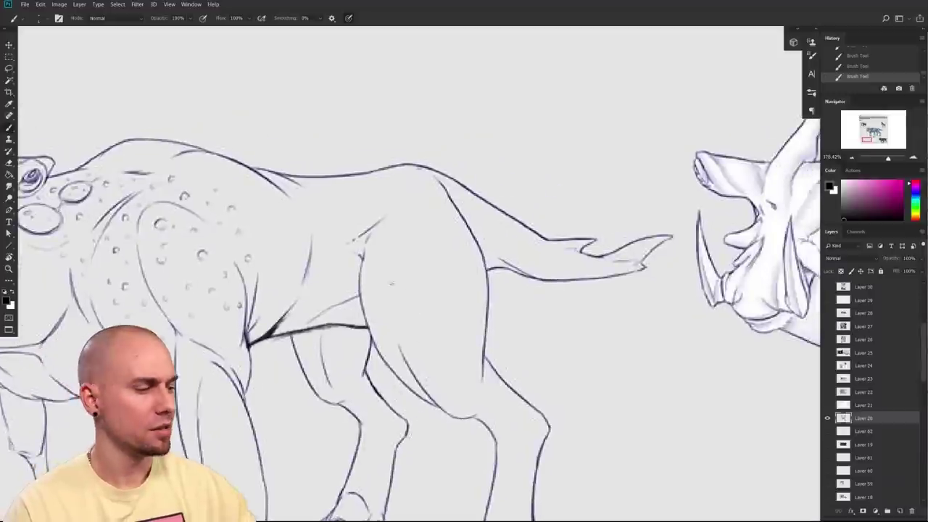
pyautogui.moveTo(361, 294); pyautogui.dragTo(388, 371)
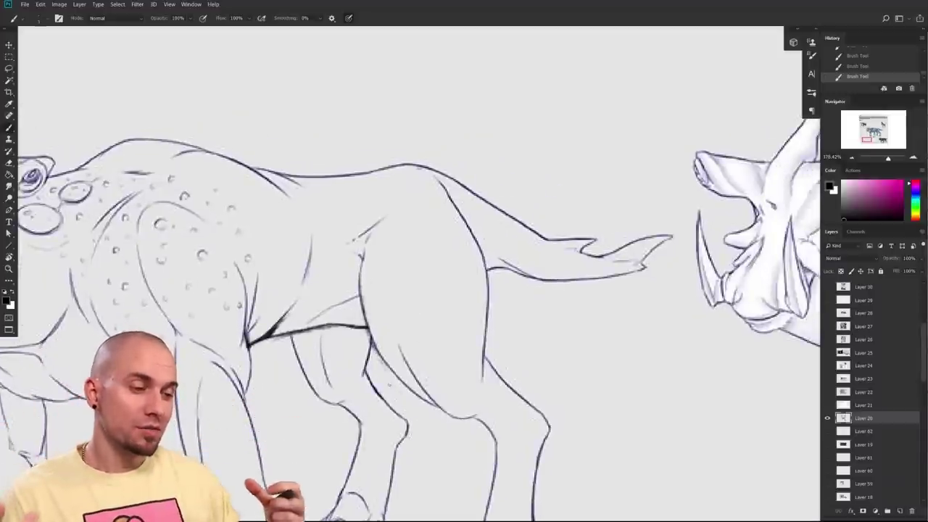
pyautogui.moveTo(506, 399); pyautogui.dragTo(539, 334)
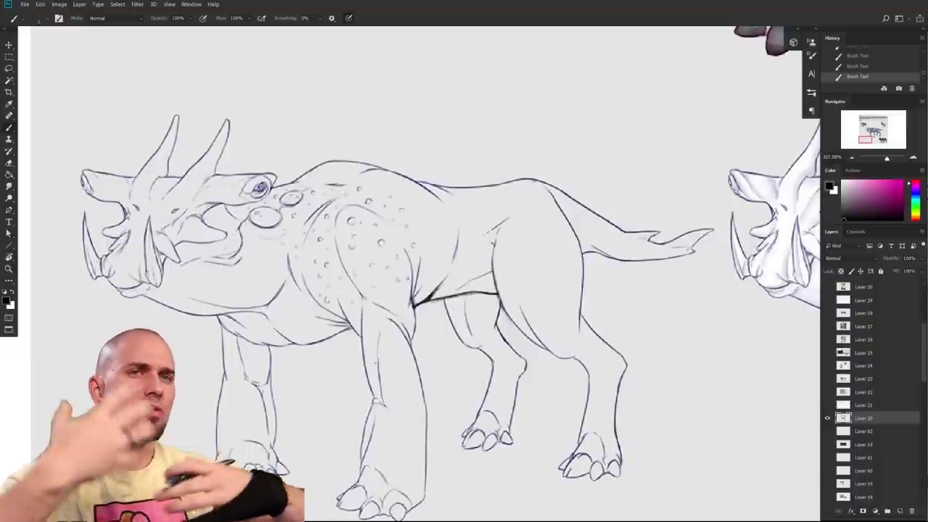
# - Thicken the underside of the chest in black, from the base of the neck back to the near foreleg
pyautogui.moveTo(462, 407); pyautogui.dragTo(399, 441)
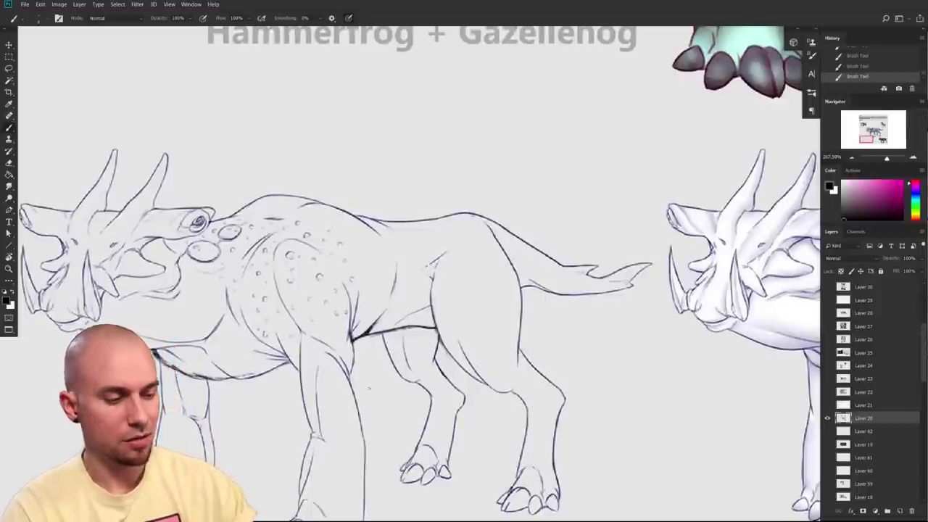
pyautogui.moveTo(370, 388); pyautogui.dragTo(402, 391)
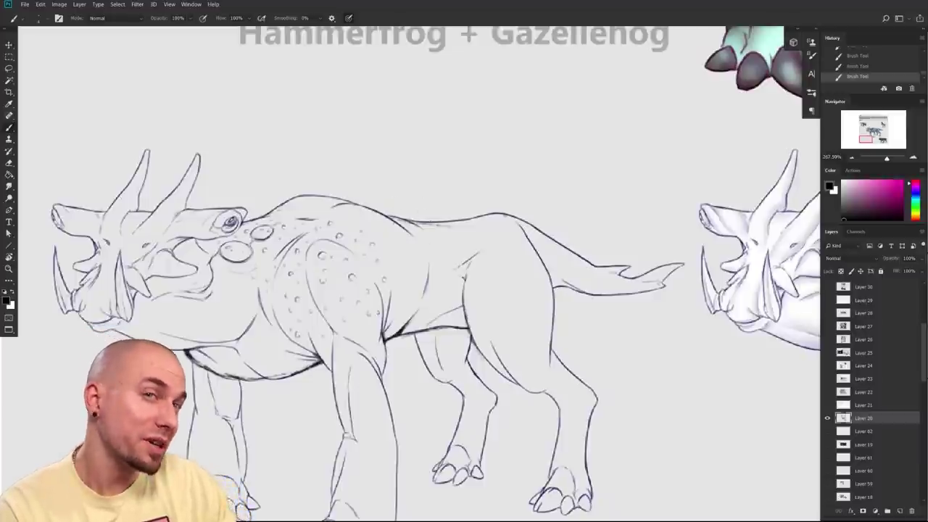
pyautogui.moveTo(464, 290); pyautogui.dragTo(371, 314)
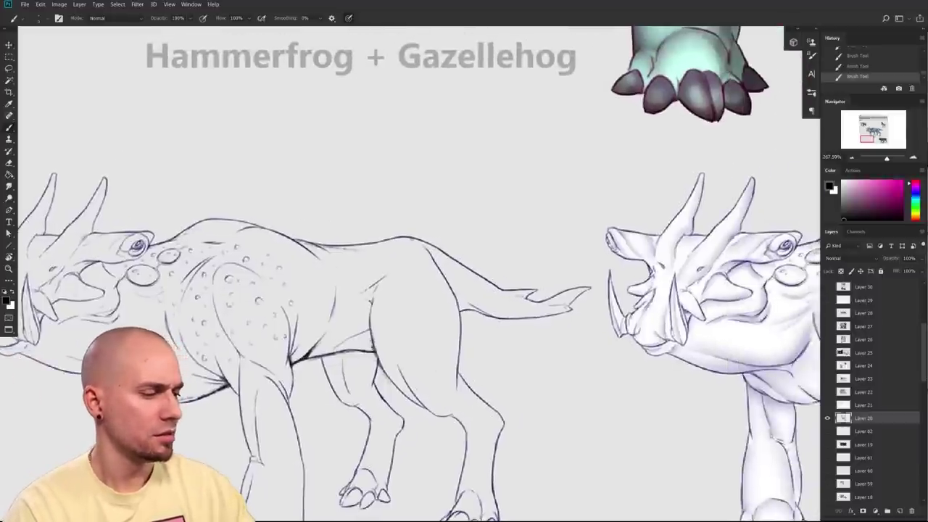
pyautogui.moveTo(419, 366); pyautogui.dragTo(551, 328)
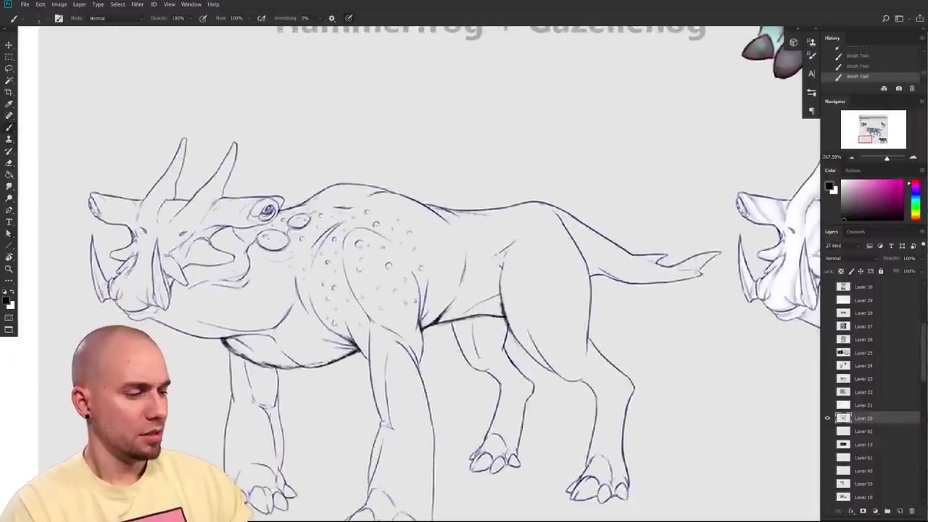
# - Darken the near foreleg's contours and the lower line of the near hind thigh down to the knee
pyautogui.moveTo(444, 378); pyautogui.dragTo(343, 332)
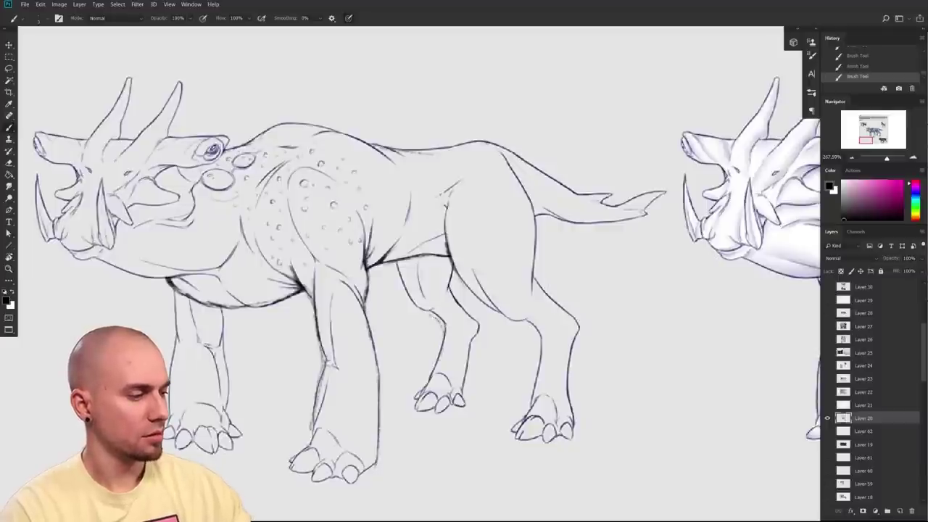
pyautogui.moveTo(533, 326); pyautogui.dragTo(499, 387)
pyautogui.moveTo(385, 311); pyautogui.dragTo(531, 295)
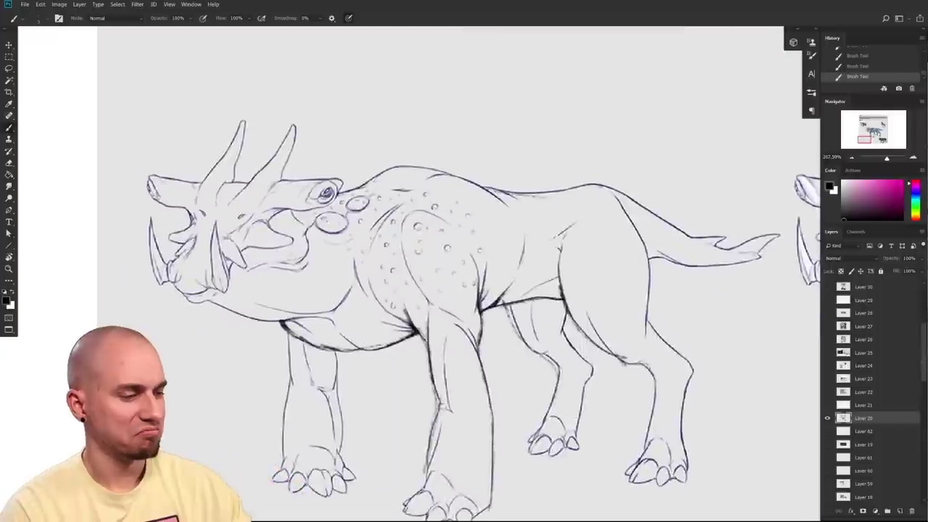
# - Add heavier black lines under the hammer-shaped eye stalk, around the cheek opening and at the base of the horns
pyautogui.moveTo(478, 201); pyautogui.dragTo(434, 248)
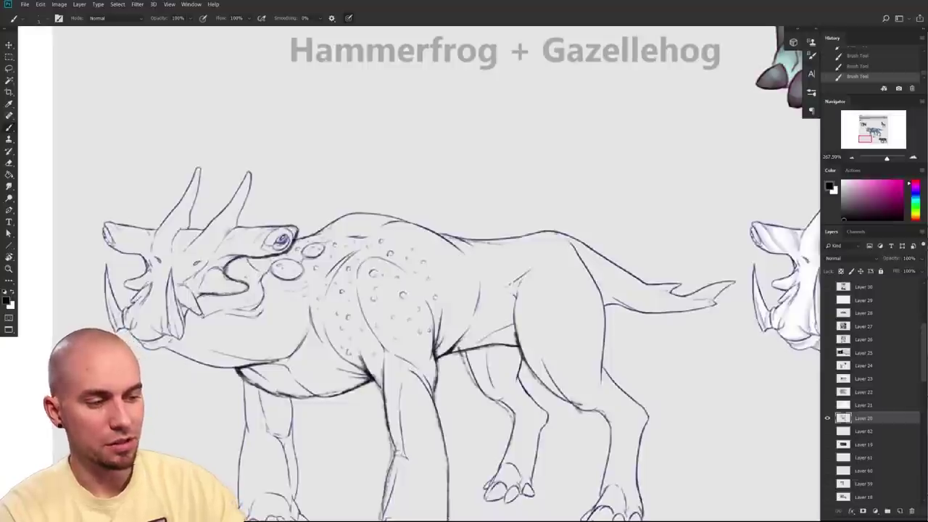
pyautogui.moveTo(435, 276); pyautogui.dragTo(445, 302)
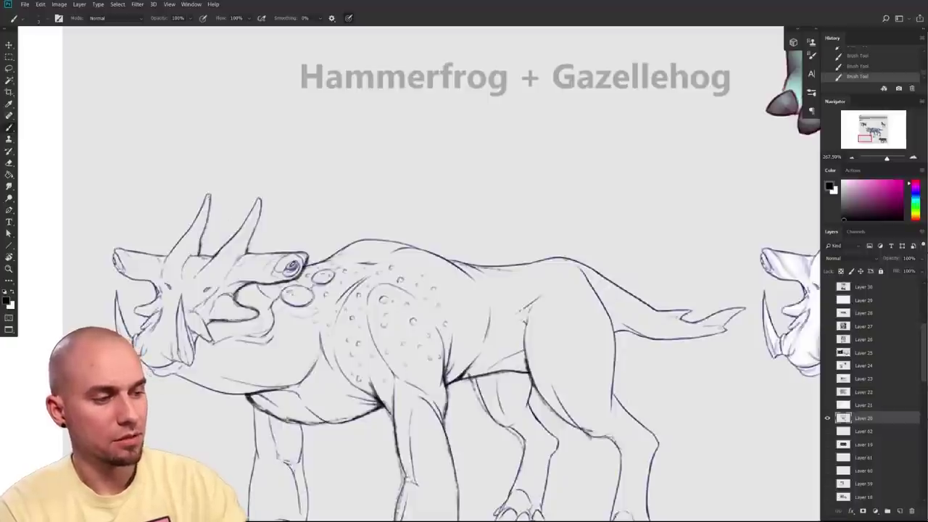
pyautogui.moveTo(473, 370); pyautogui.dragTo(432, 371)
pyautogui.moveTo(518, 354); pyautogui.dragTo(427, 286)
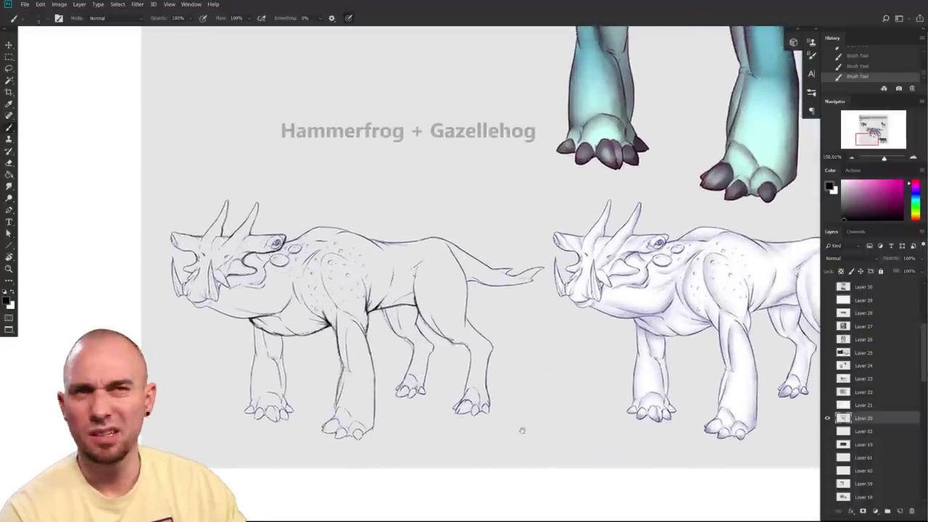
# - Compare the reworked line drawing with the shaded line version beside it, checking the heavier line weights at different magnifications
pyautogui.moveTo(522, 431); pyautogui.dragTo(558, 462)
pyautogui.moveTo(465, 426); pyautogui.dragTo(473, 427)
pyautogui.scroll(5, 472, 426)
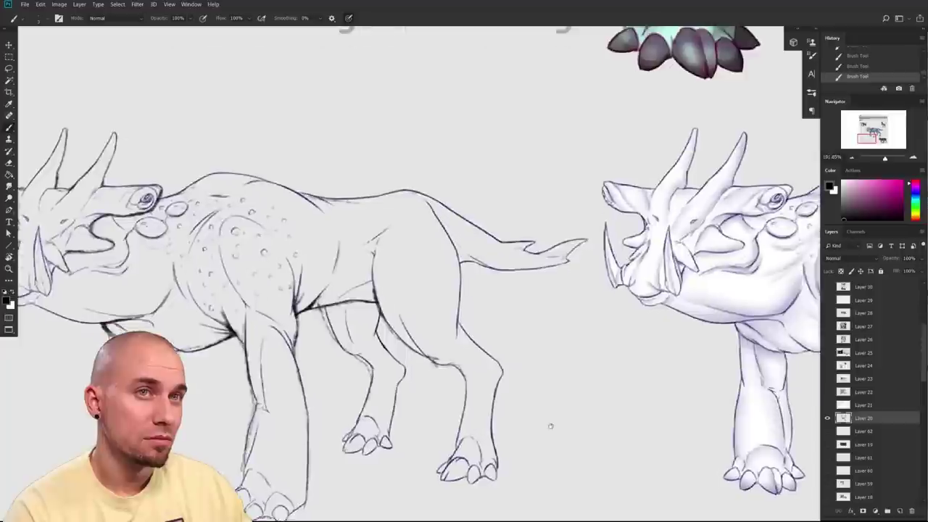
pyautogui.scroll(-2, 458, 386)
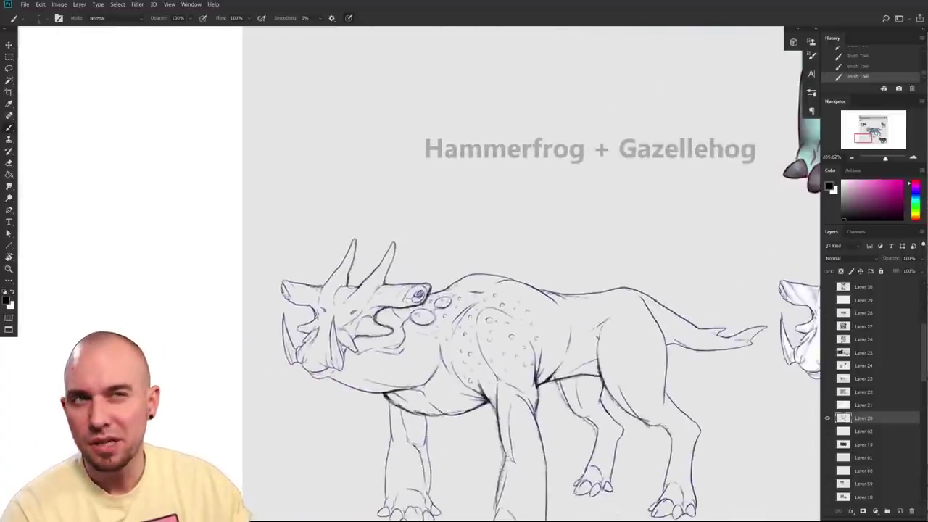
pyautogui.moveTo(594, 431); pyautogui.dragTo(516, 424)
pyautogui.scroll(-2, 516, 423)
pyautogui.moveTo(621, 433); pyautogui.dragTo(517, 431)
pyautogui.scroll(-2, 665, 415)
pyautogui.moveTo(658, 421); pyautogui.dragTo(618, 420)
pyautogui.hscroll(-3, 618, 419)
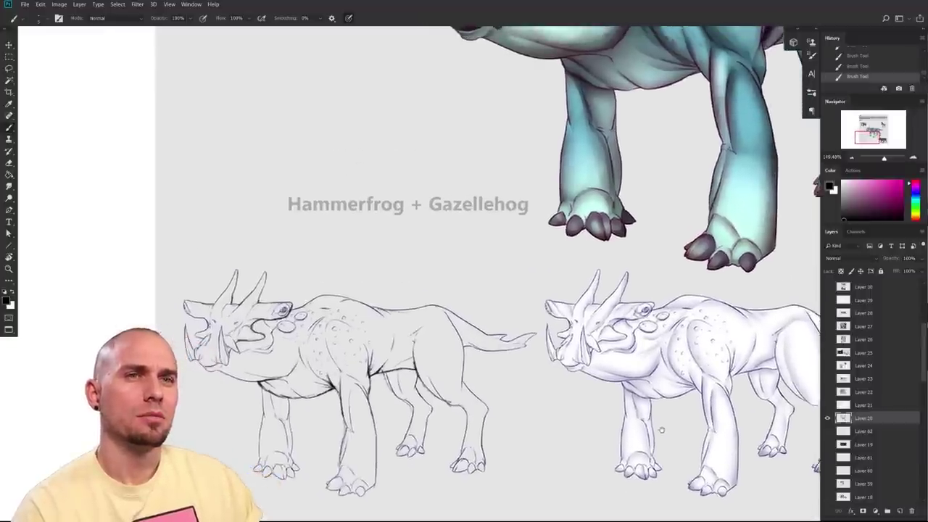
# - Review the shaded version and the dark silhouette, and look over the full-colour creature and its two source hybrids
pyautogui.scroll(3, 614, 421)
pyautogui.hscroll(2, 606, 408)
pyautogui.scroll(-1, 606, 408)
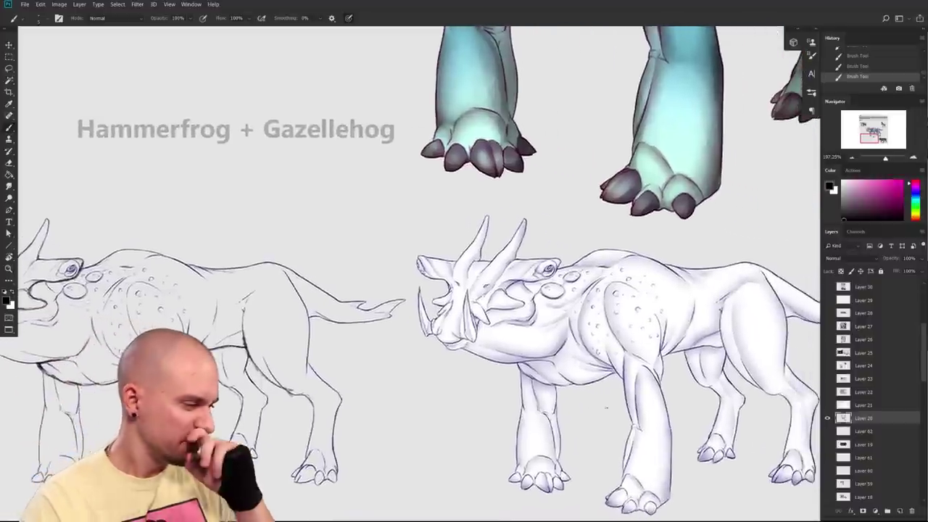
pyautogui.hscroll(15, 606, 409)
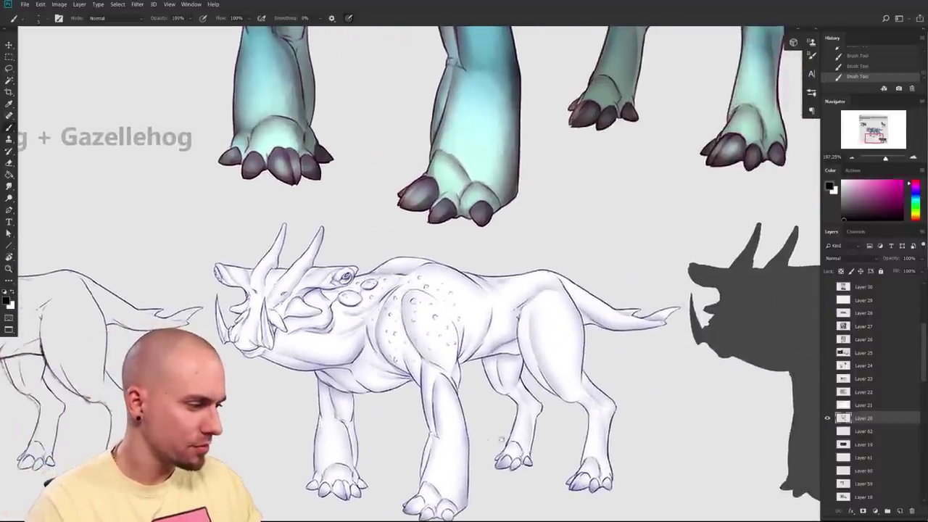
pyautogui.scroll(-8, 471, 450)
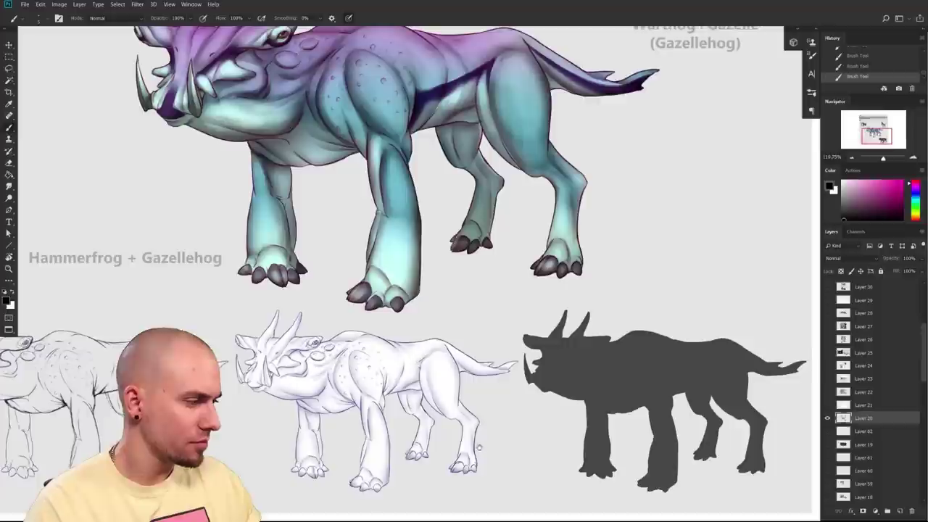
pyautogui.scroll(2, 512, 453)
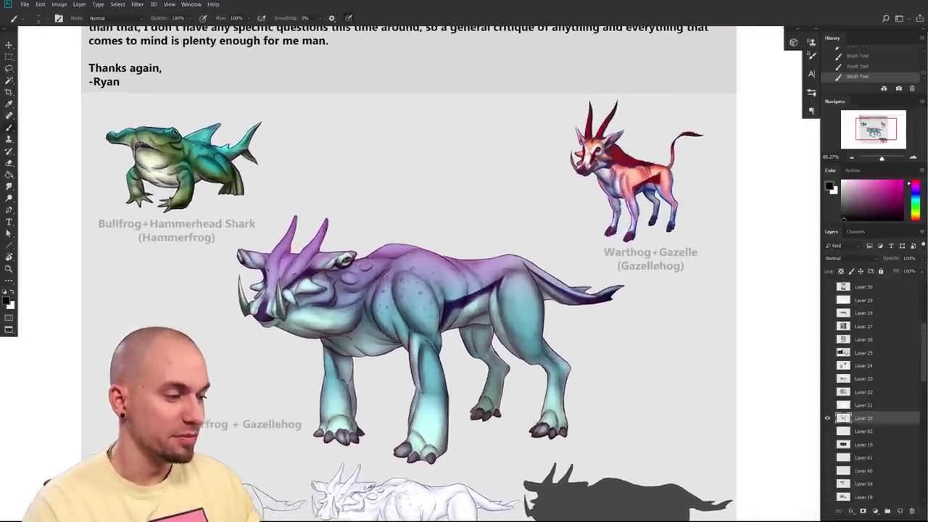
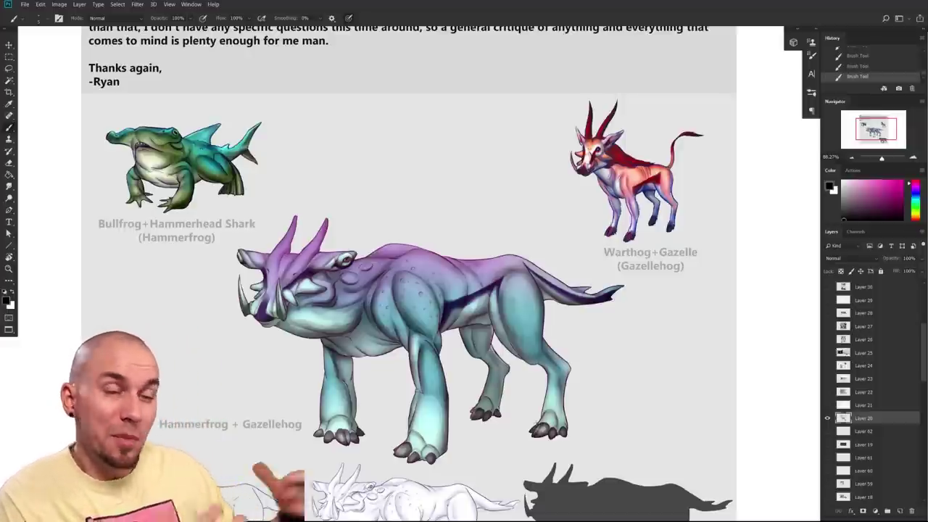
pyautogui.moveTo(477, 378); pyautogui.dragTo(560, 419)
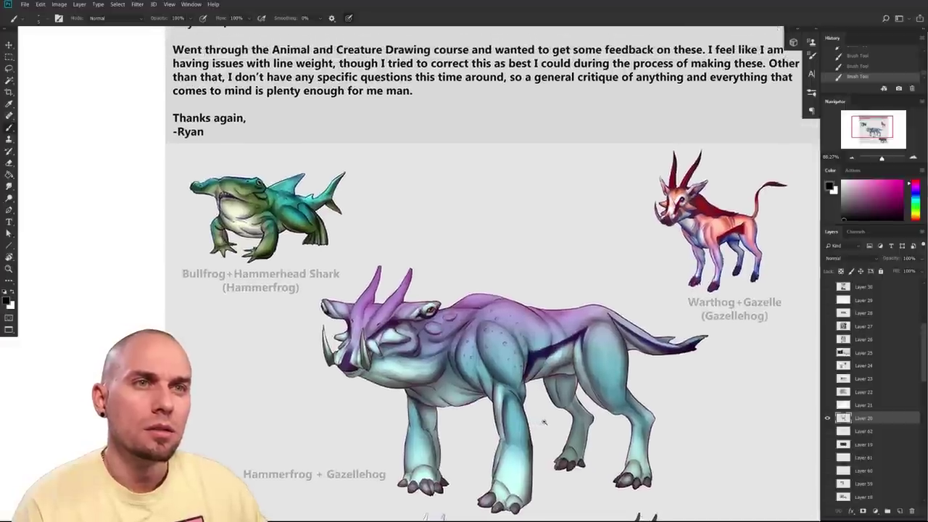
# - Look over the full-colour Hammerfrog + Gazellehog creature and examine the shading of the Hammerfrog close up
pyautogui.scroll(3, 560, 418)
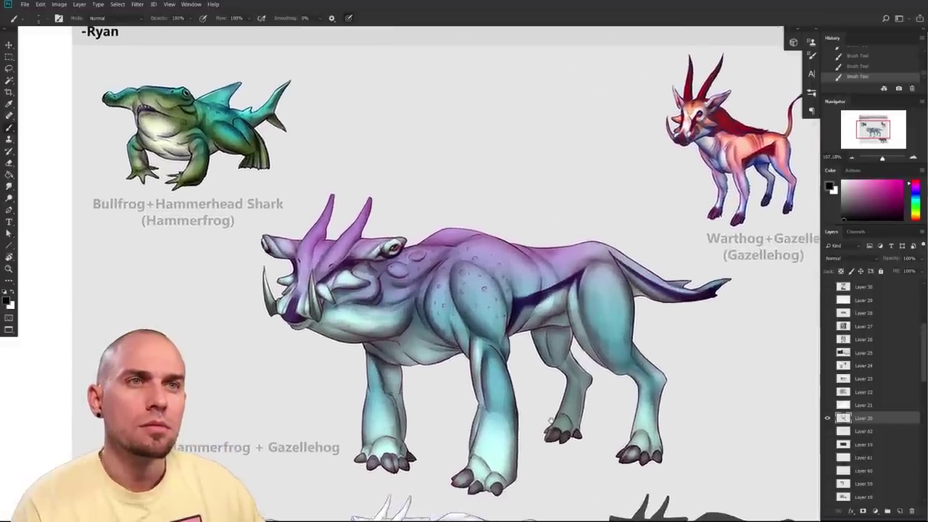
pyautogui.moveTo(549, 418)
pyautogui.mouseDown()
pyautogui.moveTo(432, 292)
pyautogui.moveTo(462, 249)
pyautogui.mouseUp()
pyautogui.moveTo(612, 260); pyautogui.dragTo(507, 468)
pyautogui.moveTo(528, 381); pyautogui.dragTo(574, 427)
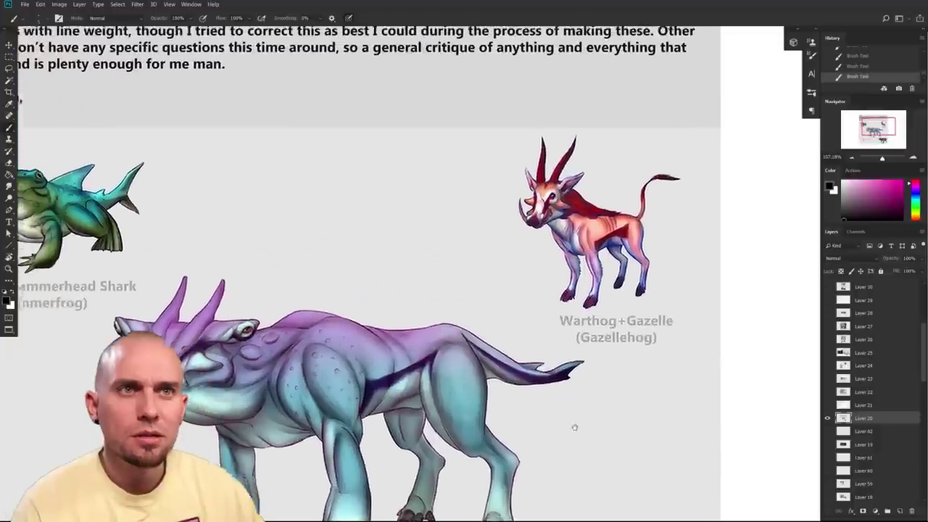
pyautogui.moveTo(311, 434); pyautogui.dragTo(498, 423)
pyautogui.moveTo(402, 386); pyautogui.dragTo(457, 407)
pyautogui.moveTo(453, 373); pyautogui.dragTo(484, 480)
pyautogui.moveTo(296, 313); pyautogui.dragTo(510, 339)
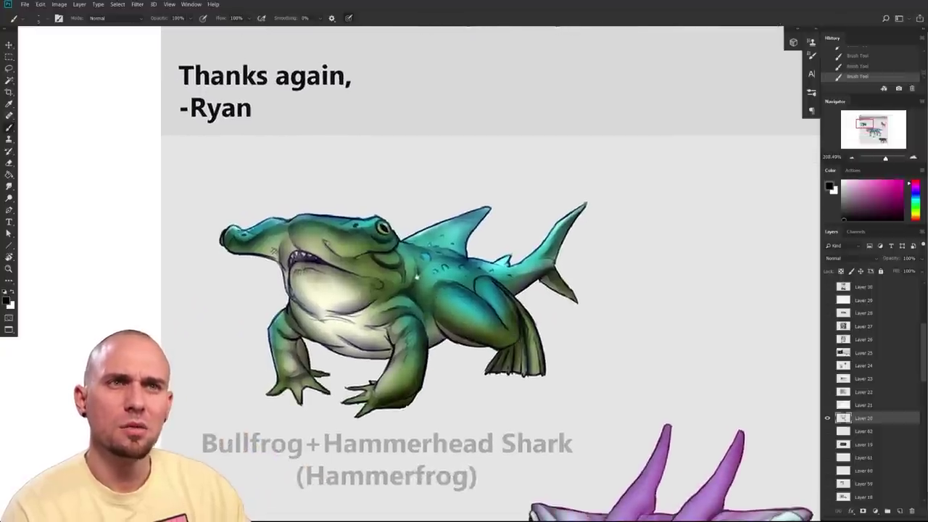
pyautogui.moveTo(523, 374); pyautogui.dragTo(507, 373)
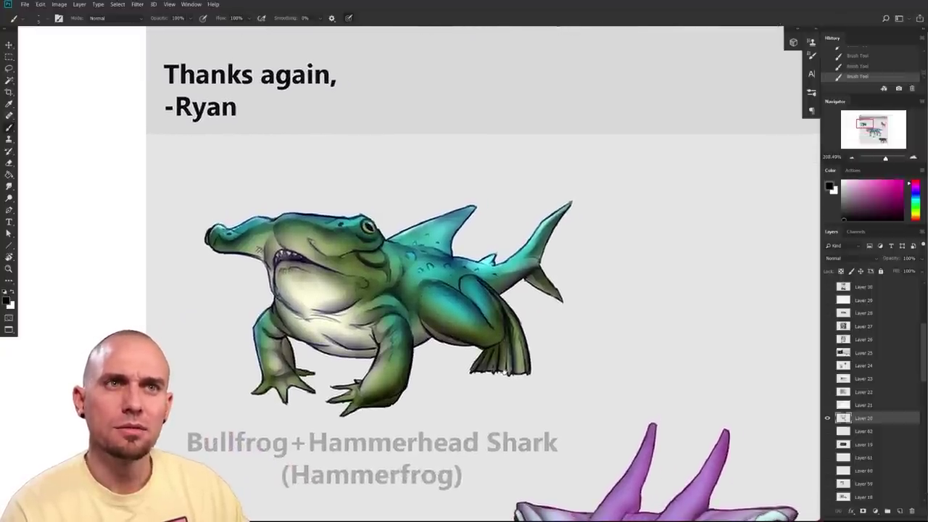
# - Examine the Gazellehog's colours and forms, and return to the combined creature to compare its body shading
pyautogui.moveTo(800, 383); pyautogui.dragTo(513, 390)
pyautogui.hscroll(10, 583, 416)
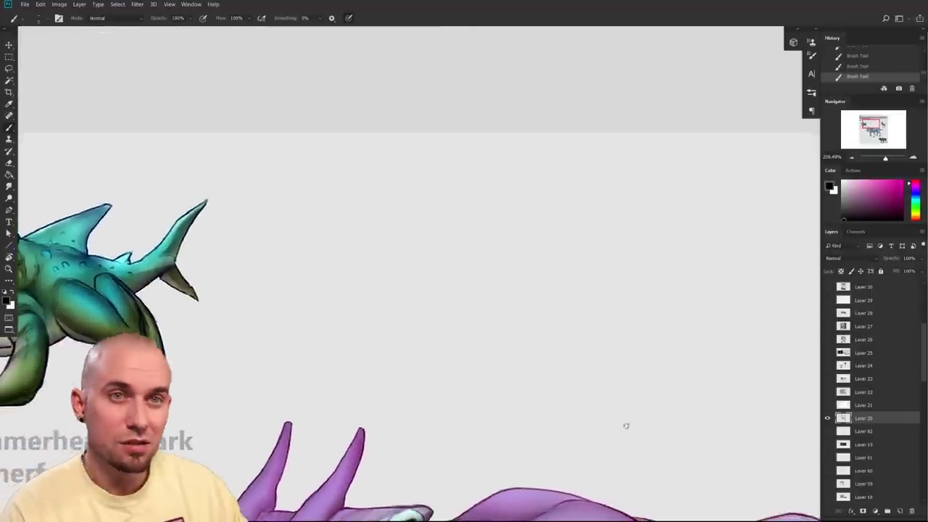
pyautogui.hscroll(5, 634, 435)
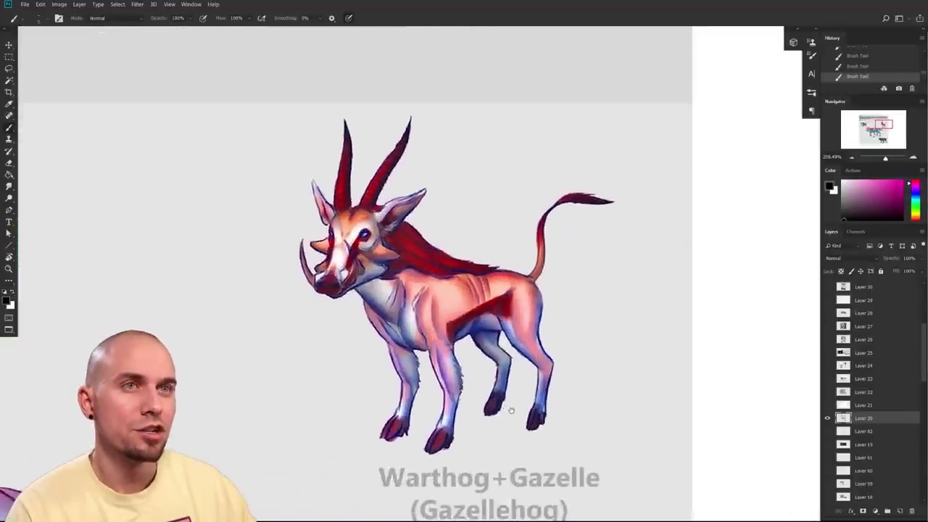
pyautogui.scroll(-5, 511, 434)
pyautogui.hscroll(-4, 510, 434)
pyautogui.moveTo(477, 378)
pyautogui.mouseDown()
pyautogui.moveTo(521, 331)
pyautogui.moveTo(516, 350)
pyautogui.moveTo(571, 322)
pyautogui.mouseUp()
pyautogui.moveTo(218, 493); pyautogui.dragTo(501, 339)
pyautogui.click(849, 211)
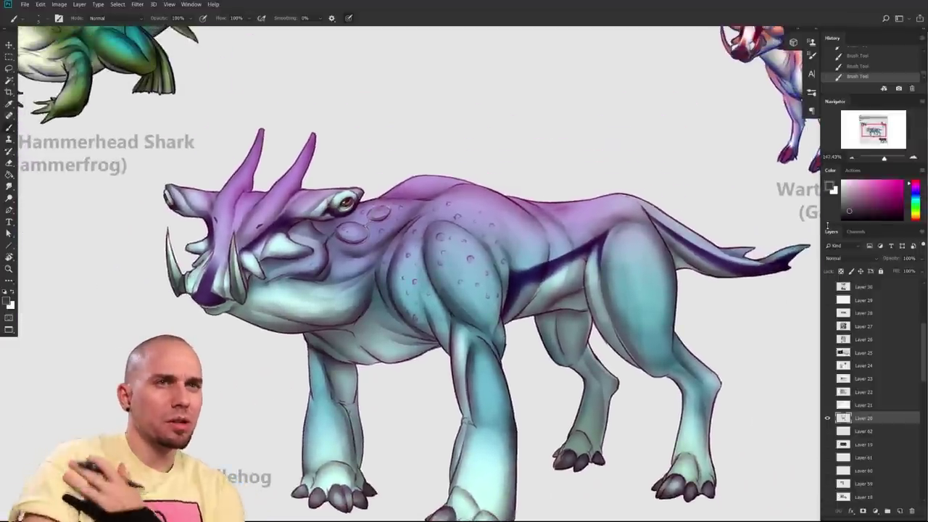
pyautogui.moveTo(533, 388); pyautogui.dragTo(454, 382)
pyautogui.moveTo(625, 341)
pyautogui.mouseDown()
pyautogui.moveTo(553, 368)
pyautogui.moveTo(425, 366)
pyautogui.mouseUp()
pyautogui.moveTo(408, 287); pyautogui.dragTo(457, 306)
pyautogui.hotkey('ctrl', 'alt', 'z')
pyautogui.hotkey('ctrl', 'alt', 'z')
pyautogui.moveTo(564, 389); pyautogui.dragTo(419, 352)
pyautogui.moveTo(261, 283); pyautogui.dragTo(308, 268)
pyautogui.moveTo(246, 326); pyautogui.dragTo(316, 297)
pyautogui.hotkey('ctrl', 'alt', 'z')
pyautogui.hotkey('ctrl', 'alt', 'z')
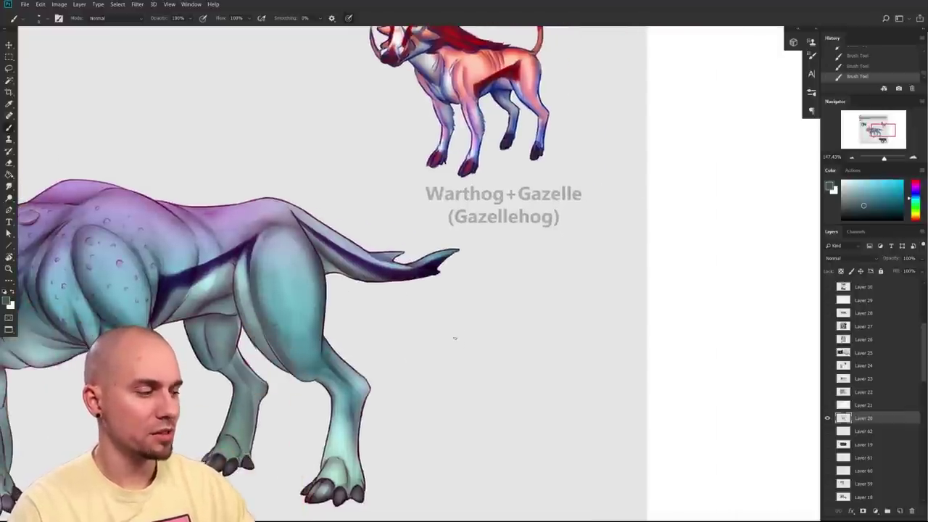
# - Sketch an upright oval beneath the Gazellehog caption with a curved arrow arching over its top, as a form diagram
pyautogui.moveTo(433, 361)
pyautogui.mouseDown()
pyautogui.moveTo(489, 344)
pyautogui.moveTo(432, 355)
pyautogui.mouseUp()
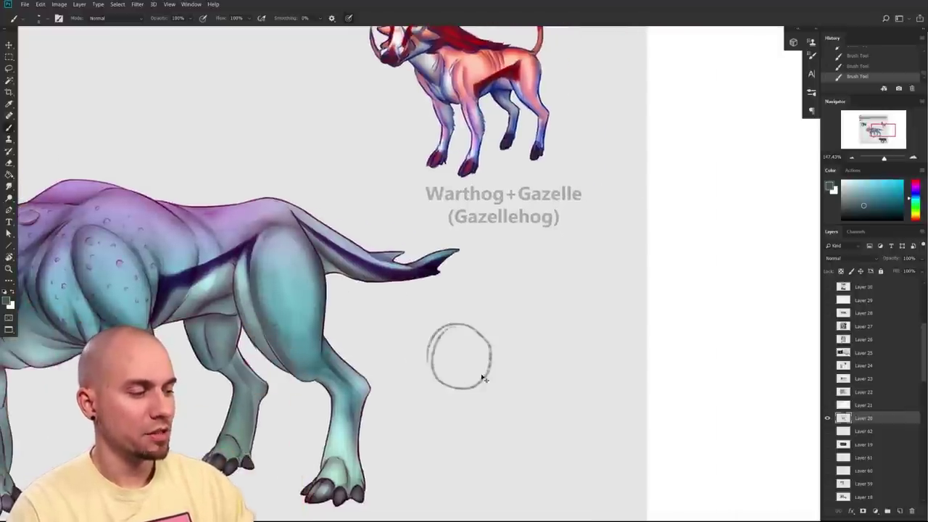
pyautogui.hotkey('ctrl', 'z')
pyautogui.moveTo(456, 324)
pyautogui.mouseDown()
pyautogui.moveTo(464, 399)
pyautogui.moveTo(432, 336)
pyautogui.moveTo(438, 395)
pyautogui.moveTo(479, 331)
pyautogui.mouseUp()
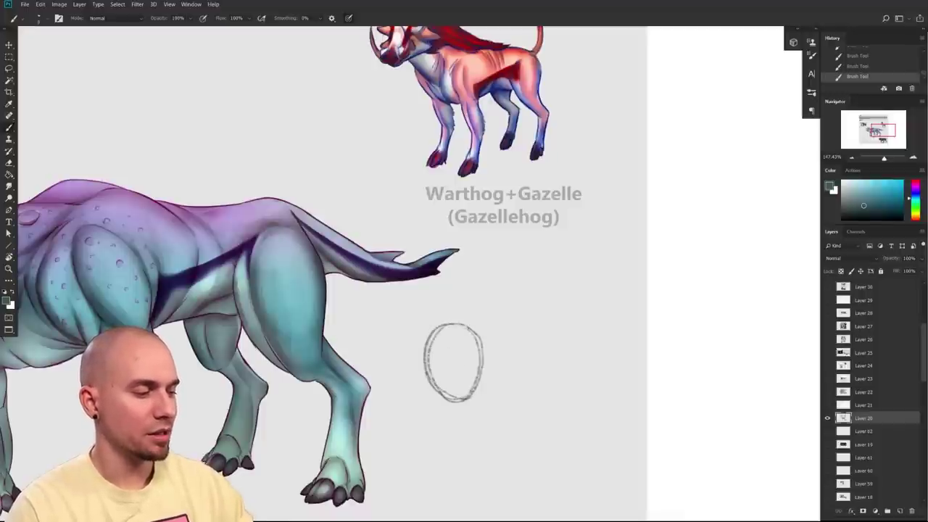
pyautogui.hotkey('ctrl', 'z')
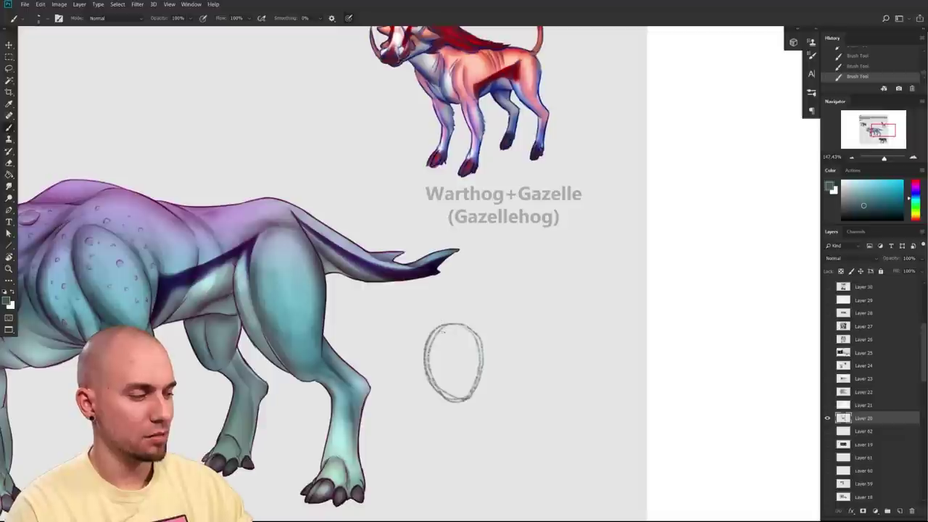
pyautogui.hotkey('ctrl', 'z')
pyautogui.moveTo(488, 319); pyautogui.dragTo(421, 330)
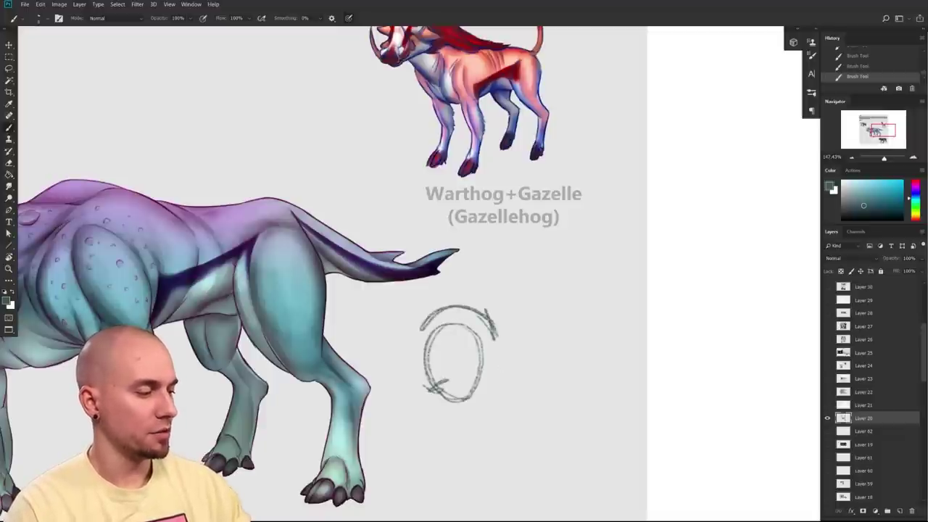
pyautogui.moveTo(498, 320); pyautogui.dragTo(544, 371)
pyautogui.moveTo(496, 298); pyautogui.dragTo(554, 290)
pyautogui.hotkey('ctrl', 'z')
pyautogui.hotkey('ctrl', 'z')
pyautogui.hotkey('ctrl', 'z')
pyautogui.hotkey('ctrl', 'z')
pyautogui.hotkey('ctrl', 'z')
pyautogui.hotkey('ctrl', 'z')
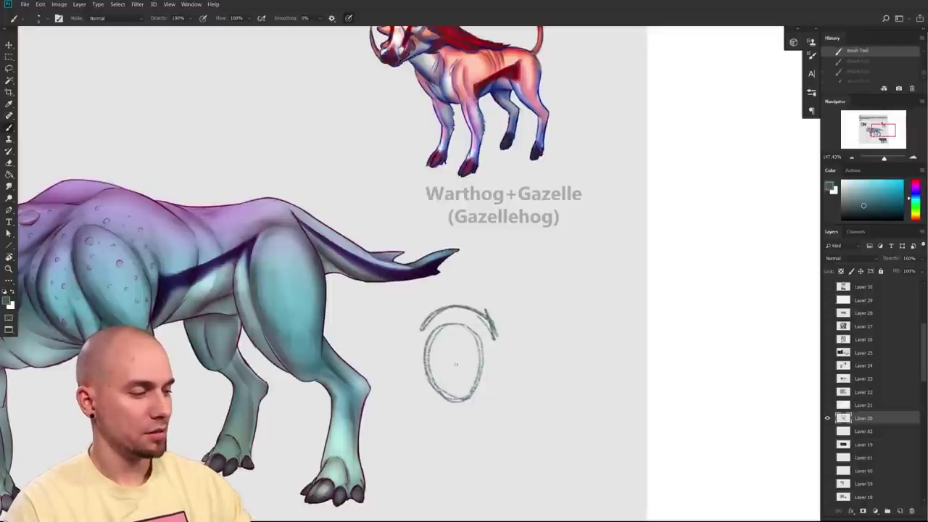
pyautogui.moveTo(431, 384); pyautogui.dragTo(503, 364)
pyautogui.moveTo(518, 328); pyautogui.dragTo(556, 327)
pyautogui.moveTo(541, 303)
pyautogui.mouseDown()
pyautogui.moveTo(528, 317)
pyautogui.moveTo(562, 323)
pyautogui.moveTo(538, 376)
pyautogui.moveTo(555, 362)
pyautogui.moveTo(569, 373)
pyautogui.moveTo(468, 377)
pyautogui.moveTo(387, 360)
pyautogui.mouseUp()
pyautogui.hotkey('ctrl', 'z')
pyautogui.hotkey('ctrl', 'z')
pyautogui.hotkey('ctrl', 'z')
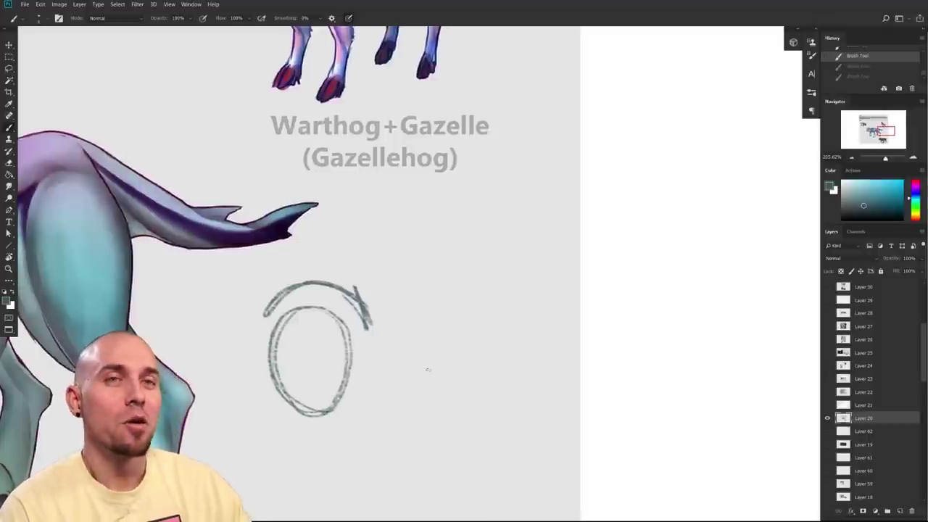
# - Sketch a second, narrower upright oval beside the first one to illustrate a flatter leg form
pyautogui.moveTo(449, 385); pyautogui.dragTo(460, 388)
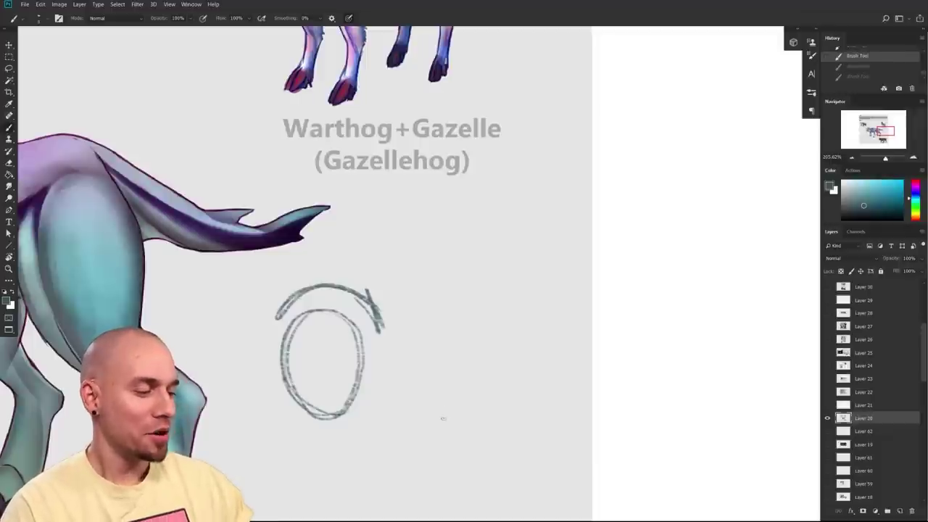
pyautogui.moveTo(461, 319)
pyautogui.mouseDown()
pyautogui.moveTo(470, 386)
pyautogui.moveTo(453, 417)
pyautogui.moveTo(443, 318)
pyautogui.moveTo(428, 383)
pyautogui.moveTo(472, 400)
pyautogui.mouseUp()
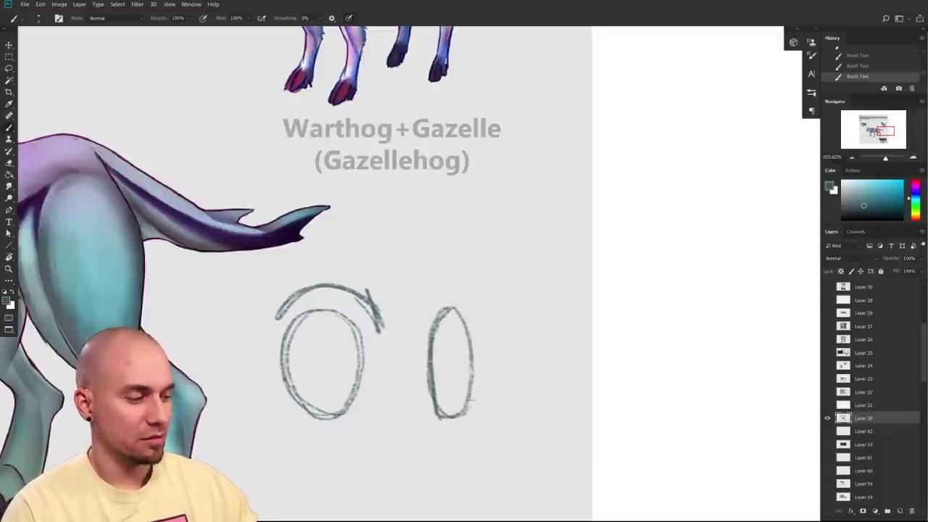
pyautogui.moveTo(438, 375); pyautogui.dragTo(527, 366)
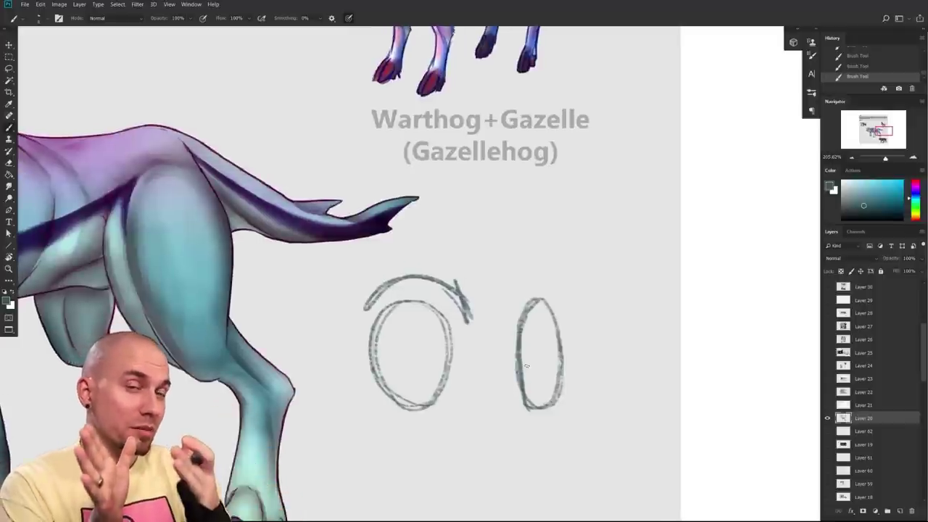
pyautogui.moveTo(245, 243); pyautogui.dragTo(109, 282)
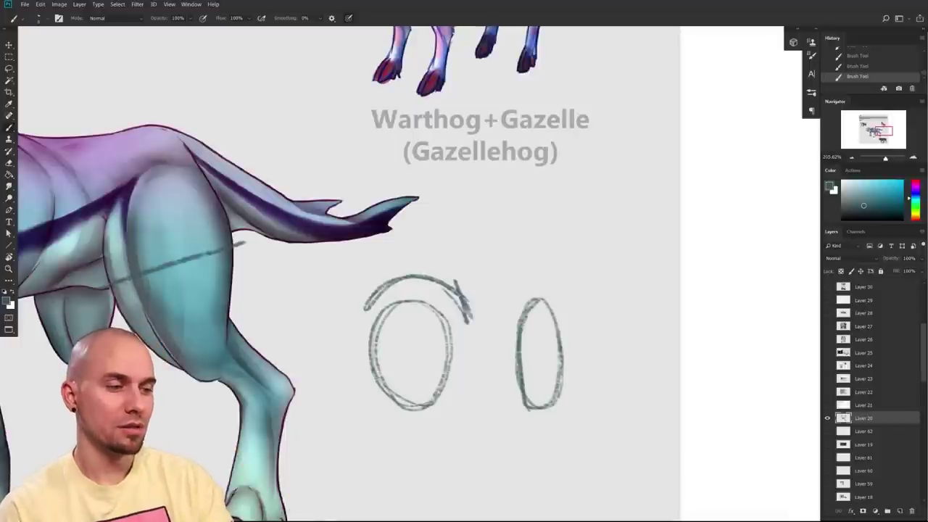
pyautogui.hotkey('ctrl', 'z')
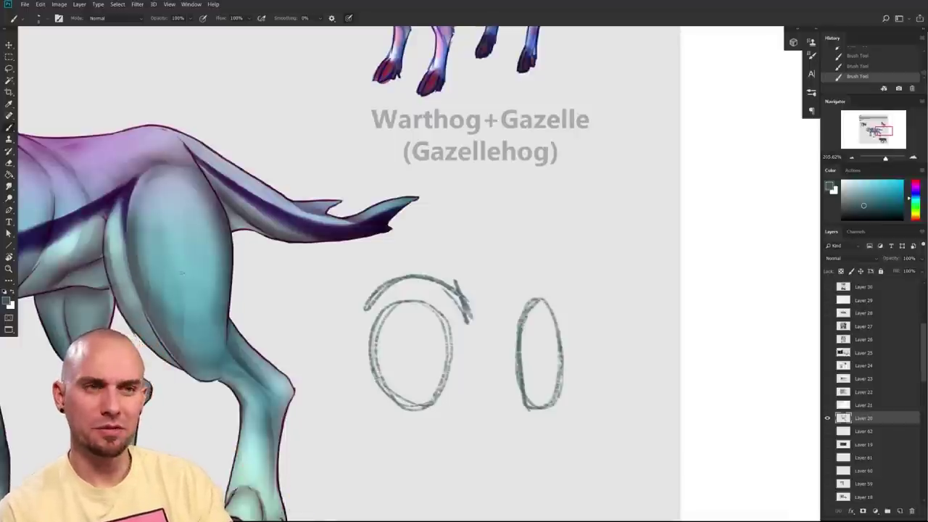
# - Change the brush and repaint the middle of the near hind thigh as a flatter plane in sampled teal
pyautogui.moveTo(344, 362); pyautogui.dragTo(498, 416)
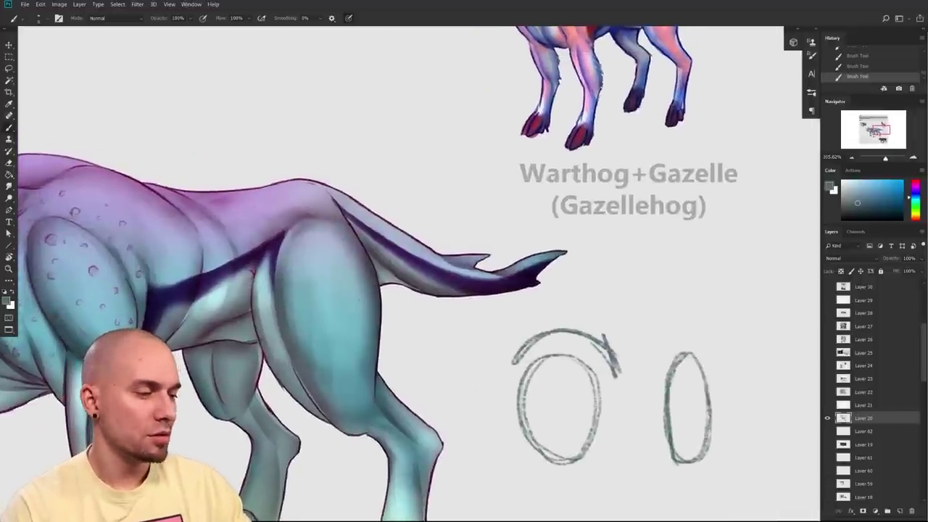
pyautogui.rightClick(421, 317)
pyautogui.doubleClick(457, 341)
pyautogui.keyDown('alt'); pyautogui.click(375, 294); pyautogui.keyUp('alt')
pyautogui.moveTo(360, 290)
pyautogui.mouseDown()
pyautogui.moveTo(355, 355)
pyautogui.moveTo(343, 262)
pyautogui.moveTo(327, 288)
pyautogui.moveTo(359, 348)
pyautogui.mouseUp()
pyautogui.moveTo(322, 240); pyautogui.dragTo(315, 339)
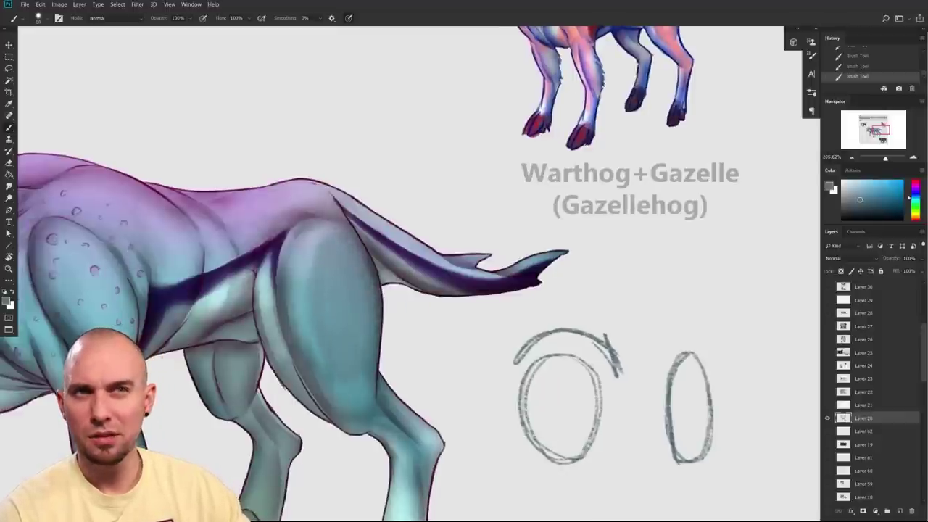
# - With a smaller brush, paint lighter blue strokes in sampled colours down the inner front edge of the thigh plane
pyautogui.keyDown('alt'); pyautogui.click(359, 378); pyautogui.keyUp('alt')
pyautogui.press('[')
pyautogui.press('[')
pyautogui.press('[')
pyautogui.moveTo(299, 246)
pyautogui.mouseDown()
pyautogui.moveTo(297, 367)
pyautogui.moveTo(308, 377)
pyautogui.mouseUp()
pyautogui.keyDown('alt'); pyautogui.click(288, 290); pyautogui.keyUp('alt')
pyautogui.moveTo(288, 290); pyautogui.dragTo(317, 396)
# - Paint sampled pale green over the thigh's front strip, covering the dark crease from the flank stripe downwards
pyautogui.keyDown('alt'); pyautogui.click(268, 305); pyautogui.keyUp('alt')
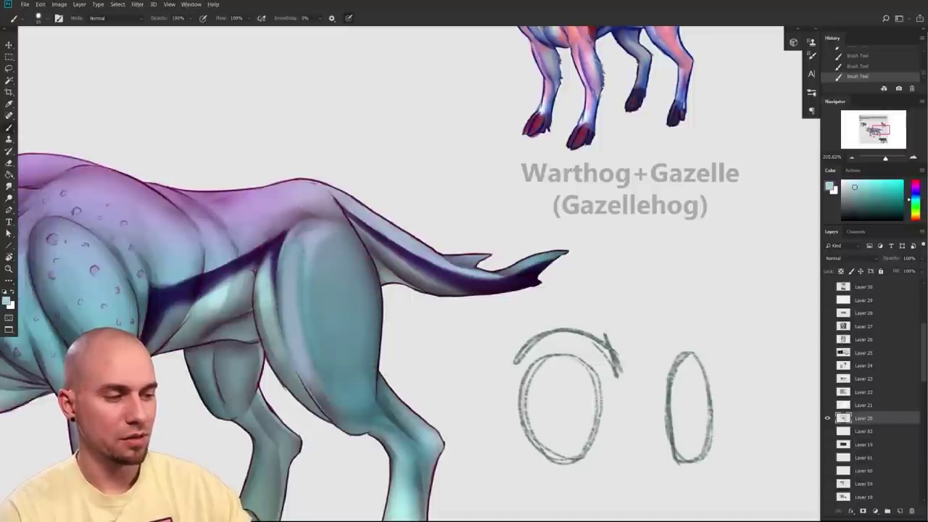
pyautogui.moveTo(274, 265); pyautogui.dragTo(283, 365)
pyautogui.moveTo(276, 314); pyautogui.dragTo(304, 389)
pyautogui.moveTo(277, 263)
pyautogui.mouseDown()
pyautogui.moveTo(310, 399)
pyautogui.moveTo(265, 274)
pyautogui.mouseUp()
pyautogui.keyDown('alt'); pyautogui.click(296, 379); pyautogui.keyUp('alt')
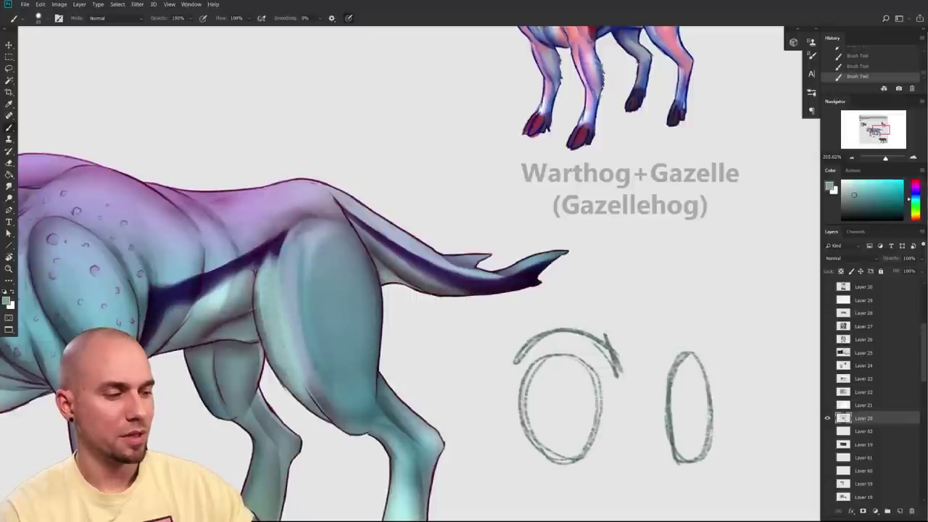
# - Blend the transition between the pale front of the thigh and its teal side plane with sampled tones
pyautogui.keyDown('alt'); pyautogui.click(239, 282); pyautogui.keyUp('alt')
pyautogui.moveTo(287, 252); pyautogui.dragTo(287, 316)
pyautogui.moveTo(293, 253); pyautogui.dragTo(319, 401)
pyautogui.moveTo(289, 296); pyautogui.dragTo(324, 411)
pyautogui.keyDown('alt'); pyautogui.click(302, 317); pyautogui.keyUp('alt')
pyautogui.moveTo(299, 293); pyautogui.dragTo(325, 388)
pyautogui.moveTo(304, 296); pyautogui.dragTo(330, 412)
# - Draw a thin dark line down the rear part of the near hind thigh to mark its side plane
pyautogui.keyDown('alt'); pyautogui.click(322, 322); pyautogui.keyUp('alt')
pyautogui.click(842, 208)
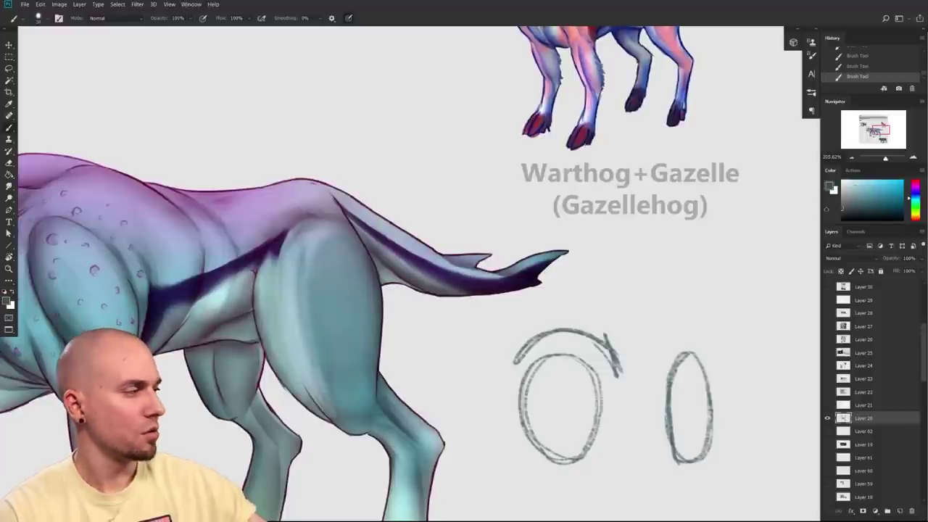
pyautogui.moveTo(279, 341); pyautogui.dragTo(371, 312)
pyautogui.hotkey('ctrl', 'z')
pyautogui.hotkey('ctrl', 'z')
pyautogui.moveTo(437, 339)
pyautogui.mouseDown()
pyautogui.moveTo(510, 331)
pyautogui.moveTo(499, 335)
pyautogui.mouseUp()
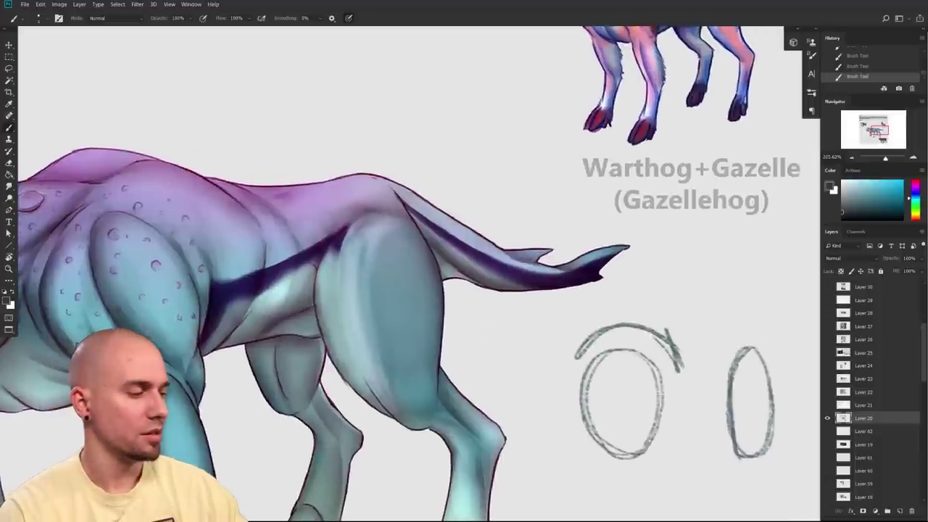
pyautogui.moveTo(430, 338); pyautogui.dragTo(419, 375)
pyautogui.hotkey('ctrl', 'z')
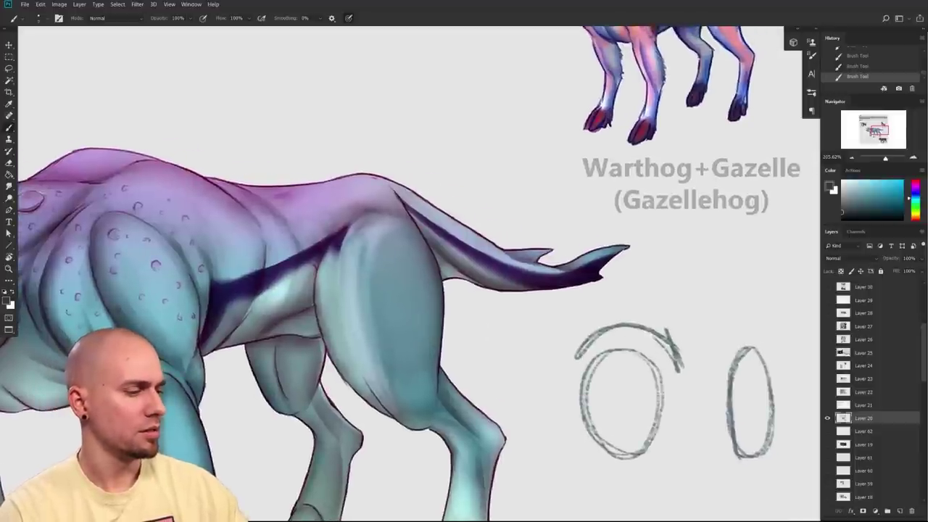
pyautogui.moveTo(460, 397); pyautogui.dragTo(428, 406)
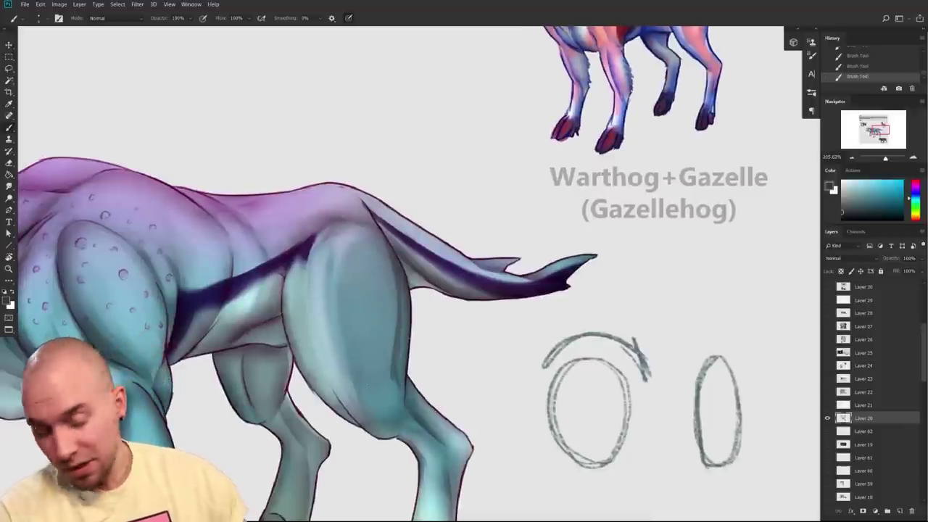
pyautogui.moveTo(394, 369); pyautogui.dragTo(390, 303)
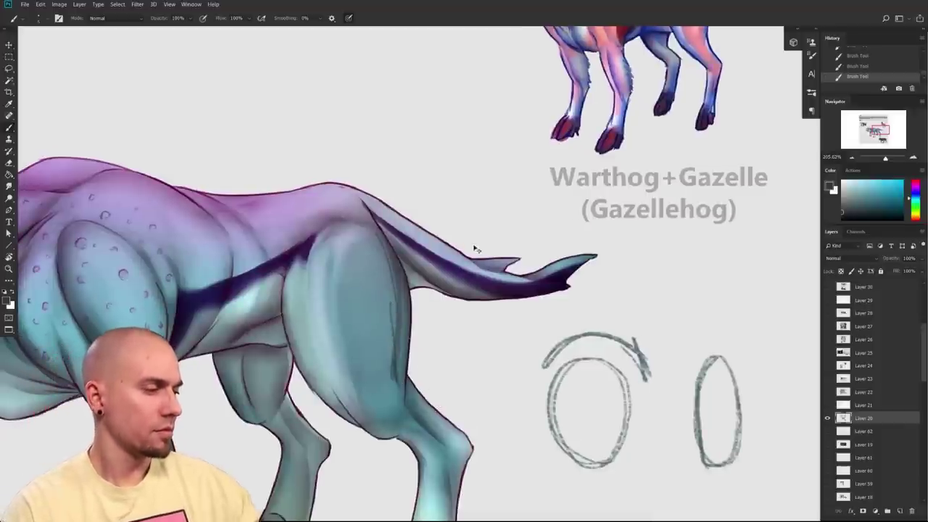
# - Sketch a dark oval over the hip joint at the top of the near hind thigh
pyautogui.scroll(-3, 653, 392)
pyautogui.moveTo(642, 408); pyautogui.dragTo(591, 434)
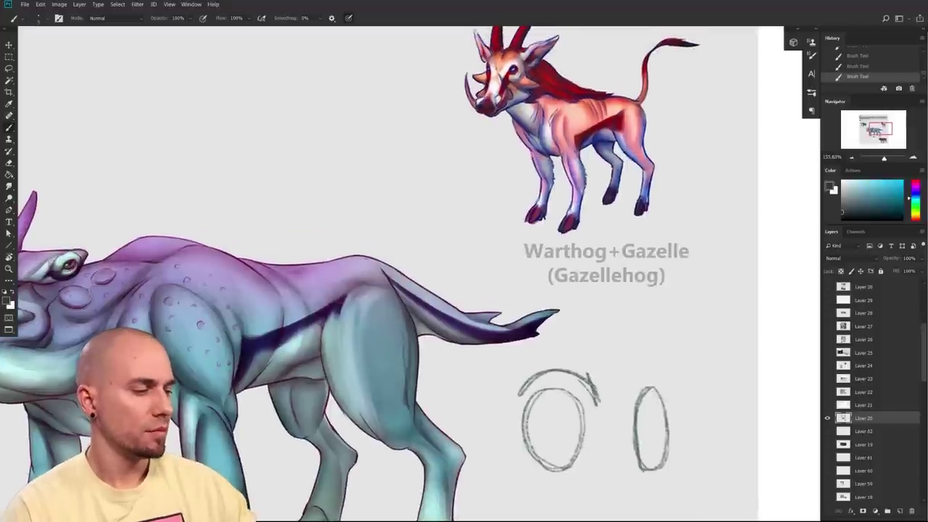
pyautogui.moveTo(377, 273)
pyautogui.mouseDown()
pyautogui.moveTo(362, 292)
pyautogui.moveTo(380, 275)
pyautogui.mouseUp()
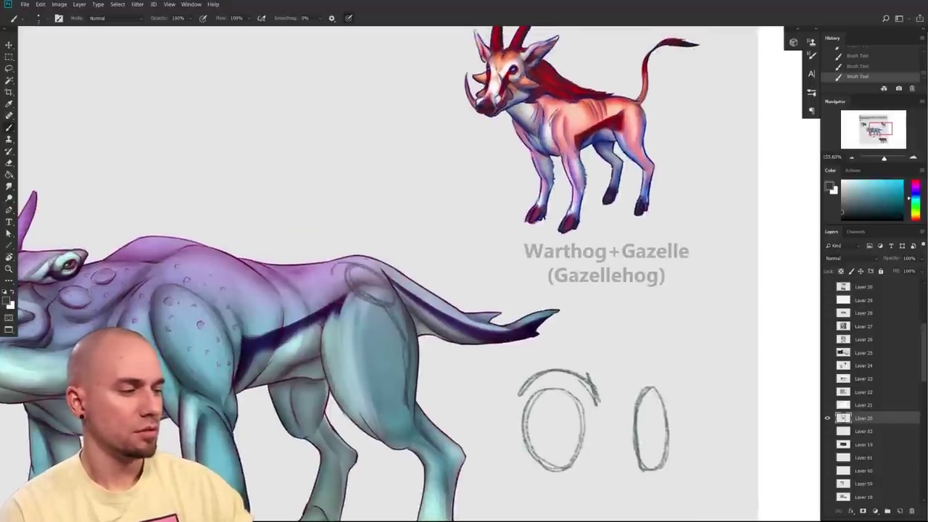
pyautogui.moveTo(454, 349); pyautogui.dragTo(444, 328)
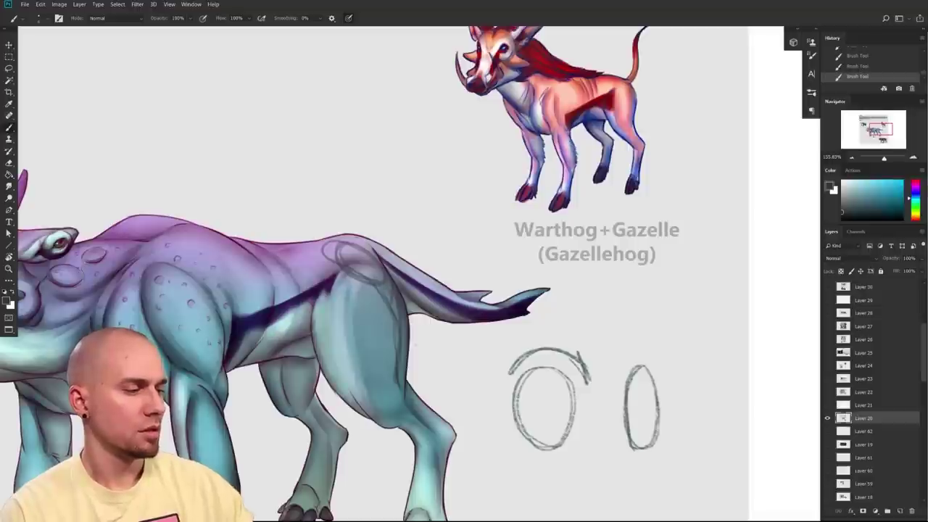
pyautogui.moveTo(331, 308)
pyautogui.mouseDown()
pyautogui.moveTo(361, 406)
pyautogui.moveTo(348, 405)
pyautogui.mouseUp()
pyautogui.hotkey('ctrl', 'z')
# - Review the whole creature with its repainted hind thigh beside the oval diagrams and the two source hybrids
pyautogui.moveTo(531, 430)
pyautogui.mouseDown()
pyautogui.moveTo(556, 335)
pyautogui.moveTo(551, 386)
pyautogui.moveTo(493, 391)
pyautogui.moveTo(551, 391)
pyautogui.mouseUp()
pyautogui.moveTo(489, 389); pyautogui.dragTo(608, 369)
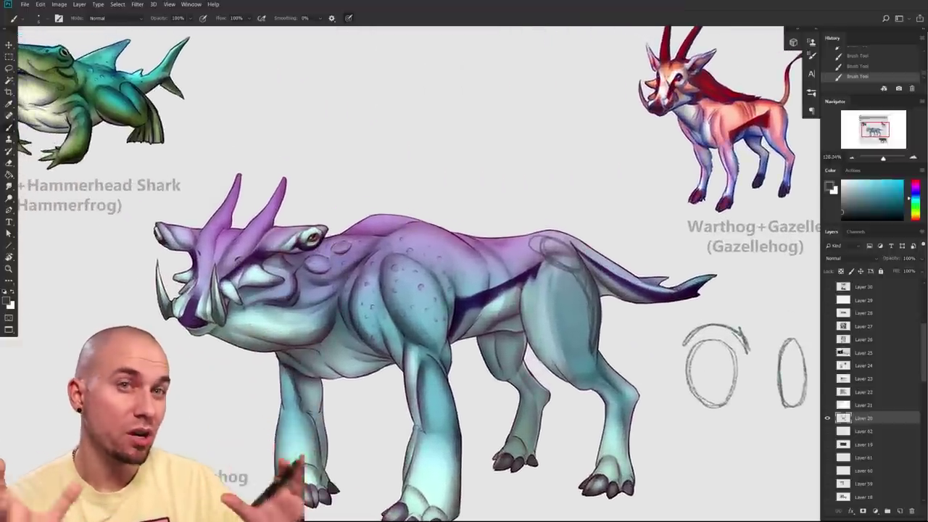
pyautogui.moveTo(423, 387); pyautogui.dragTo(457, 387)
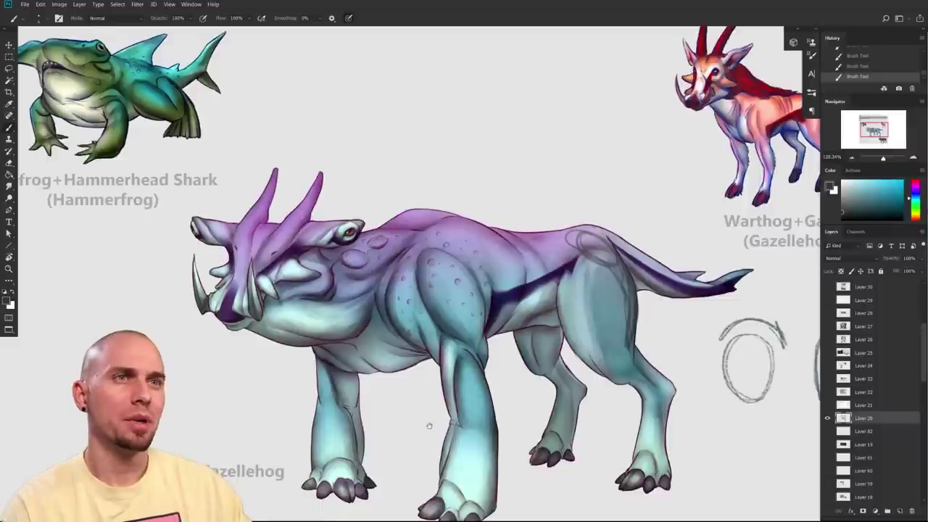
pyautogui.moveTo(432, 425); pyautogui.dragTo(412, 404)
pyautogui.moveTo(591, 348); pyautogui.dragTo(536, 341)
pyautogui.moveTo(542, 298); pyautogui.dragTo(492, 320)
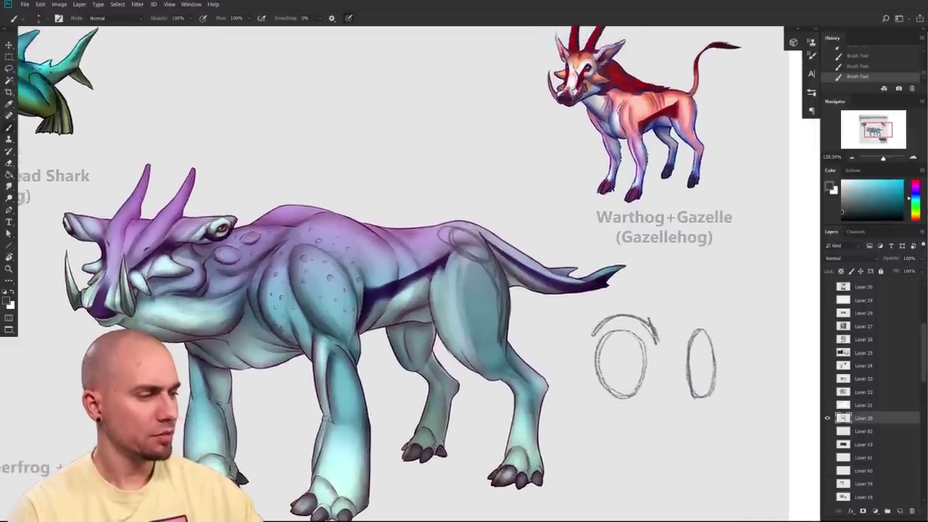
pyautogui.moveTo(394, 375); pyautogui.dragTo(479, 351)
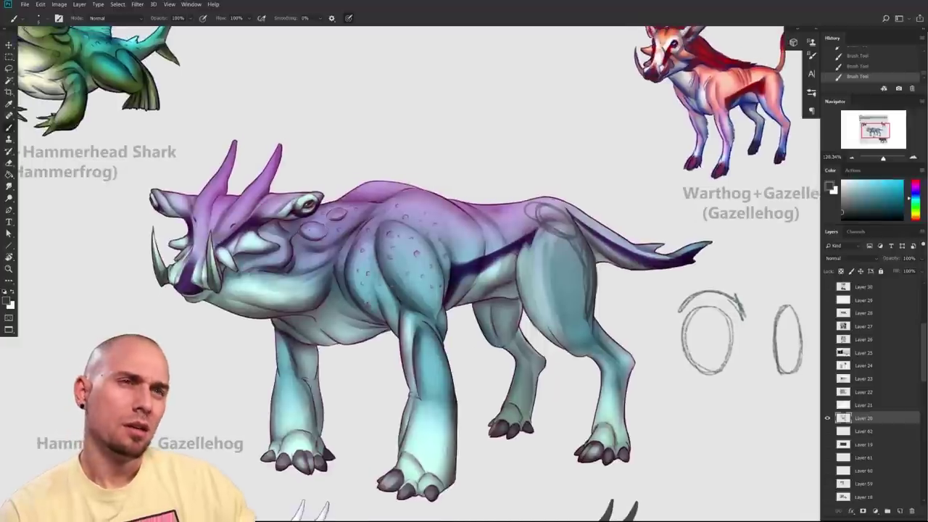
pyautogui.moveTo(433, 359); pyautogui.dragTo(421, 370)
pyautogui.moveTo(493, 319); pyautogui.dragTo(419, 342)
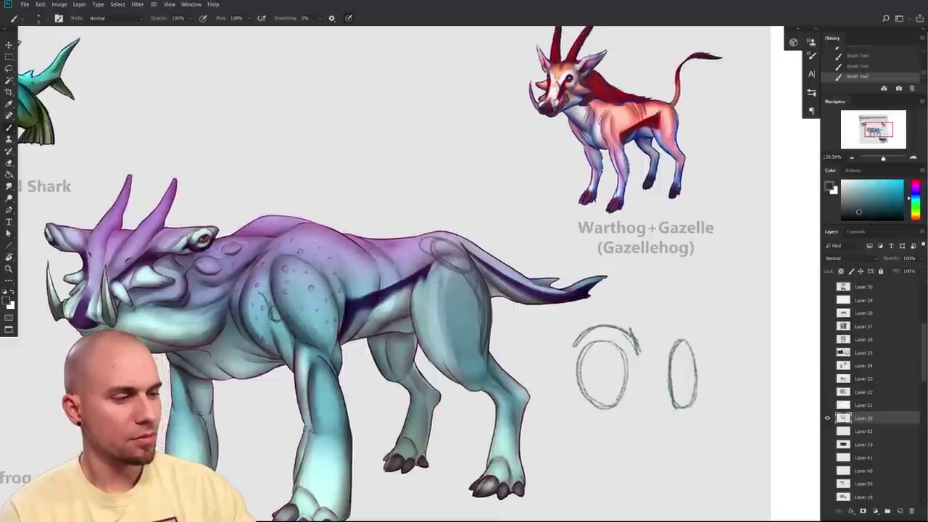
pyautogui.moveTo(256, 242)
pyautogui.mouseDown()
pyautogui.moveTo(305, 284)
pyautogui.moveTo(297, 237)
pyautogui.moveTo(275, 228)
pyautogui.mouseUp()
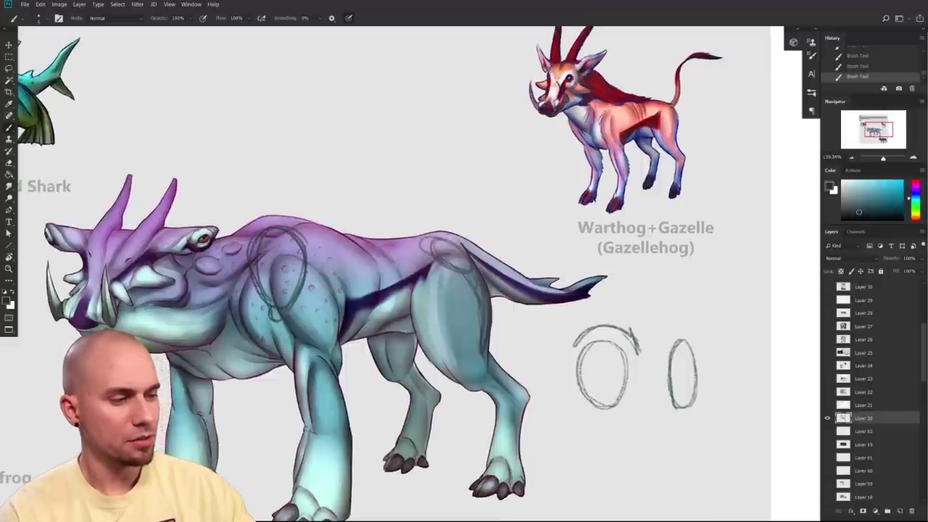
pyautogui.moveTo(395, 327); pyautogui.dragTo(384, 314)
pyautogui.moveTo(282, 228); pyautogui.dragTo(276, 293)
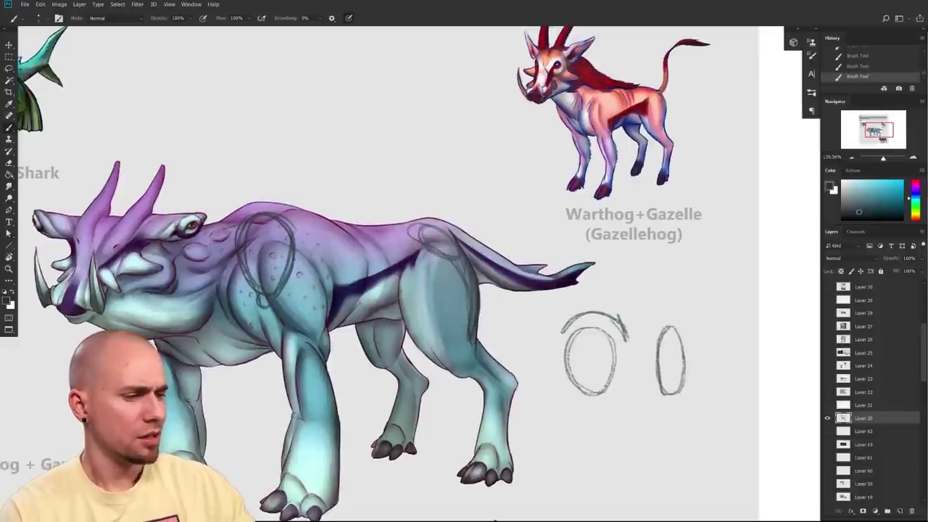
pyautogui.hotkey('ctrl', 'z')
pyautogui.hotkey('ctrl', 'z')
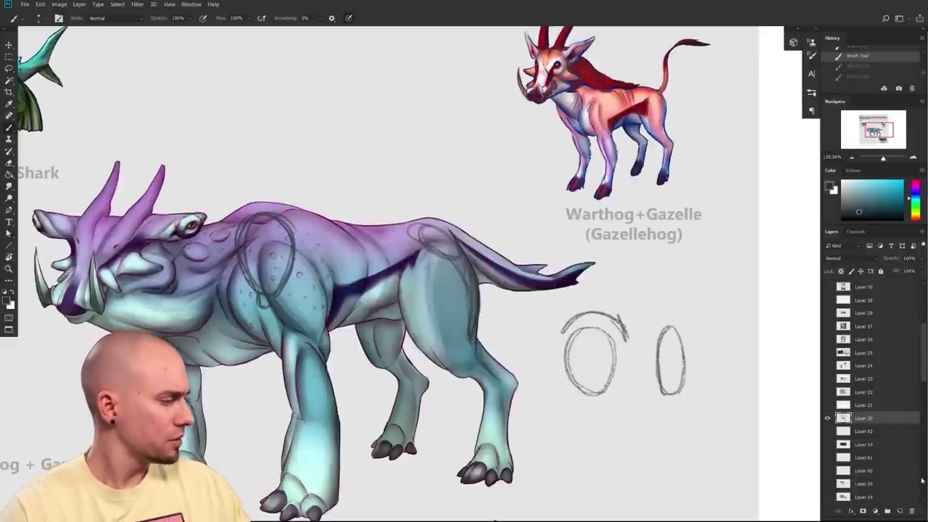
pyautogui.hotkey('ctrl', 'z')
pyautogui.hotkey('ctrl', 'z')
pyautogui.hotkey('ctrl', 'z')
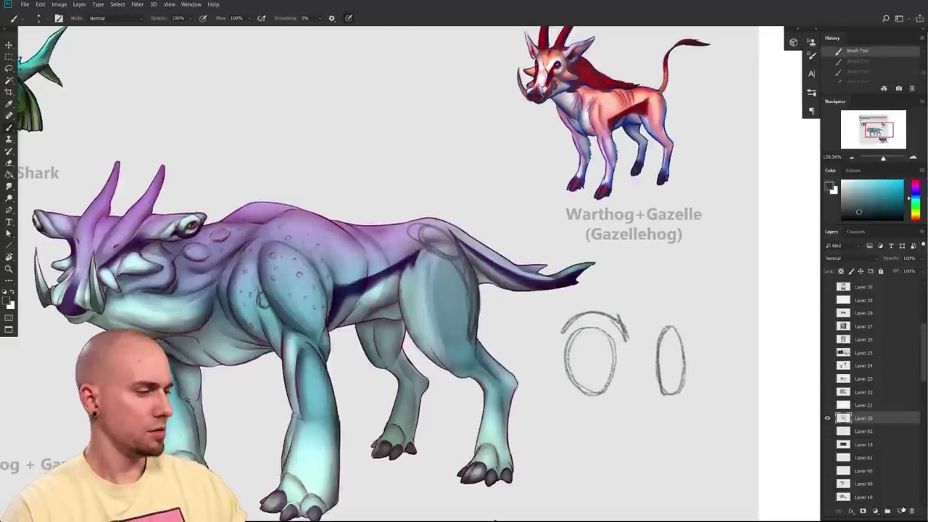
# - Add a new layer and cover the near shoulder and upper foreleg forms with flat sampled teal
pyautogui.click(900, 511)
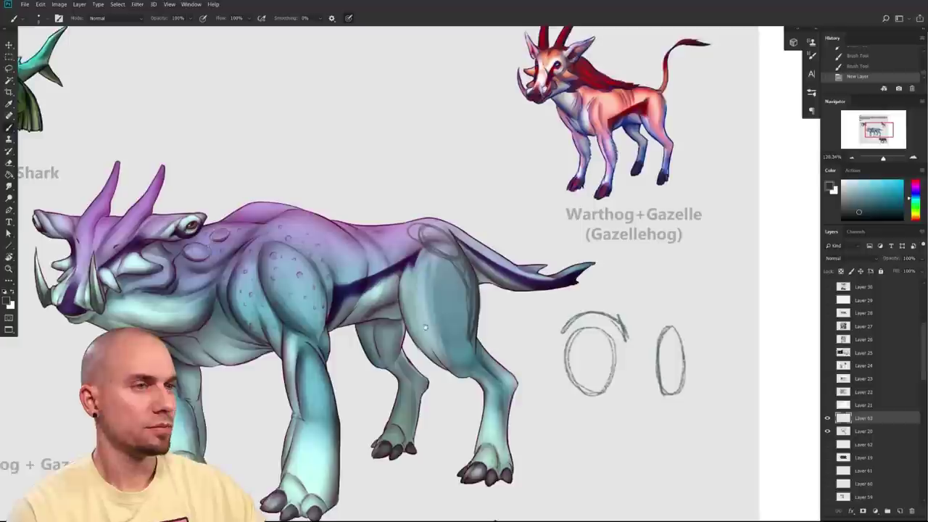
pyautogui.moveTo(537, 319); pyautogui.dragTo(547, 315)
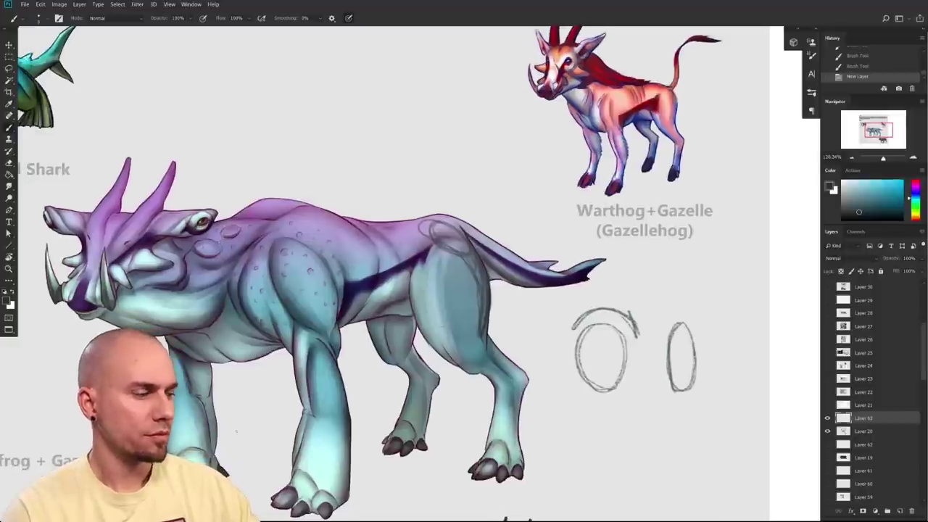
pyautogui.moveTo(548, 316); pyautogui.dragTo(591, 310)
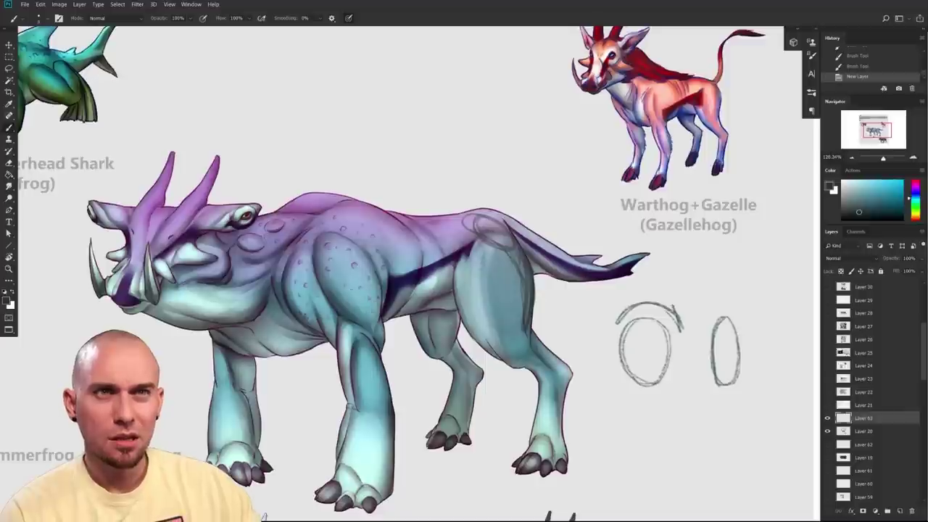
pyautogui.keyDown('alt'); pyautogui.click(354, 296); pyautogui.keyUp('alt')
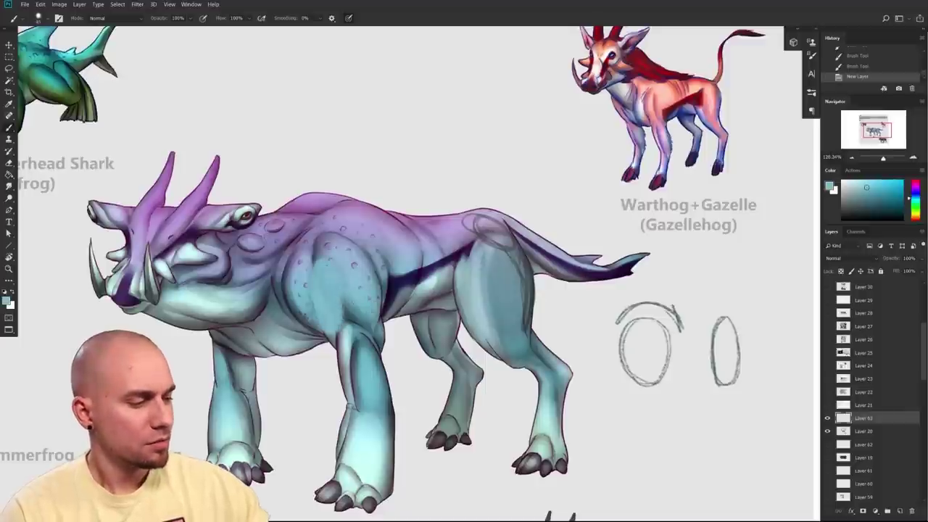
pyautogui.moveTo(363, 319)
pyautogui.mouseDown()
pyautogui.moveTo(376, 347)
pyautogui.moveTo(341, 350)
pyautogui.moveTo(341, 360)
pyautogui.mouseUp()
pyautogui.moveTo(325, 250)
pyautogui.mouseDown()
pyautogui.moveTo(332, 301)
pyautogui.moveTo(378, 290)
pyautogui.moveTo(353, 363)
pyautogui.moveTo(324, 337)
pyautogui.mouseUp()
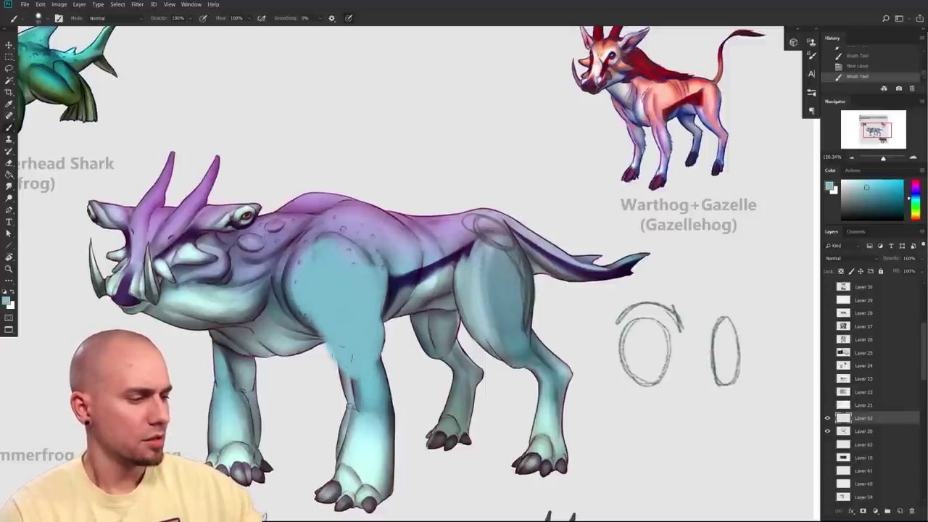
pyautogui.keyDown('alt'); pyautogui.click(392, 292); pyautogui.keyUp('alt')
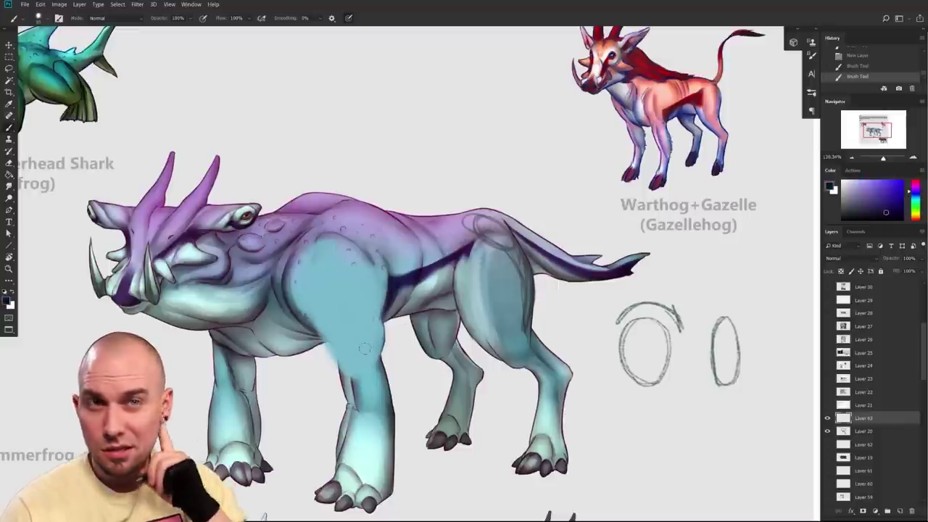
pyautogui.keyDown('alt'); pyautogui.click(367, 381); pyautogui.keyUp('alt')
pyautogui.moveTo(354, 379); pyautogui.dragTo(353, 403)
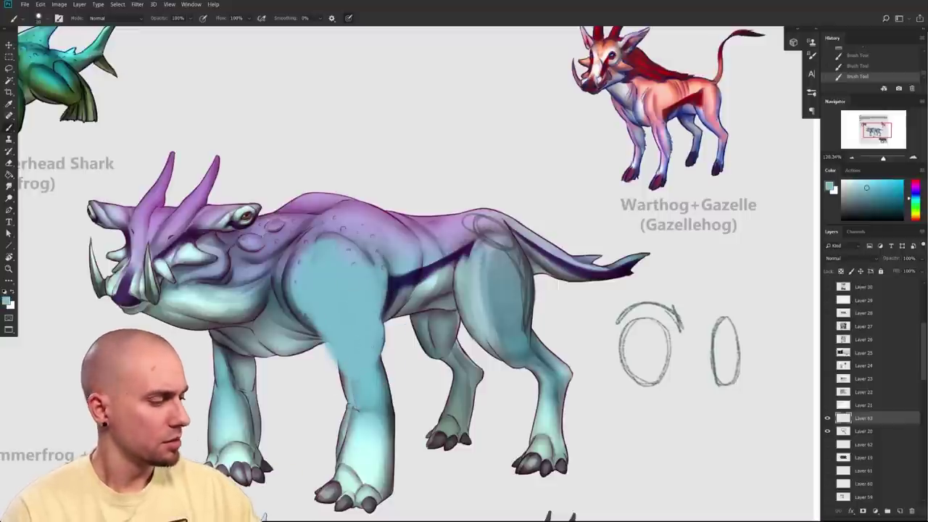
# - Sketch jagged muscle and tendon lines in a sampled dark teal around the elbow of the near foreleg
pyautogui.keyDown('alt'); pyautogui.click(392, 410); pyautogui.keyUp('alt')
pyautogui.press('[')
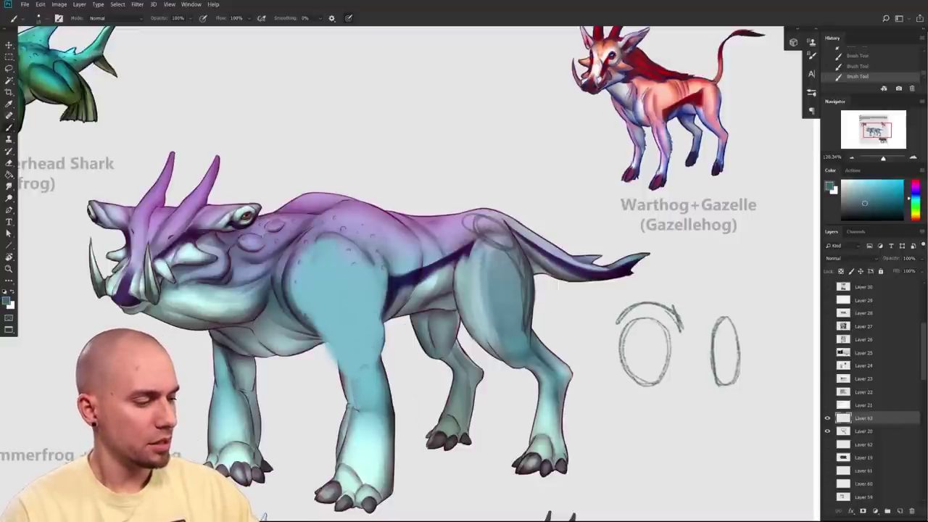
pyautogui.press('[')
pyautogui.press('[')
pyautogui.moveTo(353, 339); pyautogui.dragTo(349, 351)
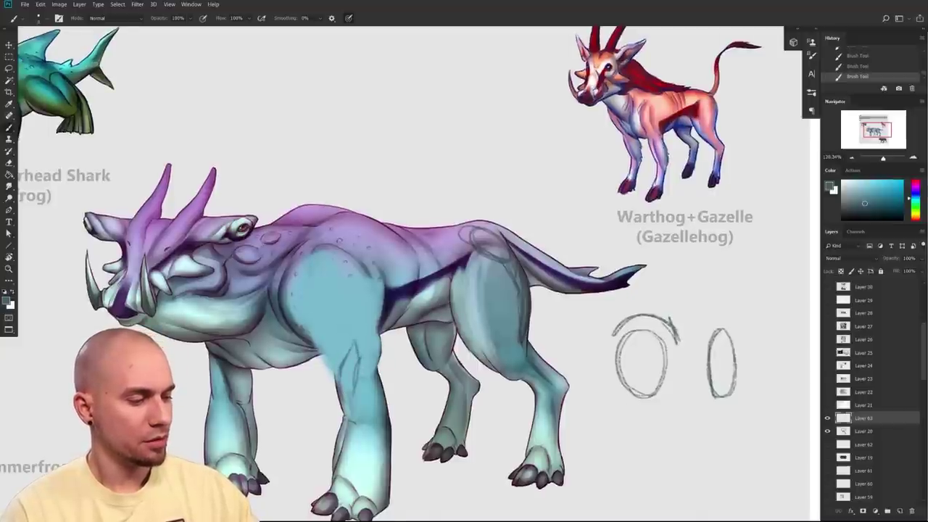
pyautogui.moveTo(347, 330); pyautogui.dragTo(361, 380)
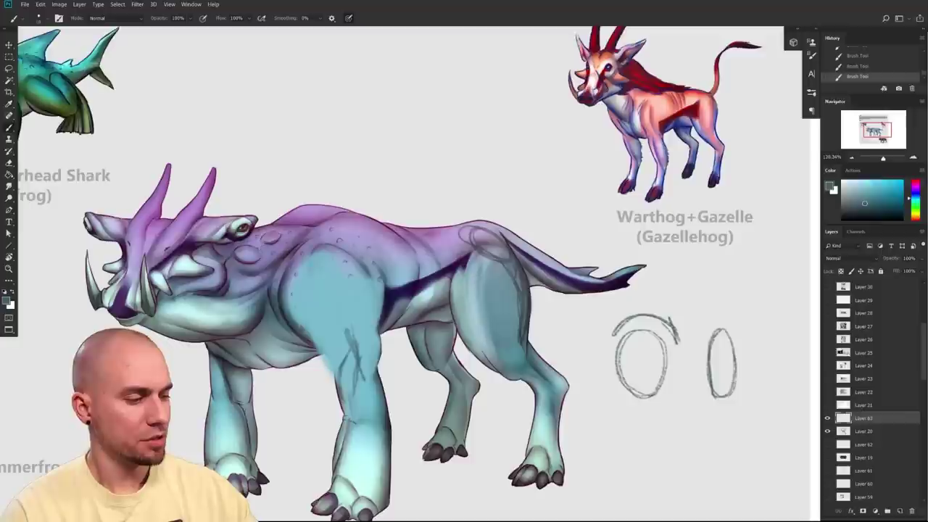
pyautogui.moveTo(341, 343)
pyautogui.mouseDown()
pyautogui.moveTo(329, 376)
pyautogui.moveTo(358, 370)
pyautogui.moveTo(360, 384)
pyautogui.mouseUp()
pyautogui.moveTo(324, 336); pyautogui.dragTo(335, 369)
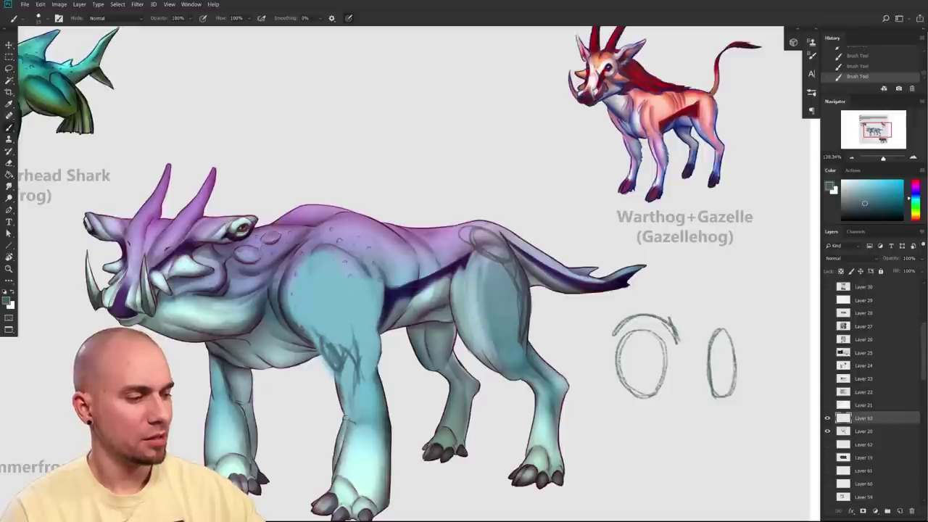
pyautogui.moveTo(321, 289)
pyautogui.mouseDown()
pyautogui.moveTo(317, 316)
pyautogui.moveTo(337, 246)
pyautogui.mouseUp()
pyautogui.hotkey('ctrl', 'z')
pyautogui.moveTo(316, 318)
pyautogui.mouseDown()
pyautogui.moveTo(335, 248)
pyautogui.moveTo(317, 310)
pyautogui.mouseUp()
pyautogui.hotkey('ctrl', 'z')
pyautogui.moveTo(450, 364); pyautogui.dragTo(423, 380)
pyautogui.keyDown('alt'); pyautogui.click(422, 380); pyautogui.keyUp('alt')
pyautogui.moveTo(290, 326); pyautogui.dragTo(267, 276)
pyautogui.hotkey('ctrl', 'z')
# - Block in a dark teal triangle for the shoulder blade, from the neck and back down to the shoulder
pyautogui.press(']')
pyautogui.press(']')
pyautogui.press(']')
pyautogui.press(']')
pyautogui.press(']')
pyautogui.press(']')
pyautogui.press(']')
pyautogui.press(']')
pyautogui.moveTo(288, 321)
pyautogui.mouseDown()
pyautogui.moveTo(268, 275)
pyautogui.moveTo(241, 255)
pyautogui.moveTo(307, 248)
pyautogui.moveTo(290, 313)
pyautogui.moveTo(314, 235)
pyautogui.moveTo(314, 257)
pyautogui.mouseUp()
pyautogui.keyDown('alt'); pyautogui.click(318, 265); pyautogui.keyUp('alt')
pyautogui.press('[')
pyautogui.press('[')
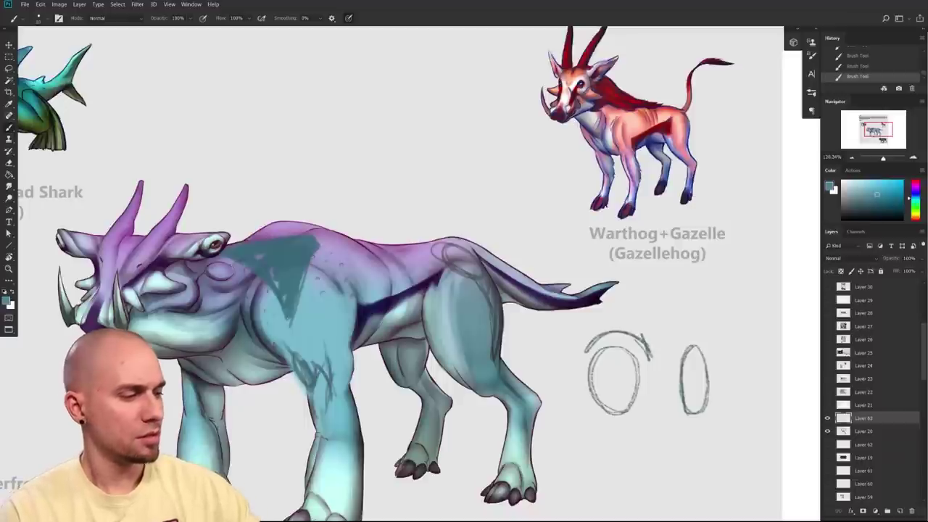
# - Recolour the shoulder blade triangle bright green with a white ridge along its rear edge
pyautogui.click(884, 180)
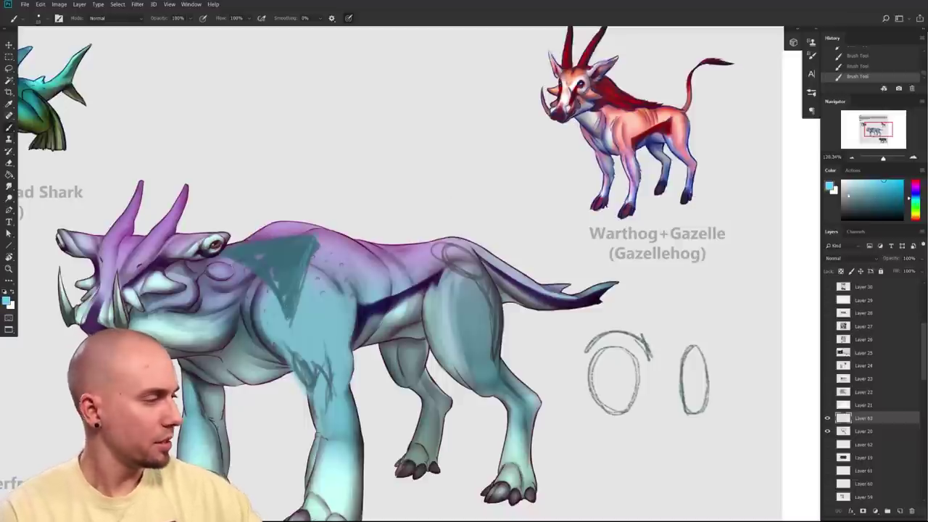
pyautogui.moveTo(916, 198); pyautogui.dragTo(917, 205)
pyautogui.moveTo(289, 315)
pyautogui.mouseDown()
pyautogui.moveTo(313, 234)
pyautogui.moveTo(280, 290)
pyautogui.moveTo(290, 304)
pyautogui.moveTo(307, 243)
pyautogui.moveTo(264, 265)
pyautogui.moveTo(279, 247)
pyautogui.mouseUp()
pyautogui.press(']')
pyautogui.press(']')
pyautogui.press('x')
pyautogui.moveTo(290, 304)
pyautogui.mouseDown()
pyautogui.moveTo(311, 245)
pyautogui.moveTo(245, 251)
pyautogui.mouseUp()
pyautogui.press('x')
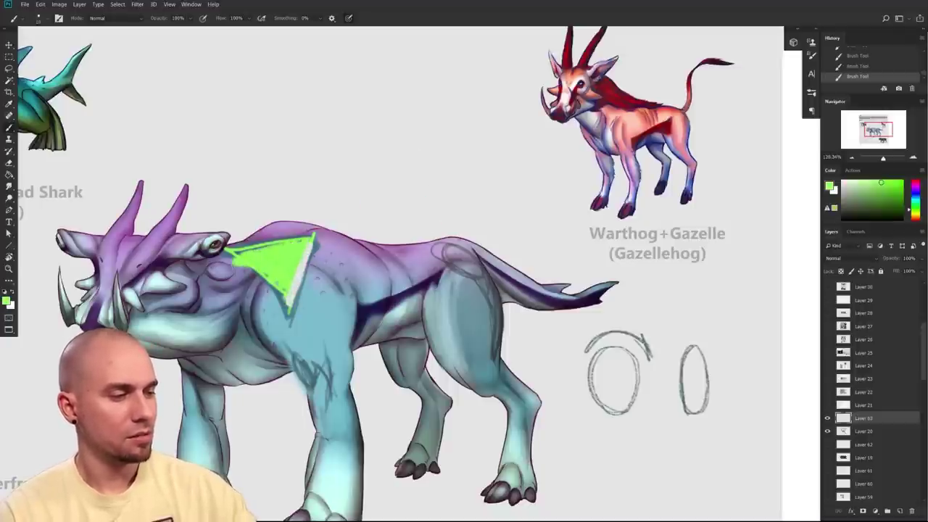
# - Extend the bright green area behind the white ridge and along the back to complete the shoulder blade diagram
pyautogui.moveTo(301, 291); pyautogui.dragTo(353, 245)
pyautogui.press(']')
pyautogui.moveTo(309, 277)
pyautogui.mouseDown()
pyautogui.moveTo(333, 250)
pyautogui.moveTo(306, 275)
pyautogui.mouseUp()
pyautogui.moveTo(325, 239); pyautogui.dragTo(382, 243)
pyautogui.moveTo(421, 284)
pyautogui.mouseDown()
pyautogui.moveTo(426, 251)
pyautogui.moveTo(404, 297)
pyautogui.moveTo(414, 301)
pyautogui.mouseUp()
pyautogui.moveTo(431, 406)
pyautogui.mouseDown()
pyautogui.moveTo(481, 372)
pyautogui.moveTo(491, 380)
pyautogui.mouseUp()
pyautogui.moveTo(421, 319)
pyautogui.mouseDown()
pyautogui.moveTo(455, 240)
pyautogui.moveTo(415, 328)
pyautogui.mouseUp()
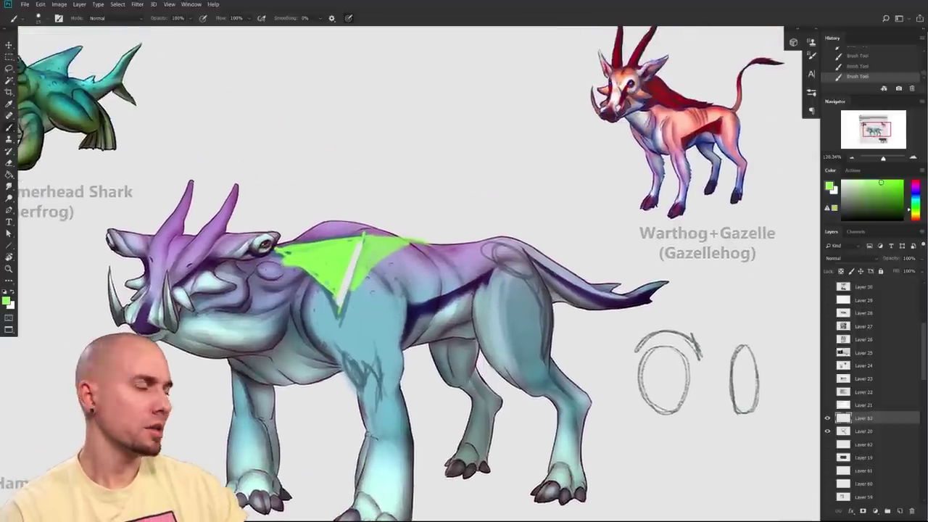
# - Paint two purple elongated ovals for the muscles behind the white ridge and over the front of the shoulder
pyautogui.moveTo(913, 196); pyautogui.dragTo(912, 189)
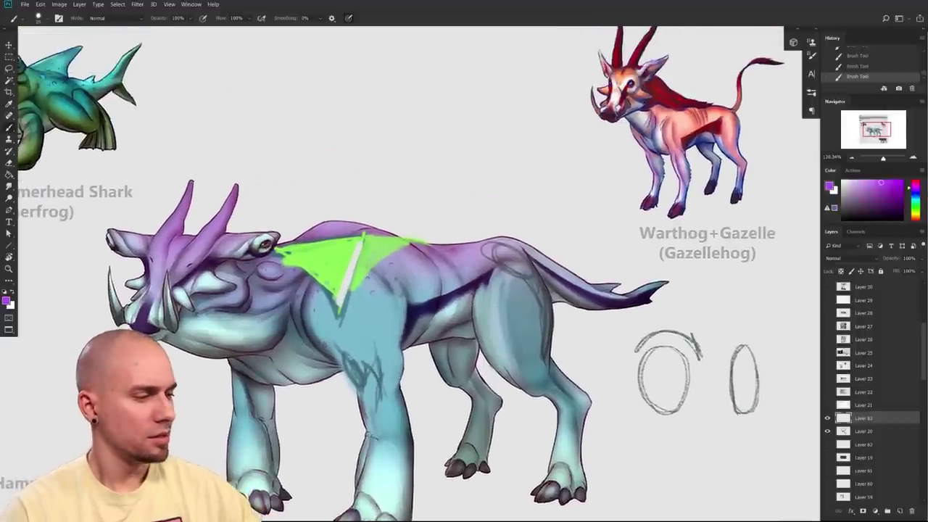
pyautogui.moveTo(357, 274); pyautogui.dragTo(352, 297)
pyautogui.moveTo(364, 255); pyautogui.dragTo(358, 295)
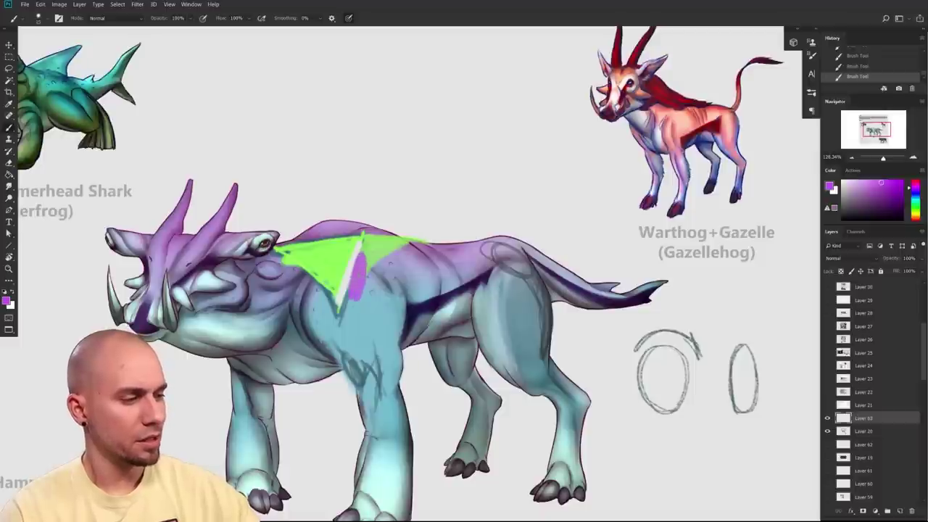
pyautogui.moveTo(342, 299); pyautogui.dragTo(337, 342)
pyautogui.moveTo(348, 302); pyautogui.dragTo(344, 330)
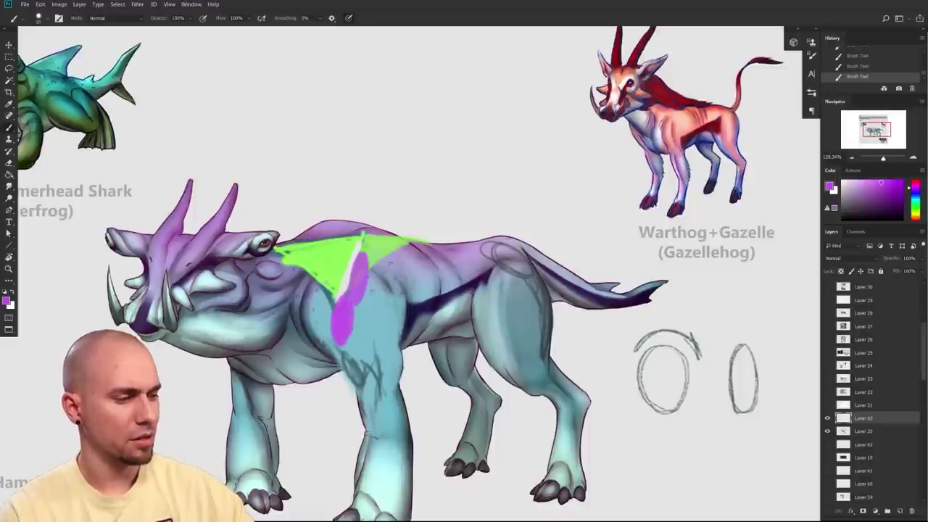
pyautogui.moveTo(409, 354); pyautogui.dragTo(387, 365)
pyautogui.moveTo(426, 427); pyautogui.dragTo(479, 385)
# - Outline the oval upper arm muscle and the forms reaching toward the elbow in blue
pyautogui.click(916, 195)
pyautogui.moveTo(659, 300); pyautogui.dragTo(589, 326)
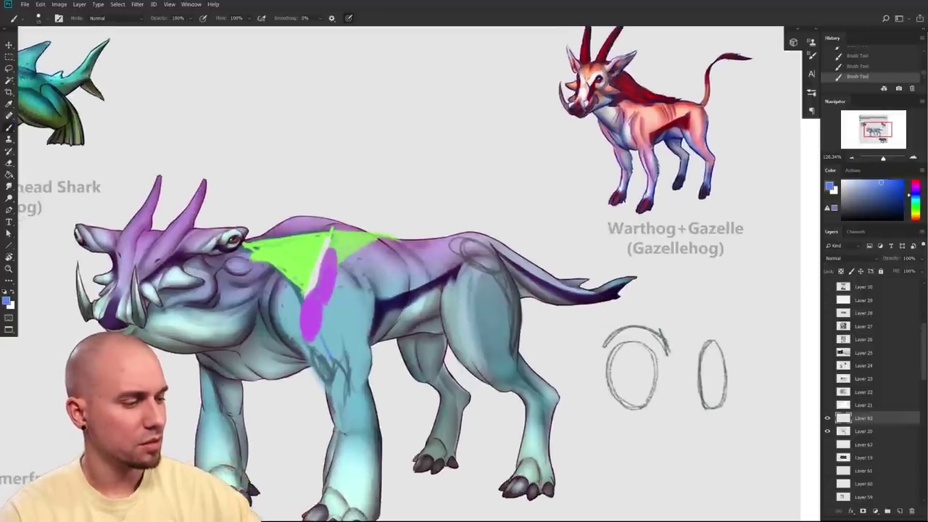
pyautogui.moveTo(328, 314)
pyautogui.mouseDown()
pyautogui.moveTo(345, 342)
pyautogui.moveTo(344, 279)
pyautogui.mouseUp()
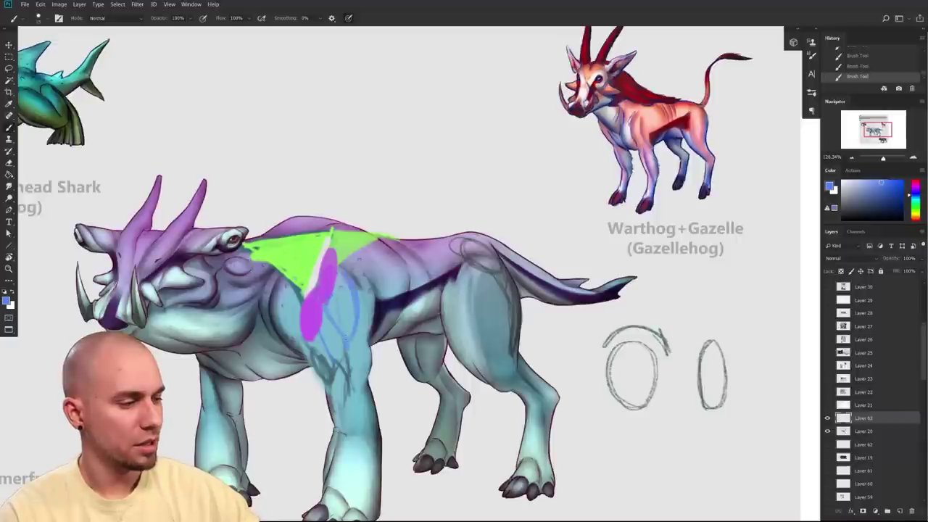
pyautogui.moveTo(324, 330)
pyautogui.mouseDown()
pyautogui.moveTo(345, 364)
pyautogui.moveTo(372, 309)
pyautogui.moveTo(356, 377)
pyautogui.mouseUp()
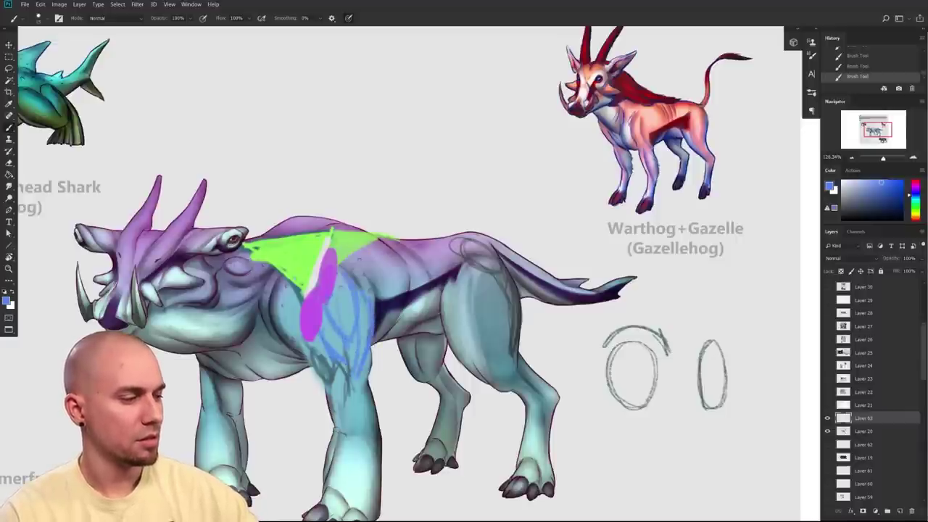
# - Reinforce the upper arm muscle outlines and the rear contour of the arm with a sampled dark navy
pyautogui.keyDown('alt'); pyautogui.click(353, 306); pyautogui.keyUp('alt')
pyautogui.keyDown('alt'); pyautogui.click(353, 320); pyautogui.keyUp('alt')
pyautogui.press(']')
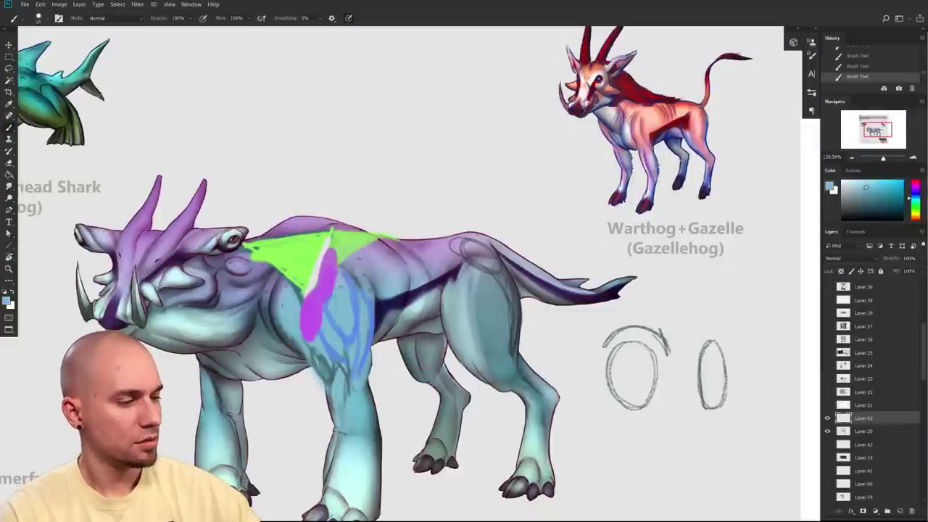
pyautogui.keyDown('alt'); pyautogui.click(381, 311); pyautogui.keyUp('alt')
pyautogui.press('[')
pyautogui.press('[')
pyautogui.moveTo(322, 303)
pyautogui.mouseDown()
pyautogui.moveTo(344, 338)
pyautogui.moveTo(352, 336)
pyautogui.mouseUp()
pyautogui.moveTo(341, 267); pyautogui.dragTo(354, 344)
pyautogui.moveTo(321, 324)
pyautogui.mouseDown()
pyautogui.moveTo(319, 339)
pyautogui.moveTo(344, 365)
pyautogui.mouseUp()
pyautogui.moveTo(320, 317); pyautogui.dragTo(347, 370)
pyautogui.moveTo(368, 295); pyautogui.dragTo(363, 379)
pyautogui.moveTo(351, 275); pyautogui.dragTo(360, 312)
pyautogui.moveTo(367, 296); pyautogui.dragTo(366, 319)
pyautogui.moveTo(363, 274)
pyautogui.mouseDown()
pyautogui.moveTo(369, 349)
pyautogui.moveTo(370, 338)
pyautogui.mouseUp()
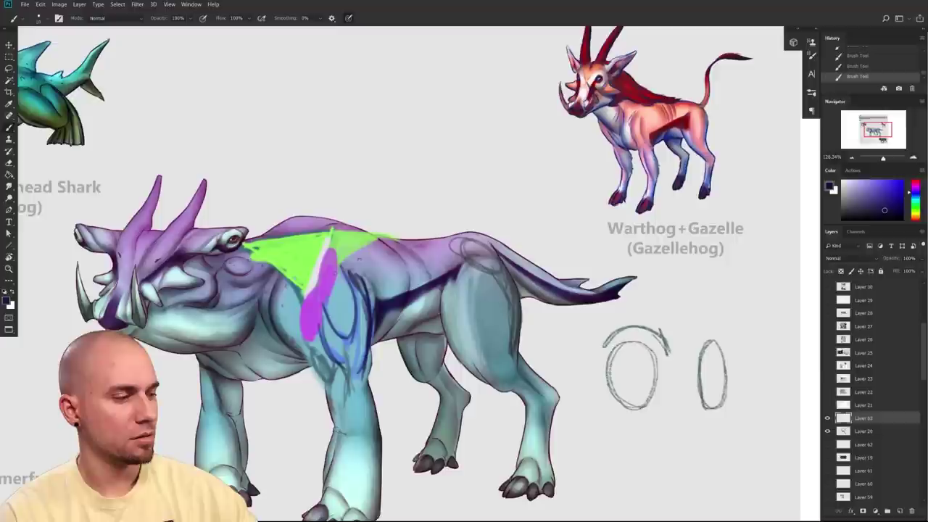
pyautogui.moveTo(349, 271); pyautogui.dragTo(364, 306)
pyautogui.moveTo(364, 304); pyautogui.dragTo(367, 332)
# - Paint sampled flank tones behind the upper arm to cover the old contour and trim the arm's rear edge
pyautogui.keyDown('alt'); pyautogui.click(380, 283); pyautogui.keyUp('alt')
pyautogui.press(']')
pyautogui.moveTo(374, 283); pyautogui.dragTo(374, 297)
pyautogui.moveTo(357, 272); pyautogui.dragTo(368, 307)
pyautogui.moveTo(353, 279)
pyautogui.mouseDown()
pyautogui.moveTo(363, 303)
pyautogui.moveTo(388, 305)
pyautogui.moveTo(372, 328)
pyautogui.mouseUp()
pyautogui.keyDown('alt'); pyautogui.click(382, 304); pyautogui.keyUp('alt')
pyautogui.keyDown('alt'); pyautogui.click(386, 290); pyautogui.keyUp('alt')
pyautogui.keyDown('alt'); pyautogui.click(378, 311); pyautogui.keyUp('alt')
pyautogui.press(']')
pyautogui.press(']')
pyautogui.moveTo(373, 300)
pyautogui.mouseDown()
pyautogui.moveTo(367, 324)
pyautogui.moveTo(379, 333)
pyautogui.mouseUp()
pyautogui.keyDown('alt'); pyautogui.click(389, 324); pyautogui.keyUp('alt')
pyautogui.press(']')
pyautogui.press(']')
pyautogui.moveTo(380, 309)
pyautogui.mouseDown()
pyautogui.moveTo(376, 339)
pyautogui.moveTo(403, 302)
pyautogui.moveTo(383, 305)
pyautogui.moveTo(392, 300)
pyautogui.moveTo(373, 329)
pyautogui.mouseUp()
pyautogui.keyDown('alt'); pyautogui.click(380, 304); pyautogui.keyUp('alt')
pyautogui.keyDown('alt'); pyautogui.click(373, 292); pyautogui.keyUp('alt')
# - Paint an orange muscle band from behind the head down the front of the shoulder to the elbow
pyautogui.moveTo(393, 401)
pyautogui.mouseDown()
pyautogui.moveTo(432, 360)
pyautogui.moveTo(434, 391)
pyautogui.mouseUp()
pyautogui.scroll(2, 422, 335)
pyautogui.moveTo(422, 335); pyautogui.dragTo(484, 304)
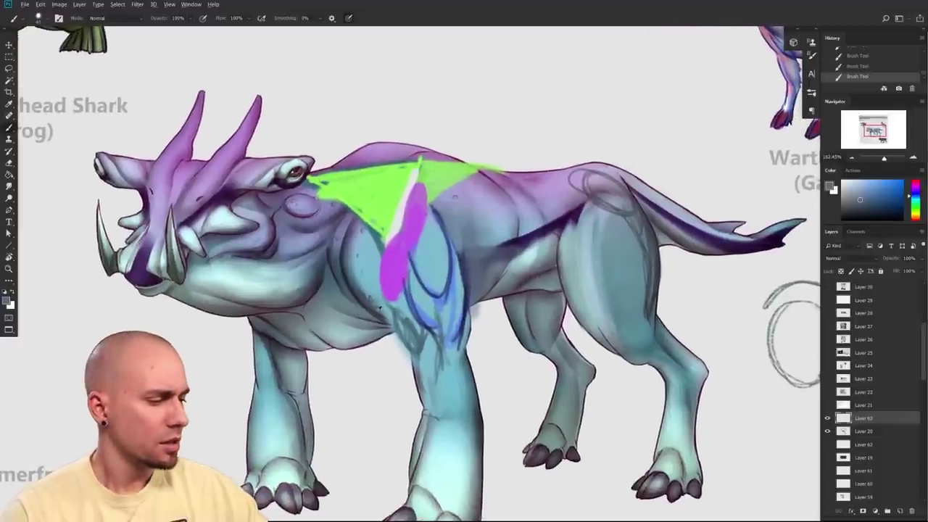
pyautogui.keyDown('alt'); pyautogui.click(376, 314); pyautogui.keyUp('alt')
pyautogui.press('[')
pyautogui.moveTo(385, 310); pyautogui.dragTo(341, 345)
pyautogui.moveTo(323, 301)
pyautogui.mouseDown()
pyautogui.moveTo(340, 344)
pyautogui.moveTo(335, 368)
pyautogui.mouseUp()
pyautogui.moveTo(321, 339); pyautogui.dragTo(341, 378)
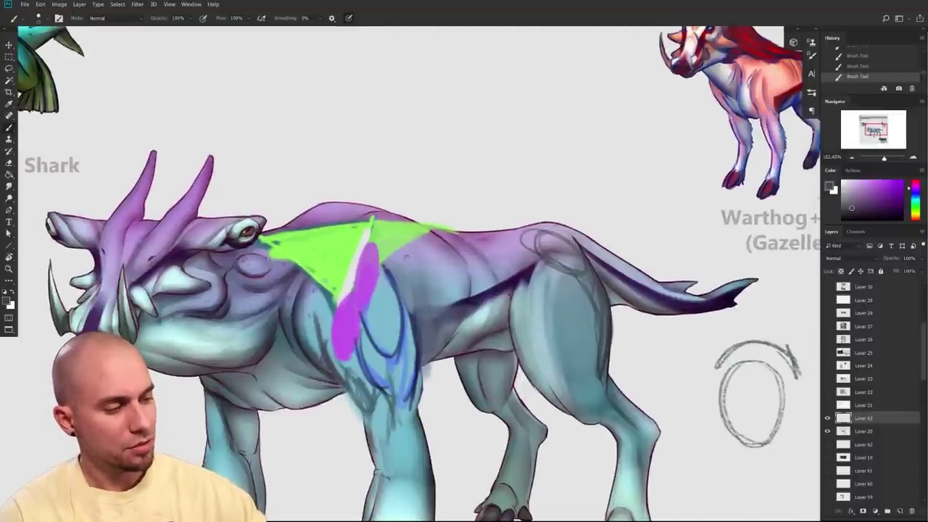
pyautogui.hotkey('ctrl', 'z')
pyautogui.press(']')
pyautogui.moveTo(329, 305); pyautogui.dragTo(358, 393)
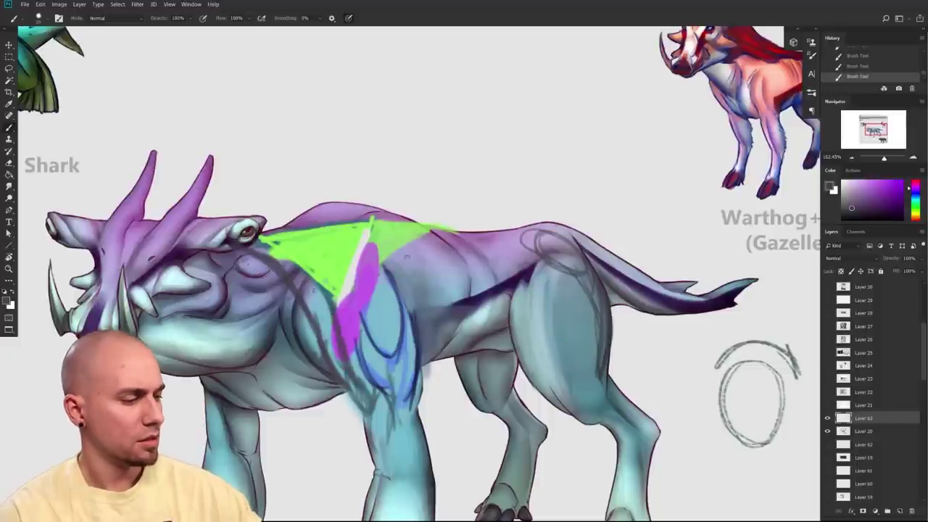
pyautogui.keyDown('alt'); pyautogui.click(338, 345); pyautogui.keyUp('alt')
pyautogui.moveTo(916, 212); pyautogui.dragTo(916, 217)
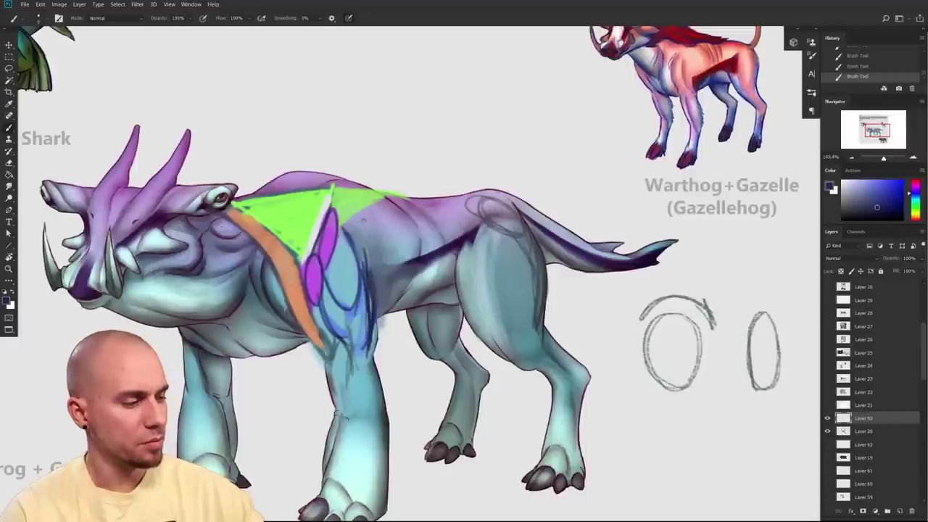
pyautogui.moveTo(312, 307); pyautogui.dragTo(354, 360)
pyautogui.hotkey('ctrl', 'z')
pyautogui.moveTo(315, 311)
pyautogui.mouseDown()
pyautogui.moveTo(356, 361)
pyautogui.moveTo(363, 232)
pyautogui.mouseUp()
pyautogui.hotkey('ctrl', 'z')
# - Clean up the area behind the near elbow with a sampled colour
pyautogui.keyDown('alt'); pyautogui.click(384, 333); pyautogui.keyUp('alt')
pyautogui.press(']')
pyautogui.moveTo(375, 346)
pyautogui.mouseDown()
pyautogui.moveTo(372, 275)
pyautogui.moveTo(372, 325)
pyautogui.mouseUp()
pyautogui.keyDown('alt'); pyautogui.click(374, 316); pyautogui.keyUp('alt')
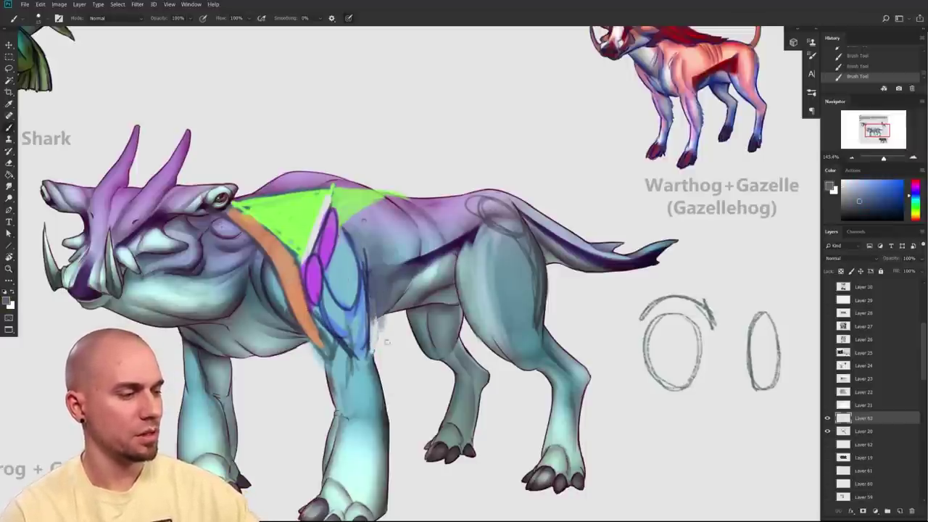
pyautogui.keyDown('alt'); pyautogui.click(348, 234); pyautogui.keyUp('alt')
pyautogui.moveTo(351, 231)
pyautogui.mouseDown()
pyautogui.moveTo(313, 300)
pyautogui.moveTo(377, 354)
pyautogui.mouseUp()
pyautogui.moveTo(377, 354); pyautogui.dragTo(324, 307)
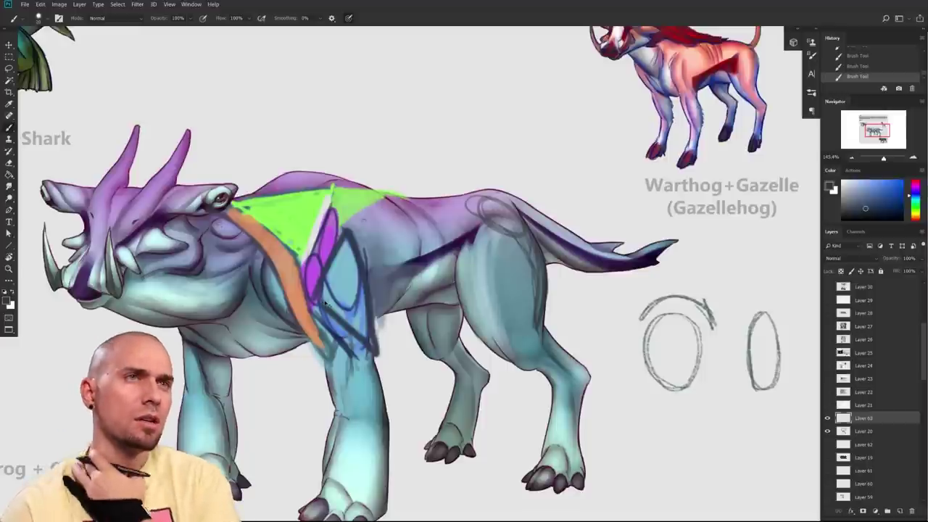
pyautogui.hotkey('ctrl', 'z')
# - Refine the rear contour and upper end of the upper arm muscle with short strokes and sampled teal
pyautogui.moveTo(435, 357); pyautogui.dragTo(436, 329)
pyautogui.press('[')
pyautogui.press('[')
pyautogui.moveTo(346, 284); pyautogui.dragTo(361, 312)
pyautogui.moveTo(361, 292); pyautogui.dragTo(365, 312)
pyautogui.moveTo(350, 212); pyautogui.dragTo(359, 254)
pyautogui.moveTo(412, 346); pyautogui.dragTo(460, 323)
pyautogui.moveTo(370, 275); pyautogui.dragTo(382, 292)
pyautogui.moveTo(469, 342); pyautogui.dragTo(436, 306)
pyautogui.press(']')
pyautogui.keyDown('alt'); pyautogui.click(347, 224); pyautogui.keyUp('alt')
pyautogui.moveTo(341, 213); pyautogui.dragTo(359, 248)
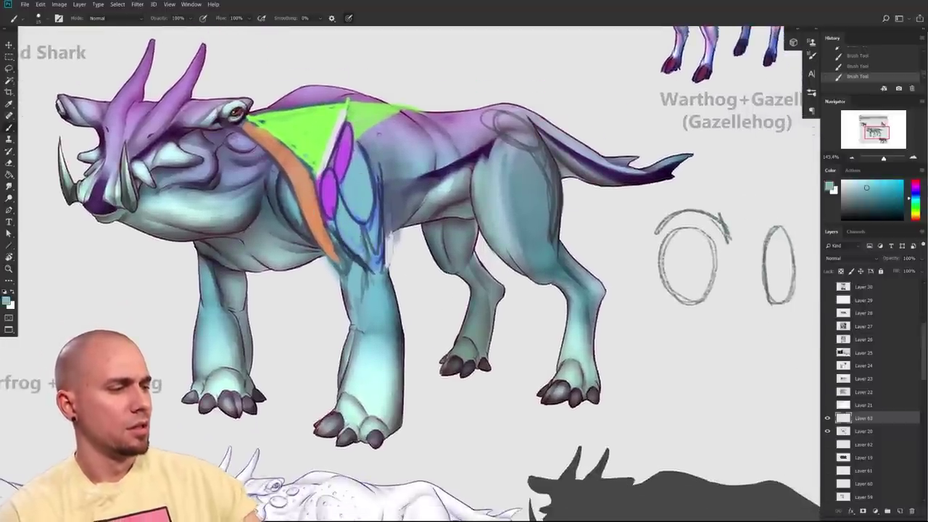
# - Sketch oval forearm muscles on the near foreleg below the elbow using sampled teal and dark blue tones
pyautogui.scroll(2, 545, 407)
pyautogui.moveTo(546, 406); pyautogui.dragTo(542, 413)
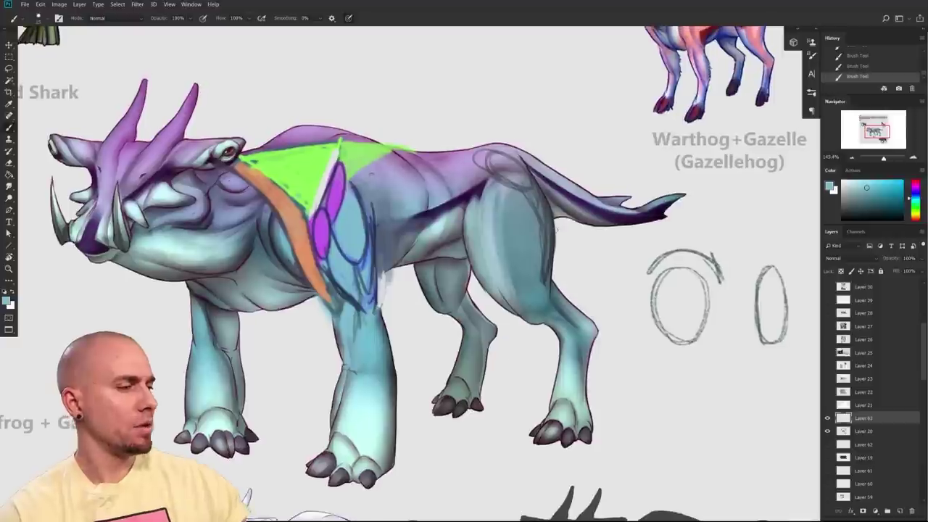
pyautogui.click(842, 215)
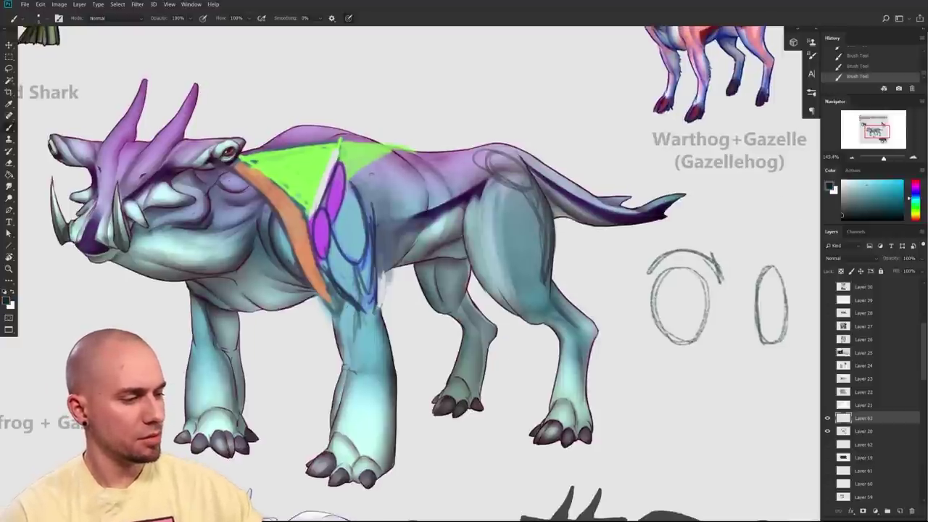
pyautogui.keyDown('alt'); pyautogui.click(349, 314); pyautogui.keyUp('alt')
pyautogui.moveTo(338, 294)
pyautogui.mouseDown()
pyautogui.moveTo(337, 323)
pyautogui.moveTo(346, 297)
pyautogui.moveTo(358, 318)
pyautogui.mouseUp()
pyautogui.keyDown('alt'); pyautogui.click(344, 292); pyautogui.keyUp('alt')
pyautogui.moveTo(334, 293); pyautogui.dragTo(346, 368)
pyautogui.moveTo(358, 326); pyautogui.dragTo(348, 363)
pyautogui.moveTo(361, 315)
pyautogui.mouseDown()
pyautogui.moveTo(347, 397)
pyautogui.moveTo(378, 409)
pyautogui.moveTo(375, 417)
pyautogui.mouseUp()
pyautogui.moveTo(393, 370)
pyautogui.mouseDown()
pyautogui.moveTo(382, 445)
pyautogui.moveTo(340, 455)
pyautogui.mouseUp()
pyautogui.moveTo(368, 422); pyautogui.dragTo(366, 470)
pyautogui.moveTo(499, 414)
pyautogui.mouseDown()
pyautogui.moveTo(445, 430)
pyautogui.moveTo(487, 379)
pyautogui.moveTo(438, 466)
pyautogui.mouseUp()
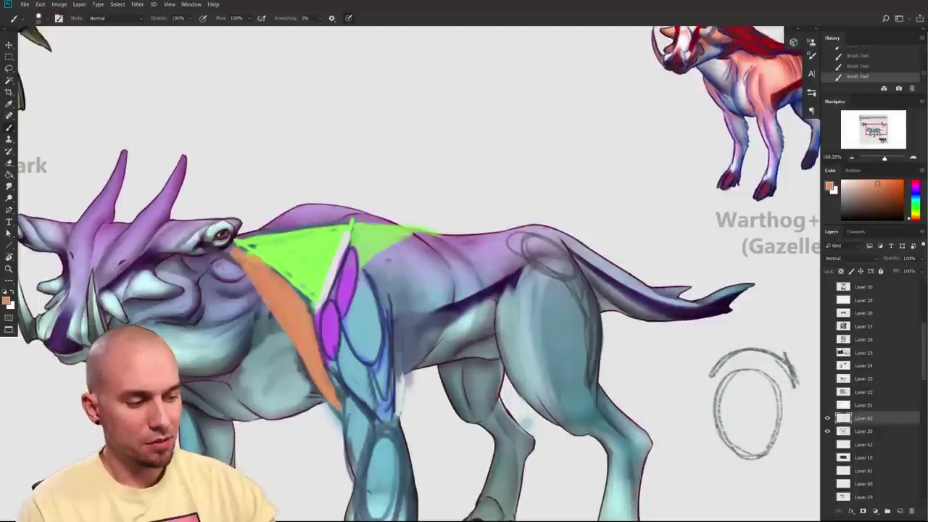
# - Sketch a short dark mark at the base of the throat with a sampled dark tone and a larger brush
pyautogui.keyDown('alt'); pyautogui.click(389, 260); pyautogui.keyUp('alt')
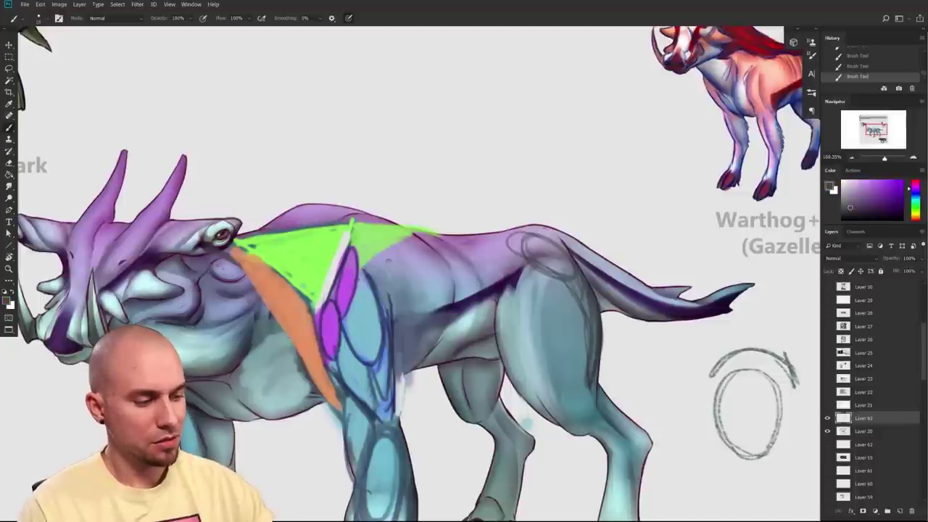
pyautogui.moveTo(304, 368); pyautogui.dragTo(307, 371)
pyautogui.press(']')
pyautogui.press(']')
pyautogui.keyDown('alt'); pyautogui.click(309, 378); pyautogui.keyUp('alt')
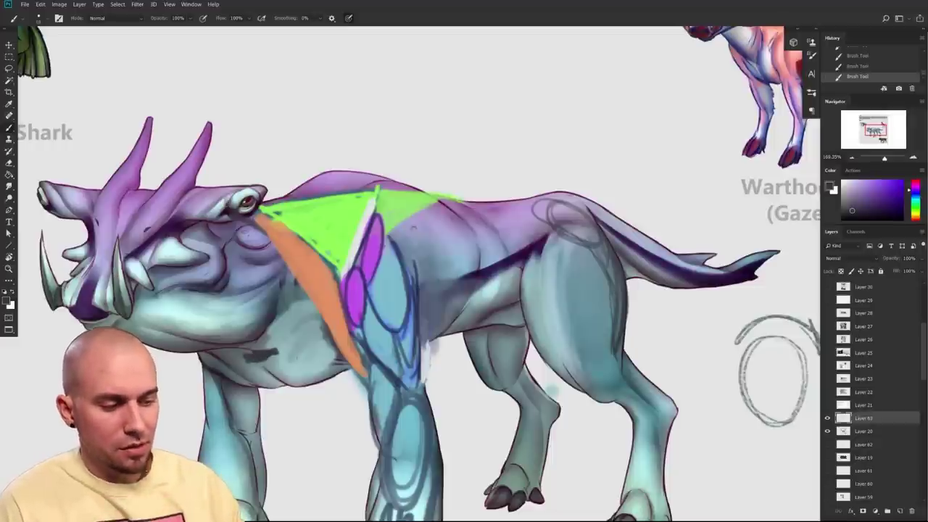
# - Paint a bright violet-blue muscle band from behind the head down the neck to the dark mark on the chest
pyautogui.moveTo(274, 351)
pyautogui.mouseDown()
pyautogui.moveTo(281, 258)
pyautogui.moveTo(274, 348)
pyautogui.moveTo(276, 251)
pyautogui.moveTo(266, 229)
pyautogui.mouseUp()
pyautogui.click(875, 195)
pyautogui.hotkey('ctrl', 'z')
pyautogui.moveTo(250, 221); pyautogui.dragTo(275, 272)
pyautogui.moveTo(272, 326)
pyautogui.mouseDown()
pyautogui.moveTo(263, 348)
pyautogui.moveTo(270, 319)
pyautogui.mouseUp()
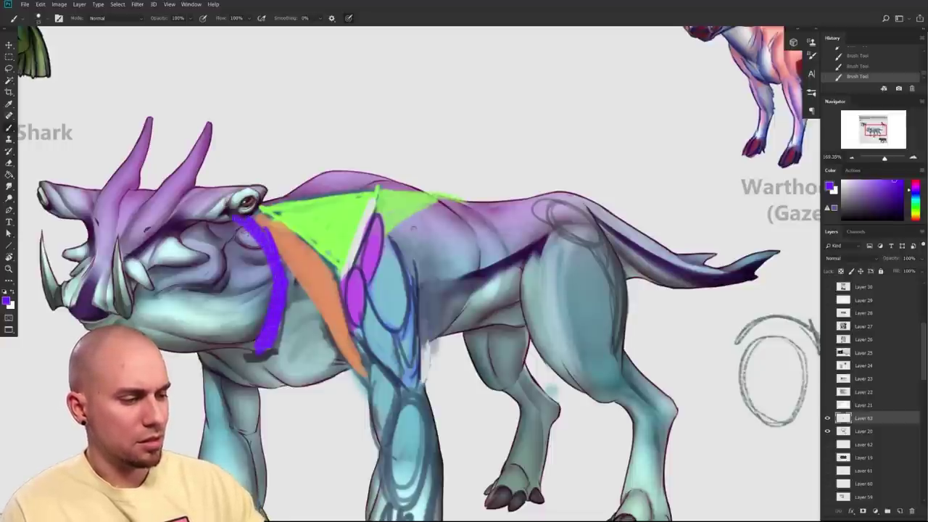
# - Extend the orange band up to the head and refine its edges against the violet-blue band with sampled colours
pyautogui.keyDown('alt'); pyautogui.click(281, 238); pyautogui.keyUp('alt')
pyautogui.moveTo(258, 222)
pyautogui.mouseDown()
pyautogui.moveTo(273, 240)
pyautogui.moveTo(248, 214)
pyautogui.moveTo(269, 221)
pyautogui.moveTo(268, 236)
pyautogui.mouseUp()
pyautogui.keyDown('alt'); pyautogui.click(266, 243); pyautogui.keyUp('alt')
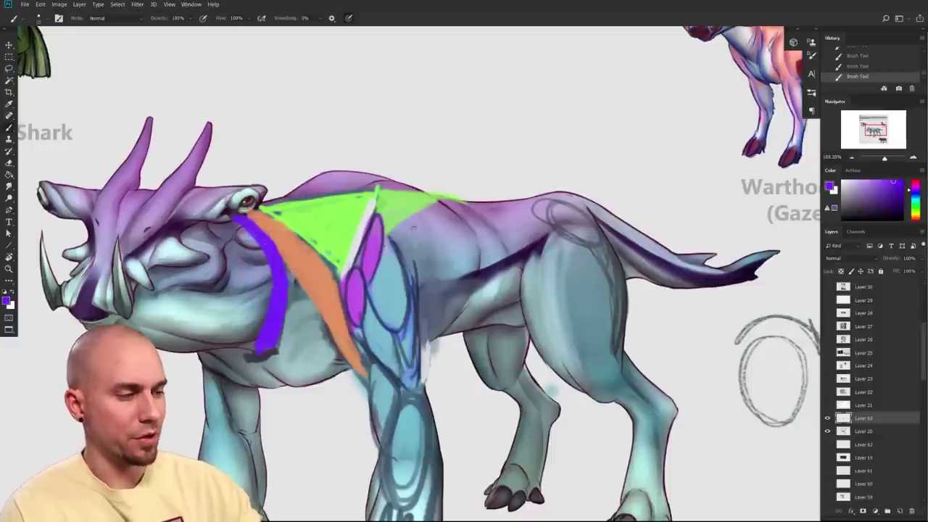
pyautogui.moveTo(283, 267); pyautogui.dragTo(265, 218)
pyautogui.keyDown('alt'); pyautogui.click(290, 232); pyautogui.keyUp('alt')
pyautogui.moveTo(308, 273); pyautogui.dragTo(334, 316)
# - Try hatching dark strokes over the chest between the violet-blue and orange bands
pyautogui.moveTo(453, 439); pyautogui.dragTo(464, 445)
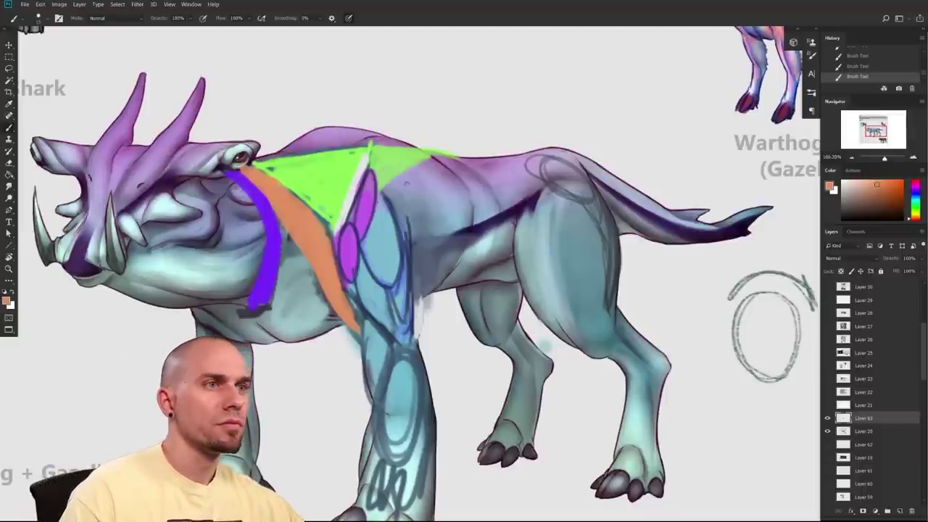
pyautogui.scroll(-3, 464, 365)
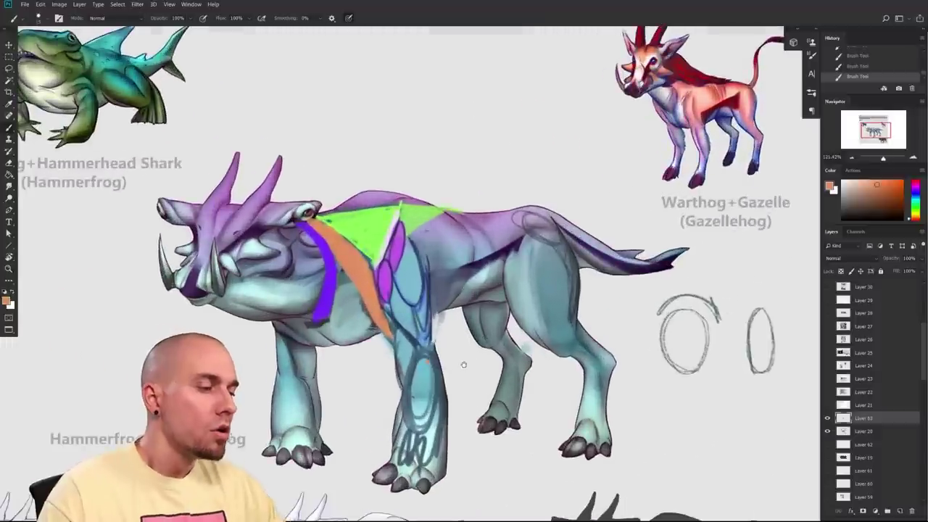
pyautogui.moveTo(464, 364); pyautogui.dragTo(453, 388)
pyautogui.keyDown('alt'); pyautogui.click(334, 291); pyautogui.keyUp('alt')
pyautogui.moveTo(330, 300)
pyautogui.mouseDown()
pyautogui.moveTo(338, 317)
pyautogui.moveTo(329, 338)
pyautogui.mouseUp()
pyautogui.hotkey('ctrl', 'z')
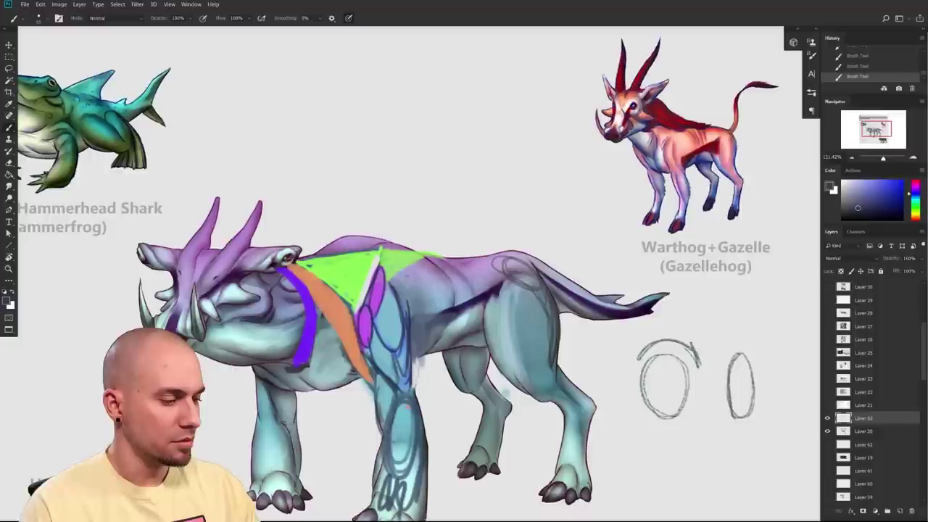
pyautogui.moveTo(312, 333); pyautogui.dragTo(350, 380)
pyautogui.moveTo(301, 348)
pyautogui.mouseDown()
pyautogui.moveTo(341, 382)
pyautogui.moveTo(283, 383)
pyautogui.mouseUp()
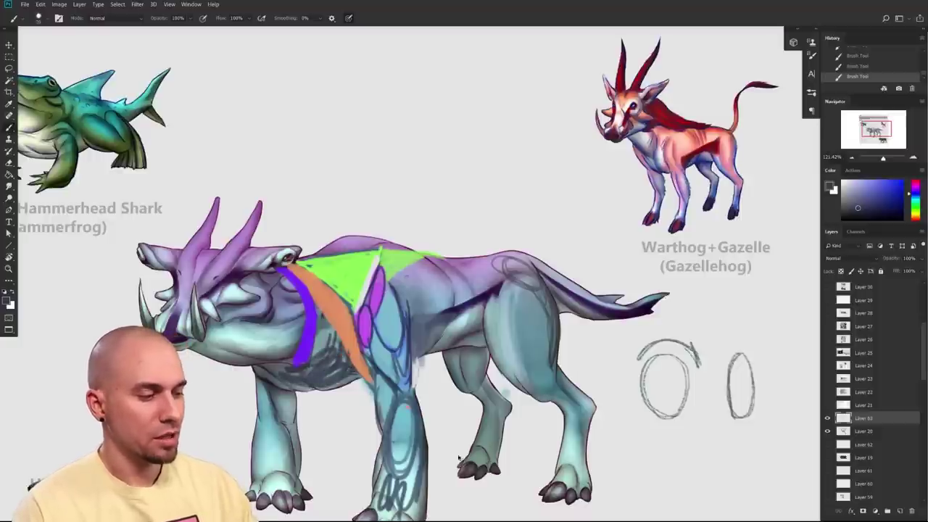
pyautogui.hotkey('ctrl', 'z')
pyautogui.hotkey('ctrl', 'z')
pyautogui.moveTo(485, 359)
pyautogui.mouseDown()
pyautogui.moveTo(559, 325)
pyautogui.moveTo(592, 324)
pyautogui.mouseUp()
pyautogui.hotkey('ctrl', 'z')
pyautogui.hotkey('ctrl', 'z')
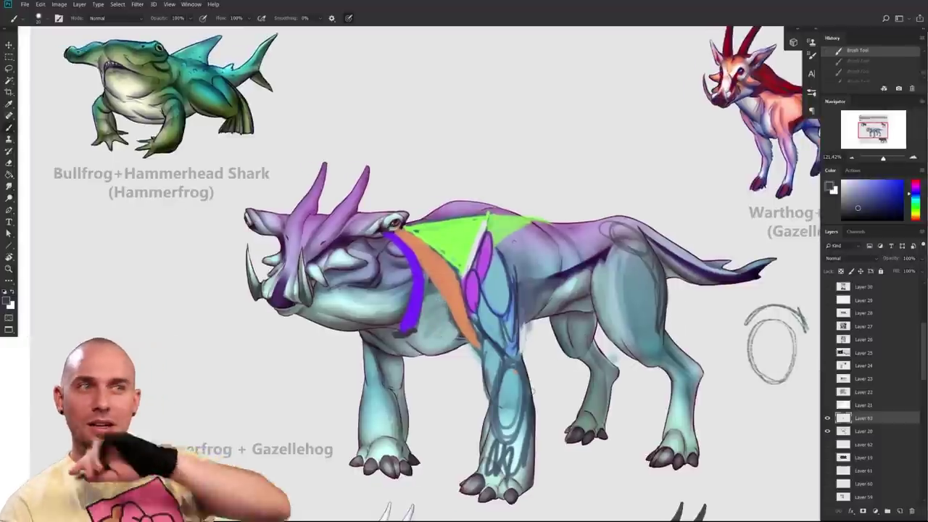
# - Paint out the stray marks behind the near elbow with the sampled light background colour
pyautogui.moveTo(504, 381); pyautogui.dragTo(468, 352)
pyautogui.keyDown('alt'); pyautogui.click(509, 316); pyautogui.keyUp('alt')
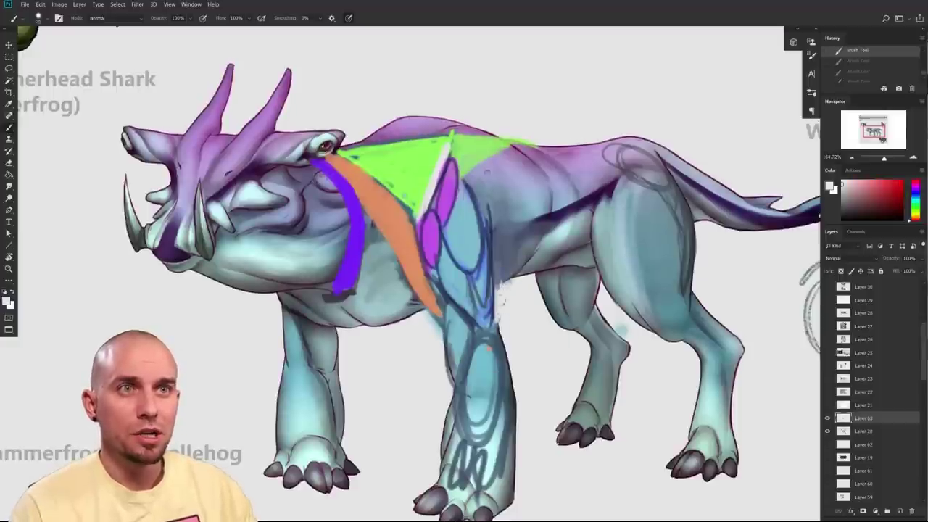
pyautogui.moveTo(504, 306); pyautogui.dragTo(500, 319)
pyautogui.press('[')
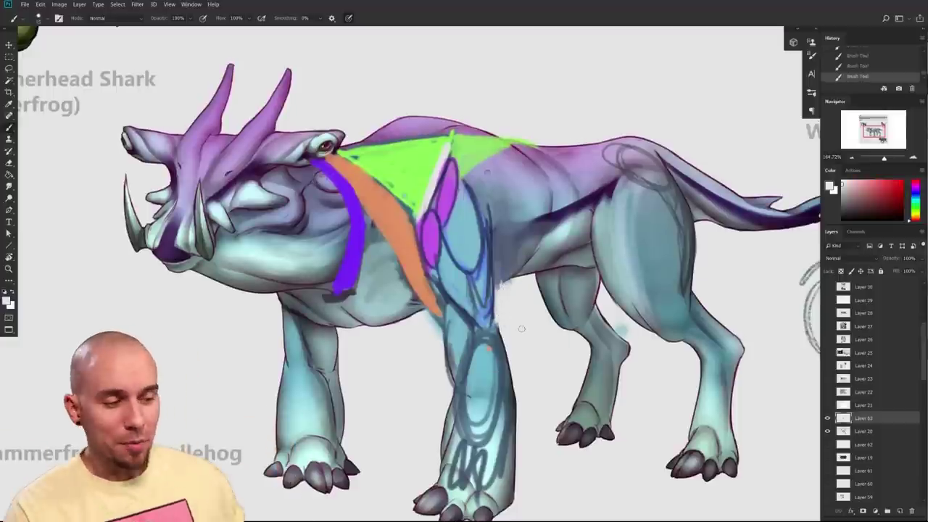
# - Compare the overpainted Hammerfrog + Gazellehog with its two source creatures and the sketches on the sheet
pyautogui.scroll(-3, 621, 407)
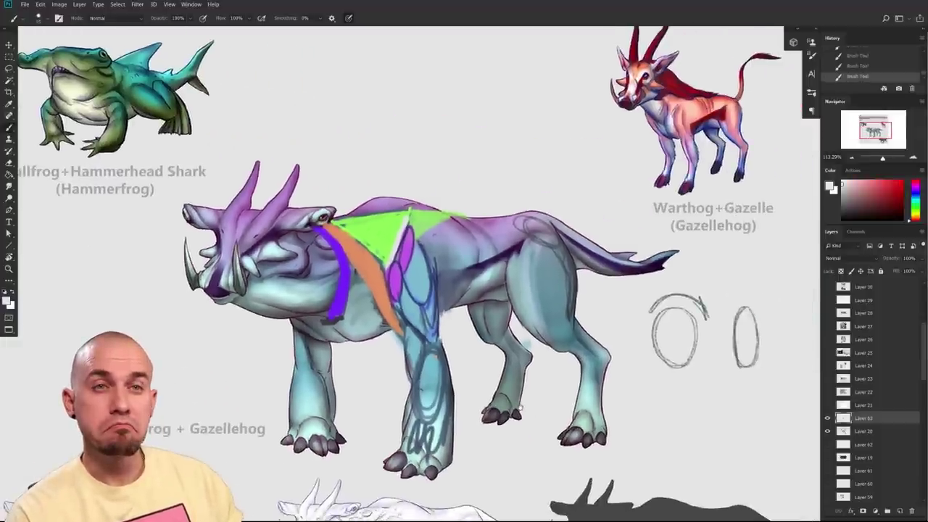
pyautogui.scroll(-3, 521, 406)
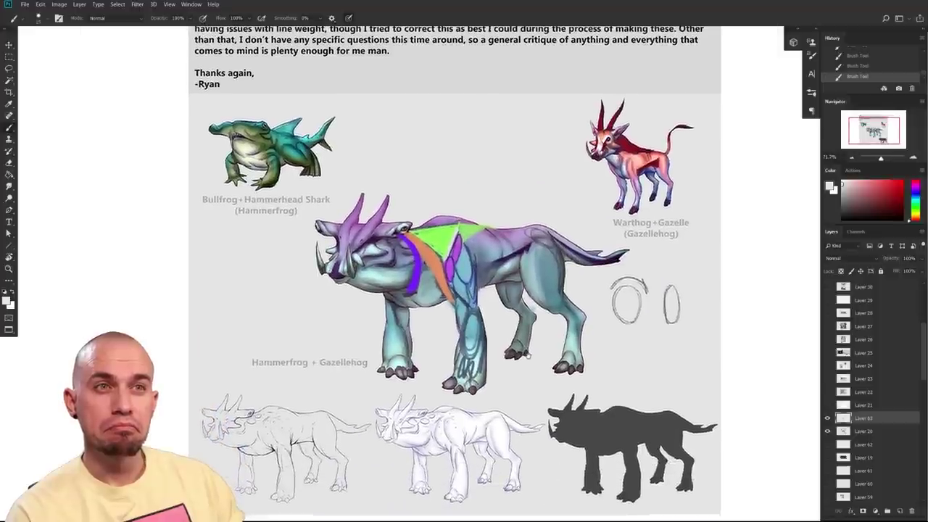
pyautogui.moveTo(517, 307); pyautogui.dragTo(534, 379)
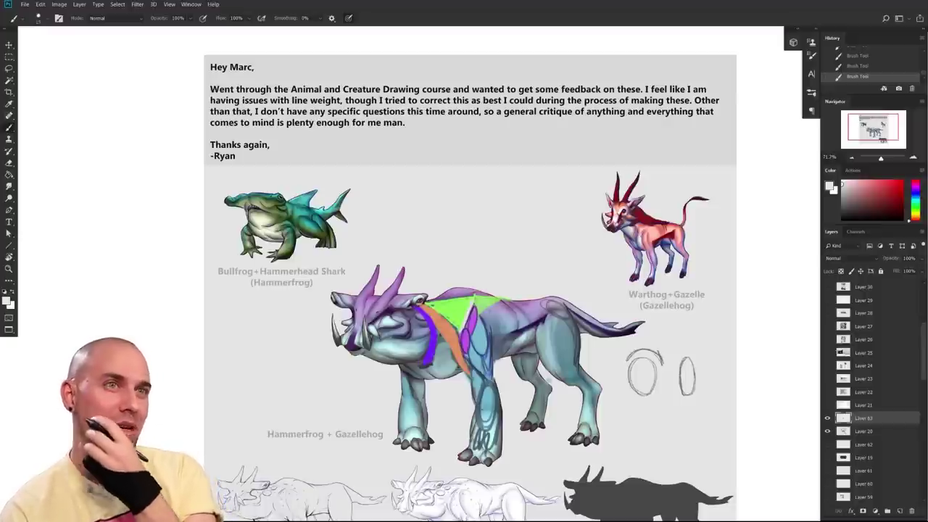
pyautogui.scroll(4, 418, 344)
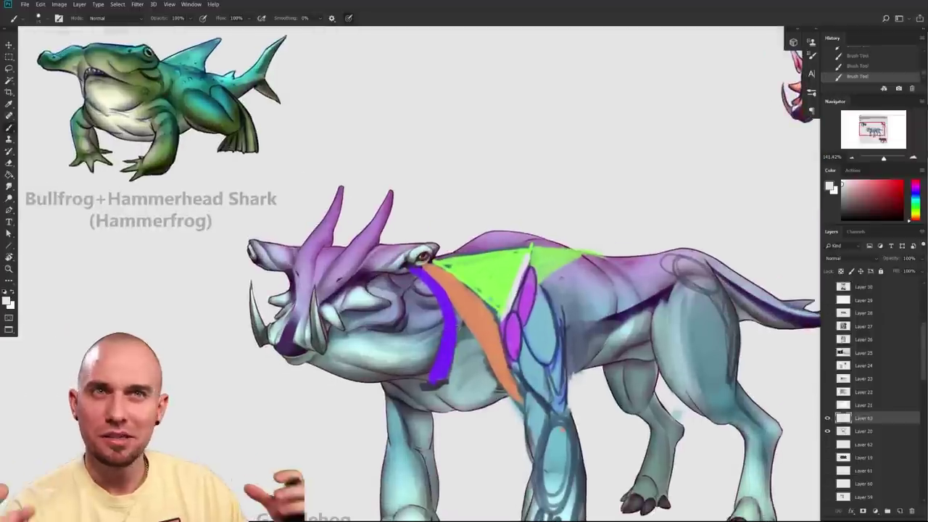
pyautogui.moveTo(580, 362); pyautogui.dragTo(400, 459)
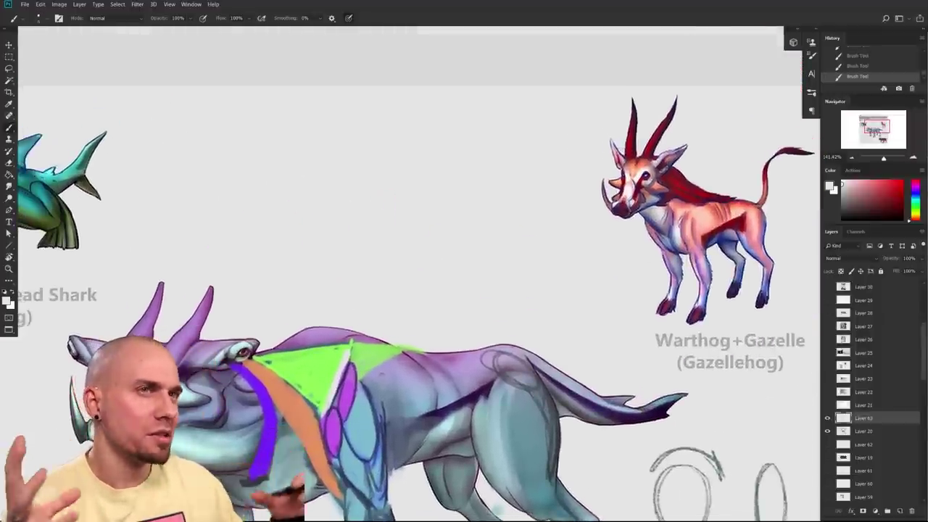
pyautogui.moveTo(430, 366); pyautogui.dragTo(618, 365)
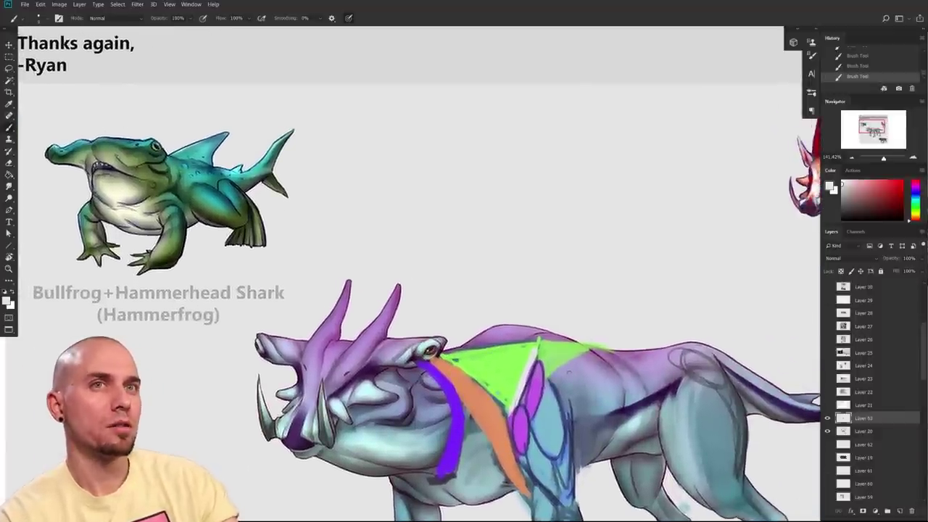
pyautogui.moveTo(255, 247); pyautogui.dragTo(310, 256)
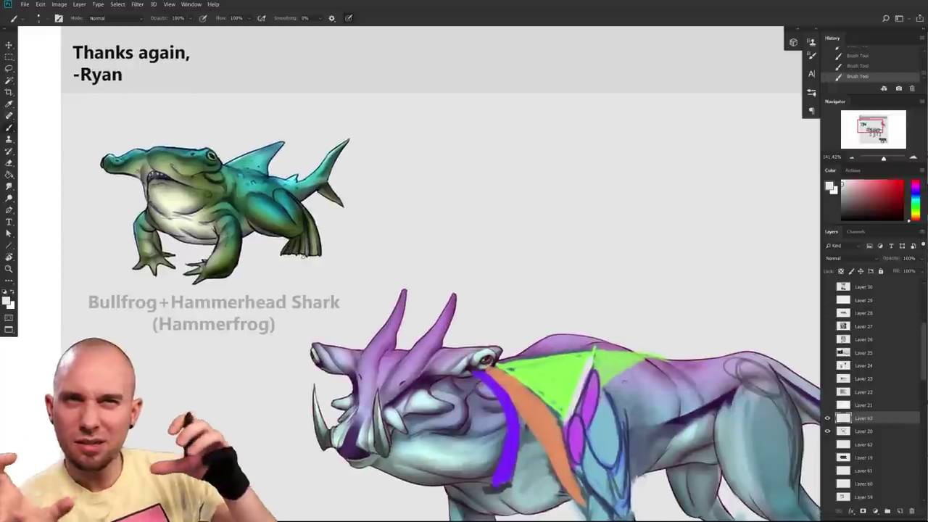
pyautogui.moveTo(548, 408); pyautogui.dragTo(489, 336)
pyautogui.moveTo(669, 438); pyautogui.dragTo(649, 438)
pyautogui.moveTo(695, 470); pyautogui.dragTo(523, 365)
pyautogui.moveTo(553, 392); pyautogui.dragTo(541, 392)
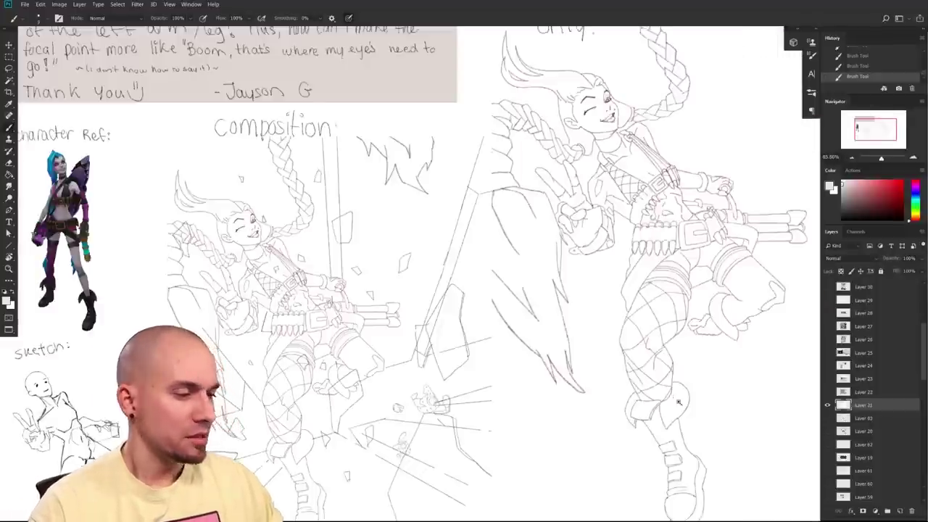
# - Frame the next submission's line art sheet, save the document and set the brush colour to bright red
pyautogui.hotkey('ctrl', '0')
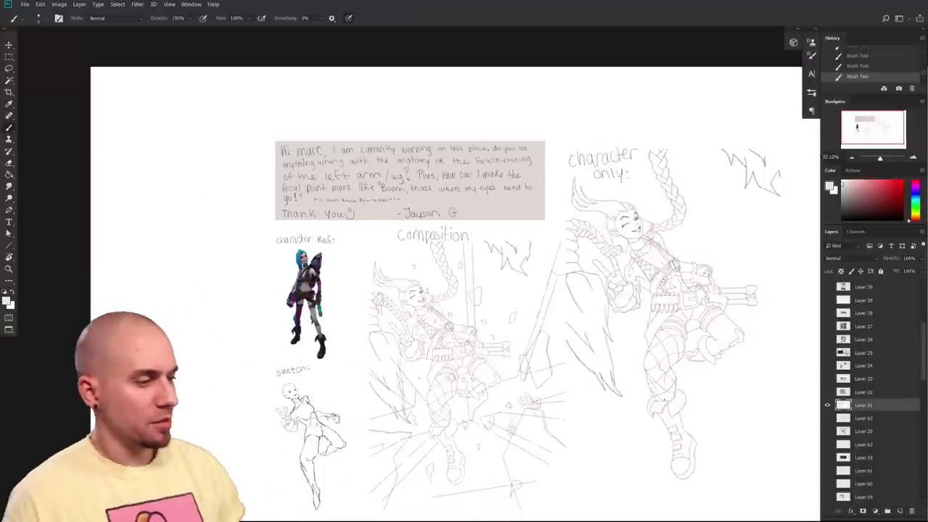
pyautogui.moveTo(689, 393); pyautogui.dragTo(618, 345)
pyautogui.scroll(1, 640, 375)
pyautogui.moveTo(640, 375); pyautogui.dragTo(602, 368)
pyautogui.scroll(-1, 602, 368)
pyautogui.scroll(1, 615, 384)
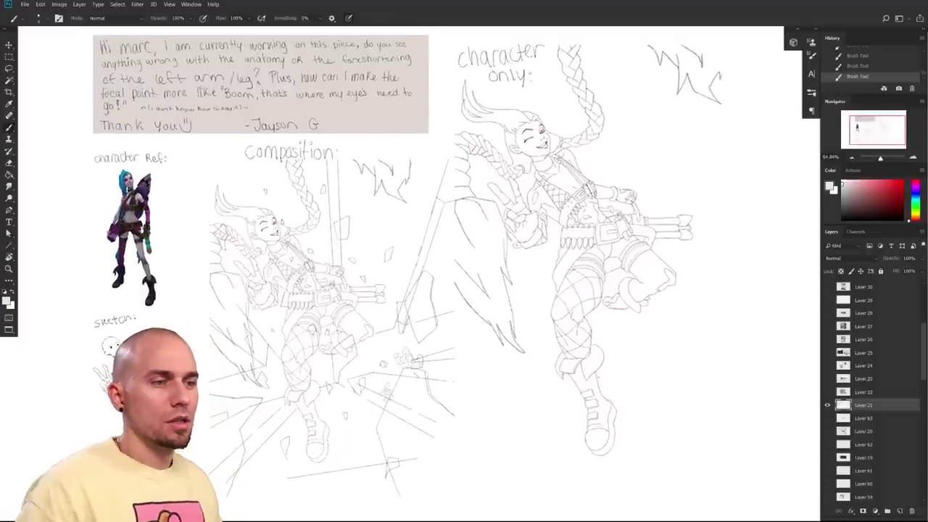
pyautogui.hotkey('ctrl', 's')
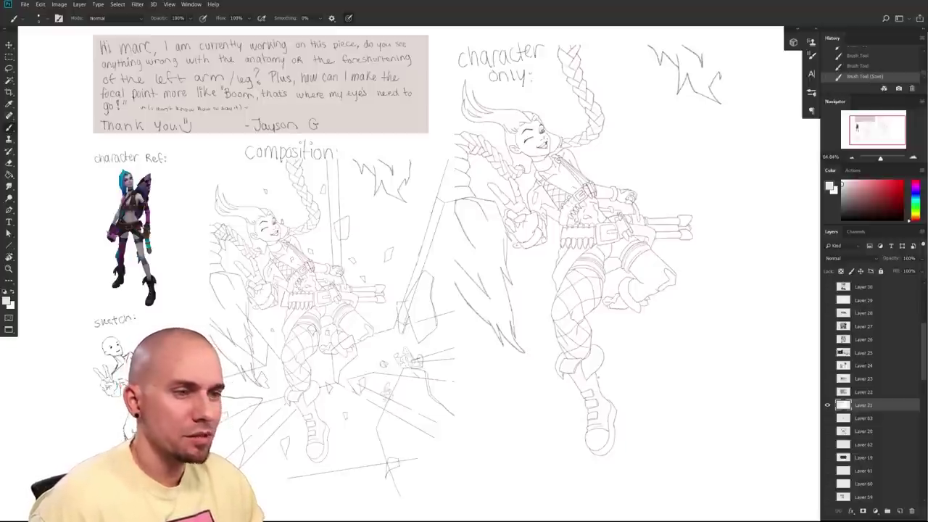
pyautogui.click(902, 182)
# - Examine the braided character's line art, composition and references for anatomy, left arm and leg foreshortening, and focal point
pyautogui.moveTo(661, 327); pyautogui.dragTo(640, 357)
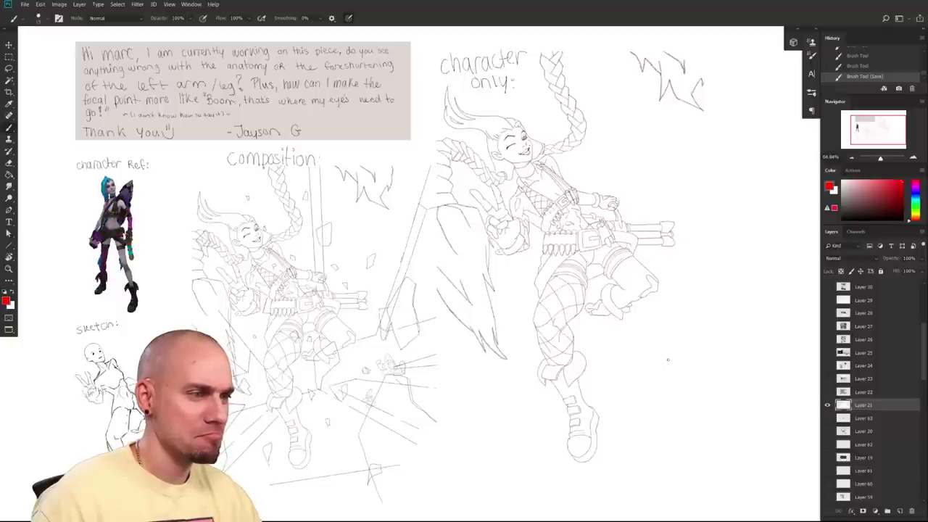
pyautogui.moveTo(668, 365); pyautogui.dragTo(689, 356)
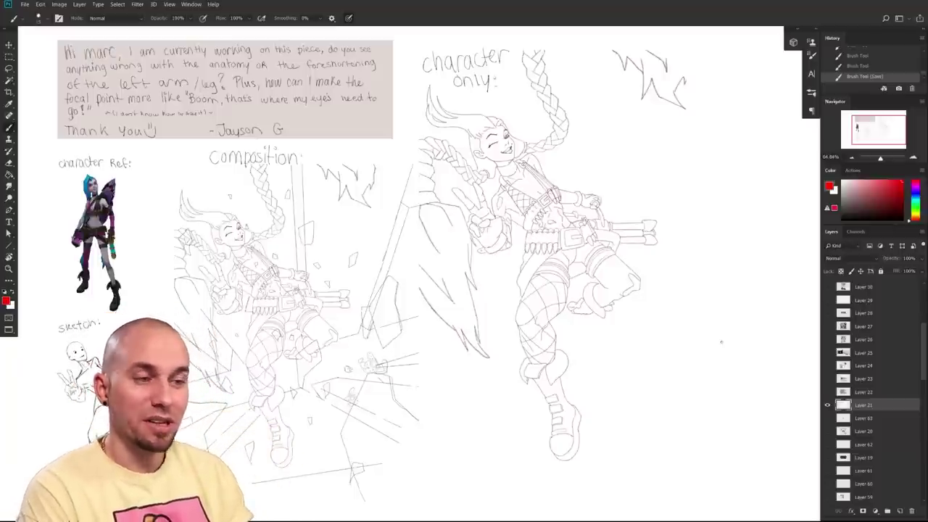
pyautogui.moveTo(691, 377); pyautogui.dragTo(674, 379)
pyautogui.moveTo(764, 388); pyautogui.dragTo(709, 390)
pyautogui.scroll(-3, 709, 390)
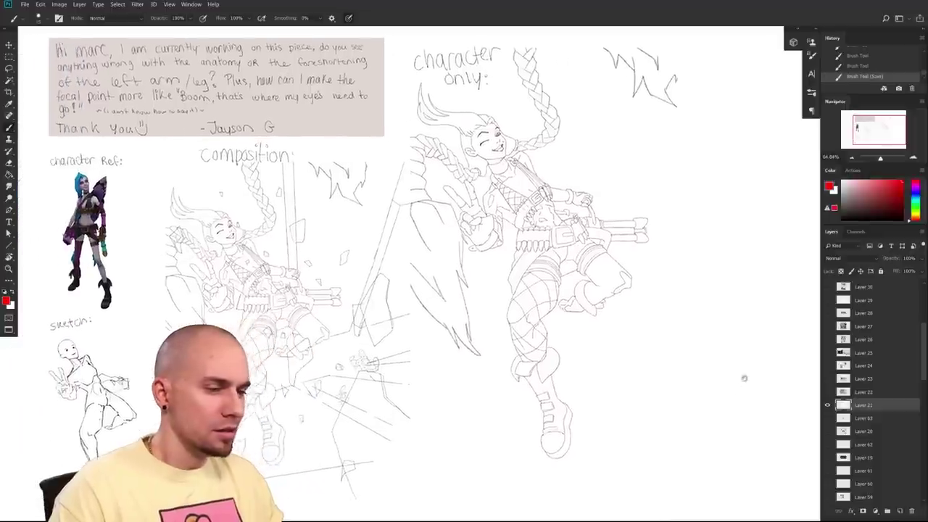
pyautogui.moveTo(694, 390)
pyautogui.mouseDown()
pyautogui.moveTo(740, 375)
pyautogui.moveTo(701, 379)
pyautogui.mouseUp()
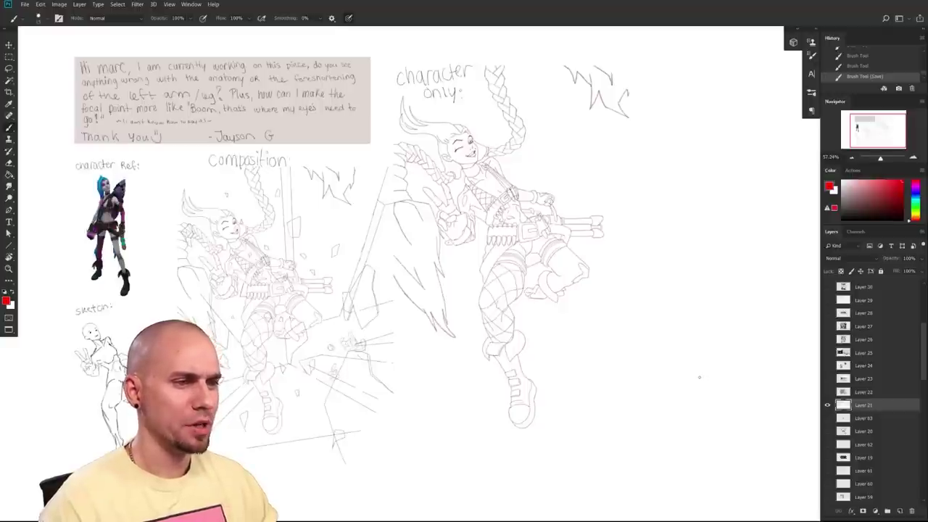
pyautogui.moveTo(601, 365); pyautogui.dragTo(601, 392)
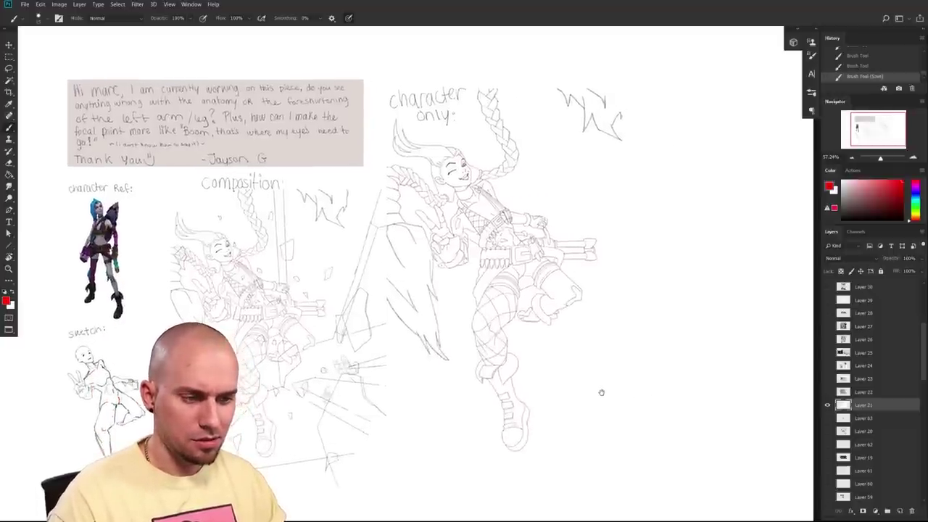
pyautogui.moveTo(602, 393)
pyautogui.mouseDown()
pyautogui.moveTo(582, 404)
pyautogui.moveTo(593, 401)
pyautogui.mouseUp()
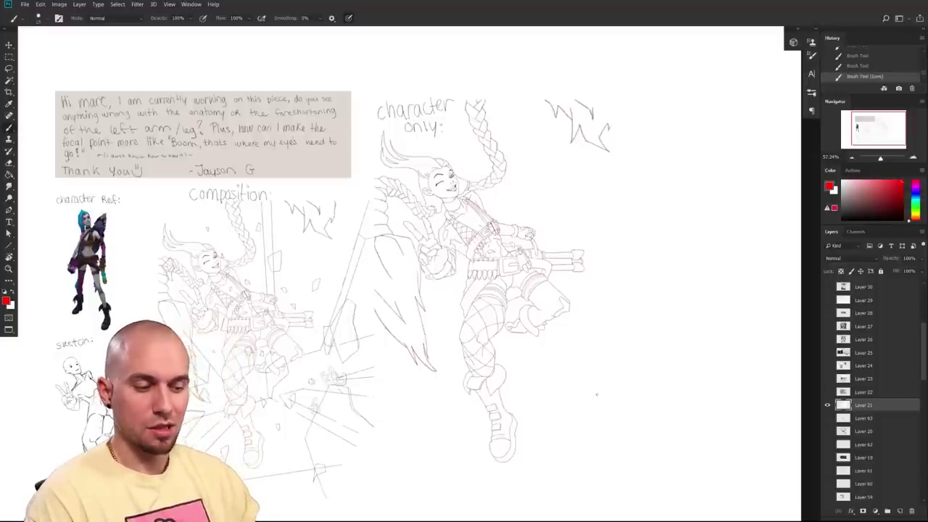
pyautogui.moveTo(403, 402); pyautogui.dragTo(512, 407)
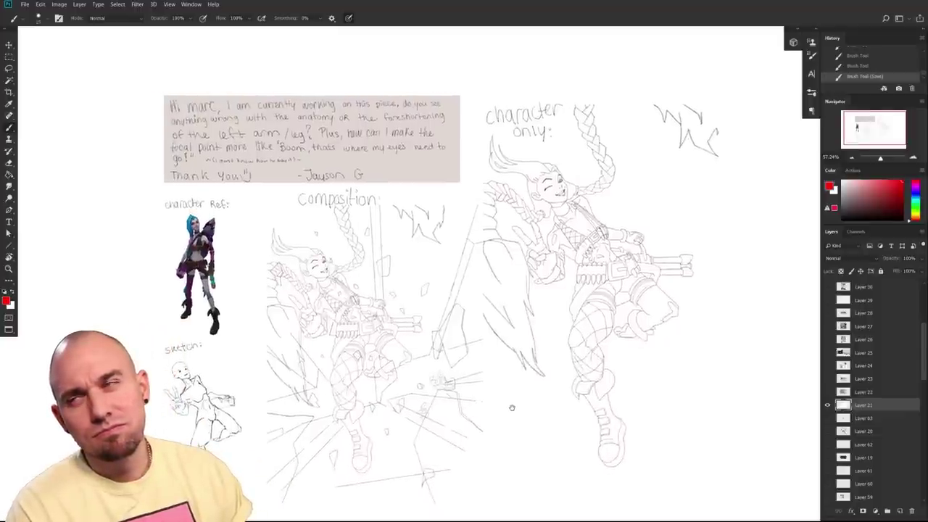
pyautogui.moveTo(491, 407); pyautogui.dragTo(484, 408)
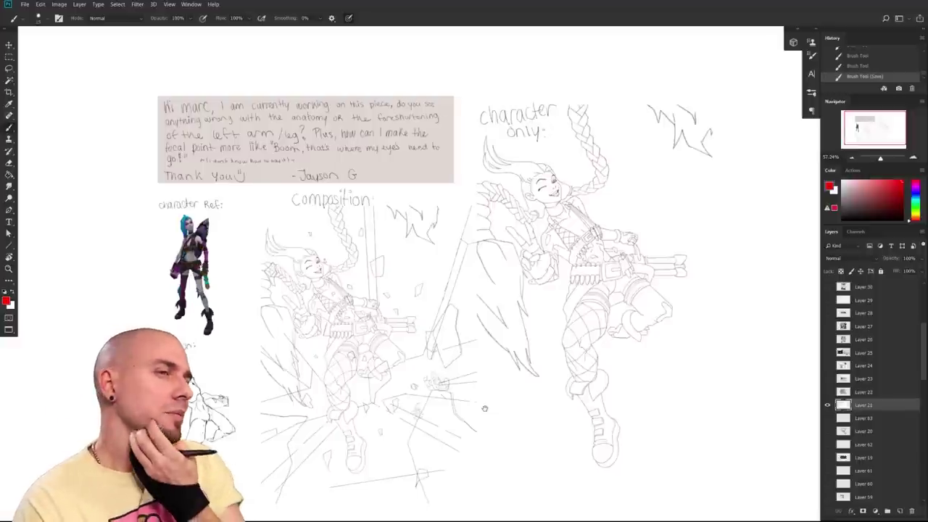
pyautogui.moveTo(370, 391); pyautogui.dragTo(462, 379)
pyautogui.scroll(-4, 460, 378)
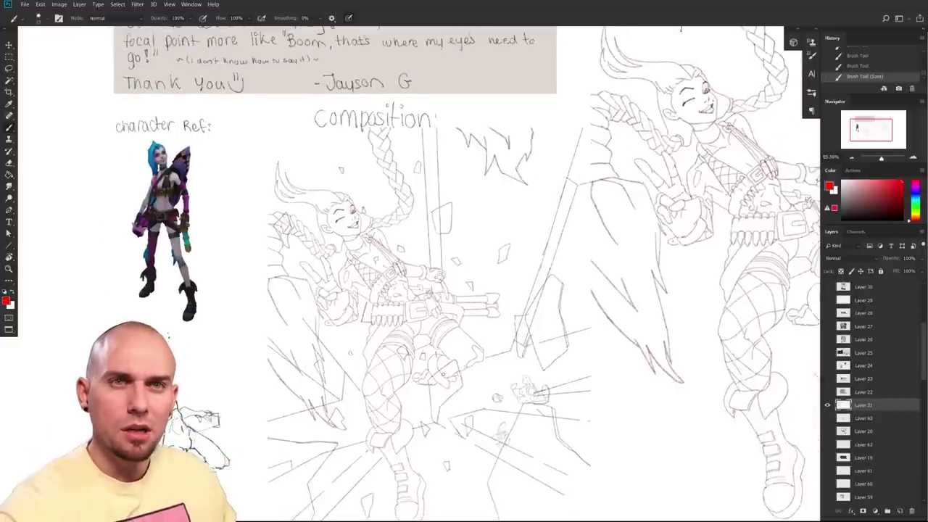
pyautogui.moveTo(543, 411); pyautogui.dragTo(473, 433)
pyautogui.moveTo(582, 414); pyautogui.dragTo(473, 450)
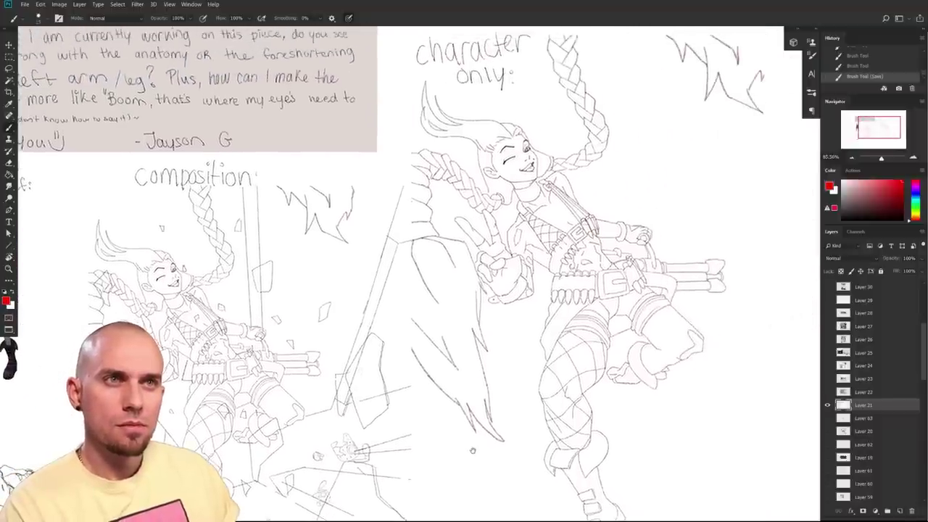
# - Examine the raised arm, shoulder and peace-sign hand in the character-only line art for foreshortening problems
pyautogui.moveTo(472, 450); pyautogui.dragTo(479, 443)
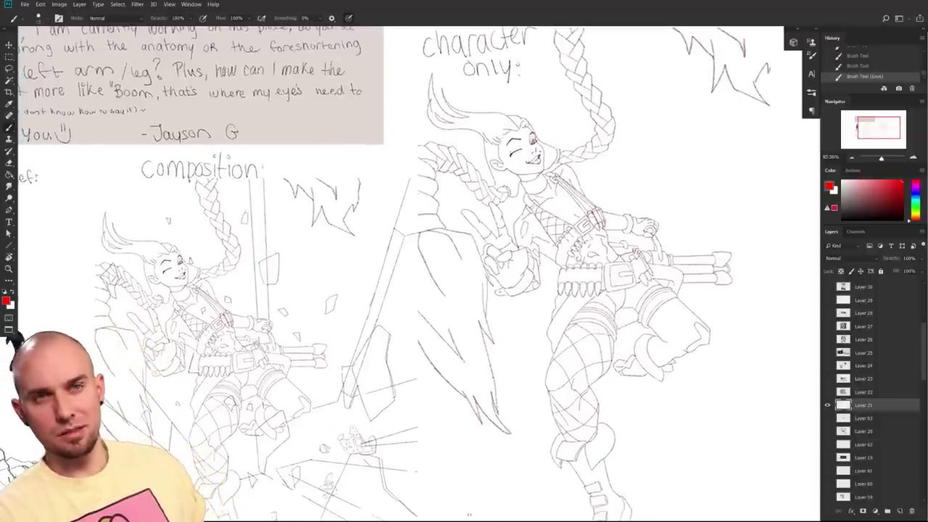
pyautogui.keyDown('alt'); pyautogui.click(741, 253); pyautogui.keyUp('alt')
pyautogui.moveTo(741, 253); pyautogui.dragTo(475, 274)
pyautogui.scroll(-4, 539, 356)
pyautogui.moveTo(539, 356); pyautogui.dragTo(671, 296)
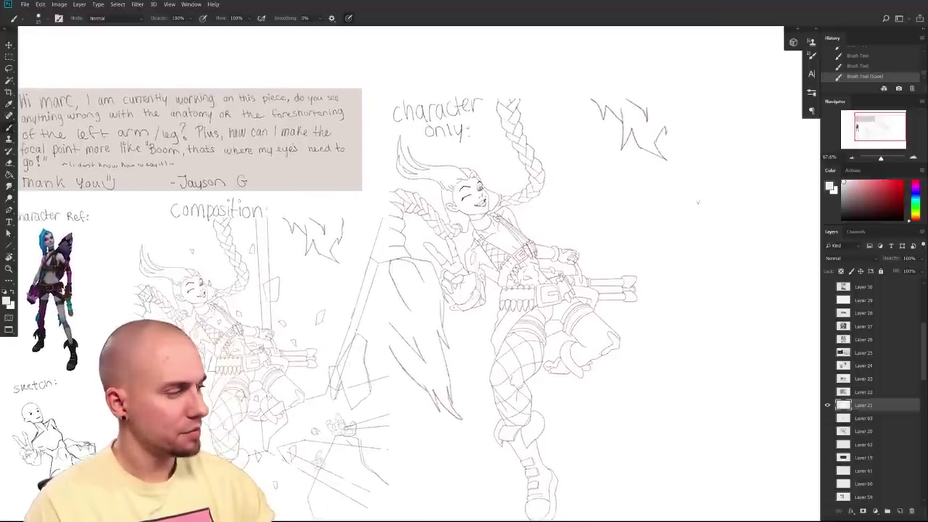
pyautogui.click(902, 182)
pyautogui.moveTo(472, 248)
pyautogui.mouseDown()
pyautogui.moveTo(477, 290)
pyautogui.moveTo(463, 299)
pyautogui.mouseUp()
pyautogui.hotkey('ctrl', 'z')
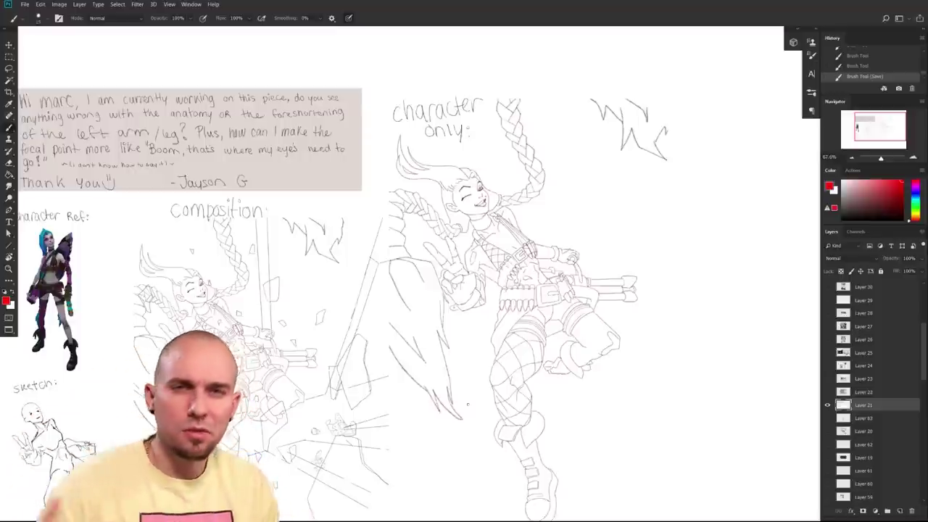
pyautogui.moveTo(514, 376); pyautogui.dragTo(515, 394)
pyautogui.moveTo(464, 347); pyautogui.dragTo(484, 339)
pyautogui.moveTo(488, 225)
pyautogui.mouseDown()
pyautogui.moveTo(496, 302)
pyautogui.moveTo(446, 264)
pyautogui.mouseUp()
pyautogui.hotkey('ctrl', 'z')
pyautogui.moveTo(495, 337); pyautogui.dragTo(472, 401)
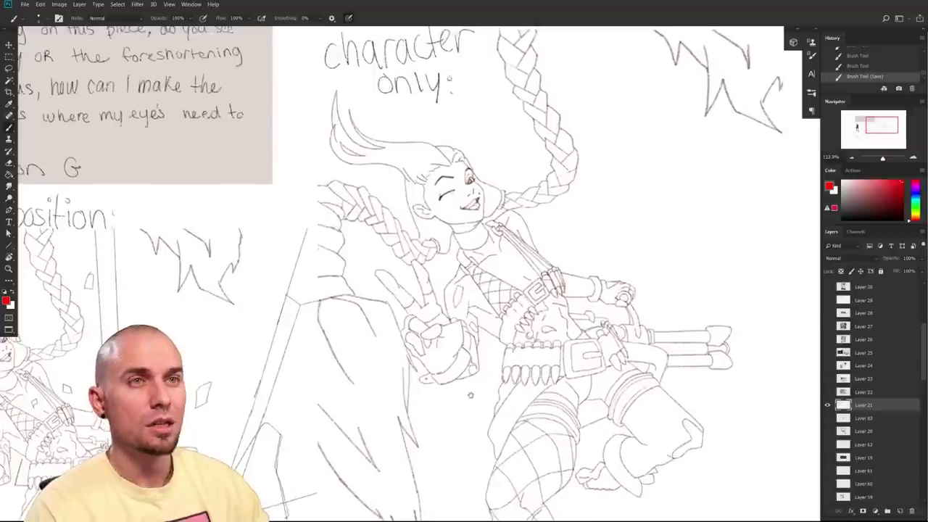
pyautogui.moveTo(472, 364); pyautogui.dragTo(459, 377)
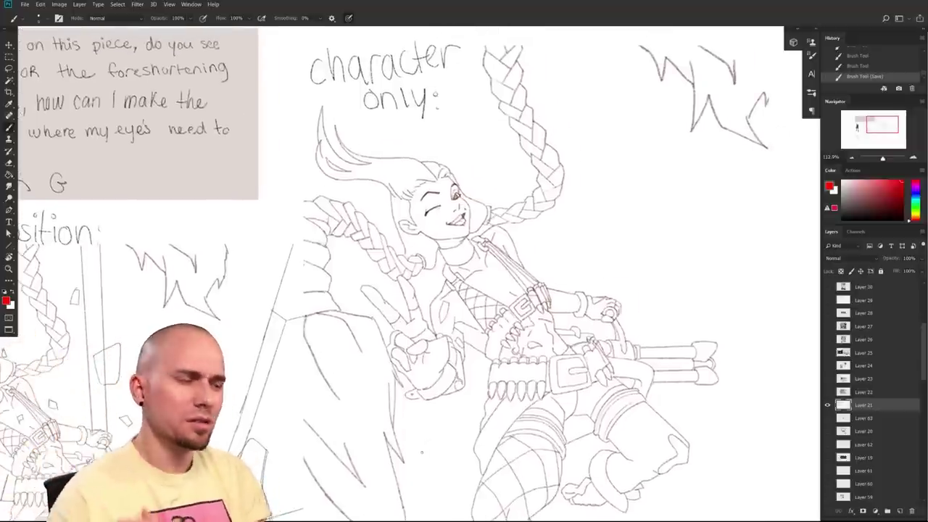
pyautogui.moveTo(422, 453); pyautogui.dragTo(374, 466)
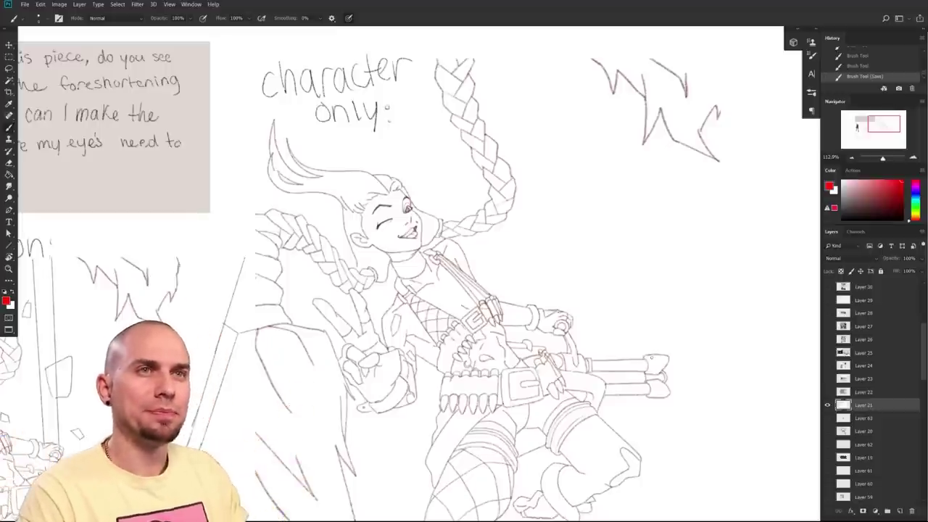
pyautogui.moveTo(473, 339); pyautogui.dragTo(409, 356)
pyautogui.moveTo(417, 441); pyautogui.dragTo(358, 409)
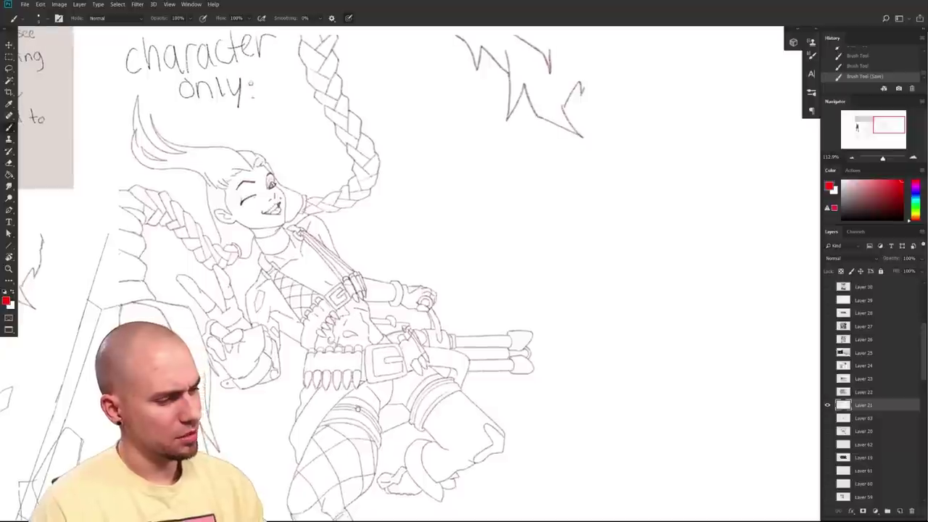
# - Cut the raised peace-sign hand out of the line art, paste it on a new layer and move it up and outward from the near shoulder
pyautogui.press('l')
pyautogui.moveTo(251, 401)
pyautogui.mouseDown()
pyautogui.moveTo(285, 394)
pyautogui.moveTo(289, 355)
pyautogui.moveTo(268, 295)
pyautogui.moveTo(216, 265)
pyautogui.moveTo(232, 398)
pyautogui.moveTo(245, 356)
pyautogui.mouseUp()
pyautogui.hotkey('ctrl', 'z')
pyautogui.hotkey('ctrl', 'x')
pyautogui.hotkey('ctrl', 'v')
pyautogui.moveTo(496, 359)
pyautogui.mouseDown()
pyautogui.moveTo(290, 305)
pyautogui.moveTo(202, 396)
pyautogui.moveTo(256, 370)
pyautogui.moveTo(248, 369)
pyautogui.mouseUp()
pyautogui.moveTo(312, 431); pyautogui.dragTo(295, 418)
pyautogui.moveTo(541, 413)
pyautogui.mouseDown()
pyautogui.moveTo(517, 414)
pyautogui.moveTo(491, 375)
pyautogui.moveTo(504, 375)
pyautogui.moveTo(458, 440)
pyautogui.mouseUp()
# - Sketch the raised arm's shoulder joint, bent elbow and forearm in black, connecting the relocated hand to the body
pyautogui.press('b')
pyautogui.press('d')
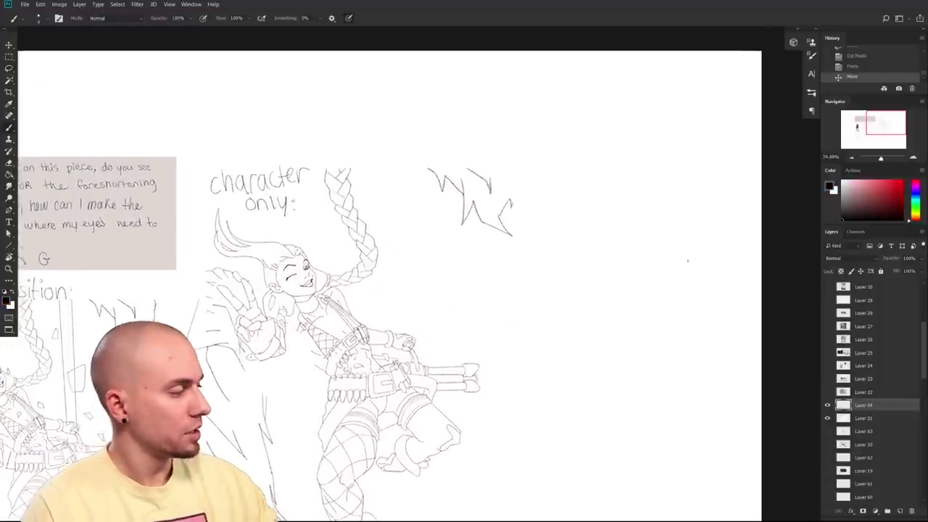
pyautogui.click(900, 511)
pyautogui.hotkey('ctrl', 'z')
pyautogui.press('e')
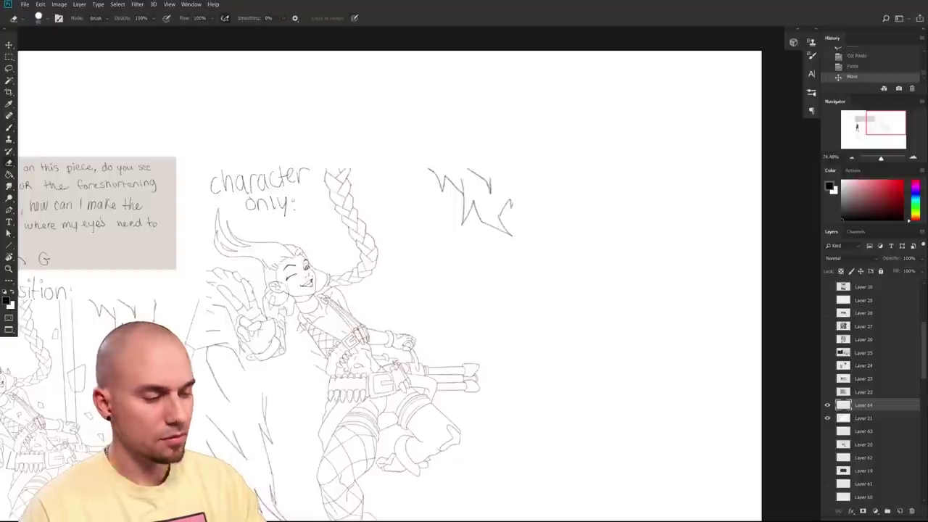
pyautogui.moveTo(270, 296)
pyautogui.mouseDown()
pyautogui.moveTo(303, 312)
pyautogui.moveTo(292, 309)
pyautogui.mouseUp()
pyautogui.press('b')
pyautogui.hotkey('ctrl', 'z')
pyautogui.moveTo(278, 312); pyautogui.dragTo(298, 311)
pyautogui.moveTo(274, 315); pyautogui.dragTo(298, 324)
pyautogui.moveTo(293, 324)
pyautogui.mouseDown()
pyautogui.moveTo(280, 353)
pyautogui.moveTo(319, 361)
pyautogui.mouseUp()
pyautogui.hotkey('ctrl', 'z')
pyautogui.moveTo(287, 335)
pyautogui.mouseDown()
pyautogui.moveTo(328, 366)
pyautogui.moveTo(319, 330)
pyautogui.mouseUp()
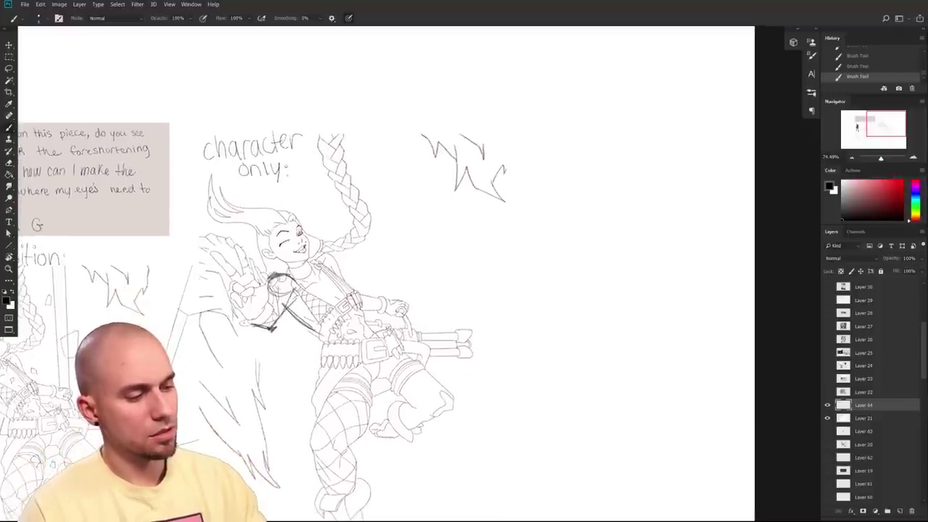
pyautogui.moveTo(278, 290); pyautogui.dragTo(274, 332)
# - Sketch the neck line, the shoulder line across the chest and the far shoulder joint in black over the torso
pyautogui.moveTo(451, 411)
pyautogui.mouseDown()
pyautogui.moveTo(366, 334)
pyautogui.moveTo(372, 400)
pyautogui.mouseUp()
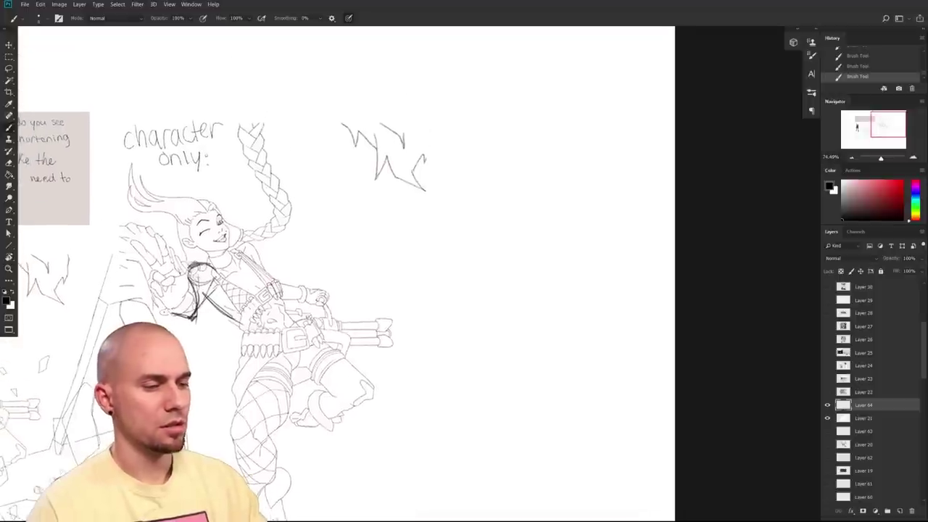
pyautogui.scroll(-3, 450, 280)
pyautogui.hscroll(-3, 450, 280)
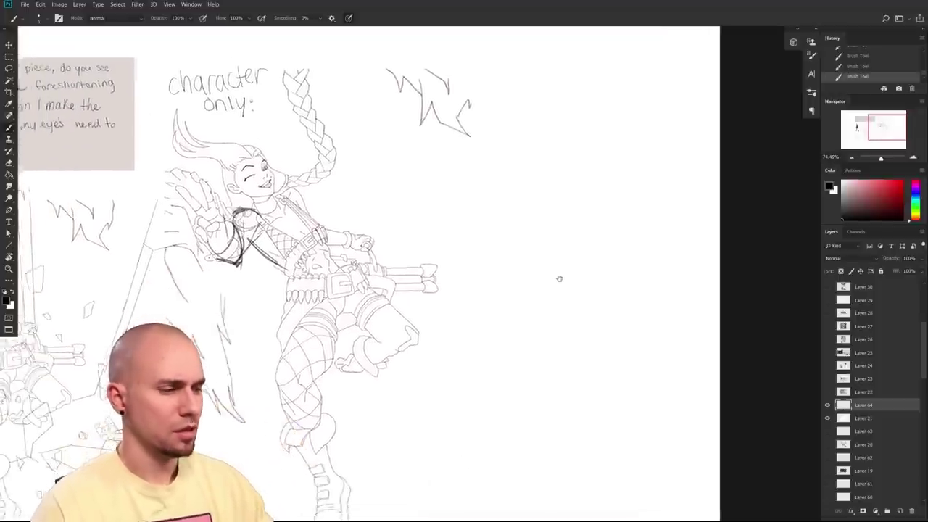
pyautogui.moveTo(648, 282); pyautogui.dragTo(634, 338)
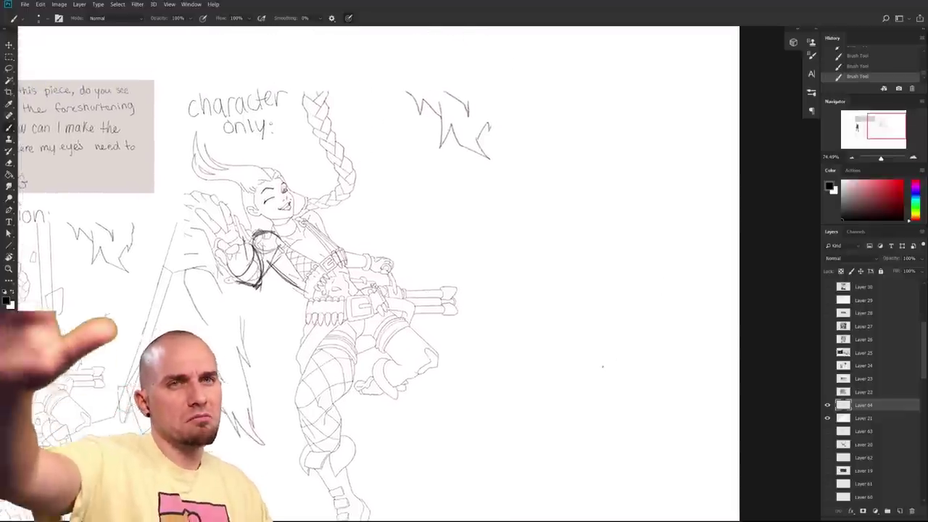
pyautogui.moveTo(599, 322); pyautogui.dragTo(587, 355)
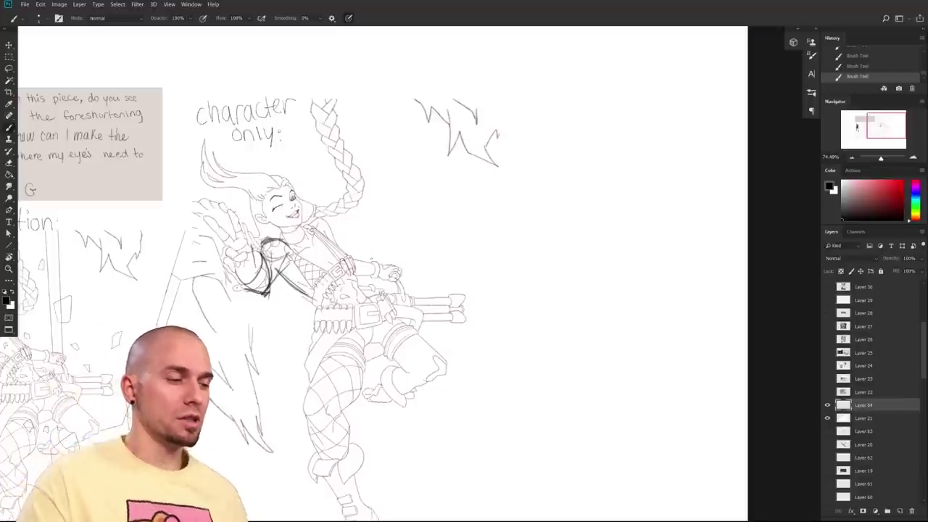
pyautogui.moveTo(372, 259); pyautogui.dragTo(350, 321)
pyautogui.moveTo(247, 302); pyautogui.dragTo(314, 301)
pyautogui.hotkey('ctrl', 'z')
pyautogui.scroll(2, 343, 337)
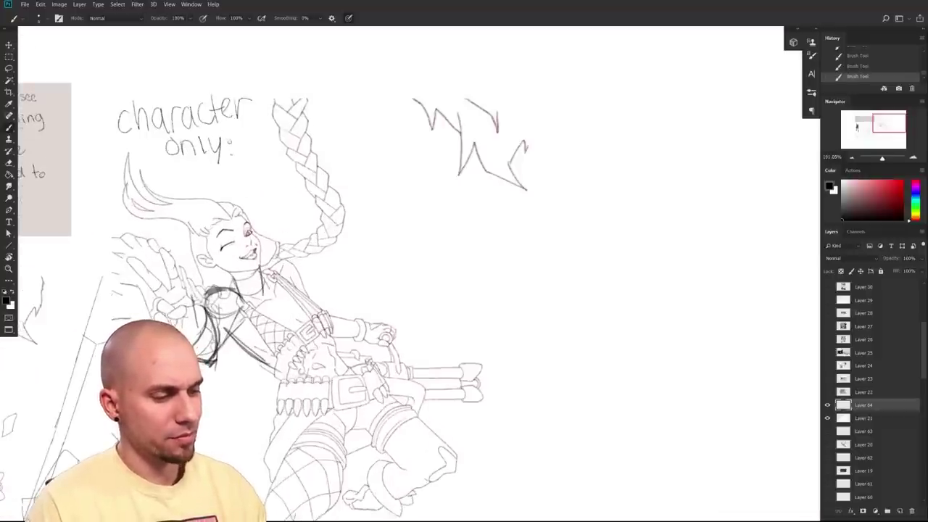
pyautogui.moveTo(246, 296)
pyautogui.mouseDown()
pyautogui.moveTo(267, 298)
pyautogui.moveTo(281, 273)
pyautogui.moveTo(300, 302)
pyautogui.mouseUp()
pyautogui.moveTo(373, 301); pyautogui.dragTo(353, 264)
pyautogui.moveTo(273, 248)
pyautogui.mouseDown()
pyautogui.moveTo(326, 294)
pyautogui.moveTo(316, 304)
pyautogui.moveTo(385, 294)
pyautogui.moveTo(403, 282)
pyautogui.moveTo(385, 299)
pyautogui.mouseUp()
# - Sketch the far arm with its elbow circle and forearm cylinder, and add the curved lower edge of the ribcage
pyautogui.moveTo(498, 320)
pyautogui.mouseDown()
pyautogui.moveTo(528, 256)
pyautogui.moveTo(498, 333)
pyautogui.moveTo(546, 202)
pyautogui.mouseUp()
pyautogui.moveTo(293, 138); pyautogui.dragTo(341, 199)
pyautogui.moveTo(249, 195)
pyautogui.mouseDown()
pyautogui.moveTo(312, 223)
pyautogui.moveTo(356, 206)
pyautogui.mouseUp()
pyautogui.moveTo(288, 224); pyautogui.dragTo(352, 216)
pyautogui.moveTo(501, 329); pyautogui.dragTo(460, 334)
pyautogui.moveTo(452, 365); pyautogui.dragTo(415, 354)
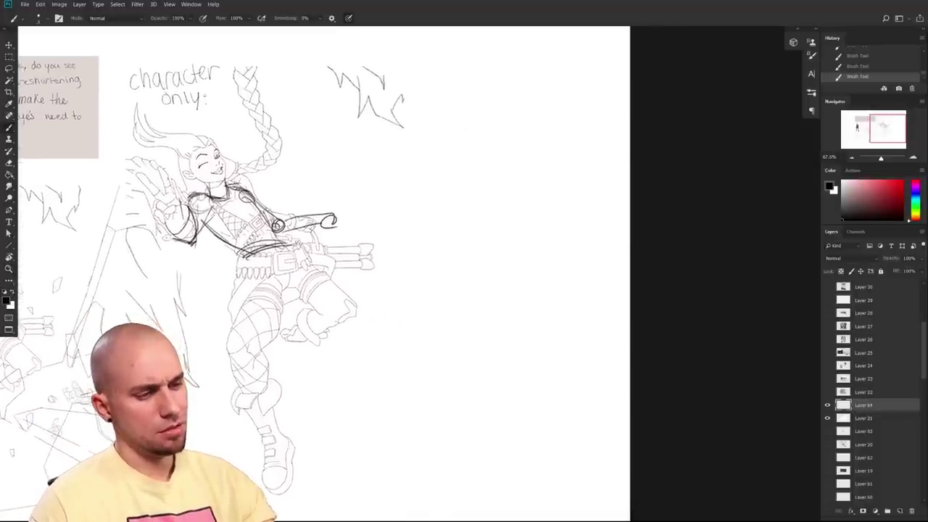
# - Set the brush colour to dark grey for sketching over the character's legs
pyautogui.moveTo(485, 380); pyautogui.dragTo(483, 360)
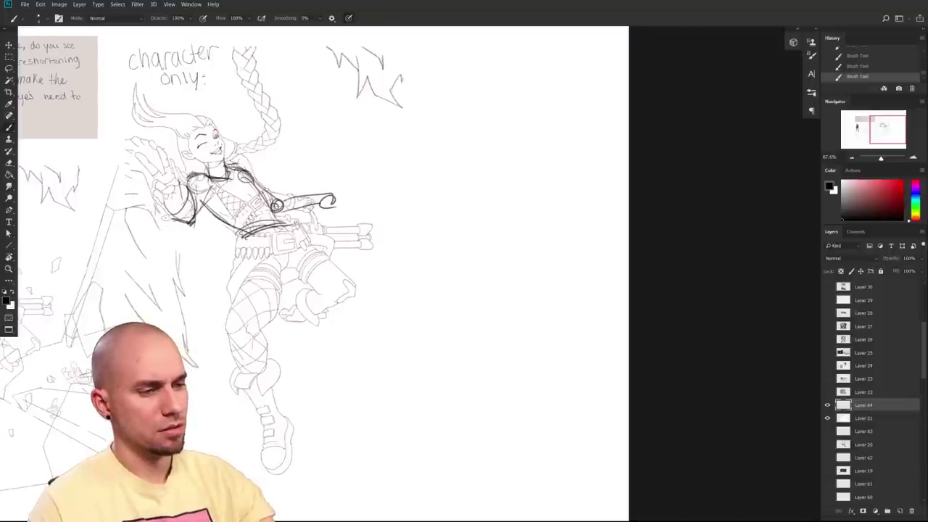
pyautogui.press('x')
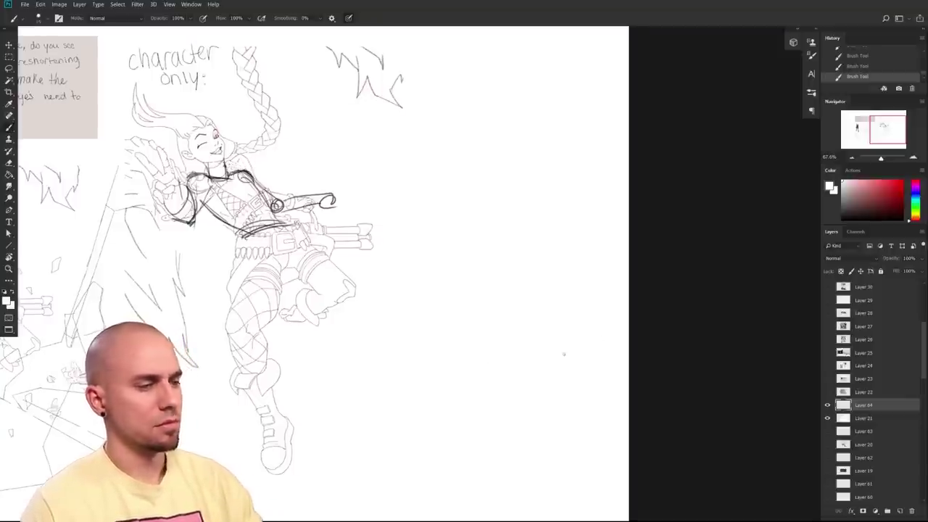
pyautogui.click(842, 212)
pyautogui.moveTo(647, 326); pyautogui.dragTo(615, 340)
pyautogui.moveTo(480, 347); pyautogui.dragTo(669, 370)
pyautogui.moveTo(532, 349); pyautogui.dragTo(544, 369)
pyautogui.moveTo(545, 371)
pyautogui.mouseDown()
pyautogui.moveTo(552, 331)
pyautogui.moveTo(543, 355)
pyautogui.mouseUp()
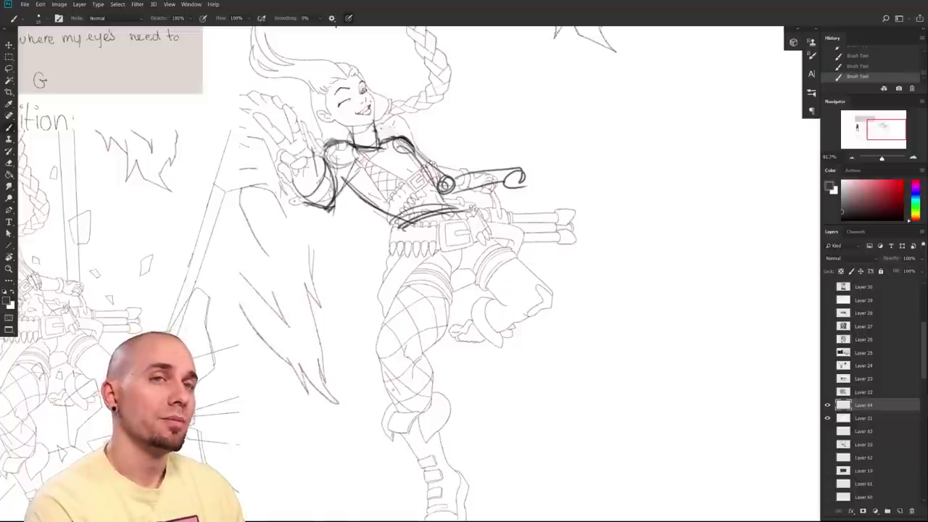
pyautogui.moveTo(574, 370); pyautogui.dragTo(498, 405)
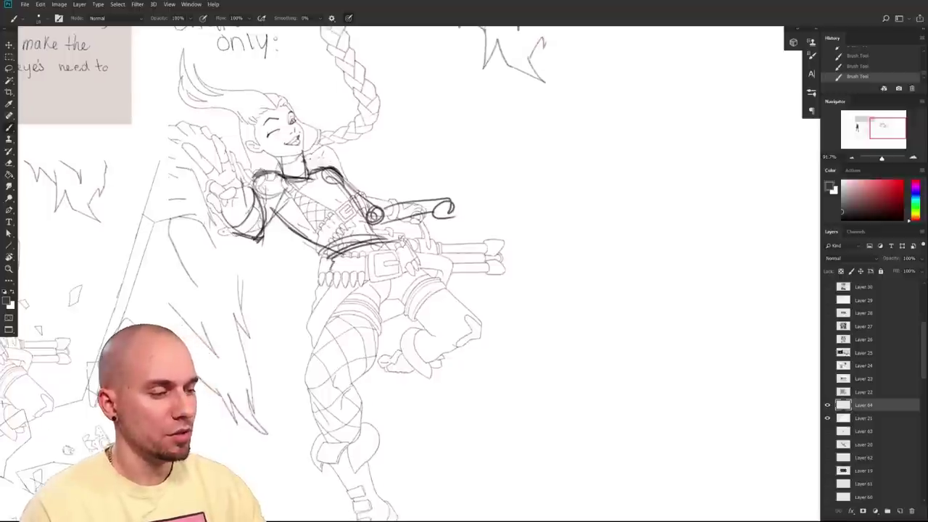
pyautogui.moveTo(458, 347); pyautogui.dragTo(408, 327)
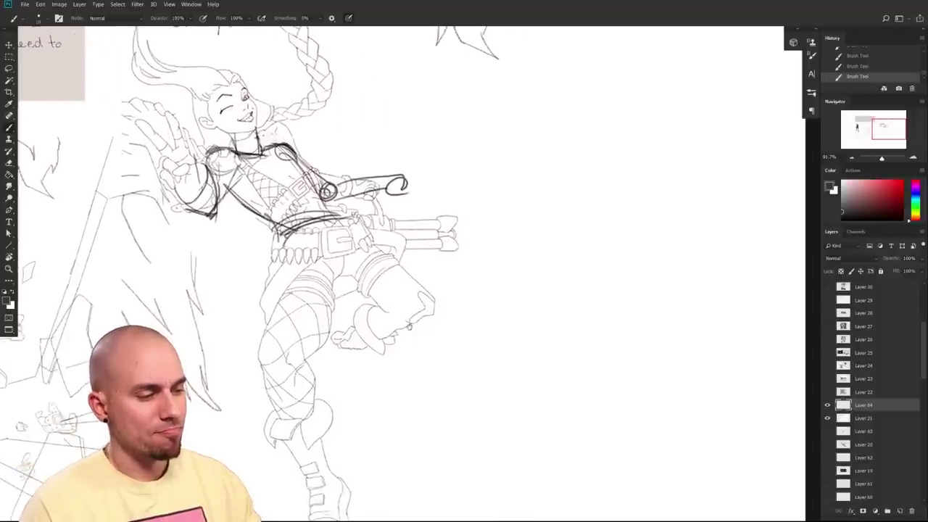
pyautogui.moveTo(409, 327); pyautogui.dragTo(407, 328)
pyautogui.moveTo(265, 358); pyautogui.dragTo(307, 258)
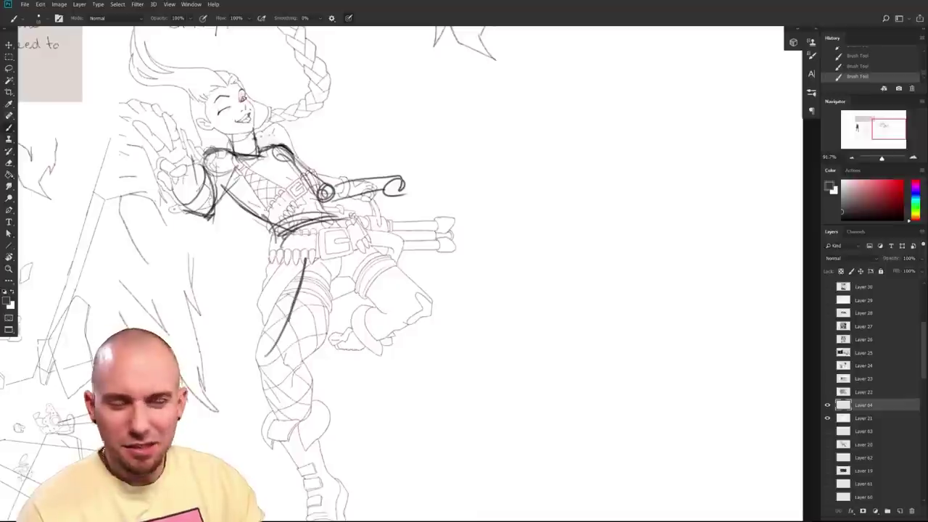
pyautogui.hotkey('ctrl', 'z')
pyautogui.moveTo(322, 353)
pyautogui.mouseDown()
pyautogui.moveTo(436, 317)
pyautogui.moveTo(408, 352)
pyautogui.mouseUp()
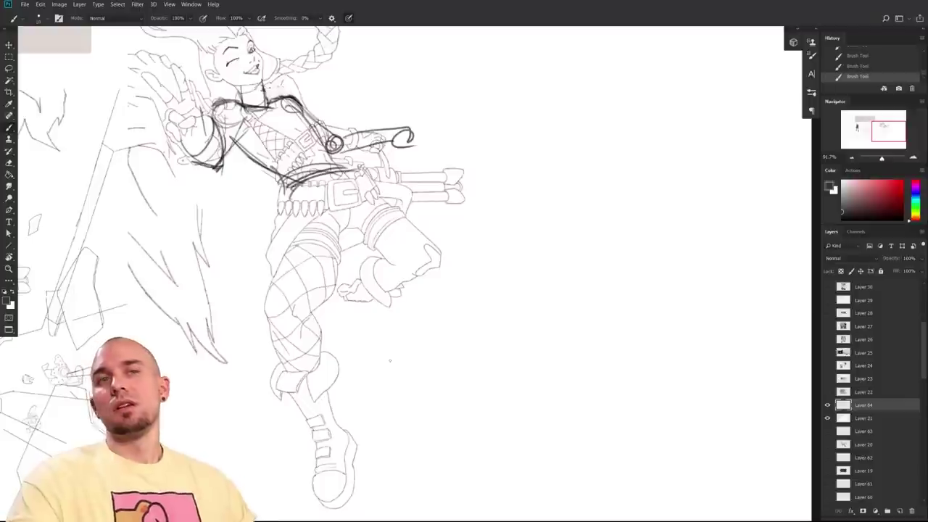
pyautogui.moveTo(424, 392); pyautogui.dragTo(439, 424)
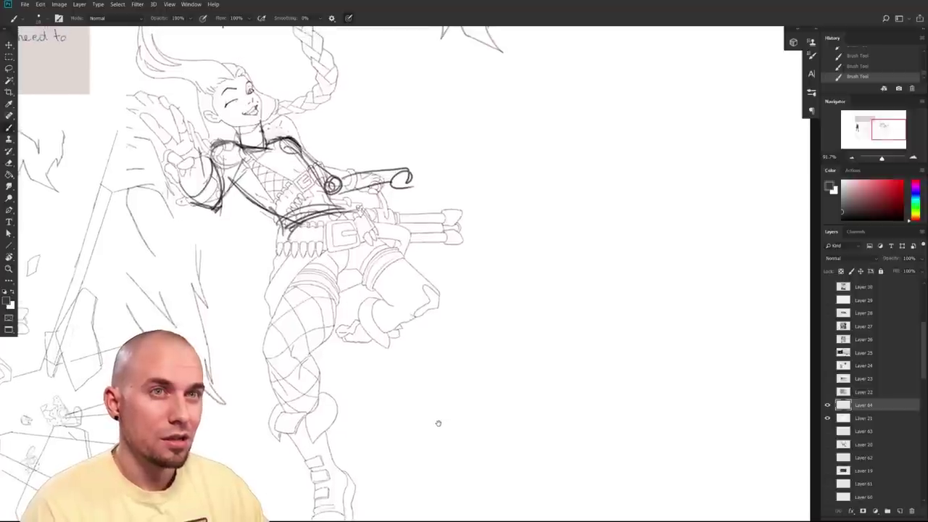
pyautogui.moveTo(275, 344)
pyautogui.mouseDown()
pyautogui.moveTo(270, 356)
pyautogui.moveTo(278, 354)
pyautogui.mouseUp()
pyautogui.hotkey('ctrl', 'z')
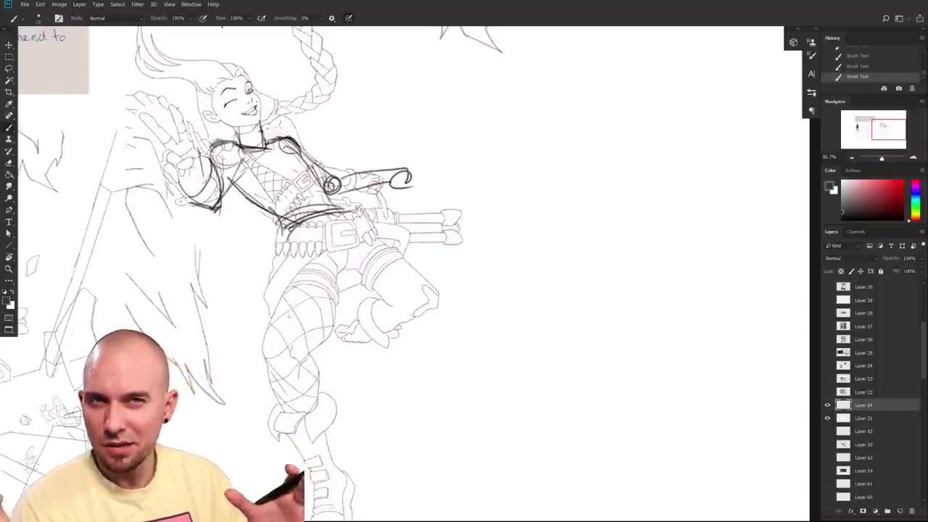
# - Circle both knee joints and sketch the standing leg's outer knee contour, kneecap oval and inner thigh muscle
pyautogui.moveTo(285, 337)
pyautogui.mouseDown()
pyautogui.moveTo(279, 343)
pyautogui.moveTo(288, 338)
pyautogui.mouseUp()
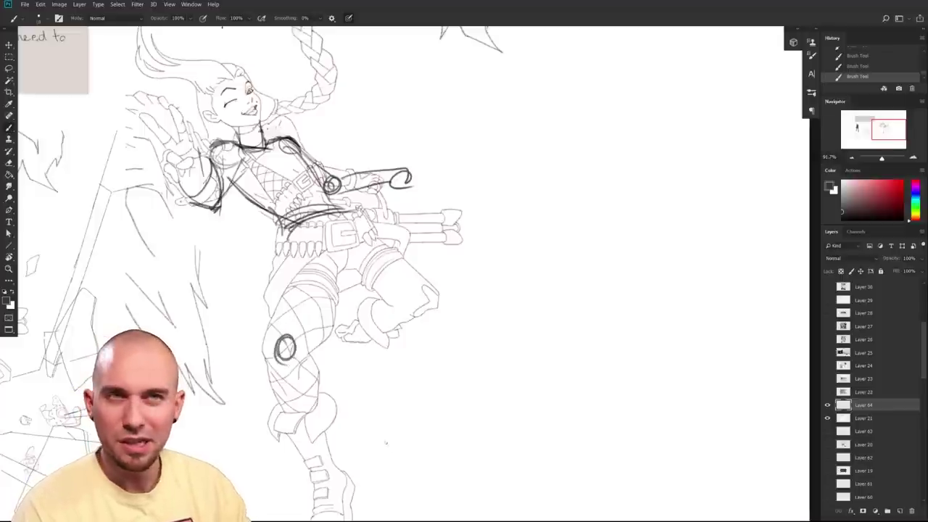
pyautogui.moveTo(415, 292); pyautogui.dragTo(429, 315)
pyautogui.moveTo(269, 324); pyautogui.dragTo(263, 379)
pyautogui.moveTo(302, 344)
pyautogui.mouseDown()
pyautogui.moveTo(319, 345)
pyautogui.moveTo(332, 330)
pyautogui.mouseUp()
pyautogui.moveTo(418, 405)
pyautogui.mouseDown()
pyautogui.moveTo(421, 315)
pyautogui.moveTo(374, 358)
pyautogui.mouseUp()
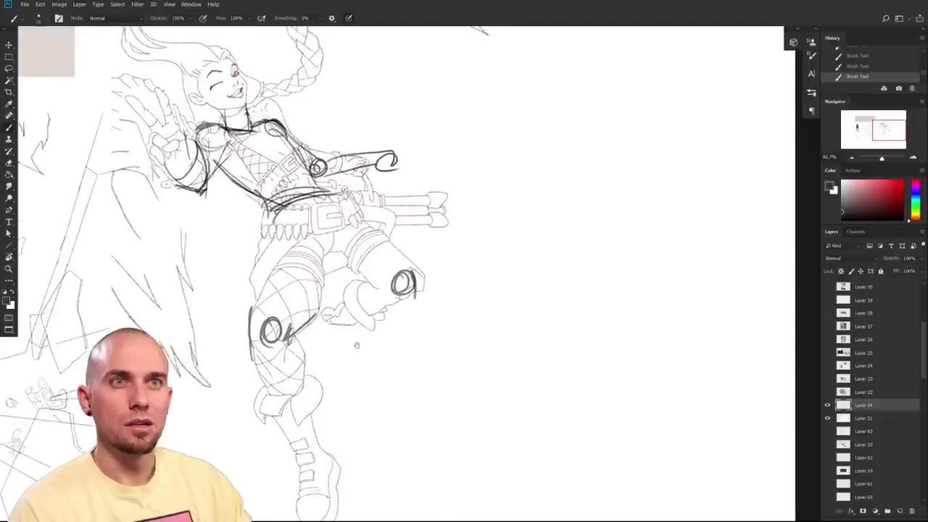
pyautogui.moveTo(273, 311)
pyautogui.mouseDown()
pyautogui.moveTo(260, 350)
pyautogui.moveTo(283, 319)
pyautogui.moveTo(317, 313)
pyautogui.moveTo(319, 269)
pyautogui.moveTo(290, 336)
pyautogui.moveTo(308, 269)
pyautogui.mouseUp()
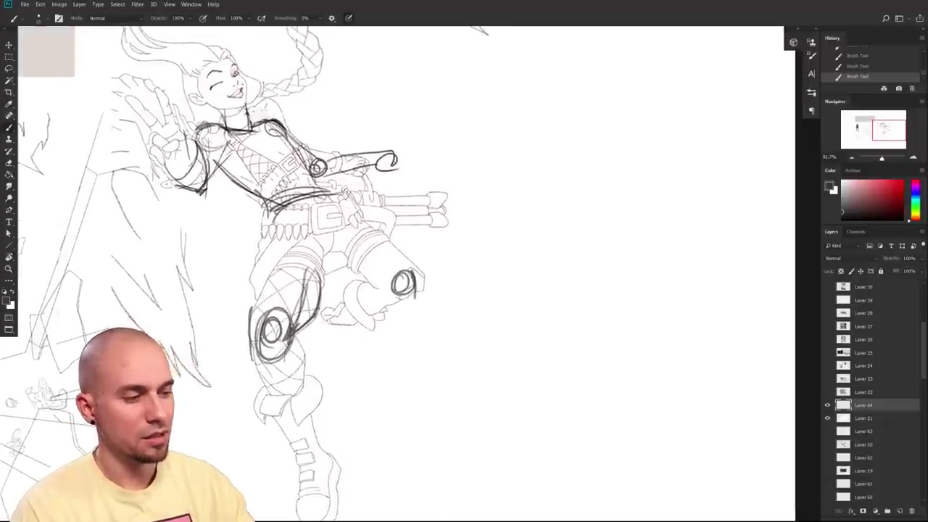
# - Sketch the standing leg's shin and calf contours from below the knee down to the ankle
pyautogui.moveTo(355, 335); pyautogui.dragTo(344, 300)
pyautogui.moveTo(241, 321); pyautogui.dragTo(275, 378)
pyautogui.moveTo(283, 321); pyautogui.dragTo(290, 391)
pyautogui.moveTo(244, 353); pyautogui.dragTo(278, 416)
pyautogui.moveTo(291, 352); pyautogui.dragTo(290, 421)
pyautogui.moveTo(258, 373); pyautogui.dragTo(284, 429)
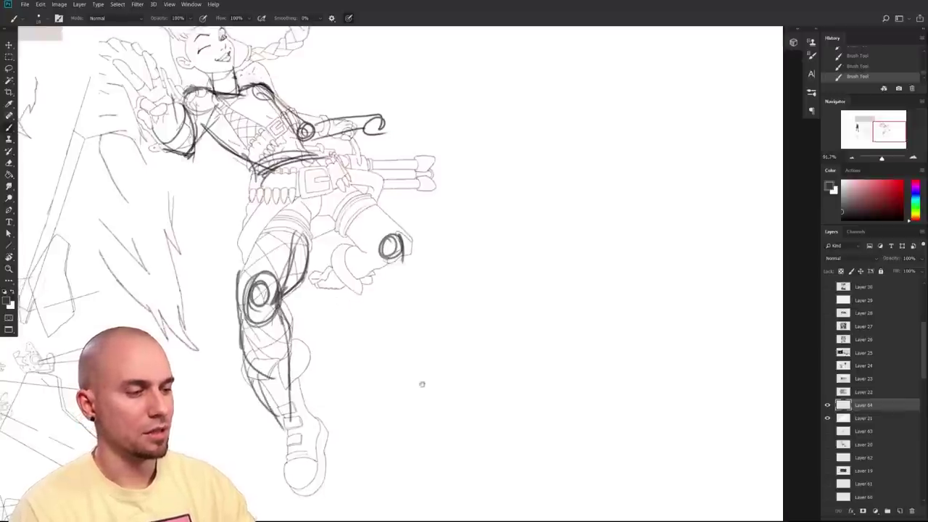
# - Sketch a cylinder beside the standing leg with a knee circle and square block over its upper end
pyautogui.moveTo(422, 385); pyautogui.dragTo(396, 455)
pyautogui.moveTo(443, 425)
pyautogui.mouseDown()
pyautogui.moveTo(487, 387)
pyautogui.moveTo(488, 399)
pyautogui.moveTo(473, 393)
pyautogui.mouseUp()
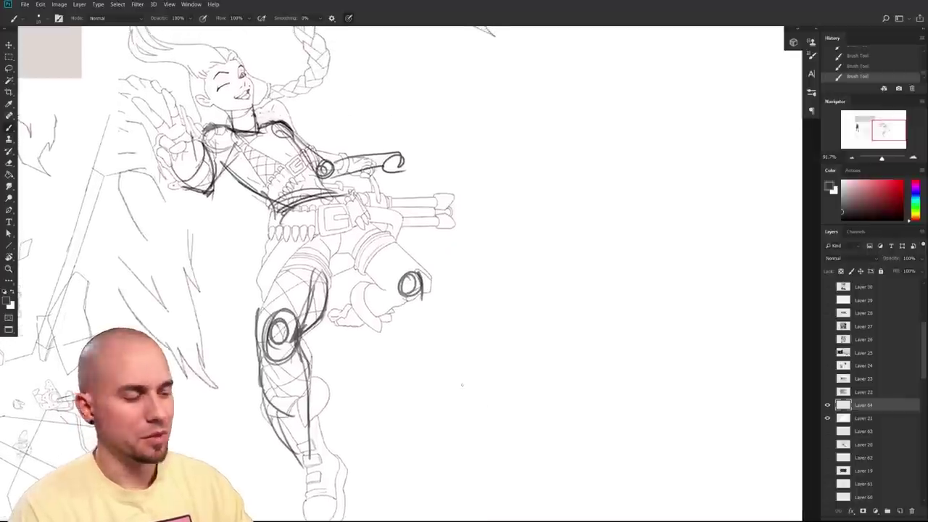
pyautogui.moveTo(412, 396)
pyautogui.mouseDown()
pyautogui.moveTo(456, 389)
pyautogui.moveTo(410, 394)
pyautogui.moveTo(419, 471)
pyautogui.mouseUp()
pyautogui.moveTo(455, 394)
pyautogui.mouseDown()
pyautogui.moveTo(457, 466)
pyautogui.moveTo(418, 470)
pyautogui.moveTo(374, 453)
pyautogui.mouseUp()
pyautogui.moveTo(386, 360)
pyautogui.mouseDown()
pyautogui.moveTo(369, 380)
pyautogui.moveTo(387, 363)
pyautogui.moveTo(409, 366)
pyautogui.moveTo(395, 384)
pyautogui.mouseUp()
pyautogui.hotkey('ctrl', 'z')
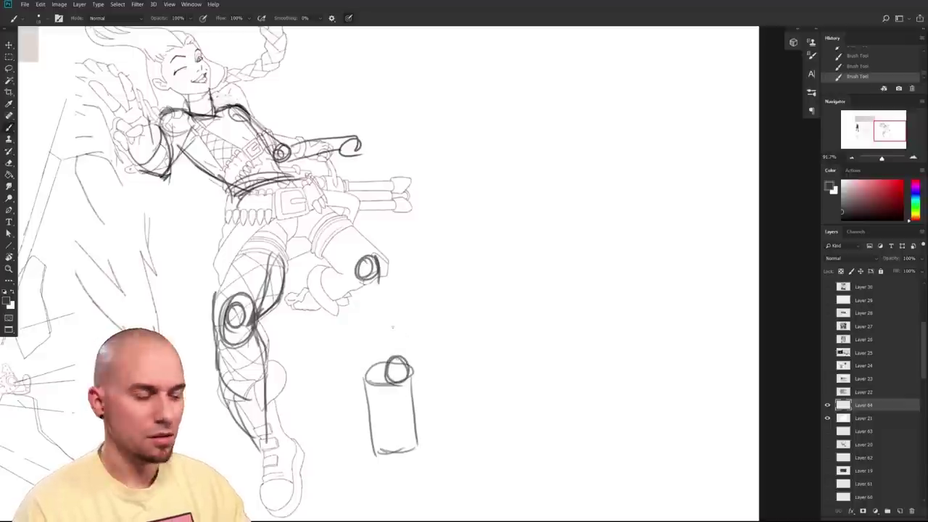
pyautogui.moveTo(377, 348)
pyautogui.mouseDown()
pyautogui.moveTo(413, 393)
pyautogui.moveTo(374, 347)
pyautogui.moveTo(372, 392)
pyautogui.mouseUp()
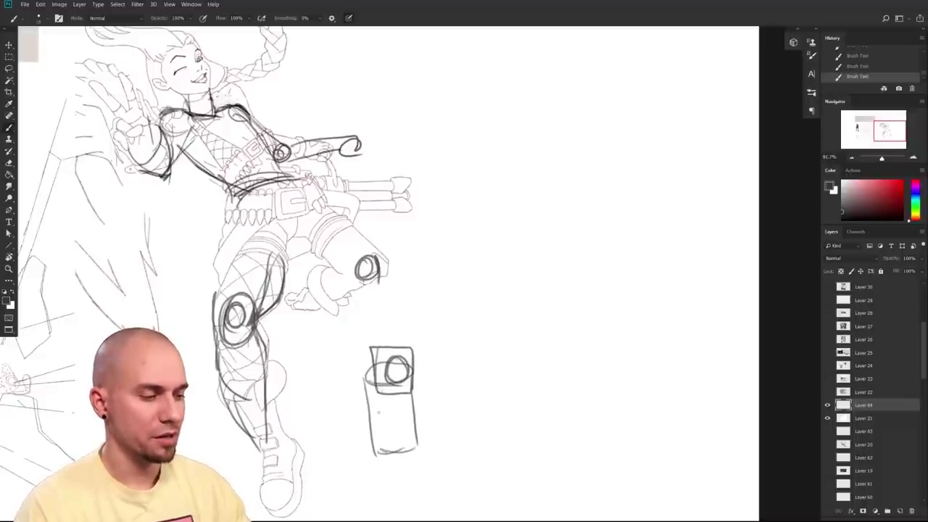
# - Undo the demonstration cylinder and knee block strokes beside the leg
pyautogui.moveTo(512, 375); pyautogui.dragTo(491, 389)
pyautogui.hotkey('ctrl', 'z')
pyautogui.hotkey('ctrl', 'z')
pyautogui.hotkey('ctrl', 'z')
pyautogui.hotkey('ctrl', 'z')
pyautogui.hotkey('ctrl', 'z')
pyautogui.hotkey('ctrl', 'z')
pyautogui.hotkey('ctrl', 'z')
pyautogui.hotkey('ctrl', 'z')
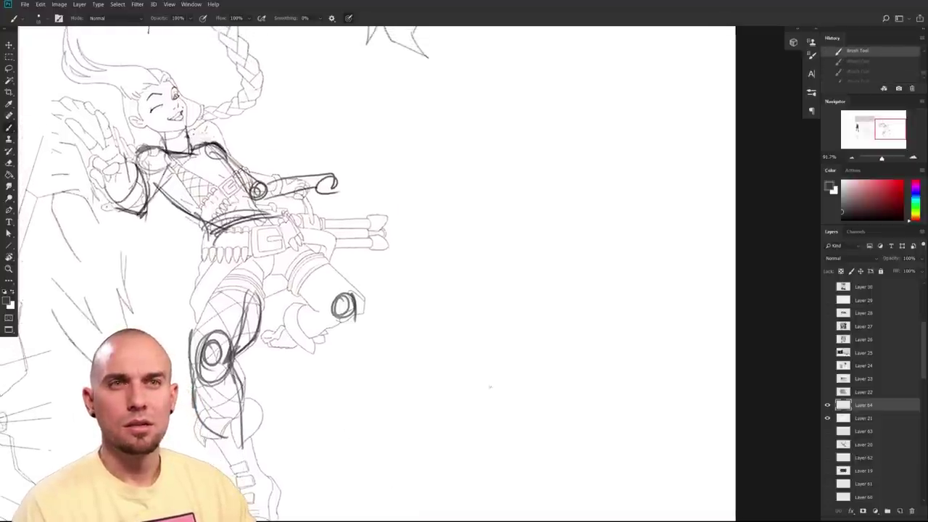
# - Sketch the standing leg's outer thigh from hip to knee and the raised leg's upper thigh contour down past its knee
pyautogui.hscroll(-3, 524, 349)
pyautogui.scroll(3, 525, 349)
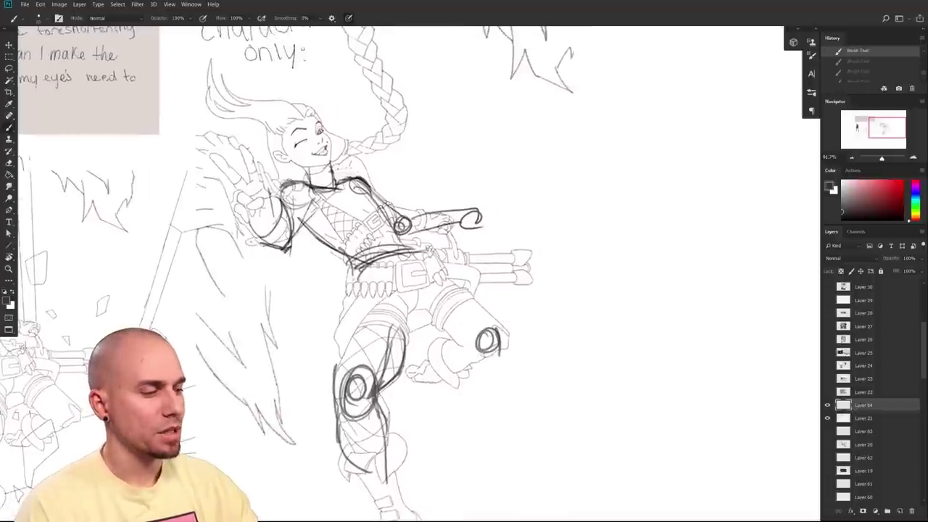
pyautogui.hotkey('ctrl', 'shift', 'z')
pyautogui.hotkey('ctrl', 'shift', 'z')
pyautogui.hotkey('ctrl', 'shift', 'z')
pyautogui.moveTo(338, 372); pyautogui.dragTo(368, 306)
pyautogui.moveTo(340, 353); pyautogui.dragTo(379, 291)
pyautogui.hotkey('ctrl', 'shift', 'z')
pyautogui.hotkey('ctrl', 'shift', 'z')
pyautogui.moveTo(440, 268)
pyautogui.mouseDown()
pyautogui.moveTo(512, 344)
pyautogui.moveTo(458, 341)
pyautogui.mouseUp()
pyautogui.moveTo(395, 285); pyautogui.dragTo(440, 349)
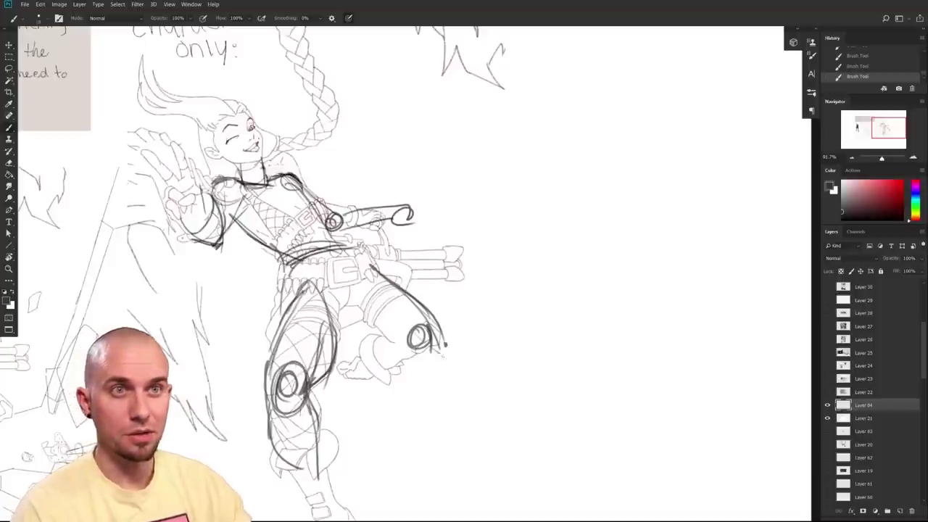
# - Try a foreshortened raised leg with a straighter inner thigh line, a hanging lower leg and curved cross-contours beside the knee
pyautogui.moveTo(451, 392)
pyautogui.mouseDown()
pyautogui.moveTo(466, 326)
pyautogui.moveTo(455, 361)
pyautogui.mouseUp()
pyautogui.hotkey('ctrl', 'z')
pyautogui.moveTo(390, 246); pyautogui.dragTo(423, 367)
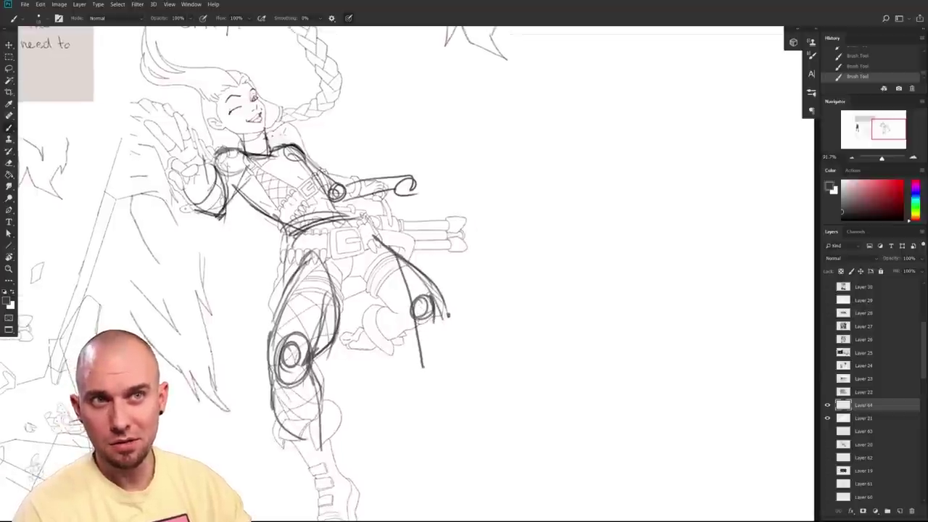
pyautogui.hotkey('ctrl', 'z')
pyautogui.moveTo(377, 241); pyautogui.dragTo(413, 349)
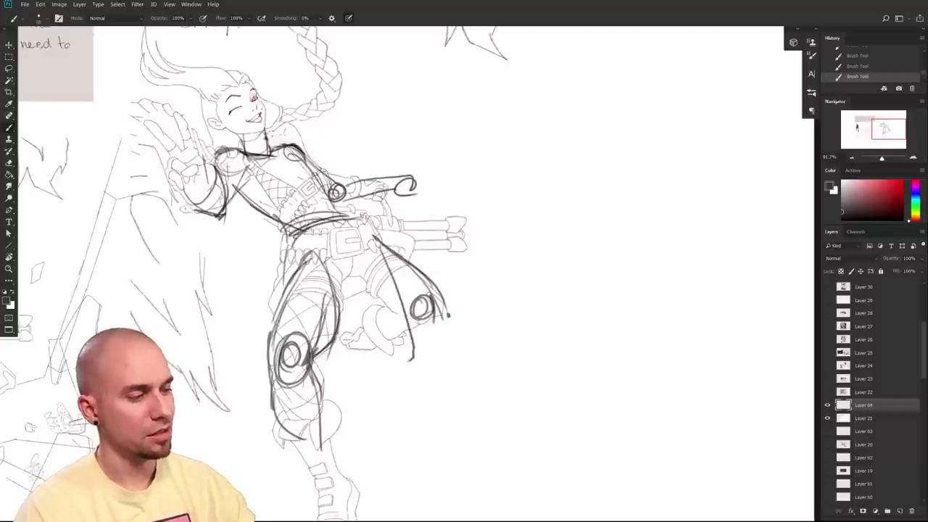
pyautogui.moveTo(348, 309)
pyautogui.mouseDown()
pyautogui.moveTo(397, 367)
pyautogui.moveTo(409, 357)
pyautogui.mouseUp()
pyautogui.moveTo(386, 273); pyautogui.dragTo(401, 367)
pyautogui.moveTo(353, 317); pyautogui.dragTo(399, 307)
pyautogui.moveTo(362, 338)
pyautogui.mouseDown()
pyautogui.moveTo(412, 345)
pyautogui.moveTo(335, 292)
pyautogui.mouseUp()
pyautogui.moveTo(452, 315); pyautogui.dragTo(440, 348)
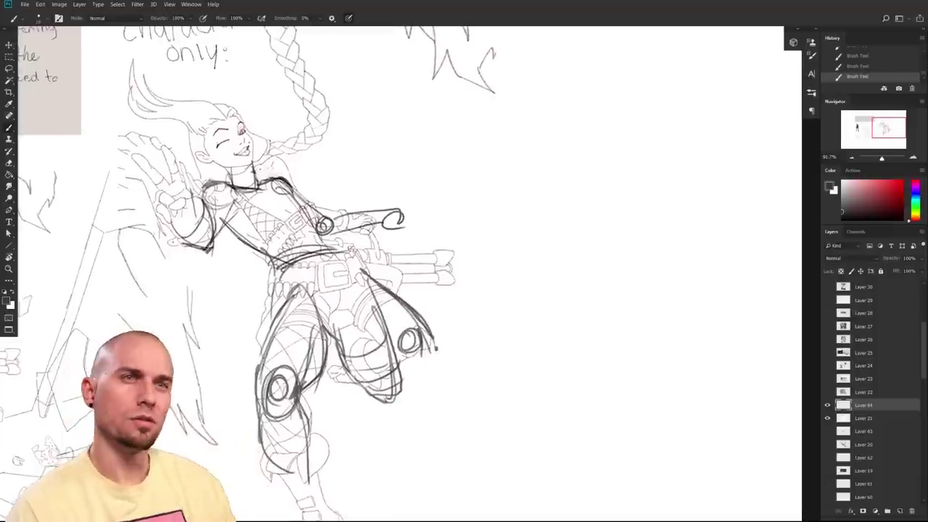
# - Undo the trial inner thigh and lower-leg strokes along with the recent knee strokes of the raised leg
pyautogui.hotkey('ctrl', 'z')
pyautogui.hotkey('ctrl', 'z')
pyautogui.hotkey('ctrl', 'z')
pyautogui.hotkey('ctrl', 'z')
pyautogui.hotkey('ctrl', 'z')
pyautogui.hotkey('ctrl', 'z')
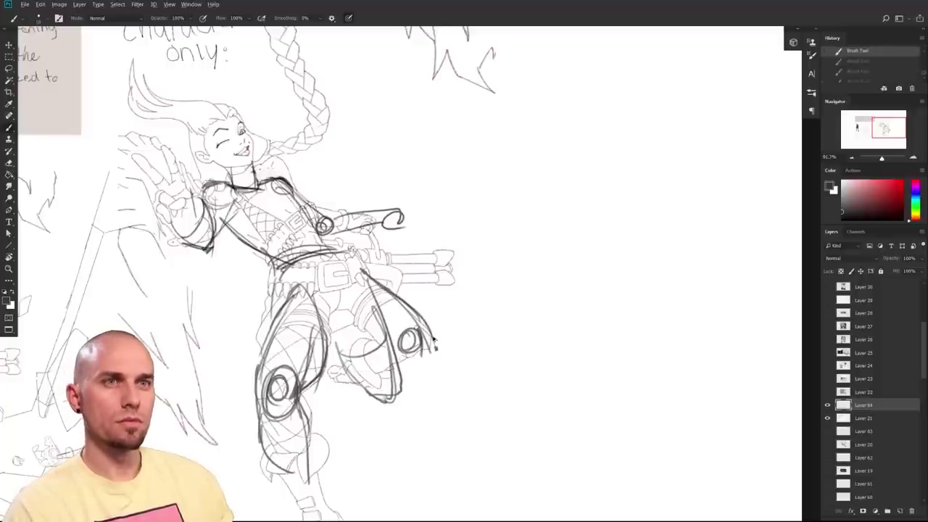
pyautogui.hotkey('ctrl', 'z')
pyautogui.hotkey('ctrl', 'z')
pyautogui.hotkey('ctrl', 'z')
# - Erase the raised leg's remaining outer knee marks and redraw its knee block, thigh contours and folded calf
pyautogui.press('e')
pyautogui.moveTo(412, 332)
pyautogui.mouseDown()
pyautogui.moveTo(412, 349)
pyautogui.moveTo(420, 317)
pyautogui.moveTo(411, 310)
pyautogui.moveTo(444, 351)
pyautogui.mouseUp()
pyautogui.press('b')
pyautogui.moveTo(412, 311)
pyautogui.mouseDown()
pyautogui.moveTo(446, 358)
pyautogui.moveTo(435, 374)
pyautogui.moveTo(420, 377)
pyautogui.moveTo(353, 304)
pyautogui.mouseUp()
pyautogui.moveTo(465, 350); pyautogui.dragTo(435, 281)
pyautogui.moveTo(397, 311)
pyautogui.mouseDown()
pyautogui.moveTo(350, 304)
pyautogui.moveTo(385, 316)
pyautogui.mouseUp()
pyautogui.moveTo(333, 287); pyautogui.dragTo(358, 311)
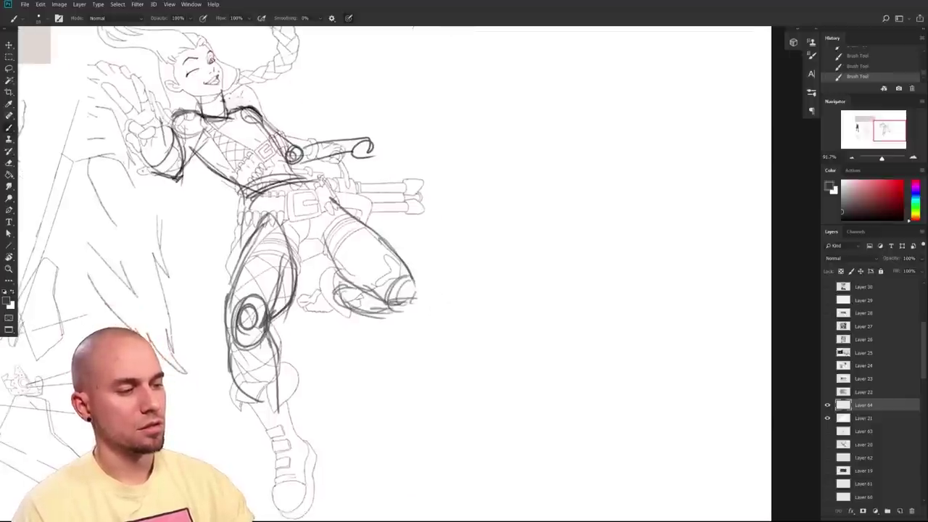
# - Sketch the raised leg's shin running back from the knee and the foot hanging behind the standing leg
pyautogui.moveTo(321, 283); pyautogui.dragTo(301, 335)
pyautogui.moveTo(494, 342); pyautogui.dragTo(486, 435)
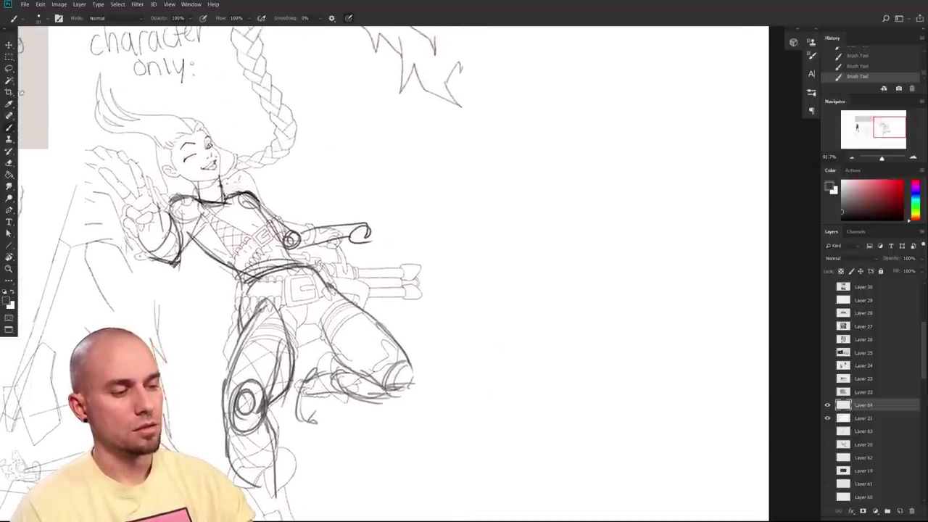
pyautogui.moveTo(320, 406); pyautogui.dragTo(313, 382)
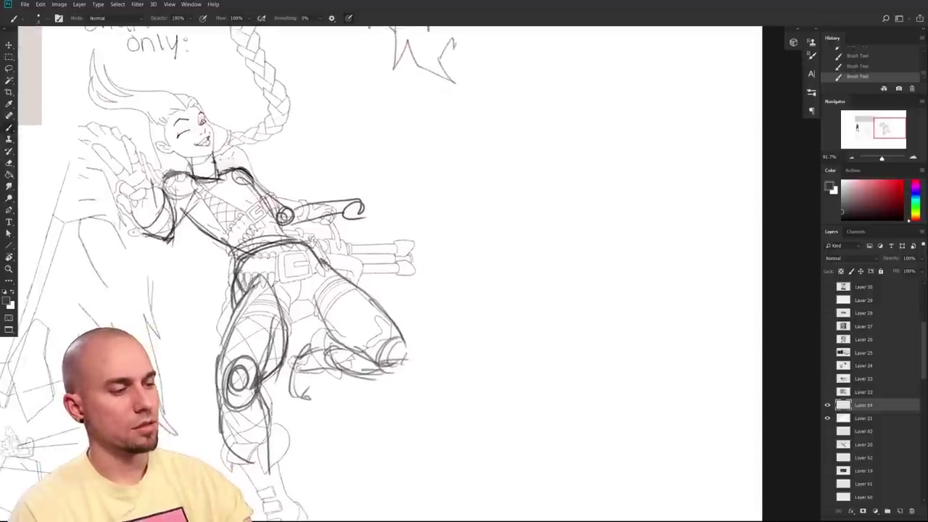
# - Sketch the pelvis below the waist, with hip curves and crotch lines joining the tops of both thighs
pyautogui.moveTo(300, 252); pyautogui.dragTo(283, 328)
pyautogui.moveTo(292, 301); pyautogui.dragTo(310, 295)
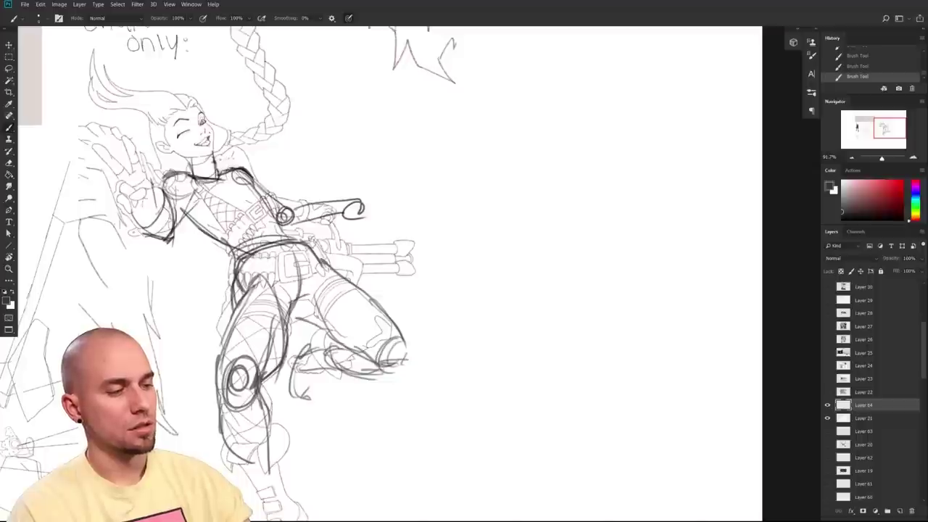
pyautogui.moveTo(299, 301); pyautogui.dragTo(330, 269)
pyautogui.moveTo(244, 302); pyautogui.dragTo(300, 289)
pyautogui.moveTo(259, 257); pyautogui.dragTo(284, 305)
pyautogui.moveTo(309, 250); pyautogui.dragTo(296, 299)
pyautogui.scroll(-4, 501, 301)
pyautogui.moveTo(498, 299); pyautogui.dragTo(469, 292)
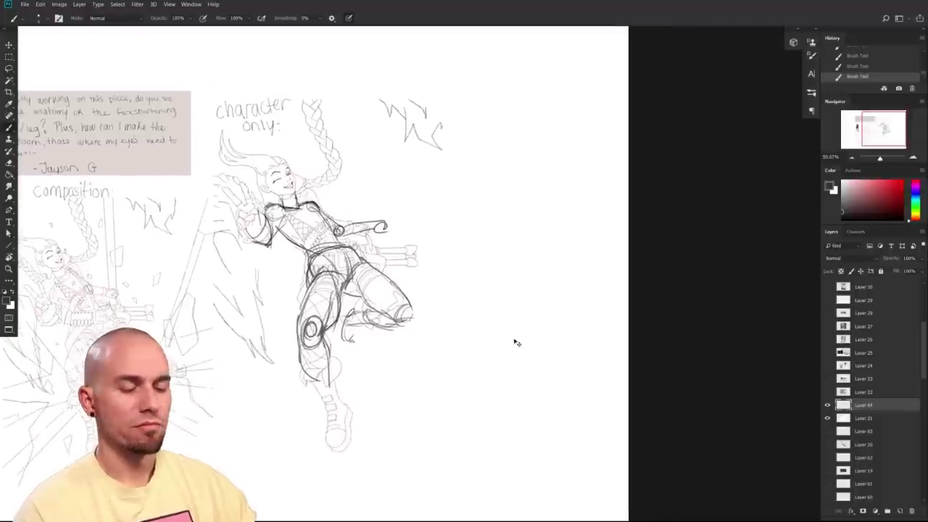
pyautogui.hotkey('ctrl', 't')
pyautogui.rightClick(364, 319)
pyautogui.press('Escape')
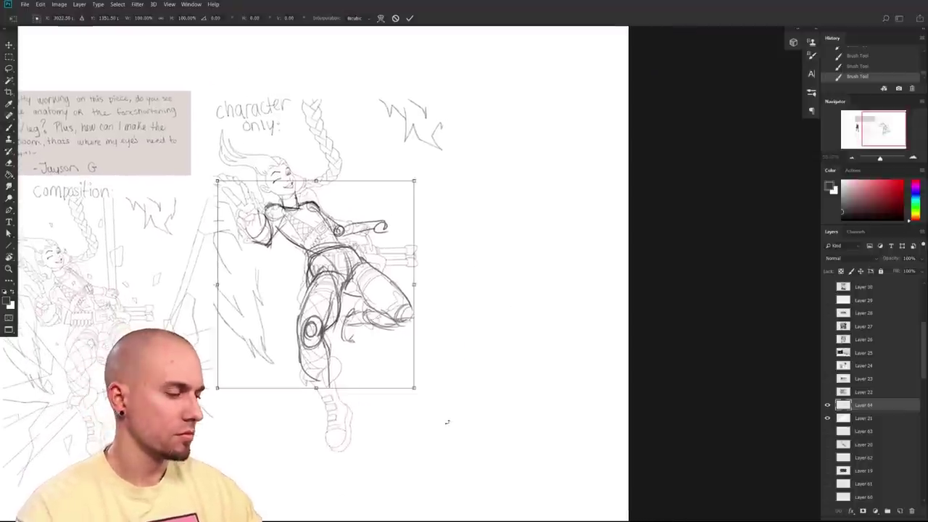
pyautogui.press('Escape')
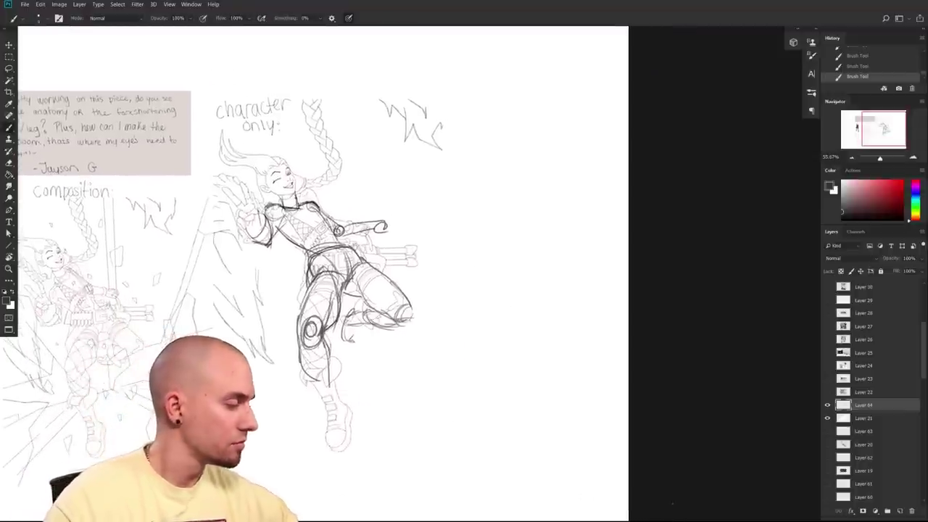
# - Try flipping the submitted line art layer horizontally
pyautogui.hotkey('ctrl', 'j')
pyautogui.hotkey('ctrl', 'e')
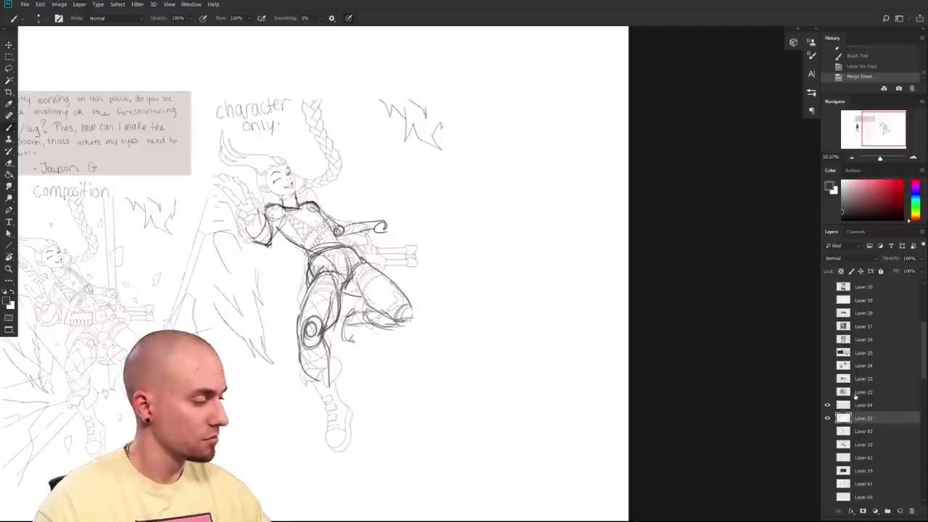
pyautogui.hotkey('ctrl', 't')
pyautogui.rightClick(404, 356)
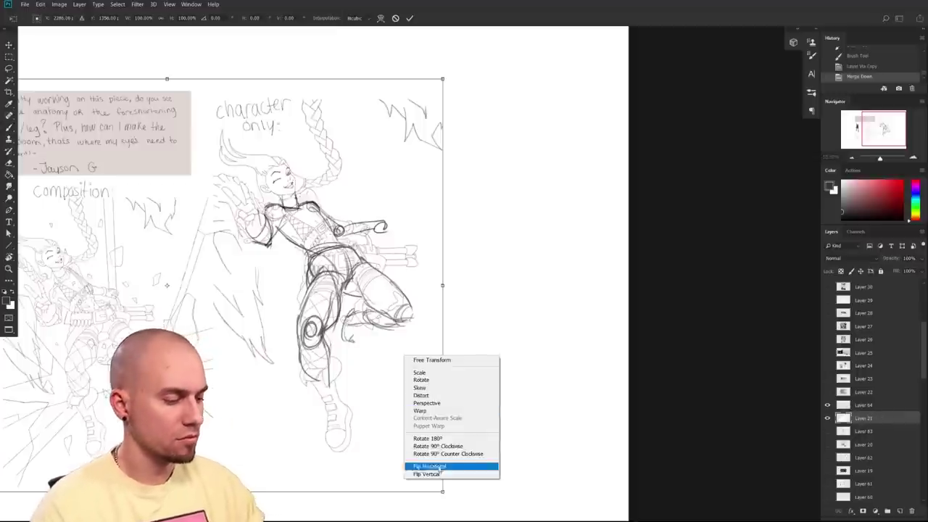
pyautogui.click(420, 469)
pyautogui.moveTo(236, 431); pyautogui.dragTo(378, 440)
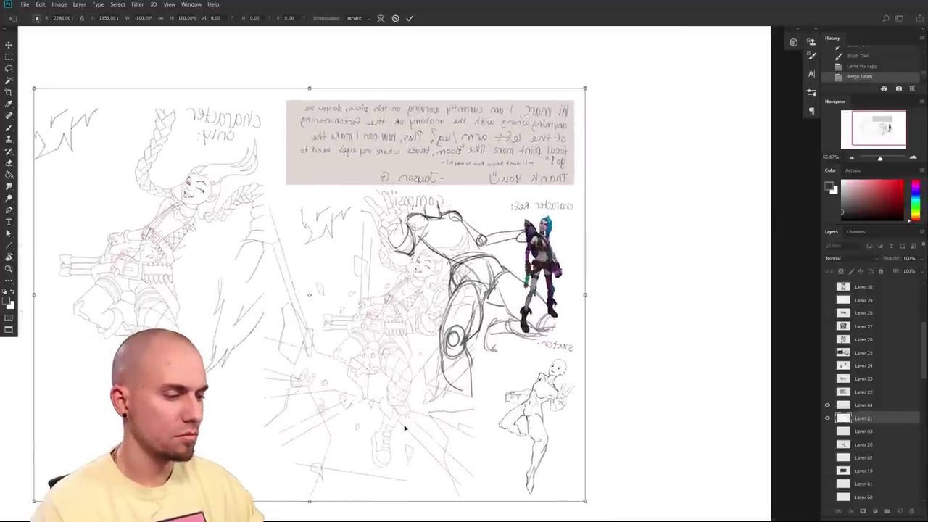
pyautogui.hotkey('ctrl', 'z')
pyautogui.moveTo(611, 410); pyautogui.dragTo(495, 414)
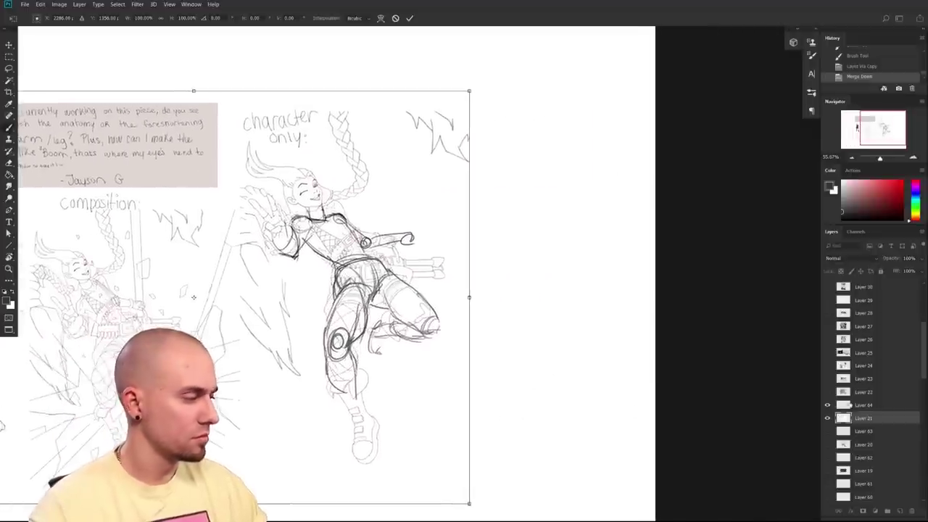
pyautogui.press('Escape')
# - Try flipping the construction sketch layer horizontally and placing it beside the character line art
pyautogui.click(850, 405)
pyautogui.click(827, 406)
pyautogui.click(826, 405)
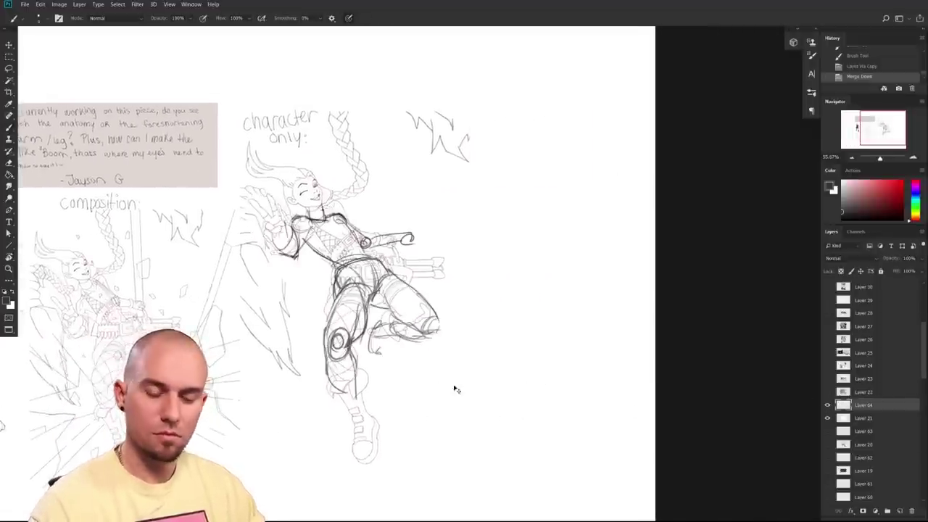
pyautogui.hotkey('ctrl', 't')
pyautogui.rightClick(404, 366)
pyautogui.click(427, 475)
pyautogui.moveTo(415, 368); pyautogui.dragTo(631, 367)
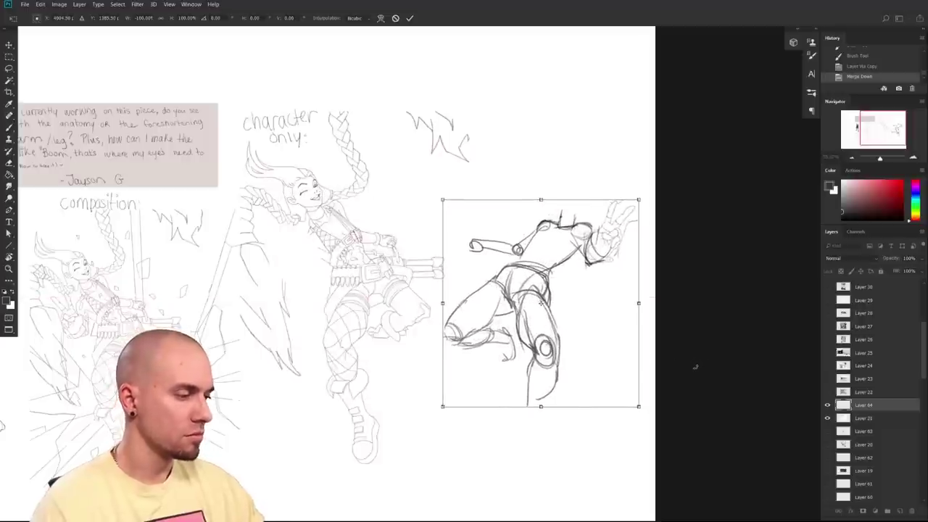
pyautogui.moveTo(697, 369)
pyautogui.mouseDown()
pyautogui.moveTo(366, 468)
pyautogui.moveTo(620, 511)
pyautogui.moveTo(519, 431)
pyautogui.moveTo(639, 401)
pyautogui.mouseUp()
pyautogui.press('Escape')
# - Examine the composition drawing against the written questions, the character reference and the corrected character to judge the focal point
pyautogui.moveTo(470, 416); pyautogui.dragTo(686, 426)
pyautogui.moveTo(497, 414); pyautogui.dragTo(573, 413)
pyautogui.moveTo(581, 363); pyautogui.dragTo(413, 421)
pyautogui.scroll(-4, 602, 326)
pyautogui.scroll(-4, 606, 372)
pyautogui.moveTo(667, 336); pyautogui.dragTo(666, 340)
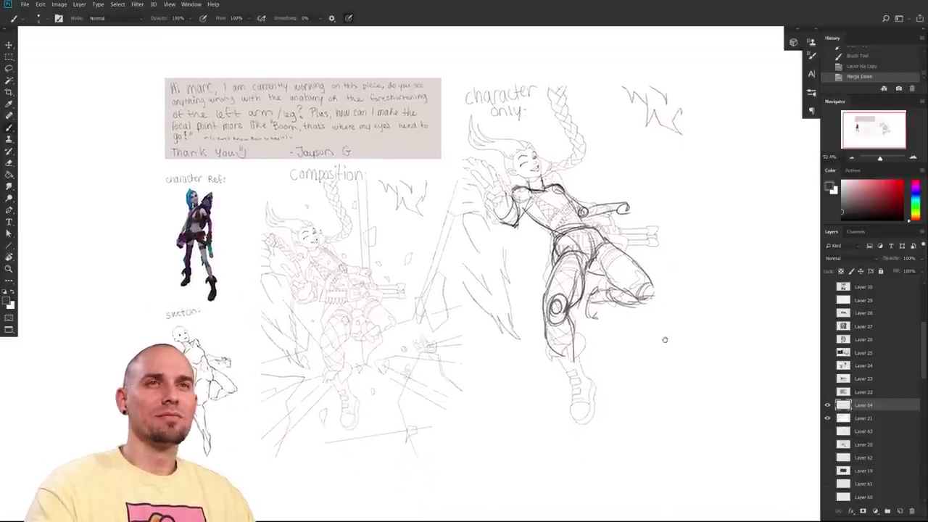
pyautogui.scroll(4, 665, 339)
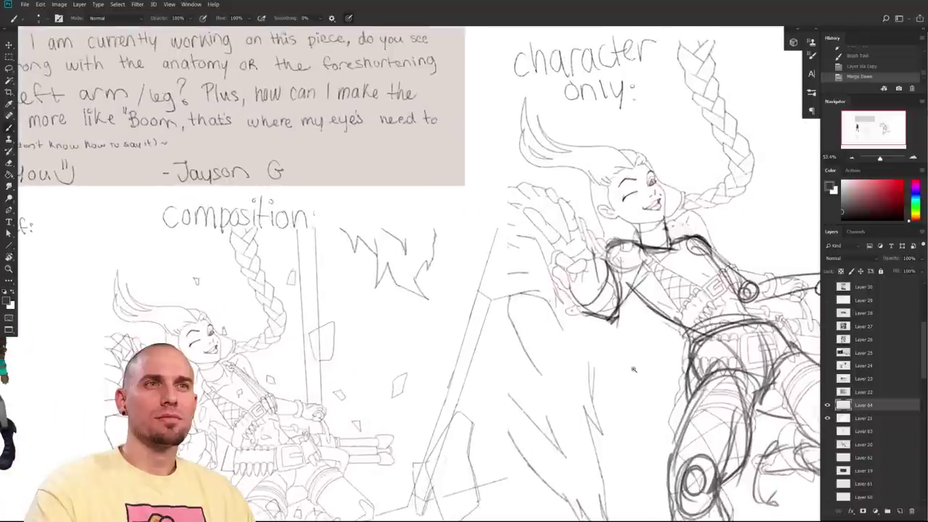
pyautogui.moveTo(629, 371)
pyautogui.mouseDown()
pyautogui.moveTo(479, 293)
pyautogui.moveTo(479, 313)
pyautogui.mouseUp()
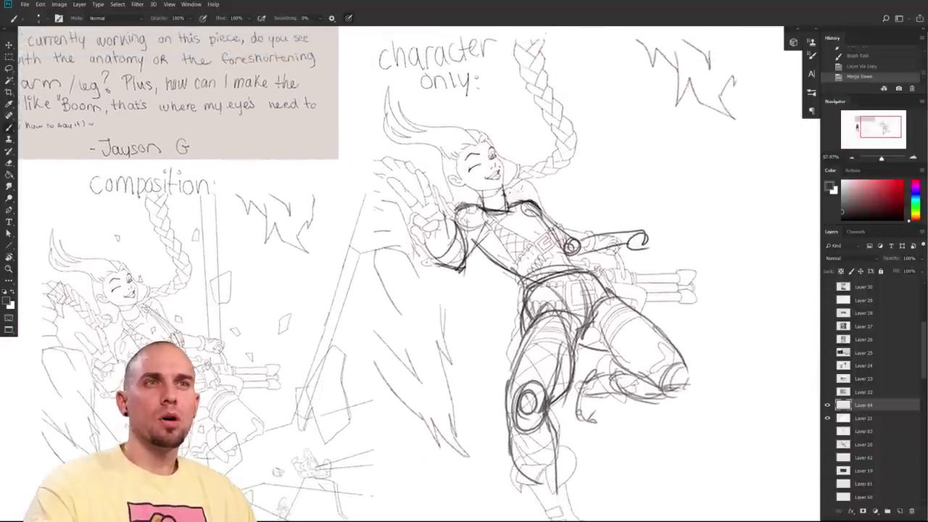
pyautogui.moveTo(622, 423); pyautogui.dragTo(752, 368)
pyautogui.scroll(-3, 752, 368)
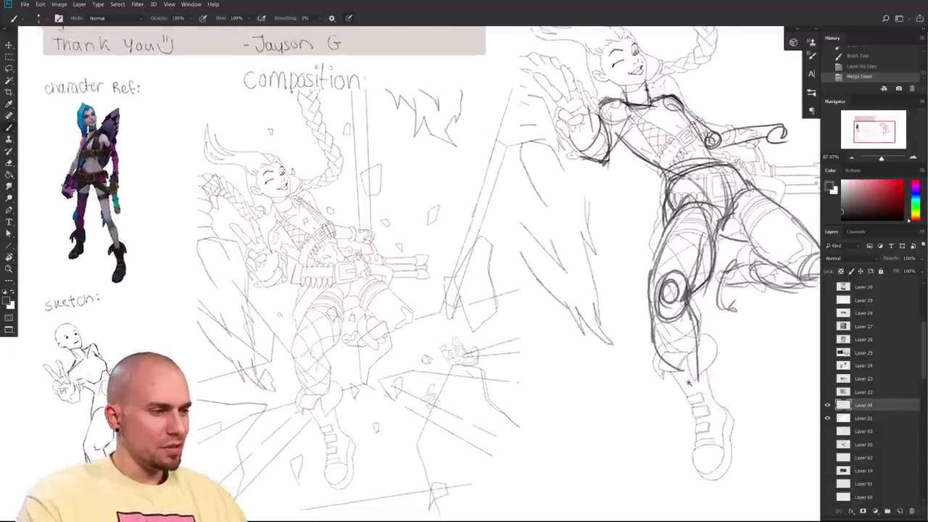
pyautogui.scroll(-4, 616, 351)
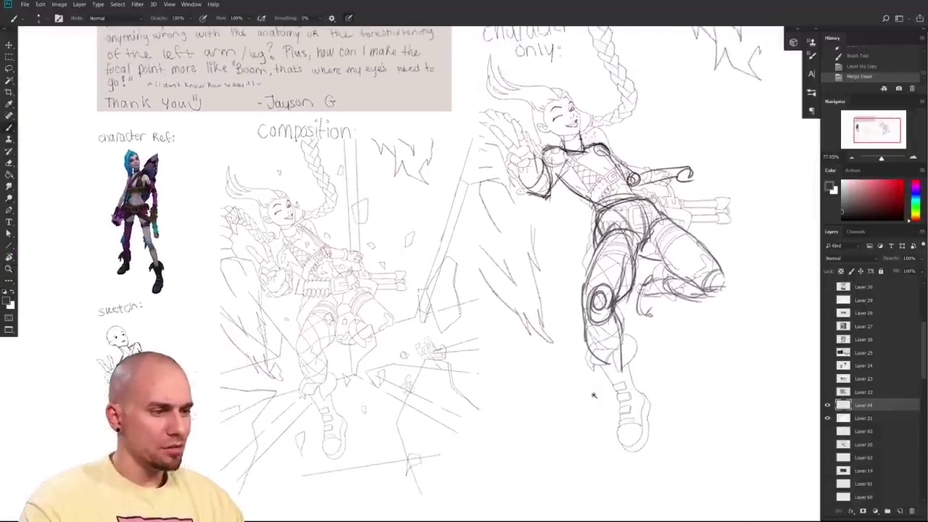
pyautogui.scroll(12, 590, 402)
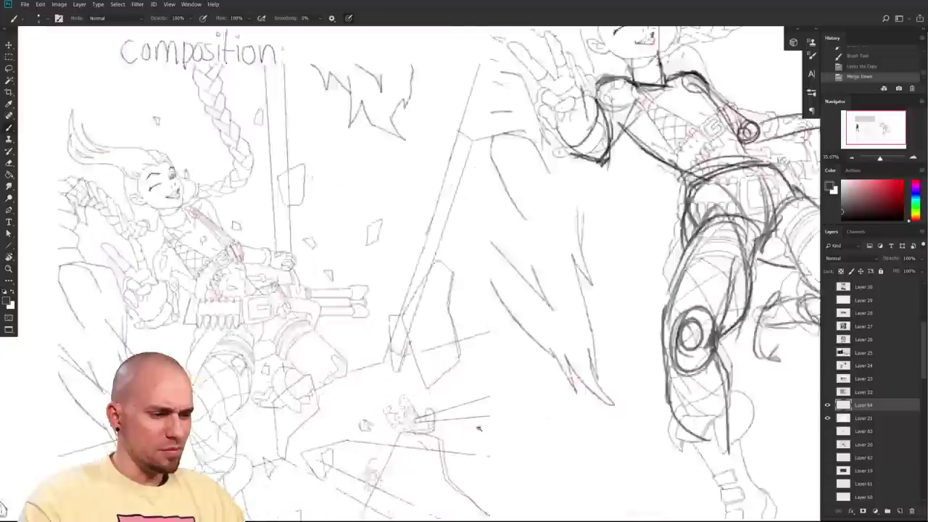
pyautogui.moveTo(512, 394); pyautogui.dragTo(639, 426)
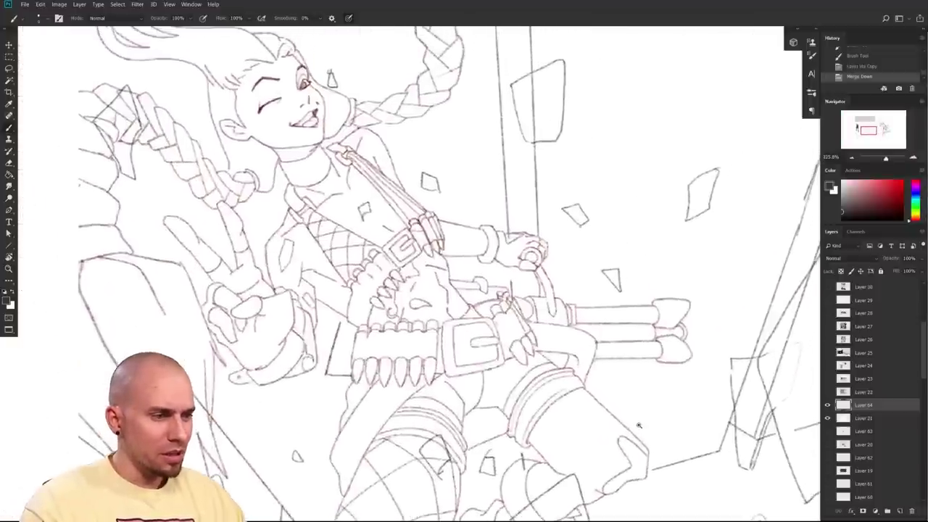
pyautogui.scroll(-9, 654, 416)
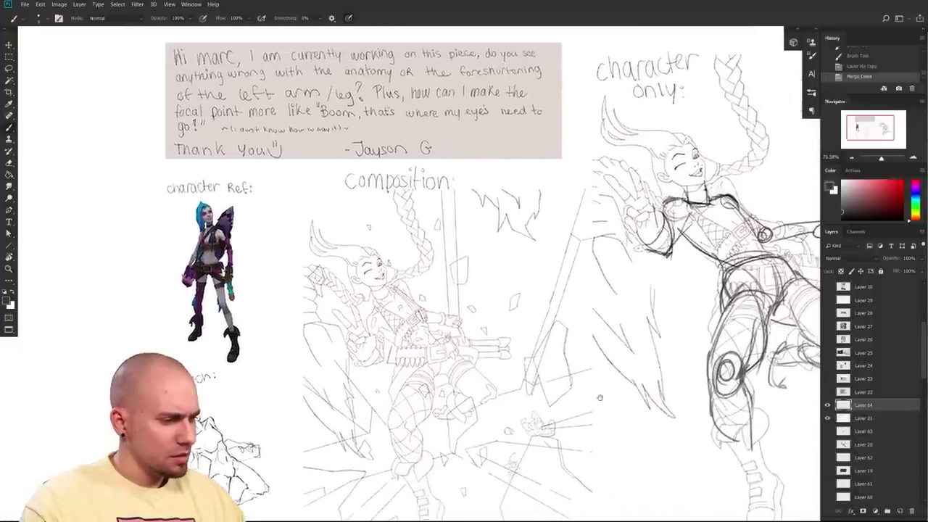
pyautogui.scroll(5, 493, 374)
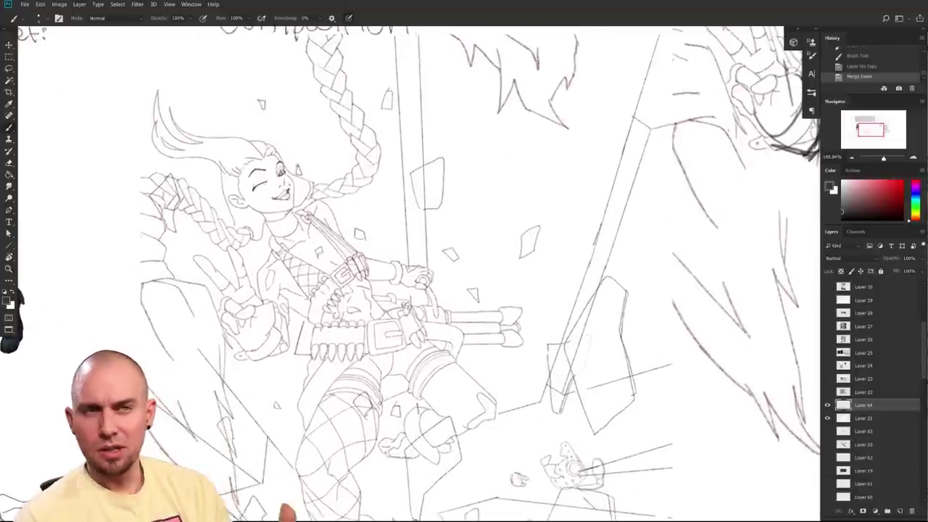
pyautogui.scroll(2, 398, 417)
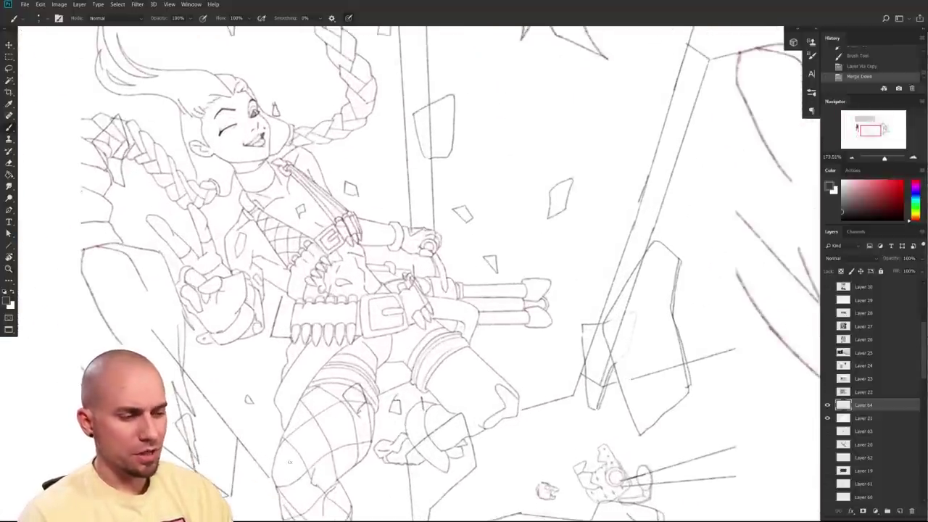
# - Switch the brush to black and draw a thin contour stroke along the composition character's standing thigh
pyautogui.moveTo(366, 427)
pyautogui.mouseDown()
pyautogui.moveTo(388, 400)
pyautogui.moveTo(382, 422)
pyautogui.mouseUp()
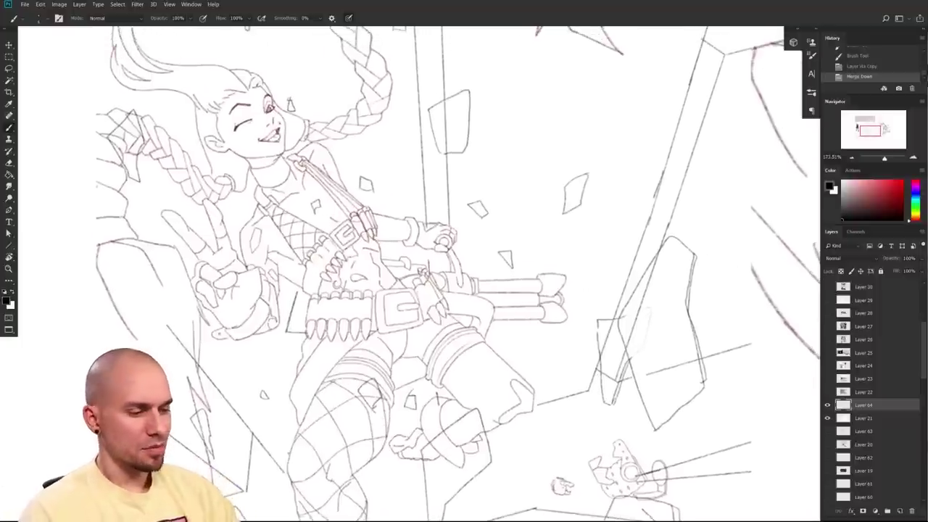
pyautogui.moveTo(298, 343); pyautogui.dragTo(306, 333)
pyautogui.moveTo(370, 344); pyautogui.dragTo(366, 358)
pyautogui.hotkey('ctrl', 'z')
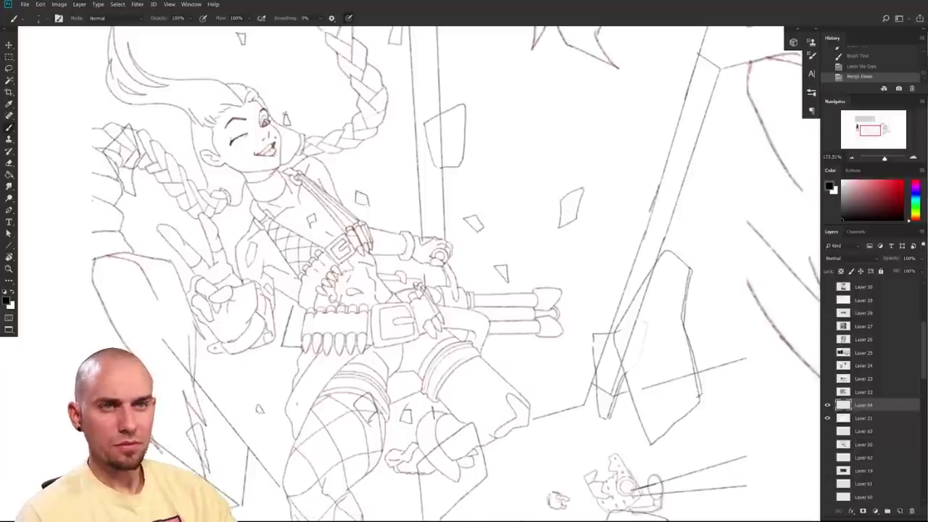
pyautogui.moveTo(296, 431); pyautogui.dragTo(293, 446)
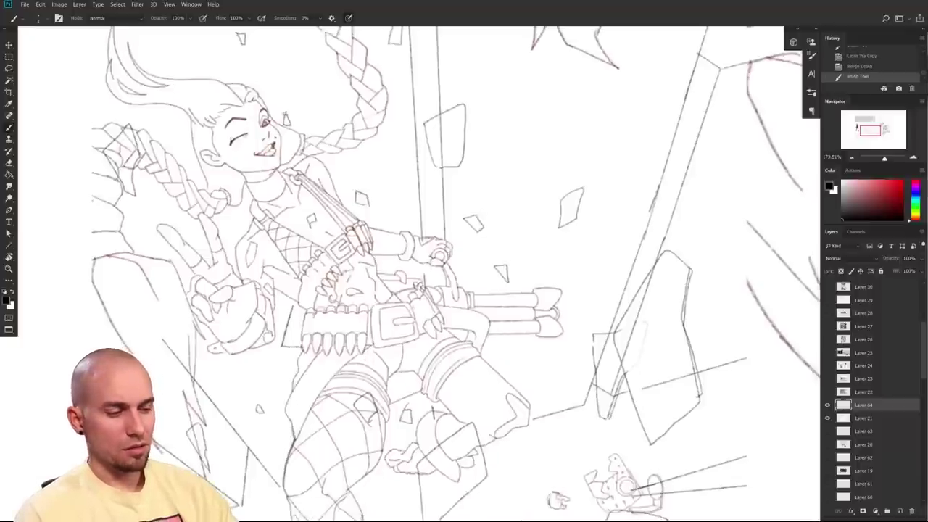
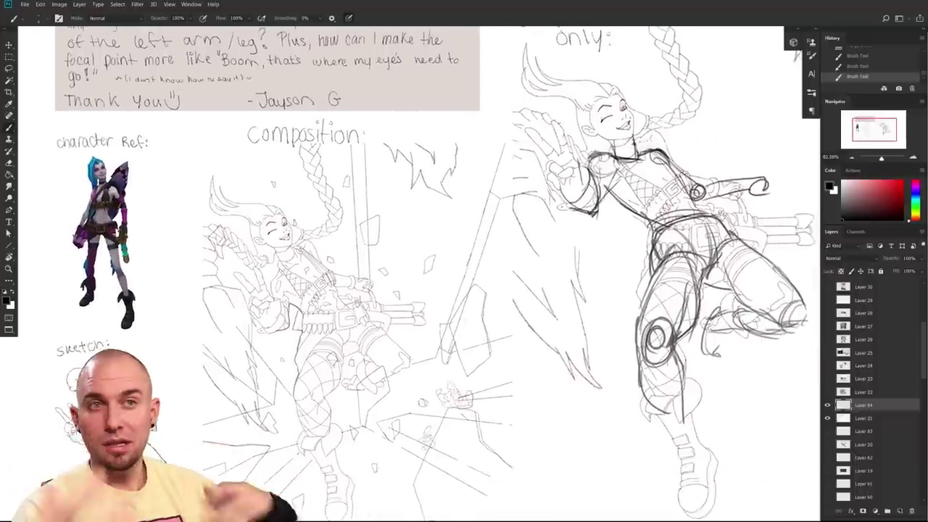
# - Darken the outer contours of the composition character's standing leg from the thigh down to the boot
pyautogui.moveTo(471, 426); pyautogui.dragTo(440, 397)
pyautogui.scroll(2, 359, 427)
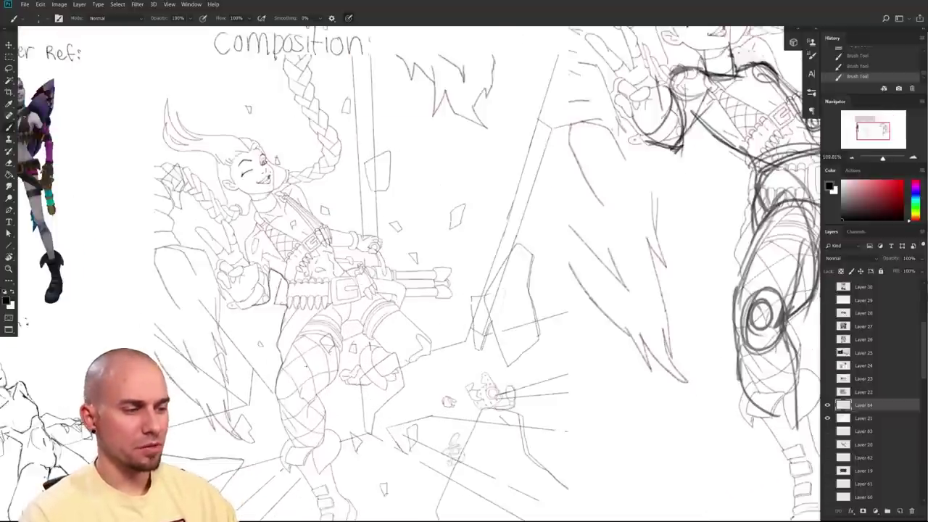
pyautogui.moveTo(276, 401)
pyautogui.mouseDown()
pyautogui.moveTo(286, 445)
pyautogui.moveTo(310, 485)
pyautogui.mouseUp()
pyautogui.moveTo(322, 479); pyautogui.dragTo(314, 374)
# - Darken the contours of the composition character's raised leg, upper body and peace-sign hand to strengthen the silhouette
pyautogui.moveTo(301, 381)
pyautogui.mouseDown()
pyautogui.moveTo(313, 455)
pyautogui.moveTo(343, 425)
pyautogui.moveTo(310, 291)
pyautogui.moveTo(326, 273)
pyautogui.moveTo(333, 219)
pyautogui.moveTo(365, 232)
pyautogui.moveTo(350, 257)
pyautogui.moveTo(362, 282)
pyautogui.moveTo(419, 240)
pyautogui.moveTo(392, 190)
pyautogui.mouseUp()
pyautogui.moveTo(392, 192)
pyautogui.mouseDown()
pyautogui.moveTo(359, 380)
pyautogui.moveTo(227, 219)
pyautogui.moveTo(191, 251)
pyautogui.moveTo(215, 325)
pyautogui.mouseUp()
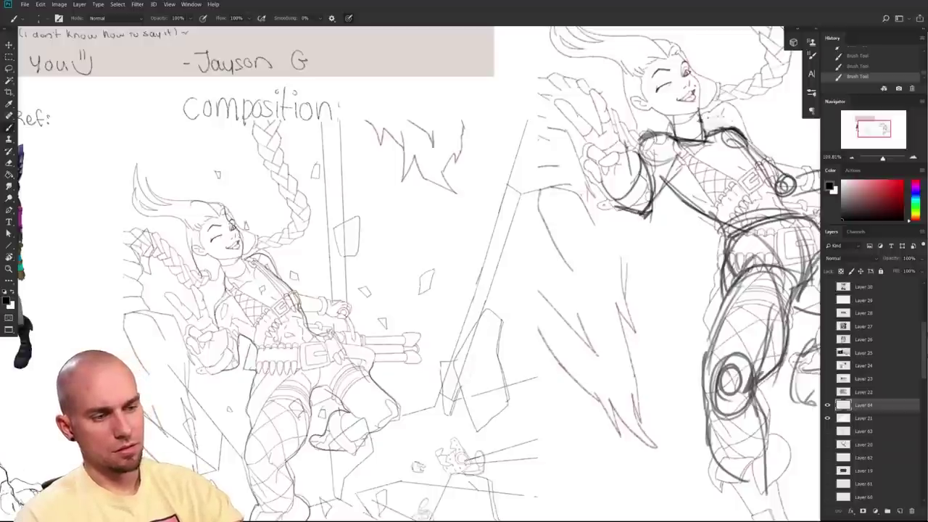
pyautogui.moveTo(210, 368)
pyautogui.mouseDown()
pyautogui.moveTo(187, 346)
pyautogui.moveTo(166, 292)
pyautogui.moveTo(202, 312)
pyautogui.mouseUp()
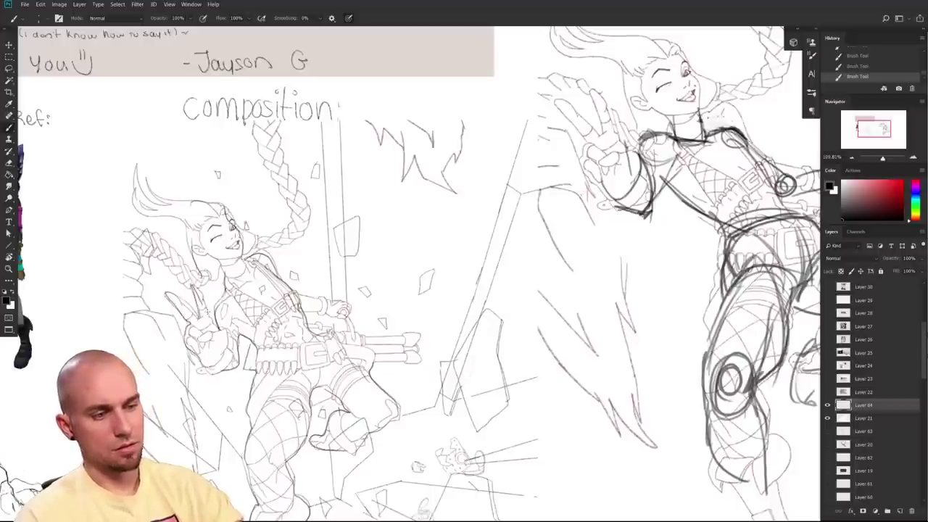
pyautogui.hotkey('ctrl', '-')
pyautogui.hotkey('ctrl', '-')
pyautogui.moveTo(505, 479); pyautogui.dragTo(584, 416)
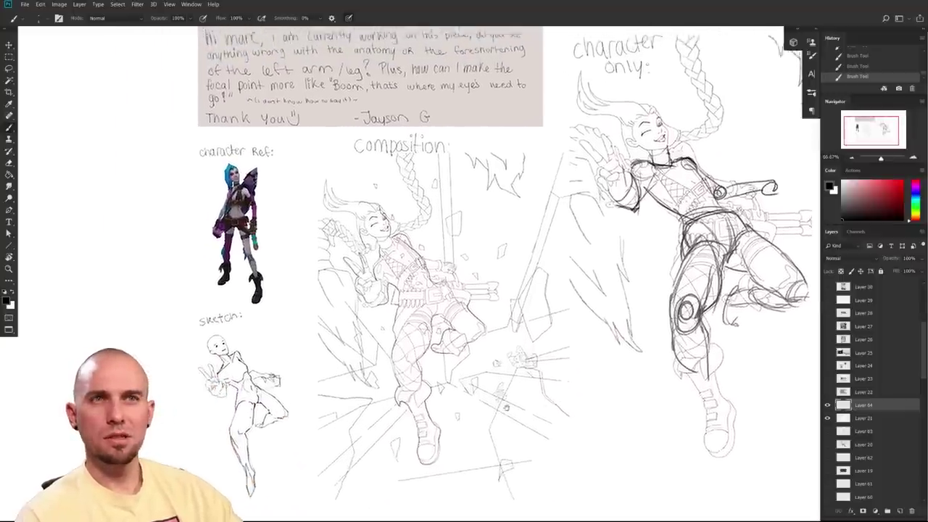
# - Examine the composition drawing with its darkened contours against the character reference and the corrected character-only drawing
pyautogui.moveTo(486, 404); pyautogui.dragTo(517, 404)
pyautogui.scroll(-2, 589, 392)
pyautogui.scroll(2, 581, 392)
pyautogui.scroll(-2, 617, 375)
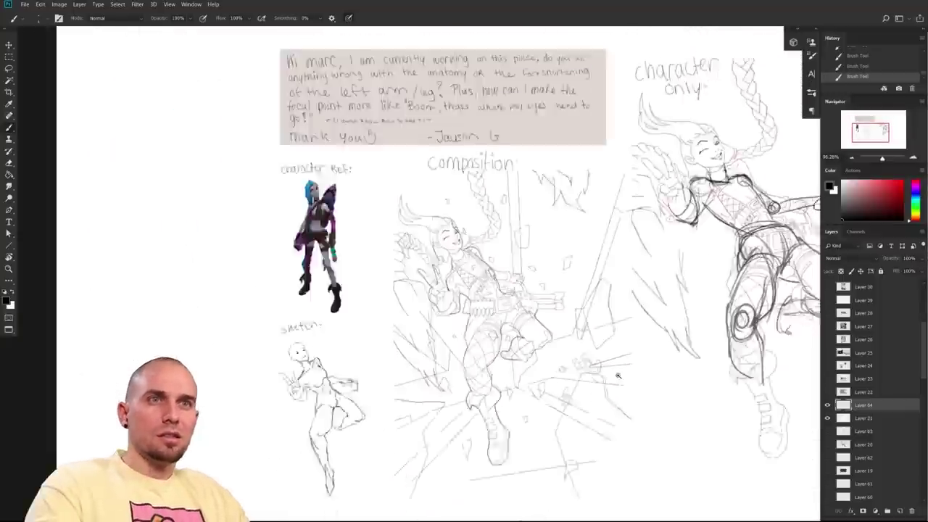
pyautogui.scroll(2, 624, 378)
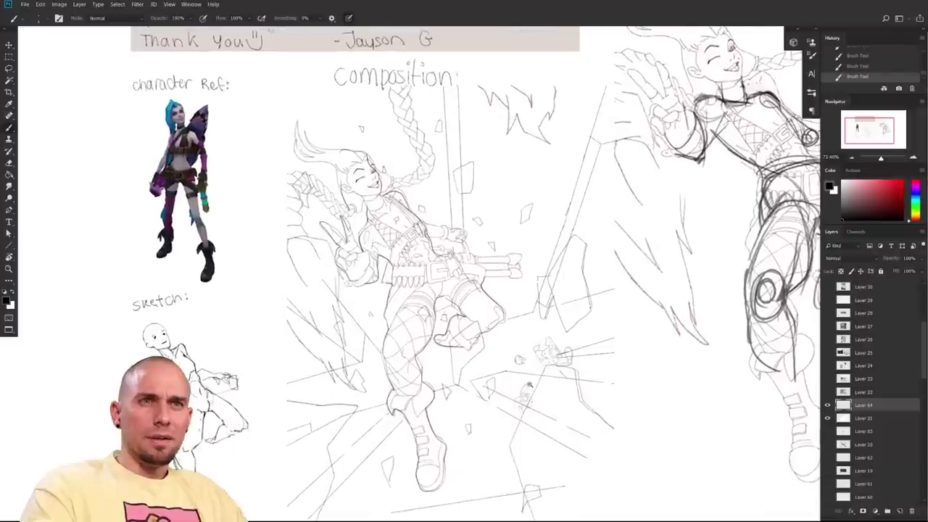
pyautogui.moveTo(635, 376); pyautogui.dragTo(714, 359)
pyautogui.moveTo(572, 390); pyautogui.dragTo(658, 382)
pyautogui.scroll(-1, 522, 377)
pyautogui.scroll(5, 501, 370)
pyautogui.scroll(-3, 526, 371)
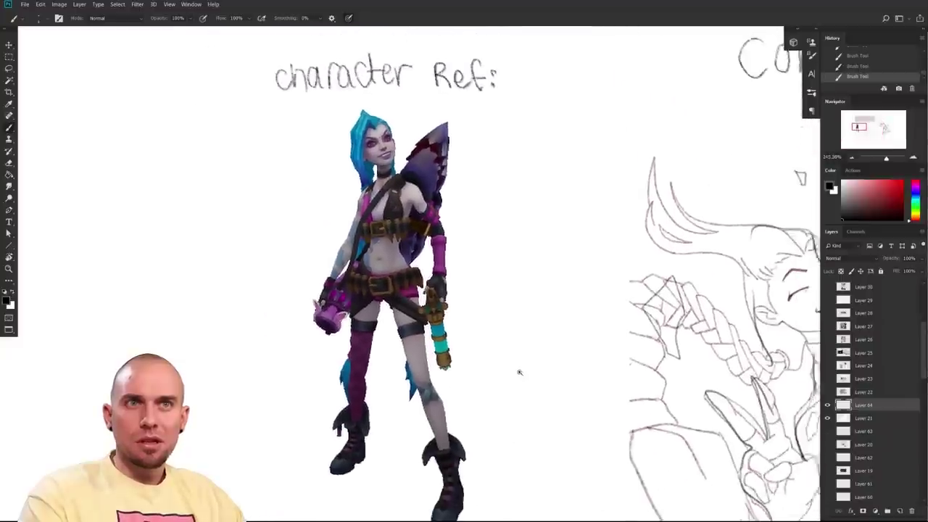
pyautogui.moveTo(805, 450)
pyautogui.mouseDown()
pyautogui.moveTo(635, 409)
pyautogui.moveTo(629, 348)
pyautogui.mouseUp()
pyautogui.scroll(-5, 587, 330)
pyautogui.moveTo(812, 413)
pyautogui.mouseDown()
pyautogui.moveTo(670, 348)
pyautogui.moveTo(642, 388)
pyautogui.moveTo(498, 368)
pyautogui.mouseUp()
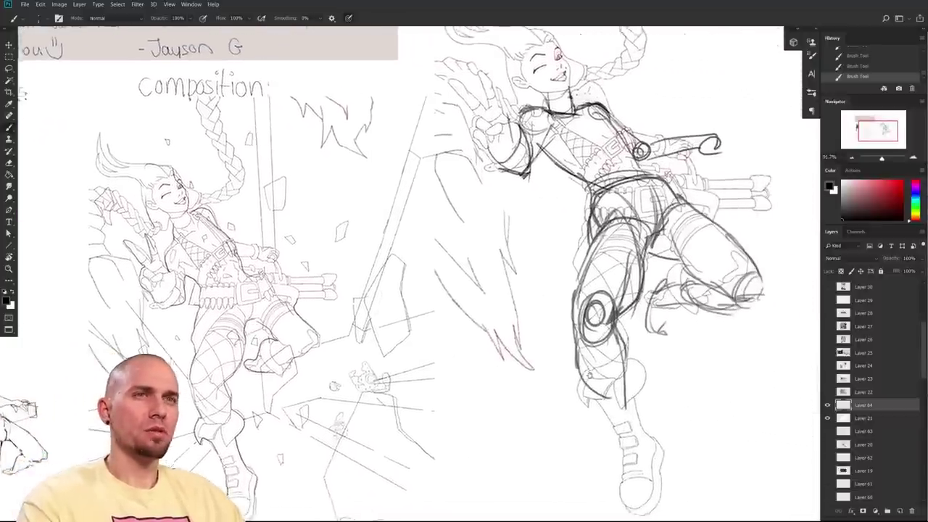
pyautogui.scroll(-3, 599, 370)
pyautogui.scroll(2, 603, 374)
pyautogui.moveTo(608, 380); pyautogui.dragTo(593, 383)
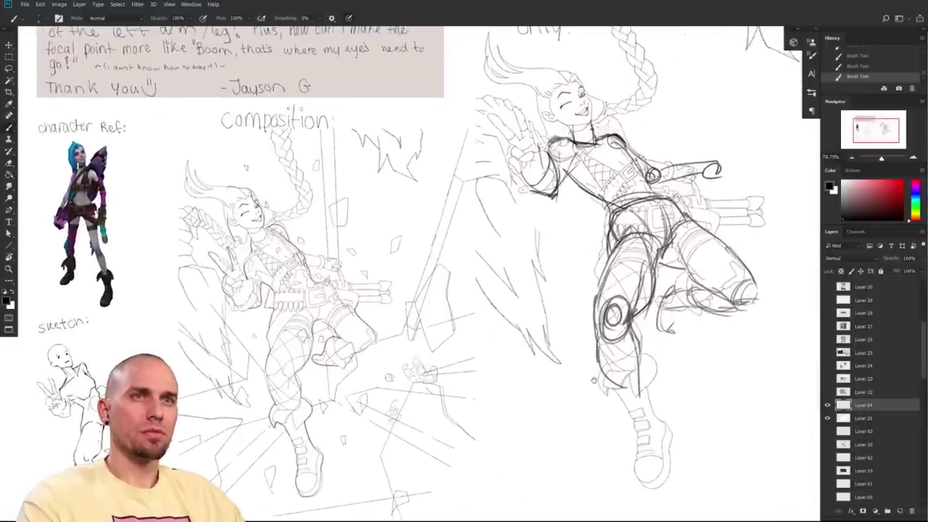
# - Hide the composition submission and its overpaint layer, and show and select Layer 22 with the anatomy studies
pyautogui.moveTo(828, 418); pyautogui.dragTo(827, 405)
pyautogui.click(827, 392)
pyautogui.click(854, 392)
pyautogui.moveTo(681, 349); pyautogui.dragTo(668, 407)
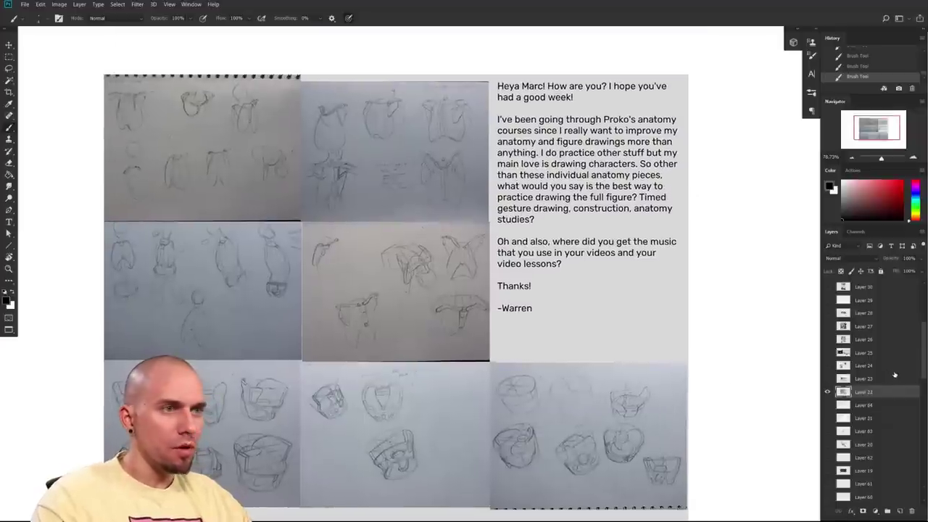
# - Preview the upcoming submissions on Layers 23 to 26, from the animal drawings to the comic page
pyautogui.click(828, 379)
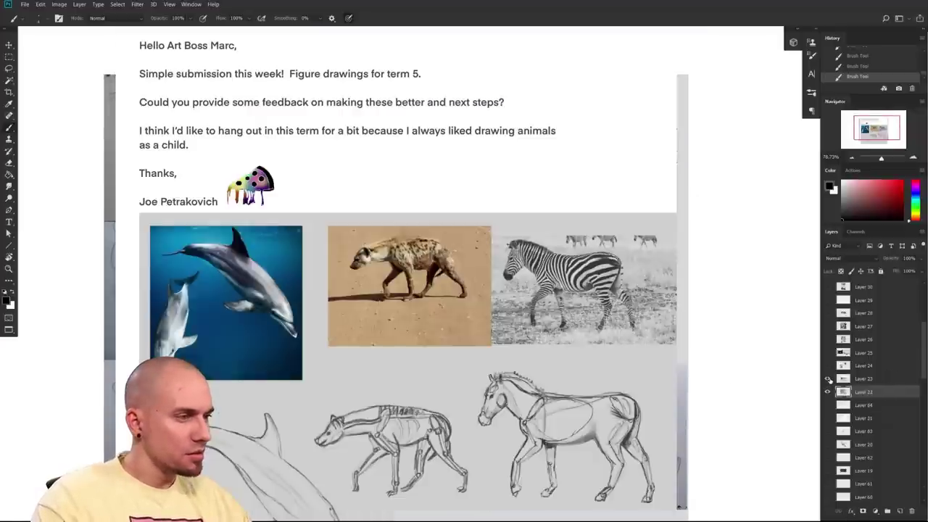
pyautogui.click(828, 376)
pyautogui.click(828, 366)
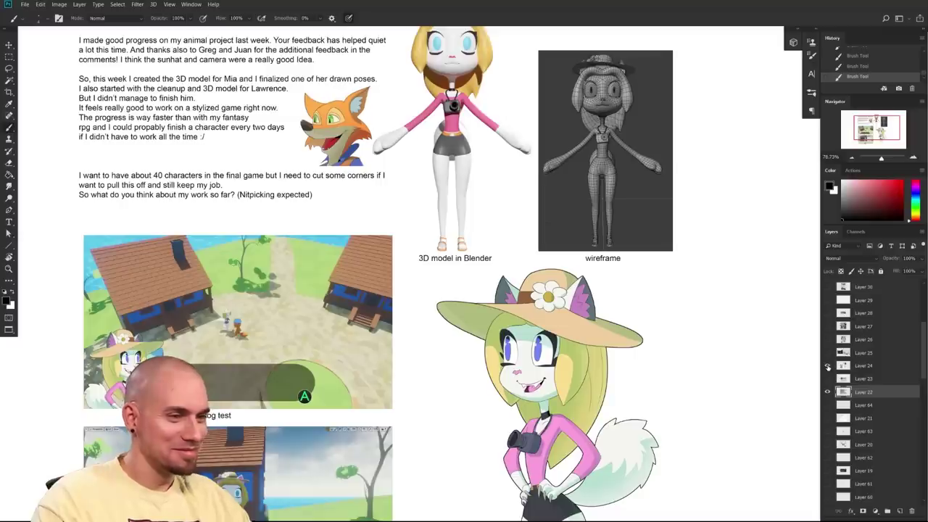
pyautogui.click(829, 367)
pyautogui.click(828, 353)
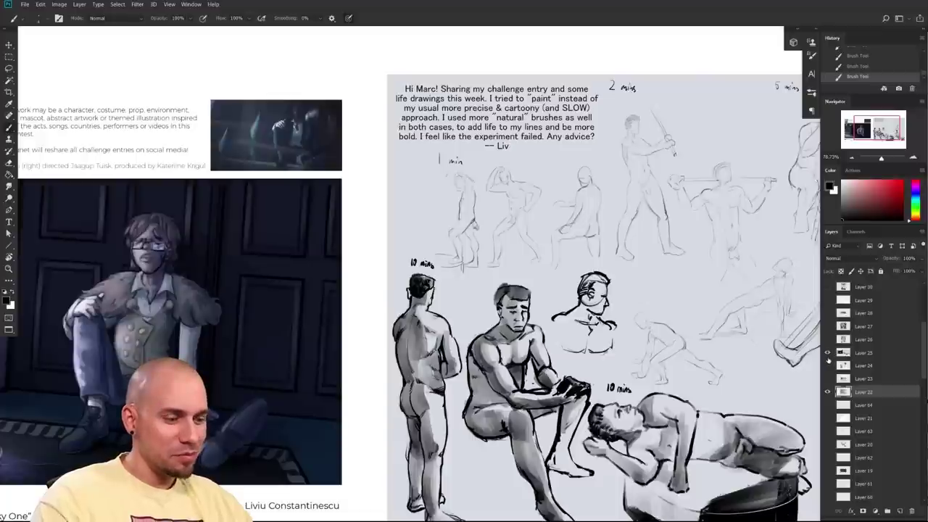
pyautogui.click(828, 366)
pyautogui.click(828, 354)
pyautogui.click(828, 340)
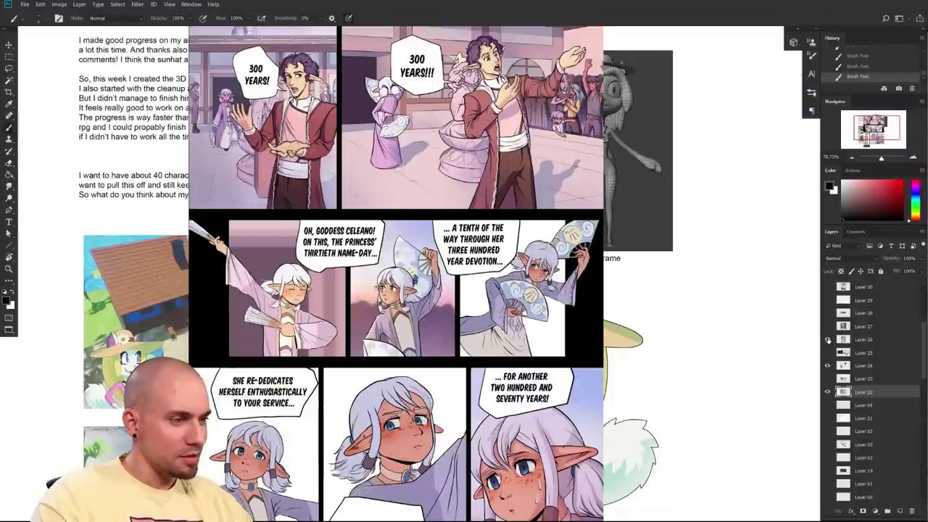
pyautogui.click(828, 339)
# - Preview the submissions on Layers 27 to 30, leaving only the anatomy studies on Layer 22 visible
pyautogui.click(828, 326)
pyautogui.click(827, 326)
pyautogui.click(828, 313)
pyautogui.click(829, 313)
pyautogui.click(828, 301)
pyautogui.click(828, 300)
pyautogui.click(828, 287)
pyautogui.click(828, 287)
pyautogui.click(828, 365)
pyautogui.click(828, 392)
pyautogui.click(828, 391)
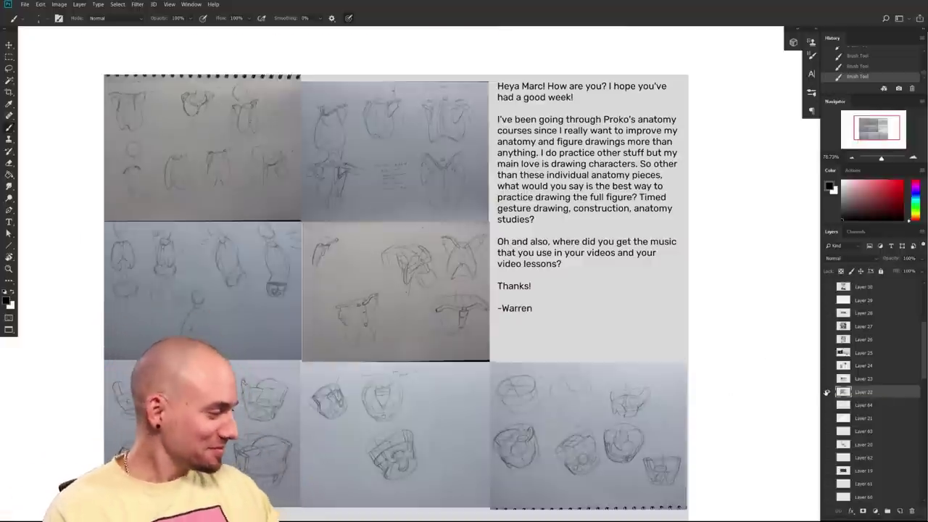
# - Switch the brush colour to bright red with the anatomy studies layer active
pyautogui.moveTo(639, 378)
pyautogui.mouseDown()
pyautogui.moveTo(638, 394)
pyautogui.moveTo(648, 383)
pyautogui.moveTo(641, 371)
pyautogui.mouseUp()
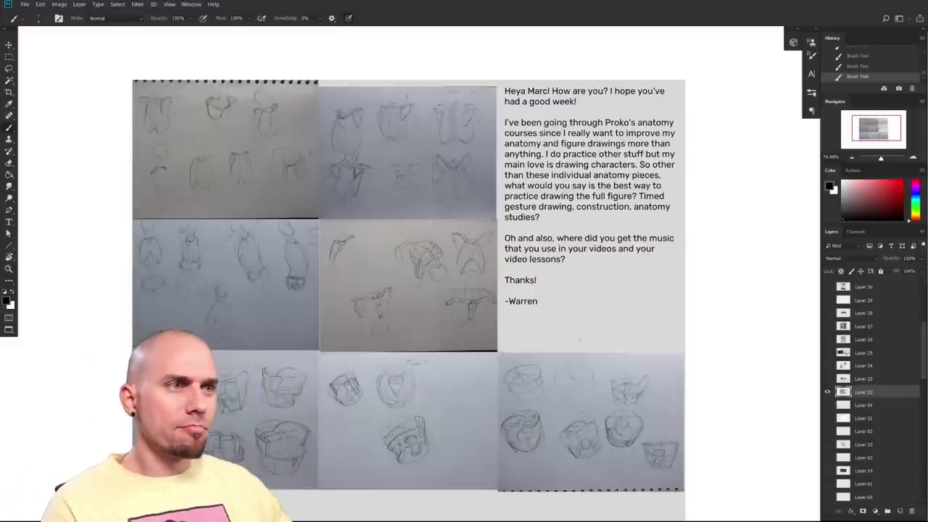
pyautogui.moveTo(598, 378); pyautogui.dragTo(581, 380)
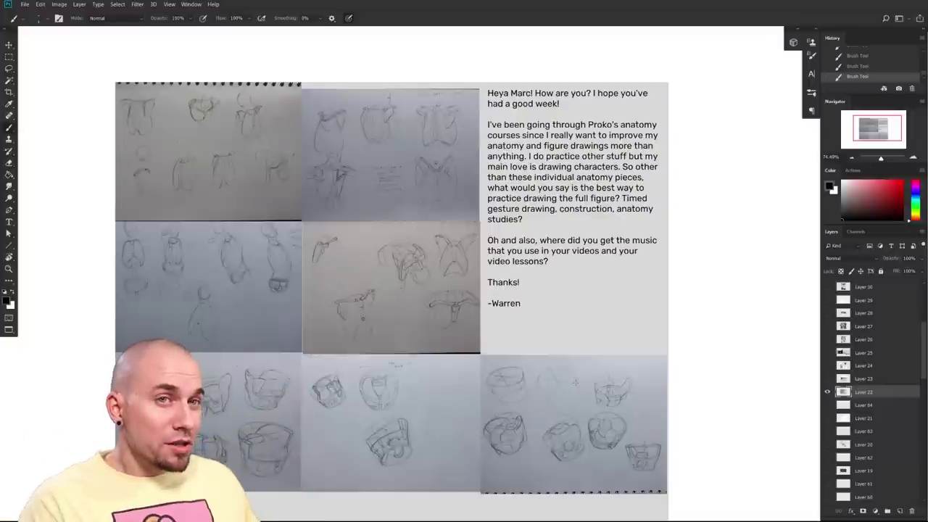
pyautogui.moveTo(701, 362)
pyautogui.mouseDown()
pyautogui.moveTo(690, 344)
pyautogui.moveTo(650, 355)
pyautogui.moveTo(694, 351)
pyautogui.mouseUp()
pyautogui.moveTo(693, 351); pyautogui.dragTo(729, 348)
pyautogui.moveTo(900, 185); pyautogui.dragTo(927, 177)
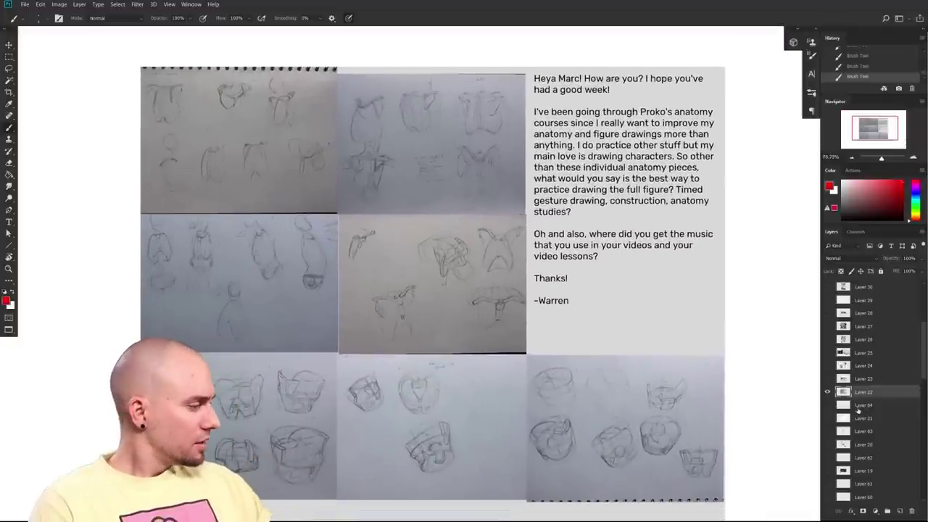
pyautogui.click(827, 393)
pyautogui.click(826, 393)
# - Examine the pelvis construction sketches and the whole study sheet against the written question about practising the full figure
pyautogui.moveTo(724, 373); pyautogui.dragTo(669, 369)
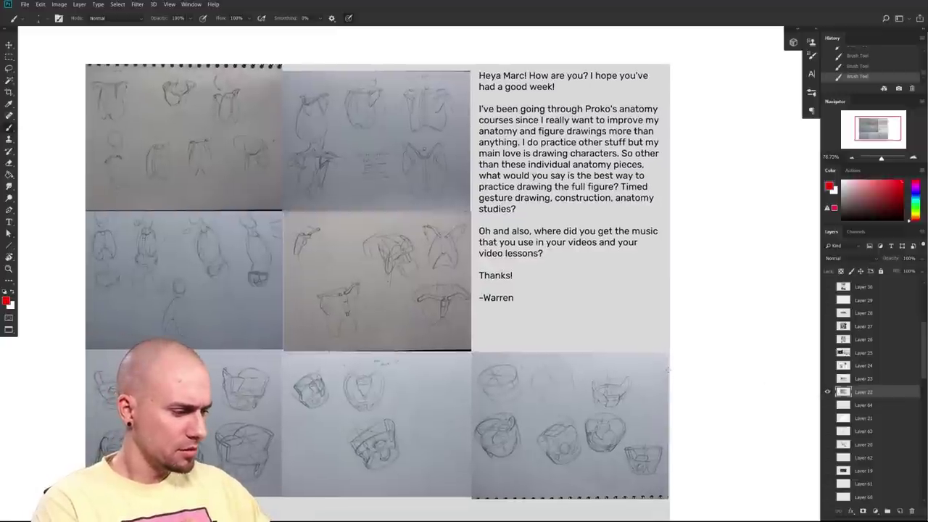
pyautogui.scroll(4, 414, 410)
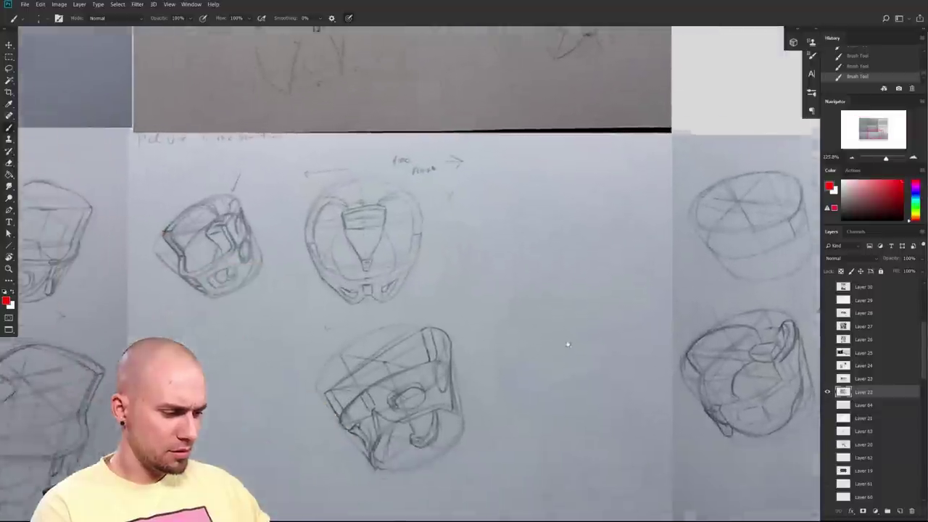
pyautogui.scroll(-4, 568, 344)
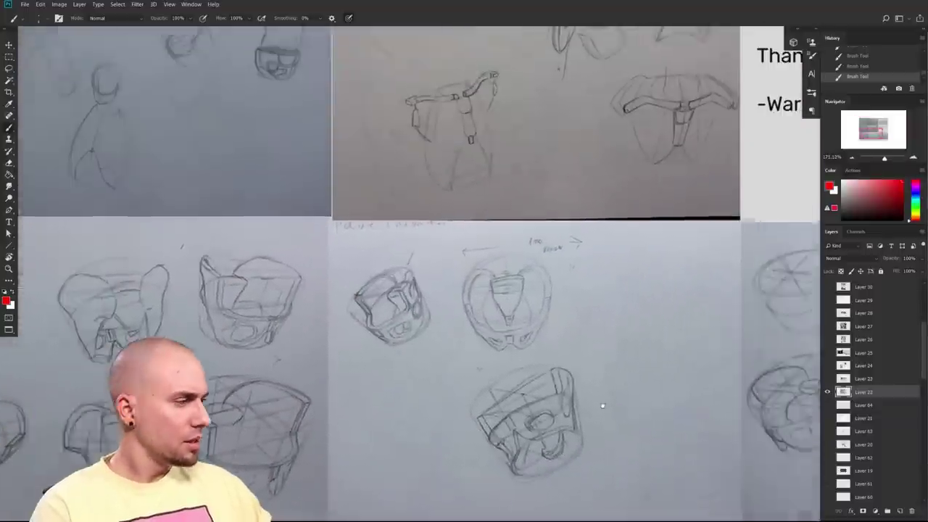
pyautogui.scroll(-5, 602, 406)
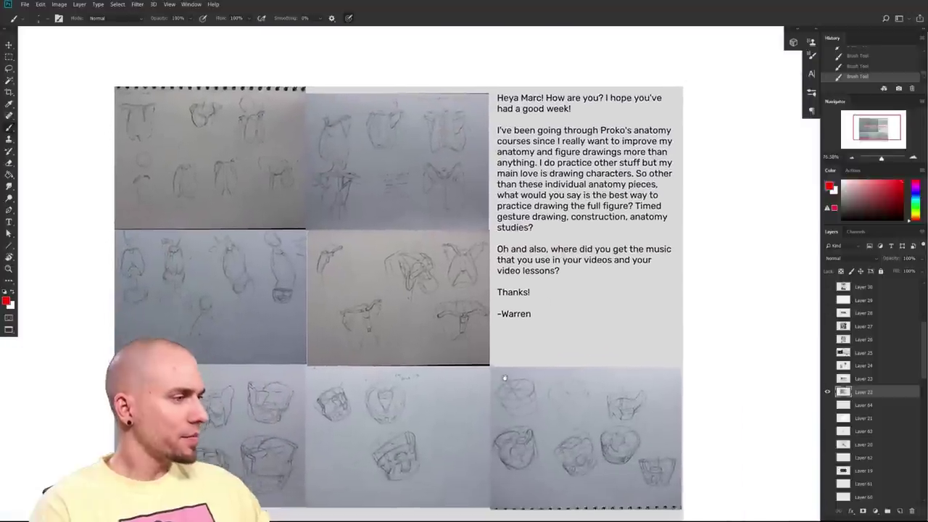
pyautogui.moveTo(505, 378); pyautogui.dragTo(511, 369)
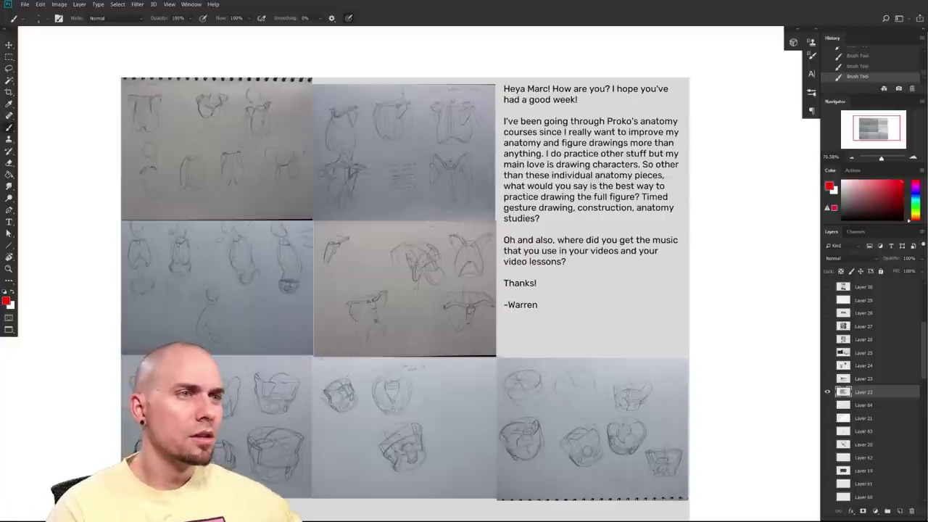
pyautogui.moveTo(537, 353)
pyautogui.mouseDown()
pyautogui.moveTo(512, 362)
pyautogui.moveTo(546, 351)
pyautogui.mouseUp()
pyautogui.scroll(1, 547, 351)
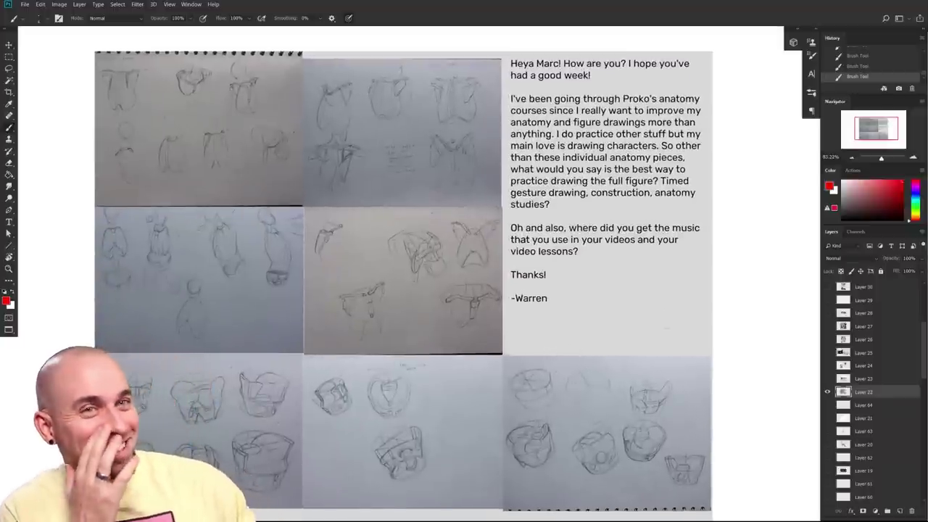
pyautogui.moveTo(701, 368)
pyautogui.mouseDown()
pyautogui.moveTo(686, 372)
pyautogui.moveTo(688, 364)
pyautogui.mouseUp()
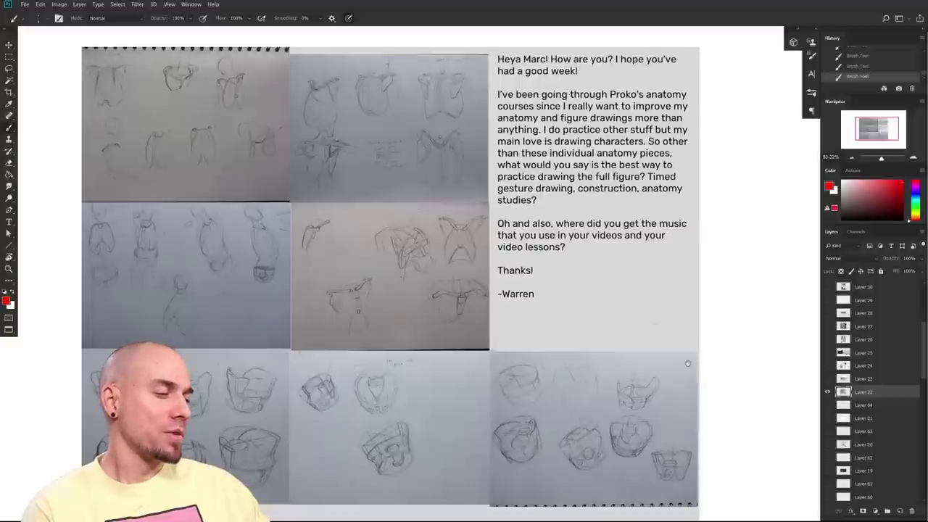
pyautogui.moveTo(688, 364); pyautogui.dragTo(691, 363)
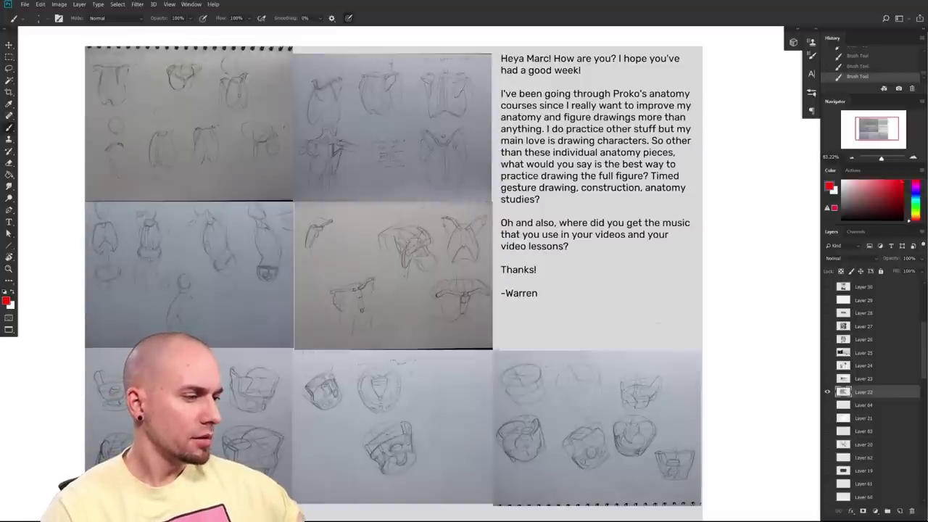
# - Compare the rib cage and shoulder girdle sketches with the rows of pelvis constructions, judging their form and construction
pyautogui.moveTo(430, 209)
pyautogui.mouseDown()
pyautogui.moveTo(411, 217)
pyautogui.moveTo(418, 213)
pyautogui.mouseUp()
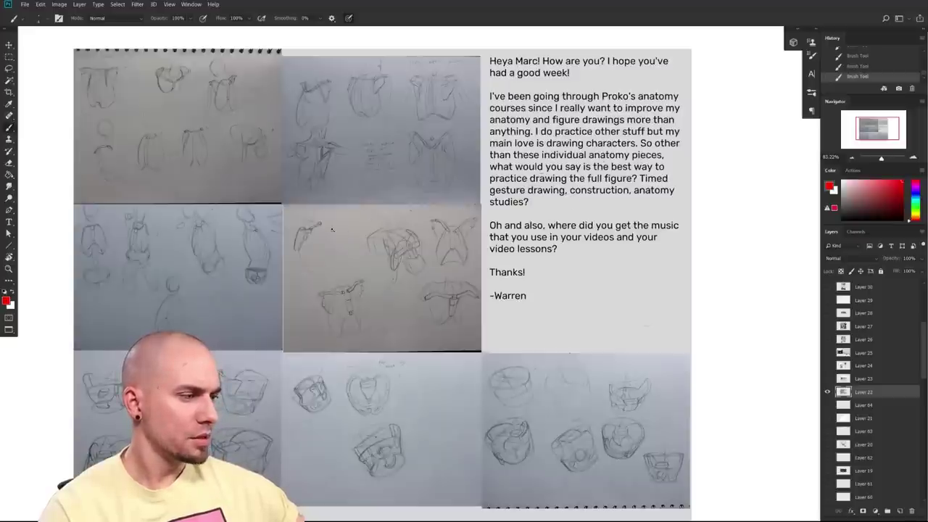
pyautogui.scroll(3, 333, 231)
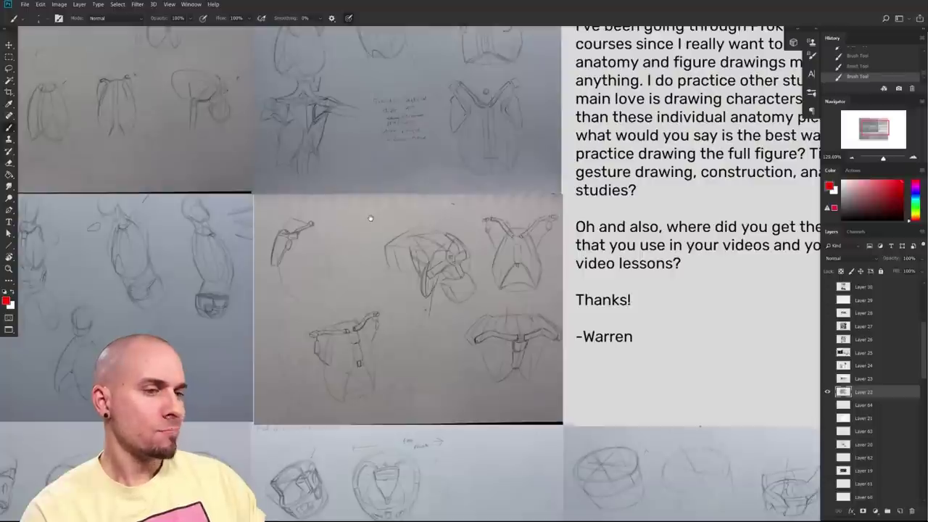
pyautogui.scroll(-4, 370, 218)
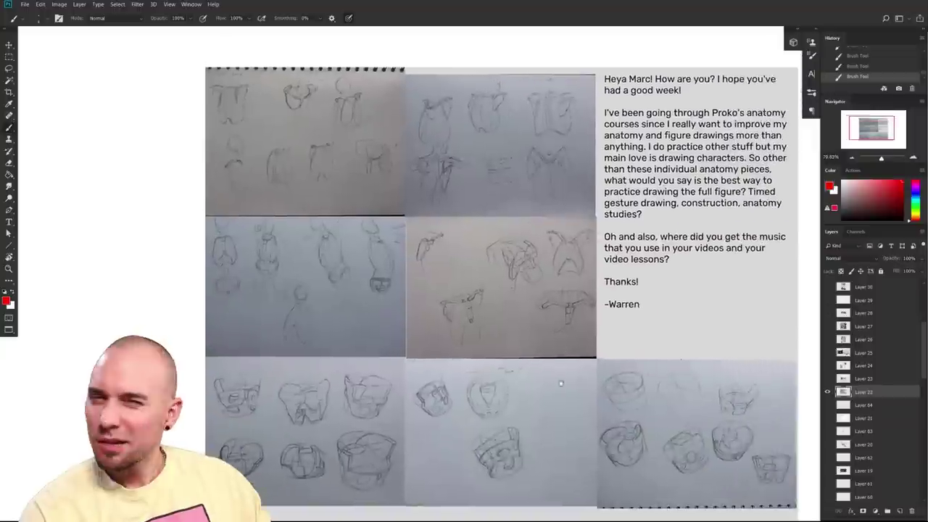
pyautogui.moveTo(589, 422); pyautogui.dragTo(516, 399)
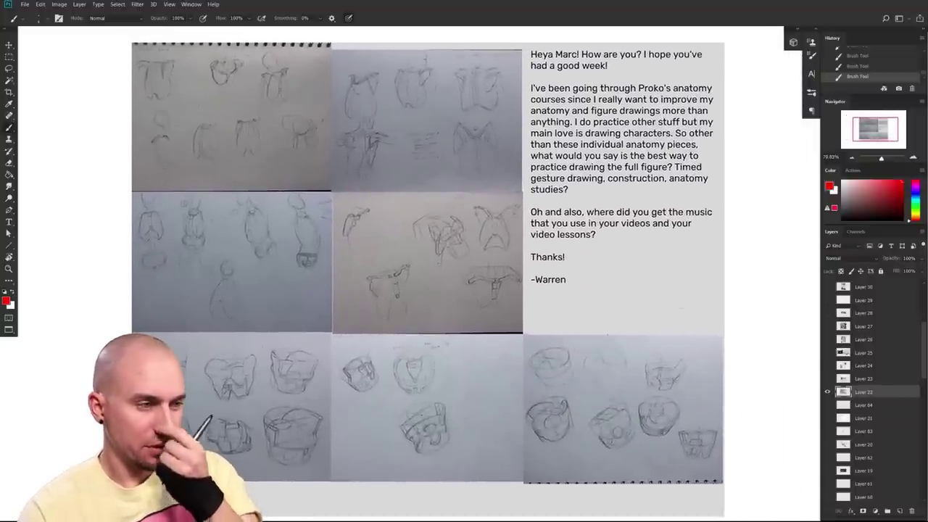
pyautogui.moveTo(641, 415); pyautogui.dragTo(629, 452)
pyautogui.scroll(1, 628, 452)
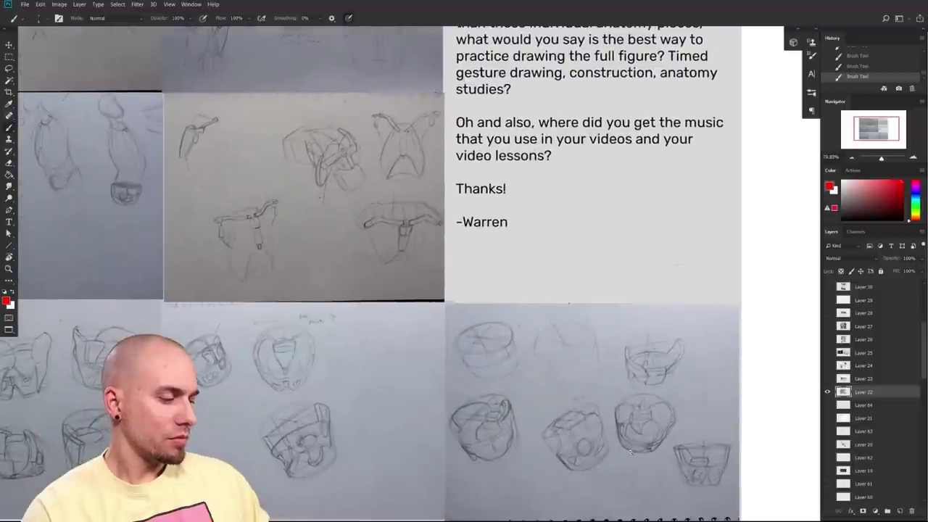
pyautogui.scroll(3, 629, 452)
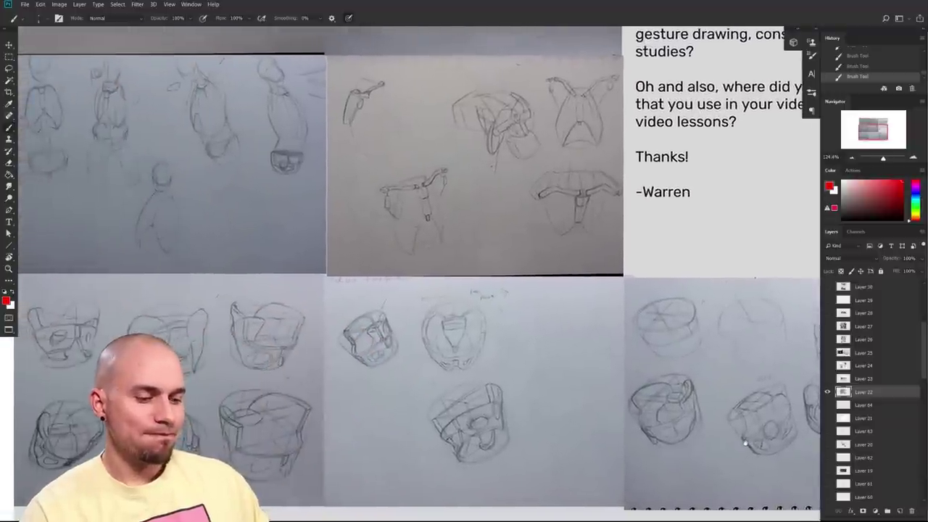
pyautogui.moveTo(745, 444); pyautogui.dragTo(745, 441)
pyautogui.moveTo(572, 445)
pyautogui.mouseDown()
pyautogui.moveTo(632, 439)
pyautogui.moveTo(474, 438)
pyautogui.moveTo(570, 445)
pyautogui.mouseUp()
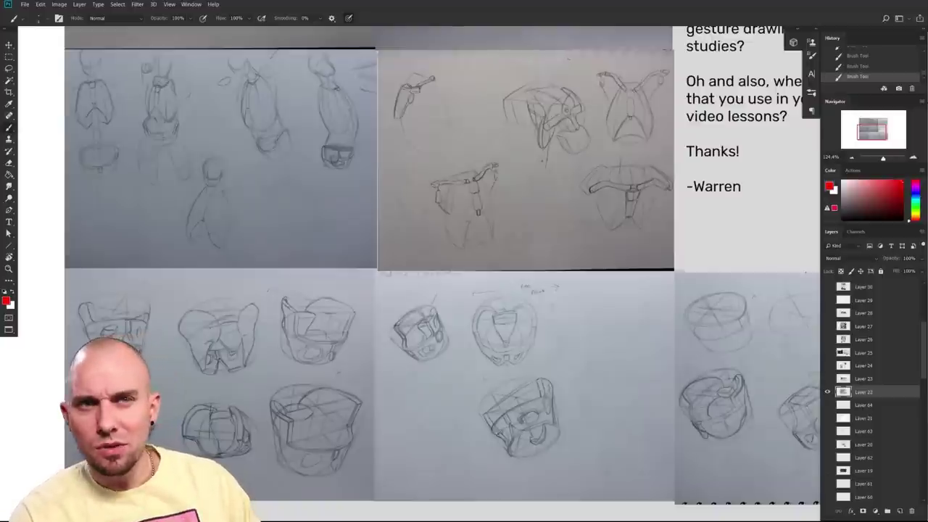
pyautogui.moveTo(328, 414); pyautogui.dragTo(410, 395)
pyautogui.moveTo(437, 368); pyautogui.dragTo(445, 409)
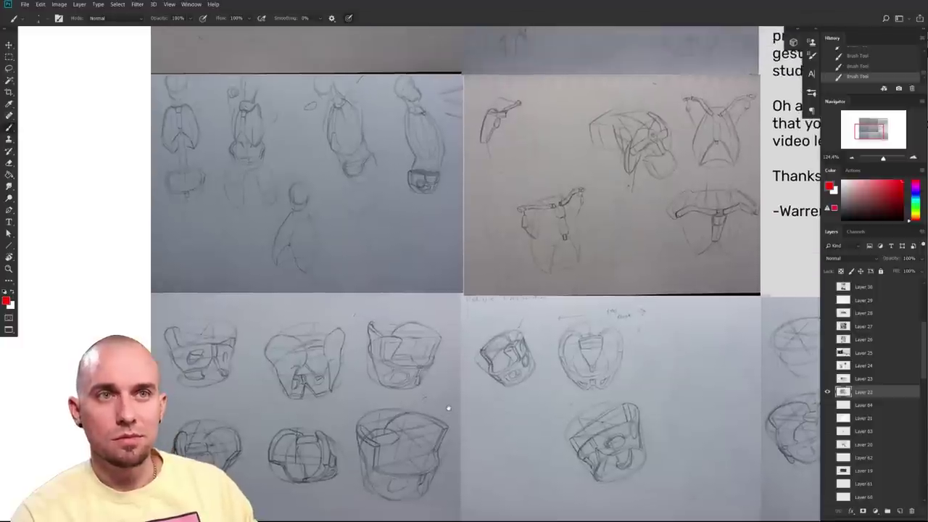
pyautogui.moveTo(529, 421); pyautogui.dragTo(558, 396)
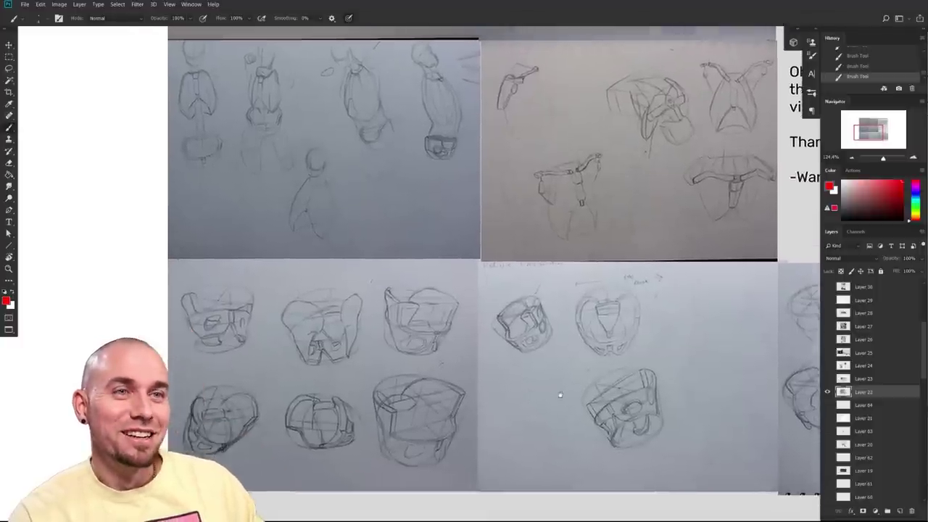
pyautogui.scroll(4, 460, 408)
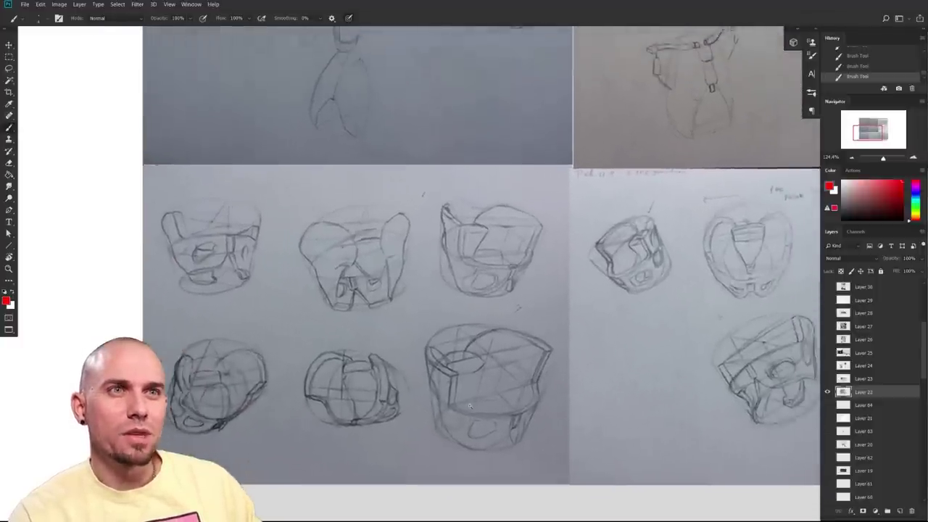
pyautogui.scroll(-4, 556, 375)
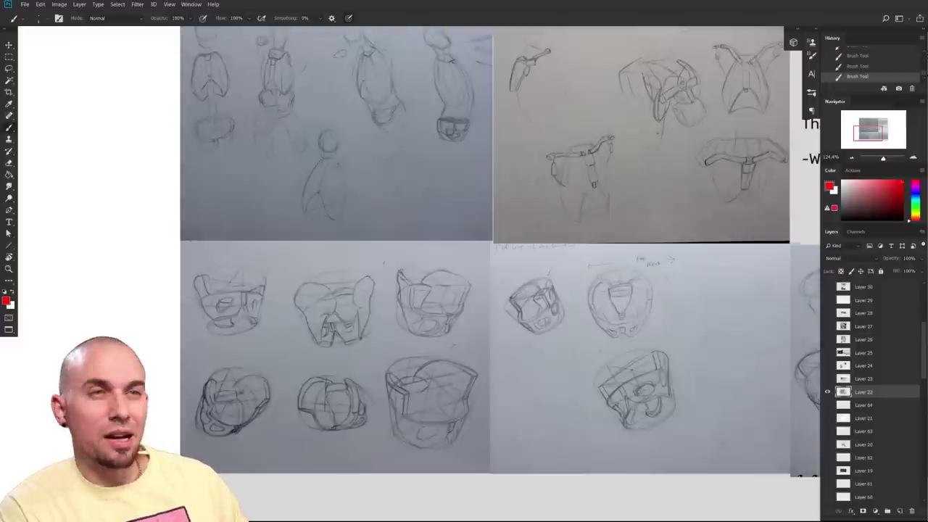
pyautogui.scroll(1, 530, 380)
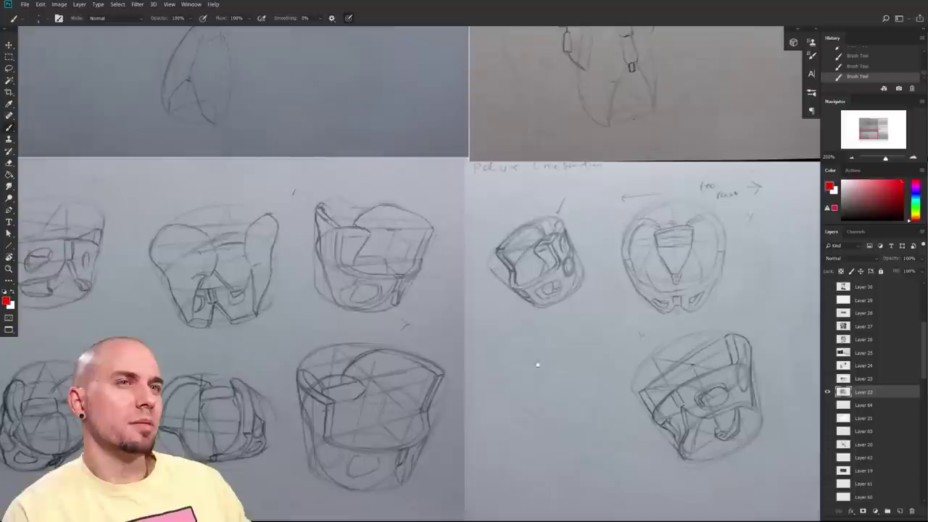
pyautogui.scroll(-3, 425, 399)
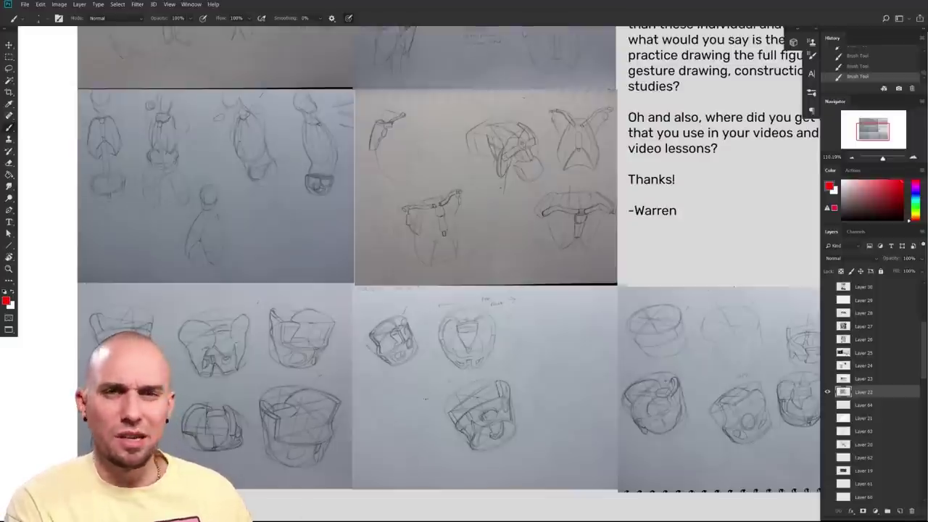
# - Examine the full sheet of rib cage and pelvis studies together with the written question on practising the full figure
pyautogui.moveTo(617, 381); pyautogui.dragTo(418, 377)
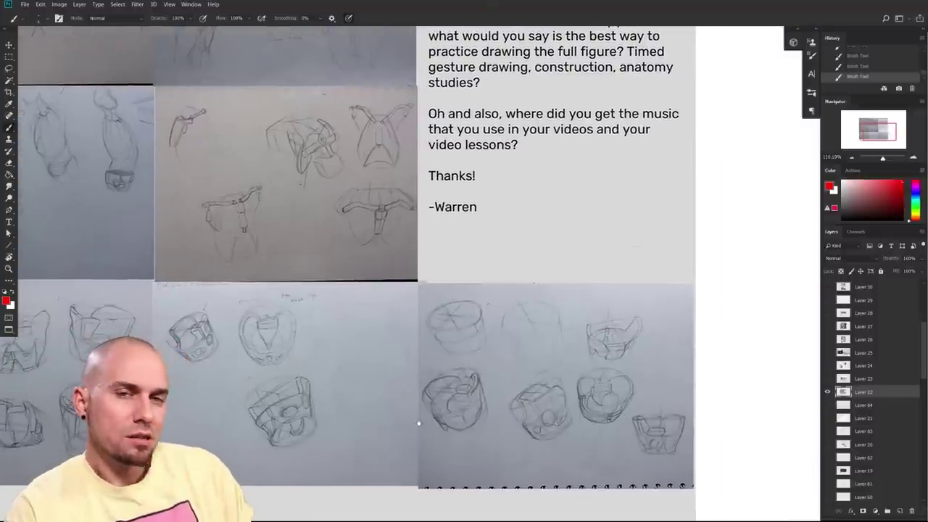
pyautogui.moveTo(418, 422); pyautogui.dragTo(531, 475)
pyautogui.moveTo(436, 288); pyautogui.dragTo(685, 429)
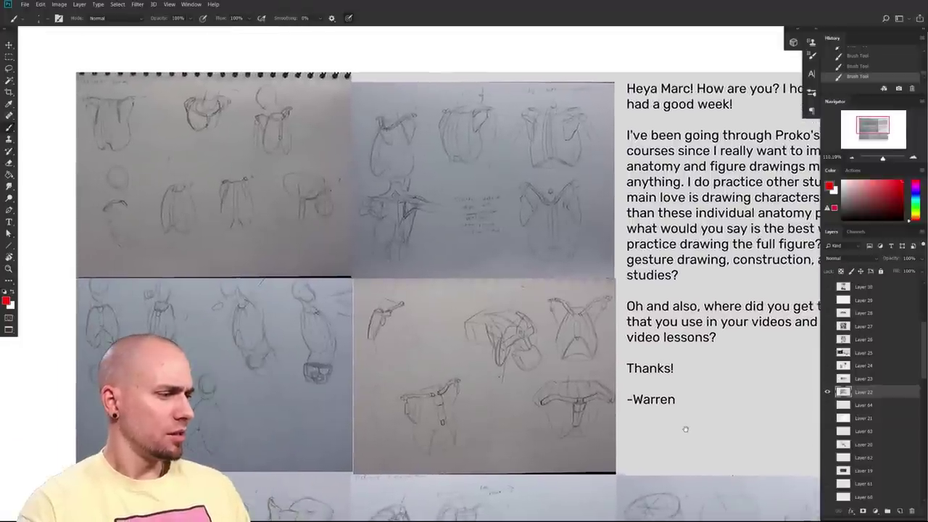
pyautogui.moveTo(685, 429); pyautogui.dragTo(680, 429)
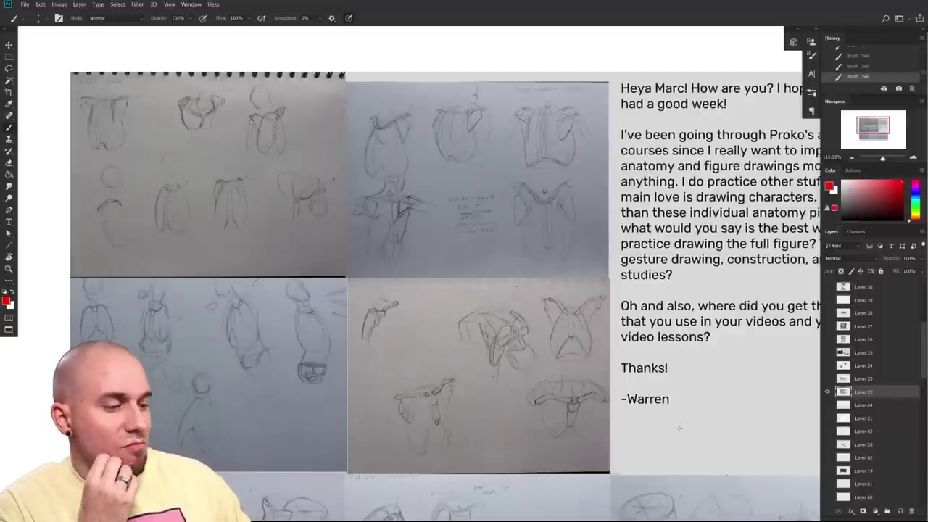
pyautogui.moveTo(680, 428); pyautogui.dragTo(620, 423)
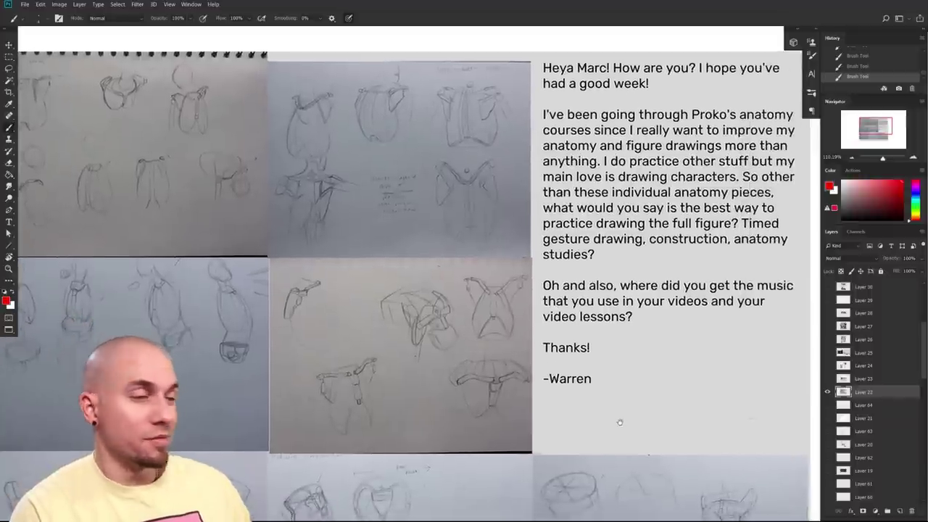
pyautogui.moveTo(538, 462); pyautogui.dragTo(499, 462)
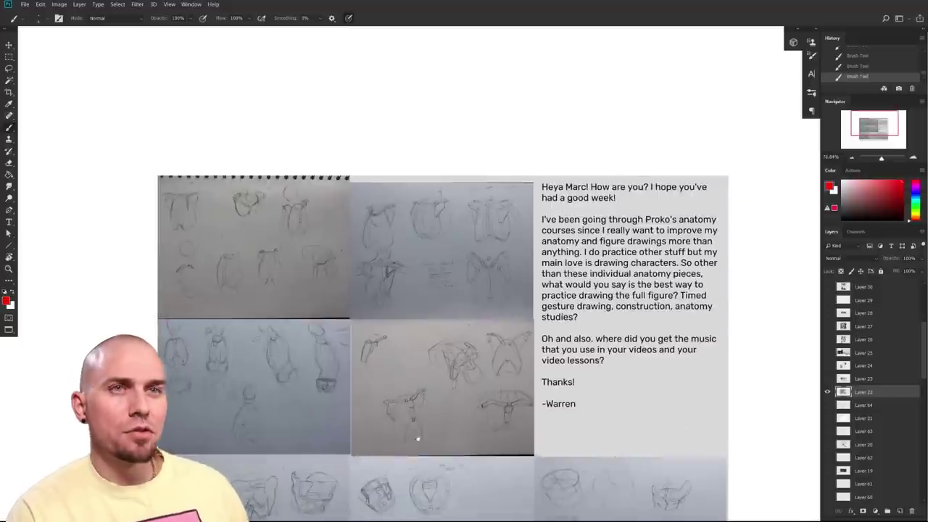
pyautogui.scroll(-3, 520, 456)
pyautogui.hscroll(5, 519, 380)
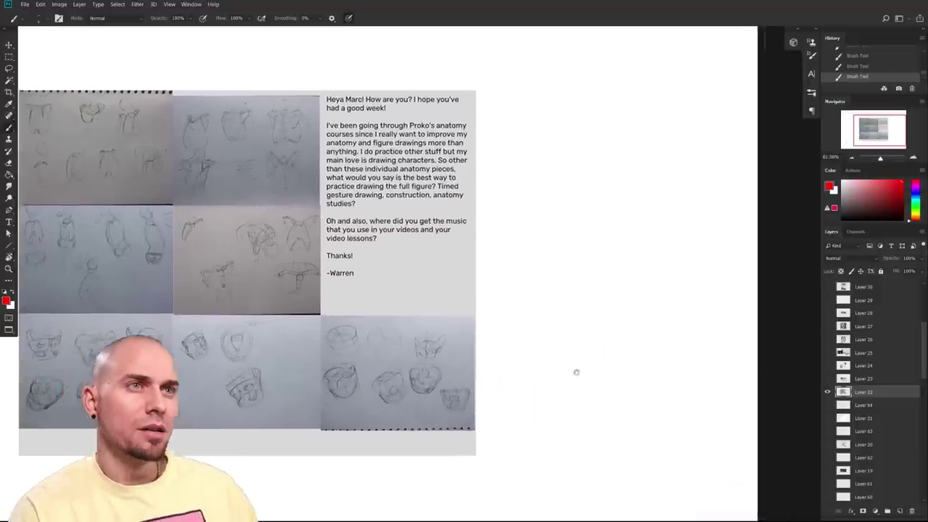
pyautogui.scroll(2, 495, 385)
pyautogui.scroll(4, 510, 382)
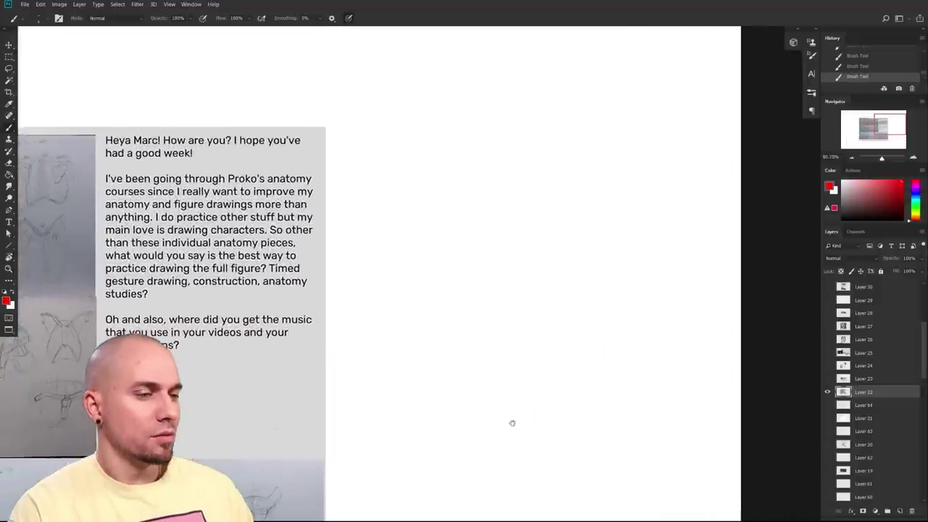
pyautogui.hscroll(-3, 512, 422)
pyautogui.moveTo(601, 390); pyautogui.dragTo(597, 391)
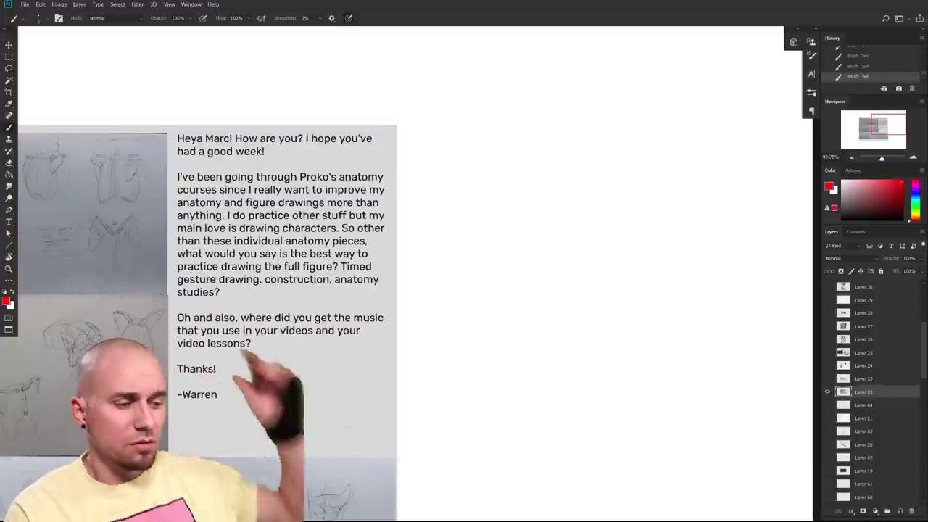
pyautogui.moveTo(532, 376); pyautogui.dragTo(468, 379)
pyautogui.moveTo(485, 335); pyautogui.dragTo(536, 307)
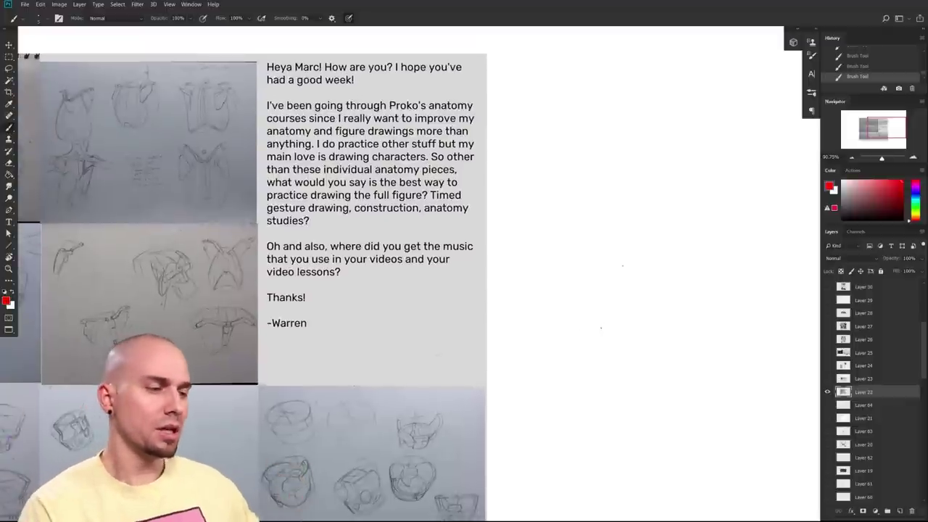
pyautogui.moveTo(620, 338); pyautogui.dragTo(466, 428)
pyautogui.moveTo(541, 338); pyautogui.dragTo(628, 330)
pyautogui.moveTo(604, 367); pyautogui.dragTo(569, 360)
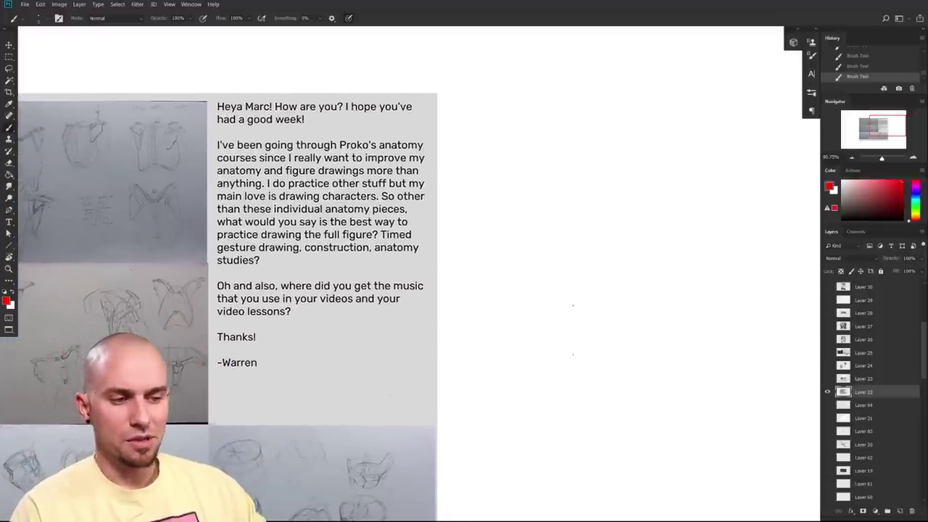
pyautogui.moveTo(559, 401); pyautogui.dragTo(578, 388)
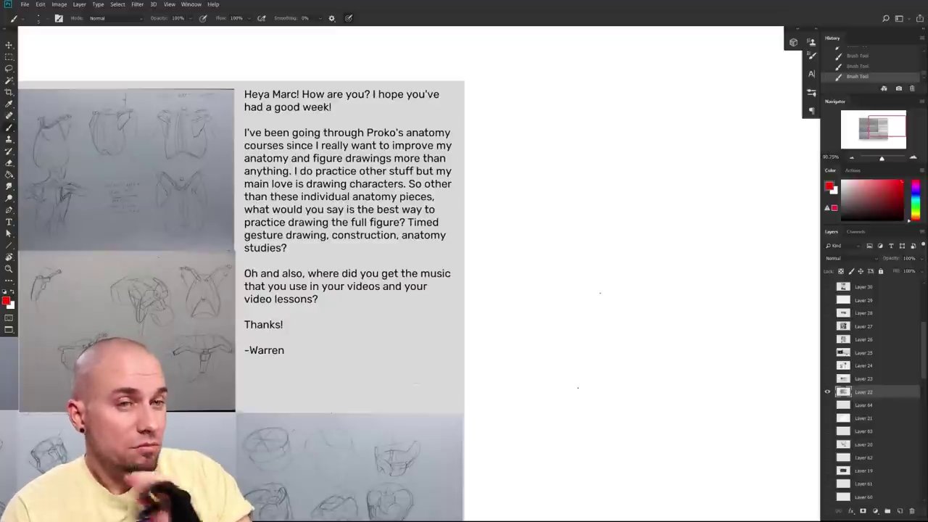
pyautogui.moveTo(578, 388); pyautogui.dragTo(453, 402)
pyautogui.moveTo(469, 308); pyautogui.dragTo(600, 221)
pyautogui.moveTo(661, 288); pyautogui.dragTo(574, 378)
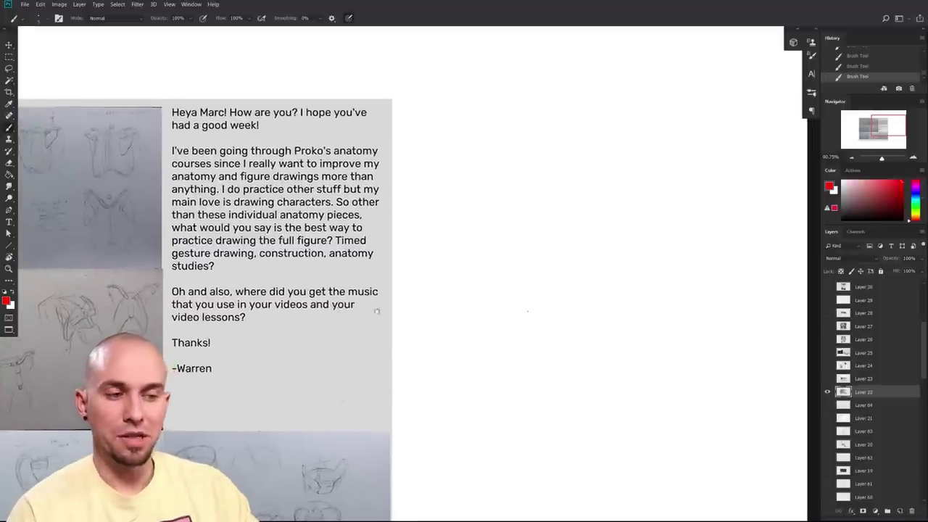
pyautogui.moveTo(529, 345); pyautogui.dragTo(510, 352)
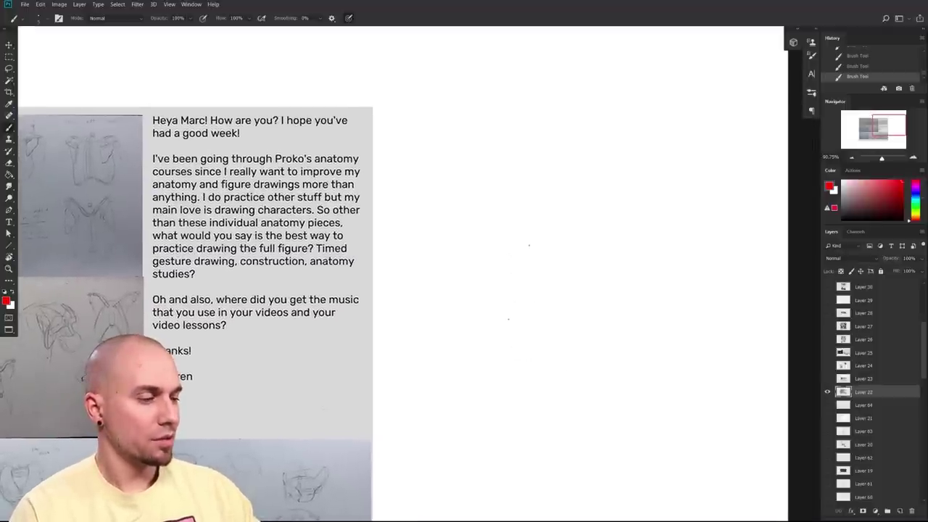
# - Sketch an egg-shaped rib cage with a cylindrical neck and two shoulder spheres in the blank area beside the written question
pyautogui.moveTo(525, 264)
pyautogui.mouseDown()
pyautogui.moveTo(567, 266)
pyautogui.moveTo(539, 321)
pyautogui.moveTo(595, 303)
pyautogui.mouseUp()
pyautogui.moveTo(555, 253); pyautogui.dragTo(589, 255)
pyautogui.moveTo(569, 218)
pyautogui.mouseDown()
pyautogui.moveTo(559, 255)
pyautogui.moveTo(587, 259)
pyautogui.moveTo(590, 217)
pyautogui.mouseUp()
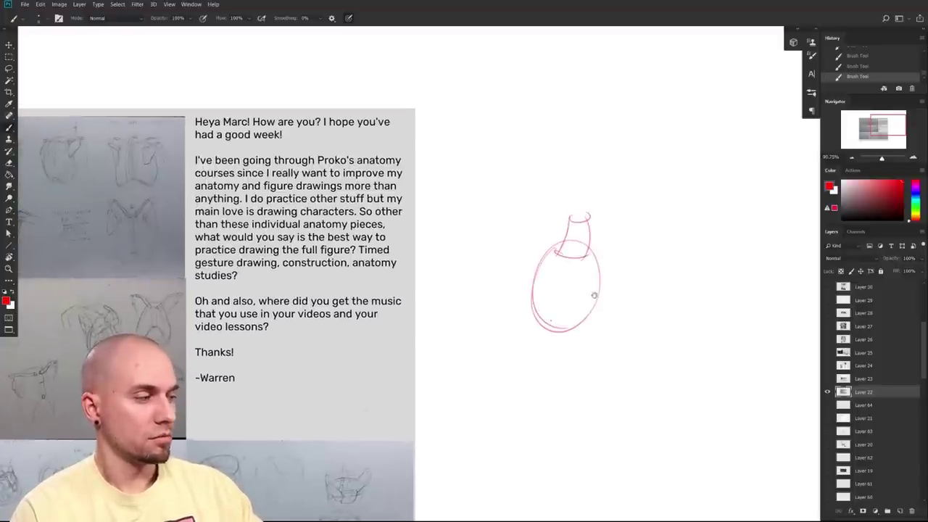
pyautogui.moveTo(544, 249); pyautogui.dragTo(591, 252)
pyautogui.moveTo(588, 320); pyautogui.dragTo(576, 313)
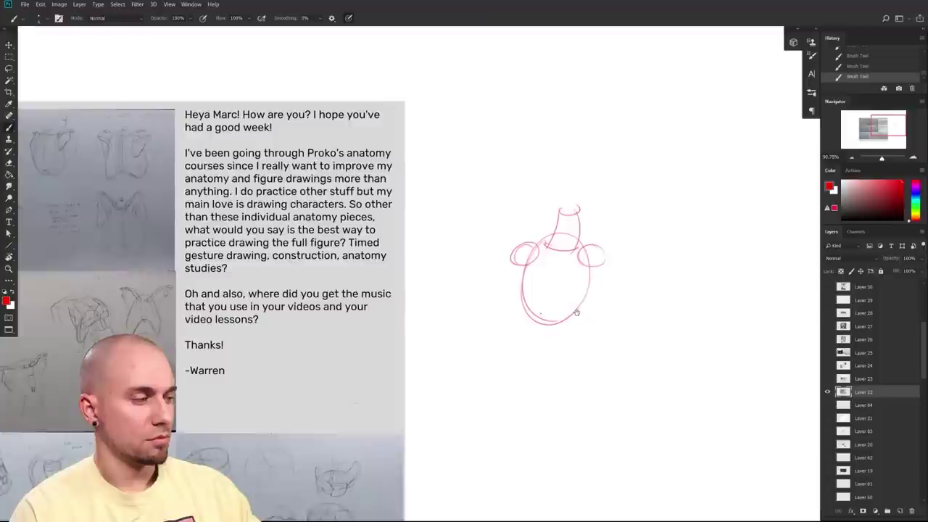
pyautogui.moveTo(590, 248); pyautogui.dragTo(592, 281)
pyautogui.moveTo(580, 321)
pyautogui.mouseDown()
pyautogui.moveTo(558, 329)
pyautogui.moveTo(570, 306)
pyautogui.mouseUp()
# - Draw the rib cage's centre line and two waist lines running down from the rib cage
pyautogui.moveTo(560, 239); pyautogui.dragTo(558, 275)
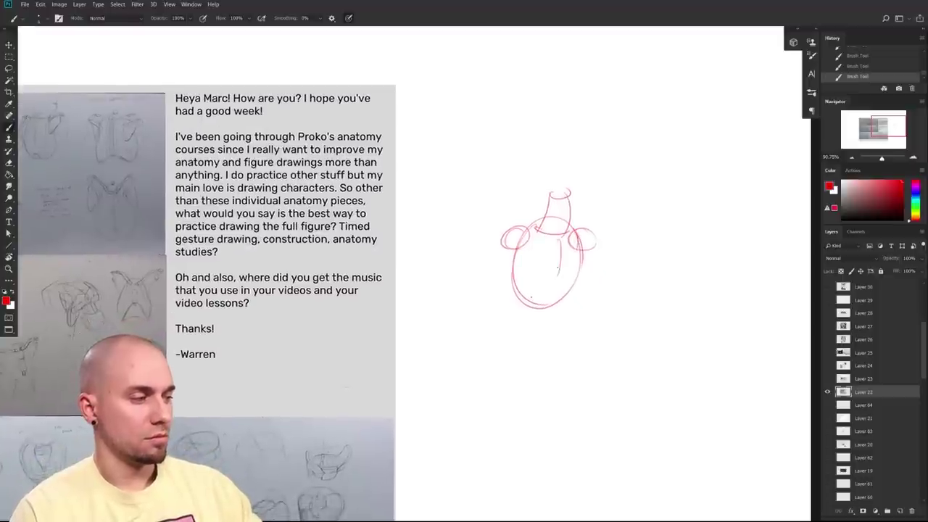
pyautogui.moveTo(561, 240); pyautogui.dragTo(558, 276)
pyautogui.moveTo(522, 301); pyautogui.dragTo(557, 274)
pyautogui.moveTo(559, 276)
pyautogui.mouseDown()
pyautogui.moveTo(558, 298)
pyautogui.moveTo(497, 343)
pyautogui.mouseUp()
pyautogui.moveTo(567, 299); pyautogui.dragTo(561, 333)
# - Block in the pelvis with a curved band across its top, and add the outer contours of the upper thighs
pyautogui.moveTo(493, 347)
pyautogui.mouseDown()
pyautogui.moveTo(572, 342)
pyautogui.moveTo(558, 358)
pyautogui.moveTo(567, 354)
pyautogui.mouseUp()
pyautogui.hotkey('ctrl', 'z')
pyautogui.moveTo(493, 358)
pyautogui.mouseDown()
pyautogui.moveTo(554, 361)
pyautogui.moveTo(475, 399)
pyautogui.moveTo(479, 410)
pyautogui.mouseUp()
pyautogui.moveTo(569, 340); pyautogui.dragTo(566, 396)
pyautogui.moveTo(581, 315); pyautogui.dragTo(559, 338)
pyautogui.moveTo(450, 394); pyautogui.dragTo(437, 481)
pyautogui.moveTo(540, 428); pyautogui.dragTo(525, 477)
pyautogui.moveTo(479, 270); pyautogui.dragTo(446, 358)
pyautogui.moveTo(496, 281); pyautogui.dragTo(472, 341)
pyautogui.hotkey('ctrl', 'z')
pyautogui.hotkey('ctrl', 'z')
pyautogui.hotkey('ctrl', 'z')
# - Construct both upper arms as cylinders hanging from the shoulder spheres, with rounded elbow joints at their ends
pyautogui.moveTo(474, 271)
pyautogui.mouseDown()
pyautogui.moveTo(492, 278)
pyautogui.moveTo(448, 335)
pyautogui.mouseUp()
pyautogui.moveTo(493, 280)
pyautogui.mouseDown()
pyautogui.moveTo(475, 331)
pyautogui.moveTo(454, 335)
pyautogui.mouseUp()
pyautogui.moveTo(449, 335); pyautogui.dragTo(475, 326)
pyautogui.moveTo(570, 274)
pyautogui.mouseDown()
pyautogui.moveTo(573, 338)
pyautogui.moveTo(551, 340)
pyautogui.mouseUp()
pyautogui.moveTo(451, 329); pyautogui.dragTo(464, 334)
pyautogui.hotkey('ctrl', 'z')
pyautogui.moveTo(553, 334)
pyautogui.mouseDown()
pyautogui.moveTo(571, 334)
pyautogui.moveTo(519, 317)
pyautogui.mouseUp()
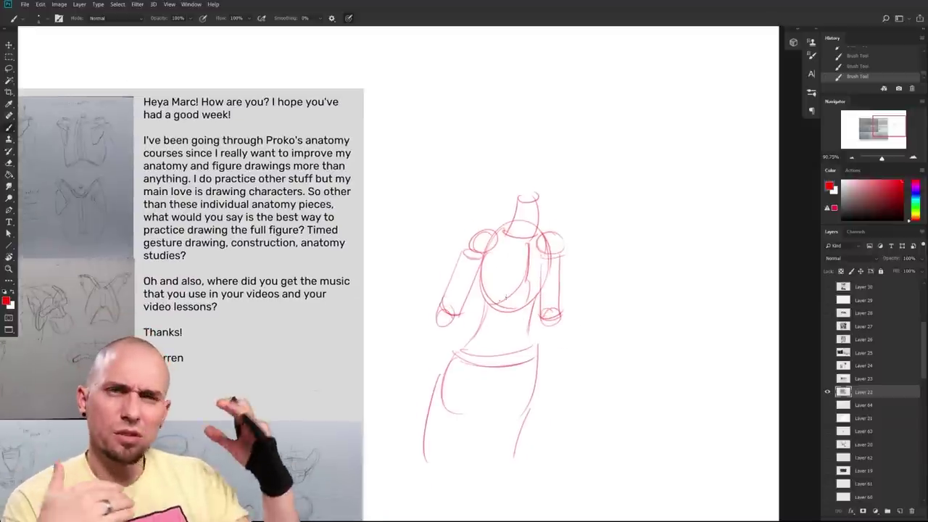
# - Contour the slopes from neck to shoulders and the outer edges of the shoulders over the construction shapes
pyautogui.moveTo(523, 389)
pyautogui.mouseDown()
pyautogui.moveTo(501, 384)
pyautogui.moveTo(587, 383)
pyautogui.mouseUp()
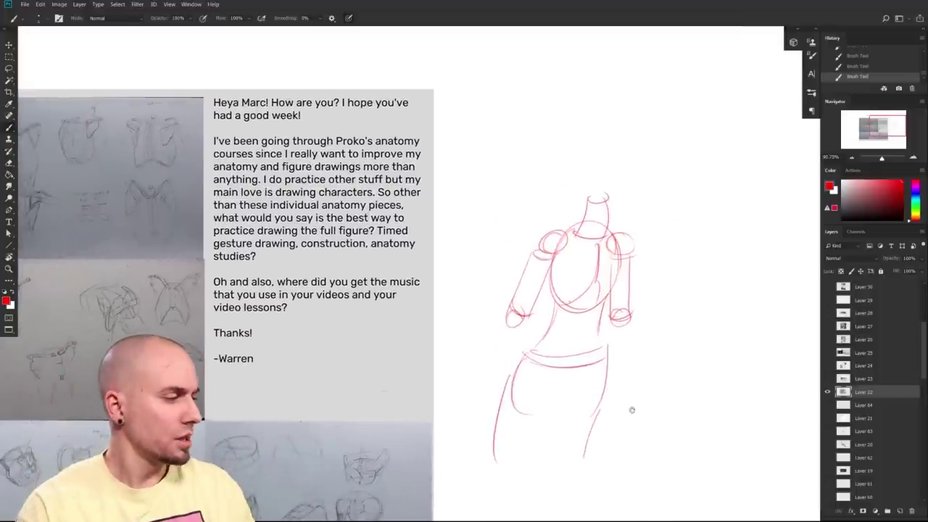
pyautogui.moveTo(632, 411); pyautogui.dragTo(537, 426)
pyautogui.moveTo(410, 326)
pyautogui.mouseDown()
pyautogui.moveTo(447, 257)
pyautogui.moveTo(490, 222)
pyautogui.moveTo(529, 250)
pyautogui.mouseUp()
pyautogui.moveTo(536, 251); pyautogui.dragTo(539, 295)
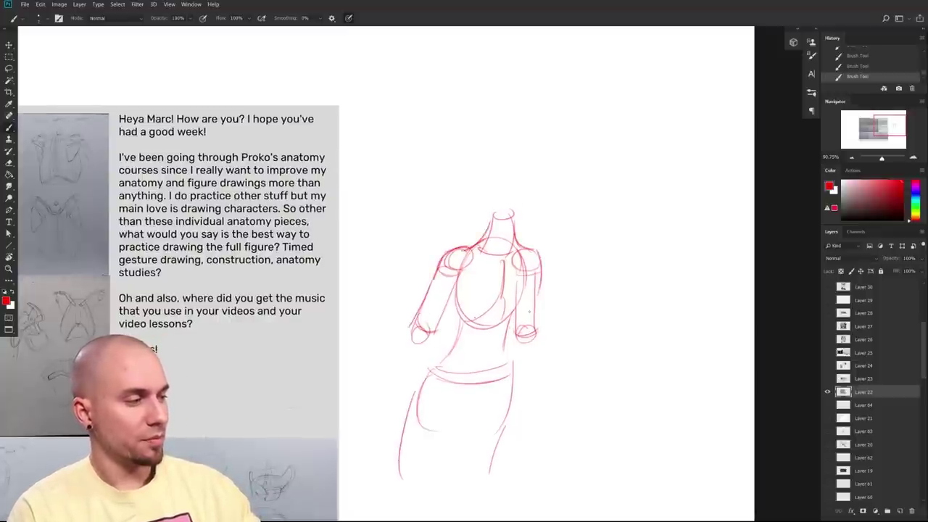
pyautogui.moveTo(440, 313)
pyautogui.mouseDown()
pyautogui.moveTo(473, 270)
pyautogui.moveTo(523, 296)
pyautogui.mouseUp()
pyautogui.moveTo(515, 262); pyautogui.dragTo(522, 292)
# - Draw the torso's side contours and a curved line under the chest, and outline the forearm beside the waist
pyautogui.moveTo(463, 283); pyautogui.dragTo(452, 357)
pyautogui.moveTo(518, 304); pyautogui.dragTo(514, 336)
pyautogui.moveTo(521, 296); pyautogui.dragTo(510, 389)
pyautogui.moveTo(455, 327); pyautogui.dragTo(422, 381)
pyautogui.moveTo(454, 286); pyautogui.dragTo(431, 341)
pyautogui.moveTo(436, 325)
pyautogui.mouseDown()
pyautogui.moveTo(434, 367)
pyautogui.moveTo(404, 396)
pyautogui.mouseUp()
pyautogui.moveTo(605, 371); pyautogui.dragTo(609, 385)
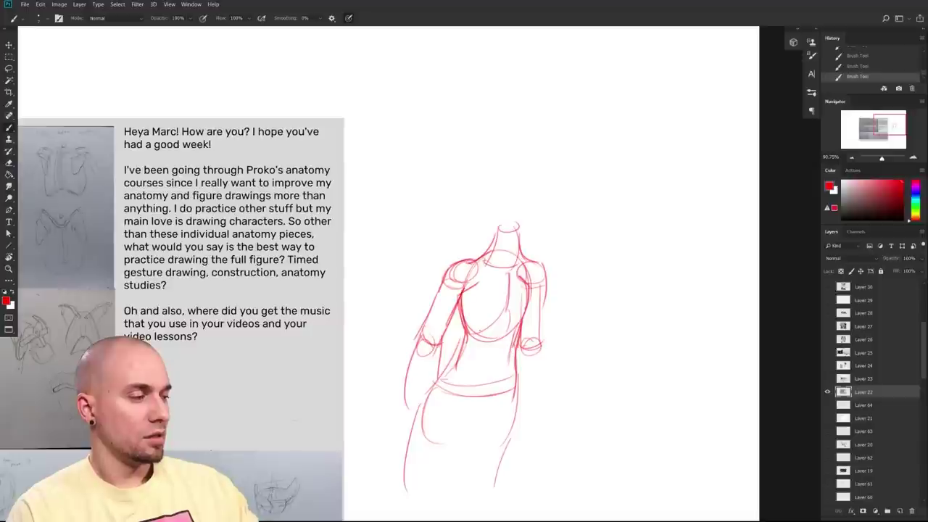
pyautogui.moveTo(462, 299); pyautogui.dragTo(500, 314)
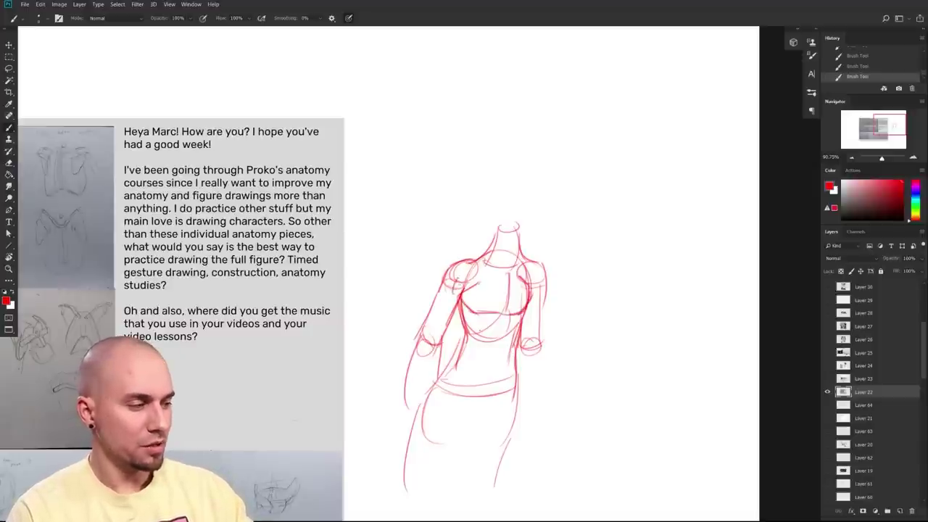
# - Try adding heavier muscle contours over one shoulder and arm of the figure with a larger brush
pyautogui.moveTo(476, 271); pyautogui.dragTo(457, 285)
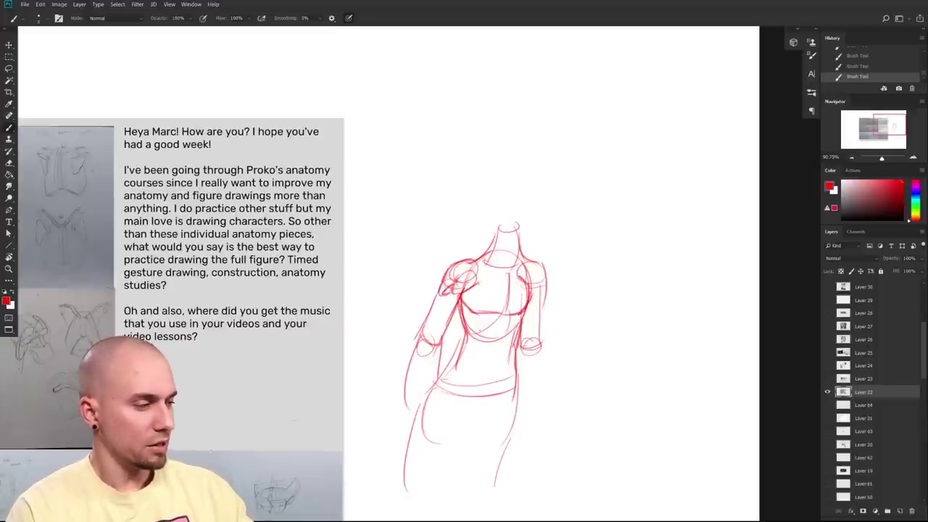
pyautogui.moveTo(464, 296)
pyautogui.mouseDown()
pyautogui.moveTo(429, 323)
pyautogui.moveTo(438, 327)
pyautogui.moveTo(431, 320)
pyautogui.mouseUp()
pyautogui.press(']')
pyautogui.moveTo(440, 287); pyautogui.dragTo(434, 306)
pyautogui.moveTo(438, 285); pyautogui.dragTo(429, 321)
pyautogui.moveTo(438, 294)
pyautogui.mouseDown()
pyautogui.moveTo(428, 322)
pyautogui.moveTo(437, 343)
pyautogui.moveTo(427, 341)
pyautogui.mouseUp()
pyautogui.moveTo(425, 325); pyautogui.dragTo(421, 376)
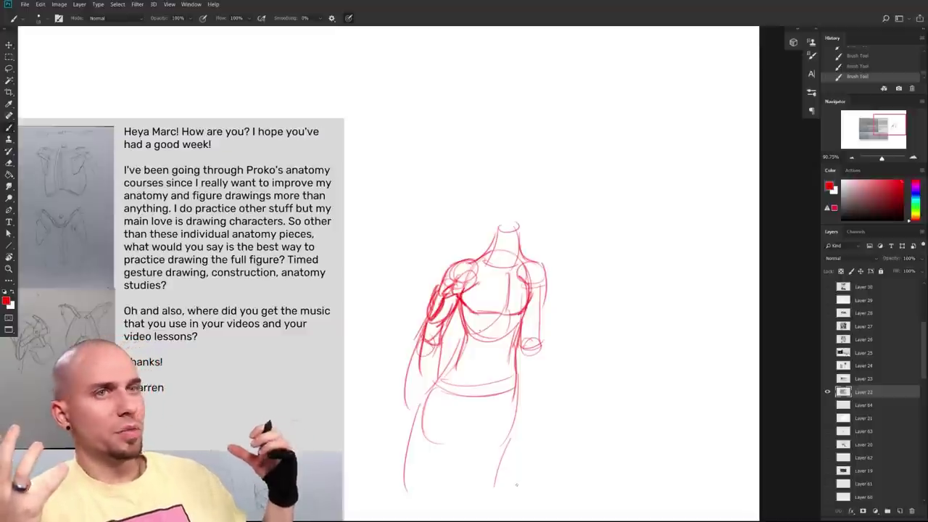
pyautogui.moveTo(507, 358); pyautogui.dragTo(552, 329)
# - Undo the muscle strokes over the figure's shoulder and arm, back to the simple construction
pyautogui.hotkey('ctrl', 'alt', 'z')
pyautogui.hotkey('ctrl', 'alt', 'z')
pyautogui.hotkey('ctrl', 'alt', 'z')
pyautogui.hotkey('ctrl', 'alt', 'z')
pyautogui.hotkey('ctrl', 'alt', 'z')
pyautogui.hotkey('ctrl', 'alt', 'z')
pyautogui.hotkey('ctrl', 'alt', 'z')
pyautogui.hotkey('ctrl', 'alt', 'z')
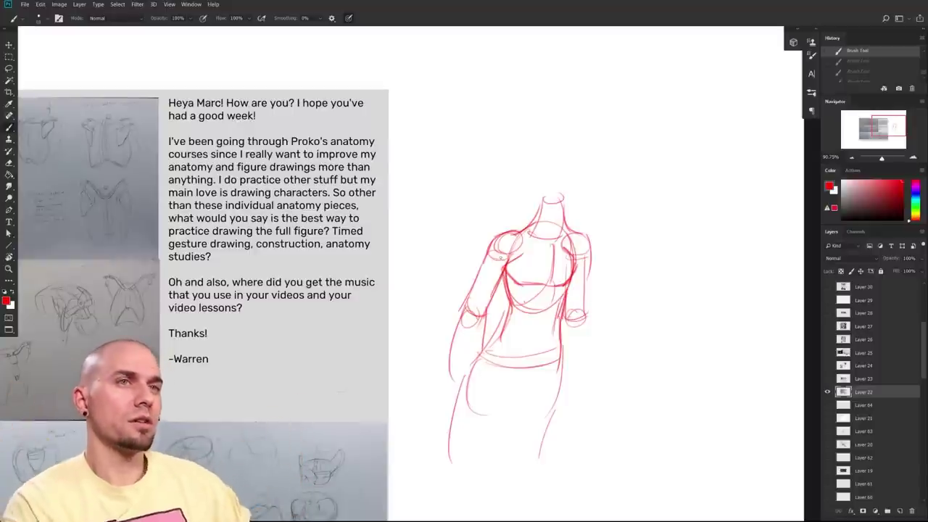
# - Compare the red figure construction with the whole sheet of individual rib cage and pelvis studies
pyautogui.moveTo(545, 381); pyautogui.dragTo(595, 363)
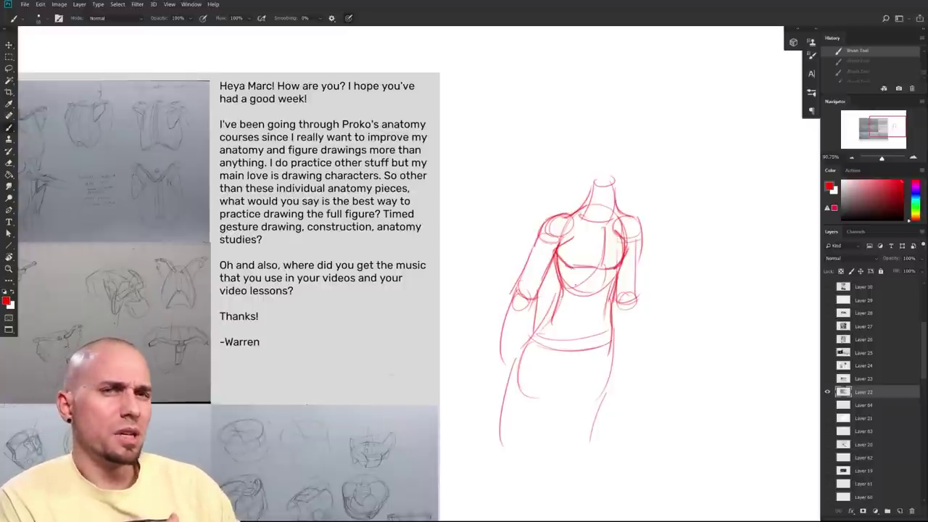
pyautogui.moveTo(544, 388)
pyautogui.mouseDown()
pyautogui.moveTo(687, 373)
pyautogui.moveTo(654, 363)
pyautogui.moveTo(656, 375)
pyautogui.moveTo(644, 382)
pyautogui.mouseUp()
pyautogui.moveTo(765, 396)
pyautogui.mouseDown()
pyautogui.moveTo(662, 416)
pyautogui.moveTo(706, 377)
pyautogui.mouseUp()
pyautogui.moveTo(701, 414); pyautogui.dragTo(713, 389)
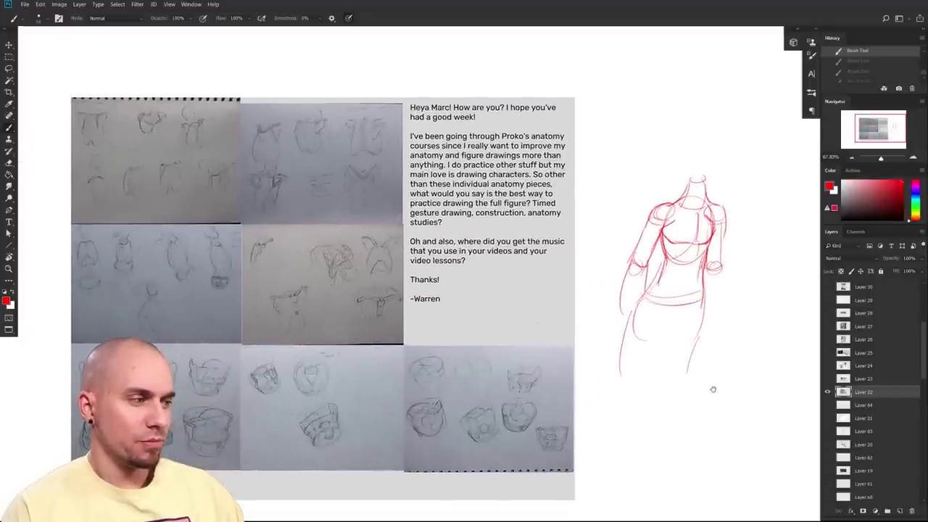
pyautogui.moveTo(713, 390); pyautogui.dragTo(622, 416)
pyautogui.moveTo(545, 411)
pyautogui.mouseDown()
pyautogui.moveTo(556, 410)
pyautogui.moveTo(489, 420)
pyautogui.moveTo(505, 449)
pyautogui.mouseUp()
pyautogui.moveTo(450, 419); pyautogui.dragTo(459, 419)
pyautogui.scroll(2, 458, 419)
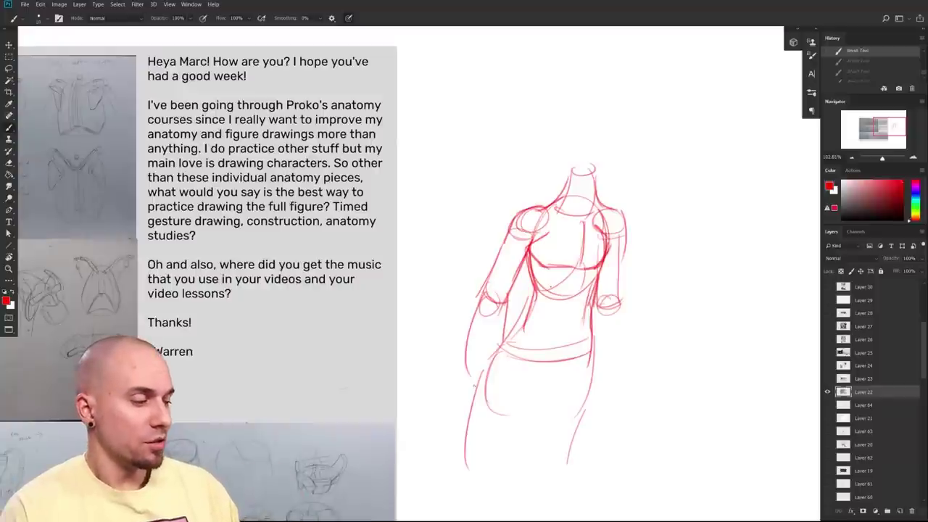
# - Draw a bold downward-curving line across the figure's hips, between the tops of the thighs
pyautogui.moveTo(473, 385); pyautogui.dragTo(599, 397)
pyautogui.hotkey('ctrl', 'z')
pyautogui.moveTo(480, 376)
pyautogui.mouseDown()
pyautogui.moveTo(591, 389)
pyautogui.moveTo(502, 387)
pyautogui.moveTo(593, 375)
pyautogui.mouseUp()
pyautogui.hotkey('ctrl', 'z')
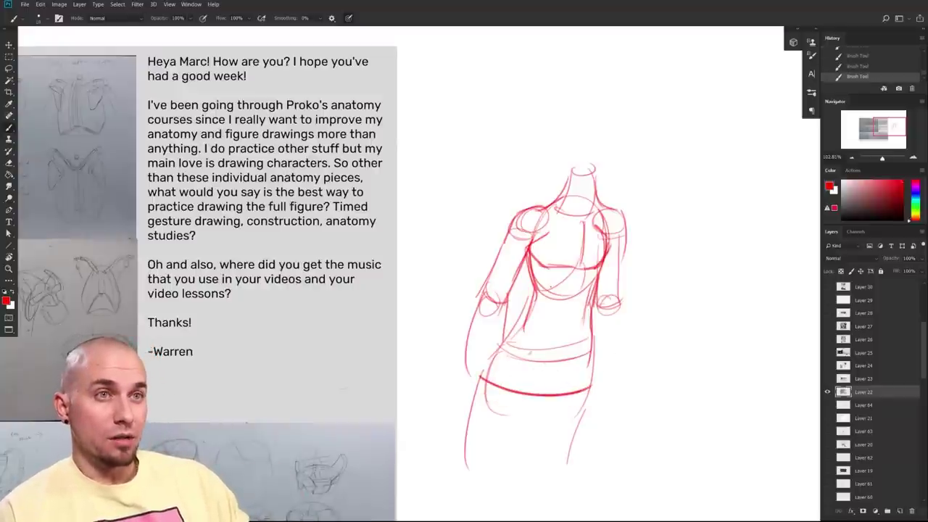
# - Strengthen both waist contours with bold strokes between the base of the rib cage and the hips
pyautogui.moveTo(484, 371)
pyautogui.mouseDown()
pyautogui.moveTo(535, 308)
pyautogui.moveTo(538, 288)
pyautogui.mouseUp()
pyautogui.moveTo(590, 392); pyautogui.dragTo(601, 287)
pyautogui.hotkey('ctrl', 'z')
pyautogui.hotkey('ctrl', 'z')
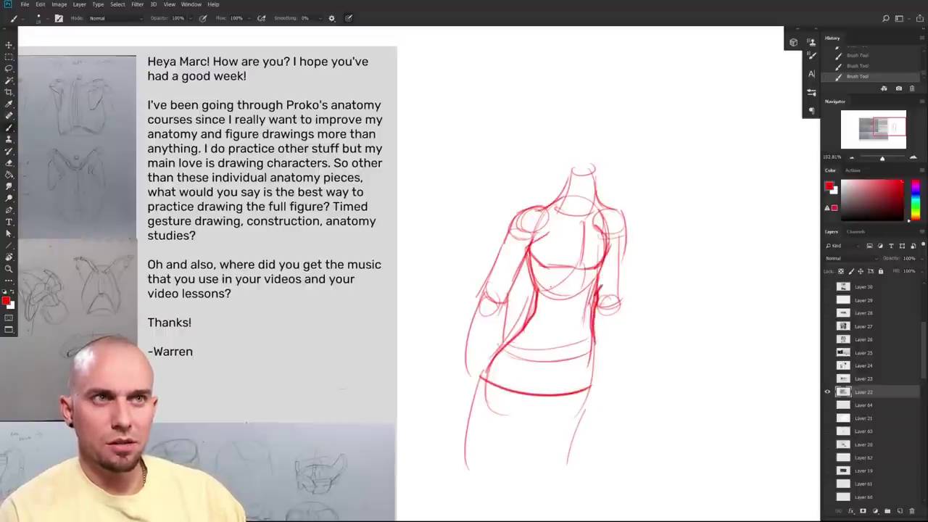
pyautogui.scroll(2, 589, 287)
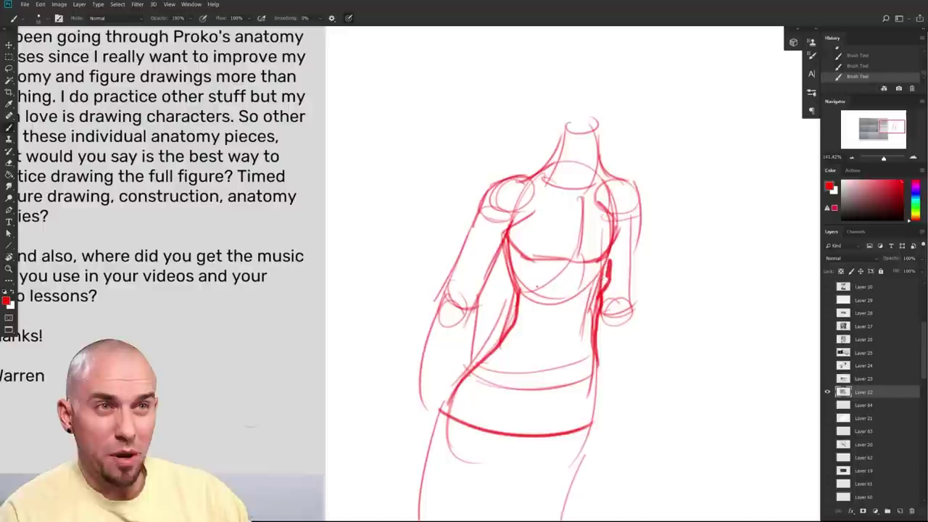
pyautogui.moveTo(530, 302)
pyautogui.mouseDown()
pyautogui.moveTo(550, 292)
pyautogui.moveTo(580, 247)
pyautogui.mouseUp()
pyautogui.hotkey('ctrl', 'z')
pyautogui.moveTo(544, 401); pyautogui.dragTo(577, 380)
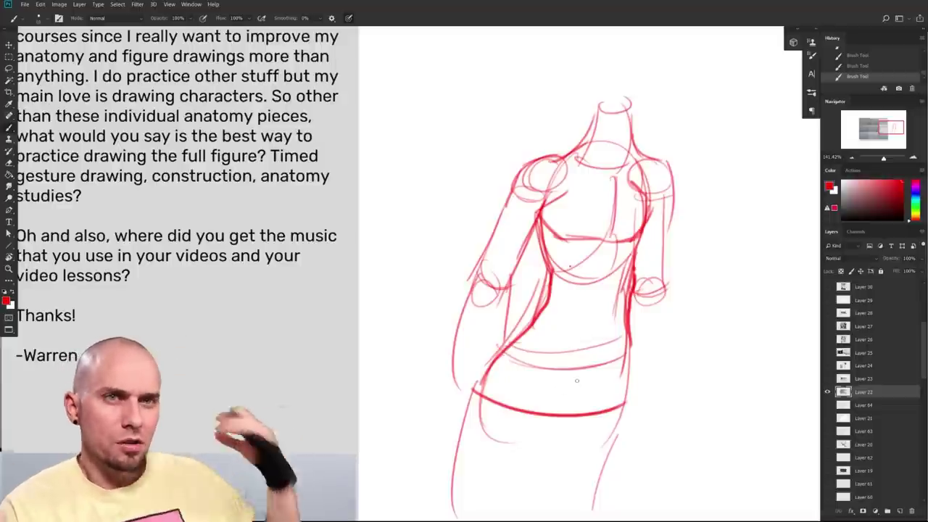
# - Review the finished torso construction next to the anatomy studies and the written question
pyautogui.moveTo(674, 404)
pyautogui.mouseDown()
pyautogui.moveTo(619, 408)
pyautogui.moveTo(541, 387)
pyautogui.mouseUp()
pyautogui.moveTo(599, 402)
pyautogui.mouseDown()
pyautogui.moveTo(614, 413)
pyautogui.moveTo(632, 392)
pyautogui.moveTo(620, 407)
pyautogui.mouseUp()
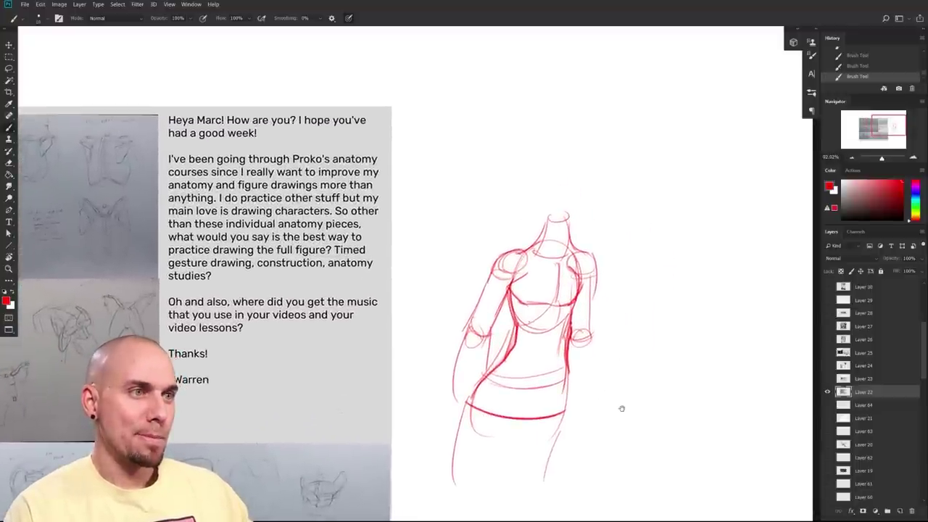
pyautogui.moveTo(622, 409); pyautogui.dragTo(725, 400)
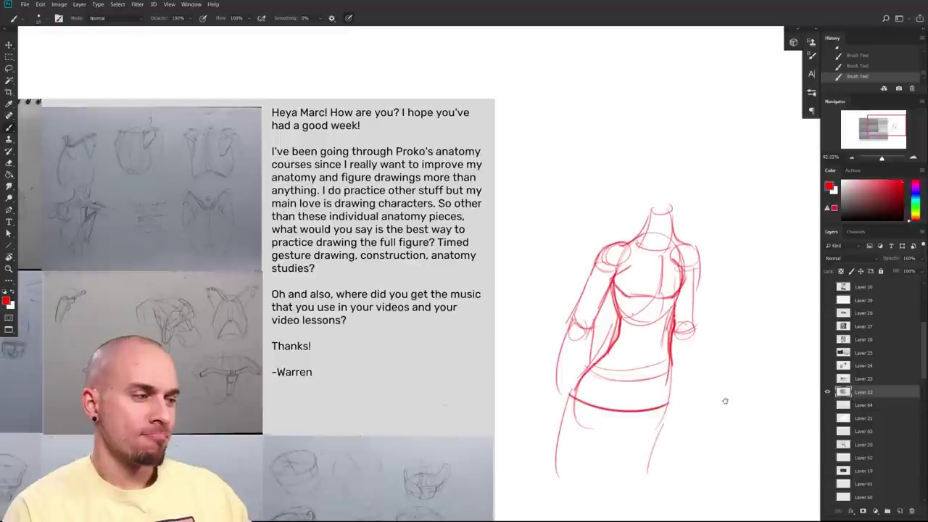
pyautogui.moveTo(725, 401)
pyautogui.mouseDown()
pyautogui.moveTo(674, 401)
pyautogui.moveTo(686, 407)
pyautogui.mouseUp()
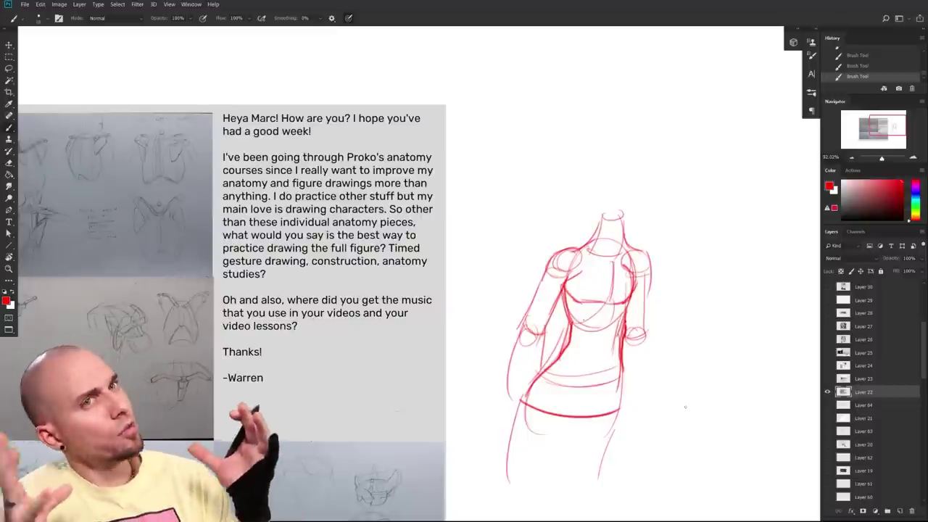
pyautogui.moveTo(418, 375); pyautogui.dragTo(626, 344)
pyautogui.moveTo(628, 342); pyautogui.dragTo(597, 415)
pyautogui.moveTo(557, 320); pyautogui.dragTo(550, 324)
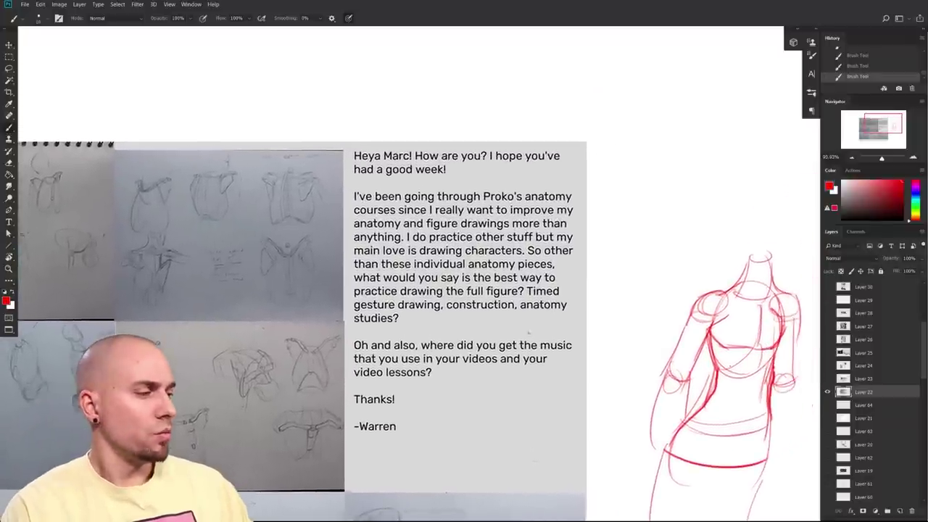
pyautogui.scroll(-3, 583, 425)
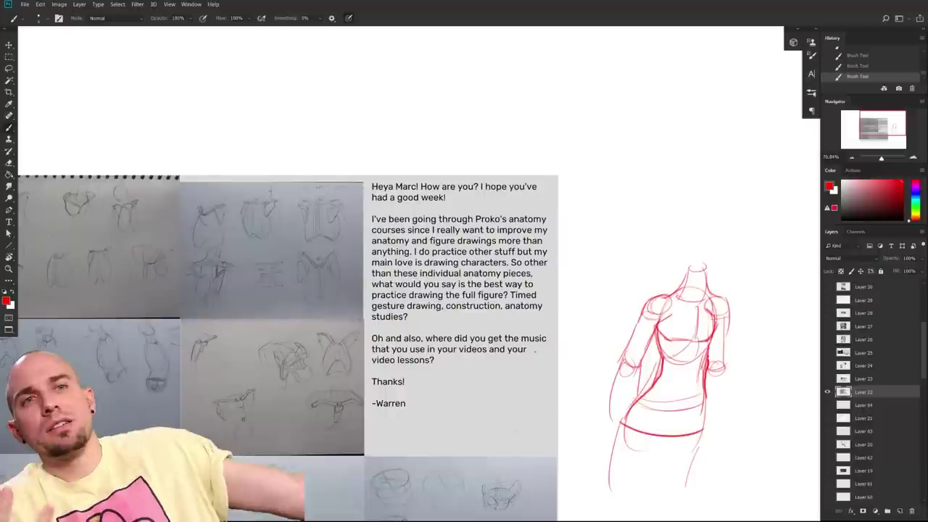
pyautogui.moveTo(770, 374); pyautogui.dragTo(639, 324)
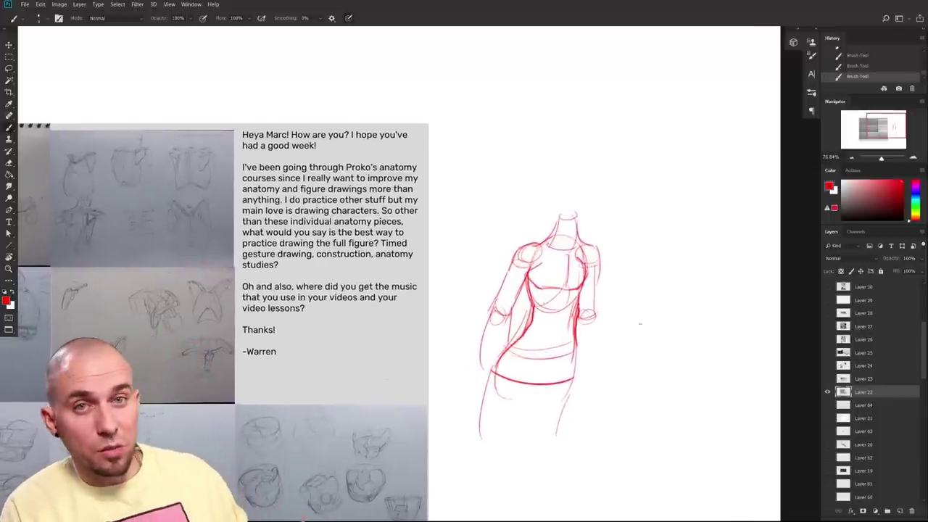
pyautogui.moveTo(496, 436); pyautogui.dragTo(599, 397)
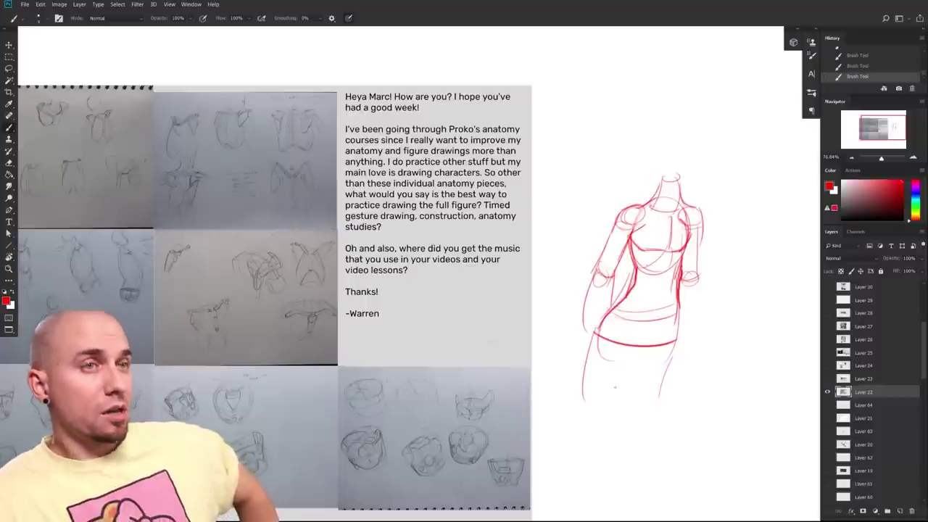
pyautogui.moveTo(706, 338); pyautogui.dragTo(692, 332)
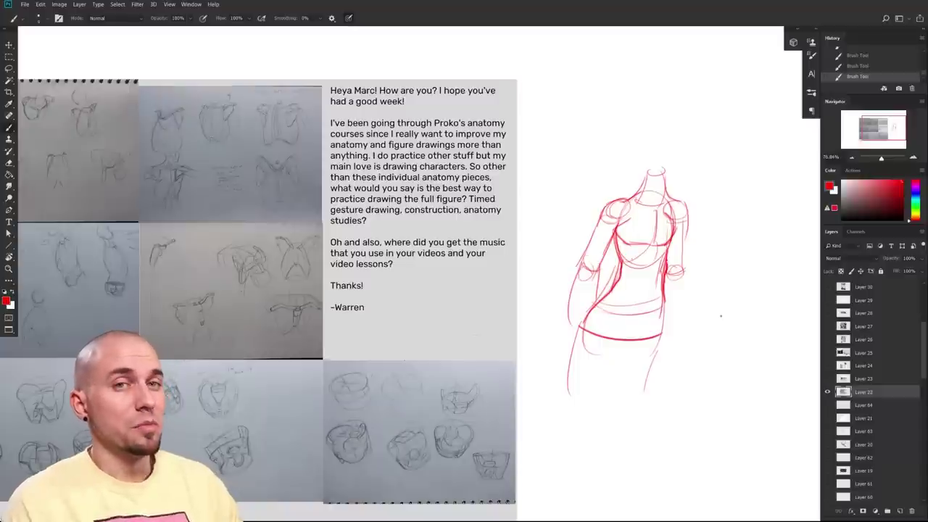
# - Draw the four-sided front face of a box, with slightly bowed vertical edges, in the empty space above the figure's neck
pyautogui.moveTo(710, 399); pyautogui.dragTo(762, 374)
pyautogui.moveTo(654, 377); pyautogui.dragTo(485, 460)
pyautogui.moveTo(477, 422); pyautogui.dragTo(511, 411)
pyautogui.scroll(2, 510, 411)
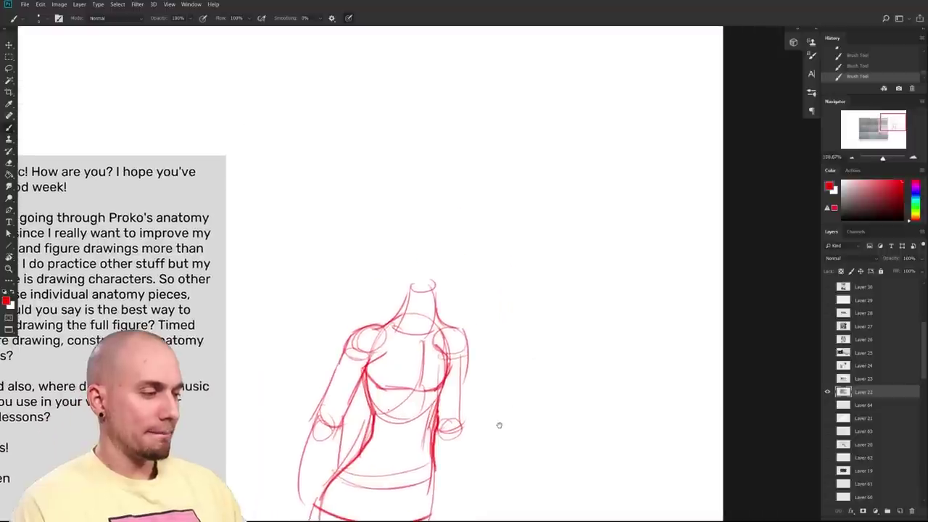
pyautogui.scroll(2, 498, 425)
pyautogui.moveTo(407, 205)
pyautogui.mouseDown()
pyautogui.moveTo(395, 308)
pyautogui.moveTo(512, 205)
pyautogui.mouseUp()
pyautogui.hotkey('ctrl', 'z')
pyautogui.moveTo(432, 332); pyautogui.dragTo(436, 319)
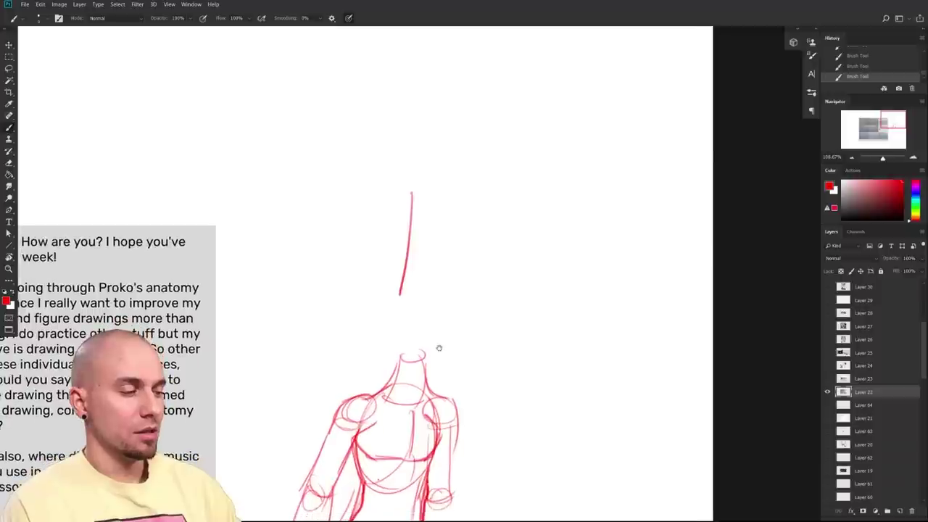
pyautogui.moveTo(412, 196); pyautogui.dragTo(481, 187)
pyautogui.moveTo(485, 187); pyautogui.dragTo(462, 285)
pyautogui.moveTo(399, 295); pyautogui.dragTo(476, 275)
# - Add the receding top plane and the left side plane to turn the front face into a three-dimensional box
pyautogui.moveTo(412, 196)
pyautogui.mouseDown()
pyautogui.moveTo(383, 179)
pyautogui.moveTo(444, 169)
pyautogui.mouseUp()
pyautogui.moveTo(454, 166); pyautogui.dragTo(492, 183)
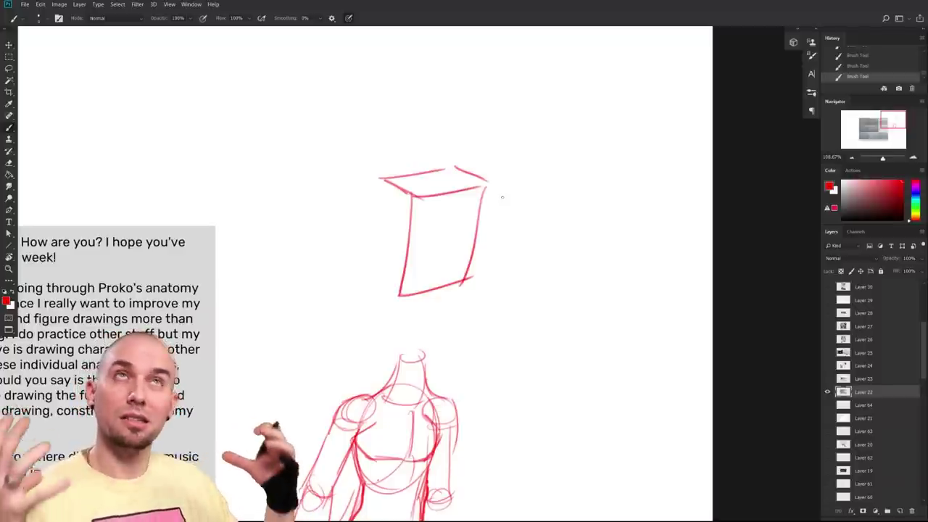
pyautogui.moveTo(379, 180); pyautogui.dragTo(372, 266)
pyautogui.moveTo(368, 272); pyautogui.dragTo(401, 296)
# - Draw a tilted oval beside the figure's shoulder, with a curved contour line wrapping around its right side to show volume
pyautogui.moveTo(541, 410); pyautogui.dragTo(435, 359)
pyautogui.moveTo(444, 257)
pyautogui.mouseDown()
pyautogui.moveTo(473, 268)
pyautogui.moveTo(450, 354)
pyautogui.moveTo(437, 351)
pyautogui.moveTo(456, 323)
pyautogui.moveTo(455, 262)
pyautogui.moveTo(435, 351)
pyautogui.moveTo(458, 315)
pyautogui.mouseUp()
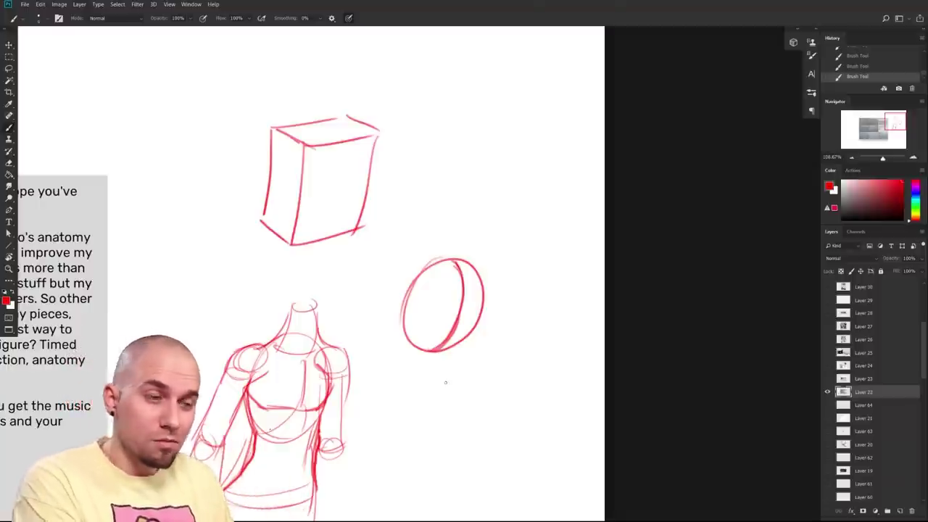
pyautogui.moveTo(460, 249)
pyautogui.mouseDown()
pyautogui.moveTo(498, 270)
pyautogui.moveTo(444, 267)
pyautogui.mouseUp()
pyautogui.hotkey('ctrl', 'z')
pyautogui.moveTo(497, 365); pyautogui.dragTo(518, 350)
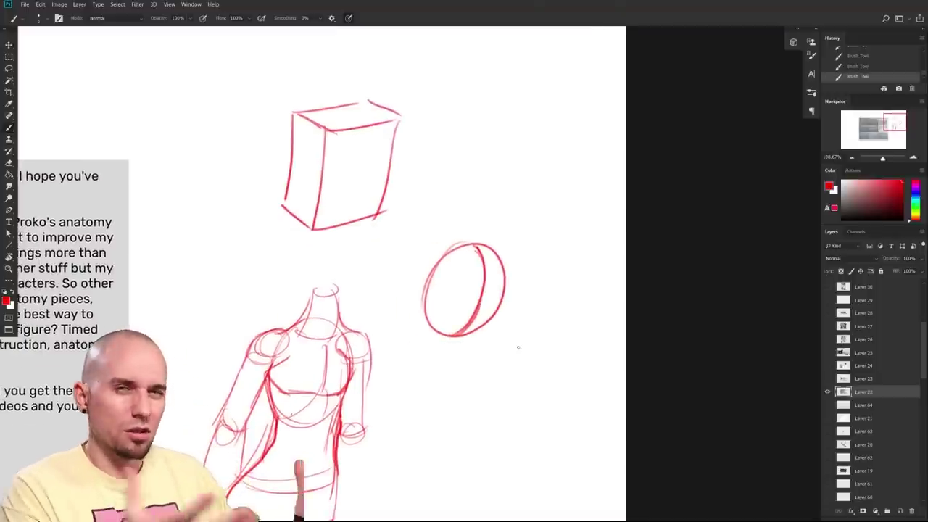
# - Draw a red vertical line down the middle of the box sketch's front face
pyautogui.moveTo(469, 365); pyautogui.dragTo(500, 299)
pyautogui.moveTo(507, 354); pyautogui.dragTo(494, 440)
pyautogui.moveTo(372, 150); pyautogui.dragTo(371, 245)
pyautogui.moveTo(383, 147); pyautogui.dragTo(381, 238)
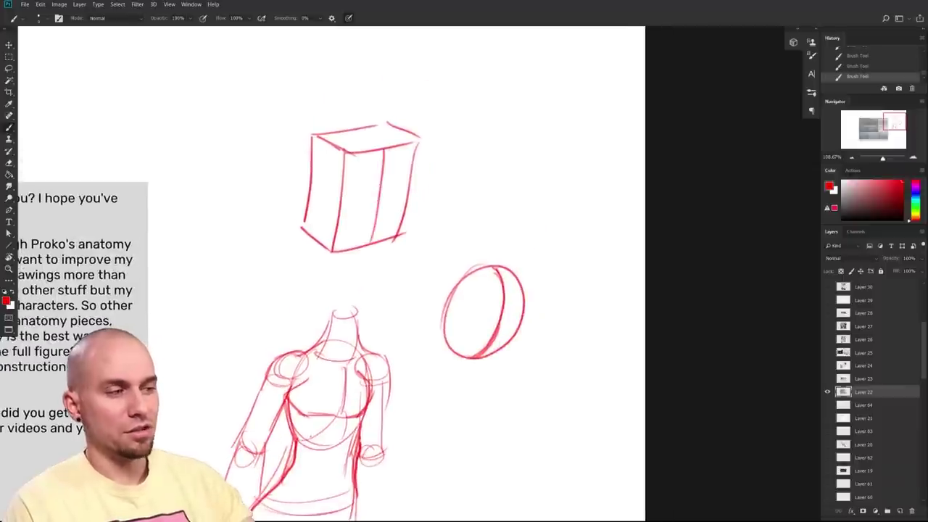
pyautogui.scroll(-5, 515, 421)
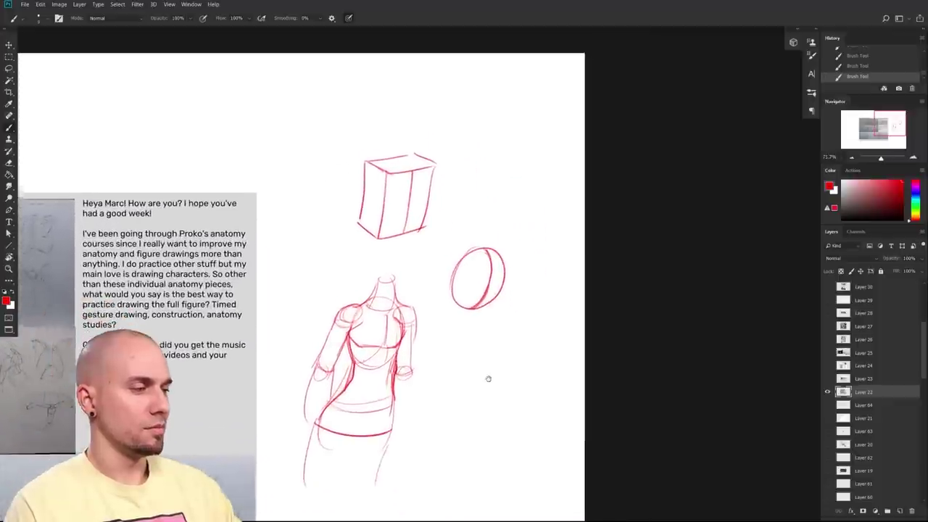
pyautogui.moveTo(488, 379); pyautogui.dragTo(490, 368)
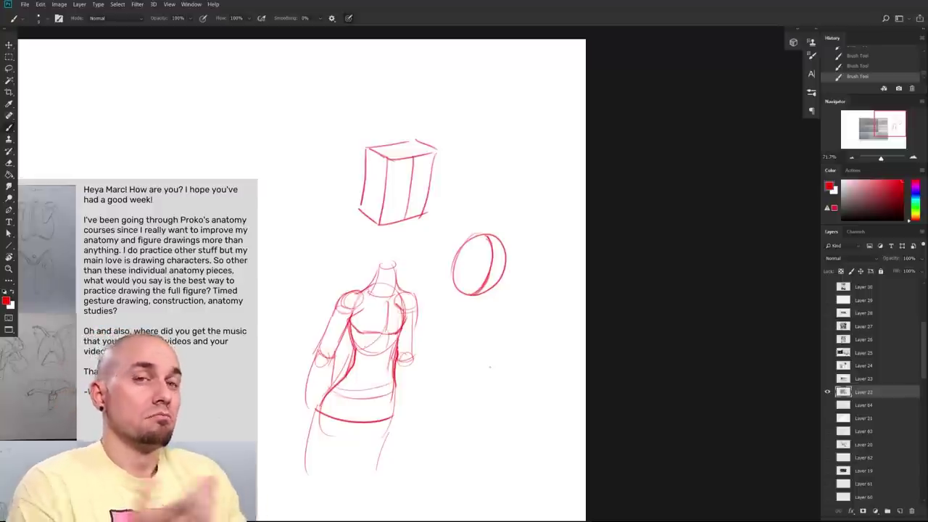
pyautogui.moveTo(549, 442)
pyautogui.mouseDown()
pyautogui.moveTo(611, 404)
pyautogui.moveTo(632, 406)
pyautogui.moveTo(627, 416)
pyautogui.mouseUp()
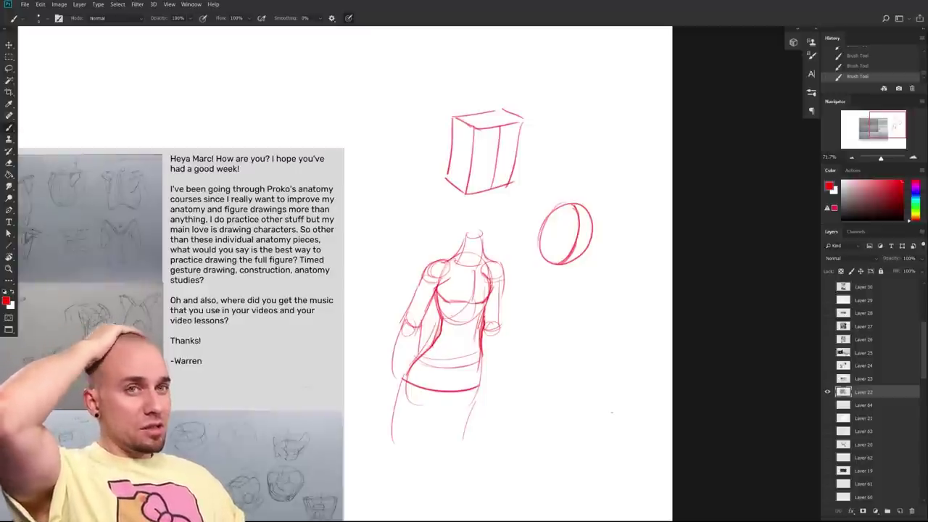
pyautogui.moveTo(559, 414)
pyautogui.mouseDown()
pyautogui.moveTo(427, 409)
pyautogui.moveTo(424, 421)
pyautogui.mouseUp()
pyautogui.press(']')
pyautogui.moveTo(395, 253); pyautogui.dragTo(406, 345)
pyautogui.hotkey('ctrl', 'z')
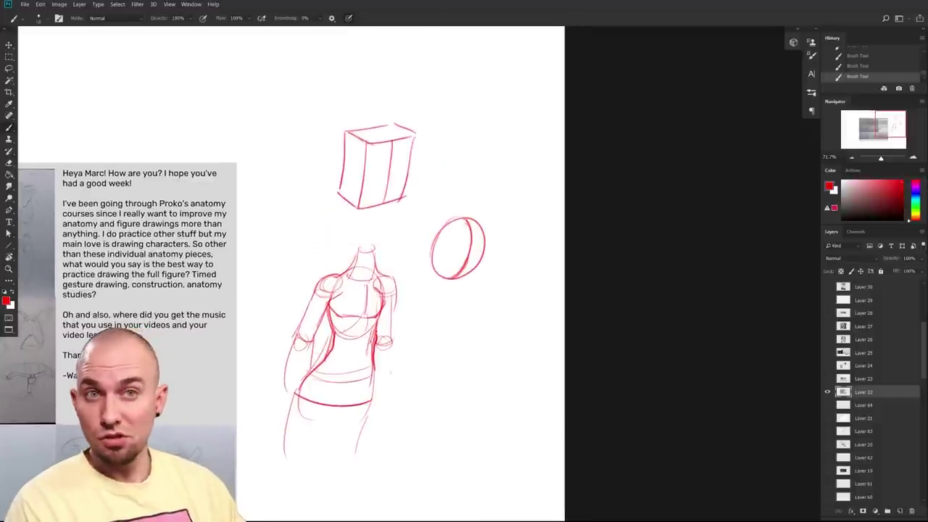
pyautogui.moveTo(411, 189); pyautogui.dragTo(533, 116)
pyautogui.moveTo(406, 373); pyautogui.dragTo(333, 326)
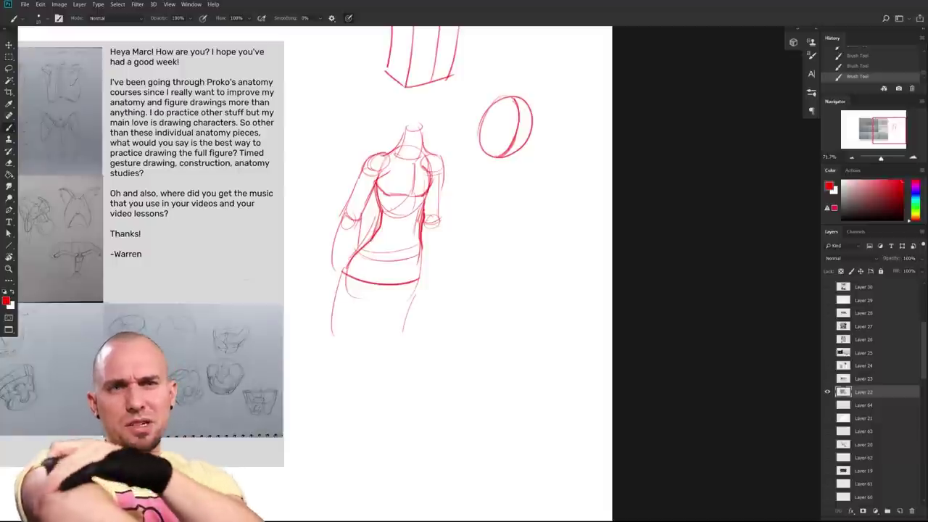
pyautogui.moveTo(573, 328)
pyautogui.mouseDown()
pyautogui.moveTo(562, 376)
pyautogui.moveTo(627, 359)
pyautogui.mouseUp()
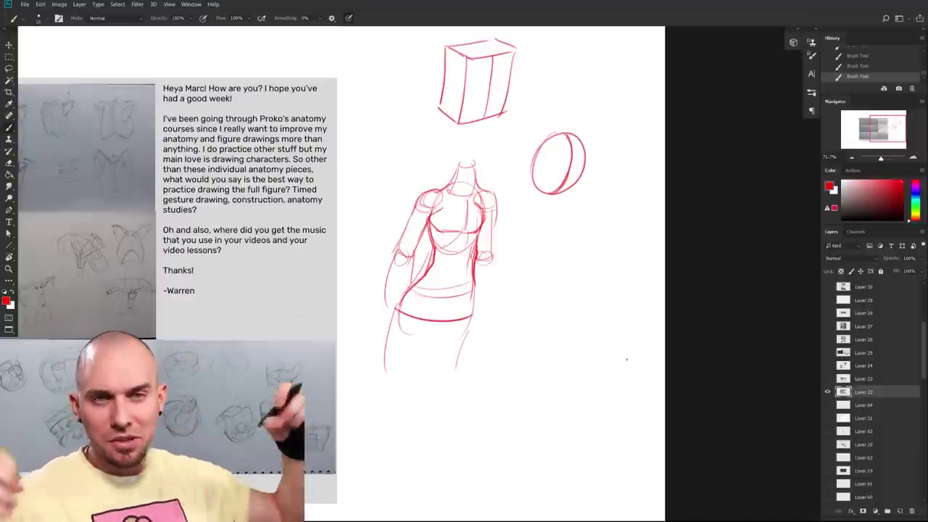
pyautogui.moveTo(600, 406)
pyautogui.mouseDown()
pyautogui.moveTo(684, 375)
pyautogui.moveTo(674, 412)
pyautogui.moveTo(725, 421)
pyautogui.mouseUp()
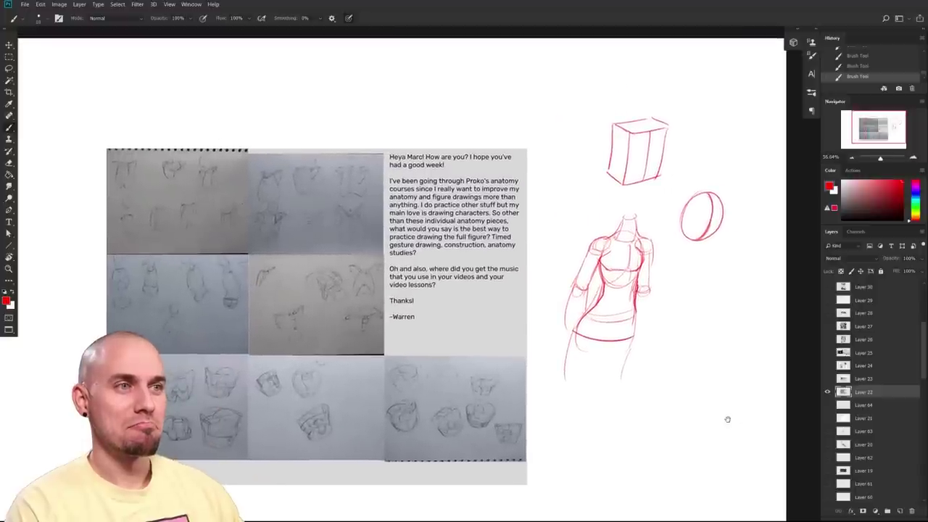
pyautogui.moveTo(725, 420); pyautogui.dragTo(608, 404)
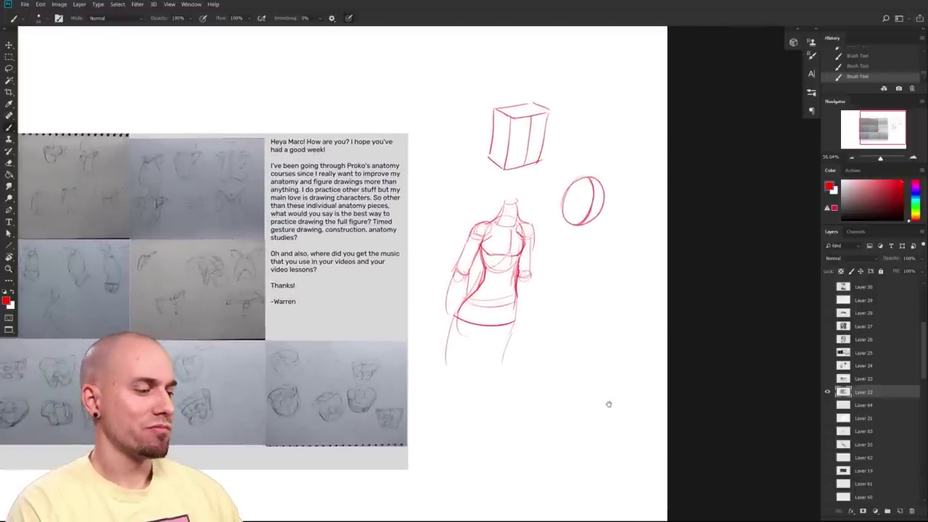
pyautogui.moveTo(608, 404)
pyautogui.mouseDown()
pyautogui.moveTo(690, 398)
pyautogui.moveTo(672, 390)
pyautogui.mouseUp()
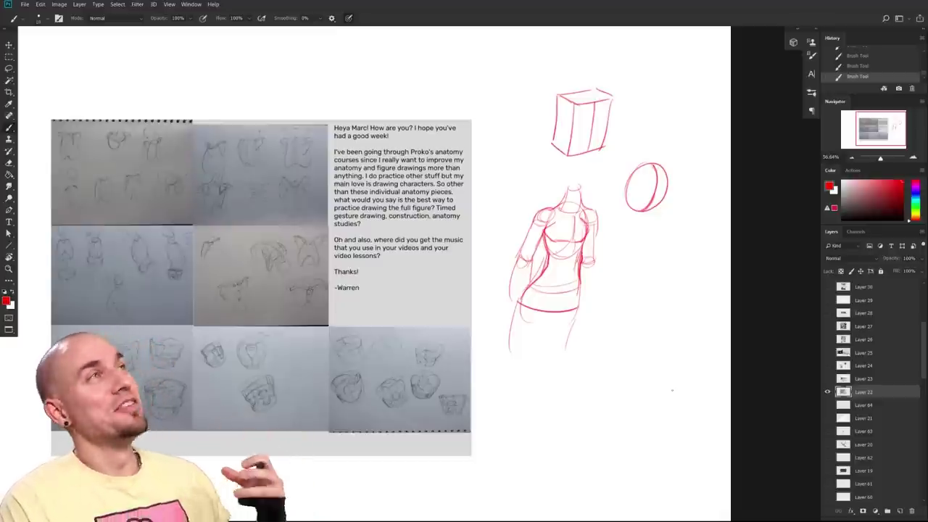
# - Sketch a straight limb below the torso from cylinder segments, spherical joints and a blocky end piece in red
pyautogui.moveTo(619, 456); pyautogui.dragTo(472, 361)
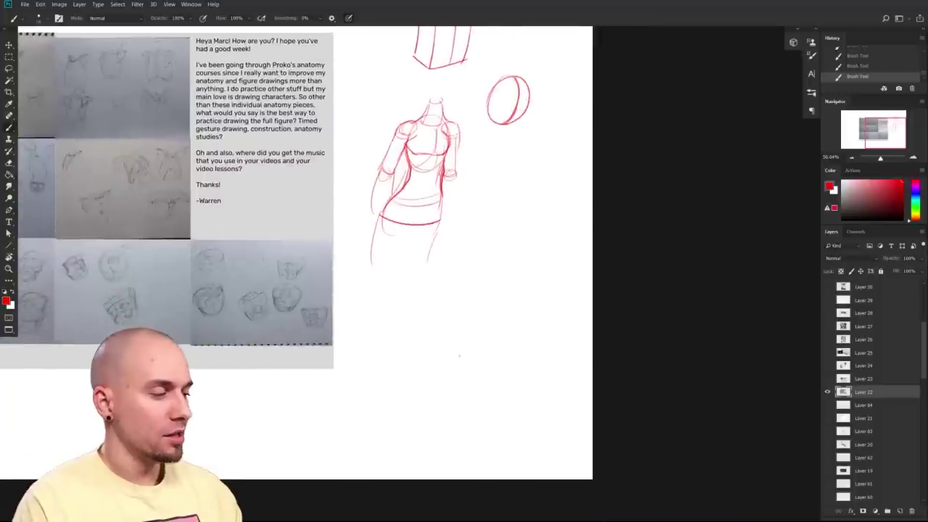
pyautogui.moveTo(437, 308)
pyautogui.mouseDown()
pyautogui.moveTo(411, 324)
pyautogui.moveTo(433, 355)
pyautogui.mouseUp()
pyautogui.moveTo(438, 310)
pyautogui.mouseDown()
pyautogui.moveTo(461, 360)
pyautogui.moveTo(451, 394)
pyautogui.moveTo(467, 363)
pyautogui.moveTo(486, 407)
pyautogui.mouseUp()
pyautogui.moveTo(442, 382)
pyautogui.mouseDown()
pyautogui.moveTo(464, 426)
pyautogui.moveTo(486, 412)
pyautogui.moveTo(518, 450)
pyautogui.mouseUp()
pyautogui.moveTo(464, 434)
pyautogui.mouseDown()
pyautogui.moveTo(517, 449)
pyautogui.moveTo(489, 462)
pyautogui.mouseUp()
pyautogui.moveTo(489, 461)
pyautogui.mouseDown()
pyautogui.moveTo(517, 447)
pyautogui.moveTo(482, 458)
pyautogui.mouseUp()
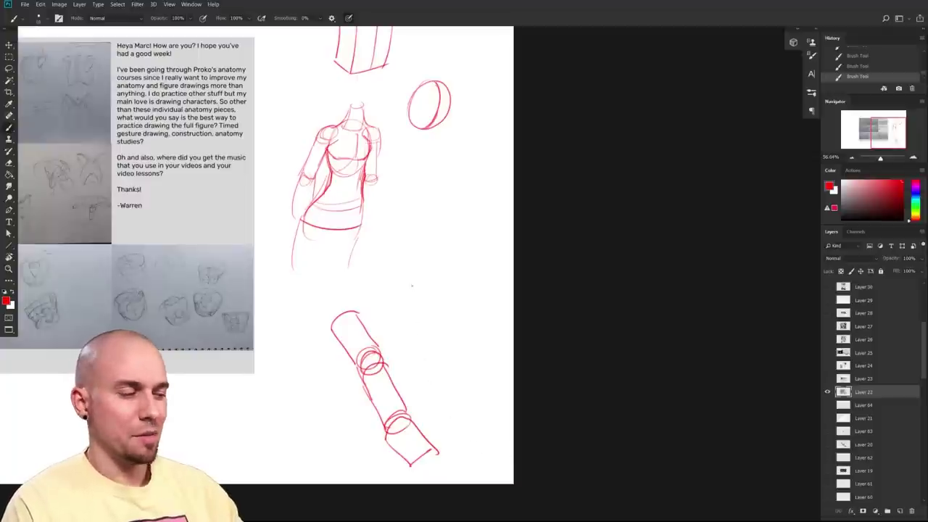
# - Sketch a bent arm beside the torso with circles for the shoulder and elbow joints and an oval wrist
pyautogui.moveTo(419, 292)
pyautogui.mouseDown()
pyautogui.moveTo(400, 298)
pyautogui.moveTo(422, 309)
pyautogui.moveTo(422, 282)
pyautogui.moveTo(379, 272)
pyautogui.moveTo(406, 255)
pyautogui.moveTo(419, 292)
pyautogui.mouseUp()
pyautogui.moveTo(410, 259); pyautogui.dragTo(424, 296)
pyautogui.moveTo(379, 271)
pyautogui.mouseDown()
pyautogui.moveTo(408, 266)
pyautogui.moveTo(390, 293)
pyautogui.mouseUp()
pyautogui.moveTo(406, 247)
pyautogui.mouseDown()
pyautogui.moveTo(377, 269)
pyautogui.moveTo(410, 251)
pyautogui.moveTo(403, 269)
pyautogui.moveTo(415, 187)
pyautogui.moveTo(406, 261)
pyautogui.mouseUp()
# - Sketch an angular, blocky hand with a thumb and fingers at the bent arm's wrist
pyautogui.moveTo(428, 201)
pyautogui.mouseDown()
pyautogui.moveTo(406, 259)
pyautogui.moveTo(436, 195)
pyautogui.moveTo(413, 198)
pyautogui.mouseUp()
pyautogui.moveTo(446, 233); pyautogui.dragTo(440, 258)
pyautogui.moveTo(409, 216); pyautogui.dragTo(407, 199)
pyautogui.moveTo(408, 217)
pyautogui.mouseDown()
pyautogui.moveTo(434, 232)
pyautogui.moveTo(420, 199)
pyautogui.mouseUp()
pyautogui.moveTo(413, 202)
pyautogui.mouseDown()
pyautogui.moveTo(446, 179)
pyautogui.moveTo(454, 191)
pyautogui.mouseUp()
pyautogui.moveTo(461, 194)
pyautogui.mouseDown()
pyautogui.moveTo(439, 216)
pyautogui.moveTo(457, 231)
pyautogui.mouseUp()
pyautogui.moveTo(444, 222); pyautogui.dragTo(473, 198)
pyautogui.moveTo(472, 198)
pyautogui.mouseDown()
pyautogui.moveTo(458, 215)
pyautogui.moveTo(460, 247)
pyautogui.mouseUp()
pyautogui.moveTo(442, 231)
pyautogui.mouseDown()
pyautogui.moveTo(460, 236)
pyautogui.moveTo(442, 244)
pyautogui.mouseUp()
pyautogui.moveTo(520, 319); pyautogui.dragTo(512, 330)
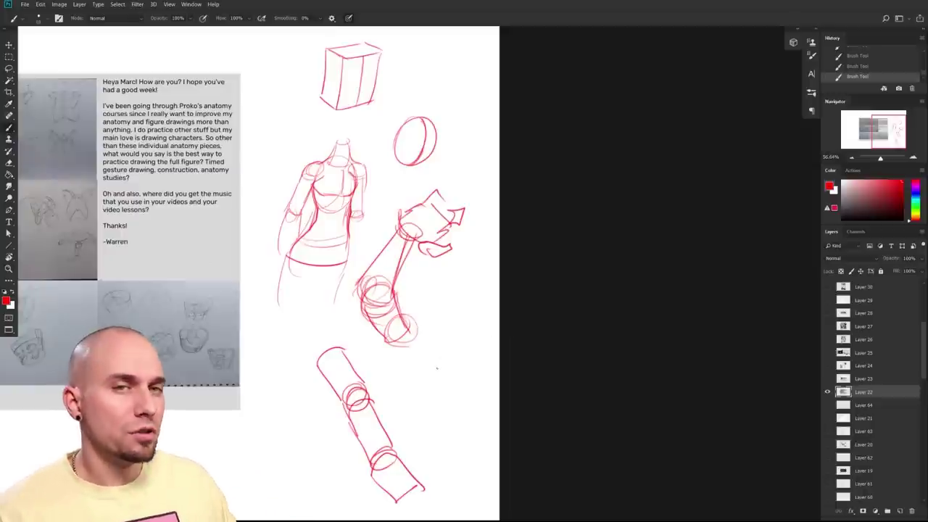
pyautogui.scroll(-4, 523, 368)
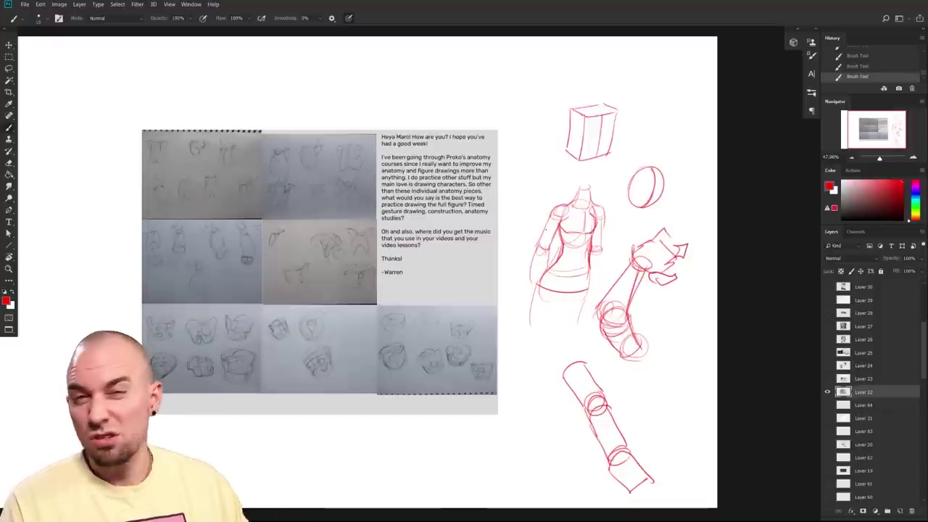
pyautogui.moveTo(525, 383); pyautogui.dragTo(543, 438)
pyautogui.moveTo(522, 433)
pyautogui.mouseDown()
pyautogui.moveTo(569, 399)
pyautogui.moveTo(574, 437)
pyautogui.moveTo(597, 428)
pyautogui.moveTo(580, 433)
pyautogui.moveTo(556, 481)
pyautogui.mouseUp()
pyautogui.moveTo(422, 324); pyautogui.dragTo(469, 321)
pyautogui.hotkey('ctrl', 'z')
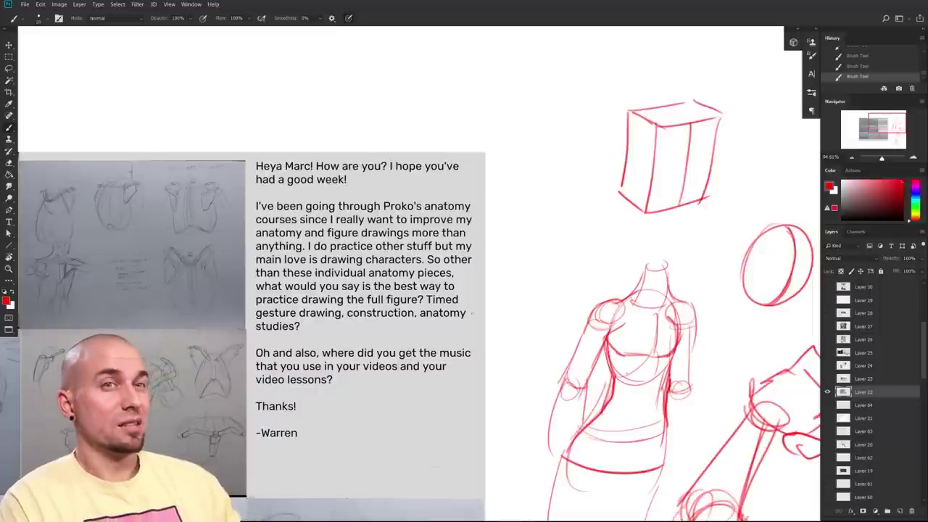
pyautogui.moveTo(627, 398)
pyautogui.mouseDown()
pyautogui.moveTo(562, 380)
pyautogui.moveTo(553, 394)
pyautogui.mouseUp()
pyautogui.press('x')
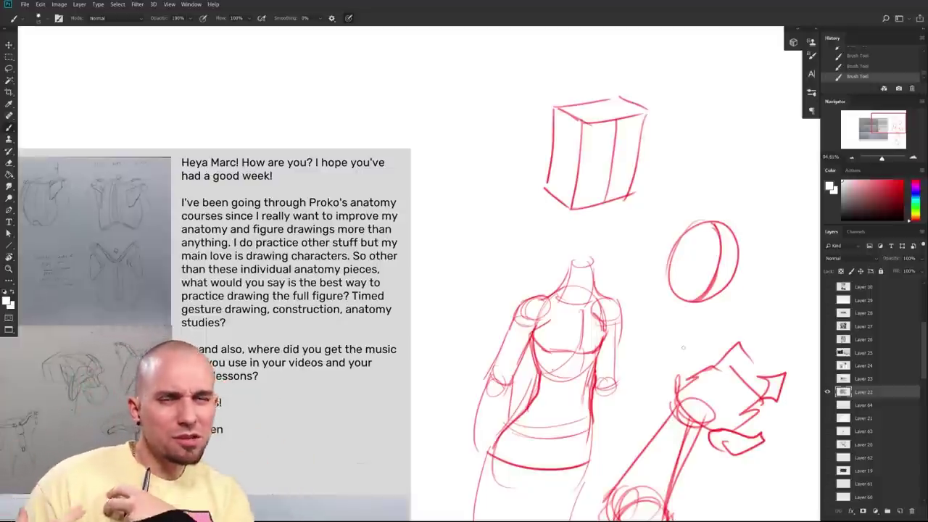
pyautogui.moveTo(467, 390); pyautogui.dragTo(517, 352)
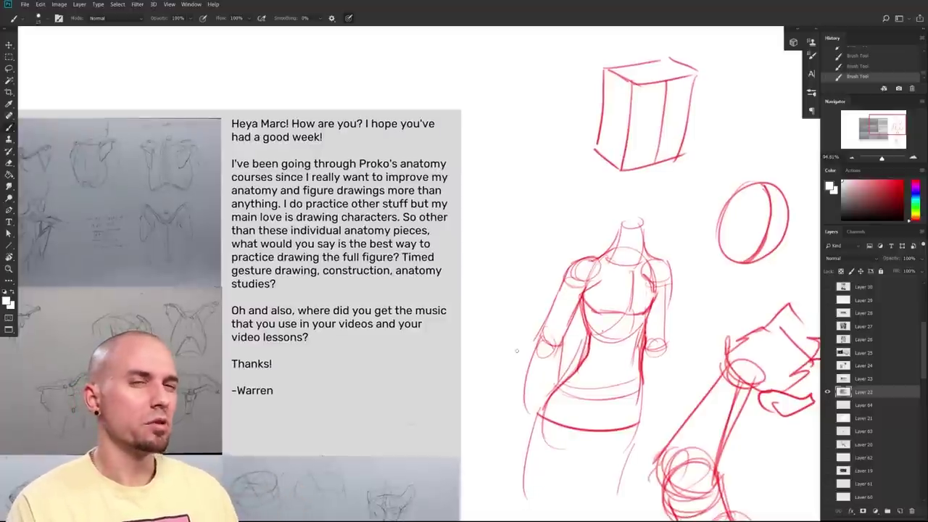
pyautogui.moveTo(694, 428); pyautogui.dragTo(645, 375)
pyautogui.moveTo(562, 337); pyautogui.dragTo(500, 338)
pyautogui.moveTo(645, 388); pyautogui.dragTo(685, 319)
# - Hide Layer 22, and show and select Layer 23 with the animal figure drawings
pyautogui.click(827, 393)
pyautogui.click(828, 380)
pyautogui.click(847, 380)
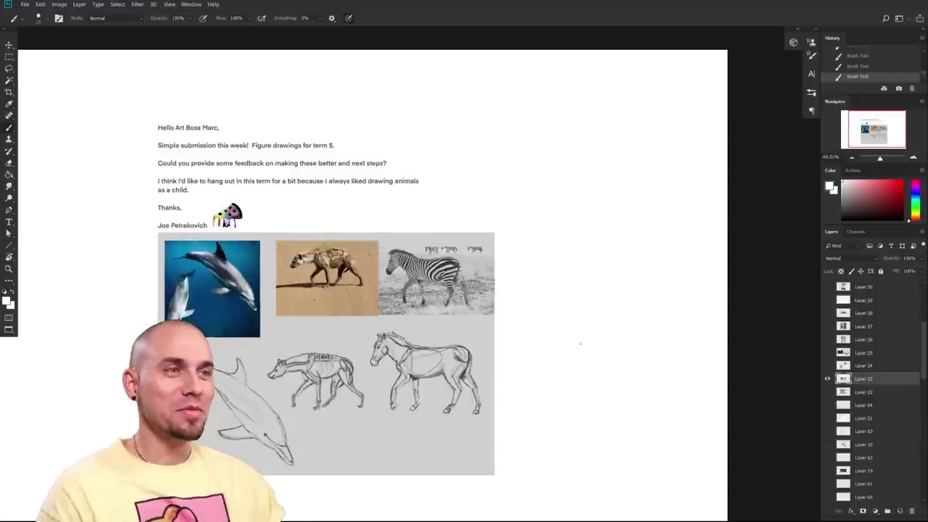
pyautogui.moveTo(497, 387)
pyautogui.mouseDown()
pyautogui.moveTo(541, 398)
pyautogui.moveTo(501, 397)
pyautogui.mouseUp()
pyautogui.scroll(2, 502, 396)
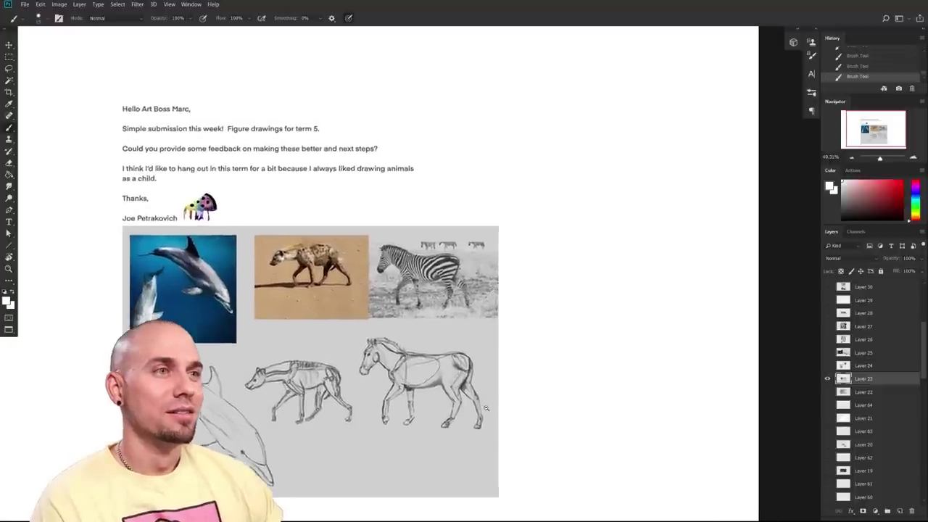
# - Set the brush's foreground colour to red
pyautogui.moveTo(588, 378); pyautogui.dragTo(617, 384)
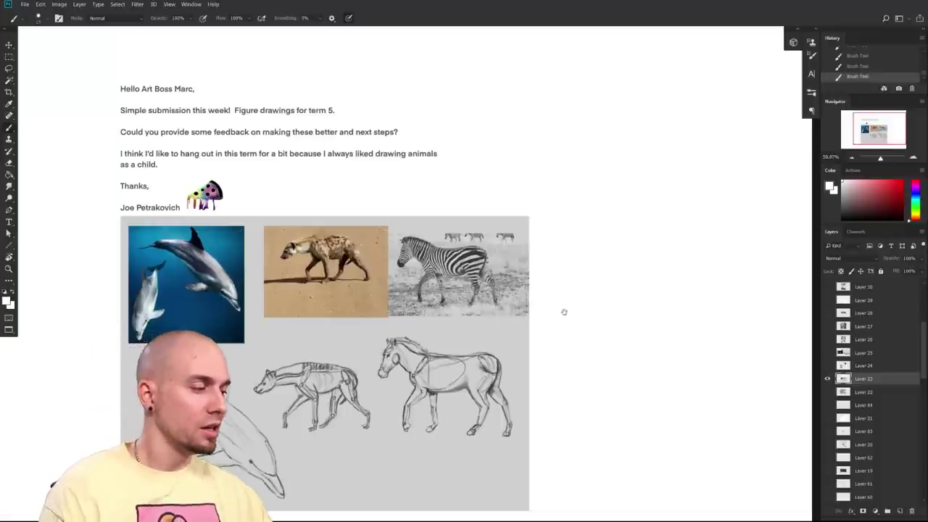
pyautogui.moveTo(563, 312); pyautogui.dragTo(569, 309)
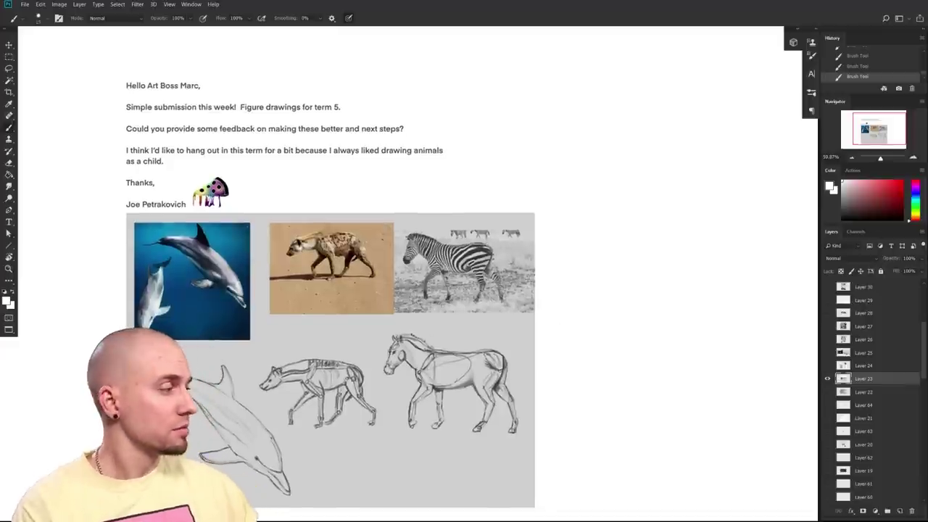
pyautogui.click(901, 182)
pyautogui.moveTo(555, 350); pyautogui.dragTo(620, 339)
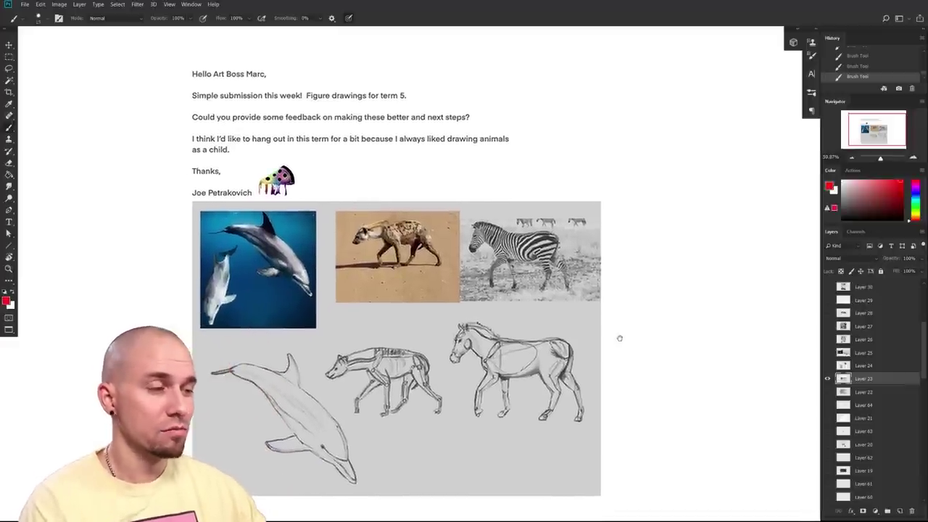
# - Examine the submitted dolphin, hyena and zebra drawings against their reference photos
pyautogui.moveTo(642, 379); pyautogui.dragTo(647, 379)
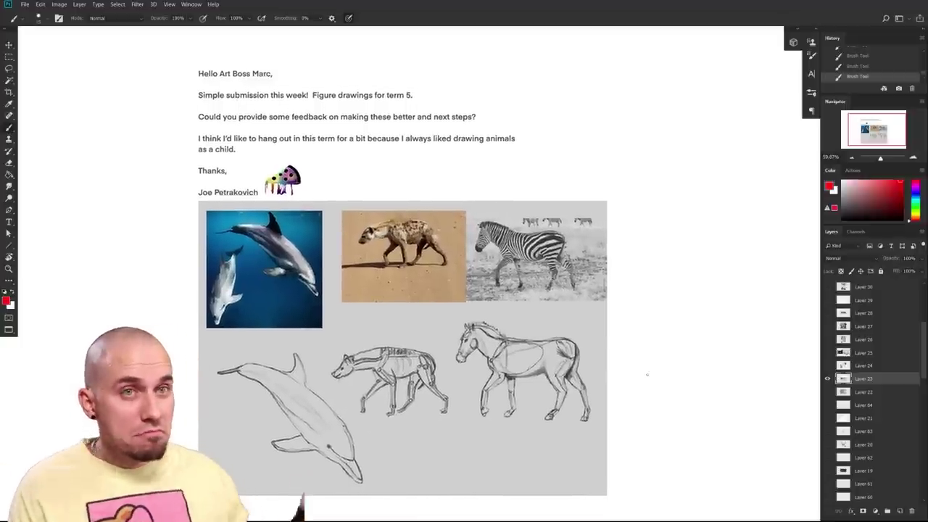
pyautogui.hscroll(4, 647, 375)
pyautogui.hscroll(-1, 667, 366)
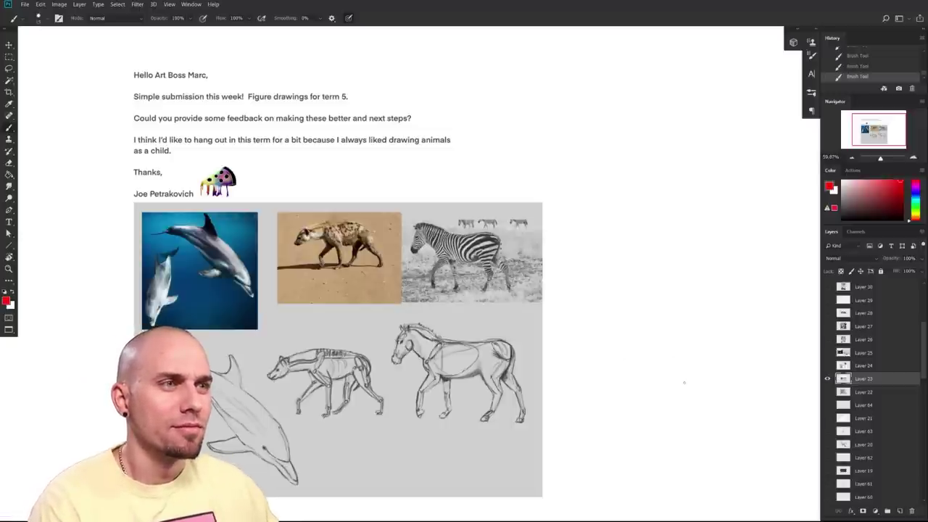
pyautogui.moveTo(684, 383); pyautogui.dragTo(677, 386)
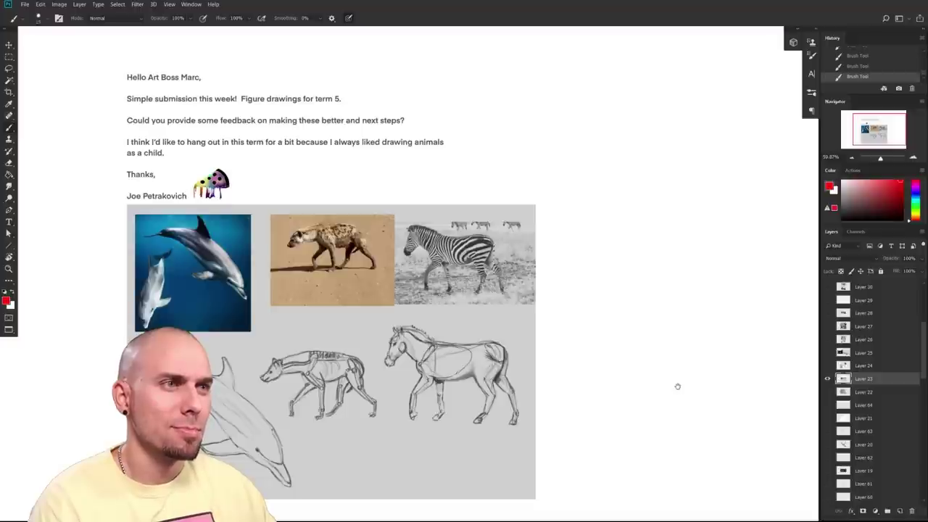
pyautogui.moveTo(678, 387); pyautogui.dragTo(667, 388)
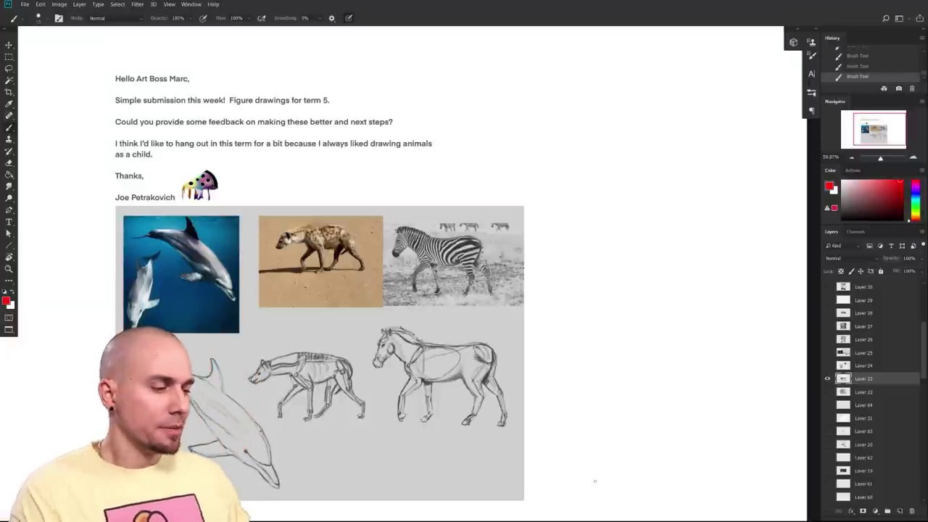
pyautogui.moveTo(372, 471); pyautogui.dragTo(427, 473)
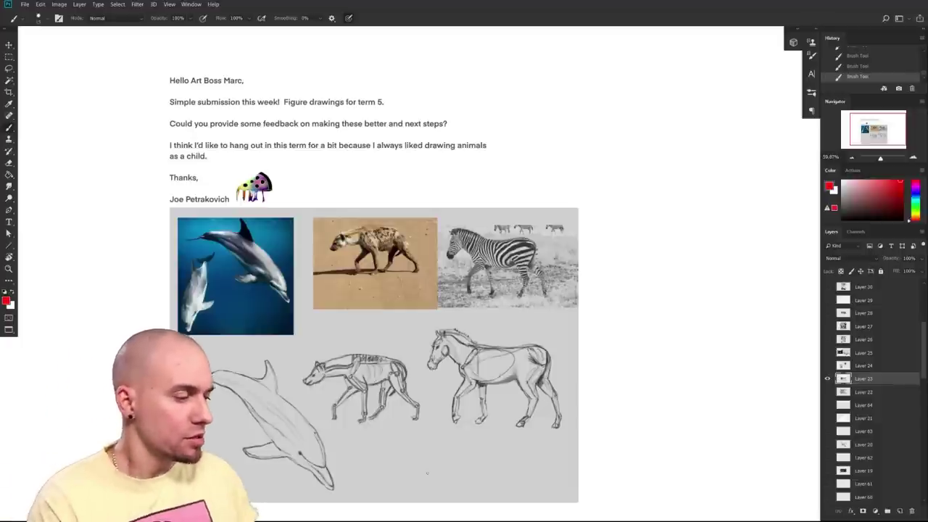
pyautogui.moveTo(556, 348)
pyautogui.mouseDown()
pyautogui.moveTo(561, 338)
pyautogui.moveTo(558, 348)
pyautogui.mouseUp()
pyautogui.moveTo(622, 353); pyautogui.dragTo(646, 350)
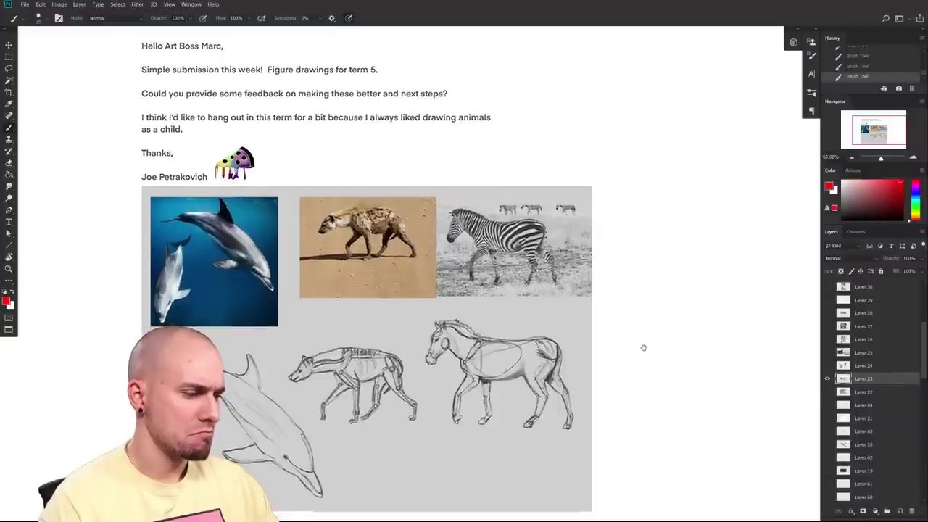
pyautogui.moveTo(643, 347); pyautogui.dragTo(675, 325)
pyautogui.moveTo(536, 372); pyautogui.dragTo(752, 328)
pyautogui.scroll(-4, 539, 352)
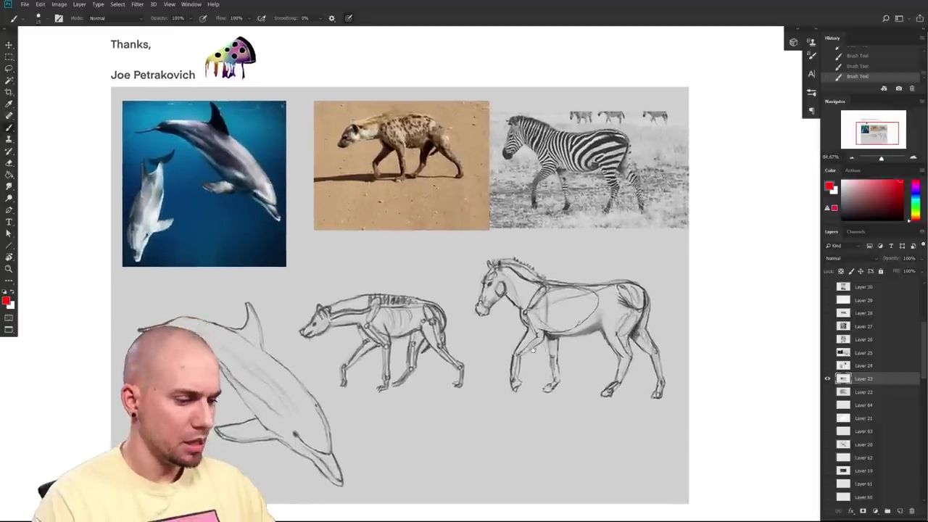
pyautogui.moveTo(539, 352); pyautogui.dragTo(549, 344)
# - Try a red stroke with an enlarged brush over the dolphin drawing, and undo it
pyautogui.press(']')
pyautogui.press(']')
pyautogui.moveTo(313, 383); pyautogui.dragTo(282, 428)
pyautogui.hotkey('ctrl', 'z')
pyautogui.moveTo(417, 438); pyautogui.dragTo(457, 454)
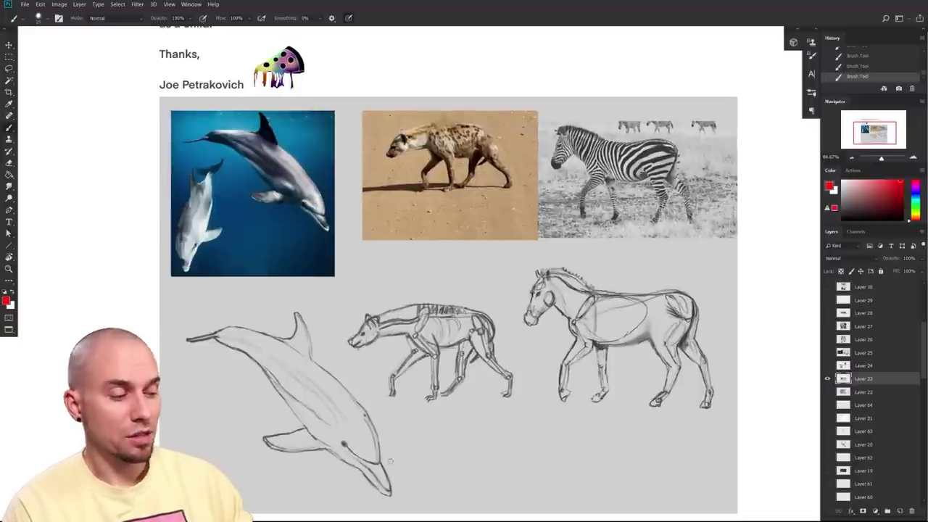
pyautogui.moveTo(450, 468); pyautogui.dragTo(424, 456)
# - Try marking a circle on the dolphin's body and strokes at its flipper with a smaller red brush, and undo the marks
pyautogui.moveTo(295, 363); pyautogui.dragTo(288, 359)
pyautogui.press('[')
pyautogui.press('[')
pyautogui.moveTo(318, 394)
pyautogui.mouseDown()
pyautogui.moveTo(341, 435)
pyautogui.moveTo(319, 395)
pyautogui.moveTo(297, 422)
pyautogui.moveTo(324, 397)
pyautogui.moveTo(304, 434)
pyautogui.moveTo(287, 417)
pyautogui.moveTo(294, 427)
pyautogui.moveTo(255, 418)
pyautogui.mouseUp()
pyautogui.hotkey('ctrl', 'z')
pyautogui.hotkey('ctrl', 'z')
pyautogui.hotkey('ctrl', 'z')
pyautogui.moveTo(290, 362)
pyautogui.mouseDown()
pyautogui.moveTo(293, 373)
pyautogui.moveTo(262, 370)
pyautogui.mouseUp()
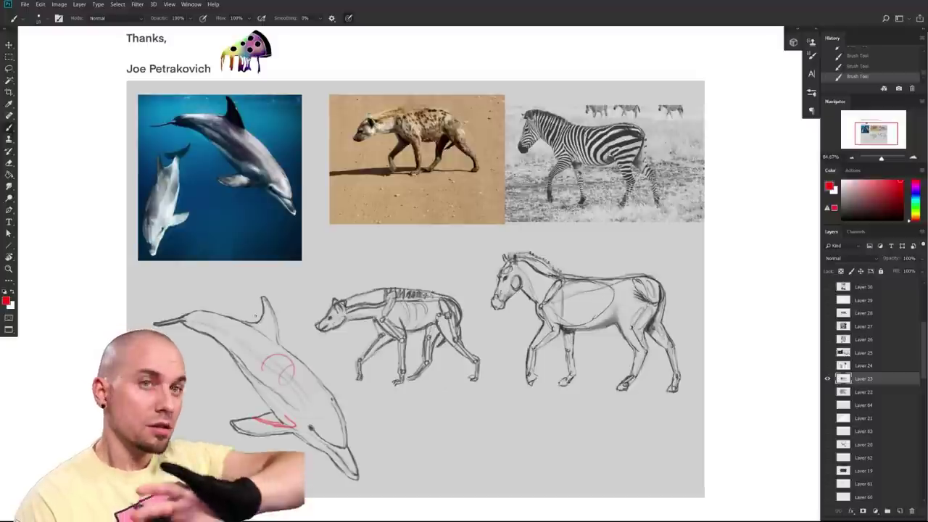
pyautogui.hotkey('ctrl', 'z')
pyautogui.moveTo(306, 379)
pyautogui.mouseDown()
pyautogui.moveTo(227, 320)
pyautogui.moveTo(271, 343)
pyautogui.moveTo(266, 321)
pyautogui.mouseUp()
pyautogui.hotkey('ctrl', 'z')
pyautogui.hotkey('ctrl', 'z')
pyautogui.hotkey('ctrl', 'z')
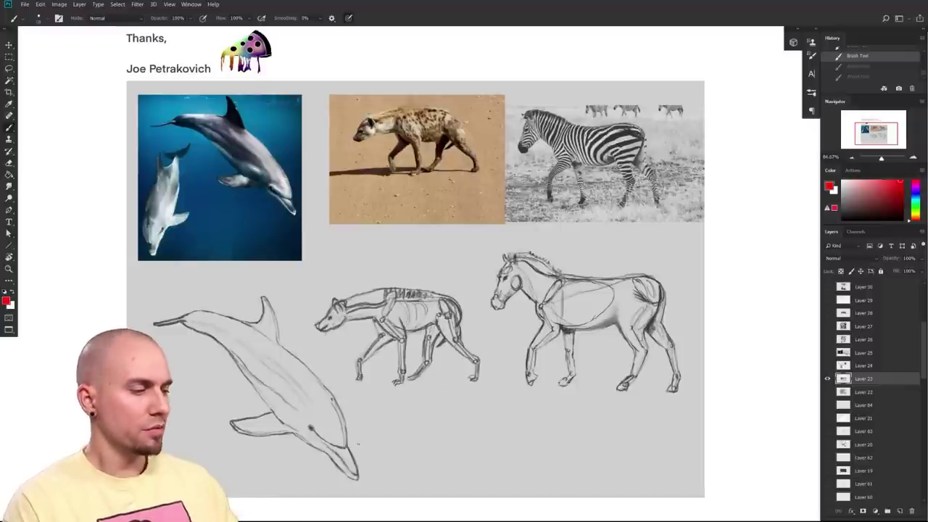
# - Try a single red stroke along the dolphin's flipper, and undo it
pyautogui.moveTo(509, 422); pyautogui.dragTo(471, 415)
pyautogui.moveTo(300, 420)
pyautogui.mouseDown()
pyautogui.moveTo(293, 400)
pyautogui.moveTo(249, 426)
pyautogui.mouseUp()
pyautogui.hotkey('ctrl', 'z')
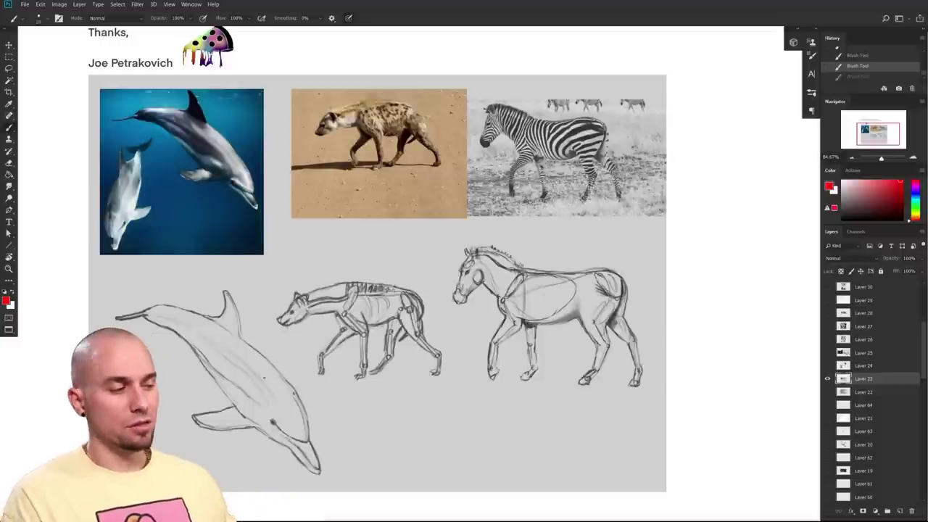
# - Try a red arc with a small box at its end over the hyena sketch's neck and back, and undo it
pyautogui.moveTo(331, 312)
pyautogui.mouseDown()
pyautogui.moveTo(318, 282)
pyautogui.moveTo(345, 258)
pyautogui.moveTo(372, 257)
pyautogui.moveTo(373, 284)
pyautogui.mouseUp()
pyautogui.hotkey('ctrl', 'z')
pyautogui.moveTo(333, 312)
pyautogui.mouseDown()
pyautogui.moveTo(319, 278)
pyautogui.moveTo(375, 263)
pyautogui.moveTo(378, 280)
pyautogui.moveTo(366, 284)
pyautogui.moveTo(385, 275)
pyautogui.moveTo(371, 284)
pyautogui.mouseUp()
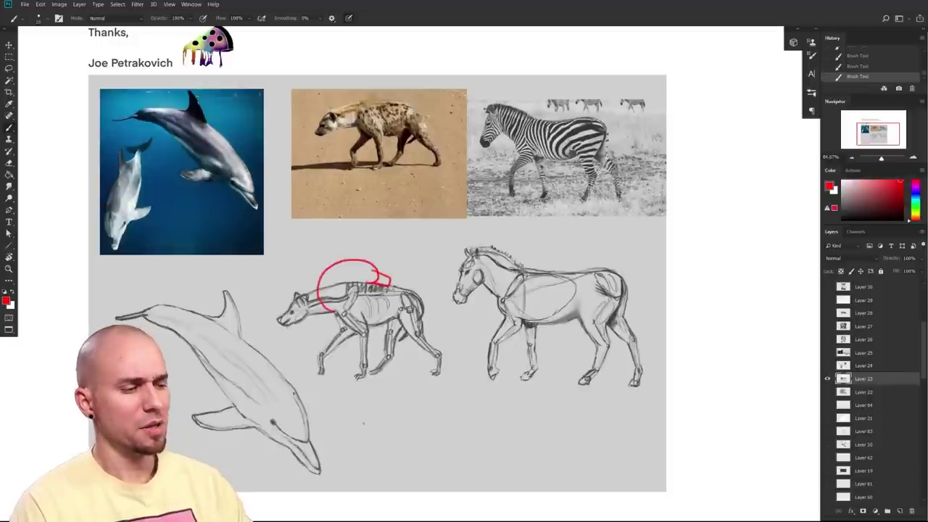
pyautogui.hotkey('ctrl', 'z')
pyautogui.hotkey('ctrl', 'z')
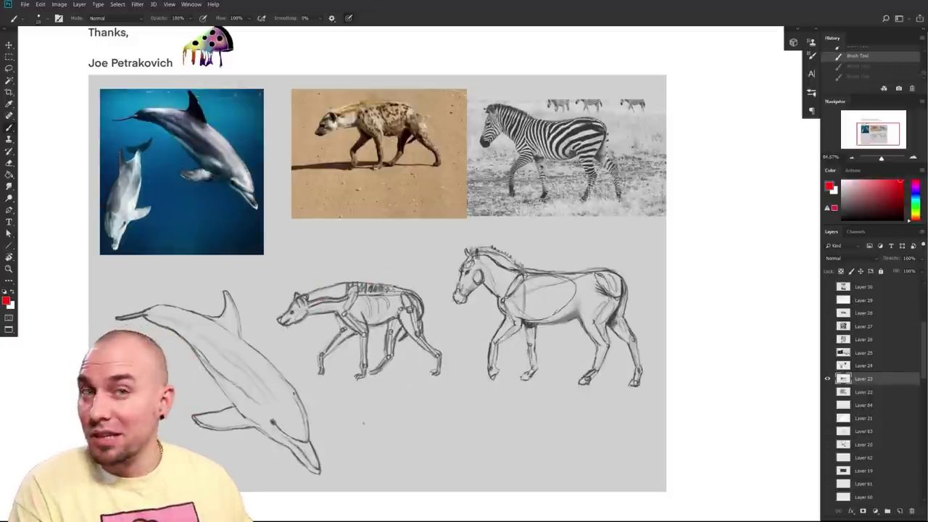
pyautogui.moveTo(500, 439); pyautogui.dragTo(459, 424)
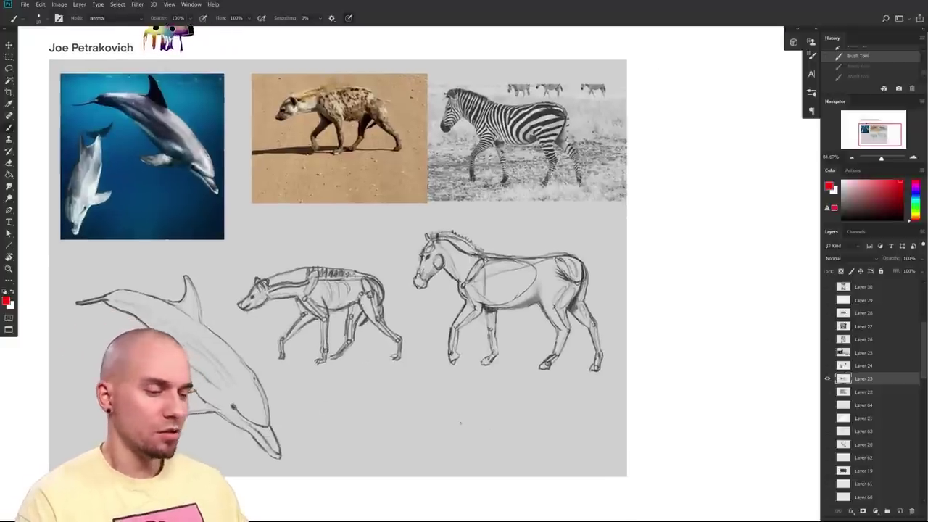
pyautogui.scroll(1, 694, 397)
pyautogui.hscroll(-2, 694, 397)
pyautogui.moveTo(695, 397); pyautogui.dragTo(697, 400)
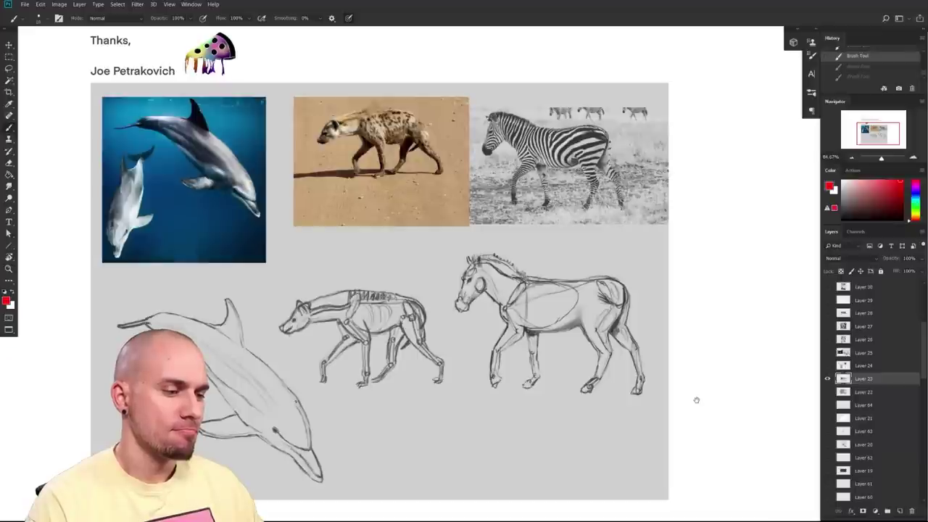
pyautogui.moveTo(696, 400); pyautogui.dragTo(695, 399)
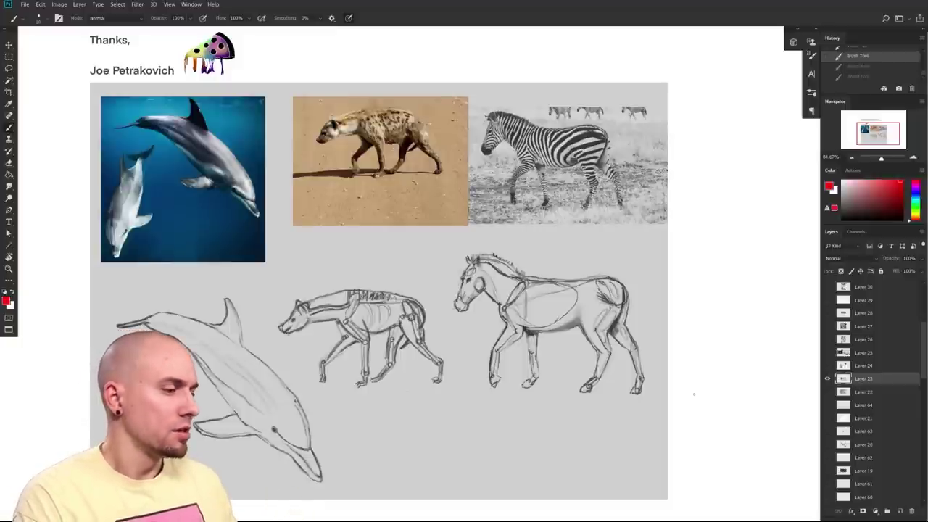
# - Try a large red circle around the whole hyena sketch, and undo it
pyautogui.moveTo(592, 389); pyautogui.dragTo(526, 420)
pyautogui.moveTo(501, 435); pyautogui.dragTo(543, 406)
pyautogui.moveTo(602, 370)
pyautogui.mouseDown()
pyautogui.moveTo(641, 394)
pyautogui.moveTo(542, 409)
pyautogui.moveTo(593, 401)
pyautogui.mouseUp()
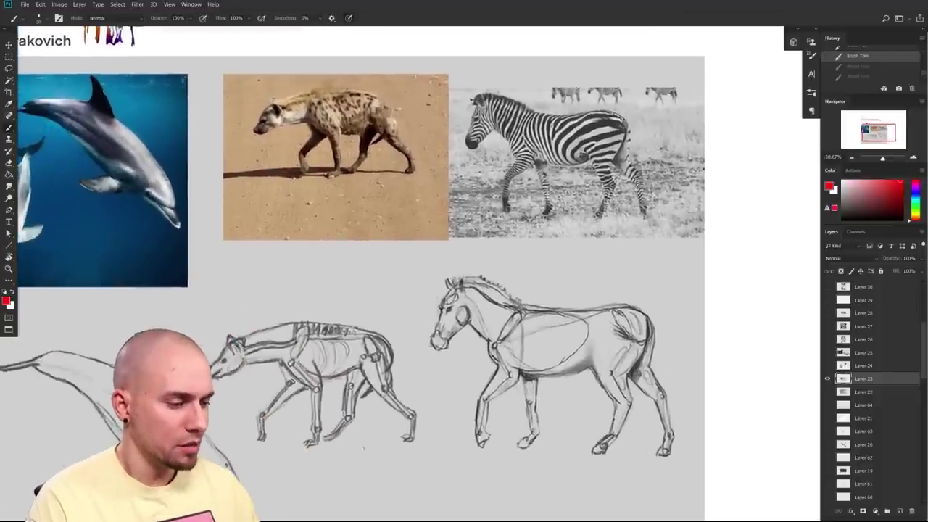
pyautogui.moveTo(311, 470); pyautogui.dragTo(214, 327)
pyautogui.scroll(-1, 522, 477)
pyautogui.hscroll(1, 522, 477)
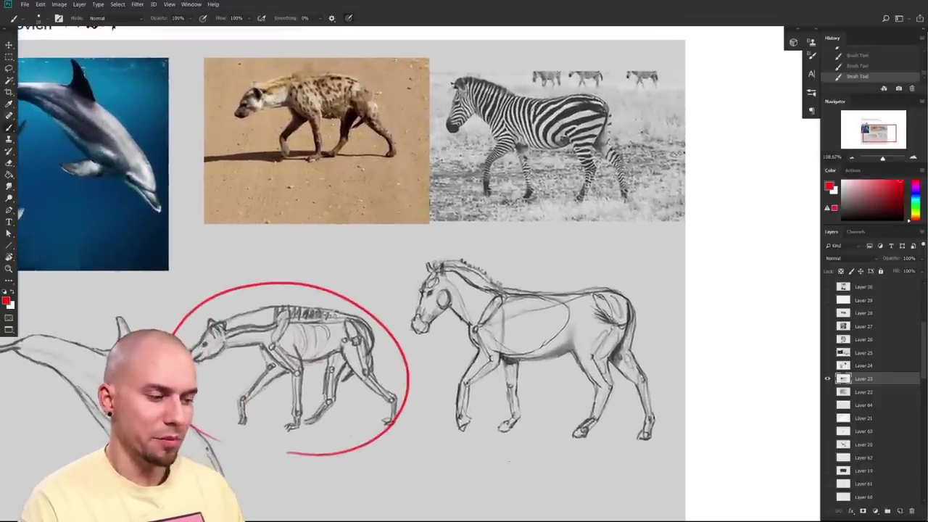
pyautogui.hotkey('ctrl', 'z')
pyautogui.moveTo(517, 457); pyautogui.dragTo(473, 455)
pyautogui.click(353, 418)
pyautogui.hotkey('ctrl', 'z')
# - Try a red stroke over the shoulder area of the zebra in the reference photo, and undo it
pyautogui.moveTo(521, 444); pyautogui.dragTo(510, 455)
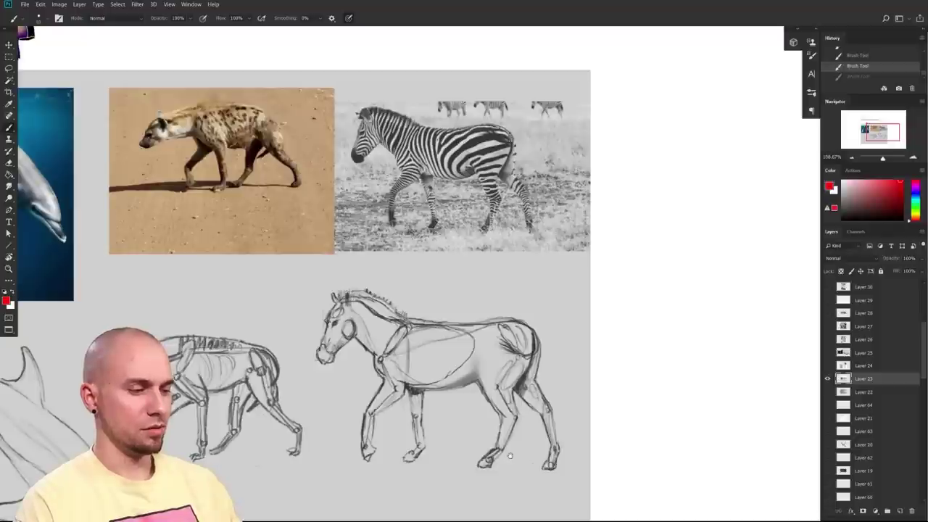
pyautogui.moveTo(510, 456); pyautogui.dragTo(428, 463)
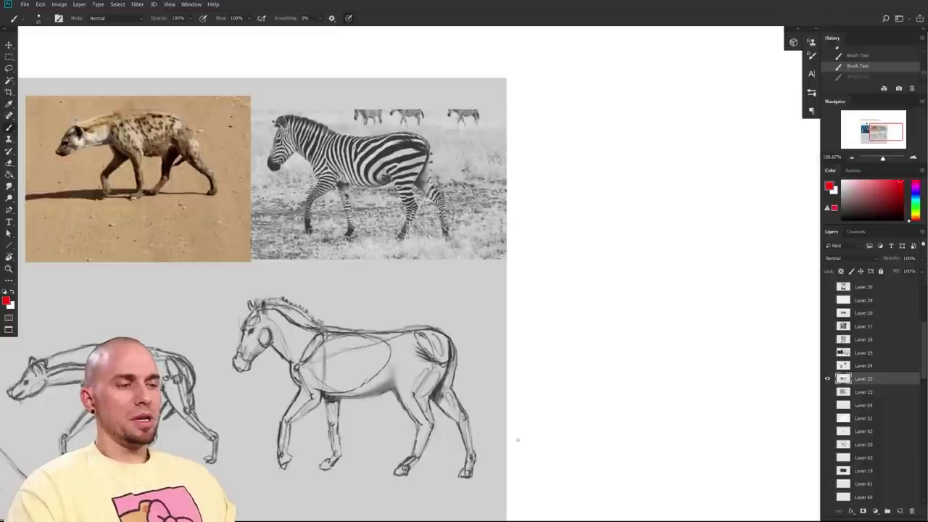
pyautogui.moveTo(361, 415)
pyautogui.mouseDown()
pyautogui.moveTo(352, 454)
pyautogui.moveTo(370, 442)
pyautogui.moveTo(366, 434)
pyautogui.moveTo(384, 456)
pyautogui.mouseUp()
pyautogui.click(399, 433)
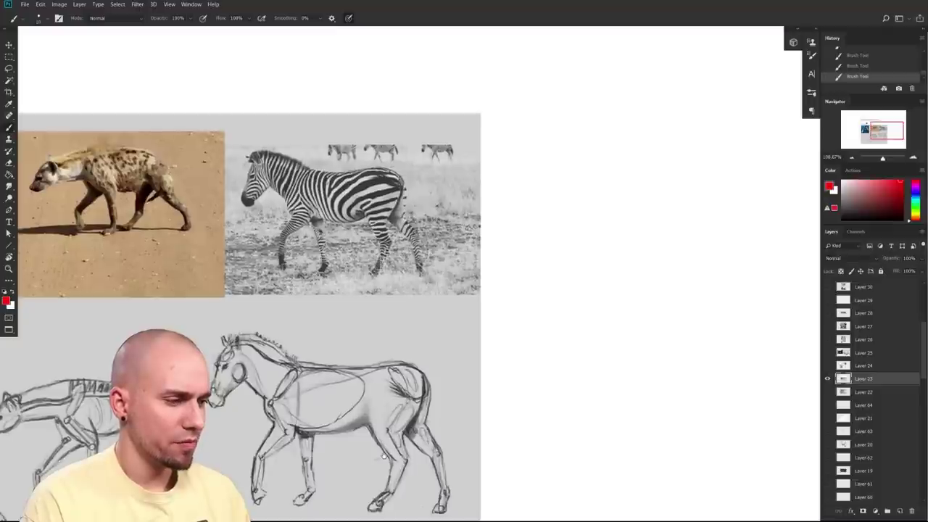
pyautogui.moveTo(426, 472); pyautogui.dragTo(419, 447)
pyautogui.moveTo(350, 449)
pyautogui.mouseDown()
pyautogui.moveTo(383, 435)
pyautogui.moveTo(361, 452)
pyautogui.mouseUp()
pyautogui.moveTo(278, 176); pyautogui.dragTo(331, 178)
pyautogui.hotkey('ctrl', 'z')
# - Trace the zebra's underline in the reference photo with one red curve from the chest to the rear of the belly
pyautogui.moveTo(449, 431); pyautogui.dragTo(402, 433)
pyautogui.moveTo(351, 475); pyautogui.dragTo(354, 422)
pyautogui.moveTo(354, 422); pyautogui.dragTo(430, 466)
pyautogui.moveTo(468, 397); pyautogui.dragTo(491, 430)
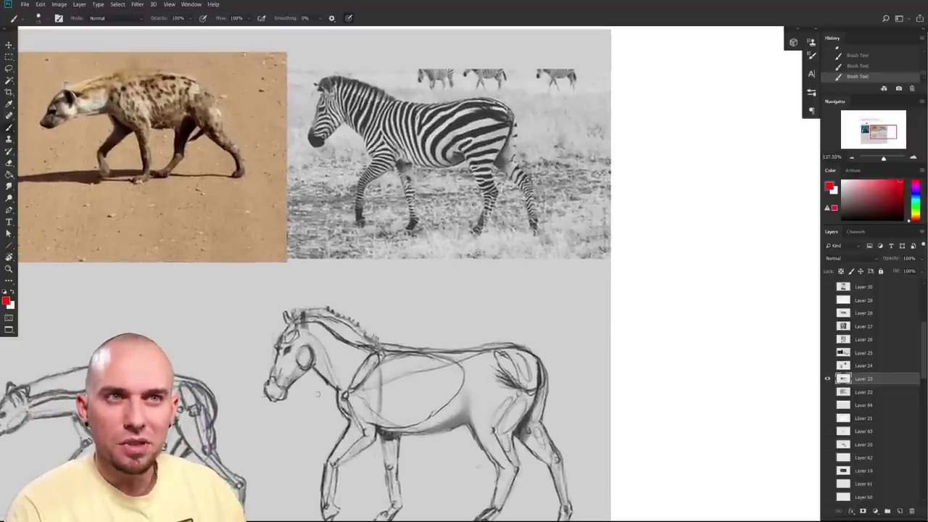
pyautogui.moveTo(465, 334); pyautogui.dragTo(451, 342)
pyautogui.moveTo(335, 133); pyautogui.dragTo(429, 174)
pyautogui.hotkey('ctrl', 'z')
pyautogui.moveTo(333, 133)
pyautogui.mouseDown()
pyautogui.moveTo(405, 177)
pyautogui.moveTo(422, 181)
pyautogui.moveTo(337, 136)
pyautogui.moveTo(370, 161)
pyautogui.moveTo(451, 168)
pyautogui.mouseUp()
pyautogui.hotkey('ctrl', 'z')
pyautogui.hotkey('ctrl', 'z')
pyautogui.moveTo(336, 135)
pyautogui.mouseDown()
pyautogui.moveTo(403, 169)
pyautogui.moveTo(435, 174)
pyautogui.moveTo(381, 162)
pyautogui.moveTo(434, 176)
pyautogui.moveTo(452, 170)
pyautogui.mouseUp()
pyautogui.hotkey('ctrl', 'z')
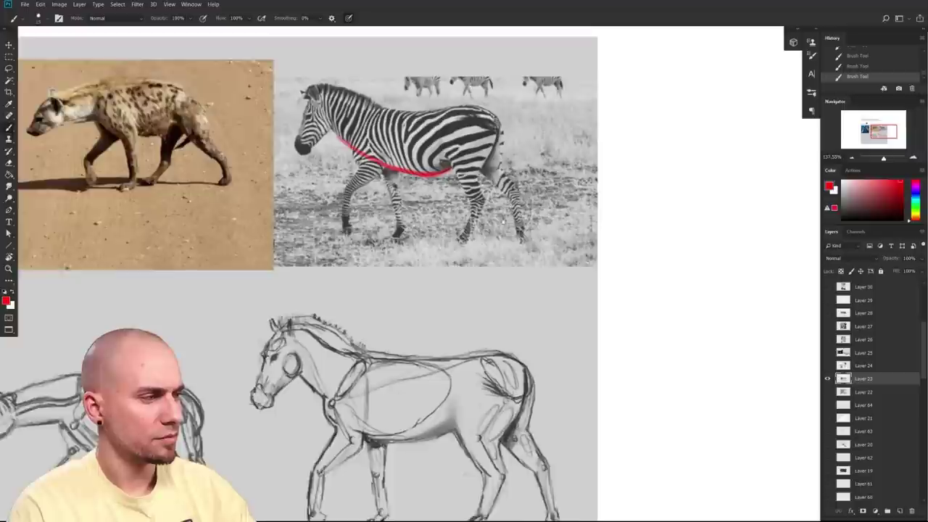
pyautogui.moveTo(370, 114); pyautogui.dragTo(346, 137)
pyautogui.moveTo(392, 174)
pyautogui.mouseDown()
pyautogui.moveTo(393, 200)
pyautogui.moveTo(397, 168)
pyautogui.mouseUp()
pyautogui.hotkey('ctrl', 'z')
# - Draw a thick red underline curve on the zebra drawing from chest to rear belly, with a short vertical stroke below it
pyautogui.moveTo(489, 424); pyautogui.dragTo(470, 344)
pyautogui.moveTo(270, 335)
pyautogui.mouseDown()
pyautogui.moveTo(338, 378)
pyautogui.moveTo(382, 380)
pyautogui.mouseUp()
pyautogui.moveTo(284, 349)
pyautogui.mouseDown()
pyautogui.moveTo(386, 385)
pyautogui.moveTo(367, 387)
pyautogui.moveTo(400, 388)
pyautogui.mouseUp()
pyautogui.moveTo(344, 386)
pyautogui.mouseDown()
pyautogui.moveTo(408, 390)
pyautogui.moveTo(422, 381)
pyautogui.moveTo(397, 413)
pyautogui.moveTo(396, 434)
pyautogui.mouseUp()
pyautogui.moveTo(558, 403)
pyautogui.mouseDown()
pyautogui.moveTo(499, 447)
pyautogui.moveTo(520, 413)
pyautogui.moveTo(509, 423)
pyautogui.moveTo(477, 415)
pyautogui.mouseUp()
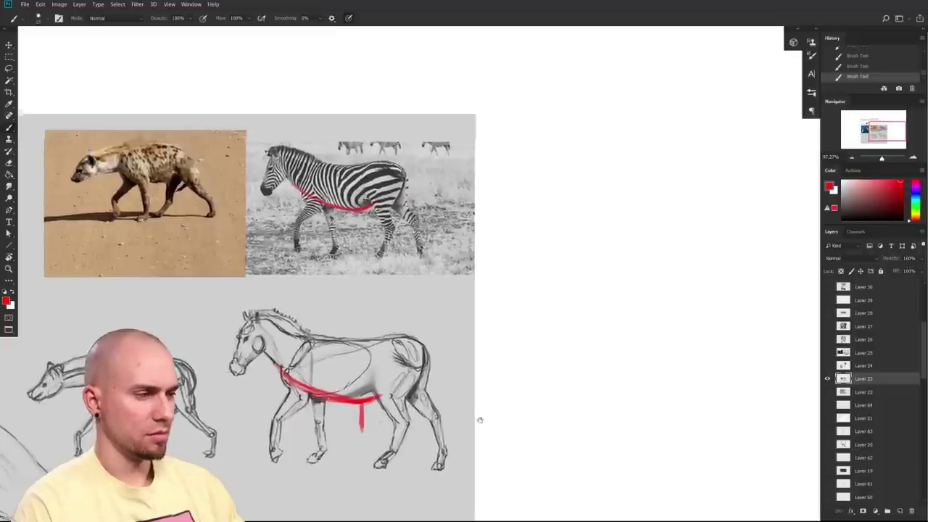
pyautogui.scroll(2, 476, 414)
pyautogui.moveTo(386, 387); pyautogui.dragTo(293, 339)
pyautogui.hotkey('ctrl', 'z')
# - Examine the zebra photo's belly up close, and switch to the browser to look through the zebra skeleton image results
pyautogui.moveTo(347, 279)
pyautogui.mouseDown()
pyautogui.moveTo(333, 375)
pyautogui.moveTo(344, 443)
pyautogui.mouseUp()
pyautogui.moveTo(344, 443); pyautogui.dragTo(369, 443)
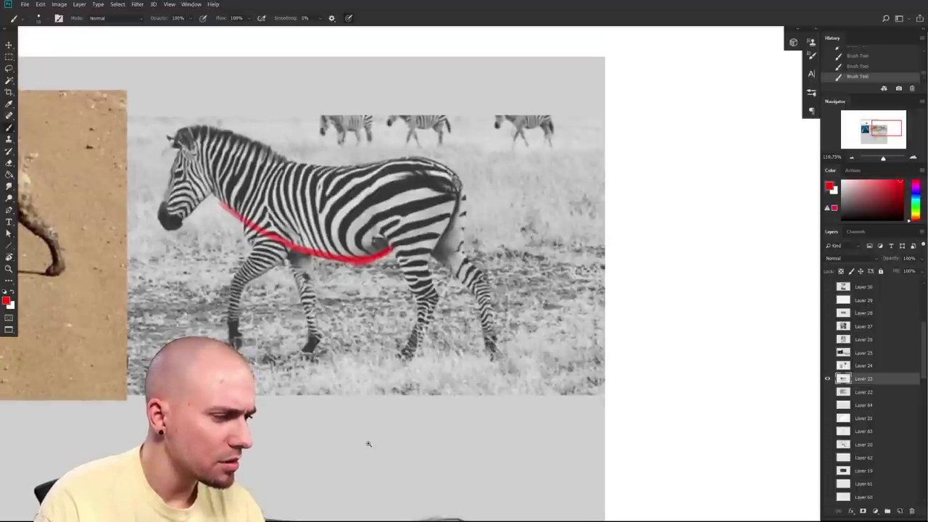
pyautogui.scroll(-2, 369, 444)
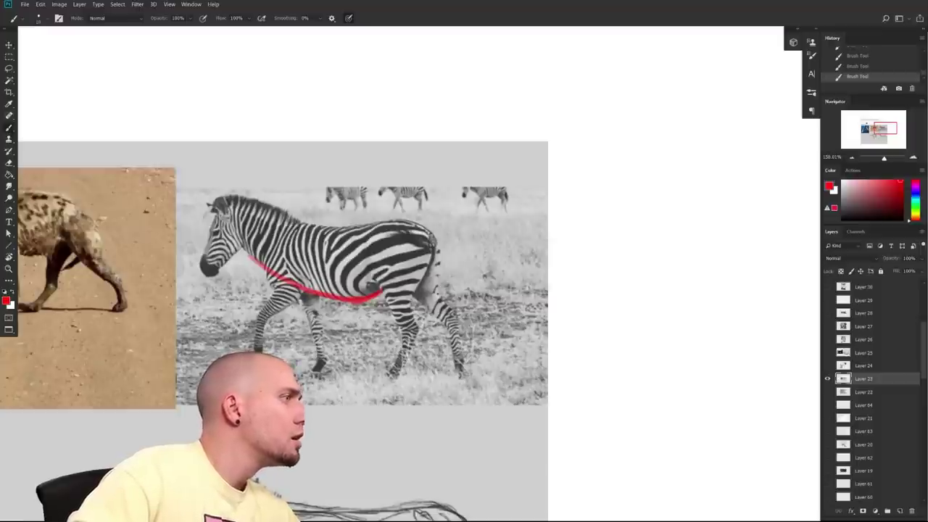
pyautogui.moveTo(385, 5); pyautogui.dragTo(557, 14)
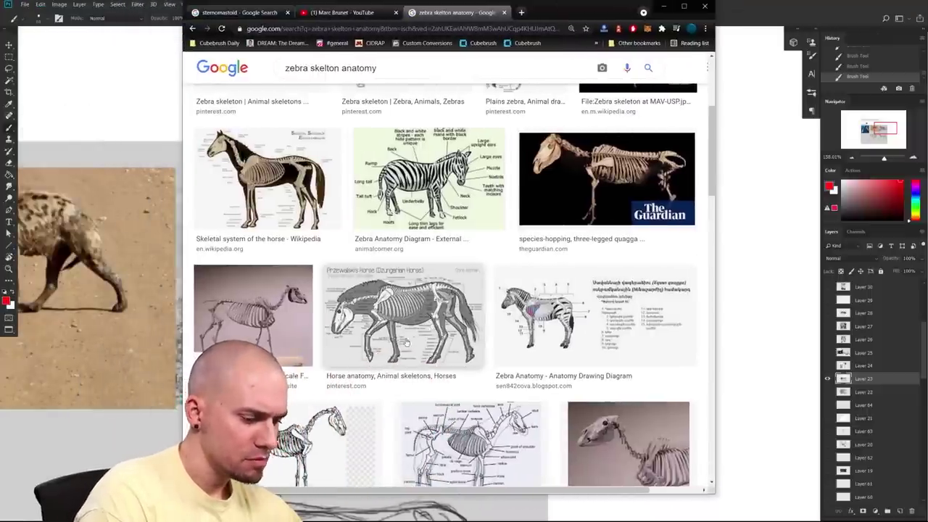
pyautogui.scroll(-2, 404, 344)
pyautogui.scroll(-2, 406, 344)
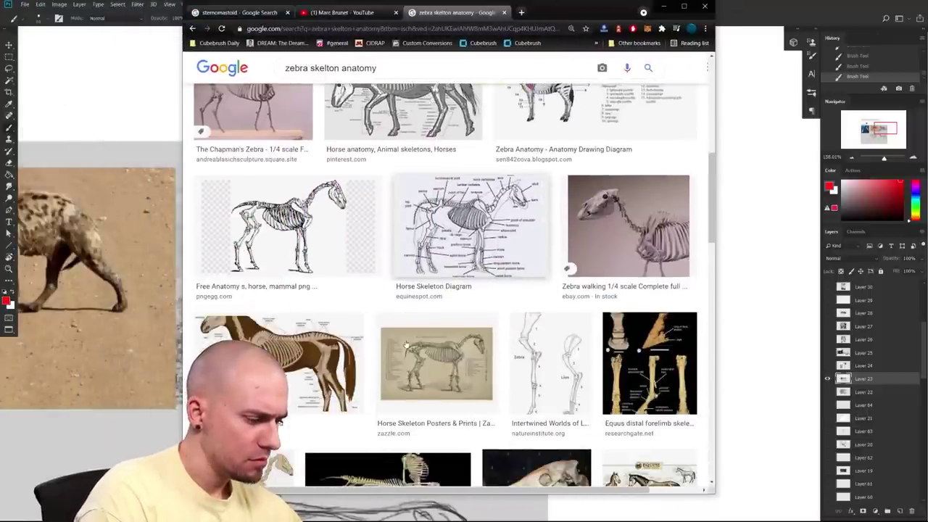
pyautogui.scroll(-2, 406, 348)
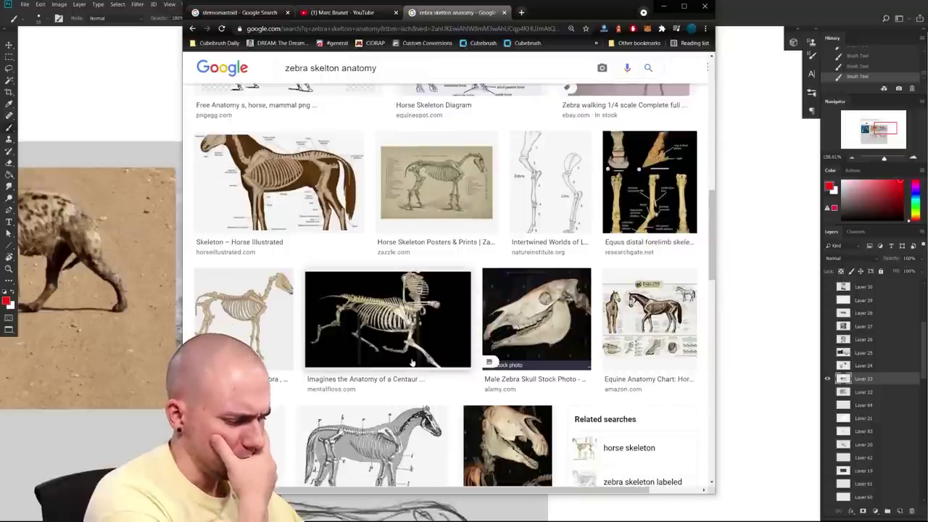
pyautogui.scroll(5, 416, 369)
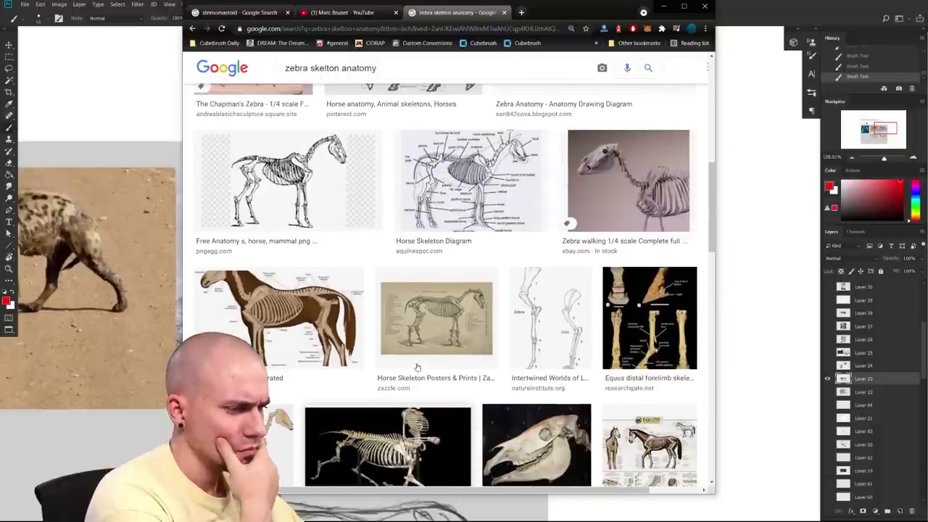
pyautogui.scroll(1, 450, 316)
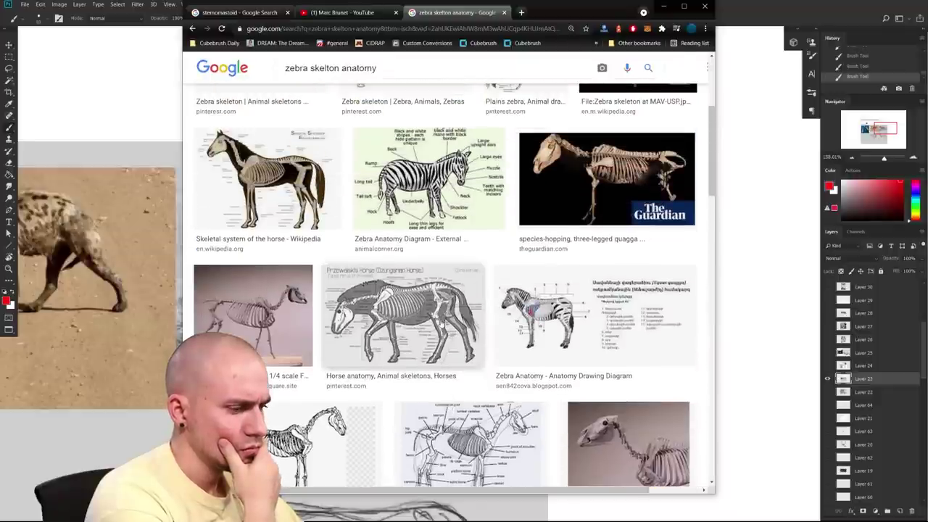
# - Preview the Wikipedia horse skeletal system and the Przewalski's Horse skeleton images, and return to the Photoshop canvas
pyautogui.click(288, 207)
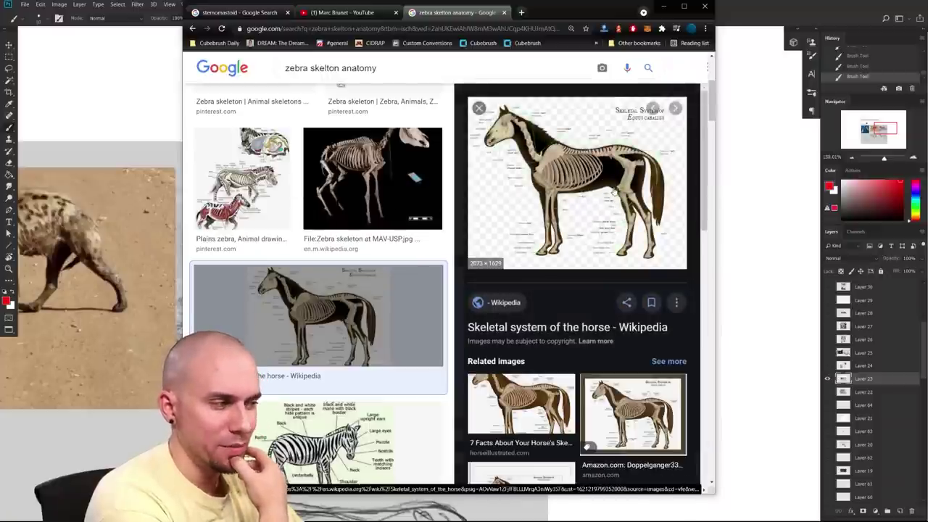
pyautogui.scroll(-5, 531, 350)
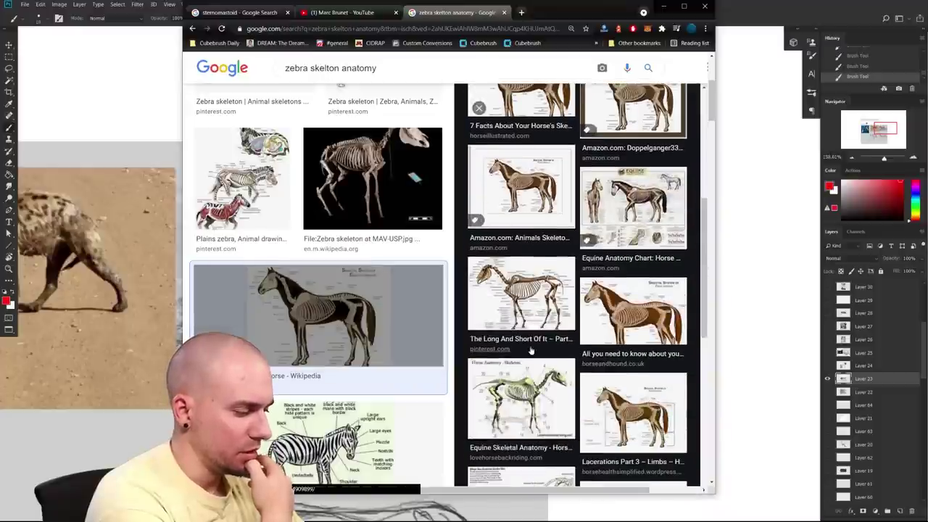
pyautogui.scroll(-5, 391, 322)
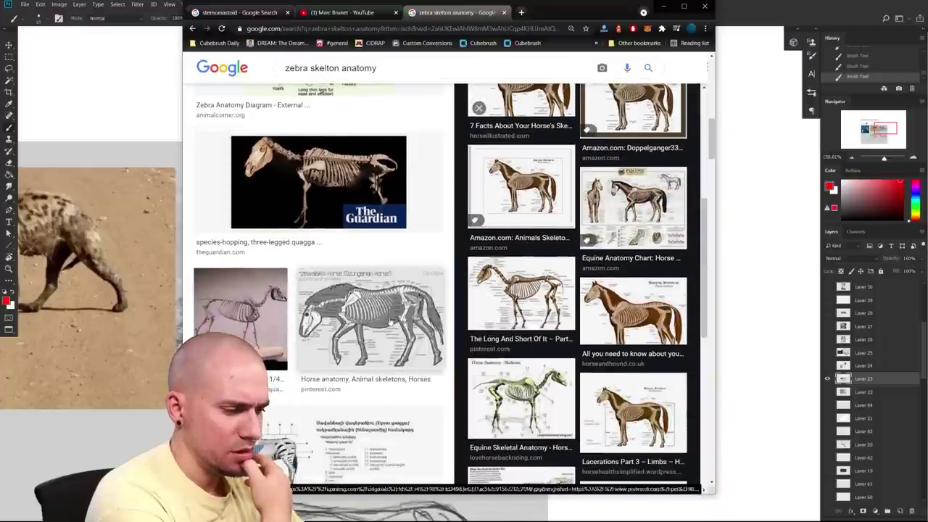
pyautogui.click(392, 322)
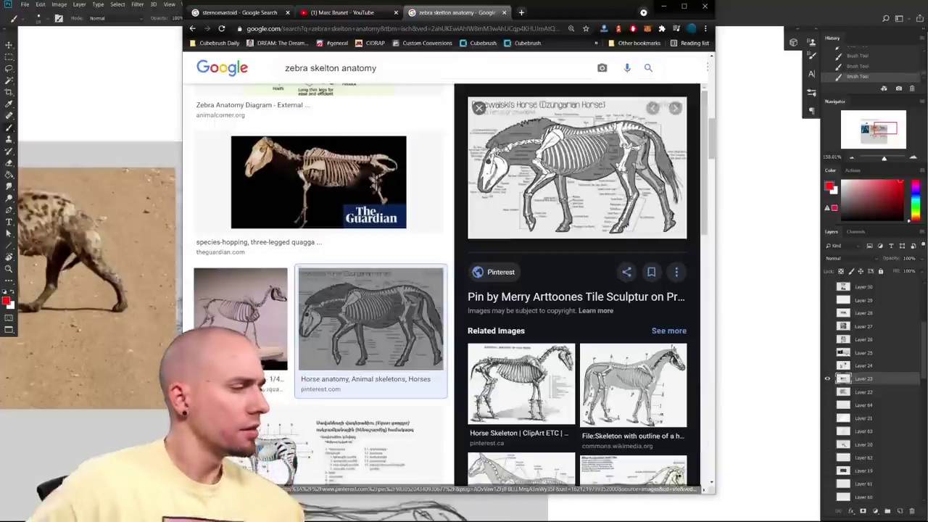
pyautogui.click(663, 7)
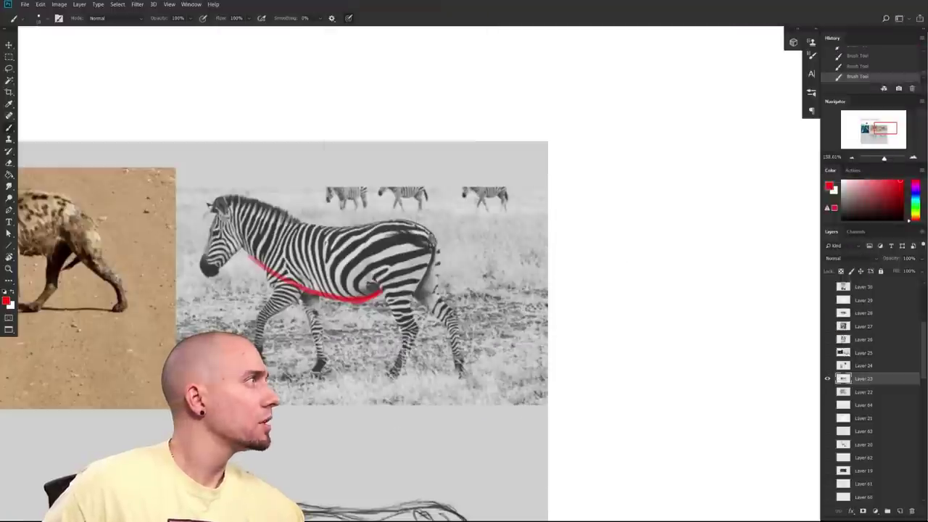
# - Add a short diagonal red stroke at the rear end of the belly curve on the zebra drawing
pyautogui.moveTo(458, 341); pyautogui.dragTo(501, 191)
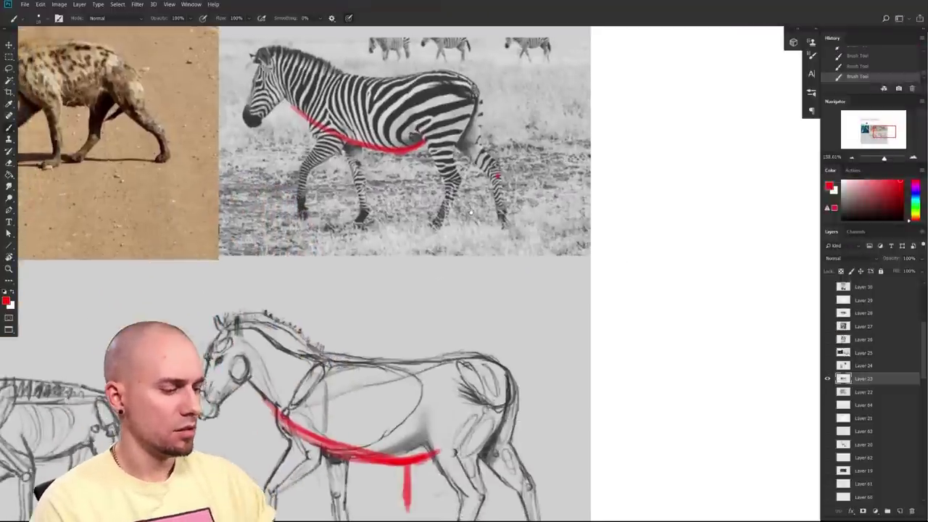
pyautogui.hotkey('ctrl', 'z')
pyautogui.hotkey('ctrl', 'z')
pyautogui.moveTo(352, 448)
pyautogui.mouseDown()
pyautogui.moveTo(303, 410)
pyautogui.moveTo(302, 423)
pyautogui.mouseUp()
pyautogui.hotkey('ctrl', 'z')
pyautogui.moveTo(363, 413); pyautogui.dragTo(389, 334)
pyautogui.moveTo(383, 371); pyautogui.dragTo(459, 299)
pyautogui.hotkey('ctrl', 'z')
pyautogui.moveTo(429, 344); pyautogui.dragTo(449, 372)
pyautogui.moveTo(508, 441); pyautogui.dragTo(511, 441)
# - Draw upright red lines linking the dolphin, hyena and zebra drawings to the reference photos above them
pyautogui.scroll(-3, 510, 441)
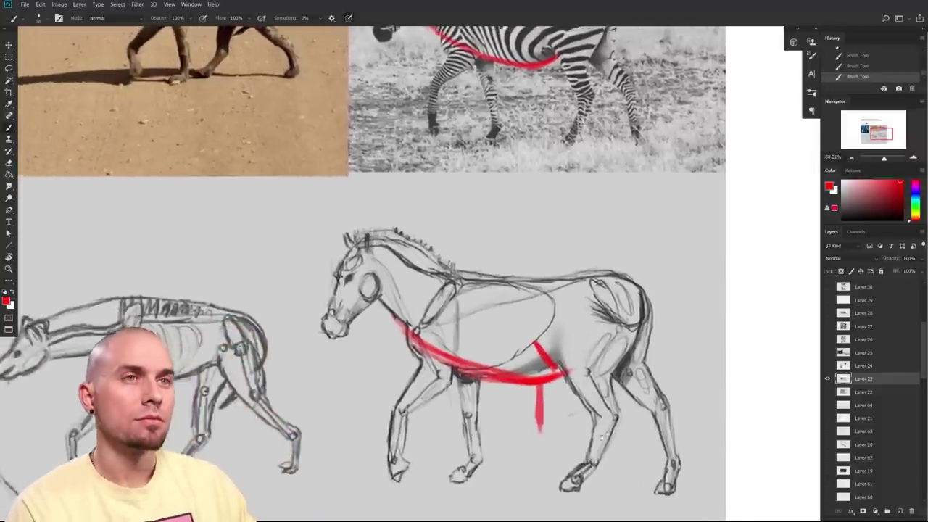
pyautogui.scroll(-4, 571, 409)
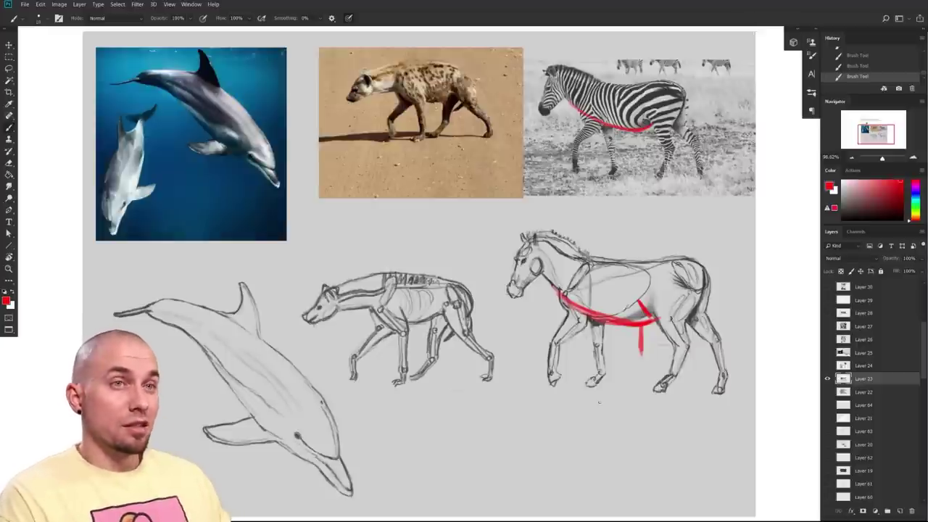
pyautogui.moveTo(723, 338); pyautogui.dragTo(595, 380)
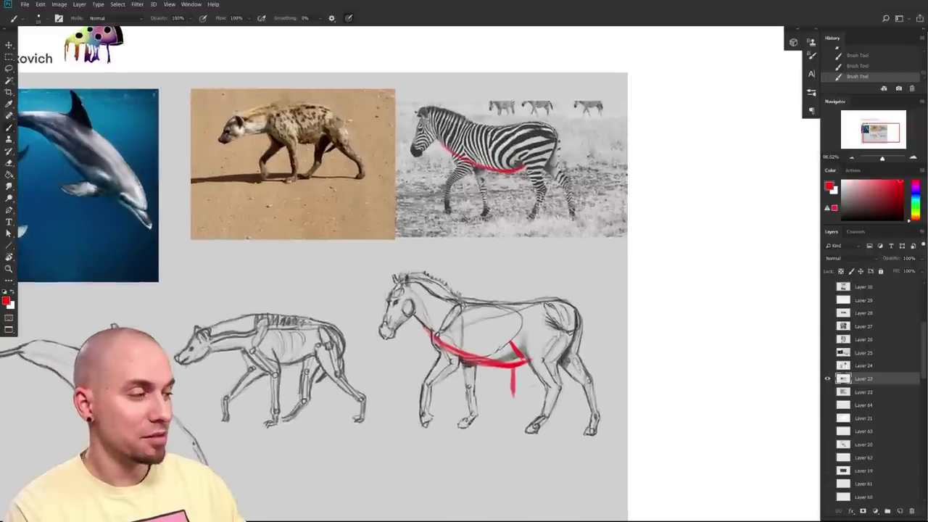
pyautogui.moveTo(299, 195); pyautogui.dragTo(299, 304)
pyautogui.moveTo(502, 205); pyautogui.dragTo(503, 277)
pyautogui.moveTo(503, 277); pyautogui.dragTo(613, 222)
pyautogui.moveTo(233, 319); pyautogui.dragTo(245, 313)
pyautogui.moveTo(216, 152); pyautogui.dragTo(204, 283)
pyautogui.moveTo(491, 406); pyautogui.dragTo(438, 422)
pyautogui.scroll(-3, 466, 419)
pyautogui.scroll(1, 466, 418)
pyautogui.hscroll(5, 438, 423)
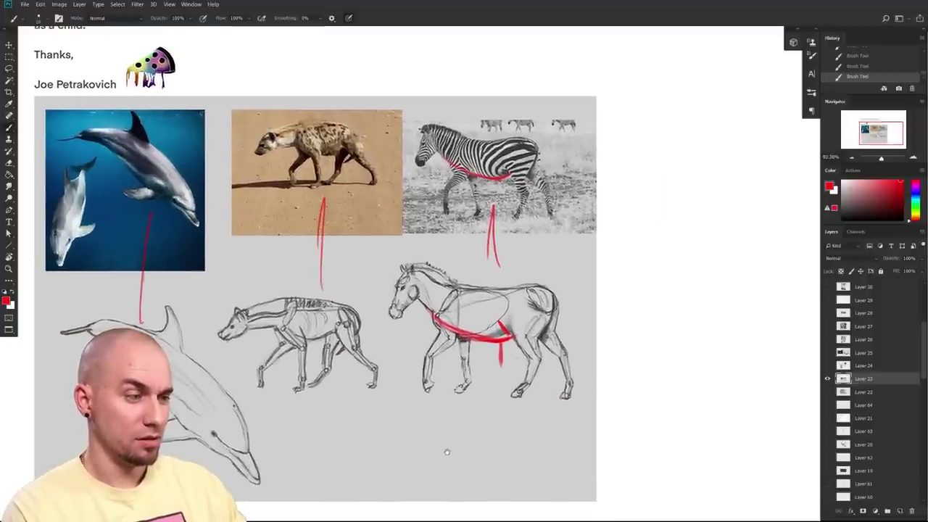
pyautogui.moveTo(447, 453); pyautogui.dragTo(443, 460)
# - Try a red scribble over the zebra drawing's rear belly, and undo it together with the lines linking drawings and photos
pyautogui.moveTo(488, 419); pyautogui.dragTo(502, 430)
pyautogui.scroll(2, 502, 430)
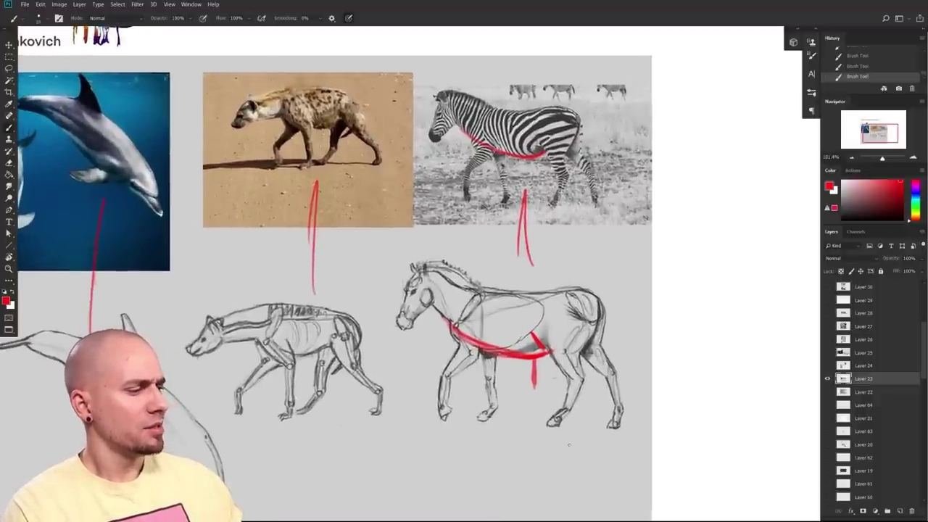
pyautogui.moveTo(525, 338)
pyautogui.mouseDown()
pyautogui.moveTo(539, 355)
pyautogui.moveTo(544, 336)
pyautogui.mouseUp()
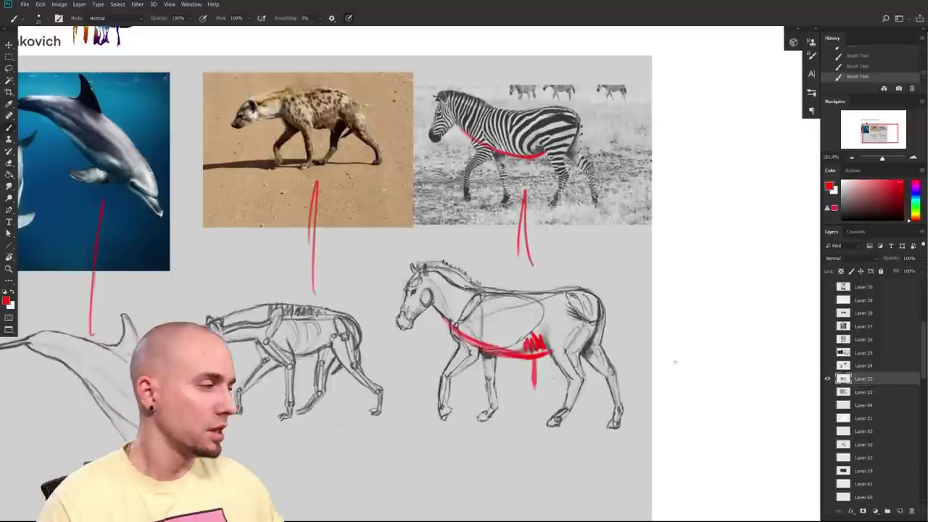
pyautogui.hotkey('ctrl', 'z')
pyautogui.hotkey('ctrl', 'z')
pyautogui.hotkey('ctrl', 'z')
pyautogui.hotkey('ctrl', 'z')
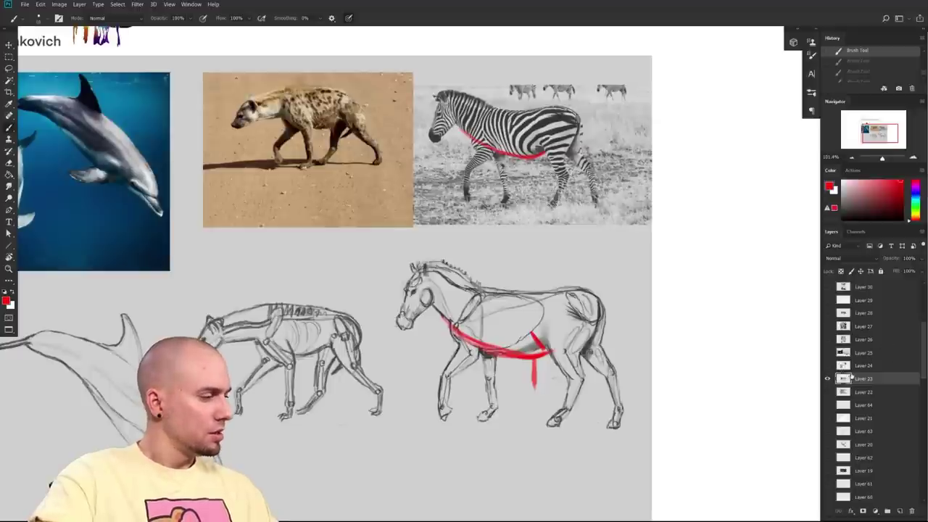
# - Mark the hyena's rising belly line in red on the photo, and sketch a large and a small red ellipse joined by body lines below its drawing
pyautogui.moveTo(319, 128); pyautogui.dragTo(344, 117)
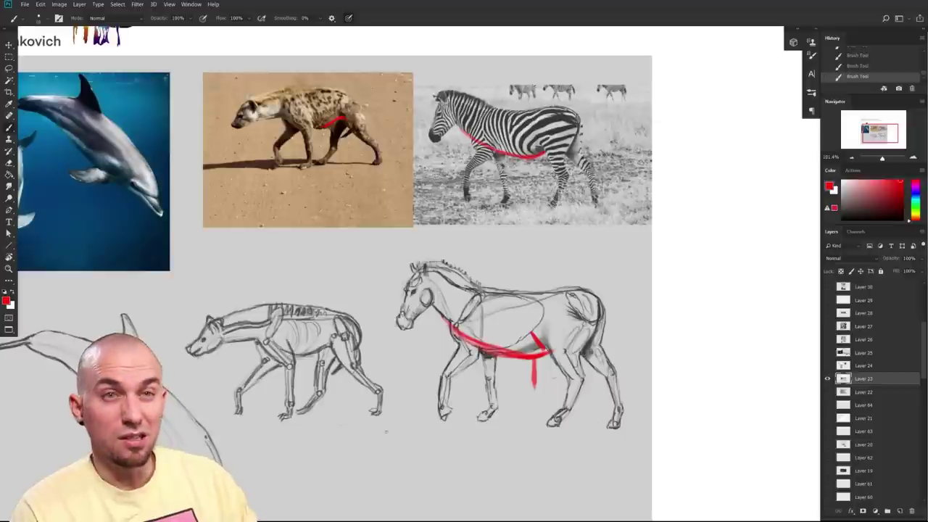
pyautogui.moveTo(330, 443); pyautogui.dragTo(330, 444)
pyautogui.moveTo(313, 480); pyautogui.dragTo(377, 468)
pyautogui.moveTo(336, 443)
pyautogui.mouseDown()
pyautogui.moveTo(381, 442)
pyautogui.moveTo(344, 449)
pyautogui.moveTo(387, 445)
pyautogui.moveTo(382, 453)
pyautogui.moveTo(402, 461)
pyautogui.mouseUp()
pyautogui.moveTo(435, 454); pyautogui.dragTo(454, 390)
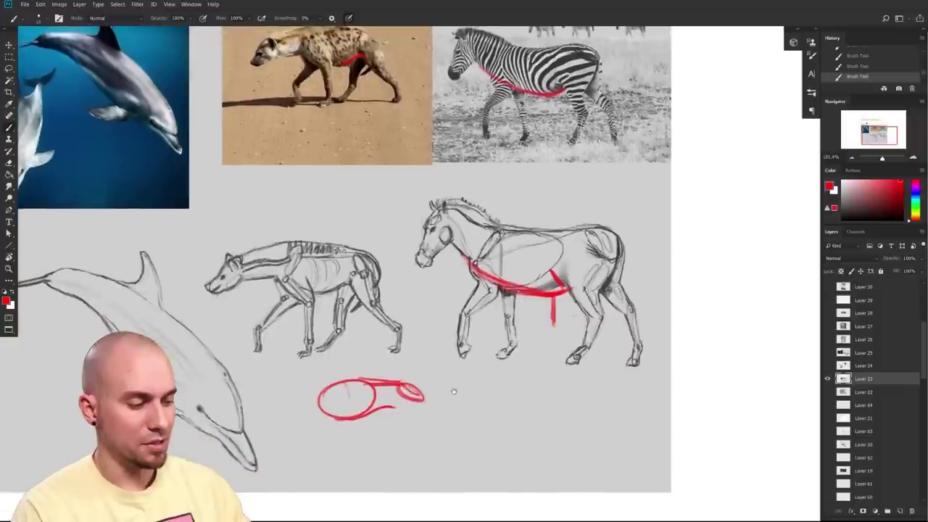
pyautogui.hotkey('ctrl', 'z')
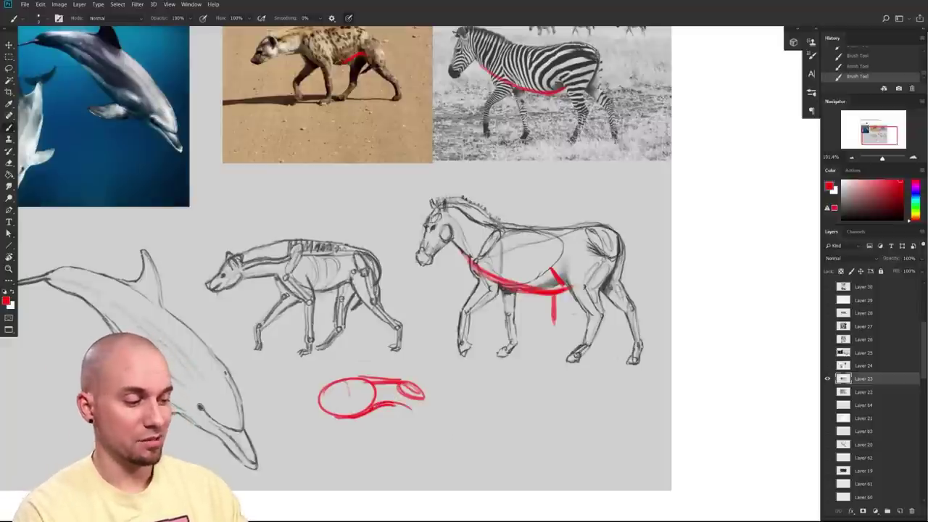
pyautogui.moveTo(507, 434); pyautogui.dragTo(448, 463)
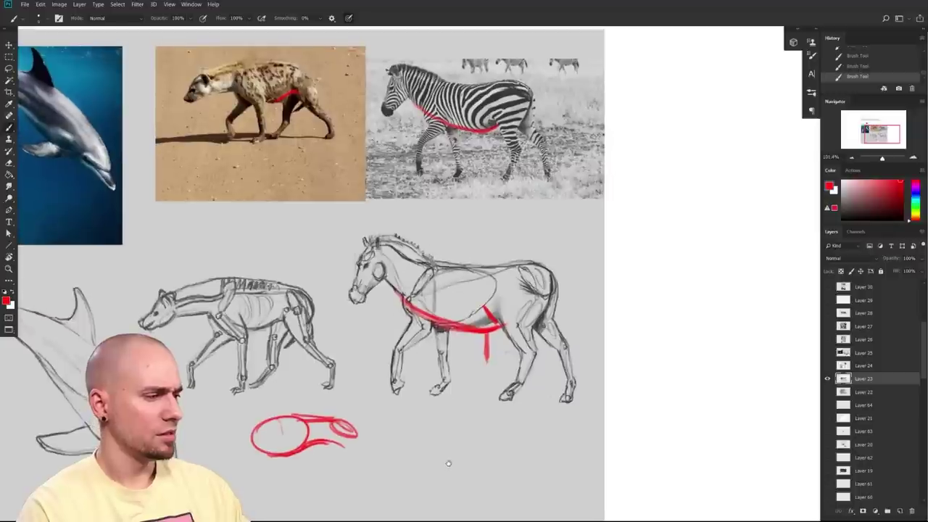
# - Try a red zigzag over the zebra drawing's rear belly, and undo it together with the last lower line of the ellipse sketch
pyautogui.moveTo(481, 311)
pyautogui.mouseDown()
pyautogui.moveTo(490, 328)
pyautogui.moveTo(500, 327)
pyautogui.mouseUp()
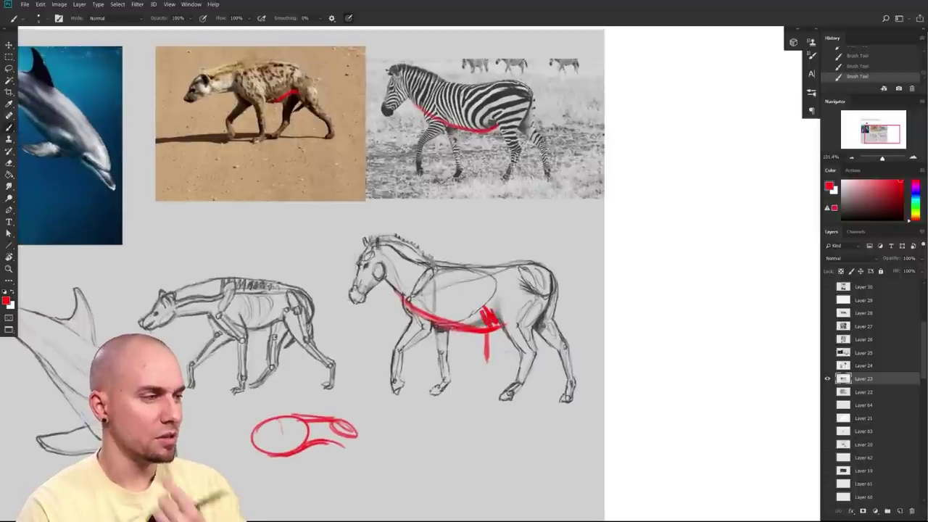
pyautogui.hotkey('ctrl', 'z')
pyautogui.hotkey('ctrl', 'z')
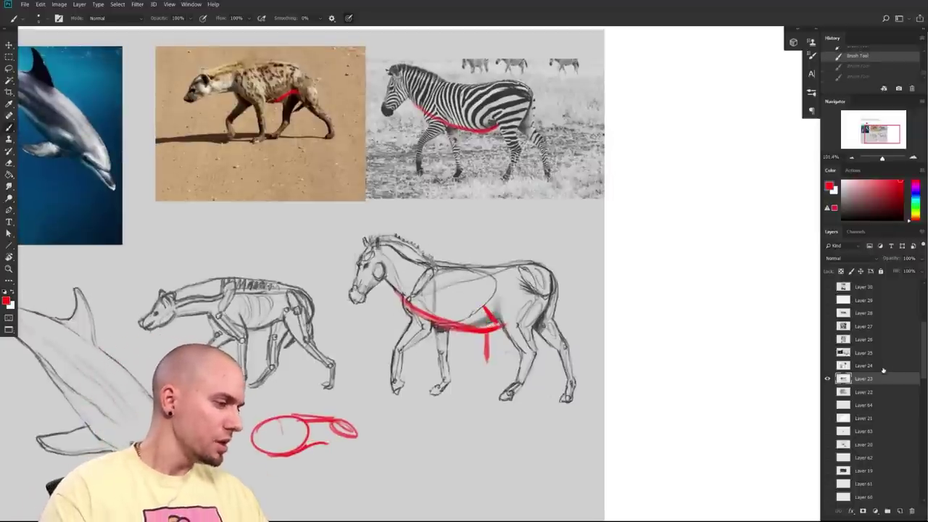
# - Hide Layer 23, show Layer 24 instead, and look over the stylized game character submission
pyautogui.click(828, 380)
pyautogui.click(827, 366)
pyautogui.click(852, 368)
pyautogui.moveTo(608, 346); pyautogui.dragTo(644, 360)
pyautogui.scroll(-3, 644, 361)
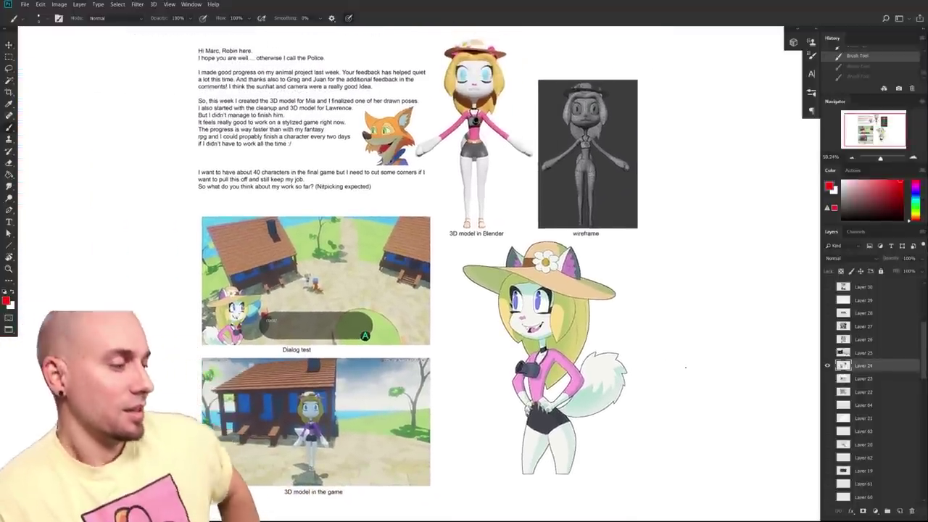
pyautogui.scroll(2, 685, 368)
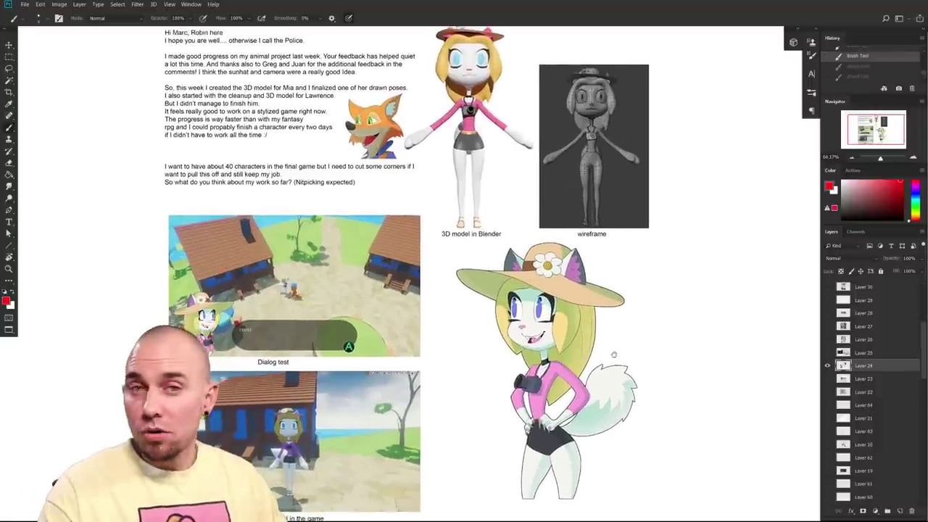
pyautogui.moveTo(647, 366); pyautogui.dragTo(655, 387)
pyautogui.moveTo(613, 354); pyautogui.dragTo(616, 349)
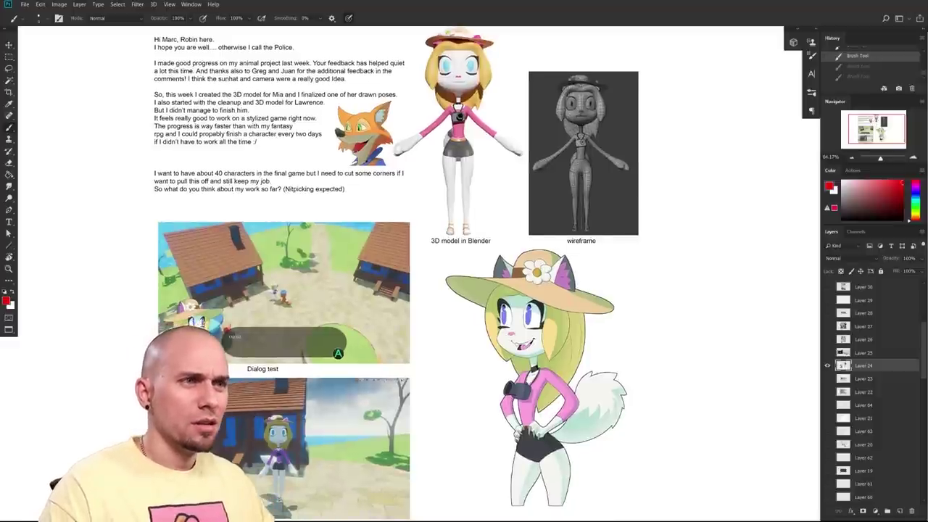
# - Show Layer 23 in place of Layer 24 and examine the hyena and zebra drawings up close and beside their photos
pyautogui.click(830, 367)
pyautogui.click(829, 379)
pyautogui.moveTo(680, 367); pyautogui.dragTo(667, 338)
pyautogui.scroll(5, 560, 417)
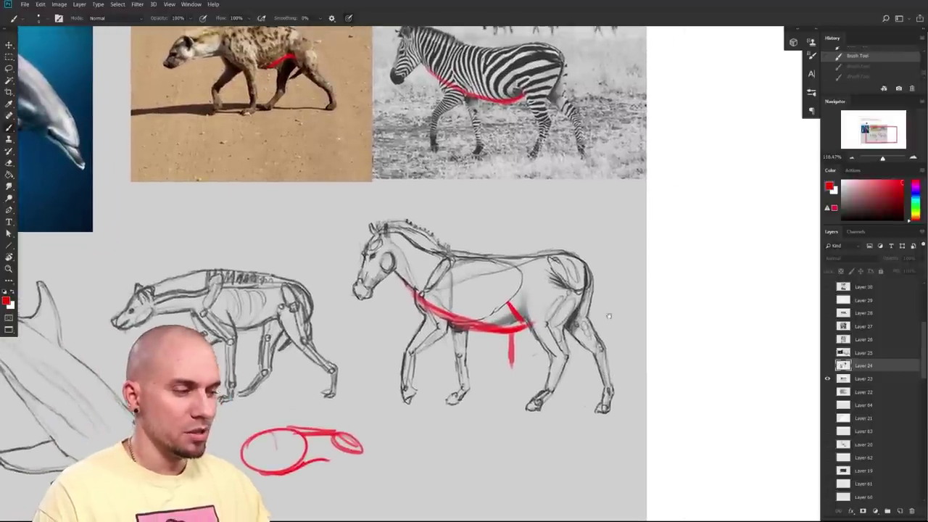
pyautogui.moveTo(223, 361)
pyautogui.mouseDown()
pyautogui.moveTo(378, 378)
pyautogui.moveTo(481, 277)
pyautogui.mouseUp()
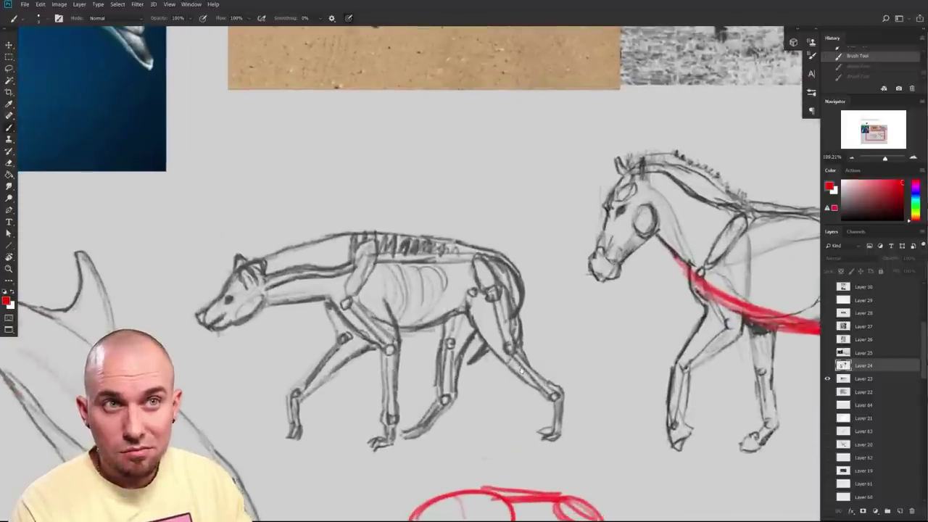
pyautogui.hscroll(5, 476, 366)
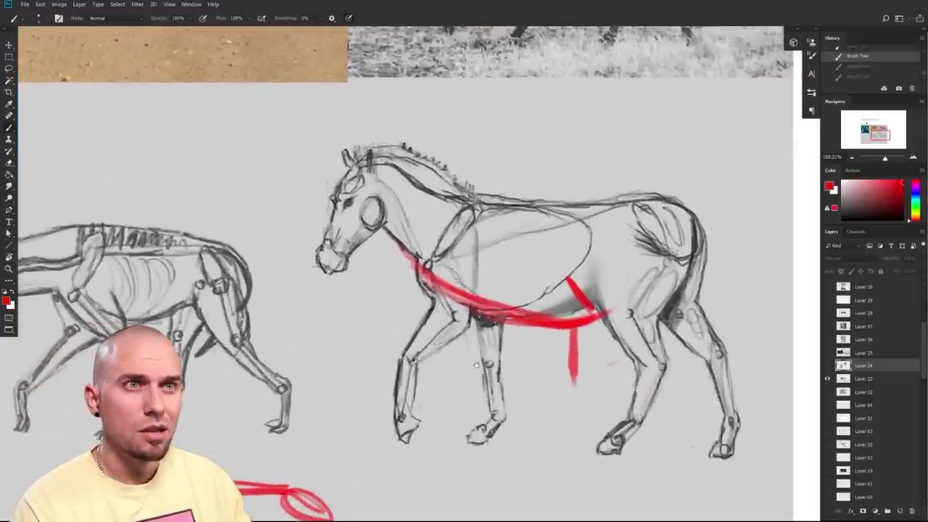
pyautogui.scroll(-3, 476, 365)
pyautogui.scroll(-3, 650, 343)
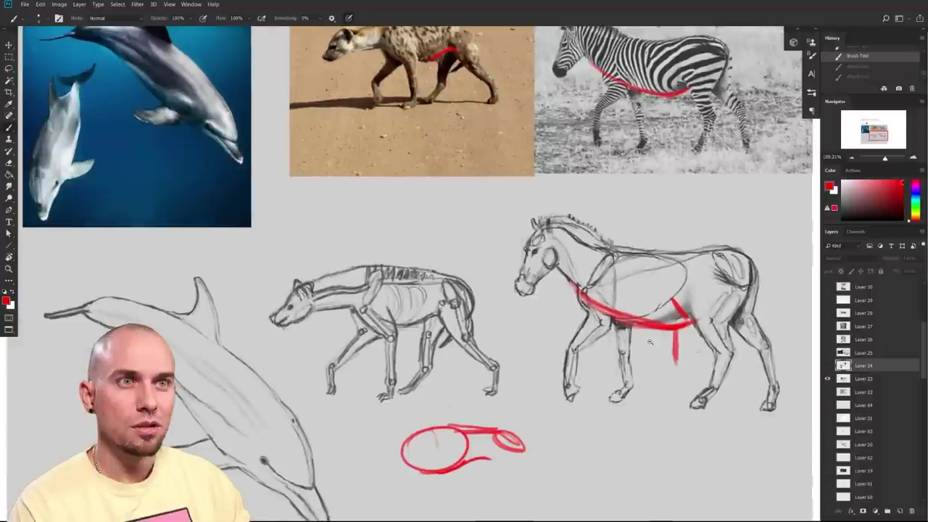
pyautogui.moveTo(651, 343); pyautogui.dragTo(655, 341)
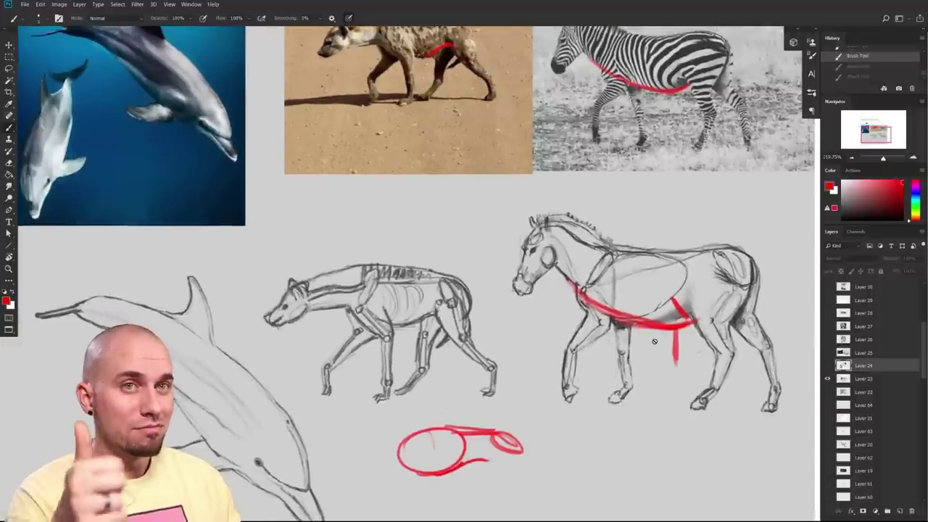
# - Examine the dolphin drawing, and compare the hyena and zebra drawings with the reference photos across the whole sheet
pyautogui.moveTo(468, 456)
pyautogui.mouseDown()
pyautogui.moveTo(648, 293)
pyautogui.moveTo(629, 357)
pyautogui.mouseUp()
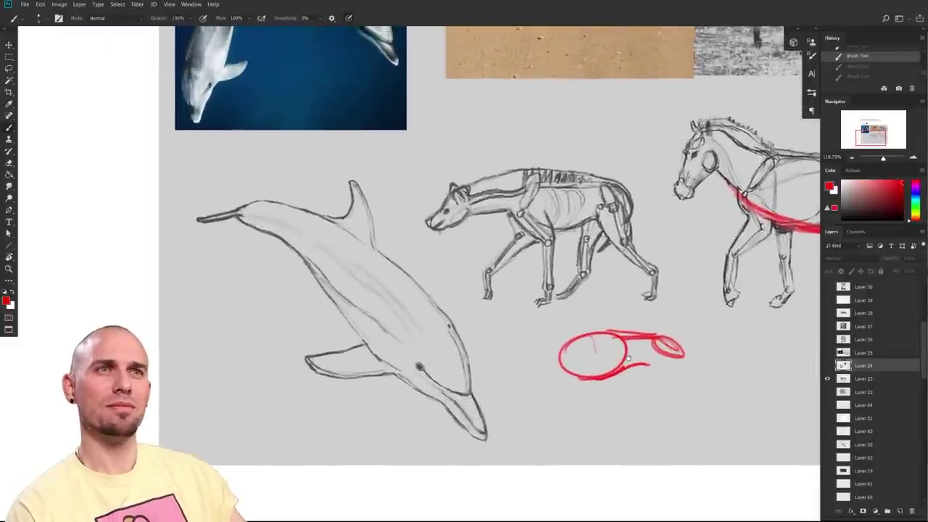
pyautogui.moveTo(765, 349); pyautogui.dragTo(513, 497)
pyautogui.hscroll(-3, 513, 496)
pyautogui.scroll(2, 513, 496)
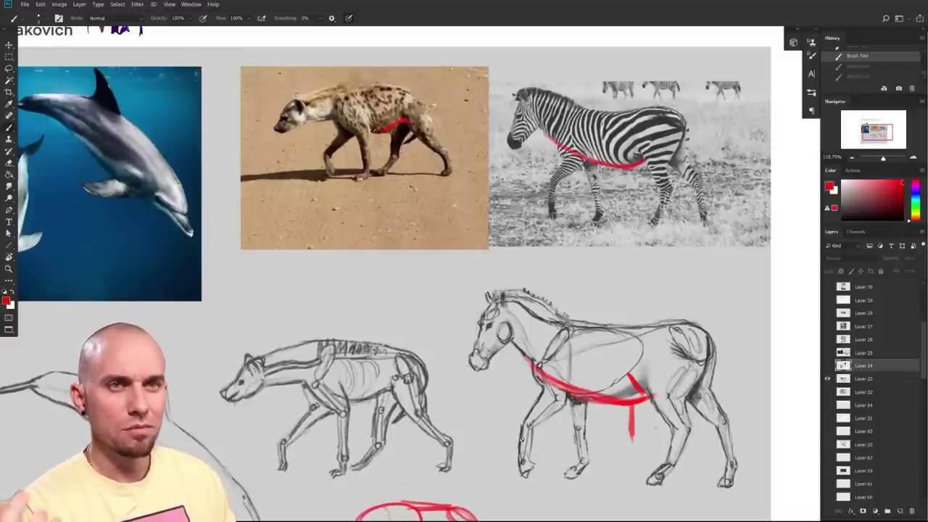
pyautogui.hscroll(-2, 481, 358)
pyautogui.scroll(-1, 481, 358)
pyautogui.scroll(1, 481, 358)
pyautogui.hscroll(2, 553, 406)
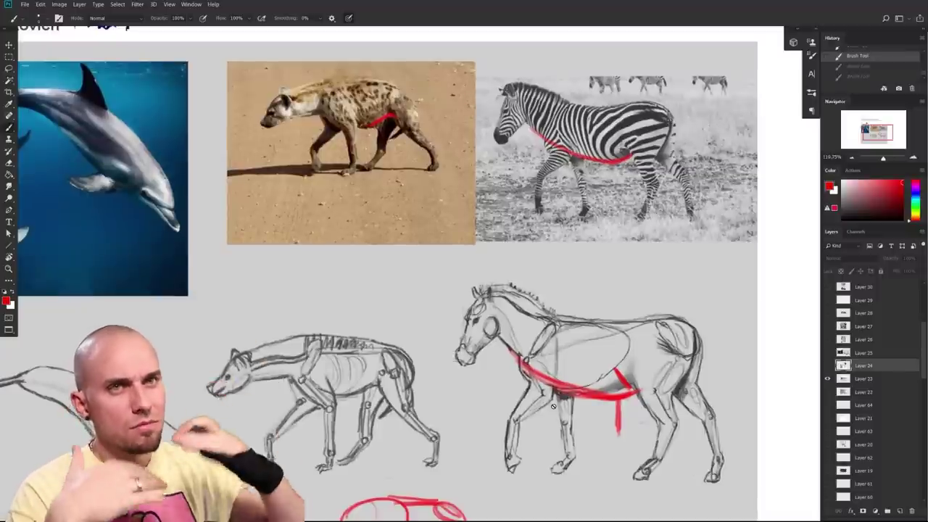
pyautogui.moveTo(554, 406); pyautogui.dragTo(557, 413)
pyautogui.scroll(-4, 656, 325)
pyautogui.moveTo(694, 396); pyautogui.dragTo(626, 368)
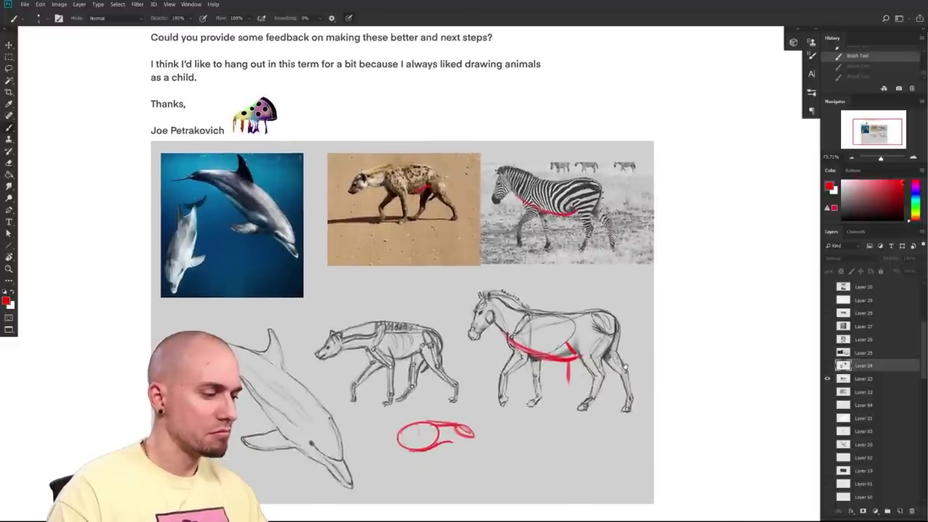
pyautogui.moveTo(626, 368); pyautogui.dragTo(624, 366)
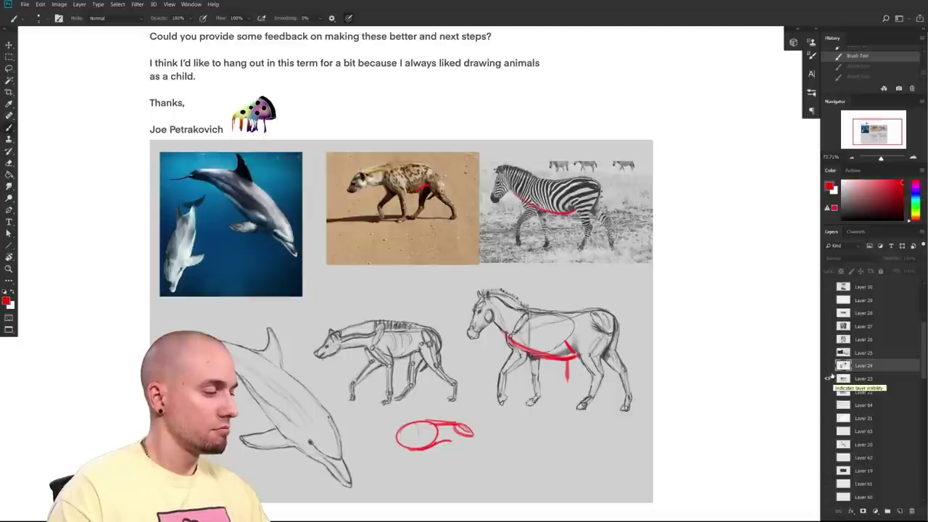
# - Switch the display to Layer 24 and examine the student's message, the Blender model, the wireframe and the game screenshots
pyautogui.click(828, 378)
pyautogui.click(828, 366)
pyautogui.moveTo(584, 379); pyautogui.dragTo(594, 397)
pyautogui.moveTo(654, 392)
pyautogui.mouseDown()
pyautogui.moveTo(630, 379)
pyautogui.moveTo(668, 388)
pyautogui.mouseUp()
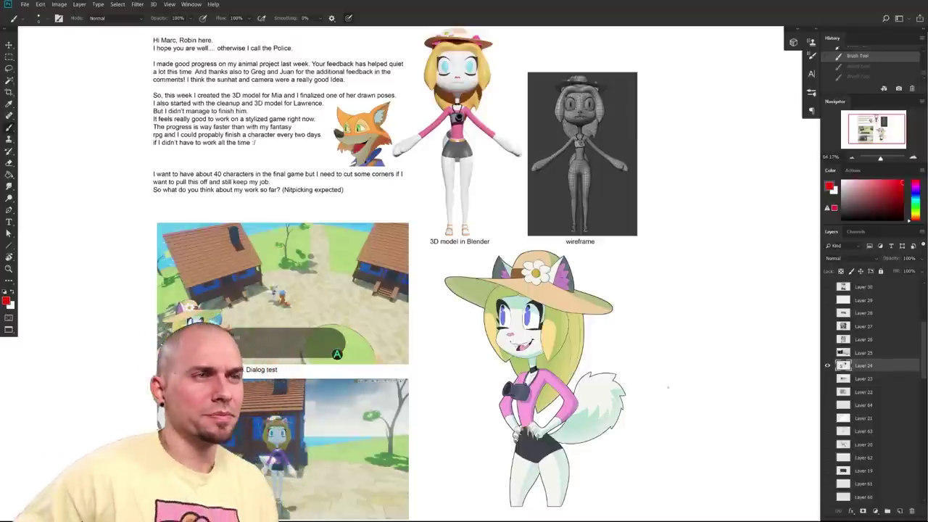
pyautogui.moveTo(625, 327)
pyautogui.mouseDown()
pyautogui.moveTo(601, 356)
pyautogui.moveTo(651, 413)
pyautogui.moveTo(658, 443)
pyautogui.mouseUp()
pyautogui.moveTo(555, 354)
pyautogui.mouseDown()
pyautogui.moveTo(545, 373)
pyautogui.moveTo(553, 378)
pyautogui.mouseUp()
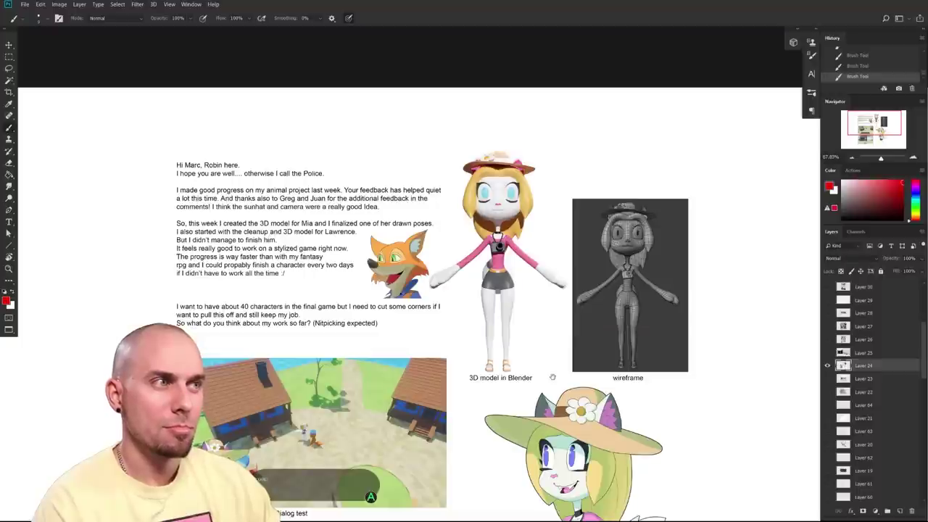
pyautogui.moveTo(553, 378); pyautogui.dragTo(659, 335)
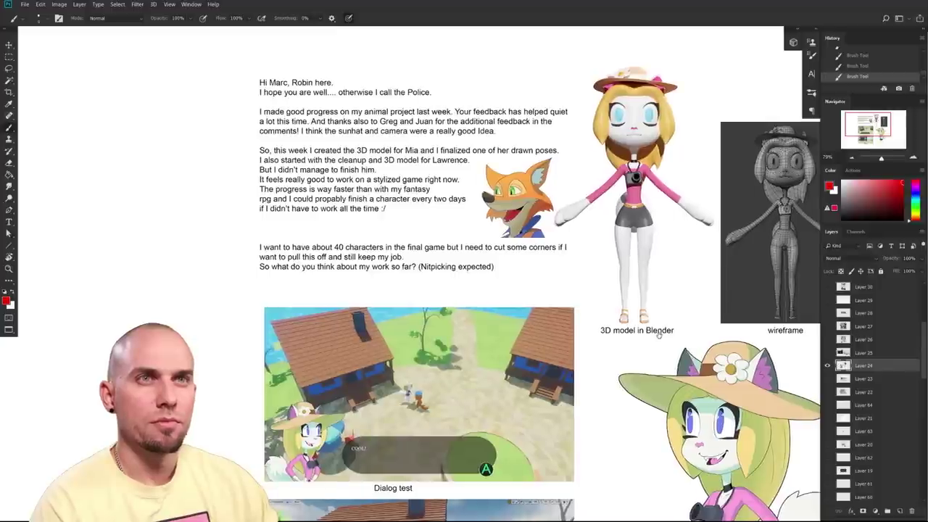
pyautogui.moveTo(660, 335); pyautogui.dragTo(665, 333)
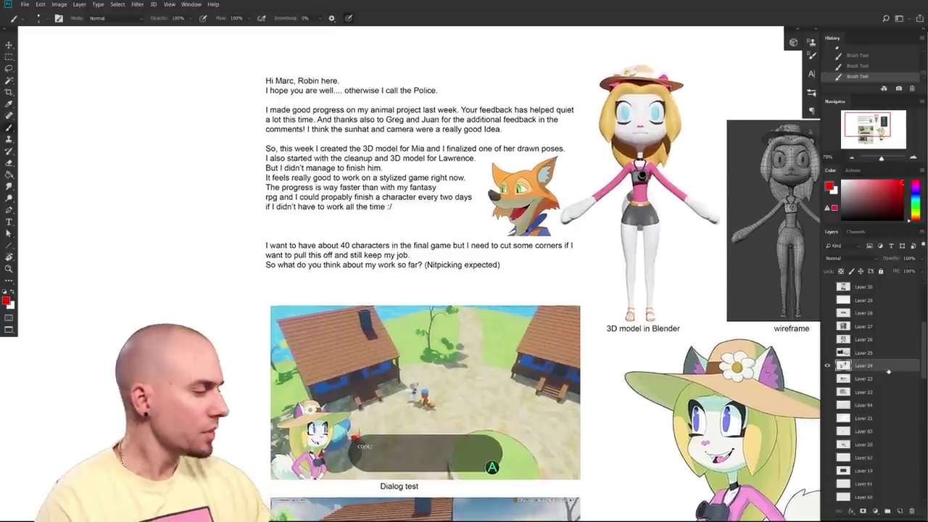
# - Show Layer 23 in place of Layer 24 and make it the active layer for marking the hyena and zebra photos
pyautogui.click(827, 366)
pyautogui.click(828, 379)
pyautogui.moveTo(731, 373); pyautogui.dragTo(554, 355)
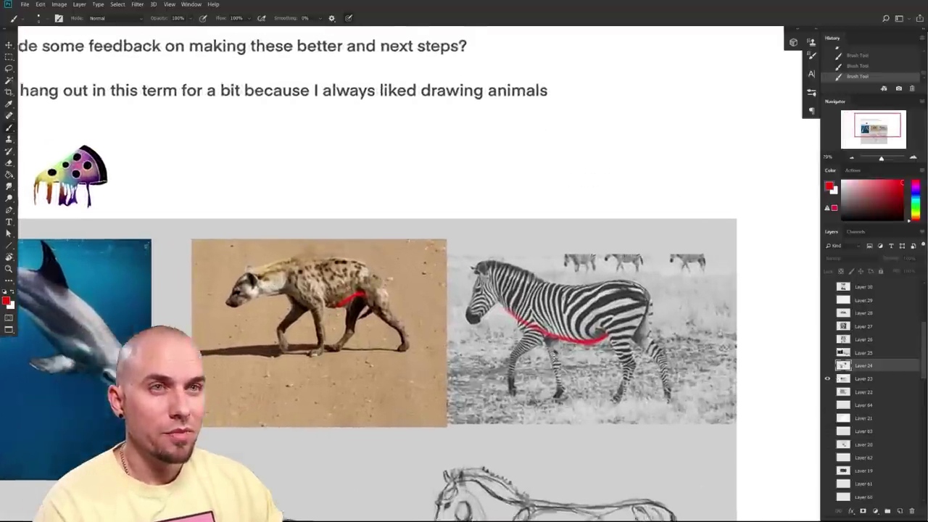
pyautogui.scroll(5, 626, 308)
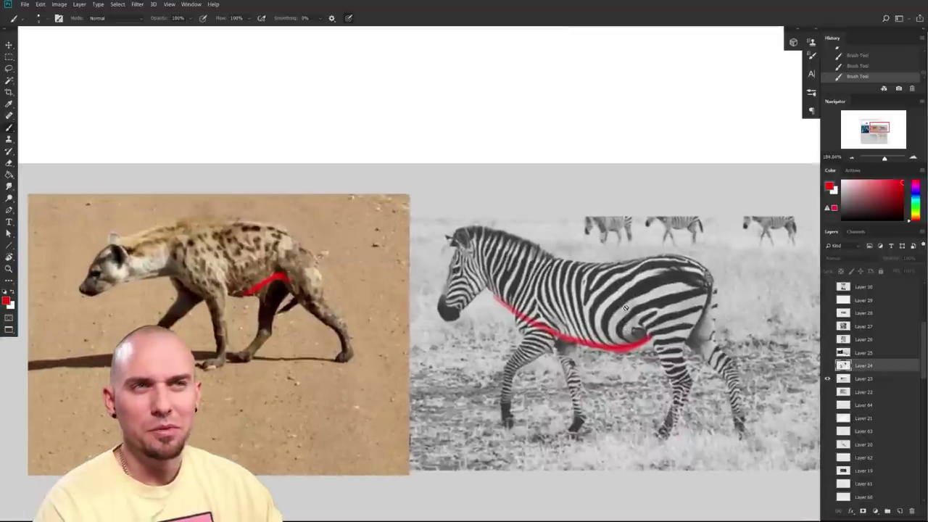
pyautogui.click(625, 308)
pyautogui.press('Return')
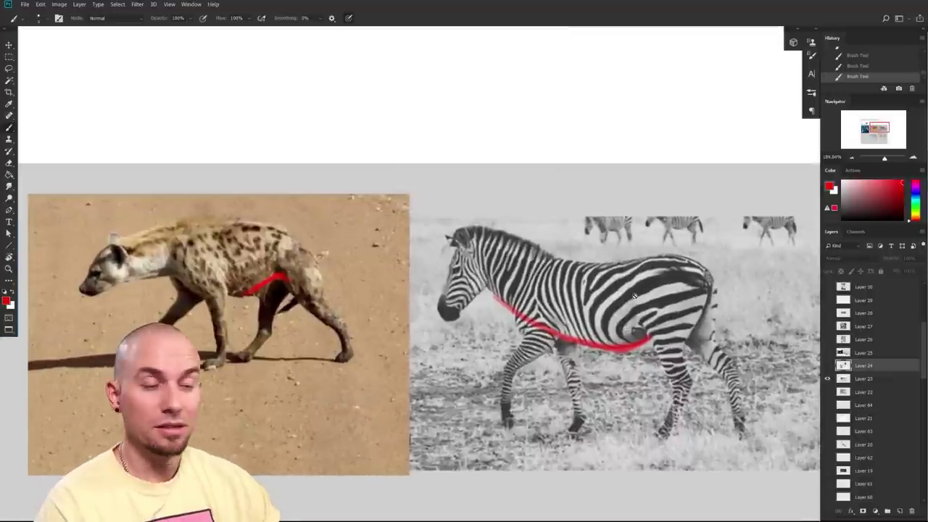
pyautogui.moveTo(572, 319); pyautogui.dragTo(545, 328)
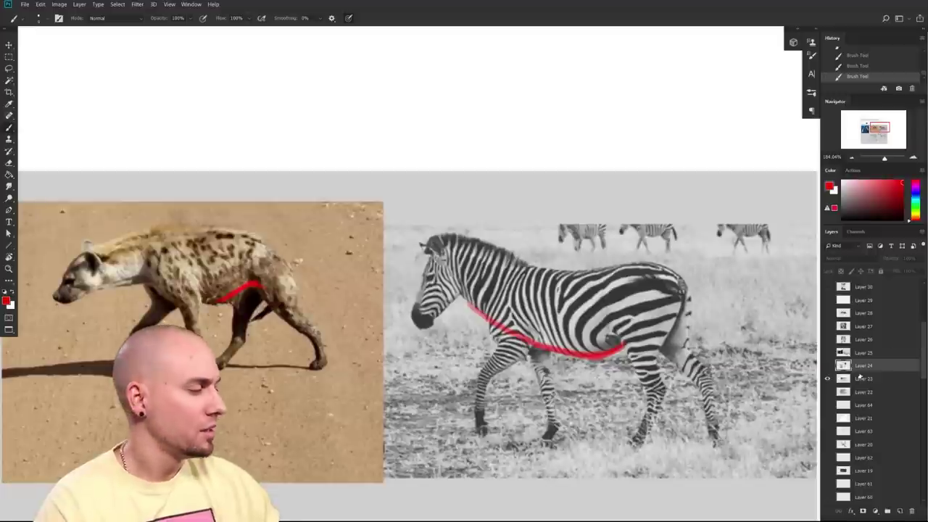
pyautogui.click(857, 378)
# - Draw a short curved red stroke along the zebra's rear flank on the photo, above the belly line, undoing the trial strokes
pyautogui.moveTo(625, 328); pyautogui.dragTo(611, 337)
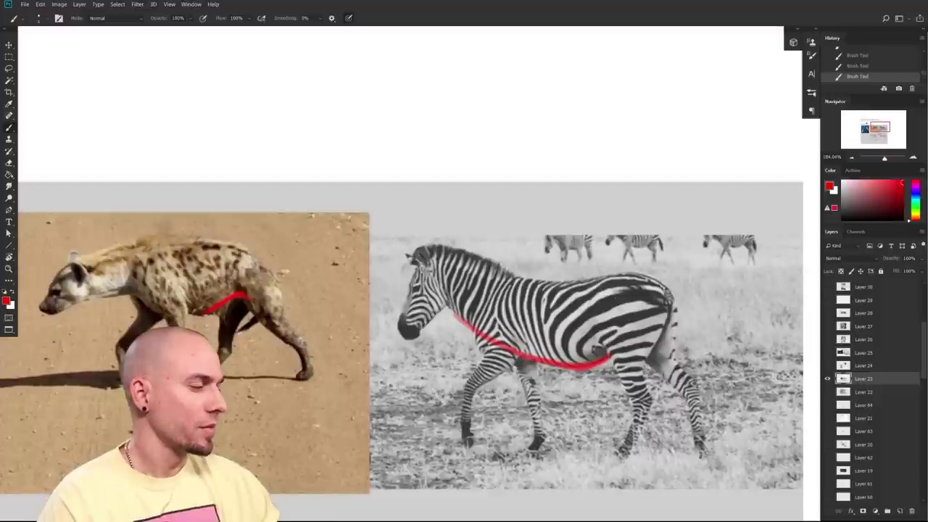
pyautogui.hscroll(-2, 624, 328)
pyautogui.scroll(-1, 624, 328)
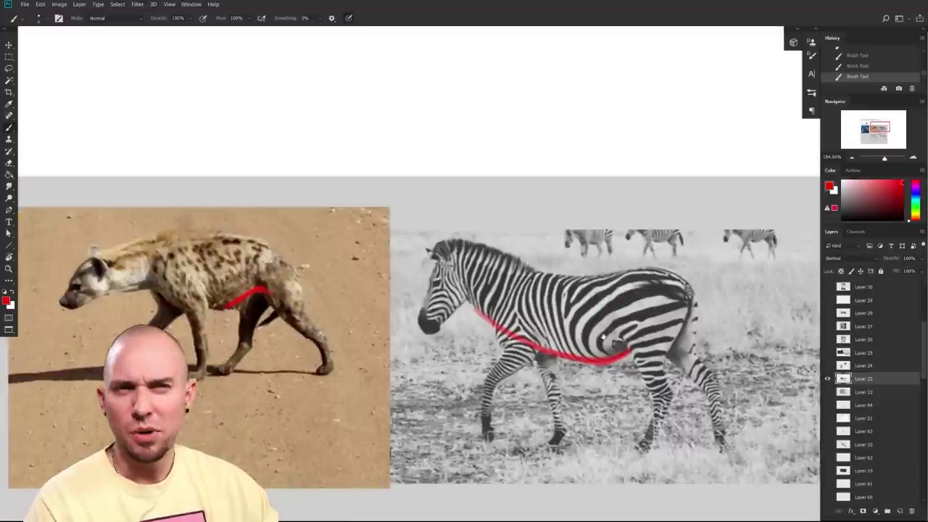
pyautogui.hotkey('ctrl', 'z')
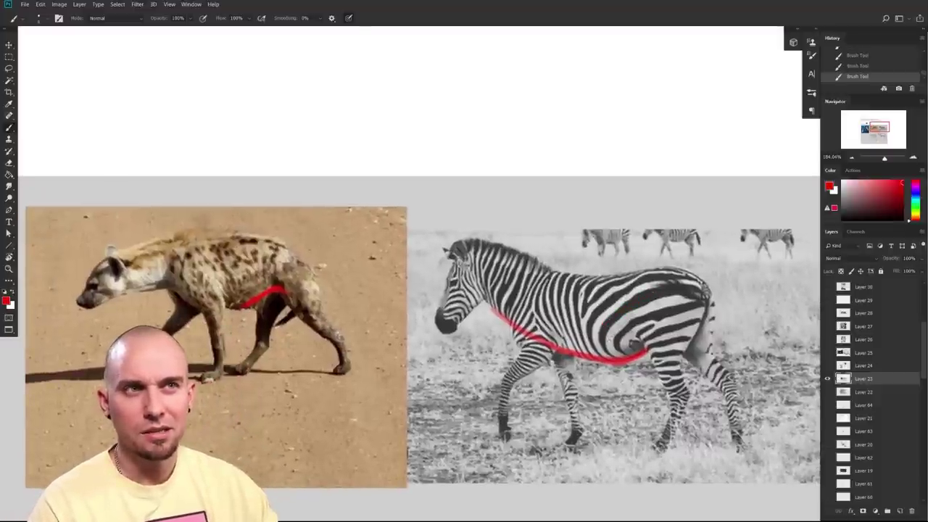
pyautogui.moveTo(607, 342); pyautogui.dragTo(667, 304)
pyautogui.hotkey('ctrl', 'z')
pyautogui.scroll(2, 630, 328)
pyautogui.hscroll(2, 631, 327)
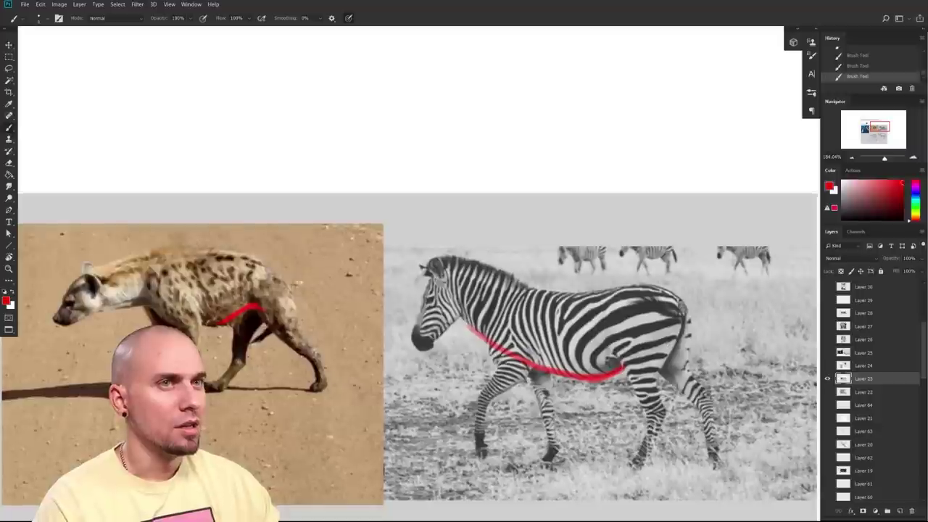
pyautogui.moveTo(589, 356); pyautogui.dragTo(648, 318)
pyautogui.hotkey('ctrl', 'z')
pyautogui.moveTo(613, 341); pyautogui.dragTo(656, 338)
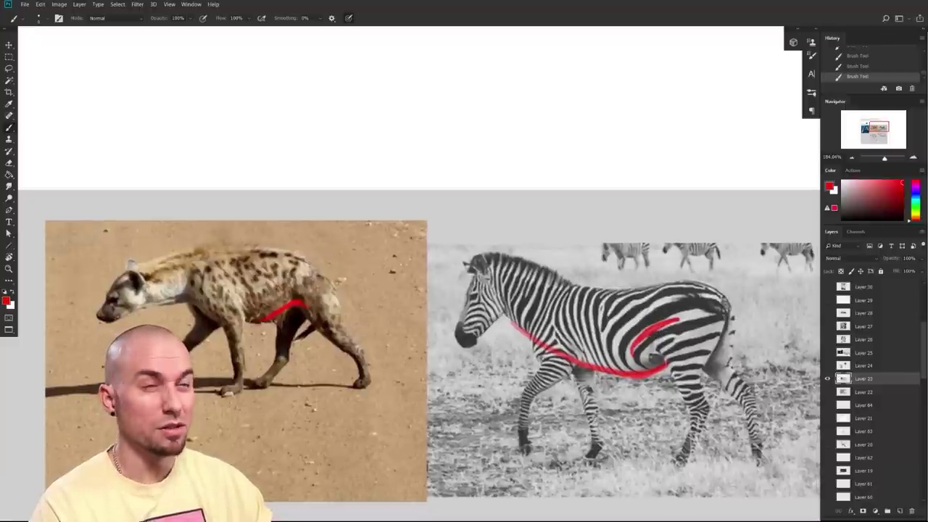
# - Examine the red marks on the hyena and zebra photos, and review the whole animal drawing submission
pyautogui.moveTo(601, 345); pyautogui.dragTo(576, 324)
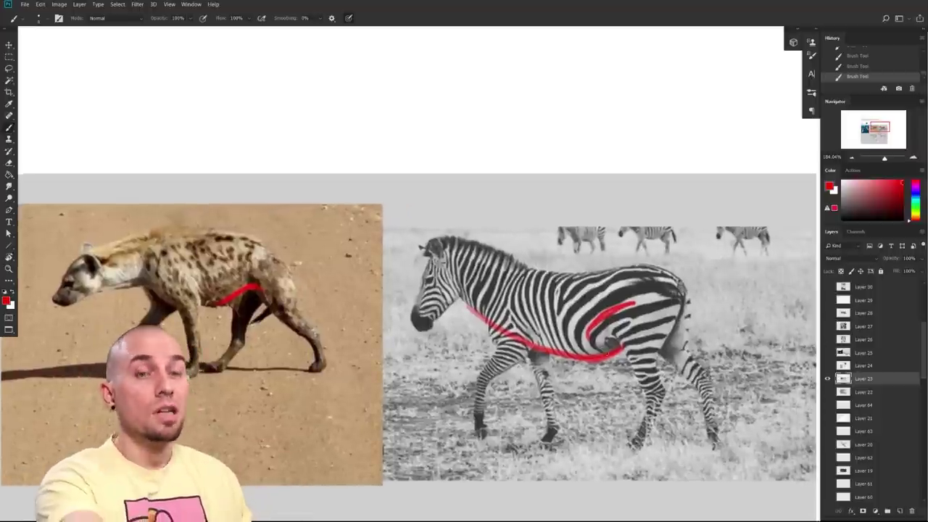
pyautogui.moveTo(576, 323); pyautogui.dragTo(638, 316)
pyautogui.moveTo(718, 393); pyautogui.dragTo(649, 365)
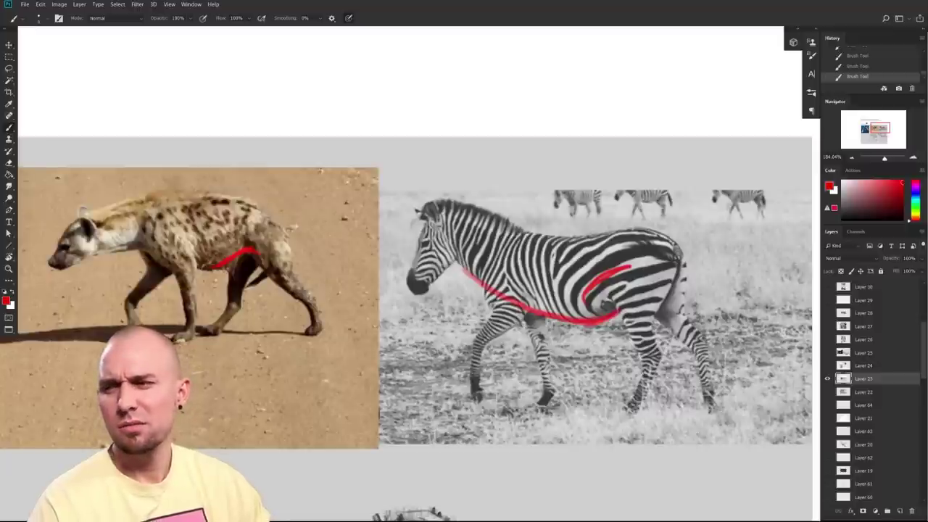
pyautogui.moveTo(476, 412); pyautogui.dragTo(517, 403)
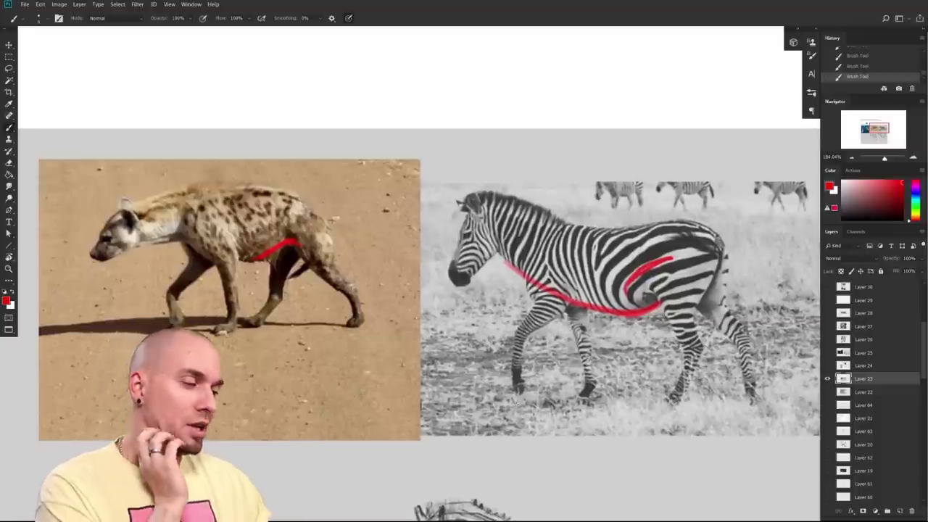
pyautogui.moveTo(666, 364)
pyautogui.mouseDown()
pyautogui.moveTo(710, 348)
pyautogui.moveTo(689, 360)
pyautogui.moveTo(666, 346)
pyautogui.moveTo(658, 354)
pyautogui.mouseUp()
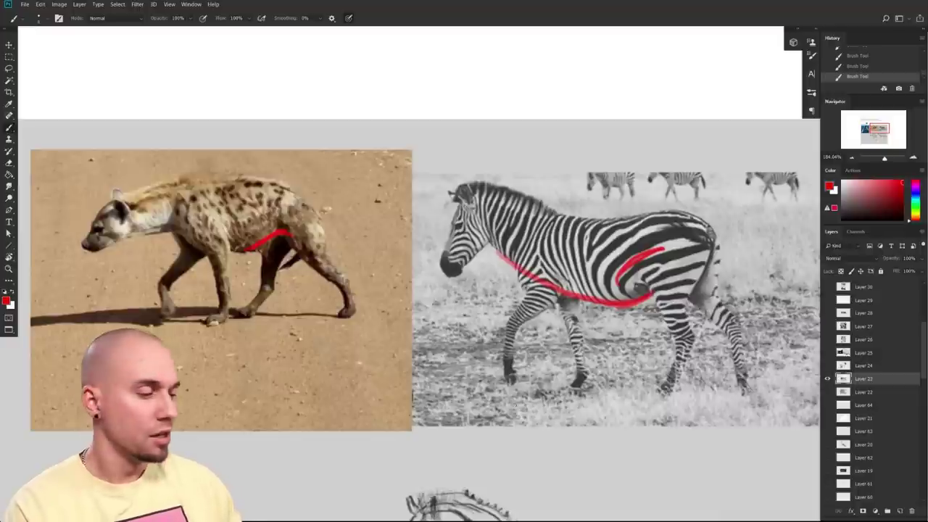
pyautogui.moveTo(530, 384); pyautogui.dragTo(501, 371)
pyautogui.moveTo(591, 372); pyautogui.dragTo(583, 352)
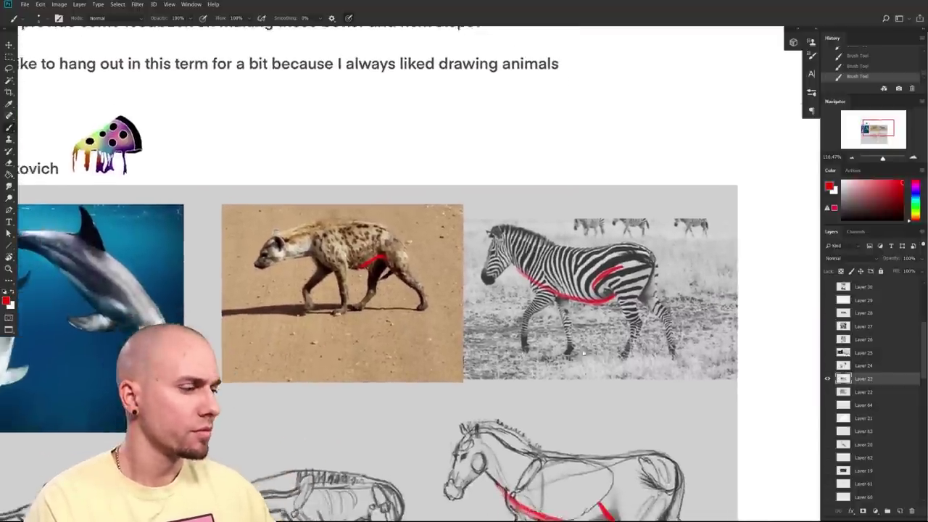
pyautogui.scroll(-5, 583, 353)
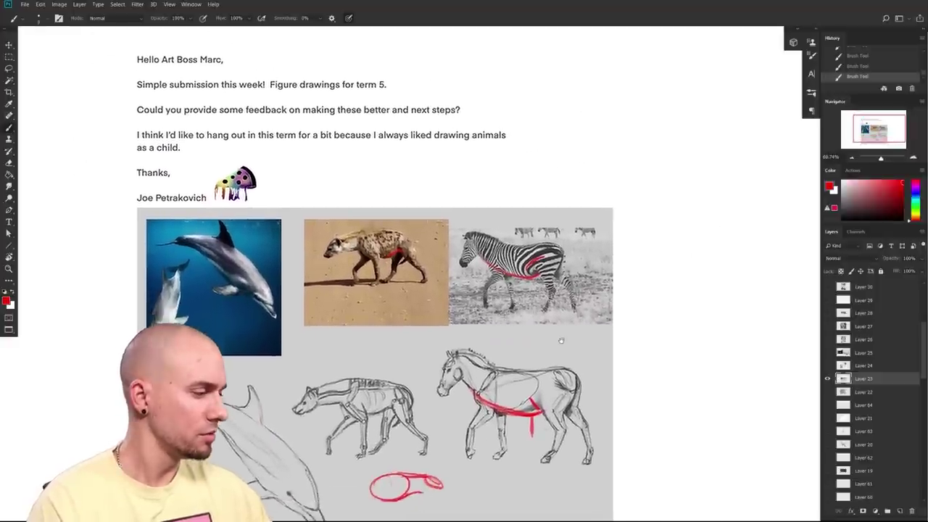
pyautogui.scroll(-3, 561, 342)
pyautogui.scroll(3, 559, 341)
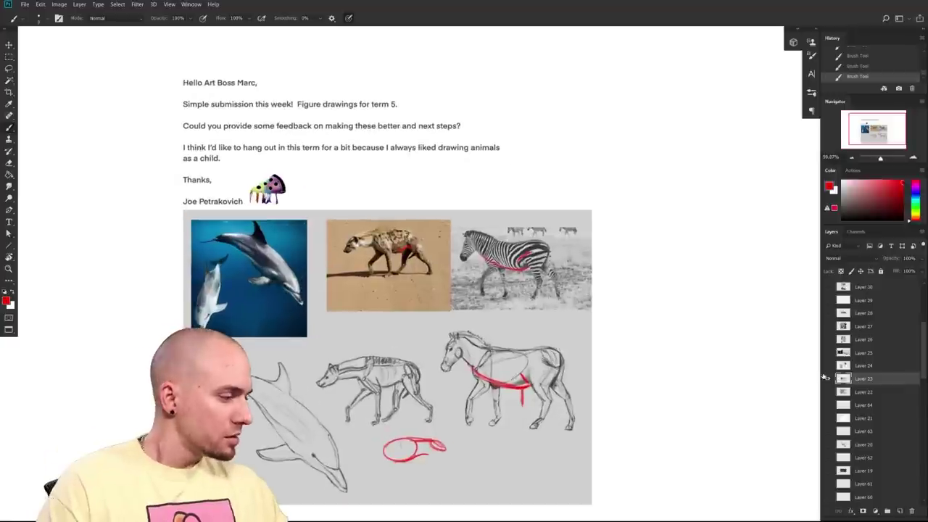
# - Show Layer 24 in place of Layer 23 and bring the student's message and the Blender model into view
pyautogui.click(826, 378)
pyautogui.click(827, 365)
pyautogui.scroll(3, 702, 350)
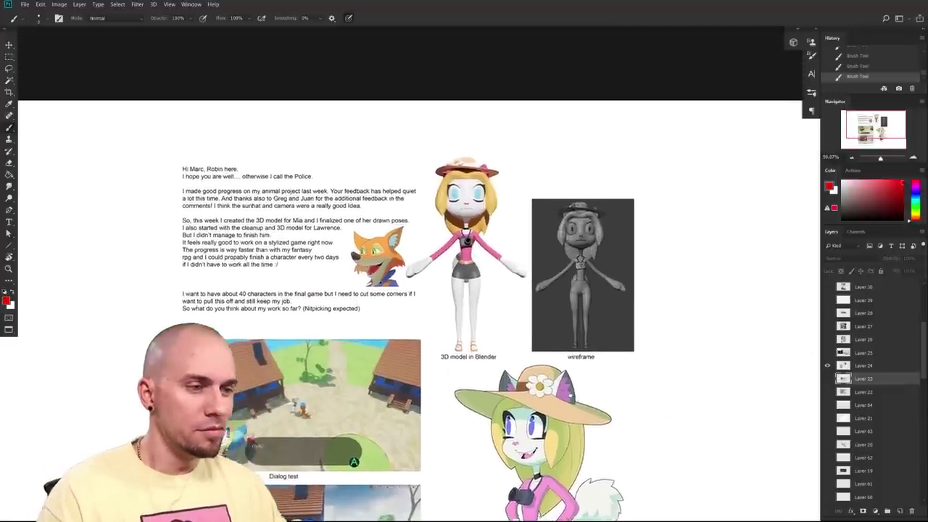
pyautogui.scroll(2, 580, 397)
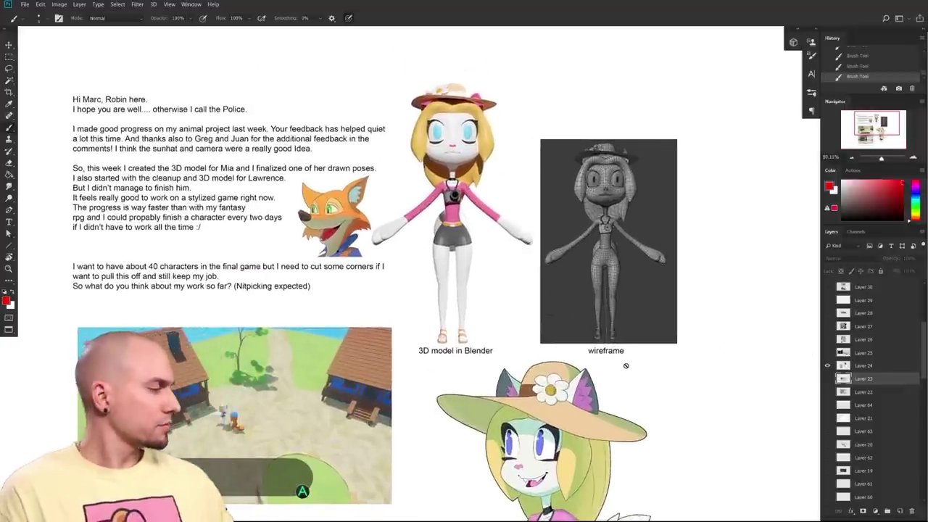
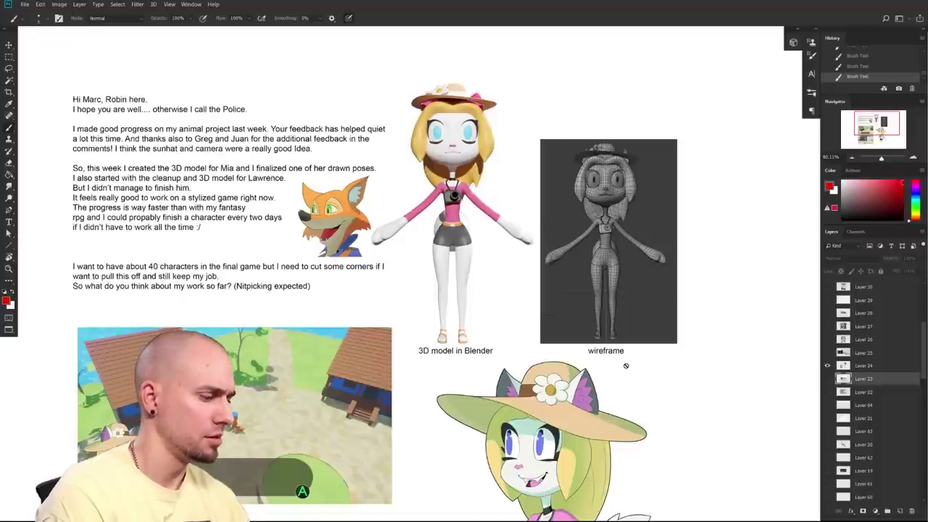
# - Examine the drawn cat character with the sunhat, and compare it with the dialog test and in-game screenshots
pyautogui.scroll(-6, 626, 365)
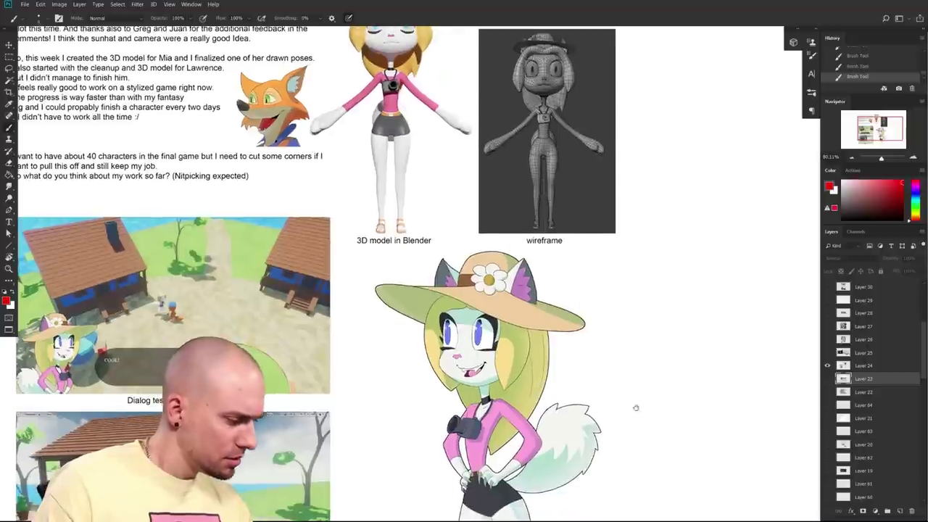
pyautogui.scroll(2, 631, 296)
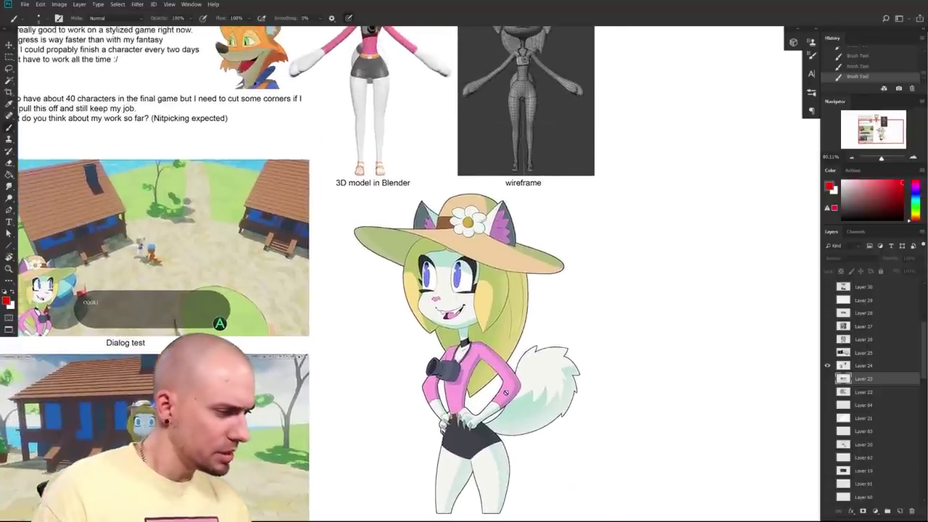
pyautogui.moveTo(525, 397); pyautogui.dragTo(528, 452)
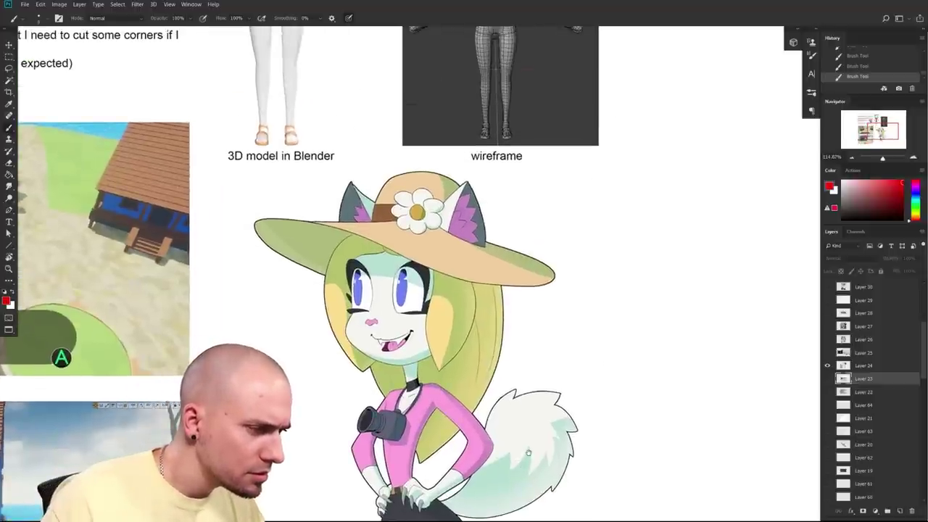
pyautogui.scroll(-3, 529, 453)
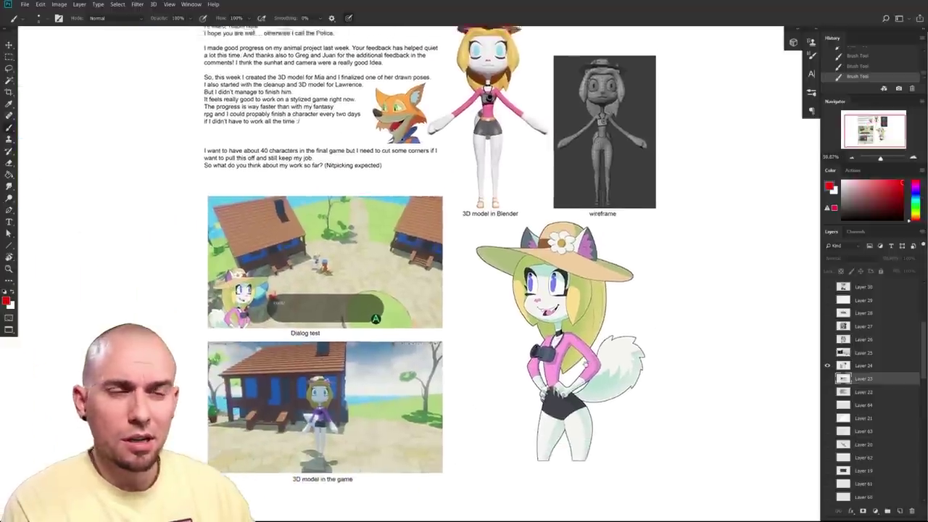
pyautogui.scroll(5, 460, 392)
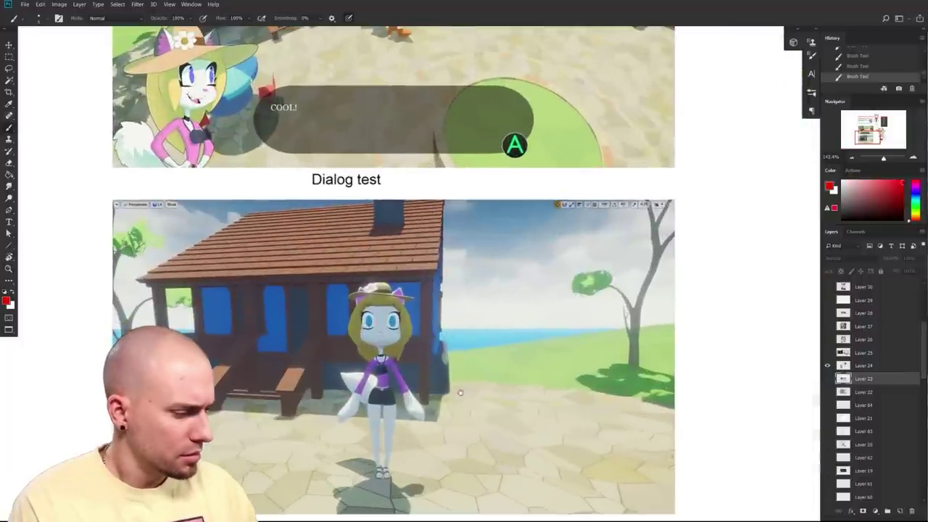
pyautogui.moveTo(532, 436); pyautogui.dragTo(436, 394)
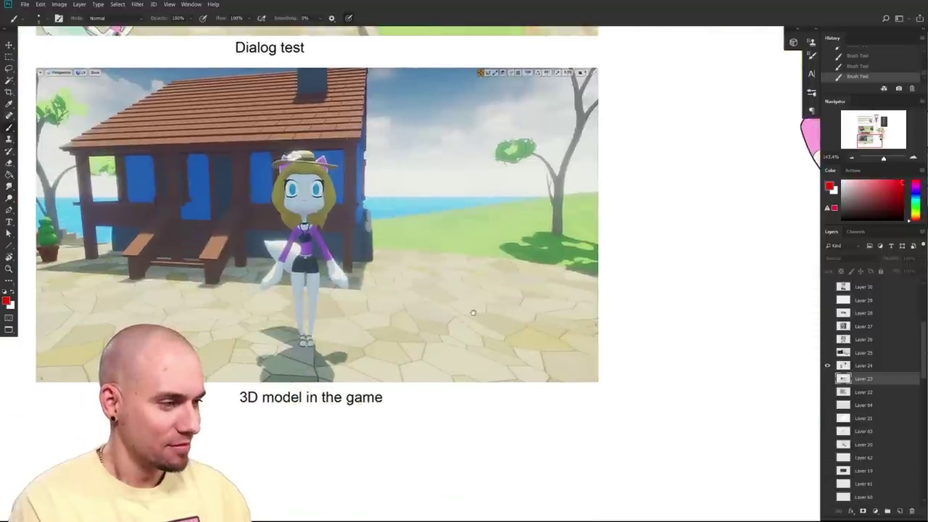
pyautogui.scroll(5, 473, 313)
pyautogui.hscroll(1, 473, 313)
pyautogui.moveTo(475, 332); pyautogui.dragTo(526, 518)
pyautogui.scroll(-3, 526, 518)
pyautogui.moveTo(657, 326); pyautogui.dragTo(344, 407)
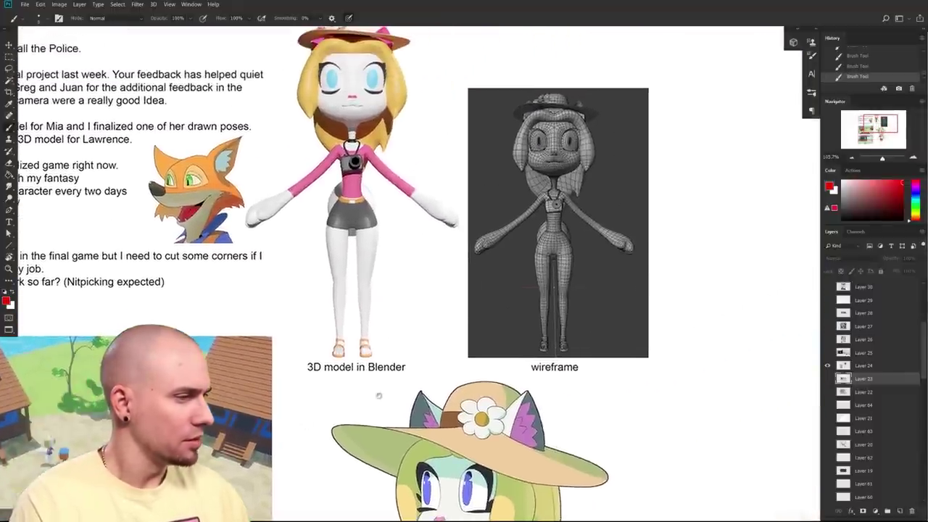
# - Read the student's message about the animal game project and examine the fox head drawing beside it
pyautogui.hscroll(-5, 344, 407)
pyautogui.scroll(2, 344, 408)
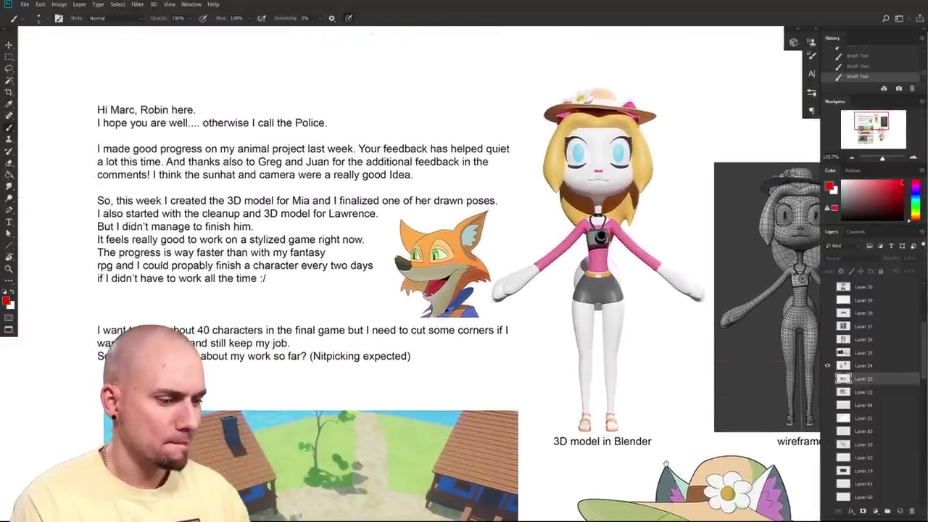
pyautogui.moveTo(666, 464); pyautogui.dragTo(665, 465)
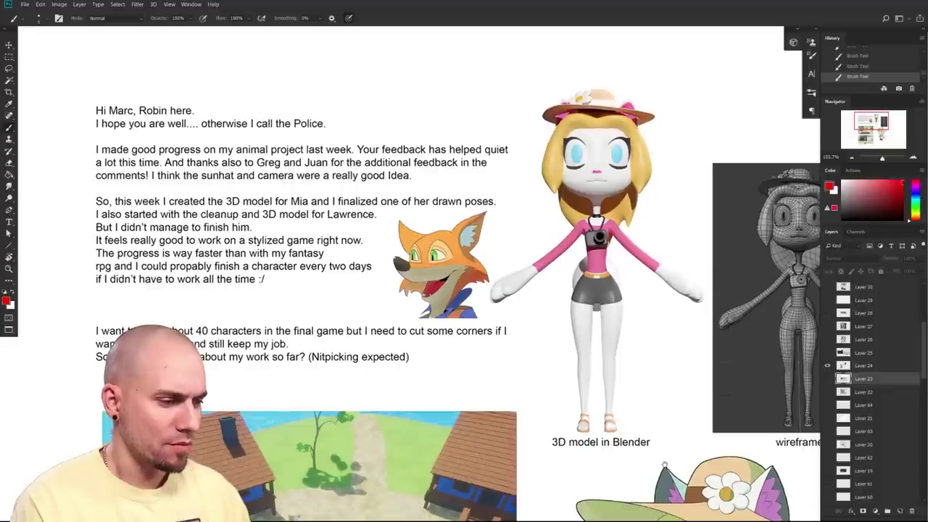
pyautogui.scroll(-1, 344, 407)
pyautogui.hscroll(1, 344, 408)
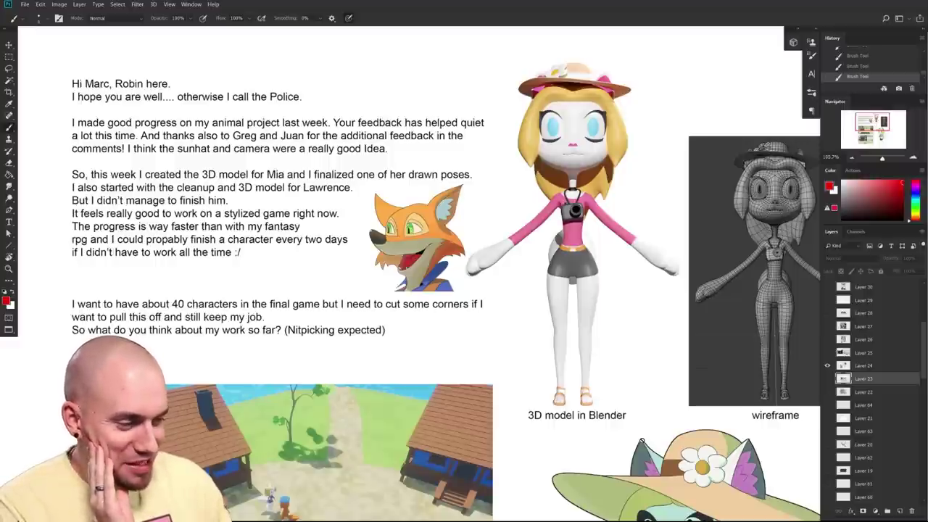
pyautogui.moveTo(617, 412); pyautogui.dragTo(625, 438)
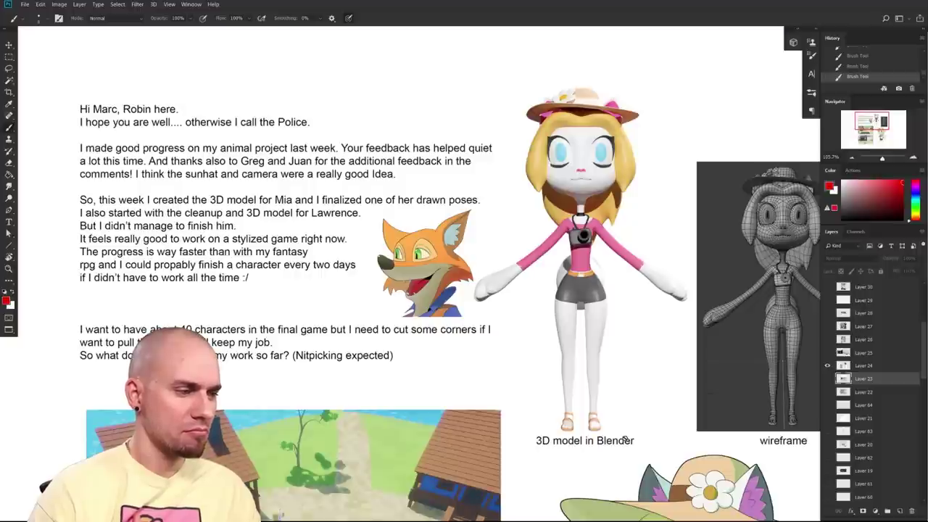
pyautogui.moveTo(620, 453); pyautogui.dragTo(405, 391)
pyautogui.moveTo(542, 515); pyautogui.dragTo(685, 269)
pyautogui.moveTo(541, 44); pyautogui.dragTo(576, 477)
pyautogui.moveTo(422, 374); pyautogui.dragTo(576, 398)
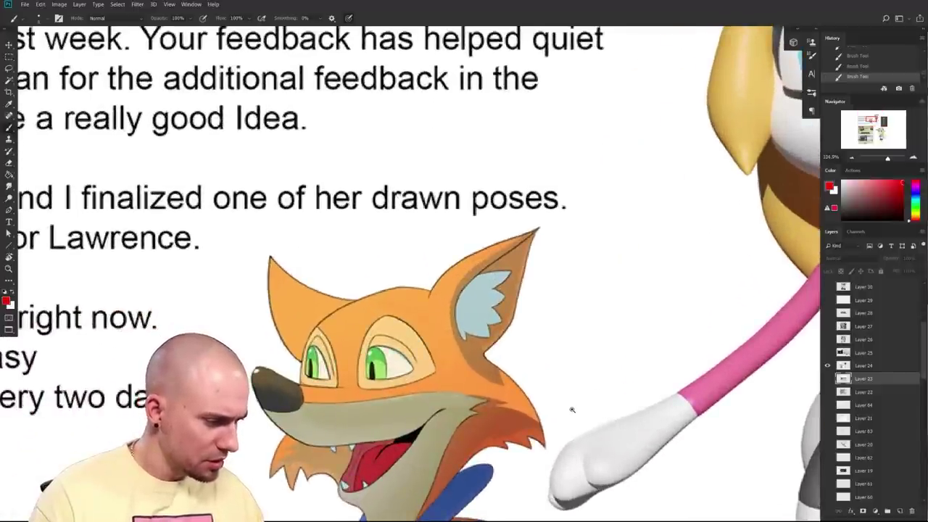
pyautogui.scroll(-2, 574, 407)
pyautogui.scroll(-3, 592, 414)
pyautogui.hscroll(1, 623, 402)
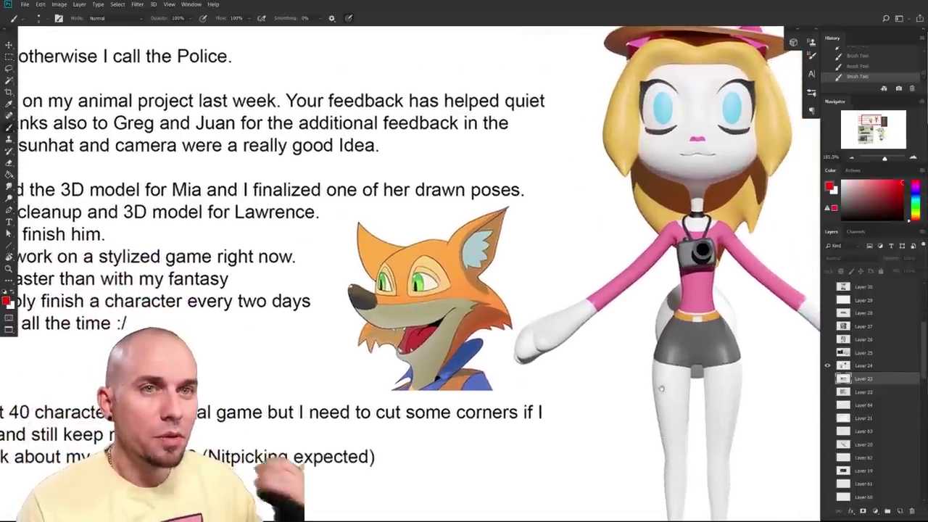
# - Compare the full-body Blender model with its wireframe, from the legs up to the head
pyautogui.moveTo(617, 441); pyautogui.dragTo(385, 309)
pyautogui.moveTo(647, 428); pyautogui.dragTo(615, 402)
pyautogui.moveTo(744, 379); pyautogui.dragTo(610, 422)
pyautogui.scroll(-5, 593, 422)
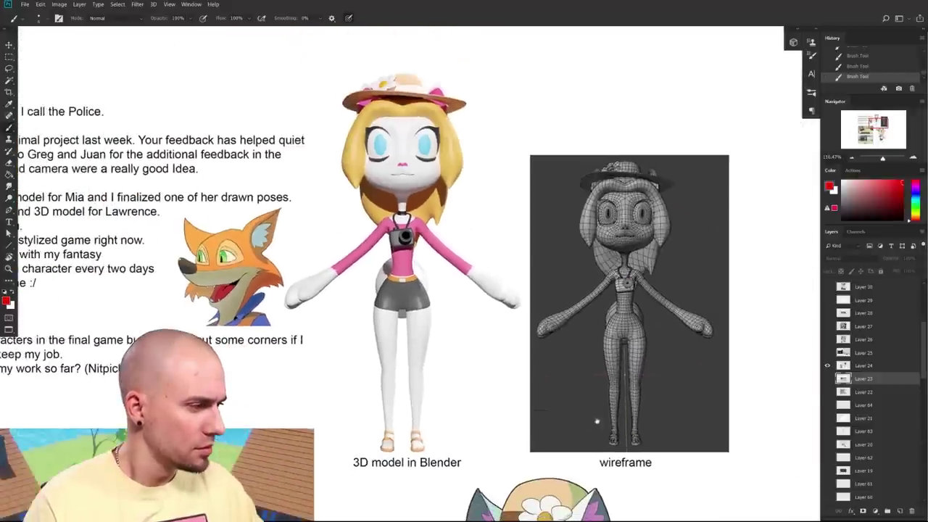
pyautogui.moveTo(650, 483); pyautogui.dragTo(618, 410)
pyautogui.moveTo(483, 261); pyautogui.dragTo(508, 442)
pyautogui.scroll(8, 508, 441)
pyautogui.moveTo(526, 341); pyautogui.dragTo(534, 430)
pyautogui.scroll(3, 544, 442)
pyautogui.hscroll(-2, 555, 453)
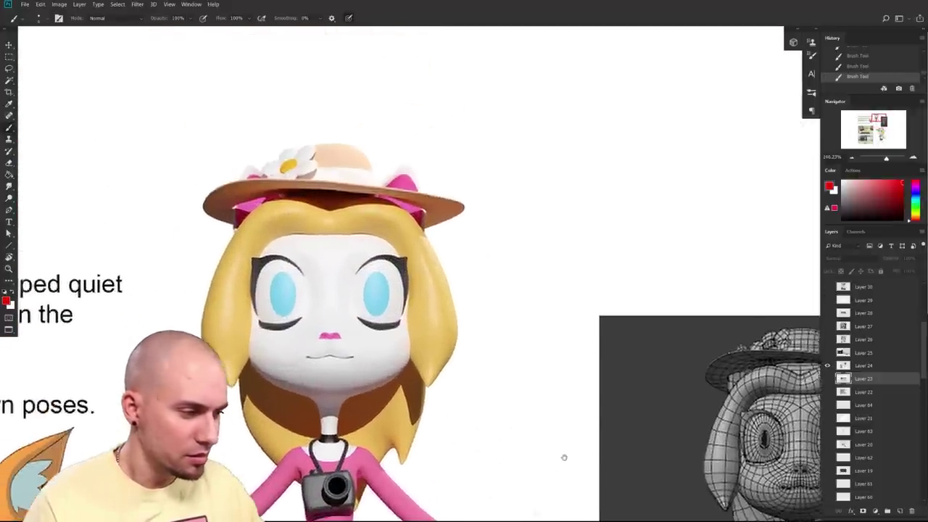
pyautogui.scroll(-2, 540, 452)
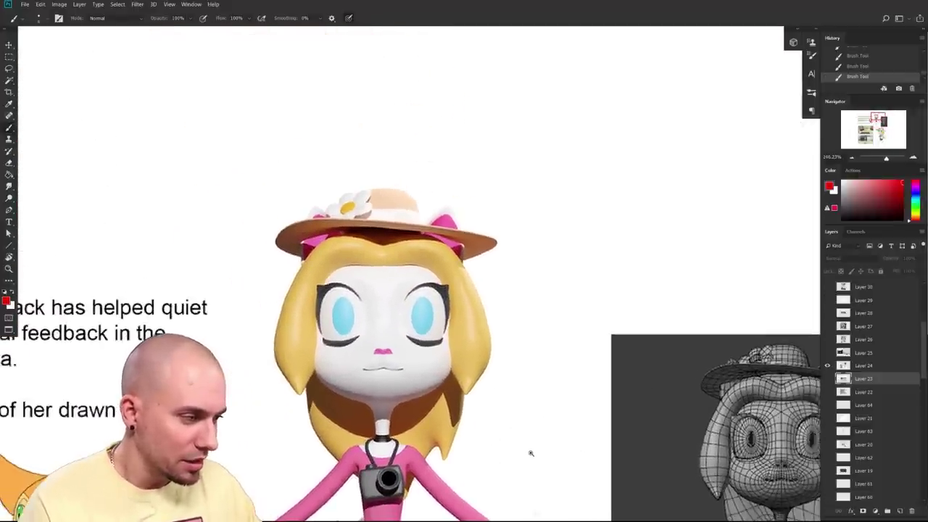
pyautogui.moveTo(531, 454); pyautogui.dragTo(518, 456)
pyautogui.moveTo(520, 478); pyautogui.dragTo(536, 348)
pyautogui.moveTo(531, 470); pyautogui.dragTo(543, 382)
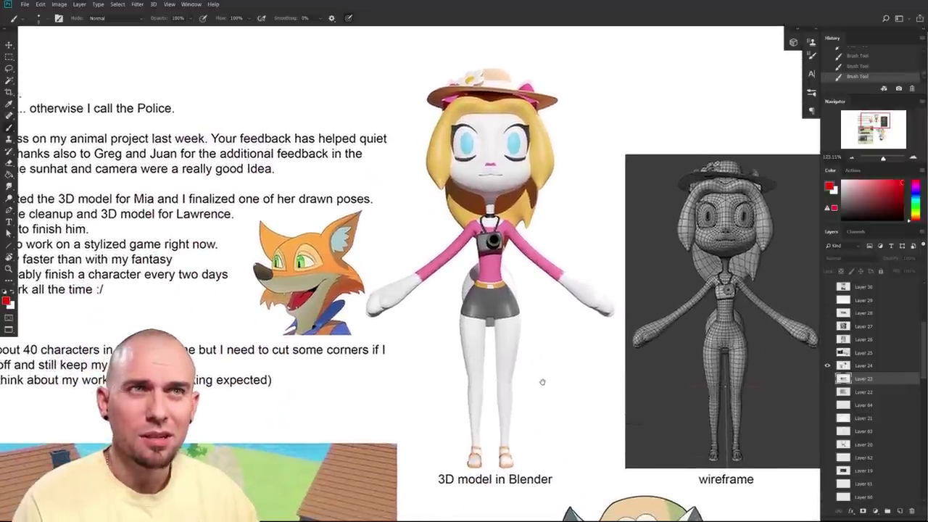
# - Examine the face, eyes and hat of the Blender model up close
pyautogui.scroll(3, 531, 447)
pyautogui.scroll(2, 532, 448)
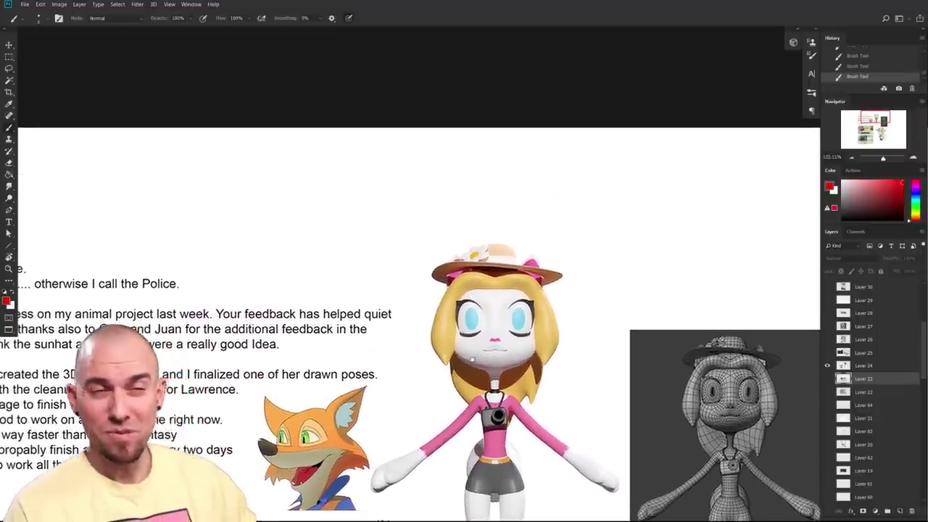
pyautogui.scroll(2, 472, 437)
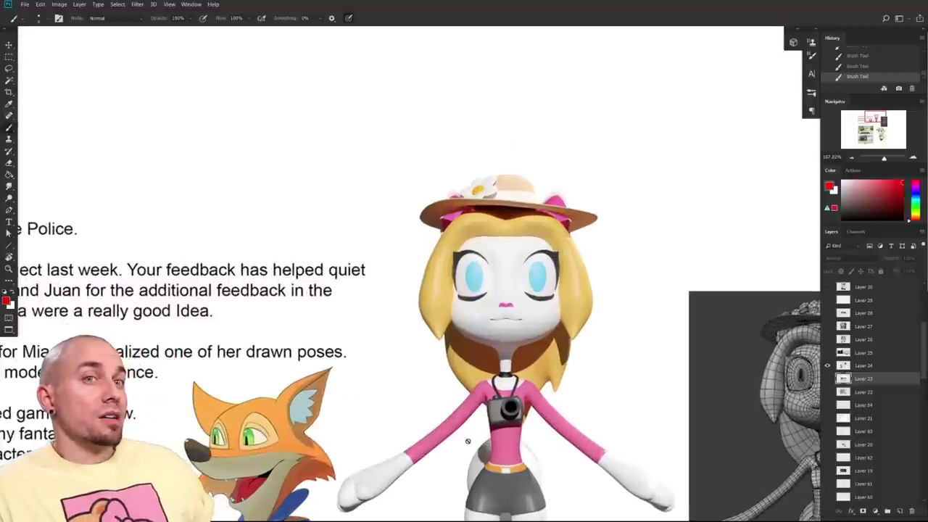
pyautogui.moveTo(580, 458); pyautogui.dragTo(517, 251)
pyautogui.moveTo(545, 394); pyautogui.dragTo(514, 397)
pyautogui.moveTo(514, 397); pyautogui.dragTo(483, 319)
pyautogui.scroll(5, 483, 319)
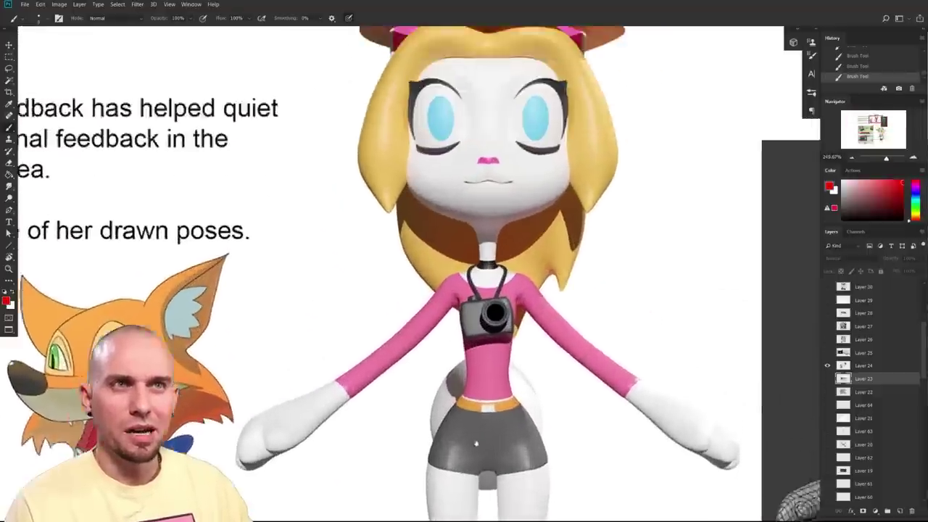
pyautogui.moveTo(549, 285); pyautogui.dragTo(520, 462)
pyautogui.moveTo(480, 398); pyautogui.dragTo(513, 383)
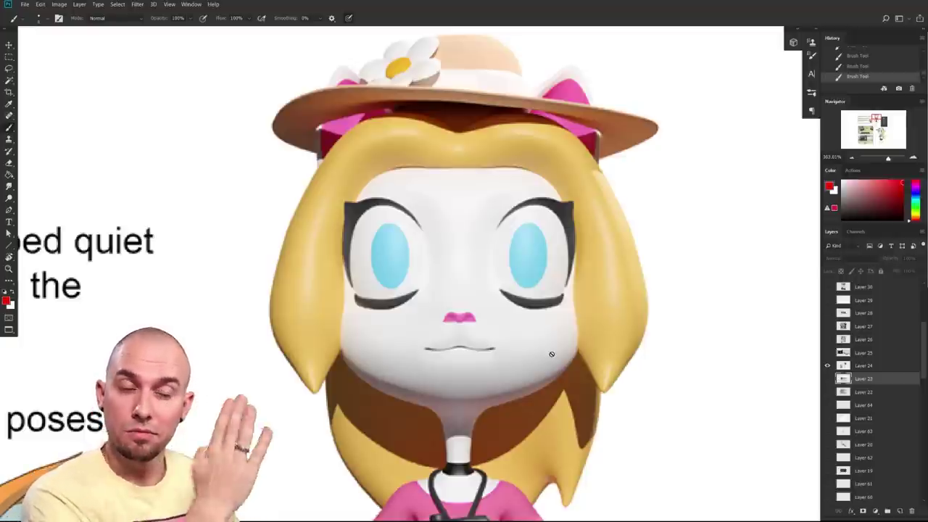
pyautogui.moveTo(693, 395); pyautogui.dragTo(502, 402)
# - Make Layer 24 active, set the brush colour to black and sketch a round eyeball with an oval iris beside the model's head
pyautogui.click(861, 367)
pyautogui.moveTo(614, 372); pyautogui.dragTo(537, 327)
pyautogui.click(842, 220)
pyautogui.moveTo(648, 264); pyautogui.dragTo(544, 312)
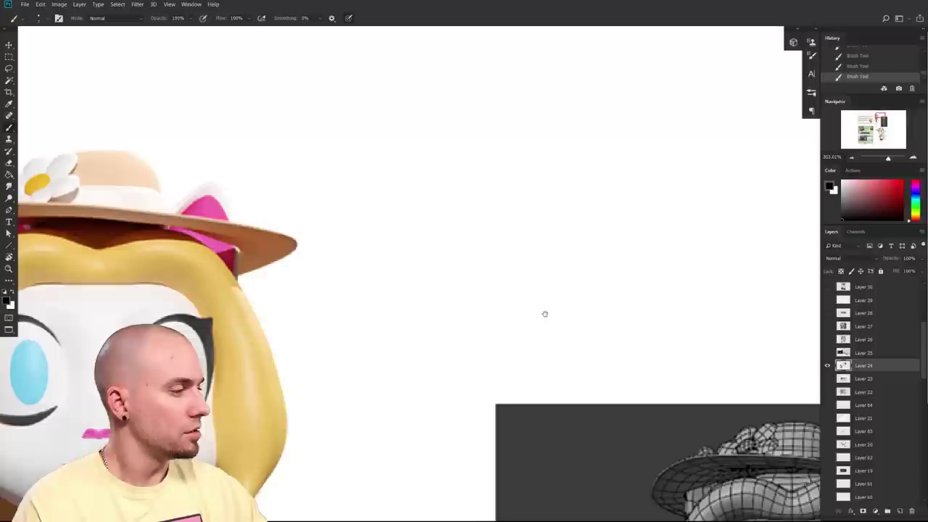
pyautogui.moveTo(428, 190)
pyautogui.mouseDown()
pyautogui.moveTo(436, 315)
pyautogui.moveTo(386, 254)
pyautogui.mouseUp()
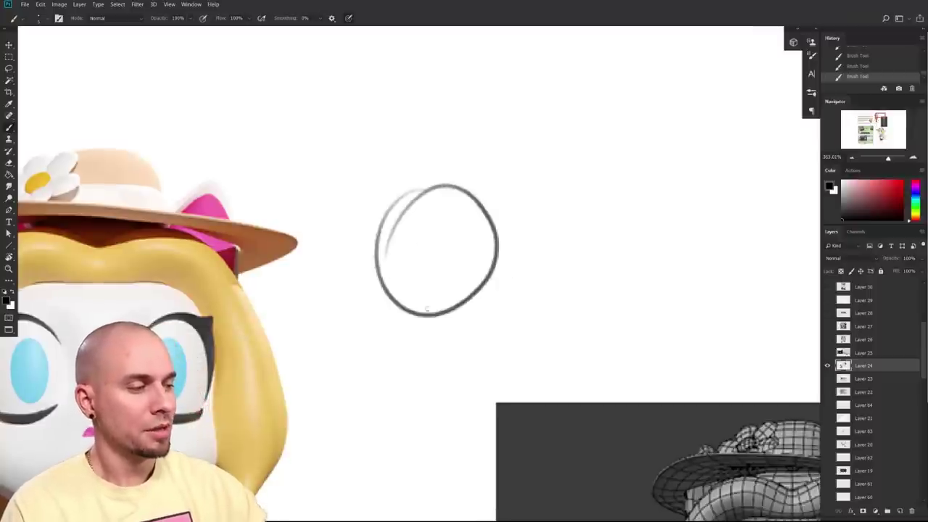
pyautogui.hotkey('ctrl', 'z')
pyautogui.moveTo(444, 178)
pyautogui.mouseDown()
pyautogui.moveTo(441, 308)
pyautogui.moveTo(454, 187)
pyautogui.moveTo(484, 199)
pyautogui.moveTo(446, 241)
pyautogui.moveTo(477, 259)
pyautogui.mouseUp()
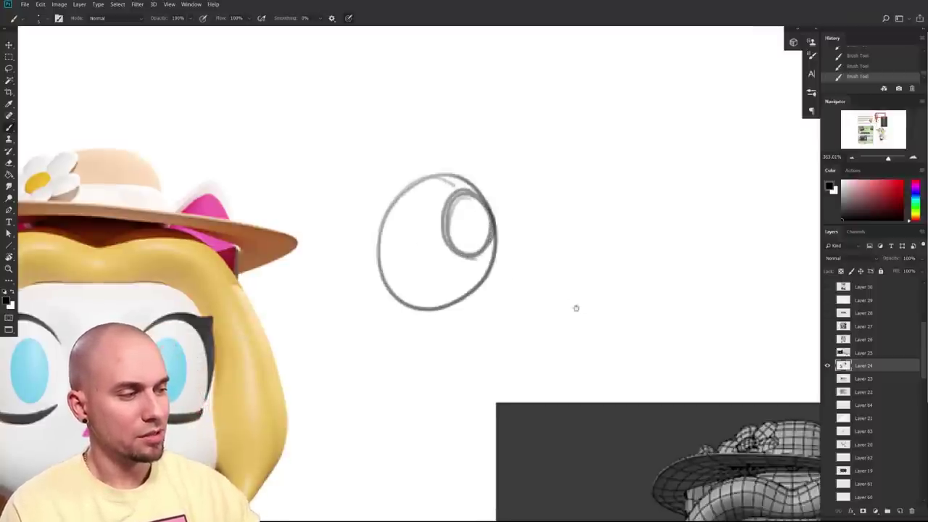
# - Undo the iris and redraw it as a cleaner oval near the upper edge of the eyeball sketch
pyautogui.moveTo(568, 306); pyautogui.dragTo(506, 330)
pyautogui.hotkey('ctrl', 'z')
pyautogui.moveTo(400, 215)
pyautogui.mouseDown()
pyautogui.moveTo(425, 272)
pyautogui.moveTo(397, 212)
pyautogui.mouseUp()
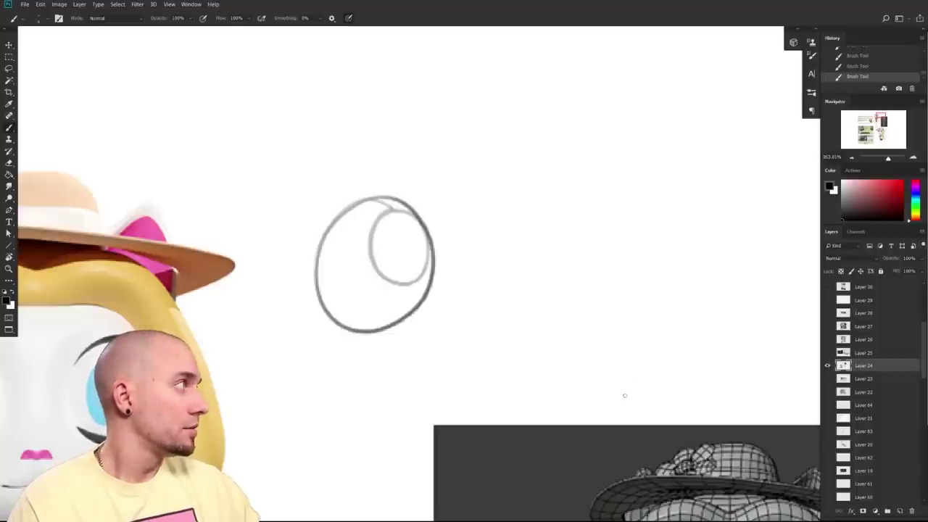
pyautogui.moveTo(374, 231); pyautogui.dragTo(383, 215)
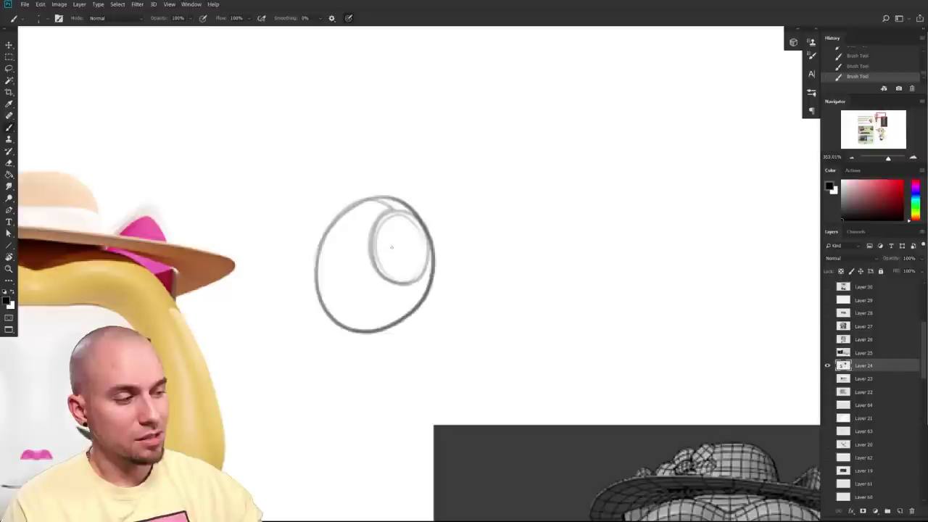
# - Fill in a small black pupil near the inner edge of the iris, undoing the trial marks
pyautogui.moveTo(405, 247); pyautogui.dragTo(407, 241)
pyautogui.moveTo(487, 390); pyautogui.dragTo(529, 392)
pyautogui.hotkey('ctrl', 'z')
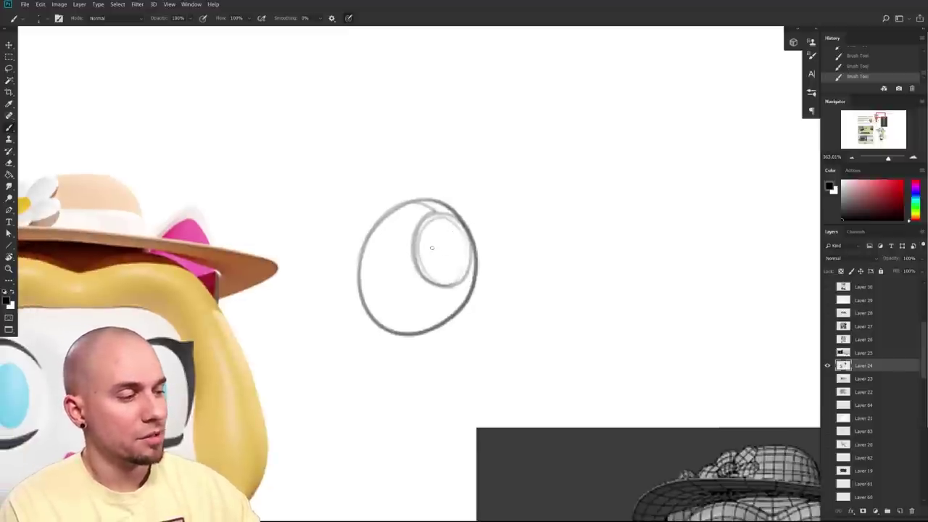
pyautogui.moveTo(430, 247); pyautogui.dragTo(420, 269)
# - Try vertical shading strokes across the iris, undo them and enlarge the black pupil
pyautogui.moveTo(423, 224)
pyautogui.mouseDown()
pyautogui.moveTo(425, 279)
pyautogui.moveTo(439, 281)
pyautogui.mouseUp()
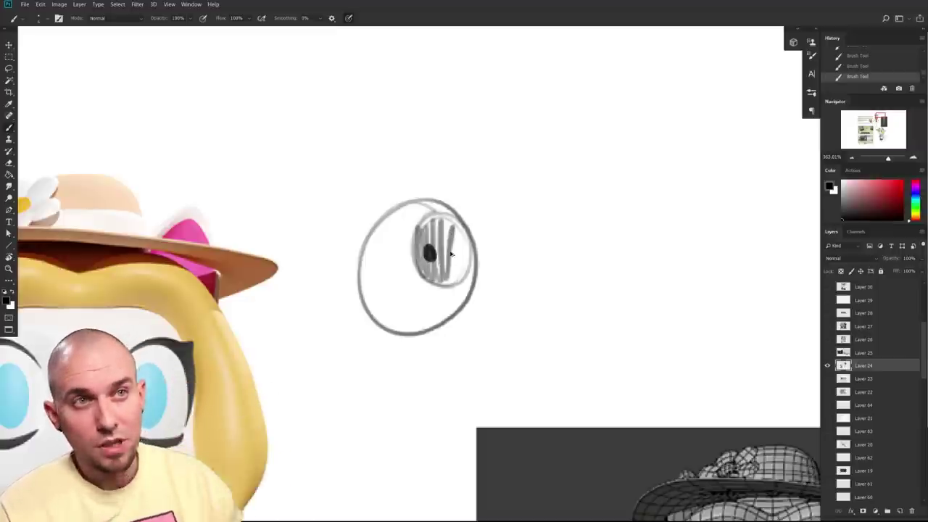
pyautogui.hotkey('ctrl', 'z')
pyautogui.moveTo(477, 354); pyautogui.dragTo(596, 293)
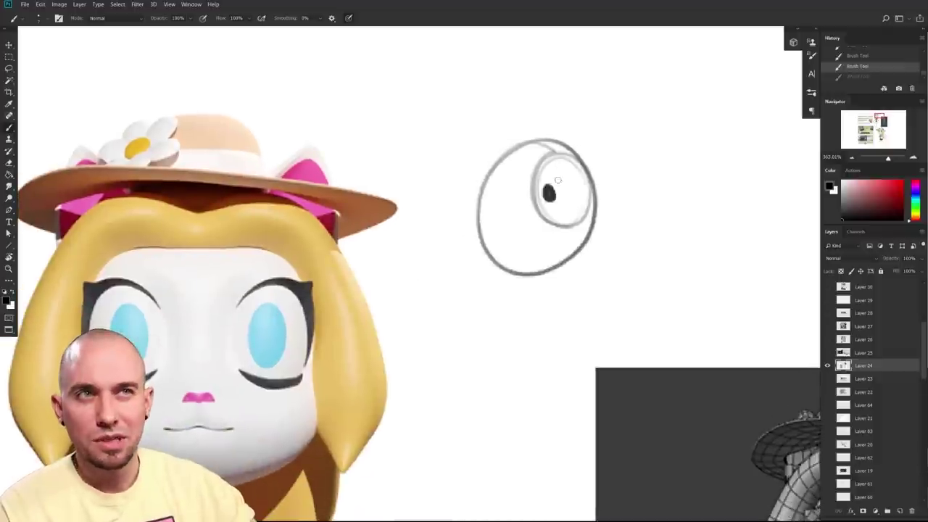
pyautogui.moveTo(549, 195); pyautogui.dragTo(556, 200)
pyautogui.moveTo(605, 308); pyautogui.dragTo(587, 347)
# - Try a second black pupil beside the first inside the iris and undo the trial strokes
pyautogui.moveTo(532, 215)
pyautogui.mouseDown()
pyautogui.moveTo(557, 234)
pyautogui.moveTo(553, 215)
pyautogui.moveTo(556, 229)
pyautogui.mouseUp()
pyautogui.hotkey('ctrl', 'z')
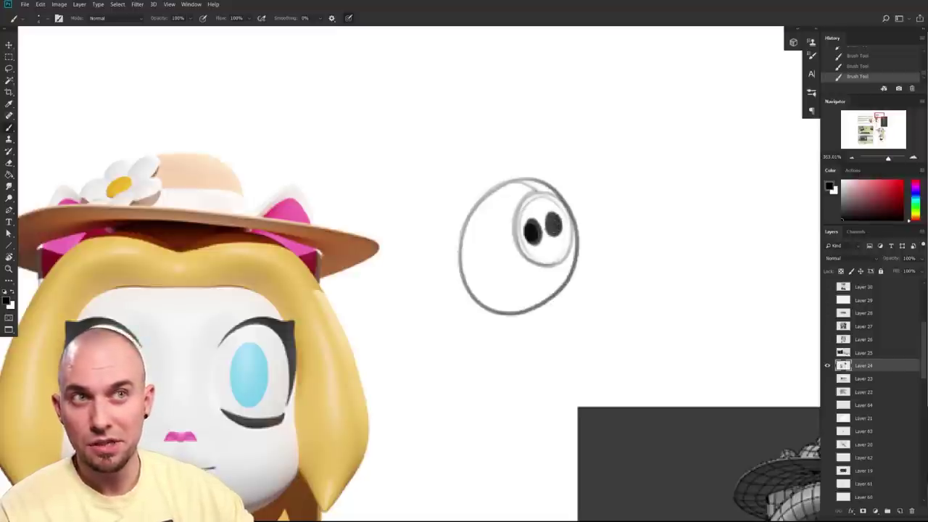
pyautogui.moveTo(529, 187)
pyautogui.mouseDown()
pyautogui.moveTo(562, 240)
pyautogui.moveTo(529, 309)
pyautogui.mouseUp()
pyautogui.hotkey('ctrl', 'z')
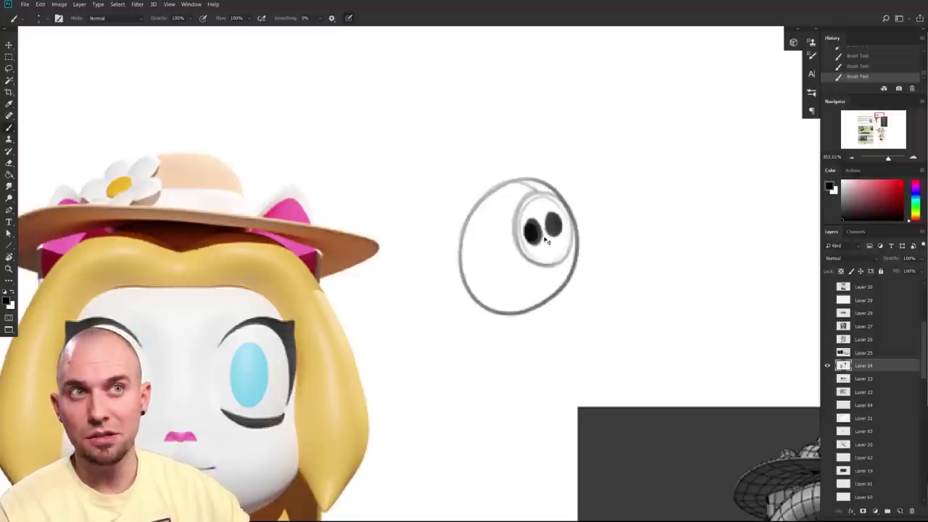
pyautogui.hotkey('ctrl', 'z')
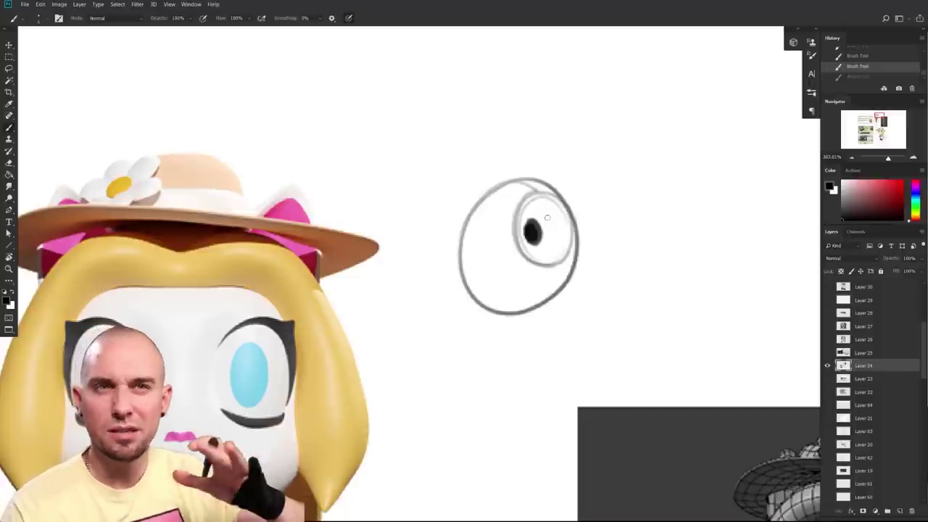
# - Examine the character's face and blue irises beside the eyeball sketch
pyautogui.moveTo(611, 373)
pyautogui.mouseDown()
pyautogui.moveTo(582, 381)
pyautogui.moveTo(607, 379)
pyautogui.mouseUp()
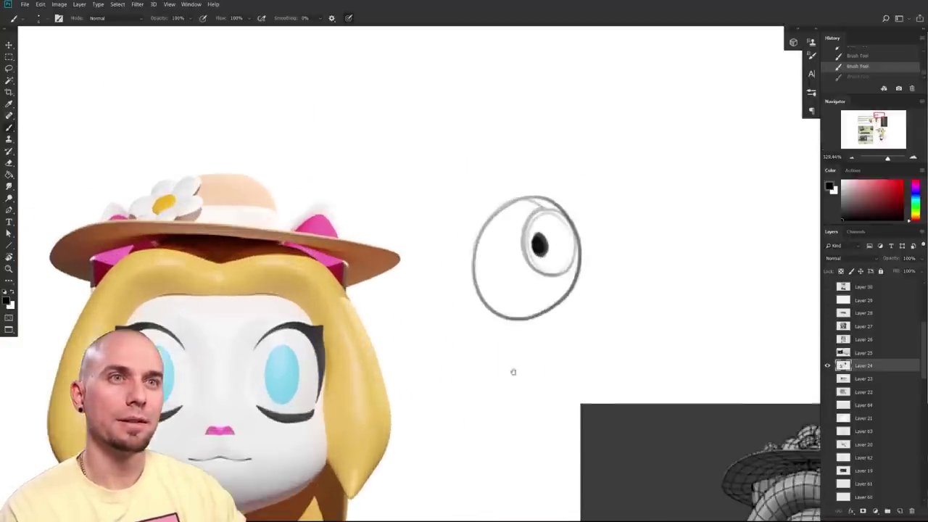
pyautogui.moveTo(513, 373); pyautogui.dragTo(581, 345)
pyautogui.moveTo(326, 319); pyautogui.dragTo(346, 309)
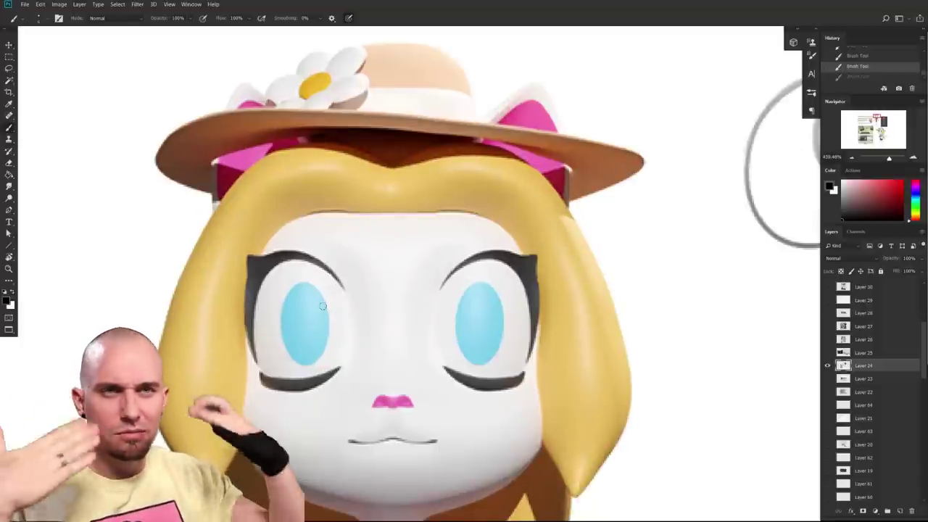
pyautogui.scroll(-2, 546, 419)
pyautogui.moveTo(545, 421); pyautogui.dragTo(494, 404)
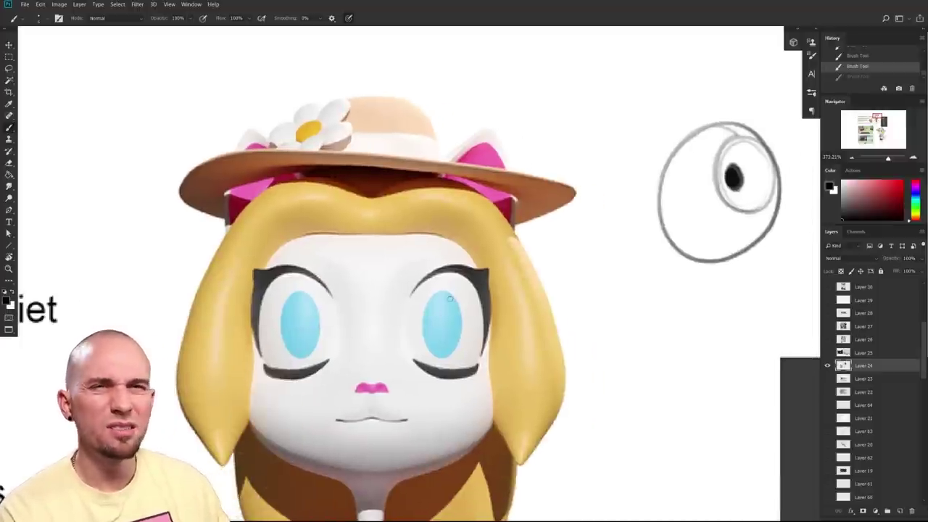
pyautogui.moveTo(539, 409); pyautogui.dragTo(477, 411)
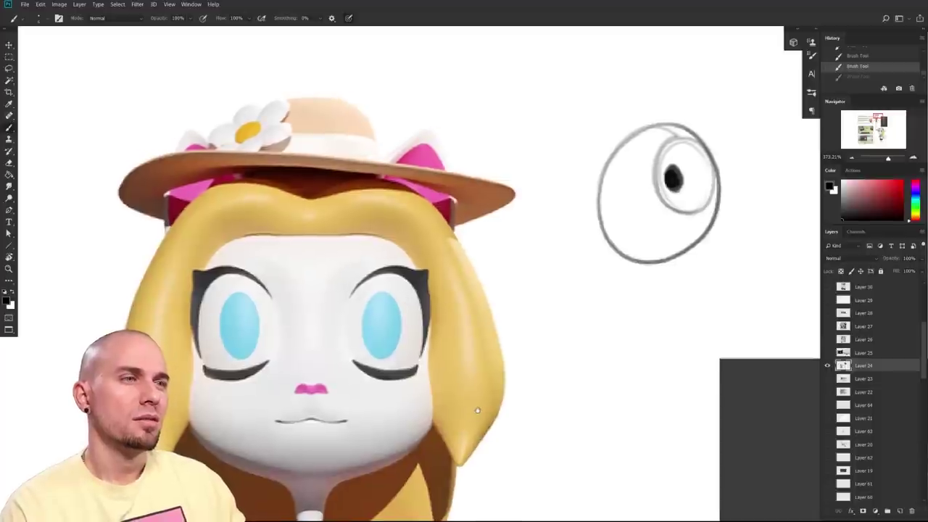
pyautogui.moveTo(342, 346); pyautogui.dragTo(337, 359)
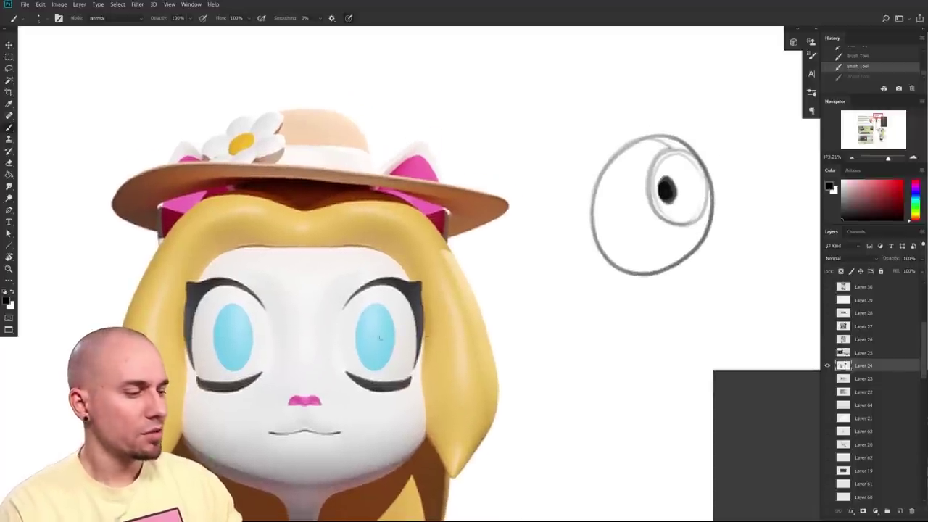
# - Undo the black pupil near the iris's inner edge and repaint it near the outer edge of the iris
pyautogui.moveTo(566, 349); pyautogui.dragTo(411, 356)
pyautogui.hotkey('ctrl', 'z')
pyautogui.hotkey('ctrl', 'z')
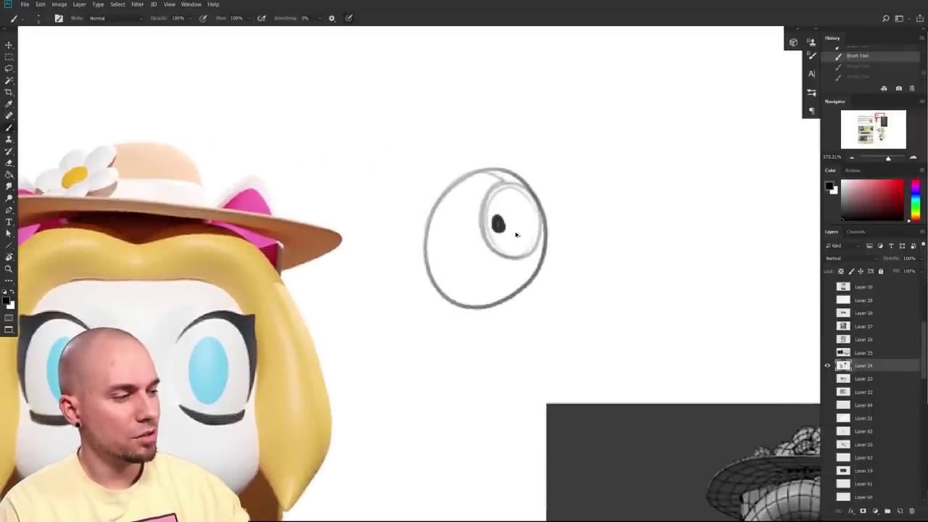
pyautogui.hotkey('ctrl', 'z')
pyautogui.moveTo(522, 209)
pyautogui.mouseDown()
pyautogui.moveTo(522, 220)
pyautogui.moveTo(624, 254)
pyautogui.mouseUp()
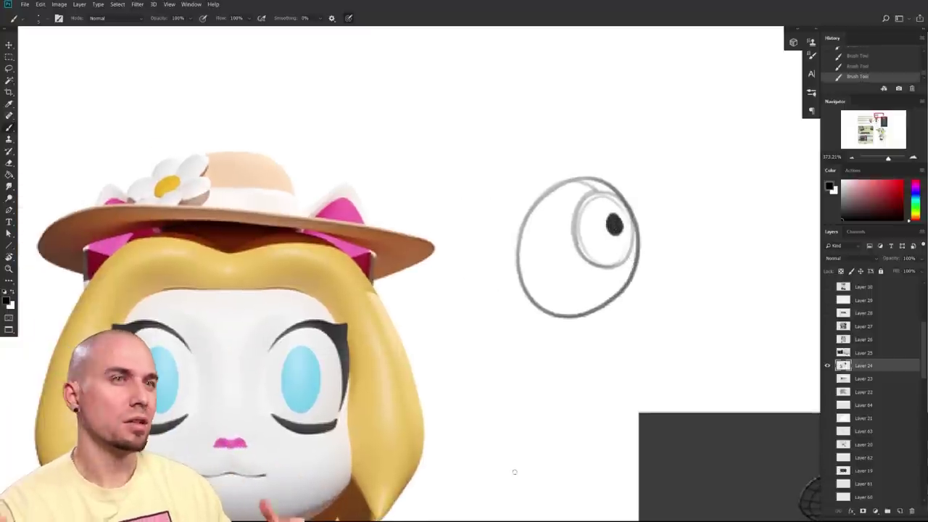
# - Sample the light blue of the character's iris as the brush colour
pyautogui.moveTo(514, 472); pyautogui.dragTo(653, 427)
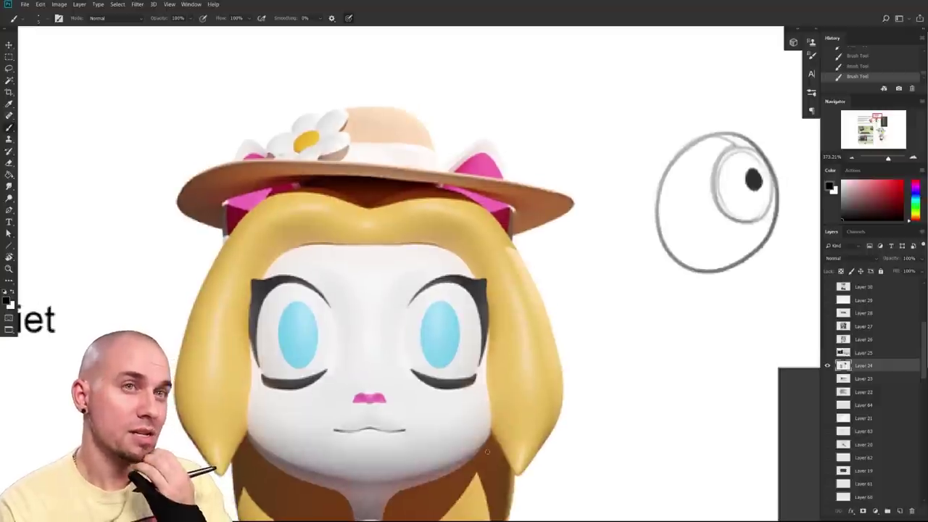
pyautogui.moveTo(487, 451); pyautogui.dragTo(453, 466)
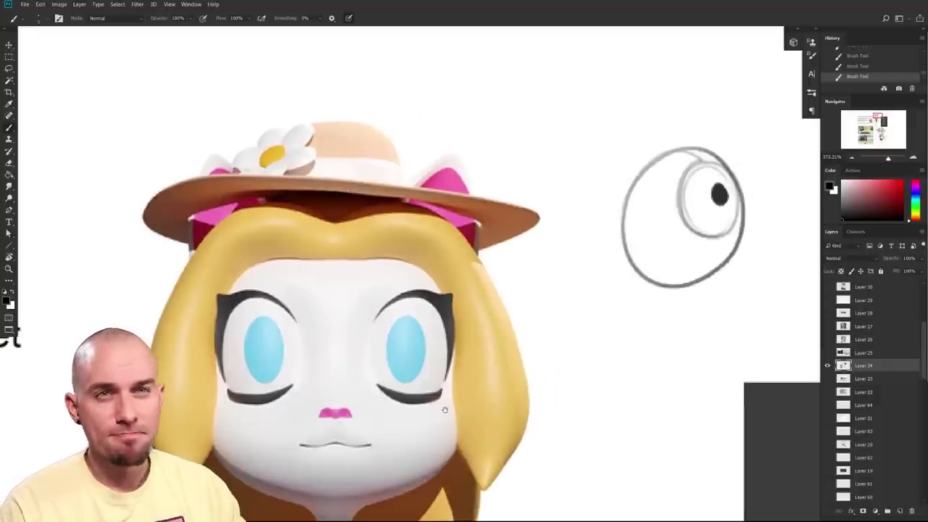
pyautogui.moveTo(446, 411); pyautogui.dragTo(425, 383)
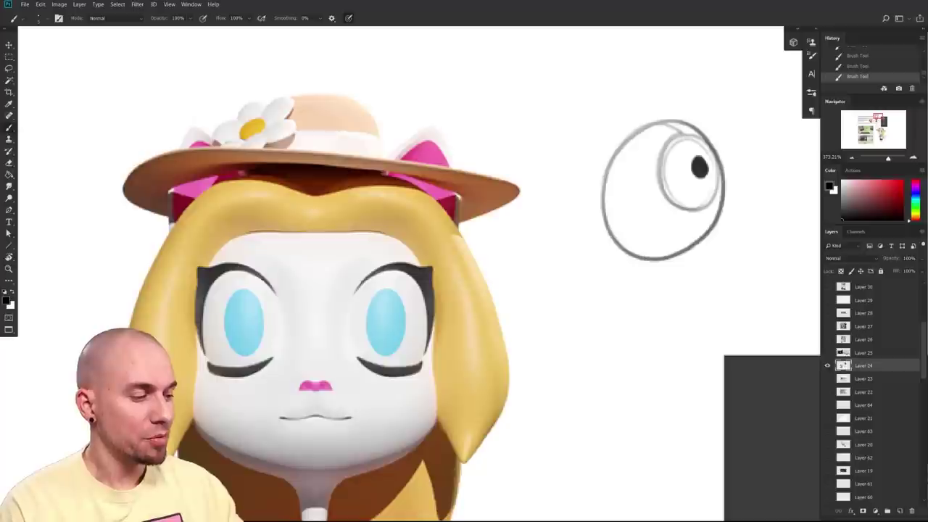
pyautogui.keyDown('alt'); pyautogui.click(389, 310); pyautogui.keyUp('alt')
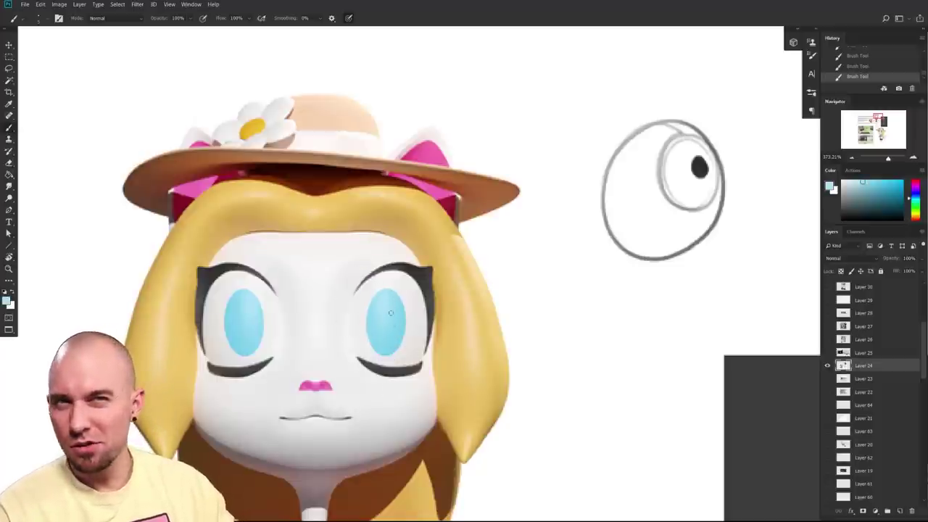
pyautogui.keyDown('alt'); pyautogui.click(388, 314); pyautogui.keyUp('alt')
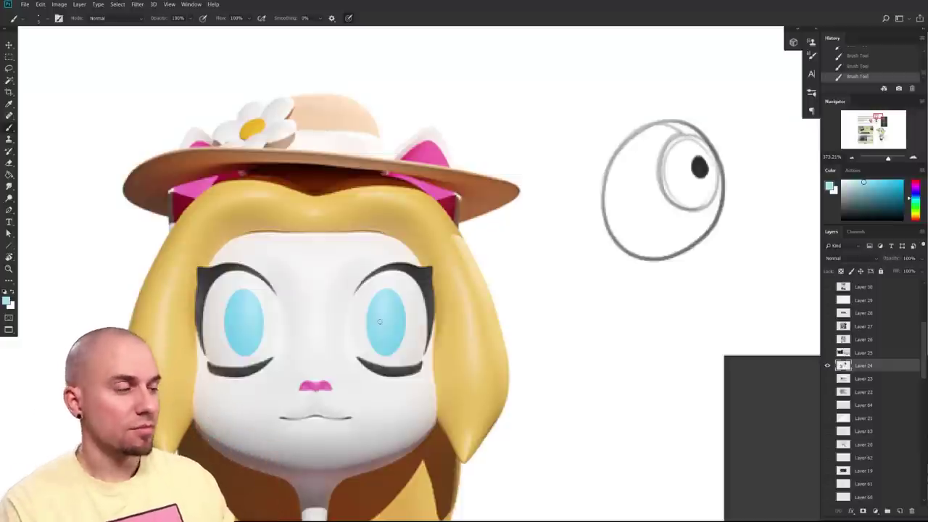
pyautogui.moveTo(390, 373); pyautogui.dragTo(375, 378)
pyautogui.press('l')
pyautogui.moveTo(338, 341)
pyautogui.mouseDown()
pyautogui.moveTo(336, 322)
pyautogui.moveTo(351, 299)
pyautogui.mouseUp()
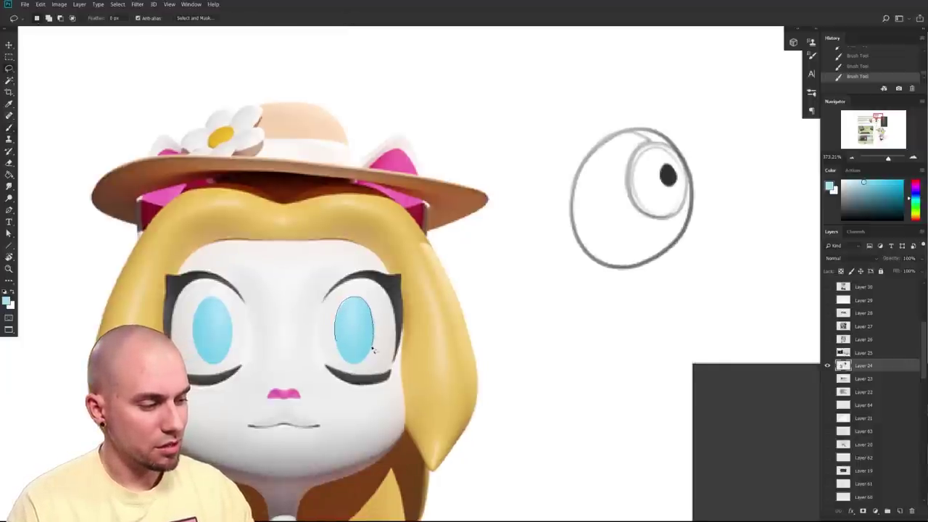
pyautogui.moveTo(344, 345); pyautogui.dragTo(338, 342)
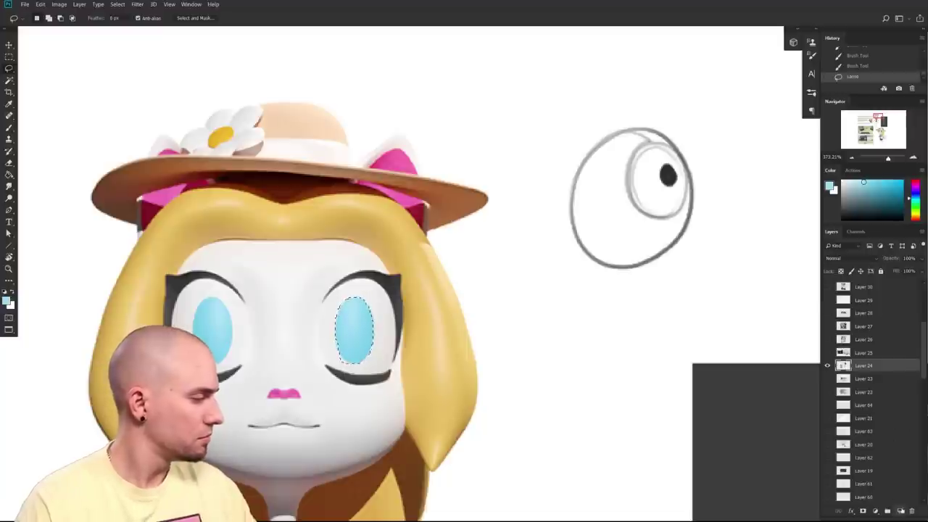
# - Add a new layer above the character image and select both blue irises on the image layer with the Magic Wand
pyautogui.click(901, 512)
pyautogui.press('w')
pyautogui.hotkey('ctrl', 'd')
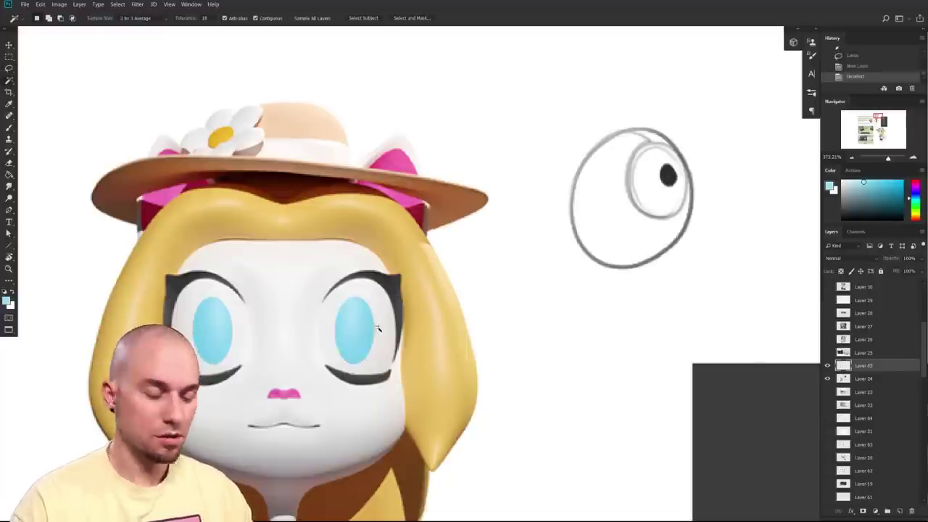
pyautogui.click(859, 379)
pyautogui.click(362, 337)
pyautogui.keyDown('shift'); pyautogui.click(343, 311); pyautogui.keyUp('shift')
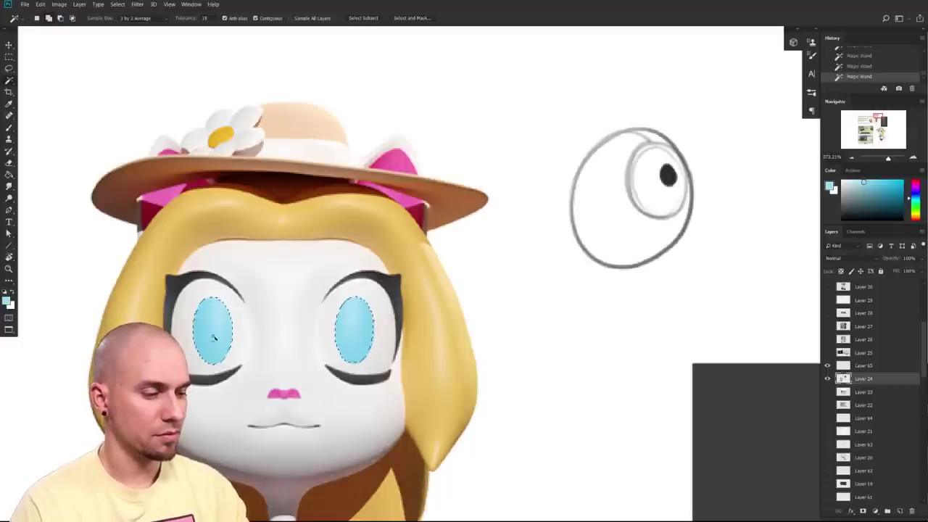
# - Shade the upper middle of the selected irises with a soft darker teal on the new layer and clear the selection
pyautogui.click(864, 366)
pyautogui.press('b')
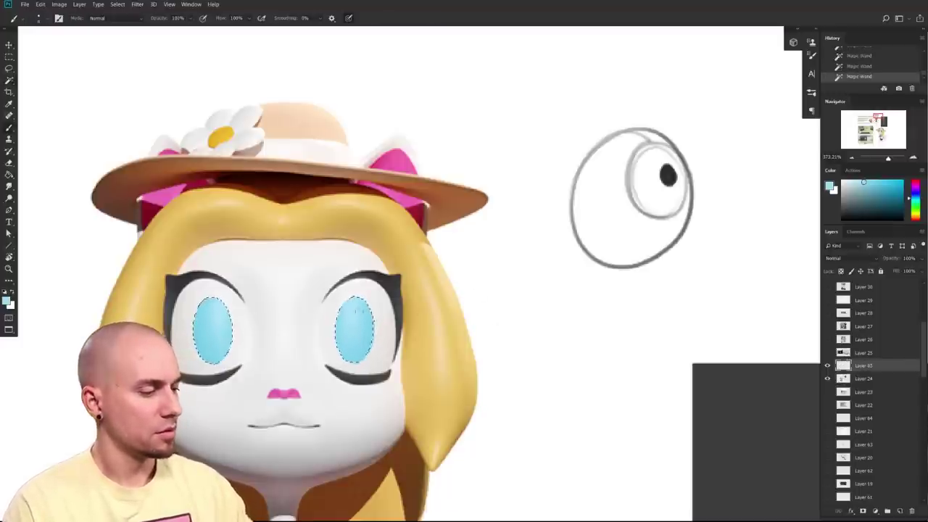
pyautogui.click(865, 192)
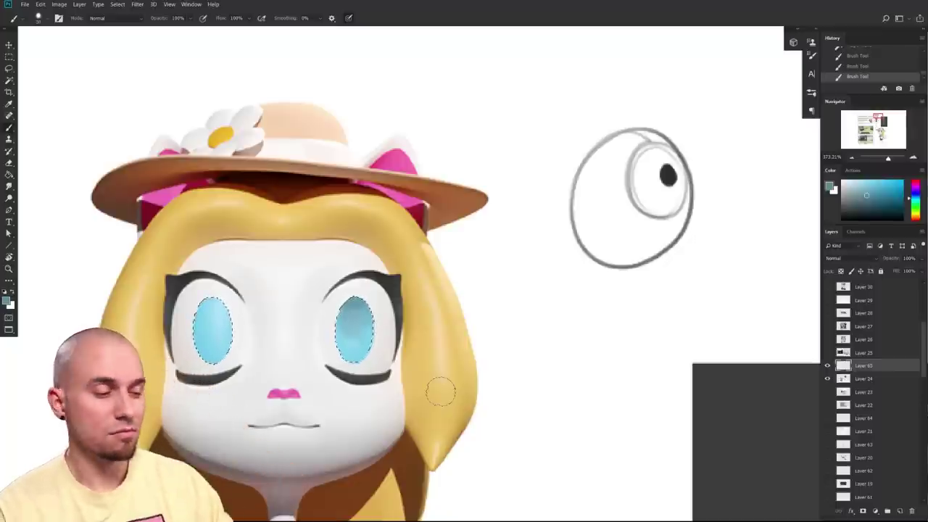
pyautogui.moveTo(533, 374); pyautogui.dragTo(396, 408)
pyautogui.press('[')
pyautogui.press('[')
pyautogui.hotkey('ctrl', 'd')
# - Sketch a teal side-view eyeball with a concave iris notch beside the first eyeball, undoing the stray strokes
pyautogui.press('[')
pyautogui.press('[')
pyautogui.press('[')
pyautogui.press('[')
pyautogui.press('[')
pyautogui.moveTo(510, 185); pyautogui.dragTo(506, 213)
pyautogui.hotkey('ctrl', 'z')
pyautogui.moveTo(603, 250); pyautogui.dragTo(458, 289)
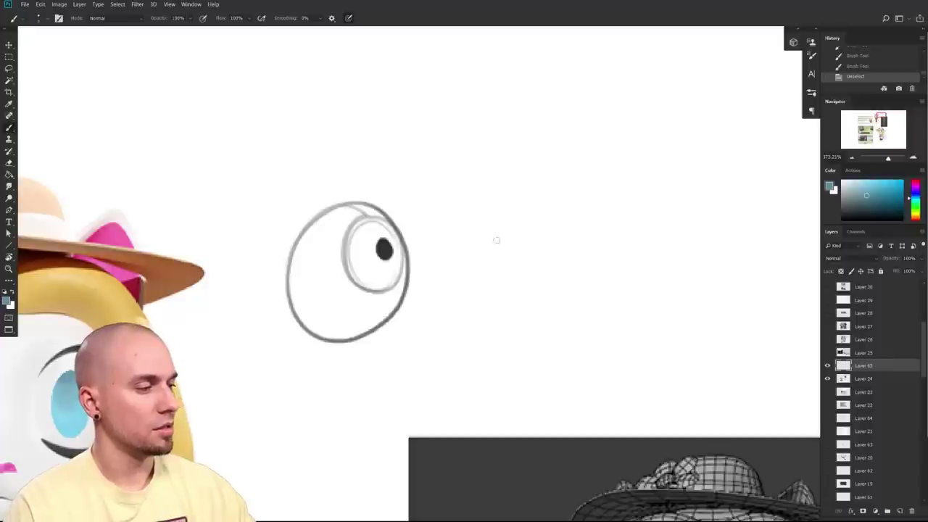
pyautogui.moveTo(539, 197)
pyautogui.mouseDown()
pyautogui.moveTo(493, 300)
pyautogui.moveTo(563, 291)
pyautogui.mouseUp()
pyautogui.moveTo(490, 221)
pyautogui.mouseDown()
pyautogui.moveTo(569, 205)
pyautogui.moveTo(549, 308)
pyautogui.moveTo(570, 305)
pyautogui.moveTo(545, 306)
pyautogui.moveTo(577, 280)
pyautogui.mouseUp()
pyautogui.moveTo(581, 273)
pyautogui.mouseDown()
pyautogui.moveTo(559, 245)
pyautogui.moveTo(578, 213)
pyautogui.moveTo(563, 243)
pyautogui.moveTo(573, 253)
pyautogui.mouseUp()
pyautogui.hotkey('ctrl', 'z')
# - Draw a thick teal light-direction arrow pointing down toward the upper edge of the side-view eyeball
pyautogui.press(']')
pyautogui.press(']')
pyautogui.press(']')
pyautogui.press(']')
pyautogui.press(']')
pyautogui.moveTo(652, 90); pyautogui.dragTo(614, 164)
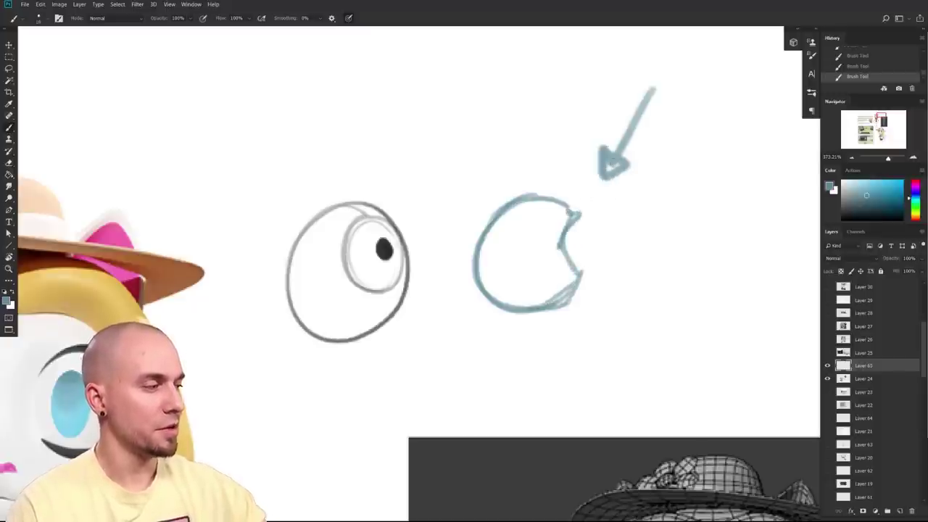
# - Mark the shadow areas in purple along the upper edge of both eyeball sketches and across the inner part of the iris
pyautogui.click(915, 191)
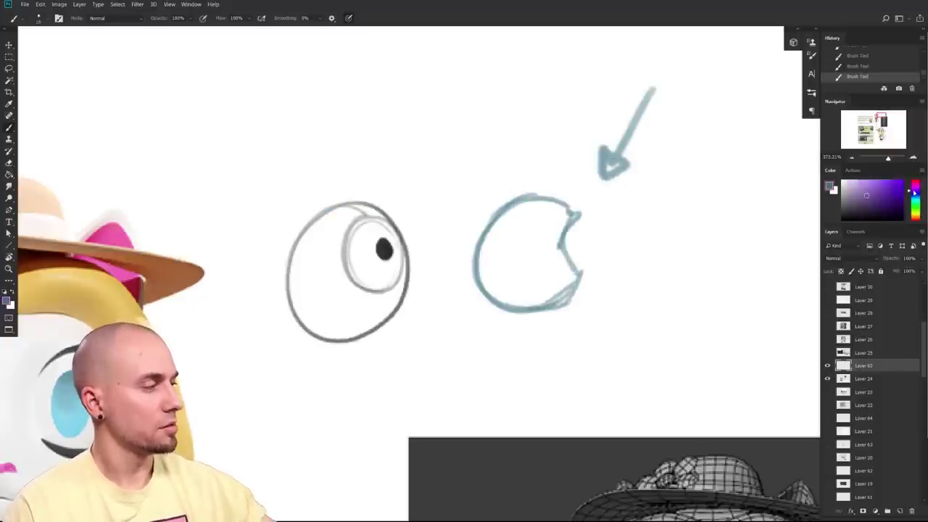
pyautogui.moveTo(503, 211)
pyautogui.mouseDown()
pyautogui.moveTo(559, 203)
pyautogui.moveTo(578, 213)
pyautogui.mouseUp()
pyautogui.moveTo(507, 205)
pyautogui.mouseDown()
pyautogui.moveTo(489, 215)
pyautogui.moveTo(577, 209)
pyautogui.mouseUp()
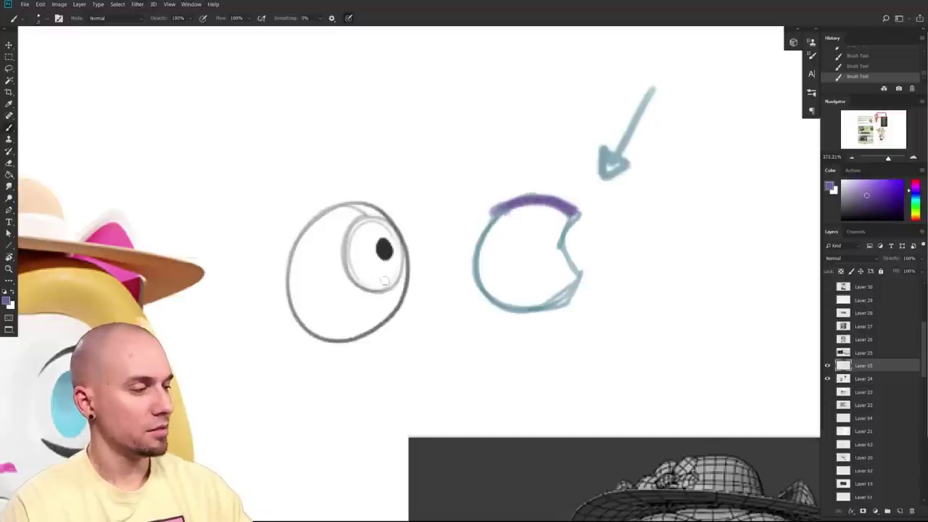
pyautogui.moveTo(290, 237)
pyautogui.mouseDown()
pyautogui.moveTo(334, 211)
pyautogui.moveTo(371, 213)
pyautogui.mouseUp()
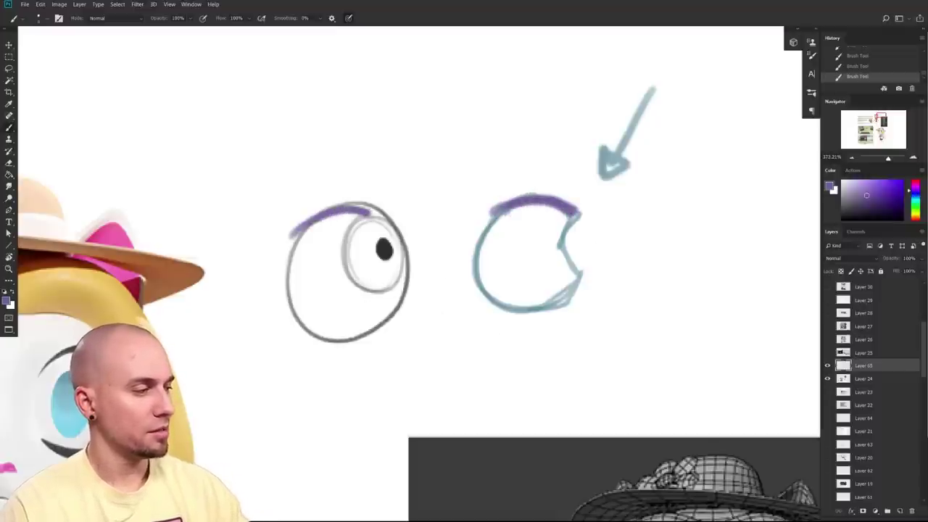
pyautogui.moveTo(370, 219)
pyautogui.mouseDown()
pyautogui.moveTo(380, 242)
pyautogui.moveTo(371, 218)
pyautogui.moveTo(351, 252)
pyautogui.moveTo(396, 286)
pyautogui.mouseUp()
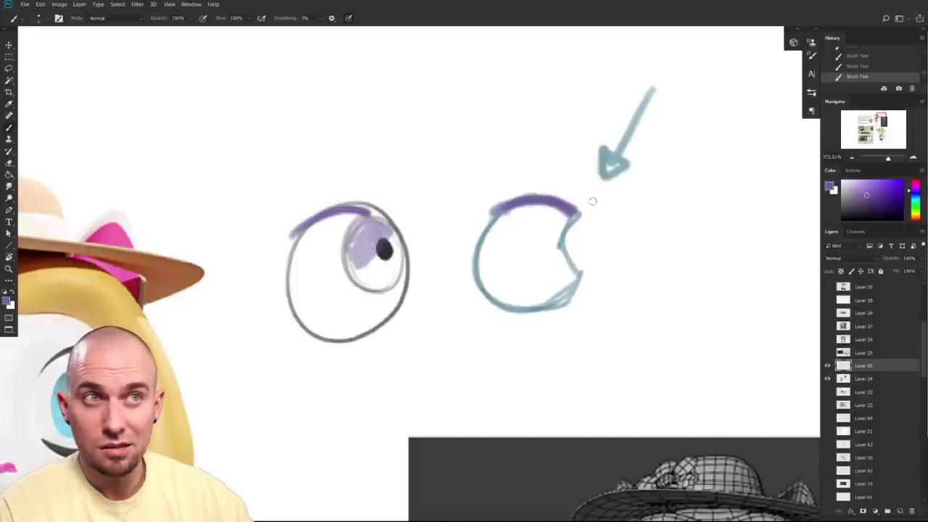
# - Paint the lower part of the side-view iris notch and the cornea bulge above it in the character's sampled light blue
pyautogui.moveTo(496, 393); pyautogui.dragTo(630, 304)
pyautogui.keyDown('alt'); pyautogui.click(269, 348); pyautogui.keyUp('alt')
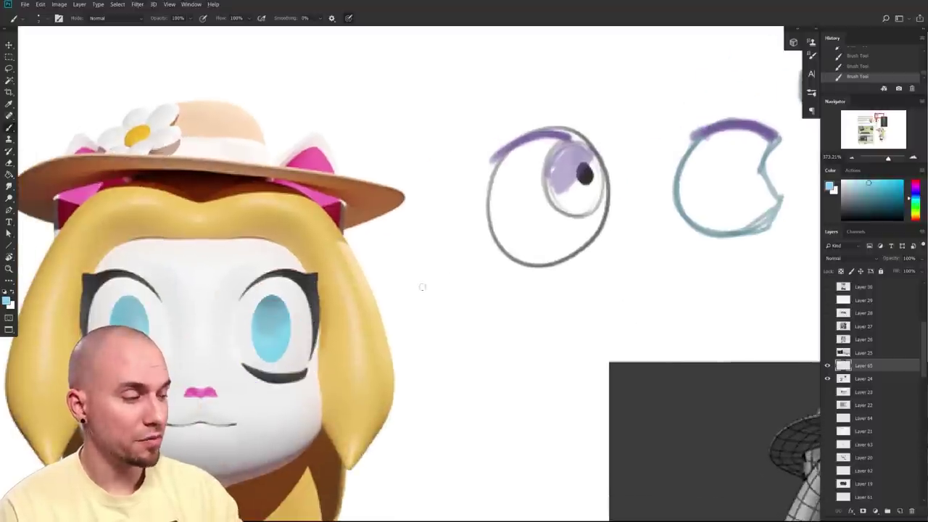
pyautogui.moveTo(761, 179); pyautogui.dragTo(773, 197)
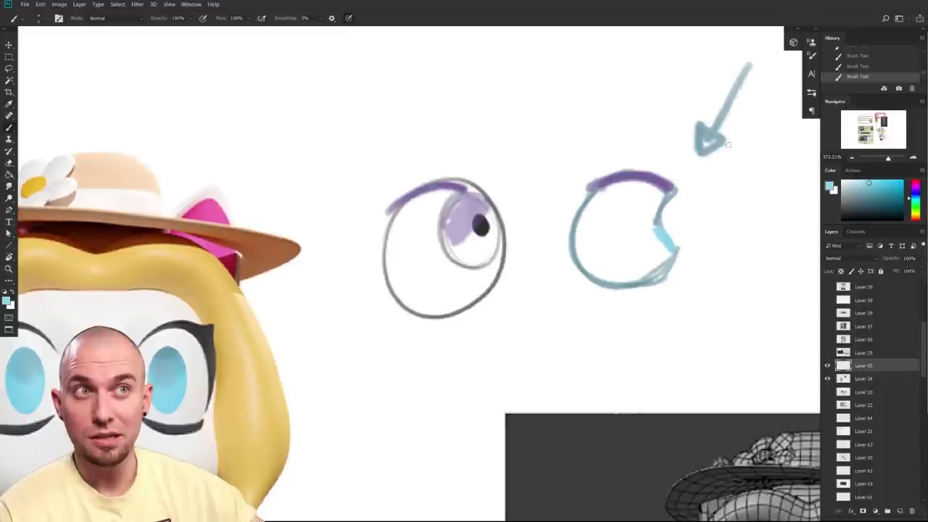
pyautogui.moveTo(641, 168); pyautogui.dragTo(674, 190)
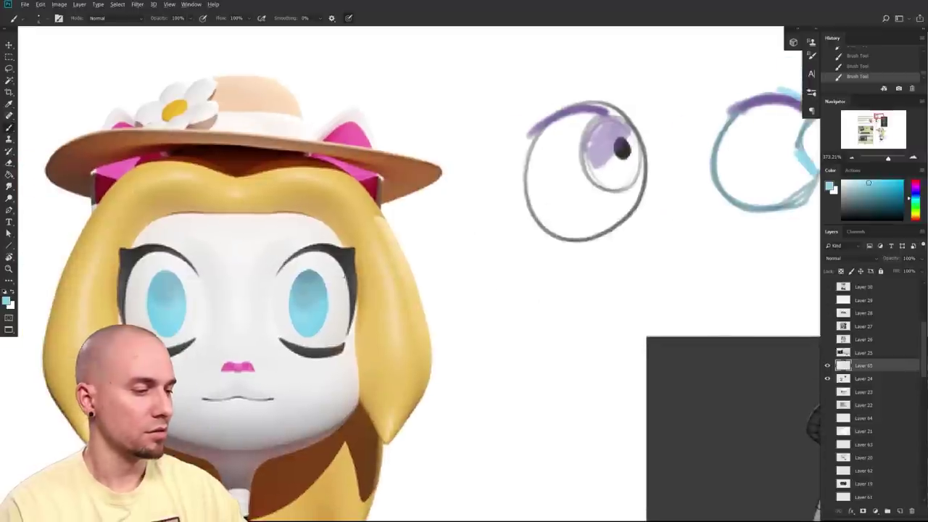
# - Deepen the shading in the middle of the character's irises with a darker teal blended into the blue
pyautogui.keyDown('alt'); pyautogui.click(345, 277); pyautogui.keyUp('alt')
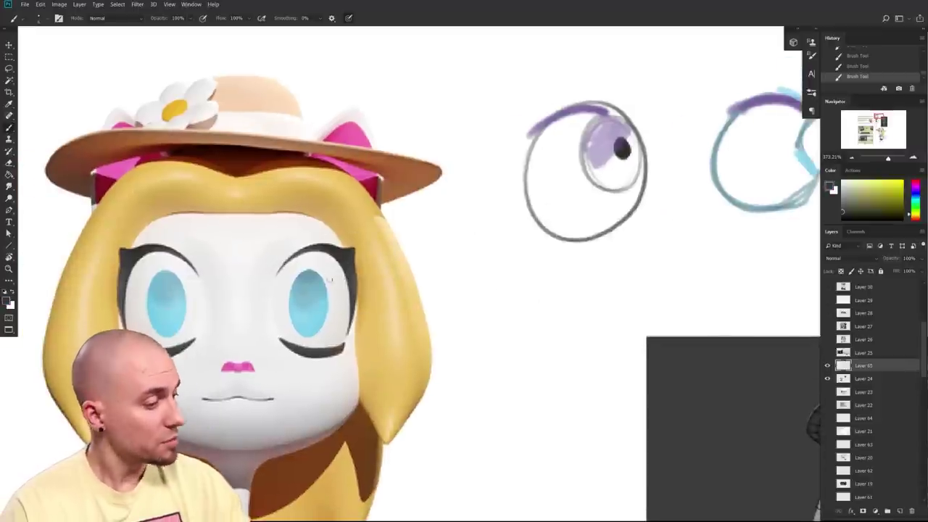
pyautogui.keyDown('alt'); pyautogui.click(309, 286); pyautogui.keyUp('alt')
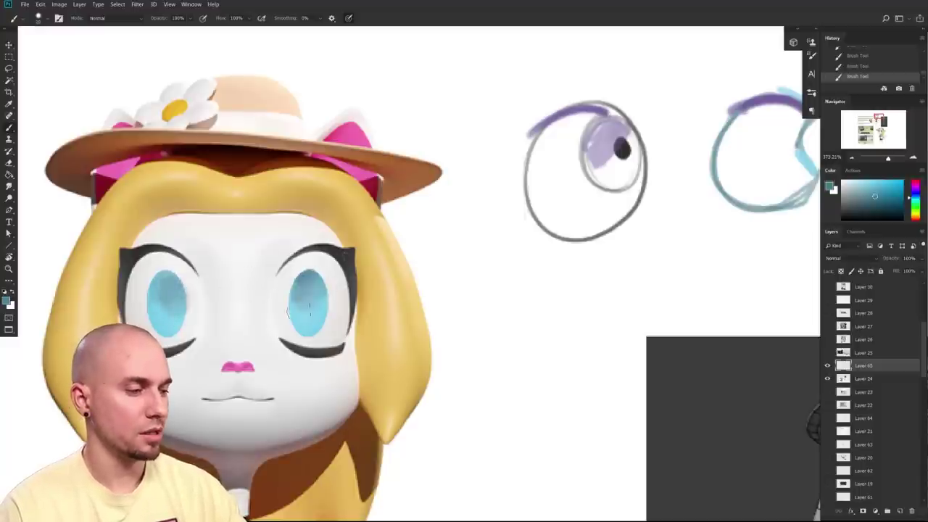
pyautogui.keyDown('alt'); pyautogui.click(314, 302); pyautogui.keyUp('alt')
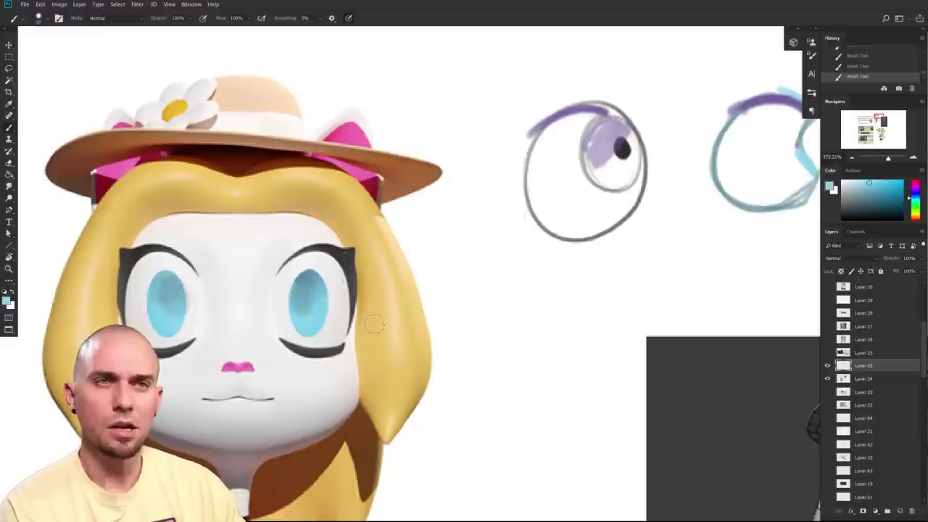
# - Paint a small white highlight near the lower edge of each of the character's irises
pyautogui.scroll(-6, 374, 325)
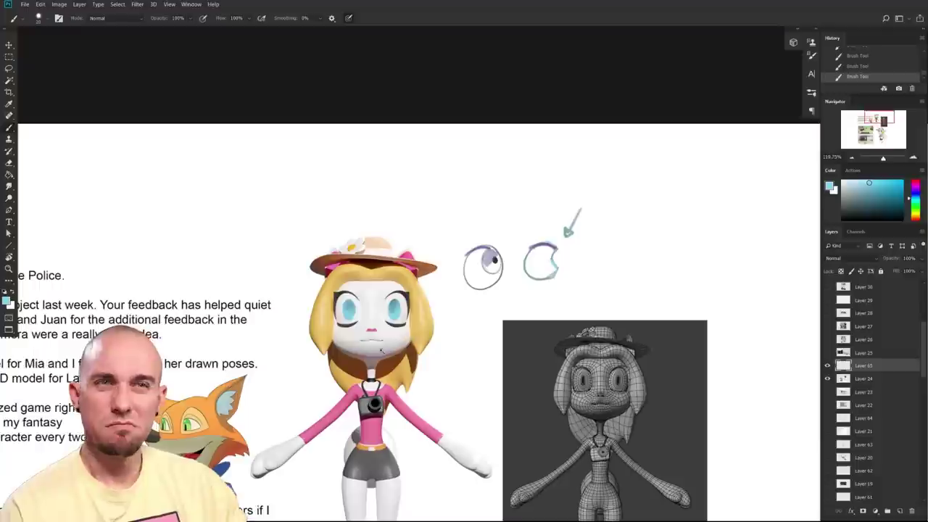
pyautogui.scroll(4, 389, 350)
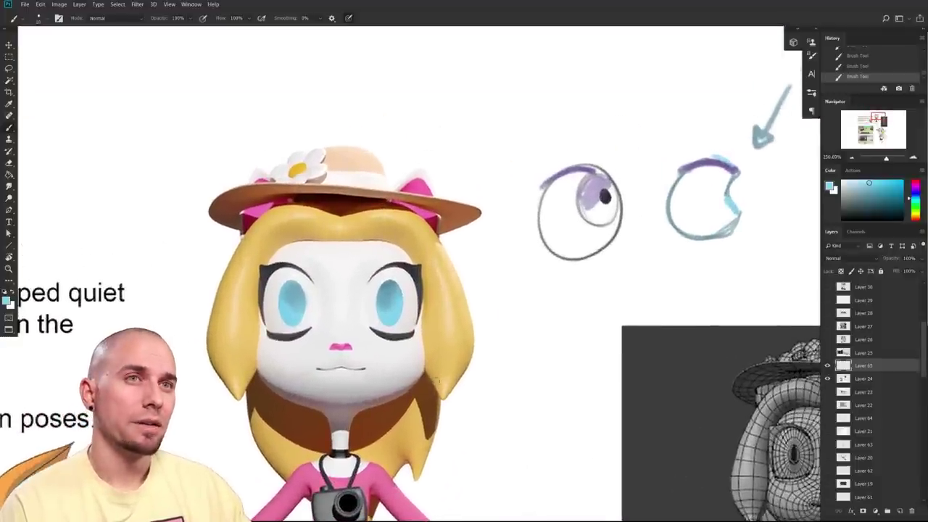
pyautogui.keyDown('alt'); pyautogui.click(482, 315); pyautogui.keyUp('alt')
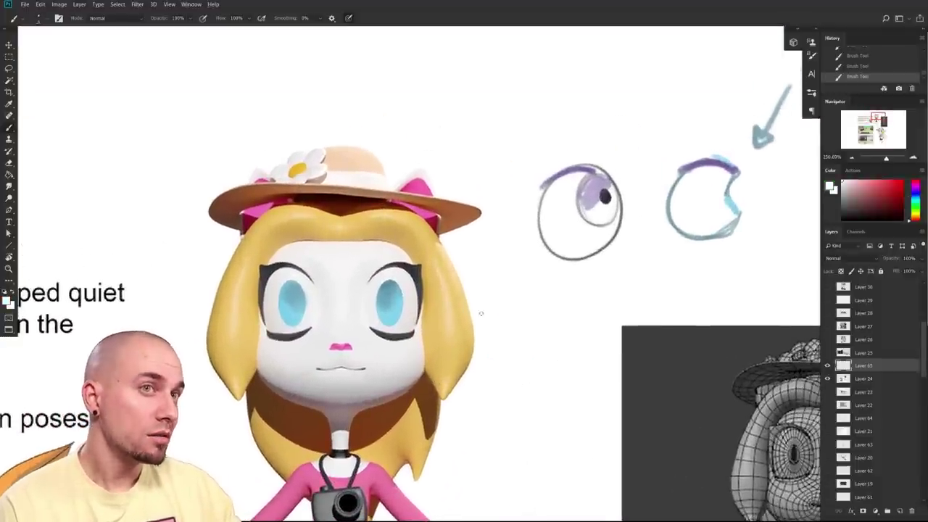
pyautogui.moveTo(396, 317)
pyautogui.mouseDown()
pyautogui.moveTo(404, 320)
pyautogui.moveTo(395, 315)
pyautogui.mouseUp()
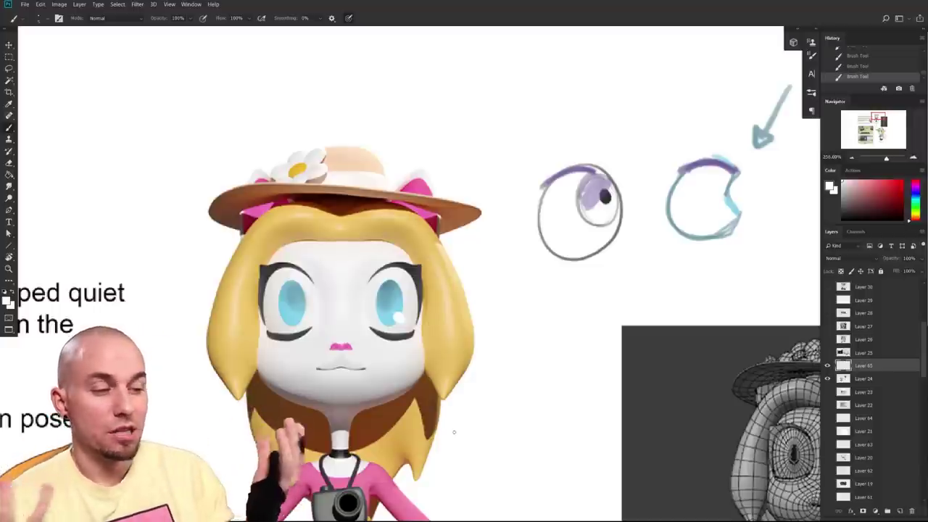
pyautogui.moveTo(505, 395)
pyautogui.mouseDown()
pyautogui.moveTo(367, 379)
pyautogui.moveTo(526, 380)
pyautogui.mouseUp()
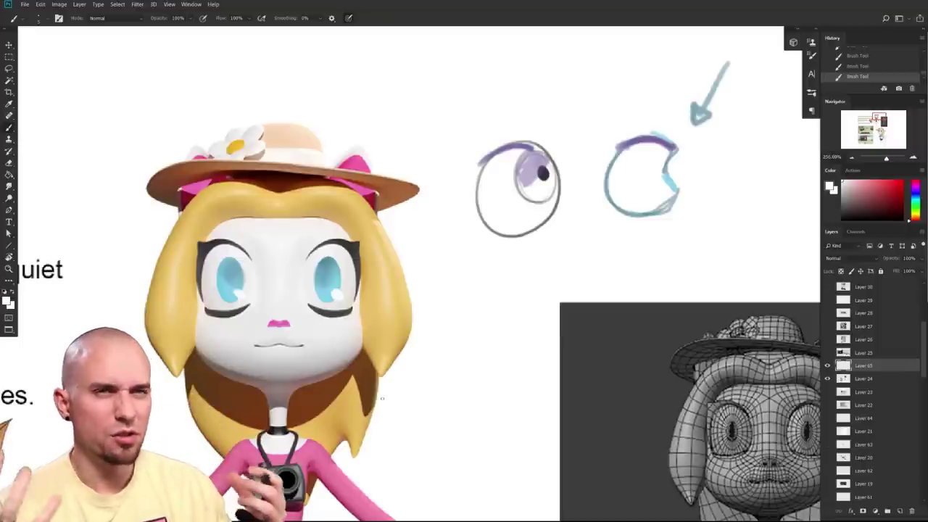
# - Paint small dark teal pupils in the middle of the character's irises with a colour sampled from the iris
pyautogui.moveTo(333, 377)
pyautogui.mouseDown()
pyautogui.moveTo(324, 375)
pyautogui.moveTo(343, 374)
pyautogui.mouseUp()
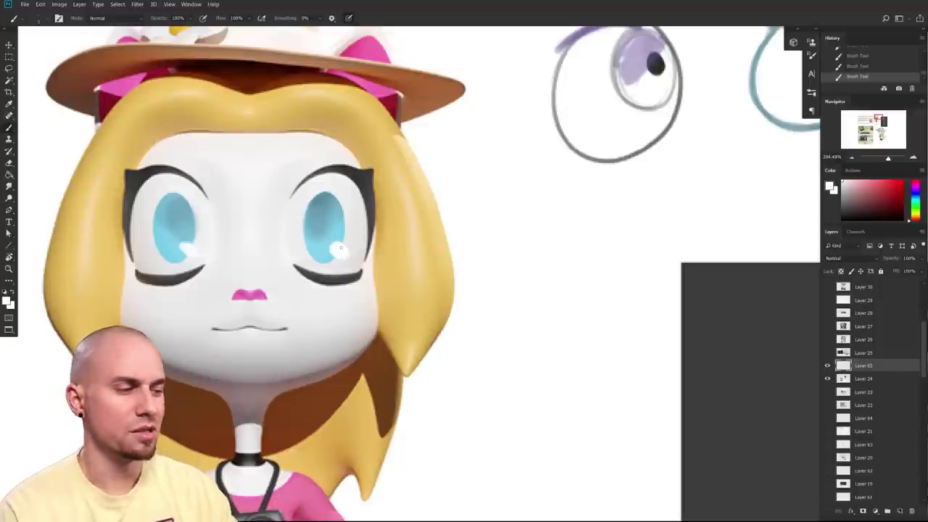
pyautogui.scroll(1, 341, 275)
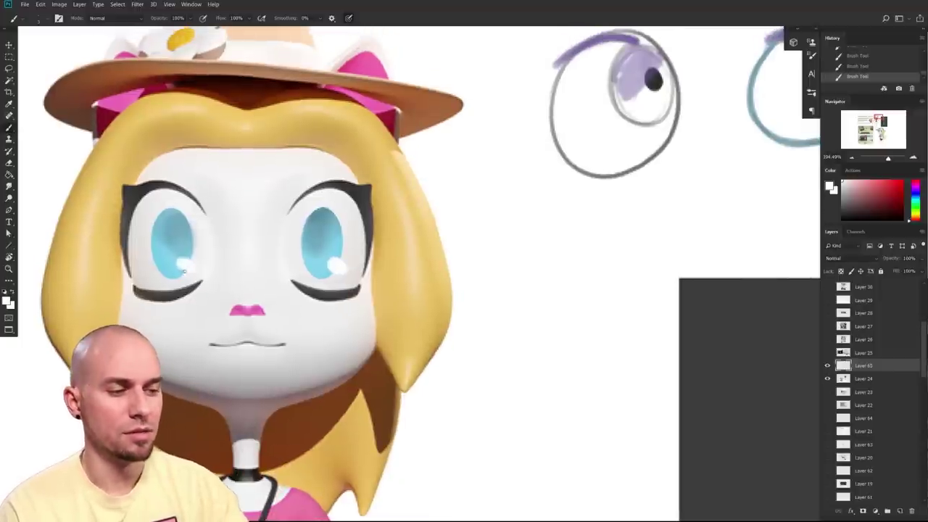
pyautogui.scroll(-5, 416, 378)
pyautogui.scroll(-2, 439, 404)
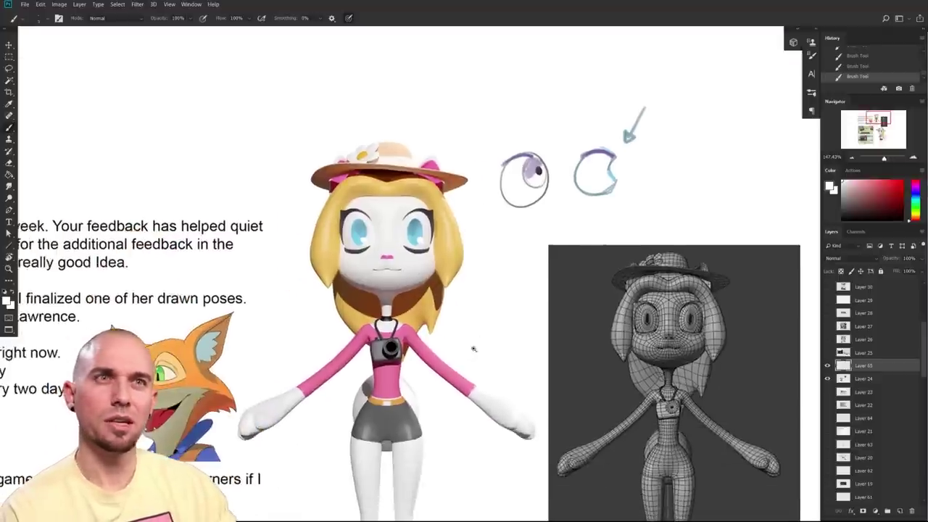
pyautogui.moveTo(454, 355); pyautogui.dragTo(479, 352)
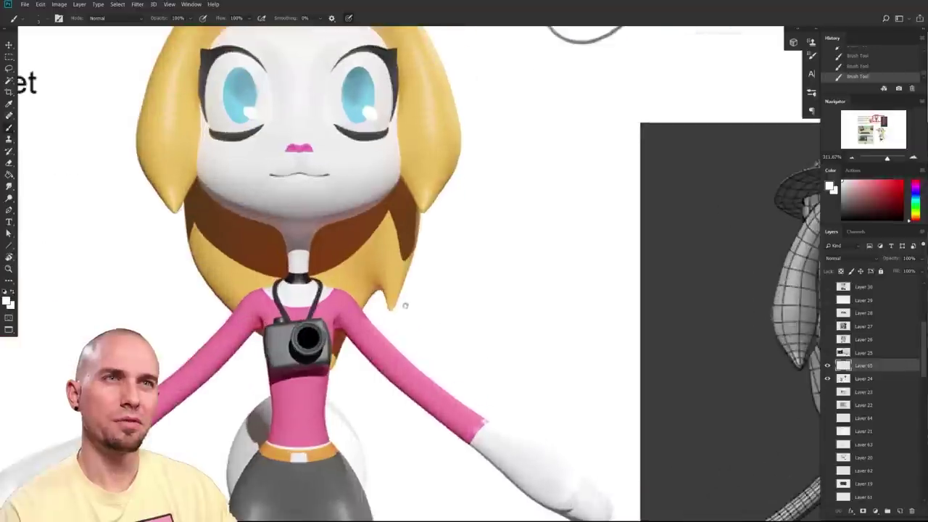
pyautogui.moveTo(404, 305); pyautogui.dragTo(410, 367)
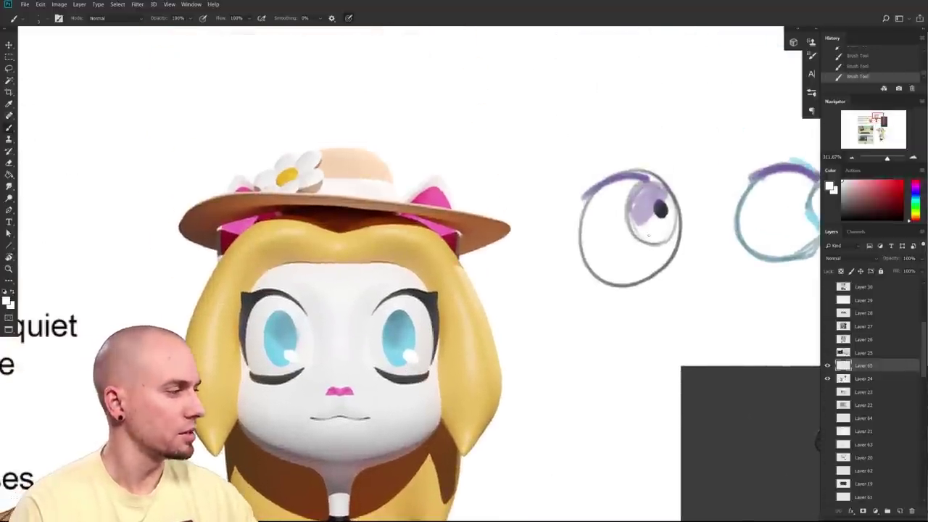
pyautogui.keyDown('alt'); pyautogui.click(398, 335); pyautogui.keyUp('alt')
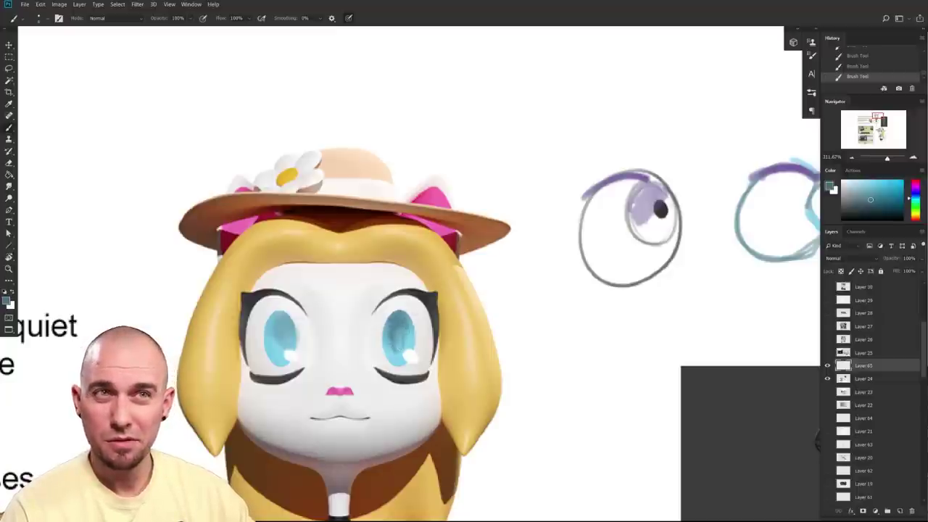
pyautogui.scroll(-5, 464, 337)
pyautogui.scroll(3, 464, 337)
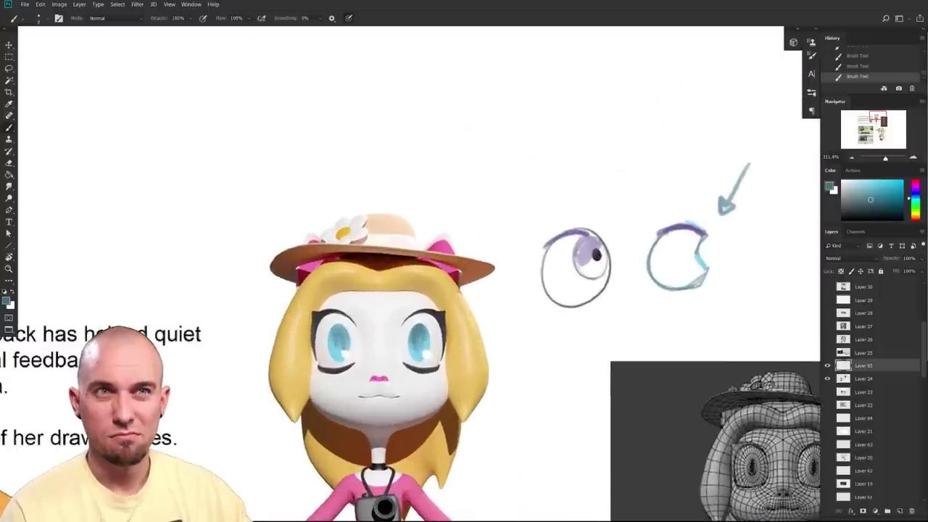
# - Hide and reshow the paint-over layer to compare the character's original eyes with the corrected ones
pyautogui.scroll(-3, 360, 334)
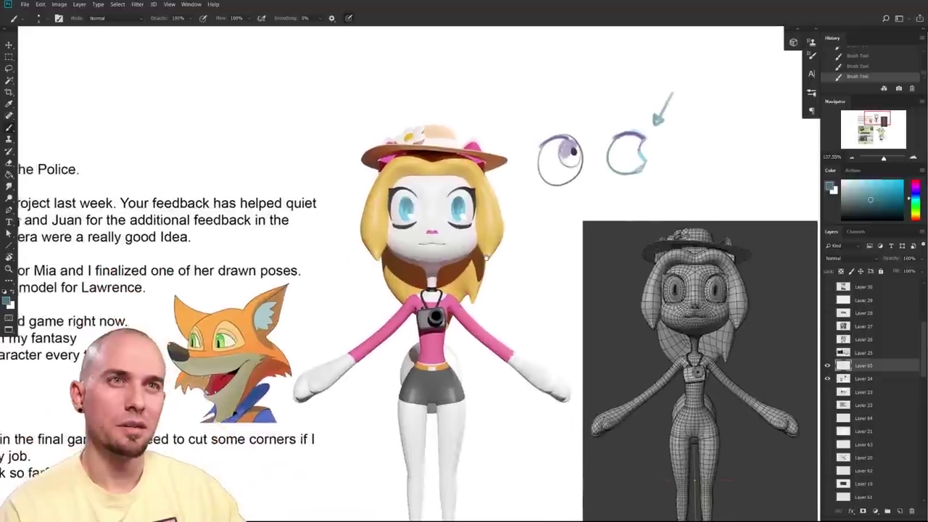
pyautogui.click(828, 367)
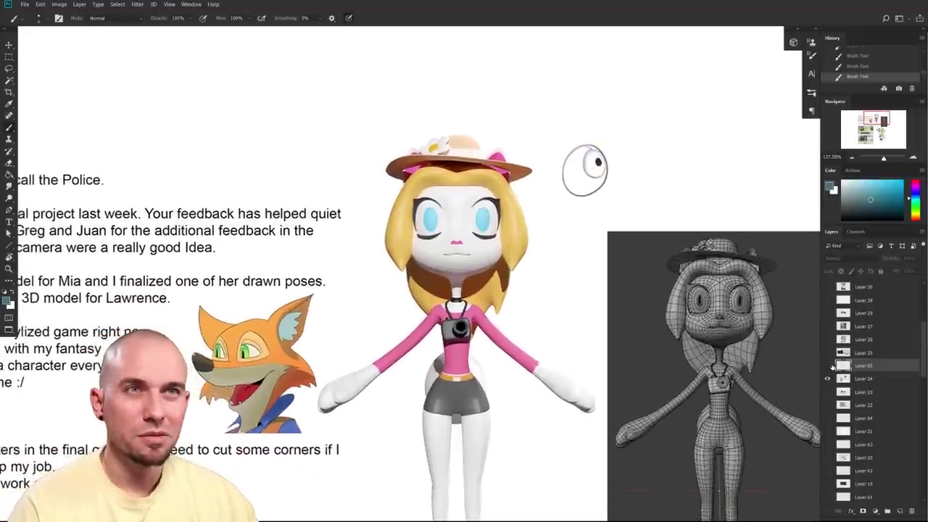
pyautogui.click(828, 367)
pyautogui.click(828, 366)
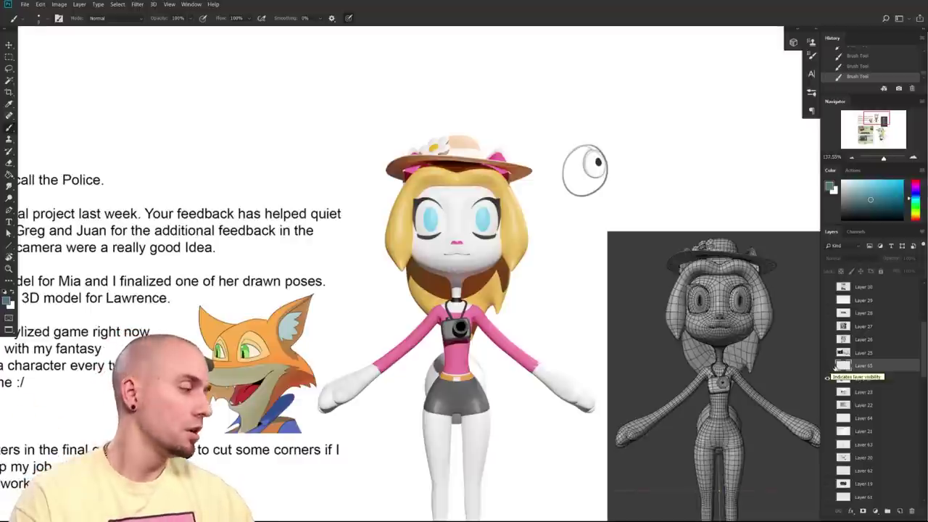
pyautogui.click(829, 366)
# - Review the submission text and compare the 3D model's eyes with those of the drawn character in the sunhat
pyautogui.moveTo(419, 394); pyautogui.dragTo(558, 355)
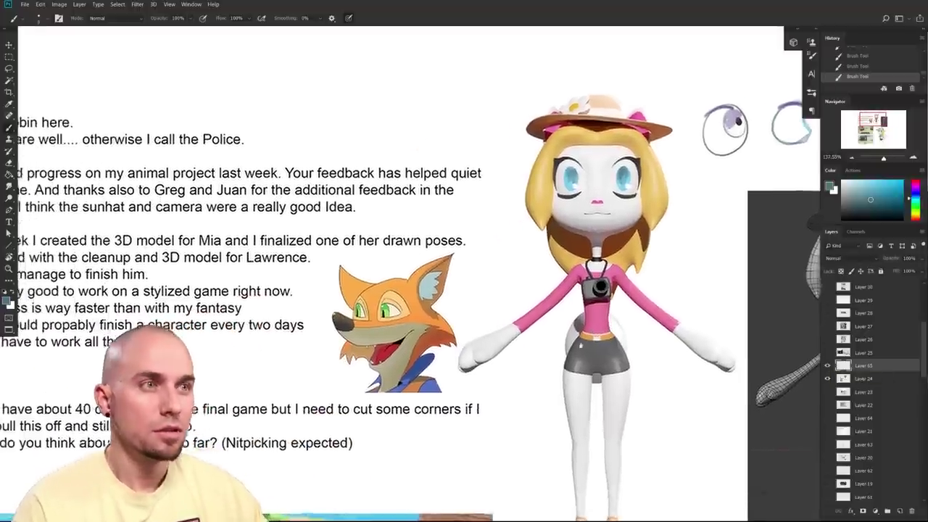
pyautogui.scroll(-3, 558, 356)
pyautogui.scroll(-3, 558, 354)
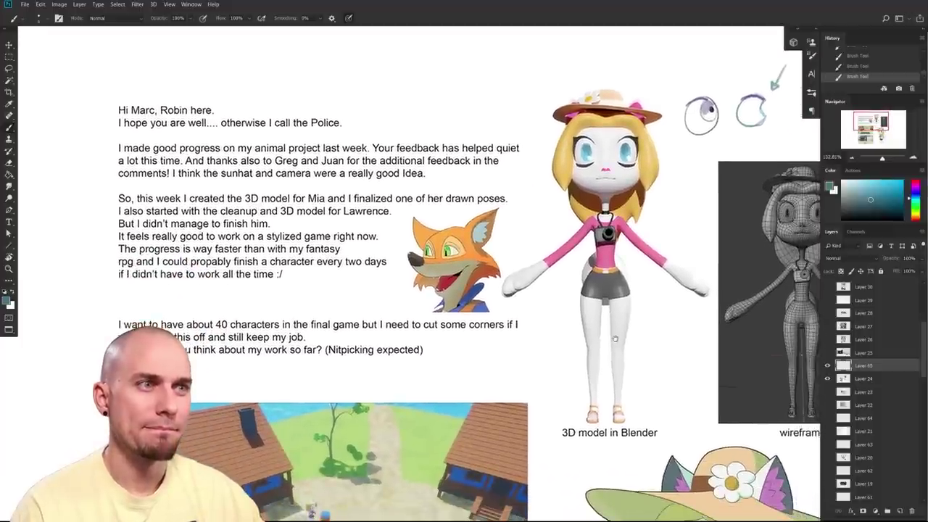
pyautogui.moveTo(657, 379)
pyautogui.mouseDown()
pyautogui.moveTo(580, 346)
pyautogui.moveTo(578, 327)
pyautogui.mouseUp()
pyautogui.scroll(-3, 592, 329)
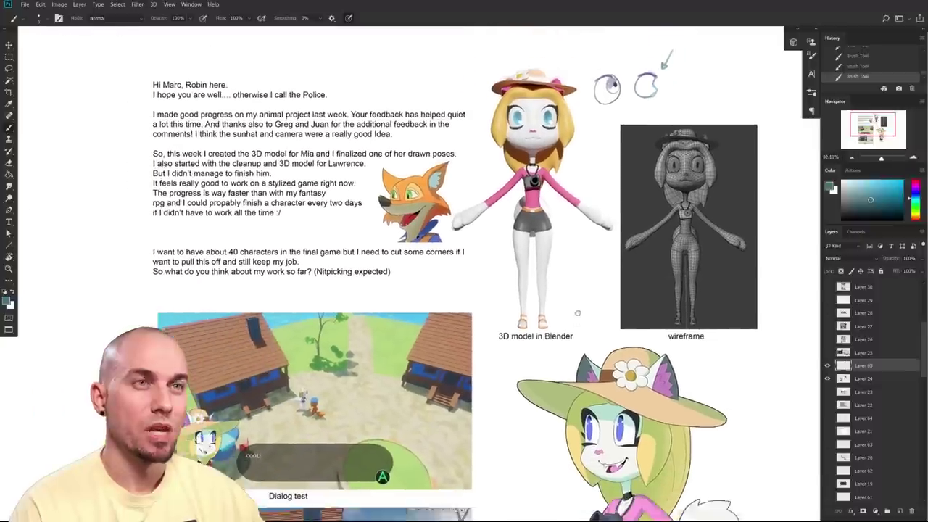
pyautogui.scroll(-3, 526, 353)
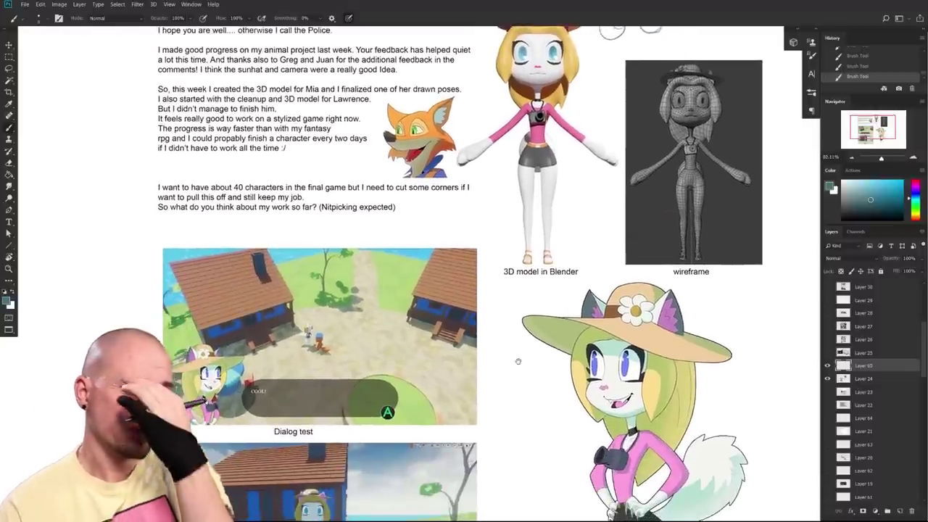
pyautogui.moveTo(514, 427); pyautogui.dragTo(439, 400)
pyautogui.scroll(6, 573, 268)
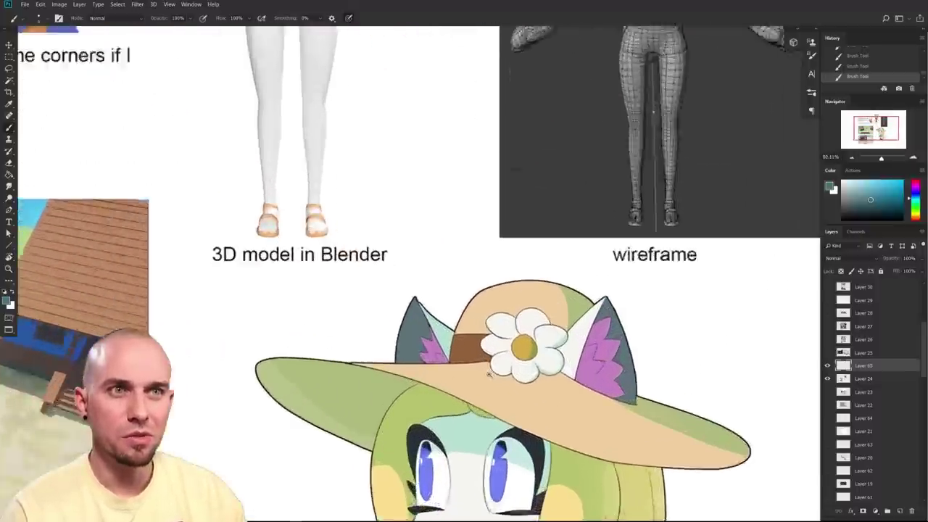
pyautogui.scroll(-2, 517, 274)
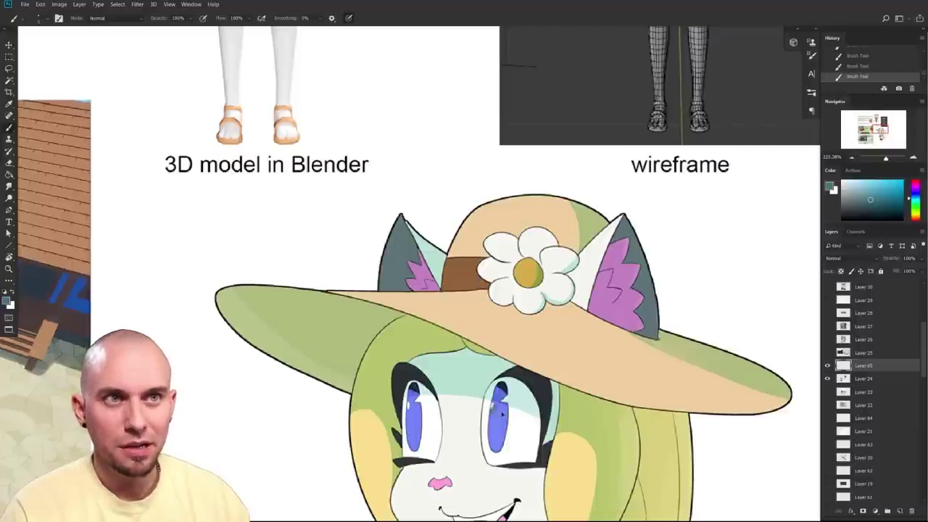
pyautogui.scroll(-4, 502, 412)
pyautogui.scroll(-3, 502, 433)
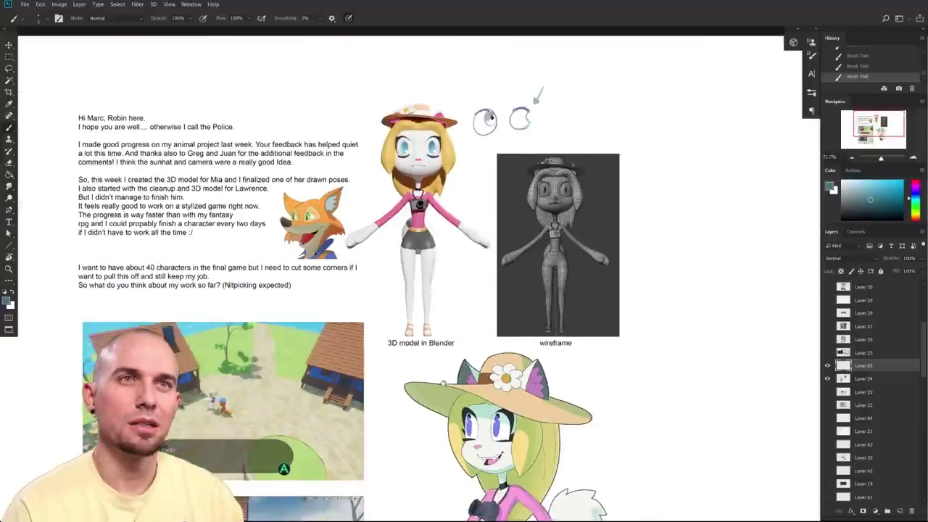
# - Examine the character portrait in the dialog test and the 3D model in the game screenshot
pyautogui.scroll(5, 351, 385)
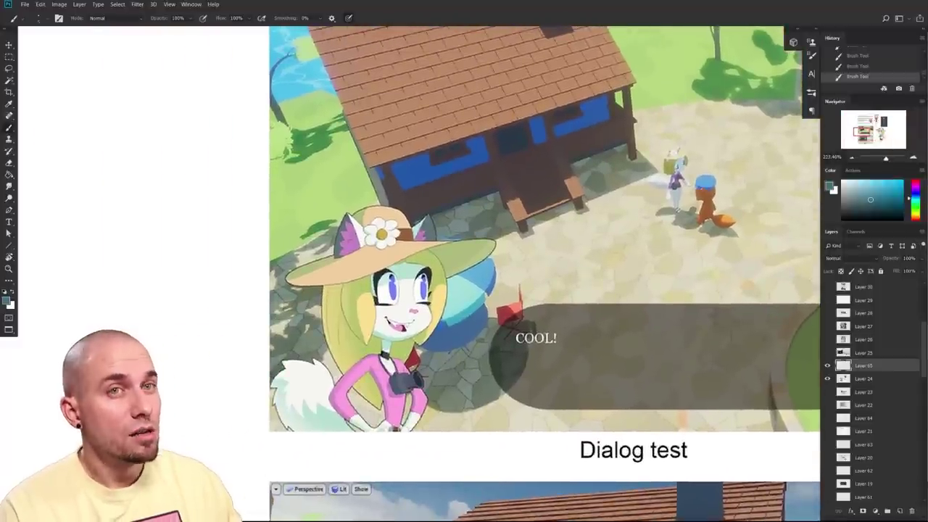
pyautogui.scroll(-3, 605, 406)
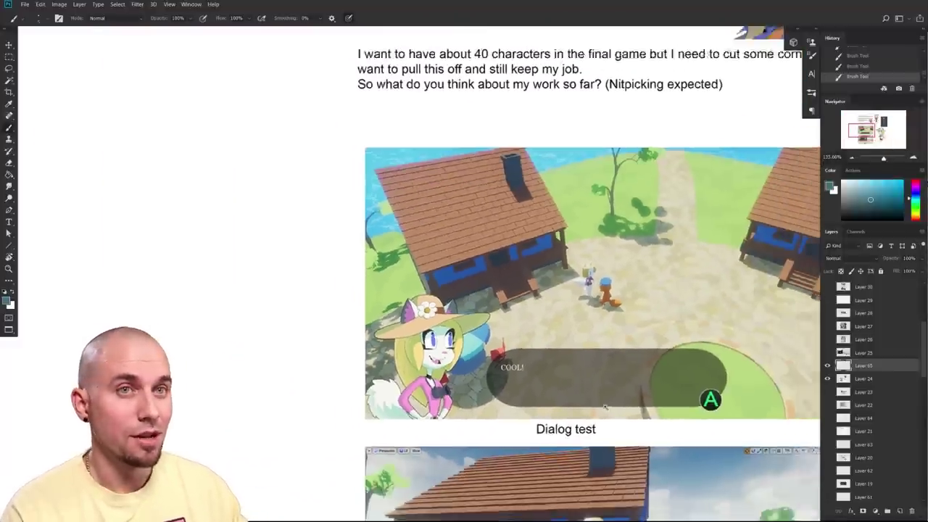
pyautogui.scroll(-1, 606, 407)
pyautogui.moveTo(616, 399); pyautogui.dragTo(609, 150)
pyautogui.moveTo(495, 364); pyautogui.dragTo(489, 361)
pyautogui.moveTo(658, 491); pyautogui.dragTo(630, 345)
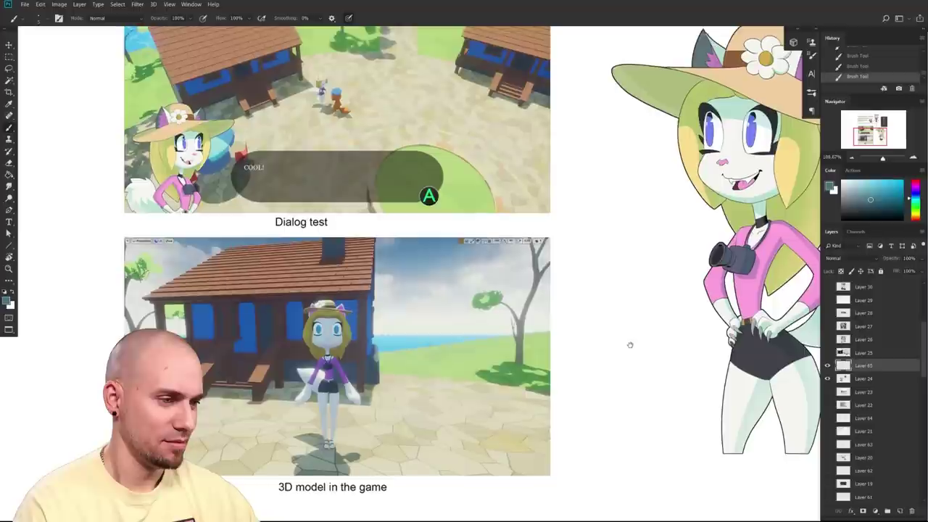
pyautogui.moveTo(630, 345); pyautogui.dragTo(605, 416)
pyautogui.moveTo(328, 325); pyautogui.dragTo(270, 398)
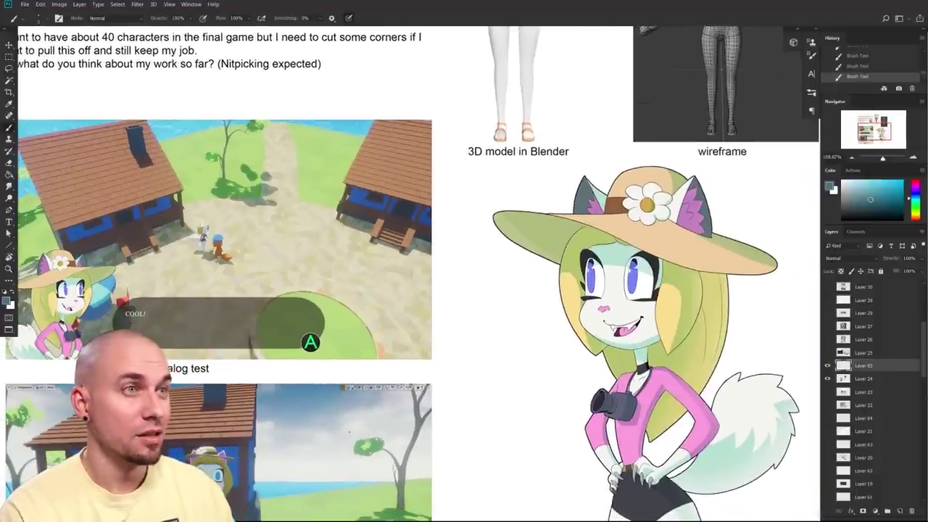
# - Compare the drawn sunhat character with the portrait and scene in the dialog test screenshot
pyautogui.moveTo(544, 418); pyautogui.dragTo(744, 378)
pyautogui.moveTo(614, 413); pyautogui.dragTo(395, 430)
pyautogui.moveTo(554, 391); pyautogui.dragTo(819, 348)
pyautogui.moveTo(325, 299); pyautogui.dragTo(344, 373)
pyautogui.scroll(-4, 568, 451)
pyautogui.moveTo(573, 450); pyautogui.dragTo(300, 387)
pyautogui.moveTo(500, 501); pyautogui.dragTo(563, 470)
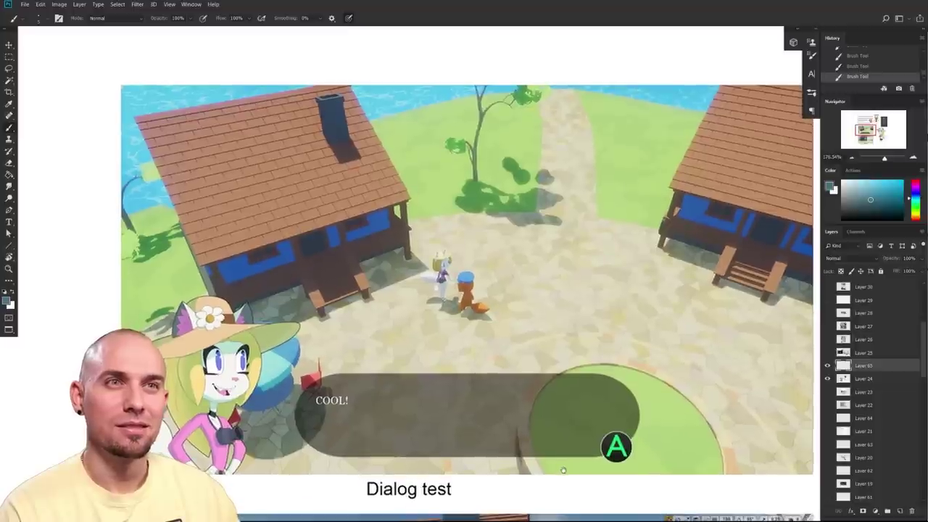
# - Examine the houses, surroundings and standing character in the two game screenshots, along with the student's question
pyautogui.scroll(5, 564, 471)
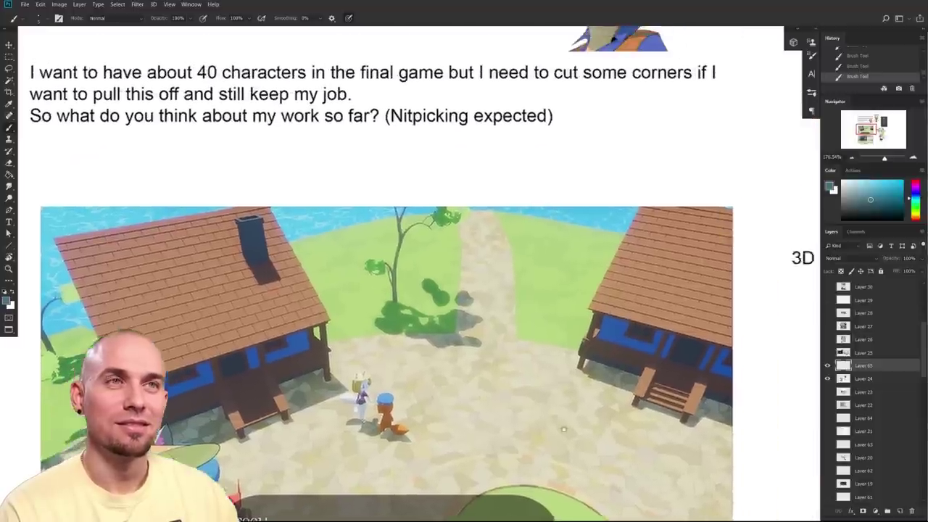
pyautogui.scroll(-5, 539, 472)
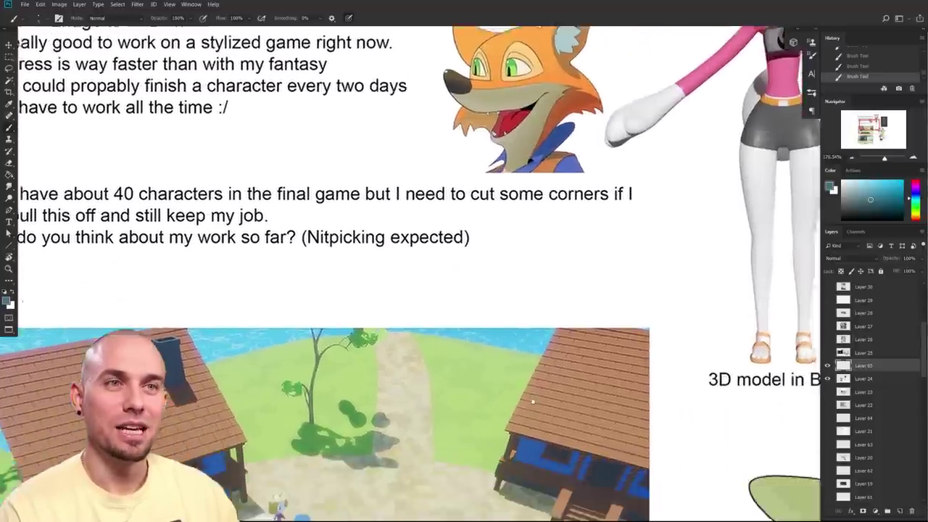
pyautogui.scroll(-5, 569, 371)
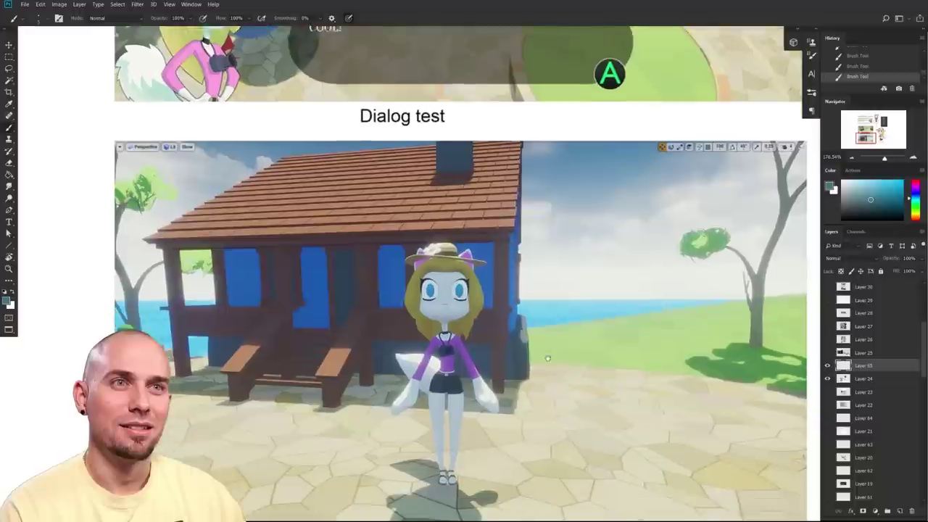
pyautogui.scroll(-2, 554, 367)
pyautogui.scroll(3, 553, 366)
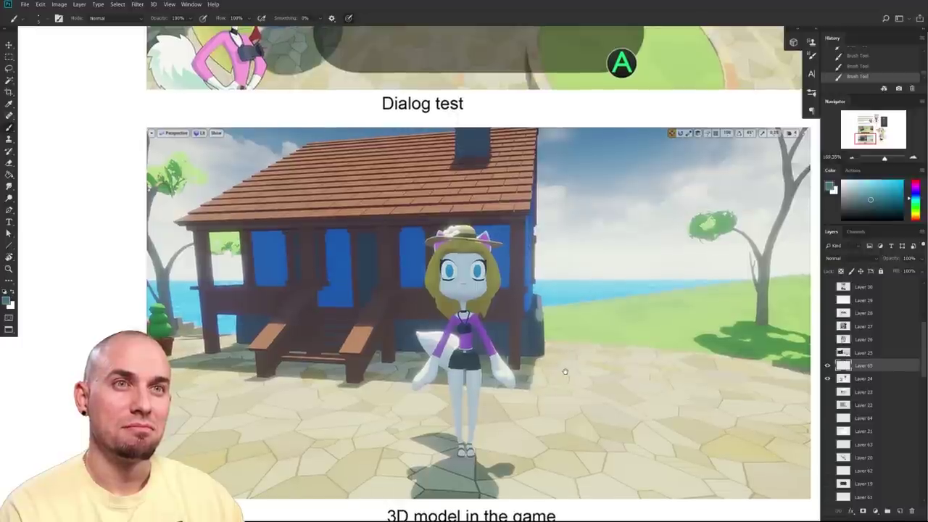
pyautogui.moveTo(565, 371); pyautogui.dragTo(530, 511)
pyautogui.scroll(-4, 531, 426)
pyautogui.moveTo(500, 421); pyautogui.dragTo(549, 409)
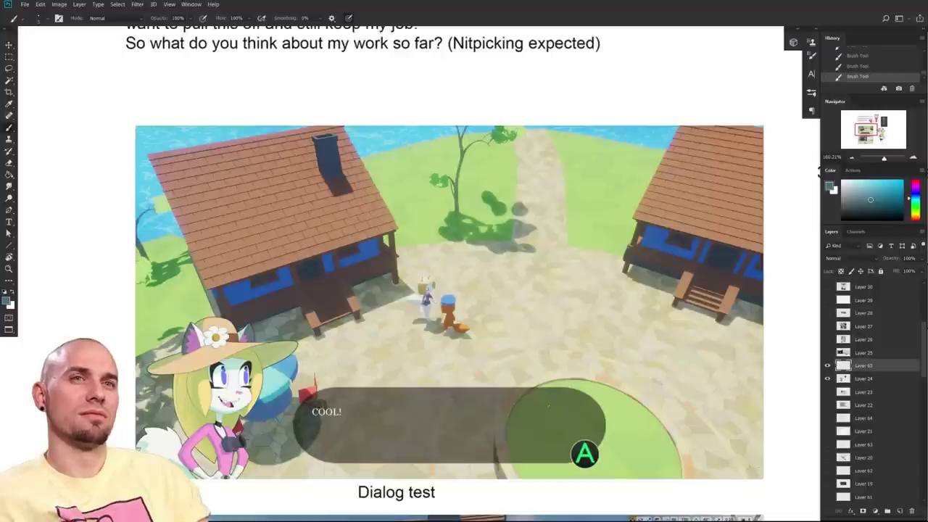
# - Examine the full drawn pose beside the Blender model, the wireframe and the game screenshots
pyautogui.scroll(-4, 548, 405)
pyautogui.moveTo(551, 354); pyautogui.dragTo(411, 440)
pyautogui.moveTo(635, 410); pyautogui.dragTo(601, 371)
pyautogui.moveTo(627, 435); pyautogui.dragTo(569, 417)
pyautogui.moveTo(569, 417); pyautogui.dragTo(344, 274)
pyautogui.moveTo(574, 460)
pyautogui.mouseDown()
pyautogui.moveTo(572, 381)
pyautogui.moveTo(561, 354)
pyautogui.moveTo(547, 392)
pyautogui.mouseUp()
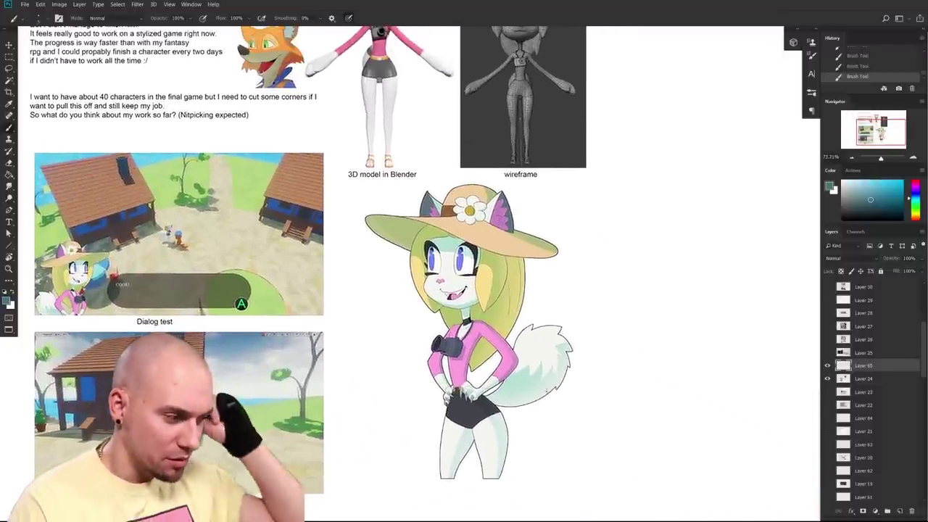
pyautogui.moveTo(457, 183)
pyautogui.mouseDown()
pyautogui.moveTo(468, 421)
pyautogui.moveTo(429, 305)
pyautogui.moveTo(436, 189)
pyautogui.mouseUp()
pyautogui.moveTo(507, 337); pyautogui.dragTo(487, 420)
pyautogui.moveTo(467, 467); pyautogui.dragTo(520, 368)
pyautogui.moveTo(534, 422); pyautogui.dragTo(566, 416)
pyautogui.moveTo(438, 338); pyautogui.dragTo(537, 450)
pyautogui.scroll(5, 363, 359)
pyautogui.moveTo(384, 379); pyautogui.dragTo(445, 332)
pyautogui.scroll(-5, 445, 332)
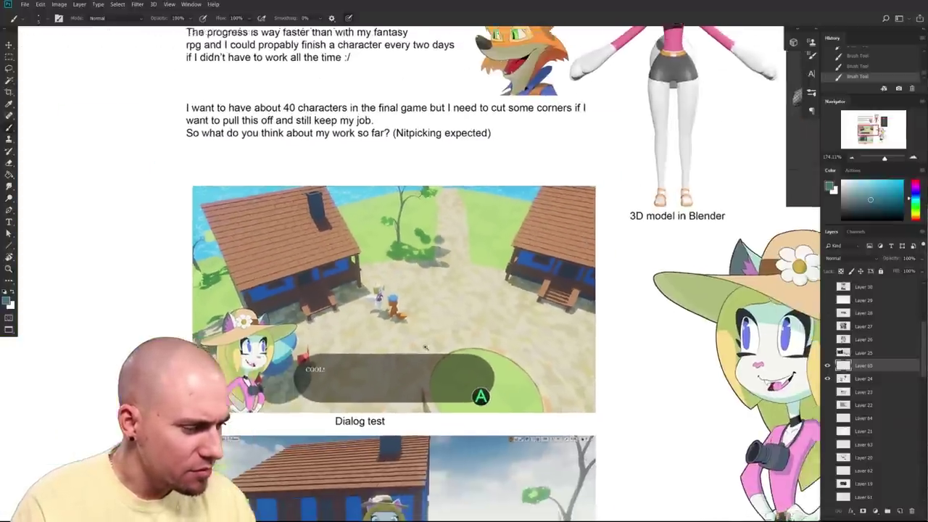
# - Compare the dialog test scene with the Blender model, the fox portrait and the drawn sunhat character
pyautogui.scroll(5, 432, 356)
pyautogui.moveTo(432, 356); pyautogui.dragTo(438, 400)
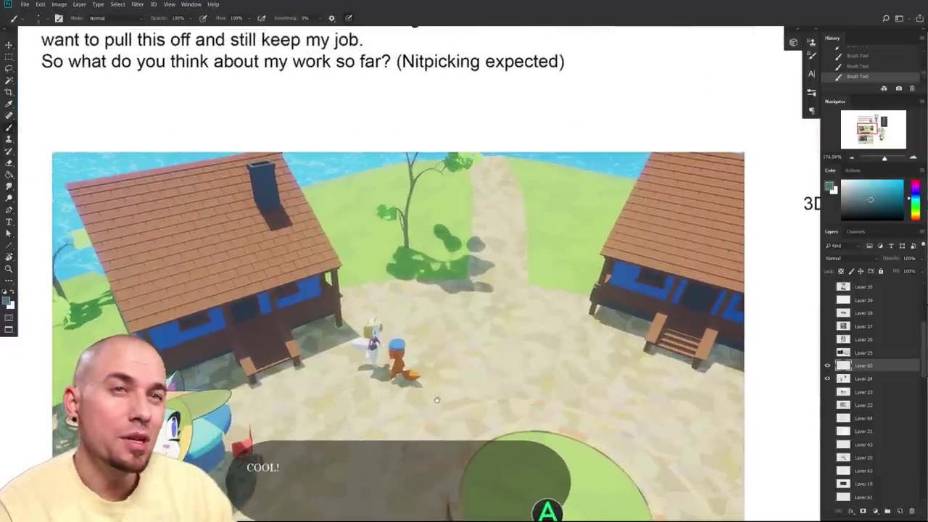
pyautogui.moveTo(810, 285); pyautogui.dragTo(433, 423)
pyautogui.moveTo(453, 311); pyautogui.dragTo(428, 448)
pyautogui.moveTo(442, 353); pyautogui.dragTo(437, 450)
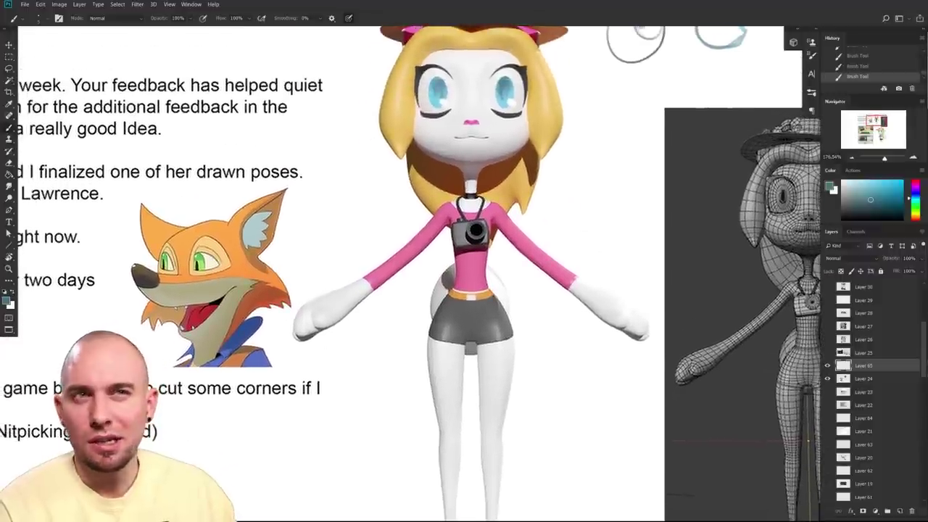
pyautogui.moveTo(208, 418); pyautogui.dragTo(420, 269)
pyautogui.moveTo(398, 456); pyautogui.dragTo(336, 228)
pyautogui.moveTo(230, 425); pyautogui.dragTo(270, 145)
pyautogui.hscroll(10, 270, 145)
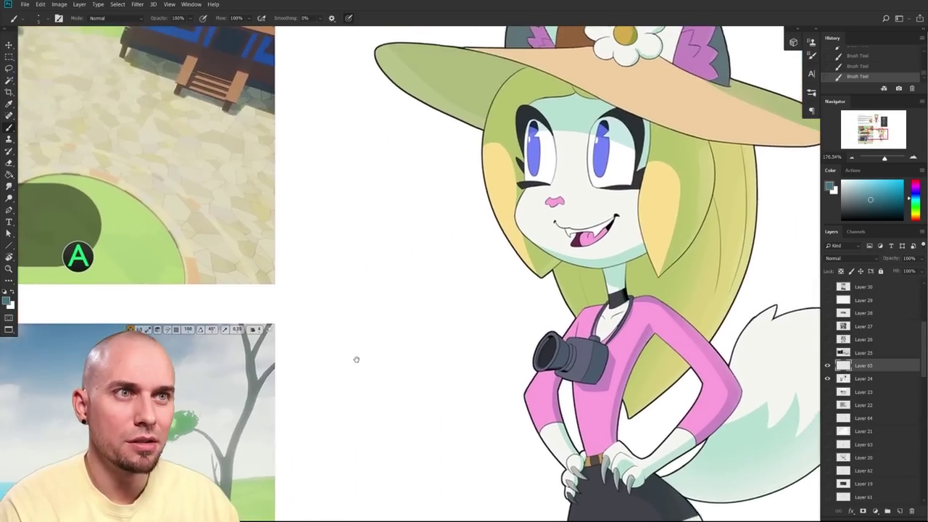
# - Inspect the two small 3D characters on the stone path in the dialog test screenshot up close
pyautogui.scroll(-5, 369, 337)
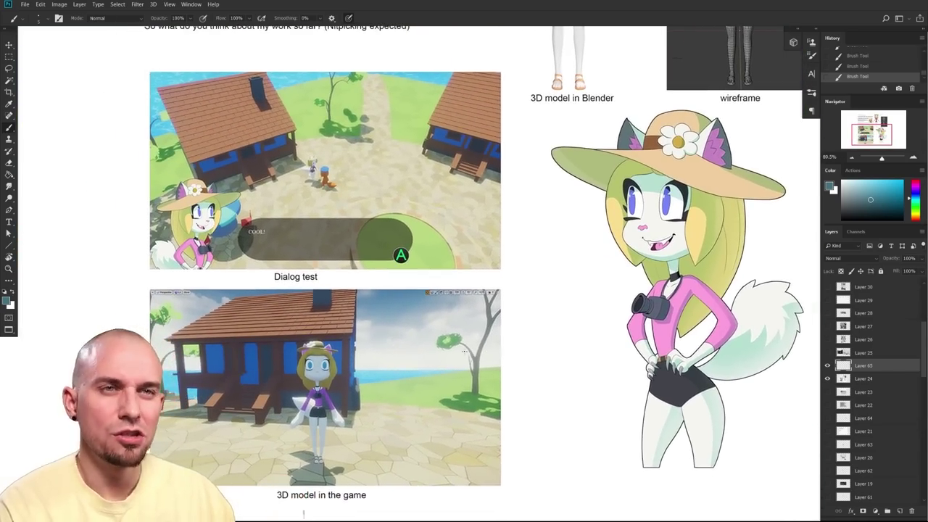
pyautogui.moveTo(289, 164); pyautogui.dragTo(284, 375)
pyautogui.moveTo(284, 374); pyautogui.dragTo(380, 385)
pyautogui.moveTo(380, 385); pyautogui.dragTo(352, 330)
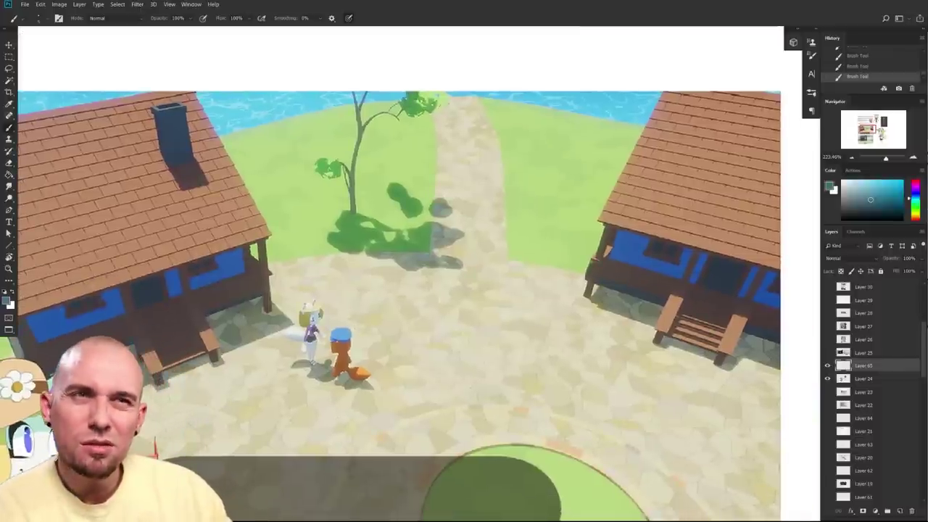
pyautogui.scroll(7, 308, 368)
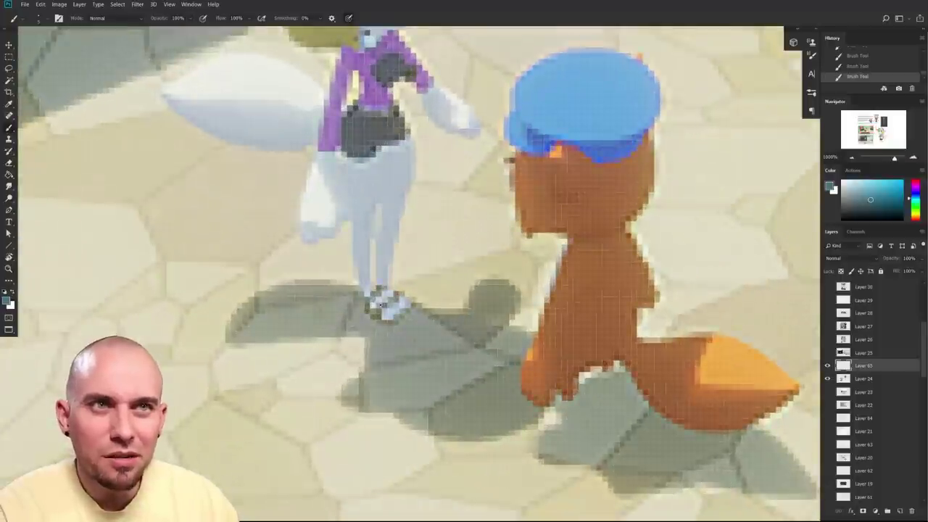
# - Look over the dialog test screenshot, from the two small characters out to the surrounding houses and path
pyautogui.scroll(-4, 395, 314)
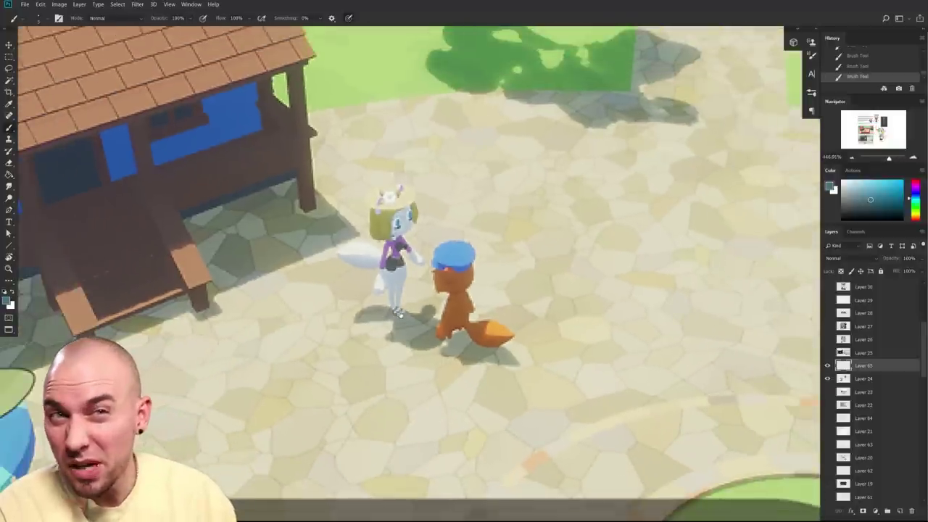
pyautogui.moveTo(447, 345); pyautogui.dragTo(420, 373)
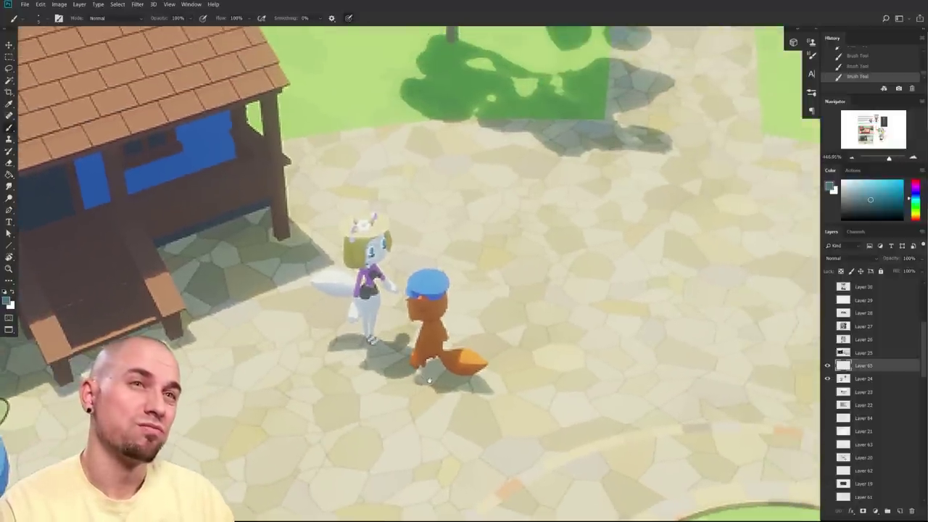
pyautogui.scroll(-3, 401, 348)
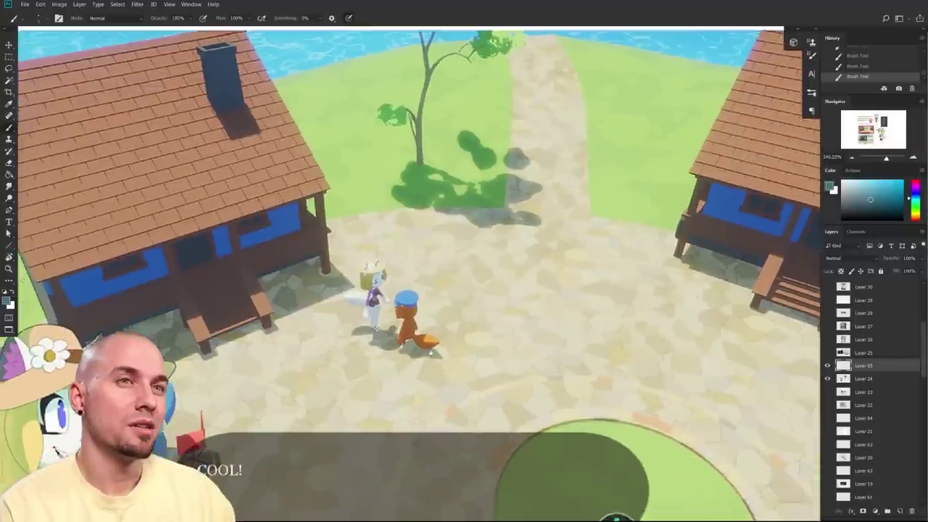
pyautogui.moveTo(420, 373); pyautogui.dragTo(431, 353)
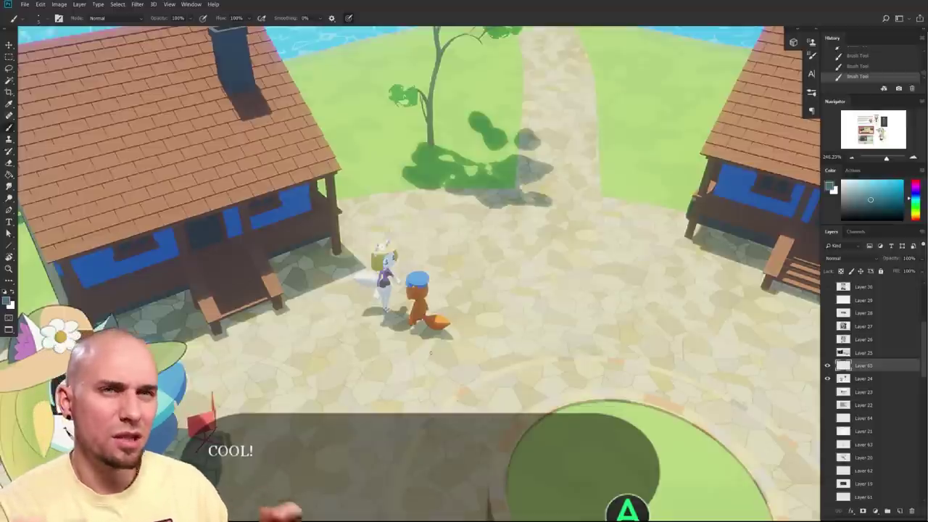
pyautogui.moveTo(464, 440); pyautogui.dragTo(435, 456)
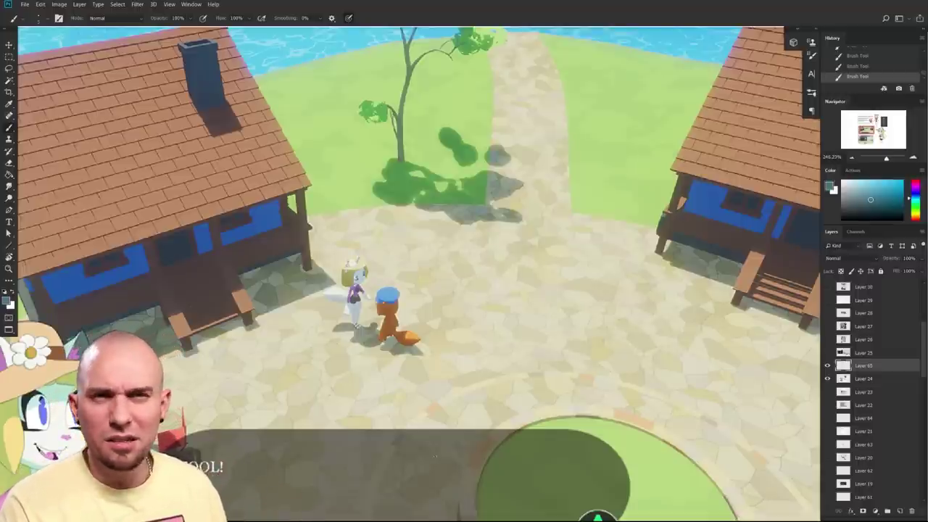
pyautogui.moveTo(485, 379); pyautogui.dragTo(474, 421)
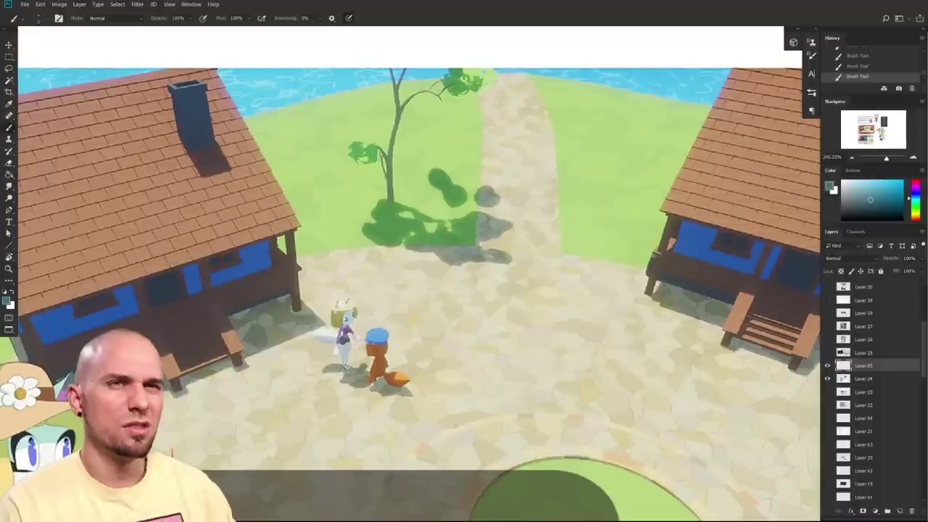
# - Compare the Blender model's head and body with the small in-game characters and the fox portrait
pyautogui.moveTo(368, 361)
pyautogui.mouseDown()
pyautogui.moveTo(369, 396)
pyautogui.moveTo(191, 387)
pyautogui.mouseUp()
pyautogui.moveTo(543, 397); pyautogui.dragTo(348, 428)
pyautogui.hscroll(4, 348, 429)
pyautogui.scroll(10, 435, 439)
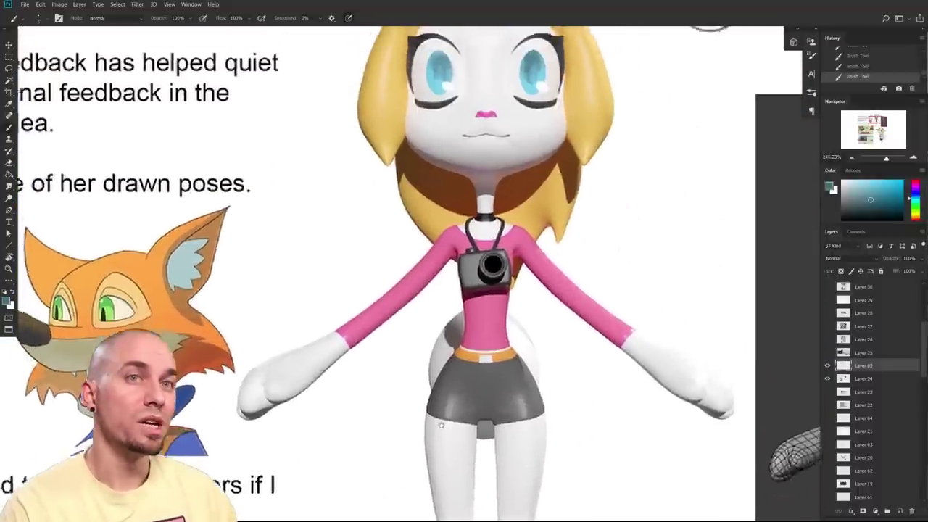
pyautogui.moveTo(441, 426); pyautogui.dragTo(607, 299)
pyautogui.moveTo(290, 464); pyautogui.dragTo(404, 274)
pyautogui.scroll(-3, 404, 274)
pyautogui.scroll(6, 442, 298)
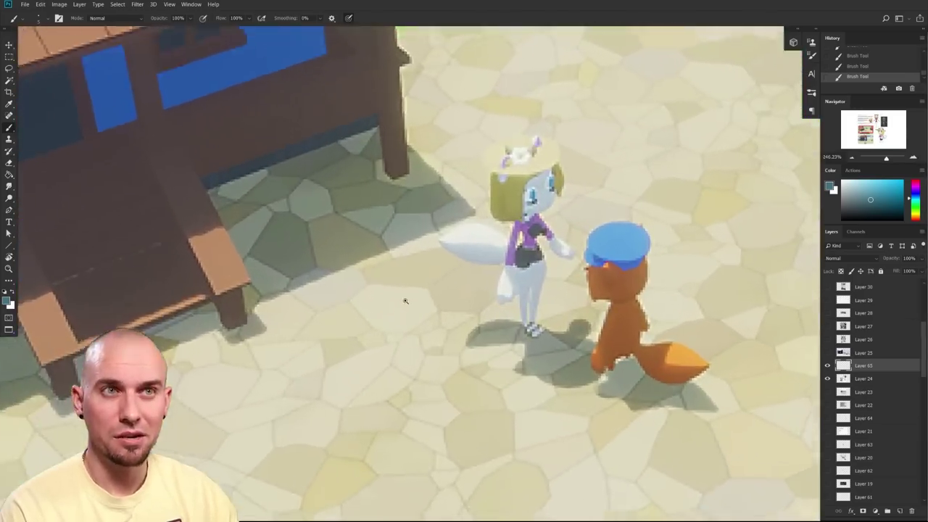
pyautogui.scroll(-8, 519, 296)
pyautogui.moveTo(719, 234); pyautogui.dragTo(446, 455)
pyautogui.scroll(5, 520, 312)
pyautogui.scroll(-5, 439, 357)
pyautogui.hscroll(-5, 440, 356)
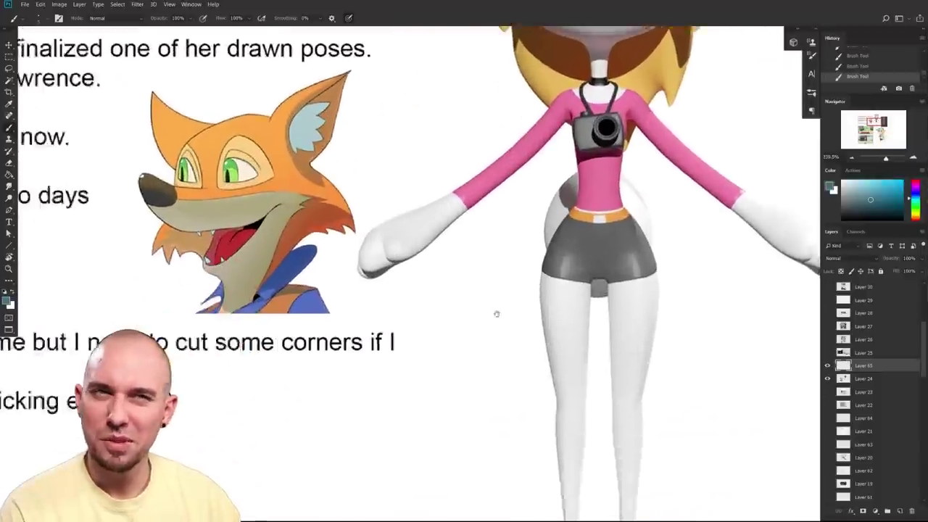
pyautogui.scroll(-6, 459, 324)
pyautogui.hscroll(-4, 459, 325)
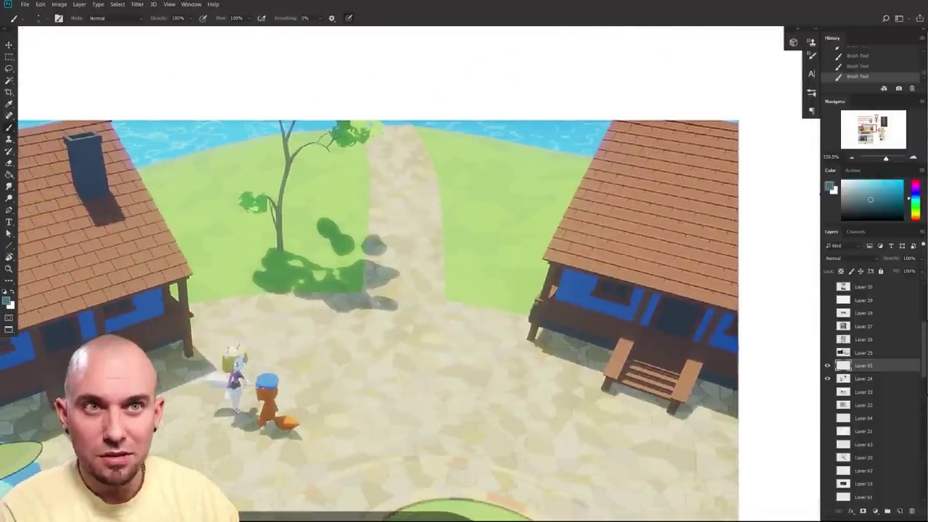
# - Examine how the two small characters read within the dialog test scene and the submission sheet as a whole
pyautogui.moveTo(230, 421); pyautogui.dragTo(252, 386)
pyautogui.moveTo(571, 118); pyautogui.dragTo(283, 383)
pyautogui.moveTo(311, 450); pyautogui.dragTo(757, 73)
pyautogui.moveTo(424, 285); pyautogui.dragTo(411, 332)
pyautogui.scroll(-3, 412, 330)
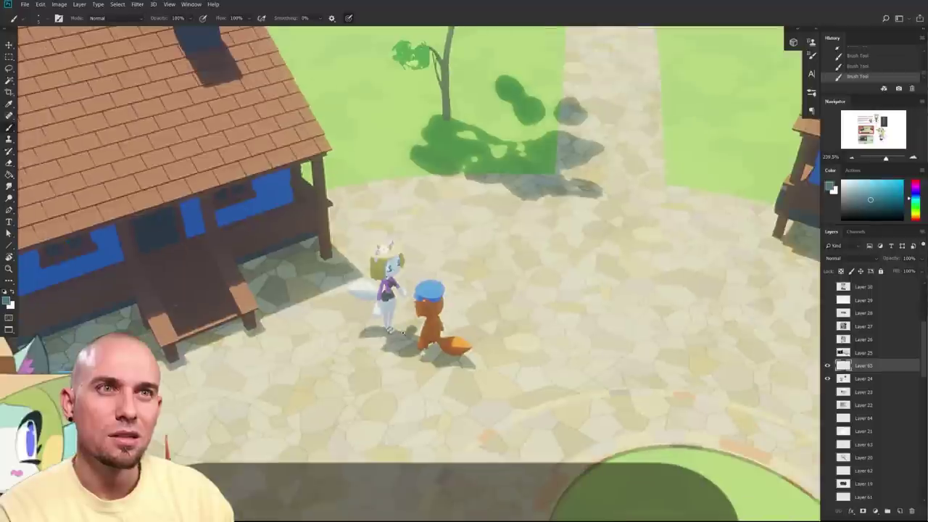
pyautogui.scroll(5, 412, 330)
pyautogui.scroll(-3, 528, 414)
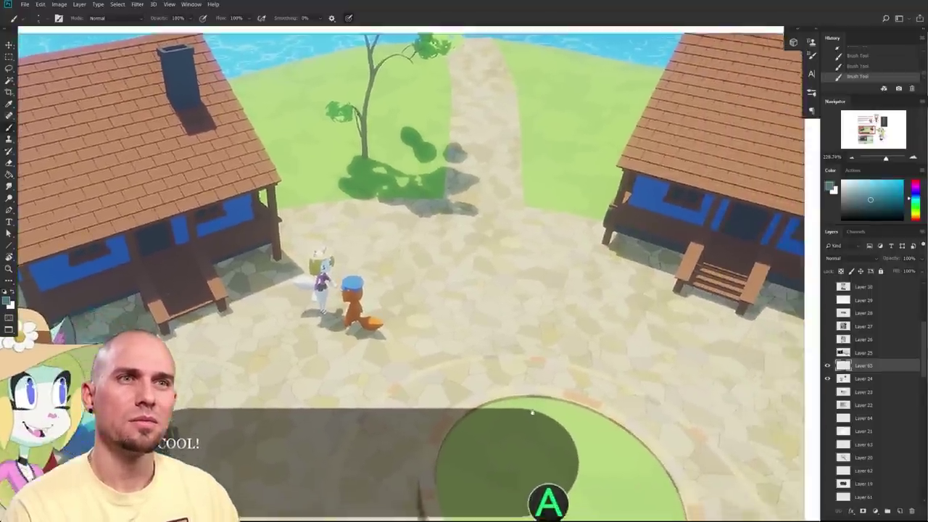
pyautogui.scroll(-10, 532, 412)
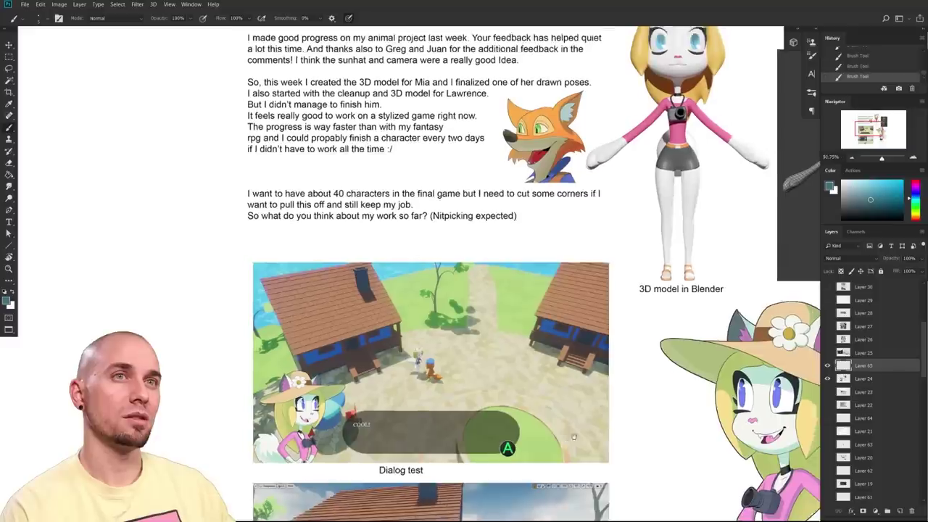
pyautogui.moveTo(574, 437); pyautogui.dragTo(496, 510)
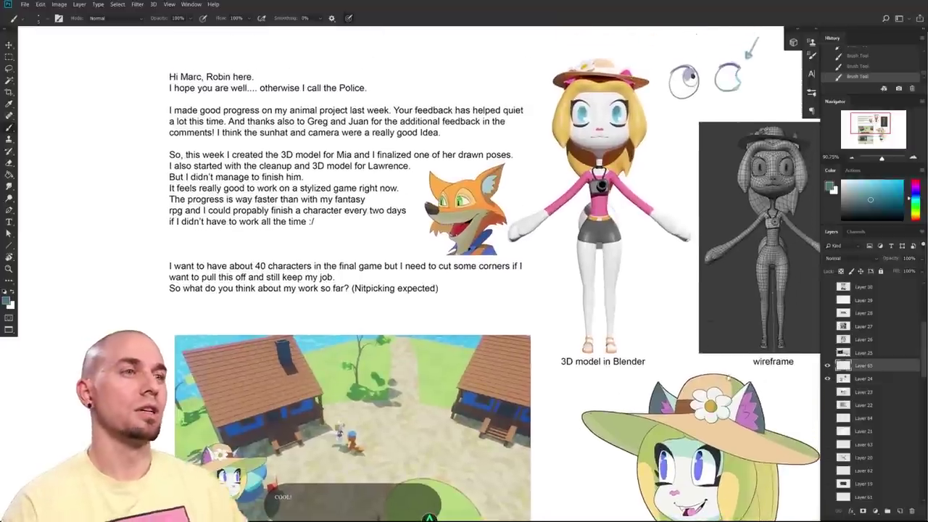
# - Hide the 3D character submission on Layers 24 and 65, and show and activate Layer 25
pyautogui.moveTo(829, 367); pyautogui.dragTo(828, 379)
pyautogui.click(829, 353)
pyautogui.click(863, 354)
pyautogui.moveTo(746, 372); pyautogui.dragTo(560, 301)
pyautogui.scroll(-4, 608, 332)
pyautogui.scroll(2, 588, 340)
pyautogui.moveTo(598, 336); pyautogui.dragTo(592, 334)
# - Set the foreground colour to a saturated crimson red and save the document
pyautogui.click(903, 205)
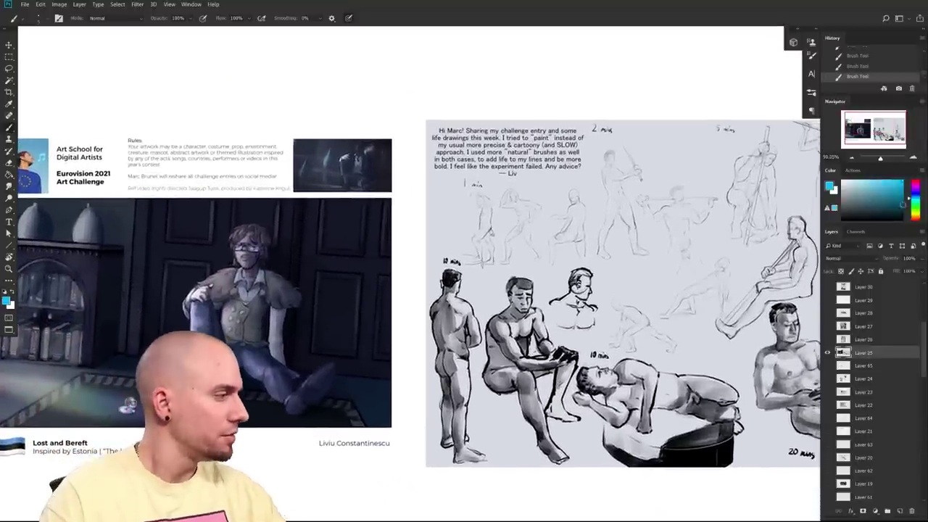
pyautogui.moveTo(915, 194); pyautogui.dragTo(920, 175)
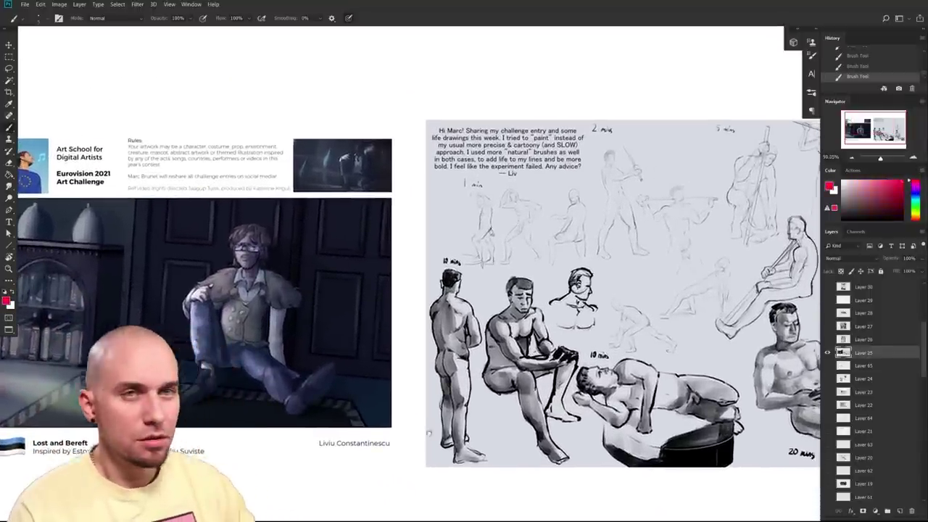
pyautogui.moveTo(428, 433); pyautogui.dragTo(462, 444)
pyautogui.hotkey('ctrl', 's')
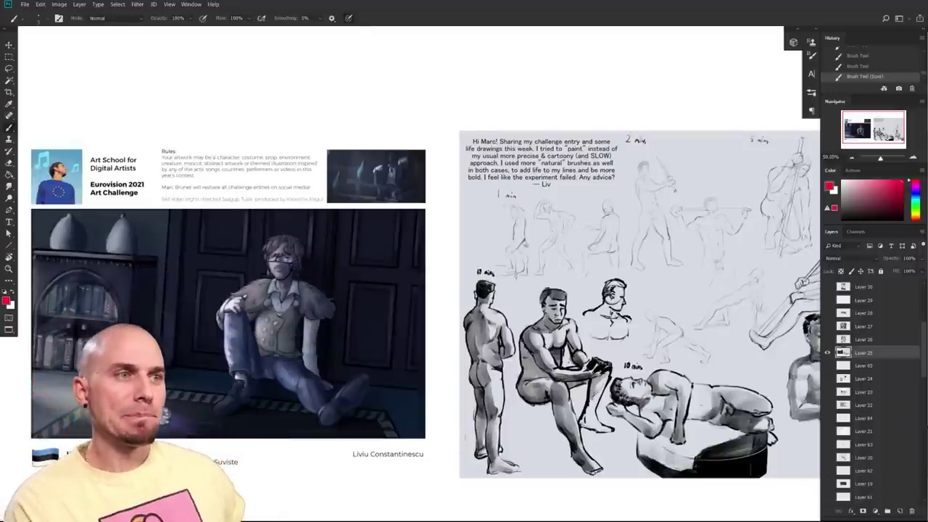
# - Recheck the 3D character submission on Layer 24, and return to the submission on Layer 25
pyautogui.scroll(1, 464, 305)
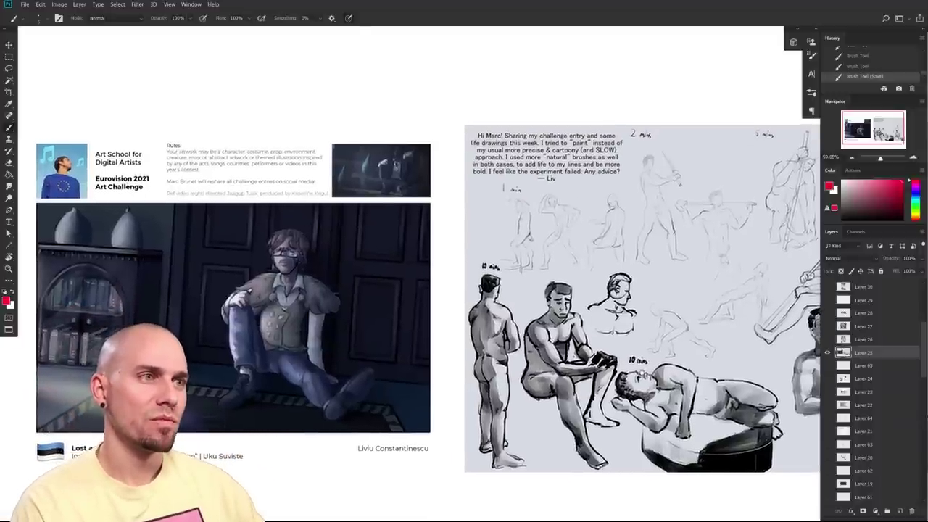
pyautogui.click(825, 353)
pyautogui.click(827, 378)
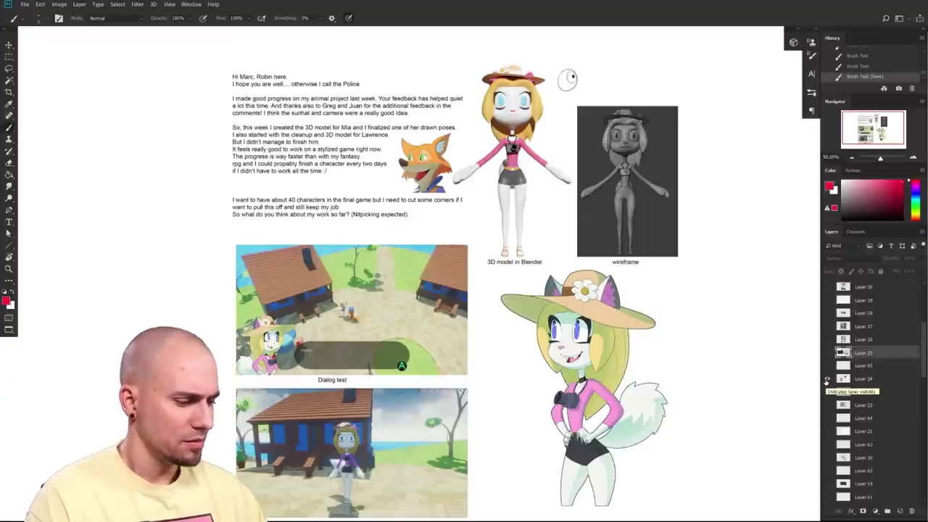
pyautogui.click(827, 380)
pyautogui.click(827, 352)
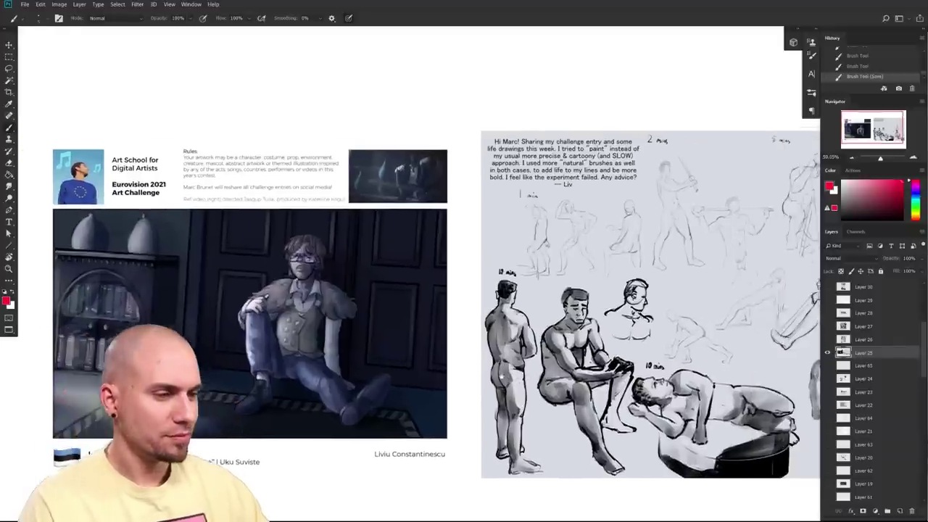
# - Examine the seated figure in the Eurovision challenge painting and the life drawings beside it
pyautogui.moveTo(502, 376); pyautogui.dragTo(493, 376)
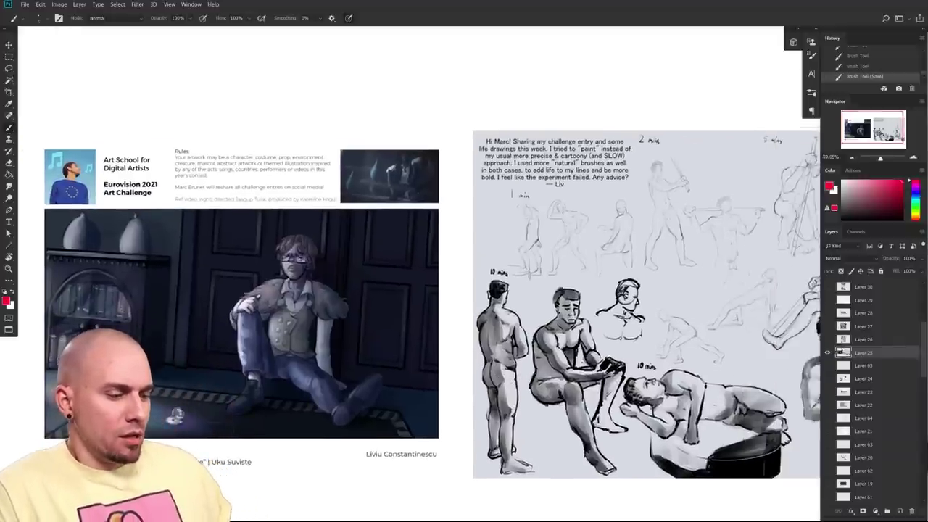
pyautogui.hscroll(1, 645, 305)
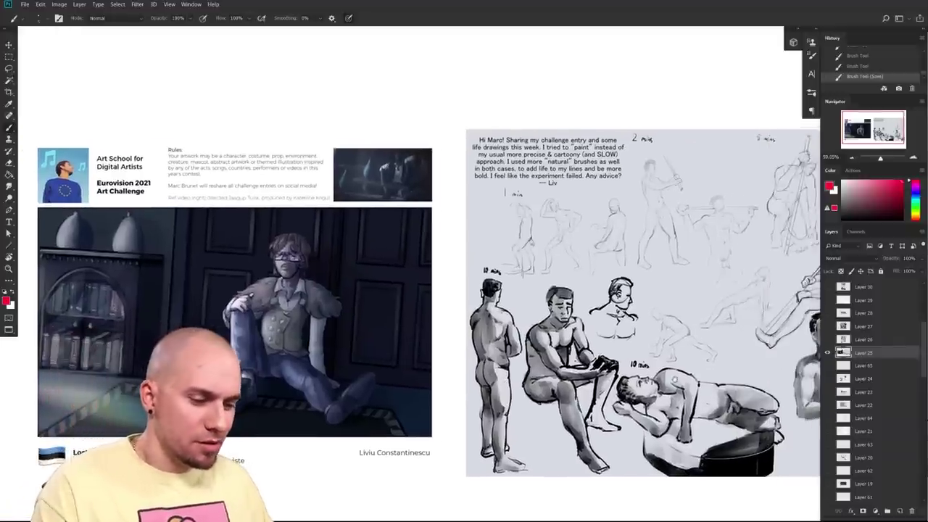
pyautogui.scroll(-1, 645, 305)
pyautogui.moveTo(397, 413); pyautogui.dragTo(605, 365)
pyautogui.scroll(2, 605, 365)
pyautogui.moveTo(652, 386); pyautogui.dragTo(741, 431)
pyautogui.moveTo(733, 475)
pyautogui.mouseDown()
pyautogui.moveTo(551, 458)
pyautogui.moveTo(370, 475)
pyautogui.mouseUp()
pyautogui.moveTo(664, 369)
pyautogui.mouseDown()
pyautogui.moveTo(573, 420)
pyautogui.moveTo(387, 458)
pyautogui.mouseUp()
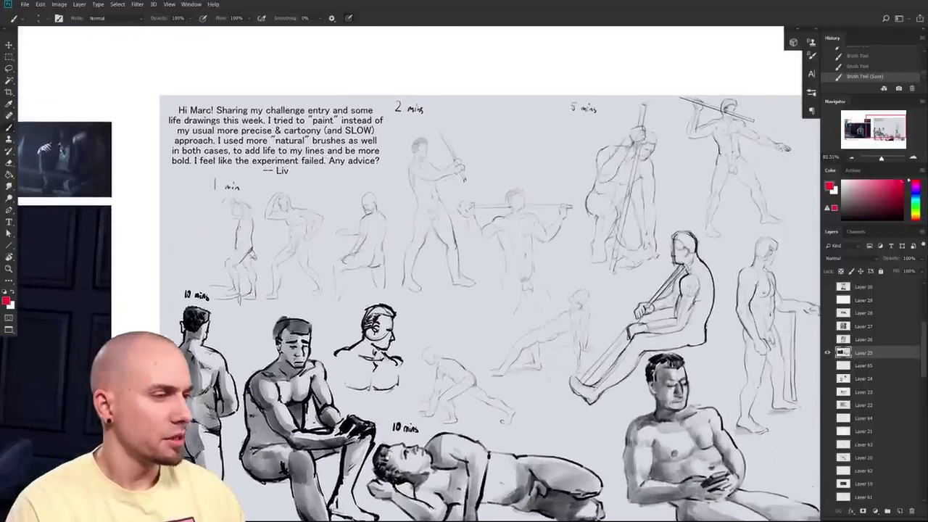
# - Read the student's request for advice and study the timed figure sketches across the full life drawing sheet
pyautogui.scroll(-2, 464, 304)
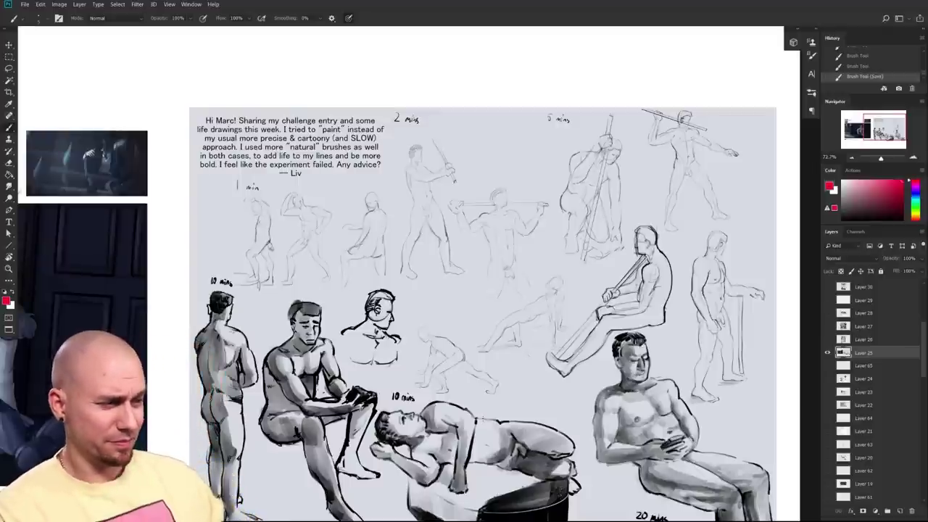
pyautogui.moveTo(504, 402); pyautogui.dragTo(631, 397)
pyautogui.moveTo(728, 322); pyautogui.dragTo(526, 294)
pyautogui.moveTo(727, 357); pyautogui.dragTo(722, 365)
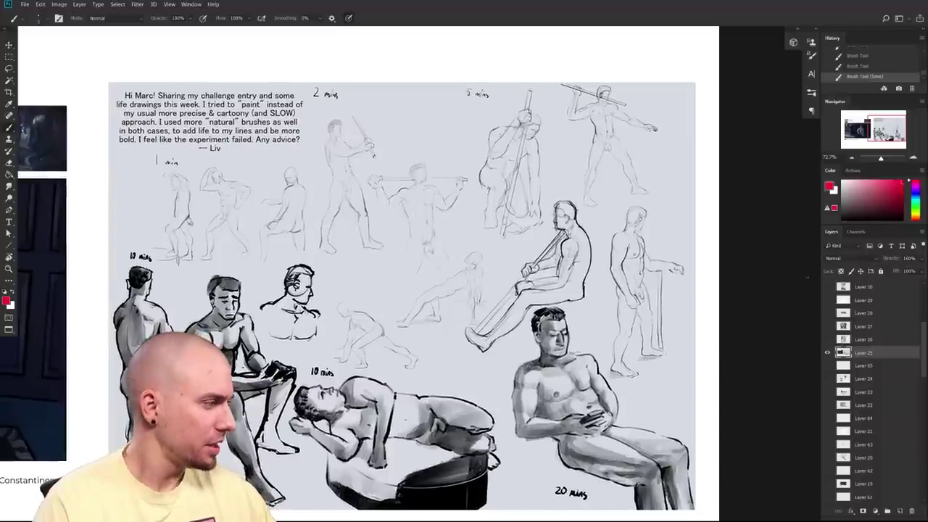
pyautogui.moveTo(926, 354); pyautogui.dragTo(926, 317)
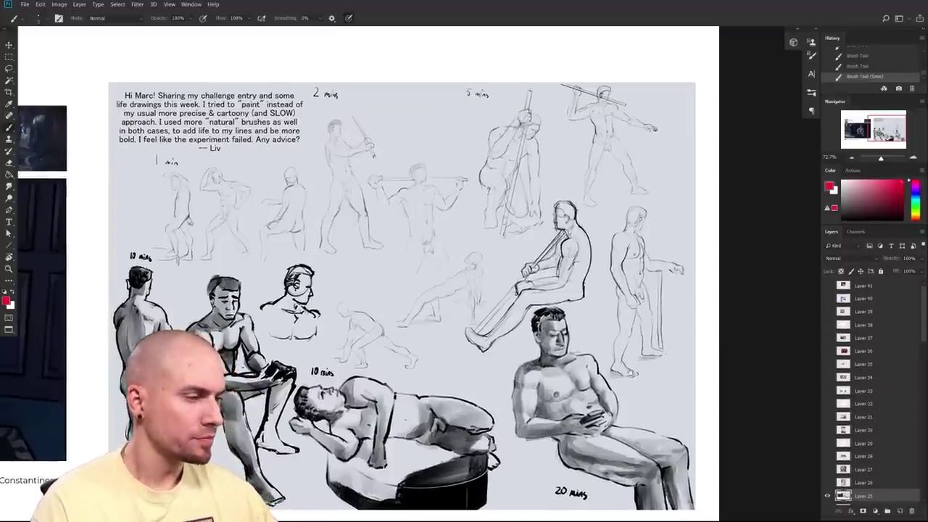
pyautogui.moveTo(630, 373); pyautogui.dragTo(629, 373)
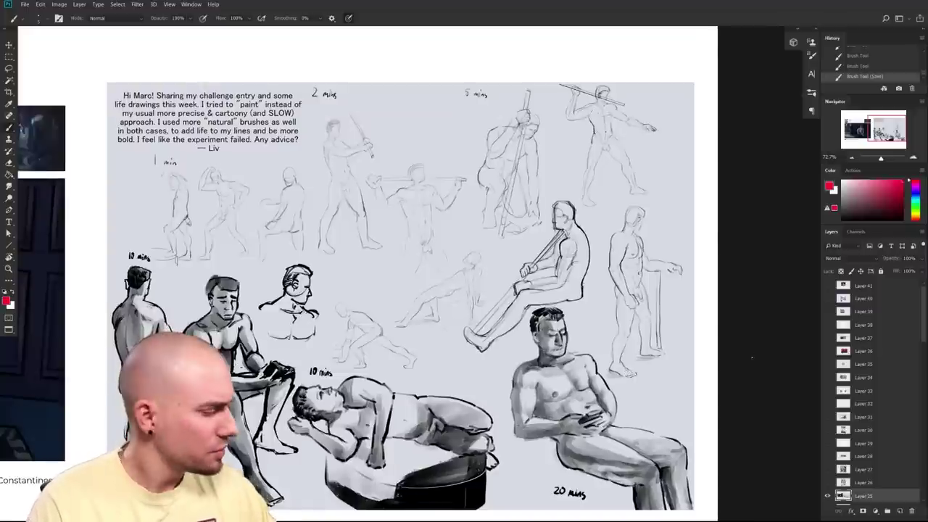
pyautogui.moveTo(924, 317)
pyautogui.mouseDown()
pyautogui.moveTo(924, 461)
pyautogui.moveTo(919, 317)
pyautogui.mouseUp()
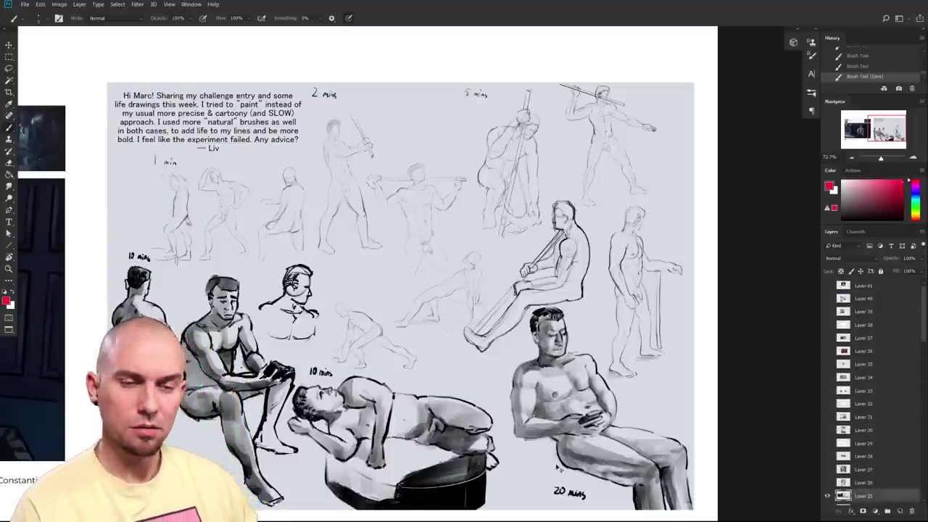
pyautogui.moveTo(705, 387); pyautogui.dragTo(728, 378)
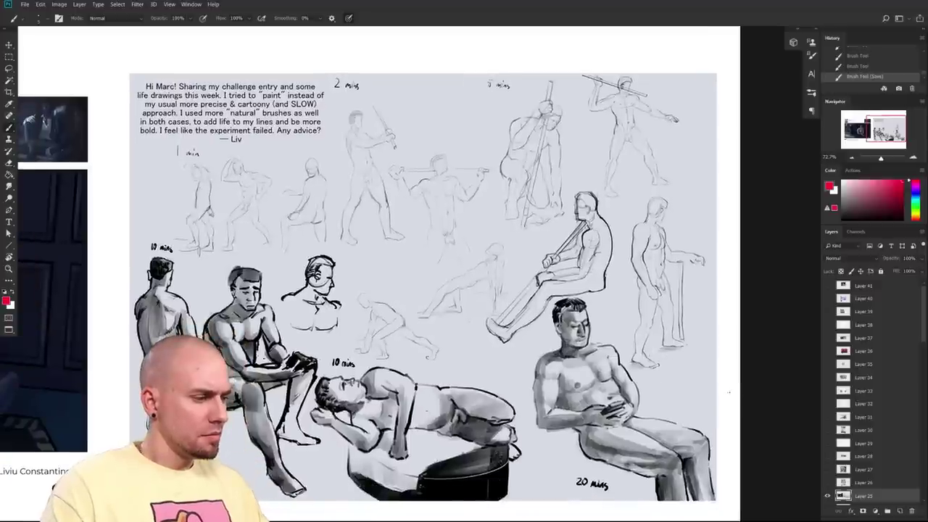
# - Choose a square brush and test it with a dab beside the life drawing sheet
pyautogui.rightClick(728, 380)
pyautogui.click(845, 317)
pyautogui.click(733, 138)
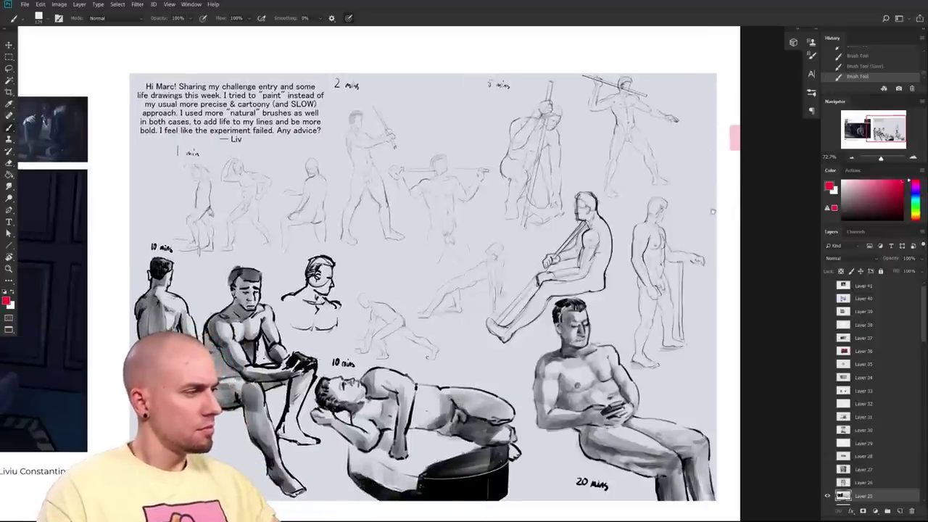
pyautogui.moveTo(631, 370); pyautogui.dragTo(625, 378)
pyautogui.moveTo(733, 396); pyautogui.dragTo(736, 375)
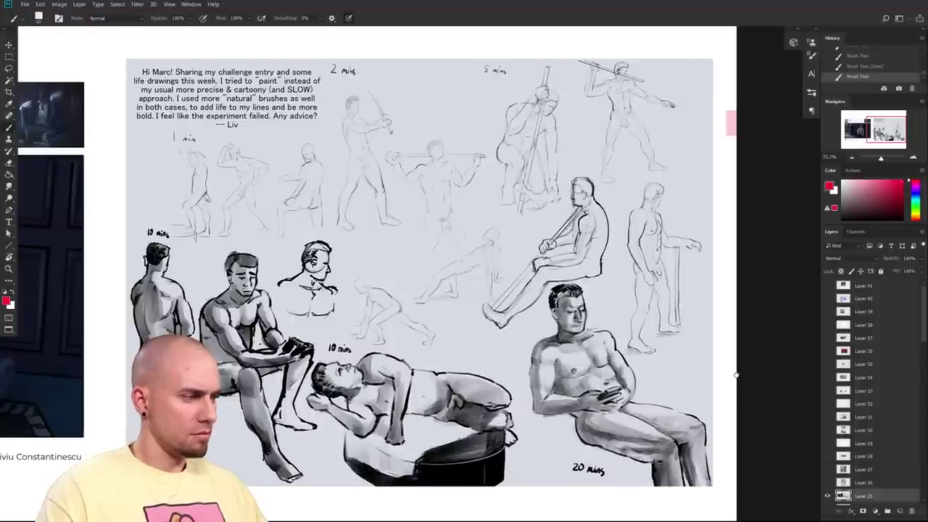
pyautogui.moveTo(737, 375); pyautogui.dragTo(736, 375)
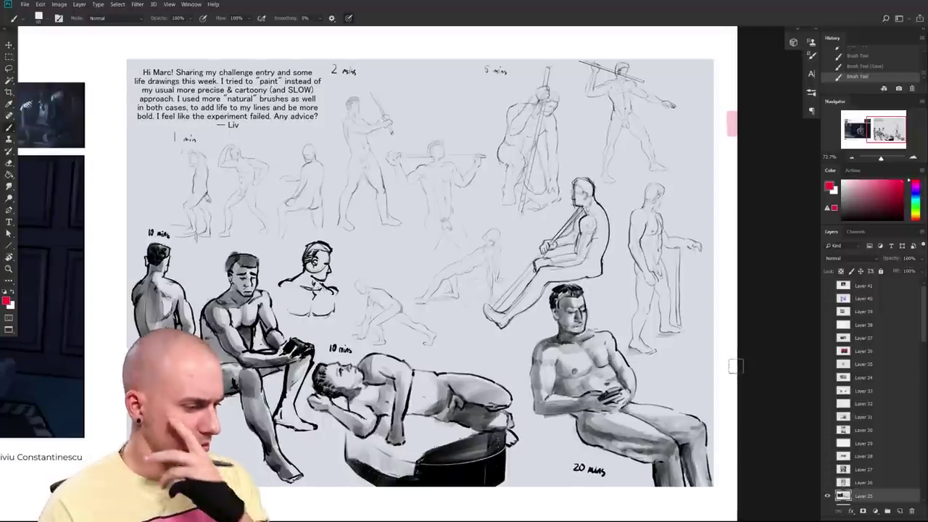
# - Inspect the shaded 10-minute standing and seated figures up close
pyautogui.moveTo(545, 379); pyautogui.dragTo(558, 354)
pyautogui.moveTo(263, 365); pyautogui.dragTo(411, 416)
pyautogui.scroll(3, 410, 417)
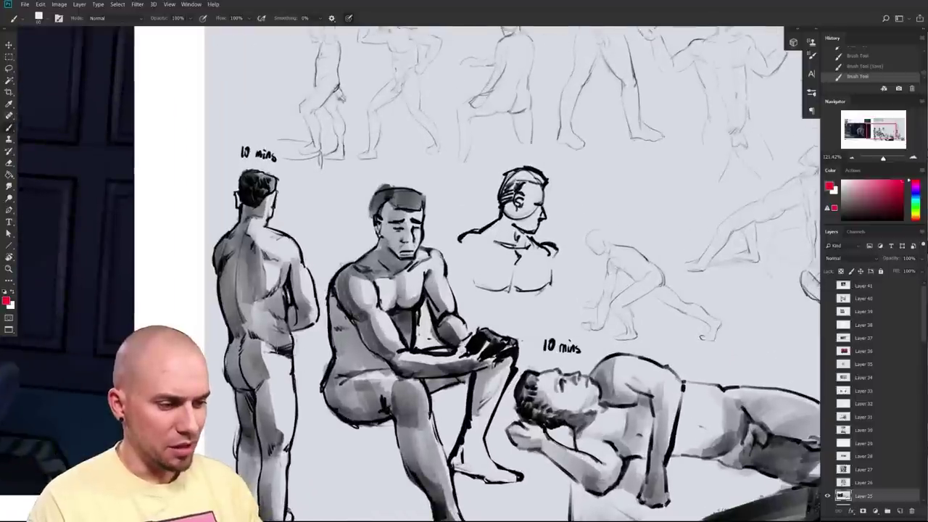
pyautogui.moveTo(312, 255)
pyautogui.mouseDown()
pyautogui.moveTo(274, 161)
pyautogui.moveTo(250, 470)
pyautogui.moveTo(286, 441)
pyautogui.mouseUp()
pyautogui.scroll(2, 282, 448)
pyautogui.hotkey('ctrl', 'z')
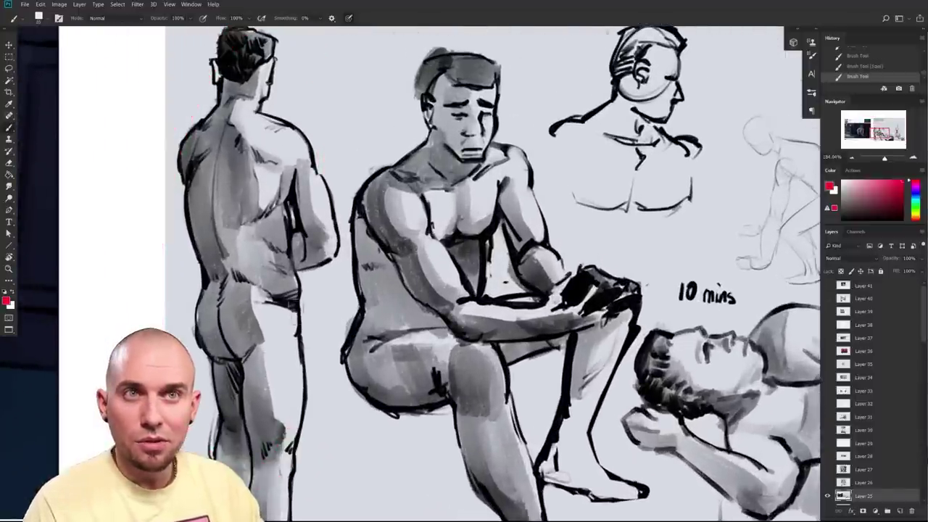
# - Mark the lower back of the standing 10-minute figure with short red hatch strokes and undo them
pyautogui.scroll(1, 265, 233)
pyautogui.moveTo(251, 269); pyautogui.dragTo(258, 285)
pyautogui.moveTo(259, 273)
pyautogui.mouseDown()
pyautogui.moveTo(267, 285)
pyautogui.moveTo(247, 296)
pyautogui.mouseUp()
pyautogui.moveTo(239, 291); pyautogui.dragTo(236, 296)
pyautogui.hotkey('ctrl', 'z')
pyautogui.hotkey('ctrl', 'z')
pyautogui.hotkey('ctrl', 'z')
pyautogui.hotkey('ctrl', 'z')
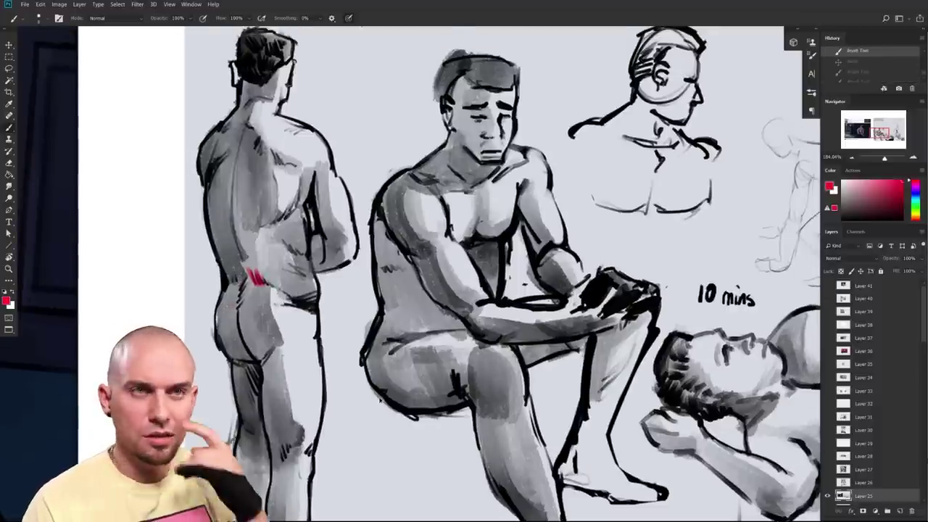
pyautogui.hotkey('ctrl', 'alt', 'z')
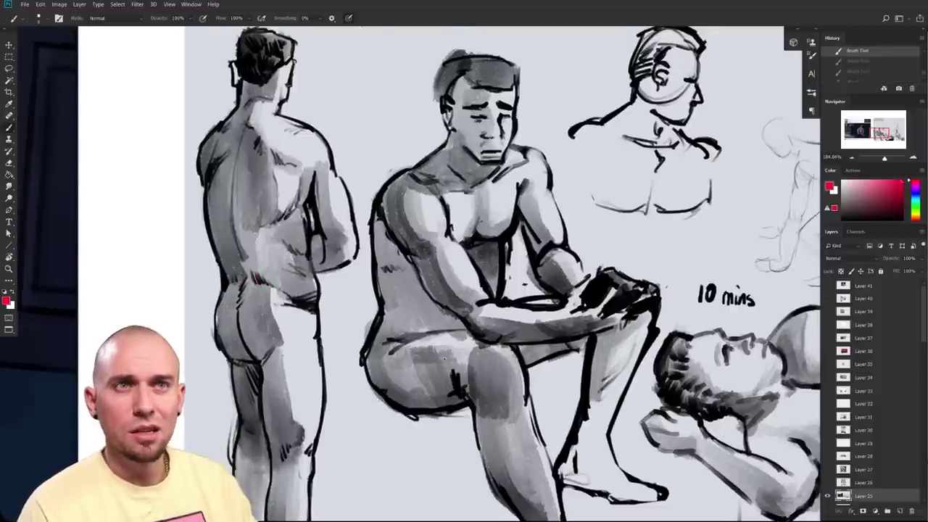
# - Compare the shaded 10-minute figures with the 1-minute and 2-minute line sketches above them
pyautogui.scroll(-2, 433, 367)
pyautogui.scroll(1, 433, 367)
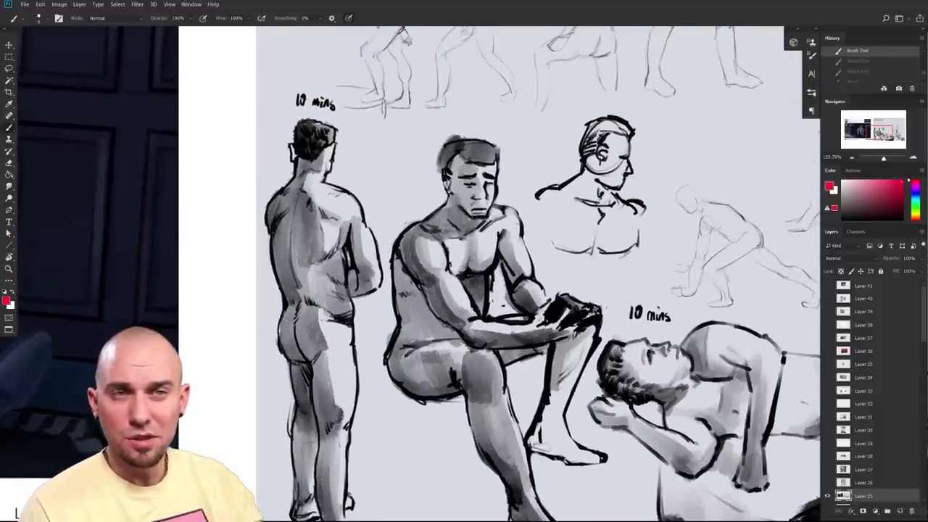
pyautogui.moveTo(386, 413); pyautogui.dragTo(411, 365)
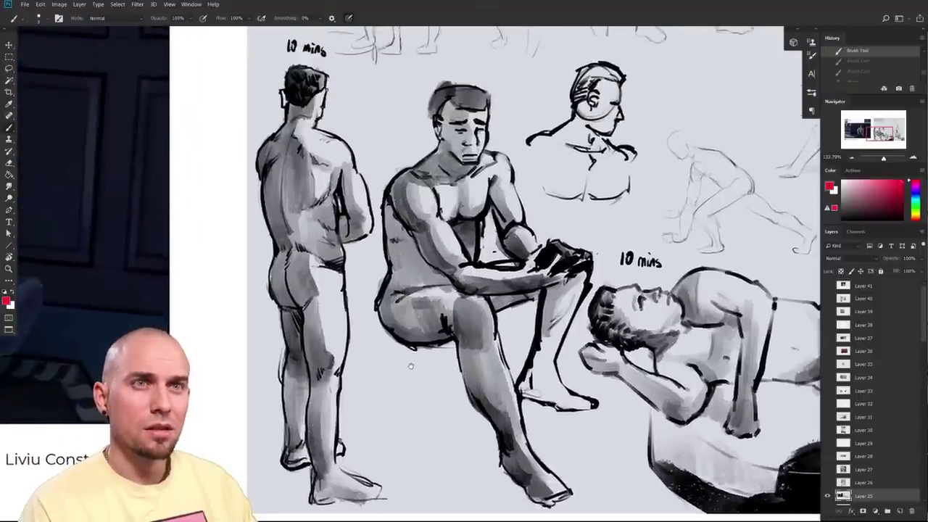
pyautogui.moveTo(411, 365); pyautogui.dragTo(227, 509)
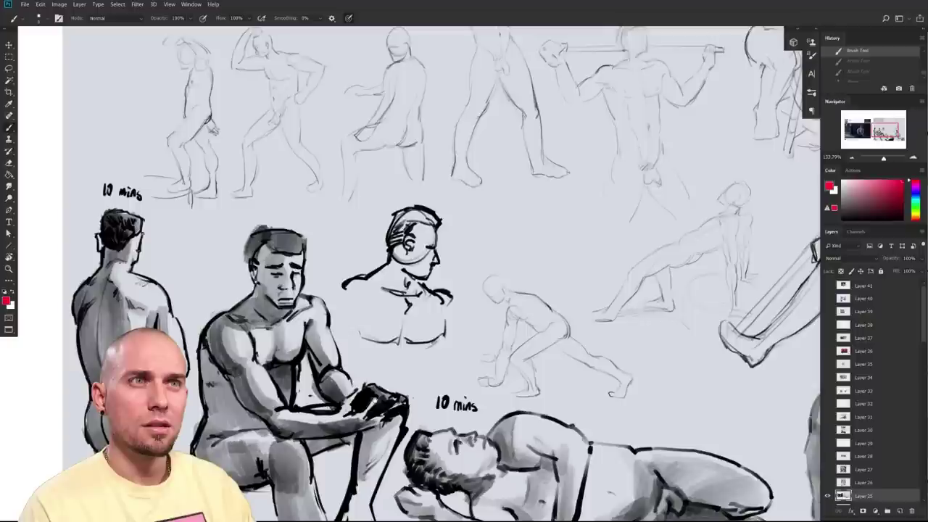
pyautogui.moveTo(390, 251); pyautogui.dragTo(365, 420)
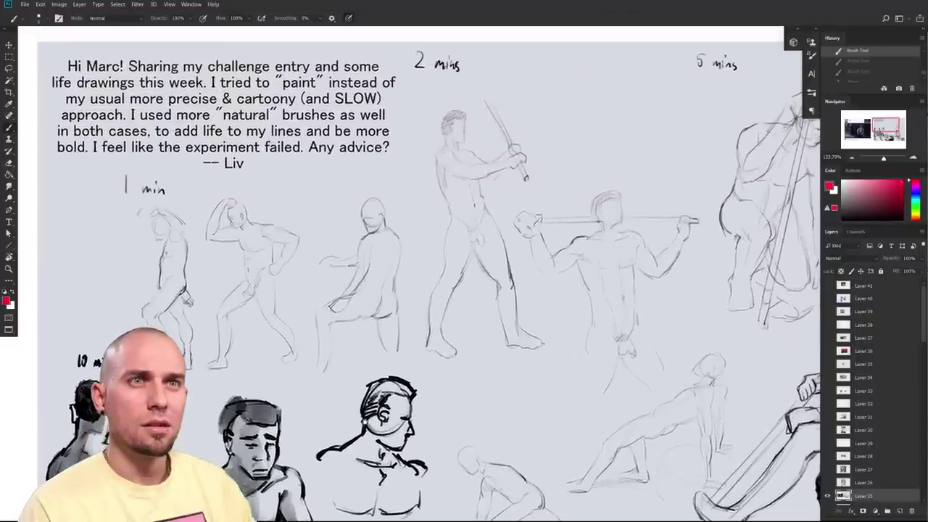
pyautogui.scroll(-5, 420, 275)
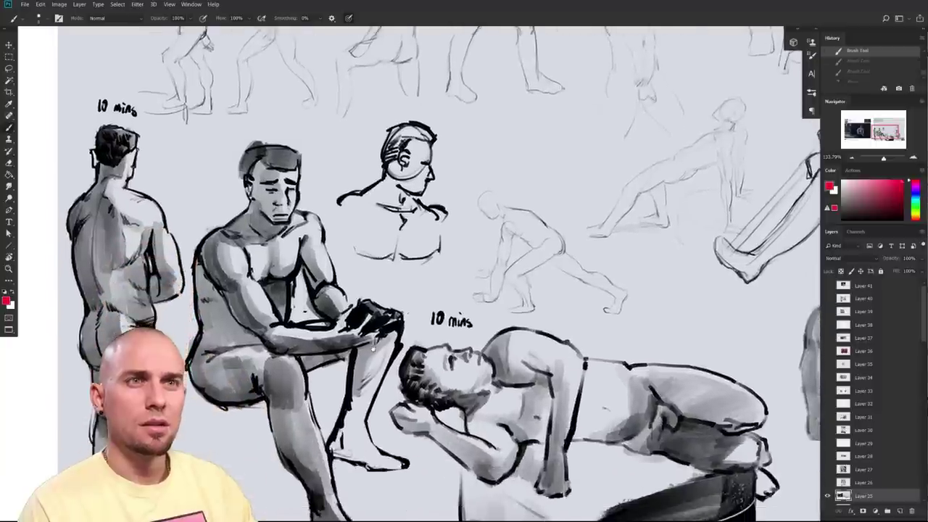
pyautogui.moveTo(376, 336); pyautogui.dragTo(500, 315)
pyautogui.hscroll(-4, 421, 275)
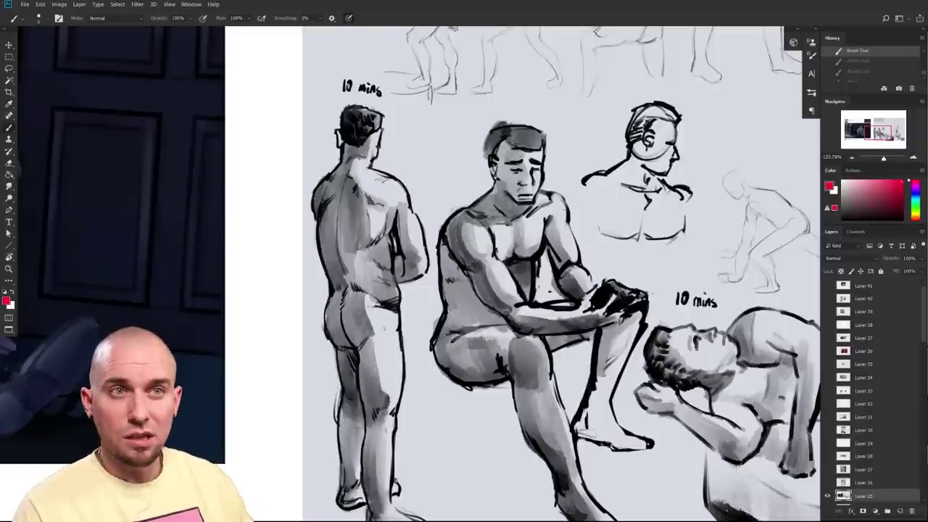
# - Draw red strokes around the standing back-view figure to point it out and undo them
pyautogui.moveTo(386, 134)
pyautogui.mouseDown()
pyautogui.moveTo(392, 356)
pyautogui.moveTo(333, 408)
pyautogui.mouseUp()
pyautogui.hotkey('ctrl', 'z')
pyautogui.hscroll(5, 390, 356)
pyautogui.hotkey('ctrl', 'z')
pyautogui.scroll(1, 387, 417)
pyautogui.hscroll(-1, 387, 417)
pyautogui.moveTo(373, 361); pyautogui.dragTo(420, 349)
pyautogui.moveTo(449, 387); pyautogui.dragTo(608, 344)
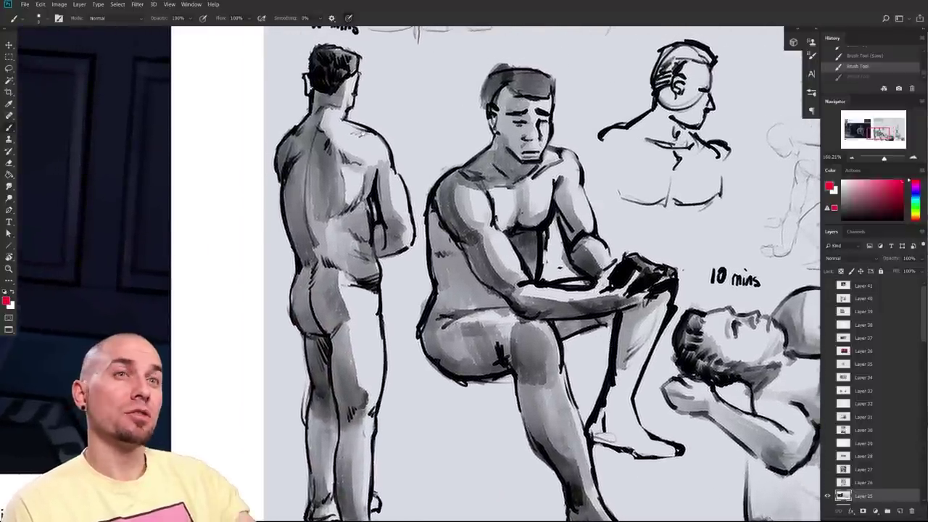
pyautogui.moveTo(417, 331); pyautogui.dragTo(396, 384)
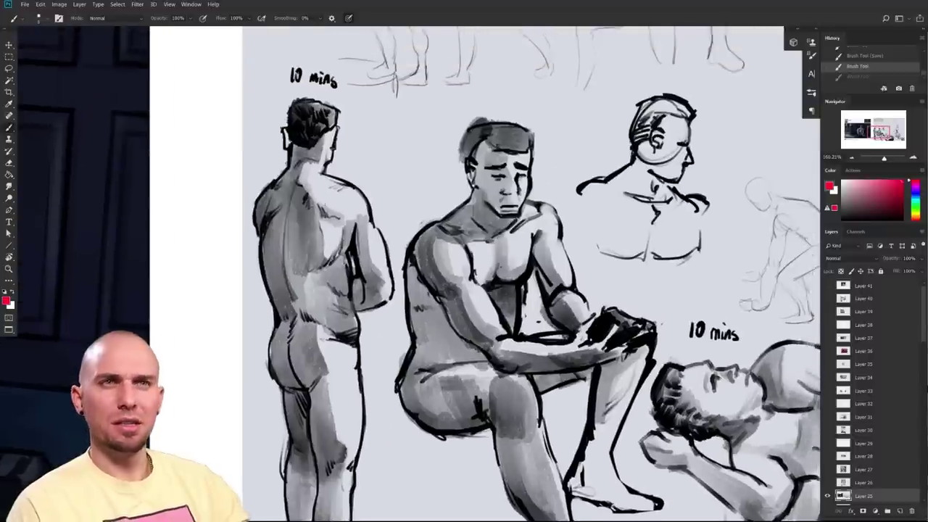
pyautogui.moveTo(307, 154)
pyautogui.mouseDown()
pyautogui.moveTo(307, 281)
pyautogui.moveTo(341, 464)
pyautogui.mouseUp()
pyautogui.hotkey('ctrl', 'z')
# - Examine the seated and reclining 10-minute figures, comparing their contour lines and shading
pyautogui.moveTo(554, 428); pyautogui.dragTo(493, 383)
pyautogui.moveTo(689, 368); pyautogui.dragTo(641, 376)
pyautogui.moveTo(570, 330); pyautogui.dragTo(622, 351)
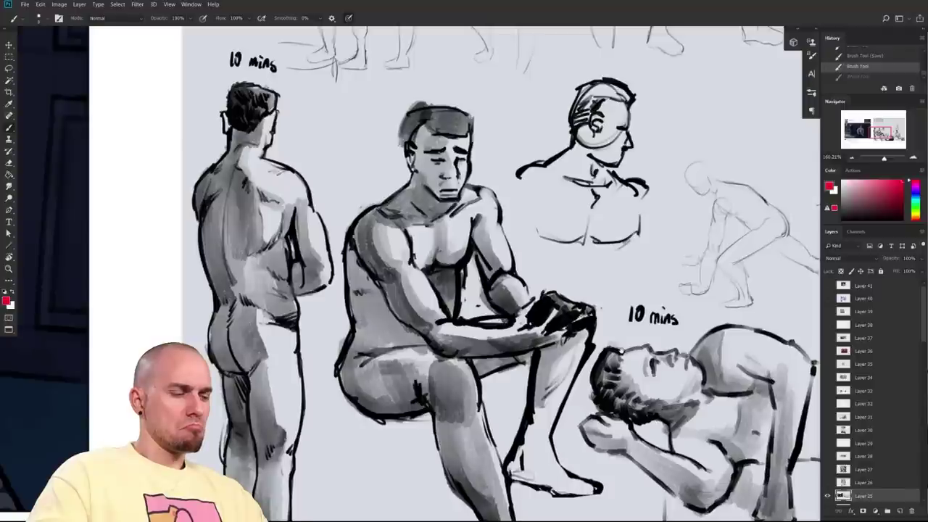
pyautogui.moveTo(649, 413); pyautogui.dragTo(610, 343)
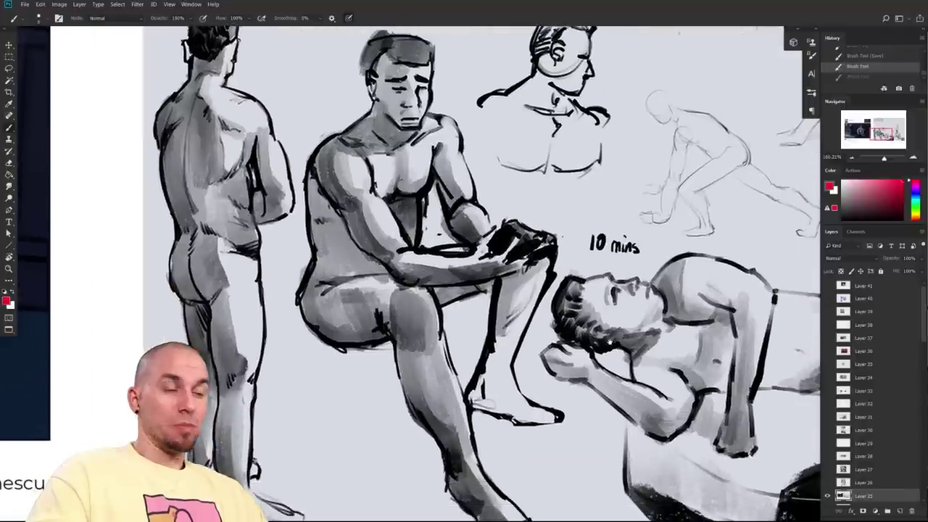
pyautogui.scroll(-2, 642, 357)
pyautogui.moveTo(624, 356)
pyautogui.mouseDown()
pyautogui.moveTo(618, 425)
pyautogui.moveTo(631, 349)
pyautogui.mouseUp()
pyautogui.scroll(2, 559, 326)
pyautogui.moveTo(546, 311); pyautogui.dragTo(533, 345)
pyautogui.scroll(-3, 533, 345)
pyautogui.scroll(1, 517, 385)
# - Circle the chest and abdomen of the 20-minute seated figure in red and undo the loop
pyautogui.moveTo(612, 354)
pyautogui.mouseDown()
pyautogui.moveTo(524, 349)
pyautogui.moveTo(442, 367)
pyautogui.moveTo(357, 406)
pyautogui.moveTo(404, 376)
pyautogui.moveTo(205, 343)
pyautogui.moveTo(138, 356)
pyautogui.mouseUp()
pyautogui.scroll(8, 578, 356)
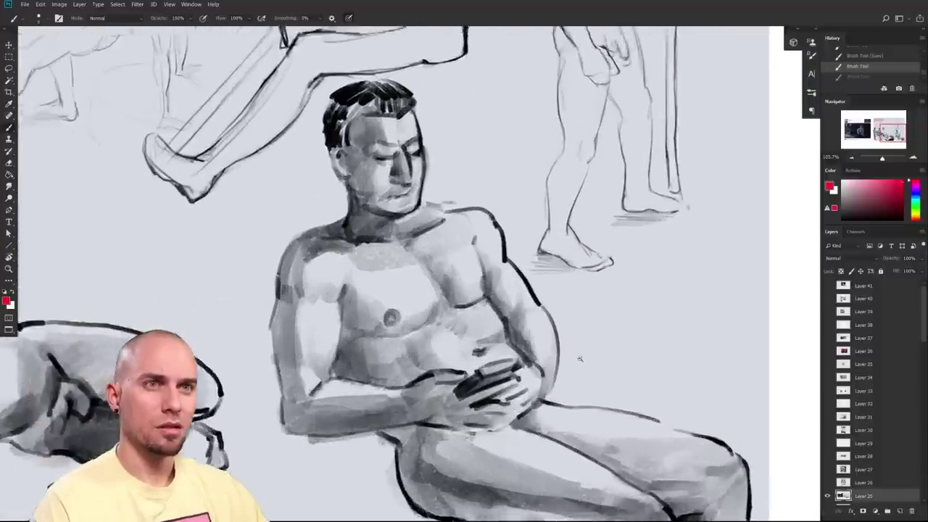
pyautogui.moveTo(493, 362)
pyautogui.mouseDown()
pyautogui.moveTo(497, 253)
pyautogui.moveTo(350, 226)
pyautogui.moveTo(370, 403)
pyautogui.mouseUp()
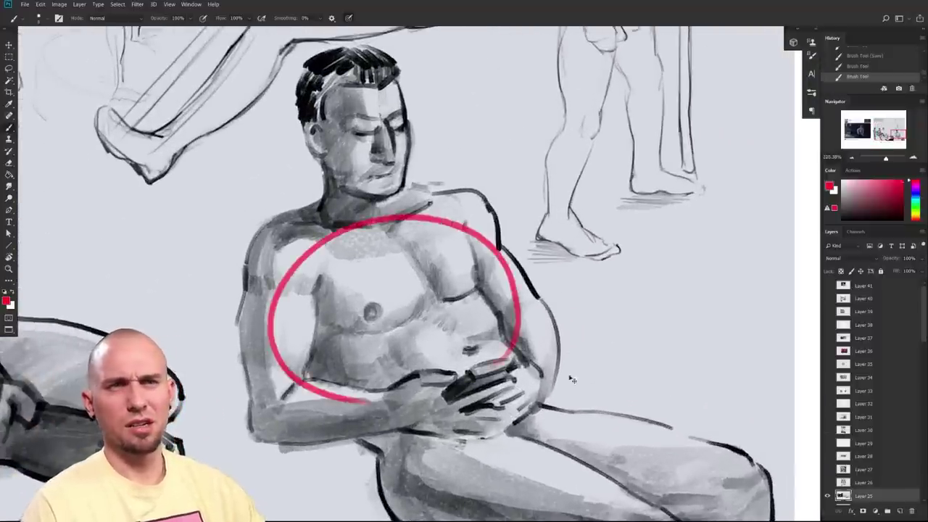
pyautogui.hotkey('ctrl', 'z')
# - Place a red dot on the 20-minute figure's forearm, draw across its torso, and undo the marks
pyautogui.scroll(-12, 590, 387)
pyautogui.moveTo(586, 324); pyautogui.dragTo(601, 359)
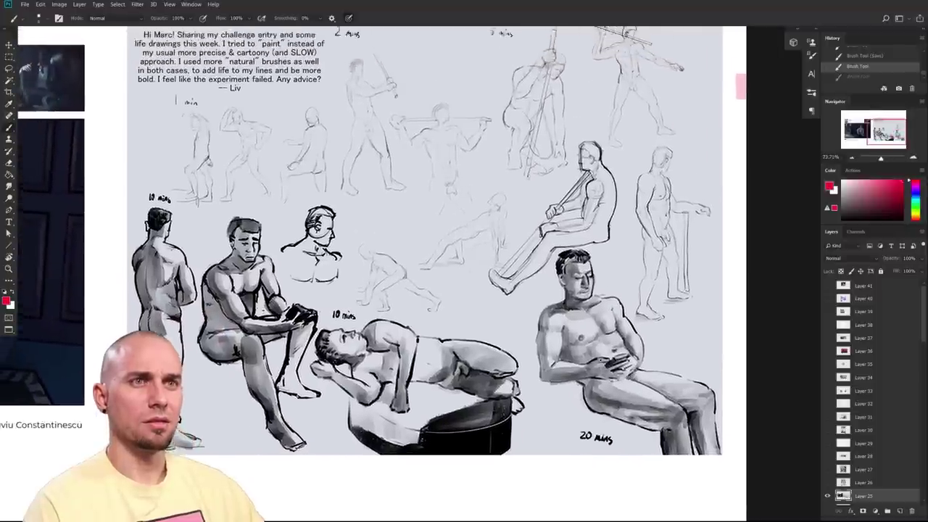
pyautogui.scroll(4, 601, 359)
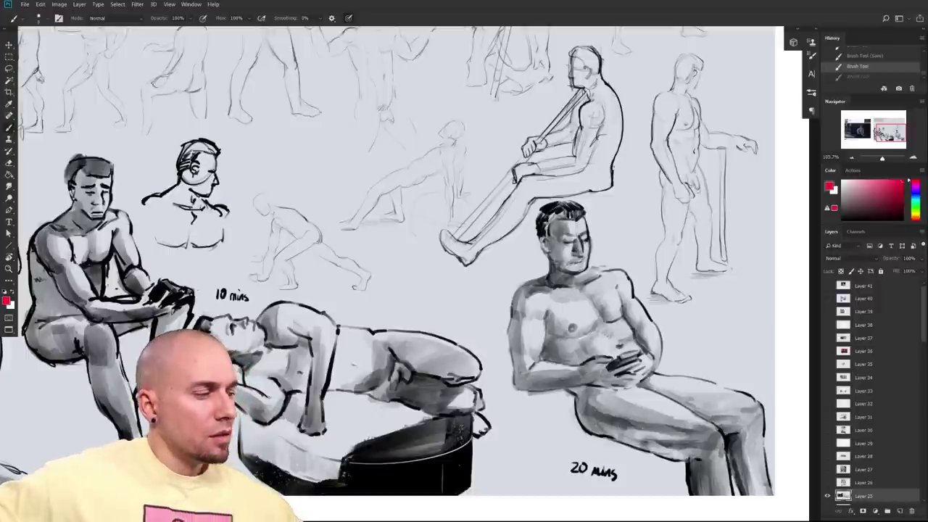
pyautogui.click(654, 333)
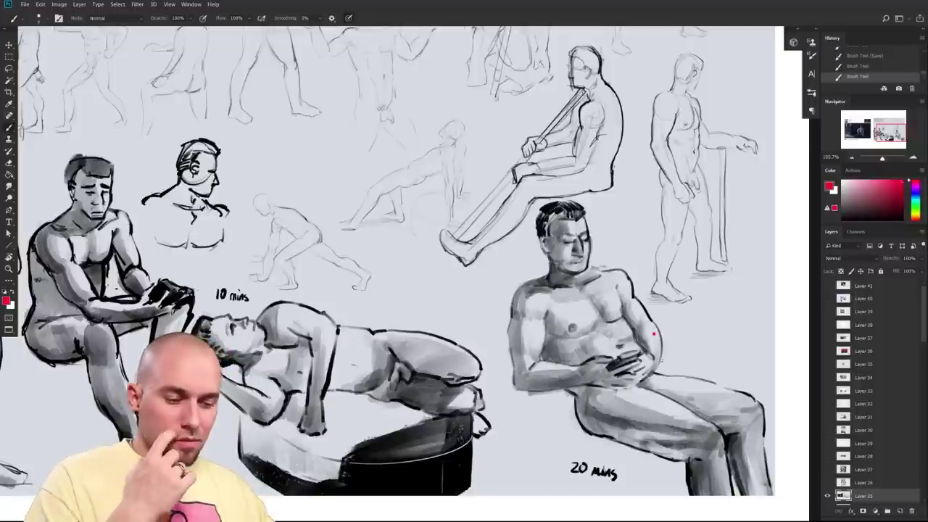
pyautogui.moveTo(662, 359); pyautogui.dragTo(541, 372)
pyautogui.hotkey('ctrl', 'z')
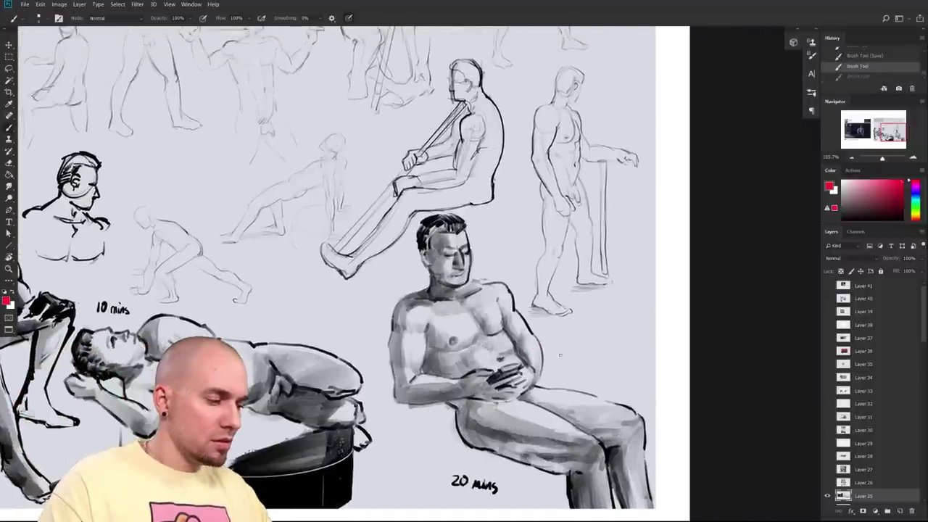
# - Study the 20-minute seated figure and compare it with the rest of the life drawing sheet
pyautogui.moveTo(536, 418); pyautogui.dragTo(487, 378)
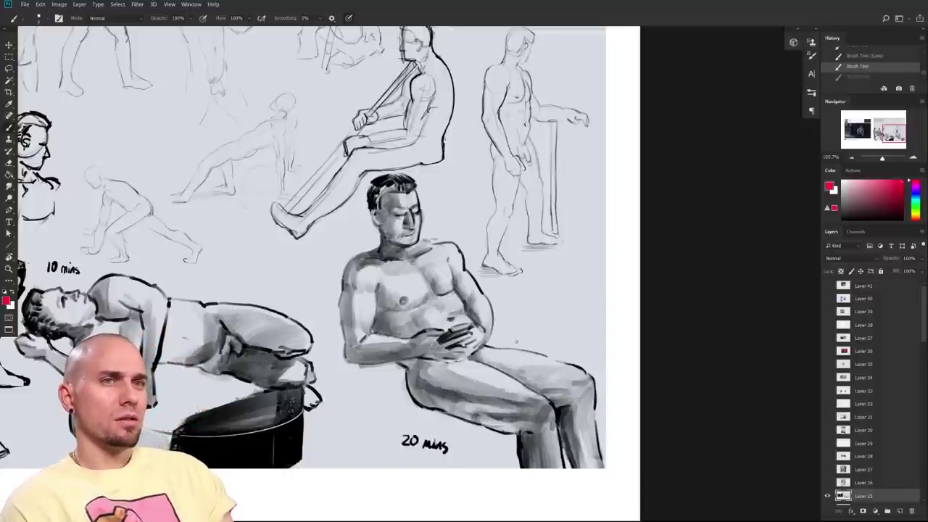
pyautogui.moveTo(517, 341); pyautogui.dragTo(467, 376)
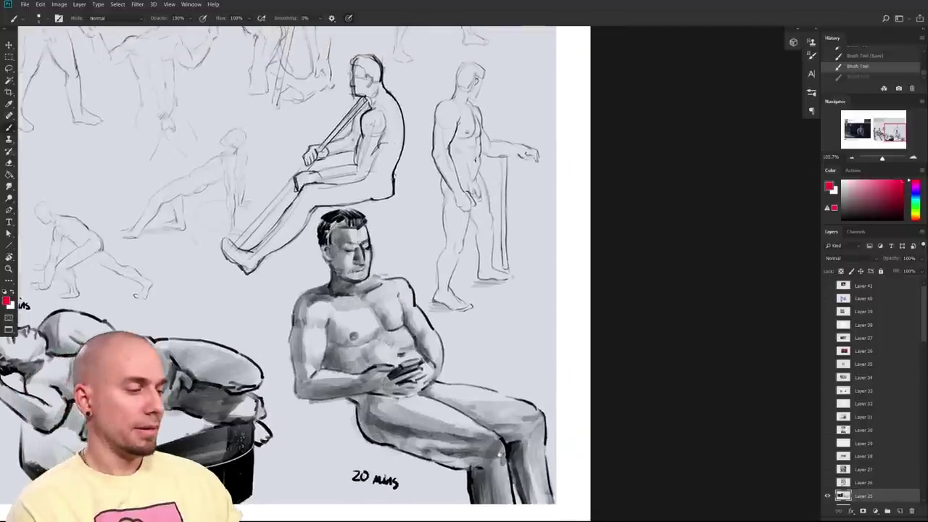
pyautogui.moveTo(501, 465); pyautogui.dragTo(511, 451)
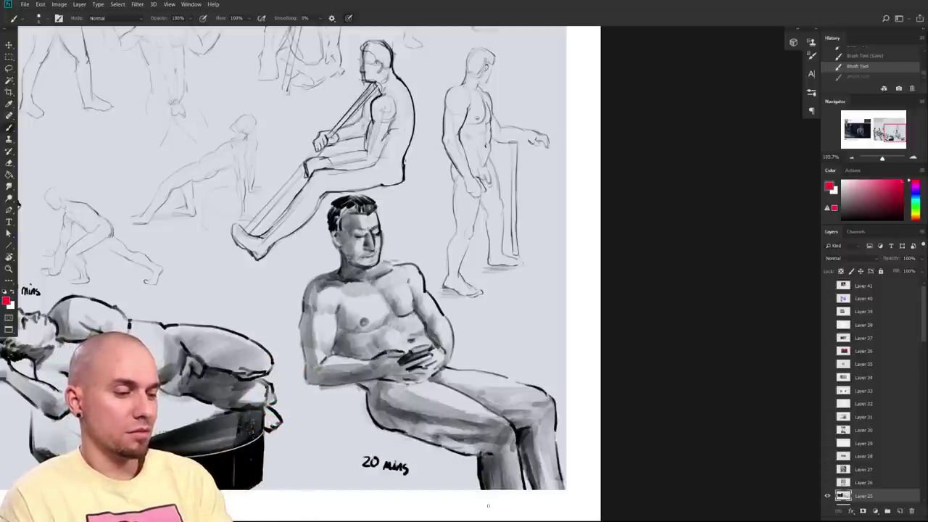
pyautogui.moveTo(613, 352); pyautogui.dragTo(657, 357)
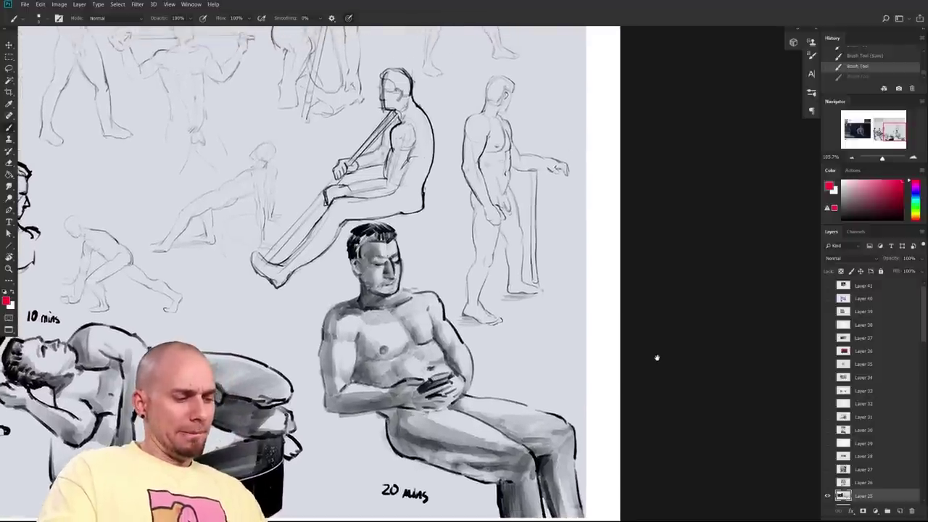
pyautogui.scroll(-1, 658, 356)
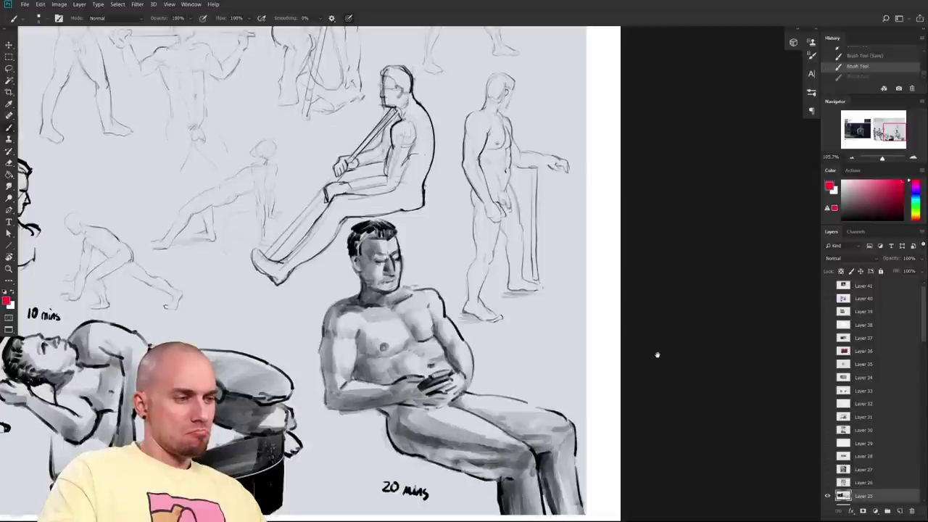
pyautogui.scroll(-4, 657, 354)
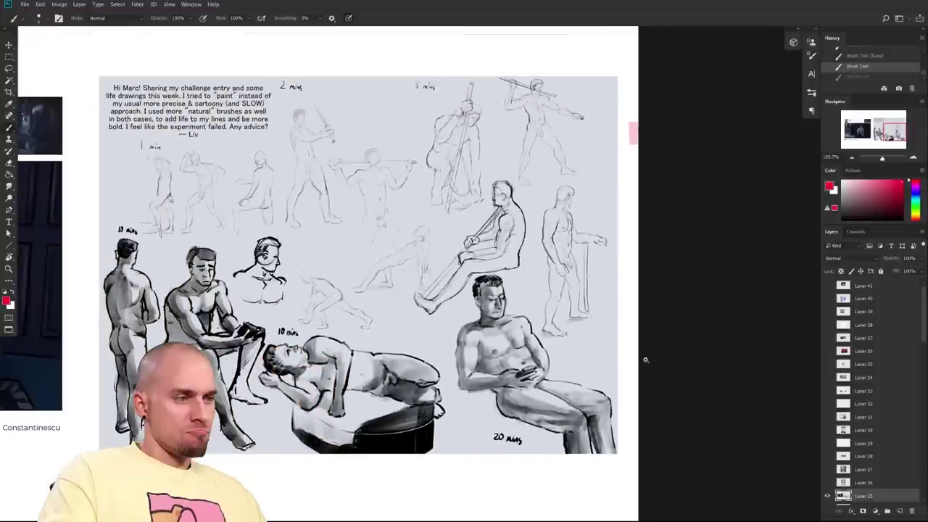
pyautogui.scroll(4, 646, 359)
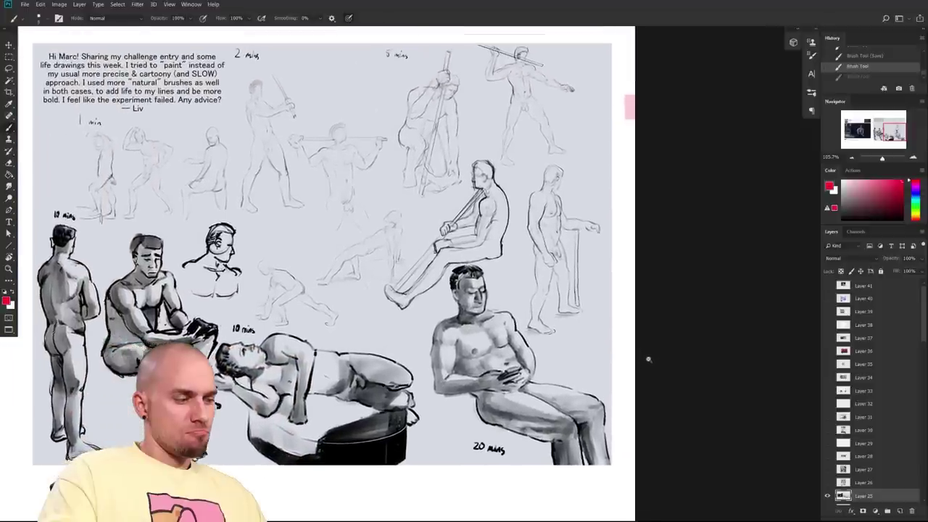
pyautogui.moveTo(651, 358); pyautogui.dragTo(656, 358)
pyautogui.moveTo(656, 358); pyautogui.dragTo(637, 359)
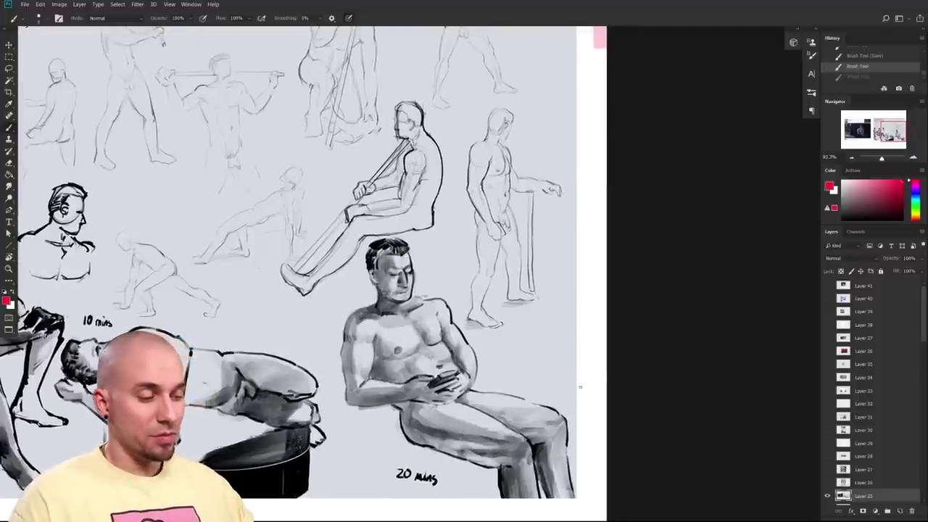
# - Circle the torso and the whole 20-minute seated figure in red, undoing each loop
pyautogui.moveTo(498, 477)
pyautogui.mouseDown()
pyautogui.moveTo(567, 433)
pyautogui.moveTo(453, 253)
pyautogui.moveTo(327, 405)
pyautogui.mouseUp()
pyautogui.hotkey('ctrl', 'z')
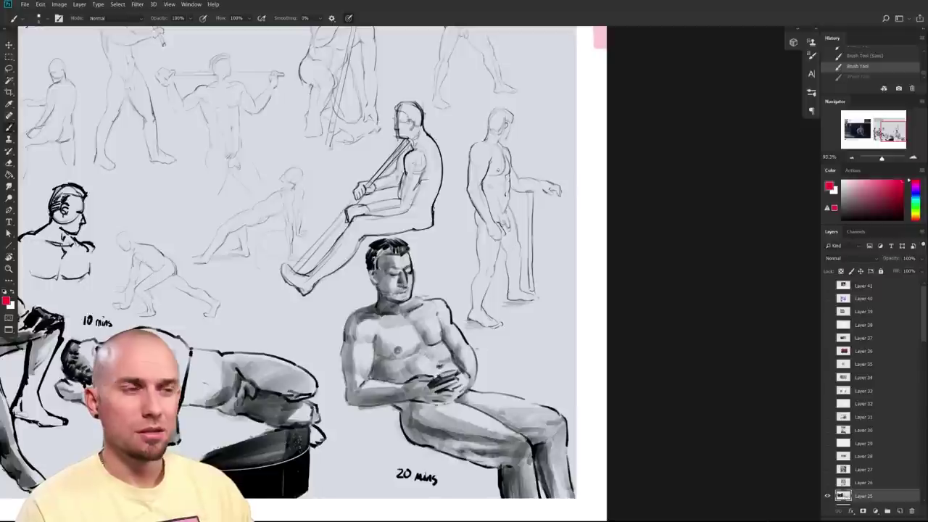
pyautogui.moveTo(484, 347)
pyautogui.mouseDown()
pyautogui.moveTo(336, 363)
pyautogui.moveTo(441, 446)
pyautogui.mouseUp()
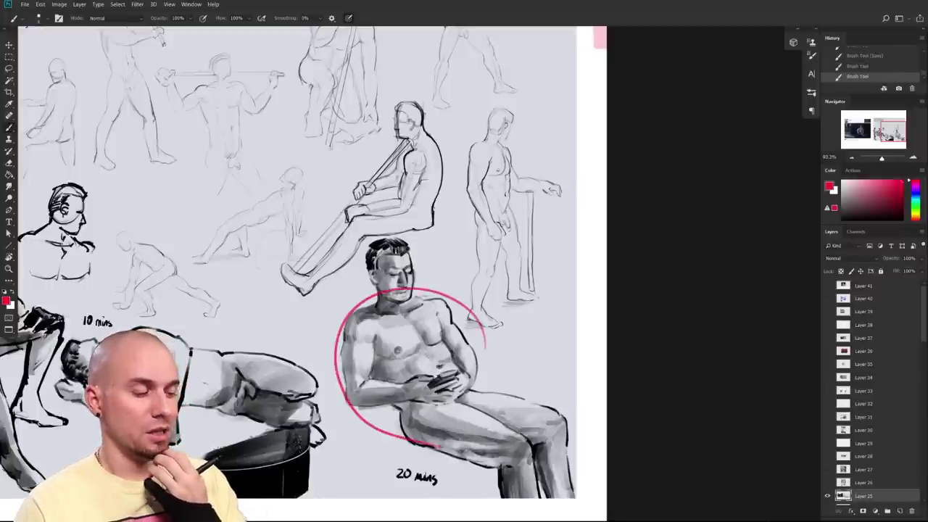
pyautogui.hotkey('ctrl', 'z')
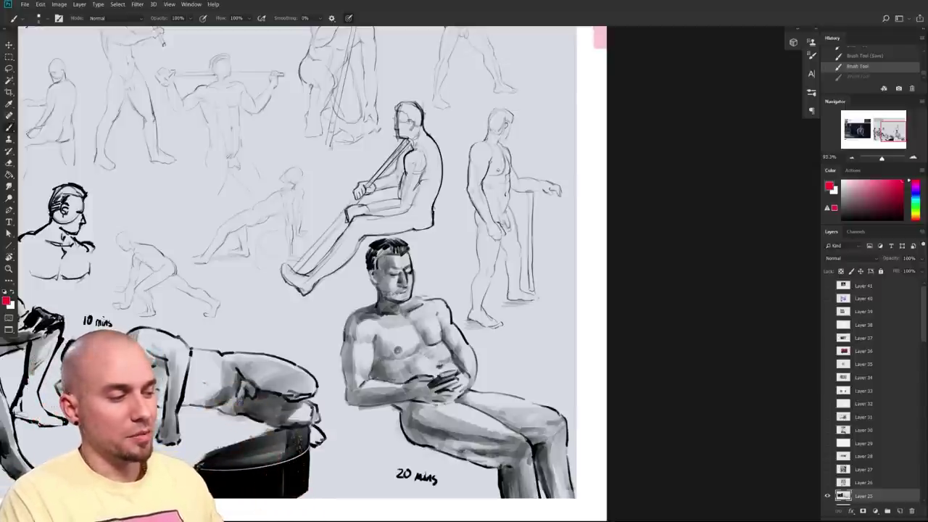
pyautogui.moveTo(584, 410)
pyautogui.mouseDown()
pyautogui.moveTo(491, 346)
pyautogui.moveTo(451, 275)
pyautogui.moveTo(383, 232)
pyautogui.moveTo(324, 392)
pyautogui.moveTo(475, 517)
pyautogui.mouseUp()
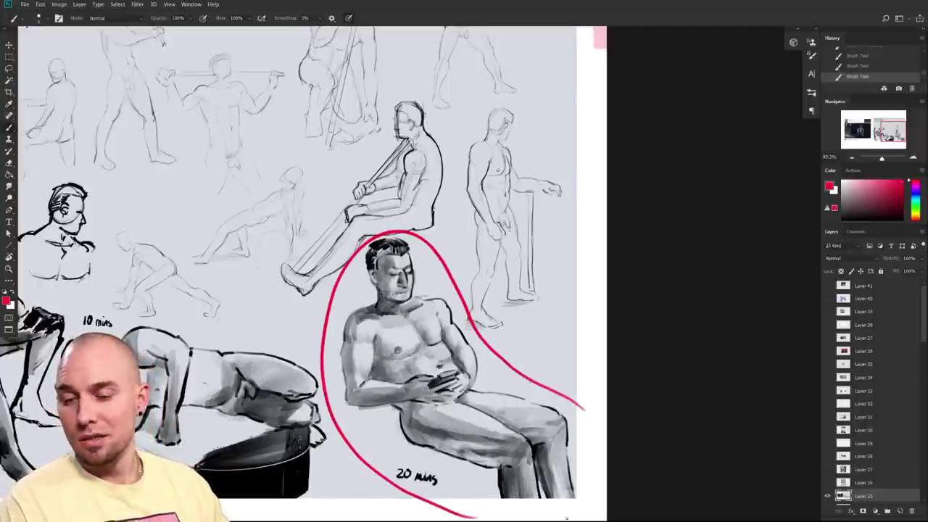
pyautogui.hotkey('ctrl', 'z')
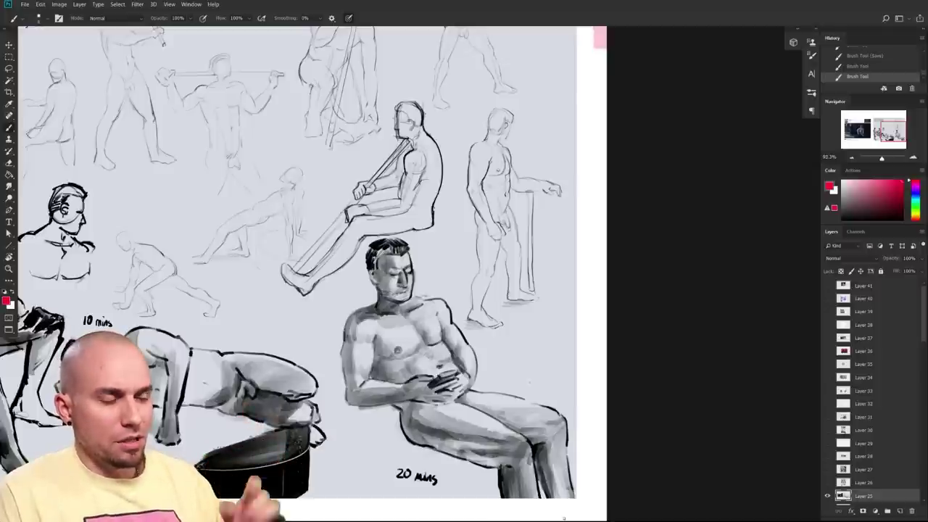
# - Trace a short red stroke along the 20-minute figure's far shoulder and undo it
pyautogui.moveTo(437, 300); pyautogui.dragTo(454, 328)
pyautogui.hotkey('ctrl', 'z')
pyautogui.hotkey('ctrl', 'z')
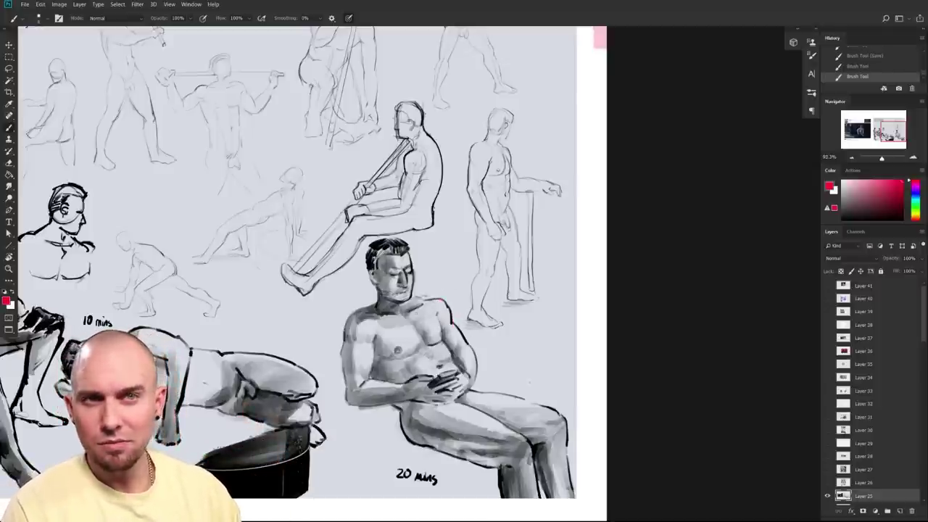
# - Trace the outer contour of the 20-minute figure's near shoulder in red, thickening the line toward the upper arm
pyautogui.moveTo(431, 321); pyautogui.dragTo(478, 320)
pyautogui.moveTo(478, 321); pyautogui.dragTo(512, 289)
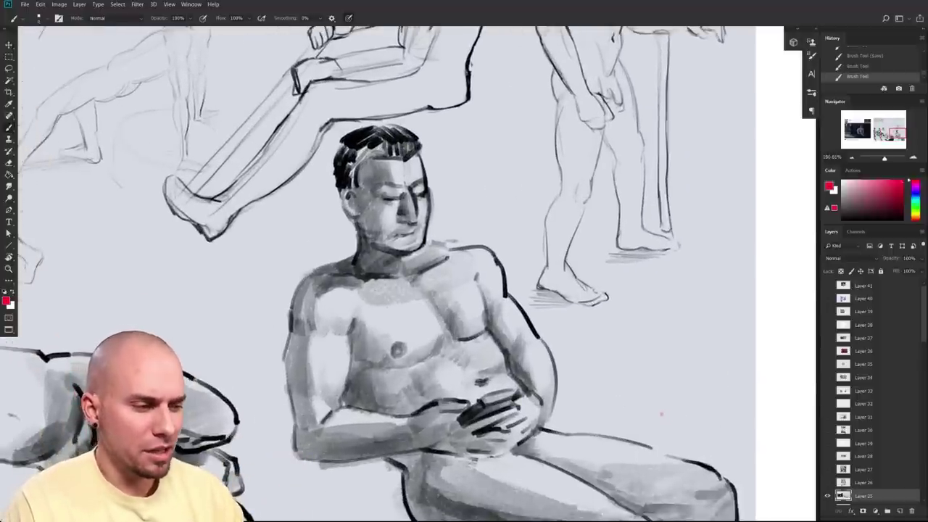
pyautogui.moveTo(328, 266)
pyautogui.mouseDown()
pyautogui.moveTo(342, 260)
pyautogui.moveTo(295, 316)
pyautogui.moveTo(308, 360)
pyautogui.mouseUp()
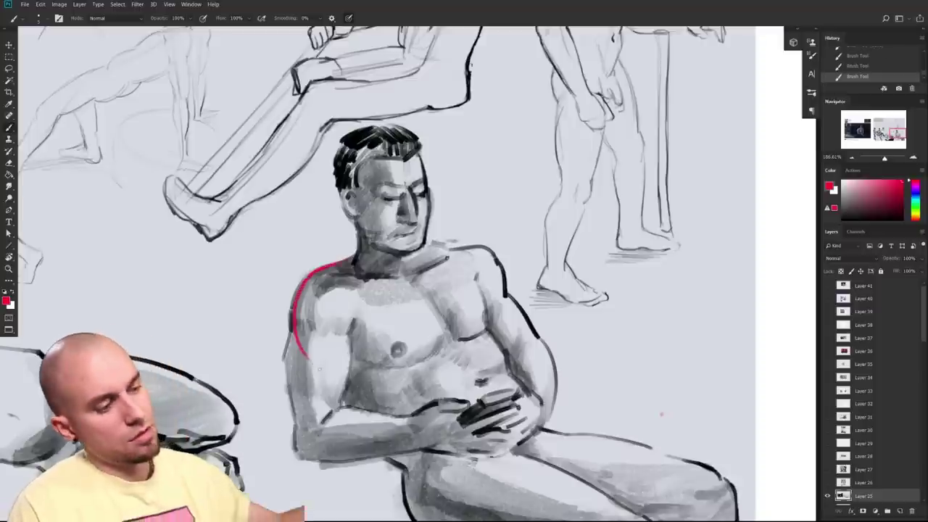
pyautogui.moveTo(312, 270); pyautogui.dragTo(289, 341)
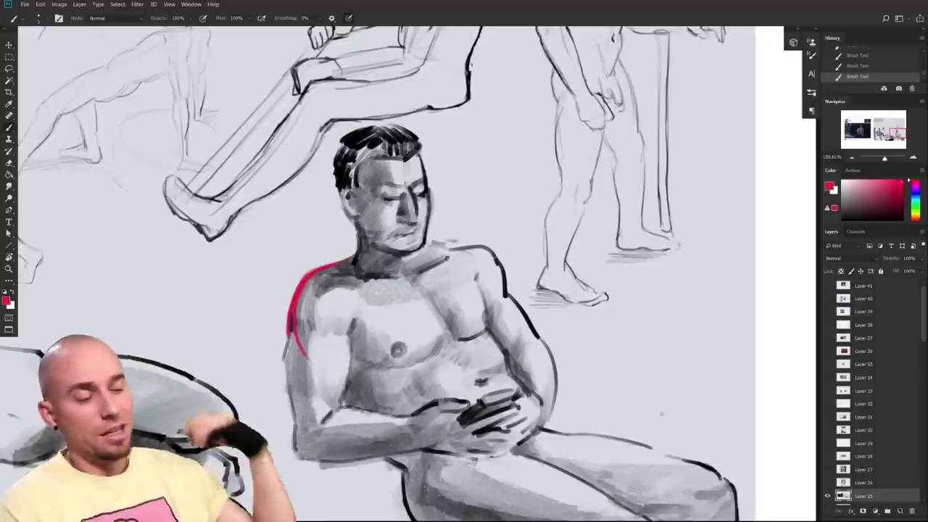
# - Draw two red strokes over the 20-minute seated figure, undoing each one
pyautogui.moveTo(483, 417); pyautogui.dragTo(391, 385)
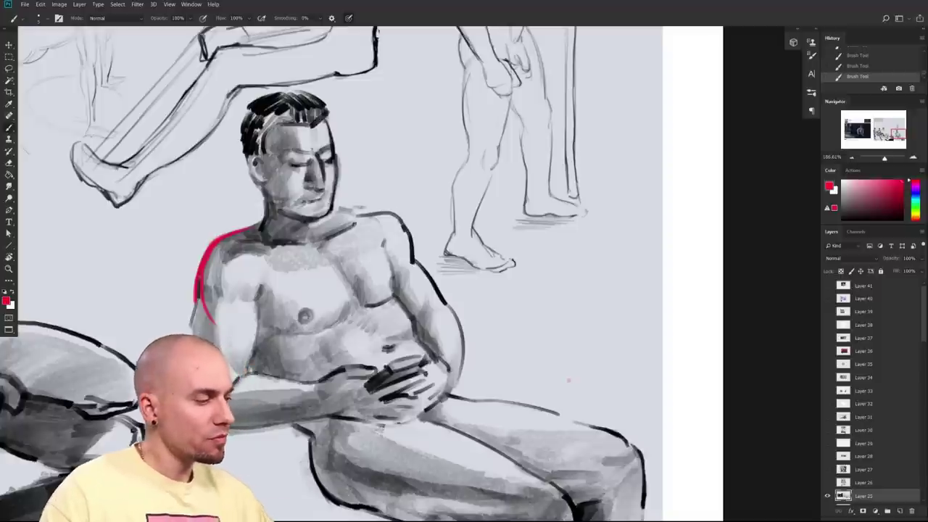
pyautogui.click(647, 323)
pyautogui.moveTo(557, 351); pyautogui.dragTo(562, 359)
pyautogui.scroll(-3, 562, 358)
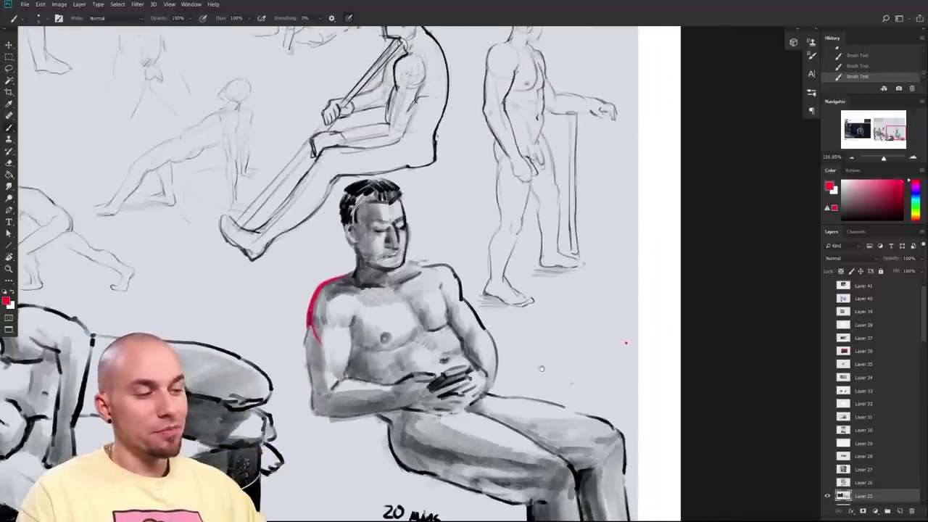
pyautogui.scroll(-4, 562, 359)
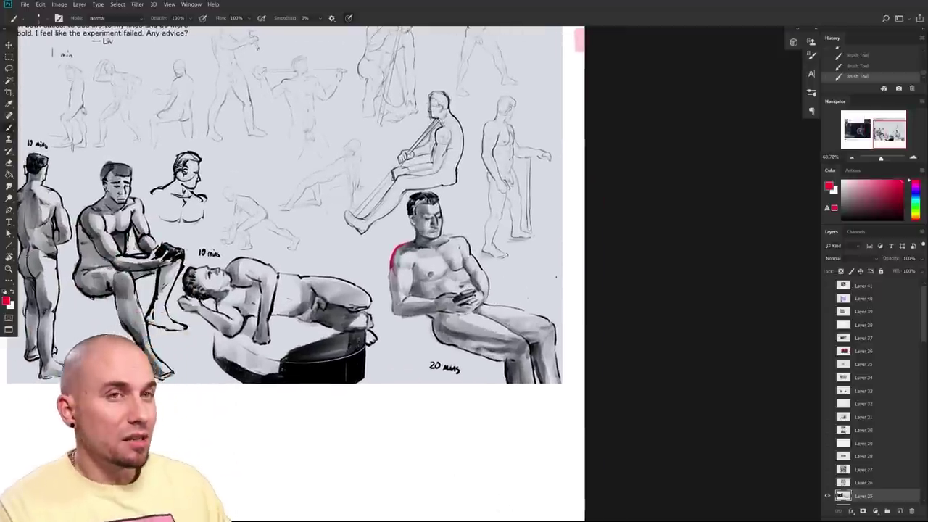
pyautogui.moveTo(455, 456)
pyautogui.mouseDown()
pyautogui.moveTo(432, 423)
pyautogui.moveTo(411, 471)
pyautogui.mouseUp()
pyautogui.moveTo(503, 378)
pyautogui.mouseDown()
pyautogui.moveTo(430, 237)
pyautogui.moveTo(387, 377)
pyautogui.mouseUp()
pyautogui.hotkey('ctrl', 'z')
pyautogui.moveTo(503, 374)
pyautogui.mouseDown()
pyautogui.moveTo(341, 296)
pyautogui.moveTo(394, 379)
pyautogui.mouseUp()
pyautogui.hotkey('ctrl', 'z')
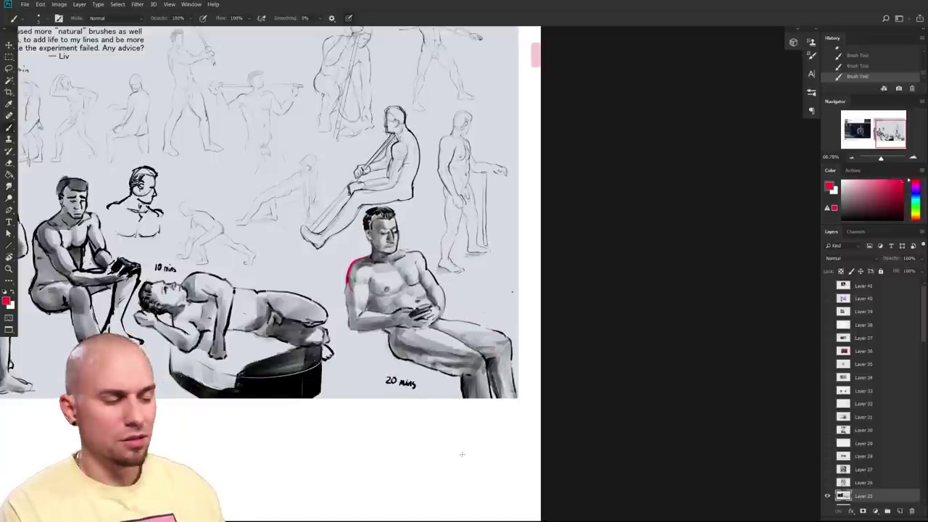
# - Compare the 20-minute seated figure with the other timed drawings, both close up and at full sheet size
pyautogui.moveTo(422, 433); pyautogui.dragTo(414, 439)
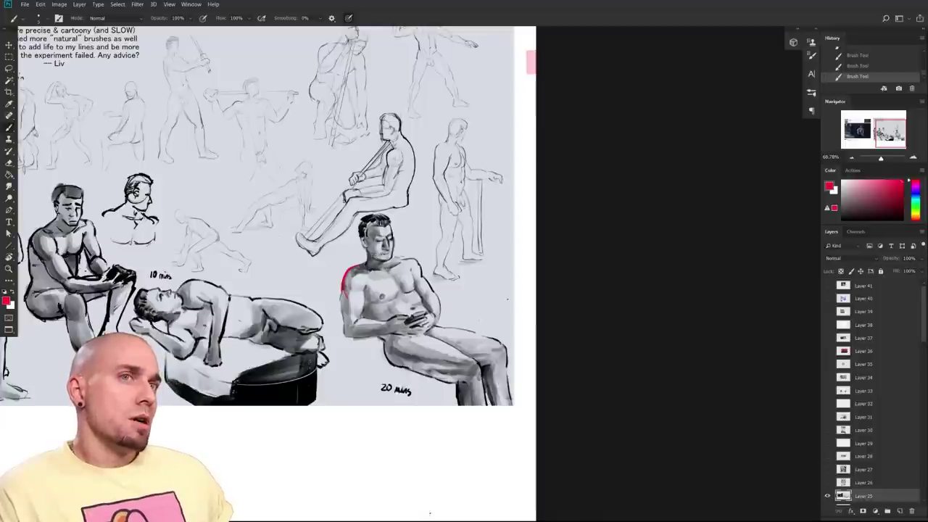
pyautogui.moveTo(578, 337); pyautogui.dragTo(649, 403)
pyautogui.moveTo(594, 370)
pyautogui.mouseDown()
pyautogui.moveTo(696, 339)
pyautogui.moveTo(737, 309)
pyautogui.moveTo(719, 338)
pyautogui.moveTo(749, 327)
pyautogui.moveTo(729, 330)
pyautogui.mouseUp()
pyautogui.moveTo(721, 329); pyautogui.dragTo(714, 355)
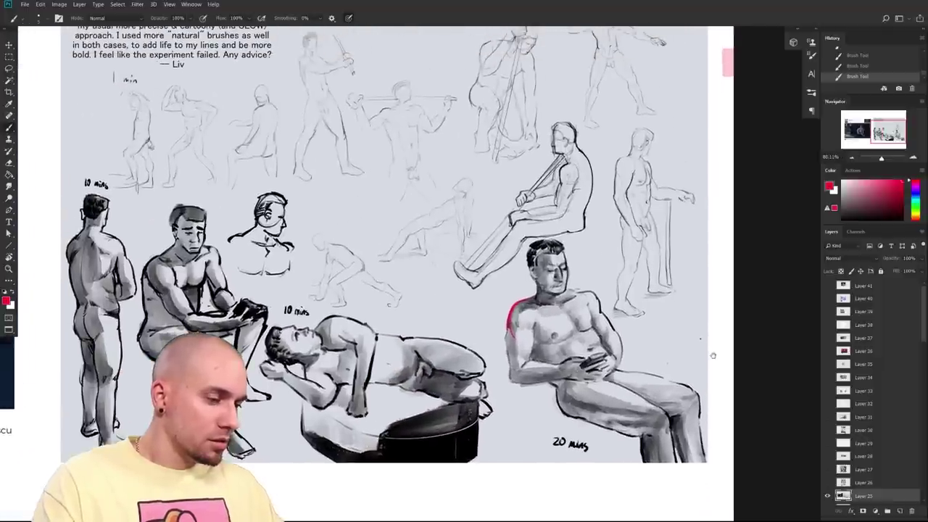
pyautogui.scroll(-2, 713, 356)
pyautogui.scroll(3, 682, 356)
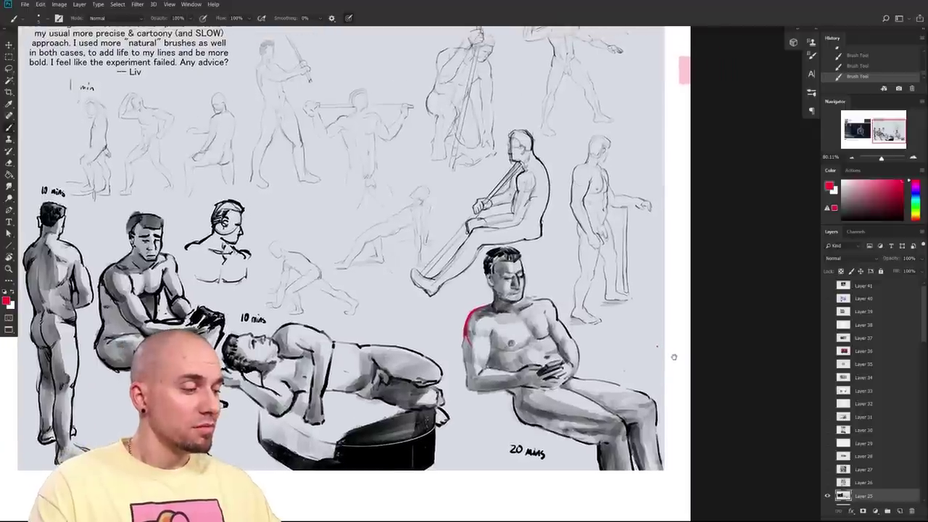
pyautogui.scroll(1, 674, 359)
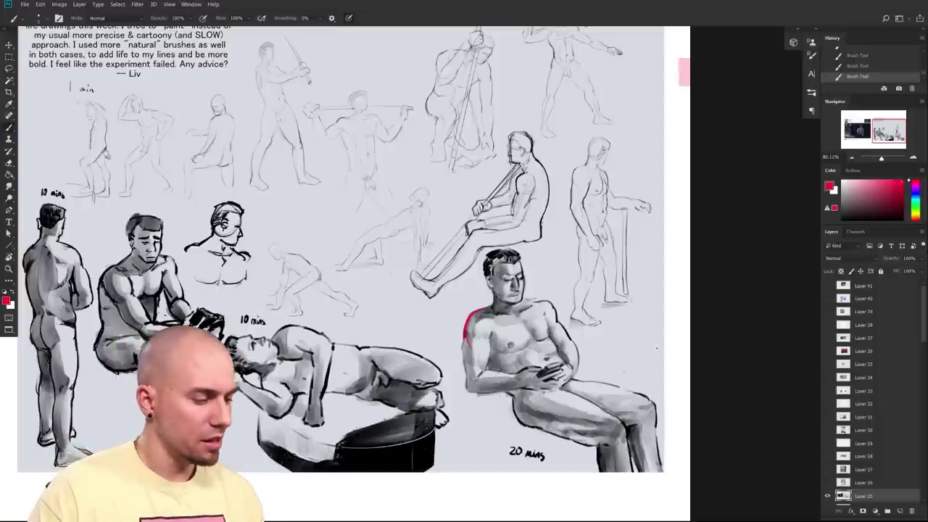
pyautogui.scroll(3, 508, 417)
pyautogui.scroll(-4, 534, 414)
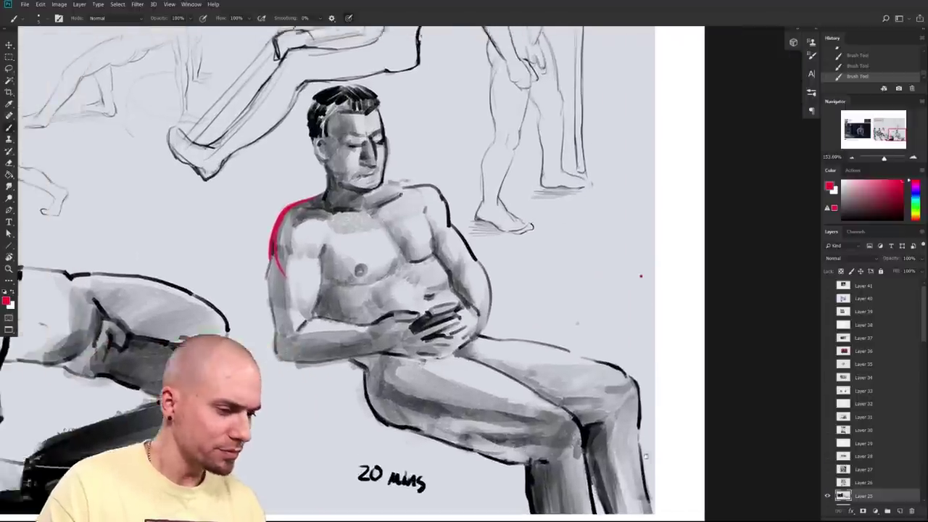
pyautogui.scroll(-3, 602, 458)
pyautogui.scroll(3, 602, 458)
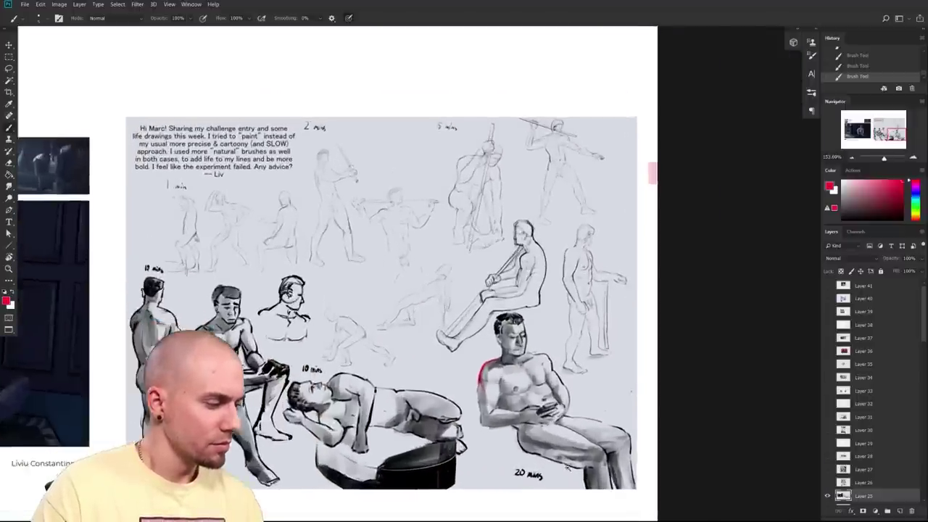
pyautogui.scroll(1, 598, 466)
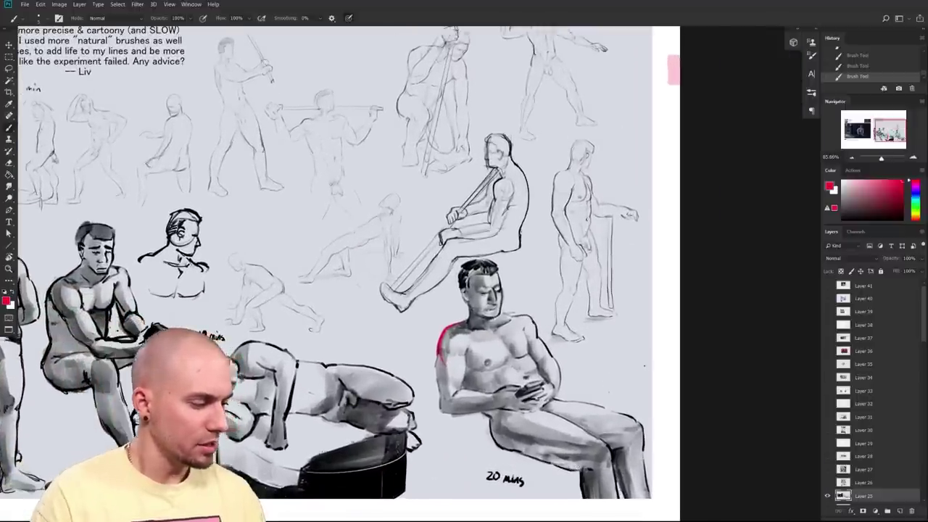
# - Sample black from the drawing and trace the outer contour of the 20-minute figure's near arm between elbow and shoulder
pyautogui.scroll(5, 490, 446)
pyautogui.keyDown('alt'); pyautogui.click(506, 402); pyautogui.keyUp('alt')
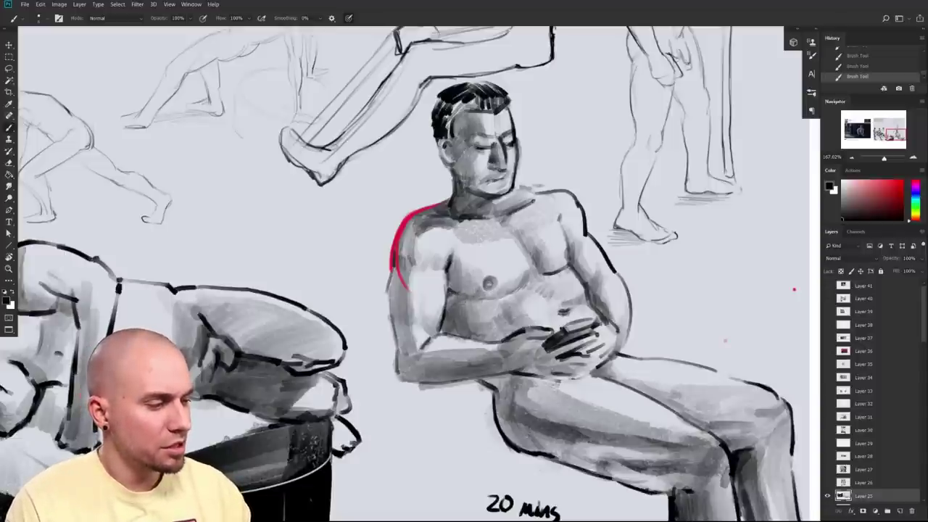
pyautogui.moveTo(464, 275); pyautogui.dragTo(514, 282)
pyautogui.moveTo(441, 277); pyautogui.dragTo(434, 312)
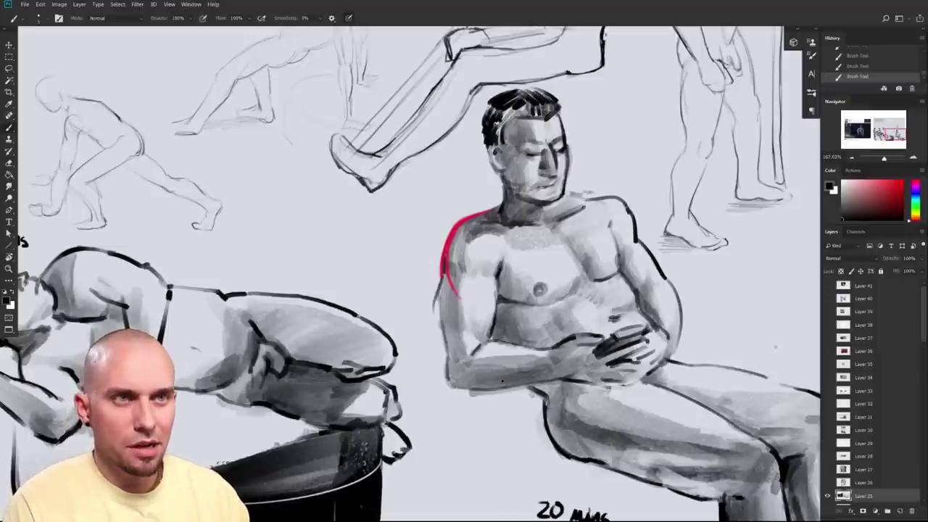
pyautogui.moveTo(448, 385)
pyautogui.mouseDown()
pyautogui.moveTo(436, 306)
pyautogui.moveTo(449, 352)
pyautogui.mouseUp()
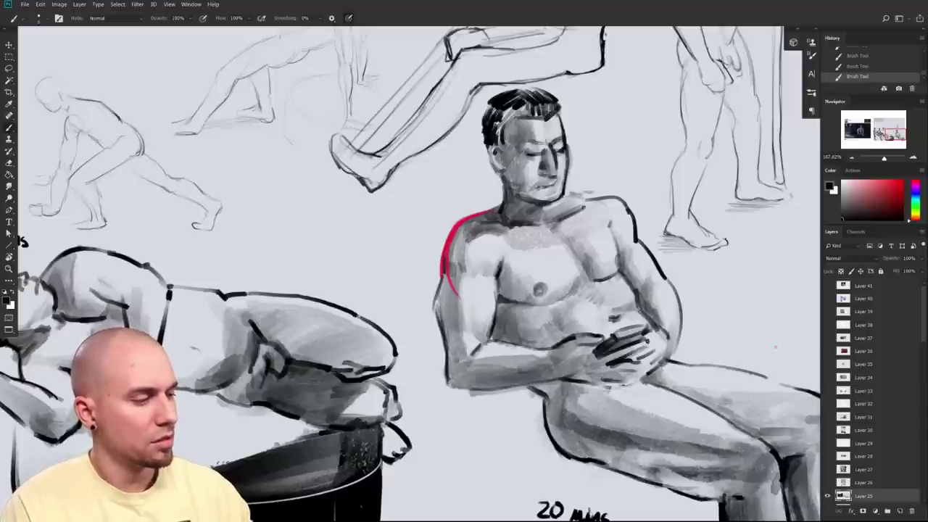
pyautogui.moveTo(437, 318); pyautogui.dragTo(457, 216)
pyautogui.moveTo(576, 433)
pyautogui.mouseDown()
pyautogui.moveTo(496, 347)
pyautogui.moveTo(445, 381)
pyautogui.mouseUp()
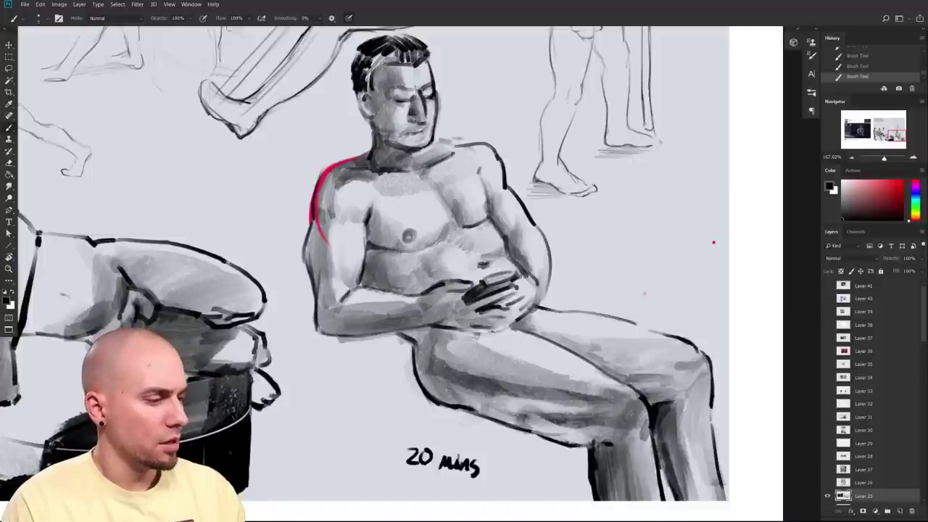
# - Reinforce the 20-minute figure's near forearm and thigh contours with short black strokes
pyautogui.moveTo(361, 340); pyautogui.dragTo(411, 328)
pyautogui.moveTo(509, 361); pyautogui.dragTo(475, 355)
pyautogui.moveTo(364, 329); pyautogui.dragTo(398, 319)
pyautogui.moveTo(580, 377)
pyautogui.mouseDown()
pyautogui.moveTo(545, 380)
pyautogui.moveTo(565, 382)
pyautogui.mouseUp()
pyautogui.moveTo(579, 383)
pyautogui.mouseDown()
pyautogui.moveTo(541, 432)
pyautogui.moveTo(596, 401)
pyautogui.mouseUp()
pyautogui.scroll(-5, 595, 401)
pyautogui.scroll(4, 595, 400)
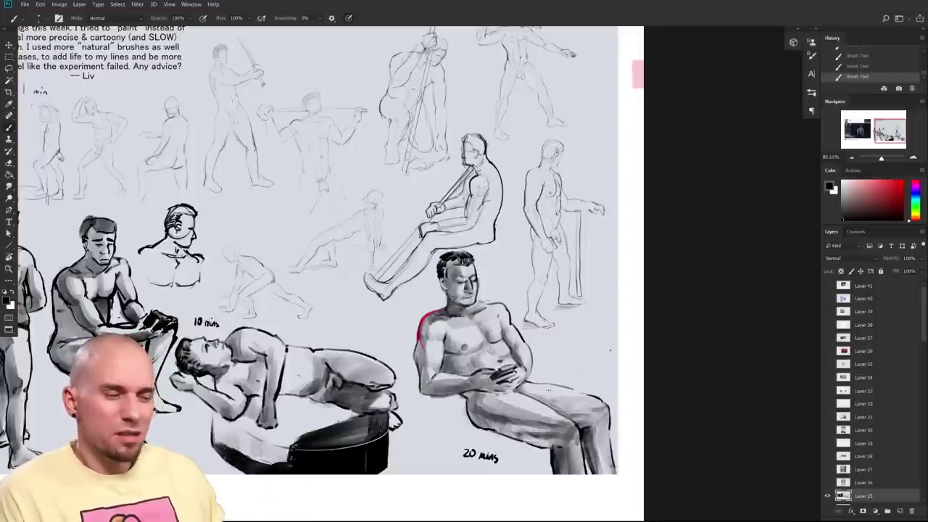
# - Examine the whole life drawing sheet, from the 1, 2 and 5-minute gesture sketches to the shaded 10 and 20-minute figures
pyautogui.moveTo(565, 407); pyautogui.dragTo(659, 399)
pyautogui.moveTo(660, 399); pyautogui.dragTo(609, 403)
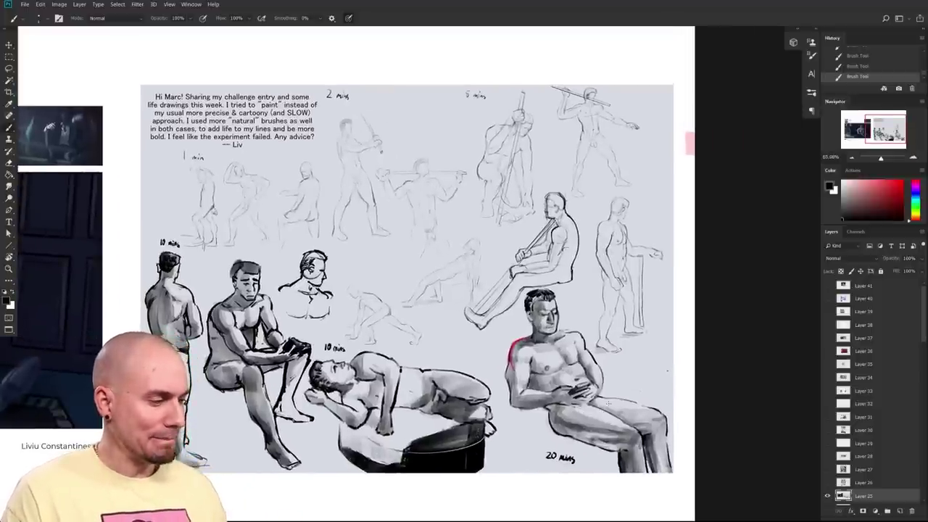
pyautogui.moveTo(609, 404); pyautogui.dragTo(520, 402)
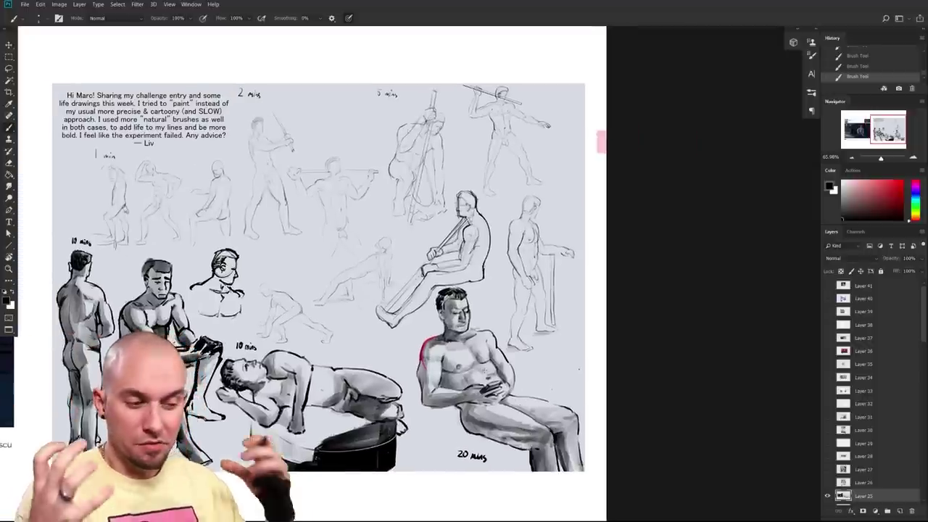
pyautogui.moveTo(564, 409); pyautogui.dragTo(652, 428)
pyautogui.scroll(-1, 641, 452)
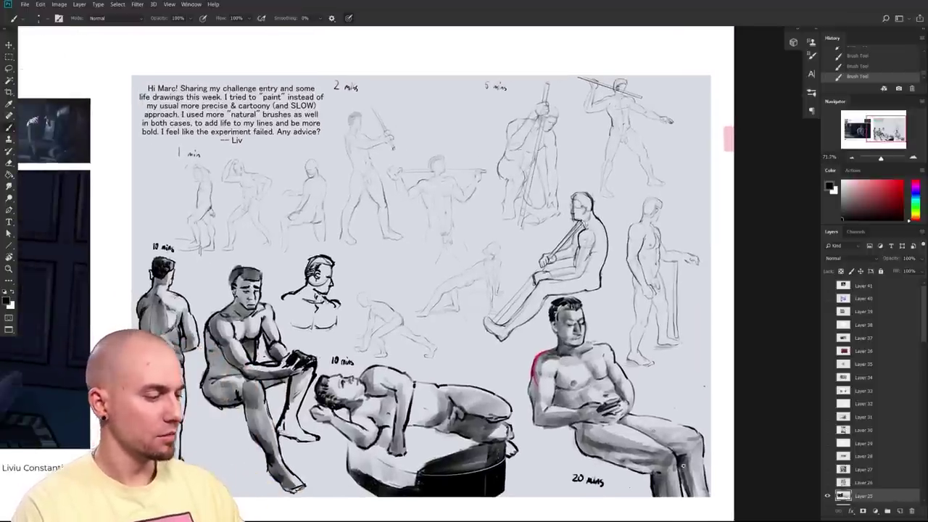
pyautogui.scroll(-1, 682, 466)
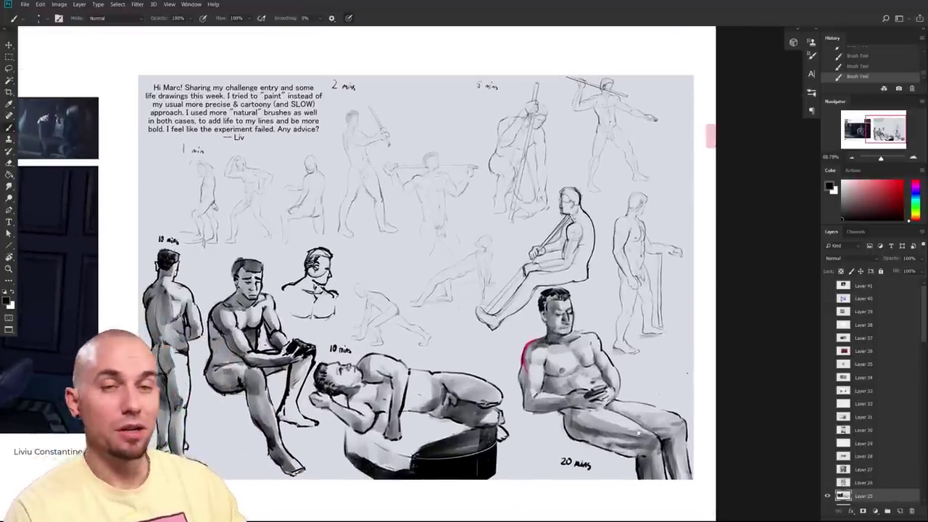
pyautogui.scroll(2, 490, 423)
pyautogui.scroll(-1, 718, 453)
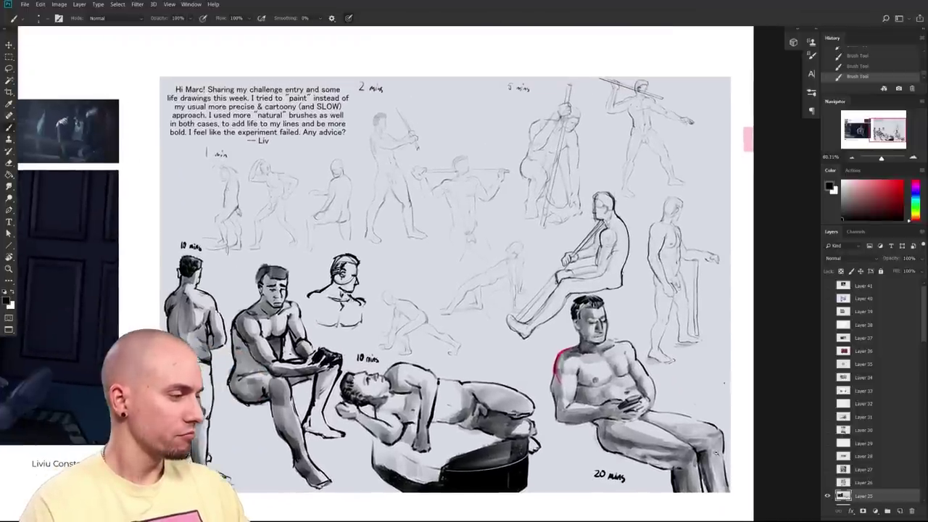
pyautogui.scroll(1, 717, 453)
pyautogui.scroll(-1, 716, 452)
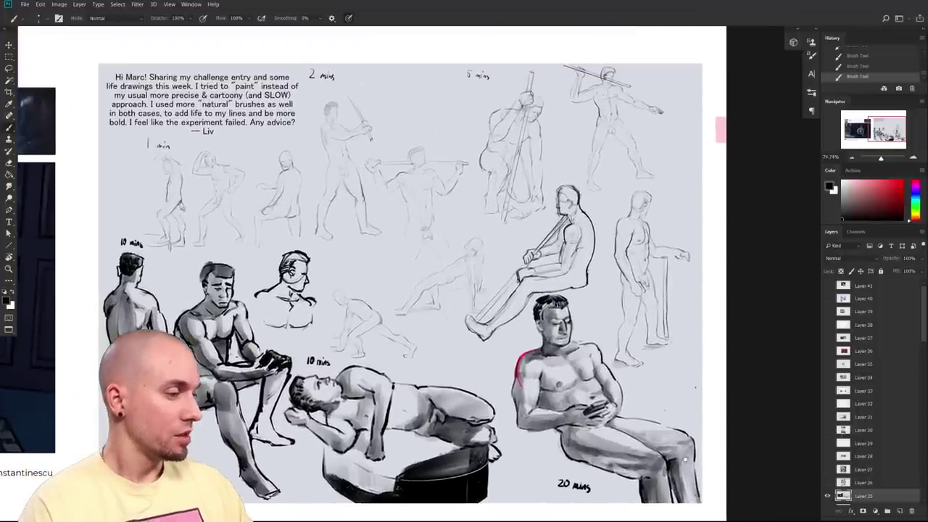
pyautogui.scroll(2, 685, 460)
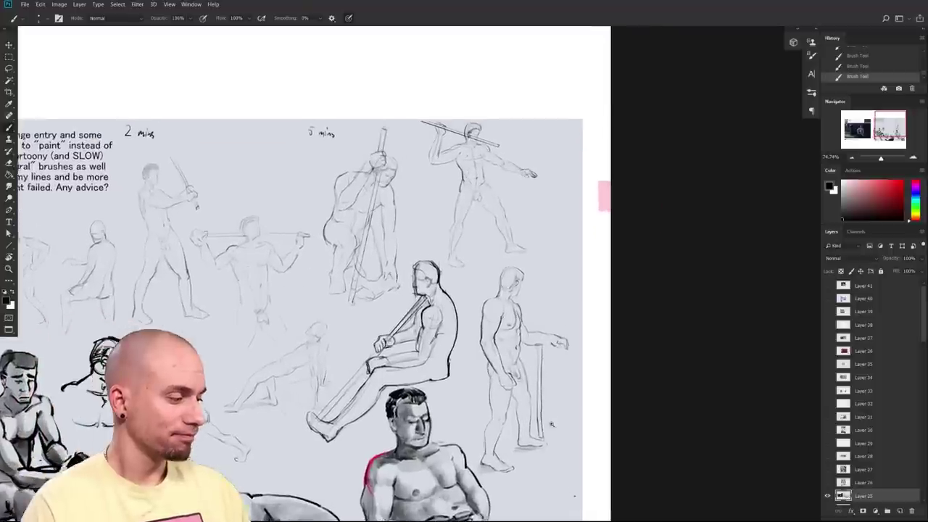
pyautogui.moveTo(559, 418); pyautogui.dragTo(710, 421)
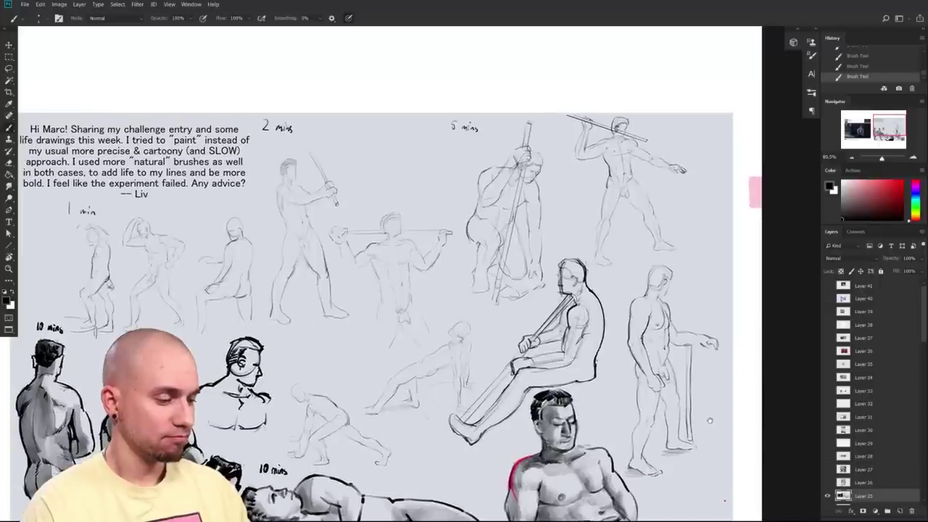
pyautogui.moveTo(710, 420); pyautogui.dragTo(711, 421)
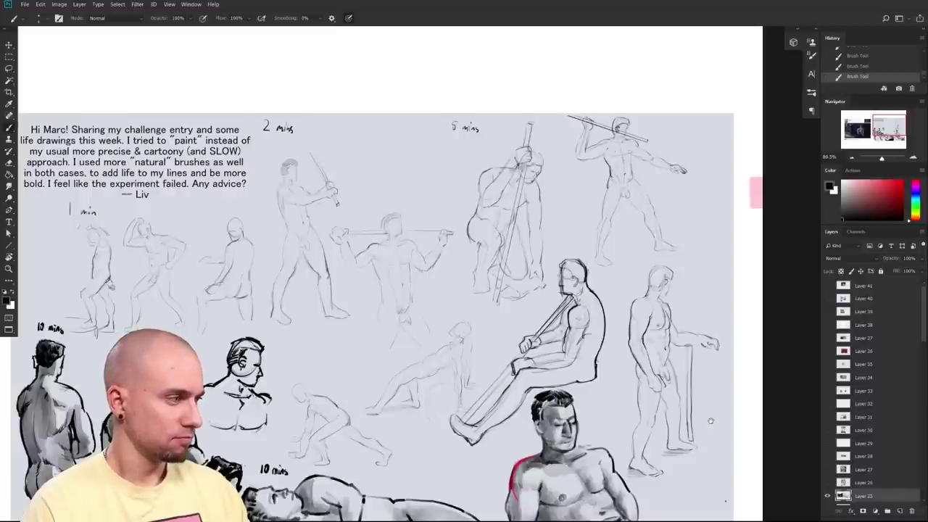
pyautogui.moveTo(711, 420); pyautogui.dragTo(725, 288)
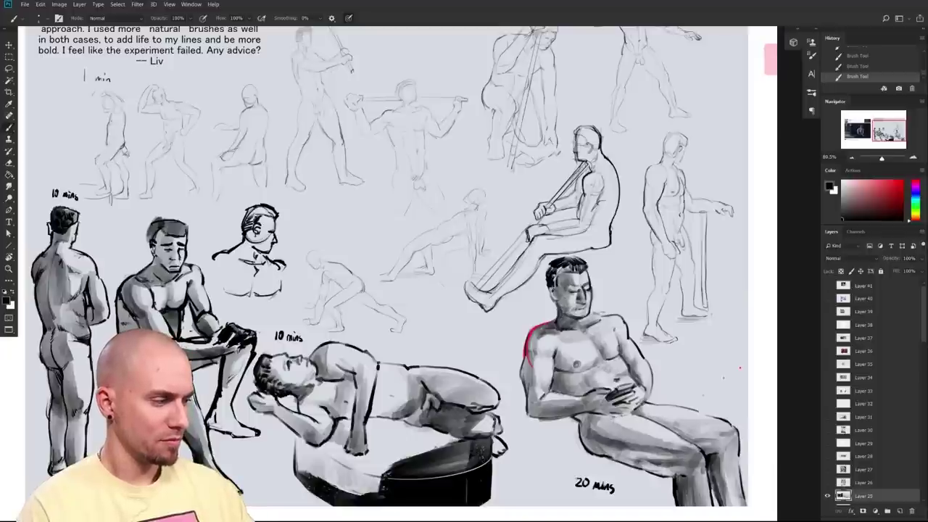
# - Try a short black stroke between the seated 10-minute figure's foot and the reclining figure's stool, and undo it
pyautogui.moveTo(668, 363)
pyautogui.mouseDown()
pyautogui.moveTo(593, 262)
pyautogui.moveTo(508, 407)
pyautogui.moveTo(683, 409)
pyautogui.mouseUp()
pyautogui.moveTo(299, 458)
pyautogui.mouseDown()
pyautogui.moveTo(348, 463)
pyautogui.moveTo(330, 458)
pyautogui.moveTo(339, 469)
pyautogui.mouseUp()
pyautogui.hotkey('ctrl', 'z')
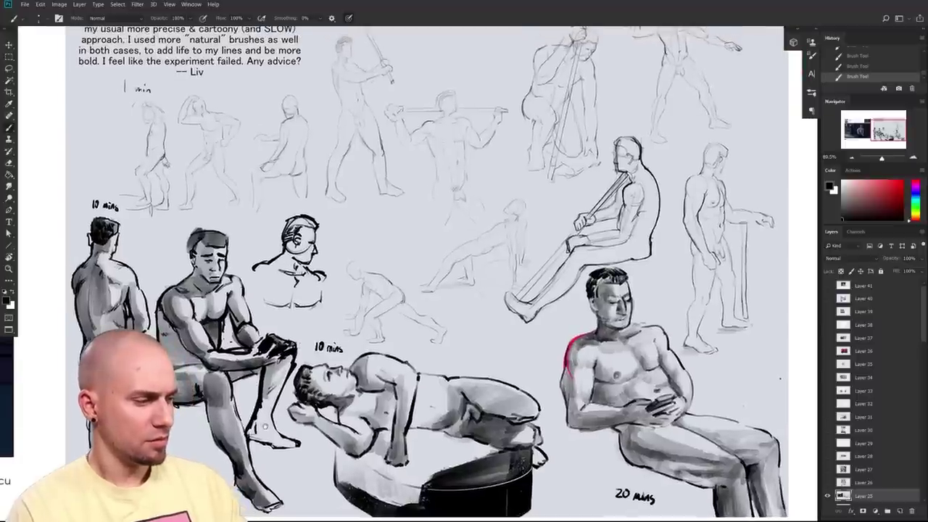
# - Return to the Eurovision challenge painting, set the brush colour to bright red and save the document
pyautogui.scroll(-5, 266, 426)
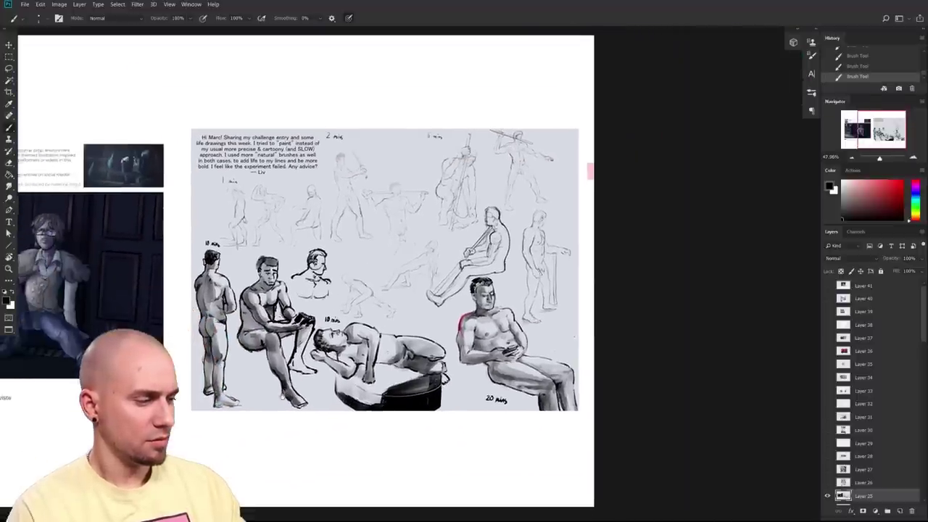
pyautogui.moveTo(283, 396); pyautogui.dragTo(528, 434)
pyautogui.moveTo(336, 388); pyautogui.dragTo(476, 386)
pyautogui.scroll(4, 464, 423)
pyautogui.moveTo(899, 184); pyautogui.dragTo(924, 169)
pyautogui.moveTo(508, 312); pyautogui.dragTo(485, 324)
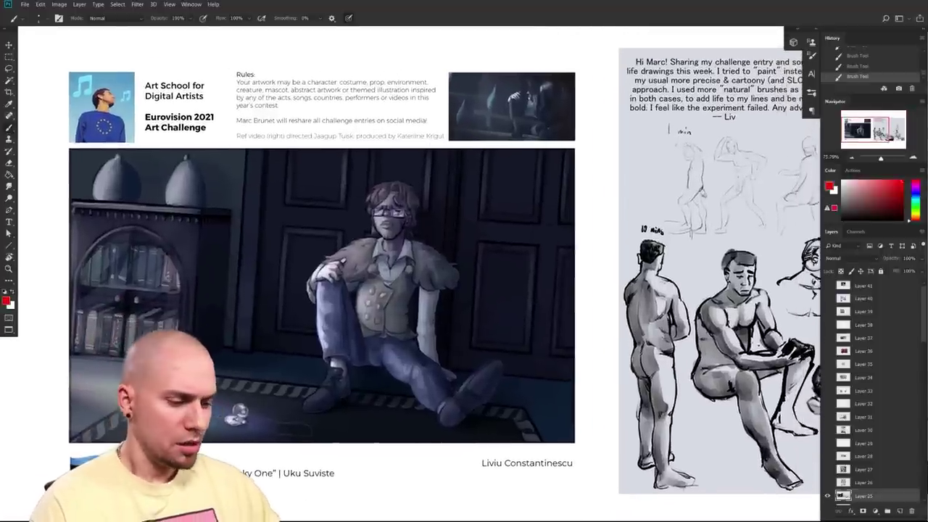
pyautogui.hotkey('ctrl', 's')
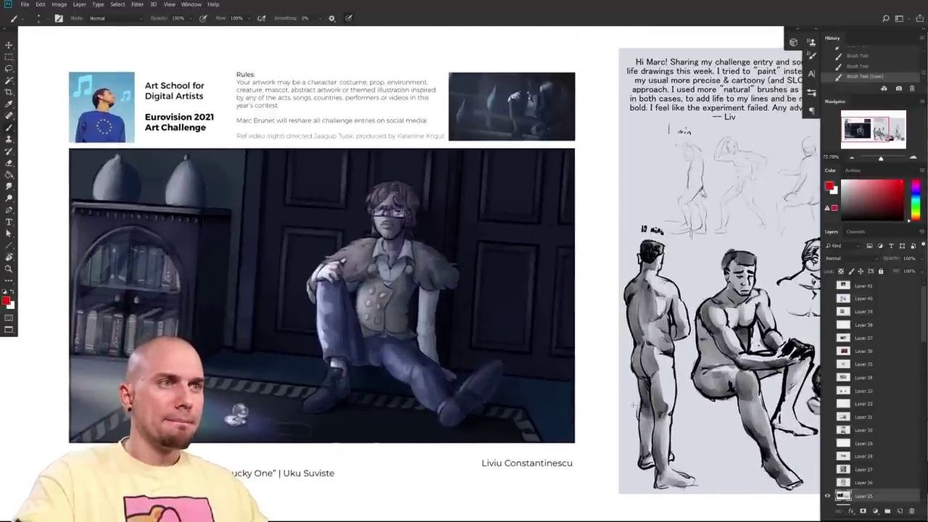
# - Study the challenge painting and compare it with the reference video still above it
pyautogui.moveTo(632, 410); pyautogui.dragTo(629, 419)
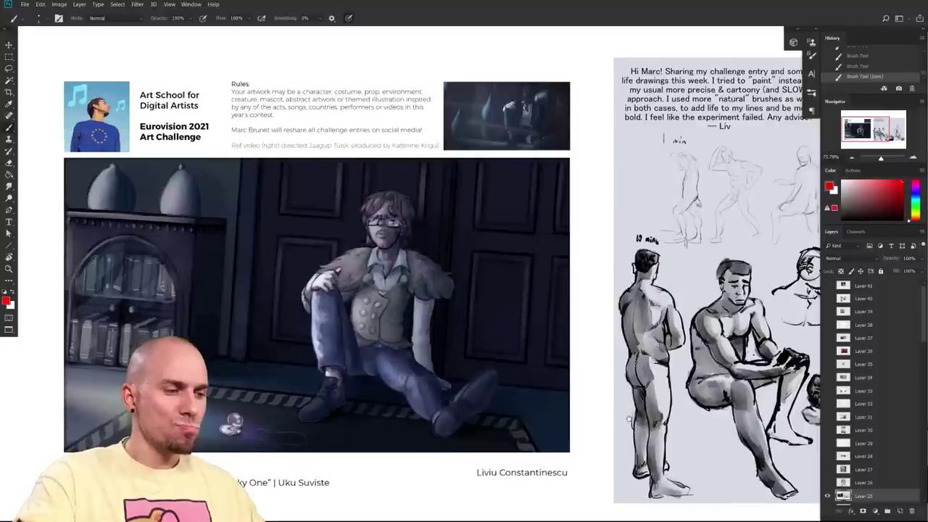
pyautogui.moveTo(629, 419); pyautogui.dragTo(626, 420)
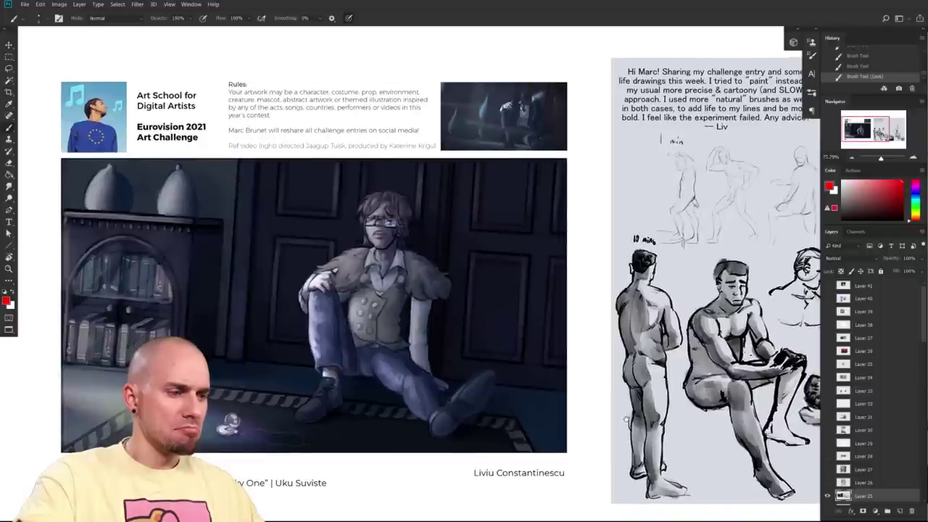
pyautogui.moveTo(605, 281); pyautogui.dragTo(576, 432)
pyautogui.moveTo(546, 404); pyautogui.dragTo(583, 373)
pyautogui.moveTo(565, 119); pyautogui.dragTo(599, 380)
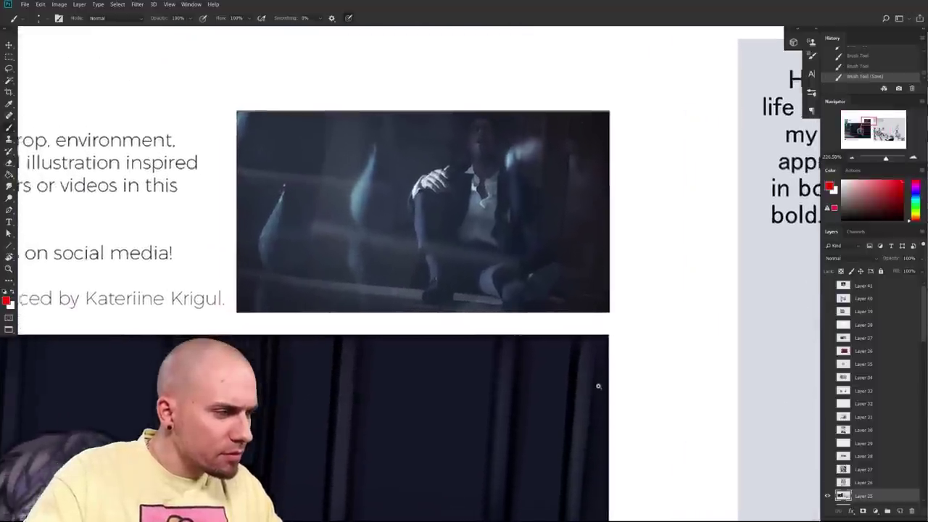
pyautogui.scroll(-4, 598, 384)
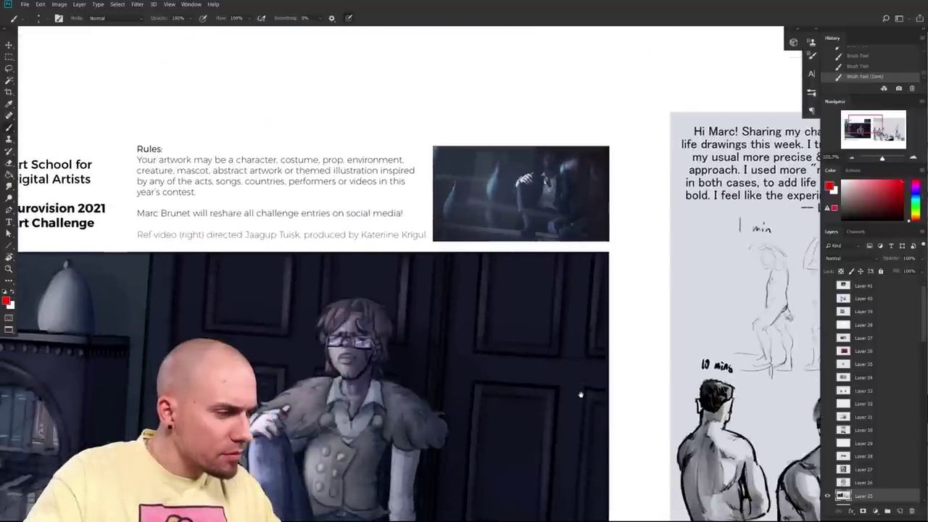
pyautogui.scroll(-4, 581, 396)
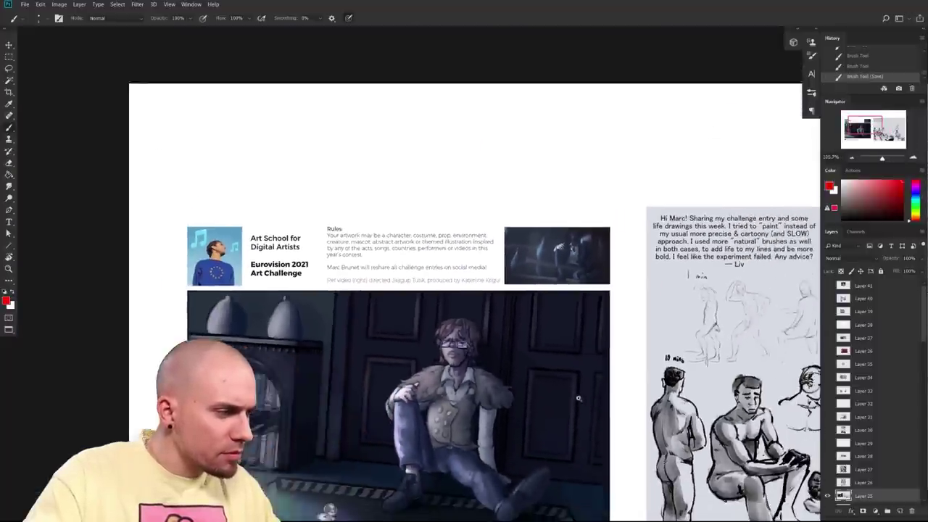
# - Look over the whole challenge painting, comparing the seated man, doors and bookcase with the reference still above
pyautogui.moveTo(573, 424)
pyautogui.mouseDown()
pyautogui.moveTo(573, 394)
pyautogui.moveTo(557, 422)
pyautogui.mouseUp()
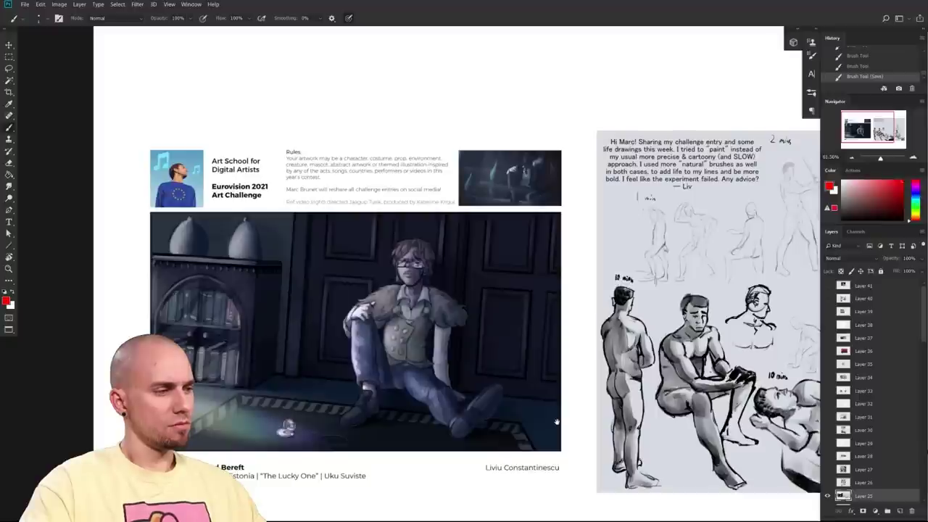
pyautogui.moveTo(557, 422); pyautogui.dragTo(557, 482)
pyautogui.moveTo(564, 345); pyautogui.dragTo(553, 391)
pyautogui.moveTo(554, 359)
pyautogui.mouseDown()
pyautogui.moveTo(574, 356)
pyautogui.moveTo(564, 360)
pyautogui.mouseUp()
pyautogui.moveTo(577, 497); pyautogui.dragTo(602, 355)
pyautogui.moveTo(602, 462); pyautogui.dragTo(645, 457)
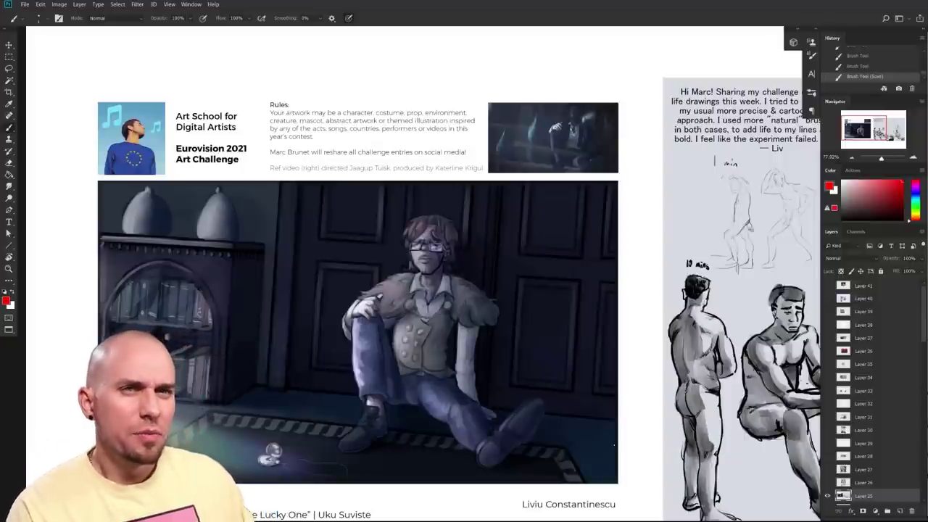
pyautogui.moveTo(635, 413); pyautogui.dragTo(706, 437)
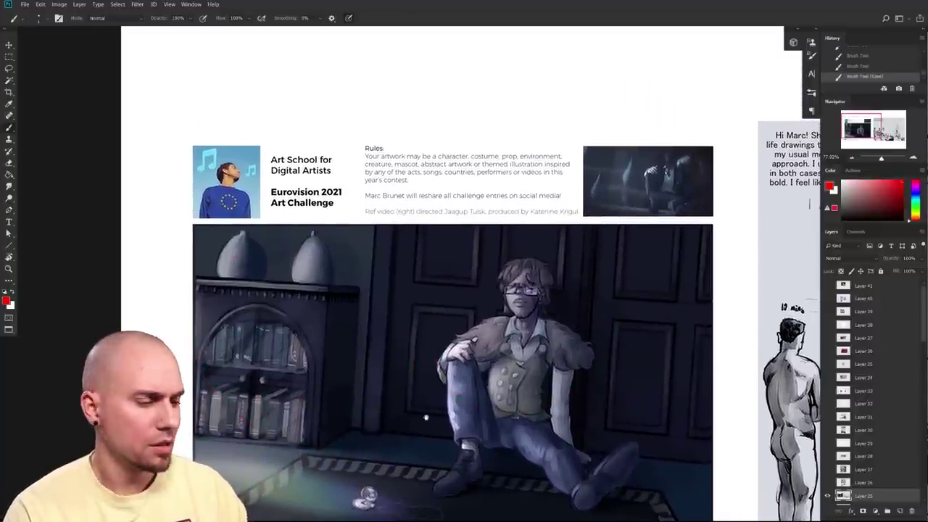
# - Enlarge the brush and simplify the right-hand books on the bookcase's lower shelf with broad strokes in colours sampled from their spines
pyautogui.moveTo(416, 411); pyautogui.dragTo(296, 371)
pyautogui.moveTo(361, 447); pyautogui.dragTo(414, 466)
pyautogui.moveTo(197, 377); pyautogui.dragTo(373, 348)
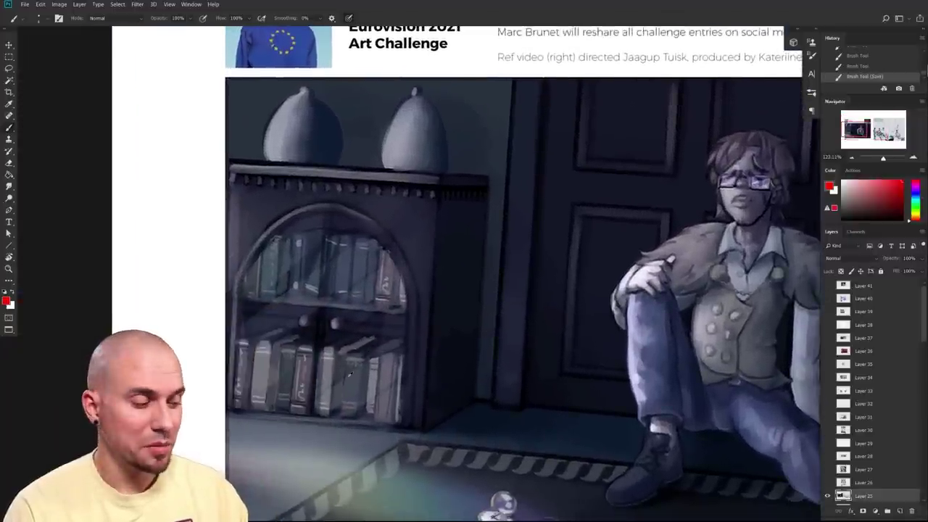
pyautogui.keyDown('alt'); pyautogui.click(348, 375); pyautogui.keyUp('alt')
pyautogui.press(']')
pyautogui.press(']')
pyautogui.press(']')
pyautogui.press(']')
pyautogui.press(']')
pyautogui.press(']')
pyautogui.press(']')
pyautogui.press(']')
pyautogui.press(']')
pyautogui.press(']')
pyautogui.press(']')
pyautogui.press(']')
pyautogui.press(']')
pyautogui.press(']')
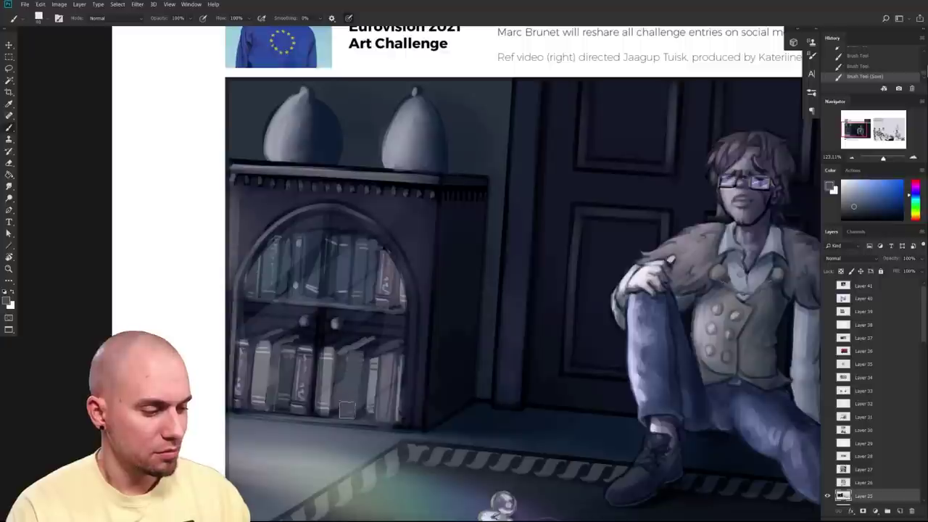
pyautogui.keyDown('alt'); pyautogui.click(341, 372); pyautogui.keyUp('alt')
pyautogui.press('[')
pyautogui.press('[')
pyautogui.press('[')
pyautogui.moveTo(339, 378); pyautogui.dragTo(338, 405)
pyautogui.keyDown('alt'); pyautogui.click(329, 372); pyautogui.keyUp('alt')
pyautogui.moveTo(326, 353); pyautogui.dragTo(324, 406)
# - Block in the remaining lower-shelf books towards the bookcase's left edge, sampling each spine's colour before painting it flat
pyautogui.keyDown('alt'); pyautogui.click(311, 360); pyautogui.keyUp('alt')
pyautogui.moveTo(307, 348)
pyautogui.mouseDown()
pyautogui.moveTo(298, 408)
pyautogui.moveTo(283, 403)
pyautogui.mouseUp()
pyautogui.keyDown('alt'); pyautogui.click(288, 364); pyautogui.keyUp('alt')
pyautogui.keyDown('alt'); pyautogui.click(275, 365); pyautogui.keyUp('alt')
pyautogui.moveTo(274, 346); pyautogui.dragTo(268, 396)
pyautogui.keyDown('alt'); pyautogui.click(263, 355); pyautogui.keyUp('alt')
pyautogui.keyDown('alt'); pyautogui.click(250, 356); pyautogui.keyUp('alt')
pyautogui.moveTo(248, 343); pyautogui.dragTo(241, 403)
# - Try a brush stroke on the painting and undo it
pyautogui.scroll(-4, 508, 399)
pyautogui.moveTo(508, 399); pyautogui.dragTo(264, 407)
pyautogui.moveTo(340, 433); pyautogui.dragTo(438, 412)
pyautogui.moveTo(541, 217)
pyautogui.mouseDown()
pyautogui.moveTo(585, 342)
pyautogui.moveTo(608, 273)
pyautogui.mouseUp()
pyautogui.hotkey('ctrl', 'z')
# - Darken the lower-shelf books with sampled dark tones and smaller brushes, simplifying their tops in the shadow beneath the shelf
pyautogui.scroll(6, 340, 369)
pyautogui.moveTo(192, 367); pyautogui.dragTo(388, 368)
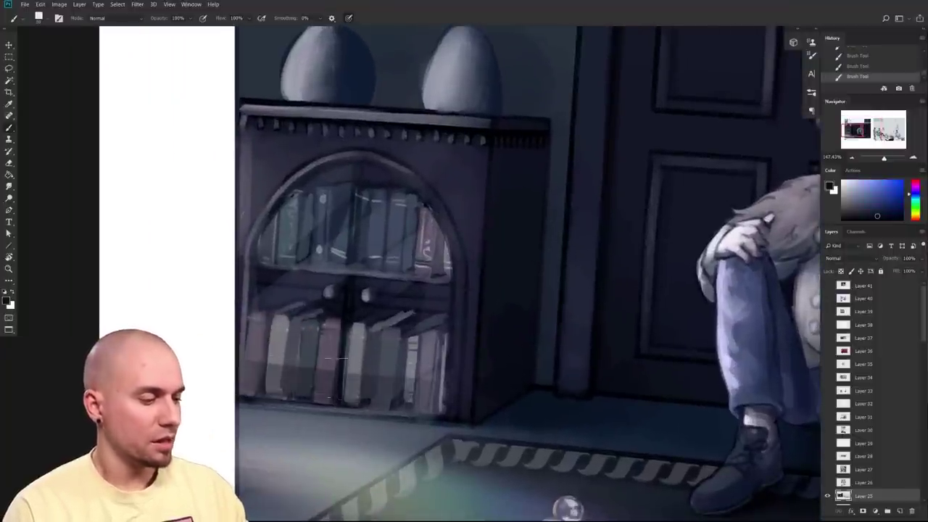
pyautogui.moveTo(463, 373); pyautogui.dragTo(381, 418)
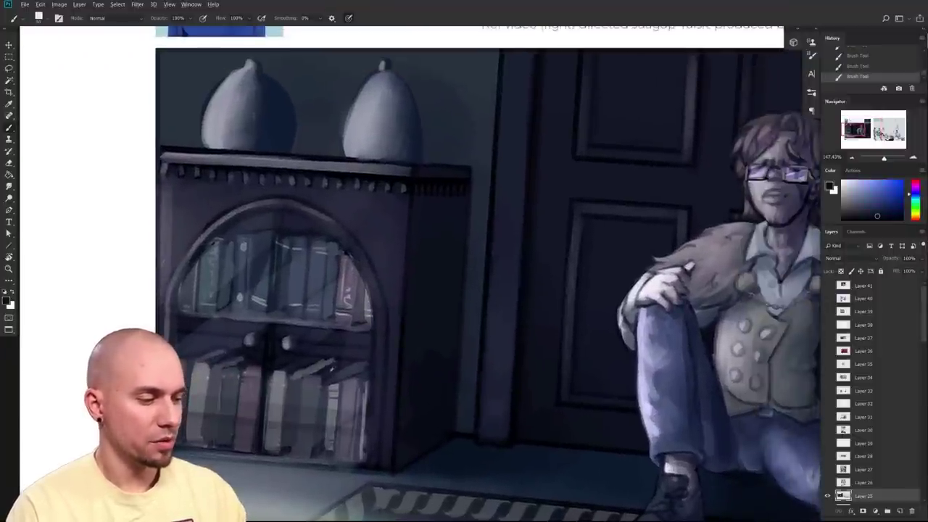
pyautogui.moveTo(352, 373)
pyautogui.mouseDown()
pyautogui.moveTo(220, 363)
pyautogui.moveTo(361, 376)
pyautogui.moveTo(216, 359)
pyautogui.mouseUp()
pyautogui.press('[')
pyautogui.press('[')
pyautogui.press('[')
pyautogui.keyDown('alt'); pyautogui.click(327, 367); pyautogui.keyUp('alt')
pyautogui.keyDown('alt'); pyautogui.click(261, 394); pyautogui.keyUp('alt')
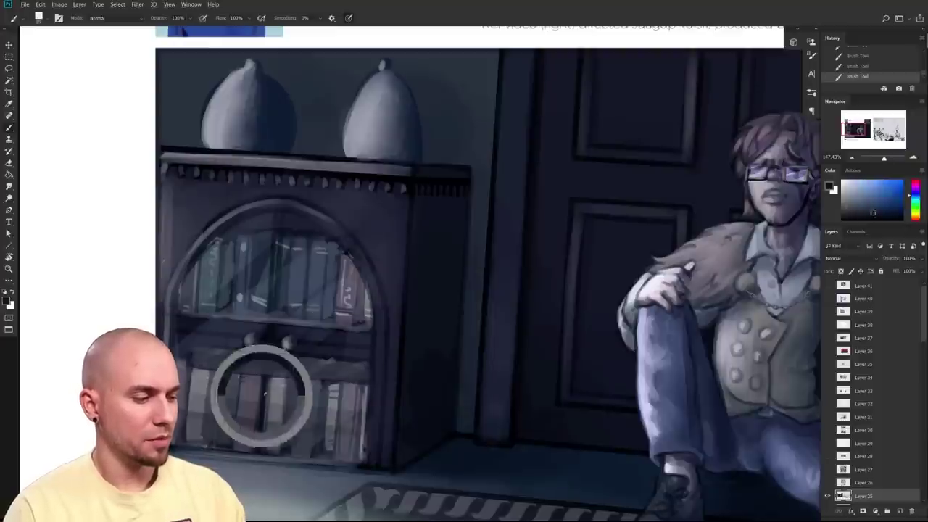
pyautogui.press('[')
pyautogui.press('[')
pyautogui.press('[')
pyautogui.moveTo(343, 380)
pyautogui.mouseDown()
pyautogui.moveTo(368, 364)
pyautogui.moveTo(232, 361)
pyautogui.mouseUp()
# - Repaint the left vase on the bookcase with tones sampled from it, leaving a narrow light edge and a flat, lighter shadow side
pyautogui.scroll(-1, 481, 381)
pyautogui.moveTo(481, 381)
pyautogui.mouseDown()
pyautogui.moveTo(399, 329)
pyautogui.moveTo(378, 338)
pyautogui.moveTo(406, 402)
pyautogui.moveTo(419, 508)
pyautogui.mouseUp()
pyautogui.scroll(-1, 406, 339)
pyautogui.scroll(2, 361, 366)
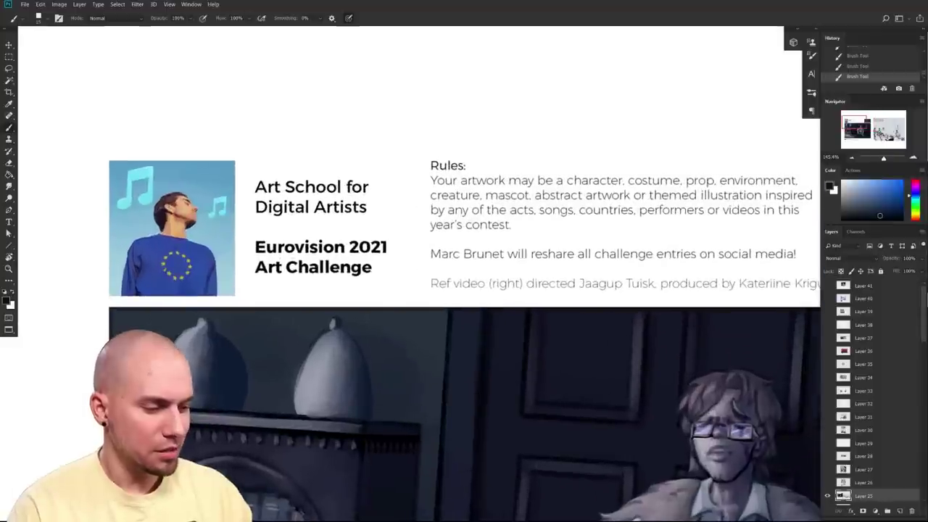
pyautogui.scroll(4, 319, 344)
pyautogui.moveTo(363, 354); pyautogui.dragTo(384, 301)
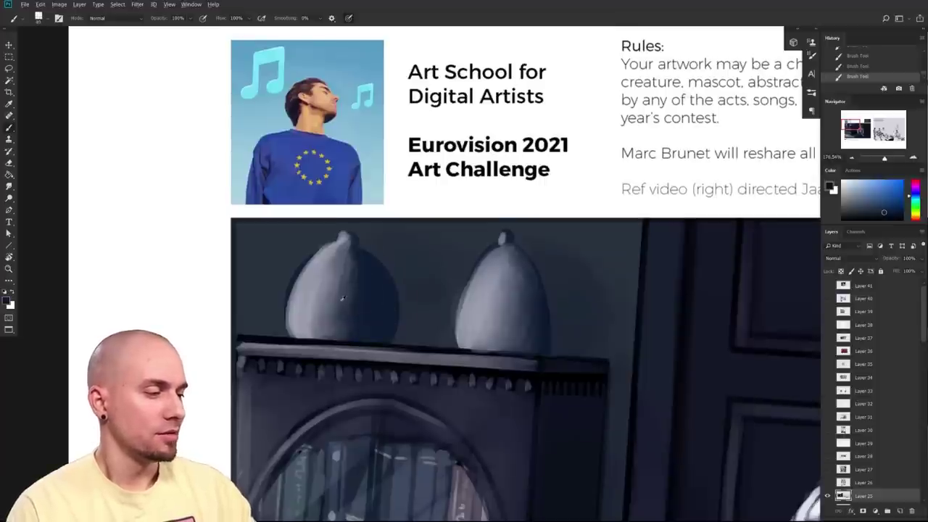
pyautogui.keyDown('alt'); pyautogui.click(366, 298); pyautogui.keyUp('alt')
pyautogui.moveTo(358, 279)
pyautogui.mouseDown()
pyautogui.moveTo(330, 323)
pyautogui.moveTo(317, 323)
pyautogui.mouseUp()
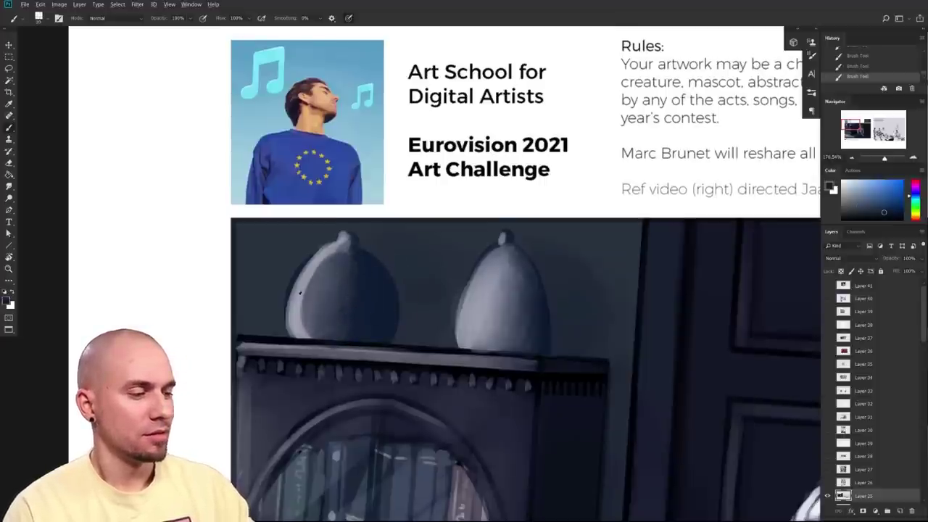
pyautogui.keyDown('alt'); pyautogui.click(298, 292); pyautogui.keyUp('alt')
pyautogui.moveTo(336, 261); pyautogui.dragTo(307, 332)
pyautogui.keyDown('alt'); pyautogui.click(362, 301); pyautogui.keyUp('alt')
pyautogui.moveTo(346, 279)
pyautogui.mouseDown()
pyautogui.moveTo(316, 321)
pyautogui.moveTo(378, 330)
pyautogui.mouseUp()
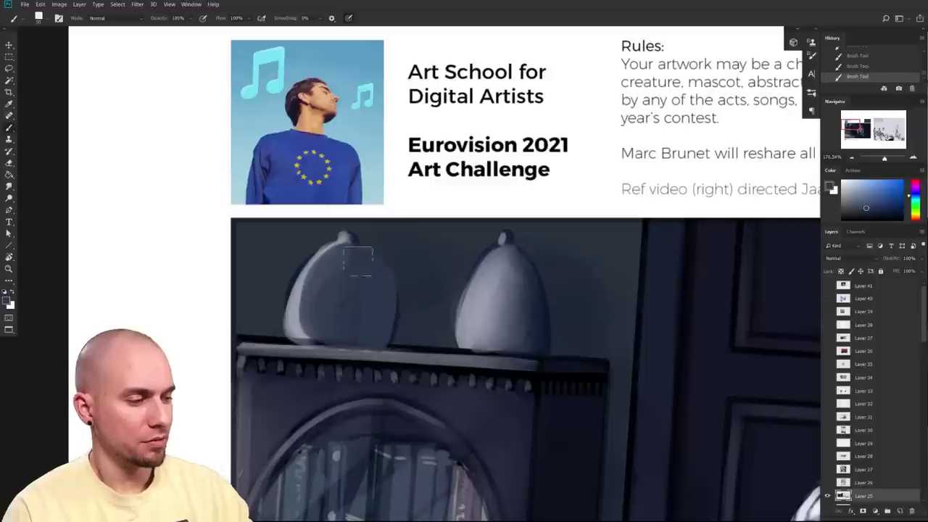
# - Sample the left vase's light grey, pick another brush preset, and try highlight strokes down its lit side, undoing them
pyautogui.keyDown('alt'); pyautogui.click(296, 309); pyautogui.keyUp('alt')
pyautogui.moveTo(473, 393); pyautogui.dragTo(410, 352)
pyautogui.hotkey('ctrl', 'z')
pyautogui.moveTo(272, 205); pyautogui.dragTo(236, 281)
pyautogui.rightClick(278, 223)
pyautogui.doubleClick(624, 318)
pyautogui.moveTo(276, 213); pyautogui.dragTo(233, 294)
pyautogui.hotkey('ctrl', 'z')
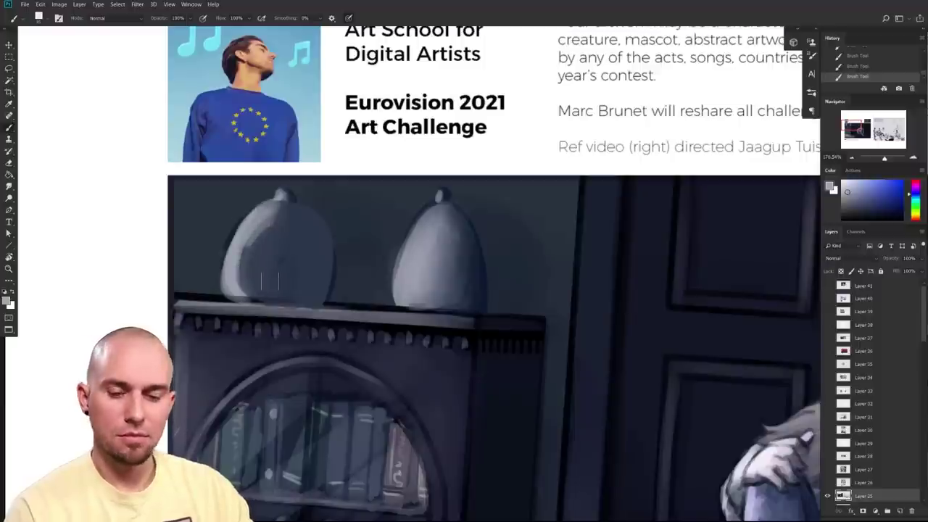
# - Lasso the lit side of the left vase, paint a light grey highlight inside it with an enlarged brush, and deselect
pyautogui.press('l')
pyautogui.moveTo(236, 311); pyautogui.dragTo(312, 252)
pyautogui.press('b')
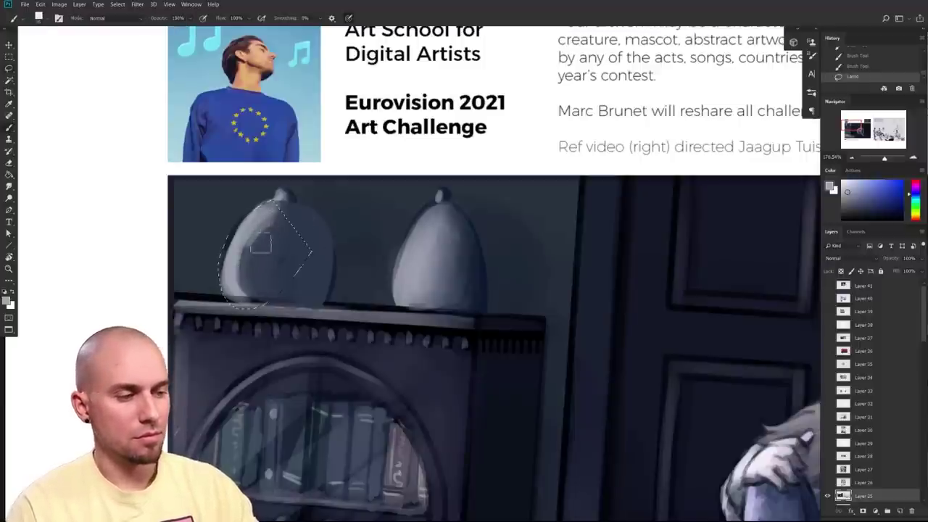
pyautogui.press(']')
pyautogui.press(']')
pyautogui.press(']')
pyautogui.press(']')
pyautogui.press(']')
pyautogui.press(']')
pyautogui.moveTo(267, 213)
pyautogui.mouseDown()
pyautogui.moveTo(221, 297)
pyautogui.moveTo(291, 216)
pyautogui.mouseUp()
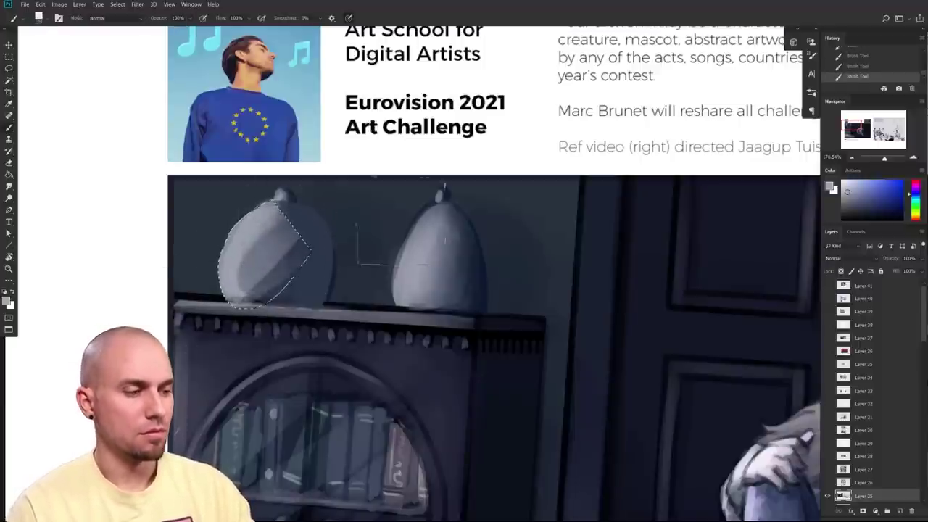
pyautogui.hotkey('ctrl', 'd')
# - Go to the seated man's face and fur collar and reduce the brush to a small size
pyautogui.moveTo(552, 408); pyautogui.dragTo(542, 408)
pyautogui.moveTo(543, 407); pyautogui.dragTo(385, 285)
pyautogui.moveTo(500, 337)
pyautogui.mouseDown()
pyautogui.moveTo(411, 329)
pyautogui.moveTo(454, 330)
pyautogui.moveTo(316, 394)
pyautogui.mouseUp()
pyautogui.moveTo(441, 335); pyautogui.dragTo(473, 305)
pyautogui.press('[')
pyautogui.press('[')
pyautogui.press('[')
pyautogui.press('[')
pyautogui.press('[')
pyautogui.press('[')
pyautogui.press('[')
pyautogui.press('[')
pyautogui.press('[')
pyautogui.press('[')
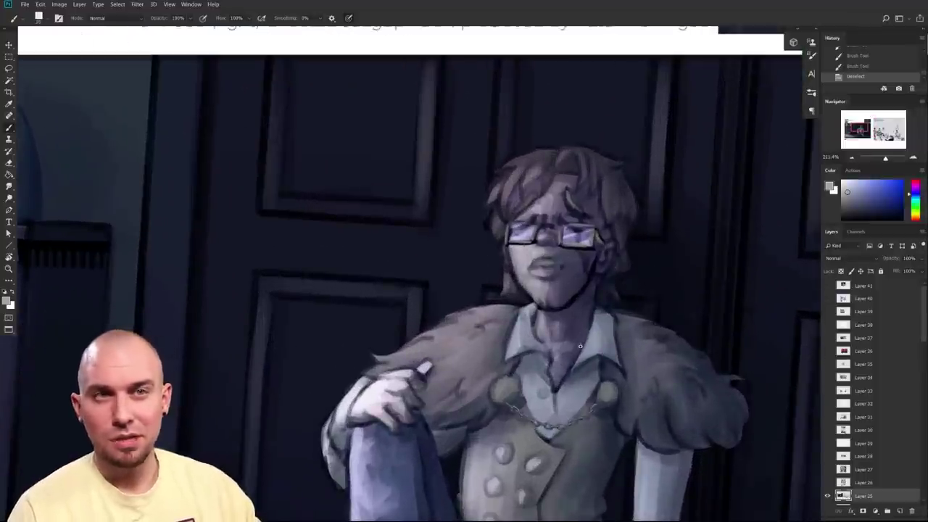
# - Review the full painting, then inspect the reworked bookcase and vase and compare them with the seated figure's rendering
pyautogui.scroll(-4, 580, 347)
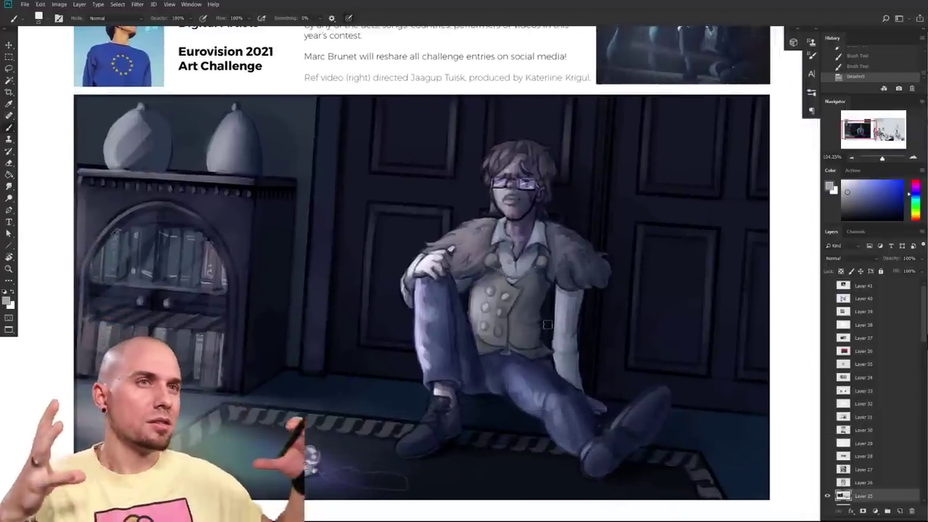
pyautogui.moveTo(555, 151)
pyautogui.mouseDown()
pyautogui.moveTo(524, 274)
pyautogui.moveTo(559, 175)
pyautogui.mouseUp()
pyautogui.moveTo(555, 321); pyautogui.dragTo(581, 337)
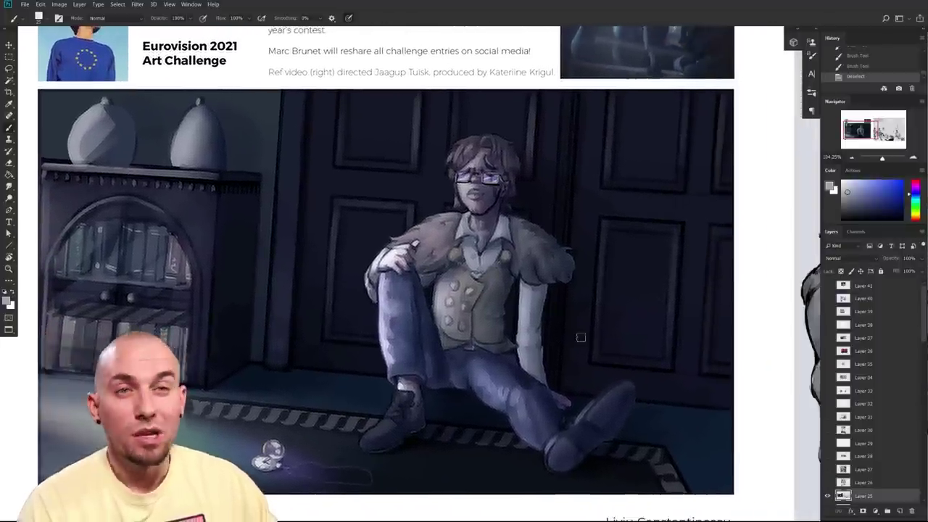
pyautogui.scroll(-3, 581, 337)
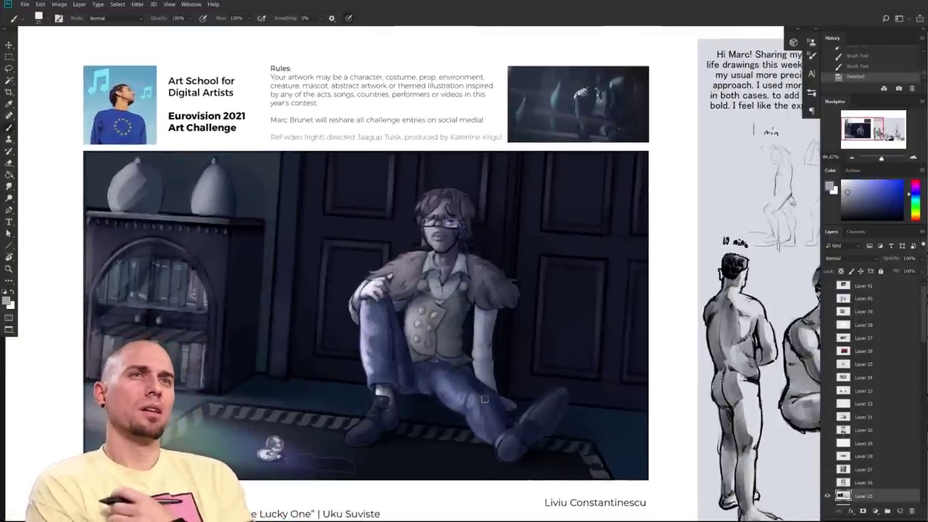
pyautogui.hscroll(-3, 313, 357)
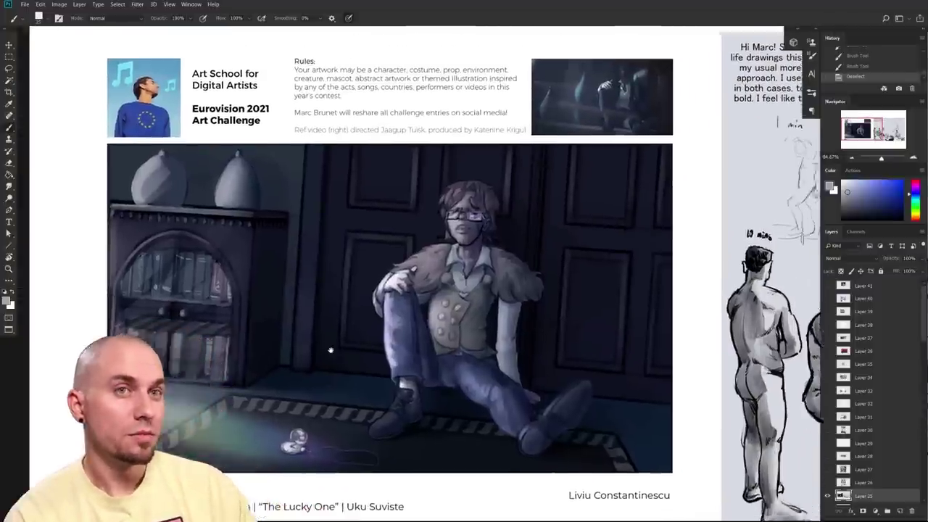
pyautogui.hscroll(3, 305, 380)
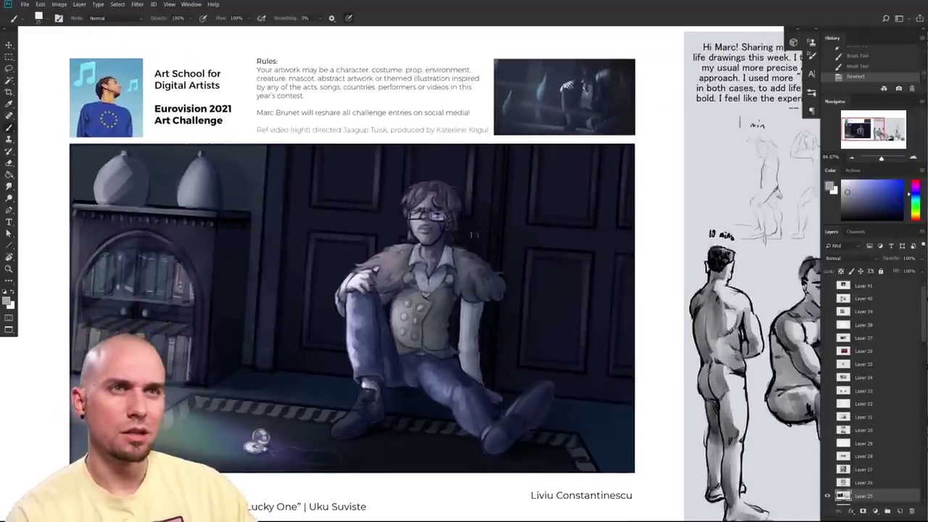
pyautogui.scroll(5, 358, 324)
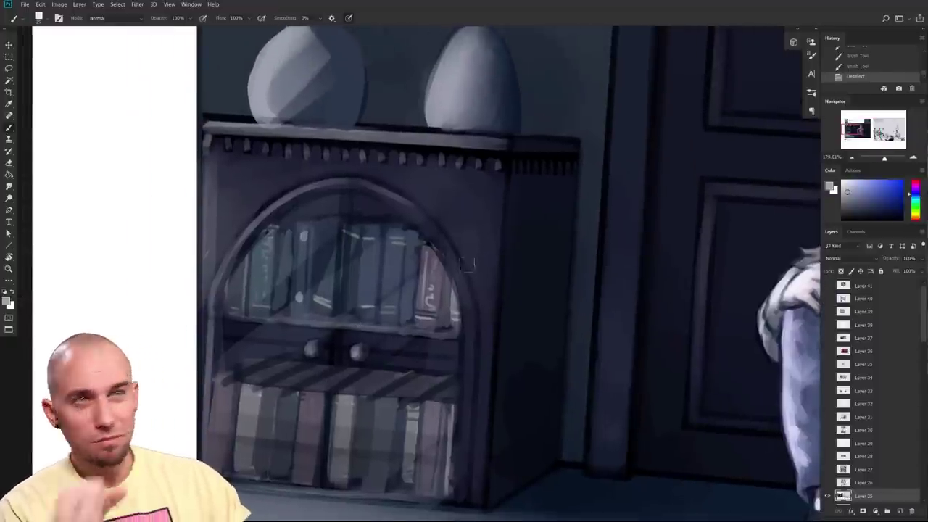
pyautogui.moveTo(488, 311); pyautogui.dragTo(511, 366)
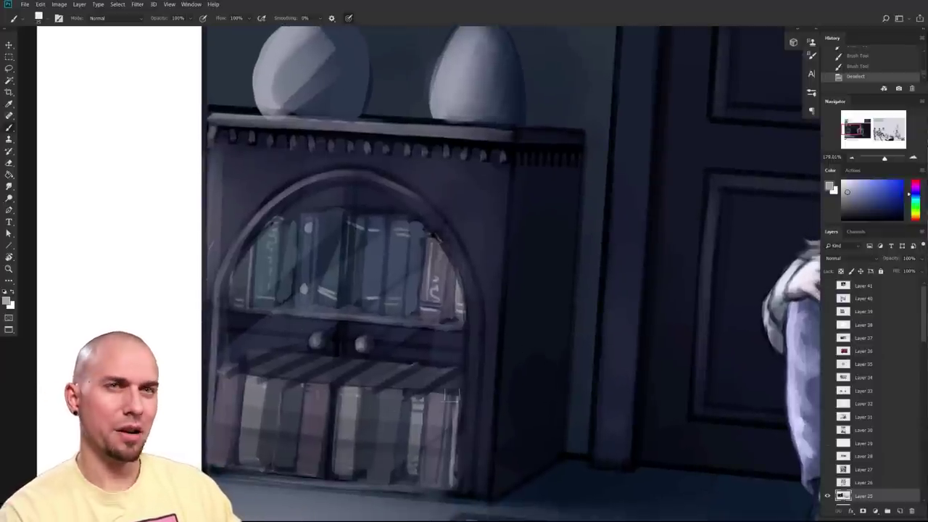
pyautogui.moveTo(465, 360); pyautogui.dragTo(441, 341)
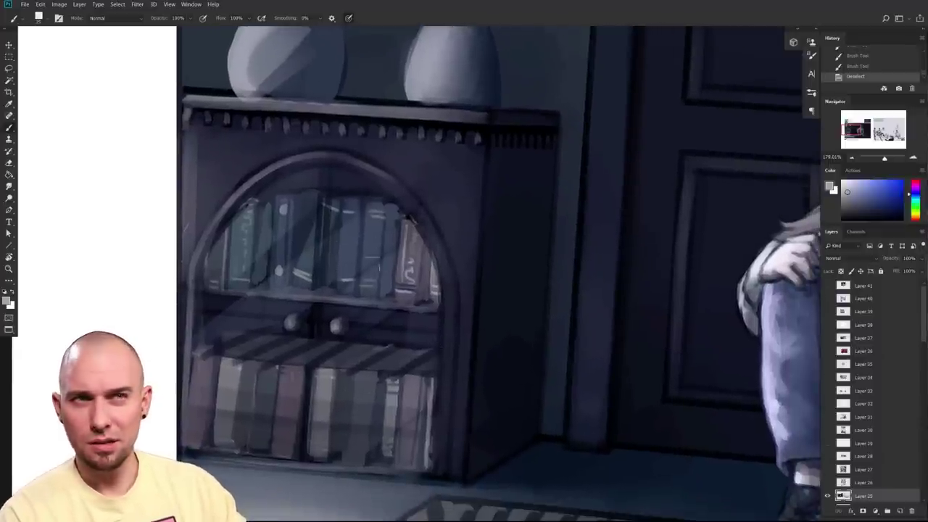
pyautogui.scroll(-3, 483, 369)
pyautogui.moveTo(545, 382); pyautogui.dragTo(368, 359)
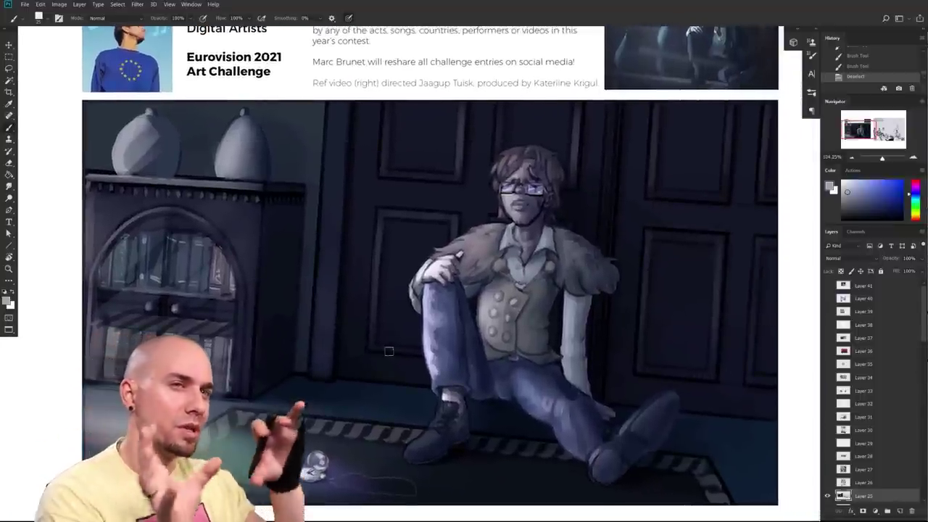
pyautogui.moveTo(673, 381); pyautogui.dragTo(527, 375)
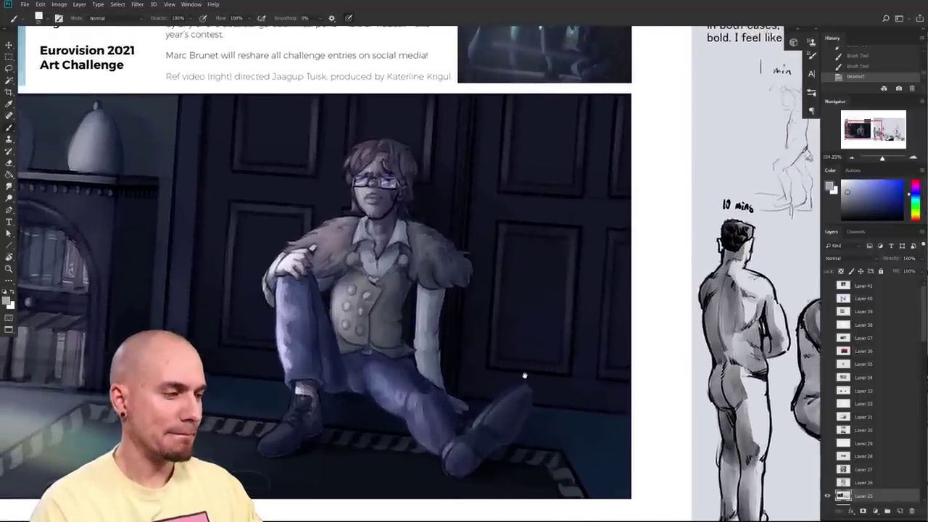
pyautogui.scroll(-1, 382, 288)
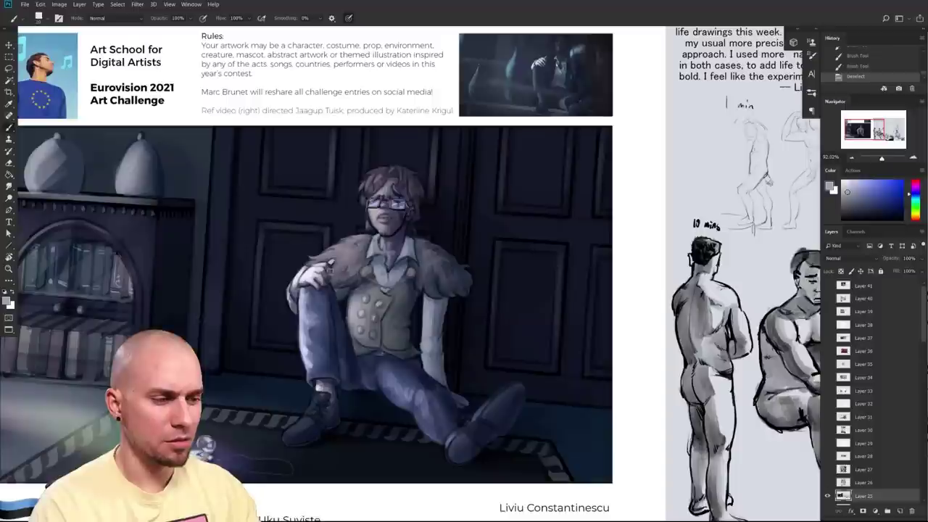
# - Focus on the seated man's upper body and sample the dark shadow tone beneath his jaw for touch-ups
pyautogui.scroll(5, 317, 293)
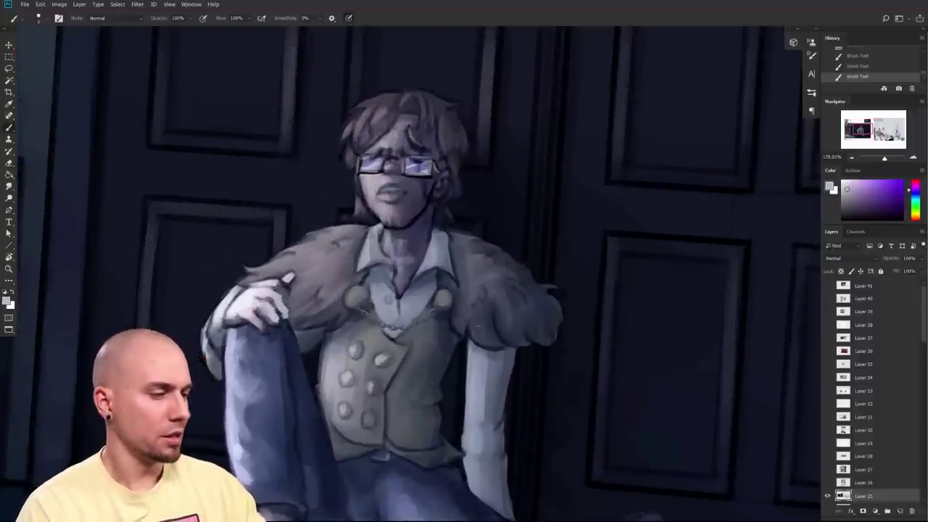
pyautogui.hscroll(3, 483, 383)
pyautogui.moveTo(403, 345); pyautogui.dragTo(394, 387)
pyautogui.keyDown('alt'); pyautogui.click(335, 289); pyautogui.keyUp('alt')
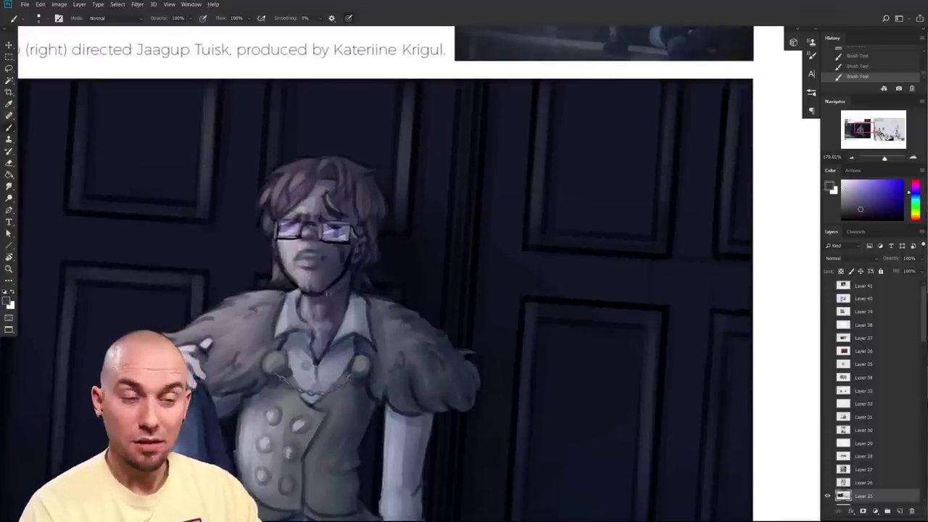
pyautogui.scroll(-4, 360, 329)
pyautogui.moveTo(362, 349); pyautogui.dragTo(473, 225)
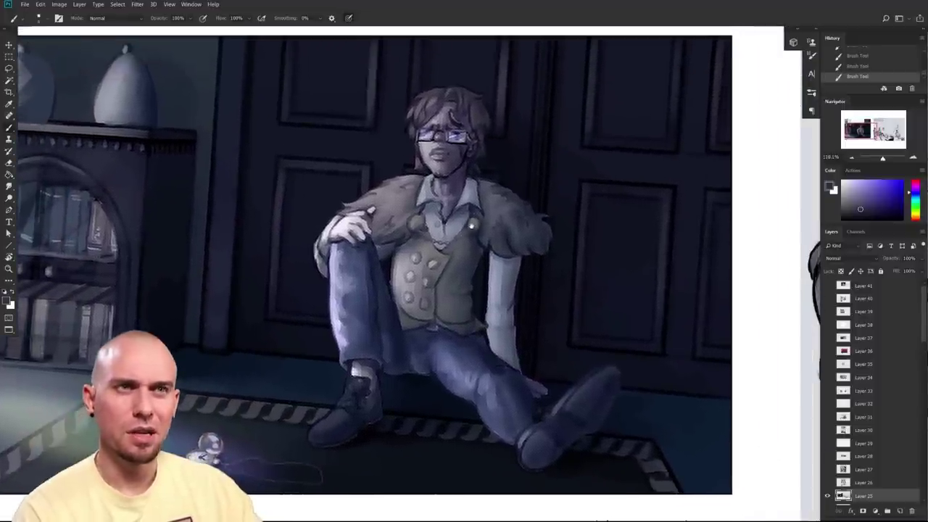
# - Sample the dark floor shadow beneath the seated man's legs, choose a brush preset, and paint the dark tone over his raised leg's shoe
pyautogui.scroll(-2, 482, 305)
pyautogui.scroll(3, 467, 301)
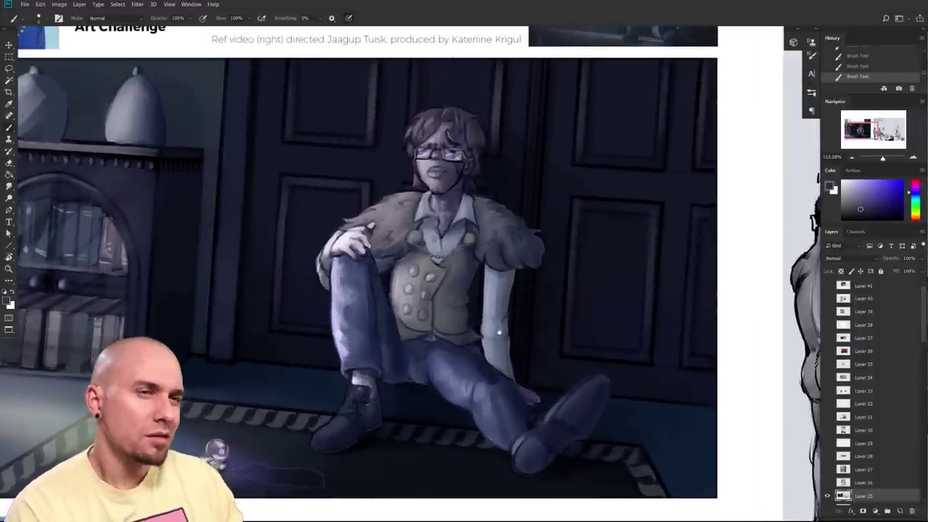
pyautogui.moveTo(519, 363); pyautogui.dragTo(435, 354)
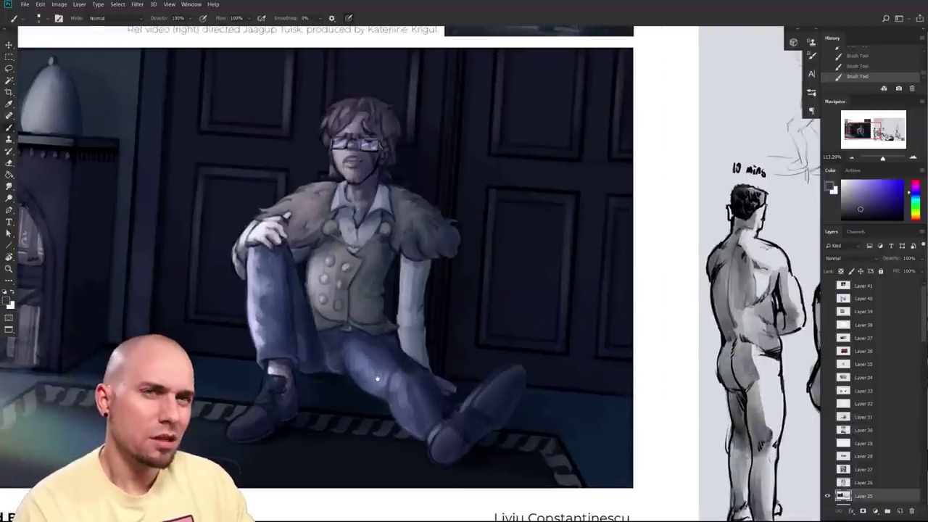
pyautogui.hscroll(-2, 435, 392)
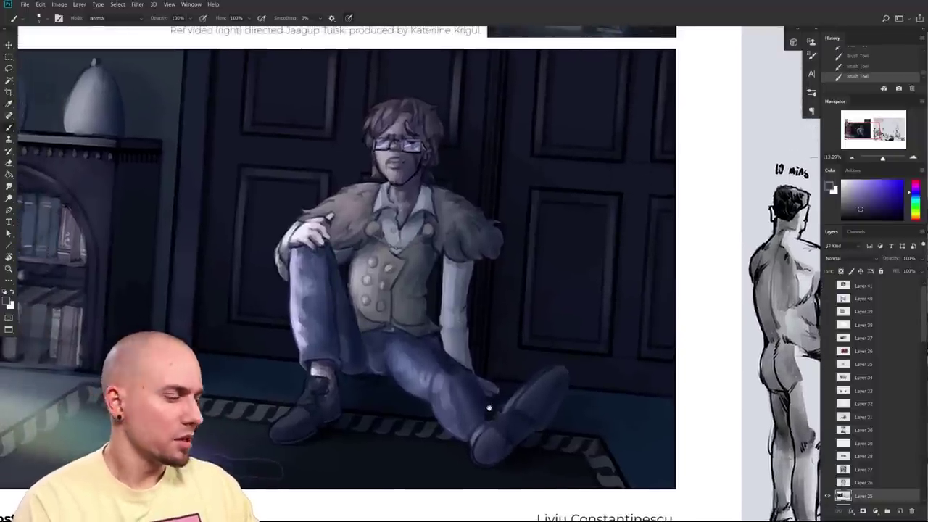
pyautogui.moveTo(489, 408); pyautogui.dragTo(457, 409)
pyautogui.keyDown('alt'); pyautogui.click(375, 406); pyautogui.keyUp('alt')
pyautogui.moveTo(384, 414); pyautogui.dragTo(323, 424)
pyautogui.rightClick(337, 370)
pyautogui.rightClick(374, 348)
pyautogui.click(372, 369)
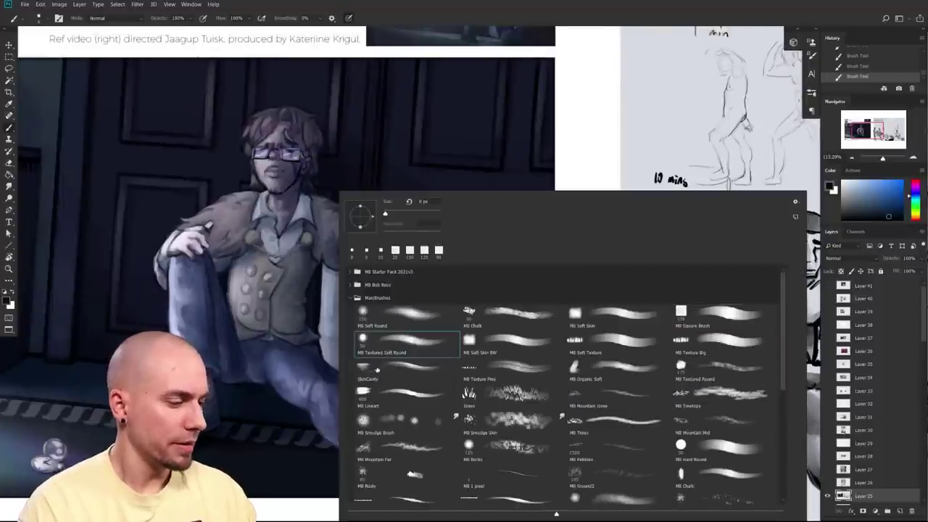
pyautogui.moveTo(299, 412); pyautogui.dragTo(280, 479)
pyautogui.moveTo(327, 405); pyautogui.dragTo(362, 354)
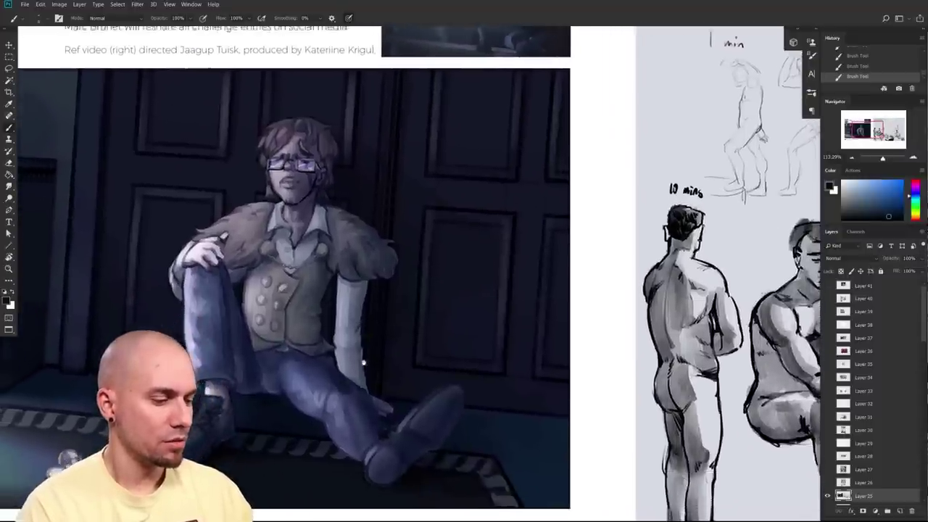
# - Soften and simplify the rug and floor around the seated man's legs with broad, muted grey-blue brush strokes
pyautogui.scroll(-3, 363, 354)
pyautogui.hscroll(-2, 363, 354)
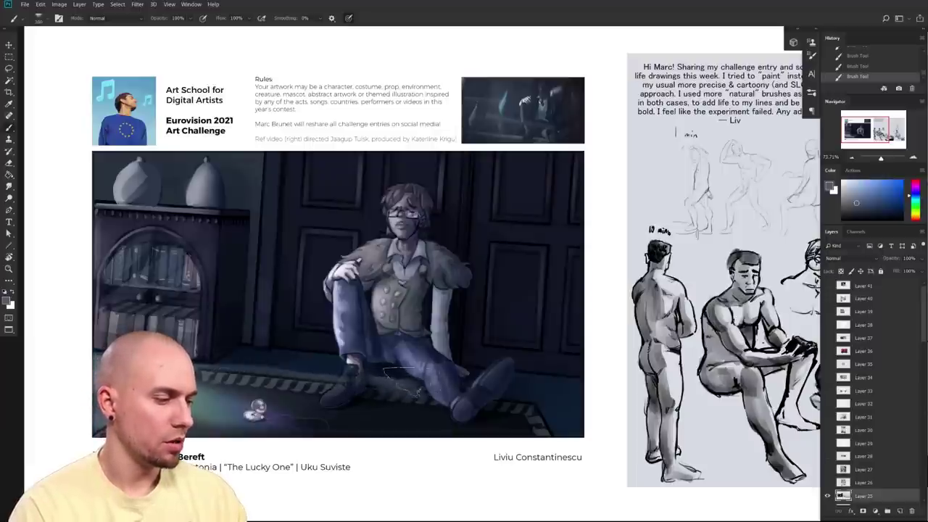
pyautogui.moveTo(443, 401); pyautogui.dragTo(343, 385)
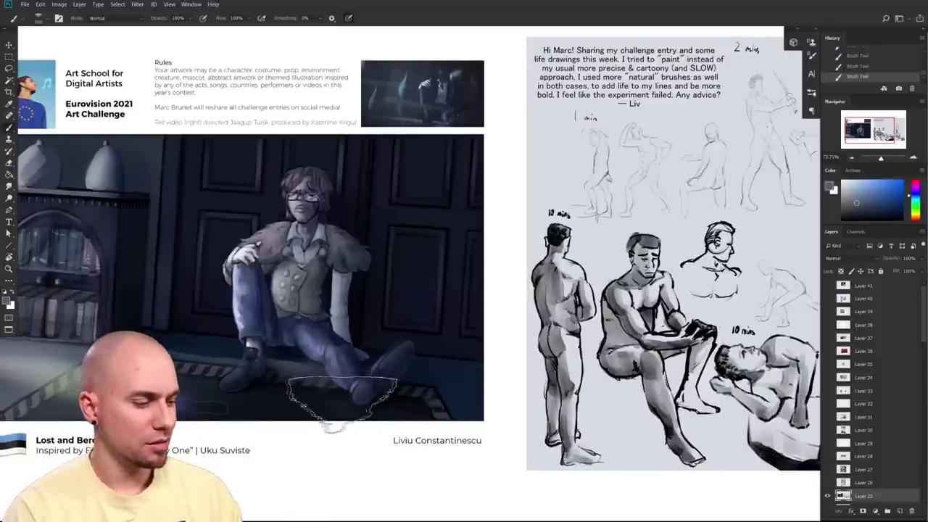
pyautogui.moveTo(337, 403); pyautogui.dragTo(452, 380)
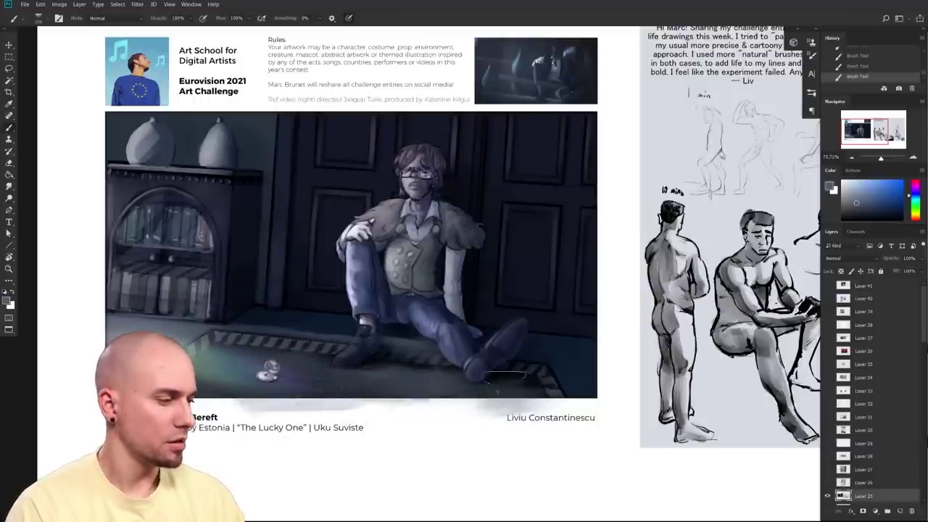
pyautogui.moveTo(535, 394); pyautogui.dragTo(462, 400)
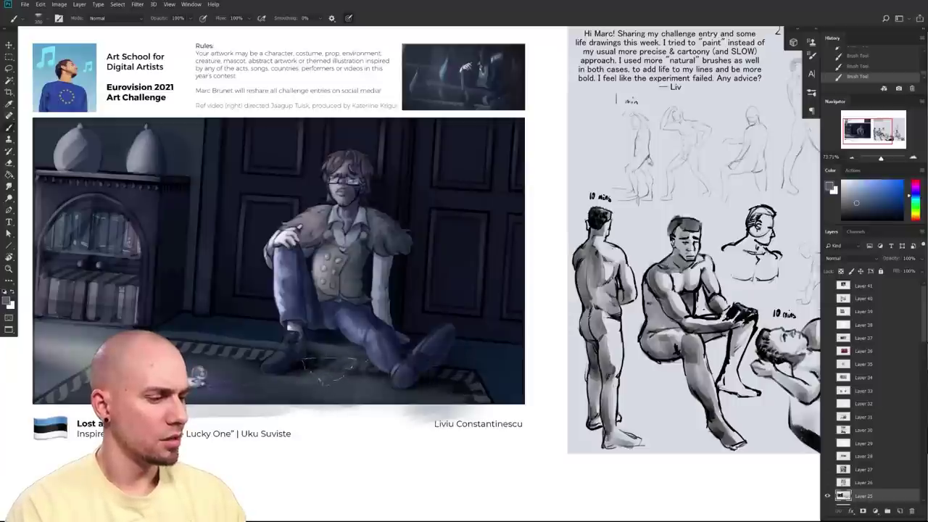
# - Sample the near-black door tone beside the man's arm, undo a trial stroke on the raised leg, and use a smaller brush around his legs
pyautogui.keyDown('alt'); pyautogui.click(398, 290); pyautogui.keyUp('alt')
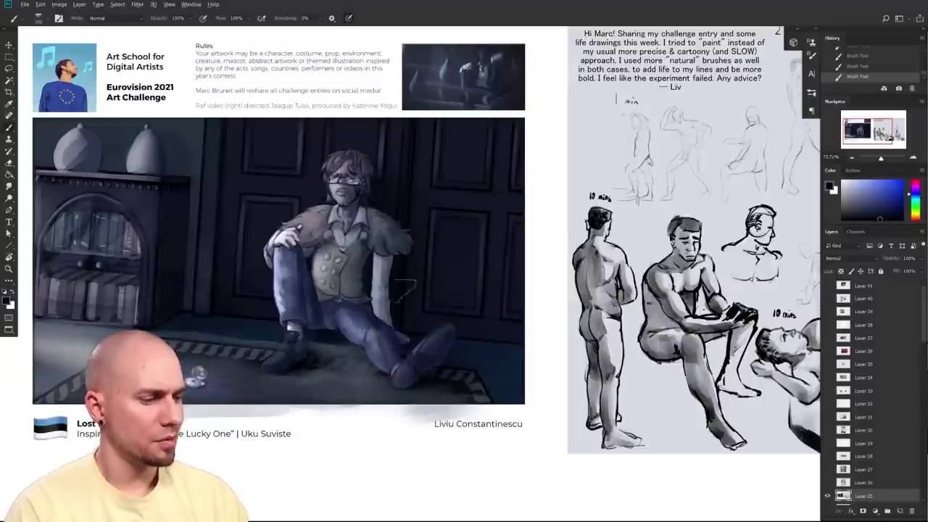
pyautogui.moveTo(297, 265); pyautogui.dragTo(303, 309)
pyautogui.hotkey('ctrl', 'z')
pyautogui.press('[')
pyautogui.press('[')
pyautogui.press('[')
pyautogui.press('[')
pyautogui.press('[')
pyautogui.moveTo(344, 364); pyautogui.dragTo(365, 354)
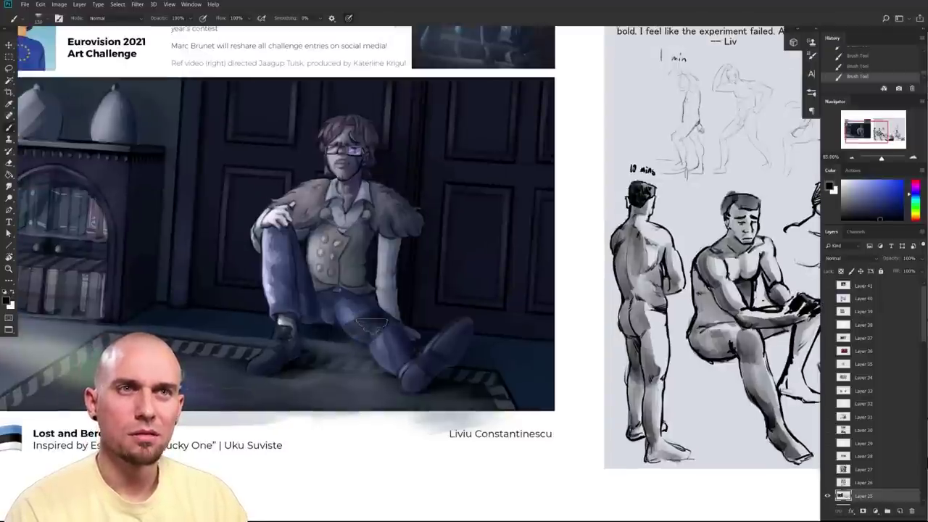
# - Try to darken the extended leg's upper thigh with sampled blue-grey trouser tones
pyautogui.keyDown('alt'); pyautogui.click(377, 349); pyautogui.keyUp('alt')
pyautogui.press(']')
pyautogui.moveTo(373, 333); pyautogui.dragTo(394, 323)
pyautogui.moveTo(454, 345); pyautogui.dragTo(485, 378)
pyautogui.keyDown('alt'); pyautogui.click(400, 386); pyautogui.keyUp('alt')
pyautogui.press('[')
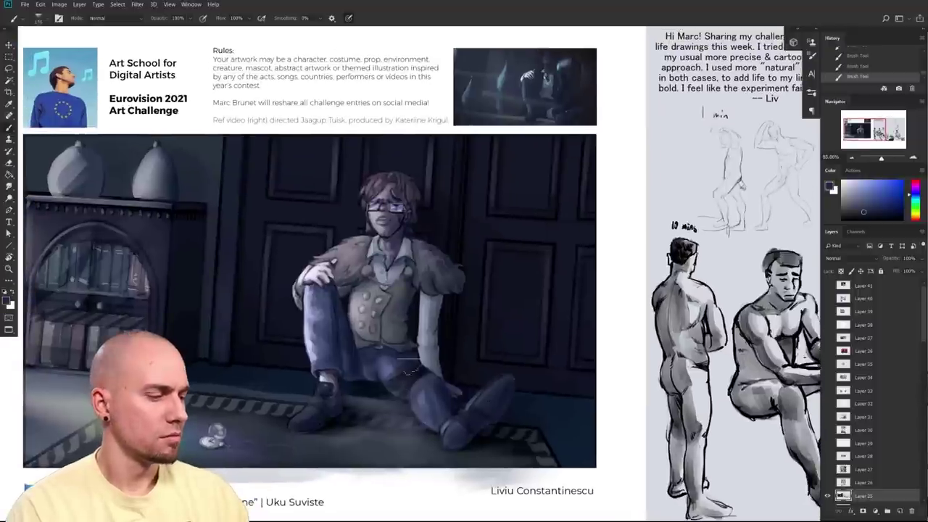
pyautogui.keyDown('alt'); pyautogui.click(399, 373); pyautogui.keyUp('alt')
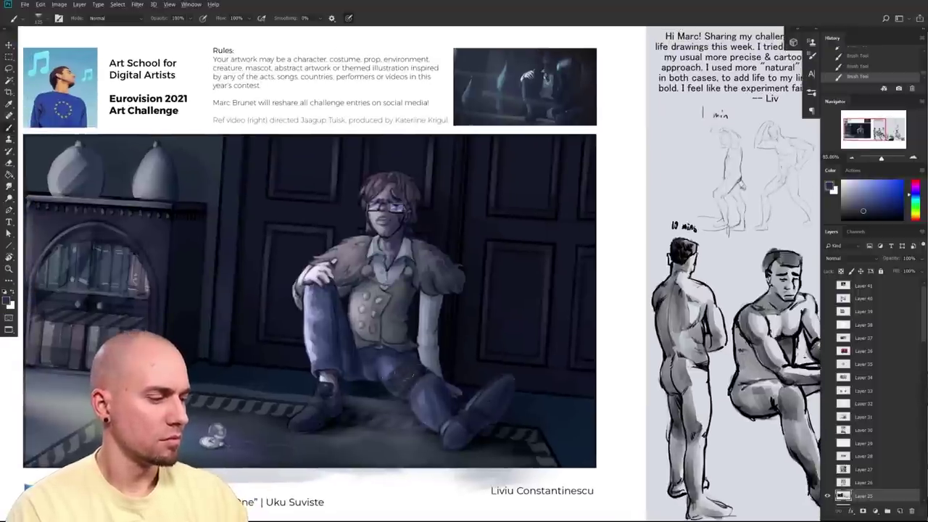
pyautogui.moveTo(505, 330); pyautogui.dragTo(452, 389)
pyautogui.moveTo(434, 425)
pyautogui.mouseDown()
pyautogui.moveTo(501, 348)
pyautogui.moveTo(462, 434)
pyautogui.moveTo(604, 127)
pyautogui.mouseUp()
pyautogui.moveTo(444, 403)
pyautogui.mouseDown()
pyautogui.moveTo(493, 288)
pyautogui.moveTo(532, 157)
pyautogui.mouseUp()
pyautogui.moveTo(443, 363); pyautogui.dragTo(421, 362)
pyautogui.moveTo(422, 361); pyautogui.dragTo(440, 352)
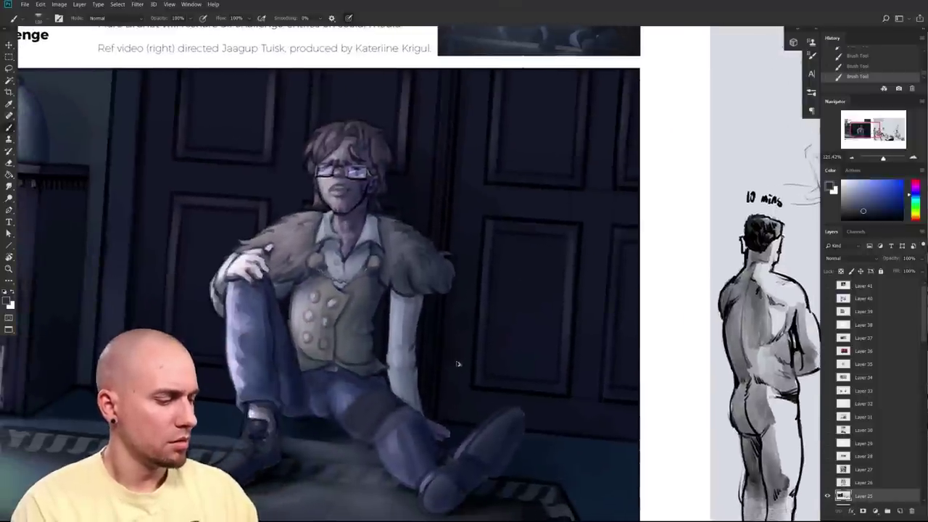
pyautogui.hotkey('ctrl', 'z')
pyautogui.hotkey('ctrl', 'z')
pyautogui.hotkey('ctrl', 'z')
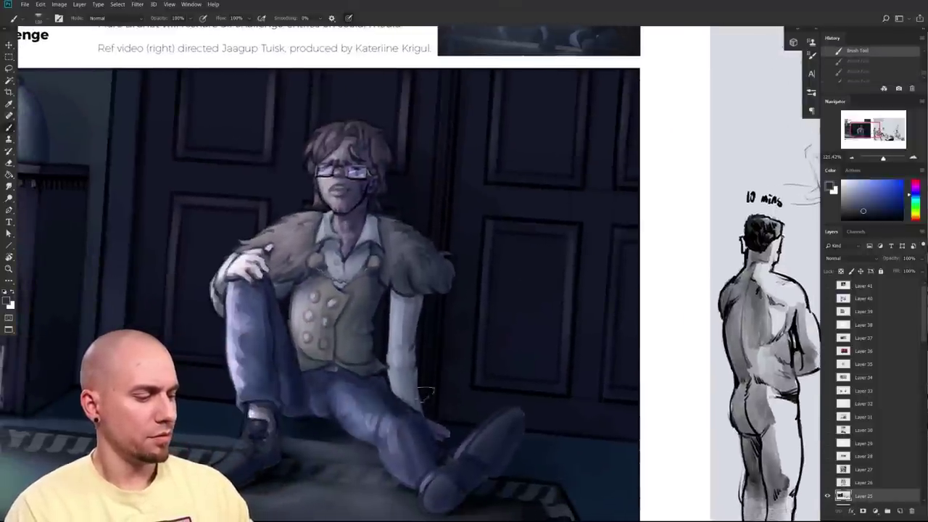
# - Sample dark trouser tones and paint a unified cast shadow across the man's hips and upper thigh below the vest
pyautogui.hotkey('ctrl', 'shift', 'z')
pyautogui.hotkey('ctrl', 'shift', 'z')
pyautogui.hotkey('ctrl', 'shift', 'z')
pyautogui.keyDown('alt'); pyautogui.click(359, 395); pyautogui.keyUp('alt')
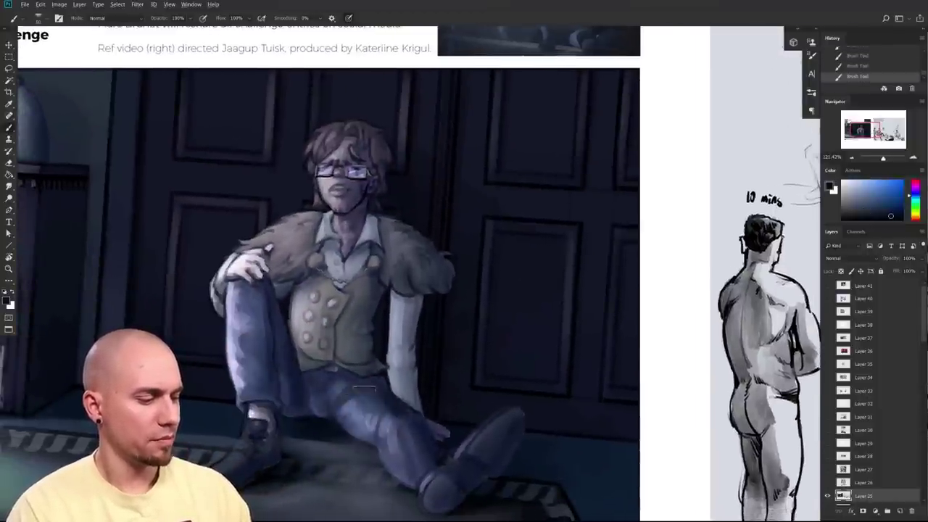
pyautogui.keyDown('alt'); pyautogui.click(359, 385); pyautogui.keyUp('alt')
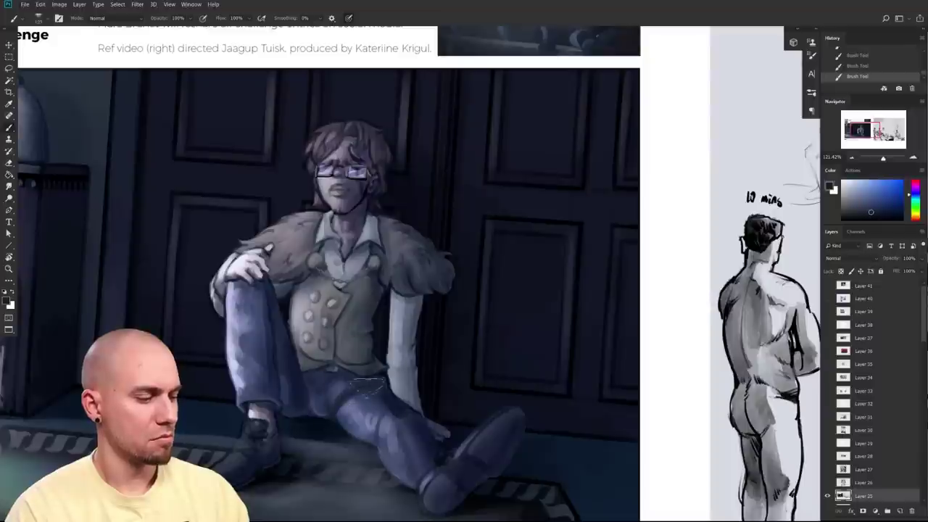
pyautogui.scroll(-5, 428, 381)
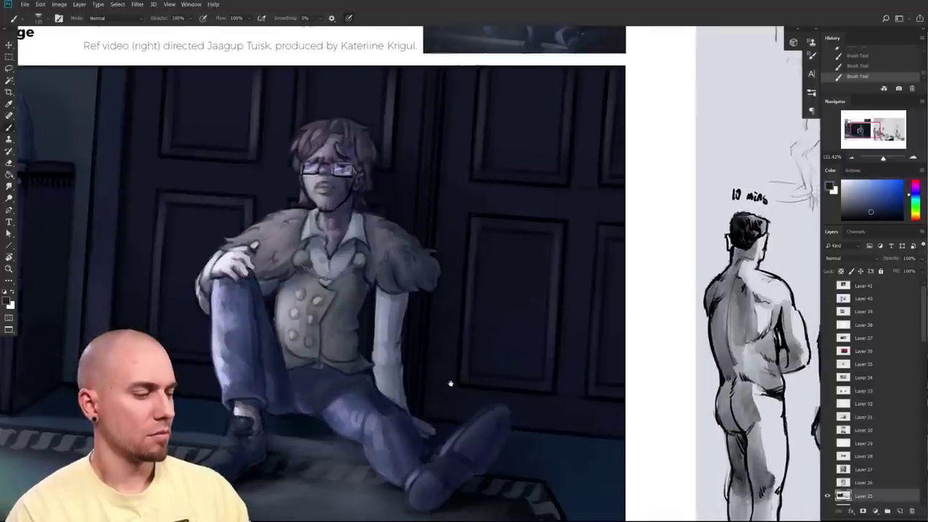
pyautogui.scroll(2, 404, 409)
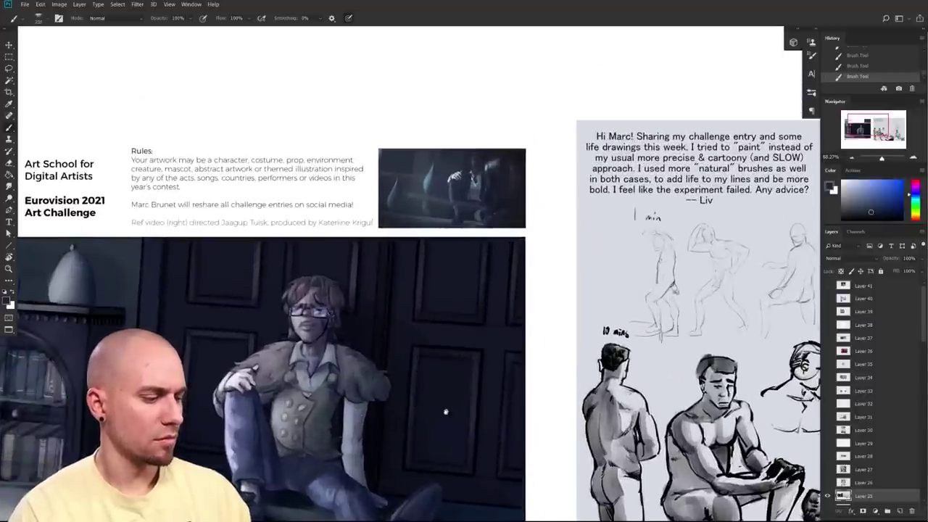
pyautogui.scroll(1, 431, 411)
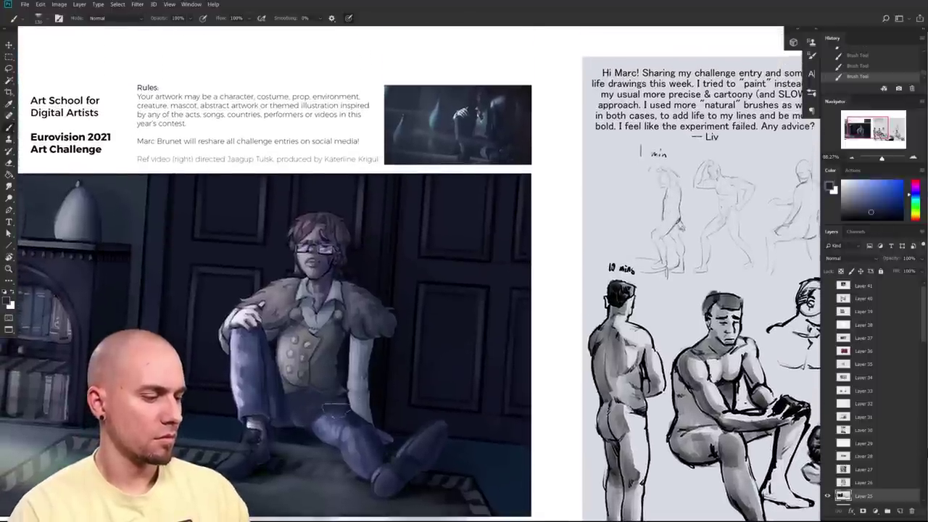
# - Sample lighter and mid blue trouser tones and simplify the light on the extended leg's knee and shin
pyautogui.keyDown('alt'); pyautogui.click(334, 430); pyautogui.keyUp('alt')
pyautogui.scroll(-5, 467, 425)
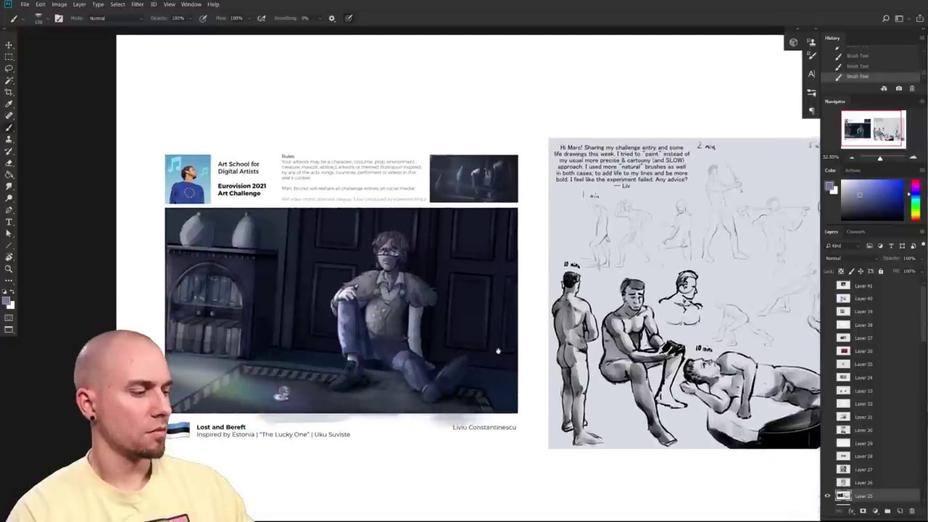
pyautogui.scroll(2, 513, 382)
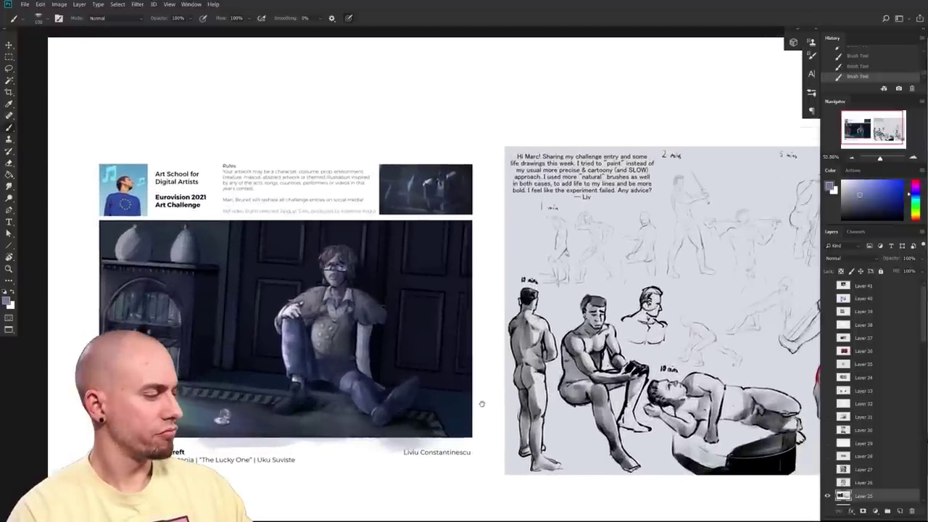
pyautogui.moveTo(482, 404); pyautogui.dragTo(494, 380)
pyautogui.scroll(2, 478, 407)
pyautogui.scroll(-2, 477, 407)
pyautogui.scroll(3, 493, 381)
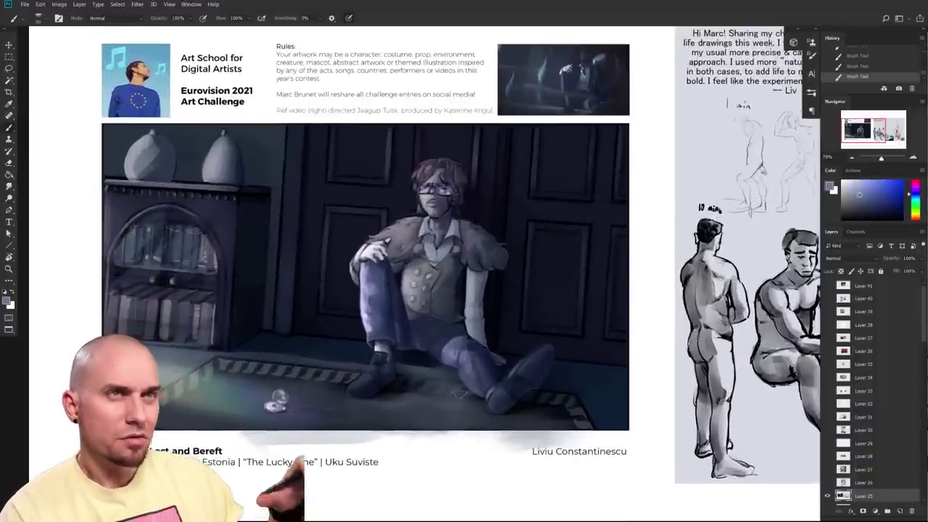
pyautogui.scroll(-2, 460, 394)
pyautogui.scroll(2, 508, 406)
pyautogui.keyDown('alt'); pyautogui.click(473, 409); pyautogui.keyUp('alt')
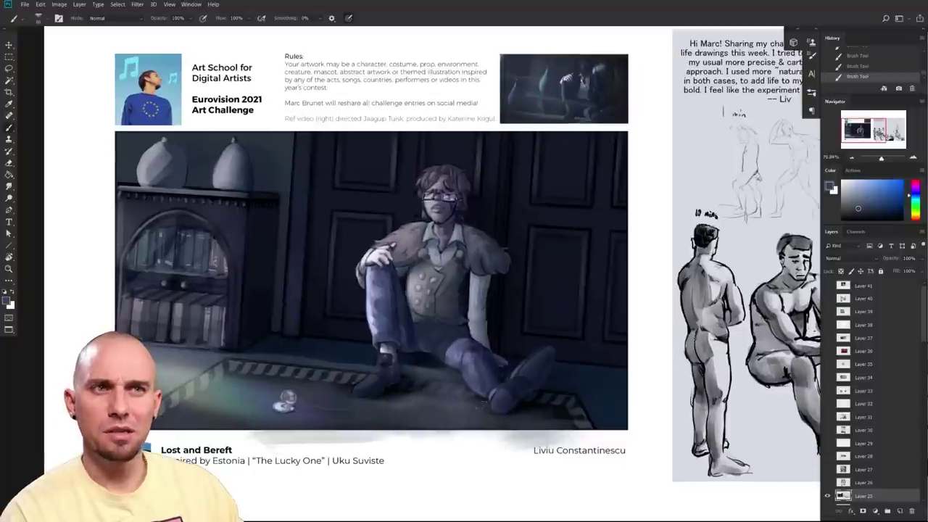
# - Choose a lighter lavender and paint a clean highlight along the outer edge of the raised leg's trousers
pyautogui.scroll(-3, 537, 421)
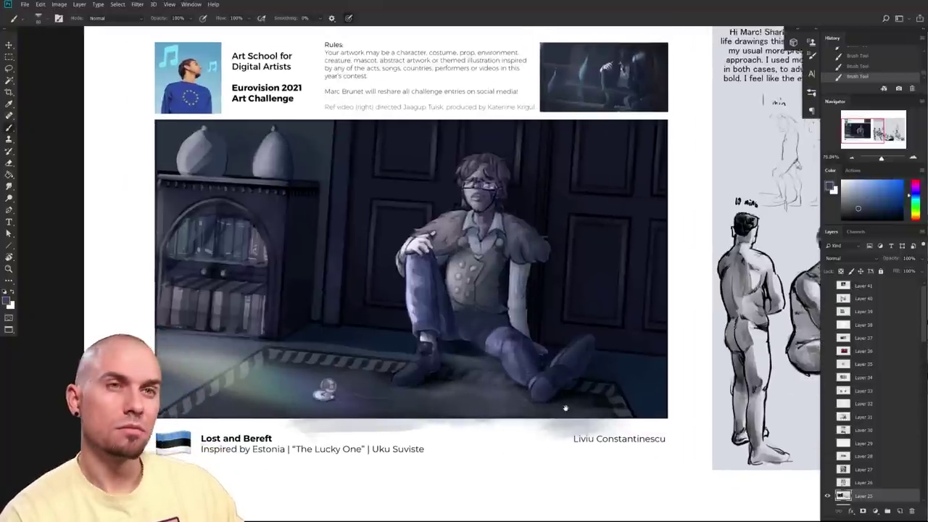
pyautogui.scroll(1, 563, 444)
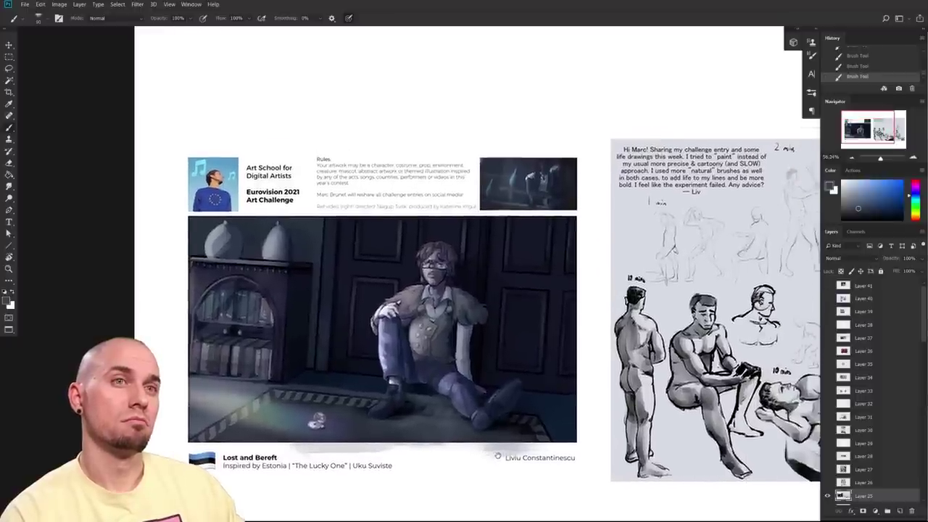
pyautogui.scroll(1, 498, 456)
pyautogui.scroll(5, 499, 460)
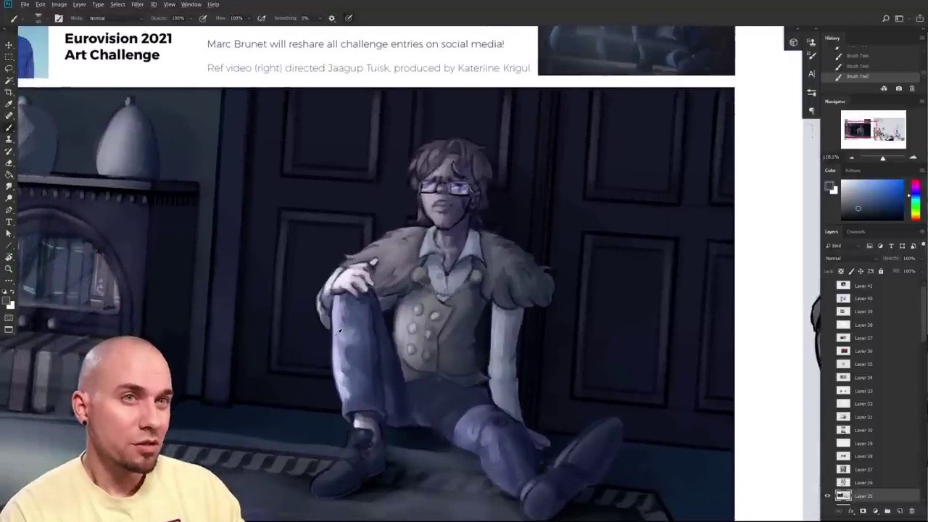
pyautogui.moveTo(338, 330)
pyautogui.mouseDown()
pyautogui.moveTo(355, 327)
pyautogui.moveTo(341, 330)
pyautogui.mouseUp()
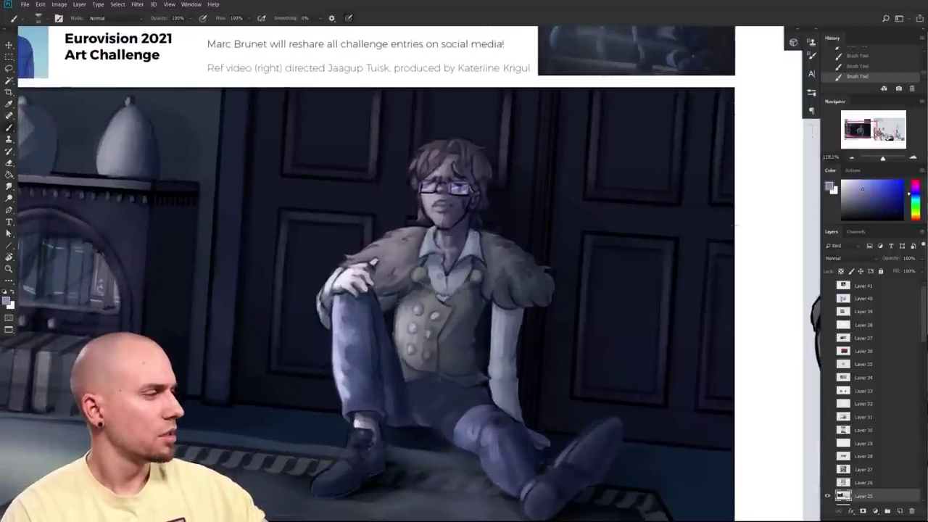
pyautogui.moveTo(338, 380); pyautogui.dragTo(351, 353)
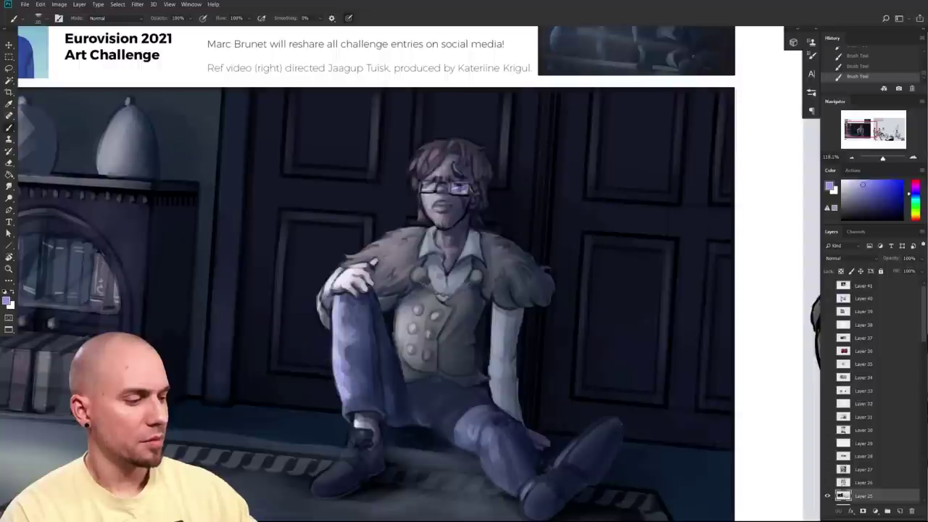
pyautogui.moveTo(339, 381); pyautogui.dragTo(334, 308)
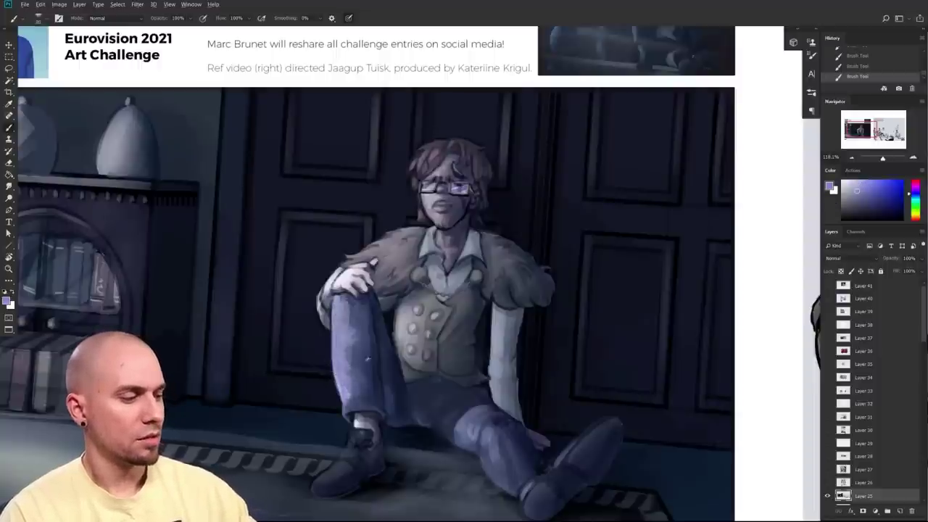
# - Sample the raised leg's trouser tones and blend its blotchy shin shading into simpler planes
pyautogui.keyDown('alt'); pyautogui.click(360, 347); pyautogui.keyUp('alt')
pyautogui.keyDown('alt'); pyautogui.click(347, 390); pyautogui.keyUp('alt')
pyautogui.moveTo(346, 394); pyautogui.dragTo(353, 353)
pyautogui.keyDown('alt'); pyautogui.click(334, 465); pyautogui.keyUp('alt')
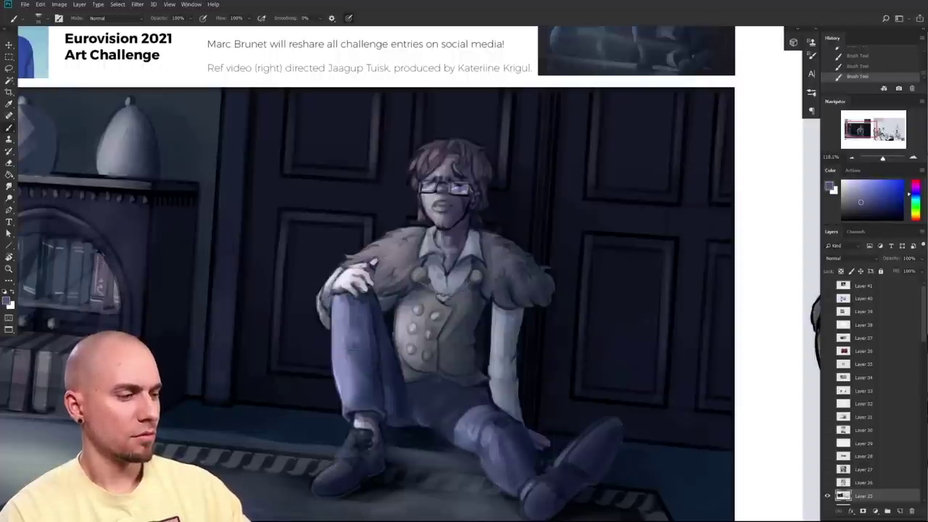
# - Review the retouched painting at different magnifications, comparing the simplified trousers with the rest of the scene
pyautogui.moveTo(533, 375); pyautogui.dragTo(495, 412)
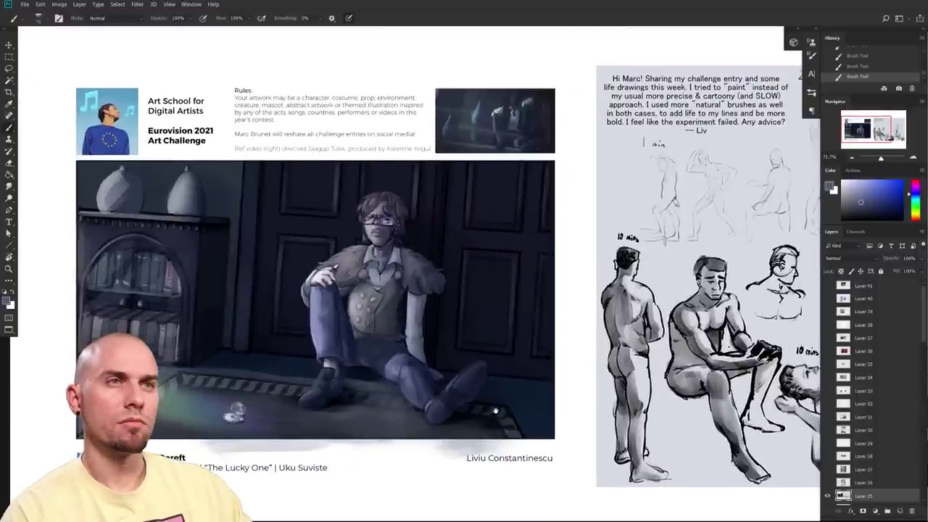
pyautogui.moveTo(496, 411); pyautogui.dragTo(352, 508)
pyautogui.moveTo(410, 404); pyautogui.dragTo(415, 352)
pyautogui.moveTo(342, 410); pyautogui.dragTo(356, 362)
pyautogui.moveTo(359, 401); pyautogui.dragTo(339, 409)
pyautogui.moveTo(336, 454)
pyautogui.mouseDown()
pyautogui.moveTo(454, 319)
pyautogui.moveTo(427, 338)
pyautogui.mouseUp()
pyautogui.scroll(5, 428, 339)
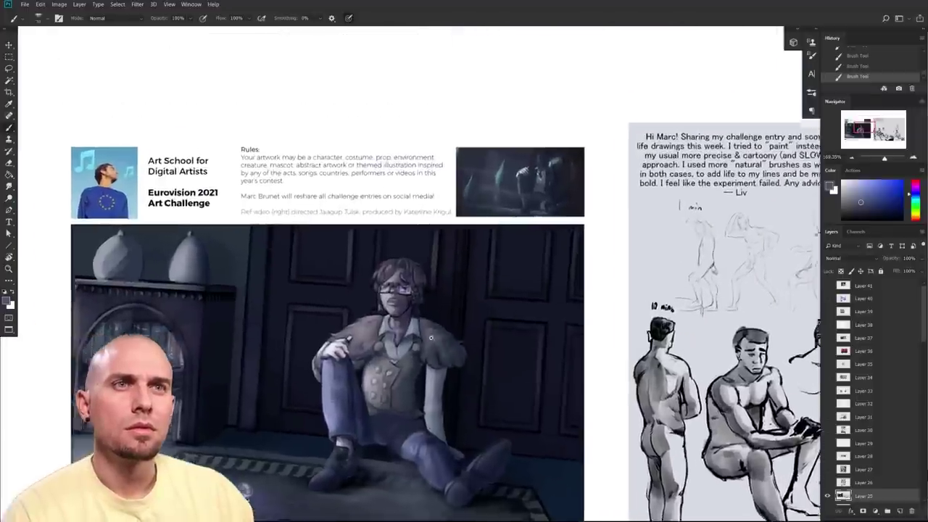
pyautogui.scroll(-4, 471, 315)
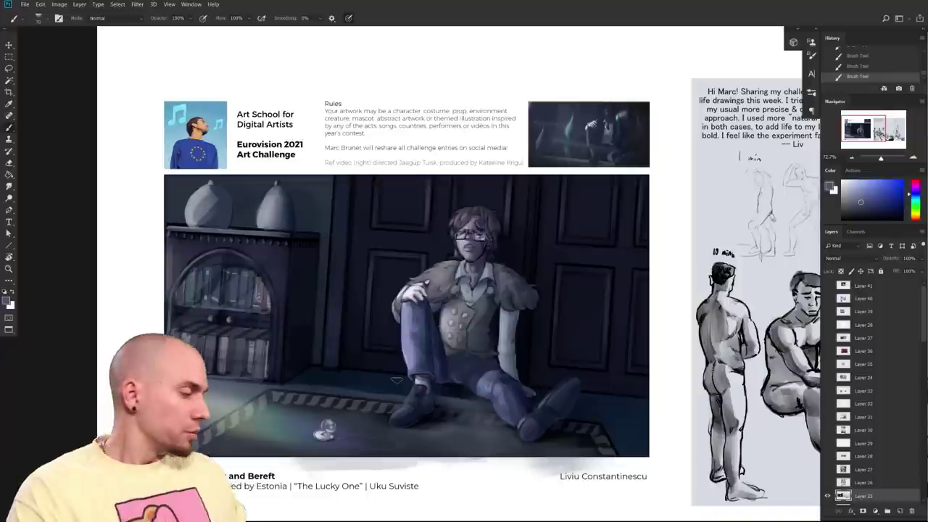
# - Examine the sheet of timed life drawings and the student's note beside the painting
pyautogui.moveTo(682, 396); pyautogui.dragTo(581, 358)
pyautogui.moveTo(598, 356); pyautogui.dragTo(451, 361)
pyautogui.moveTo(666, 365); pyautogui.dragTo(541, 377)
pyautogui.scroll(4, 578, 359)
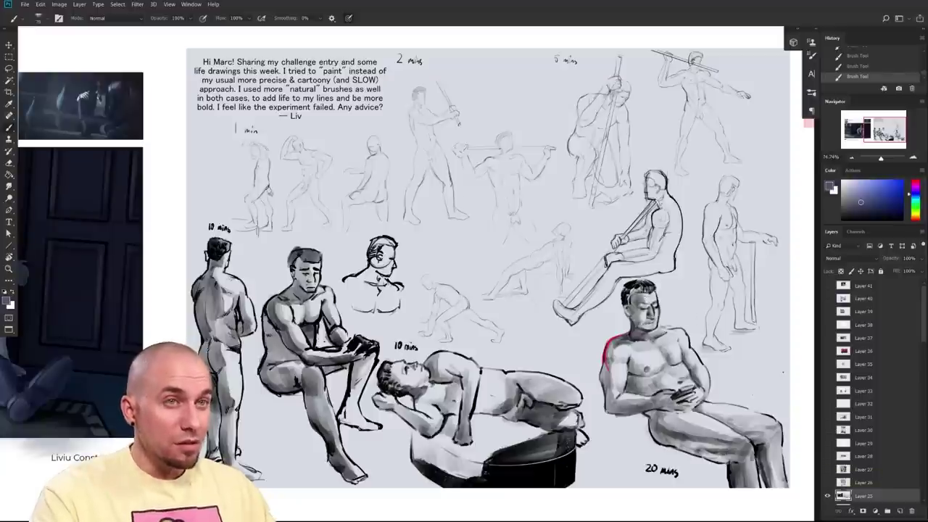
pyautogui.moveTo(686, 430)
pyautogui.mouseDown()
pyautogui.moveTo(665, 423)
pyautogui.moveTo(670, 433)
pyautogui.mouseUp()
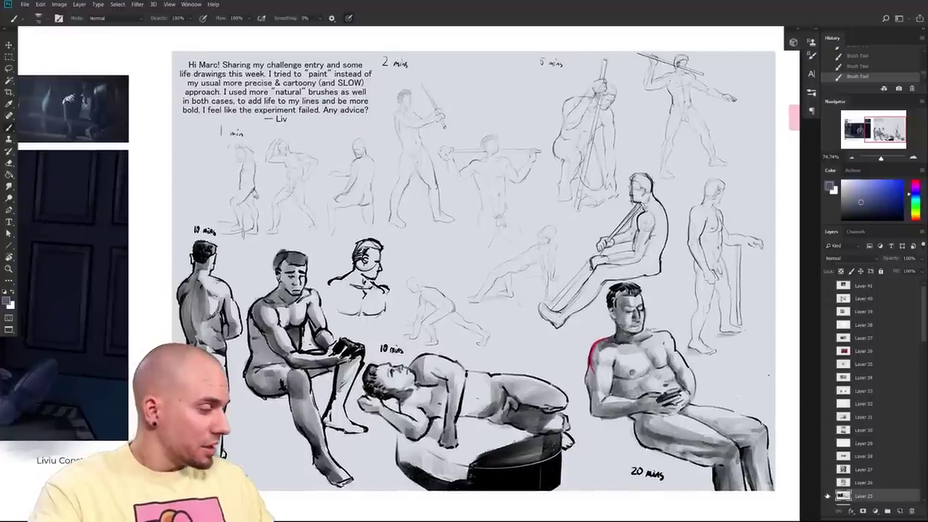
# - Hide the Eurovision submission on Layer 25, show and select the comic page on Layer 26, and frame the whole page
pyautogui.click(828, 497)
pyautogui.click(827, 482)
pyautogui.scroll(-2, 892, 436)
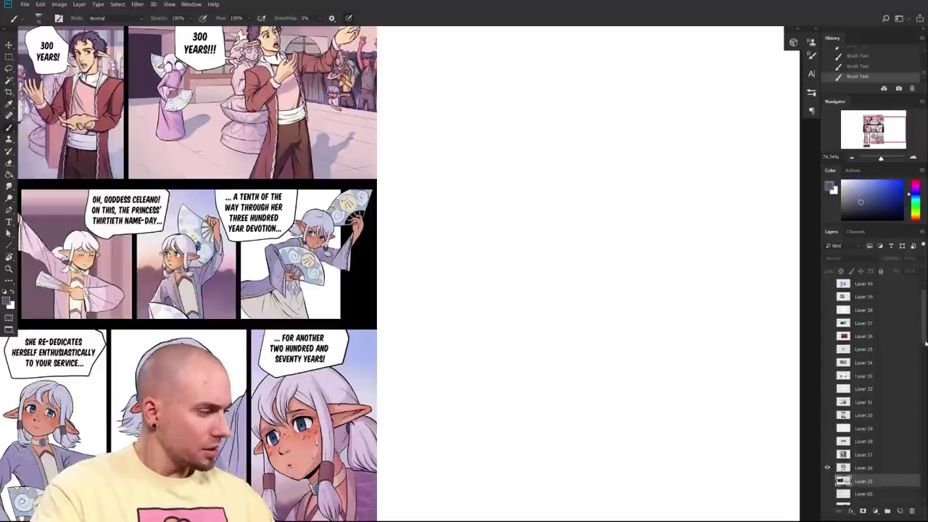
pyautogui.click(861, 458)
pyautogui.moveTo(598, 384); pyautogui.dragTo(716, 380)
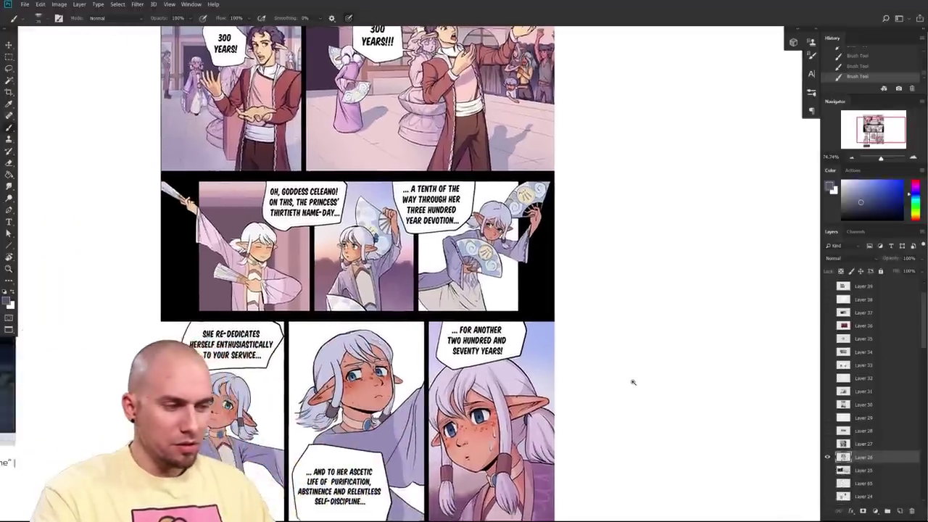
pyautogui.scroll(-1, 631, 380)
pyautogui.keyDown('alt'); pyautogui.scroll(-2, 623, 381); pyautogui.keyUp('alt')
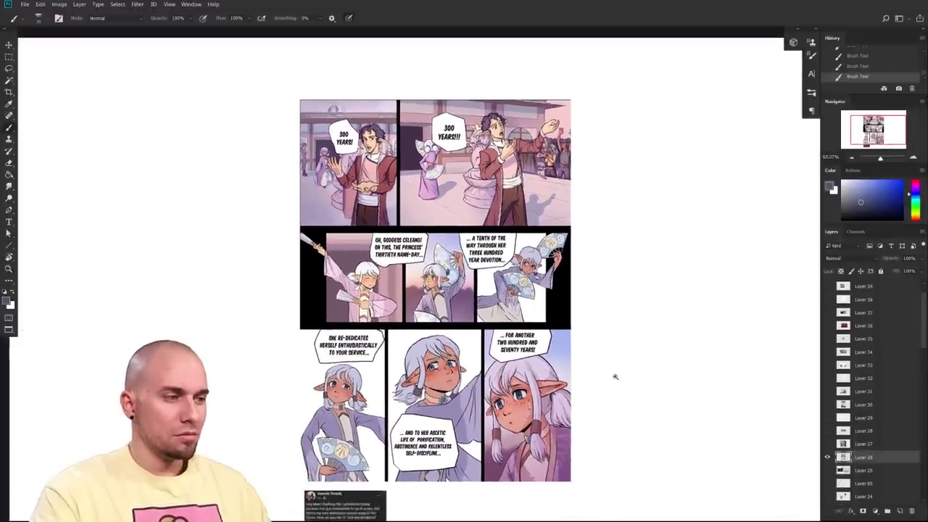
pyautogui.moveTo(614, 383); pyautogui.dragTo(615, 361)
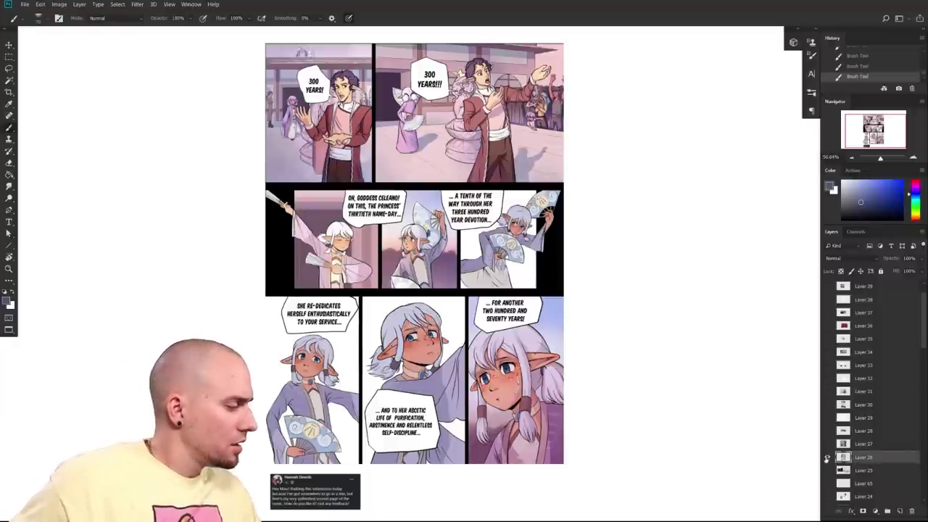
# - Hide the comic page on Layer 26 and show Layer 25 to revisit the Eurovision painting and life drawings
pyautogui.click(827, 457)
pyautogui.click(828, 470)
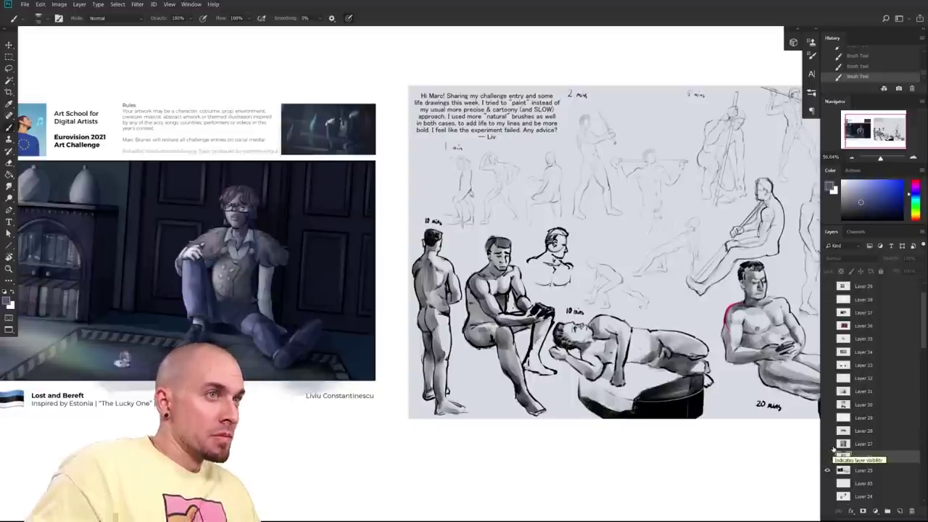
pyautogui.moveTo(567, 421); pyautogui.dragTo(623, 423)
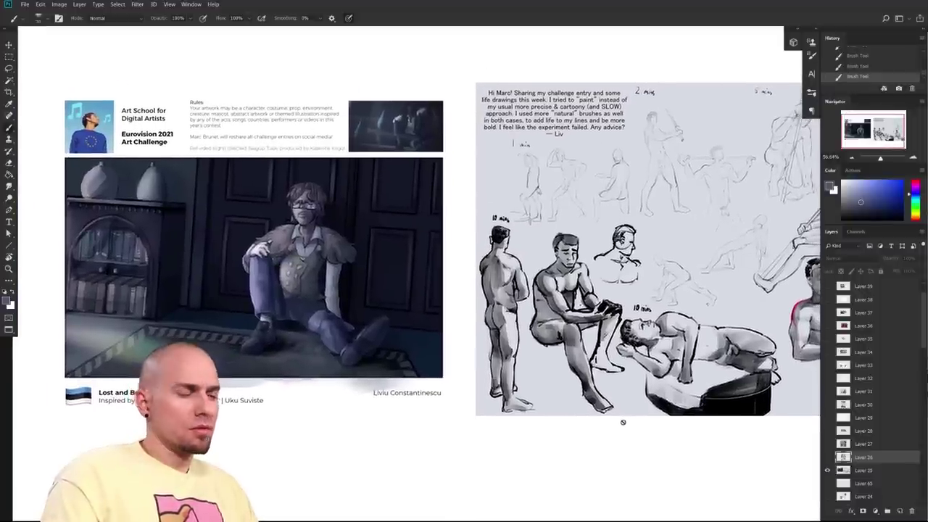
# - Hide Layer 25, show the comic page on Layer 26, and examine the full page with the student's note
pyautogui.click(826, 471)
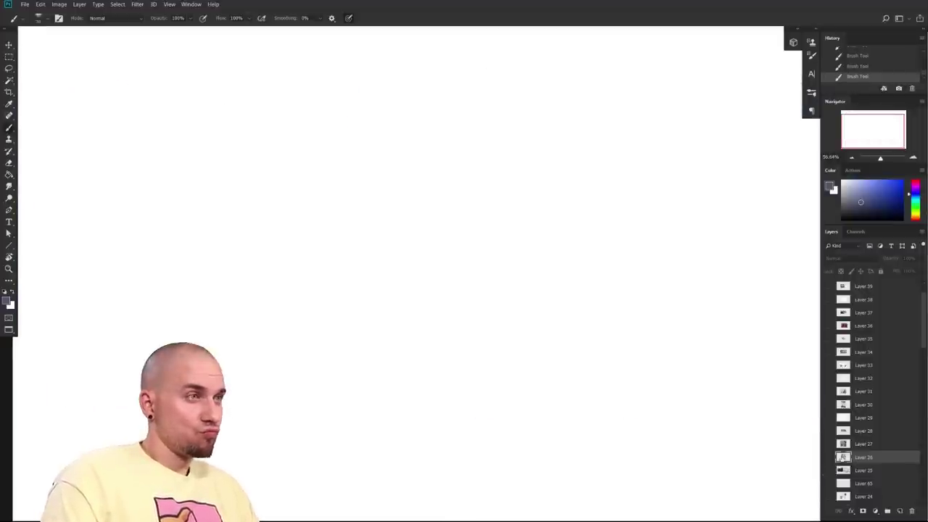
pyautogui.click(828, 457)
pyautogui.moveTo(687, 408); pyautogui.dragTo(634, 410)
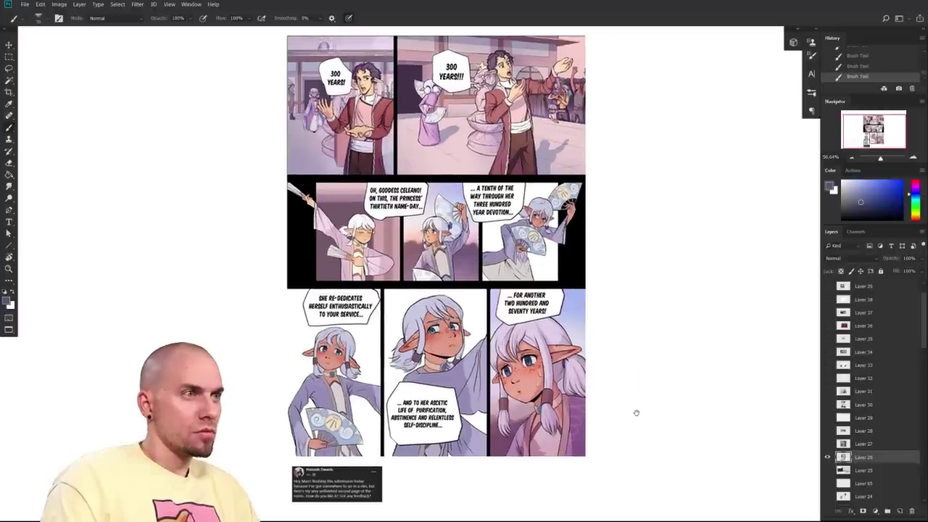
pyautogui.moveTo(638, 411); pyautogui.dragTo(638, 420)
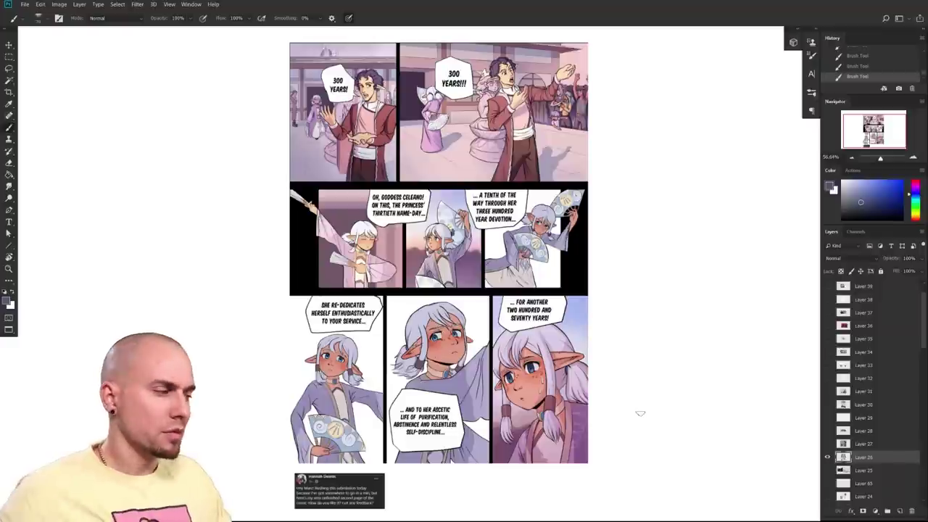
pyautogui.moveTo(641, 413); pyautogui.dragTo(700, 411)
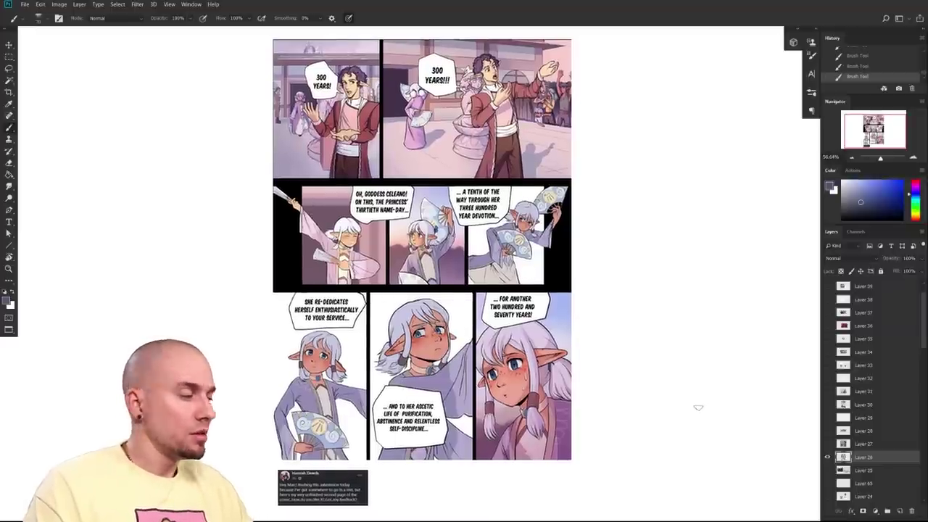
# - Swap the visible layer from Layer 26 to Layer 25 and look over the painting beside the life drawings again
pyautogui.click(828, 457)
pyautogui.click(828, 471)
pyautogui.scroll(3, 707, 429)
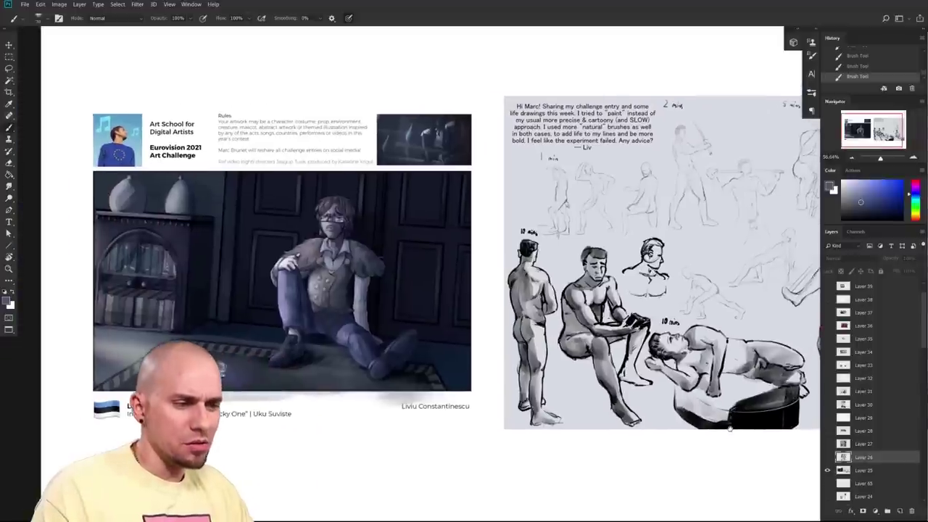
pyautogui.moveTo(707, 429); pyautogui.dragTo(697, 426)
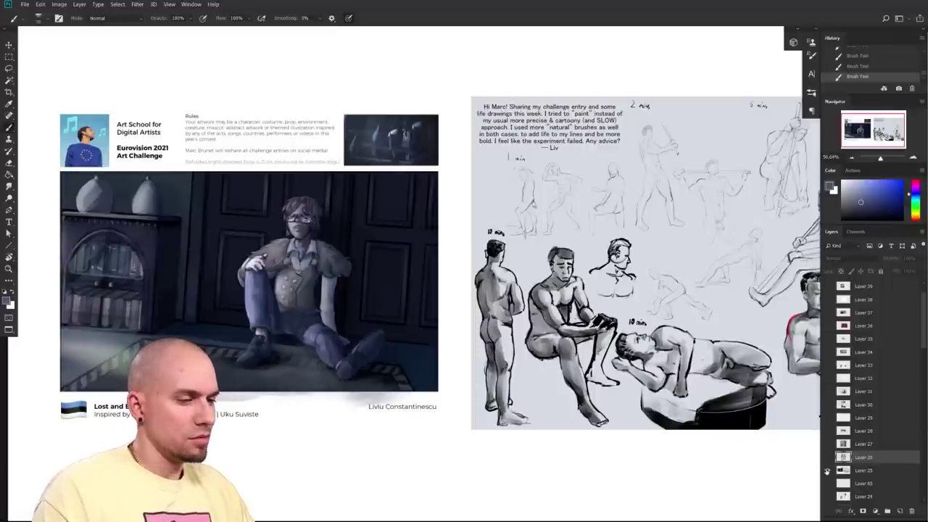
# - Hide the Eurovision submission on Layer 25 and show the whole comic page on Layer 26 for review
pyautogui.click(828, 471)
pyautogui.click(828, 457)
pyautogui.moveTo(686, 417); pyautogui.dragTo(617, 404)
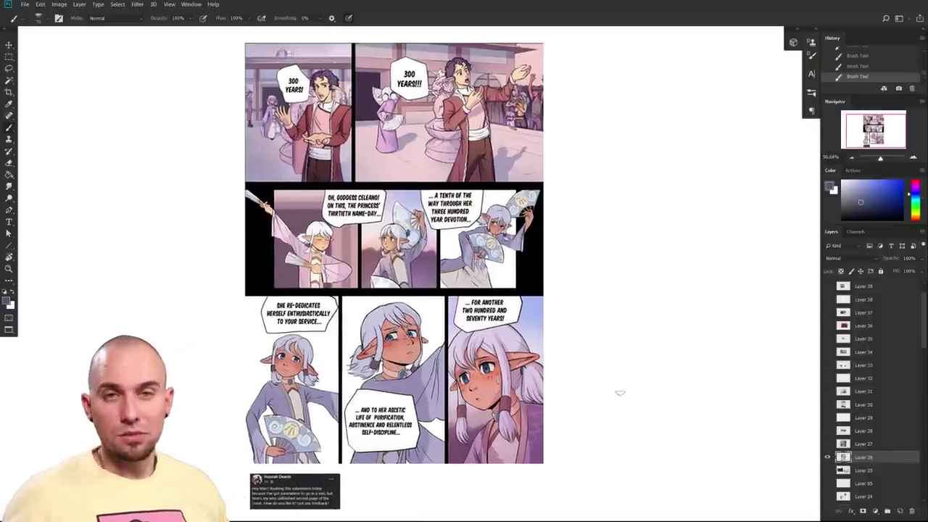
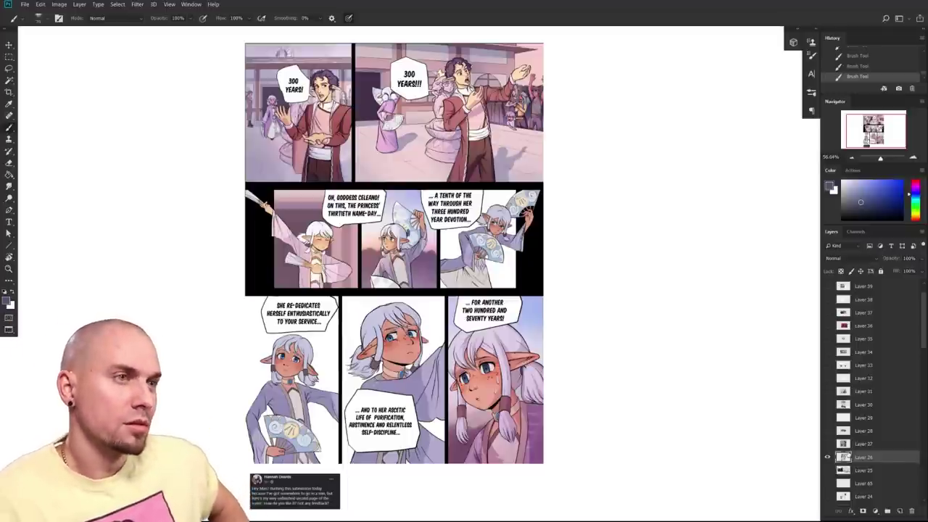
# - Examine the composition, panel layout and character expressions across the whole comic page
pyautogui.moveTo(586, 370); pyautogui.dragTo(627, 336)
pyautogui.moveTo(584, 391); pyautogui.dragTo(560, 433)
pyautogui.scroll(2, 564, 434)
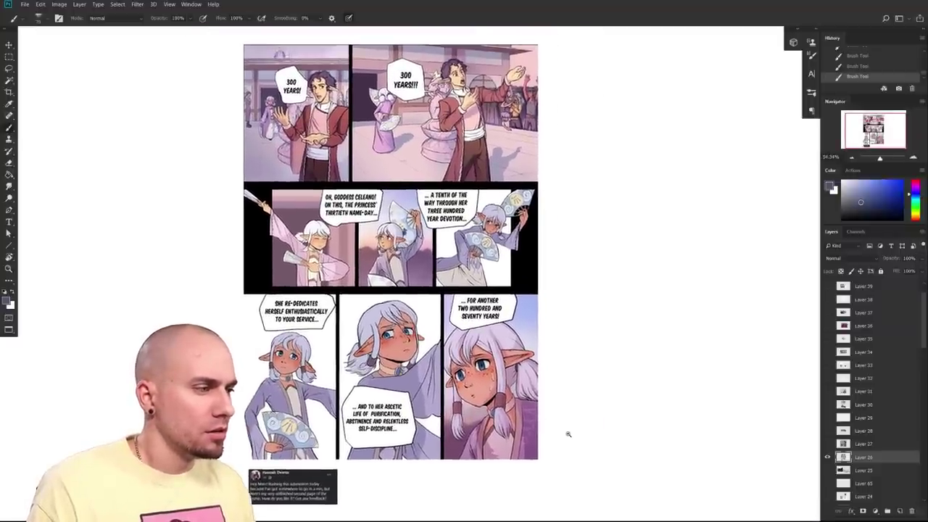
pyautogui.moveTo(422, 218); pyautogui.dragTo(452, 398)
pyautogui.scroll(4, 451, 398)
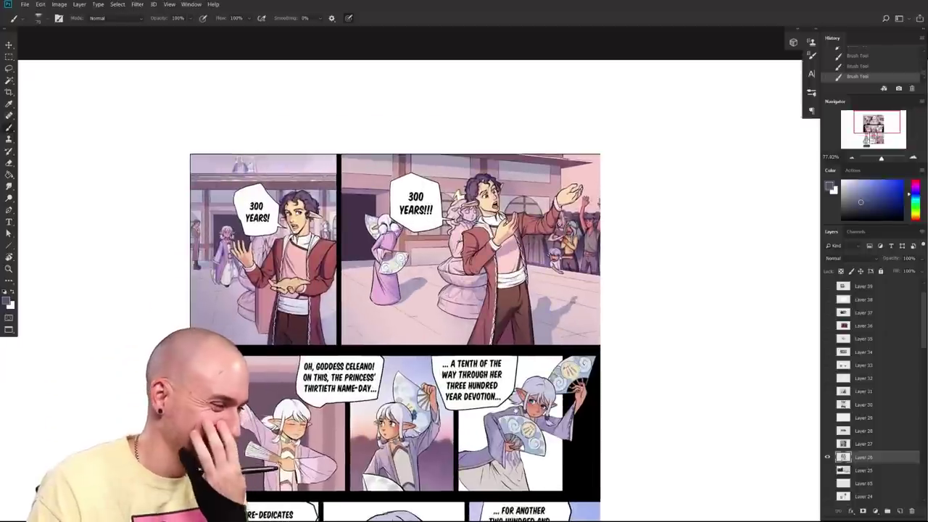
pyautogui.moveTo(633, 505); pyautogui.dragTo(625, 356)
pyautogui.scroll(-2, 630, 423)
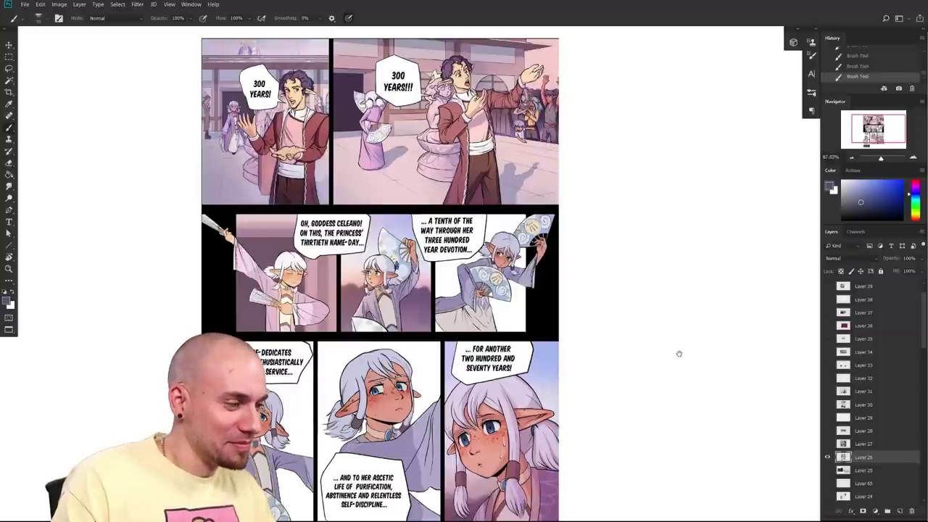
pyautogui.moveTo(669, 383); pyautogui.dragTo(669, 348)
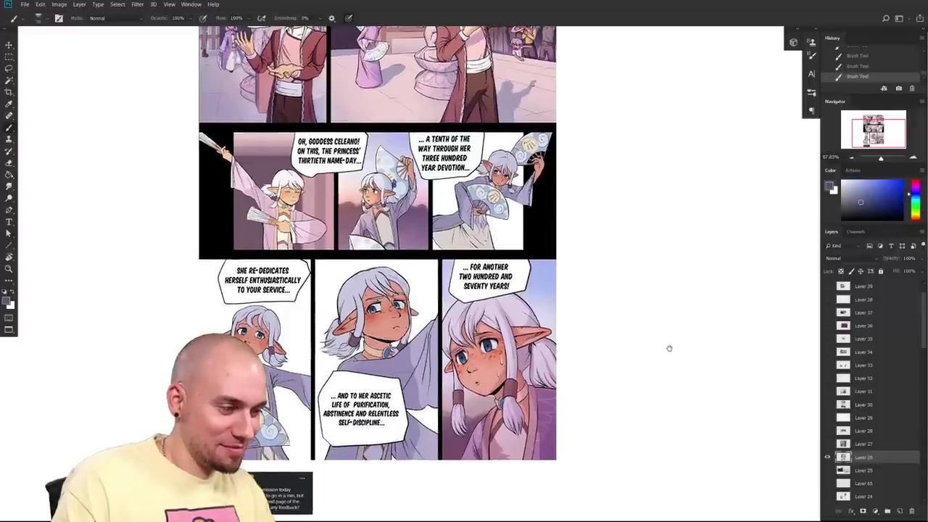
pyautogui.moveTo(669, 348); pyautogui.dragTo(668, 351)
pyautogui.moveTo(653, 394); pyautogui.dragTo(638, 442)
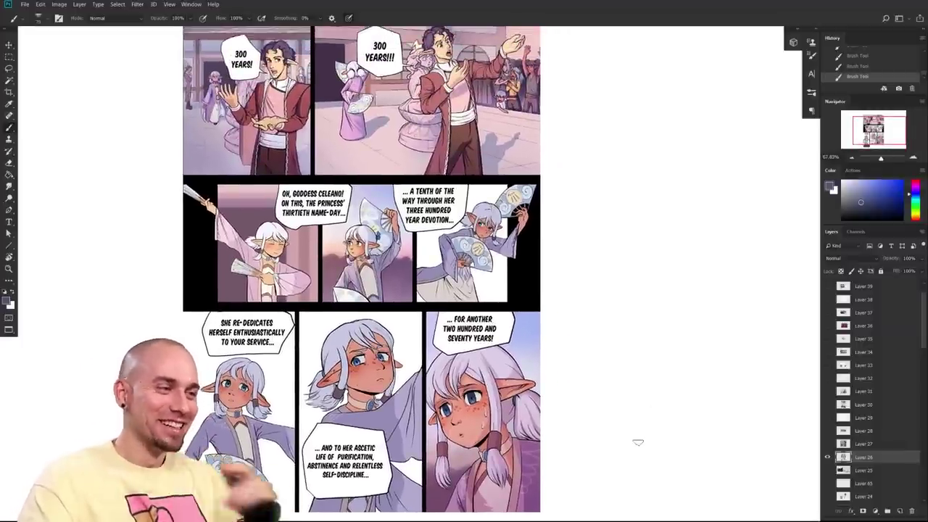
pyautogui.moveTo(506, 332); pyautogui.dragTo(497, 354)
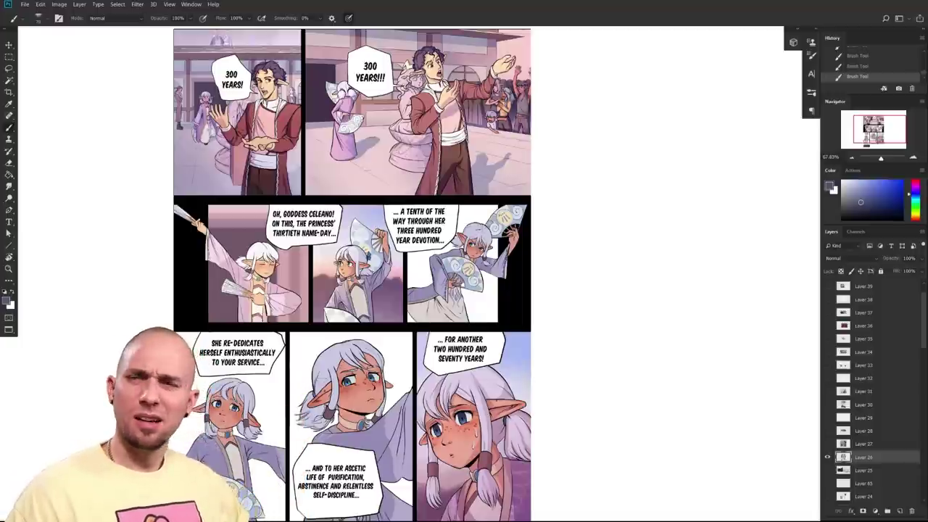
pyautogui.moveTo(616, 372); pyautogui.dragTo(617, 352)
pyautogui.moveTo(686, 367); pyautogui.dragTo(669, 352)
pyautogui.moveTo(675, 382); pyautogui.dragTo(672, 354)
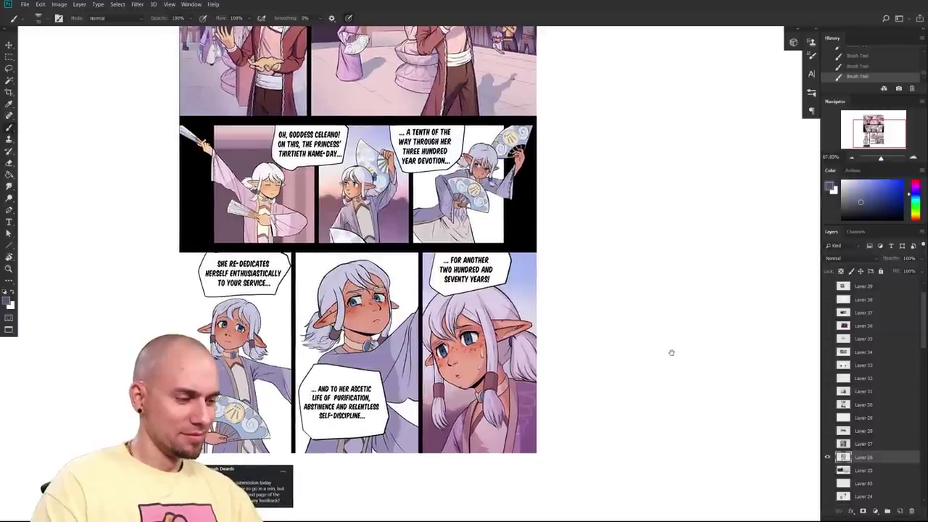
pyautogui.moveTo(672, 353); pyautogui.dragTo(673, 354)
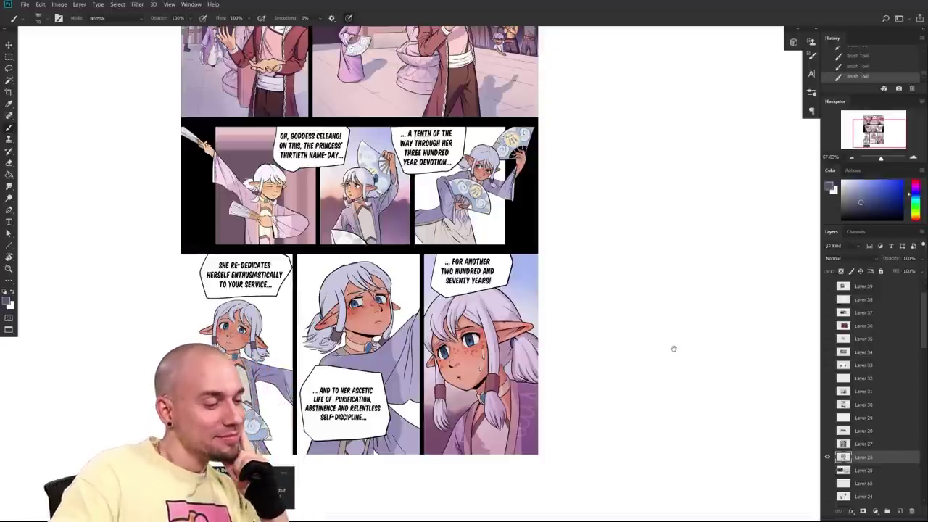
pyautogui.moveTo(515, 357); pyautogui.dragTo(564, 356)
pyautogui.moveTo(491, 395); pyautogui.dragTo(628, 428)
pyautogui.scroll(-4, 628, 429)
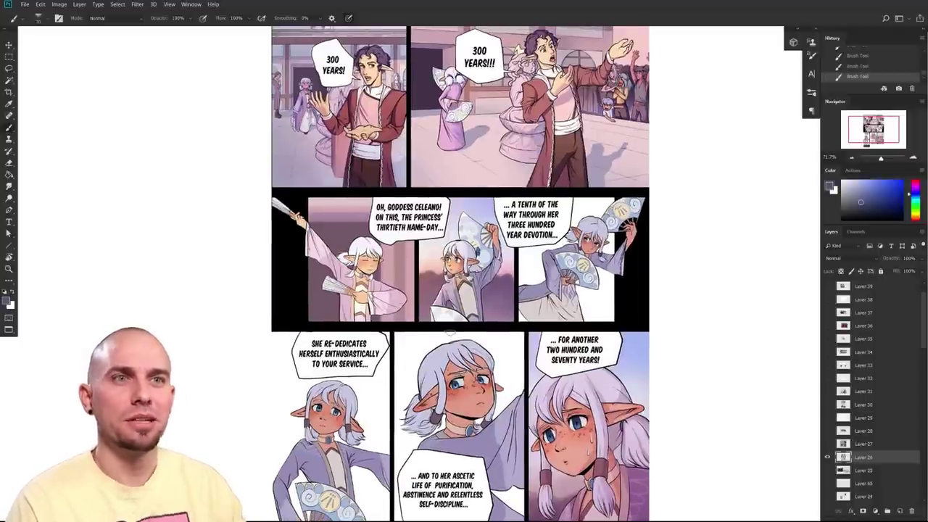
pyautogui.moveTo(677, 469); pyautogui.dragTo(632, 415)
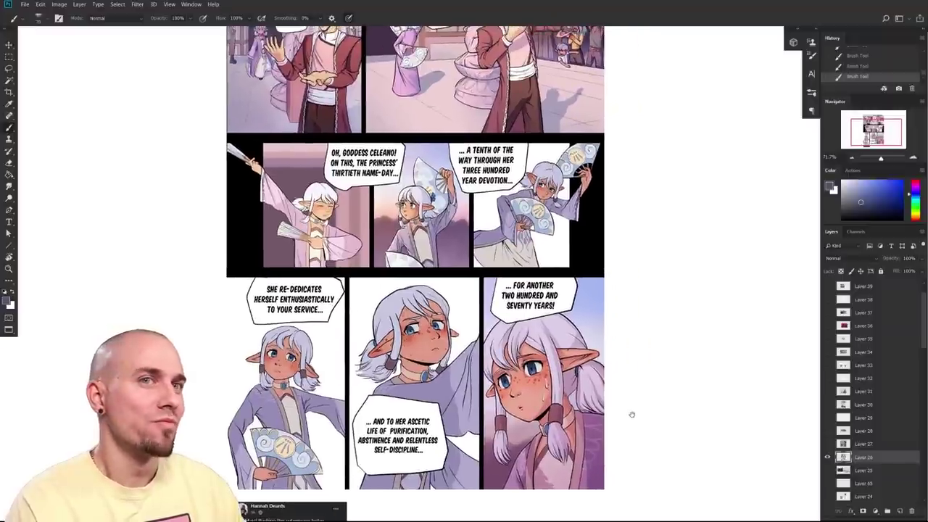
# - Paint over the pupils of the elf girl in the last panel using blues sampled from her irises
pyautogui.scroll(-3, 639, 378)
pyautogui.moveTo(560, 320); pyautogui.dragTo(562, 356)
pyautogui.scroll(4, 537, 376)
pyautogui.scroll(5, 562, 356)
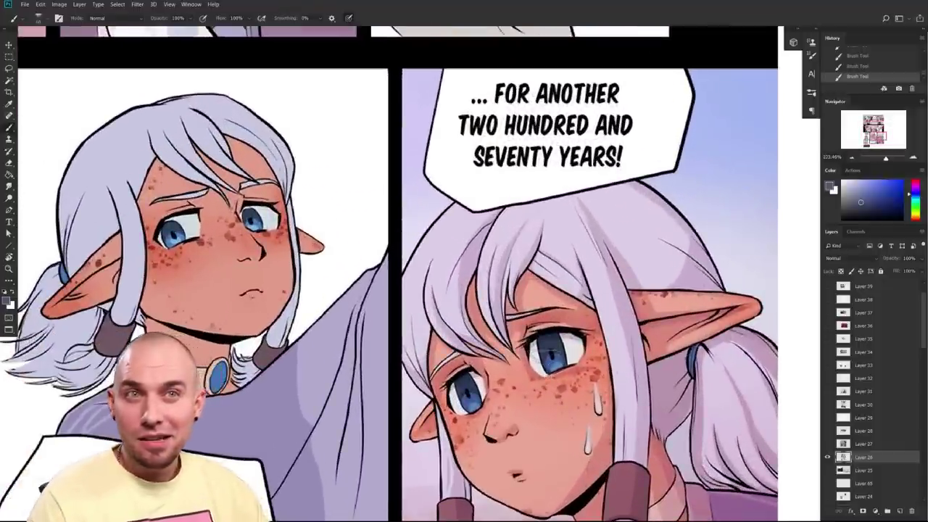
pyautogui.keyDown('alt'); pyautogui.click(550, 354); pyautogui.keyUp('alt')
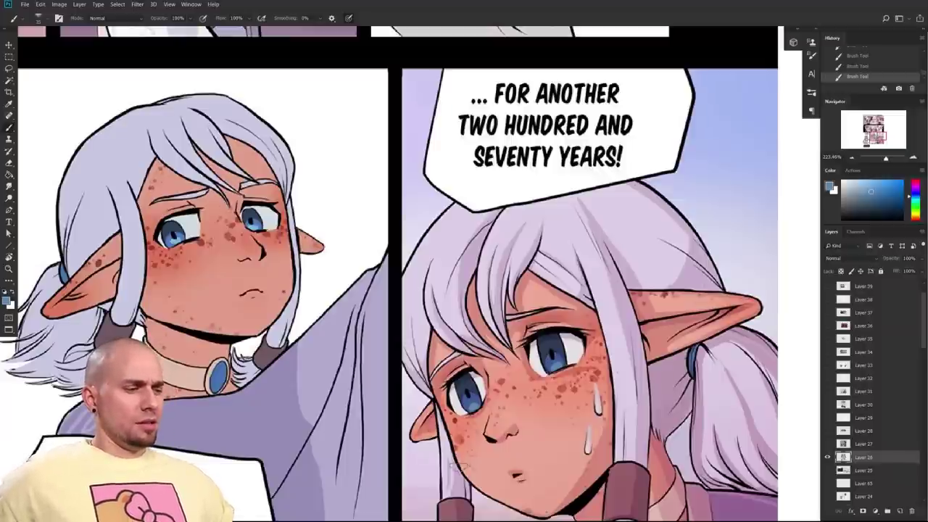
pyautogui.moveTo(459, 467); pyautogui.dragTo(411, 477)
pyautogui.keyDown('alt'); pyautogui.click(503, 360); pyautogui.keyUp('alt')
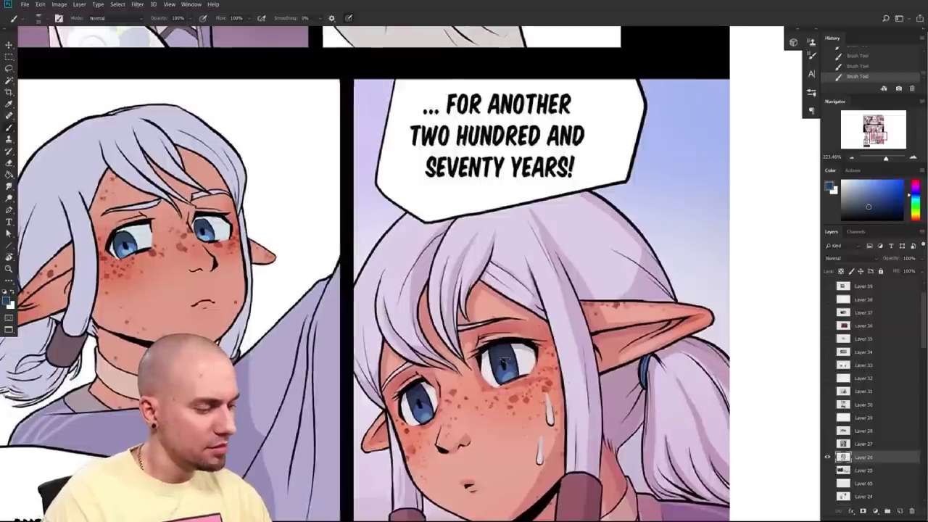
pyautogui.keyDown('alt'); pyautogui.click(515, 361); pyautogui.keyUp('alt')
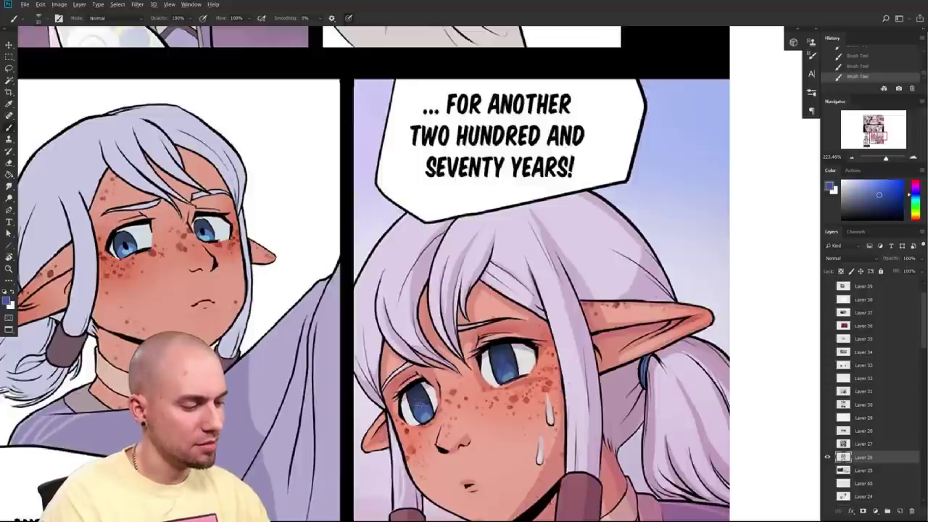
# - Repaint both of the elf girl's irises in the last panel with a flat, less saturated blue
pyautogui.keyDown('alt'); pyautogui.click(418, 404); pyautogui.keyUp('alt')
pyautogui.keyDown('alt'); pyautogui.click(421, 401); pyautogui.keyUp('alt')
pyautogui.click(863, 197)
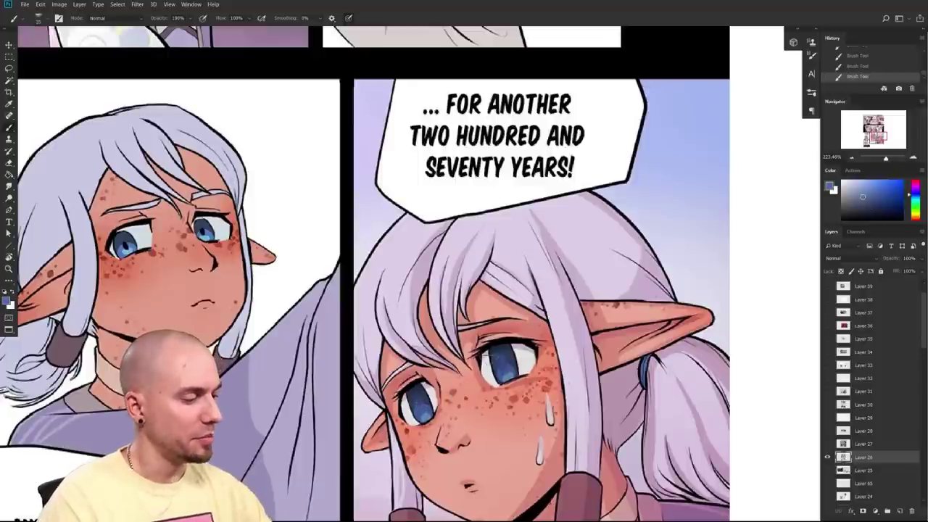
pyautogui.moveTo(408, 394); pyautogui.dragTo(422, 401)
pyautogui.moveTo(497, 351)
pyautogui.mouseDown()
pyautogui.moveTo(496, 376)
pyautogui.moveTo(511, 361)
pyautogui.mouseUp()
# - Compare the elf girl's eyes in the last panel before and after the repaint by stepping back through the edits
pyautogui.moveTo(628, 410); pyautogui.dragTo(701, 308)
pyautogui.moveTo(701, 355); pyautogui.dragTo(657, 347)
pyautogui.scroll(3, 657, 348)
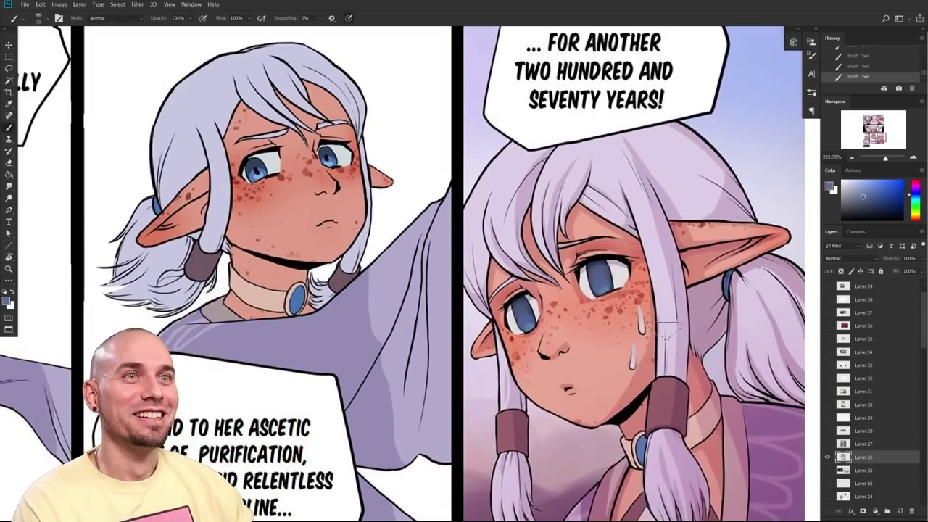
pyautogui.scroll(-3, 645, 368)
pyautogui.scroll(2, 646, 369)
pyautogui.hotkey('ctrl', 'z')
pyautogui.hotkey('ctrl', 'z')
pyautogui.hotkey('ctrl', 'z')
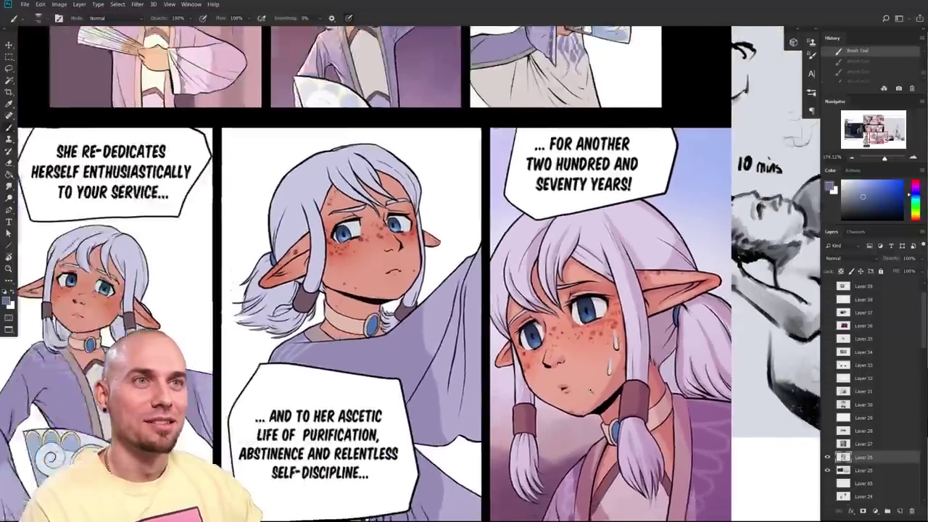
pyautogui.scroll(-4, 590, 391)
pyautogui.scroll(3, 590, 392)
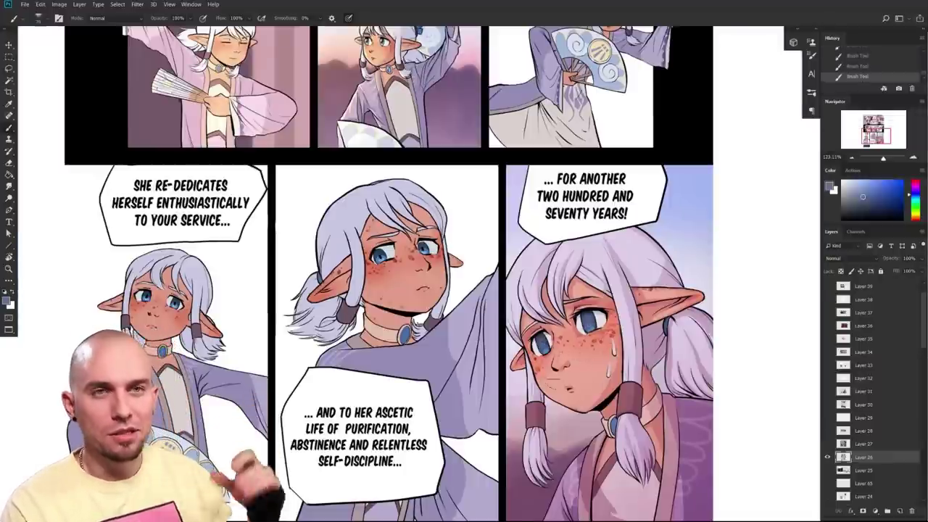
# - Check how the repainted eyes in the last panel read against the neighbouring faces and the full page
pyautogui.moveTo(652, 388); pyautogui.dragTo(591, 413)
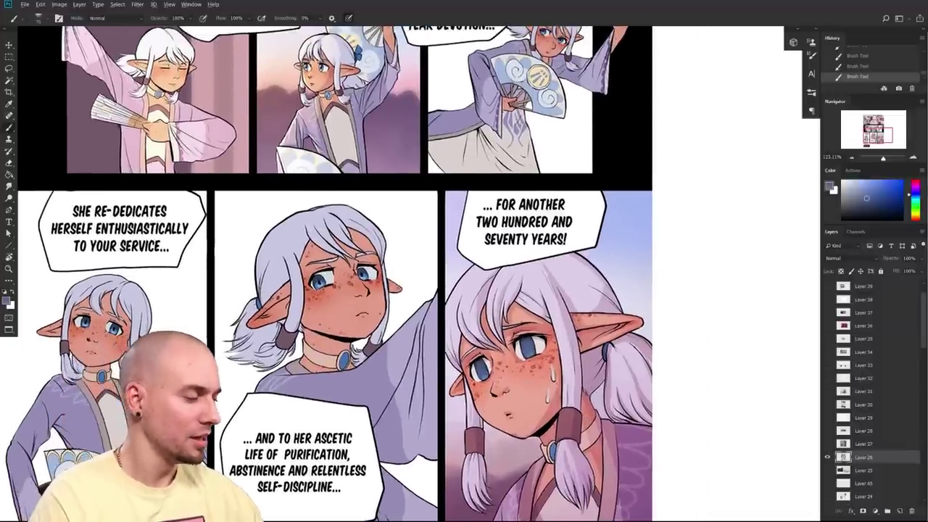
pyautogui.hscroll(1, 600, 354)
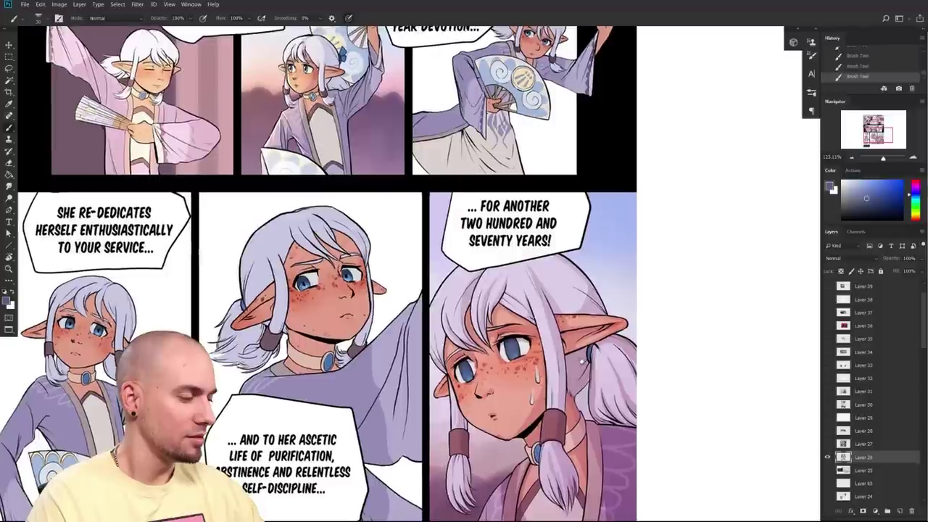
pyautogui.moveTo(583, 362); pyautogui.dragTo(584, 359)
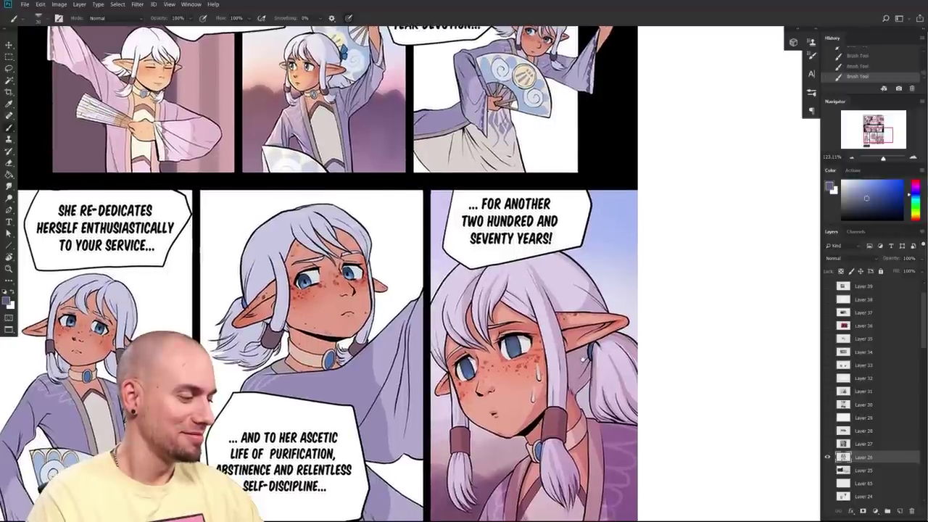
pyautogui.scroll(-2, 650, 336)
pyautogui.scroll(-3, 653, 351)
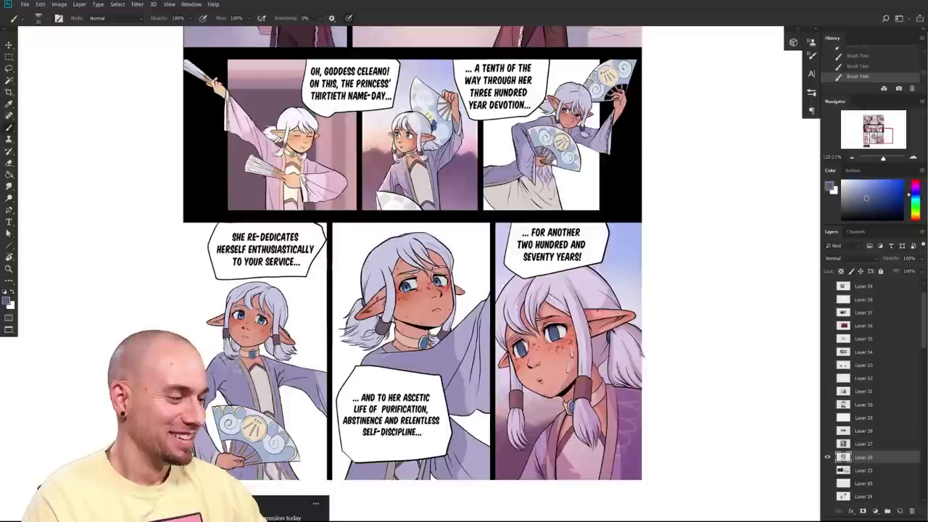
pyautogui.scroll(1, 544, 371)
pyautogui.moveTo(544, 370); pyautogui.dragTo(548, 374)
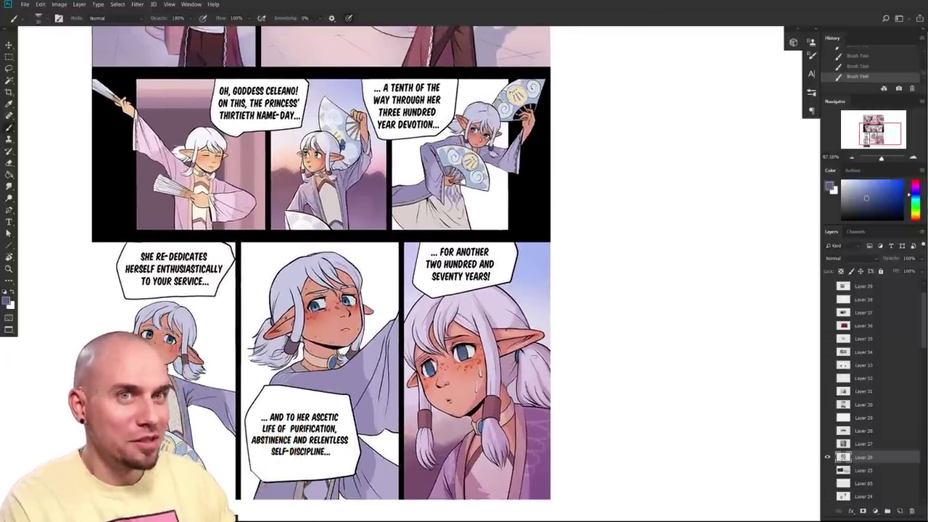
pyautogui.moveTo(516, 434); pyautogui.dragTo(474, 440)
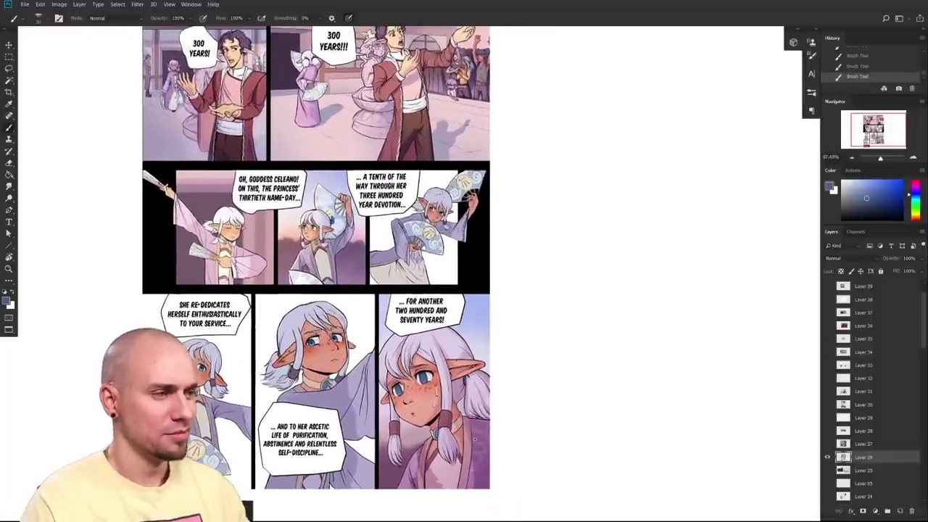
pyautogui.scroll(2, 543, 460)
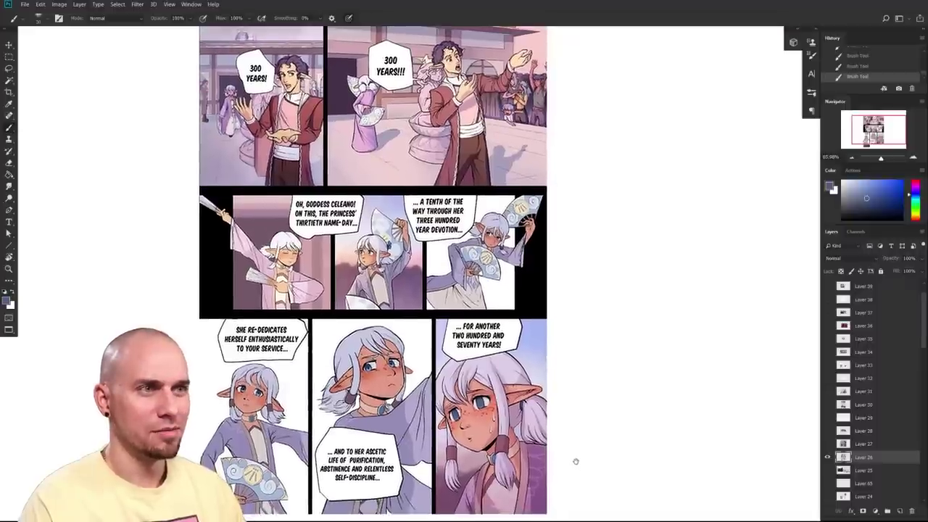
pyautogui.scroll(-3, 576, 462)
pyautogui.hscroll(1, 559, 399)
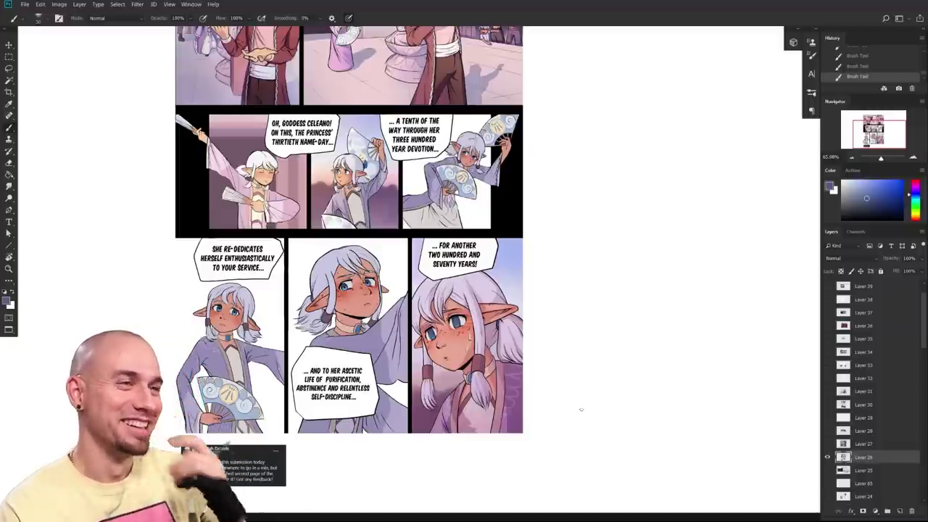
# - Examine the bottom row of panels, the artist's submission note beneath it, and the page as a whole
pyautogui.moveTo(560, 373); pyautogui.dragTo(626, 371)
pyautogui.moveTo(558, 395); pyautogui.dragTo(630, 390)
pyautogui.moveTo(630, 389); pyautogui.dragTo(677, 379)
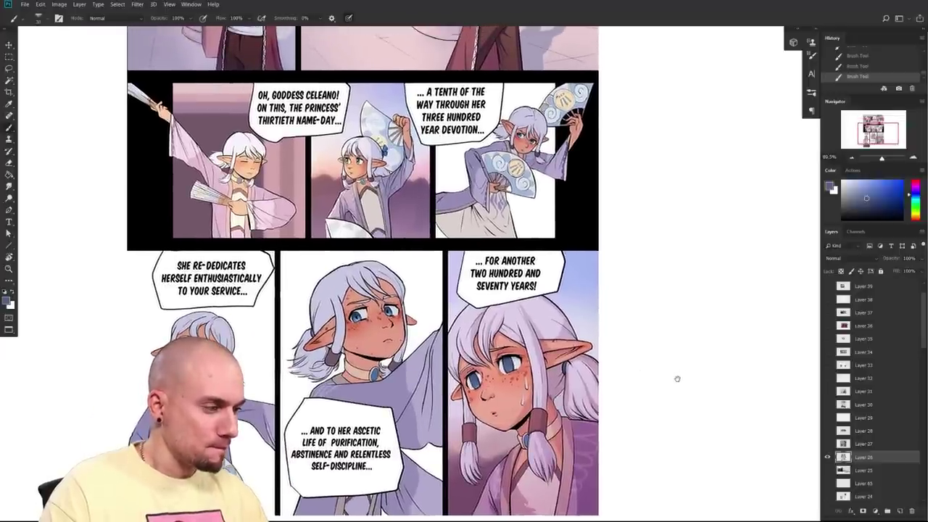
pyautogui.moveTo(677, 378); pyautogui.dragTo(680, 374)
pyautogui.moveTo(753, 382); pyautogui.dragTo(723, 380)
pyautogui.moveTo(724, 381); pyautogui.dragTo(650, 405)
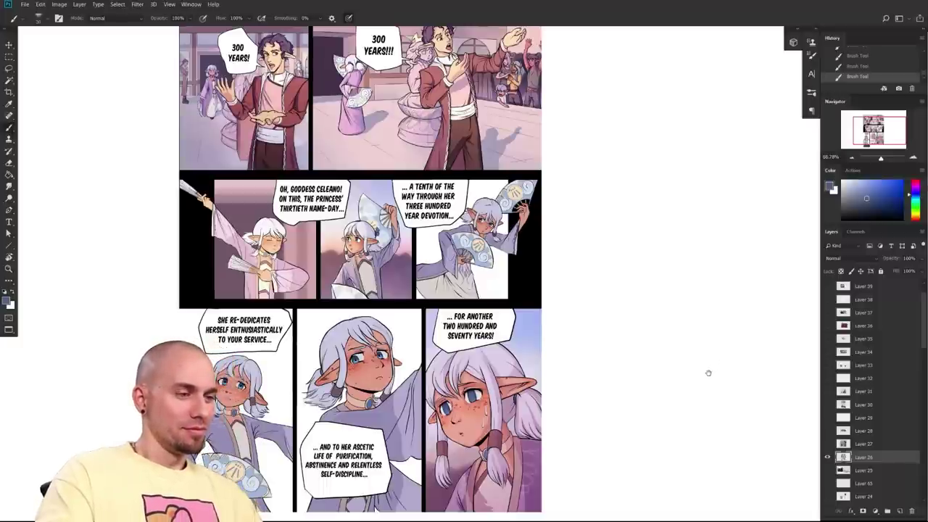
pyautogui.moveTo(708, 371); pyautogui.dragTo(690, 415)
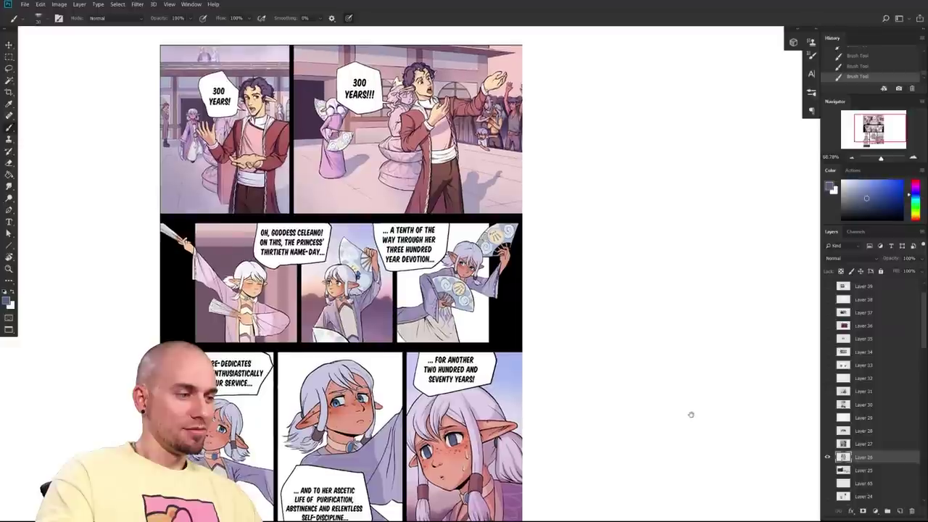
pyautogui.moveTo(691, 414); pyautogui.dragTo(690, 365)
pyautogui.moveTo(610, 452); pyautogui.dragTo(696, 350)
pyautogui.scroll(5, 495, 394)
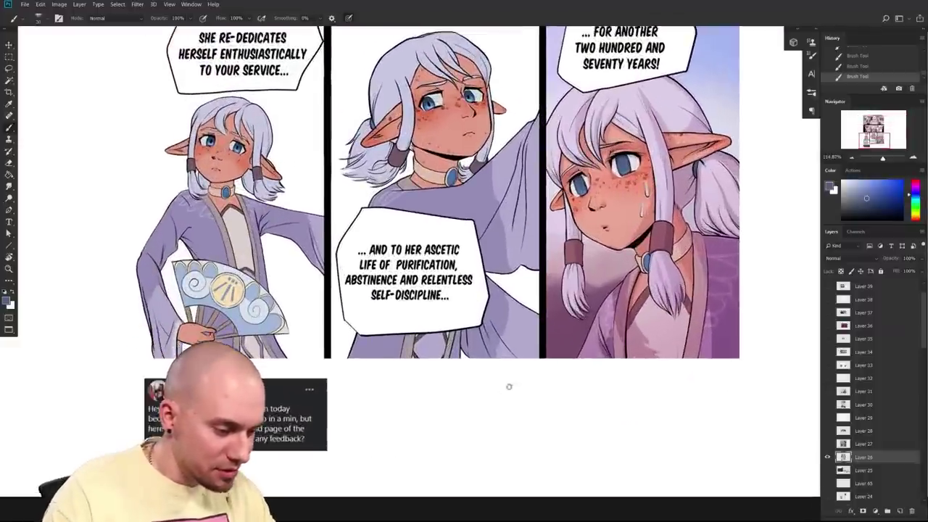
pyautogui.moveTo(572, 378); pyautogui.dragTo(664, 378)
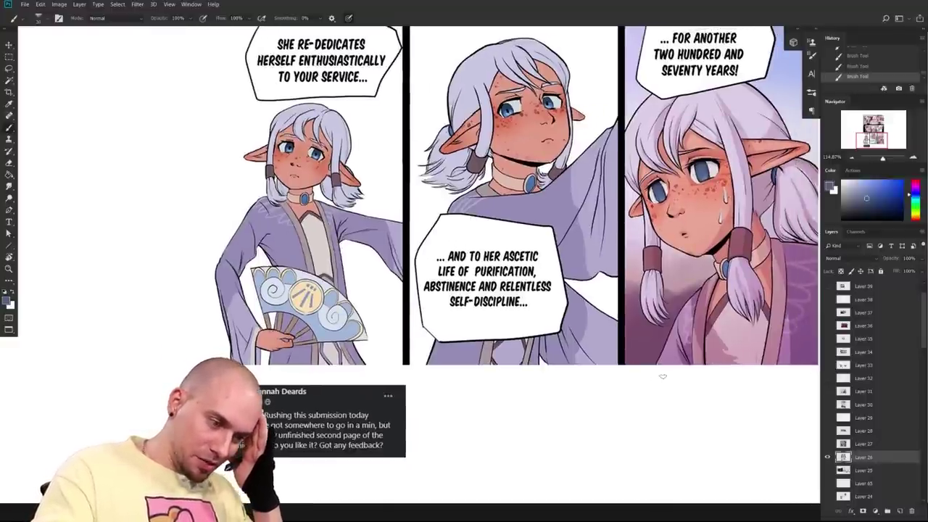
pyautogui.scroll(-4, 595, 425)
pyautogui.moveTo(579, 425); pyautogui.dragTo(570, 425)
pyautogui.moveTo(624, 377); pyautogui.dragTo(609, 439)
pyautogui.moveTo(660, 420); pyautogui.dragTo(645, 416)
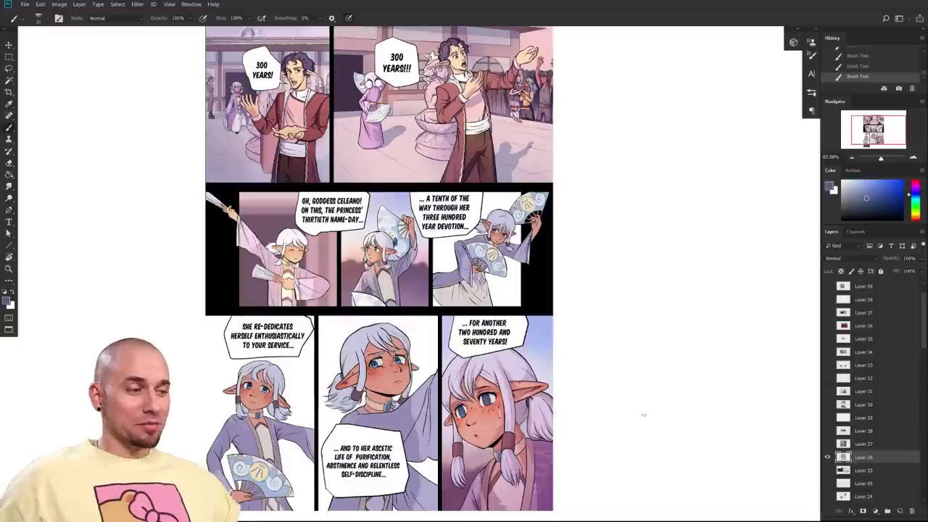
pyautogui.scroll(-1, 652, 365)
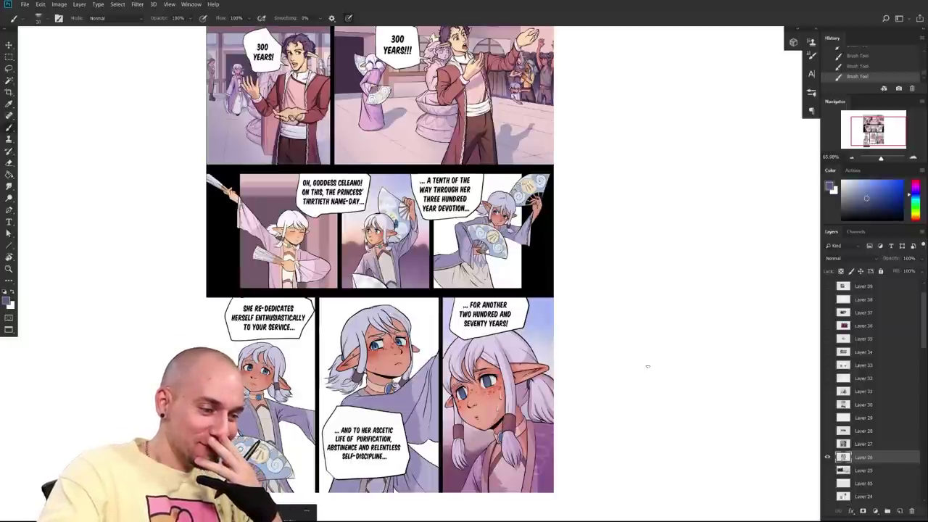
# - Compare the elf girl's faces across the middle and bottom rows of the comic page, sampling colours from the artwork
pyautogui.moveTo(621, 369)
pyautogui.mouseDown()
pyautogui.moveTo(611, 429)
pyautogui.moveTo(617, 371)
pyautogui.mouseUp()
pyautogui.click(882, 182)
pyautogui.press('[')
pyautogui.keyDown('alt'); pyautogui.click(332, 314); pyautogui.keyUp('alt')
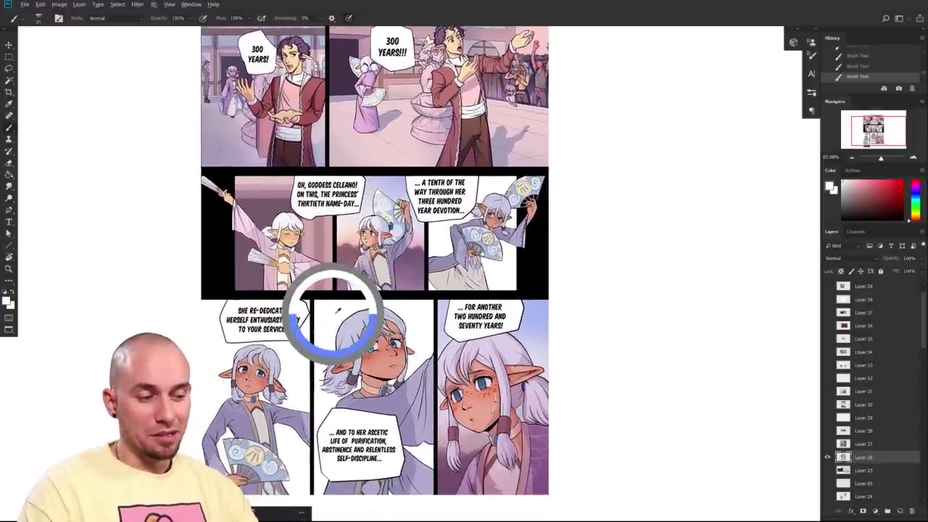
pyautogui.moveTo(549, 356); pyautogui.dragTo(568, 377)
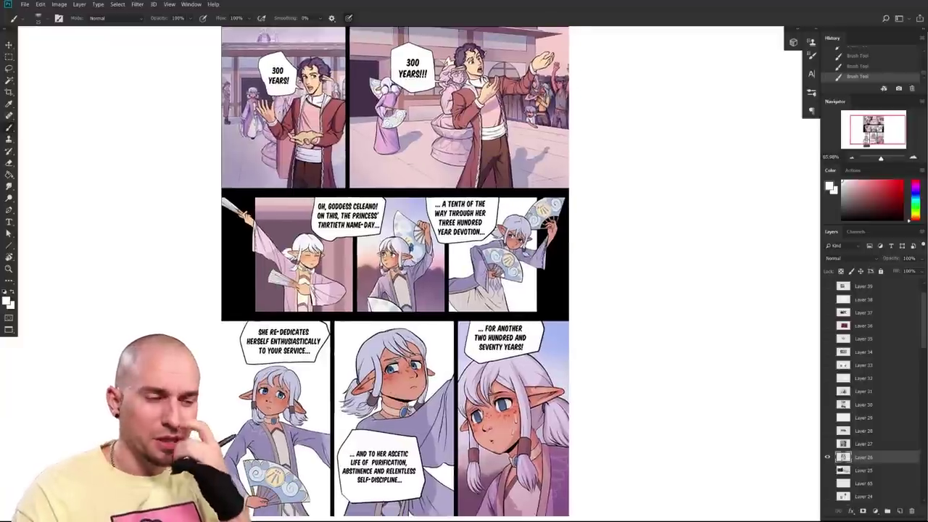
pyautogui.moveTo(507, 312); pyautogui.dragTo(493, 356)
pyautogui.moveTo(548, 457); pyautogui.dragTo(562, 340)
pyautogui.keyDown('alt'); pyautogui.click(483, 413); pyautogui.keyUp('alt')
pyautogui.moveTo(661, 398); pyautogui.dragTo(644, 422)
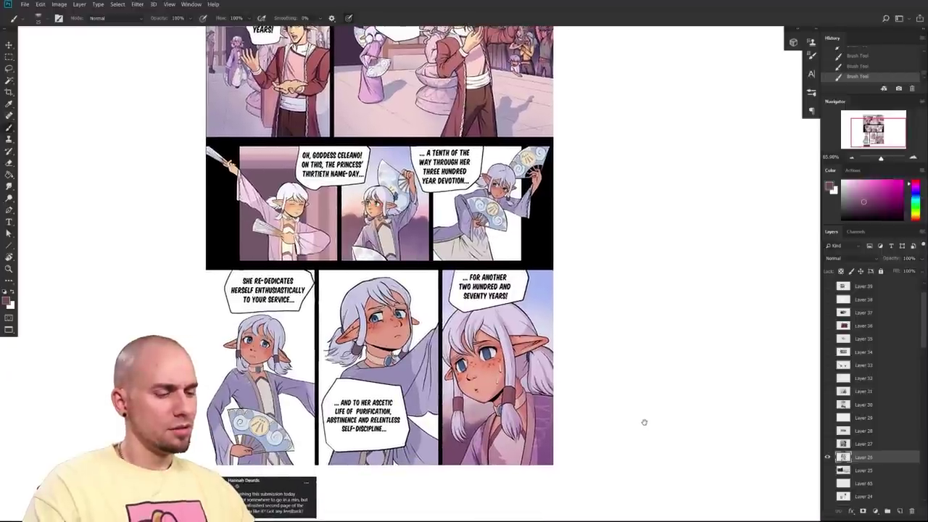
pyautogui.moveTo(644, 422); pyautogui.dragTo(644, 423)
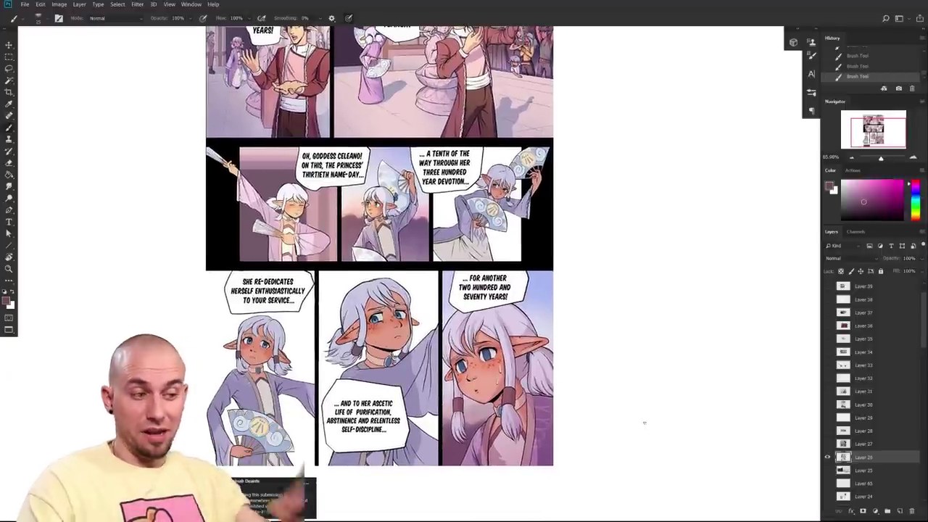
pyautogui.moveTo(717, 412); pyautogui.dragTo(692, 450)
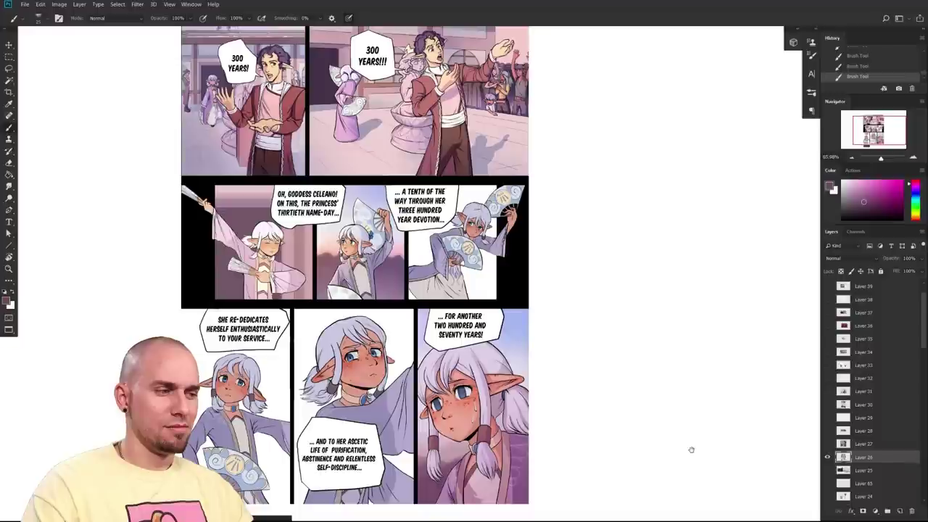
# - Redraw the elf girl's eyebrows in the bottom row's middle panel as an angrier black frown and check it against the full page
pyautogui.moveTo(692, 449); pyautogui.dragTo(755, 497)
pyautogui.moveTo(468, 428); pyautogui.dragTo(537, 428)
pyautogui.keyDown('alt'); pyautogui.click(374, 374); pyautogui.keyUp('alt')
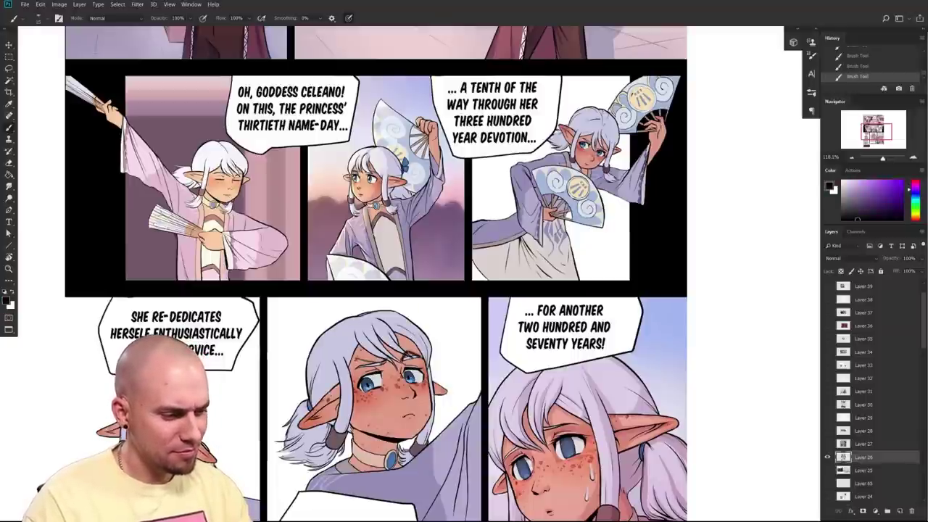
pyautogui.scroll(-5, 653, 365)
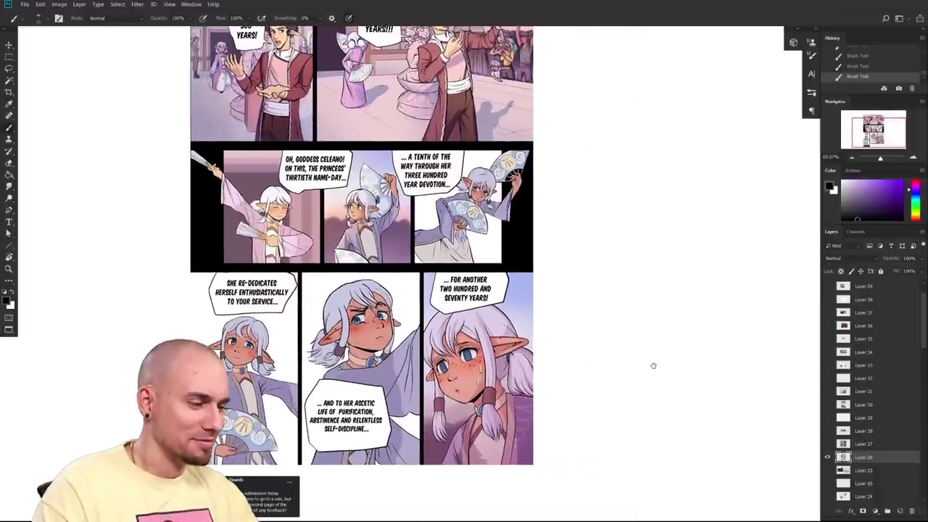
pyautogui.moveTo(653, 365); pyautogui.dragTo(671, 392)
pyautogui.scroll(4, 661, 388)
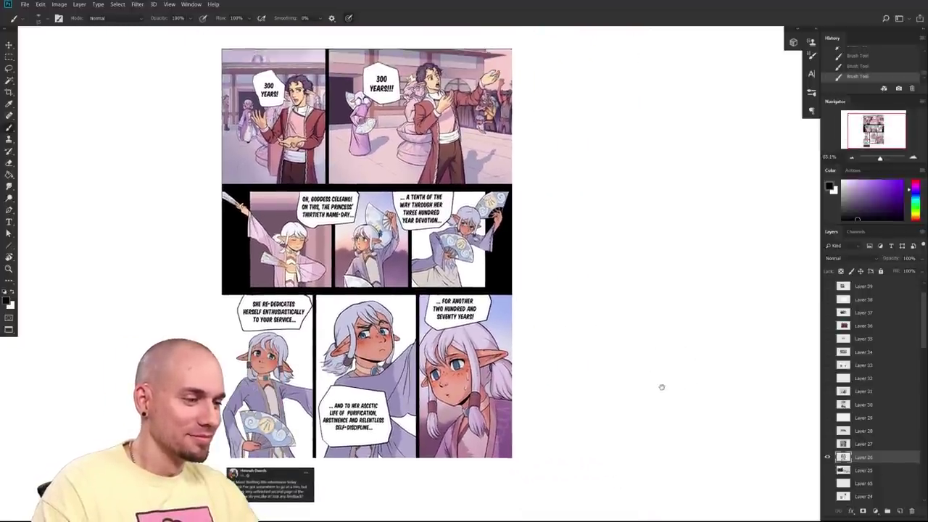
pyautogui.scroll(-3, 660, 394)
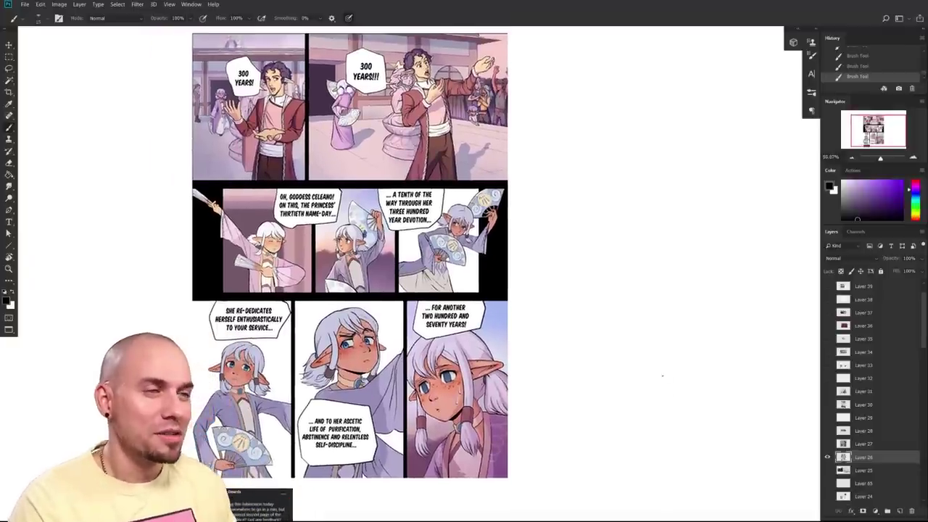
pyautogui.moveTo(637, 422); pyautogui.dragTo(647, 438)
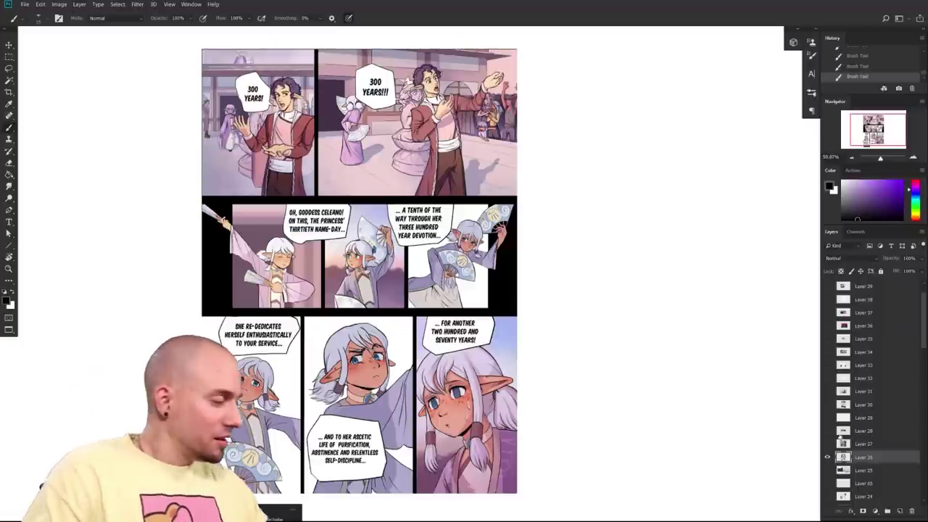
pyautogui.click(829, 458)
pyautogui.click(828, 444)
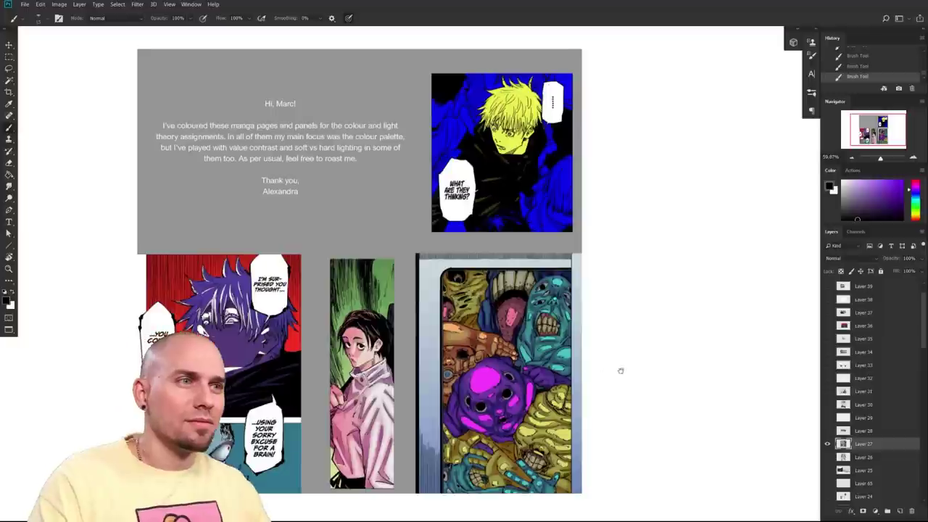
pyautogui.moveTo(653, 363); pyautogui.dragTo(672, 358)
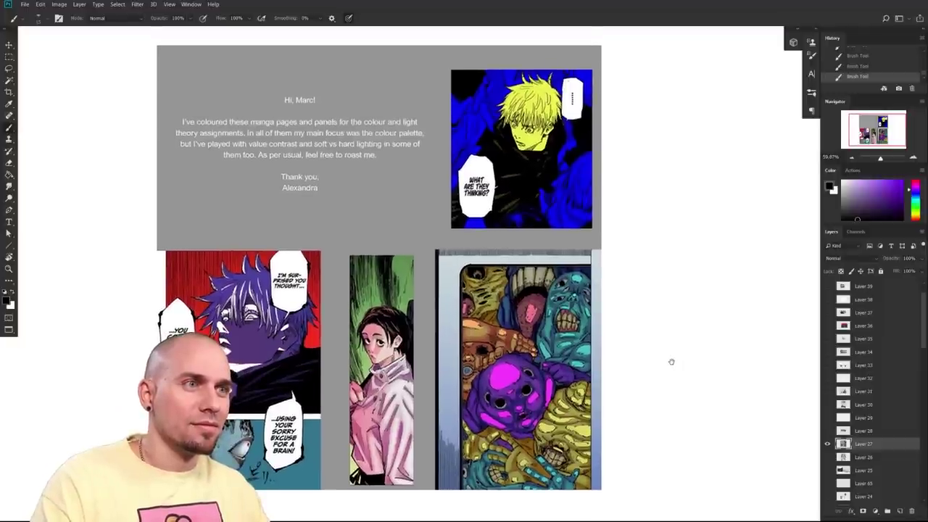
pyautogui.moveTo(671, 362); pyautogui.dragTo(673, 356)
pyautogui.click(828, 443)
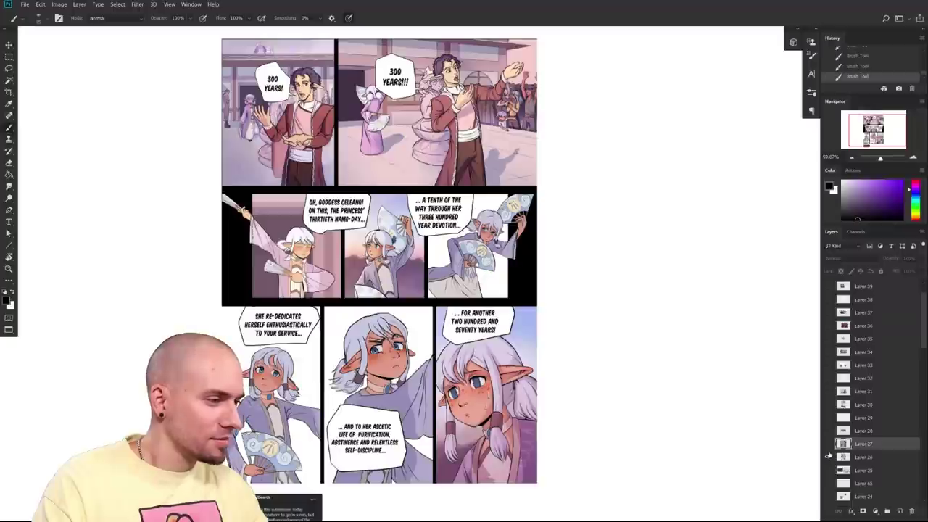
# - Examine the two courtyard panels in the comic's top row, then the middle and bottom rows of the elf girl
pyautogui.moveTo(501, 87); pyautogui.dragTo(622, 365)
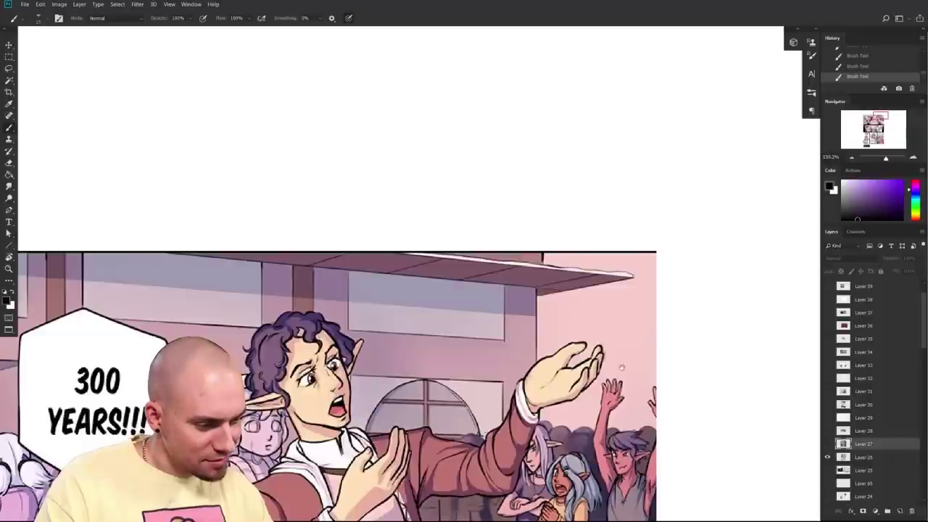
pyautogui.scroll(-3, 621, 365)
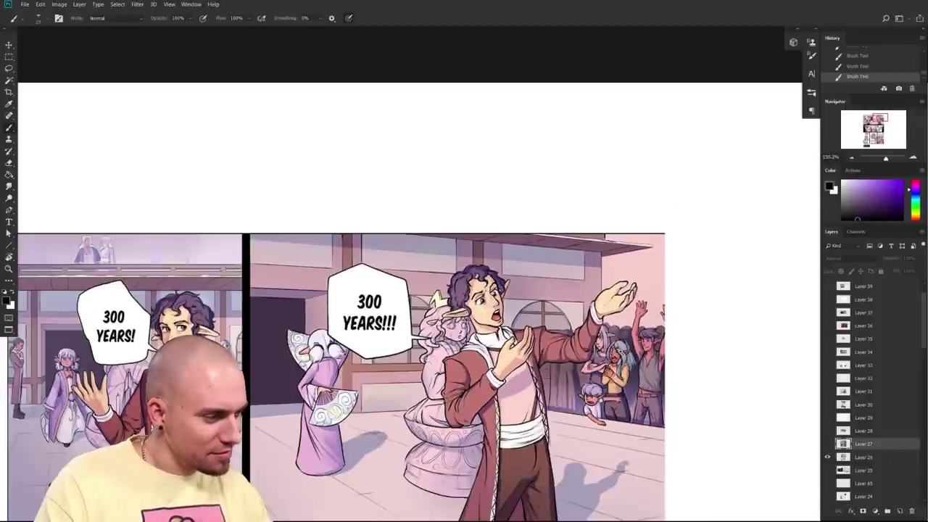
pyautogui.scroll(-2, 621, 365)
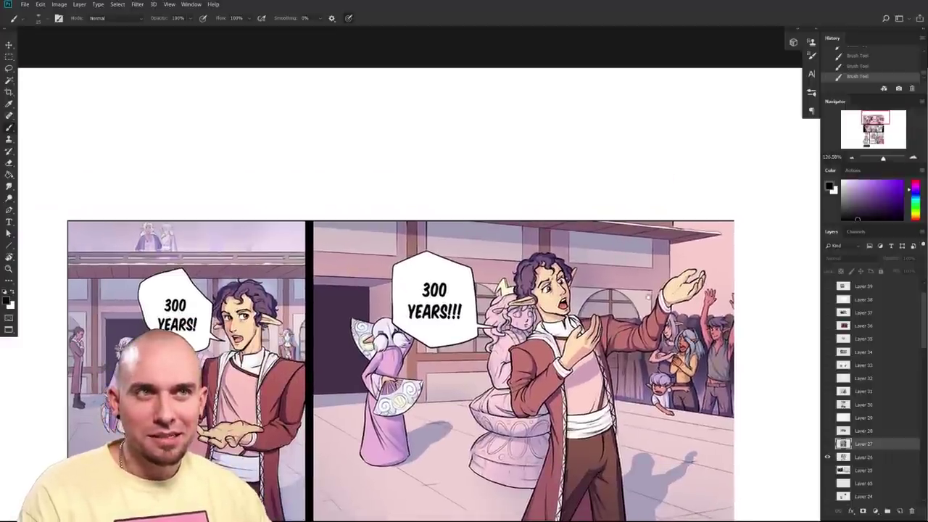
pyautogui.moveTo(610, 461); pyautogui.dragTo(689, 318)
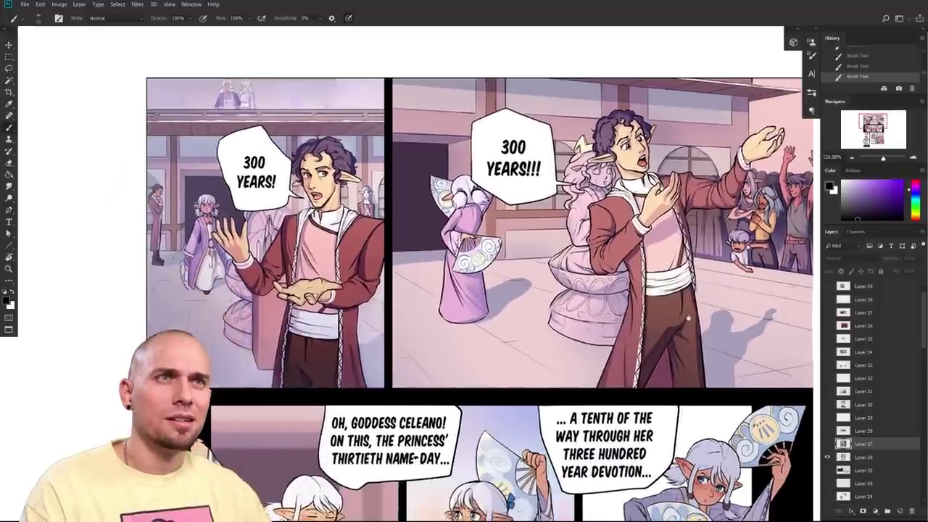
pyautogui.scroll(-2, 687, 317)
pyautogui.scroll(-2, 682, 326)
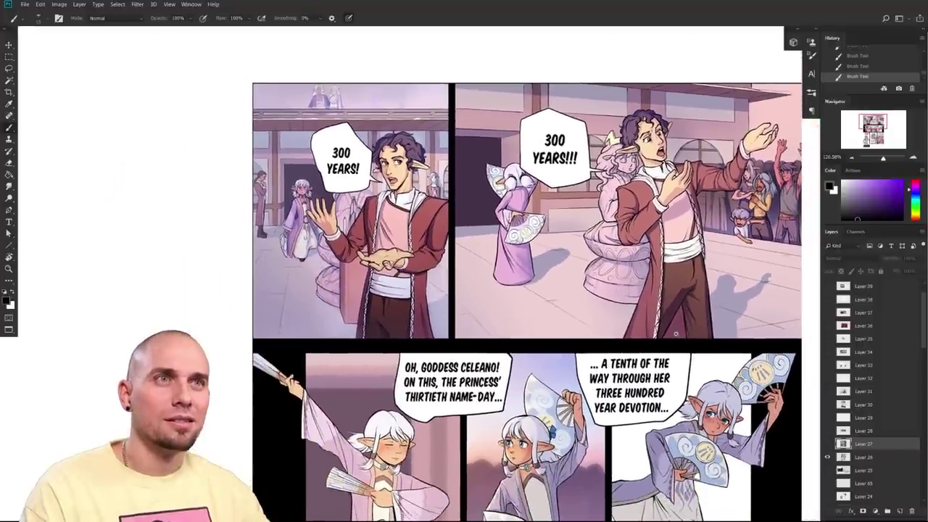
pyautogui.scroll(2, 676, 333)
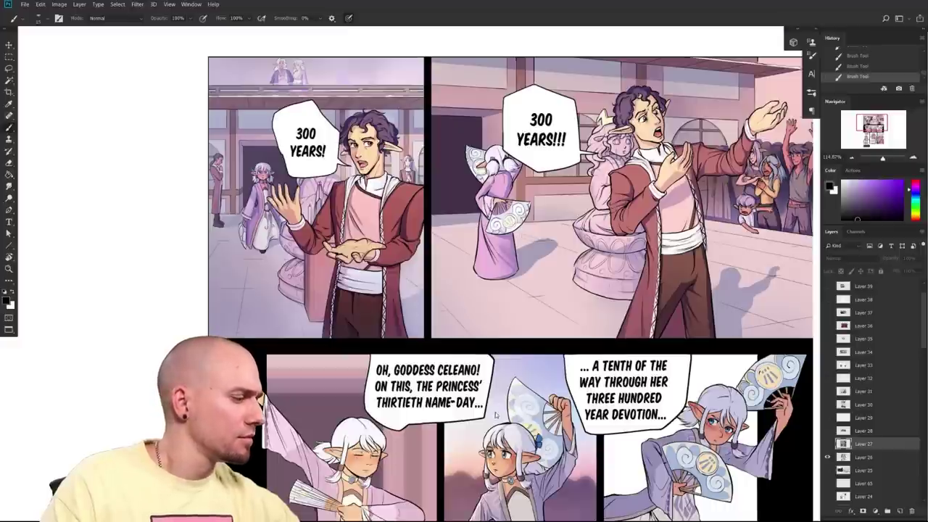
pyautogui.scroll(-4, 535, 338)
pyautogui.moveTo(535, 339); pyautogui.dragTo(434, 132)
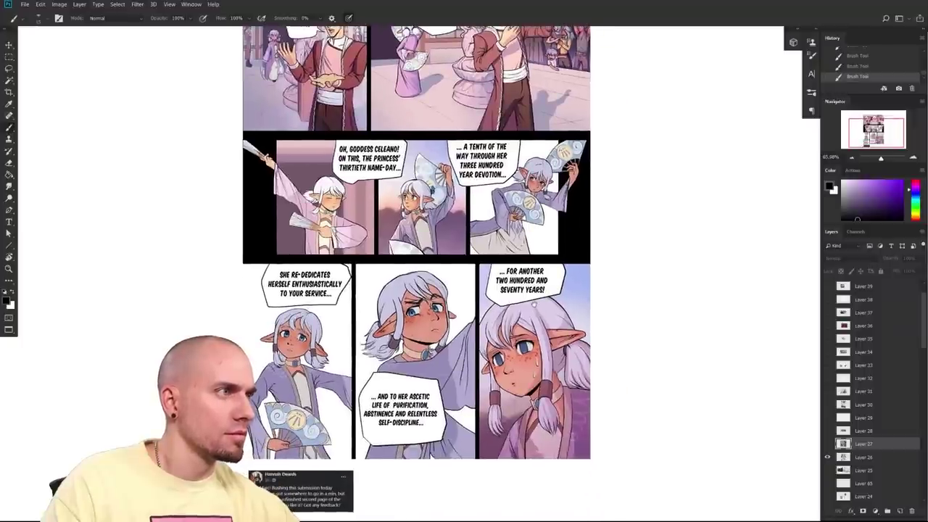
pyautogui.scroll(-2, 415, 246)
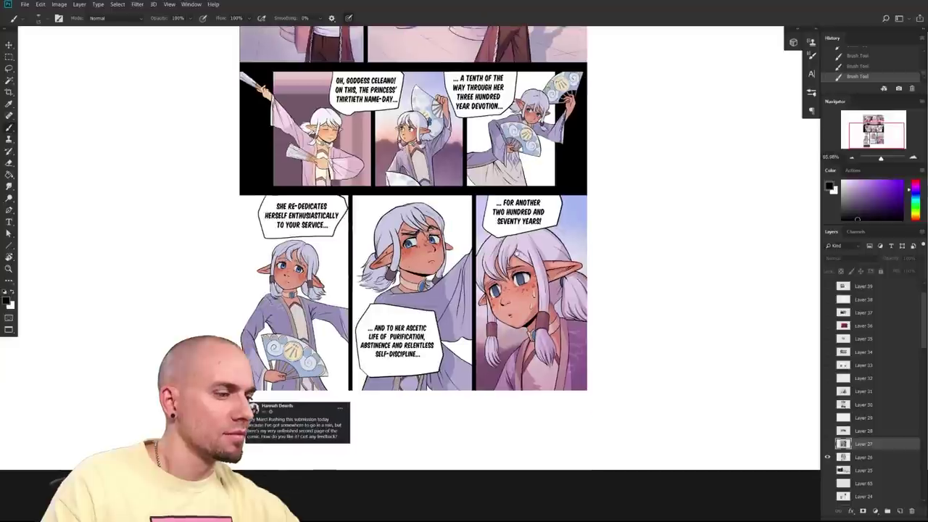
pyautogui.moveTo(518, 255); pyautogui.dragTo(528, 332)
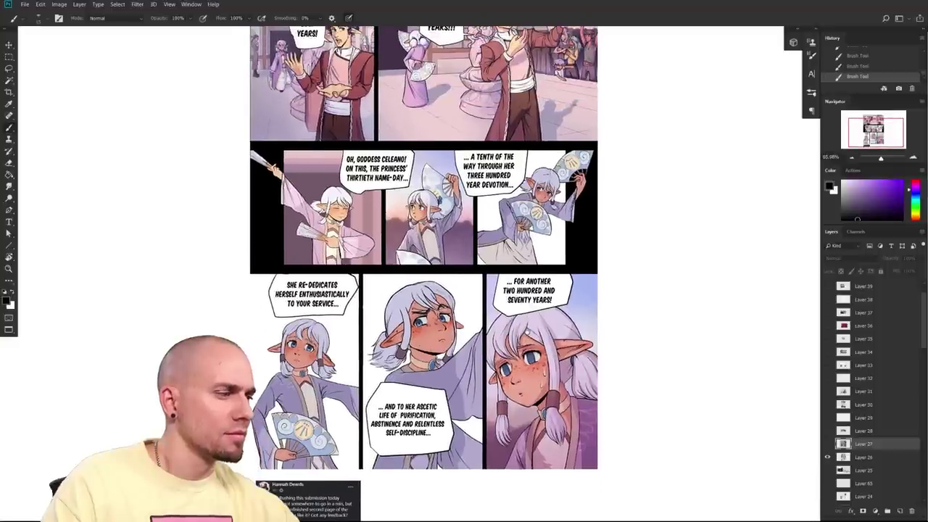
pyautogui.scroll(2, 426, 274)
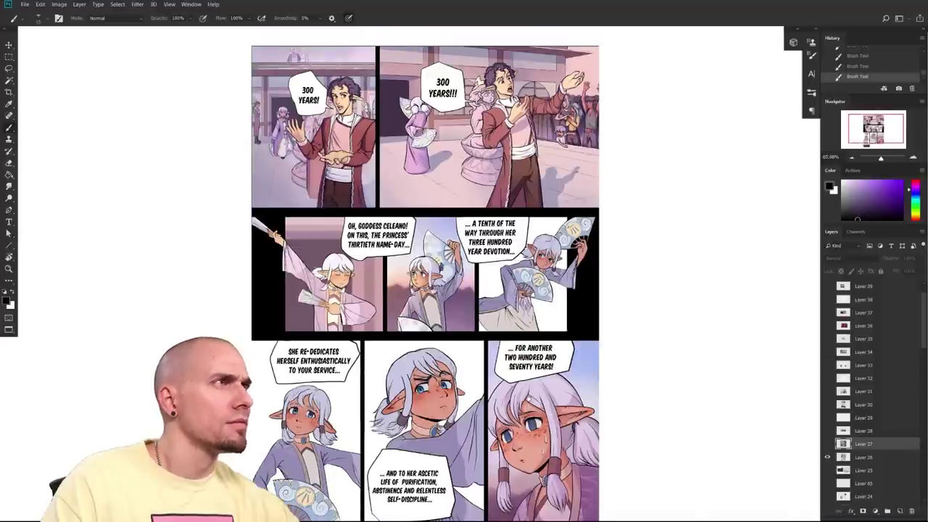
pyautogui.scroll(-3, 415, 261)
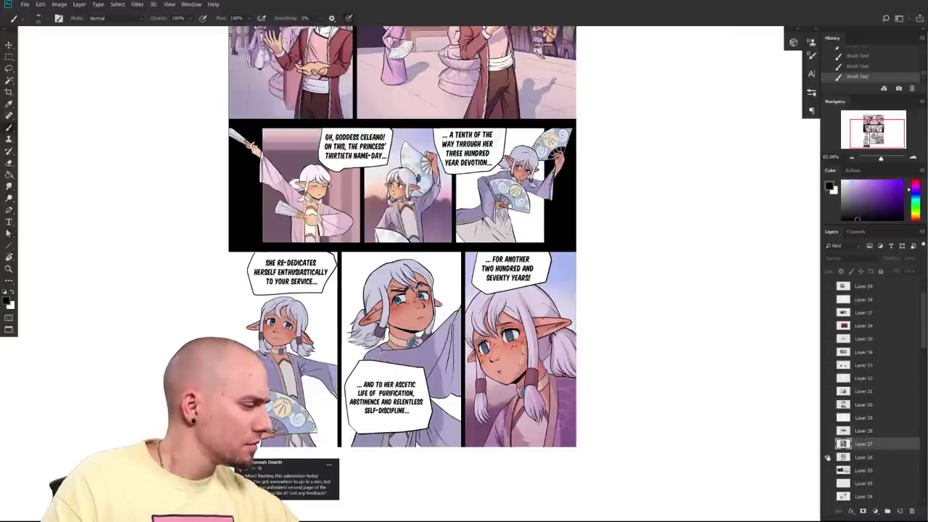
# - Step back through the edit history to return the comic page to its state before the eyebrow and eye repaints
pyautogui.scroll(1, 857, 86)
pyautogui.scroll(1, 862, 76)
pyautogui.click(863, 70)
pyautogui.scroll(1, 861, 69)
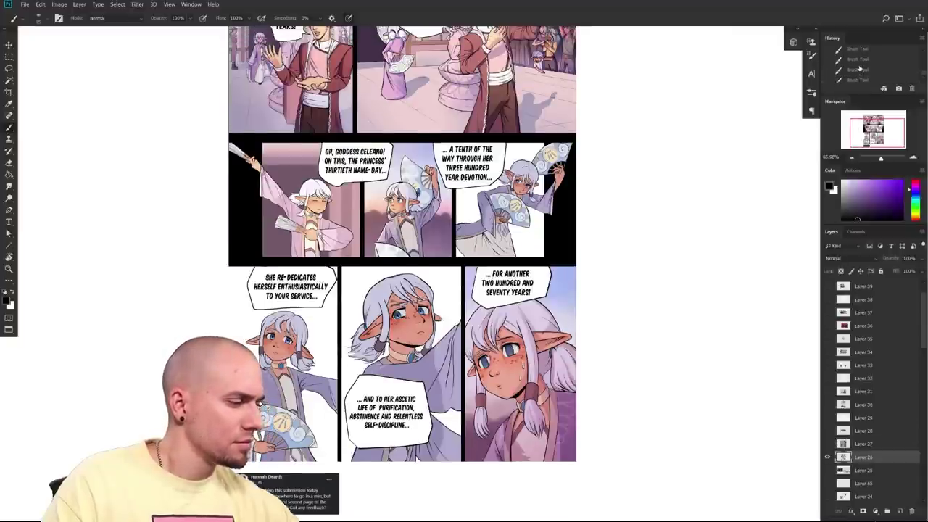
pyautogui.click(862, 66)
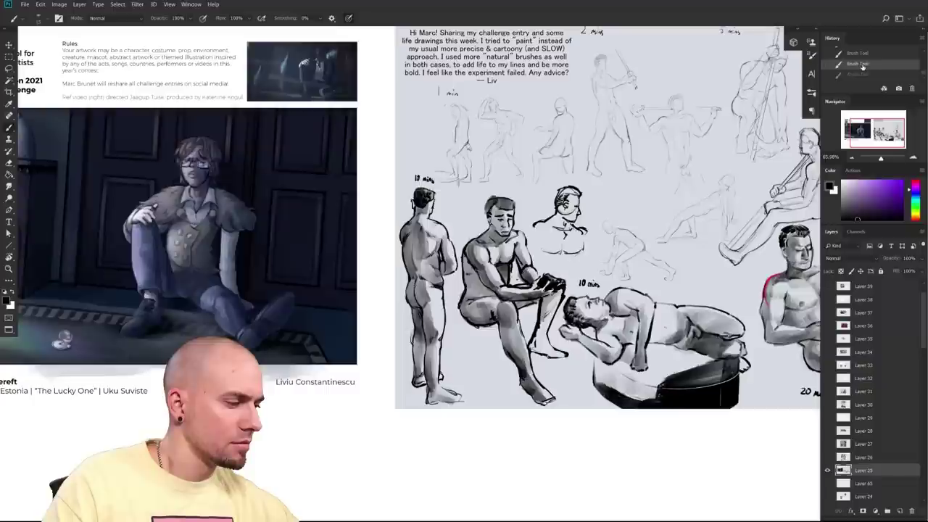
pyautogui.scroll(-1, 863, 68)
pyautogui.click(861, 68)
pyautogui.scroll(-1, 857, 74)
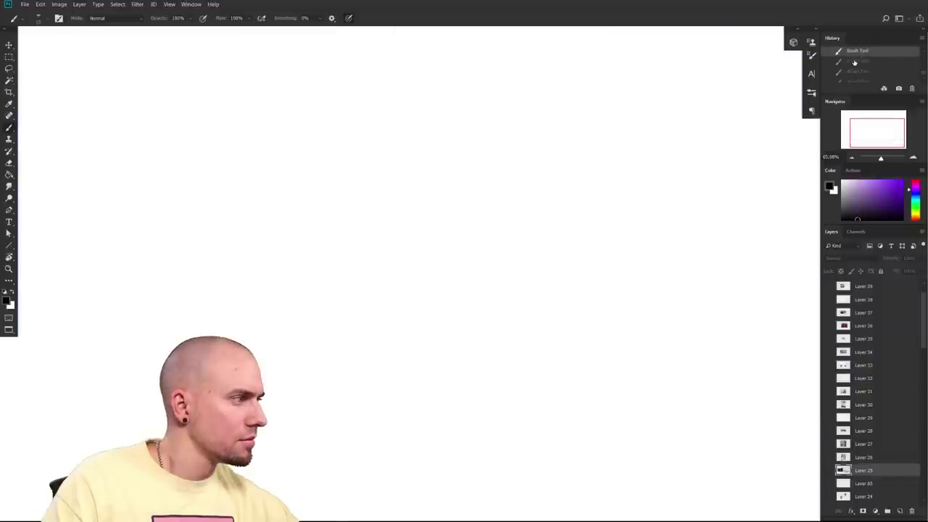
pyautogui.click(855, 61)
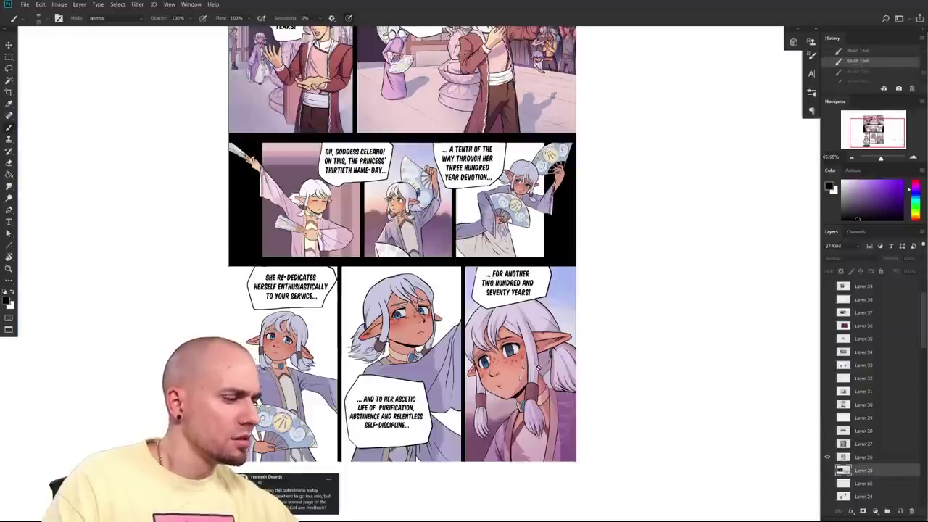
pyautogui.moveTo(538, 345); pyautogui.dragTo(508, 342)
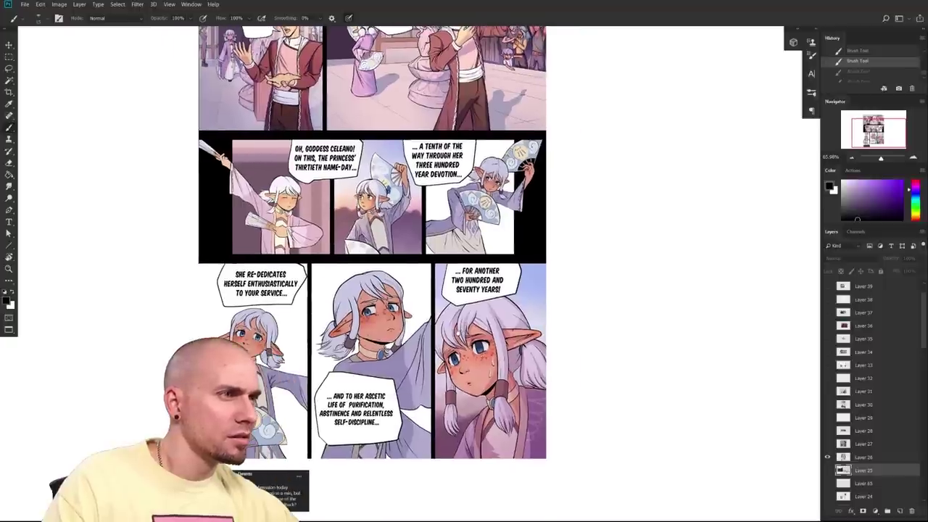
pyautogui.moveTo(449, 319); pyautogui.dragTo(441, 336)
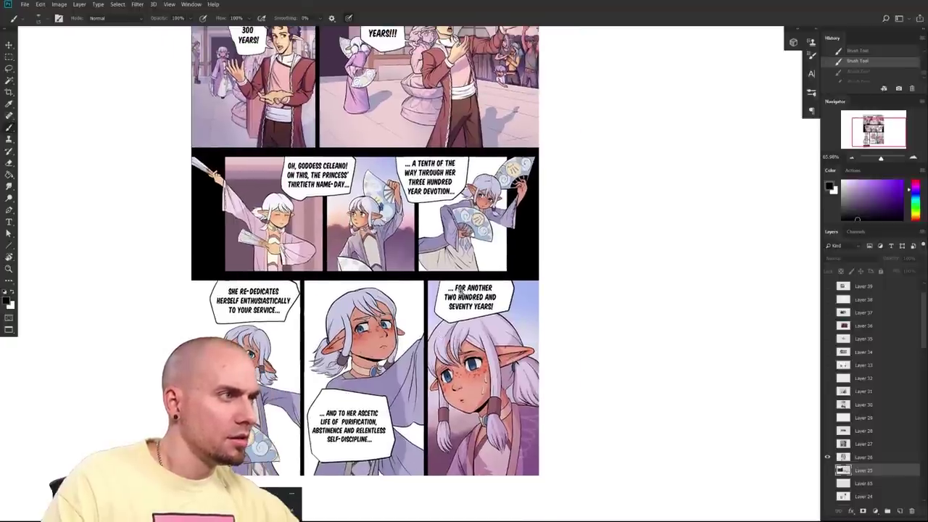
pyautogui.scroll(-2, 463, 291)
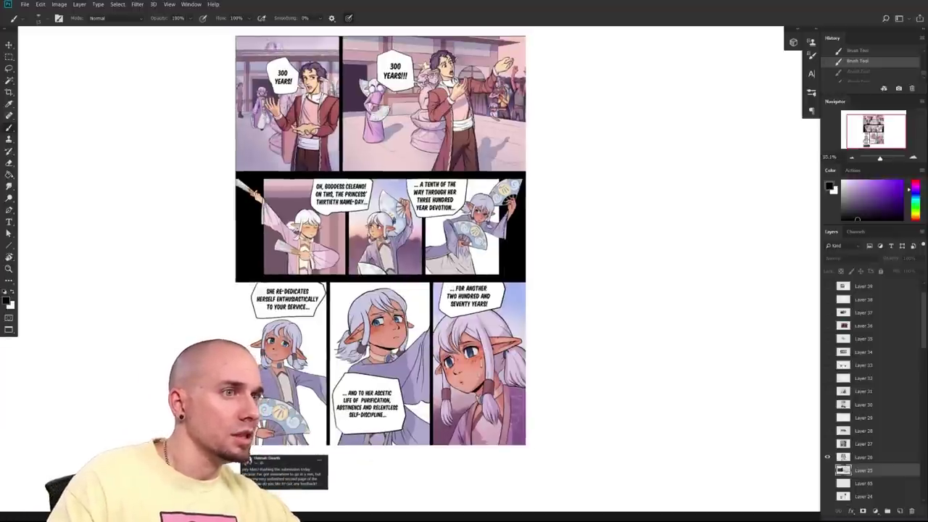
# - Replace the comic page on display with the manga colouring submission on Layer 27, make that layer active, and save the document
pyautogui.click(828, 458)
pyautogui.click(827, 458)
pyautogui.click(827, 445)
pyautogui.click(862, 444)
pyautogui.moveTo(670, 406); pyautogui.dragTo(682, 419)
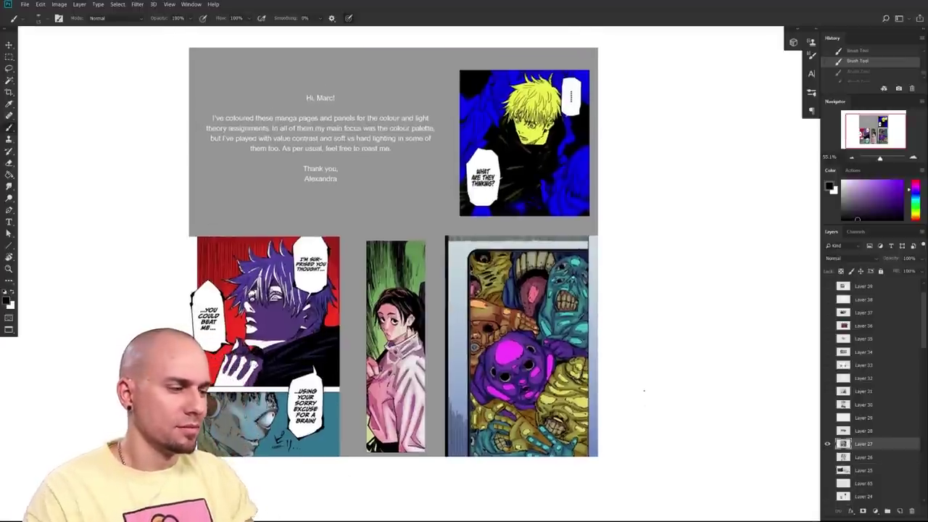
pyautogui.moveTo(647, 324); pyautogui.dragTo(648, 368)
pyautogui.hotkey('ctrl', 's')
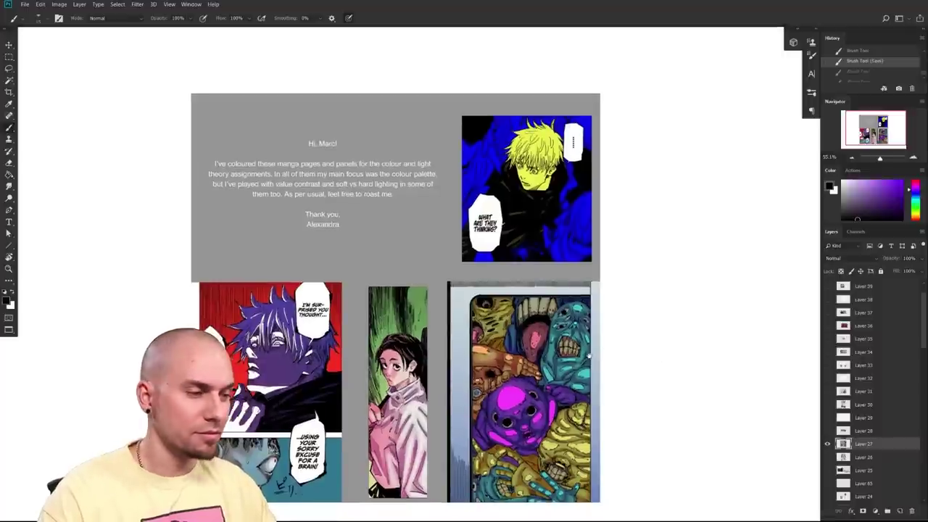
# - Examine the artist's note and the coloured manga panels of the new submission up close
pyautogui.moveTo(586, 358); pyautogui.dragTo(599, 350)
pyautogui.scroll(-1, 411, 283)
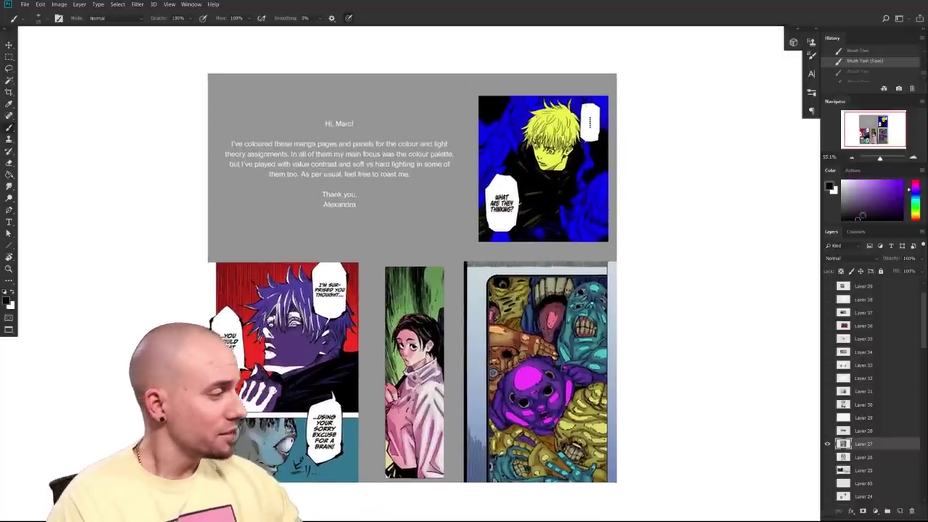
pyautogui.moveTo(462, 314); pyautogui.dragTo(611, 374)
pyautogui.moveTo(611, 374); pyautogui.dragTo(582, 300)
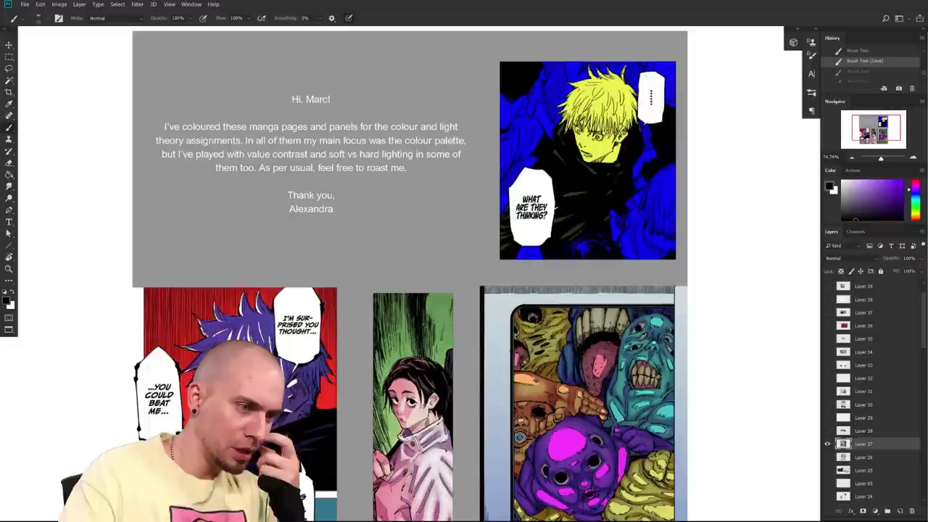
# - Examine the whole sheet of coloured manga panels, including the yellow-haired character's blue panel up close
pyautogui.click(902, 181)
pyautogui.click(915, 181)
pyautogui.moveTo(720, 369); pyautogui.dragTo(618, 313)
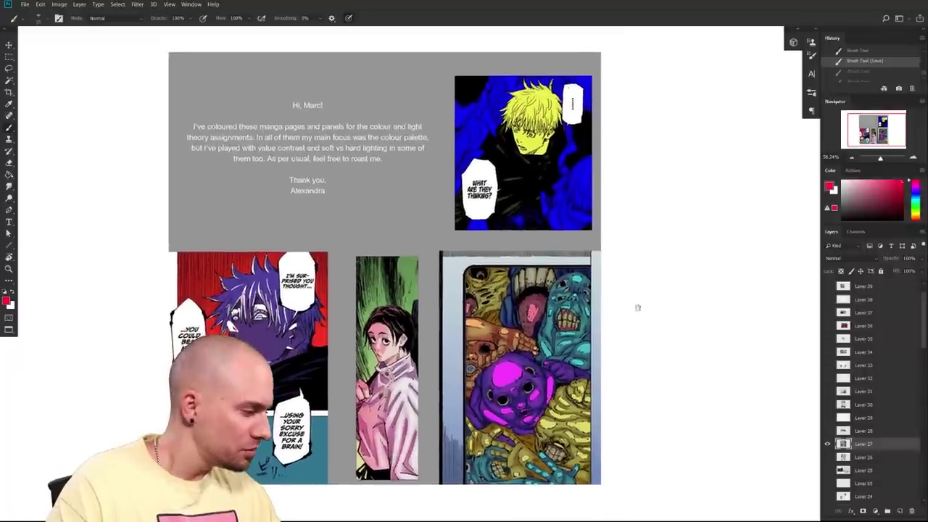
pyautogui.moveTo(618, 382); pyautogui.dragTo(616, 393)
pyautogui.moveTo(520, 344)
pyautogui.mouseDown()
pyautogui.moveTo(522, 332)
pyautogui.moveTo(520, 351)
pyautogui.moveTo(530, 352)
pyautogui.mouseUp()
pyautogui.moveTo(624, 343); pyautogui.dragTo(631, 326)
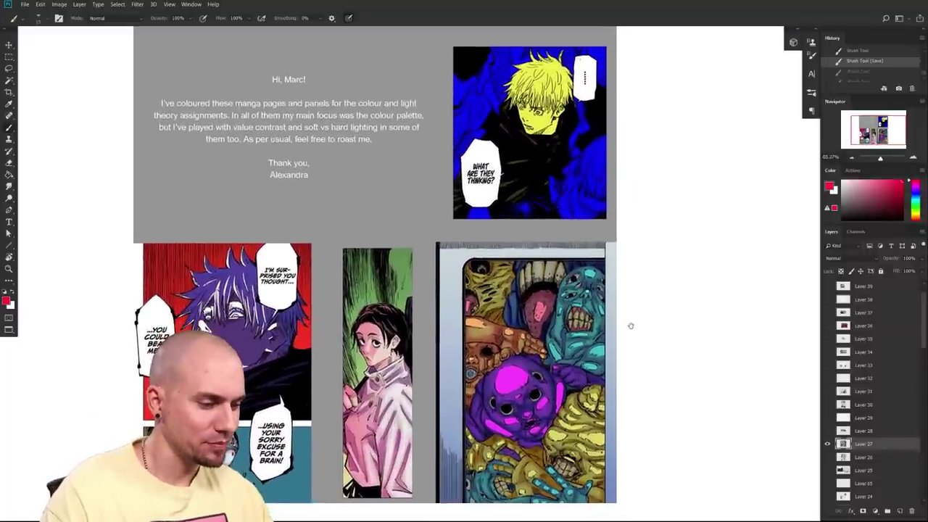
pyautogui.moveTo(671, 357); pyautogui.dragTo(662, 386)
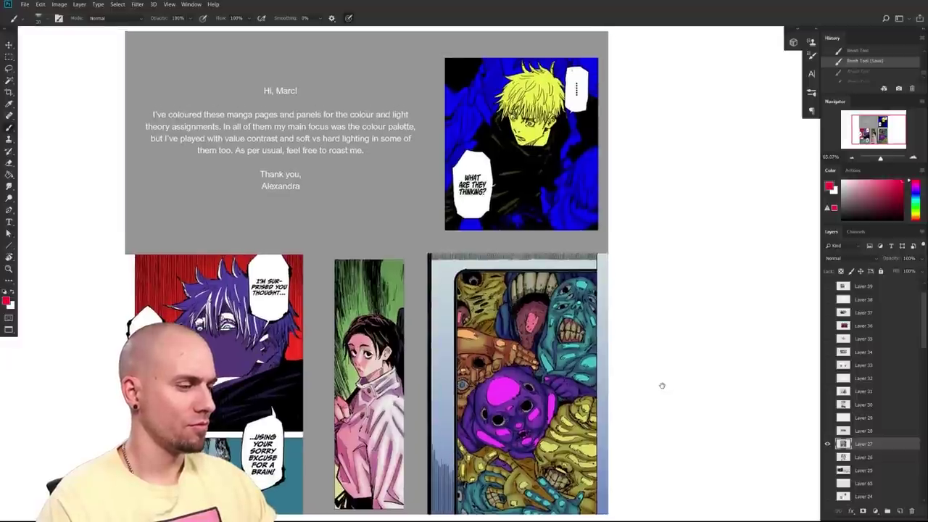
pyautogui.moveTo(663, 386); pyautogui.dragTo(645, 451)
pyautogui.moveTo(589, 339); pyautogui.dragTo(573, 433)
pyautogui.moveTo(568, 390); pyautogui.dragTo(639, 387)
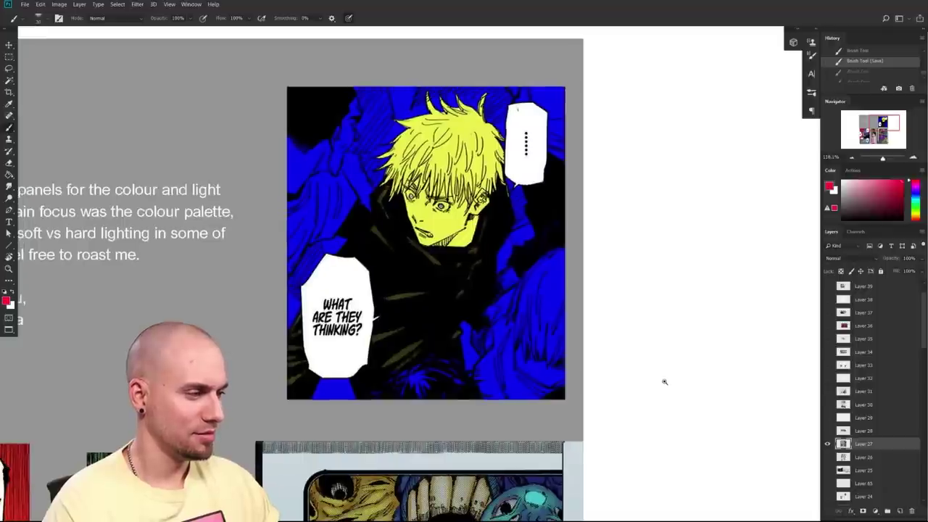
pyautogui.scroll(-4, 663, 382)
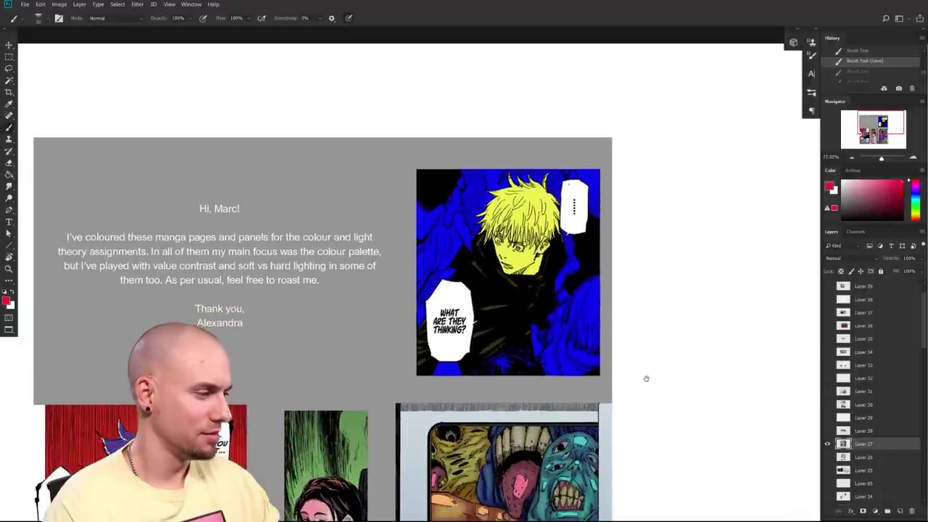
# - Examine the bottom-row panels: the red and teal page, the pink-jacket character, and the crowded monster panel
pyautogui.moveTo(634, 415); pyautogui.dragTo(766, 232)
pyautogui.moveTo(536, 417); pyautogui.dragTo(578, 354)
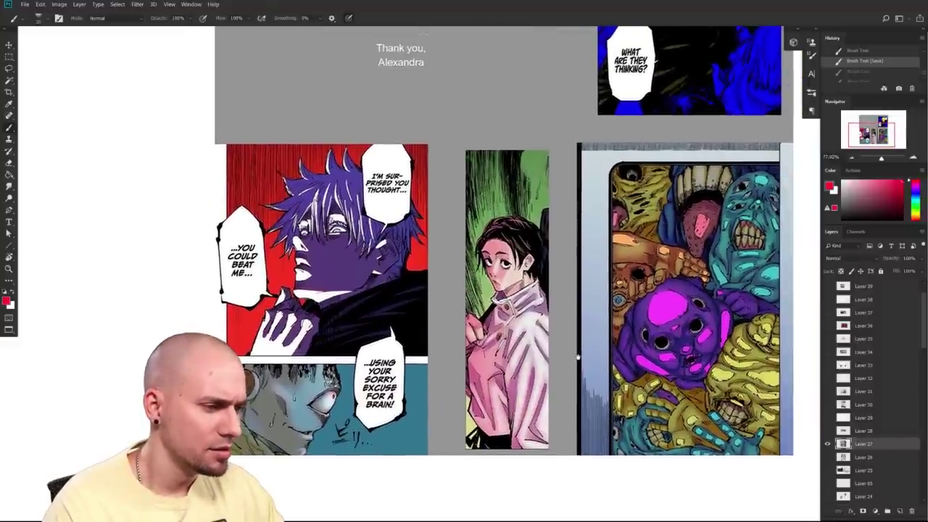
pyautogui.moveTo(579, 354); pyautogui.dragTo(574, 395)
pyautogui.scroll(5, 574, 395)
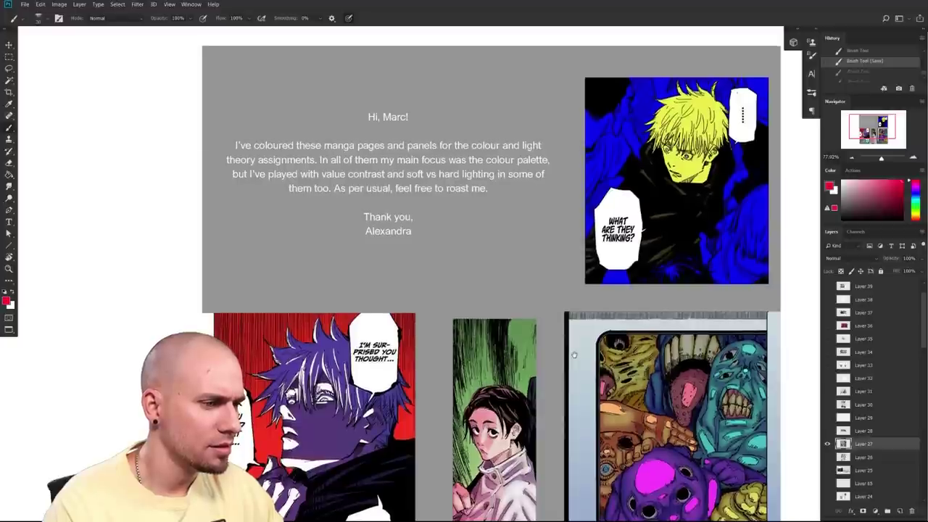
pyautogui.scroll(-4, 573, 356)
pyautogui.scroll(-2, 563, 341)
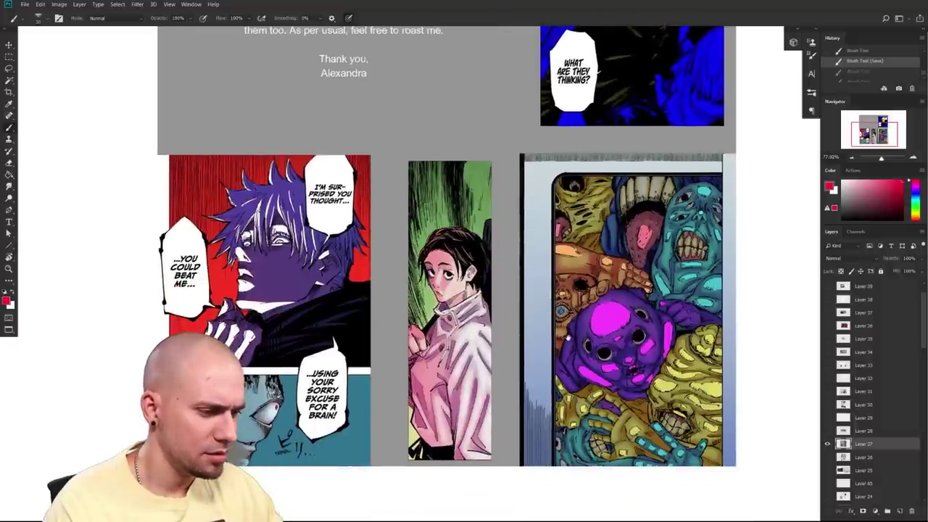
pyautogui.scroll(1, 568, 337)
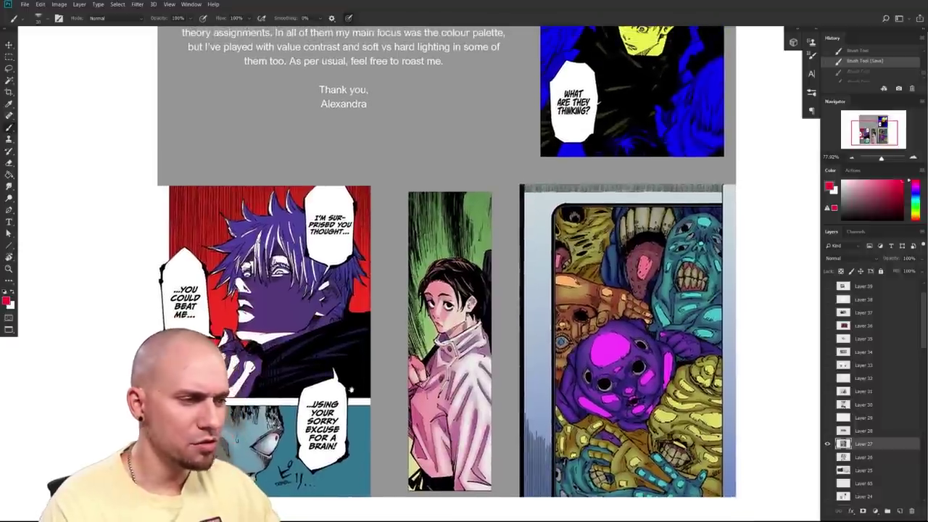
pyautogui.hscroll(5, 538, 359)
pyautogui.moveTo(538, 358); pyautogui.dragTo(570, 346)
pyautogui.scroll(-3, 565, 373)
pyautogui.moveTo(637, 442); pyautogui.dragTo(550, 314)
pyautogui.moveTo(586, 367); pyautogui.dragTo(669, 387)
pyautogui.moveTo(484, 393); pyautogui.dragTo(496, 391)
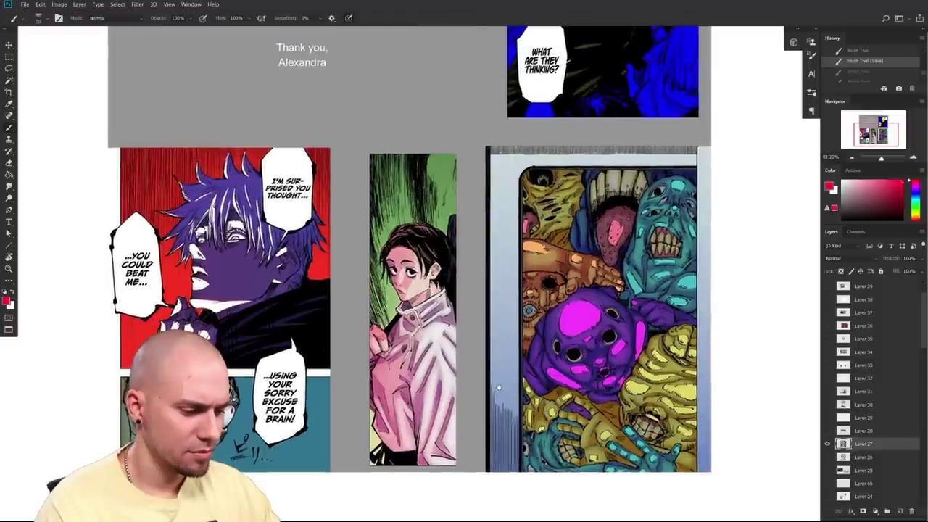
# - Inspect the yellow-haired character's panel up close and compare its palette with the rest of the sheet
pyautogui.moveTo(498, 388); pyautogui.dragTo(443, 478)
pyautogui.moveTo(514, 352); pyautogui.dragTo(551, 375)
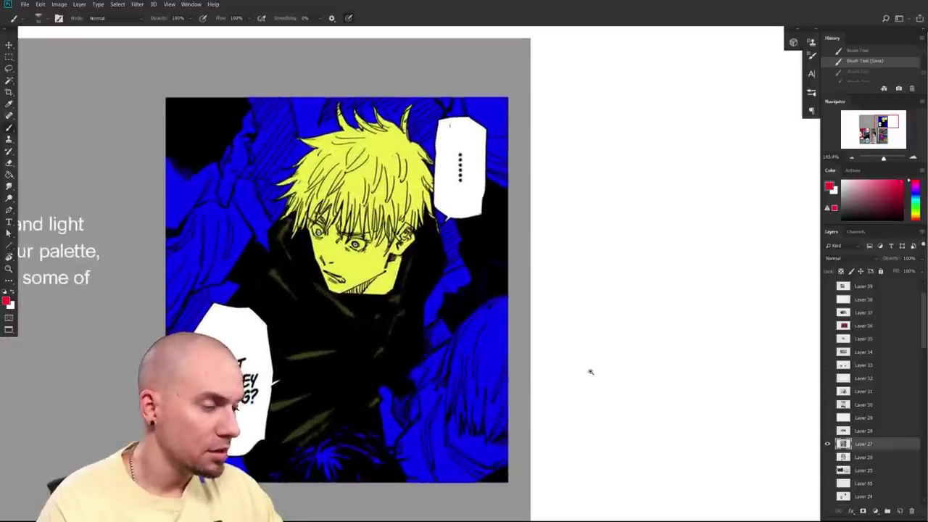
pyautogui.scroll(-5, 591, 372)
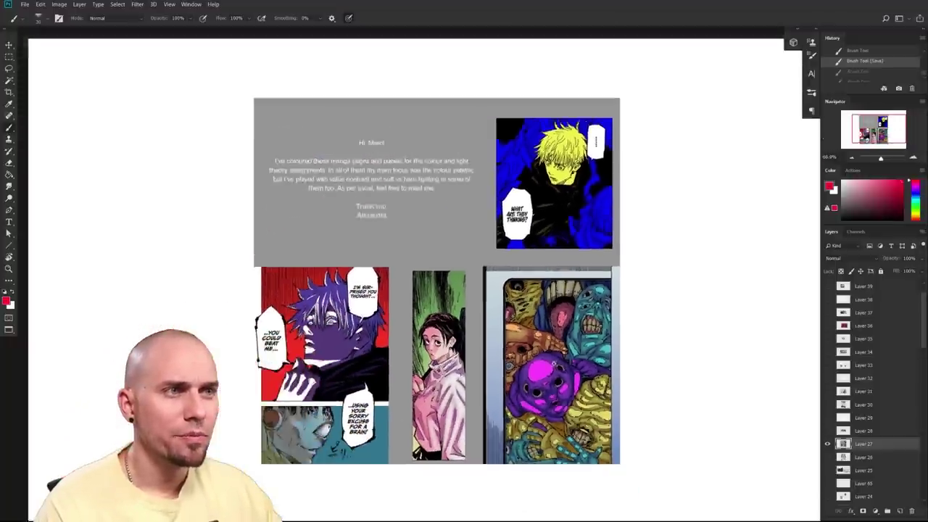
pyautogui.moveTo(554, 364); pyautogui.dragTo(546, 363)
pyautogui.moveTo(546, 363); pyautogui.dragTo(560, 383)
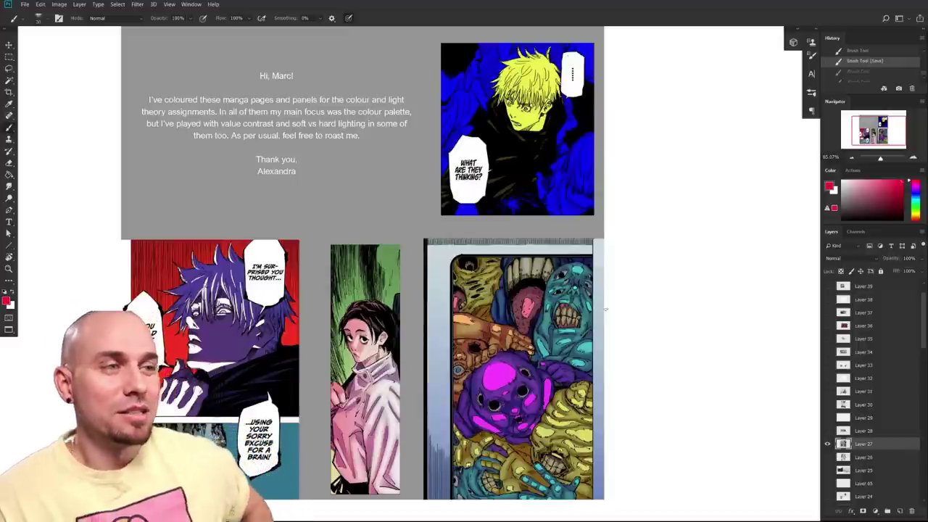
pyautogui.moveTo(435, 373); pyautogui.dragTo(438, 387)
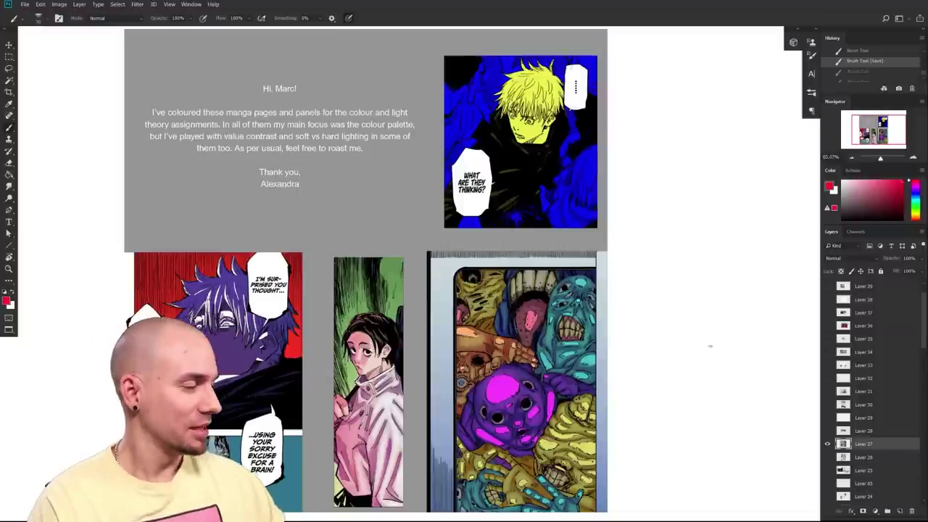
# - Set the brush colour to black, add a short stroke at the pink-jacket character's hand, and toggle it for comparison
pyautogui.click(903, 199)
pyautogui.moveTo(903, 199); pyautogui.dragTo(833, 252)
pyautogui.moveTo(590, 364)
pyautogui.mouseDown()
pyautogui.moveTo(604, 344)
pyautogui.moveTo(585, 379)
pyautogui.moveTo(581, 371)
pyautogui.moveTo(590, 375)
pyautogui.mouseUp()
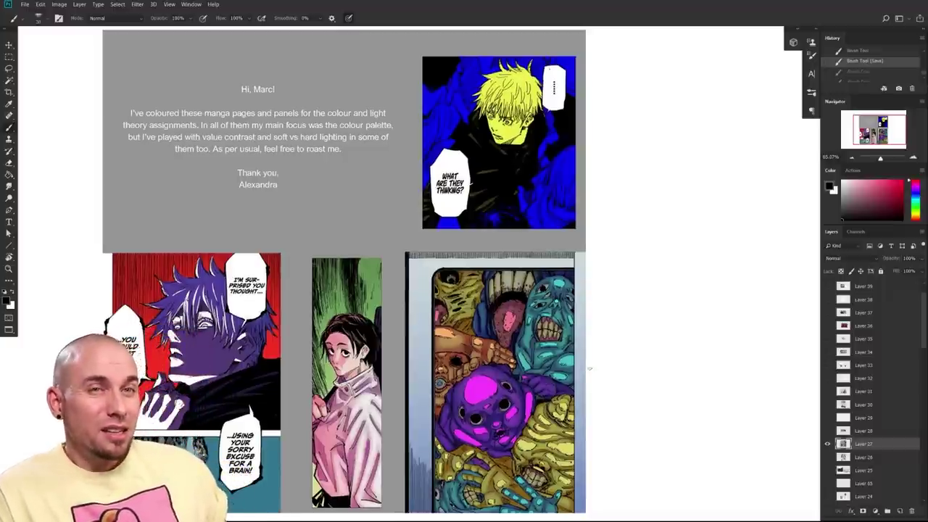
pyautogui.moveTo(366, 428); pyautogui.dragTo(381, 331)
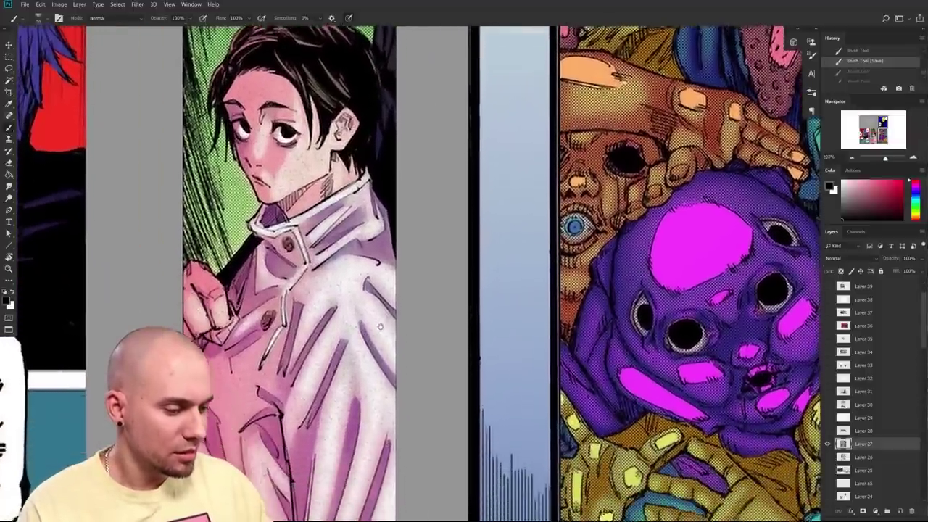
pyautogui.moveTo(365, 384); pyautogui.dragTo(362, 301)
pyautogui.moveTo(208, 216); pyautogui.dragTo(208, 239)
pyautogui.hotkey('ctrl', 'z')
pyautogui.hotkey('ctrl', 'z')
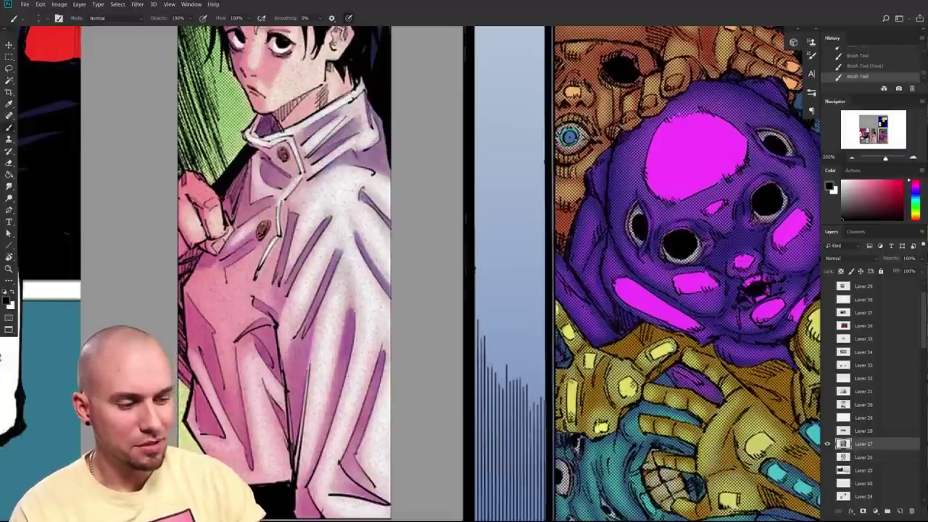
# - Compare the pink-jacket panel and the monster panel with the other colourings across the full sheet
pyautogui.moveTo(399, 414); pyautogui.dragTo(373, 428)
pyautogui.scroll(-6, 317, 341)
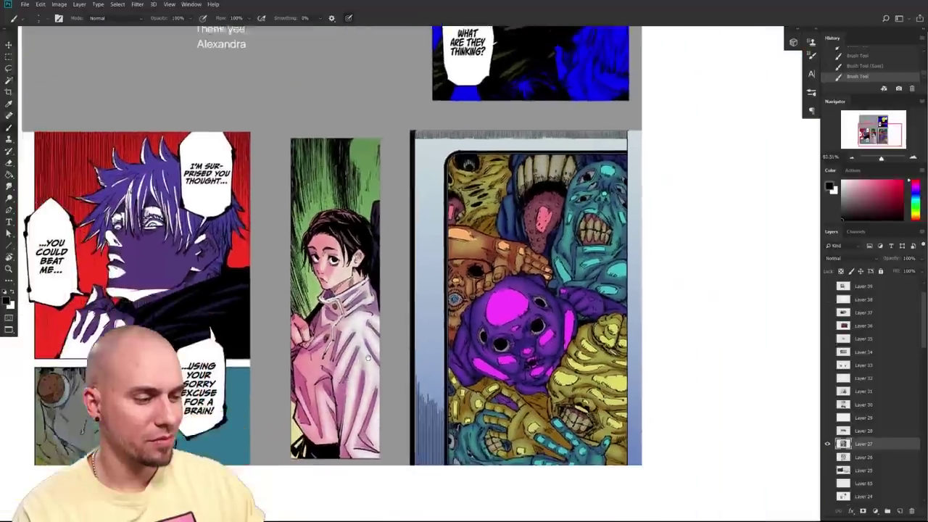
pyautogui.moveTo(368, 359); pyautogui.dragTo(397, 388)
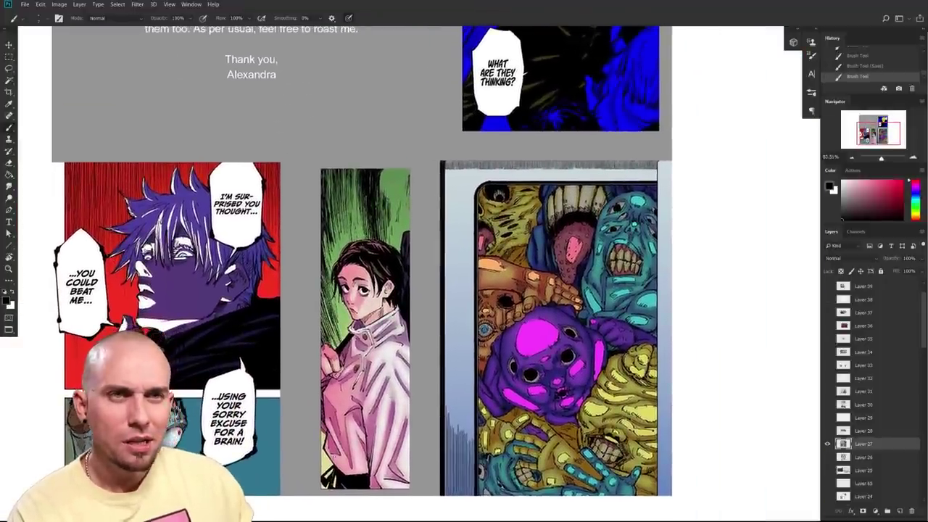
pyautogui.moveTo(703, 363); pyautogui.dragTo(592, 349)
pyautogui.moveTo(411, 357); pyautogui.dragTo(552, 519)
pyautogui.moveTo(584, 337); pyautogui.dragTo(554, 337)
pyautogui.moveTo(649, 406); pyautogui.dragTo(578, 348)
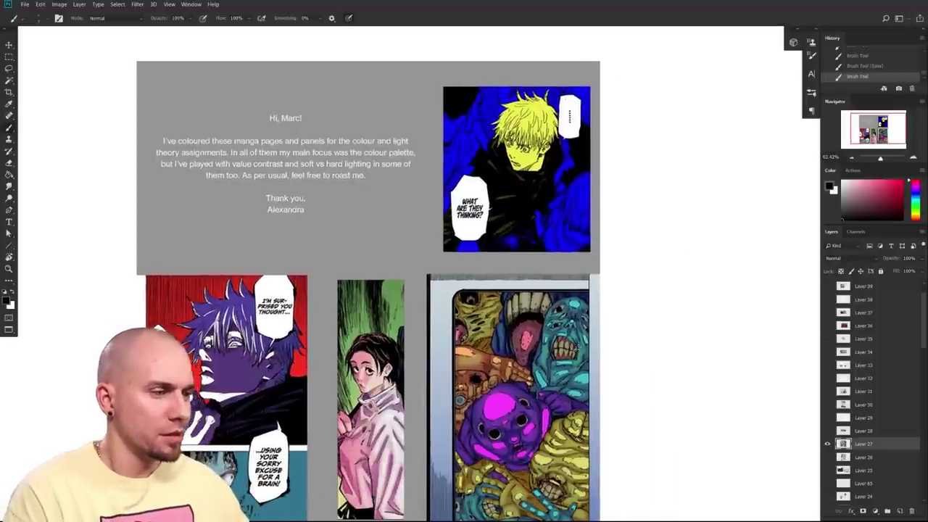
pyautogui.moveTo(638, 332); pyautogui.dragTo(633, 310)
pyautogui.moveTo(624, 364); pyautogui.dragTo(608, 362)
pyautogui.moveTo(611, 355); pyautogui.dragTo(597, 429)
# - Select the whole yellow-haired character's panel with a rectangular marquee
pyautogui.keyDown('ctrl'); pyautogui.click(556, 414); pyautogui.keyUp('ctrl')
pyautogui.moveTo(551, 394); pyautogui.dragTo(573, 360)
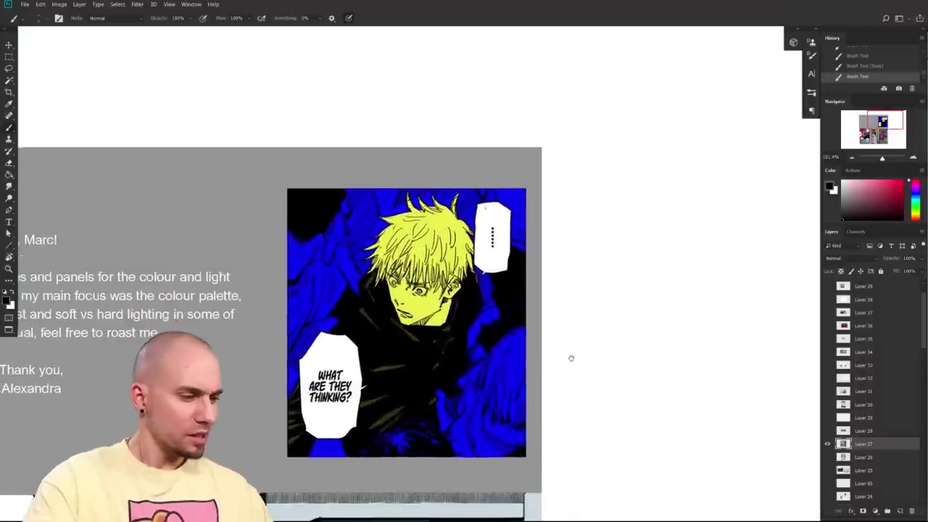
pyautogui.moveTo(547, 455); pyautogui.dragTo(665, 407)
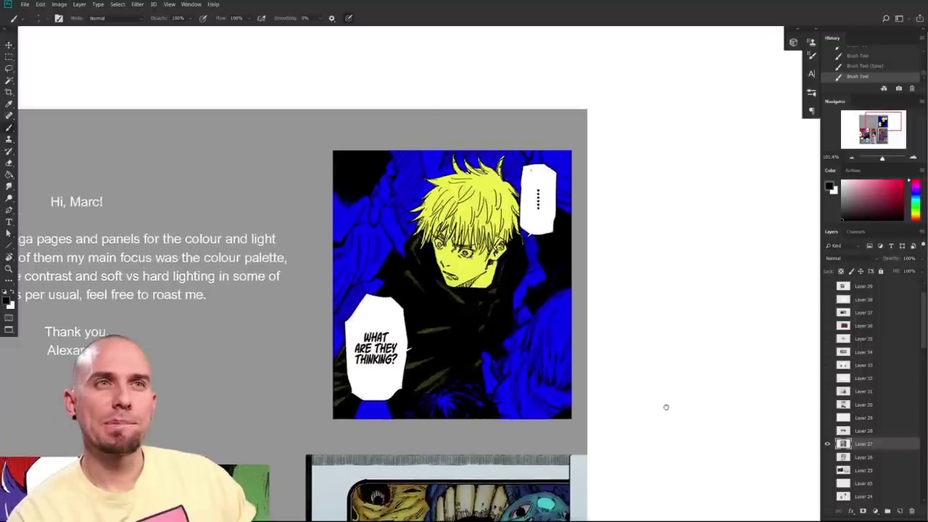
pyautogui.moveTo(667, 408); pyautogui.dragTo(669, 409)
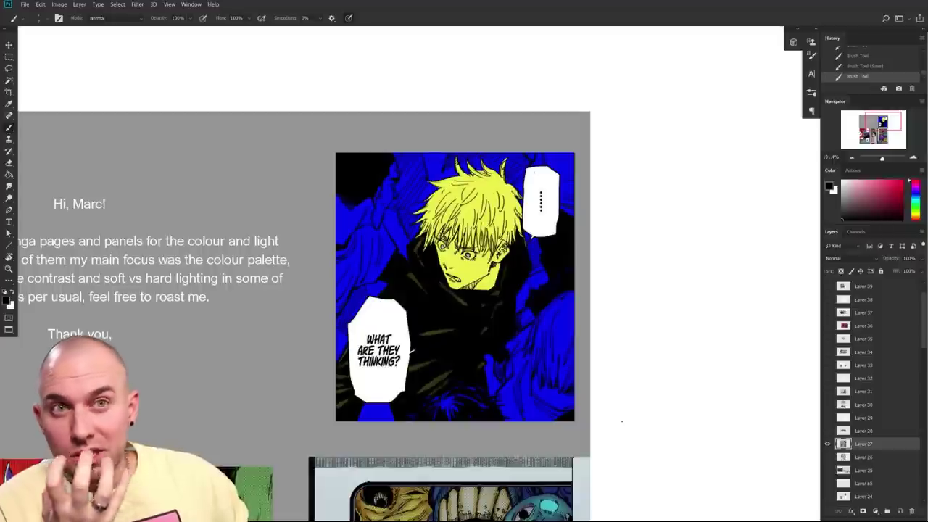
pyautogui.press('m')
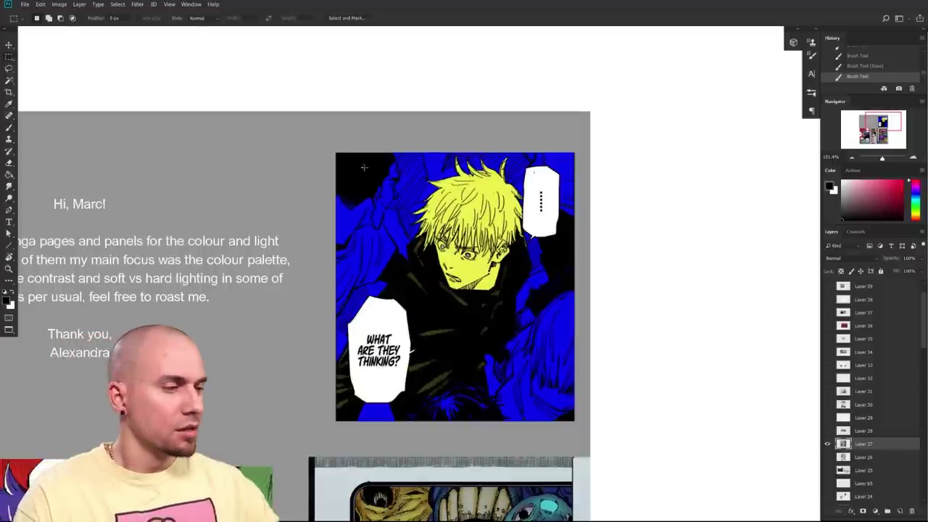
pyautogui.moveTo(336, 153)
pyautogui.mouseDown()
pyautogui.moveTo(540, 410)
pyautogui.moveTo(575, 420)
pyautogui.mouseUp()
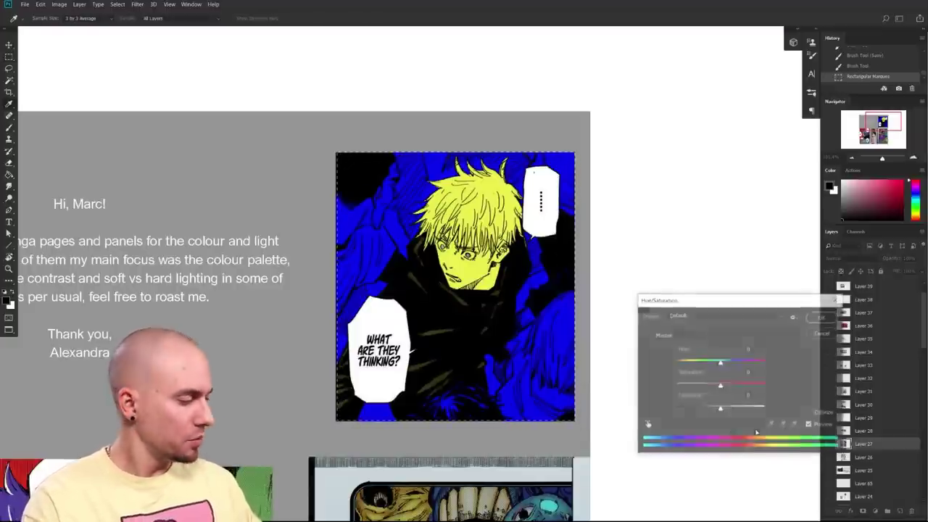
# - Reduce the selected panel's saturation to -50 with Hue/Saturation, check the result, and deselect the panel
pyautogui.hotkey('ctrl', 'u')
pyautogui.moveTo(720, 386); pyautogui.dragTo(697, 389)
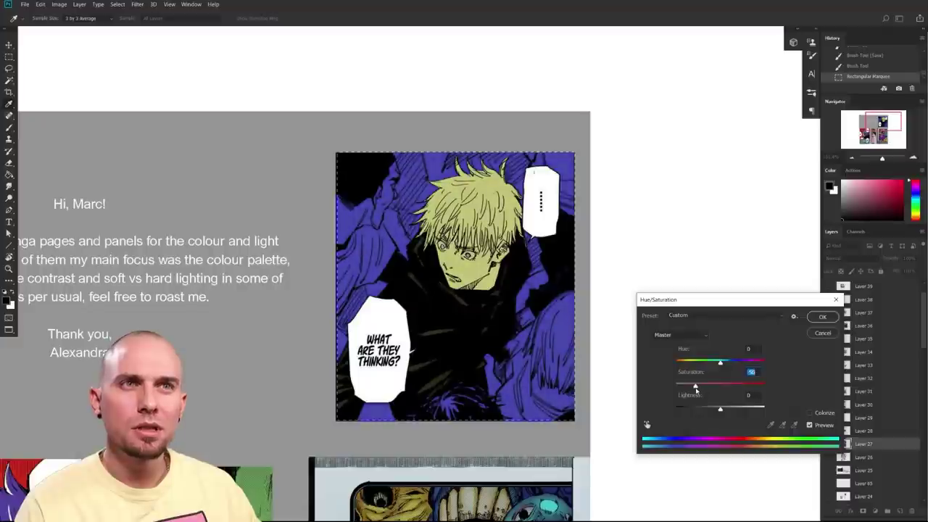
pyautogui.moveTo(696, 389); pyautogui.dragTo(701, 392)
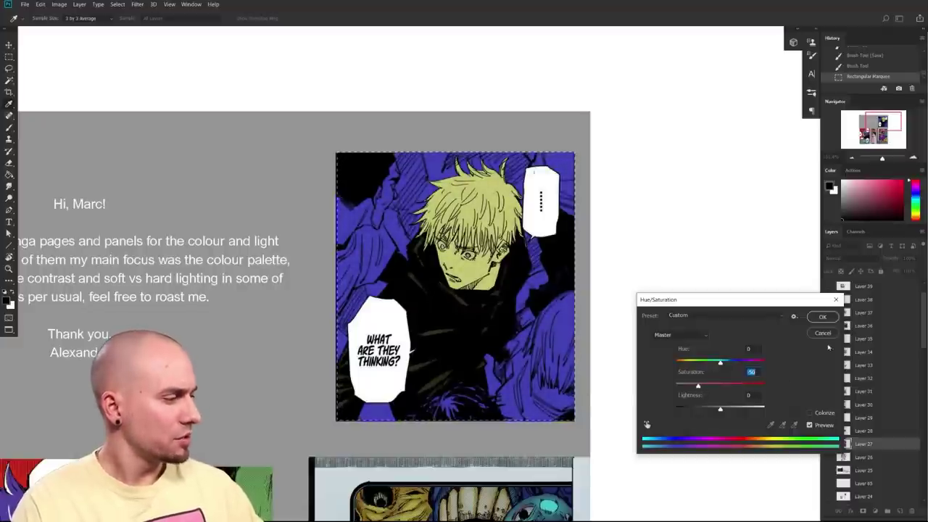
pyautogui.click(810, 426)
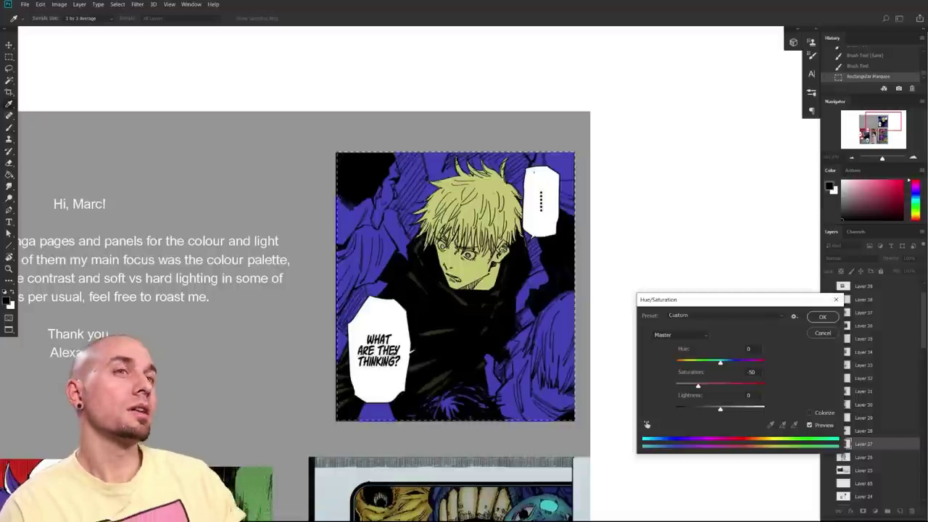
pyautogui.click(822, 319)
pyautogui.scroll(-1, 603, 340)
pyautogui.scroll(1, 603, 340)
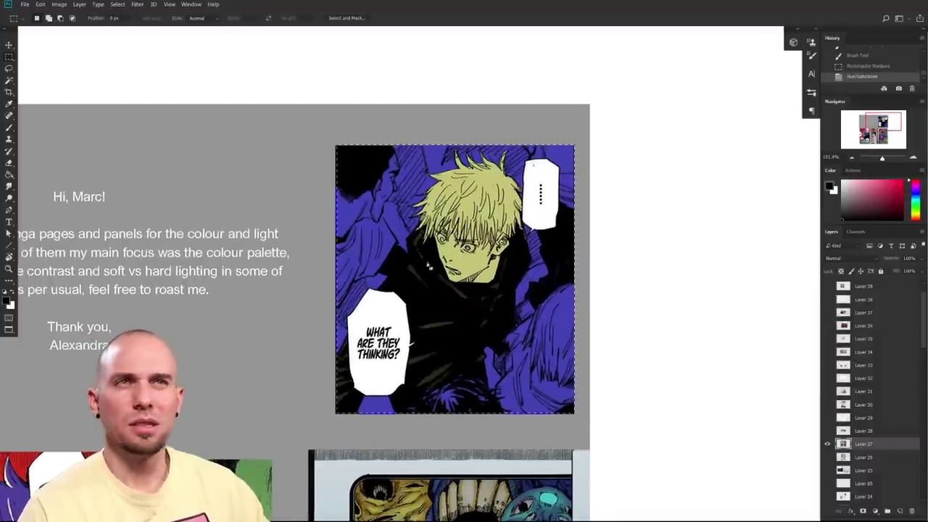
pyautogui.scroll(-3, 519, 375)
pyautogui.scroll(2, 533, 379)
pyautogui.moveTo(583, 391)
pyautogui.mouseDown()
pyautogui.moveTo(585, 373)
pyautogui.moveTo(591, 379)
pyautogui.mouseUp()
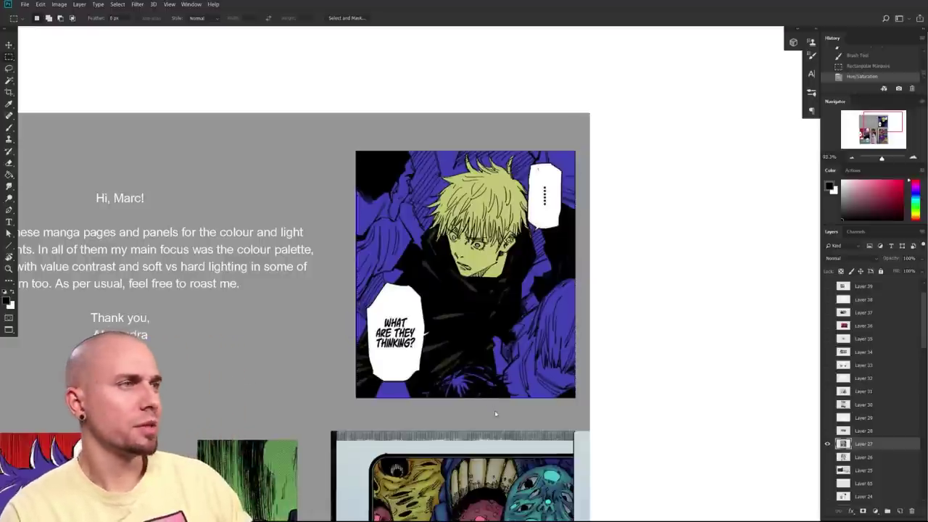
pyautogui.hotkey('ctrl', 'd')
# - Compare the desaturated yellow-haired character's panel with the other coloured panels on the sheet
pyautogui.moveTo(512, 419); pyautogui.dragTo(654, 361)
pyautogui.moveTo(612, 463); pyautogui.dragTo(589, 461)
pyautogui.moveTo(588, 438); pyautogui.dragTo(542, 372)
pyautogui.scroll(-3, 541, 372)
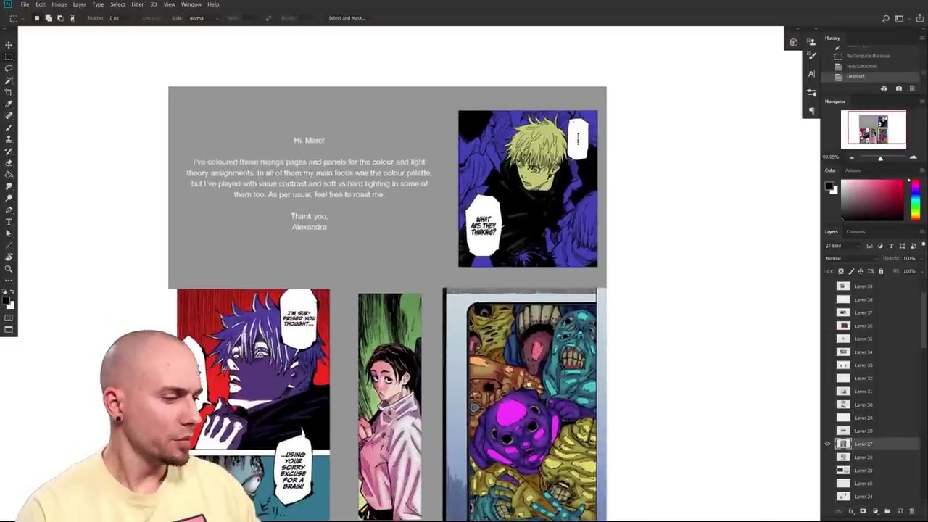
pyautogui.moveTo(518, 368); pyautogui.dragTo(523, 379)
pyautogui.moveTo(623, 349); pyautogui.dragTo(628, 352)
pyautogui.moveTo(666, 356); pyautogui.dragTo(695, 366)
pyautogui.scroll(-1, 685, 378)
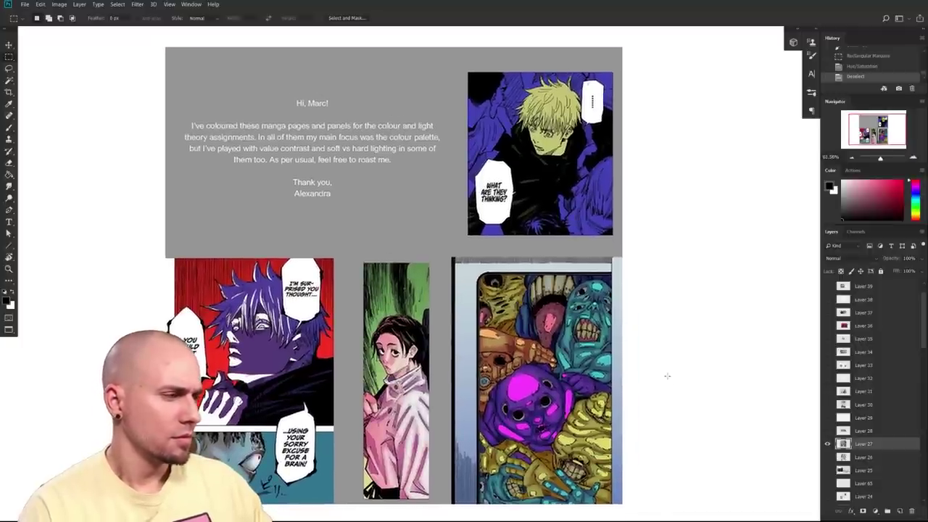
pyautogui.moveTo(667, 376); pyautogui.dragTo(644, 382)
# - Recolour the yellow-haired character's face and hair with a brighter, warmer yellow using Paint Bucket fills based on the sampled skin colour
pyautogui.moveTo(633, 324); pyautogui.dragTo(562, 505)
pyautogui.moveTo(508, 370)
pyautogui.mouseDown()
pyautogui.moveTo(520, 384)
pyautogui.moveTo(502, 386)
pyautogui.mouseUp()
pyautogui.press('b')
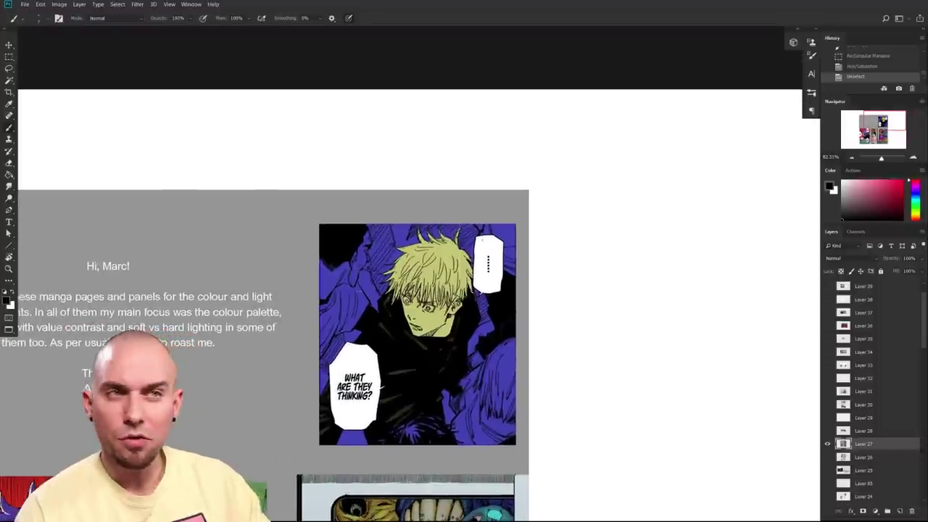
pyautogui.scroll(3, 387, 372)
pyautogui.keyDown('alt'); pyautogui.click(443, 301); pyautogui.keyUp('alt')
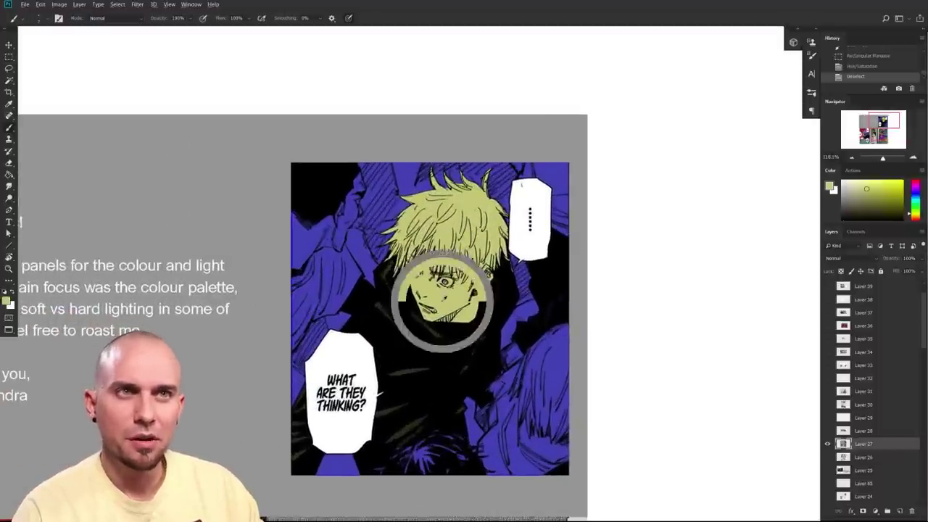
pyautogui.click(873, 180)
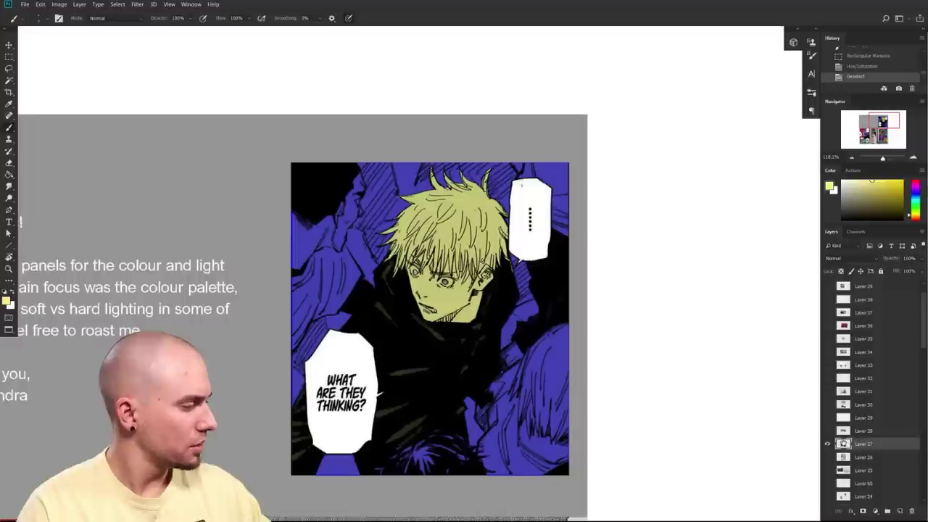
pyautogui.press('g')
pyautogui.click(472, 313)
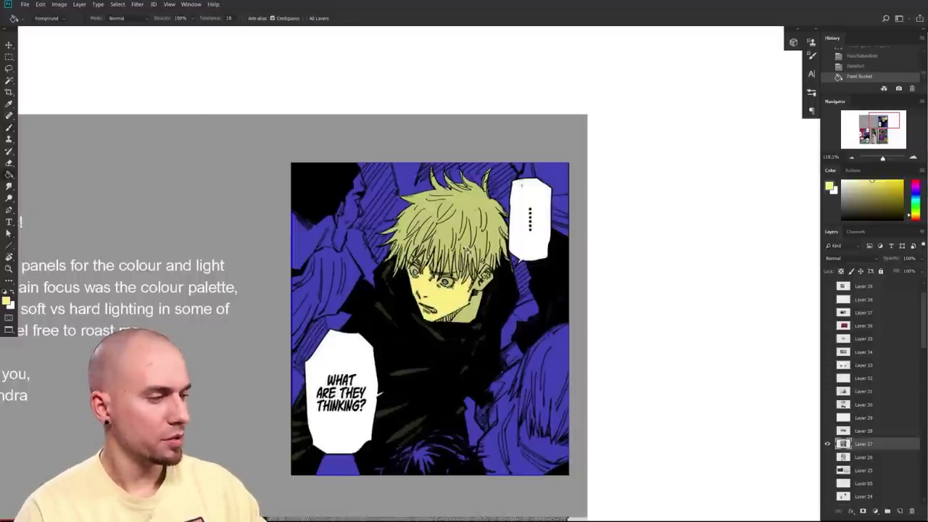
pyautogui.click(468, 249)
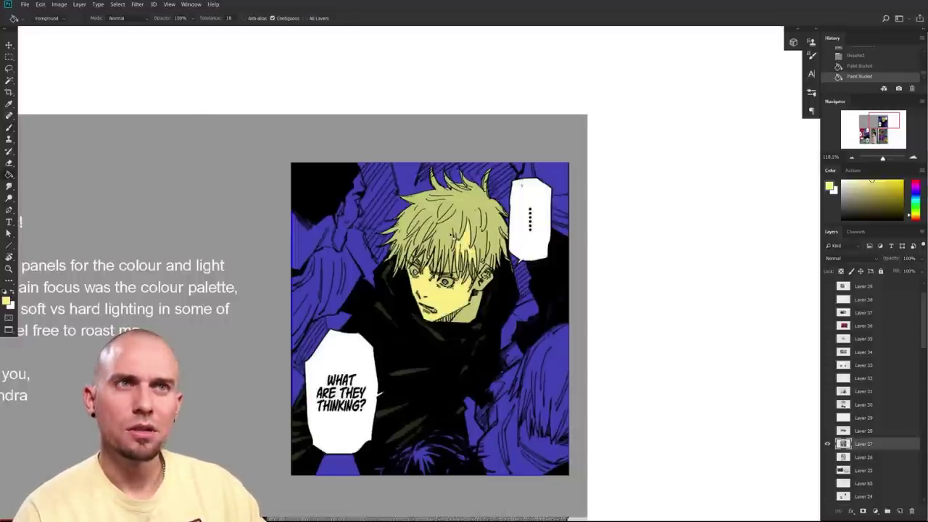
pyautogui.click(454, 236)
# - Compare the brightened yellow face and hair against the panel's blue background and the neighbouring coloured panels
pyautogui.moveTo(547, 384); pyautogui.dragTo(512, 384)
pyautogui.moveTo(512, 384)
pyautogui.mouseDown()
pyautogui.moveTo(584, 283)
pyautogui.moveTo(584, 269)
pyautogui.mouseUp()
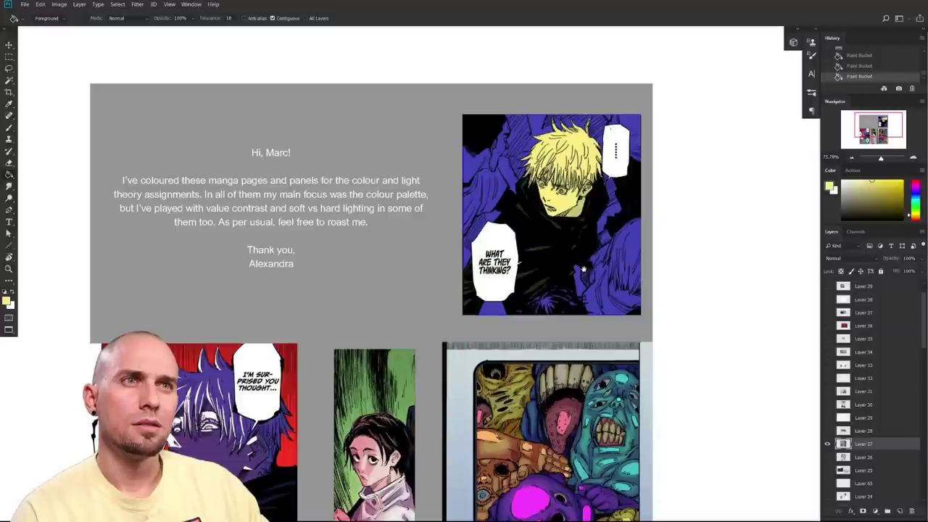
pyautogui.moveTo(584, 269); pyautogui.dragTo(564, 320)
pyautogui.moveTo(564, 320); pyautogui.dragTo(572, 300)
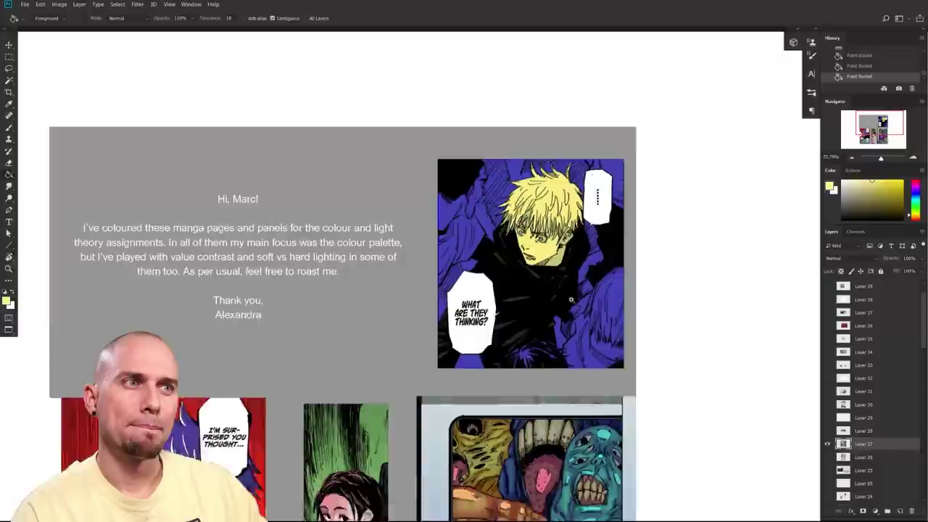
pyautogui.scroll(3, 572, 299)
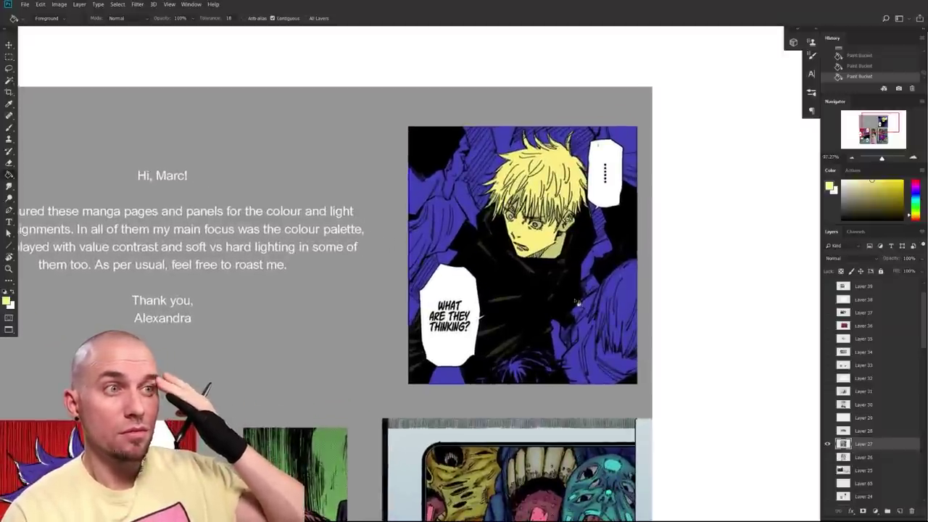
pyautogui.moveTo(474, 407); pyautogui.dragTo(560, 353)
pyautogui.scroll(-4, 551, 319)
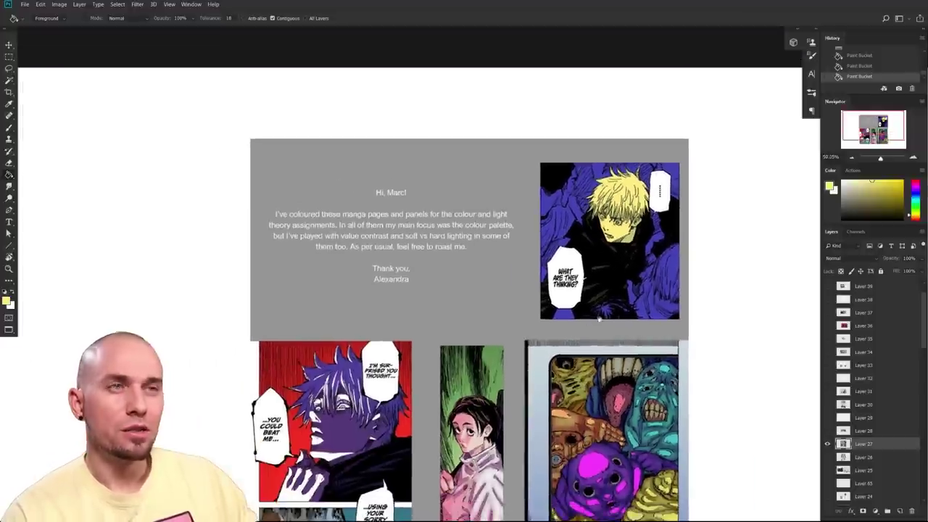
# - Sketch temporary yellow brush strokes over and around the yellow-haired character's panel, undoing each one
pyautogui.press('b')
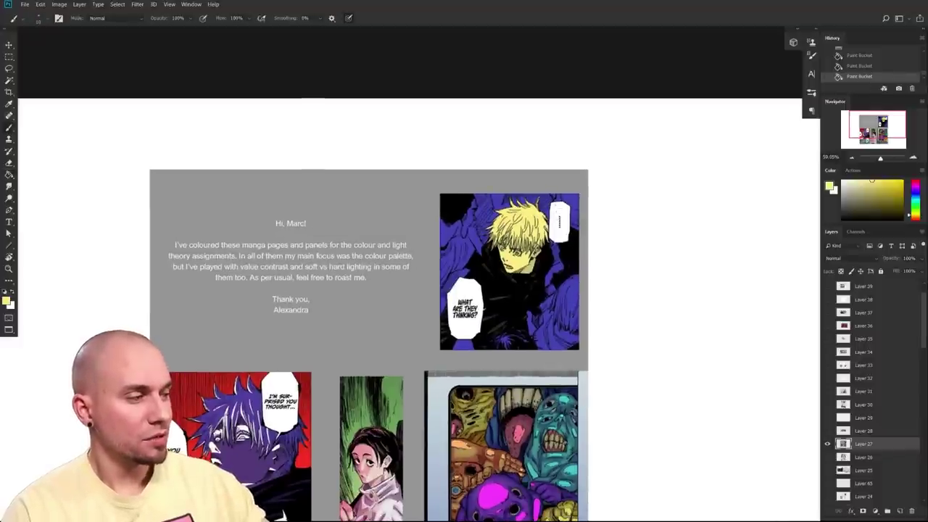
pyautogui.moveTo(484, 190)
pyautogui.mouseDown()
pyautogui.moveTo(420, 334)
pyautogui.moveTo(596, 337)
pyautogui.moveTo(497, 187)
pyautogui.mouseUp()
pyautogui.hotkey('ctrl', 'z')
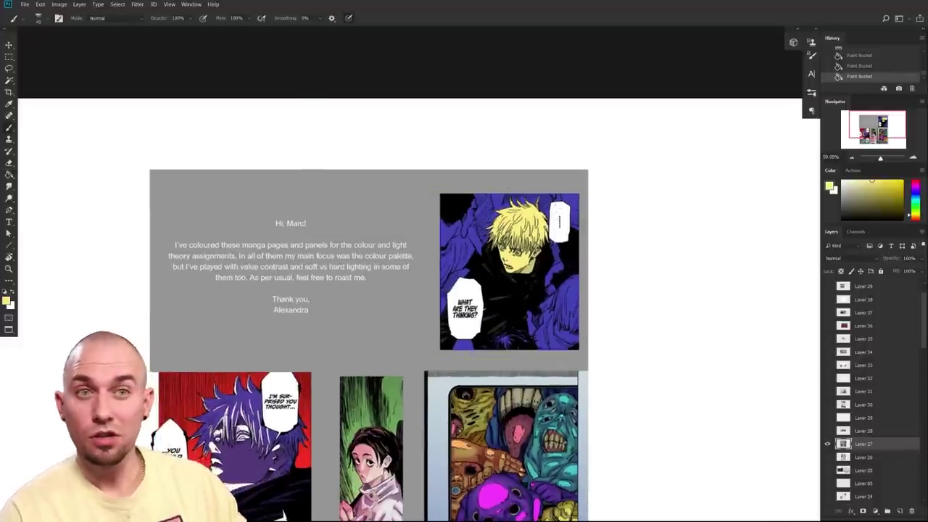
pyautogui.scroll(4, 500, 329)
pyautogui.moveTo(580, 173)
pyautogui.mouseDown()
pyautogui.moveTo(495, 183)
pyautogui.moveTo(591, 238)
pyautogui.moveTo(508, 258)
pyautogui.moveTo(559, 218)
pyautogui.moveTo(555, 190)
pyautogui.mouseUp()
pyautogui.hotkey('ctrl', 'z')
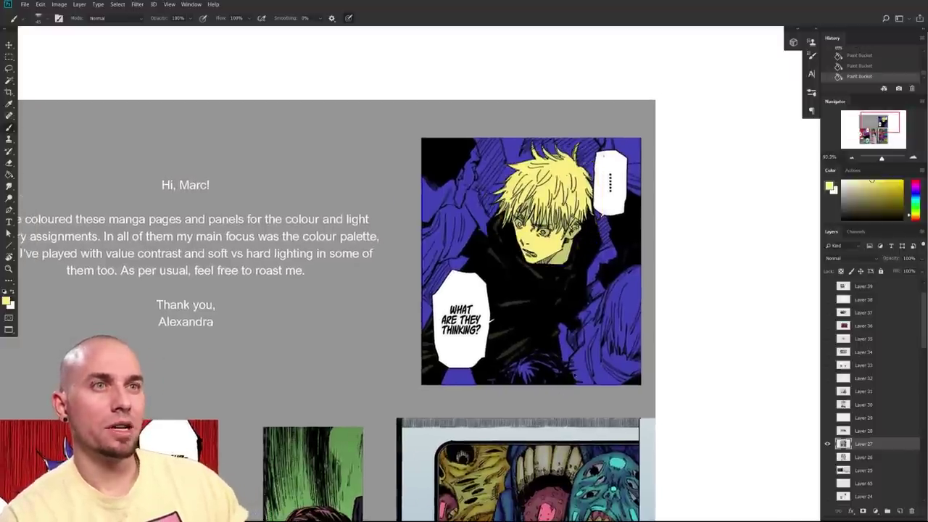
pyautogui.scroll(-2, 573, 370)
pyautogui.moveTo(620, 275)
pyautogui.mouseDown()
pyautogui.moveTo(609, 324)
pyautogui.moveTo(509, 349)
pyautogui.moveTo(517, 227)
pyautogui.mouseUp()
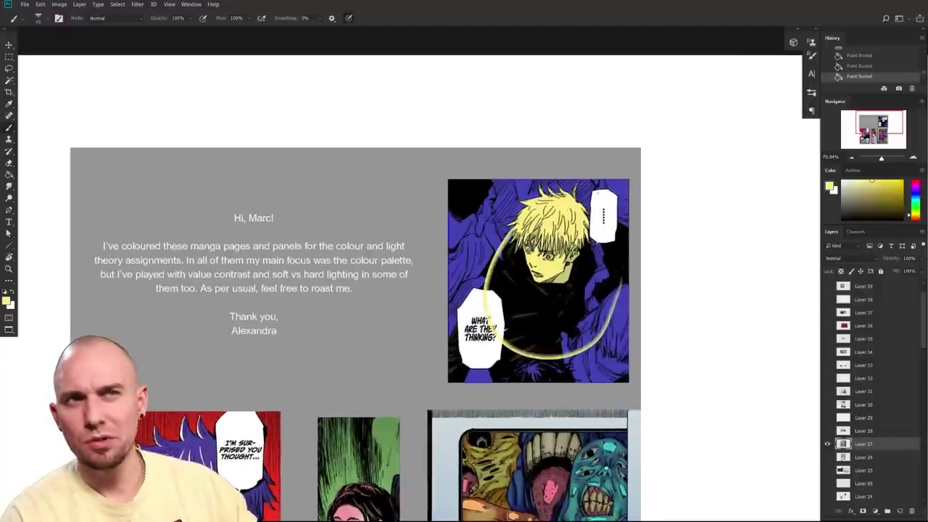
pyautogui.hotkey('ctrl', 'z')
# - Review the colour palettes of all the panels, from the full sheet down to the lower row
pyautogui.moveTo(485, 399); pyautogui.dragTo(637, 355)
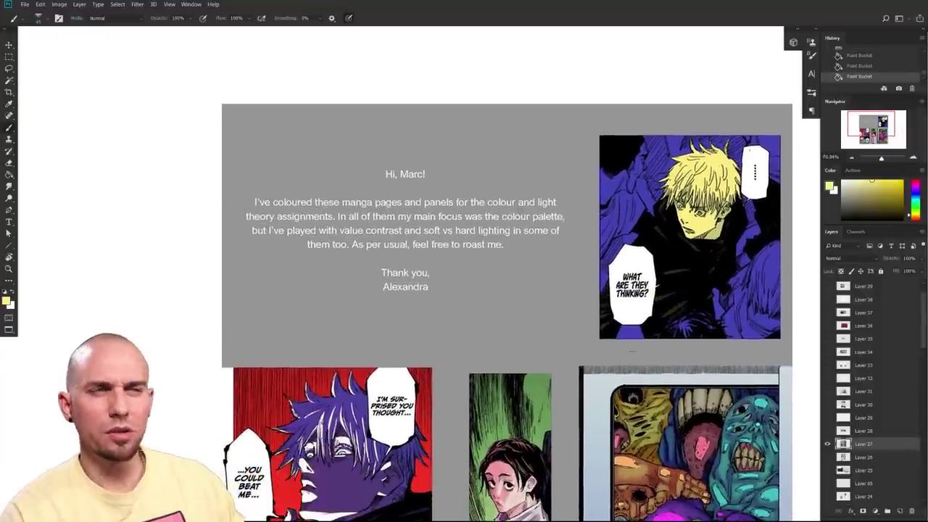
pyautogui.scroll(-5, 483, 332)
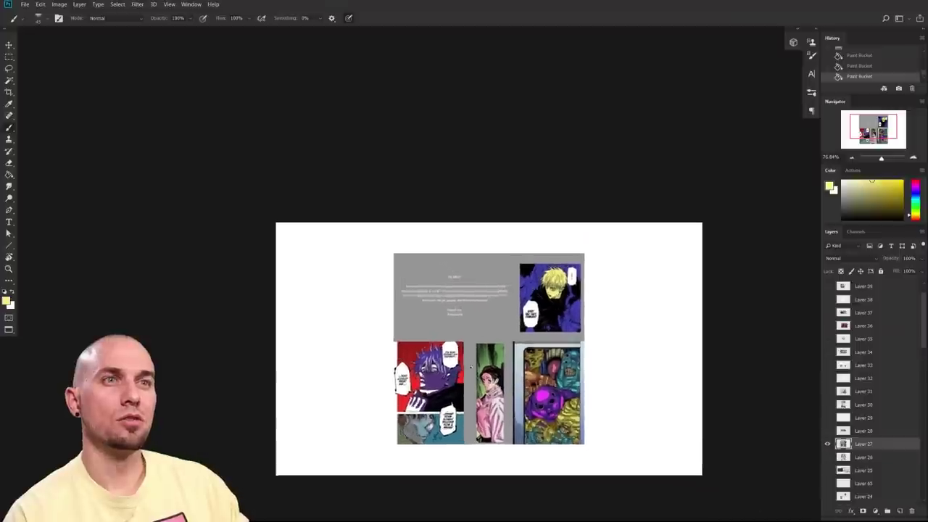
pyautogui.scroll(5, 499, 355)
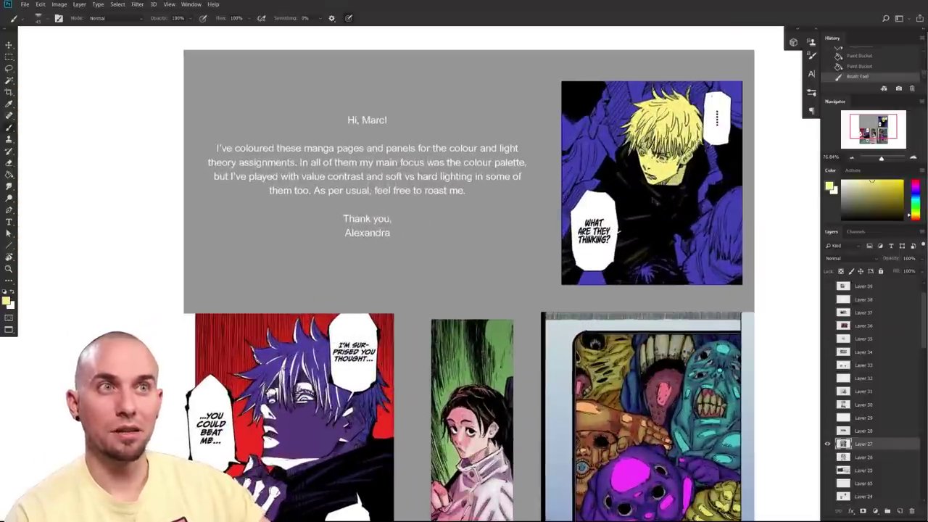
pyautogui.moveTo(688, 293); pyautogui.dragTo(626, 313)
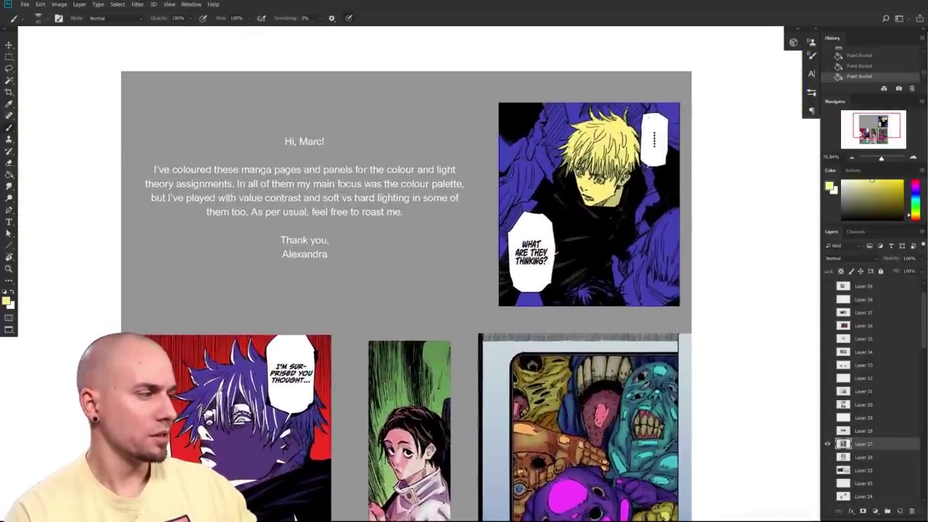
pyautogui.moveTo(553, 447); pyautogui.dragTo(584, 429)
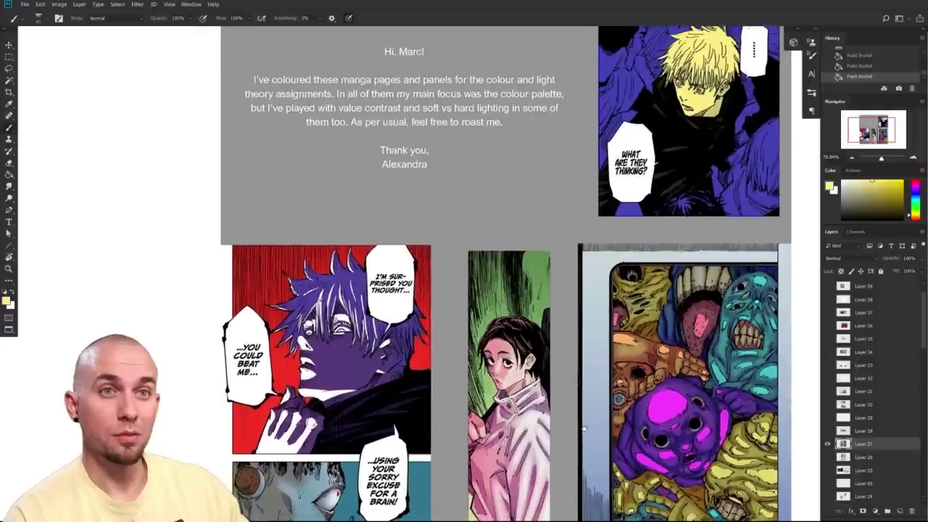
pyautogui.scroll(-3, 584, 428)
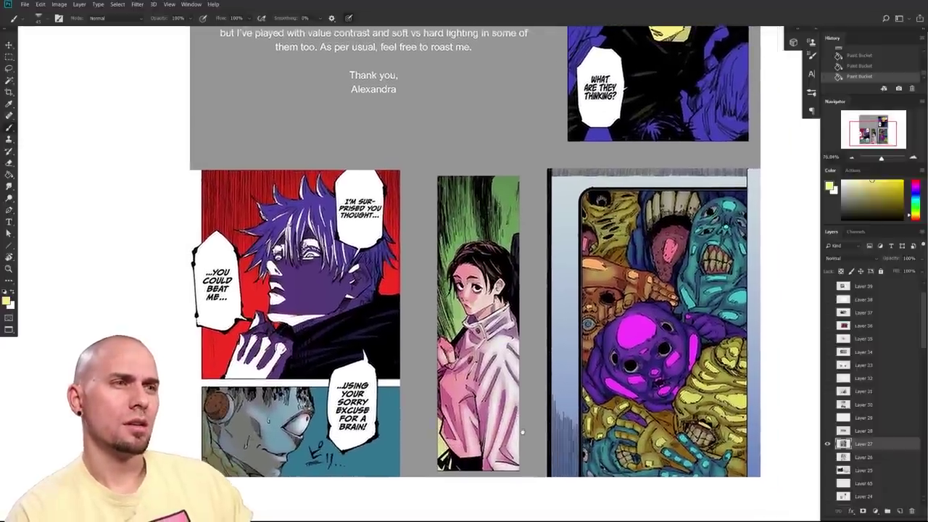
pyautogui.moveTo(522, 432); pyautogui.dragTo(518, 430)
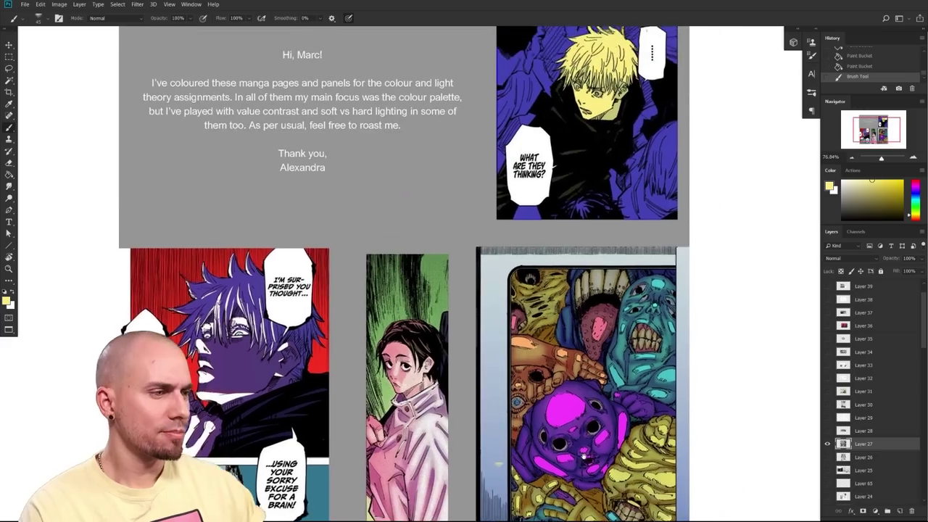
# - Sample the purple-haired character's face shadow colour and examine the panel's hair and skin shading up close
pyautogui.moveTo(584, 456); pyautogui.dragTo(624, 388)
pyautogui.moveTo(297, 369); pyautogui.dragTo(403, 359)
pyautogui.moveTo(443, 325); pyautogui.dragTo(427, 385)
pyautogui.moveTo(428, 350); pyautogui.dragTo(409, 378)
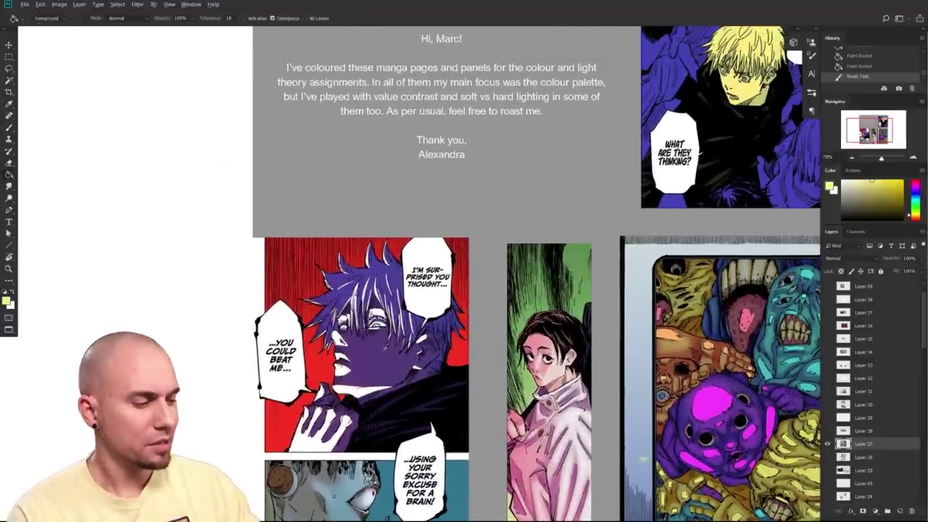
pyautogui.keyDown('alt'); pyautogui.click(386, 350); pyautogui.keyUp('alt')
pyautogui.scroll(5, 371, 378)
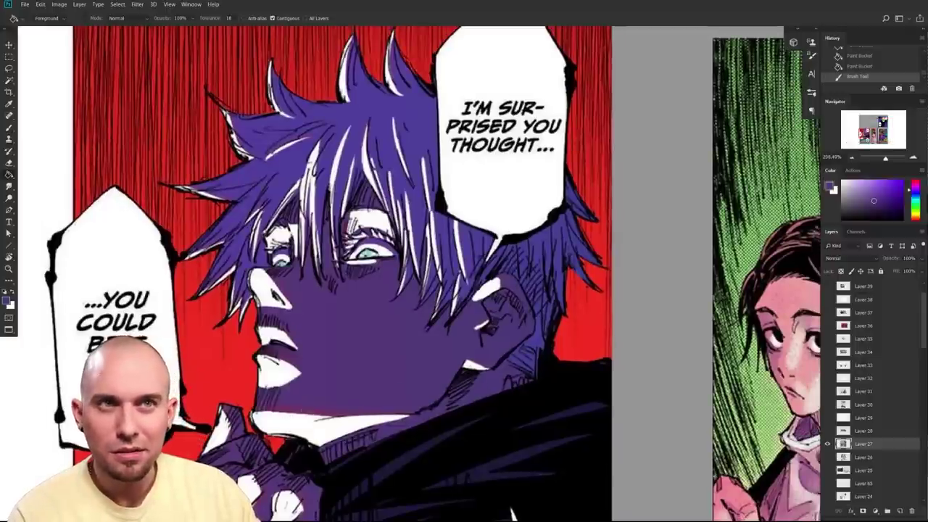
pyautogui.scroll(-4, 313, 414)
pyautogui.scroll(6, 313, 414)
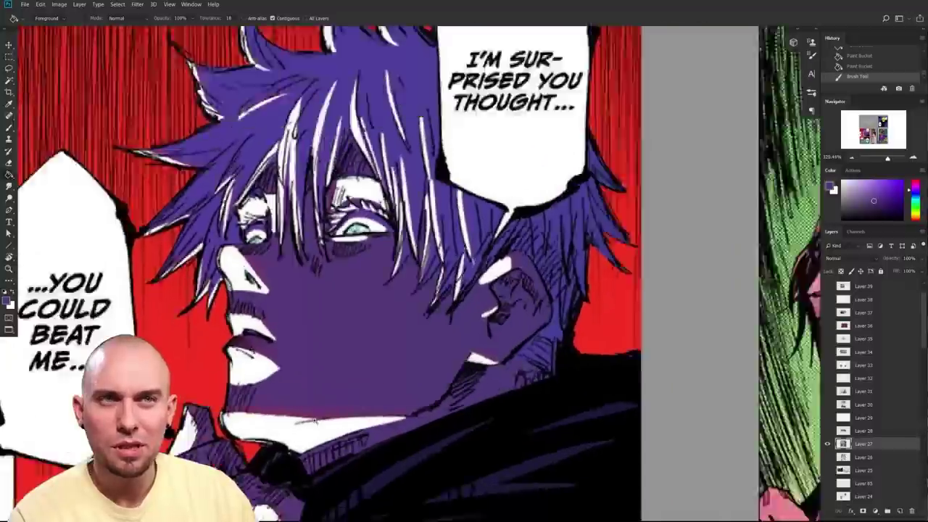
pyautogui.scroll(-4, 315, 421)
# - Select the purple-haired character's panel with a rectangular marquee and brighten it with Curves, raising the midtones and mapping input 184 to output 206
pyautogui.press('m')
pyautogui.moveTo(363, 446); pyautogui.dragTo(350, 421)
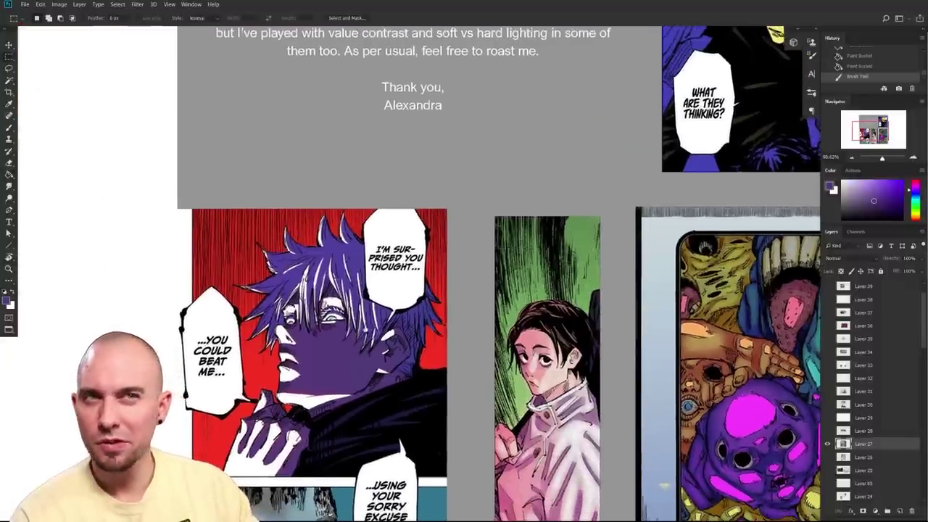
pyautogui.moveTo(193, 209); pyautogui.dragTo(449, 478)
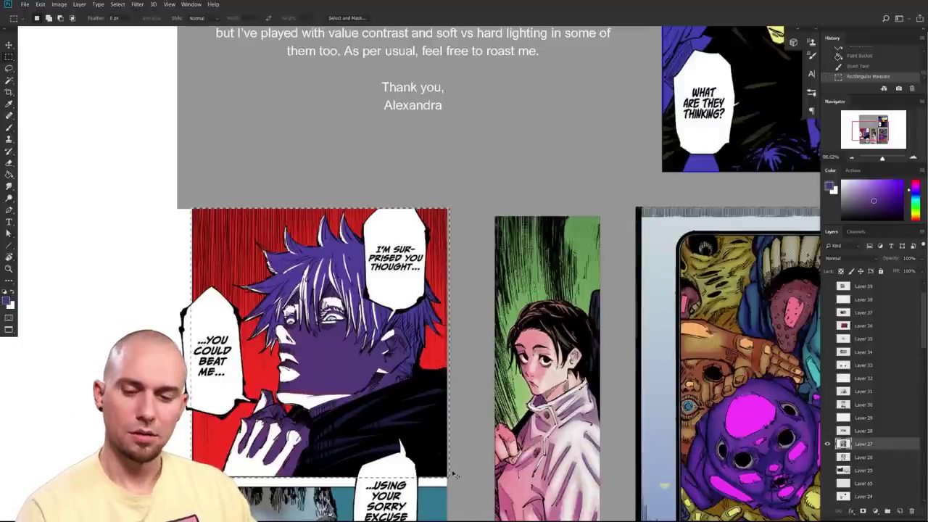
pyautogui.hotkey('ctrl', 'm')
pyautogui.moveTo(712, 324); pyautogui.dragTo(715, 307)
pyautogui.moveTo(754, 271)
pyautogui.mouseDown()
pyautogui.moveTo(750, 259)
pyautogui.moveTo(761, 282)
pyautogui.moveTo(754, 272)
pyautogui.mouseUp()
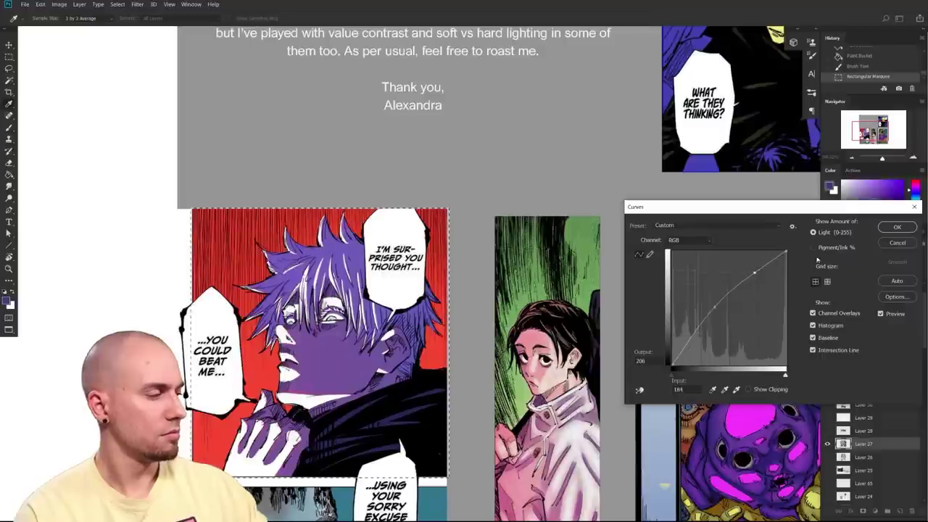
pyautogui.click(888, 229)
# - Fill the purple-haired character's shadowed face and a patch of hair with a lighter purple, and check the panel at different sizes
pyautogui.press('g')
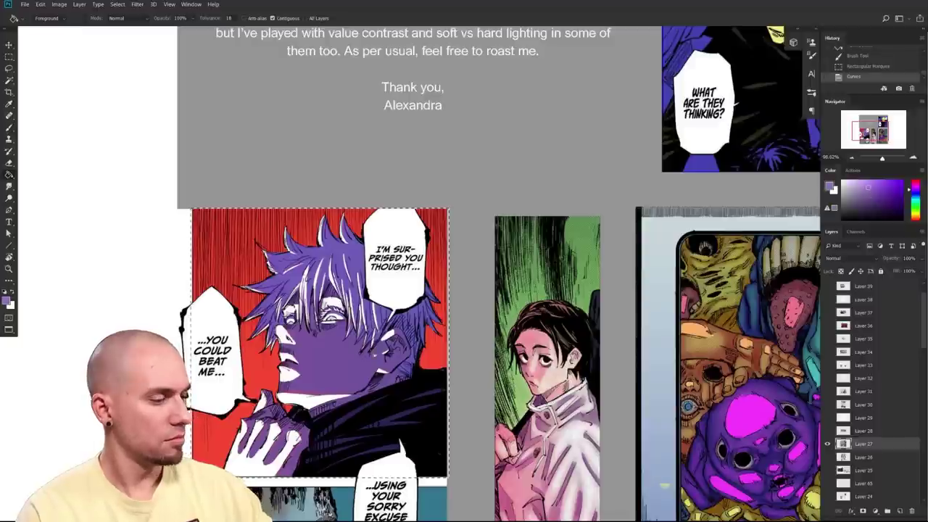
pyautogui.click(346, 365)
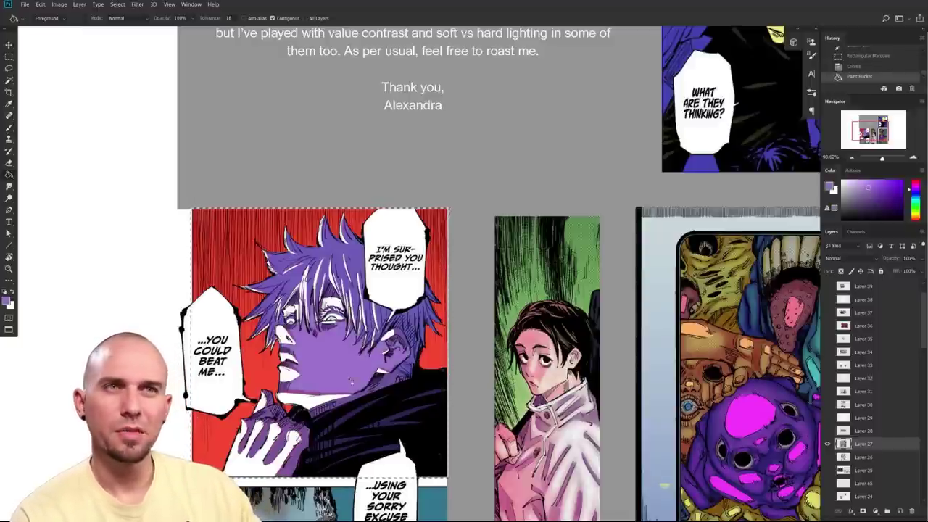
pyautogui.click(329, 298)
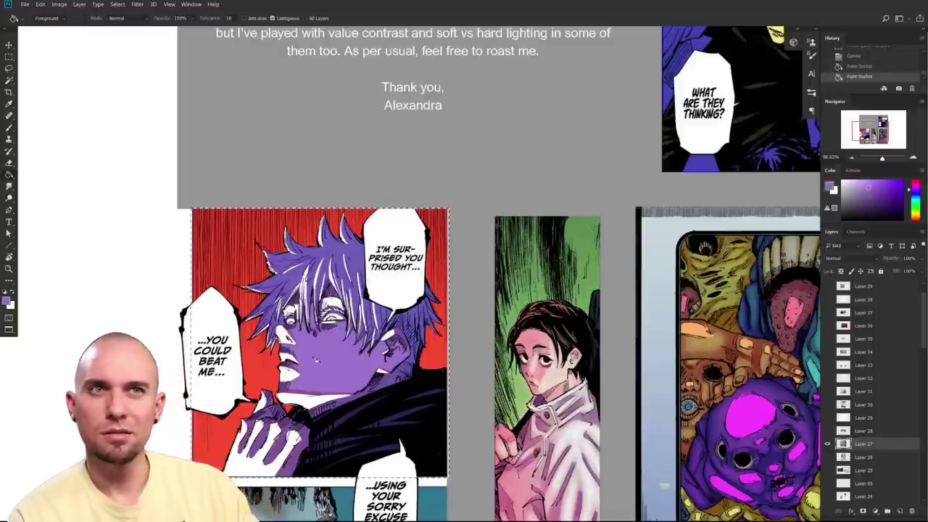
pyautogui.hotkey('ctrl', '-')
pyautogui.hotkey('ctrl', '-')
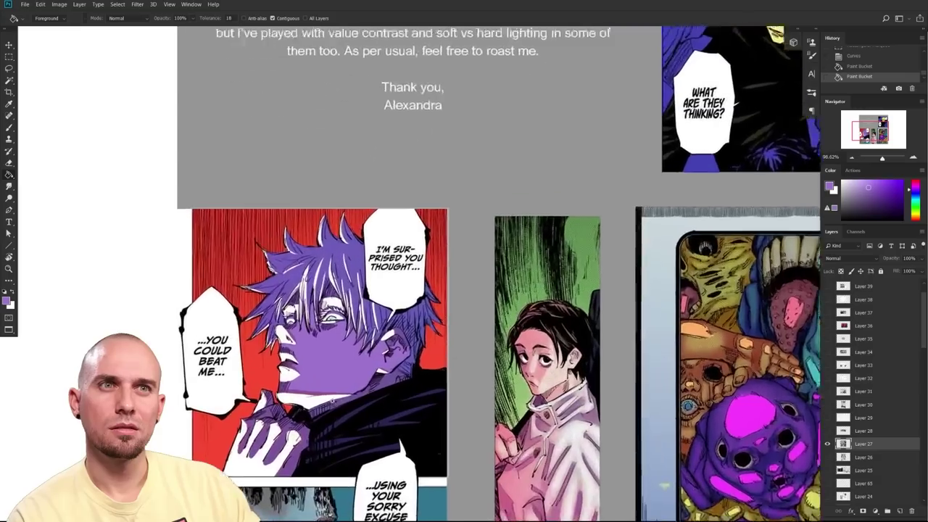
pyautogui.moveTo(333, 401); pyautogui.dragTo(384, 398)
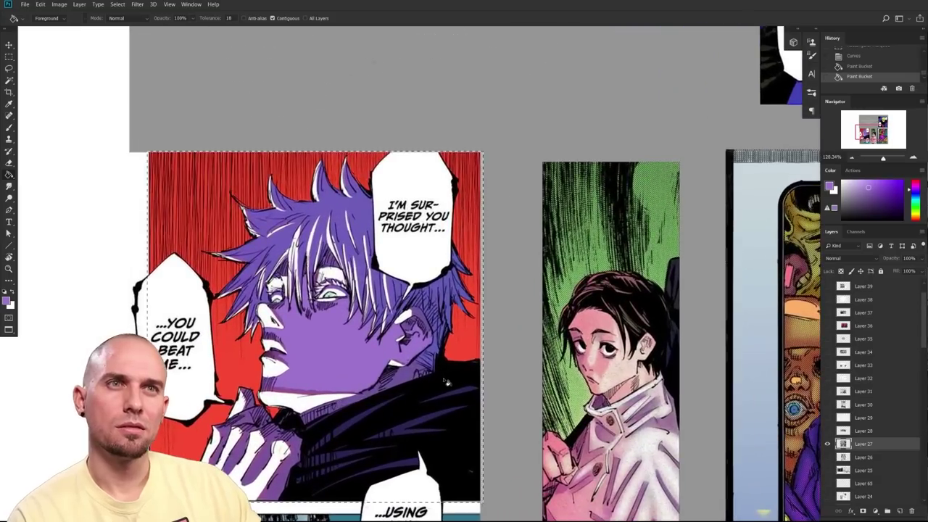
pyautogui.moveTo(450, 384); pyautogui.dragTo(433, 385)
pyautogui.scroll(-3, 432, 385)
pyautogui.scroll(2, 433, 386)
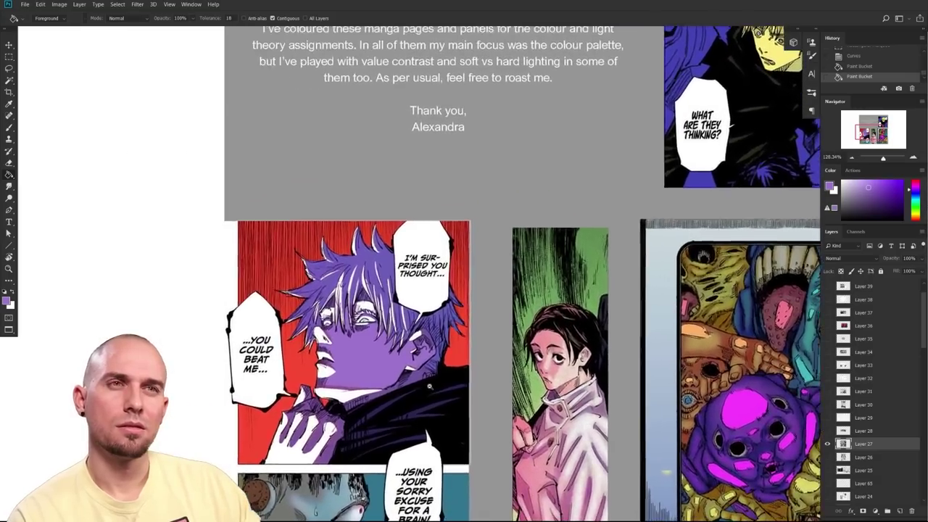
# - Undo the lighter purple fills and reapply only the face fill to compare the shadow before and after
pyautogui.hotkey('ctrl', 'z')
pyautogui.hotkey('ctrl', 'z')
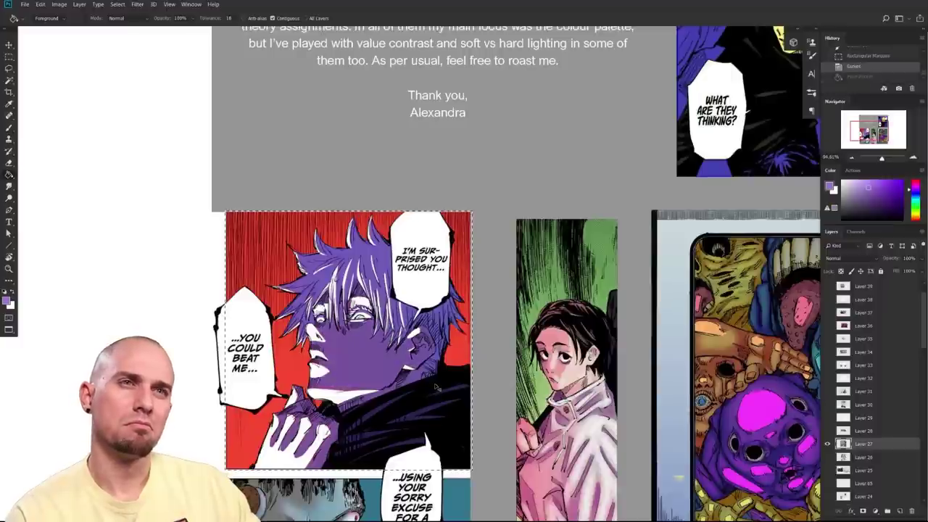
pyautogui.hotkey('ctrl', 'shift', 'z')
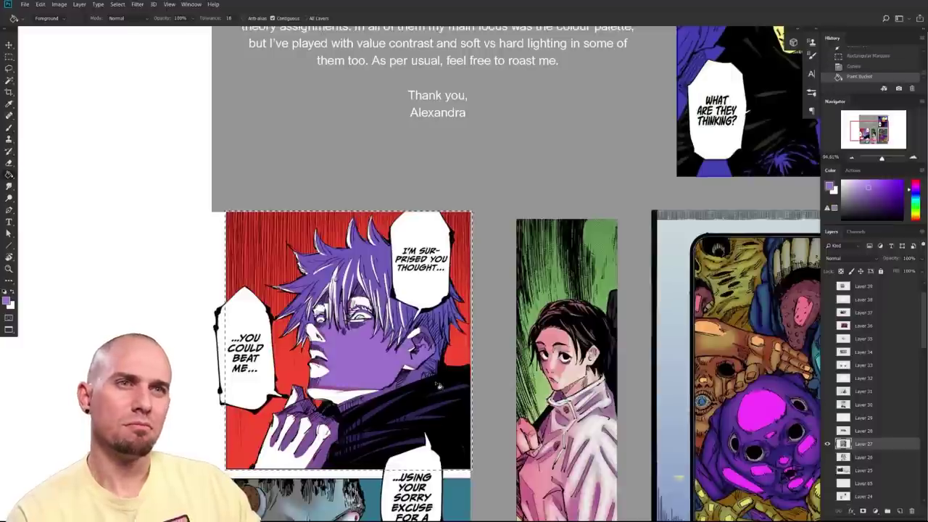
pyautogui.moveTo(348, 341); pyautogui.dragTo(345, 352)
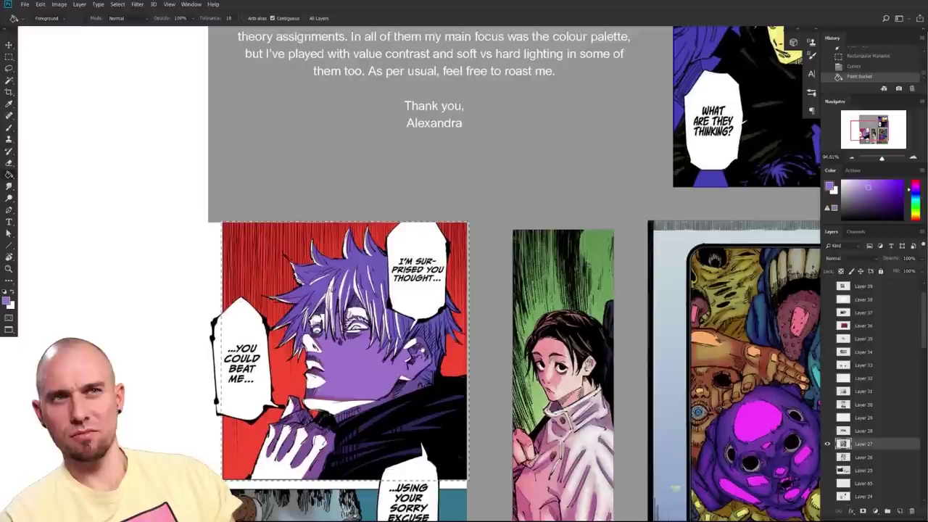
# - Sample the purple-haired character's skin shadow with the Brush, deselect the panel and check the recoloured face near and far
pyautogui.press('b')
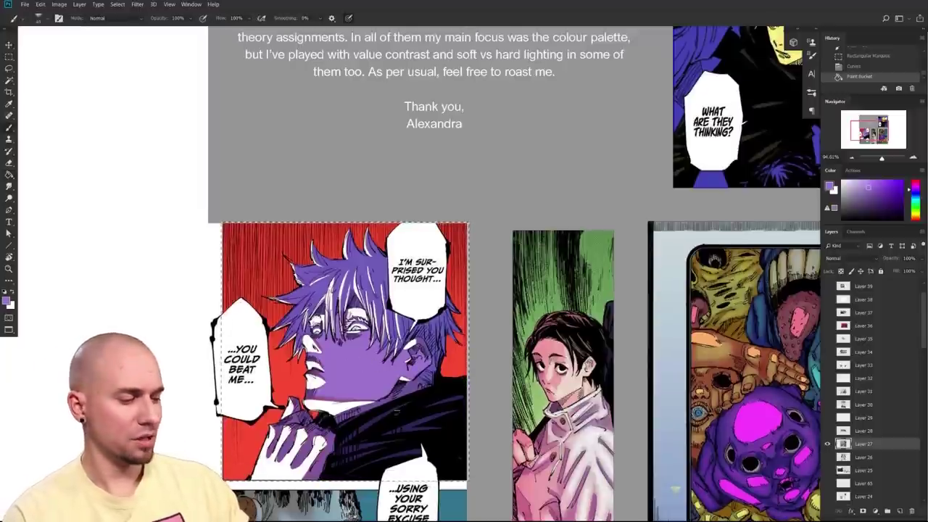
pyautogui.moveTo(446, 410); pyautogui.dragTo(481, 364)
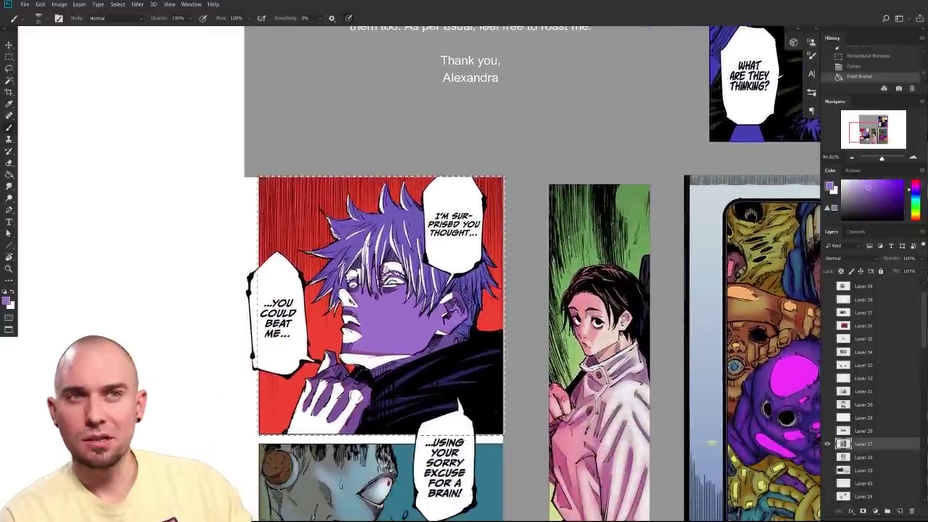
pyautogui.keyDown('alt'); pyautogui.click(321, 331); pyautogui.keyUp('alt')
pyautogui.keyDown('alt'); pyautogui.click(383, 321); pyautogui.keyUp('alt')
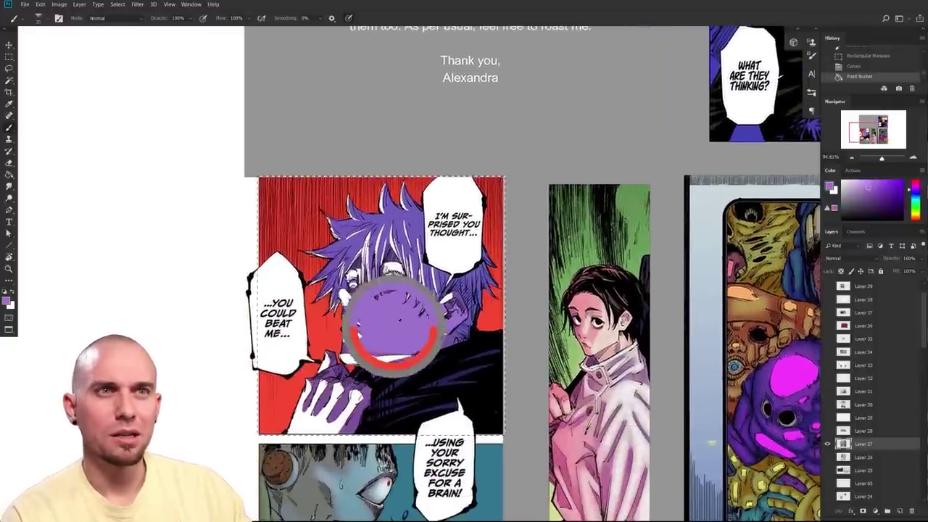
pyautogui.moveTo(475, 375); pyautogui.dragTo(449, 376)
pyautogui.hotkey('ctrl', 'd')
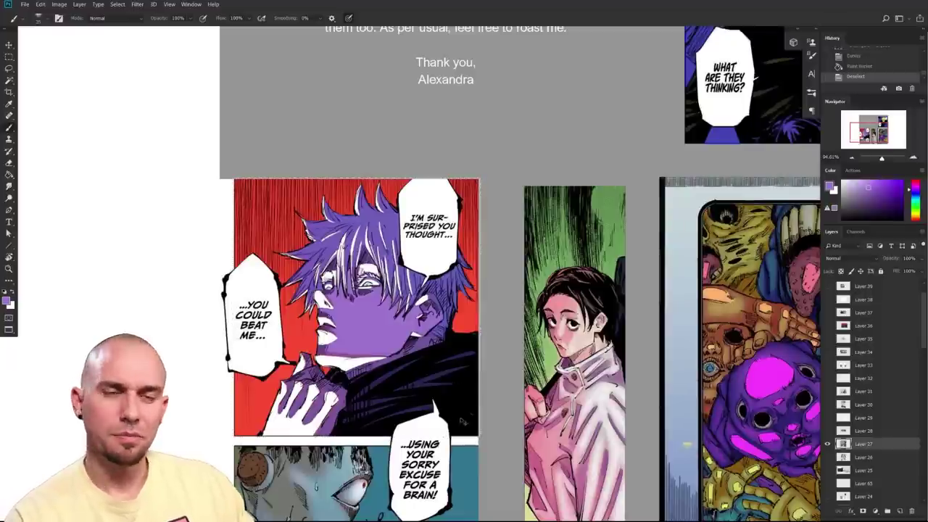
pyautogui.scroll(-5, 476, 398)
pyautogui.scroll(6, 535, 425)
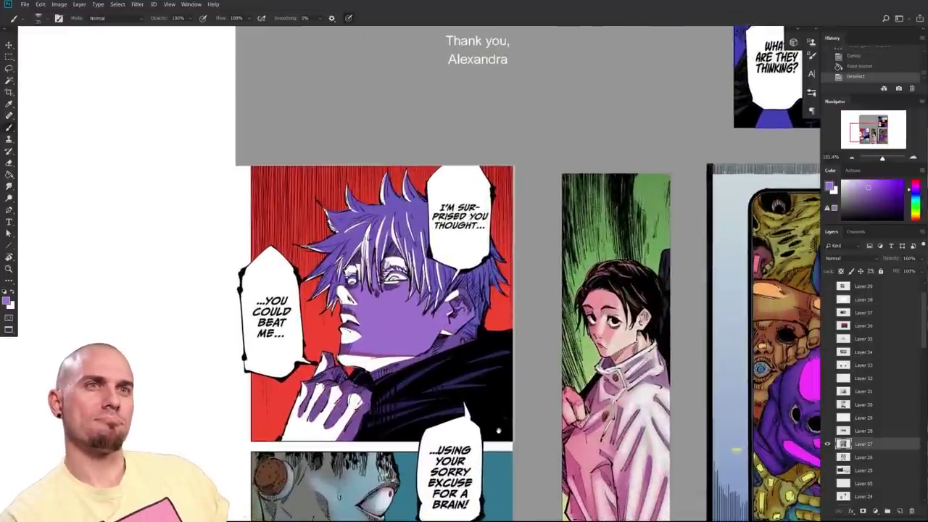
pyautogui.scroll(-5, 498, 431)
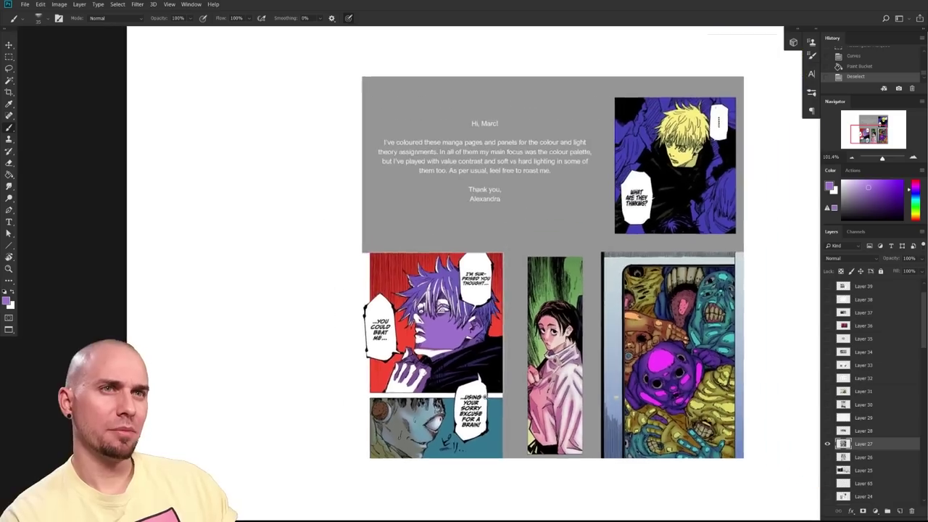
# - Examine the teal panel with the sweating face, sample its grey-green tone, and compare it with the neighbouring panels
pyautogui.scroll(6, 500, 406)
pyautogui.scroll(4, 501, 385)
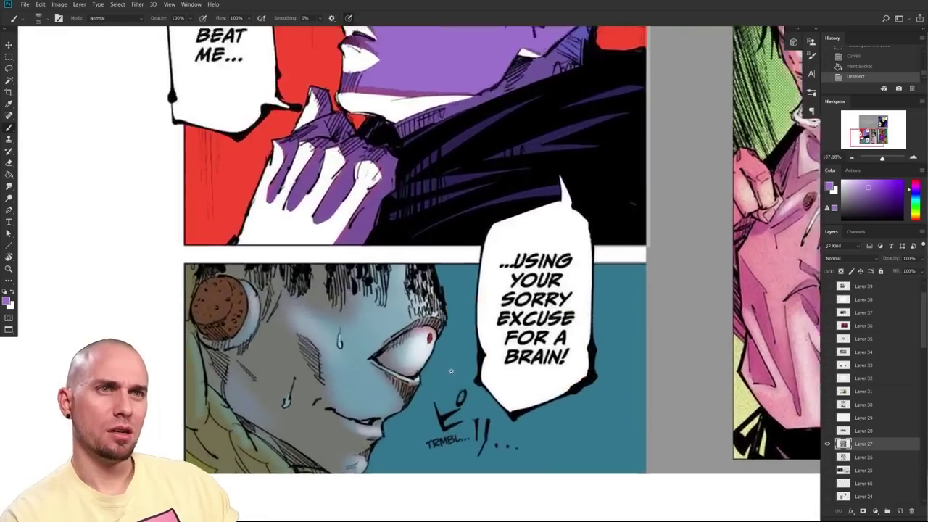
pyautogui.scroll(-2, 450, 379)
pyautogui.scroll(1, 449, 379)
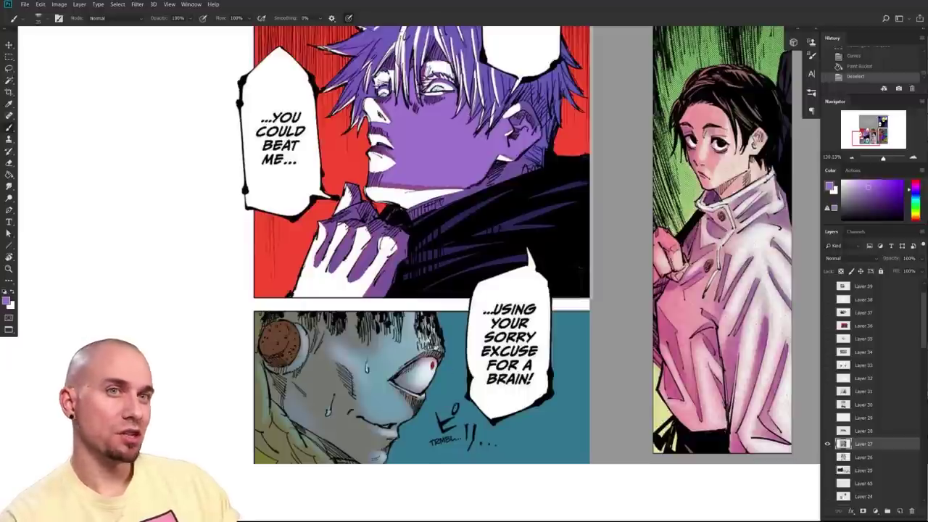
pyautogui.moveTo(523, 427); pyautogui.dragTo(474, 436)
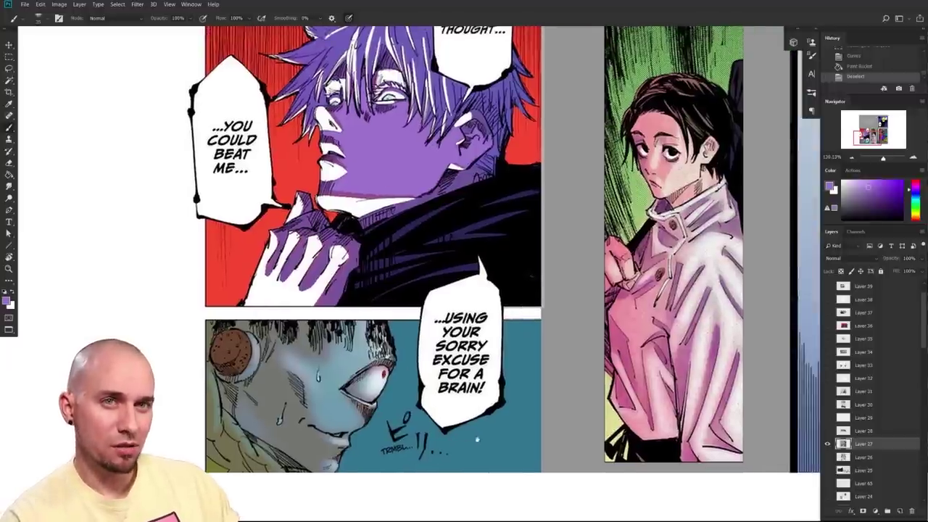
pyautogui.moveTo(577, 433); pyautogui.dragTo(574, 430)
pyautogui.scroll(-3, 573, 429)
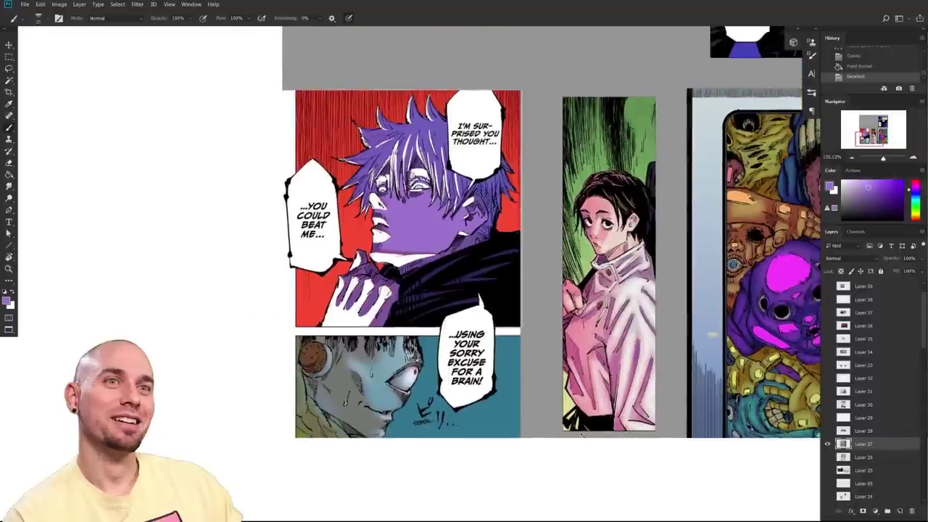
pyautogui.scroll(1, 587, 433)
pyautogui.scroll(1, 587, 433)
pyautogui.moveTo(583, 437); pyautogui.dragTo(632, 427)
pyautogui.keyDown('alt'); pyautogui.click(218, 404); pyautogui.keyUp('alt')
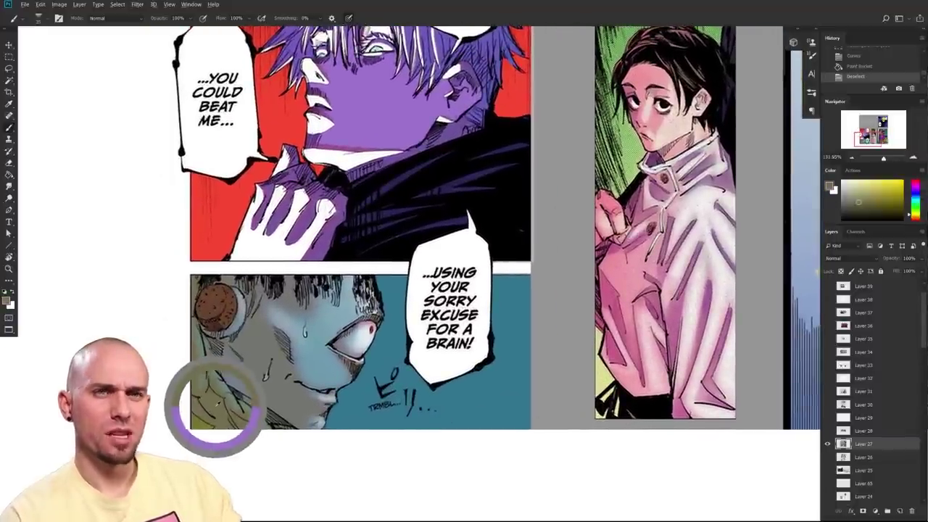
pyautogui.scroll(-3, 540, 439)
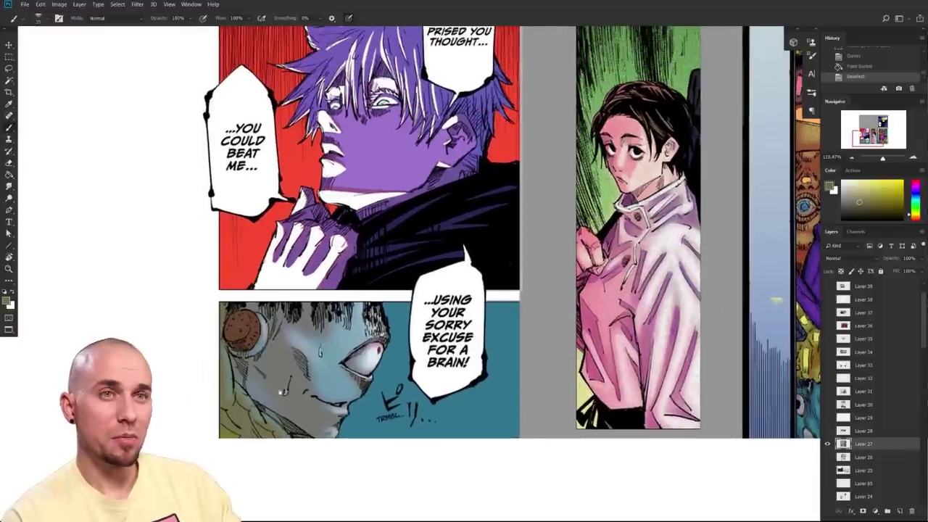
pyautogui.moveTo(392, 444); pyautogui.dragTo(373, 457)
pyautogui.hscroll(3, 535, 422)
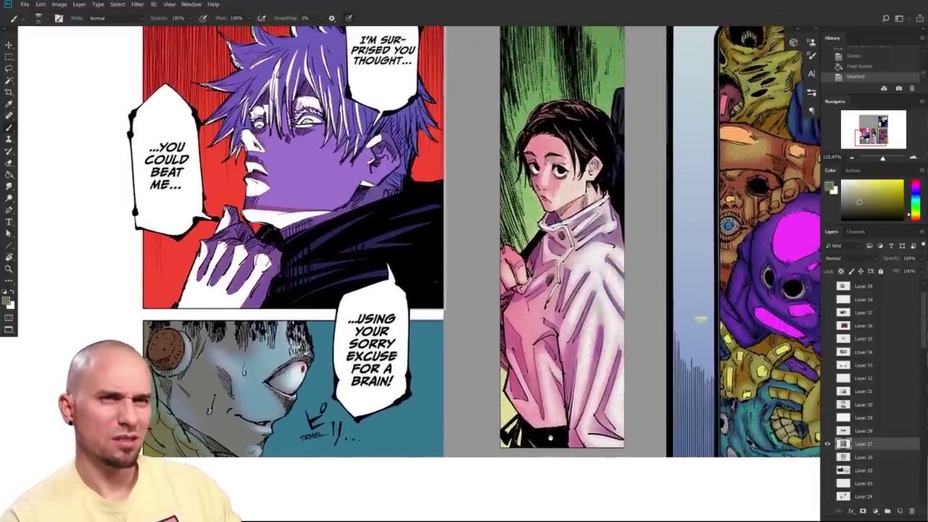
# - Examine the dark-haired character's panel, comparing the pink jacket and green background with the panels beside it
pyautogui.scroll(-3, 535, 421)
pyautogui.scroll(4, 535, 421)
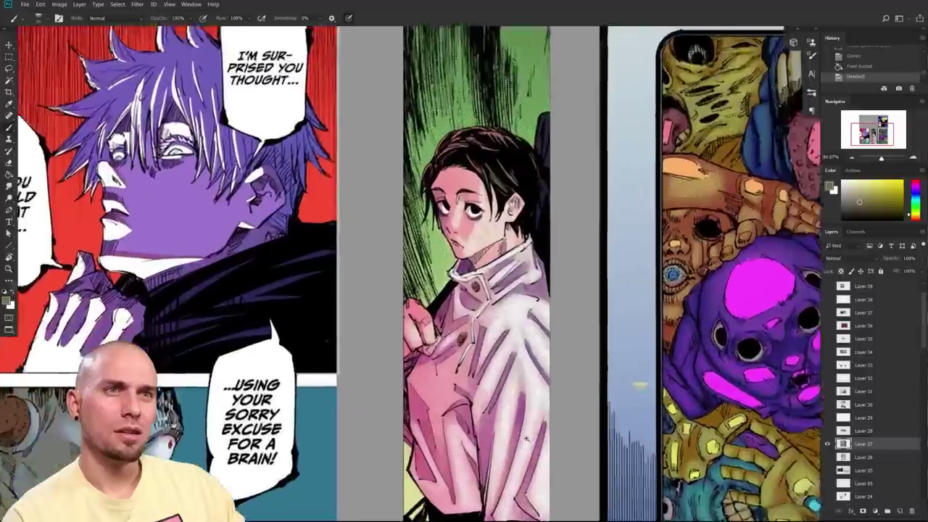
pyautogui.scroll(2, 536, 421)
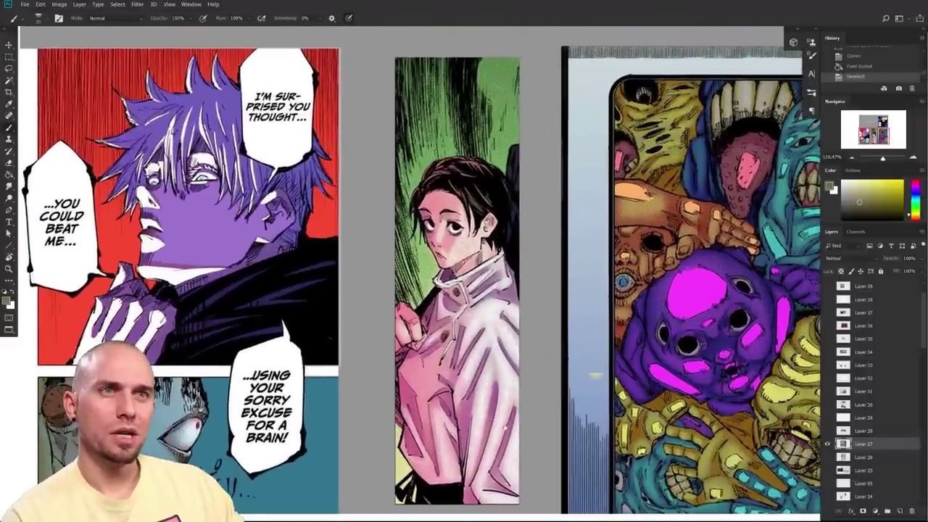
pyautogui.moveTo(445, 487); pyautogui.dragTo(440, 480)
pyautogui.moveTo(455, 389); pyautogui.dragTo(453, 387)
pyautogui.moveTo(535, 463); pyautogui.dragTo(508, 464)
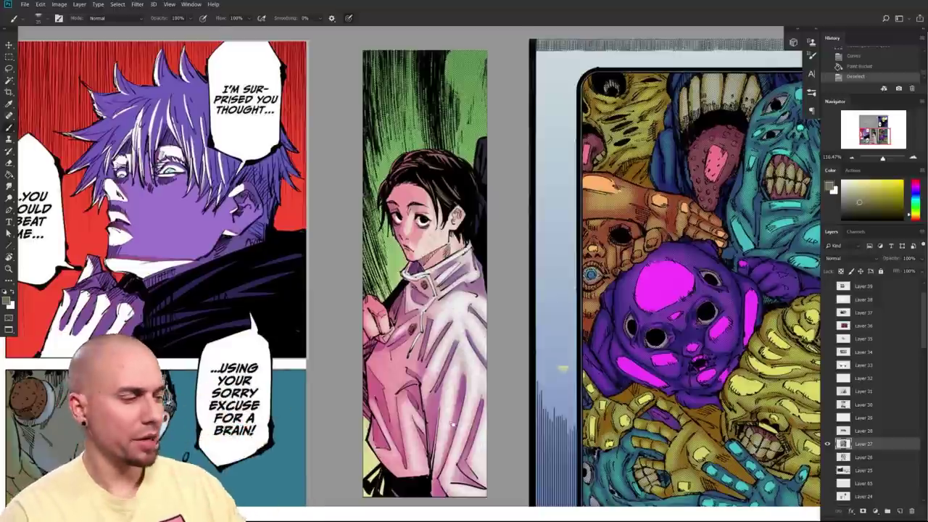
pyautogui.moveTo(503, 357); pyautogui.dragTo(467, 360)
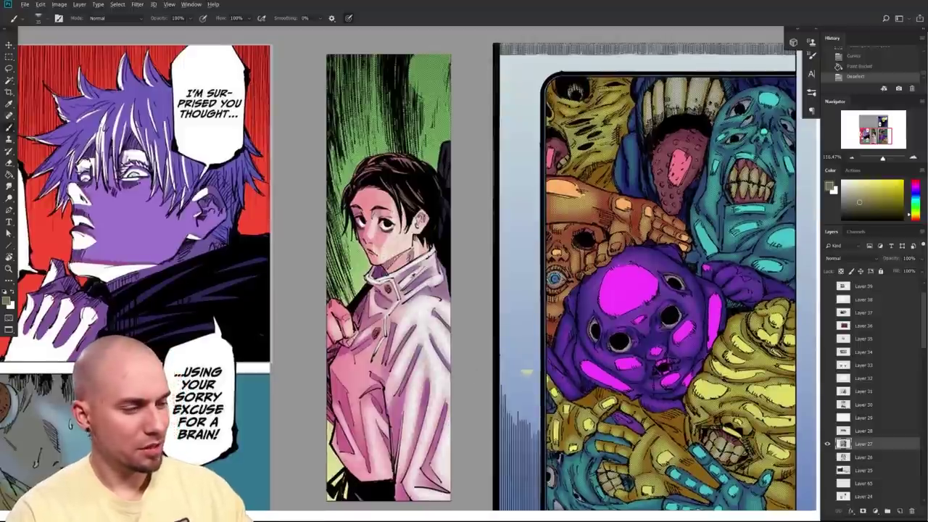
# - Sample the dark-haired character's greyish collar shadow and the jacket's pinks, and examine how the shadow colours relate
pyautogui.keyDown('alt'); pyautogui.click(414, 270); pyautogui.keyUp('alt')
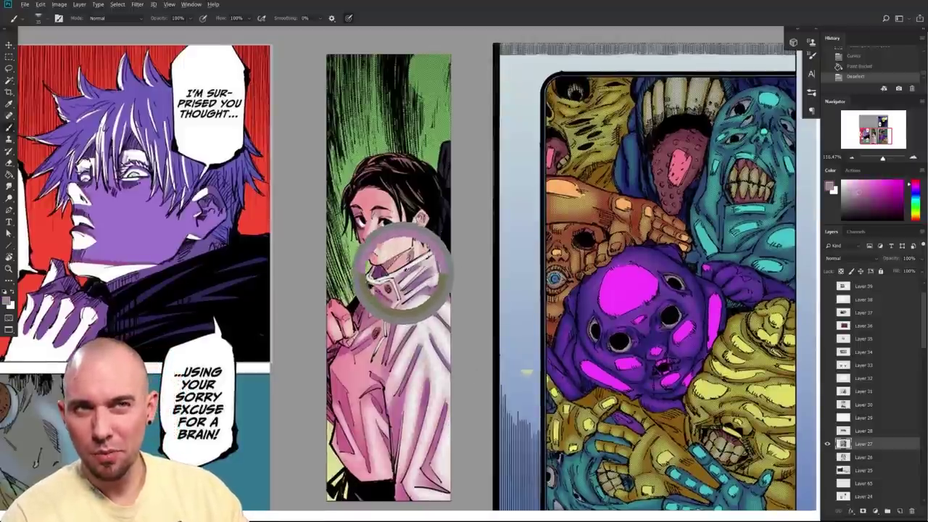
pyautogui.keyDown('alt'); pyautogui.click(365, 446); pyautogui.keyUp('alt')
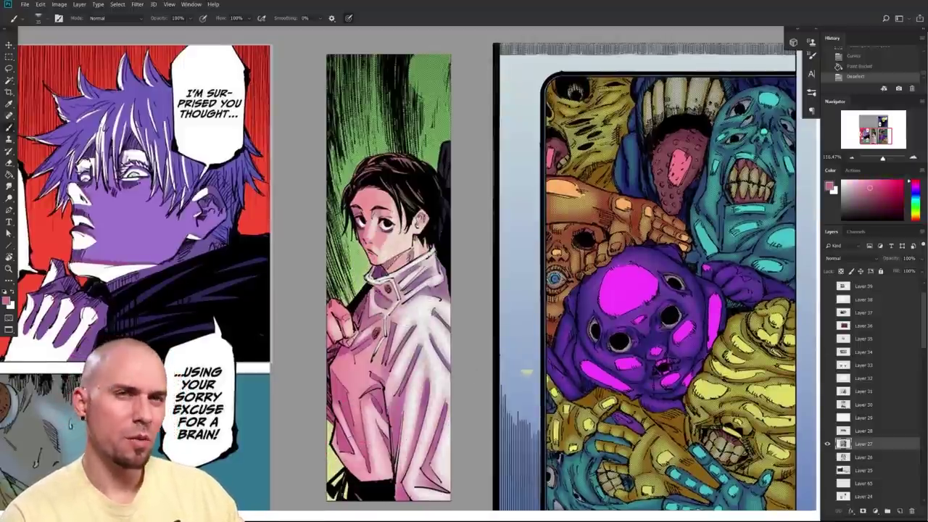
pyautogui.moveTo(370, 437); pyautogui.dragTo(365, 442)
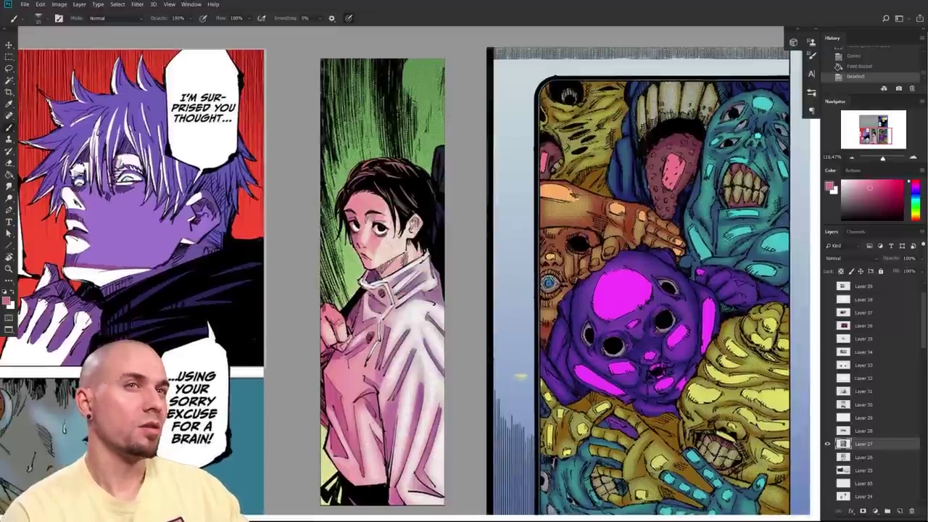
pyautogui.scroll(2, 383, 280)
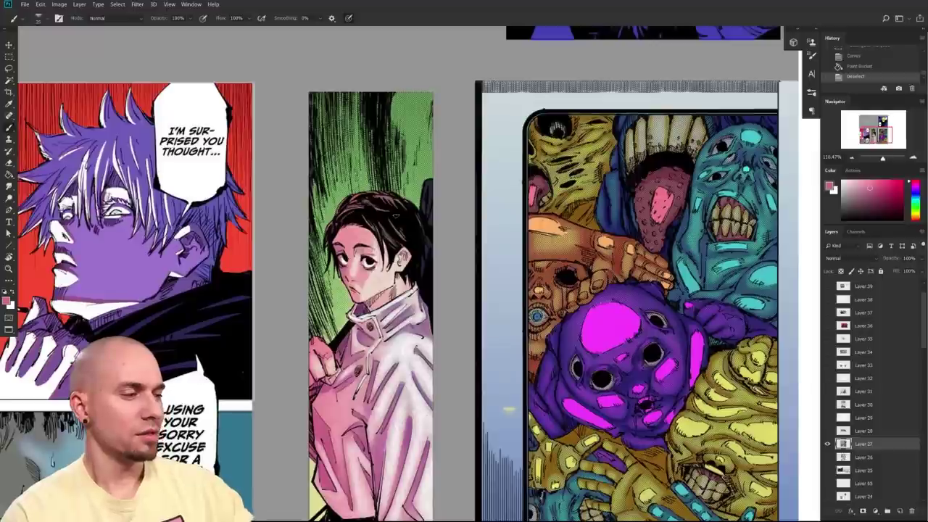
pyautogui.scroll(-1, 377, 218)
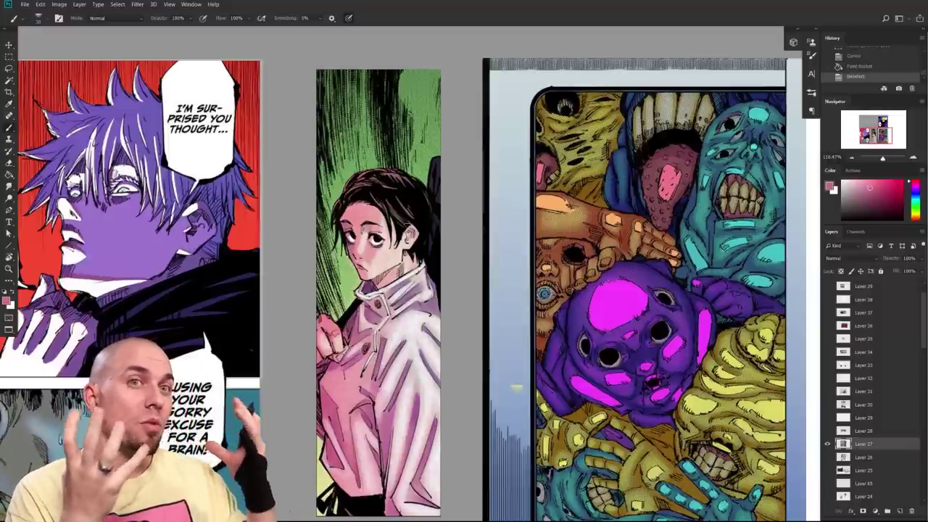
pyautogui.moveTo(329, 478); pyautogui.dragTo(315, 437)
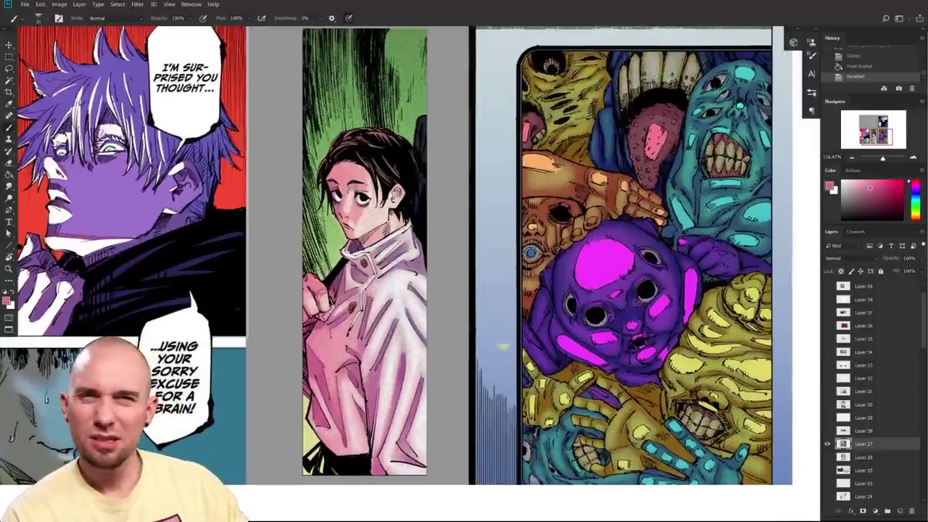
pyautogui.moveTo(367, 349); pyautogui.dragTo(353, 377)
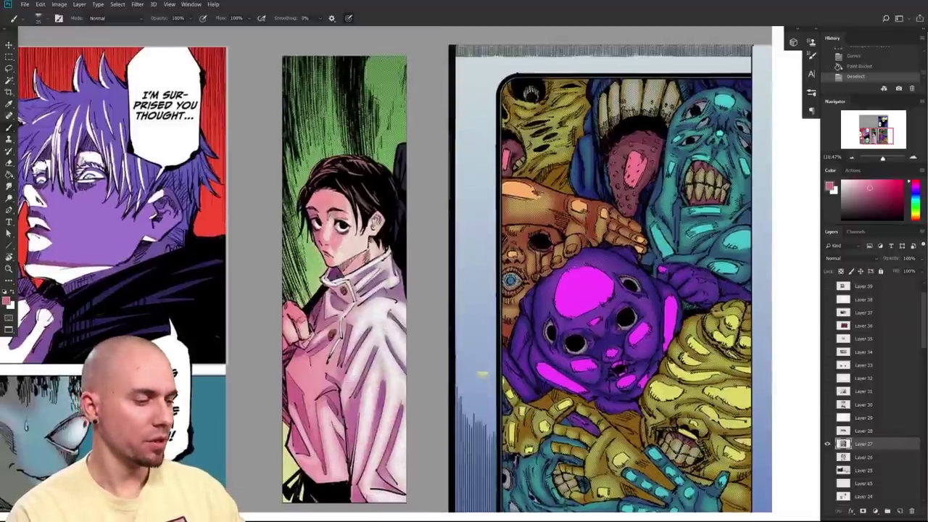
pyautogui.keyDown('alt'); pyautogui.click(313, 383); pyautogui.keyUp('alt')
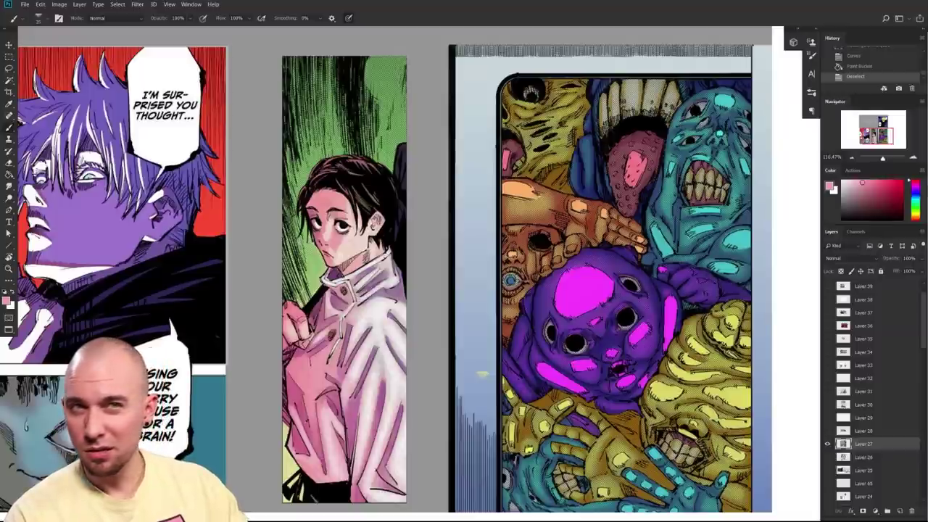
# - Paint sampled pink over the shadow folds on the dark-haired character's collar, shoulder and upper sleeve with the MB Textured Soft Round brush
pyautogui.rightClick(483, 373)
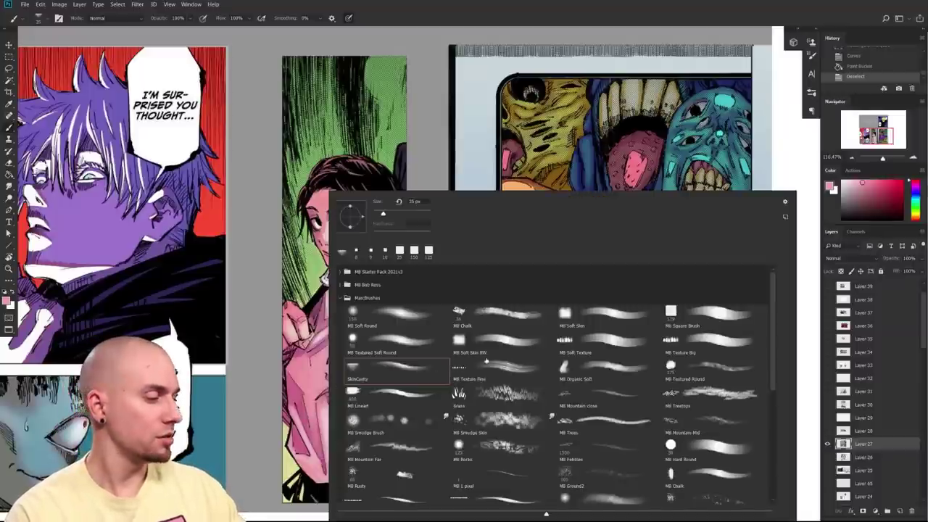
pyautogui.doubleClick(421, 346)
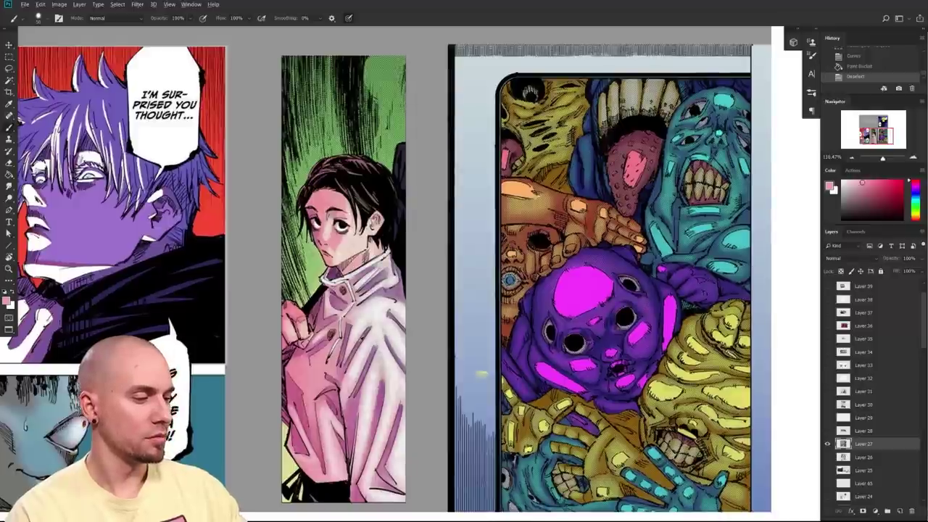
pyautogui.keyDown('alt'); pyautogui.click(295, 395); pyautogui.keyUp('alt')
pyautogui.moveTo(336, 307)
pyautogui.mouseDown()
pyautogui.moveTo(385, 284)
pyautogui.moveTo(388, 262)
pyautogui.mouseUp()
pyautogui.hotkey('ctrl', 'z')
pyautogui.press('[')
pyautogui.moveTo(373, 299); pyautogui.dragTo(388, 302)
pyautogui.moveTo(329, 293); pyautogui.dragTo(358, 294)
pyautogui.moveTo(375, 324); pyautogui.dragTo(348, 358)
pyautogui.moveTo(390, 303); pyautogui.dragTo(401, 326)
pyautogui.moveTo(365, 356); pyautogui.dragTo(350, 389)
pyautogui.moveTo(378, 337); pyautogui.dragTo(398, 379)
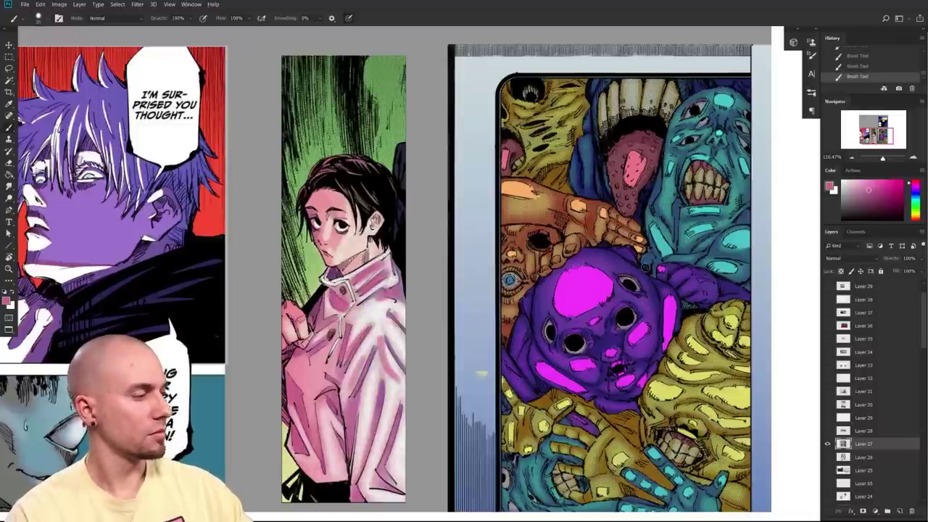
# - Shift the brush hue and paint colour variation into the folds of the jacket's lower front and lower sleeve
pyautogui.click(915, 189)
pyautogui.moveTo(318, 415); pyautogui.dragTo(303, 445)
pyautogui.moveTo(299, 396); pyautogui.dragTo(322, 468)
pyautogui.keyDown('alt'); pyautogui.click(314, 429); pyautogui.keyUp('alt')
pyautogui.moveTo(317, 434); pyautogui.dragTo(322, 467)
pyautogui.moveTo(286, 385); pyautogui.dragTo(295, 428)
pyautogui.moveTo(299, 465)
pyautogui.mouseDown()
pyautogui.moveTo(311, 432)
pyautogui.moveTo(330, 450)
pyautogui.mouseUp()
pyautogui.moveTo(353, 406)
pyautogui.mouseDown()
pyautogui.moveTo(358, 457)
pyautogui.moveTo(377, 498)
pyautogui.mouseUp()
pyautogui.moveTo(389, 438); pyautogui.dragTo(366, 501)
# - Pick a light greyish violet and paint it over the jacket's front, chest, collar and sleeve-edge shadows
pyautogui.keyDown('alt'); pyautogui.click(335, 469); pyautogui.keyUp('alt')
pyautogui.click(852, 190)
pyautogui.click(917, 192)
pyautogui.moveTo(918, 192); pyautogui.dragTo(917, 190)
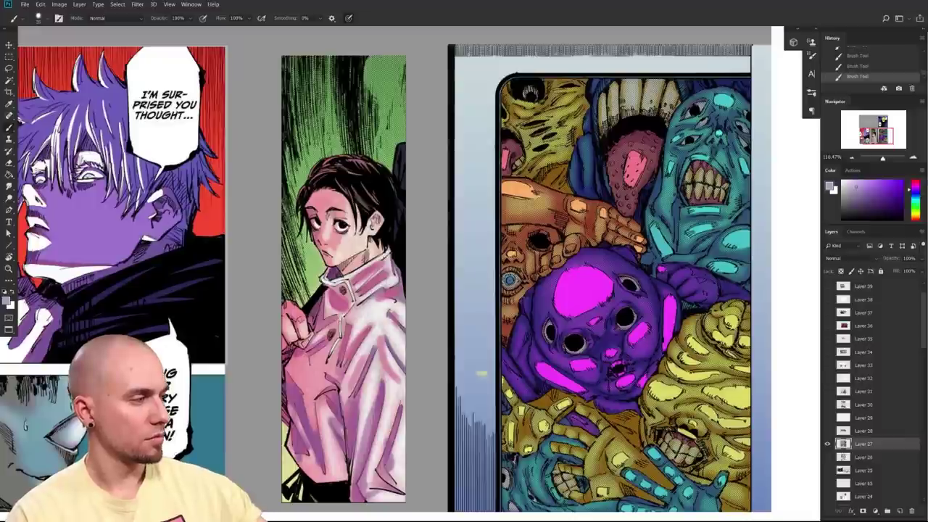
pyautogui.moveTo(292, 448)
pyautogui.mouseDown()
pyautogui.moveTo(326, 482)
pyautogui.moveTo(302, 461)
pyautogui.mouseUp()
pyautogui.moveTo(334, 434)
pyautogui.mouseDown()
pyautogui.moveTo(331, 471)
pyautogui.moveTo(319, 467)
pyautogui.mouseUp()
pyautogui.moveTo(314, 402); pyautogui.dragTo(306, 434)
pyautogui.moveTo(292, 374)
pyautogui.mouseDown()
pyautogui.moveTo(302, 405)
pyautogui.moveTo(307, 352)
pyautogui.moveTo(326, 381)
pyautogui.mouseUp()
pyautogui.moveTo(344, 359); pyautogui.dragTo(333, 399)
pyautogui.moveTo(344, 335); pyautogui.dragTo(343, 351)
pyautogui.moveTo(360, 334)
pyautogui.mouseDown()
pyautogui.moveTo(344, 368)
pyautogui.moveTo(346, 335)
pyautogui.mouseUp()
pyautogui.moveTo(334, 318); pyautogui.dragTo(312, 350)
pyautogui.moveTo(323, 302); pyautogui.dragTo(314, 323)
pyautogui.moveTo(340, 289); pyautogui.dragTo(330, 304)
pyautogui.moveTo(363, 378)
pyautogui.mouseDown()
pyautogui.moveTo(350, 398)
pyautogui.moveTo(352, 452)
pyautogui.mouseUp()
pyautogui.moveTo(372, 364); pyautogui.dragTo(346, 499)
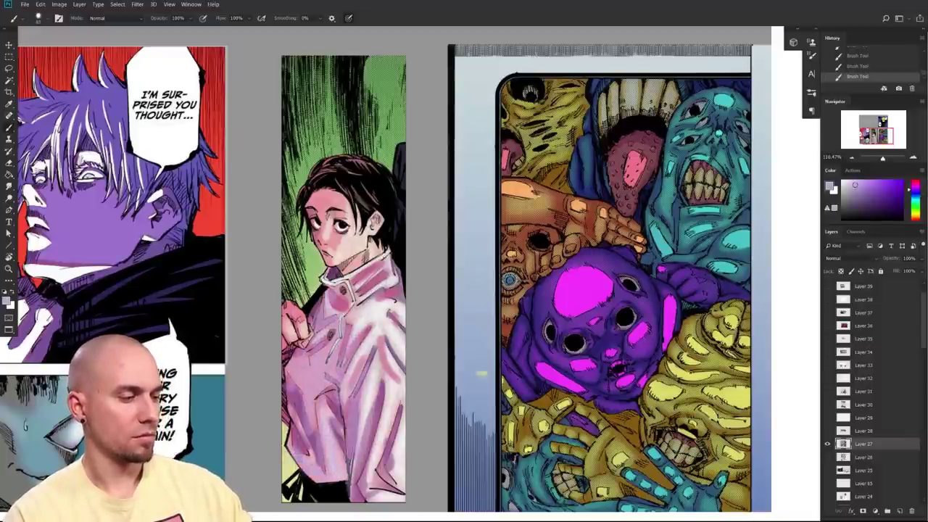
# - Sample the collar area, pick a more saturated pink and glaze the jacket's shoulder and sleeve using larger and smaller brush sizes
pyautogui.scroll(-6, 525, 427)
pyautogui.scroll(4, 525, 426)
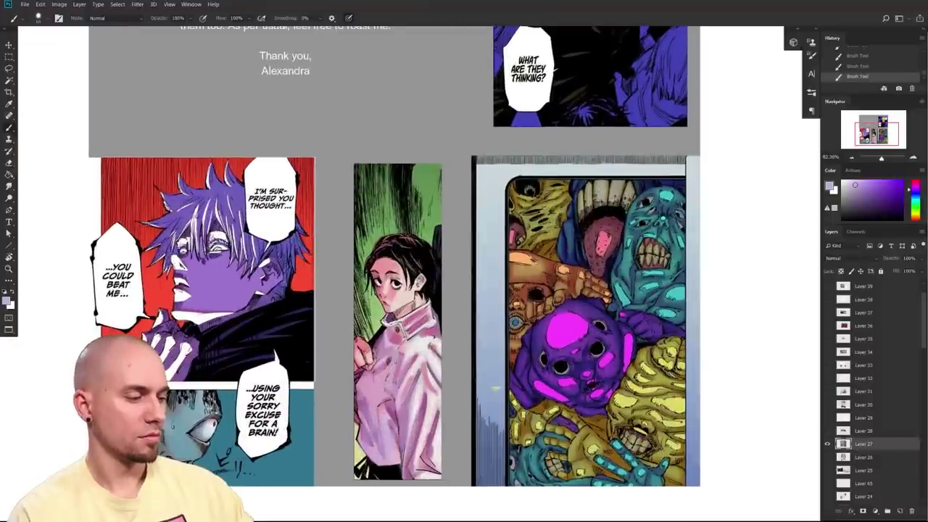
pyautogui.scroll(-4, 440, 435)
pyautogui.scroll(3, 440, 436)
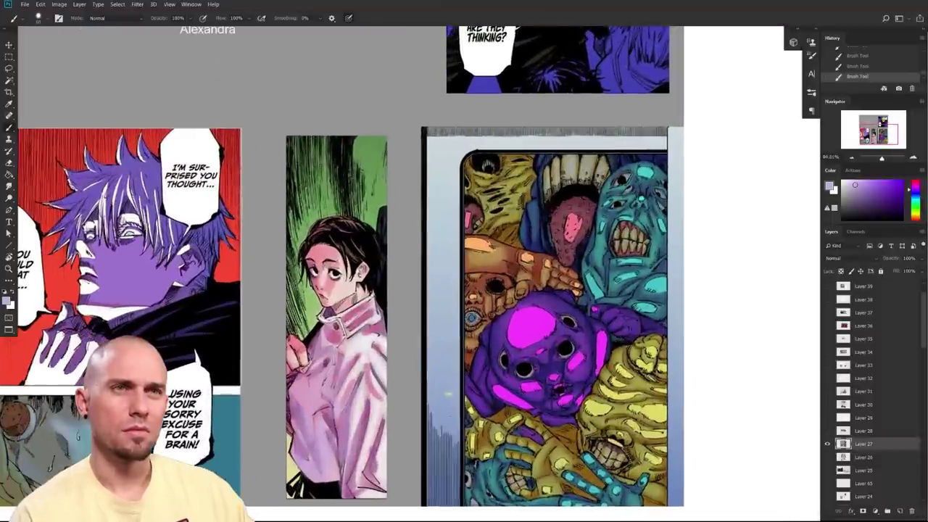
pyautogui.keyDown('alt'); pyautogui.click(372, 330); pyautogui.keyUp('alt')
pyautogui.click(863, 182)
pyautogui.press(']')
pyautogui.press(']')
pyautogui.press(']')
pyautogui.press(']')
pyautogui.moveTo(376, 330)
pyautogui.mouseDown()
pyautogui.moveTo(380, 362)
pyautogui.moveTo(384, 347)
pyautogui.mouseUp()
pyautogui.press('[')
pyautogui.press('[')
pyautogui.press('[')
pyautogui.press('[')
pyautogui.press('[')
pyautogui.press('[')
pyautogui.press('[')
pyautogui.press('[')
pyautogui.moveTo(381, 308); pyautogui.dragTo(380, 380)
# - Pick a very pale pink with a smaller brush, resample the jacket's tones, and check the repainted panel against the others
pyautogui.click(850, 181)
pyautogui.press('[')
pyautogui.press('[')
pyautogui.moveTo(472, 368)
pyautogui.mouseDown()
pyautogui.moveTo(406, 369)
pyautogui.moveTo(469, 369)
pyautogui.mouseUp()
pyautogui.keyDown('alt'); pyautogui.click(311, 427); pyautogui.keyUp('alt')
pyautogui.keyDown('alt'); pyautogui.click(383, 351); pyautogui.keyUp('alt')
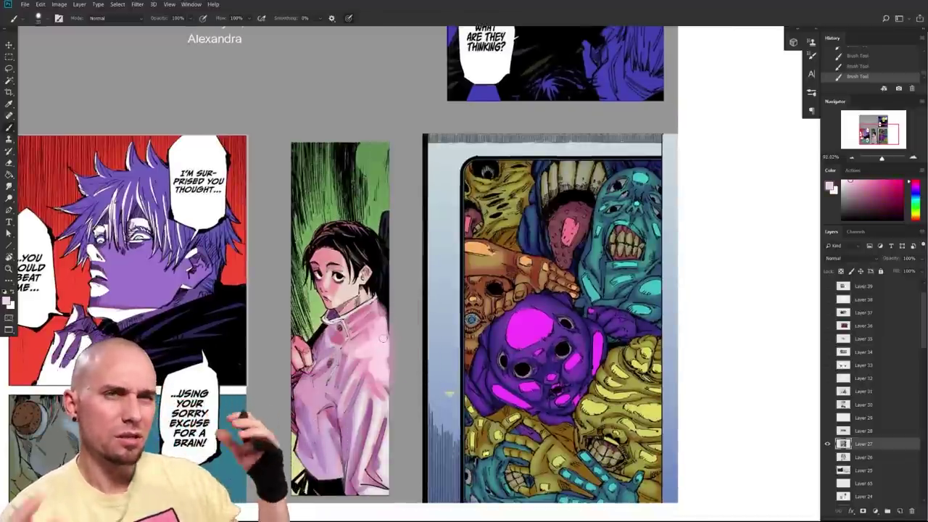
pyautogui.scroll(-3, 531, 404)
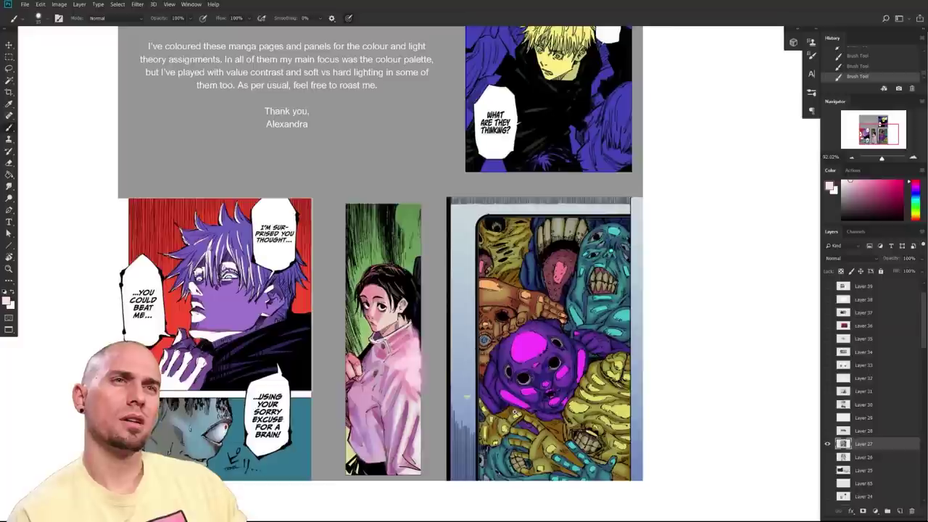
pyautogui.scroll(4, 525, 407)
pyautogui.scroll(-3, 523, 408)
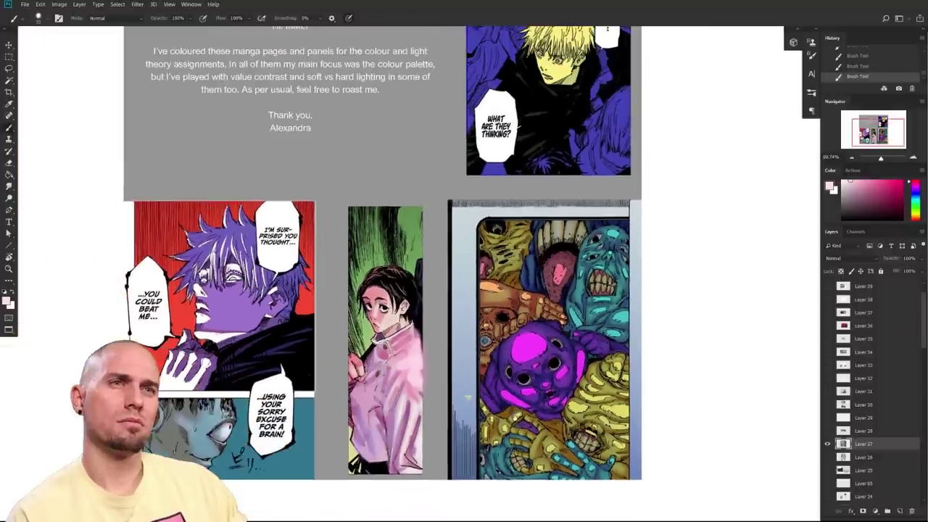
# - Sample the magenta highlight on the purple creature in the monster panel and enlarge the brush
pyautogui.scroll(-1, 521, 402)
pyautogui.scroll(4, 750, 375)
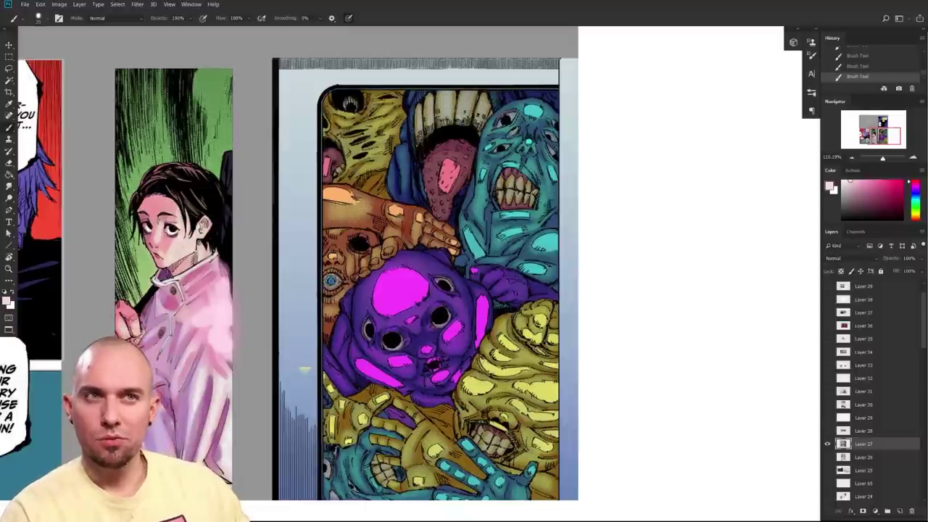
pyautogui.moveTo(578, 390)
pyautogui.mouseDown()
pyautogui.moveTo(530, 425)
pyautogui.moveTo(570, 396)
pyautogui.mouseUp()
pyautogui.keyDown('alt'); pyautogui.click(447, 320); pyautogui.keyUp('alt')
pyautogui.press(']')
pyautogui.press(']')
pyautogui.press(']')
pyautogui.press(']')
pyautogui.press(']')
pyautogui.press(']')
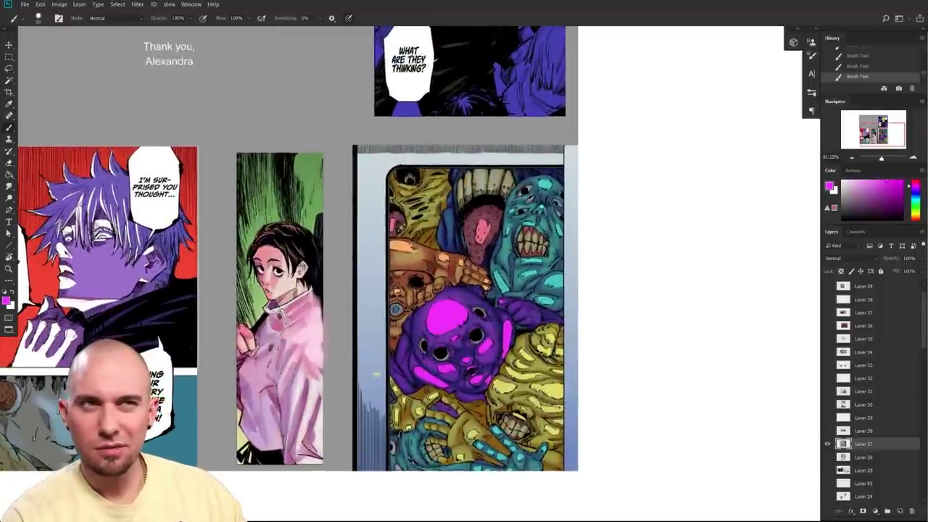
pyautogui.scroll(4, 533, 388)
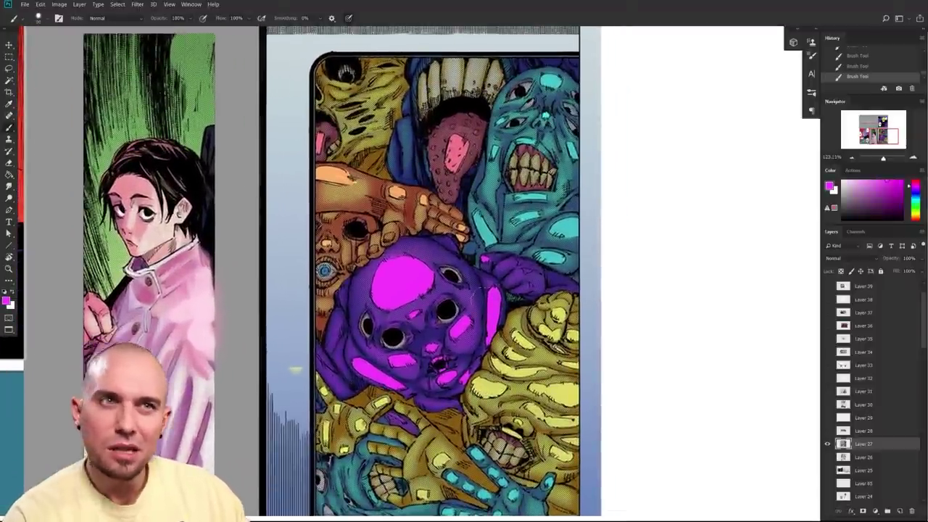
# - Compare the hues in the monster panel by sampling the yellow, purple, teal, blue and orange creatures
pyautogui.keyDown('alt'); pyautogui.click(545, 365); pyautogui.keyUp('alt')
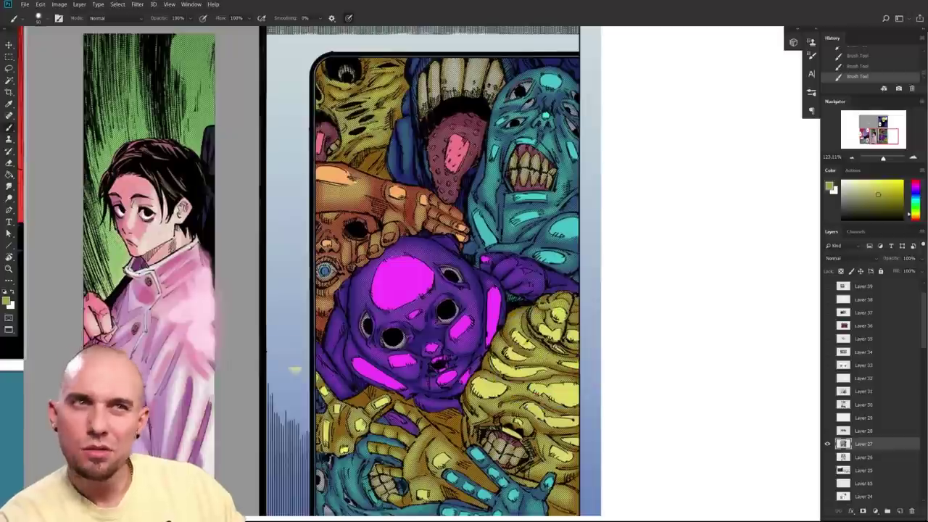
pyautogui.keyDown('alt'); pyautogui.click(476, 300); pyautogui.keyUp('alt')
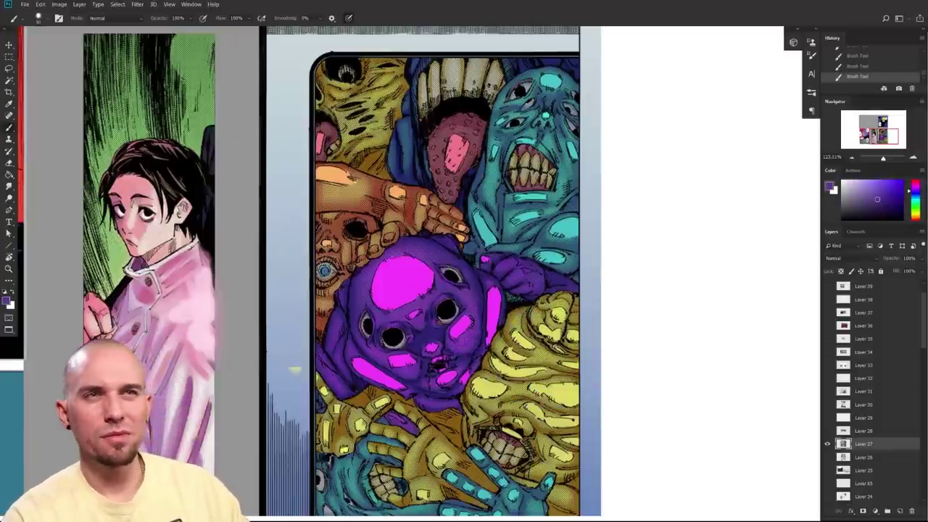
pyautogui.keyDown('alt'); pyautogui.click(512, 352); pyautogui.keyUp('alt')
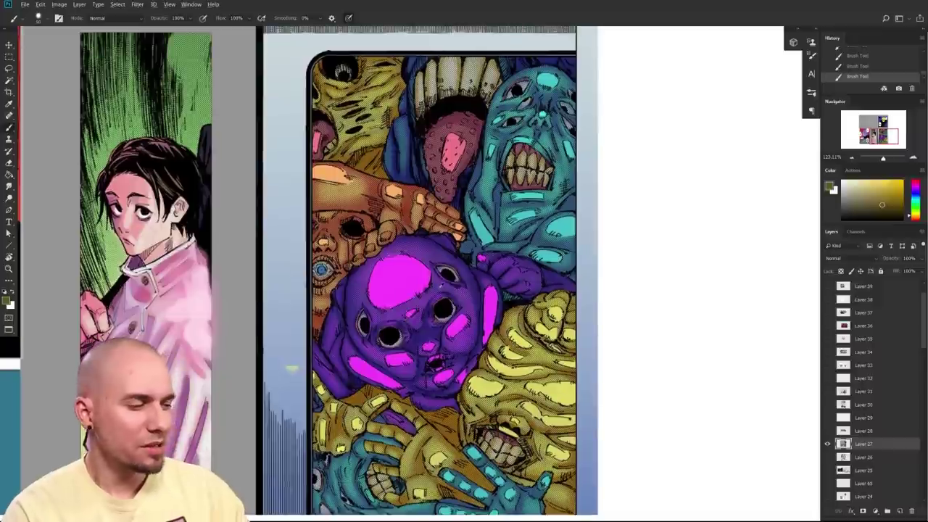
pyautogui.keyDown('alt'); pyautogui.click(440, 285); pyautogui.keyUp('alt')
pyautogui.keyDown('alt'); pyautogui.click(502, 208); pyautogui.keyUp('alt')
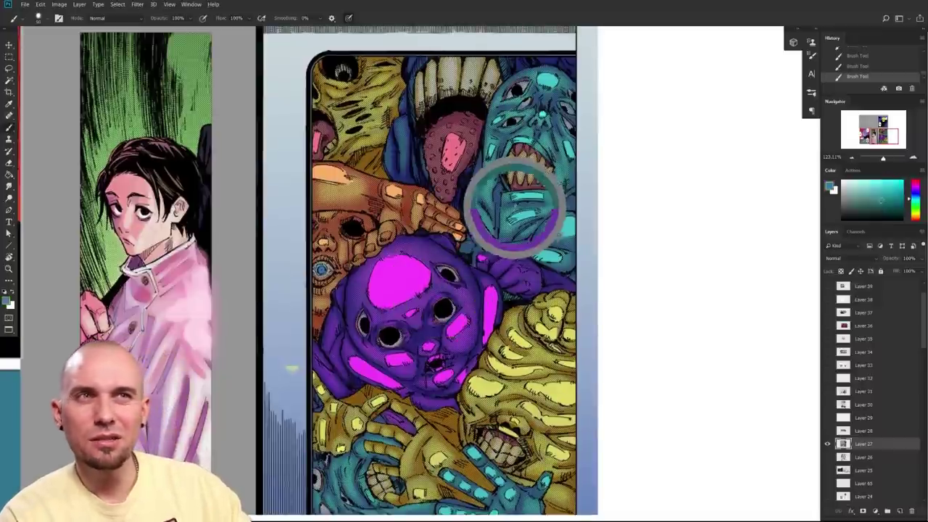
pyautogui.keyDown('alt'); pyautogui.click(402, 142); pyautogui.keyUp('alt')
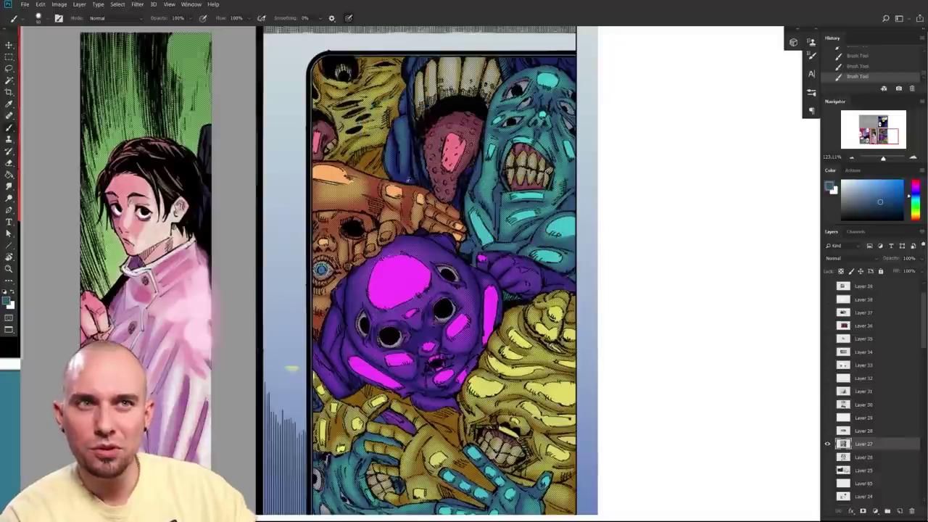
pyautogui.keyDown('alt'); pyautogui.click(338, 468); pyautogui.keyUp('alt')
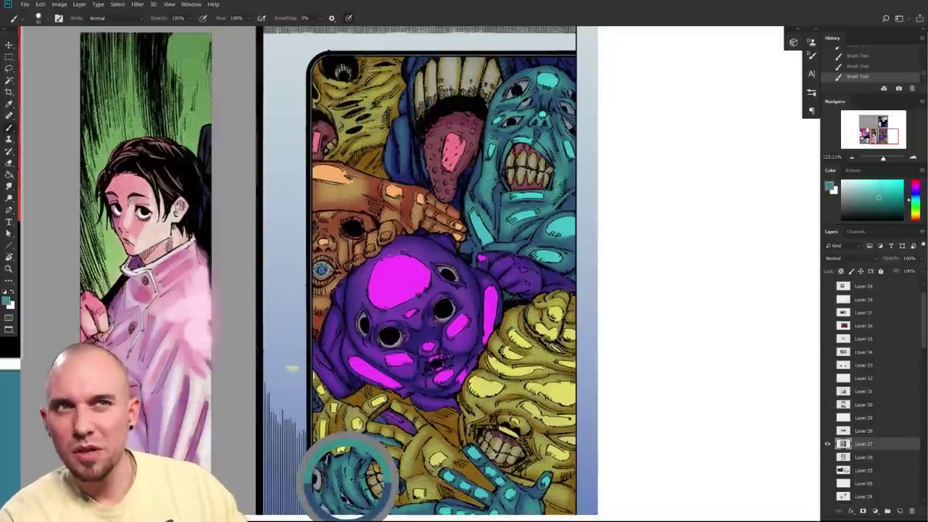
pyautogui.moveTo(500, 215); pyautogui.dragTo(554, 205)
pyautogui.moveTo(529, 330); pyautogui.dragTo(541, 344)
pyautogui.keyDown('alt'); pyautogui.click(398, 225); pyautogui.keyUp('alt')
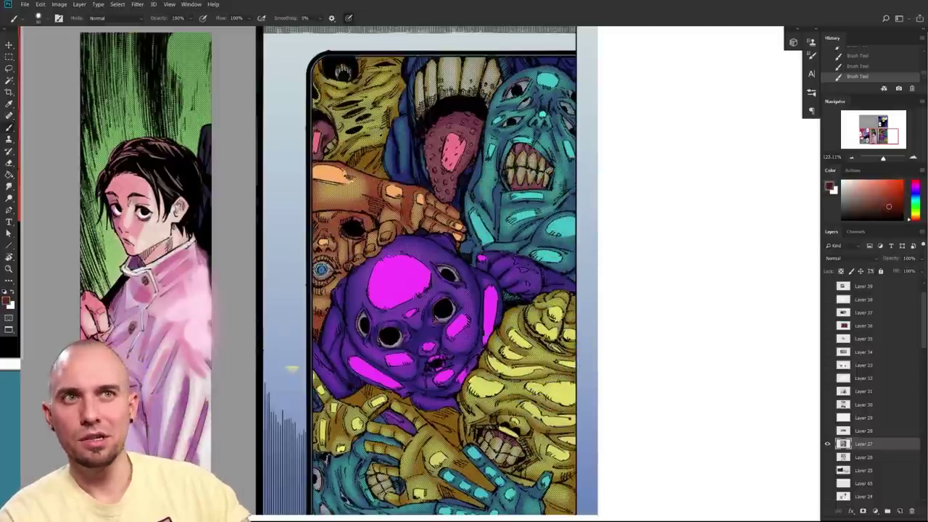
pyautogui.keyDown('alt'); pyautogui.click(375, 112); pyautogui.keyUp('alt')
pyautogui.moveTo(501, 210); pyautogui.dragTo(368, 436)
pyautogui.moveTo(564, 377); pyautogui.dragTo(515, 408)
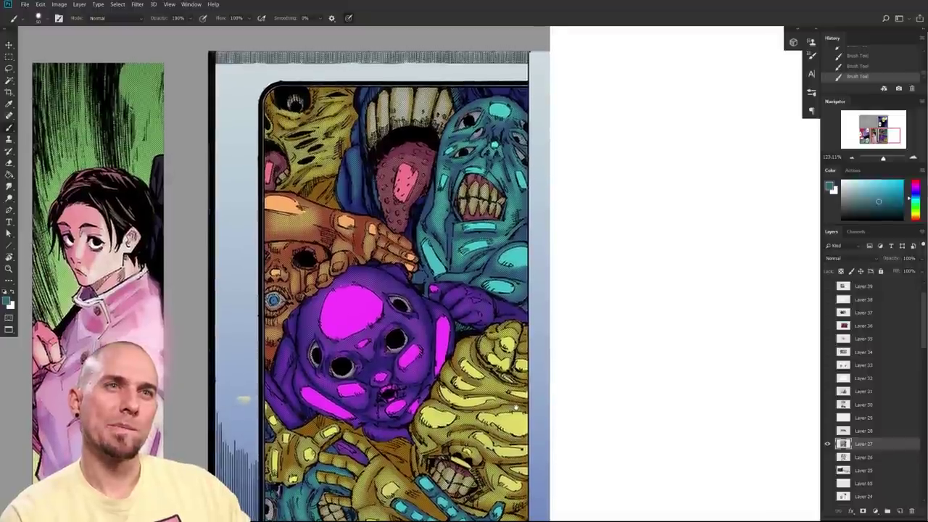
# - Sample the purple creature's mid violet, compare it with the purple-faced character's panel, and fill part of the creature with the Paint Bucket
pyautogui.keyDown('alt'); pyautogui.click(366, 337); pyautogui.keyUp('alt')
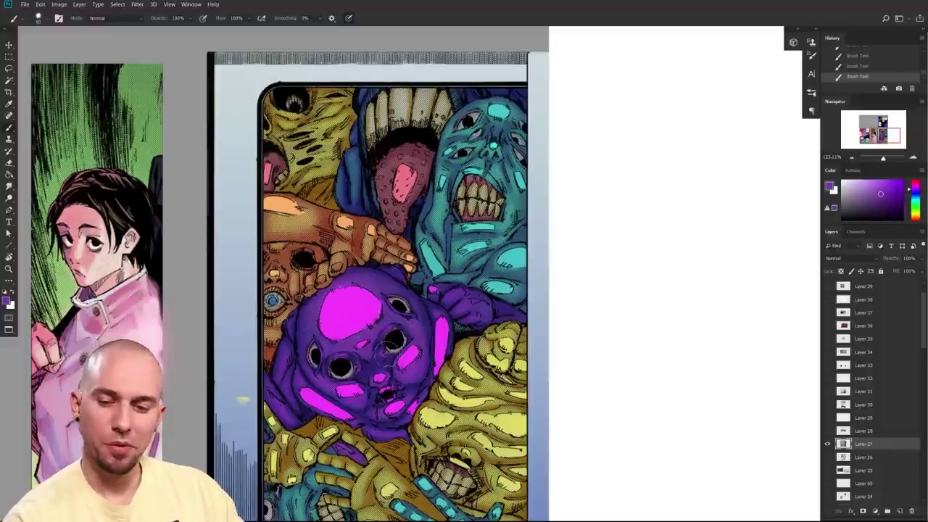
pyautogui.press('g')
pyautogui.keyDown('alt'); pyautogui.click(366, 337); pyautogui.keyUp('alt')
pyautogui.moveTo(587, 368); pyautogui.dragTo(539, 352)
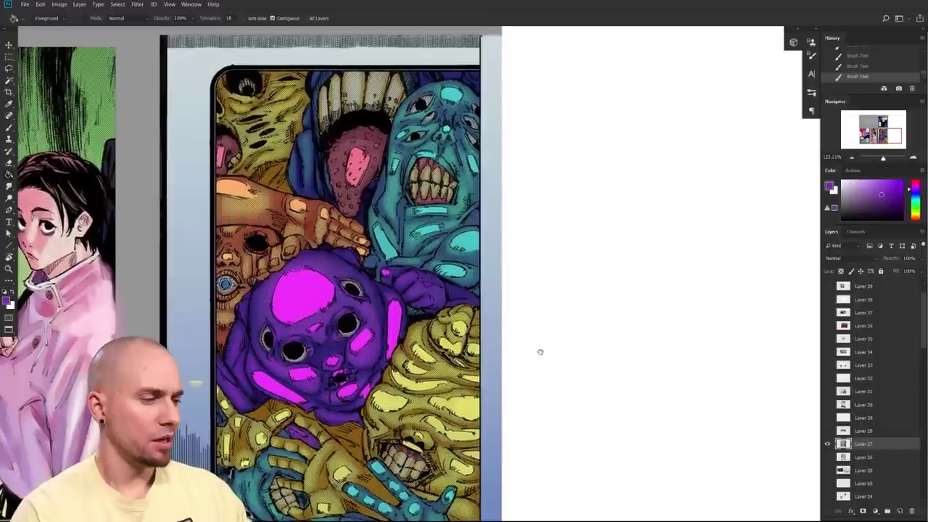
pyautogui.press('b')
pyautogui.moveTo(351, 349); pyautogui.dragTo(550, 333)
pyautogui.moveTo(129, 258); pyautogui.dragTo(358, 302)
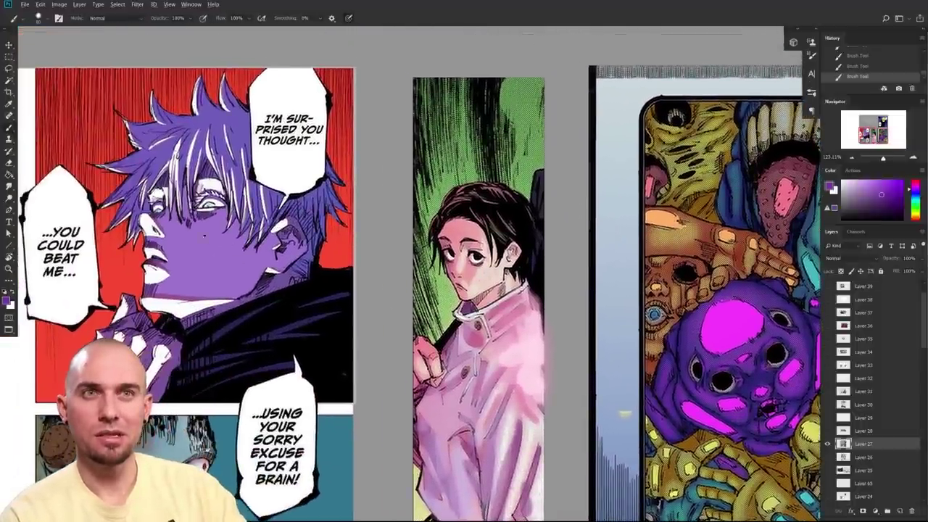
pyautogui.moveTo(678, 350); pyautogui.dragTo(403, 344)
pyautogui.press('g')
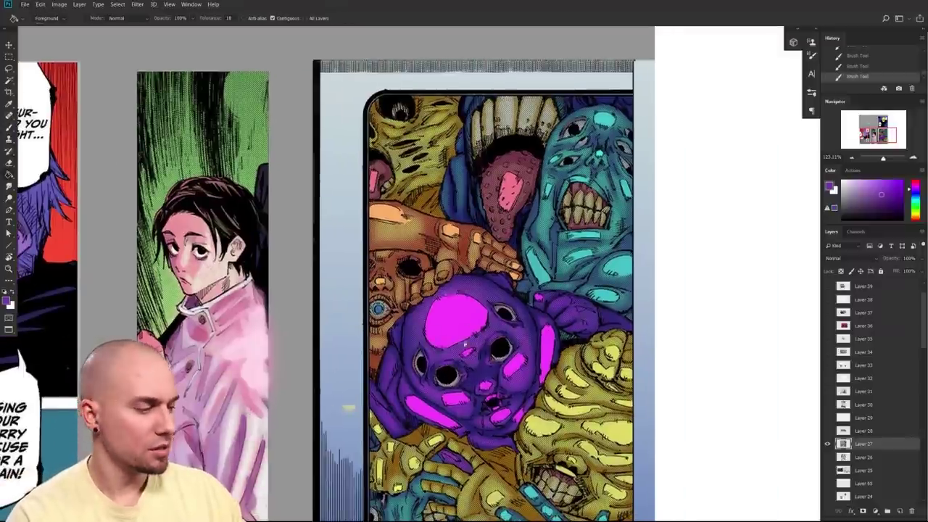
pyautogui.moveTo(515, 354); pyautogui.dragTo(453, 336)
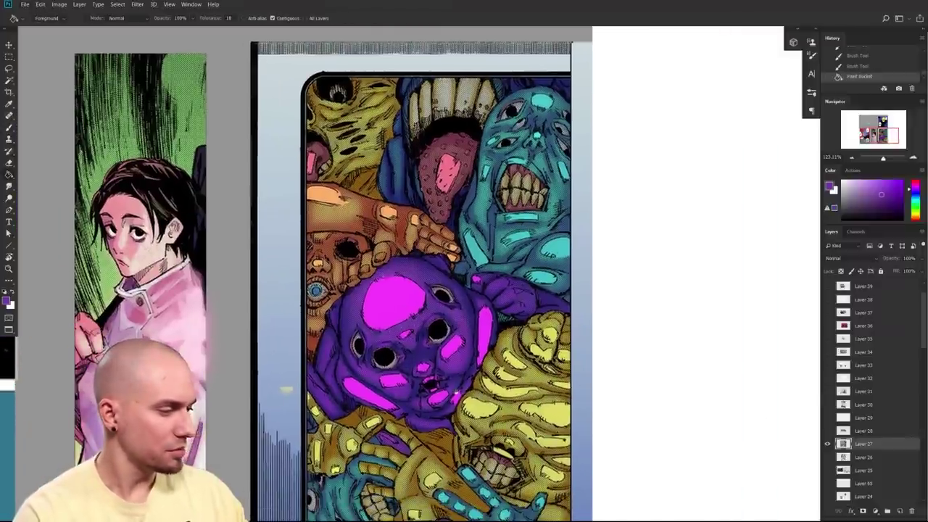
# - Pick a lighter violet, raise the Paint Bucket tolerance to 41, and fill the purple creature's face
pyautogui.scroll(2, 416, 399)
pyautogui.press('b')
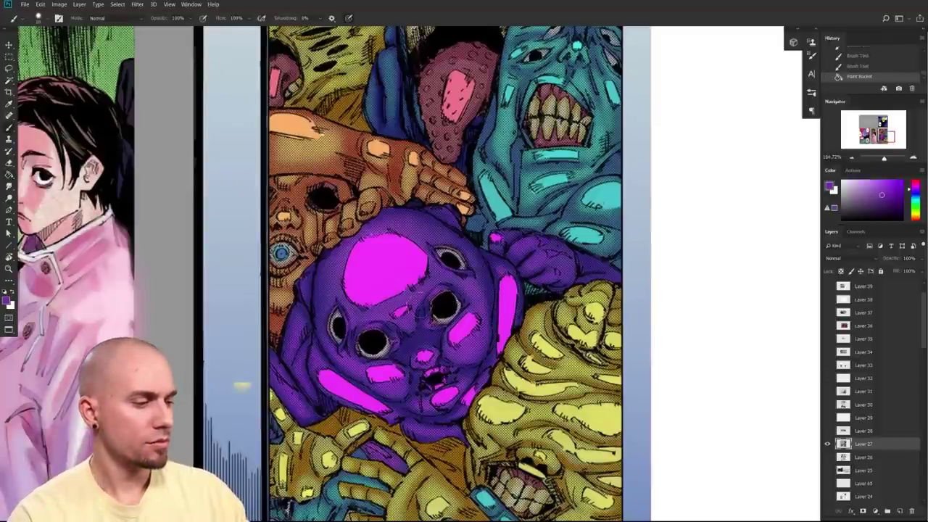
pyautogui.press('g')
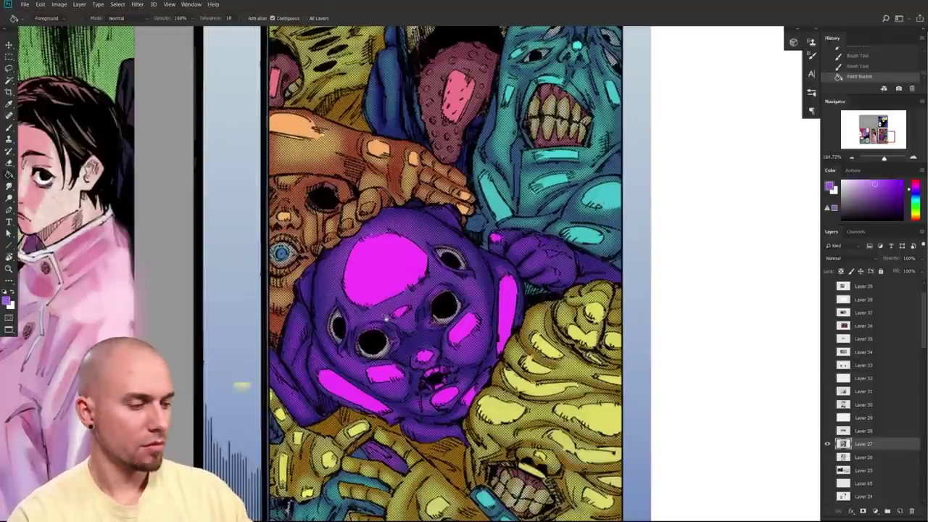
pyautogui.click(406, 310)
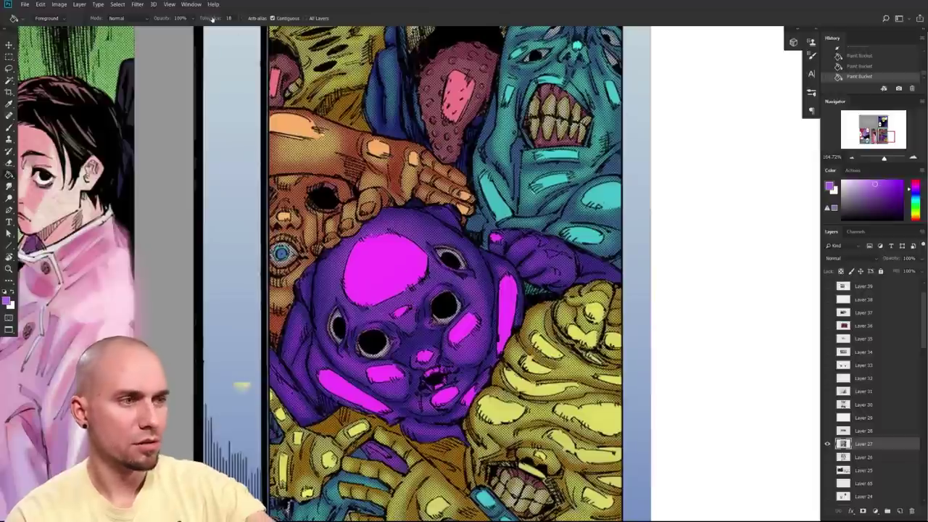
pyautogui.click(407, 305)
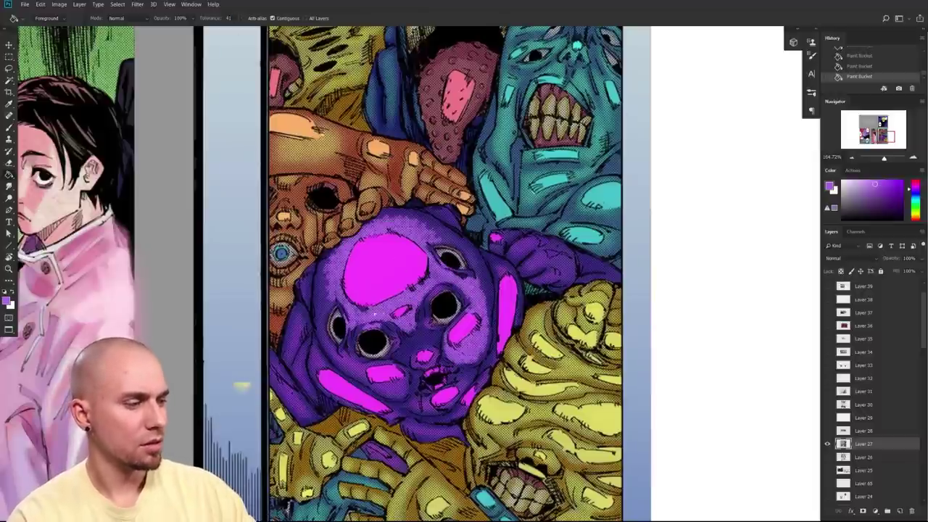
# - Try filling the darker shading around the creature's nose with the lighter violet, and undo the fill
pyautogui.click(419, 350)
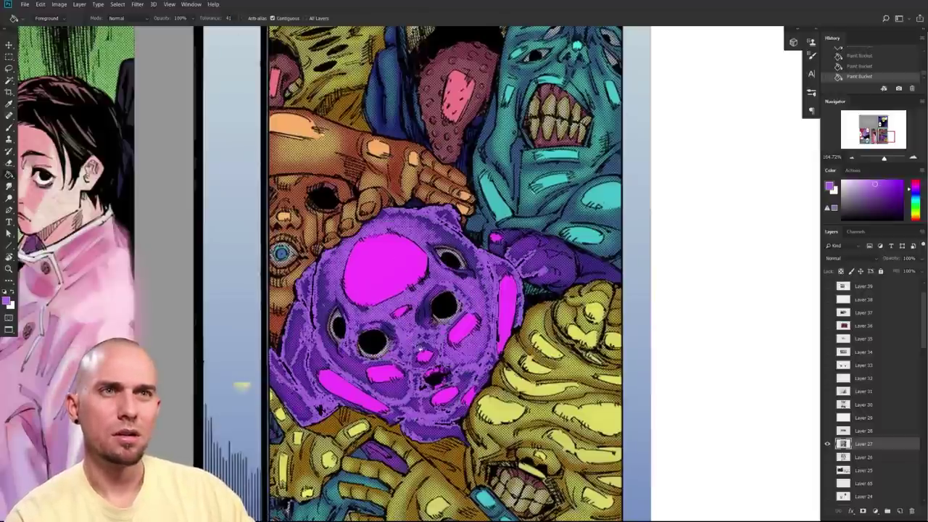
pyautogui.scroll(-4, 446, 383)
pyautogui.hotkey('ctrl', 'z')
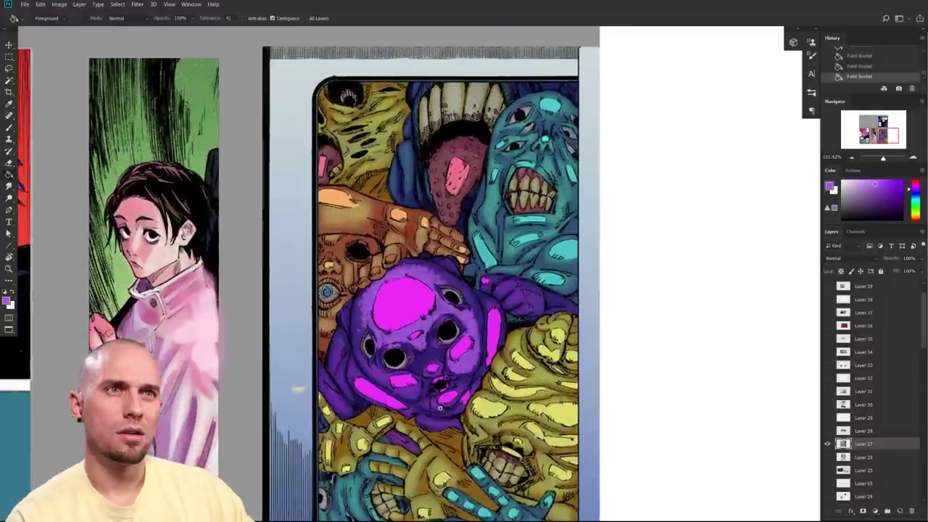
# - Brush the light violet over the creature's brow, nose and forehead with increasing brush size to smooth the patchy fill
pyautogui.scroll(3, 454, 403)
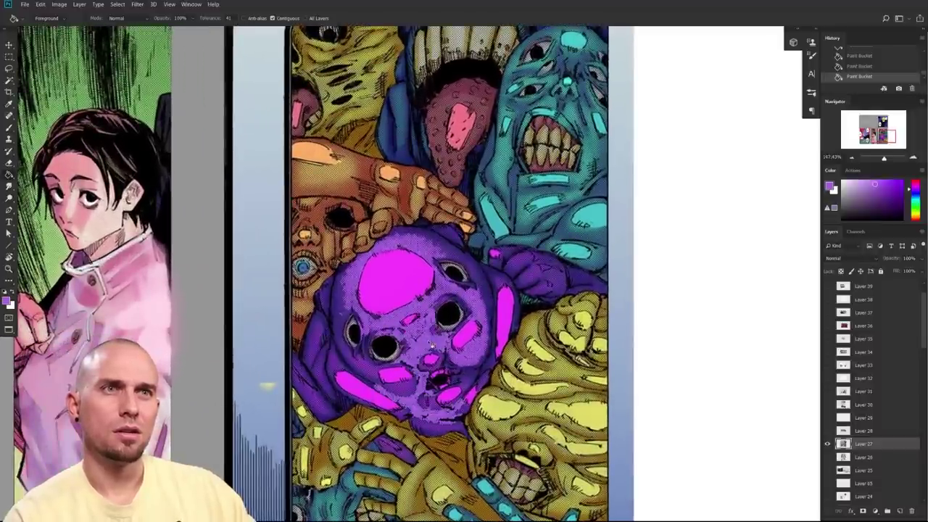
pyautogui.press('b')
pyautogui.moveTo(426, 293)
pyautogui.mouseDown()
pyautogui.moveTo(412, 319)
pyautogui.moveTo(426, 352)
pyautogui.mouseUp()
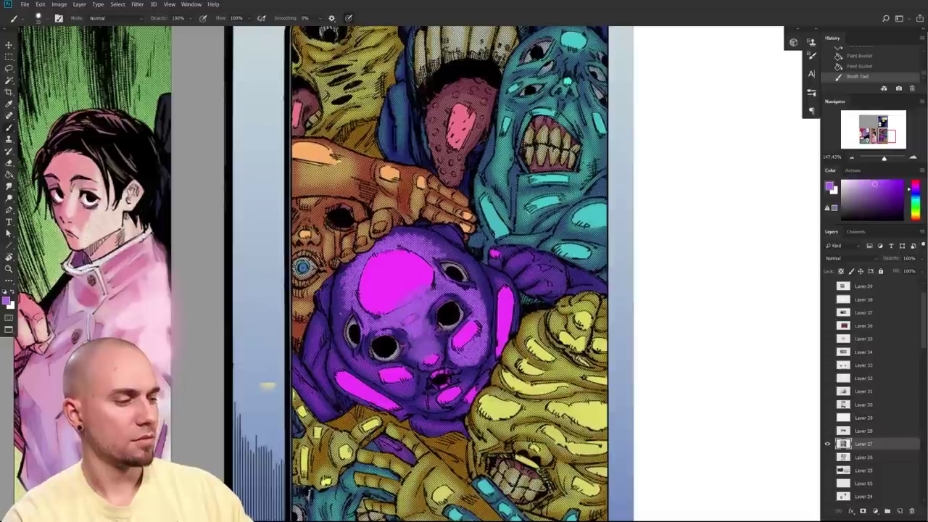
pyautogui.press(']')
pyautogui.moveTo(378, 323)
pyautogui.mouseDown()
pyautogui.moveTo(351, 302)
pyautogui.moveTo(338, 316)
pyautogui.moveTo(395, 248)
pyautogui.moveTo(464, 261)
pyautogui.mouseUp()
# - Sample the forehead magenta, repaint the highlight in a lighter pinkish magenta, and add a soft glow over the face with a larger brush
pyautogui.keyDown('alt'); pyautogui.click(420, 273); pyautogui.keyUp('alt')
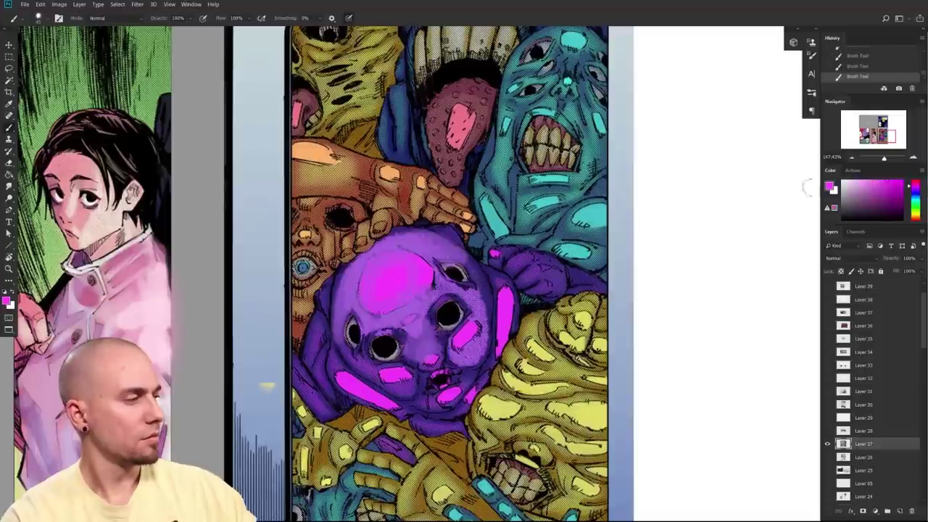
pyautogui.moveTo(391, 283)
pyautogui.mouseDown()
pyautogui.moveTo(389, 275)
pyautogui.moveTo(370, 287)
pyautogui.moveTo(419, 288)
pyautogui.moveTo(419, 276)
pyautogui.mouseUp()
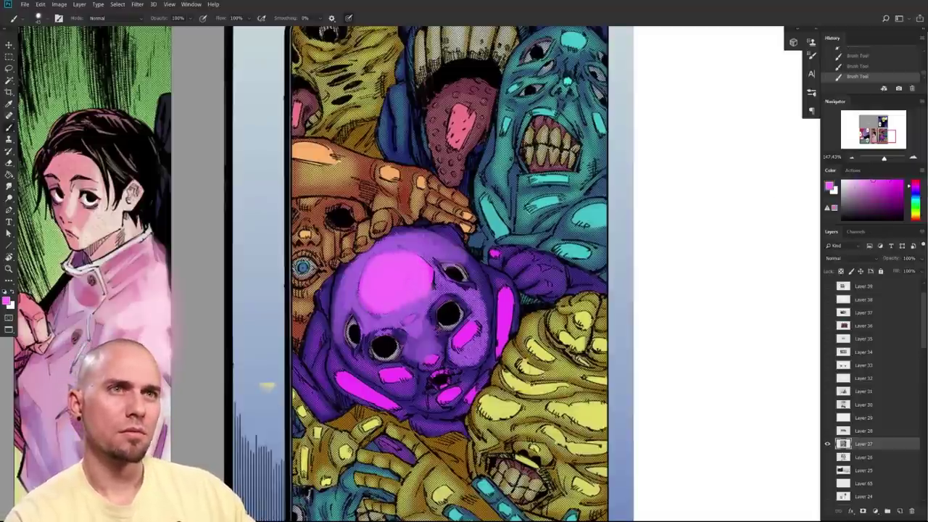
pyautogui.scroll(-2, 539, 374)
pyautogui.scroll(1, 540, 373)
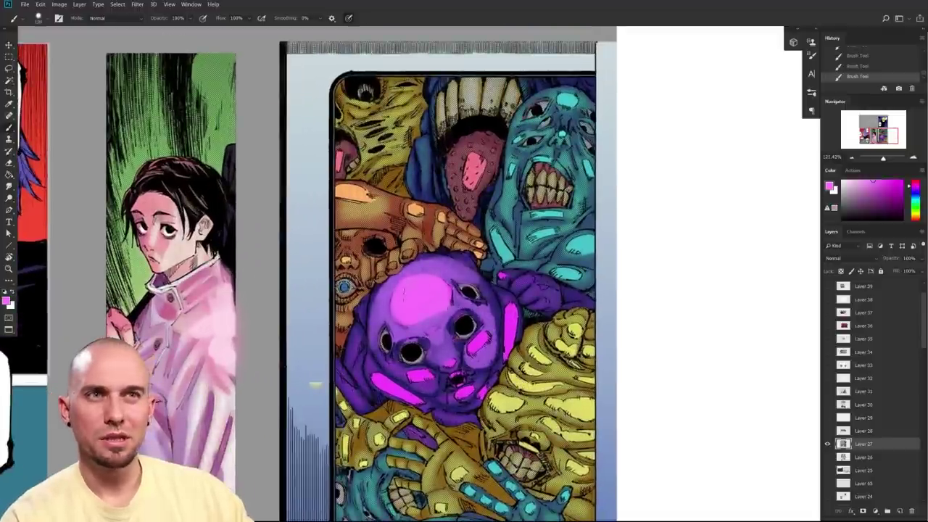
pyautogui.moveTo(431, 313); pyautogui.dragTo(442, 340)
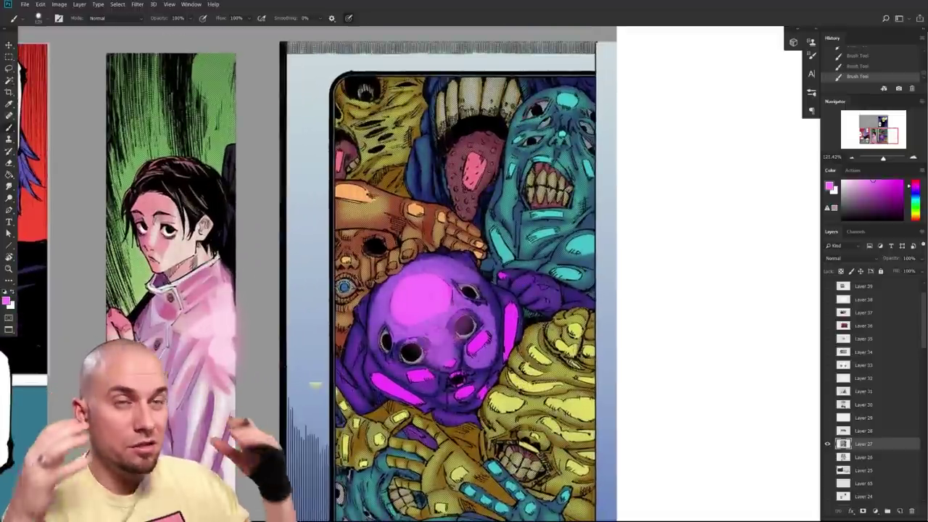
pyautogui.moveTo(505, 452)
pyautogui.mouseDown()
pyautogui.moveTo(514, 431)
pyautogui.moveTo(489, 455)
pyautogui.mouseUp()
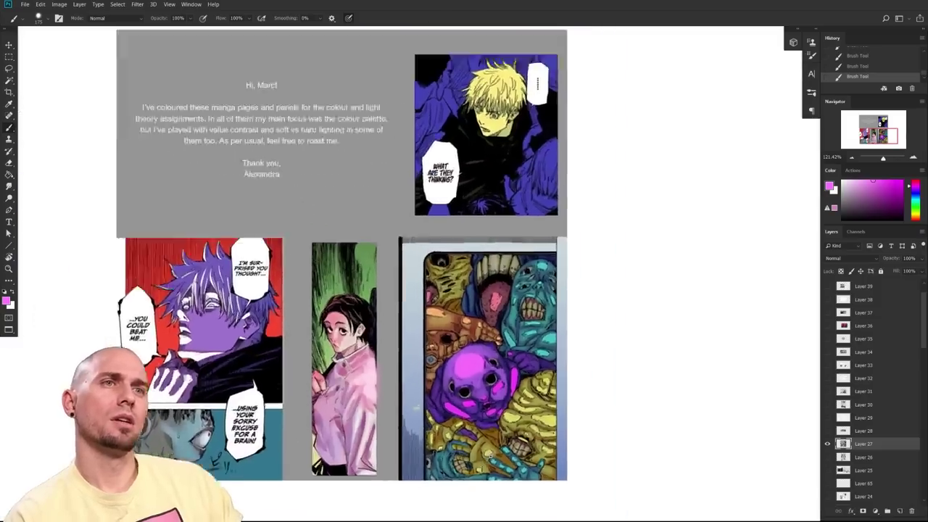
# - Compare the purple creature's face before and after by undoing and redoing the recent brush strokes
pyautogui.scroll(3, 508, 435)
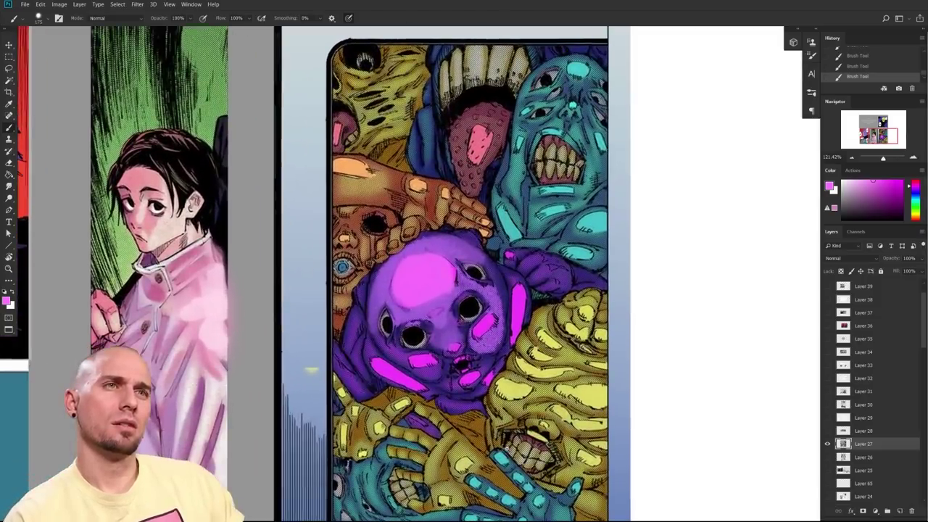
pyautogui.scroll(-1, 508, 448)
pyautogui.scroll(1, 508, 449)
pyautogui.hotkey('ctrl', 'z')
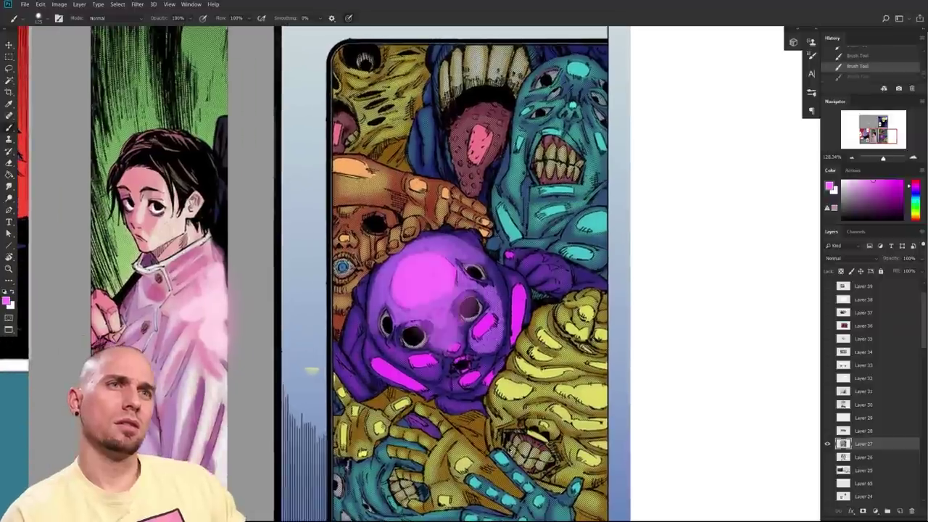
pyautogui.hotkey('ctrl', 'z')
pyautogui.hotkey('ctrl', 'z')
pyautogui.hotkey('ctrl', 'z')
pyautogui.hotkey('ctrl', 'z')
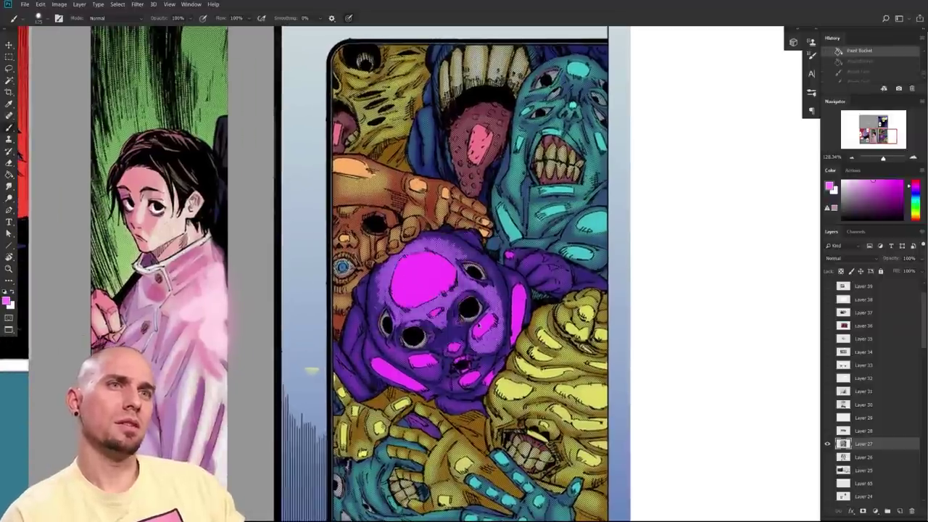
pyautogui.hotkey('ctrl', 'shift', 'z')
pyautogui.hotkey('ctrl', 'shift', 'z')
pyautogui.hotkey('ctrl', 'shift', 'z')
pyautogui.hotkey('ctrl', 'shift', 'z')
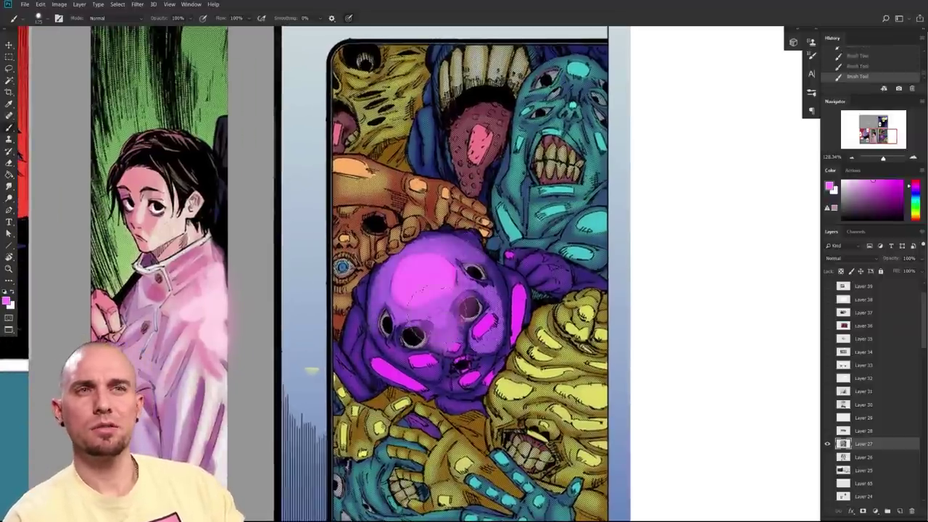
# - Draw a rectangular selection around the monster panel's artwork and return to the Brush tool
pyautogui.moveTo(468, 348); pyautogui.dragTo(444, 360)
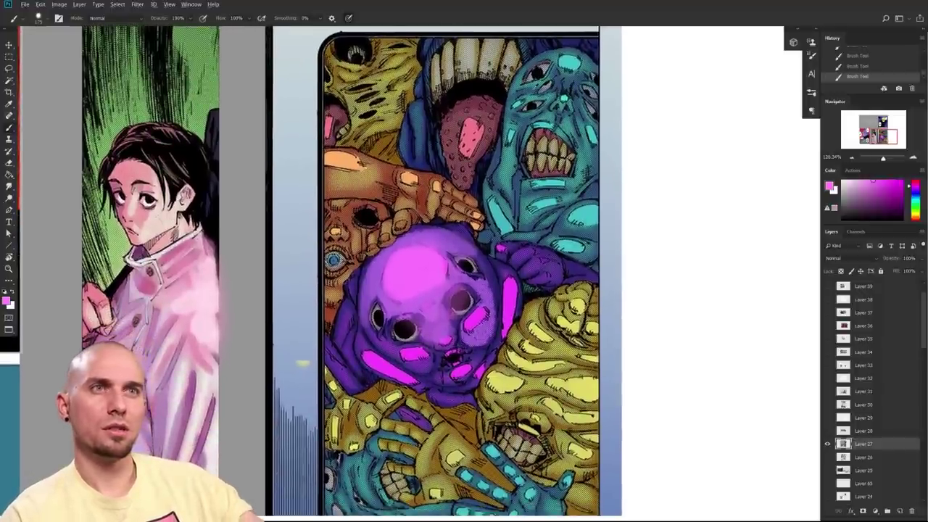
pyautogui.keyDown('alt'); pyautogui.click(529, 82); pyautogui.keyUp('alt')
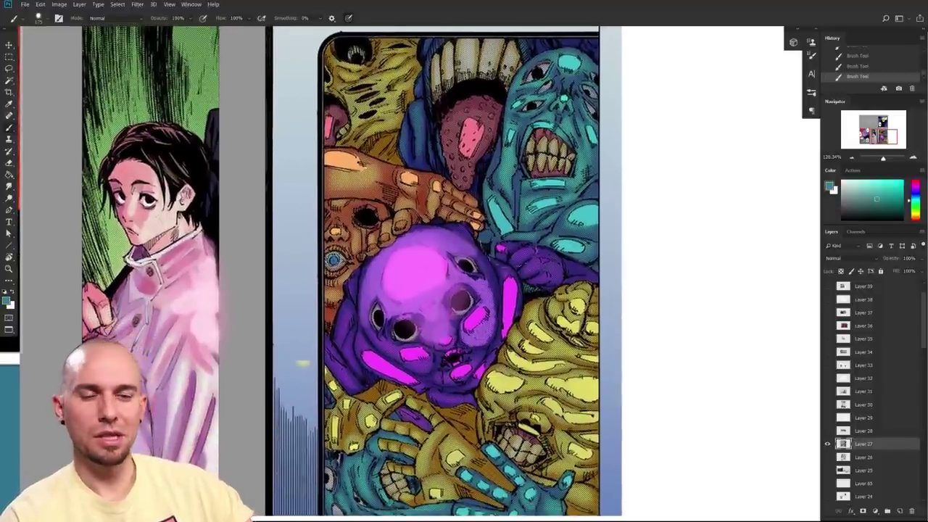
pyautogui.press('m')
pyautogui.scroll(-2, 473, 319)
pyautogui.moveTo(473, 313); pyautogui.dragTo(404, 311)
pyautogui.moveTo(281, 85); pyautogui.dragTo(508, 478)
pyautogui.press('b')
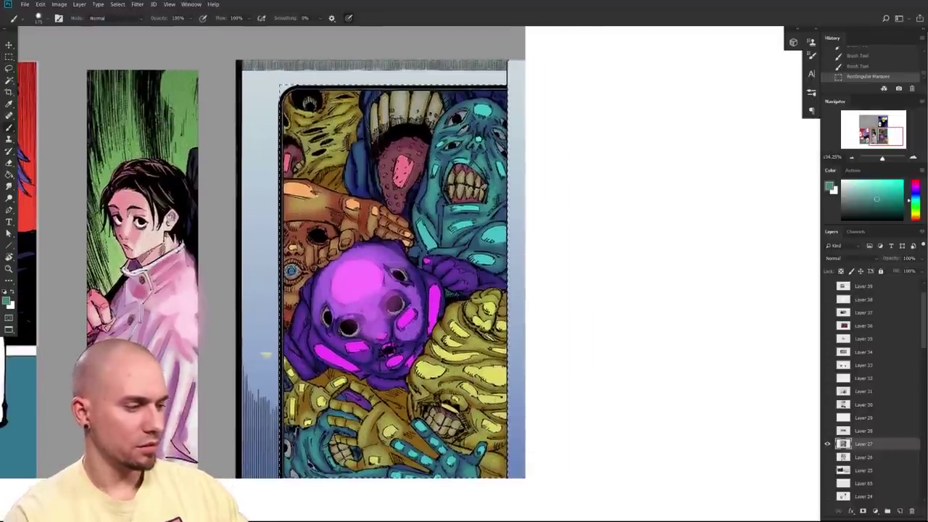
# - Pick a medium blue, enlarge the soft brush, try a stroke over the monster panel's lower corner, and undo it
pyautogui.rightClick(464, 395)
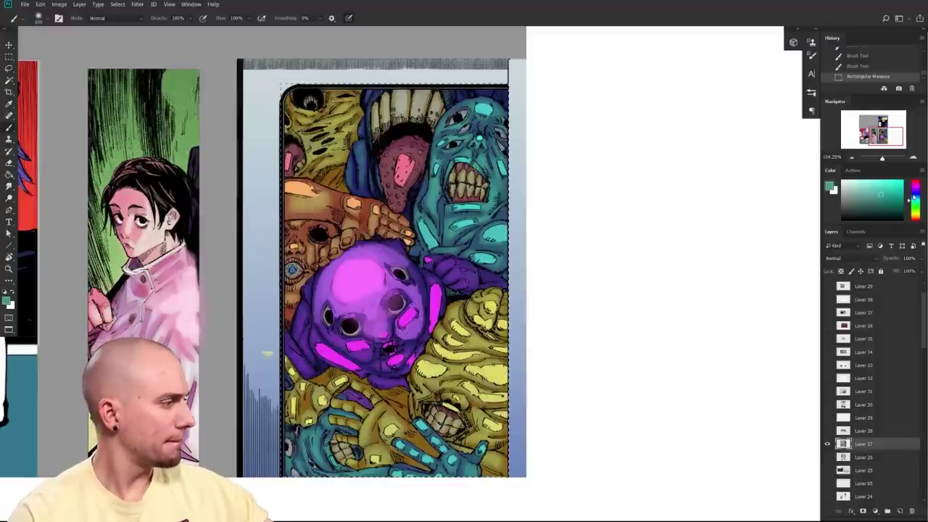
pyautogui.click(916, 192)
pyautogui.click(877, 184)
pyautogui.press(']')
pyautogui.press(']')
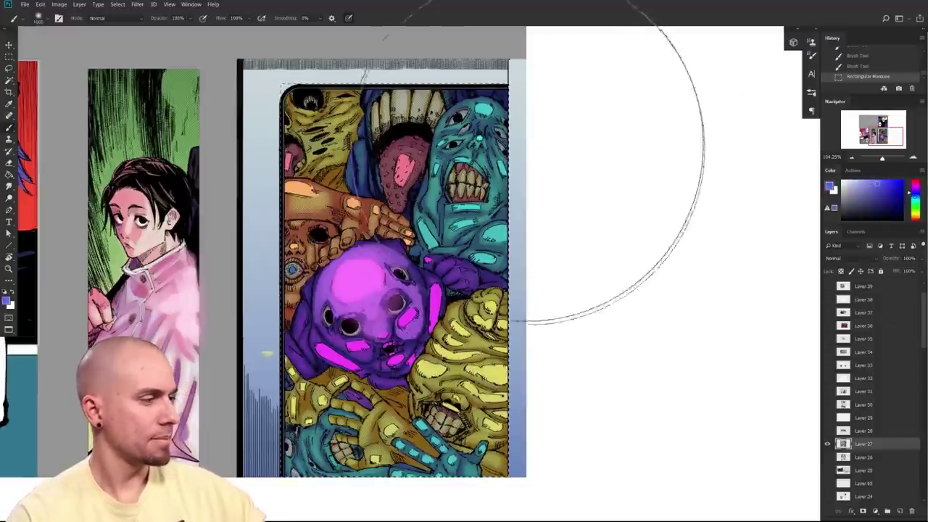
pyautogui.moveTo(519, 430); pyautogui.dragTo(608, 396)
pyautogui.hotkey('ctrl', 'z')
# - Darken the blue and softly glaze it over the monster panel's outer creatures with a smaller brush, keeping the purple creature clear
pyautogui.click(879, 190)
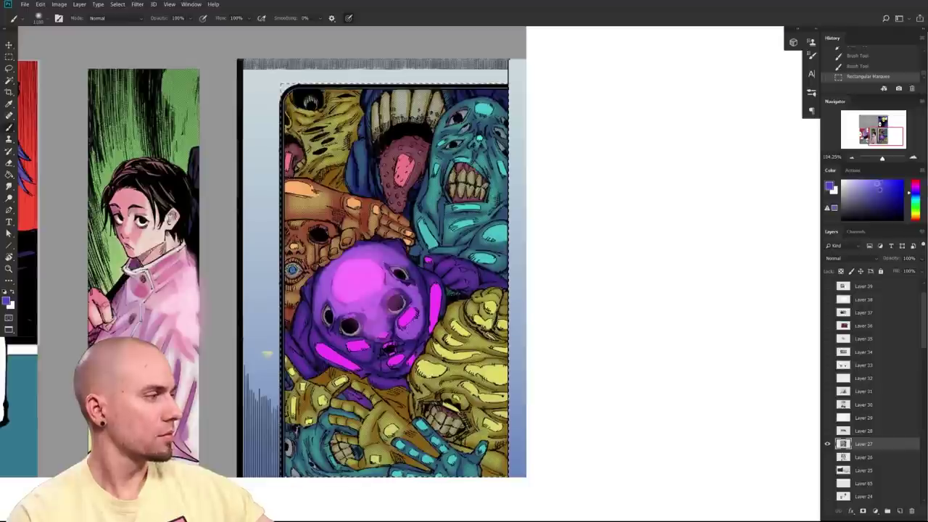
pyautogui.press('[')
pyautogui.press('[')
pyautogui.moveTo(540, 341)
pyautogui.mouseDown()
pyautogui.moveTo(475, 489)
pyautogui.moveTo(421, 495)
pyautogui.mouseUp()
pyautogui.moveTo(550, 323)
pyautogui.mouseDown()
pyautogui.moveTo(453, 514)
pyautogui.moveTo(258, 479)
pyautogui.mouseUp()
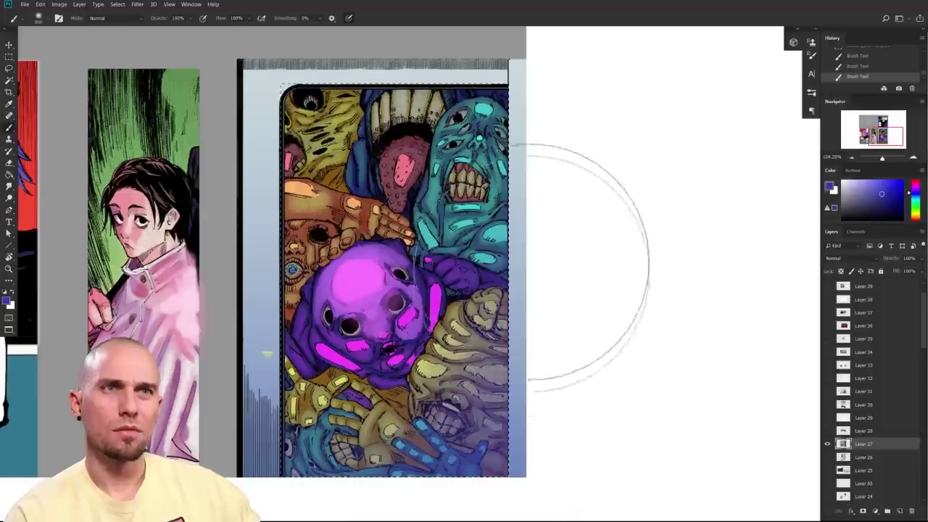
pyautogui.press('[')
pyautogui.moveTo(248, 103); pyautogui.dragTo(363, 94)
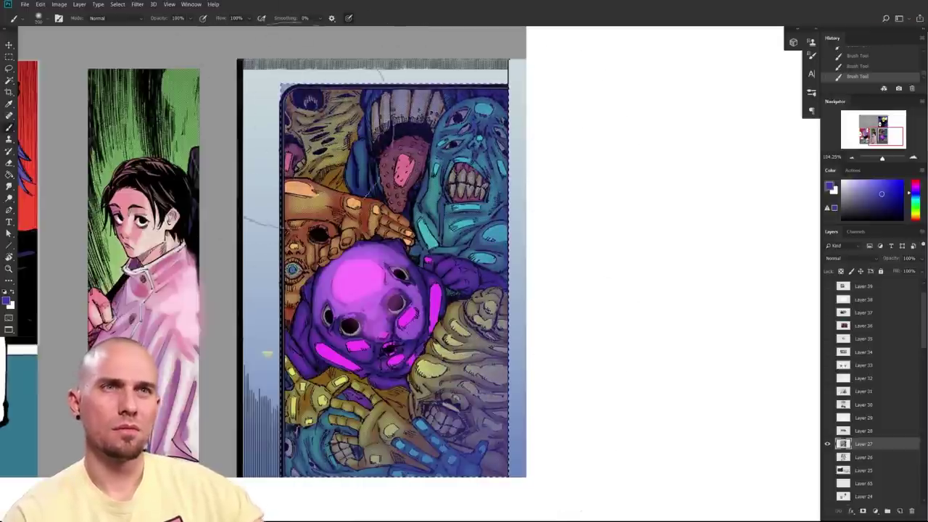
pyautogui.moveTo(534, 372); pyautogui.dragTo(504, 399)
pyautogui.scroll(5, 504, 397)
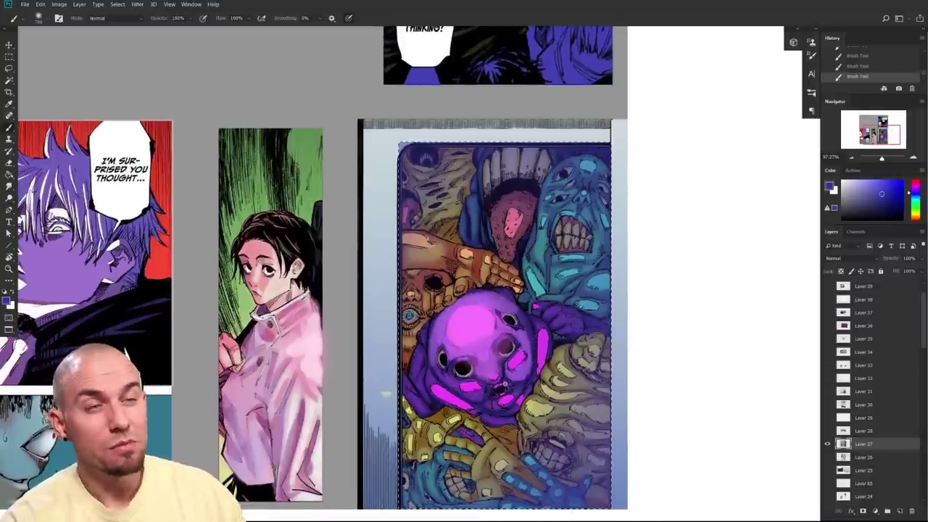
# - Sample the violet from the purple creature's face and reduce the brush to a small size
pyautogui.moveTo(506, 384)
pyautogui.mouseDown()
pyautogui.moveTo(486, 393)
pyautogui.moveTo(502, 393)
pyautogui.mouseUp()
pyautogui.keyDown('alt'); pyautogui.click(489, 352); pyautogui.keyUp('alt')
pyautogui.press('[')
pyautogui.press('[')
pyautogui.press('[')
pyautogui.press('[')
pyautogui.press('[')
pyautogui.press('[')
pyautogui.press('[')
pyautogui.press('[')
pyautogui.press('[')
pyautogui.press('[')
pyautogui.press('[')
pyautogui.press('[')
pyautogui.press('[')
pyautogui.press('[')
pyautogui.press('[')
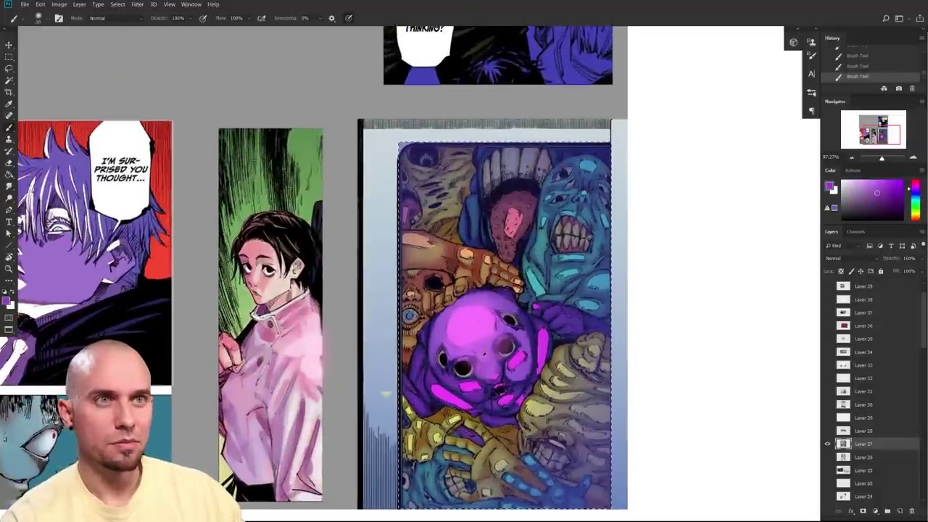
pyautogui.scroll(-2, 577, 447)
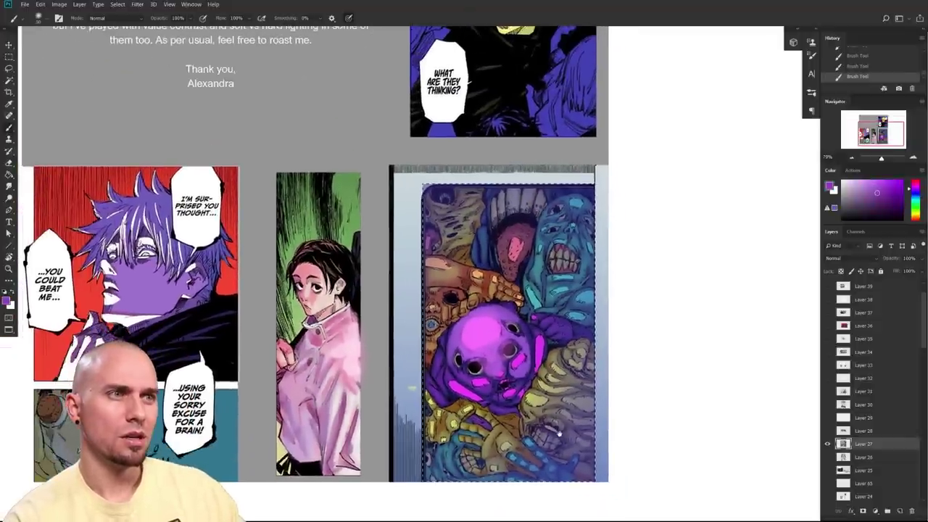
pyautogui.scroll(-2, 577, 447)
pyautogui.scroll(3, 578, 448)
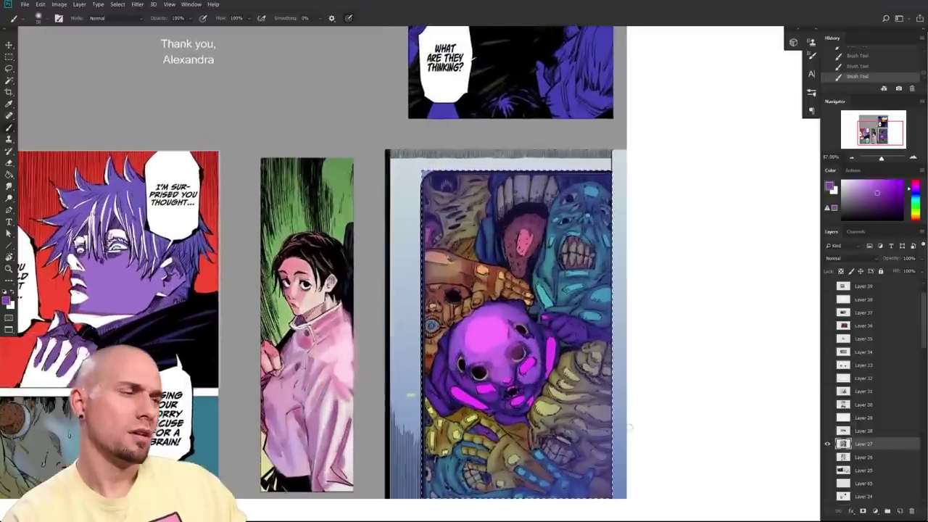
# - Toggle the corrected layer's visibility, clear the panel selection, and select the whole canvas for copying
pyautogui.click(829, 444)
pyautogui.keyDown('alt'); pyautogui.click(829, 446); pyautogui.keyUp('alt')
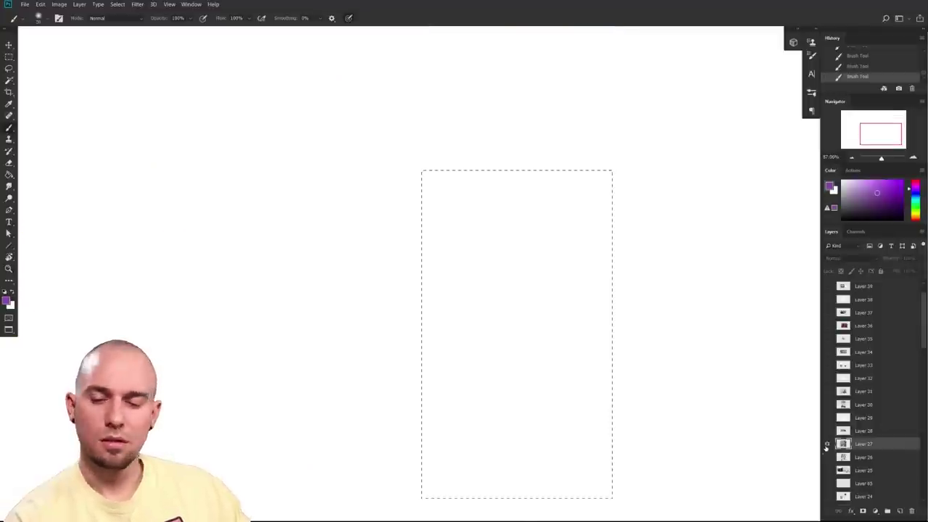
pyautogui.keyDown('alt'); pyautogui.click(828, 445); pyautogui.keyUp('alt')
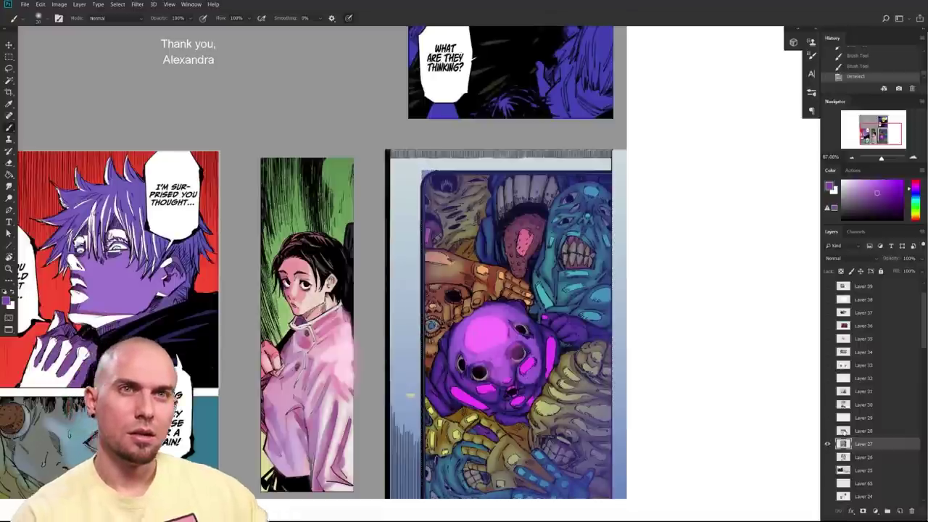
pyautogui.hotkey('ctrl', 'a')
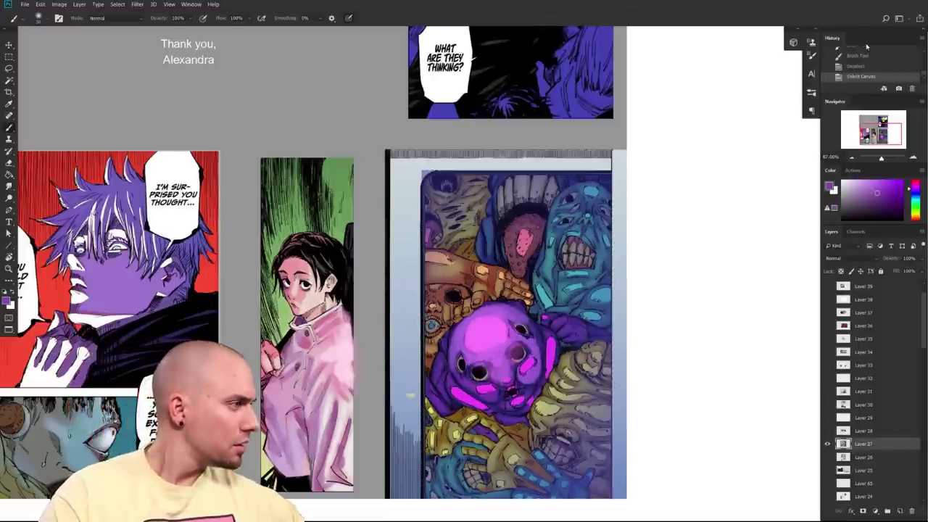
# - Step back through the history to the uncorrected manga artwork and paste the corrected copy over it as a new layer
pyautogui.scroll(5, 864, 56)
pyautogui.click(850, 64)
pyautogui.scroll(2, 850, 63)
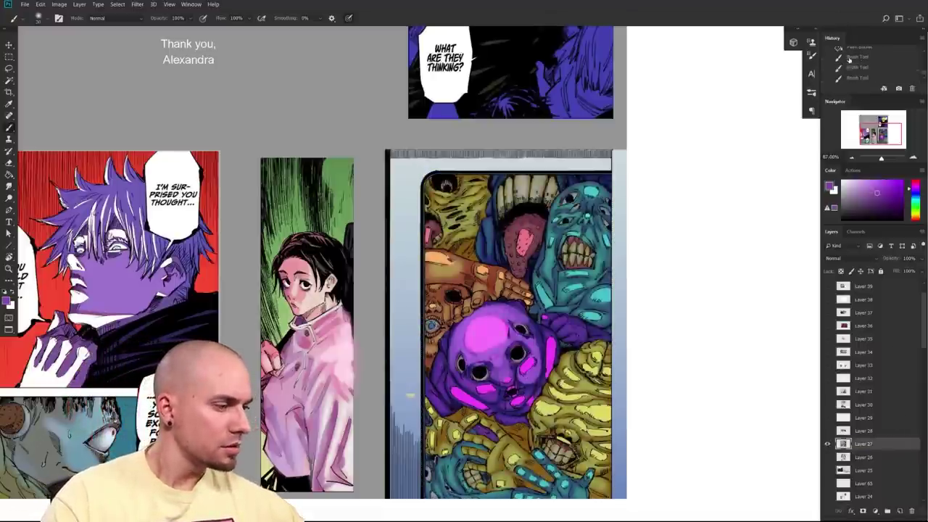
pyautogui.click(850, 61)
pyautogui.scroll(2, 851, 66)
pyautogui.click(850, 70)
pyautogui.scroll(2, 850, 68)
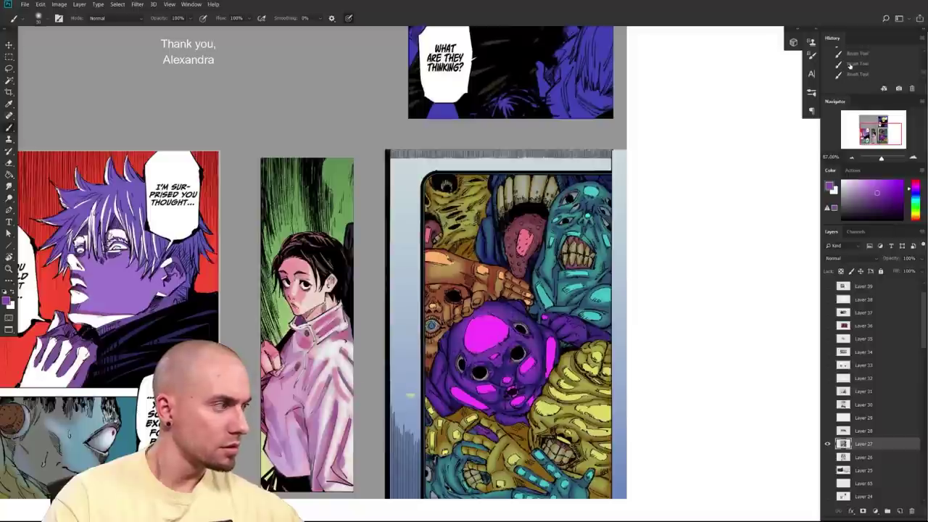
pyautogui.click(850, 66)
pyautogui.scroll(4, 851, 66)
pyautogui.click(852, 68)
pyautogui.scroll(2, 851, 65)
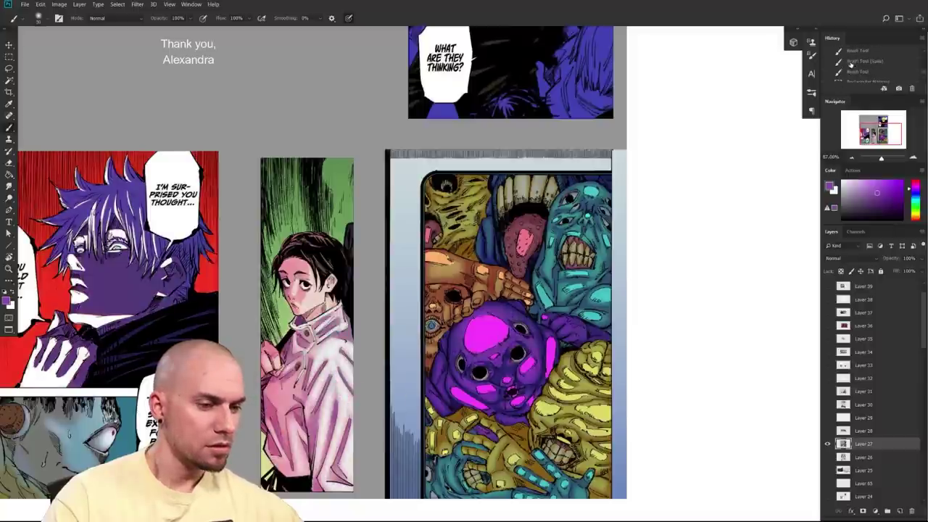
pyautogui.click(852, 72)
pyautogui.moveTo(483, 166); pyautogui.dragTo(432, 295)
pyautogui.hotkey('ctrl', 'v')
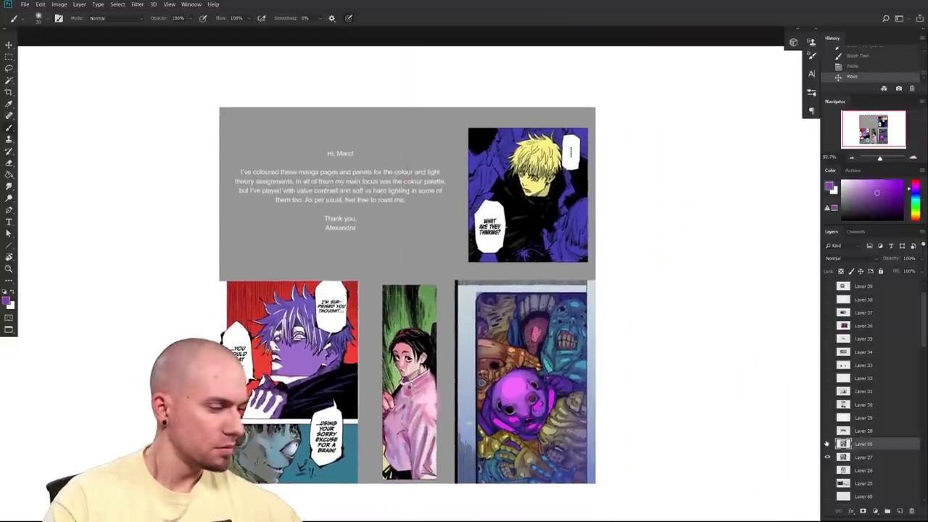
# - Compare the corrected manga panels with the originals by repeatedly hiding and showing the pasted layer
pyautogui.click(827, 444)
pyautogui.moveTo(513, 421); pyautogui.dragTo(593, 381)
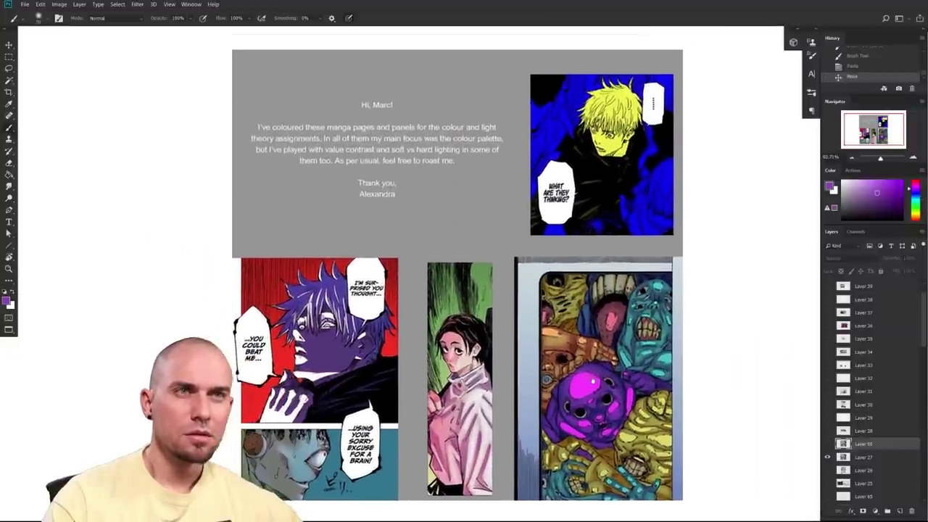
pyautogui.click(827, 444)
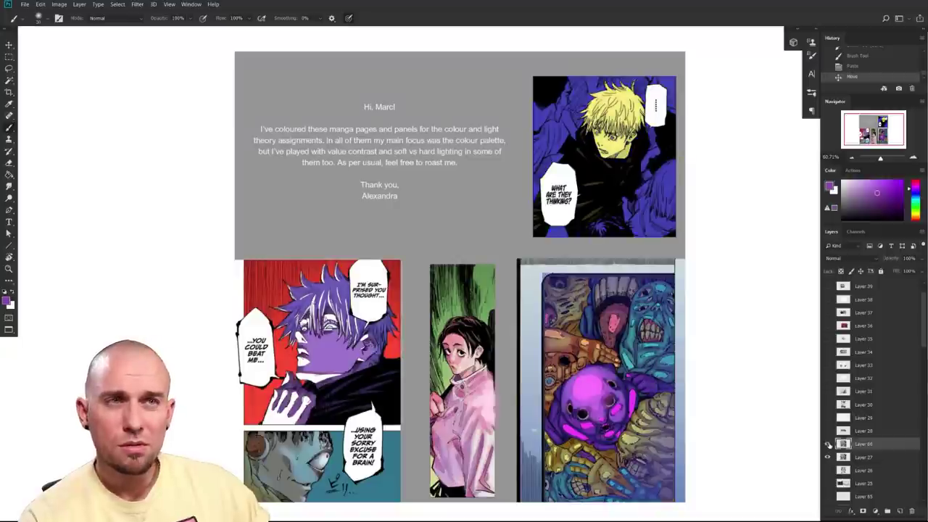
pyautogui.click(828, 444)
pyautogui.click(827, 444)
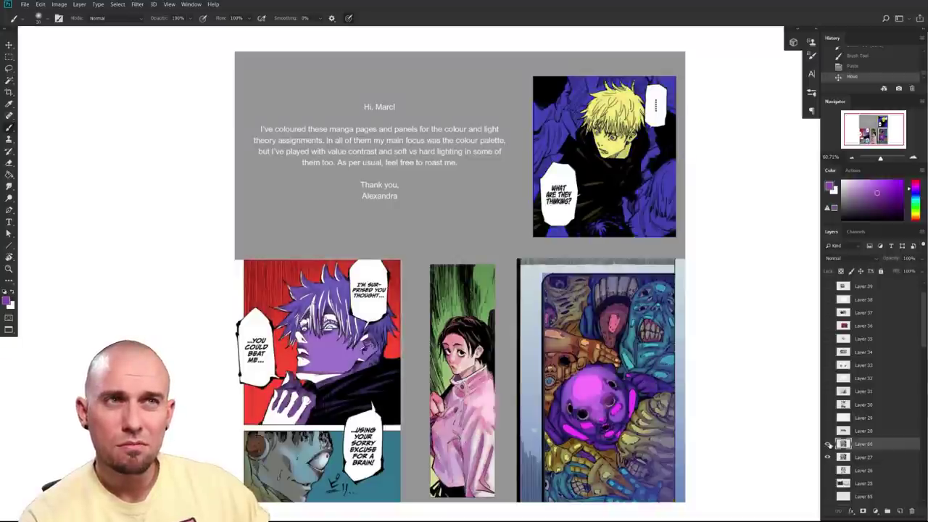
pyautogui.click(827, 444)
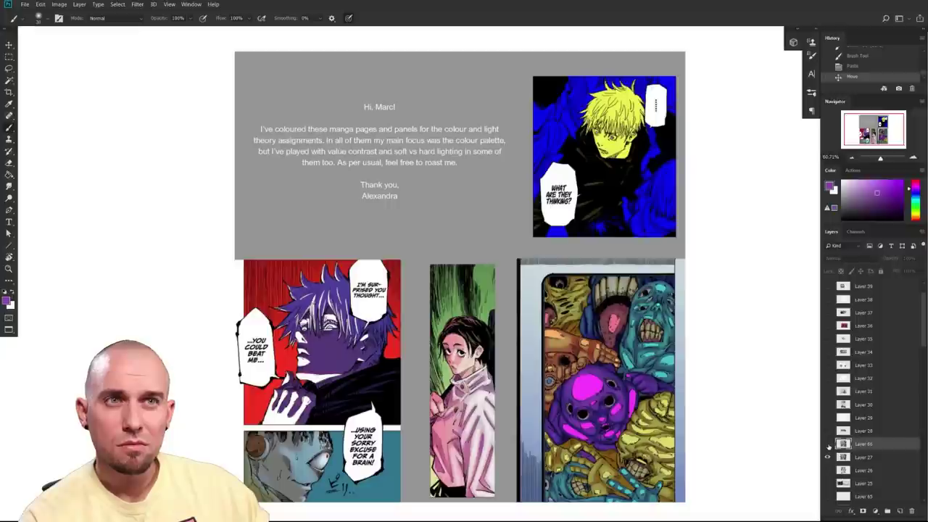
pyautogui.click(828, 443)
pyautogui.click(827, 444)
pyautogui.click(827, 444)
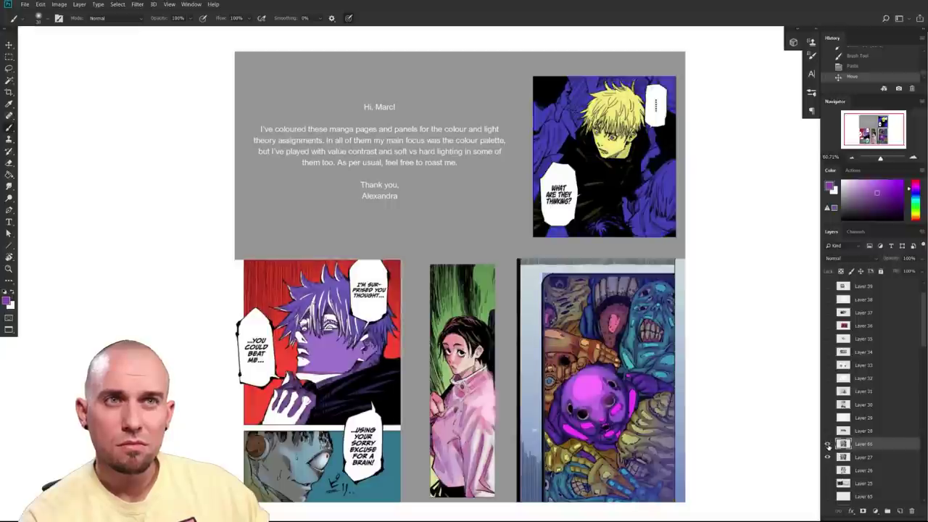
pyautogui.click(828, 444)
pyautogui.click(828, 444)
pyautogui.click(827, 444)
pyautogui.click(827, 444)
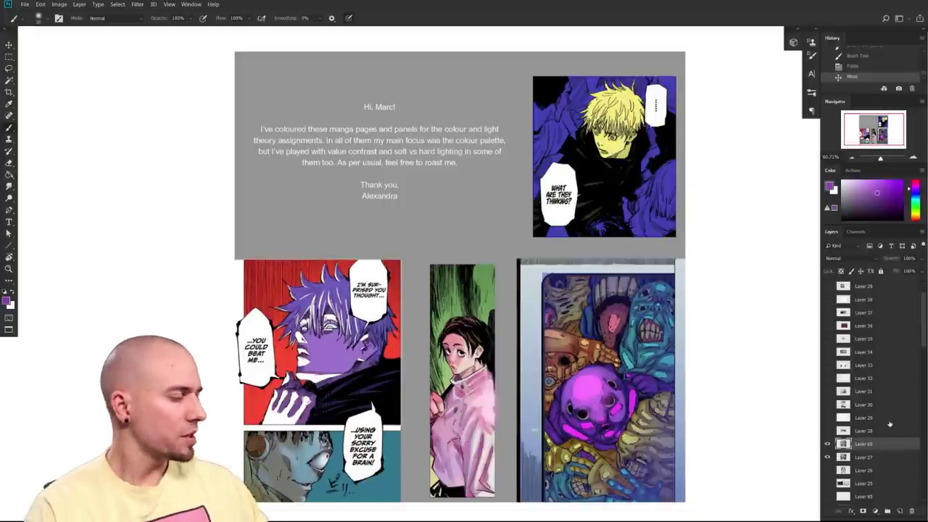
# - Show only the next submission, the male portraits on Layer 28, and make it the active layer
pyautogui.click(827, 431)
pyautogui.moveTo(594, 404); pyautogui.dragTo(501, 385)
pyautogui.moveTo(502, 385); pyautogui.dragTo(643, 494)
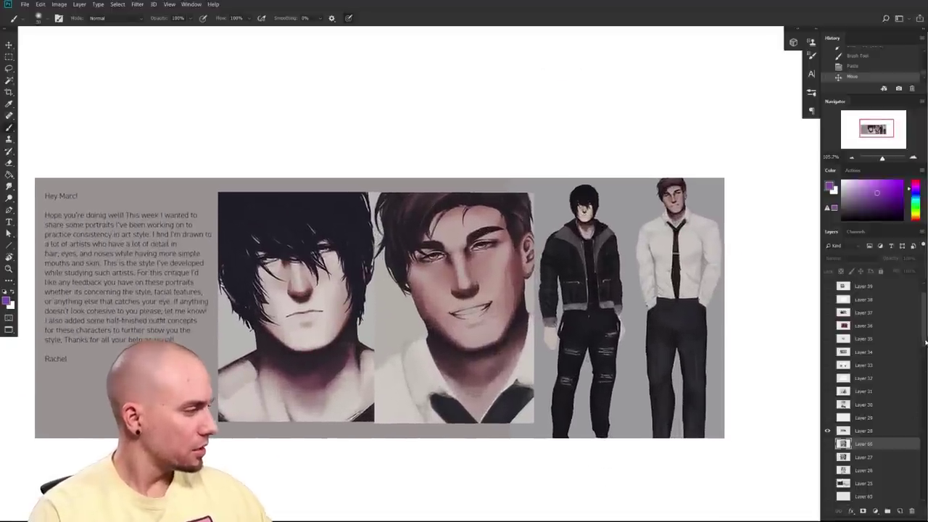
pyautogui.scroll(2, 886, 394)
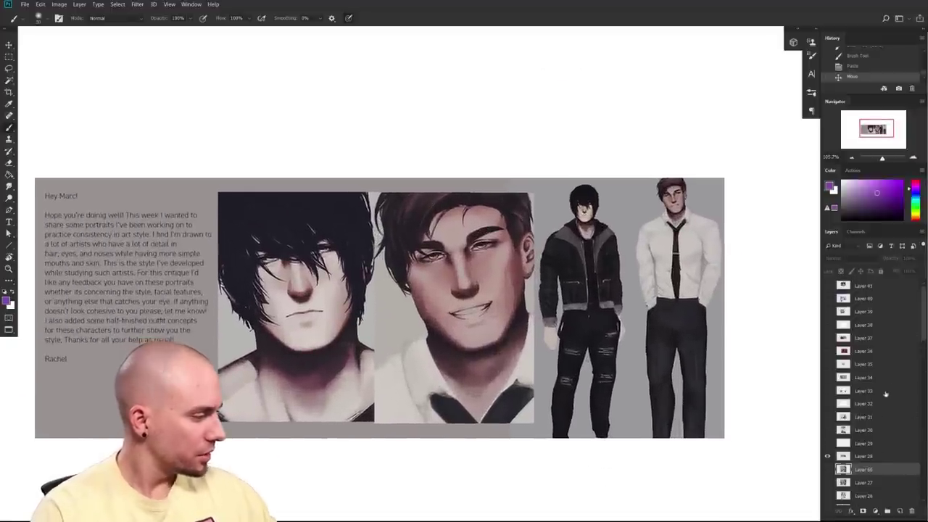
pyautogui.click(869, 457)
pyautogui.moveTo(660, 367); pyautogui.dragTo(680, 389)
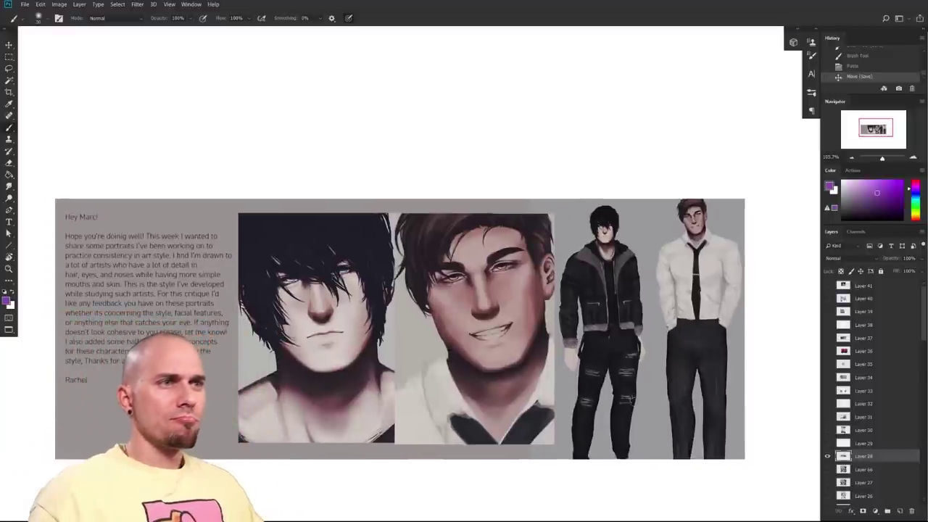
pyautogui.moveTo(570, 414); pyautogui.dragTo(570, 402)
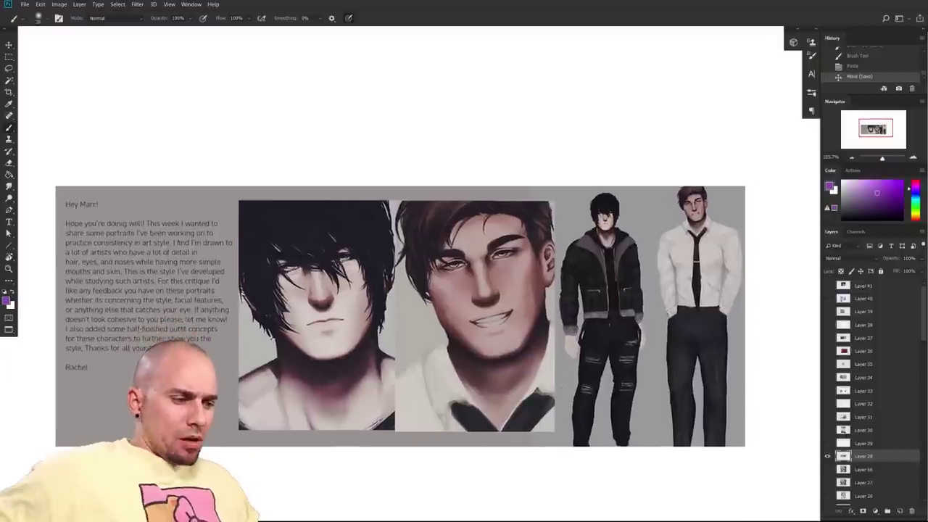
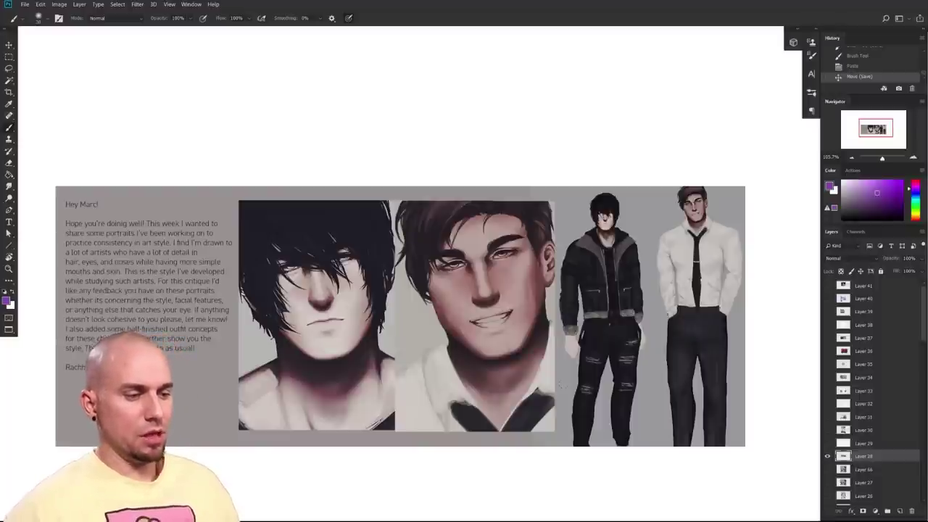
# - Set the brush colour to a saturated crimson red and examine the two portraits and the full-body outfit concepts
pyautogui.click(902, 181)
pyautogui.click(917, 181)
pyautogui.moveTo(681, 315); pyautogui.dragTo(731, 326)
pyautogui.moveTo(731, 327); pyautogui.dragTo(681, 343)
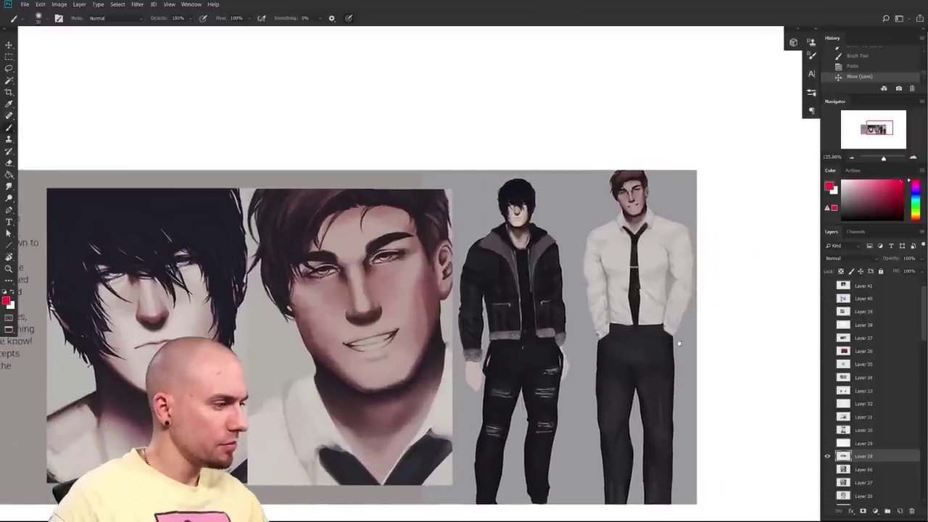
pyautogui.moveTo(620, 346); pyautogui.dragTo(696, 340)
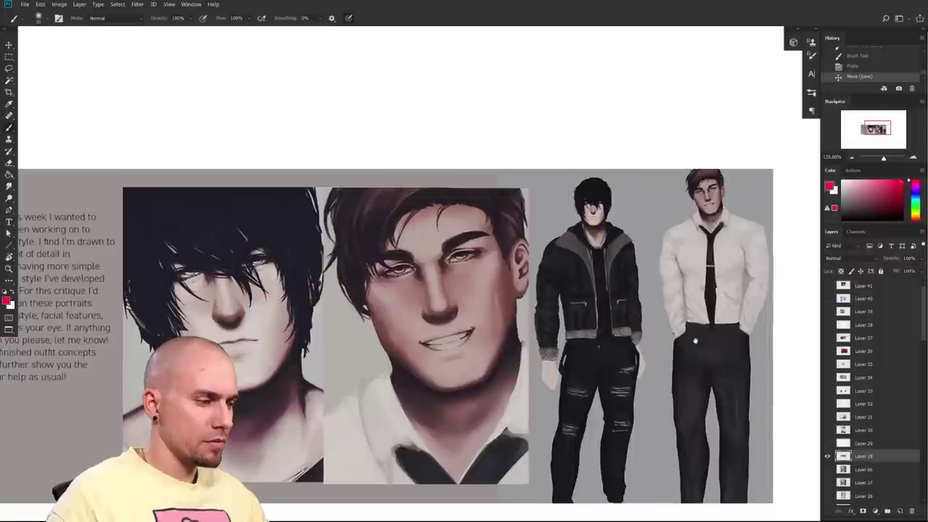
pyautogui.moveTo(637, 353); pyautogui.dragTo(729, 331)
pyautogui.hscroll(-2, 728, 331)
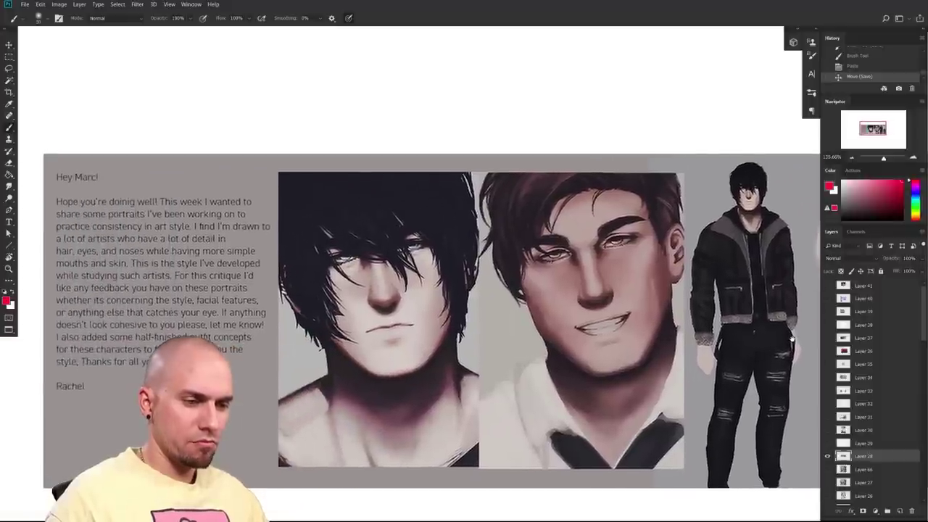
pyautogui.moveTo(789, 339); pyautogui.dragTo(676, 343)
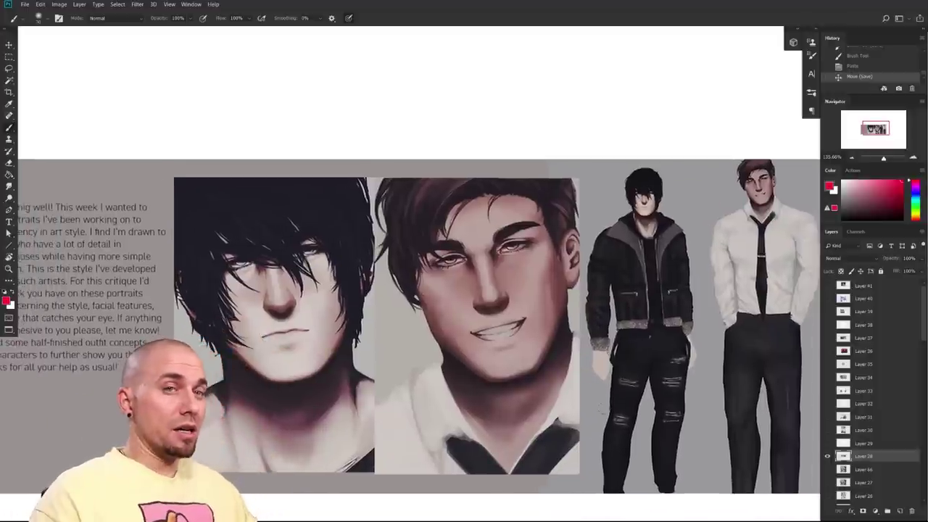
pyautogui.scroll(-2, 669, 389)
pyautogui.moveTo(668, 388); pyautogui.dragTo(594, 407)
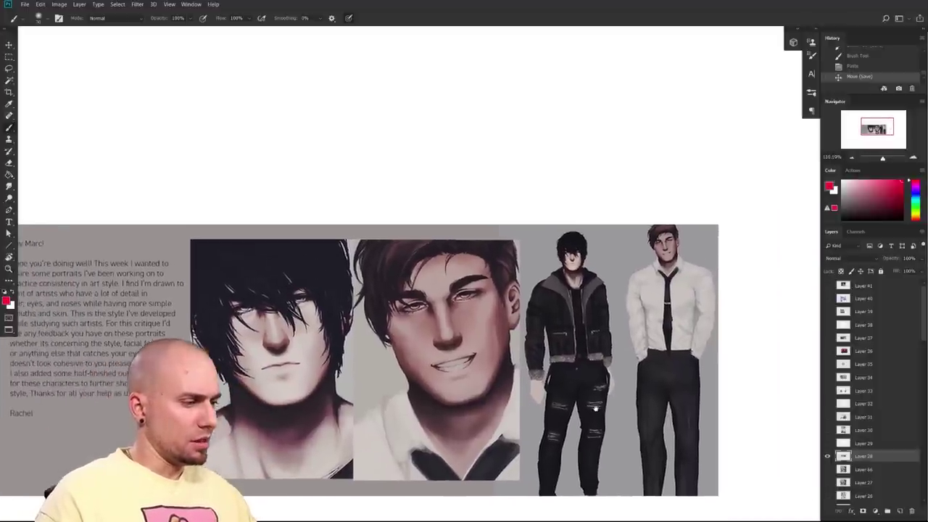
# - Sample a muted reddish skin tone from the brown-haired portrait and examine the portraits and outfit concepts as a whole
pyautogui.scroll(3, 695, 372)
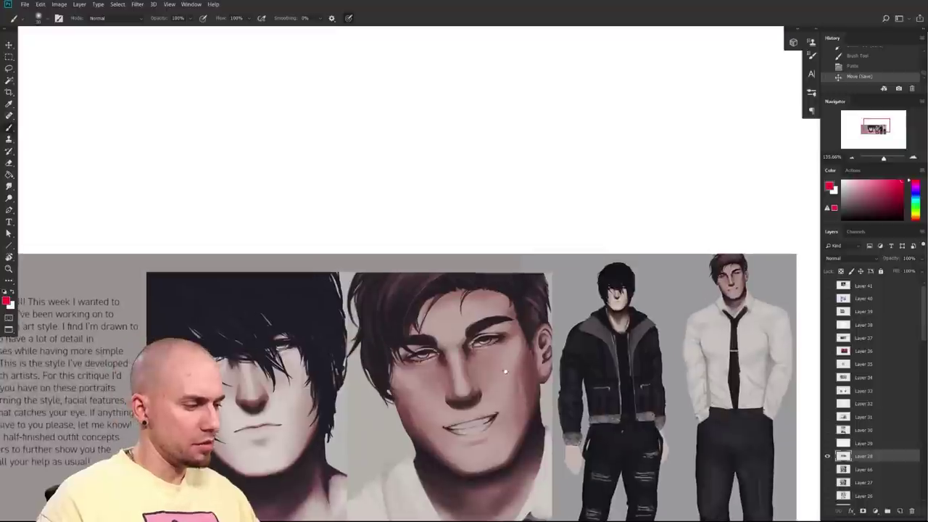
pyautogui.keyDown('alt'); pyautogui.click(508, 366); pyautogui.keyUp('alt')
pyautogui.moveTo(674, 323); pyautogui.dragTo(675, 277)
pyautogui.moveTo(774, 308); pyautogui.dragTo(846, 247)
pyautogui.moveTo(766, 291); pyautogui.dragTo(699, 326)
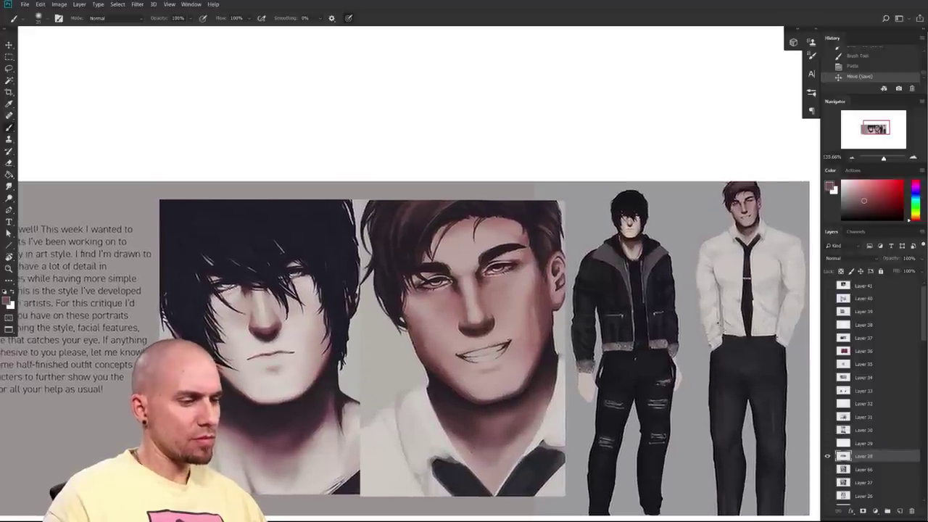
pyautogui.scroll(-3, 700, 325)
pyautogui.scroll(3, 696, 326)
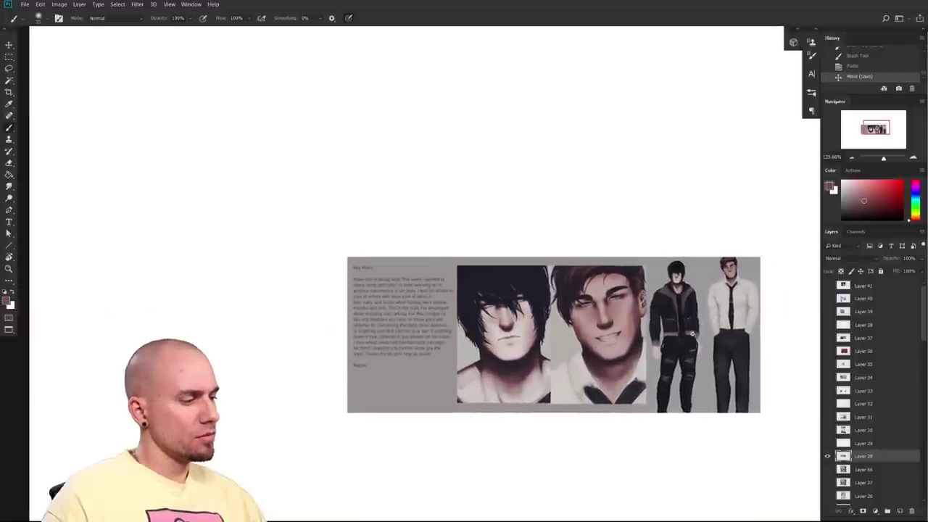
pyautogui.scroll(3, 717, 324)
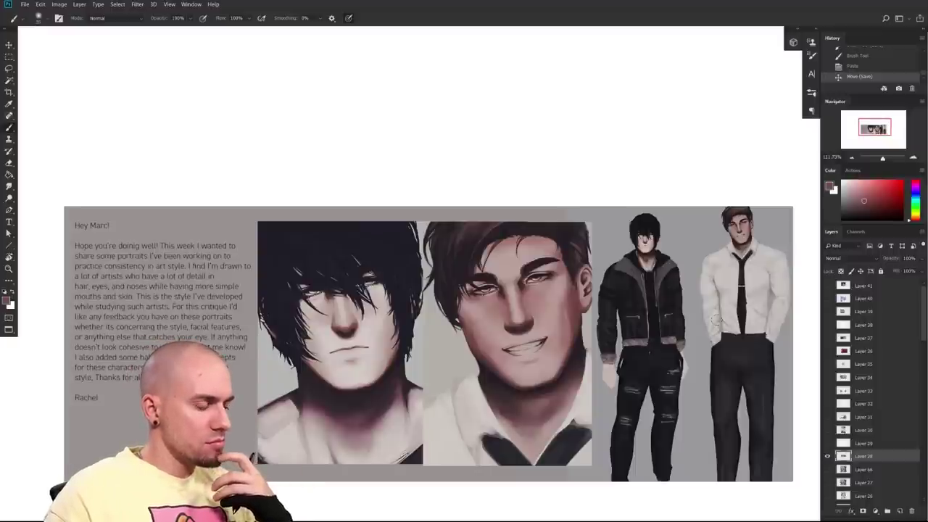
# - Examine the two full-body outfit concepts up close and compare their faces with the large portraits
pyautogui.moveTo(532, 400); pyautogui.dragTo(557, 415)
pyautogui.moveTo(497, 426); pyautogui.dragTo(332, 506)
pyautogui.moveTo(538, 425); pyautogui.dragTo(614, 416)
pyautogui.moveTo(615, 417); pyautogui.dragTo(601, 418)
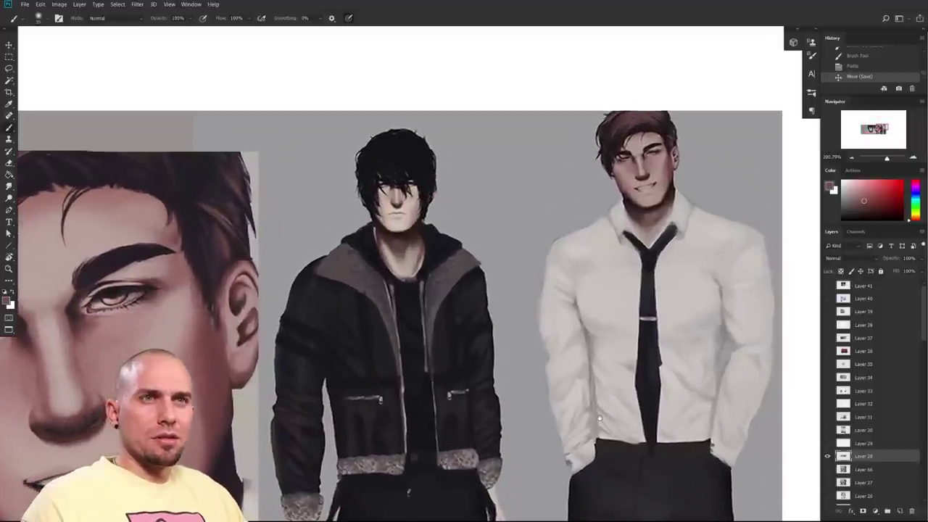
pyautogui.scroll(3, 600, 418)
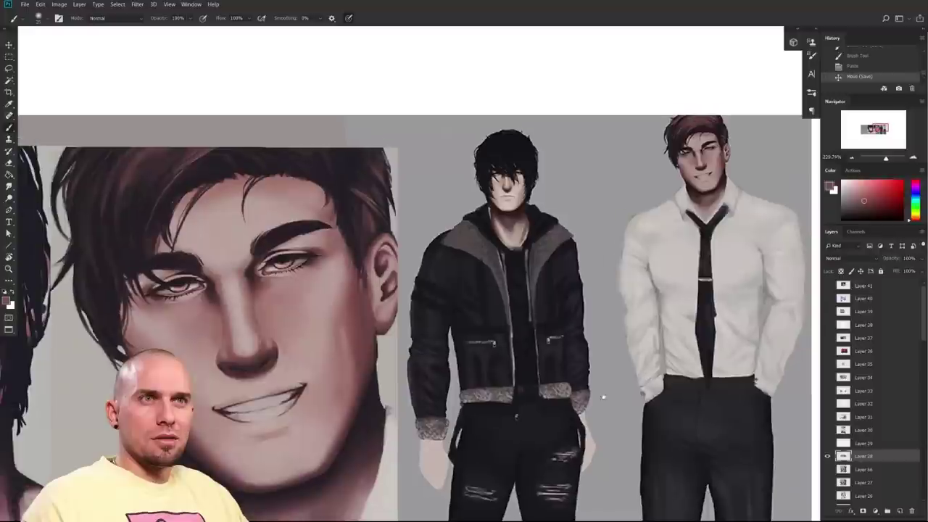
pyautogui.moveTo(595, 399); pyautogui.dragTo(734, 381)
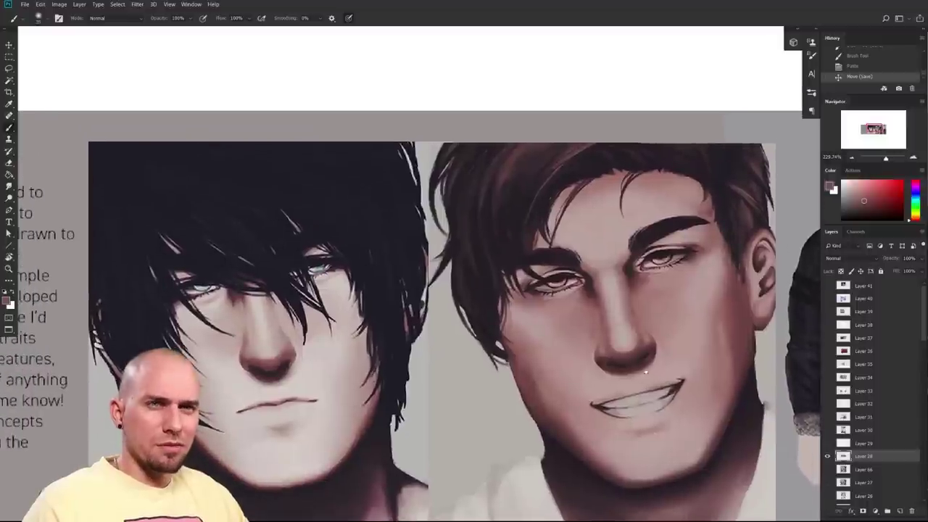
pyautogui.moveTo(491, 483); pyautogui.dragTo(578, 456)
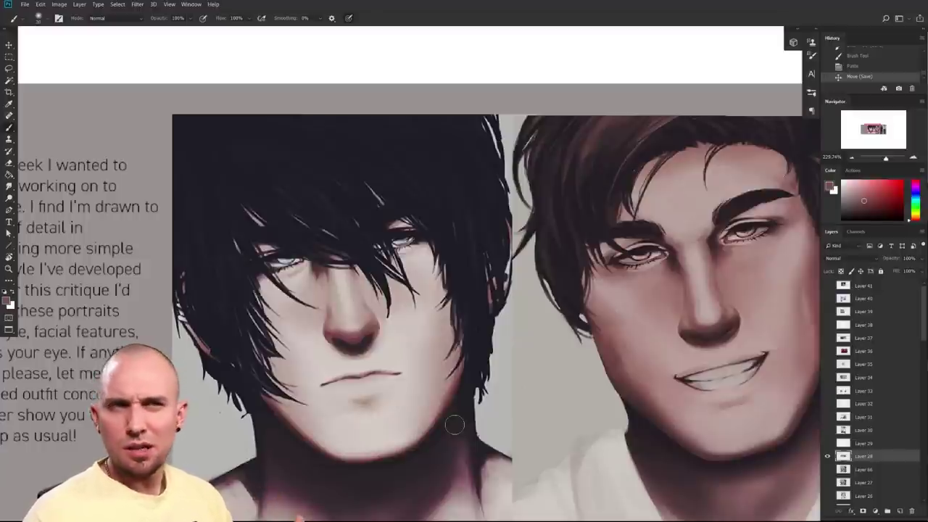
# - Paint a wider, darker shadow beneath the lower lip of the black-haired portrait using a greyish skin tone sampled there
pyautogui.keyDown('alt'); pyautogui.click(368, 398); pyautogui.keyUp('alt')
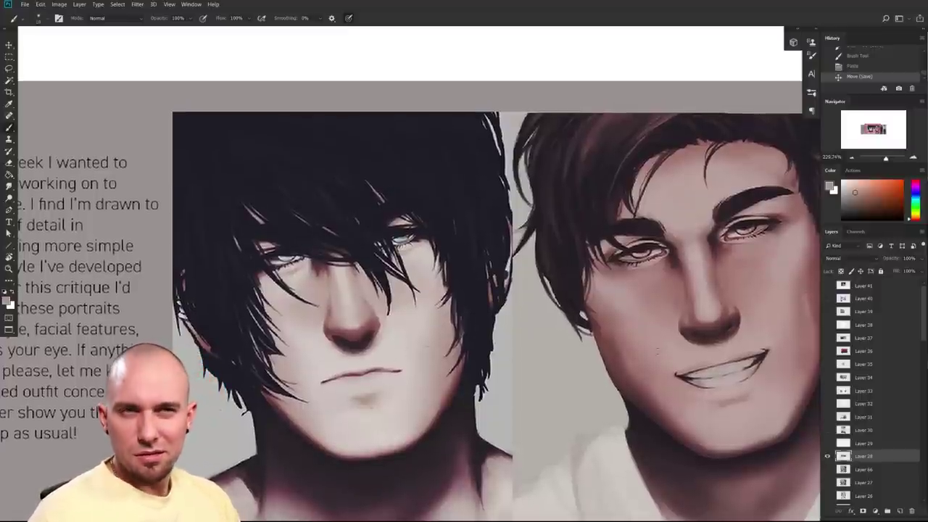
pyautogui.moveTo(609, 364); pyautogui.dragTo(620, 387)
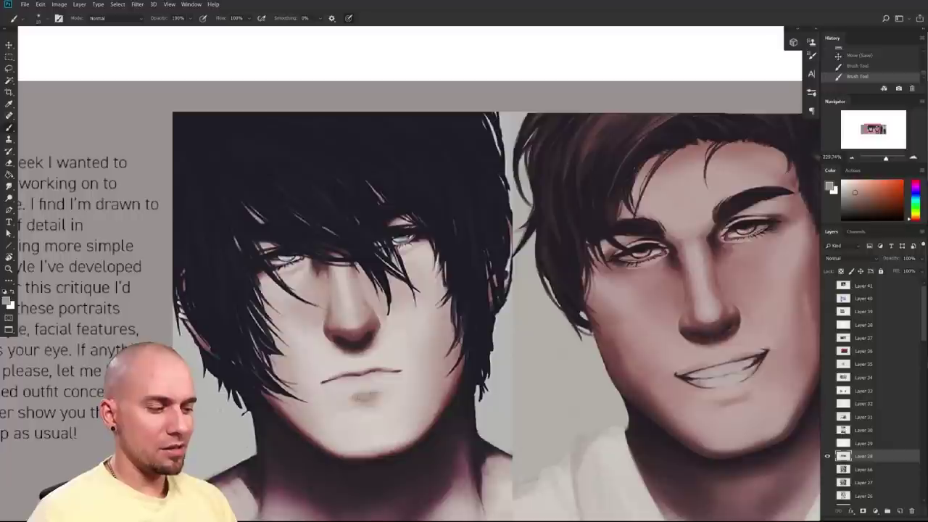
pyautogui.moveTo(379, 396); pyautogui.dragTo(361, 398)
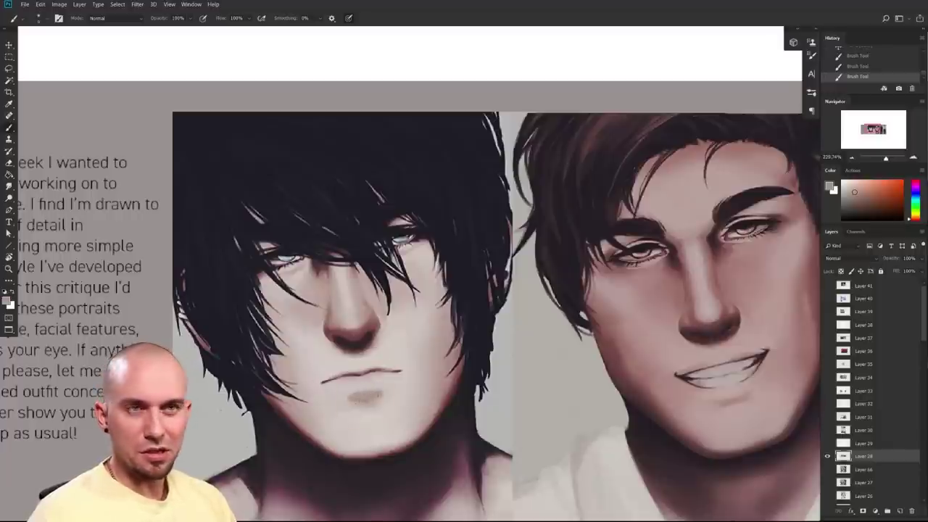
pyautogui.moveTo(479, 446)
pyautogui.mouseDown()
pyautogui.moveTo(455, 459)
pyautogui.moveTo(471, 456)
pyautogui.mouseUp()
pyautogui.scroll(2, 470, 455)
pyautogui.press(']')
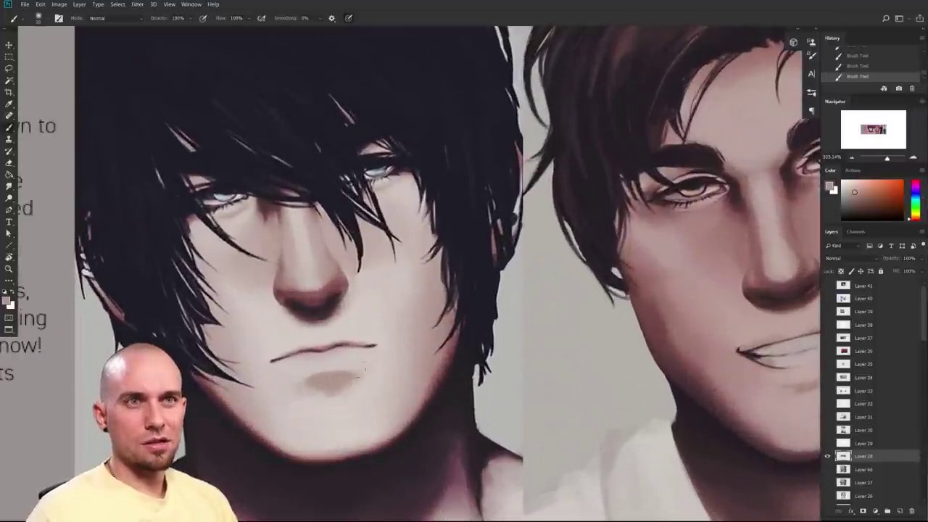
pyautogui.moveTo(378, 359); pyautogui.dragTo(462, 374)
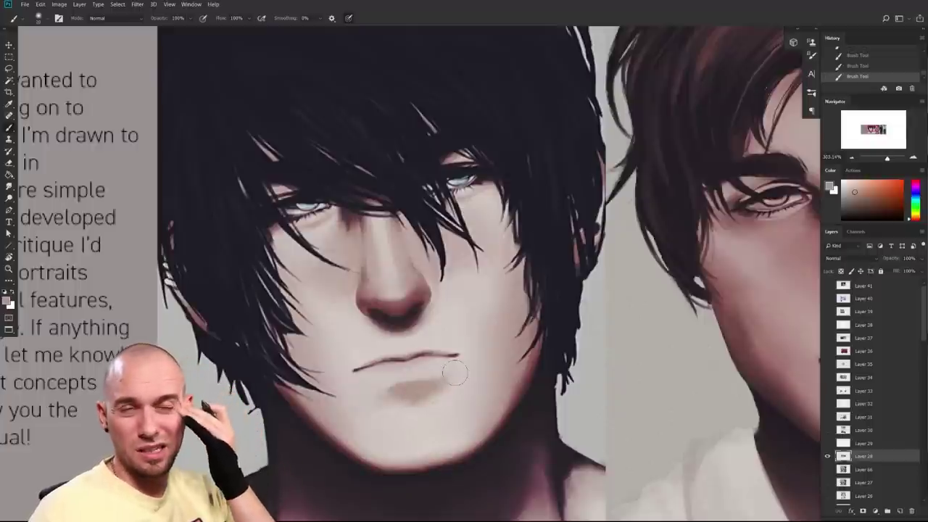
pyautogui.moveTo(629, 433); pyautogui.dragTo(476, 419)
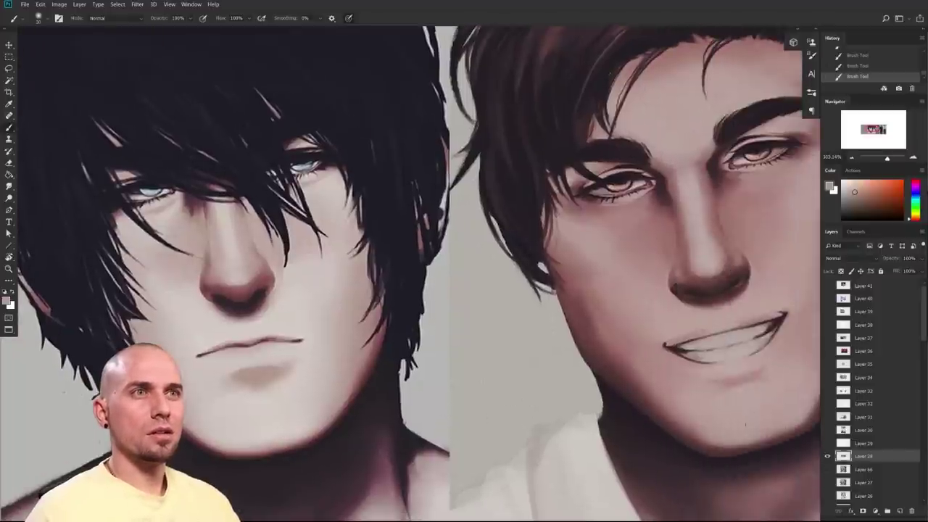
# - Sample a mauve skin tone beside the brown-haired man's mouth and paint a broader soft shadow under his lower lip with a larger brush
pyautogui.hscroll(3, 761, 401)
pyautogui.keyDown('alt'); pyautogui.click(674, 374); pyautogui.keyUp('alt')
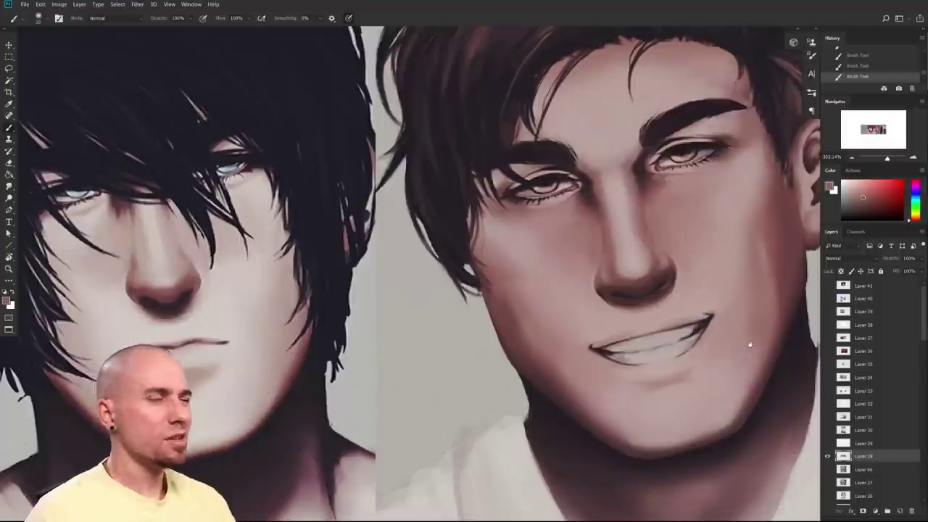
pyautogui.moveTo(608, 449); pyautogui.dragTo(628, 430)
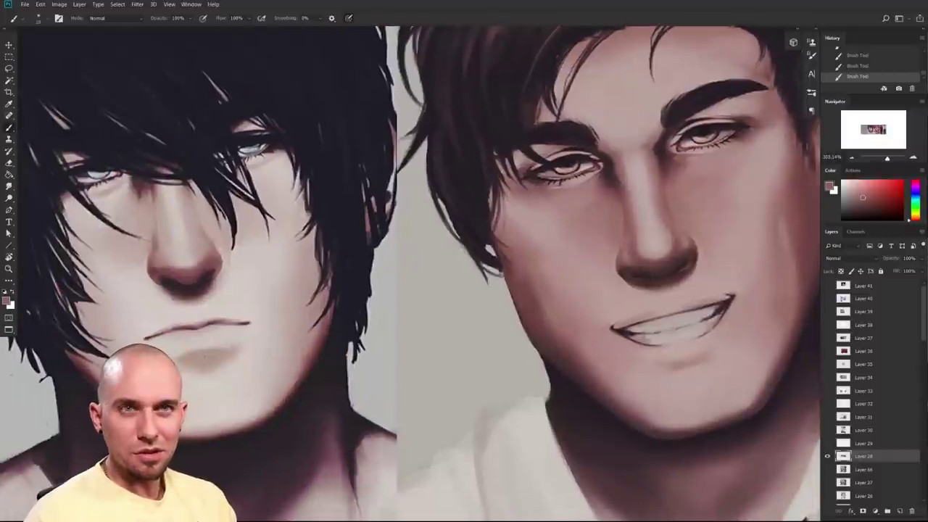
pyautogui.moveTo(630, 441); pyautogui.dragTo(456, 450)
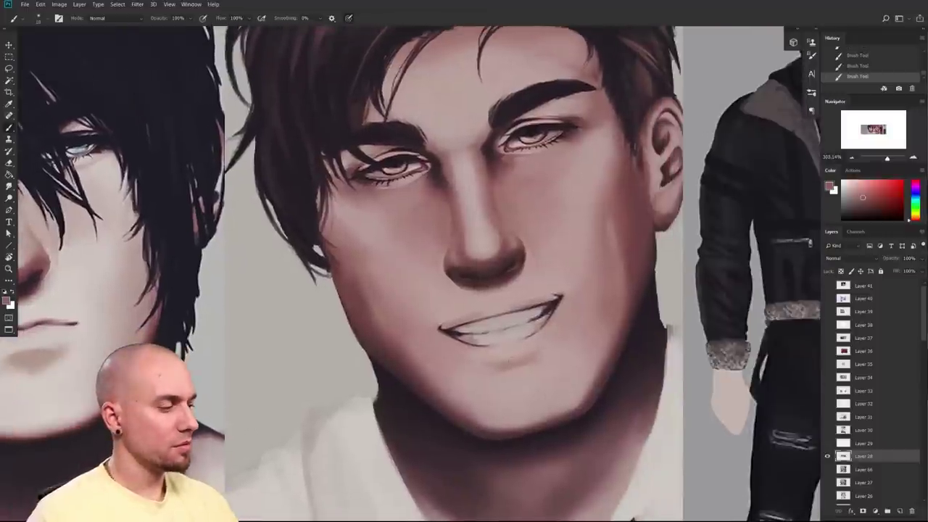
pyautogui.moveTo(499, 365); pyautogui.dragTo(553, 341)
pyautogui.press(']')
pyautogui.press(']')
pyautogui.moveTo(483, 370)
pyautogui.mouseDown()
pyautogui.moveTo(531, 370)
pyautogui.moveTo(557, 334)
pyautogui.moveTo(460, 367)
pyautogui.moveTo(563, 344)
pyautogui.moveTo(566, 351)
pyautogui.mouseUp()
pyautogui.press(']')
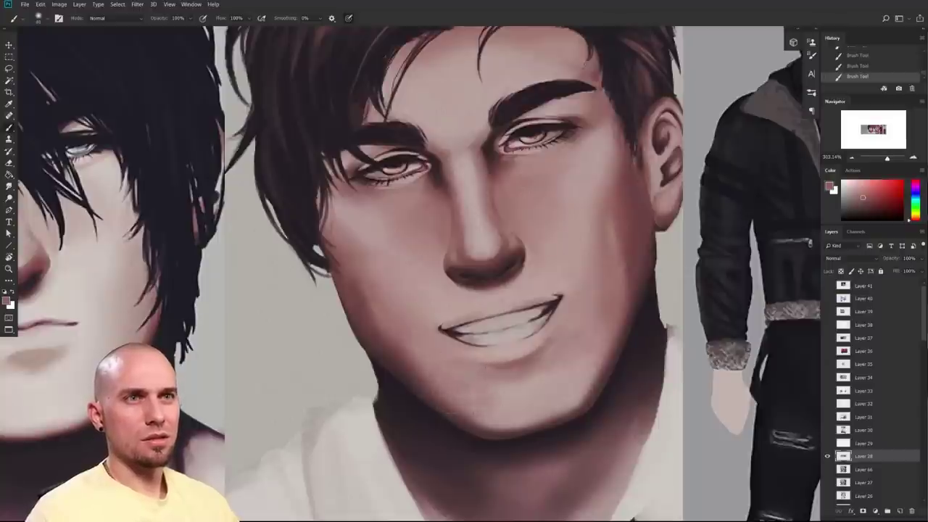
pyautogui.moveTo(493, 384)
pyautogui.mouseDown()
pyautogui.moveTo(550, 371)
pyautogui.moveTo(615, 329)
pyautogui.mouseUp()
pyautogui.press(']')
pyautogui.moveTo(630, 372)
pyautogui.mouseDown()
pyautogui.moveTo(587, 371)
pyautogui.moveTo(616, 371)
pyautogui.mouseUp()
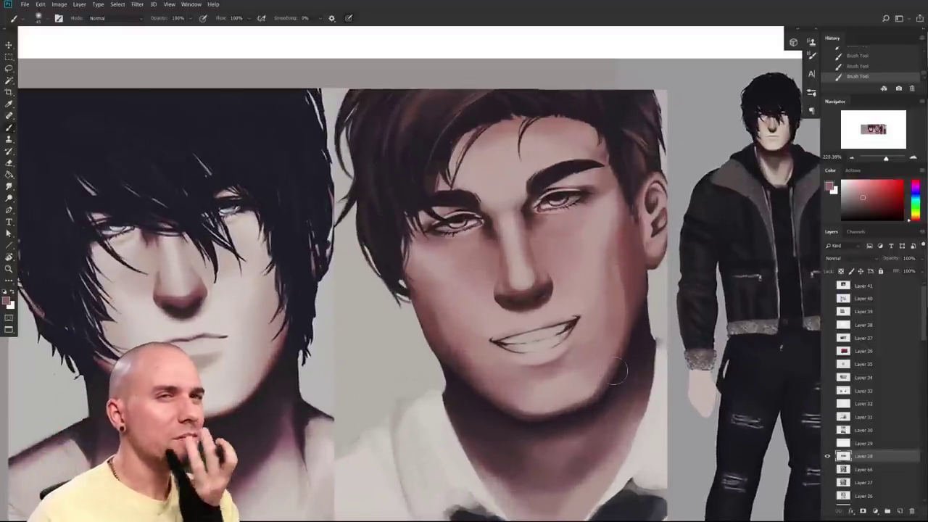
# - Resample the chin tone of the black-haired portrait and soften the shadow beneath his lower lip
pyautogui.moveTo(564, 371)
pyautogui.mouseDown()
pyautogui.moveTo(648, 404)
pyautogui.moveTo(711, 379)
pyautogui.mouseUp()
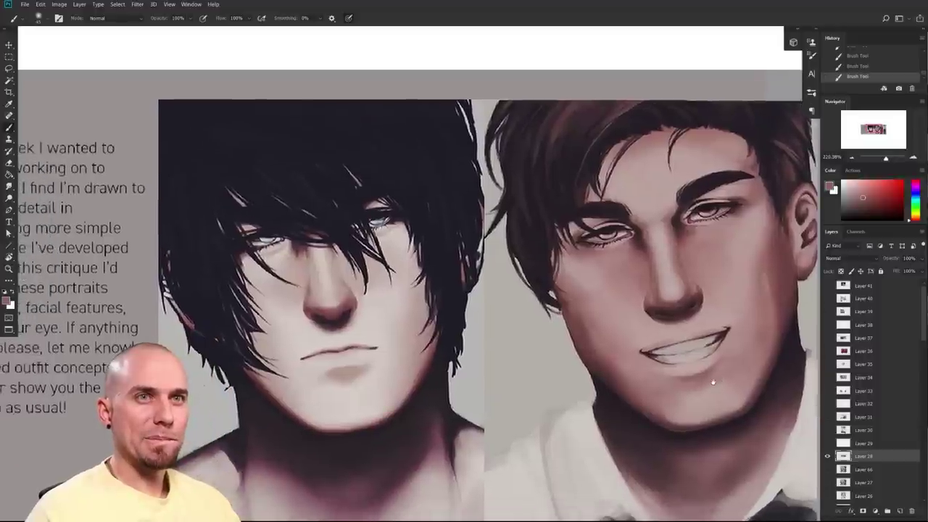
pyautogui.keyDown('alt'); pyautogui.click(356, 370); pyautogui.keyUp('alt')
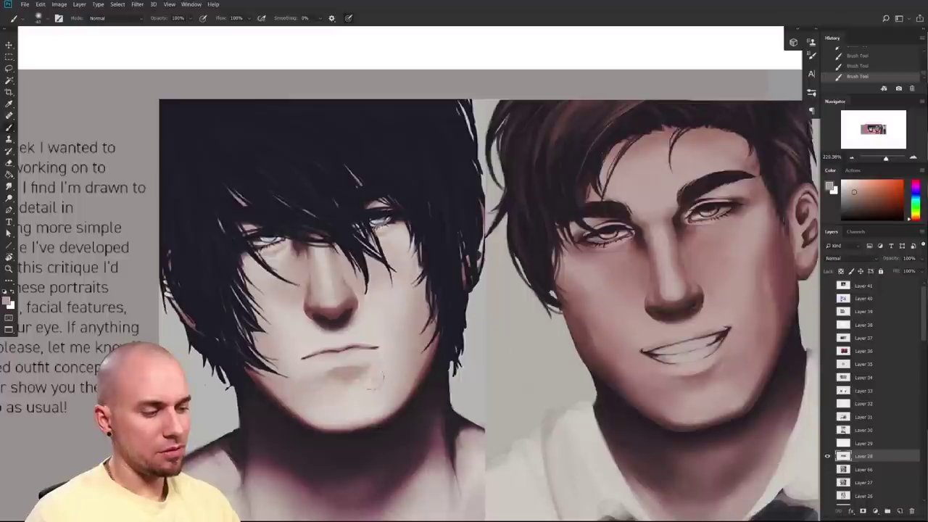
pyautogui.moveTo(412, 399); pyautogui.dragTo(426, 375)
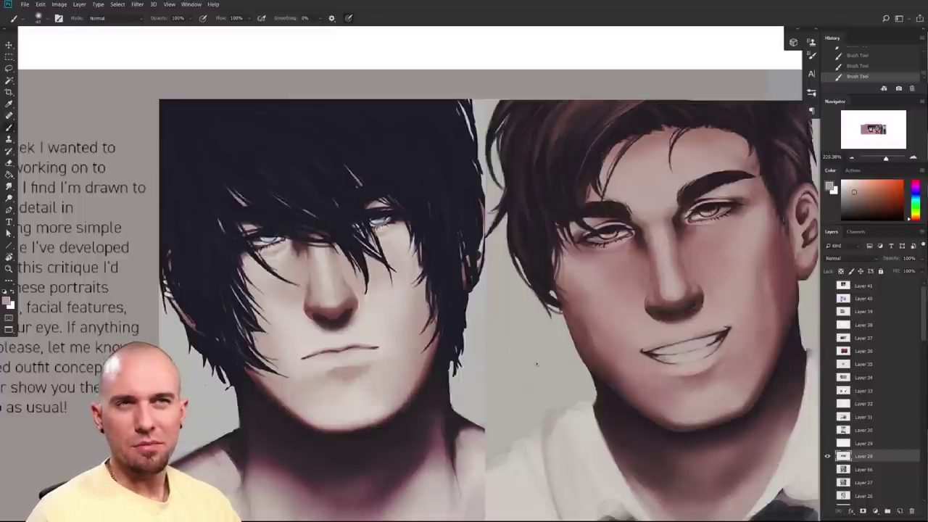
# - Examine the corrected mouths on both portraits from a distance and up close, including against the outfit concepts
pyautogui.scroll(-5, 537, 364)
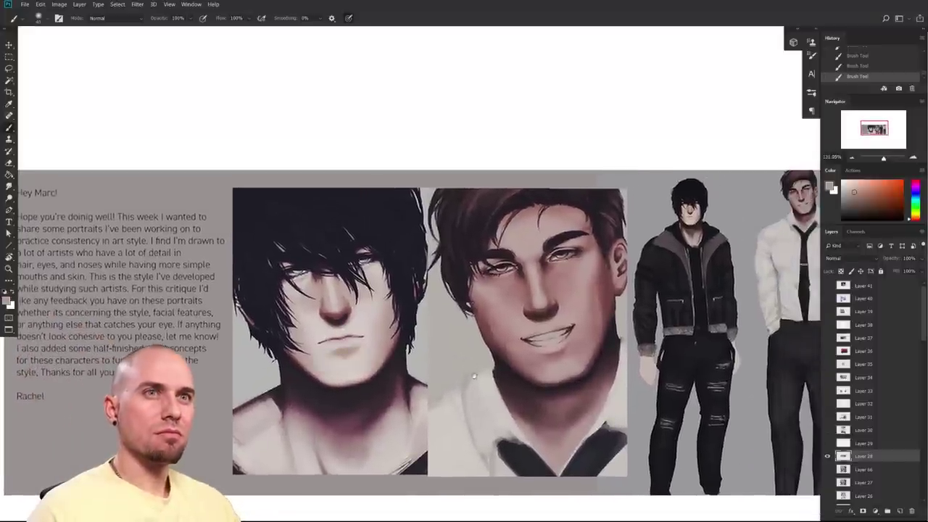
pyautogui.scroll(-2, 474, 377)
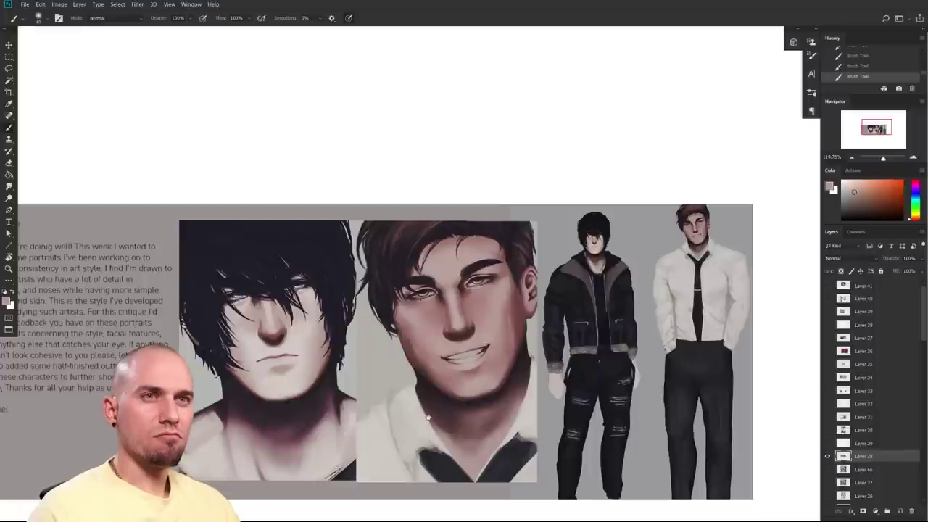
pyautogui.moveTo(427, 417); pyautogui.dragTo(448, 382)
pyautogui.moveTo(448, 382); pyautogui.dragTo(552, 386)
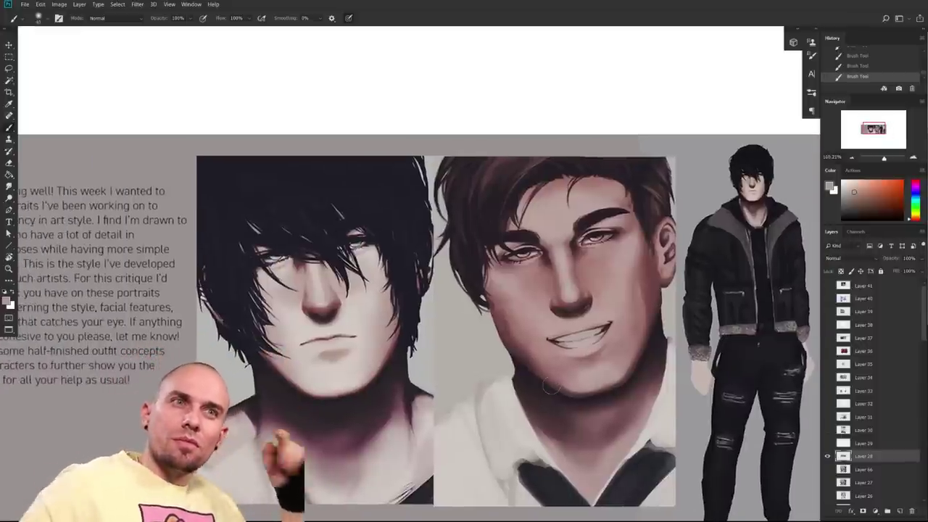
pyautogui.moveTo(645, 380); pyautogui.dragTo(556, 399)
pyautogui.scroll(2, 556, 398)
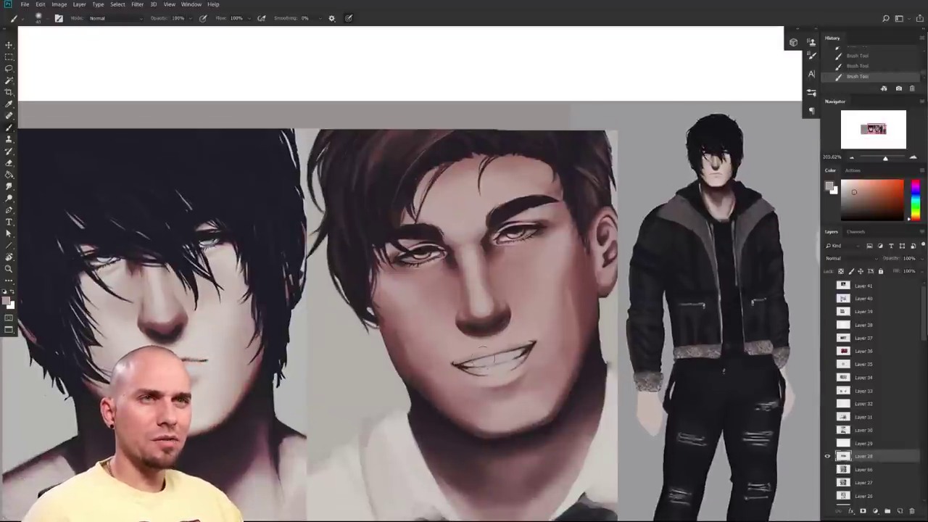
pyautogui.moveTo(552, 382); pyautogui.dragTo(634, 383)
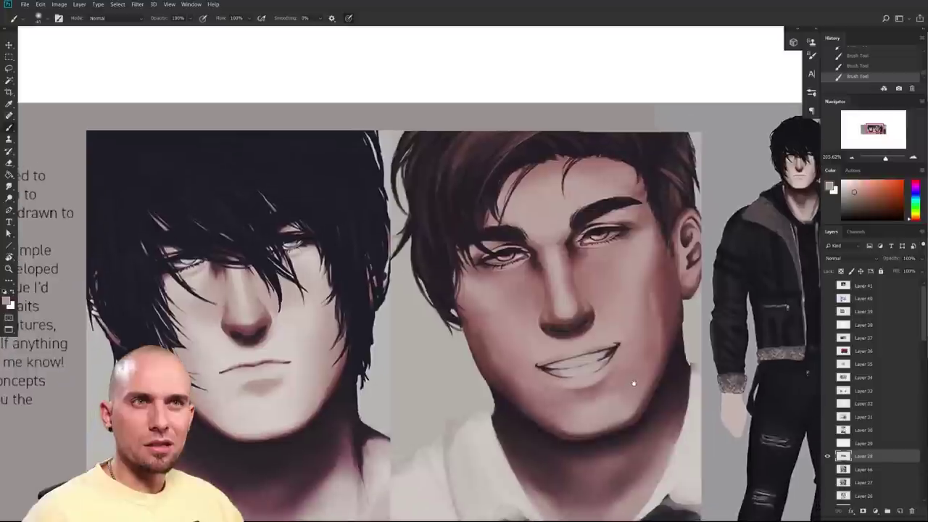
pyautogui.hscroll(1, 630, 371)
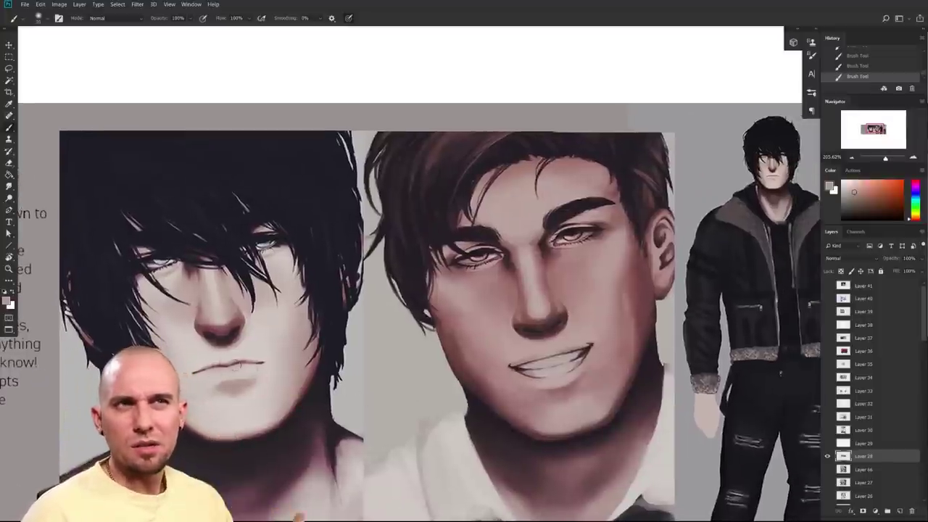
pyautogui.hscroll(5, 539, 281)
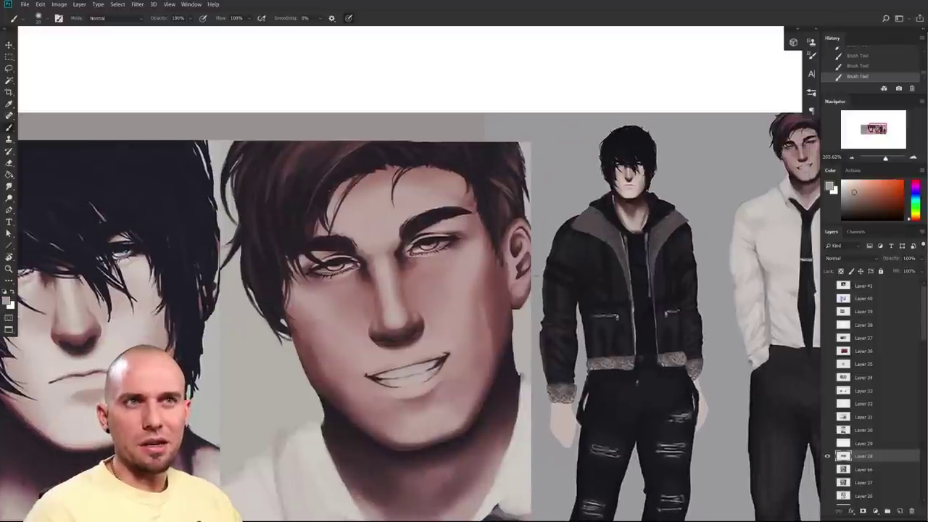
pyautogui.hscroll(3, 462, 330)
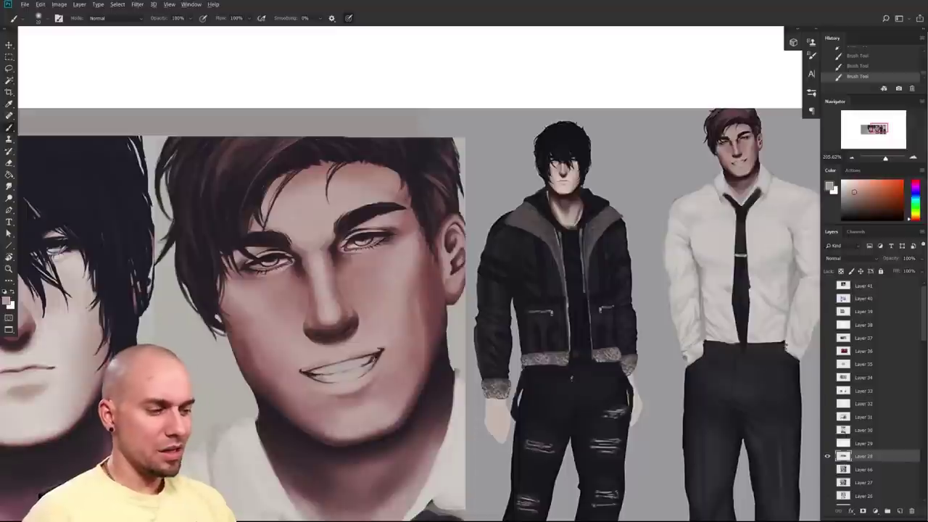
# - Sample a dark shade from the brown-haired man's nose shadow and brush faint shading above his upper lip
pyautogui.keyDown('alt'); pyautogui.click(350, 316); pyautogui.keyUp('alt')
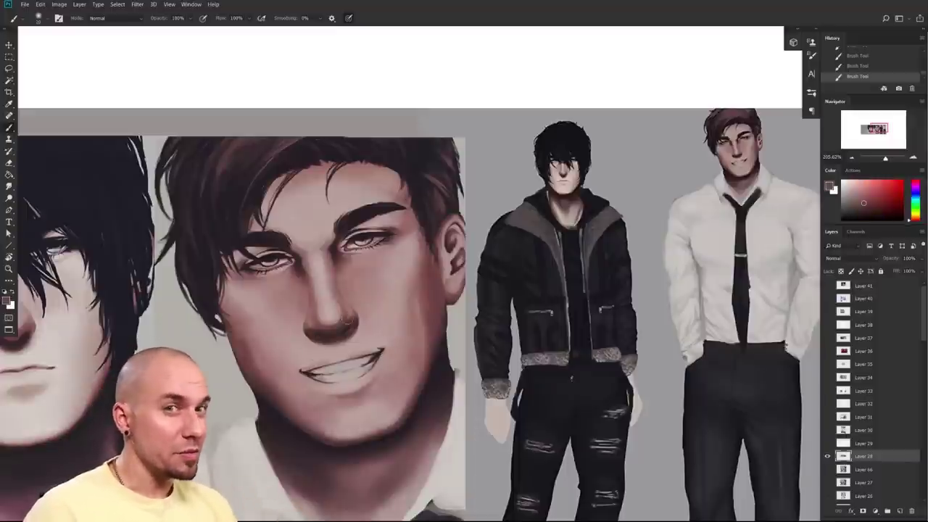
pyautogui.hscroll(-4, 474, 418)
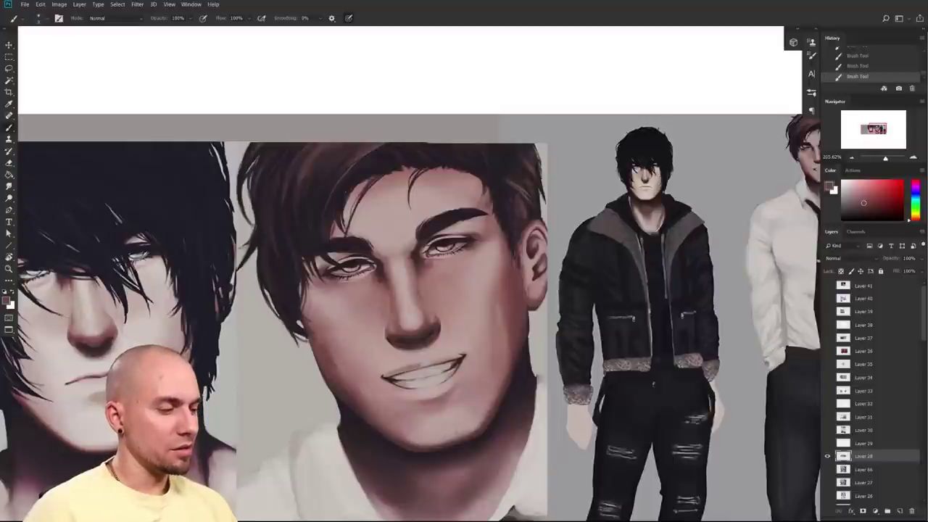
pyautogui.moveTo(397, 372); pyautogui.dragTo(431, 363)
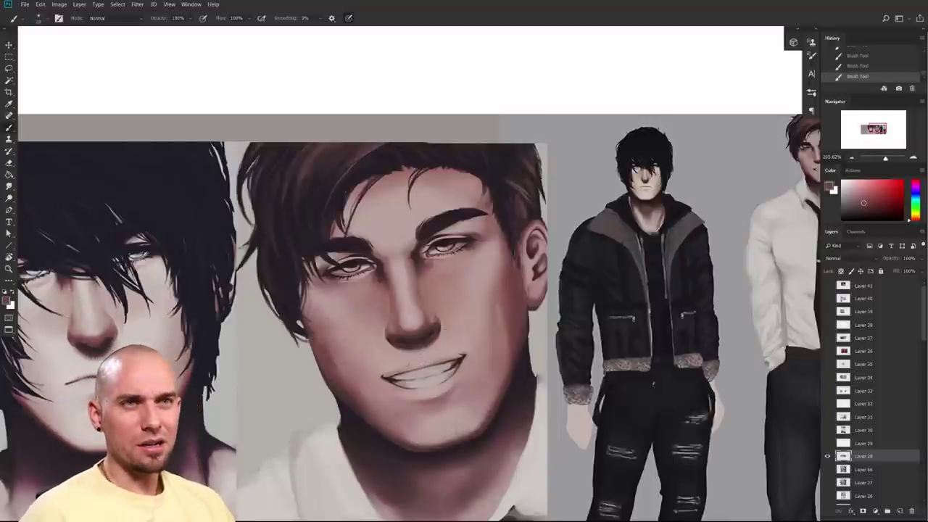
# - Sketch a simple side-profile line of the lips and chin on the blank canvas above the artwork, undoing unwanted strokes
pyautogui.moveTo(495, 379)
pyautogui.mouseDown()
pyautogui.moveTo(338, 429)
pyautogui.moveTo(332, 459)
pyautogui.mouseUp()
pyautogui.moveTo(368, 71)
pyautogui.mouseDown()
pyautogui.moveTo(394, 97)
pyautogui.moveTo(375, 118)
pyautogui.moveTo(397, 144)
pyautogui.moveTo(384, 140)
pyautogui.moveTo(362, 179)
pyautogui.mouseUp()
pyautogui.hotkey('ctrl', 'z')
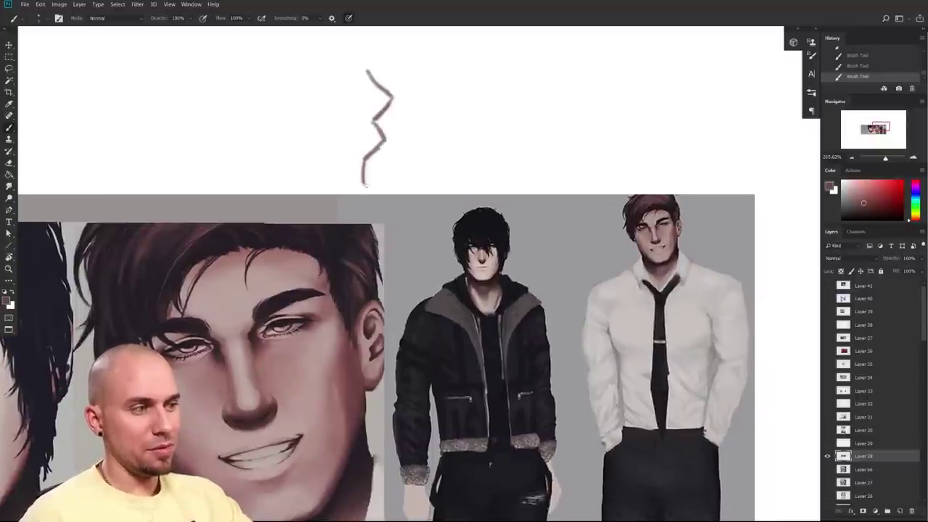
pyautogui.moveTo(368, 71)
pyautogui.mouseDown()
pyautogui.moveTo(392, 95)
pyautogui.moveTo(375, 124)
pyautogui.moveTo(399, 135)
pyautogui.moveTo(384, 147)
pyautogui.mouseUp()
pyautogui.hotkey('ctrl', 'z')
pyautogui.hotkey('ctrl', 'z')
pyautogui.moveTo(382, 229)
pyautogui.mouseDown()
pyautogui.moveTo(460, 161)
pyautogui.moveTo(444, 194)
pyautogui.mouseUp()
pyautogui.hotkey('ctrl', 'z')
pyautogui.moveTo(426, 361); pyautogui.dragTo(472, 316)
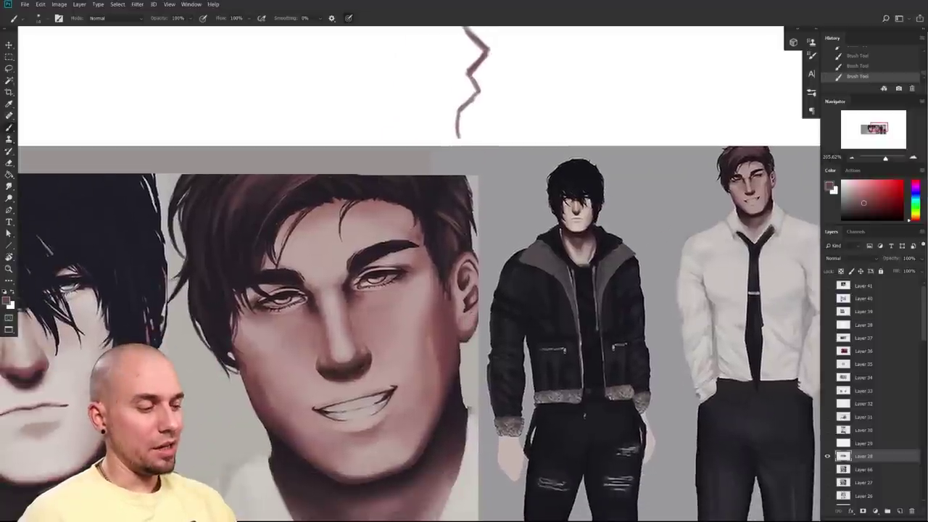
# - Sample shadow tones around the brown-haired man's nose and chin and brush soft shading along his upper lip
pyautogui.keyDown('alt'); pyautogui.click(373, 432); pyautogui.keyUp('alt')
pyautogui.keyDown('alt'); pyautogui.click(353, 365); pyautogui.keyUp('alt')
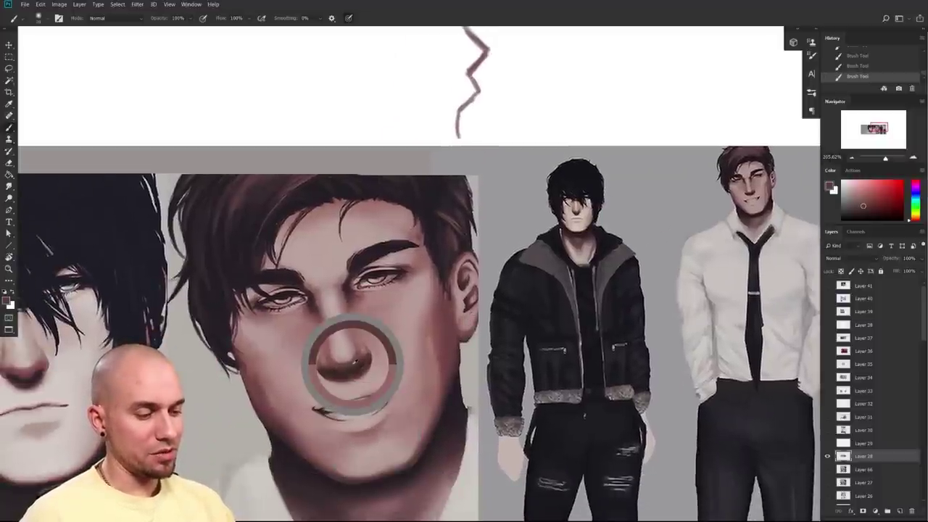
pyautogui.keyDown('alt'); pyautogui.click(383, 475); pyautogui.keyUp('alt')
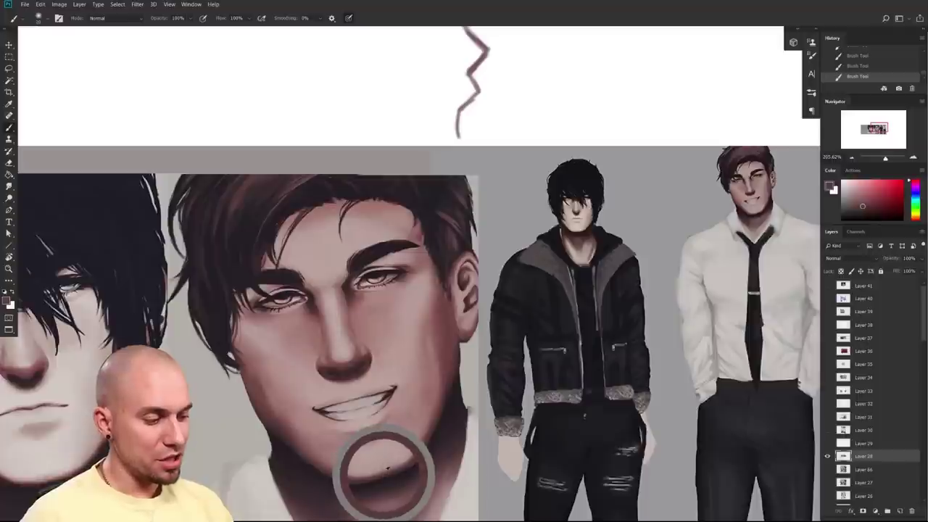
pyautogui.moveTo(326, 405)
pyautogui.mouseDown()
pyautogui.moveTo(379, 392)
pyautogui.moveTo(319, 408)
pyautogui.moveTo(376, 391)
pyautogui.moveTo(406, 364)
pyautogui.mouseUp()
# - With a smaller brush, sample dark tones at the brown-haired man's mouth corner and darken the line between his upper lip and teeth
pyautogui.press('[')
pyautogui.press('[')
pyautogui.press('[')
pyautogui.press('[')
pyautogui.keyDown('alt'); pyautogui.click(415, 369); pyautogui.keyUp('alt')
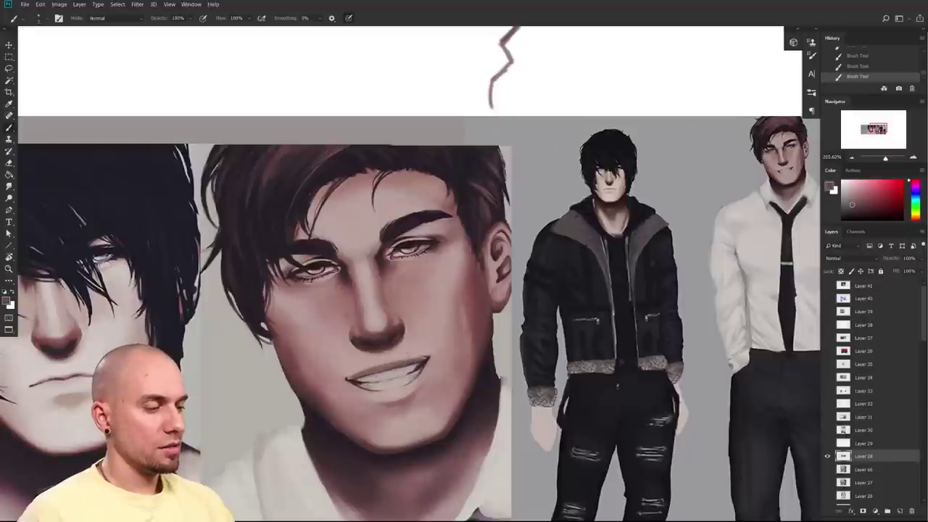
pyautogui.keyDown('alt'); pyautogui.click(423, 366); pyautogui.keyUp('alt')
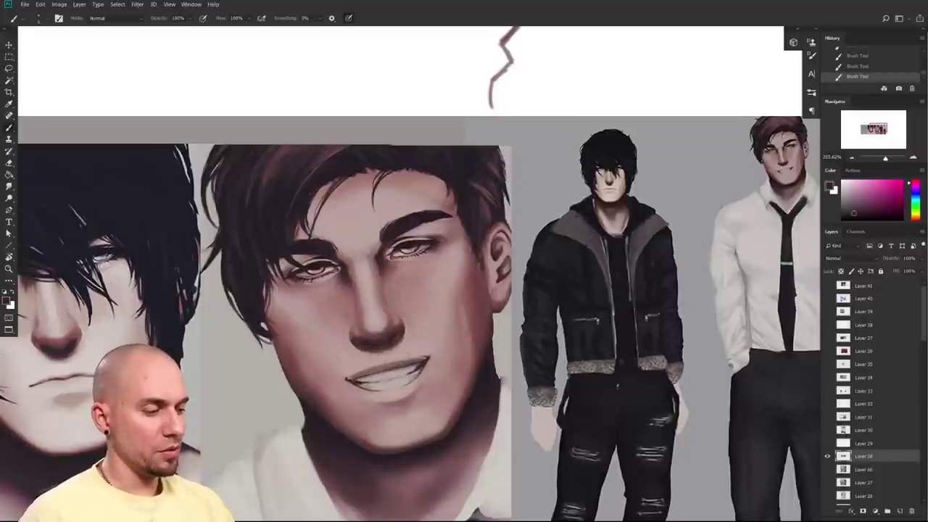
pyautogui.moveTo(358, 380); pyautogui.dragTo(411, 366)
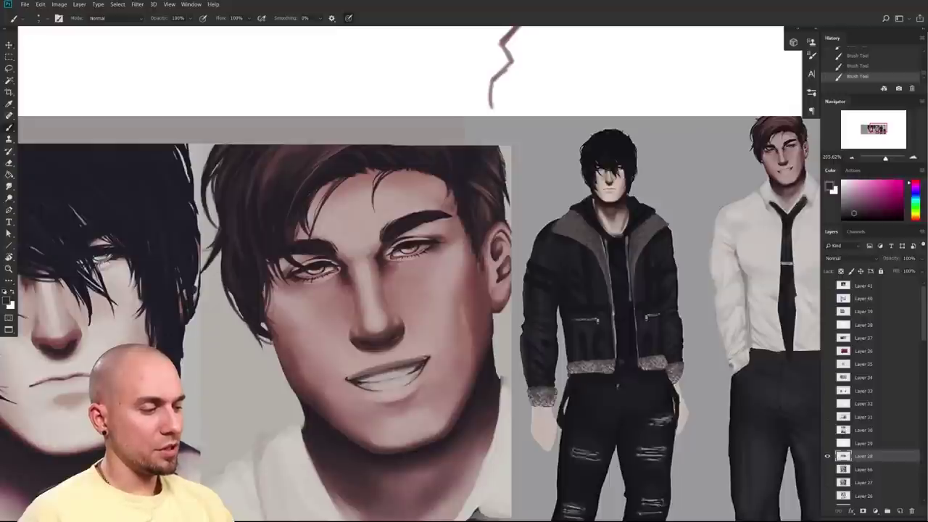
pyautogui.moveTo(362, 388); pyautogui.dragTo(383, 387)
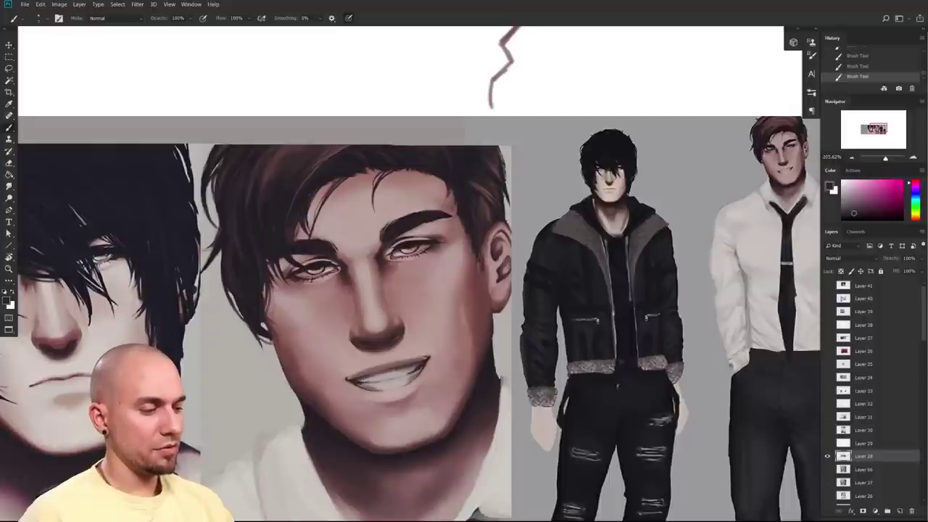
# - Select the whole canvas of the corrected portraits layer to copy the paint-over
pyautogui.moveTo(544, 402)
pyautogui.mouseDown()
pyautogui.moveTo(488, 402)
pyautogui.moveTo(530, 402)
pyautogui.mouseUp()
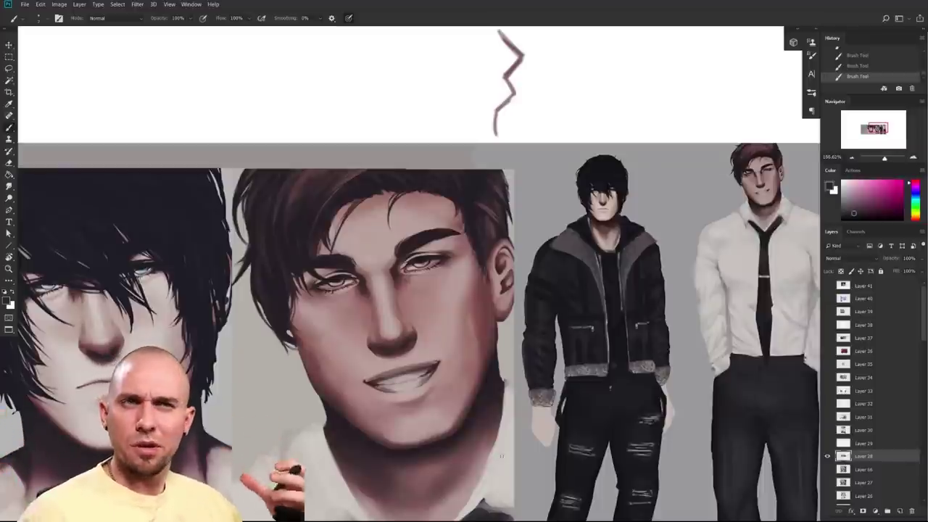
pyautogui.moveTo(580, 382); pyautogui.dragTo(660, 349)
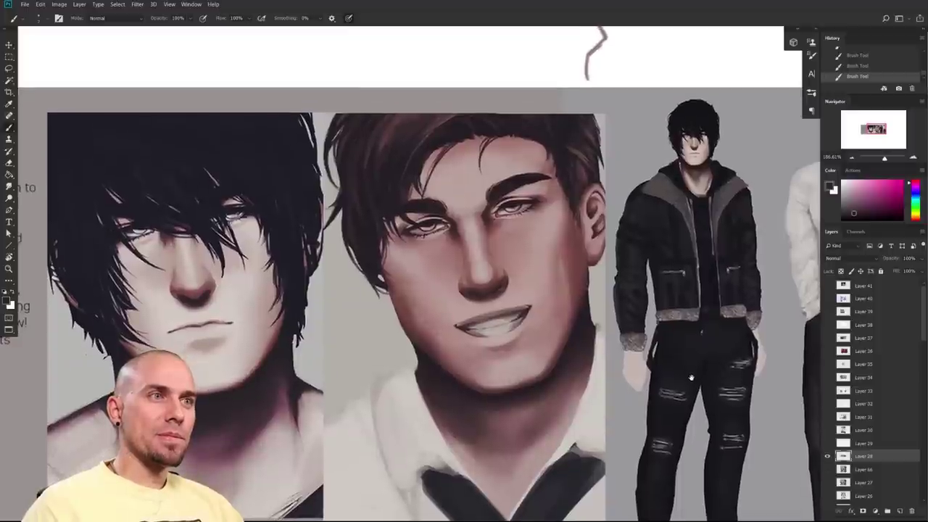
pyautogui.scroll(-2, 691, 378)
pyautogui.moveTo(680, 386); pyautogui.dragTo(676, 377)
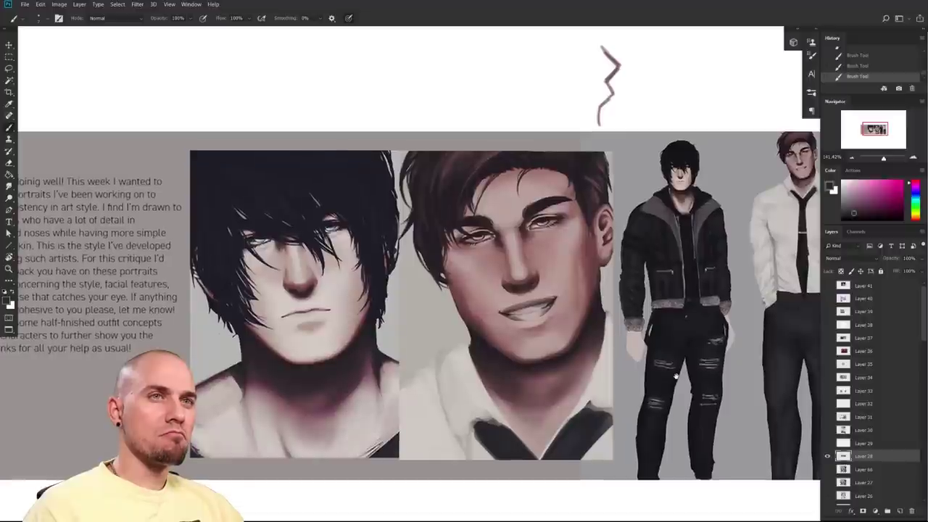
pyautogui.moveTo(676, 376); pyautogui.dragTo(657, 377)
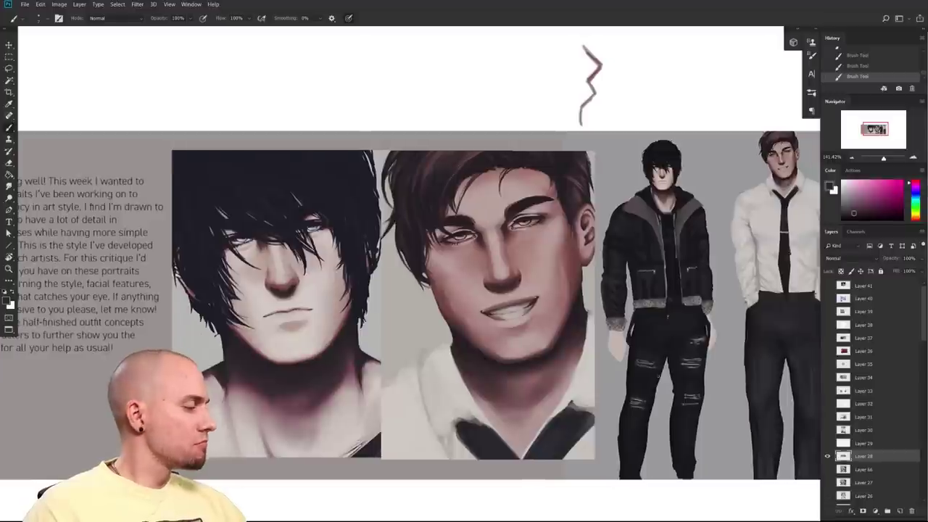
pyautogui.hotkey('ctrl', 'a')
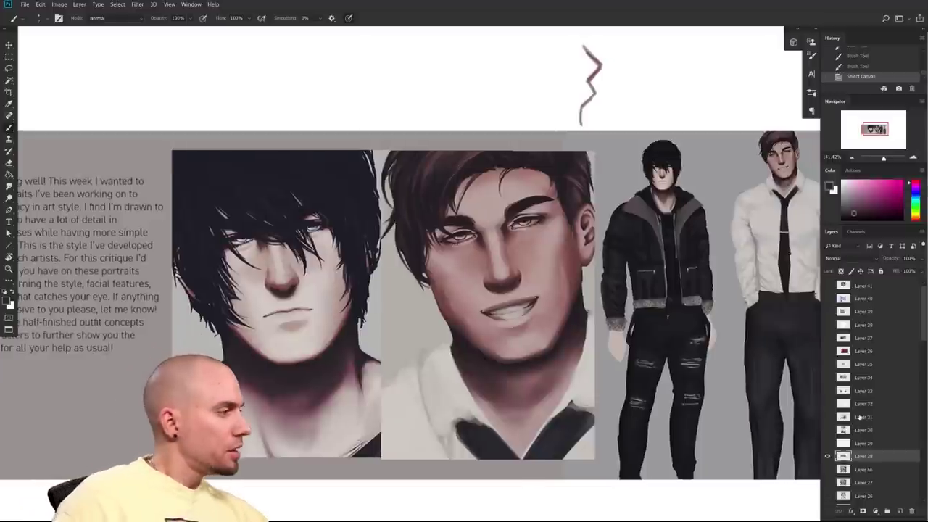
# - Step back through the history to the state of the portraits just before the paint-over corrections began
pyautogui.moveTo(884, 95); pyautogui.dragTo(874, 209)
pyautogui.scroll(2, 870, 181)
pyautogui.scroll(2, 863, 130)
pyautogui.click(853, 124)
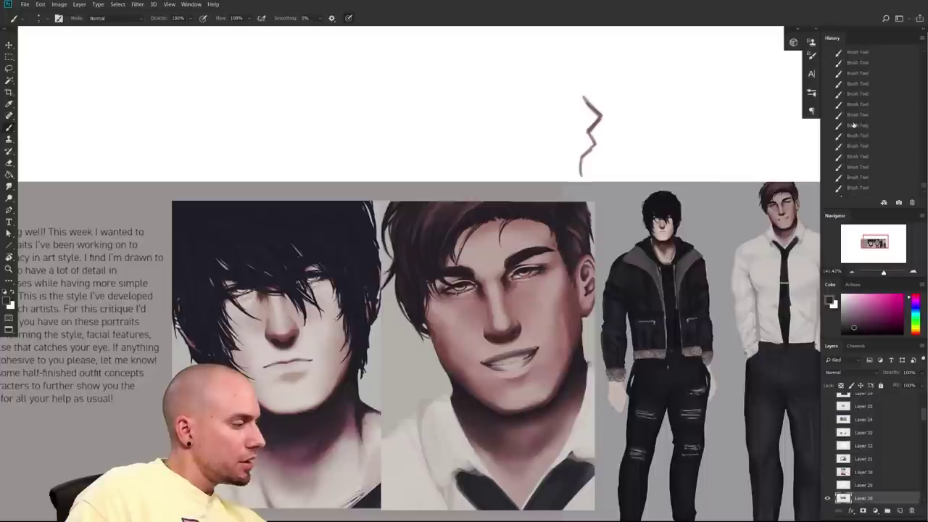
pyautogui.scroll(2, 855, 129)
pyautogui.click(858, 138)
pyautogui.moveTo(858, 135); pyautogui.dragTo(861, 125)
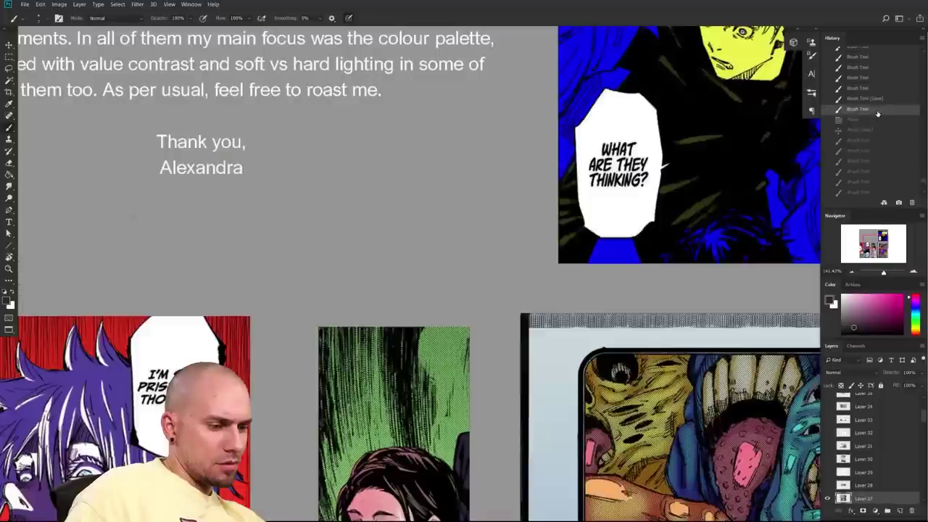
pyautogui.scroll(-1, 877, 116)
pyautogui.click(867, 98)
pyautogui.click(862, 109)
pyautogui.click(862, 119)
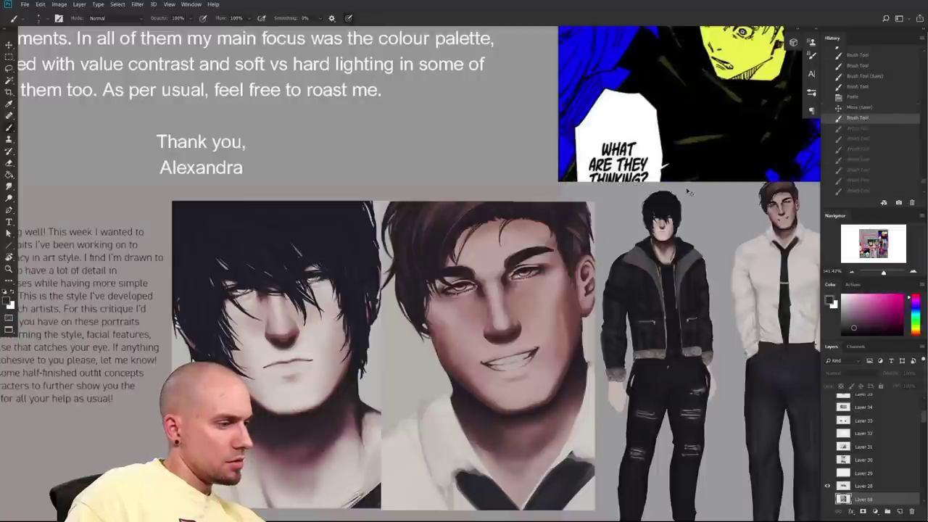
# - Paste the corrected portraits as a layer above the original ones and align the copy over them
pyautogui.hotkey('ctrl', 'v')
pyautogui.scroll(-2, 623, 224)
pyautogui.scroll(-1, 606, 221)
pyautogui.moveTo(863, 499); pyautogui.dragTo(863, 481)
pyautogui.moveTo(575, 295); pyautogui.dragTo(465, 294)
pyautogui.moveTo(559, 233); pyautogui.dragTo(513, 257)
pyautogui.scroll(3, 460, 275)
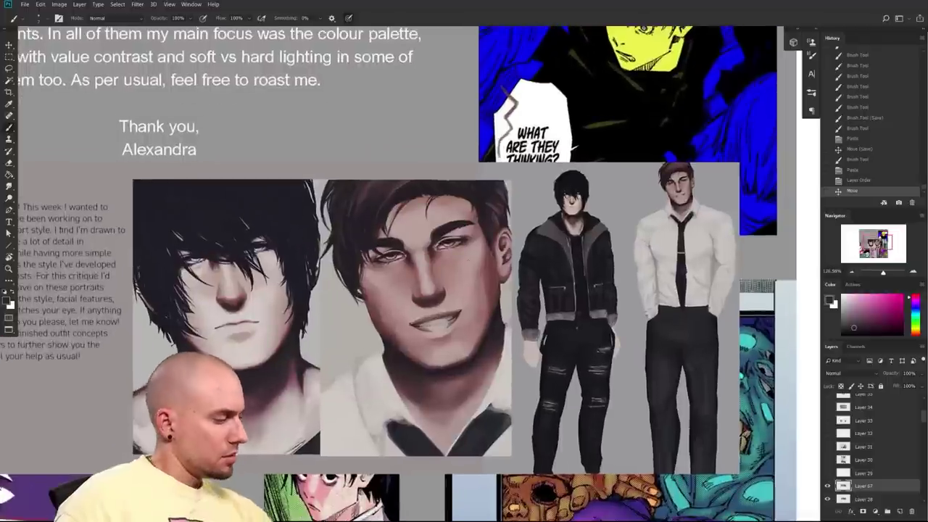
# - Toggle the corrected layer's visibility repeatedly to compare the portraits before and after the paint-over, including from a distance
pyautogui.click(829, 486)
pyautogui.click(829, 486)
pyautogui.click(829, 485)
pyautogui.click(827, 486)
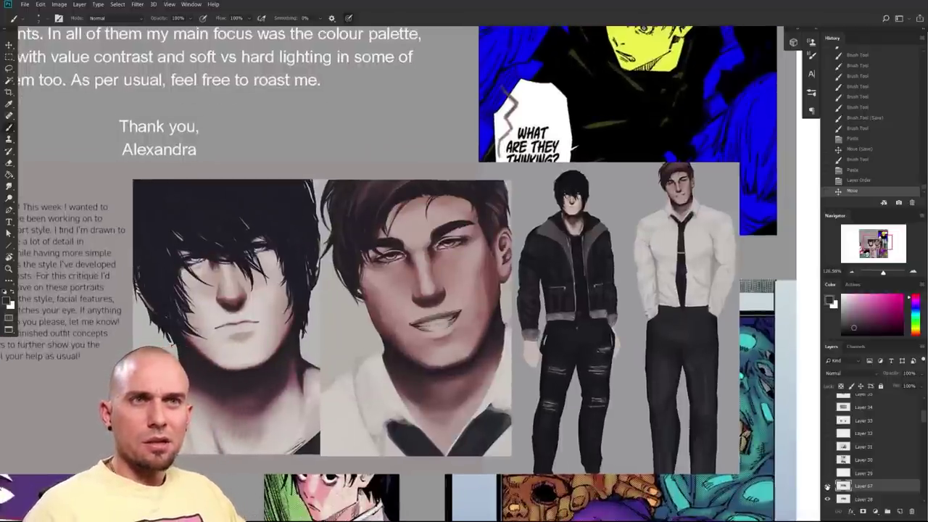
pyautogui.click(828, 486)
pyautogui.click(828, 486)
pyautogui.click(828, 486)
pyautogui.click(827, 486)
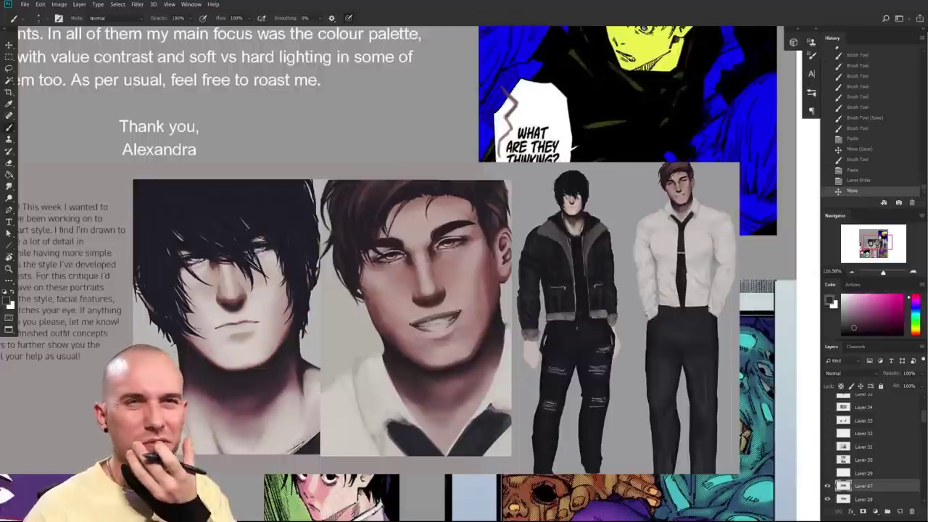
pyautogui.click(829, 486)
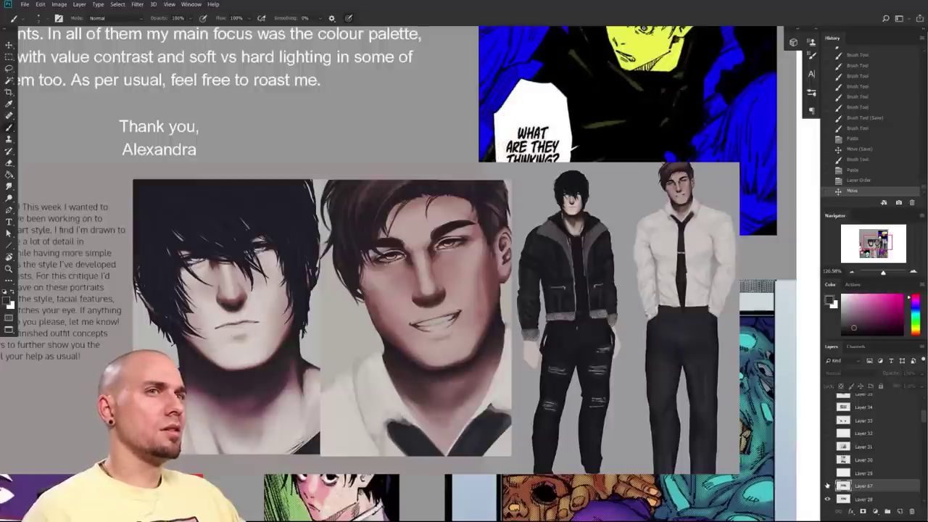
pyautogui.click(827, 486)
pyautogui.click(827, 486)
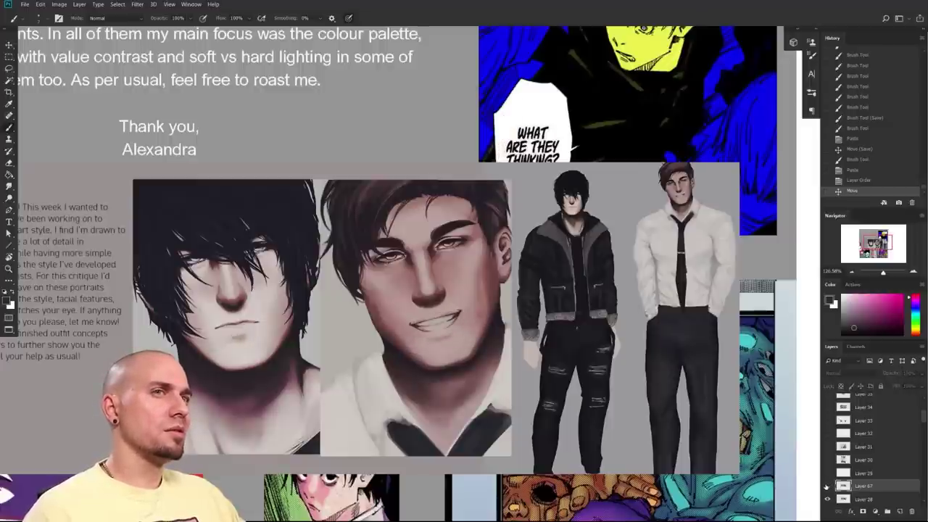
pyautogui.click(829, 486)
pyautogui.click(827, 487)
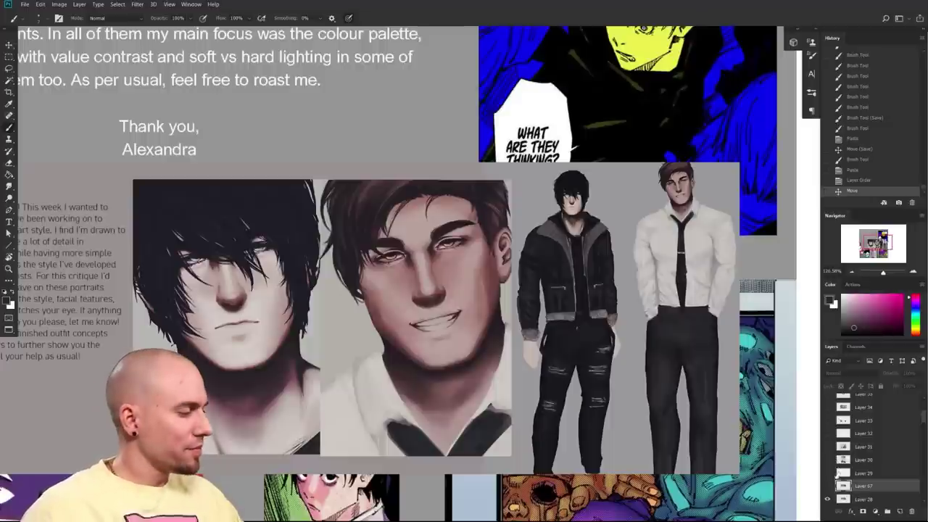
pyautogui.click(828, 487)
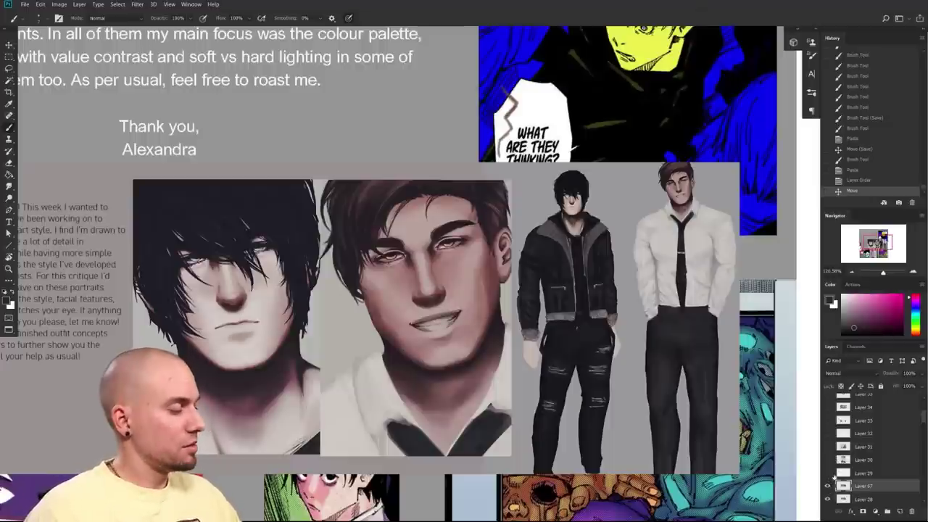
pyautogui.click(827, 487)
pyautogui.click(827, 486)
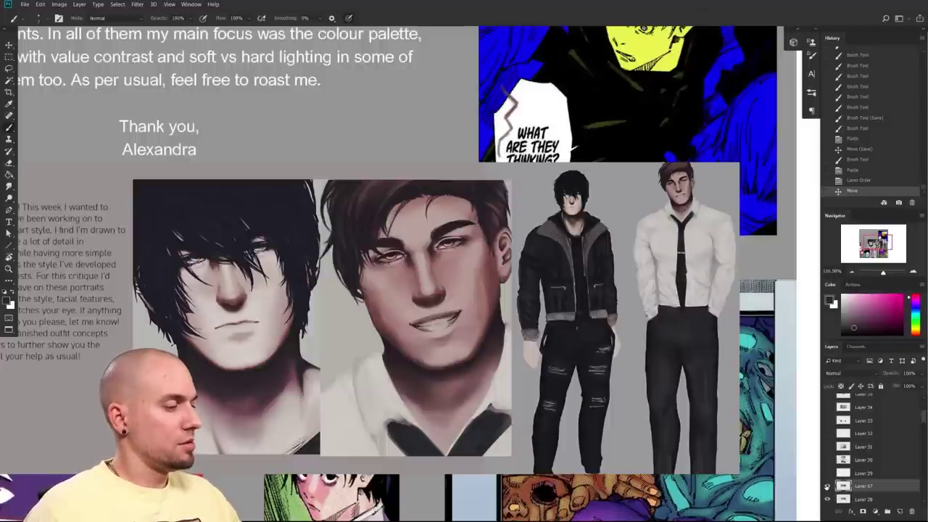
pyautogui.moveTo(551, 342); pyautogui.dragTo(580, 318)
pyautogui.moveTo(667, 442); pyautogui.dragTo(623, 395)
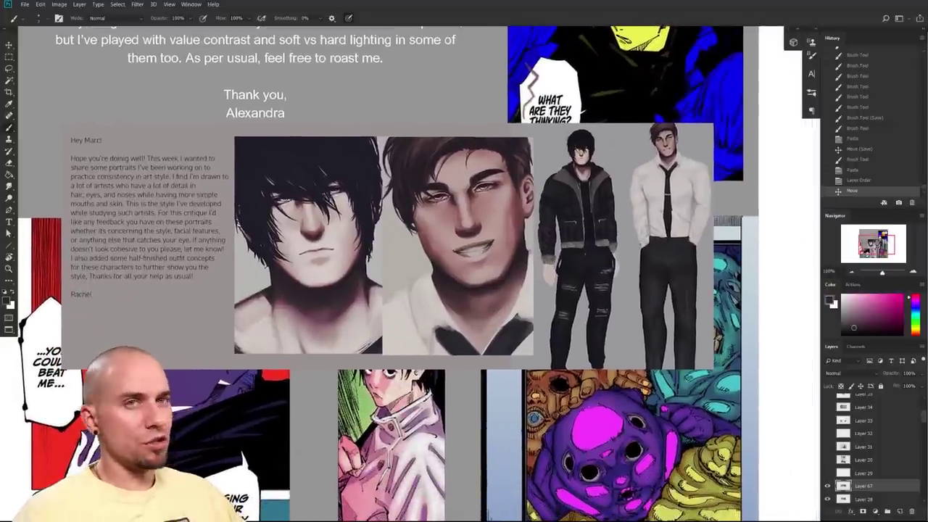
pyautogui.scroll(5, 388, 275)
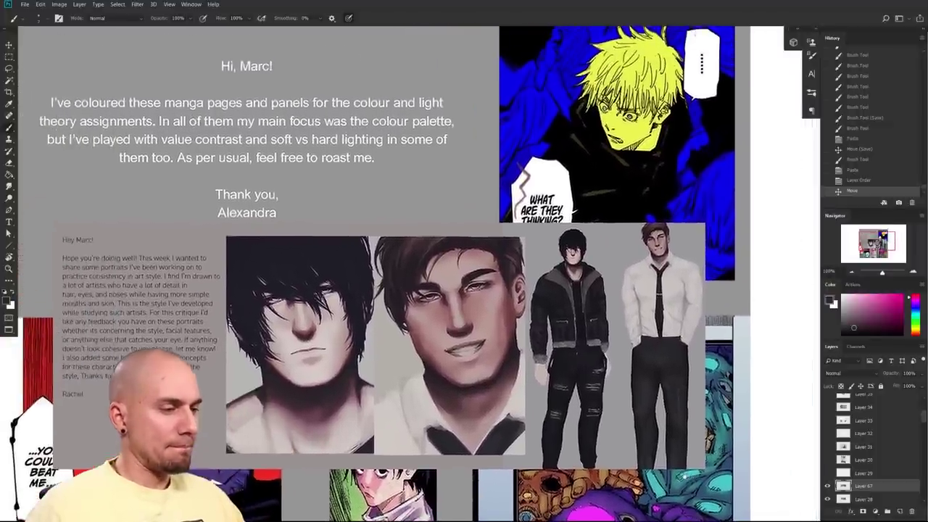
# - Try to lasso the brown-haired man's eyes and duplicate the selected area, undoing the duplicate and deselecting
pyautogui.moveTo(668, 381); pyautogui.dragTo(707, 475)
pyautogui.scroll(8, 538, 440)
pyautogui.press('l')
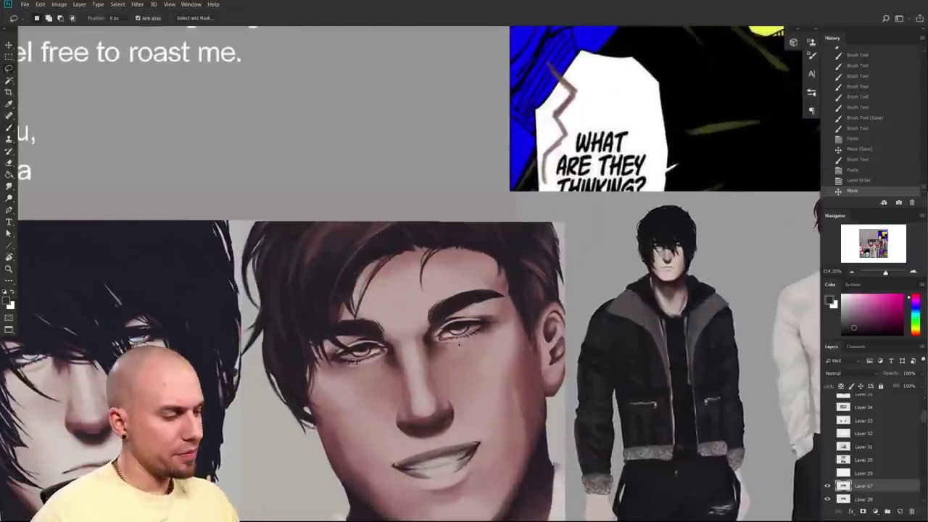
pyautogui.moveTo(459, 348)
pyautogui.mouseDown()
pyautogui.moveTo(509, 319)
pyautogui.moveTo(410, 355)
pyautogui.mouseUp()
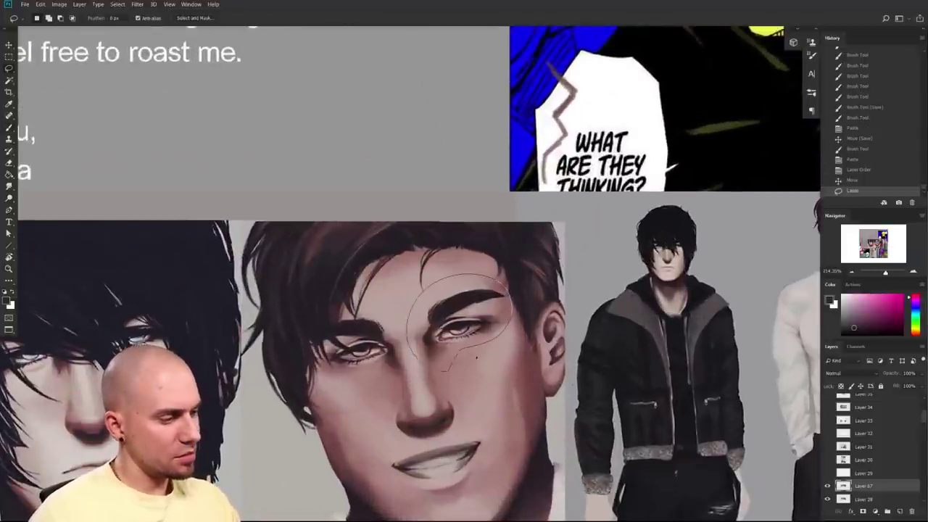
pyautogui.moveTo(370, 399); pyautogui.dragTo(367, 401)
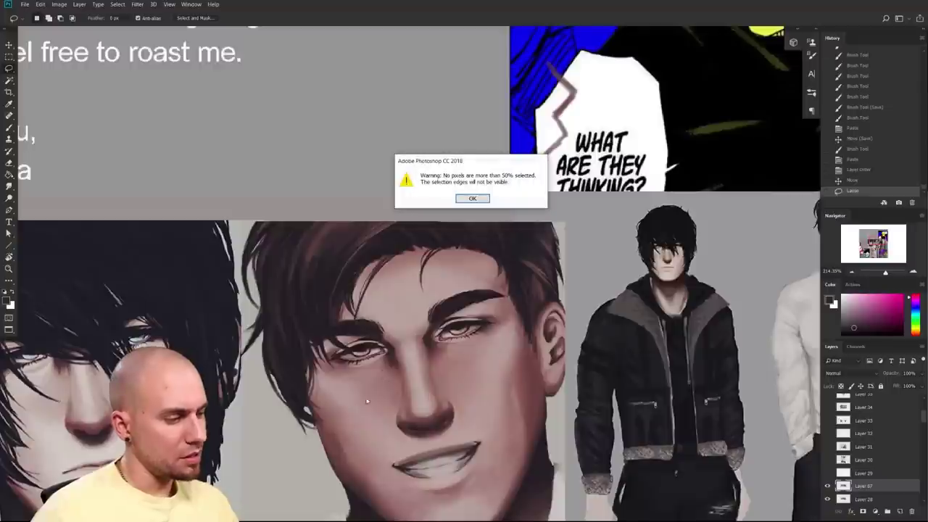
pyautogui.click(478, 203)
pyautogui.moveTo(396, 363)
pyautogui.mouseDown()
pyautogui.moveTo(357, 306)
pyautogui.moveTo(319, 366)
pyautogui.moveTo(377, 346)
pyautogui.moveTo(354, 360)
pyautogui.moveTo(361, 354)
pyautogui.mouseUp()
pyautogui.moveTo(602, 379); pyautogui.dragTo(575, 389)
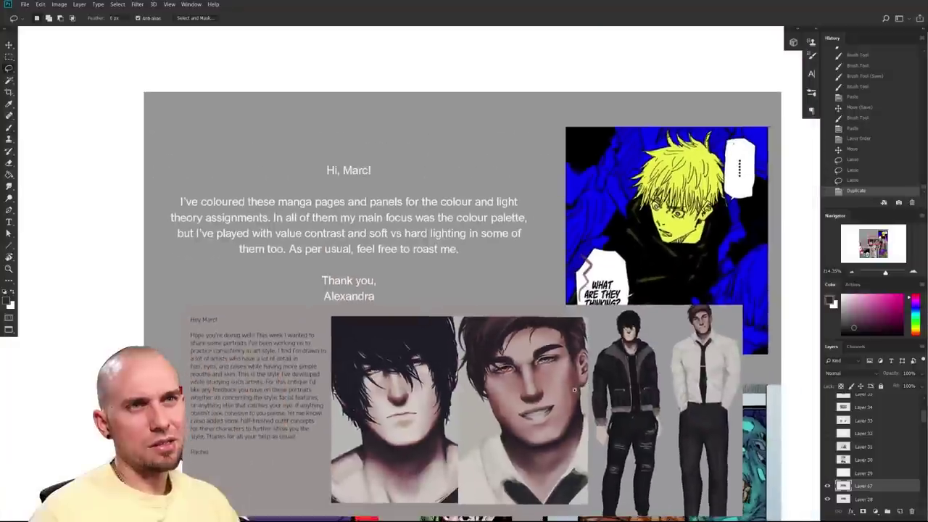
pyautogui.scroll(3, 574, 389)
pyautogui.hotkey('ctrl', 'z')
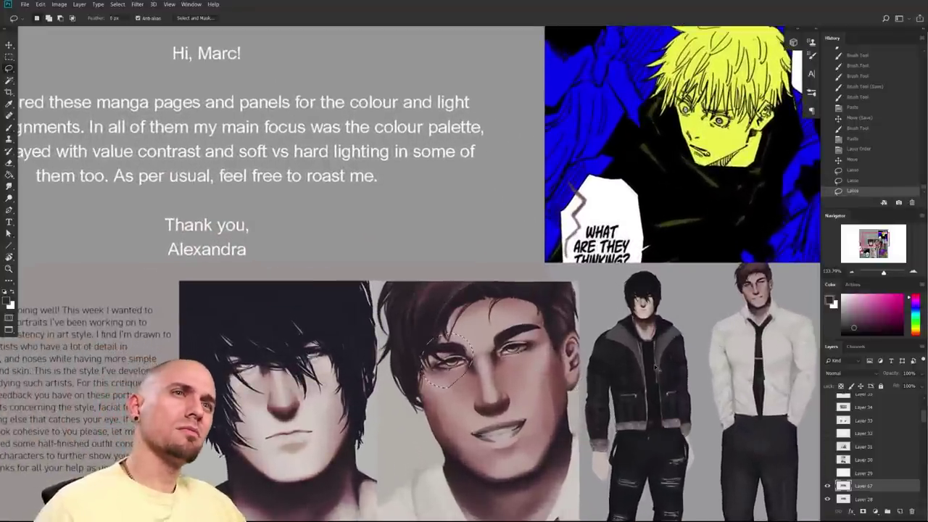
pyautogui.hotkey('ctrl', 'd')
# - Set the brush colour to white and dab small highlights on the brown-haired man's eyes
pyautogui.scroll(1, 526, 391)
pyautogui.scroll(3, 526, 392)
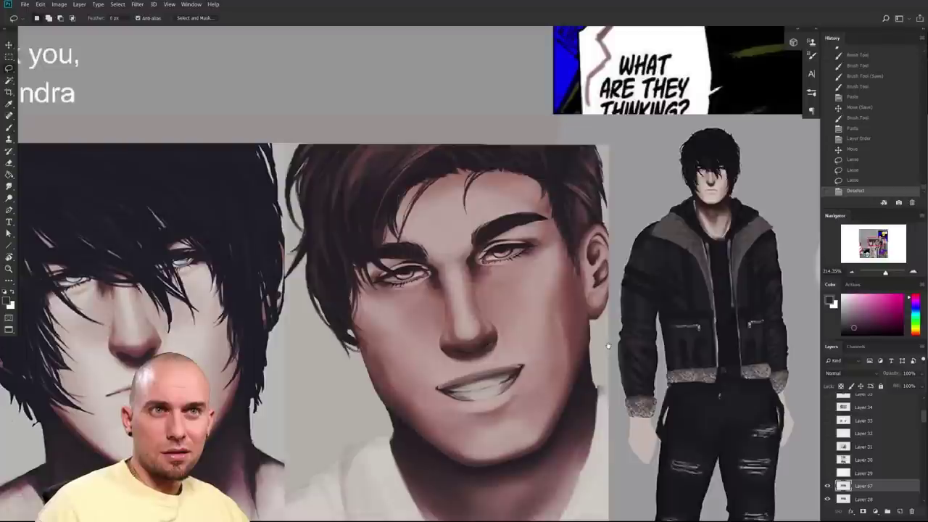
pyautogui.moveTo(610, 346); pyautogui.dragTo(574, 400)
pyautogui.scroll(1, 492, 392)
pyautogui.moveTo(538, 342); pyautogui.dragTo(520, 371)
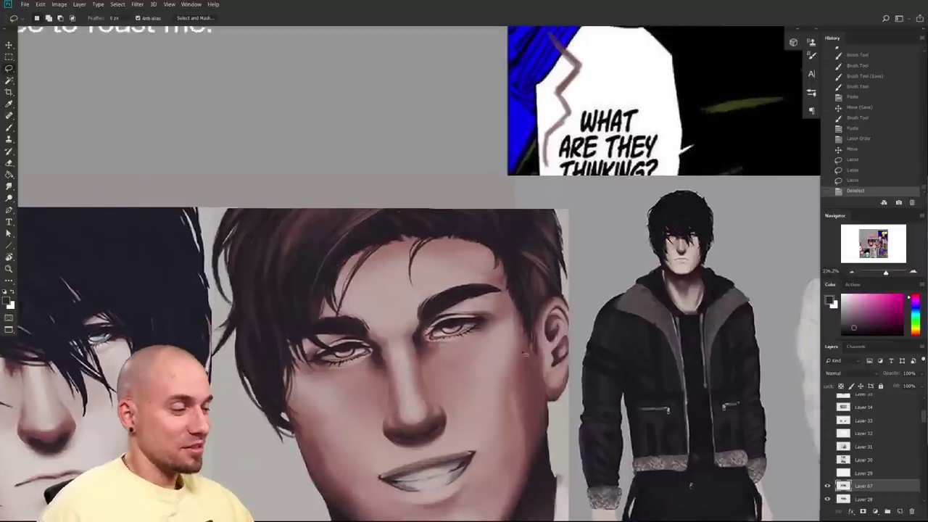
pyautogui.press('b')
pyautogui.keyDown('alt'); pyautogui.click(431, 473); pyautogui.keyUp('alt')
pyautogui.click(843, 295)
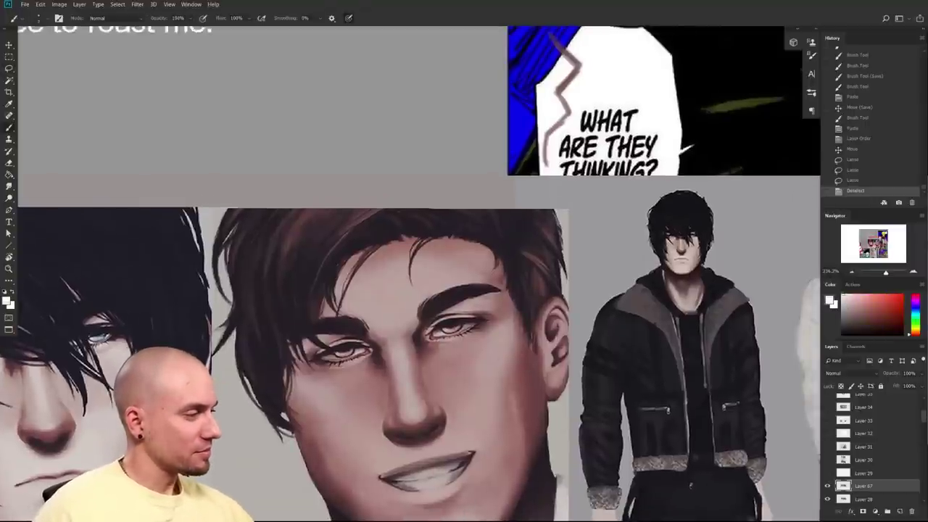
pyautogui.moveTo(651, 354); pyautogui.dragTo(392, 349)
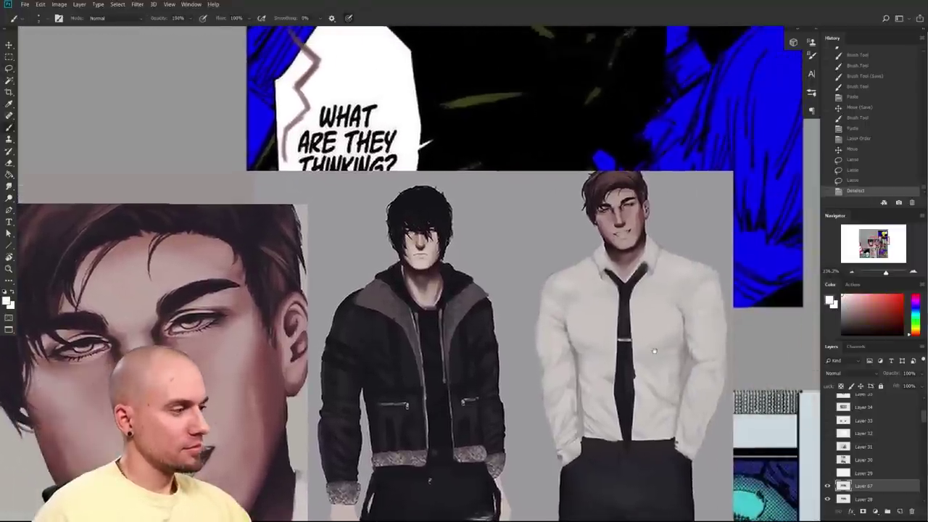
pyautogui.moveTo(633, 347); pyautogui.dragTo(761, 291)
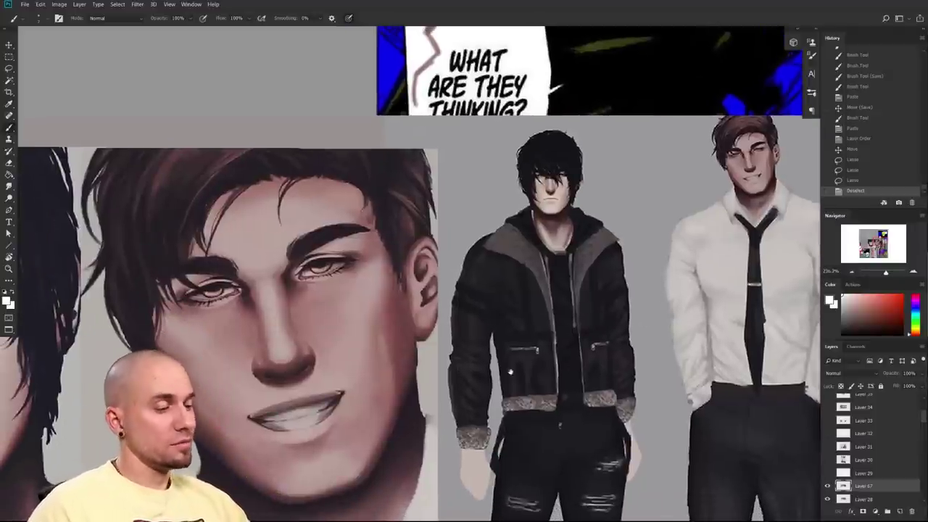
pyautogui.scroll(1, 510, 372)
pyautogui.hscroll(1, 510, 372)
pyautogui.click(311, 304)
pyautogui.scroll(-5, 536, 432)
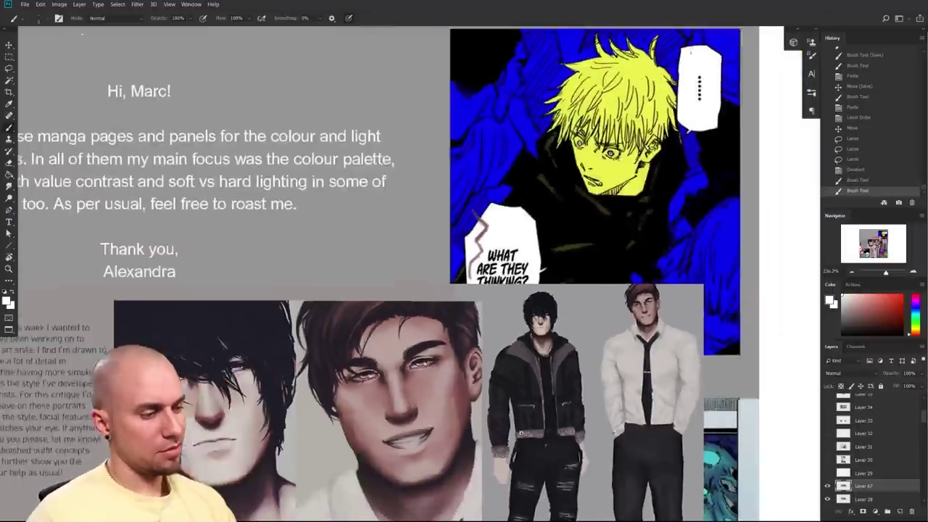
# - Undo the last white highlight dabs on the brown-haired man's eyes
pyautogui.hotkey('ctrl', 'z')
pyautogui.hotkey('ctrl', 'z')
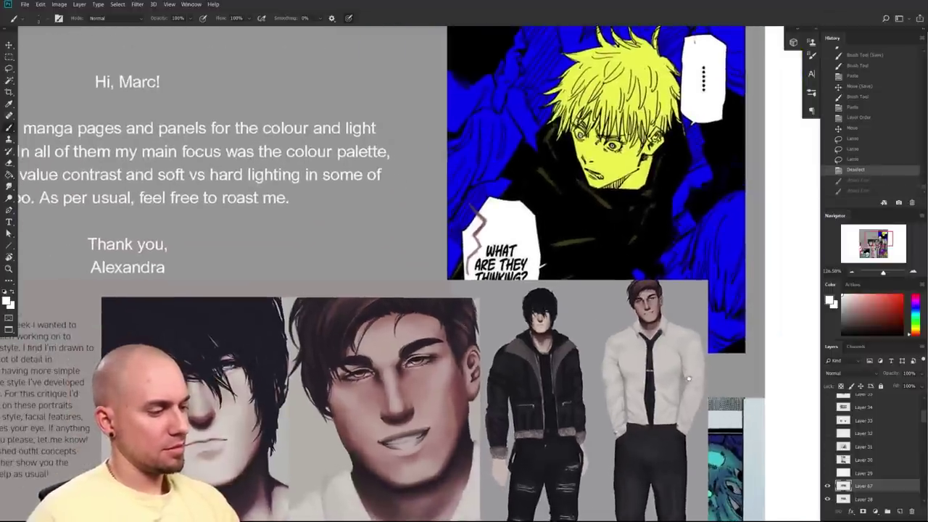
pyautogui.scroll(-2, 689, 377)
pyautogui.scroll(5, 614, 356)
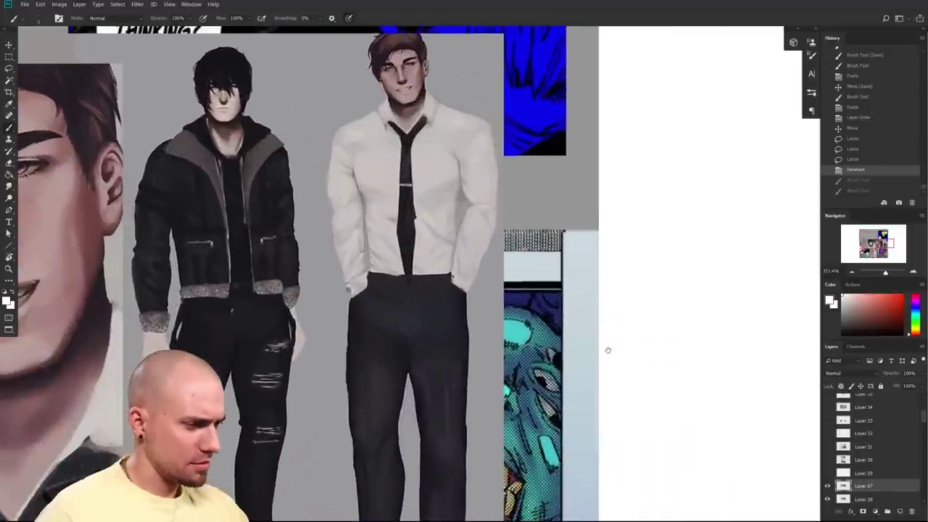
# - Examine the two male portraits alongside the artist's letter and the full-body outfit concepts
pyautogui.scroll(-4, 607, 355)
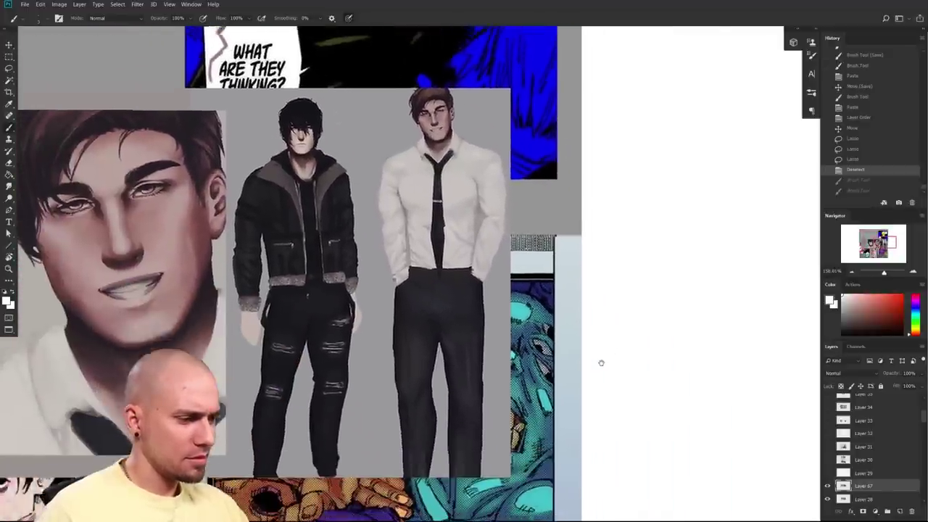
pyautogui.moveTo(602, 362); pyautogui.dragTo(694, 385)
pyautogui.moveTo(598, 374); pyautogui.dragTo(676, 360)
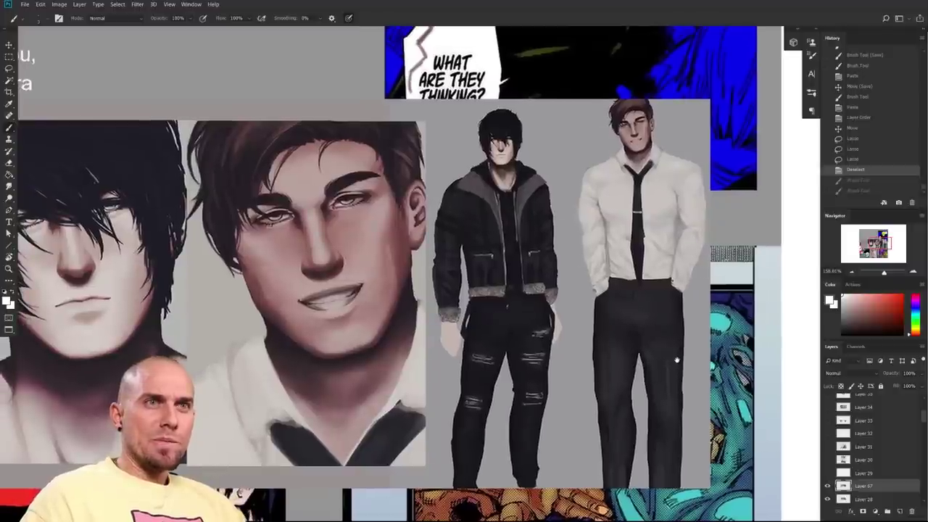
pyautogui.moveTo(677, 361); pyautogui.dragTo(794, 346)
pyautogui.moveTo(497, 366); pyautogui.dragTo(799, 402)
pyautogui.moveTo(533, 370); pyautogui.dragTo(682, 386)
pyautogui.scroll(3, 682, 386)
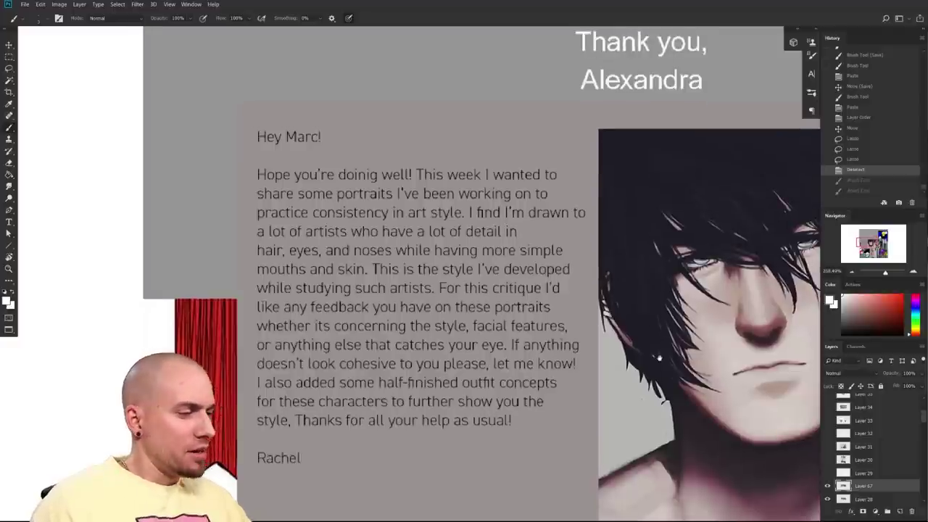
pyautogui.scroll(-4, 658, 358)
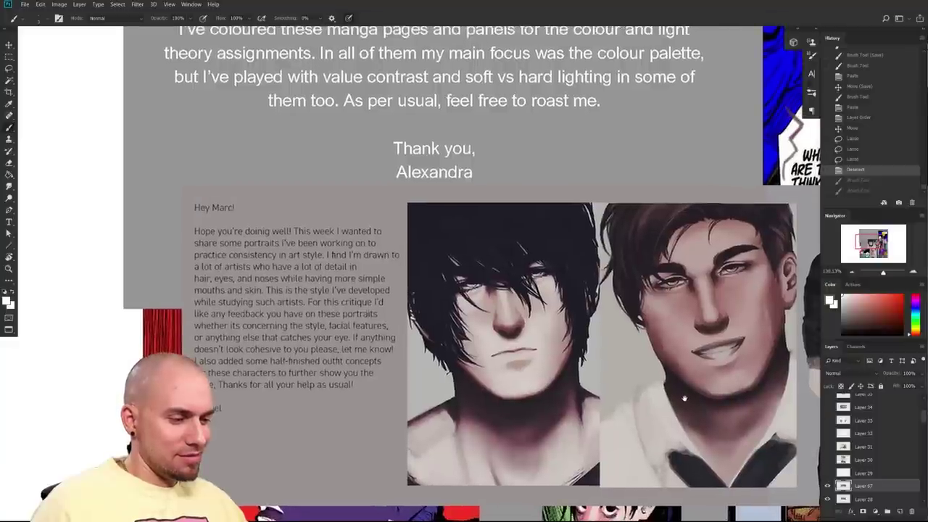
pyautogui.hscroll(3, 684, 398)
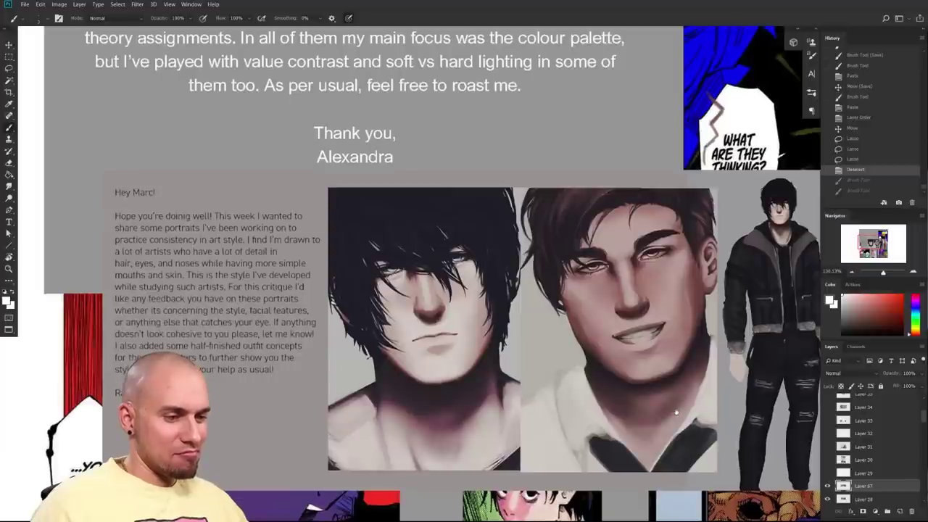
pyautogui.moveTo(812, 404); pyautogui.dragTo(615, 413)
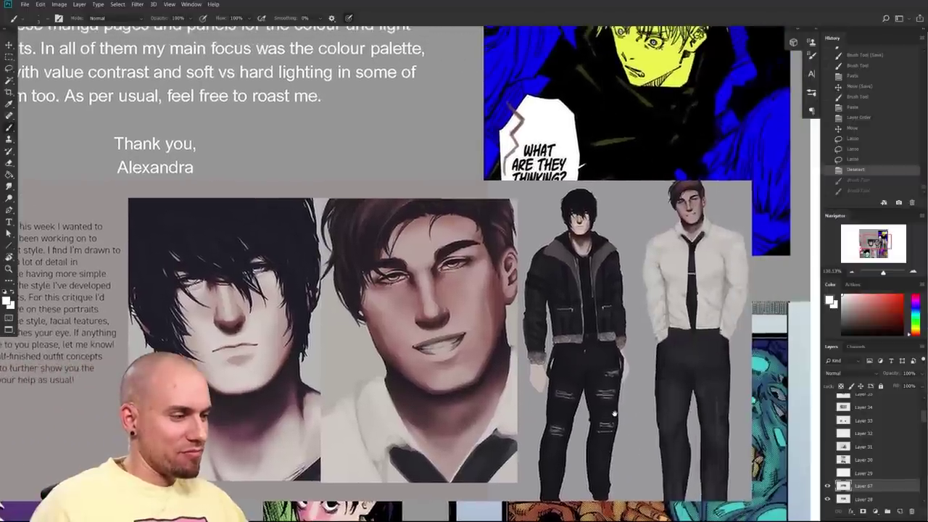
pyautogui.moveTo(502, 374); pyautogui.dragTo(669, 390)
pyautogui.click(499, 445)
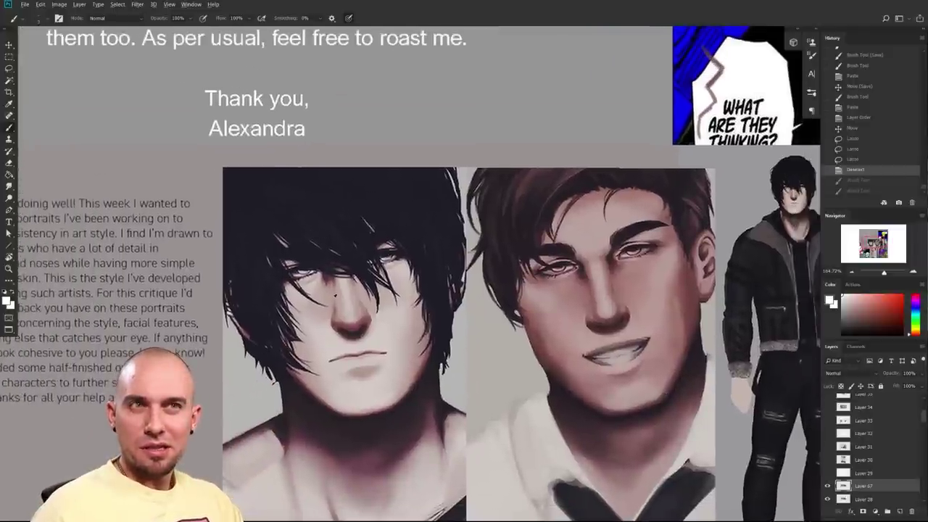
pyautogui.moveTo(470, 311); pyautogui.dragTo(422, 373)
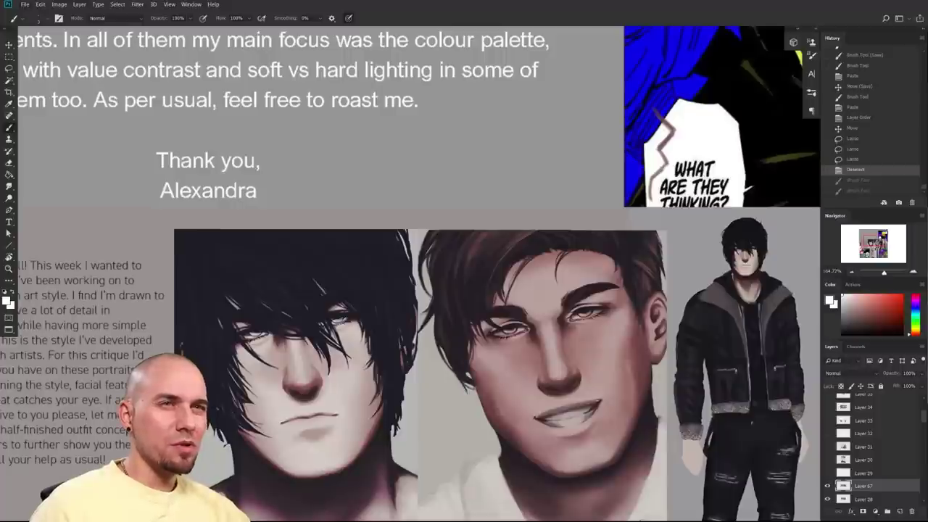
pyautogui.moveTo(506, 348); pyautogui.dragTo(521, 348)
pyautogui.moveTo(523, 350); pyautogui.dragTo(614, 328)
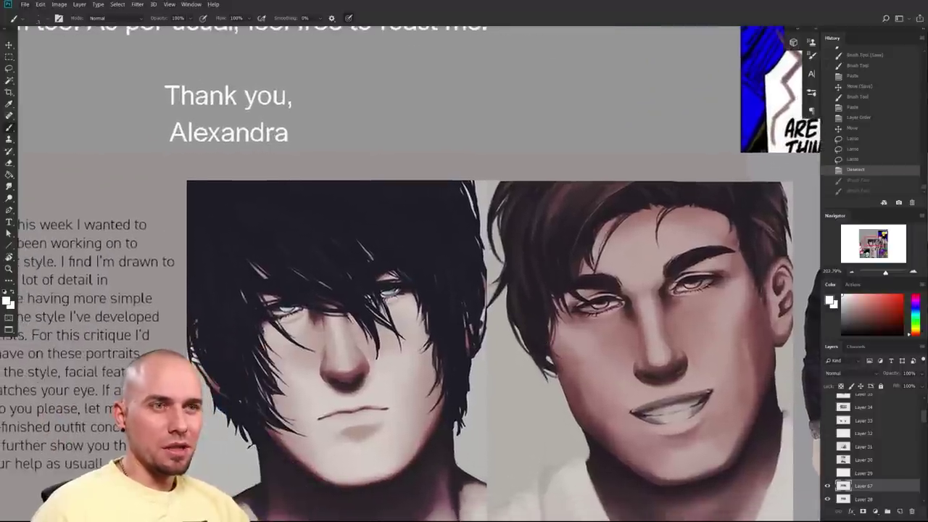
pyautogui.moveTo(299, 346); pyautogui.dragTo(324, 334)
pyautogui.hotkey('ctrl', 'z')
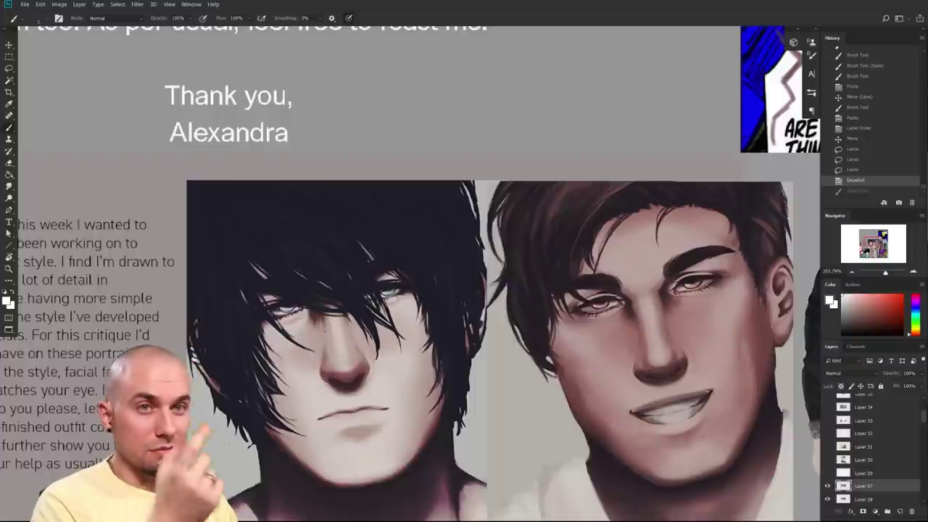
pyautogui.moveTo(484, 418)
pyautogui.mouseDown()
pyautogui.moveTo(477, 409)
pyautogui.moveTo(477, 417)
pyautogui.mouseUp()
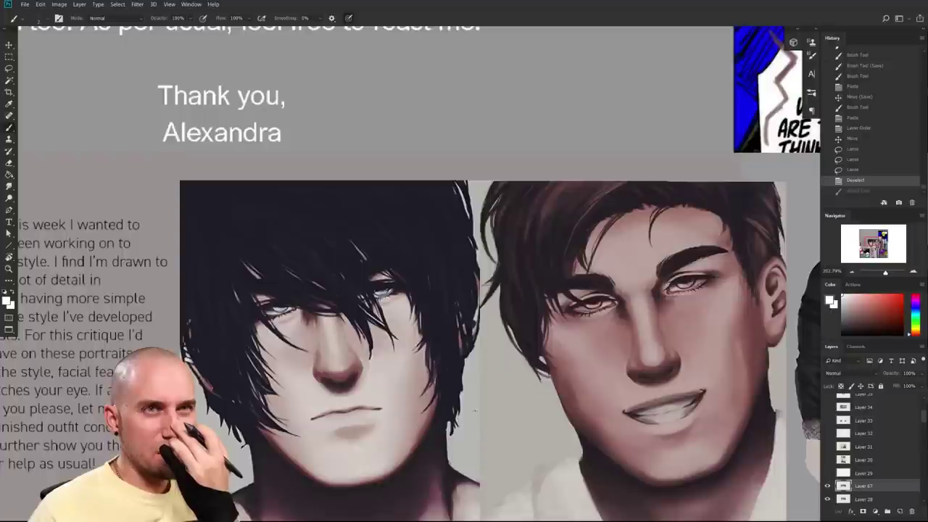
pyautogui.moveTo(595, 339)
pyautogui.mouseDown()
pyautogui.moveTo(625, 323)
pyautogui.moveTo(601, 320)
pyautogui.mouseUp()
pyautogui.hotkey('ctrl', 'z')
pyautogui.moveTo(679, 310)
pyautogui.mouseDown()
pyautogui.moveTo(669, 346)
pyautogui.moveTo(682, 310)
pyautogui.moveTo(624, 335)
pyautogui.mouseUp()
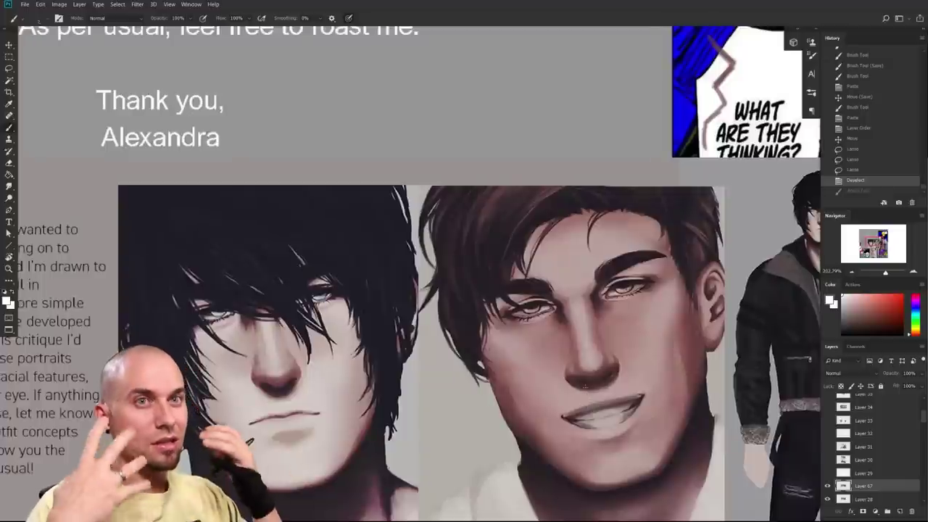
pyautogui.moveTo(709, 382); pyautogui.dragTo(569, 387)
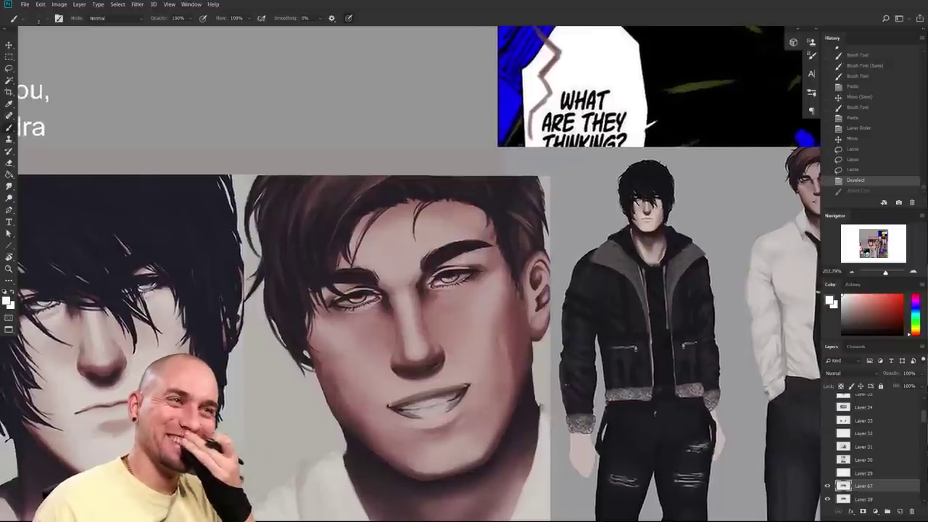
# - Sample skin tones and brush a first correction onto the brown-haired man's cheek shading beside the nose
pyautogui.moveTo(673, 385); pyautogui.dragTo(626, 415)
pyautogui.keyDown('alt'); pyautogui.click(421, 375); pyautogui.keyUp('alt')
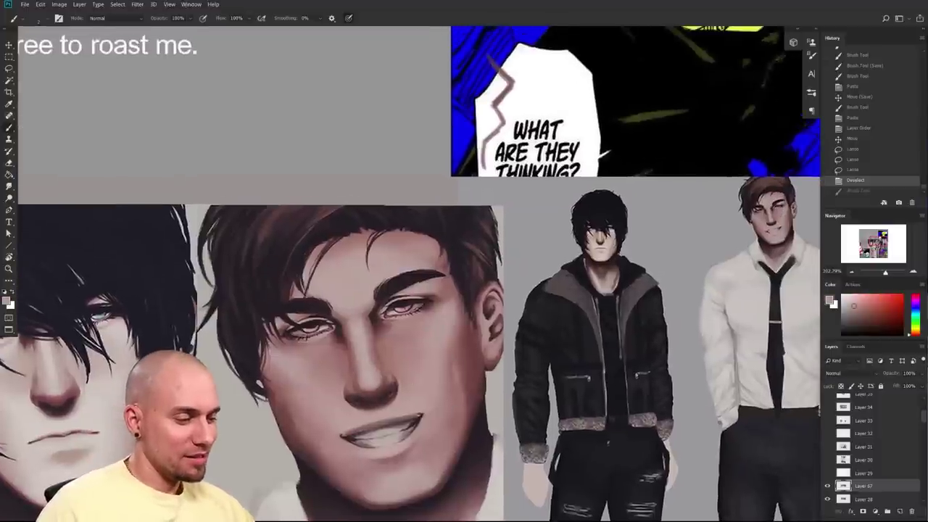
pyautogui.moveTo(429, 362); pyautogui.dragTo(424, 378)
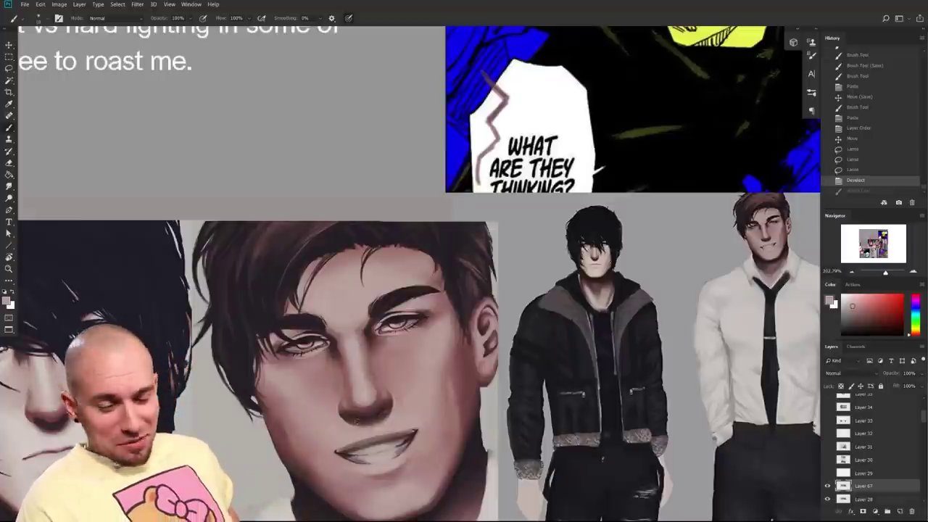
pyautogui.hotkey('ctrl', 'z')
pyautogui.press(']')
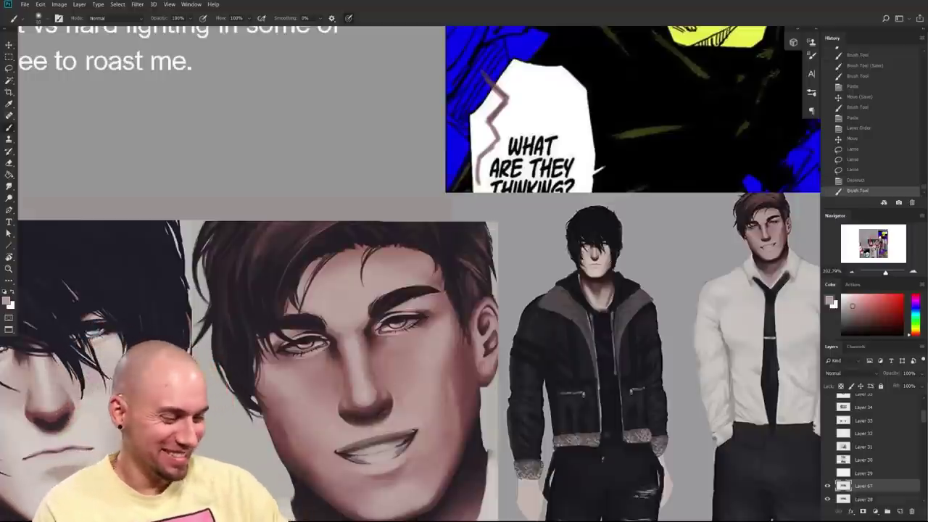
pyautogui.moveTo(305, 375); pyautogui.dragTo(297, 372)
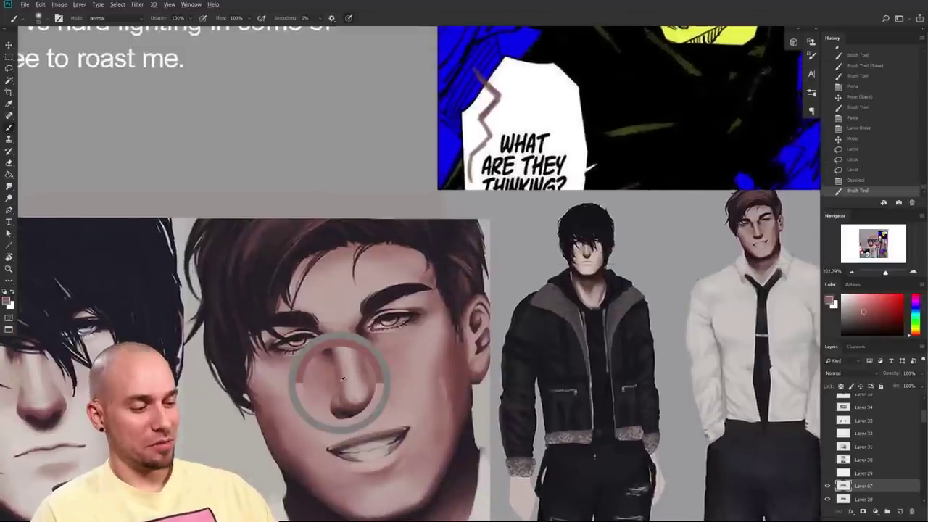
pyautogui.scroll(4, 332, 372)
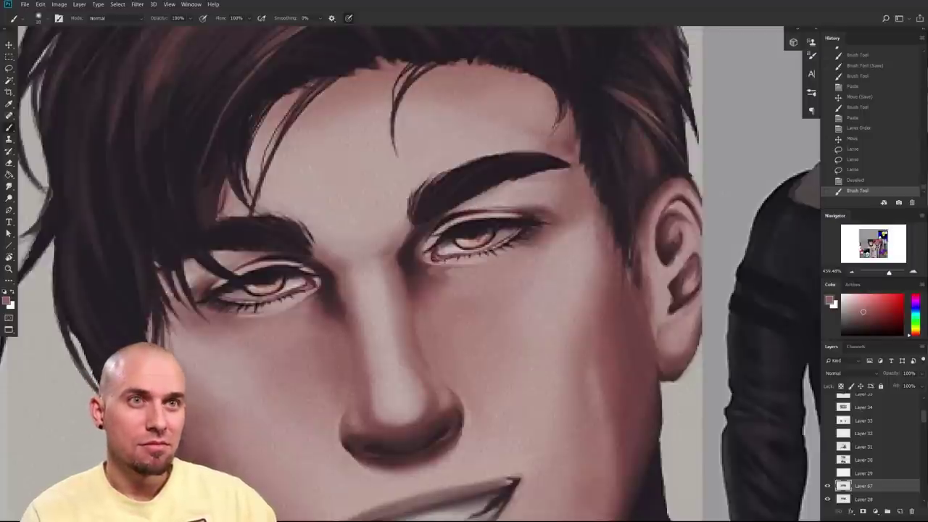
pyautogui.moveTo(321, 390); pyautogui.dragTo(298, 335)
pyautogui.moveTo(454, 350)
pyautogui.mouseDown()
pyautogui.moveTo(432, 359)
pyautogui.moveTo(445, 354)
pyautogui.mouseUp()
# - Soften the shadow under the brown-haired man's eye on the hair-covered side with sampled skin tone and a larger brush
pyautogui.keyDown('alt'); pyautogui.click(344, 375); pyautogui.keyUp('alt')
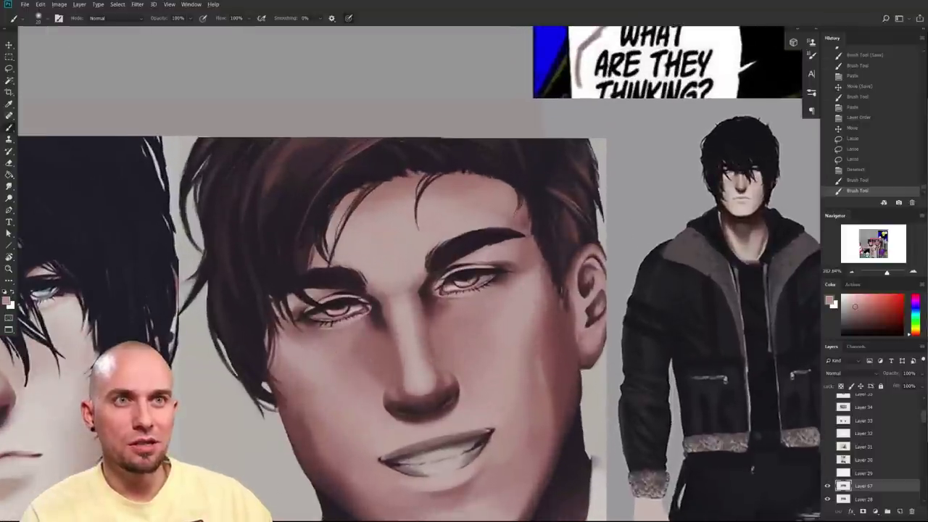
pyautogui.moveTo(355, 352)
pyautogui.mouseDown()
pyautogui.moveTo(370, 314)
pyautogui.moveTo(366, 337)
pyautogui.mouseUp()
pyautogui.press(']')
pyautogui.press(']')
pyautogui.press(']')
pyautogui.keyDown('alt'); pyautogui.click(366, 400); pyautogui.keyUp('alt')
pyautogui.press(']')
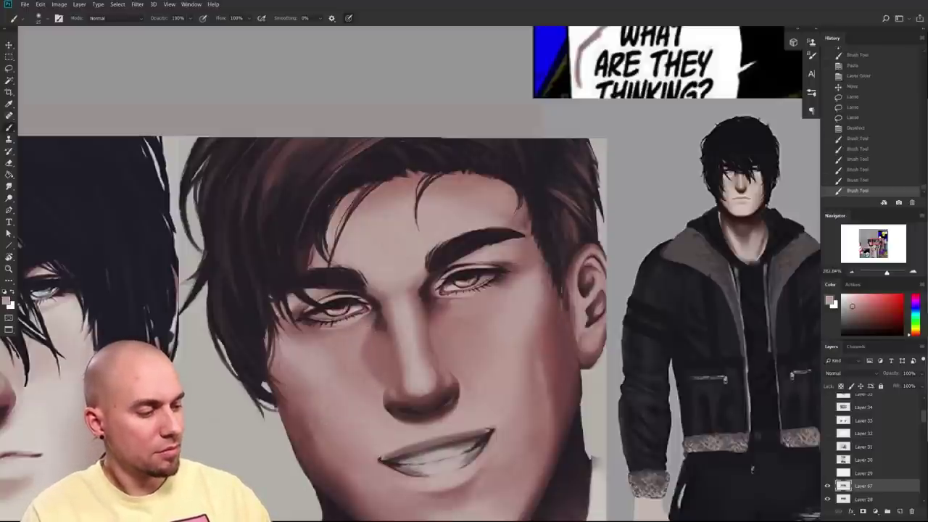
# - Resample the skin colour and paint over the brown-haired man's cheek on the ear side with short strokes
pyautogui.moveTo(470, 362)
pyautogui.mouseDown()
pyautogui.moveTo(478, 379)
pyautogui.moveTo(449, 344)
pyautogui.mouseUp()
pyautogui.press('[')
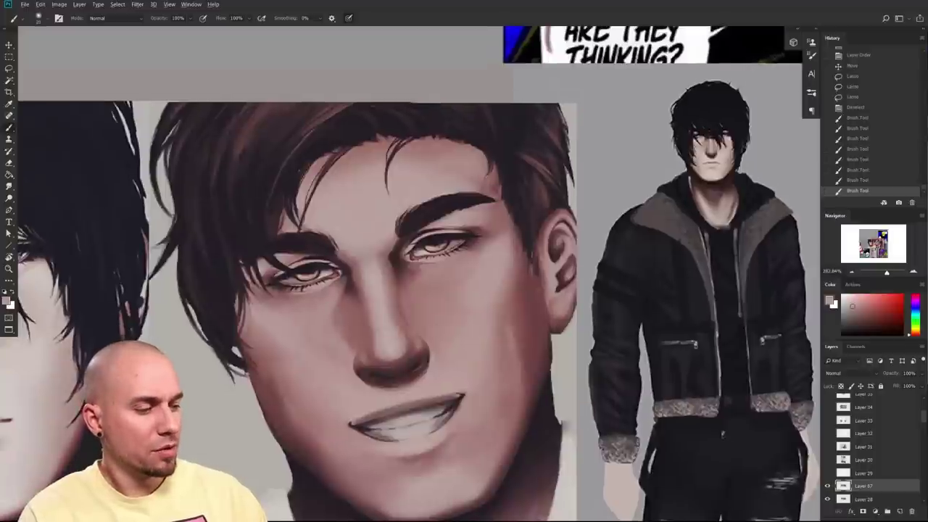
pyautogui.keyDown('alt'); pyautogui.click(464, 330); pyautogui.keyUp('alt')
pyautogui.moveTo(460, 323); pyautogui.dragTo(465, 339)
pyautogui.moveTo(458, 327); pyautogui.dragTo(461, 343)
pyautogui.moveTo(460, 341); pyautogui.dragTo(413, 352)
pyautogui.moveTo(300, 311); pyautogui.dragTo(305, 295)
pyautogui.moveTo(452, 385)
pyautogui.mouseDown()
pyautogui.moveTo(460, 337)
pyautogui.moveTo(463, 377)
pyautogui.mouseUp()
# - Blend the brown-haired man's cheeks around the nose with a smaller brush, resampling lighter skin tones between strokes
pyautogui.press('[')
pyautogui.press('[')
pyautogui.keyDown('alt'); pyautogui.click(459, 350); pyautogui.keyUp('alt')
pyautogui.moveTo(296, 354); pyautogui.dragTo(305, 367)
pyautogui.keyDown('alt'); pyautogui.click(308, 376); pyautogui.keyUp('alt')
pyautogui.press(']')
pyautogui.moveTo(395, 370); pyautogui.dragTo(400, 383)
pyautogui.keyDown('alt'); pyautogui.click(346, 319); pyautogui.keyUp('alt')
pyautogui.moveTo(286, 336); pyautogui.dragTo(307, 367)
pyautogui.moveTo(281, 326)
pyautogui.mouseDown()
pyautogui.moveTo(272, 356)
pyautogui.moveTo(256, 352)
pyautogui.mouseUp()
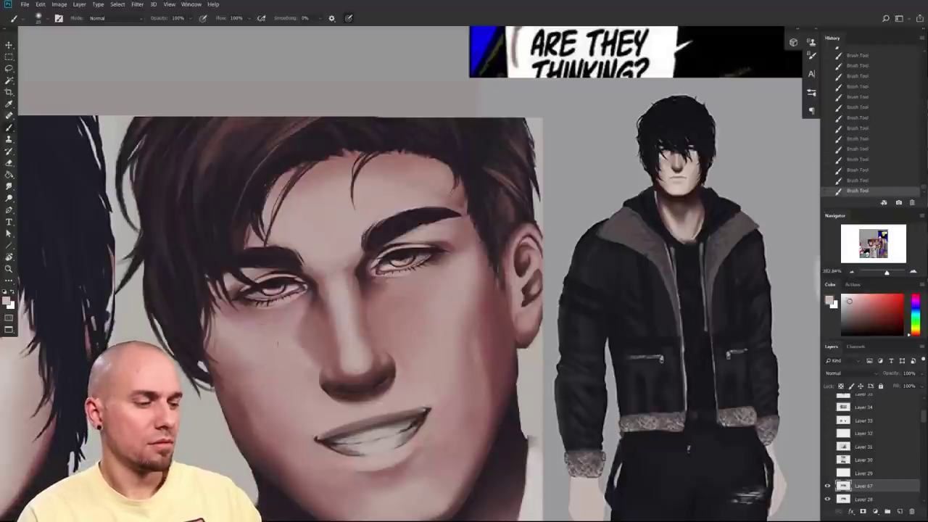
# - Sample a rosier skin tone and touch up the cheek below the brown-haired man's eye on the ear side
pyautogui.moveTo(477, 411); pyautogui.dragTo(443, 377)
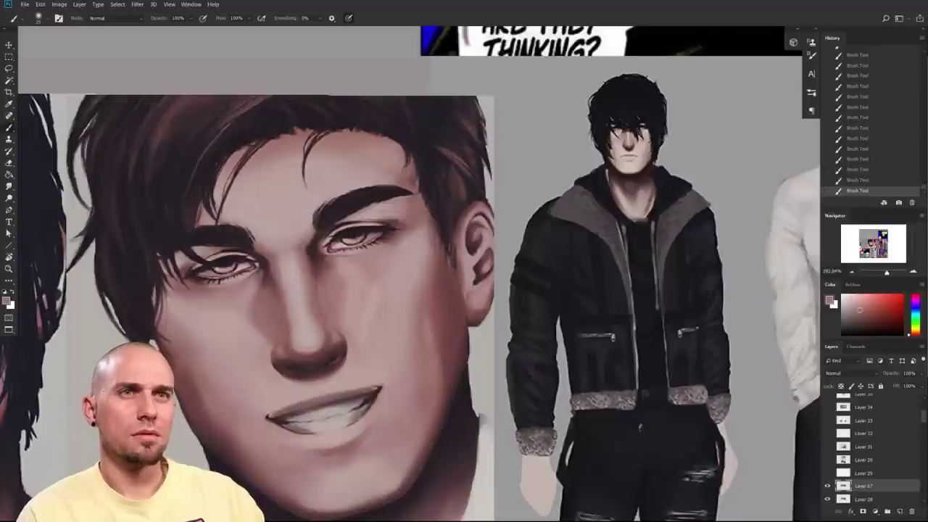
pyautogui.keyDown('alt'); pyautogui.click(339, 274); pyautogui.keyUp('alt')
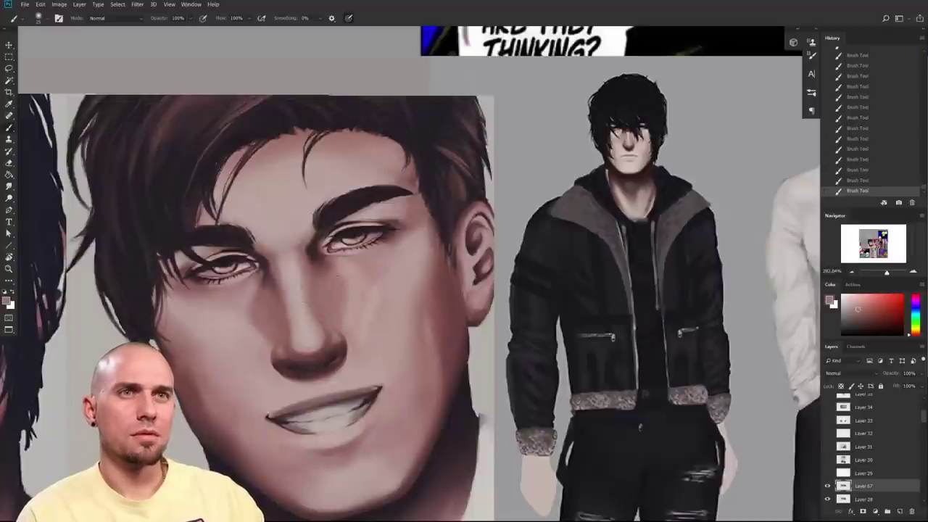
pyautogui.moveTo(485, 323)
pyautogui.mouseDown()
pyautogui.moveTo(462, 338)
pyautogui.moveTo(471, 353)
pyautogui.moveTo(484, 338)
pyautogui.mouseUp()
pyautogui.moveTo(489, 333); pyautogui.dragTo(596, 319)
# - Toggle the corrected layer's visibility repeatedly to compare the portraits before and after the cheek retouching
pyautogui.hscroll(-3, 596, 320)
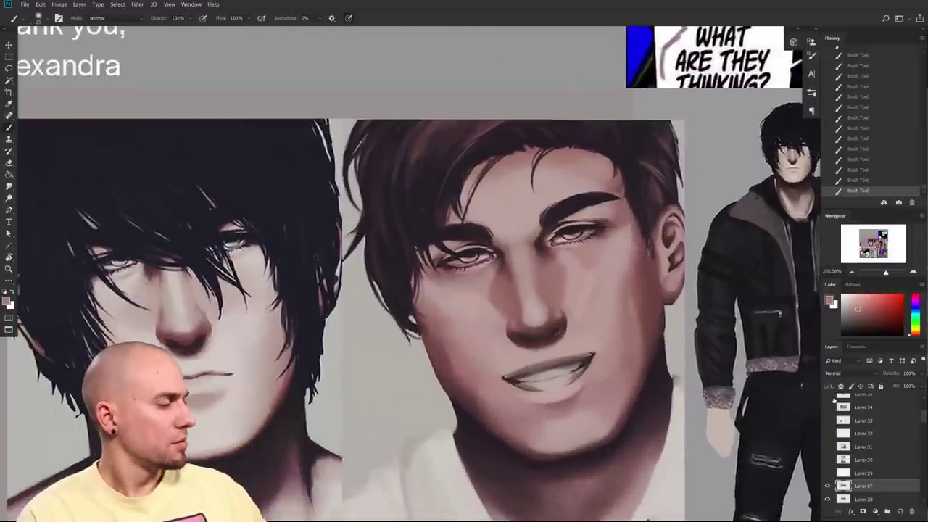
pyautogui.click(827, 486)
pyautogui.click(828, 487)
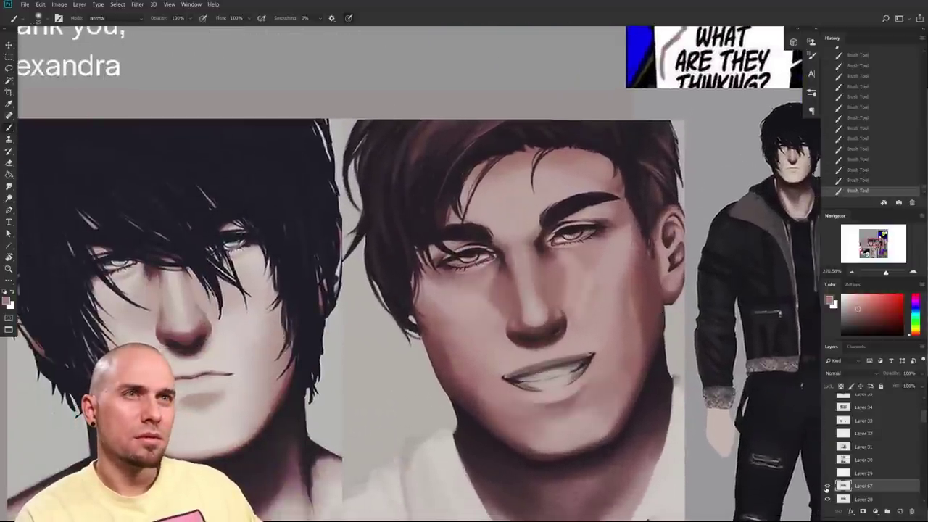
pyautogui.click(828, 488)
pyautogui.click(827, 488)
pyautogui.click(827, 489)
pyautogui.click(828, 488)
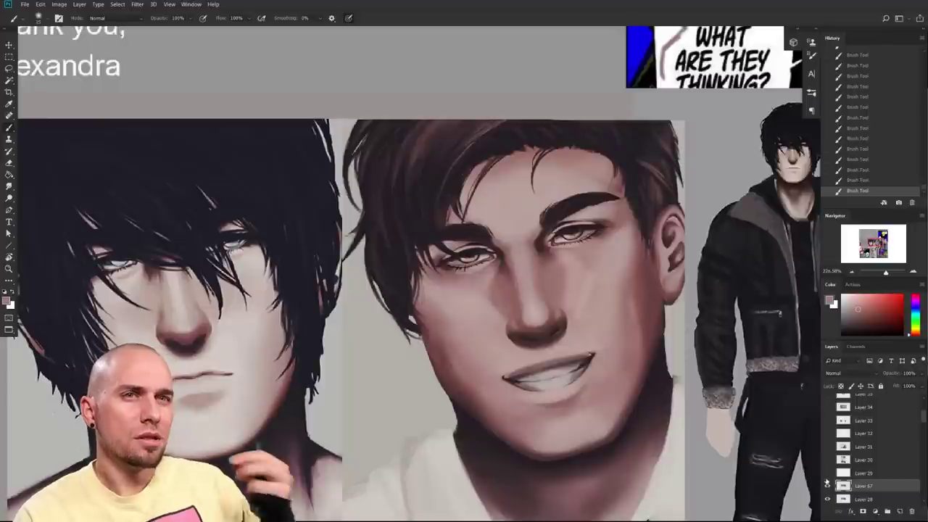
pyautogui.click(827, 484)
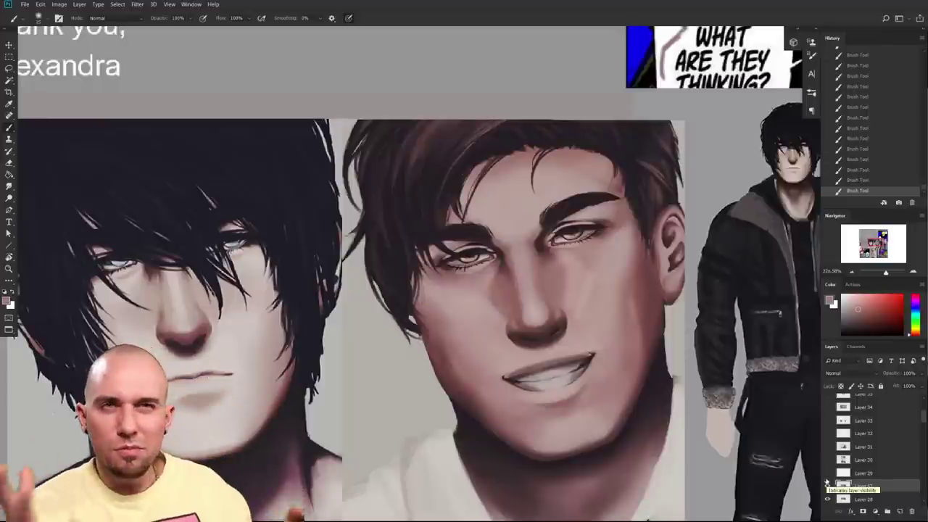
# - Examine the retouched portraits up close and from a distance beside the outfit concepts
pyautogui.moveTo(171, 282); pyautogui.dragTo(255, 313)
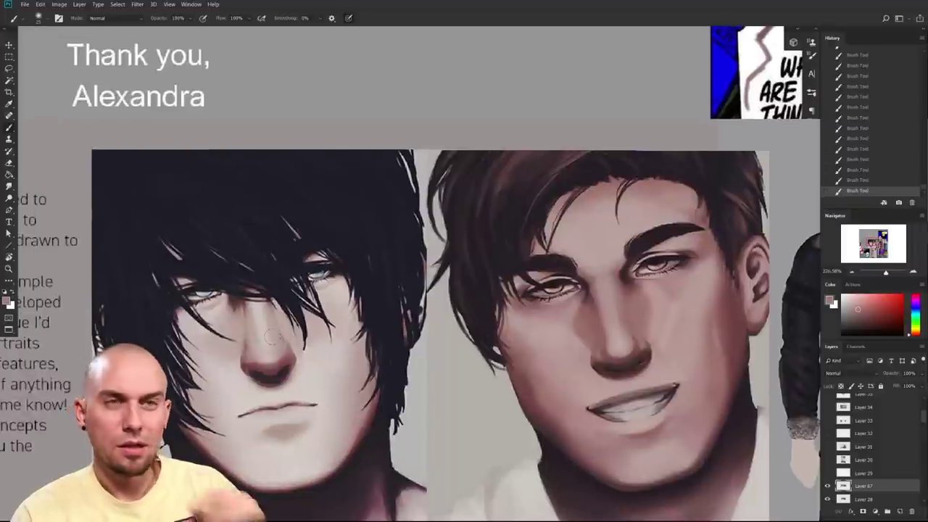
pyautogui.moveTo(411, 435); pyautogui.dragTo(360, 367)
pyautogui.moveTo(549, 431); pyautogui.dragTo(461, 425)
pyautogui.scroll(-3, 479, 437)
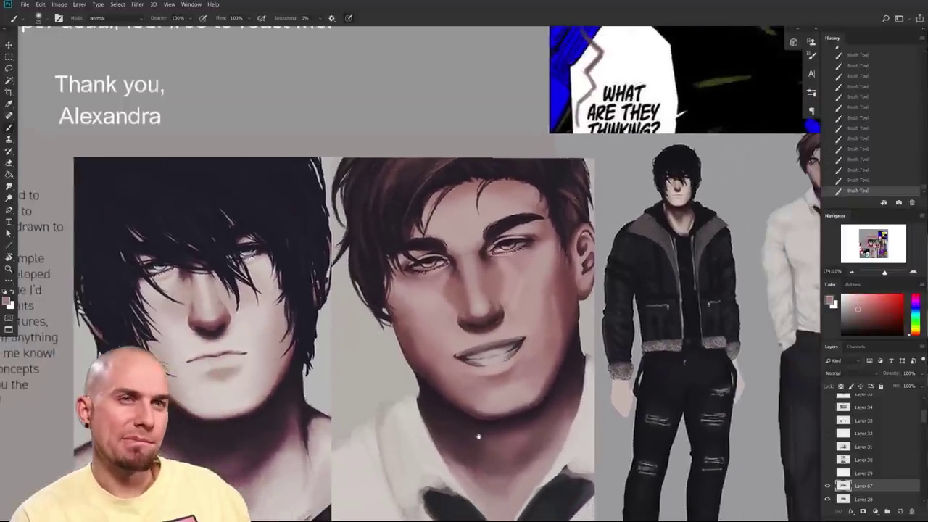
pyautogui.moveTo(524, 449); pyautogui.dragTo(482, 430)
pyautogui.scroll(-6, 482, 430)
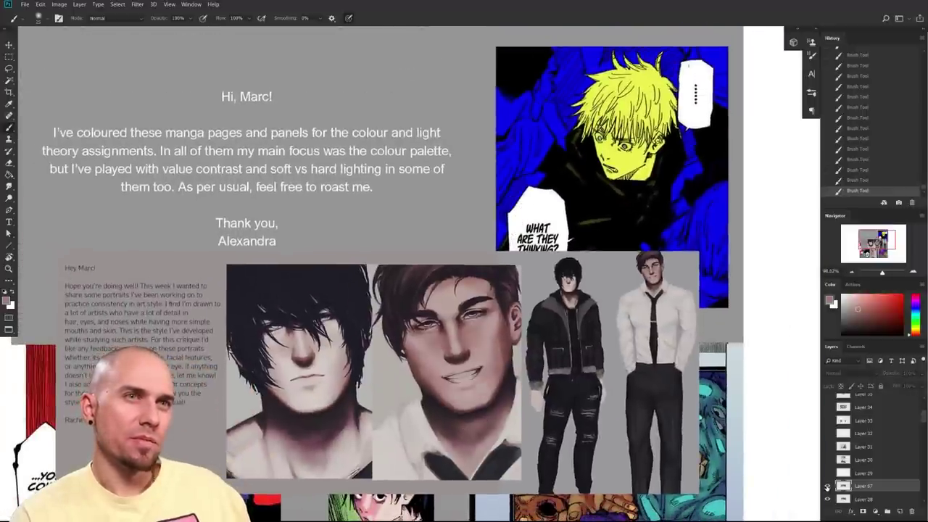
pyautogui.moveTo(437, 414); pyautogui.dragTo(412, 395)
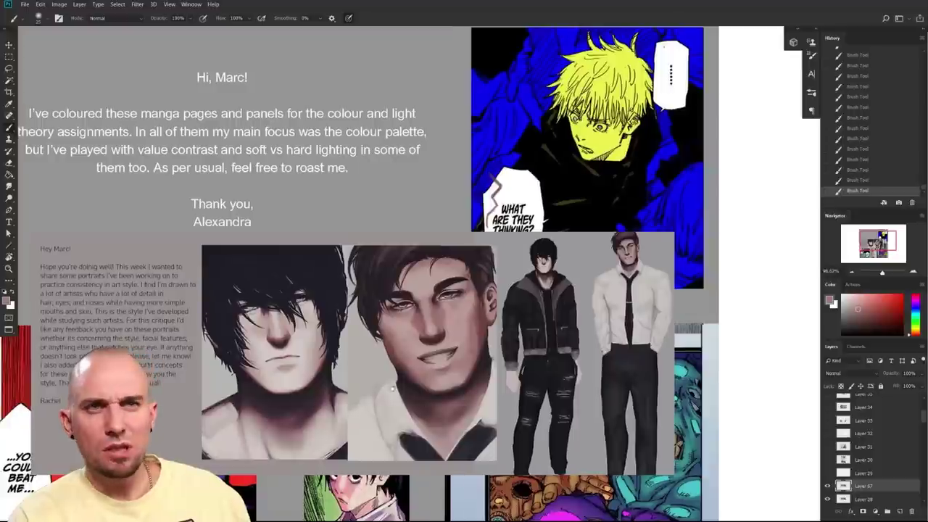
pyautogui.scroll(1, 404, 374)
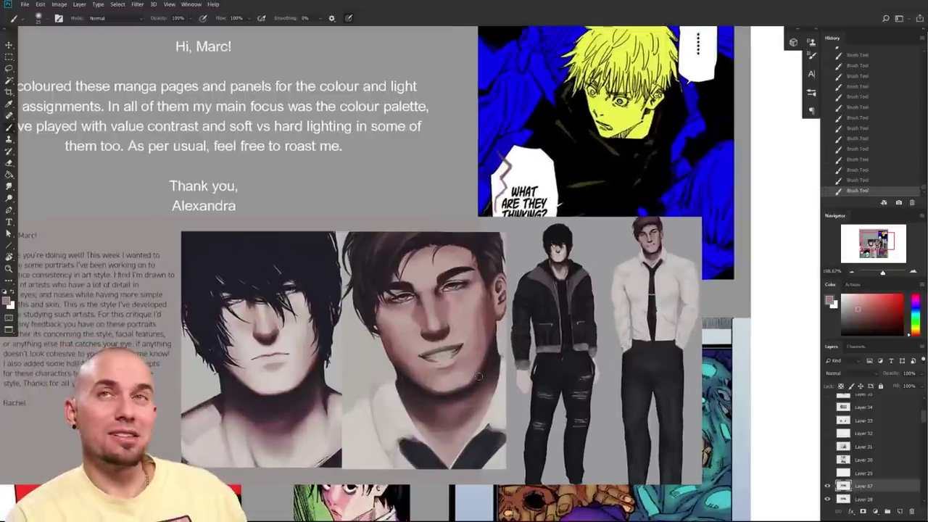
# - Review the portraits once more alongside the outfit concepts, checking the corrected layer's visibility
pyautogui.scroll(4, 479, 377)
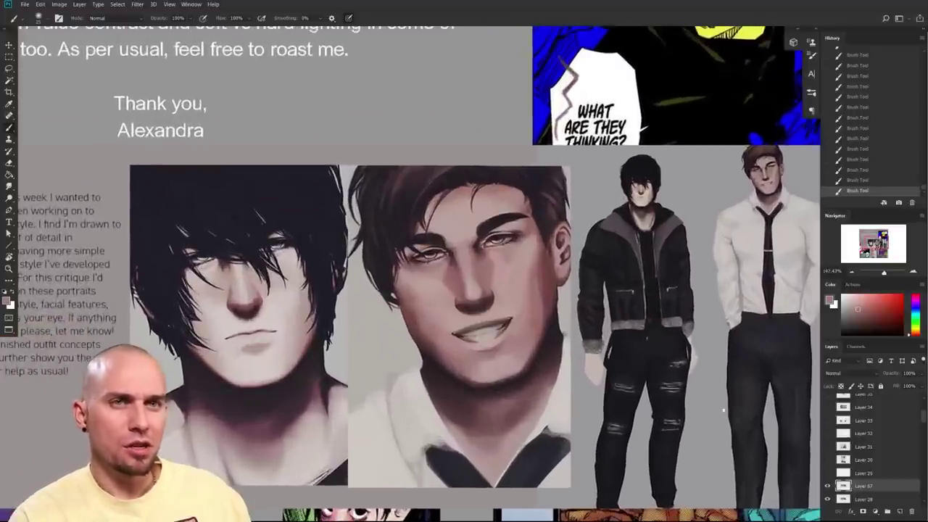
pyautogui.hscroll(1, 693, 436)
pyautogui.scroll(-2, 693, 436)
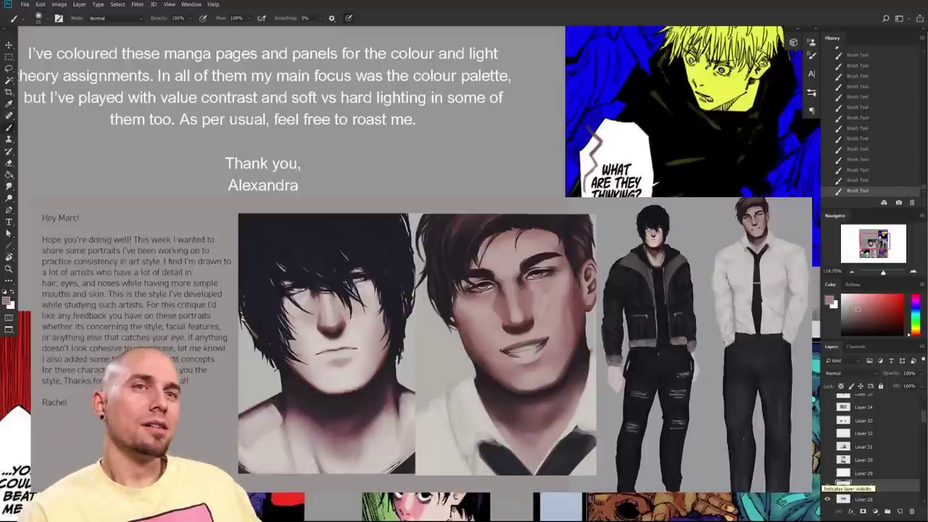
pyautogui.click(827, 485)
pyautogui.scroll(-3, 886, 436)
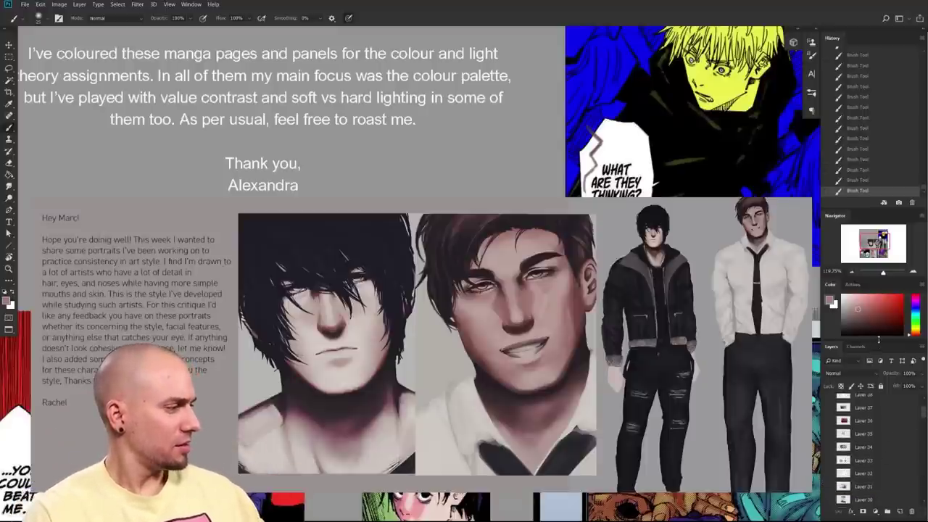
# - Enlarge the layer list and replace the portraits on Layers 67 and 28 with the studies on Layer 29, making that layer active
pyautogui.moveTo(879, 339); pyautogui.dragTo(879, 225)
pyautogui.moveTo(787, 377); pyautogui.dragTo(644, 387)
pyautogui.scroll(-5, 644, 387)
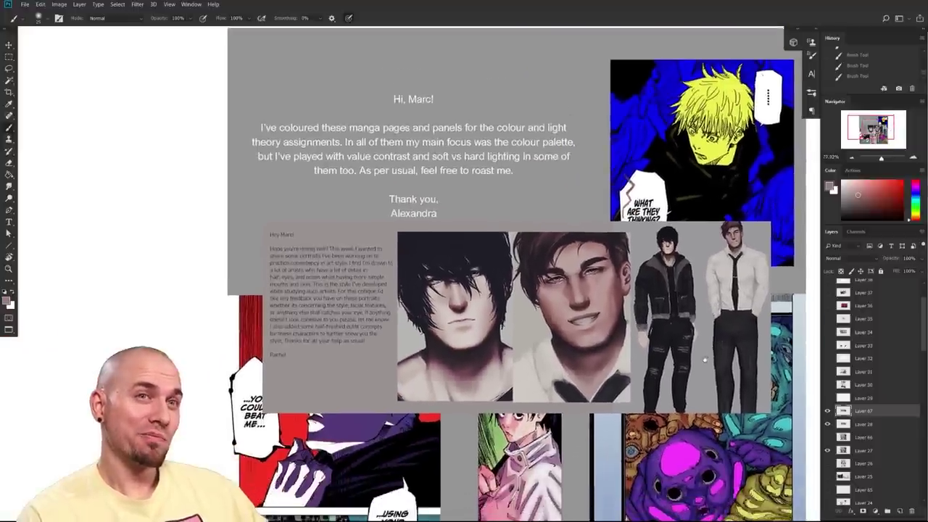
pyautogui.moveTo(705, 359); pyautogui.dragTo(697, 394)
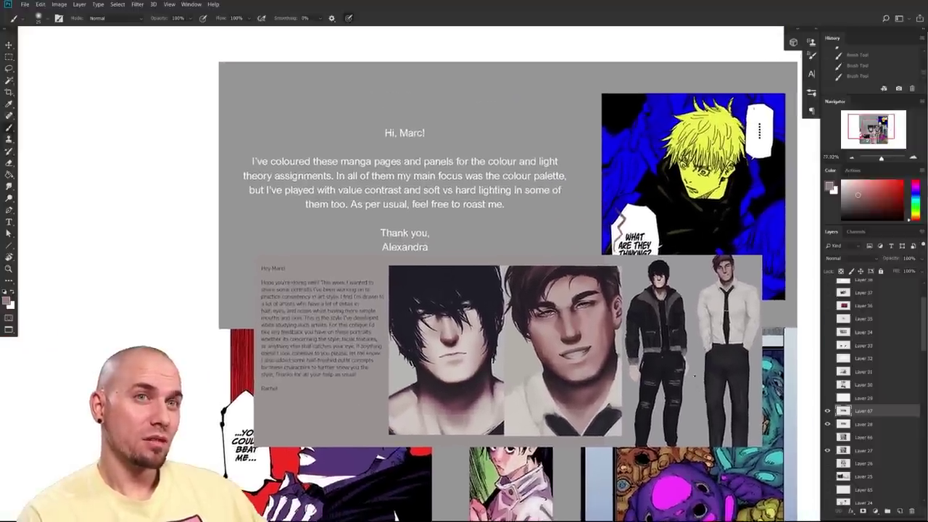
pyautogui.scroll(3, 697, 394)
pyautogui.moveTo(760, 358); pyautogui.dragTo(652, 370)
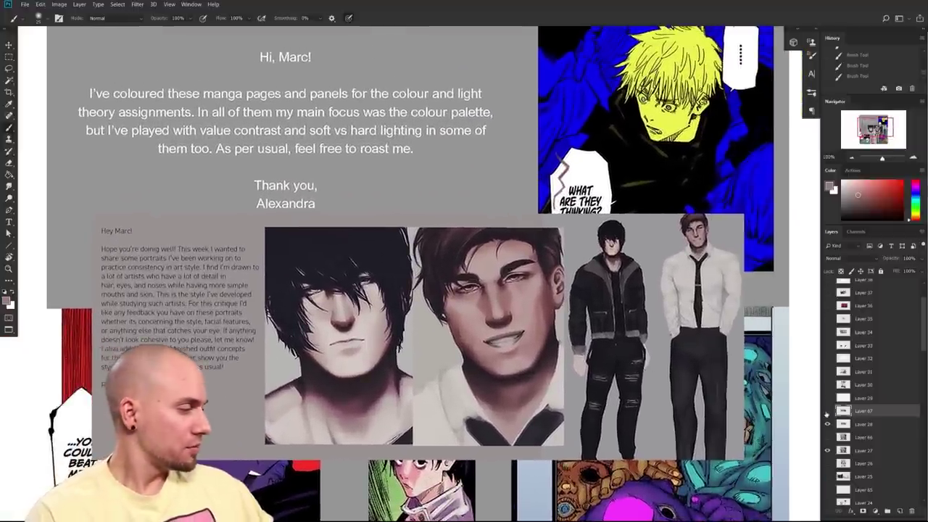
pyautogui.moveTo(827, 413); pyautogui.dragTo(826, 424)
pyautogui.click(828, 398)
pyautogui.click(865, 398)
# - Bring the whole sheet of head, skull and knight studies into view and save the document
pyautogui.moveTo(776, 359); pyautogui.dragTo(663, 380)
pyautogui.moveTo(733, 375); pyautogui.dragTo(610, 363)
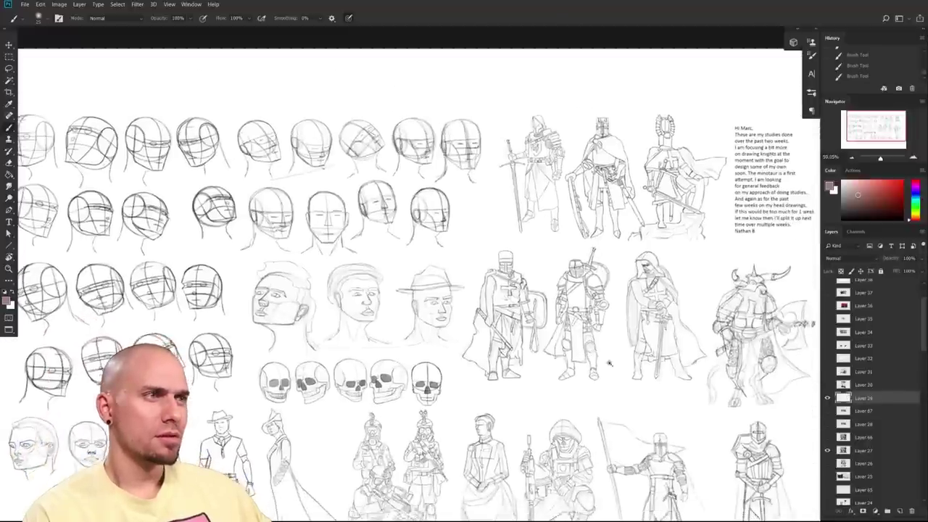
pyautogui.scroll(-2, 609, 364)
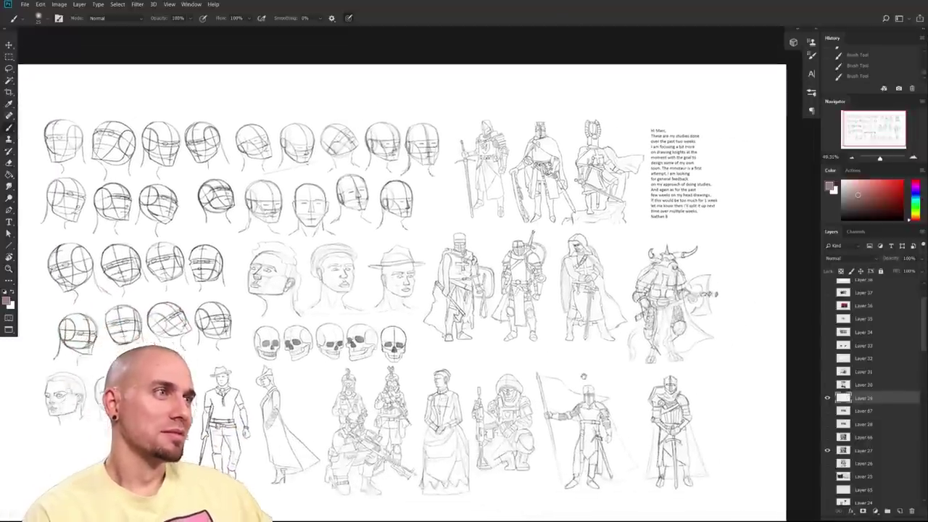
pyautogui.scroll(-2, 584, 376)
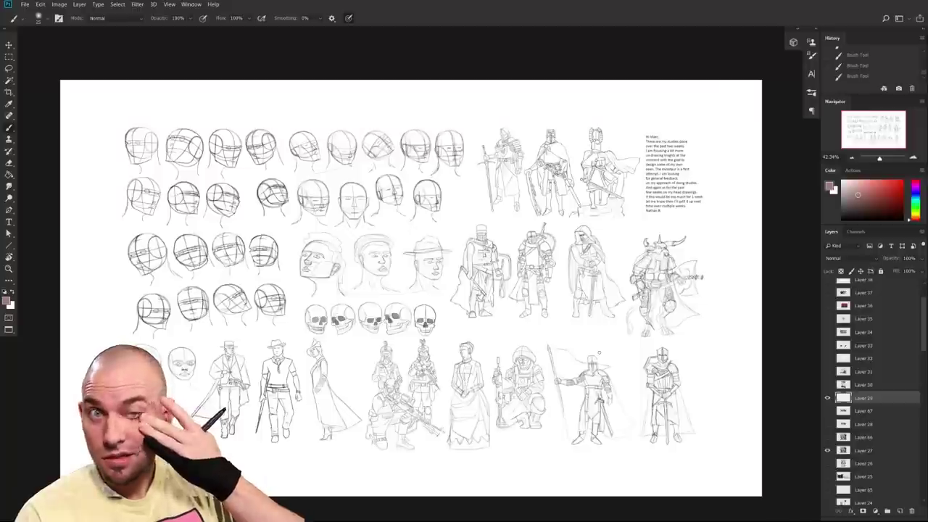
pyautogui.moveTo(599, 353)
pyautogui.mouseDown()
pyautogui.moveTo(595, 365)
pyautogui.moveTo(566, 371)
pyautogui.mouseUp()
pyautogui.hotkey('ctrl', 's')
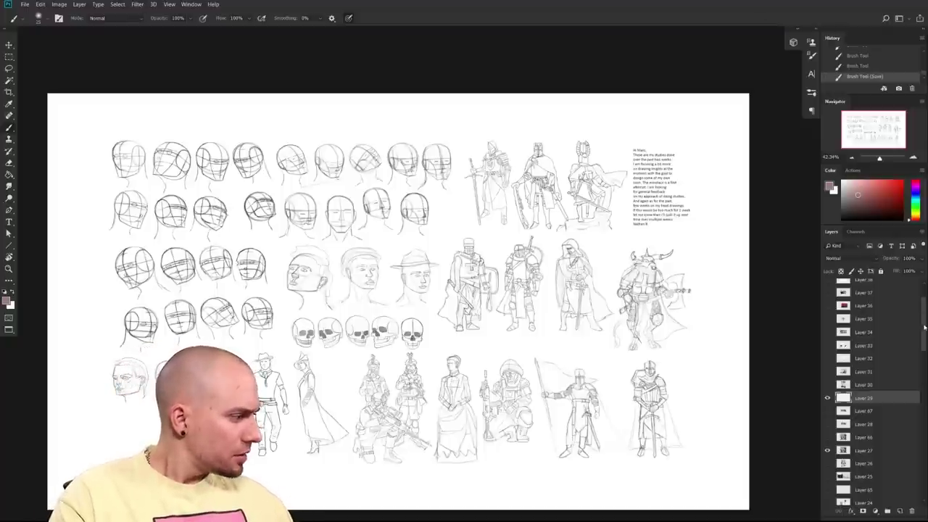
pyautogui.moveTo(924, 328); pyautogui.dragTo(926, 310)
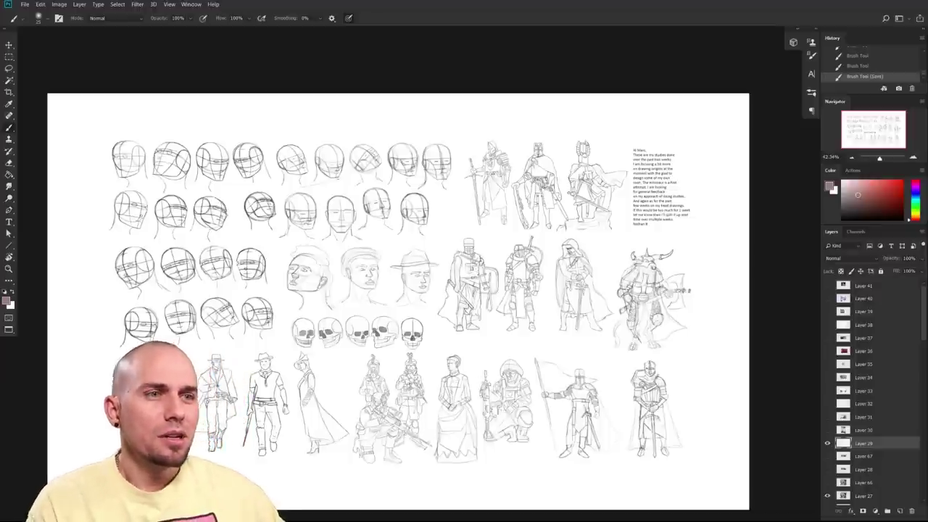
pyautogui.click(57, 383)
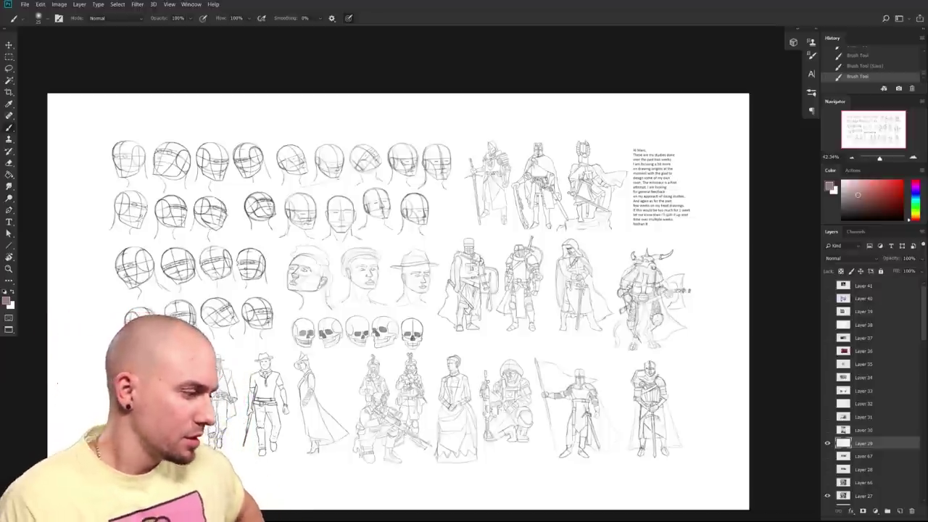
# - Read the artist's note beside the knight studies and set the brush colour to bright red
pyautogui.moveTo(656, 253); pyautogui.dragTo(784, 327)
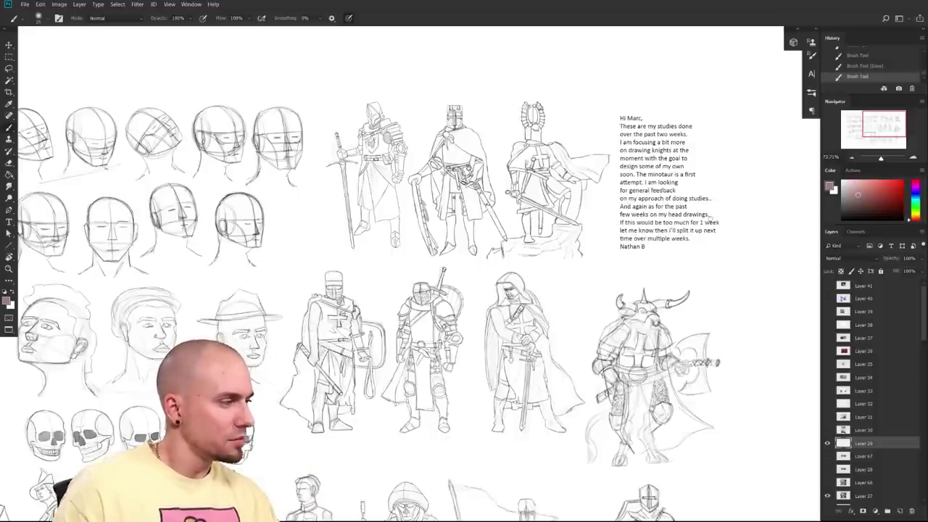
pyautogui.click(903, 181)
pyautogui.moveTo(504, 417)
pyautogui.mouseDown()
pyautogui.moveTo(628, 332)
pyautogui.moveTo(601, 332)
pyautogui.mouseUp()
pyautogui.moveTo(623, 333)
pyautogui.mouseDown()
pyautogui.moveTo(599, 337)
pyautogui.moveTo(633, 330)
pyautogui.moveTo(624, 306)
pyautogui.mouseUp()
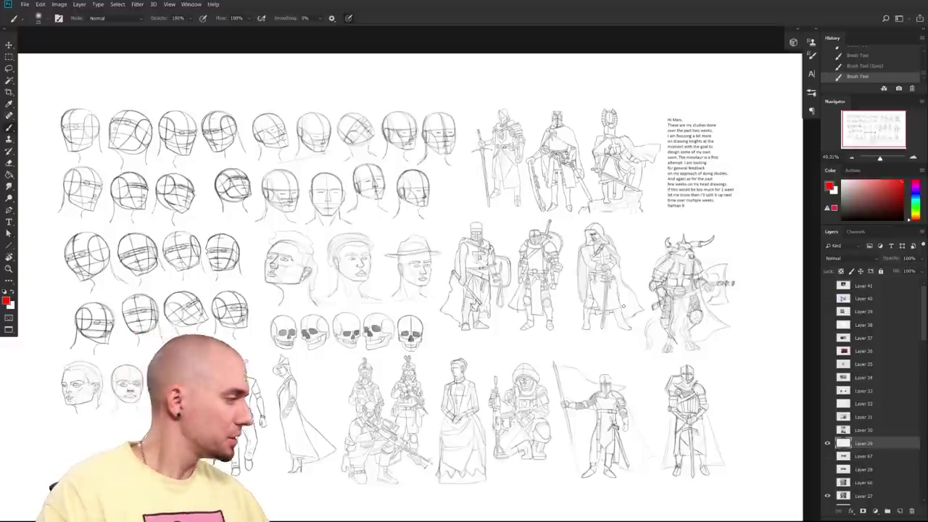
pyautogui.moveTo(750, 378); pyautogui.dragTo(745, 378)
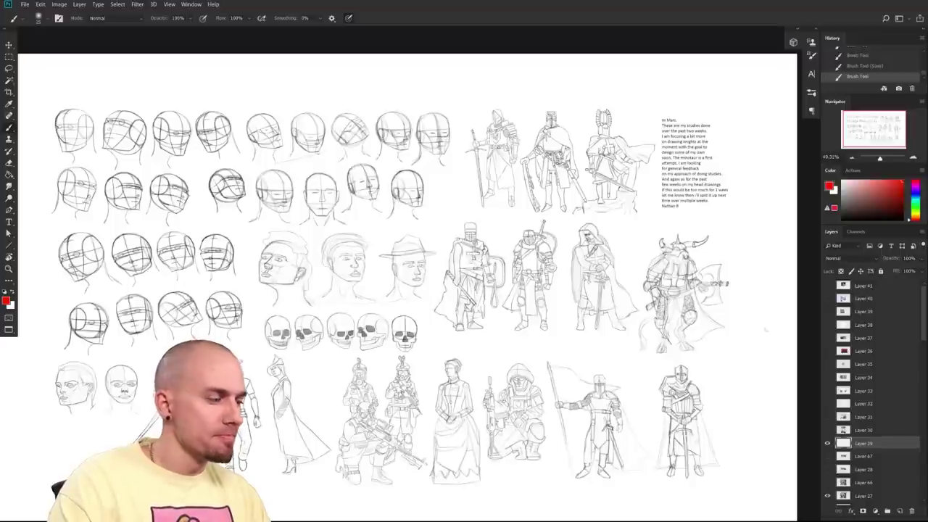
pyautogui.moveTo(759, 354); pyautogui.dragTo(737, 343)
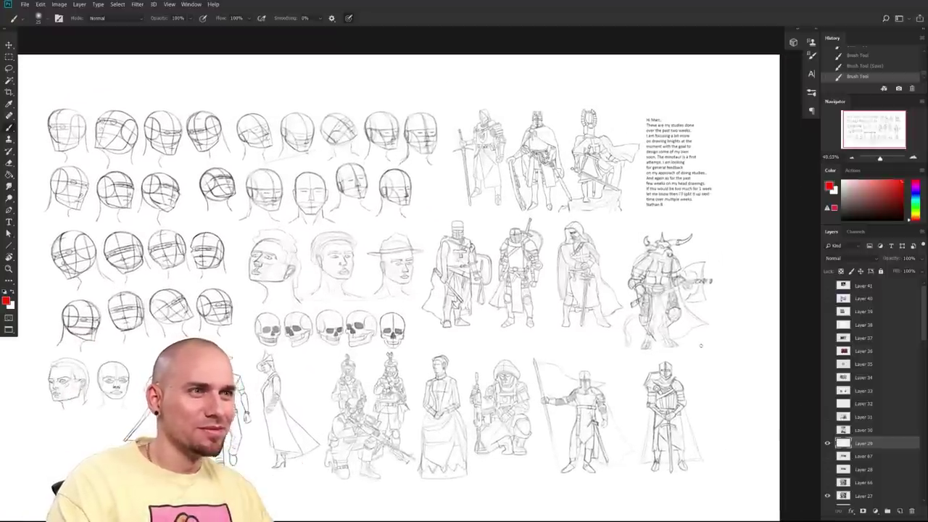
pyautogui.hscroll(2, 764, 350)
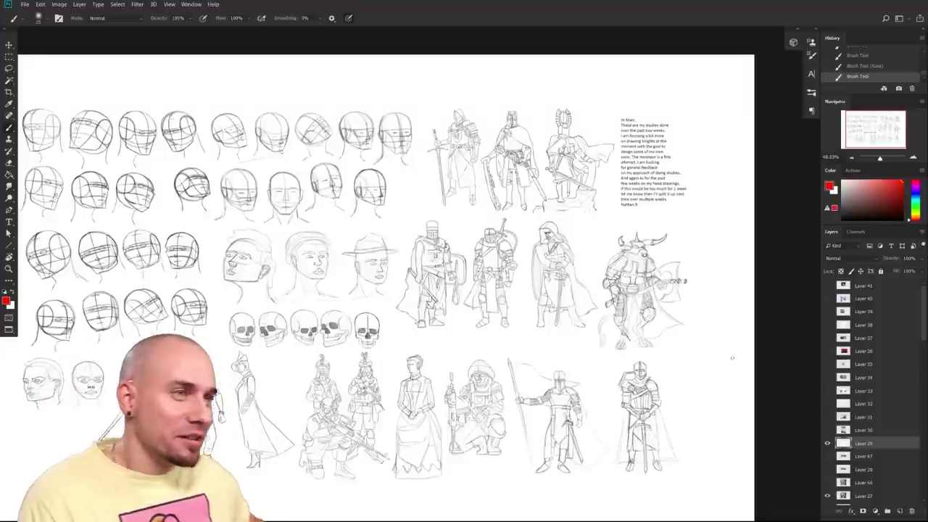
pyautogui.hscroll(-3, 740, 385)
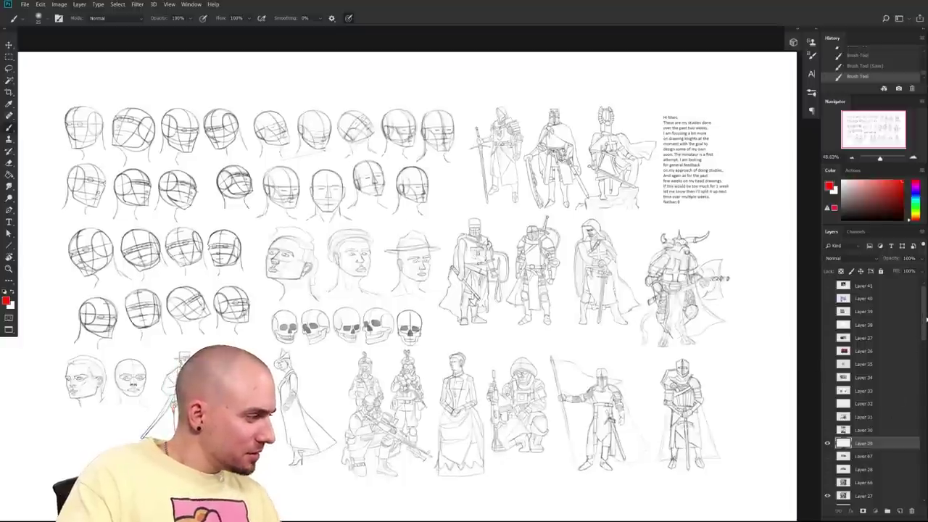
# - Check Layer 29's visibility and hide Layer 27 beneath the studies
pyautogui.click(828, 443)
pyautogui.click(827, 443)
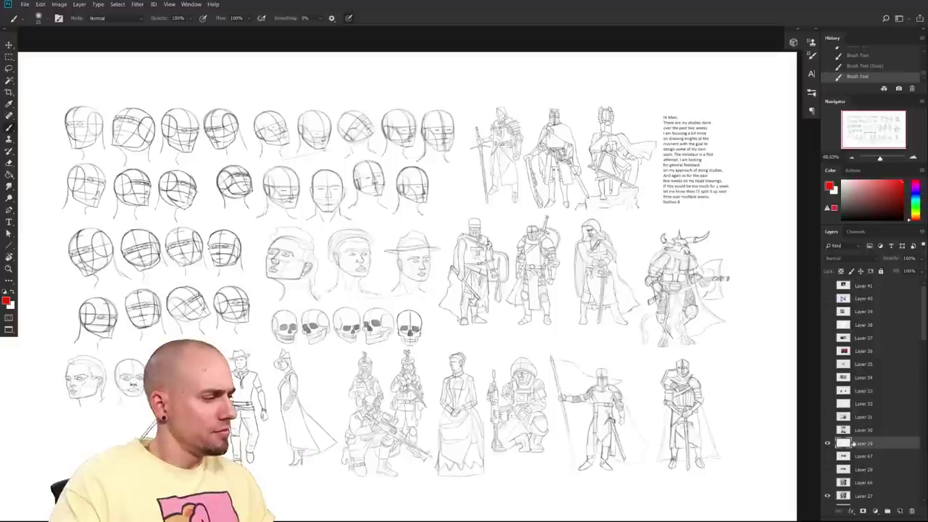
pyautogui.click(828, 495)
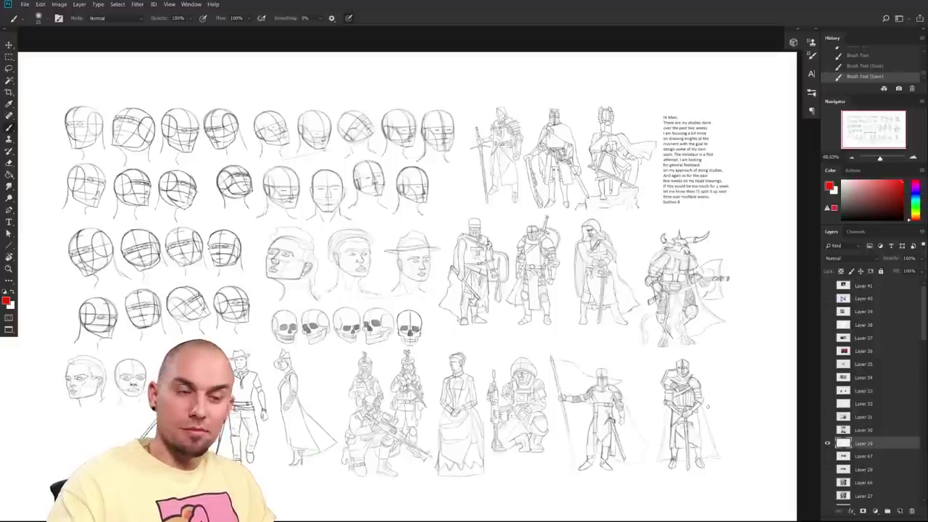
# - Look over the knight and minotaur sketches and switch the brush to the MB Square Brush preset
pyautogui.moveTo(651, 386); pyautogui.dragTo(737, 360)
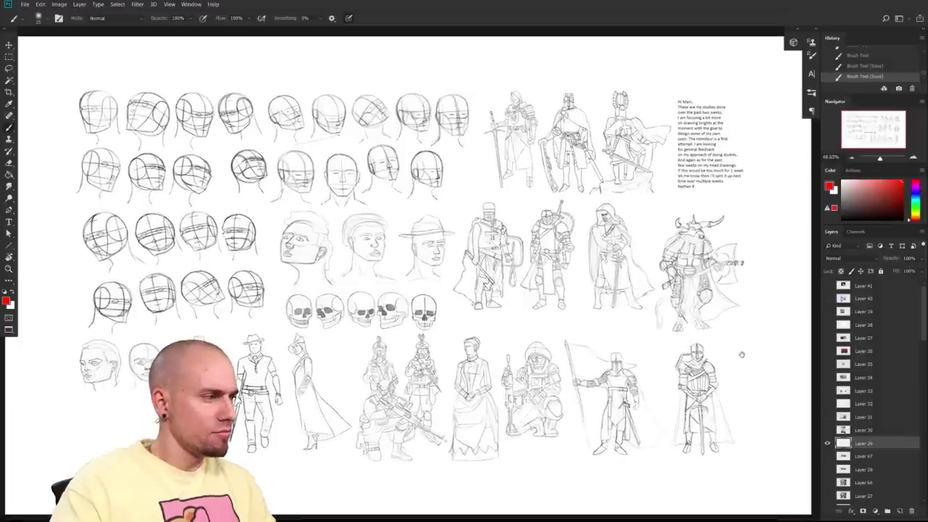
pyautogui.moveTo(723, 367); pyautogui.dragTo(698, 365)
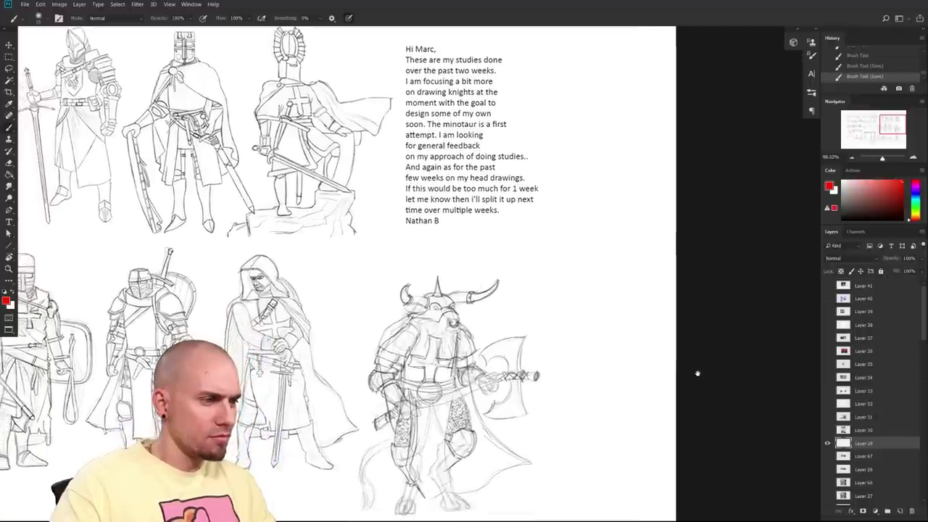
pyautogui.moveTo(664, 380); pyautogui.dragTo(724, 361)
pyautogui.scroll(-2, 724, 364)
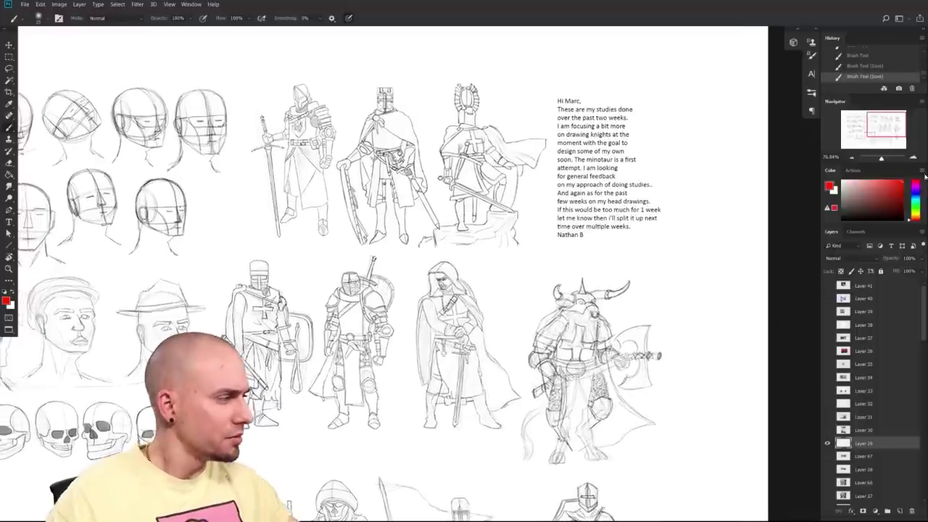
pyautogui.rightClick(724, 361)
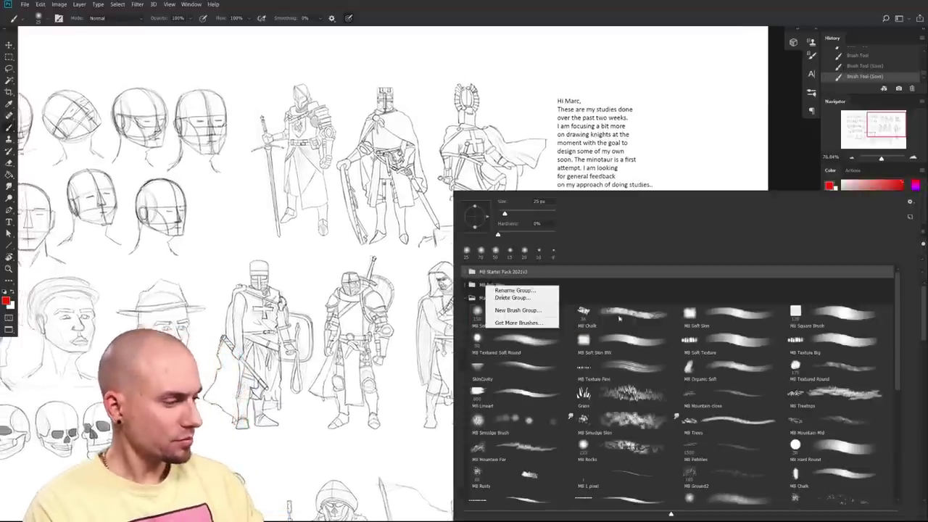
pyautogui.click(552, 353)
pyautogui.doubleClick(844, 327)
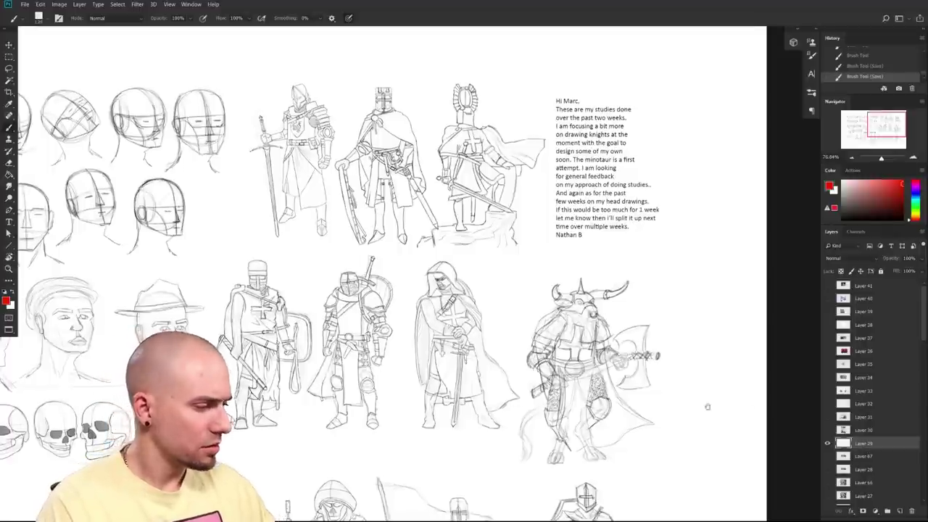
# - Examine the knight studies and the minotaur drawing from several distances to judge how the studies carry over into the design
pyautogui.moveTo(708, 407); pyautogui.dragTo(695, 414)
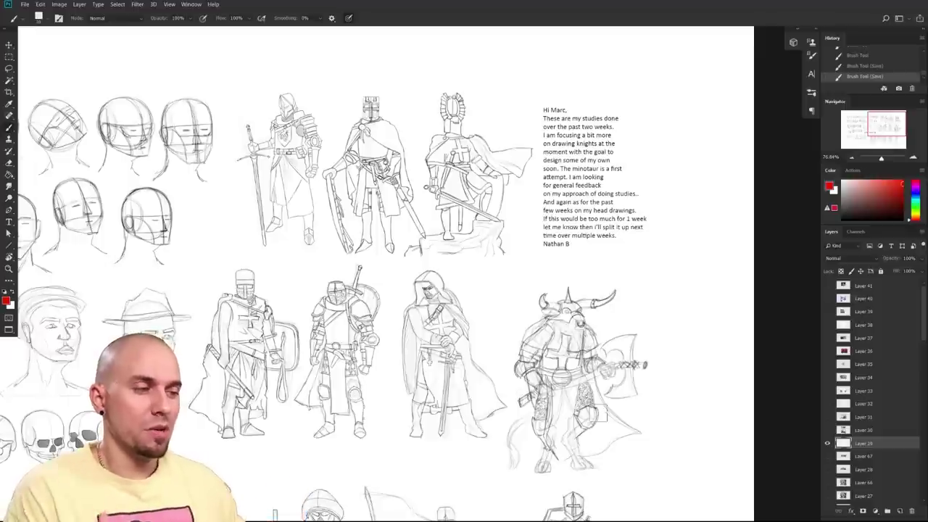
pyautogui.moveTo(659, 340); pyautogui.dragTo(624, 329)
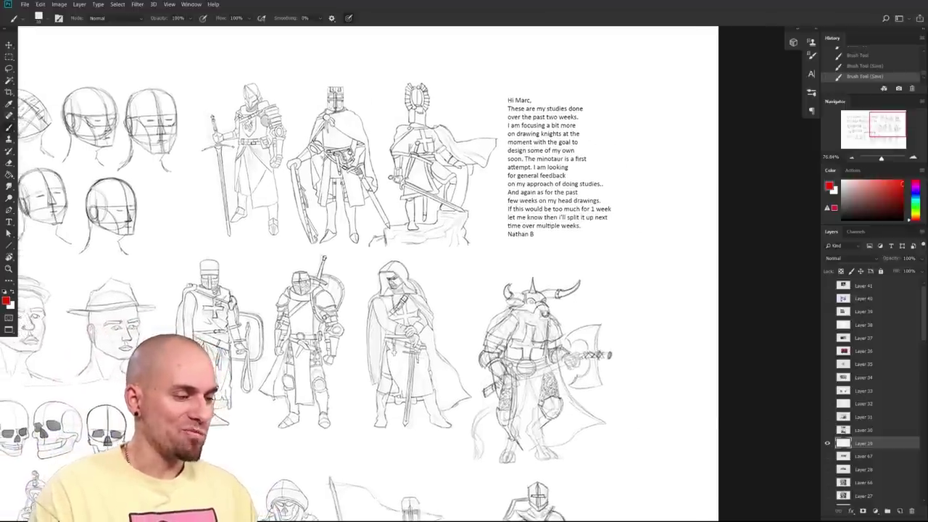
pyautogui.moveTo(617, 390); pyautogui.dragTo(614, 406)
pyautogui.scroll(-2, 588, 418)
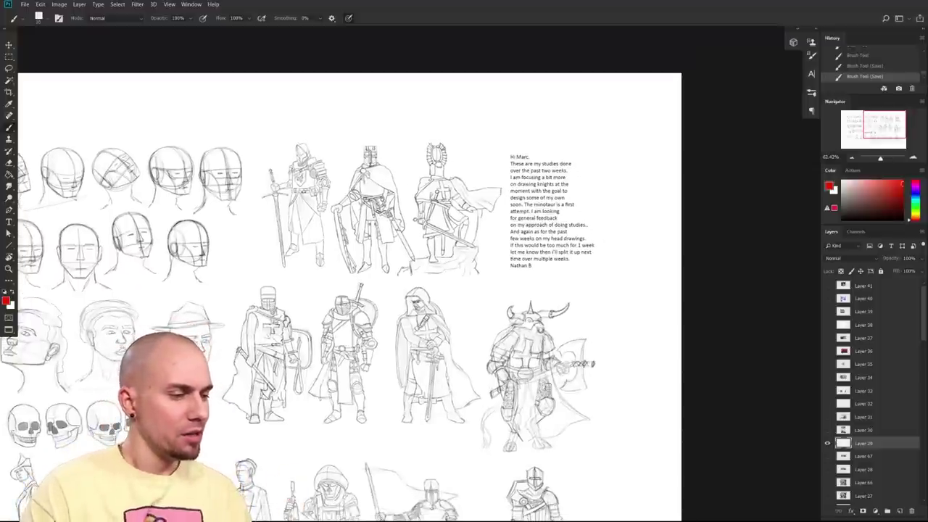
pyautogui.moveTo(602, 406); pyautogui.dragTo(666, 388)
pyautogui.moveTo(611, 358); pyautogui.dragTo(667, 358)
pyautogui.moveTo(413, 282); pyautogui.dragTo(455, 363)
pyautogui.moveTo(660, 401); pyautogui.dragTo(580, 376)
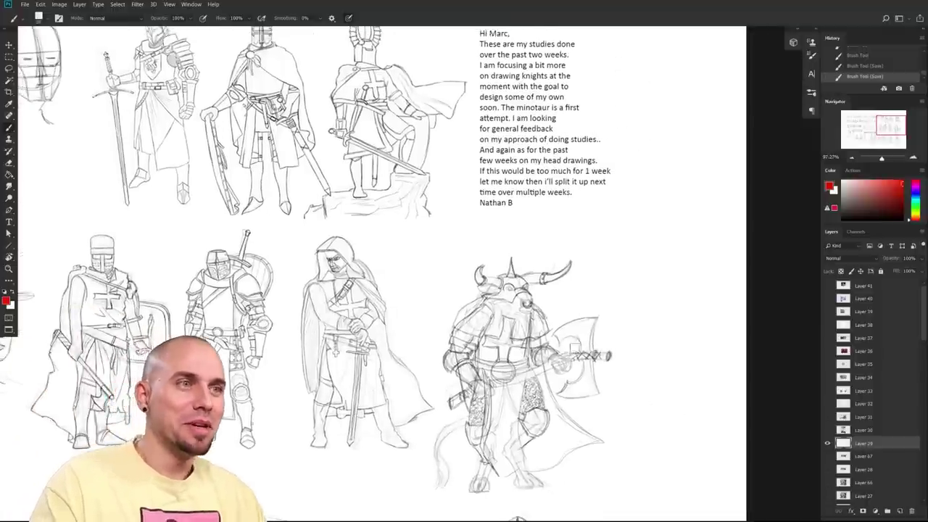
pyautogui.moveTo(549, 394); pyautogui.dragTo(596, 356)
pyautogui.scroll(1, 596, 356)
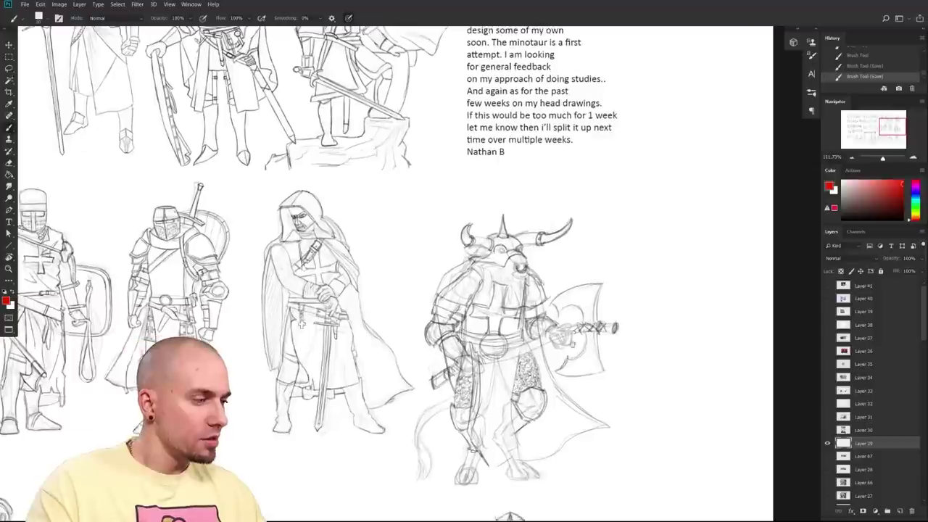
pyautogui.moveTo(613, 351)
pyautogui.mouseDown()
pyautogui.moveTo(696, 332)
pyautogui.moveTo(697, 352)
pyautogui.moveTo(675, 361)
pyautogui.mouseUp()
# - Reduce the brush size and inspect the minotaur up close beside the hooded knight
pyautogui.press('[')
pyautogui.press('[')
pyautogui.press('[')
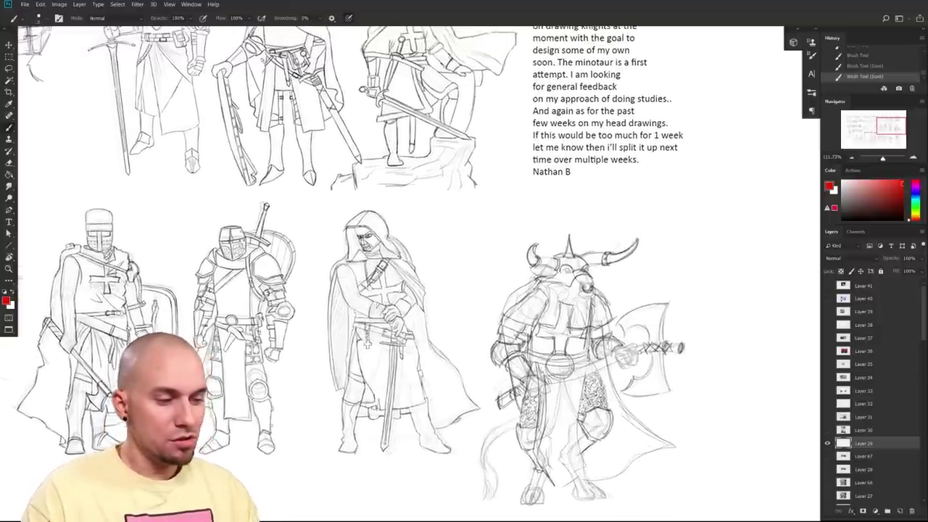
pyautogui.moveTo(247, 329); pyautogui.dragTo(304, 326)
pyautogui.moveTo(444, 144); pyautogui.dragTo(562, 446)
pyautogui.hscroll(3, 563, 447)
pyautogui.scroll(-5, 562, 446)
pyautogui.hscroll(3, 562, 447)
pyautogui.moveTo(562, 447); pyautogui.dragTo(700, 342)
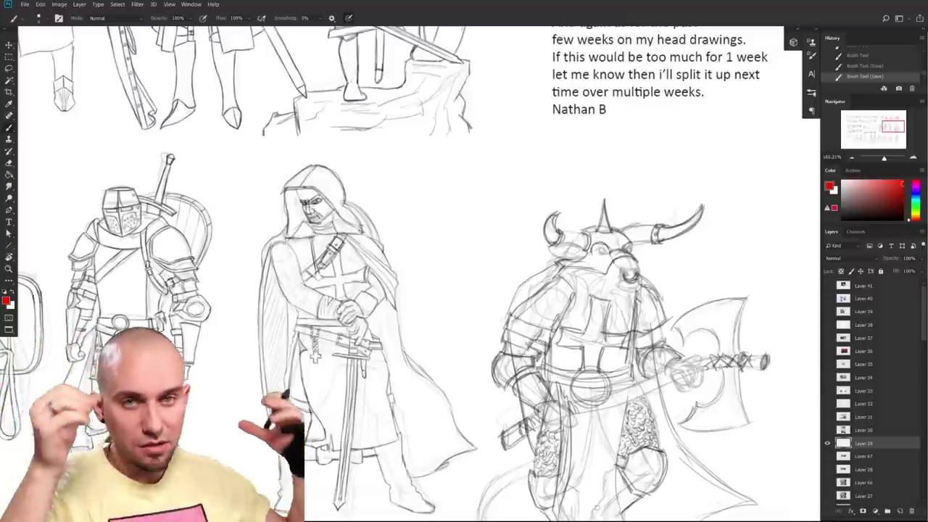
# - Mark the knee guards of the armoured knight with the shield on his back in red and undo the marks
pyautogui.moveTo(169, 303); pyautogui.dragTo(388, 287)
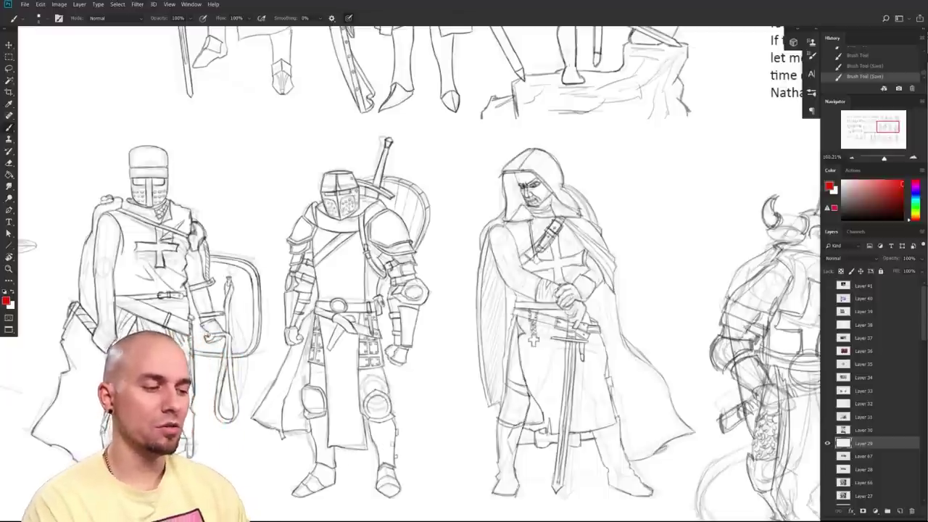
pyautogui.moveTo(407, 398)
pyautogui.mouseDown()
pyautogui.moveTo(385, 435)
pyautogui.moveTo(401, 369)
pyautogui.mouseUp()
pyautogui.moveTo(348, 392); pyautogui.dragTo(361, 419)
pyautogui.hotkey('ctrl', 'z')
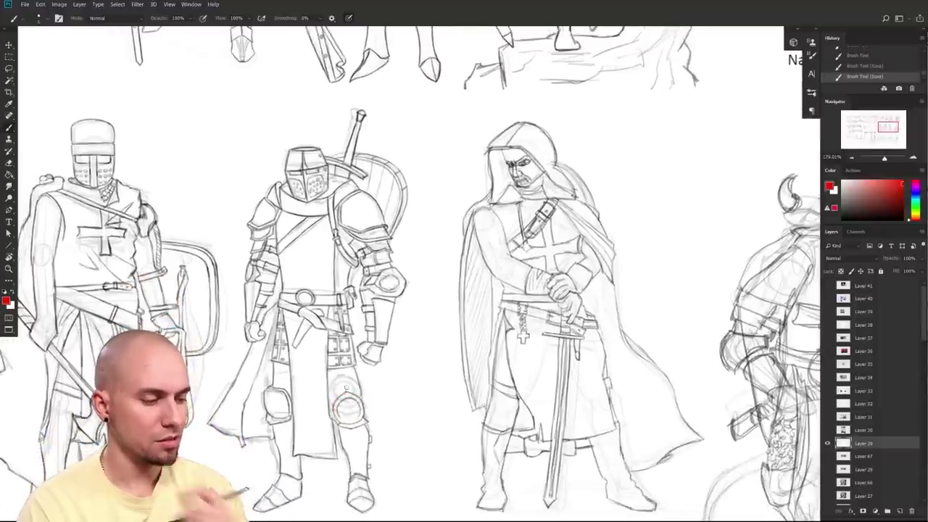
pyautogui.moveTo(341, 418); pyautogui.dragTo(347, 429)
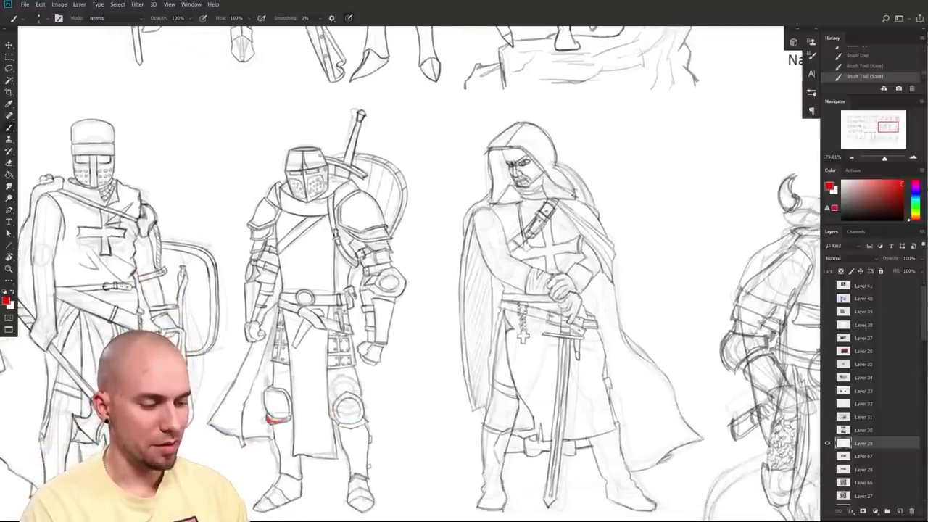
pyautogui.moveTo(269, 421); pyautogui.dragTo(288, 420)
pyautogui.hotkey('ctrl', 'z')
# - Mark the same knight's elbow guard and arm armour with short red strokes and undo them
pyautogui.moveTo(341, 448)
pyautogui.mouseDown()
pyautogui.moveTo(330, 482)
pyautogui.moveTo(333, 460)
pyautogui.mouseUp()
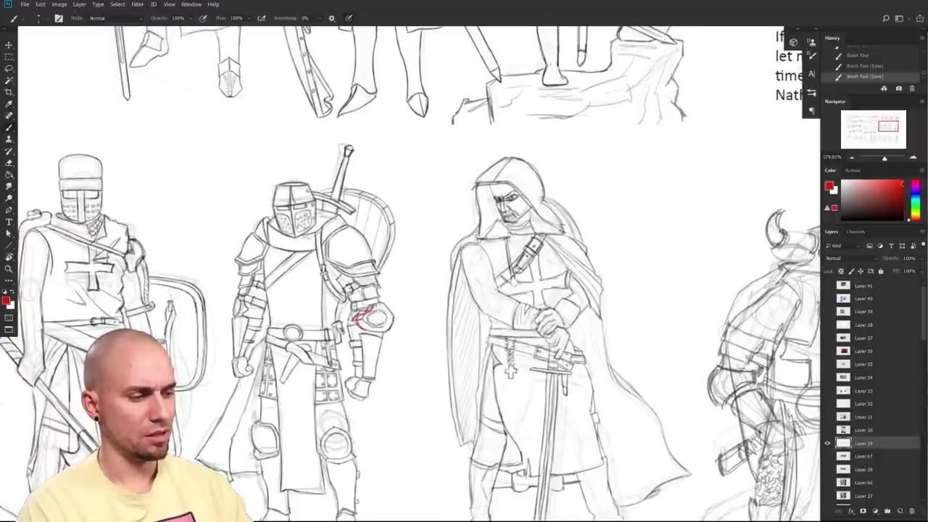
pyautogui.hotkey('ctrl', 'z')
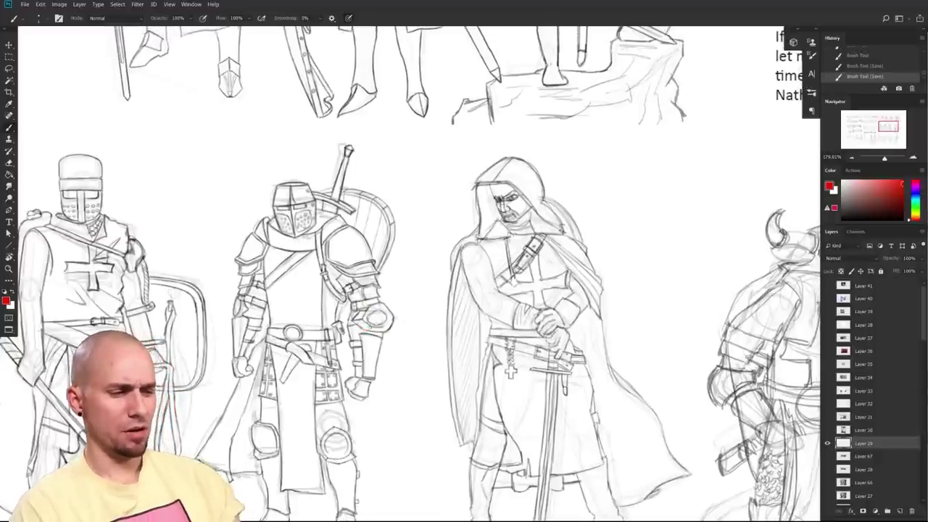
pyautogui.moveTo(392, 317)
pyautogui.mouseDown()
pyautogui.moveTo(365, 331)
pyautogui.moveTo(422, 356)
pyautogui.moveTo(416, 361)
pyautogui.mouseUp()
pyautogui.hotkey('ctrl', 'z')
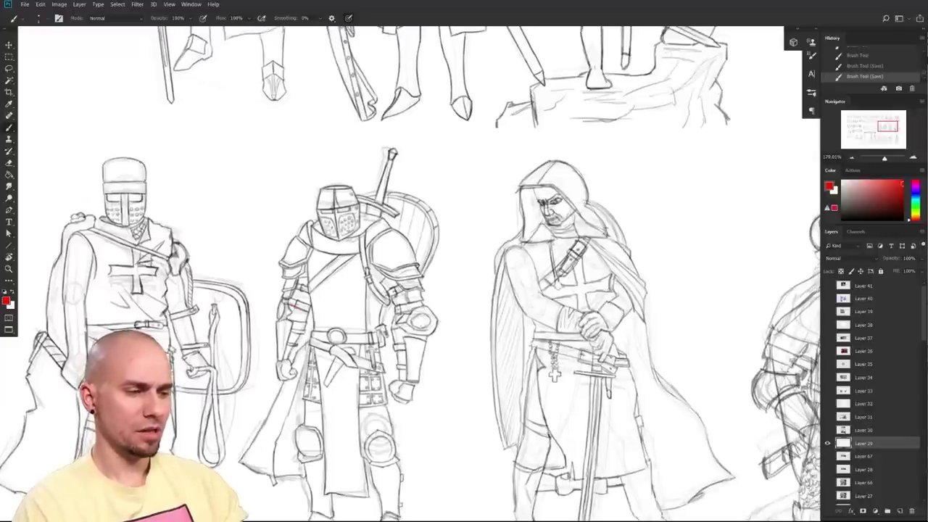
pyautogui.moveTo(402, 308); pyautogui.dragTo(417, 306)
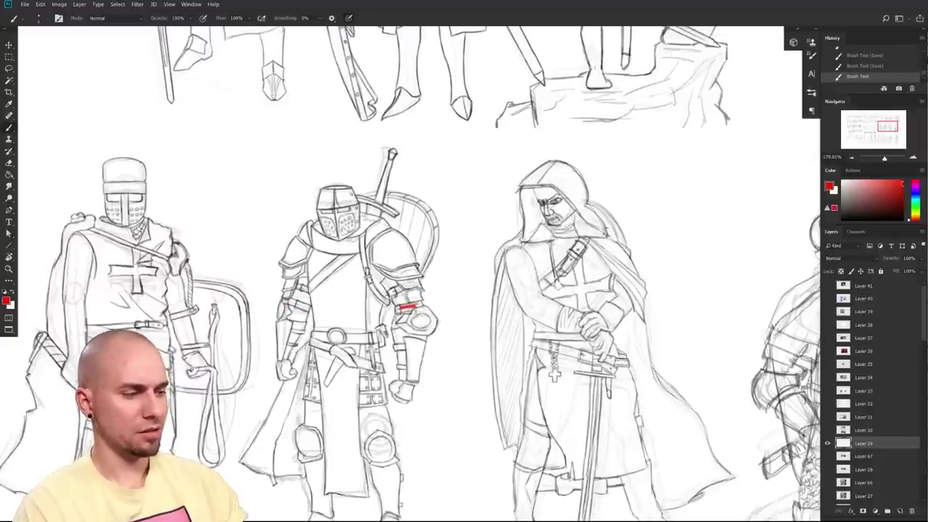
pyautogui.hotkey('ctrl', 'z')
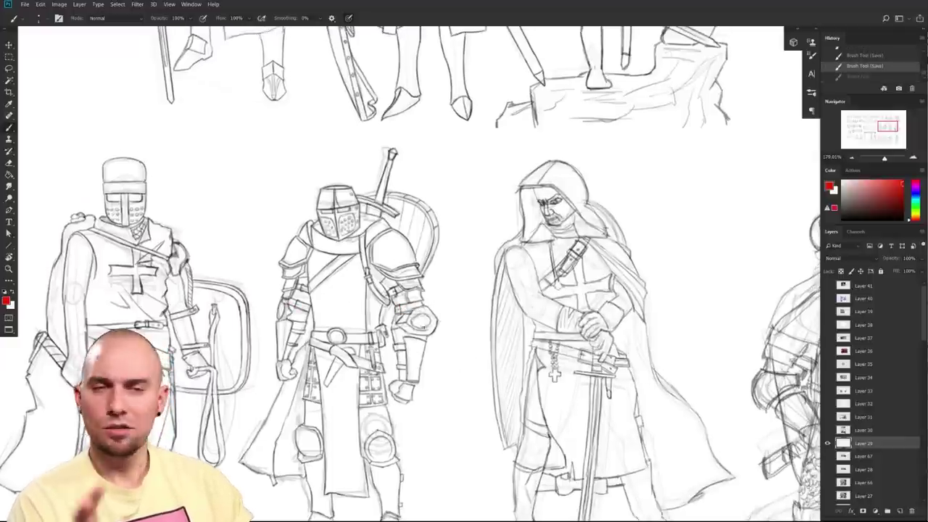
# - Examine the minotaur drawing beside the hooded knight to judge how its armour and costume are handled
pyautogui.moveTo(678, 441); pyautogui.dragTo(408, 391)
pyautogui.scroll(-1, 527, 435)
pyautogui.moveTo(599, 398); pyautogui.dragTo(463, 338)
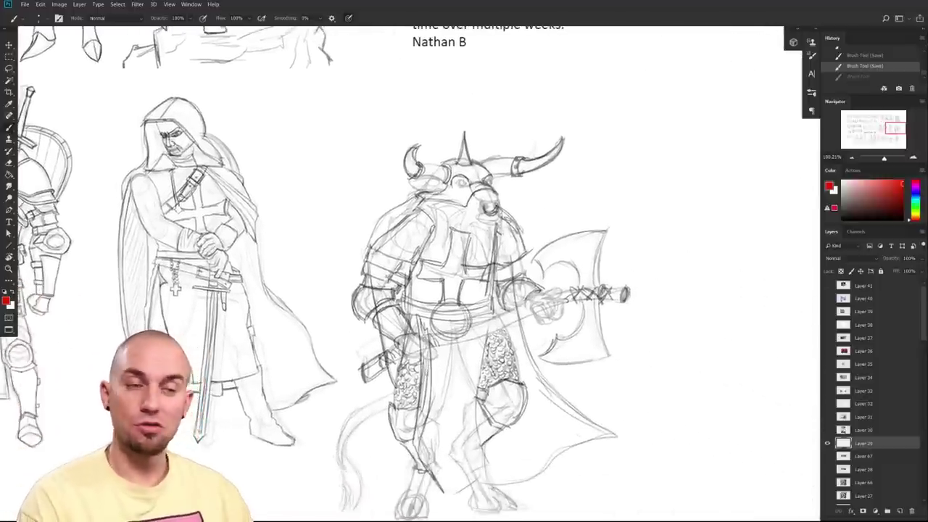
pyautogui.scroll(2, 539, 415)
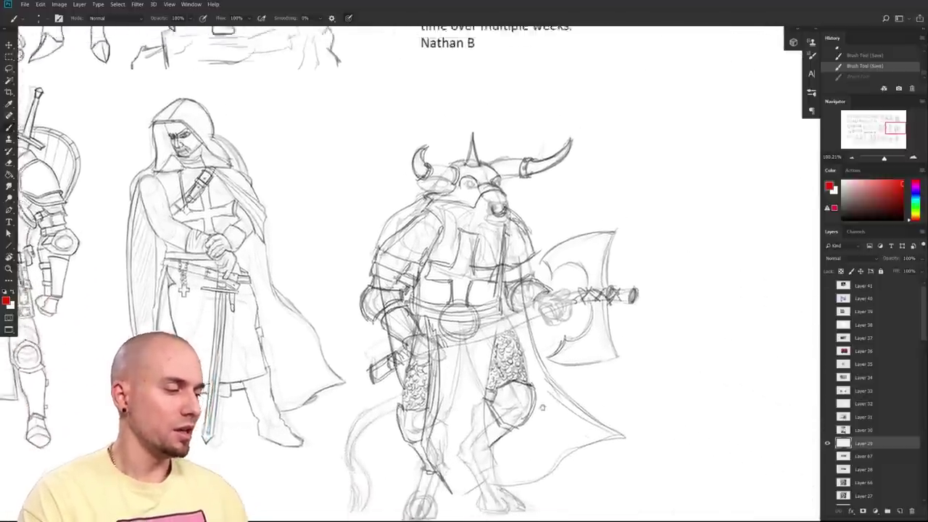
pyautogui.moveTo(539, 415); pyautogui.dragTo(538, 415)
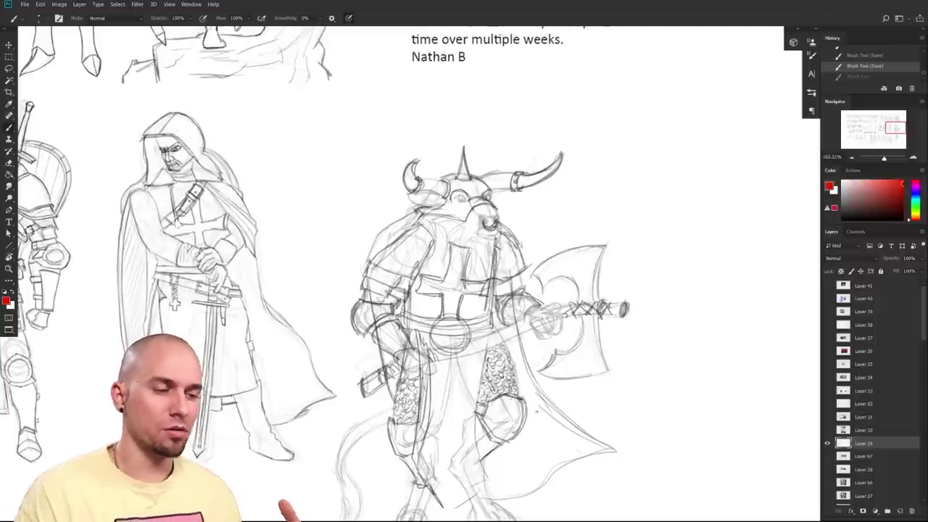
pyautogui.moveTo(277, 333)
pyautogui.mouseDown()
pyautogui.moveTo(314, 325)
pyautogui.moveTo(393, 344)
pyautogui.moveTo(390, 352)
pyautogui.mouseUp()
pyautogui.moveTo(677, 424); pyautogui.dragTo(573, 398)
# - Compare the upper row of knight studies with the minotaur drawing, undoing the trial strokes made over them
pyautogui.moveTo(201, 325); pyautogui.dragTo(464, 496)
pyautogui.moveTo(499, 303); pyautogui.dragTo(307, 221)
pyautogui.moveTo(445, 160); pyautogui.dragTo(595, 386)
pyautogui.hotkey('ctrl', 'z')
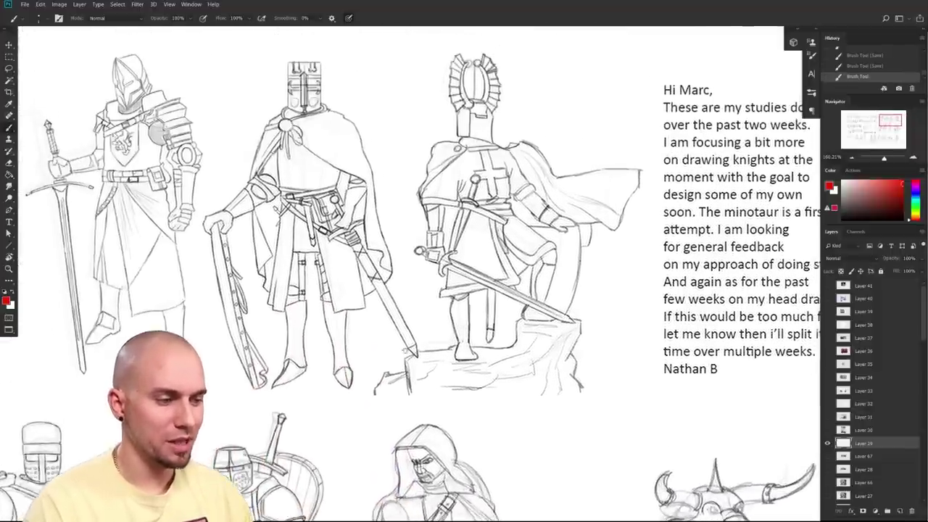
pyautogui.moveTo(375, 340); pyautogui.dragTo(471, 116)
pyautogui.moveTo(453, 332); pyautogui.dragTo(65, 198)
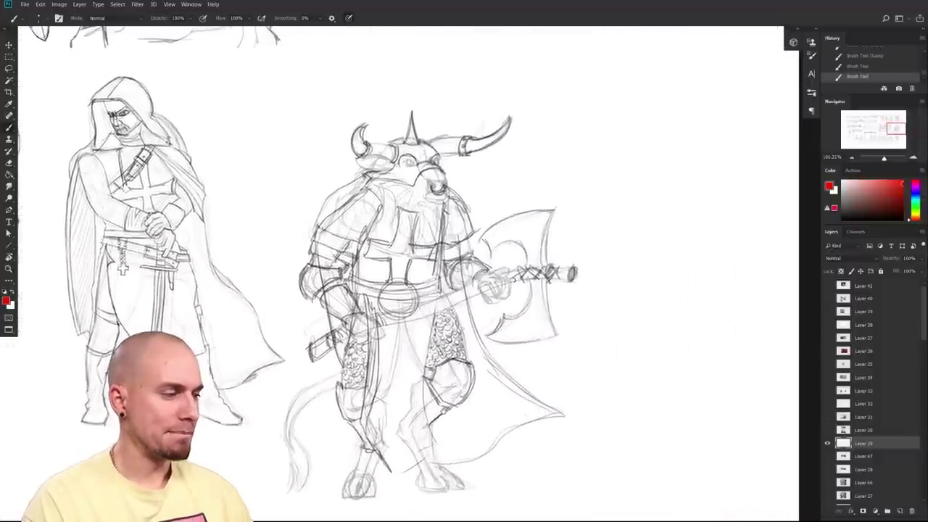
pyautogui.moveTo(553, 275)
pyautogui.mouseDown()
pyautogui.moveTo(411, 107)
pyautogui.moveTo(376, 498)
pyautogui.mouseUp()
pyautogui.hotkey('ctrl', 'z')
# - Loop a red line around the knight studies to set them apart from the minotaur and undo it
pyautogui.scroll(-5, 569, 457)
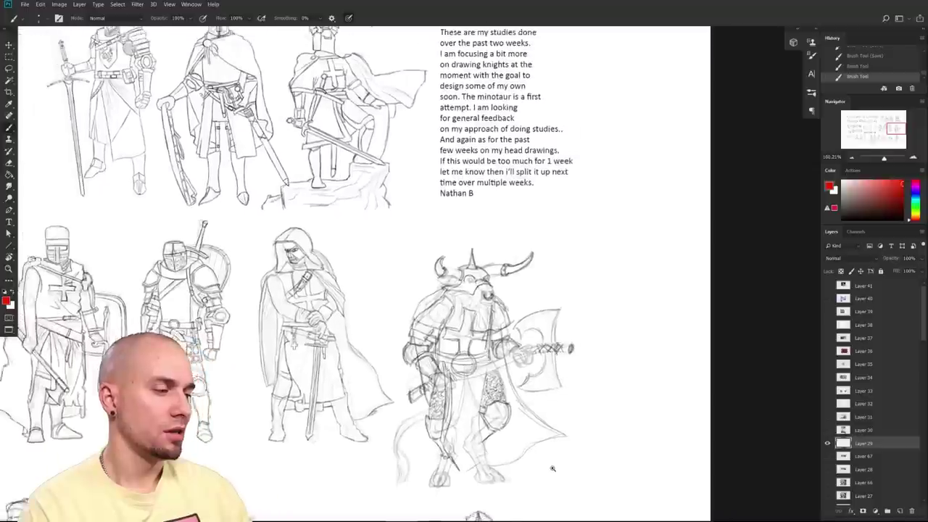
pyautogui.scroll(-1, 576, 463)
pyautogui.moveTo(268, 460)
pyautogui.mouseDown()
pyautogui.moveTo(407, 459)
pyautogui.moveTo(468, 330)
pyautogui.moveTo(390, 278)
pyautogui.moveTo(204, 279)
pyautogui.moveTo(167, 185)
pyautogui.moveTo(192, 142)
pyautogui.mouseUp()
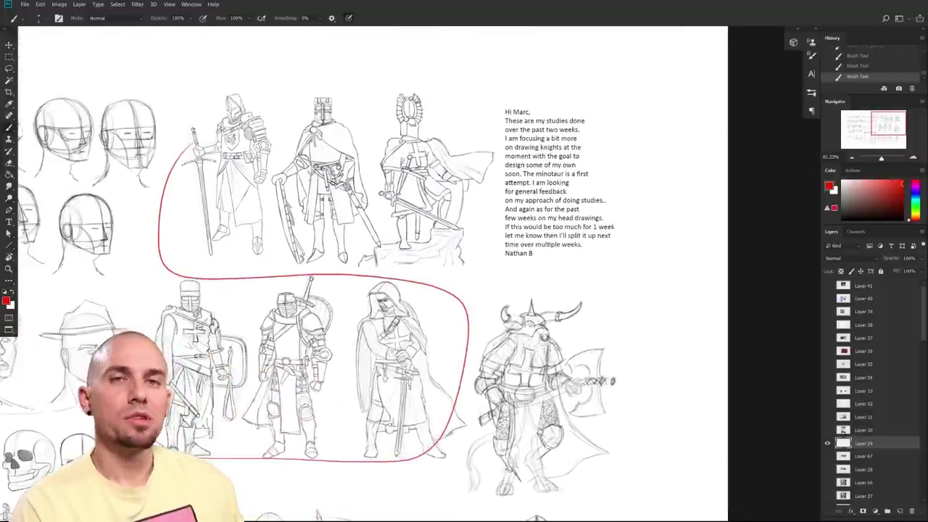
pyautogui.hotkey('ctrl', 'z')
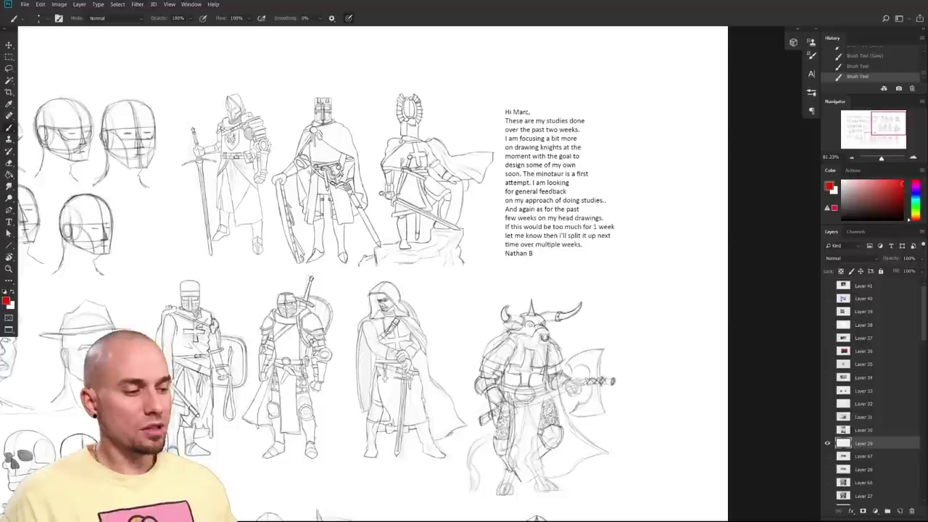
# - Circle the whole minotaur drawing with a red brush line
pyautogui.moveTo(466, 497)
pyautogui.mouseDown()
pyautogui.moveTo(624, 349)
pyautogui.moveTo(451, 499)
pyautogui.mouseUp()
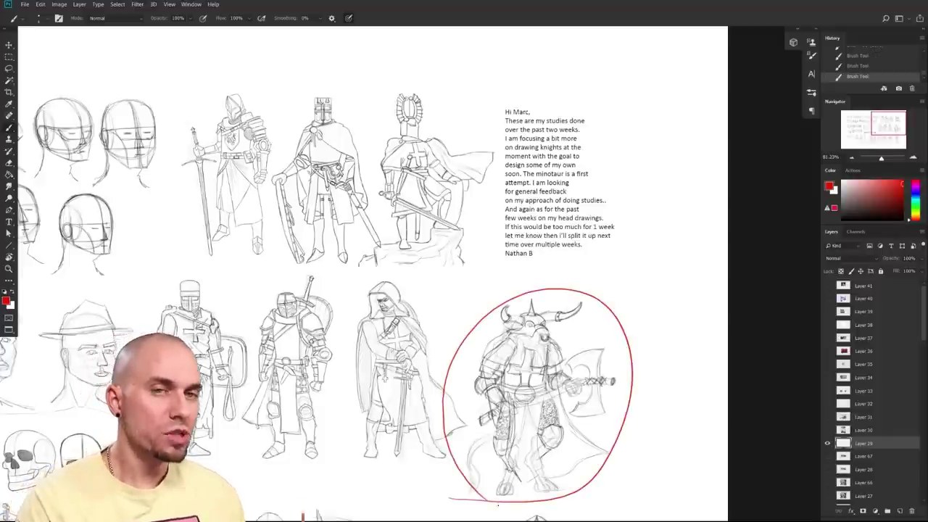
# - Undo the red circle drawn around the minotaur sketch
pyautogui.hotkey('ctrl', 'z')
pyautogui.moveTo(615, 436); pyautogui.dragTo(581, 396)
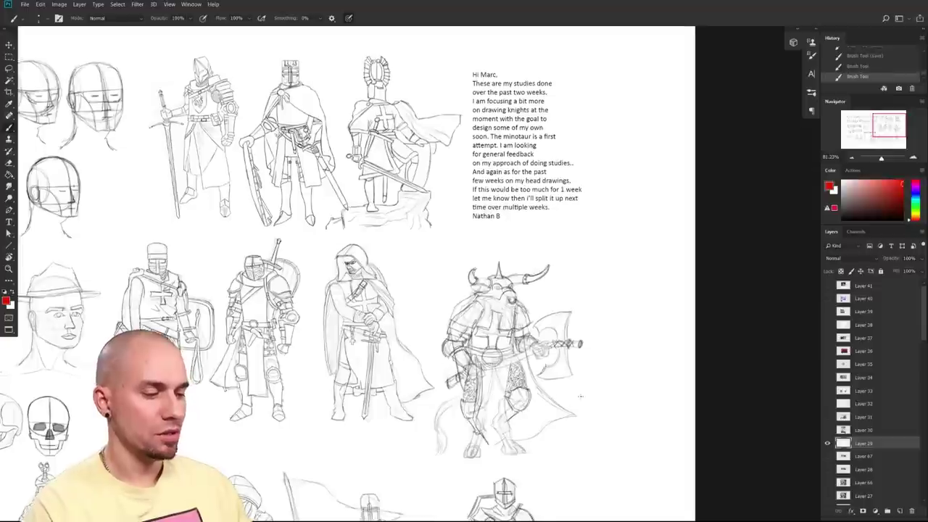
pyautogui.moveTo(659, 404); pyautogui.dragTo(627, 403)
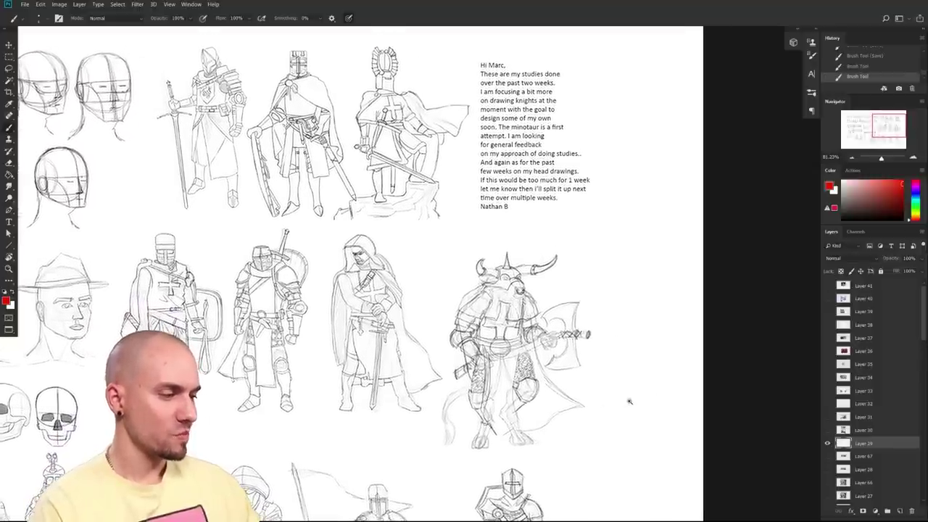
# - Outline the armour plates on the minotaur's shoulder and upper arm in red, and undo the red strokes
pyautogui.scroll(2, 628, 403)
pyautogui.moveTo(494, 426); pyautogui.dragTo(474, 439)
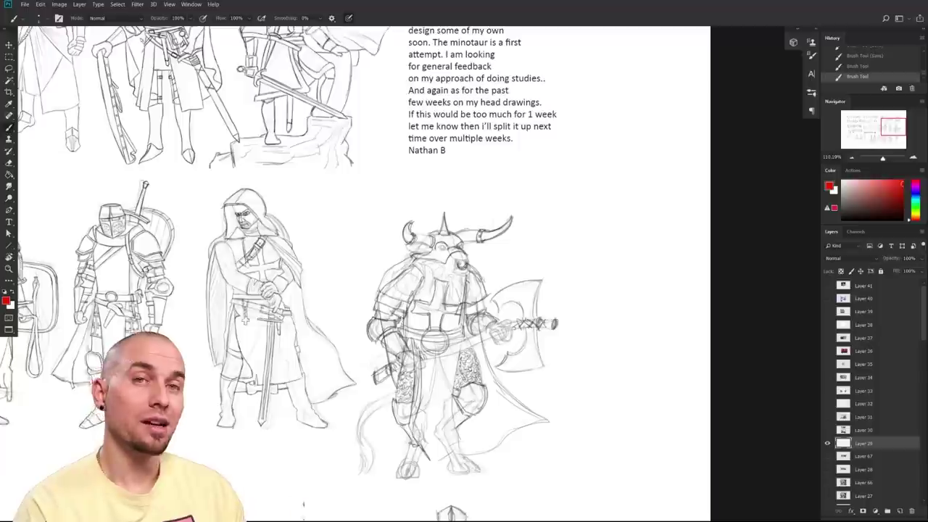
pyautogui.moveTo(411, 299)
pyautogui.mouseDown()
pyautogui.moveTo(411, 266)
pyautogui.moveTo(382, 291)
pyautogui.moveTo(403, 297)
pyautogui.mouseUp()
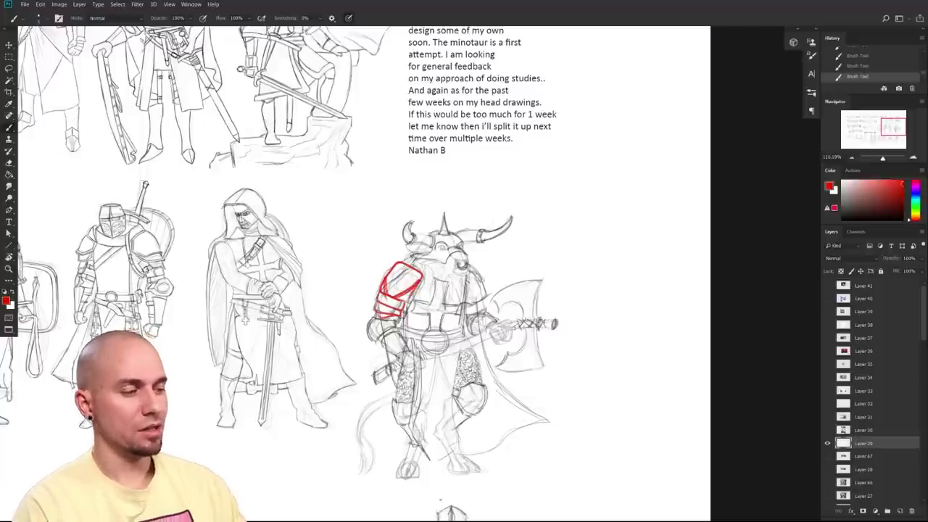
pyautogui.hotkey('ctrl', 'z')
pyautogui.moveTo(469, 364)
pyautogui.mouseDown()
pyautogui.moveTo(629, 384)
pyautogui.moveTo(680, 404)
pyautogui.mouseUp()
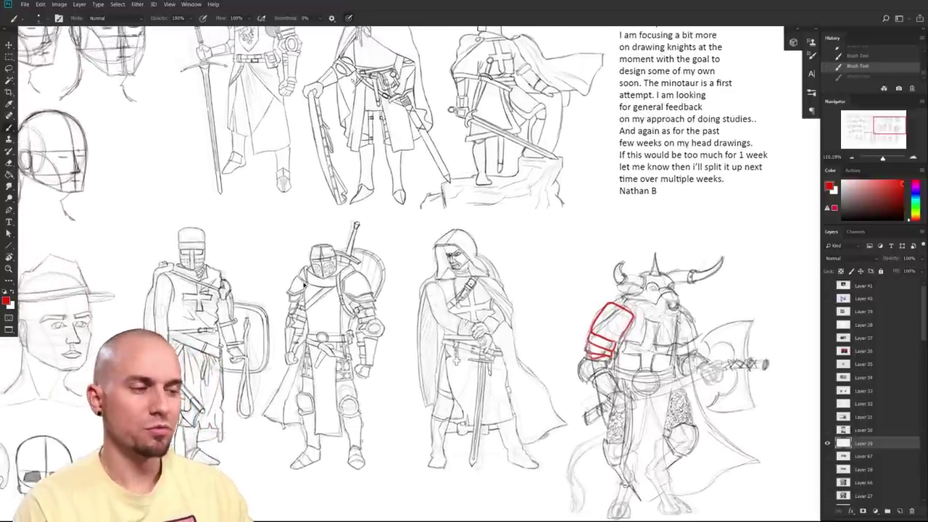
pyautogui.hotkey('ctrl', 'z')
pyautogui.hotkey('ctrl', 'z')
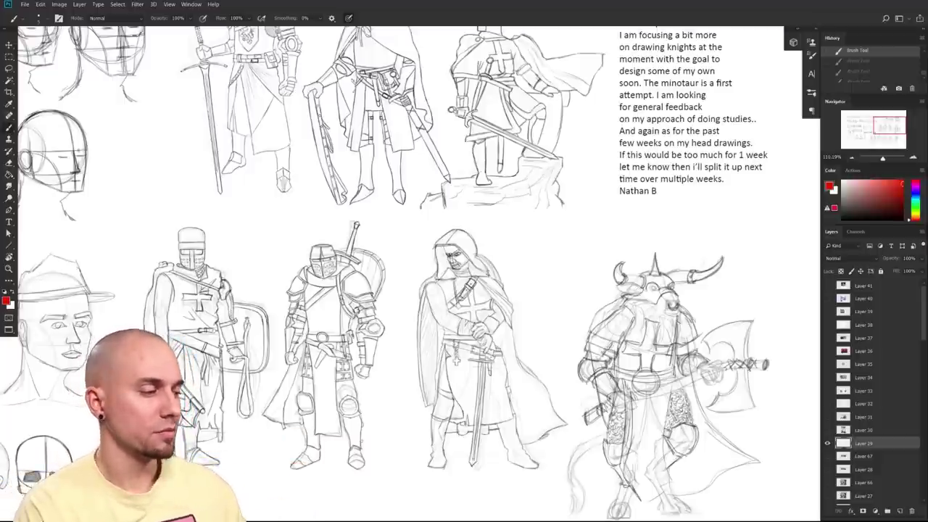
# - Examine the full sheet of head, skull and knight studies together with the minotaur design
pyautogui.moveTo(526, 363); pyautogui.dragTo(500, 364)
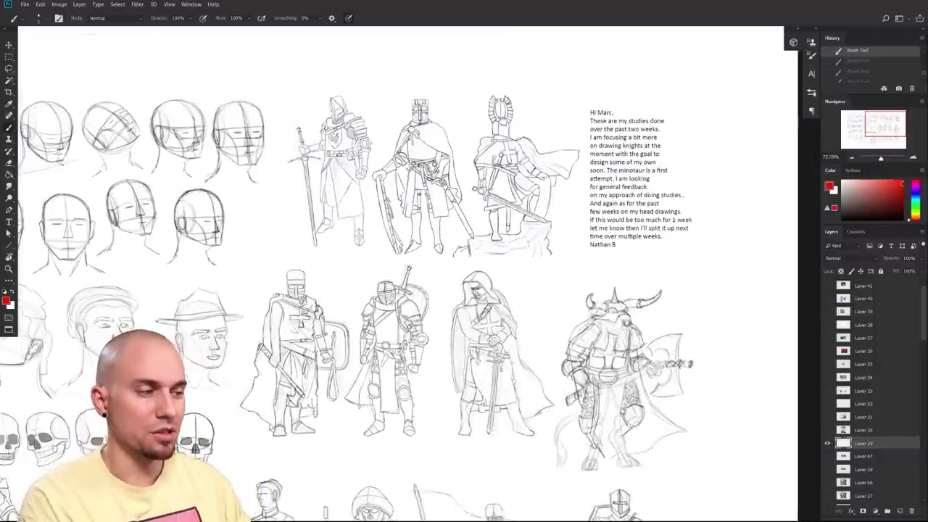
pyautogui.moveTo(501, 363); pyautogui.dragTo(418, 341)
pyautogui.moveTo(494, 439); pyautogui.dragTo(506, 459)
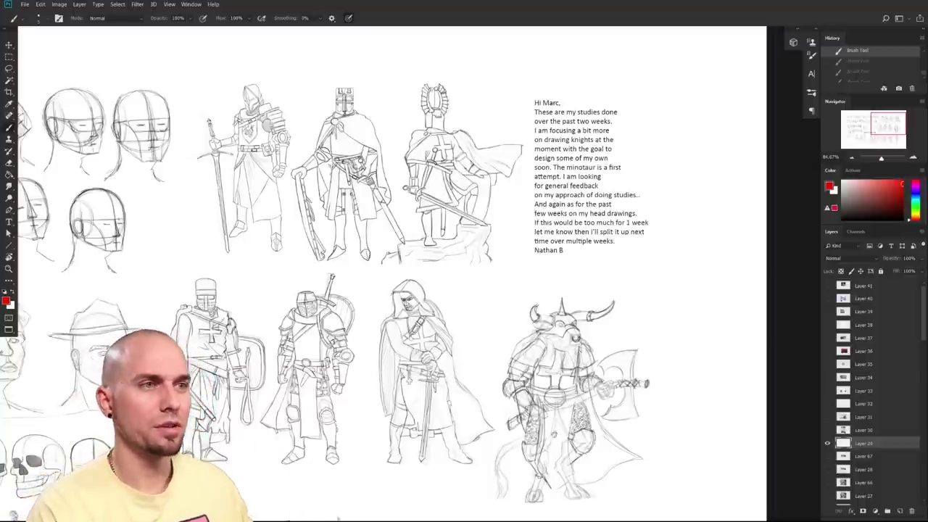
pyautogui.moveTo(506, 458); pyautogui.dragTo(549, 451)
pyautogui.moveTo(601, 434); pyautogui.dragTo(616, 428)
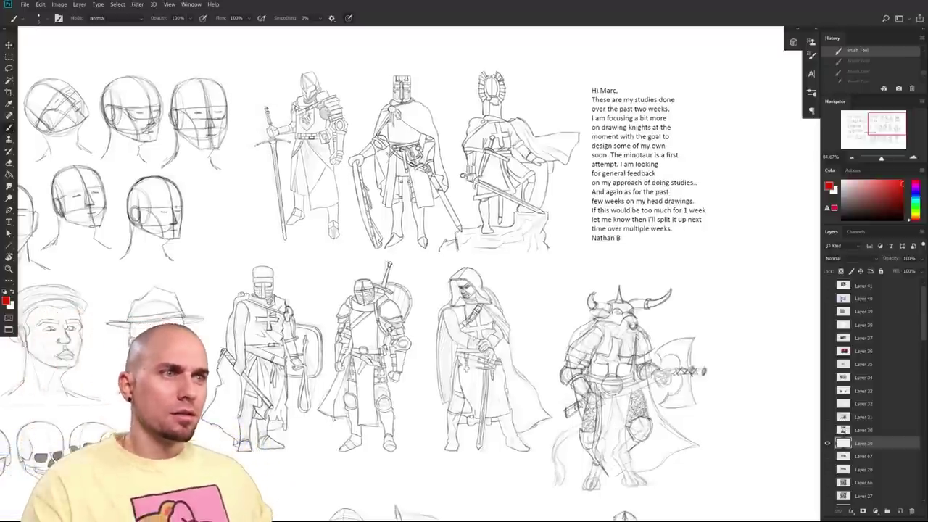
pyautogui.moveTo(696, 392); pyautogui.dragTo(708, 368)
pyautogui.scroll(-4, 698, 391)
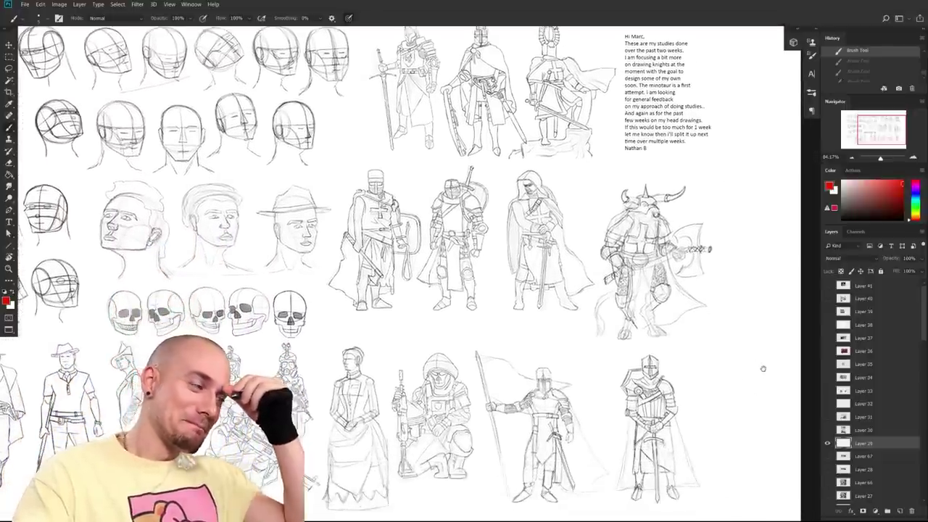
pyautogui.moveTo(763, 368); pyautogui.dragTo(717, 389)
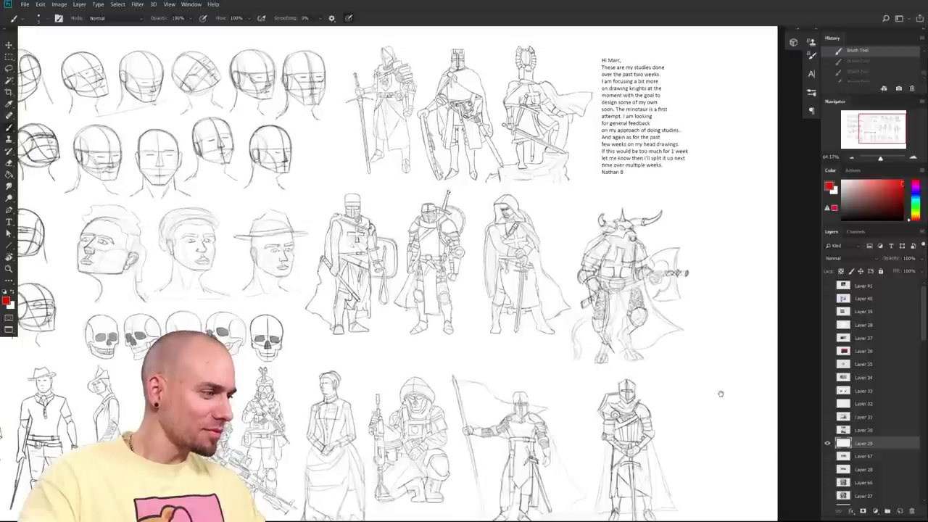
pyautogui.moveTo(585, 363); pyautogui.dragTo(713, 358)
pyautogui.hotkey('ctrl', 'z')
# - Examine the lower row of character studies, focusing on the knight holding the banner
pyautogui.moveTo(695, 413)
pyautogui.mouseDown()
pyautogui.moveTo(665, 388)
pyautogui.moveTo(588, 444)
pyautogui.moveTo(718, 377)
pyautogui.moveTo(779, 360)
pyautogui.mouseUp()
pyautogui.moveTo(546, 387); pyautogui.dragTo(549, 356)
pyautogui.moveTo(830, 387); pyautogui.dragTo(686, 383)
pyautogui.moveTo(555, 377); pyautogui.dragTo(595, 361)
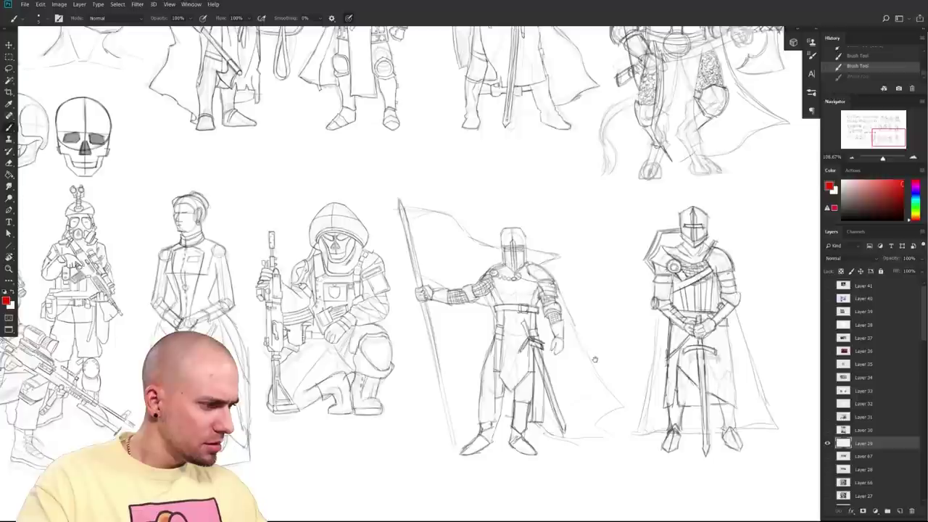
pyautogui.moveTo(594, 359); pyautogui.dragTo(587, 404)
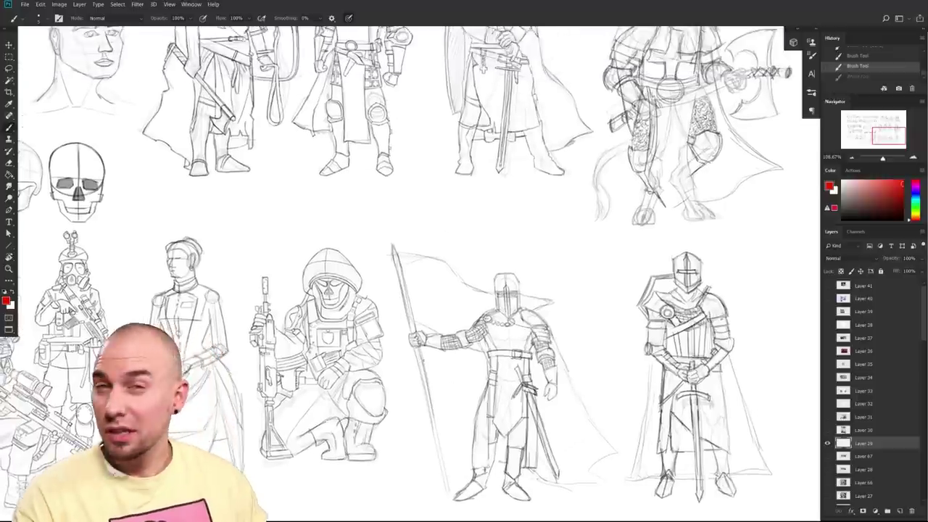
pyautogui.moveTo(480, 367); pyautogui.dragTo(547, 367)
pyautogui.moveTo(547, 367); pyautogui.dragTo(468, 377)
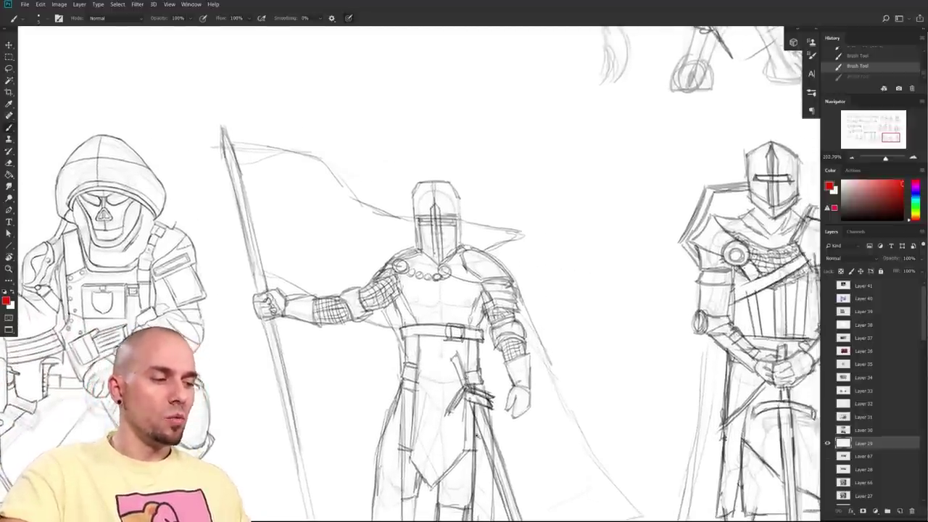
# - Try short red marks around the banner knight's shoulder on the pole side, undoing each one
pyautogui.scroll(-5, 464, 290)
pyautogui.moveTo(412, 471)
pyautogui.mouseDown()
pyautogui.moveTo(487, 434)
pyautogui.moveTo(375, 282)
pyautogui.moveTo(410, 478)
pyautogui.mouseUp()
pyautogui.hotkey('ctrl', 'z')
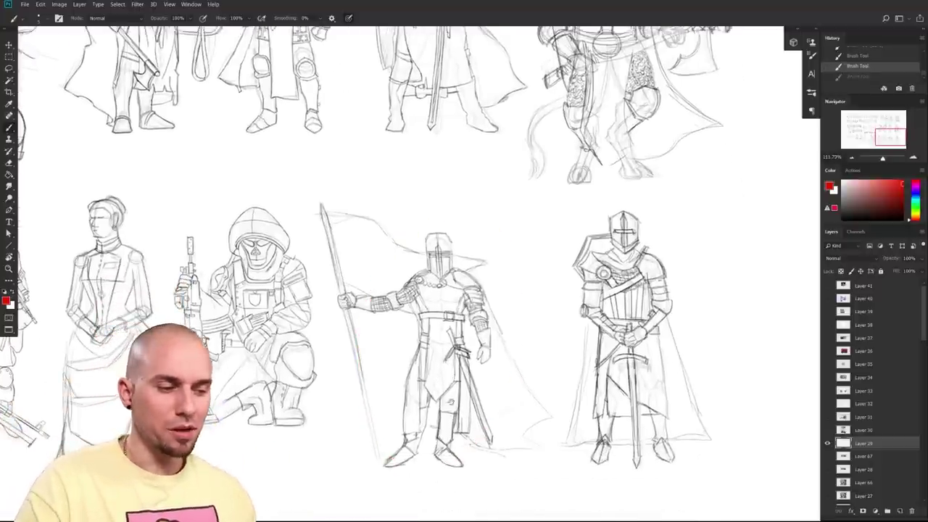
pyautogui.scroll(5, 428, 268)
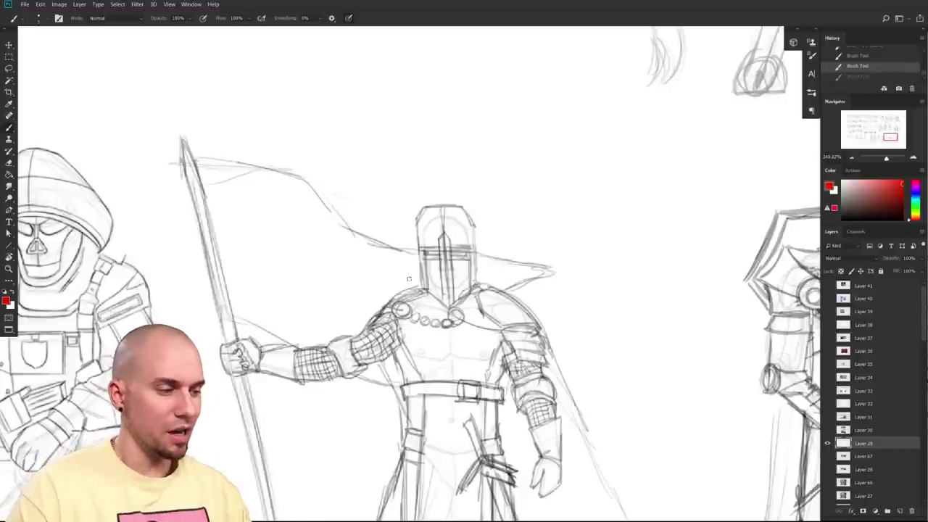
pyautogui.moveTo(406, 282)
pyautogui.mouseDown()
pyautogui.moveTo(378, 331)
pyautogui.moveTo(407, 343)
pyautogui.mouseUp()
pyautogui.hotkey('ctrl', 'z')
pyautogui.moveTo(406, 304)
pyautogui.mouseDown()
pyautogui.moveTo(399, 317)
pyautogui.moveTo(408, 306)
pyautogui.mouseUp()
pyautogui.hotkey('ctrl', 'z')
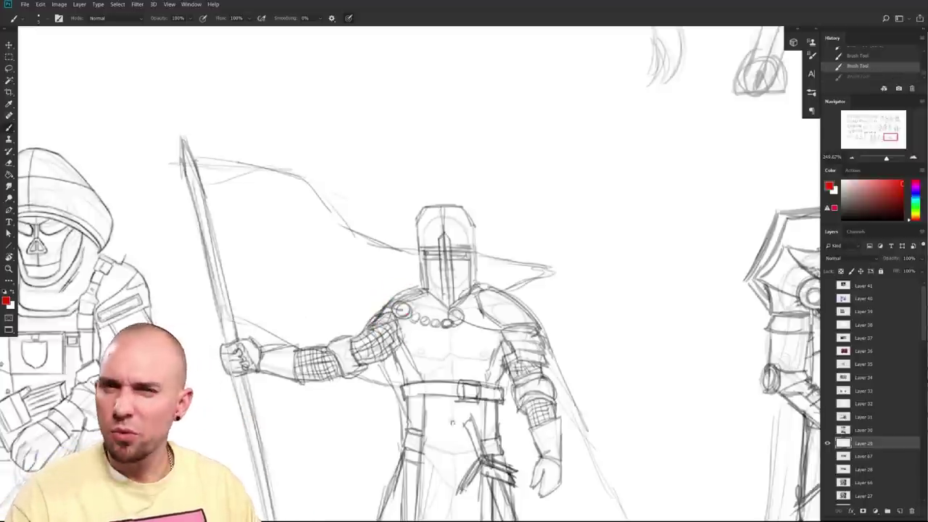
# - Circle the elbow of the banner knight's outstretched arm in red, and undo the marks
pyautogui.moveTo(446, 419); pyautogui.dragTo(462, 383)
pyautogui.moveTo(362, 287)
pyautogui.mouseDown()
pyautogui.moveTo(338, 319)
pyautogui.moveTo(380, 300)
pyautogui.mouseUp()
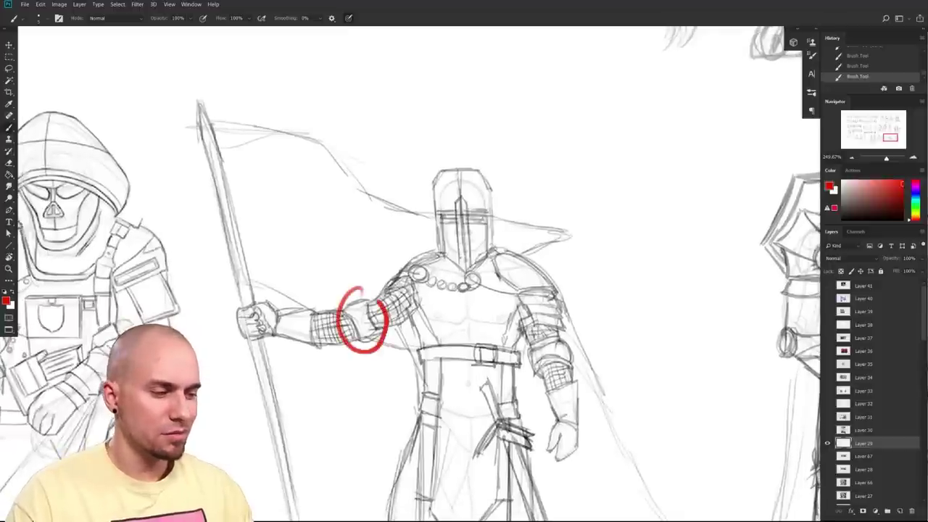
pyautogui.hotkey('ctrl', 'z')
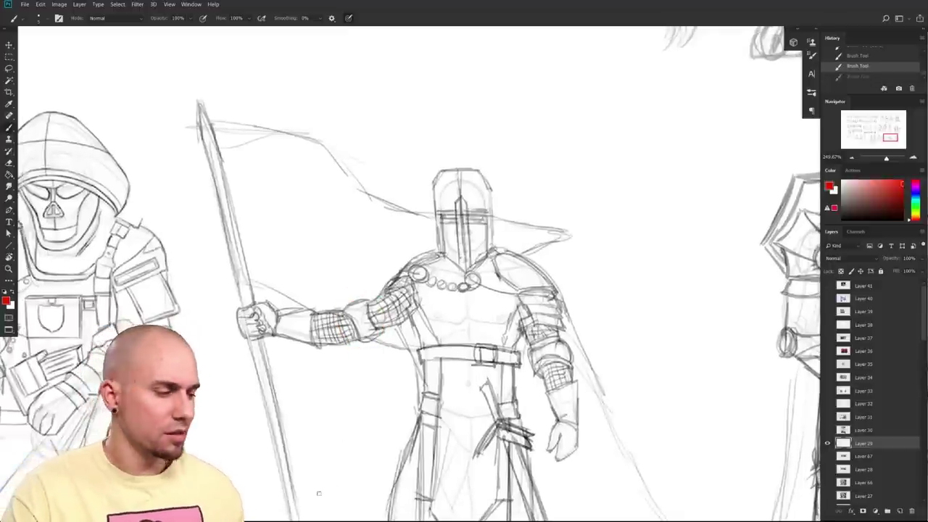
pyautogui.moveTo(346, 305); pyautogui.dragTo(353, 311)
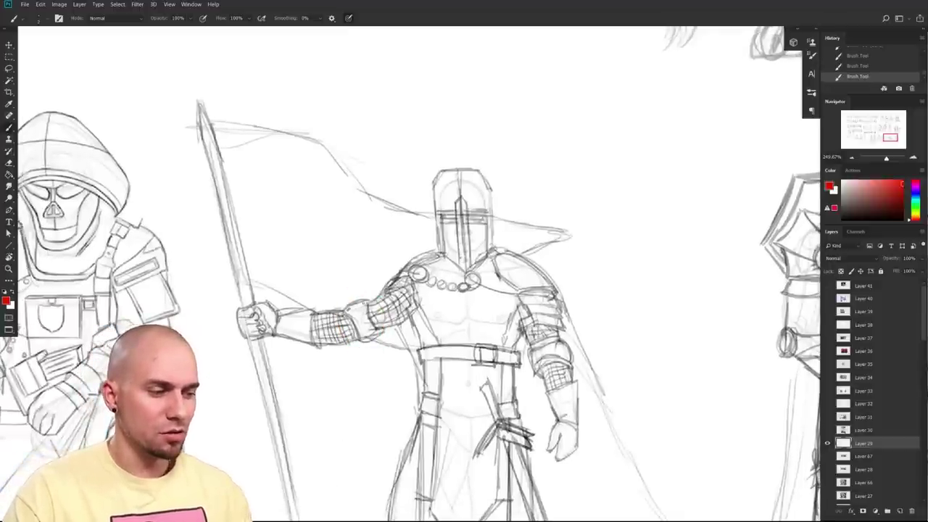
pyautogui.hotkey('ctrl', 'z')
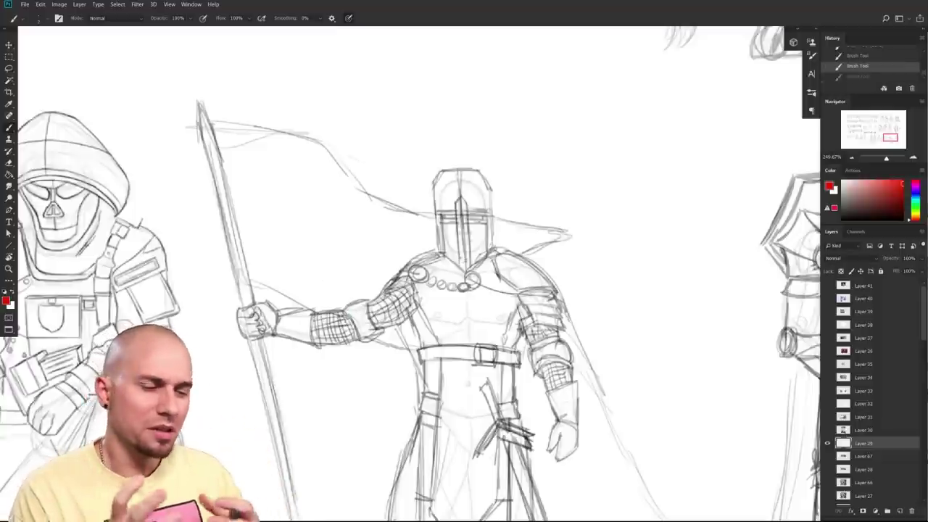
# - Try further brush marks on the banner knight's armour and undo them
pyautogui.moveTo(600, 407); pyautogui.dragTo(561, 379)
pyautogui.moveTo(527, 326)
pyautogui.mouseDown()
pyautogui.moveTo(526, 341)
pyautogui.moveTo(530, 319)
pyautogui.moveTo(525, 326)
pyautogui.mouseUp()
pyautogui.hotkey('ctrl', 'z')
pyautogui.hotkey('ctrl', 'z')
pyautogui.hotkey('ctrl', 'z')
# - Examine the kneeling soldier, the woman in the long dress and the gas-masked soldiers, and return to the upper knights and minotaur
pyautogui.moveTo(550, 414); pyautogui.dragTo(575, 398)
pyautogui.moveTo(562, 508); pyautogui.dragTo(589, 378)
pyautogui.scroll(-5, 588, 378)
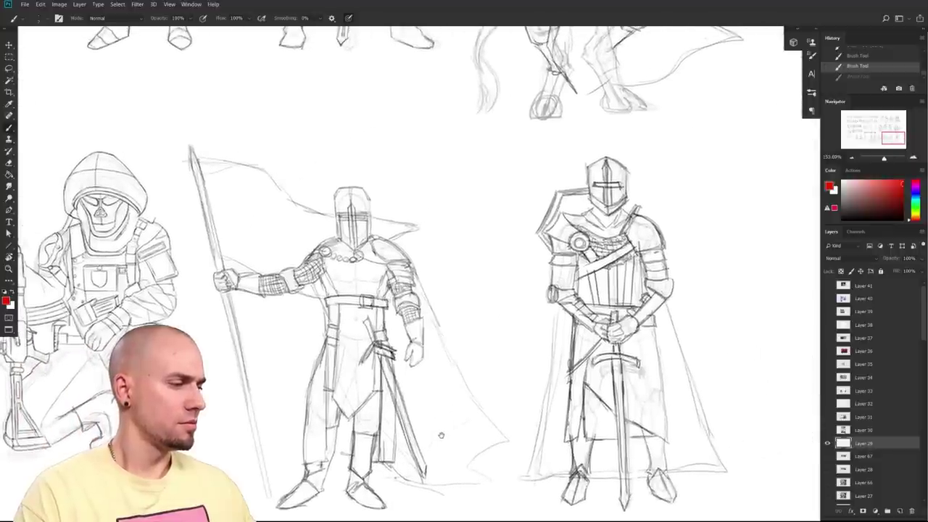
pyautogui.moveTo(441, 435); pyautogui.dragTo(622, 407)
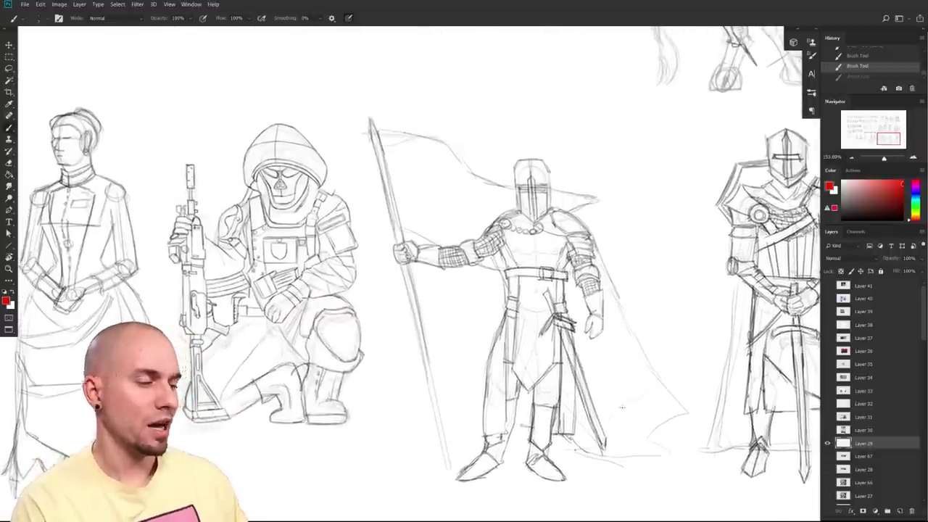
pyautogui.moveTo(470, 401); pyautogui.dragTo(532, 373)
pyautogui.moveTo(555, 407); pyautogui.dragTo(661, 419)
pyautogui.hscroll(-5, 662, 418)
pyautogui.scroll(1, 638, 417)
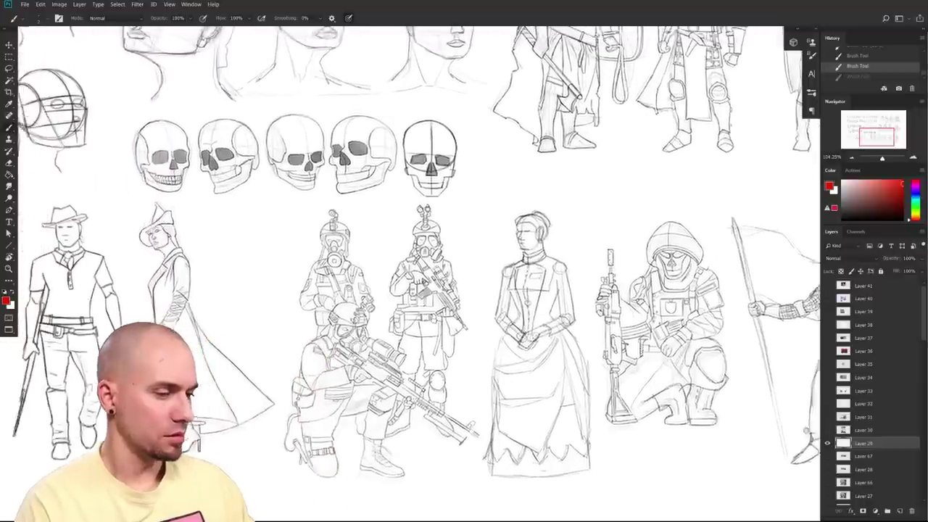
pyautogui.scroll(5, 601, 415)
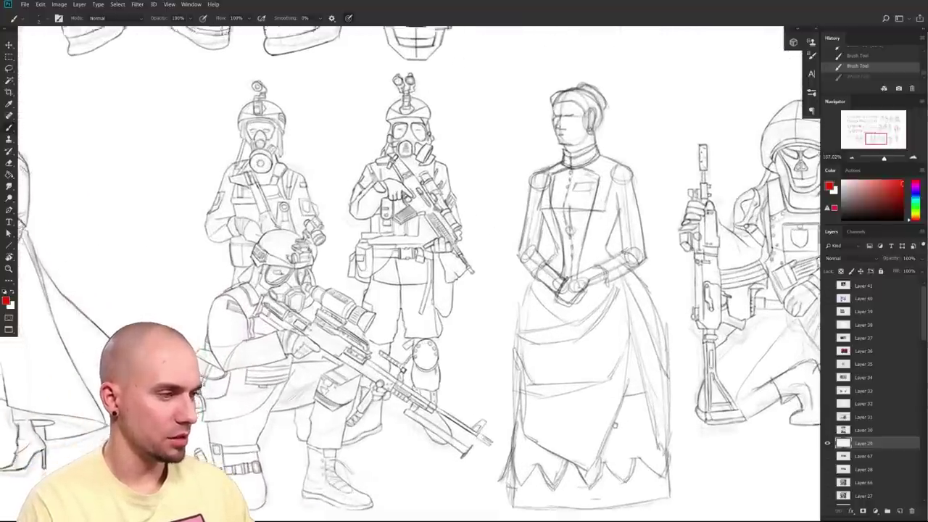
pyautogui.scroll(-5, 627, 412)
pyautogui.scroll(3, 602, 424)
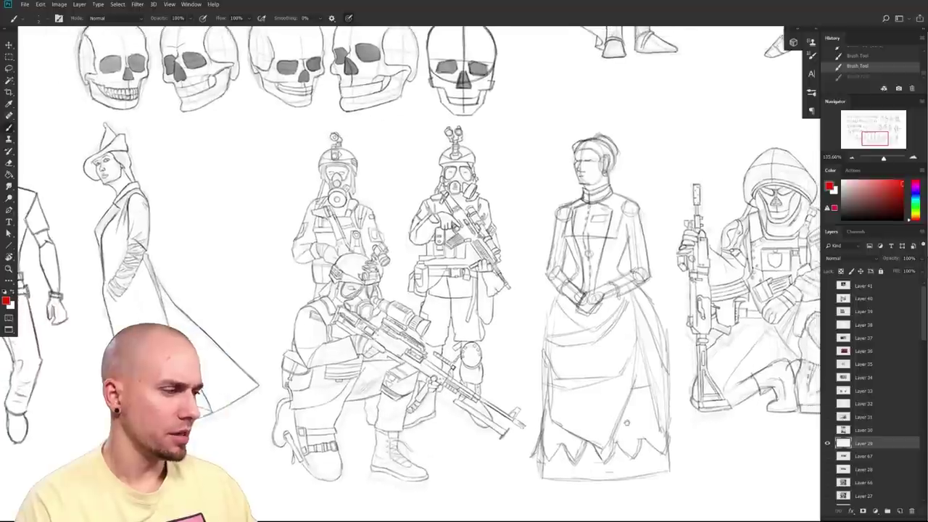
pyautogui.moveTo(593, 433); pyautogui.dragTo(632, 423)
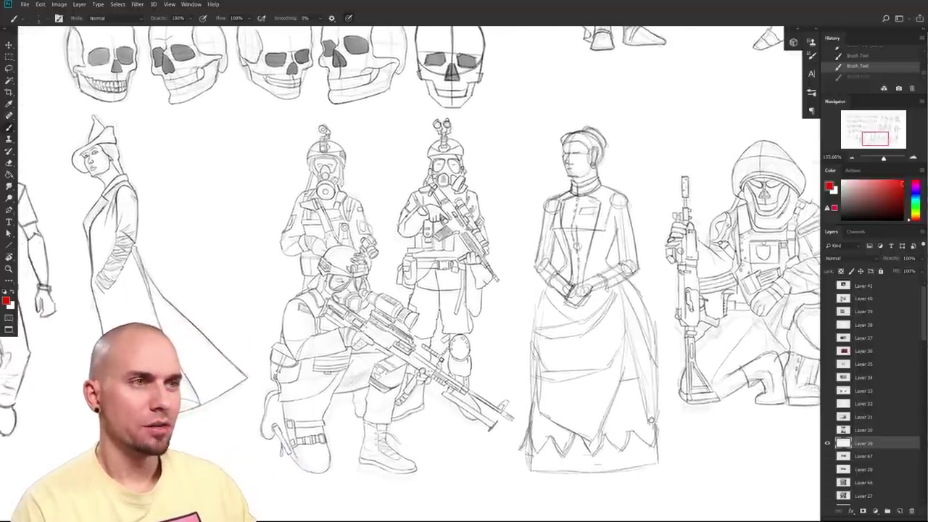
pyautogui.scroll(-5, 673, 422)
pyautogui.moveTo(673, 423); pyautogui.dragTo(233, 516)
pyautogui.moveTo(746, 237); pyautogui.dragTo(555, 390)
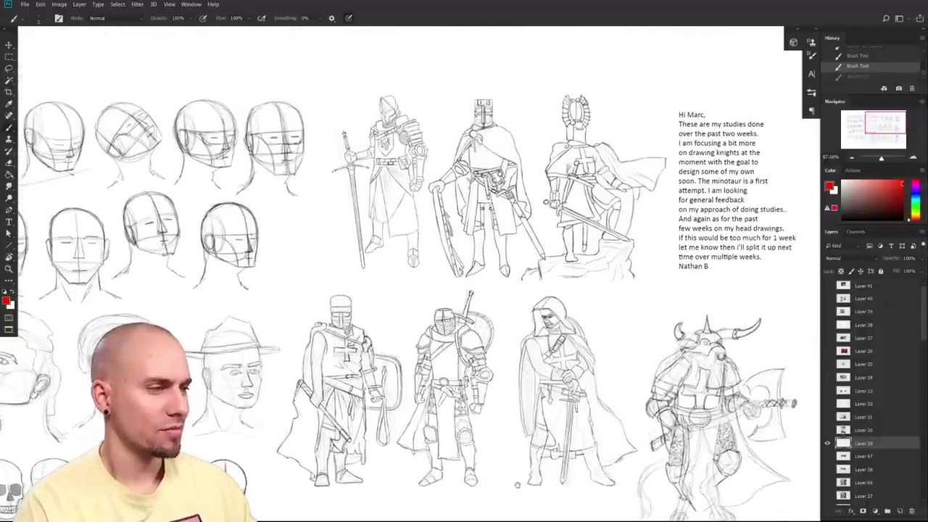
pyautogui.moveTo(517, 485); pyautogui.dragTo(412, 446)
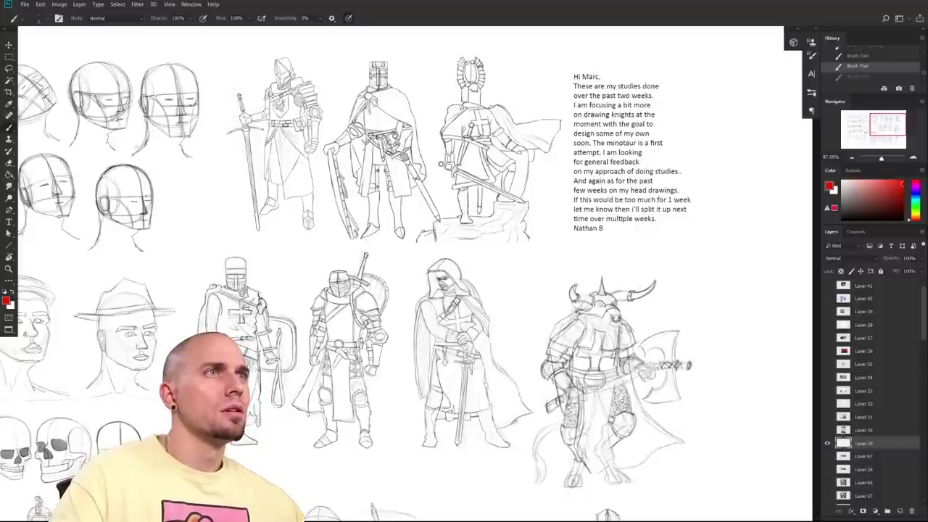
# - Switch to the browser and look through the ArmStreet store's medieval clothing for costume references, down to the Cloaks section
pyautogui.moveTo(390, 0); pyautogui.dragTo(391, 35)
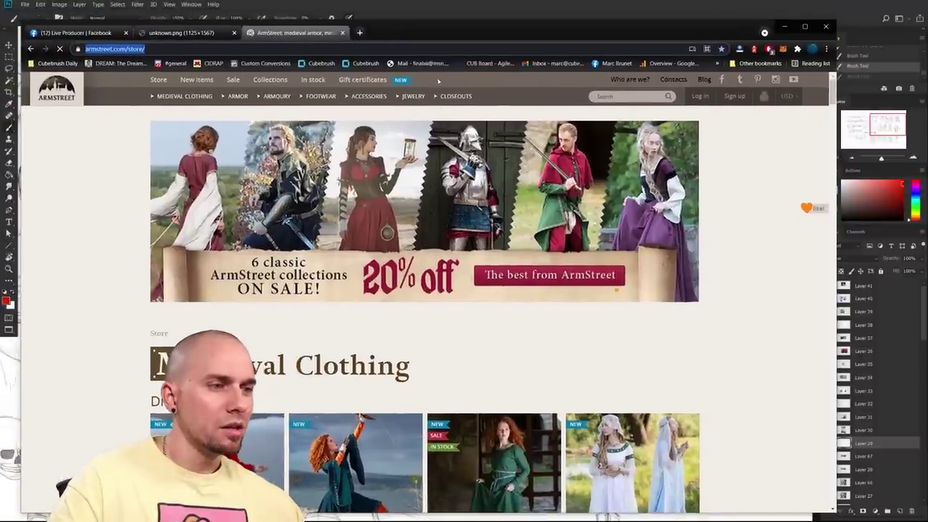
pyautogui.scroll(-2, 58, 301)
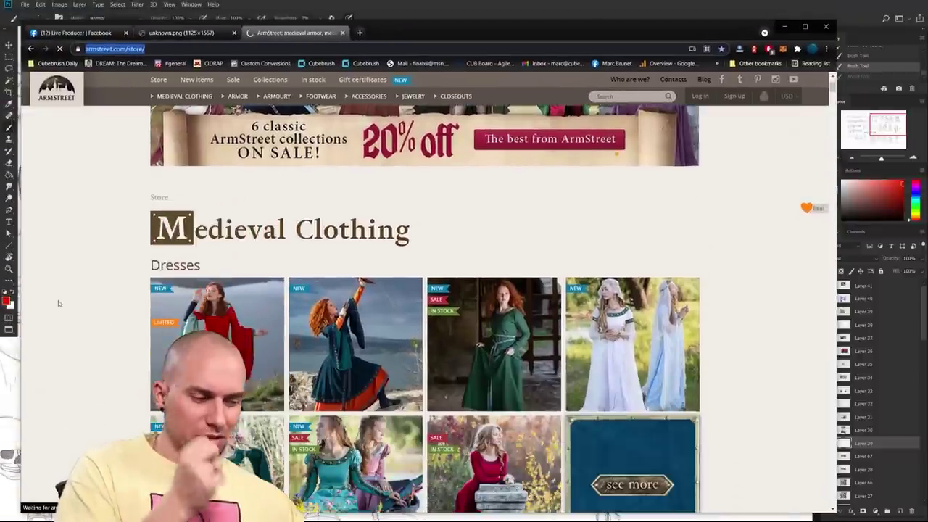
pyautogui.scroll(-6, 58, 300)
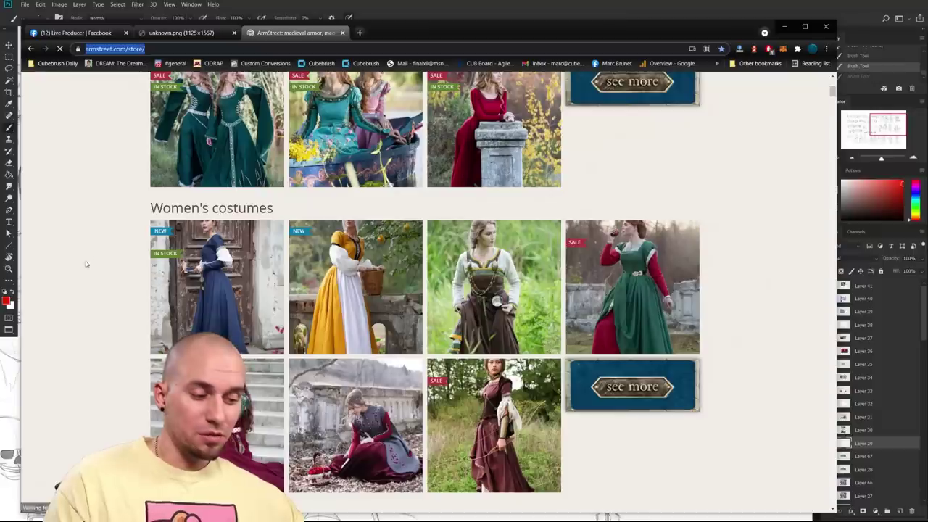
pyautogui.scroll(-8, 86, 264)
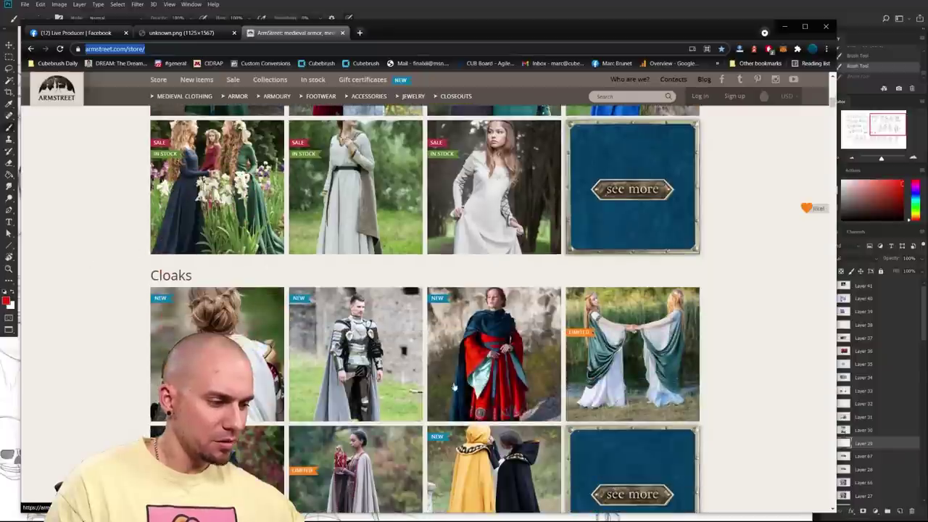
pyautogui.scroll(-2, 454, 388)
pyautogui.scroll(-1, 110, 340)
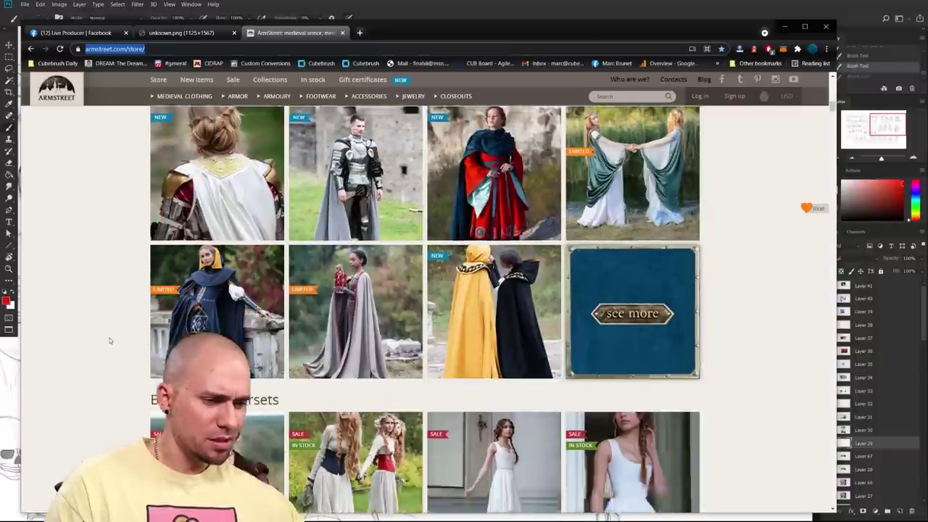
pyautogui.scroll(-3, 110, 341)
pyautogui.scroll(-6, 110, 319)
pyautogui.scroll(10, 99, 297)
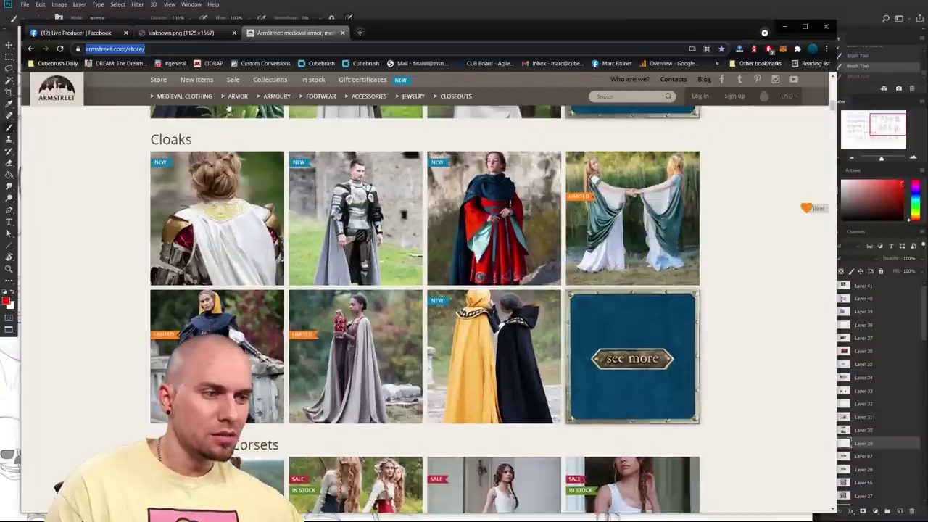
# - Browse the ArmStreet store's medieval armor suits and open the "Dark Wolf" Spring Steel Armor Set, dismissing the newsletter pop-up
pyautogui.moveTo(238, 98)
pyautogui.click(181, 163)
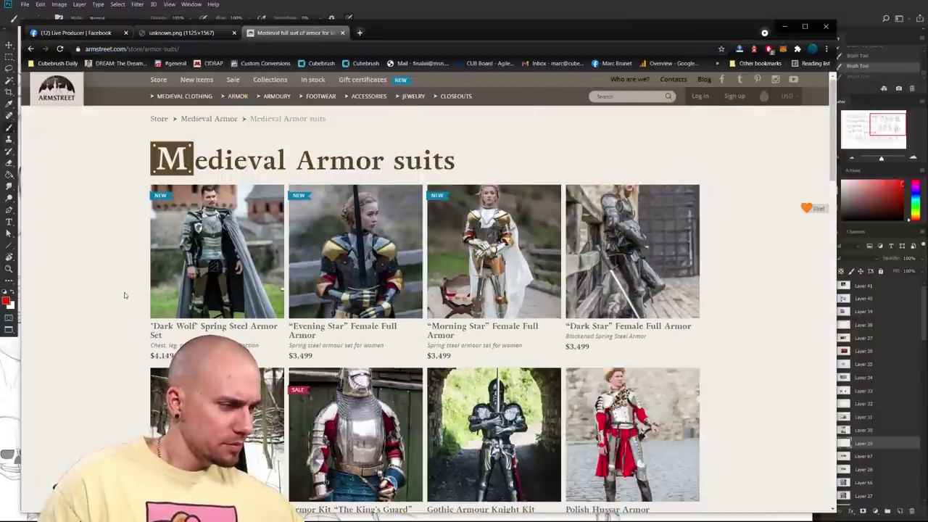
pyautogui.scroll(-3, 145, 290)
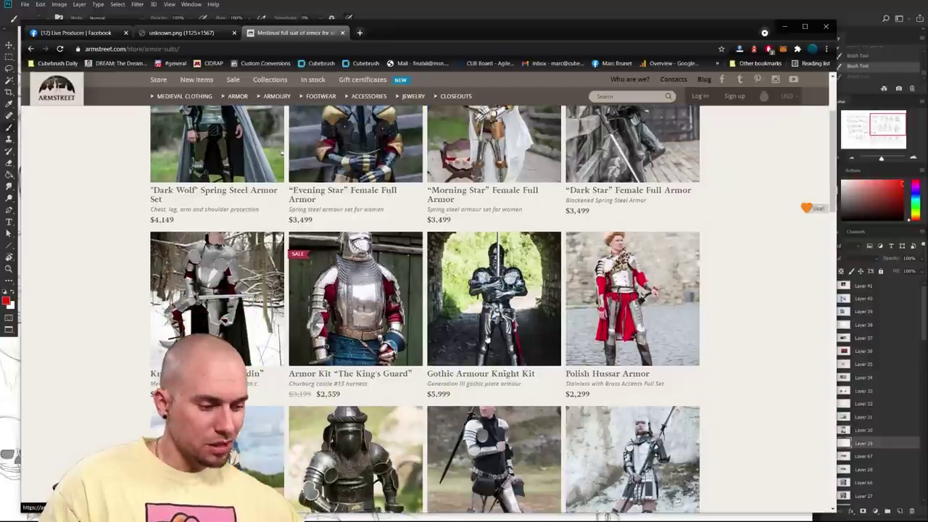
pyautogui.scroll(3, 508, 348)
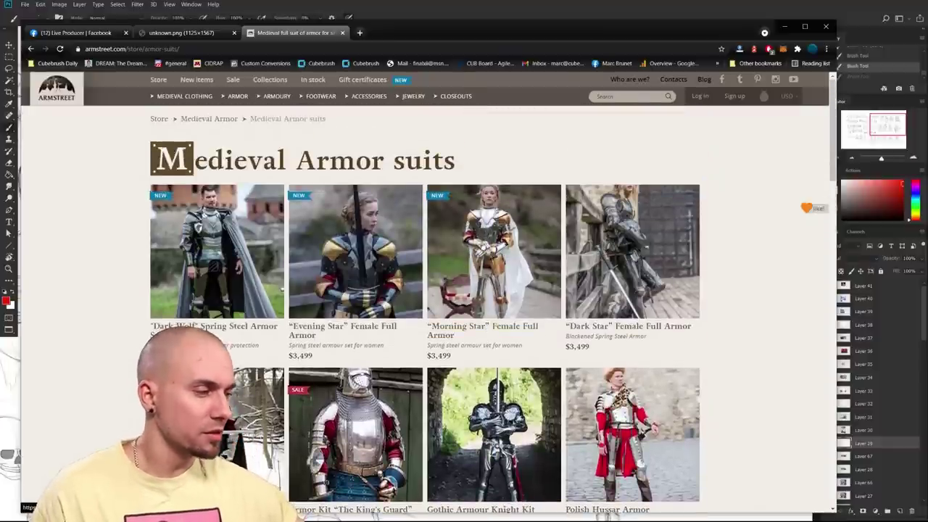
pyautogui.click(214, 232)
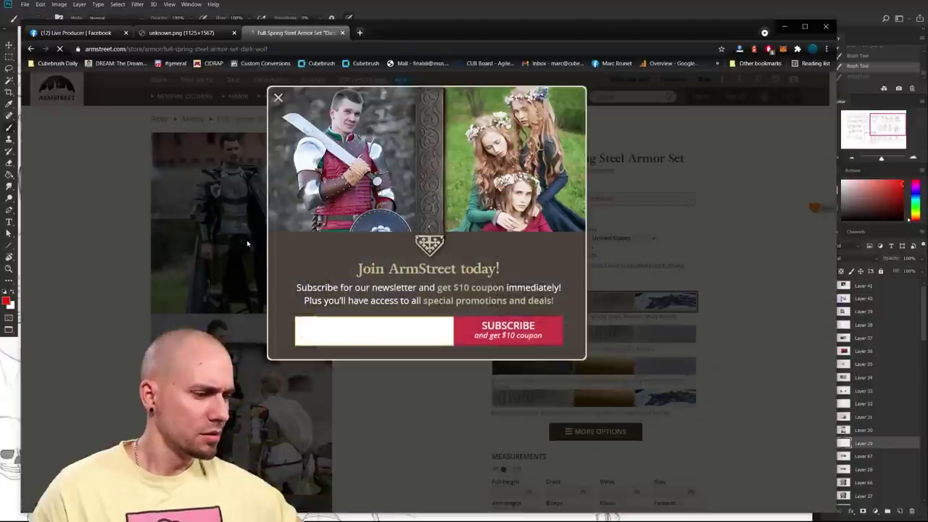
pyautogui.click(279, 98)
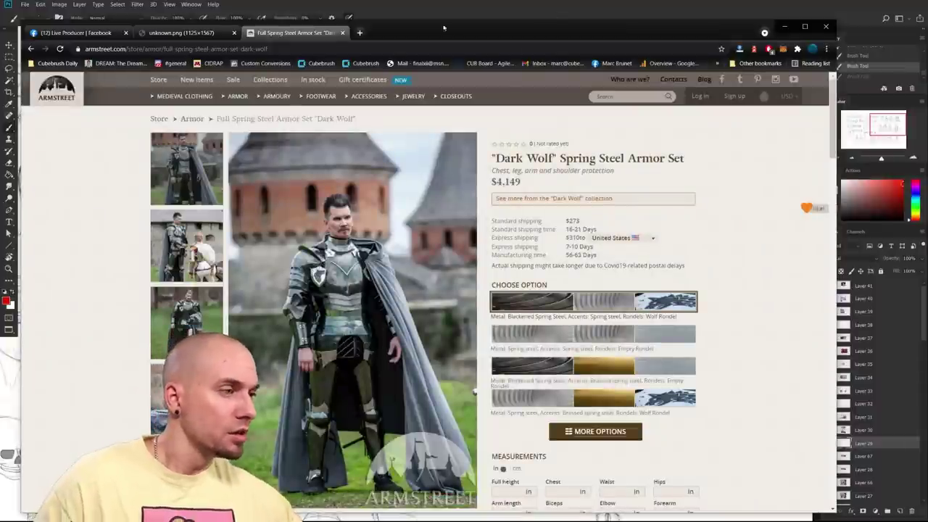
# - Switch back to Photoshop and view the entire sheet of head, skull, knight and figure studies
pyautogui.moveTo(86, 49); pyautogui.dragTo(127, 49)
pyautogui.moveTo(467, 37); pyautogui.dragTo(594, 0)
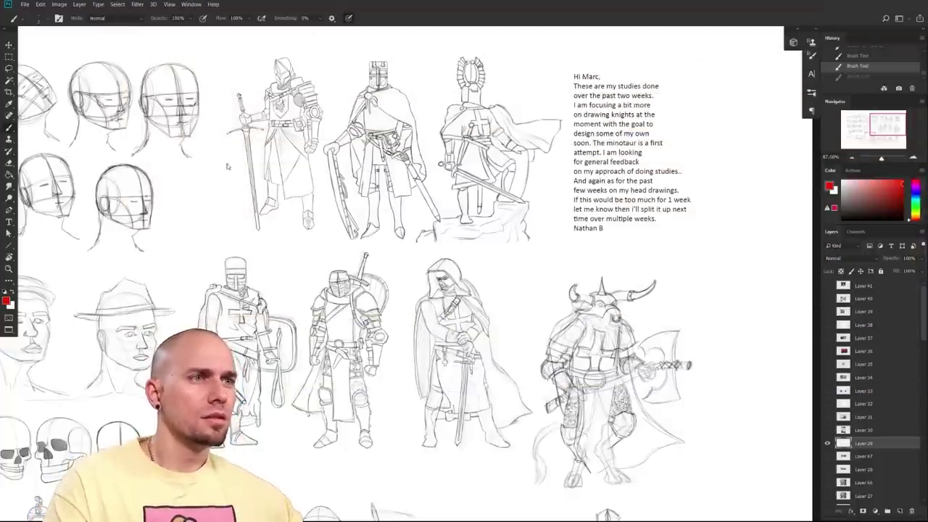
pyautogui.moveTo(317, 266); pyautogui.dragTo(448, 243)
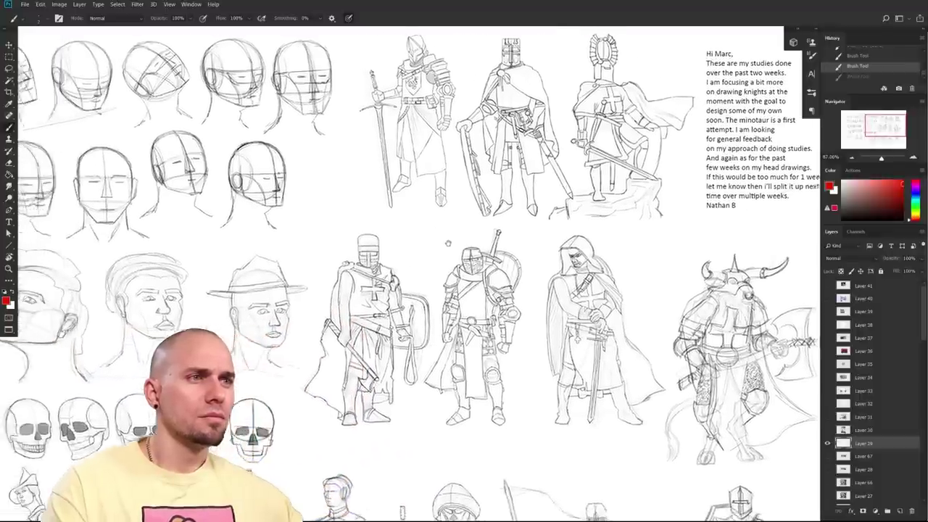
pyautogui.hotkey('ctrl', '0')
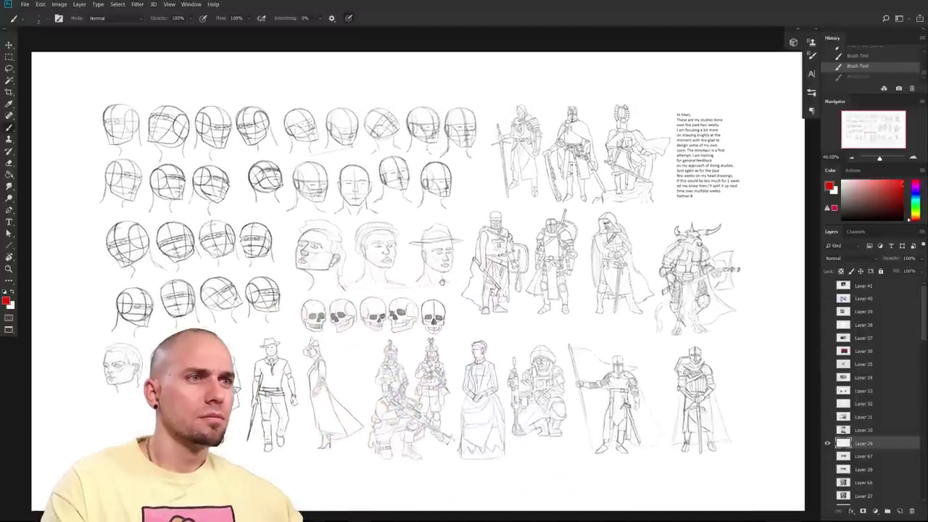
pyautogui.moveTo(443, 282); pyautogui.dragTo(467, 285)
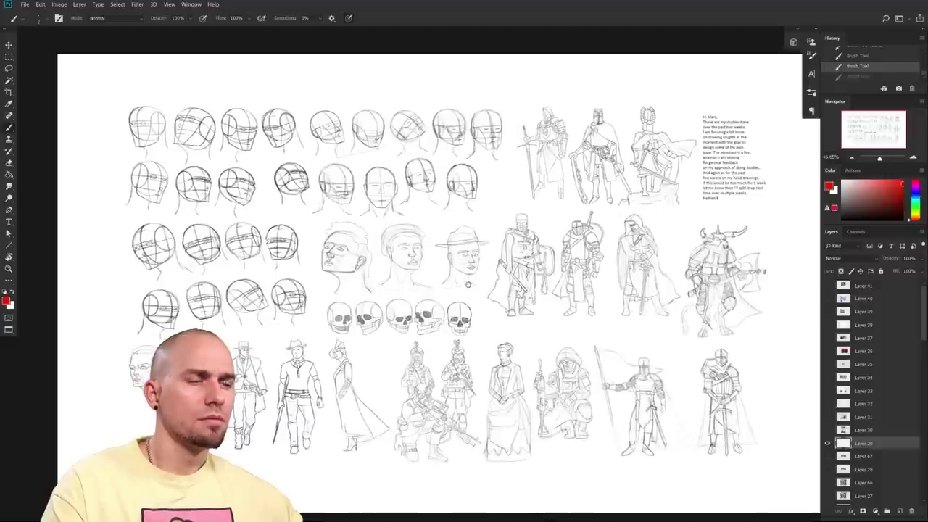
pyautogui.moveTo(468, 284); pyautogui.dragTo(437, 289)
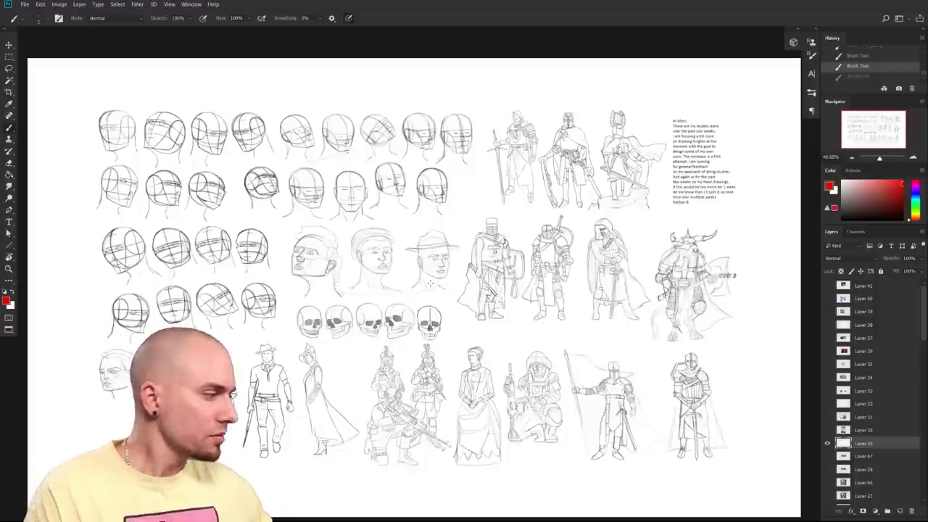
# - Circle the last construction head in the fourth row of head studies in red
pyautogui.click(761, 269)
pyautogui.moveTo(324, 221); pyautogui.dragTo(499, 340)
pyautogui.moveTo(500, 339); pyautogui.dragTo(562, 332)
pyautogui.moveTo(584, 327); pyautogui.dragTo(608, 288)
pyautogui.moveTo(698, 300)
pyautogui.mouseDown()
pyautogui.moveTo(598, 294)
pyautogui.moveTo(644, 289)
pyautogui.mouseUp()
pyautogui.moveTo(506, 317); pyautogui.dragTo(503, 331)
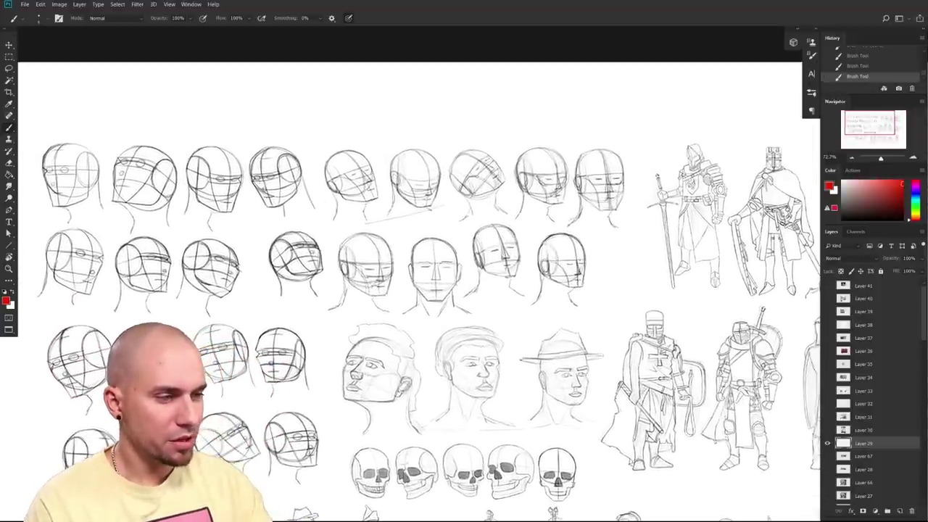
pyautogui.moveTo(224, 283); pyautogui.dragTo(256, 287)
pyautogui.moveTo(267, 349); pyautogui.dragTo(353, 272)
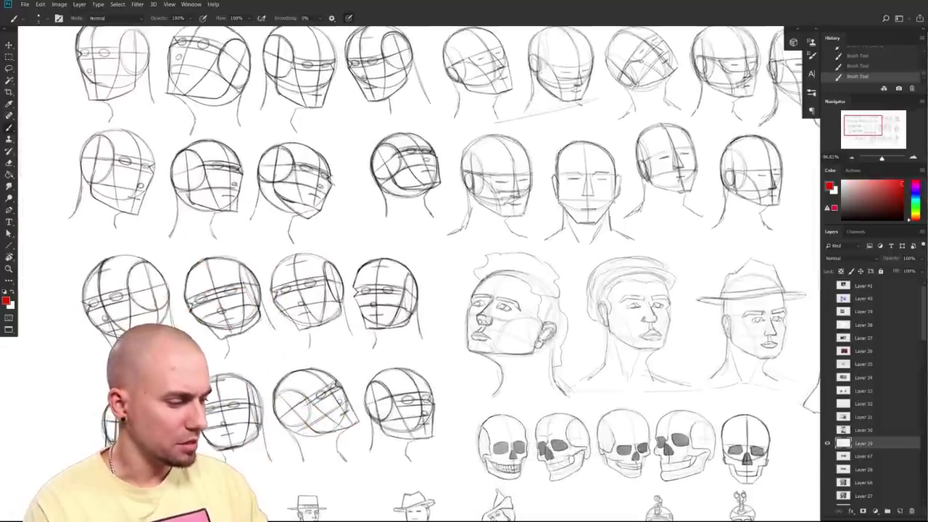
pyautogui.moveTo(446, 421); pyautogui.dragTo(428, 420)
pyautogui.moveTo(420, 361)
pyautogui.mouseDown()
pyautogui.moveTo(362, 453)
pyautogui.moveTo(429, 444)
pyautogui.mouseUp()
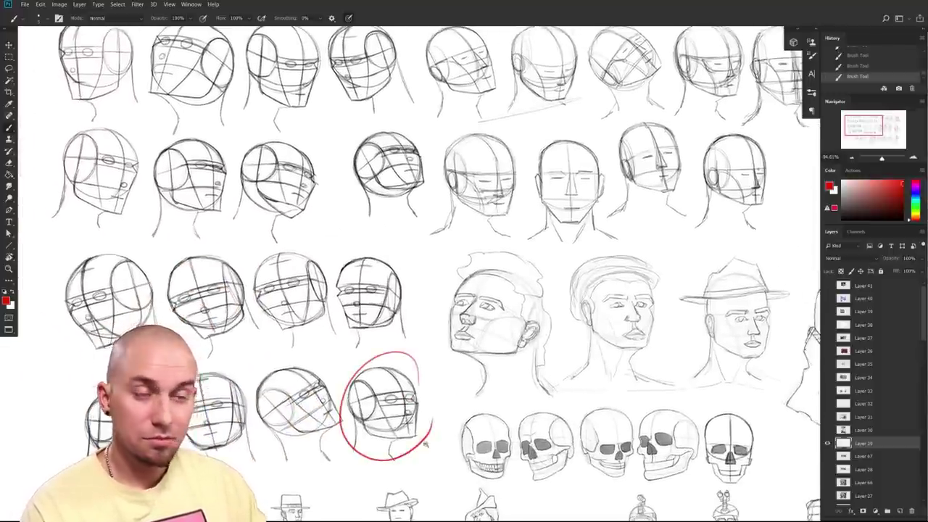
# - Try red marks over the far eye of the circled head and undo them
pyautogui.scroll(5, 441, 421)
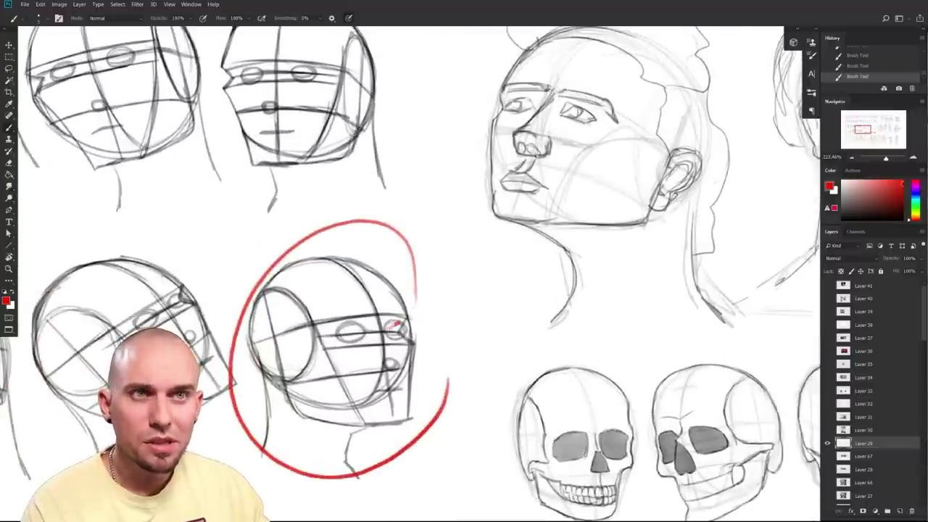
pyautogui.hotkey('ctrl', 'z')
pyautogui.hotkey('ctrl', 'z')
pyautogui.moveTo(380, 397)
pyautogui.mouseDown()
pyautogui.moveTo(399, 390)
pyautogui.moveTo(382, 393)
pyautogui.mouseUp()
pyautogui.moveTo(186, 422)
pyautogui.mouseDown()
pyautogui.moveTo(414, 398)
pyautogui.moveTo(568, 402)
pyautogui.mouseUp()
pyautogui.hotkey('ctrl', 'z')
# - Examine the rows of construction heads up close, comparing their side planes, eye lines and jaws
pyautogui.moveTo(431, 394); pyautogui.dragTo(620, 382)
pyautogui.moveTo(483, 381); pyautogui.dragTo(559, 352)
pyautogui.moveTo(555, 321); pyautogui.dragTo(549, 434)
pyautogui.scroll(4, 549, 434)
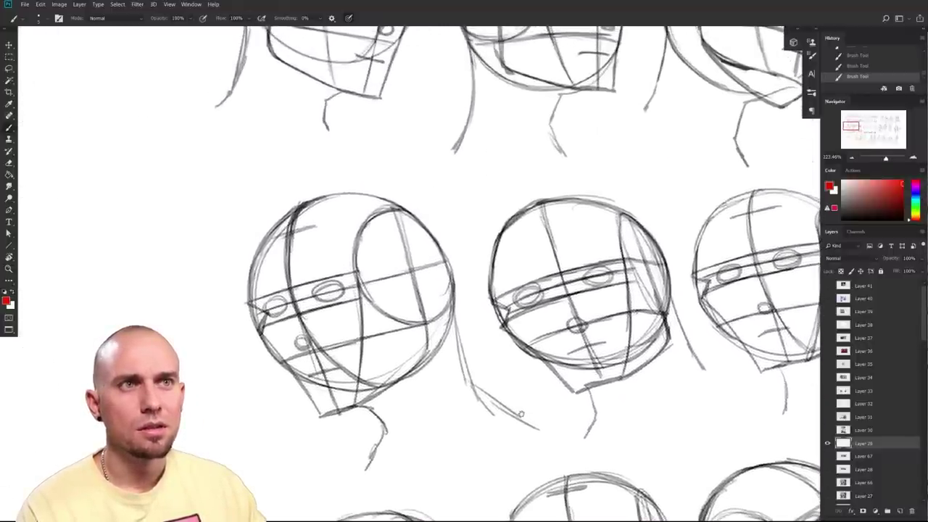
pyautogui.hscroll(6, 521, 415)
pyautogui.scroll(2, 521, 414)
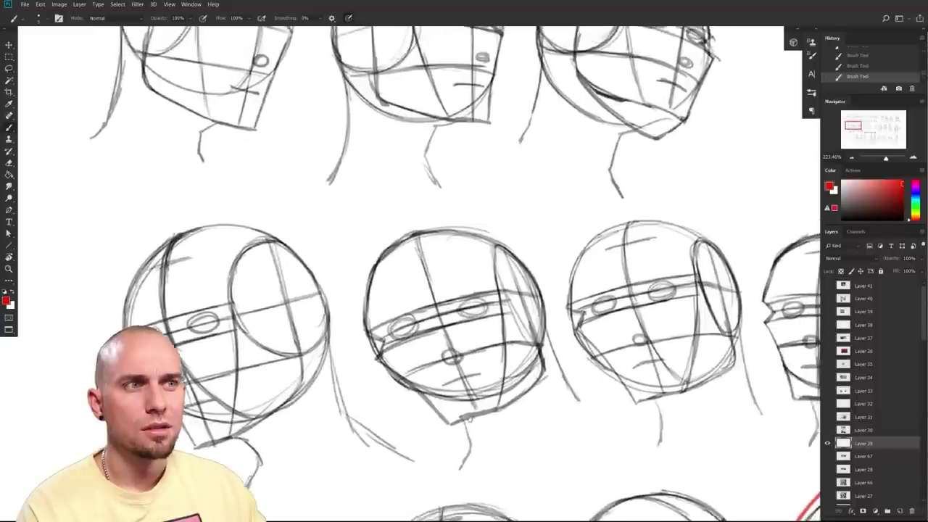
pyautogui.hscroll(-1, 490, 379)
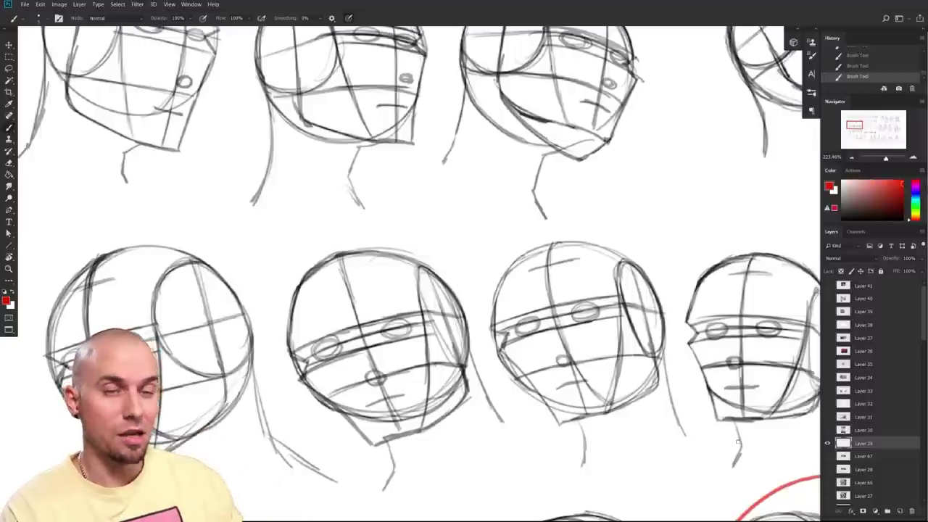
pyautogui.scroll(-5, 440, 385)
pyautogui.hscroll(2, 450, 348)
pyautogui.moveTo(454, 341); pyautogui.dragTo(256, 384)
pyautogui.moveTo(196, 172); pyautogui.dragTo(527, 402)
pyautogui.moveTo(242, 455); pyautogui.dragTo(647, 379)
pyautogui.hscroll(3, 648, 379)
pyautogui.scroll(-3, 551, 399)
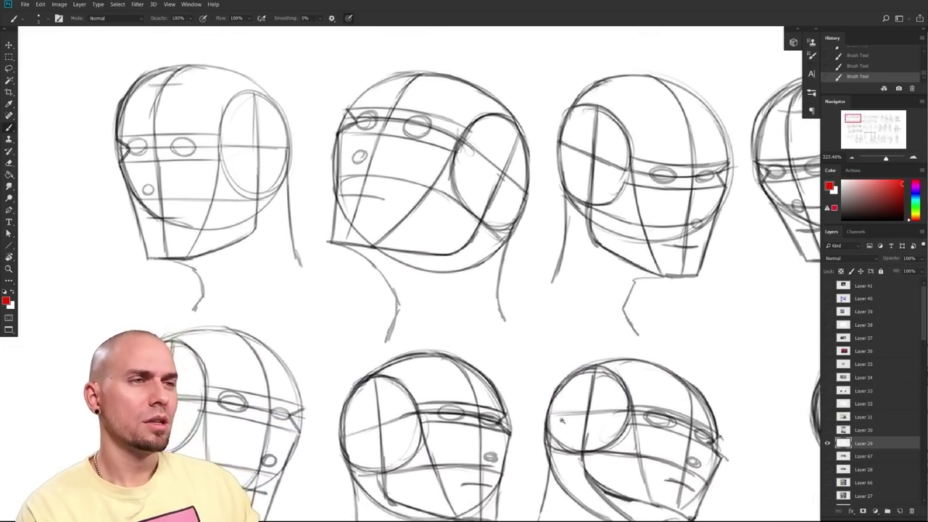
pyautogui.scroll(-4, 506, 319)
pyautogui.hscroll(2, 506, 319)
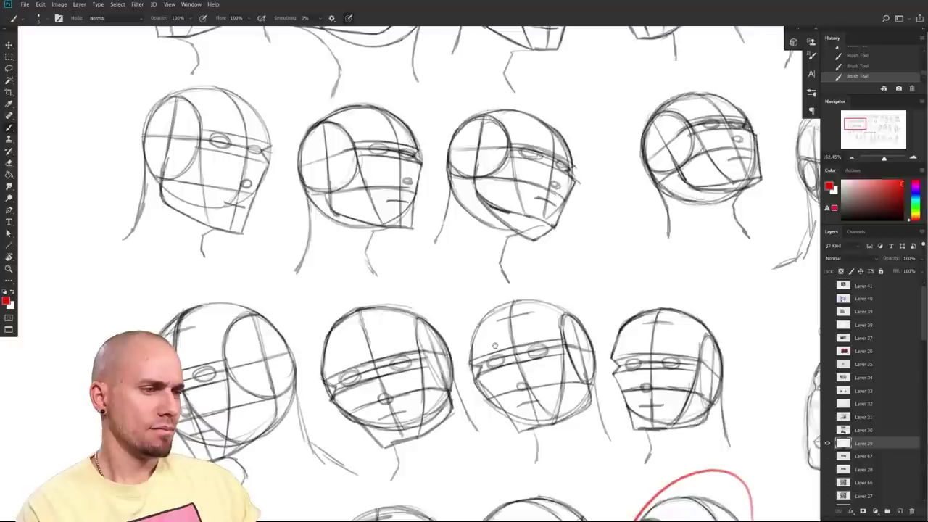
# - Draw two red arrows pointing at the upper back and lower jaw of the second head in the third row
pyautogui.moveTo(496, 346); pyautogui.dragTo(488, 383)
pyautogui.scroll(-1, 482, 381)
pyautogui.scroll(-5, 476, 377)
pyautogui.hscroll(-2, 476, 377)
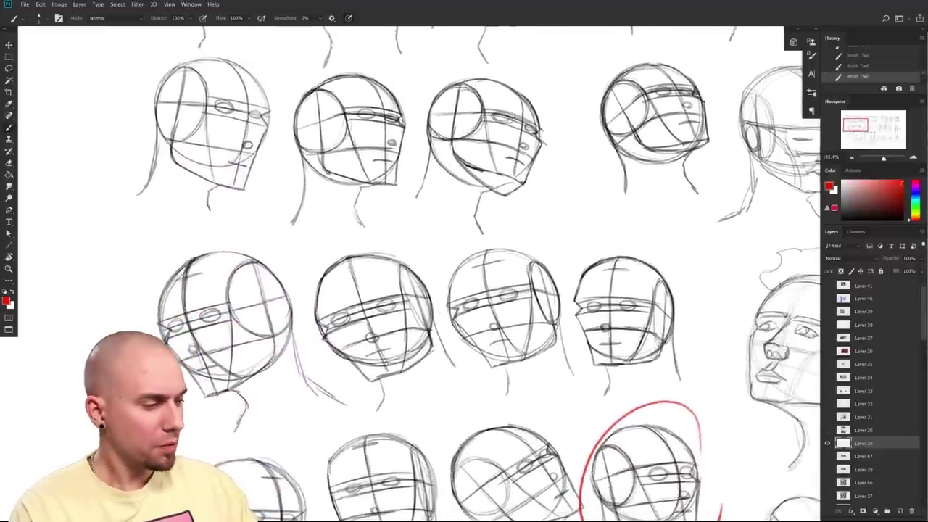
pyautogui.moveTo(411, 244); pyautogui.dragTo(426, 255)
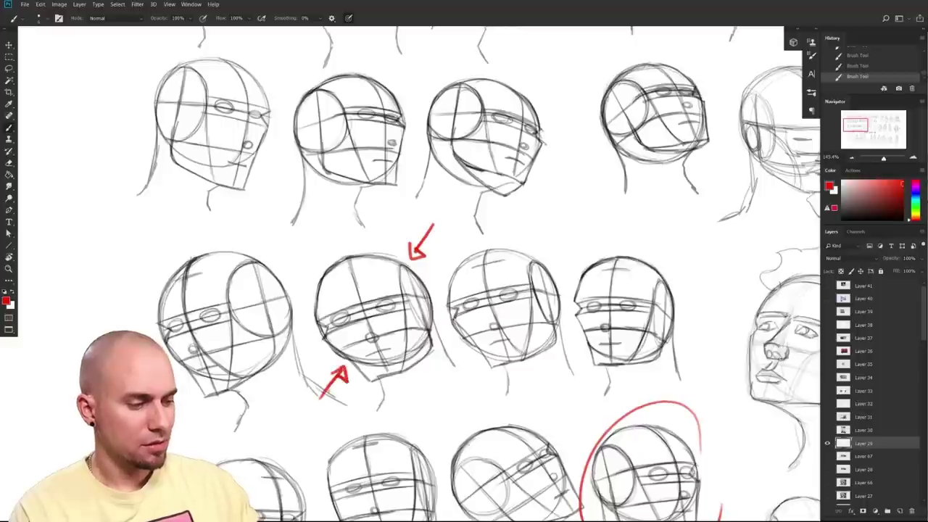
pyautogui.scroll(-1, 468, 429)
pyautogui.hscroll(-1, 467, 430)
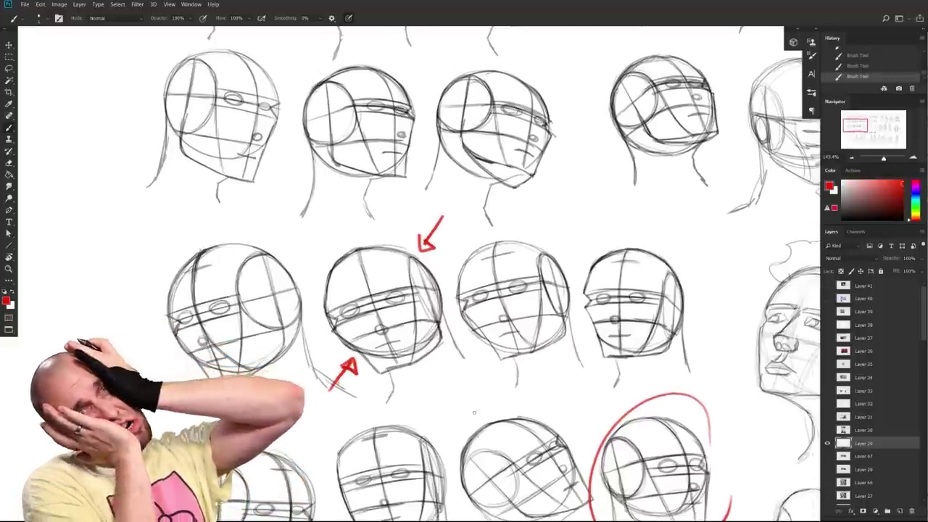
# - Examine the three portrait heads and the row of skulls beneath them
pyautogui.scroll(-2, 579, 349)
pyautogui.hscroll(1, 580, 349)
pyautogui.scroll(-5, 579, 349)
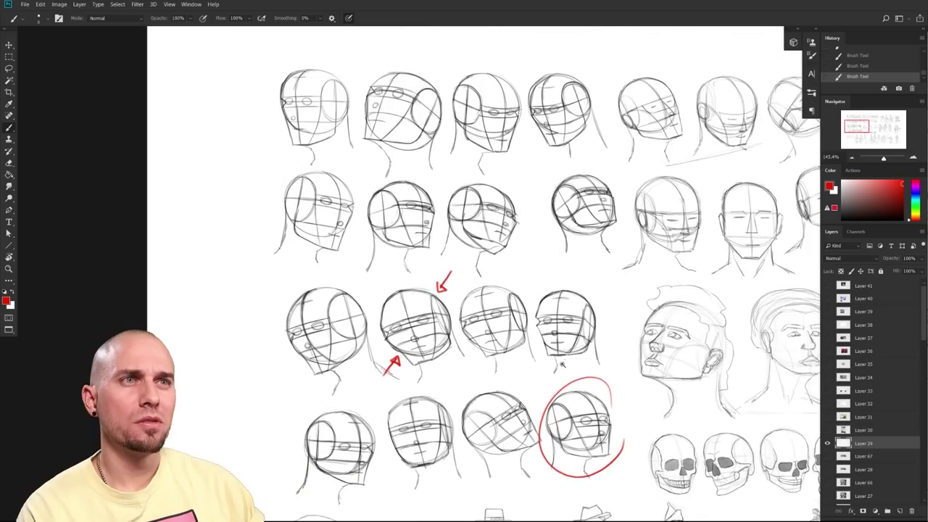
pyautogui.scroll(5, 571, 376)
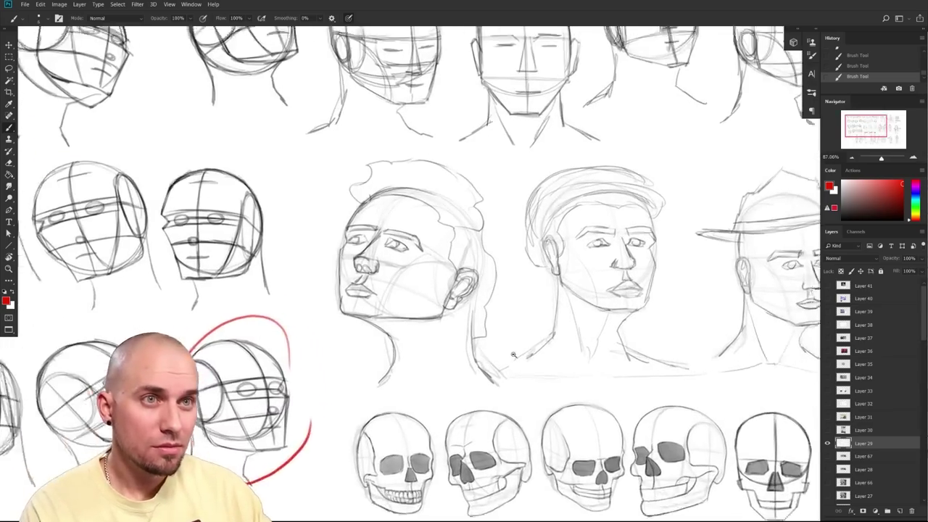
pyautogui.scroll(4, 512, 362)
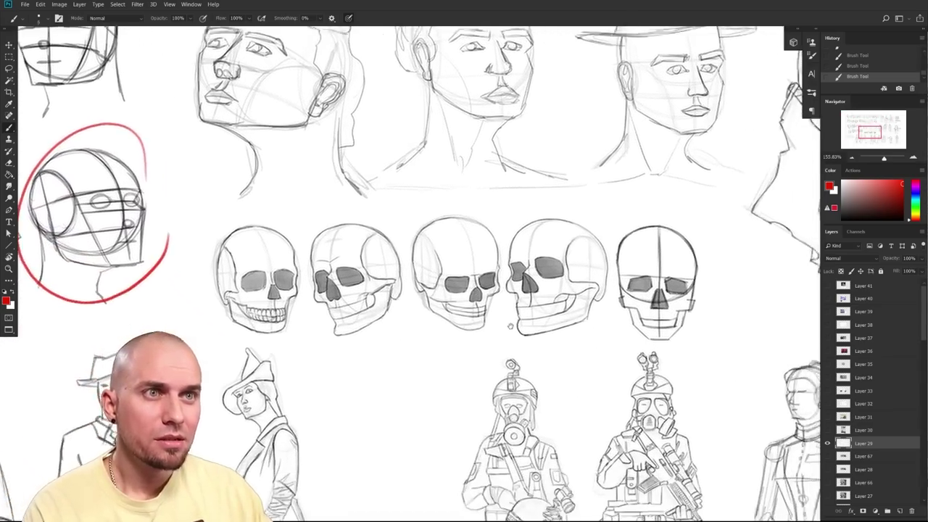
pyautogui.moveTo(556, 410); pyautogui.dragTo(557, 440)
pyautogui.moveTo(558, 343); pyautogui.dragTo(569, 343)
pyautogui.hscroll(-5, 568, 344)
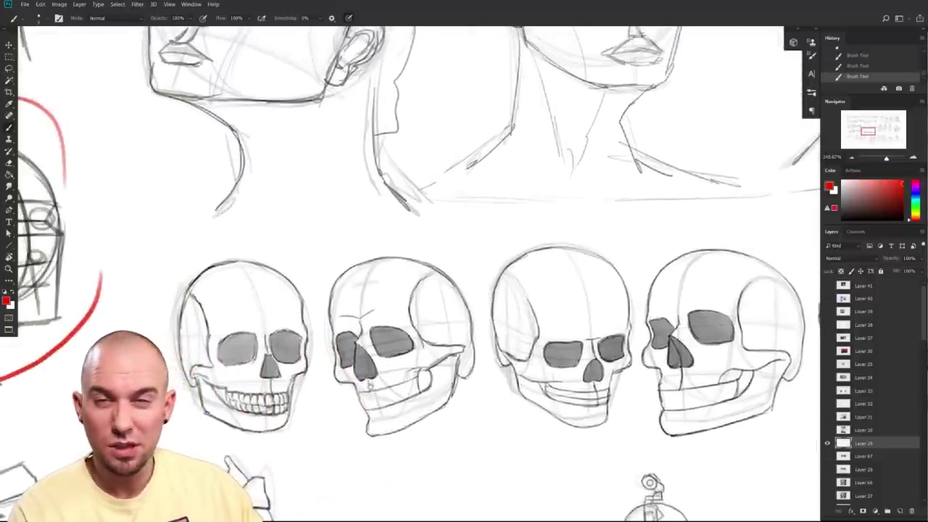
pyautogui.moveTo(370, 383); pyautogui.dragTo(385, 368)
pyautogui.moveTo(457, 434)
pyautogui.mouseDown()
pyautogui.moveTo(539, 404)
pyautogui.moveTo(456, 432)
pyautogui.mouseUp()
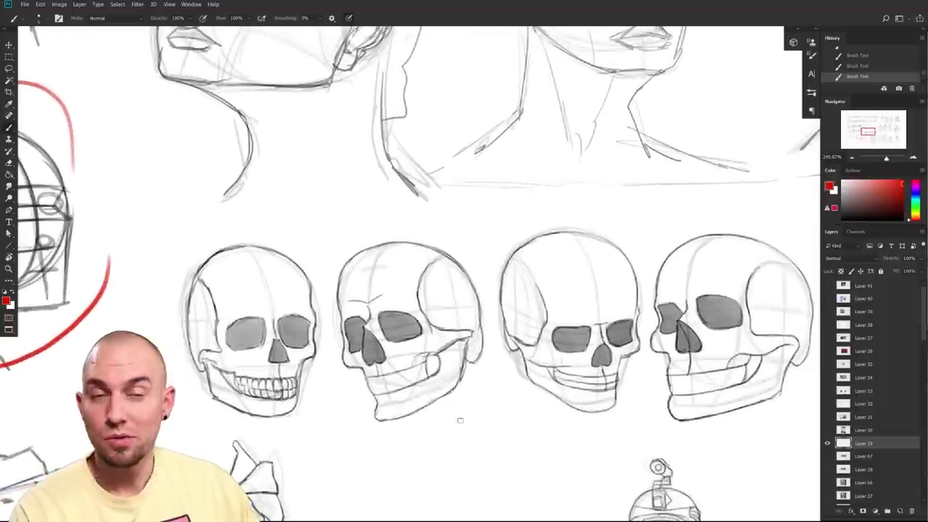
# - Draw a red curve from the temple down to the cheekbone on the first skull in the row
pyautogui.moveTo(597, 409); pyautogui.dragTo(631, 390)
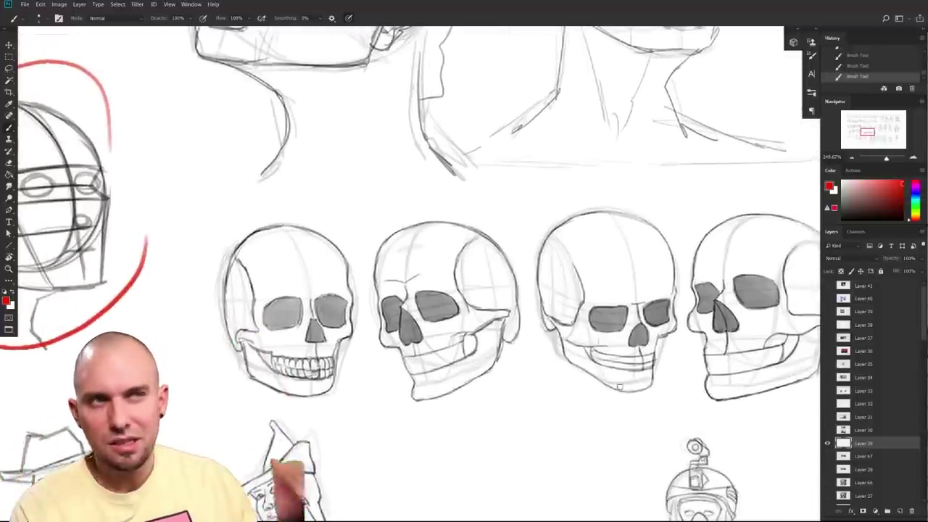
pyautogui.moveTo(484, 409); pyautogui.dragTo(485, 414)
pyautogui.moveTo(257, 297); pyautogui.dragTo(277, 353)
pyautogui.moveTo(292, 386)
pyautogui.mouseDown()
pyautogui.moveTo(683, 159)
pyautogui.moveTo(684, 208)
pyautogui.mouseUp()
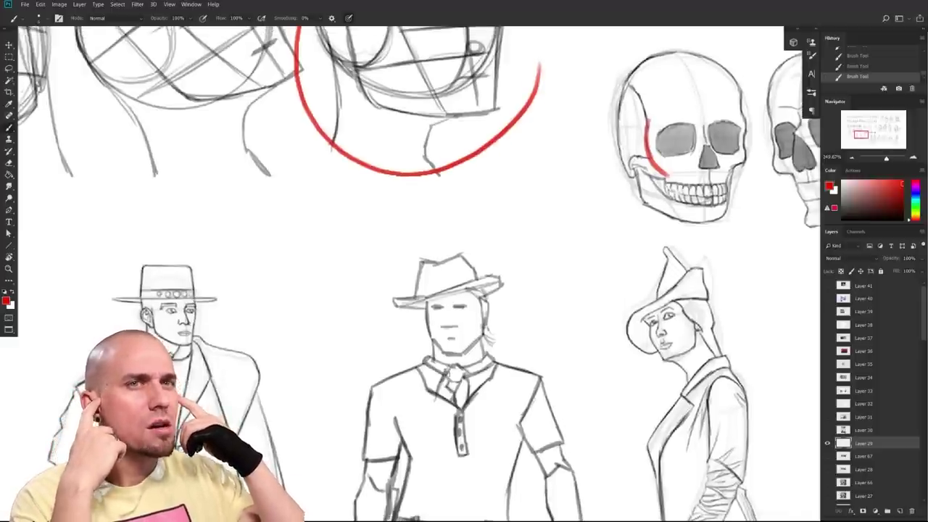
# - Compare the portrait heads above the skulls with the construction heads in the second and third rows
pyautogui.moveTo(564, 381); pyautogui.dragTo(440, 416)
pyautogui.moveTo(715, 324); pyautogui.dragTo(525, 433)
pyautogui.moveTo(601, 377); pyautogui.dragTo(495, 435)
pyautogui.scroll(-4, 496, 435)
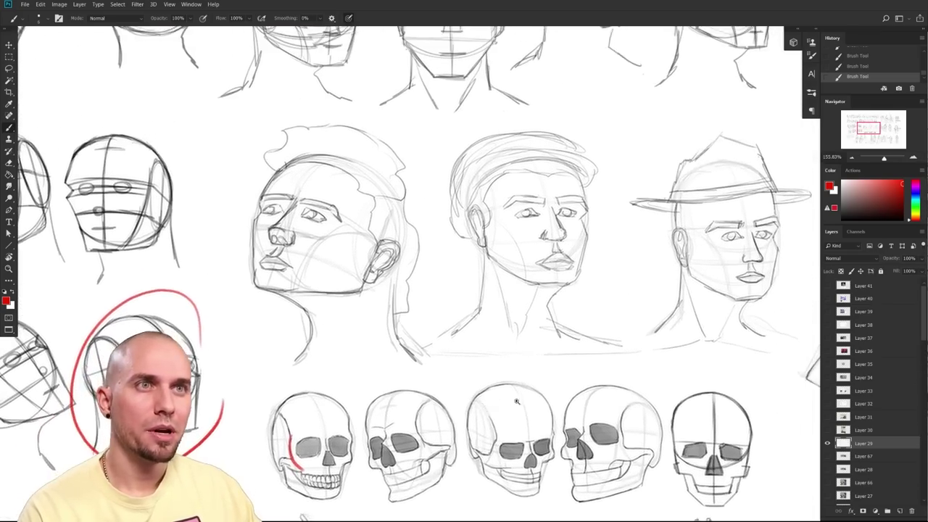
pyautogui.moveTo(505, 402); pyautogui.dragTo(709, 389)
pyautogui.moveTo(506, 349); pyautogui.dragTo(582, 415)
pyautogui.scroll(5, 516, 352)
pyautogui.moveTo(488, 399); pyautogui.dragTo(570, 192)
pyautogui.moveTo(443, 379); pyautogui.dragTo(458, 366)
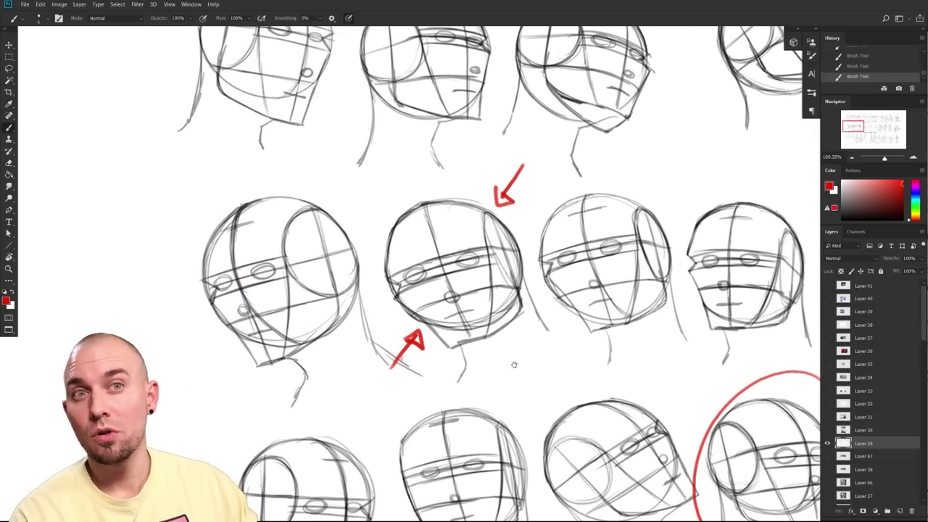
pyautogui.moveTo(494, 336); pyautogui.dragTo(444, 390)
pyautogui.moveTo(501, 361); pyautogui.dragTo(460, 481)
pyautogui.moveTo(515, 331); pyautogui.dragTo(468, 471)
pyautogui.moveTo(523, 315); pyautogui.dragTo(377, 304)
pyautogui.moveTo(417, 347); pyautogui.dragTo(533, 313)
pyautogui.moveTo(417, 356); pyautogui.dragTo(562, 341)
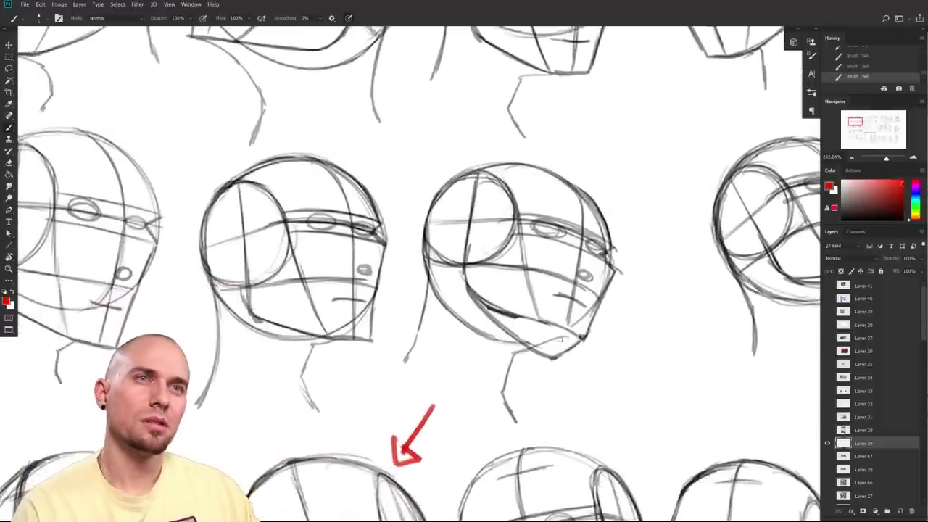
# - Trace the face profile of the third head in the second row in red, from forehead to chin
pyautogui.moveTo(558, 328); pyautogui.dragTo(549, 358)
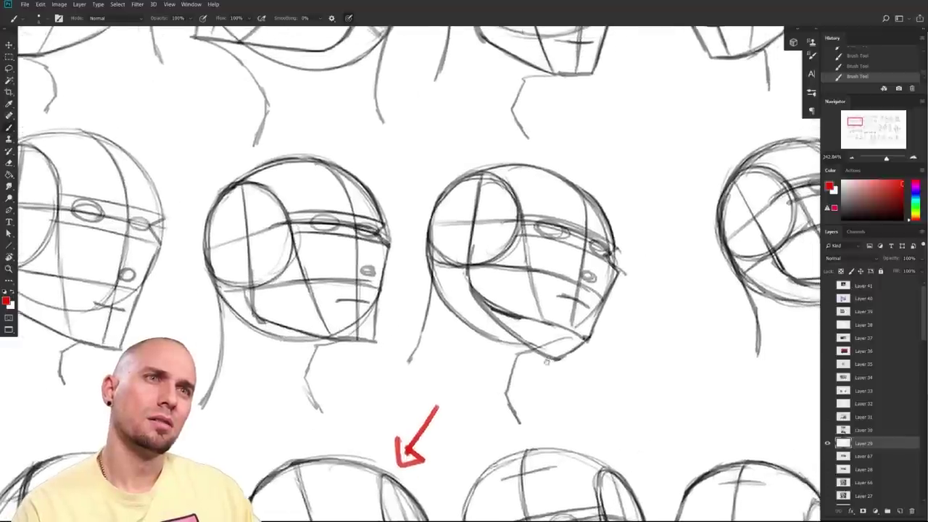
pyautogui.moveTo(549, 357); pyautogui.dragTo(520, 392)
pyautogui.moveTo(577, 302)
pyautogui.mouseDown()
pyautogui.moveTo(548, 380)
pyautogui.moveTo(572, 285)
pyautogui.moveTo(556, 224)
pyautogui.moveTo(588, 282)
pyautogui.moveTo(573, 341)
pyautogui.mouseUp()
# - Sample colours from the sketch, adjust the brush size, and redraw the same head's facial centre line in grey beside the red profile
pyautogui.keyDown('alt'); pyautogui.click(586, 245); pyautogui.keyUp('alt')
pyautogui.press(']')
pyautogui.press(']')
pyautogui.press(']')
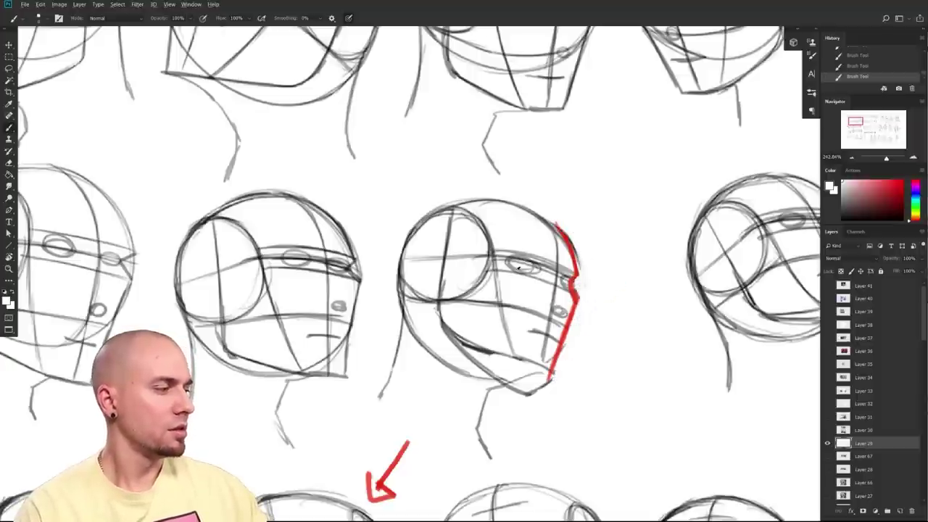
pyautogui.keyDown('alt'); pyautogui.click(480, 341); pyautogui.keyUp('alt')
pyautogui.press('[')
pyautogui.press('[')
pyautogui.press('[')
pyautogui.moveTo(557, 239); pyautogui.dragTo(555, 280)
pyautogui.moveTo(535, 209)
pyautogui.mouseDown()
pyautogui.moveTo(556, 268)
pyautogui.moveTo(542, 360)
pyautogui.mouseUp()
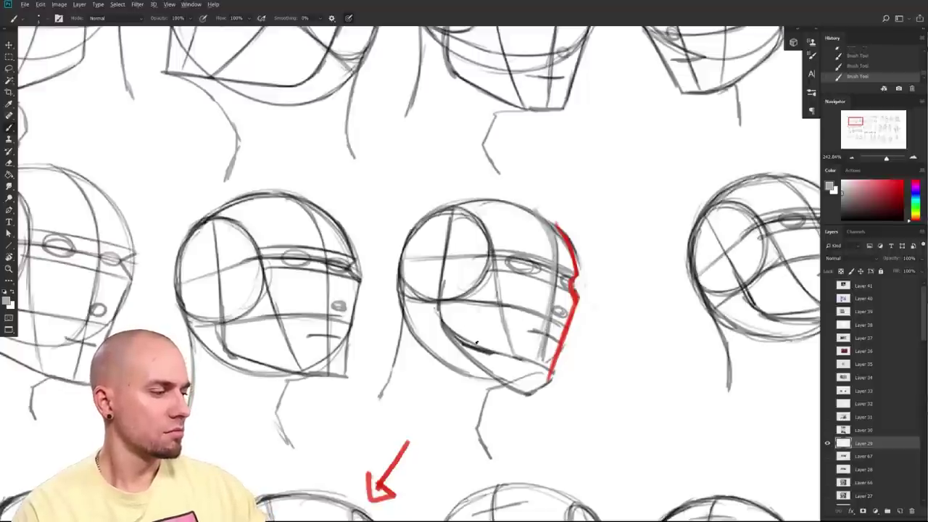
# - Draw the far eye socket as a small dark shape beside the red profile on the third head in the second row
pyautogui.moveTo(562, 303); pyautogui.dragTo(567, 304)
pyautogui.press('d')
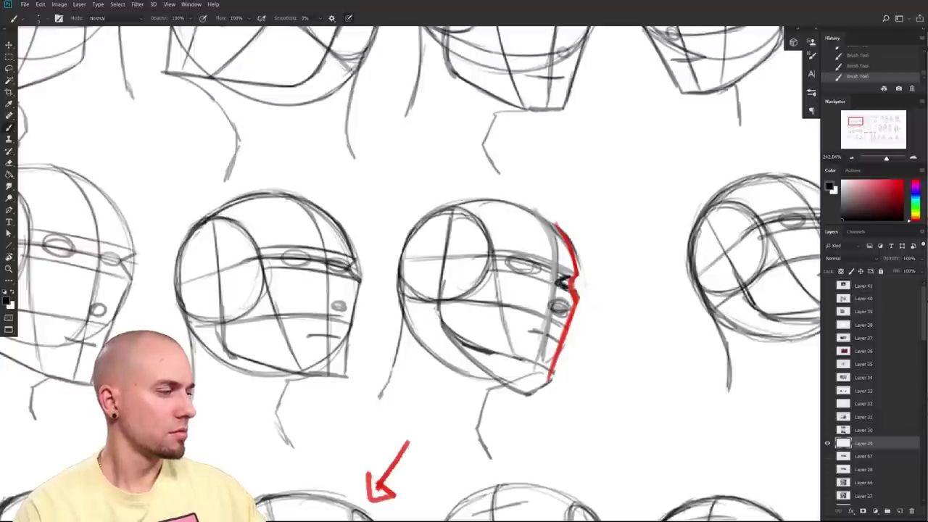
pyautogui.hotkey('ctrl', 'z')
pyautogui.moveTo(554, 282)
pyautogui.mouseDown()
pyautogui.moveTo(570, 280)
pyautogui.moveTo(549, 276)
pyautogui.mouseUp()
pyautogui.hotkey('ctrl', 'z')
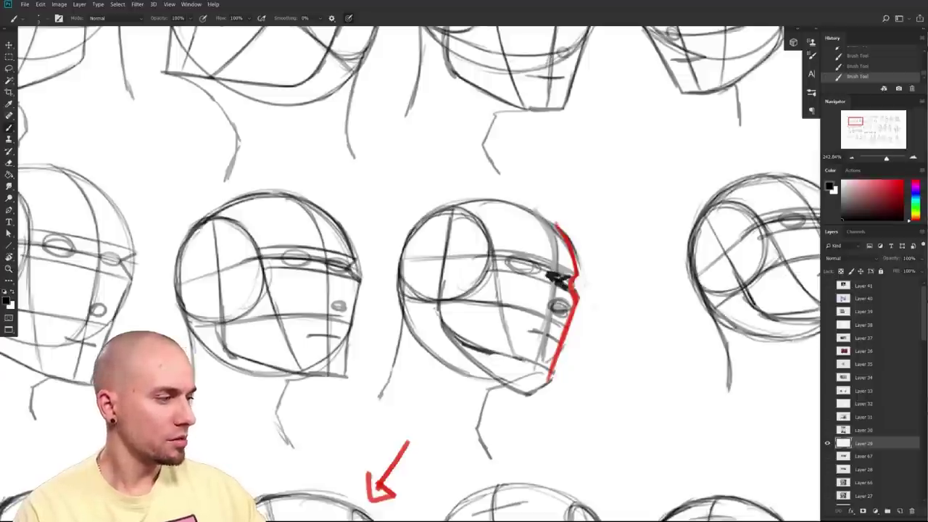
pyautogui.hotkey('ctrl', 'z')
pyautogui.press('x')
pyautogui.moveTo(553, 272)
pyautogui.mouseDown()
pyautogui.moveTo(552, 293)
pyautogui.moveTo(557, 272)
pyautogui.moveTo(554, 284)
pyautogui.moveTo(566, 284)
pyautogui.mouseUp()
pyautogui.keyDown('alt'); pyautogui.click(564, 283); pyautogui.keyUp('alt')
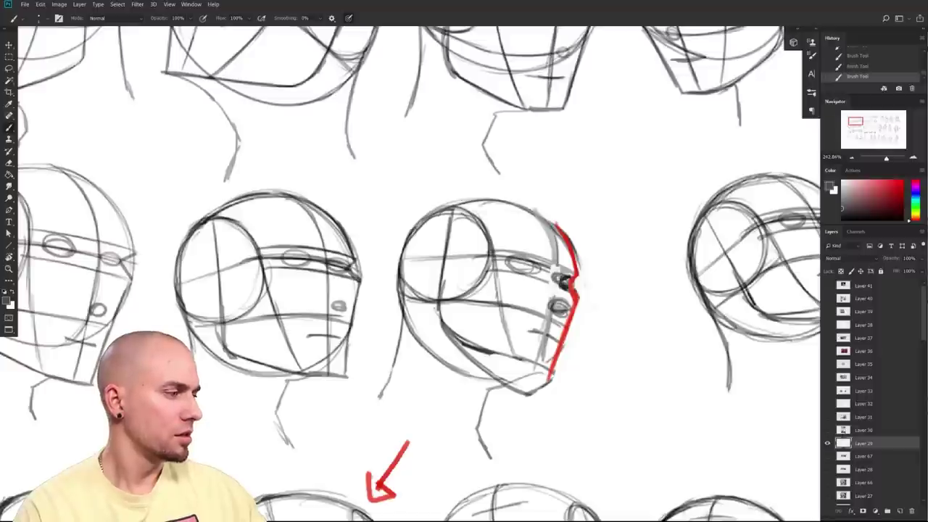
pyautogui.moveTo(510, 265); pyautogui.dragTo(537, 271)
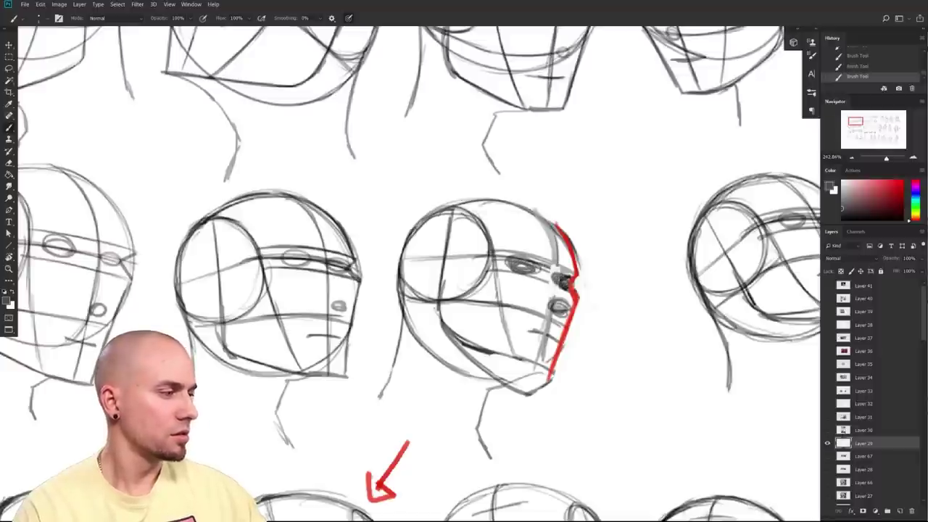
pyautogui.hotkey('ctrl', 'z')
pyautogui.hotkey('ctrl', 'z')
pyautogui.hotkey('ctrl', 'z')
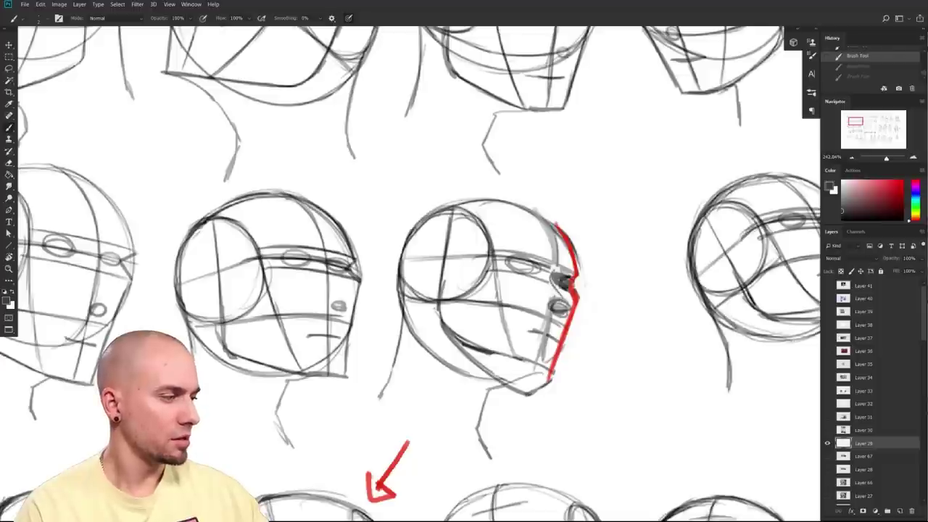
# - Draw the facial contour around the same head's far eye socket and nose opening, and clean up beside the red profile
pyautogui.hotkey('ctrl', 'shift', 'z')
pyautogui.hotkey('ctrl', 'shift', 'z')
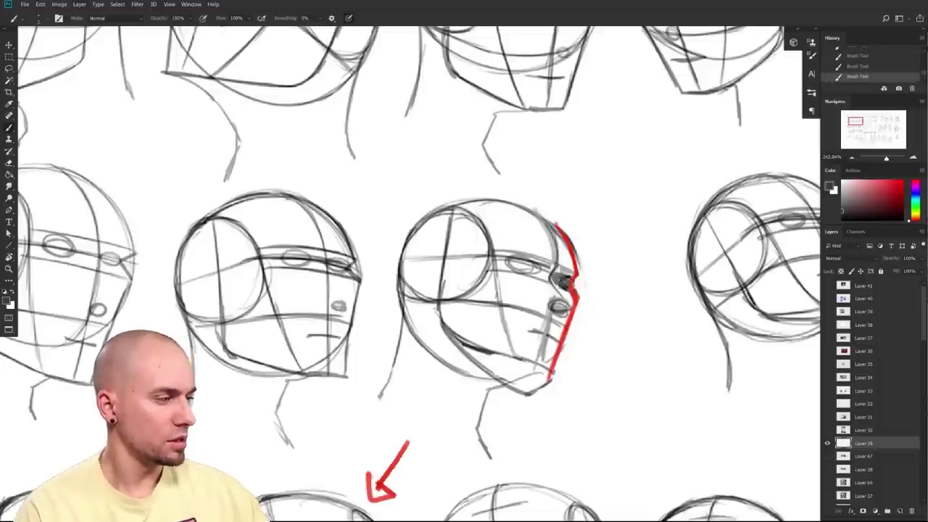
pyautogui.moveTo(569, 303); pyautogui.dragTo(557, 316)
pyautogui.moveTo(622, 347)
pyautogui.mouseDown()
pyautogui.moveTo(586, 304)
pyautogui.moveTo(585, 350)
pyautogui.mouseUp()
pyautogui.moveTo(579, 391)
pyautogui.mouseDown()
pyautogui.moveTo(605, 380)
pyautogui.moveTo(595, 394)
pyautogui.mouseUp()
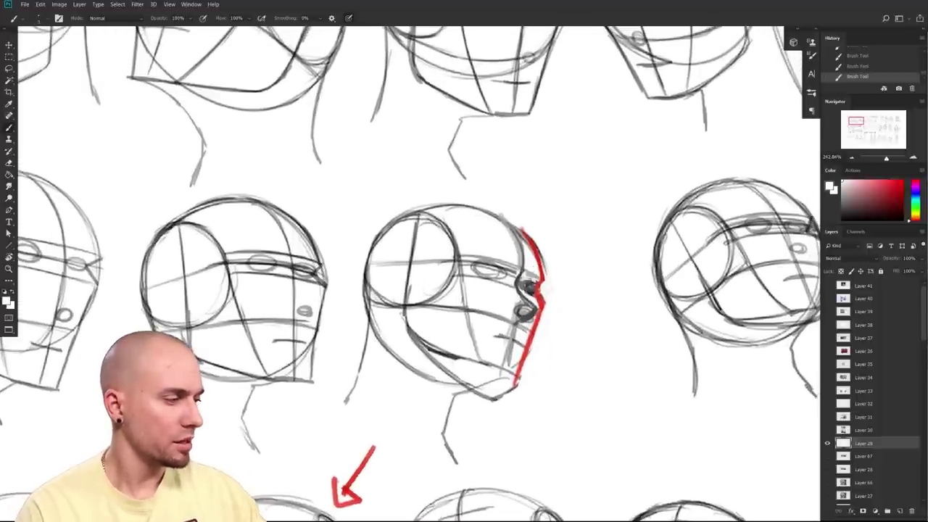
pyautogui.scroll(-5, 540, 305)
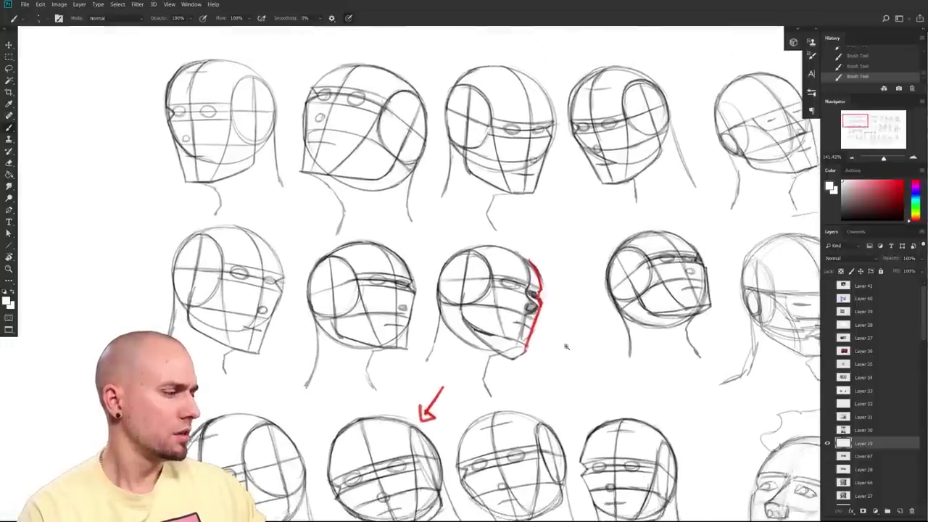
pyautogui.scroll(4, 567, 347)
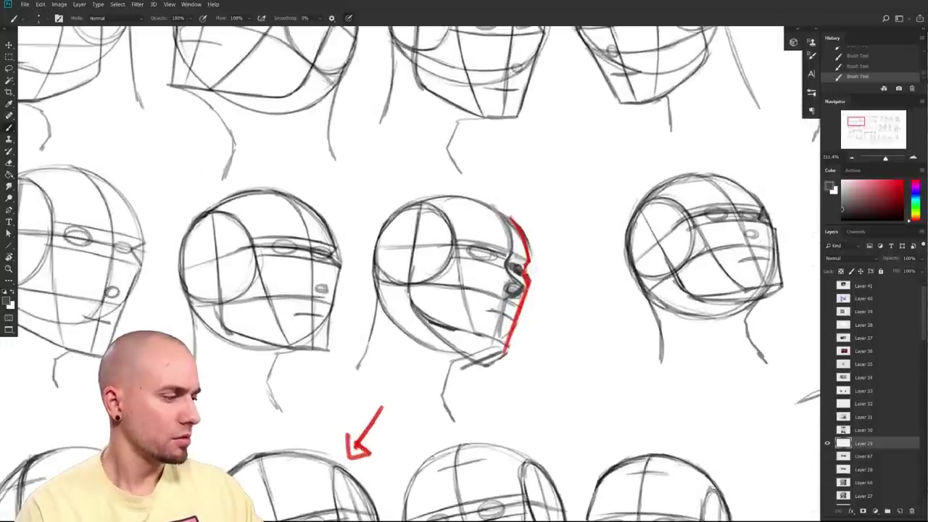
# - Sketch the underside of the jaw and the front of the neck in grey on the same head
pyautogui.moveTo(469, 359); pyautogui.dragTo(432, 393)
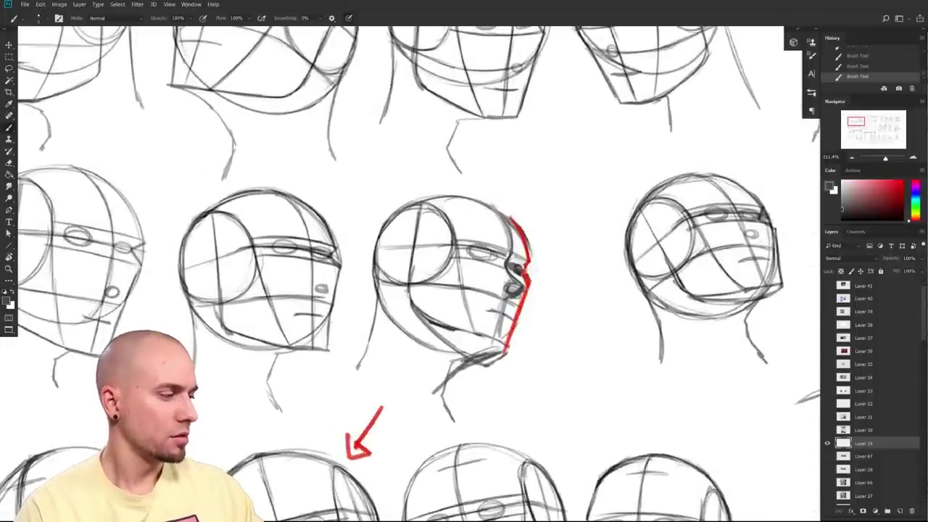
pyautogui.keyDown('alt'); pyautogui.click(500, 365); pyautogui.keyUp('alt')
pyautogui.moveTo(488, 355)
pyautogui.mouseDown()
pyautogui.moveTo(505, 349)
pyautogui.moveTo(480, 365)
pyautogui.moveTo(506, 353)
pyautogui.moveTo(462, 364)
pyautogui.moveTo(501, 349)
pyautogui.moveTo(428, 400)
pyautogui.mouseUp()
pyautogui.keyDown('alt'); pyautogui.click(471, 358); pyautogui.keyUp('alt')
pyautogui.moveTo(427, 343); pyautogui.dragTo(418, 396)
pyautogui.moveTo(423, 346); pyautogui.dragTo(418, 394)
pyautogui.moveTo(419, 321)
pyautogui.mouseDown()
pyautogui.moveTo(423, 350)
pyautogui.moveTo(445, 326)
pyautogui.mouseUp()
pyautogui.moveTo(424, 333)
pyautogui.mouseDown()
pyautogui.moveTo(450, 351)
pyautogui.moveTo(420, 368)
pyautogui.moveTo(479, 348)
pyautogui.moveTo(433, 349)
pyautogui.moveTo(425, 400)
pyautogui.mouseUp()
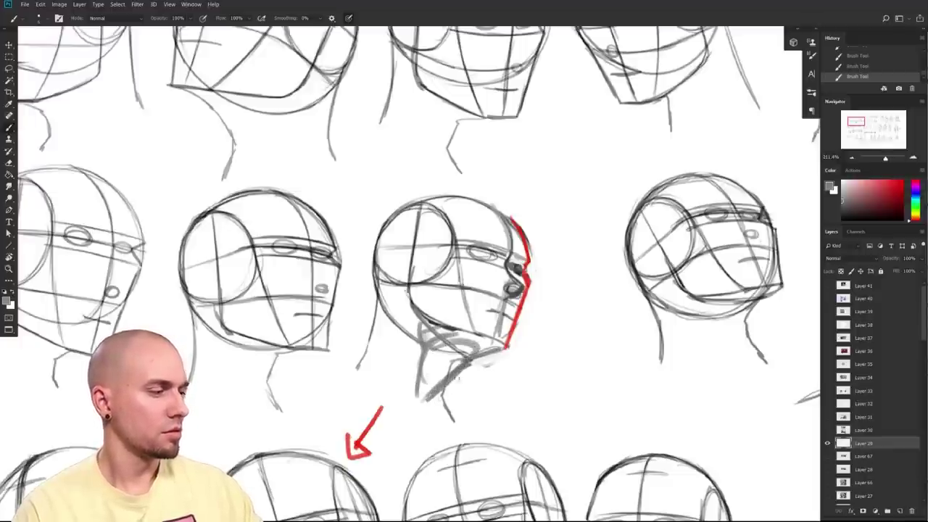
# - Add long grey strokes for the neck muscles below the same head, including the back of the neck
pyautogui.moveTo(380, 312); pyautogui.dragTo(407, 416)
pyautogui.moveTo(412, 316); pyautogui.dragTo(427, 418)
pyautogui.moveTo(421, 325)
pyautogui.mouseDown()
pyautogui.moveTo(430, 404)
pyautogui.moveTo(422, 435)
pyautogui.mouseUp()
pyautogui.moveTo(533, 417); pyautogui.dragTo(483, 368)
pyautogui.moveTo(405, 330); pyautogui.dragTo(392, 384)
pyautogui.moveTo(410, 328); pyautogui.dragTo(394, 392)
pyautogui.moveTo(531, 399); pyautogui.dragTo(467, 458)
pyautogui.moveTo(336, 395); pyautogui.dragTo(314, 447)
pyautogui.moveTo(499, 413)
pyautogui.mouseDown()
pyautogui.moveTo(553, 383)
pyautogui.moveTo(496, 438)
pyautogui.mouseUp()
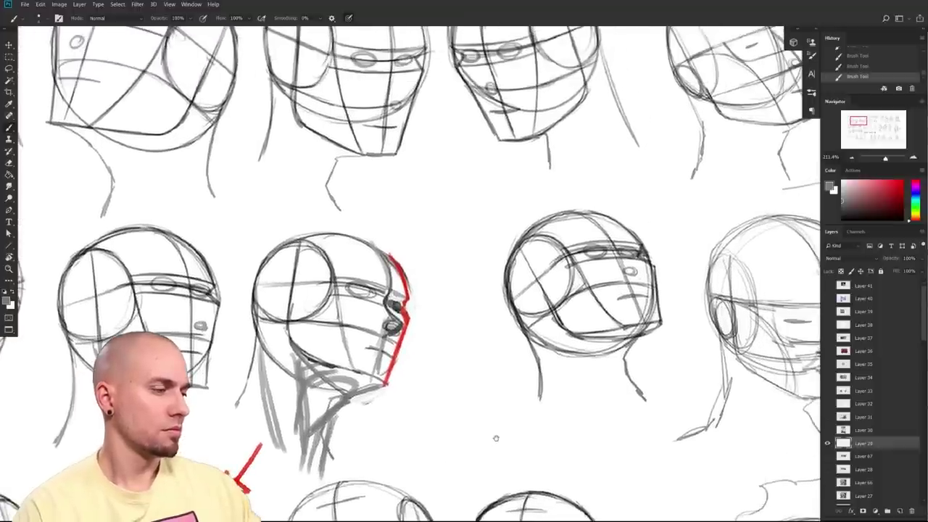
# - Draw a dark rear jaw edge on the same head, running from the ear area down to the jaw corner
pyautogui.keyDown('alt'); pyautogui.click(310, 358); pyautogui.keyUp('alt')
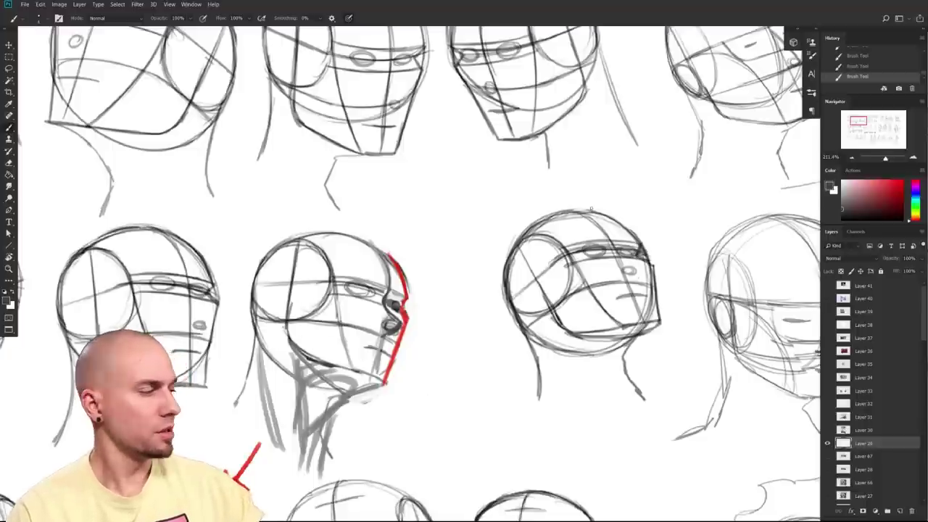
pyautogui.moveTo(298, 244)
pyautogui.mouseDown()
pyautogui.moveTo(286, 322)
pyautogui.moveTo(301, 247)
pyautogui.mouseUp()
pyautogui.hotkey('ctrl', 'z')
pyautogui.moveTo(294, 284)
pyautogui.mouseDown()
pyautogui.moveTo(289, 321)
pyautogui.moveTo(299, 358)
pyautogui.mouseUp()
pyautogui.moveTo(296, 322)
pyautogui.mouseDown()
pyautogui.moveTo(307, 369)
pyautogui.moveTo(335, 371)
pyautogui.moveTo(319, 363)
pyautogui.mouseUp()
pyautogui.hotkey('ctrl', 'z')
pyautogui.moveTo(293, 292); pyautogui.dragTo(306, 357)
# - Sample greys from the sketch and touch up the area around the rear jaw edge
pyautogui.keyDown('alt'); pyautogui.click(323, 343); pyautogui.keyUp('alt')
pyautogui.moveTo(286, 319); pyautogui.dragTo(289, 346)
pyautogui.moveTo(285, 296); pyautogui.dragTo(293, 354)
pyautogui.keyDown('alt'); pyautogui.click(300, 337); pyautogui.keyUp('alt')
pyautogui.moveTo(291, 304); pyautogui.dragTo(294, 358)
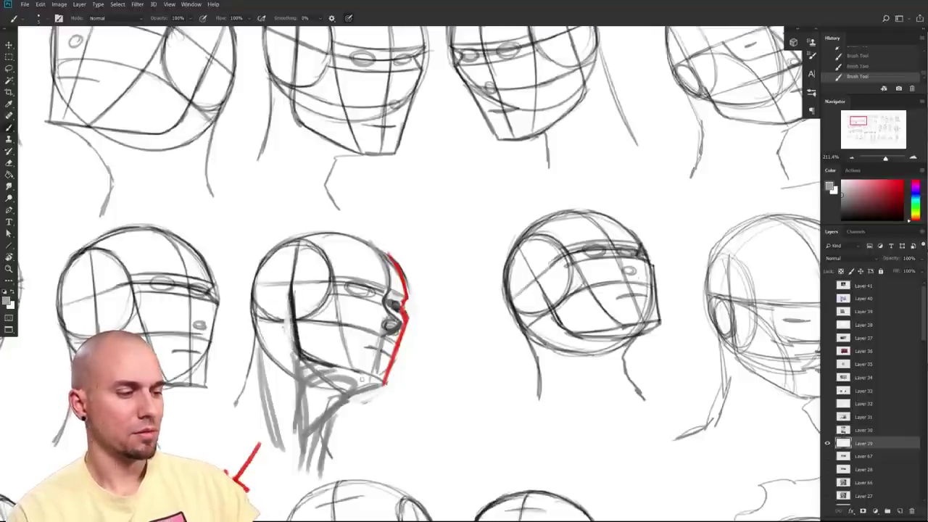
pyautogui.scroll(-4, 533, 441)
pyautogui.moveTo(515, 439); pyautogui.dragTo(428, 353)
pyautogui.keyDown('alt'); pyautogui.click(332, 303); pyautogui.keyUp('alt')
pyautogui.moveTo(312, 303); pyautogui.dragTo(300, 335)
# - Hide Layer 29, show Layer 30 and make it the active layer
pyautogui.moveTo(573, 361); pyautogui.dragTo(416, 373)
pyautogui.scroll(-2, 556, 356)
pyautogui.moveTo(581, 423); pyautogui.dragTo(551, 336)
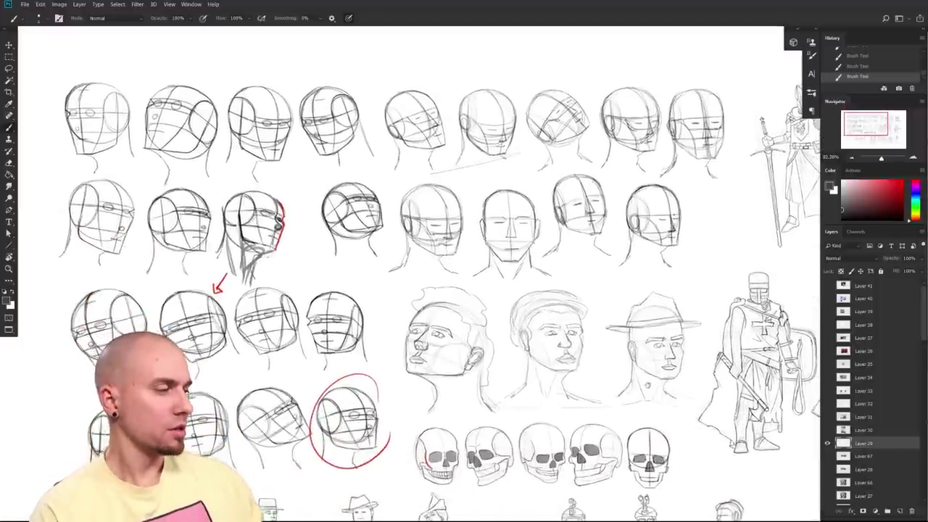
pyautogui.scroll(-1, 642, 366)
pyautogui.scroll(-1, 640, 364)
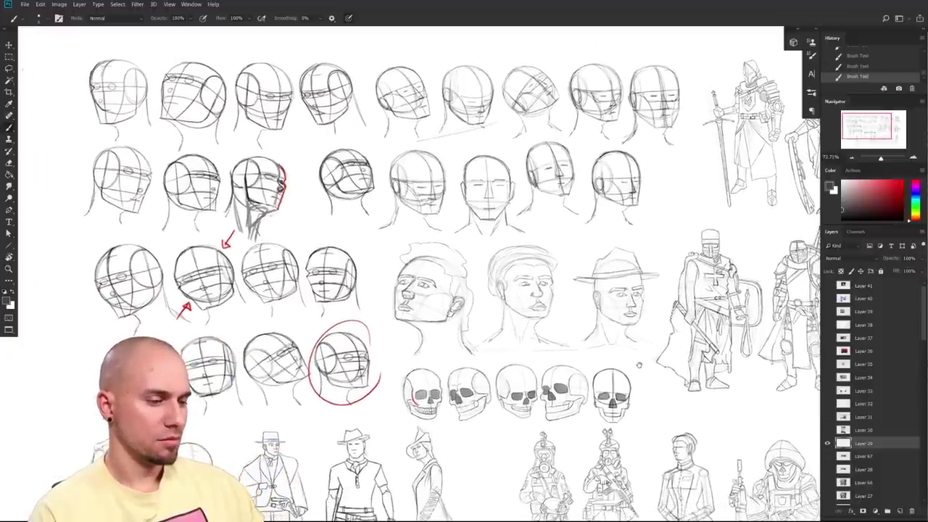
pyautogui.scroll(-3, 639, 365)
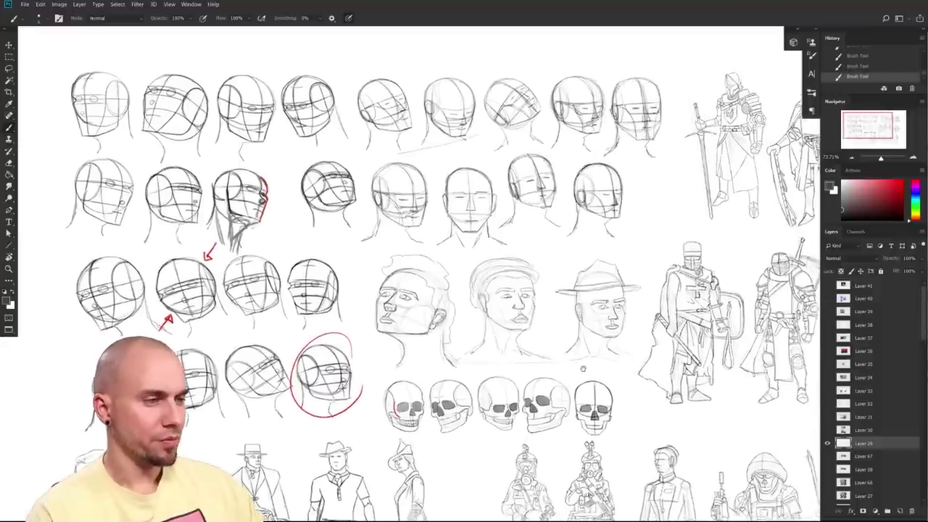
pyautogui.scroll(-2, 611, 365)
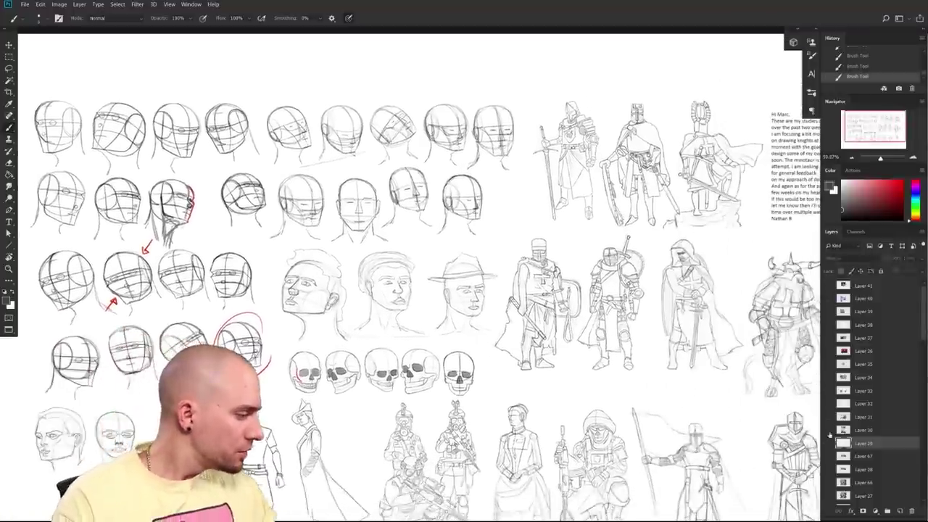
pyautogui.click(828, 442)
pyautogui.click(828, 431)
pyautogui.click(862, 430)
pyautogui.moveTo(726, 381); pyautogui.dragTo(632, 338)
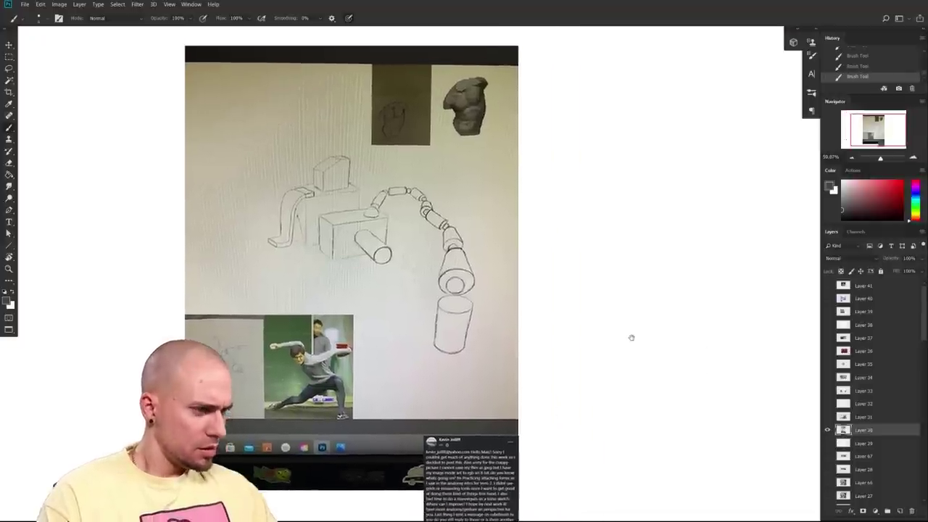
# - Read the student's message and examine the attached-forms drawing, mannequin sketch and torso study on the new submission
pyautogui.scroll(4, 632, 337)
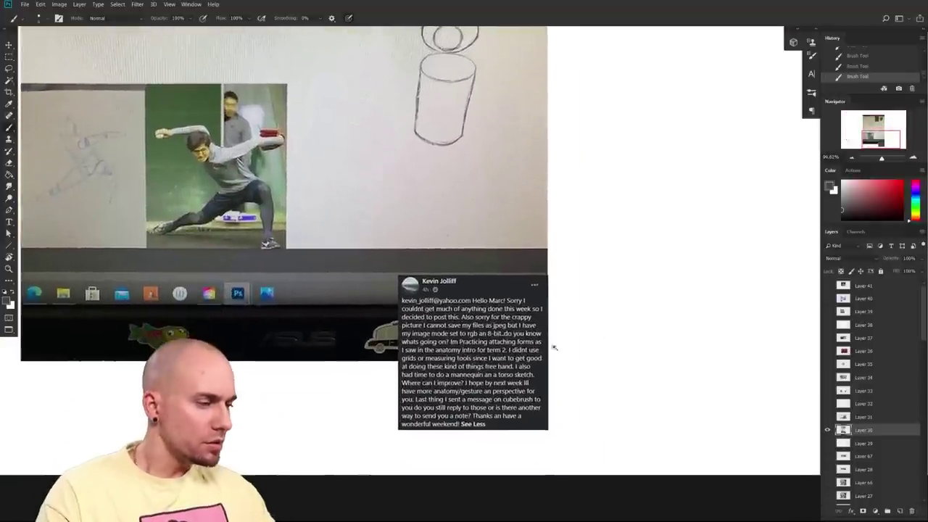
pyautogui.scroll(1, 554, 348)
pyautogui.moveTo(708, 344); pyautogui.dragTo(749, 366)
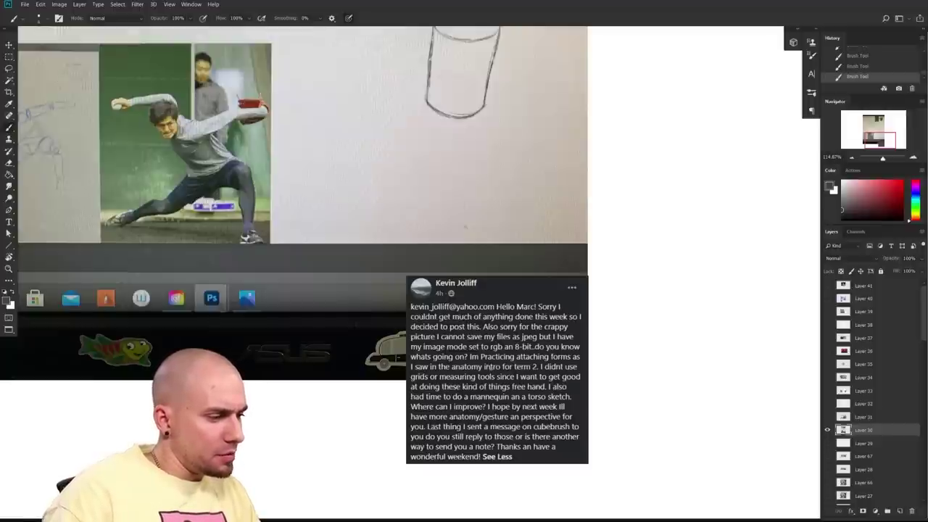
pyautogui.moveTo(615, 353); pyautogui.dragTo(675, 375)
pyautogui.scroll(-4, 605, 389)
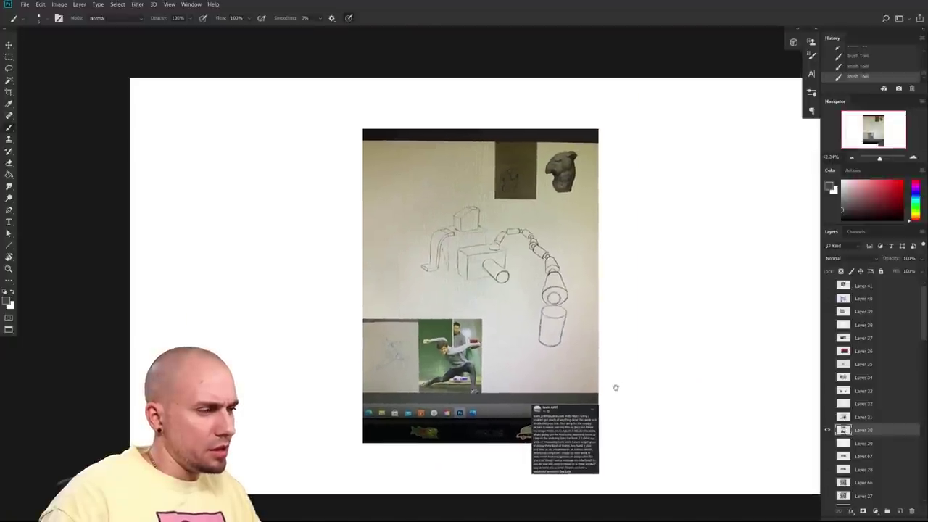
pyautogui.scroll(3, 618, 400)
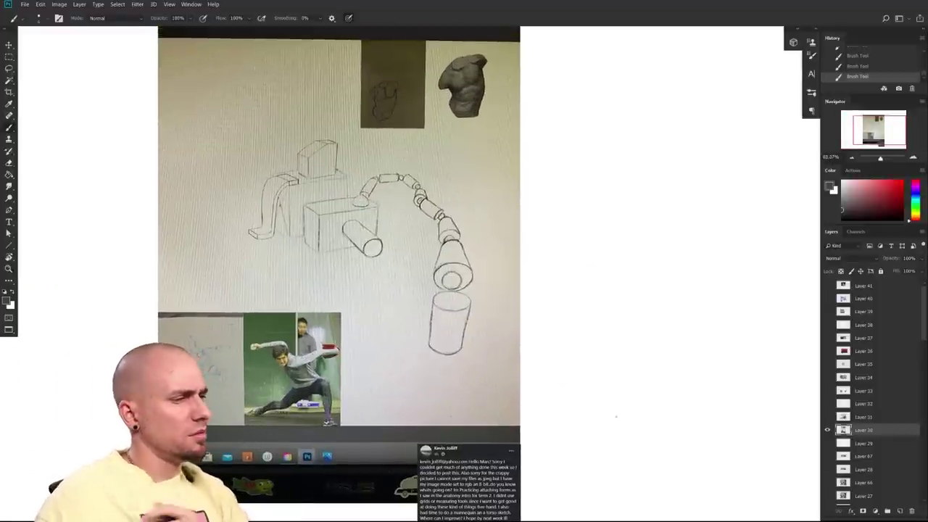
pyautogui.moveTo(648, 416)
pyautogui.mouseDown()
pyautogui.moveTo(659, 381)
pyautogui.moveTo(643, 402)
pyautogui.mouseUp()
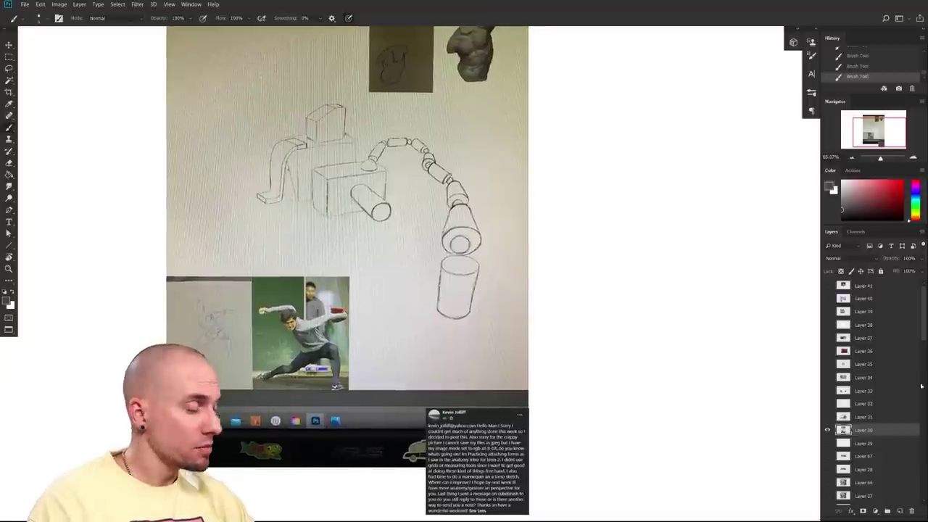
pyautogui.moveTo(657, 334); pyautogui.dragTo(616, 334)
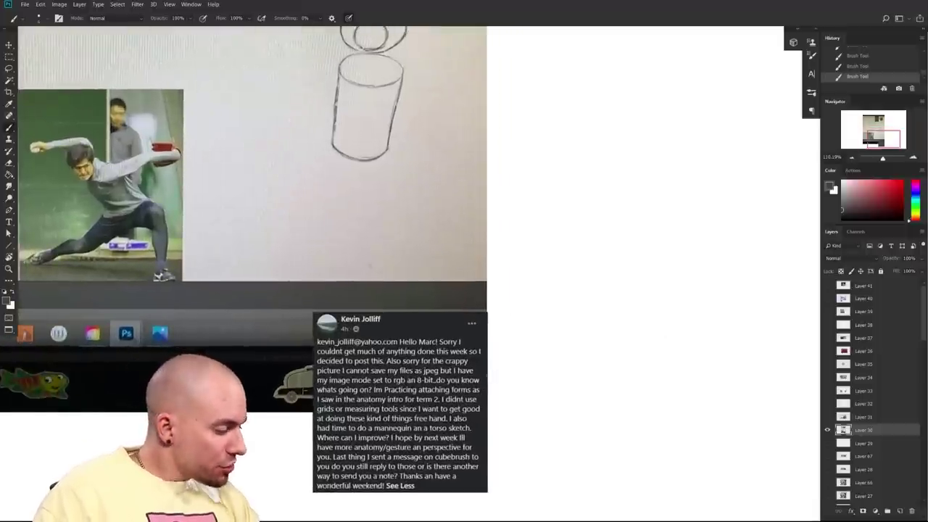
# - Try a black centre line down the reference torso from the pit of the neck, and undo it
pyautogui.click(902, 182)
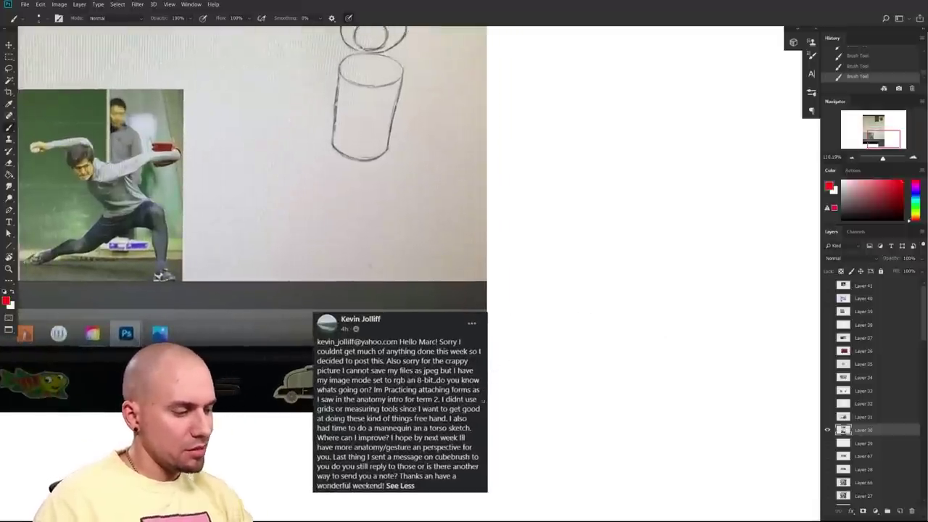
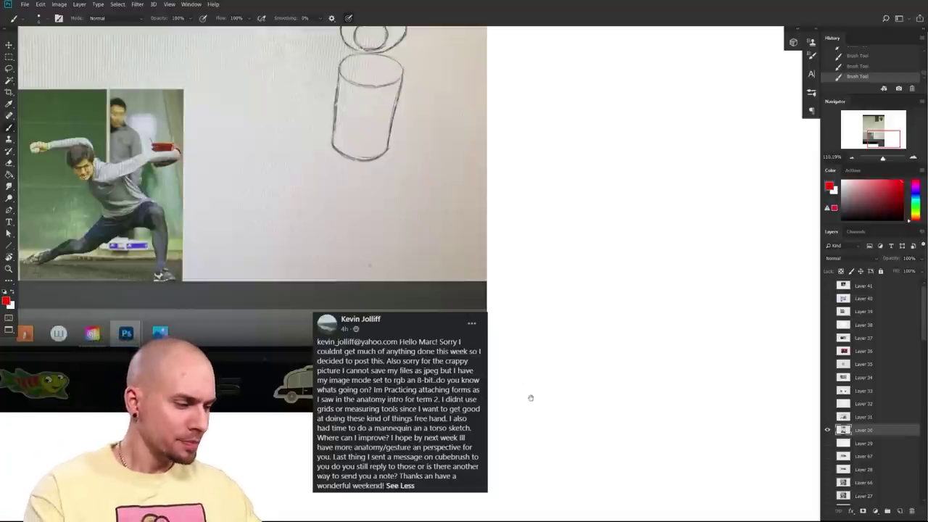
pyautogui.scroll(2, 530, 398)
pyautogui.moveTo(589, 378)
pyautogui.mouseDown()
pyautogui.moveTo(620, 348)
pyautogui.moveTo(659, 380)
pyautogui.moveTo(646, 397)
pyautogui.moveTo(633, 378)
pyautogui.mouseUp()
pyautogui.moveTo(722, 404); pyautogui.dragTo(670, 383)
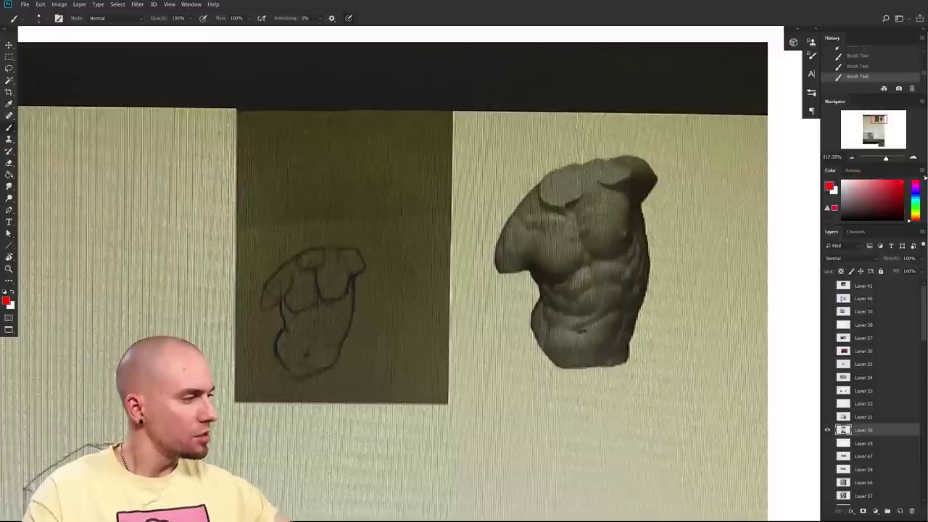
pyautogui.press('d')
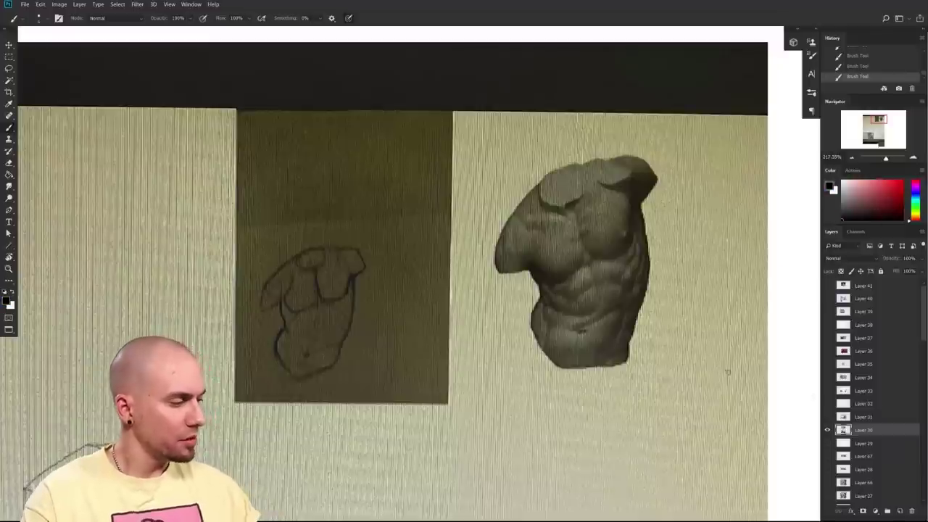
pyautogui.moveTo(566, 198); pyautogui.dragTo(596, 362)
pyautogui.hotkey('ctrl', 'z')
pyautogui.moveTo(564, 199)
pyautogui.mouseDown()
pyautogui.moveTo(597, 306)
pyautogui.moveTo(571, 367)
pyautogui.moveTo(592, 324)
pyautogui.moveTo(570, 206)
pyautogui.mouseUp()
pyautogui.hotkey('ctrl', 'z')
pyautogui.hotkey('ctrl', 'z')
pyautogui.hotkey('ctrl', 'z')
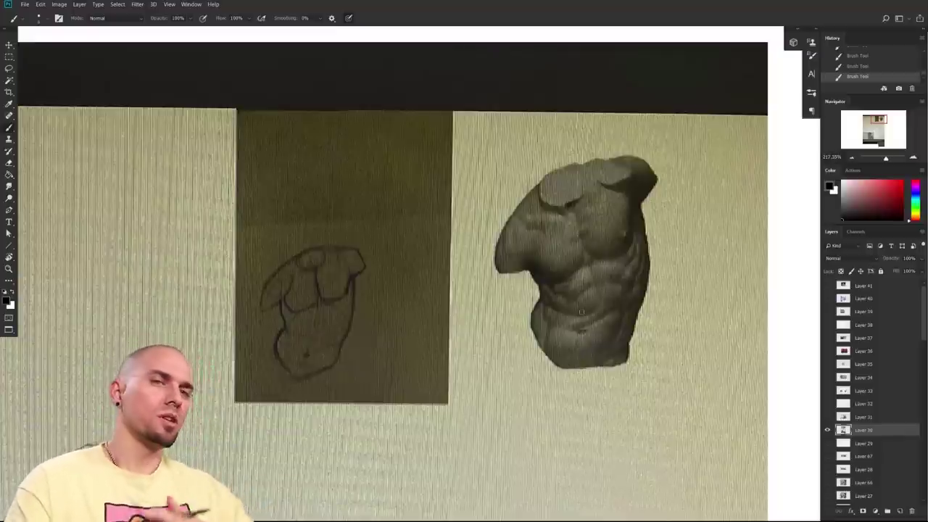
# - Try guide strokes along the middle of the sketched torso and on the reference torso's abdomen, and undo them
pyautogui.moveTo(614, 328); pyautogui.dragTo(529, 365)
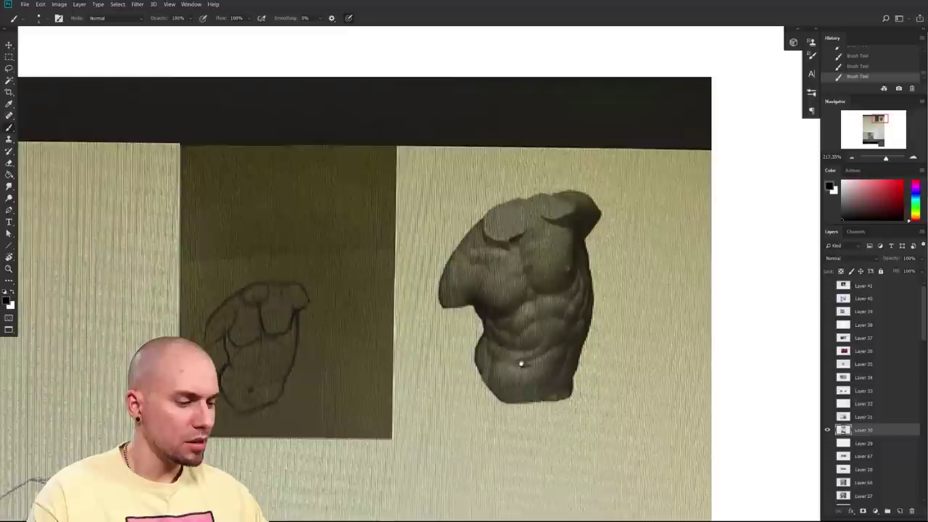
pyautogui.moveTo(257, 314)
pyautogui.mouseDown()
pyautogui.moveTo(259, 360)
pyautogui.moveTo(242, 406)
pyautogui.mouseUp()
pyautogui.hotkey('ctrl', 'z')
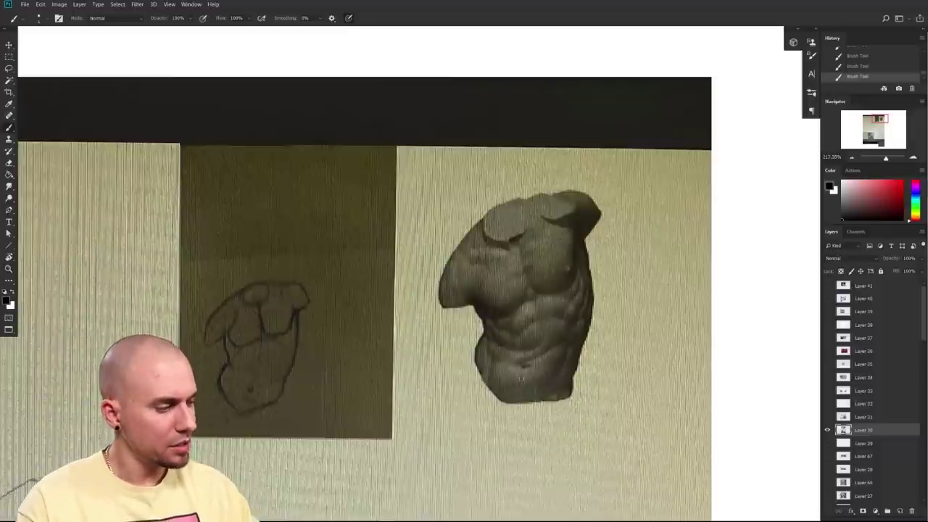
pyautogui.moveTo(515, 397); pyautogui.dragTo(528, 366)
pyautogui.hotkey('ctrl', 'z')
pyautogui.hotkey('ctrl', 'z')
pyautogui.moveTo(535, 298); pyautogui.dragTo(549, 342)
pyautogui.hotkey('ctrl', 'z')
# - Replace trial red strokes across the reference torso's abdomen with a red oval around the rib cage
pyautogui.click(901, 182)
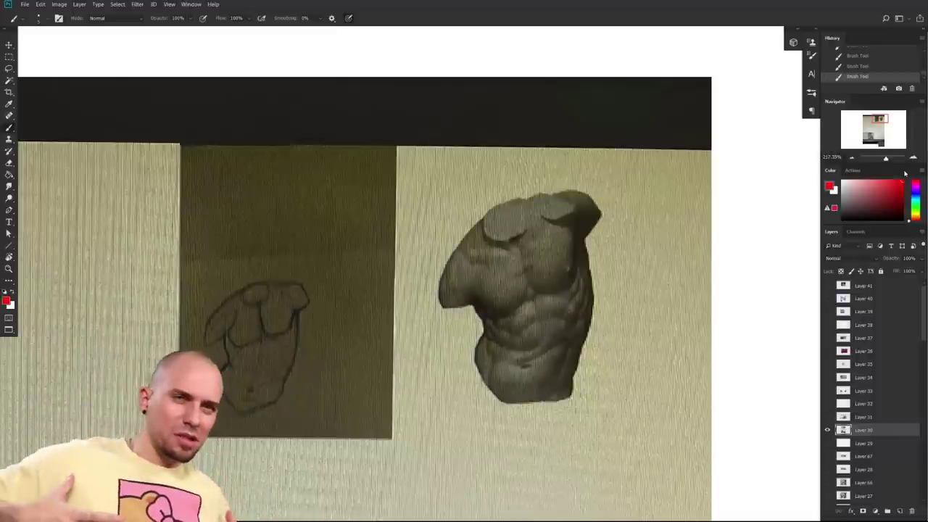
pyautogui.moveTo(521, 317); pyautogui.dragTo(554, 303)
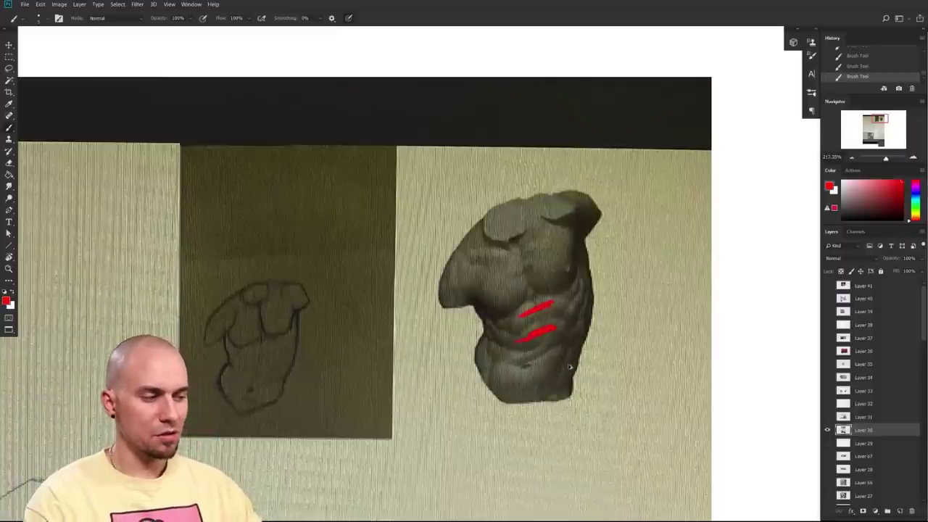
pyautogui.hotkey('ctrl', 'z')
pyautogui.hotkey('ctrl', 'z')
pyautogui.hotkey('ctrl', 'z')
pyautogui.moveTo(477, 325)
pyautogui.mouseDown()
pyautogui.moveTo(516, 350)
pyautogui.moveTo(570, 335)
pyautogui.moveTo(586, 286)
pyautogui.moveTo(473, 290)
pyautogui.moveTo(478, 330)
pyautogui.mouseUp()
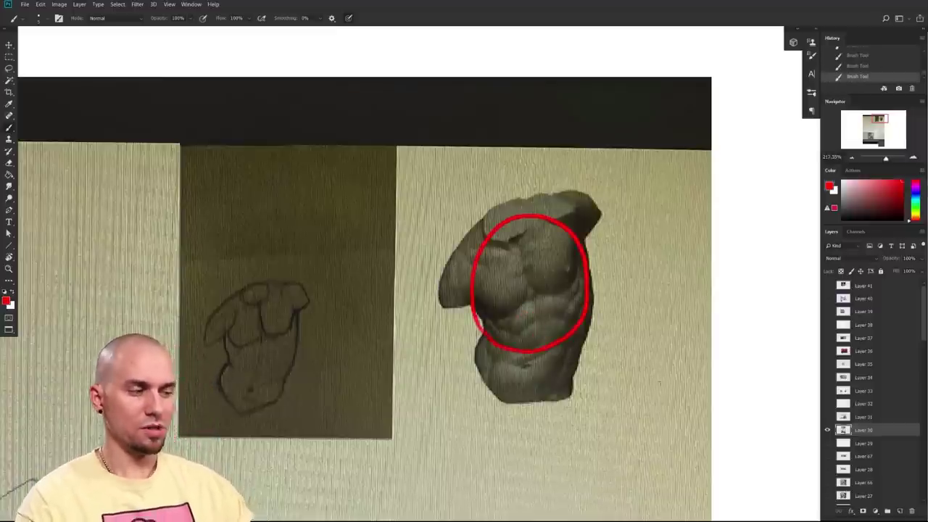
# - Try red hatching below the rib-cage oval and a centre line on the reference torso, and undo these marks together with the oval
pyautogui.moveTo(582, 331)
pyautogui.mouseDown()
pyautogui.moveTo(534, 391)
pyautogui.moveTo(498, 381)
pyautogui.moveTo(485, 361)
pyautogui.mouseUp()
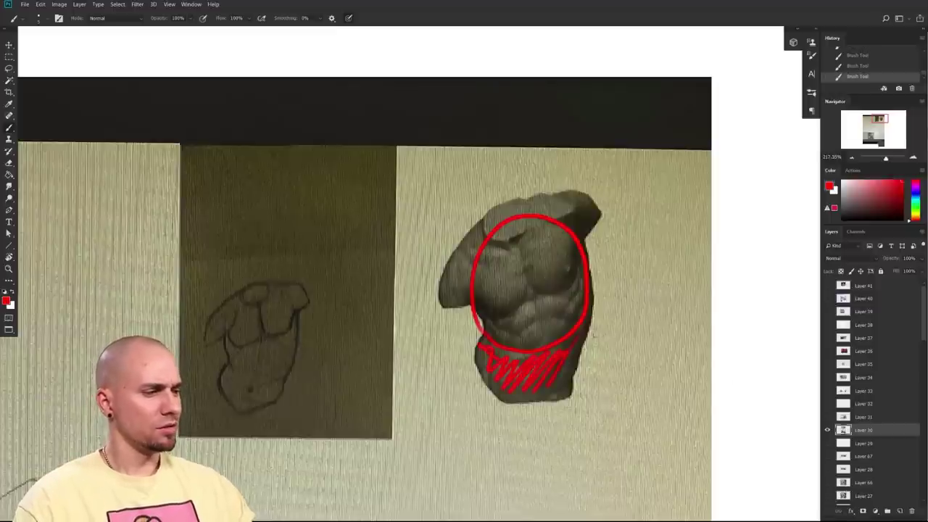
pyautogui.moveTo(518, 251); pyautogui.dragTo(552, 343)
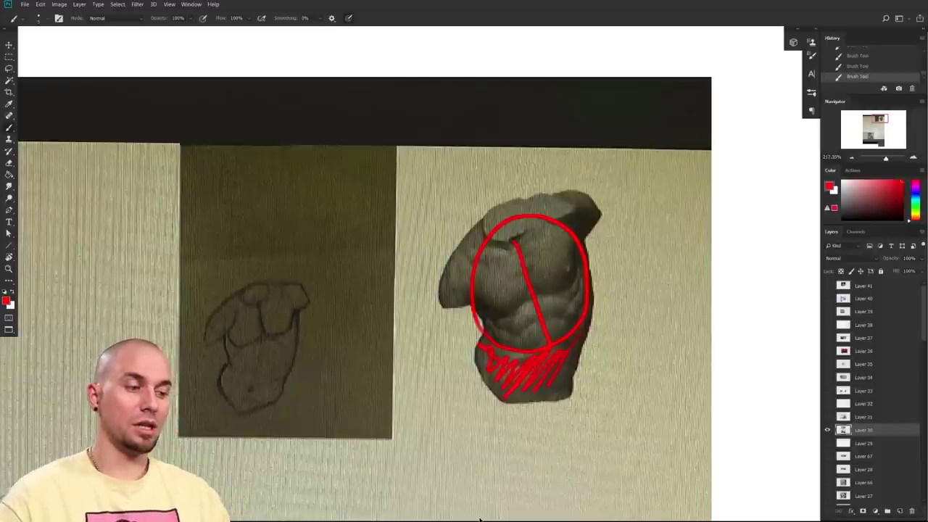
pyautogui.hotkey('ctrl', 'z')
pyautogui.hotkey('ctrl', 'z')
pyautogui.hotkey('ctrl', 'z')
pyautogui.hotkey('ctrl', 'z')
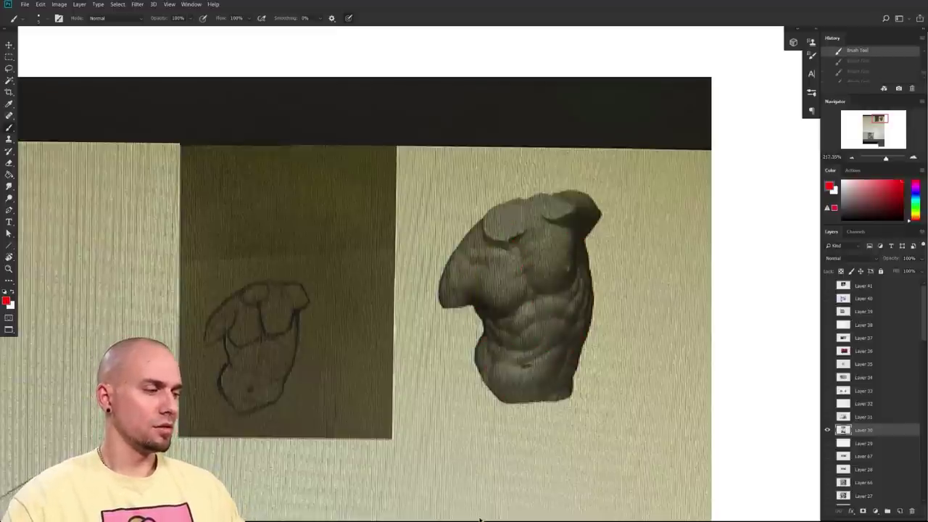
# - Mark the sketched torso in red with a bent centre line and the lower edges of the chest
pyautogui.click(263, 317)
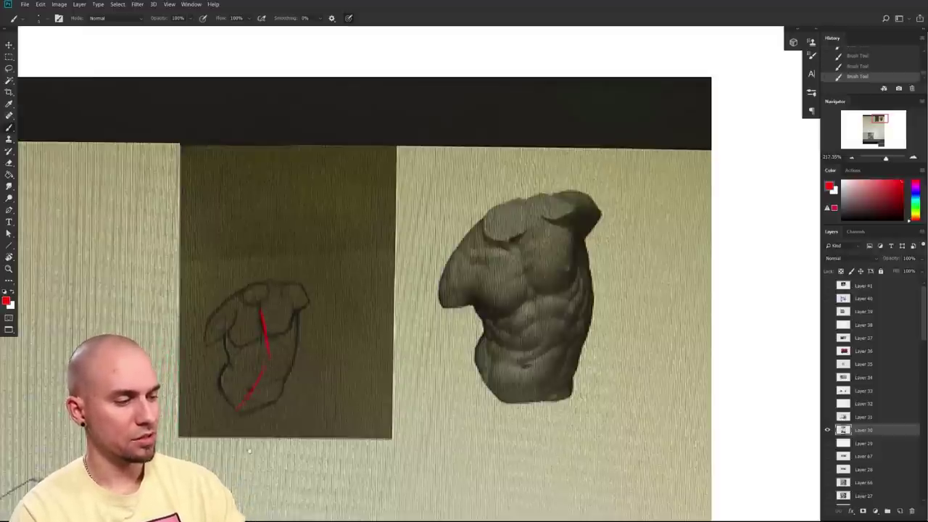
pyautogui.scroll(2, 249, 451)
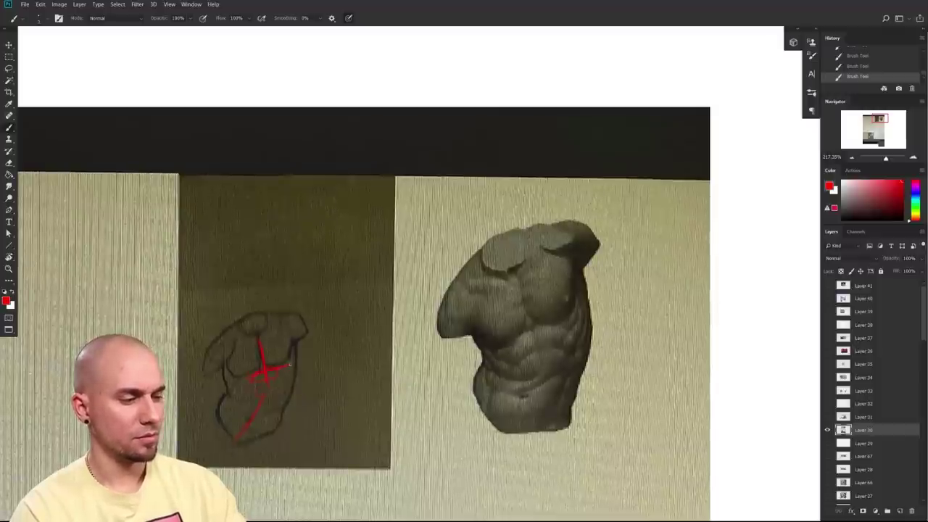
pyautogui.moveTo(407, 446); pyautogui.dragTo(463, 373)
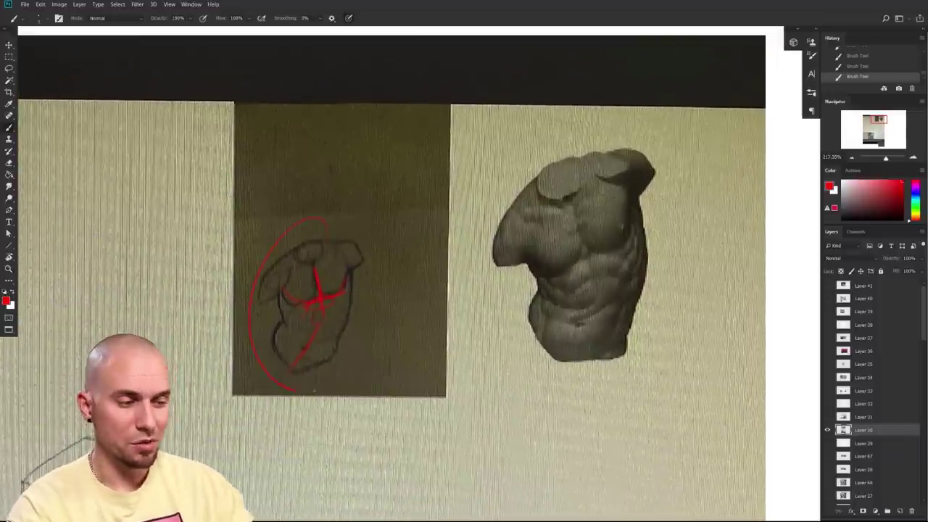
pyautogui.moveTo(480, 343); pyautogui.dragTo(581, 345)
pyautogui.moveTo(510, 378); pyautogui.dragTo(622, 345)
pyautogui.moveTo(507, 383); pyautogui.dragTo(540, 350)
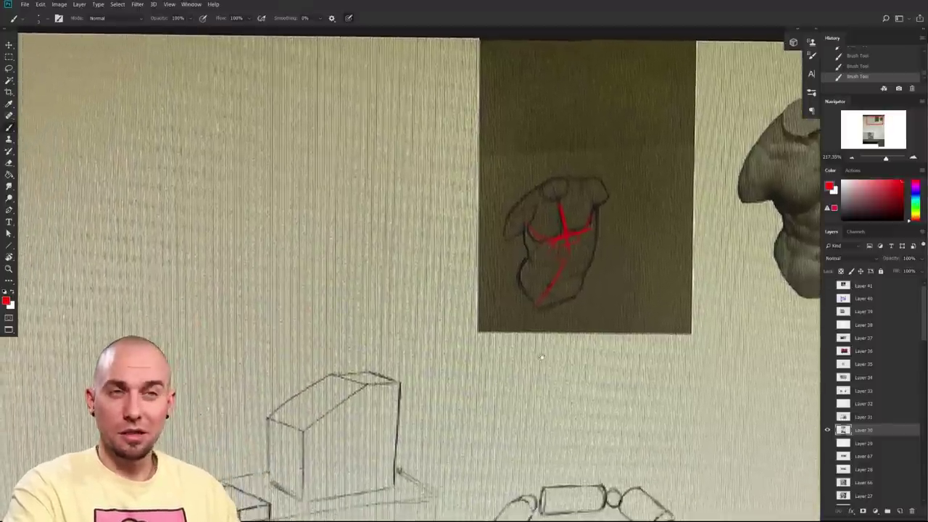
pyautogui.moveTo(514, 405); pyautogui.dragTo(585, 183)
# - Try guide strokes along the pitcher's bent front leg and across the blue figure sketch, and undo them
pyautogui.scroll(-5, 553, 390)
pyautogui.moveTo(690, 459); pyautogui.dragTo(551, 352)
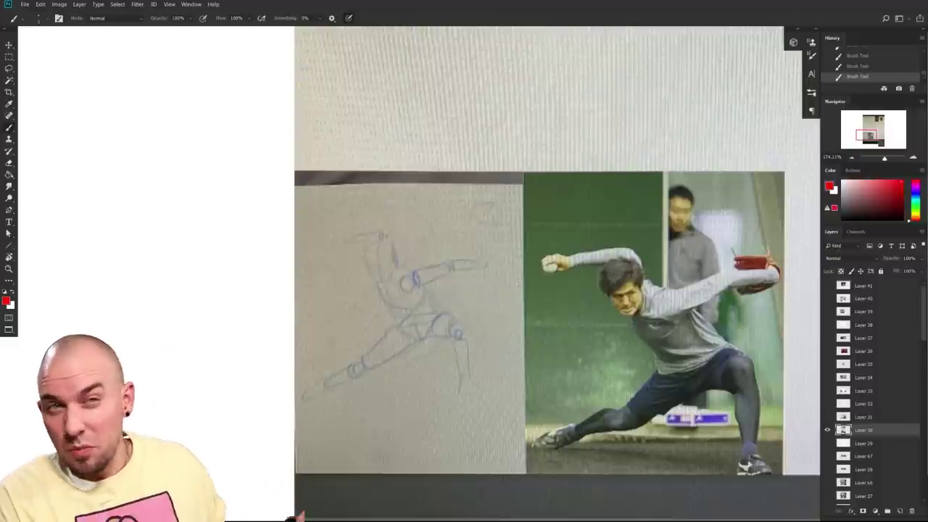
pyautogui.moveTo(499, 414); pyautogui.dragTo(369, 425)
pyautogui.moveTo(615, 385)
pyautogui.mouseDown()
pyautogui.moveTo(544, 359)
pyautogui.moveTo(665, 432)
pyautogui.mouseUp()
pyautogui.hotkey('ctrl', 'z')
pyautogui.moveTo(585, 369)
pyautogui.mouseDown()
pyautogui.moveTo(475, 244)
pyautogui.moveTo(675, 399)
pyautogui.moveTo(600, 397)
pyautogui.mouseUp()
pyautogui.hotkey('ctrl', 'z')
pyautogui.moveTo(599, 398)
pyautogui.mouseDown()
pyautogui.moveTo(501, 350)
pyautogui.moveTo(619, 423)
pyautogui.mouseUp()
pyautogui.hotkey('ctrl', 'z')
pyautogui.moveTo(435, 326); pyautogui.dragTo(495, 337)
pyautogui.moveTo(262, 270)
pyautogui.mouseDown()
pyautogui.moveTo(303, 341)
pyautogui.moveTo(334, 366)
pyautogui.mouseUp()
pyautogui.hotkey('ctrl', 'z')
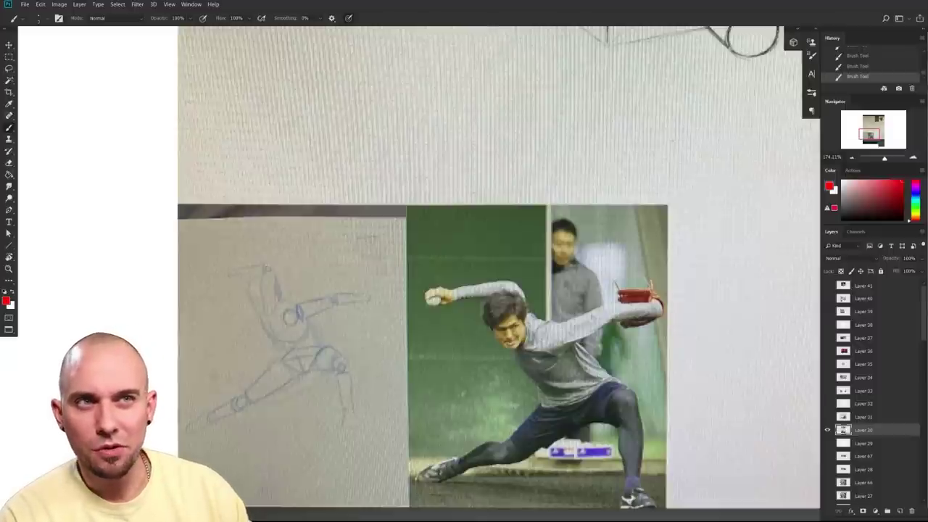
# - Draw a red curve on the pitcher photo from the gloved arm through the shoulder line up over the head
pyautogui.moveTo(602, 322); pyautogui.dragTo(500, 308)
pyautogui.hotkey('ctrl', 'z')
pyautogui.moveTo(602, 325)
pyautogui.mouseDown()
pyautogui.moveTo(523, 344)
pyautogui.moveTo(494, 296)
pyautogui.mouseUp()
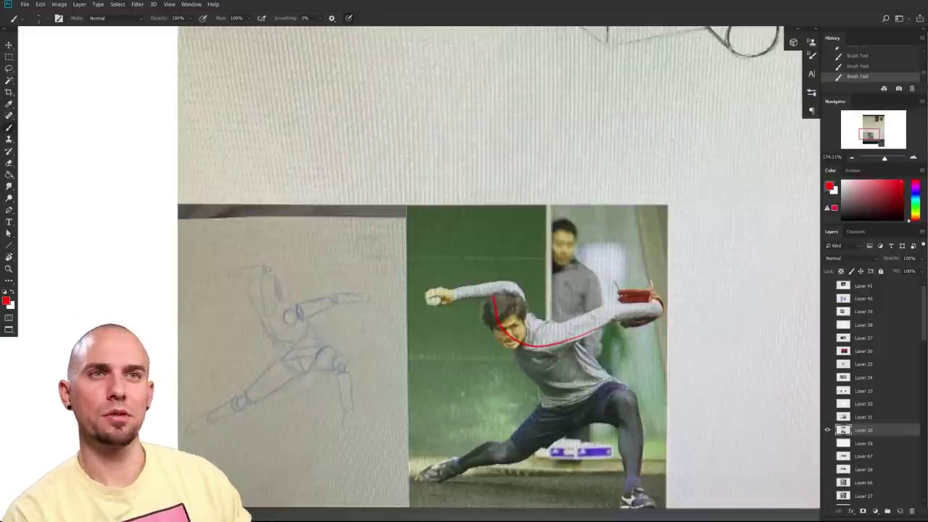
pyautogui.moveTo(500, 312); pyautogui.dragTo(541, 299)
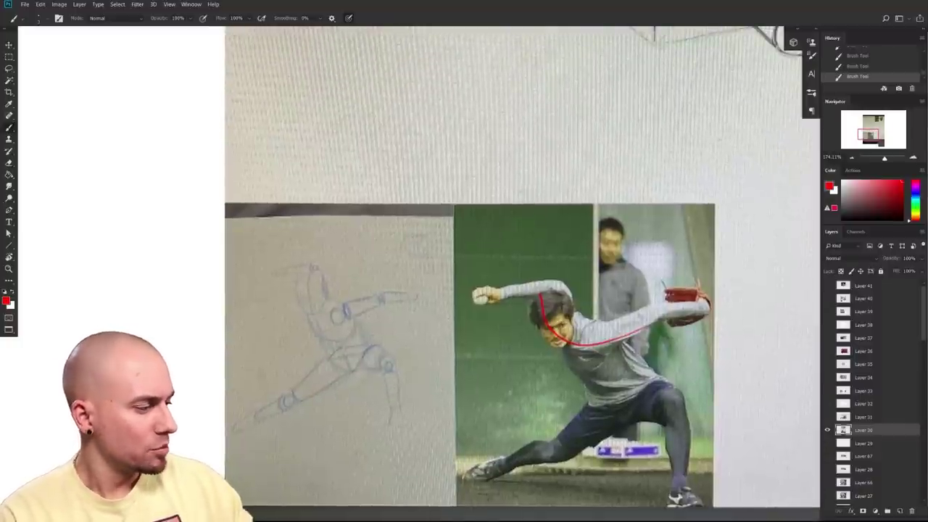
pyautogui.moveTo(424, 438); pyautogui.dragTo(419, 439)
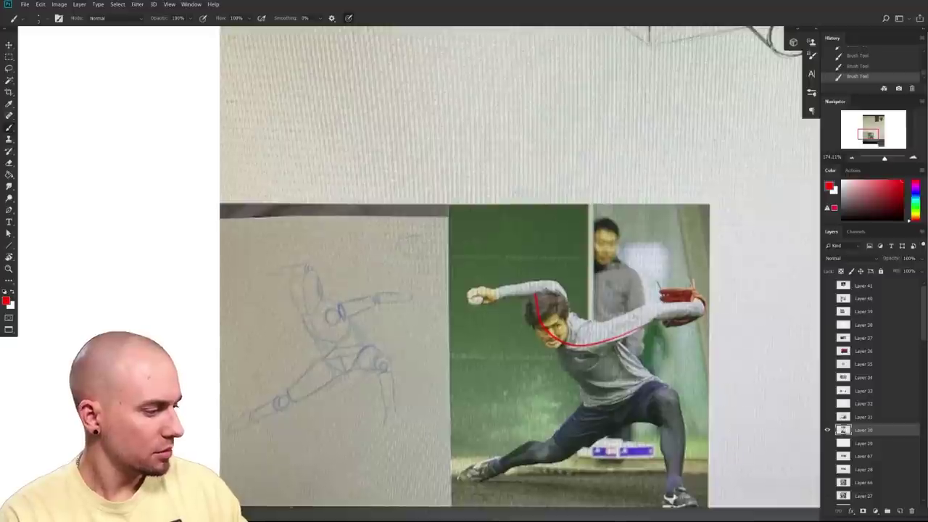
# - Redraw the extended leg's lower part on the figure sketch in red, with a small circle at the knee
pyautogui.moveTo(292, 406)
pyautogui.mouseDown()
pyautogui.moveTo(331, 366)
pyautogui.moveTo(290, 409)
pyautogui.moveTo(265, 403)
pyautogui.moveTo(236, 424)
pyautogui.moveTo(289, 399)
pyautogui.mouseUp()
pyautogui.hotkey('ctrl', 'z')
pyautogui.hotkey('ctrl', 'z')
pyautogui.hotkey('ctrl', 'z')
pyautogui.moveTo(361, 435); pyautogui.dragTo(304, 467)
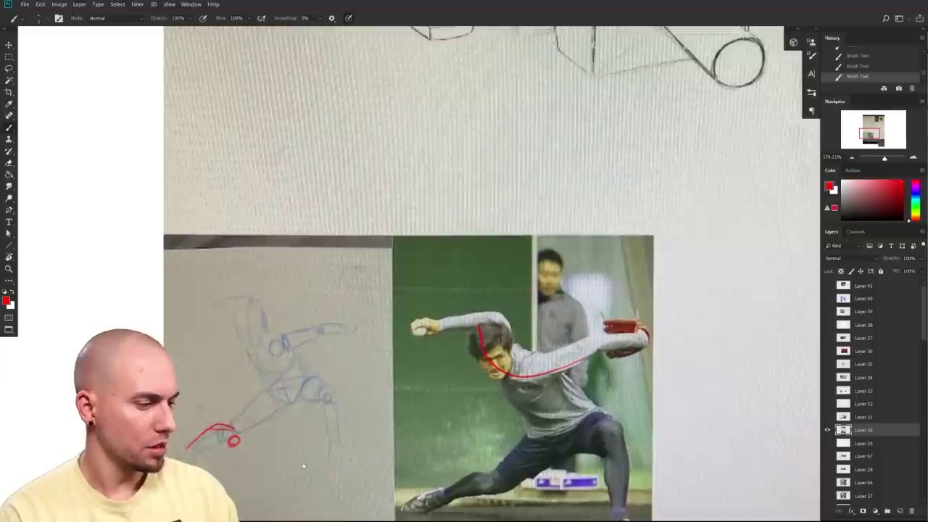
pyautogui.moveTo(237, 441)
pyautogui.mouseDown()
pyautogui.moveTo(275, 385)
pyautogui.moveTo(230, 445)
pyautogui.mouseUp()
pyautogui.moveTo(332, 418); pyautogui.dragTo(309, 417)
# - Add a red thigh curve, a torso line rising from the pelvis and a head oval to the figure sketch
pyautogui.moveTo(268, 382)
pyautogui.mouseDown()
pyautogui.moveTo(213, 343)
pyautogui.moveTo(222, 365)
pyautogui.moveTo(199, 345)
pyautogui.mouseUp()
pyautogui.hotkey('ctrl', 'z')
pyautogui.moveTo(261, 381)
pyautogui.mouseDown()
pyautogui.moveTo(213, 345)
pyautogui.moveTo(237, 368)
pyautogui.mouseUp()
pyautogui.moveTo(283, 445); pyautogui.dragTo(315, 437)
pyautogui.moveTo(240, 308)
pyautogui.mouseDown()
pyautogui.moveTo(242, 344)
pyautogui.moveTo(241, 303)
pyautogui.moveTo(229, 336)
pyautogui.mouseUp()
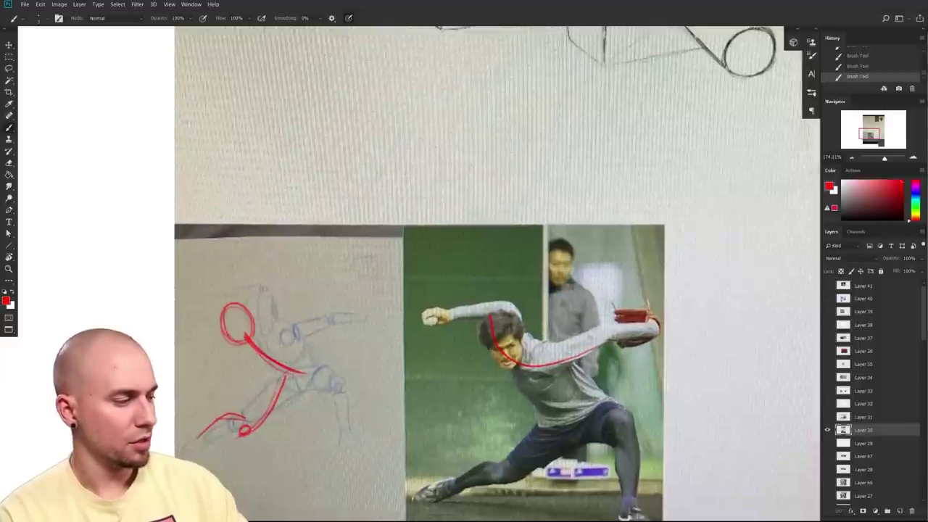
pyautogui.moveTo(362, 458); pyautogui.dragTo(309, 412)
# - Undo the trial oval on the pitcher's head and replace the figure sketch's head oval with a smaller, more tilted one
pyautogui.moveTo(467, 294)
pyautogui.mouseDown()
pyautogui.moveTo(439, 319)
pyautogui.moveTo(462, 312)
pyautogui.moveTo(447, 428)
pyautogui.mouseUp()
pyautogui.hotkey('ctrl', 'z')
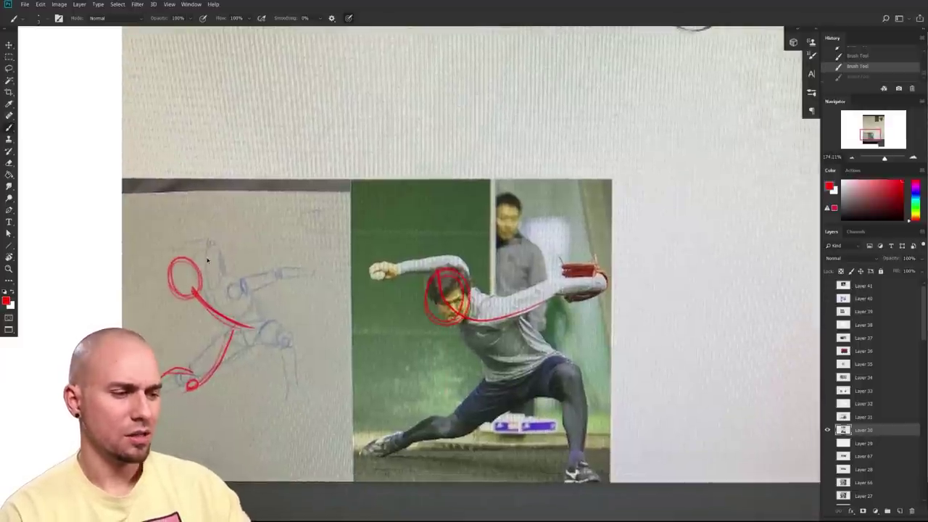
pyautogui.hotkey('ctrl', 'z')
pyautogui.hotkey('ctrl', 'z')
pyautogui.hotkey('ctrl', 'z')
pyautogui.moveTo(176, 270)
pyautogui.mouseDown()
pyautogui.moveTo(205, 281)
pyautogui.moveTo(183, 265)
pyautogui.mouseUp()
pyautogui.moveTo(328, 443); pyautogui.dragTo(474, 410)
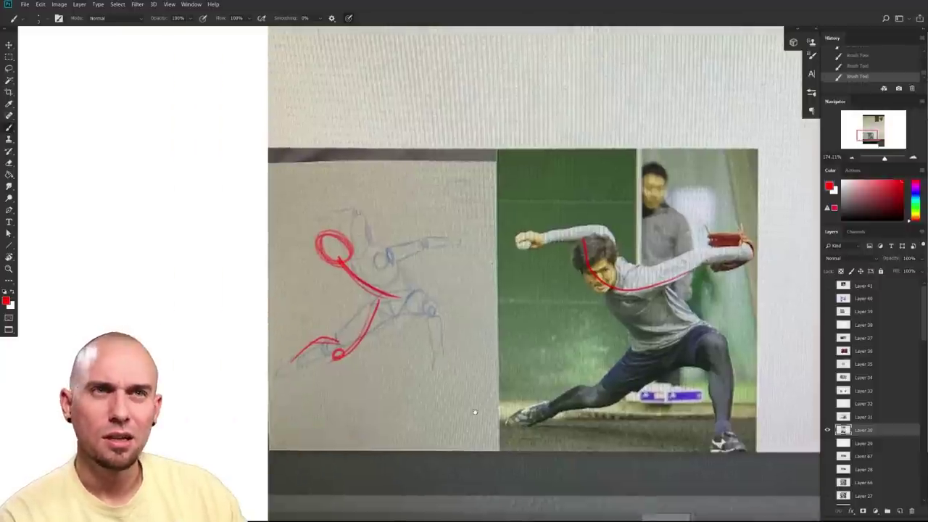
# - Compare the corrected figure sketch with the pitcher photo and look over the whole submission sheet
pyautogui.moveTo(474, 411)
pyautogui.mouseDown()
pyautogui.moveTo(467, 431)
pyautogui.moveTo(479, 440)
pyautogui.mouseUp()
pyautogui.moveTo(357, 357); pyautogui.dragTo(382, 361)
pyautogui.scroll(-5, 382, 361)
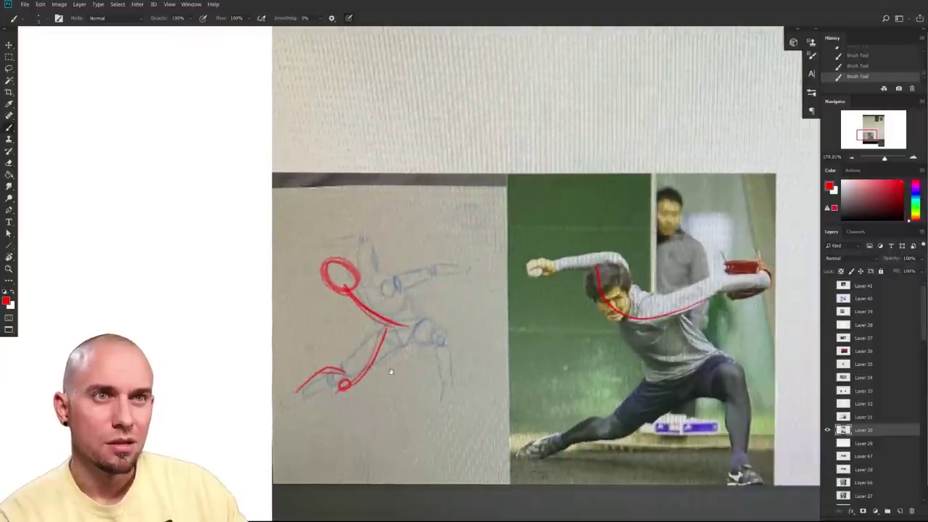
pyautogui.scroll(-4, 392, 373)
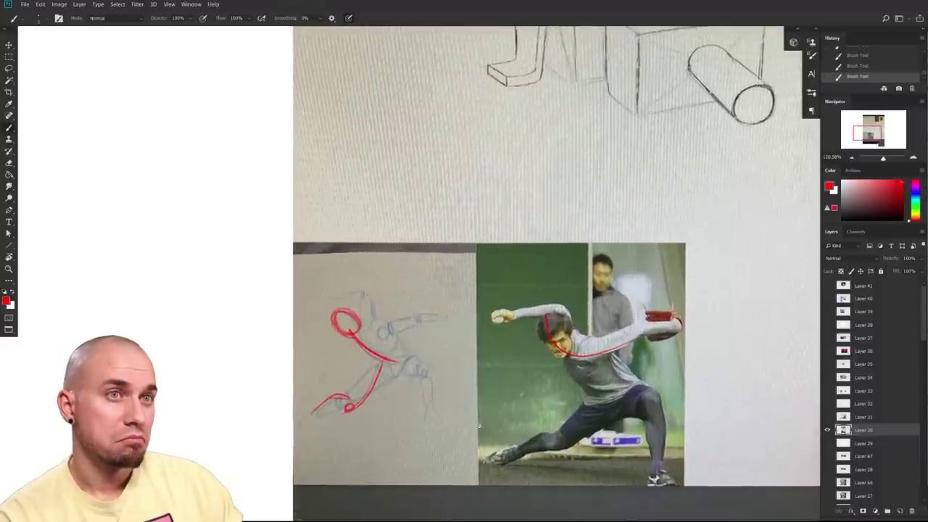
pyautogui.scroll(4, 479, 427)
pyautogui.scroll(-3, 600, 444)
pyautogui.moveTo(595, 462); pyautogui.dragTo(564, 459)
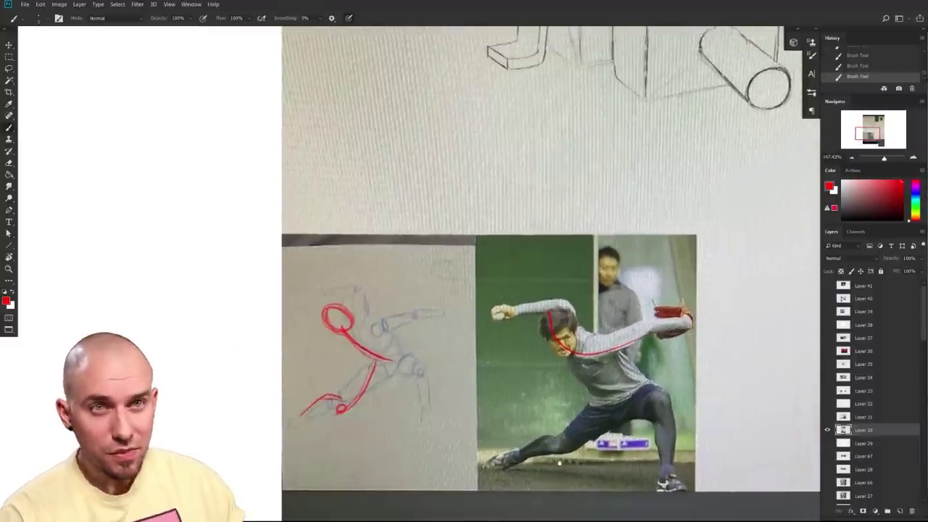
pyautogui.scroll(-4, 564, 459)
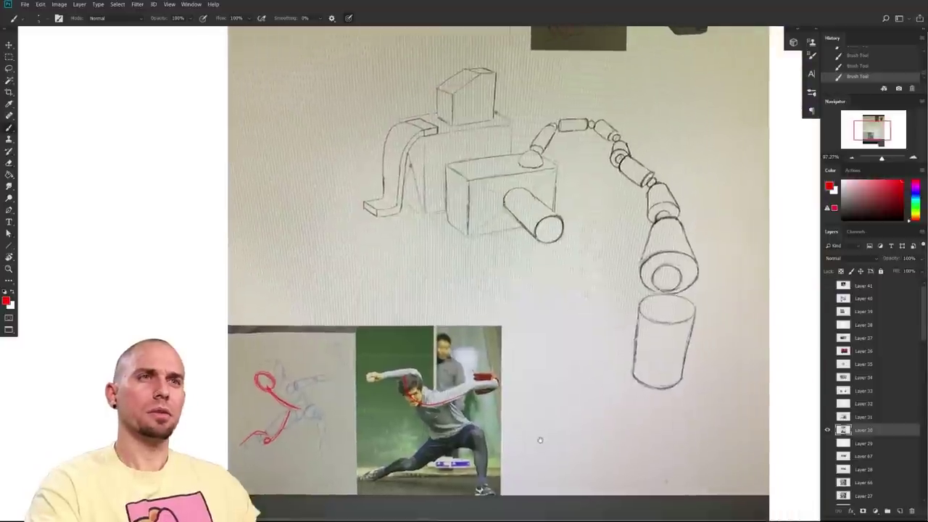
pyautogui.scroll(-3, 549, 439)
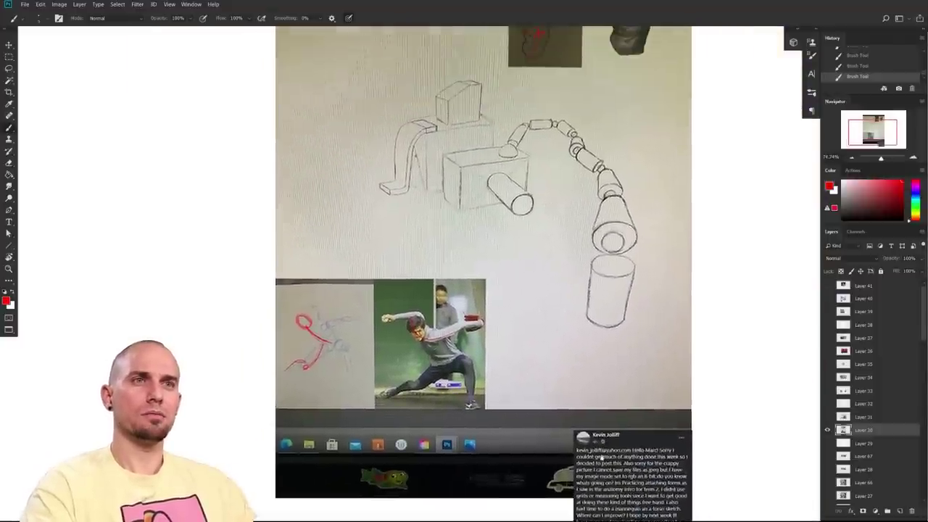
pyautogui.moveTo(621, 365); pyautogui.dragTo(599, 458)
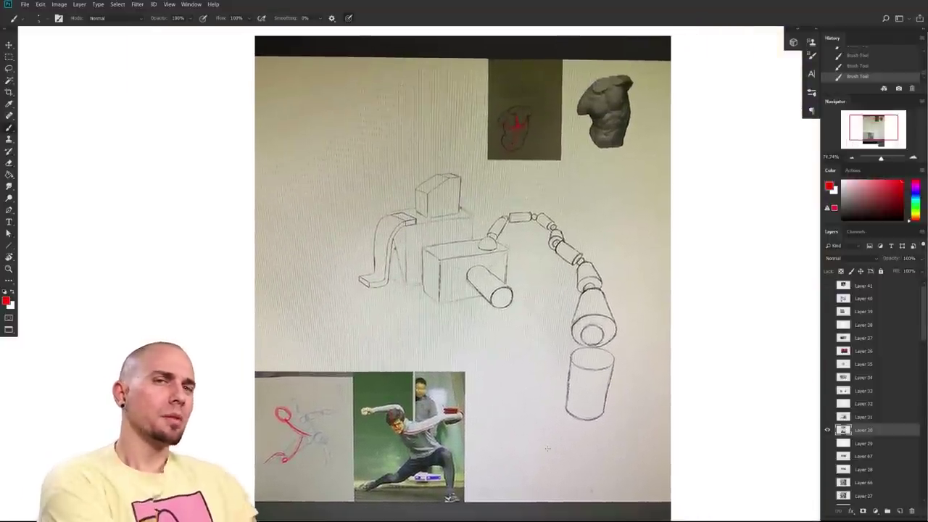
# - Hide Layer 30 and show Layer 31 with the next student's studies
pyautogui.click(828, 430)
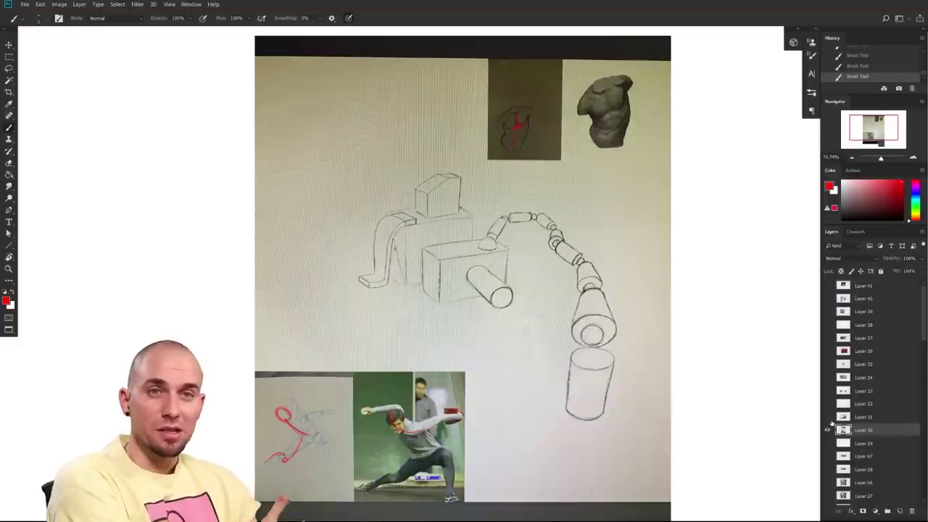
pyautogui.click(828, 431)
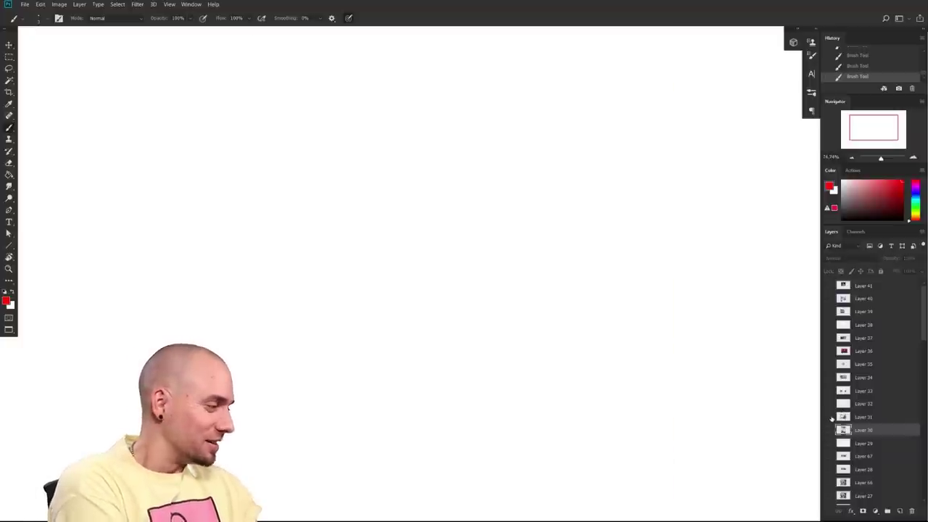
pyautogui.click(828, 418)
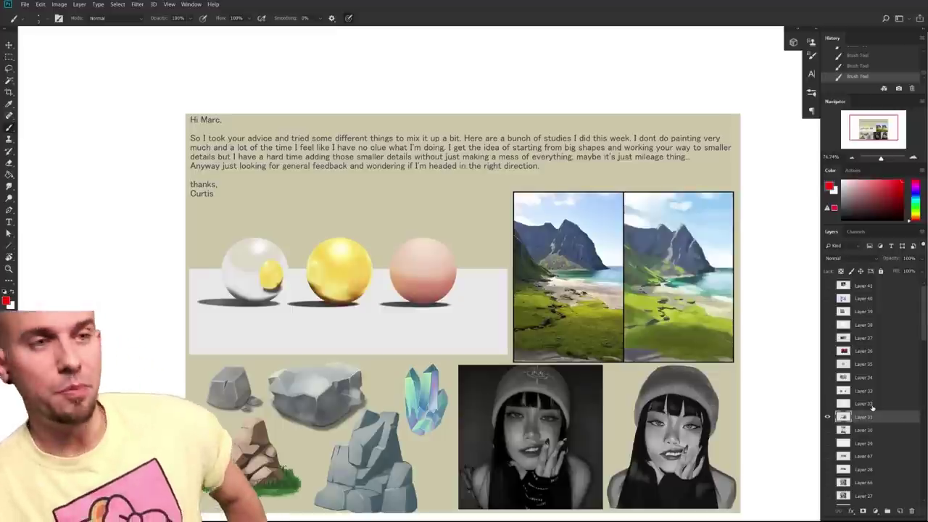
# - Read the student's message and examine the painted coastal landscape study against its reference photo
pyautogui.moveTo(599, 387); pyautogui.dragTo(581, 365)
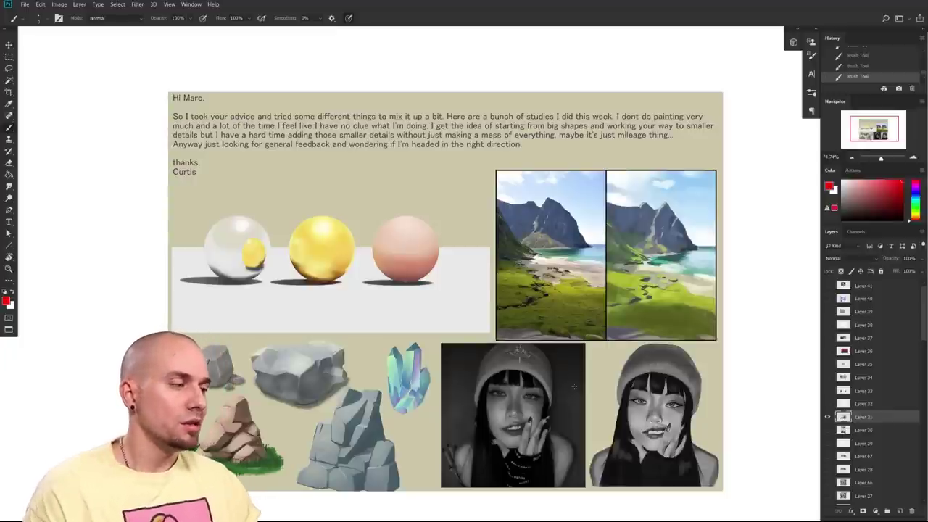
pyautogui.moveTo(614, 275); pyautogui.dragTo(641, 292)
pyautogui.moveTo(640, 292); pyautogui.dragTo(606, 292)
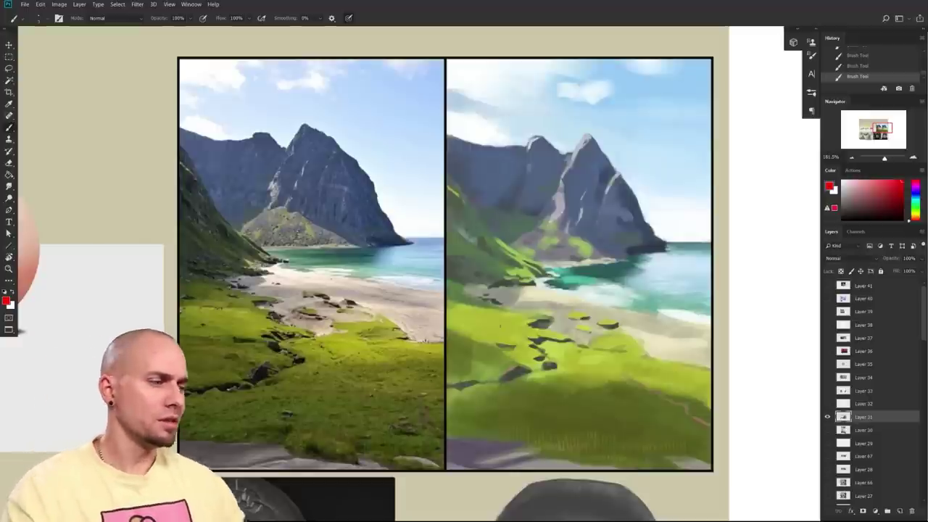
pyautogui.scroll(-5, 731, 389)
pyautogui.scroll(4, 705, 397)
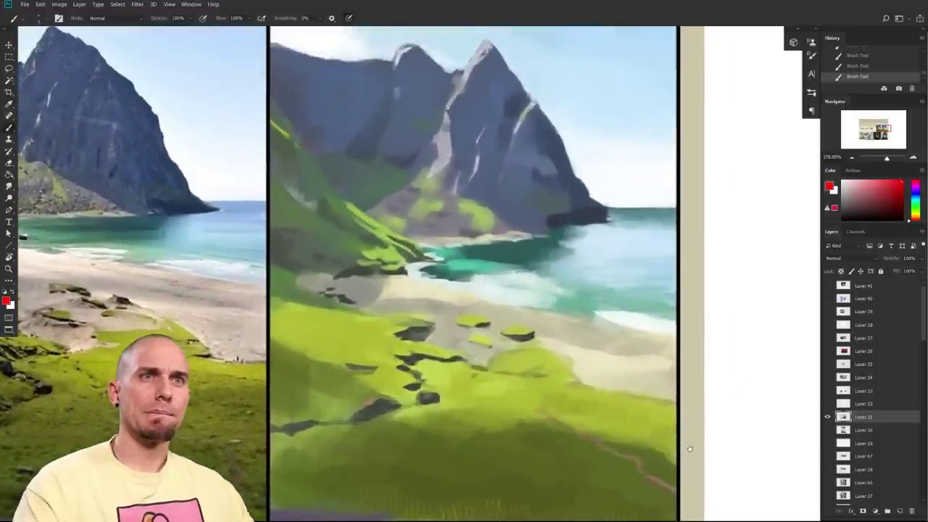
pyautogui.moveTo(690, 449); pyautogui.dragTo(694, 446)
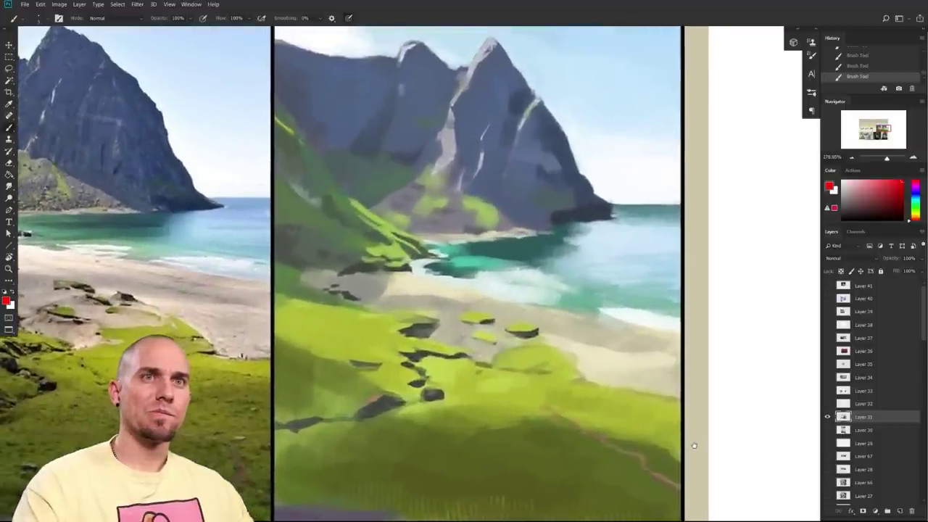
pyautogui.moveTo(694, 446); pyautogui.dragTo(813, 438)
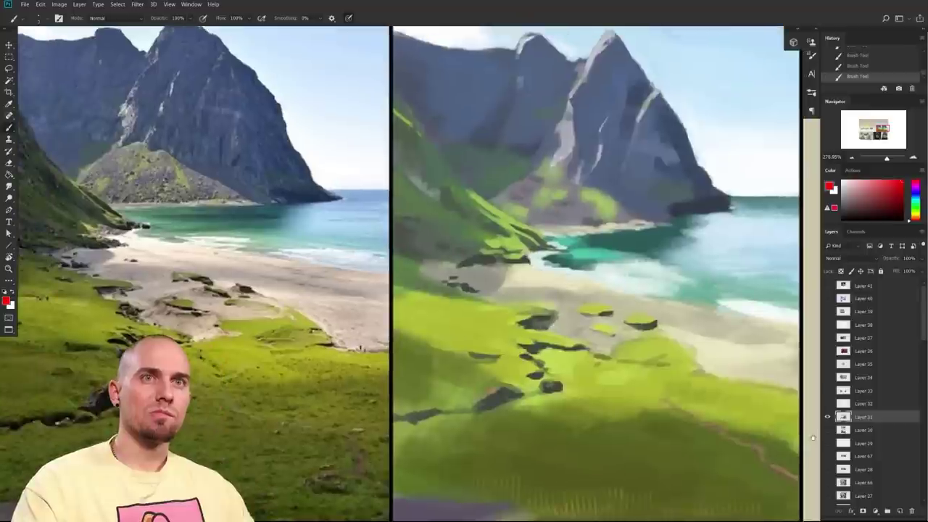
pyautogui.moveTo(704, 350); pyautogui.dragTo(691, 377)
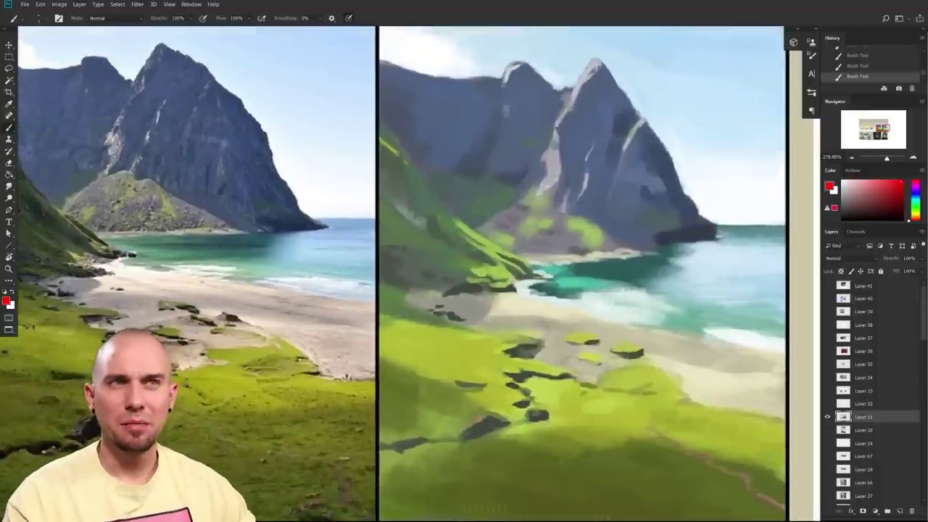
pyautogui.scroll(-1, 650, 363)
pyautogui.moveTo(650, 363); pyautogui.dragTo(727, 298)
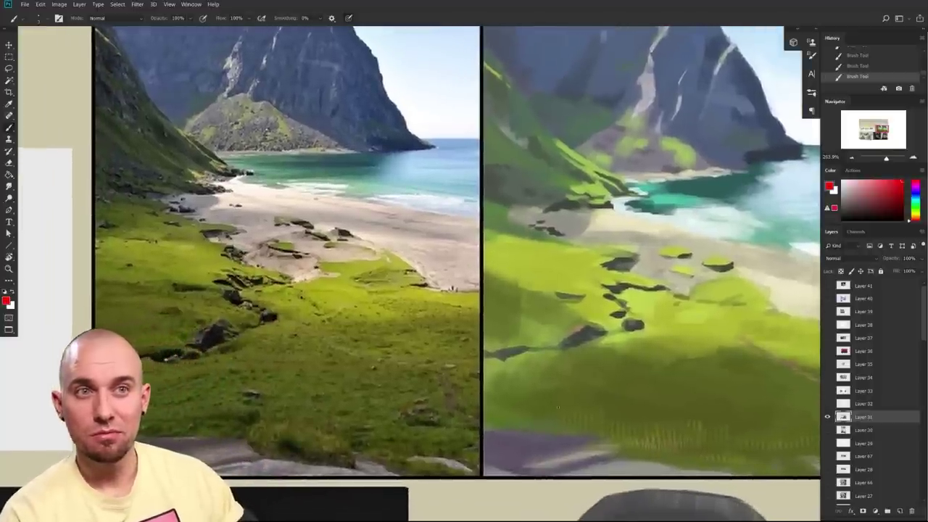
pyautogui.moveTo(628, 411); pyautogui.dragTo(592, 446)
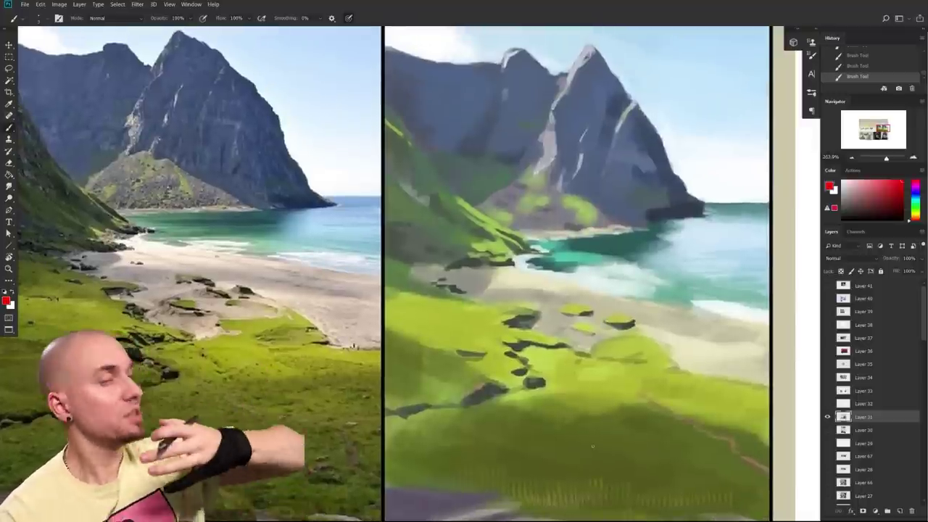
pyautogui.moveTo(510, 378); pyautogui.dragTo(557, 368)
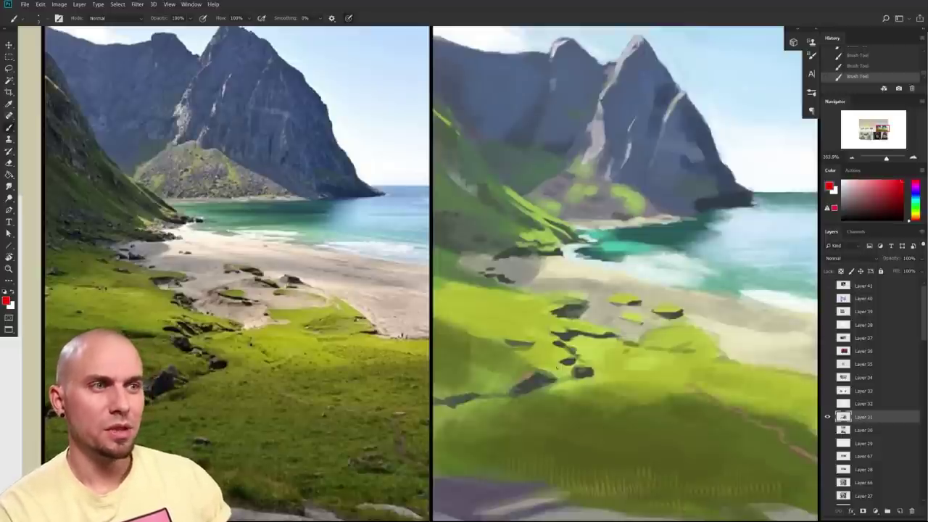
pyautogui.moveTo(523, 410)
pyautogui.mouseDown()
pyautogui.moveTo(663, 387)
pyautogui.moveTo(594, 342)
pyautogui.moveTo(527, 412)
pyautogui.mouseUp()
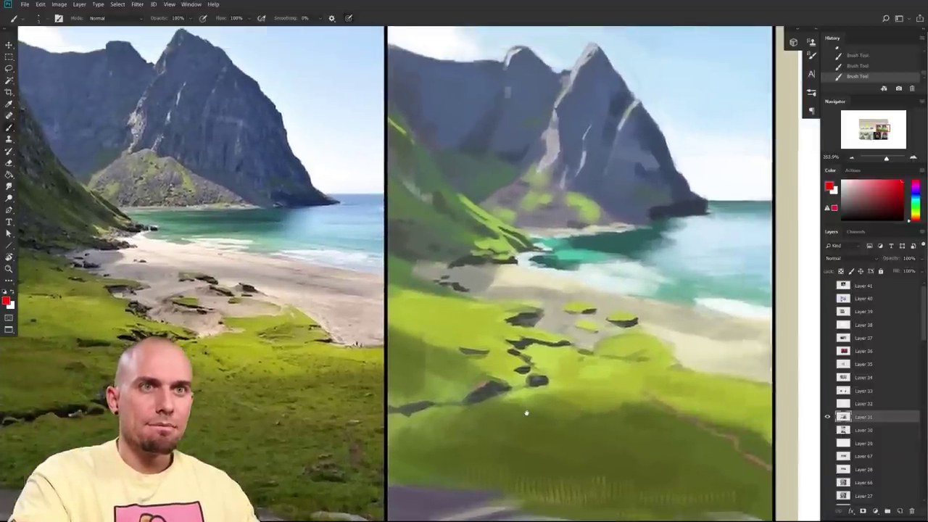
# - Sample a dark rock colour from the landscape photo and set up the MB Lineart brush at a much smaller size
pyautogui.scroll(-3, 613, 371)
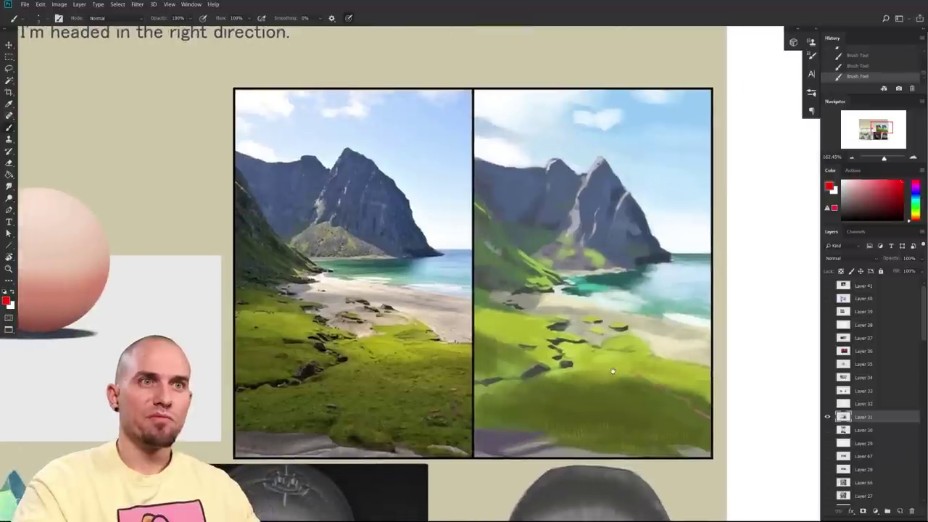
pyautogui.scroll(2, 602, 362)
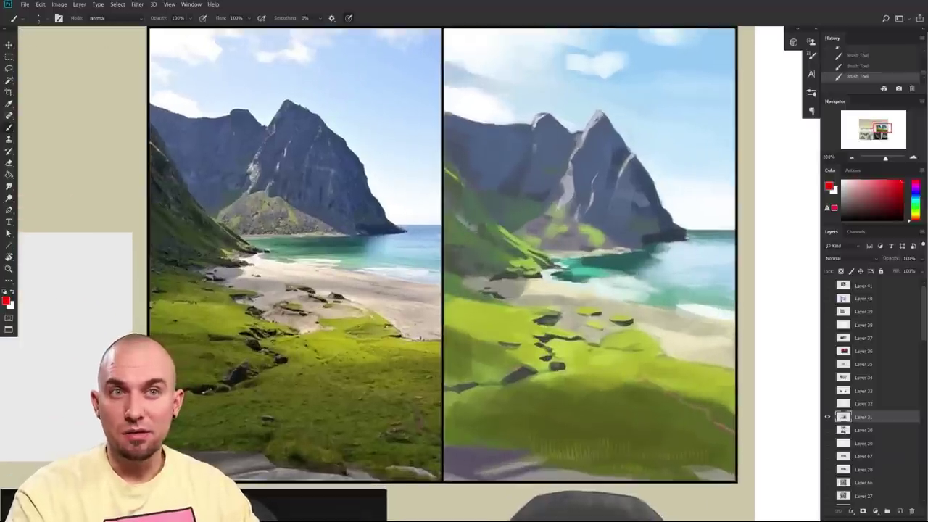
pyautogui.moveTo(553, 385); pyautogui.dragTo(570, 383)
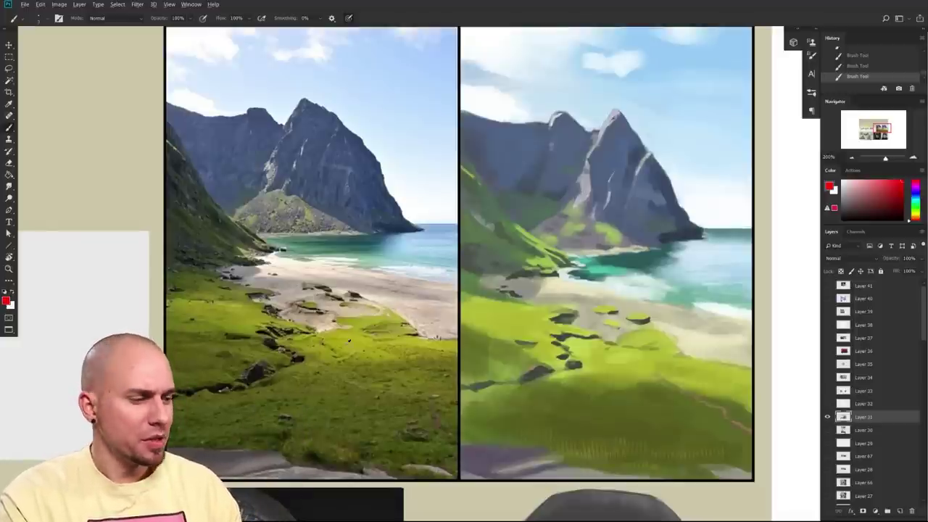
pyautogui.keyDown('alt'); pyautogui.click(256, 367); pyautogui.keyUp('alt')
pyautogui.keyDown('alt'); pyautogui.click(192, 260); pyautogui.keyUp('alt')
pyautogui.rightClick(632, 423)
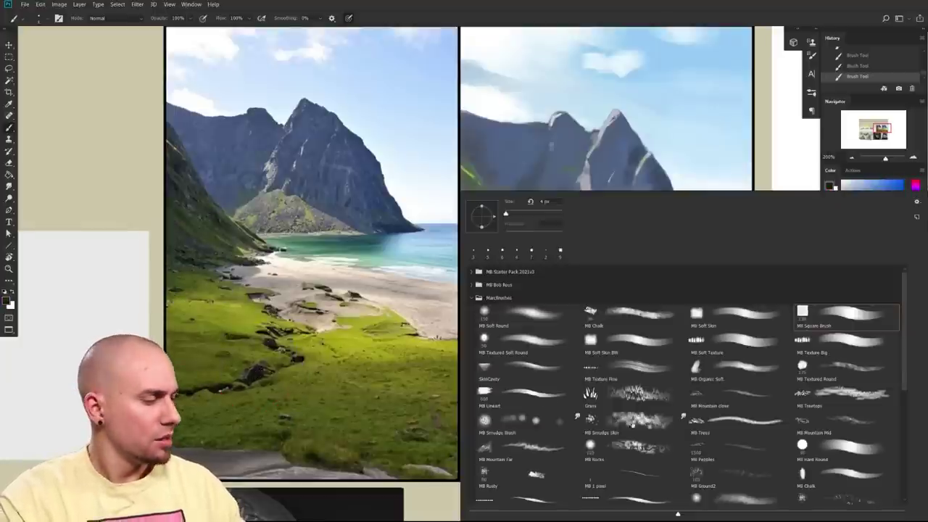
pyautogui.click(553, 375)
pyautogui.click(524, 397)
pyautogui.moveTo(399, 460)
pyautogui.mouseDown()
pyautogui.moveTo(327, 452)
pyautogui.moveTo(324, 473)
pyautogui.mouseUp()
pyautogui.press('[')
pyautogui.press('[')
pyautogui.press('[')
pyautogui.press('[')
pyautogui.press('[')
pyautogui.press('[')
pyautogui.press('[')
pyautogui.press('[')
pyautogui.press('[')
pyautogui.press('[')
pyautogui.press('[')
pyautogui.press('[')
pyautogui.press('[')
pyautogui.press('[')
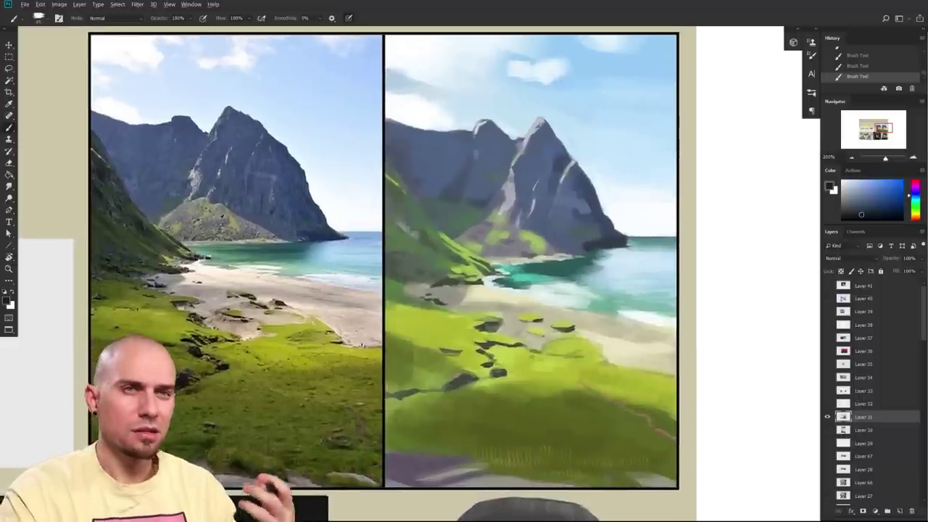
# - Darken the painted meadow rocks and add dark accents to the foreground corner and the rocks below the green slope
pyautogui.moveTo(534, 428); pyautogui.dragTo(550, 426)
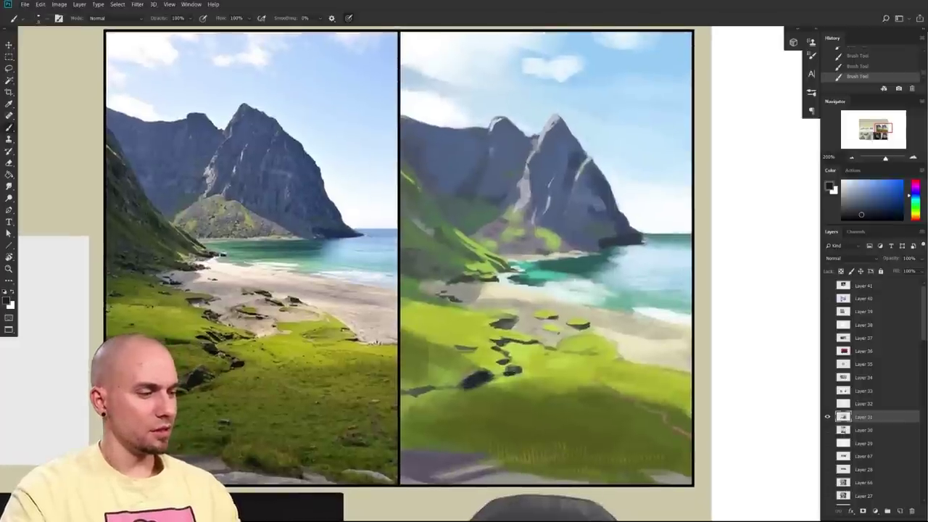
pyautogui.press(']')
pyautogui.press(']')
pyautogui.press(']')
pyautogui.moveTo(421, 438); pyautogui.dragTo(425, 450)
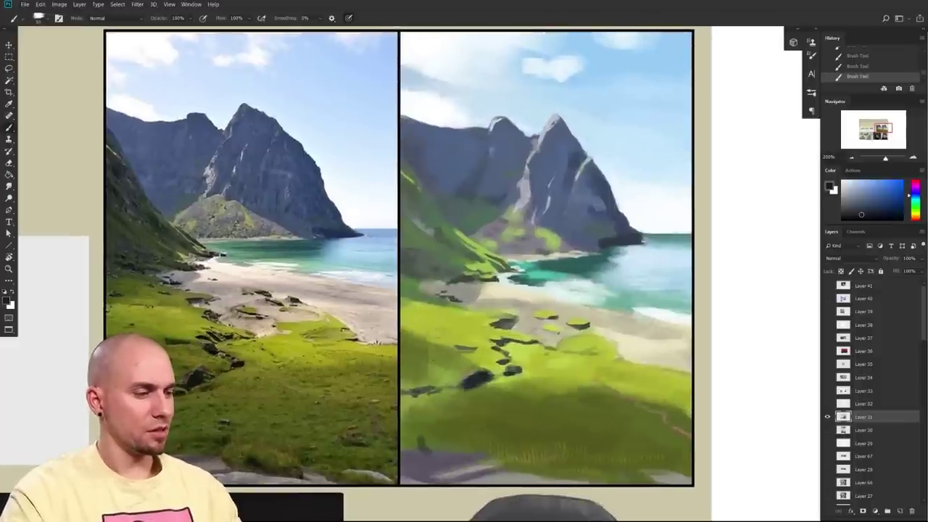
pyautogui.moveTo(412, 276)
pyautogui.mouseDown()
pyautogui.moveTo(433, 290)
pyautogui.moveTo(441, 285)
pyautogui.mouseUp()
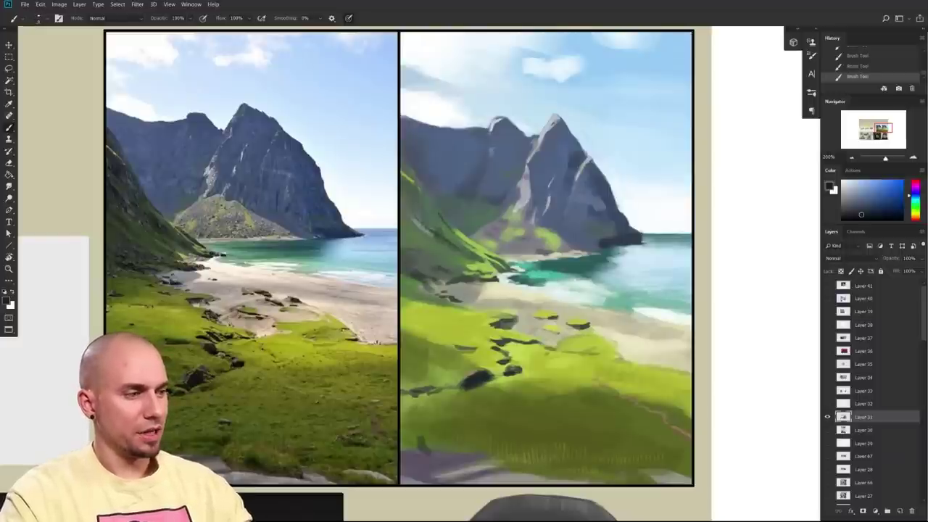
# - Paint dark diagonal strokes down the painting's green slope to break it up with shadowed rock ridges
pyautogui.press(']')
pyautogui.moveTo(437, 216); pyautogui.dragTo(458, 235)
pyautogui.moveTo(402, 187)
pyautogui.mouseDown()
pyautogui.moveTo(457, 248)
pyautogui.moveTo(490, 259)
pyautogui.mouseUp()
pyautogui.moveTo(430, 249); pyautogui.dragTo(465, 258)
pyautogui.moveTo(430, 231); pyautogui.dragTo(451, 252)
pyautogui.moveTo(412, 239); pyautogui.dragTo(431, 252)
pyautogui.press(']')
pyautogui.press(']')
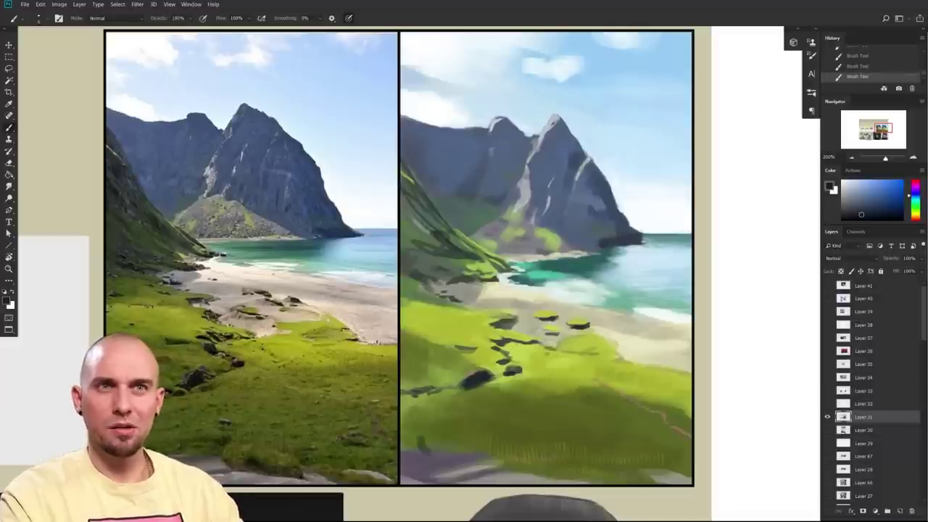
# - Darken the painting's foreground meadow with broad strokes of a large brush inside a rectangular selection, and deselect
pyautogui.moveTo(595, 452); pyautogui.dragTo(556, 446)
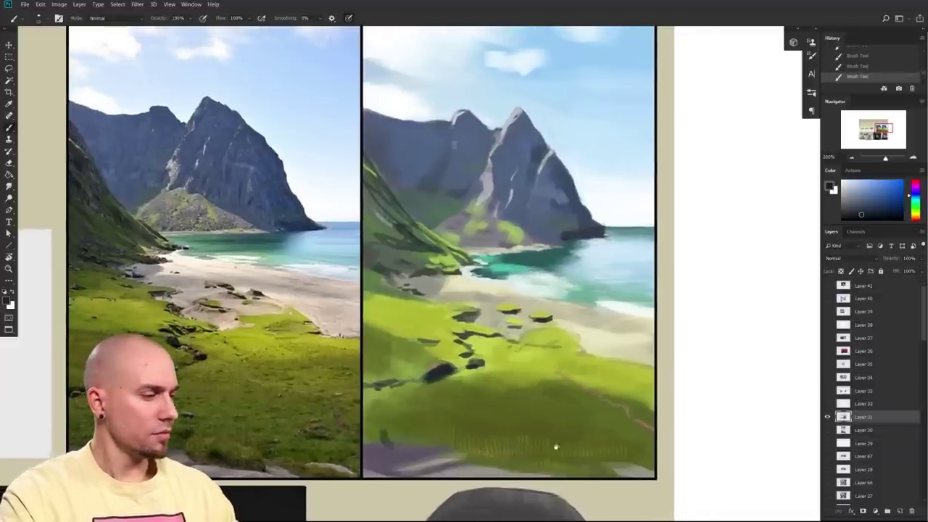
pyautogui.rightClick(555, 445)
pyautogui.press('Escape')
pyautogui.press('m')
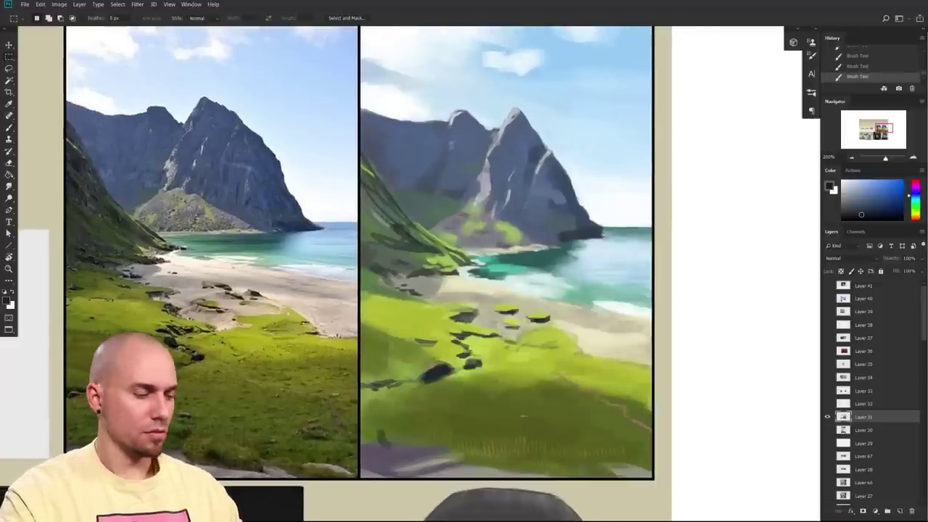
pyautogui.moveTo(577, 438); pyautogui.dragTo(544, 438)
pyautogui.moveTo(634, 470); pyautogui.dragTo(402, 149)
pyautogui.press('b')
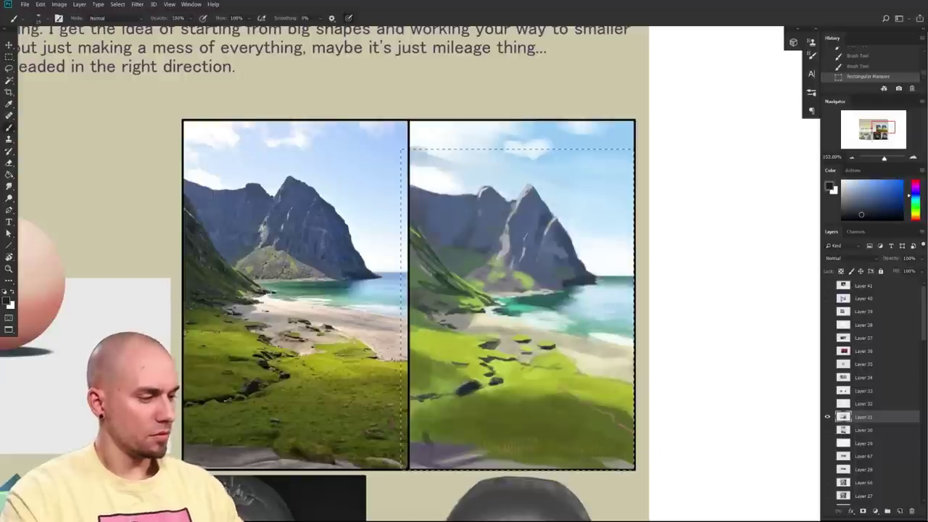
pyautogui.press(']')
pyautogui.moveTo(464, 435); pyautogui.dragTo(362, 427)
pyautogui.moveTo(507, 435)
pyautogui.mouseDown()
pyautogui.moveTo(573, 435)
pyautogui.moveTo(391, 446)
pyautogui.moveTo(471, 443)
pyautogui.moveTo(524, 464)
pyautogui.moveTo(377, 446)
pyautogui.moveTo(384, 385)
pyautogui.mouseUp()
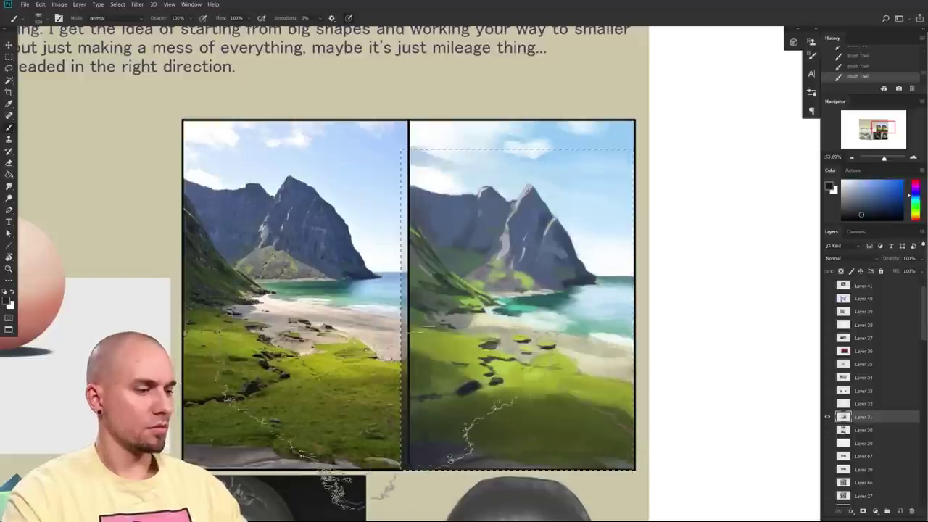
pyautogui.hotkey('ctrl', 'd')
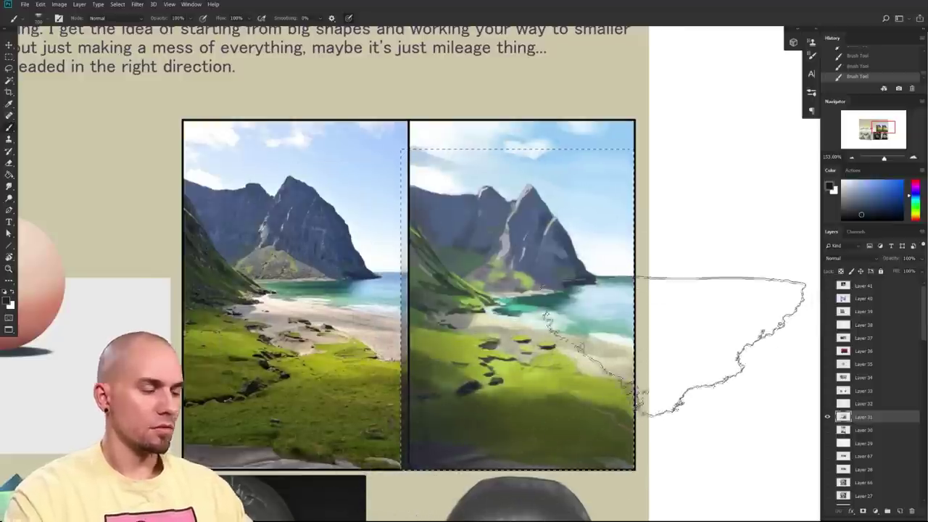
# - Outline the rocky mound at the foot of the painted mountain with a lasso selection
pyautogui.scroll(1, 576, 369)
pyautogui.moveTo(576, 369); pyautogui.dragTo(677, 392)
pyautogui.scroll(-1, 692, 377)
pyautogui.scroll(2, 685, 383)
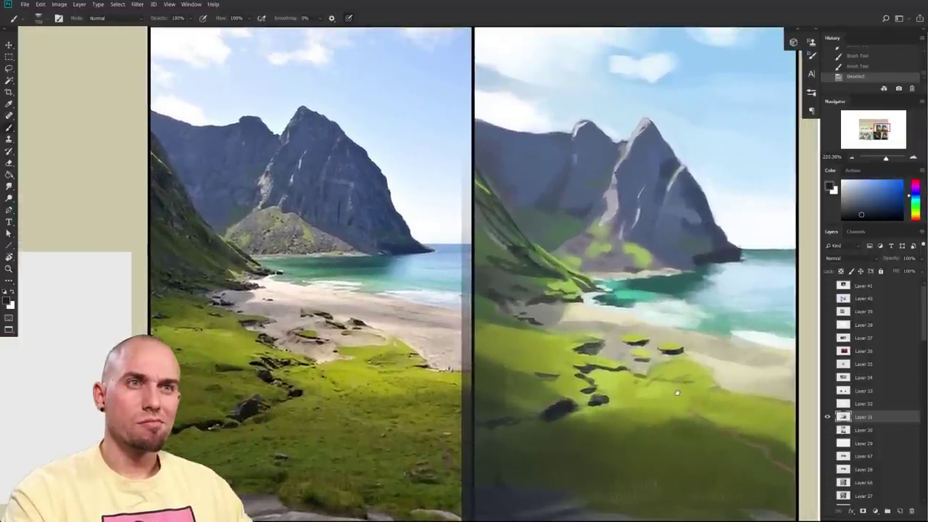
pyautogui.moveTo(678, 393); pyautogui.dragTo(602, 468)
pyautogui.scroll(3, 606, 411)
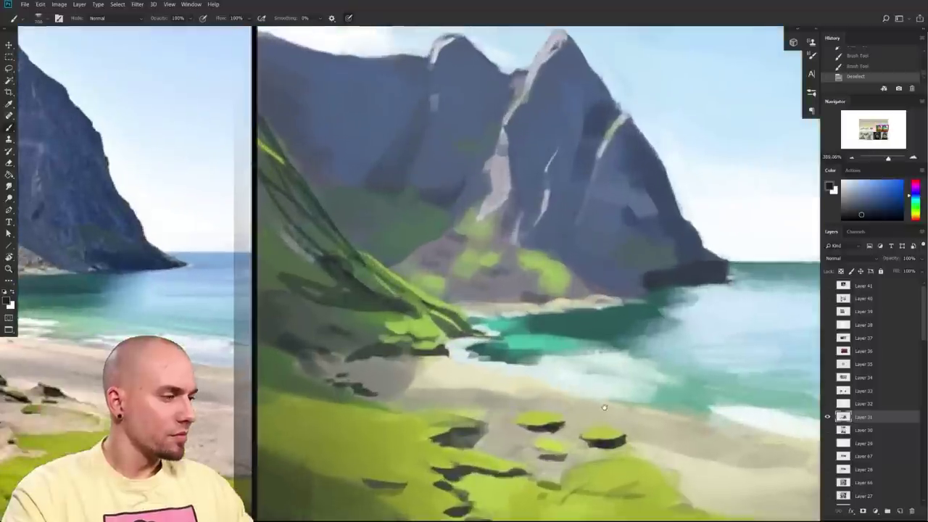
pyautogui.moveTo(606, 411); pyautogui.dragTo(628, 440)
pyautogui.moveTo(507, 307); pyautogui.dragTo(630, 320)
pyautogui.moveTo(629, 320); pyautogui.dragTo(577, 332)
pyautogui.press('l')
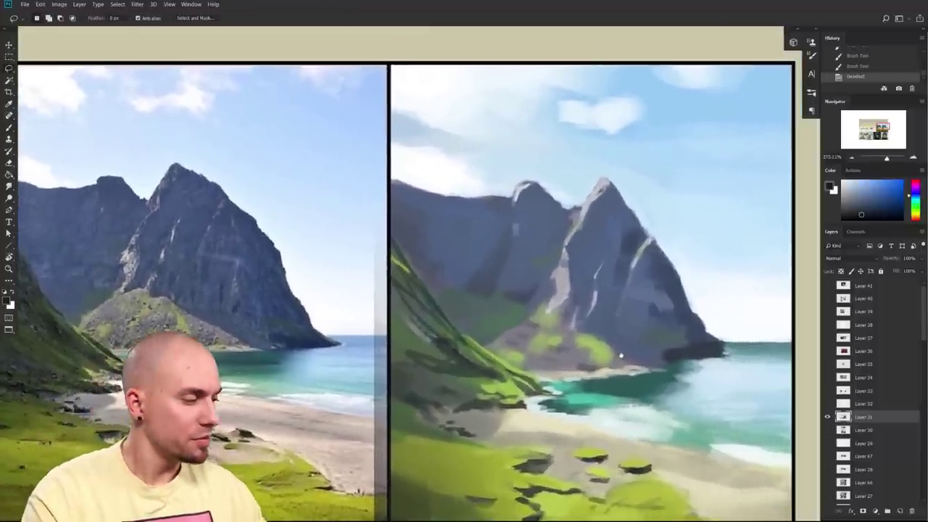
pyautogui.moveTo(629, 368); pyautogui.dragTo(552, 312)
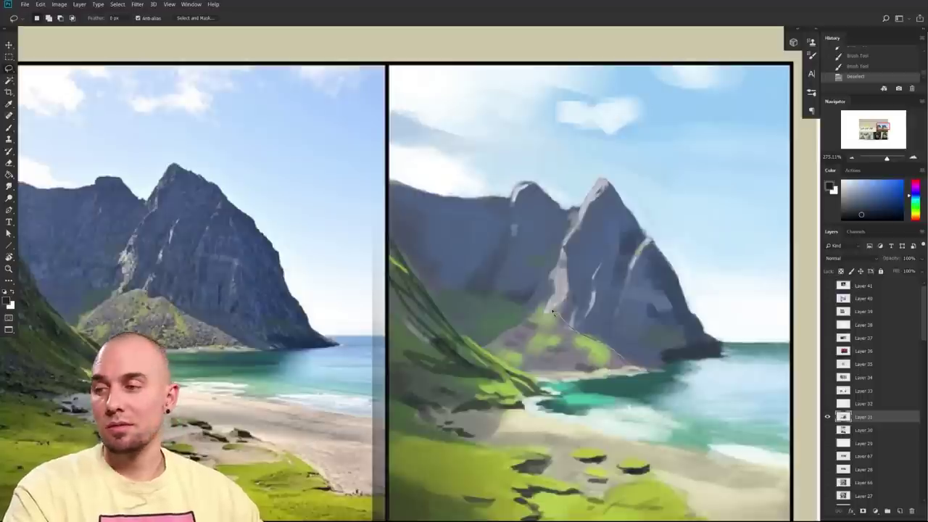
pyautogui.moveTo(553, 312)
pyautogui.mouseDown()
pyautogui.moveTo(492, 355)
pyautogui.moveTo(548, 380)
pyautogui.moveTo(629, 367)
pyautogui.mouseUp()
# - Darken the selected mound with soft strokes of a large but reduced-size brush
pyautogui.press('b')
pyautogui.moveTo(618, 427); pyautogui.dragTo(516, 435)
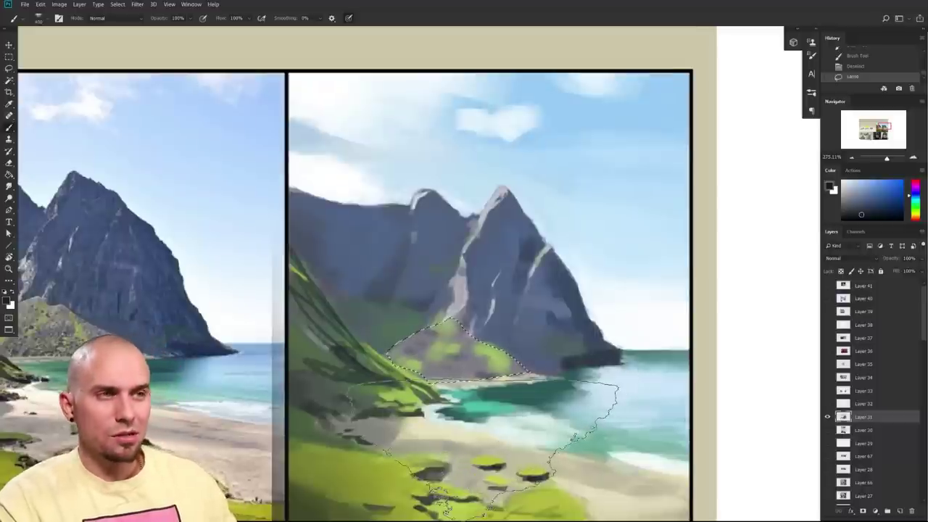
pyautogui.moveTo(425, 426); pyautogui.dragTo(531, 422)
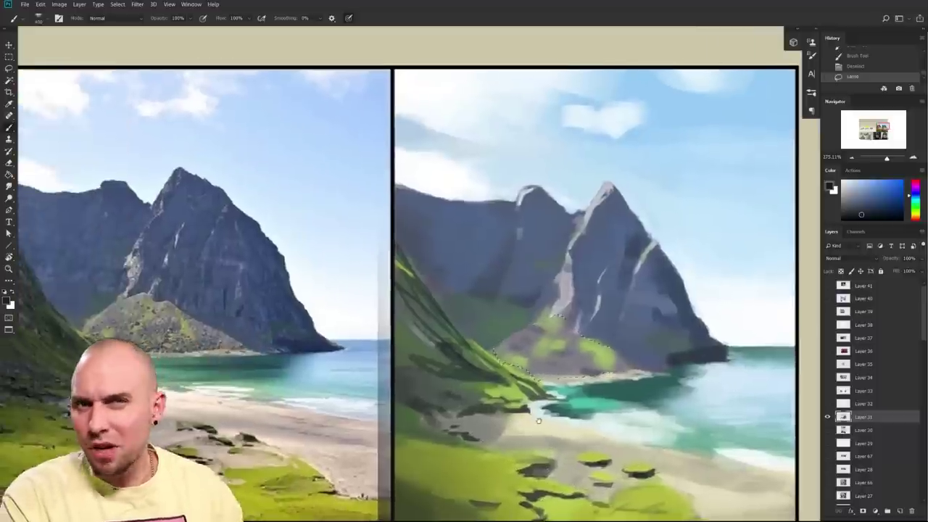
pyautogui.press('[')
pyautogui.press('[')
pyautogui.rightClick(485, 344)
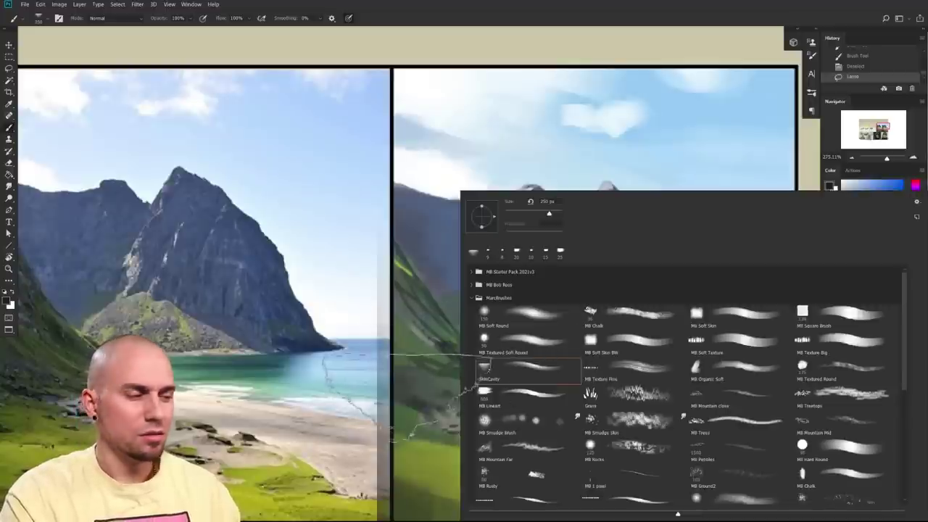
pyautogui.click(407, 396)
pyautogui.moveTo(478, 396); pyautogui.dragTo(447, 386)
pyautogui.moveTo(588, 442)
pyautogui.mouseDown()
pyautogui.moveTo(639, 393)
pyautogui.moveTo(634, 417)
pyautogui.mouseUp()
pyautogui.scroll(-3, 634, 415)
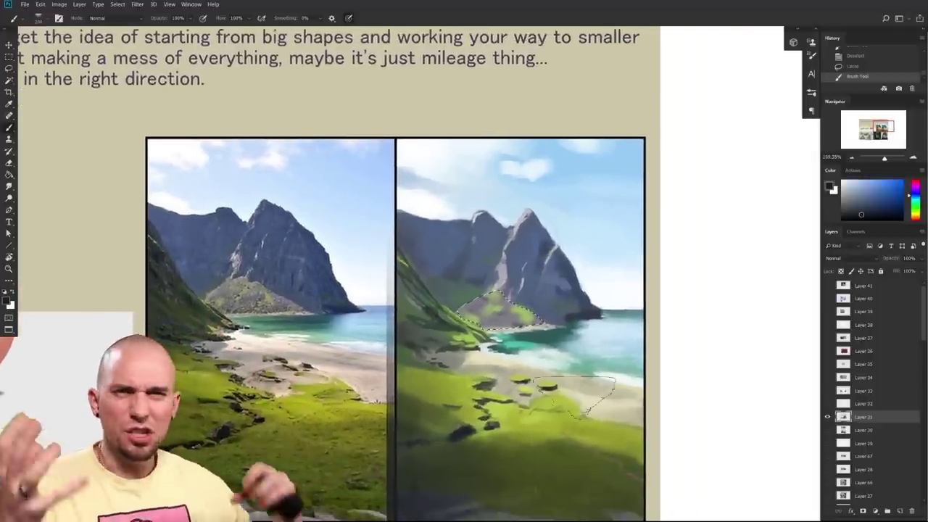
pyautogui.rightClick(406, 183)
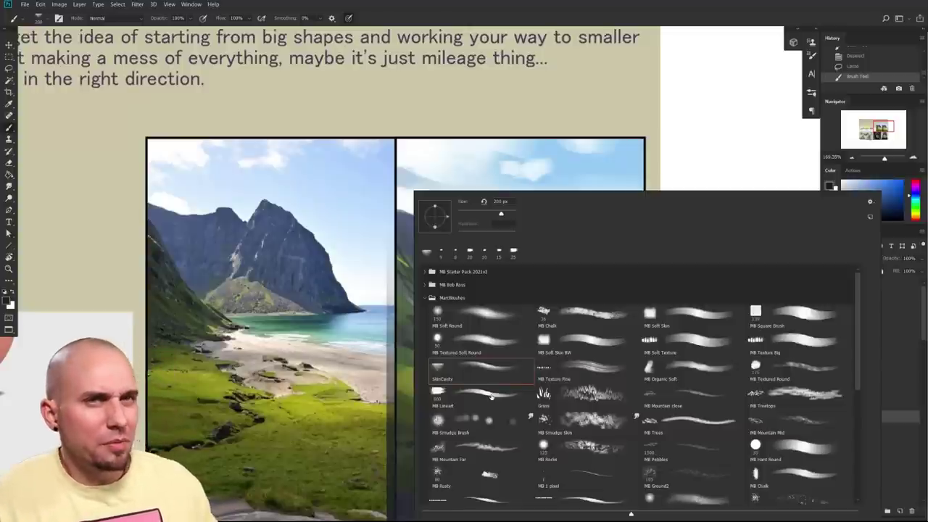
pyautogui.doubleClick(492, 397)
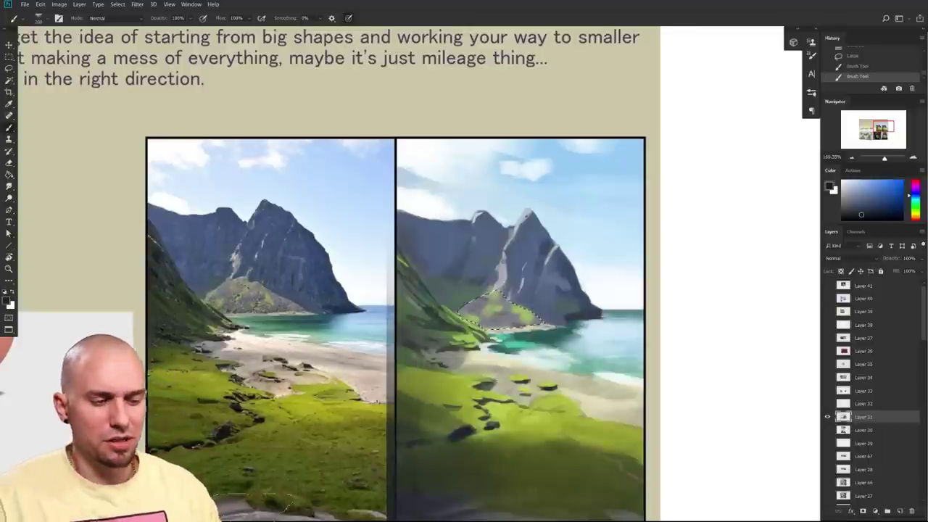
pyautogui.moveTo(623, 408)
pyautogui.mouseDown()
pyautogui.moveTo(568, 384)
pyautogui.moveTo(549, 410)
pyautogui.mouseUp()
# - Choose a textured brush and cover the mound's bright green patches with rocky grey sampled from the photo's mound
pyautogui.rightClick(404, 296)
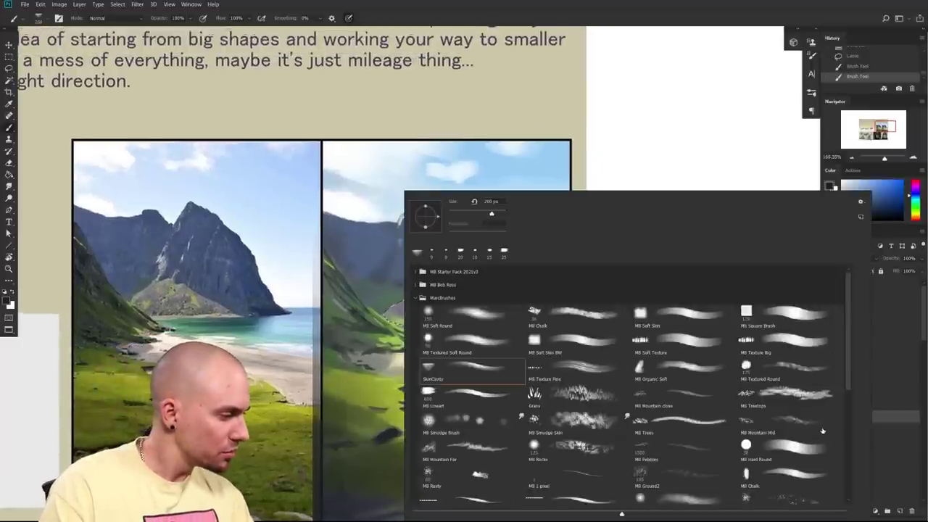
pyautogui.click(791, 425)
pyautogui.click(754, 394)
pyautogui.click(700, 397)
pyautogui.moveTo(356, 410); pyautogui.dragTo(355, 406)
pyautogui.moveTo(428, 326); pyautogui.dragTo(422, 317)
pyautogui.keyDown('alt'); pyautogui.click(206, 287); pyautogui.keyUp('alt')
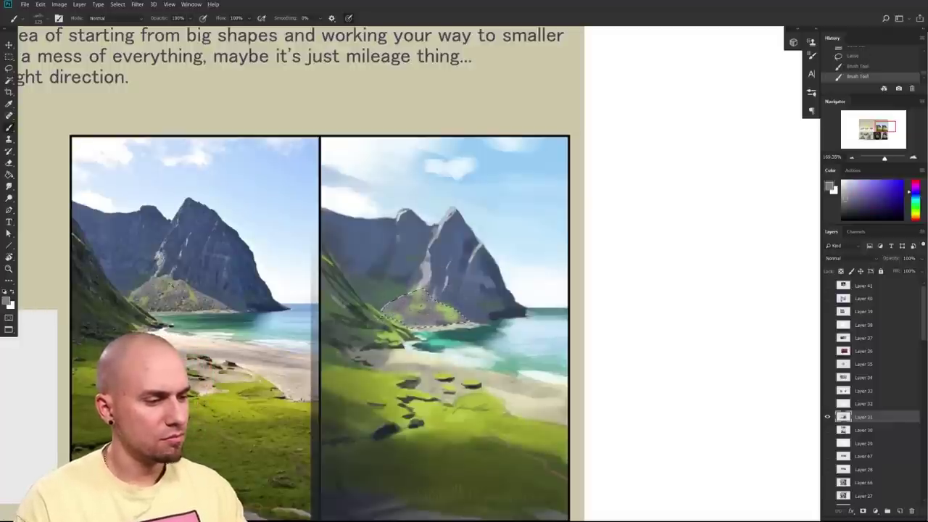
pyautogui.keyDown('alt'); pyautogui.click(206, 289); pyautogui.keyUp('alt')
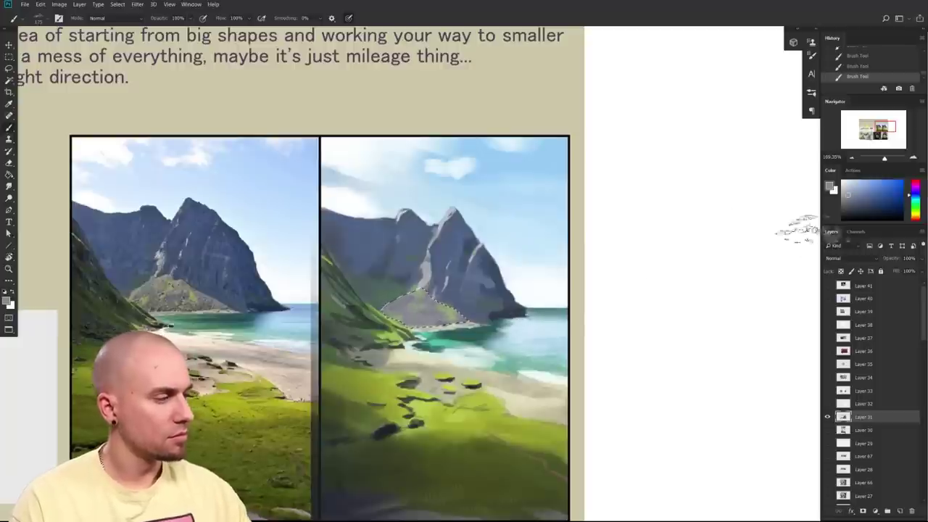
# - Add lighter grey and dark grey-blue rock texture to the selected mound, and clear the selection
pyautogui.click(852, 188)
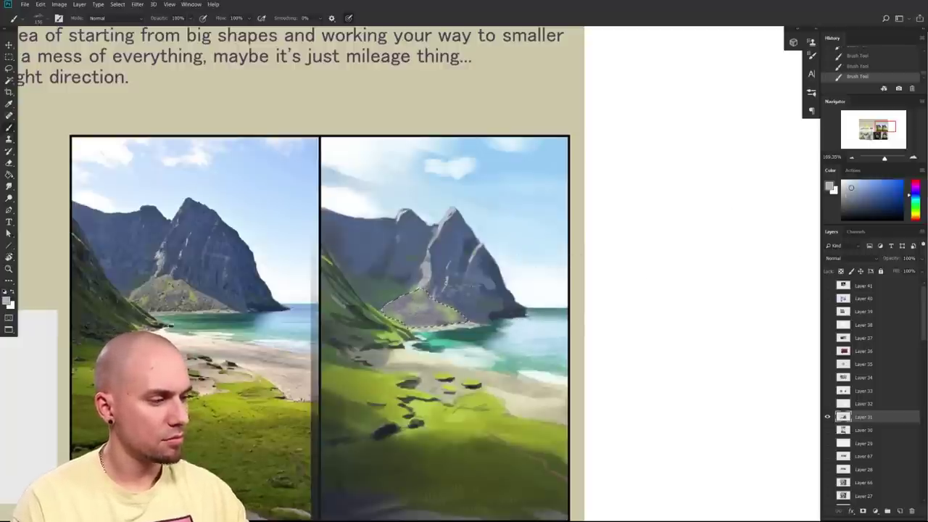
pyautogui.moveTo(490, 367); pyautogui.dragTo(594, 319)
pyautogui.click(851, 209)
pyautogui.moveTo(442, 297); pyautogui.dragTo(286, 354)
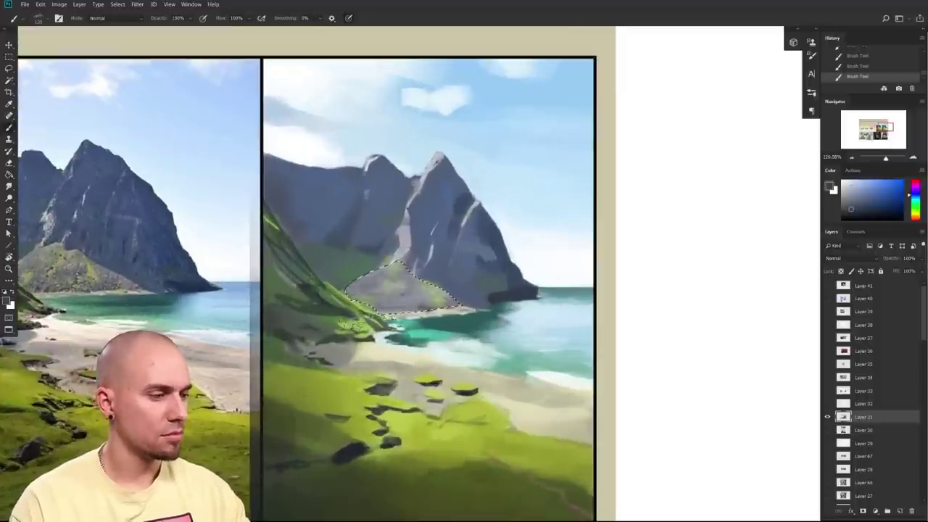
pyautogui.hotkey('ctrl', 'd')
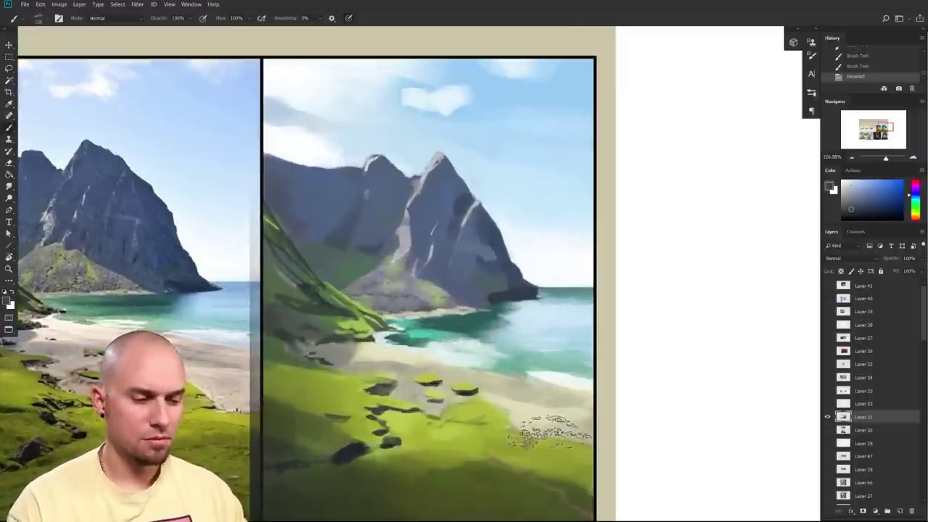
# - Compare the textured mound and darkened foreground of the painting with the reference photo from close up and far away
pyautogui.scroll(-5, 551, 435)
pyautogui.scroll(5, 527, 445)
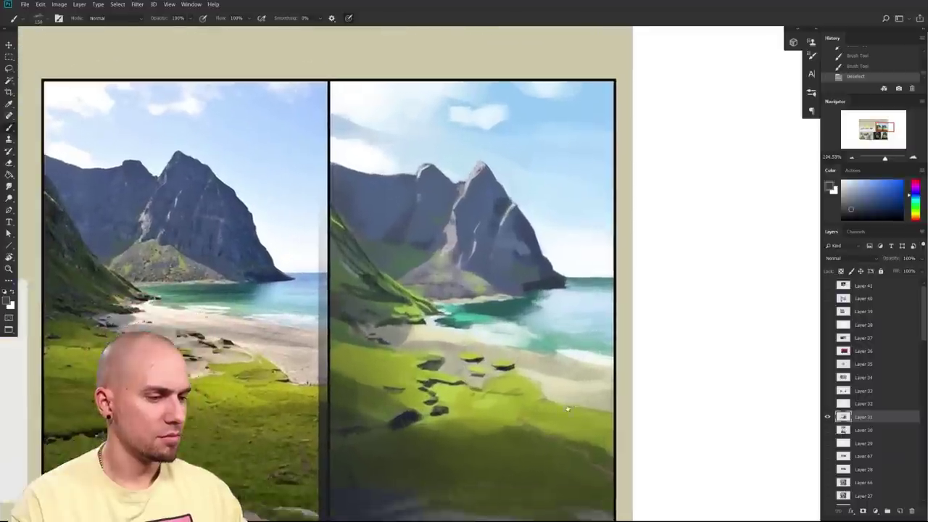
pyautogui.moveTo(565, 423); pyautogui.dragTo(657, 477)
pyautogui.moveTo(496, 363); pyautogui.dragTo(547, 354)
pyautogui.scroll(-5, 565, 362)
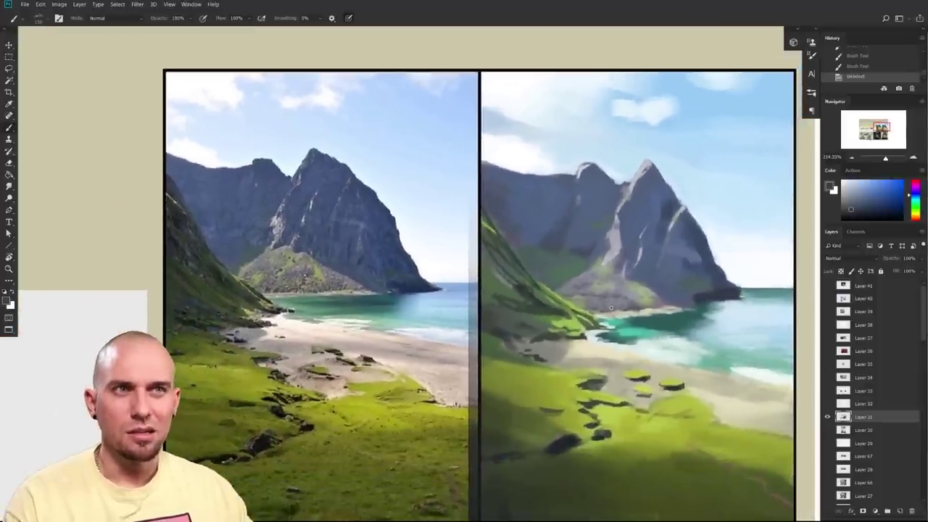
pyautogui.scroll(4, 584, 313)
pyautogui.scroll(-2, 628, 322)
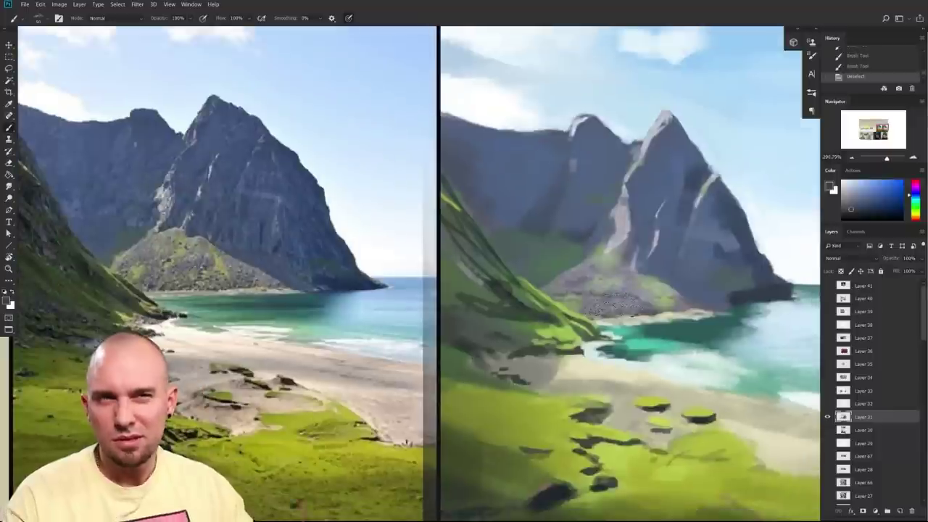
pyautogui.scroll(-2, 613, 303)
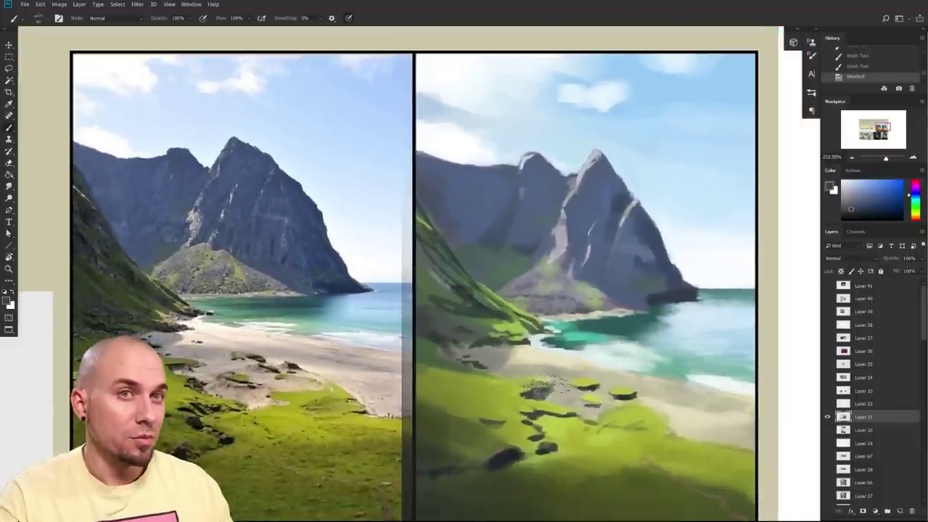
pyautogui.moveTo(551, 386); pyautogui.dragTo(588, 306)
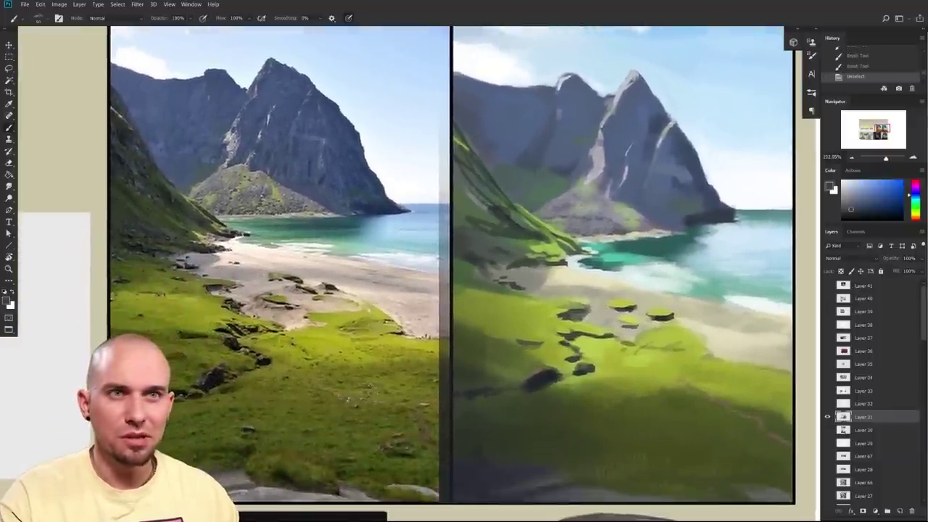
# - Review the landscape painting beside its reference photo, up close and as part of the full sheet of studies
pyautogui.moveTo(425, 452); pyautogui.dragTo(431, 451)
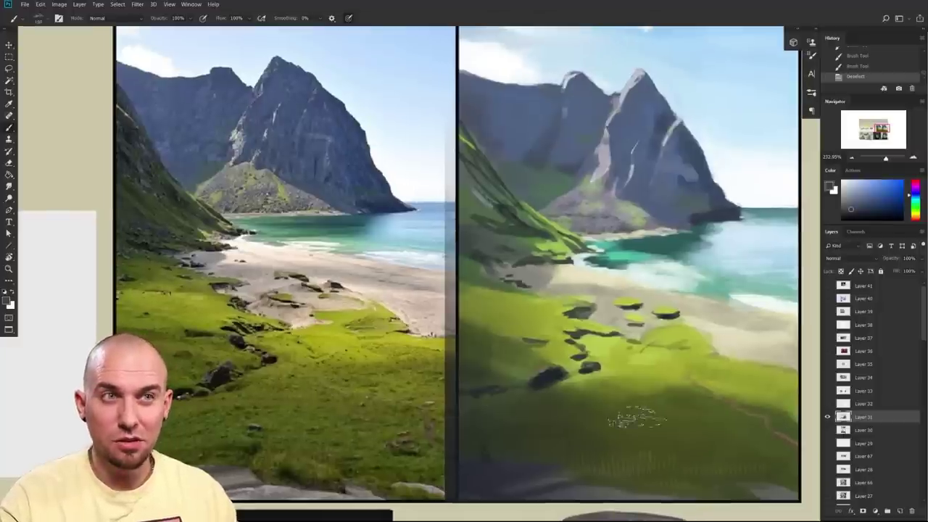
pyautogui.moveTo(620, 430); pyautogui.dragTo(603, 446)
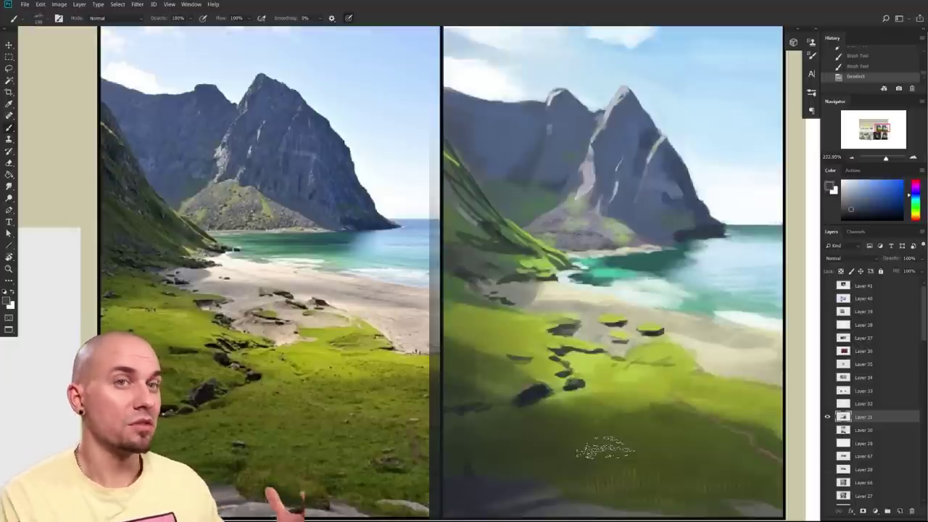
pyautogui.moveTo(639, 373)
pyautogui.mouseDown()
pyautogui.moveTo(649, 366)
pyautogui.moveTo(643, 382)
pyautogui.moveTo(650, 378)
pyautogui.moveTo(636, 383)
pyautogui.moveTo(632, 408)
pyautogui.moveTo(638, 390)
pyautogui.mouseUp()
pyautogui.scroll(-3, 637, 380)
pyautogui.scroll(-2, 636, 375)
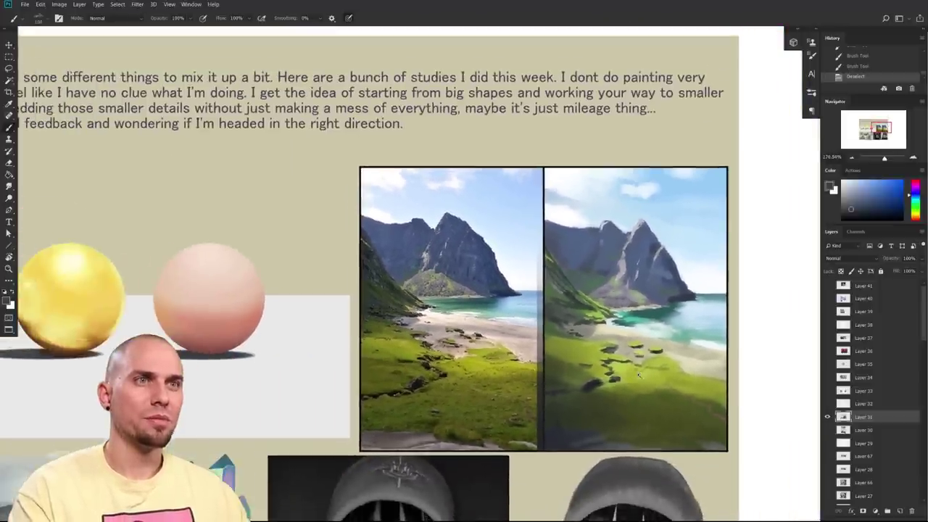
pyautogui.scroll(-2, 636, 375)
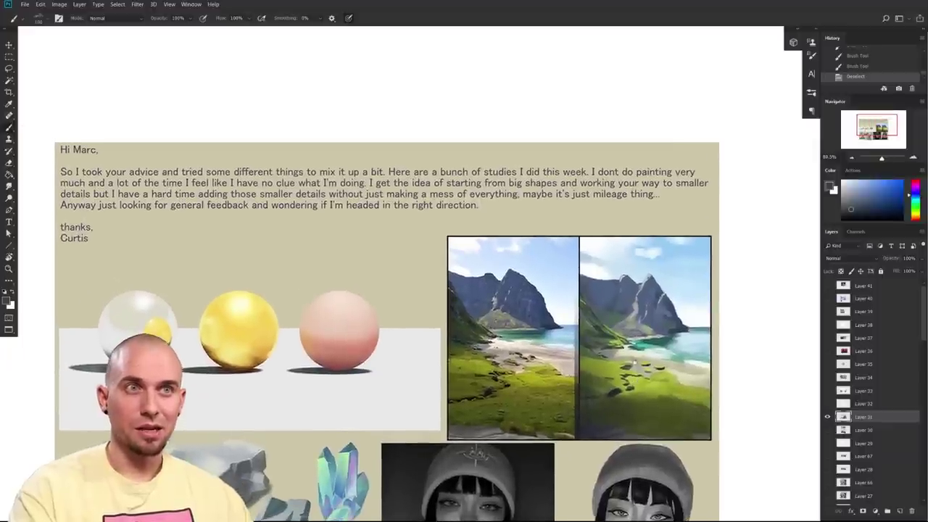
pyautogui.moveTo(635, 360); pyautogui.dragTo(652, 320)
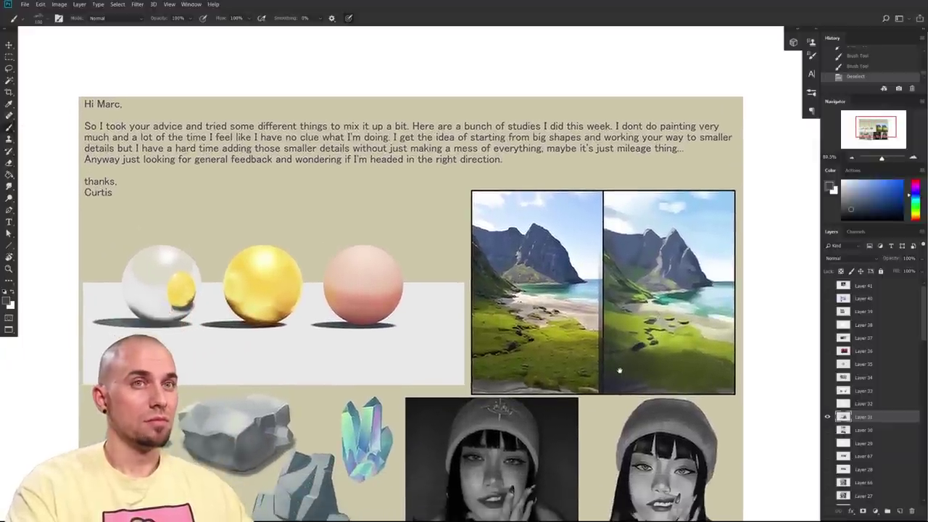
pyautogui.moveTo(670, 429); pyautogui.dragTo(632, 353)
pyautogui.moveTo(722, 363); pyautogui.dragTo(721, 386)
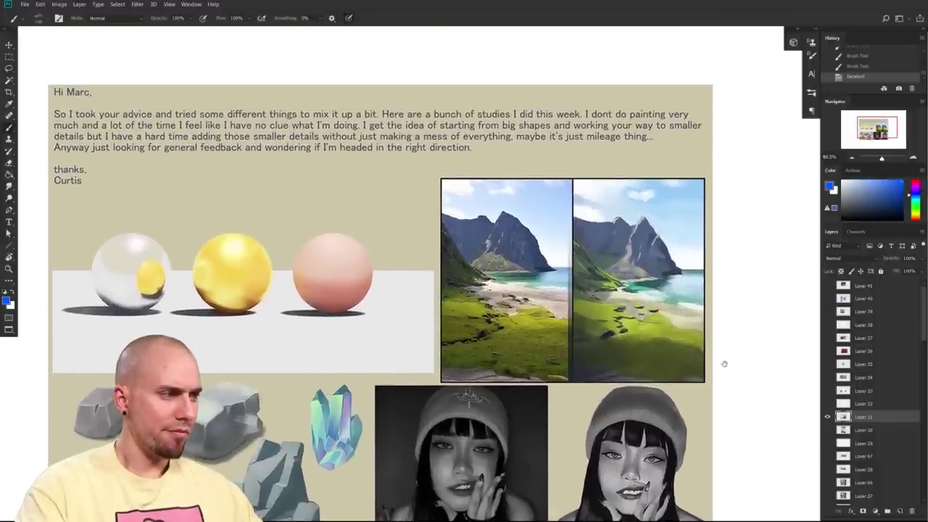
# - Examine the three sphere studies, the rocks and crystal, and the greyscale portrait beside its reference photo
pyautogui.moveTo(726, 360); pyautogui.dragTo(844, 346)
pyautogui.moveTo(574, 344); pyautogui.dragTo(664, 362)
pyautogui.moveTo(508, 345); pyautogui.dragTo(666, 350)
pyautogui.moveTo(666, 350); pyautogui.dragTo(730, 393)
pyautogui.scroll(-5, 725, 385)
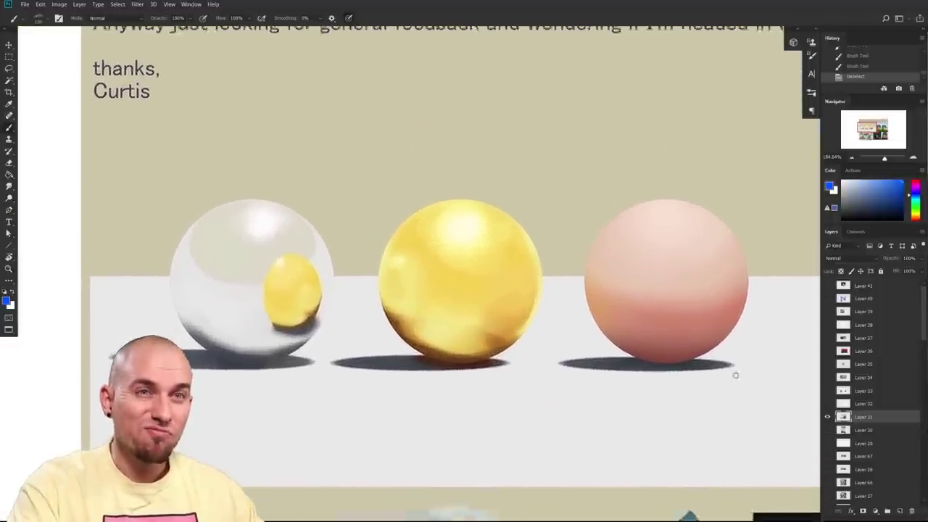
pyautogui.scroll(-4, 656, 367)
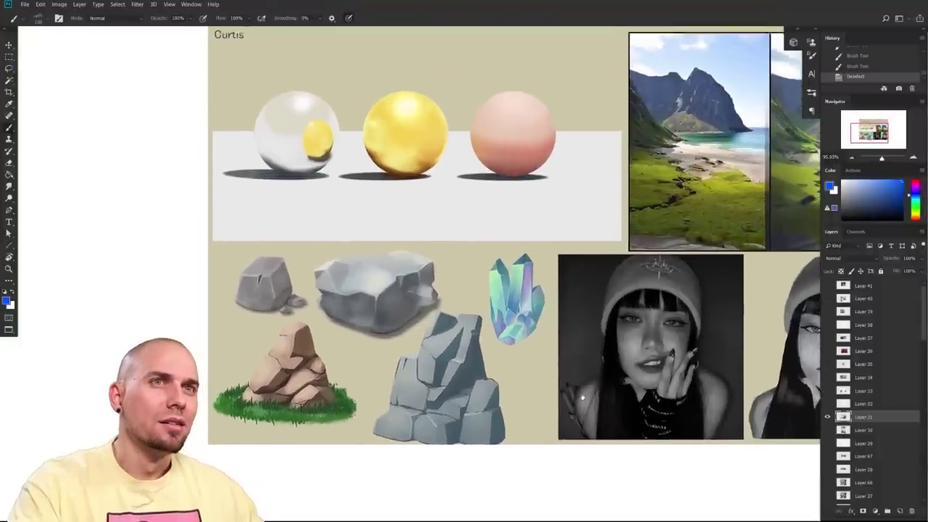
pyautogui.moveTo(583, 397); pyautogui.dragTo(659, 379)
pyautogui.moveTo(818, 400); pyautogui.dragTo(596, 382)
pyautogui.scroll(4, 595, 380)
pyautogui.moveTo(676, 390); pyautogui.dragTo(677, 391)
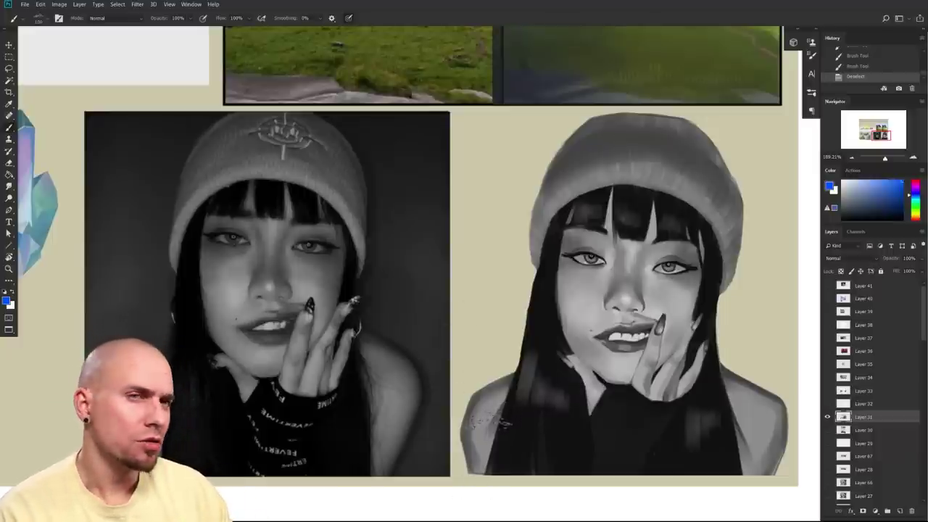
# - Choose black and a smaller brush with a different preset, and refine the portrait painting's hair with dark strokes
pyautogui.moveTo(847, 217); pyautogui.dragTo(810, 221)
pyautogui.moveTo(719, 330)
pyautogui.mouseDown()
pyautogui.moveTo(613, 361)
pyautogui.moveTo(643, 347)
pyautogui.mouseUp()
pyautogui.press('[')
pyautogui.press('[')
pyautogui.press('[')
pyautogui.press('[')
pyautogui.press('[')
pyautogui.press('[')
pyautogui.press('[')
pyautogui.press('[')
pyautogui.press('[')
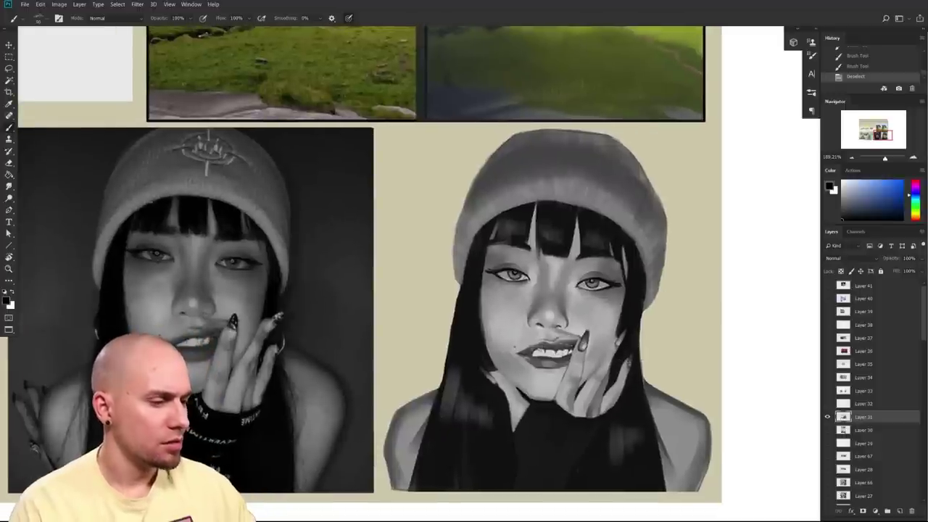
pyautogui.rightClick(631, 355)
pyautogui.click(390, 410)
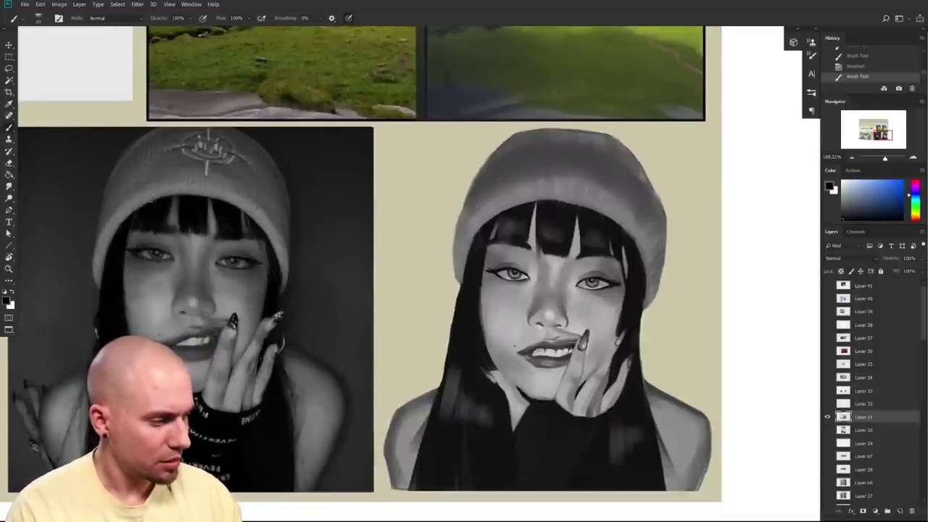
pyautogui.moveTo(528, 353)
pyautogui.mouseDown()
pyautogui.moveTo(571, 350)
pyautogui.moveTo(558, 355)
pyautogui.mouseUp()
pyautogui.moveTo(642, 396); pyautogui.dragTo(567, 411)
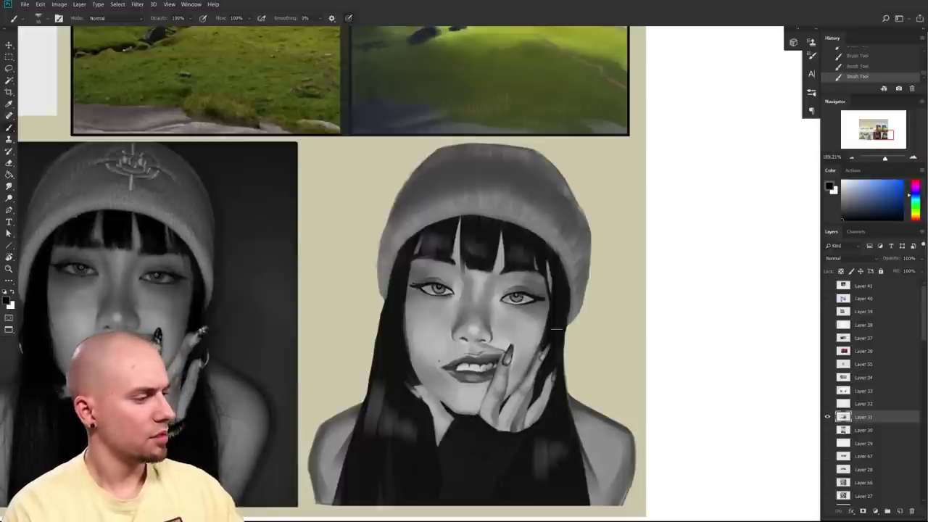
pyautogui.moveTo(529, 379); pyautogui.dragTo(551, 357)
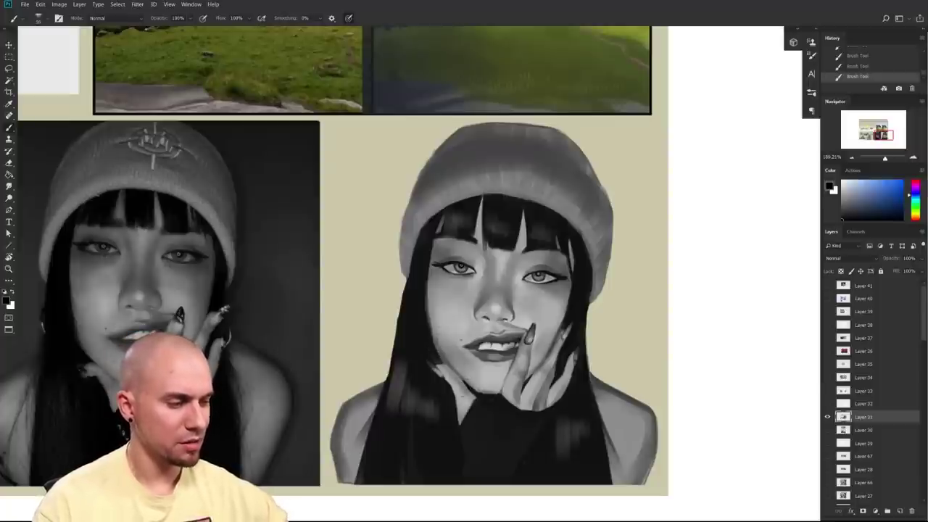
# - Touch up the fringe of the portrait painting with small dark strokes and undo a stray stroke
pyautogui.scroll(-5, 623, 412)
pyautogui.scroll(3, 620, 408)
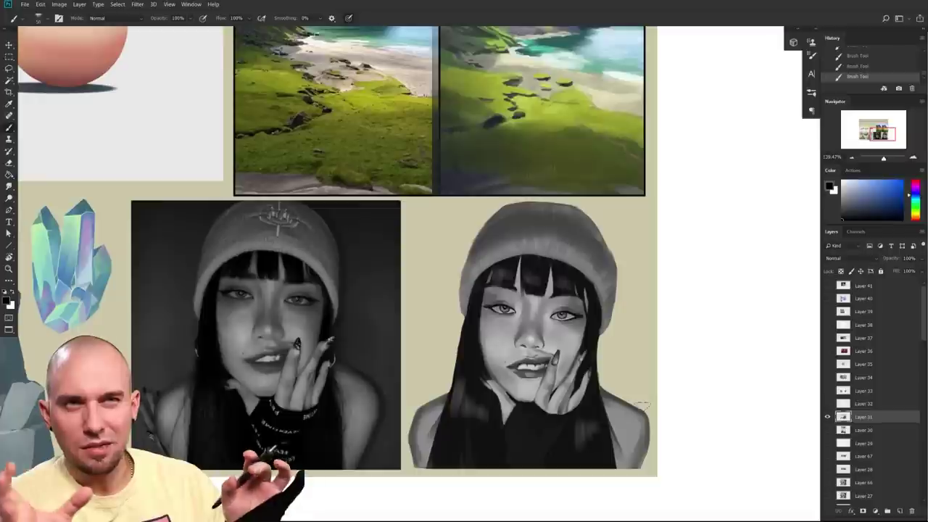
pyautogui.moveTo(557, 376)
pyautogui.mouseDown()
pyautogui.moveTo(573, 359)
pyautogui.moveTo(608, 362)
pyautogui.mouseUp()
pyautogui.moveTo(573, 405); pyautogui.dragTo(695, 413)
pyautogui.scroll(-3, 695, 413)
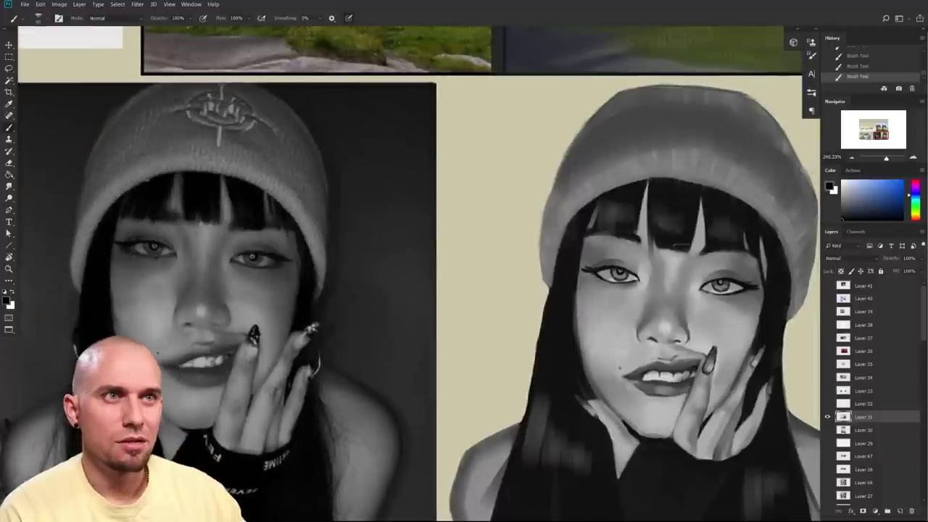
pyautogui.moveTo(653, 237)
pyautogui.mouseDown()
pyautogui.moveTo(609, 320)
pyautogui.moveTo(765, 292)
pyautogui.moveTo(645, 252)
pyautogui.mouseUp()
pyautogui.moveTo(615, 365)
pyautogui.mouseDown()
pyautogui.moveTo(618, 355)
pyautogui.moveTo(628, 374)
pyautogui.moveTo(657, 342)
pyautogui.moveTo(616, 374)
pyautogui.mouseUp()
pyautogui.hotkey('ctrl', 'z')
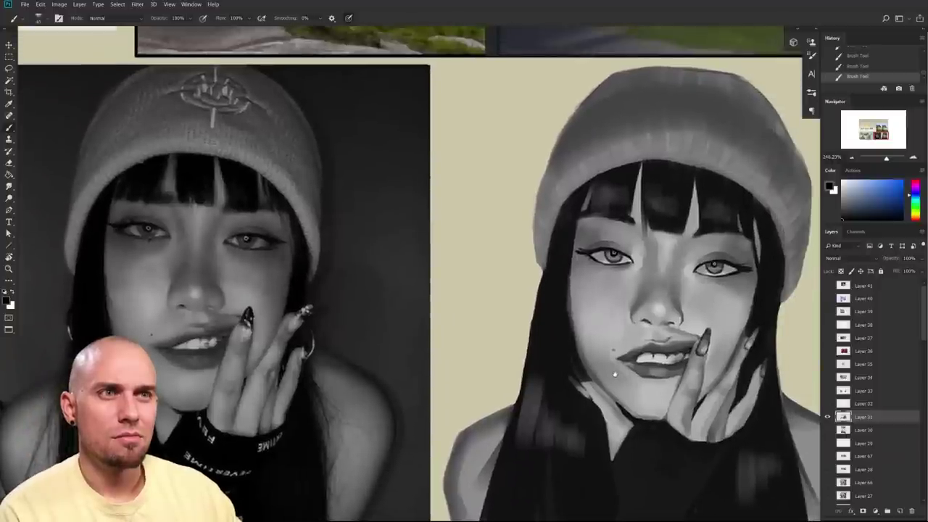
pyautogui.moveTo(615, 374); pyautogui.dragTo(623, 345)
pyautogui.moveTo(261, 392)
pyautogui.mouseDown()
pyautogui.moveTo(276, 390)
pyautogui.moveTo(248, 390)
pyautogui.mouseUp()
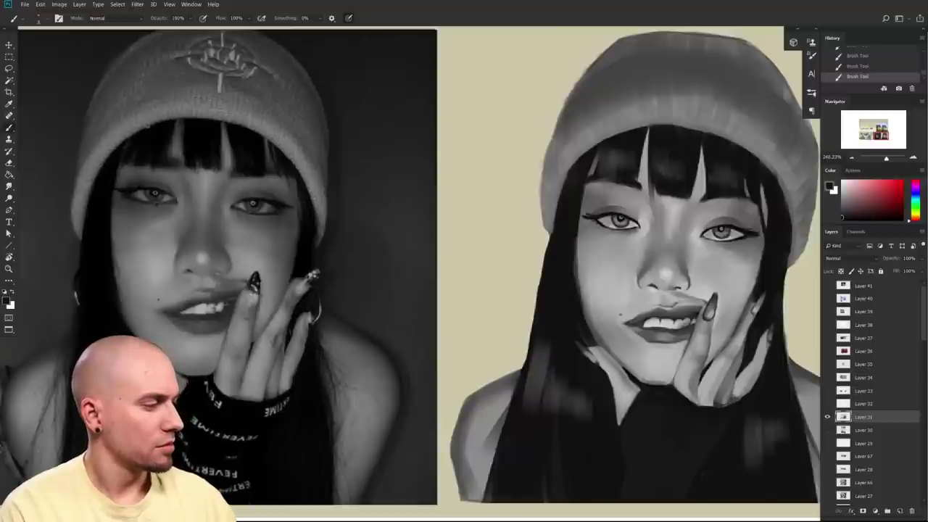
# - Compare the portrait painting with its photo at several zoom levels, and inspect the rock and crystal studies
pyautogui.moveTo(616, 434); pyautogui.dragTo(547, 435)
pyautogui.moveTo(449, 414); pyautogui.dragTo(547, 435)
pyautogui.scroll(3, 546, 435)
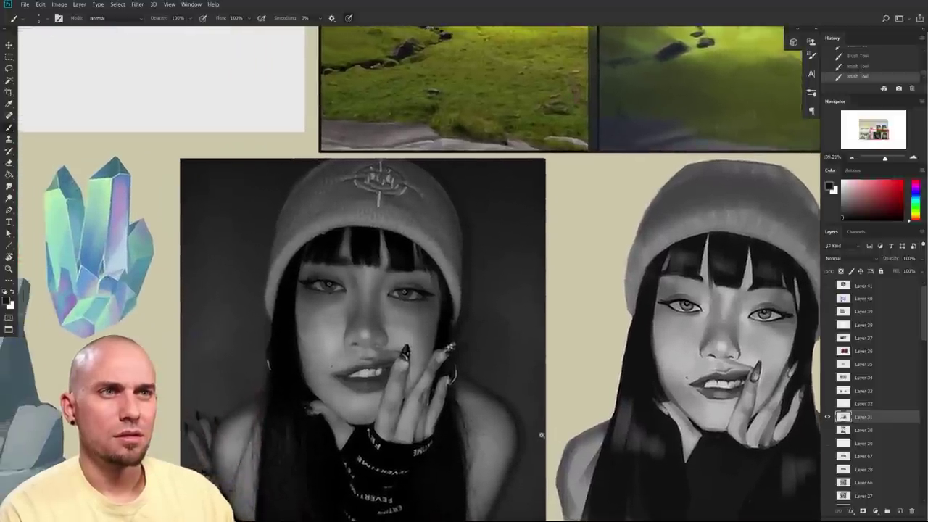
pyautogui.scroll(-5, 398, 428)
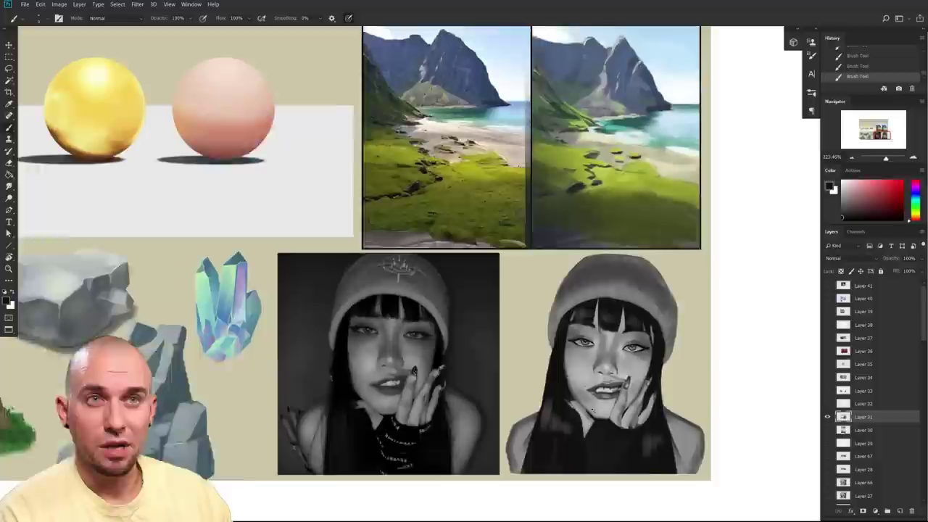
pyautogui.scroll(3, 602, 400)
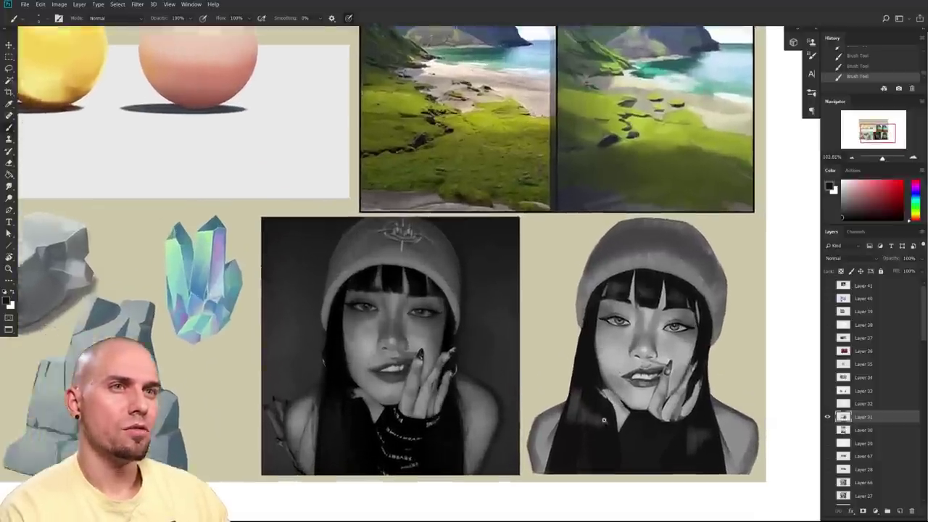
pyautogui.hscroll(-10, 571, 429)
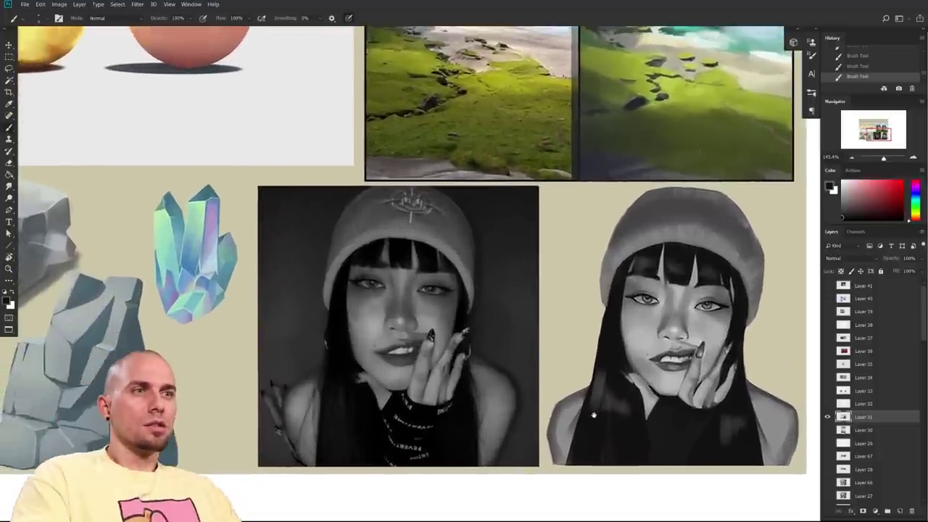
pyautogui.scroll(-2, 602, 361)
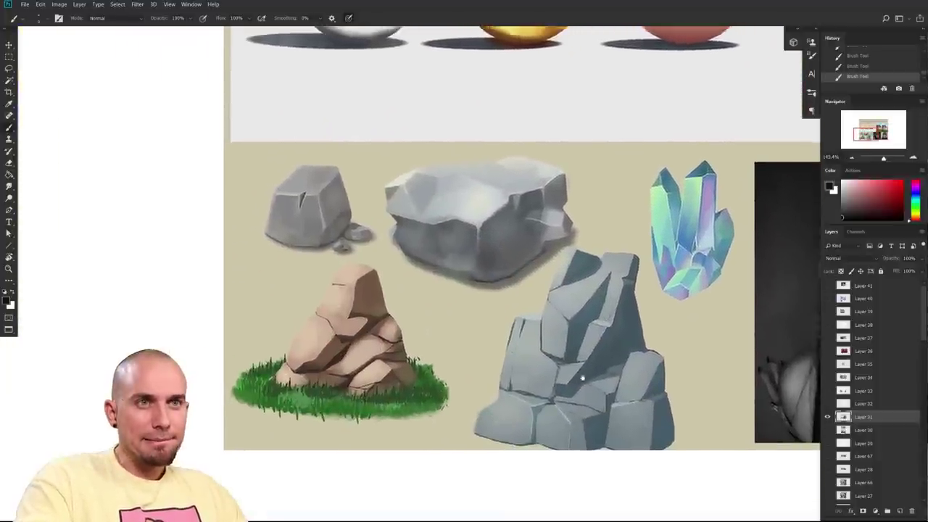
pyautogui.scroll(3, 696, 359)
pyautogui.scroll(-2, 703, 357)
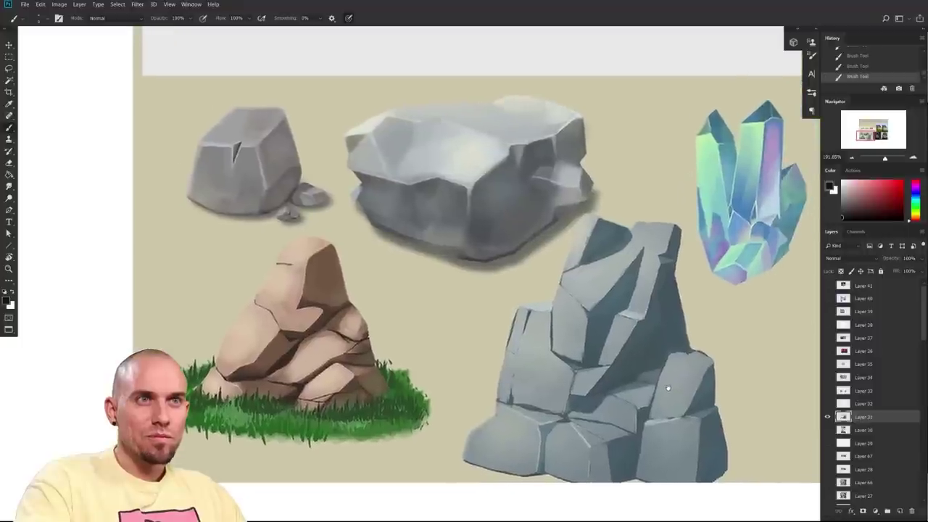
pyautogui.scroll(2, 731, 295)
# - Add small white highlights to the upper facets of the crystal study's two tallest shards, undoing the unwanted strokes
pyautogui.moveTo(733, 356); pyautogui.dragTo(524, 457)
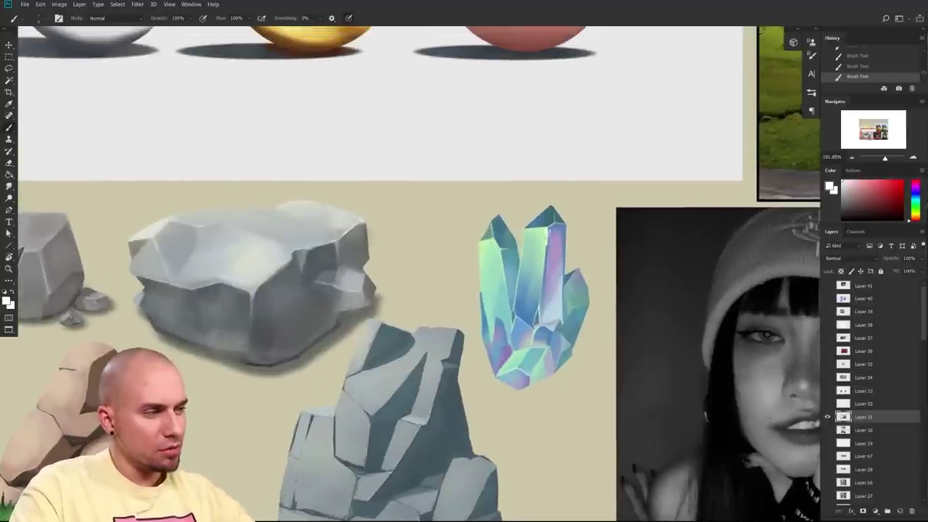
pyautogui.hotkey('ctrl', 'z')
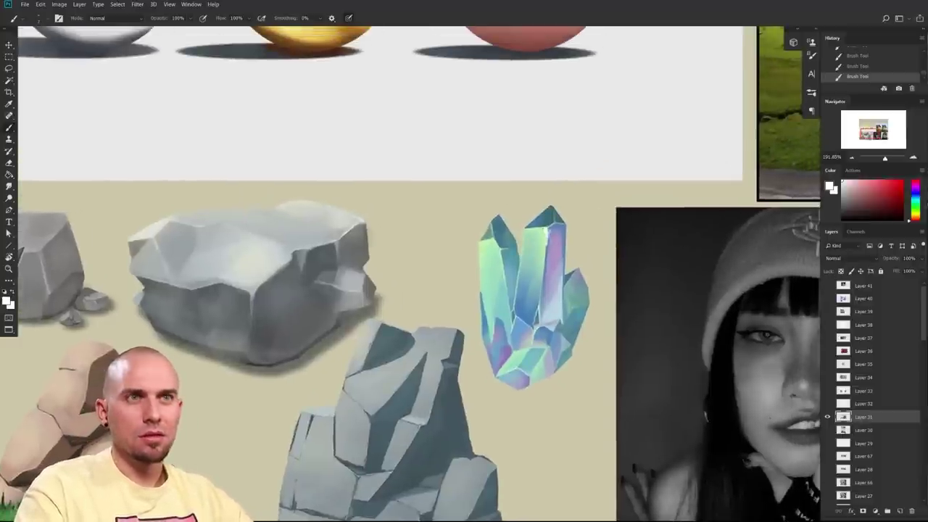
pyautogui.moveTo(538, 270); pyautogui.dragTo(522, 296)
pyautogui.hotkey('ctrl', 'z')
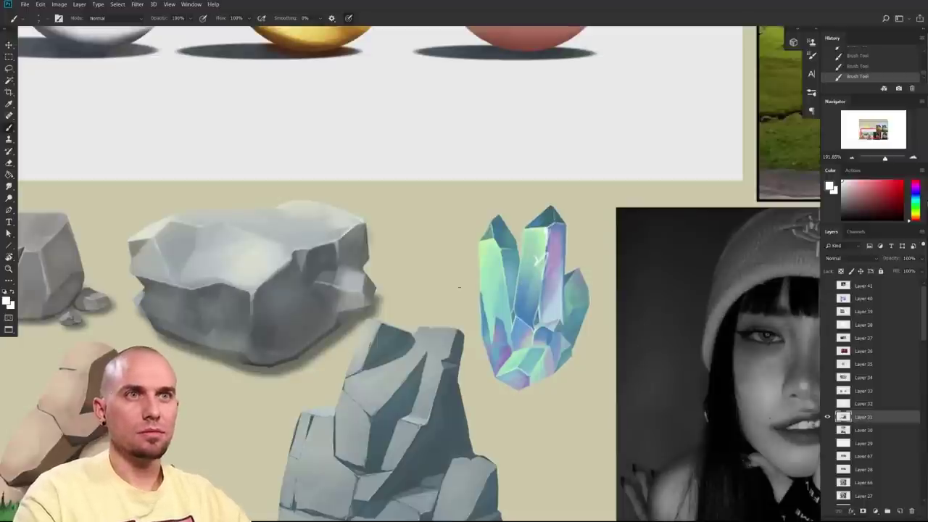
pyautogui.moveTo(520, 245); pyautogui.dragTo(562, 335)
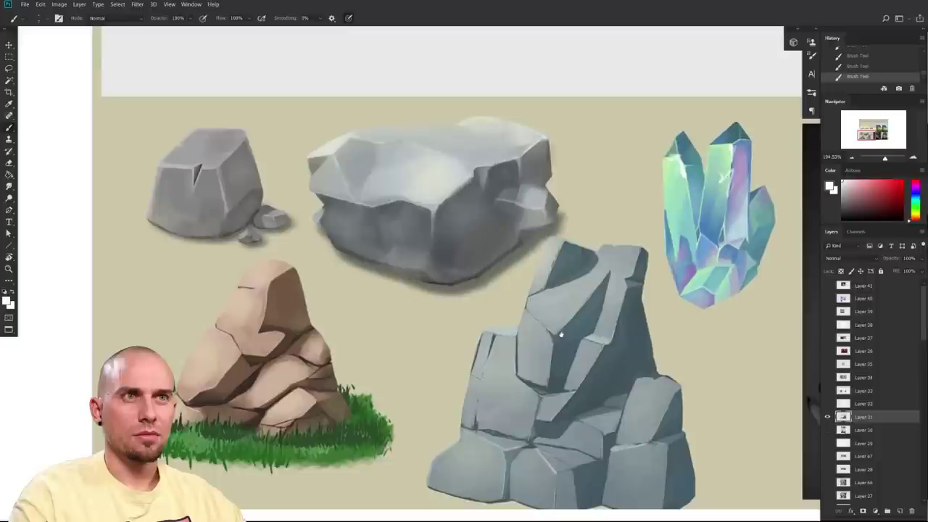
# - Examine the forms and shading of the rock studies, especially the large blue-grey formation, from near and far
pyautogui.moveTo(651, 348)
pyautogui.mouseDown()
pyautogui.moveTo(674, 317)
pyautogui.moveTo(655, 336)
pyautogui.mouseUp()
pyautogui.scroll(3, 655, 336)
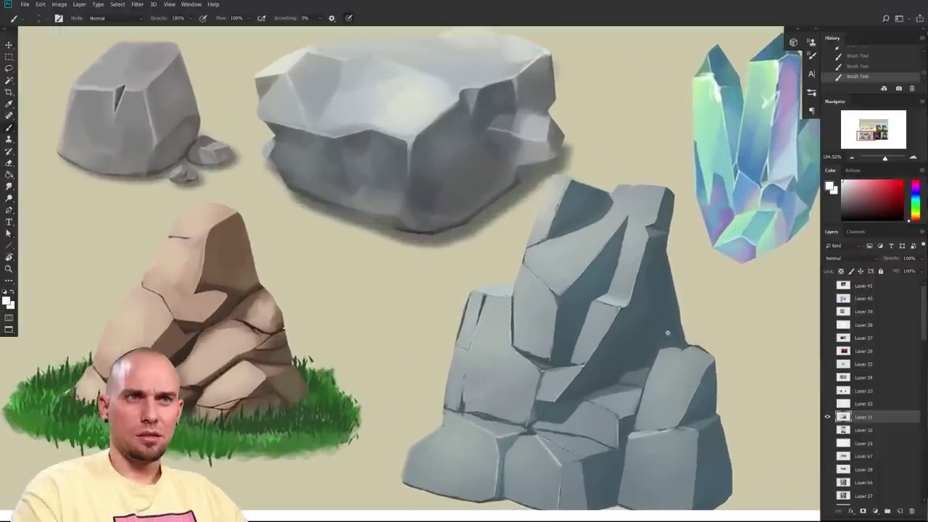
pyautogui.moveTo(636, 348); pyautogui.dragTo(661, 329)
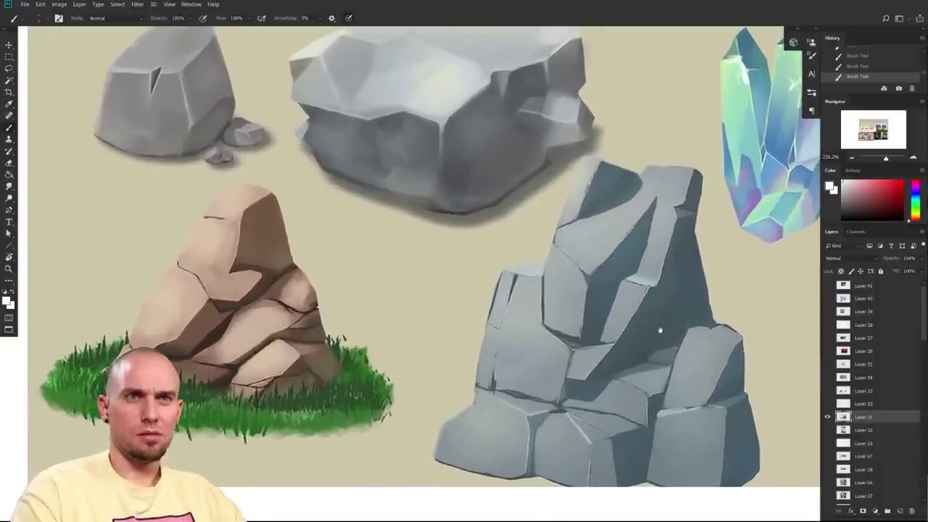
pyautogui.scroll(-5, 661, 330)
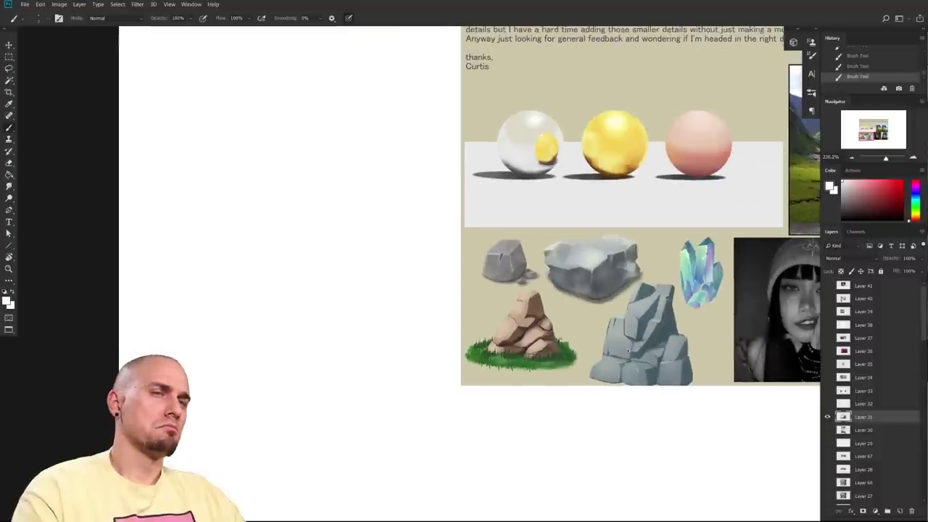
pyautogui.scroll(5, 628, 351)
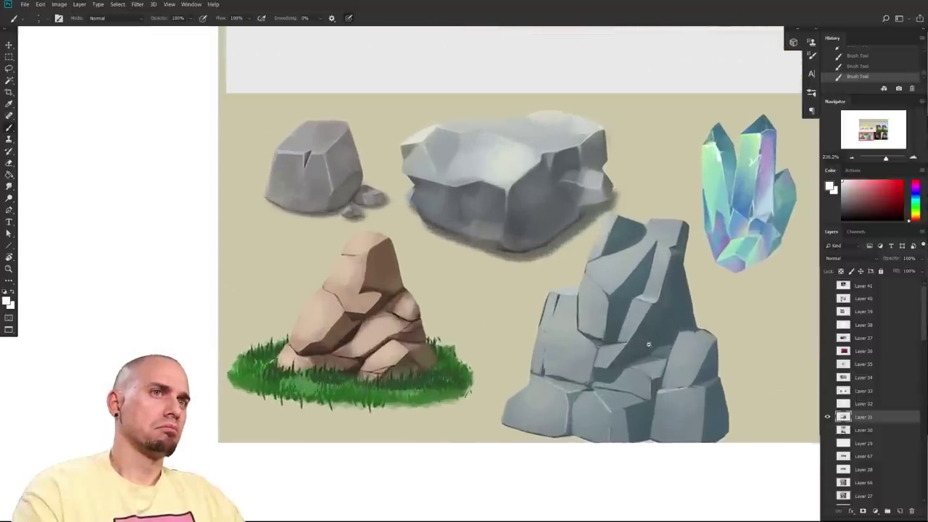
pyautogui.scroll(-5, 649, 346)
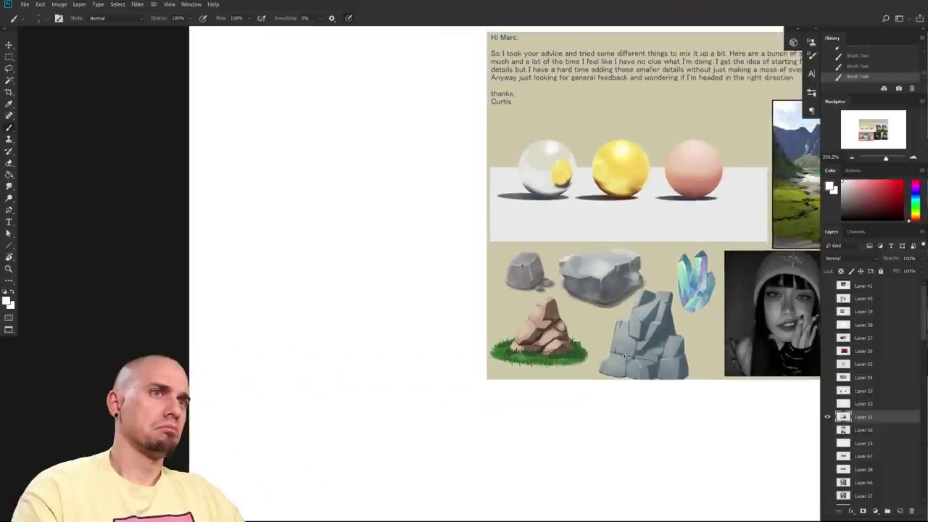
pyautogui.scroll(5, 624, 356)
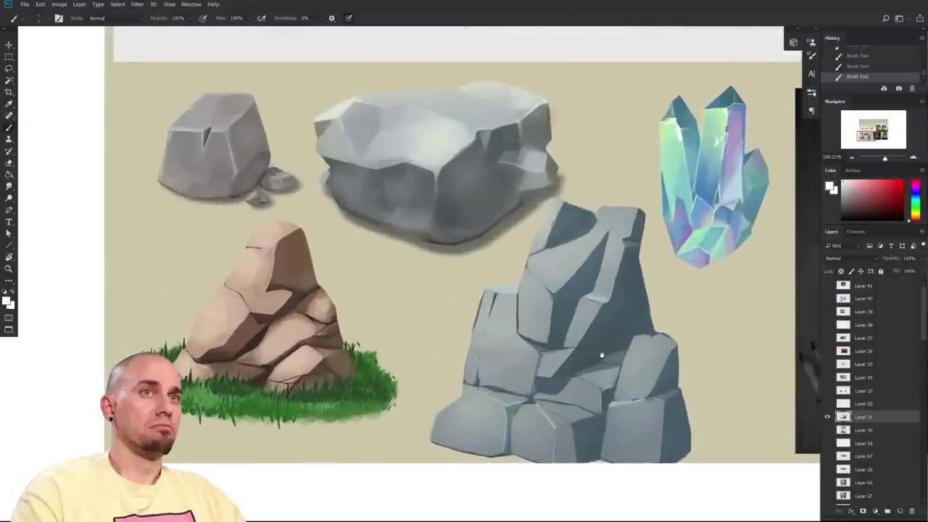
pyautogui.moveTo(602, 355); pyautogui.dragTo(523, 352)
# - Choose the MB Chalk brush and lasso around the outline of the whole large blue-grey rock formation
pyautogui.rightClick(601, 321)
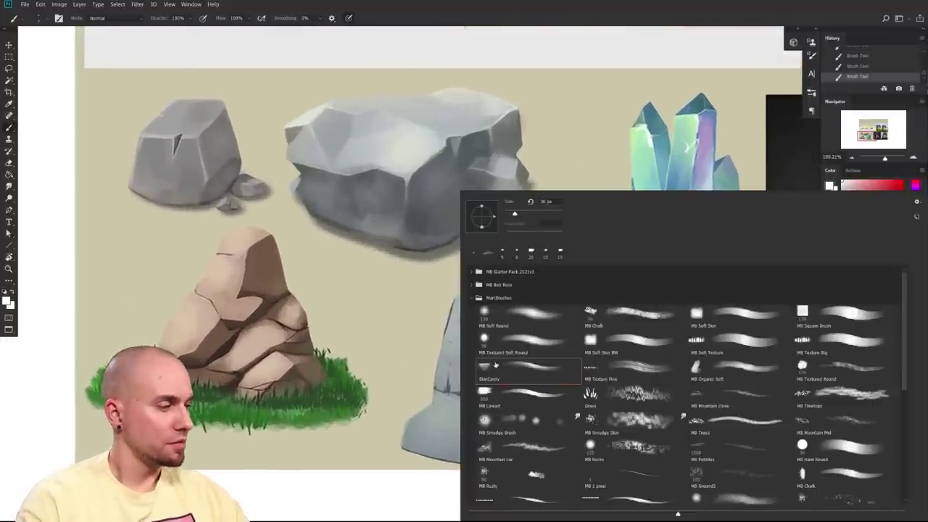
pyautogui.doubleClick(539, 392)
pyautogui.moveTo(562, 392); pyautogui.dragTo(551, 398)
pyautogui.press('l')
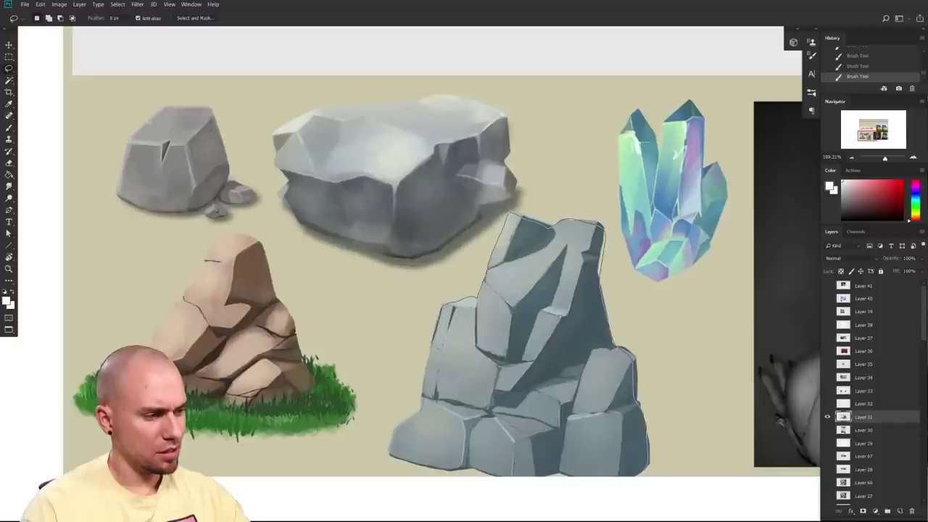
pyautogui.moveTo(477, 481)
pyautogui.mouseDown()
pyautogui.moveTo(542, 480)
pyautogui.moveTo(557, 457)
pyautogui.moveTo(491, 472)
pyautogui.mouseUp()
pyautogui.press('b')
pyautogui.scroll(-3, 526, 399)
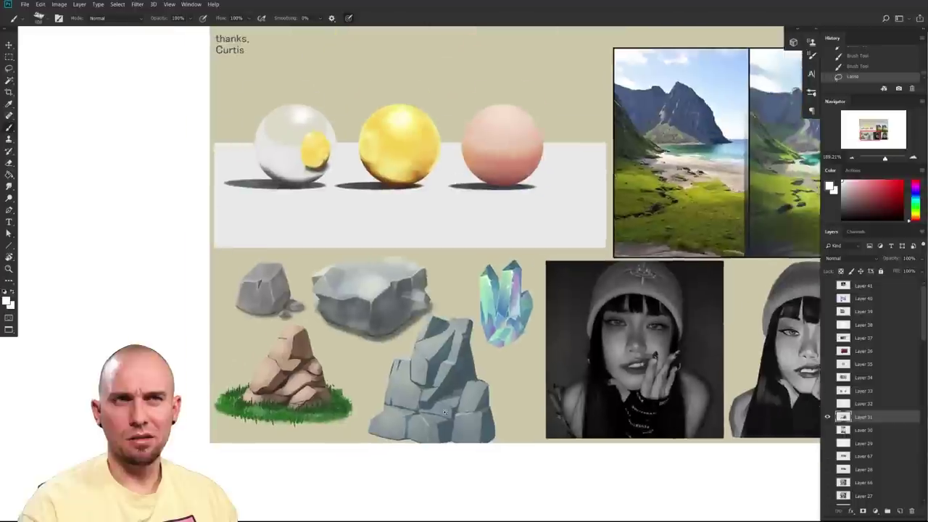
pyautogui.scroll(2, 496, 418)
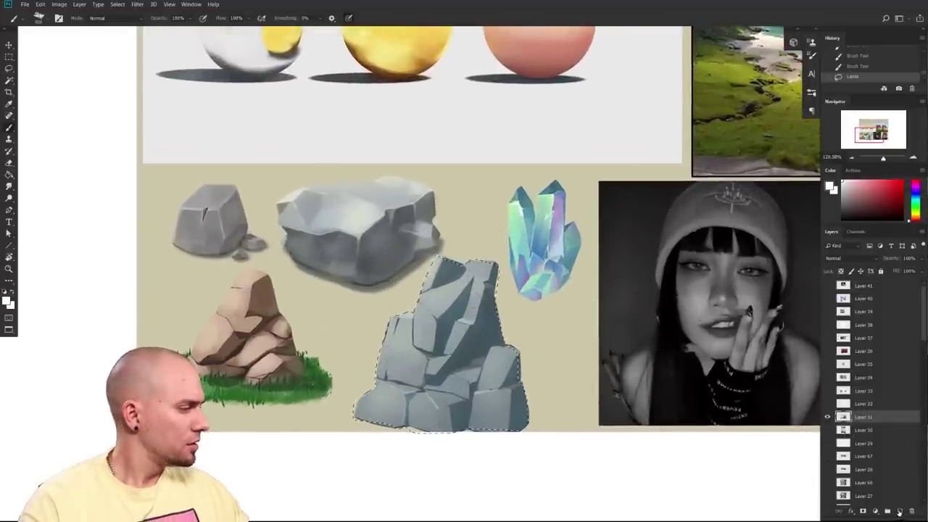
# - Add a new layer above the studies board and change the painting colour to a greenish grey
pyautogui.click(900, 512)
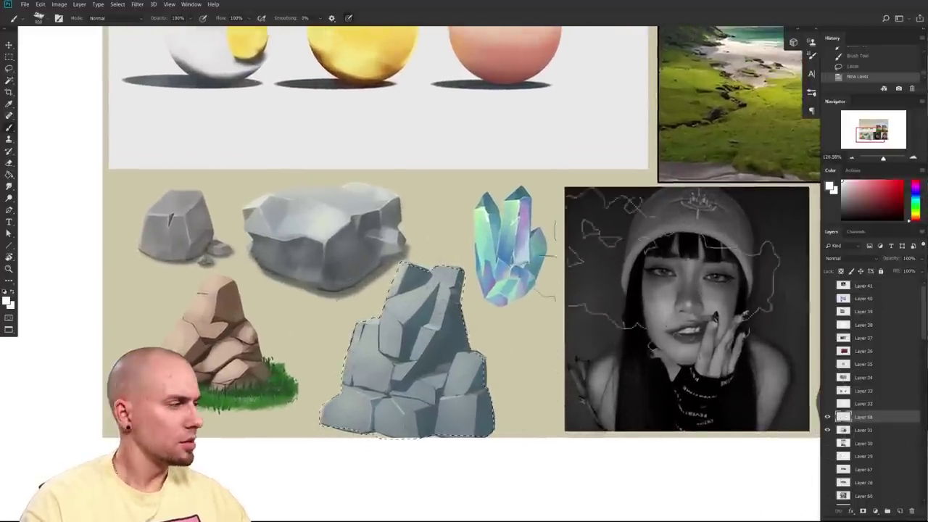
pyautogui.moveTo(380, 395); pyautogui.dragTo(384, 349)
pyautogui.hotkey('ctrl', 'z')
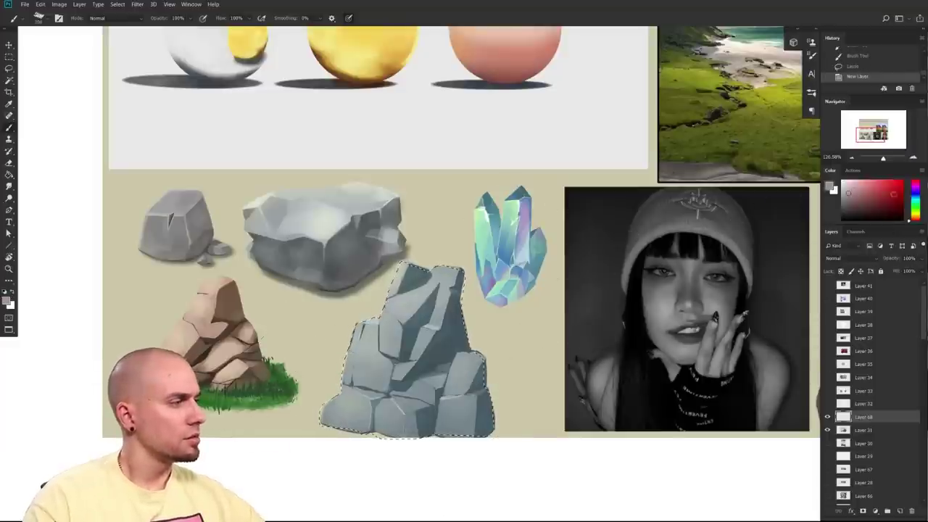
pyautogui.click(915, 210)
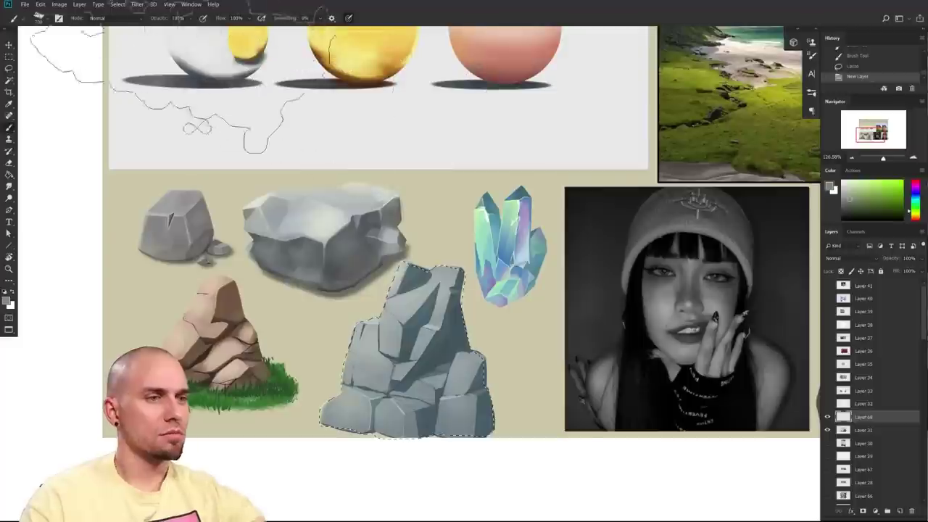
# - Try painting greenish grey over the selected rock with the brush mode on Multiply, undo it and return the brush to Normal
pyautogui.click(102, 17)
pyautogui.click(119, 67)
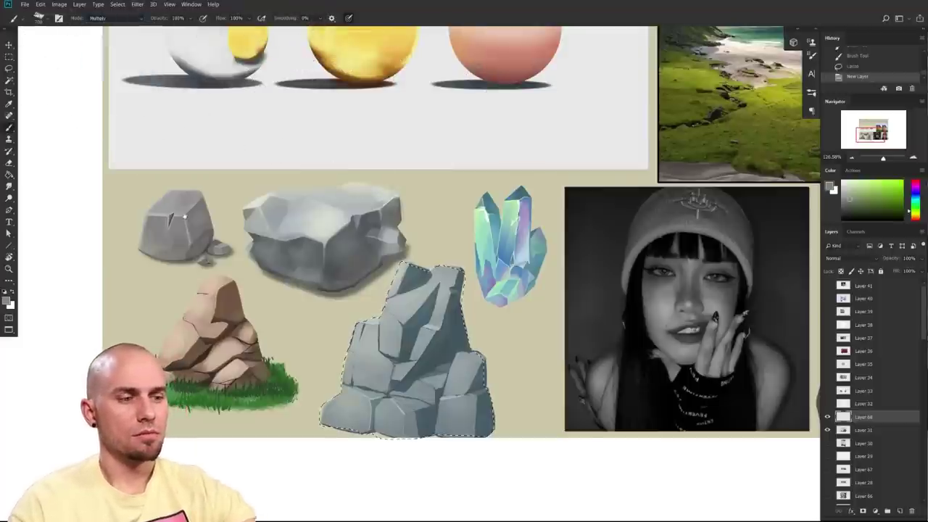
pyautogui.moveTo(427, 395); pyautogui.dragTo(464, 384)
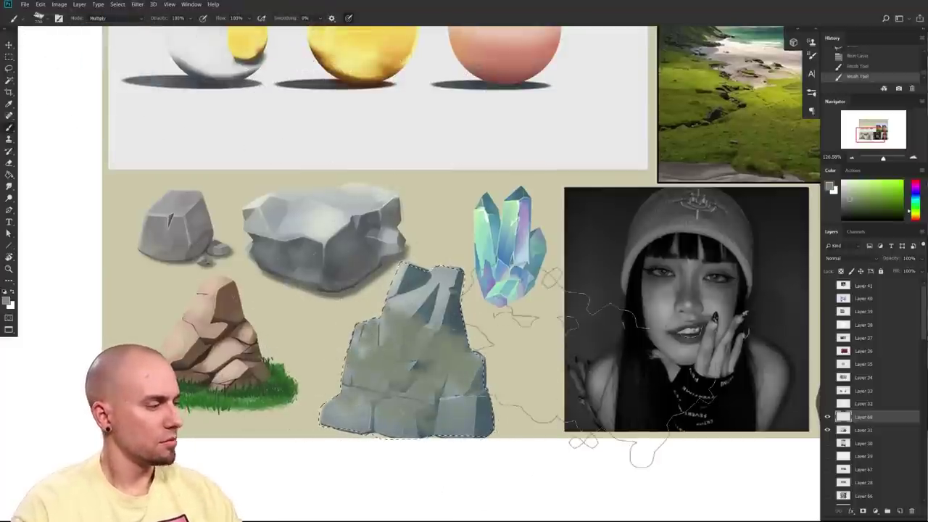
pyautogui.hotkey('ctrl', 'z')
pyautogui.click(123, 19)
pyautogui.click(125, 26)
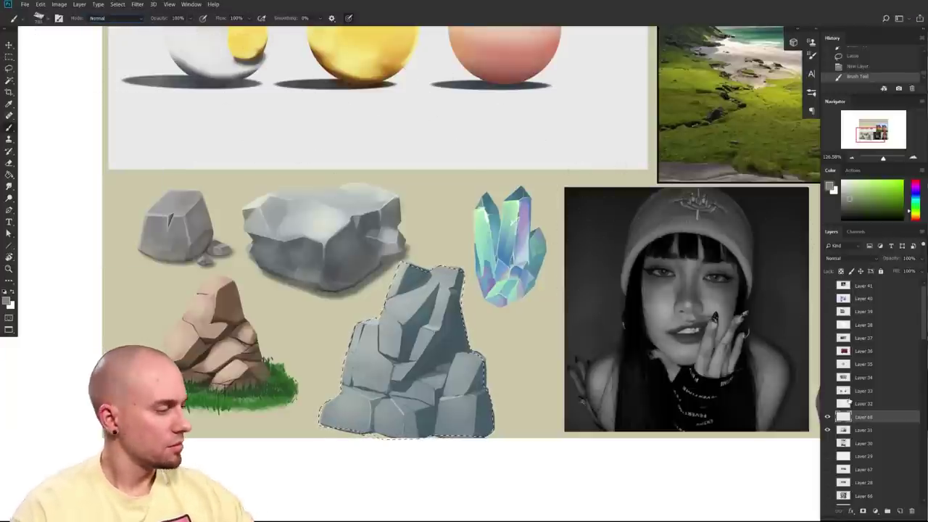
# - Set the new layer to Multiply, tint the selected rock with very large greenish-grey chalk strokes, and deselect
pyautogui.click(853, 261)
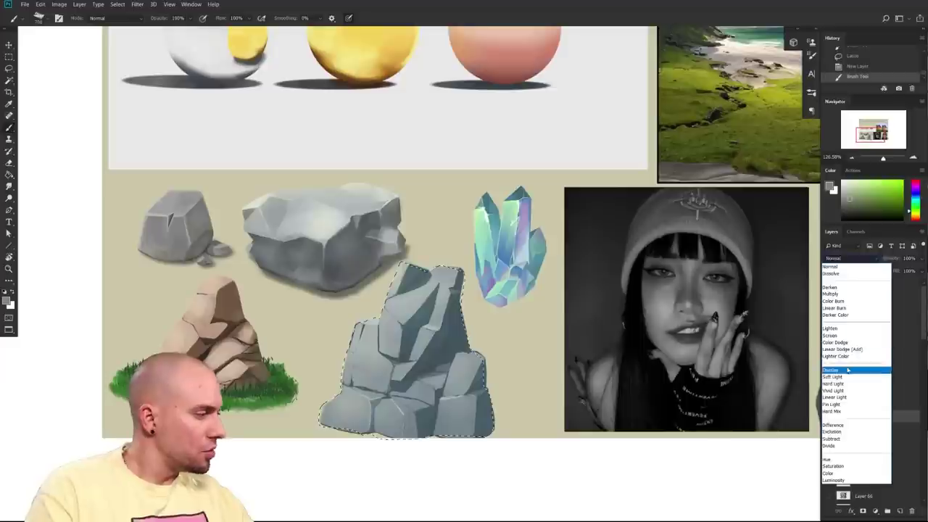
pyautogui.click(845, 295)
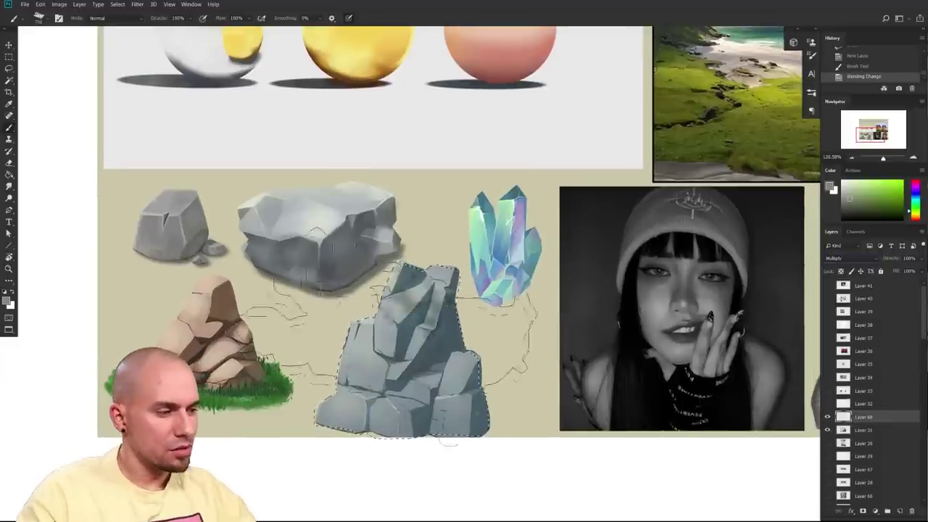
pyautogui.scroll(-2, 512, 359)
pyautogui.moveTo(512, 363); pyautogui.dragTo(506, 363)
pyautogui.press(']')
pyautogui.press(']')
pyautogui.press(']')
pyautogui.press(']')
pyautogui.press(']')
pyautogui.press(']')
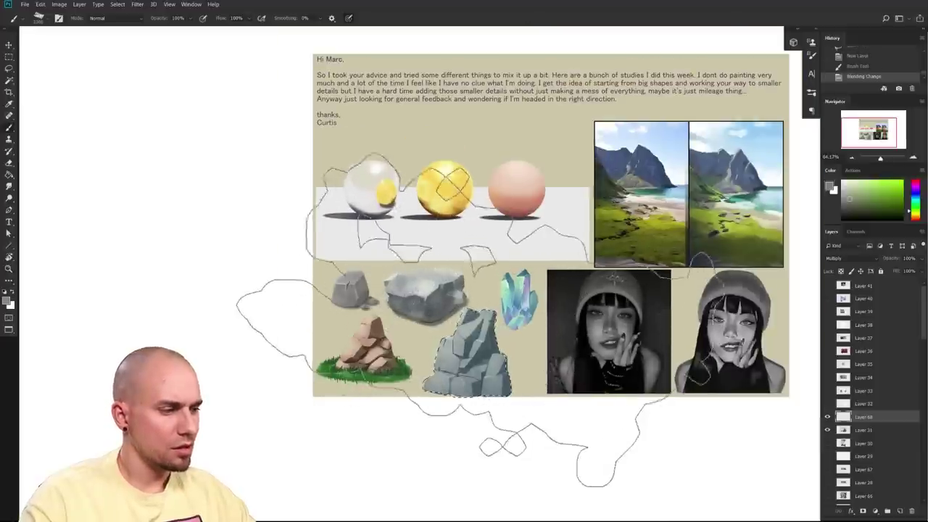
pyautogui.press('[')
pyautogui.press('[')
pyautogui.press('[')
pyautogui.moveTo(473, 394)
pyautogui.mouseDown()
pyautogui.moveTo(480, 396)
pyautogui.moveTo(496, 326)
pyautogui.mouseUp()
pyautogui.scroll(3, 475, 344)
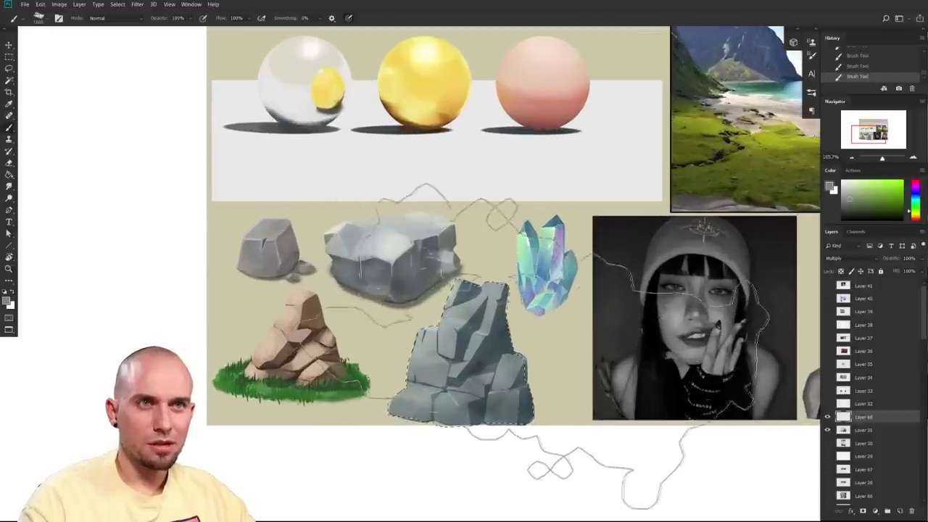
pyautogui.scroll(3, 500, 373)
pyautogui.hotkey('ctrl', 'd')
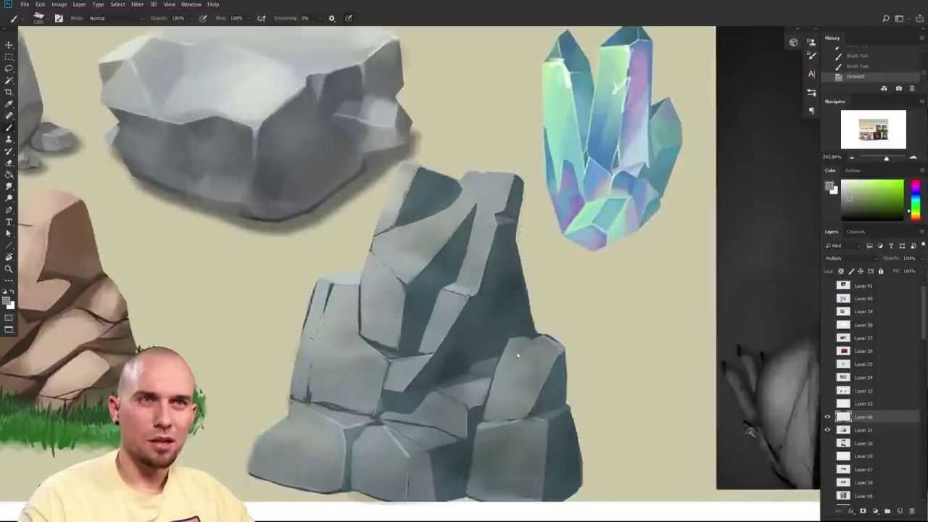
# - Dab small greenish-grey chalk strokes into the shaded middle of the large rock with a much smaller brush
pyautogui.moveTo(524, 358); pyautogui.dragTo(539, 347)
pyautogui.press('[')
pyautogui.press('[')
pyautogui.press('[')
pyautogui.press('[')
pyautogui.press('[')
pyautogui.press('[')
pyautogui.press('[')
pyautogui.press('[')
pyautogui.press('[')
pyautogui.press('[')
pyautogui.press('[')
pyautogui.press('[')
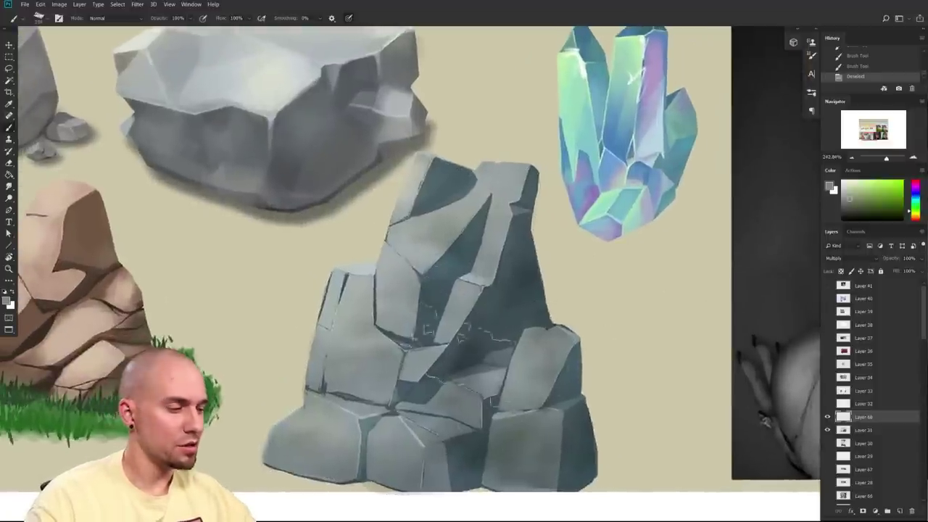
pyautogui.moveTo(467, 359); pyautogui.dragTo(493, 342)
# - Switch to the SkinCavity brush and deepen the shading on the large rock's upper and central facets
pyautogui.rightClick(541, 345)
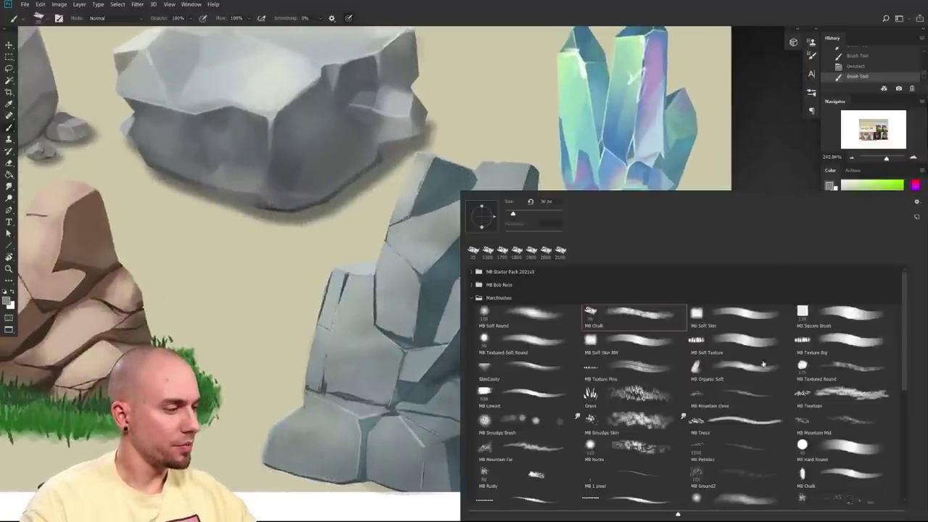
pyautogui.doubleClick(495, 383)
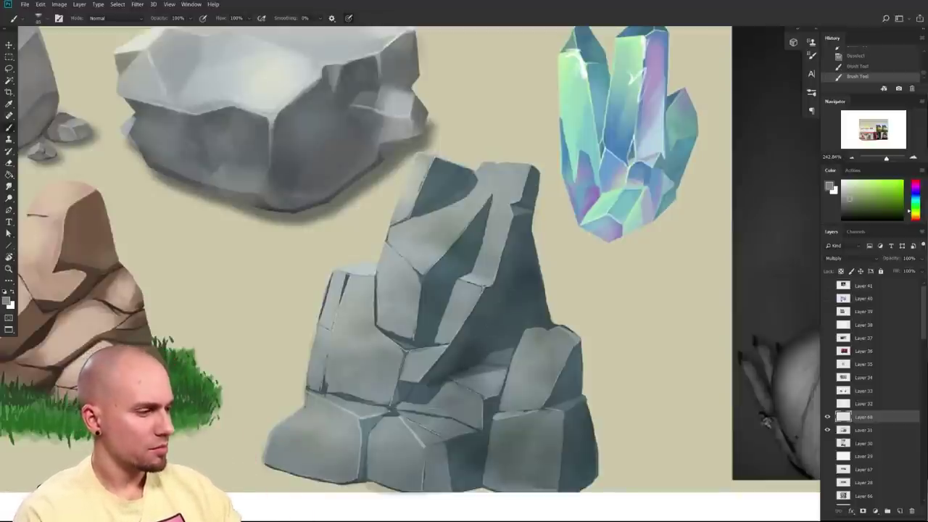
pyautogui.moveTo(485, 347); pyautogui.dragTo(513, 344)
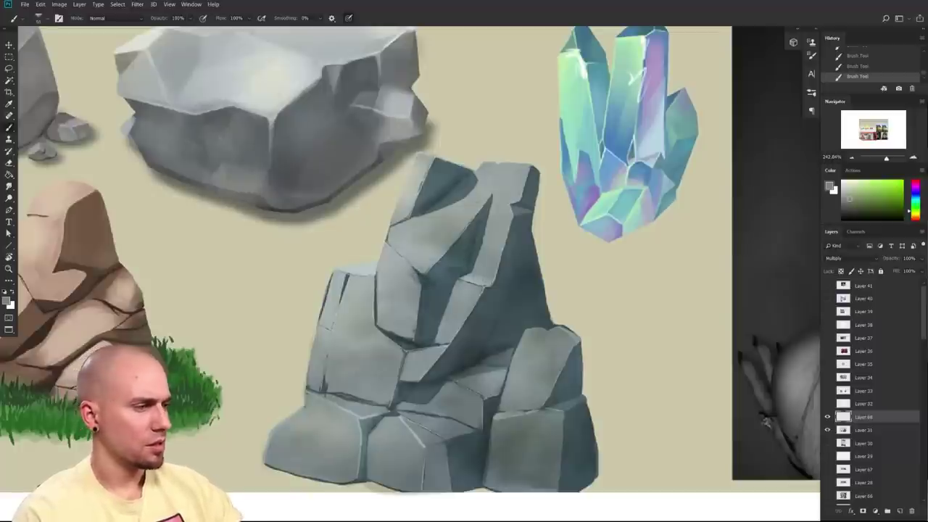
pyautogui.moveTo(562, 310); pyautogui.dragTo(549, 347)
pyautogui.moveTo(549, 351); pyautogui.dragTo(545, 367)
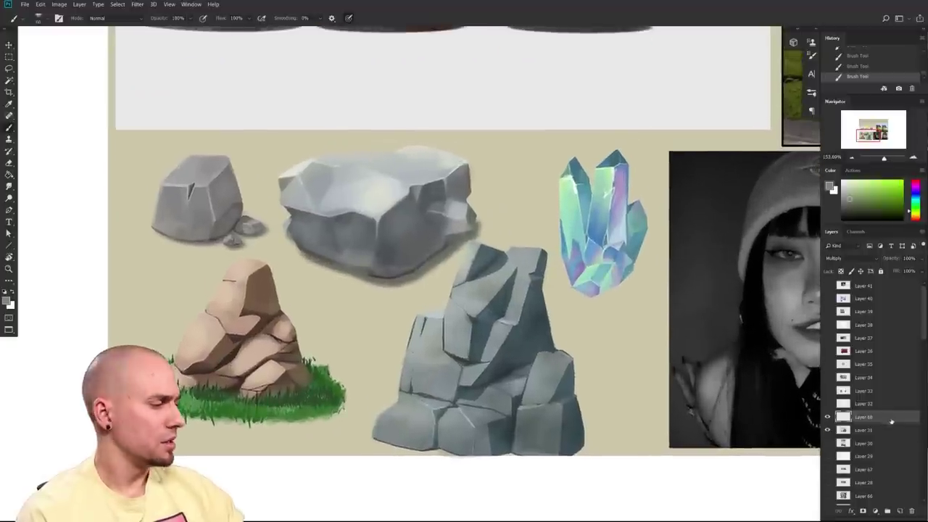
# - Compare the large rock with and without the Multiply tint layer, up close and within the board
pyautogui.click(828, 417)
pyautogui.click(828, 417)
pyautogui.click(829, 417)
pyautogui.click(828, 417)
pyautogui.scroll(-4, 663, 389)
pyautogui.scroll(2, 631, 384)
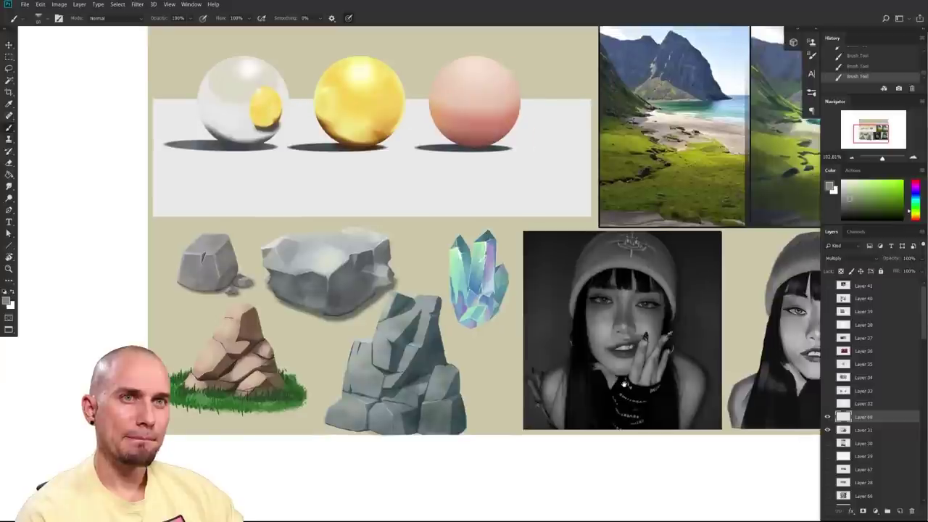
# - Examine the whole studies board and compare the coastal landscape painting with its reference photo from near and far
pyautogui.scroll(-3, 623, 386)
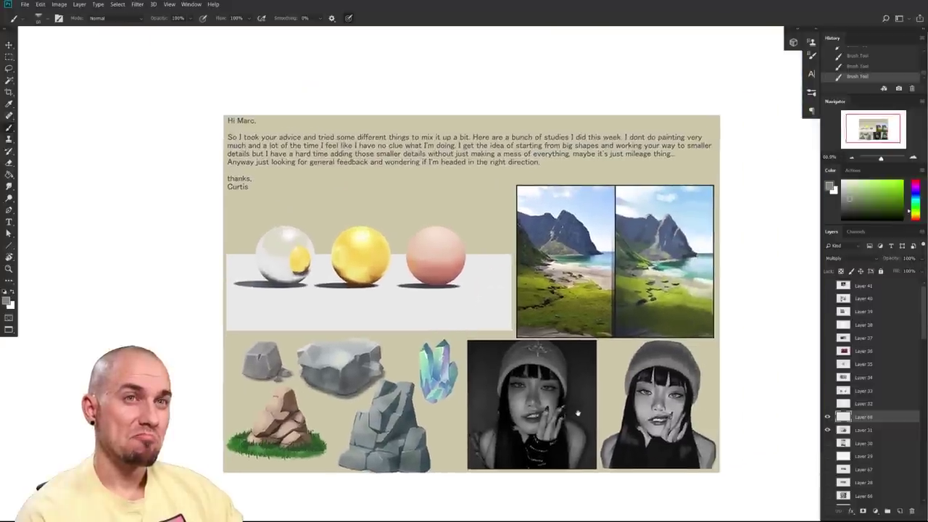
pyautogui.scroll(3, 615, 396)
pyautogui.scroll(3, 618, 388)
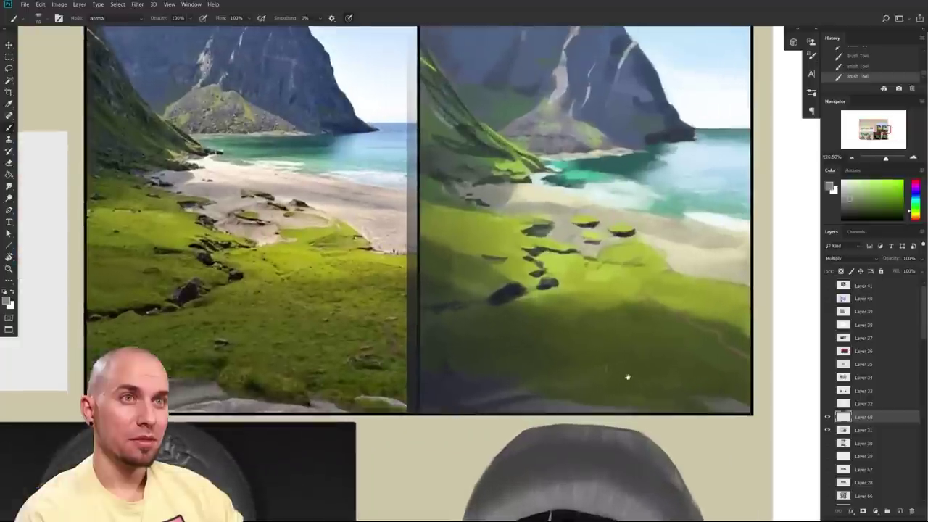
pyautogui.scroll(-3, 566, 478)
pyautogui.scroll(2, 619, 377)
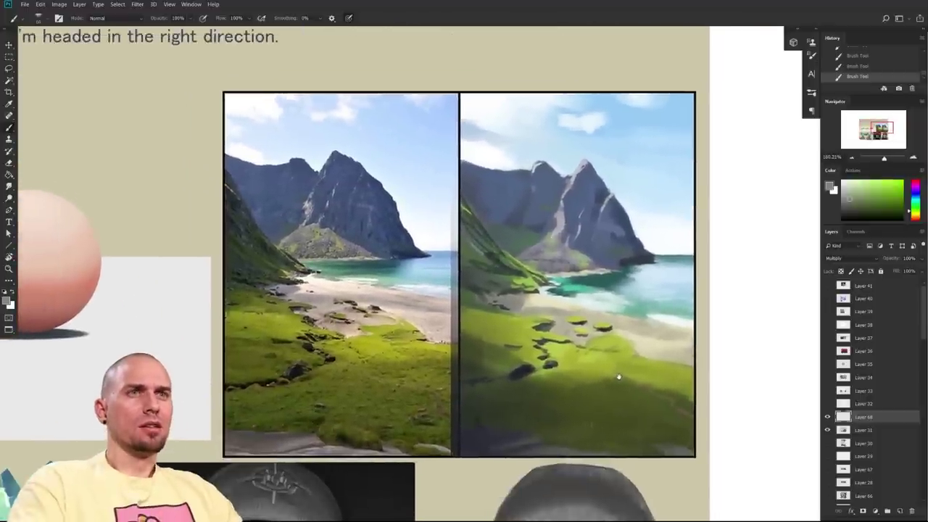
pyautogui.scroll(5, 618, 377)
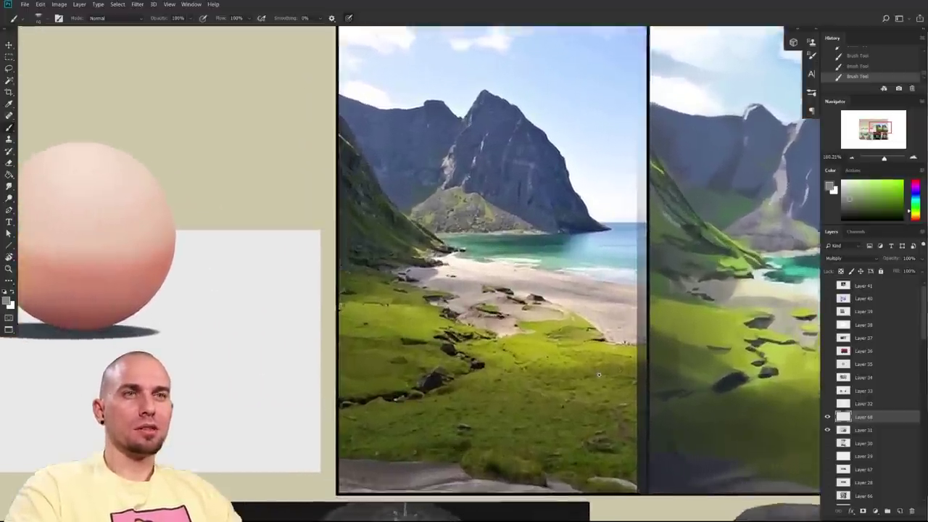
pyautogui.scroll(-5, 621, 385)
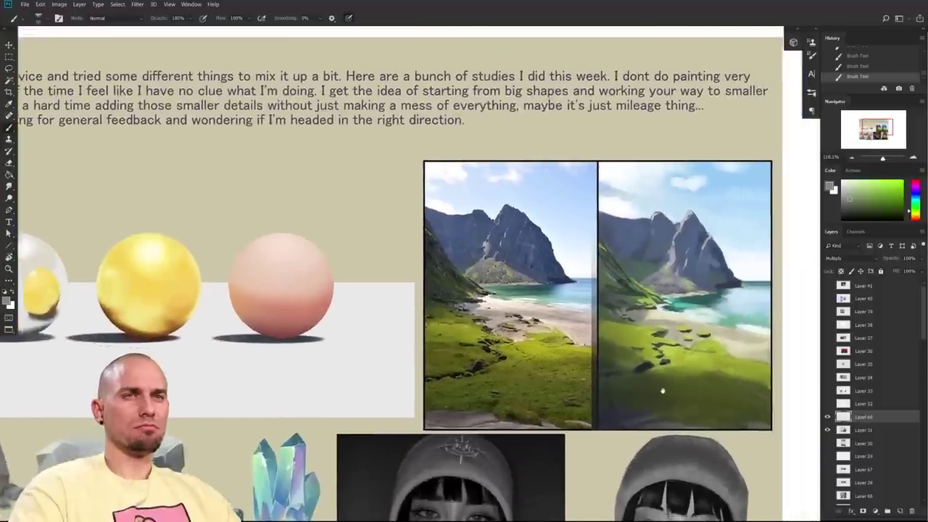
pyautogui.moveTo(662, 391); pyautogui.dragTo(648, 388)
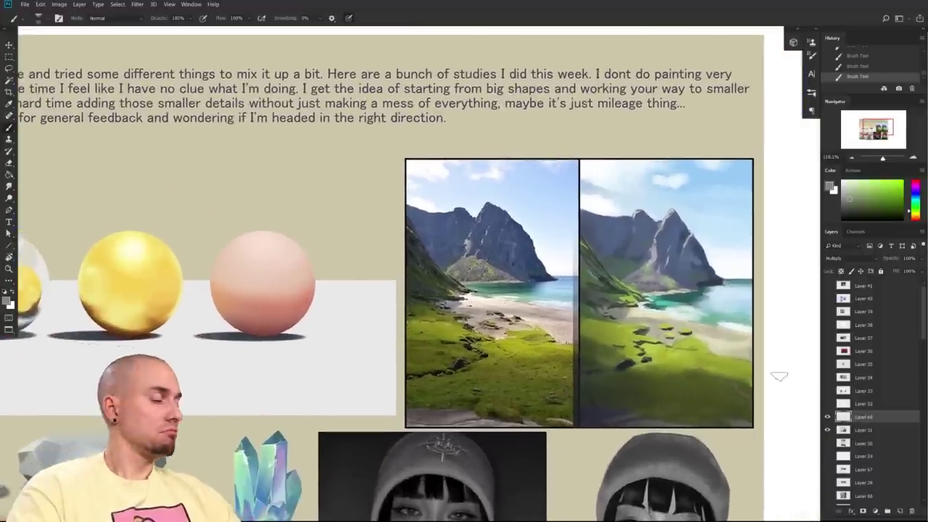
# - Hide the studies board and its tint layer, and show and select Layer 32 with the next submission
pyautogui.moveTo(828, 430); pyautogui.dragTo(828, 417)
pyautogui.click(827, 404)
pyautogui.click(851, 404)
pyautogui.moveTo(576, 364); pyautogui.dragTo(639, 359)
pyautogui.moveTo(635, 361); pyautogui.dragTo(592, 364)
pyautogui.scroll(-3, 659, 385)
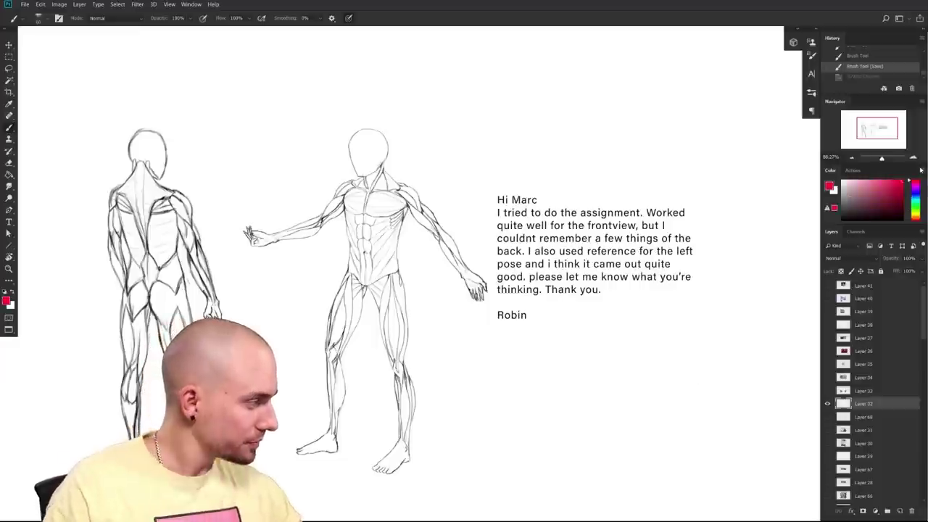
# - Read the student's note and examine the muscle drawings of the back-view and front-view figures
pyautogui.moveTo(533, 368); pyautogui.dragTo(617, 338)
pyautogui.scroll(5, 553, 374)
pyautogui.scroll(-3, 617, 338)
pyautogui.moveTo(586, 405); pyautogui.dragTo(588, 343)
pyautogui.scroll(-5, 589, 342)
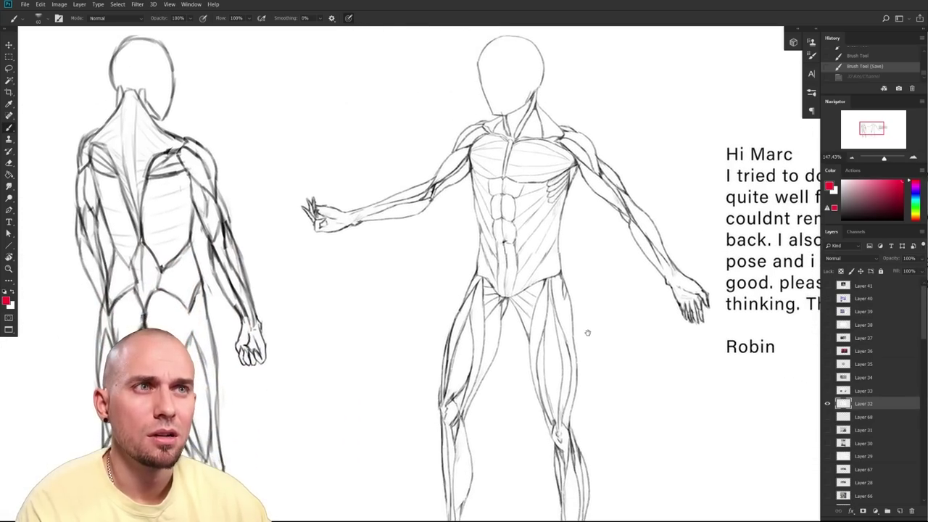
pyautogui.moveTo(645, 332); pyautogui.dragTo(628, 402)
pyautogui.moveTo(644, 363); pyautogui.dragTo(702, 386)
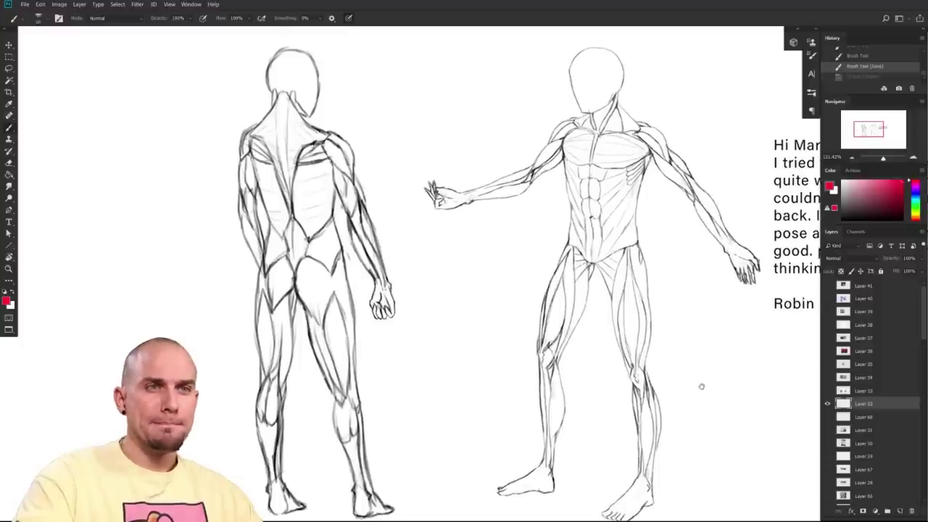
pyautogui.moveTo(702, 387); pyautogui.dragTo(699, 384)
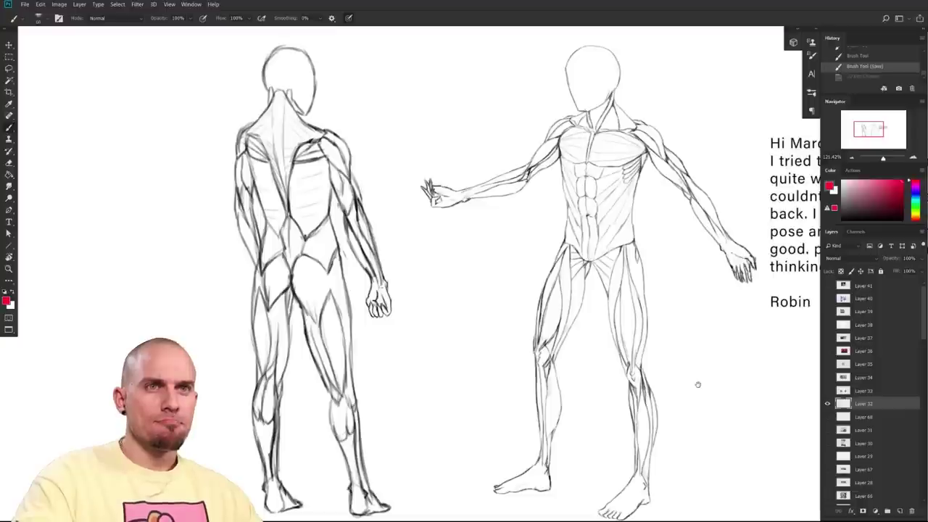
pyautogui.moveTo(674, 350); pyautogui.dragTo(620, 434)
pyautogui.moveTo(573, 389); pyautogui.dragTo(616, 372)
pyautogui.moveTo(616, 371); pyautogui.dragTo(465, 469)
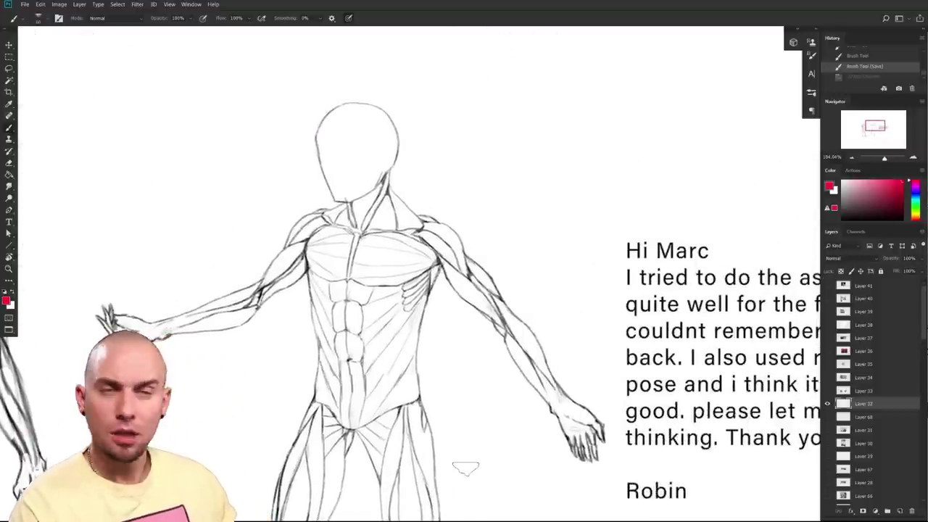
# - Outline a small oval in crimson between the front-view figure's left chest and shoulder muscles with a finer brush, undoing unwanted strokes
pyautogui.moveTo(563, 455)
pyautogui.mouseDown()
pyautogui.moveTo(646, 356)
pyautogui.moveTo(615, 351)
pyautogui.moveTo(621, 356)
pyautogui.moveTo(573, 440)
pyautogui.moveTo(461, 483)
pyautogui.moveTo(464, 472)
pyautogui.mouseUp()
pyautogui.moveTo(306, 288)
pyautogui.mouseDown()
pyautogui.moveTo(330, 314)
pyautogui.moveTo(295, 298)
pyautogui.mouseUp()
pyautogui.hotkey('ctrl', 'z')
pyautogui.press('[')
pyautogui.press('[')
pyautogui.press('[')
pyautogui.press('[')
pyautogui.press('[')
pyautogui.press('[')
pyautogui.press('[')
pyautogui.press('[')
pyautogui.press('[')
pyautogui.hotkey('ctrl', 'z')
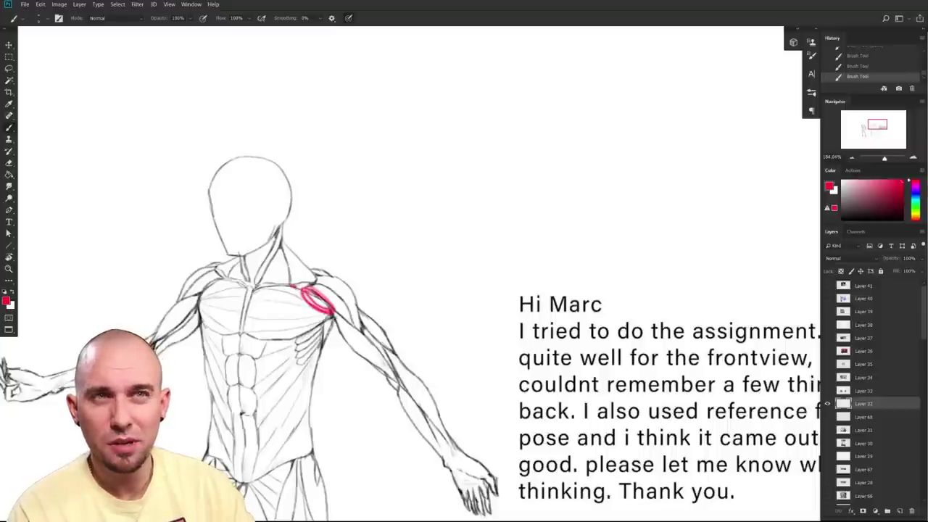
pyautogui.hotkey('ctrl', 'z')
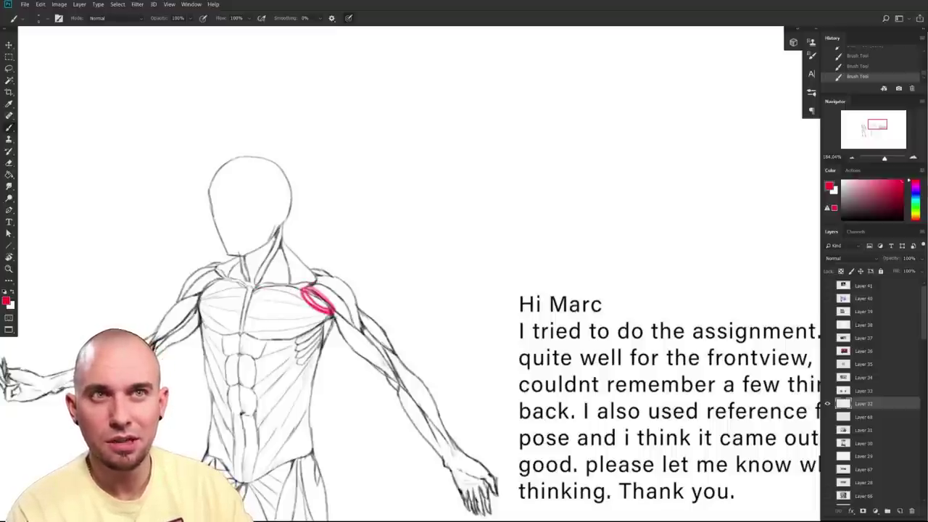
# - Extend the crimson mark to the collarbone and fill in the oval beside the front-view figure's left shoulder
pyautogui.moveTo(291, 286); pyautogui.dragTo(308, 285)
pyautogui.moveTo(395, 381)
pyautogui.mouseDown()
pyautogui.moveTo(409, 277)
pyautogui.moveTo(387, 314)
pyautogui.mouseUp()
pyautogui.moveTo(306, 219); pyautogui.dragTo(331, 246)
pyautogui.moveTo(445, 338)
pyautogui.mouseDown()
pyautogui.moveTo(565, 342)
pyautogui.moveTo(614, 315)
pyautogui.moveTo(562, 361)
pyautogui.mouseUp()
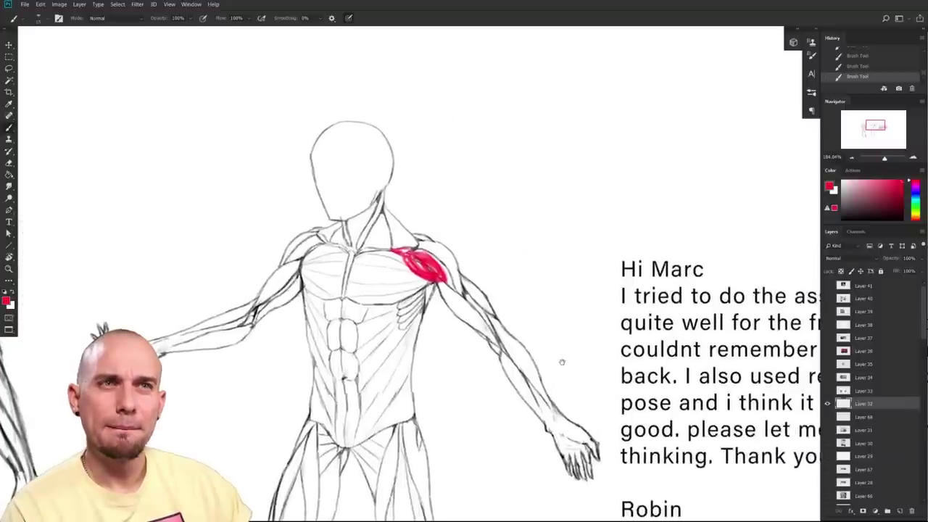
# - Compare the front-view figure's left shoulder area with and without the latest brush strokes, restoring them after the comparison
pyautogui.press('x')
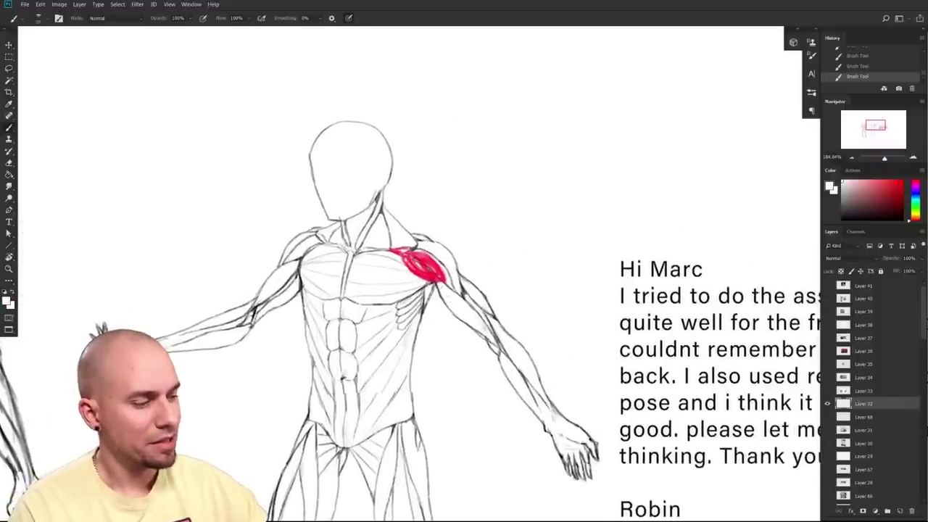
pyautogui.press('d')
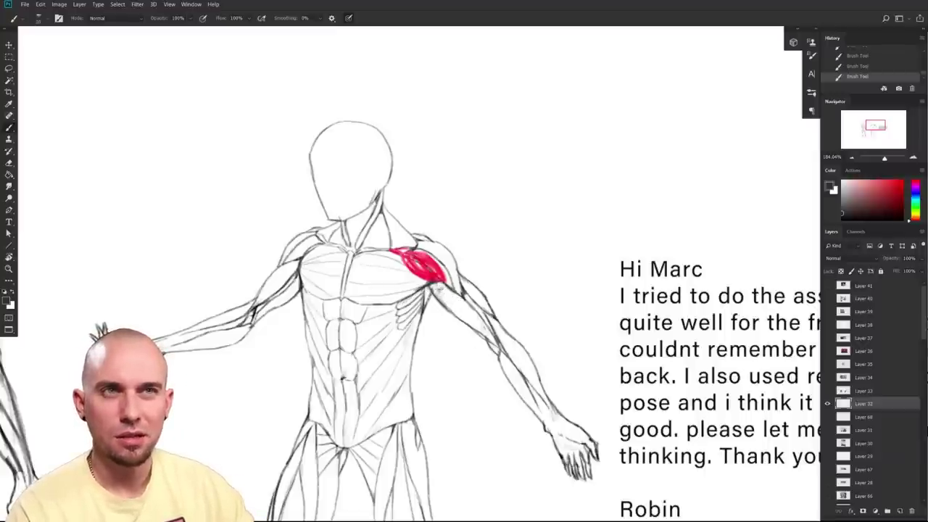
pyautogui.hotkey('ctrl', 'z')
pyautogui.moveTo(457, 309); pyautogui.dragTo(466, 306)
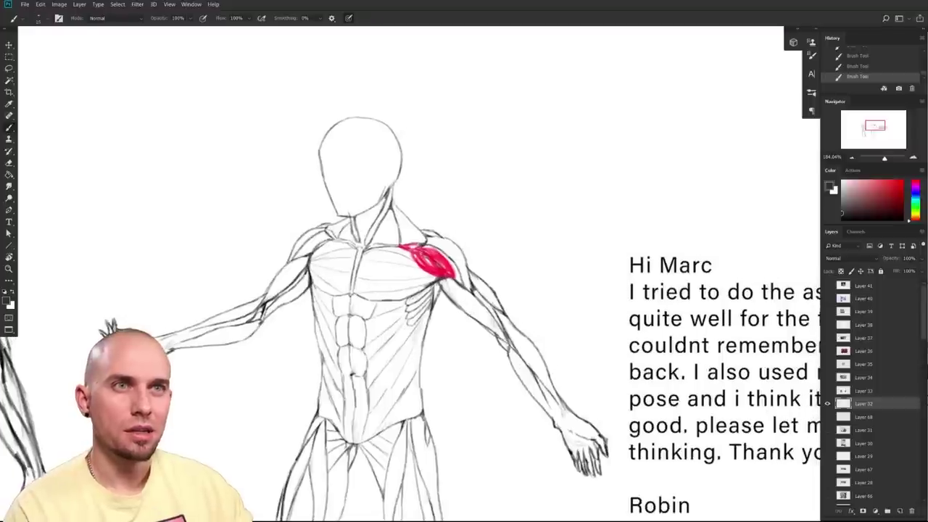
pyautogui.press('x')
pyautogui.moveTo(531, 357); pyautogui.dragTo(613, 332)
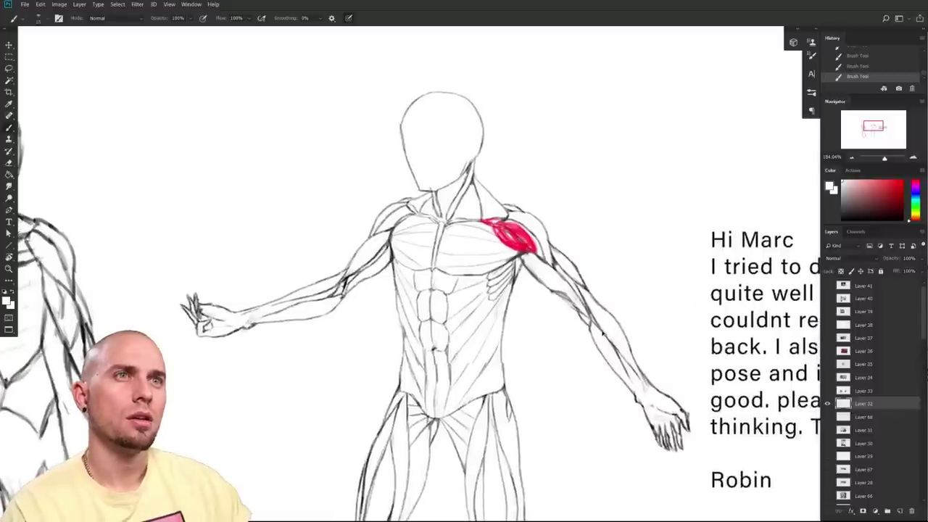
pyautogui.hotkey('ctrl', 'alt', 'z')
pyautogui.hotkey('ctrl', 'alt', 'z')
pyautogui.hotkey('ctrl', 'alt', 'z')
pyautogui.moveTo(529, 346); pyautogui.dragTo(527, 372)
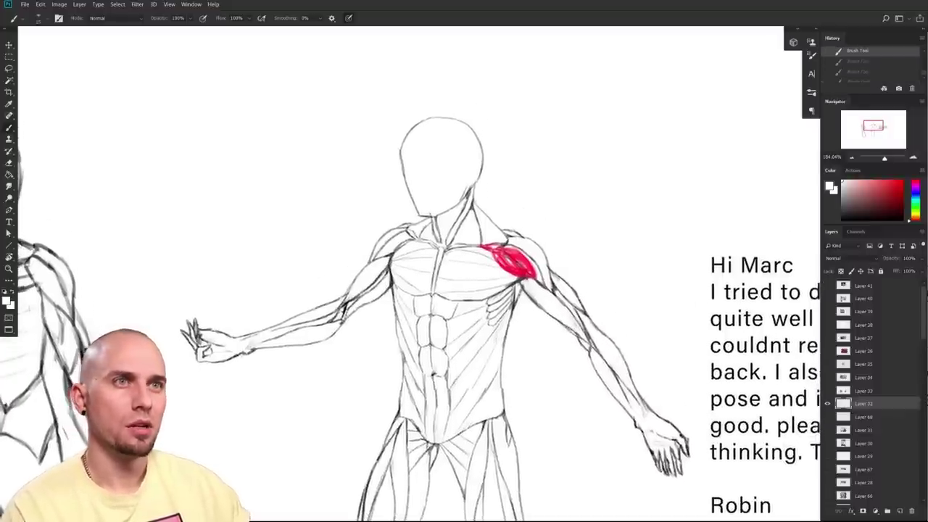
pyautogui.hotkey('ctrl', 'shift', 'z')
pyautogui.hotkey('ctrl', 'shift', 'z')
pyautogui.hotkey('ctrl', 'shift', 'z')
pyautogui.moveTo(530, 336)
pyautogui.mouseDown()
pyautogui.moveTo(639, 319)
pyautogui.moveTo(553, 266)
pyautogui.moveTo(535, 315)
pyautogui.mouseUp()
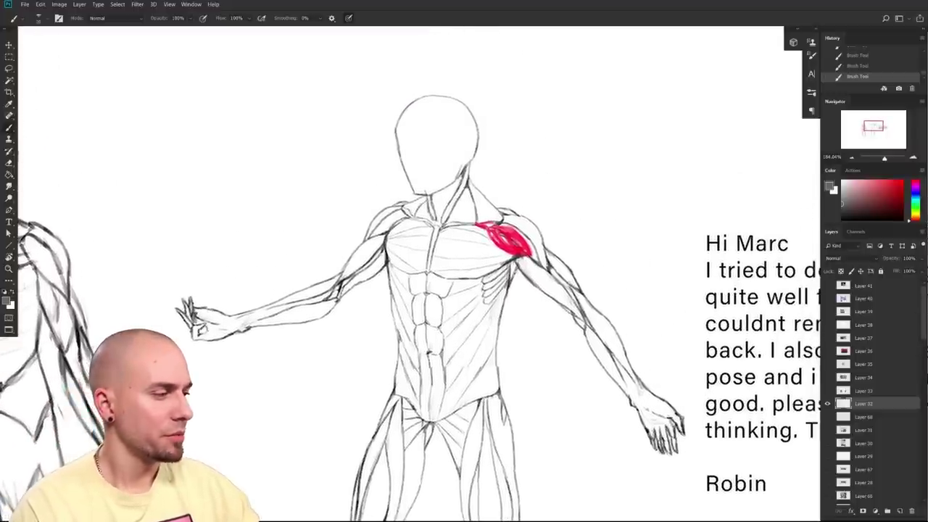
# - Shade the back muscle below the front-view figure's left armpit with dark grey sampled from the drawing
pyautogui.keyDown('alt'); pyautogui.click(511, 270); pyautogui.keyUp('alt')
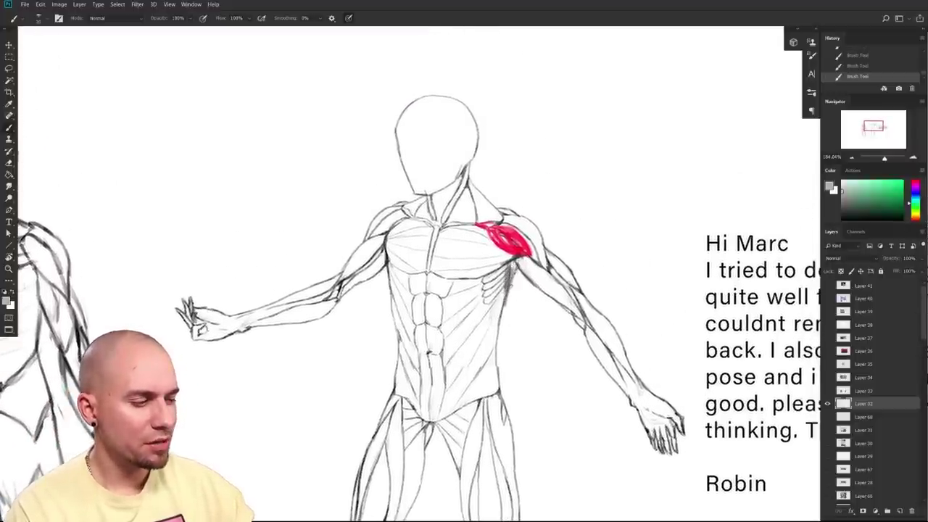
pyautogui.press('x')
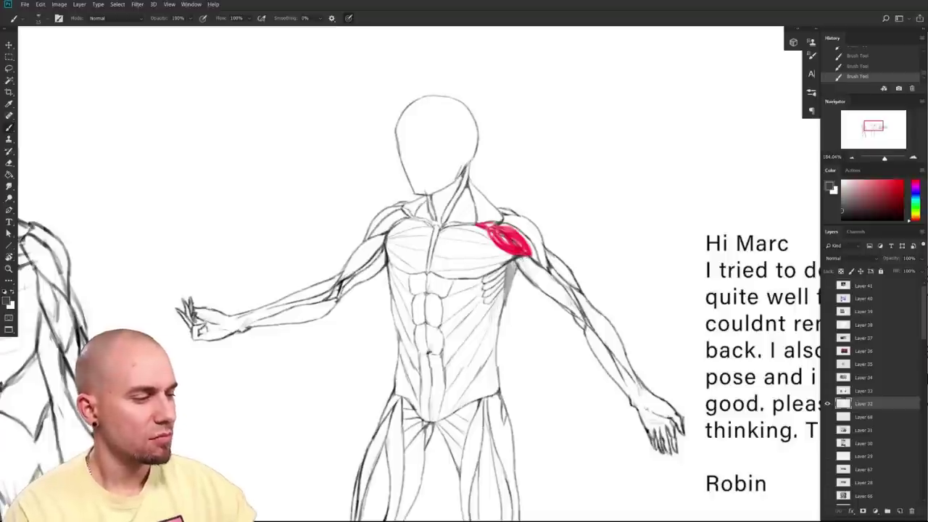
pyautogui.moveTo(505, 290); pyautogui.dragTo(514, 276)
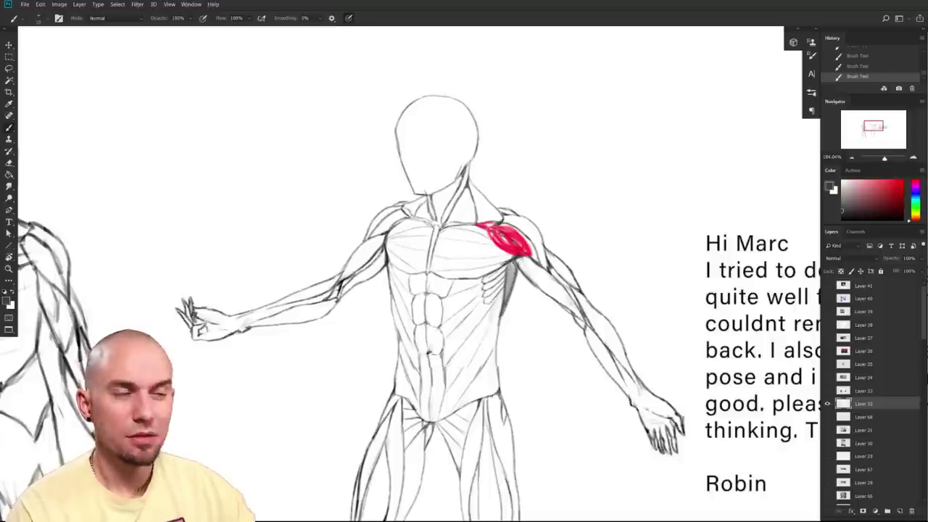
pyautogui.moveTo(473, 356)
pyautogui.mouseDown()
pyautogui.moveTo(504, 230)
pyautogui.moveTo(479, 330)
pyautogui.mouseUp()
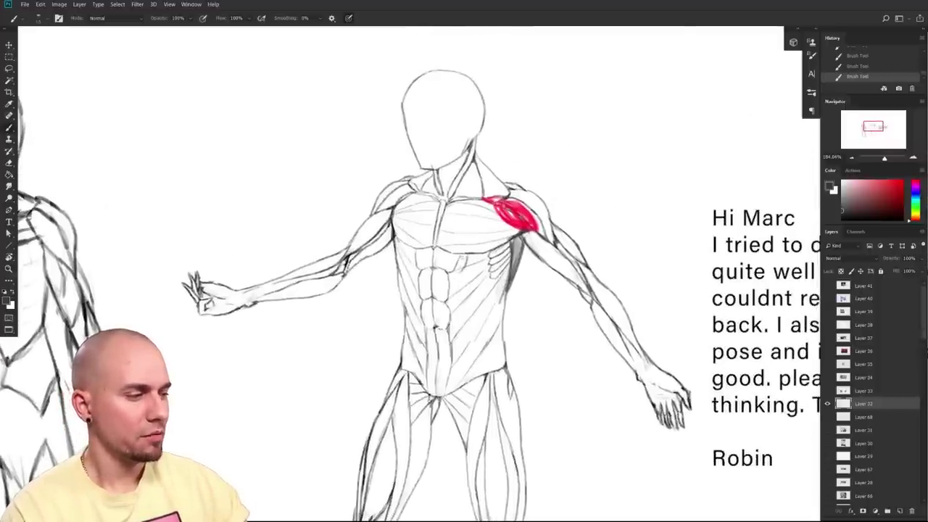
# - Lasso and reposition parts of the front-view figure's abdominal muscles to widen the abs, and clear the selection
pyautogui.press('l')
pyautogui.moveTo(453, 385)
pyautogui.mouseDown()
pyautogui.moveTo(465, 268)
pyautogui.moveTo(443, 376)
pyautogui.moveTo(451, 386)
pyautogui.mouseUp()
pyautogui.moveTo(454, 354); pyautogui.dragTo(459, 351)
pyautogui.moveTo(429, 386)
pyautogui.mouseDown()
pyautogui.moveTo(428, 283)
pyautogui.moveTo(416, 255)
pyautogui.moveTo(426, 382)
pyautogui.mouseUp()
pyautogui.moveTo(426, 350); pyautogui.dragTo(422, 347)
pyautogui.hotkey('ctrl', 'd')
pyautogui.press('b')
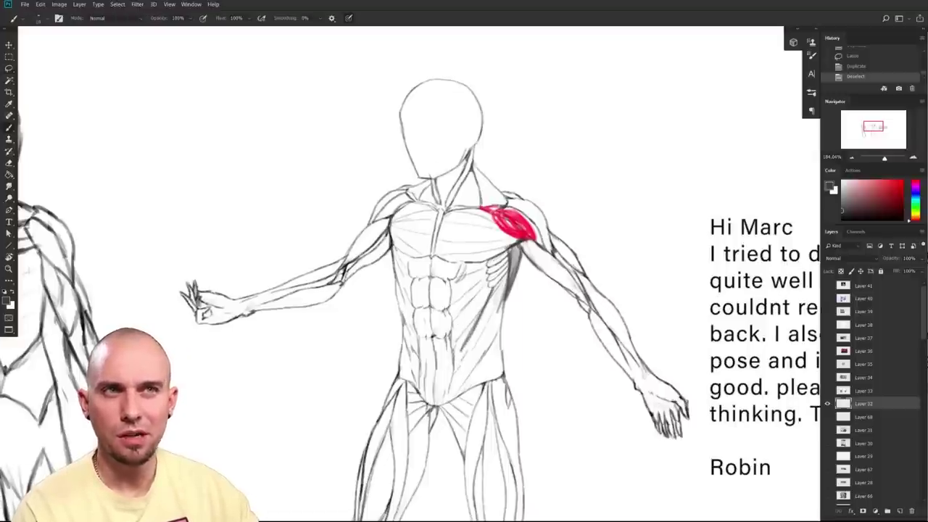
# - Darken the outer edge of the front-view figure's abs on its left side with a dark grey brush
pyautogui.press('x')
pyautogui.moveTo(432, 324)
pyautogui.mouseDown()
pyautogui.moveTo(514, 266)
pyautogui.moveTo(512, 312)
pyautogui.mouseUp()
pyautogui.press(']')
pyautogui.press(']')
pyautogui.press(']')
pyautogui.click(843, 211)
pyautogui.press('[')
pyautogui.press('[')
pyautogui.press('[')
pyautogui.moveTo(518, 241); pyautogui.dragTo(514, 296)
pyautogui.moveTo(516, 247)
pyautogui.mouseDown()
pyautogui.moveTo(515, 305)
pyautogui.moveTo(515, 273)
pyautogui.mouseUp()
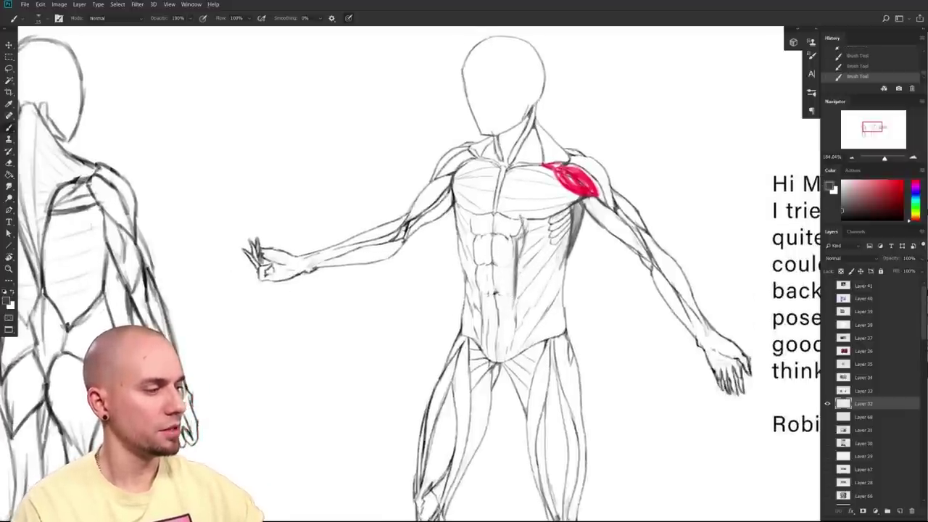
# - Strengthen the front-view figure's lower left chest edge and the contours along both sides of its abs in dark grey
pyautogui.moveTo(476, 341); pyautogui.dragTo(468, 214)
pyautogui.moveTo(519, 255)
pyautogui.mouseDown()
pyautogui.moveTo(540, 217)
pyautogui.moveTo(477, 238)
pyautogui.mouseUp()
pyautogui.moveTo(453, 265); pyautogui.dragTo(490, 233)
pyautogui.moveTo(399, 334); pyautogui.dragTo(410, 367)
pyautogui.moveTo(408, 364); pyautogui.dragTo(444, 351)
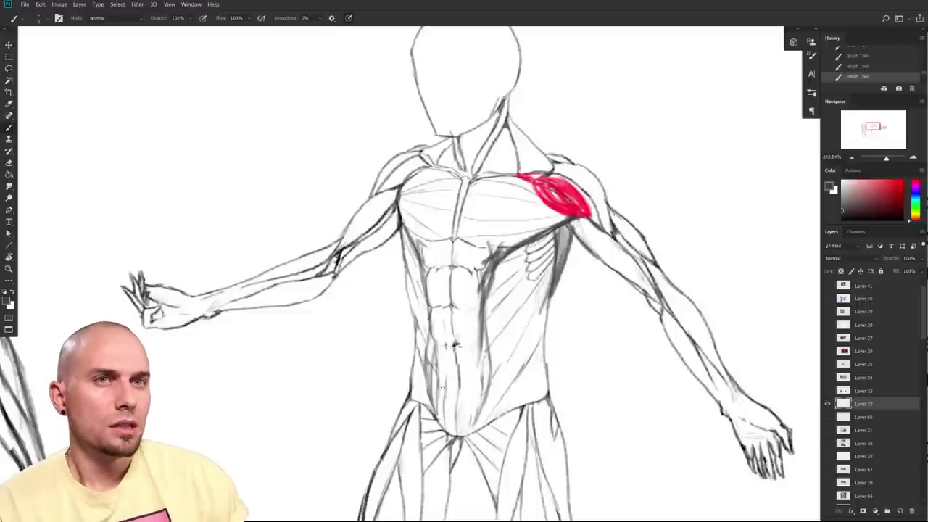
pyautogui.moveTo(486, 345); pyautogui.dragTo(525, 303)
pyautogui.moveTo(610, 402); pyautogui.dragTo(582, 417)
pyautogui.moveTo(604, 454); pyautogui.dragTo(596, 379)
pyautogui.moveTo(603, 423); pyautogui.dragTo(570, 424)
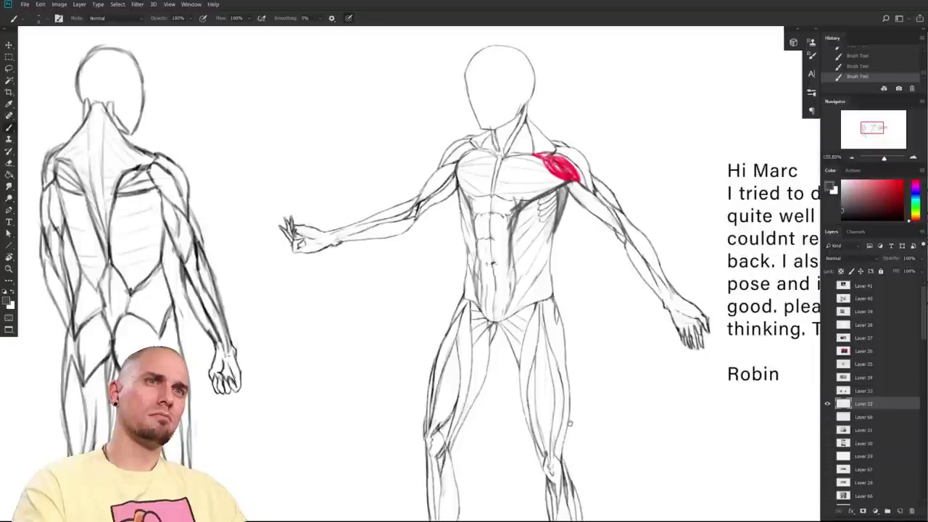
# - Draw and fill dark grey briefs over the front-view figure's pelvis, following the hip lines down to the crotch
pyautogui.scroll(-3, 571, 424)
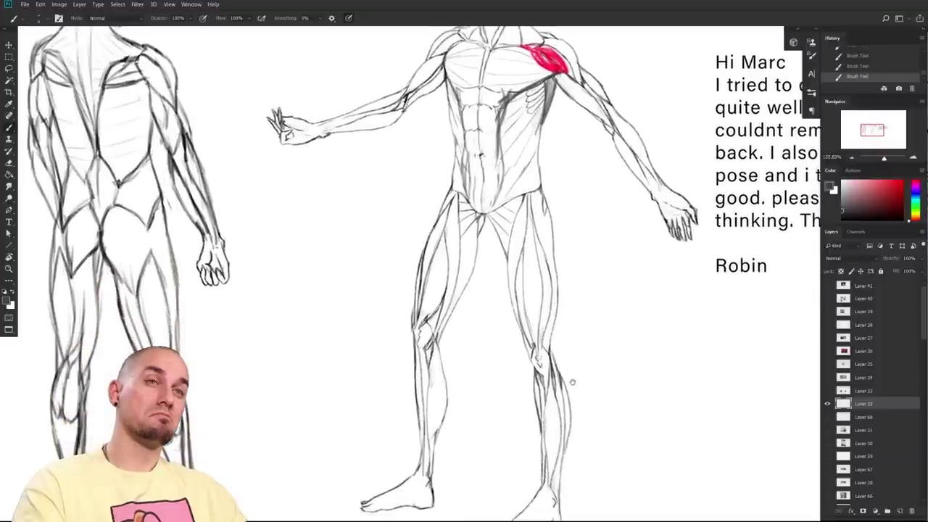
pyautogui.scroll(2, 572, 382)
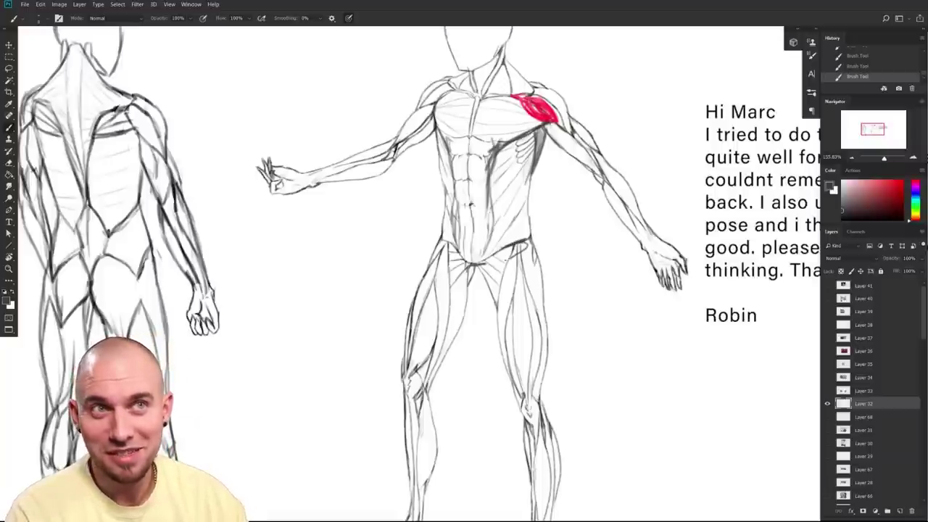
pyautogui.hotkey('ctrl', 'z')
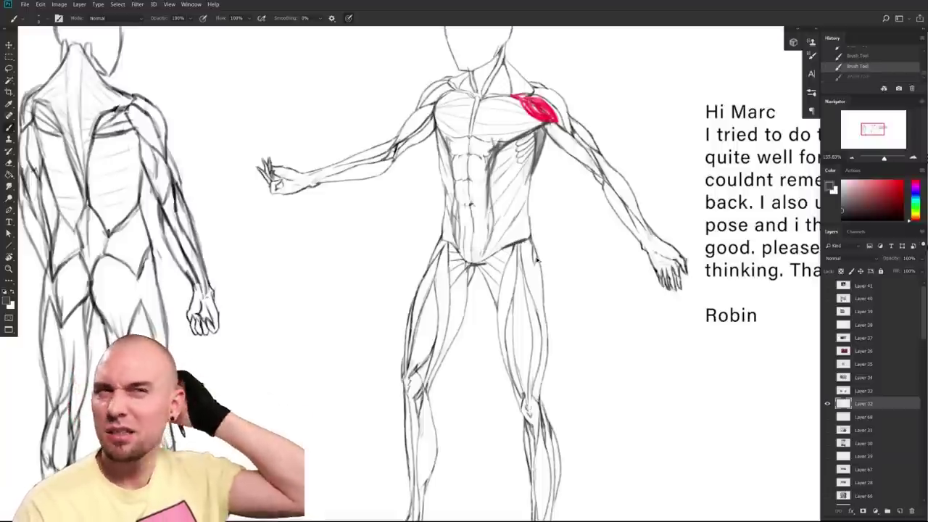
pyautogui.hotkey('ctrl', 'z')
pyautogui.moveTo(457, 381); pyautogui.dragTo(436, 389)
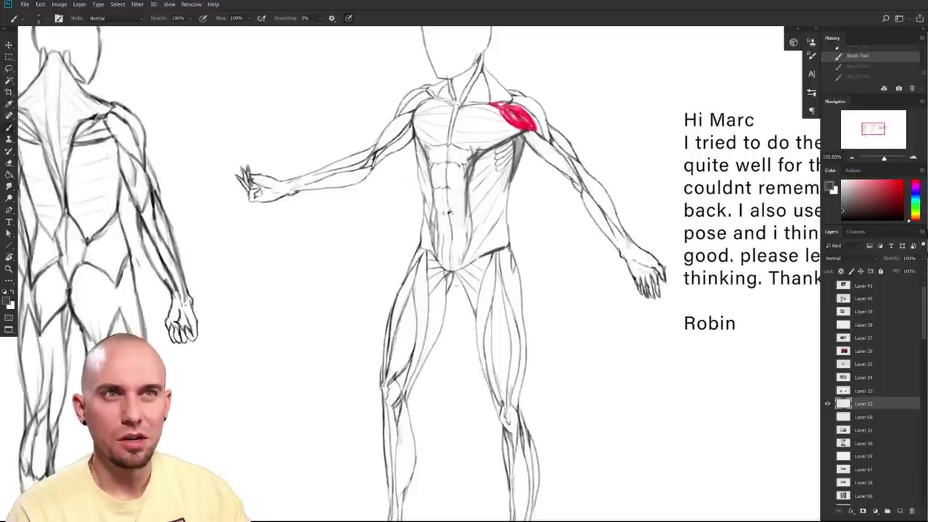
pyautogui.hotkey('ctrl', 'shift', 'z')
pyautogui.hotkey('ctrl', 'shift', 'z')
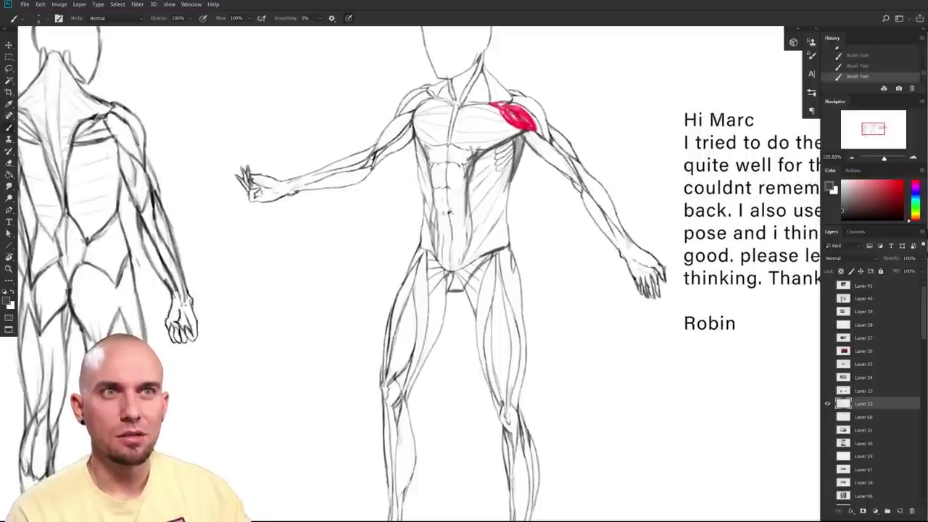
pyautogui.moveTo(427, 259); pyautogui.dragTo(451, 293)
pyautogui.moveTo(420, 249); pyautogui.dragTo(451, 289)
pyautogui.moveTo(526, 317)
pyautogui.mouseDown()
pyautogui.moveTo(552, 212)
pyautogui.moveTo(525, 287)
pyautogui.mouseUp()
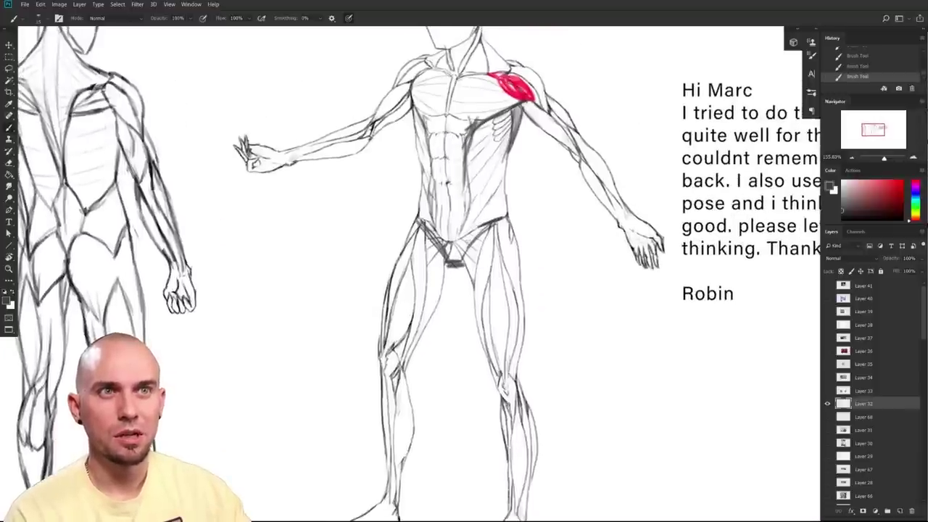
pyautogui.moveTo(470, 236); pyautogui.dragTo(444, 254)
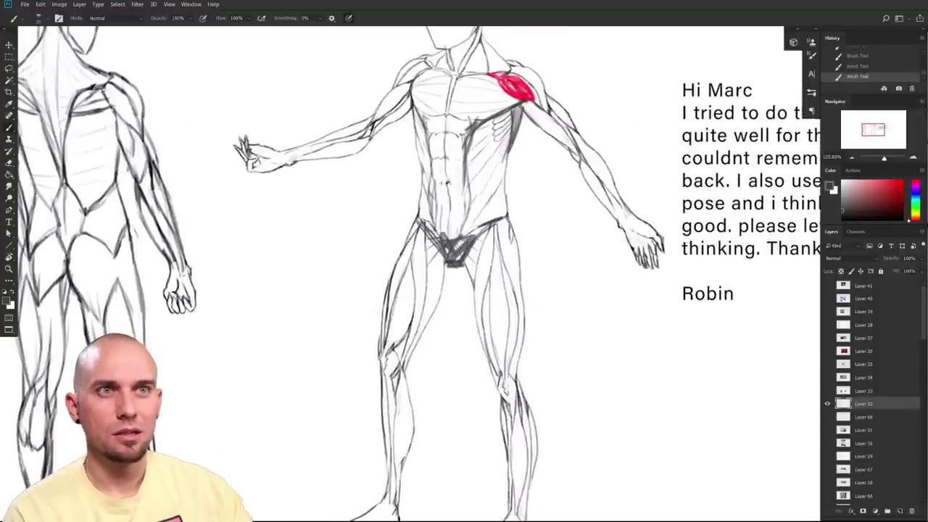
# - Outline the small teardrop muscle at the top of the front-view figure's left outer thigh and check the whole figure
pyautogui.moveTo(551, 365); pyautogui.dragTo(514, 385)
pyautogui.scroll(5, 532, 288)
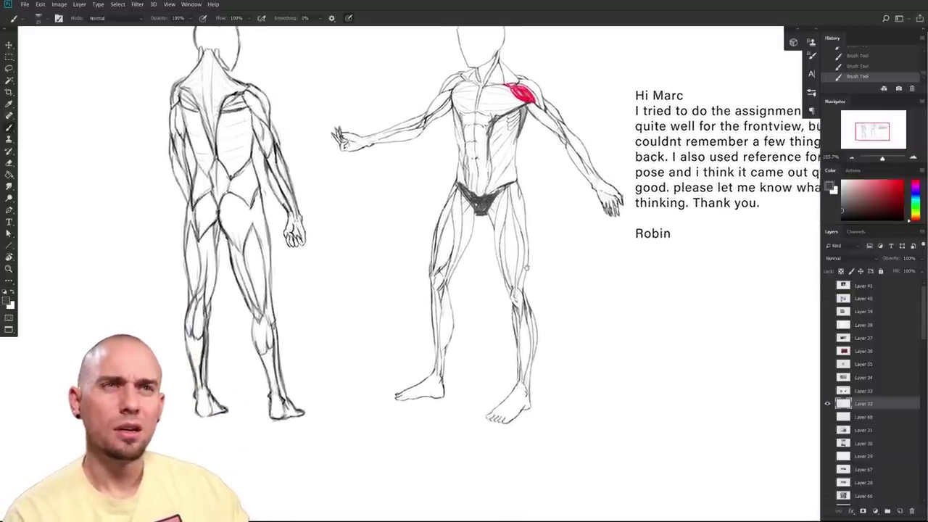
pyautogui.scroll(5, 532, 288)
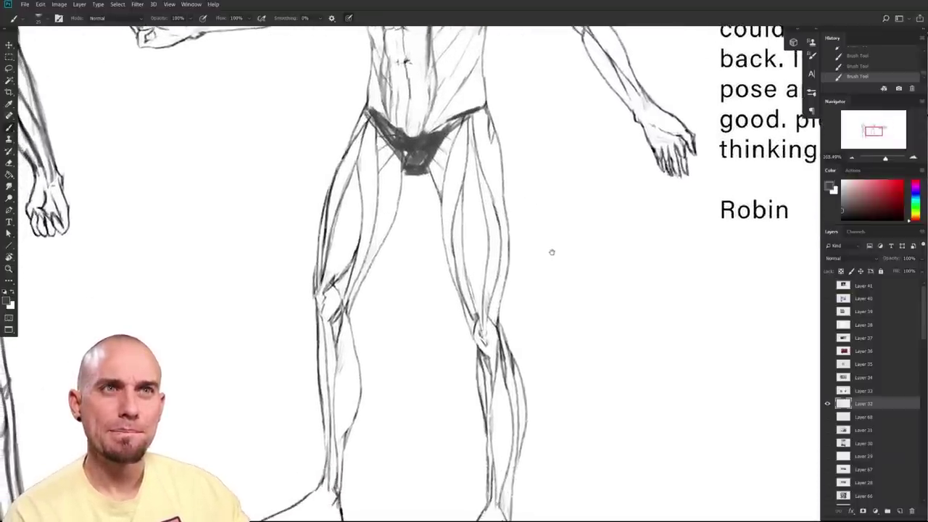
pyautogui.moveTo(558, 225); pyautogui.dragTo(507, 395)
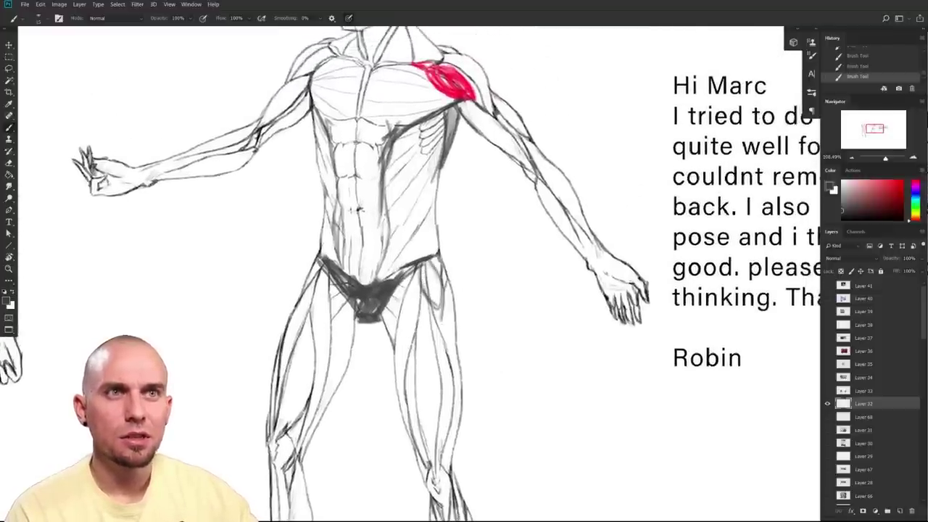
pyautogui.scroll(-4, 454, 355)
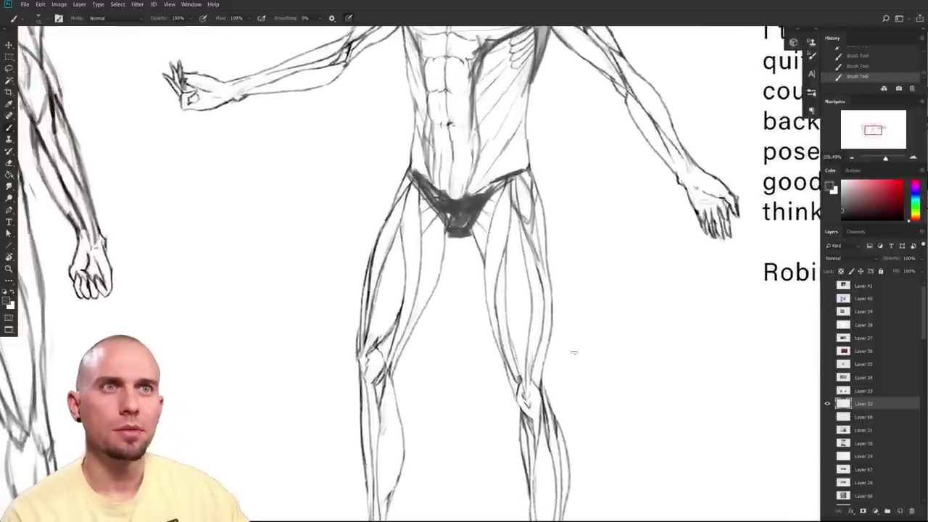
pyautogui.scroll(-4, 562, 408)
pyautogui.scroll(3, 551, 431)
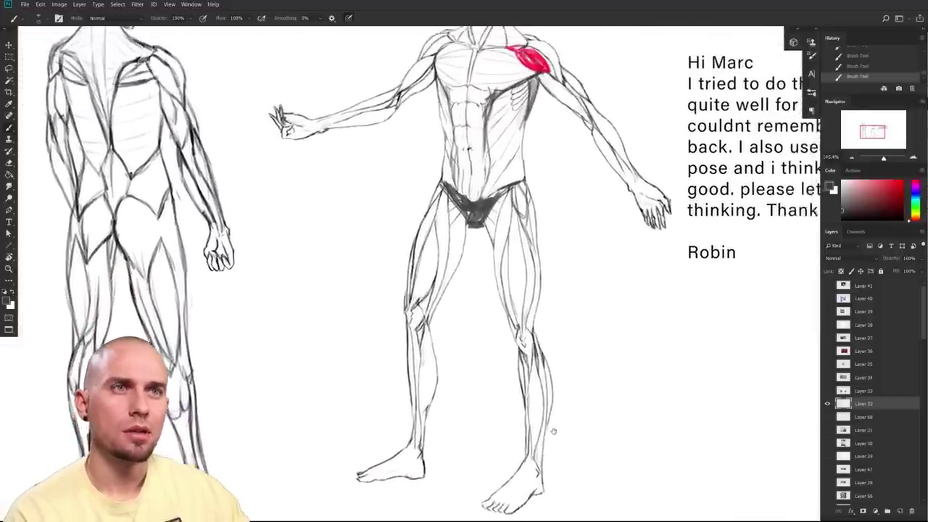
pyautogui.scroll(-4, 552, 429)
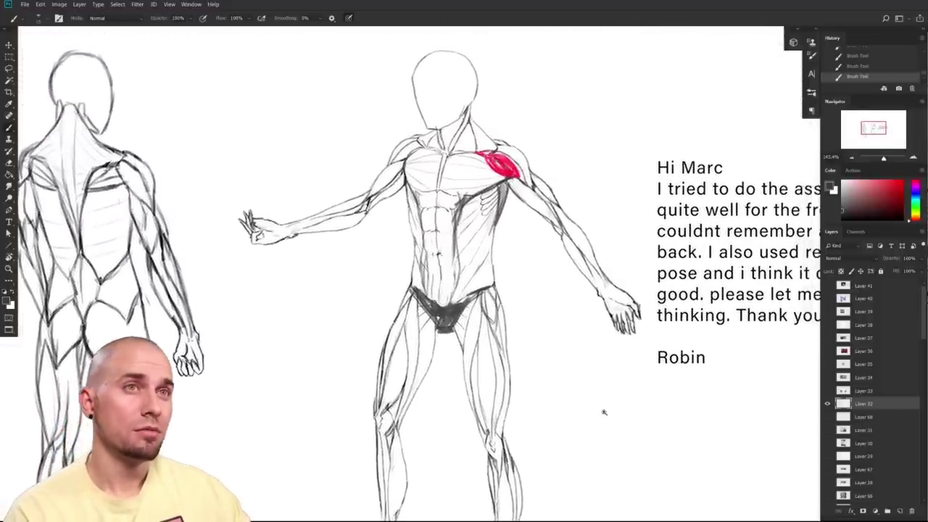
pyautogui.scroll(-3, 584, 419)
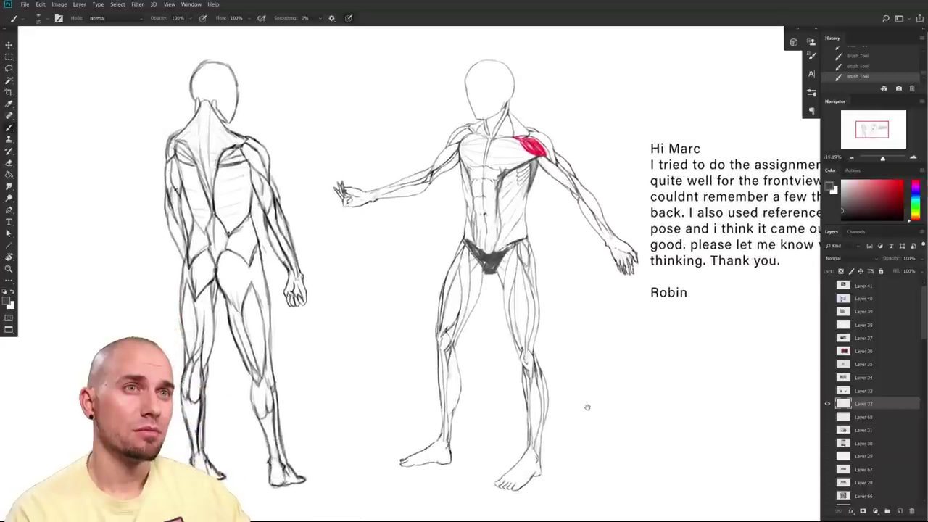
# - Redraw the lower edge of the back-view figure's right buttock as a curve reaching the outer thigh, undoing unwanted strokes
pyautogui.hscroll(-5, 588, 407)
pyautogui.scroll(5, 581, 368)
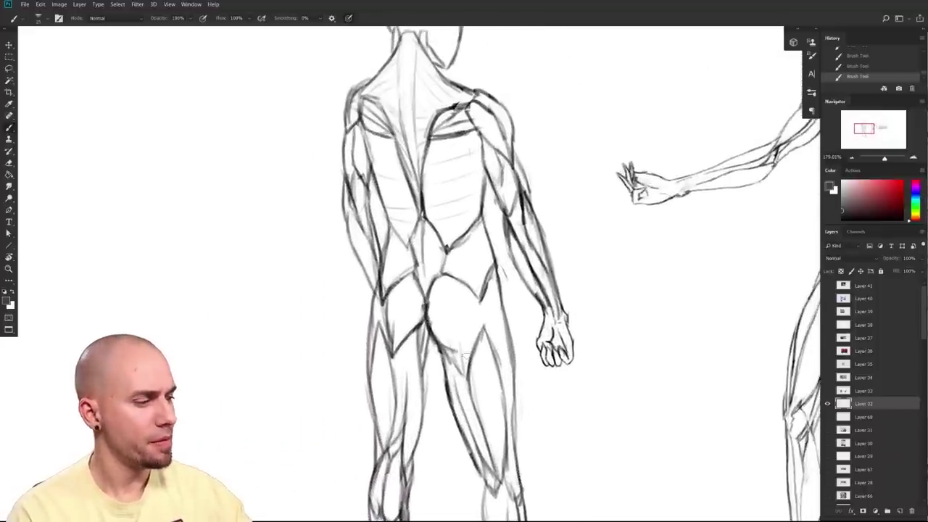
pyautogui.moveTo(445, 340); pyautogui.dragTo(502, 356)
pyautogui.hotkey('ctrl', 'z')
pyautogui.moveTo(584, 393)
pyautogui.mouseDown()
pyautogui.moveTo(513, 314)
pyautogui.moveTo(499, 276)
pyautogui.moveTo(494, 338)
pyautogui.mouseUp()
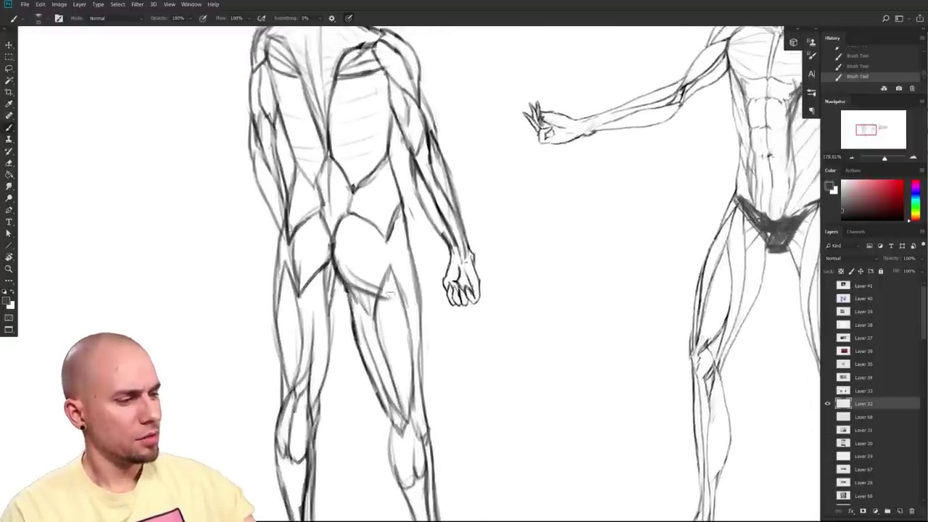
pyautogui.hotkey('ctrl', 'z')
pyautogui.moveTo(342, 263)
pyautogui.mouseDown()
pyautogui.moveTo(435, 310)
pyautogui.moveTo(425, 317)
pyautogui.mouseUp()
pyautogui.moveTo(437, 364); pyautogui.dragTo(399, 327)
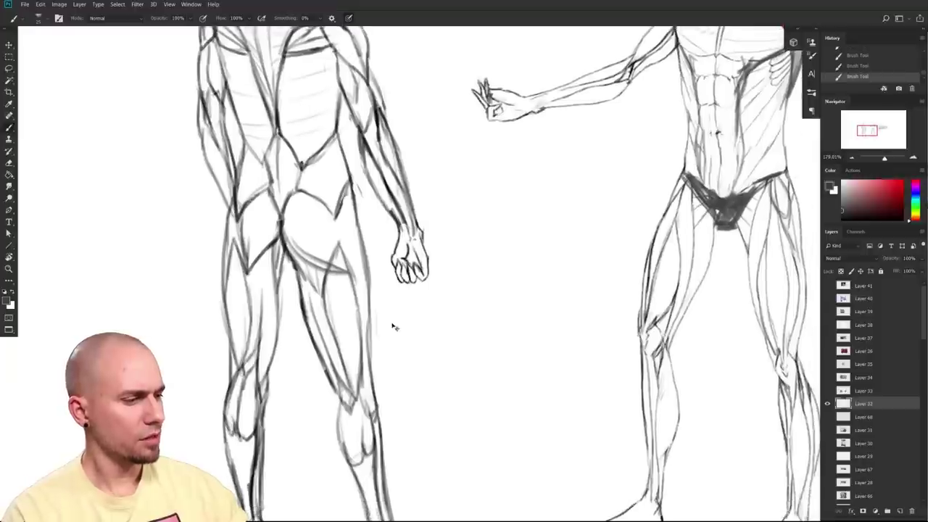
# - Undo the test hatching on the back-view figure's right thigh and clean up the hamstring lines overlapping the buttock
pyautogui.moveTo(329, 296); pyautogui.dragTo(352, 357)
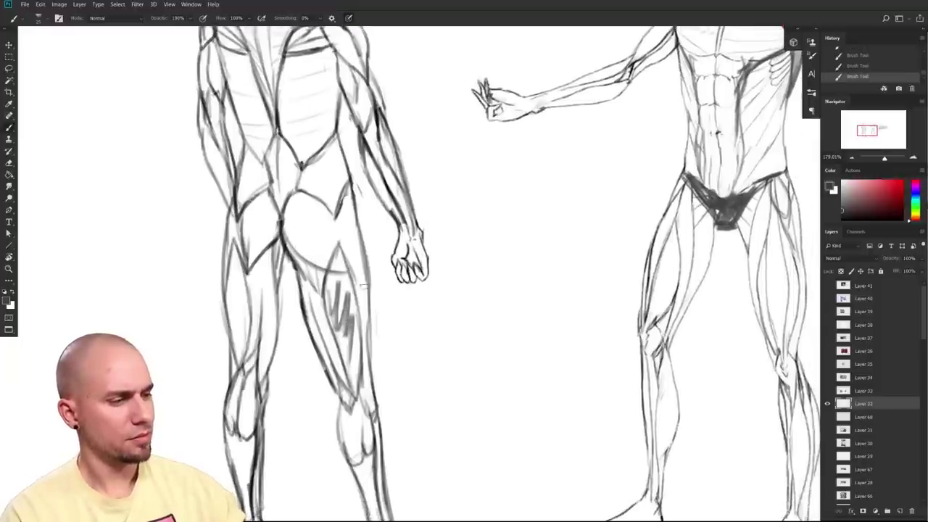
pyautogui.hotkey('ctrl', 'z')
pyautogui.moveTo(341, 319); pyautogui.dragTo(319, 376)
pyautogui.moveTo(319, 324); pyautogui.dragTo(329, 331)
pyautogui.press('x')
pyautogui.moveTo(283, 305)
pyautogui.mouseDown()
pyautogui.moveTo(322, 330)
pyautogui.moveTo(309, 299)
pyautogui.moveTo(330, 317)
pyautogui.moveTo(296, 325)
pyautogui.moveTo(263, 285)
pyautogui.moveTo(327, 328)
pyautogui.mouseUp()
# - Outline both buttocks of the back-view figure in red, marking their outer hip attachment points with small circles
pyautogui.press('x')
pyautogui.moveTo(299, 268)
pyautogui.mouseDown()
pyautogui.moveTo(329, 327)
pyautogui.moveTo(334, 317)
pyautogui.moveTo(428, 294)
pyautogui.mouseUp()
pyautogui.hotkey('ctrl', 'z')
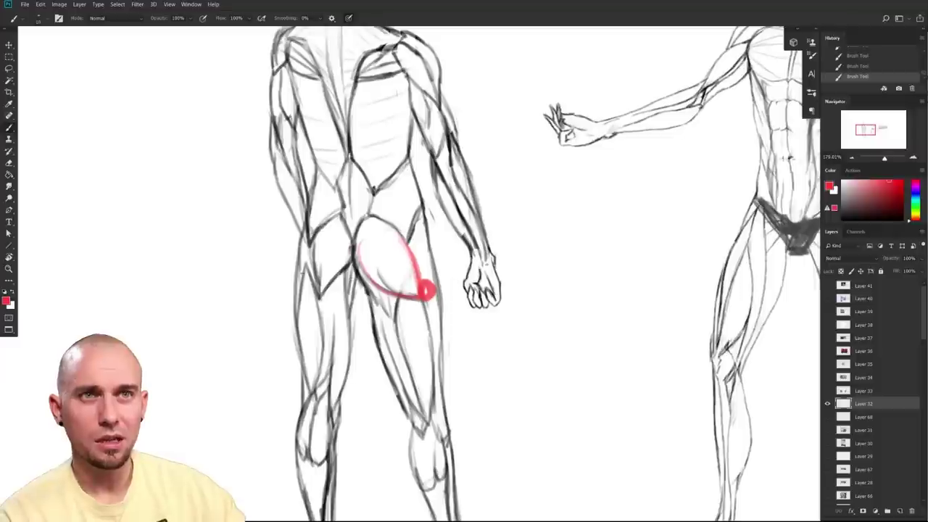
pyautogui.moveTo(297, 283); pyautogui.dragTo(296, 296)
pyautogui.moveTo(312, 245)
pyautogui.mouseDown()
pyautogui.moveTo(302, 292)
pyautogui.moveTo(348, 269)
pyautogui.moveTo(309, 256)
pyautogui.mouseUp()
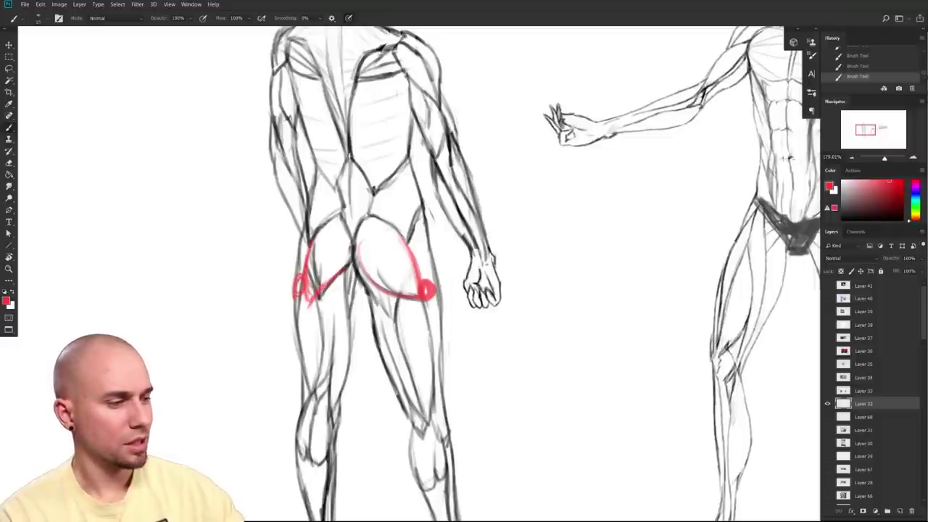
# - Outline the hamstring muscles on both thighs of the back-view figure in red, starting beneath the buttocks
pyautogui.moveTo(412, 298)
pyautogui.mouseDown()
pyautogui.moveTo(425, 325)
pyautogui.moveTo(435, 382)
pyautogui.mouseUp()
pyautogui.moveTo(415, 301); pyautogui.dragTo(428, 396)
pyautogui.moveTo(403, 302)
pyautogui.mouseDown()
pyautogui.moveTo(427, 397)
pyautogui.moveTo(414, 408)
pyautogui.mouseUp()
pyautogui.moveTo(312, 294)
pyautogui.mouseDown()
pyautogui.moveTo(302, 363)
pyautogui.moveTo(346, 371)
pyautogui.moveTo(338, 280)
pyautogui.mouseUp()
pyautogui.moveTo(311, 319)
pyautogui.mouseDown()
pyautogui.moveTo(327, 300)
pyautogui.moveTo(372, 319)
pyautogui.moveTo(392, 383)
pyautogui.mouseUp()
pyautogui.moveTo(336, 274); pyautogui.dragTo(303, 315)
pyautogui.moveTo(311, 259); pyautogui.dragTo(304, 310)
pyautogui.moveTo(459, 334); pyautogui.dragTo(365, 347)
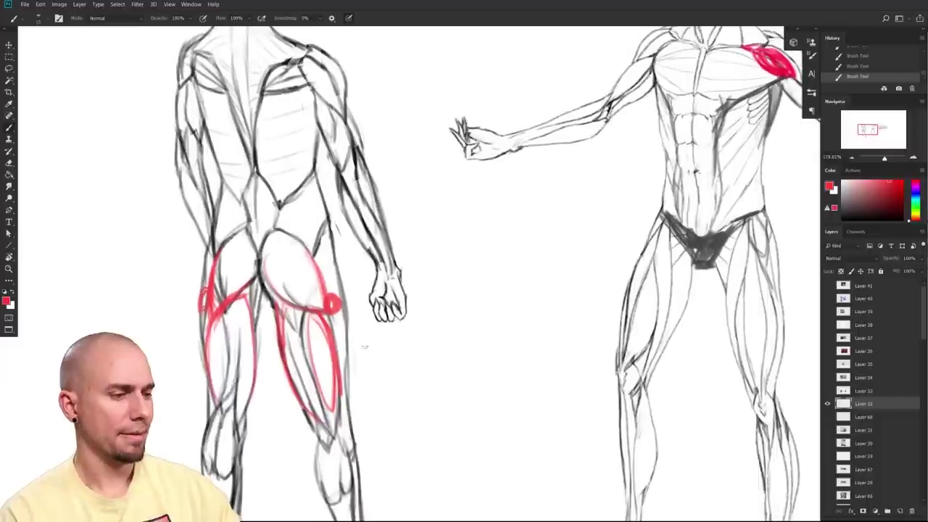
# - Shade the upper hamstring area of the back-view figure's left thigh in red beneath the buttock
pyautogui.moveTo(216, 322); pyautogui.dragTo(245, 298)
pyautogui.moveTo(217, 349); pyautogui.dragTo(245, 310)
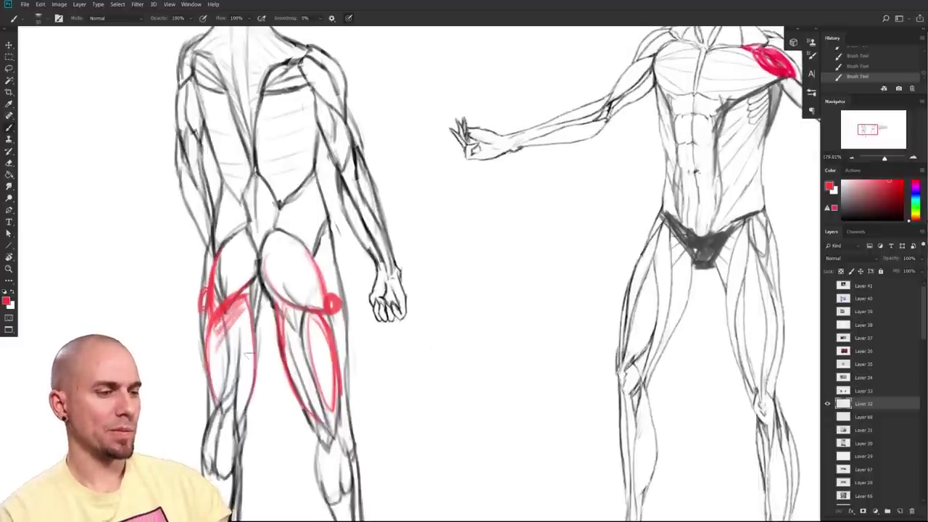
pyautogui.moveTo(443, 357); pyautogui.dragTo(426, 368)
pyautogui.press('x')
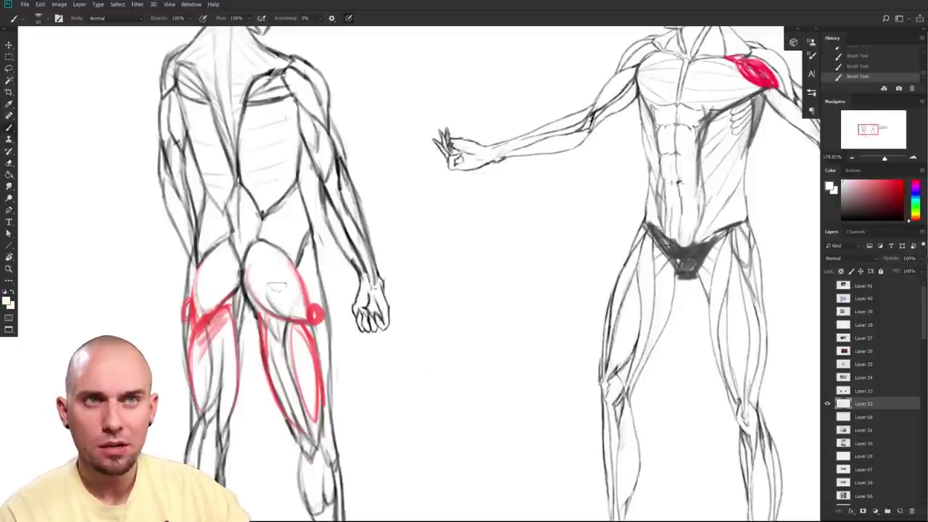
pyautogui.moveTo(335, 276); pyautogui.dragTo(364, 327)
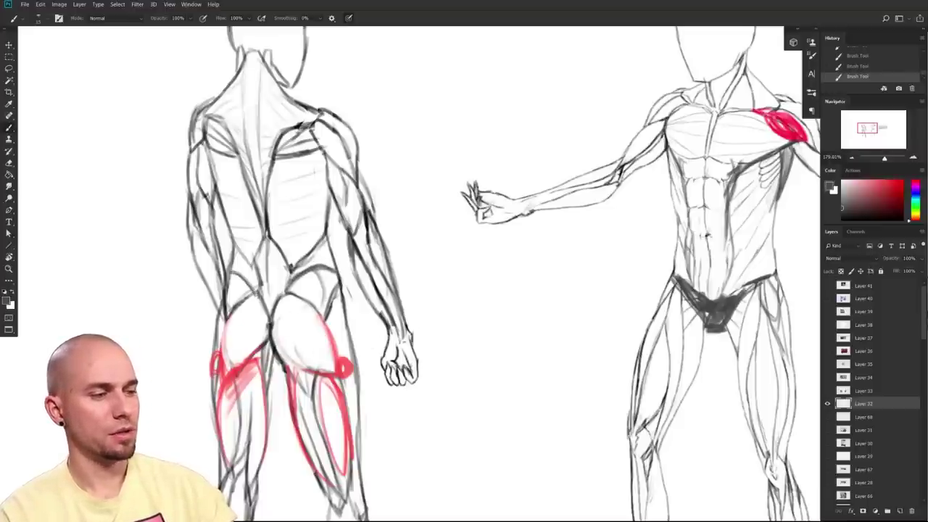
# - Redraw the hip muscle above the back-view figure's right buttock with dark grey curves, undoing the unwanted stroke
pyautogui.moveTo(314, 255)
pyautogui.mouseDown()
pyautogui.moveTo(319, 238)
pyautogui.moveTo(331, 276)
pyautogui.moveTo(325, 321)
pyautogui.mouseUp()
pyautogui.hotkey('ctrl', 'z')
pyautogui.moveTo(301, 271)
pyautogui.mouseDown()
pyautogui.moveTo(294, 278)
pyautogui.moveTo(322, 319)
pyautogui.moveTo(318, 280)
pyautogui.mouseUp()
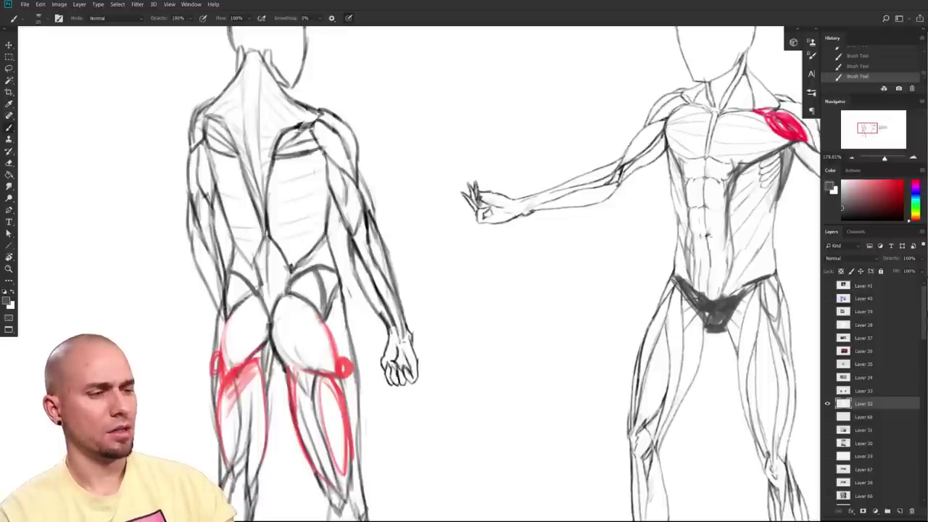
pyautogui.moveTo(363, 311); pyautogui.dragTo(345, 263)
pyautogui.press('[')
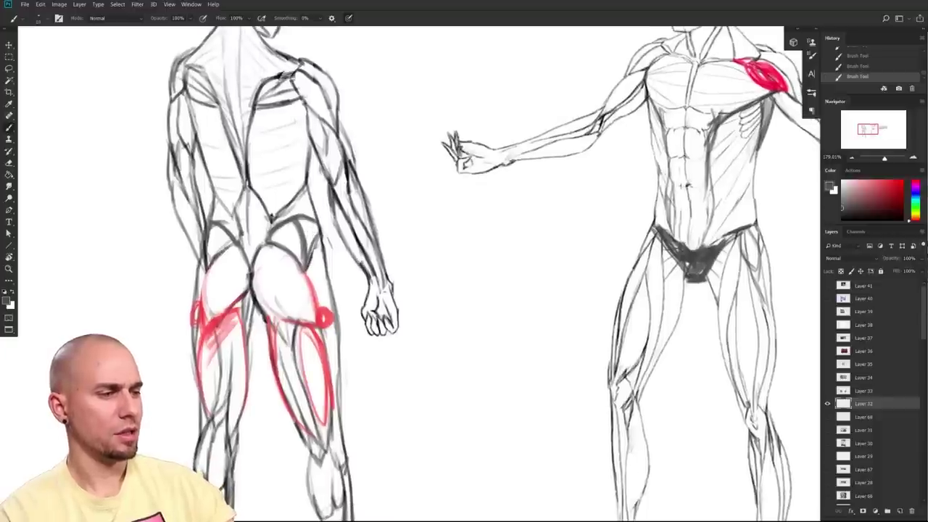
# - Draw the outer hip muscle on the back-view figure's right side and darken the right buttock's lower contour
pyautogui.moveTo(309, 234); pyautogui.dragTo(310, 252)
pyautogui.moveTo(317, 227); pyautogui.dragTo(328, 284)
pyautogui.moveTo(328, 251); pyautogui.dragTo(331, 341)
pyautogui.moveTo(373, 392)
pyautogui.mouseDown()
pyautogui.moveTo(369, 277)
pyautogui.moveTo(354, 396)
pyautogui.mouseUp()
pyautogui.moveTo(353, 193); pyautogui.dragTo(356, 358)
pyautogui.moveTo(420, 410); pyautogui.dragTo(609, 336)
pyautogui.moveTo(601, 399)
pyautogui.mouseDown()
pyautogui.moveTo(598, 356)
pyautogui.moveTo(591, 373)
pyautogui.mouseUp()
pyautogui.moveTo(402, 309); pyautogui.dragTo(441, 330)
pyautogui.moveTo(567, 376); pyautogui.dragTo(491, 387)
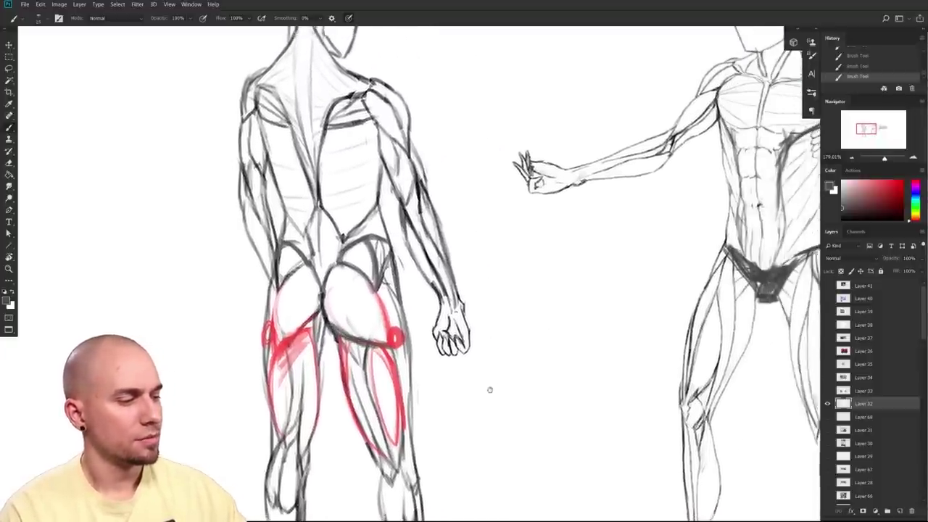
# - Refine the hip muscle lines on both sides of the back-view figure, continuing down the outer hips
pyautogui.moveTo(606, 375); pyautogui.dragTo(588, 419)
pyautogui.moveTo(352, 334); pyautogui.dragTo(367, 381)
pyautogui.moveTo(260, 327); pyautogui.dragTo(269, 375)
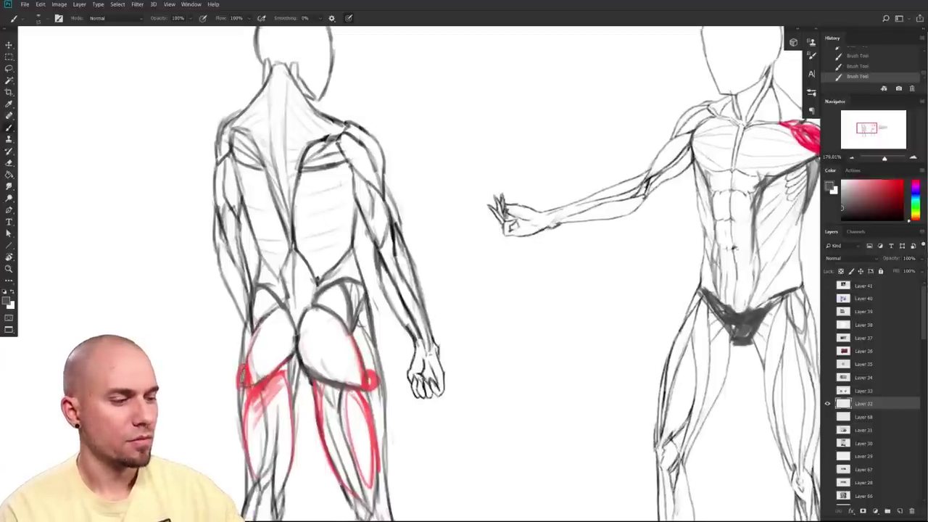
pyautogui.moveTo(266, 320); pyautogui.dragTo(240, 385)
pyautogui.moveTo(251, 323)
pyautogui.mouseDown()
pyautogui.moveTo(259, 291)
pyautogui.moveTo(291, 314)
pyautogui.mouseUp()
# - Redraw the back-view figure's left shoulder and upper arm with heavier dark contours, sampling the line colour from the sketch
pyautogui.moveTo(461, 341)
pyautogui.mouseDown()
pyautogui.moveTo(540, 316)
pyautogui.moveTo(509, 379)
pyautogui.moveTo(522, 343)
pyautogui.moveTo(524, 233)
pyautogui.moveTo(520, 382)
pyautogui.mouseUp()
pyautogui.moveTo(393, 425); pyautogui.dragTo(363, 462)
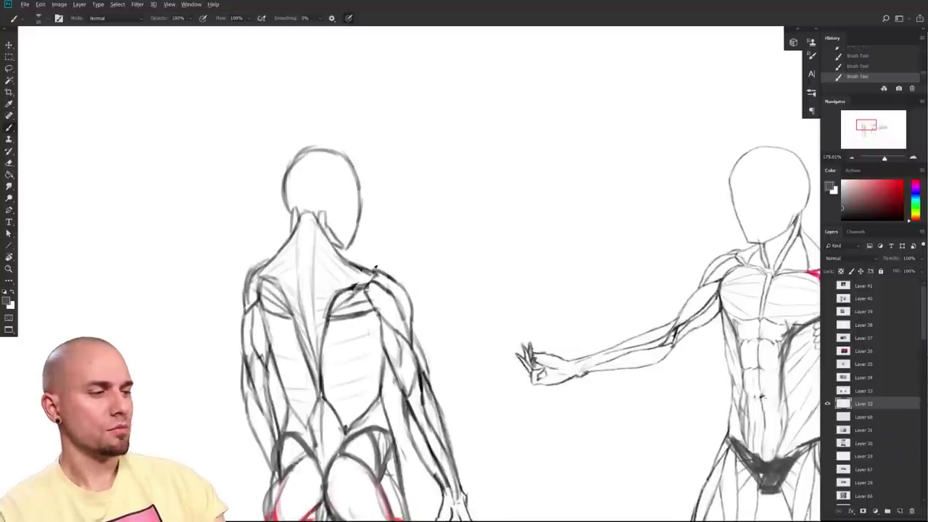
pyautogui.scroll(-4, 300, 283)
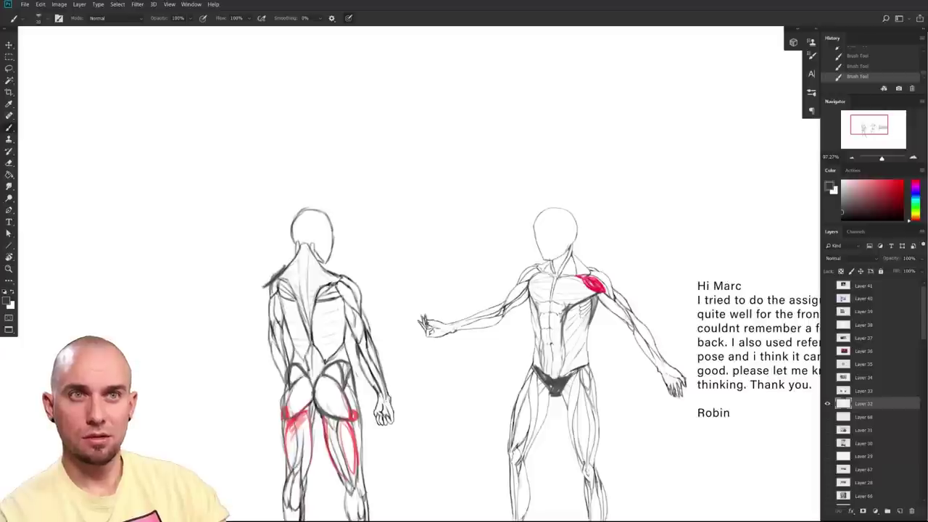
pyautogui.moveTo(268, 280)
pyautogui.mouseDown()
pyautogui.moveTo(262, 303)
pyautogui.moveTo(277, 353)
pyautogui.mouseUp()
pyautogui.moveTo(279, 307); pyautogui.dragTo(286, 338)
pyautogui.moveTo(457, 344); pyautogui.dragTo(442, 307)
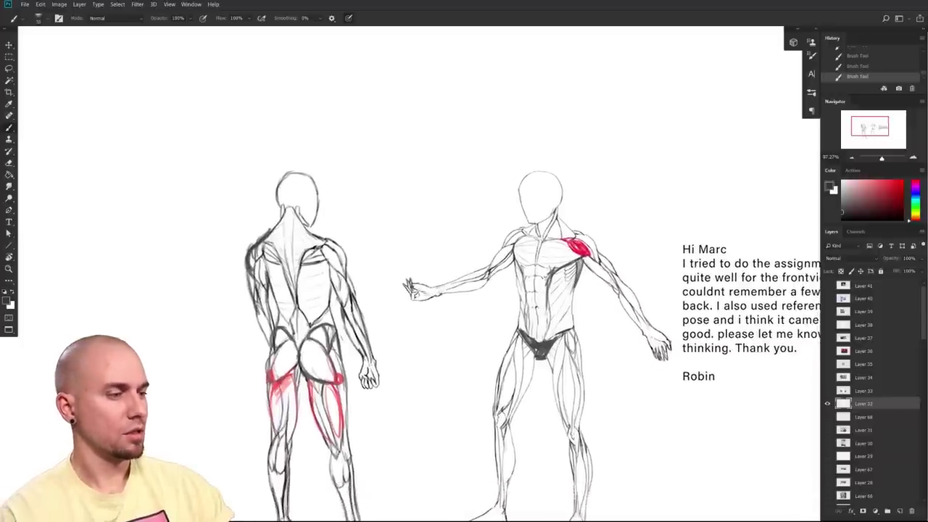
pyautogui.keyDown('alt'); pyautogui.click(257, 233); pyautogui.keyUp('alt')
pyautogui.moveTo(247, 247); pyautogui.dragTo(275, 225)
pyautogui.moveTo(366, 355); pyautogui.dragTo(353, 347)
# - Strengthen the trapezius outline on both sides of the neck and the spine line using a smaller grey brush
pyautogui.keyDown('alt'); pyautogui.click(337, 273); pyautogui.keyUp('alt')
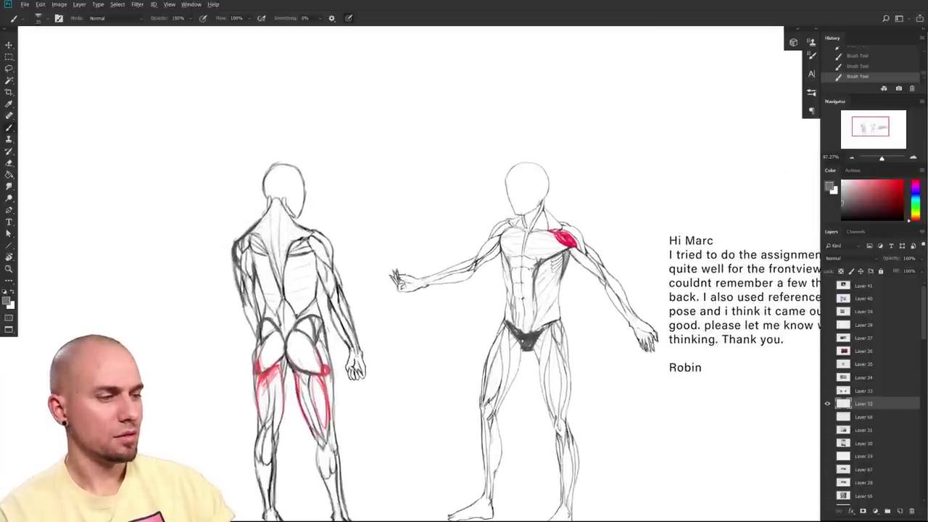
pyautogui.moveTo(246, 237); pyautogui.dragTo(269, 211)
pyautogui.press('[')
pyautogui.press('[')
pyautogui.press('[')
pyautogui.moveTo(314, 232); pyautogui.dragTo(327, 236)
pyautogui.moveTo(284, 211); pyautogui.dragTo(321, 237)
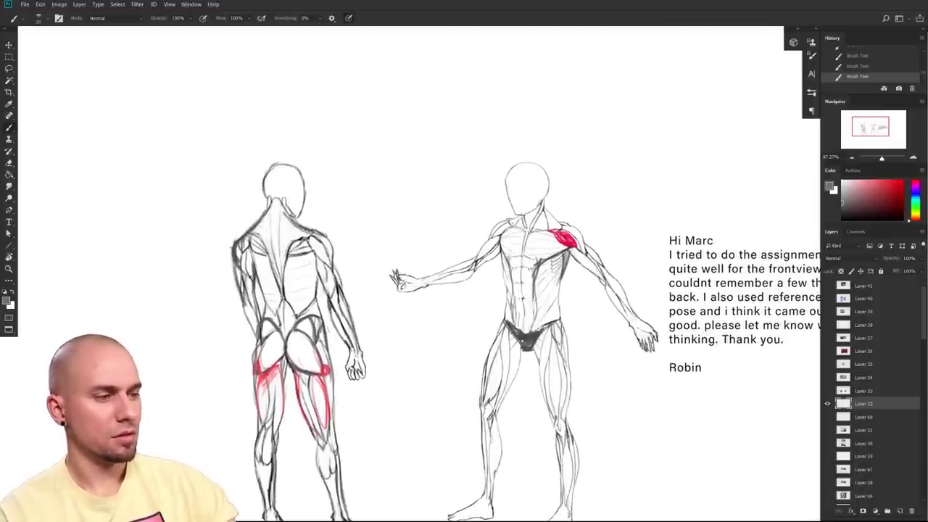
pyautogui.moveTo(276, 198); pyautogui.dragTo(284, 344)
# - Review the corrected figures with the student's note, then hide Layer 32 and show the comic submission on Layer 33
pyautogui.moveTo(521, 422); pyautogui.dragTo(519, 409)
pyautogui.scroll(-2, 520, 409)
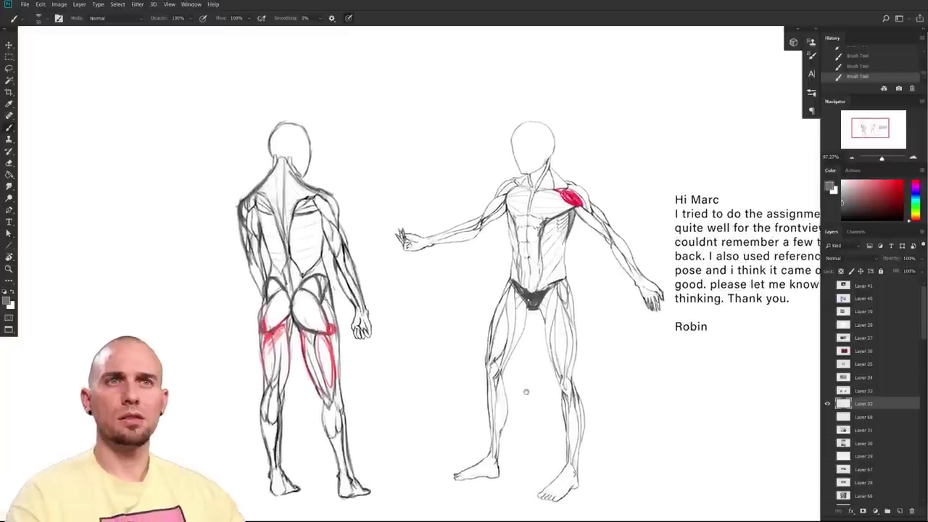
pyautogui.scroll(-3, 605, 377)
pyautogui.scroll(5, 574, 381)
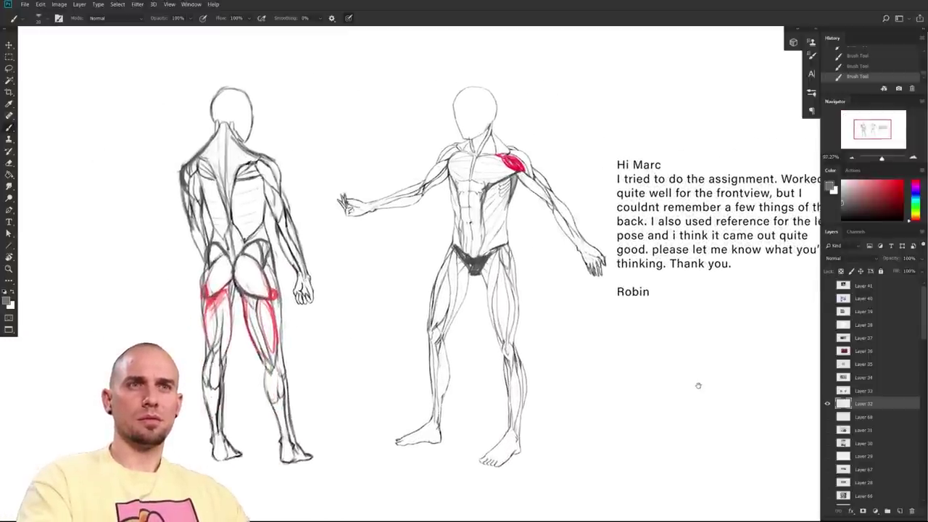
pyautogui.moveTo(698, 384); pyautogui.dragTo(621, 386)
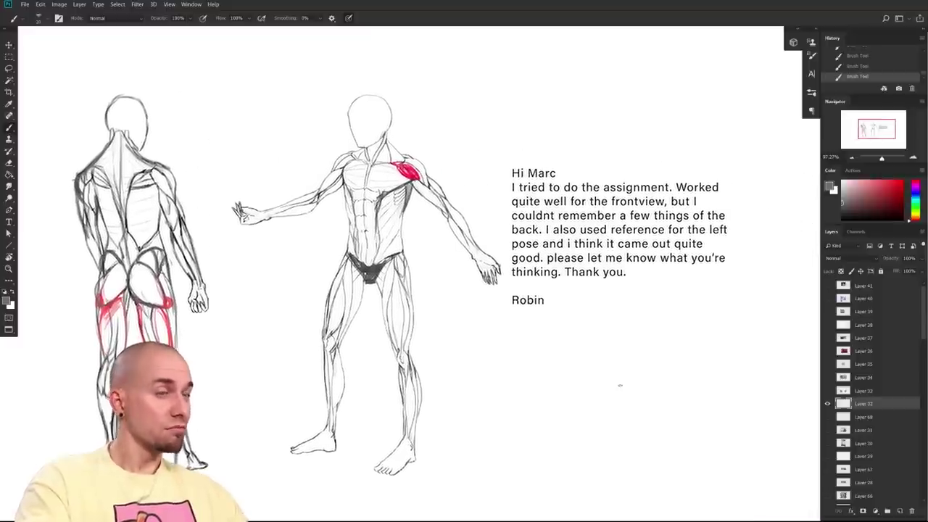
pyautogui.click(828, 403)
pyautogui.click(827, 391)
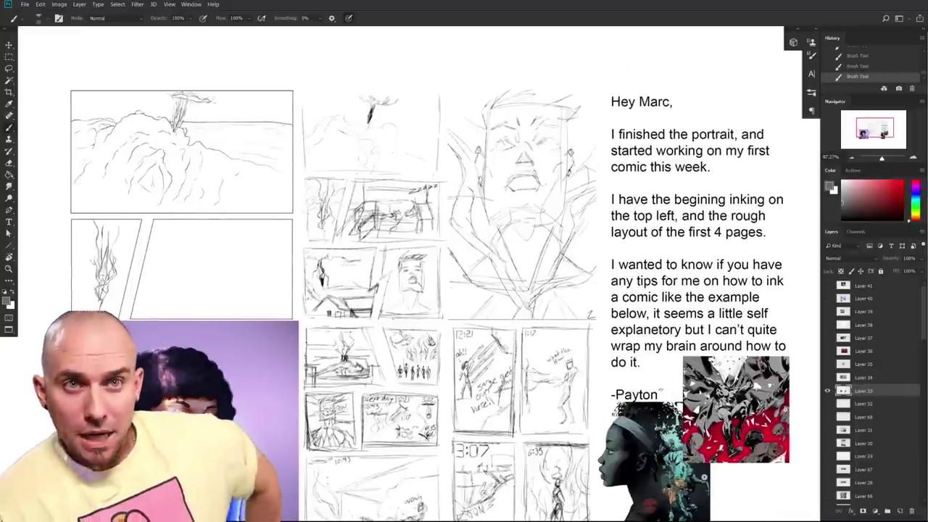
# - Read the comic submission's note and sketches, switching briefly back to the anatomy drawings and returning to Layer 33
pyautogui.moveTo(698, 417); pyautogui.dragTo(659, 419)
pyautogui.moveTo(816, 435); pyautogui.dragTo(782, 382)
pyautogui.scroll(2, 686, 396)
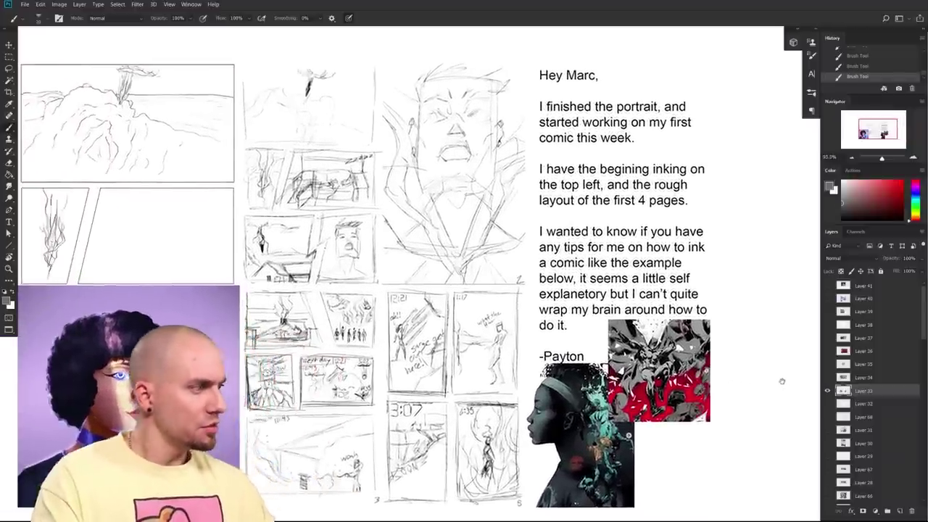
pyautogui.moveTo(751, 431); pyautogui.dragTo(783, 433)
pyautogui.click(828, 396)
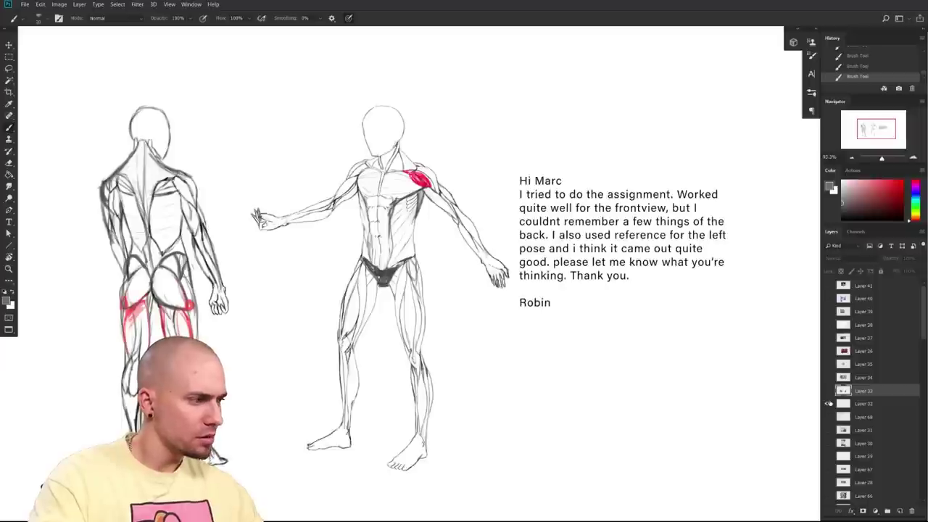
pyautogui.click(828, 404)
pyautogui.click(828, 391)
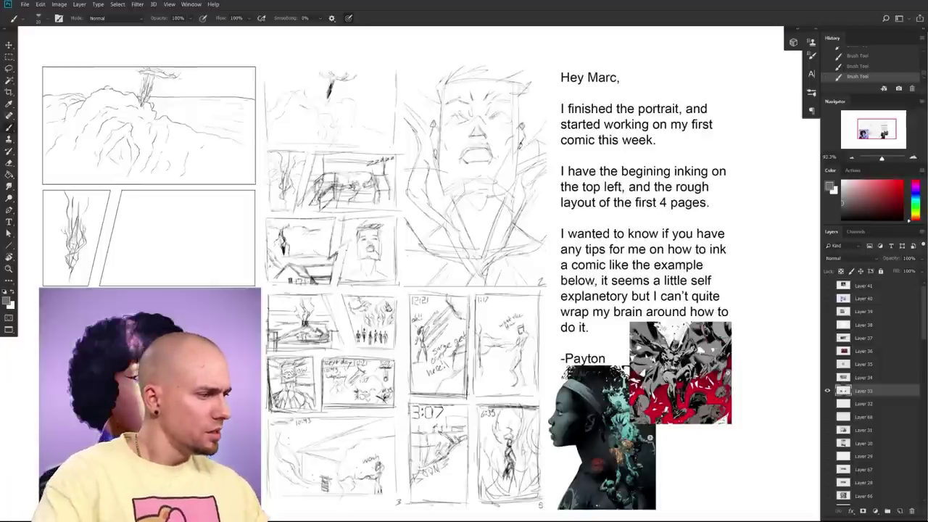
# - Examine the Batman illustration and the profile portrait supplied as inking references beside the student's request
pyautogui.moveTo(750, 318); pyautogui.dragTo(628, 331)
pyautogui.scroll(3, 627, 331)
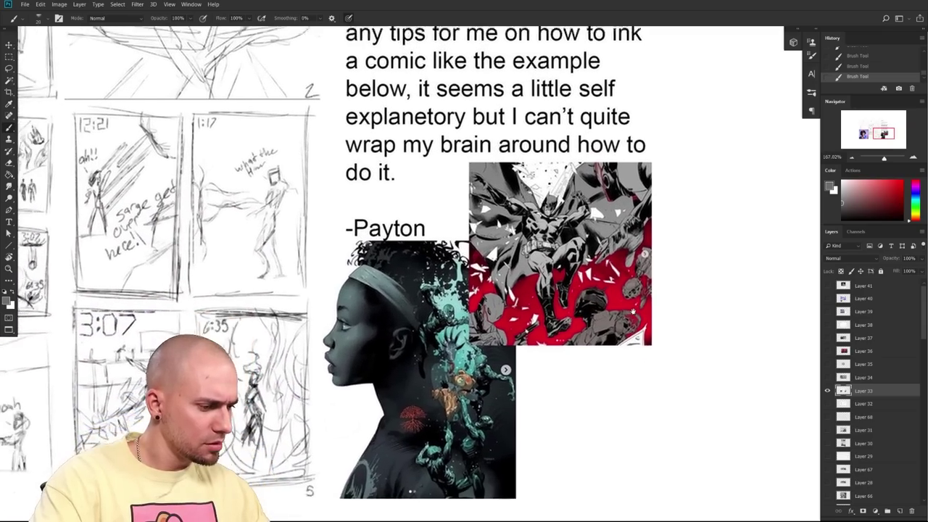
pyautogui.moveTo(633, 312); pyautogui.dragTo(623, 349)
pyautogui.scroll(-3, 645, 350)
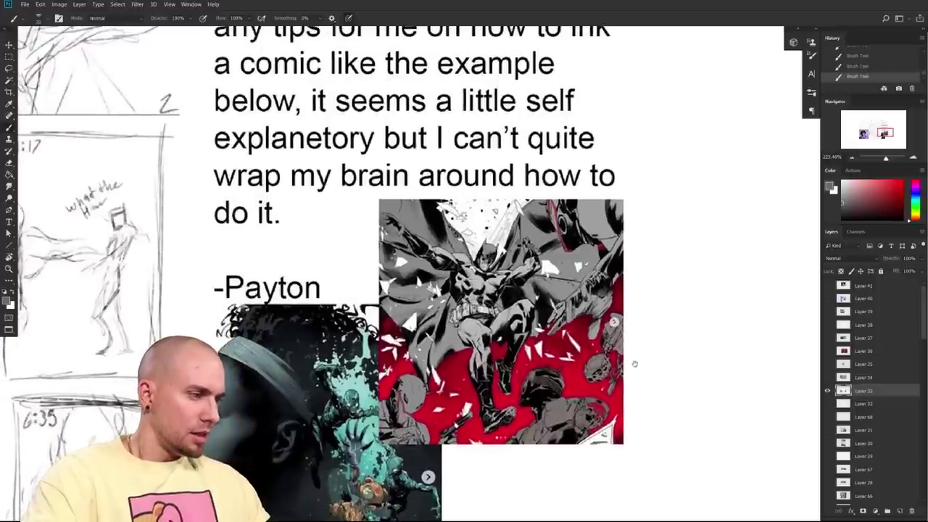
pyautogui.moveTo(635, 364); pyautogui.dragTo(638, 371)
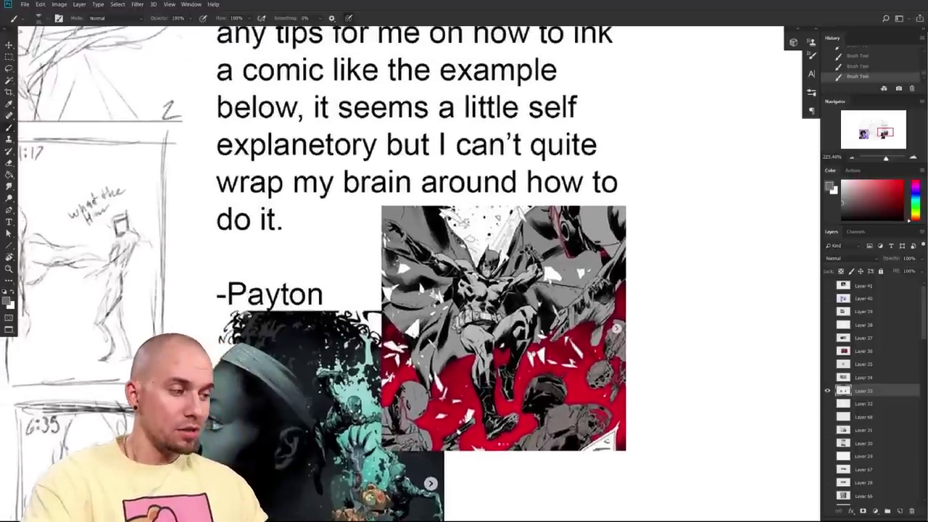
pyautogui.scroll(-3, 625, 378)
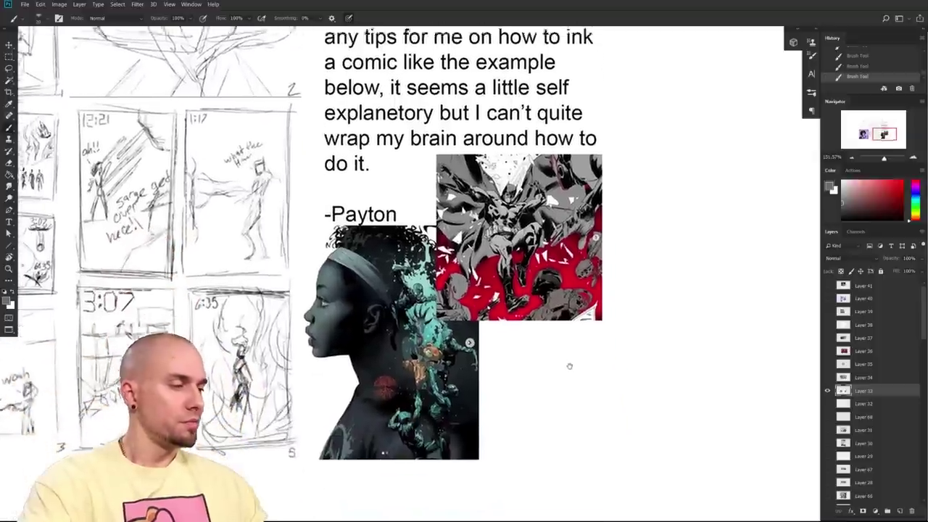
pyautogui.moveTo(570, 362); pyautogui.dragTo(566, 395)
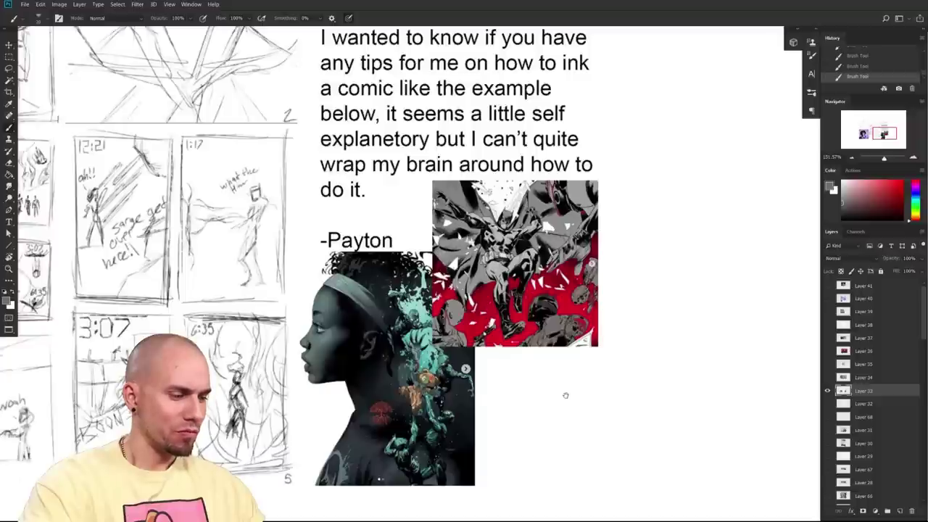
pyautogui.moveTo(564, 393); pyautogui.dragTo(559, 418)
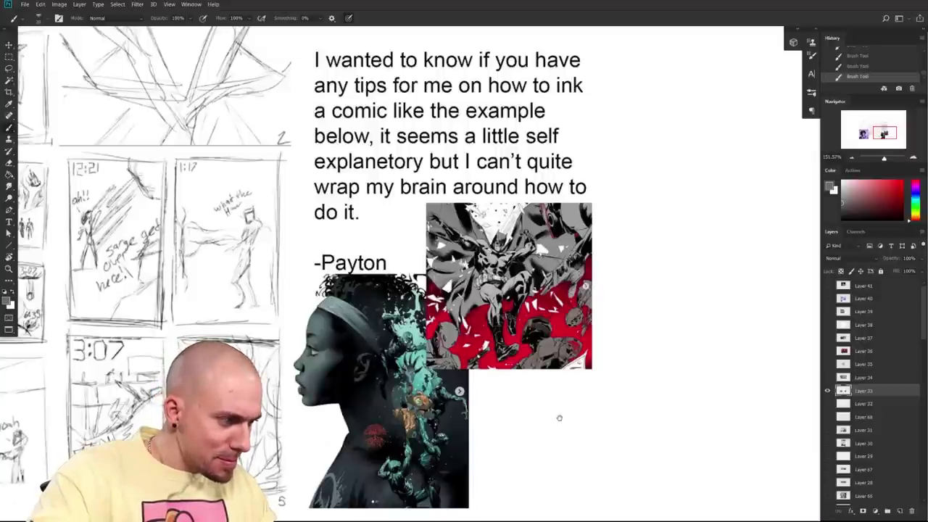
pyautogui.scroll(1, 559, 417)
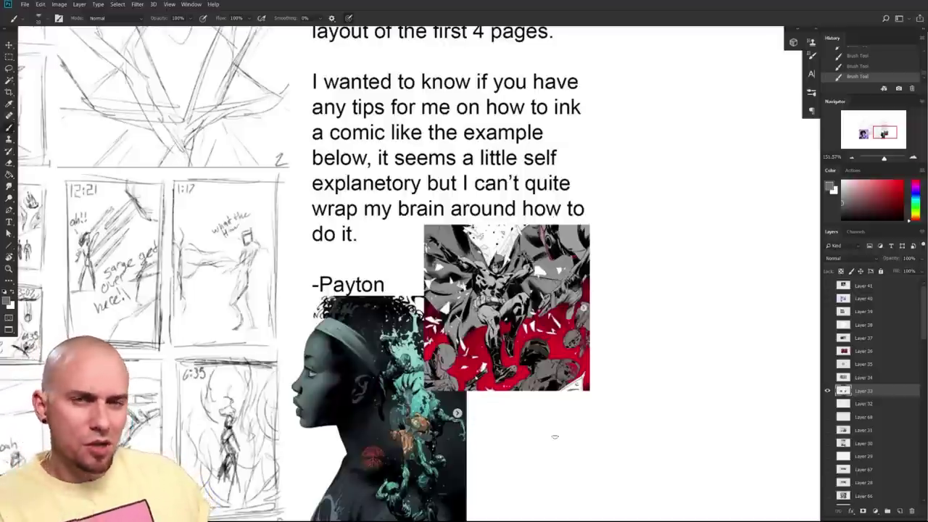
# - Mark the shadow and form lines on both of Batman's legs in light blue, undoing the unwanted stroke
pyautogui.scroll(6, 511, 355)
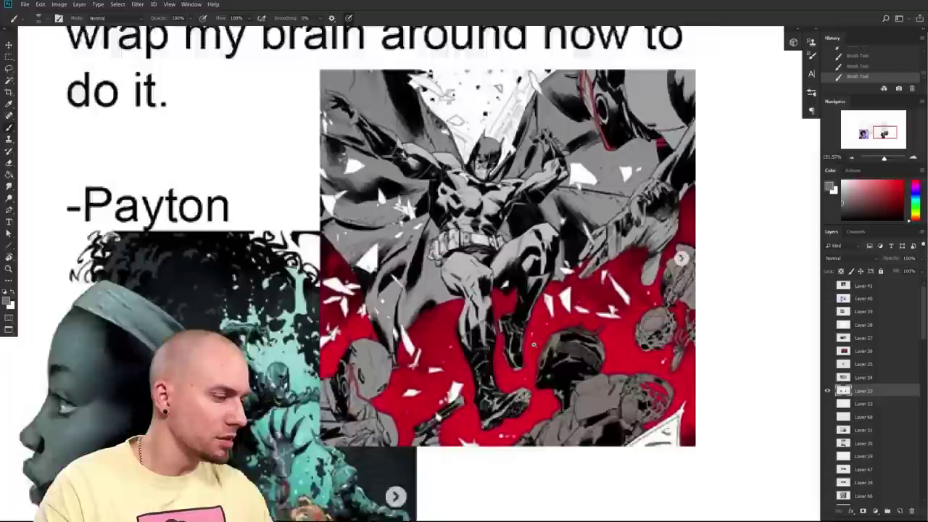
pyautogui.moveTo(511, 355); pyautogui.dragTo(473, 502)
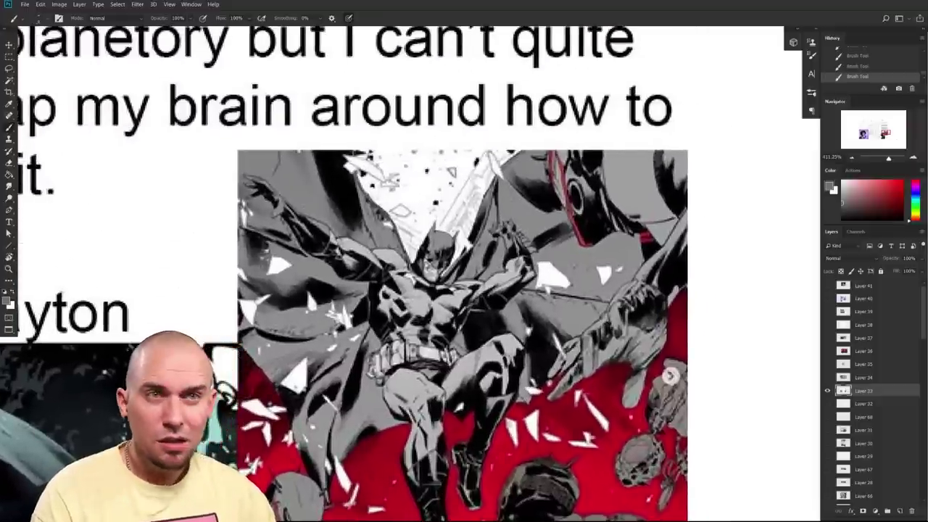
pyautogui.moveTo(416, 322); pyautogui.dragTo(434, 306)
pyautogui.scroll(3, 689, 360)
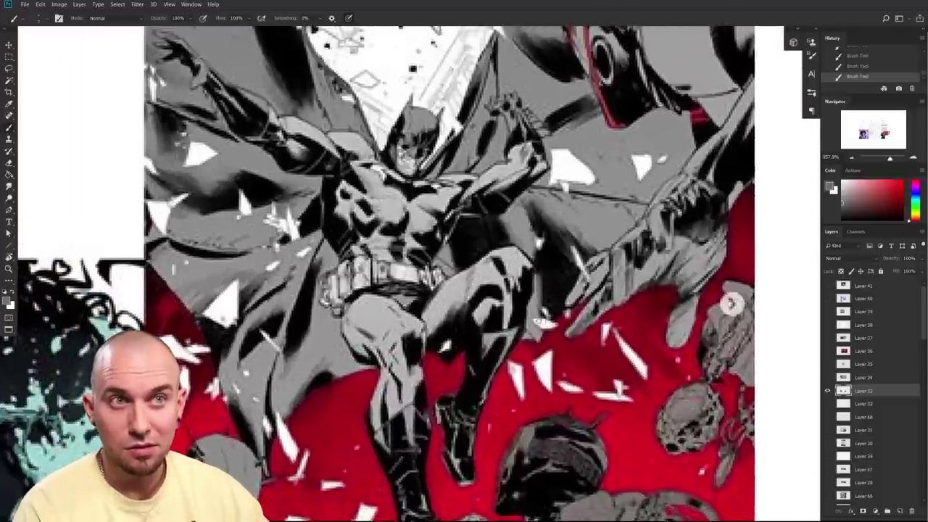
pyautogui.moveTo(732, 303); pyautogui.dragTo(726, 302)
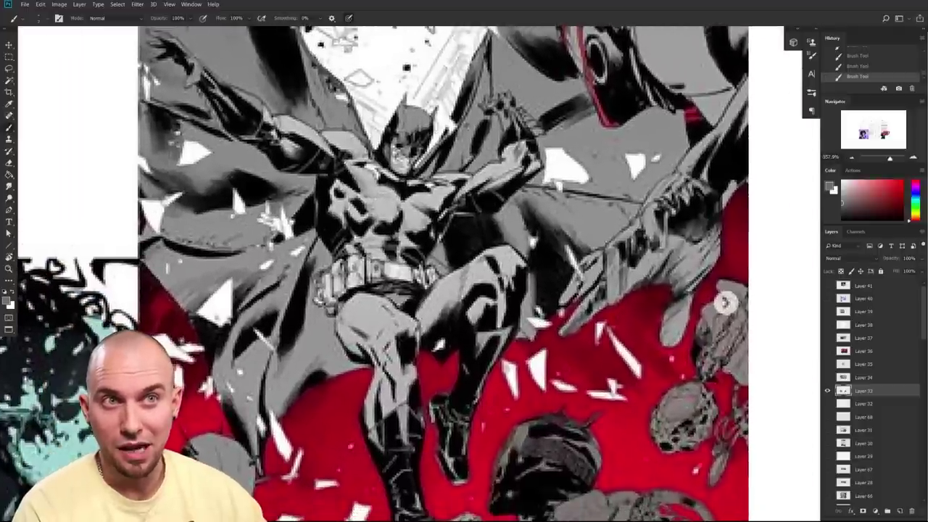
pyautogui.click(902, 182)
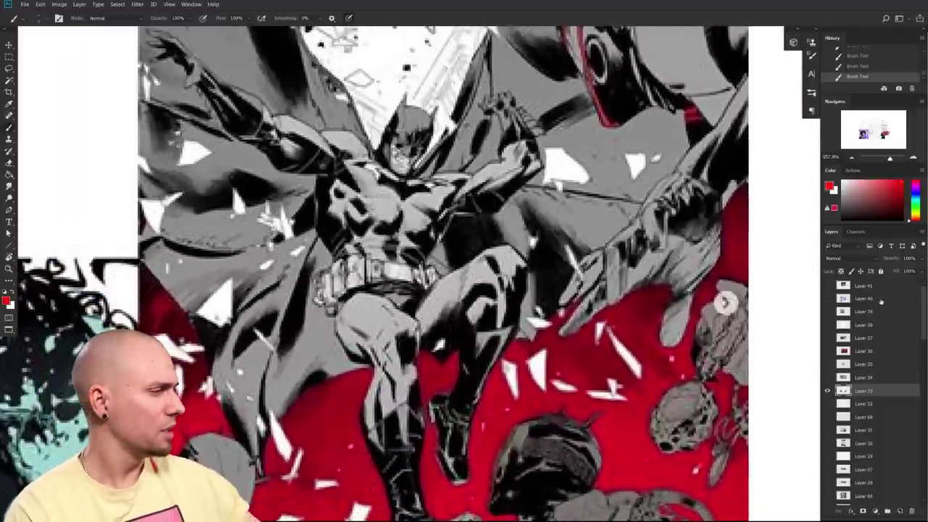
pyautogui.moveTo(725, 301); pyautogui.dragTo(757, 274)
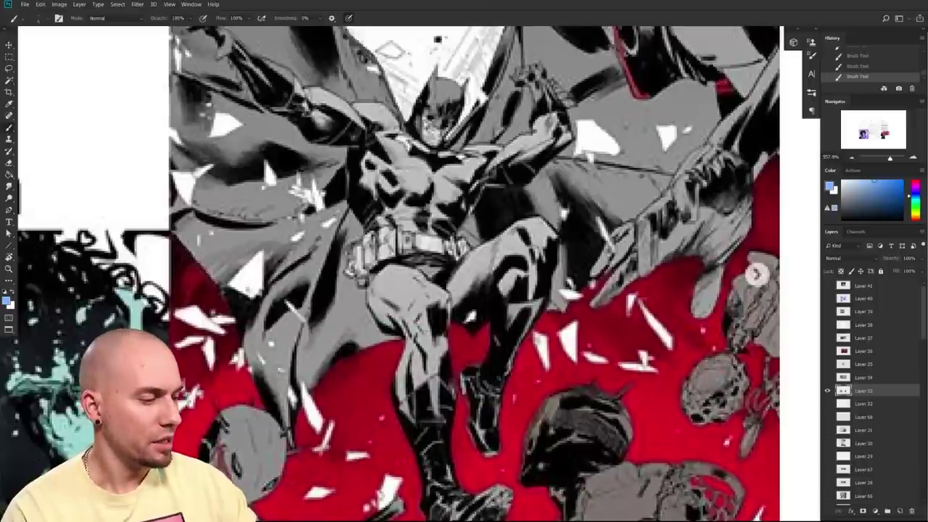
pyautogui.moveTo(428, 309)
pyautogui.mouseDown()
pyautogui.moveTo(443, 325)
pyautogui.moveTo(432, 301)
pyautogui.moveTo(447, 333)
pyautogui.moveTo(457, 310)
pyautogui.moveTo(421, 372)
pyautogui.mouseUp()
pyautogui.hotkey('ctrl', 'z')
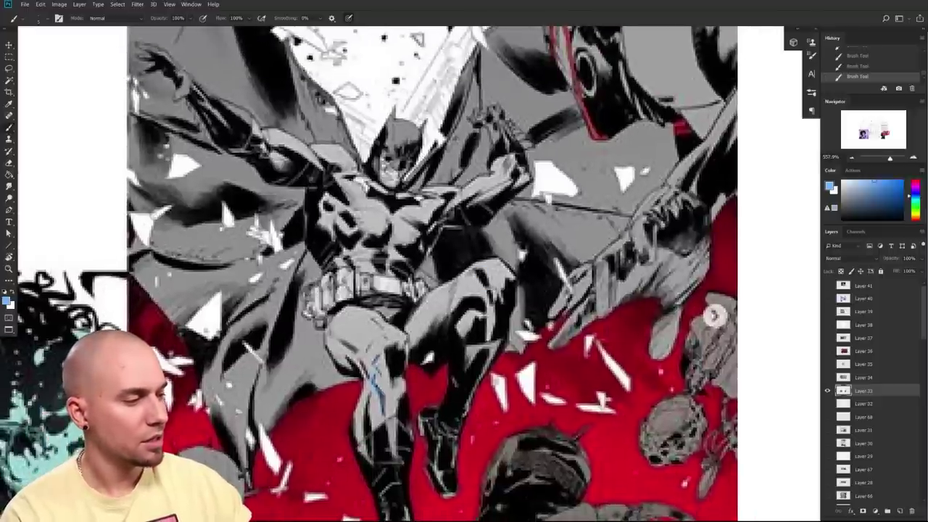
pyautogui.moveTo(475, 286); pyautogui.dragTo(457, 309)
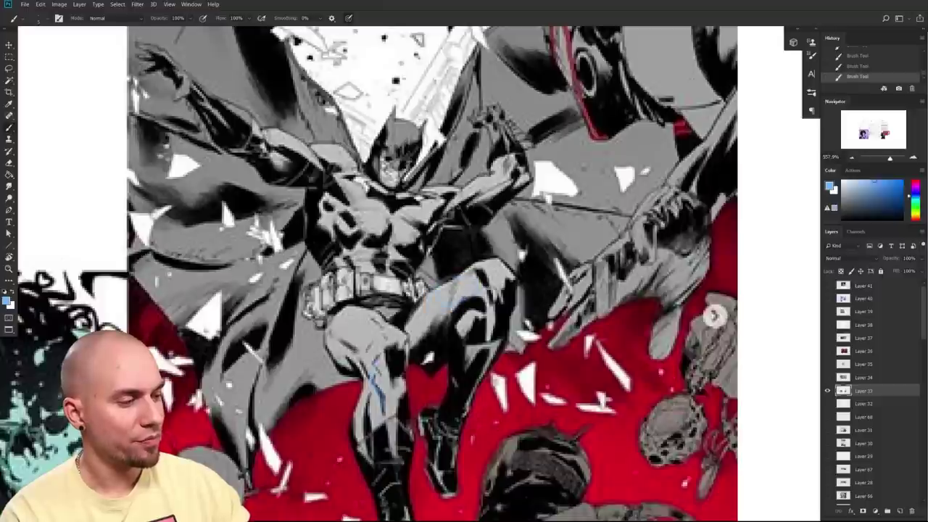
# - Set the brush colour to black and try a short stroke on Batman's raised thigh, then undo it
pyautogui.click(860, 220)
pyautogui.moveTo(474, 279)
pyautogui.mouseDown()
pyautogui.moveTo(429, 309)
pyautogui.moveTo(477, 282)
pyautogui.mouseUp()
pyautogui.hotkey('ctrl', 'z')
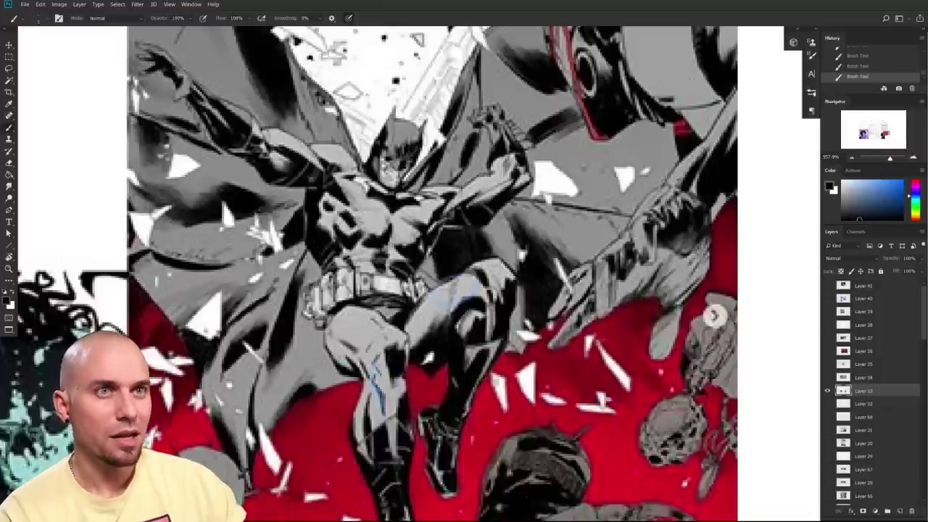
# - Examine the solid blacks and grey tones on Batman's torso, arms and cape, sampling both tones from the illustration
pyautogui.keyDown('alt'); pyautogui.click(467, 321); pyautogui.keyUp('alt')
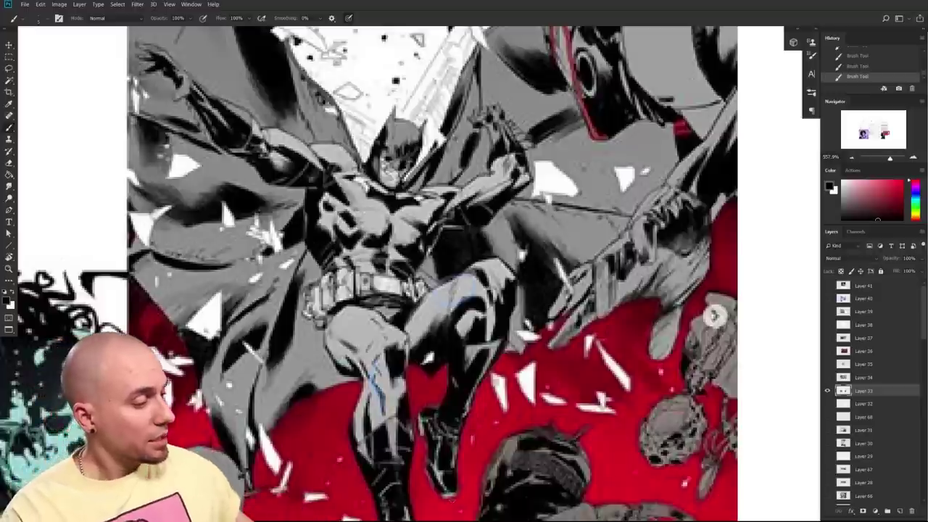
pyautogui.press('x')
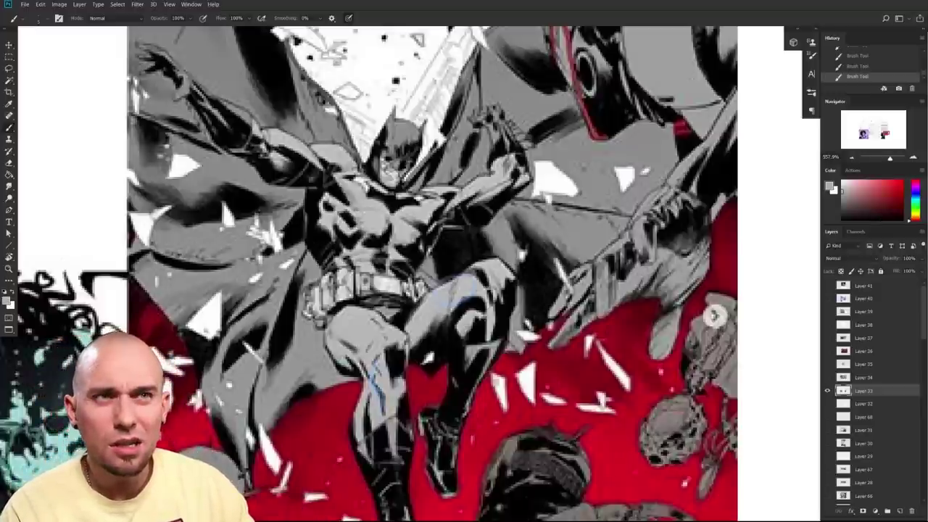
pyautogui.keyDown('alt'); pyautogui.click(491, 320); pyautogui.keyUp('alt')
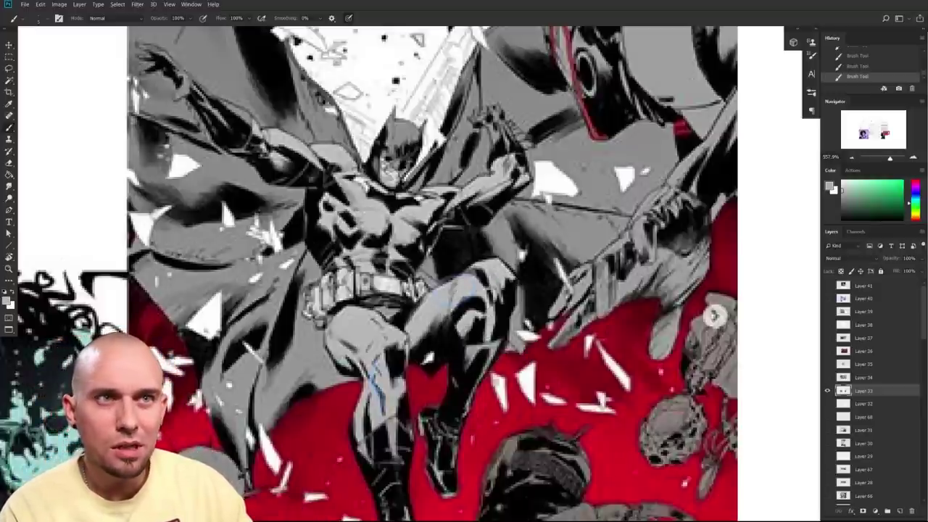
pyautogui.moveTo(473, 344); pyautogui.dragTo(503, 426)
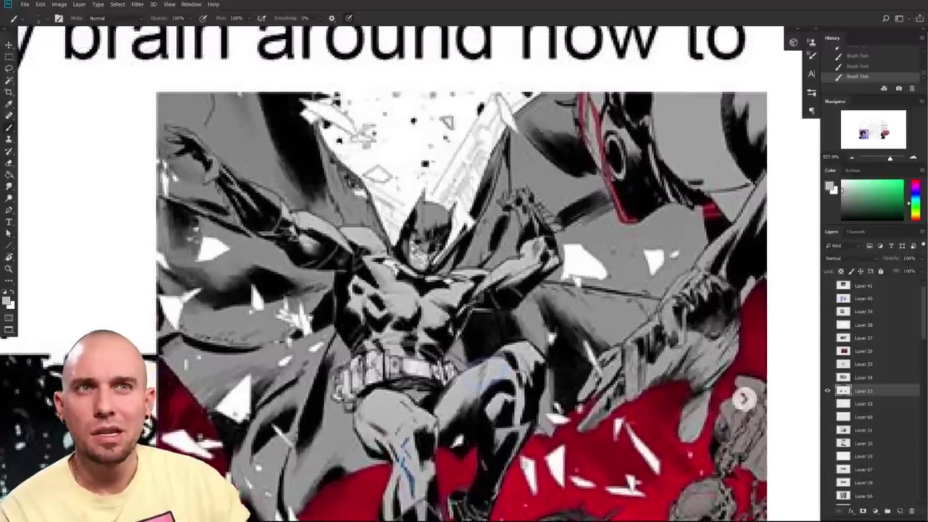
pyautogui.moveTo(743, 397); pyautogui.dragTo(805, 359)
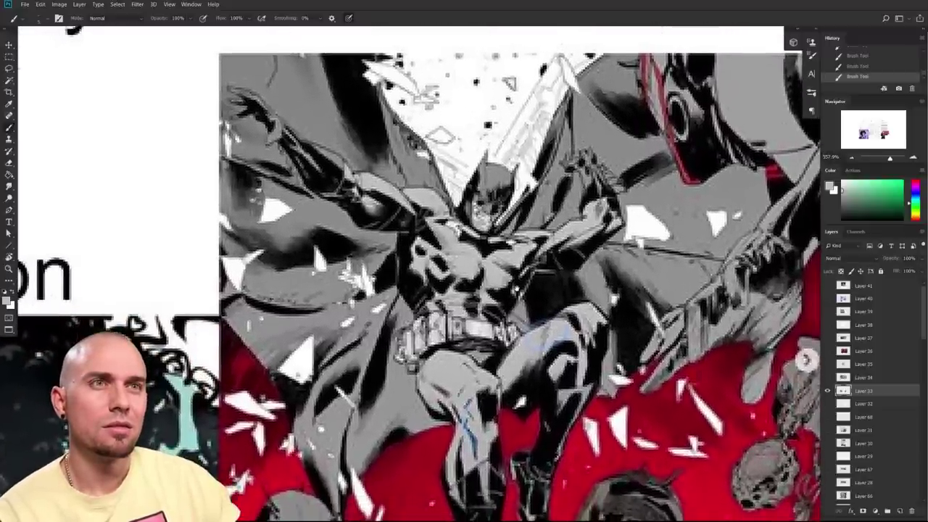
pyautogui.keyDown('alt'); pyautogui.click(563, 259); pyautogui.keyUp('alt')
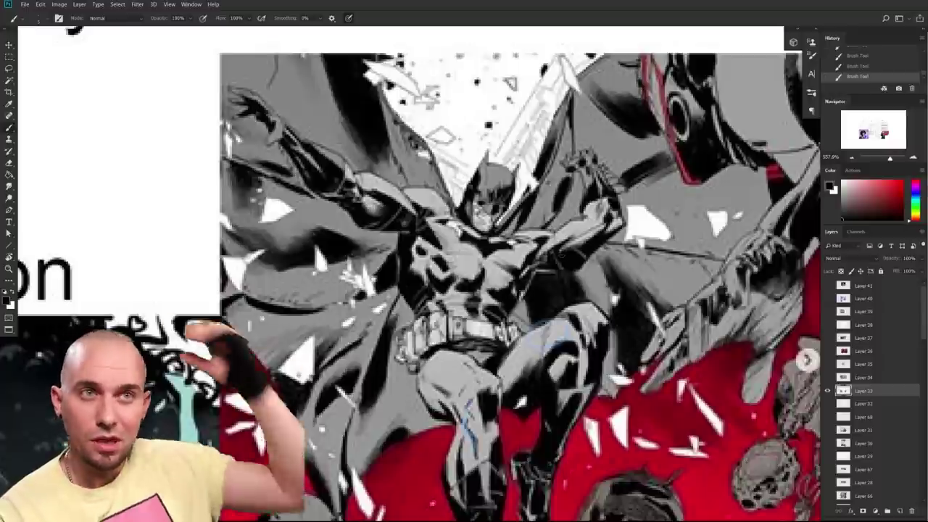
pyautogui.moveTo(808, 359); pyautogui.dragTo(803, 360)
pyautogui.moveTo(560, 261); pyautogui.dragTo(459, 344)
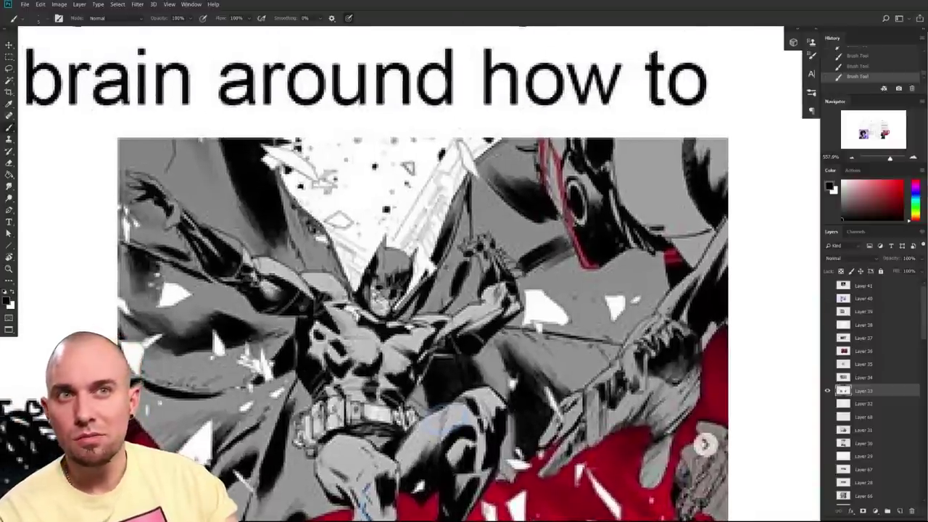
pyautogui.scroll(3, 276, 288)
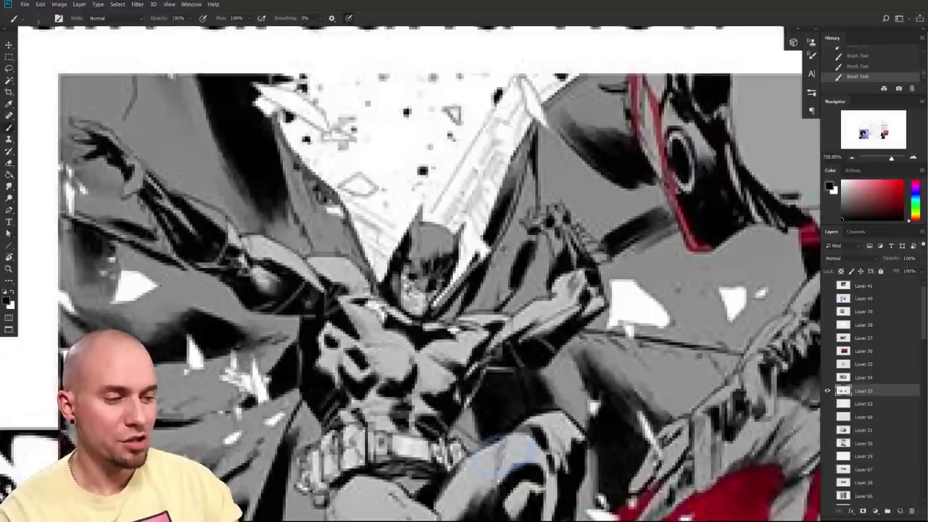
pyautogui.moveTo(468, 290); pyautogui.dragTo(423, 339)
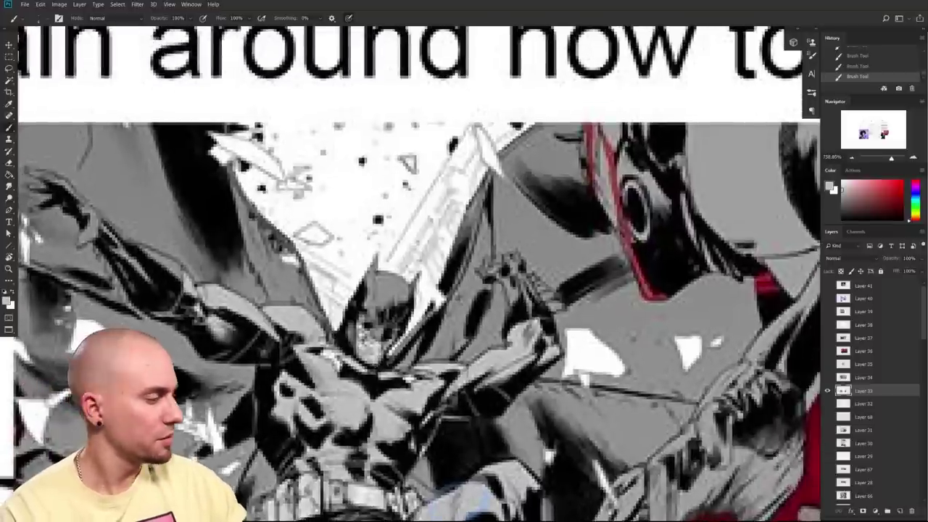
# - Add a new layer above the Batman reference and fade the reference on Layer 33 to about half opacity
pyautogui.click(900, 510)
pyautogui.click(867, 403)
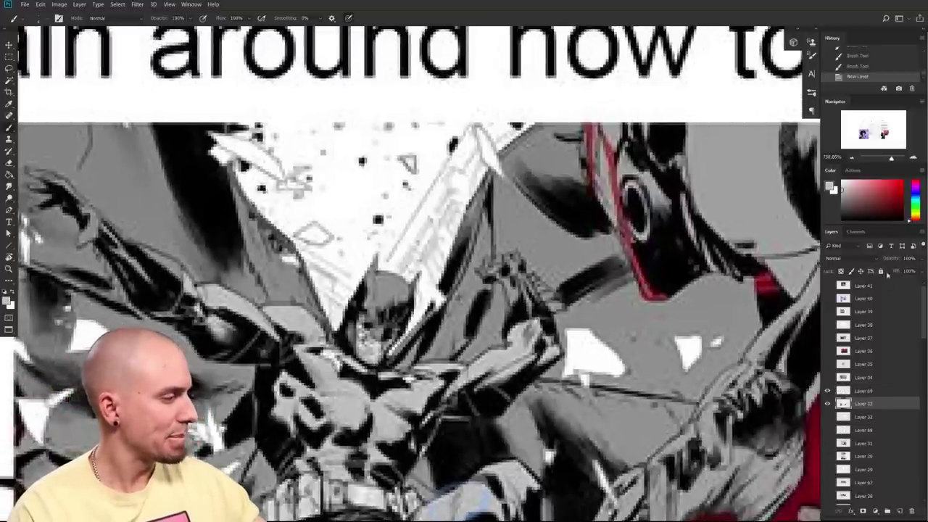
pyautogui.moveTo(883, 260); pyautogui.dragTo(876, 260)
# - Set the paint colour to black and choose the MB Square Brush from the MarcBrushes set
pyautogui.click(842, 214)
pyautogui.moveTo(287, 323); pyautogui.dragTo(325, 322)
pyautogui.rightClick(326, 324)
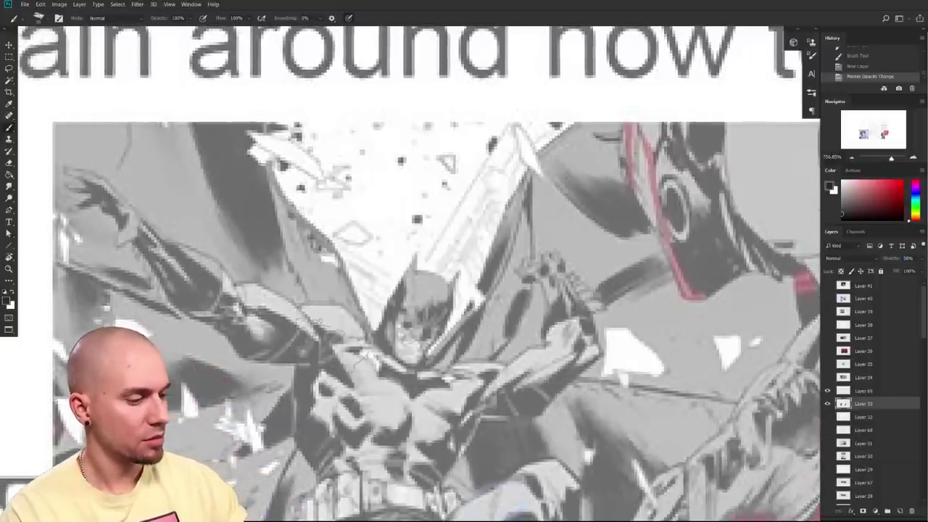
pyautogui.rightClick(454, 339)
pyautogui.rightClick(573, 347)
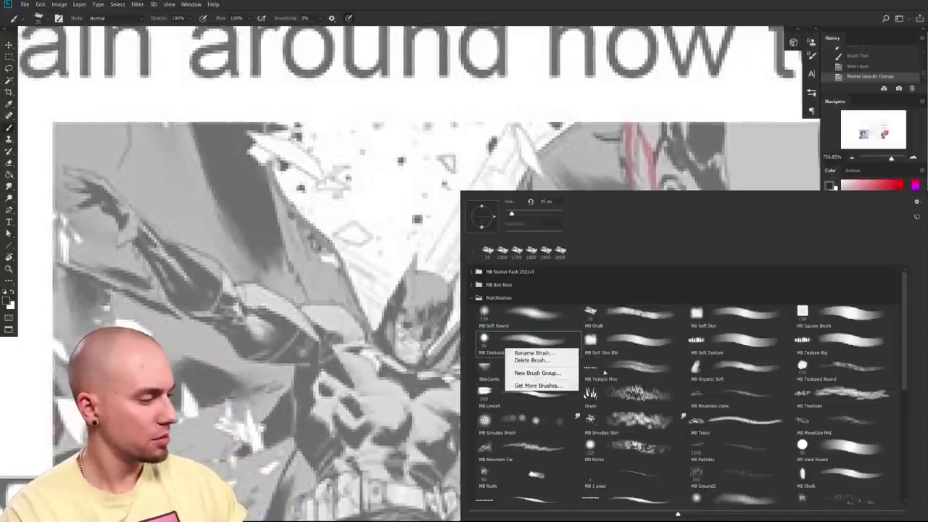
pyautogui.click(838, 317)
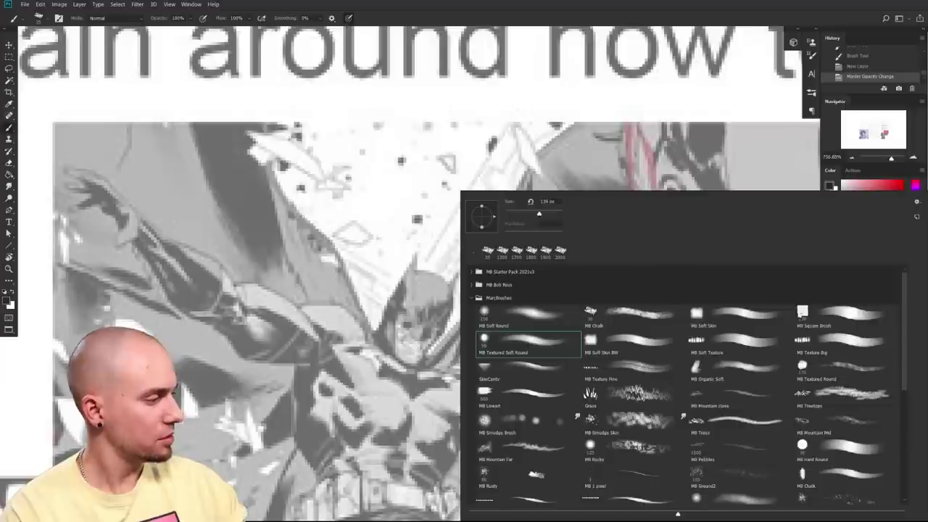
pyautogui.doubleClick(839, 317)
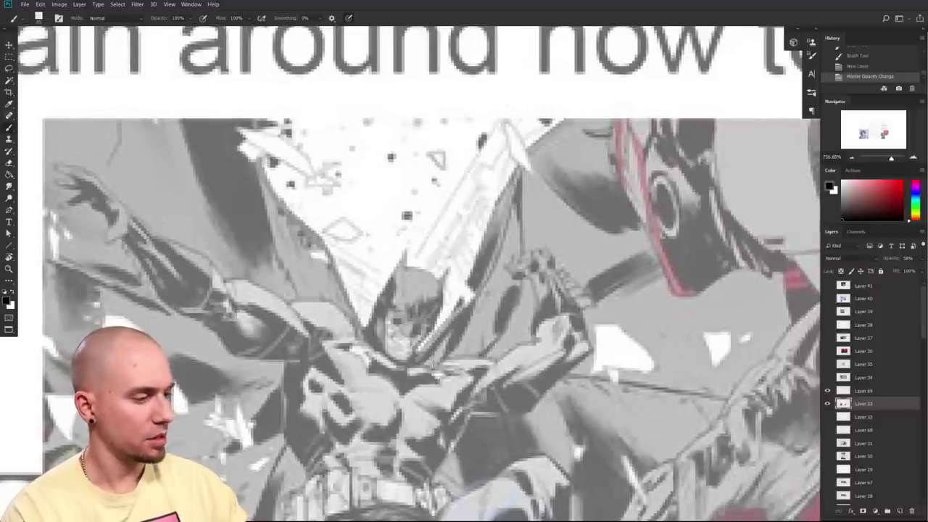
# - On Layer 69, trace the contours of Batman's outstretched forearm and upper arm in black, adding the inner muscle line
pyautogui.moveTo(292, 308)
pyautogui.mouseDown()
pyautogui.moveTo(311, 335)
pyautogui.moveTo(276, 295)
pyautogui.mouseUp()
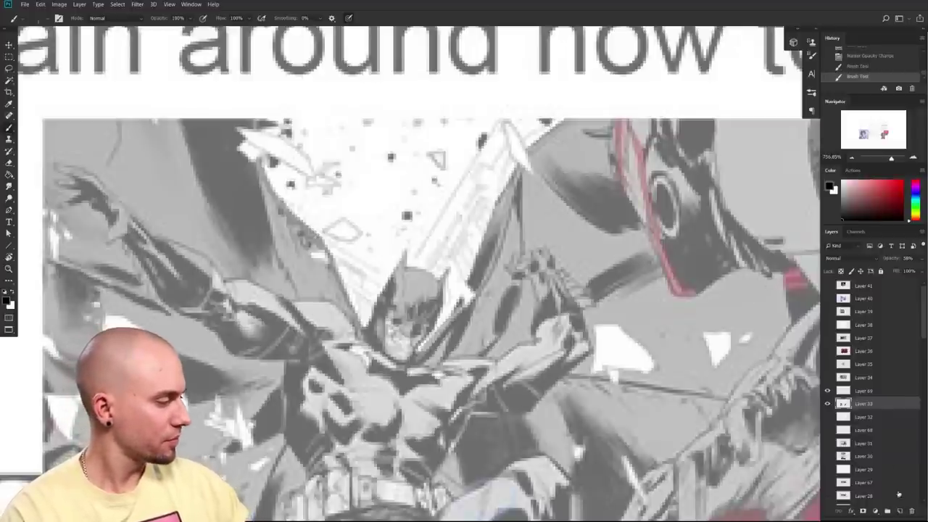
pyautogui.click(863, 392)
pyautogui.moveTo(223, 281)
pyautogui.mouseDown()
pyautogui.moveTo(291, 313)
pyautogui.moveTo(224, 282)
pyautogui.mouseUp()
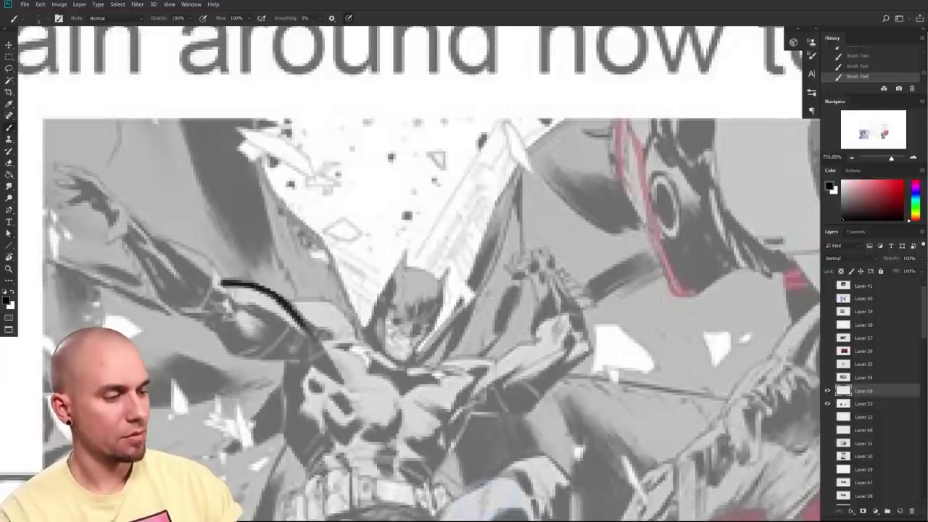
pyautogui.moveTo(309, 358)
pyautogui.mouseDown()
pyautogui.moveTo(282, 357)
pyautogui.moveTo(236, 354)
pyautogui.moveTo(193, 310)
pyautogui.moveTo(208, 262)
pyautogui.moveTo(145, 233)
pyautogui.mouseUp()
pyautogui.moveTo(210, 322)
pyautogui.mouseDown()
pyautogui.moveTo(167, 306)
pyautogui.moveTo(111, 231)
pyautogui.moveTo(168, 252)
pyautogui.moveTo(189, 277)
pyautogui.mouseUp()
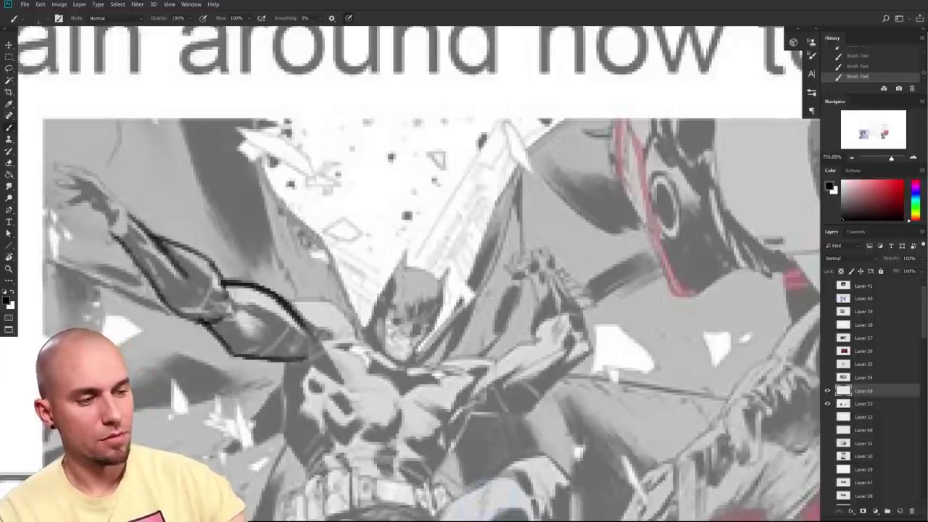
pyautogui.press(']')
pyautogui.moveTo(223, 286); pyautogui.dragTo(308, 363)
pyautogui.moveTo(274, 328)
pyautogui.mouseDown()
pyautogui.moveTo(319, 356)
pyautogui.moveTo(280, 355)
pyautogui.mouseUp()
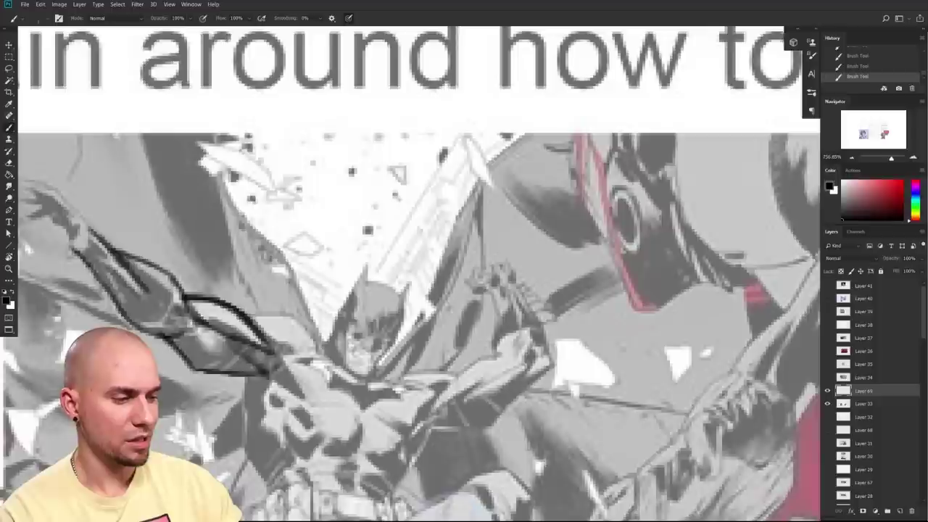
# - Trace the shoulder muscle, the chest muscle and the outer side of the torso with thick black lines
pyautogui.moveTo(262, 314); pyautogui.dragTo(324, 356)
pyautogui.moveTo(253, 319)
pyautogui.mouseDown()
pyautogui.moveTo(311, 328)
pyautogui.moveTo(316, 360)
pyautogui.mouseUp()
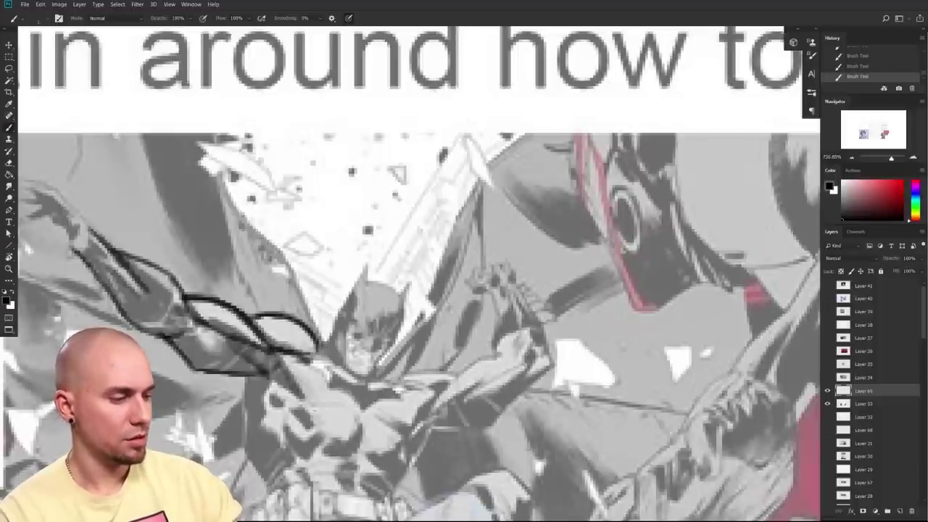
pyautogui.moveTo(307, 408); pyautogui.dragTo(276, 325)
pyautogui.moveTo(256, 290); pyautogui.dragTo(282, 345)
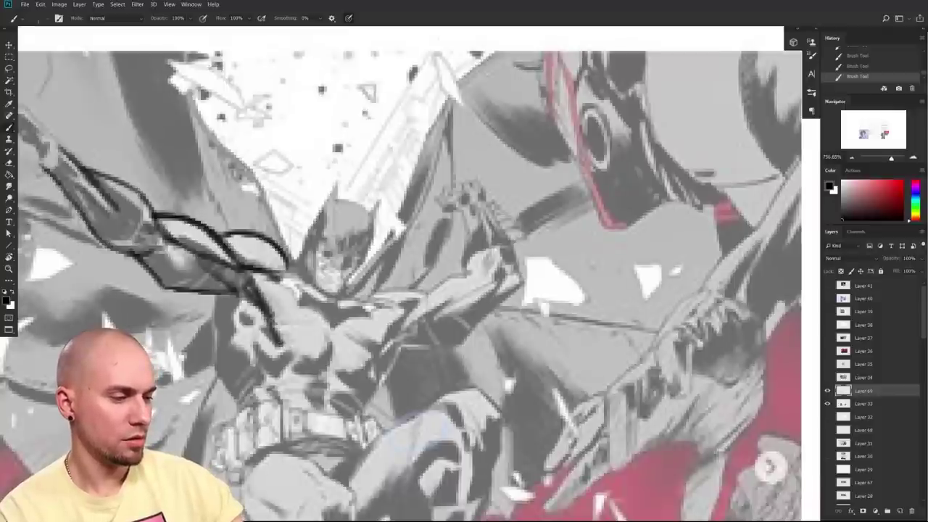
pyautogui.moveTo(297, 293); pyautogui.dragTo(332, 346)
pyautogui.moveTo(282, 274); pyautogui.dragTo(325, 340)
pyautogui.moveTo(231, 296); pyautogui.dragTo(222, 385)
pyautogui.moveTo(234, 279); pyautogui.dragTo(217, 328)
pyautogui.moveTo(235, 276); pyautogui.dragTo(222, 322)
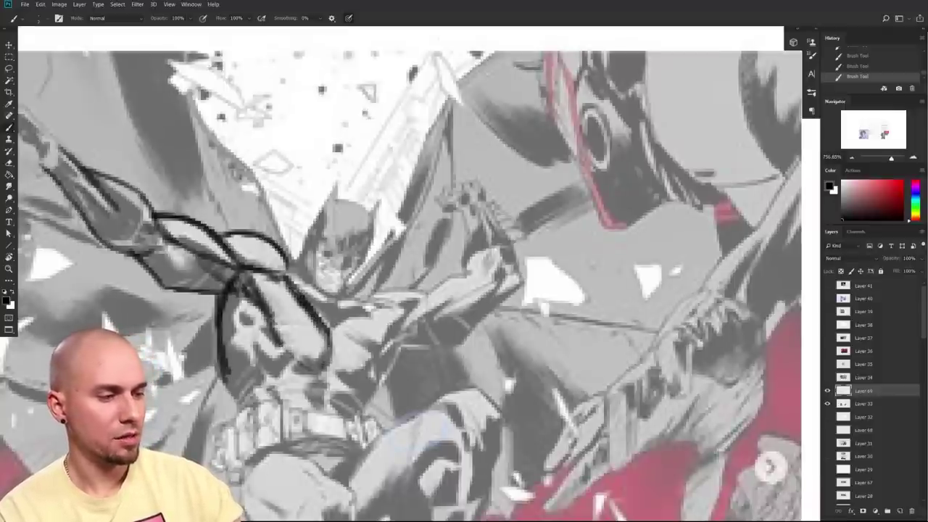
pyautogui.moveTo(243, 279); pyautogui.dragTo(271, 330)
# - Hide the Batman reference to isolate the traced linework, and add a new layer for a shading demonstration
pyautogui.click(828, 404)
pyautogui.moveTo(518, 393)
pyautogui.mouseDown()
pyautogui.moveTo(639, 414)
pyautogui.moveTo(696, 438)
pyautogui.mouseUp()
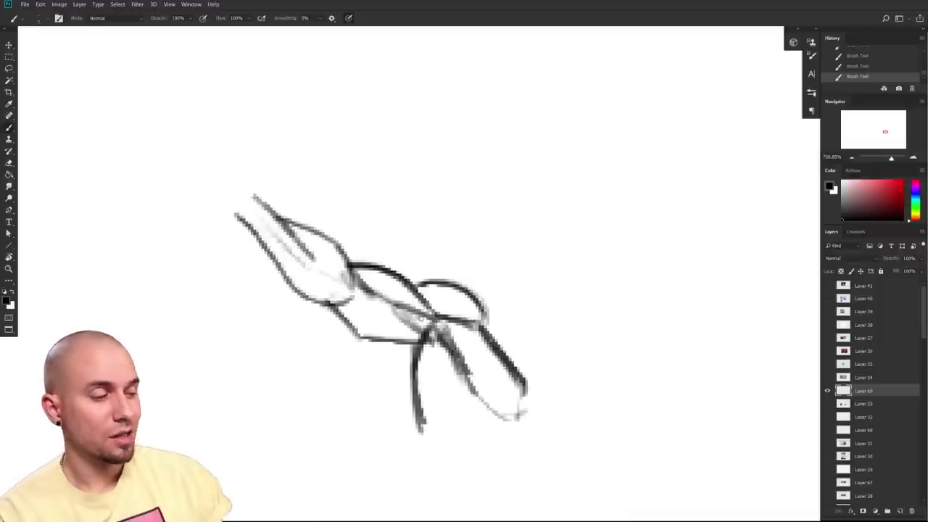
pyautogui.moveTo(487, 395); pyautogui.dragTo(388, 413)
pyautogui.press('[')
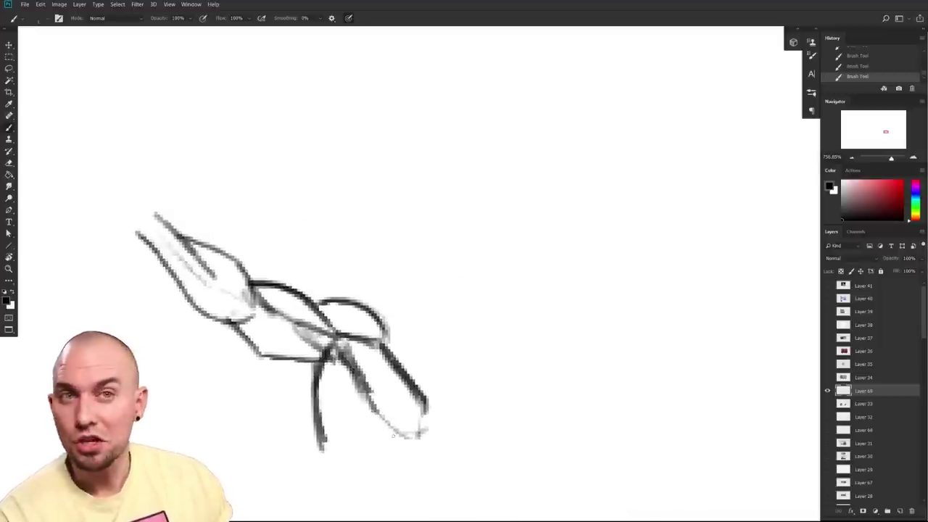
pyautogui.moveTo(560, 410); pyautogui.dragTo(538, 413)
pyautogui.click(900, 512)
# - Draw a small sphere in the empty area above the arm tracing and block in its dark shadow side
pyautogui.moveTo(378, 420); pyautogui.dragTo(382, 425)
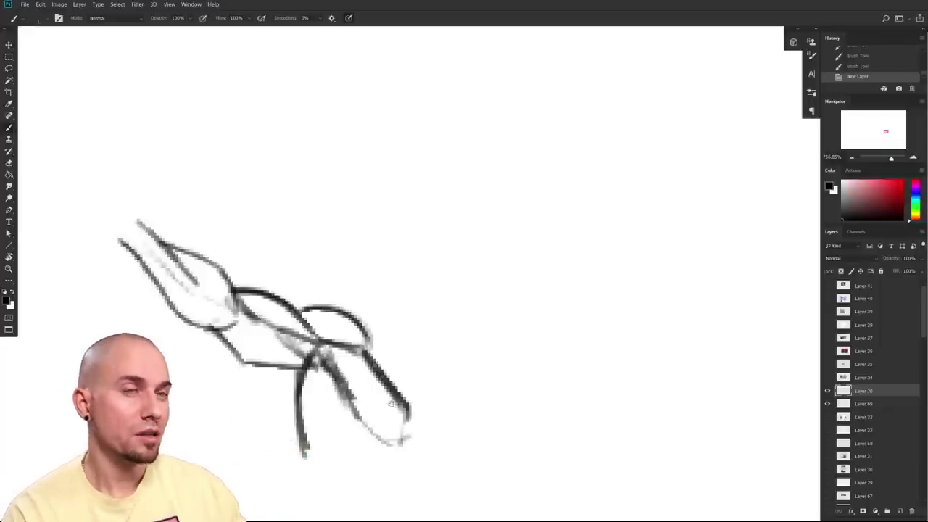
pyautogui.moveTo(432, 396); pyautogui.dragTo(383, 406)
pyautogui.moveTo(461, 319); pyautogui.dragTo(380, 381)
pyautogui.moveTo(327, 230)
pyautogui.mouseDown()
pyautogui.moveTo(379, 261)
pyautogui.moveTo(312, 304)
pyautogui.mouseUp()
pyautogui.moveTo(322, 264); pyautogui.dragTo(323, 312)
pyautogui.press('[')
pyautogui.press('[')
pyautogui.moveTo(298, 246)
pyautogui.mouseDown()
pyautogui.moveTo(348, 305)
pyautogui.moveTo(308, 255)
pyautogui.moveTo(348, 297)
pyautogui.moveTo(326, 231)
pyautogui.mouseUp()
# - Blend the sphere from black shadow through grey midtones to a light side, using tones sampled from it
pyautogui.press('x')
pyautogui.moveTo(366, 263)
pyautogui.mouseDown()
pyautogui.moveTo(339, 235)
pyautogui.moveTo(349, 301)
pyautogui.mouseUp()
pyautogui.keyDown('alt'); pyautogui.click(373, 249); pyautogui.keyUp('alt')
pyautogui.moveTo(339, 237)
pyautogui.mouseDown()
pyautogui.moveTo(340, 261)
pyautogui.moveTo(331, 251)
pyautogui.moveTo(342, 245)
pyautogui.moveTo(325, 289)
pyautogui.moveTo(311, 287)
pyautogui.moveTo(318, 302)
pyautogui.moveTo(332, 283)
pyautogui.mouseUp()
pyautogui.keyDown('alt'); pyautogui.click(309, 290); pyautogui.keyUp('alt')
pyautogui.keyDown('alt'); pyautogui.click(344, 243); pyautogui.keyUp('alt')
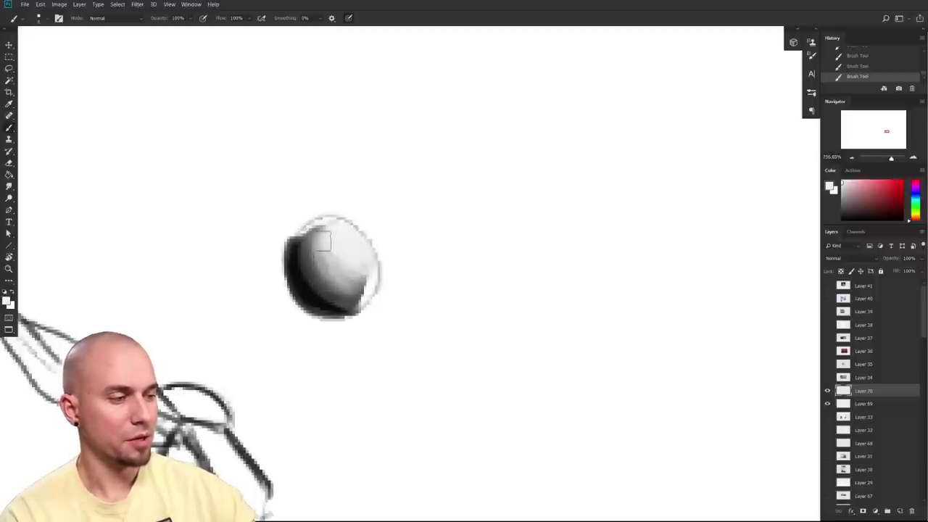
pyautogui.moveTo(323, 241); pyautogui.dragTo(339, 293)
# - Simplify the sphere's shading into a solid black shadow and a flat white light side with a hard edge
pyautogui.keyDown('alt'); pyautogui.click(305, 298); pyautogui.keyUp('alt')
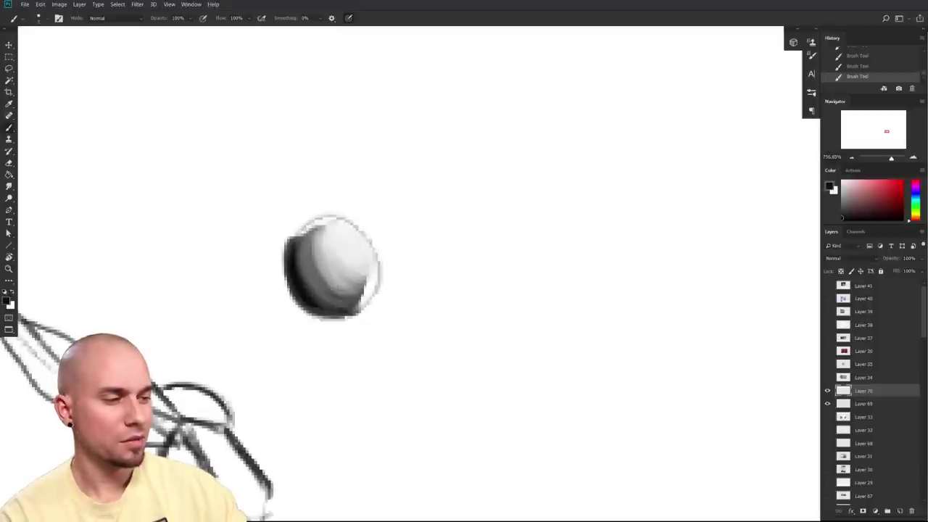
pyautogui.moveTo(301, 247); pyautogui.dragTo(339, 306)
pyautogui.press('x')
pyautogui.moveTo(336, 244)
pyautogui.mouseDown()
pyautogui.moveTo(327, 232)
pyautogui.moveTo(366, 294)
pyautogui.mouseUp()
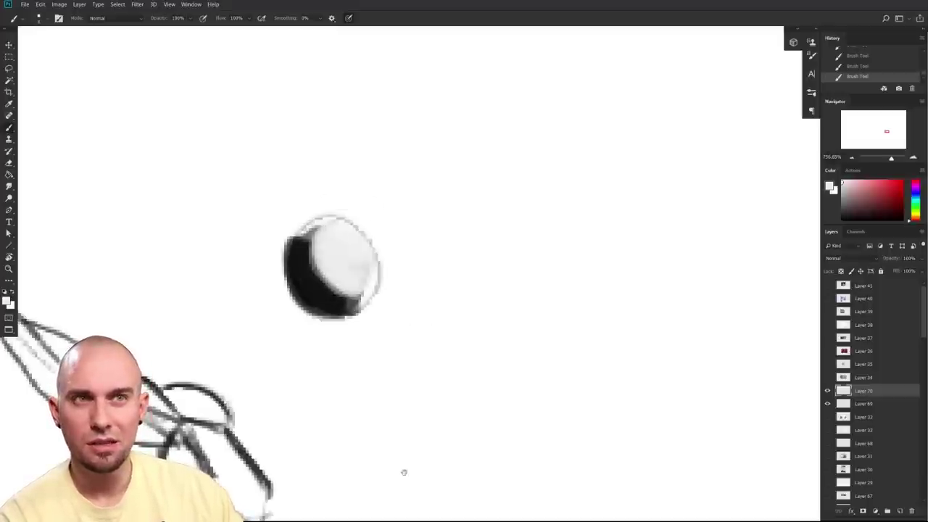
pyautogui.moveTo(404, 472); pyautogui.dragTo(517, 437)
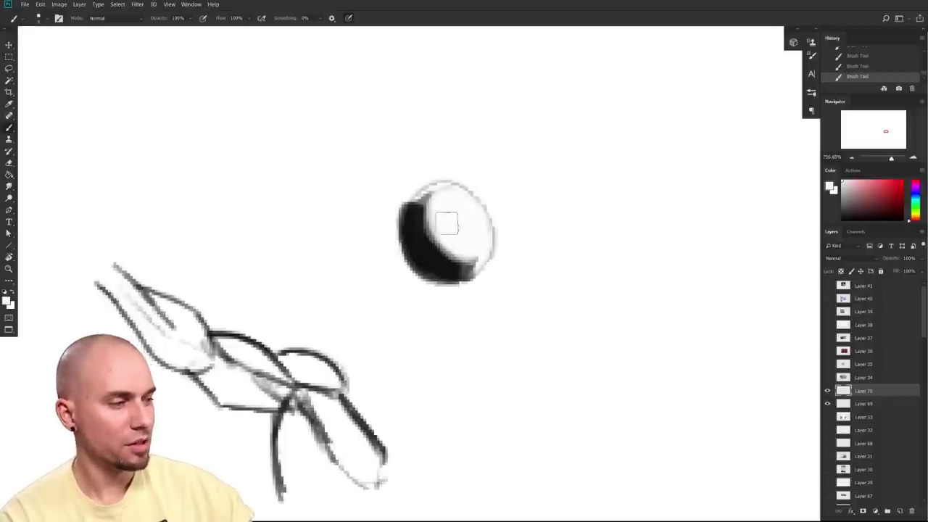
pyautogui.moveTo(479, 367); pyautogui.dragTo(493, 379)
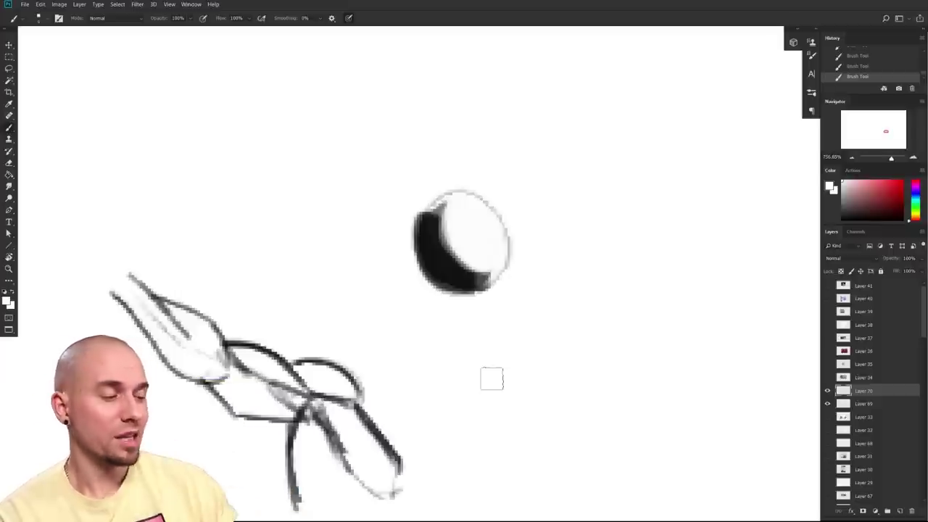
# - Try short parallel hatching lines from the sphere's black shadow into its light side, and undo them
pyautogui.keyDown('alt'); pyautogui.click(456, 265); pyautogui.keyUp('alt')
pyautogui.keyDown('alt'); pyautogui.click(443, 207); pyautogui.keyUp('alt')
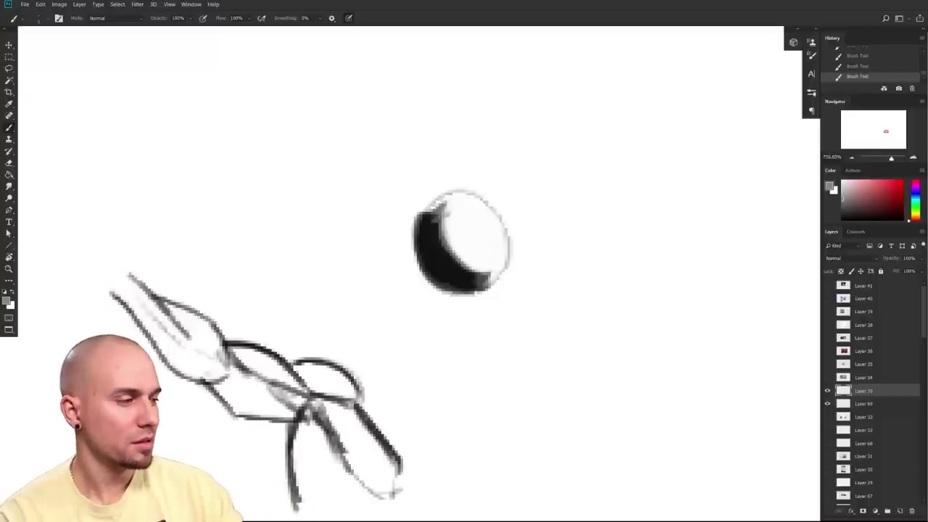
pyautogui.keyDown('alt'); pyautogui.click(432, 234); pyautogui.keyUp('alt')
pyautogui.moveTo(438, 239); pyautogui.dragTo(465, 233)
pyautogui.moveTo(448, 253)
pyautogui.mouseDown()
pyautogui.moveTo(469, 241)
pyautogui.moveTo(485, 259)
pyautogui.mouseUp()
pyautogui.moveTo(473, 274); pyautogui.dragTo(505, 264)
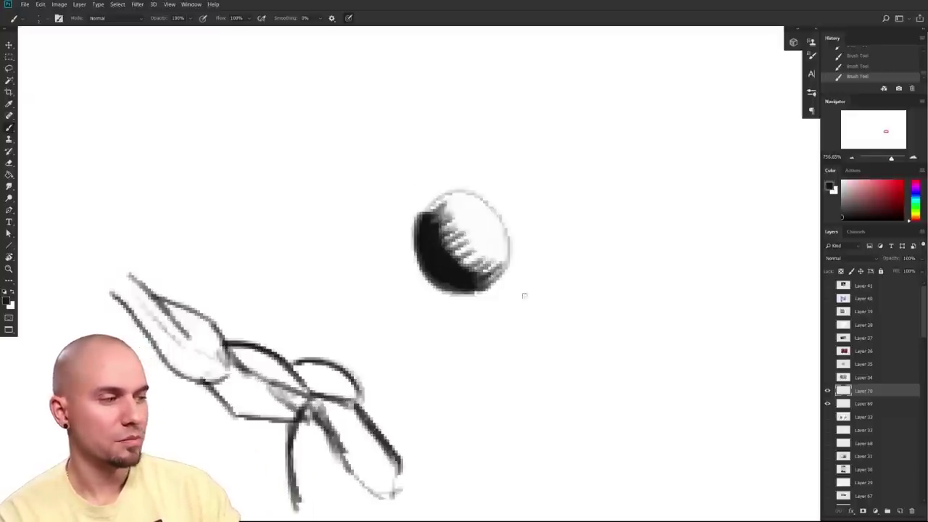
pyautogui.hotkey('ctrl', 'z')
pyautogui.hotkey('ctrl', 'z')
pyautogui.hotkey('ctrl', 'z')
pyautogui.hotkey('ctrl', 'z')
pyautogui.hotkey('ctrl', 'z')
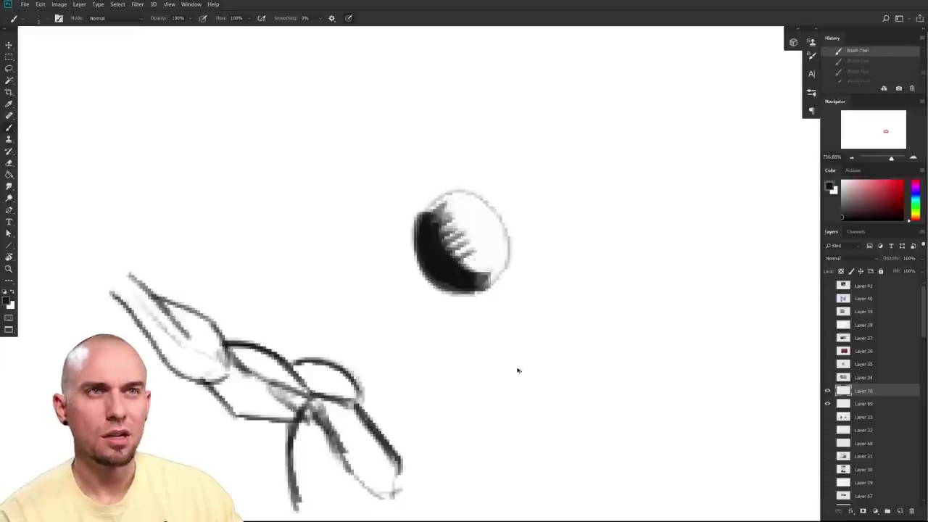
pyautogui.hotkey('ctrl', 'z')
pyautogui.hotkey('ctrl', 'z')
pyautogui.hotkey('ctrl', 'z')
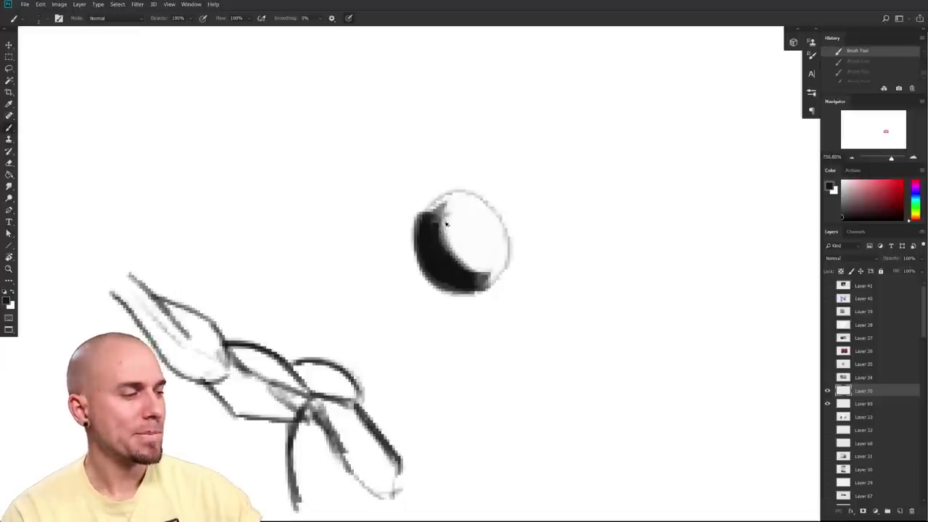
# - Try rough, irregular black strokes along the sphere's shadow edge as a textured transition, and undo them
pyautogui.moveTo(439, 229)
pyautogui.mouseDown()
pyautogui.moveTo(458, 196)
pyautogui.moveTo(460, 204)
pyautogui.mouseUp()
pyautogui.moveTo(444, 245)
pyautogui.mouseDown()
pyautogui.moveTo(458, 223)
pyautogui.moveTo(466, 235)
pyautogui.mouseUp()
pyautogui.moveTo(444, 232)
pyautogui.mouseDown()
pyautogui.moveTo(469, 251)
pyautogui.moveTo(470, 267)
pyautogui.mouseUp()
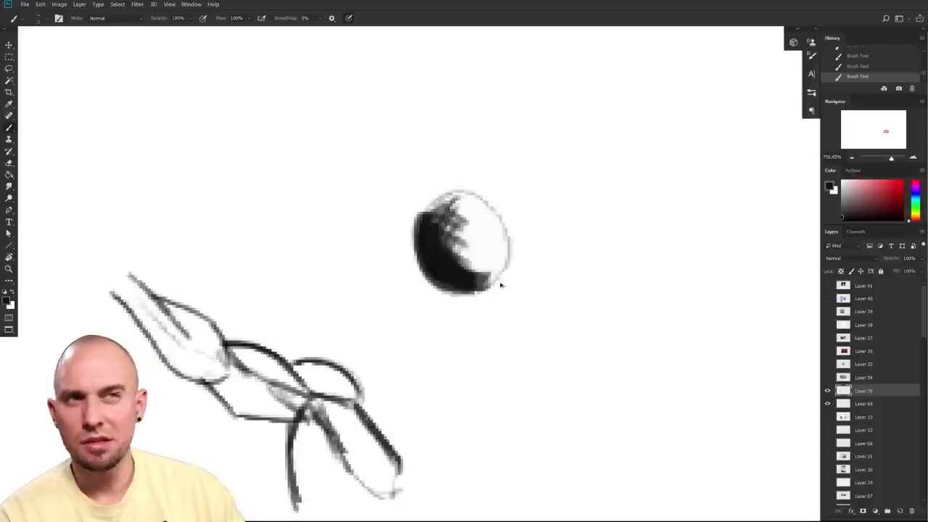
pyautogui.hotkey('ctrl', 'z')
pyautogui.hotkey('ctrl', 'z')
pyautogui.hotkey('ctrl', 'z')
pyautogui.hotkey('ctrl', 'z')
pyautogui.hotkey('ctrl', 'z')
pyautogui.hotkey('ctrl', 'z')
pyautogui.hotkey('ctrl', 'z')
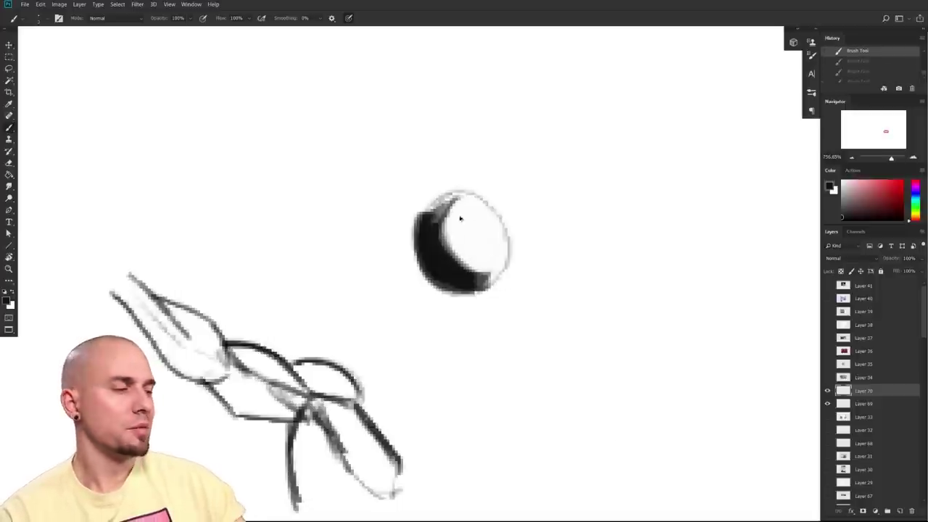
# - Stipple small dots along the sphere's shadow edge as a textured transition into the light side
pyautogui.hotkey('ctrl', 'z')
pyautogui.moveTo(472, 259)
pyautogui.mouseDown()
pyautogui.moveTo(495, 269)
pyautogui.moveTo(444, 212)
pyautogui.mouseUp()
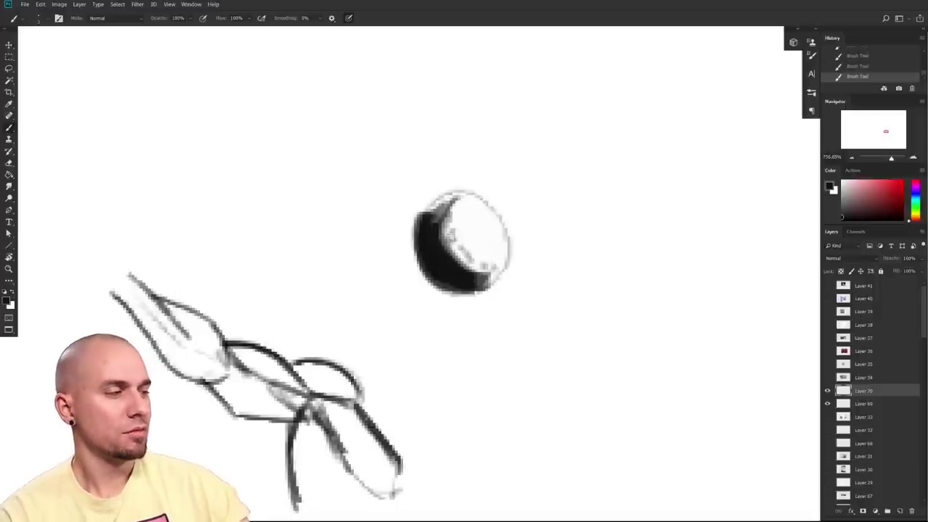
pyautogui.hotkey('ctrl', 'z')
pyautogui.hotkey('ctrl', 'z')
pyautogui.hotkey('ctrl', 'z')
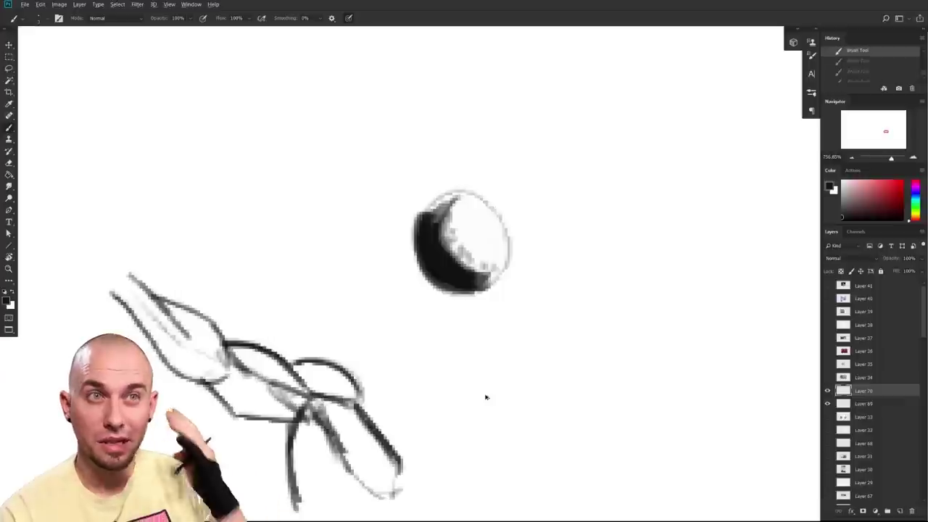
# - Show the Batman reference layer beneath the sketches and set its opacity to 100%
pyautogui.click(827, 378)
pyautogui.click(828, 378)
pyautogui.click(828, 417)
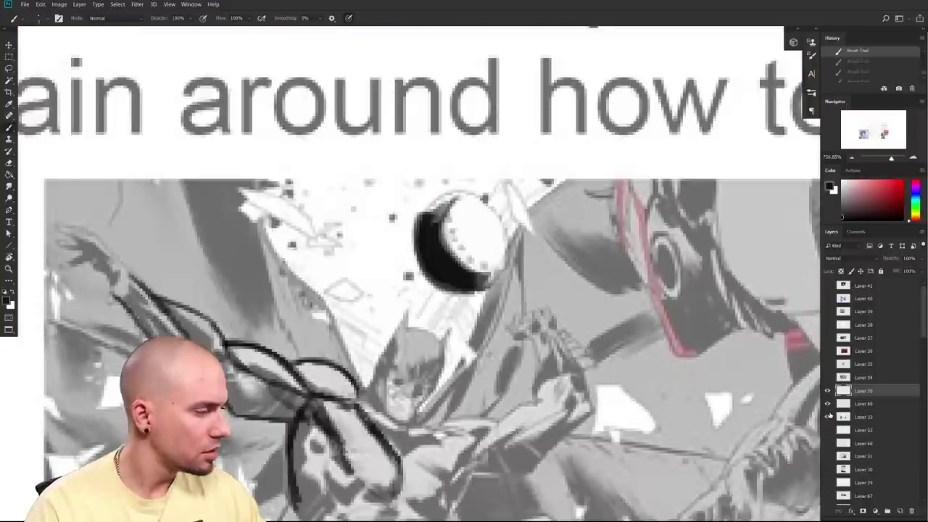
pyautogui.click(842, 417)
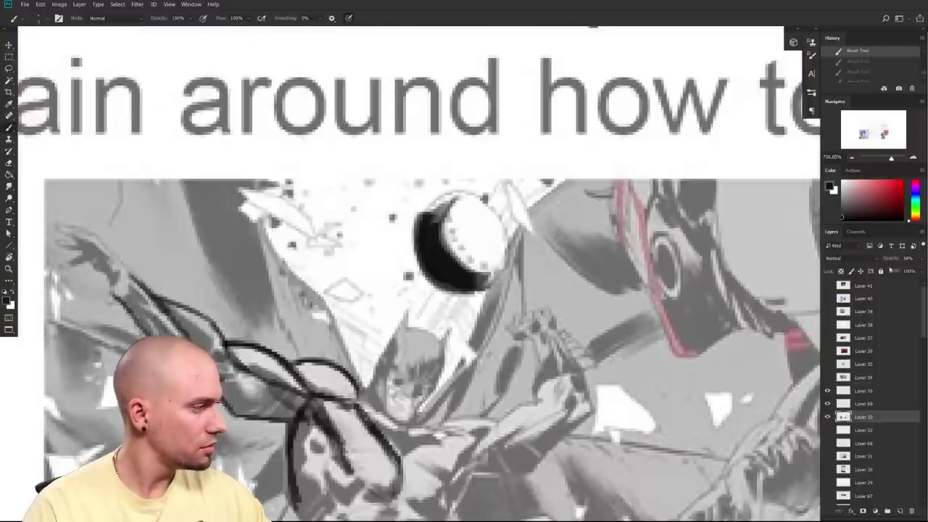
pyautogui.press('0')
# - Examine the black shadow shapes and textured transitions on Batman's body, cape and legs in the reference
pyautogui.moveTo(784, 442); pyautogui.dragTo(759, 335)
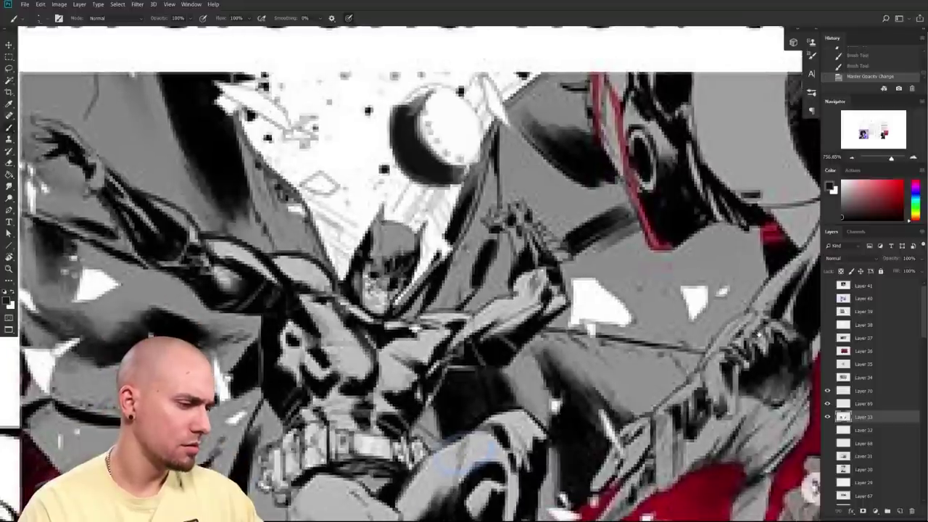
pyautogui.moveTo(759, 335); pyautogui.dragTo(734, 217)
pyautogui.moveTo(658, 341); pyautogui.dragTo(668, 259)
pyautogui.scroll(-2, 421, 276)
pyautogui.scroll(2, 421, 275)
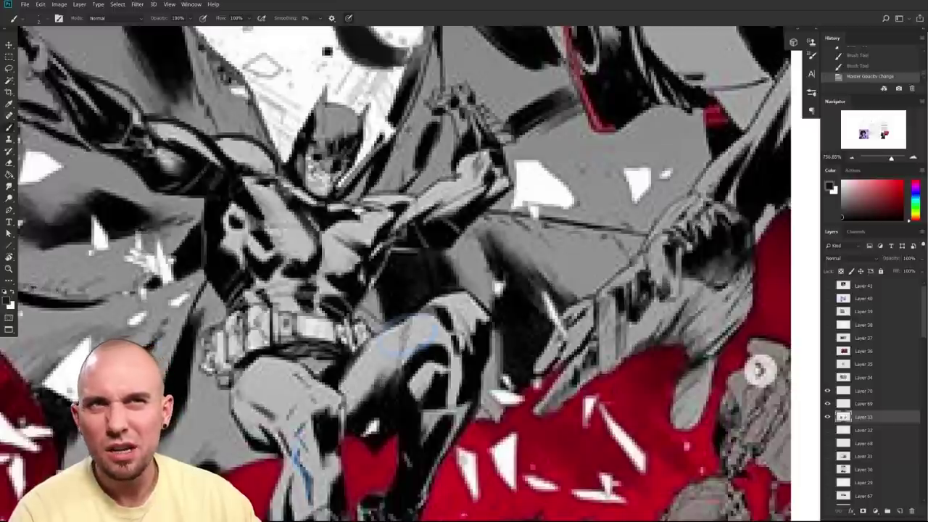
pyautogui.scroll(-2, 377, 365)
pyautogui.scroll(2, 501, 426)
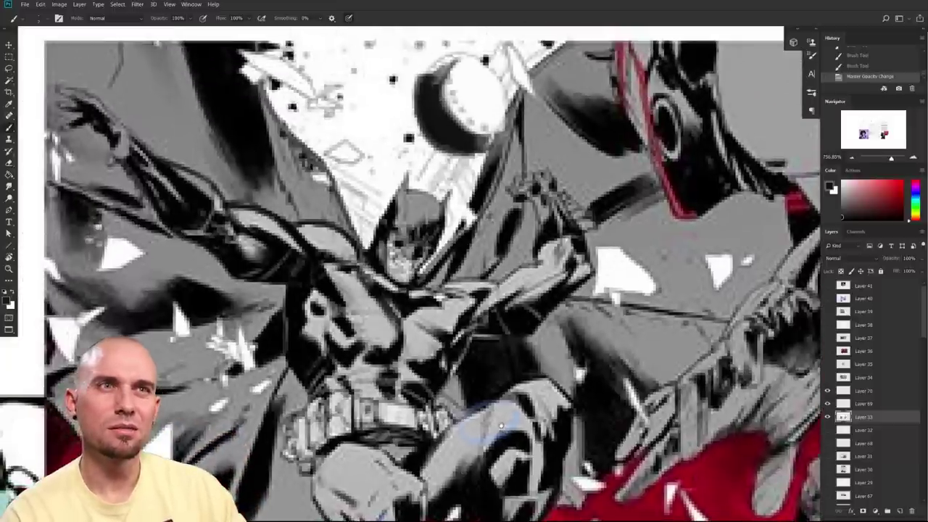
pyautogui.scroll(-2, 500, 427)
pyautogui.scroll(2, 557, 402)
pyautogui.scroll(-2, 557, 403)
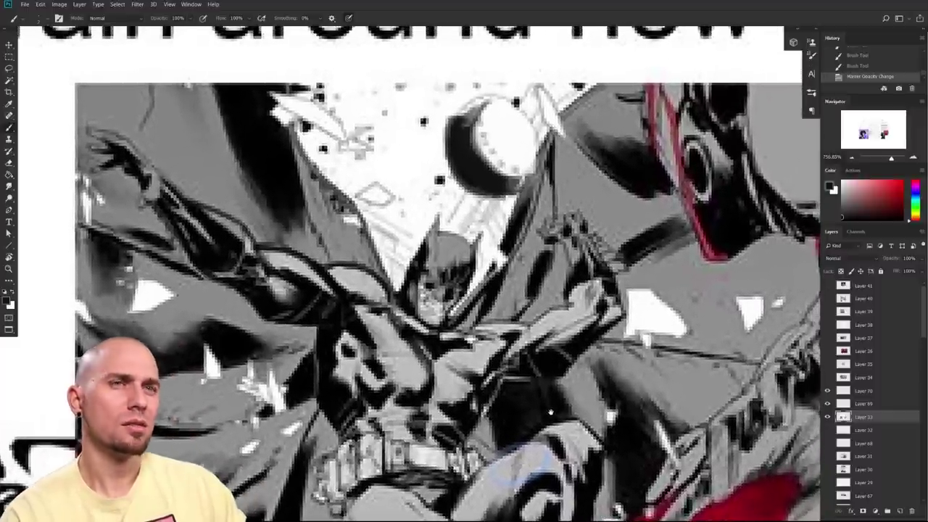
pyautogui.scroll(2, 557, 402)
# - Hide the Batman reference and rough in grey shadow shapes on the arm sketch in Layer 70
pyautogui.click(828, 417)
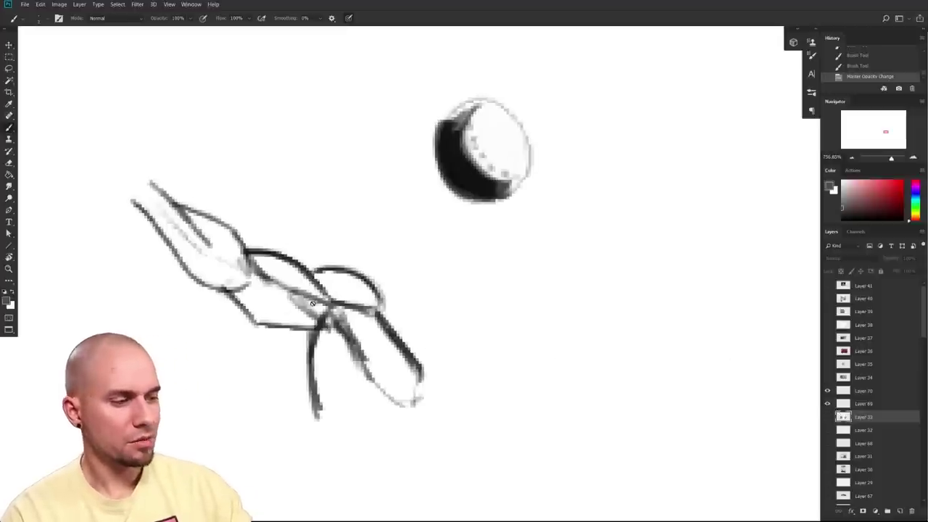
pyautogui.click(867, 391)
pyautogui.click(828, 391)
pyautogui.click(828, 391)
pyautogui.moveTo(294, 314); pyautogui.dragTo(246, 286)
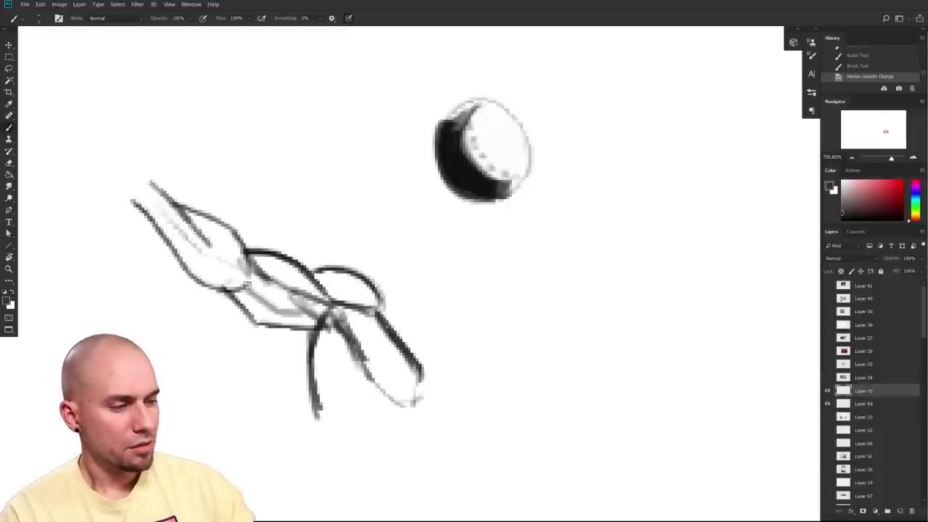
pyautogui.moveTo(158, 209); pyautogui.dragTo(199, 249)
pyautogui.moveTo(316, 320)
pyautogui.mouseDown()
pyautogui.moveTo(286, 322)
pyautogui.moveTo(238, 293)
pyautogui.moveTo(280, 312)
pyautogui.moveTo(267, 321)
pyautogui.moveTo(284, 314)
pyautogui.moveTo(311, 324)
pyautogui.mouseUp()
pyautogui.moveTo(258, 287); pyautogui.dragTo(293, 312)
# - Shade the shoulder, chest and side of the torso in grey, darkening where the forms overlap at the armpit
pyautogui.moveTo(257, 259)
pyautogui.mouseDown()
pyautogui.moveTo(297, 287)
pyautogui.moveTo(341, 292)
pyautogui.moveTo(330, 283)
pyautogui.moveTo(372, 299)
pyautogui.moveTo(353, 355)
pyautogui.moveTo(376, 384)
pyautogui.mouseUp()
pyautogui.press('[')
pyautogui.moveTo(360, 373)
pyautogui.mouseDown()
pyautogui.moveTo(338, 331)
pyautogui.moveTo(376, 393)
pyautogui.moveTo(384, 390)
pyautogui.mouseUp()
pyautogui.moveTo(319, 357)
pyautogui.mouseDown()
pyautogui.moveTo(325, 329)
pyautogui.moveTo(319, 381)
pyautogui.moveTo(349, 403)
pyautogui.mouseUp()
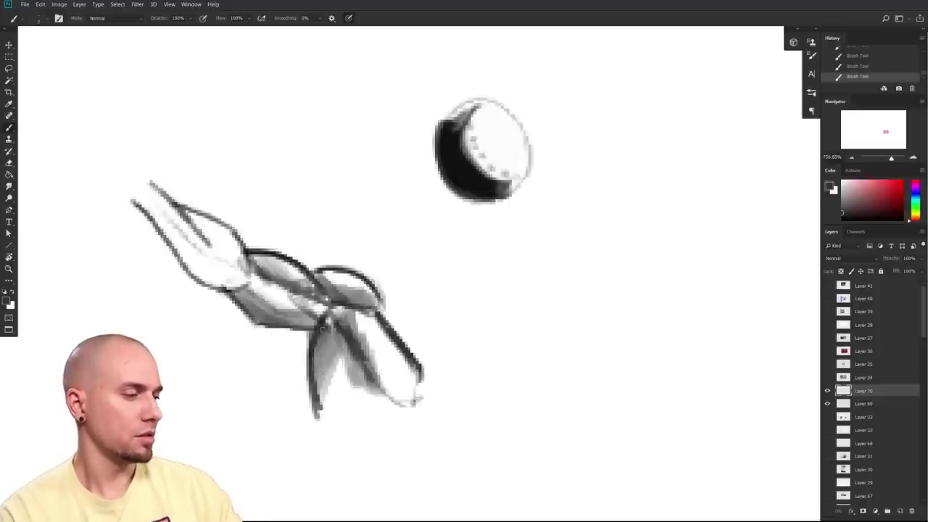
pyautogui.moveTo(325, 322); pyautogui.dragTo(299, 294)
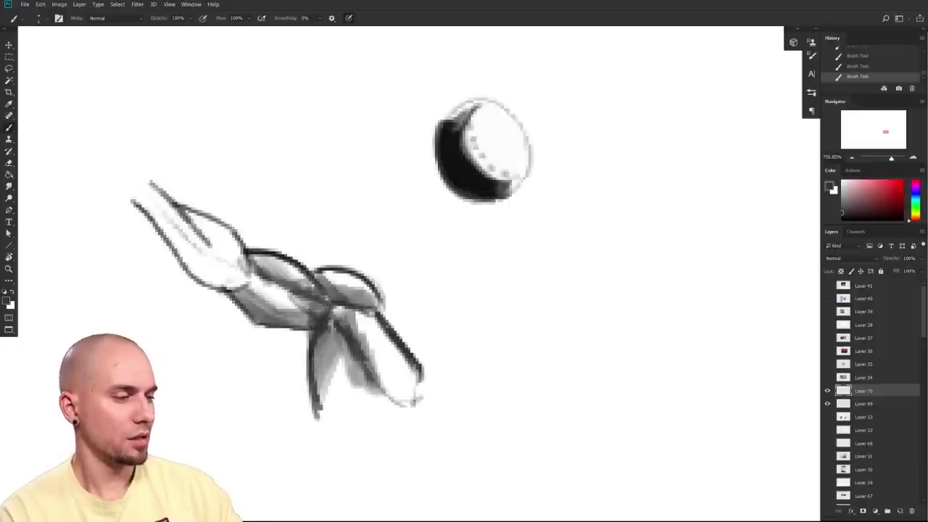
pyautogui.moveTo(335, 327); pyautogui.dragTo(321, 371)
pyautogui.moveTo(392, 372); pyautogui.dragTo(359, 405)
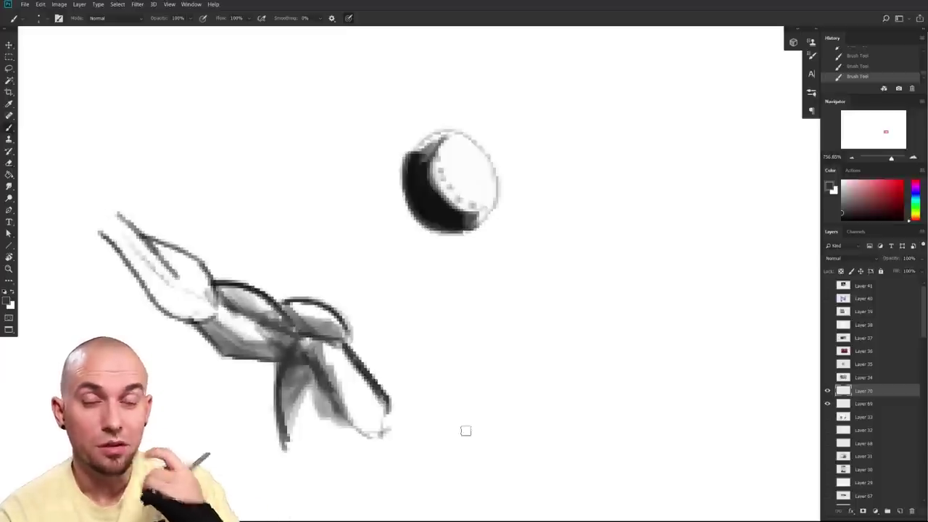
# - Cut hard shadow edges on the chest and the side of the torso by clearing lassoed areas of grey
pyautogui.press('l')
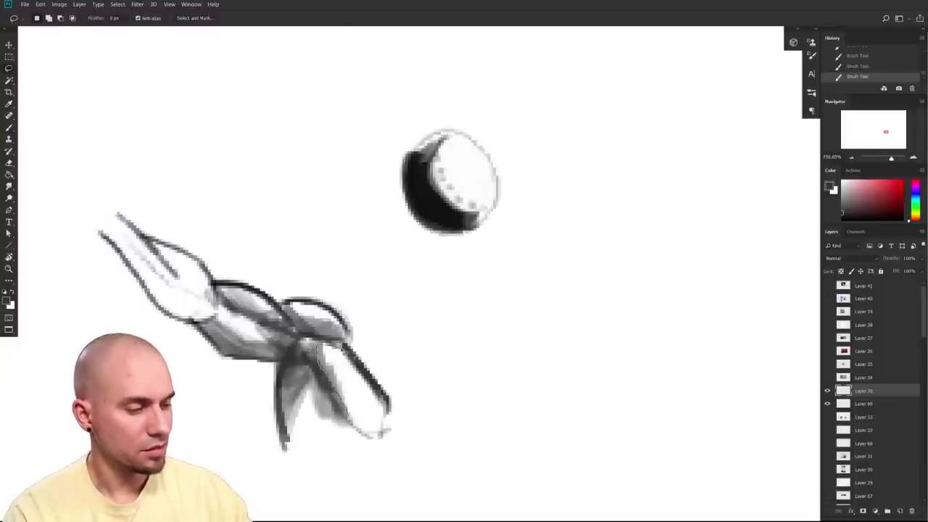
pyautogui.moveTo(354, 379)
pyautogui.mouseDown()
pyautogui.moveTo(319, 347)
pyautogui.moveTo(349, 413)
pyautogui.mouseUp()
pyautogui.press('Delete')
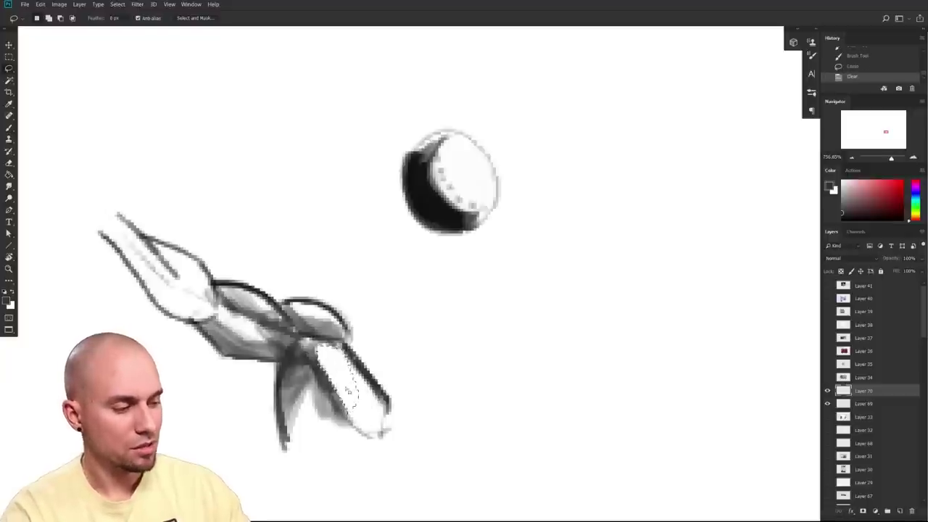
pyautogui.hotkey('ctrl', 'd')
pyautogui.moveTo(299, 468); pyautogui.dragTo(304, 466)
pyautogui.press('Delete')
pyautogui.hotkey('ctrl', 'd')
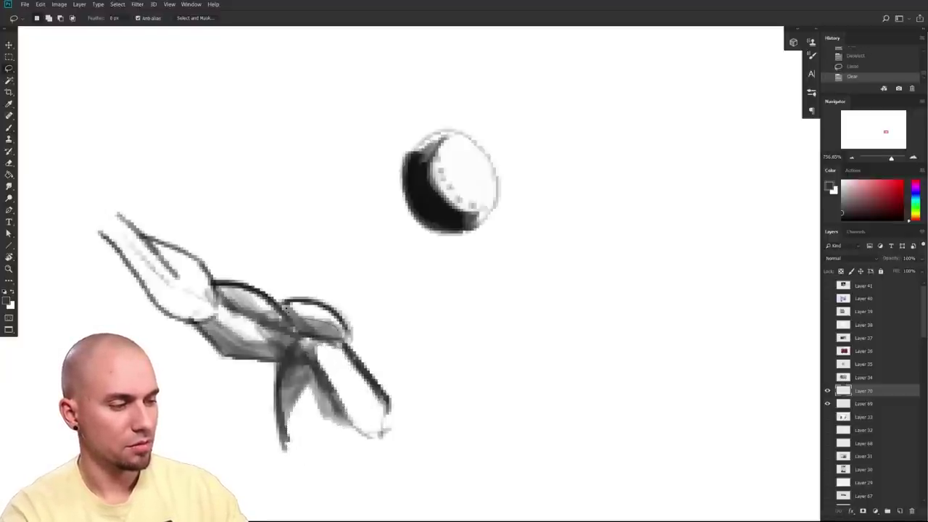
# - Clear lassoed areas of grey on the shoulder and upper arm to give their shadows crisp edges
pyautogui.press('Delete')
pyautogui.moveTo(340, 328)
pyautogui.mouseDown()
pyautogui.moveTo(254, 306)
pyautogui.moveTo(267, 312)
pyautogui.mouseUp()
pyautogui.press('Delete')
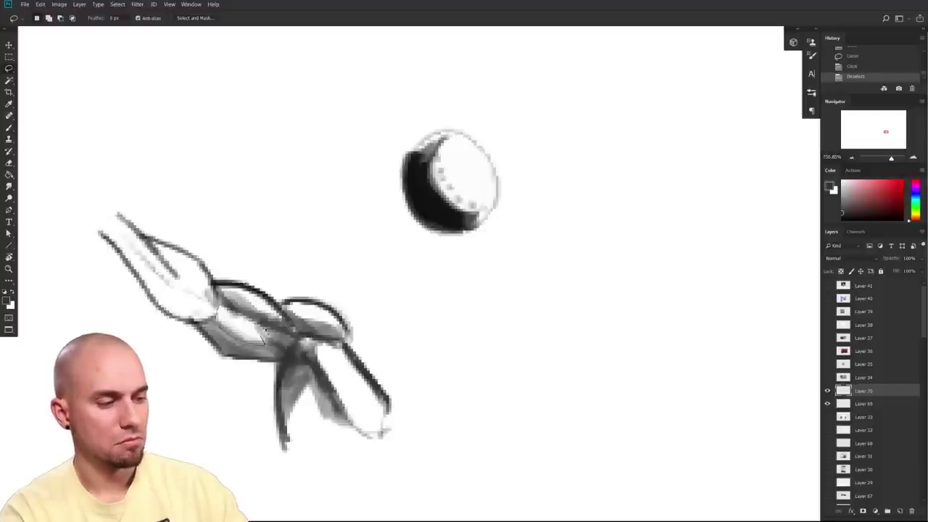
pyautogui.moveTo(267, 330); pyautogui.dragTo(222, 308)
pyautogui.press('Delete')
pyautogui.hotkey('ctrl', 'd')
# - Darken the arm's shading layer towards black with a Hue/Saturation adjustment
pyautogui.moveTo(400, 394); pyautogui.dragTo(417, 399)
pyautogui.hotkey('ctrl', 'j')
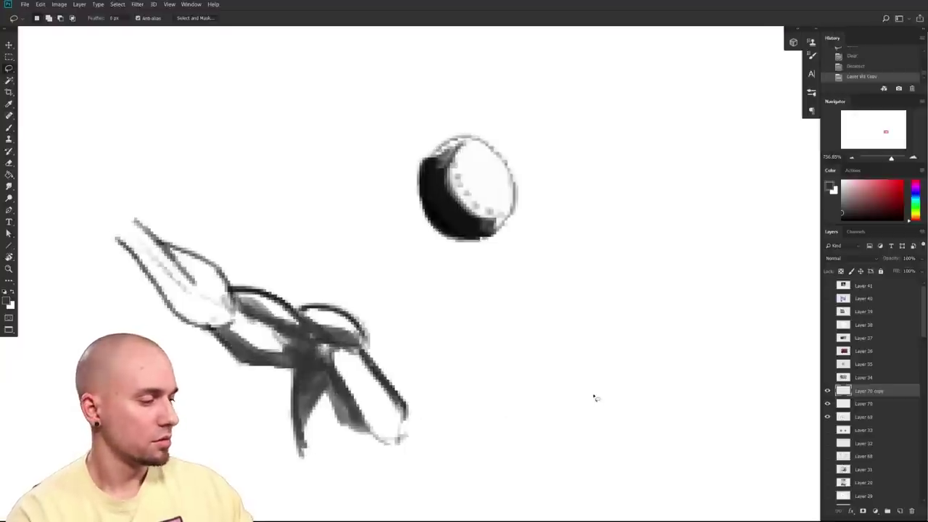
pyautogui.hotkey('ctrl', 'z')
pyautogui.hotkey('ctrl', 'u')
pyautogui.moveTo(721, 410)
pyautogui.mouseDown()
pyautogui.moveTo(765, 410)
pyautogui.moveTo(669, 412)
pyautogui.mouseUp()
pyautogui.moveTo(720, 386); pyautogui.dragTo(744, 386)
pyautogui.click(822, 317)
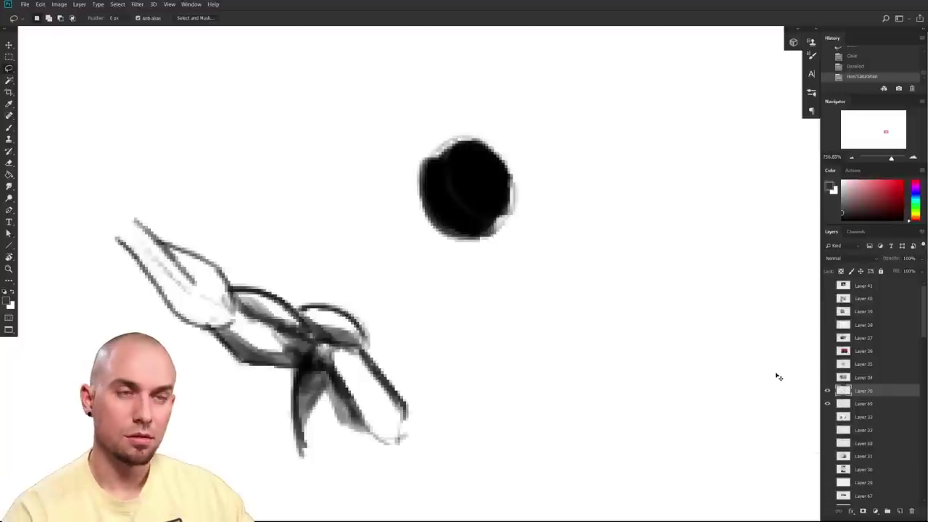
# - Duplicate the shading layer four times to intensify the blacks, and hide the top three copies
pyautogui.hotkey('ctrl', 'j')
pyautogui.hotkey('ctrl', 'j')
pyautogui.hotkey('ctrl', 'j')
pyautogui.hotkey('ctrl', 'j')
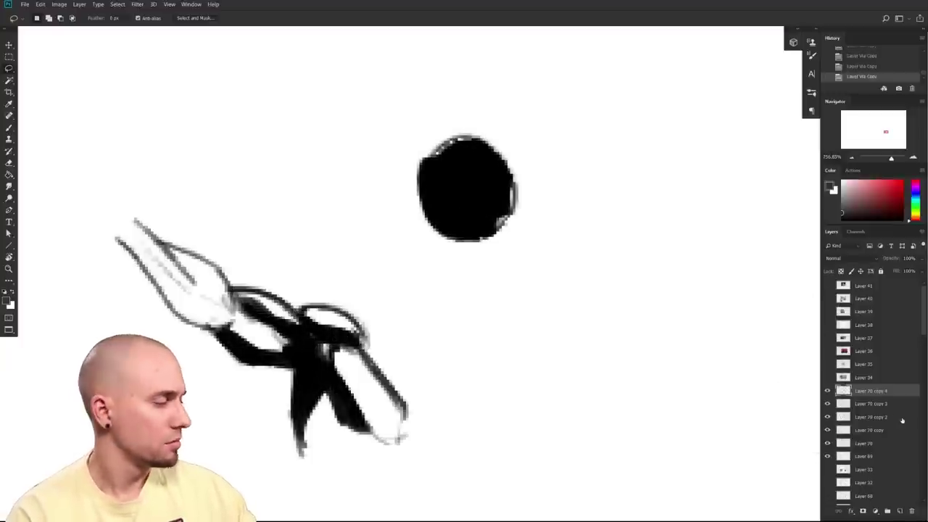
pyautogui.moveTo(828, 405); pyautogui.dragTo(827, 419)
# - Show the Batman reference beneath the inked arm sketch and make Layer 33 the active layer
pyautogui.moveTo(571, 374); pyautogui.dragTo(590, 362)
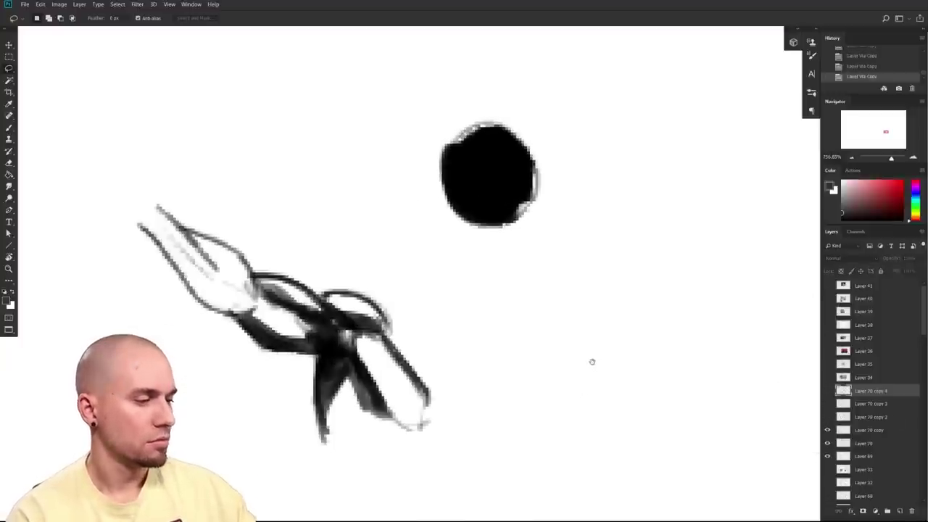
pyautogui.click(827, 470)
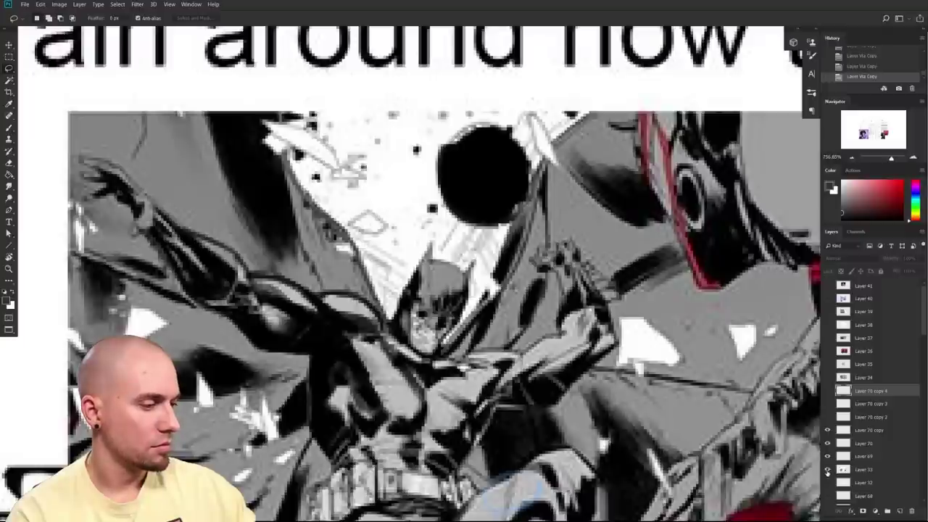
pyautogui.click(828, 470)
pyautogui.click(828, 471)
pyautogui.click(844, 468)
# - Move the Batman reference beside the arm sketch to compare the two, and undo the move
pyautogui.moveTo(649, 409); pyautogui.dragTo(793, 364)
pyautogui.moveTo(570, 409); pyautogui.dragTo(776, 476)
pyautogui.moveTo(776, 476); pyautogui.dragTo(679, 462)
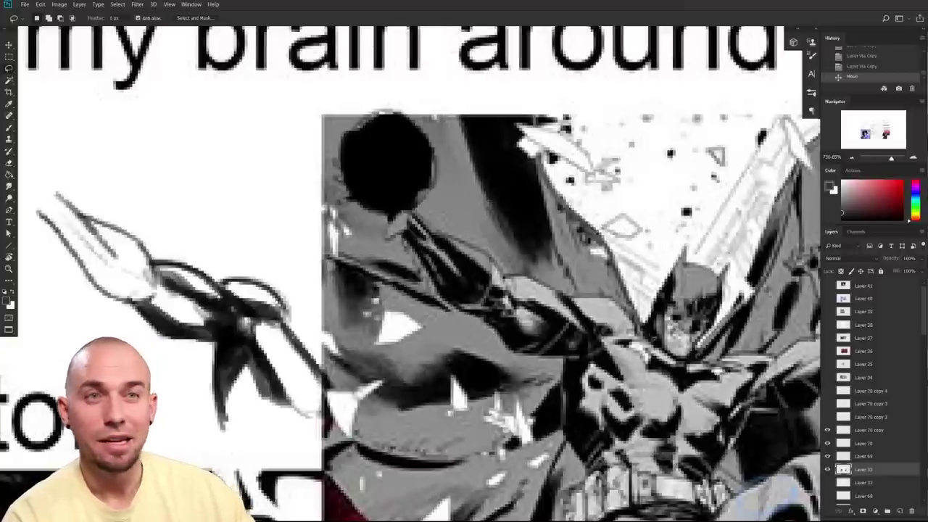
pyautogui.moveTo(663, 457); pyautogui.dragTo(643, 418)
pyautogui.moveTo(643, 418); pyautogui.dragTo(683, 424)
pyautogui.moveTo(422, 406); pyautogui.dragTo(387, 415)
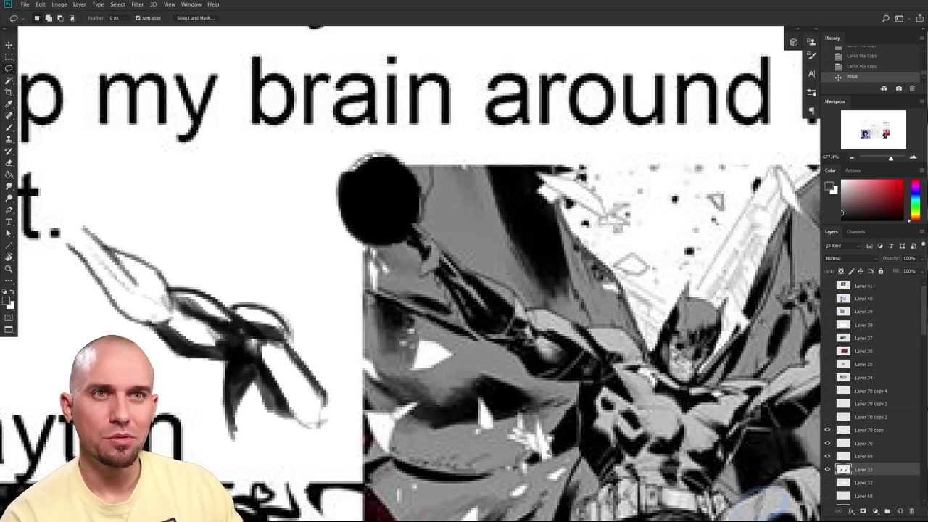
pyautogui.scroll(-4, 419, 274)
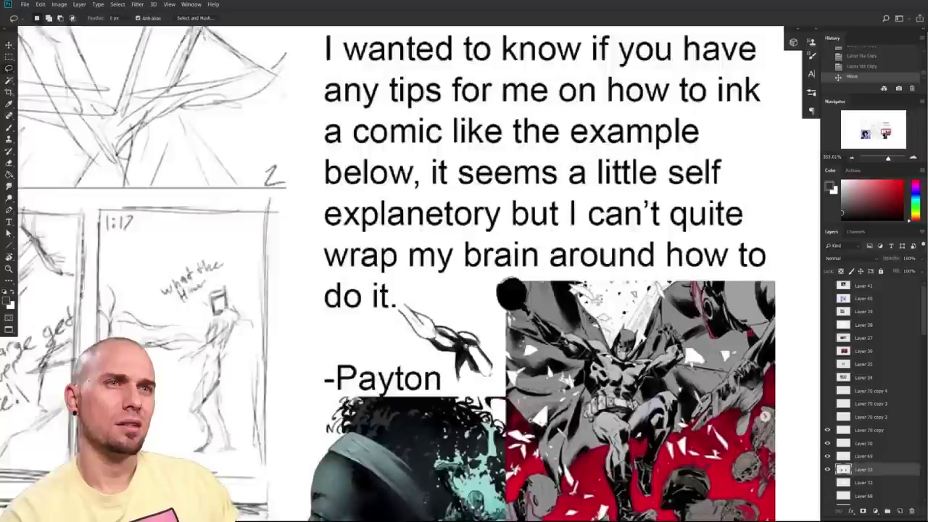
pyautogui.moveTo(530, 421); pyautogui.dragTo(541, 350)
pyautogui.hotkey('ctrl', 'z')
# - Toggle the Batman reference off and on, and make Layer 70 copy active with the Brush tool
pyautogui.hscroll(3, 399, 275)
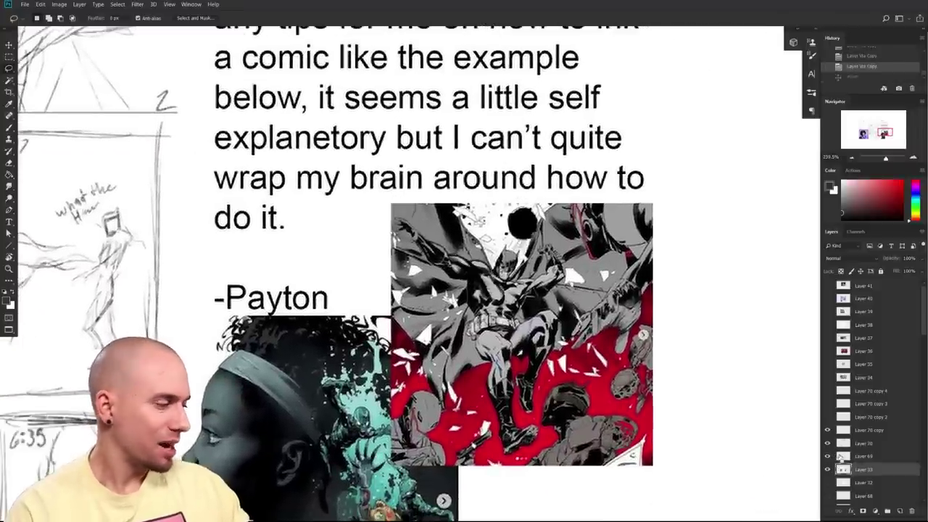
pyautogui.scroll(-3, 639, 425)
pyautogui.moveTo(639, 425); pyautogui.dragTo(648, 401)
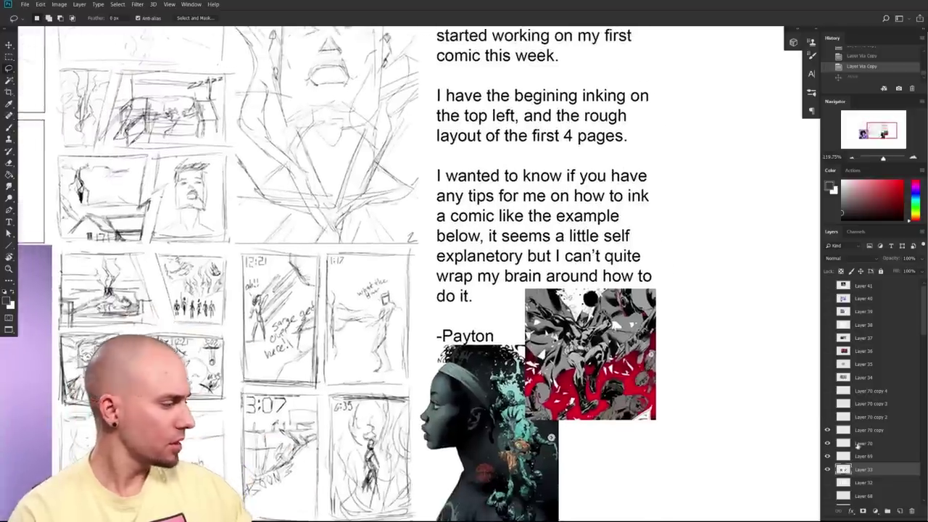
pyautogui.click(827, 471)
pyautogui.click(827, 470)
pyautogui.scroll(-3, 670, 425)
pyautogui.moveTo(634, 422); pyautogui.dragTo(689, 400)
pyautogui.moveTo(655, 348); pyautogui.dragTo(679, 355)
pyautogui.press('b')
pyautogui.click(873, 430)
# - Examine the whole submission, including the comic panels, rough page layouts, finished portrait and written inking question
pyautogui.moveTo(452, 461); pyautogui.dragTo(489, 461)
pyautogui.moveTo(489, 461); pyautogui.dragTo(581, 450)
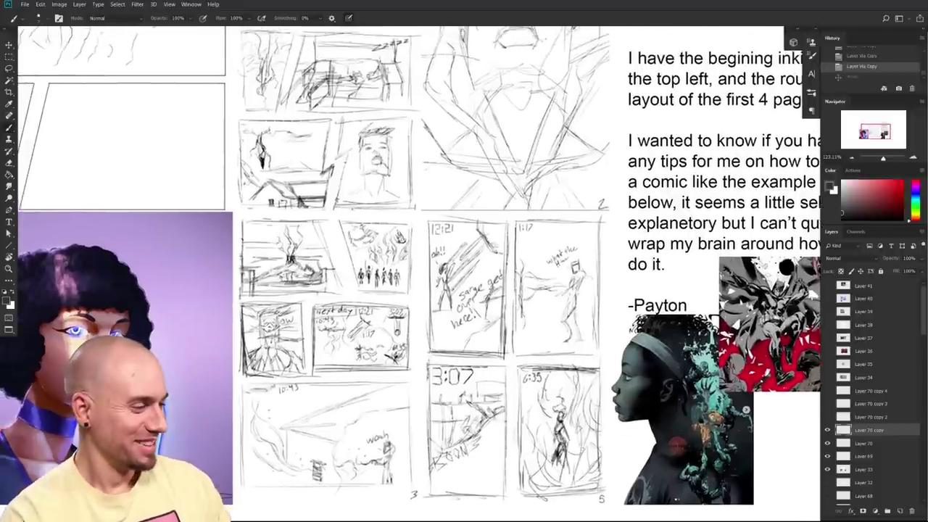
pyautogui.scroll(-3, 276, 479)
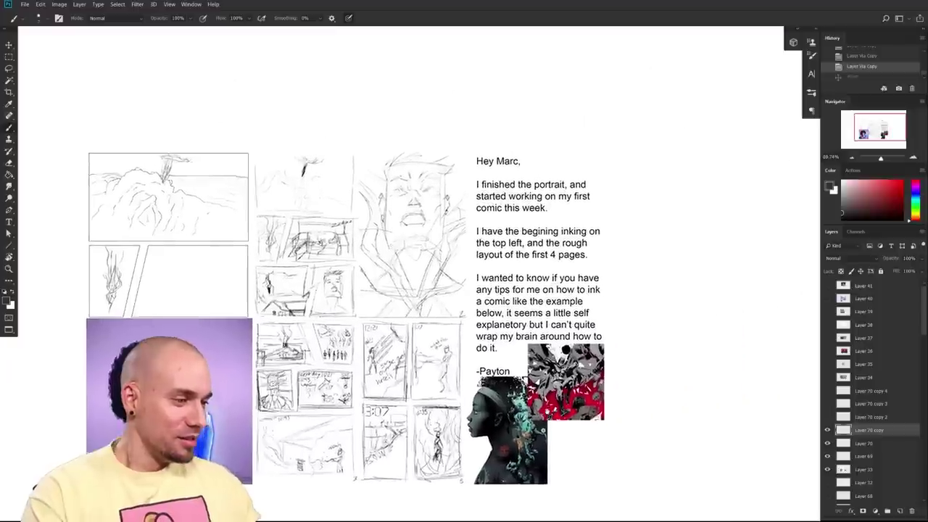
pyautogui.scroll(2, 241, 470)
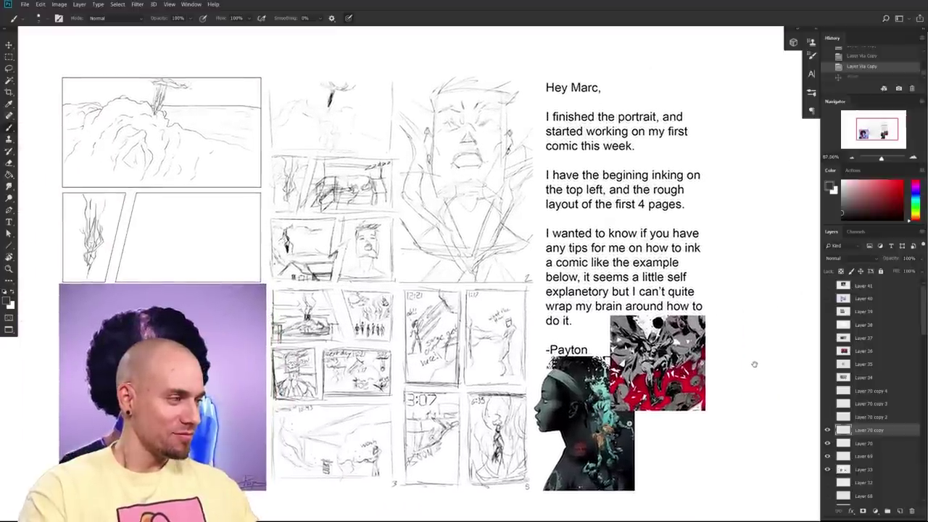
pyautogui.moveTo(755, 364); pyautogui.dragTo(803, 368)
pyautogui.moveTo(532, 363); pyautogui.dragTo(721, 514)
pyautogui.moveTo(406, 414); pyautogui.dragTo(460, 383)
pyautogui.moveTo(574, 364); pyautogui.dragTo(432, 372)
pyautogui.moveTo(734, 388); pyautogui.dragTo(550, 347)
pyautogui.moveTo(752, 404); pyautogui.dragTo(686, 372)
pyautogui.moveTo(739, 390); pyautogui.dragTo(737, 367)
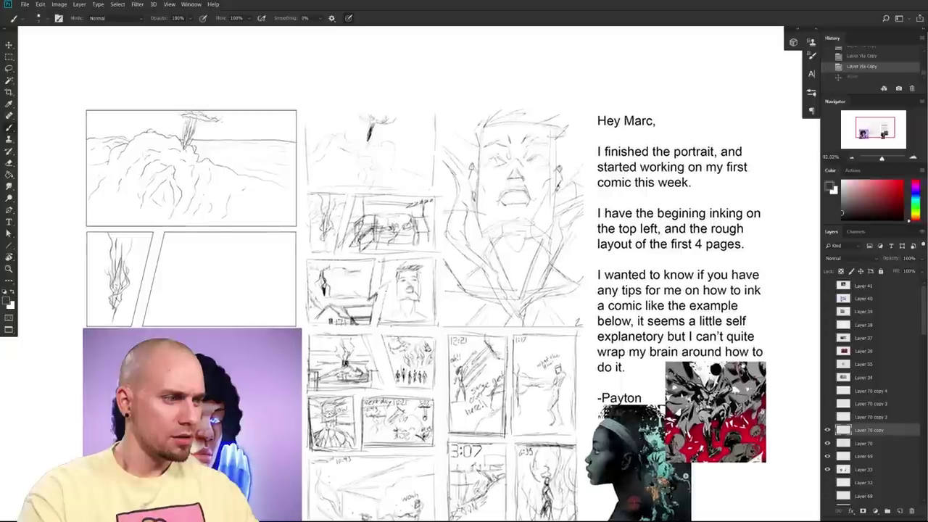
pyautogui.moveTo(435, 305); pyautogui.dragTo(436, 265)
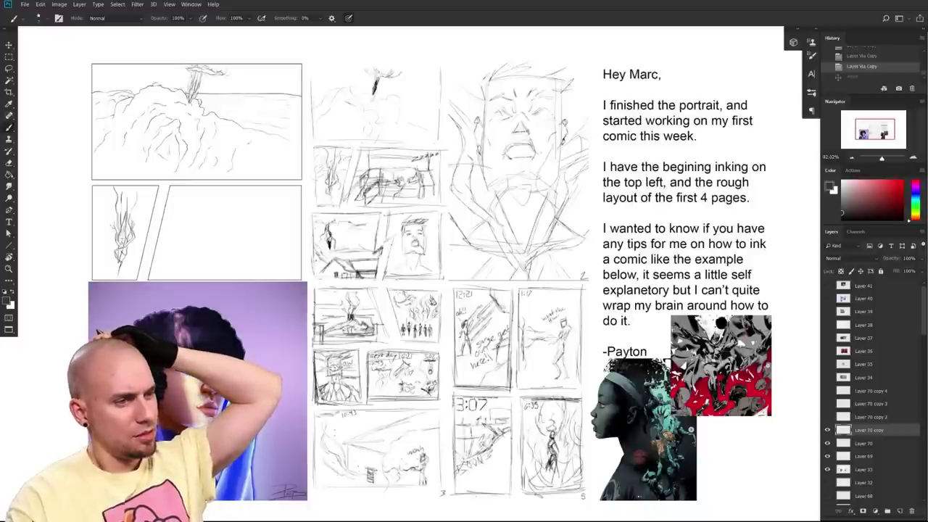
pyautogui.moveTo(436, 276)
pyautogui.mouseDown()
pyautogui.moveTo(440, 266)
pyautogui.moveTo(433, 278)
pyautogui.mouseUp()
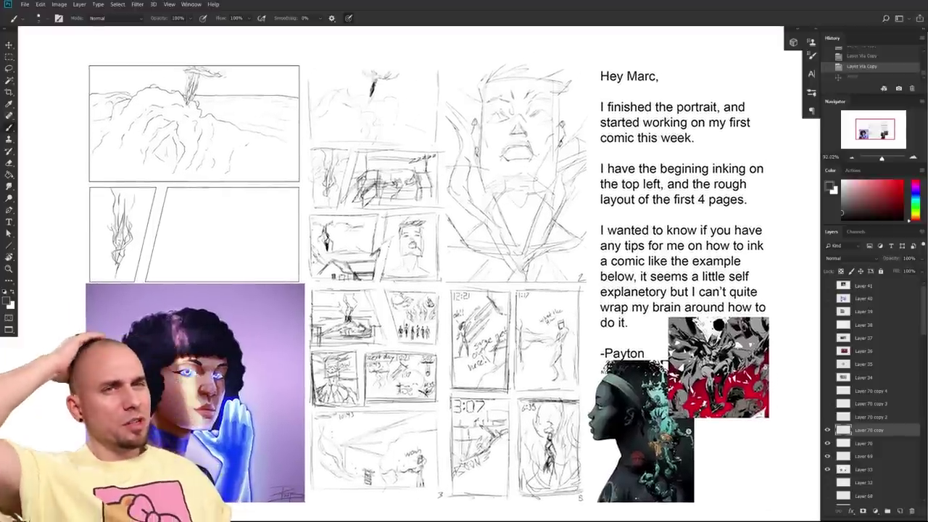
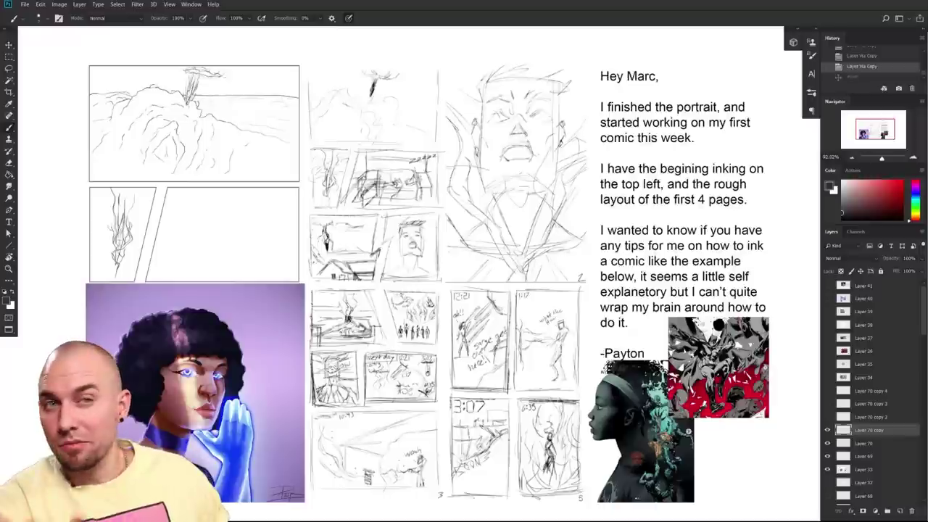
pyautogui.moveTo(688, 401); pyautogui.dragTo(683, 406)
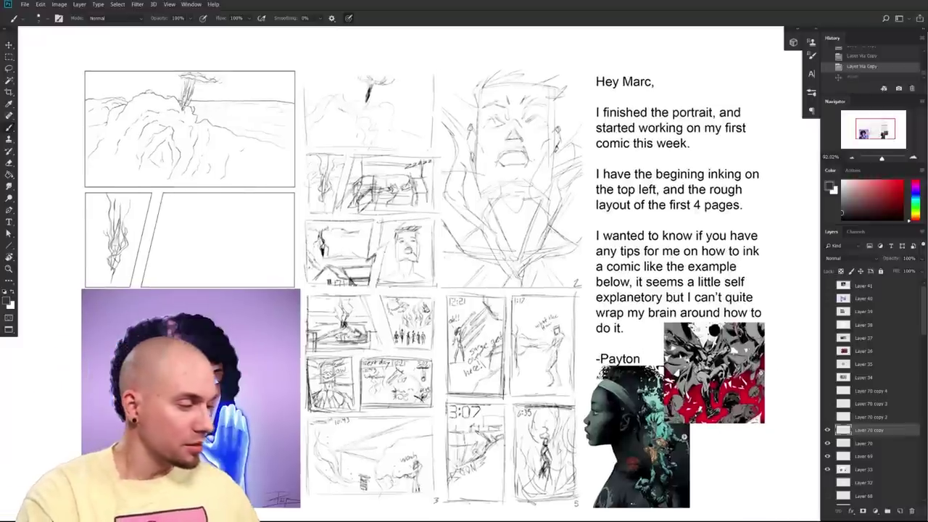
# - Sample a near-black colour from the portrait and rough out a head, ears, hair, neck and shoulders in the blank space beside the comic panels
pyautogui.keyDown('alt'); pyautogui.click(624, 408); pyautogui.keyUp('alt')
pyautogui.moveTo(622, 408); pyautogui.dragTo(687, 399)
pyautogui.moveTo(130, 320); pyautogui.dragTo(408, 382)
pyautogui.moveTo(353, 368)
pyautogui.mouseDown()
pyautogui.moveTo(433, 380)
pyautogui.moveTo(395, 426)
pyautogui.mouseUp()
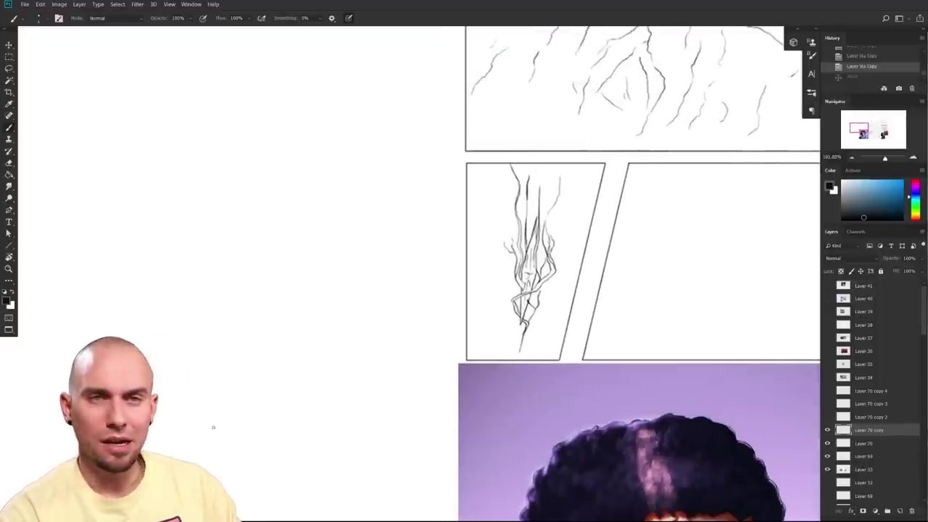
pyautogui.moveTo(204, 280)
pyautogui.mouseDown()
pyautogui.moveTo(231, 214)
pyautogui.moveTo(224, 254)
pyautogui.moveTo(192, 216)
pyautogui.moveTo(209, 278)
pyautogui.mouseUp()
pyautogui.moveTo(233, 220); pyautogui.dragTo(234, 250)
pyautogui.moveTo(165, 214); pyautogui.dragTo(190, 179)
pyautogui.moveTo(190, 171)
pyautogui.mouseDown()
pyautogui.moveTo(190, 207)
pyautogui.moveTo(249, 206)
pyautogui.mouseUp()
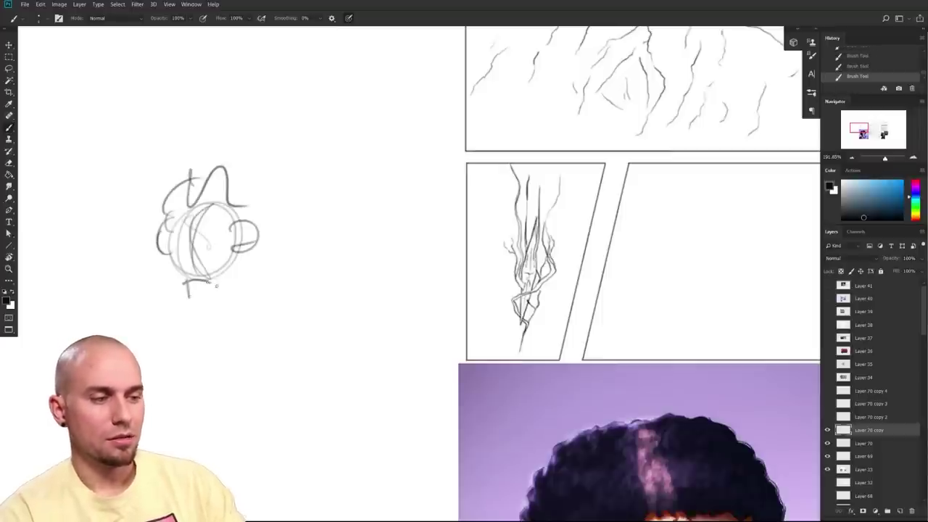
pyautogui.moveTo(132, 337); pyautogui.dragTo(250, 310)
pyautogui.moveTo(256, 304); pyautogui.dragTo(252, 334)
# - Add a new layer above the rough figure and ink the upper and side contours of its head with darker lines
pyautogui.moveTo(505, 395); pyautogui.dragTo(181, 398)
pyautogui.moveTo(762, 383); pyautogui.dragTo(427, 378)
pyautogui.moveTo(29, 334); pyautogui.dragTo(494, 340)
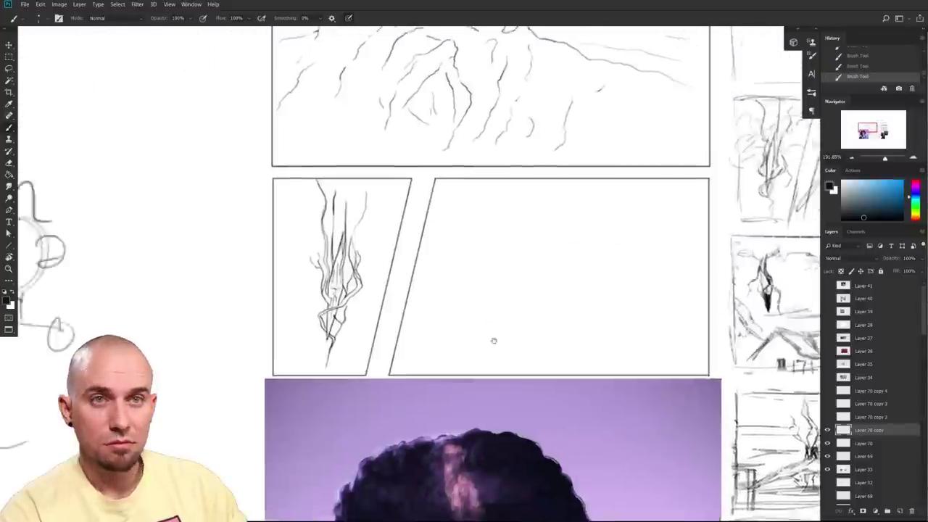
pyautogui.hscroll(-6, 493, 340)
pyautogui.click(900, 512)
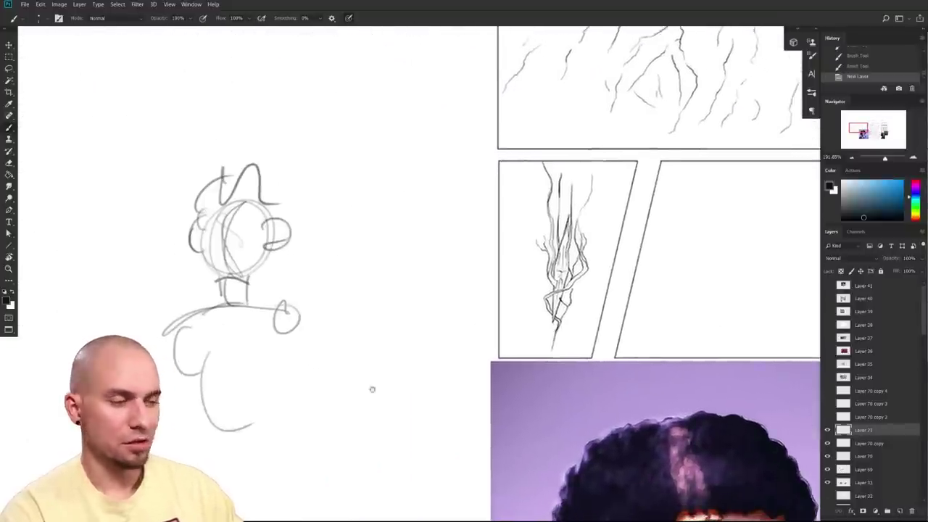
pyautogui.moveTo(372, 389); pyautogui.dragTo(381, 405)
pyautogui.moveTo(228, 233)
pyautogui.mouseDown()
pyautogui.moveTo(222, 269)
pyautogui.moveTo(231, 285)
pyautogui.mouseUp()
pyautogui.moveTo(276, 217); pyautogui.dragTo(293, 271)
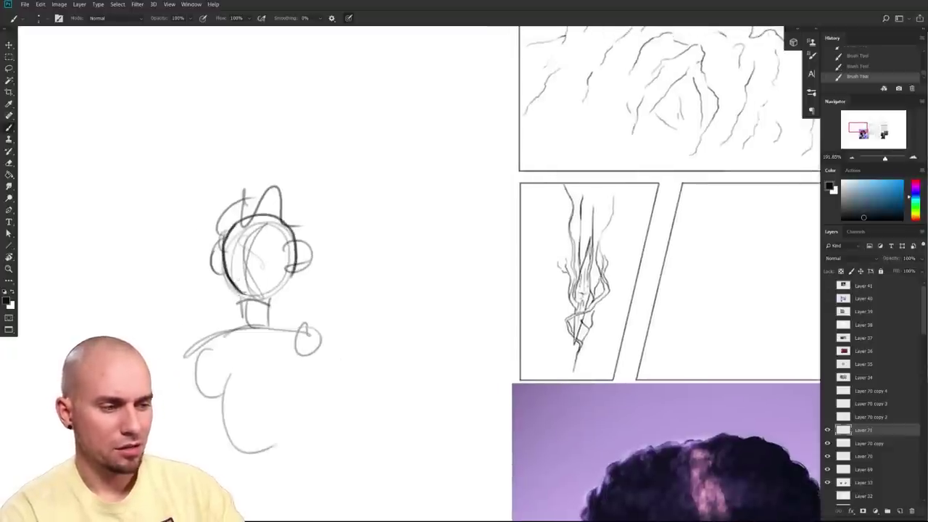
# - Close the inked head outline along the jaw and chin, and add simple curved eyes and a small nose
pyautogui.press('e')
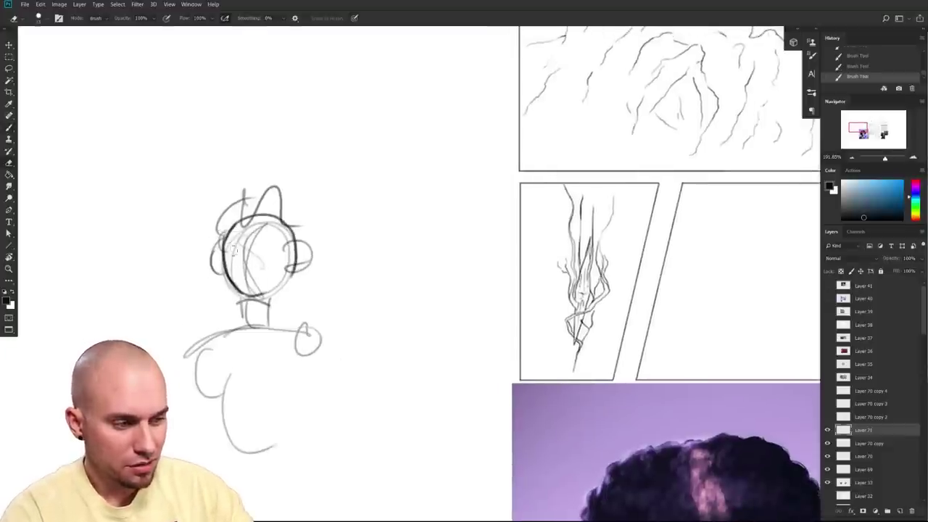
pyautogui.press('b')
pyautogui.moveTo(232, 281)
pyautogui.mouseDown()
pyautogui.moveTo(272, 299)
pyautogui.moveTo(293, 267)
pyautogui.mouseUp()
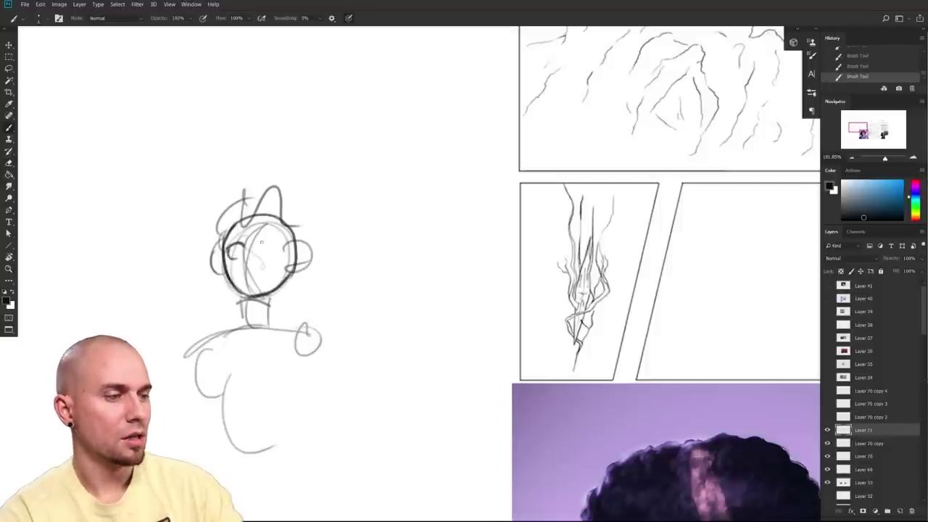
pyautogui.moveTo(240, 256); pyautogui.dragTo(243, 268)
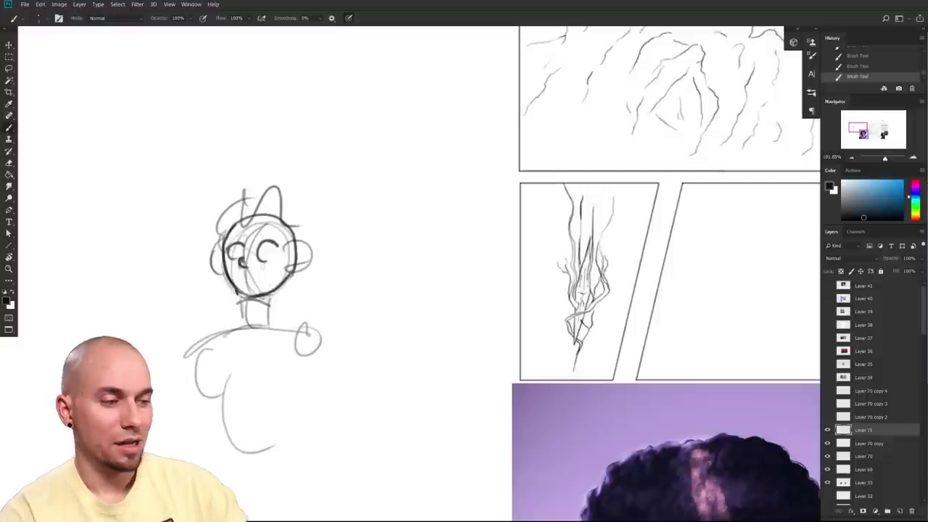
# - Hide the rough sketch on Layer 70 copy and erase stray line edges around the inked head on Layer 71
pyautogui.click(828, 444)
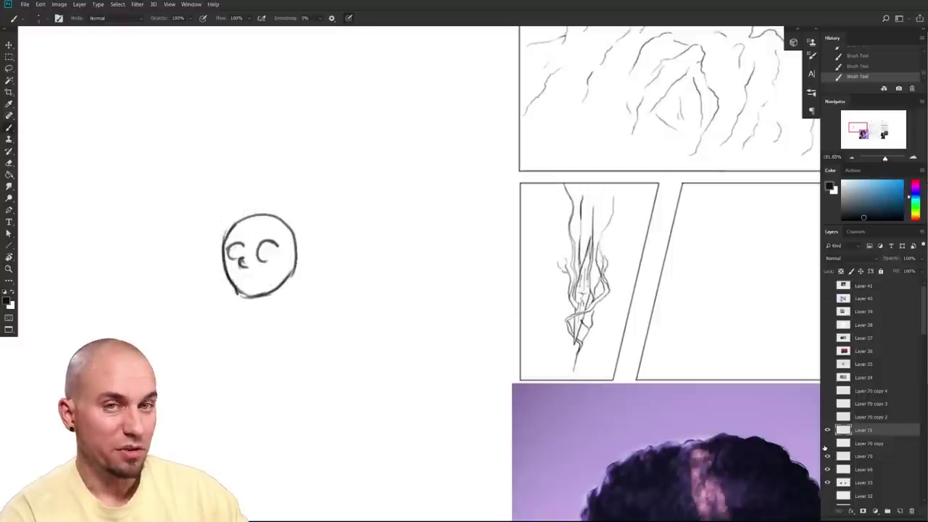
pyautogui.moveTo(603, 409)
pyautogui.mouseDown()
pyautogui.moveTo(524, 425)
pyautogui.moveTo(530, 431)
pyautogui.mouseUp()
pyautogui.press('e')
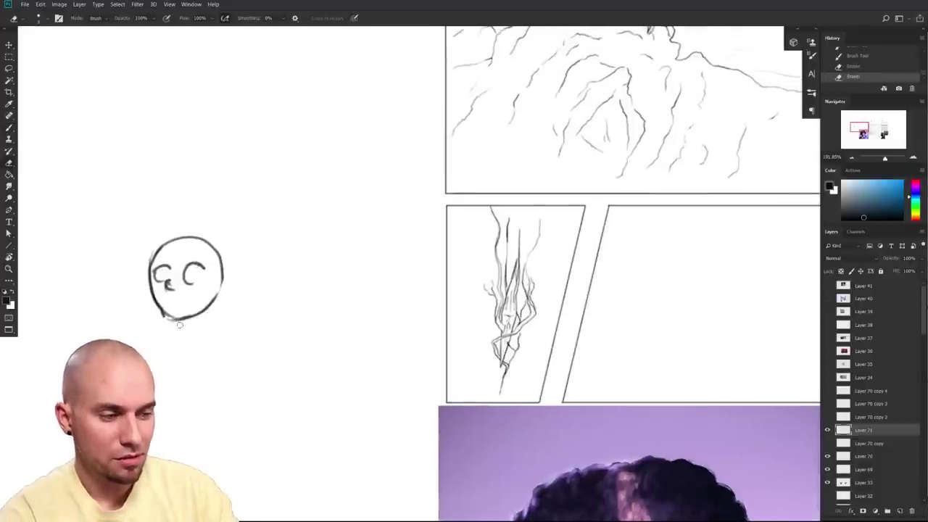
# - Redraw the lower jaw and chin line of the small cartoon face with the black brush
pyautogui.press('b')
pyautogui.moveTo(159, 294); pyautogui.dragTo(169, 314)
pyautogui.hotkey('ctrl', 'z')
pyautogui.press('e')
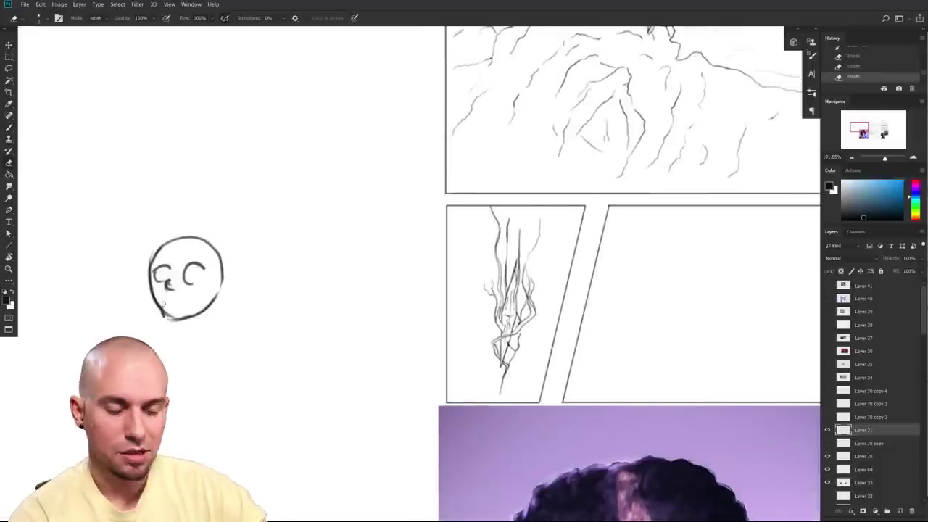
pyautogui.press('b')
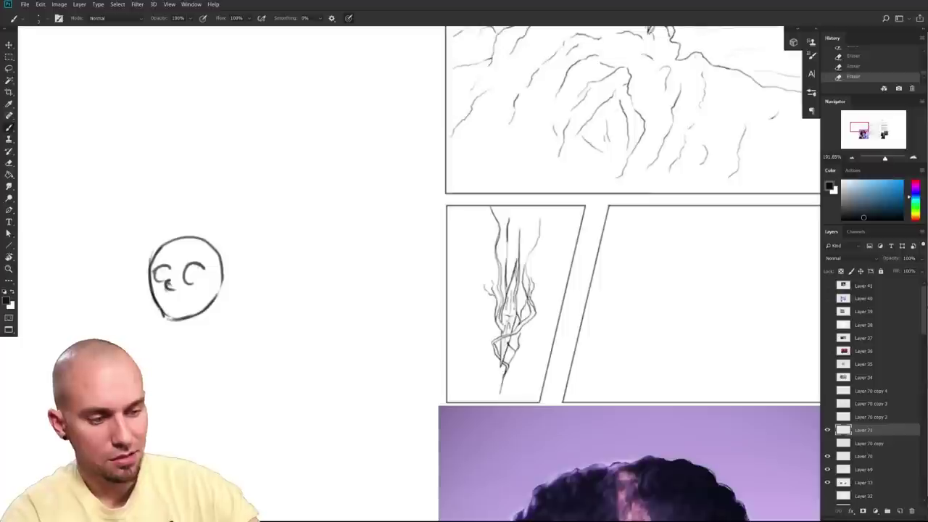
pyautogui.moveTo(166, 320); pyautogui.dragTo(221, 301)
pyautogui.hotkey('ctrl', 'z')
pyautogui.moveTo(171, 320); pyautogui.dragTo(217, 294)
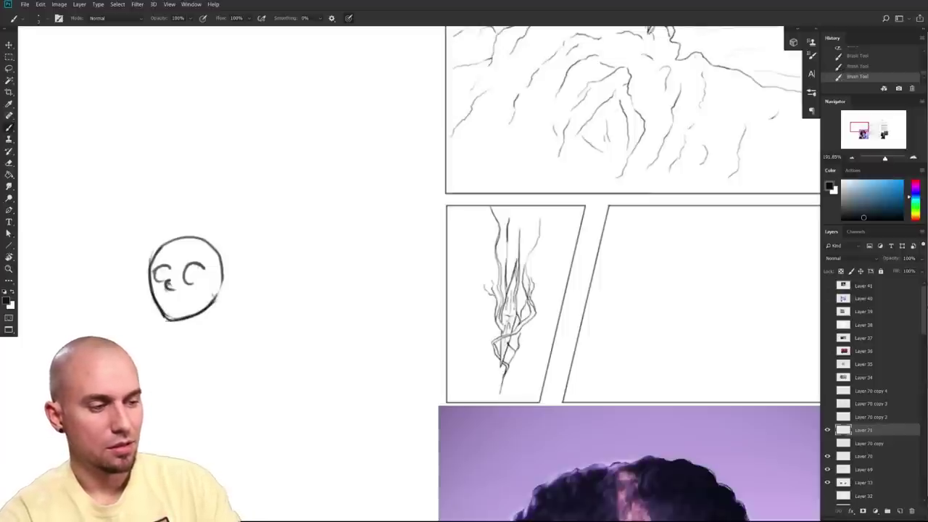
# - Circle the red and grey Batman comic example below the letter with a thin black brush line
pyautogui.moveTo(372, 341); pyautogui.dragTo(311, 352)
pyautogui.moveTo(512, 356); pyautogui.dragTo(352, 380)
pyautogui.moveTo(446, 420)
pyautogui.mouseDown()
pyautogui.moveTo(454, 367)
pyautogui.moveTo(460, 397)
pyautogui.moveTo(508, 372)
pyautogui.mouseUp()
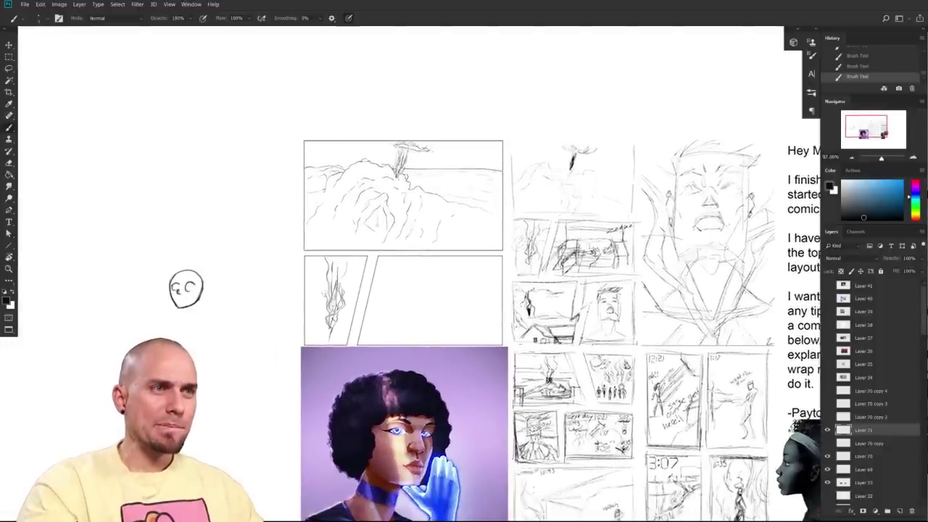
pyautogui.hscroll(3, 464, 327)
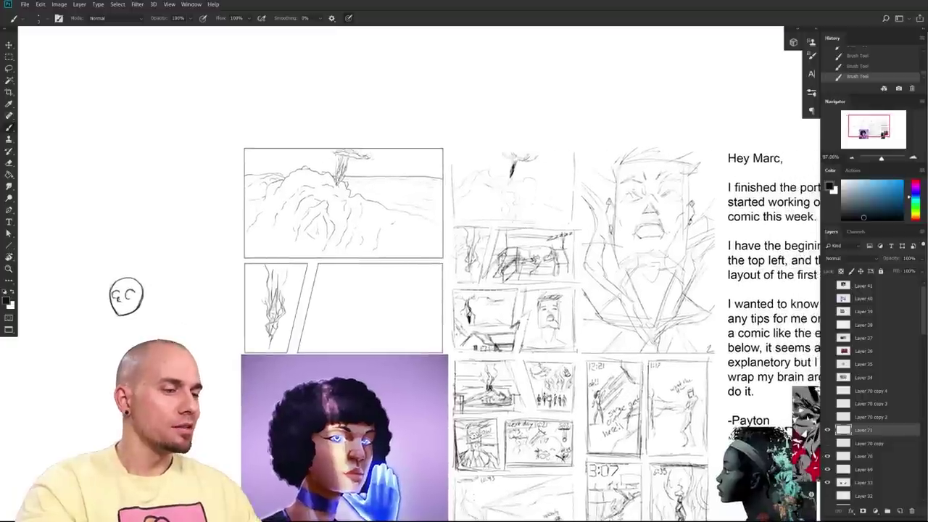
pyautogui.hscroll(4, 464, 326)
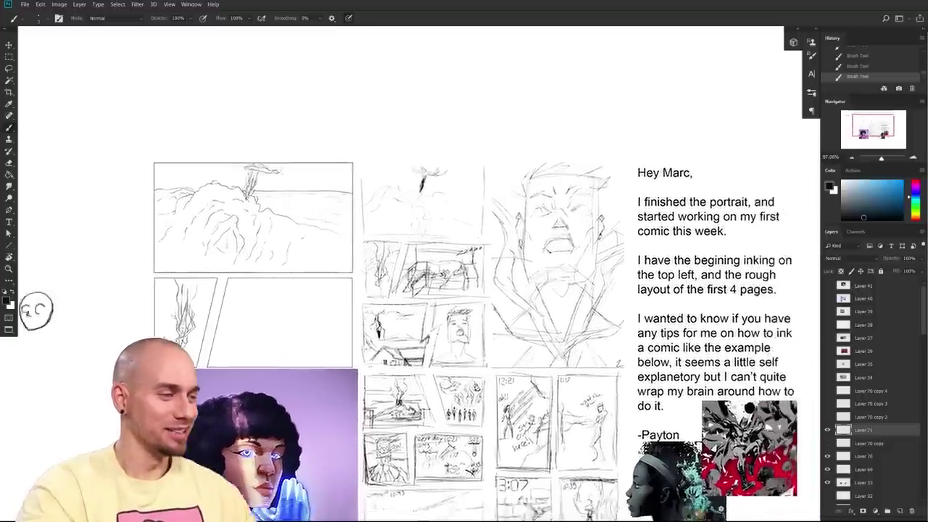
pyautogui.scroll(-2, 665, 400)
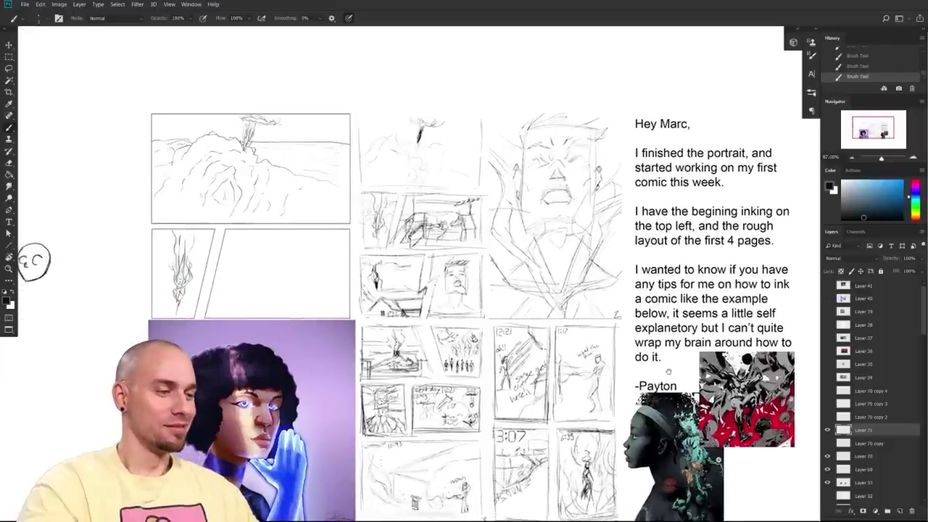
pyautogui.hscroll(1, 669, 371)
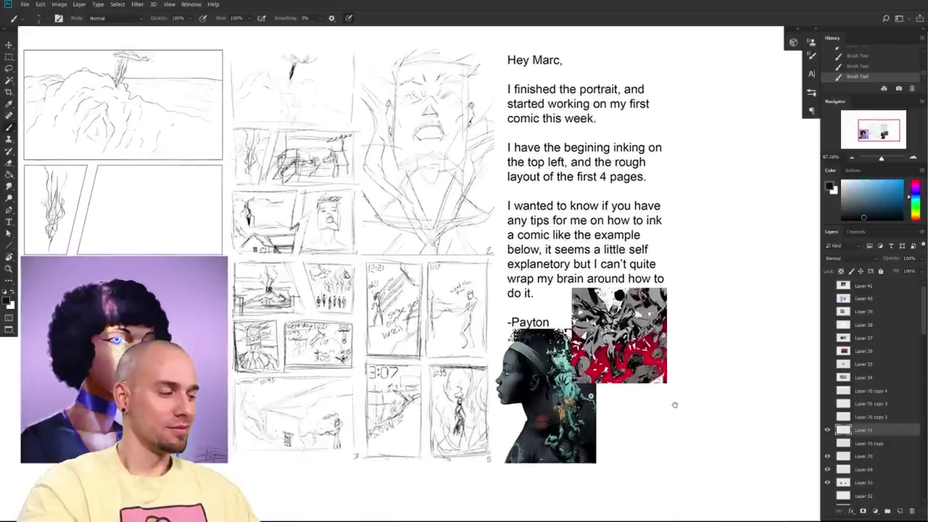
pyautogui.scroll(3, 674, 405)
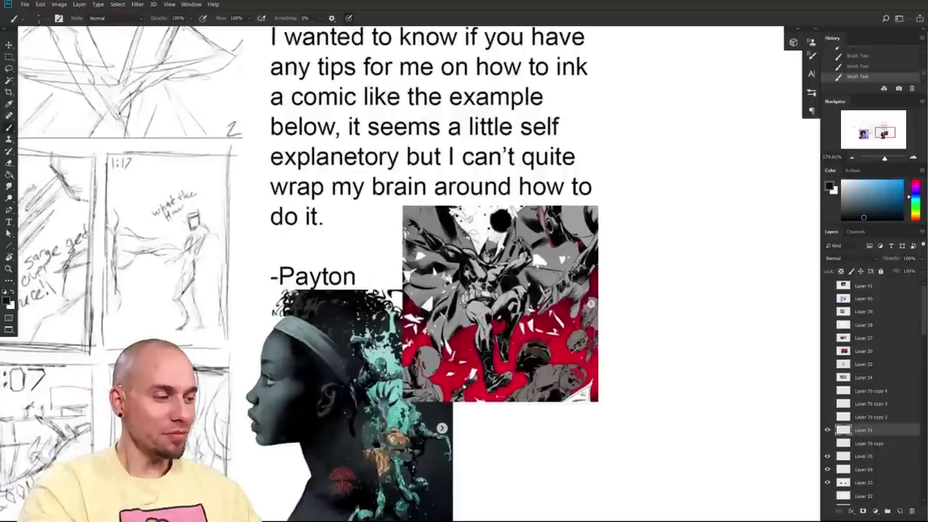
pyautogui.moveTo(557, 197)
pyautogui.mouseDown()
pyautogui.moveTo(415, 230)
pyautogui.moveTo(537, 196)
pyautogui.mouseUp()
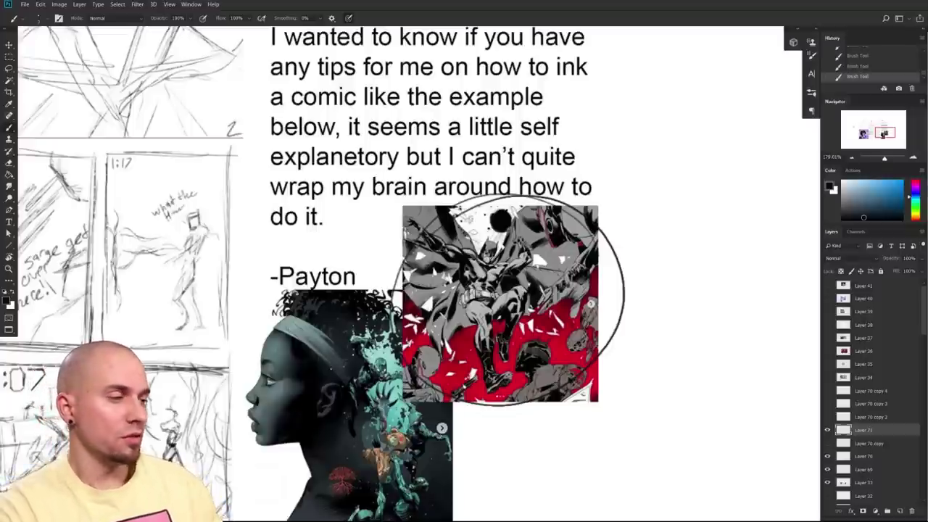
# - Draw extra loops around the Batman comic example and undo them
pyautogui.moveTo(685, 404); pyautogui.dragTo(566, 420)
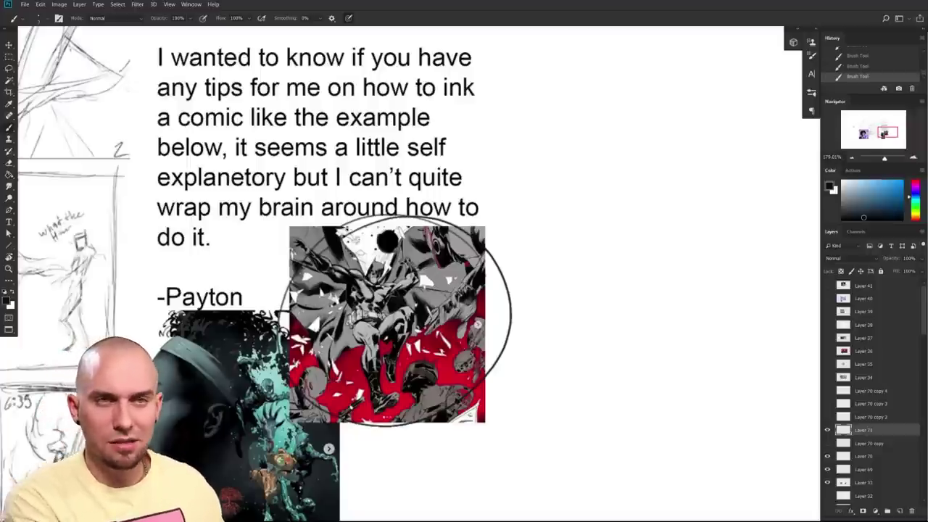
pyautogui.scroll(-5, 395, 321)
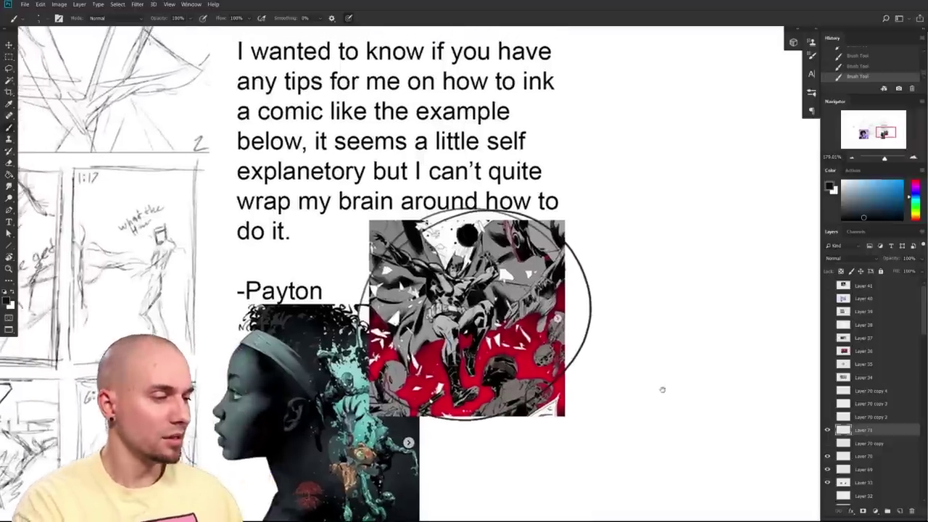
pyautogui.moveTo(645, 354); pyautogui.dragTo(634, 366)
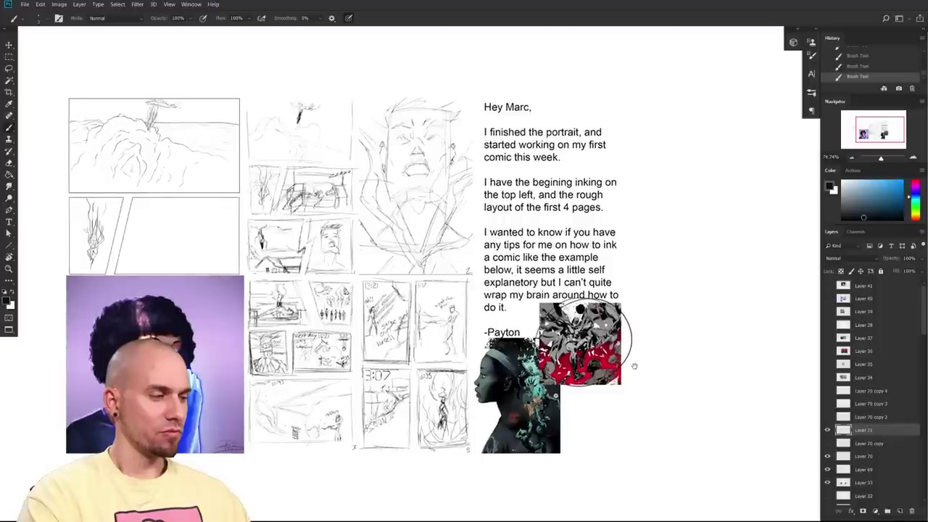
pyautogui.moveTo(634, 366); pyautogui.dragTo(545, 381)
pyautogui.scroll(3, 510, 383)
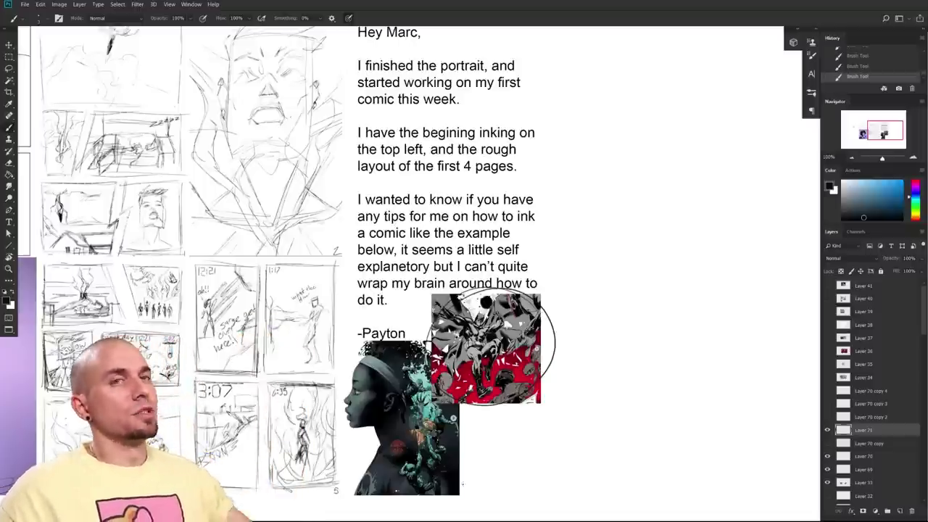
pyautogui.moveTo(575, 408); pyautogui.dragTo(569, 406)
pyautogui.moveTo(427, 321)
pyautogui.mouseDown()
pyautogui.moveTo(535, 291)
pyautogui.moveTo(502, 406)
pyautogui.mouseUp()
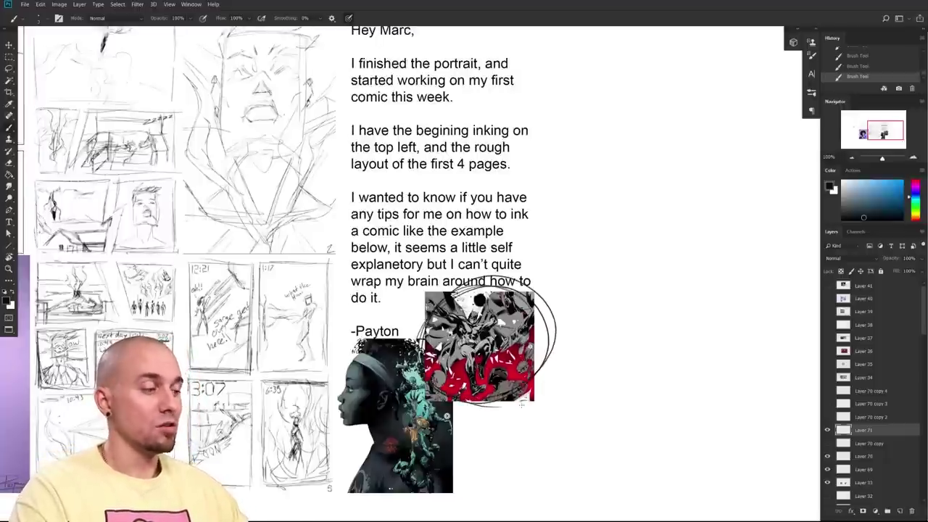
pyautogui.hotkey('ctrl', 'z')
pyautogui.hotkey('ctrl', 'z')
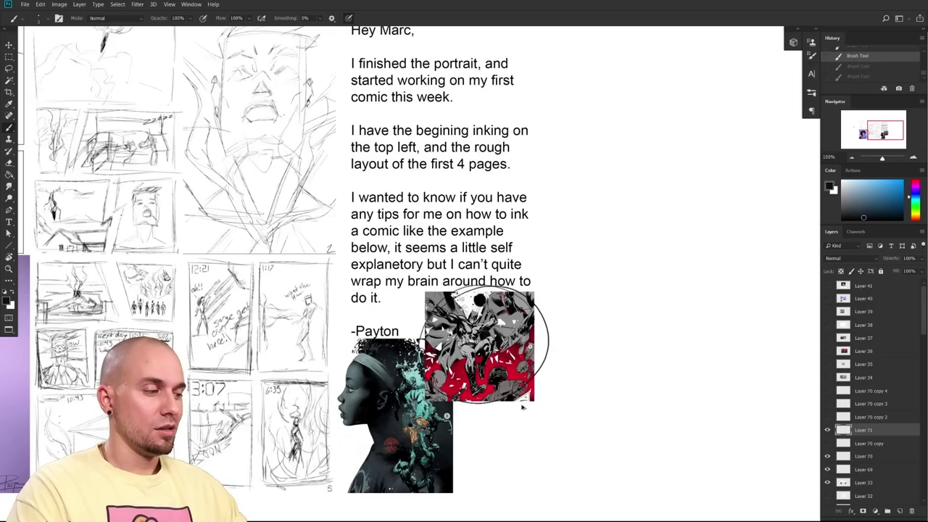
# - Examine the inking of the Batman example up close and compare it with the comic page layouts
pyautogui.moveTo(509, 426); pyautogui.dragTo(533, 422)
pyautogui.moveTo(550, 402); pyautogui.dragTo(621, 443)
pyautogui.moveTo(519, 397); pyautogui.dragTo(545, 396)
pyautogui.moveTo(600, 390); pyautogui.dragTo(569, 470)
pyautogui.press(']')
pyautogui.press(']')
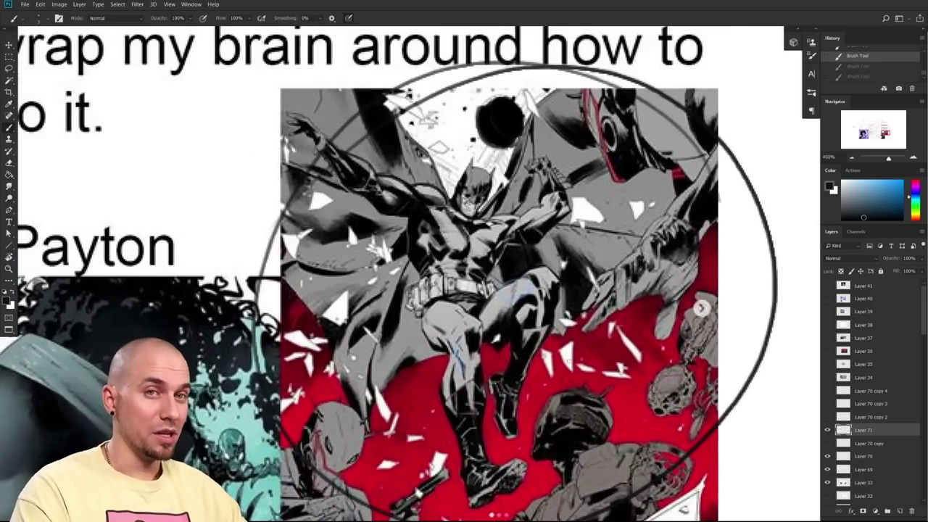
pyautogui.scroll(-5, 675, 375)
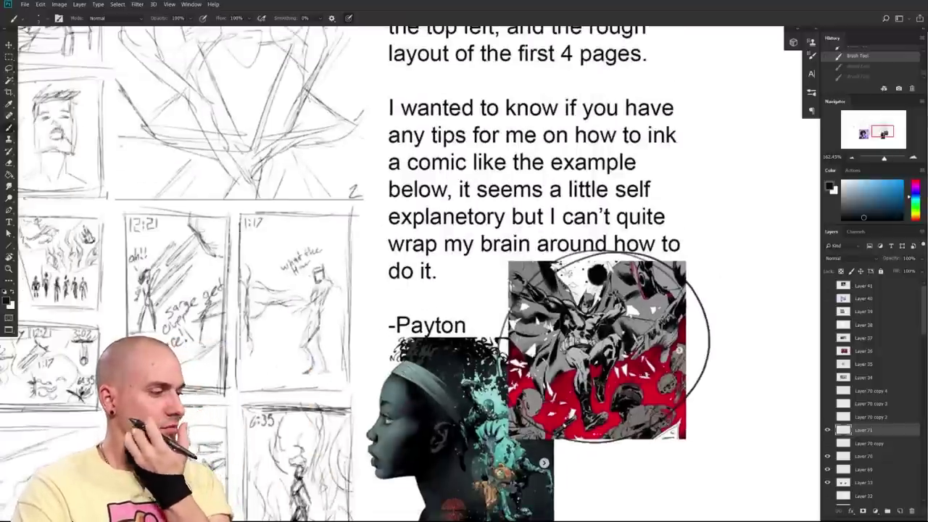
pyautogui.scroll(-3, 730, 426)
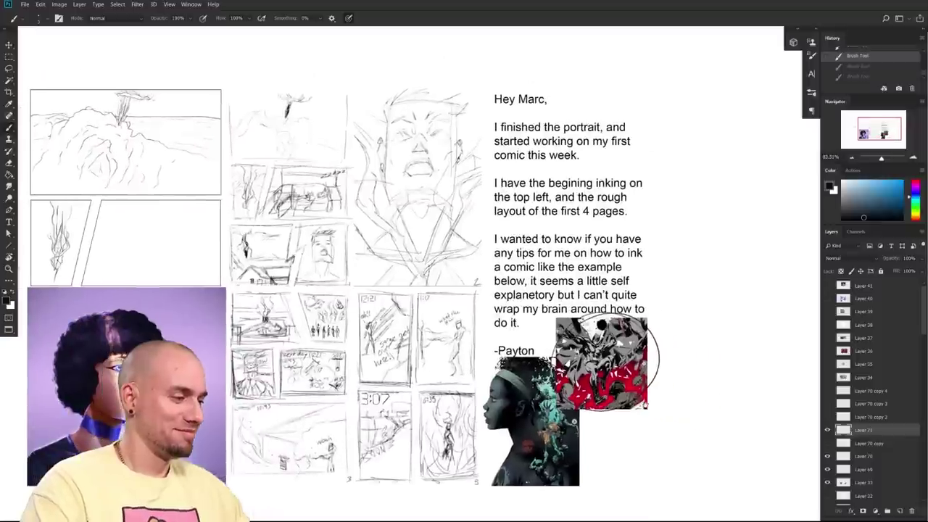
pyautogui.moveTo(607, 361); pyautogui.dragTo(640, 356)
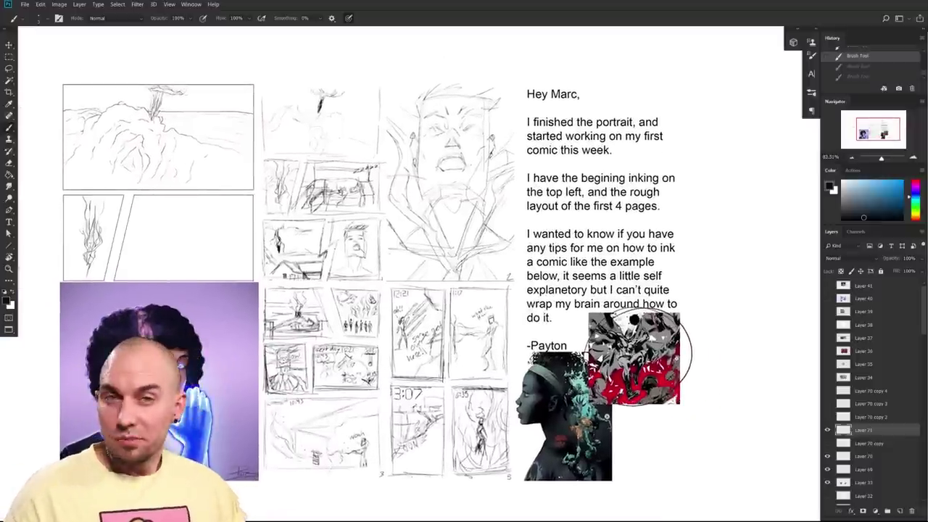
pyautogui.hscroll(2, 641, 418)
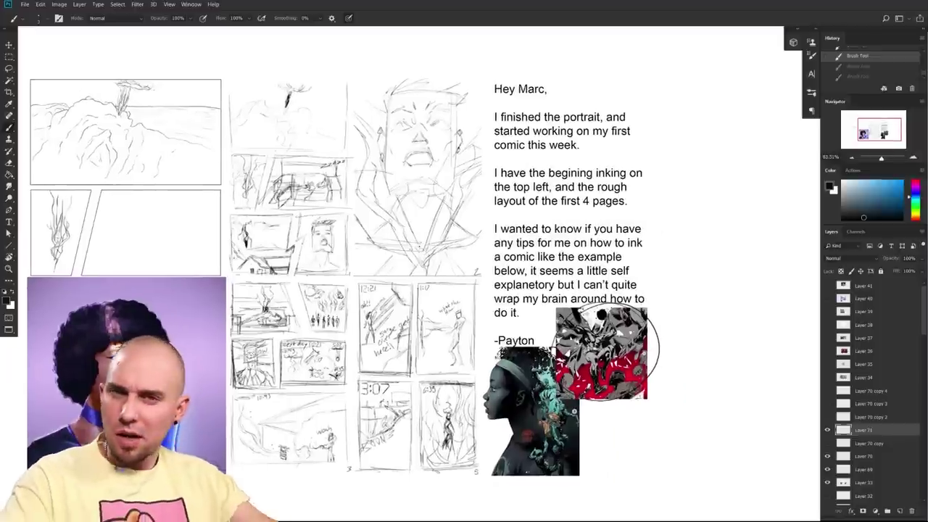
# - Redo one undone brush stroke and inspect the black shadow shapes in the Batman example again
pyautogui.hotkey('ctrl', 'shift', 'z')
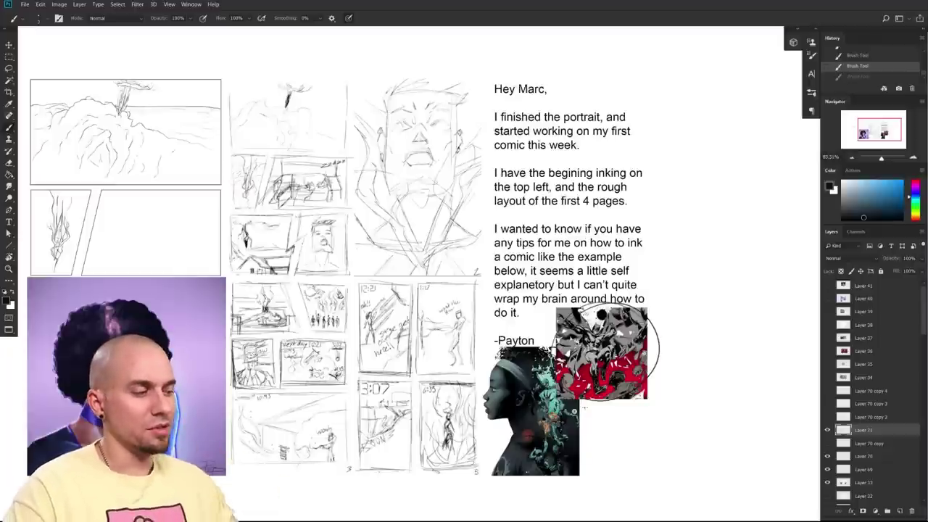
pyautogui.moveTo(686, 490); pyautogui.dragTo(679, 490)
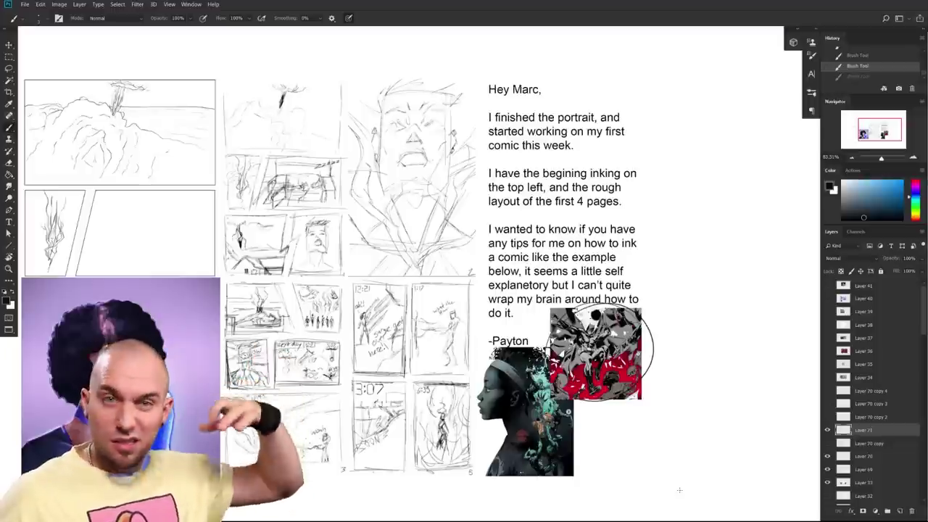
pyautogui.moveTo(630, 415); pyautogui.dragTo(726, 398)
pyautogui.moveTo(533, 302); pyautogui.dragTo(508, 415)
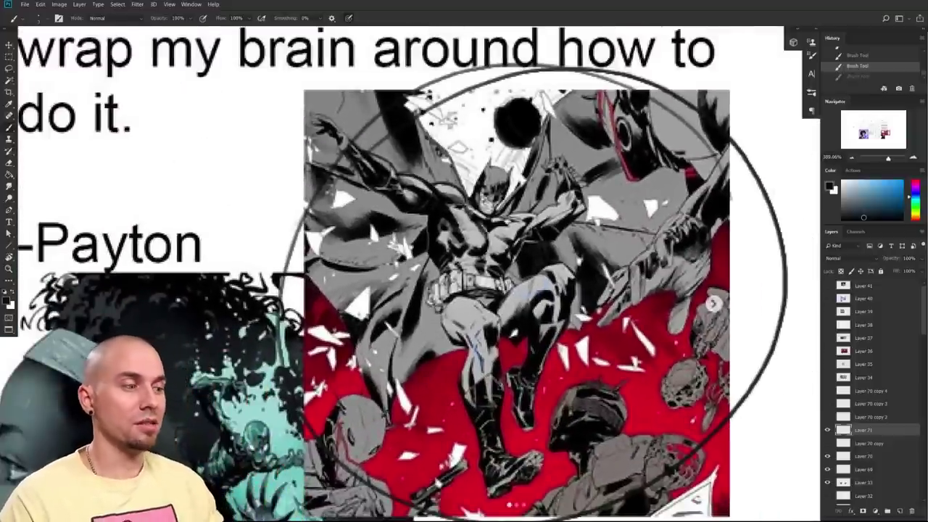
pyautogui.scroll(-4, 666, 433)
pyautogui.scroll(-3, 576, 479)
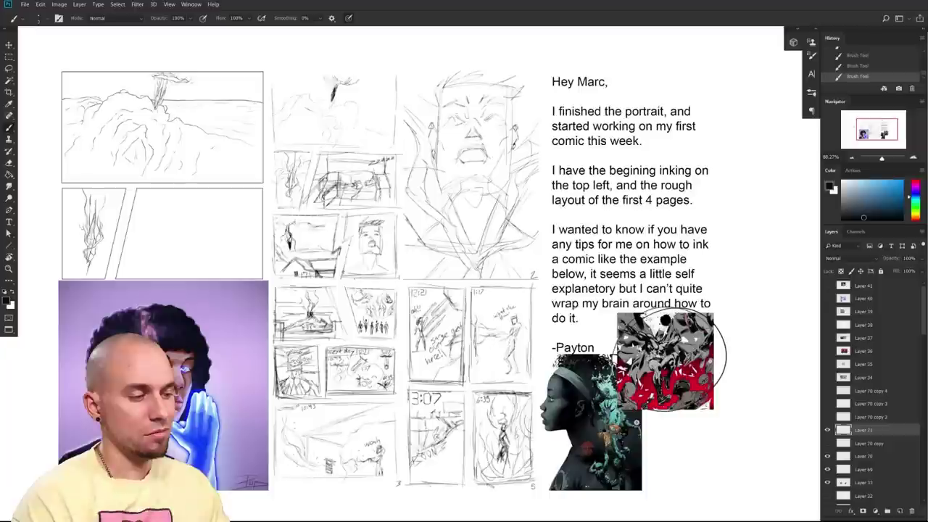
# - Examine the finished portrait of the woman with the glowing blue hand up close
pyautogui.moveTo(662, 390)
pyautogui.mouseDown()
pyautogui.moveTo(645, 377)
pyautogui.moveTo(671, 385)
pyautogui.moveTo(650, 397)
pyautogui.mouseUp()
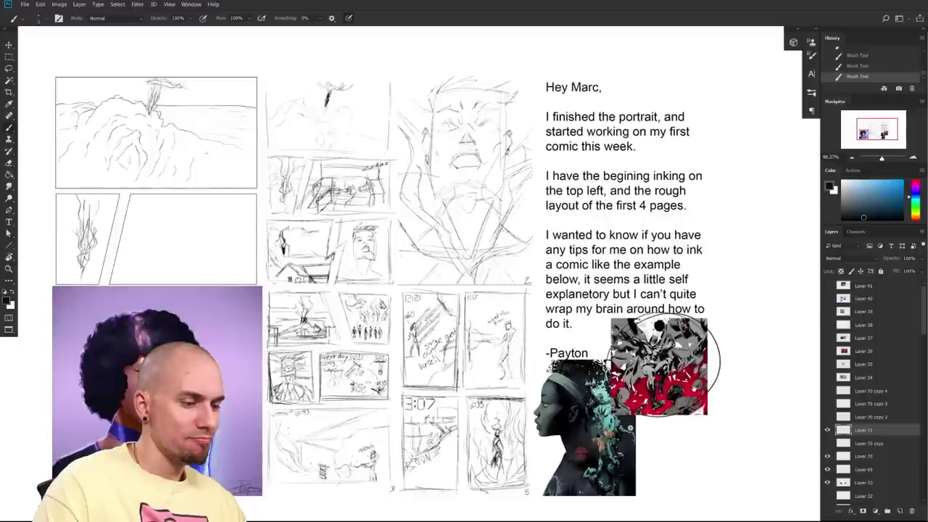
pyautogui.moveTo(420, 409); pyautogui.dragTo(658, 401)
pyautogui.moveTo(422, 399); pyautogui.dragTo(549, 382)
pyautogui.moveTo(531, 445); pyautogui.dragTo(539, 398)
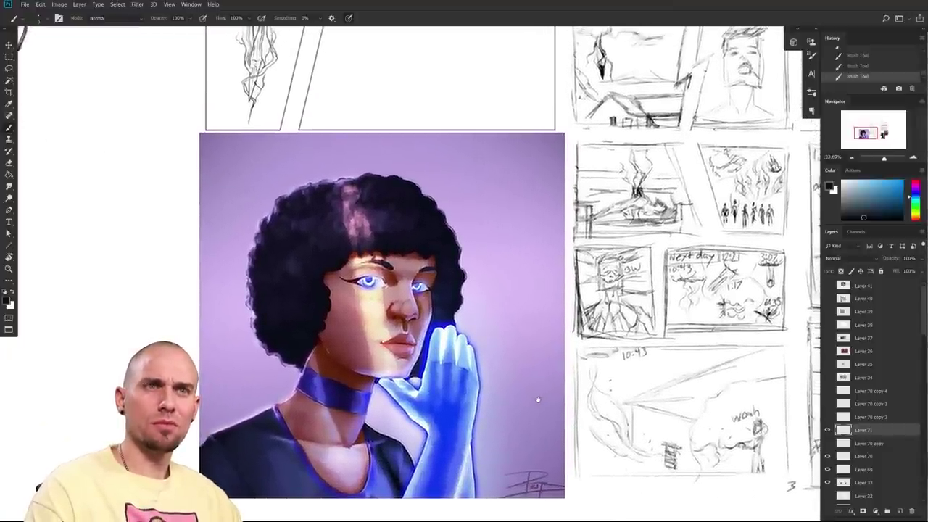
pyautogui.scroll(4, 540, 398)
pyautogui.moveTo(414, 382)
pyautogui.mouseDown()
pyautogui.moveTo(498, 381)
pyautogui.moveTo(416, 382)
pyautogui.mouseUp()
pyautogui.scroll(-4, 518, 414)
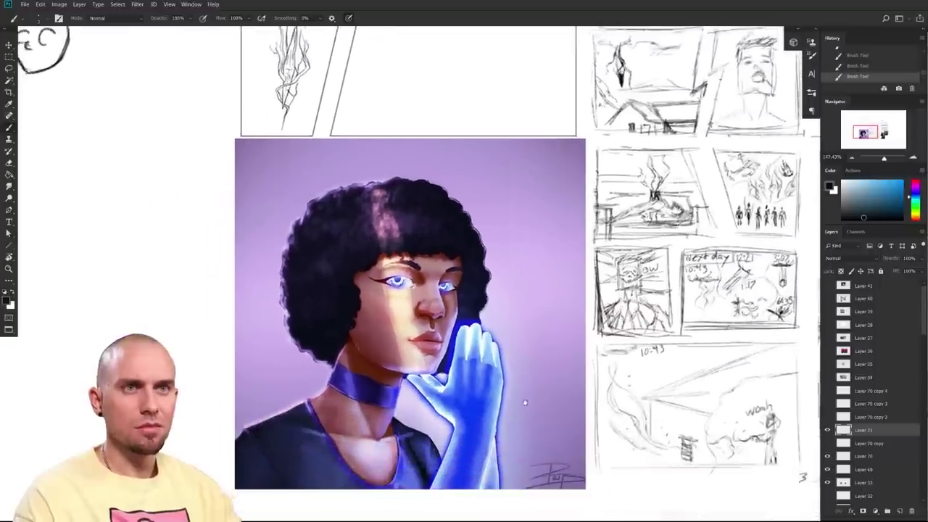
pyautogui.scroll(3, 519, 414)
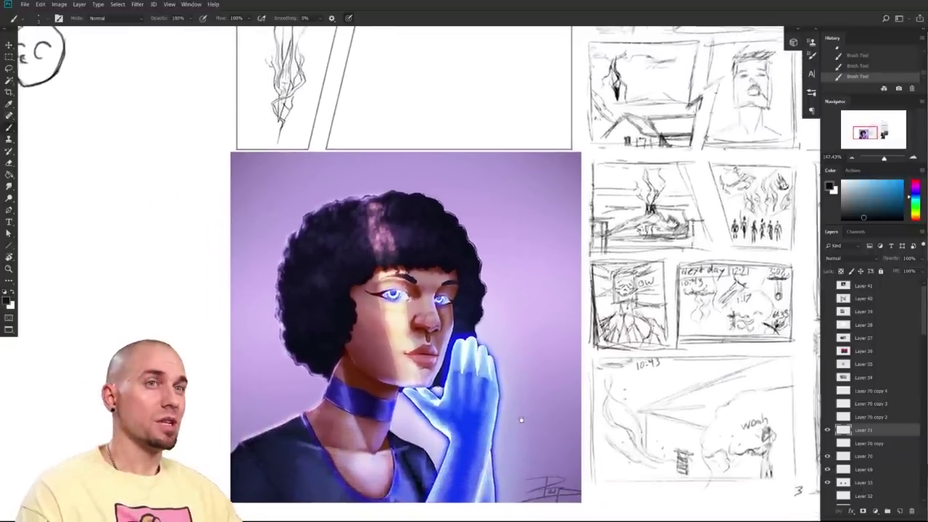
# - Sample the cream highlight from the lit cheek of the portrait and brush it on beside the mouth on Layer 71
pyautogui.moveTo(497, 423); pyautogui.dragTo(477, 434)
pyautogui.keyDown('alt'); pyautogui.click(353, 316); pyautogui.keyUp('alt')
pyautogui.click(828, 430)
pyautogui.click(828, 430)
pyautogui.keyDown('alt'); pyautogui.click(351, 332); pyautogui.keyUp('alt')
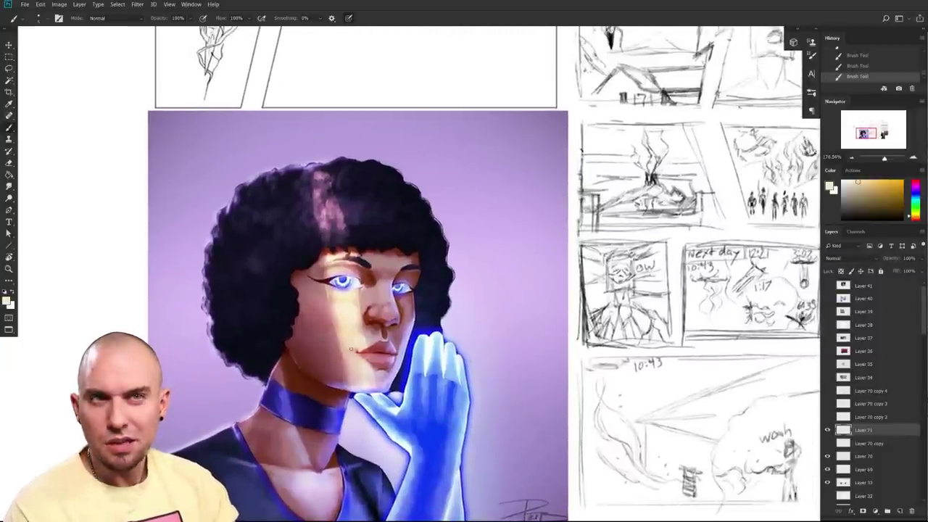
pyautogui.moveTo(354, 365); pyautogui.dragTo(338, 343)
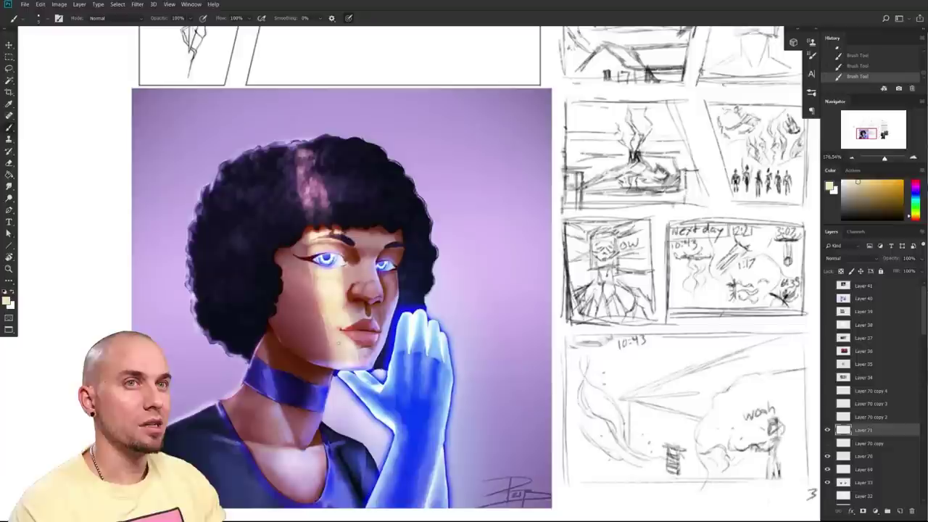
# - Repaint the edge of the light strip from the cheek down to the jaw, using colours sampled from the face
pyautogui.keyDown('alt'); pyautogui.click(327, 318); pyautogui.keyUp('alt')
pyautogui.moveTo(321, 305); pyautogui.dragTo(324, 363)
pyautogui.keyDown('alt'); pyautogui.click(325, 329); pyautogui.keyUp('alt')
pyautogui.moveTo(331, 349)
pyautogui.mouseDown()
pyautogui.moveTo(328, 361)
pyautogui.moveTo(355, 364)
pyautogui.mouseUp()
pyautogui.keyDown('alt'); pyautogui.click(354, 351); pyautogui.keyUp('alt')
pyautogui.keyDown('alt'); pyautogui.click(348, 317); pyautogui.keyUp('alt')
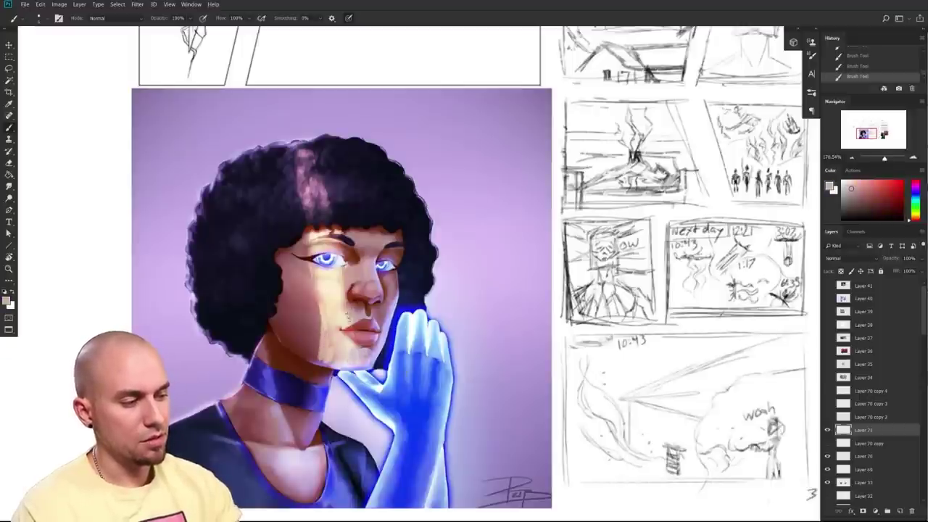
pyautogui.keyDown('alt'); pyautogui.click(324, 322); pyautogui.keyUp('alt')
pyautogui.moveTo(319, 308); pyautogui.dragTo(320, 355)
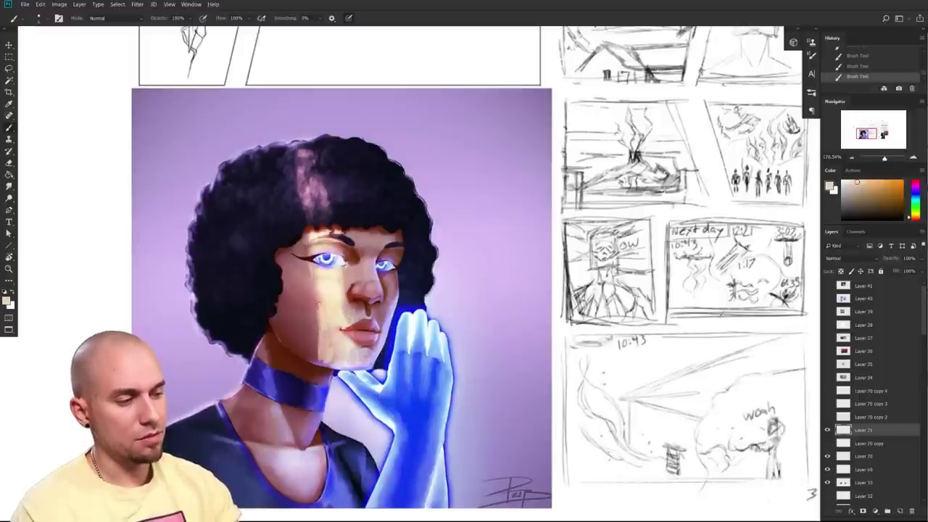
# - Refine the light strip on the upper cheek and under the eye, using skin and cream tones sampled from the face on Layer 71
pyautogui.keyDown('alt'); pyautogui.click(338, 314); pyautogui.keyUp('alt')
pyautogui.keyDown('alt'); pyautogui.click(342, 288); pyautogui.keyUp('alt')
pyautogui.moveTo(343, 289)
pyautogui.mouseDown()
pyautogui.moveTo(340, 273)
pyautogui.moveTo(312, 288)
pyautogui.mouseUp()
pyautogui.keyDown('alt'); pyautogui.click(321, 278); pyautogui.keyUp('alt')
pyautogui.keyDown('alt'); pyautogui.click(312, 268); pyautogui.keyUp('alt')
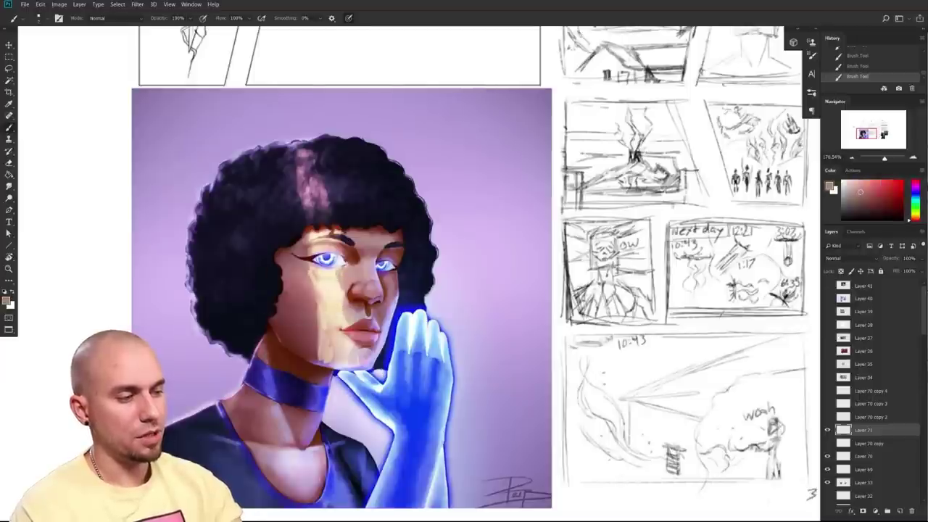
pyautogui.keyDown('alt'); pyautogui.click(329, 274); pyautogui.keyUp('alt')
pyautogui.keyDown('alt'); pyautogui.click(310, 247); pyautogui.keyUp('alt')
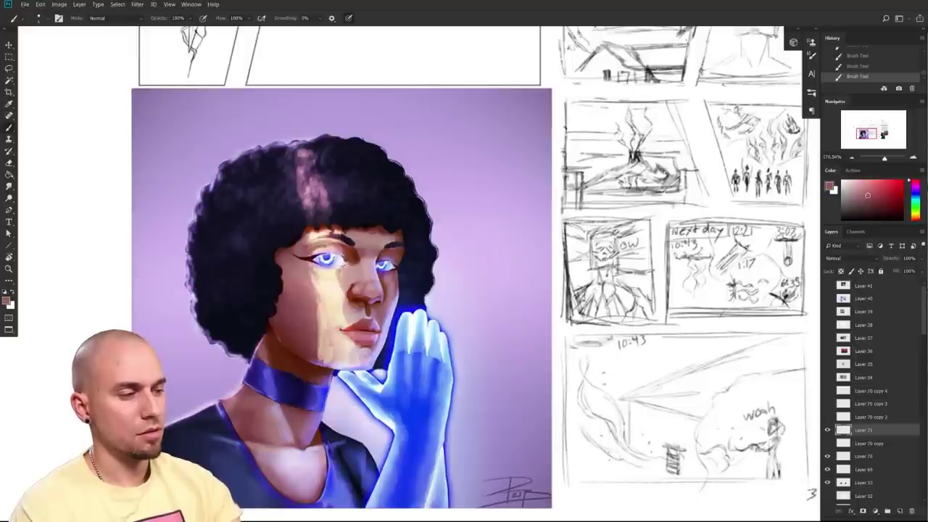
pyautogui.keyDown('alt'); pyautogui.click(340, 261); pyautogui.keyUp('alt')
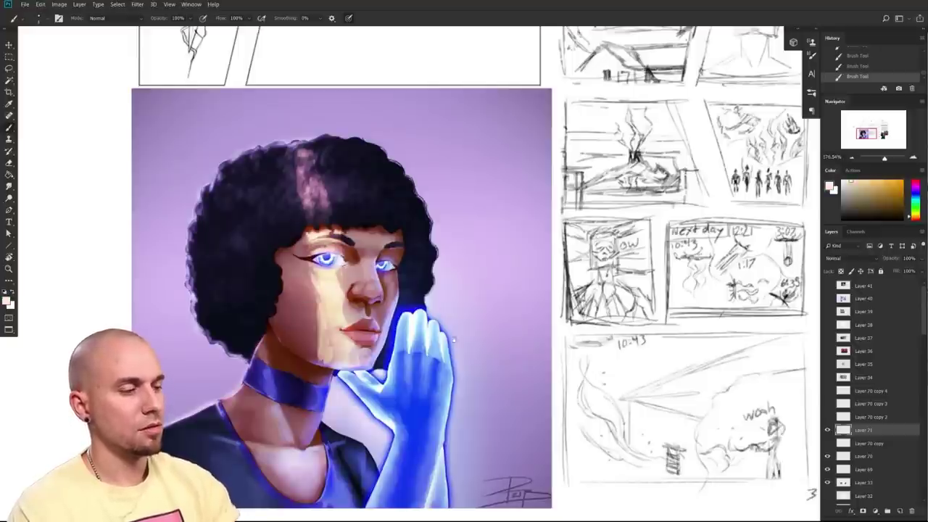
# - Blend the lit area beside the nose, mouth and chin with brush strokes in colours sampled from the surrounding skin
pyautogui.moveTo(341, 297); pyautogui.dragTo(317, 256)
pyautogui.keyDown('alt'); pyautogui.click(317, 256); pyautogui.keyUp('alt')
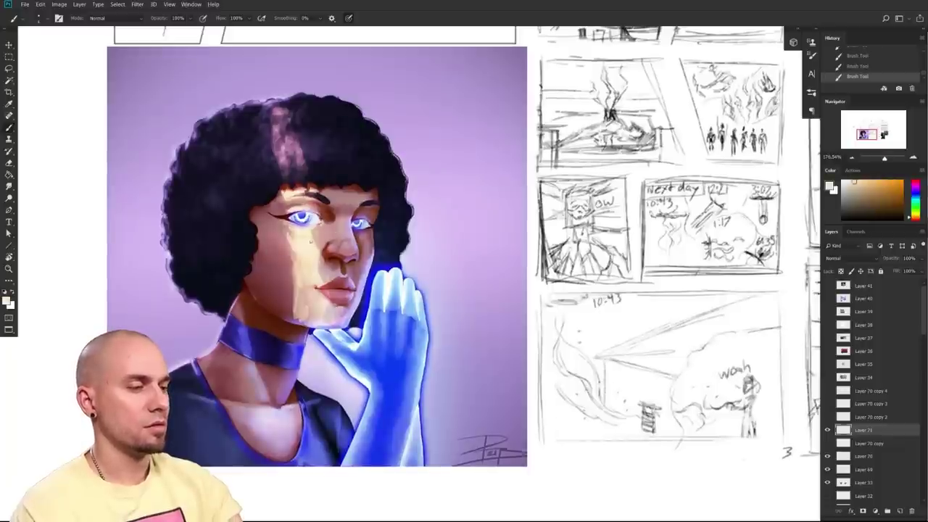
pyautogui.keyDown('alt'); pyautogui.click(308, 244); pyautogui.keyUp('alt')
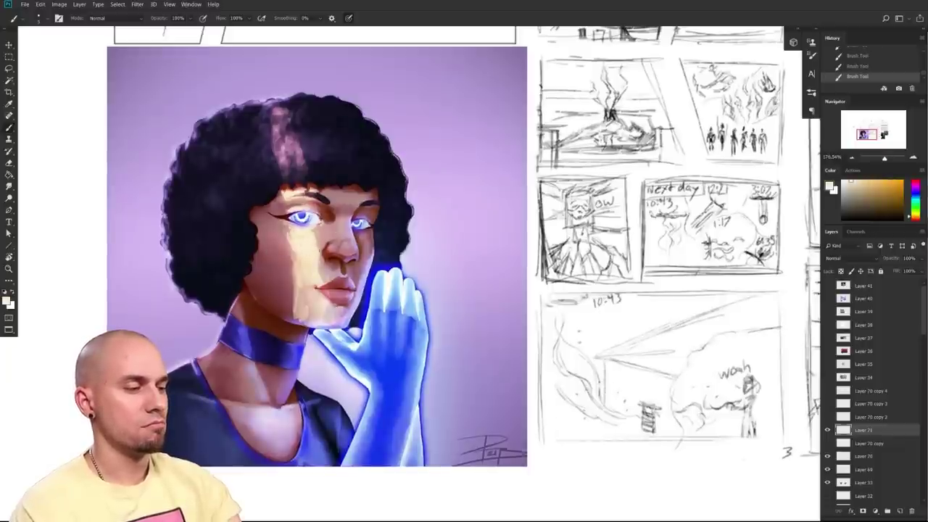
pyautogui.keyDown('alt'); pyautogui.click(324, 294); pyautogui.keyUp('alt')
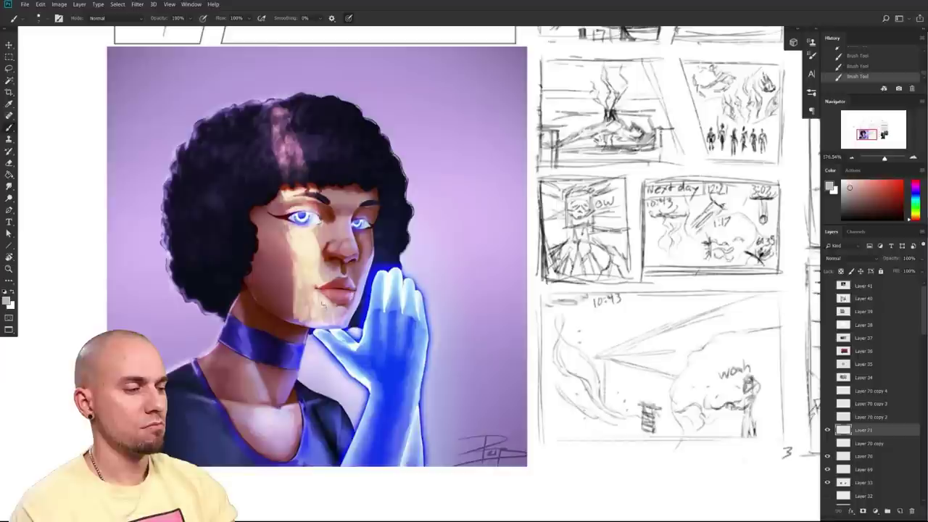
pyautogui.keyDown('alt'); pyautogui.click(324, 306); pyautogui.keyUp('alt')
pyautogui.moveTo(325, 308); pyautogui.dragTo(334, 340)
pyautogui.keyDown('alt'); pyautogui.click(333, 336); pyautogui.keyUp('alt')
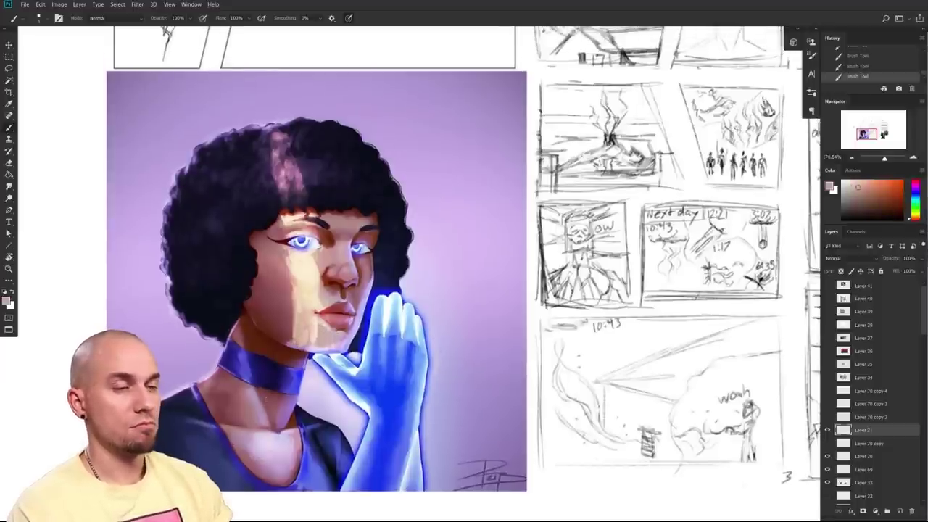
# - Try to continue the light strip over the choker, neck and chest with the sampled pinkish beige, and undo it
pyautogui.moveTo(256, 368)
pyautogui.mouseDown()
pyautogui.moveTo(249, 379)
pyautogui.moveTo(264, 368)
pyautogui.moveTo(242, 392)
pyautogui.moveTo(258, 411)
pyautogui.moveTo(255, 439)
pyautogui.moveTo(241, 430)
pyautogui.mouseUp()
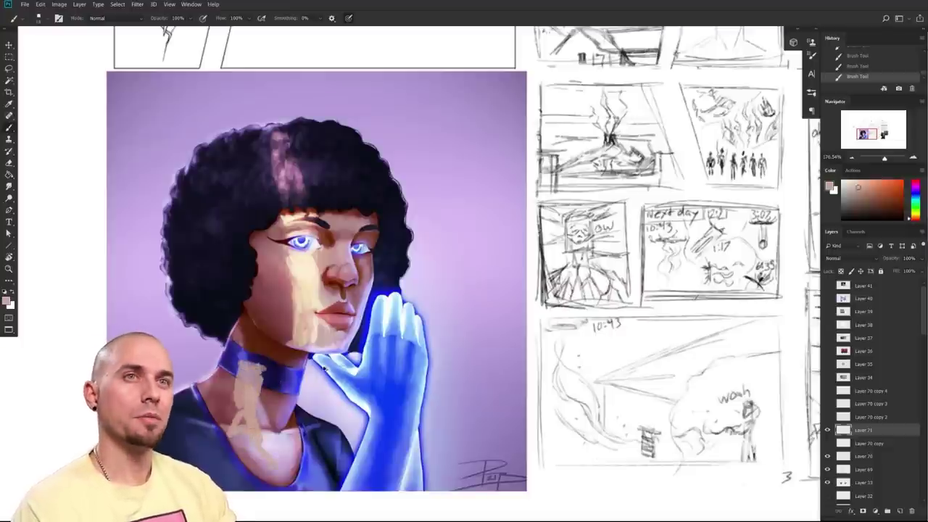
pyautogui.hotkey('ctrl', 'z')
pyautogui.scroll(-3, 496, 405)
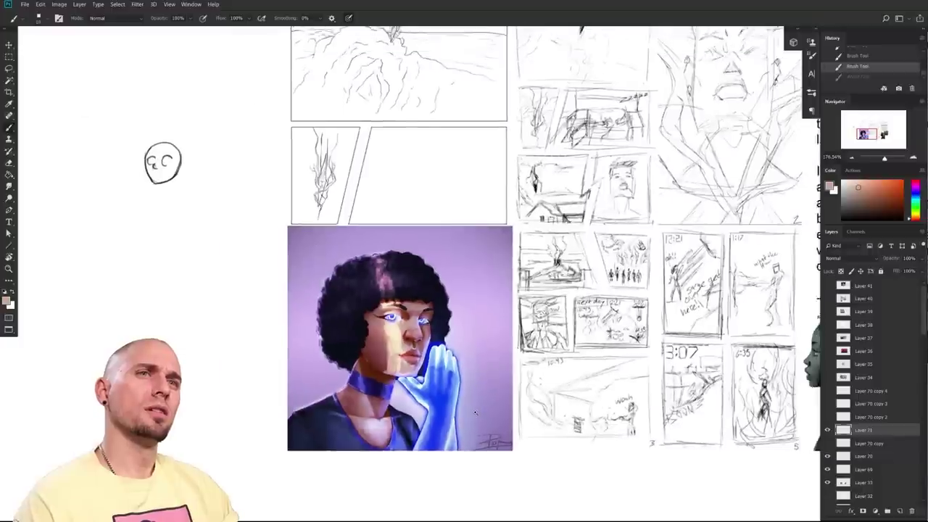
# - Examine the repainted portrait at close and distant zoom, including beside the student's comic pages and reference photo
pyautogui.scroll(1, 486, 410)
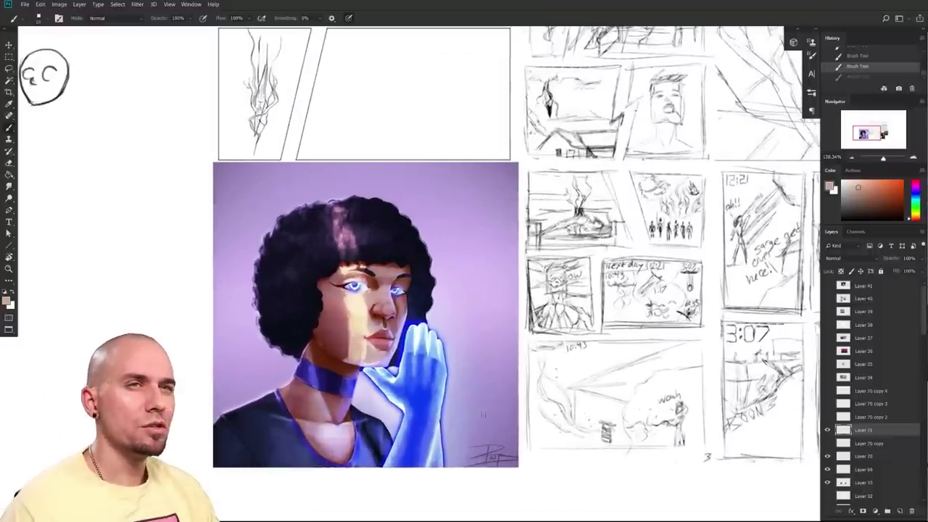
pyautogui.scroll(2, 482, 415)
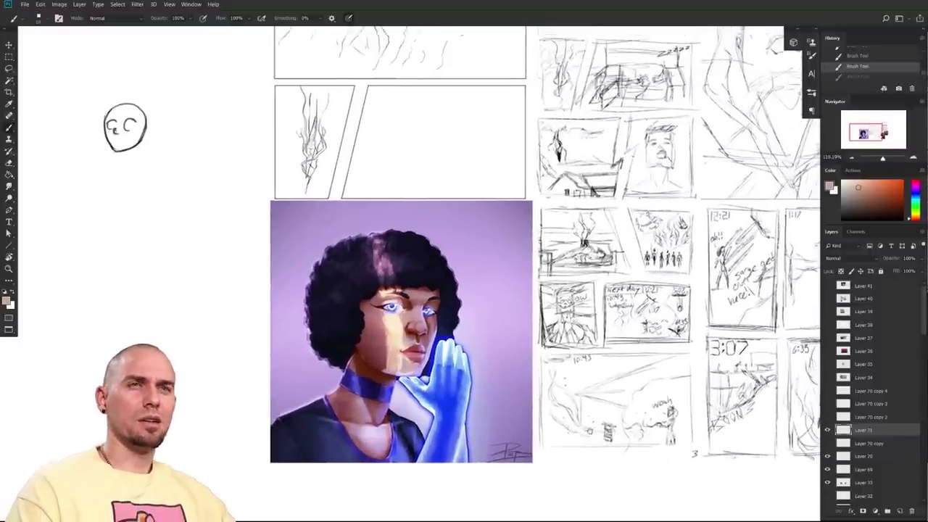
pyautogui.scroll(2, 483, 415)
pyautogui.scroll(6, 483, 415)
pyautogui.moveTo(586, 433); pyautogui.dragTo(621, 423)
pyautogui.scroll(-4, 626, 428)
pyautogui.scroll(3, 621, 423)
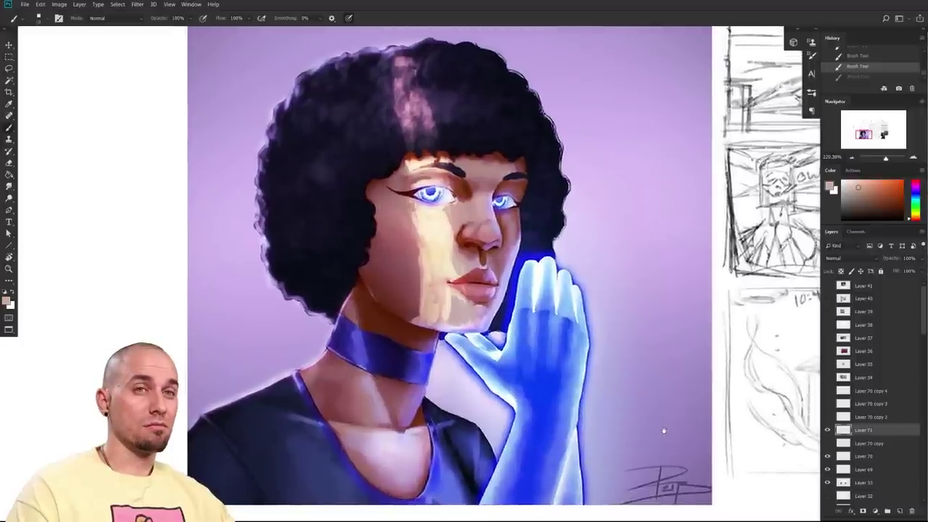
pyautogui.scroll(-5, 665, 431)
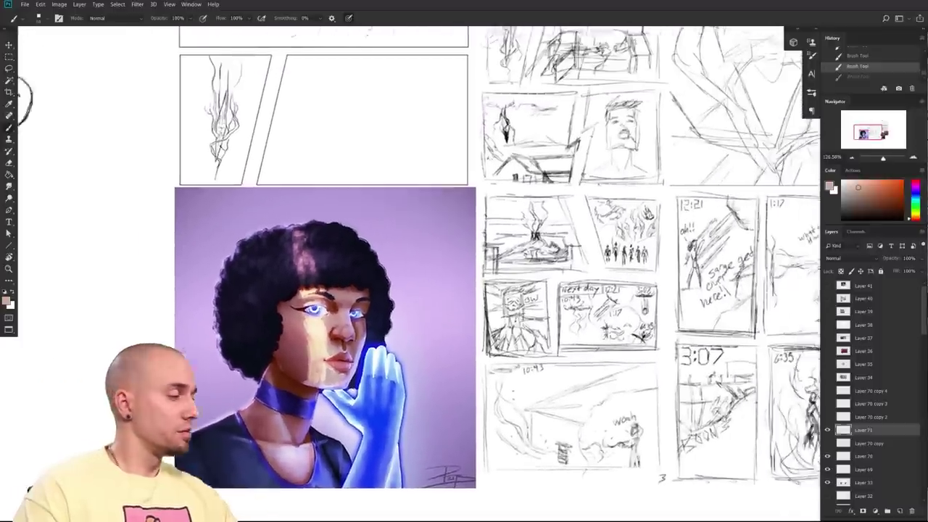
pyautogui.moveTo(665, 431); pyautogui.dragTo(472, 437)
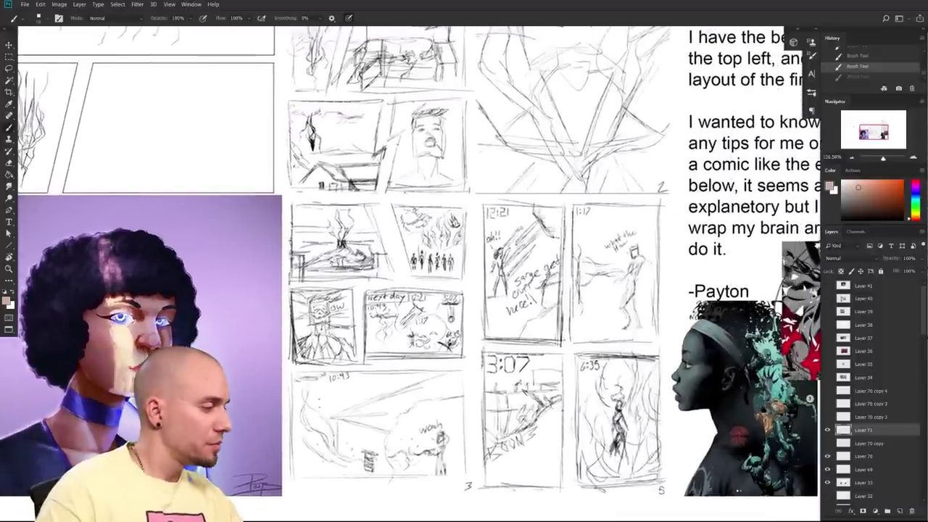
# - Hide the comic submission's layers and check the contents of Layer 70 copy 2 and Layer 70 copy 3
pyautogui.keyDown('alt'); pyautogui.click(827, 432); pyautogui.keyUp('alt')
pyautogui.click(827, 431)
pyautogui.click(828, 419)
pyautogui.click(849, 418)
pyautogui.scroll(-3, 773, 418)
pyautogui.moveTo(761, 423); pyautogui.dragTo(754, 406)
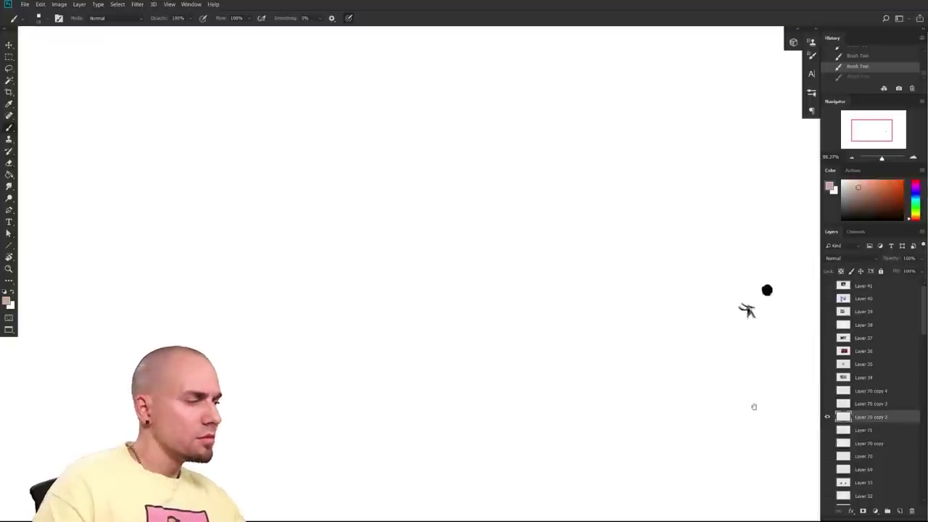
pyautogui.click(828, 417)
pyautogui.click(828, 404)
pyautogui.click(843, 404)
pyautogui.click(829, 404)
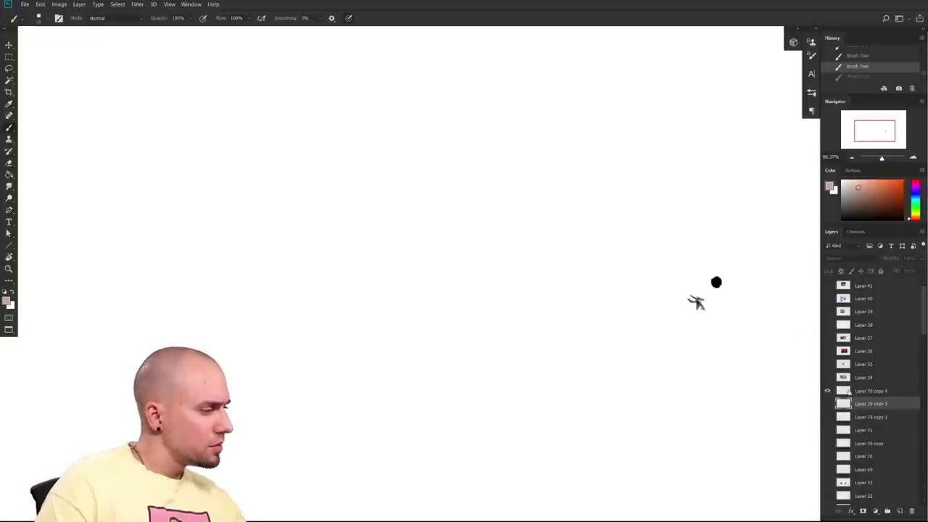
# - Show only Layer 34 with the two versions of the purple-haired portrait and save the document
pyautogui.click(838, 391)
pyautogui.moveTo(828, 393)
pyautogui.mouseDown()
pyautogui.moveTo(829, 413)
pyautogui.moveTo(827, 391)
pyautogui.mouseUp()
pyautogui.click(828, 377)
pyautogui.click(870, 377)
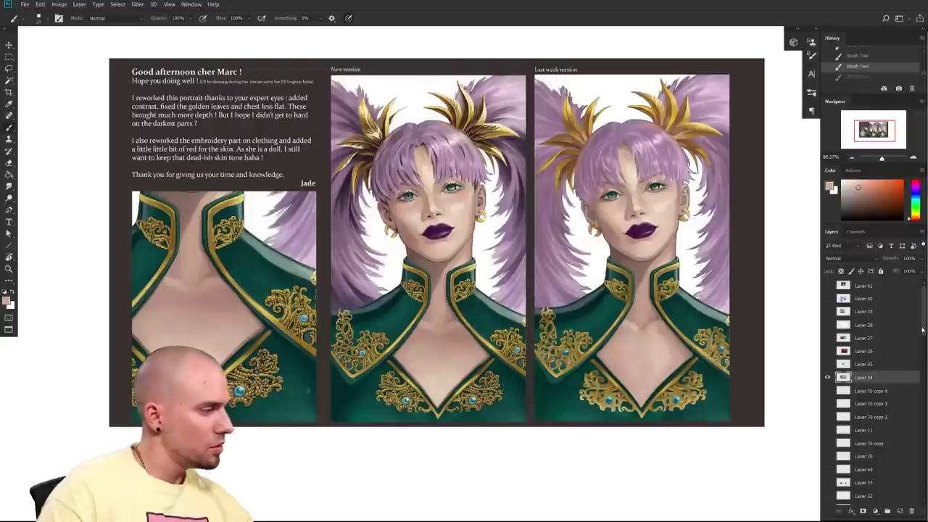
pyautogui.moveTo(546, 426); pyautogui.dragTo(511, 477)
pyautogui.hotkey('ctrl', 's')
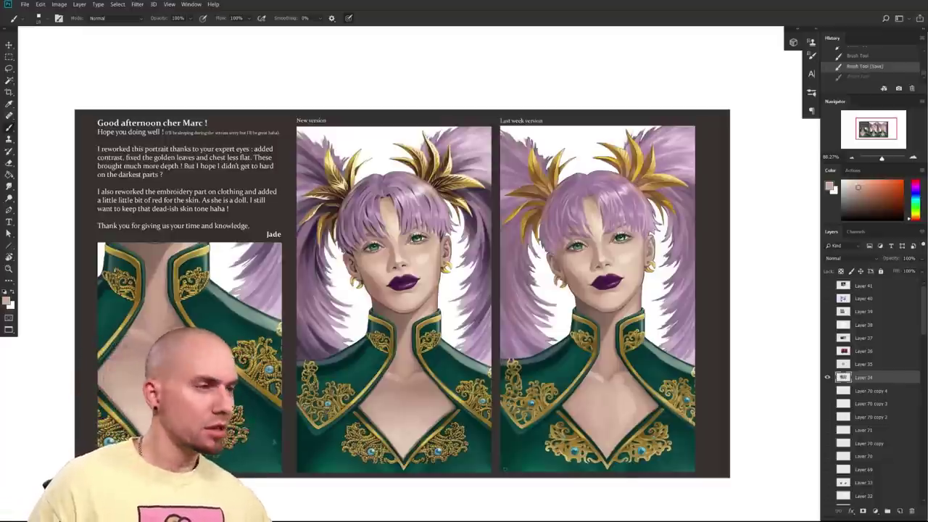
# - Read the student's note and compare the new version of the purple-haired portrait with last week's version
pyautogui.moveTo(268, 348); pyautogui.dragTo(483, 355)
pyautogui.scroll(-3, 483, 355)
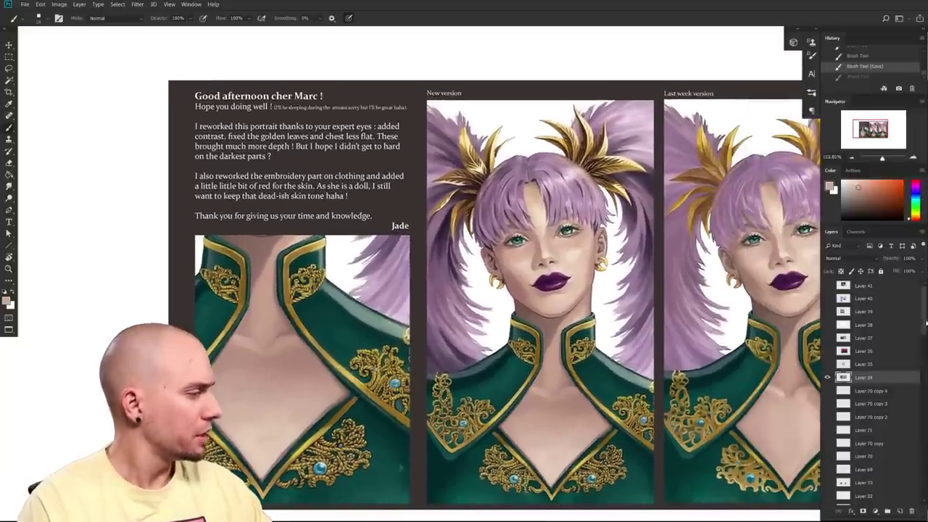
pyautogui.moveTo(697, 346); pyautogui.dragTo(636, 340)
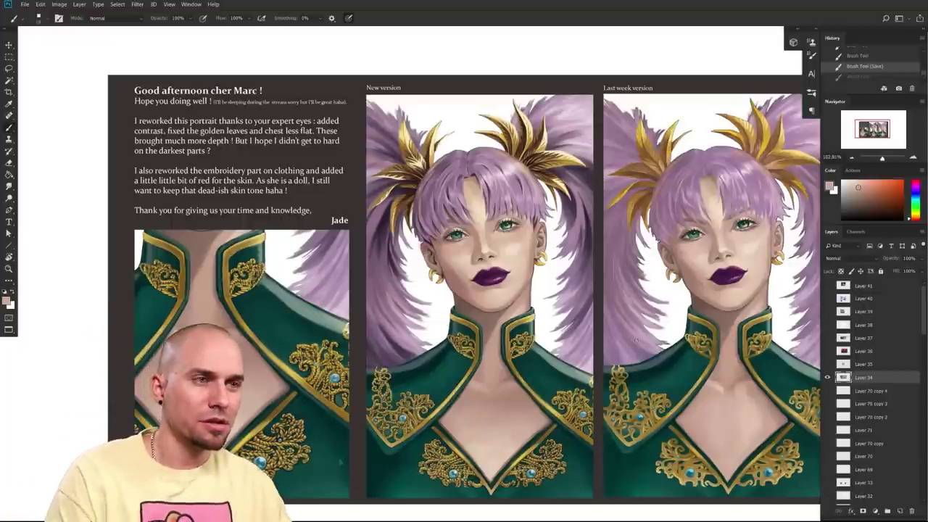
pyautogui.moveTo(647, 409); pyautogui.dragTo(635, 396)
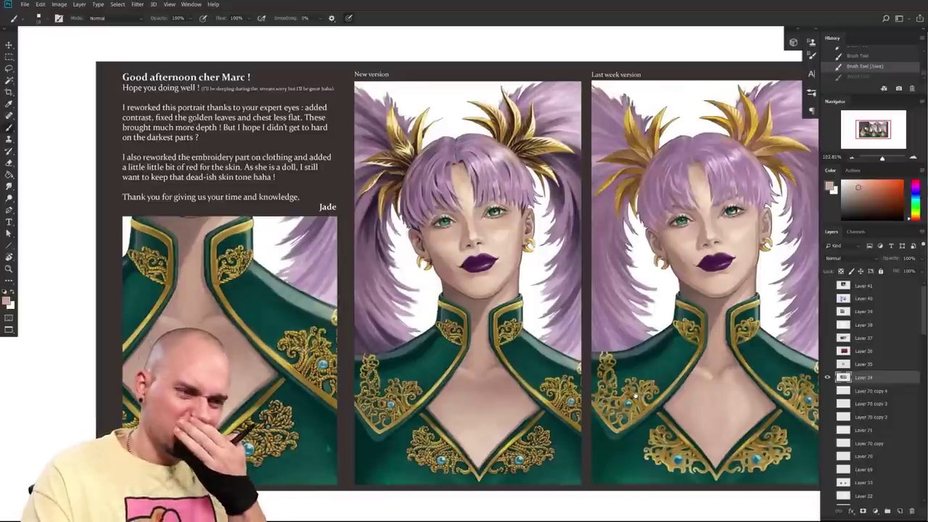
pyautogui.hscroll(2, 679, 446)
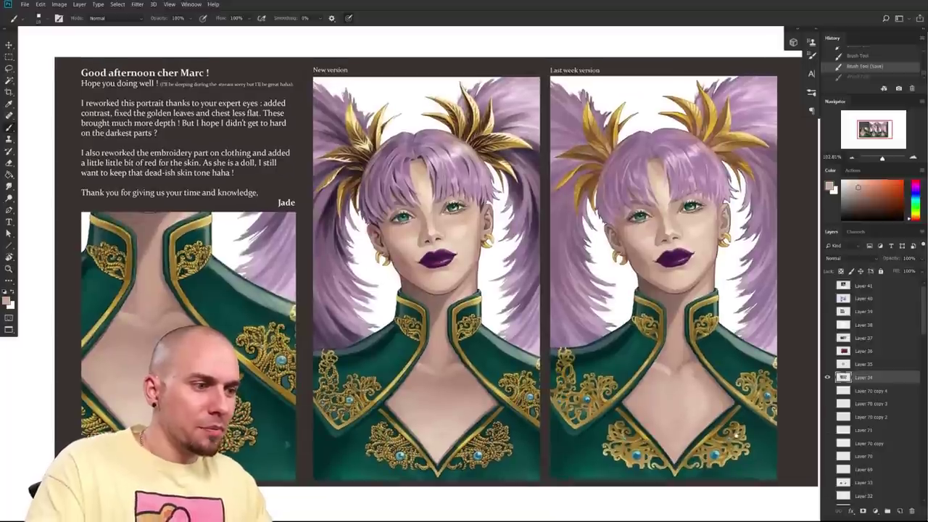
pyautogui.hscroll(-1, 714, 405)
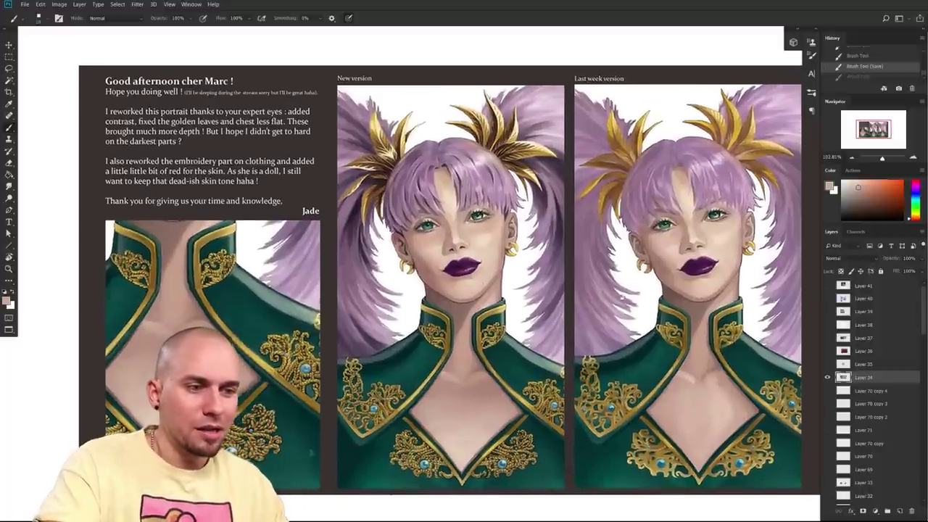
pyautogui.hscroll(1, 717, 383)
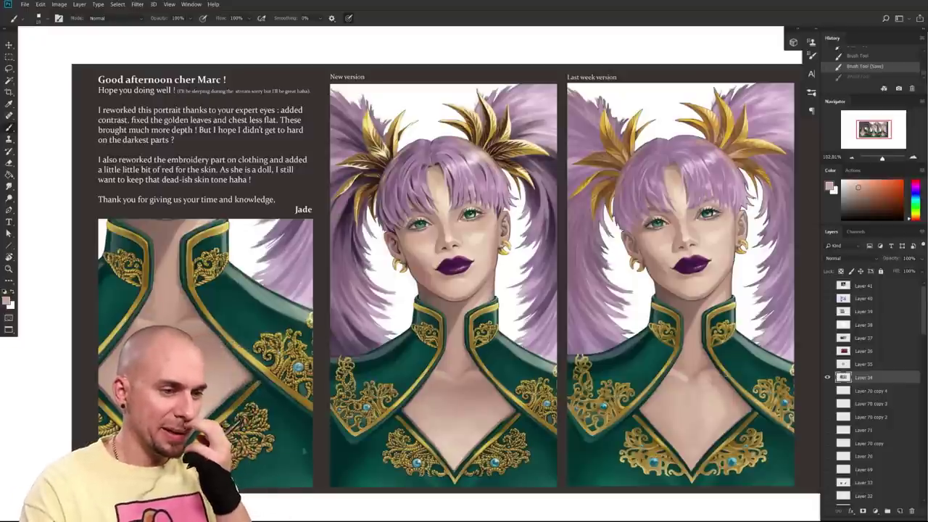
pyautogui.moveTo(726, 375); pyautogui.dragTo(655, 377)
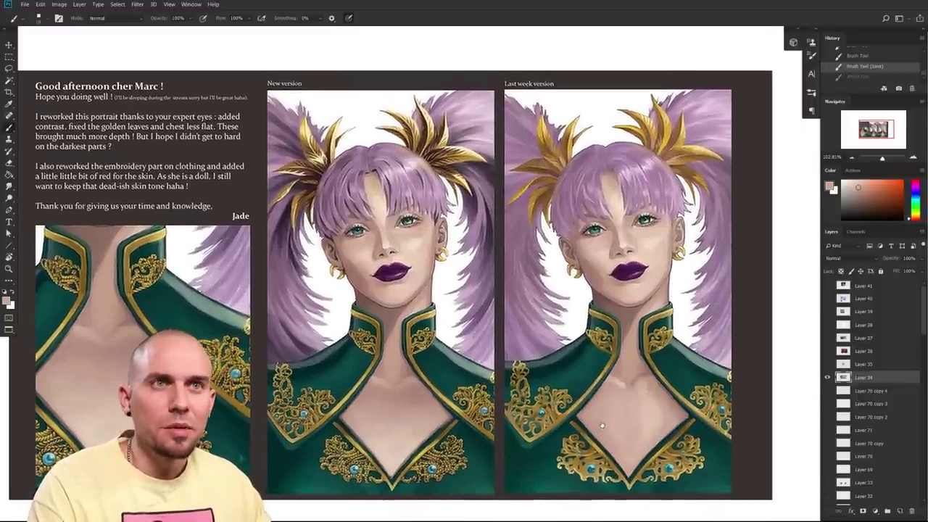
pyautogui.moveTo(596, 423); pyautogui.dragTo(601, 472)
pyautogui.moveTo(483, 429); pyautogui.dragTo(512, 429)
# - Compare the faces, hair and golden leaves of the two portrait versions up close
pyautogui.scroll(3, 512, 428)
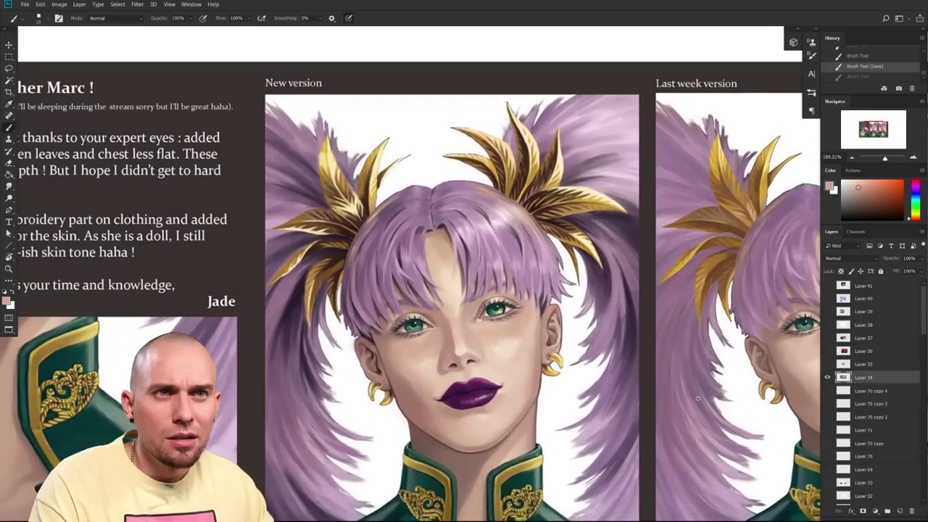
pyautogui.moveTo(699, 399); pyautogui.dragTo(754, 417)
pyautogui.moveTo(812, 450); pyautogui.dragTo(698, 390)
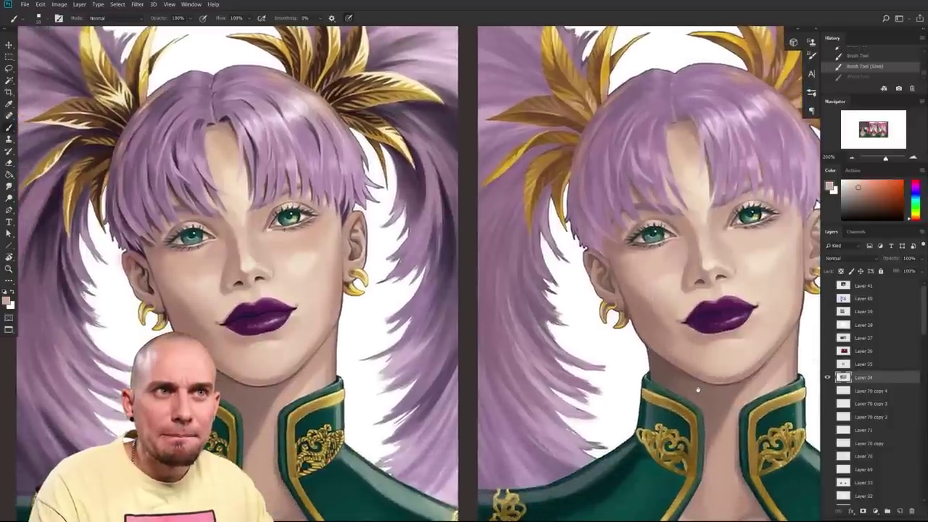
pyautogui.hscroll(-5, 698, 391)
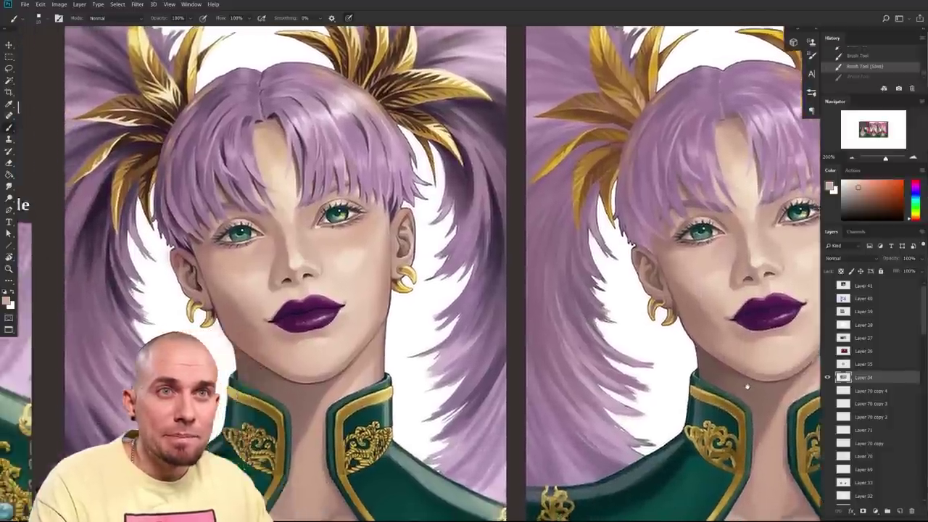
pyautogui.scroll(-3, 707, 401)
pyautogui.scroll(2, 664, 396)
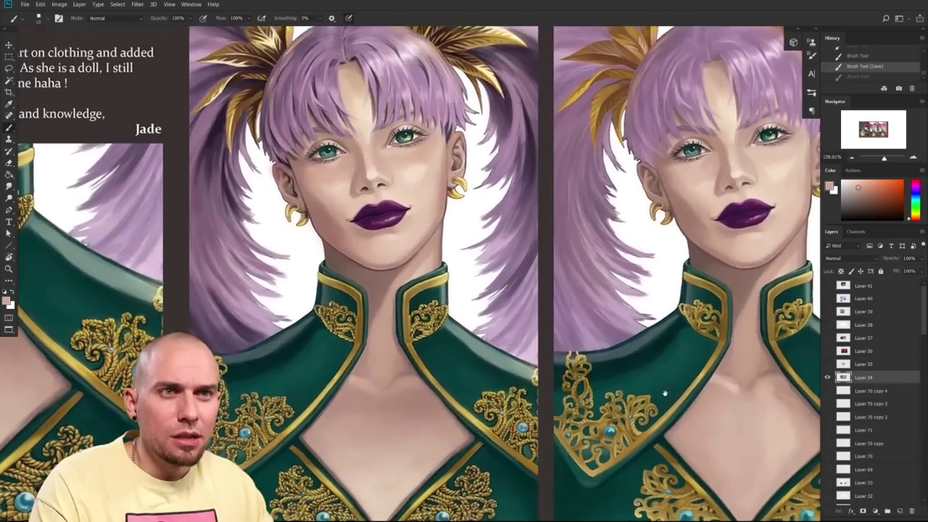
pyautogui.scroll(-3, 664, 395)
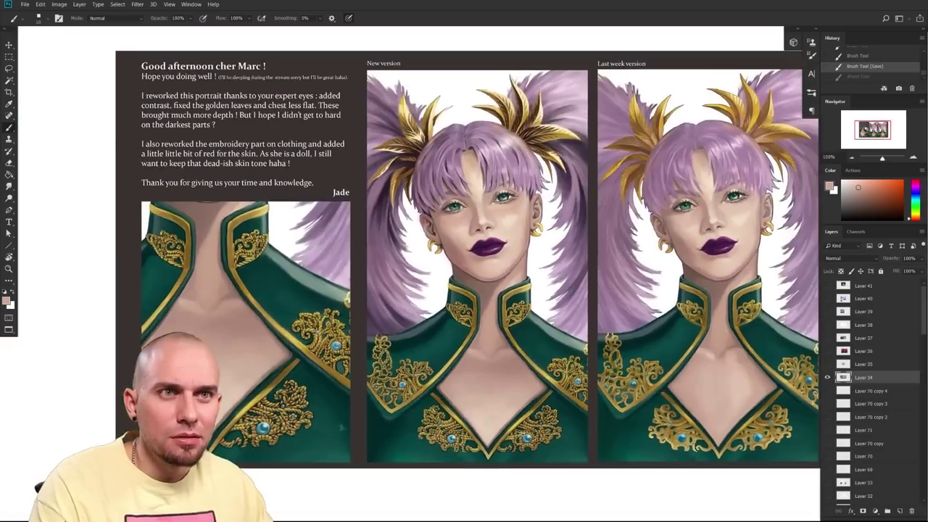
# - Compare the chest, collar and gold embroidery of the new portrait with last week's version
pyautogui.scroll(4, 522, 442)
pyautogui.scroll(-3, 523, 443)
pyautogui.moveTo(689, 414); pyautogui.dragTo(645, 422)
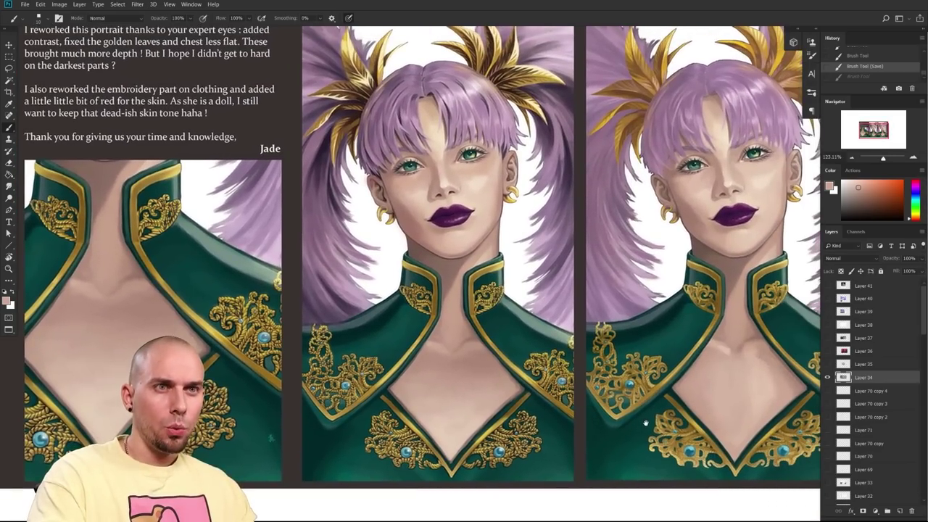
pyautogui.scroll(-6, 645, 423)
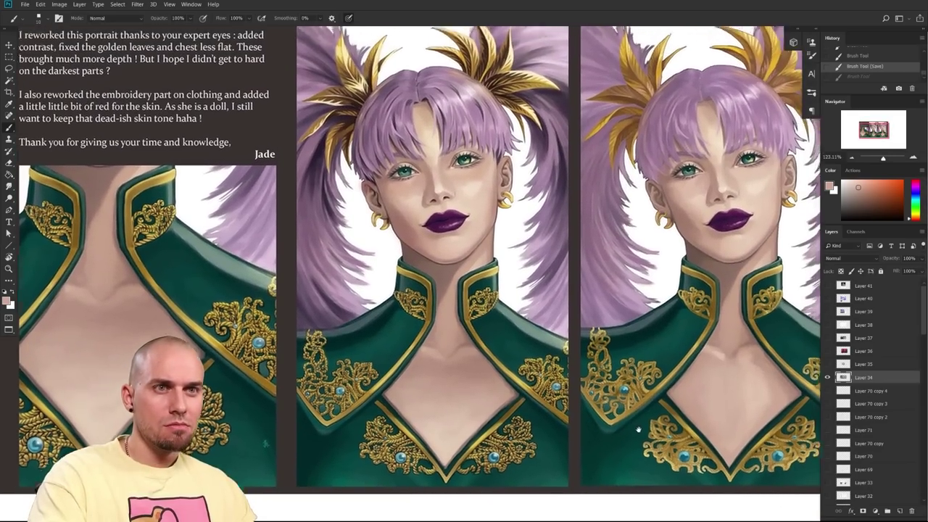
pyautogui.scroll(6, 622, 434)
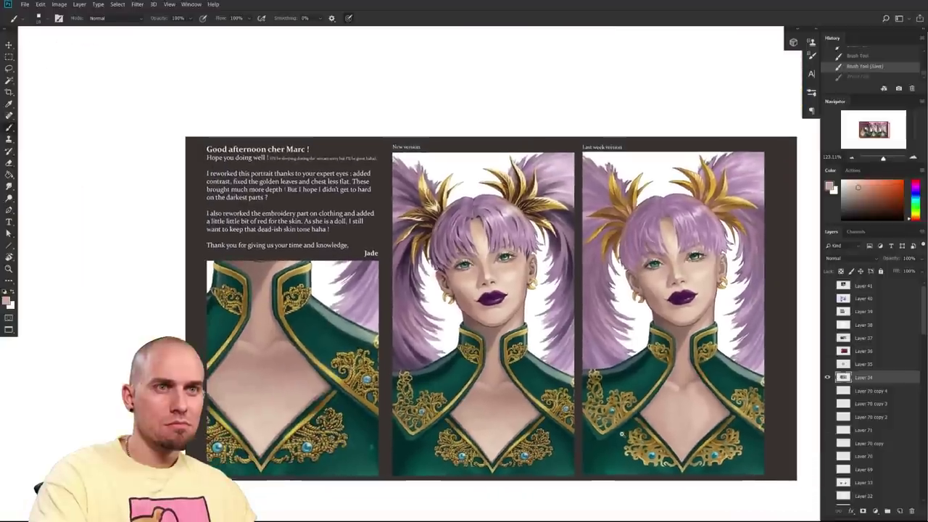
pyautogui.scroll(4, 635, 430)
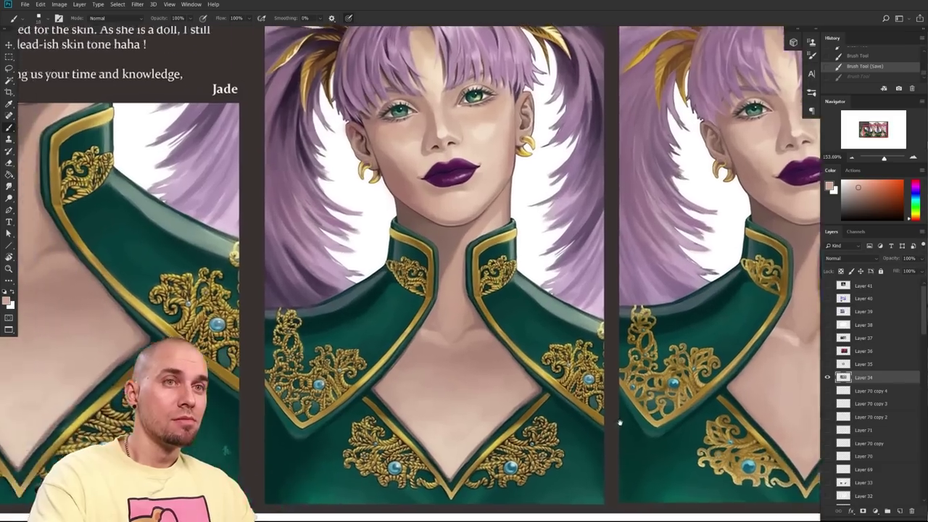
pyautogui.scroll(5, 563, 450)
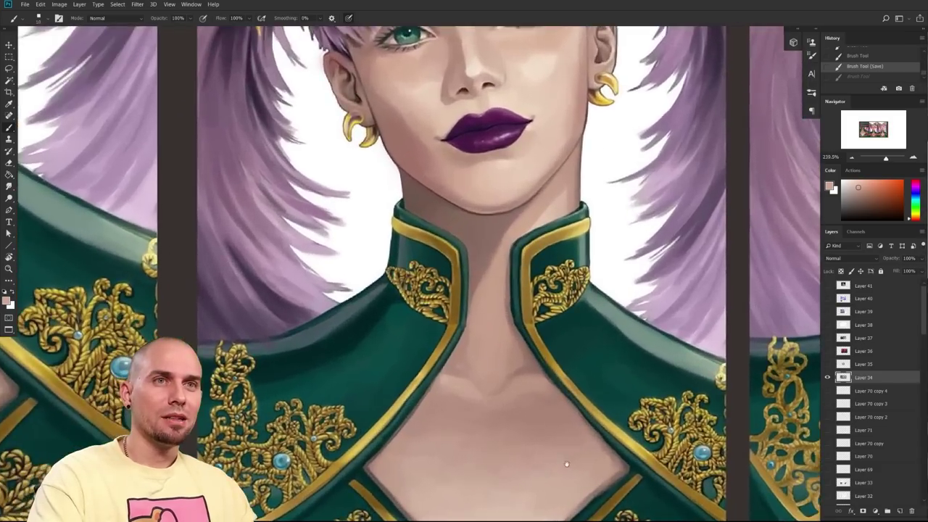
pyautogui.scroll(-7, 609, 419)
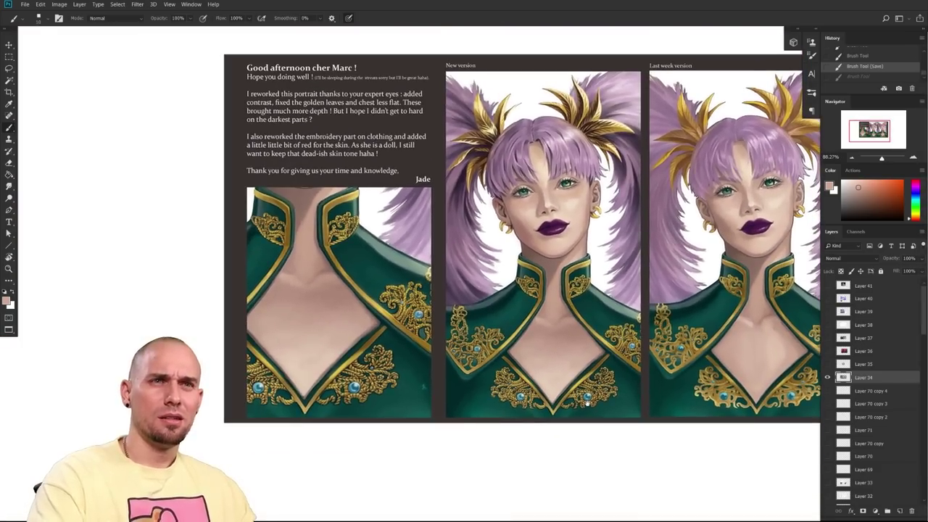
pyautogui.moveTo(586, 407); pyautogui.dragTo(583, 413)
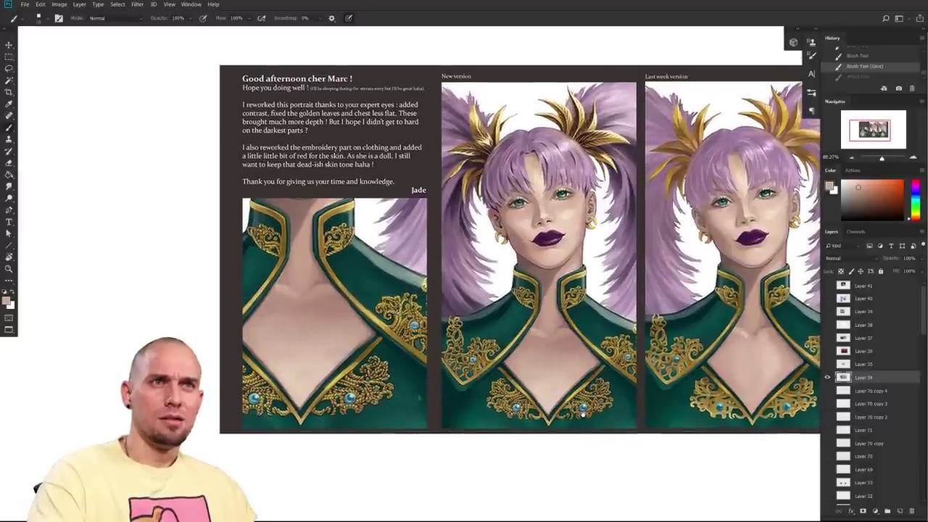
pyautogui.moveTo(583, 414); pyautogui.dragTo(591, 437)
pyautogui.scroll(3, 591, 437)
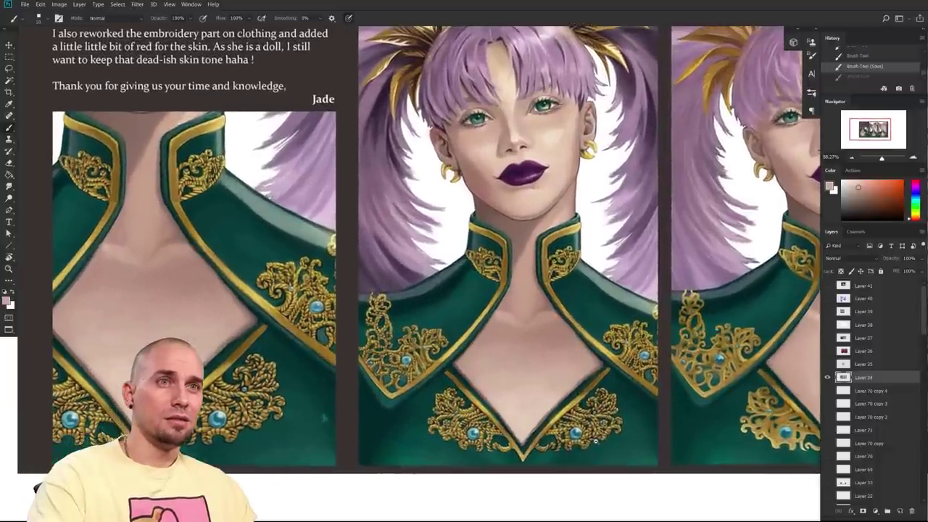
pyautogui.scroll(3, 595, 440)
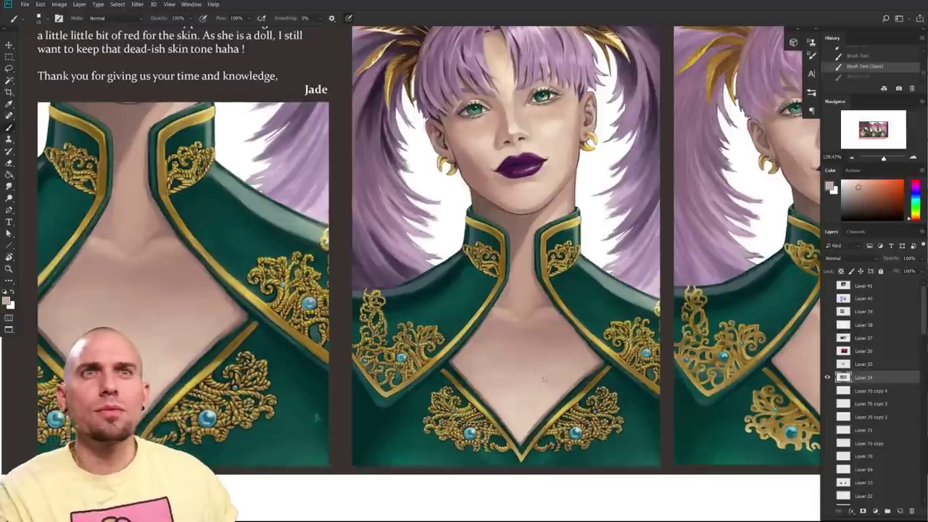
pyautogui.scroll(-4, 594, 438)
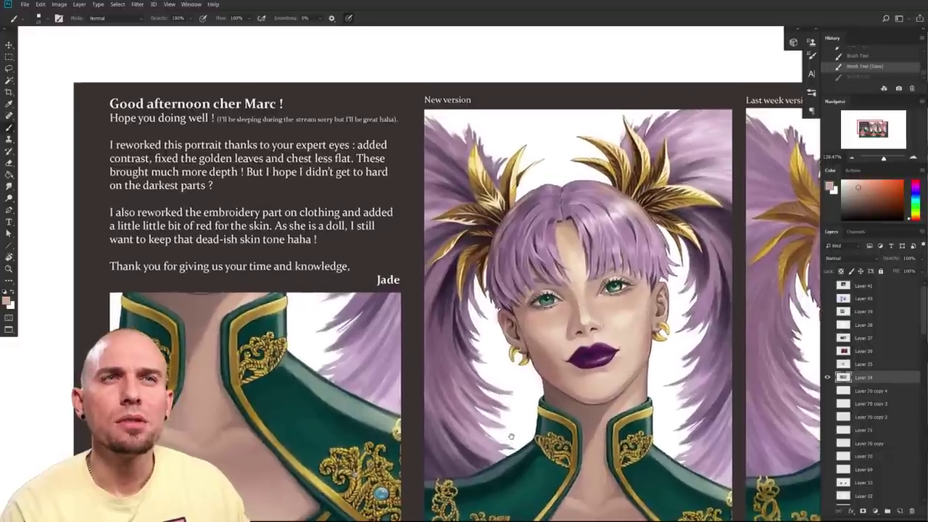
# - Examine the rope-like gold embroidery and neckline of the new version up close, alongside the enlarged detail crop
pyautogui.moveTo(713, 486); pyautogui.dragTo(589, 436)
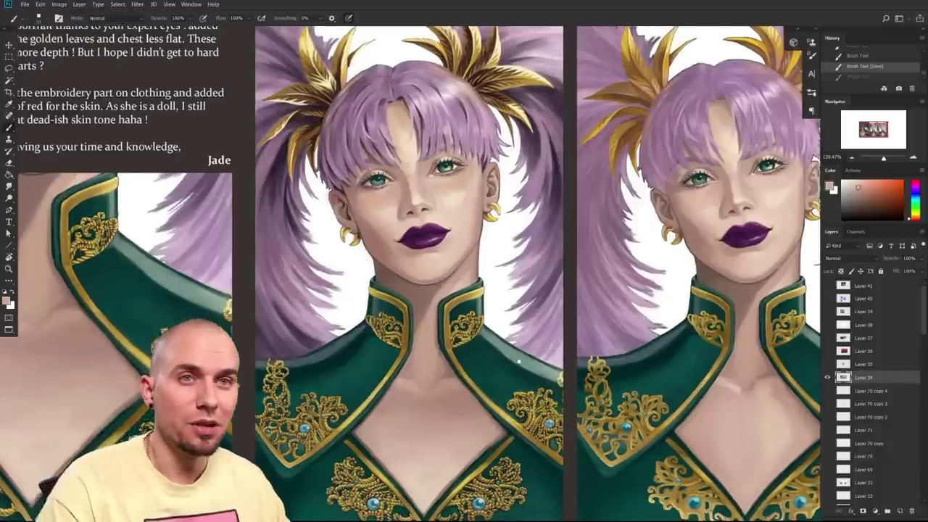
pyautogui.moveTo(519, 361); pyautogui.dragTo(496, 378)
pyautogui.scroll(-3, 515, 370)
pyautogui.scroll(3, 529, 358)
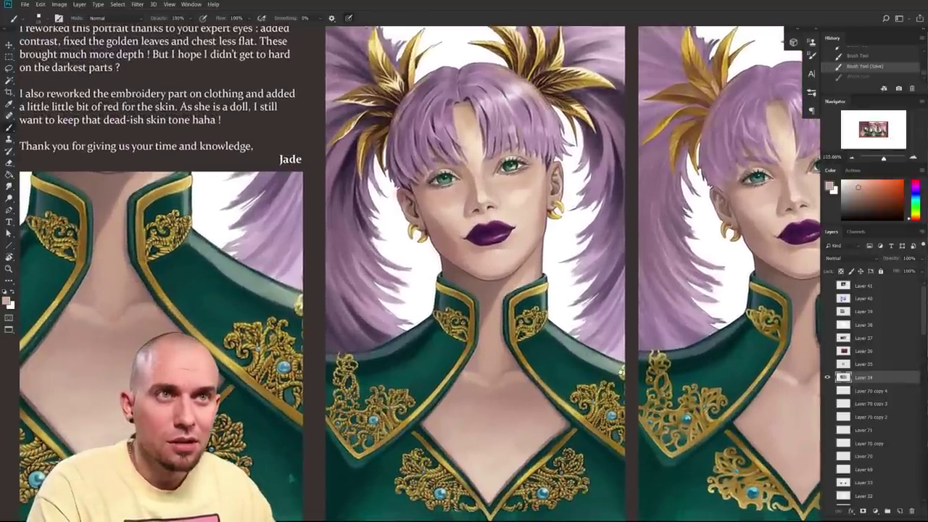
pyautogui.moveTo(519, 446); pyautogui.dragTo(578, 336)
pyautogui.moveTo(464, 377); pyautogui.dragTo(570, 368)
pyautogui.moveTo(689, 367); pyautogui.dragTo(676, 365)
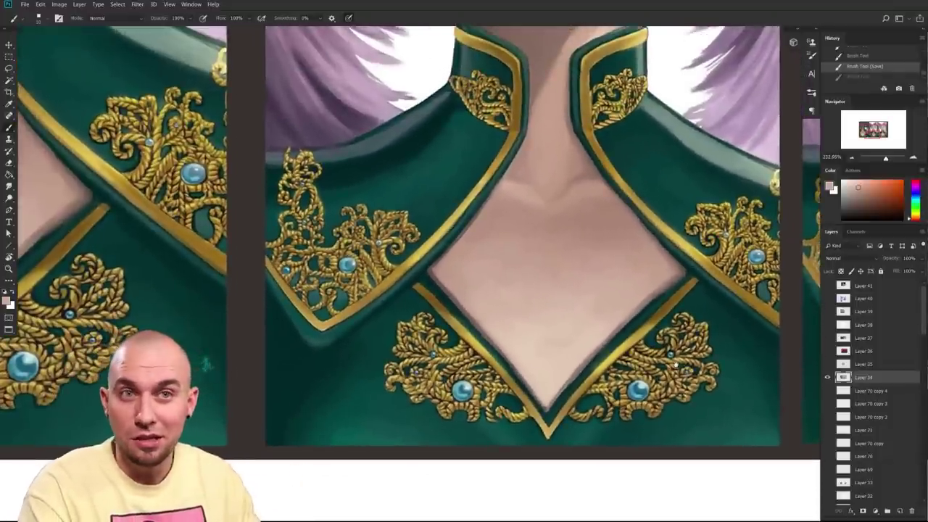
pyautogui.moveTo(618, 354); pyautogui.dragTo(609, 372)
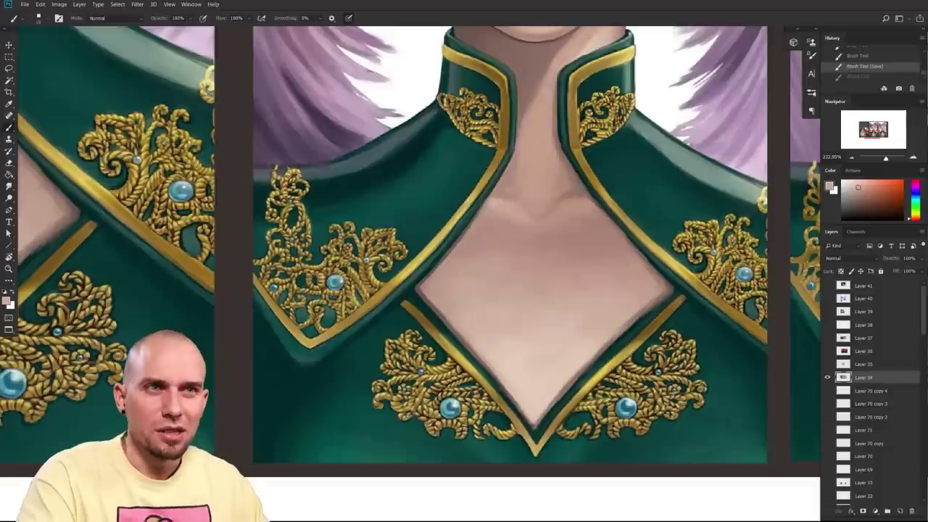
pyautogui.moveTo(633, 378); pyautogui.dragTo(488, 425)
pyautogui.moveTo(658, 457); pyautogui.dragTo(443, 455)
pyautogui.moveTo(90, 418); pyautogui.dragTo(539, 403)
pyautogui.moveTo(608, 388); pyautogui.dragTo(547, 432)
pyautogui.scroll(-2, 547, 433)
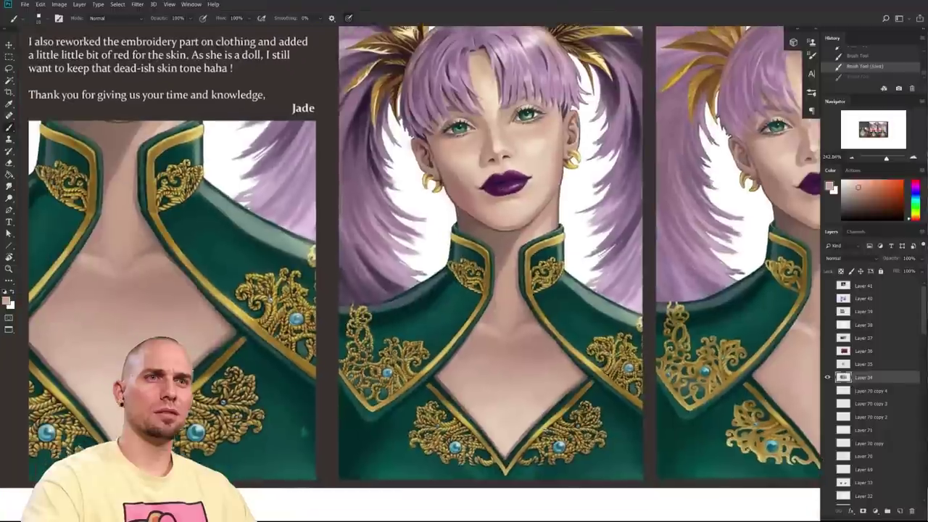
# - Create a new empty layer above Layer 34 for the paint-over
pyautogui.moveTo(574, 389); pyautogui.dragTo(591, 389)
pyautogui.moveTo(586, 389); pyautogui.dragTo(582, 465)
pyautogui.moveTo(580, 460); pyautogui.dragTo(567, 454)
pyautogui.click(900, 513)
# - Examine the new version's hair, face, collar and shoulders and compare them with last week's version
pyautogui.moveTo(645, 389); pyautogui.dragTo(553, 405)
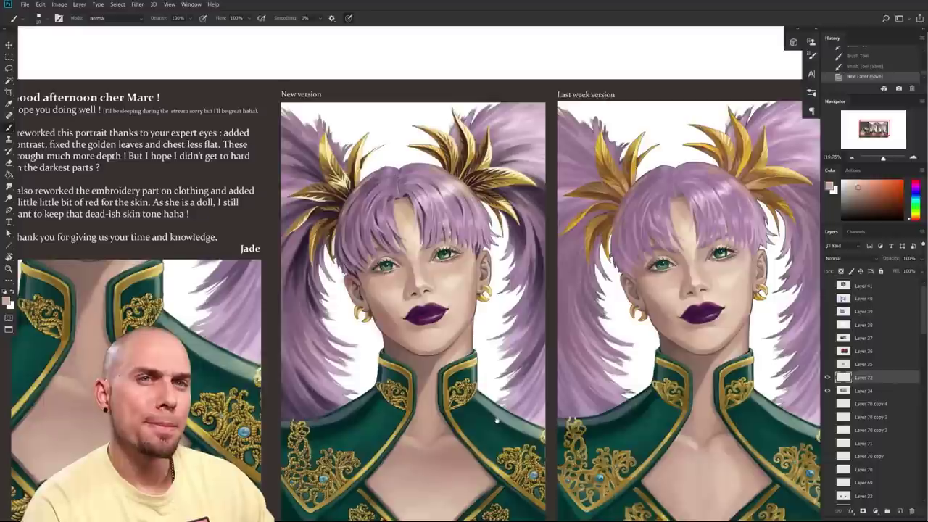
pyautogui.moveTo(498, 421); pyautogui.dragTo(496, 428)
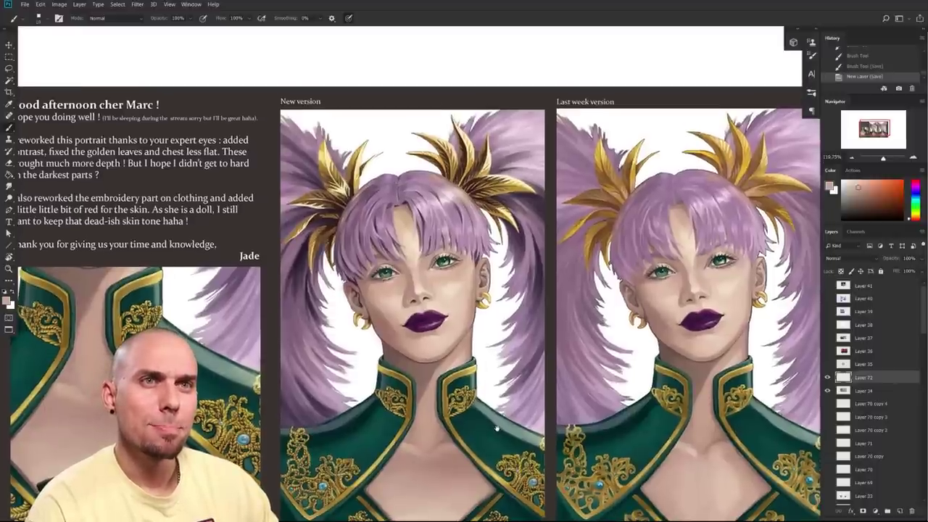
pyautogui.moveTo(497, 428); pyautogui.dragTo(525, 505)
pyautogui.moveTo(410, 377); pyautogui.dragTo(465, 321)
pyautogui.moveTo(608, 407); pyautogui.dragTo(564, 388)
pyautogui.moveTo(633, 512); pyautogui.dragTo(571, 402)
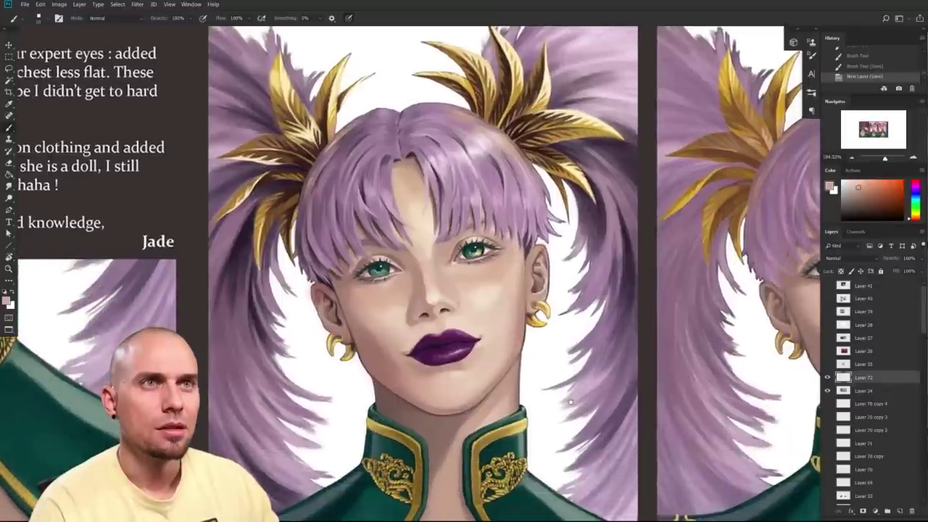
pyautogui.scroll(-5, 571, 401)
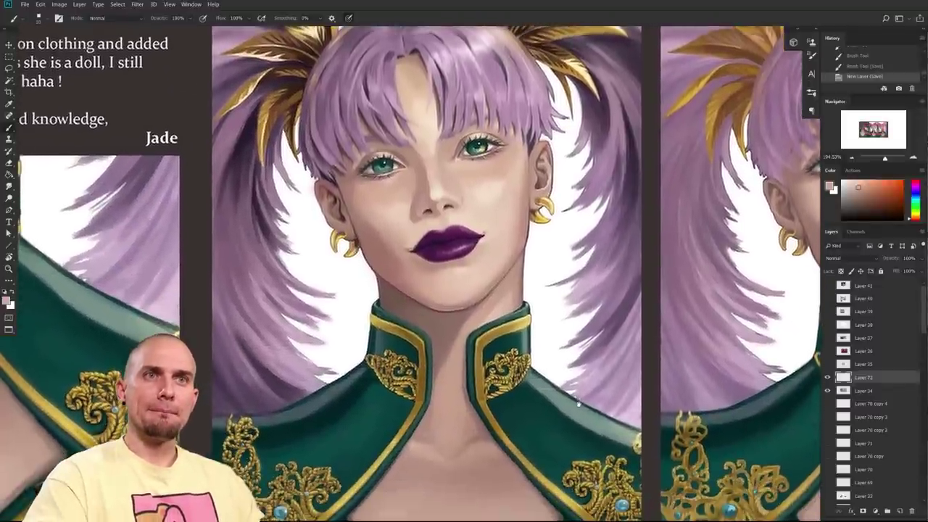
pyautogui.moveTo(577, 399); pyautogui.dragTo(548, 338)
pyautogui.moveTo(548, 392); pyautogui.dragTo(485, 361)
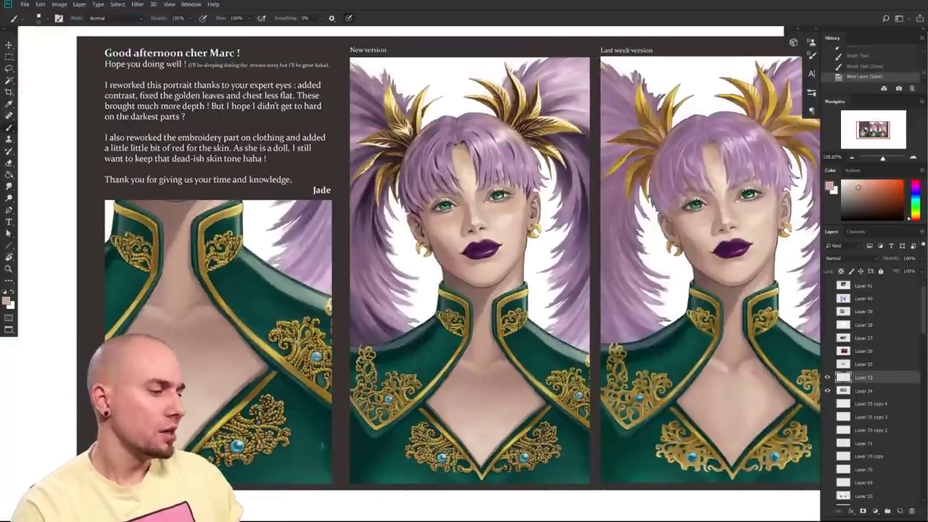
# - Sample the dark green fabric and pale grey-green highlight colours along the new version's shoulder to compare their values
pyautogui.keyDown('alt'); pyautogui.click(561, 335); pyautogui.keyUp('alt')
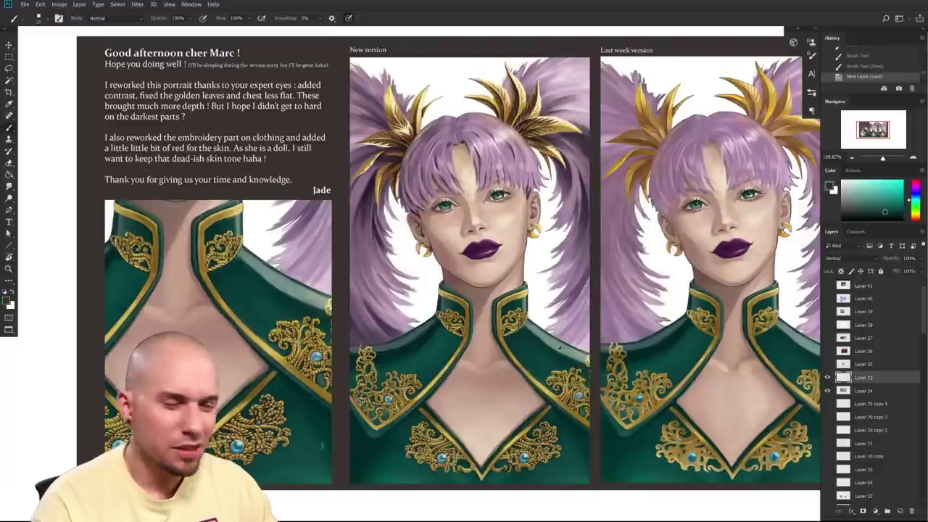
pyautogui.keyDown('alt'); pyautogui.click(558, 355); pyautogui.keyUp('alt')
pyautogui.keyDown('alt'); pyautogui.click(558, 354); pyautogui.keyUp('alt')
pyautogui.moveTo(537, 356); pyautogui.dragTo(496, 361)
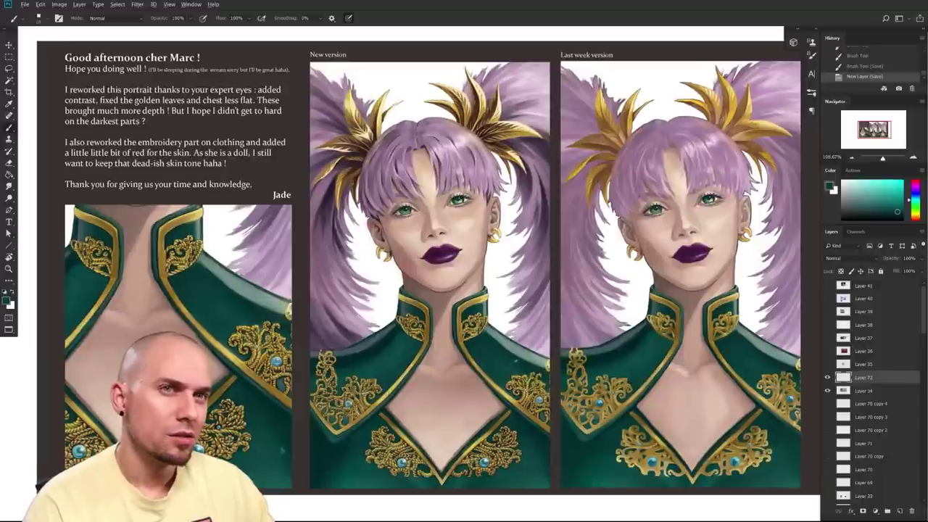
pyautogui.keyDown('alt'); pyautogui.click(518, 368); pyautogui.keyUp('alt')
pyautogui.keyDown('alt'); pyautogui.click(516, 367); pyautogui.keyUp('alt')
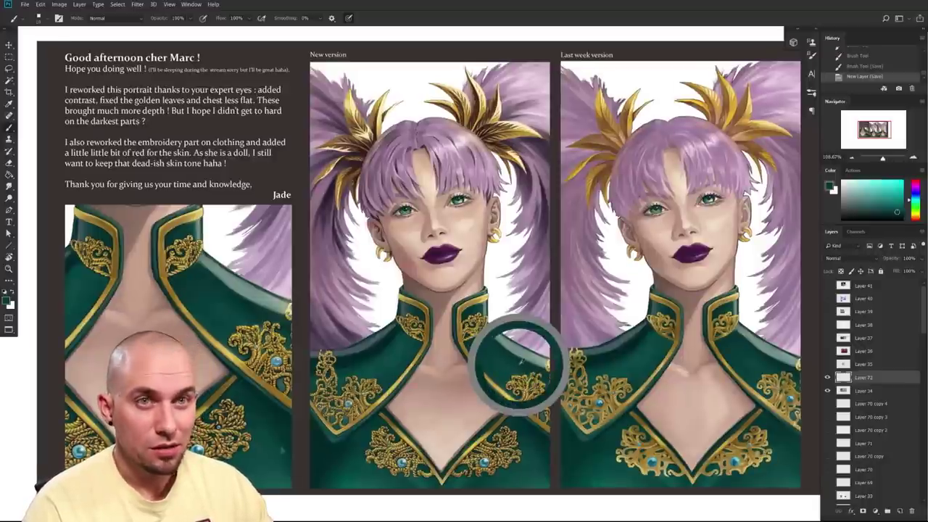
pyautogui.keyDown('alt'); pyautogui.click(528, 351); pyautogui.keyUp('alt')
pyautogui.keyDown('alt'); pyautogui.click(518, 350); pyautogui.keyUp('alt')
pyautogui.keyDown('alt'); pyautogui.click(511, 356); pyautogui.keyUp('alt')
pyautogui.keyDown('alt'); pyautogui.click(515, 352); pyautogui.keyUp('alt')
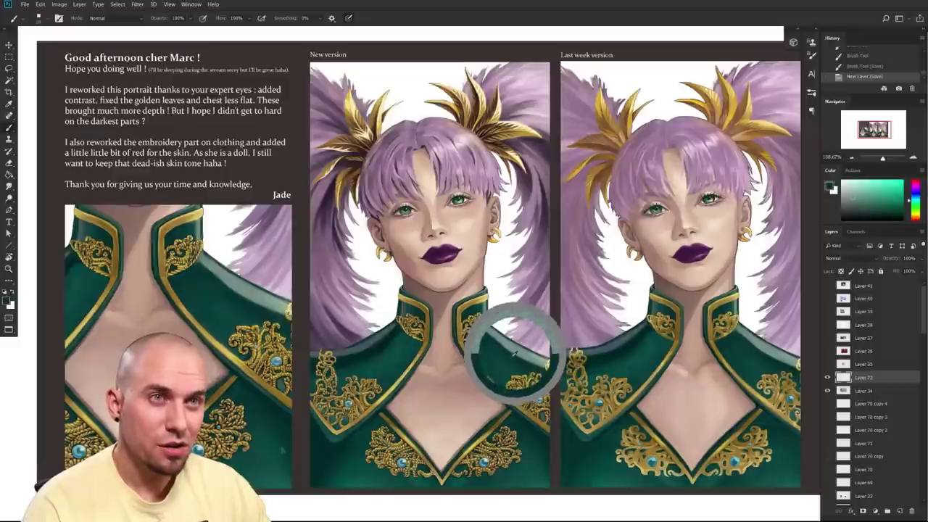
pyautogui.keyDown('alt'); pyautogui.click(515, 354); pyautogui.keyUp('alt')
pyautogui.keyDown('alt'); pyautogui.click(520, 355); pyautogui.keyUp('alt')
pyautogui.keyDown('alt'); pyautogui.click(514, 353); pyautogui.keyUp('alt')
pyautogui.keyDown('alt'); pyautogui.click(508, 360); pyautogui.keyUp('alt')
pyautogui.keyDown('alt'); pyautogui.click(515, 351); pyautogui.keyUp('alt')
pyautogui.keyDown('alt'); pyautogui.click(509, 339); pyautogui.keyUp('alt')
pyautogui.keyDown('alt'); pyautogui.click(508, 342); pyautogui.keyUp('alt')
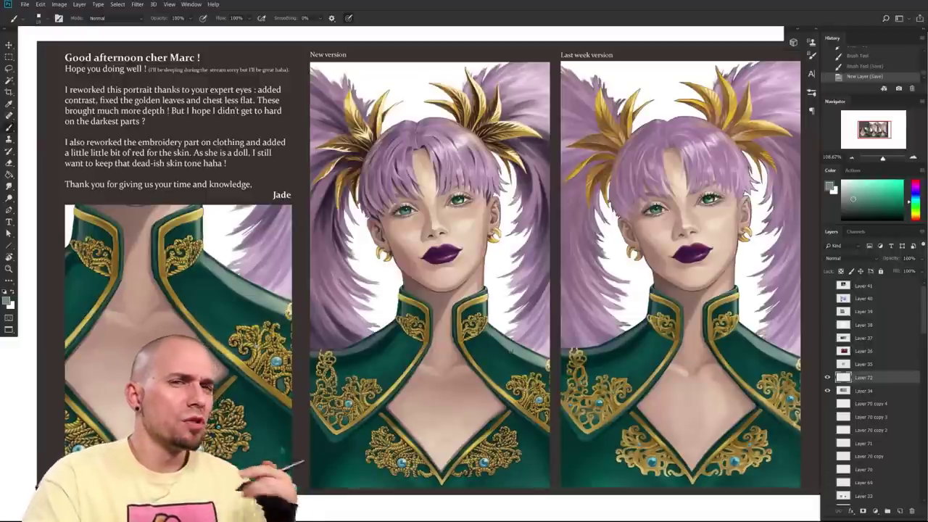
# - Try to blend the new version's shoulder highlight into the green fabric with the Smudge tool on Layer 72
pyautogui.moveTo(541, 368); pyautogui.dragTo(490, 389)
pyautogui.press('r')
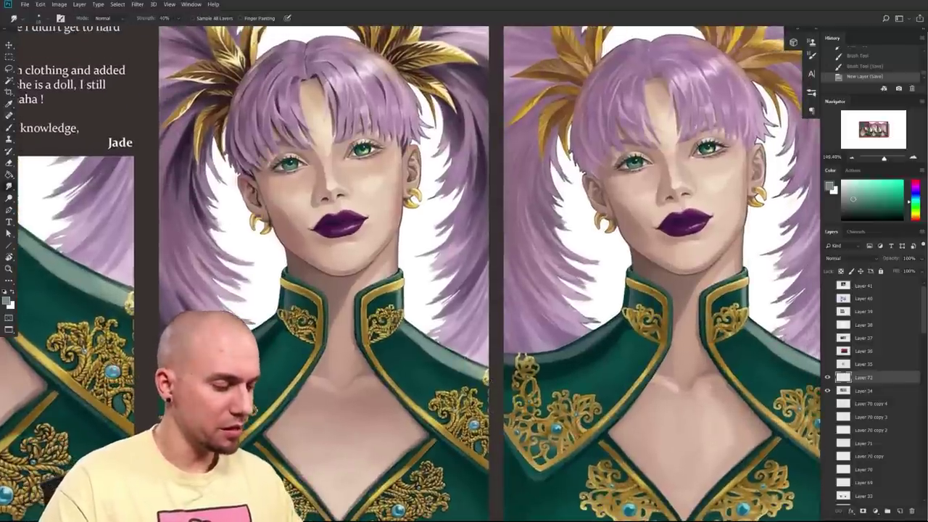
pyautogui.moveTo(464, 377)
pyautogui.mouseDown()
pyautogui.moveTo(458, 370)
pyautogui.moveTo(465, 369)
pyautogui.mouseUp()
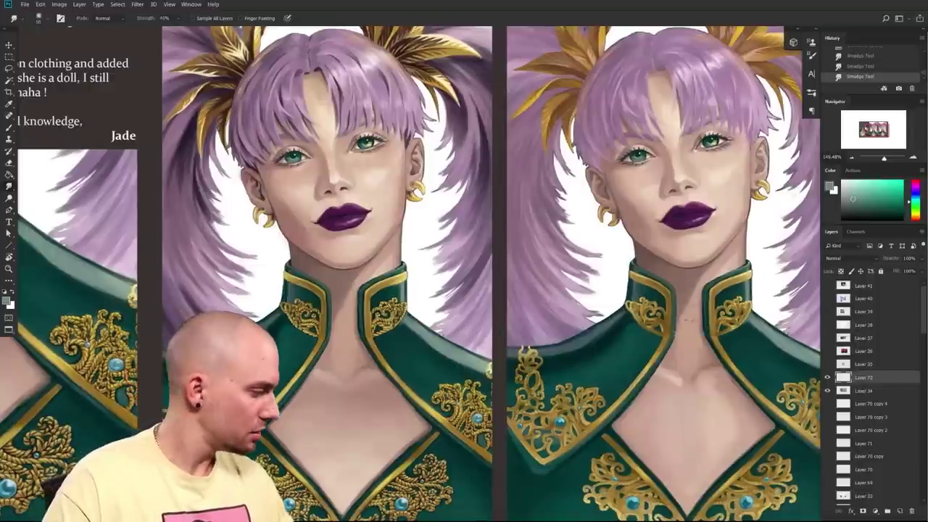
# - Duplicate Layer 34 and smudge the hard shoulder highlight of the new version softly into the green fabric on the copy
pyautogui.click(864, 391)
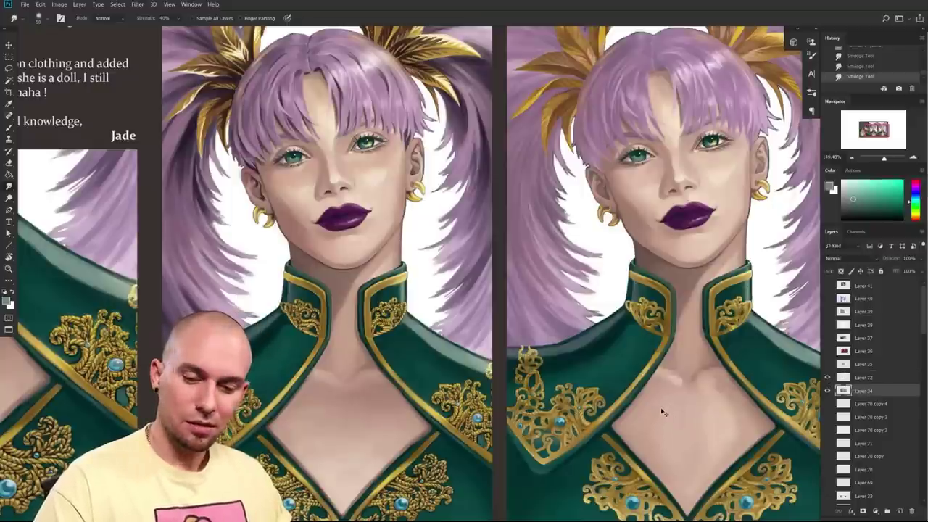
pyautogui.hotkey('ctrl', 'j')
pyautogui.scroll(1, 499, 387)
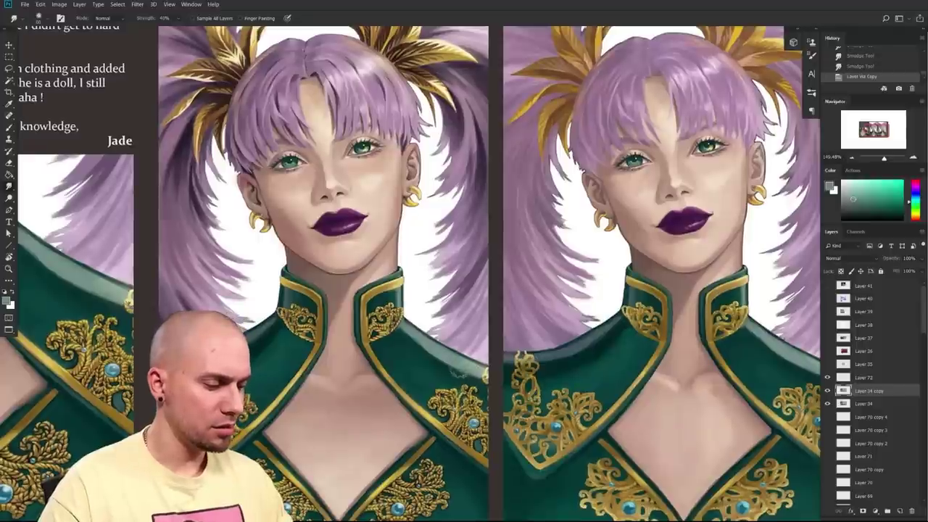
pyautogui.moveTo(452, 374); pyautogui.dragTo(450, 369)
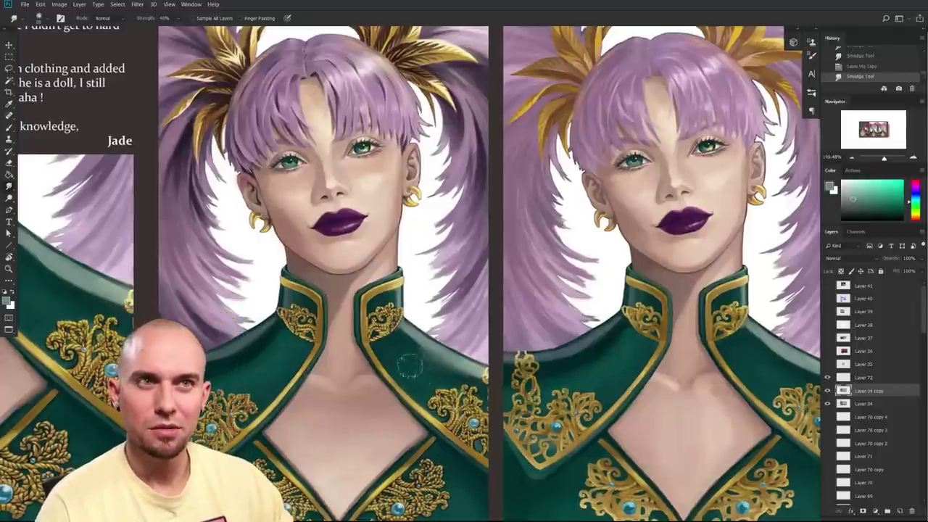
pyautogui.press('[')
pyautogui.moveTo(431, 366)
pyautogui.mouseDown()
pyautogui.moveTo(443, 378)
pyautogui.moveTo(433, 362)
pyautogui.mouseUp()
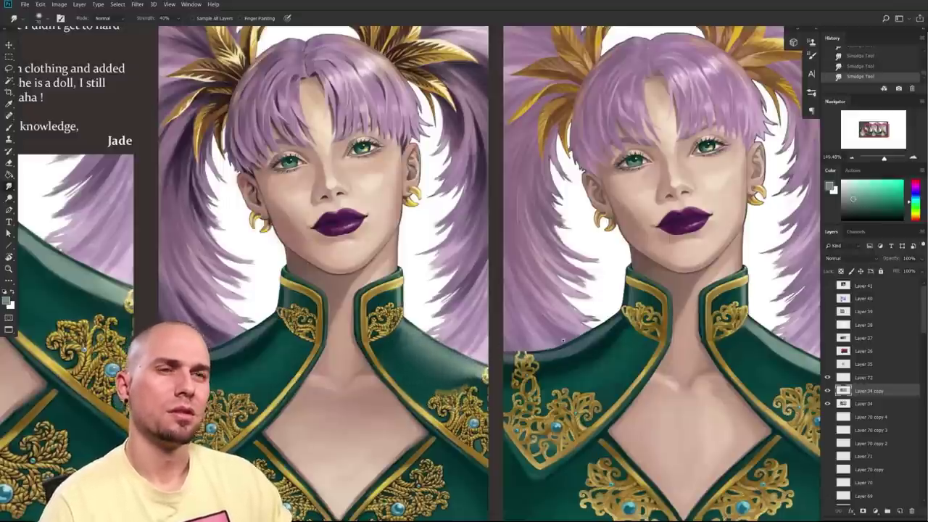
# - Check the smudged shoulder of the new version against the shoulders in last week's version
pyautogui.scroll(-3, 563, 340)
pyautogui.scroll(3, 551, 350)
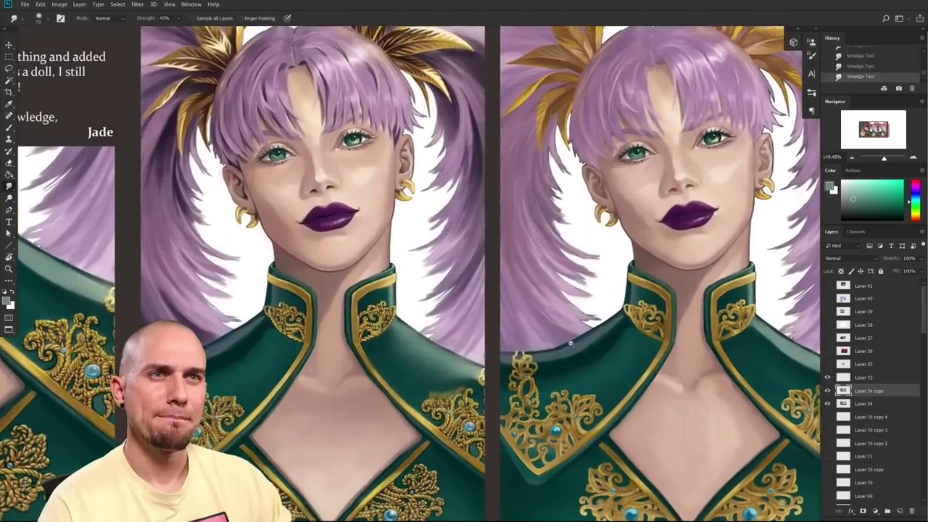
pyautogui.moveTo(571, 344); pyautogui.dragTo(572, 344)
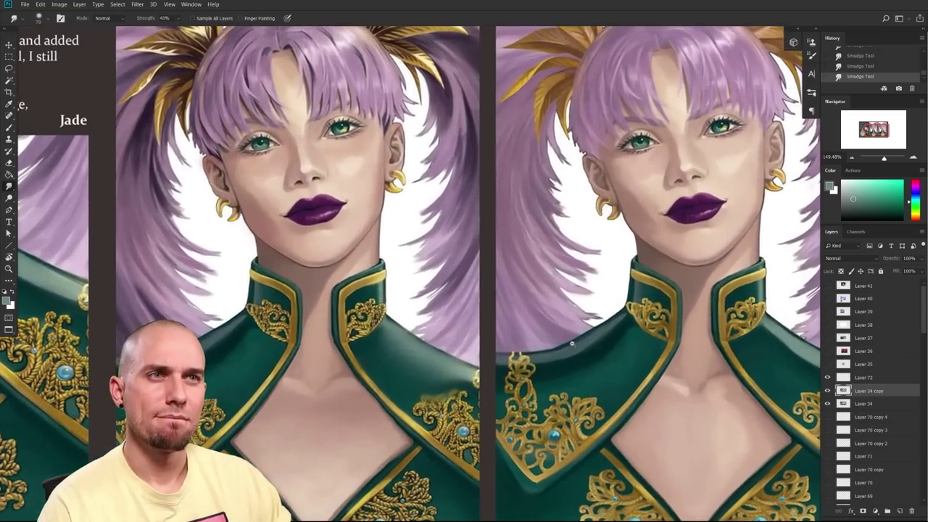
pyautogui.scroll(-3, 571, 343)
pyautogui.scroll(3, 569, 345)
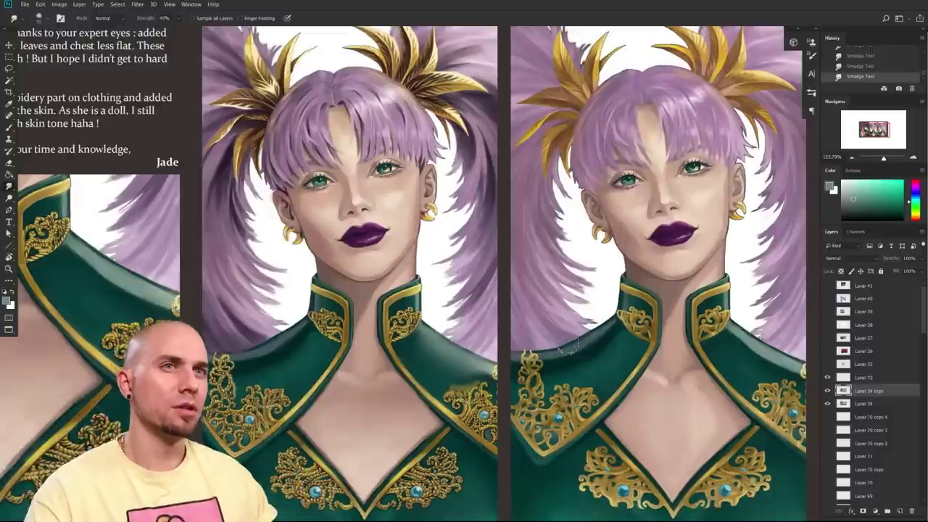
pyautogui.moveTo(556, 337); pyautogui.dragTo(561, 378)
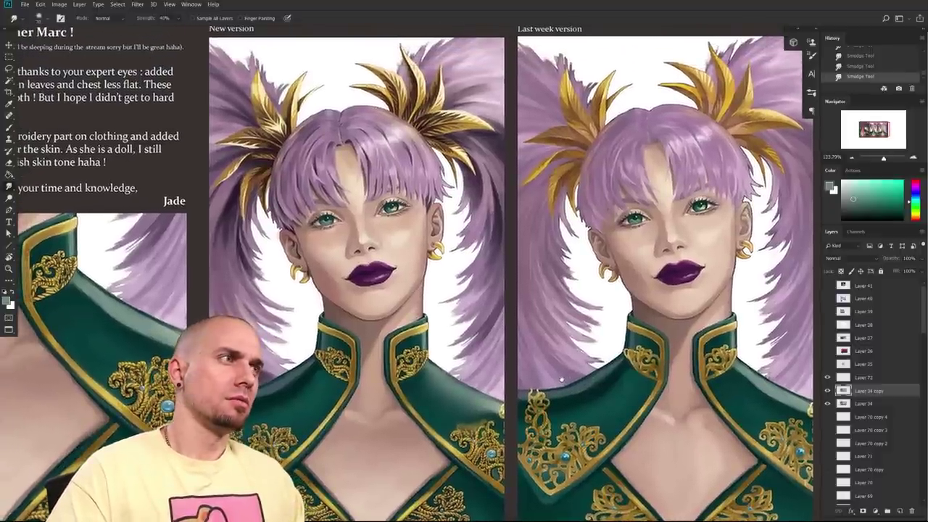
# - Paint sampled dark green over the new version's left shoulder on Layer 34 copy and smudge it into the surrounding fabric
pyautogui.moveTo(562, 379); pyautogui.dragTo(561, 382)
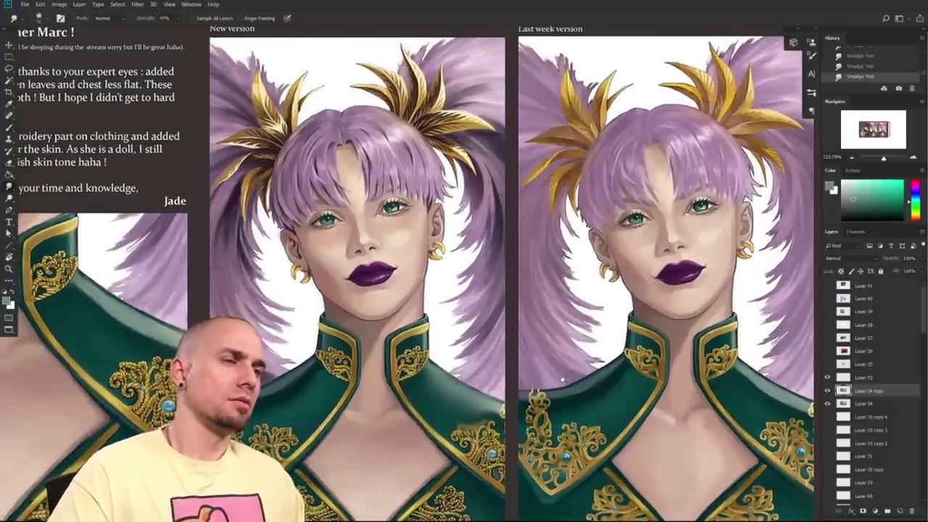
pyautogui.moveTo(536, 425); pyautogui.dragTo(574, 381)
pyautogui.moveTo(638, 371); pyautogui.dragTo(635, 374)
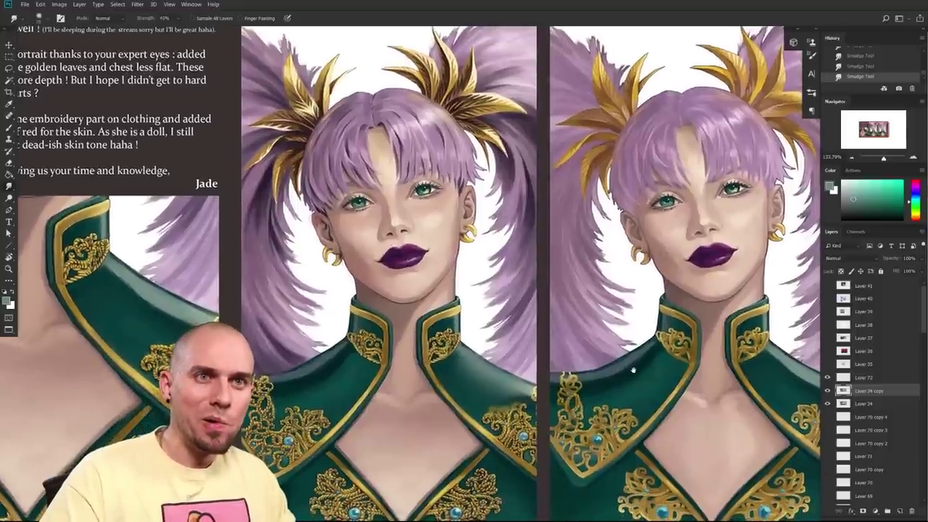
pyautogui.press('b')
pyautogui.keyDown('alt'); pyautogui.click(319, 370); pyautogui.keyUp('alt')
pyautogui.moveTo(307, 372)
pyautogui.mouseDown()
pyautogui.moveTo(276, 385)
pyautogui.moveTo(341, 360)
pyautogui.moveTo(314, 383)
pyautogui.moveTo(352, 381)
pyautogui.mouseUp()
pyautogui.press(']')
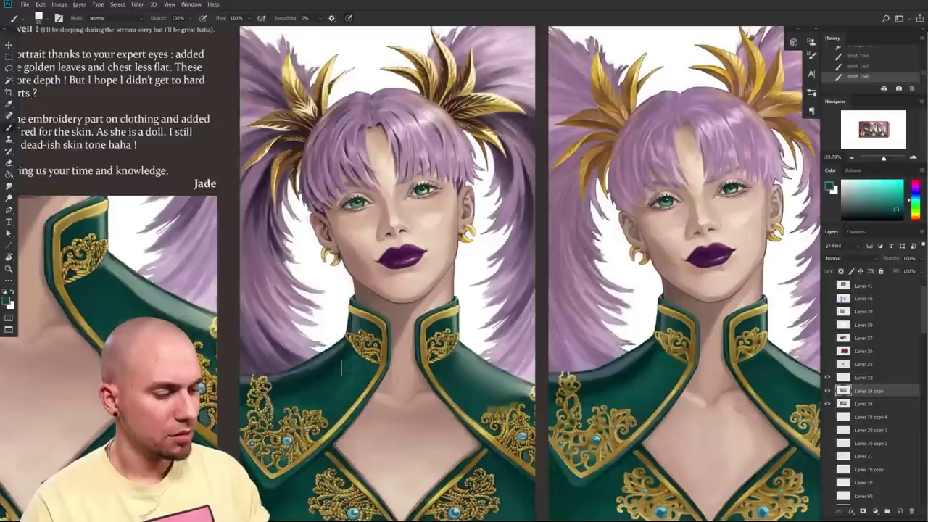
pyautogui.press('r')
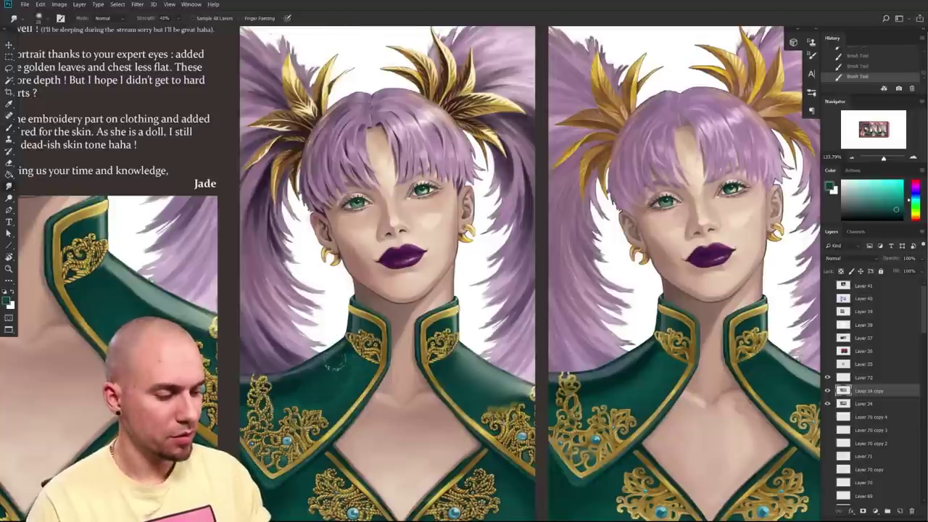
pyautogui.moveTo(293, 388); pyautogui.dragTo(328, 389)
pyautogui.moveTo(567, 433); pyautogui.dragTo(505, 418)
pyautogui.moveTo(271, 379); pyautogui.dragTo(227, 366)
# - Switch to the Brush tool and choose the MB Soft Round brush
pyautogui.press('b')
pyautogui.rightClick(418, 369)
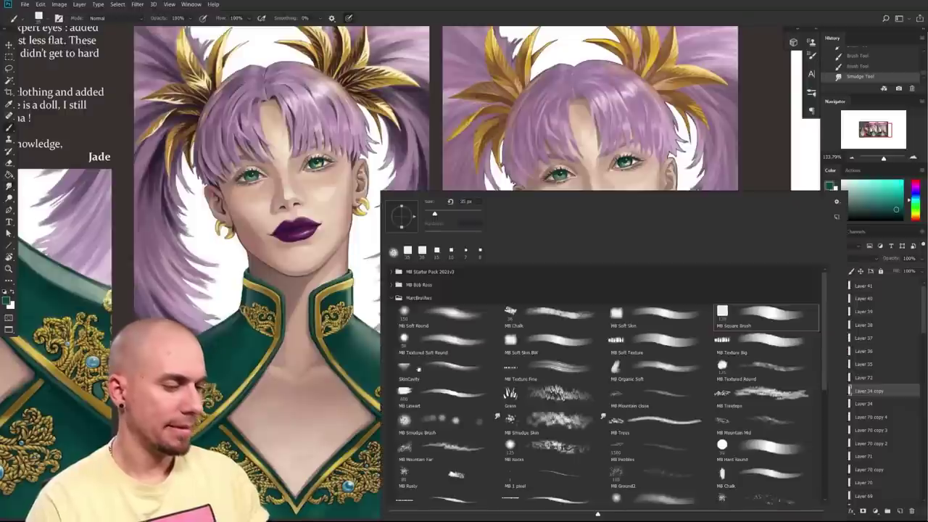
pyautogui.moveTo(349, 395); pyautogui.dragTo(350, 410)
pyautogui.moveTo(458, 418); pyautogui.dragTo(460, 366)
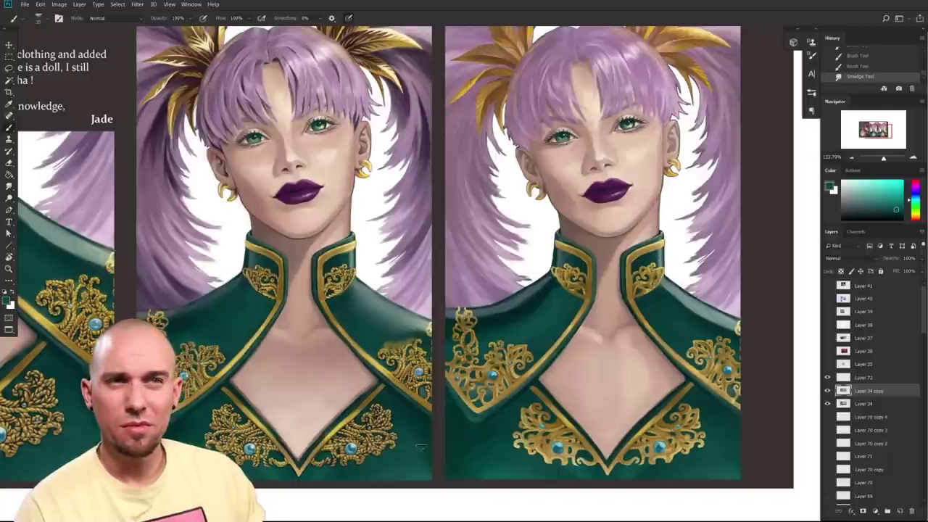
pyautogui.moveTo(416, 444); pyautogui.dragTo(448, 431)
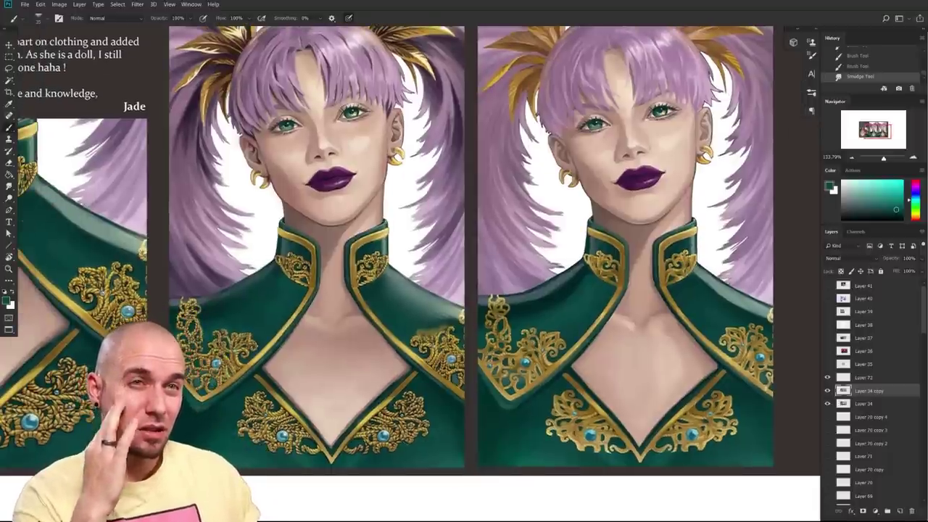
pyautogui.rightClick(484, 337)
pyautogui.doubleClick(444, 330)
# - Compare the lighting on the green coat's shoulders and chest across the new version, last week's version and the close-up
pyautogui.scroll(-2, 421, 341)
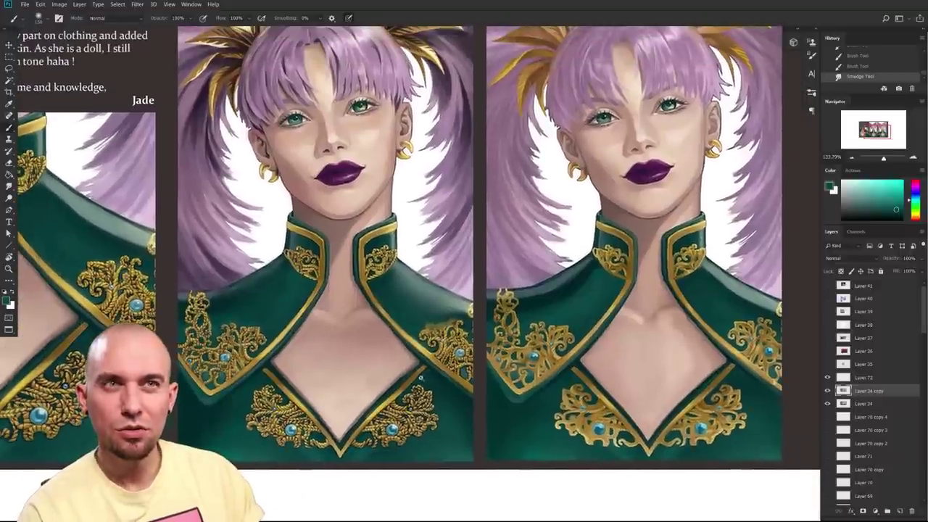
pyautogui.scroll(-3, 406, 346)
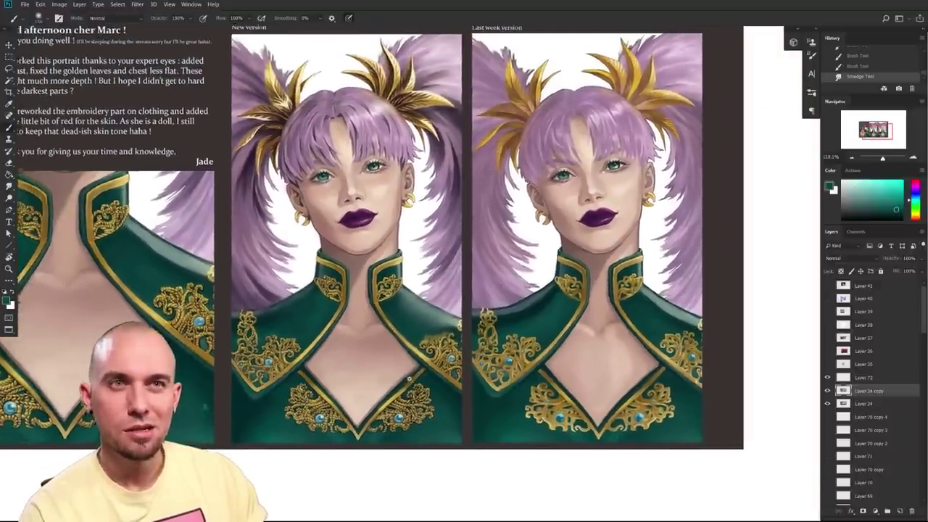
pyautogui.scroll(1, 409, 378)
pyautogui.moveTo(442, 379); pyautogui.dragTo(425, 416)
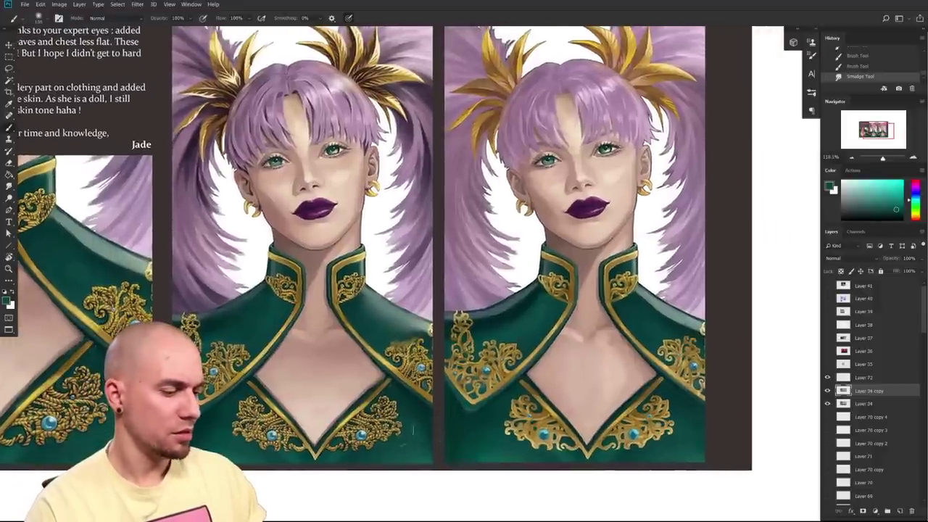
pyautogui.scroll(1, 403, 434)
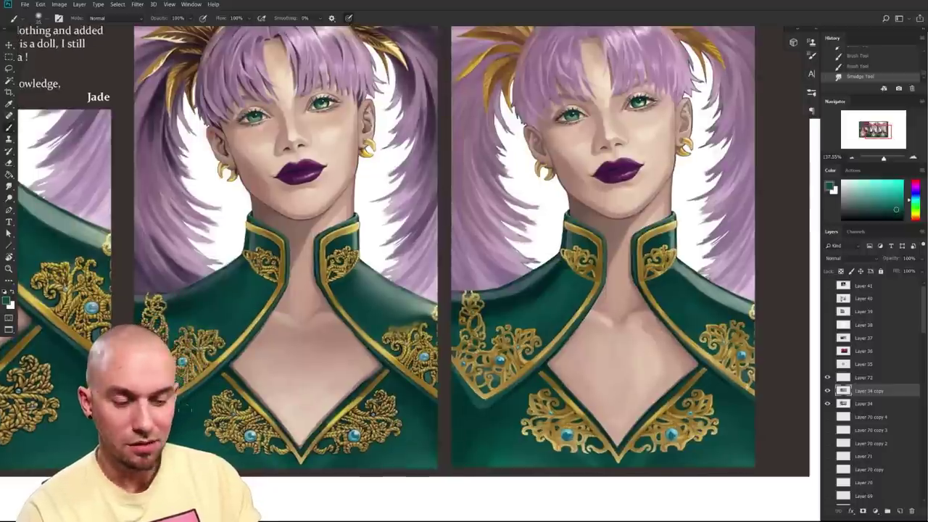
pyautogui.moveTo(196, 411); pyautogui.dragTo(318, 358)
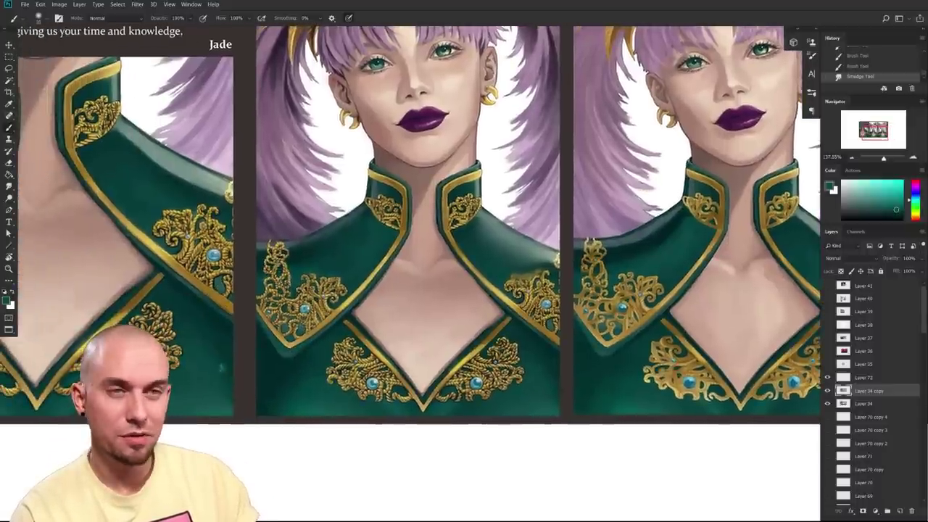
pyautogui.scroll(1, 295, 392)
pyautogui.hscroll(1, 295, 393)
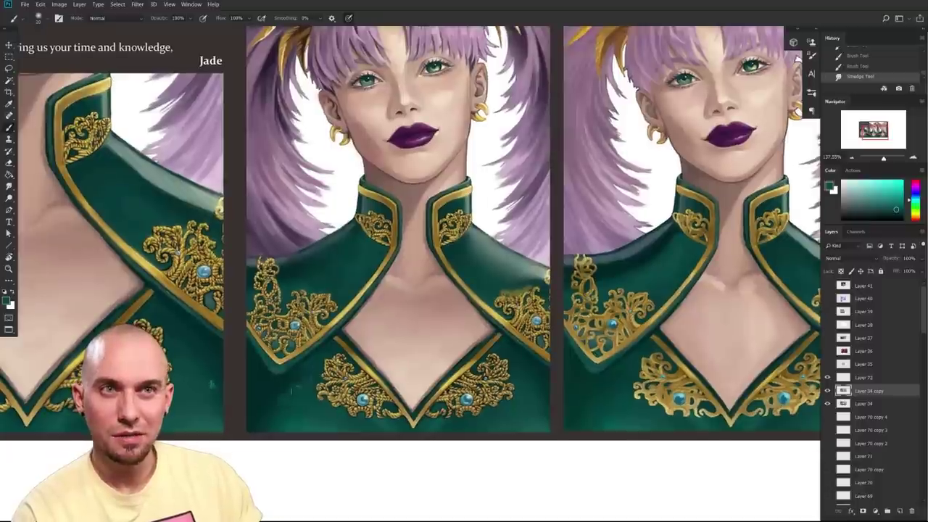
pyautogui.scroll(3, 329, 391)
pyautogui.hscroll(1, 329, 390)
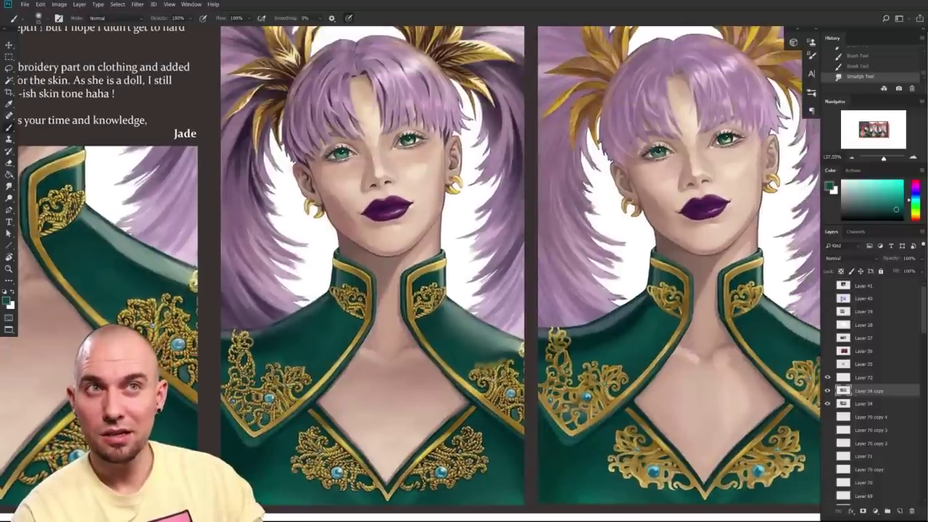
pyautogui.scroll(-2, 477, 305)
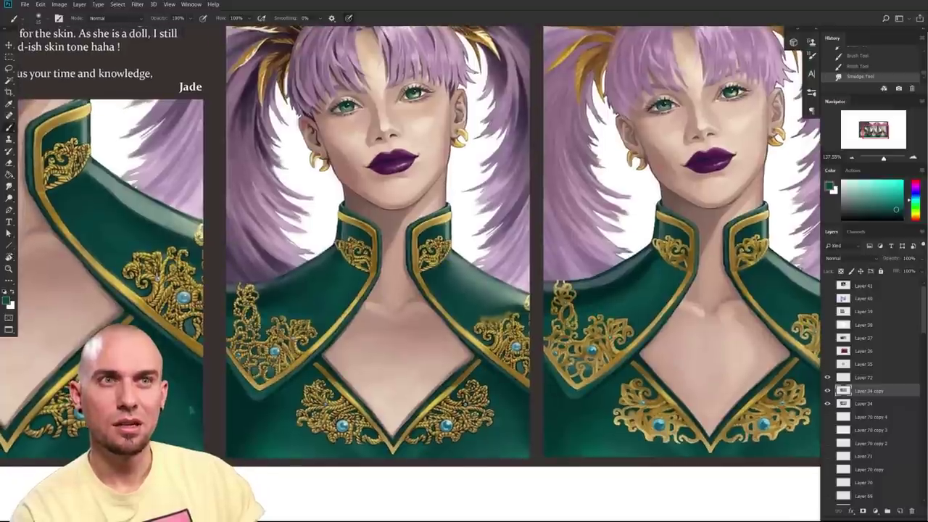
pyautogui.scroll(-2, 477, 305)
pyautogui.hscroll(-2, 477, 304)
pyautogui.hscroll(-1, 477, 304)
pyautogui.scroll(1, 465, 340)
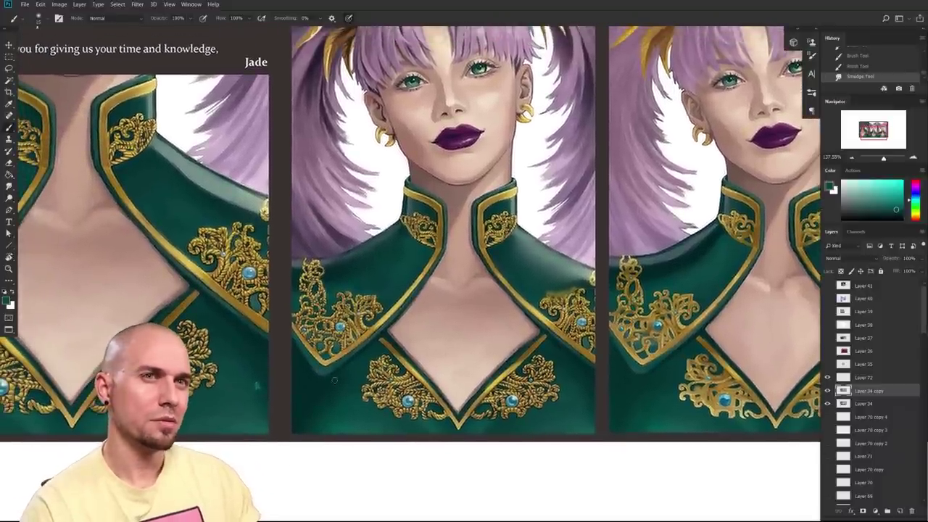
# - Choose the SkinCavity brush and a lighter green, and try highlight strokes on both sides of the new version's lower coat
pyautogui.rightClick(347, 390)
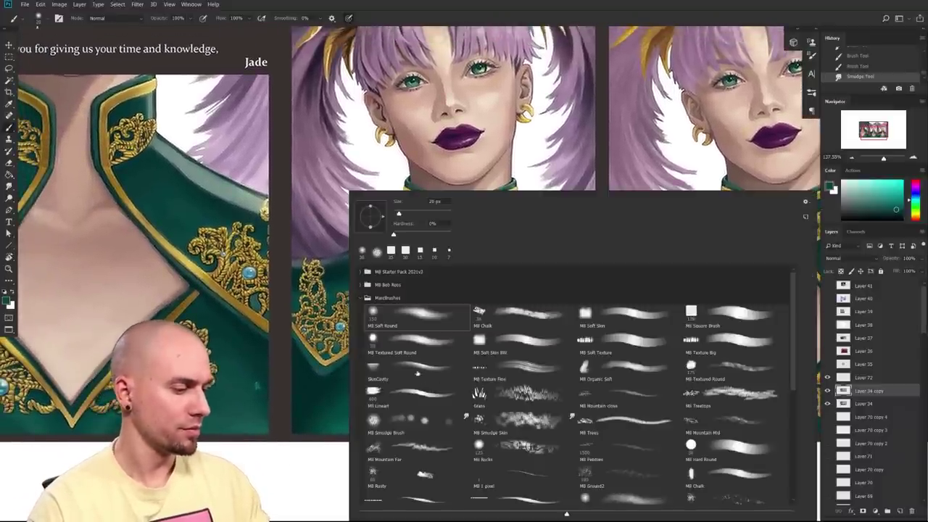
pyautogui.doubleClick(421, 368)
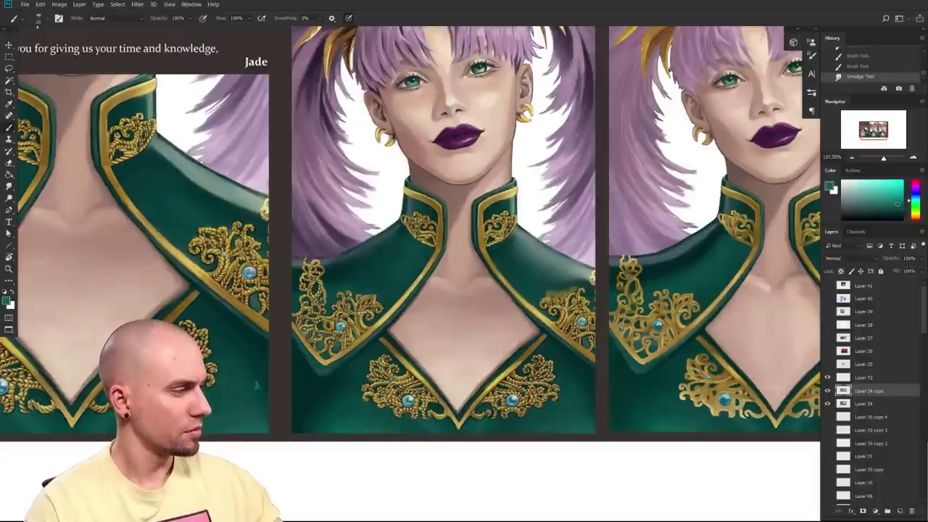
pyautogui.moveTo(740, 247); pyautogui.dragTo(676, 264)
pyautogui.moveTo(283, 404); pyautogui.dragTo(283, 436)
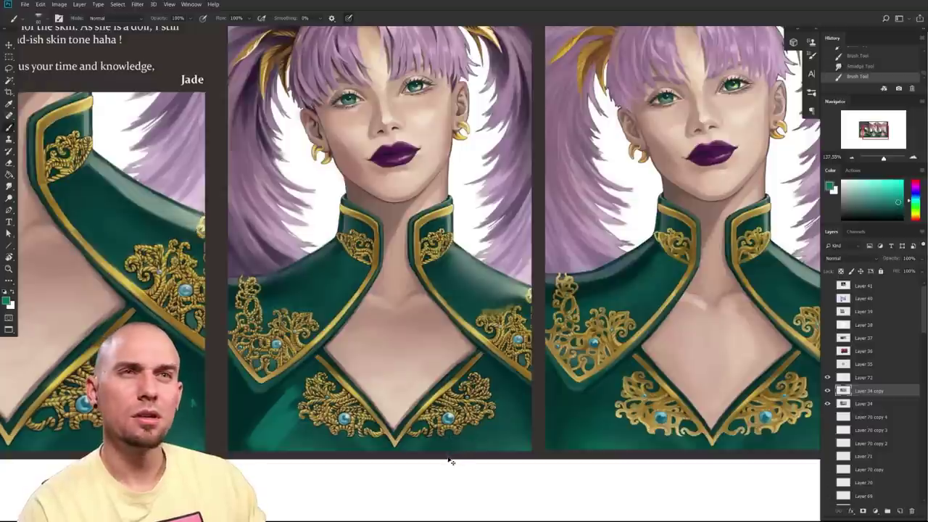
pyautogui.hotkey('ctrl', 'z')
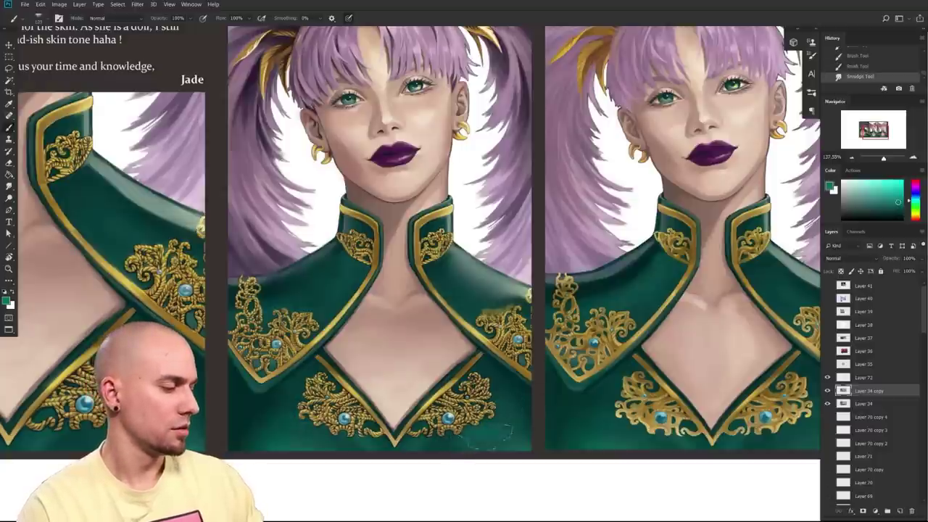
pyautogui.moveTo(512, 423)
pyautogui.mouseDown()
pyautogui.moveTo(508, 397)
pyautogui.moveTo(518, 409)
pyautogui.mouseUp()
pyautogui.moveTo(597, 410); pyautogui.dragTo(550, 412)
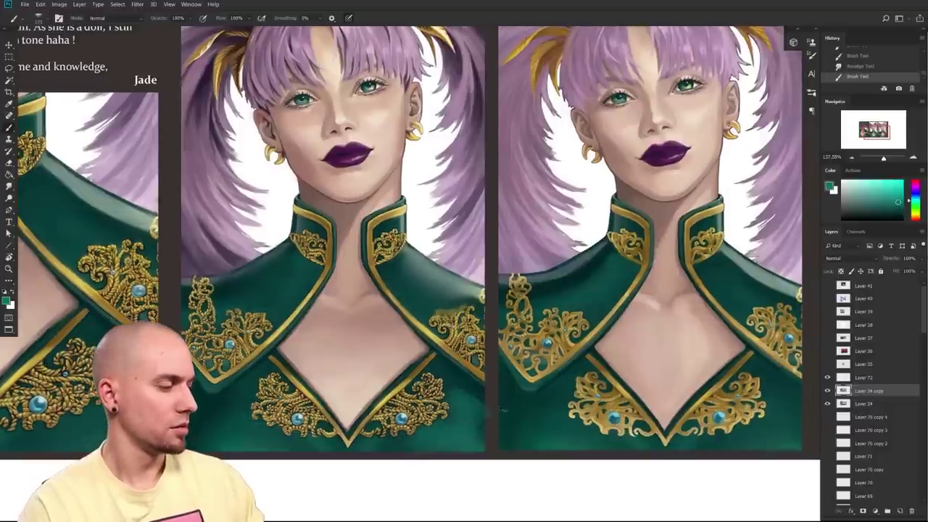
# - Select the new version's portrait with a rectangular marquee and brush lighter green onto its coat's lower right side
pyautogui.press('m')
pyautogui.scroll(-2, 487, 448)
pyautogui.moveTo(488, 449); pyautogui.dragTo(234, 30)
pyautogui.press('b')
pyautogui.moveTo(523, 427)
pyautogui.mouseDown()
pyautogui.moveTo(521, 404)
pyautogui.moveTo(480, 426)
pyautogui.mouseUp()
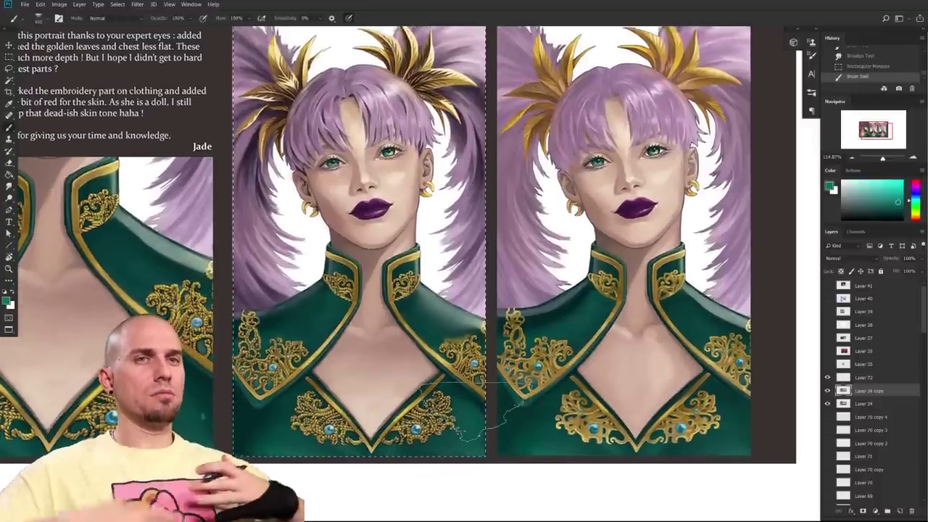
pyautogui.moveTo(481, 432)
pyautogui.mouseDown()
pyautogui.moveTo(446, 456)
pyautogui.moveTo(464, 453)
pyautogui.mouseUp()
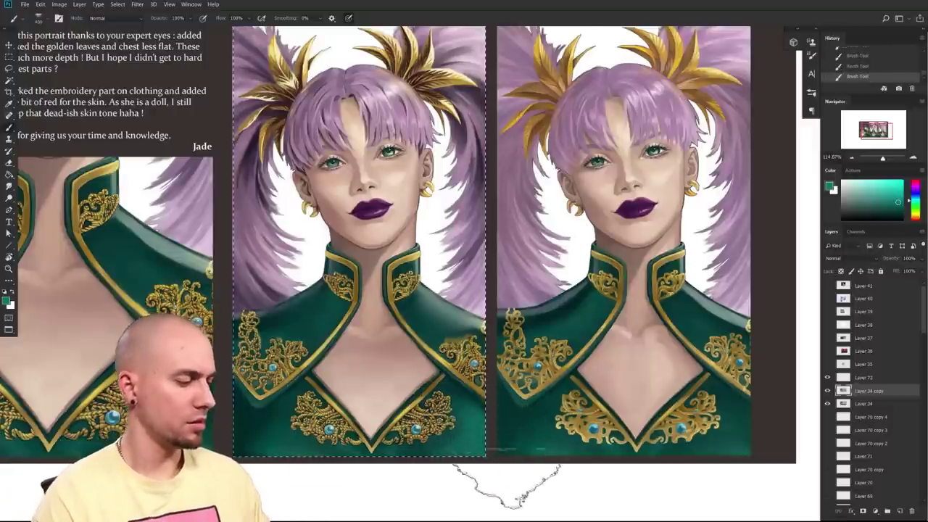
# - Brush soft lighter green over the lower left part of the new version's coat, around the chest embroidery
pyautogui.scroll(-2, 508, 484)
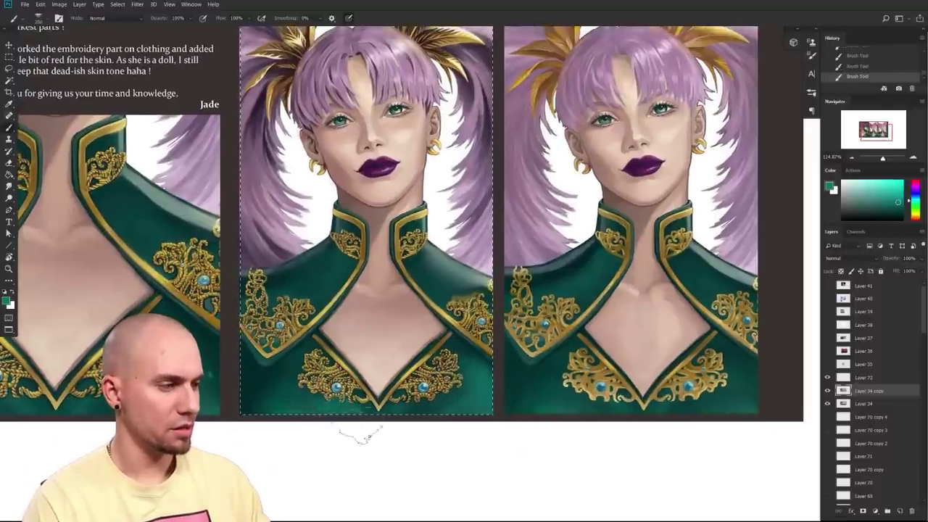
pyautogui.moveTo(361, 435); pyautogui.dragTo(347, 467)
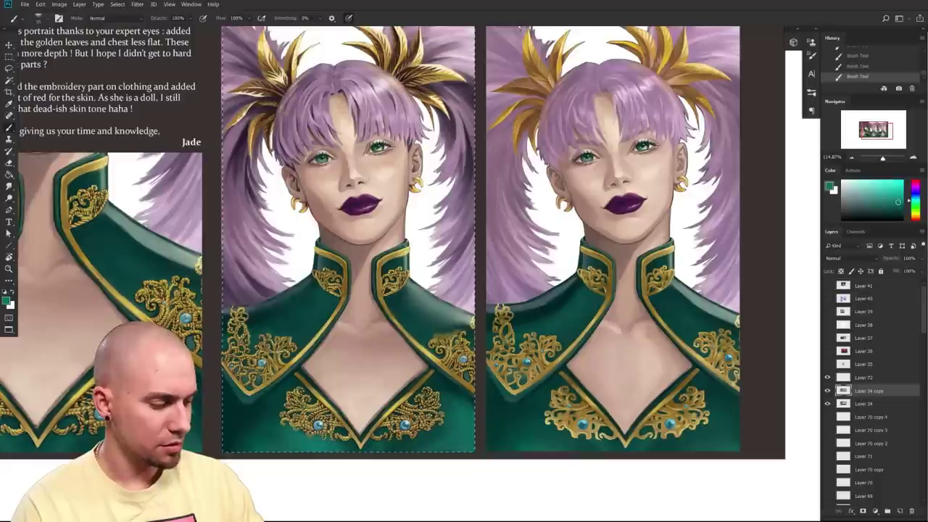
pyautogui.moveTo(517, 443); pyautogui.dragTo(486, 448)
pyautogui.moveTo(327, 433); pyautogui.dragTo(414, 426)
pyautogui.press(']')
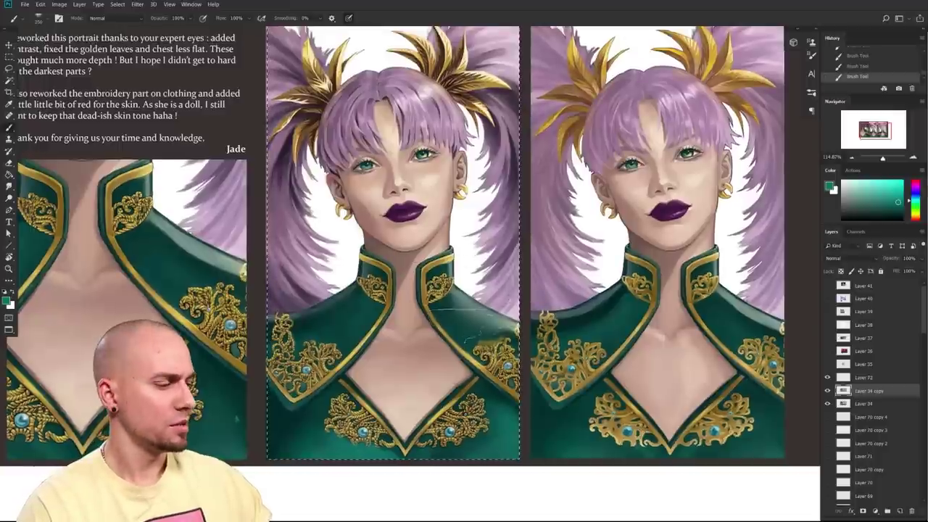
# - Reduce the brush size and paint lighter green on the new version's right shoulder between the collar and the embroidery
pyautogui.press('[')
pyautogui.press('[')
pyautogui.press('[')
pyautogui.press('[')
pyautogui.press('[')
pyautogui.moveTo(461, 351)
pyautogui.mouseDown()
pyautogui.moveTo(456, 339)
pyautogui.moveTo(470, 356)
pyautogui.mouseUp()
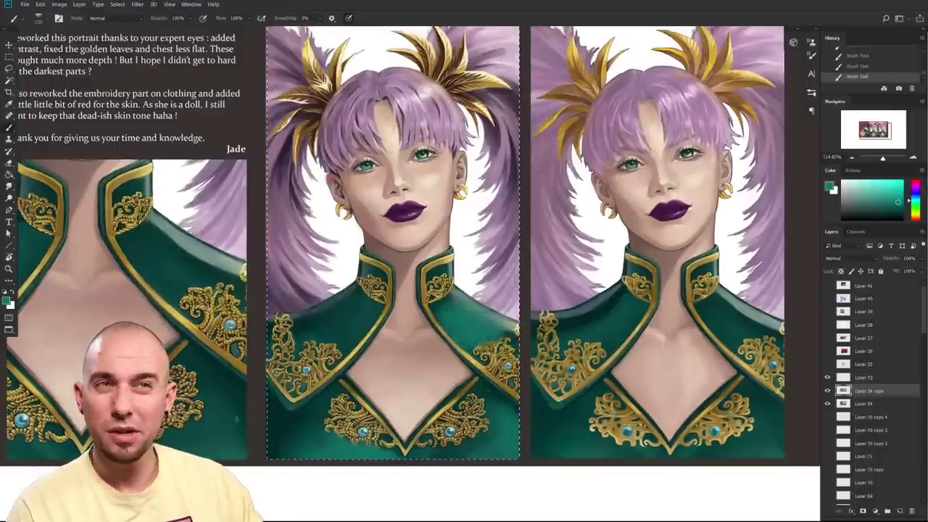
# - Brush lighter green across the new version's left shoulder to match the lighting on the right one
pyautogui.moveTo(489, 365); pyautogui.dragTo(560, 386)
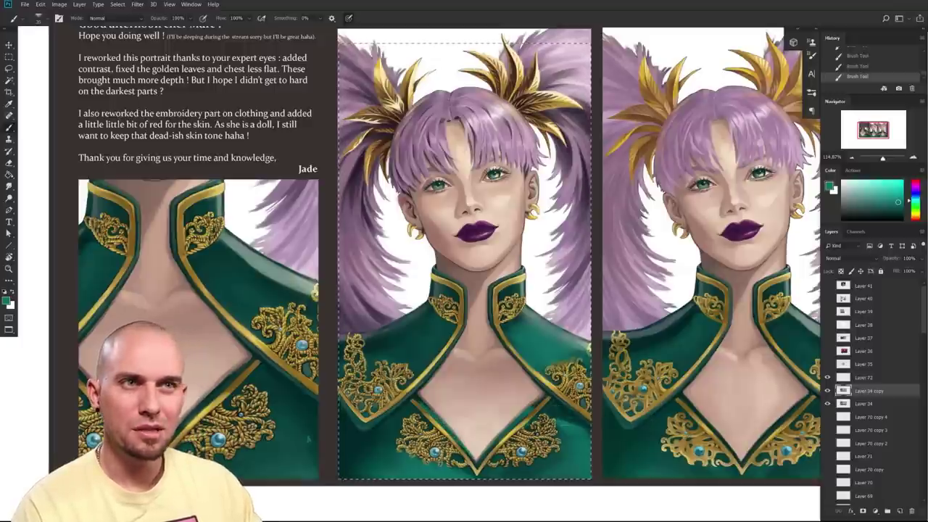
pyautogui.moveTo(568, 414); pyautogui.dragTo(561, 449)
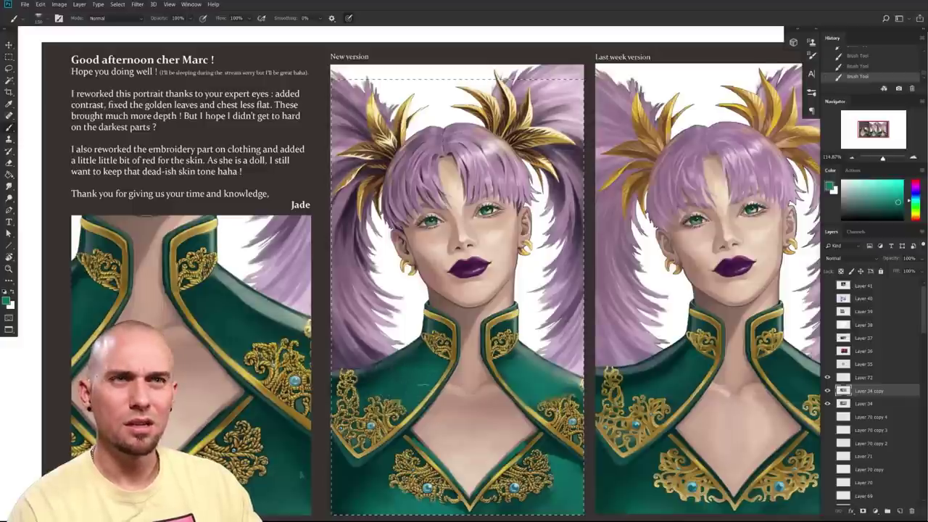
pyautogui.moveTo(420, 405)
pyautogui.mouseDown()
pyautogui.moveTo(439, 364)
pyautogui.moveTo(414, 416)
pyautogui.mouseUp()
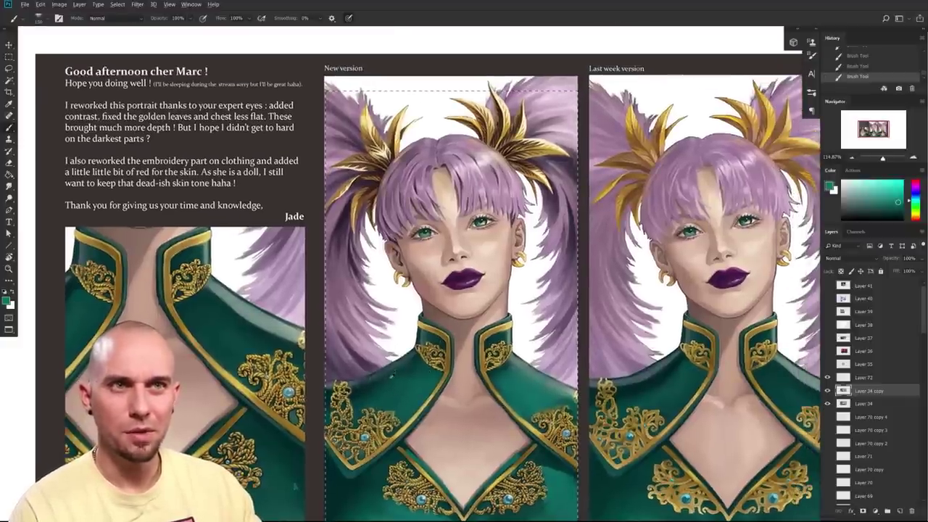
# - Brush sampled dark and mid greens across the new version's left shoulder to blend its shading
pyautogui.keyDown('alt'); pyautogui.click(369, 392); pyautogui.keyUp('alt')
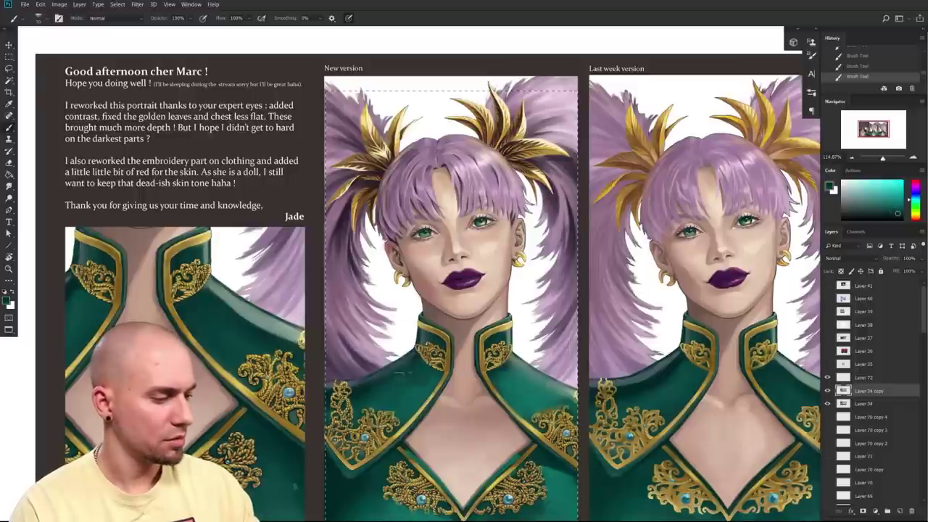
pyautogui.keyDown('alt'); pyautogui.click(421, 382); pyautogui.keyUp('alt')
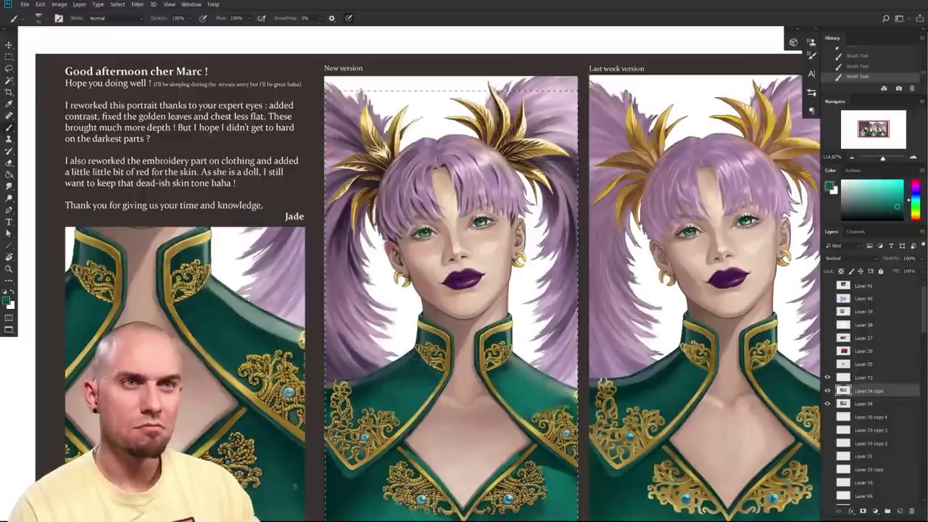
pyautogui.keyDown('alt'); pyautogui.click(410, 388); pyautogui.keyUp('alt')
pyautogui.keyDown('alt'); pyautogui.click(401, 386); pyautogui.keyUp('alt')
pyautogui.moveTo(392, 392); pyautogui.dragTo(366, 405)
pyautogui.keyDown('alt'); pyautogui.click(356, 406); pyautogui.keyUp('alt')
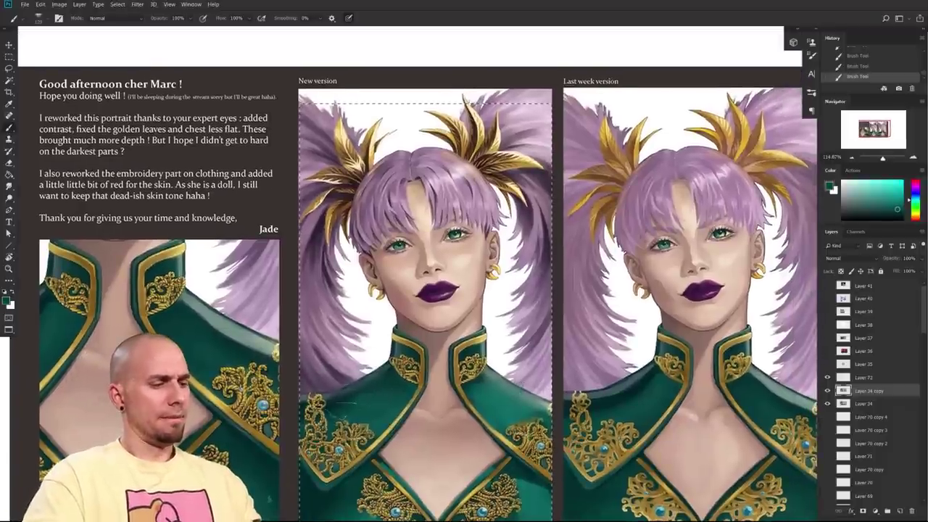
# - Sample greens below the new version's left collar and refine the coat shading there with a smaller brush
pyautogui.moveTo(533, 369); pyautogui.dragTo(522, 335)
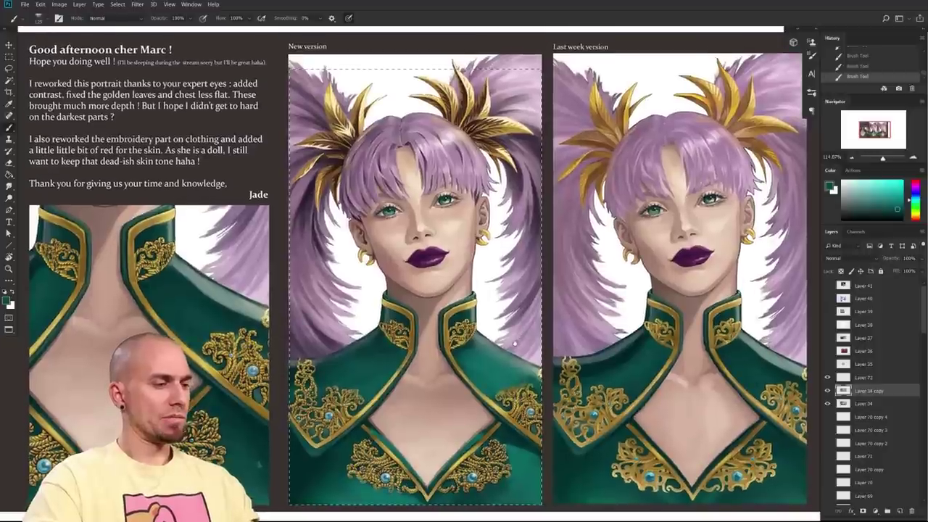
pyautogui.keyDown('alt'); pyautogui.click(374, 345); pyautogui.keyUp('alt')
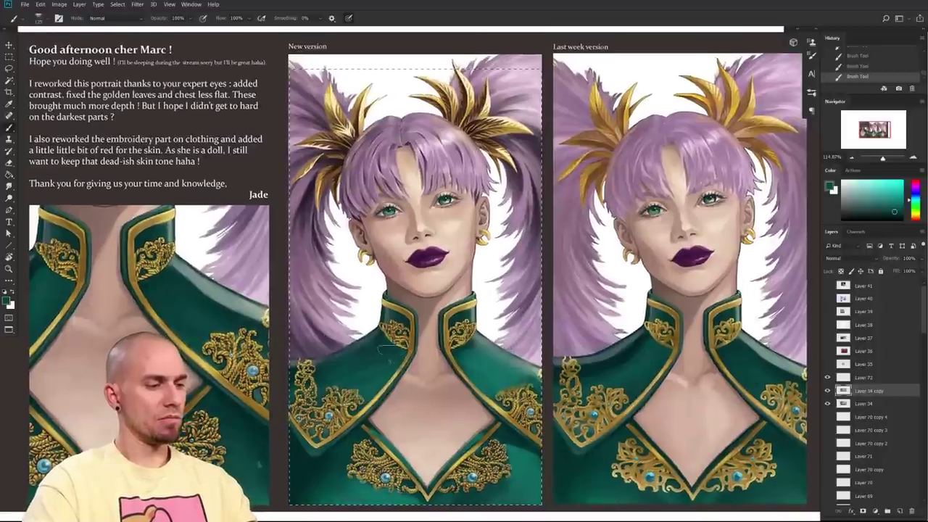
pyautogui.keyDown('alt'); pyautogui.click(379, 364); pyautogui.keyUp('alt')
pyautogui.press('[')
pyautogui.press('[')
pyautogui.moveTo(581, 381)
pyautogui.mouseDown()
pyautogui.moveTo(560, 358)
pyautogui.moveTo(489, 367)
pyautogui.mouseUp()
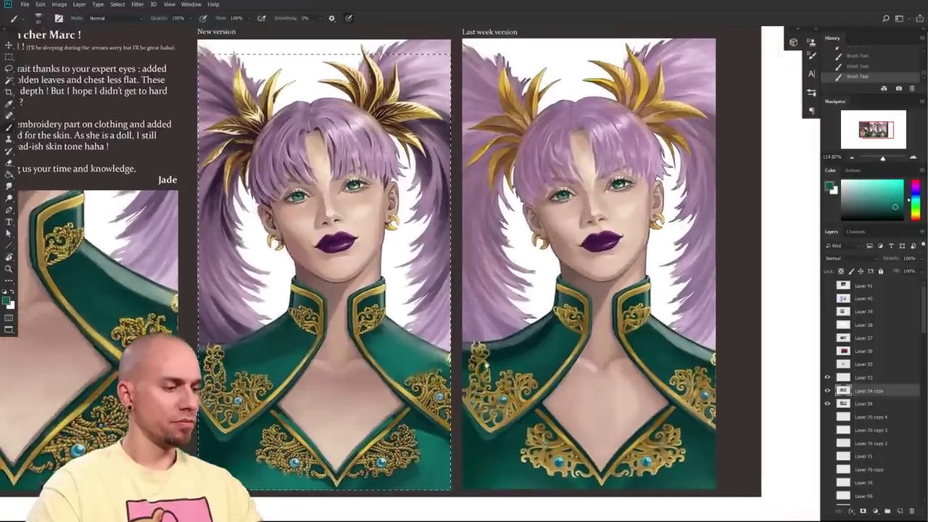
# - Sample a muted skin shadow colour and paint a shadow on the new version's chest beside the right lapel
pyautogui.keyDown('alt'); pyautogui.click(386, 404); pyautogui.keyUp('alt')
pyautogui.scroll(5, 386, 403)
pyautogui.keyDown('alt'); pyautogui.click(406, 403); pyautogui.keyUp('alt')
pyautogui.moveTo(393, 393)
pyautogui.mouseDown()
pyautogui.moveTo(396, 406)
pyautogui.moveTo(387, 392)
pyautogui.mouseUp()
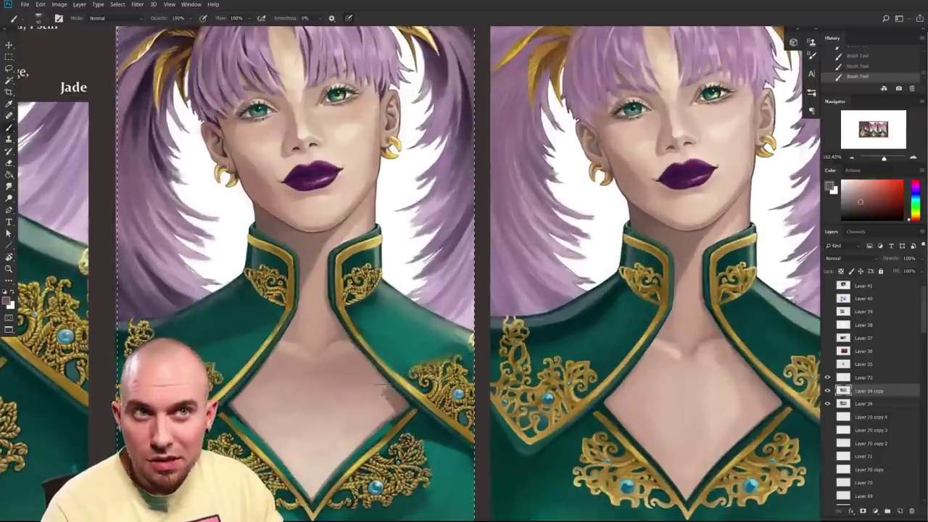
pyautogui.moveTo(388, 395); pyautogui.dragTo(473, 371)
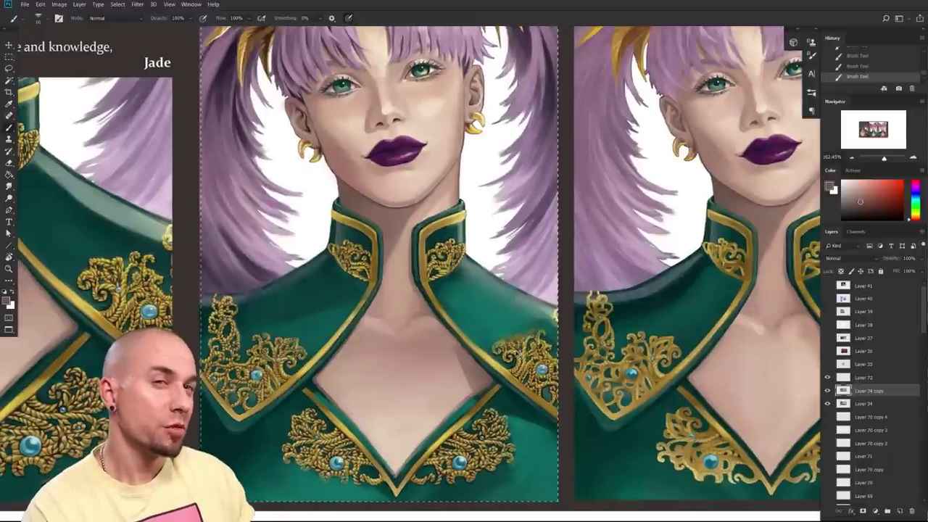
pyautogui.moveTo(493, 376); pyautogui.dragTo(473, 363)
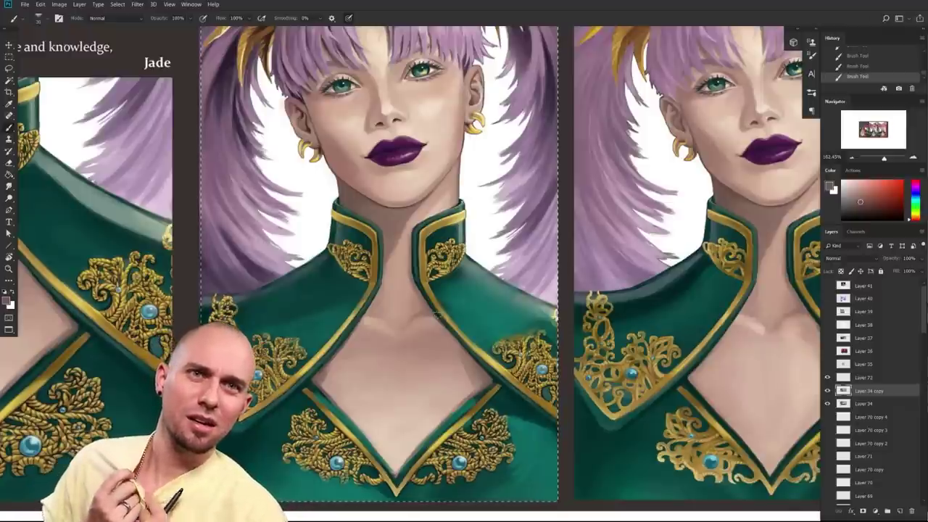
pyautogui.moveTo(487, 365); pyautogui.dragTo(417, 394)
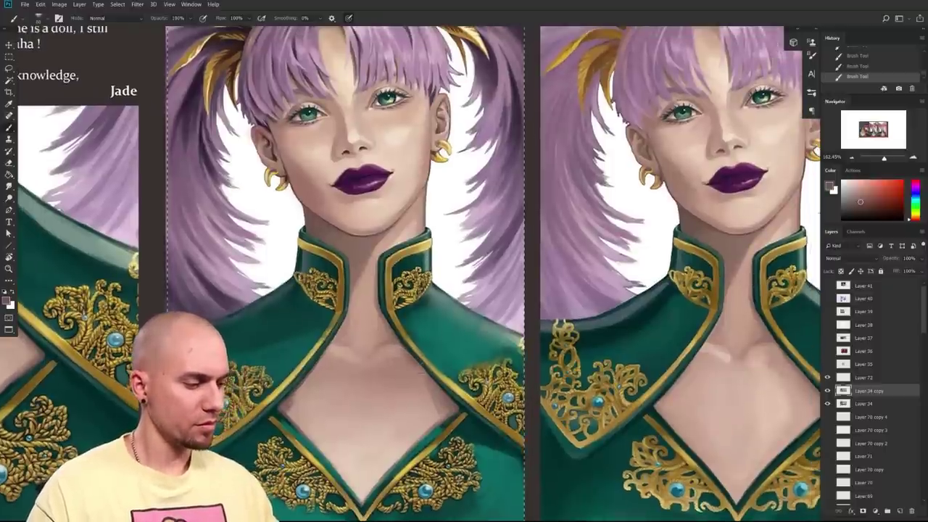
# - Paint a cast shadow on the chest along the right lapel up to the collar, undoing and redoing strokes to compare them
pyautogui.moveTo(435, 415)
pyautogui.mouseDown()
pyautogui.moveTo(419, 386)
pyautogui.moveTo(373, 281)
pyautogui.mouseUp()
pyautogui.hotkey('ctrl', 'z')
pyautogui.moveTo(437, 416); pyautogui.dragTo(377, 356)
pyautogui.hotkey('ctrl', 'z')
pyautogui.moveTo(439, 412)
pyautogui.mouseDown()
pyautogui.moveTo(415, 385)
pyautogui.moveTo(374, 275)
pyautogui.mouseUp()
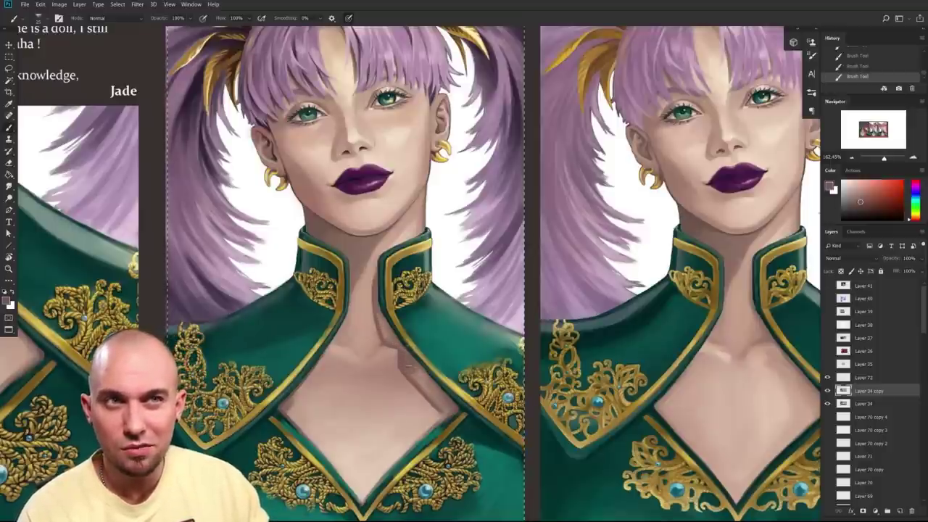
pyautogui.hotkey('ctrl', 'z')
pyautogui.hotkey('ctrl', 'z')
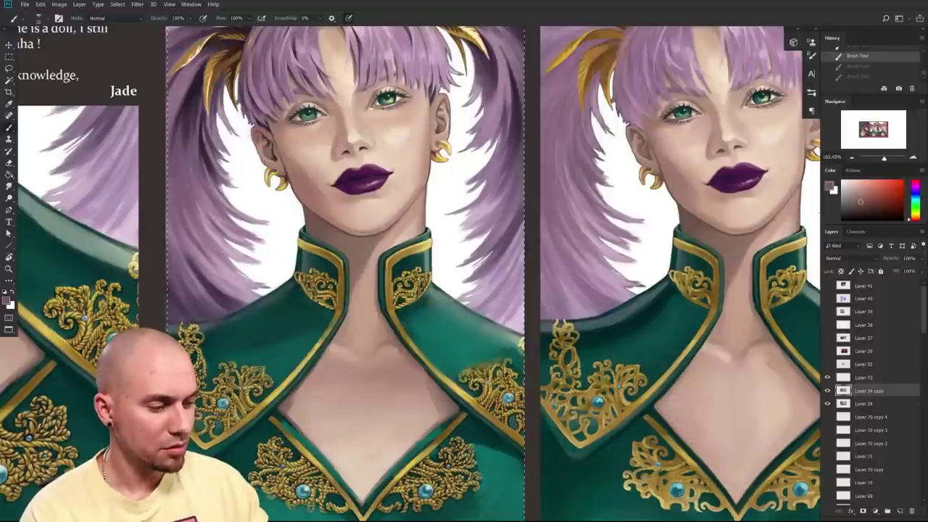
pyautogui.hotkey('ctrl', 'shift', 'z')
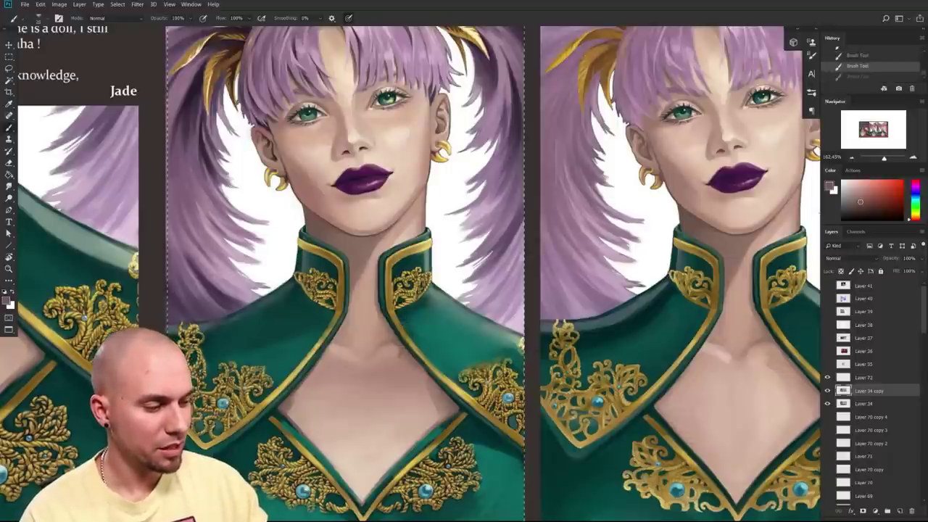
pyautogui.hotkey('ctrl', 'shift', 'z')
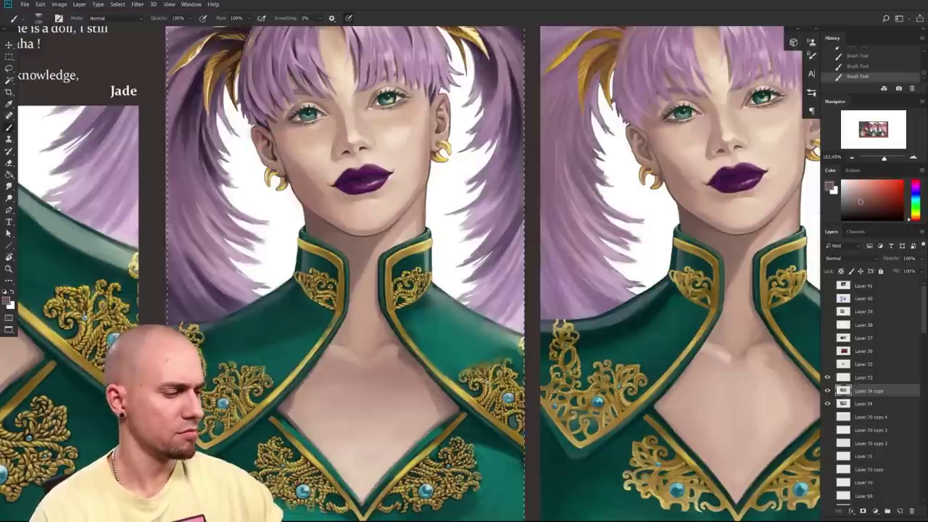
# - Sample the chest's skin tones and paint a shadow down the neck beside the right collar with a larger brush
pyautogui.scroll(-2, 406, 377)
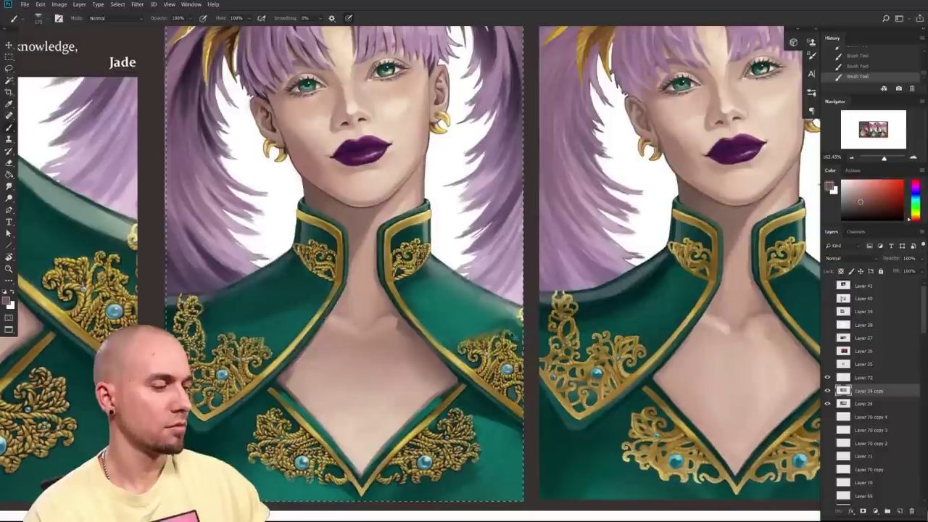
pyautogui.keyDown('alt'); pyautogui.click(411, 386); pyautogui.keyUp('alt')
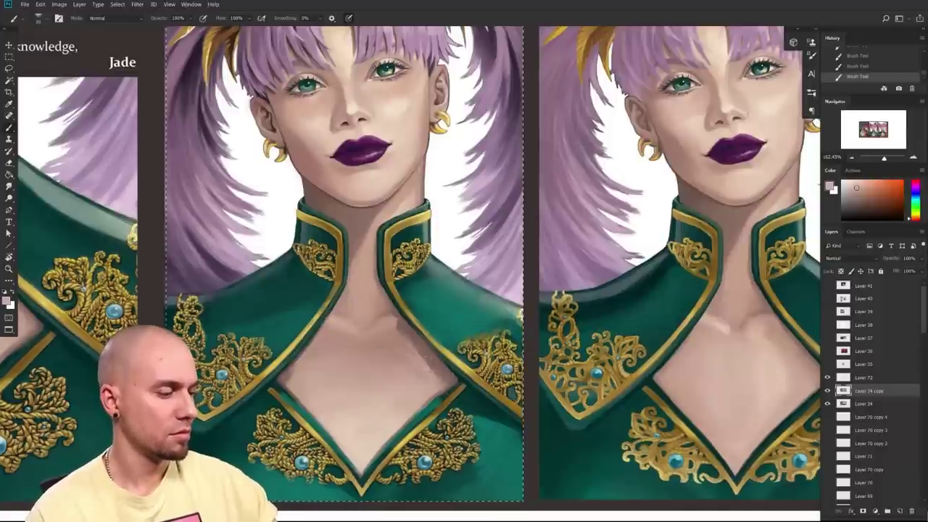
pyautogui.moveTo(519, 391); pyautogui.dragTo(515, 424)
pyautogui.keyDown('alt'); pyautogui.click(398, 356); pyautogui.keyUp('alt')
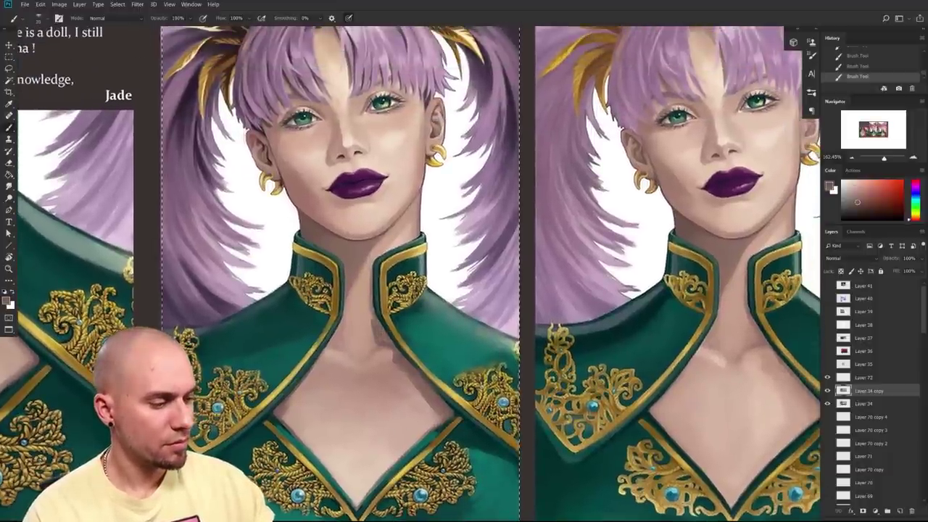
pyautogui.press(']')
pyautogui.press(']')
pyautogui.press(']')
pyautogui.moveTo(376, 337)
pyautogui.mouseDown()
pyautogui.moveTo(367, 279)
pyautogui.moveTo(356, 296)
pyautogui.moveTo(360, 278)
pyautogui.moveTo(365, 326)
pyautogui.mouseUp()
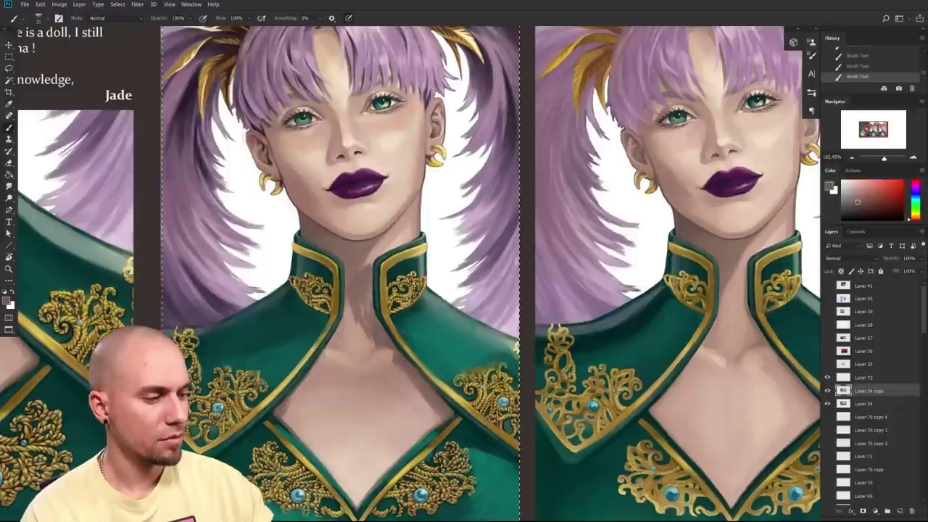
pyautogui.moveTo(376, 295); pyautogui.dragTo(358, 330)
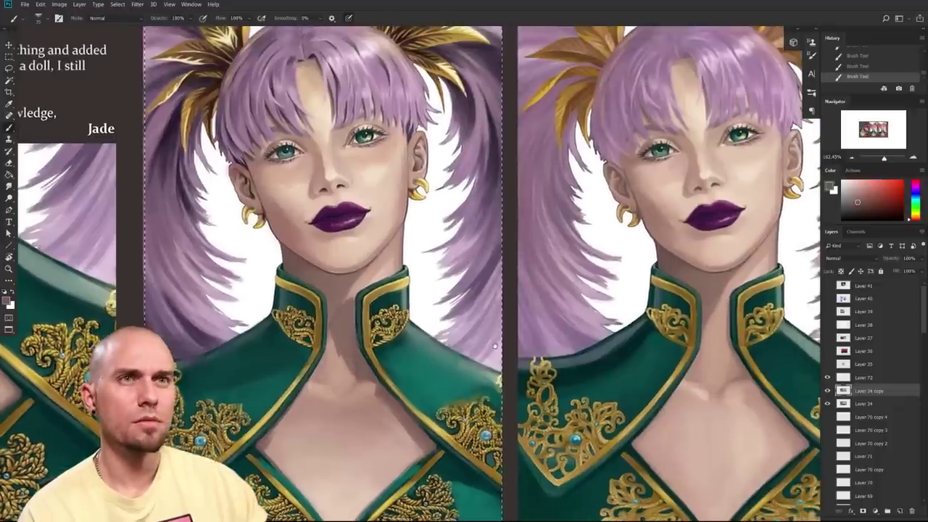
# - Extend the shadow on the neck between the collars and blend it into the upper chest with sampled skin tones
pyautogui.keyDown('alt'); pyautogui.click(365, 283); pyautogui.keyUp('alt')
pyautogui.moveTo(344, 312); pyautogui.dragTo(330, 346)
pyautogui.keyDown('alt'); pyautogui.click(329, 353); pyautogui.keyUp('alt')
pyautogui.moveTo(462, 374)
pyautogui.mouseDown()
pyautogui.moveTo(513, 323)
pyautogui.moveTo(520, 363)
pyautogui.mouseUp()
pyautogui.keyDown('alt'); pyautogui.click(406, 323); pyautogui.keyUp('alt')
pyautogui.press('[')
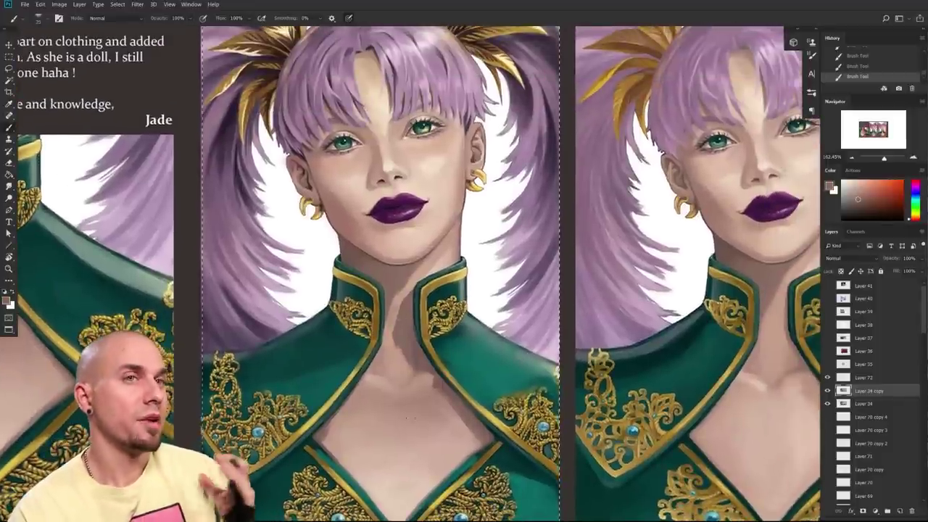
pyautogui.moveTo(477, 414); pyautogui.dragTo(497, 389)
# - Sample skin tones from the new version's chest and neck to soften the shading below the chin
pyautogui.scroll(2, 498, 389)
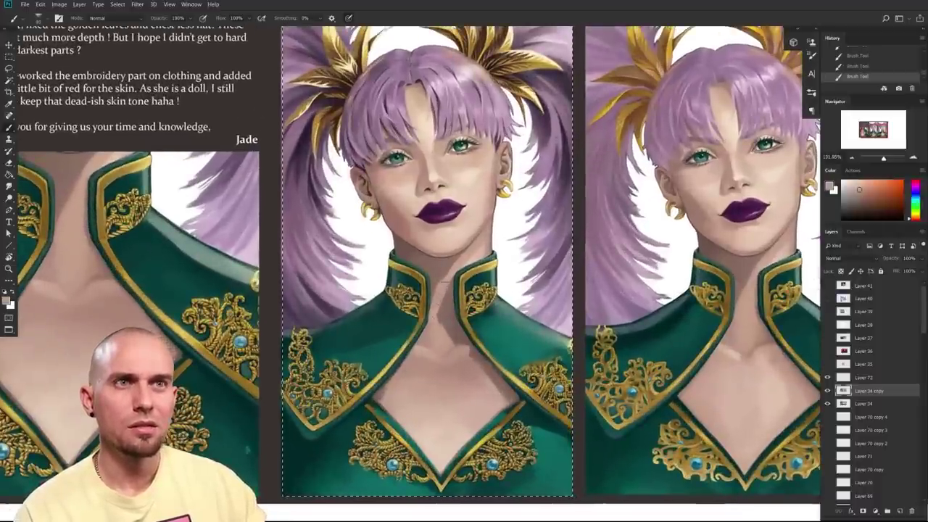
pyautogui.scroll(-2, 536, 360)
pyautogui.moveTo(536, 360); pyautogui.dragTo(532, 299)
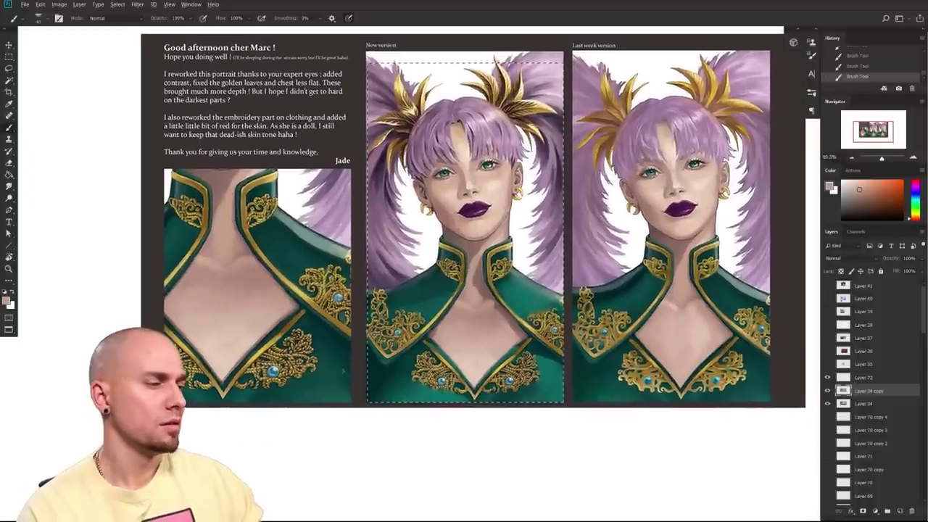
pyautogui.keyDown('alt'); pyautogui.click(494, 310); pyautogui.keyUp('alt')
pyautogui.keyDown('alt'); pyautogui.click(478, 261); pyautogui.keyUp('alt')
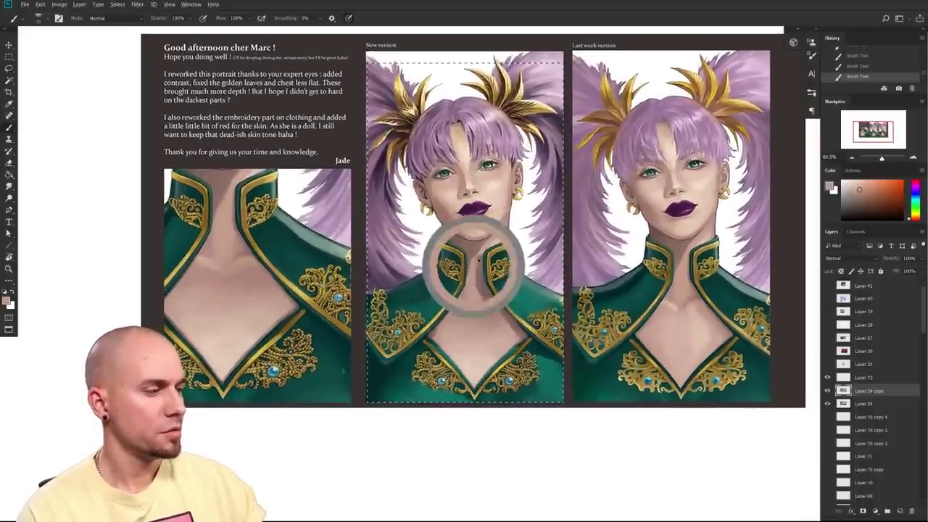
pyautogui.moveTo(527, 368); pyautogui.dragTo(552, 348)
pyautogui.scroll(1, 552, 348)
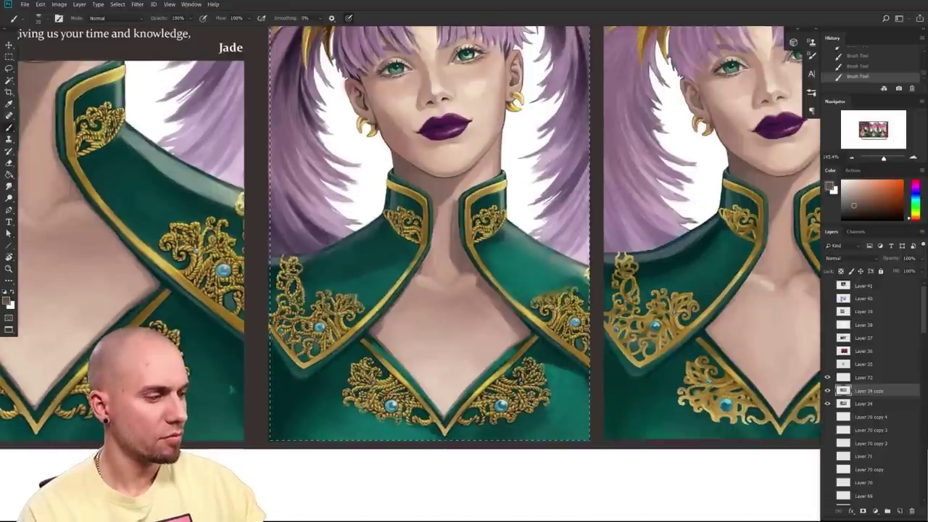
# - Brush dark brown shading onto the new version's lower chest along the left edge of the neckline
pyautogui.scroll(-3, 581, 331)
pyautogui.moveTo(580, 331); pyautogui.dragTo(502, 390)
pyautogui.scroll(3, 488, 376)
pyautogui.scroll(-3, 410, 257)
pyautogui.scroll(2, 410, 257)
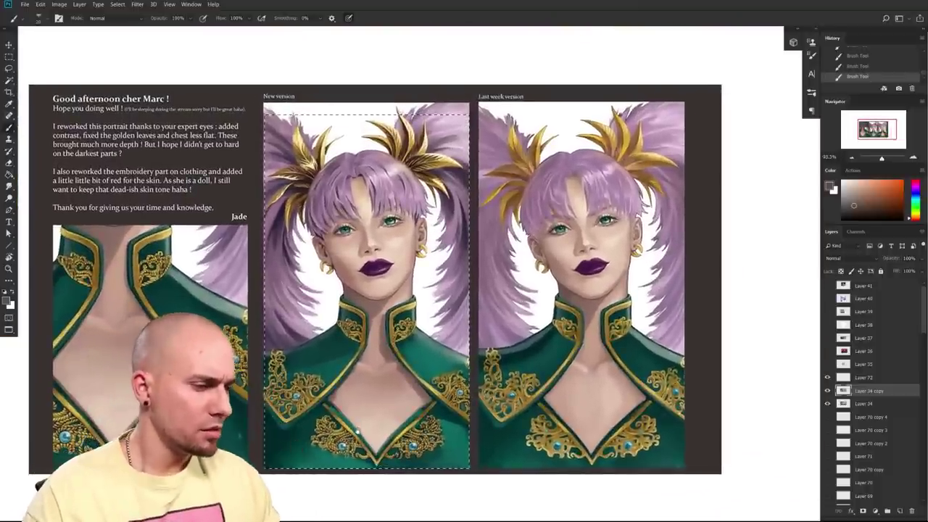
pyautogui.moveTo(364, 424); pyautogui.dragTo(385, 422)
pyautogui.scroll(1, 385, 422)
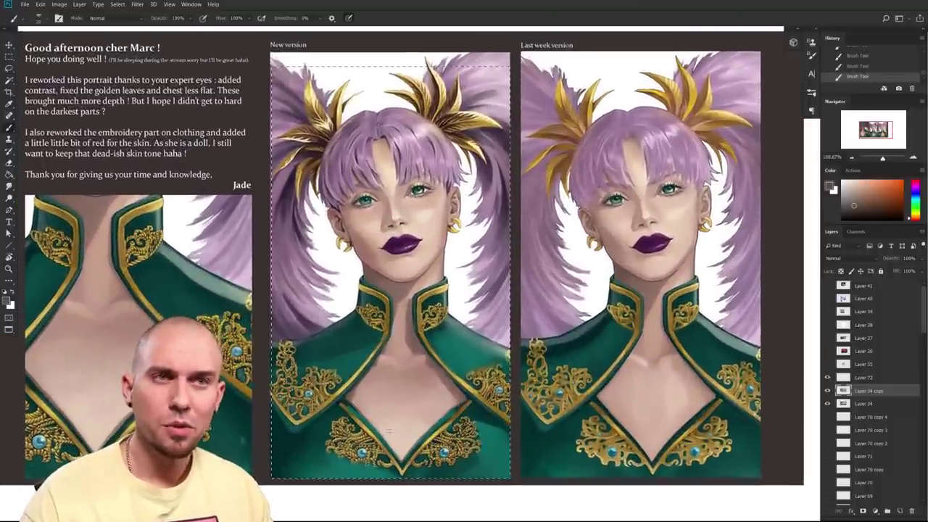
pyautogui.moveTo(345, 417); pyautogui.dragTo(377, 422)
pyautogui.scroll(1, 377, 423)
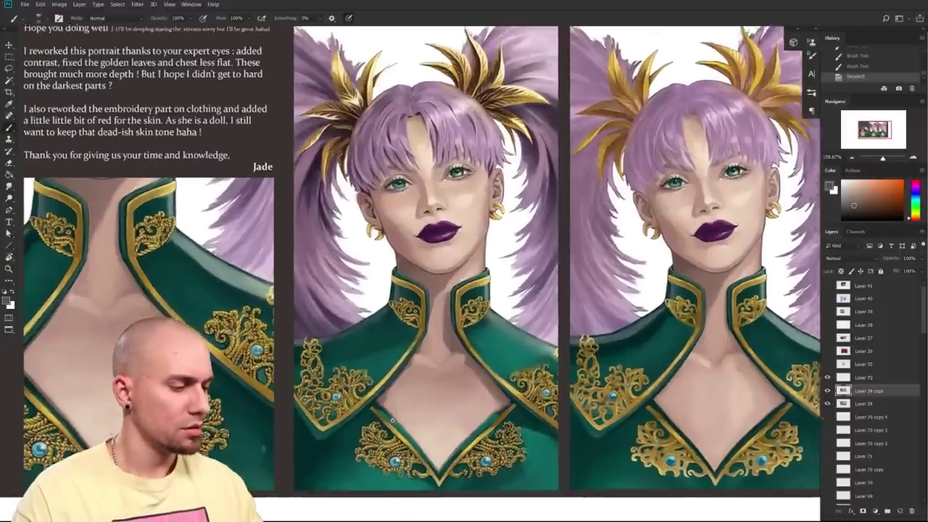
pyautogui.moveTo(377, 422); pyautogui.dragTo(362, 418)
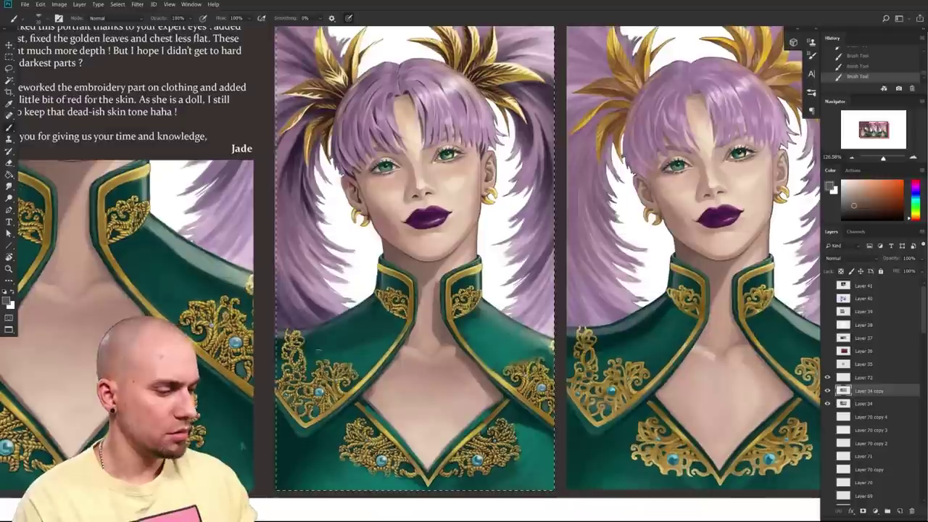
# - Shade the new version's left shoulder embroidery with dark green and with a darker muted brown brush in Multiply mode
pyautogui.moveTo(312, 336)
pyautogui.mouseDown()
pyautogui.moveTo(307, 363)
pyautogui.moveTo(331, 331)
pyautogui.moveTo(303, 345)
pyautogui.mouseUp()
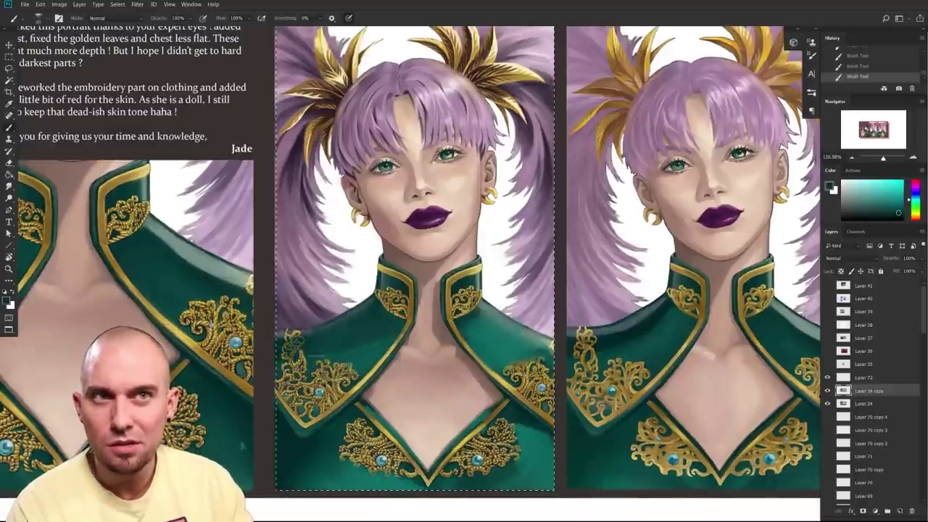
pyautogui.scroll(3, 358, 256)
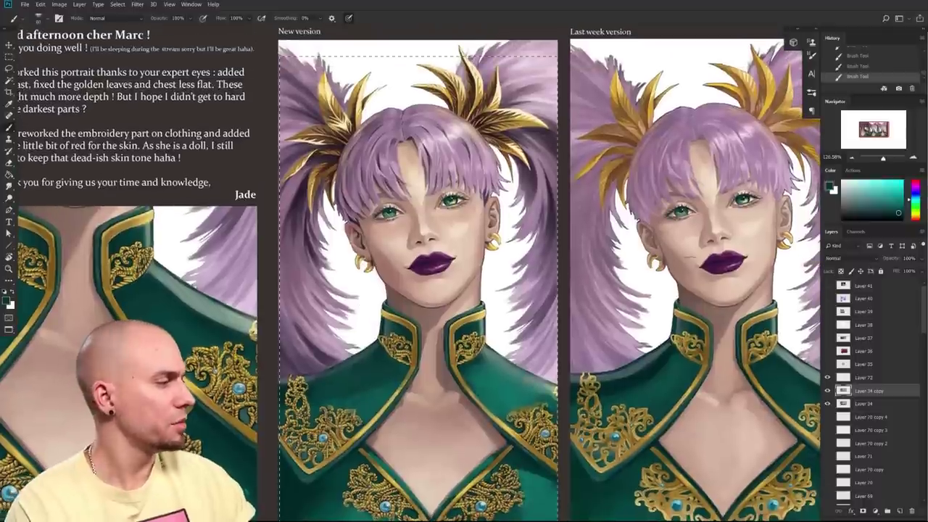
pyautogui.click(917, 219)
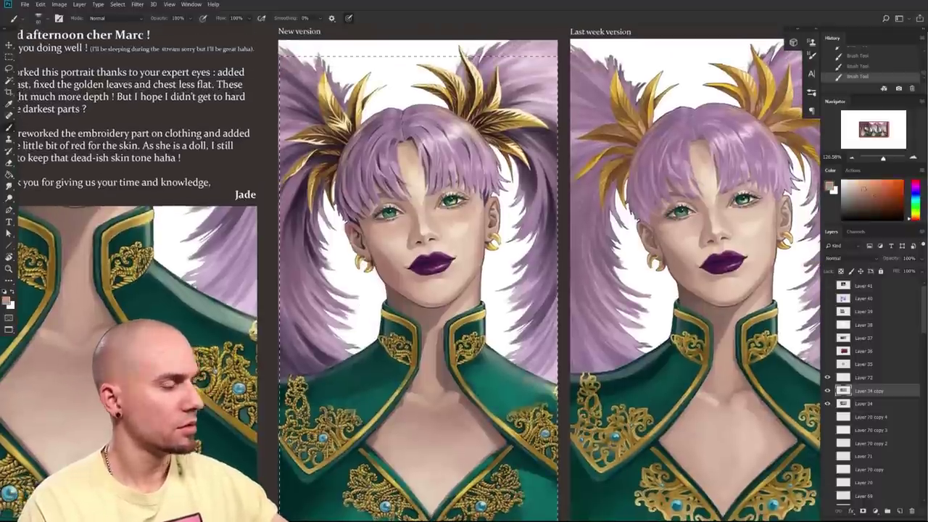
pyautogui.click(116, 18)
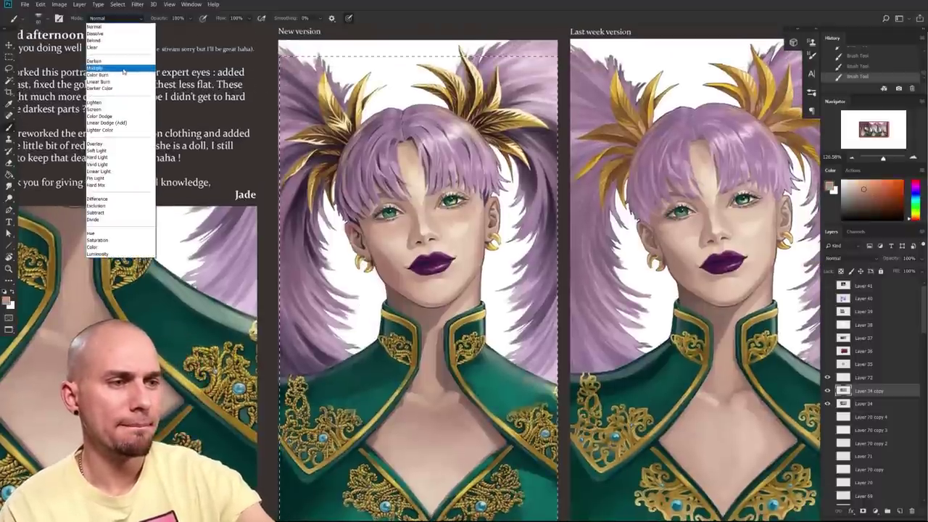
pyautogui.click(126, 70)
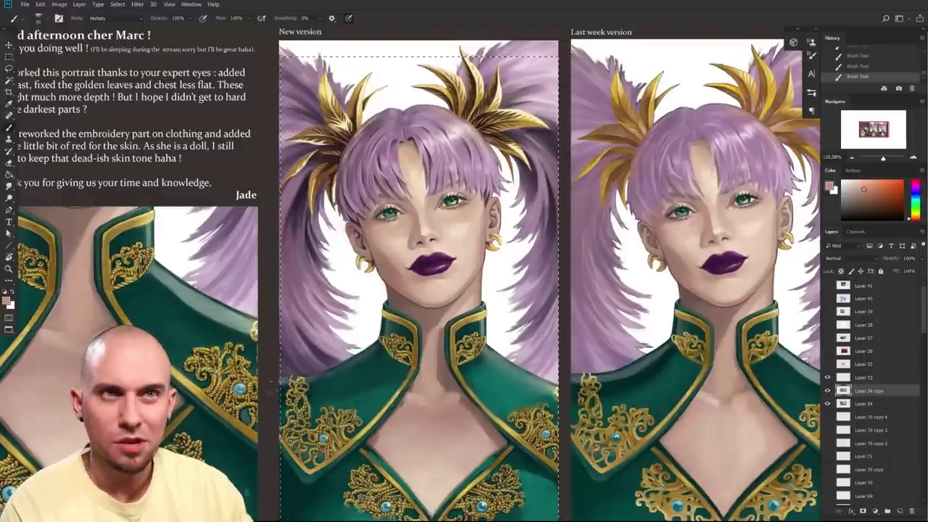
pyautogui.moveTo(863, 191); pyautogui.dragTo(857, 200)
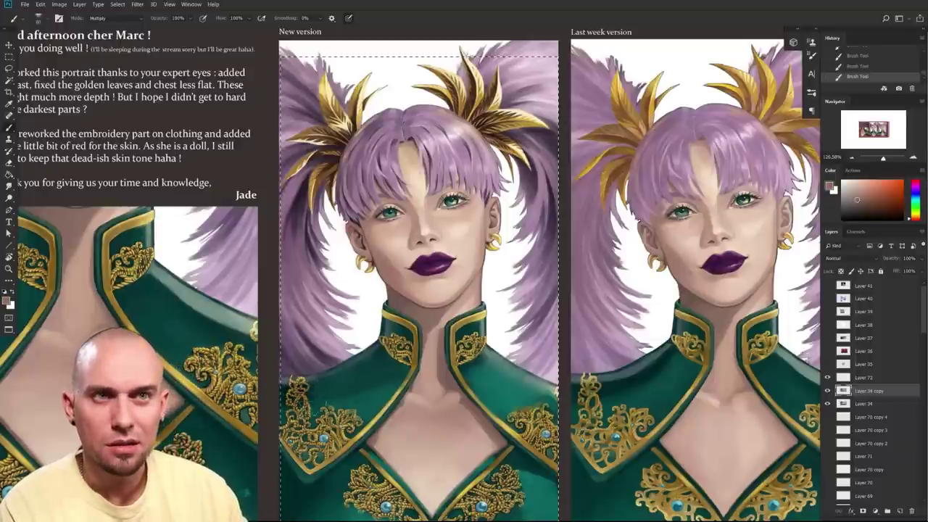
pyautogui.moveTo(464, 456); pyautogui.dragTo(414, 392)
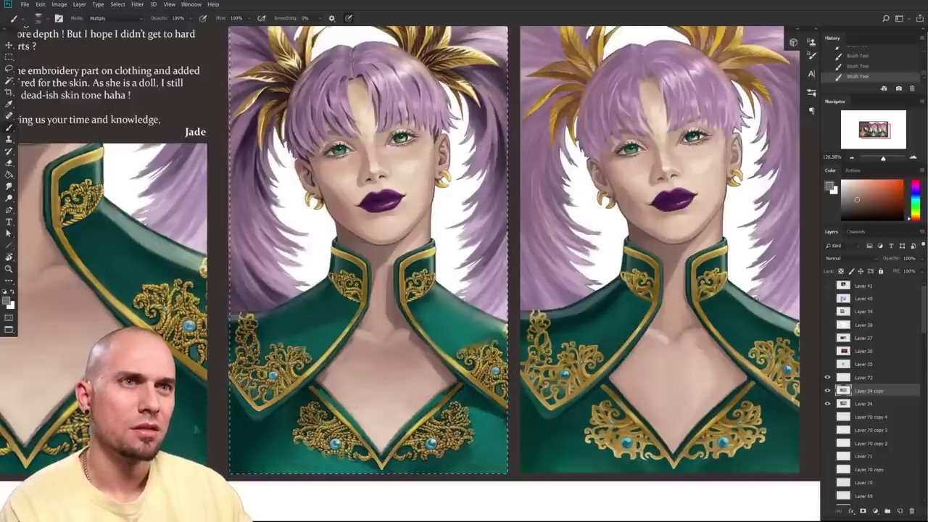
# - Shade the new version's collar and neckline edge with a smaller brush in Multiply mode, and remove the selection
pyautogui.press('[')
pyautogui.moveTo(329, 247)
pyautogui.mouseDown()
pyautogui.moveTo(349, 287)
pyautogui.moveTo(361, 290)
pyautogui.moveTo(355, 264)
pyautogui.moveTo(348, 294)
pyautogui.mouseUp()
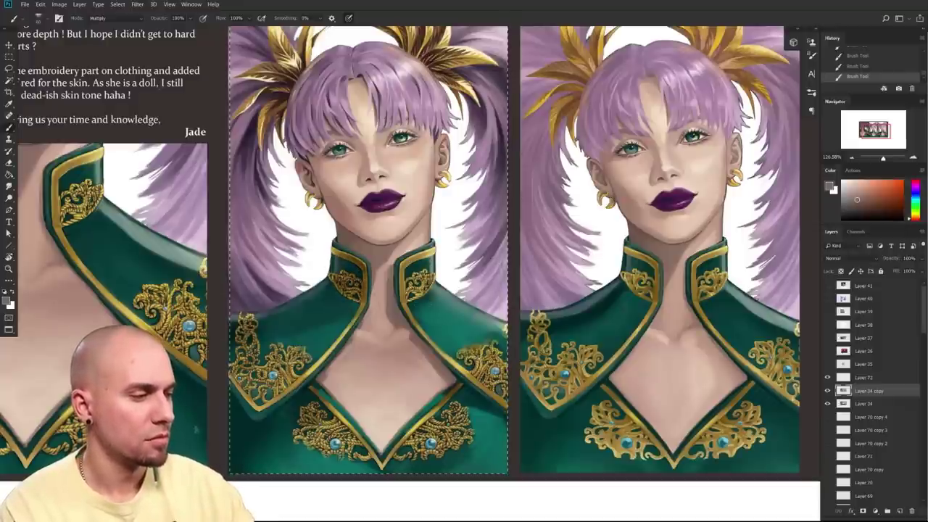
pyautogui.moveTo(435, 366); pyautogui.dragTo(412, 367)
pyautogui.moveTo(437, 362)
pyautogui.mouseDown()
pyautogui.moveTo(451, 387)
pyautogui.moveTo(461, 383)
pyautogui.mouseUp()
pyautogui.click(828, 392)
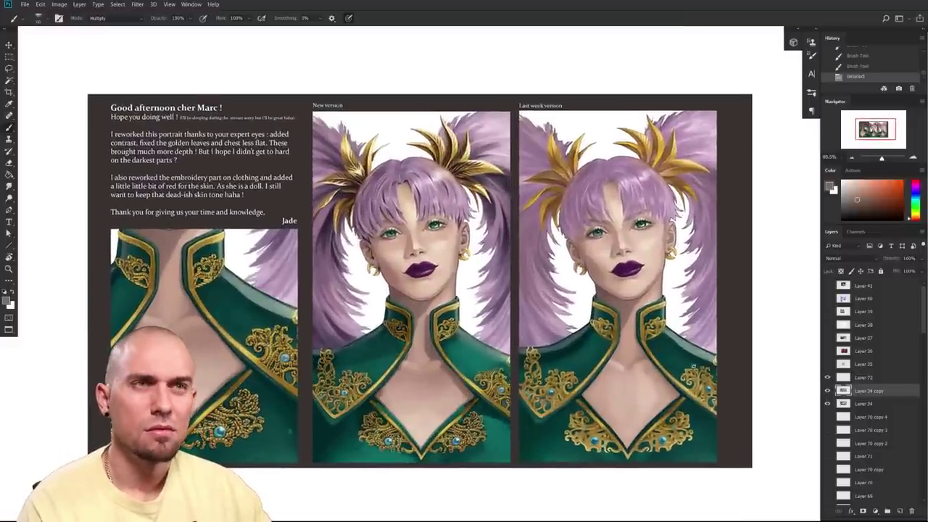
pyautogui.hotkey('ctrl', 'd')
# - Compare the doll portrait with and without the paint-over by toggling the retouched copy's visibility
pyautogui.scroll(1, 709, 360)
pyautogui.moveTo(710, 360); pyautogui.dragTo(803, 351)
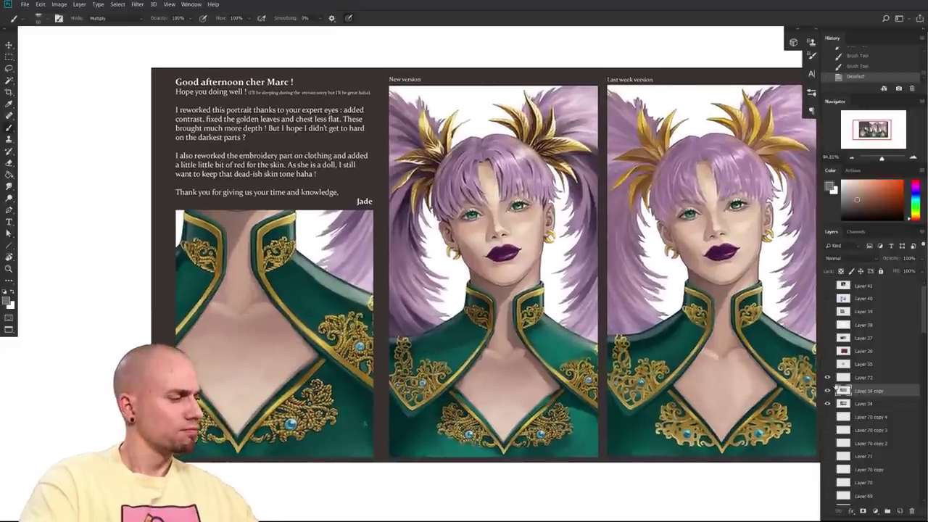
pyautogui.click(828, 390)
pyautogui.click(828, 391)
pyautogui.click(827, 391)
pyautogui.click(827, 391)
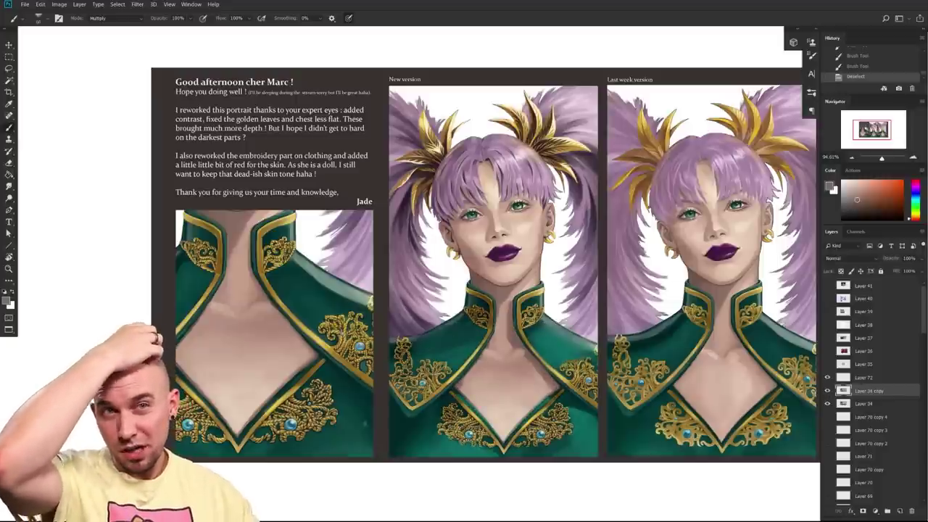
# - Sample the coat's highlight colour on the last week version, lighten it to near white and dab shoulder highlights, switching the brush to Normal mode
pyautogui.scroll(1, 562, 344)
pyautogui.scroll(3, 568, 348)
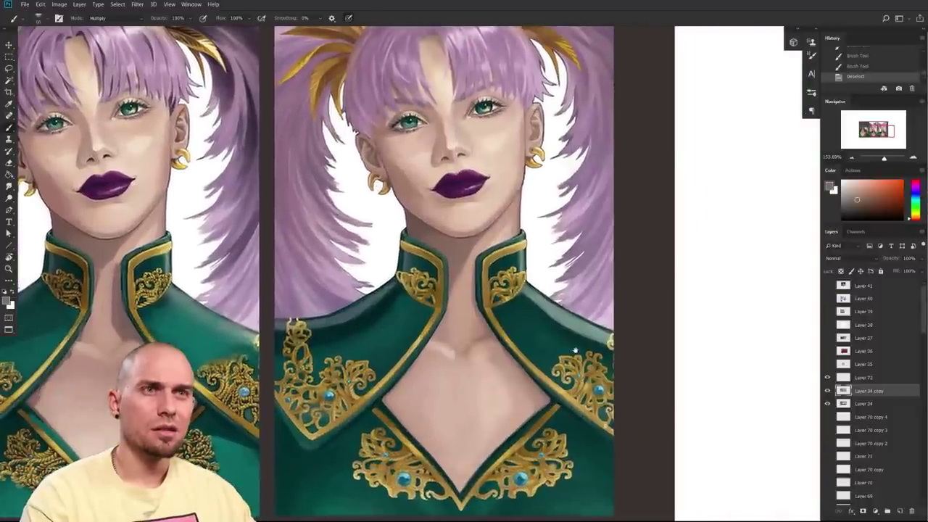
pyautogui.moveTo(575, 351)
pyautogui.mouseDown()
pyautogui.moveTo(601, 320)
pyautogui.moveTo(591, 349)
pyautogui.mouseUp()
pyautogui.keyDown('alt'); pyautogui.click(613, 318); pyautogui.keyUp('alt')
pyautogui.click(855, 192)
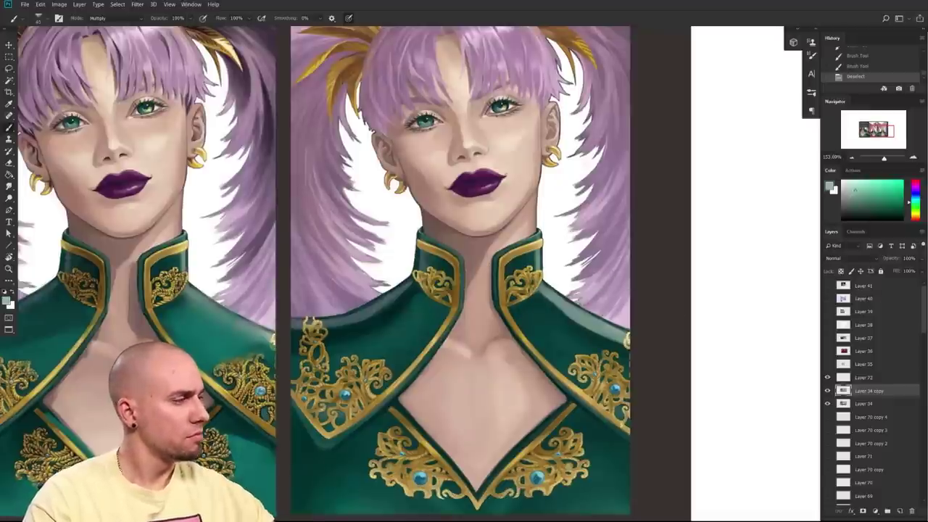
pyautogui.click(852, 197)
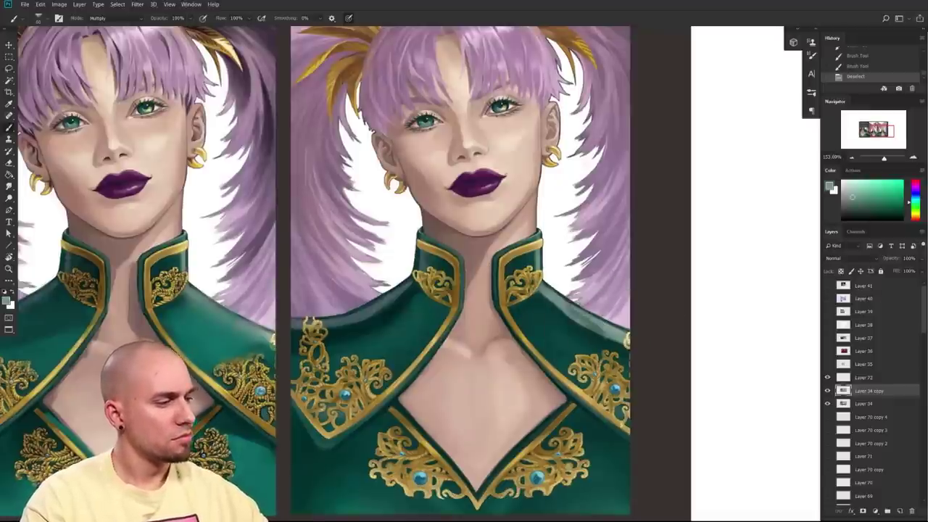
pyautogui.click(857, 179)
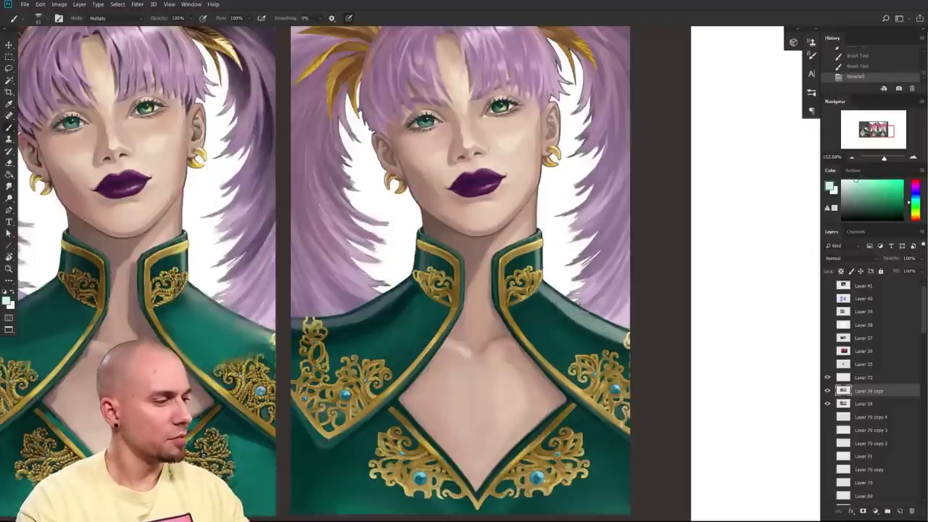
pyautogui.click(516, 234)
pyautogui.click(843, 180)
pyautogui.click(117, 18)
pyautogui.click(119, 26)
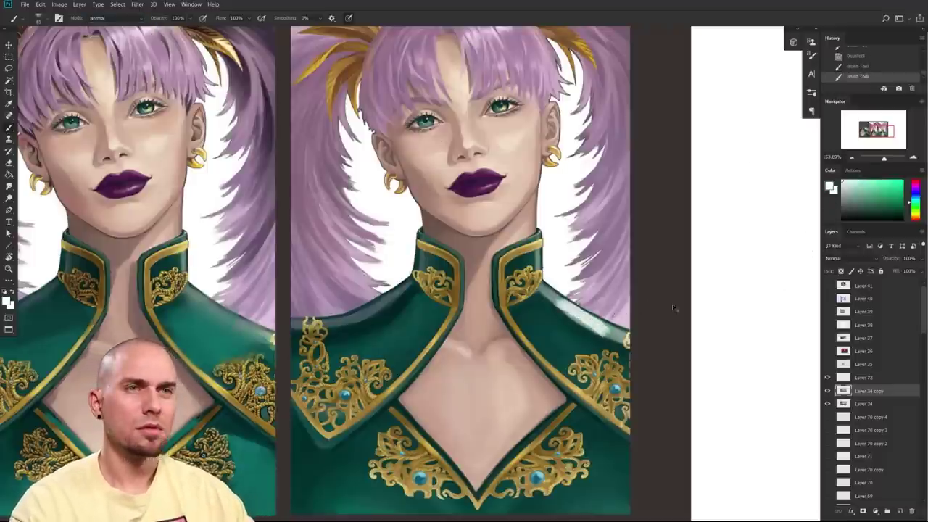
# - Brush a soft pale mint highlight along the last week version's shoulder beside the embroidery, using a different brush preset
pyautogui.click(860, 185)
pyautogui.moveTo(566, 304)
pyautogui.mouseDown()
pyautogui.moveTo(592, 301)
pyautogui.moveTo(607, 333)
pyautogui.mouseUp()
pyautogui.rightClick(604, 312)
pyautogui.doubleClick(494, 251)
pyautogui.moveTo(562, 314)
pyautogui.mouseDown()
pyautogui.moveTo(592, 332)
pyautogui.moveTo(561, 326)
pyautogui.moveTo(557, 335)
pyautogui.moveTo(564, 324)
pyautogui.moveTo(628, 345)
pyautogui.mouseUp()
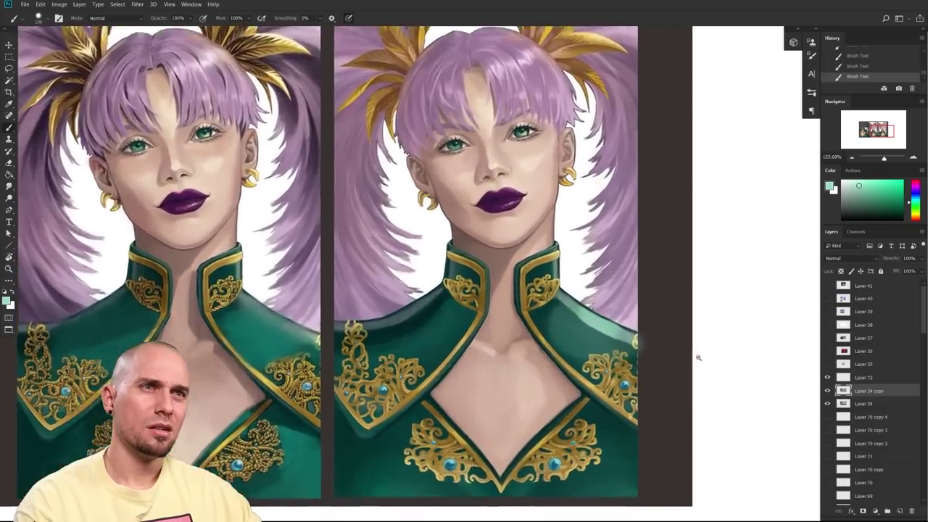
# - Examine the coat lighting and chest shading before and after the paint-over by repeatedly hiding and showing the retouched copy
pyautogui.scroll(1, 698, 357)
pyautogui.moveTo(642, 356); pyautogui.dragTo(750, 355)
pyautogui.scroll(-3, 724, 358)
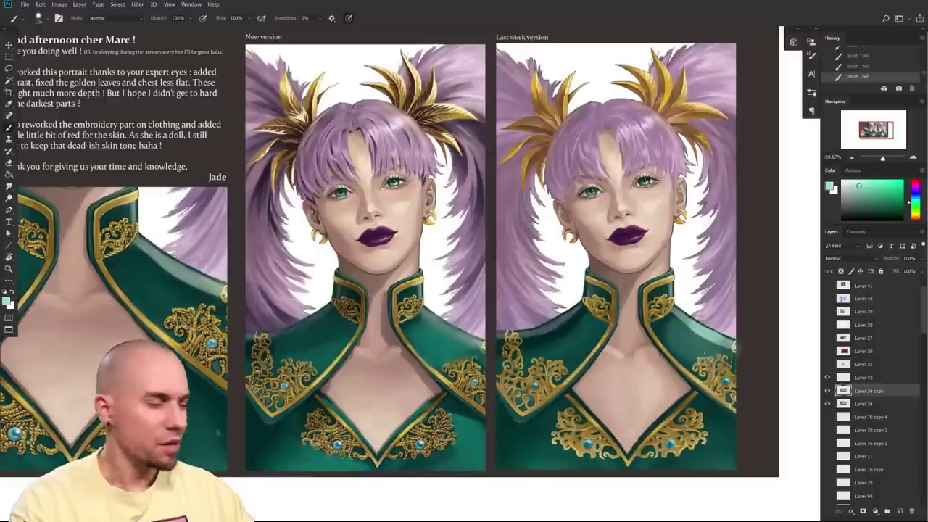
pyautogui.click(827, 390)
pyautogui.click(827, 390)
pyautogui.click(827, 390)
pyautogui.click(827, 390)
pyautogui.click(827, 390)
pyautogui.click(828, 390)
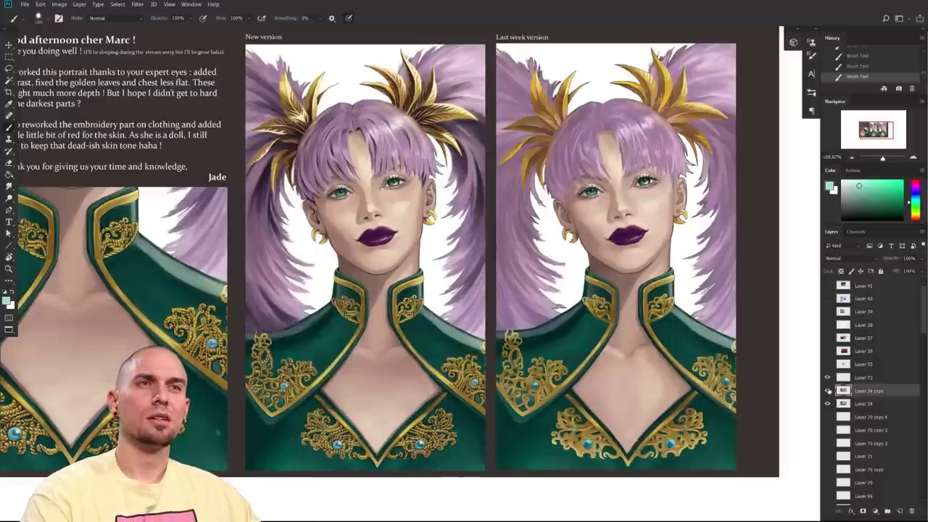
pyautogui.click(827, 391)
pyautogui.click(827, 391)
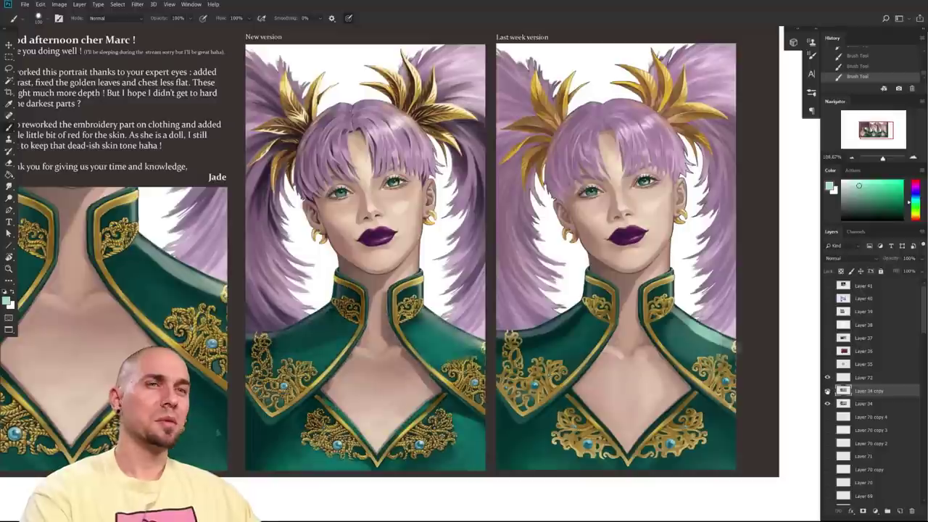
pyautogui.click(828, 391)
pyautogui.click(827, 390)
pyautogui.click(827, 392)
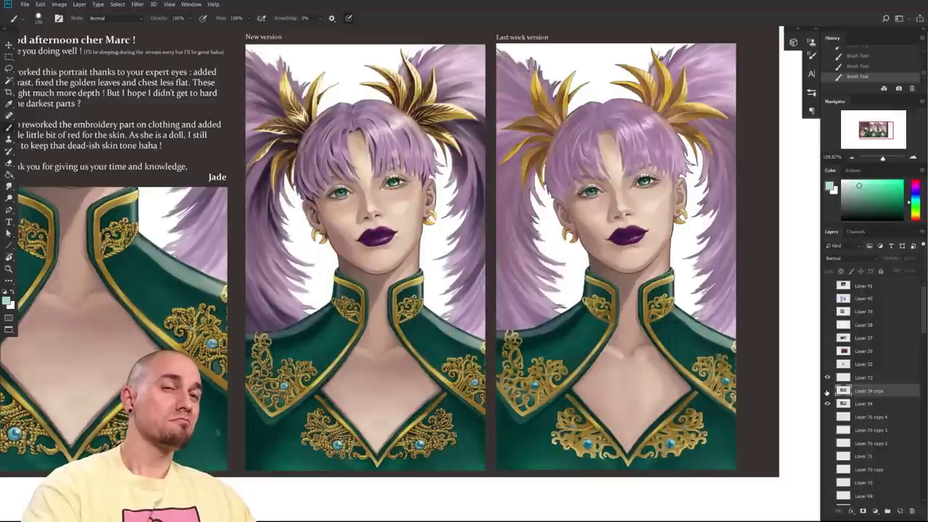
pyautogui.moveTo(572, 356)
pyautogui.mouseDown()
pyautogui.moveTo(672, 357)
pyautogui.moveTo(656, 362)
pyautogui.mouseUp()
pyautogui.click(827, 391)
pyautogui.moveTo(449, 353); pyautogui.dragTo(493, 367)
pyautogui.keyDown('ctrl'); pyautogui.moveTo(493, 367); pyautogui.dragTo(569, 378); pyautogui.keyUp('ctrl')
pyautogui.moveTo(569, 378); pyautogui.dragTo(592, 379)
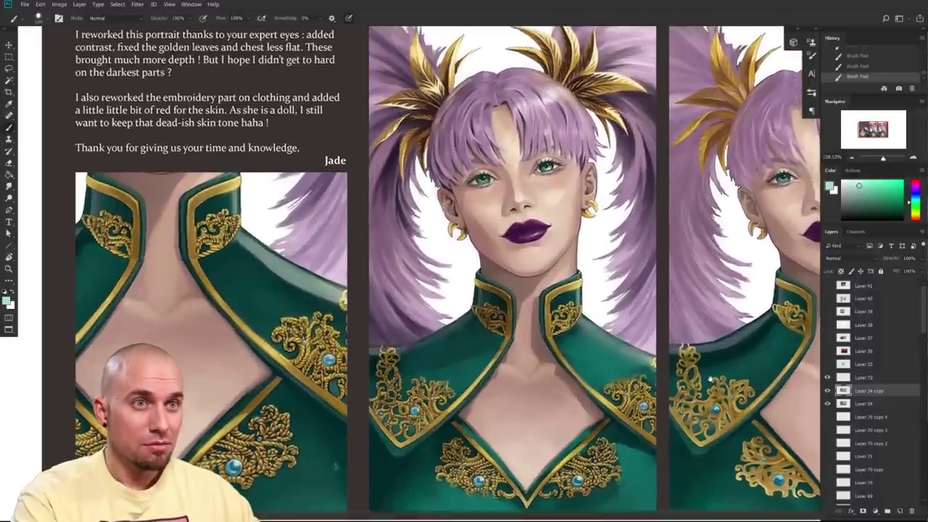
pyautogui.moveTo(711, 379); pyautogui.dragTo(709, 384)
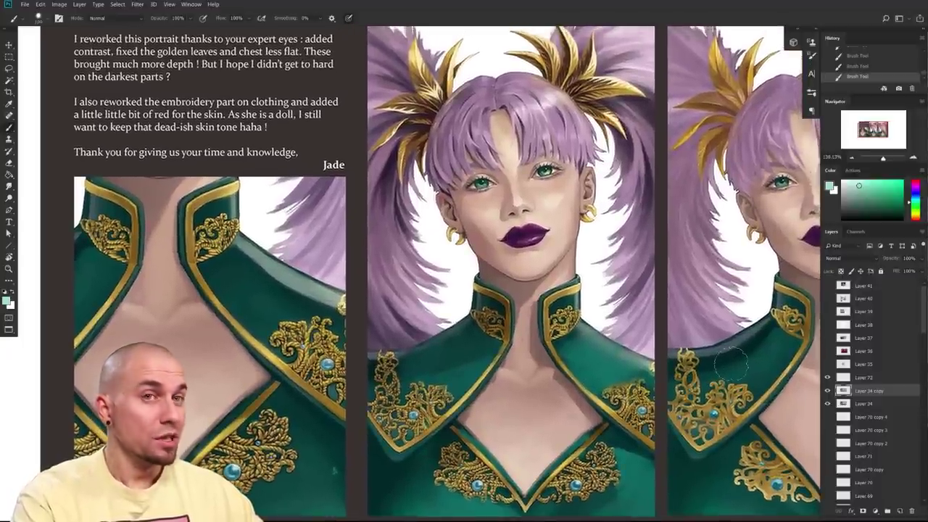
pyautogui.moveTo(656, 415); pyautogui.dragTo(652, 416)
pyautogui.moveTo(652, 416); pyautogui.dragTo(583, 421)
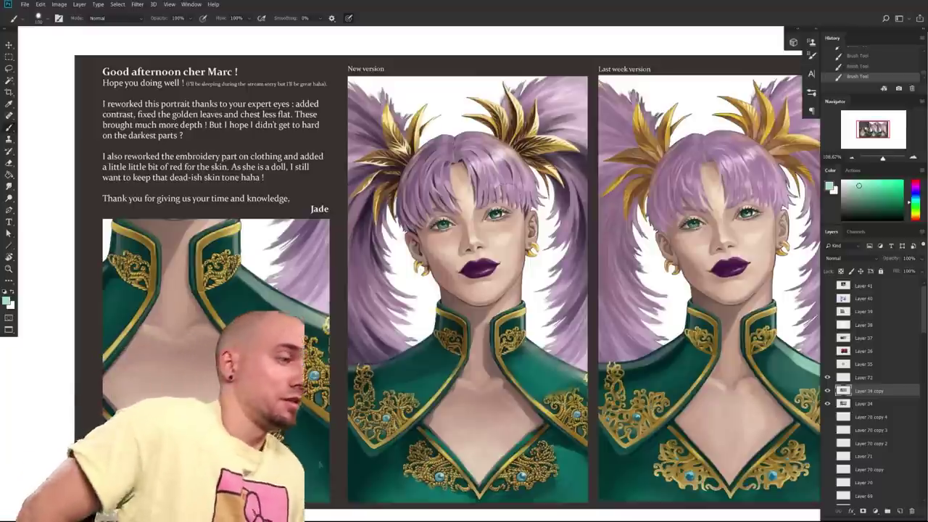
# - Hide the doll portrait layers, then show and select the layer with the pencil hands, portraits and bar scene
pyautogui.click(825, 406)
pyautogui.click(828, 364)
pyautogui.click(861, 365)
pyautogui.moveTo(660, 361)
pyautogui.mouseDown()
pyautogui.moveTo(596, 378)
pyautogui.moveTo(665, 368)
pyautogui.mouseUp()
pyautogui.scroll(3, 595, 378)
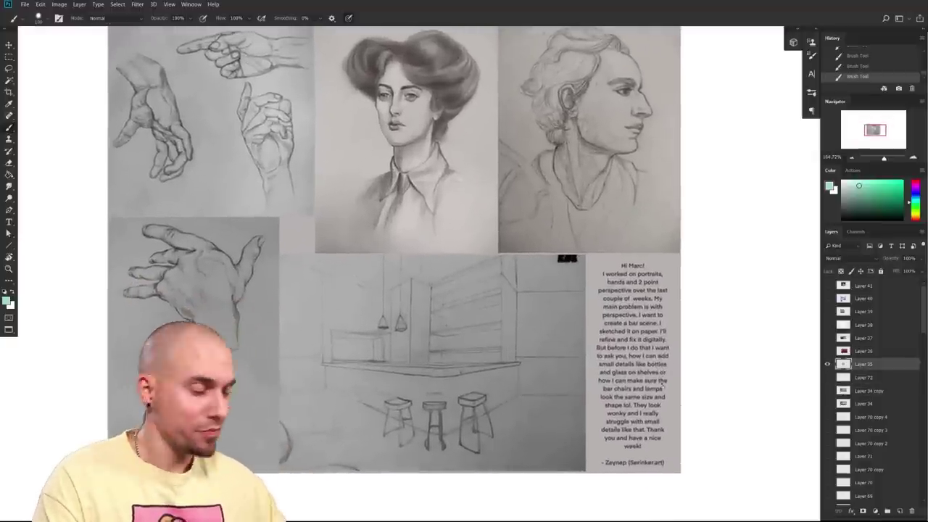
pyautogui.scroll(-3, 665, 369)
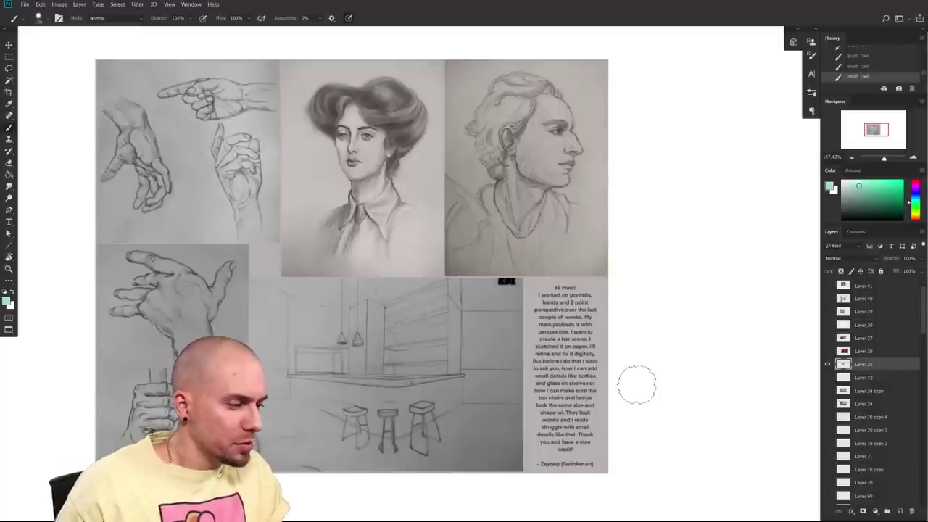
# - Swap the pencil studies for the retouched doll portrait to view it again
pyautogui.click(828, 364)
pyautogui.click(828, 391)
pyautogui.moveTo(597, 322); pyautogui.dragTo(801, 399)
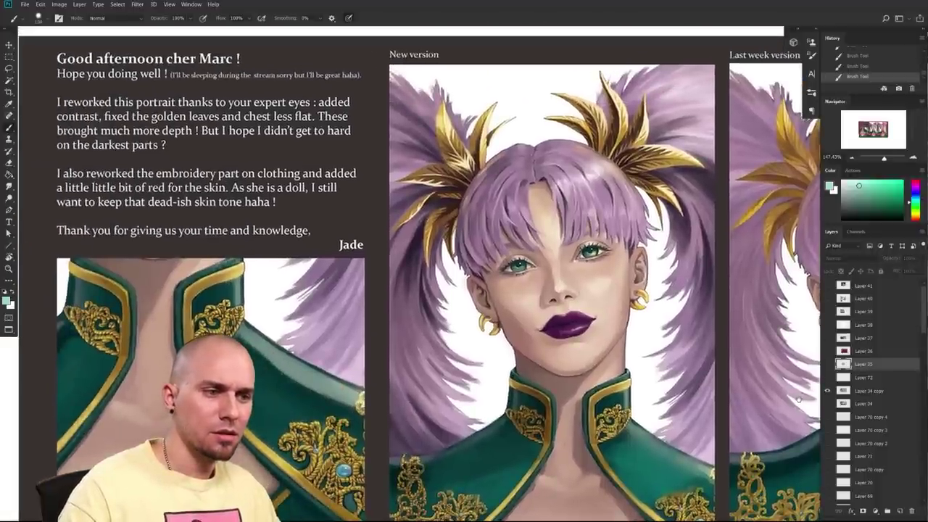
pyautogui.moveTo(799, 401); pyautogui.dragTo(735, 380)
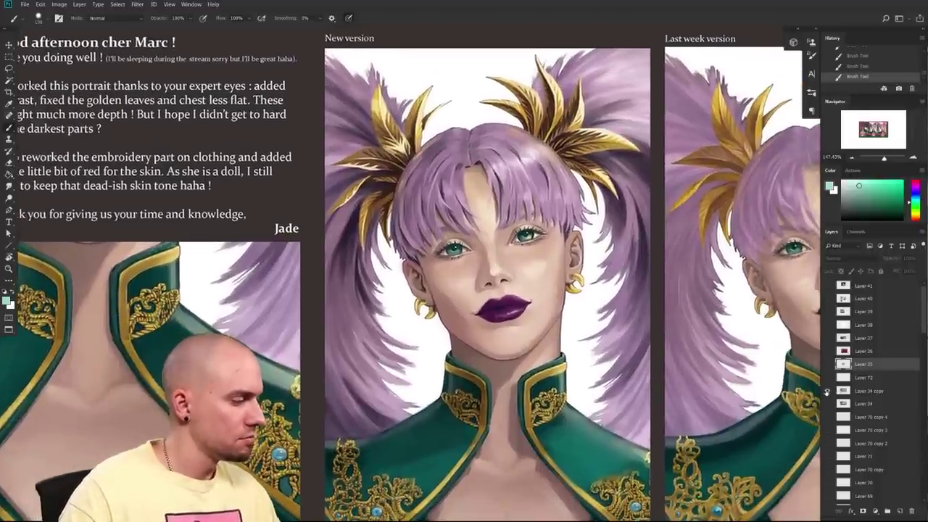
# - Hide the doll portrait, show the pencil studies layer again and save the document
pyautogui.click(828, 391)
pyautogui.click(828, 365)
pyautogui.moveTo(768, 356)
pyautogui.mouseDown()
pyautogui.moveTo(722, 341)
pyautogui.moveTo(673, 364)
pyautogui.moveTo(684, 359)
pyautogui.moveTo(673, 354)
pyautogui.mouseUp()
pyautogui.hotkey('ctrl', 's')
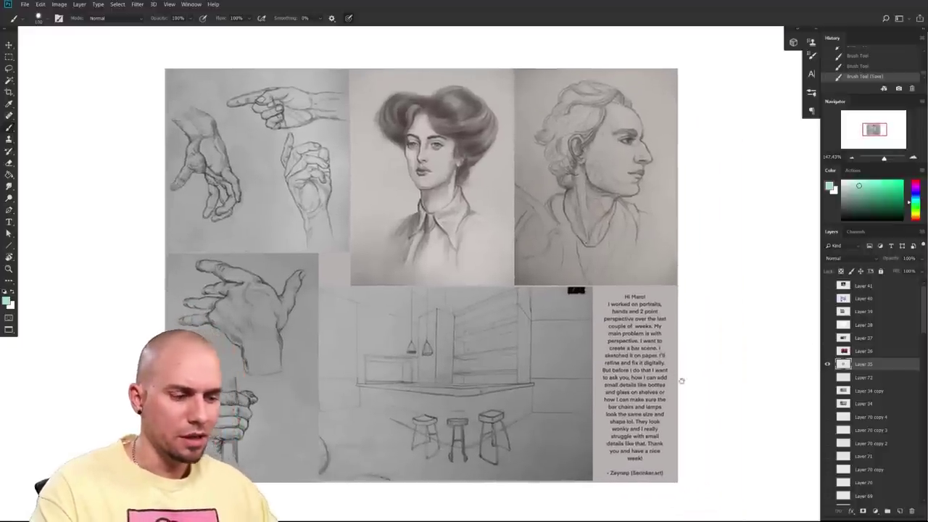
pyautogui.moveTo(700, 416); pyautogui.dragTo(682, 413)
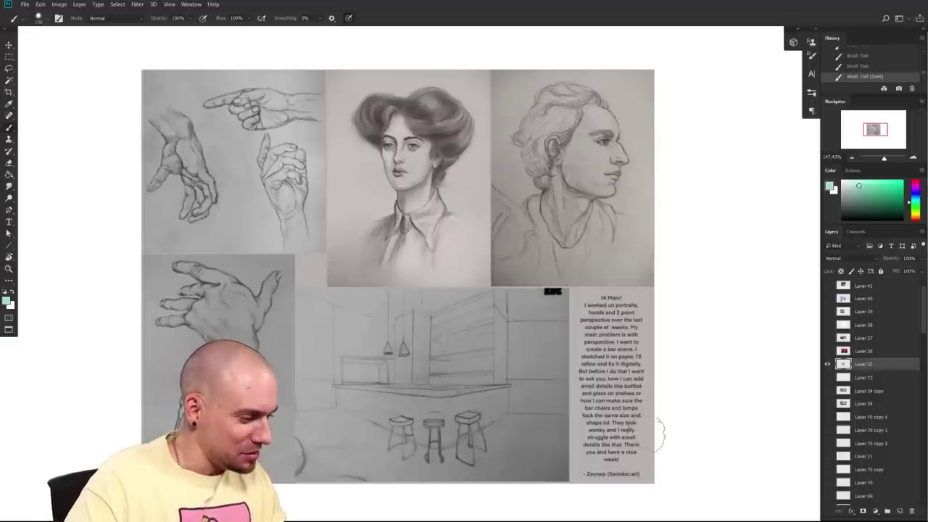
# - Set the brush colour to a saturated crimson red and choose another brush preset for marking the bar scene sketch
pyautogui.moveTo(714, 438); pyautogui.dragTo(788, 394)
pyautogui.moveTo(591, 359)
pyautogui.mouseDown()
pyautogui.moveTo(628, 399)
pyautogui.moveTo(603, 421)
pyautogui.mouseUp()
pyautogui.click(902, 181)
pyautogui.click(915, 180)
pyautogui.moveTo(697, 307); pyautogui.dragTo(673, 323)
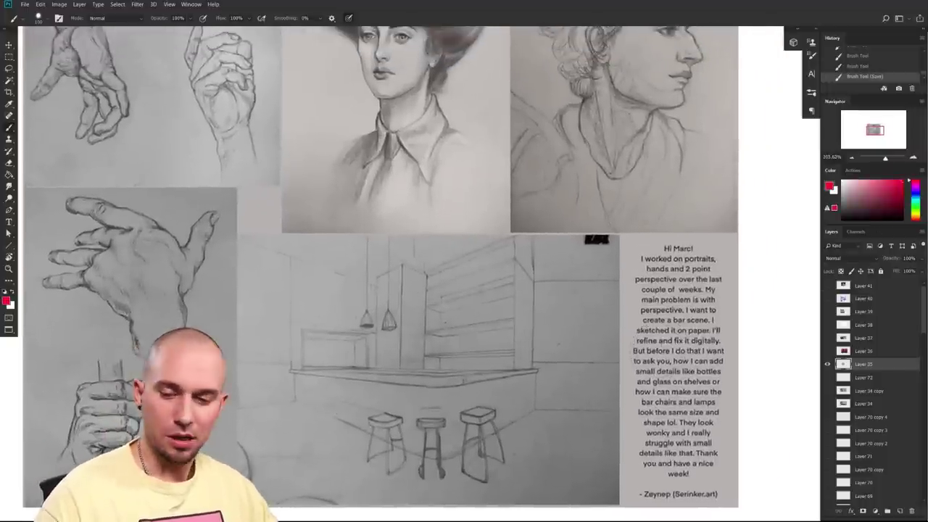
pyautogui.moveTo(557, 407); pyautogui.dragTo(577, 395)
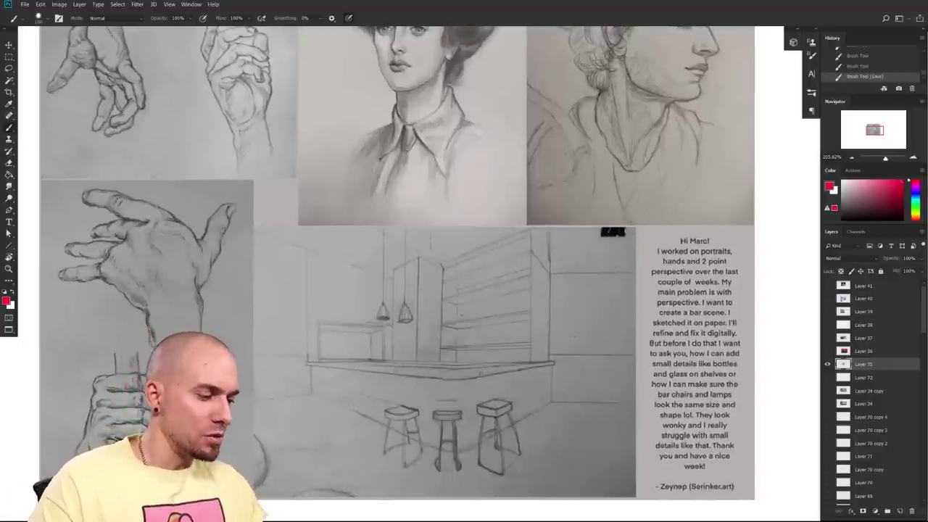
pyautogui.rightClick(416, 411)
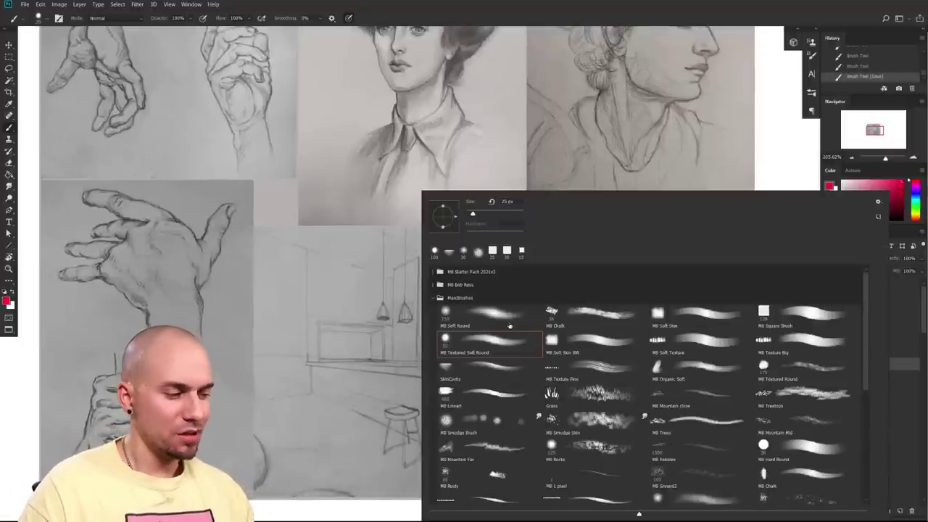
pyautogui.doubleClick(508, 373)
pyautogui.moveTo(508, 373); pyautogui.dragTo(508, 370)
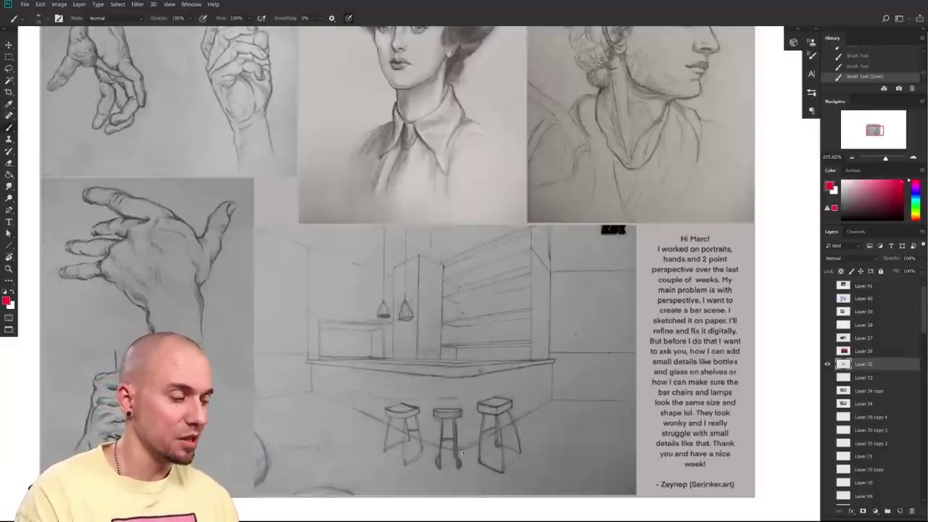
# - Draw a red curved perspective box spanning the seats of all three bar stools, undoing stray strokes
pyautogui.scroll(2, 462, 453)
pyautogui.moveTo(339, 391); pyautogui.dragTo(376, 379)
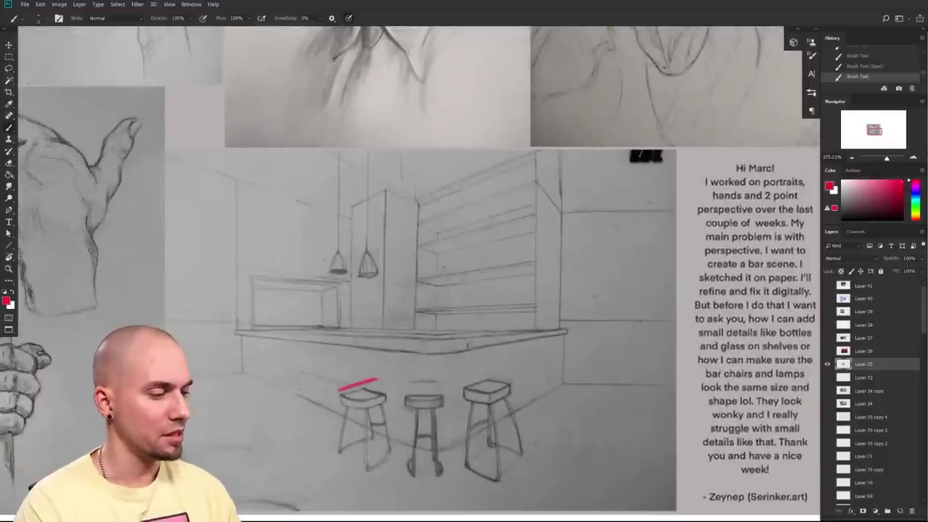
pyautogui.moveTo(380, 382)
pyautogui.mouseDown()
pyautogui.moveTo(491, 378)
pyautogui.moveTo(520, 384)
pyautogui.moveTo(496, 400)
pyautogui.moveTo(496, 387)
pyautogui.moveTo(684, 403)
pyautogui.mouseUp()
pyautogui.hotkey('ctrl', 'z')
pyautogui.hotkey('ctrl', 'z')
pyautogui.moveTo(464, 385)
pyautogui.mouseDown()
pyautogui.moveTo(497, 386)
pyautogui.moveTo(418, 413)
pyautogui.moveTo(312, 404)
pyautogui.moveTo(464, 409)
pyautogui.moveTo(488, 393)
pyautogui.moveTo(378, 418)
pyautogui.moveTo(316, 403)
pyautogui.moveTo(495, 397)
pyautogui.mouseUp()
pyautogui.hotkey('ctrl', 'z')
pyautogui.moveTo(313, 418)
pyautogui.mouseDown()
pyautogui.moveTo(386, 430)
pyautogui.moveTo(499, 414)
pyautogui.mouseUp()
pyautogui.moveTo(430, 430)
pyautogui.mouseDown()
pyautogui.moveTo(493, 410)
pyautogui.moveTo(491, 392)
pyautogui.mouseUp()
pyautogui.moveTo(548, 436); pyautogui.dragTo(543, 395)
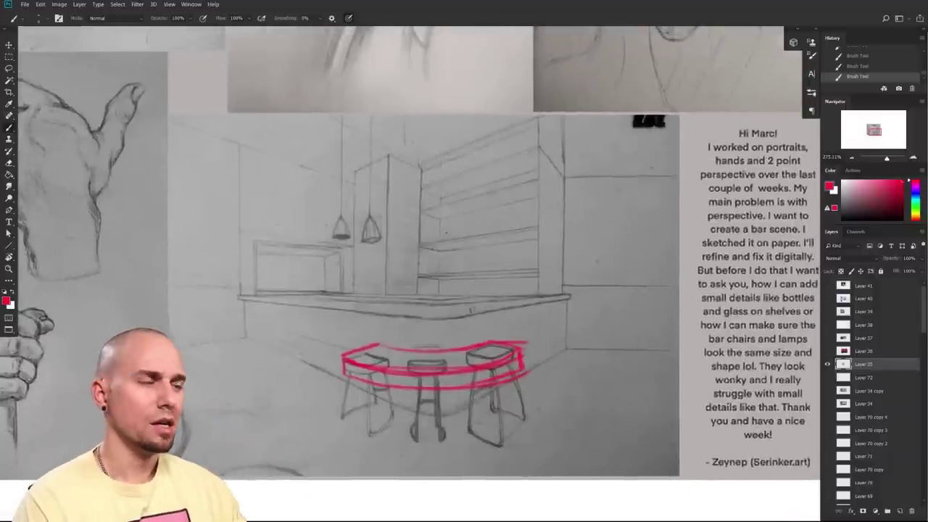
# - Divide the red curved box into separate stool seats with red crosswise lines
pyautogui.moveTo(371, 366)
pyautogui.mouseDown()
pyautogui.moveTo(399, 349)
pyautogui.moveTo(373, 384)
pyautogui.mouseUp()
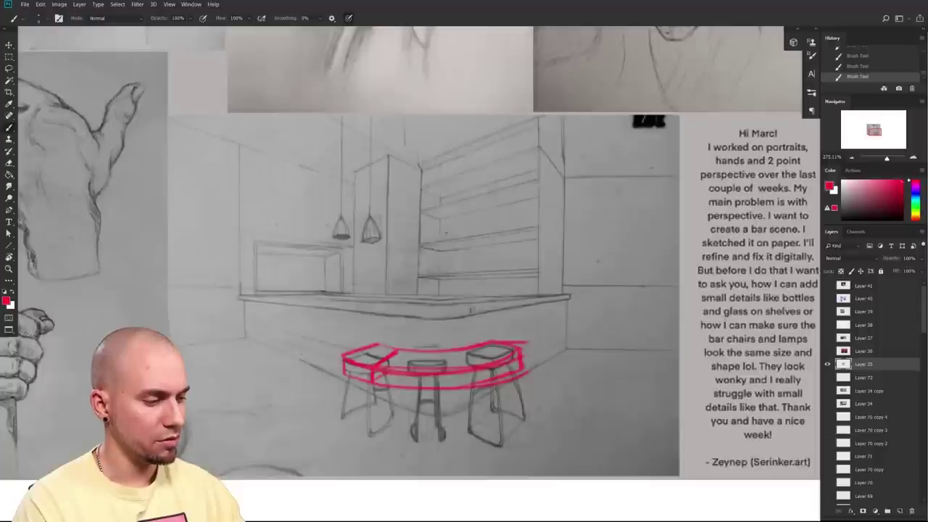
pyautogui.moveTo(414, 352)
pyautogui.mouseDown()
pyautogui.moveTo(410, 372)
pyautogui.moveTo(450, 371)
pyautogui.moveTo(449, 386)
pyautogui.mouseUp()
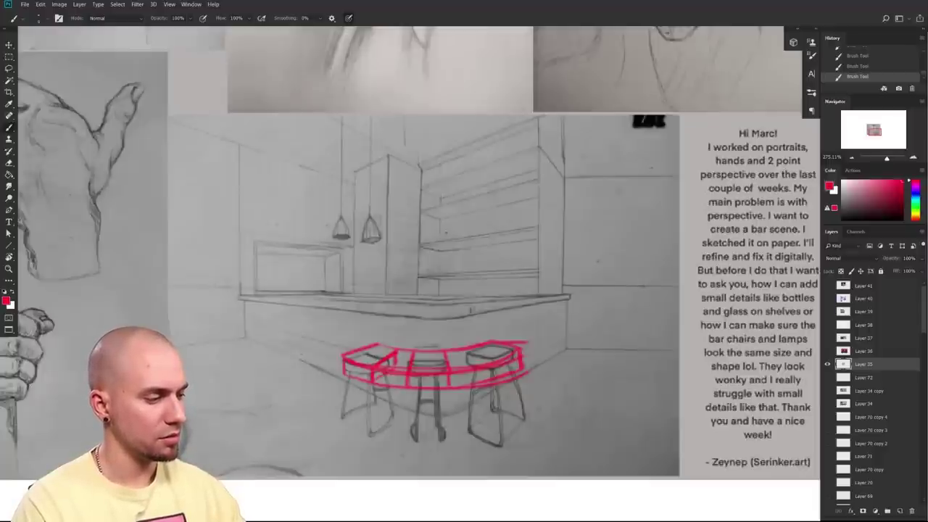
pyautogui.moveTo(466, 351)
pyautogui.mouseDown()
pyautogui.moveTo(498, 362)
pyautogui.moveTo(465, 363)
pyautogui.moveTo(494, 376)
pyautogui.mouseUp()
# - Copy the pencil studies with their red markings and step back in the history to before the red box was drawn
pyautogui.press('e')
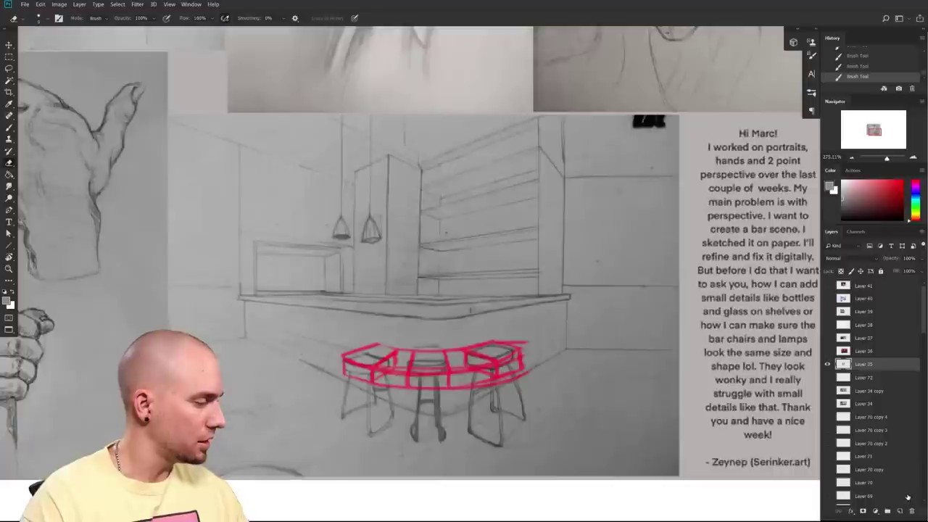
pyautogui.hotkey('ctrl', 'a')
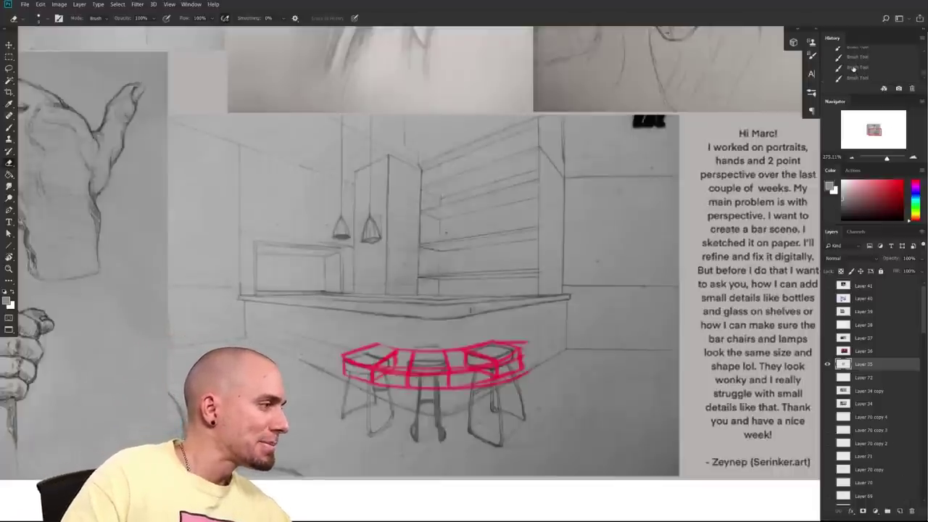
pyautogui.click(853, 67)
pyautogui.click(858, 65)
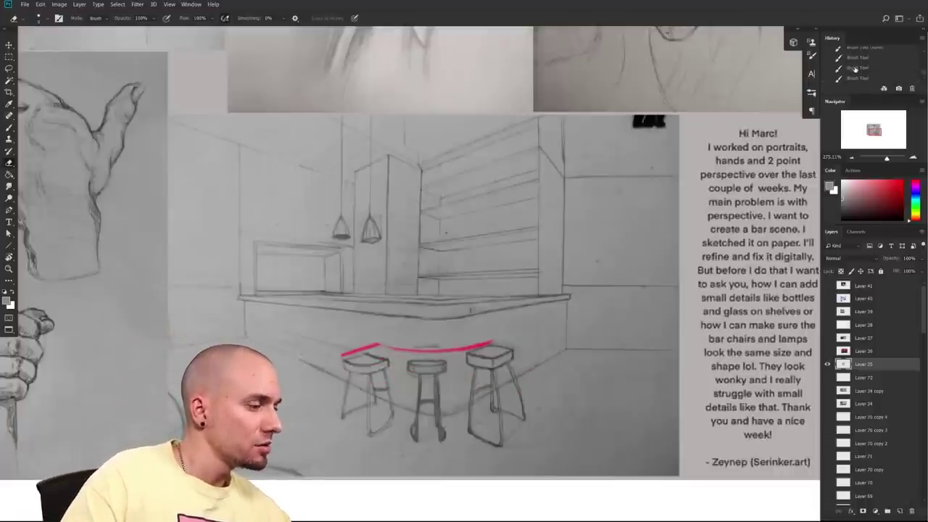
pyautogui.click(858, 64)
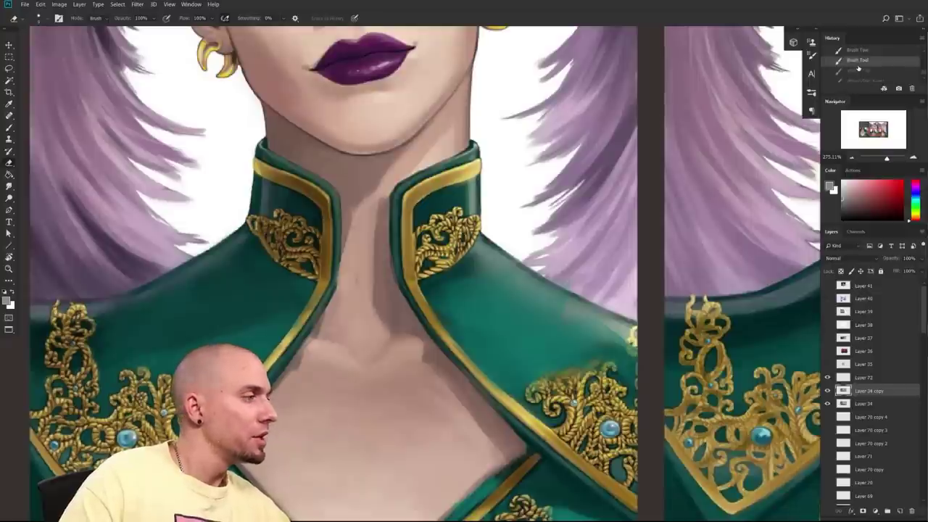
pyautogui.click(863, 71)
pyautogui.click(858, 81)
pyautogui.scroll(-1, 858, 75)
pyautogui.click(859, 68)
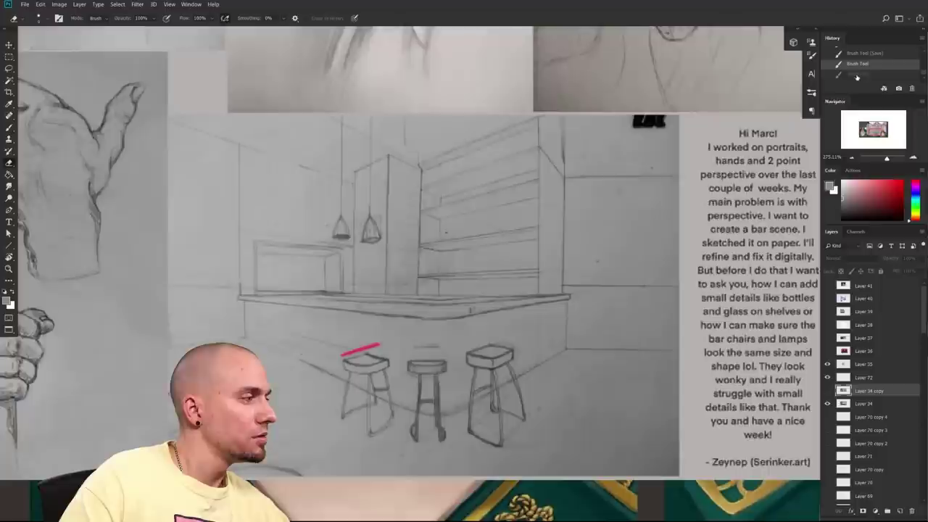
pyautogui.click(861, 66)
# - Paste the red-marked copy as a new layer, place it above Layer 35 and align it over the original pencil studies
pyautogui.hotkey('ctrl', 'v')
pyautogui.scroll(-5, 374, 425)
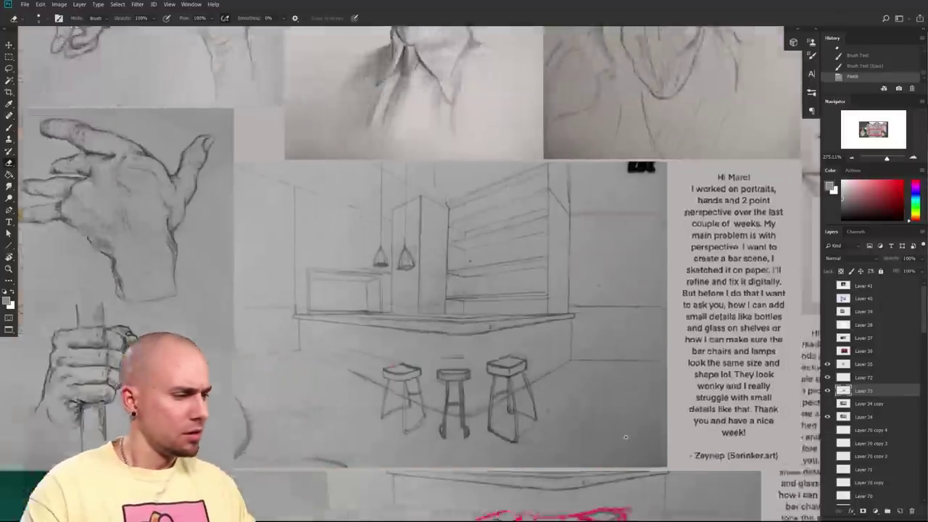
pyautogui.moveTo(845, 393); pyautogui.dragTo(849, 358)
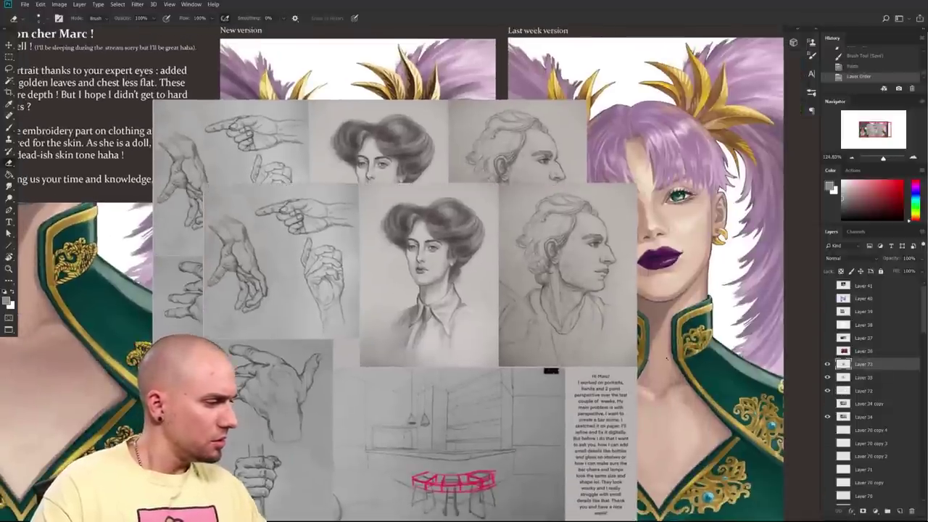
pyautogui.scroll(-2, 687, 355)
pyautogui.moveTo(586, 401)
pyautogui.mouseDown()
pyautogui.moveTo(539, 360)
pyautogui.moveTo(547, 336)
pyautogui.mouseUp()
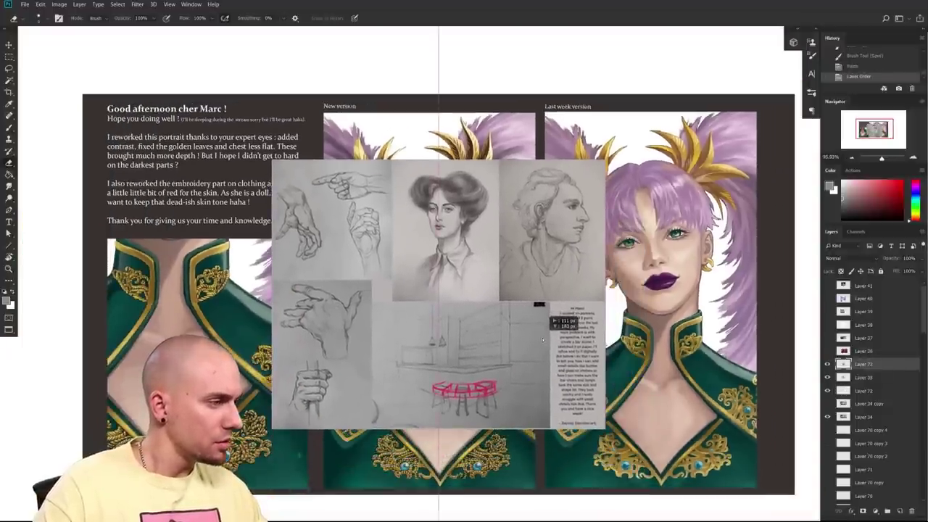
# - Hide the doll portrait on Layer 34 and toggle the pasted copy off and on to check its alignment
pyautogui.click(828, 417)
pyautogui.scroll(4, 636, 353)
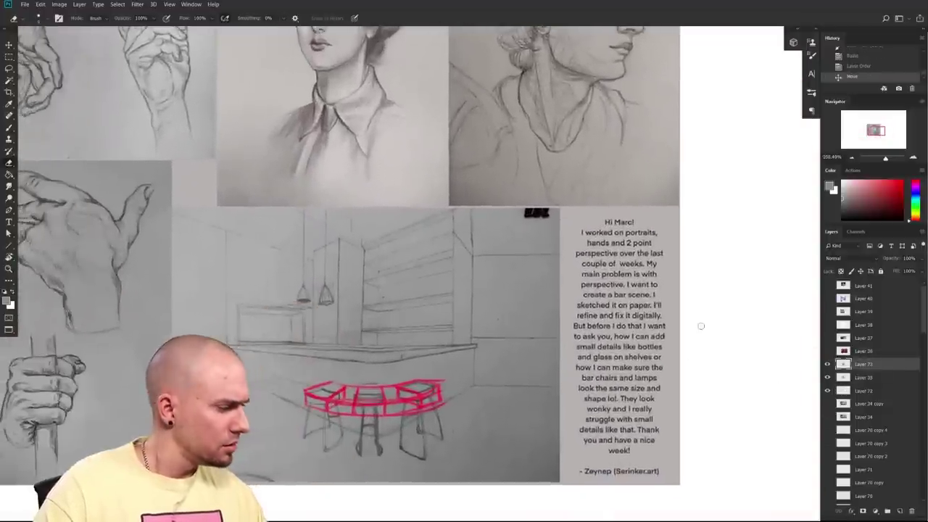
pyautogui.click(827, 364)
pyautogui.click(828, 364)
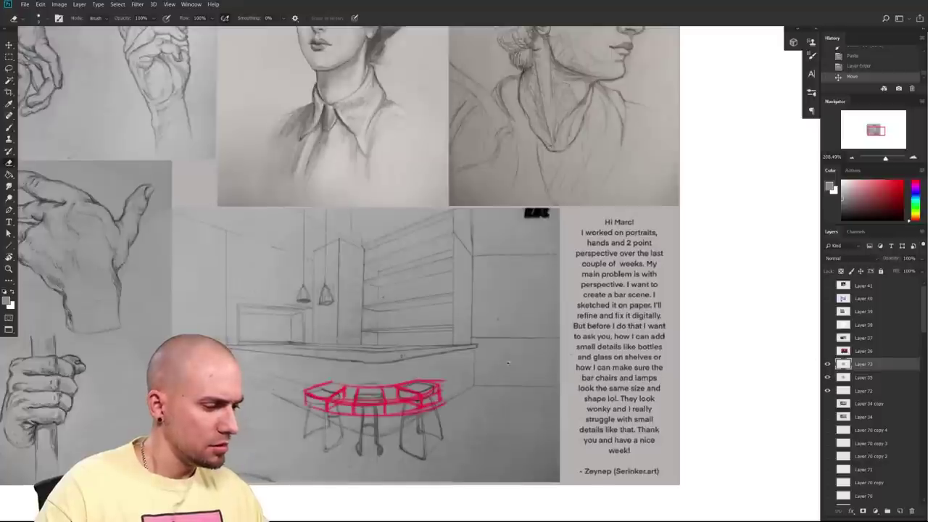
# - Erase the red lines in the gaps between the stools with a smaller eraser, leaving three separate seat boxes
pyautogui.scroll(2, 515, 361)
pyautogui.moveTo(514, 361); pyautogui.dragTo(593, 337)
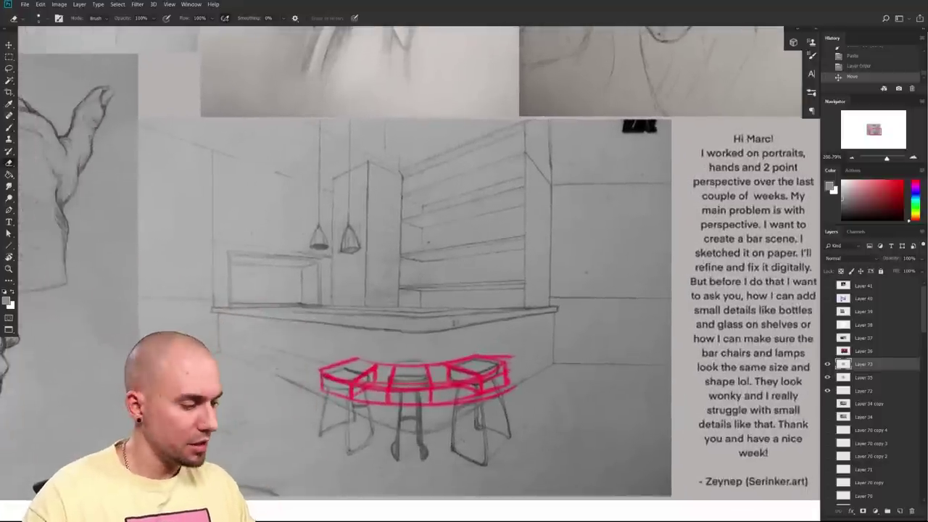
pyautogui.moveTo(497, 394)
pyautogui.mouseDown()
pyautogui.moveTo(462, 404)
pyautogui.moveTo(441, 386)
pyautogui.moveTo(440, 403)
pyautogui.mouseUp()
pyautogui.moveTo(377, 402)
pyautogui.mouseDown()
pyautogui.moveTo(377, 388)
pyautogui.moveTo(356, 401)
pyautogui.mouseUp()
pyautogui.press('[')
pyautogui.press('[')
pyautogui.press('[')
pyautogui.moveTo(381, 365)
pyautogui.mouseDown()
pyautogui.moveTo(443, 367)
pyautogui.moveTo(429, 364)
pyautogui.mouseUp()
pyautogui.moveTo(483, 355)
pyautogui.mouseDown()
pyautogui.moveTo(510, 358)
pyautogui.moveTo(508, 374)
pyautogui.moveTo(465, 379)
pyautogui.mouseUp()
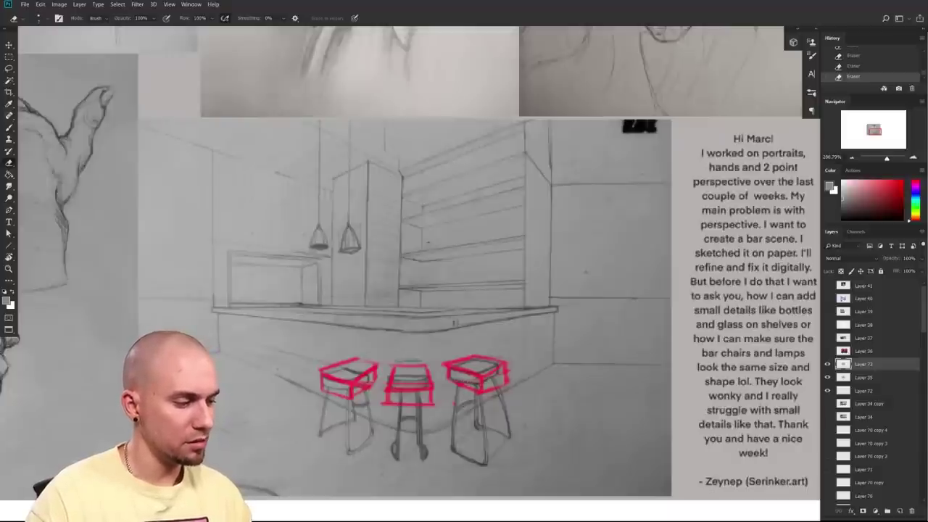
# - Draw a red vertical line down from the left stool's seat and a curved floor line around the feet of all three stools
pyautogui.moveTo(560, 429); pyautogui.dragTo(638, 429)
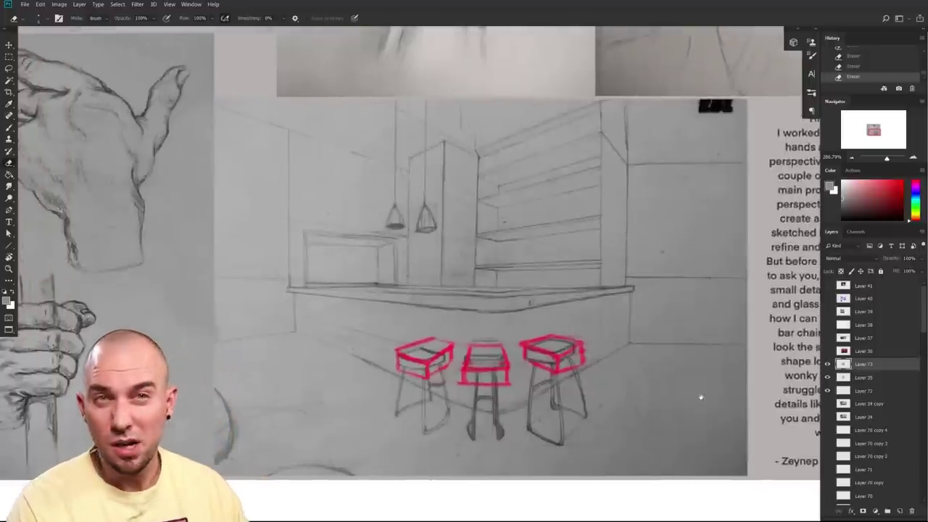
pyautogui.moveTo(551, 383); pyautogui.dragTo(655, 371)
pyautogui.moveTo(605, 403); pyautogui.dragTo(525, 413)
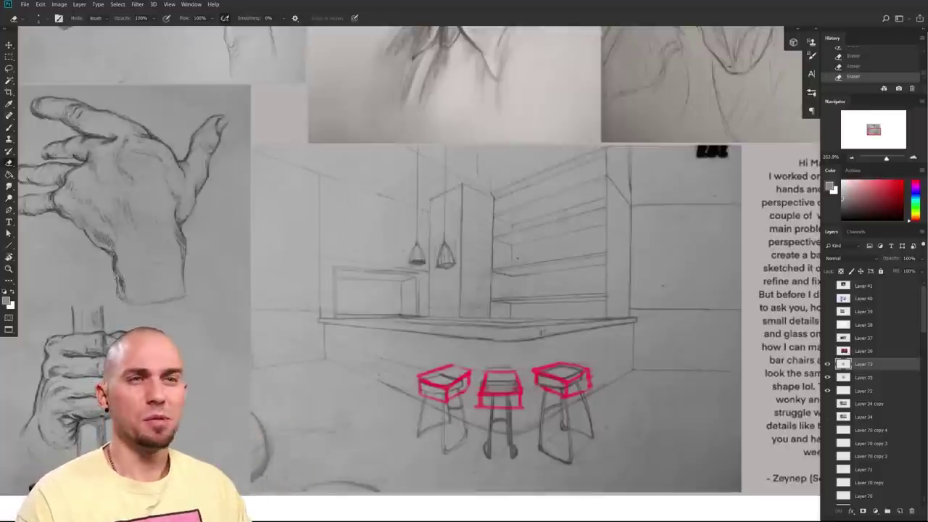
pyautogui.moveTo(462, 426); pyautogui.dragTo(474, 427)
pyautogui.press('b')
pyautogui.moveTo(415, 377); pyautogui.dragTo(415, 438)
pyautogui.keyDown('alt'); pyautogui.click(416, 375); pyautogui.keyUp('alt')
pyautogui.moveTo(415, 375)
pyautogui.mouseDown()
pyautogui.moveTo(414, 443)
pyautogui.moveTo(482, 464)
pyautogui.moveTo(583, 453)
pyautogui.mouseUp()
pyautogui.hotkey('ctrl', 'z')
pyautogui.moveTo(415, 446)
pyautogui.mouseDown()
pyautogui.moveTo(457, 464)
pyautogui.moveTo(579, 471)
pyautogui.moveTo(611, 437)
pyautogui.mouseUp()
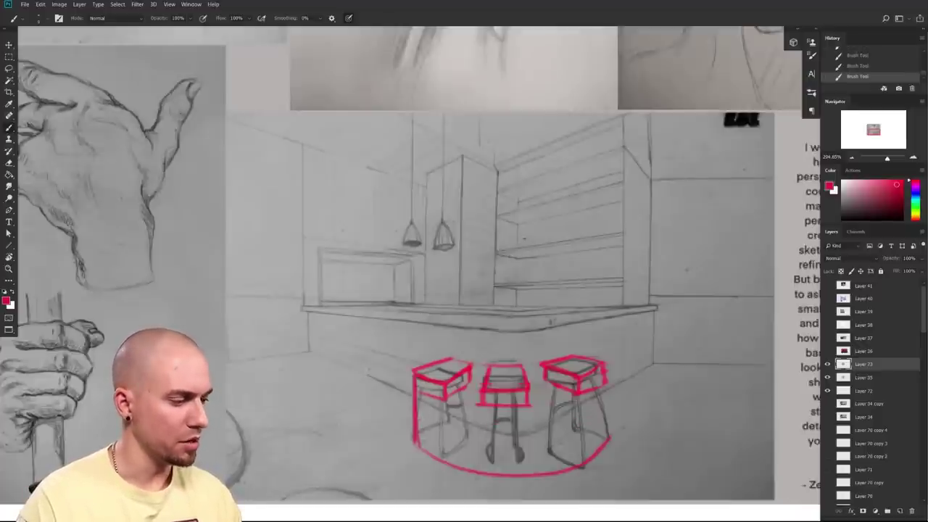
# - Add a second red curve through the stool legs above the floor line and reinforce it at the left and middle stools
pyautogui.moveTo(416, 428)
pyautogui.mouseDown()
pyautogui.moveTo(487, 451)
pyautogui.moveTo(592, 435)
pyautogui.moveTo(605, 423)
pyautogui.mouseUp()
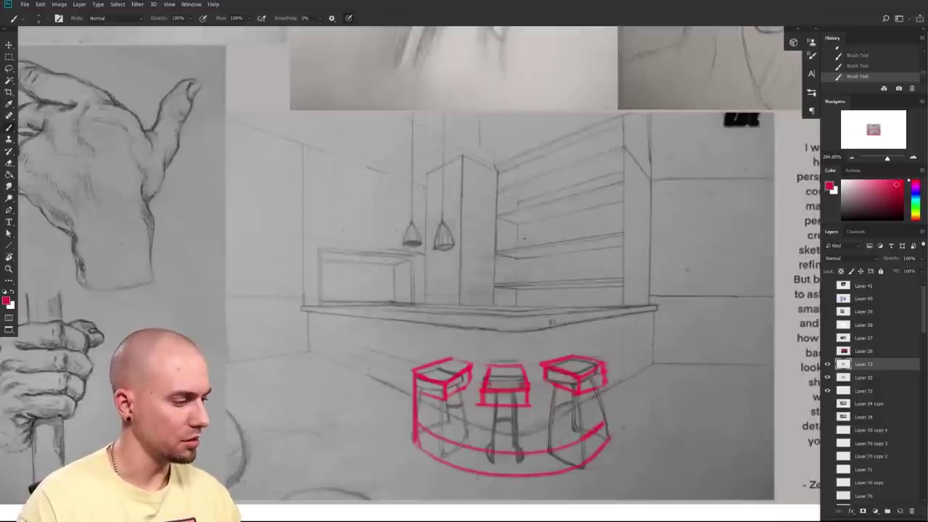
pyautogui.moveTo(495, 450); pyautogui.dragTo(514, 451)
pyautogui.moveTo(419, 425); pyautogui.dragTo(439, 436)
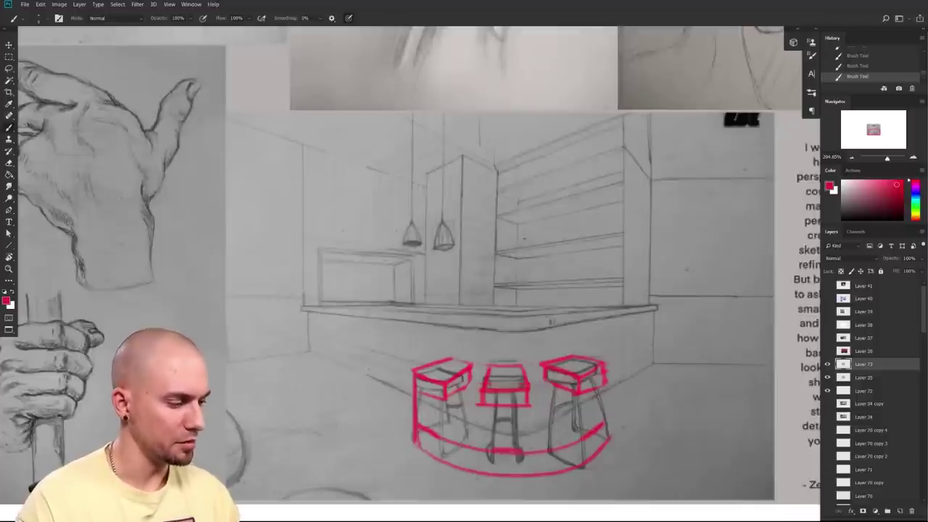
# - Connect the seats with a curved line and draw red verticals from their corners down to the floor curve
pyautogui.moveTo(448, 385)
pyautogui.mouseDown()
pyautogui.moveTo(576, 378)
pyautogui.moveTo(607, 416)
pyautogui.moveTo(612, 450)
pyautogui.mouseUp()
pyautogui.moveTo(603, 364); pyautogui.dragTo(598, 448)
pyautogui.moveTo(545, 365); pyautogui.dragTo(455, 359)
pyautogui.moveTo(477, 390); pyautogui.dragTo(477, 473)
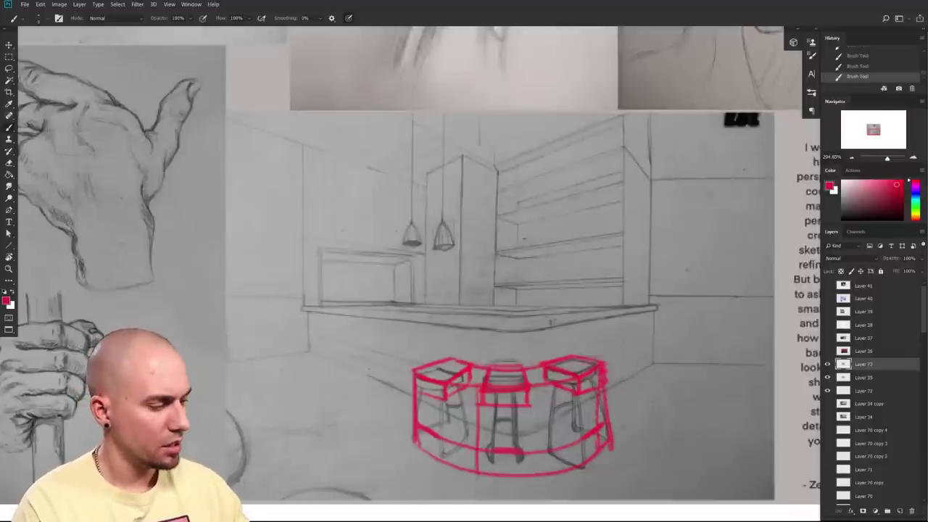
pyautogui.moveTo(527, 396); pyautogui.dragTo(526, 471)
pyautogui.moveTo(578, 396); pyautogui.dragTo(578, 464)
pyautogui.moveTo(537, 420)
pyautogui.mouseDown()
pyautogui.moveTo(566, 406)
pyautogui.moveTo(560, 428)
pyautogui.mouseUp()
pyautogui.moveTo(468, 406); pyautogui.dragTo(468, 468)
# - Switch to a more saturated red and draw the front face of a small box standing on the bar's back shelf
pyautogui.moveTo(615, 448); pyautogui.dragTo(614, 483)
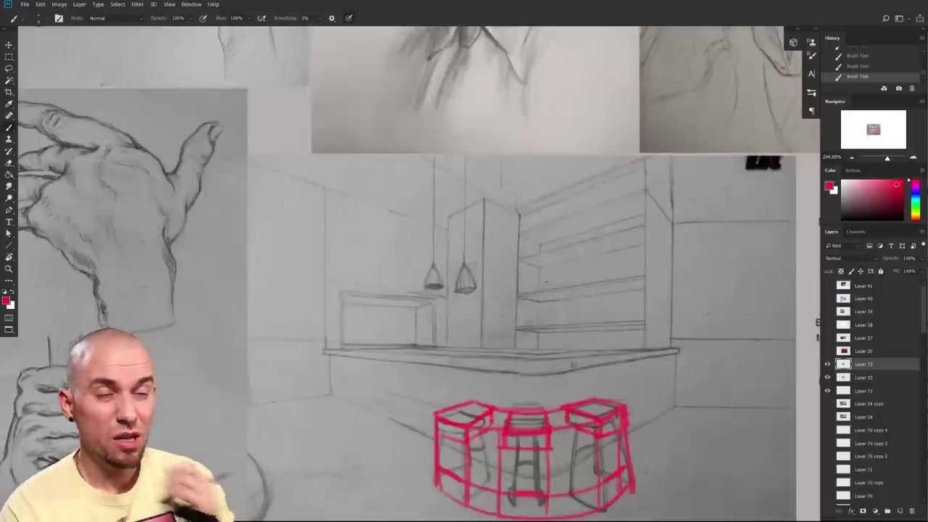
pyautogui.moveTo(566, 396); pyautogui.dragTo(496, 447)
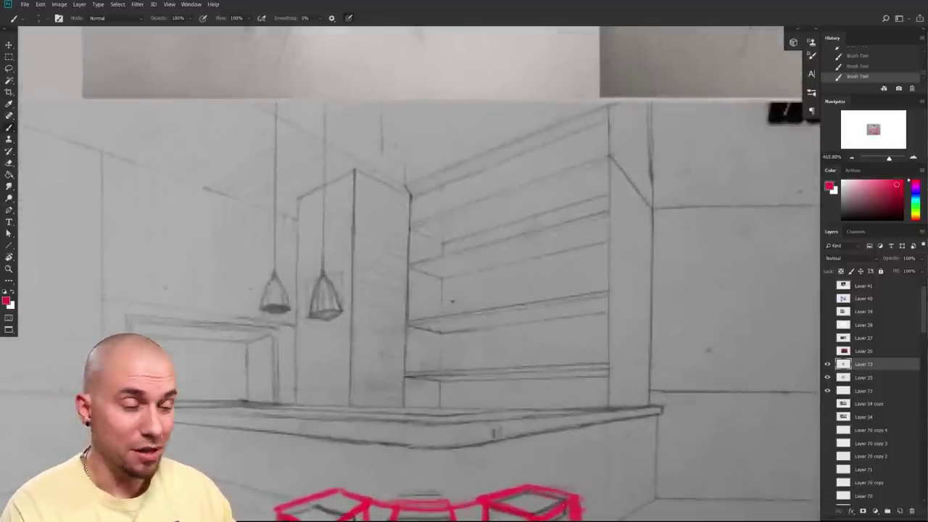
pyautogui.click(902, 182)
pyautogui.moveTo(776, 253); pyautogui.dragTo(721, 281)
pyautogui.moveTo(376, 319)
pyautogui.mouseDown()
pyautogui.moveTo(371, 342)
pyautogui.moveTo(372, 311)
pyautogui.moveTo(432, 296)
pyautogui.moveTo(421, 341)
pyautogui.mouseUp()
pyautogui.hotkey('ctrl', 'z')
pyautogui.moveTo(505, 373); pyautogui.dragTo(423, 377)
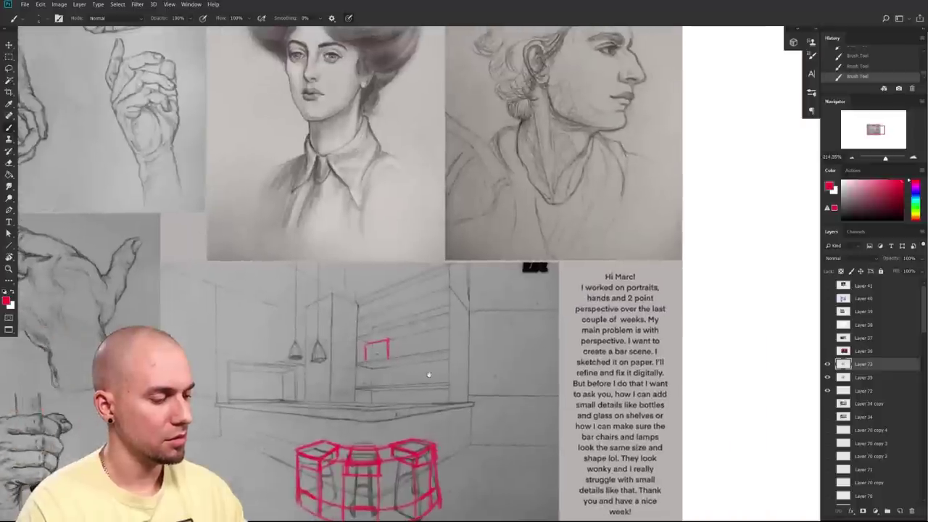
# - Draw the receding side face of the red shelf box and close the bottom edge of its front
pyautogui.scroll(3, 366, 373)
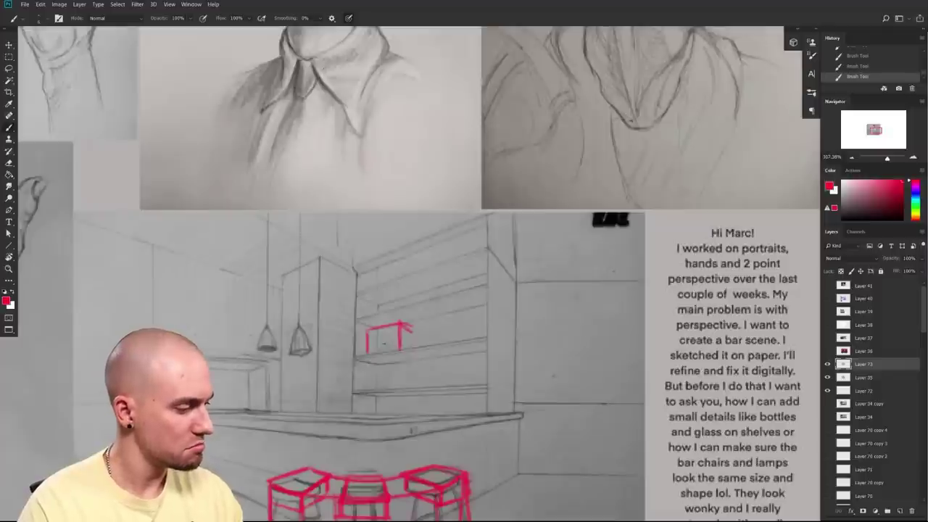
pyautogui.moveTo(411, 330); pyautogui.dragTo(411, 351)
pyautogui.scroll(3, 406, 364)
pyautogui.moveTo(350, 349); pyautogui.dragTo(397, 341)
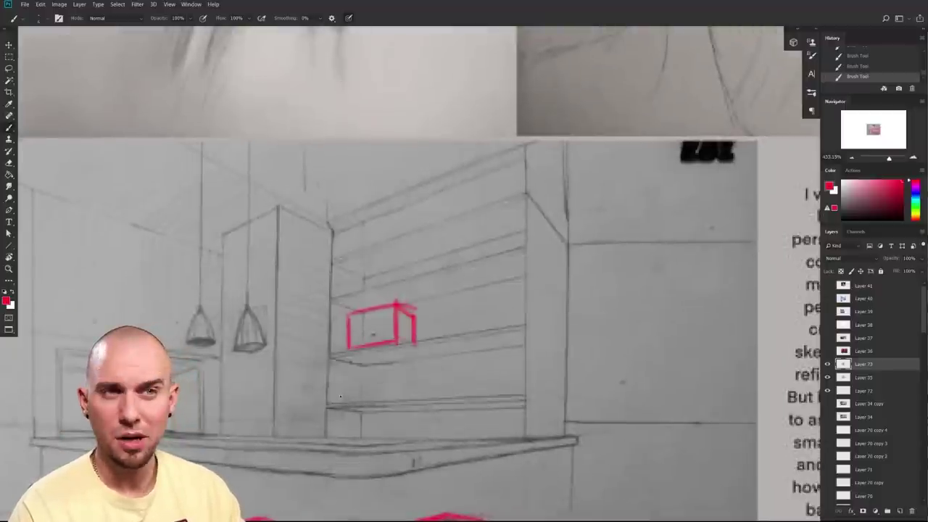
# - Erase the overshooting stroke at the shelf box's upper corner and strengthen the edges of its side face
pyautogui.scroll(2, 340, 396)
pyautogui.press('e')
pyautogui.moveTo(428, 269); pyautogui.dragTo(445, 274)
pyautogui.press('b')
pyautogui.scroll(2, 396, 301)
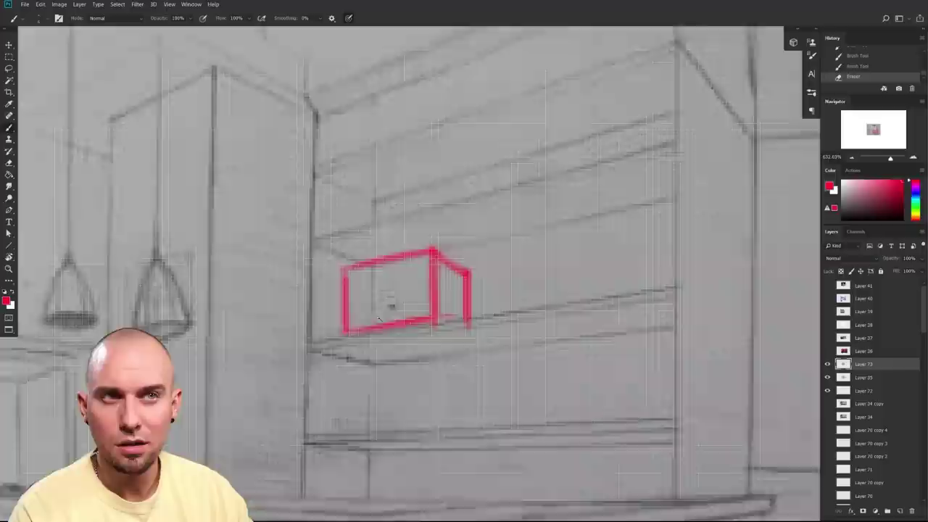
pyautogui.scroll(-2, 392, 303)
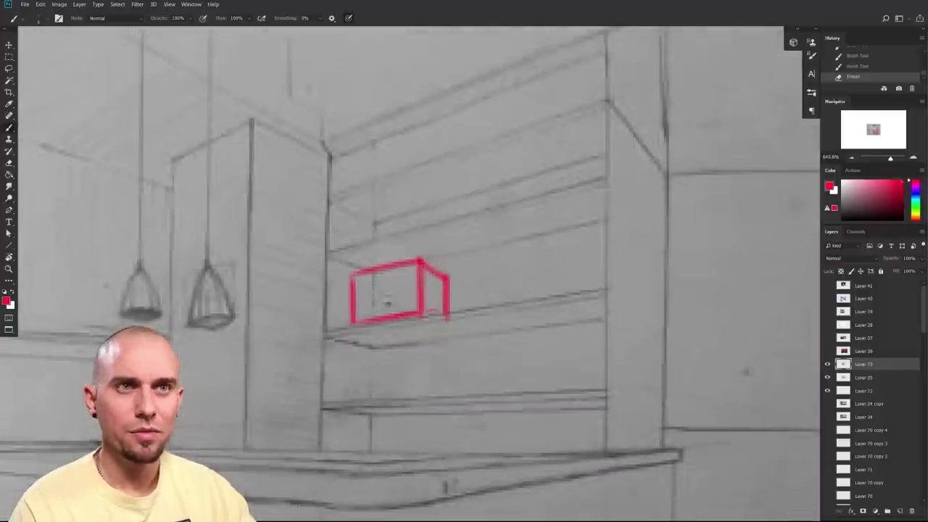
pyautogui.moveTo(447, 279); pyautogui.dragTo(447, 317)
pyautogui.moveTo(424, 315); pyautogui.dragTo(438, 311)
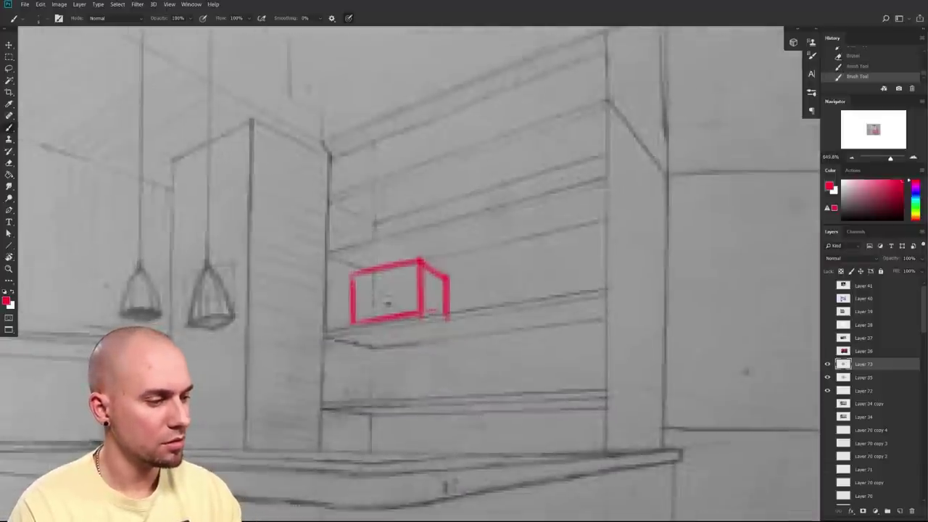
# - Draw a thin red guide line across the front and side of the shelf box, just below its top edge
pyautogui.moveTo(364, 285); pyautogui.dragTo(411, 275)
pyautogui.hotkey('ctrl', 'z')
pyautogui.click(366, 284)
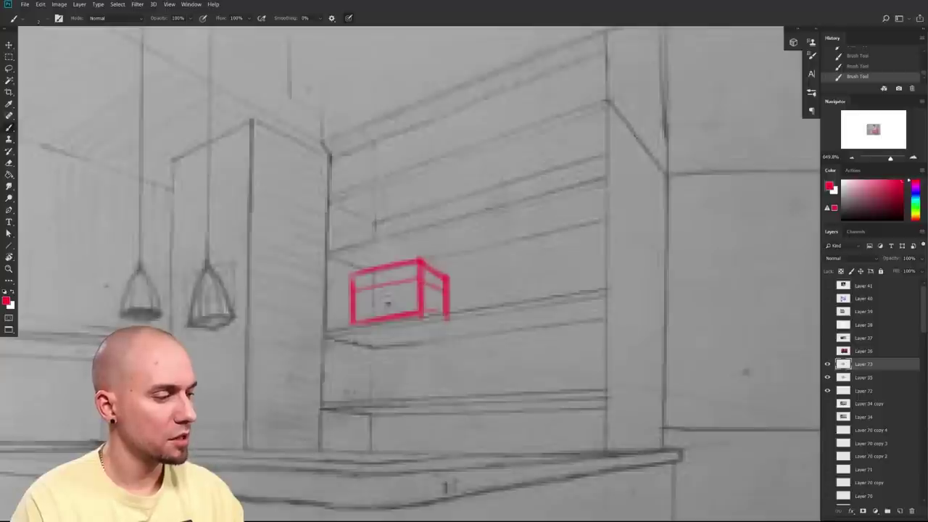
# - Create a new layer, set the brush colour to black and choose the MB Square Brush preset
pyautogui.click(900, 510)
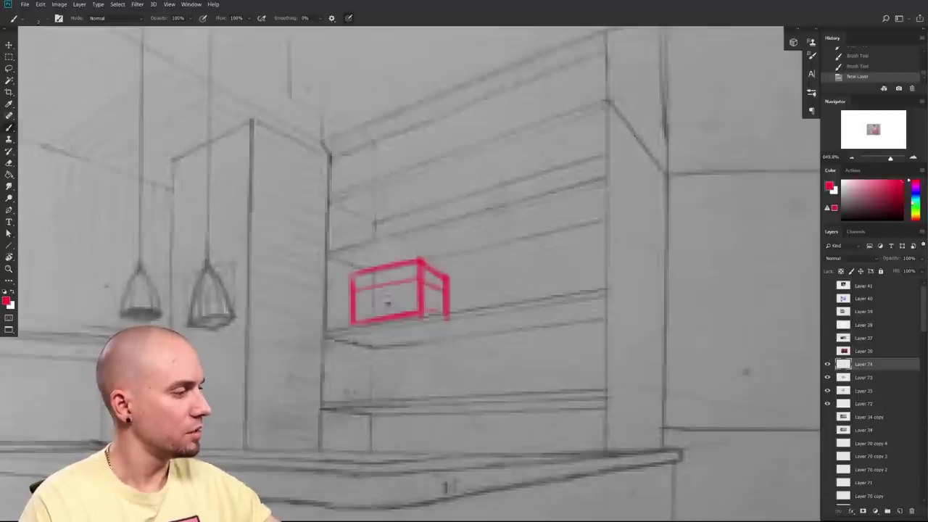
pyautogui.moveTo(893, 204); pyautogui.dragTo(882, 220)
pyautogui.rightClick(479, 295)
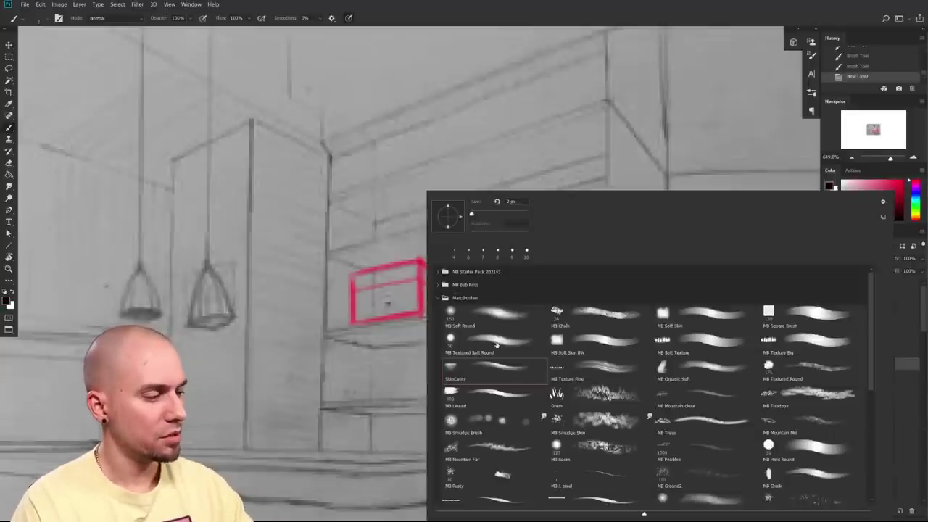
pyautogui.doubleClick(813, 315)
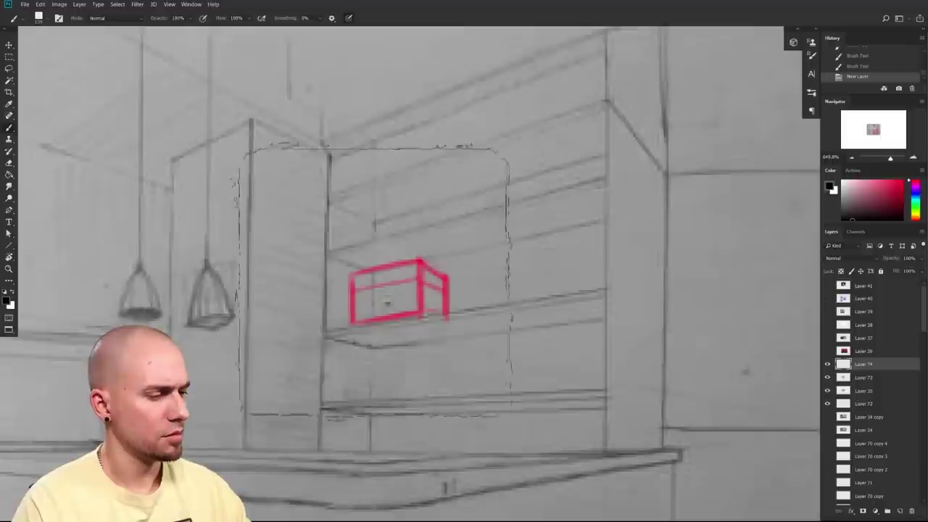
# - Sketch two black bottles inside the red shelf box, their shoulders on the guide line and their necks reaching the top
pyautogui.moveTo(363, 296); pyautogui.dragTo(361, 322)
pyautogui.moveTo(380, 286); pyautogui.dragTo(381, 313)
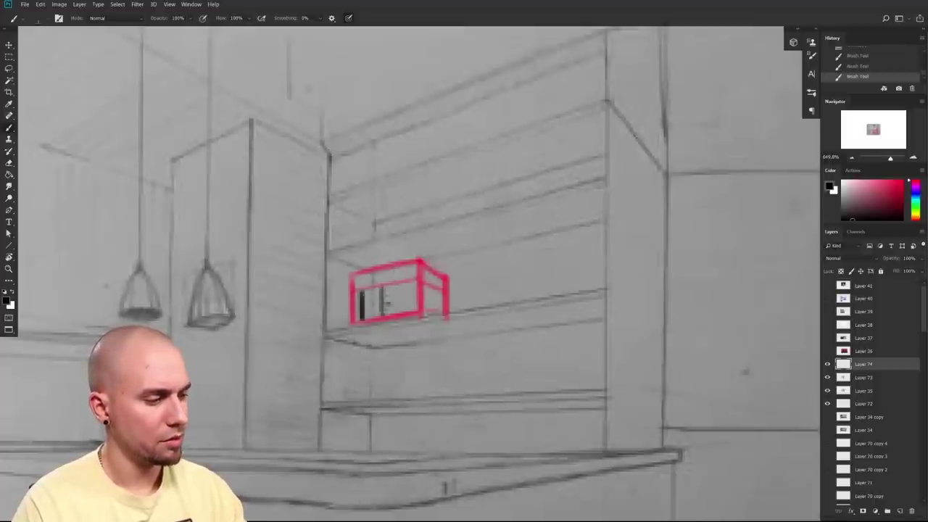
pyautogui.moveTo(363, 288)
pyautogui.mouseDown()
pyautogui.moveTo(382, 286)
pyautogui.moveTo(390, 314)
pyautogui.mouseUp()
pyautogui.moveTo(390, 281)
pyautogui.mouseDown()
pyautogui.moveTo(390, 312)
pyautogui.moveTo(405, 280)
pyautogui.moveTo(408, 313)
pyautogui.moveTo(391, 316)
pyautogui.mouseUp()
pyautogui.moveTo(368, 272)
pyautogui.mouseDown()
pyautogui.moveTo(364, 284)
pyautogui.moveTo(377, 285)
pyautogui.moveTo(365, 285)
pyautogui.moveTo(398, 263)
pyautogui.mouseUp()
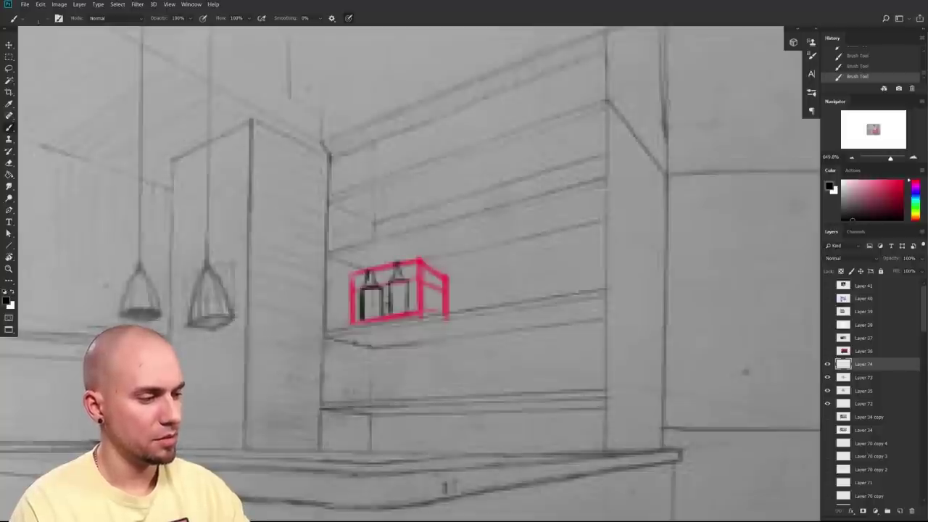
pyautogui.moveTo(400, 263); pyautogui.dragTo(404, 277)
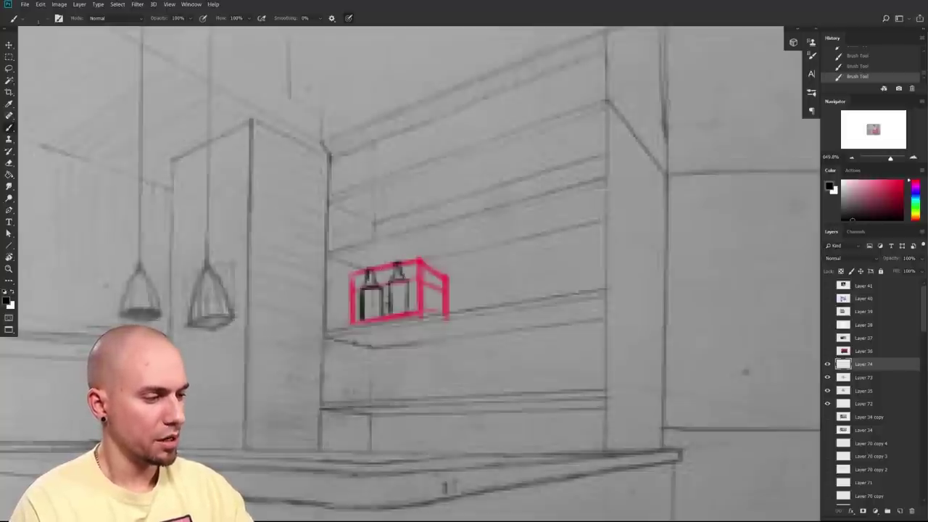
pyautogui.scroll(-8, 514, 367)
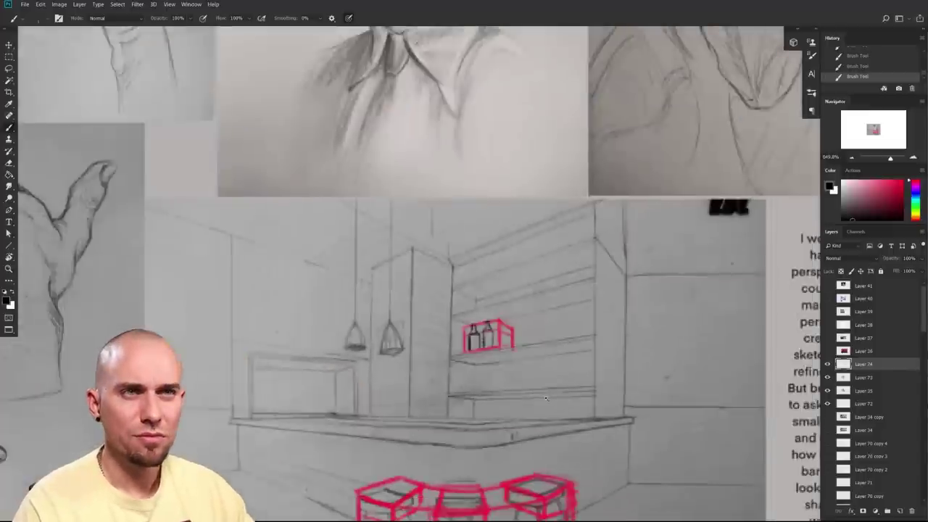
pyautogui.scroll(-6, 547, 398)
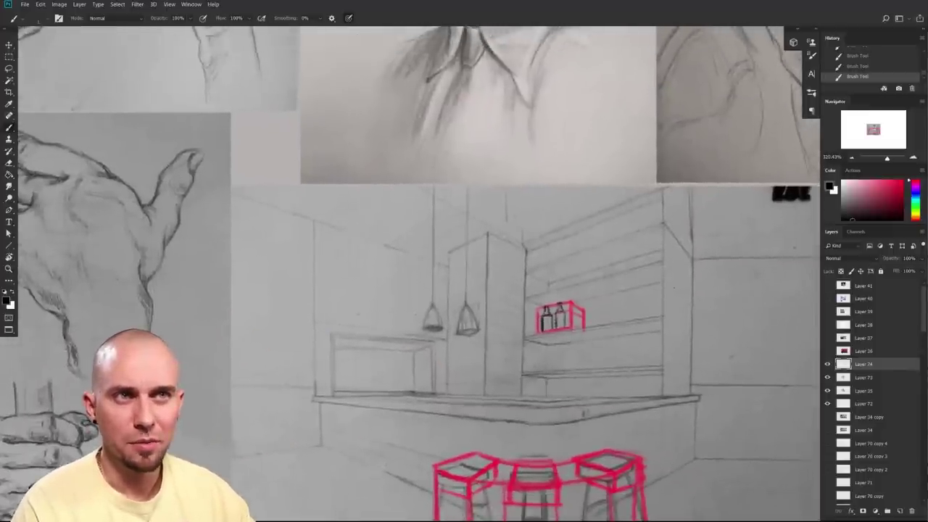
# - Examine the boxed bottles on the shelf and the boxed stools within the whole bar scene
pyautogui.scroll(5, 572, 322)
pyautogui.moveTo(556, 350); pyautogui.dragTo(535, 244)
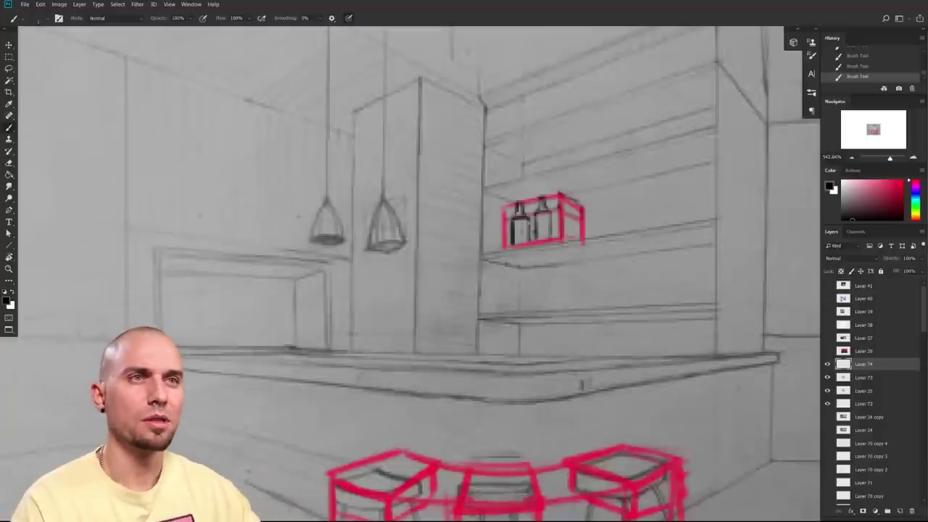
pyautogui.moveTo(578, 208); pyautogui.dragTo(578, 236)
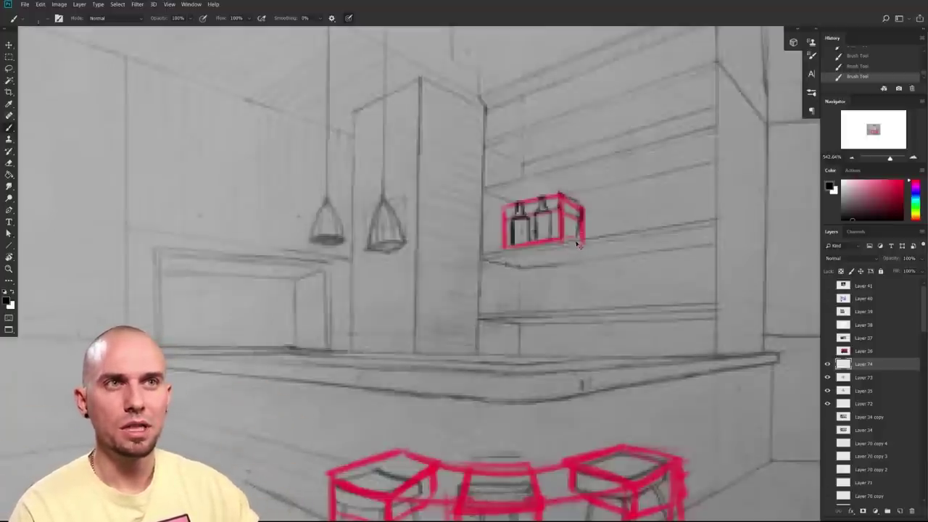
pyautogui.hotkey('ctrl', 'z')
pyautogui.scroll(3, 533, 245)
pyautogui.moveTo(533, 259); pyautogui.dragTo(537, 225)
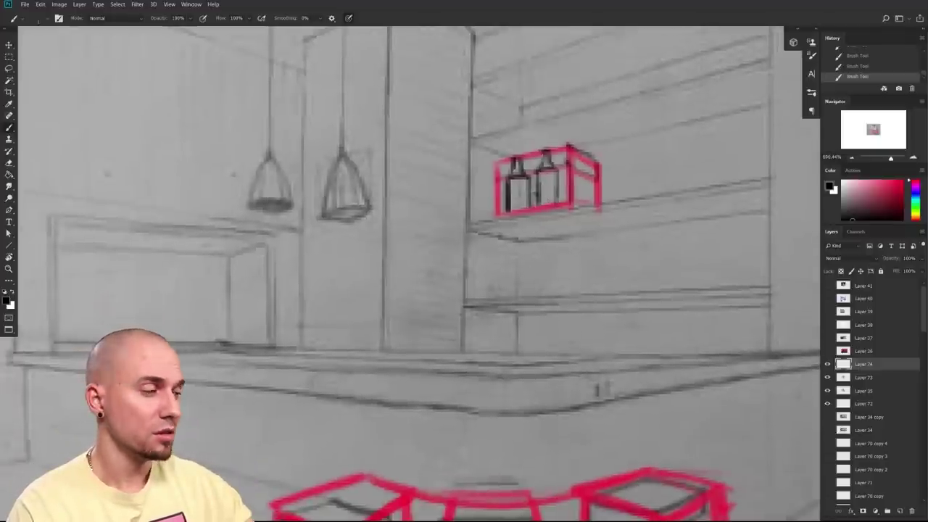
pyautogui.scroll(-5, 630, 308)
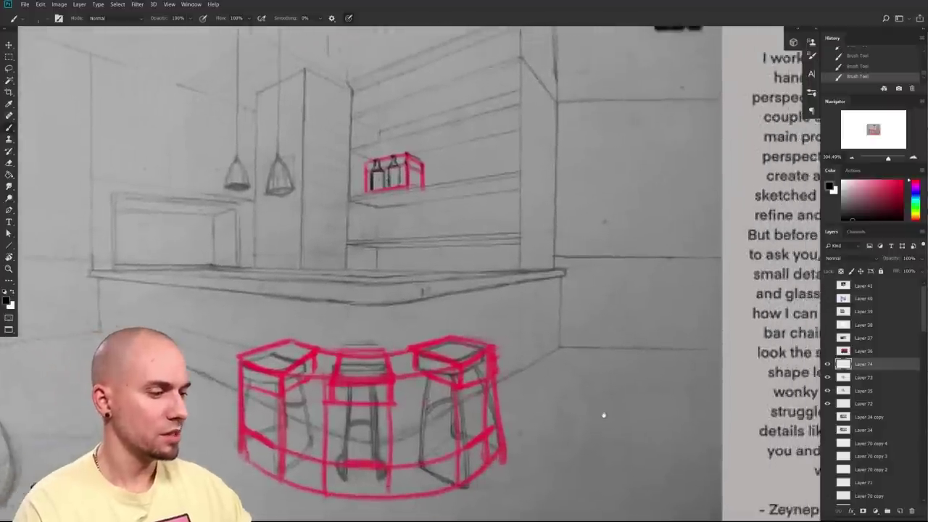
pyautogui.scroll(1, 605, 416)
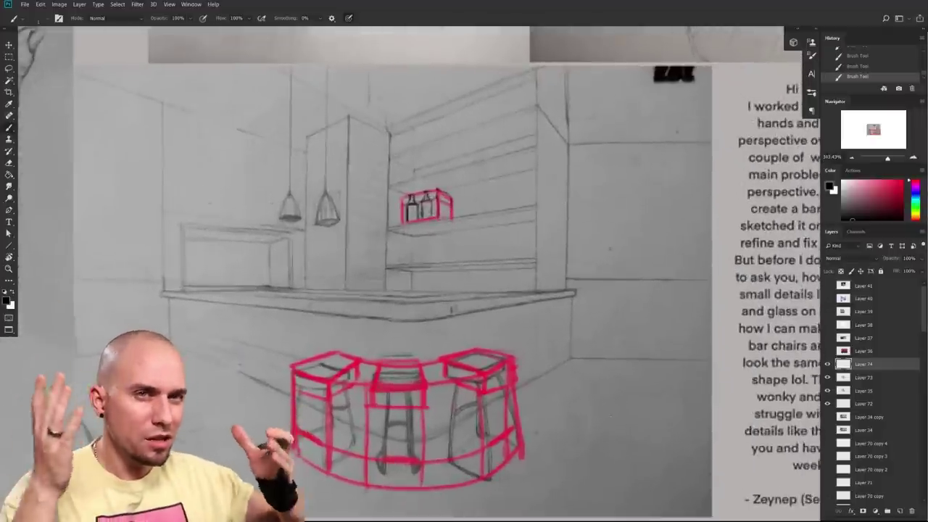
pyautogui.scroll(-2, 655, 390)
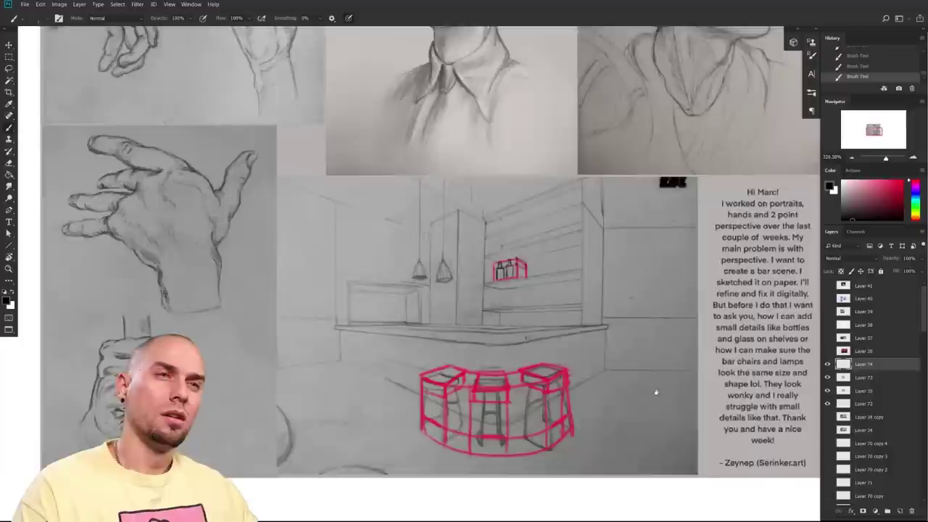
# - Examine the two portrait studies, the woman with the collar and the man in profile
pyautogui.moveTo(698, 364); pyautogui.dragTo(681, 412)
pyautogui.moveTo(707, 326); pyautogui.dragTo(609, 465)
pyautogui.moveTo(662, 352); pyautogui.dragTo(730, 425)
pyautogui.moveTo(732, 423); pyautogui.dragTo(720, 424)
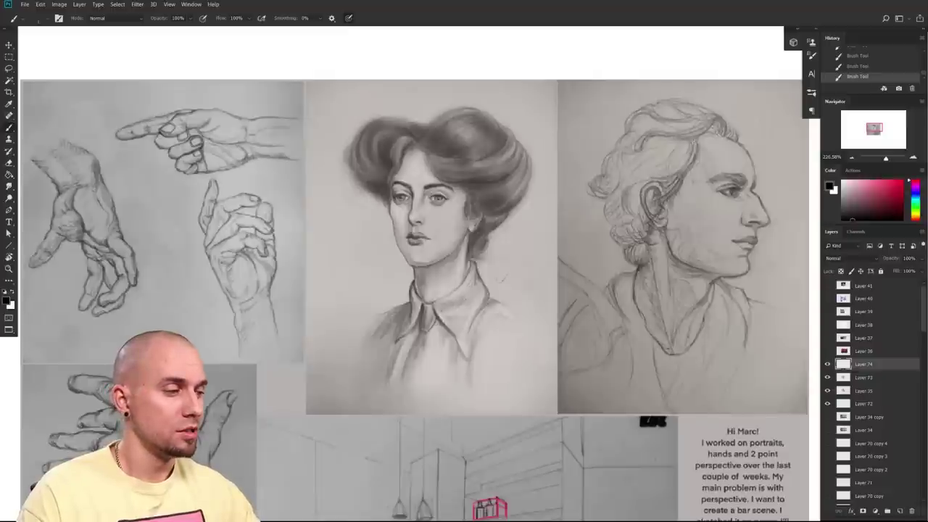
pyautogui.moveTo(671, 356); pyautogui.dragTo(569, 404)
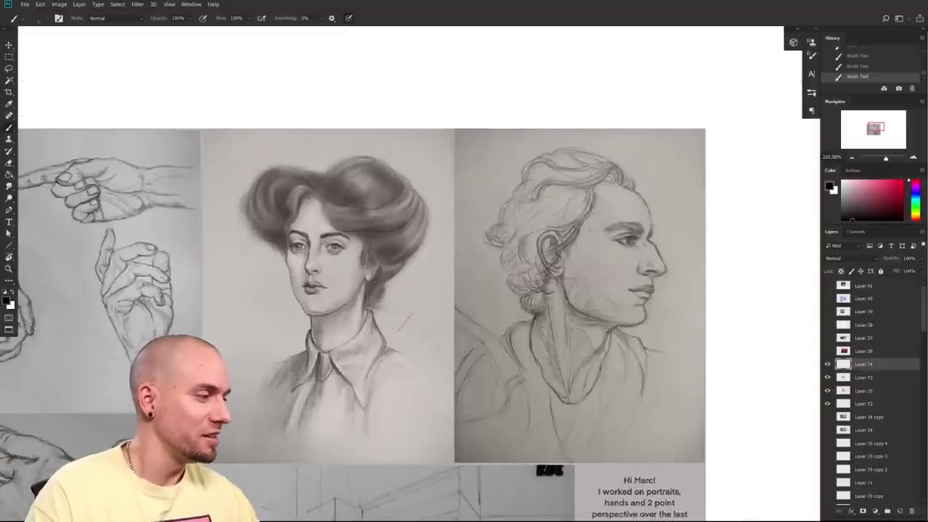
pyautogui.scroll(3, 442, 373)
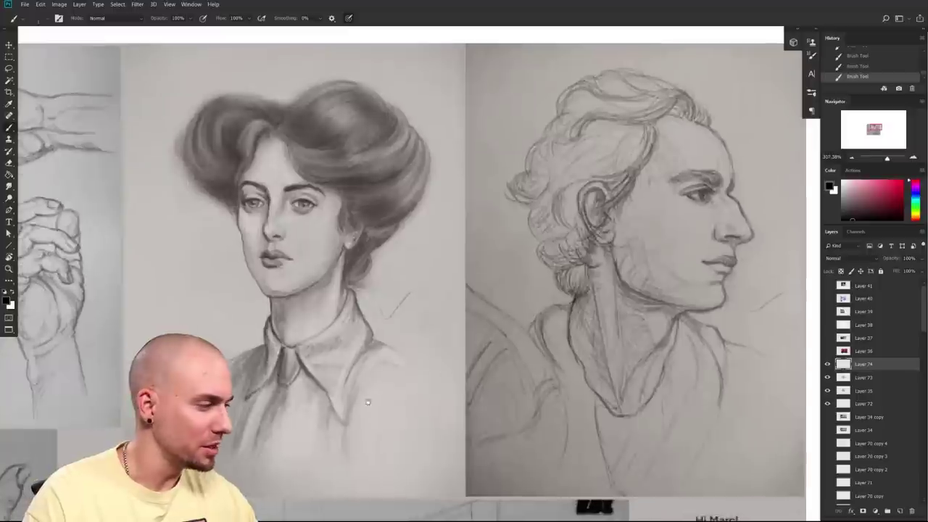
pyautogui.hscroll(-3, 606, 315)
pyautogui.scroll(2, 613, 320)
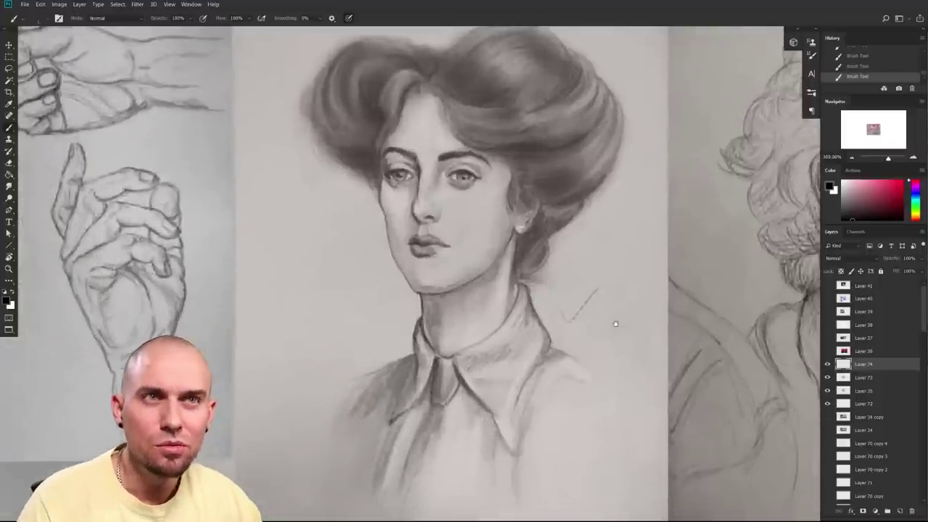
pyautogui.scroll(-4, 615, 323)
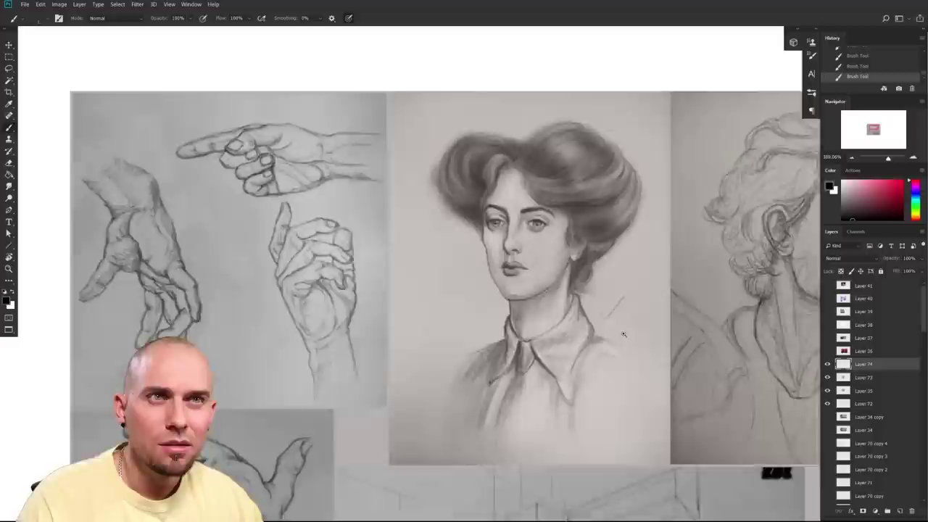
pyautogui.scroll(-3, 604, 357)
pyautogui.hscroll(4, 607, 351)
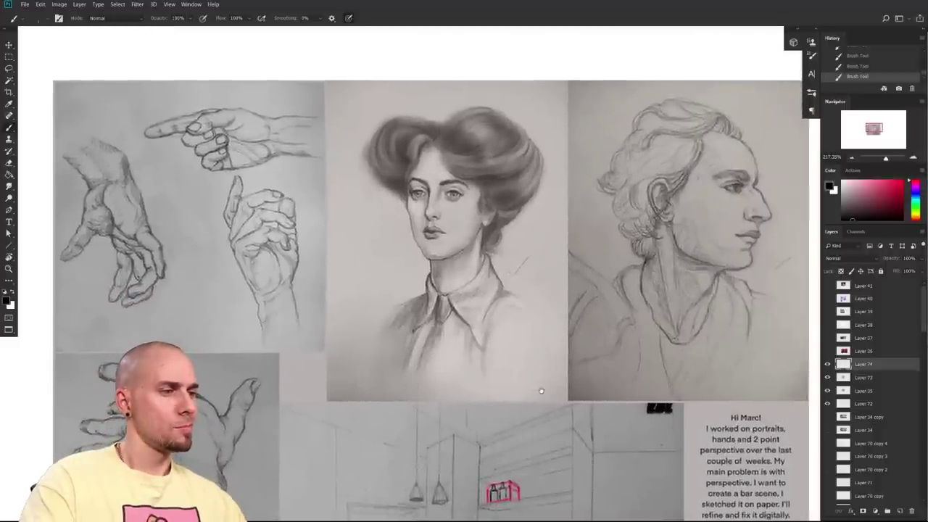
# - Examine the pencil hand studies beside and below the portraits, comparing the different hand poses
pyautogui.scroll(-3, 551, 383)
pyautogui.hscroll(-3, 551, 383)
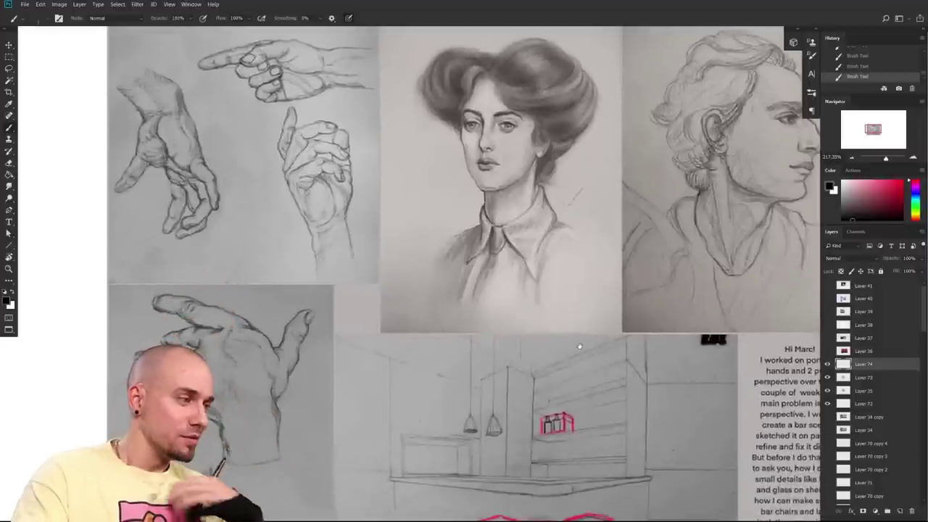
pyautogui.scroll(2, 555, 464)
pyautogui.hscroll(1, 555, 465)
pyautogui.moveTo(551, 502); pyautogui.dragTo(553, 499)
pyautogui.moveTo(500, 379); pyautogui.dragTo(512, 378)
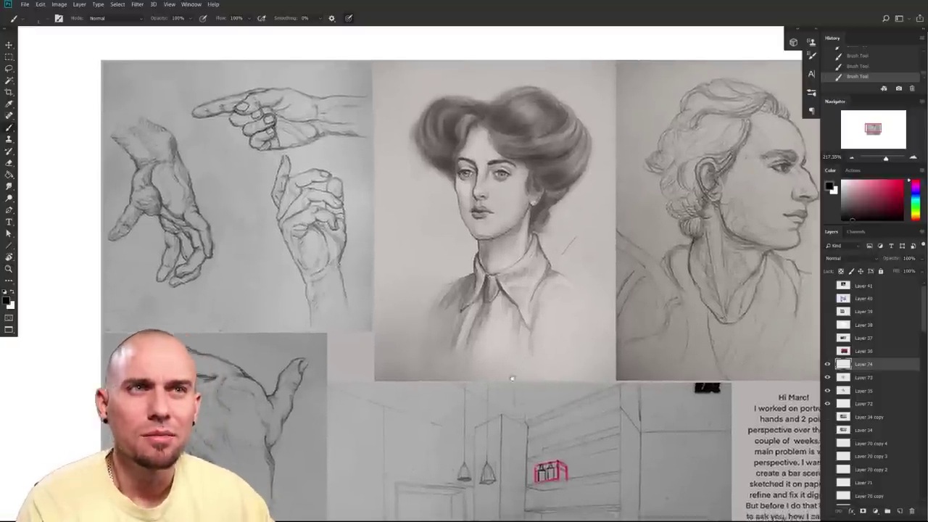
pyautogui.hscroll(-5, 512, 377)
pyautogui.scroll(1, 512, 378)
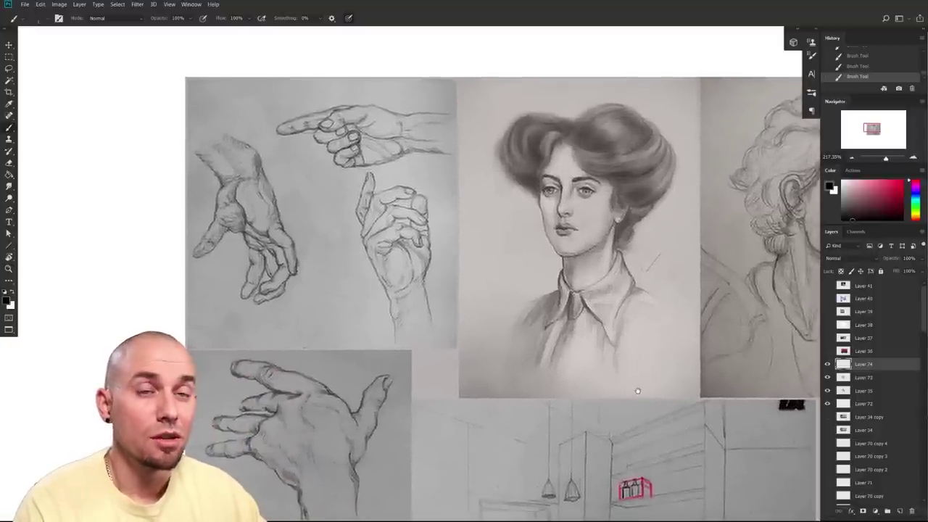
pyautogui.scroll(-8, 638, 391)
pyautogui.hscroll(-6, 638, 391)
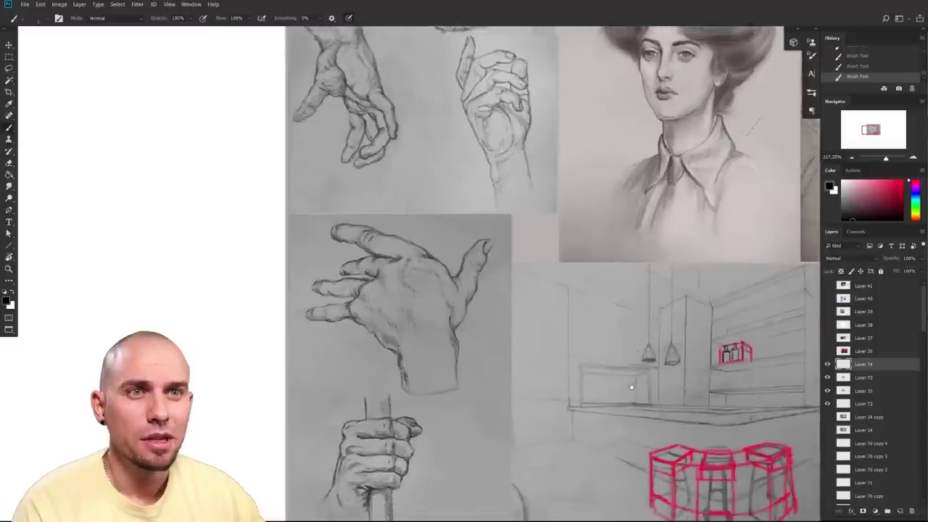
pyautogui.moveTo(632, 388); pyautogui.dragTo(655, 348)
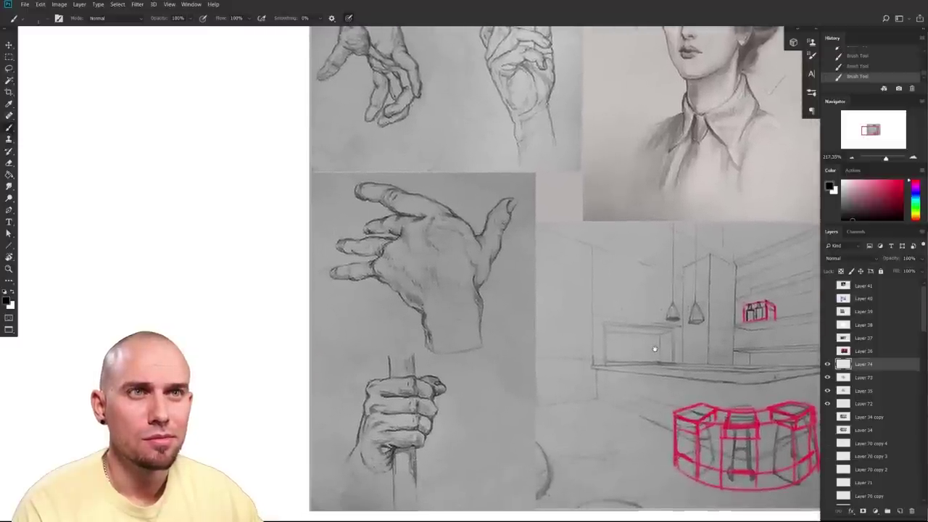
pyautogui.scroll(9, 655, 350)
pyautogui.hscroll(2, 645, 363)
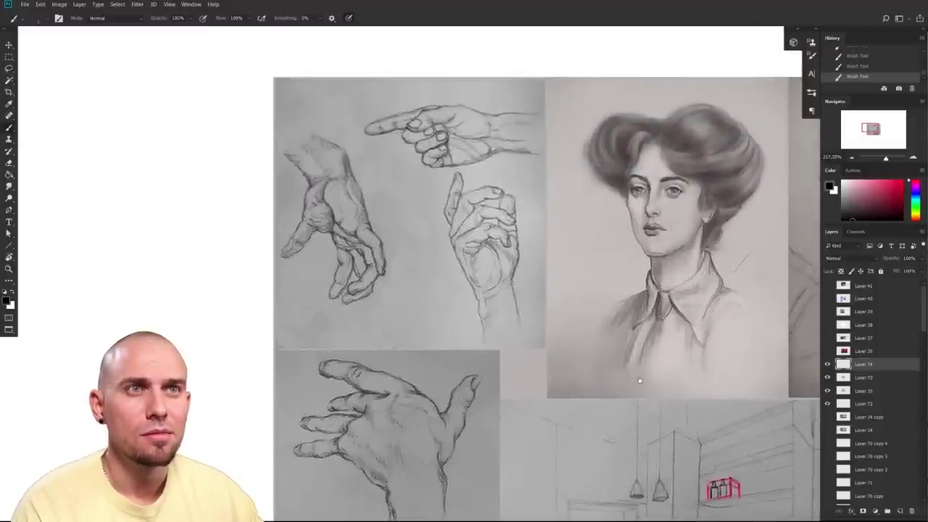
# - Outline the heel of the palm and the wrist edges on the raised closed hand with thick black strokes
pyautogui.moveTo(640, 380); pyautogui.dragTo(613, 422)
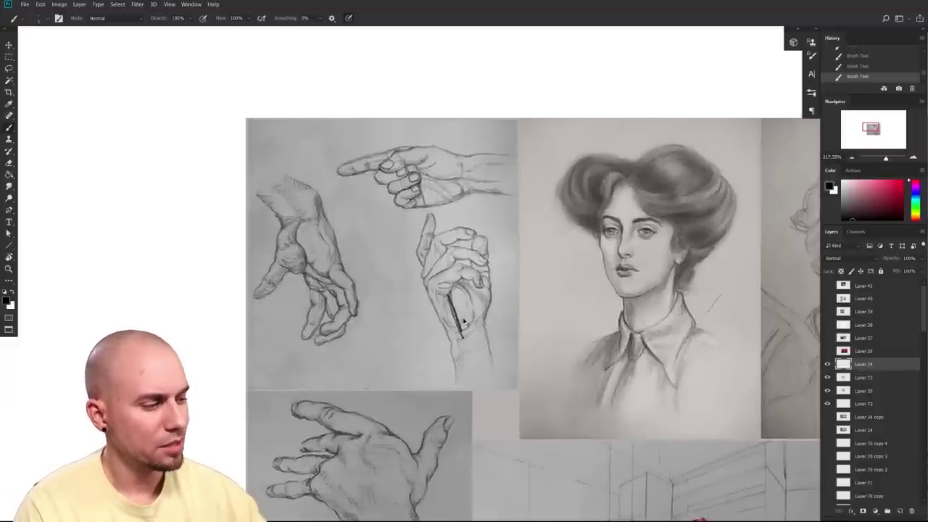
pyautogui.moveTo(468, 288); pyautogui.dragTo(461, 341)
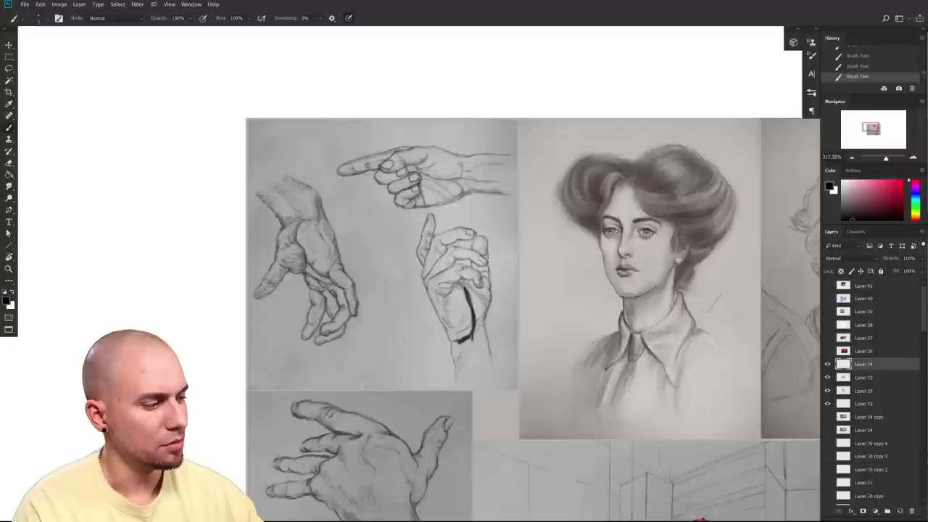
pyautogui.moveTo(524, 290); pyautogui.dragTo(461, 290)
pyautogui.moveTo(360, 283); pyautogui.dragTo(386, 339)
pyautogui.moveTo(546, 403)
pyautogui.mouseDown()
pyautogui.moveTo(533, 355)
pyautogui.moveTo(514, 356)
pyautogui.moveTo(605, 351)
pyautogui.moveTo(595, 359)
pyautogui.mouseUp()
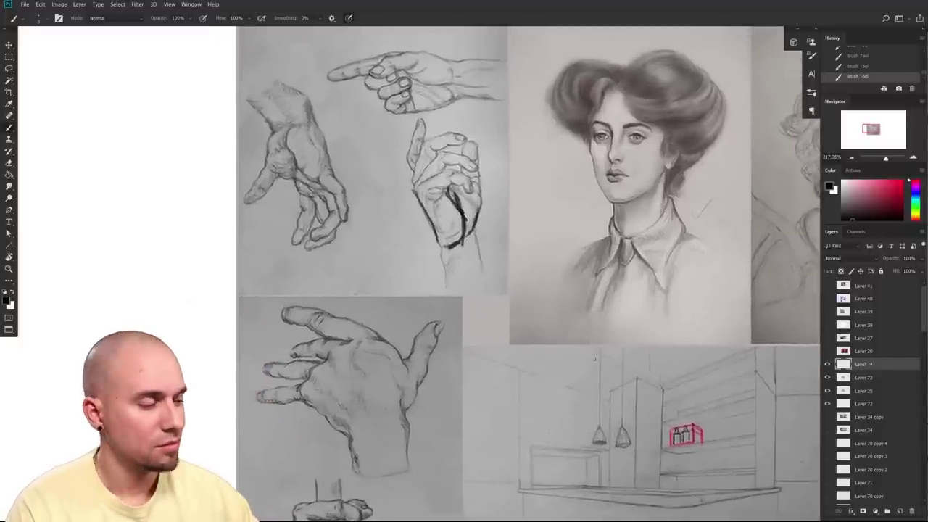
# - Sample light and dark greys from the open hand drawing and touch up the contours of its fingers
pyautogui.moveTo(346, 357); pyautogui.dragTo(353, 353)
pyautogui.scroll(1, 357, 350)
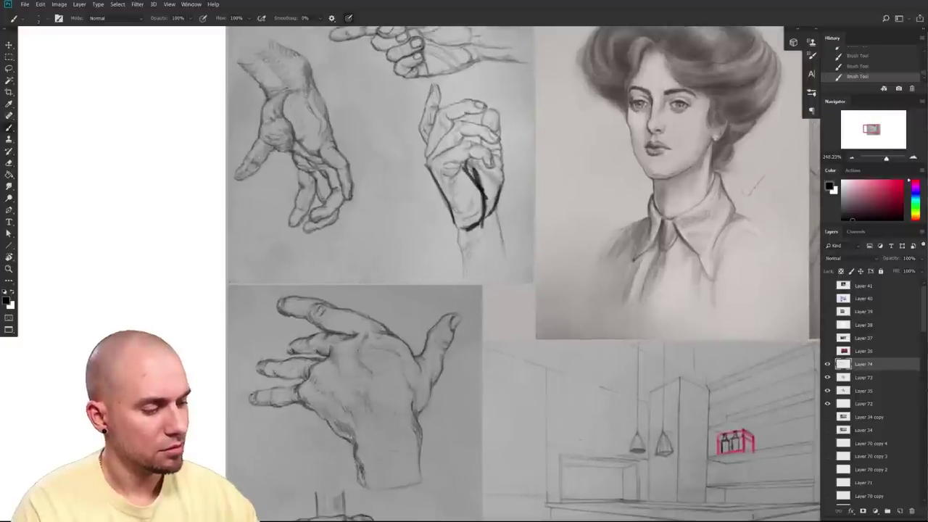
pyautogui.keyDown('alt'); pyautogui.click(321, 353); pyautogui.keyUp('alt')
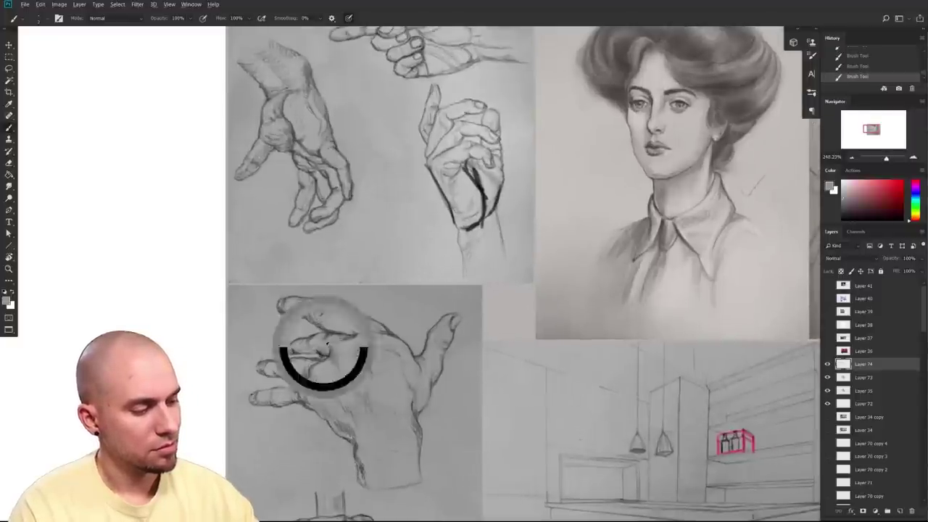
pyautogui.keyDown('alt'); pyautogui.click(318, 353); pyautogui.keyUp('alt')
pyautogui.moveTo(442, 344); pyautogui.dragTo(398, 326)
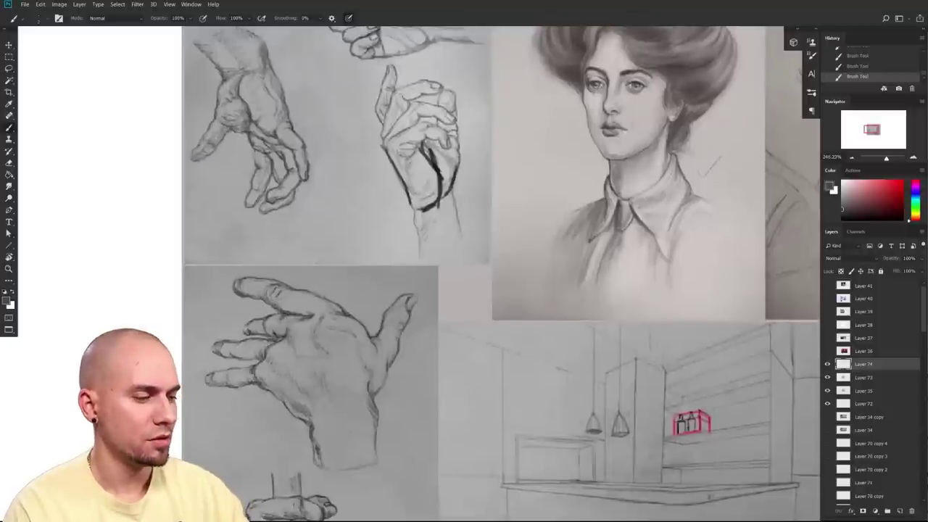
pyautogui.moveTo(365, 337); pyautogui.dragTo(350, 326)
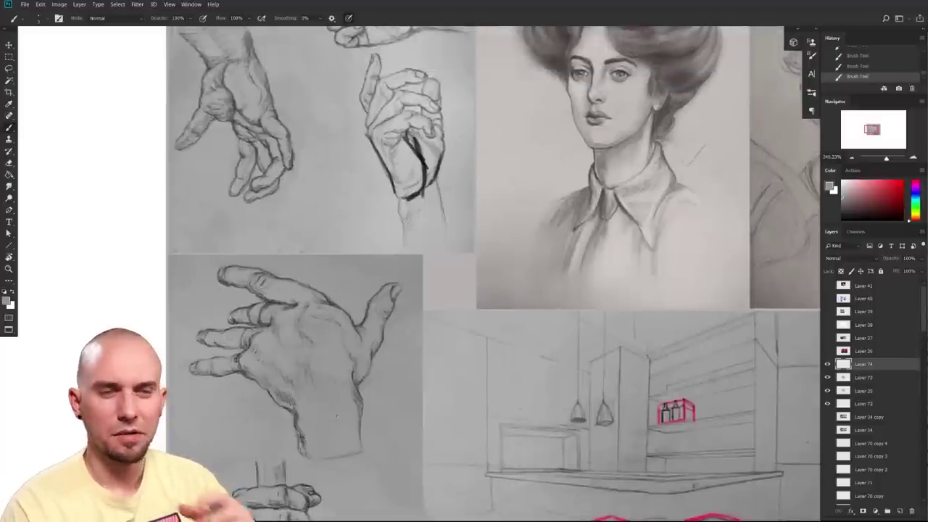
# - Try darkening the contour along the open hand's index finger, and undo the last brush strokes
pyautogui.press('d')
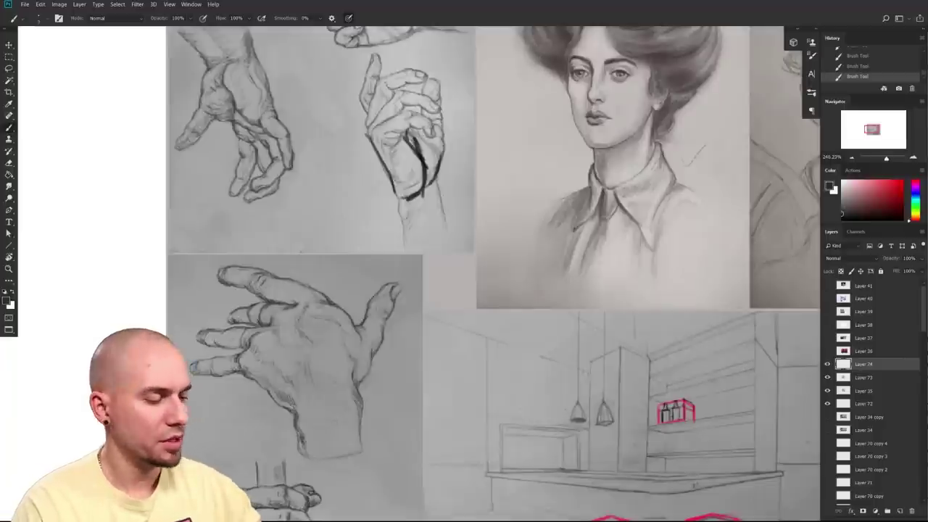
pyautogui.press('x')
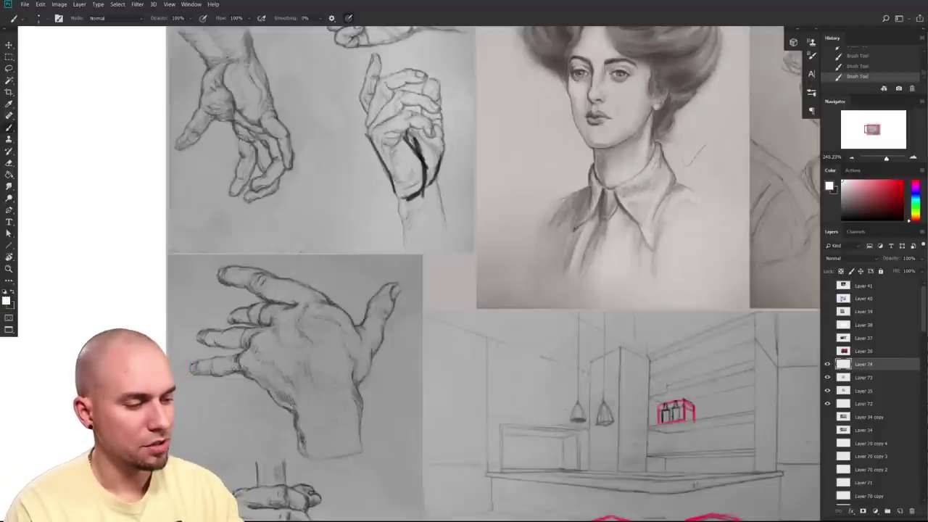
pyautogui.press('x')
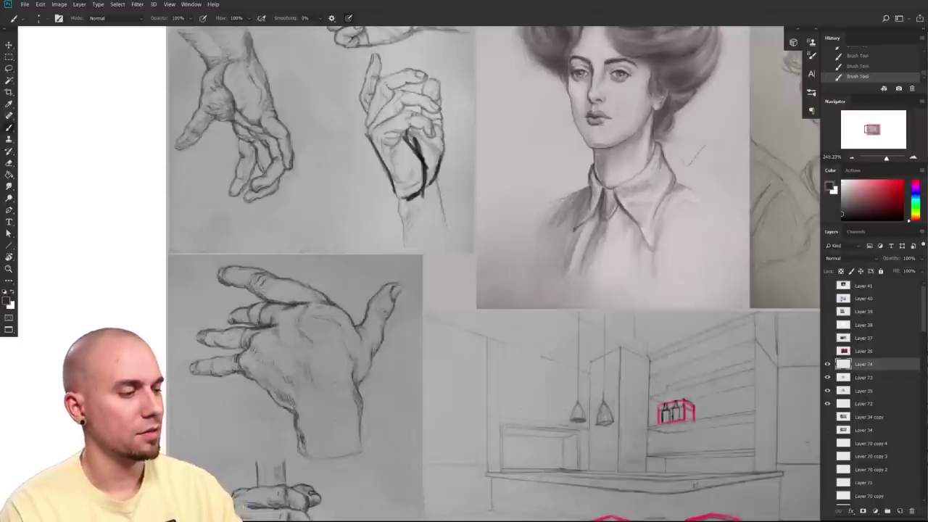
pyautogui.keyDown('alt'); pyautogui.click(294, 310); pyautogui.keyUp('alt')
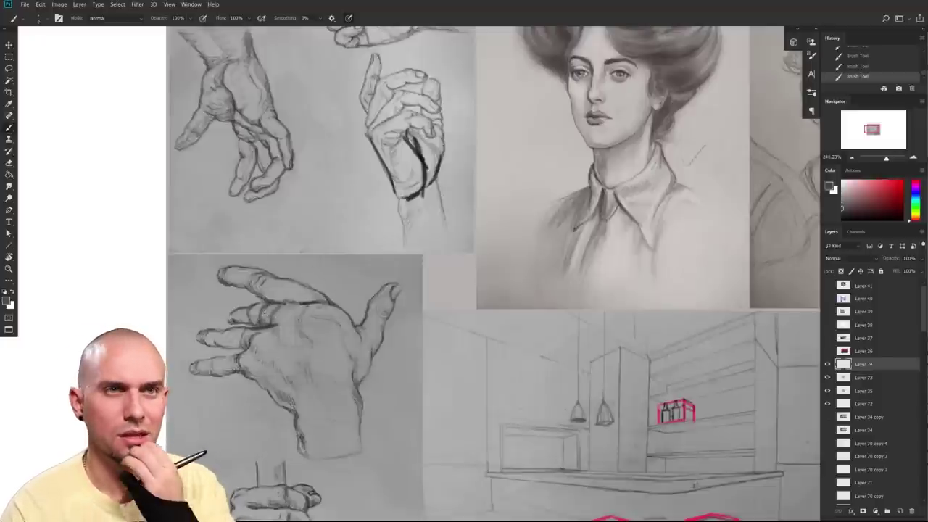
pyautogui.hotkey('ctrl', 'z')
pyautogui.hotkey('ctrl', 'z')
pyautogui.hotkey('ctrl', 'z')
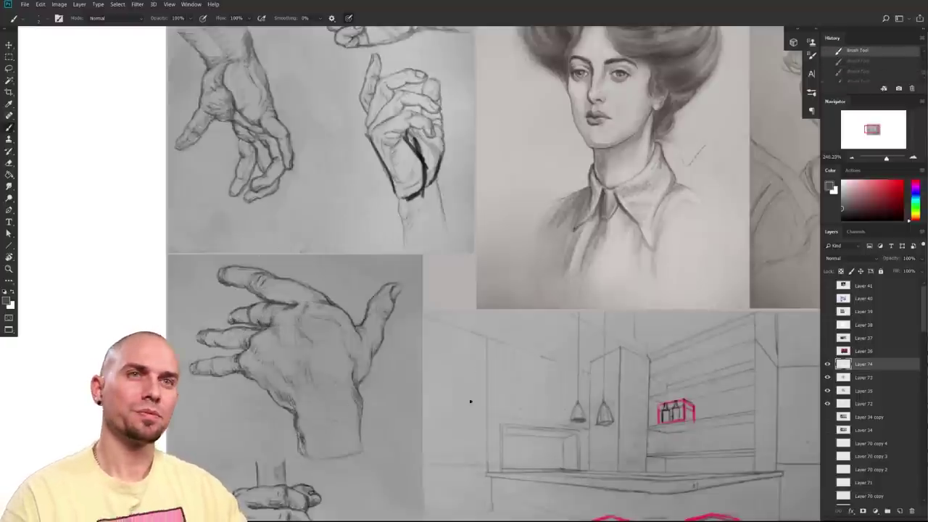
# - Review the complete submission sheet with the hand studies, portraits, bar scene and the student's message
pyautogui.scroll(-3, 582, 397)
pyautogui.moveTo(582, 396); pyautogui.dragTo(573, 417)
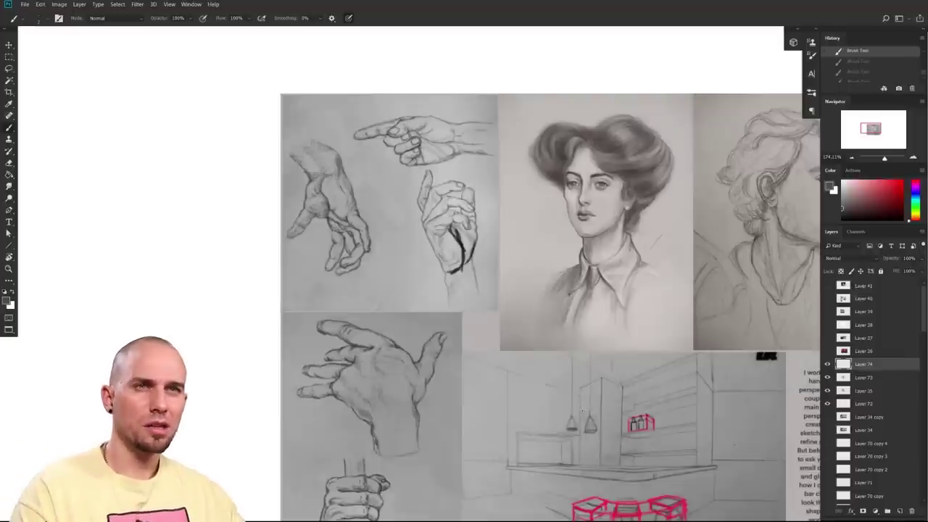
pyautogui.moveTo(493, 370); pyautogui.dragTo(483, 375)
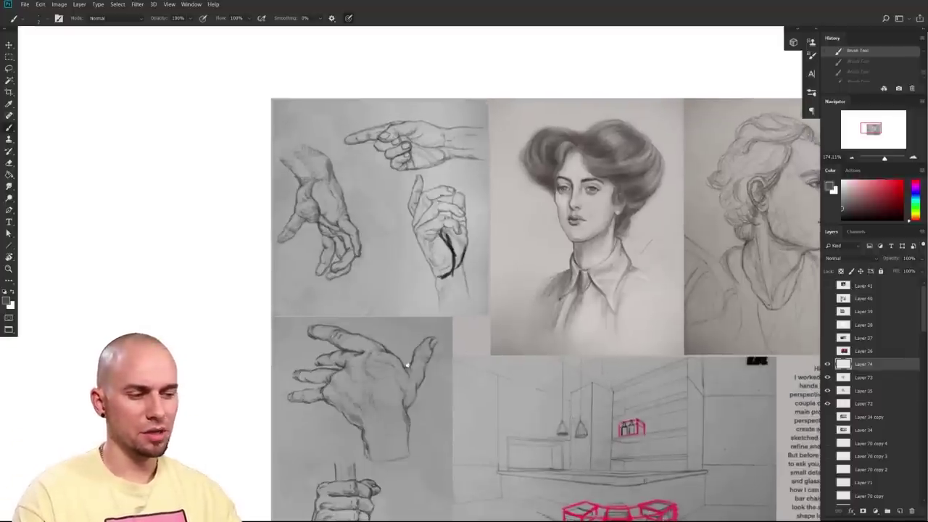
pyautogui.moveTo(389, 365); pyautogui.dragTo(377, 390)
pyautogui.moveTo(581, 381); pyautogui.dragTo(529, 366)
pyautogui.moveTo(682, 406); pyautogui.dragTo(527, 362)
pyautogui.moveTo(686, 406); pyautogui.dragTo(697, 429)
pyautogui.scroll(-1, 694, 399)
pyautogui.moveTo(699, 379); pyautogui.dragTo(718, 366)
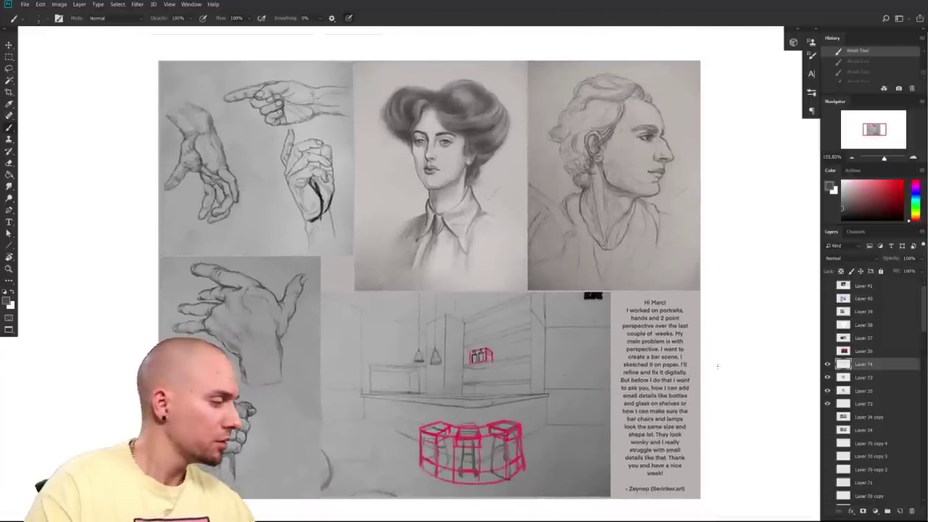
# - Hide Layers 72, 35, 73 and 74, and show and select Layer 36 with the red-haired character paintings
pyautogui.moveTo(829, 402); pyautogui.dragTo(829, 405)
pyautogui.click(829, 353)
pyautogui.click(874, 351)
pyautogui.moveTo(729, 336); pyautogui.dragTo(591, 335)
pyautogui.moveTo(731, 364); pyautogui.dragTo(673, 363)
pyautogui.scroll(-5, 672, 363)
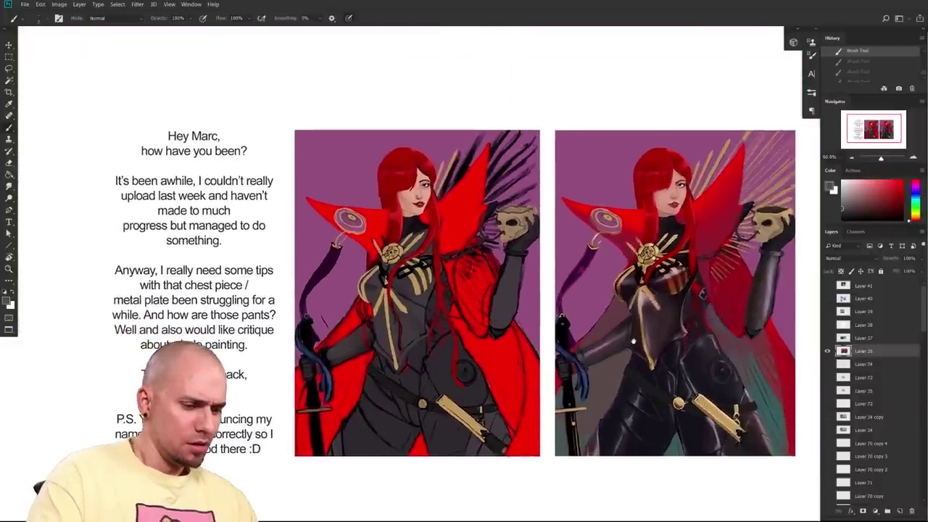
pyautogui.moveTo(633, 341); pyautogui.dragTo(628, 343)
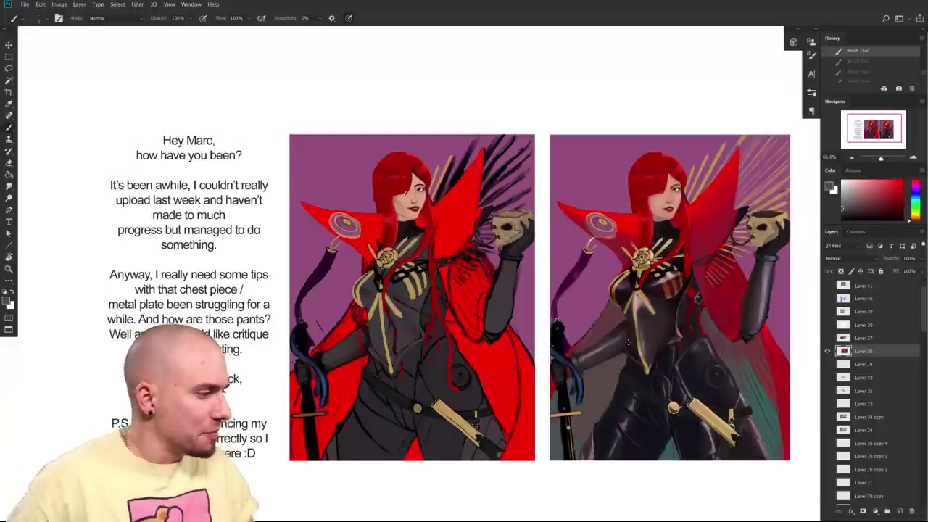
# - Compare both versions of the red-haired character painting and read the student's message about the chest plate and pants
pyautogui.scroll(5, 719, 413)
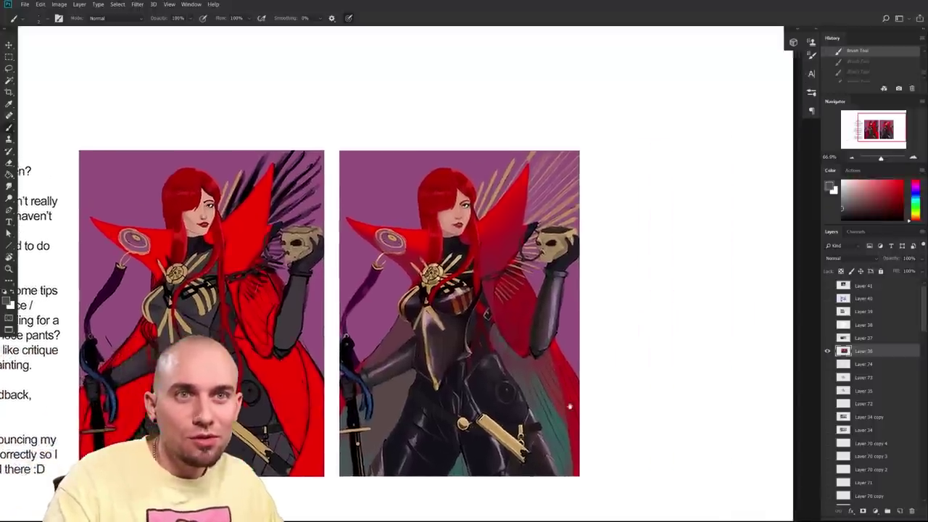
pyautogui.scroll(-3, 746, 398)
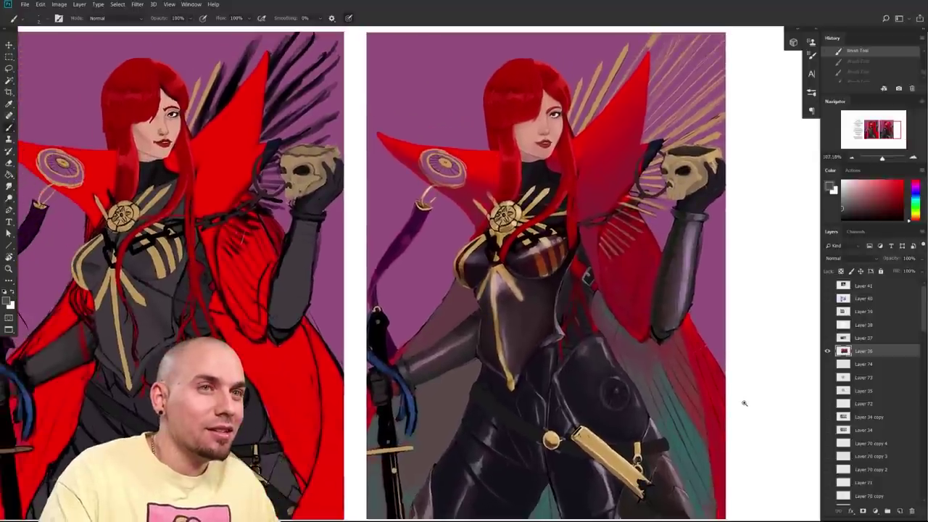
pyautogui.scroll(-2, 742, 402)
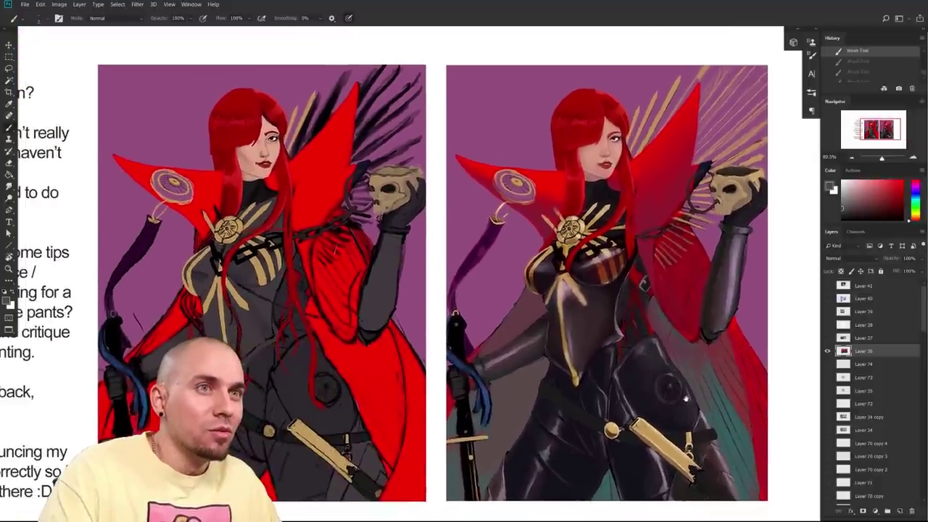
pyautogui.moveTo(686, 398); pyautogui.dragTo(889, 398)
pyautogui.moveTo(487, 400)
pyautogui.mouseDown()
pyautogui.moveTo(736, 395)
pyautogui.moveTo(545, 398)
pyautogui.mouseUp()
pyautogui.scroll(-2, 652, 408)
pyautogui.moveTo(675, 407); pyautogui.dragTo(624, 396)
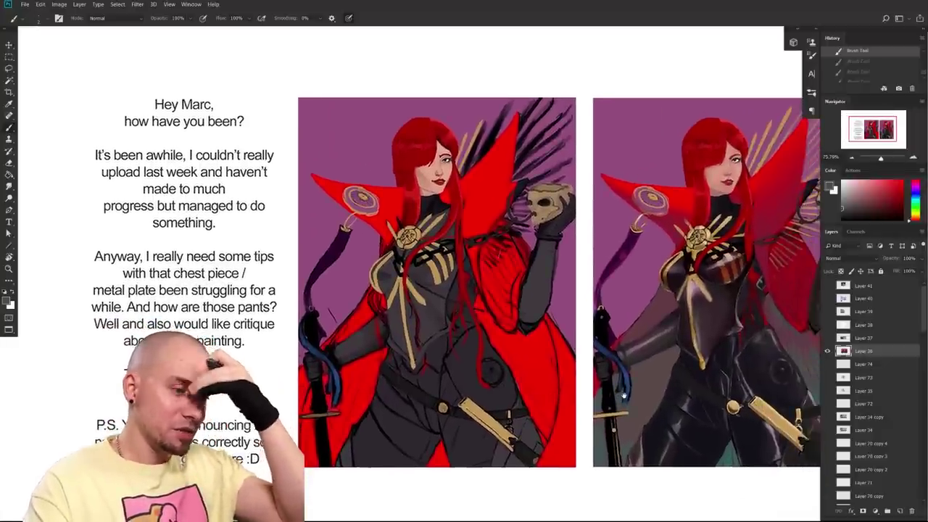
pyautogui.moveTo(684, 421); pyautogui.dragTo(651, 419)
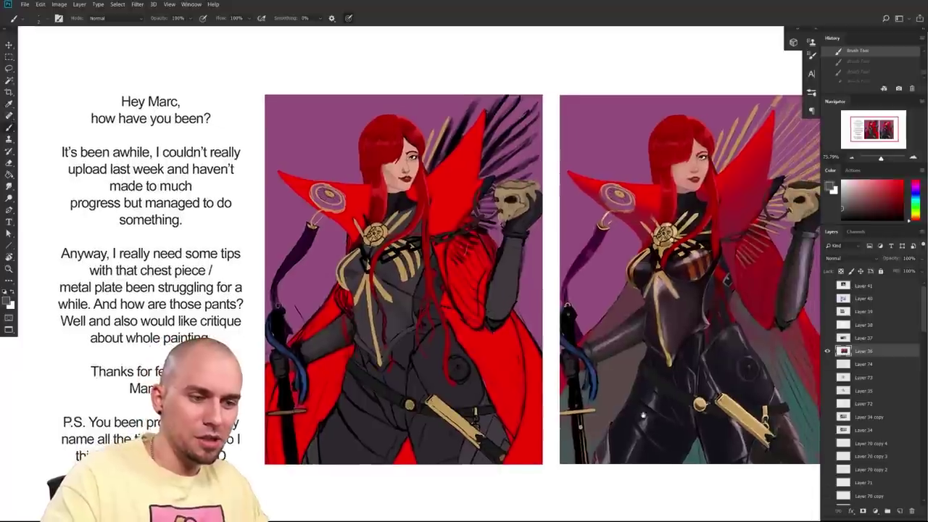
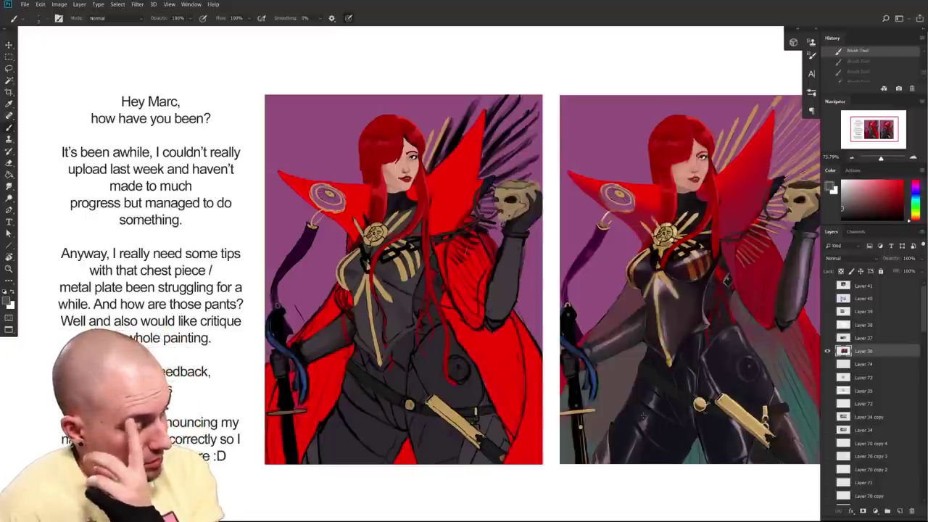
pyautogui.click(902, 181)
pyautogui.moveTo(722, 424); pyautogui.dragTo(698, 436)
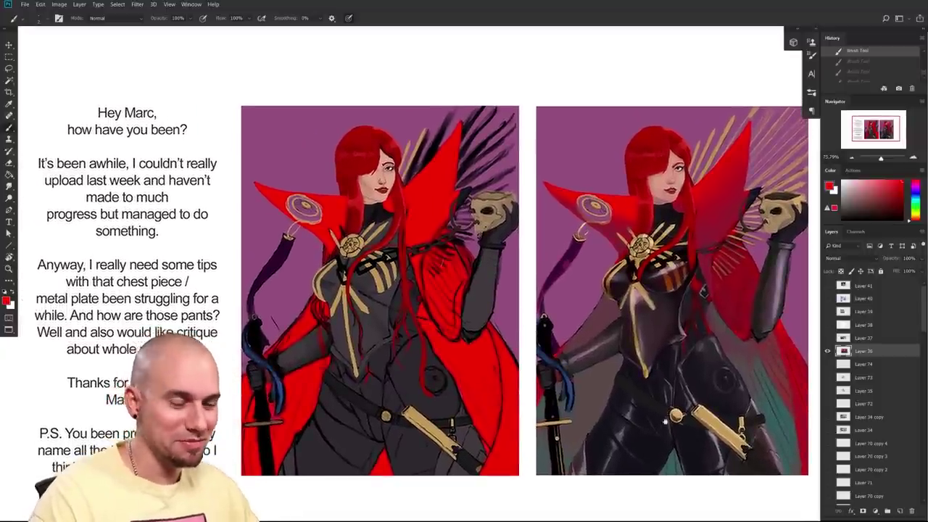
pyautogui.moveTo(665, 422); pyautogui.dragTo(704, 421)
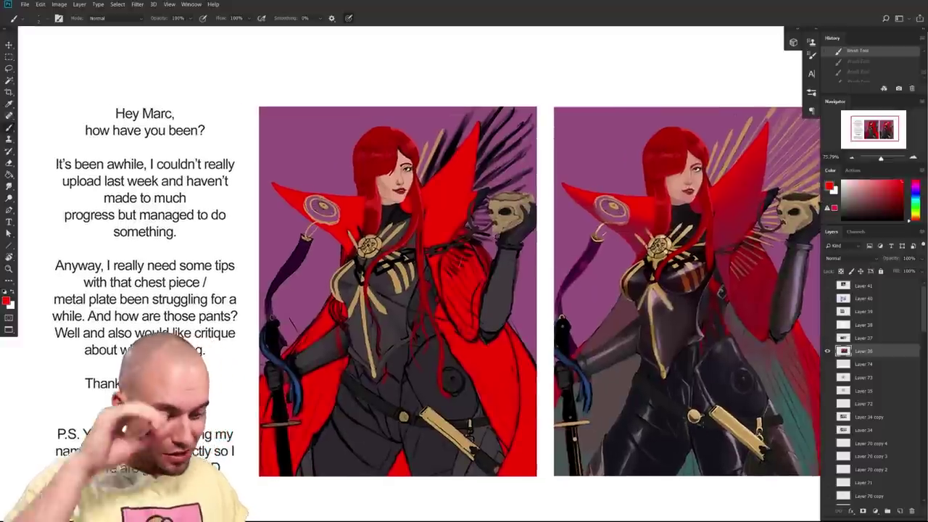
pyautogui.moveTo(699, 422); pyautogui.dragTo(542, 429)
pyautogui.moveTo(726, 361); pyautogui.dragTo(707, 408)
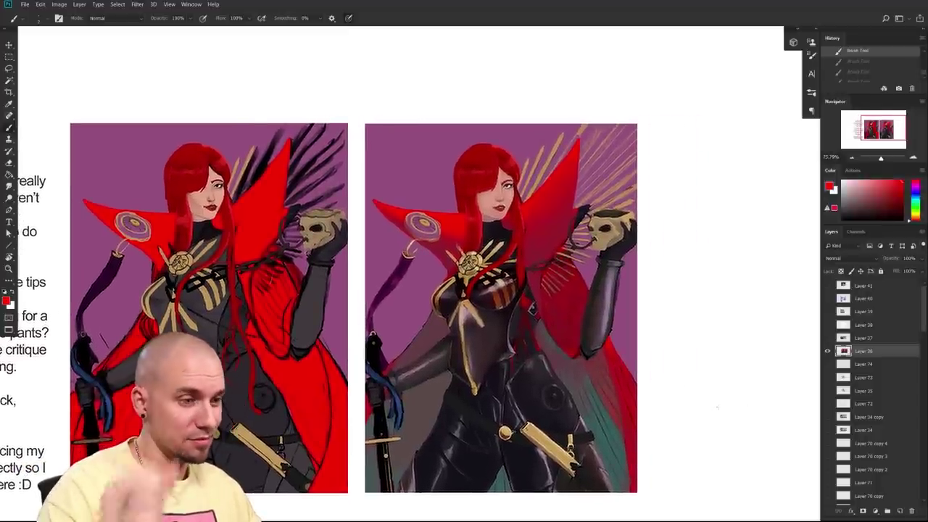
pyautogui.moveTo(691, 428); pyautogui.dragTo(728, 394)
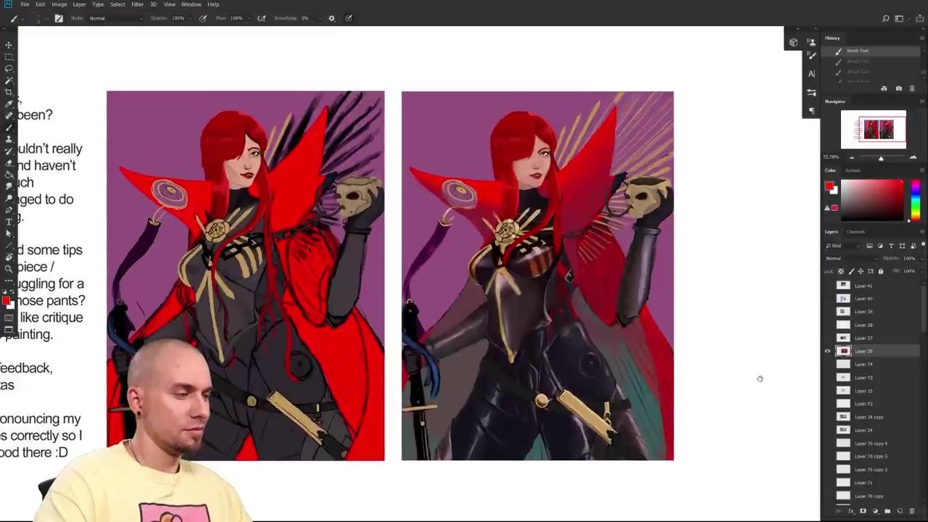
pyautogui.moveTo(636, 400); pyautogui.dragTo(686, 398)
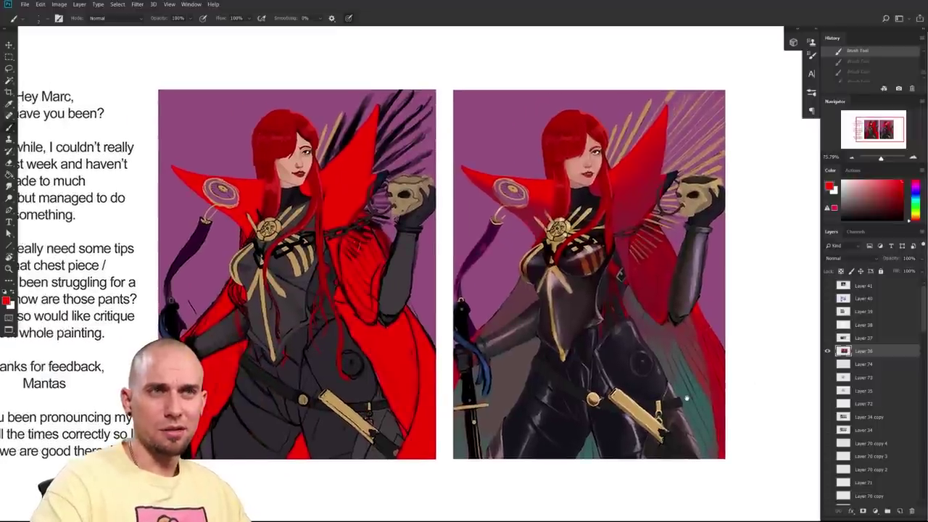
pyautogui.moveTo(687, 398); pyautogui.dragTo(648, 404)
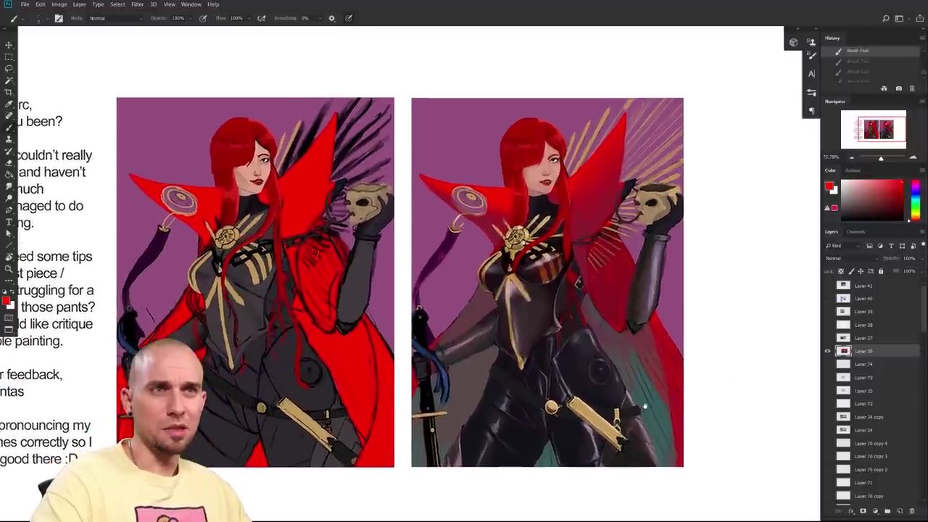
pyautogui.moveTo(754, 409); pyautogui.dragTo(719, 470)
pyautogui.moveTo(719, 470); pyautogui.dragTo(725, 469)
pyautogui.moveTo(553, 427); pyautogui.dragTo(559, 414)
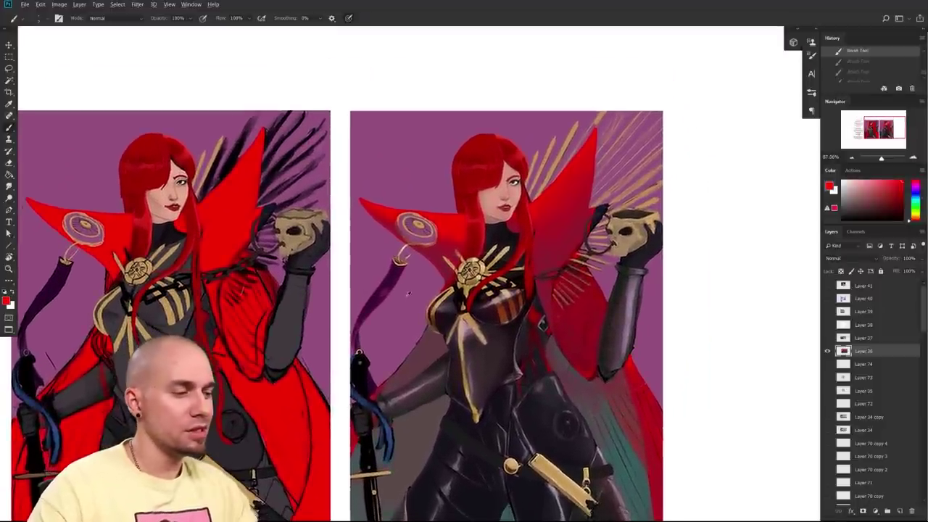
# - Sample the purple background beside the sword arm in the more rendered version of the painting
pyautogui.keyDown('alt'); pyautogui.click(408, 294); pyautogui.keyUp('alt')
pyautogui.scroll(-2, 396, 294)
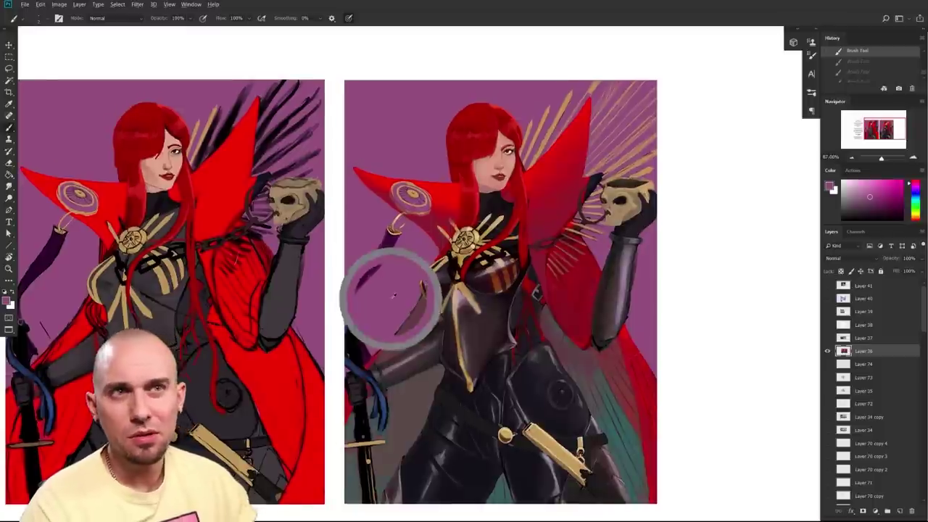
pyautogui.moveTo(393, 296); pyautogui.dragTo(403, 296)
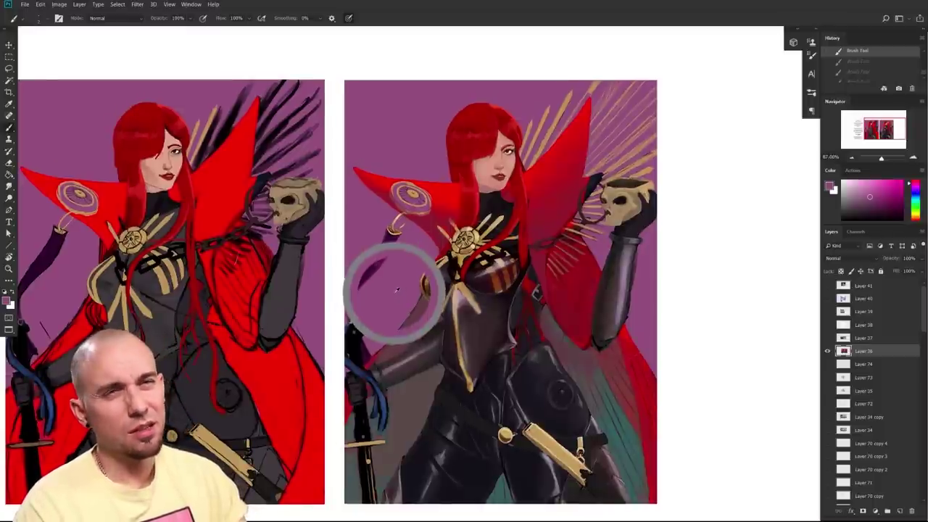
# - Select the purple background areas around the character in the more rendered painting with the Magic Wand
pyautogui.press('w')
pyautogui.click(606, 372)
pyautogui.moveTo(606, 371); pyautogui.dragTo(586, 388)
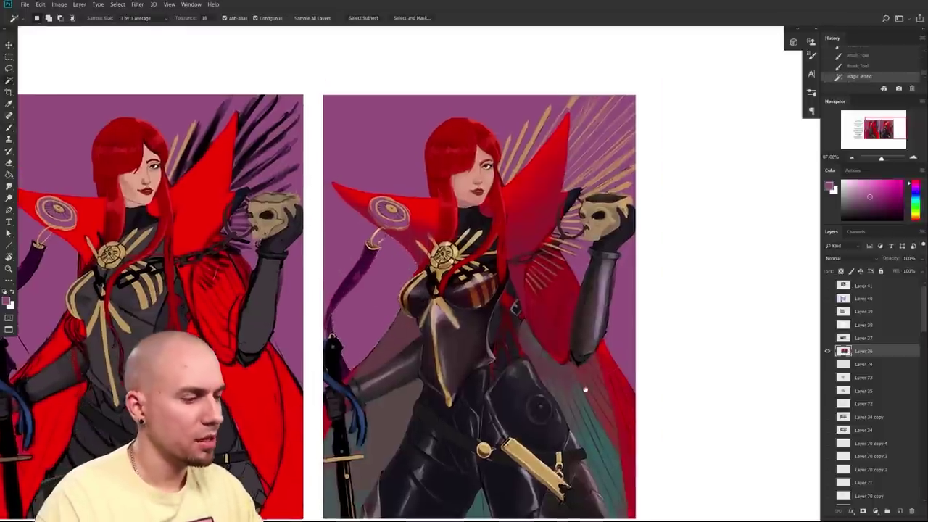
pyautogui.keyDown('shift'); pyautogui.click(411, 165); pyautogui.keyUp('shift')
pyautogui.moveTo(657, 338); pyautogui.dragTo(607, 349)
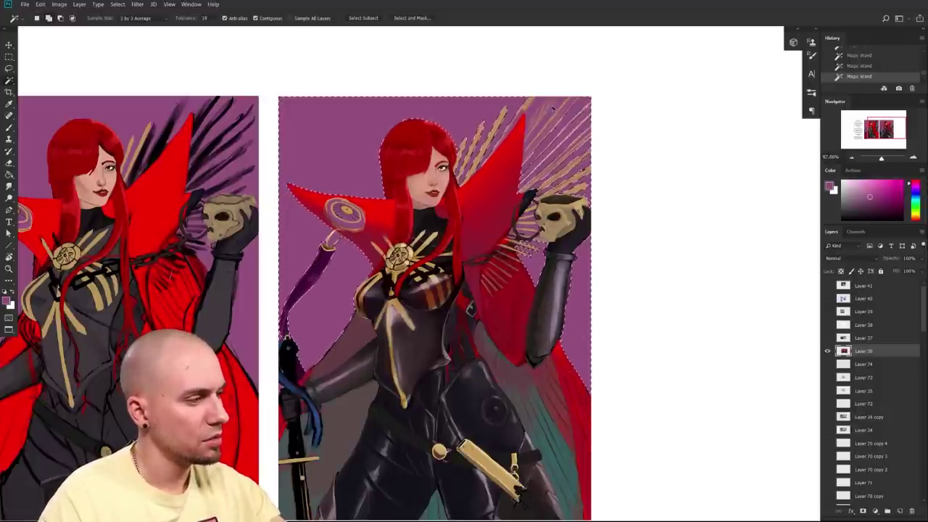
pyautogui.moveTo(579, 379); pyautogui.dragTo(546, 394)
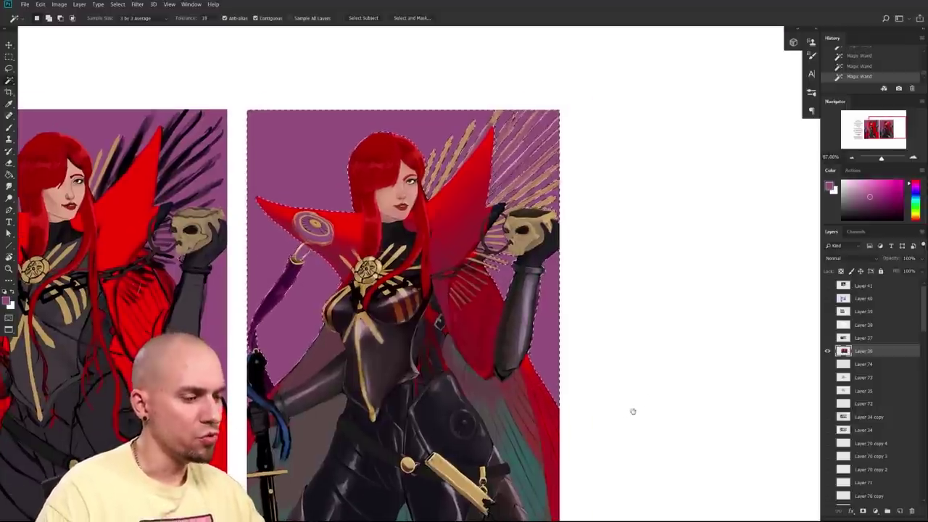
pyautogui.moveTo(626, 417); pyautogui.dragTo(629, 387)
pyautogui.press('b')
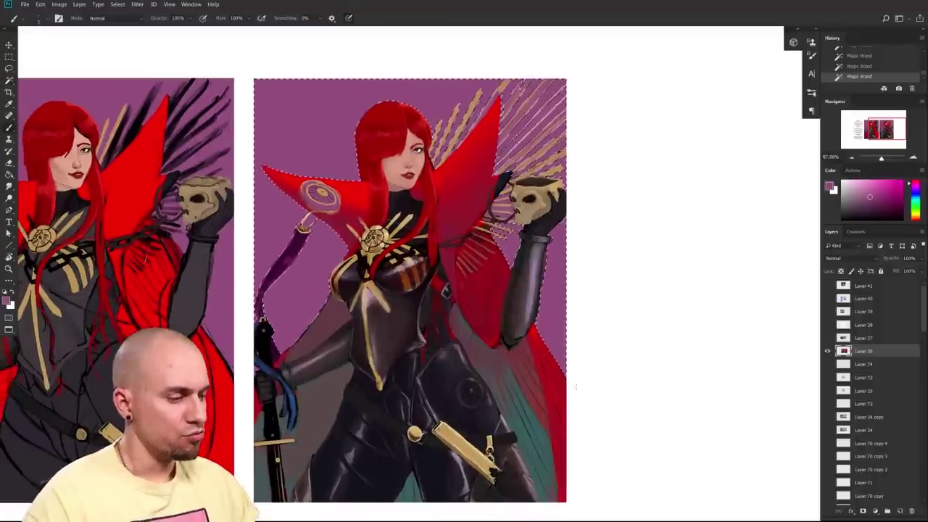
pyautogui.moveTo(573, 413); pyautogui.dragTo(568, 416)
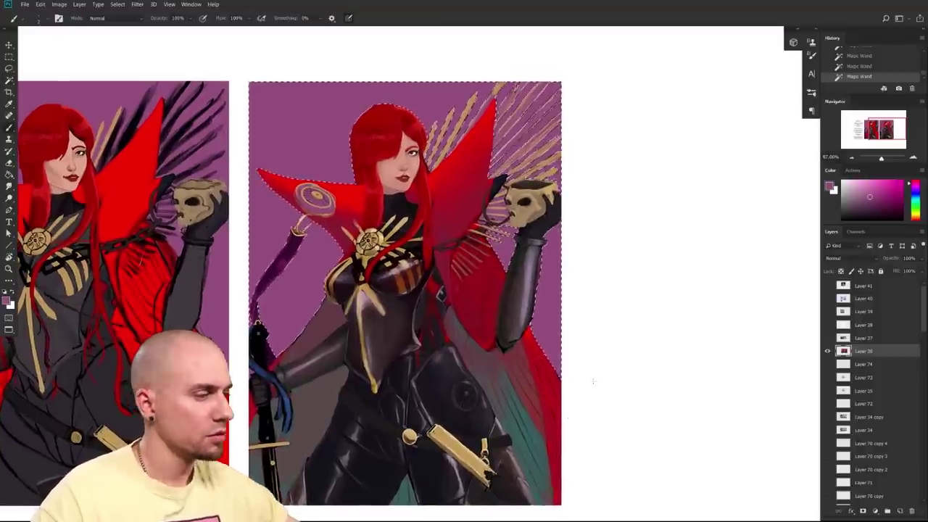
pyautogui.hotkey('ctrl', 'u')
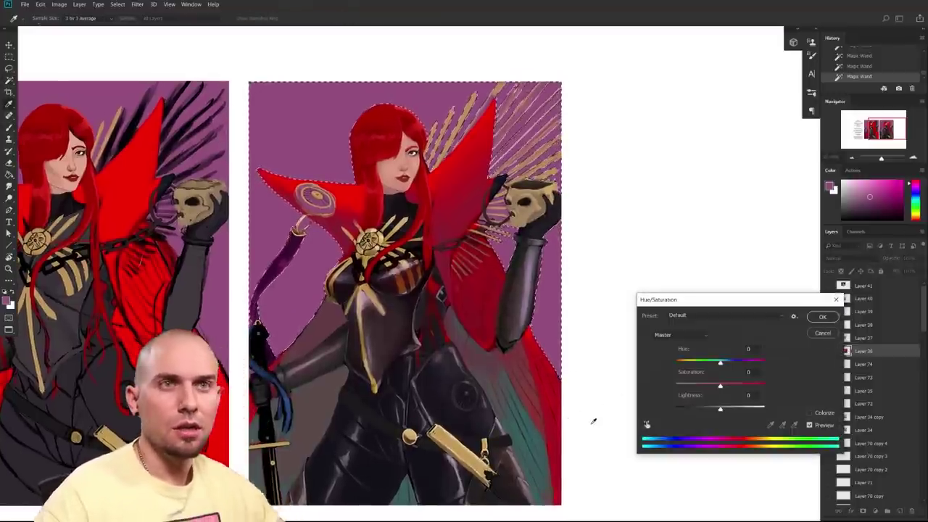
pyautogui.moveTo(720, 361); pyautogui.dragTo(747, 382)
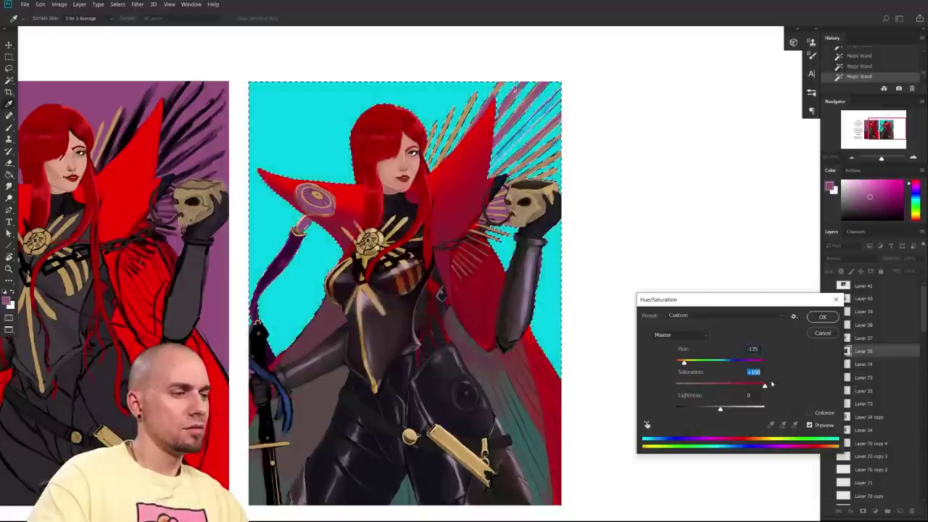
pyautogui.moveTo(720, 411); pyautogui.dragTo(745, 388)
pyautogui.moveTo(684, 362)
pyautogui.mouseDown()
pyautogui.moveTo(760, 362)
pyautogui.moveTo(673, 367)
pyautogui.moveTo(698, 367)
pyautogui.mouseUp()
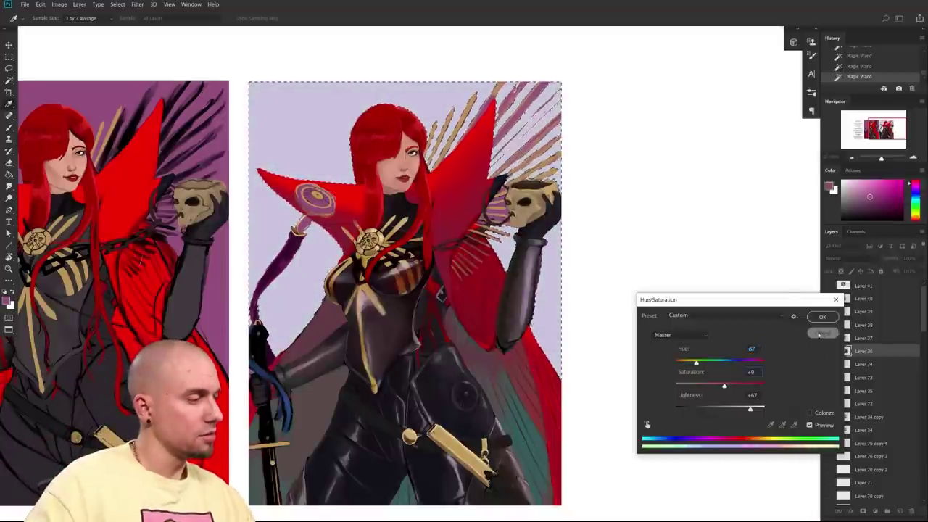
pyautogui.click(819, 333)
# - Sample the reds of the tall collar on the skull side and the purple background next to its edge to compare them
pyautogui.moveTo(486, 377); pyautogui.dragTo(543, 411)
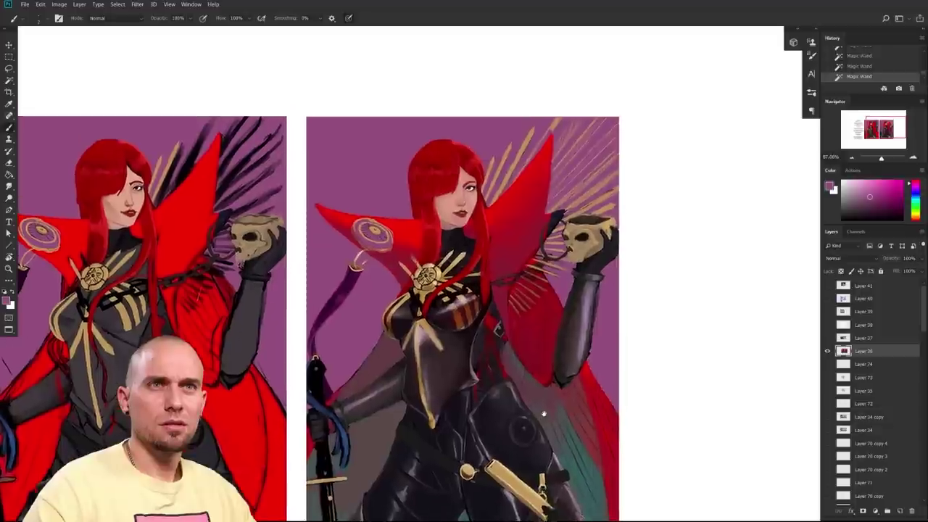
pyautogui.scroll(2, 543, 411)
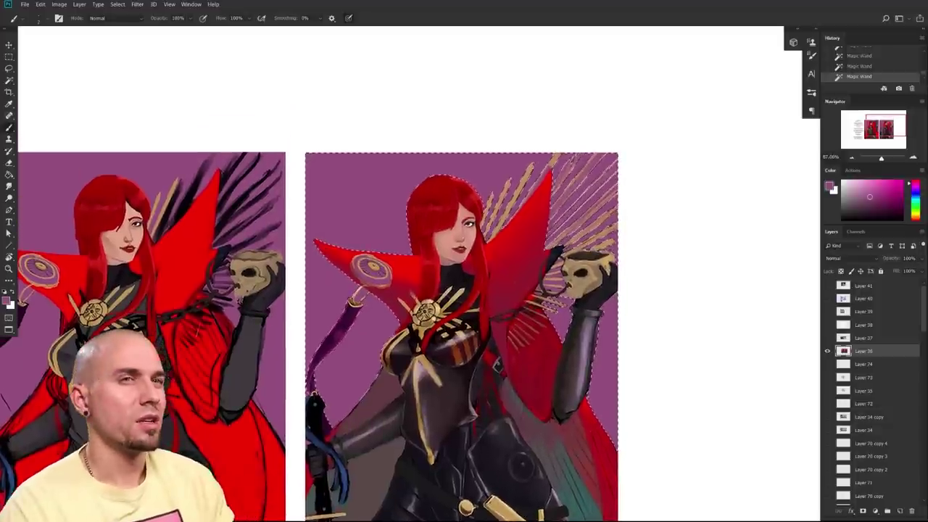
pyautogui.moveTo(352, 353); pyautogui.dragTo(381, 369)
pyautogui.moveTo(540, 274); pyautogui.dragTo(448, 370)
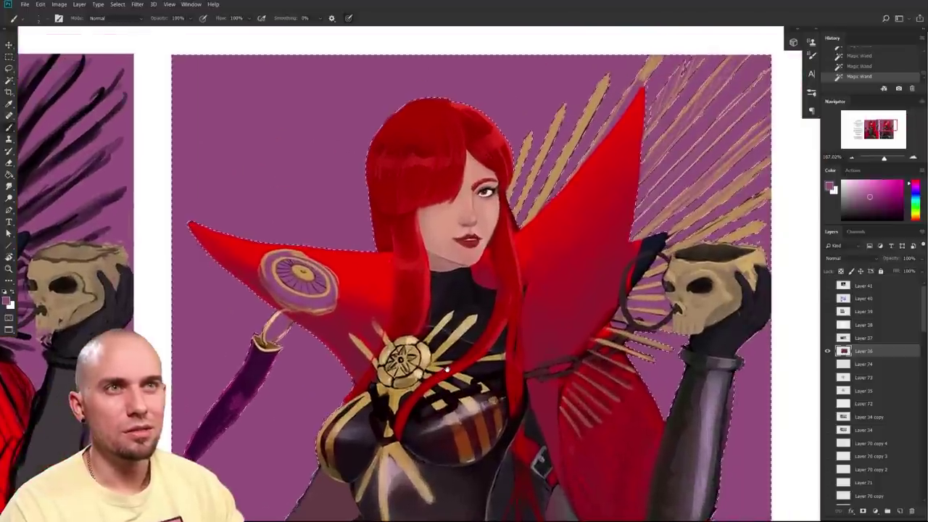
pyautogui.moveTo(536, 350); pyautogui.dragTo(546, 316)
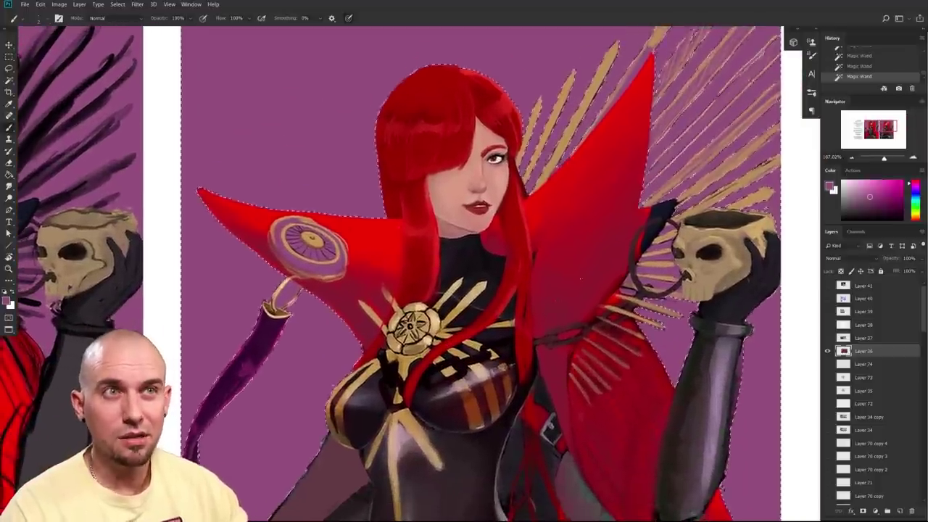
pyautogui.keyDown('alt'); pyautogui.click(606, 242); pyautogui.keyUp('alt')
pyautogui.keyDown('alt'); pyautogui.click(671, 176); pyautogui.keyUp('alt')
pyautogui.keyDown('alt'); pyautogui.click(626, 214); pyautogui.keyUp('alt')
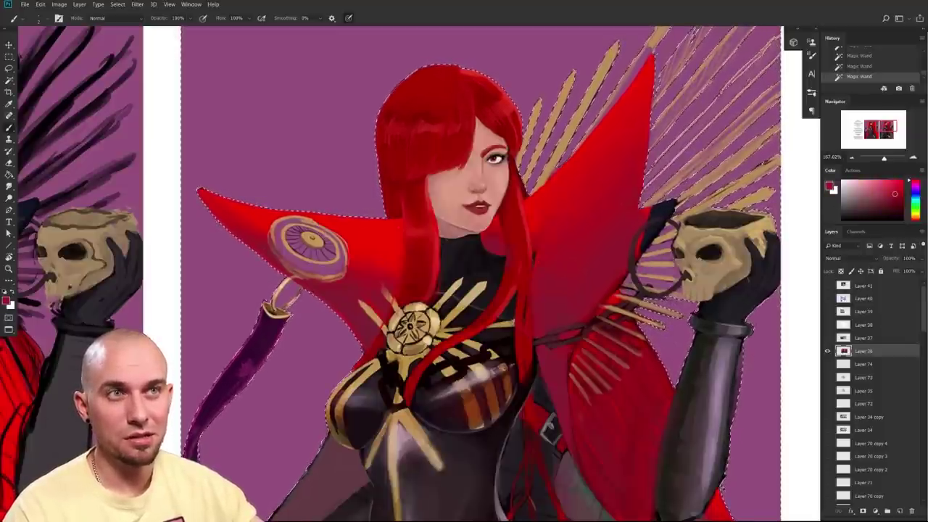
pyautogui.keyDown('alt'); pyautogui.click(630, 217); pyautogui.keyUp('alt')
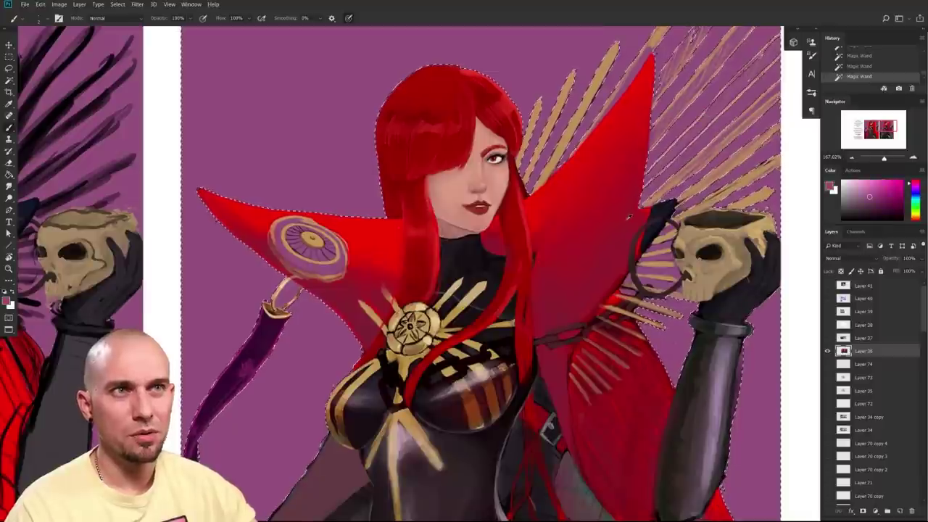
pyautogui.keyDown('alt'); pyautogui.click(644, 195); pyautogui.keyUp('alt')
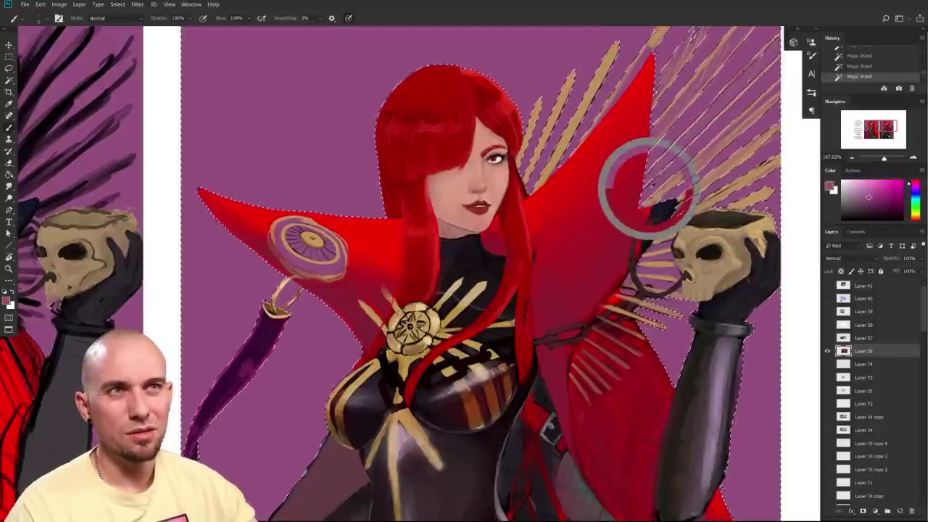
pyautogui.moveTo(649, 189); pyautogui.dragTo(620, 215)
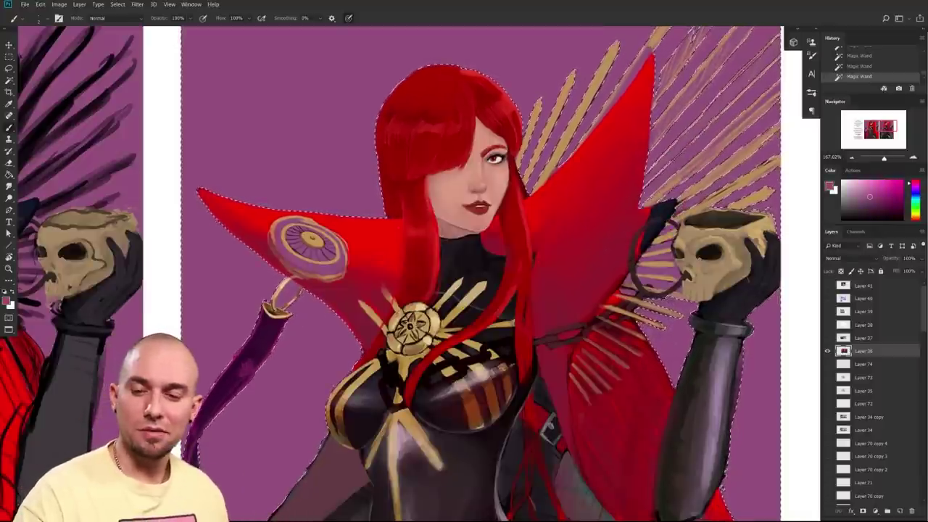
# - Copy the selected purple background of the more rendered painting to its own layer
pyautogui.hotkey('ctrl', 'd')
pyautogui.moveTo(665, 425); pyautogui.dragTo(533, 384)
pyautogui.click(572, 398)
pyautogui.scroll(-1, 653, 395)
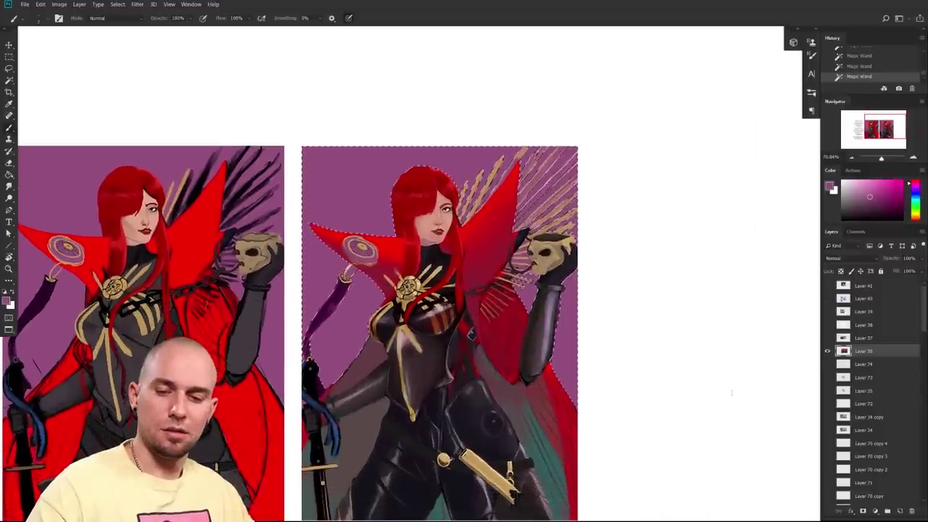
pyautogui.hotkey('ctrl', 'j')
# - Recolour the copied background to a pale teal with Hue/Saturation: hue -142, saturation +32, lightness +47
pyautogui.hotkey('ctrl', 'u')
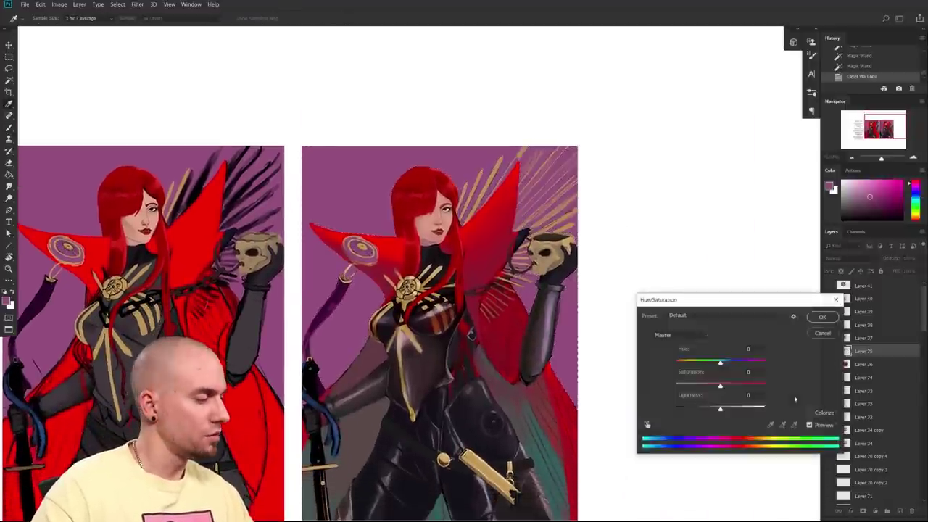
pyautogui.moveTo(720, 408)
pyautogui.mouseDown()
pyautogui.moveTo(739, 408)
pyautogui.moveTo(729, 409)
pyautogui.moveTo(748, 364)
pyautogui.moveTo(688, 365)
pyautogui.mouseUp()
pyautogui.moveTo(732, 412)
pyautogui.mouseDown()
pyautogui.moveTo(750, 413)
pyautogui.moveTo(742, 412)
pyautogui.mouseUp()
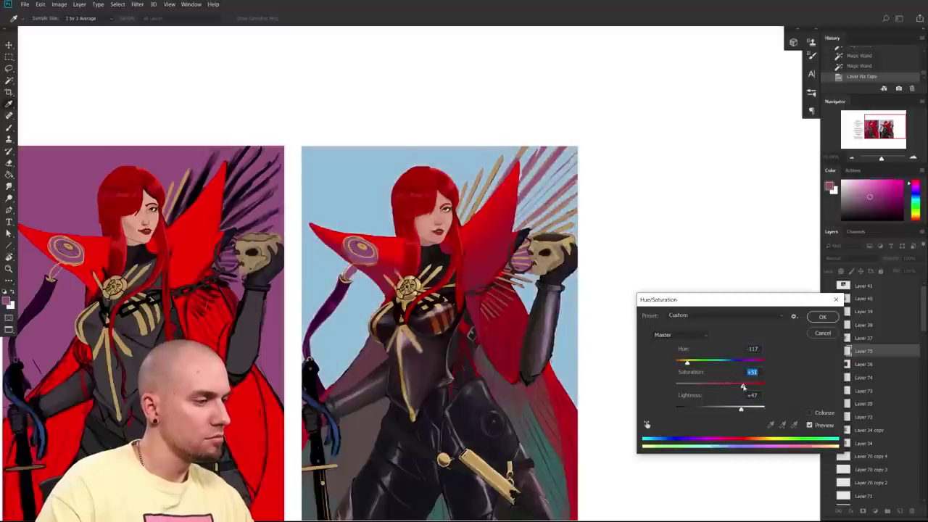
pyautogui.moveTo(691, 363)
pyautogui.mouseDown()
pyautogui.moveTo(714, 363)
pyautogui.moveTo(675, 367)
pyautogui.moveTo(683, 366)
pyautogui.mouseUp()
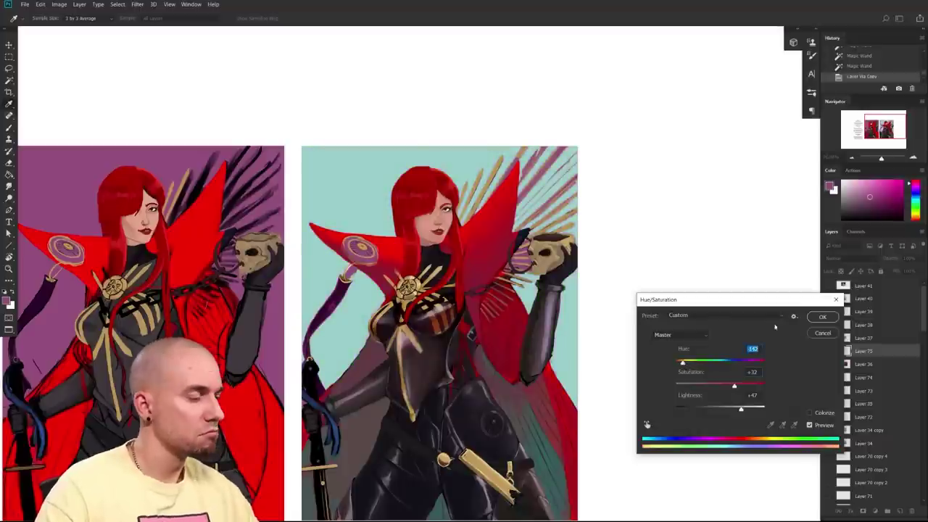
pyautogui.click(823, 317)
# - Toggle the recoloured background layer to compare the purple and teal versions at full view and close up
pyautogui.scroll(-3, 665, 370)
pyautogui.scroll(5, 641, 395)
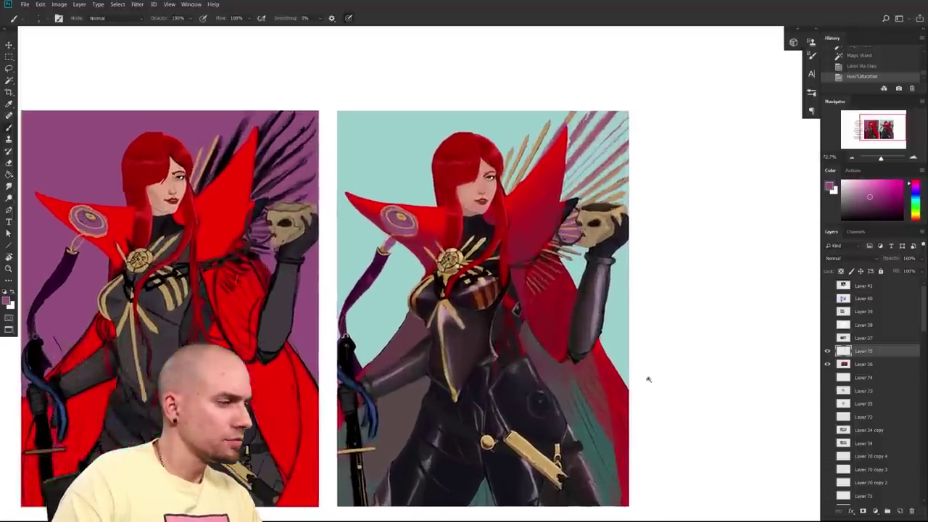
pyautogui.scroll(2, 649, 377)
pyautogui.click(827, 353)
pyautogui.click(828, 352)
pyautogui.click(827, 353)
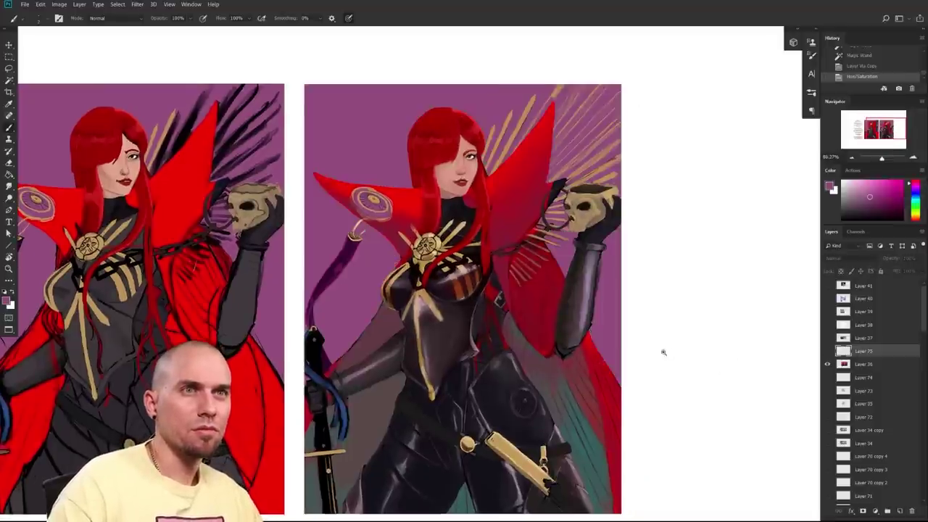
pyautogui.scroll(-6, 663, 352)
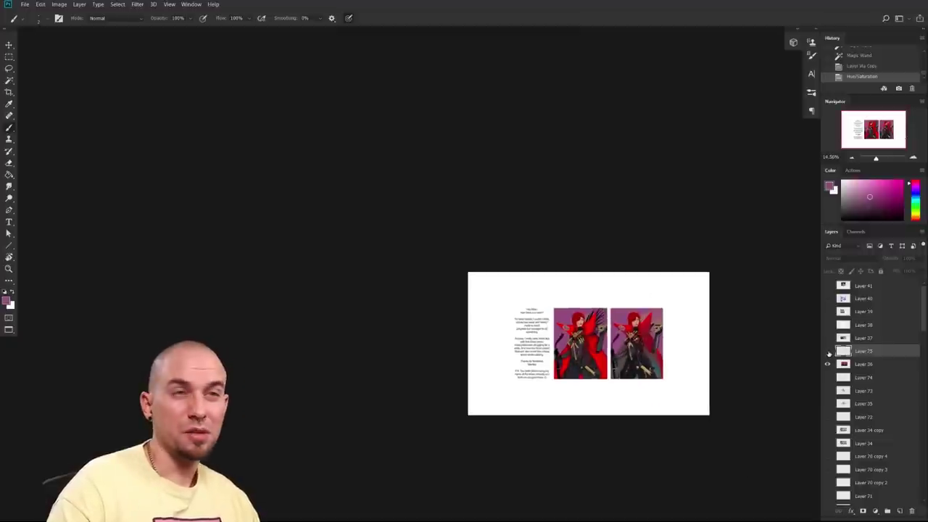
pyautogui.moveTo(666, 363); pyautogui.dragTo(590, 361)
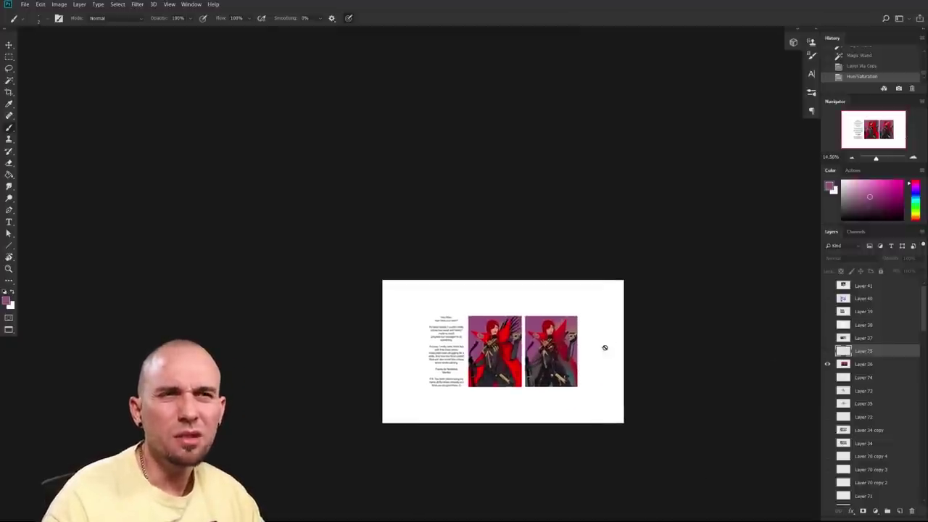
pyautogui.click(828, 353)
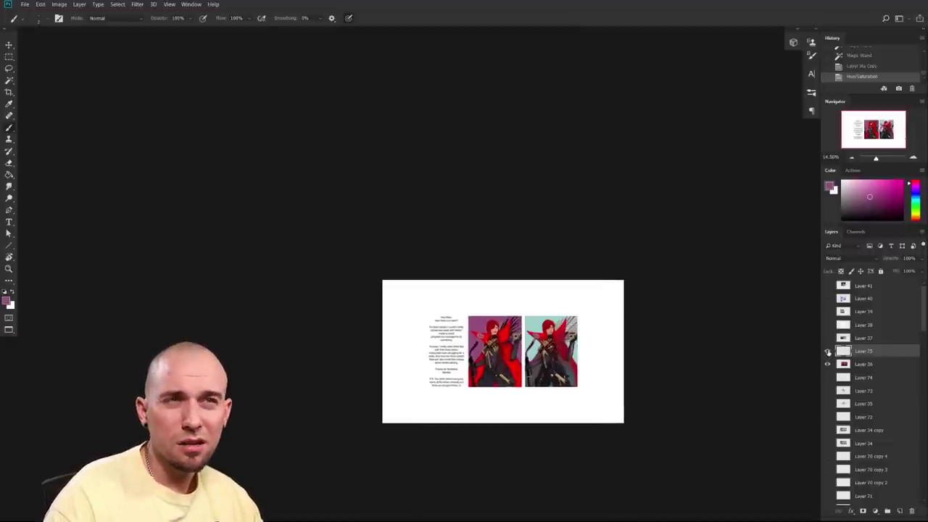
pyautogui.scroll(5, 573, 344)
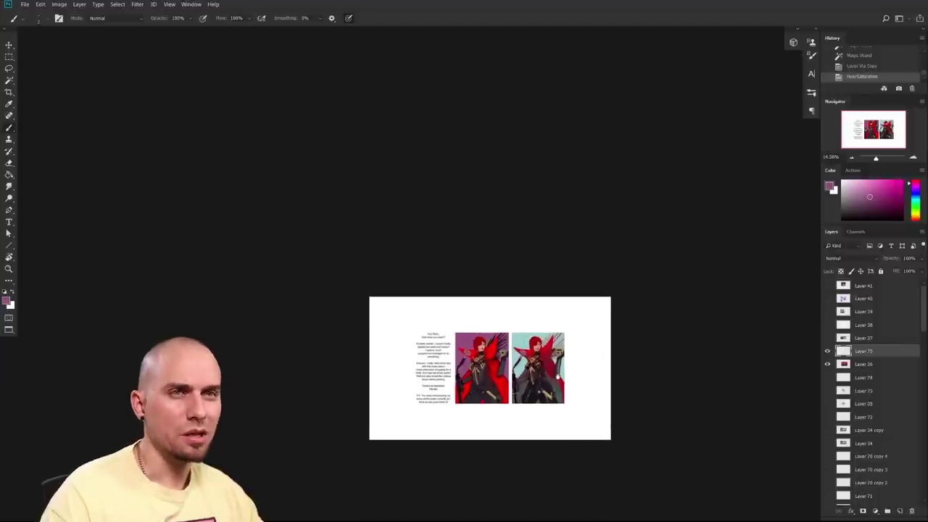
pyautogui.scroll(6, 601, 357)
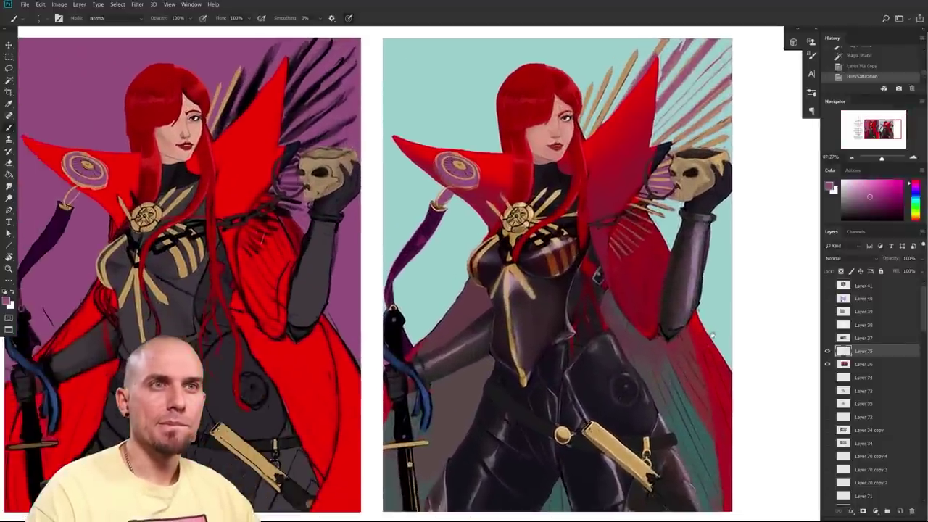
pyautogui.moveTo(712, 335); pyautogui.dragTo(709, 342)
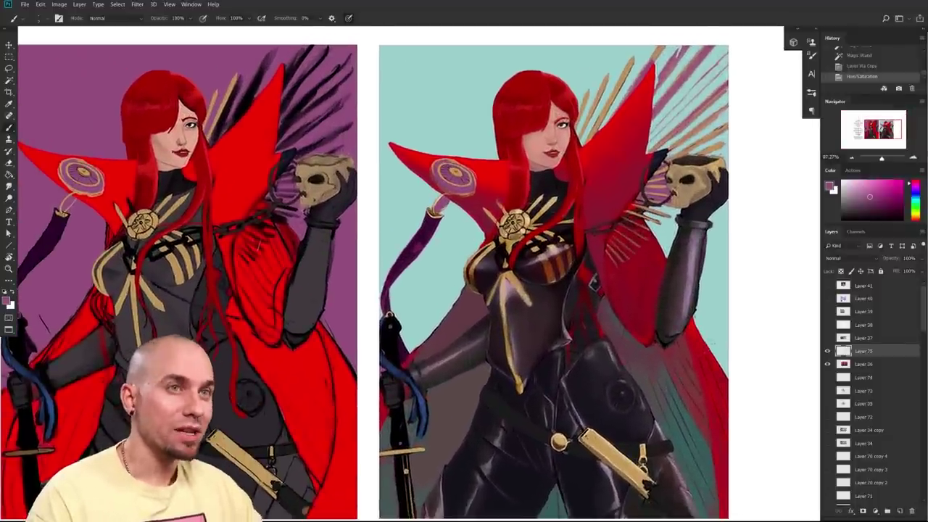
pyautogui.scroll(-4, 640, 392)
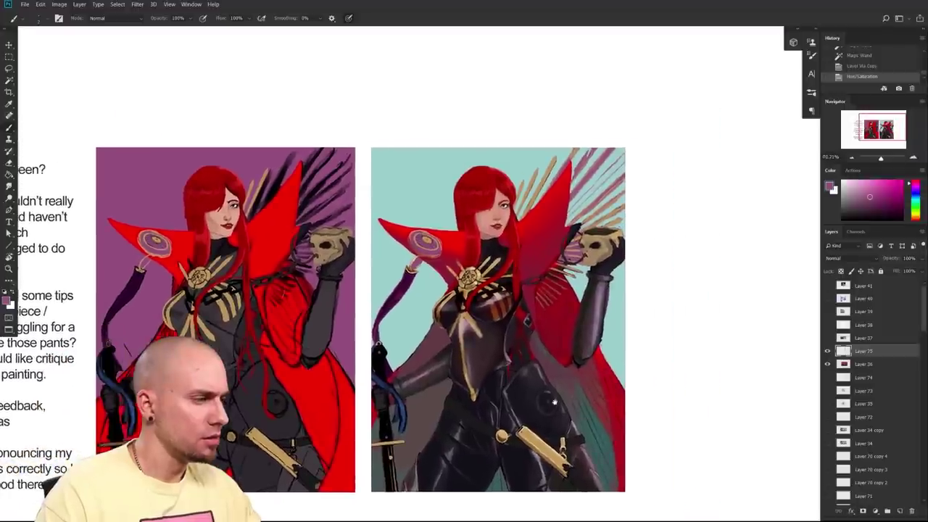
# - Sample the purple background of the flatter painting and pick a light pink to examine how background colour affects the armour
pyautogui.moveTo(555, 402); pyautogui.dragTo(760, 440)
pyautogui.keyDown('alt'); pyautogui.click(355, 340); pyautogui.keyUp('alt')
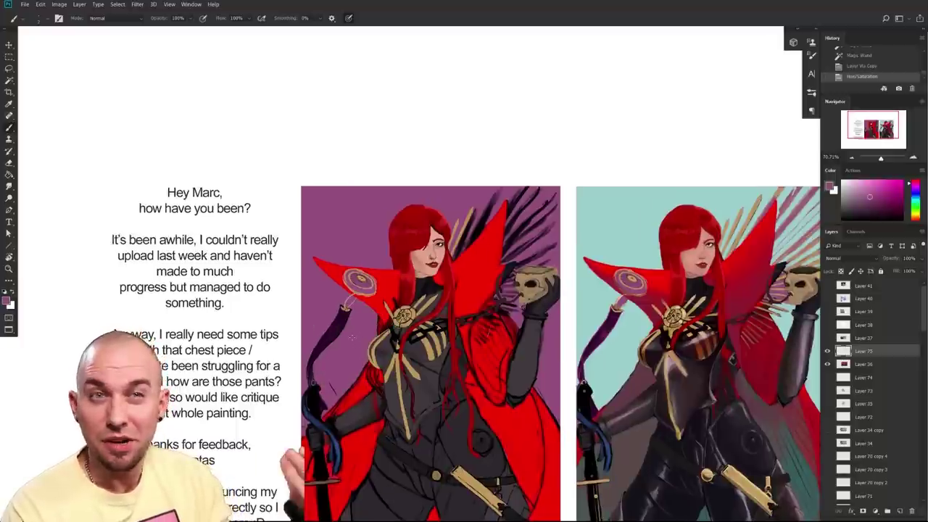
pyautogui.moveTo(784, 469); pyautogui.dragTo(746, 395)
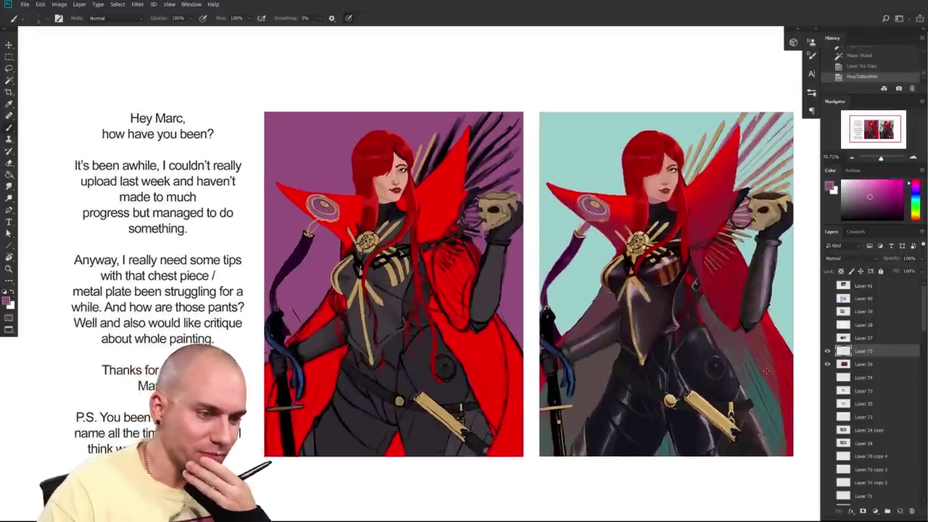
pyautogui.moveTo(766, 371); pyautogui.dragTo(551, 445)
pyautogui.moveTo(474, 425); pyautogui.dragTo(483, 428)
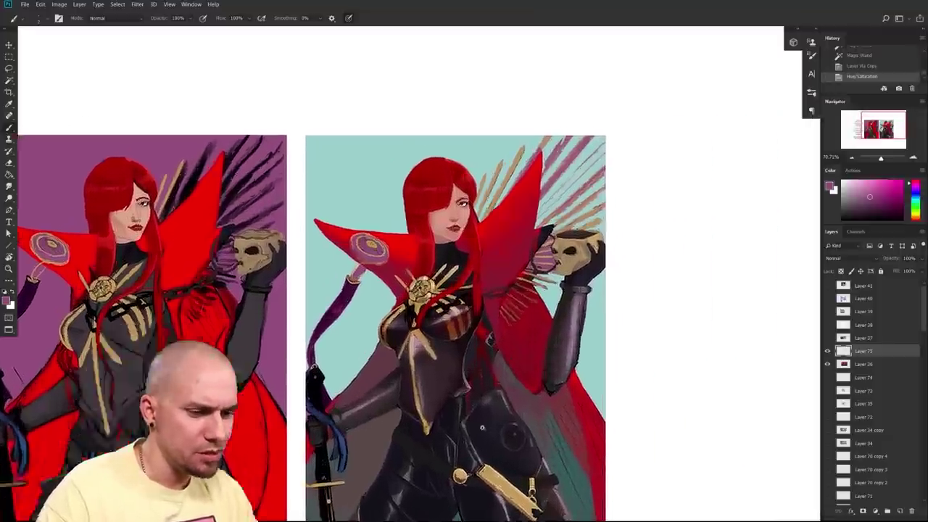
pyautogui.scroll(2, 483, 428)
pyautogui.moveTo(538, 392); pyautogui.dragTo(617, 388)
pyautogui.click(858, 181)
pyautogui.moveTo(514, 430); pyautogui.dragTo(579, 438)
pyautogui.moveTo(646, 409); pyautogui.dragTo(567, 437)
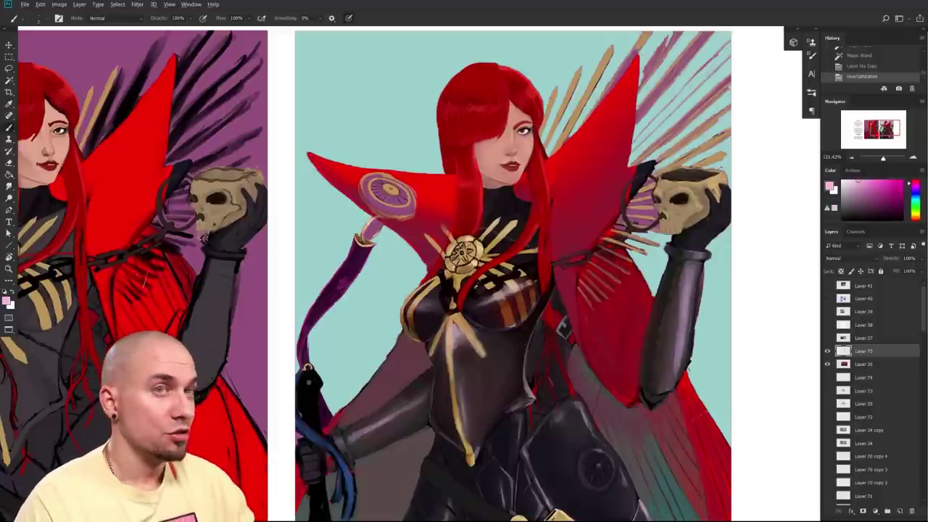
# - Sample the teal and purple backgrounds in turn to compare their colours
pyautogui.keyDown('alt'); pyautogui.click(413, 261); pyautogui.keyUp('alt')
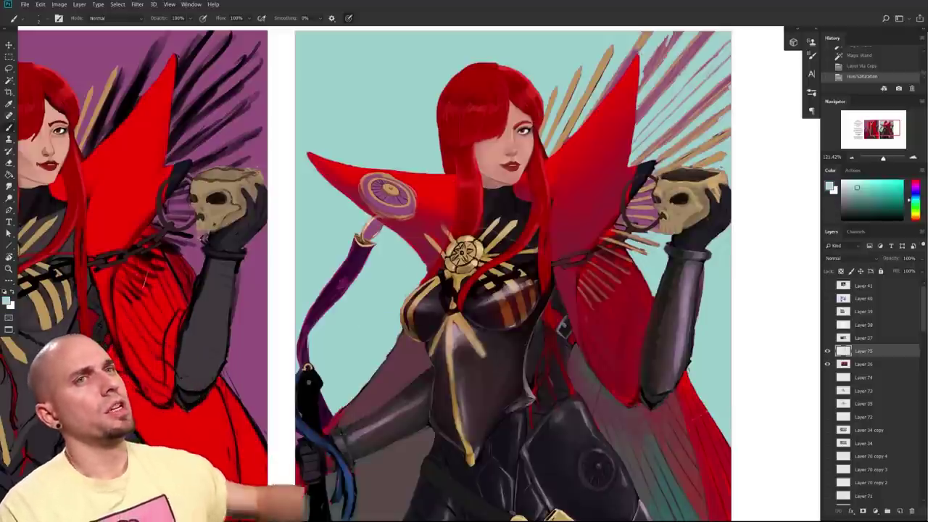
pyautogui.moveTo(365, 321); pyautogui.dragTo(499, 319)
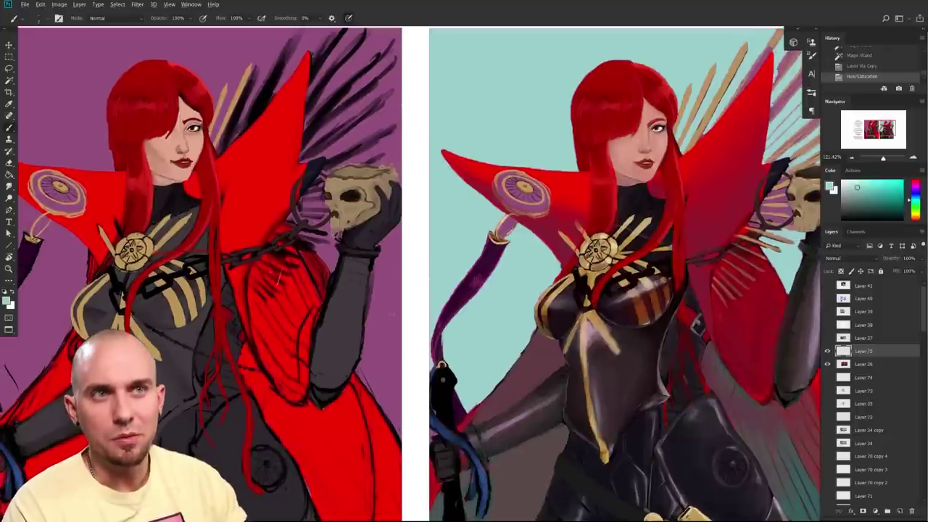
pyautogui.keyDown('alt'); pyautogui.click(391, 299); pyautogui.keyUp('alt')
pyautogui.moveTo(677, 391); pyautogui.dragTo(548, 398)
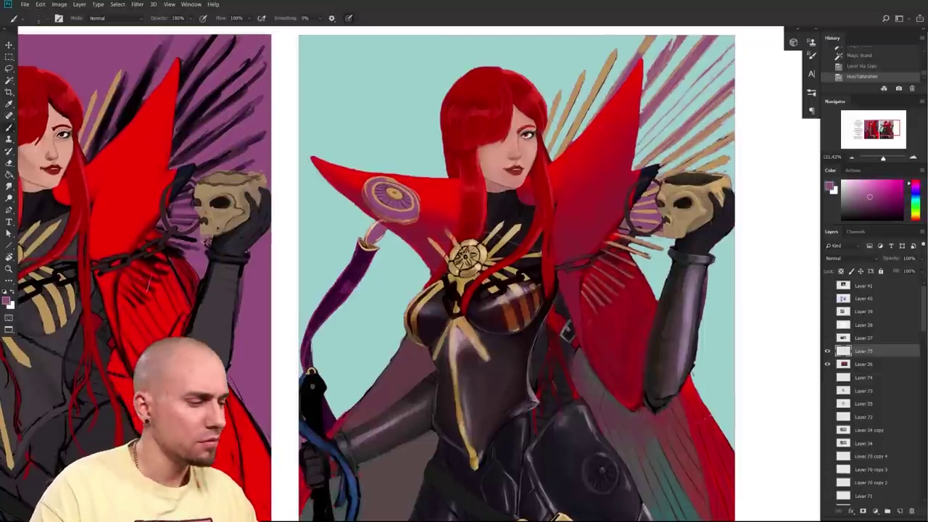
pyautogui.keyDown('alt'); pyautogui.click(247, 324); pyautogui.keyUp('alt')
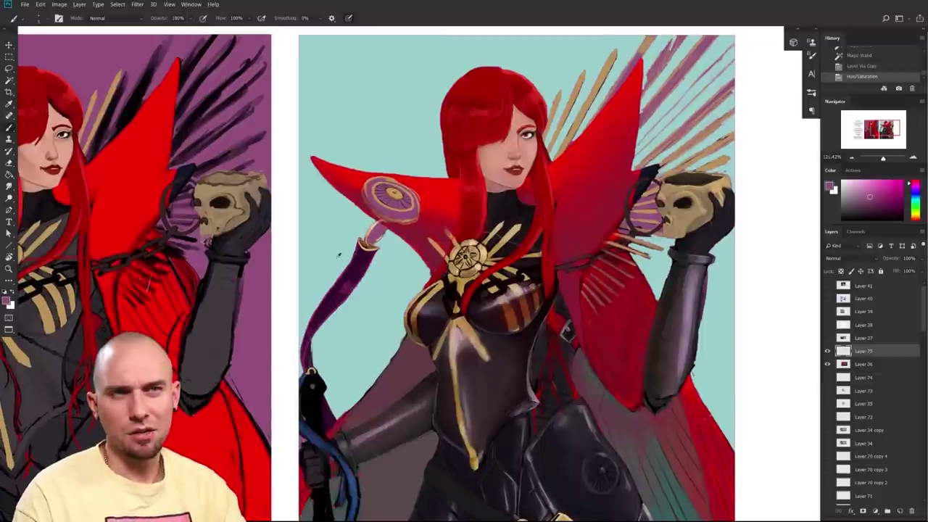
# - Sample the teal background and brush muted teal-grey reflections onto the belly plate with an enlarged brush, blending with sampled armour tones
pyautogui.keyDown('alt'); pyautogui.click(376, 290); pyautogui.keyUp('alt')
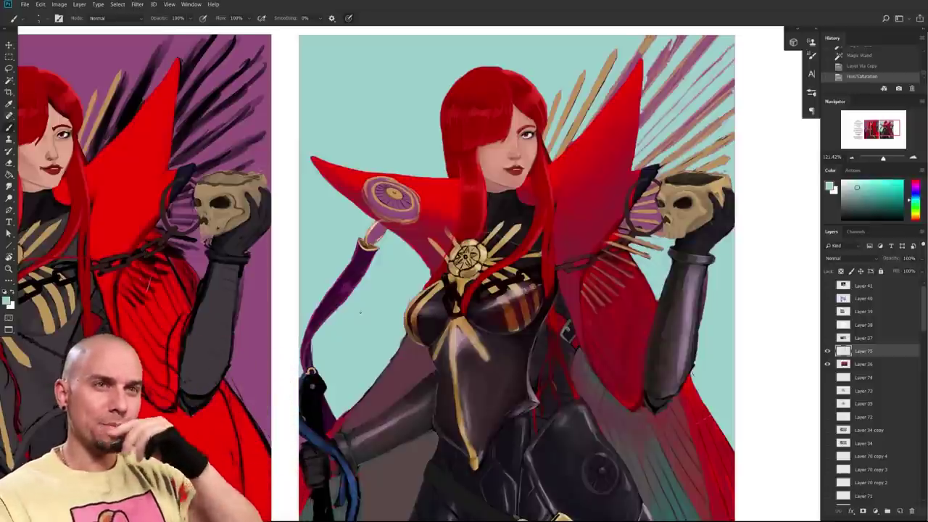
pyautogui.moveTo(359, 313); pyautogui.dragTo(312, 301)
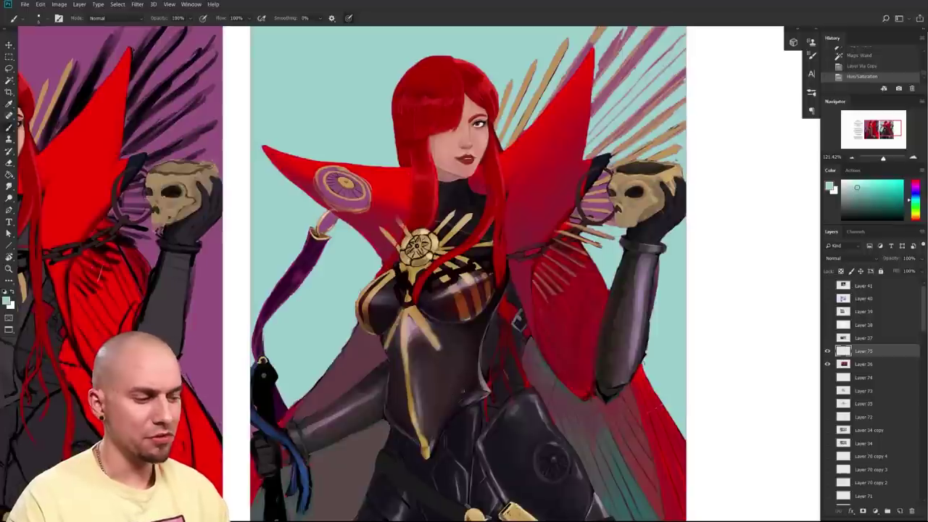
pyautogui.press(']')
pyautogui.press(']')
pyautogui.press(']')
pyautogui.press(']')
pyautogui.press(']')
pyautogui.press(']')
pyautogui.press(']')
pyautogui.press(']')
pyautogui.press(']')
pyautogui.moveTo(464, 390)
pyautogui.mouseDown()
pyautogui.moveTo(452, 382)
pyautogui.moveTo(460, 349)
pyautogui.mouseUp()
pyautogui.hotkey('ctrl', 'z')
pyautogui.moveTo(450, 394)
pyautogui.mouseDown()
pyautogui.moveTo(457, 341)
pyautogui.moveTo(448, 373)
pyautogui.moveTo(442, 329)
pyautogui.moveTo(441, 384)
pyautogui.mouseUp()
pyautogui.keyDown('alt'); pyautogui.click(439, 357); pyautogui.keyUp('alt')
pyautogui.press('[')
pyautogui.keyDown('alt'); pyautogui.click(441, 358); pyautogui.keyUp('alt')
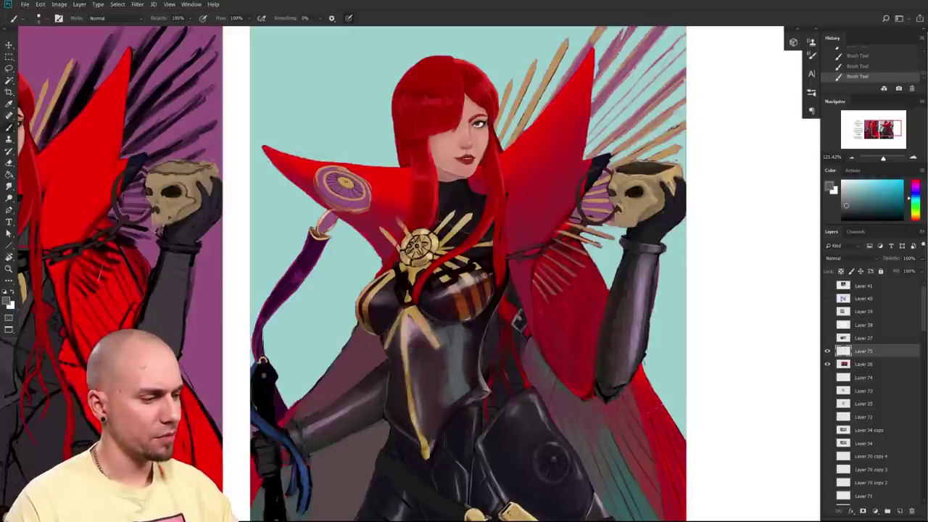
# - Paint pale teal background reflections onto both rounded chest cups of the armour
pyautogui.moveTo(464, 389); pyautogui.dragTo(405, 417)
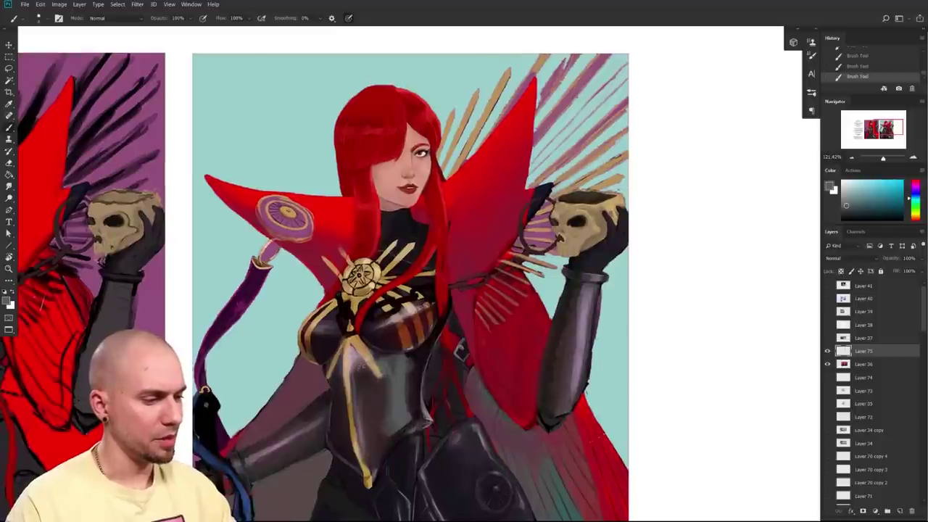
pyautogui.keyDown('alt'); pyautogui.click(397, 393); pyautogui.keyUp('alt')
pyautogui.press(']')
pyautogui.press(']')
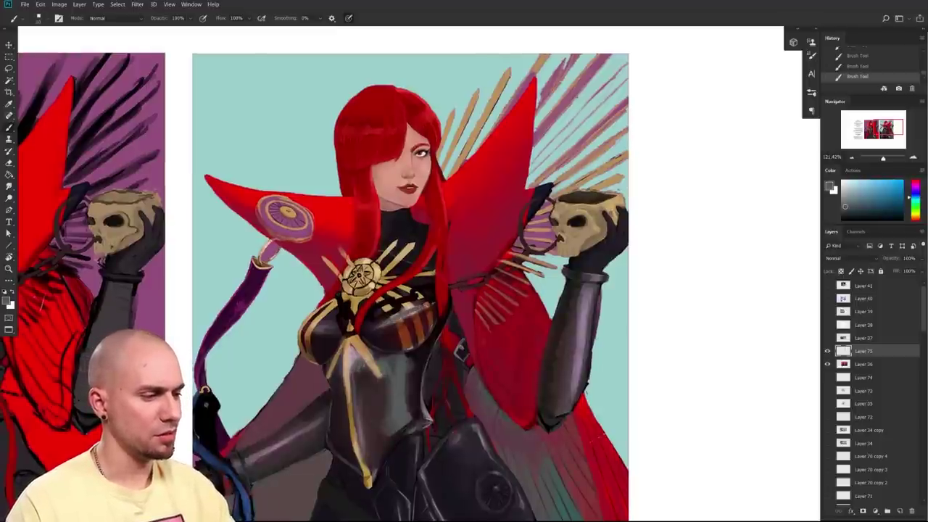
pyautogui.keyDown('alt'); pyautogui.click(607, 319); pyautogui.keyUp('alt')
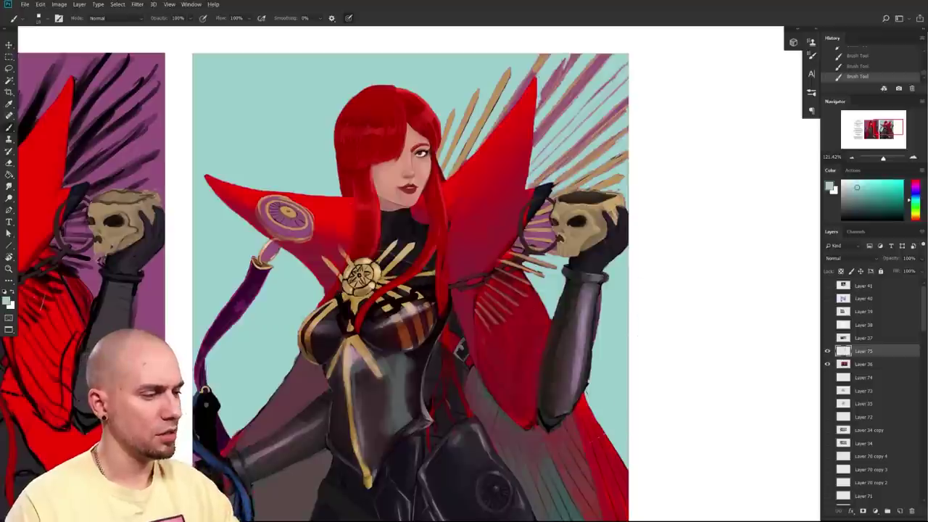
pyautogui.hotkey('ctrl', 'z')
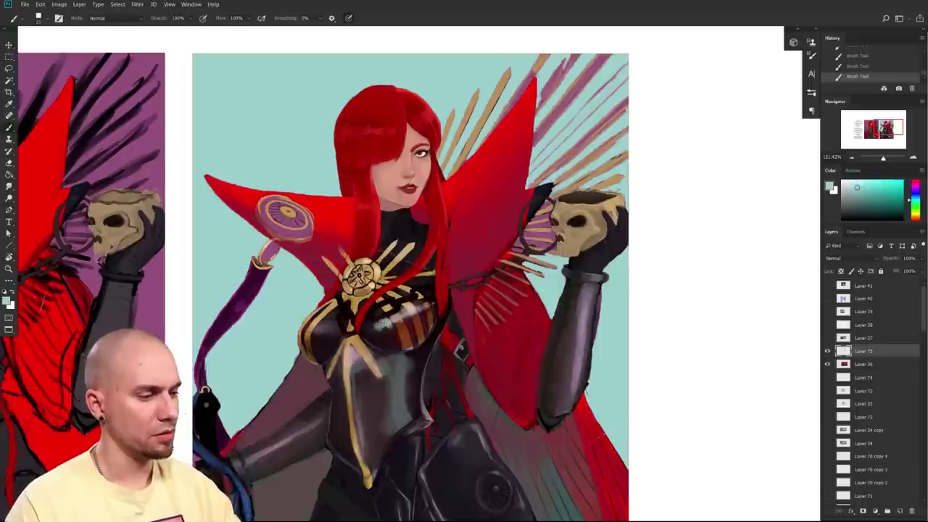
pyautogui.moveTo(383, 328); pyautogui.dragTo(389, 333)
pyautogui.moveTo(319, 334)
pyautogui.mouseDown()
pyautogui.moveTo(329, 328)
pyautogui.moveTo(333, 338)
pyautogui.mouseUp()
# - Add thin pale teal rim highlights along the side and lower edges of the waist plate
pyautogui.moveTo(458, 375)
pyautogui.mouseDown()
pyautogui.moveTo(407, 282)
pyautogui.moveTo(407, 326)
pyautogui.mouseUp()
pyautogui.moveTo(429, 407)
pyautogui.mouseDown()
pyautogui.moveTo(381, 407)
pyautogui.moveTo(426, 407)
pyautogui.mouseUp()
pyautogui.moveTo(362, 341)
pyautogui.mouseDown()
pyautogui.moveTo(462, 378)
pyautogui.moveTo(465, 342)
pyautogui.moveTo(493, 287)
pyautogui.moveTo(467, 383)
pyautogui.mouseUp()
pyautogui.moveTo(496, 282); pyautogui.dragTo(465, 365)
pyautogui.moveTo(366, 393); pyautogui.dragTo(365, 415)
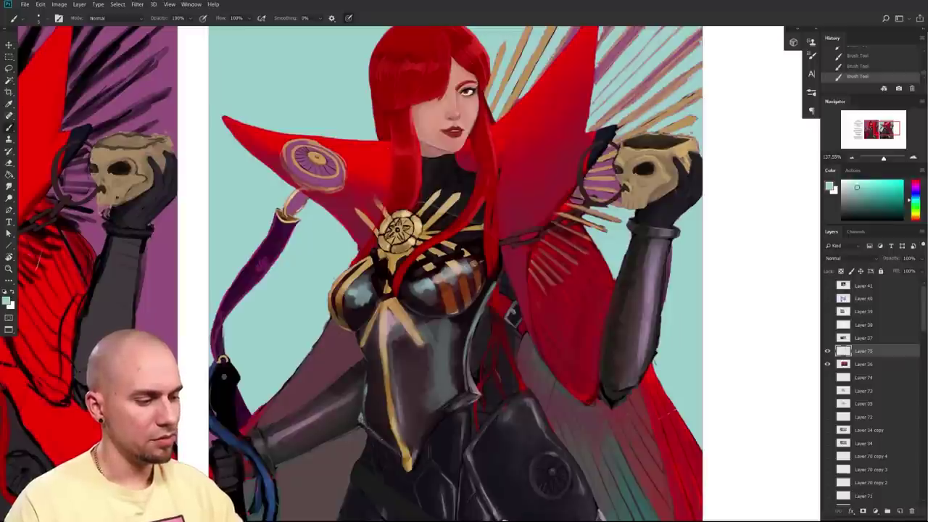
pyautogui.moveTo(430, 428); pyautogui.dragTo(466, 397)
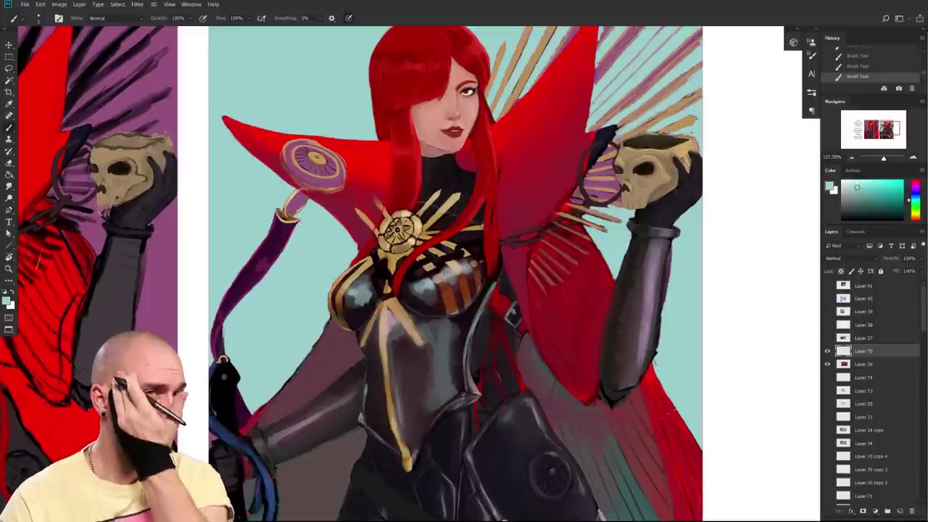
pyautogui.moveTo(395, 284); pyautogui.dragTo(447, 296)
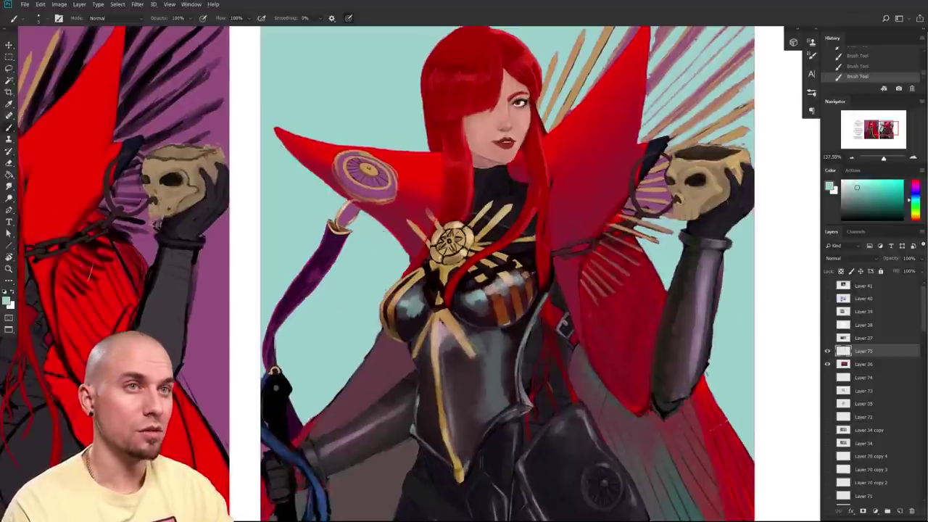
# - Sample the belly plate's grey, shift it to a lighter warm grey, and brush a brighter highlight onto the plate
pyautogui.moveTo(483, 286); pyautogui.dragTo(422, 240)
pyautogui.keyDown('alt'); pyautogui.click(436, 349); pyautogui.keyUp('alt')
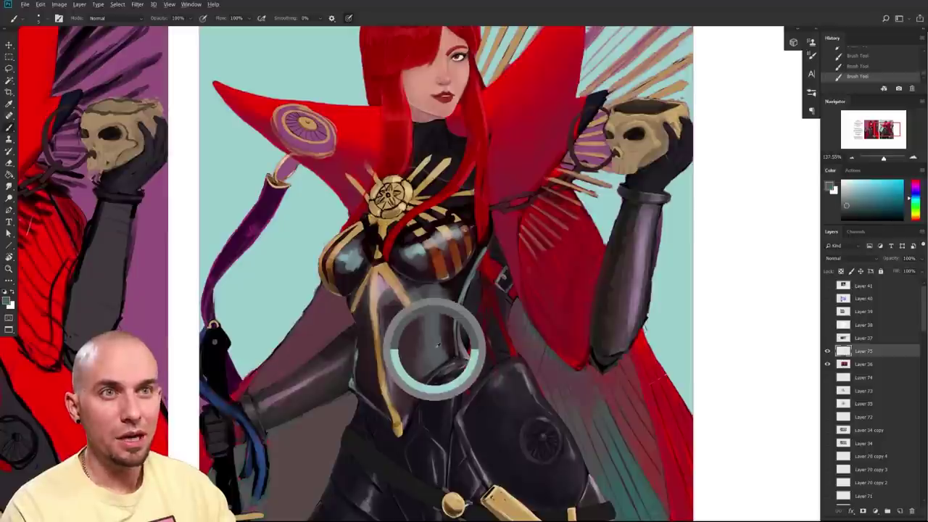
pyautogui.click(918, 217)
pyautogui.moveTo(853, 206); pyautogui.dragTo(855, 193)
pyautogui.moveTo(437, 367); pyautogui.dragTo(431, 319)
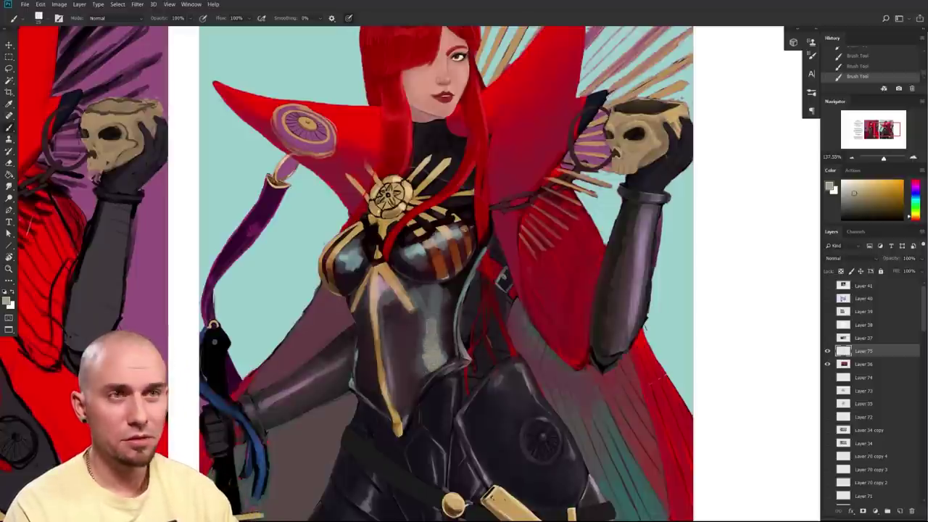
# - Choose a light desaturated blue and extend the reflection upward on the belly plate
pyautogui.moveTo(918, 209)
pyautogui.mouseDown()
pyautogui.moveTo(908, 190)
pyautogui.moveTo(865, 187)
pyautogui.mouseUp()
pyautogui.click(916, 202)
pyautogui.click(855, 189)
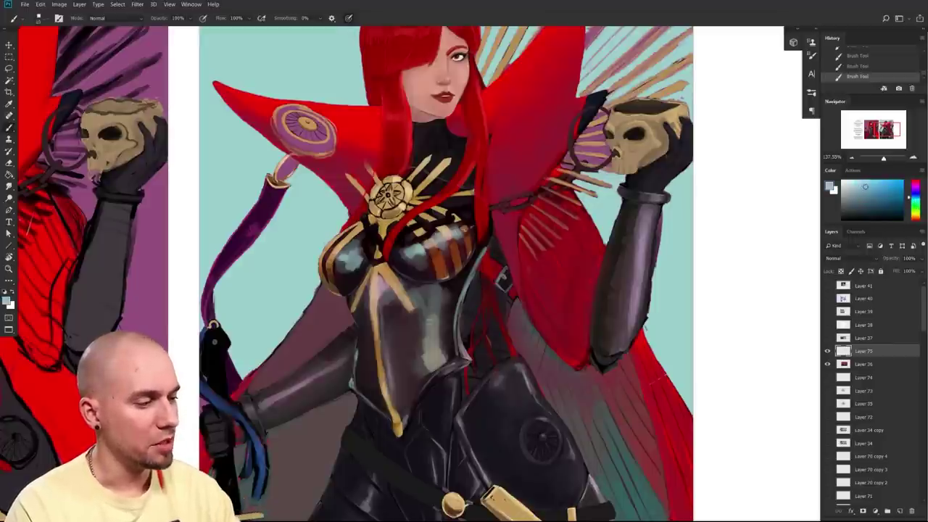
pyautogui.moveTo(433, 316)
pyautogui.mouseDown()
pyautogui.moveTo(432, 294)
pyautogui.moveTo(418, 286)
pyautogui.mouseUp()
pyautogui.moveTo(561, 376); pyautogui.dragTo(533, 376)
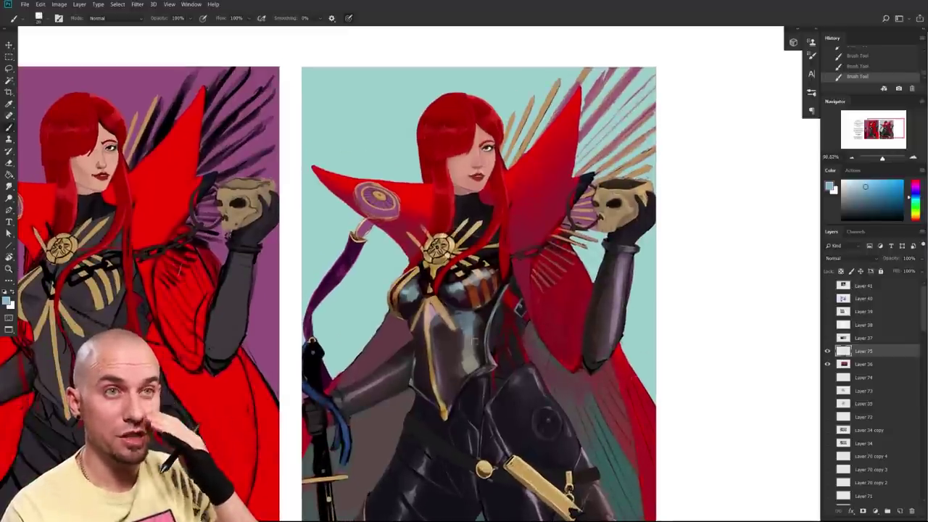
# - Examine the background reflections on the painted-over armour beside the original, at overall and close-up views
pyautogui.moveTo(543, 424); pyautogui.dragTo(624, 413)
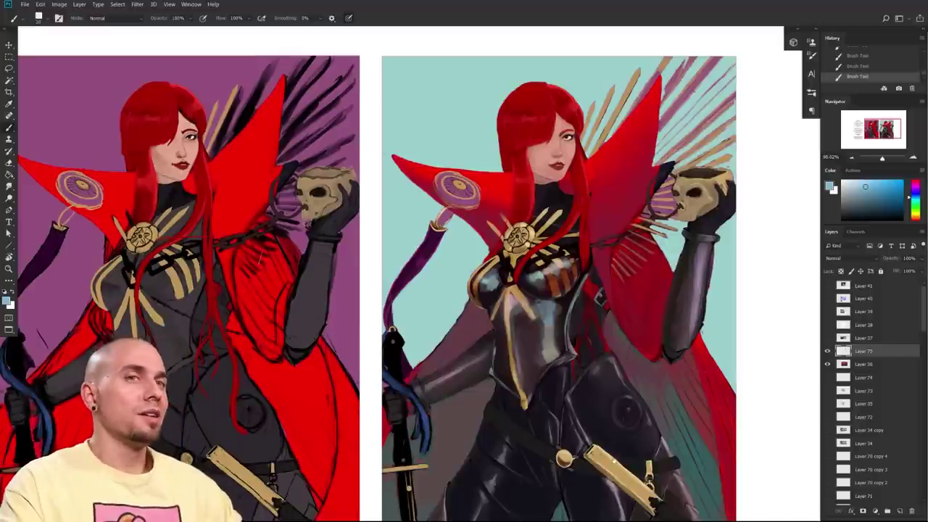
pyautogui.keyDown('ctrl'); pyautogui.click(561, 426); pyautogui.keyUp('ctrl')
pyautogui.moveTo(596, 405); pyautogui.dragTo(531, 441)
pyautogui.moveTo(650, 406); pyautogui.dragTo(686, 339)
pyautogui.moveTo(605, 411); pyautogui.dragTo(675, 410)
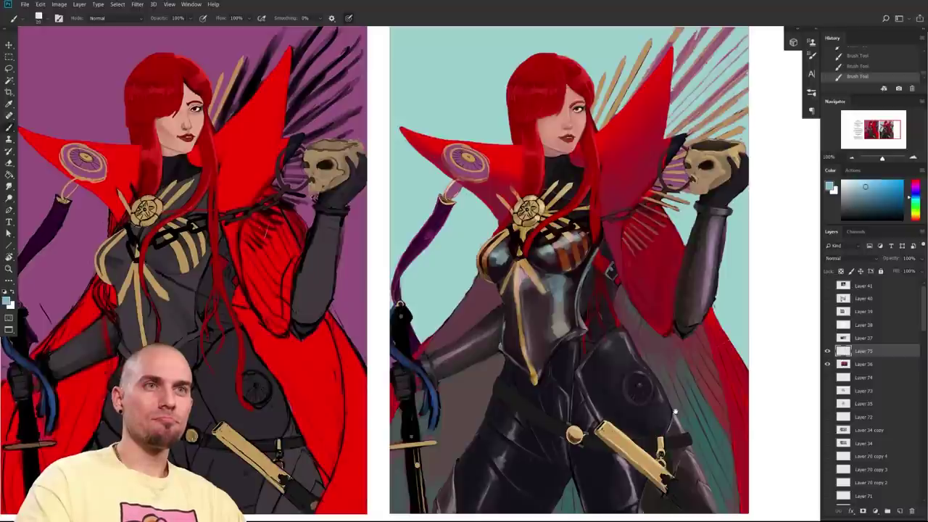
pyautogui.moveTo(581, 411); pyautogui.dragTo(601, 406)
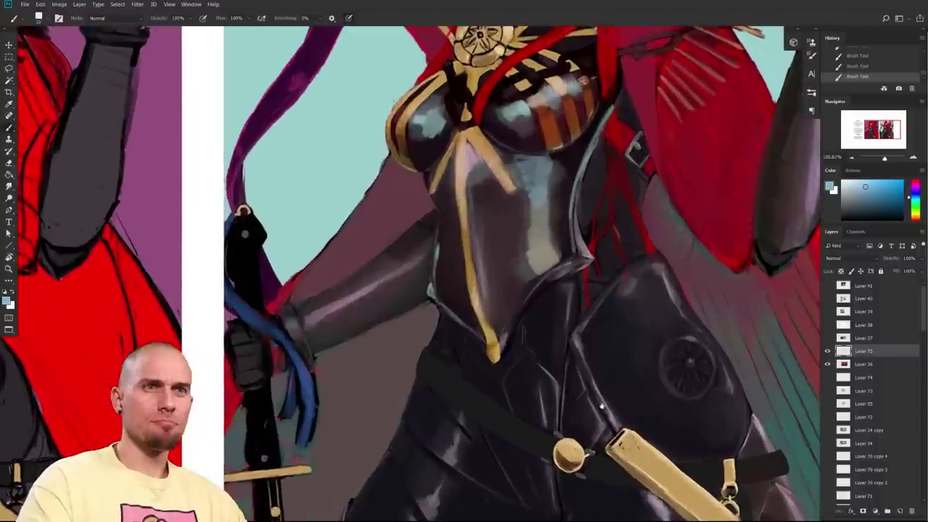
pyautogui.moveTo(589, 335); pyautogui.dragTo(560, 409)
# - Sample the cape's dark crimson and paint a reflection along the waist plate's side rim next to the cape
pyautogui.keyDown('alt'); pyautogui.click(520, 252); pyautogui.keyUp('alt')
pyautogui.press('[')
pyautogui.press('[')
pyautogui.moveTo(533, 333); pyautogui.dragTo(492, 374)
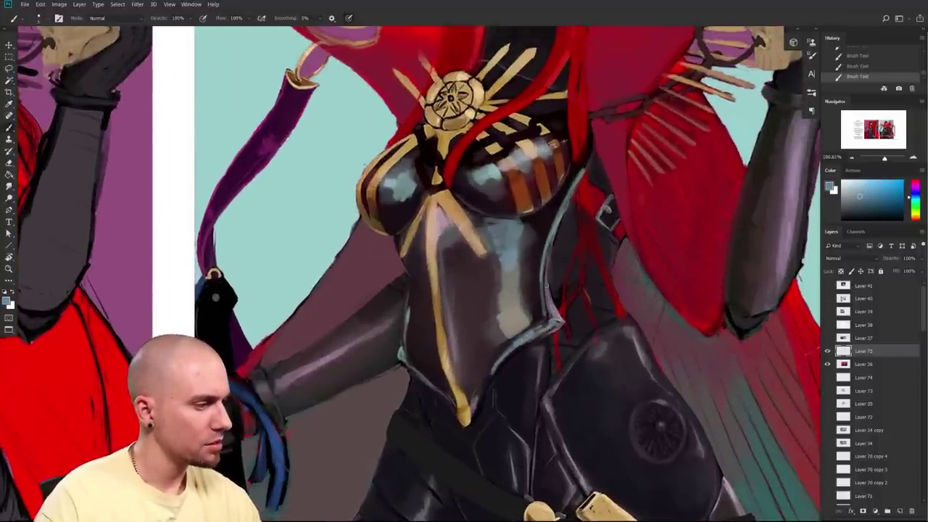
pyautogui.moveTo(569, 279); pyautogui.dragTo(459, 343)
pyautogui.press(']')
pyautogui.press(']')
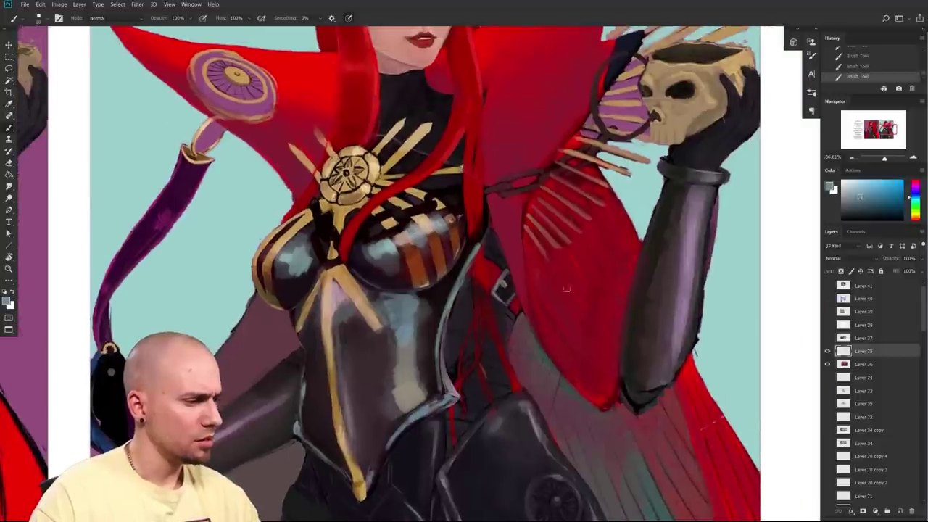
pyautogui.moveTo(508, 333); pyautogui.dragTo(562, 344)
pyautogui.keyDown('alt'); pyautogui.click(513, 328); pyautogui.keyUp('alt')
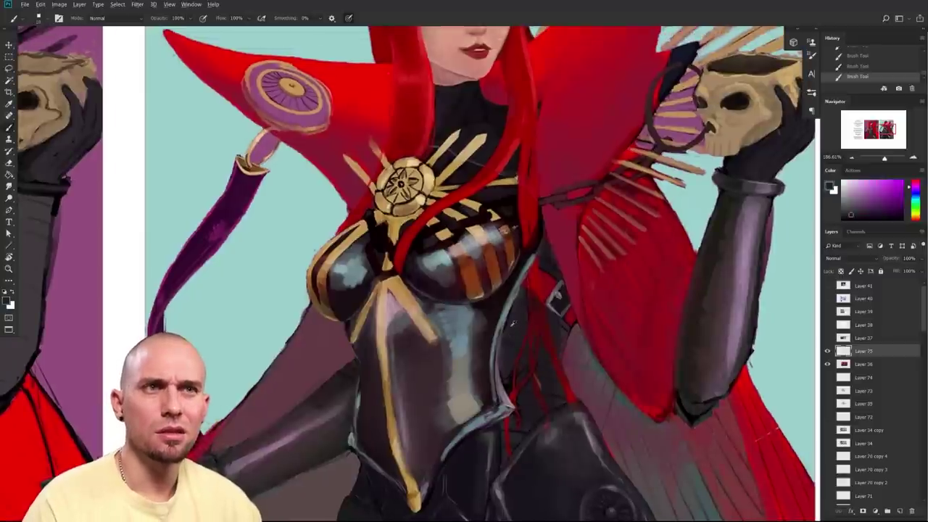
pyautogui.keyDown('alt'); pyautogui.click(564, 284); pyautogui.keyUp('alt')
pyautogui.moveTo(530, 261)
pyautogui.mouseDown()
pyautogui.moveTo(496, 360)
pyautogui.moveTo(509, 408)
pyautogui.mouseUp()
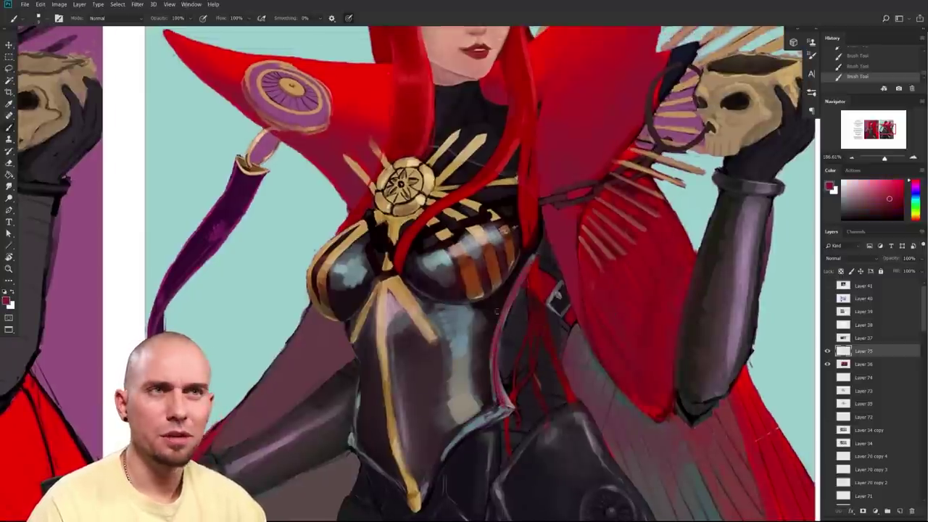
# - Brush crimson reflections onto the belly plate beneath the striped chest cup and along that cup's outer edge
pyautogui.moveTo(492, 304)
pyautogui.mouseDown()
pyautogui.moveTo(512, 277)
pyautogui.moveTo(489, 322)
pyautogui.mouseUp()
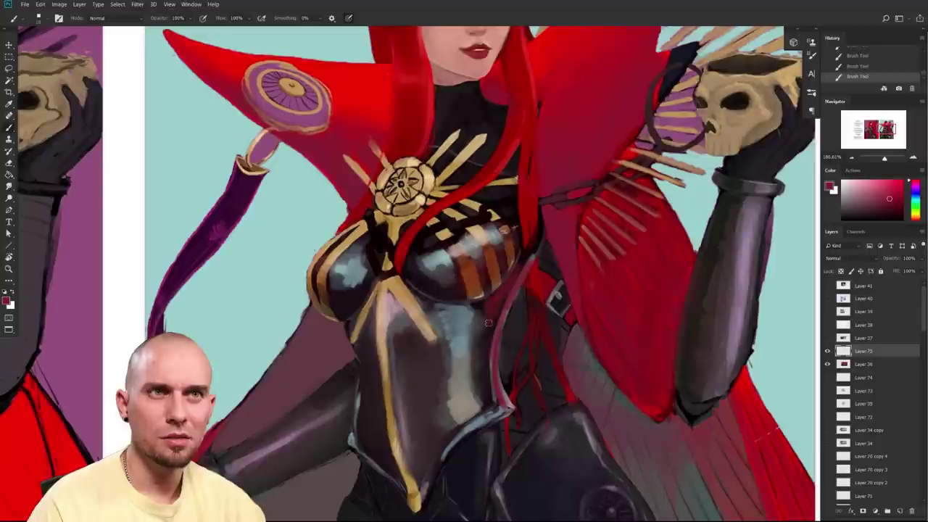
pyautogui.press(']')
pyautogui.press(']')
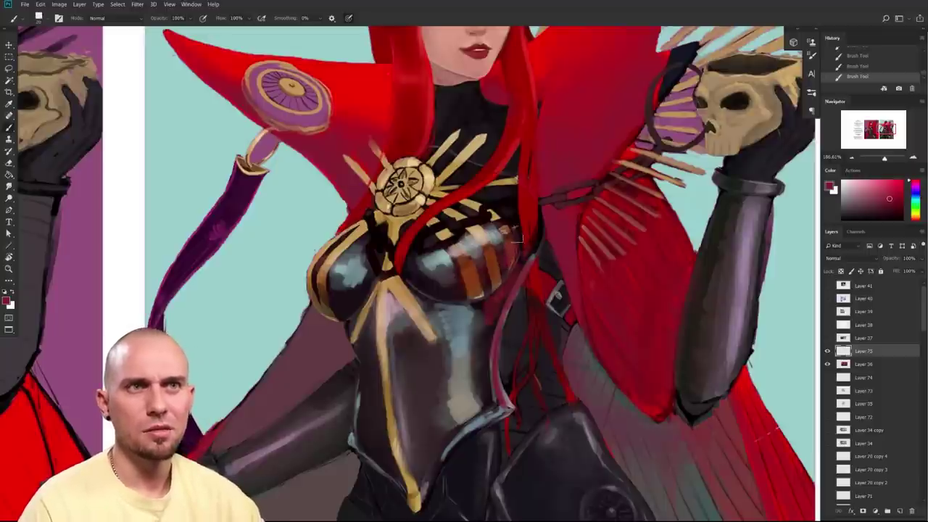
pyautogui.press('[')
pyautogui.press('[')
pyautogui.press('[')
pyautogui.press('[')
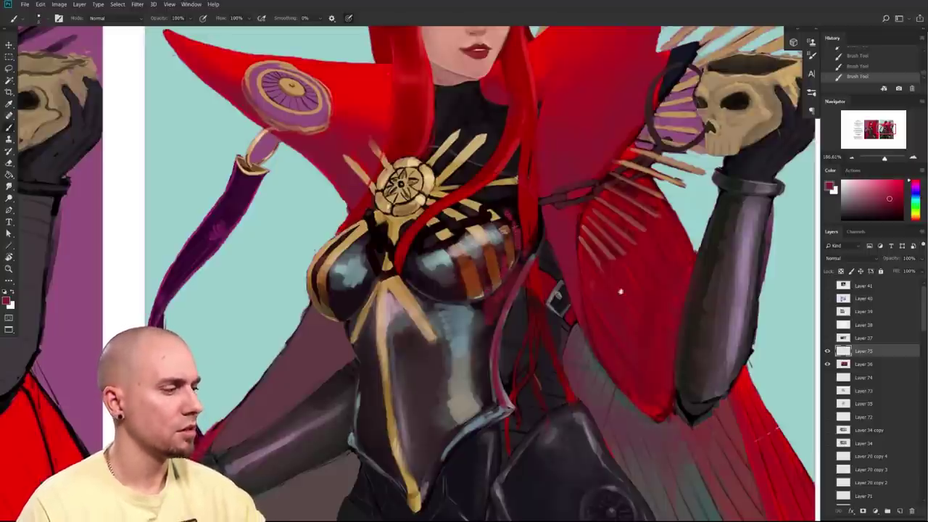
# - Resample a more saturated crimson from the cape and strengthen the reflection between the striped chest cup and the plate's rim
pyautogui.moveTo(620, 291); pyautogui.dragTo(585, 233)
pyautogui.moveTo(601, 317); pyautogui.dragTo(587, 406)
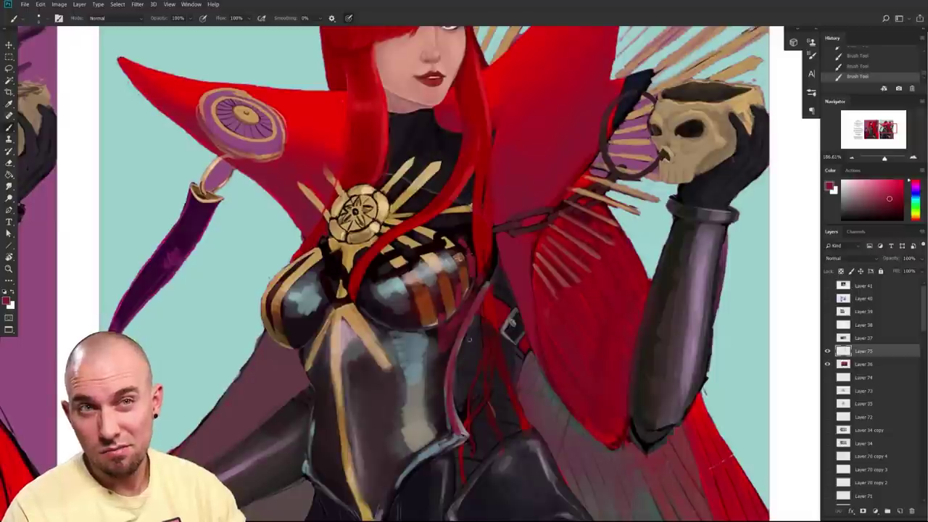
pyautogui.scroll(-3, 464, 384)
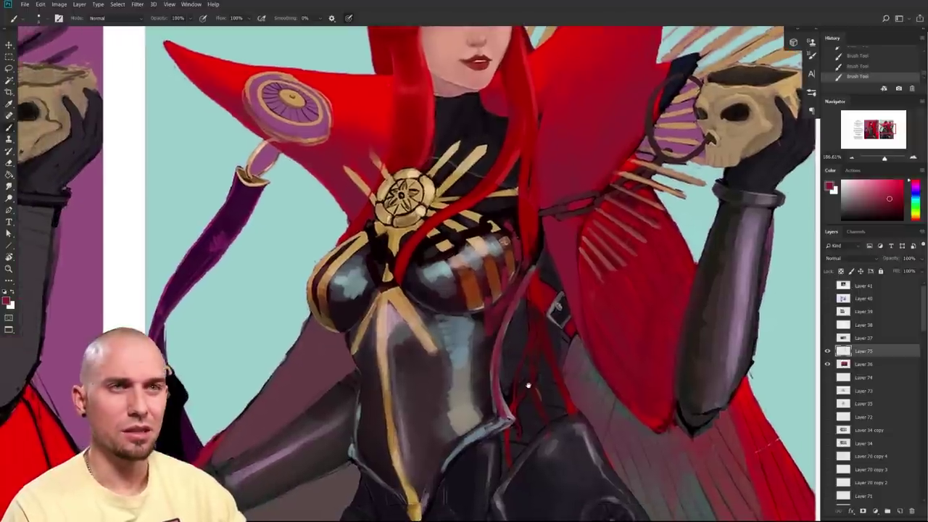
pyautogui.scroll(3, 649, 379)
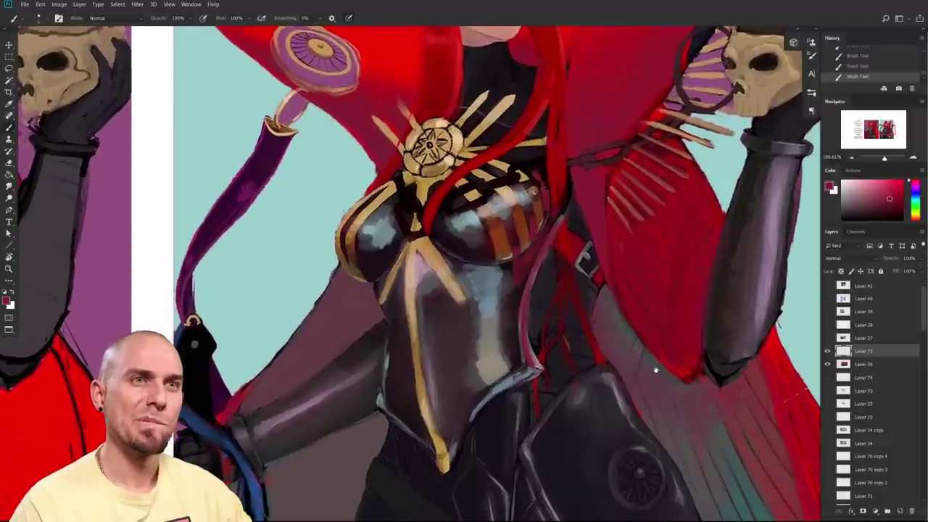
pyautogui.moveTo(655, 368); pyautogui.dragTo(632, 369)
pyautogui.keyDown('alt'); pyautogui.click(595, 281); pyautogui.keyUp('alt')
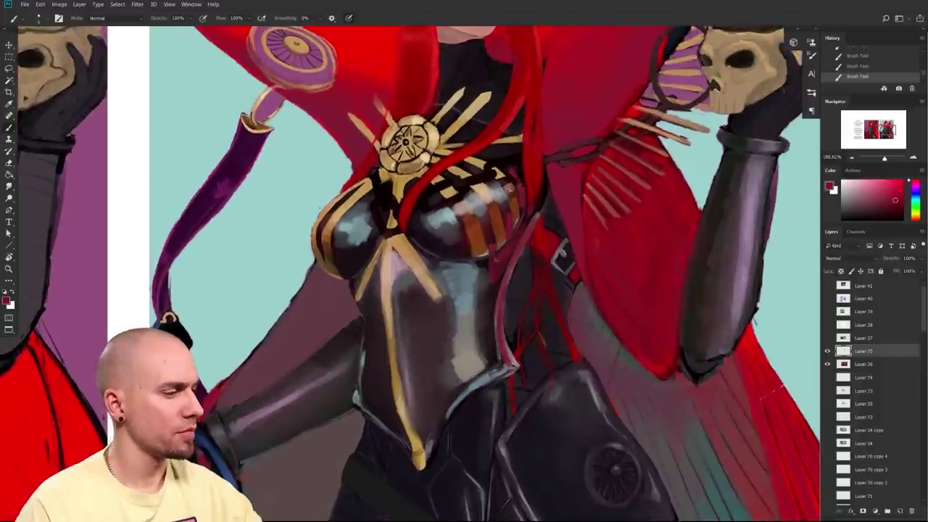
pyautogui.moveTo(500, 286); pyautogui.dragTo(510, 267)
# - Sample the background's pale teal, dab it on the waist plate's background-side edge, and undo a trial line across the cape
pyautogui.moveTo(619, 375)
pyautogui.mouseDown()
pyautogui.moveTo(687, 343)
pyautogui.moveTo(732, 346)
pyautogui.moveTo(724, 353)
pyautogui.moveTo(745, 340)
pyautogui.mouseUp()
pyautogui.keyDown('alt'); pyautogui.click(335, 338); pyautogui.keyUp('alt')
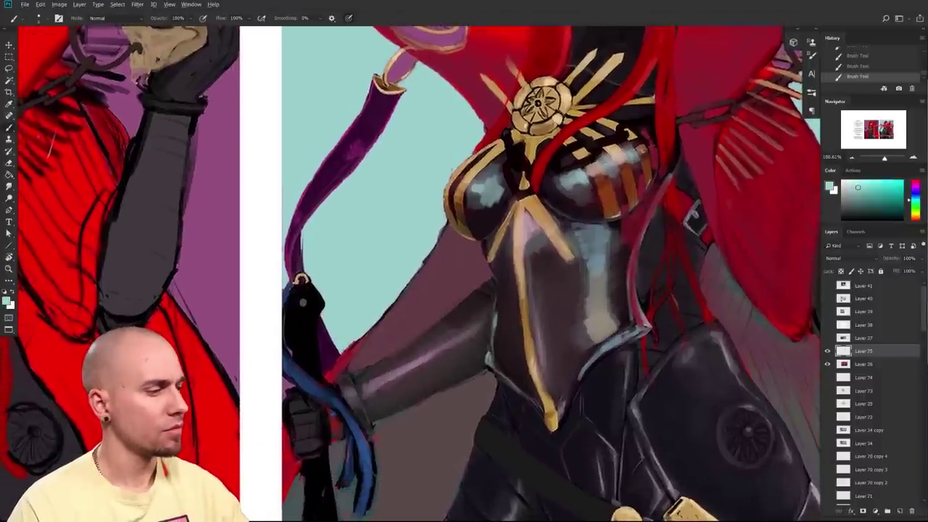
pyautogui.moveTo(492, 263); pyautogui.dragTo(500, 277)
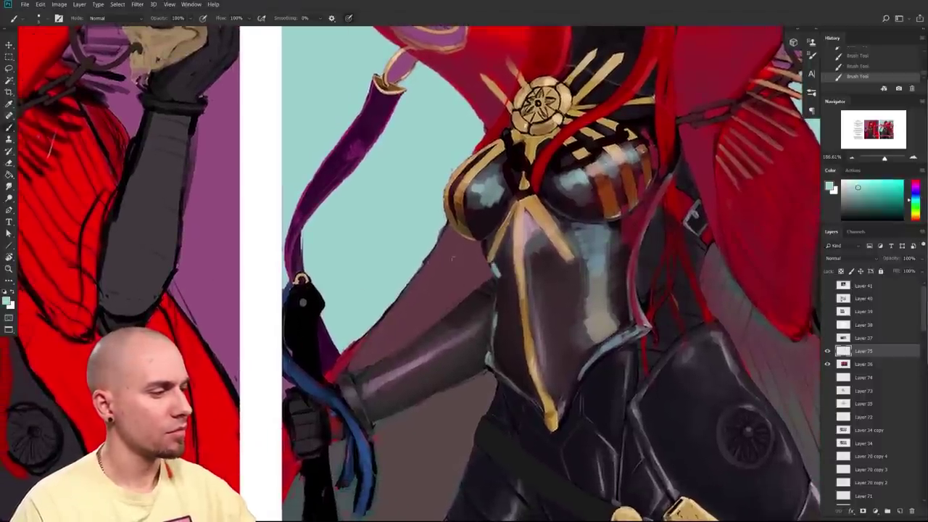
pyautogui.keyDown('alt'); pyautogui.click(400, 220); pyautogui.keyUp('alt')
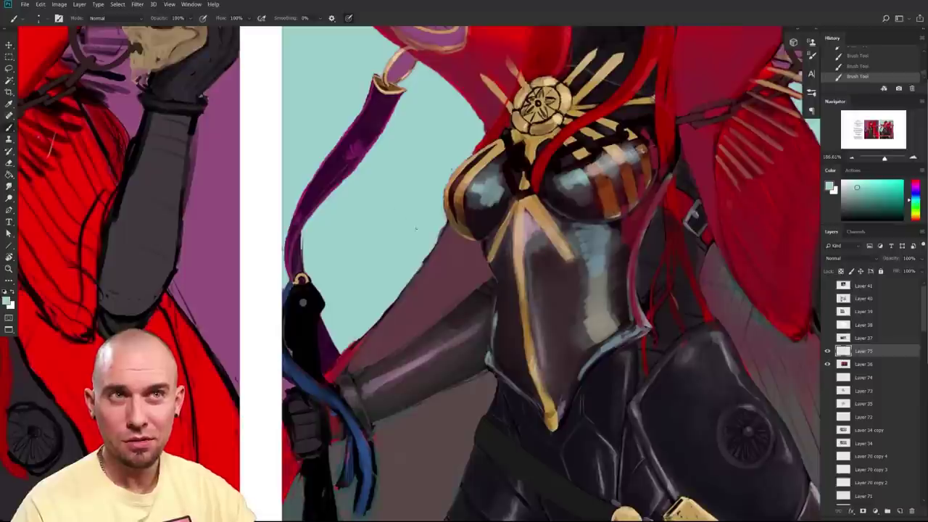
pyautogui.moveTo(435, 245); pyautogui.dragTo(499, 293)
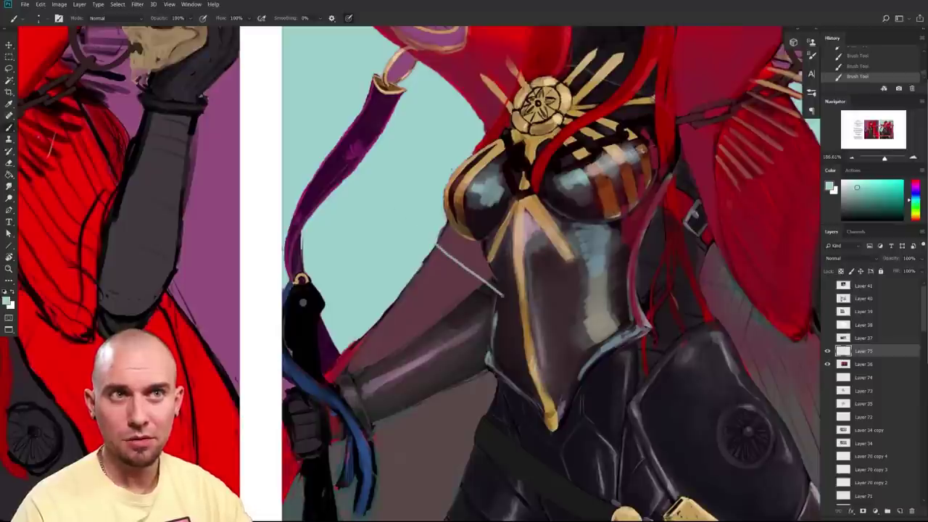
pyautogui.hotkey('ctrl', 'z')
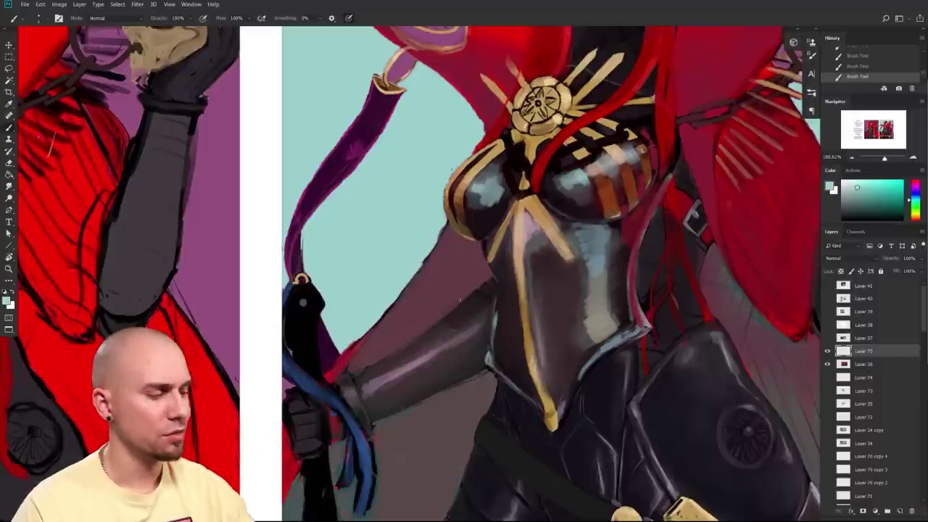
# - Paint a pale teal rim highlight down the full background-side edge of the waist plate
pyautogui.moveTo(495, 351)
pyautogui.mouseDown()
pyautogui.moveTo(499, 290)
pyautogui.moveTo(485, 247)
pyautogui.moveTo(493, 337)
pyautogui.moveTo(506, 296)
pyautogui.mouseUp()
pyautogui.moveTo(487, 248)
pyautogui.mouseDown()
pyautogui.moveTo(506, 319)
pyautogui.moveTo(502, 351)
pyautogui.mouseUp()
pyautogui.moveTo(507, 300); pyautogui.dragTo(498, 368)
pyautogui.moveTo(507, 331); pyautogui.dragTo(510, 383)
pyautogui.moveTo(515, 335)
pyautogui.mouseDown()
pyautogui.moveTo(515, 371)
pyautogui.moveTo(490, 356)
pyautogui.mouseUp()
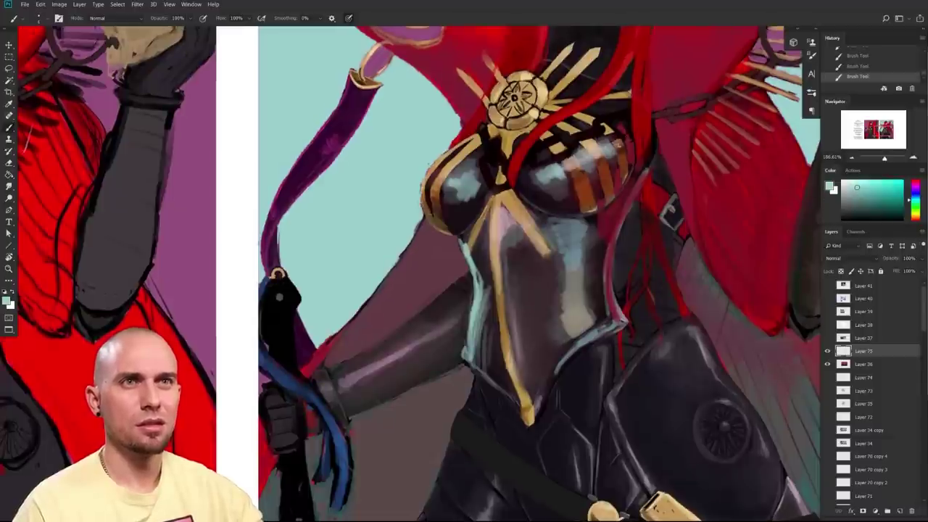
# - Add a thin pale teal rim light around the outer edge of the chest cup facing the background
pyautogui.moveTo(446, 153)
pyautogui.mouseDown()
pyautogui.moveTo(422, 212)
pyautogui.moveTo(473, 271)
pyautogui.moveTo(451, 301)
pyautogui.mouseUp()
pyautogui.moveTo(524, 389)
pyautogui.mouseDown()
pyautogui.moveTo(504, 400)
pyautogui.moveTo(528, 369)
pyautogui.moveTo(509, 380)
pyautogui.mouseUp()
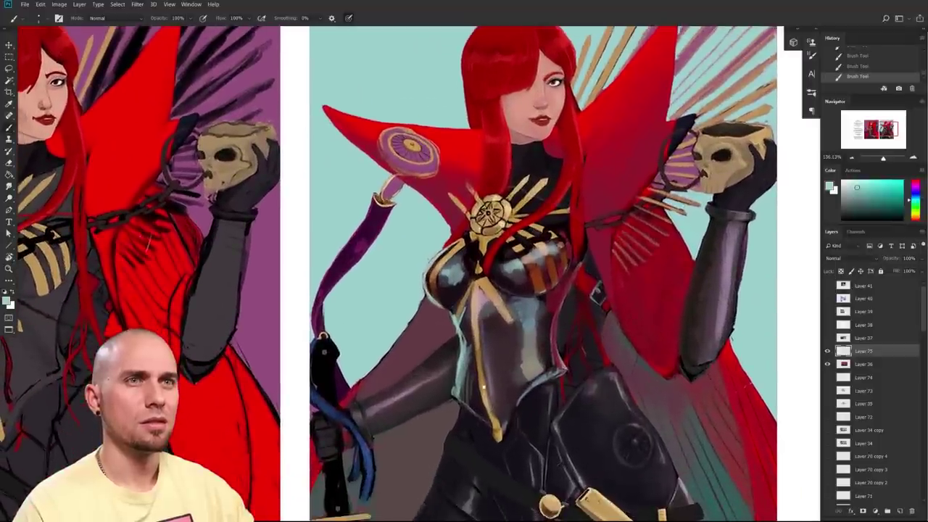
pyautogui.moveTo(514, 430); pyautogui.dragTo(550, 274)
pyautogui.moveTo(533, 358); pyautogui.dragTo(541, 358)
pyautogui.scroll(2, 540, 358)
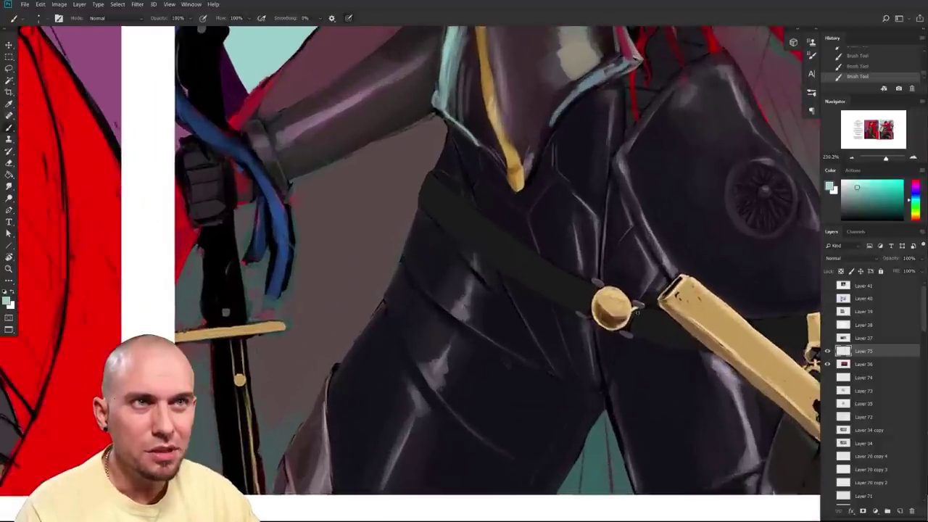
pyautogui.moveTo(661, 243); pyautogui.dragTo(551, 316)
pyautogui.moveTo(491, 258)
pyautogui.mouseDown()
pyautogui.moveTo(378, 254)
pyautogui.moveTo(589, 272)
pyautogui.mouseUp()
pyautogui.scroll(-3, 450, 355)
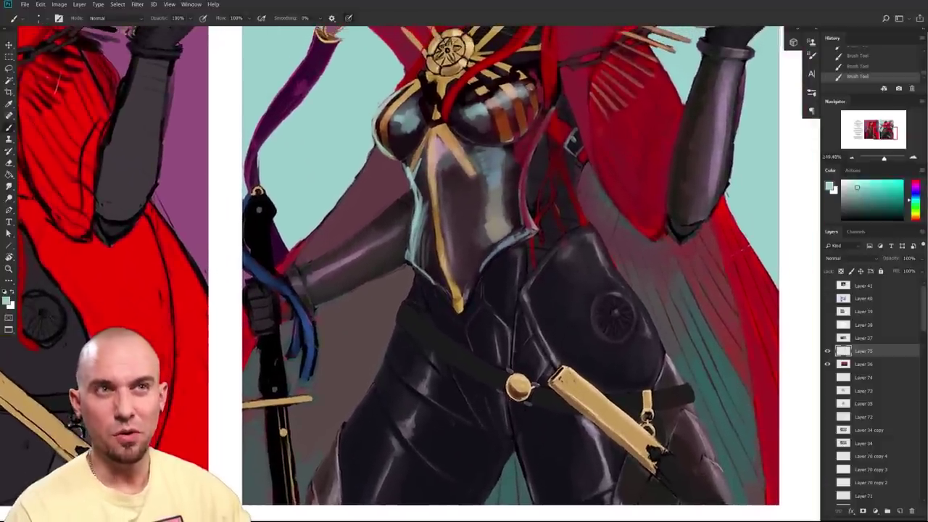
# - Partly erase the pale blue and warm grey highlights on the belly plate with a large soft eraser
pyautogui.scroll(-3, 496, 340)
pyautogui.moveTo(532, 389); pyautogui.dragTo(503, 435)
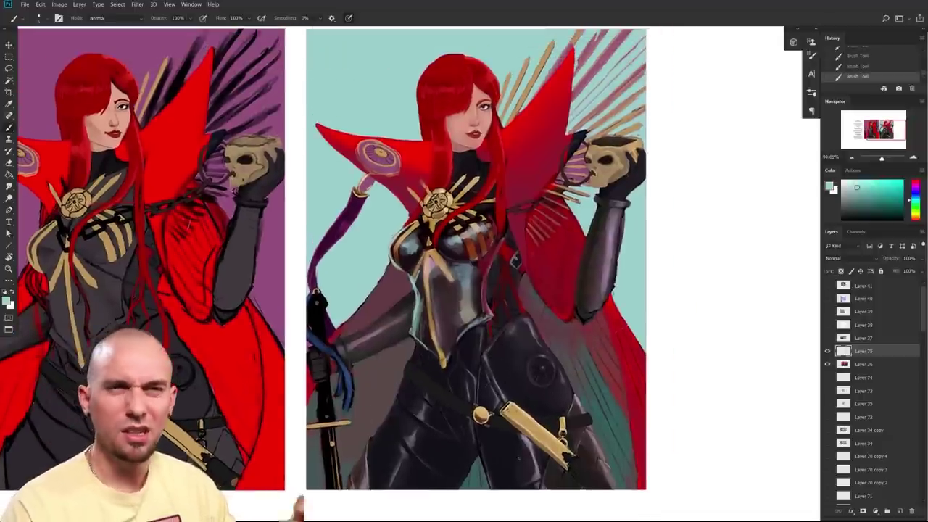
pyautogui.scroll(3, 402, 413)
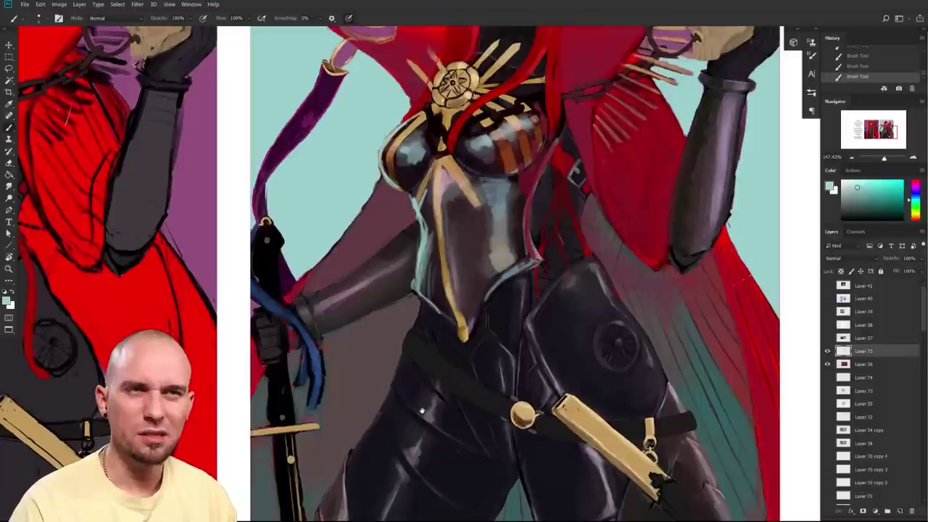
pyautogui.scroll(-3, 518, 287)
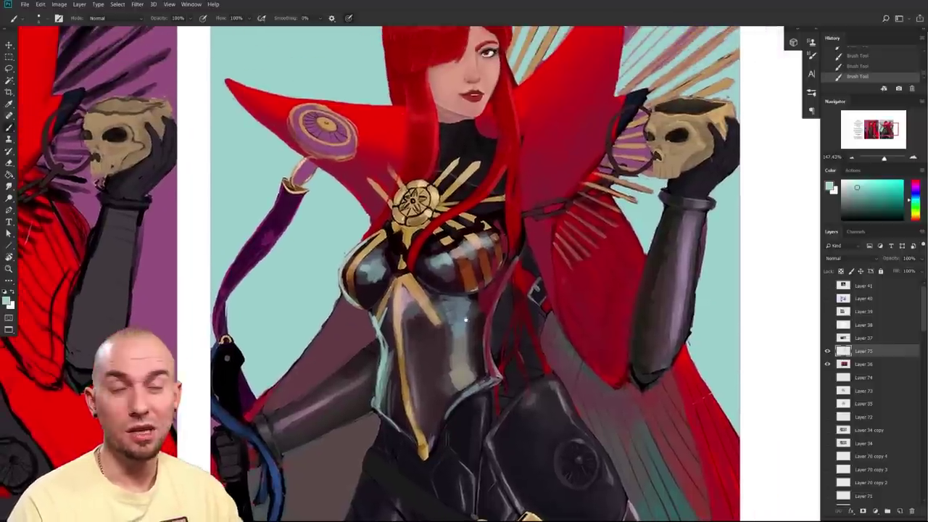
pyautogui.scroll(4, 513, 387)
pyautogui.moveTo(513, 387); pyautogui.dragTo(516, 388)
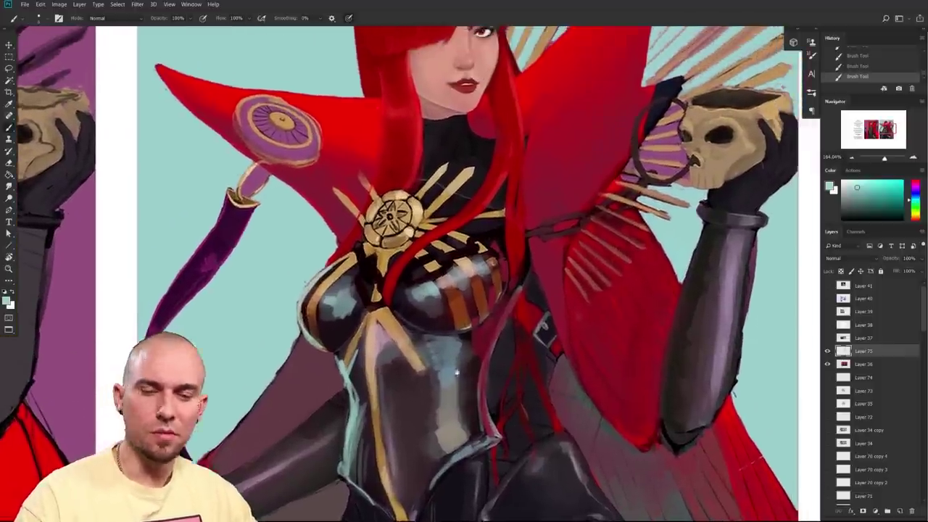
pyautogui.press('e')
pyautogui.moveTo(462, 419); pyautogui.dragTo(461, 419)
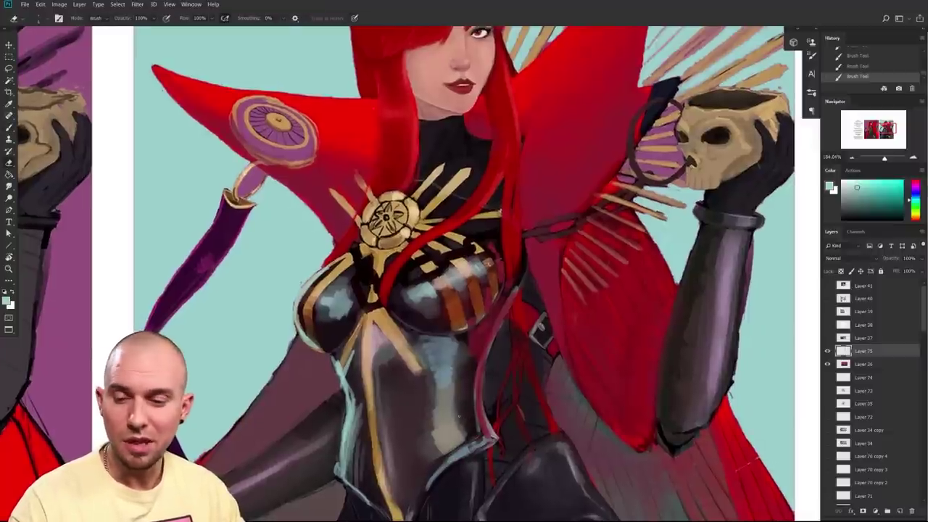
pyautogui.moveTo(439, 335); pyautogui.dragTo(444, 453)
pyautogui.press('x')
pyautogui.moveTo(426, 363); pyautogui.dragTo(422, 425)
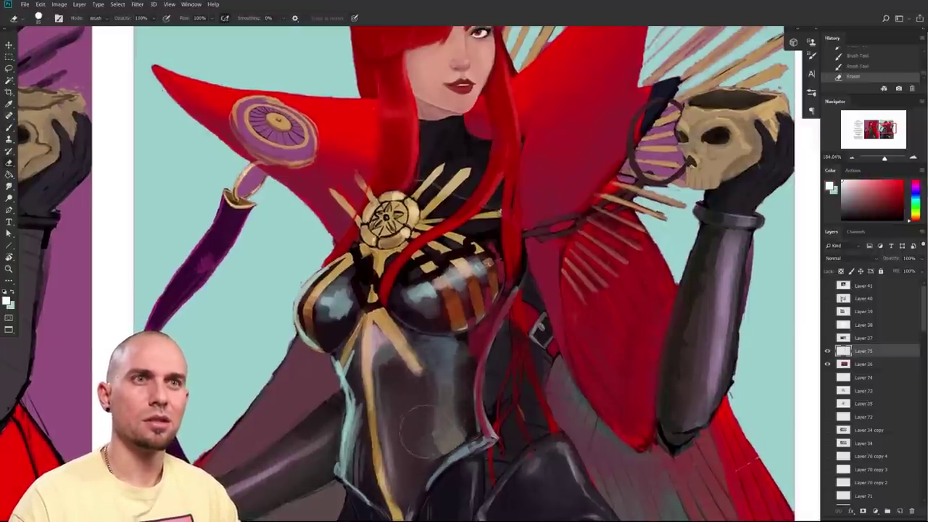
pyautogui.moveTo(462, 358); pyautogui.dragTo(479, 395)
# - Review the whole paint-over side by side with the original submission
pyautogui.moveTo(577, 448)
pyautogui.mouseDown()
pyautogui.moveTo(554, 426)
pyautogui.moveTo(570, 301)
pyautogui.mouseUp()
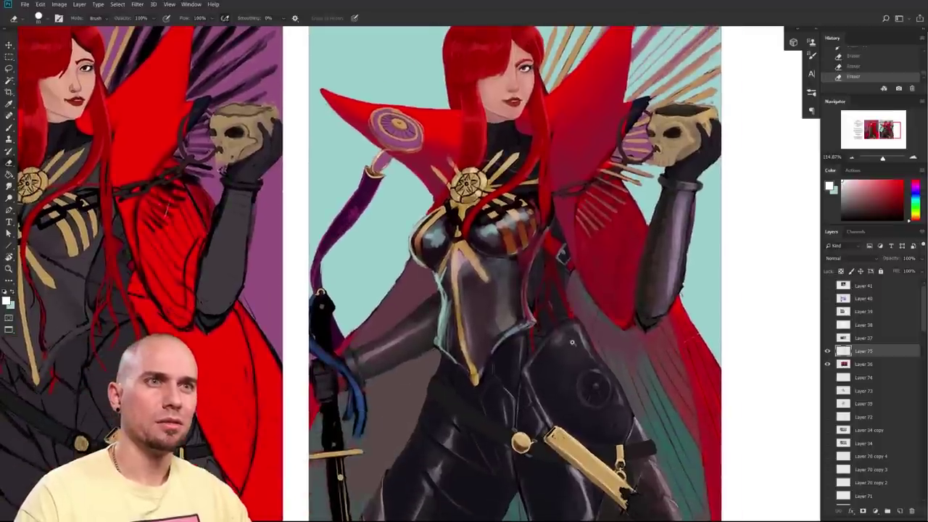
pyautogui.scroll(2, 569, 301)
pyautogui.moveTo(679, 369); pyautogui.dragTo(662, 378)
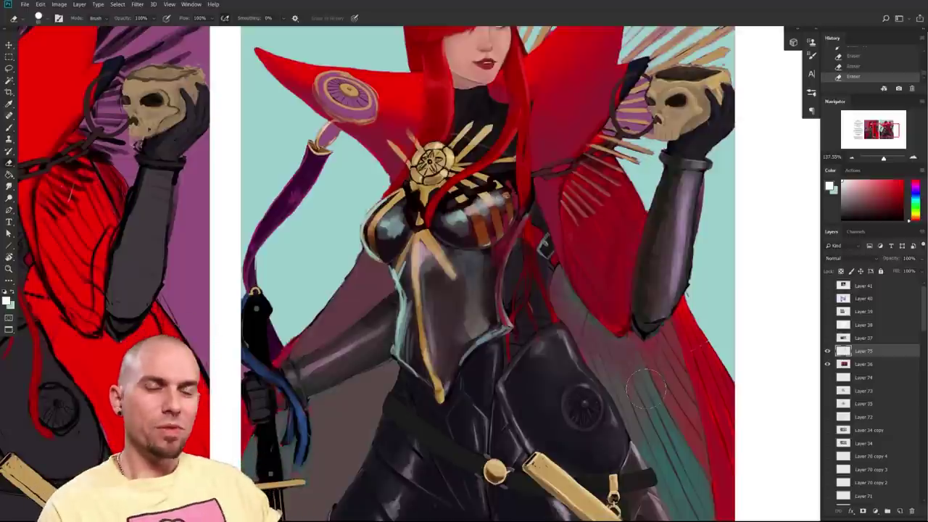
pyautogui.scroll(-5, 606, 385)
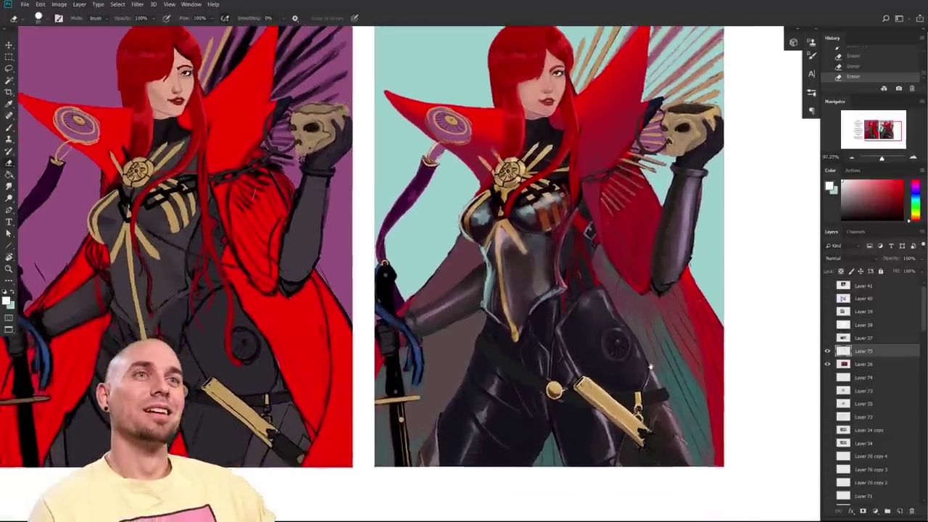
pyautogui.moveTo(650, 368); pyautogui.dragTo(645, 403)
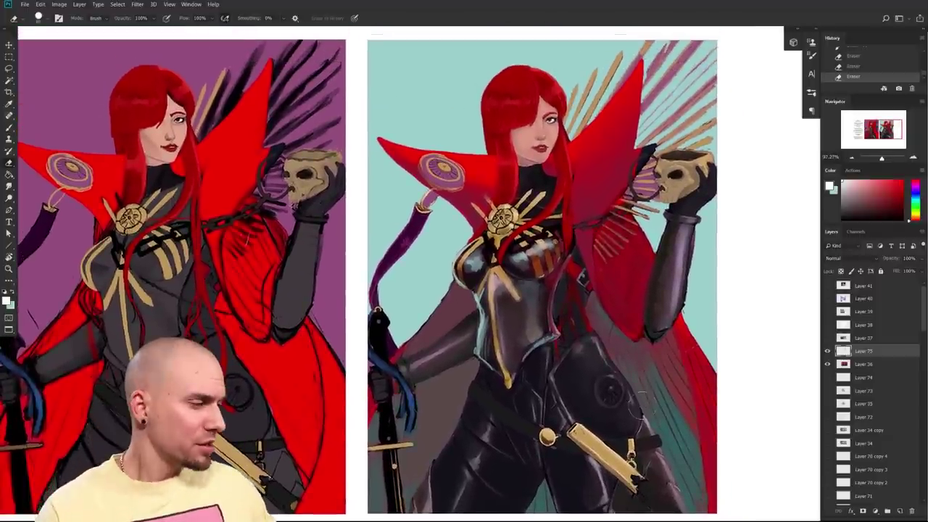
pyautogui.moveTo(528, 293); pyautogui.dragTo(714, 292)
pyautogui.moveTo(421, 300); pyautogui.dragTo(565, 298)
pyautogui.scroll(-3, 566, 298)
pyautogui.moveTo(644, 323); pyautogui.dragTo(535, 334)
pyautogui.hscroll(1, 537, 329)
pyautogui.moveTo(774, 355); pyautogui.dragTo(616, 341)
pyautogui.moveTo(542, 390)
pyautogui.mouseDown()
pyautogui.moveTo(575, 392)
pyautogui.moveTo(559, 312)
pyautogui.mouseUp()
pyautogui.moveTo(518, 342)
pyautogui.mouseDown()
pyautogui.moveTo(551, 345)
pyautogui.moveTo(518, 346)
pyautogui.moveTo(539, 405)
pyautogui.mouseUp()
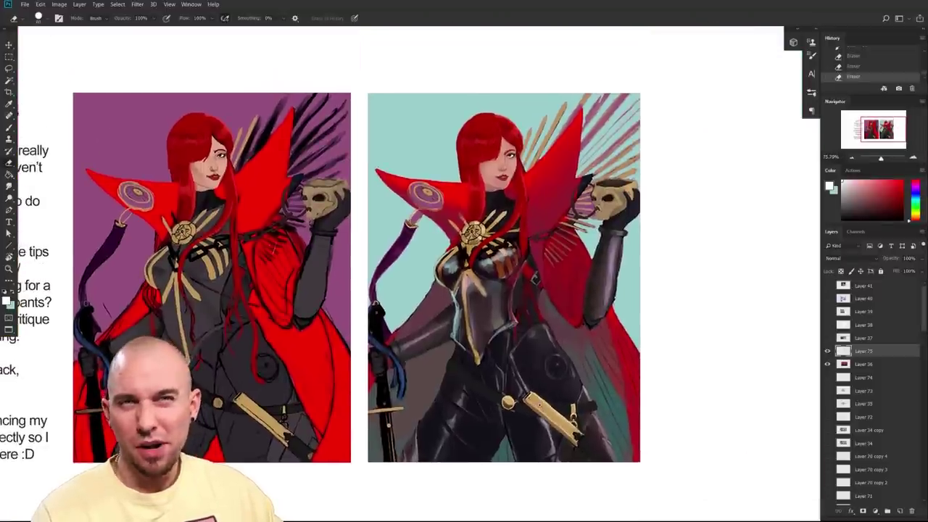
pyautogui.scroll(2, 541, 409)
pyautogui.hotkey('ctrl', 'm')
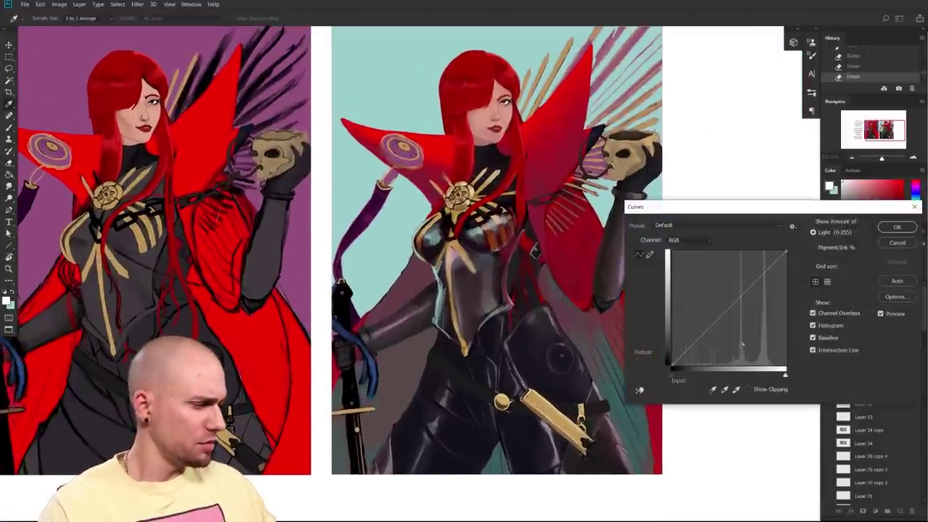
pyautogui.moveTo(717, 312); pyautogui.dragTo(712, 298)
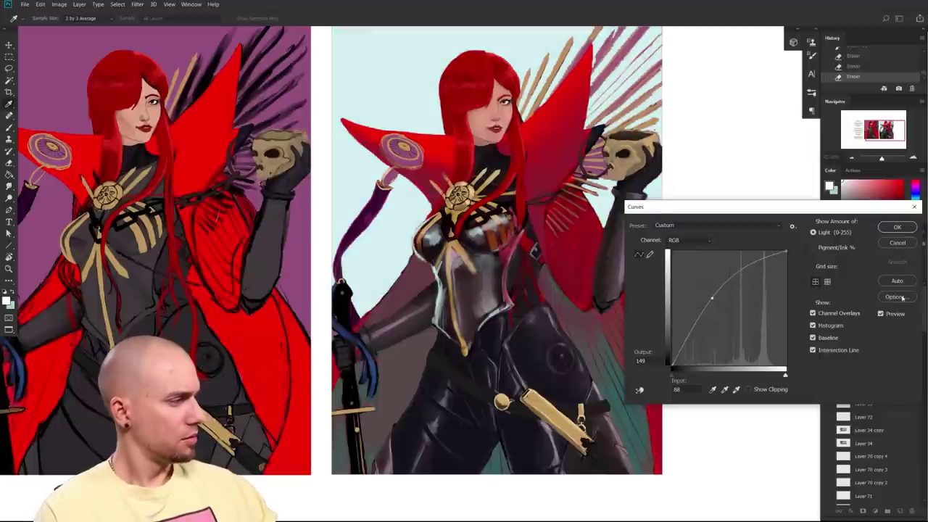
pyautogui.press('Escape')
pyautogui.hotkey('ctrl', 'z')
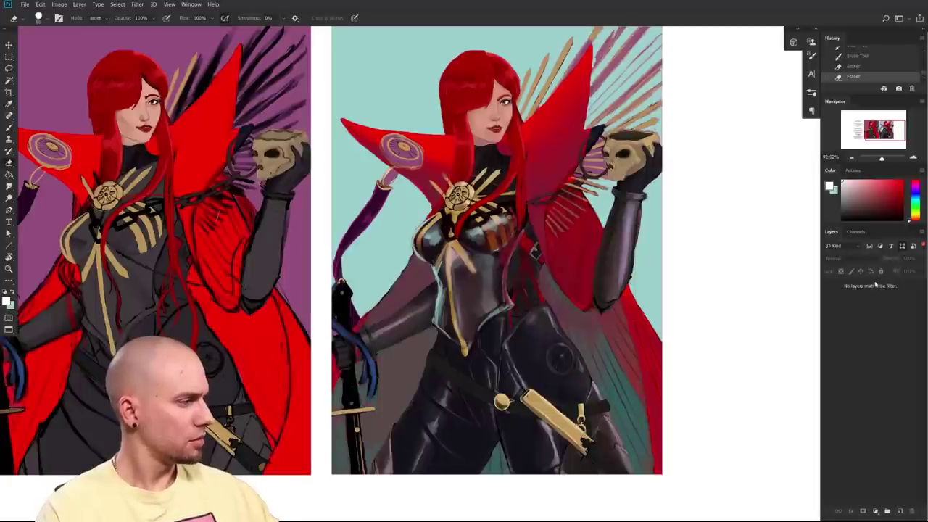
# - Turn off the layer filter so all layers are listed, and make Layer 36 with the painting active
pyautogui.click(863, 68)
pyautogui.click(871, 76)
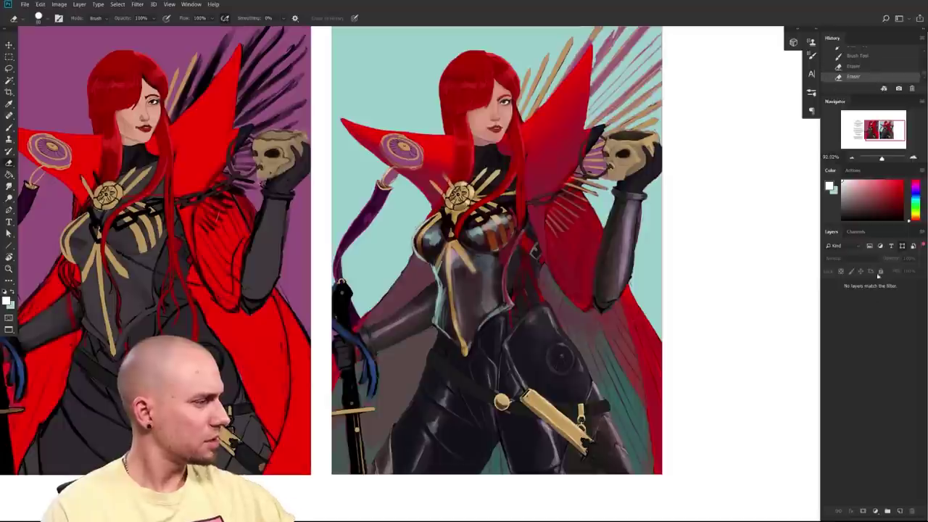
pyautogui.click(923, 246)
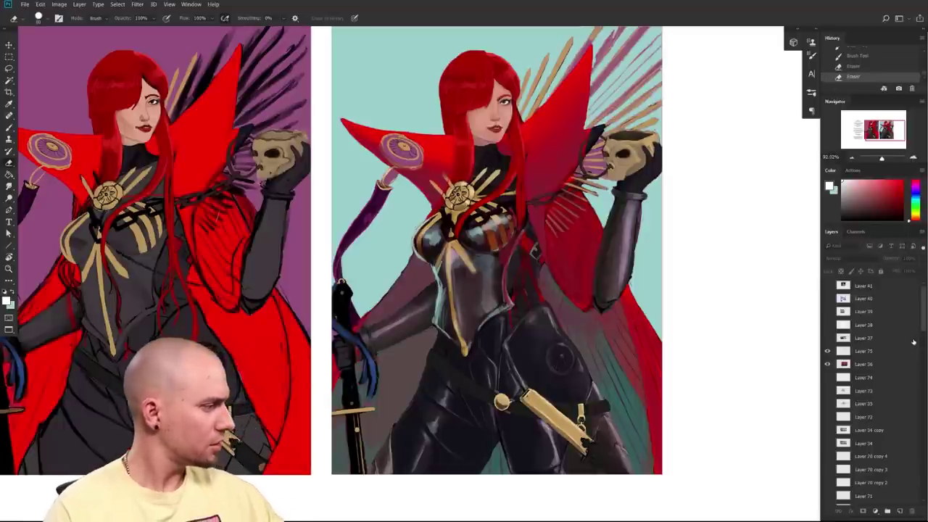
pyautogui.click(850, 364)
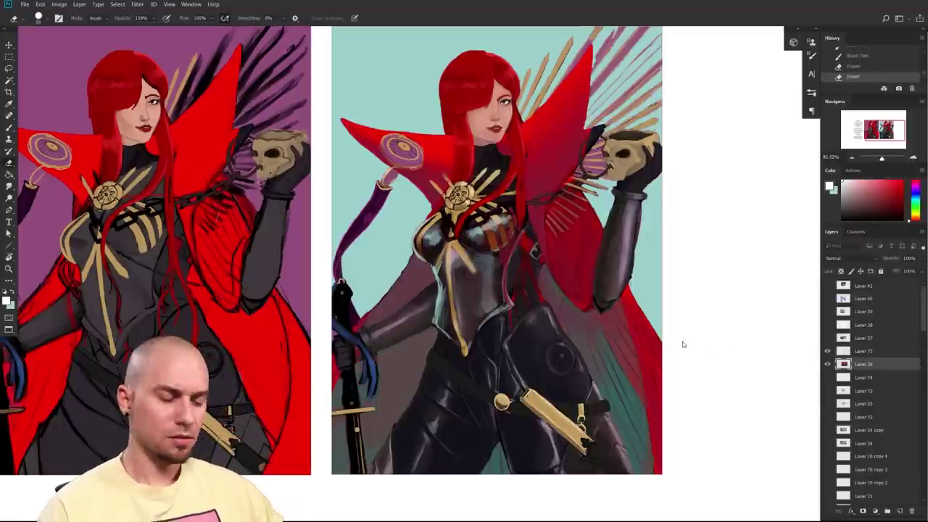
pyautogui.hotkey('ctrl', 'm')
pyautogui.moveTo(706, 332); pyautogui.dragTo(692, 296)
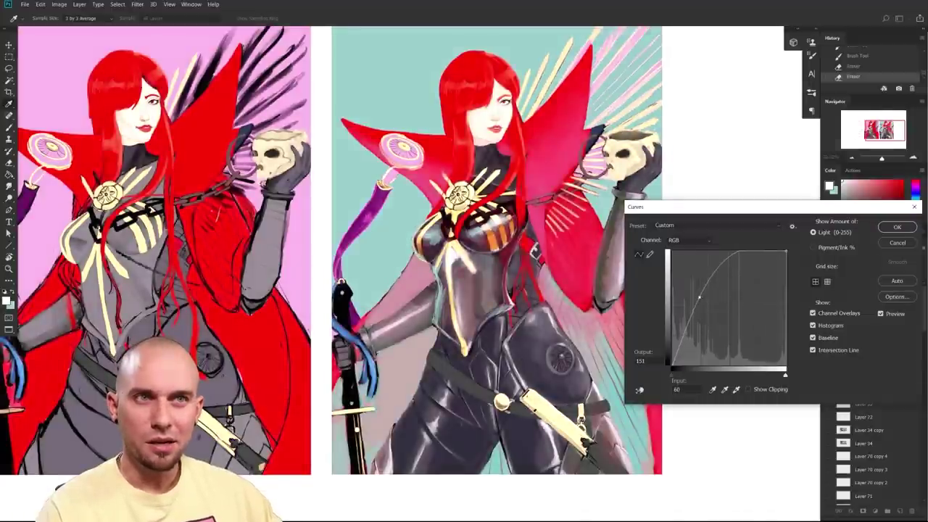
pyautogui.click(897, 243)
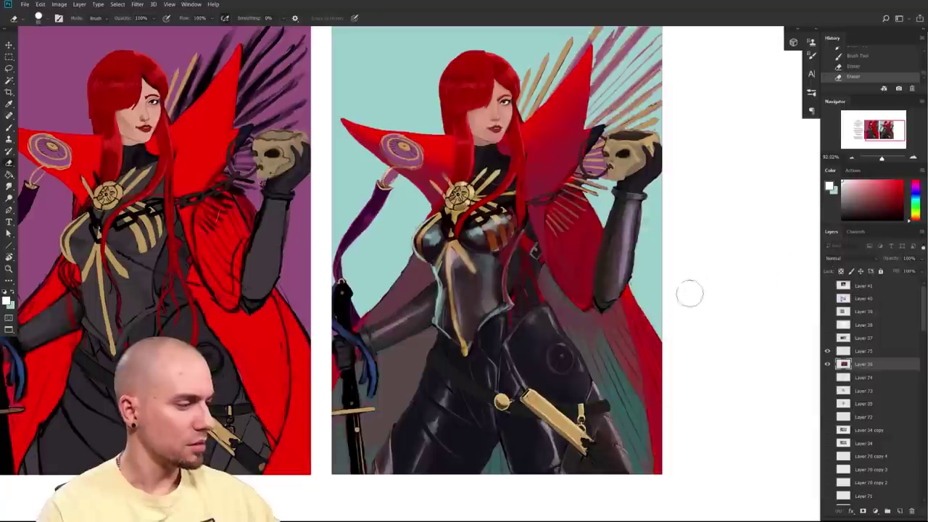
# - Sample a dark blue-grey from the armour and try broad brush highlights on the hip and thighs
pyautogui.press('b')
pyautogui.scroll(1, 512, 381)
pyautogui.press('b')
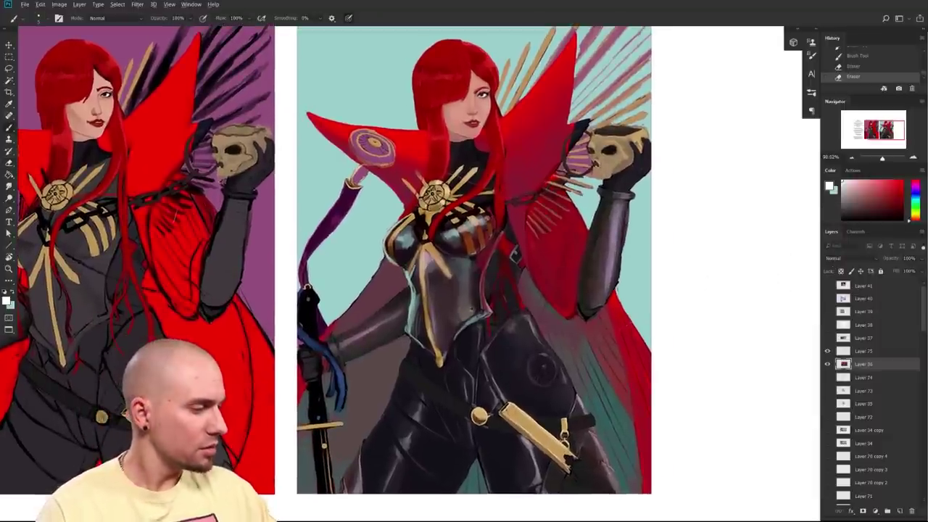
pyautogui.keyDown('alt'); pyautogui.click(464, 282); pyautogui.keyUp('alt')
pyautogui.moveTo(548, 402)
pyautogui.mouseDown()
pyautogui.moveTo(526, 397)
pyautogui.moveTo(499, 362)
pyautogui.moveTo(522, 397)
pyautogui.moveTo(506, 369)
pyautogui.moveTo(519, 349)
pyautogui.moveTo(533, 403)
pyautogui.moveTo(555, 388)
pyautogui.mouseUp()
pyautogui.moveTo(422, 447)
pyautogui.mouseDown()
pyautogui.moveTo(395, 422)
pyautogui.moveTo(410, 401)
pyautogui.moveTo(417, 408)
pyautogui.moveTo(375, 446)
pyautogui.moveTo(371, 493)
pyautogui.mouseUp()
pyautogui.moveTo(648, 370)
pyautogui.mouseDown()
pyautogui.moveTo(601, 373)
pyautogui.moveTo(620, 379)
pyautogui.moveTo(590, 393)
pyautogui.mouseUp()
pyautogui.scroll(1, 513, 404)
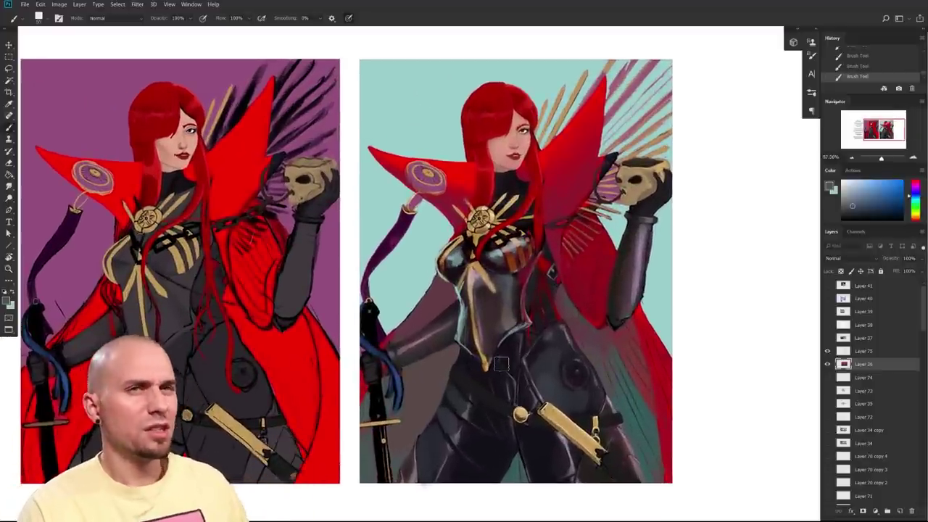
pyautogui.scroll(3, 506, 426)
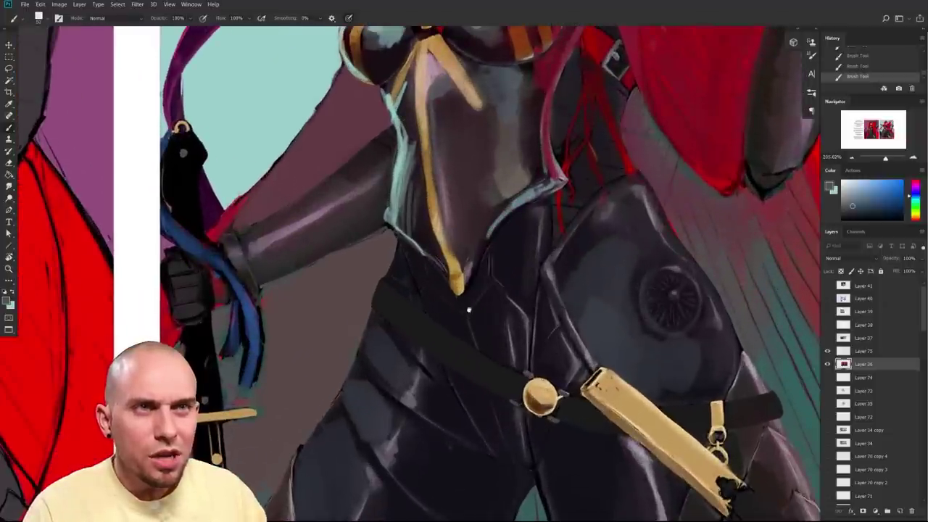
pyautogui.scroll(1, 576, 418)
pyautogui.scroll(-2, 575, 418)
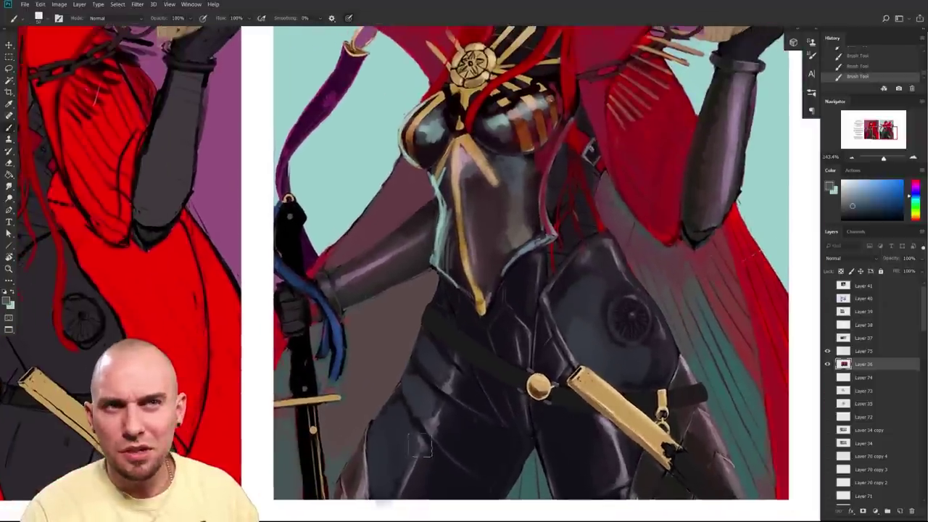
pyautogui.scroll(-2, 567, 398)
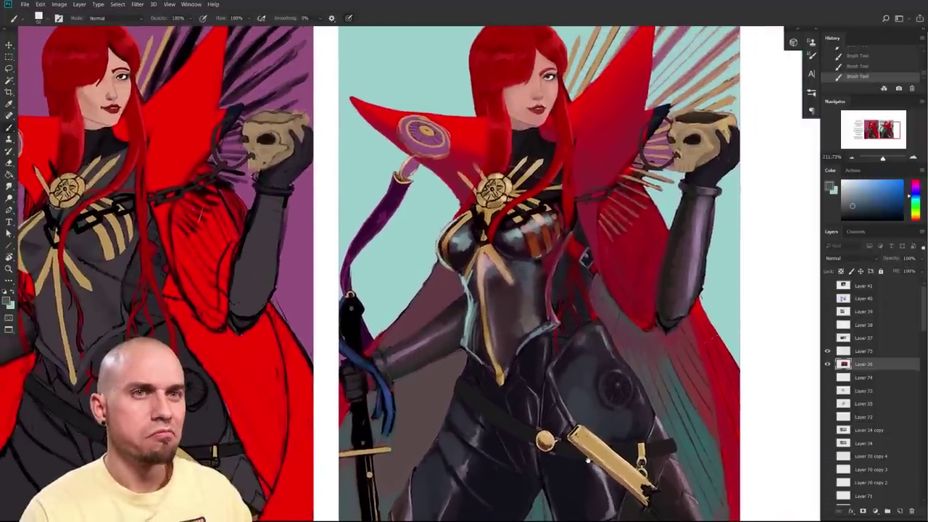
# - Undo all the trial brush strokes on the hip and thighs
pyautogui.hotkey('ctrl', 'z')
pyautogui.hotkey('ctrl', 'z')
pyautogui.hotkey('ctrl', 'z')
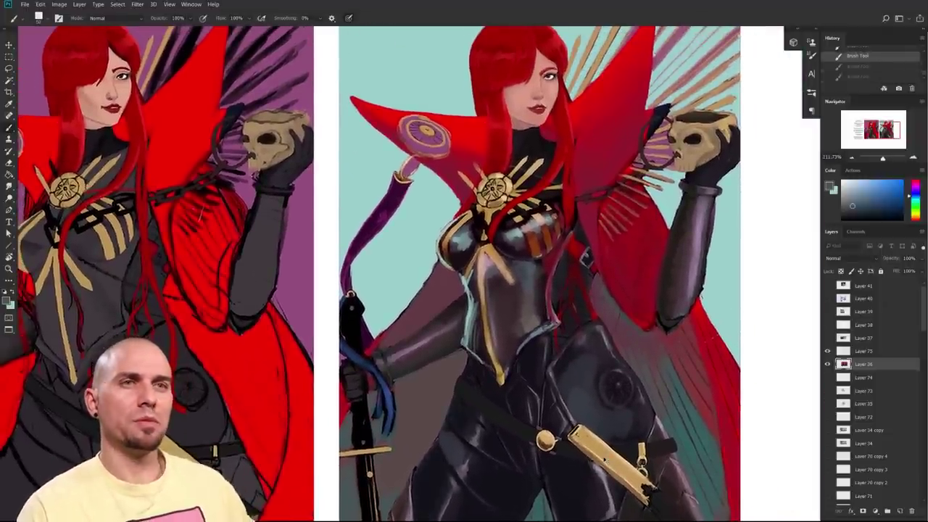
pyautogui.scroll(-3, 610, 453)
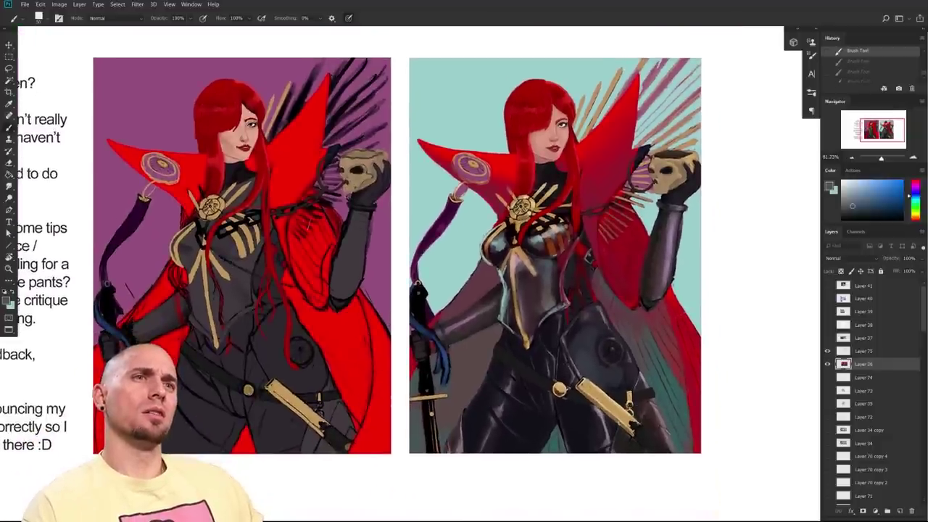
pyautogui.scroll(1, 657, 423)
pyautogui.moveTo(591, 309); pyautogui.dragTo(745, 382)
pyautogui.moveTo(500, 408); pyautogui.dragTo(692, 380)
pyautogui.moveTo(703, 422)
pyautogui.mouseDown()
pyautogui.moveTo(668, 400)
pyautogui.moveTo(463, 398)
pyautogui.mouseUp()
pyautogui.moveTo(720, 401)
pyautogui.mouseDown()
pyautogui.moveTo(888, 401)
pyautogui.moveTo(525, 432)
pyautogui.mouseUp()
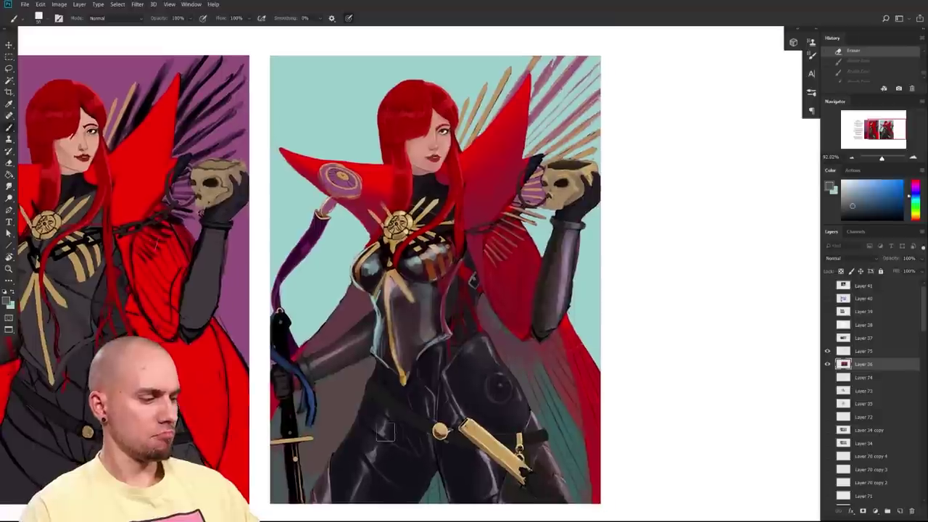
# - Paint soft teal-grey reflections on the hips and thighs, mixing the background's pale teal with tones sampled from the dark trousers
pyautogui.moveTo(355, 435); pyautogui.dragTo(337, 464)
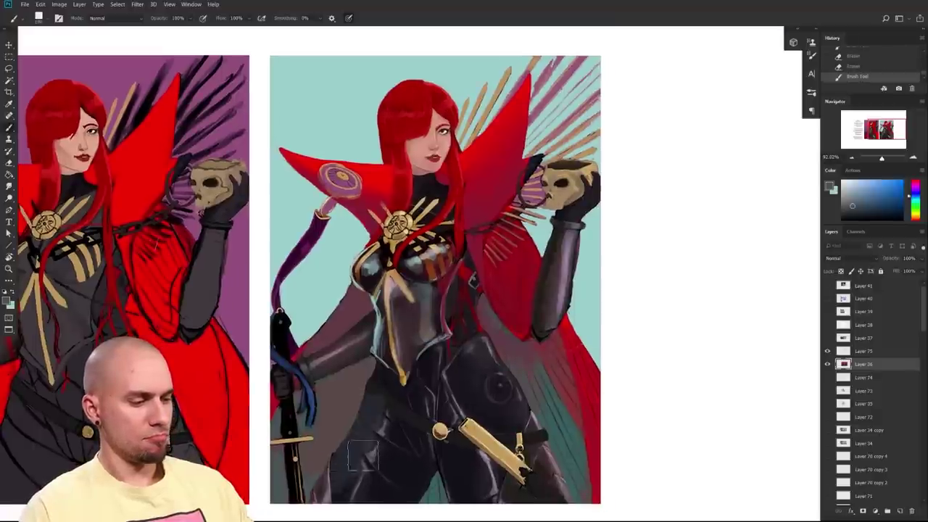
pyautogui.keyDown('alt'); pyautogui.click(332, 276); pyautogui.keyUp('alt')
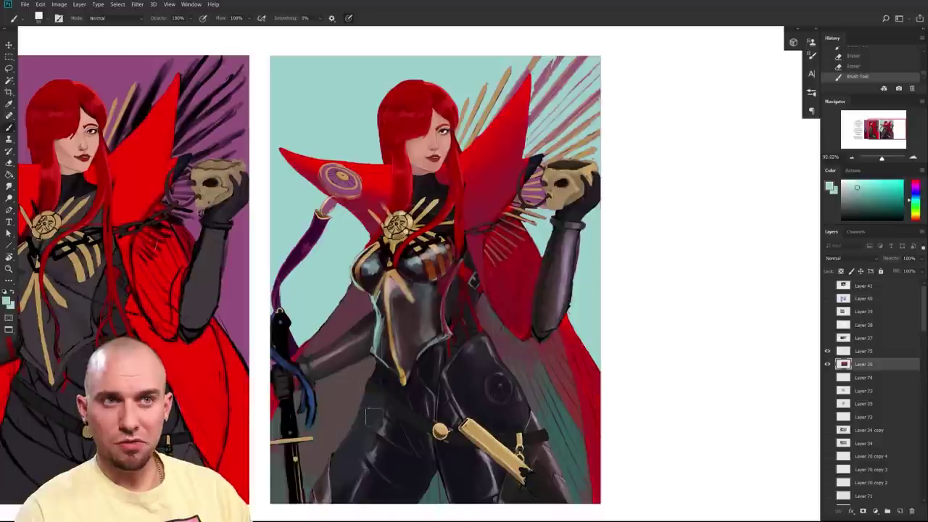
pyautogui.moveTo(366, 409); pyautogui.dragTo(368, 411)
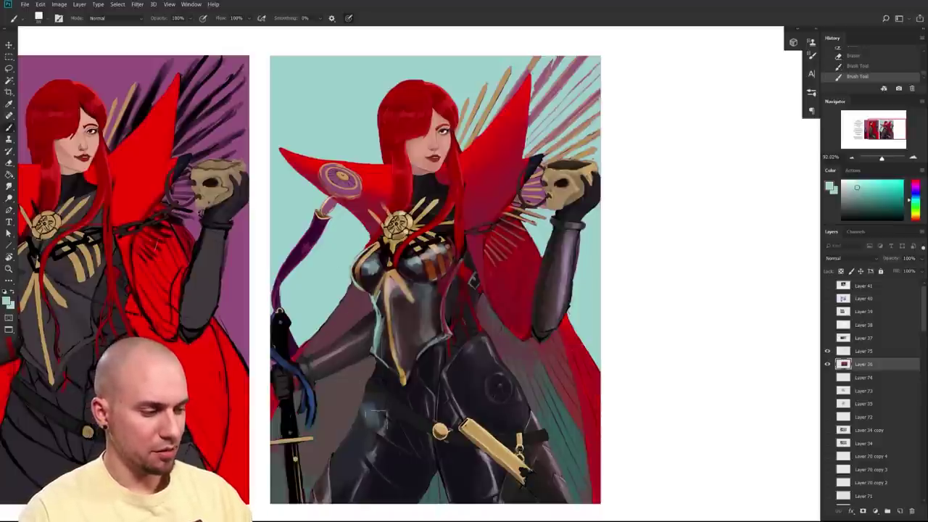
pyautogui.keyDown('alt'); pyautogui.click(367, 410); pyautogui.keyUp('alt')
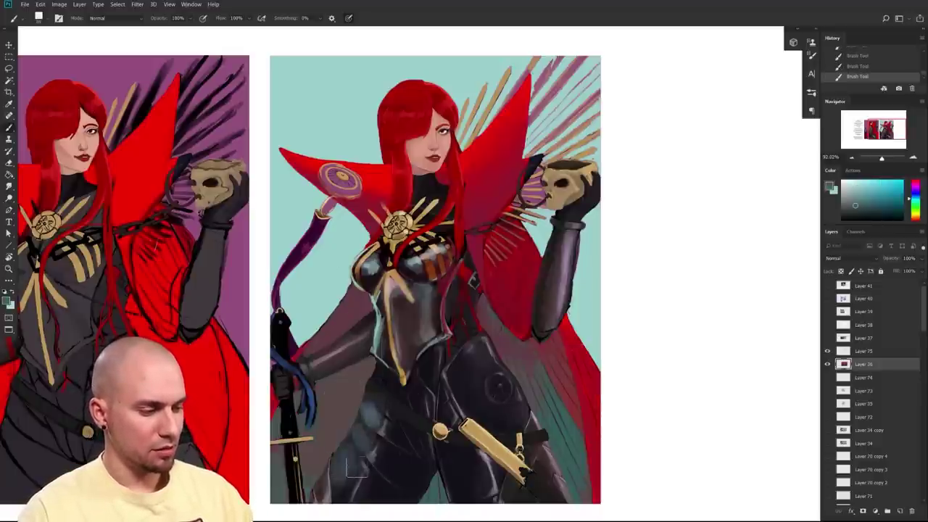
pyautogui.keyDown('alt'); pyautogui.click(367, 404); pyautogui.keyUp('alt')
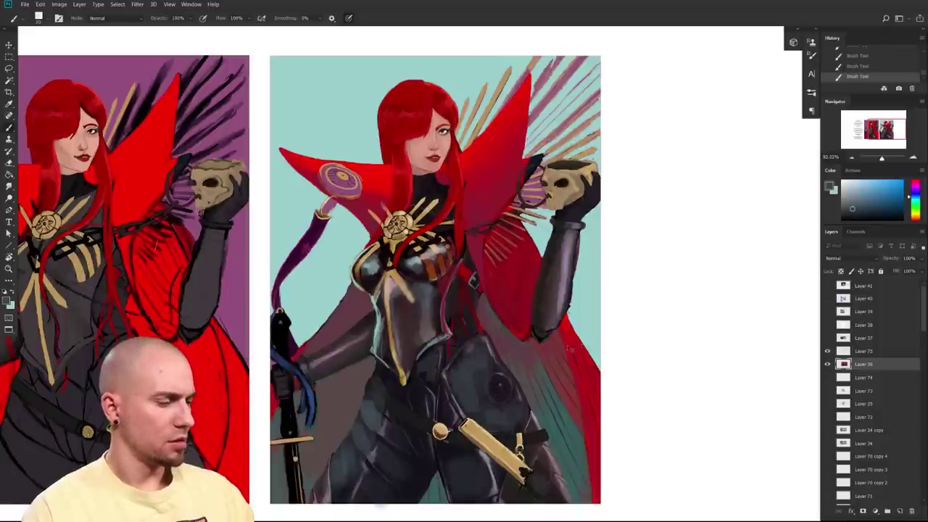
pyautogui.moveTo(651, 366); pyautogui.dragTo(599, 333)
pyautogui.moveTo(598, 334); pyautogui.dragTo(577, 377)
# - Paint a background-teal reflection on the crown of the red hair and break it up with sampled muted pink and dark red
pyautogui.scroll(-3, 576, 376)
pyautogui.scroll(2, 588, 353)
pyautogui.keyDown('alt'); pyautogui.click(359, 227); pyautogui.keyUp('alt')
pyautogui.moveTo(398, 203); pyautogui.dragTo(415, 187)
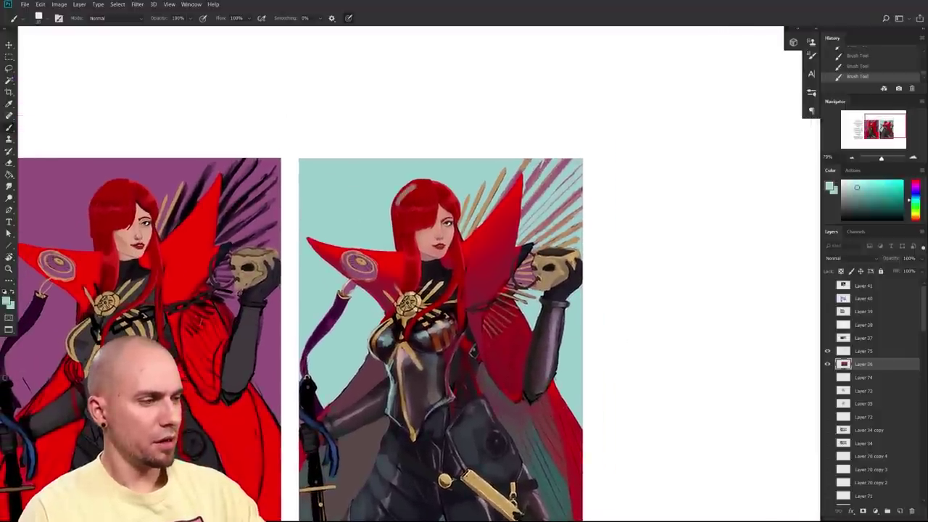
pyautogui.keyDown('alt'); pyautogui.click(418, 188); pyautogui.keyUp('alt')
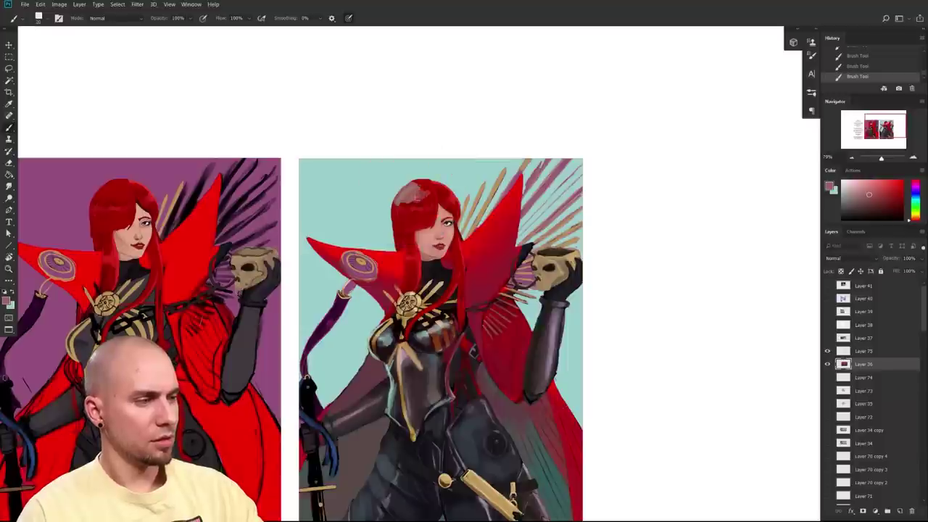
pyautogui.keyDown('alt'); pyautogui.click(418, 210); pyautogui.keyUp('alt')
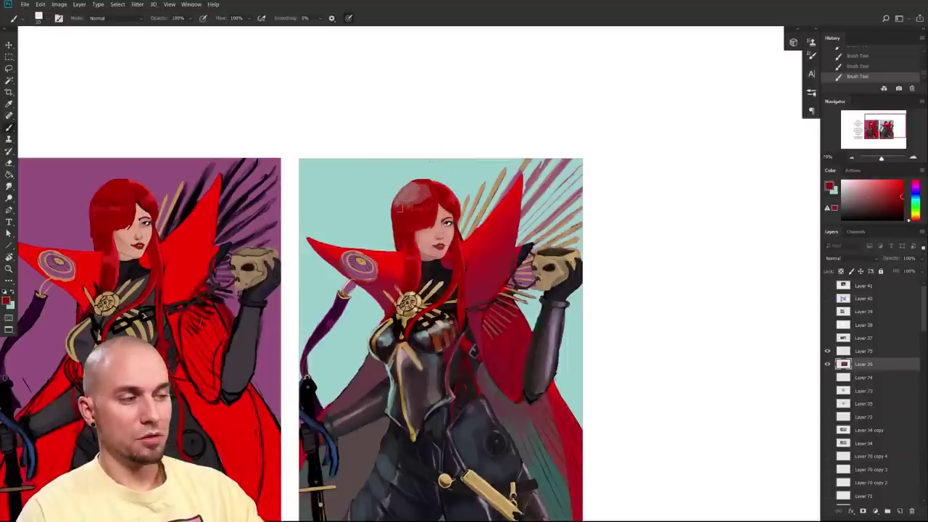
pyautogui.moveTo(403, 197); pyautogui.dragTo(428, 188)
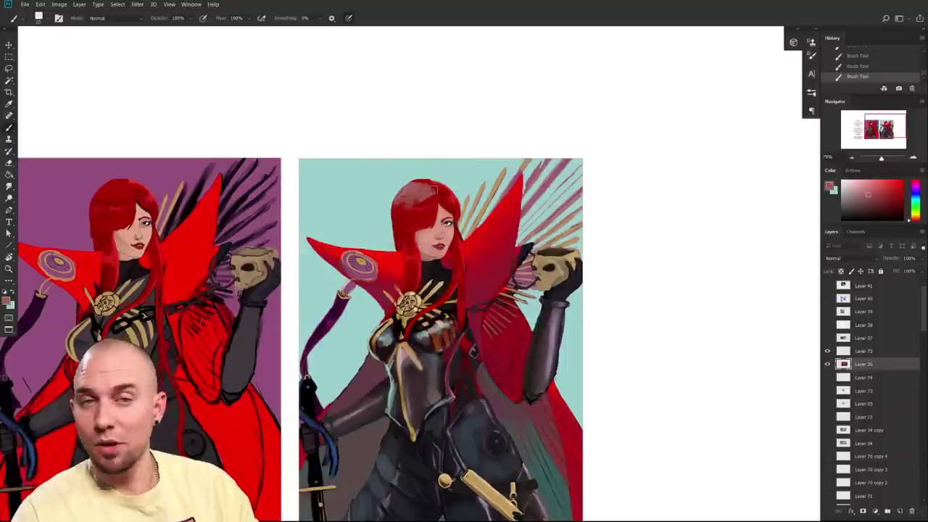
# - Blend the reflection on the crown into the hair with sampled dark red and muted pink, and resample the background's pale teal
pyautogui.moveTo(524, 371); pyautogui.dragTo(520, 352)
pyautogui.keyDown('alt'); pyautogui.click(426, 178); pyautogui.keyUp('alt')
pyautogui.moveTo(419, 177); pyautogui.dragTo(427, 175)
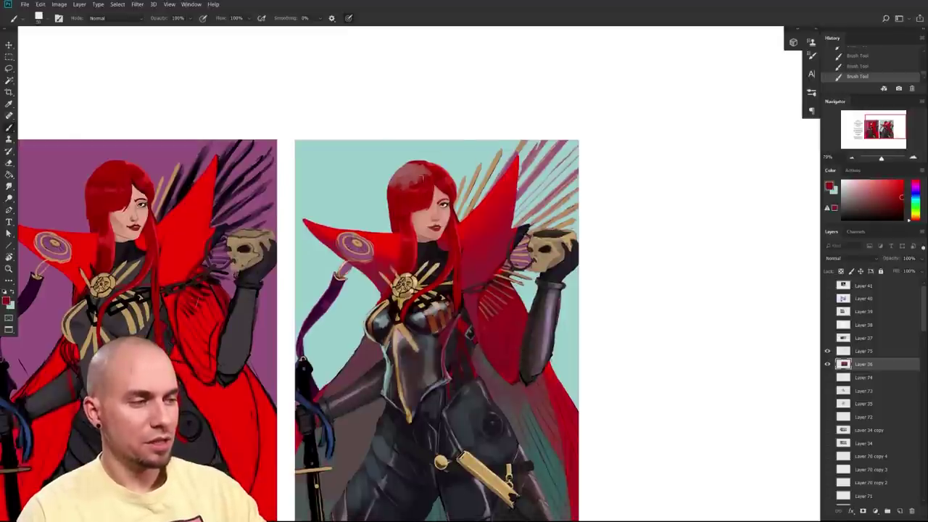
pyautogui.keyDown('alt'); pyautogui.click(428, 174); pyautogui.keyUp('alt')
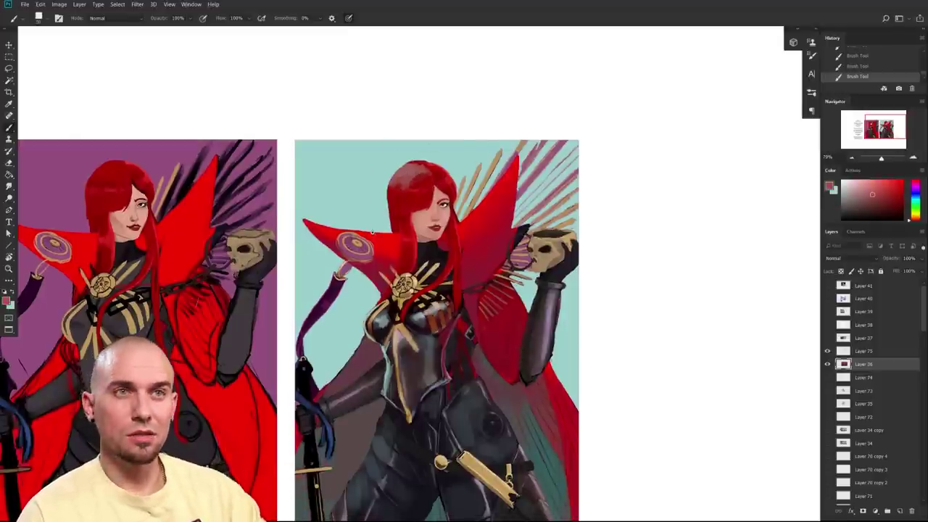
pyautogui.scroll(3, 407, 173)
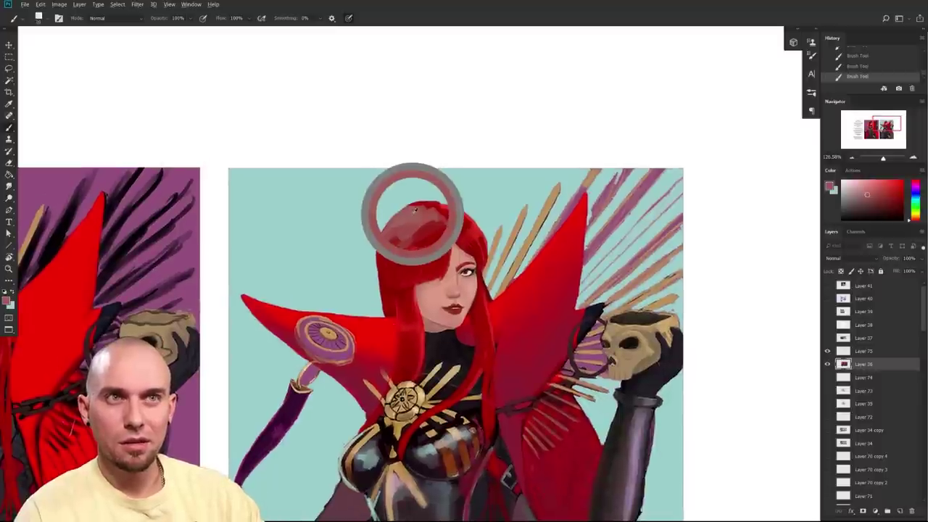
pyautogui.keyDown('alt'); pyautogui.click(384, 198); pyautogui.keyUp('alt')
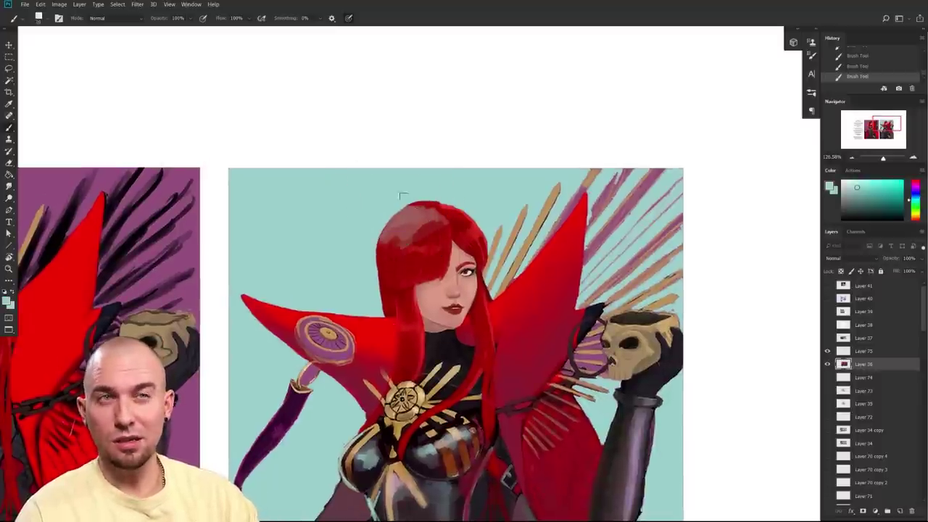
pyautogui.moveTo(446, 322); pyautogui.dragTo(451, 225)
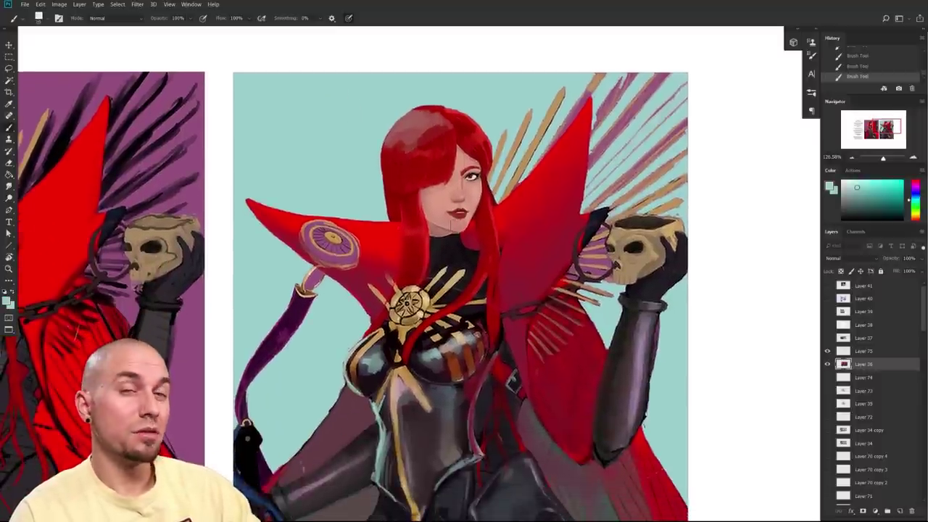
# - Try painting muted pink highlights along the inner edge of the tall raised collar on the teal version
pyautogui.moveTo(566, 380); pyautogui.dragTo(491, 231)
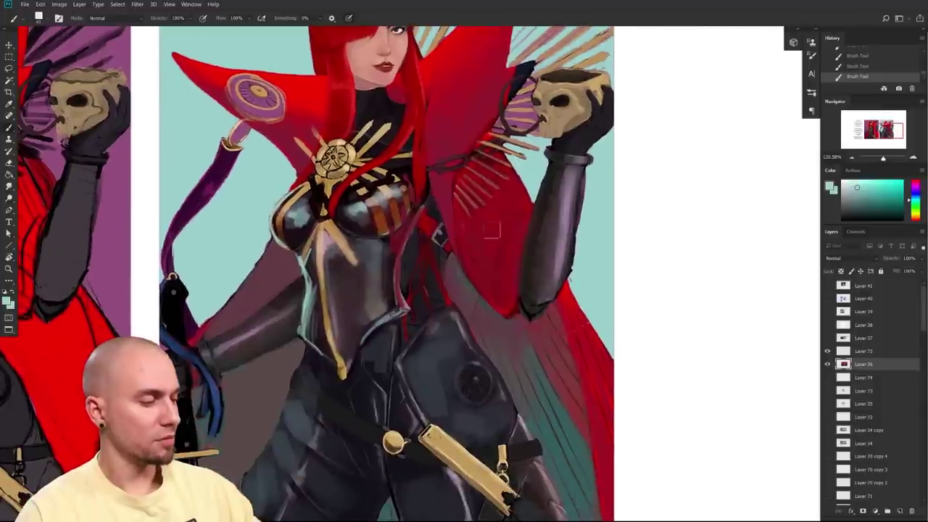
pyautogui.moveTo(443, 158); pyautogui.dragTo(489, 381)
pyautogui.moveTo(482, 281)
pyautogui.mouseDown()
pyautogui.moveTo(493, 265)
pyautogui.moveTo(486, 270)
pyautogui.moveTo(495, 282)
pyautogui.mouseUp()
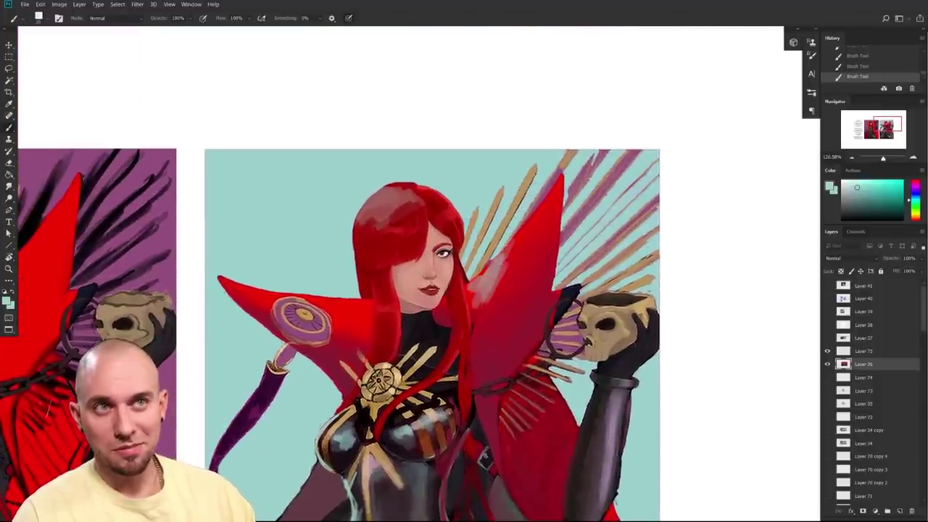
pyautogui.keyDown('alt'); pyautogui.click(497, 280); pyautogui.keyUp('alt')
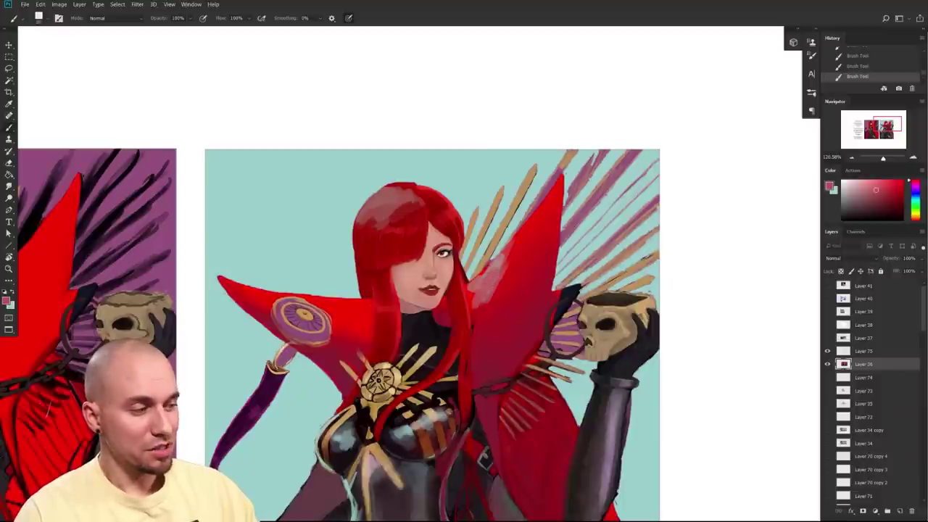
pyautogui.moveTo(507, 302); pyautogui.dragTo(505, 307)
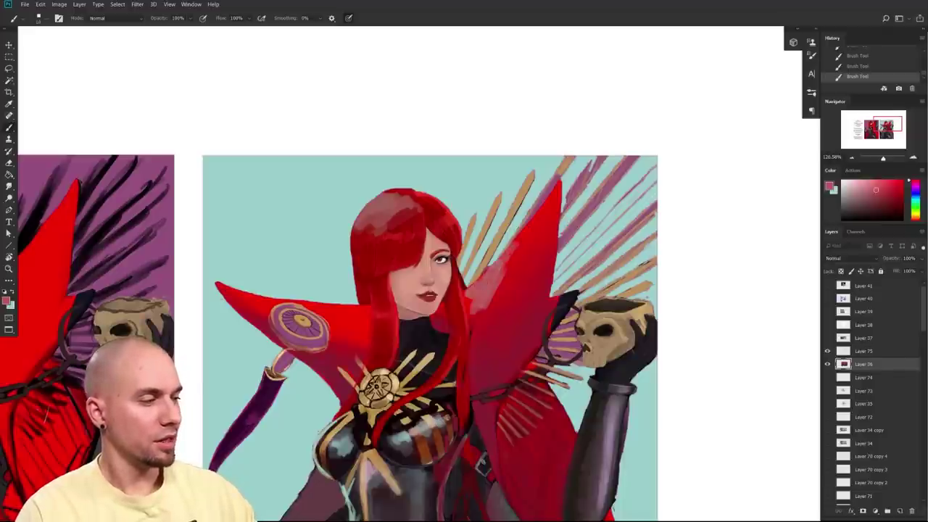
pyautogui.moveTo(541, 208); pyautogui.dragTo(480, 316)
pyautogui.keyDown('alt'); pyautogui.click(494, 311); pyautogui.keyUp('alt')
pyautogui.press(']')
pyautogui.keyDown('alt'); pyautogui.click(487, 280); pyautogui.keyUp('alt')
pyautogui.moveTo(502, 287)
pyautogui.mouseDown()
pyautogui.moveTo(476, 306)
pyautogui.moveTo(524, 259)
pyautogui.mouseUp()
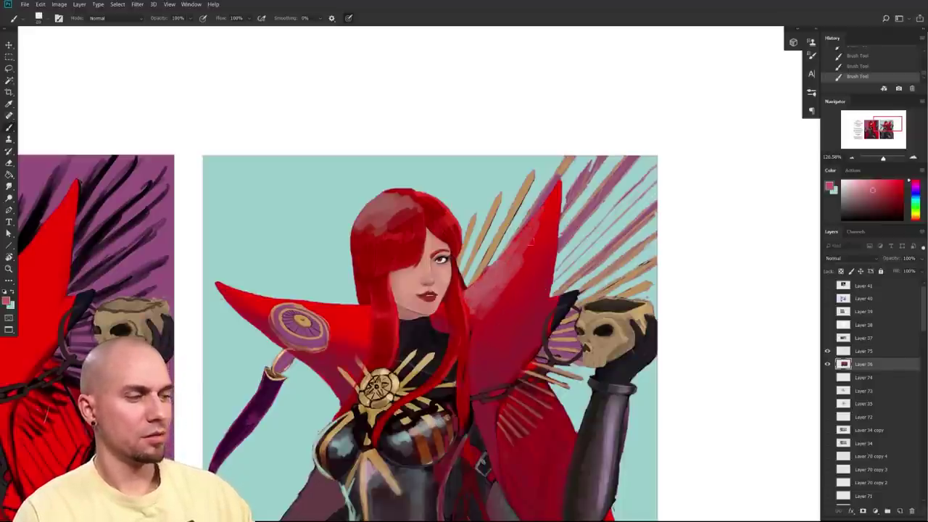
pyautogui.scroll(-4, 580, 336)
pyautogui.scroll(4, 580, 336)
pyautogui.hotkey('ctrl', 'z')
pyautogui.hotkey('ctrl', 'z')
pyautogui.hotkey('ctrl', 'z')
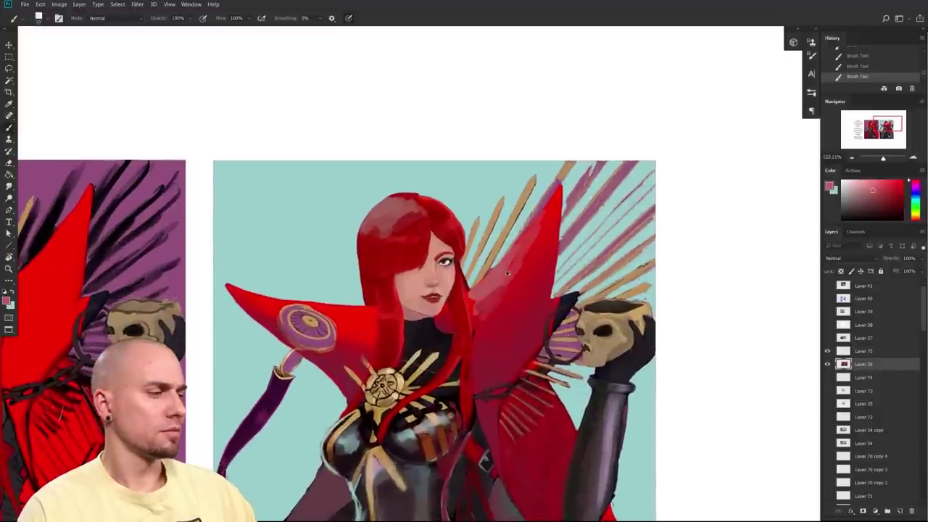
# - Try a large, soft pink glow over the woman's head with the MB Soft Round brush
pyautogui.scroll(-4, 537, 305)
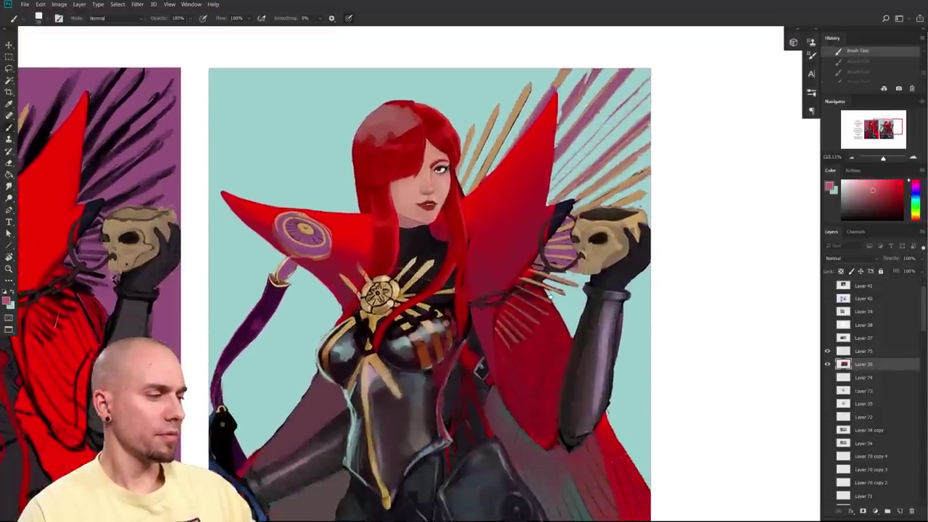
pyautogui.scroll(-5, 551, 319)
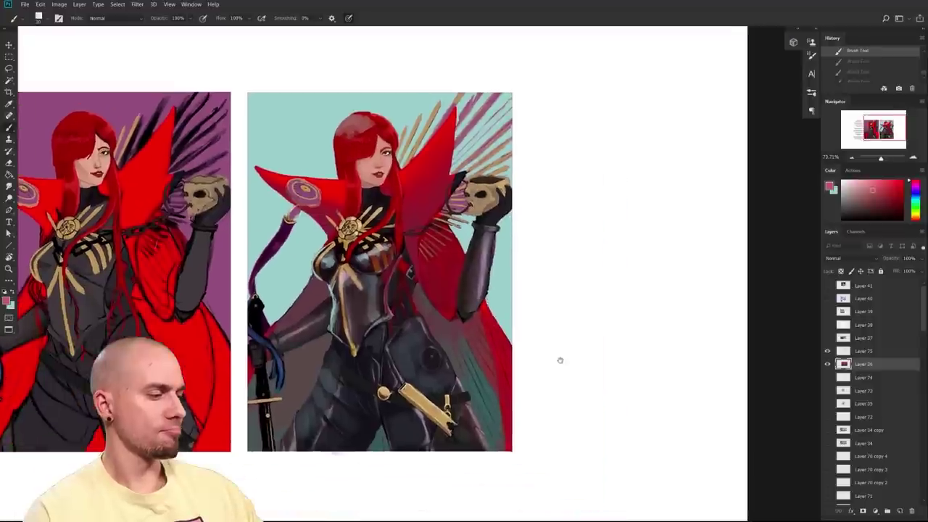
pyautogui.moveTo(559, 360); pyautogui.dragTo(544, 395)
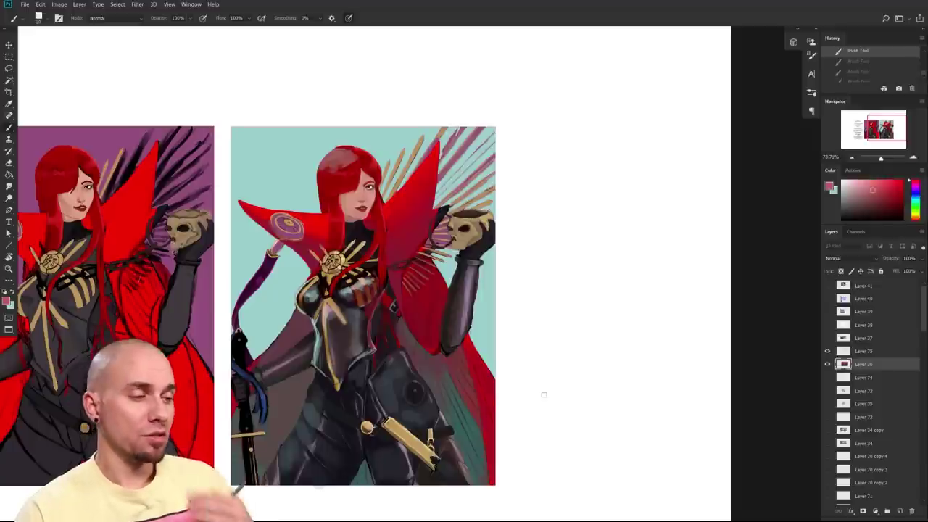
pyautogui.moveTo(481, 387); pyautogui.dragTo(542, 395)
pyautogui.scroll(1, 436, 335)
pyautogui.moveTo(436, 332); pyautogui.dragTo(454, 310)
pyautogui.rightClick(451, 296)
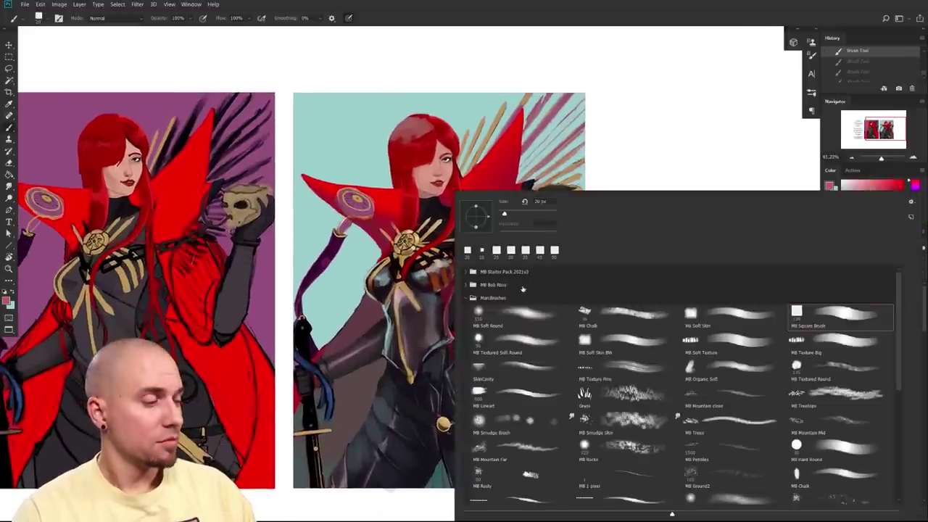
pyautogui.click(522, 313)
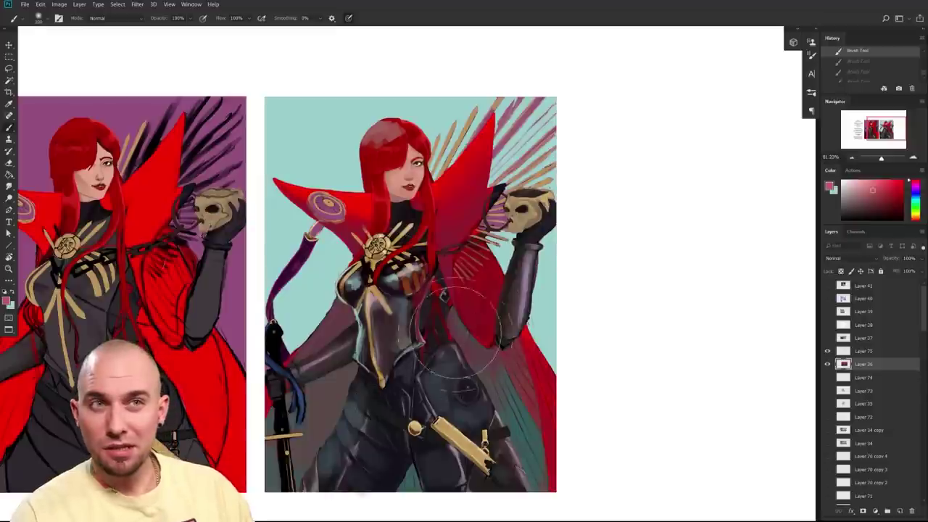
pyautogui.press('[')
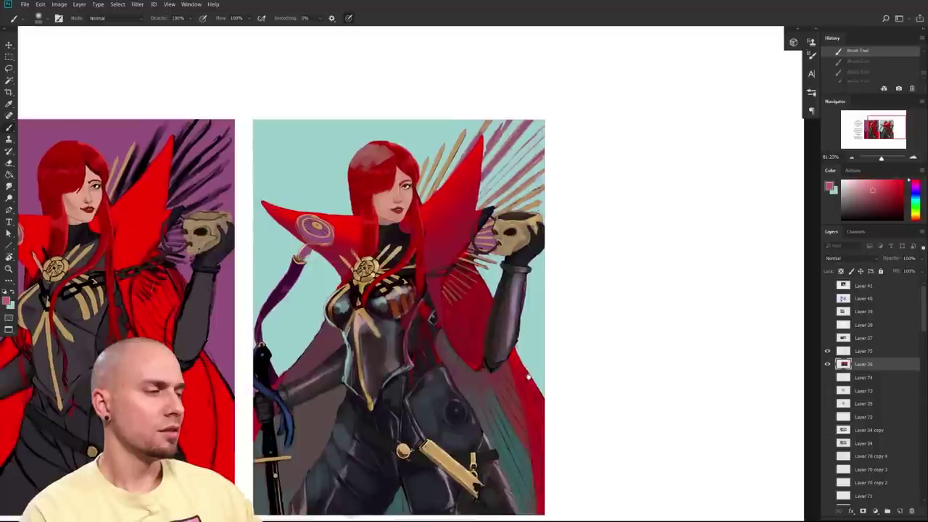
pyautogui.moveTo(343, 138)
pyautogui.mouseDown()
pyautogui.moveTo(460, 152)
pyautogui.moveTo(320, 143)
pyautogui.mouseUp()
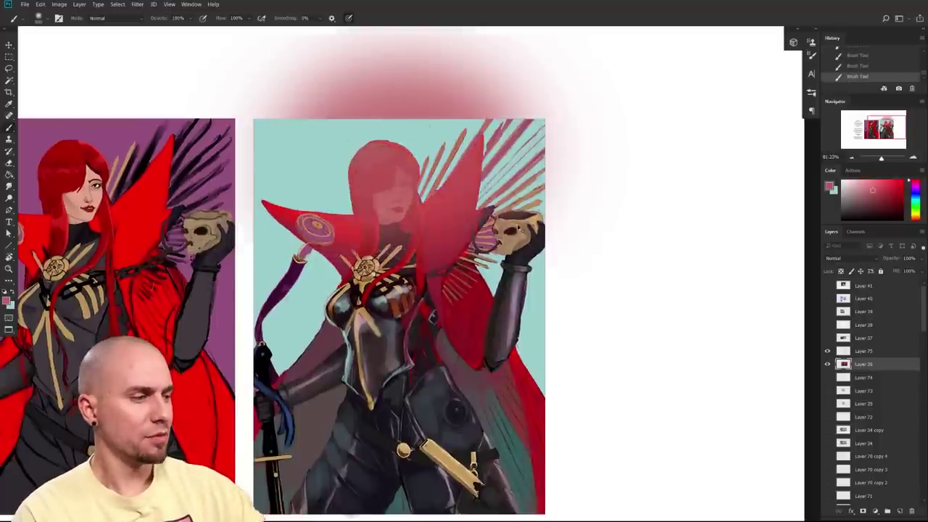
pyautogui.hotkey('ctrl', 'z')
# - Add a new layer above Layer 75 and set its blend mode to Overlay
pyautogui.click(859, 352)
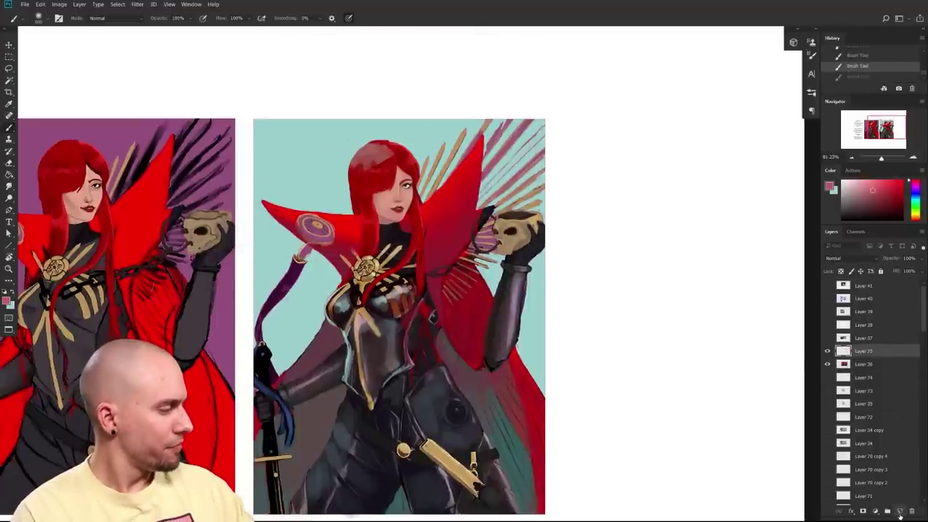
pyautogui.click(900, 512)
pyautogui.click(845, 259)
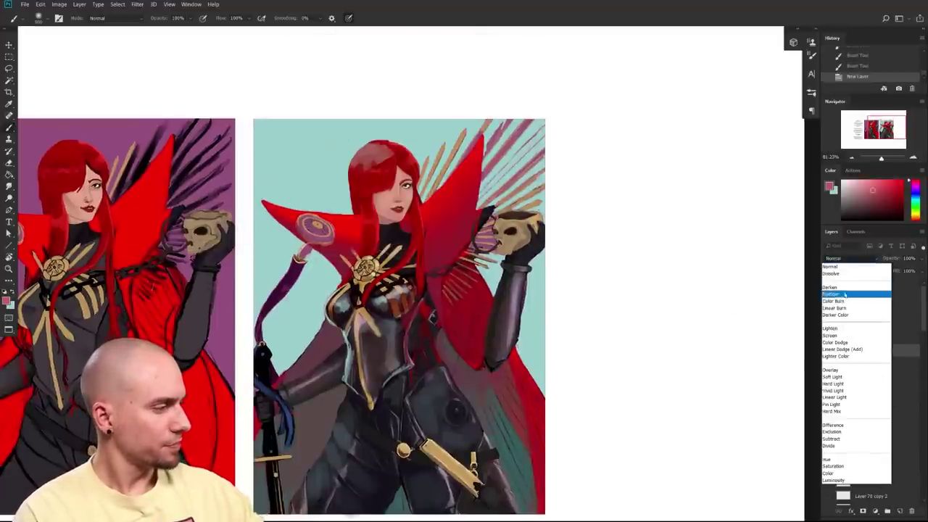
pyautogui.click(833, 369)
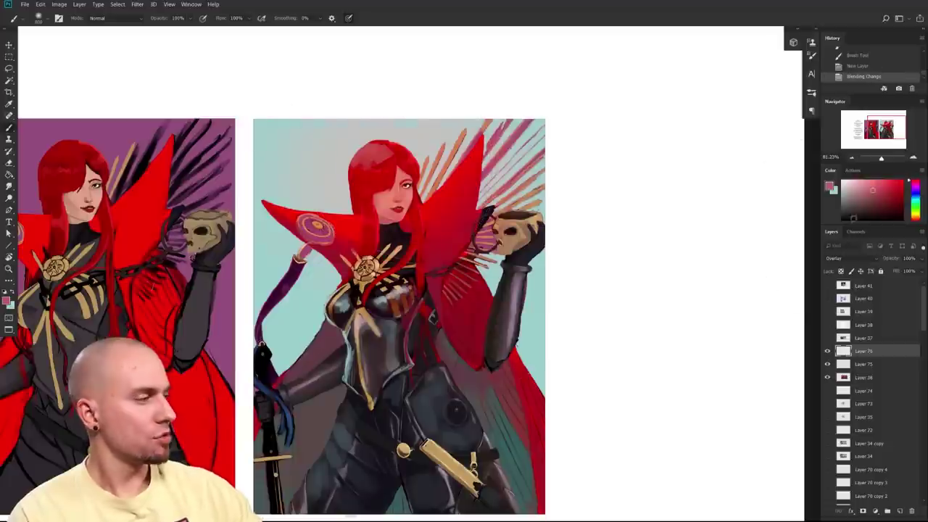
# - Try a soft pale yellow light stroke across the raised collar and chest on the Overlay layer
pyautogui.click(854, 181)
pyautogui.click(915, 215)
pyautogui.moveTo(456, 160)
pyautogui.mouseDown()
pyautogui.moveTo(332, 180)
pyautogui.moveTo(470, 209)
pyautogui.moveTo(393, 298)
pyautogui.mouseUp()
pyautogui.hotkey('ctrl', 'z')
# - Switch to a textured brush with an irregular triangular tip and reduce it to a small size for highlights
pyautogui.rightClick(438, 305)
pyautogui.doubleClick(501, 366)
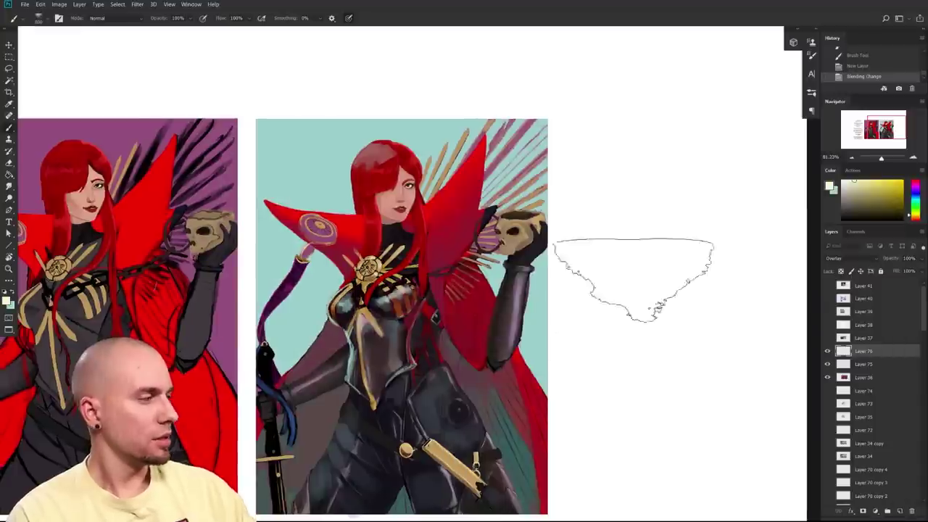
pyautogui.moveTo(291, 210); pyautogui.dragTo(362, 221)
pyautogui.hotkey('ctrl', 'z')
pyautogui.press('[')
pyautogui.press('[')
pyautogui.press('[')
pyautogui.press('[')
pyautogui.press('[')
pyautogui.press('[')
pyautogui.press('[')
pyautogui.press('[')
pyautogui.press('[')
# - Try bright white highlights along the upper edge of the shoulder collar and the crown of the hair
pyautogui.moveTo(286, 209)
pyautogui.mouseDown()
pyautogui.moveTo(362, 211)
pyautogui.moveTo(328, 220)
pyautogui.mouseUp()
pyautogui.click(842, 180)
pyautogui.press('[')
pyautogui.press('[')
pyautogui.press('[')
pyautogui.moveTo(355, 171)
pyautogui.mouseDown()
pyautogui.moveTo(388, 148)
pyautogui.moveTo(409, 154)
pyautogui.mouseUp()
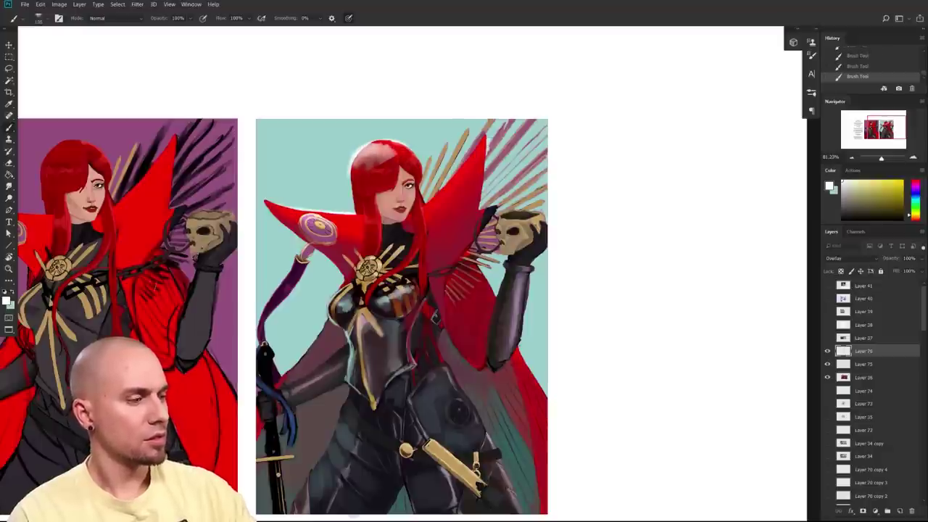
# - Set the highlight layer's blend mode to Hard Light and erase the white strokes from the hair and collar
pyautogui.click(842, 260)
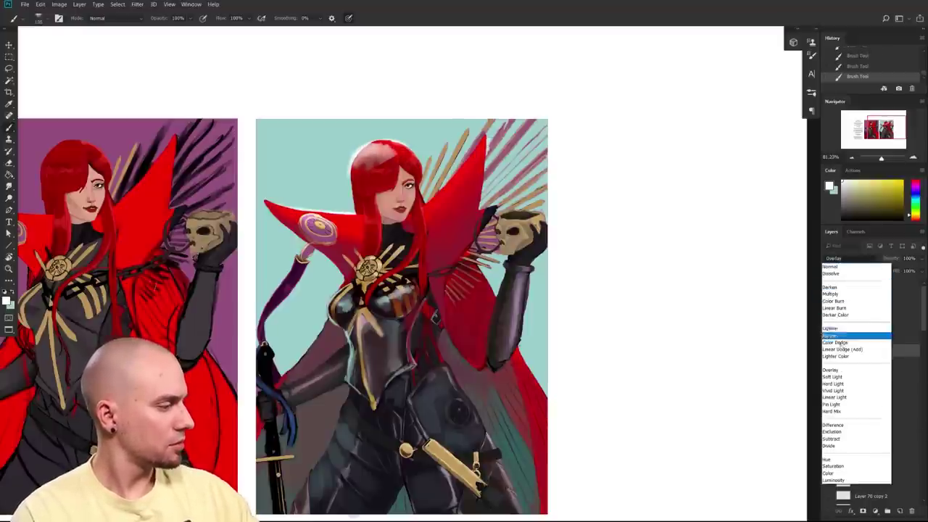
pyautogui.click(845, 381)
pyautogui.moveTo(564, 352); pyautogui.dragTo(551, 362)
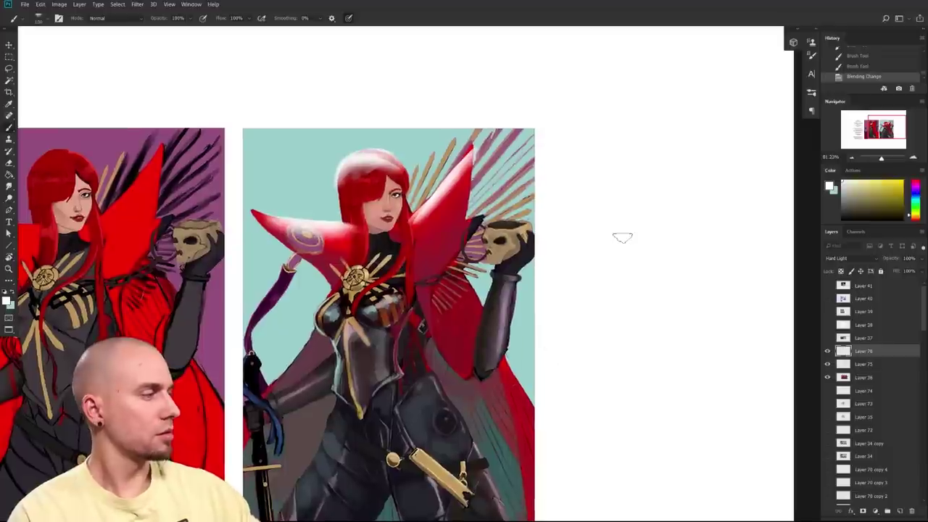
pyautogui.press('e')
pyautogui.moveTo(476, 170); pyautogui.dragTo(498, 147)
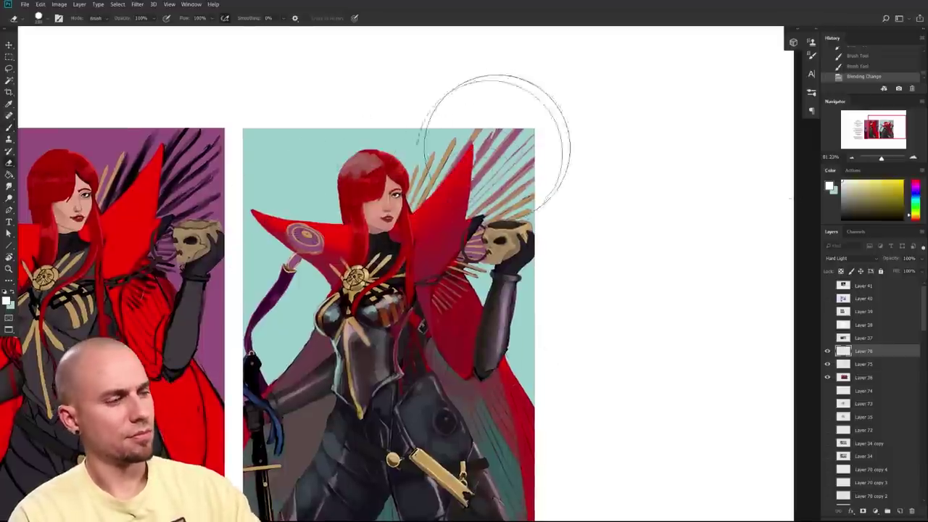
# - Paint pale pink highlights along the upper edges of both collar points and over the crown of the hair
pyautogui.press('b')
pyautogui.click(919, 182)
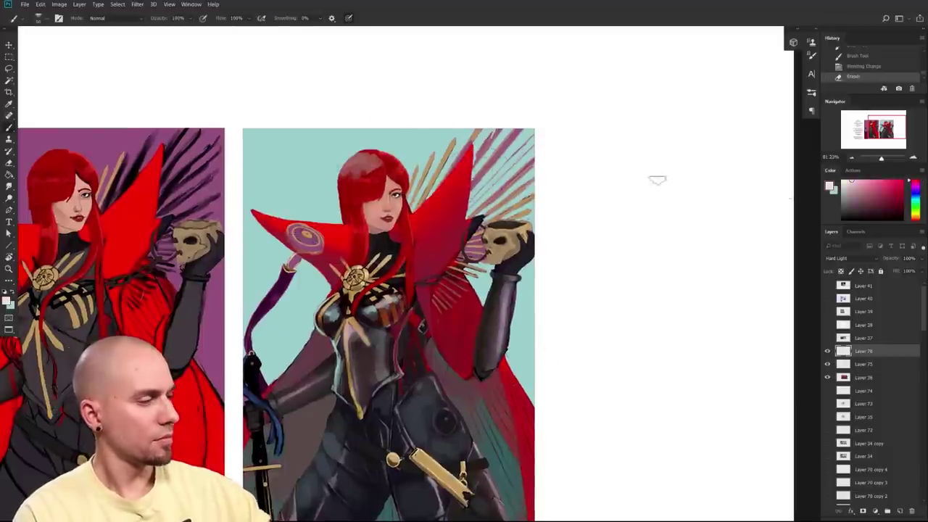
pyautogui.moveTo(254, 214); pyautogui.dragTo(360, 229)
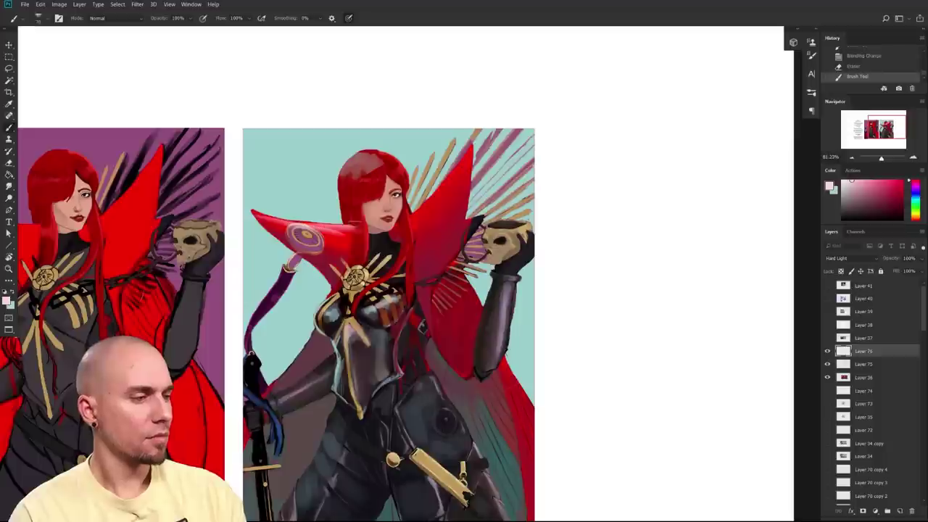
pyautogui.moveTo(470, 159); pyautogui.dragTo(417, 216)
pyautogui.moveTo(344, 178)
pyautogui.mouseDown()
pyautogui.moveTo(391, 155)
pyautogui.moveTo(407, 172)
pyautogui.mouseUp()
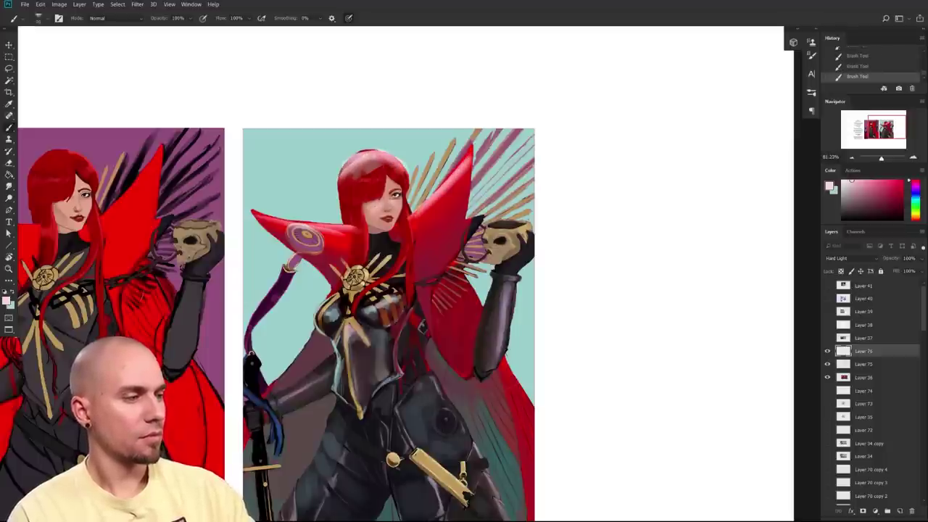
# - Enlarge the brush and glaze pale pink light over the draped red sleeve and the cloak's outer edge
pyautogui.scroll(-1, 392, 312)
pyautogui.moveTo(484, 253)
pyautogui.mouseDown()
pyautogui.moveTo(454, 306)
pyautogui.moveTo(434, 295)
pyautogui.moveTo(441, 323)
pyautogui.mouseUp()
pyautogui.moveTo(460, 294)
pyautogui.mouseDown()
pyautogui.moveTo(462, 344)
pyautogui.moveTo(489, 305)
pyautogui.mouseUp()
pyautogui.hotkey('ctrl', 'z')
pyautogui.press(']')
pyautogui.press(']')
pyautogui.press(']')
pyautogui.press(']')
pyautogui.press(']')
pyautogui.moveTo(457, 260); pyautogui.dragTo(483, 322)
pyautogui.moveTo(500, 367); pyautogui.dragTo(515, 403)
# - Add pale pink highlights to the lowered forearm, the breastplate and the corset armour
pyautogui.moveTo(327, 351)
pyautogui.mouseDown()
pyautogui.moveTo(265, 382)
pyautogui.moveTo(277, 381)
pyautogui.mouseUp()
pyautogui.moveTo(358, 273); pyautogui.dragTo(314, 305)
pyautogui.moveTo(357, 281); pyautogui.dragTo(403, 270)
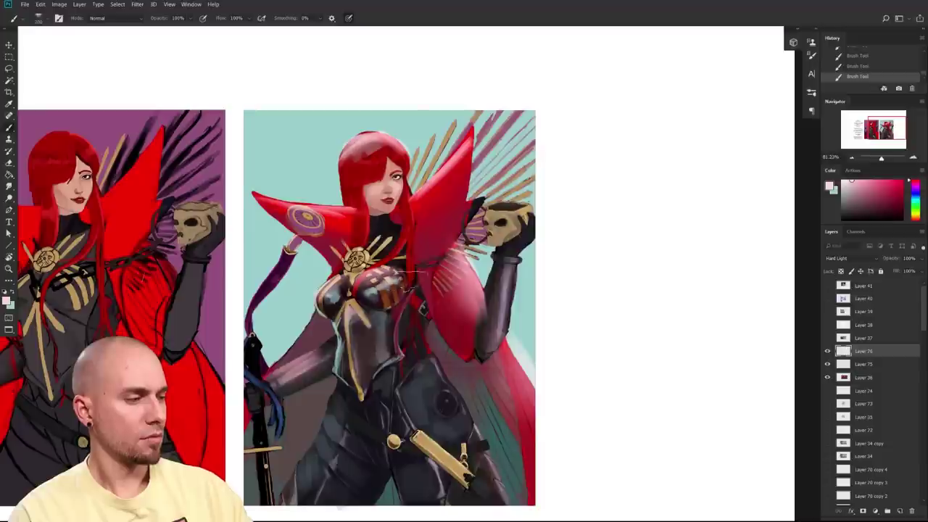
pyautogui.press('[')
pyautogui.press('[')
pyautogui.moveTo(405, 395)
pyautogui.mouseDown()
pyautogui.moveTo(383, 388)
pyautogui.moveTo(371, 363)
pyautogui.mouseUp()
pyautogui.moveTo(353, 321)
pyautogui.mouseDown()
pyautogui.moveTo(386, 323)
pyautogui.moveTo(370, 319)
pyautogui.mouseUp()
# - Try glazing pale pink light over both armoured thighs with a larger brush
pyautogui.press(']')
pyautogui.press(']')
pyautogui.press(']')
pyautogui.moveTo(311, 468); pyautogui.dragTo(376, 432)
pyautogui.hotkey('ctrl', 'z')
pyautogui.moveTo(308, 488); pyautogui.dragTo(323, 438)
pyautogui.moveTo(399, 475); pyautogui.dragTo(434, 429)
pyautogui.moveTo(604, 394)
pyautogui.mouseDown()
pyautogui.moveTo(583, 395)
pyautogui.moveTo(595, 394)
pyautogui.mouseUp()
pyautogui.moveTo(596, 395); pyautogui.dragTo(608, 421)
pyautogui.moveTo(607, 420)
pyautogui.mouseDown()
pyautogui.moveTo(582, 418)
pyautogui.moveTo(605, 413)
pyautogui.mouseUp()
pyautogui.hotkey('ctrl', 'z')
pyautogui.hotkey('ctrl', 'z')
pyautogui.hotkey('ctrl', 'z')
pyautogui.hotkey('ctrl', 'alt', 'z')
pyautogui.hotkey('ctrl', 'alt', 'z')
# - Examine the pink light on the armour and draped cloak, both close up and across the whole figure
pyautogui.moveTo(491, 377); pyautogui.dragTo(553, 355)
pyautogui.moveTo(553, 355); pyautogui.dragTo(586, 359)
pyautogui.moveTo(549, 368); pyautogui.dragTo(571, 317)
pyautogui.moveTo(580, 354); pyautogui.dragTo(580, 332)
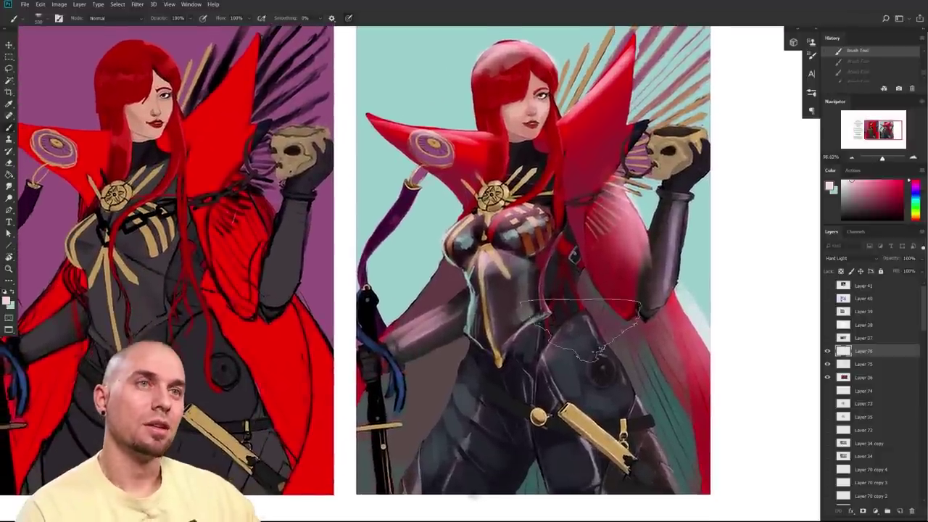
pyautogui.hotkey('ctrl', 'alt', 'z')
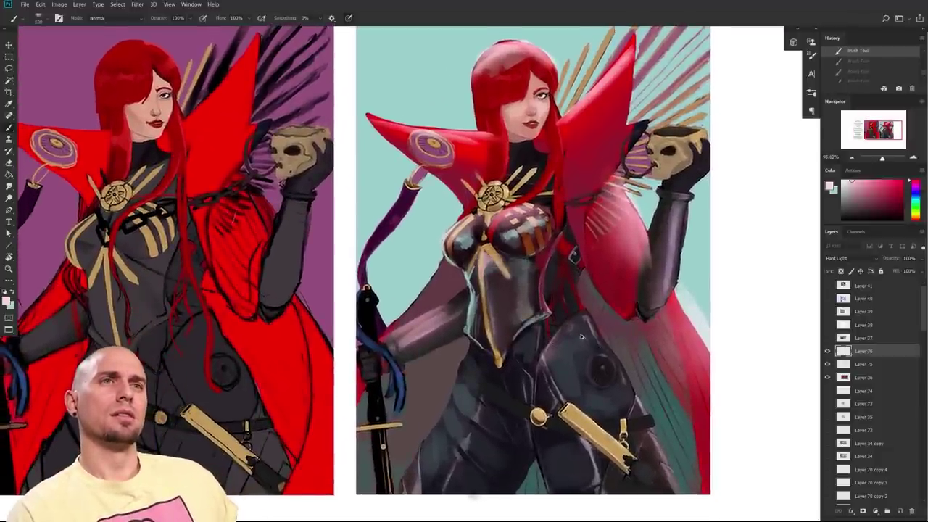
pyautogui.scroll(3, 675, 337)
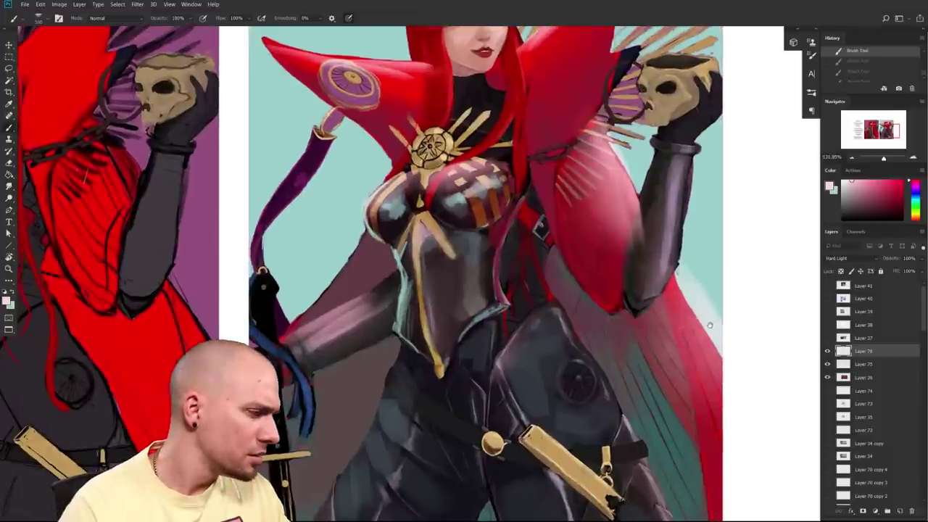
pyautogui.moveTo(713, 324); pyautogui.dragTo(653, 368)
pyautogui.moveTo(653, 368); pyautogui.dragTo(573, 365)
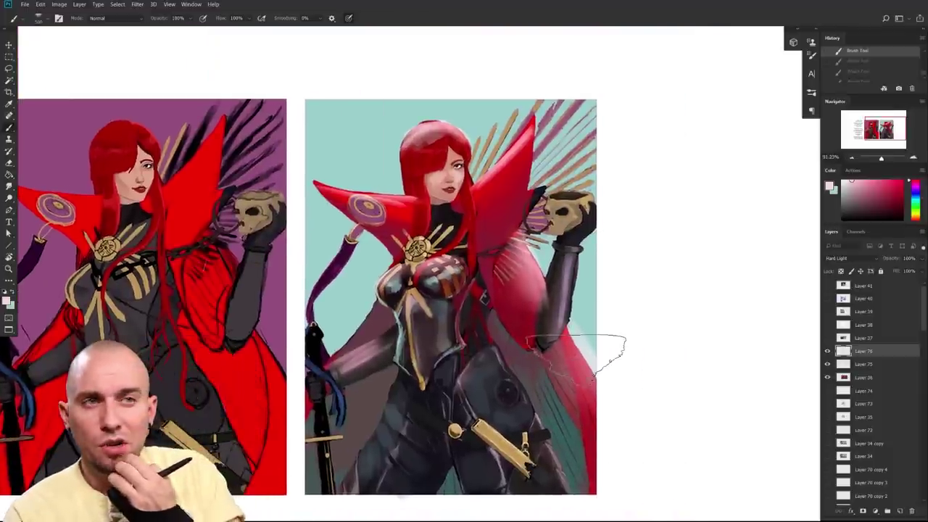
pyautogui.scroll(1, 434, 382)
pyautogui.moveTo(418, 429); pyautogui.dragTo(455, 421)
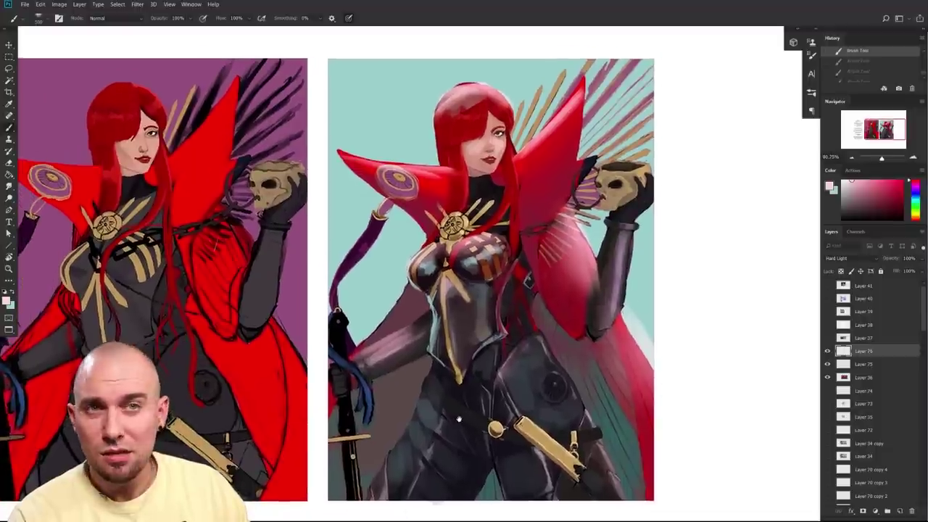
pyautogui.moveTo(525, 414); pyautogui.dragTo(529, 411)
# - Reduce the brush to a small size for finer highlights around the waist and hip armour
pyautogui.press('[')
pyautogui.press('[')
pyautogui.press('[')
pyautogui.press('[')
pyautogui.press('[')
pyautogui.press('[')
pyautogui.press('[')
pyautogui.press('[')
pyautogui.press('[')
pyautogui.press('[')
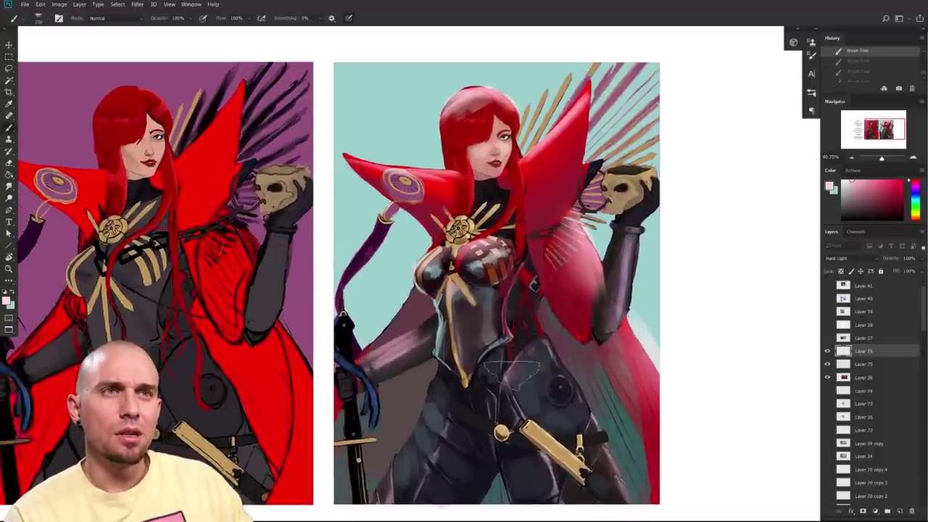
pyautogui.moveTo(486, 314); pyautogui.dragTo(486, 323)
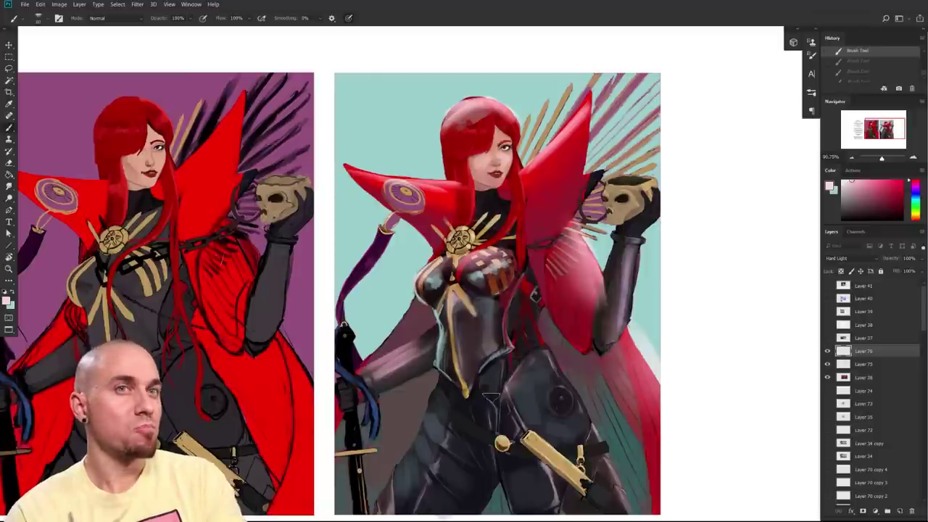
pyautogui.moveTo(492, 398); pyautogui.dragTo(562, 422)
# - Sample the red of the shoulder collar and choose a slightly less saturated red as the brush colour
pyautogui.keyDown('alt'); pyautogui.click(459, 166); pyautogui.keyUp('alt')
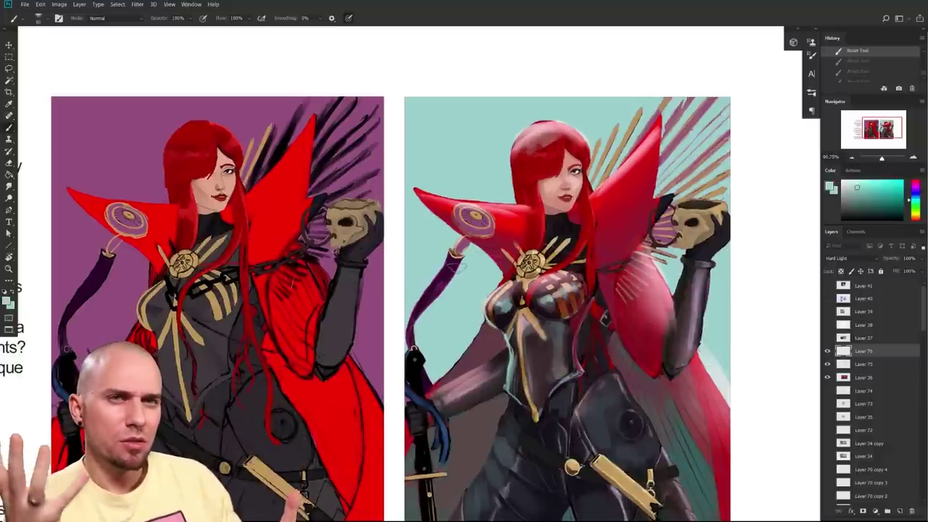
pyautogui.moveTo(563, 370); pyautogui.dragTo(508, 400)
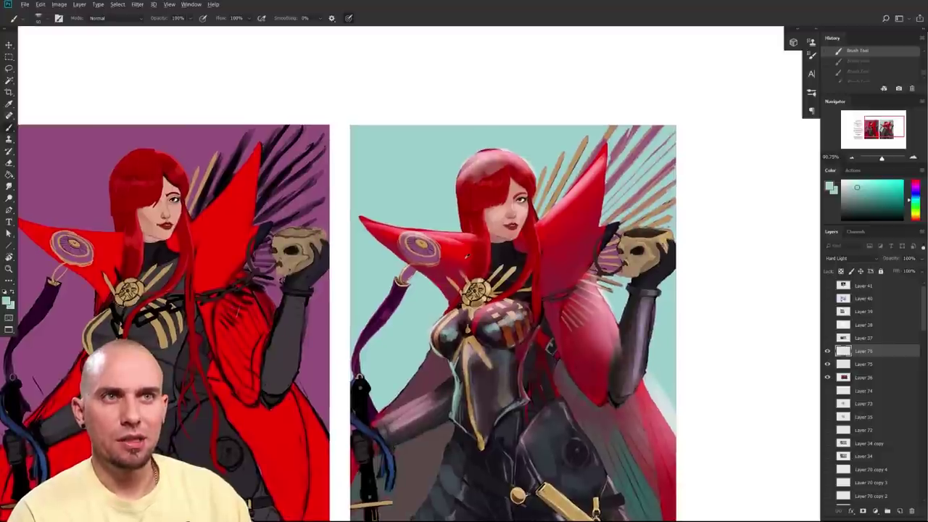
pyautogui.keyDown('alt'); pyautogui.click(445, 238); pyautogui.keyUp('alt')
pyautogui.click(885, 186)
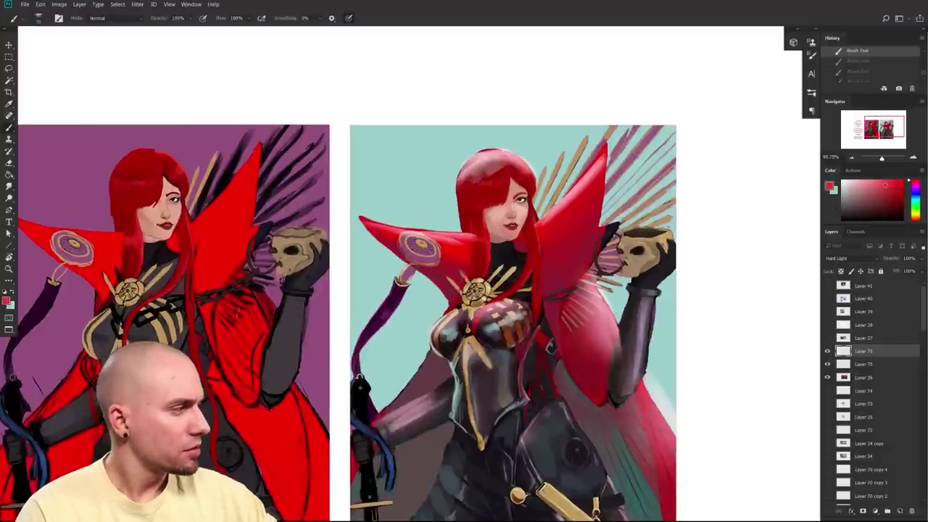
# - Try muted crimson strokes on the shoulder collar beside the neck on the Hard Light layer
pyautogui.click(917, 220)
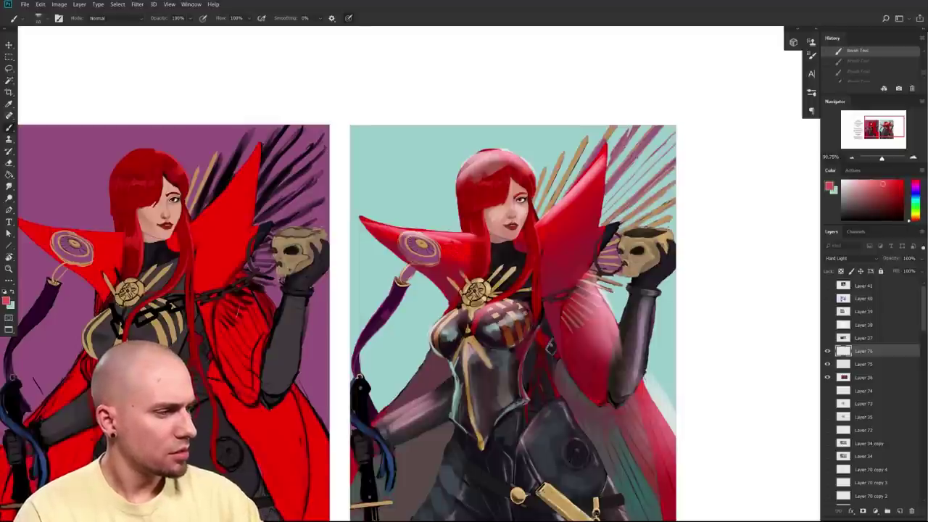
pyautogui.moveTo(448, 244); pyautogui.dragTo(464, 247)
pyautogui.click(874, 194)
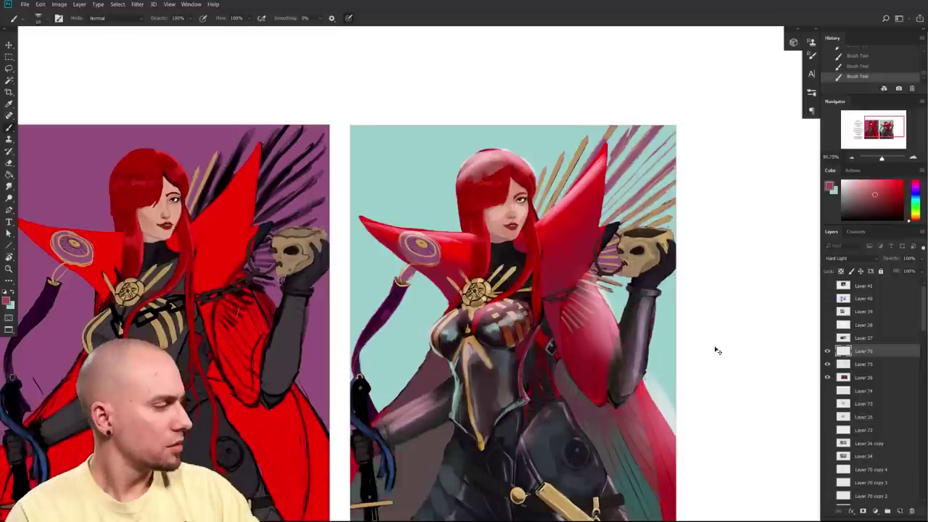
pyautogui.hotkey('ctrl', 'z')
# - Switch to Layer 36 and set up the MB Textured Soft Round brush with a lighter pink-red
pyautogui.click(856, 377)
pyautogui.moveTo(465, 250)
pyautogui.mouseDown()
pyautogui.moveTo(463, 259)
pyautogui.moveTo(465, 250)
pyautogui.mouseUp()
pyautogui.hotkey('ctrl', 'z')
pyautogui.click(873, 182)
pyautogui.rightClick(464, 250)
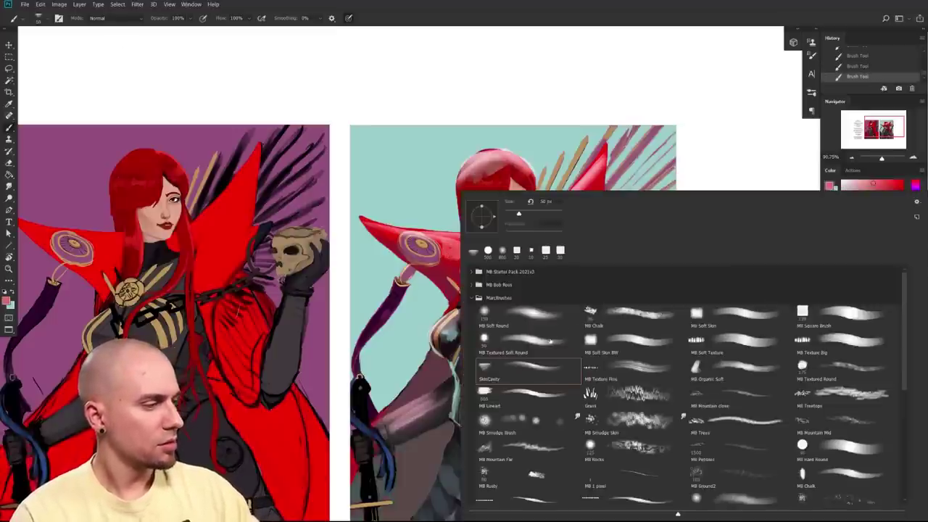
pyautogui.doubleClick(550, 340)
# - Sample reds from the lower shoulder collar beside the hair and try blending its shading with small strokes
pyautogui.keyDown('alt'); pyautogui.click(461, 256); pyautogui.keyUp('alt')
pyautogui.keyDown('alt'); pyautogui.click(462, 258); pyautogui.keyUp('alt')
pyautogui.keyDown('alt'); pyautogui.click(460, 256); pyautogui.keyUp('alt')
pyautogui.moveTo(459, 260)
pyautogui.mouseDown()
pyautogui.moveTo(459, 247)
pyautogui.moveTo(467, 240)
pyautogui.moveTo(457, 250)
pyautogui.moveTo(469, 248)
pyautogui.mouseUp()
pyautogui.keyDown('alt'); pyautogui.click(457, 246); pyautogui.keyUp('alt')
pyautogui.keyDown('alt'); pyautogui.click(451, 236); pyautogui.keyUp('alt')
pyautogui.hotkey('ctrl', 'z')
# - Enlarge the brush and blend lighter pink-red into the tall collar wing beside the face
pyautogui.press(']')
pyautogui.press(']')
pyautogui.moveTo(543, 228); pyautogui.dragTo(566, 206)
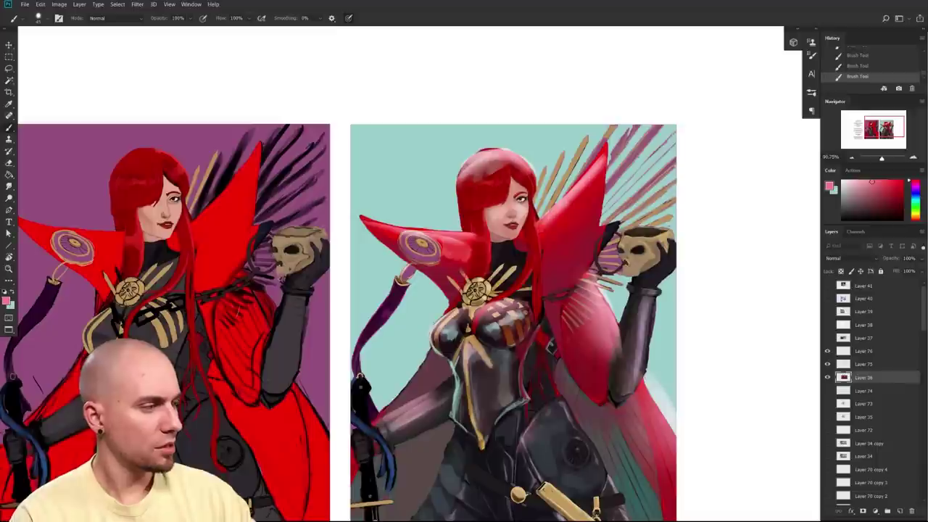
pyautogui.keyDown('alt'); pyautogui.click(552, 226); pyautogui.keyUp('alt')
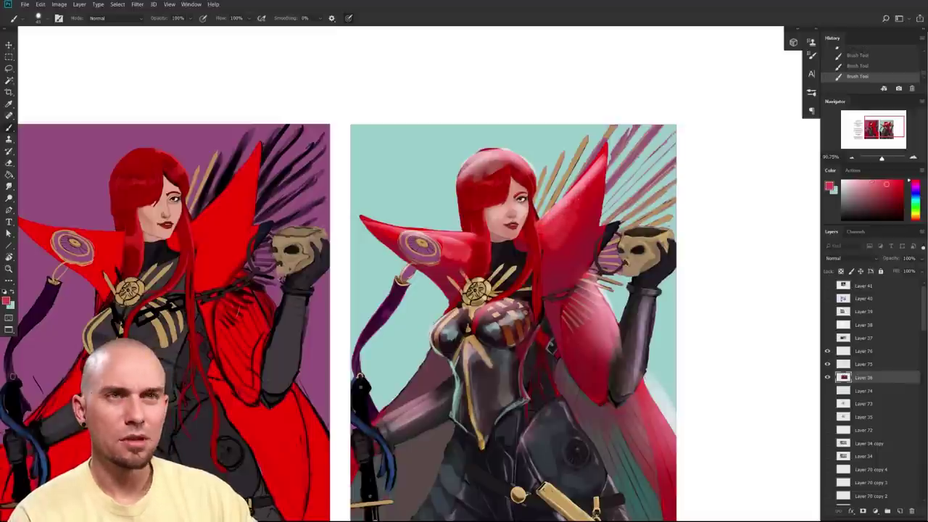
pyautogui.moveTo(550, 245); pyautogui.dragTo(567, 263)
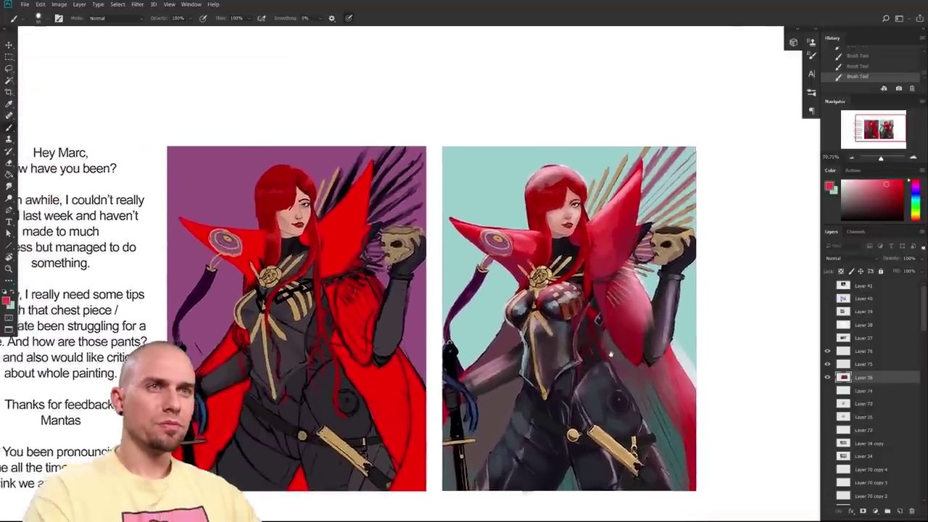
# - Compare the whole figure with and without the Layer 76 lighting
pyautogui.moveTo(611, 354); pyautogui.dragTo(677, 319)
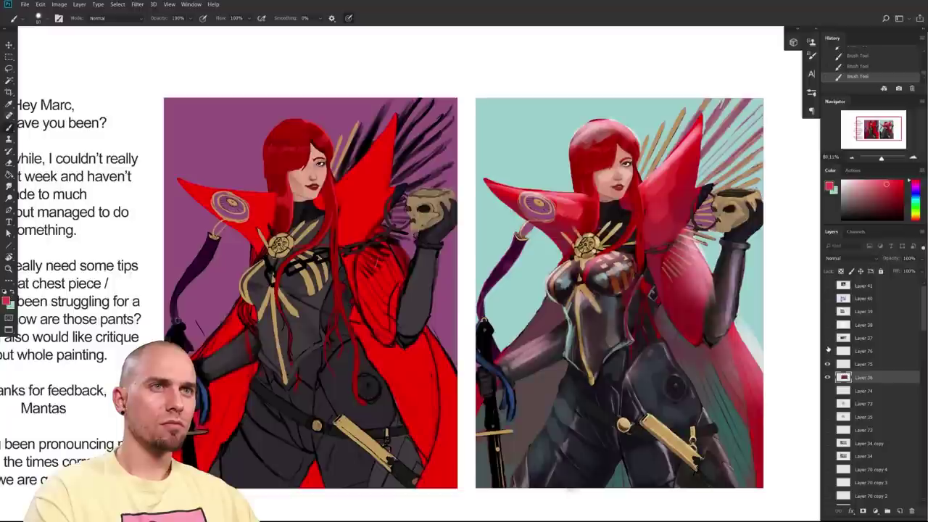
pyautogui.click(827, 351)
pyautogui.click(828, 351)
pyautogui.click(828, 351)
pyautogui.click(827, 352)
# - Compare the painting with Layers 75 and 76 hidden and shown
pyautogui.moveTo(828, 364); pyautogui.dragTo(828, 354)
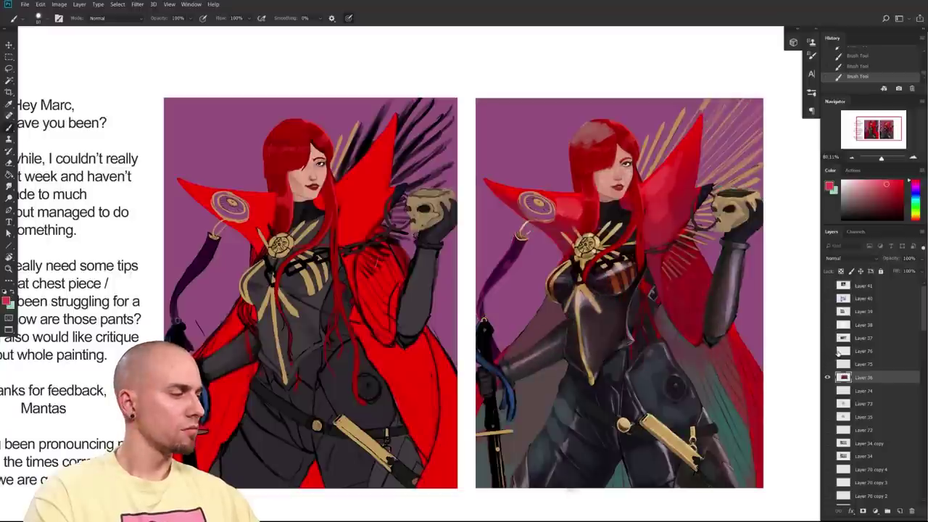
pyautogui.click(827, 364)
pyautogui.click(828, 364)
pyautogui.click(826, 364)
pyautogui.click(826, 364)
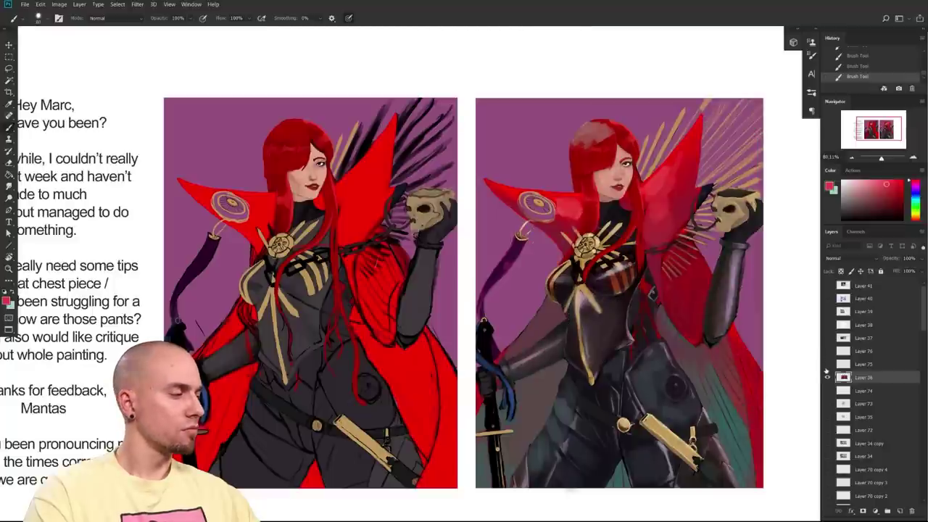
pyautogui.click(827, 364)
pyautogui.click(828, 353)
# - Select Layer 75 and boost its colour saturation with a Hue/Saturation adjustment
pyautogui.click(846, 365)
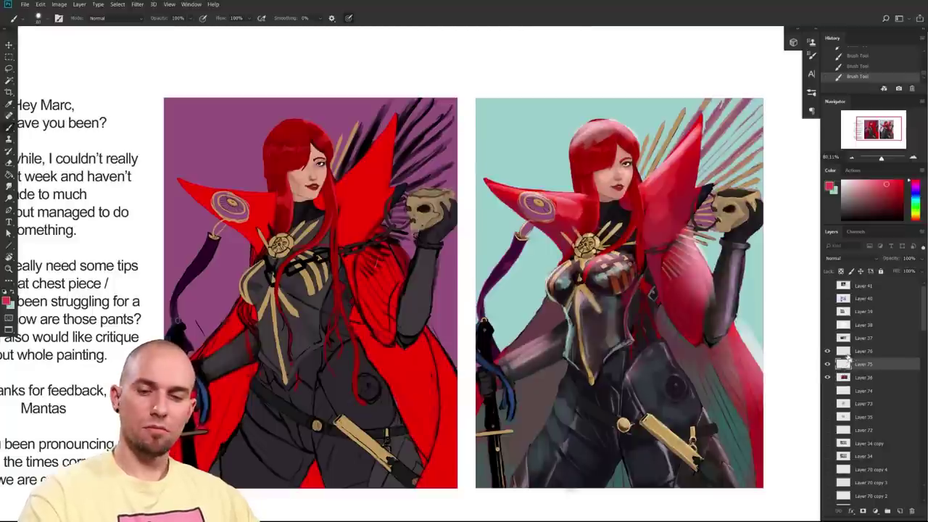
pyautogui.hotkey('ctrl', 'u')
pyautogui.moveTo(720, 360)
pyautogui.mouseDown()
pyautogui.moveTo(747, 362)
pyautogui.moveTo(669, 371)
pyautogui.moveTo(711, 362)
pyautogui.moveTo(744, 386)
pyautogui.mouseUp()
pyautogui.click(823, 333)
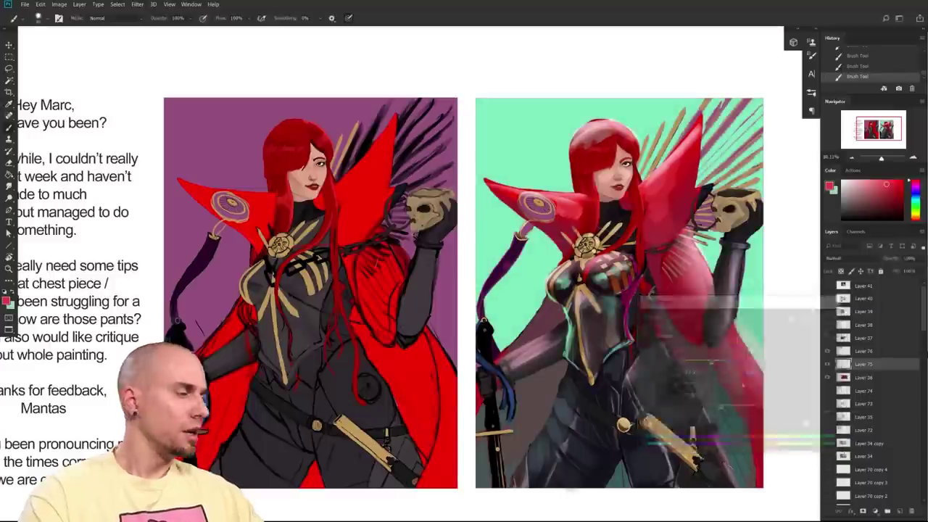
# - Show only Layer 37 with the nose and drapery studies and make it the active layer
pyautogui.moveTo(541, 370)
pyautogui.mouseDown()
pyautogui.moveTo(592, 356)
pyautogui.moveTo(701, 351)
pyautogui.moveTo(514, 364)
pyautogui.mouseUp()
pyautogui.click(828, 338)
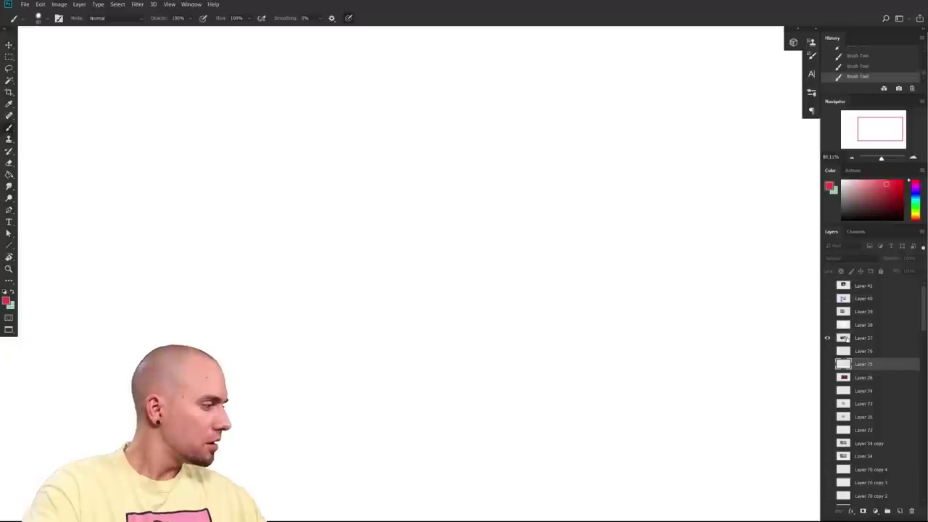
pyautogui.click(844, 339)
pyautogui.moveTo(415, 368)
pyautogui.mouseDown()
pyautogui.moveTo(534, 358)
pyautogui.moveTo(563, 374)
pyautogui.mouseUp()
pyautogui.scroll(2, 534, 357)
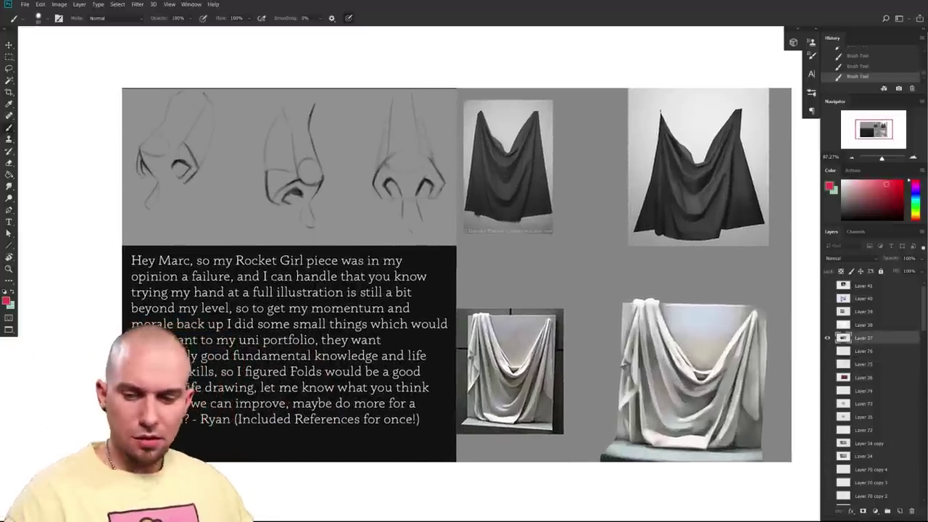
# - Preview the submissions on Layers 40, 39, 38 and 41 one at a time over the drapery page
pyautogui.moveTo(580, 404); pyautogui.dragTo(566, 401)
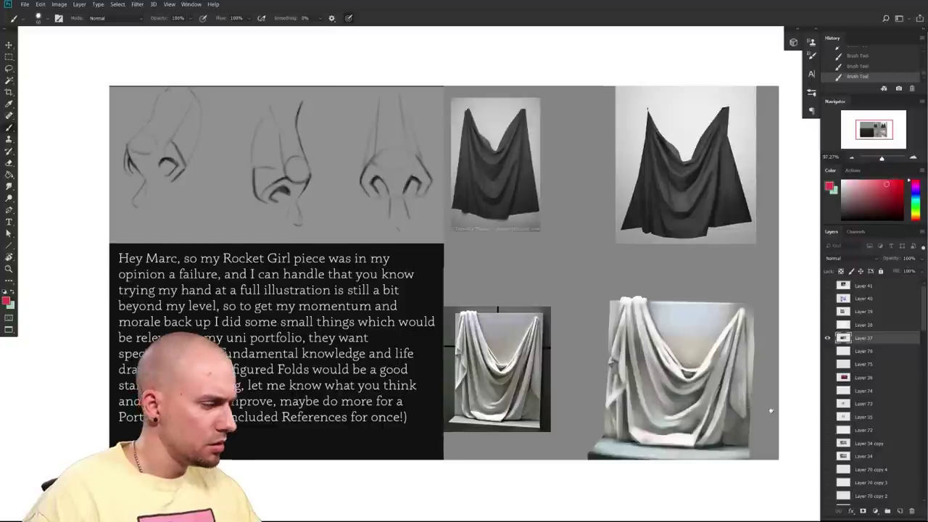
pyautogui.moveTo(771, 411); pyautogui.dragTo(751, 409)
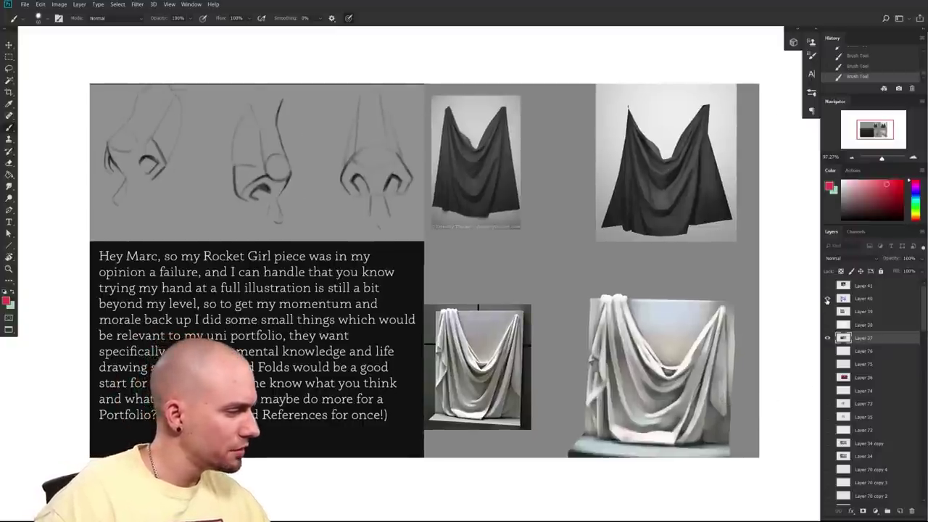
pyautogui.click(828, 299)
pyautogui.click(828, 299)
pyautogui.click(828, 312)
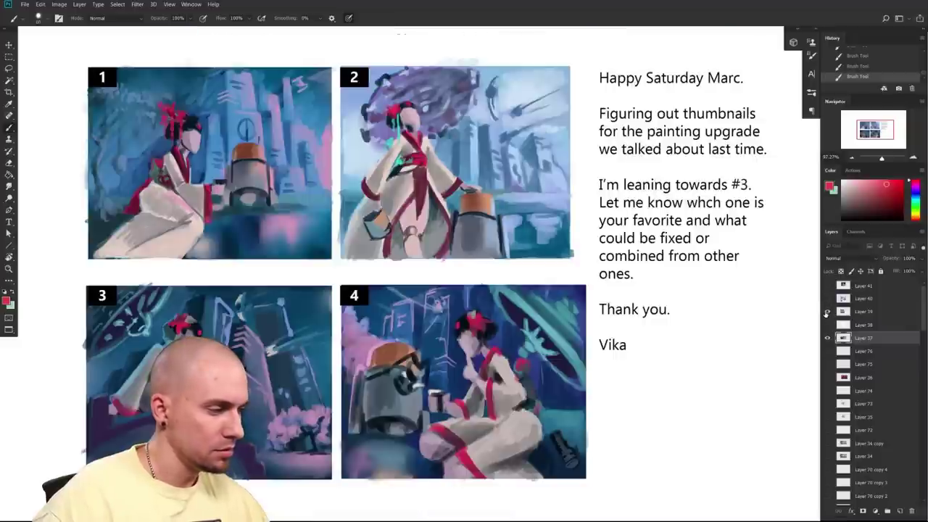
pyautogui.click(827, 311)
pyautogui.click(827, 325)
pyautogui.click(827, 324)
pyautogui.click(828, 286)
pyautogui.click(827, 286)
# - Review the message with the nose and drapery studies, and choose a bright saturated red as brush colour
pyautogui.moveTo(592, 361)
pyautogui.mouseDown()
pyautogui.moveTo(576, 369)
pyautogui.moveTo(588, 373)
pyautogui.mouseUp()
pyautogui.moveTo(522, 444); pyautogui.dragTo(555, 441)
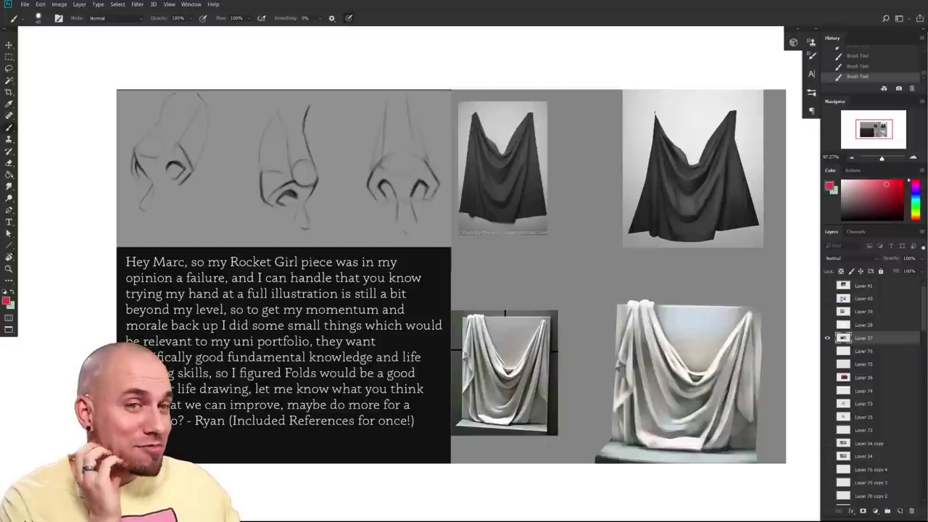
pyautogui.moveTo(565, 393); pyautogui.dragTo(597, 410)
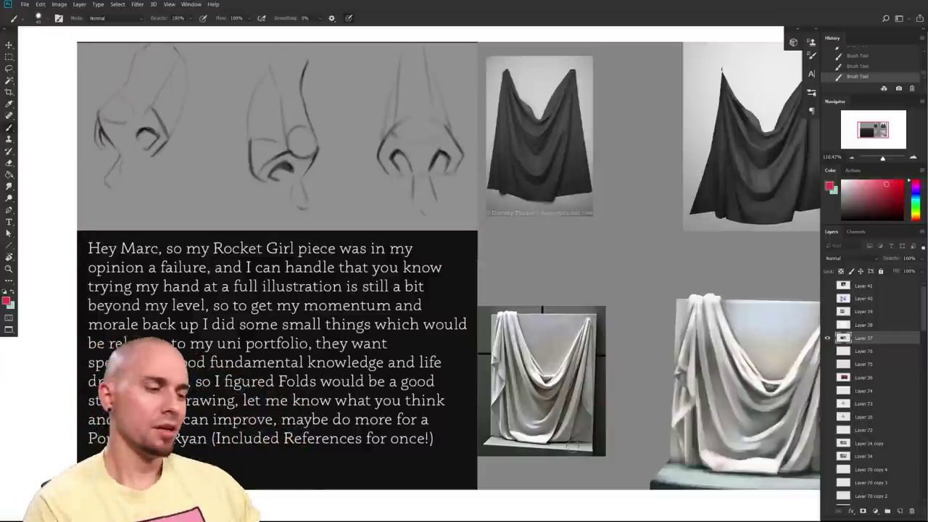
pyautogui.moveTo(604, 375); pyautogui.dragTo(591, 381)
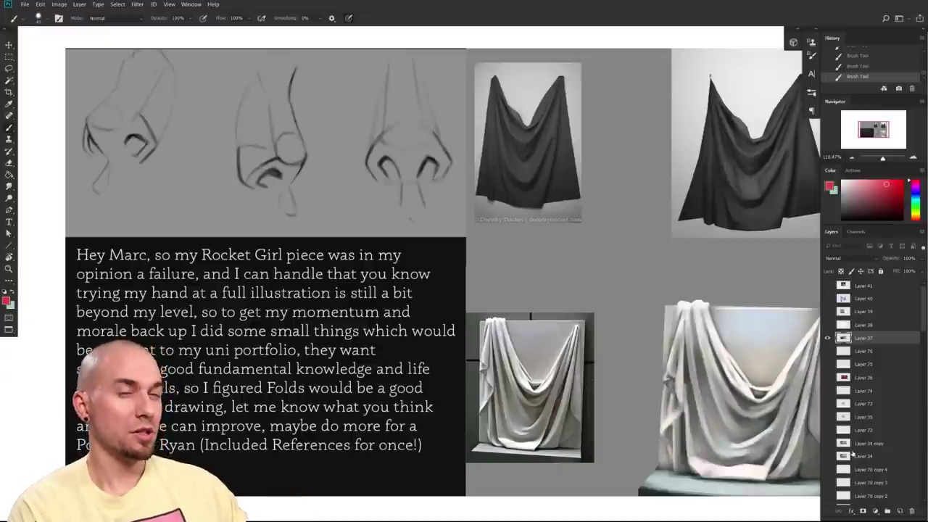
pyautogui.moveTo(651, 422)
pyautogui.mouseDown()
pyautogui.moveTo(661, 419)
pyautogui.moveTo(602, 424)
pyautogui.moveTo(647, 428)
pyautogui.mouseUp()
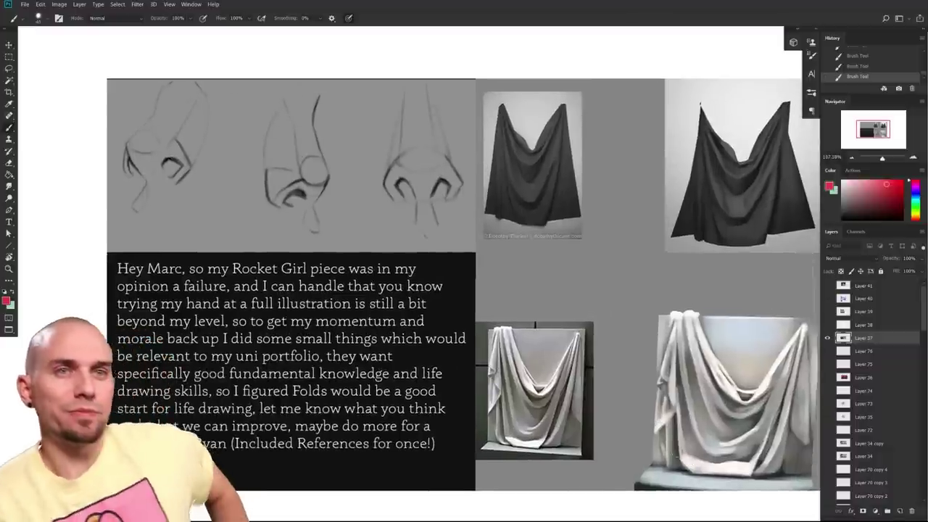
pyautogui.moveTo(649, 437); pyautogui.dragTo(601, 409)
pyautogui.click(902, 181)
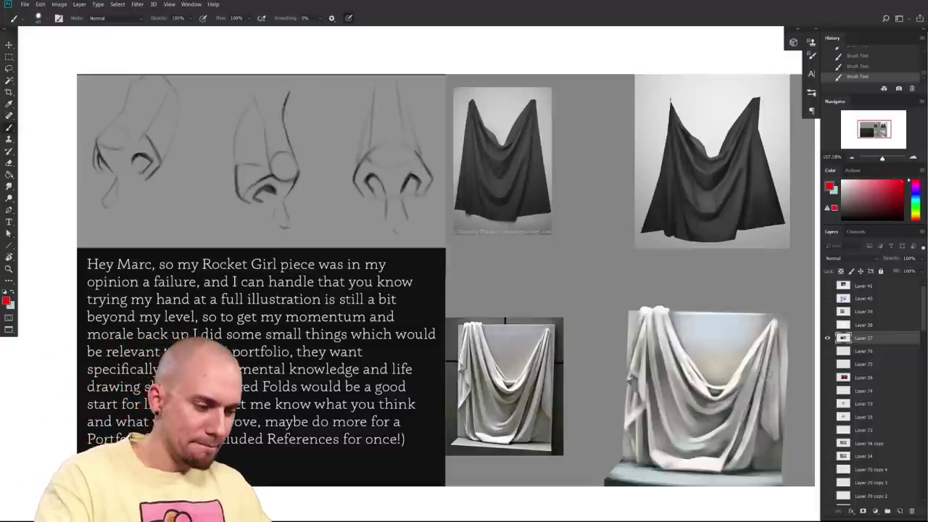
# - Examine the folds of the dark cloth study up close and against its reference photo
pyautogui.moveTo(819, 406); pyautogui.dragTo(787, 416)
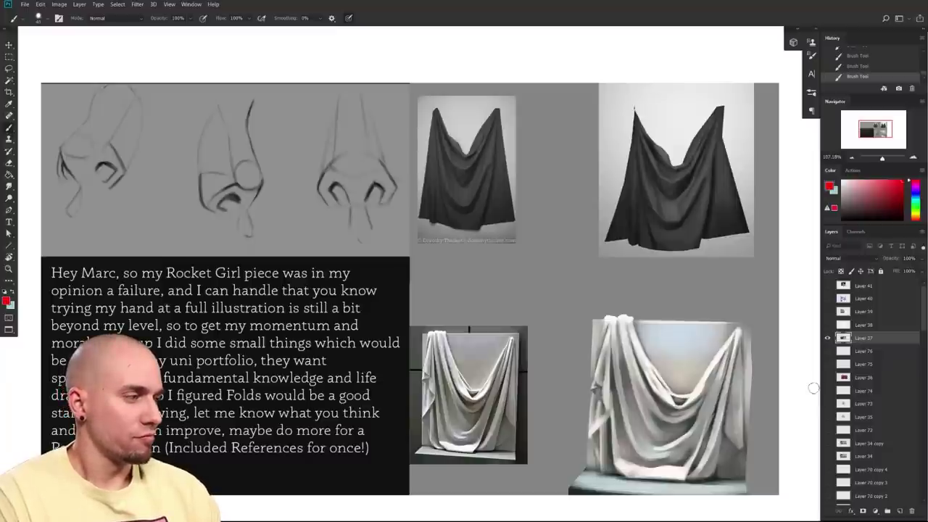
pyautogui.moveTo(785, 320)
pyautogui.mouseDown()
pyautogui.moveTo(738, 319)
pyautogui.moveTo(748, 338)
pyautogui.moveTo(726, 365)
pyautogui.moveTo(573, 385)
pyautogui.moveTo(690, 365)
pyautogui.moveTo(800, 392)
pyautogui.moveTo(791, 338)
pyautogui.mouseUp()
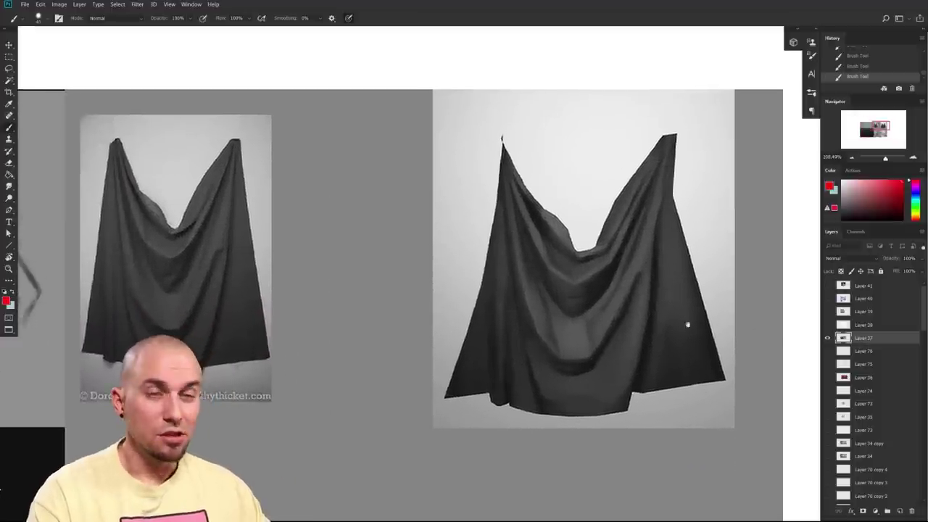
pyautogui.moveTo(622, 330)
pyautogui.mouseDown()
pyautogui.moveTo(657, 340)
pyautogui.moveTo(644, 327)
pyautogui.moveTo(636, 333)
pyautogui.mouseUp()
pyautogui.moveTo(546, 409); pyautogui.dragTo(512, 405)
pyautogui.moveTo(664, 401); pyautogui.dragTo(620, 401)
pyautogui.moveTo(704, 413); pyautogui.dragTo(641, 359)
pyautogui.moveTo(629, 481); pyautogui.dragTo(651, 340)
pyautogui.moveTo(603, 220); pyautogui.dragTo(563, 375)
pyautogui.moveTo(505, 325); pyautogui.dragTo(553, 387)
pyautogui.moveTo(600, 374); pyautogui.dragTo(727, 346)
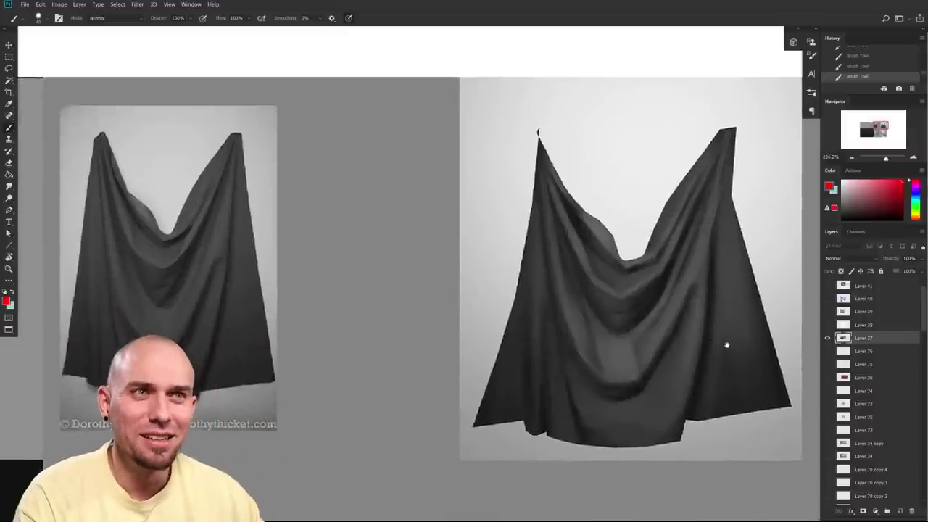
pyautogui.scroll(4, 726, 346)
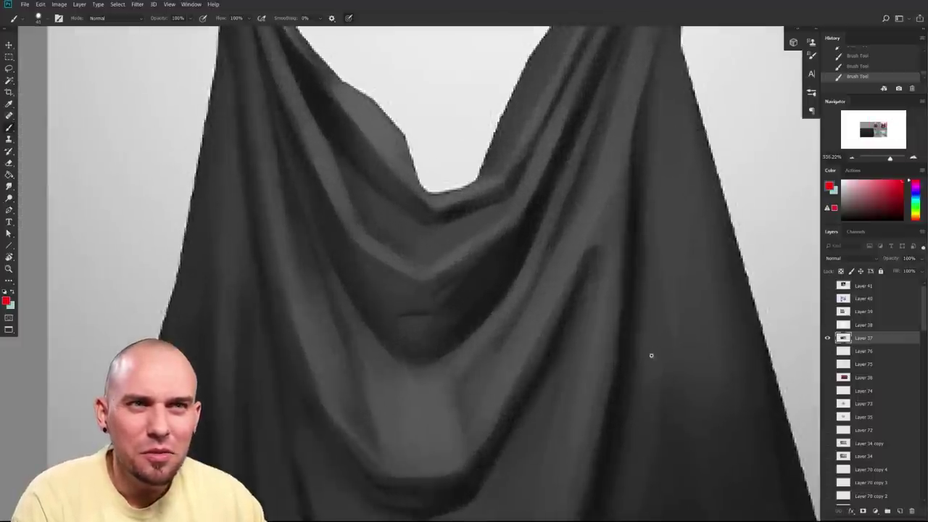
pyautogui.scroll(-5, 651, 355)
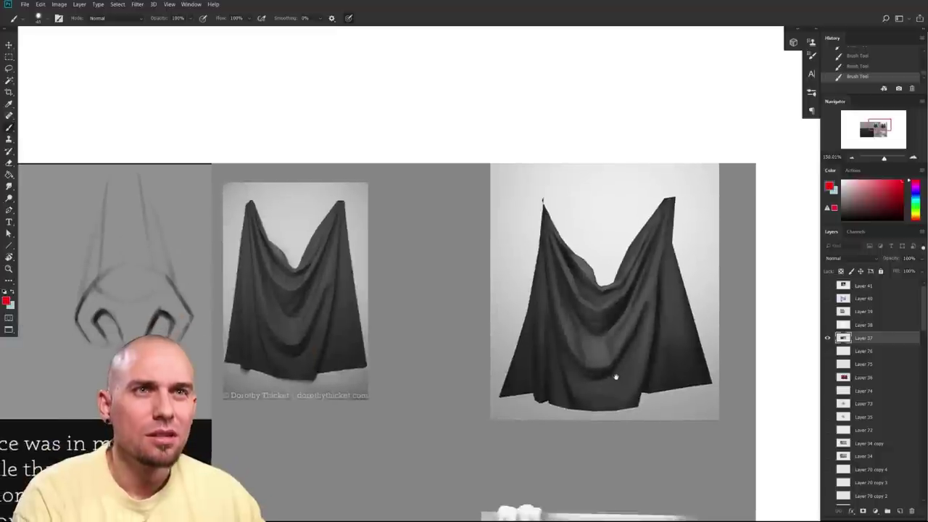
# - Compare the white drapery painting with its reference photo, up close and within the whole page
pyautogui.scroll(-5, 616, 377)
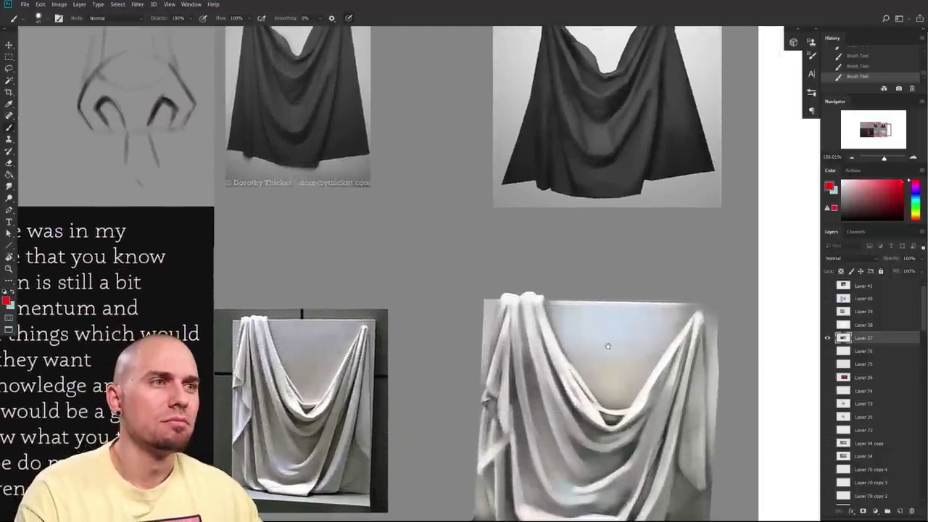
pyautogui.scroll(-1, 604, 339)
pyautogui.hscroll(1, 604, 340)
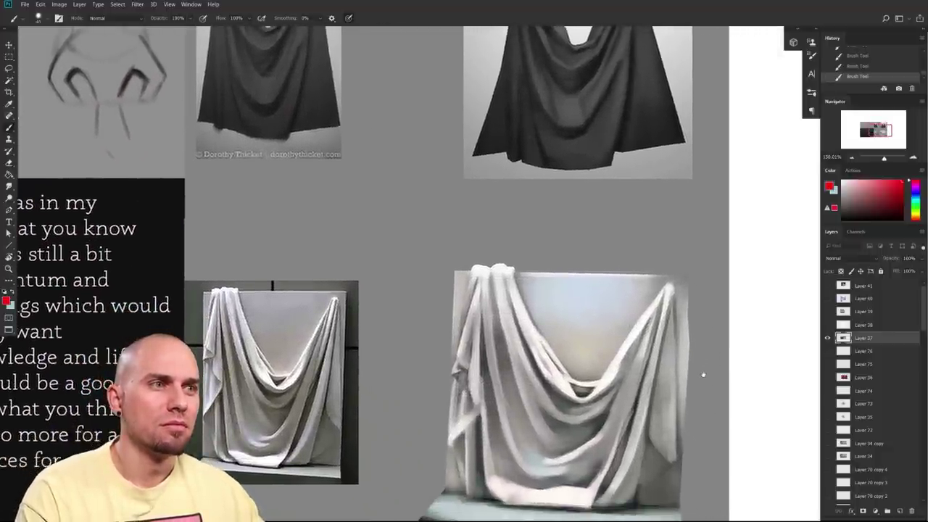
pyautogui.scroll(-1, 708, 382)
pyautogui.hscroll(1, 708, 382)
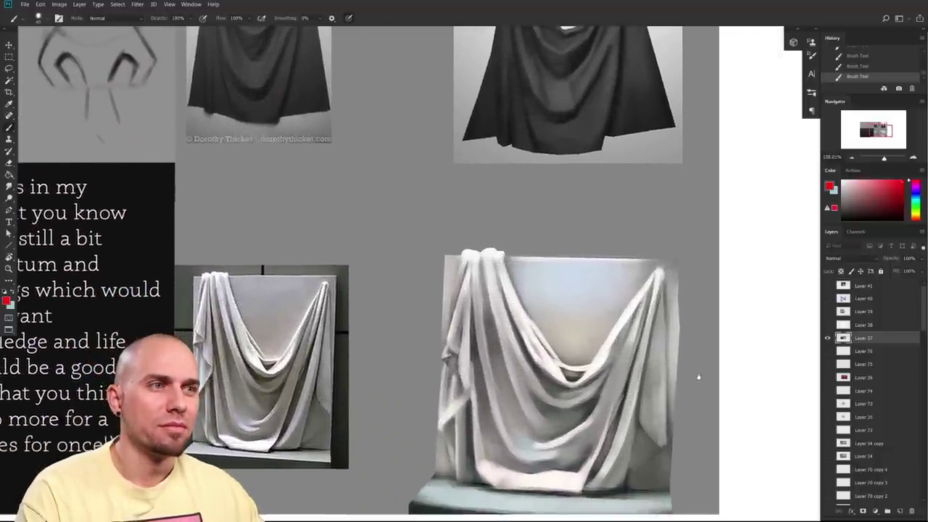
pyautogui.scroll(-3, 699, 376)
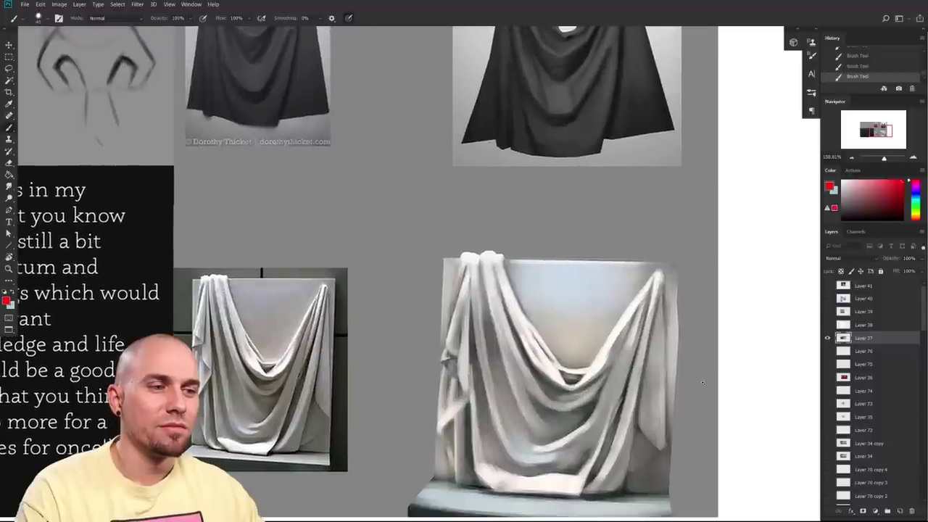
pyautogui.scroll(-2, 732, 371)
pyautogui.hscroll(-1, 733, 371)
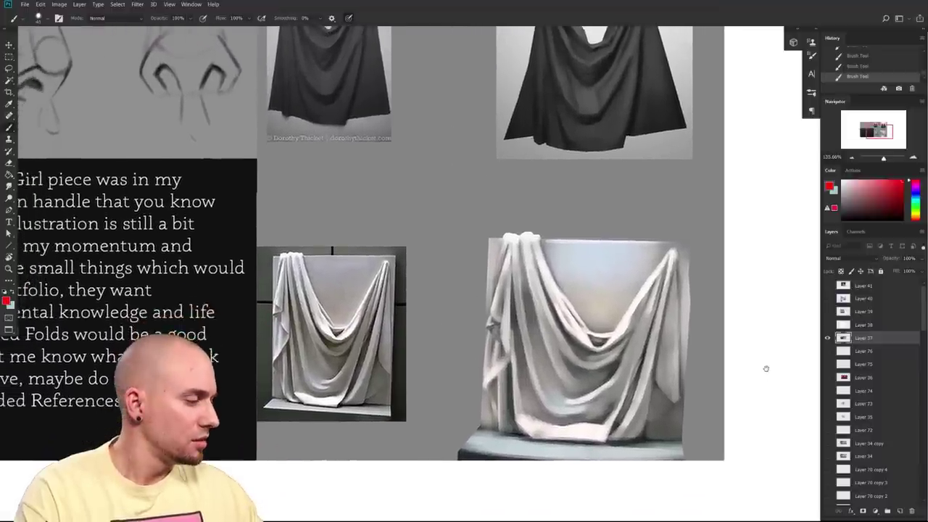
pyautogui.scroll(-1, 796, 390)
pyautogui.hscroll(-1, 796, 390)
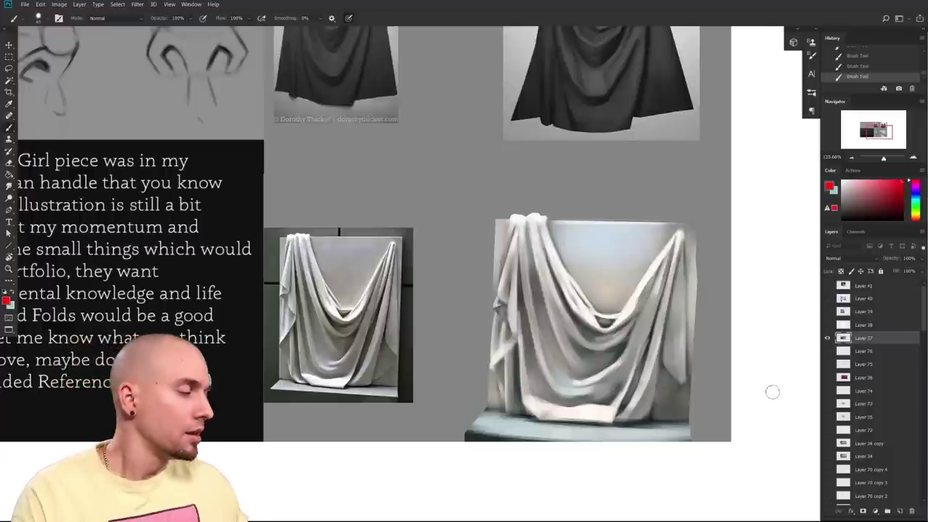
pyautogui.moveTo(680, 317); pyautogui.dragTo(758, 357)
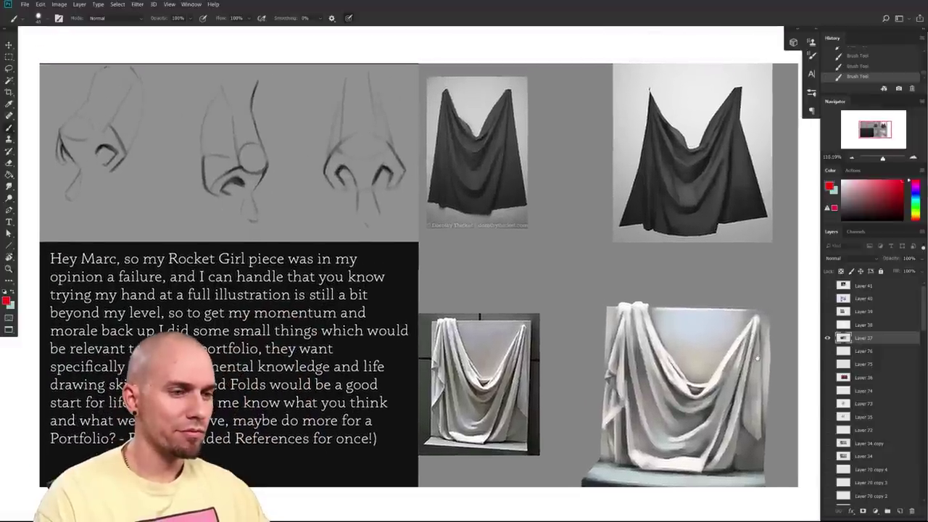
pyautogui.scroll(-1, 757, 356)
pyautogui.scroll(-1, 752, 366)
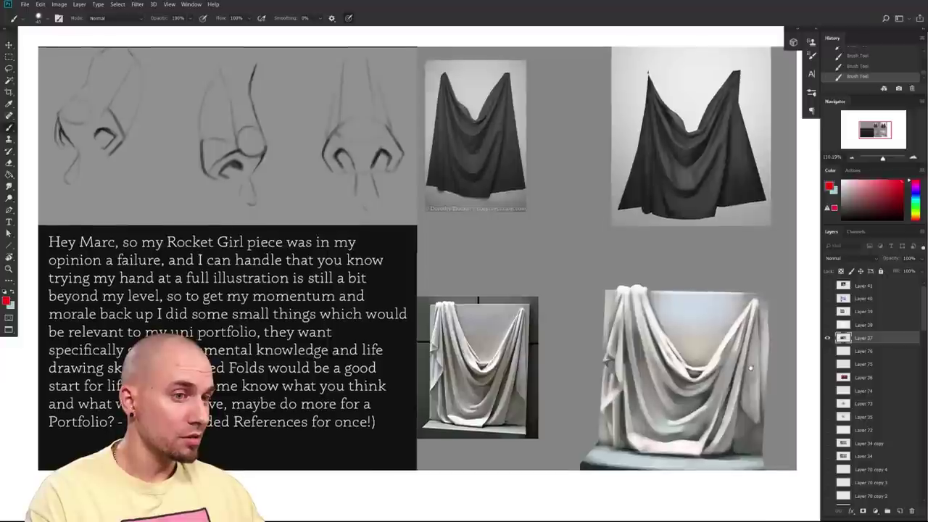
pyautogui.moveTo(751, 368); pyautogui.dragTo(750, 367)
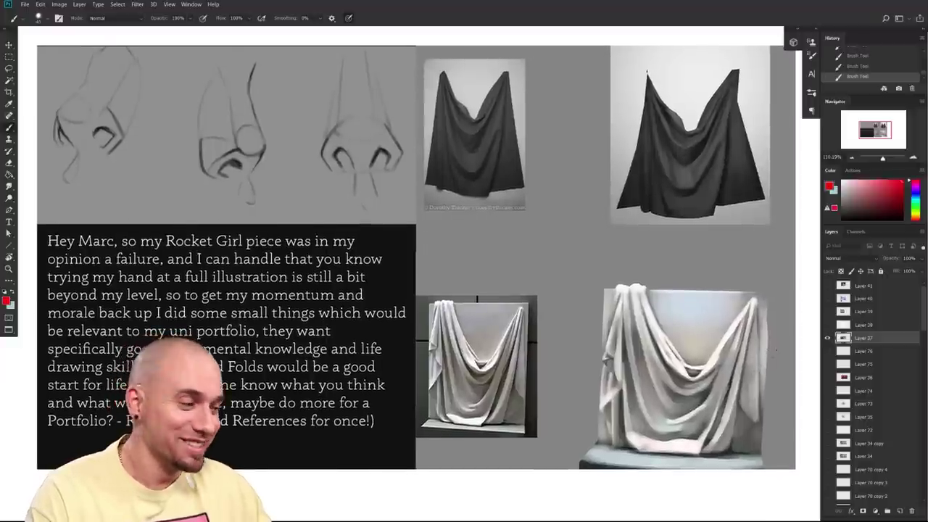
# - Compare the white drapery painting with its reference photo across the page and at close range
pyautogui.moveTo(803, 300)
pyautogui.mouseDown()
pyautogui.moveTo(794, 308)
pyautogui.moveTo(802, 301)
pyautogui.moveTo(792, 299)
pyautogui.mouseUp()
pyautogui.moveTo(763, 339); pyautogui.dragTo(740, 344)
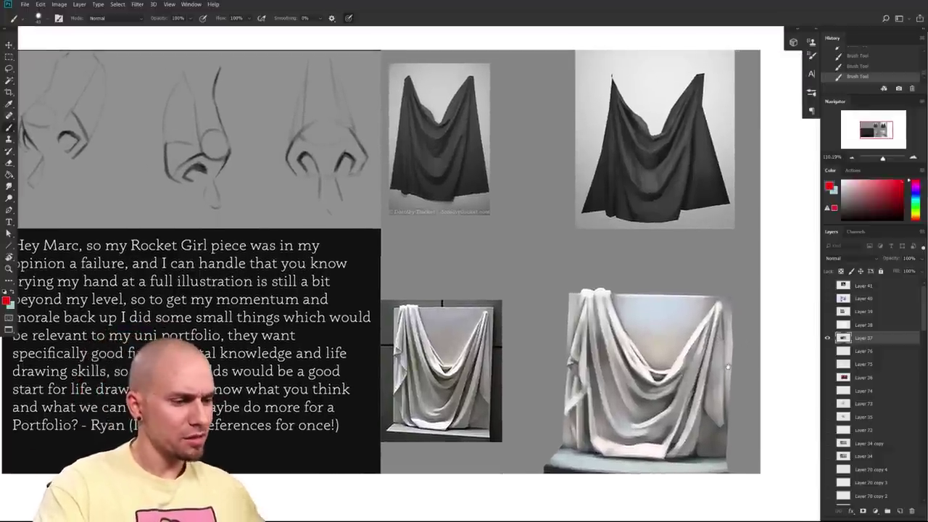
pyautogui.hscroll(-3, 728, 366)
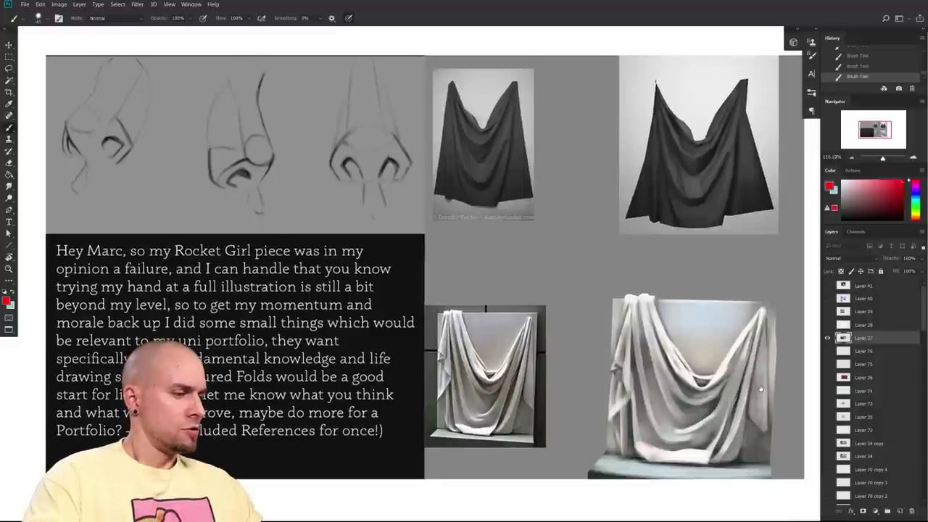
pyautogui.scroll(-1, 760, 389)
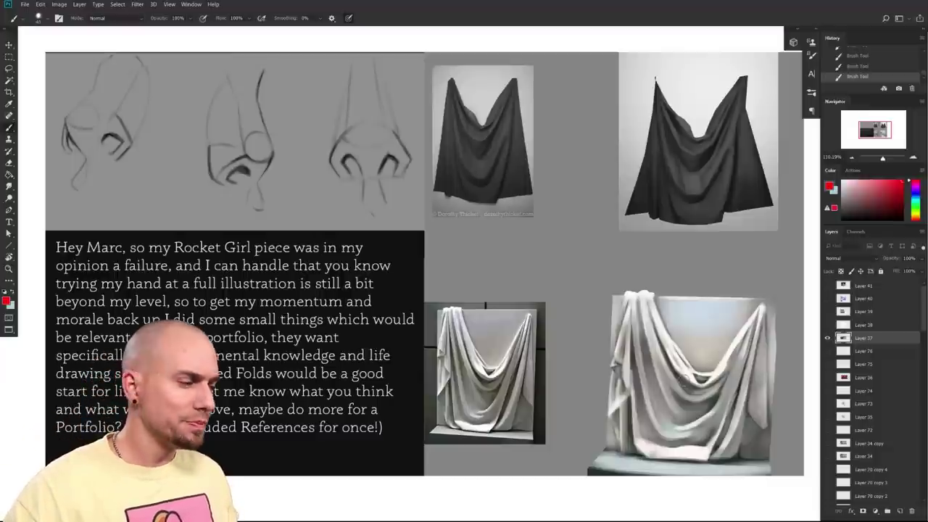
pyautogui.moveTo(714, 391); pyautogui.dragTo(701, 394)
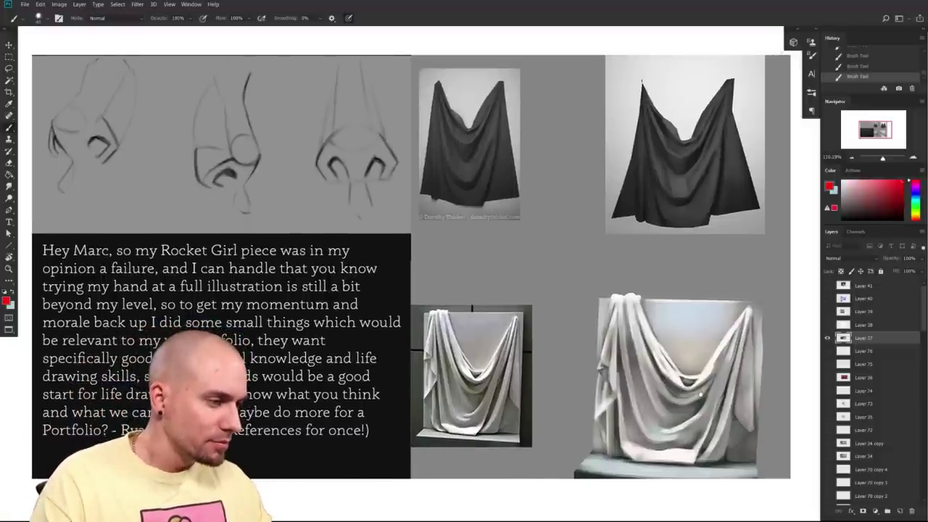
pyautogui.hscroll(10, 701, 394)
pyautogui.moveTo(684, 421)
pyautogui.mouseDown()
pyautogui.moveTo(735, 415)
pyautogui.moveTo(599, 421)
pyautogui.mouseUp()
pyautogui.moveTo(485, 406); pyautogui.dragTo(512, 416)
pyautogui.moveTo(539, 475); pyautogui.dragTo(692, 396)
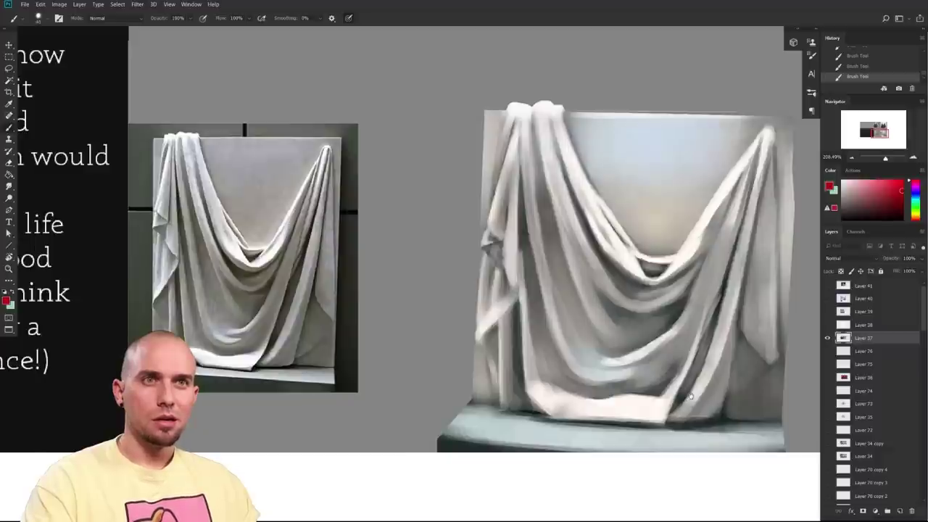
# - Inspect the dark cloth painting's folds up close and within the page
pyautogui.keyDown('ctrl'); pyautogui.moveTo(701, 404); pyautogui.dragTo(675, 419); pyautogui.keyUp('ctrl')
pyautogui.moveTo(691, 295); pyautogui.dragTo(625, 475)
pyautogui.keyDown('ctrl'); pyautogui.moveTo(607, 371); pyautogui.dragTo(655, 338); pyautogui.keyUp('ctrl')
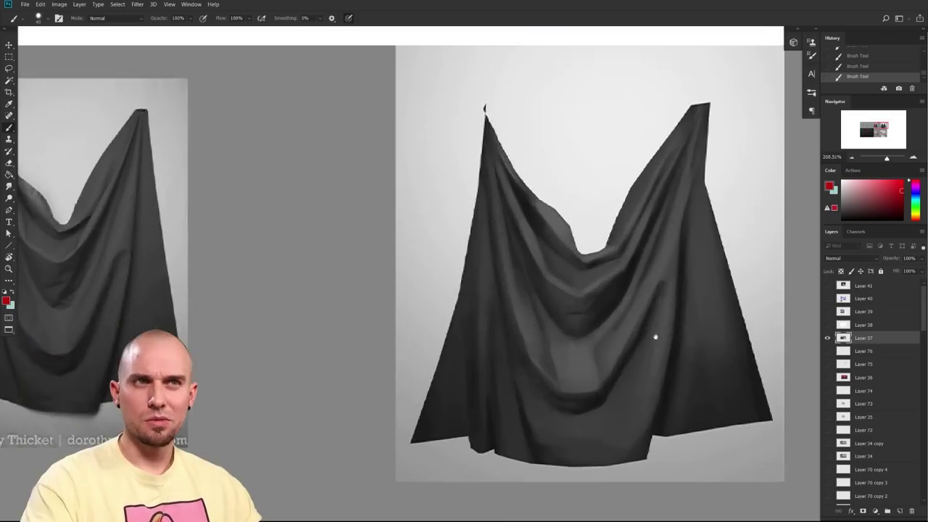
pyautogui.scroll(2, 671, 363)
pyautogui.scroll(-1, 678, 366)
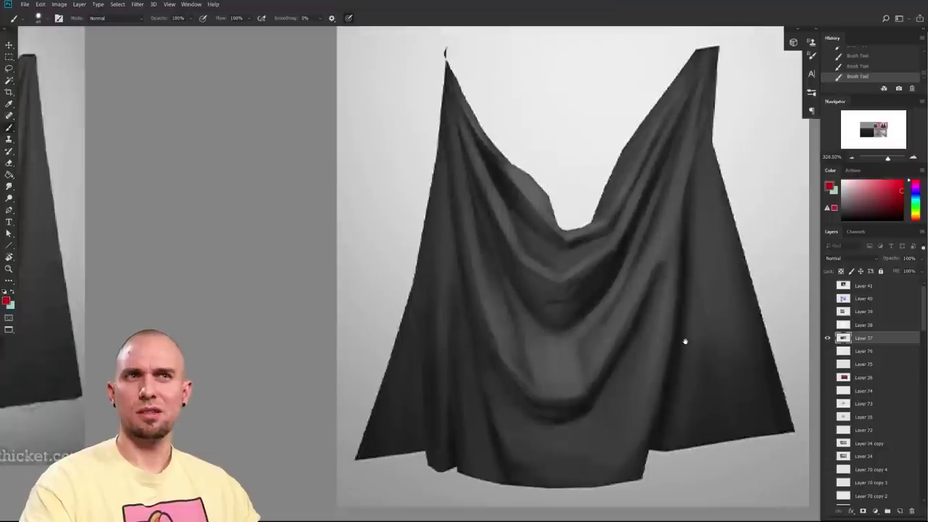
pyautogui.keyDown('ctrl'); pyautogui.moveTo(694, 432); pyautogui.dragTo(643, 439); pyautogui.keyUp('ctrl')
pyautogui.moveTo(671, 441); pyautogui.dragTo(668, 387)
pyautogui.moveTo(681, 498); pyautogui.dragTo(653, 414)
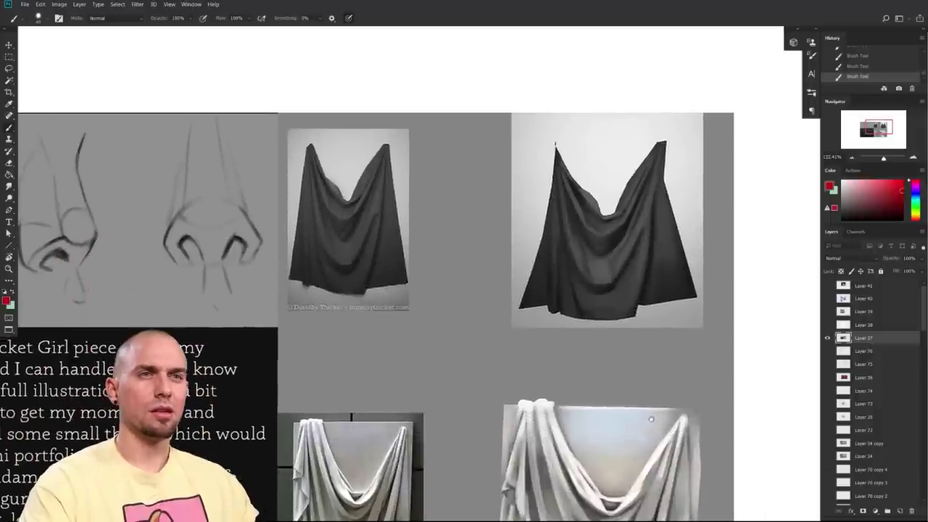
# - Sample the cool near-white from the reference's upper left folds and paint it onto the same folds of the white drapery painting
pyautogui.scroll(-4, 631, 406)
pyautogui.scroll(3, 619, 397)
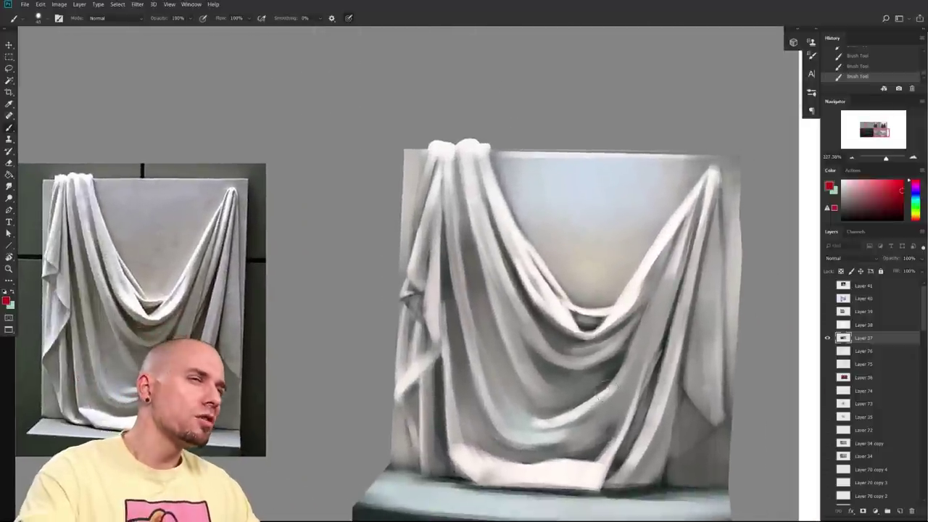
pyautogui.moveTo(576, 379); pyautogui.dragTo(567, 361)
pyautogui.moveTo(660, 374); pyautogui.dragTo(712, 341)
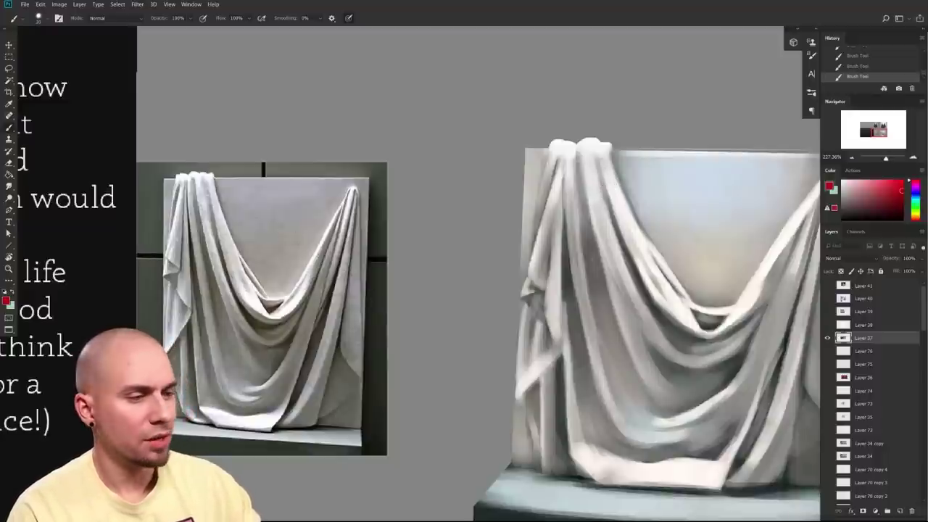
pyautogui.keyDown('alt'); pyautogui.click(204, 185); pyautogui.keyUp('alt')
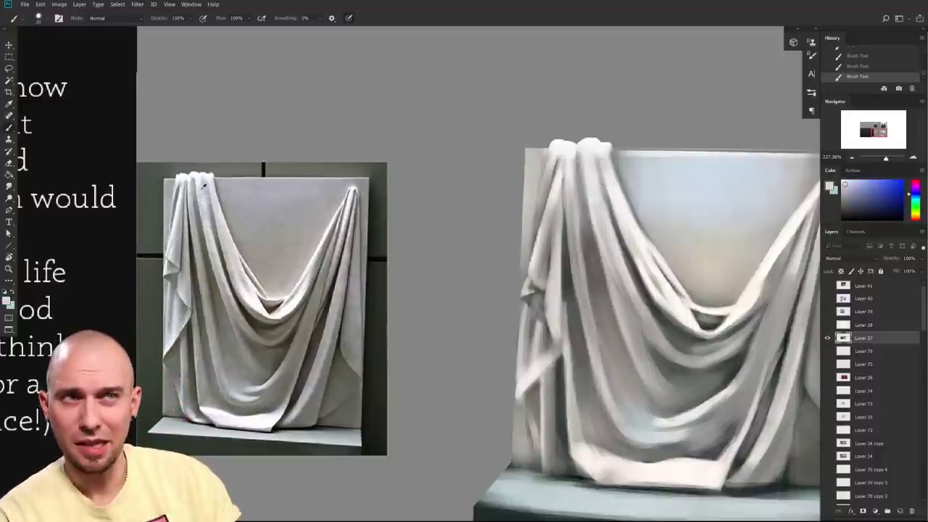
pyautogui.moveTo(204, 189)
pyautogui.mouseDown()
pyautogui.moveTo(214, 205)
pyautogui.moveTo(202, 187)
pyautogui.mouseUp()
pyautogui.moveTo(696, 299); pyautogui.dragTo(558, 337)
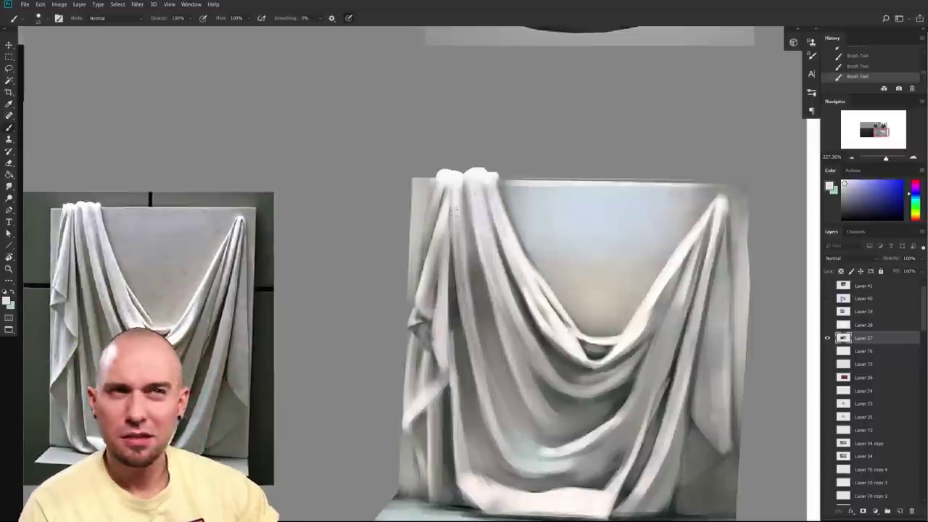
pyautogui.press('[')
pyautogui.moveTo(456, 197); pyautogui.dragTo(458, 232)
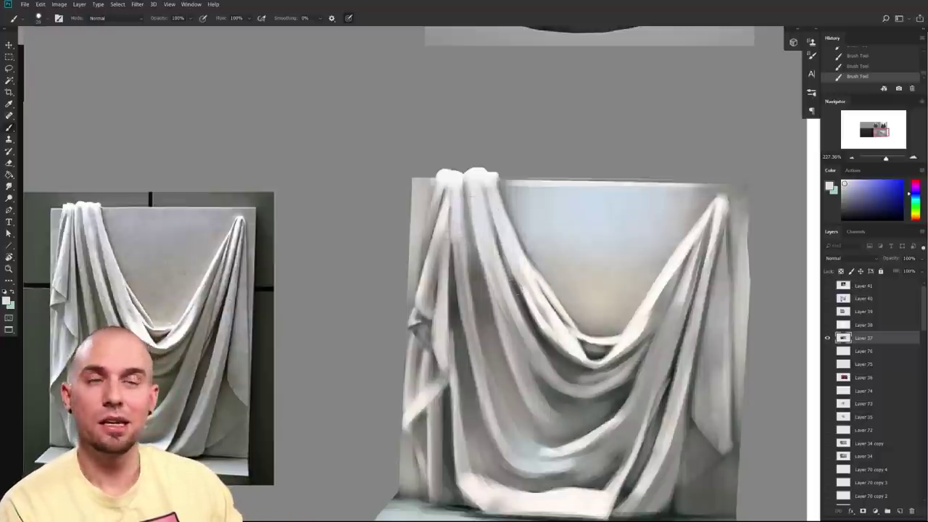
# - Study the reference's central fold up close, sampling its bright highlight and its dark shadow colours
pyautogui.moveTo(517, 289); pyautogui.dragTo(553, 288)
pyautogui.moveTo(564, 323); pyautogui.dragTo(623, 258)
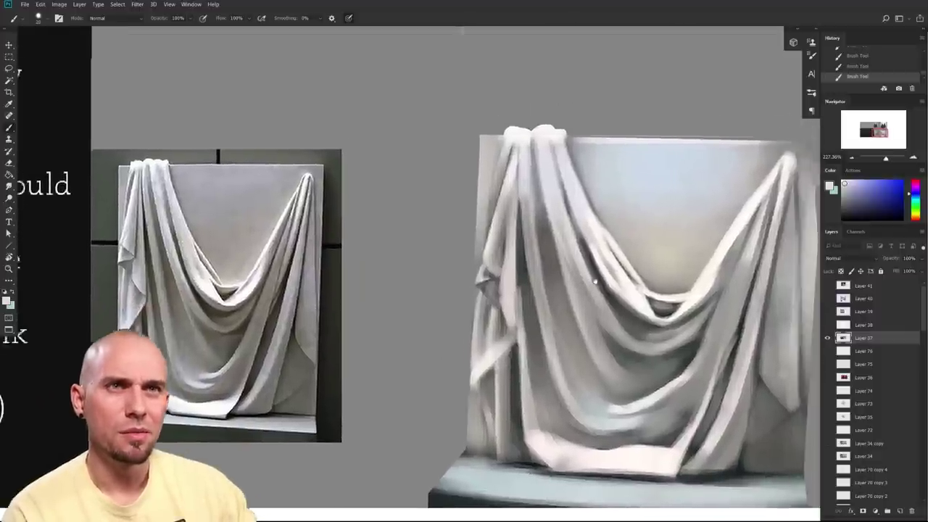
pyautogui.moveTo(294, 320); pyautogui.dragTo(593, 356)
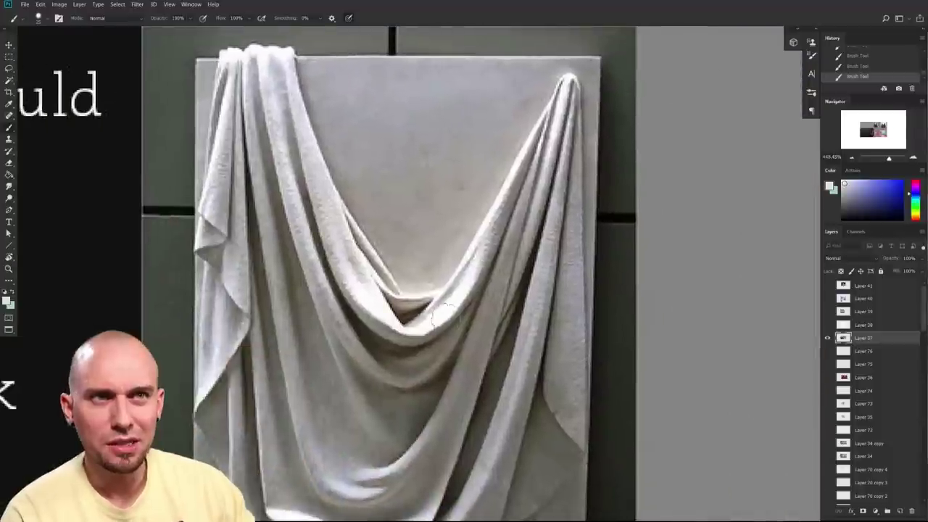
pyautogui.keyDown('alt'); pyautogui.moveTo(381, 296); pyautogui.dragTo(439, 308); pyautogui.keyUp('alt')
pyautogui.scroll(-2, 517, 404)
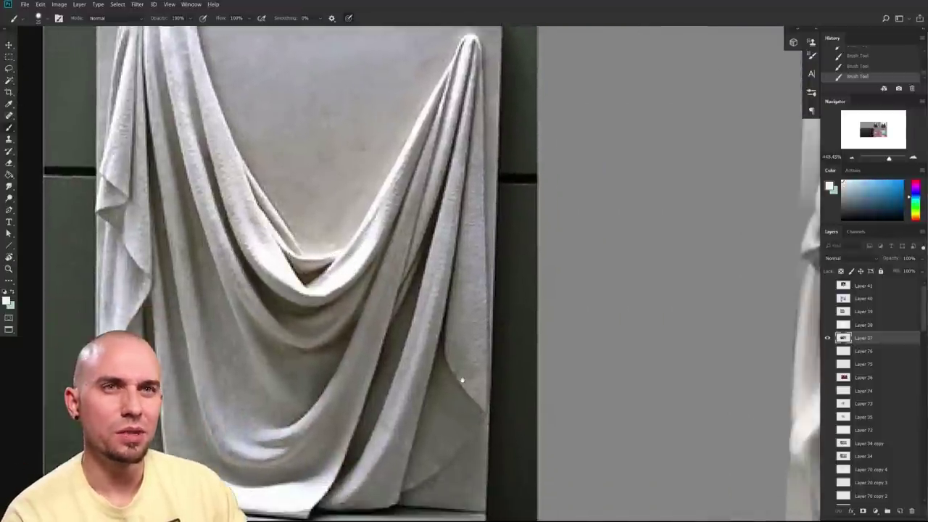
pyautogui.moveTo(517, 404); pyautogui.dragTo(438, 372)
pyautogui.keyDown('alt'); pyautogui.moveTo(271, 288); pyautogui.dragTo(264, 296); pyautogui.keyUp('alt')
pyautogui.moveTo(606, 369); pyautogui.dragTo(401, 372)
pyautogui.moveTo(548, 357); pyautogui.dragTo(575, 374)
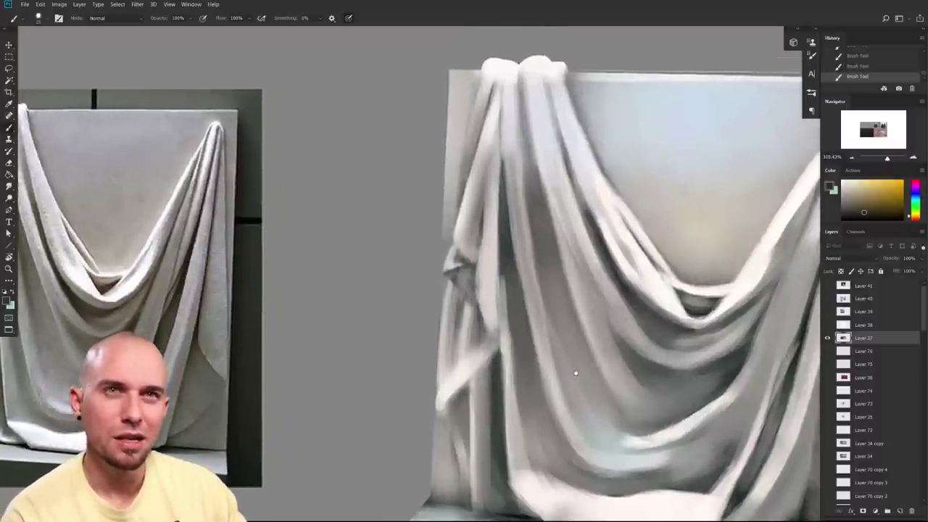
pyautogui.moveTo(394, 322); pyautogui.dragTo(401, 322)
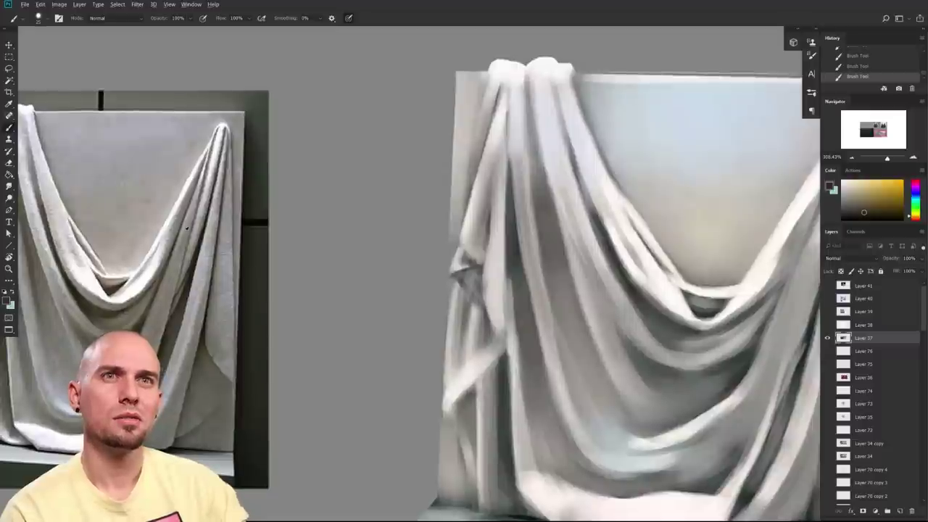
# - Paint over the yellowish glow on the backdrop above the central fold with a neutral grey sampled from the backdrop
pyautogui.keyDown('alt'); pyautogui.click(104, 220); pyautogui.keyUp('alt')
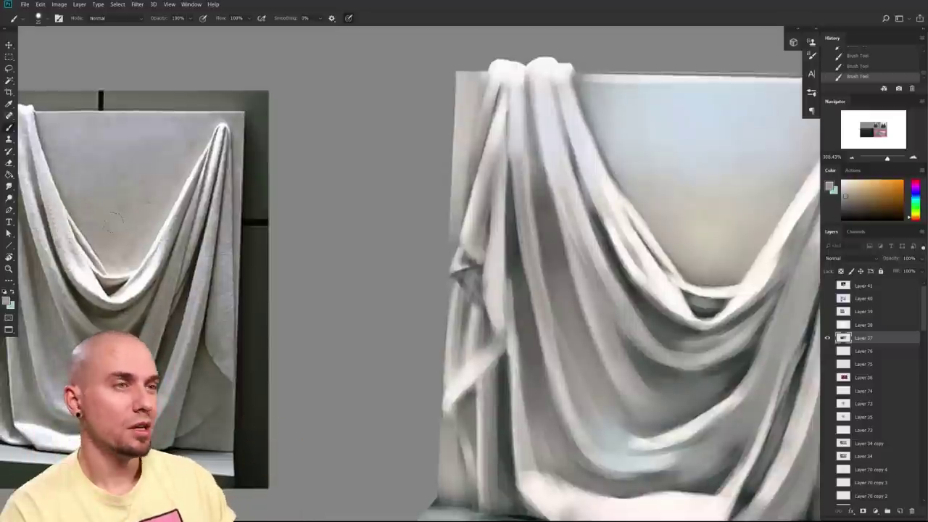
pyautogui.rightClick(491, 290)
pyautogui.press('Escape')
pyautogui.moveTo(587, 362)
pyautogui.mouseDown()
pyautogui.moveTo(472, 369)
pyautogui.moveTo(462, 360)
pyautogui.mouseUp()
pyautogui.keyDown('alt'); pyautogui.click(598, 290); pyautogui.keyUp('alt')
pyautogui.keyDown('alt'); pyautogui.click(599, 290); pyautogui.keyUp('alt')
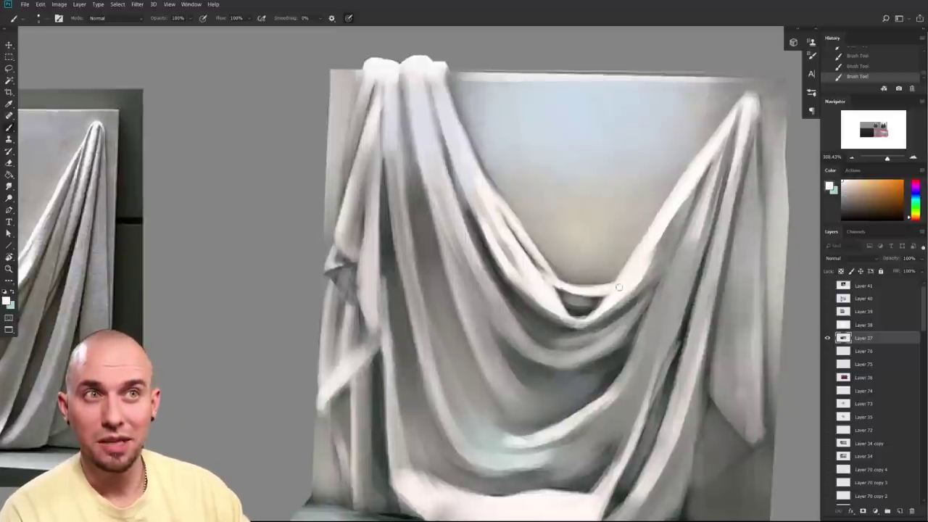
pyautogui.moveTo(586, 386); pyautogui.dragTo(617, 410)
pyautogui.moveTo(641, 332); pyautogui.dragTo(639, 333)
pyautogui.rightClick(661, 306)
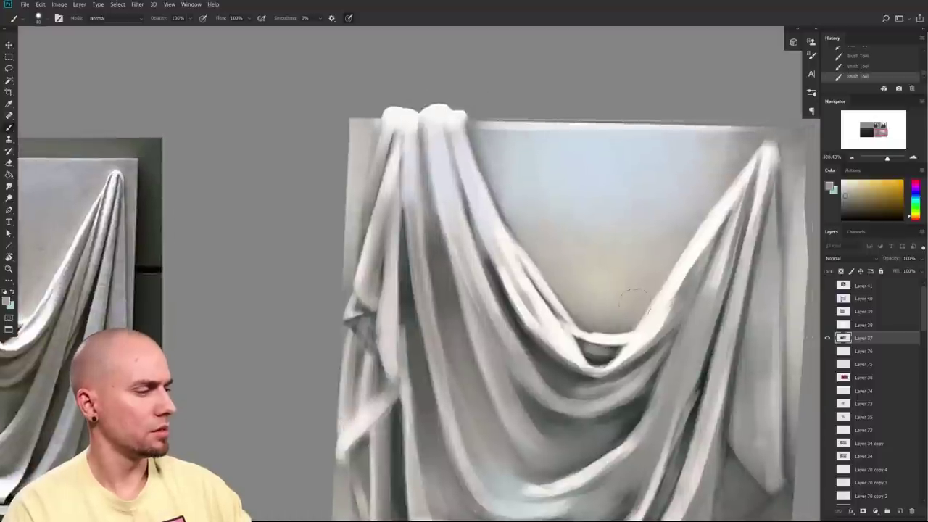
pyautogui.keyDown('alt'); pyautogui.click(625, 320); pyautogui.keyUp('alt')
pyautogui.moveTo(646, 263)
pyautogui.mouseDown()
pyautogui.moveTo(625, 291)
pyautogui.moveTo(590, 295)
pyautogui.moveTo(569, 254)
pyautogui.moveTo(658, 248)
pyautogui.moveTo(619, 255)
pyautogui.moveTo(549, 237)
pyautogui.moveTo(619, 303)
pyautogui.mouseUp()
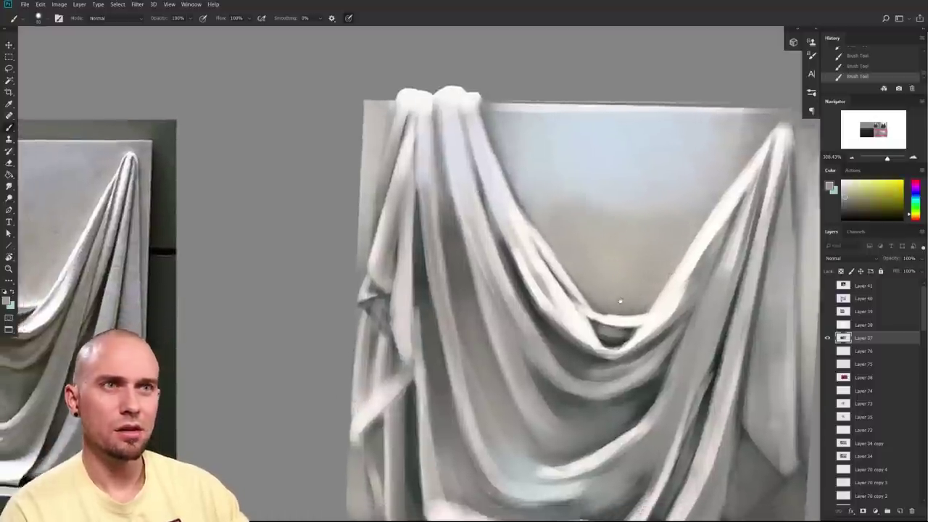
# - Deepen the shadows beneath the central fold with soft strokes of a large black brush
pyautogui.press(']')
pyautogui.click(843, 220)
pyautogui.moveTo(581, 367)
pyautogui.mouseDown()
pyautogui.moveTo(634, 373)
pyautogui.moveTo(600, 419)
pyautogui.mouseUp()
pyautogui.press(']')
pyautogui.press(']')
pyautogui.press(']')
pyautogui.press(']')
pyautogui.press(']')
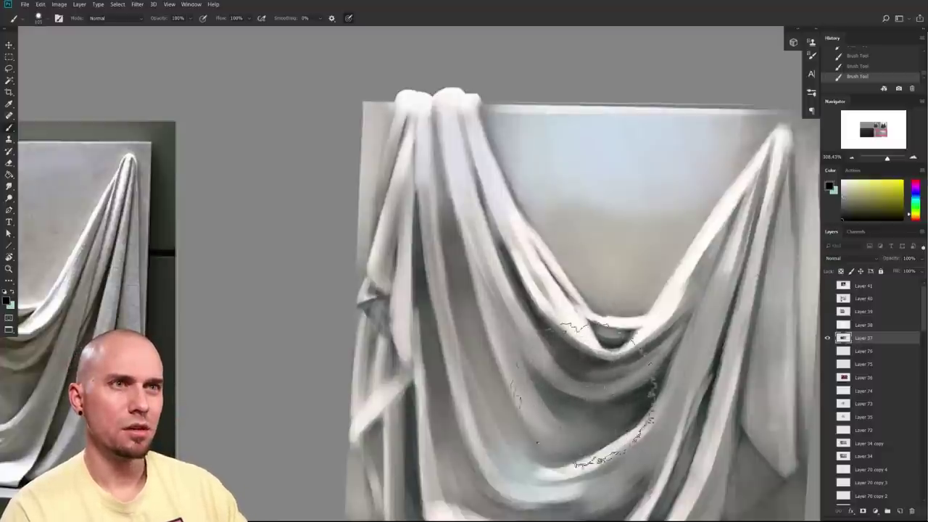
pyautogui.moveTo(639, 375); pyautogui.dragTo(682, 307)
pyautogui.press(']')
pyautogui.moveTo(675, 352); pyautogui.dragTo(667, 370)
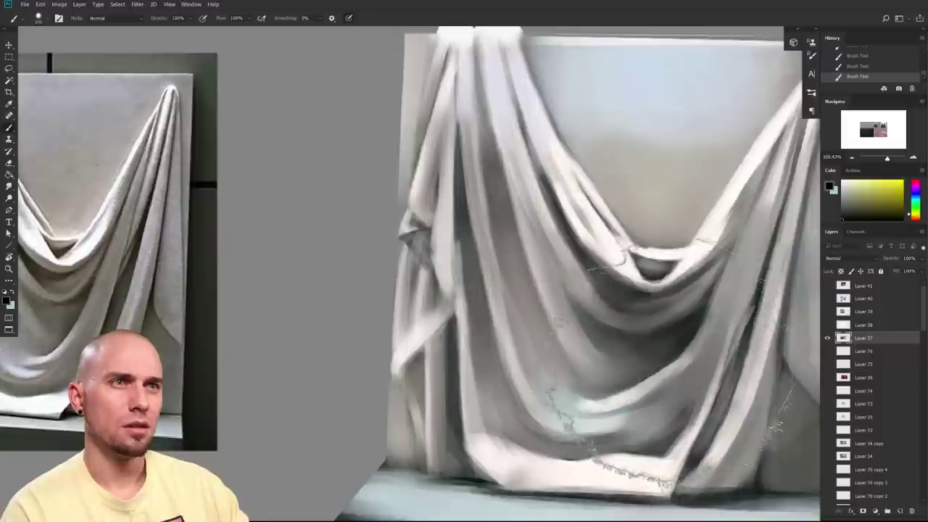
pyautogui.moveTo(638, 397); pyautogui.dragTo(615, 402)
pyautogui.moveTo(711, 379); pyautogui.dragTo(742, 323)
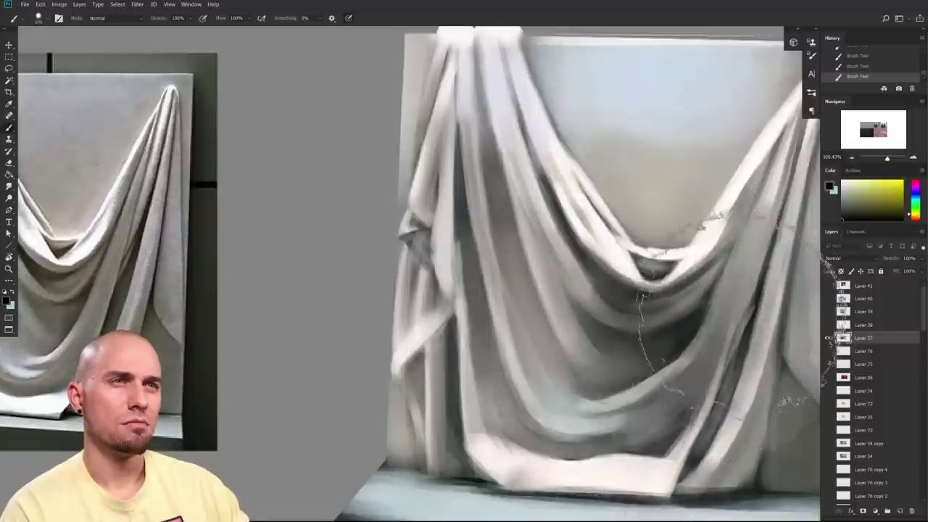
# - Paint fine black occlusion accents inside and just below the central fold's pocket with a very small brush
pyautogui.press('[')
pyautogui.press('[')
pyautogui.press('[')
pyautogui.press('[')
pyautogui.press('[')
pyautogui.press('[')
pyautogui.press('[')
pyautogui.press('[')
pyautogui.press('[')
pyautogui.press('[')
pyautogui.press('[')
pyautogui.press('[')
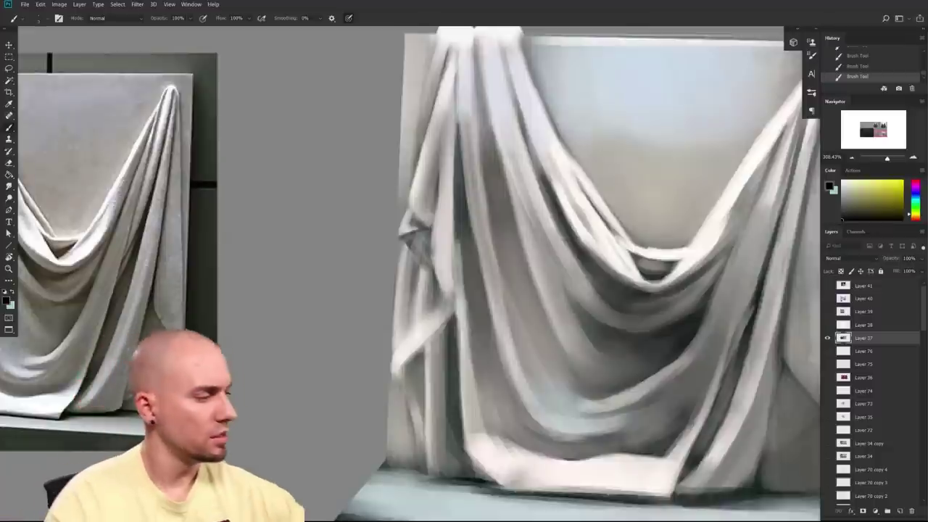
pyautogui.moveTo(656, 311)
pyautogui.mouseDown()
pyautogui.moveTo(570, 356)
pyautogui.moveTo(582, 338)
pyautogui.moveTo(649, 323)
pyautogui.mouseUp()
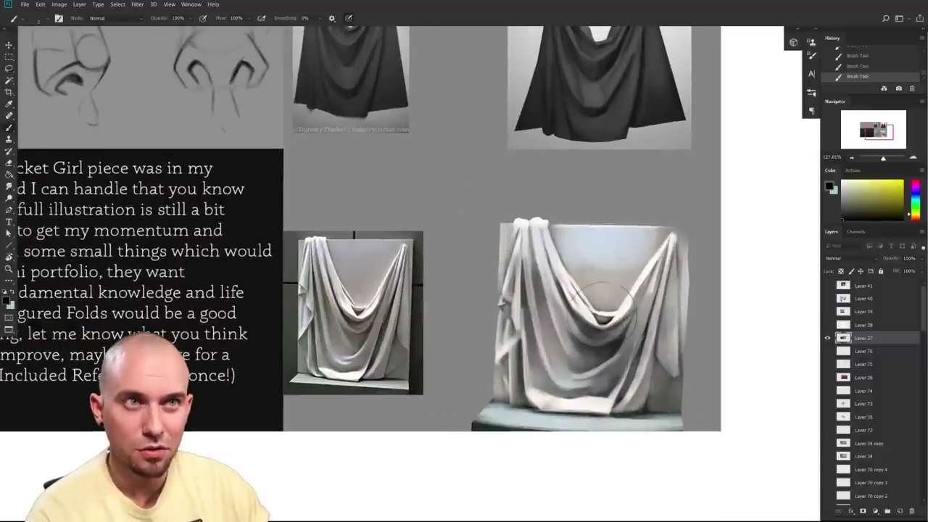
pyautogui.scroll(5, 638, 305)
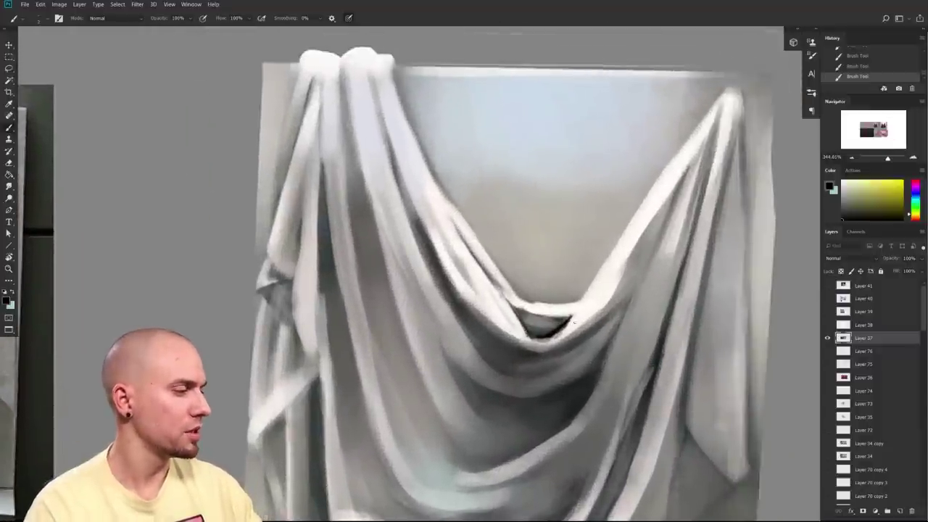
pyautogui.moveTo(513, 347); pyautogui.dragTo(571, 346)
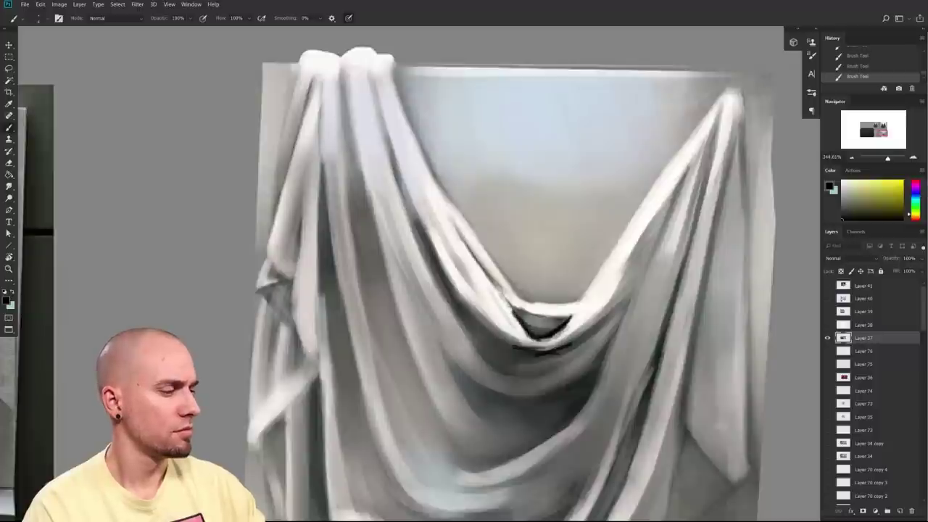
# - Sample a mid grey from the reference's central pocket and paint it into the matching pocket of the painting
pyautogui.press('x')
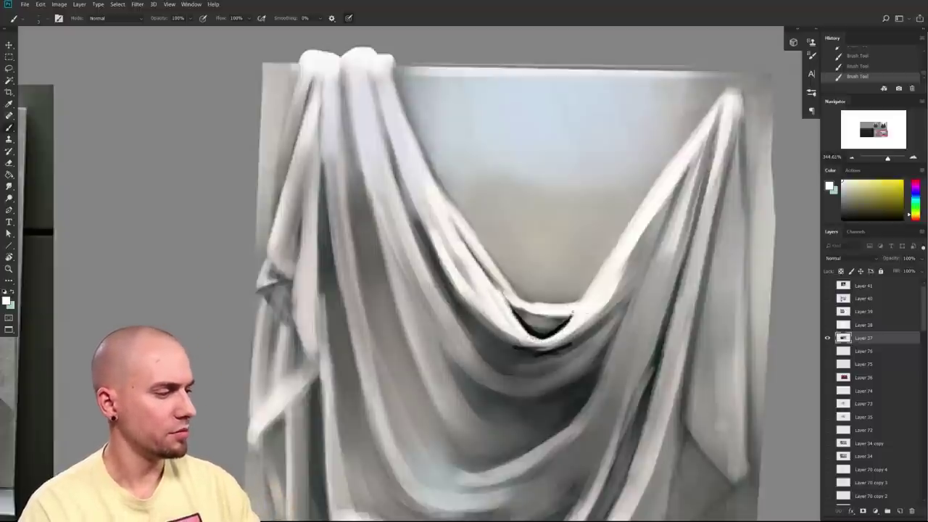
pyautogui.scroll(-5, 633, 365)
pyautogui.moveTo(635, 386); pyautogui.dragTo(542, 381)
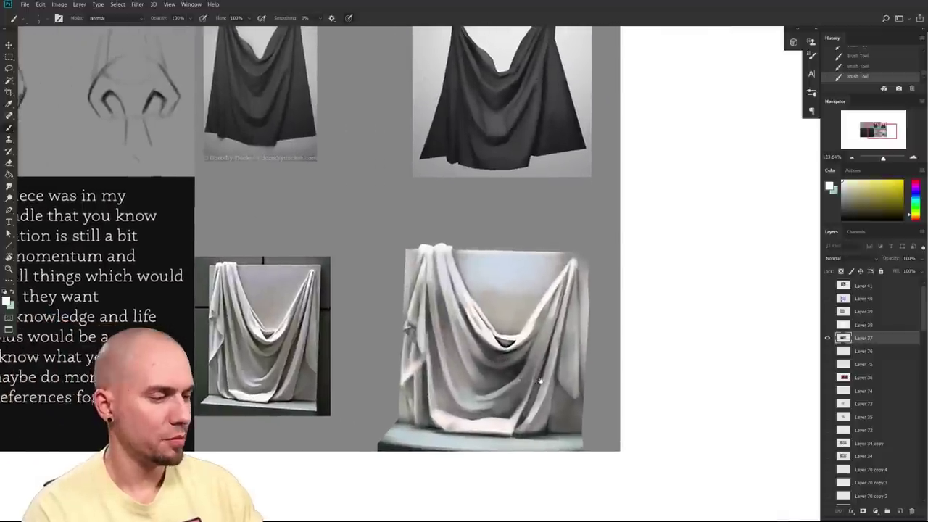
pyautogui.scroll(3, 545, 383)
pyautogui.keyDown('alt'); pyautogui.click(124, 306); pyautogui.keyUp('alt')
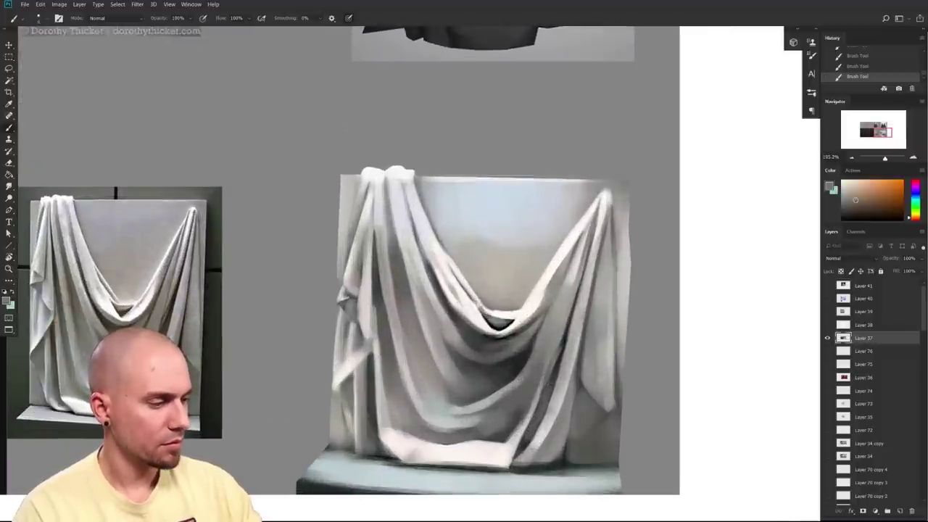
pyautogui.moveTo(501, 316); pyautogui.dragTo(488, 312)
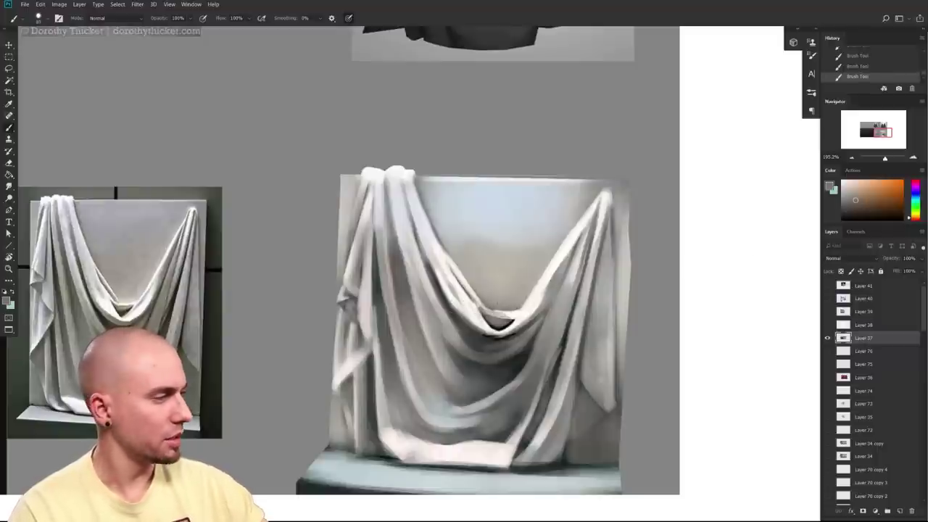
# - Set the brush blending mode to Overlay and glaze a warm tan over the central fold's pocket
pyautogui.click(116, 19)
pyautogui.click(109, 144)
pyautogui.moveTo(508, 328)
pyautogui.mouseDown()
pyautogui.moveTo(484, 323)
pyautogui.moveTo(519, 353)
pyautogui.mouseUp()
# - Undo the last glaze stroke and softly warm the folds around the central pocket with a larger Overlay brush
pyautogui.press(']')
pyautogui.press(']')
pyautogui.press(']')
pyautogui.press(']')
pyautogui.press(']')
pyautogui.press(']')
pyautogui.press(']')
pyautogui.press(']')
pyautogui.press(']')
pyautogui.press(']')
pyautogui.press(']')
pyautogui.press(']')
pyautogui.hotkey('ctrl', 'z')
pyautogui.press('[')
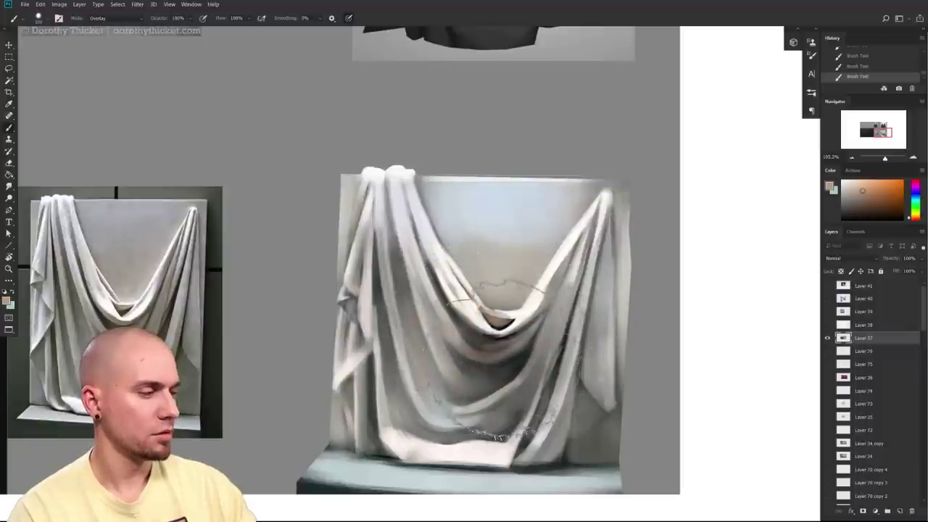
pyautogui.press('[')
pyautogui.press('[')
pyautogui.press('[')
pyautogui.moveTo(533, 358)
pyautogui.mouseDown()
pyautogui.moveTo(565, 343)
pyautogui.moveTo(583, 357)
pyautogui.mouseUp()
pyautogui.moveTo(631, 333); pyautogui.dragTo(597, 349)
pyautogui.scroll(2, 596, 350)
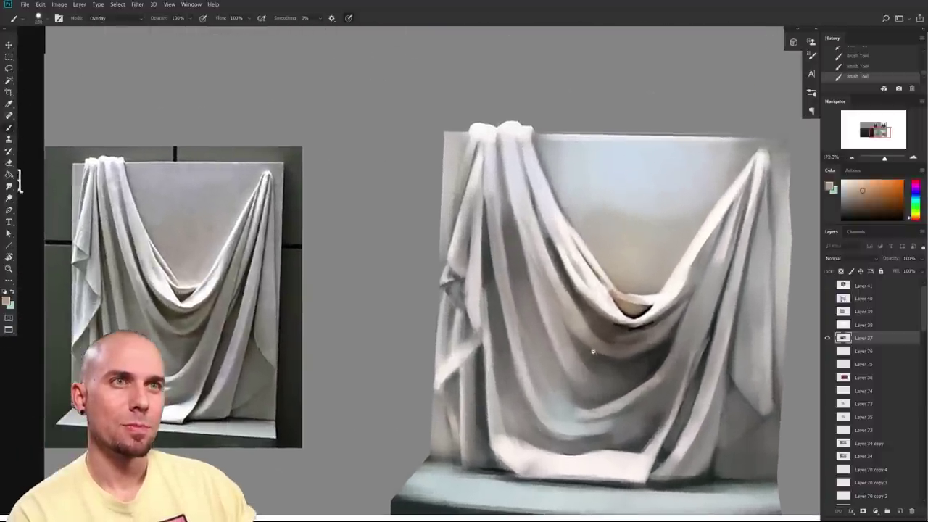
pyautogui.scroll(1, 593, 352)
pyautogui.moveTo(594, 351); pyautogui.dragTo(612, 335)
pyautogui.moveTo(656, 133); pyautogui.dragTo(539, 381)
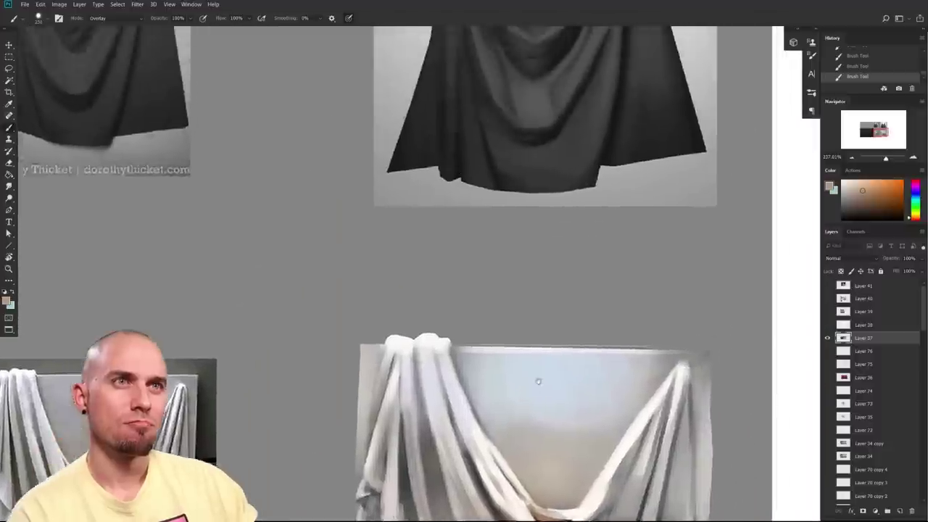
pyautogui.scroll(3, 538, 380)
pyautogui.scroll(-8, 548, 383)
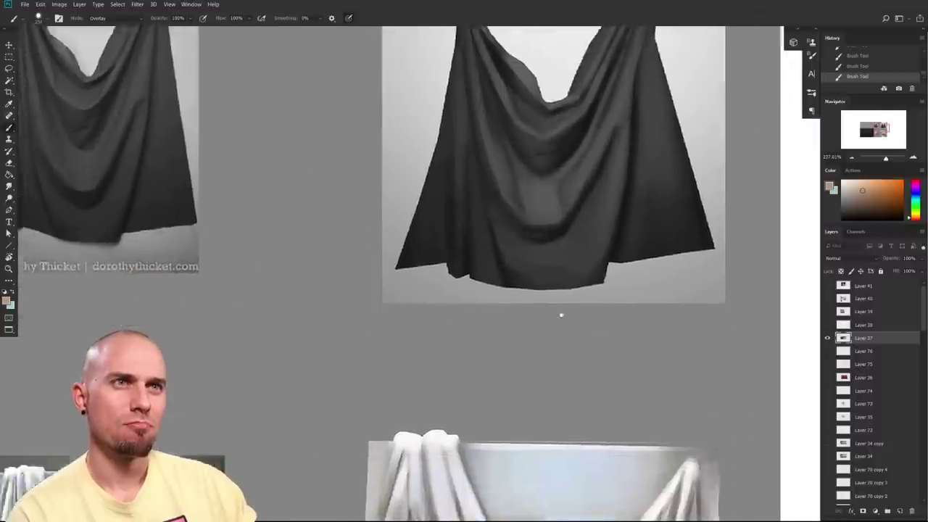
pyautogui.scroll(4, 548, 285)
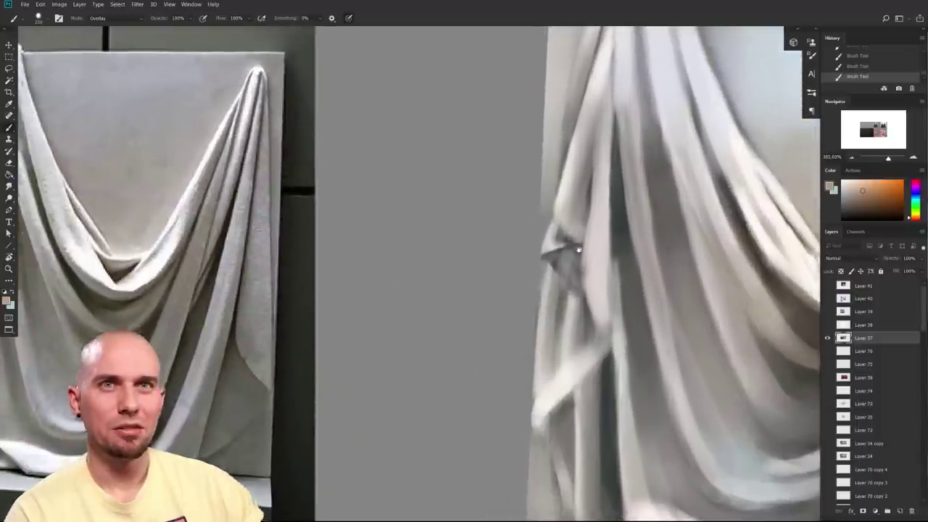
pyautogui.moveTo(579, 251); pyautogui.dragTo(576, 275)
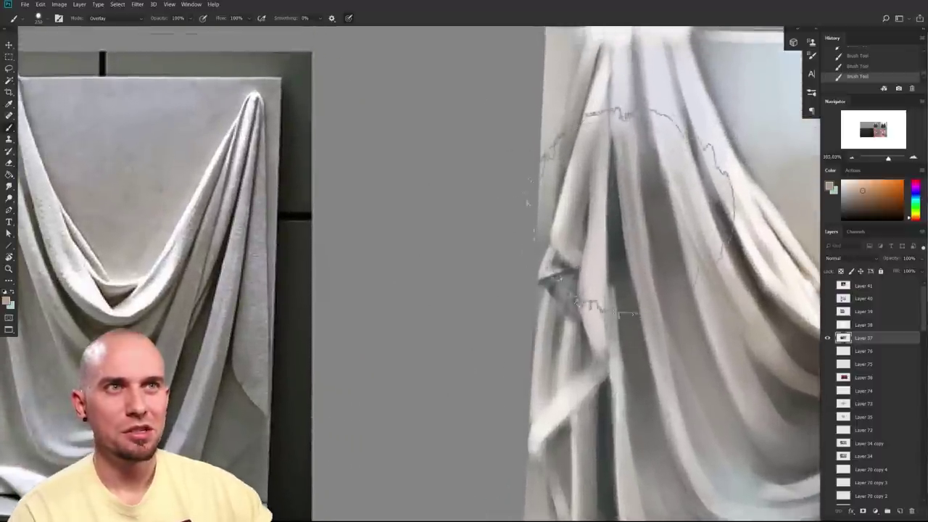
# - Reduce the brush to a very small size and try an Overlay stroke on the drapery's left folds
pyautogui.press('[')
pyautogui.press('[')
pyautogui.press('[')
pyautogui.press('[')
pyautogui.press('[')
pyautogui.press('[')
pyautogui.press('[')
pyautogui.moveTo(630, 196); pyautogui.dragTo(633, 216)
pyautogui.hotkey('ctrl', 'z')
# - Sample a warm grey from the left folds and touch up the narrow fold beside the dark gap
pyautogui.moveTo(568, 323)
pyautogui.mouseDown()
pyautogui.moveTo(724, 328)
pyautogui.moveTo(521, 391)
pyautogui.mouseUp()
pyautogui.scroll(4, 537, 348)
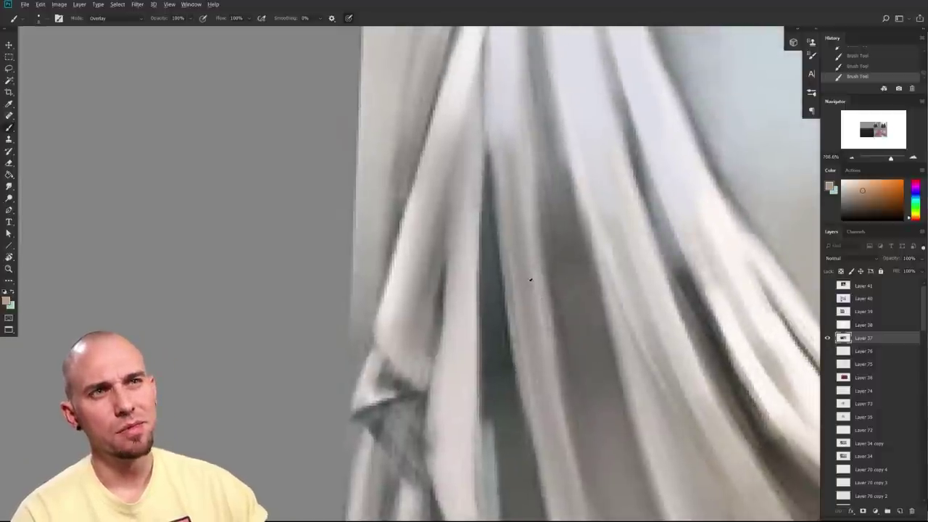
pyautogui.keyDown('alt'); pyautogui.click(529, 280); pyautogui.keyUp('alt')
pyautogui.moveTo(530, 280); pyautogui.dragTo(540, 279)
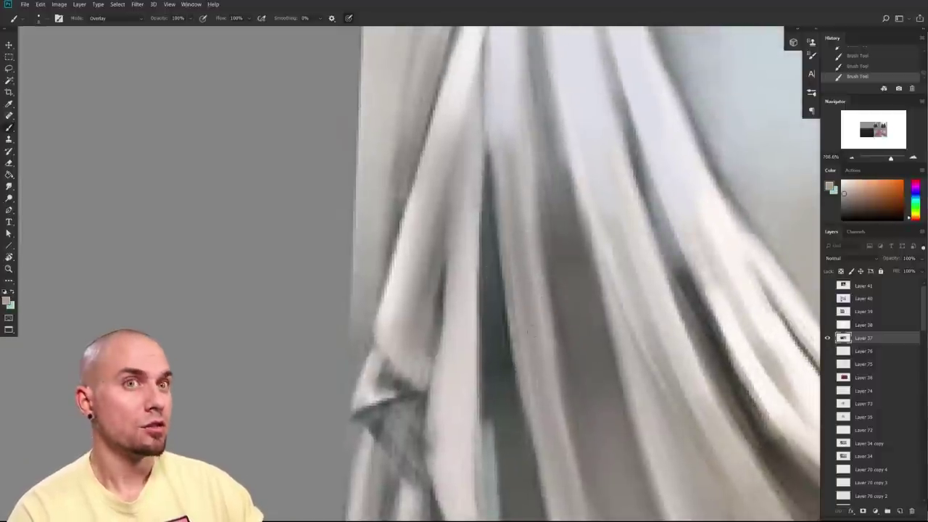
pyautogui.rightClick(531, 329)
pyautogui.moveTo(374, 432); pyautogui.dragTo(243, 447)
pyautogui.moveTo(424, 345); pyautogui.dragTo(420, 346)
# - Sample the dark grey between the left folds, set the brush blending mode to Normal and deepen the crease shadows
pyautogui.keyDown('alt'); pyautogui.click(364, 387); pyautogui.keyUp('alt')
pyautogui.moveTo(384, 440); pyautogui.dragTo(347, 168)
pyautogui.hotkey('ctrl', 'z')
pyautogui.click(129, 21)
pyautogui.click(122, 28)
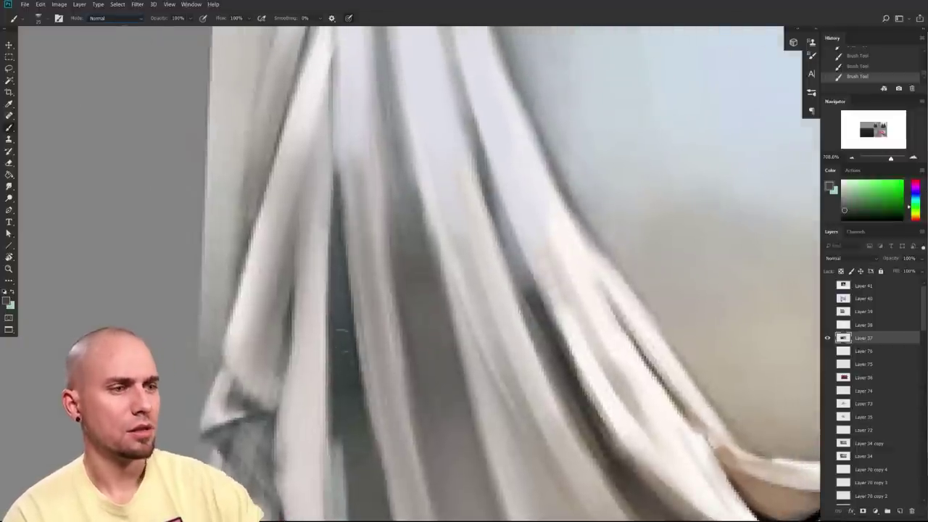
pyautogui.moveTo(401, 475)
pyautogui.mouseDown()
pyautogui.moveTo(359, 286)
pyautogui.moveTo(347, 149)
pyautogui.moveTo(362, 72)
pyautogui.moveTo(419, 497)
pyautogui.mouseUp()
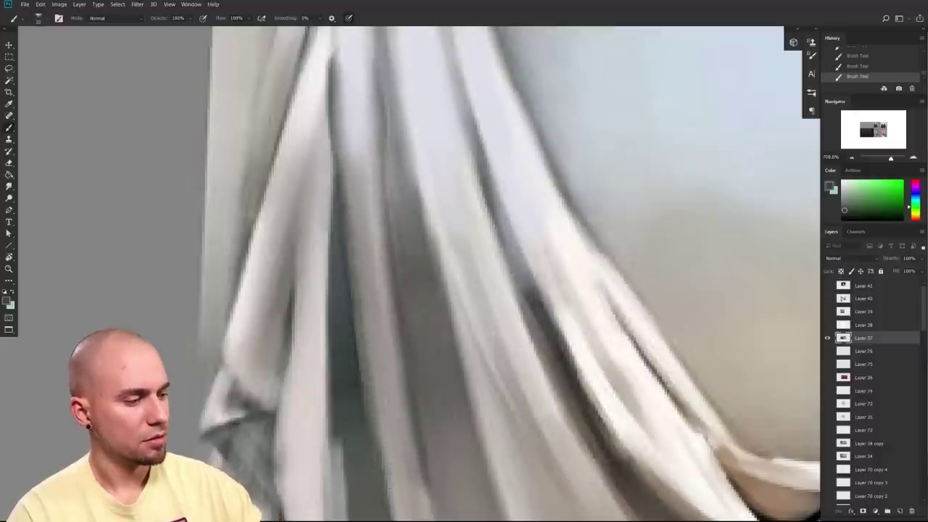
# - Sample a light grey from the upper left fold and paint it down along the fold beside the dark gap
pyautogui.keyDown('alt'); pyautogui.click(363, 149); pyautogui.keyUp('alt')
pyautogui.moveTo(364, 222); pyautogui.dragTo(386, 409)
pyautogui.moveTo(379, 299); pyautogui.dragTo(393, 471)
pyautogui.scroll(-5, 435, 435)
pyautogui.moveTo(500, 443); pyautogui.dragTo(392, 314)
pyautogui.scroll(-3, 391, 314)
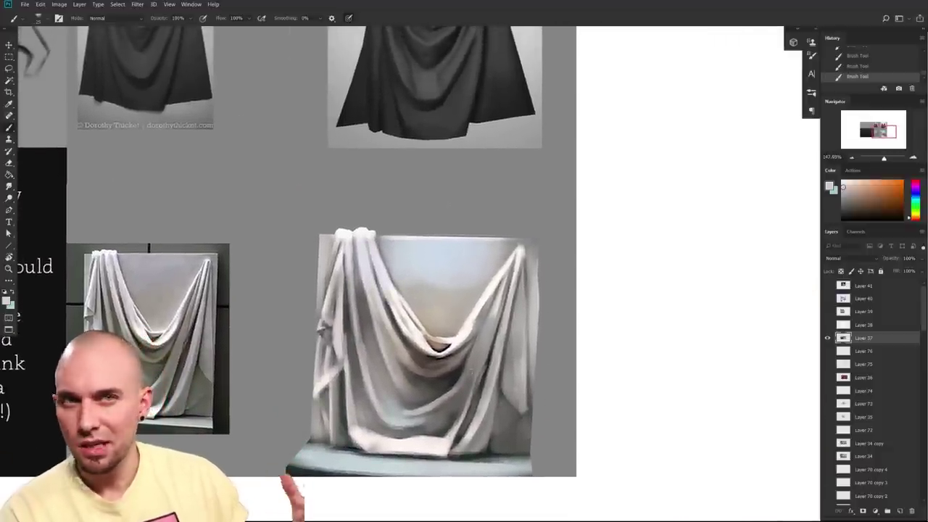
# - Enlarge the brush slightly and soften the upper left folds with the sampled light grey
pyautogui.scroll(3, 395, 364)
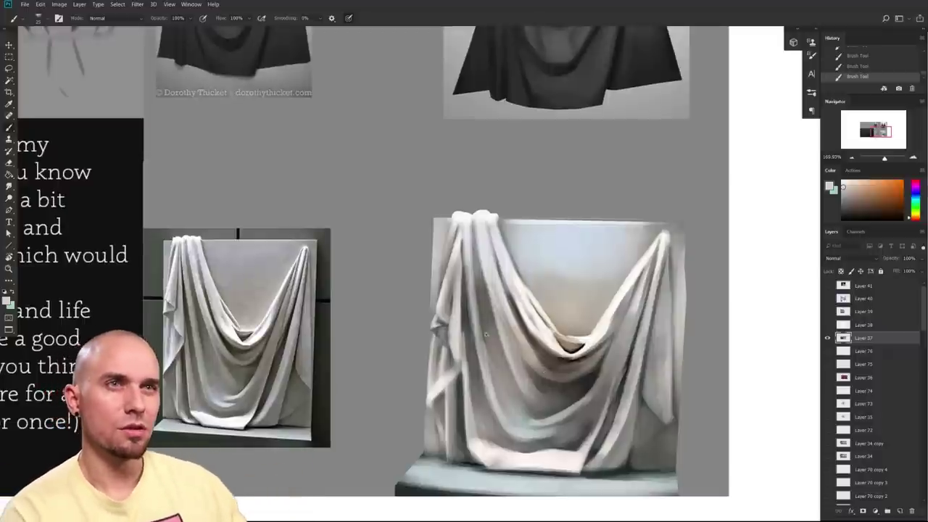
pyautogui.scroll(2, 486, 335)
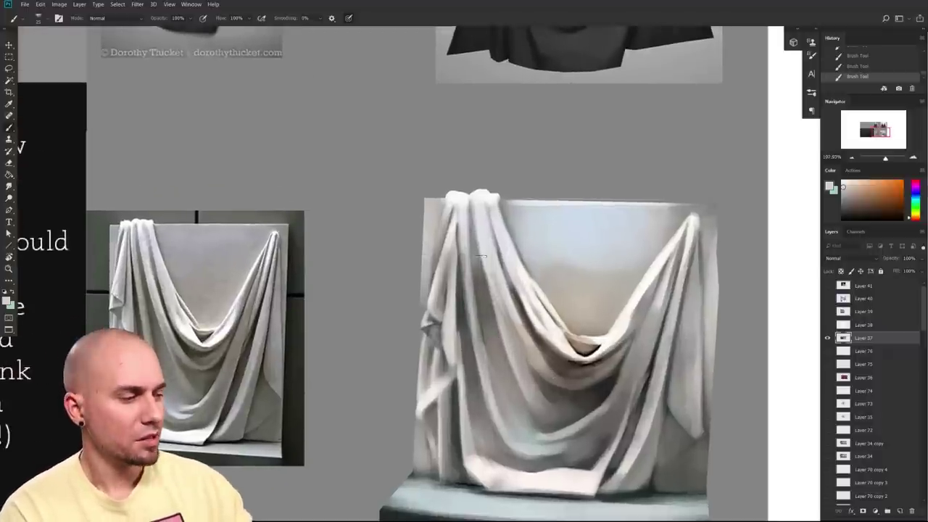
pyautogui.press(']')
pyautogui.moveTo(462, 289); pyautogui.dragTo(476, 281)
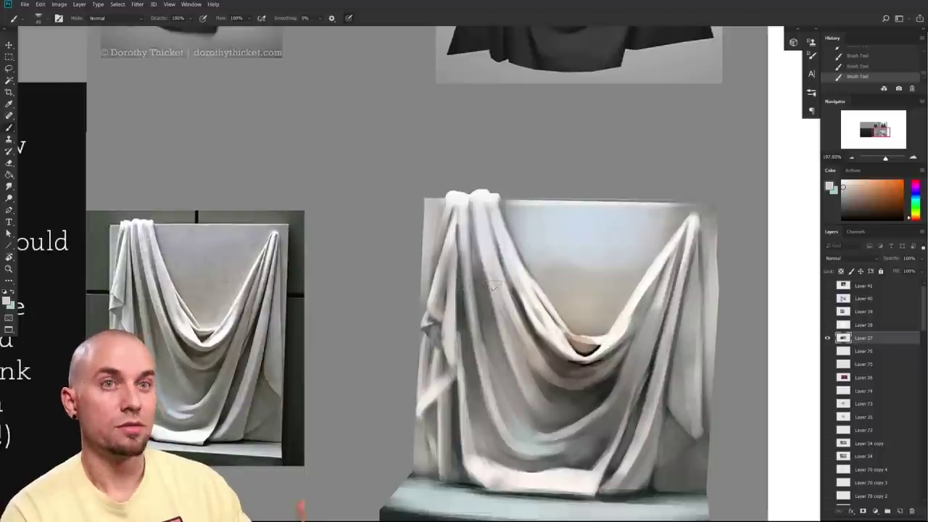
pyautogui.moveTo(575, 417); pyautogui.dragTo(500, 387)
pyautogui.moveTo(534, 398); pyautogui.dragTo(553, 396)
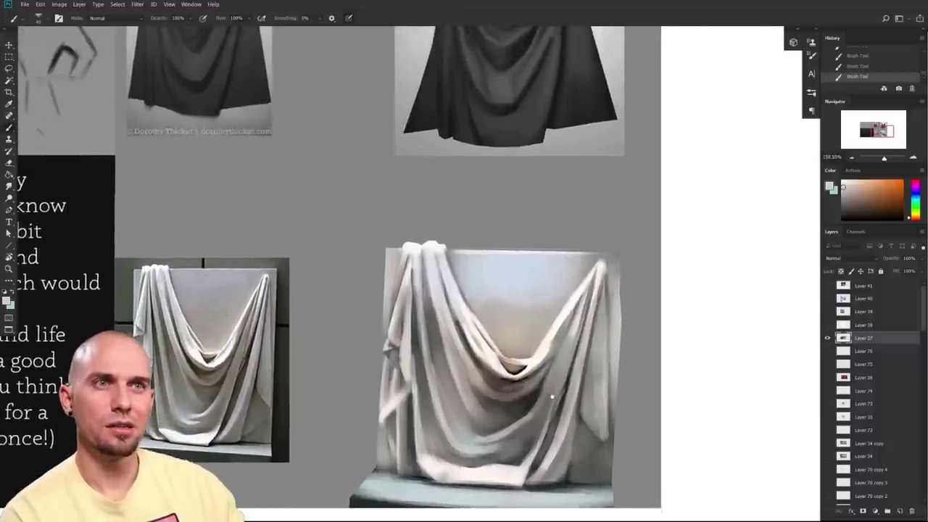
pyautogui.moveTo(567, 274); pyautogui.dragTo(560, 387)
pyautogui.moveTo(521, 238); pyautogui.dragTo(561, 223)
pyautogui.hotkey('ctrl', 'z')
pyautogui.moveTo(520, 437); pyautogui.dragTo(547, 313)
pyautogui.moveTo(503, 358); pyautogui.dragTo(521, 370)
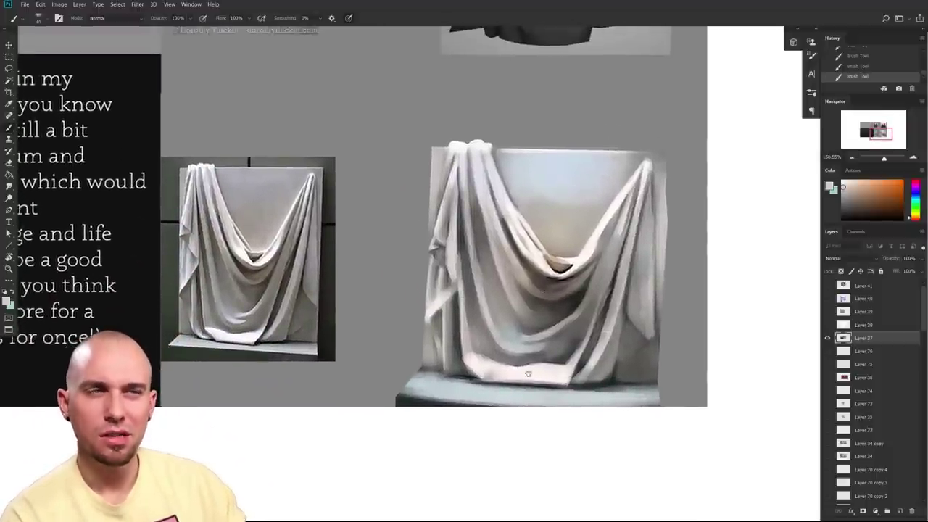
pyautogui.moveTo(532, 360); pyautogui.dragTo(515, 355)
# - Copy the whole corrected drapery layer and start reverting the history to earlier brush strokes
pyautogui.hotkey('ctrl', 'a')
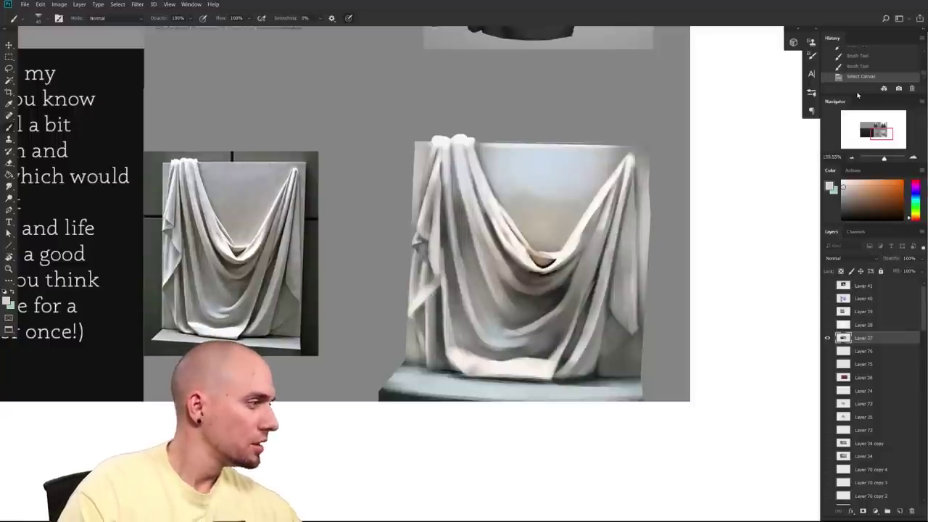
pyautogui.moveTo(858, 96); pyautogui.dragTo(859, 252)
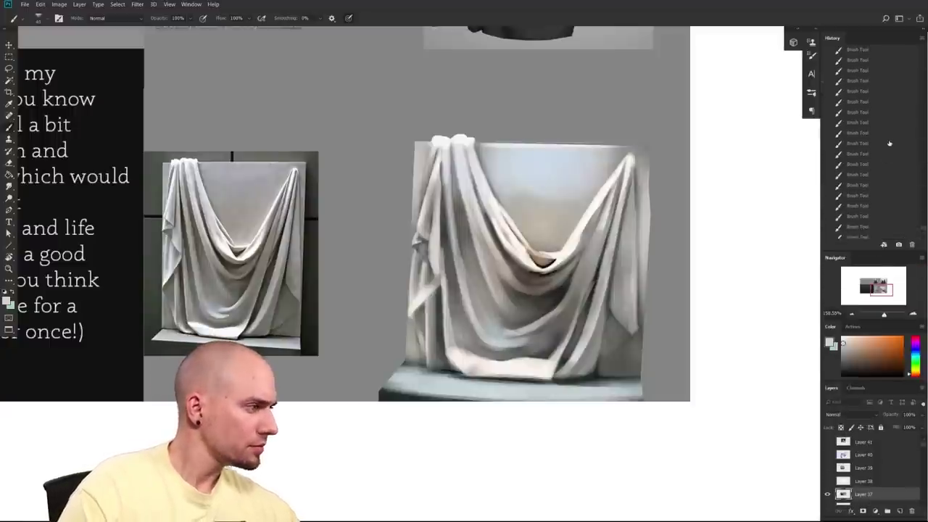
pyautogui.click(868, 106)
pyautogui.scroll(3, 868, 107)
pyautogui.click(869, 110)
pyautogui.scroll(1, 869, 110)
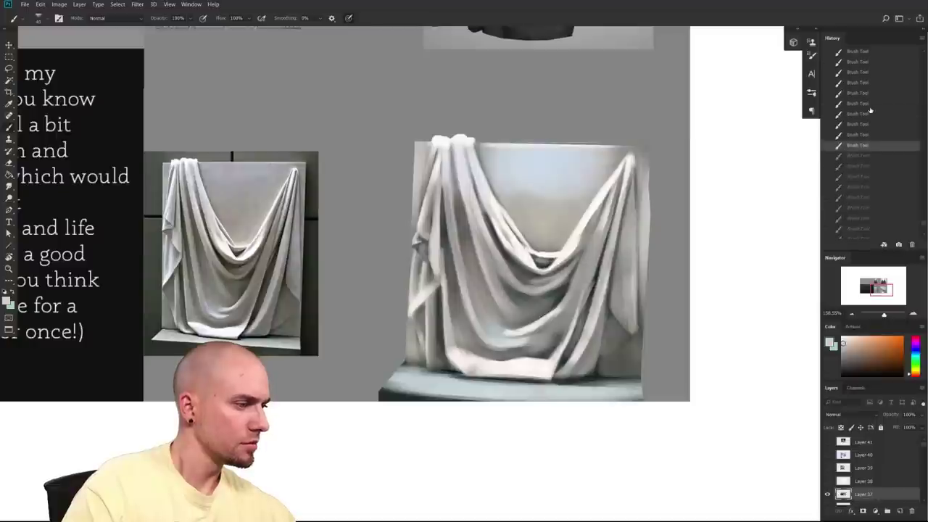
# - Revert the history further to the drapery's original state before its first correction, without leaving this artwork
pyautogui.click(868, 111)
pyautogui.scroll(1, 868, 110)
pyautogui.click(870, 112)
pyautogui.click(873, 107)
pyautogui.click(873, 116)
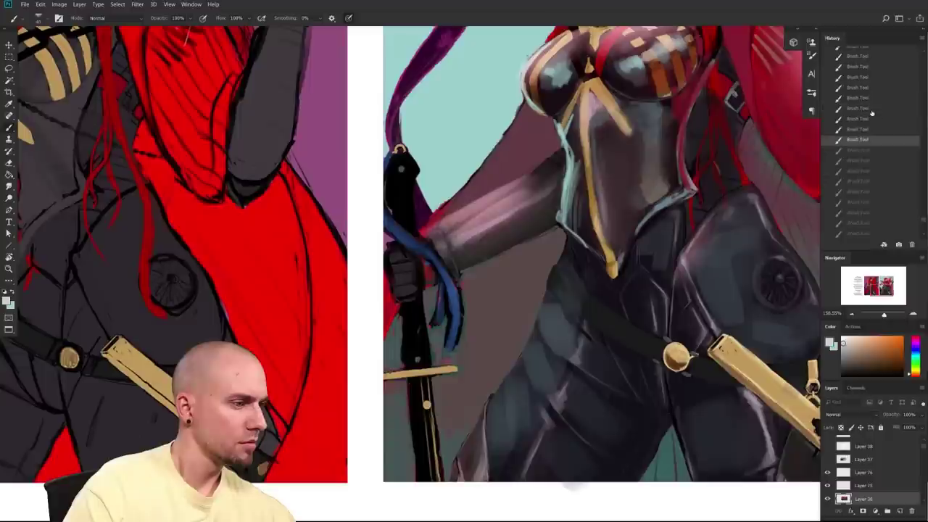
pyautogui.click(871, 122)
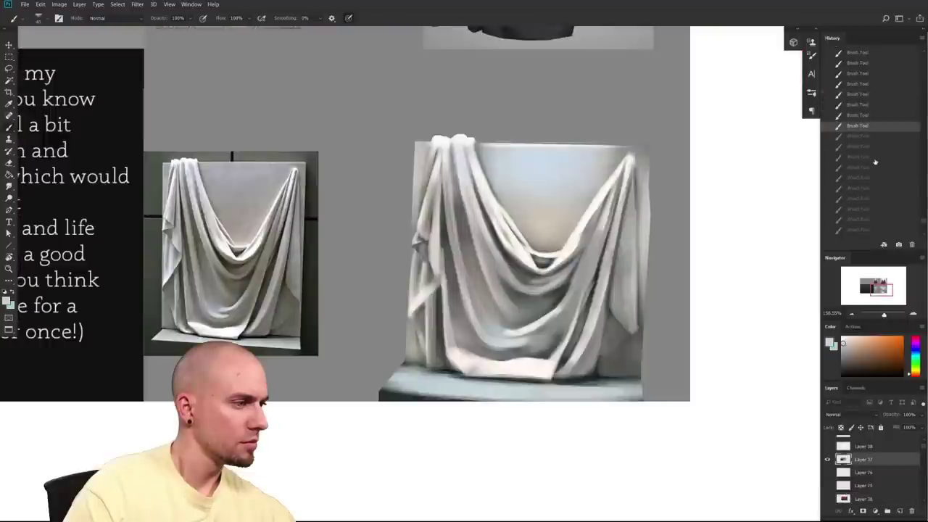
pyautogui.click(871, 115)
pyautogui.click(872, 104)
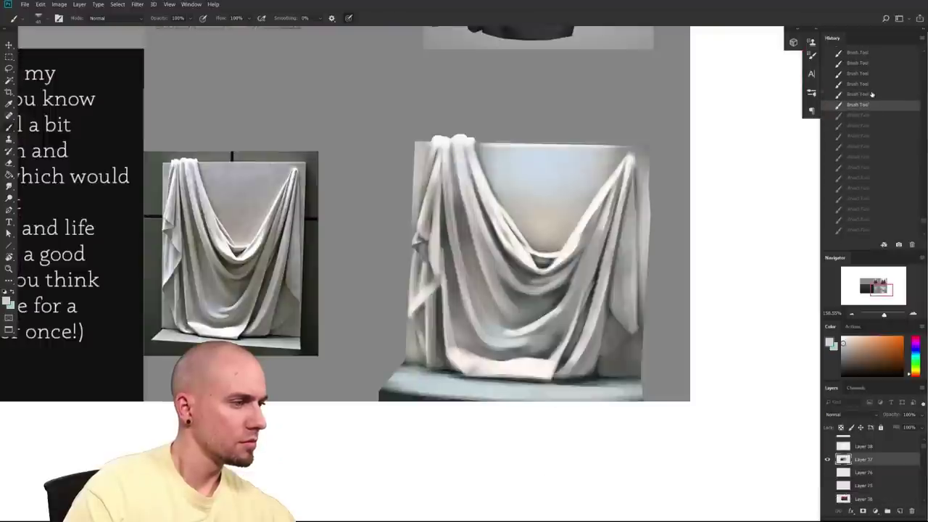
# - Paste the corrected painting as a new layer and align it exactly over the original drapery
pyautogui.hotkey('ctrl', 'v')
pyautogui.moveTo(565, 255); pyautogui.dragTo(523, 255)
pyautogui.moveTo(776, 299); pyautogui.dragTo(574, 280)
pyautogui.moveTo(569, 375); pyautogui.dragTo(565, 396)
pyautogui.moveTo(549, 373); pyautogui.dragTo(591, 373)
pyautogui.moveTo(580, 318); pyautogui.dragTo(607, 360)
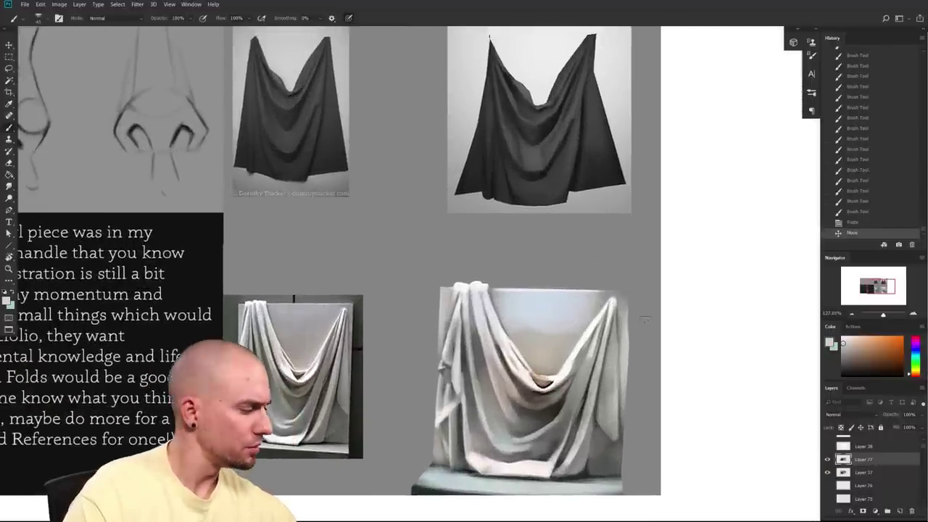
# - Hide the corrected layer and shrink the history and colour areas to make room for the layer list
pyautogui.click(827, 460)
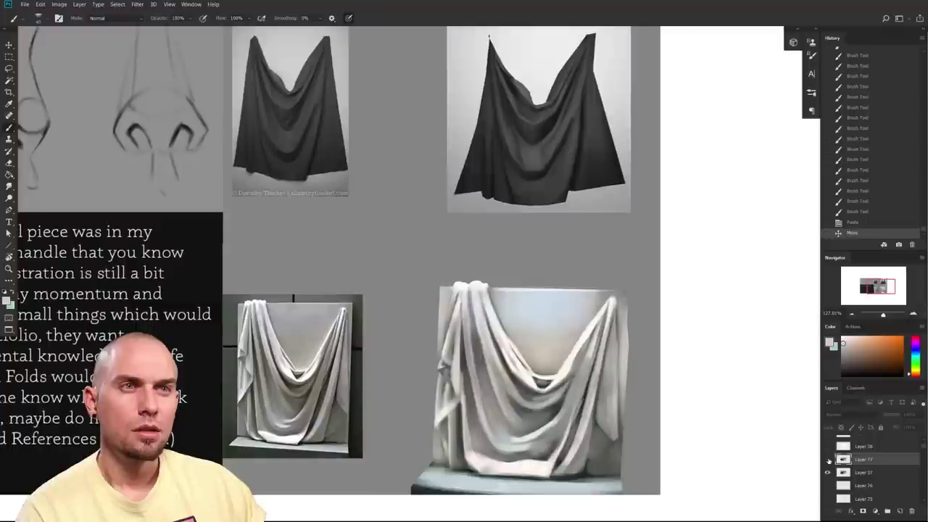
pyautogui.click(827, 460)
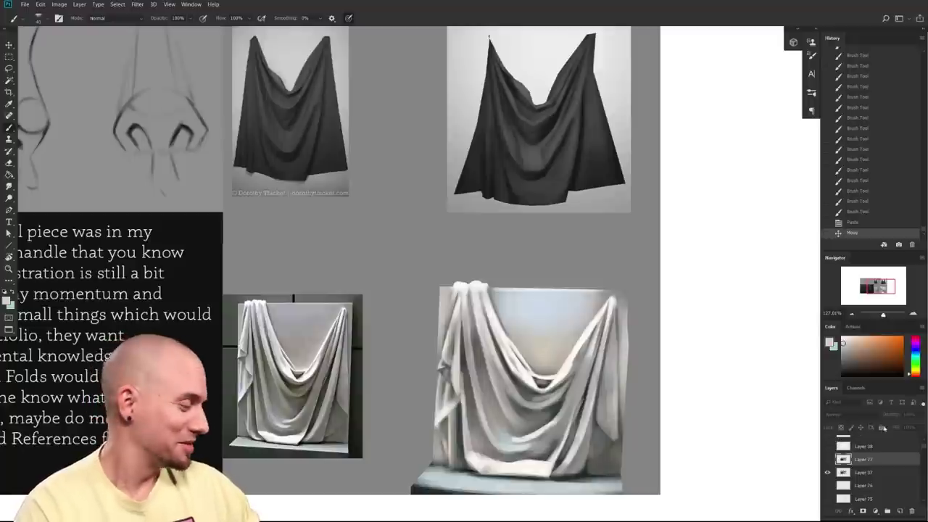
pyautogui.doubleClick(891, 385)
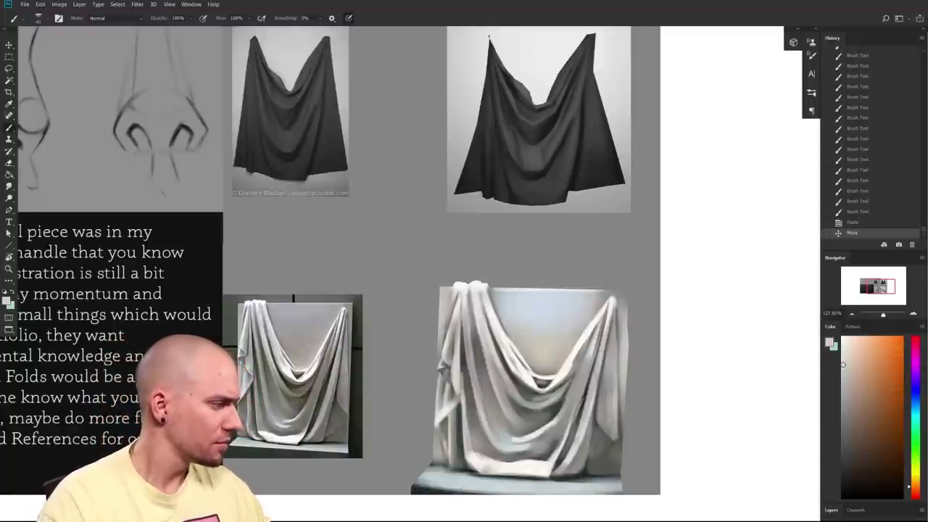
pyautogui.click(833, 510)
pyautogui.moveTo(879, 321); pyautogui.dragTo(881, 198)
pyautogui.moveTo(881, 382); pyautogui.dragTo(883, 242)
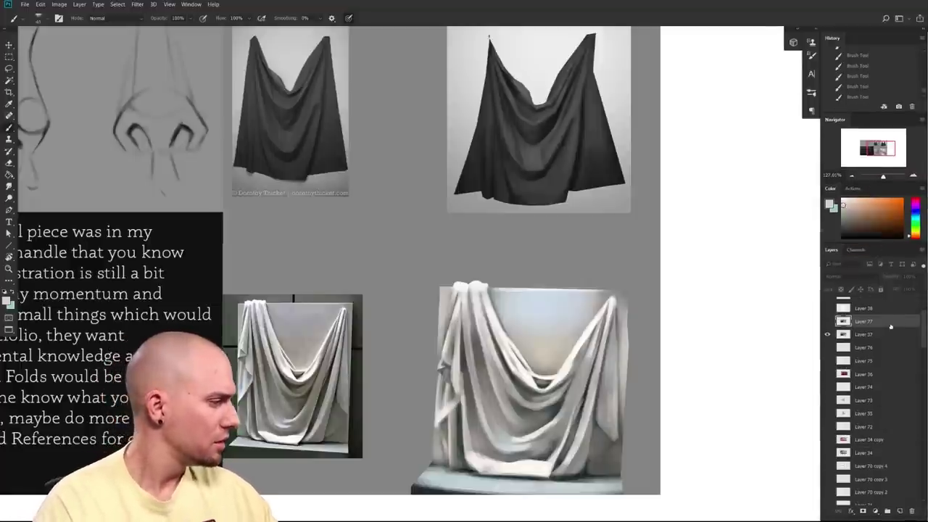
# - Toggle the corrected layer's visibility repeatedly to compare the drapery before and after the paintover, overall and close up
pyautogui.scroll(2, 857, 354)
pyautogui.click(828, 356)
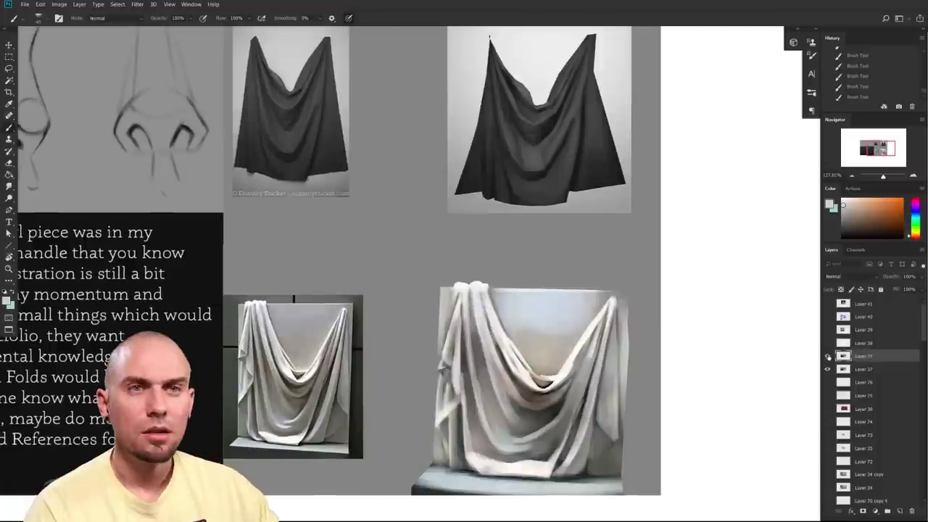
pyautogui.click(828, 356)
pyautogui.click(828, 357)
pyautogui.click(828, 356)
pyautogui.click(827, 356)
pyautogui.click(828, 356)
pyautogui.click(828, 356)
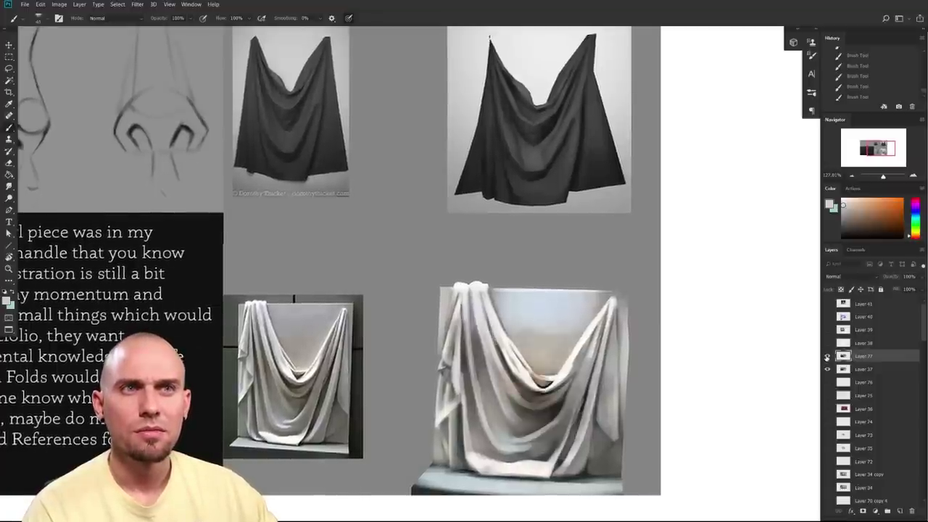
pyautogui.scroll(3, 669, 327)
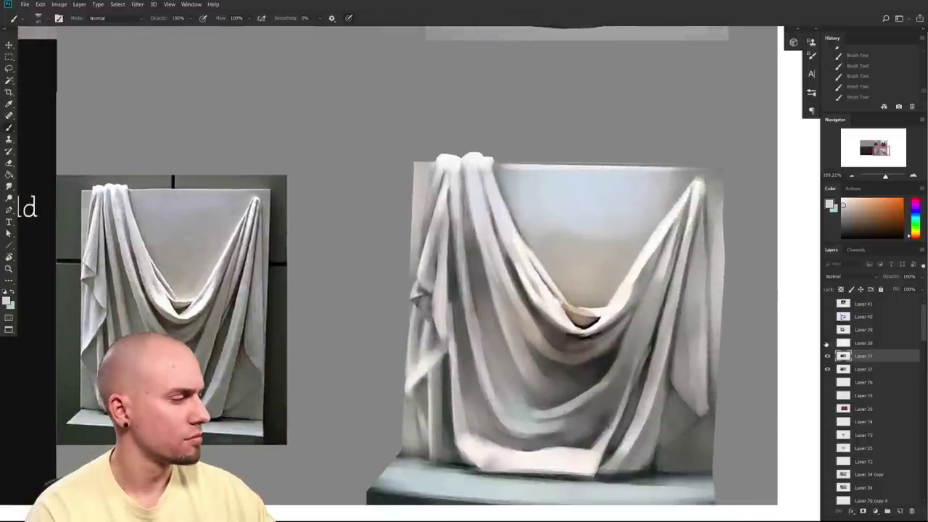
pyautogui.click(827, 356)
pyautogui.click(828, 356)
pyautogui.click(827, 357)
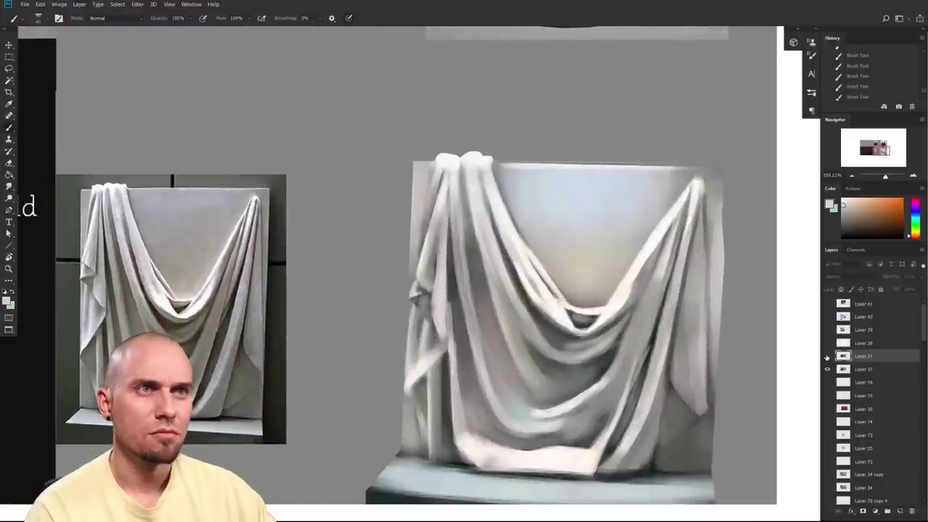
pyautogui.click(828, 356)
pyautogui.scroll(-3, 755, 311)
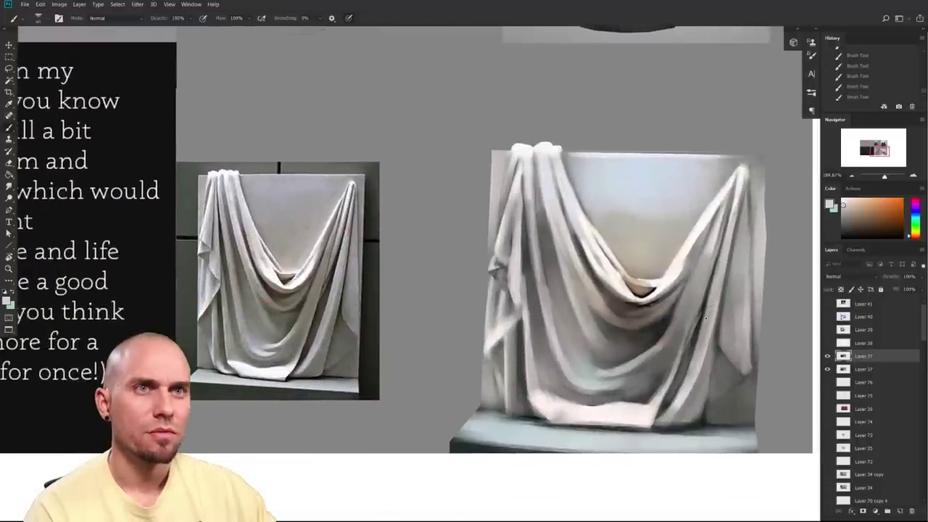
# - Review the submitter's note, the nose sketches and both drapery studies beside their reference photos
pyautogui.hscroll(-6, 754, 310)
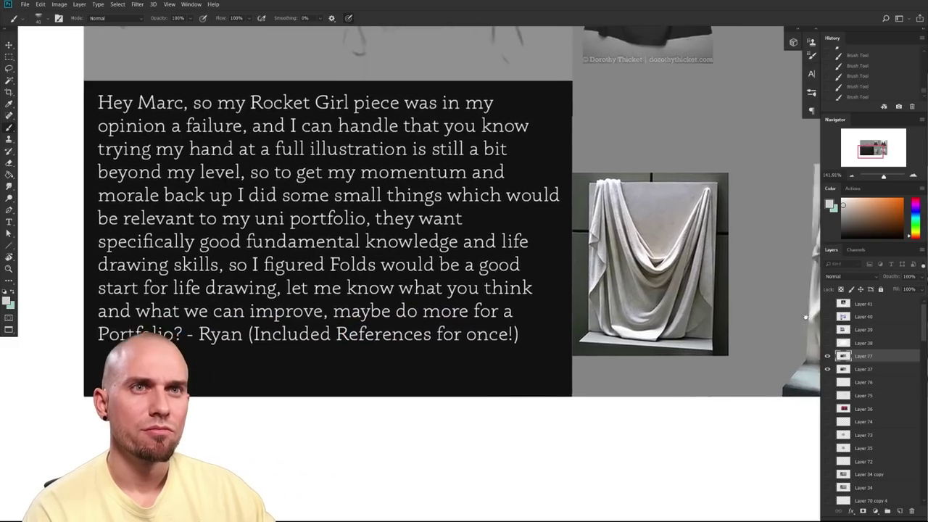
pyautogui.scroll(5, 808, 317)
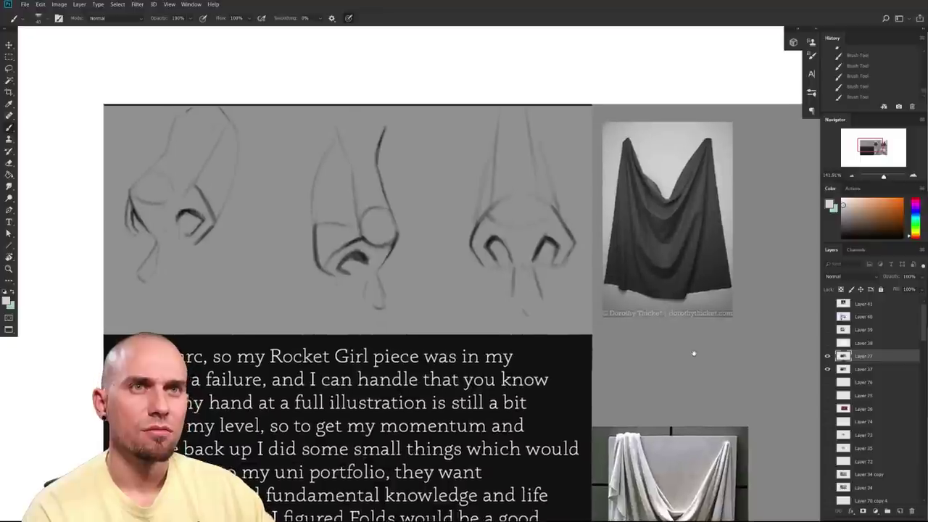
pyautogui.moveTo(695, 359)
pyautogui.mouseDown()
pyautogui.moveTo(690, 371)
pyautogui.moveTo(699, 362)
pyautogui.mouseUp()
pyautogui.moveTo(640, 399); pyautogui.dragTo(636, 419)
pyautogui.moveTo(727, 419); pyautogui.dragTo(668, 406)
pyautogui.scroll(2, 812, 420)
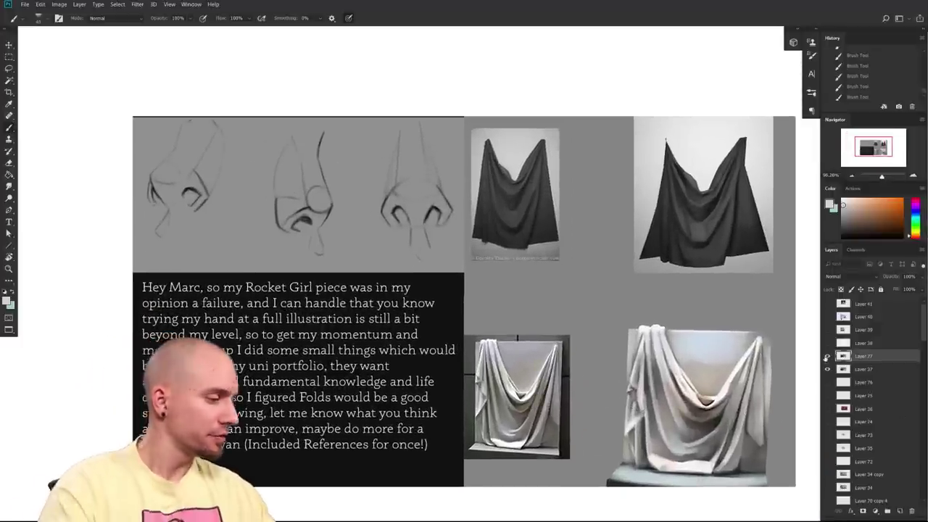
pyautogui.moveTo(827, 358); pyautogui.dragTo(625, 344)
# - Sample a dark colour from the drapery's central pocket and try marking the reference photos, undoing each stroke
pyautogui.moveTo(561, 322)
pyautogui.mouseDown()
pyautogui.moveTo(477, 463)
pyautogui.moveTo(588, 398)
pyautogui.mouseUp()
pyautogui.hotkey('ctrl', 'z')
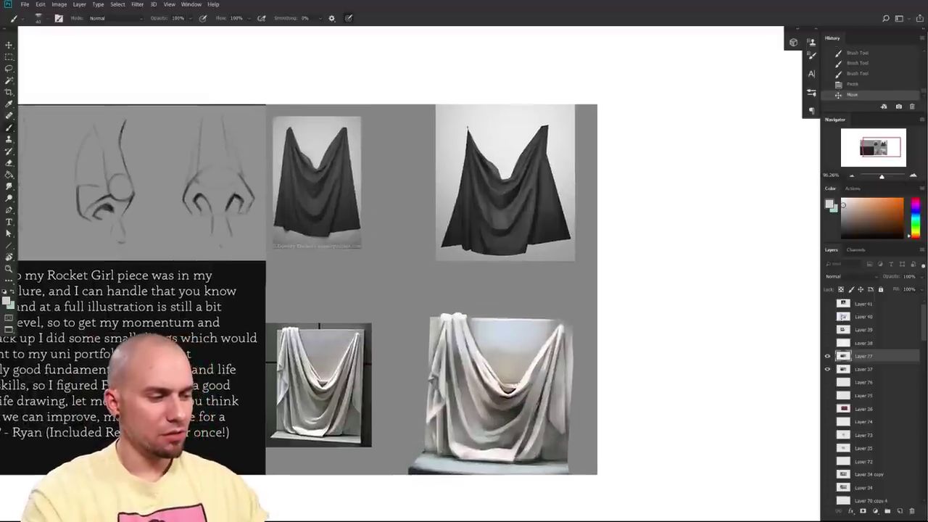
pyautogui.keyDown('alt'); pyautogui.click(502, 404); pyautogui.keyUp('alt')
pyautogui.moveTo(290, 334); pyautogui.dragTo(332, 333)
pyautogui.hotkey('ctrl', 'z')
pyautogui.moveTo(305, 253); pyautogui.dragTo(303, 255)
pyautogui.hotkey('ctrl', 'z')
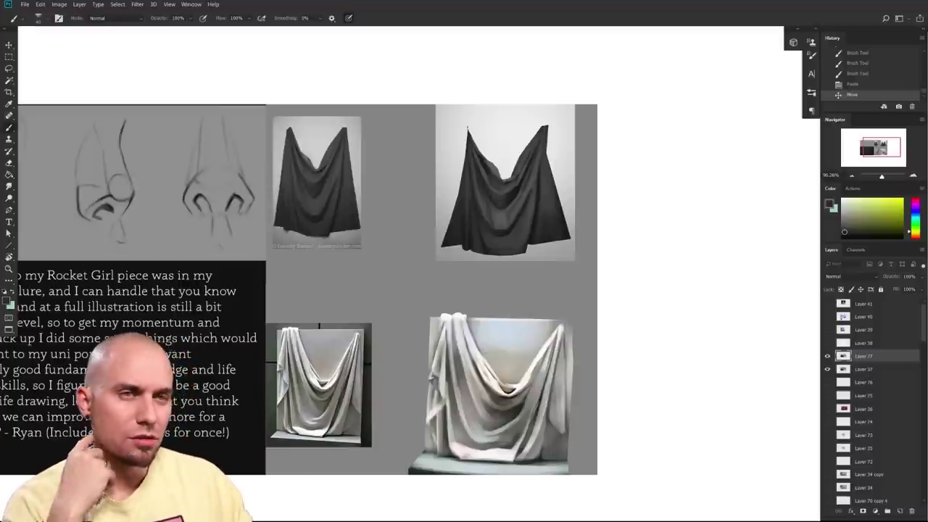
# - Try sketching a small dark circle between the two drapery reference photos and undo it
pyautogui.moveTo(471, 411); pyautogui.dragTo(553, 419)
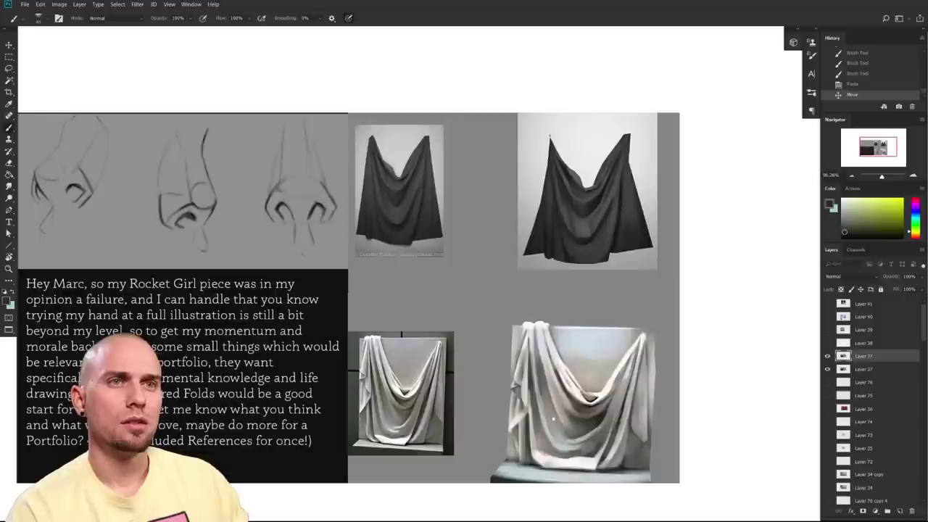
pyautogui.moveTo(406, 270); pyautogui.dragTo(399, 268)
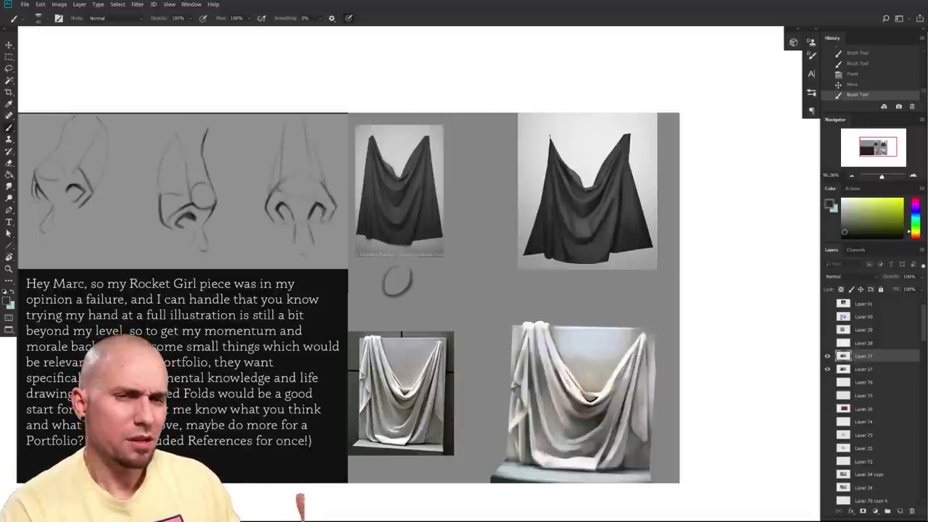
pyautogui.moveTo(595, 418)
pyautogui.mouseDown()
pyautogui.moveTo(536, 433)
pyautogui.moveTo(645, 427)
pyautogui.moveTo(624, 413)
pyautogui.mouseUp()
pyautogui.hotkey('ctrl', 'z')
# - Try a rough seated figure sketch over the gap between the drapery reference photos and undo all its strokes
pyautogui.moveTo(728, 436); pyautogui.dragTo(716, 439)
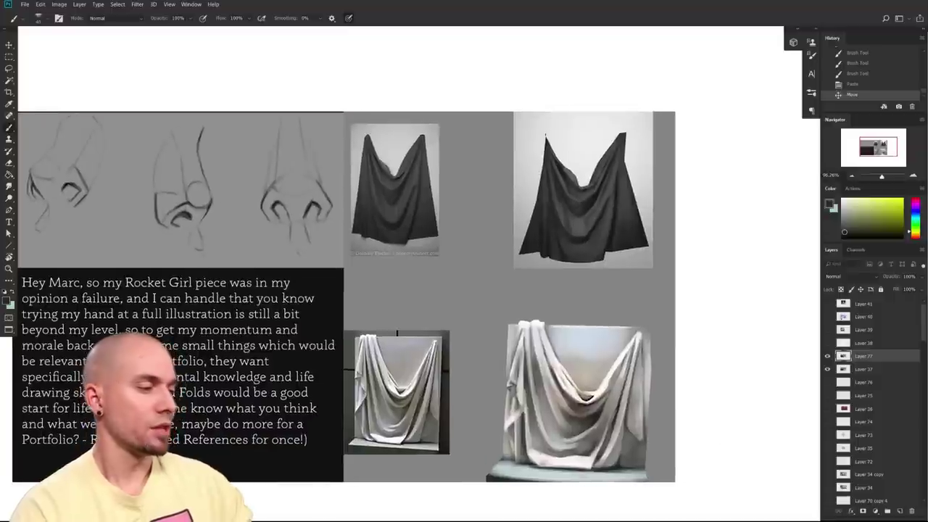
pyautogui.moveTo(391, 259)
pyautogui.mouseDown()
pyautogui.moveTo(396, 308)
pyautogui.moveTo(384, 339)
pyautogui.mouseUp()
pyautogui.moveTo(400, 286)
pyautogui.mouseDown()
pyautogui.moveTo(395, 341)
pyautogui.moveTo(404, 310)
pyautogui.moveTo(359, 331)
pyautogui.moveTo(380, 347)
pyautogui.mouseUp()
pyautogui.moveTo(380, 349); pyautogui.dragTo(404, 375)
pyautogui.moveTo(405, 338)
pyautogui.mouseDown()
pyautogui.moveTo(420, 384)
pyautogui.moveTo(419, 375)
pyautogui.moveTo(389, 369)
pyautogui.mouseUp()
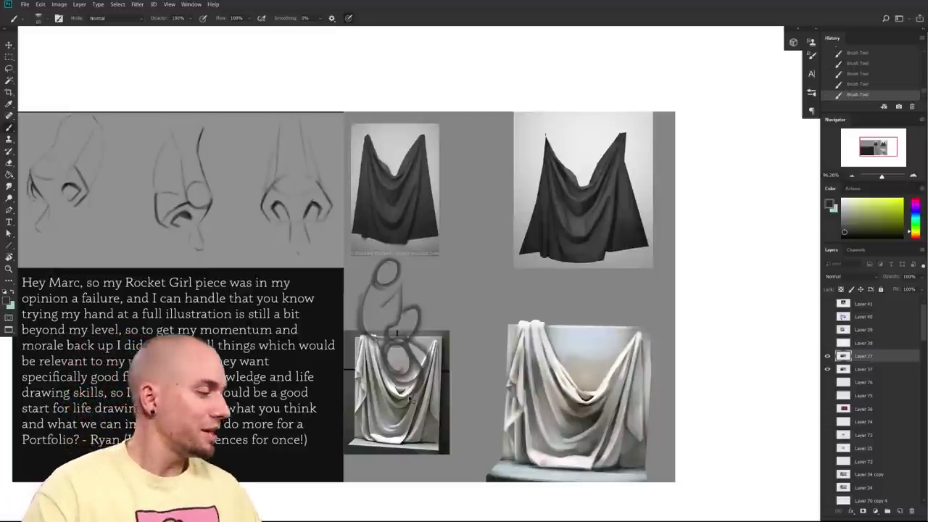
pyautogui.hotkey('ctrl', 'z')
pyautogui.hotkey('ctrl', 'z')
pyautogui.hotkey('ctrl', 'z')
pyautogui.hotkey('ctrl', 'z')
pyautogui.hotkey('ctrl', 'z')
pyautogui.hotkey('ctrl', 'z')
pyautogui.hotkey('ctrl', 'z')
pyautogui.hotkey('ctrl', 'z')
pyautogui.hotkey('ctrl', 'z')
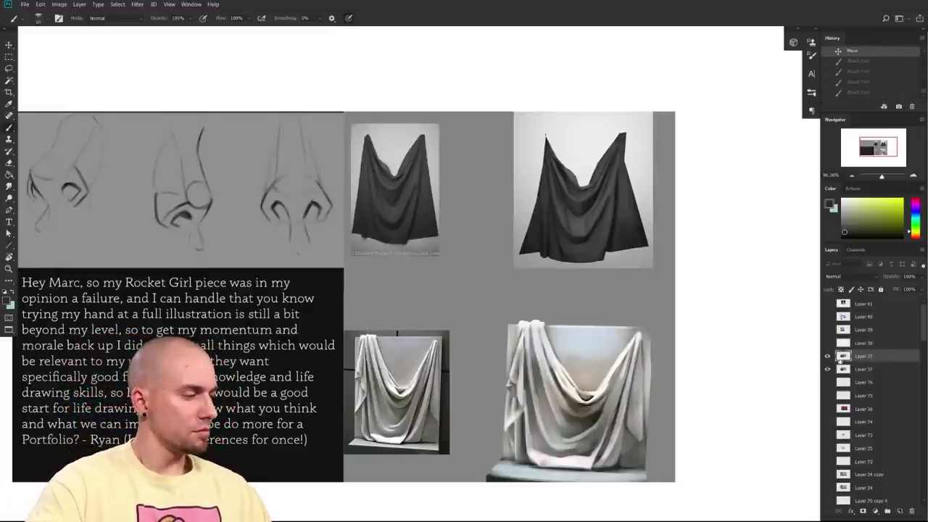
# - Hide Layer 77 and Layer 37 with the drapery studies, then show and select Layer 38
pyautogui.moveTo(827, 370); pyautogui.dragTo(827, 356)
pyautogui.click(828, 344)
pyautogui.click(845, 344)
pyautogui.moveTo(632, 341); pyautogui.dragTo(649, 331)
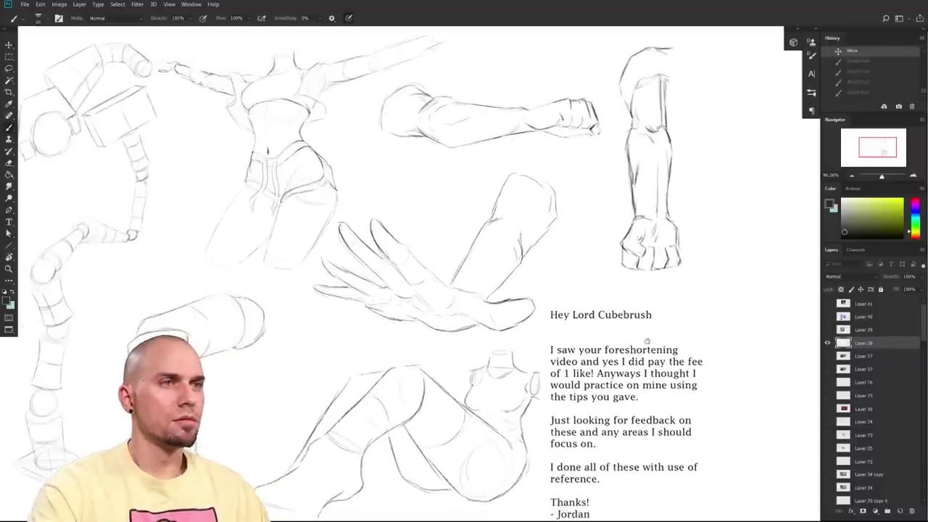
# - Review the submitter's note and the foreshortening sketches on the sheet, undoing the stray brush dab
pyautogui.scroll(-5, 647, 341)
pyautogui.moveTo(644, 349); pyautogui.dragTo(655, 367)
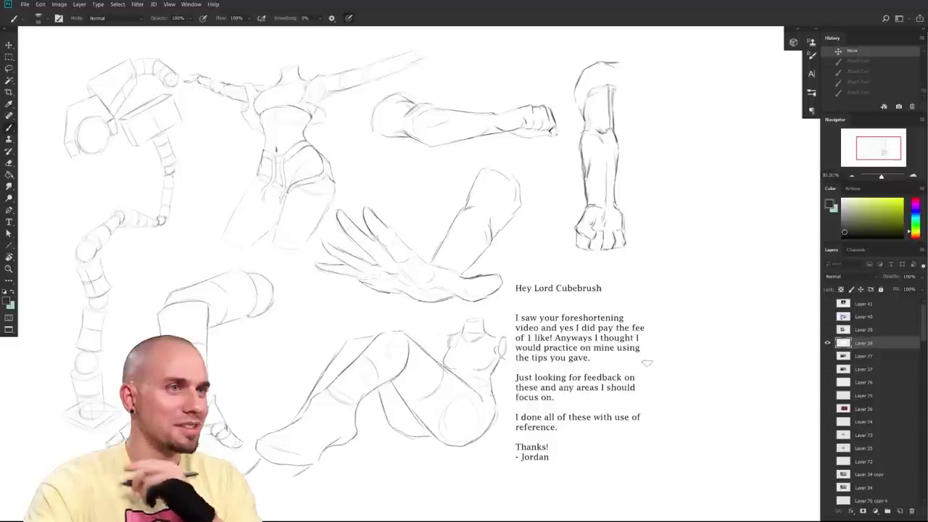
pyautogui.scroll(-2, 653, 355)
pyautogui.moveTo(655, 354); pyautogui.dragTo(686, 351)
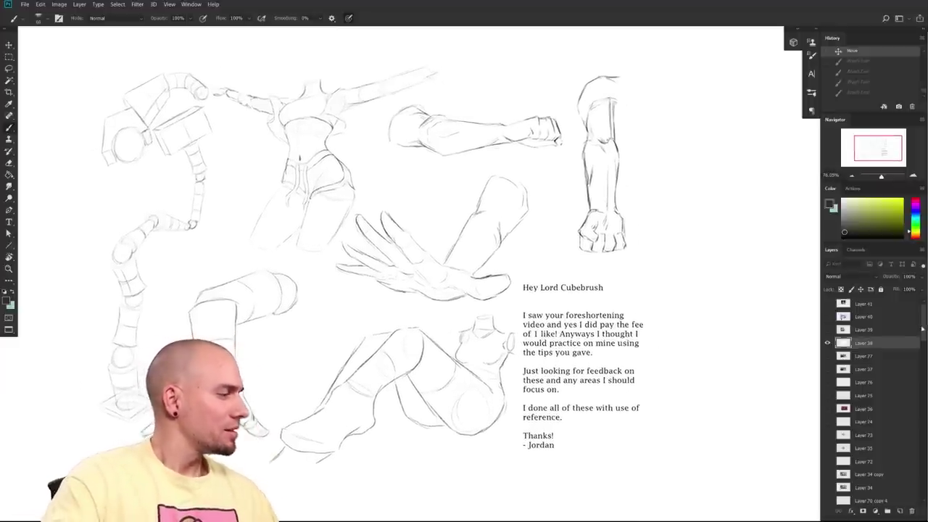
pyautogui.scroll(-2, 609, 369)
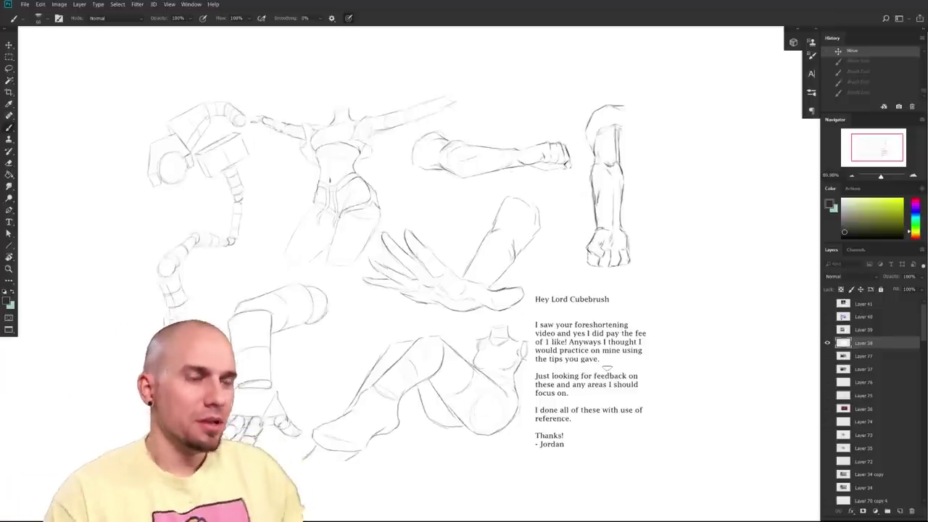
pyautogui.moveTo(675, 356); pyautogui.dragTo(659, 374)
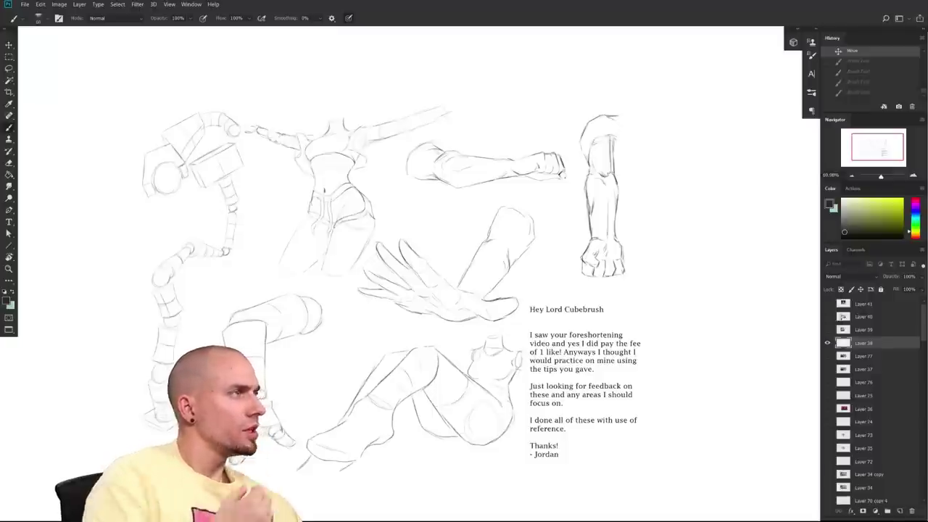
pyautogui.click(571, 323)
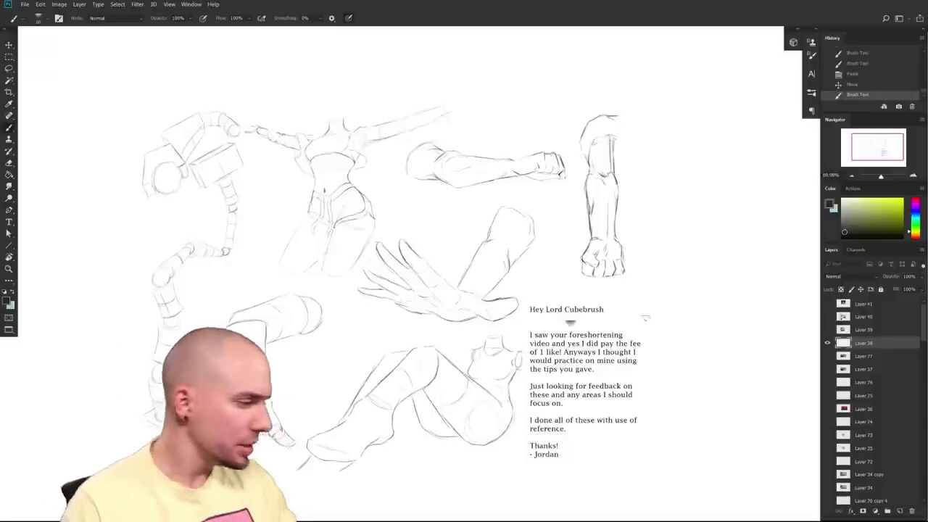
pyautogui.scroll(1, 649, 341)
pyautogui.hotkey('ctrl', 'z')
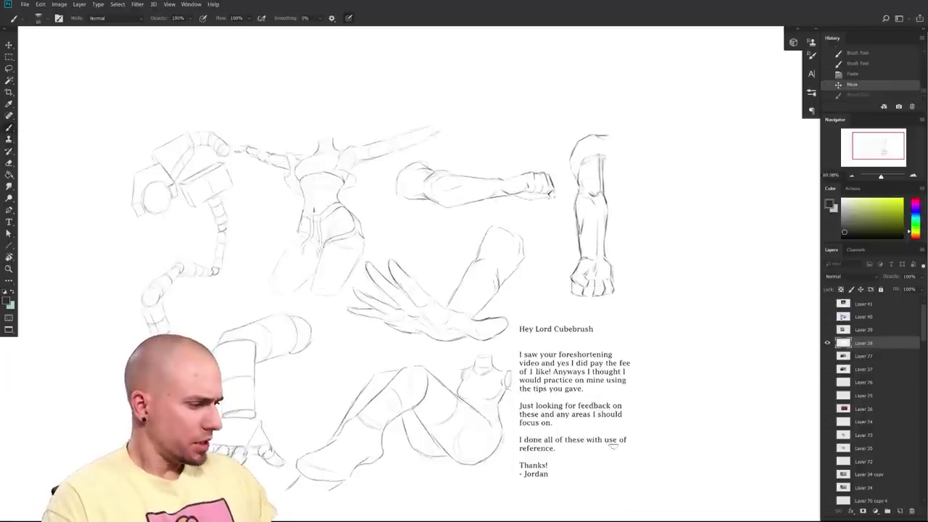
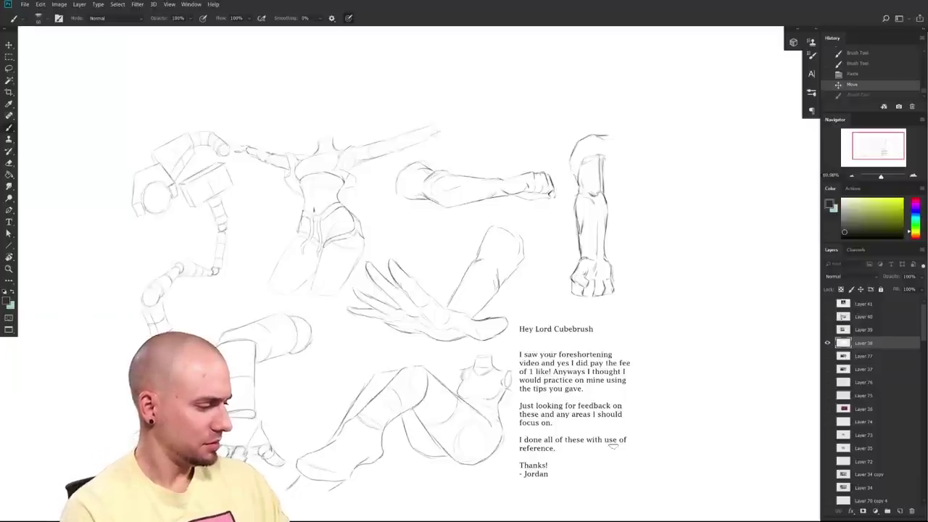
# - Set the painting colour to a saturated red and choose the MB Chalk brush
pyautogui.click(902, 200)
pyautogui.click(916, 199)
pyautogui.moveTo(513, 327); pyautogui.dragTo(546, 307)
pyautogui.rightClick(546, 307)
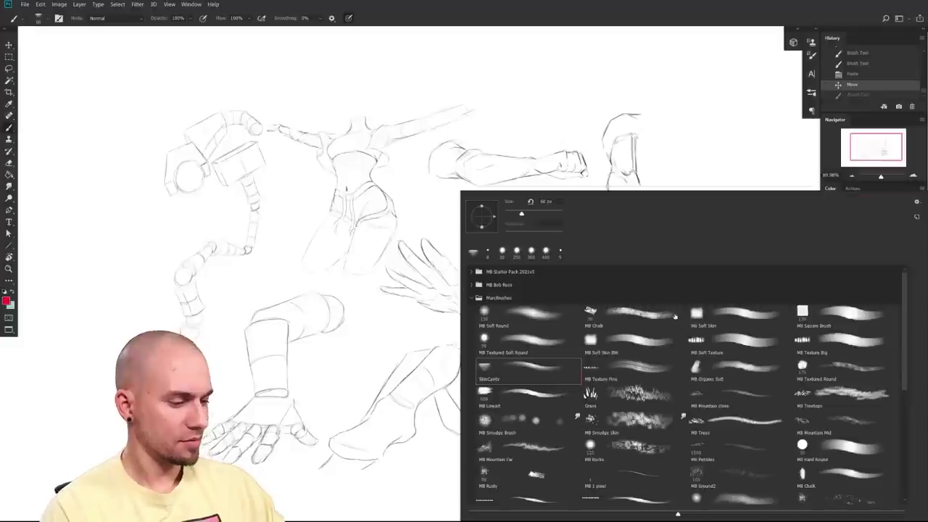
pyautogui.doubleClick(658, 317)
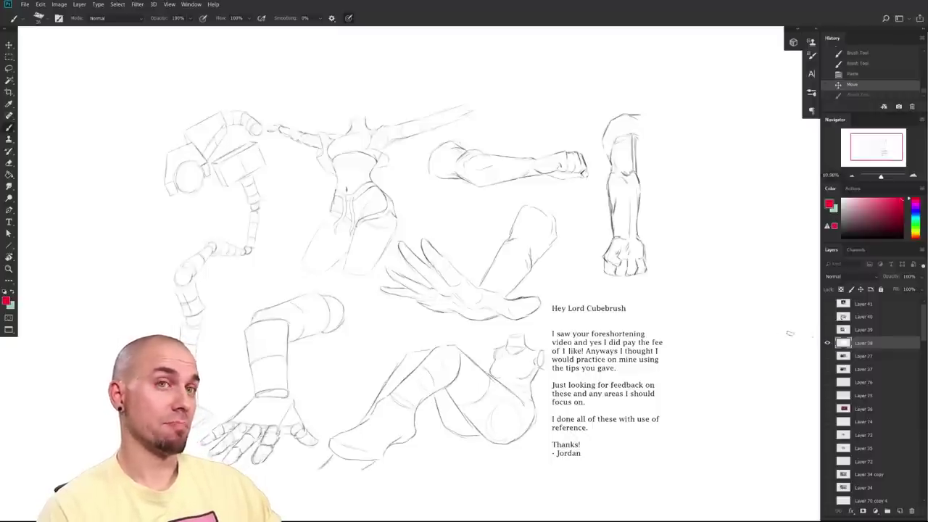
# - Examine the whole sheet of foreshortened arms, hands, legs and torso sketches, then look closer at the upper studies
pyautogui.moveTo(693, 359); pyautogui.dragTo(759, 353)
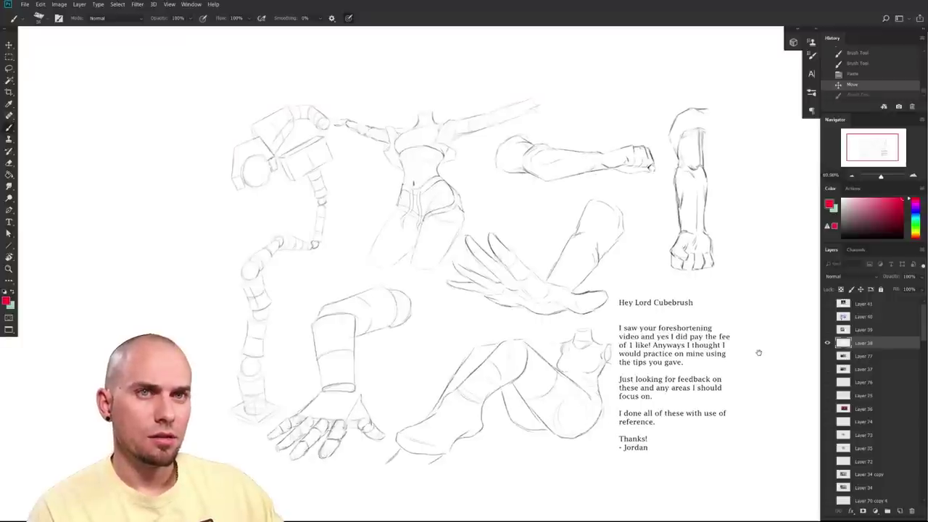
pyautogui.moveTo(559, 402); pyautogui.dragTo(567, 431)
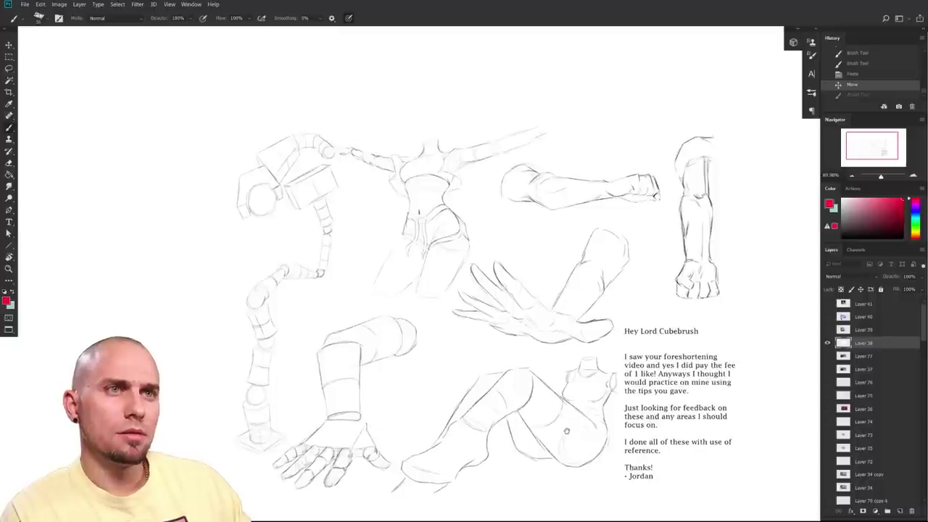
pyautogui.moveTo(567, 431); pyautogui.dragTo(505, 459)
pyautogui.moveTo(311, 225); pyautogui.dragTo(424, 306)
pyautogui.moveTo(430, 350)
pyautogui.mouseDown()
pyautogui.moveTo(522, 196)
pyautogui.moveTo(290, 300)
pyautogui.moveTo(366, 386)
pyautogui.mouseUp()
pyautogui.hotkey('ctrl', 'z')
pyautogui.moveTo(464, 432)
pyautogui.mouseDown()
pyautogui.moveTo(438, 425)
pyautogui.moveTo(491, 425)
pyautogui.moveTo(539, 388)
pyautogui.mouseUp()
pyautogui.moveTo(579, 439); pyautogui.dragTo(569, 440)
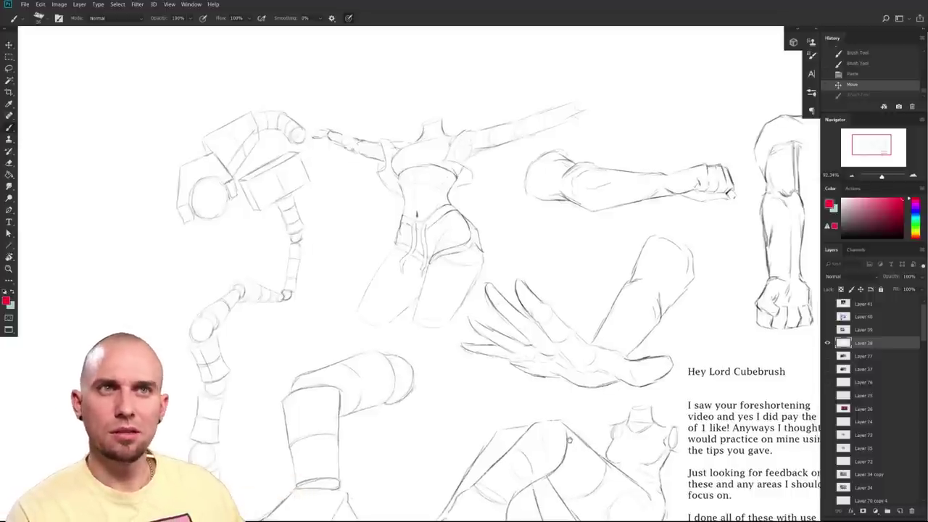
# - Try a thick curved red guide stroke beside the segmented limb study and undo it
pyautogui.moveTo(664, 475)
pyautogui.mouseDown()
pyautogui.moveTo(653, 413)
pyautogui.moveTo(734, 353)
pyautogui.moveTo(784, 434)
pyautogui.mouseUp()
pyautogui.moveTo(516, 372); pyautogui.dragTo(525, 337)
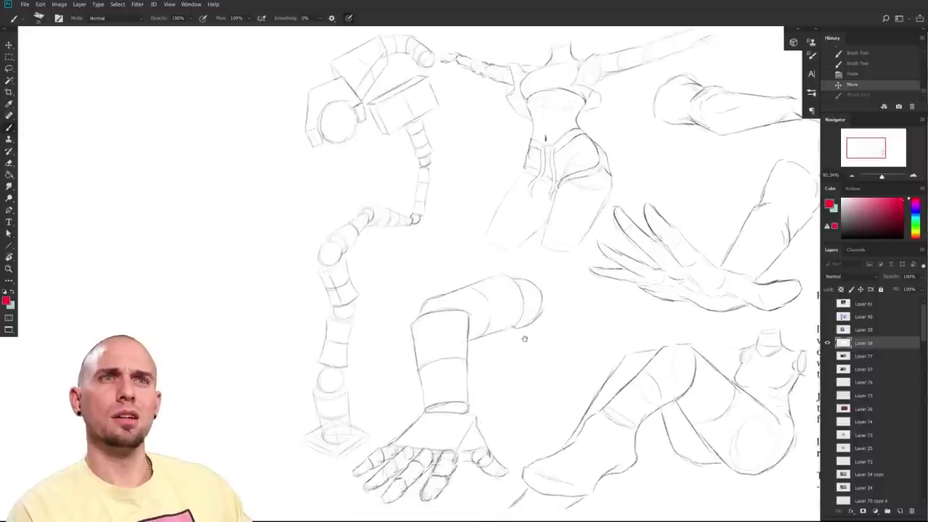
pyautogui.moveTo(365, 423)
pyautogui.mouseDown()
pyautogui.moveTo(359, 319)
pyautogui.moveTo(388, 257)
pyautogui.moveTo(440, 244)
pyautogui.mouseUp()
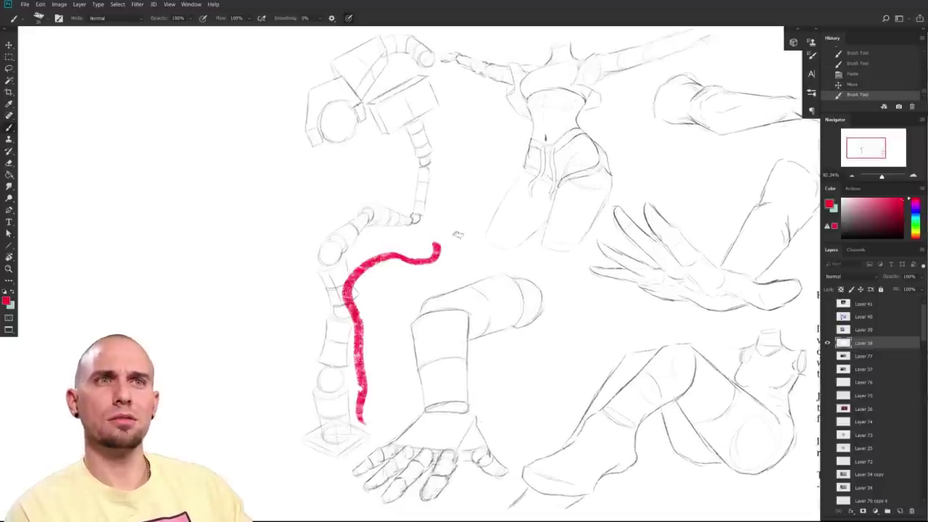
pyautogui.hotkey('ctrl', 'z')
# - Examine the segmented limb, the foreshortened forearm with its hand, and the bent-leg figure beside the note
pyautogui.moveTo(491, 321)
pyautogui.mouseDown()
pyautogui.moveTo(425, 425)
pyautogui.moveTo(425, 412)
pyautogui.mouseUp()
pyautogui.scroll(-5, 425, 412)
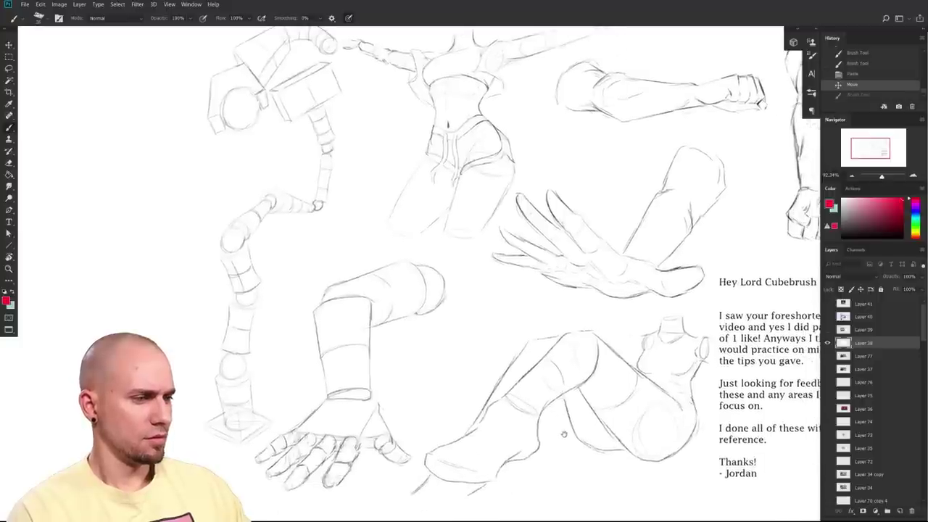
pyautogui.moveTo(564, 434); pyautogui.dragTo(560, 431)
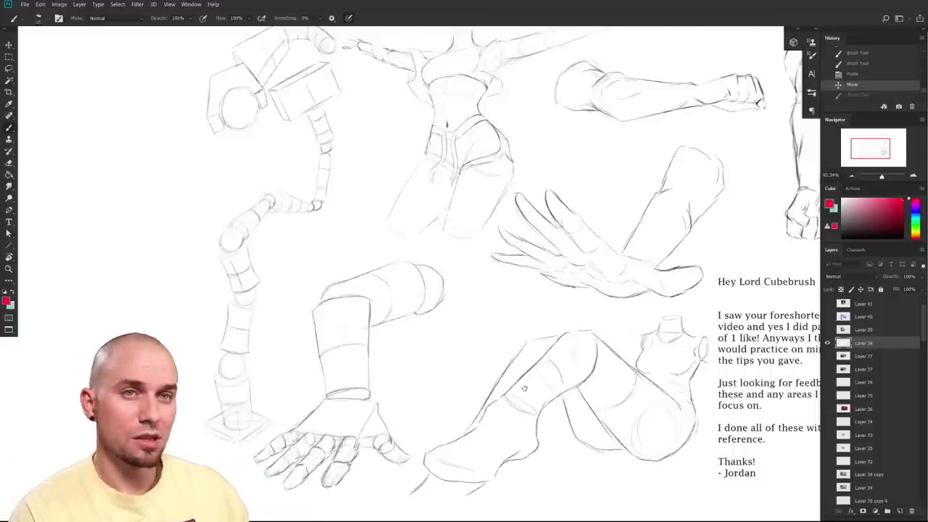
pyautogui.moveTo(513, 379); pyautogui.dragTo(543, 399)
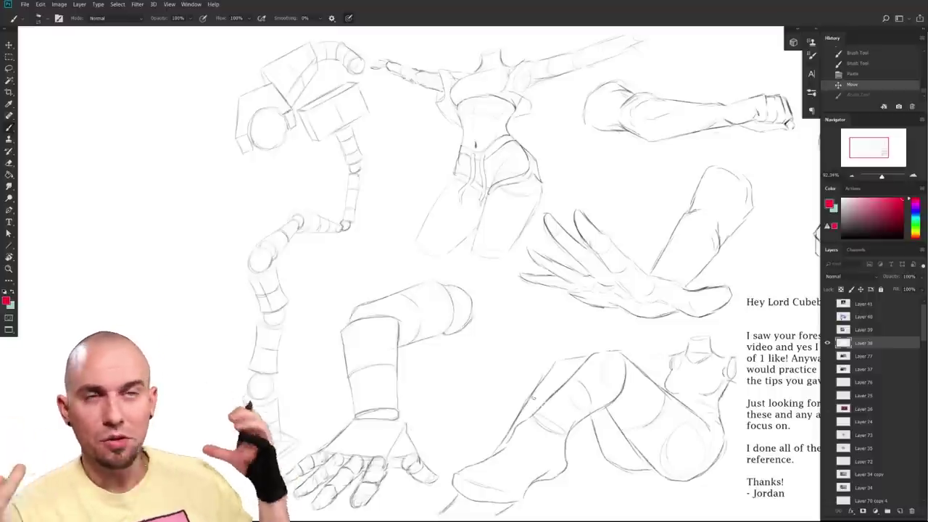
pyautogui.moveTo(568, 419); pyautogui.dragTo(553, 421)
pyautogui.moveTo(649, 435); pyautogui.dragTo(613, 428)
pyautogui.moveTo(682, 425)
pyautogui.mouseDown()
pyautogui.moveTo(602, 431)
pyautogui.moveTo(681, 433)
pyautogui.mouseUp()
pyautogui.hscroll(-2, 682, 433)
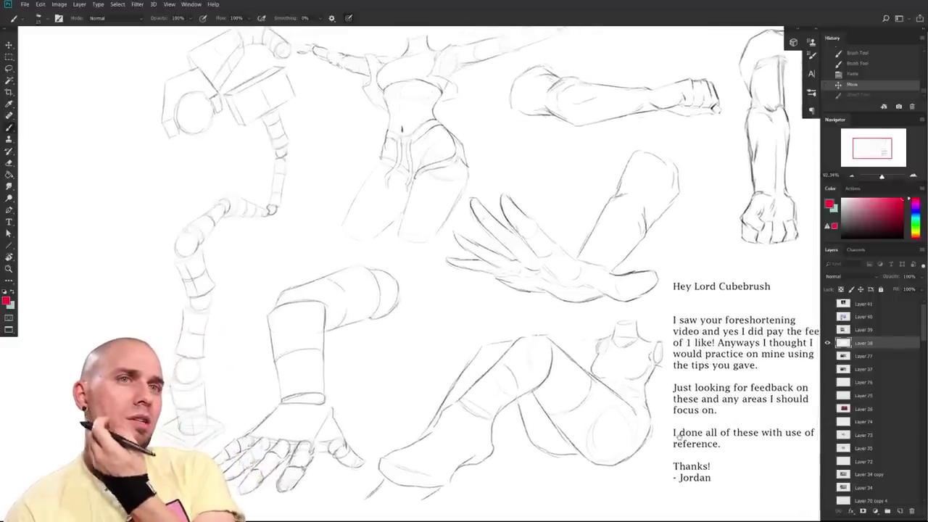
pyautogui.scroll(-3, 678, 435)
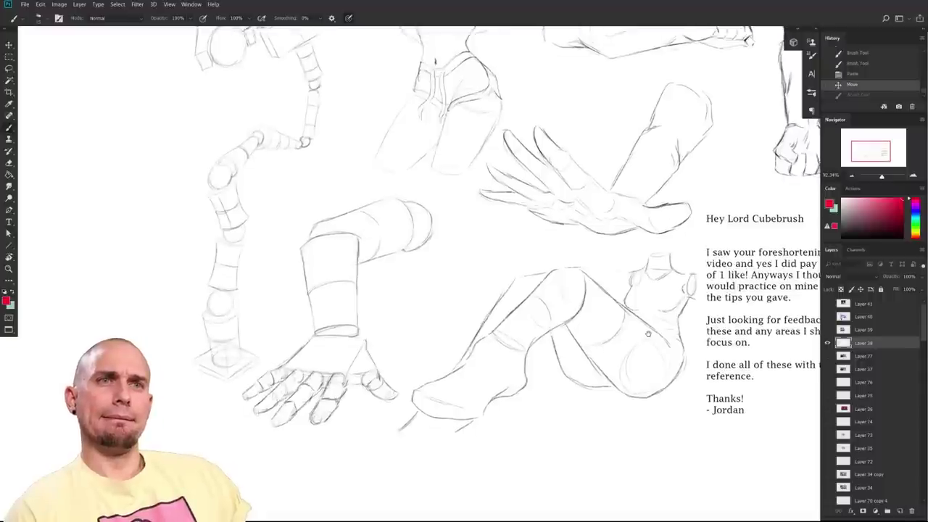
# - Draw a short diagonal red stroke in the empty space between the forearm and bent-leg sketches
pyautogui.moveTo(648, 334); pyautogui.dragTo(608, 369)
pyautogui.moveTo(400, 325); pyautogui.dragTo(405, 323)
pyautogui.moveTo(607, 187)
pyautogui.mouseDown()
pyautogui.moveTo(557, 203)
pyautogui.moveTo(487, 265)
pyautogui.moveTo(503, 310)
pyautogui.mouseUp()
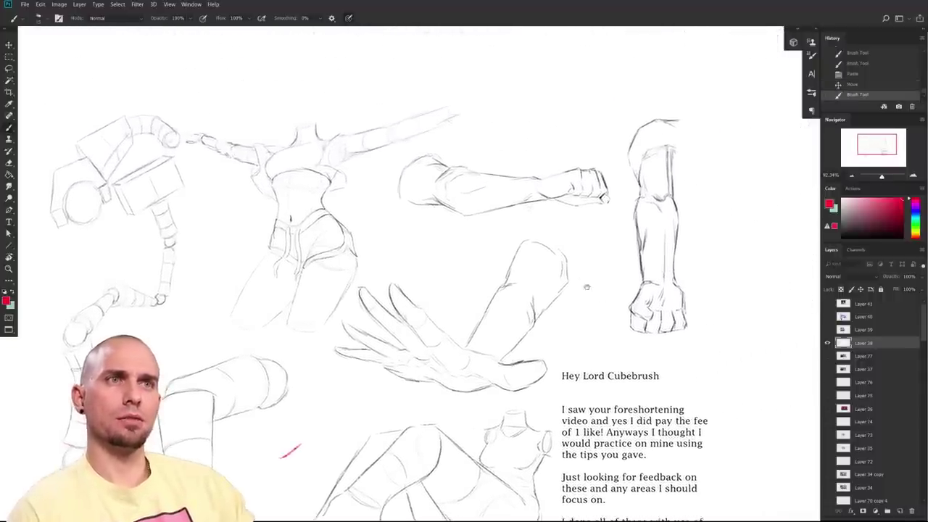
# - Compare the upper arm and fist studies with the bent-leg figure, and inspect that figure's torso and hips up close
pyautogui.hscroll(3, 615, 417)
pyautogui.scroll(-1, 615, 417)
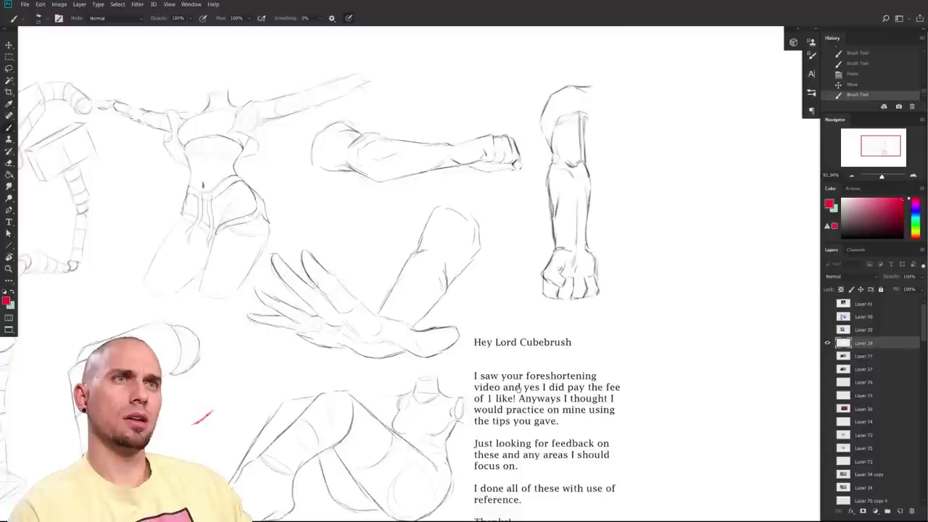
pyautogui.moveTo(518, 396); pyautogui.dragTo(517, 398)
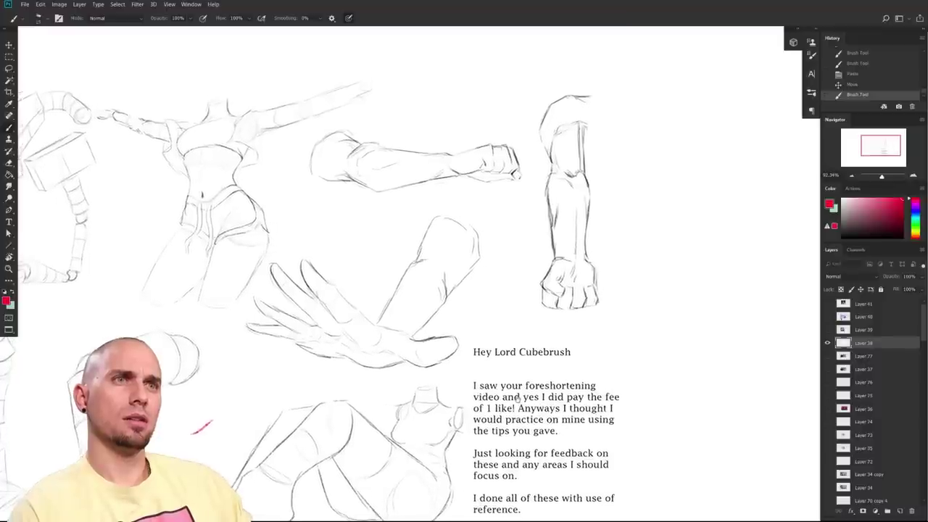
pyautogui.scroll(-6, 519, 398)
pyautogui.hscroll(-4, 518, 397)
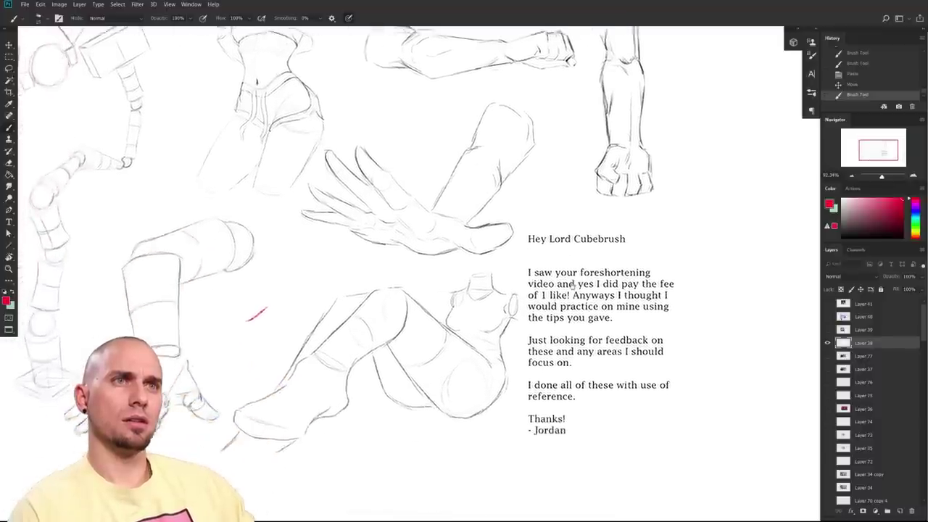
pyautogui.moveTo(606, 265); pyautogui.dragTo(650, 232)
pyautogui.scroll(5, 561, 317)
pyautogui.moveTo(572, 346)
pyautogui.mouseDown()
pyautogui.moveTo(578, 369)
pyautogui.moveTo(637, 358)
pyautogui.mouseUp()
pyautogui.scroll(-1, 579, 367)
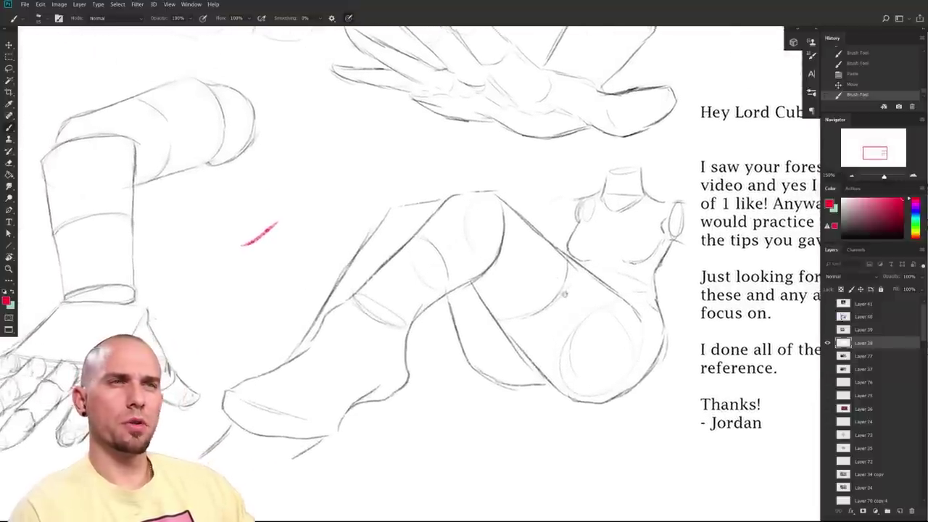
# - Lasso the small torso of the bent-leg figure, move it slightly upward and clear the selection
pyautogui.moveTo(632, 287)
pyautogui.mouseDown()
pyautogui.moveTo(544, 373)
pyautogui.moveTo(600, 298)
pyautogui.moveTo(458, 270)
pyautogui.moveTo(479, 330)
pyautogui.moveTo(546, 355)
pyautogui.mouseUp()
pyautogui.press('l')
pyautogui.moveTo(555, 321); pyautogui.dragTo(563, 307)
pyautogui.hotkey('ctrl', 'z')
pyautogui.hotkey('ctrl', 'd')
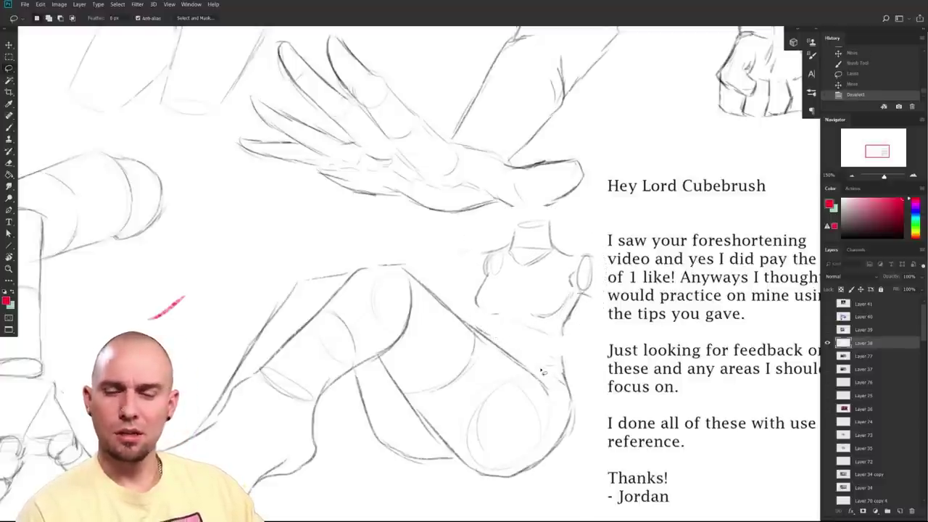
# - Sketch a red ribcage oval over the bent-leg figure's torso and rough in the waist and pelvis with the brush
pyautogui.moveTo(551, 348); pyautogui.dragTo(534, 334)
pyautogui.press('b')
pyautogui.moveTo(475, 245)
pyautogui.mouseDown()
pyautogui.moveTo(510, 320)
pyautogui.moveTo(527, 272)
pyautogui.moveTo(519, 336)
pyautogui.moveTo(524, 235)
pyautogui.mouseUp()
pyautogui.hotkey('ctrl', 'z')
pyautogui.moveTo(466, 323)
pyautogui.mouseDown()
pyautogui.moveTo(544, 290)
pyautogui.moveTo(534, 325)
pyautogui.moveTo(460, 341)
pyautogui.mouseUp()
pyautogui.hotkey('ctrl', 'z')
pyautogui.moveTo(470, 290)
pyautogui.mouseDown()
pyautogui.moveTo(529, 243)
pyautogui.moveTo(547, 305)
pyautogui.moveTo(488, 359)
pyautogui.mouseUp()
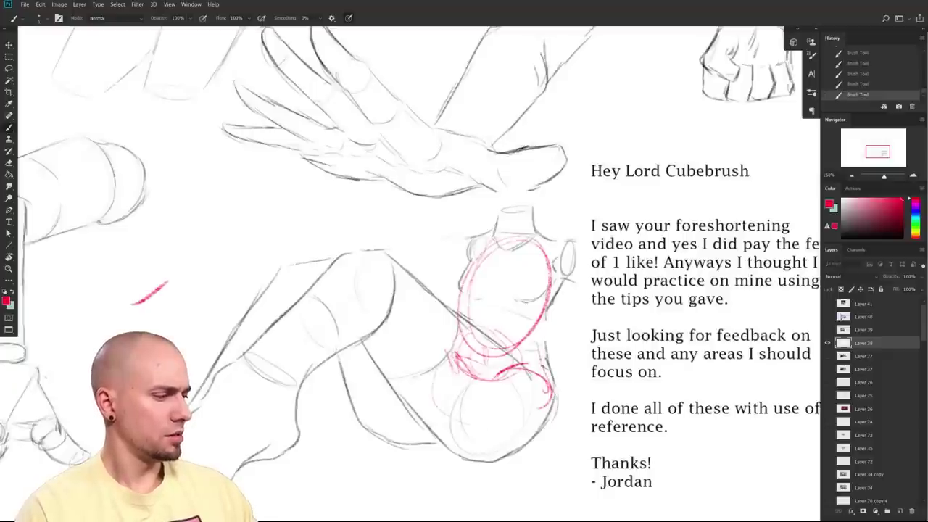
# - Reinforce the bent-leg figure's outer waist and hip contour in red, connecting the torso to the buttock
pyautogui.moveTo(574, 432); pyautogui.dragTo(527, 446)
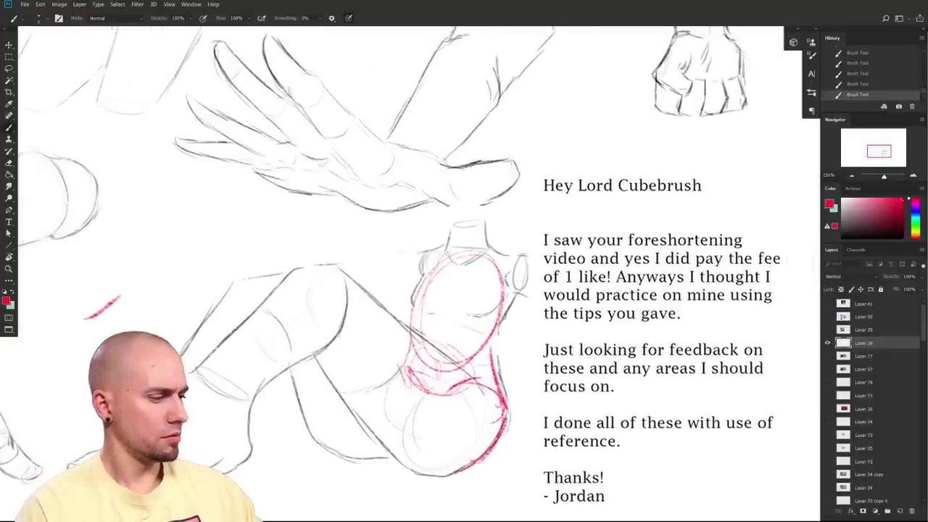
pyautogui.moveTo(520, 292); pyautogui.dragTo(491, 363)
pyautogui.moveTo(501, 363); pyautogui.dragTo(515, 301)
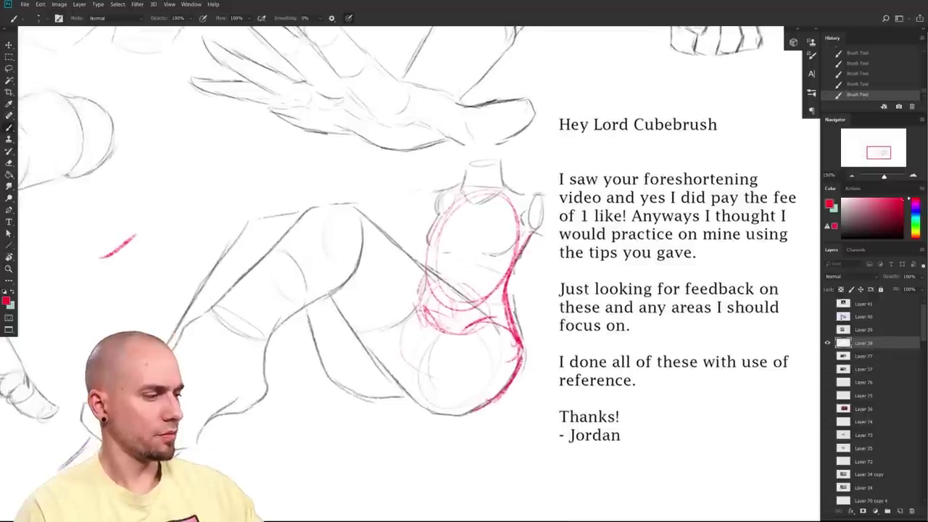
pyautogui.moveTo(601, 377)
pyautogui.mouseDown()
pyautogui.moveTo(660, 363)
pyautogui.moveTo(668, 348)
pyautogui.moveTo(684, 390)
pyautogui.mouseUp()
pyautogui.moveTo(578, 364)
pyautogui.mouseDown()
pyautogui.moveTo(600, 342)
pyautogui.moveTo(582, 353)
pyautogui.mouseUp()
pyautogui.moveTo(486, 326); pyautogui.dragTo(509, 336)
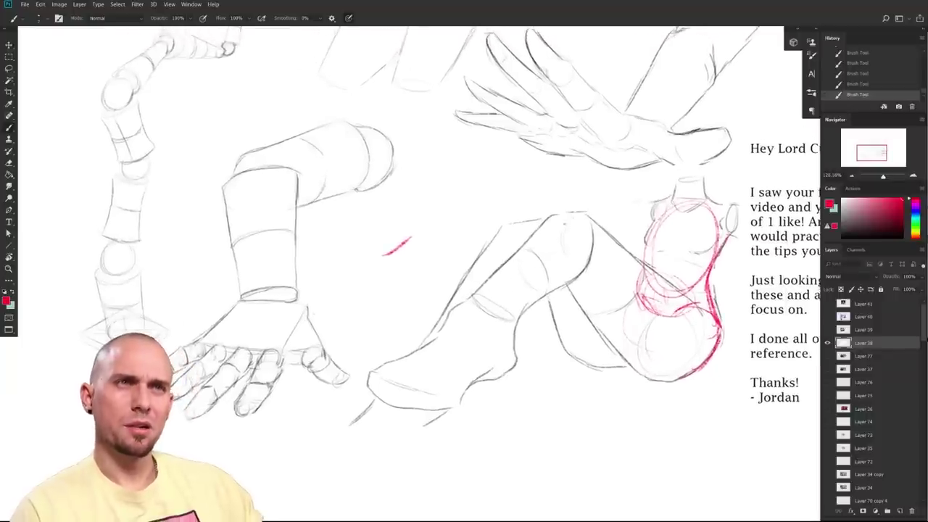
# - Lasso the bent-leg figure's foot and ankle, shift them down along the shin to lengthen the lower leg, and clear the selection
pyautogui.hotkey('ctrl', 'z')
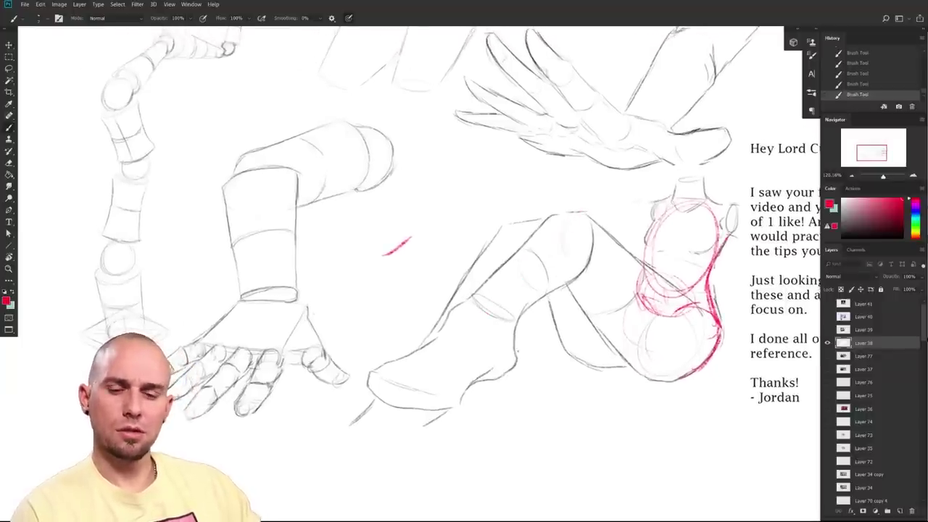
pyautogui.press('l')
pyautogui.moveTo(368, 407)
pyautogui.mouseDown()
pyautogui.moveTo(520, 391)
pyautogui.moveTo(466, 401)
pyautogui.mouseUp()
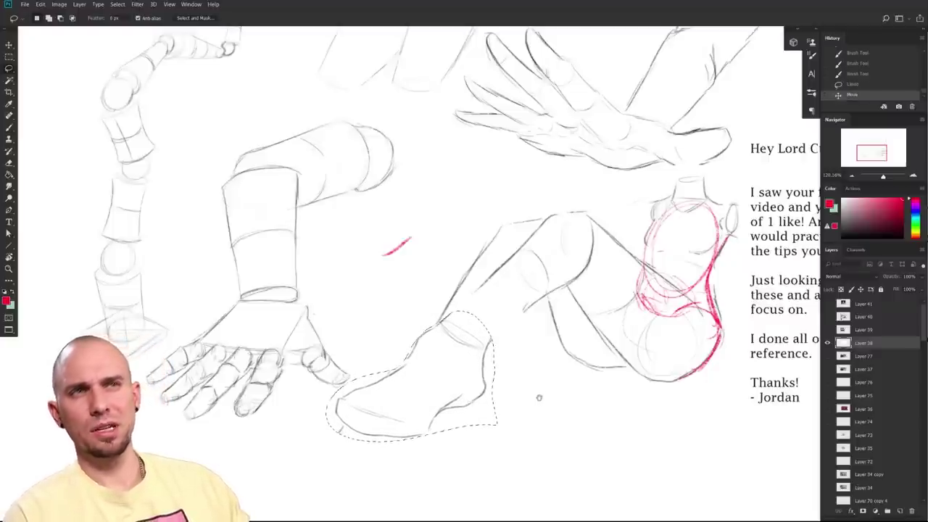
pyautogui.moveTo(538, 397); pyautogui.dragTo(543, 393)
pyautogui.moveTo(450, 385); pyautogui.dragTo(466, 377)
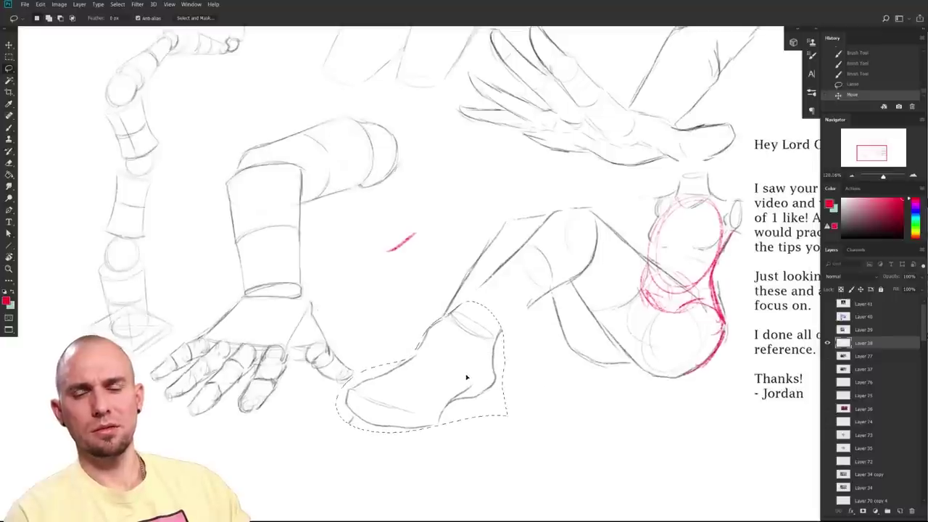
pyautogui.hotkey('ctrl', 'd')
# - Redraw both edges of the bent-leg figure's lengthened shin in red with the brush and square off the top of the raised knee
pyautogui.press('b')
pyautogui.moveTo(535, 300); pyautogui.dragTo(499, 328)
pyautogui.moveTo(494, 274); pyautogui.dragTo(445, 316)
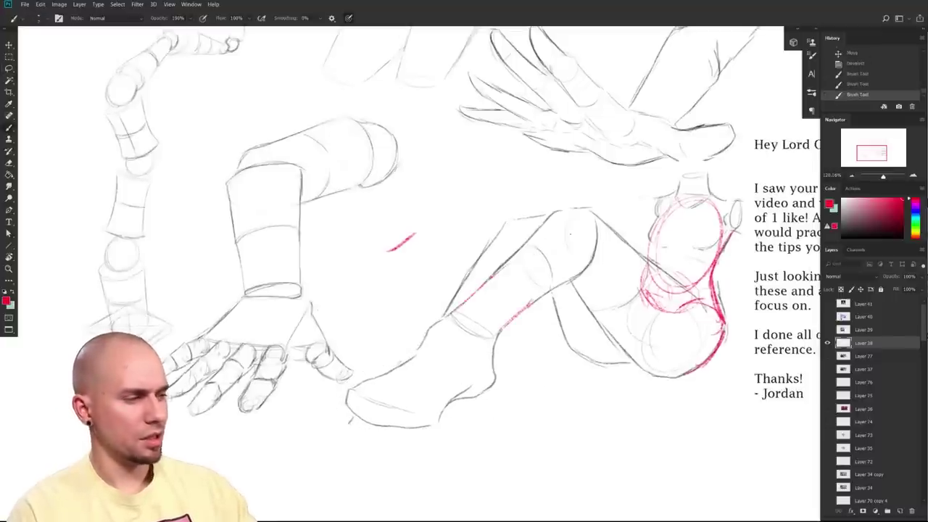
pyautogui.moveTo(575, 208); pyautogui.dragTo(597, 249)
pyautogui.hotkey('ctrl', 'z')
pyautogui.moveTo(560, 273); pyautogui.dragTo(467, 294)
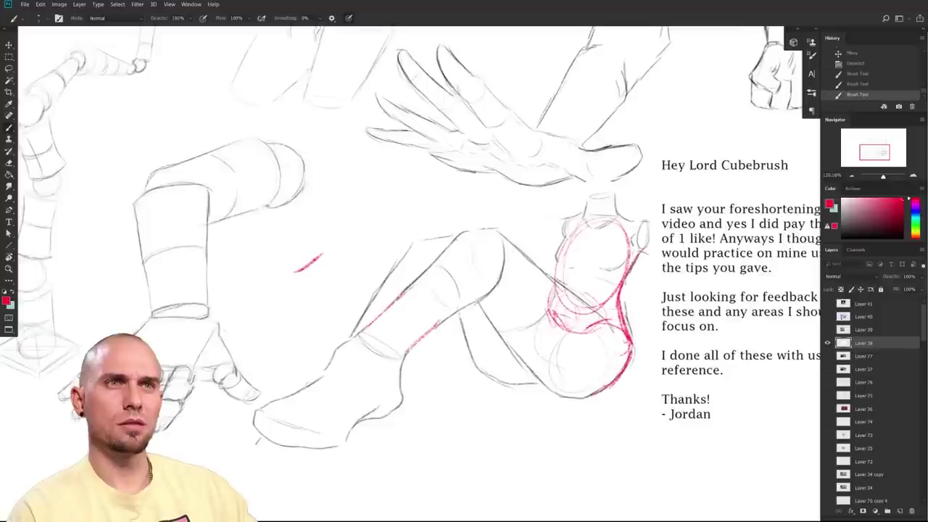
pyautogui.moveTo(476, 221); pyautogui.dragTo(508, 247)
# - Touch up the hip contour and redraw the underside of the bent-leg figure's second leg as a tighter red curve
pyautogui.moveTo(596, 341)
pyautogui.mouseDown()
pyautogui.moveTo(599, 248)
pyautogui.moveTo(591, 278)
pyautogui.mouseUp()
pyautogui.moveTo(613, 337); pyautogui.dragTo(601, 392)
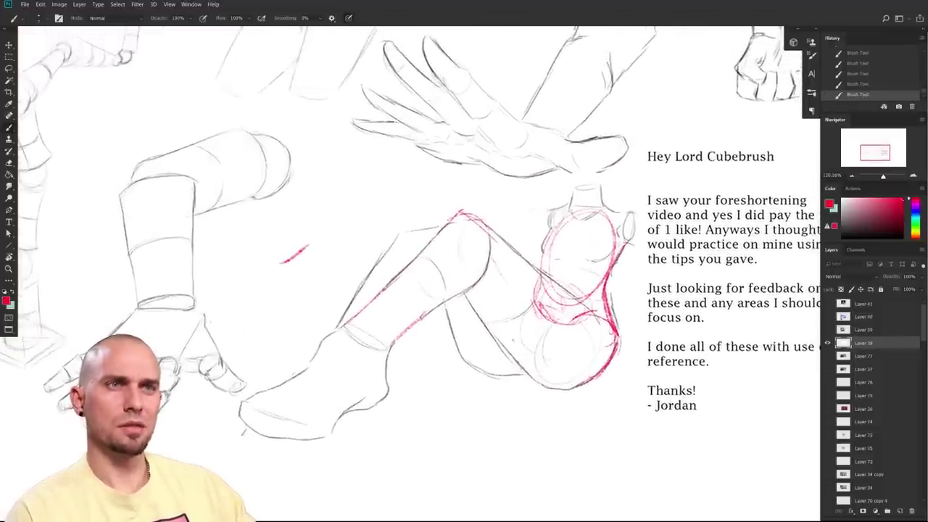
pyautogui.moveTo(612, 341); pyautogui.dragTo(572, 367)
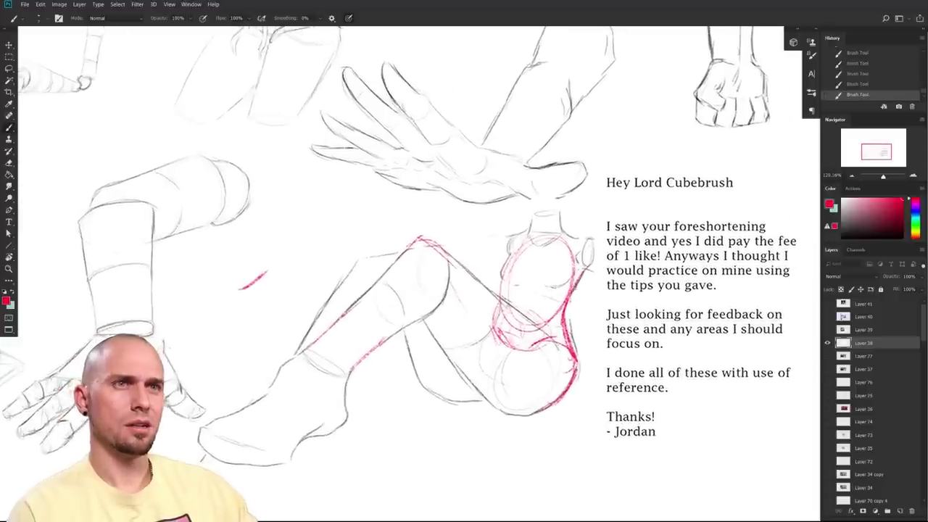
pyautogui.moveTo(464, 319); pyautogui.dragTo(411, 309)
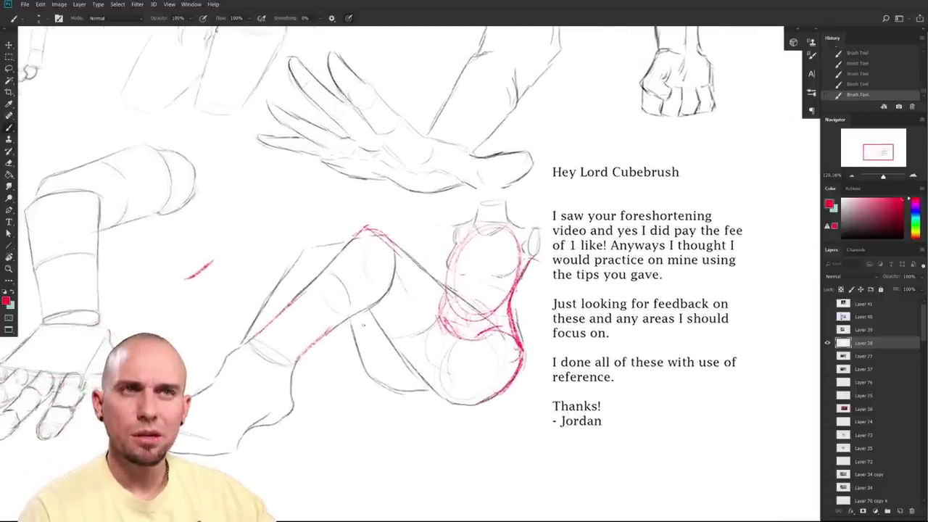
pyautogui.moveTo(416, 390); pyautogui.dragTo(384, 376)
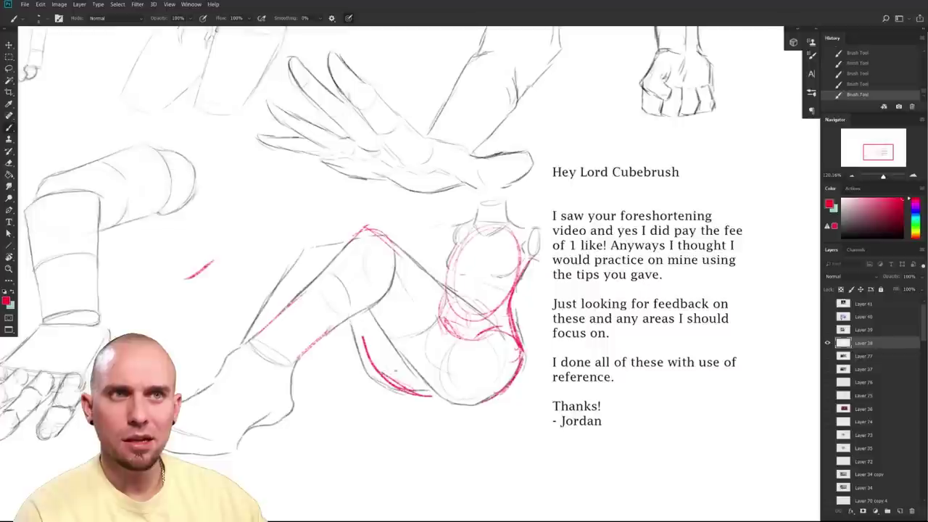
pyautogui.hotkey('ctrl', 'z')
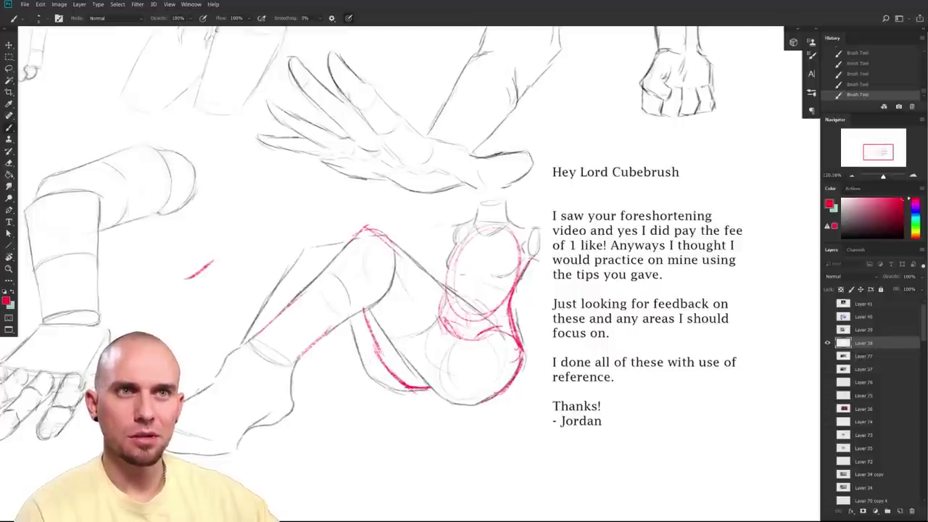
# - Mark the far knee with a small red circle and sketch a red thigh line from the raised knee to the pelvis
pyautogui.moveTo(493, 350); pyautogui.dragTo(478, 306)
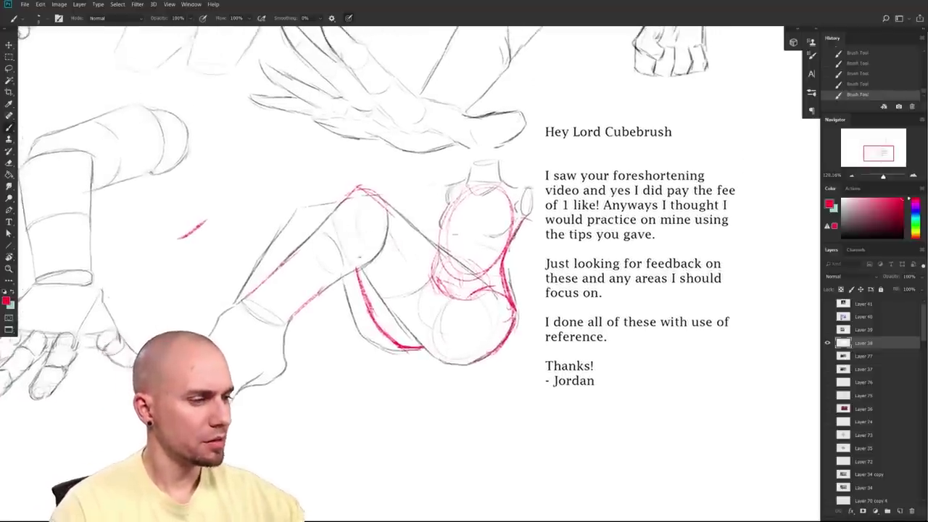
pyautogui.moveTo(340, 187); pyautogui.dragTo(335, 185)
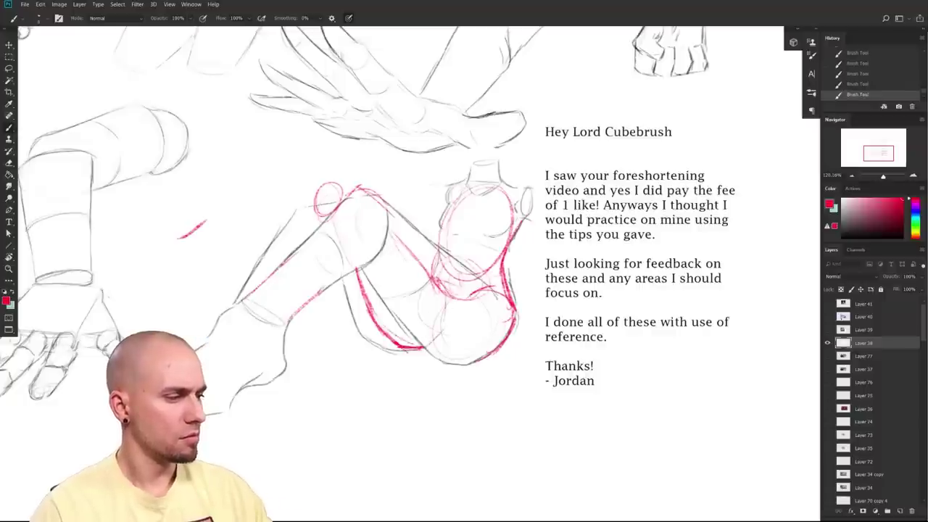
pyautogui.moveTo(457, 337); pyautogui.dragTo(392, 357)
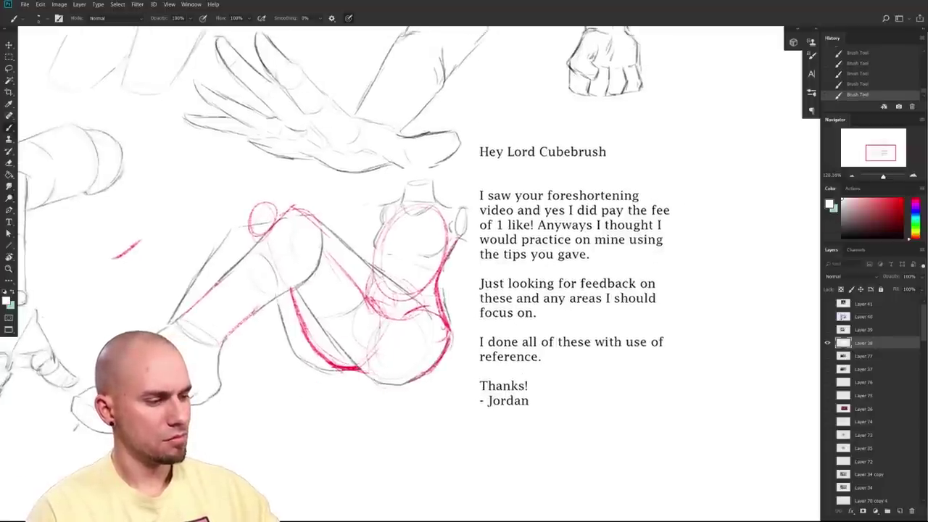
# - Sample black from the artist's note text as the brush colour and undo the last stroke
pyautogui.moveTo(428, 444); pyautogui.dragTo(483, 454)
pyautogui.keyDown('alt'); pyautogui.click(617, 344); pyautogui.keyUp('alt')
pyautogui.moveTo(616, 341); pyautogui.dragTo(502, 389)
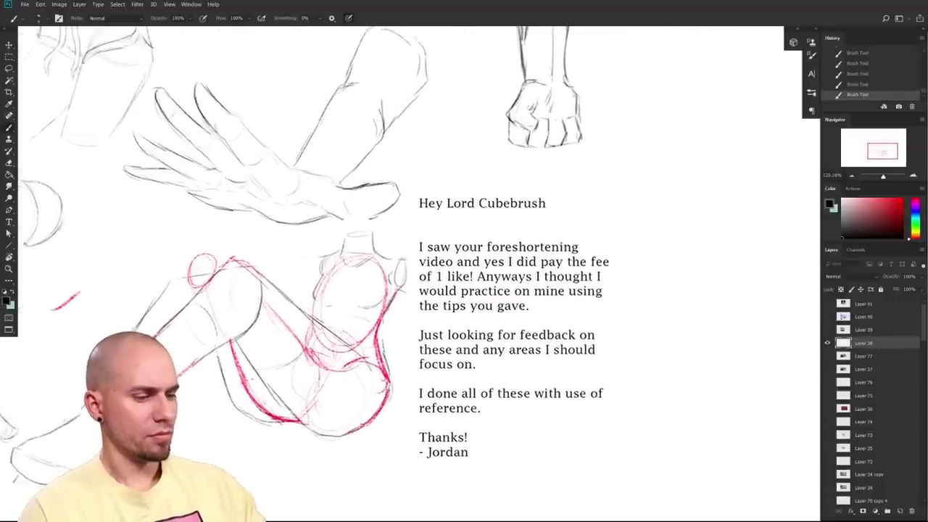
pyautogui.hotkey('ctrl', 'z')
pyautogui.moveTo(428, 427)
pyautogui.mouseDown()
pyautogui.moveTo(585, 351)
pyautogui.moveTo(556, 385)
pyautogui.moveTo(494, 422)
pyautogui.mouseUp()
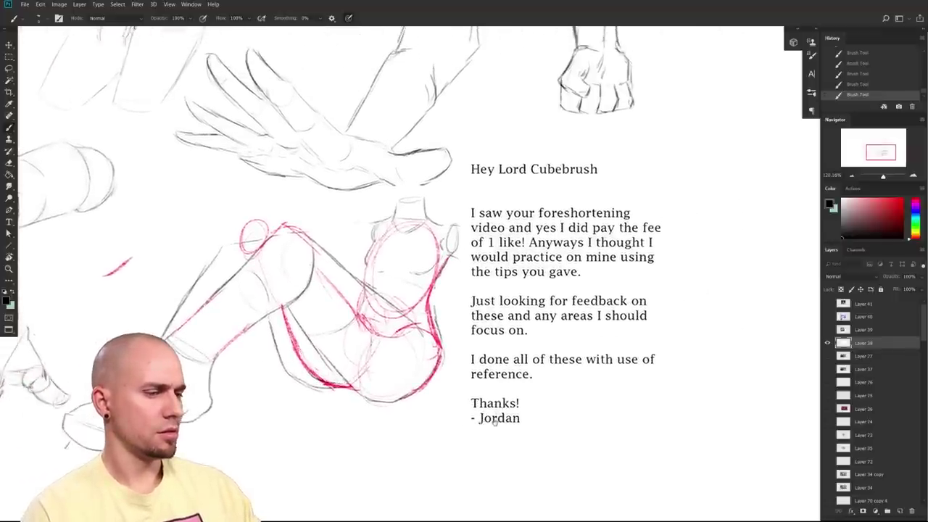
# - Try circling the horizontal arm and fist study with loose black ellipses and undo them
pyautogui.scroll(-3, 494, 422)
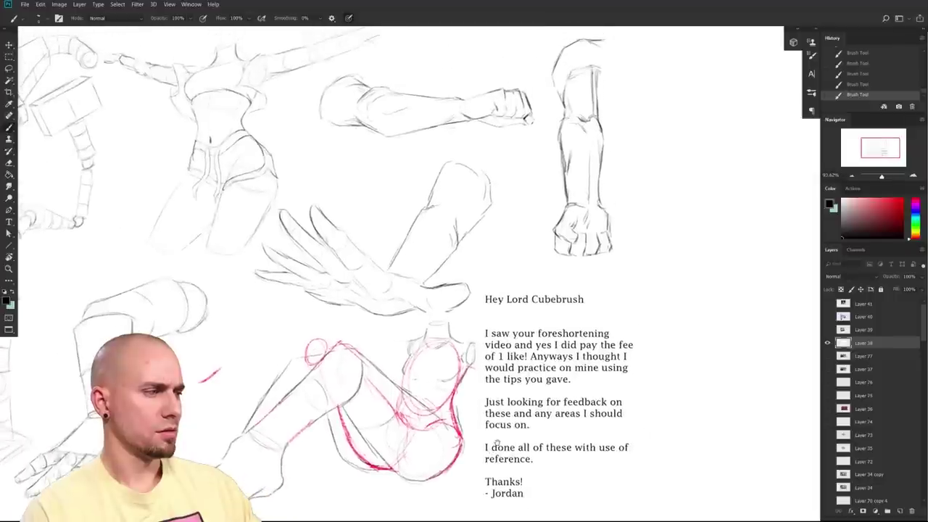
pyautogui.moveTo(510, 351); pyautogui.dragTo(495, 451)
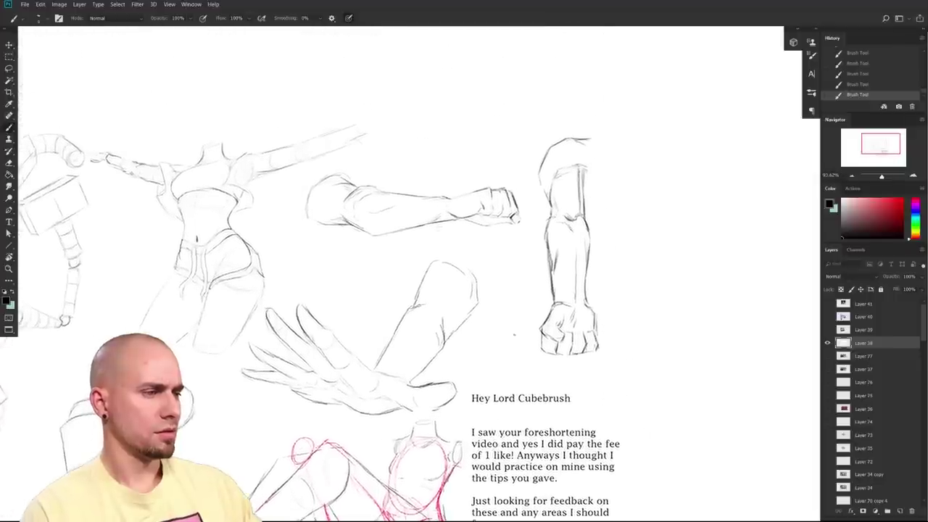
pyautogui.moveTo(492, 239); pyautogui.dragTo(274, 245)
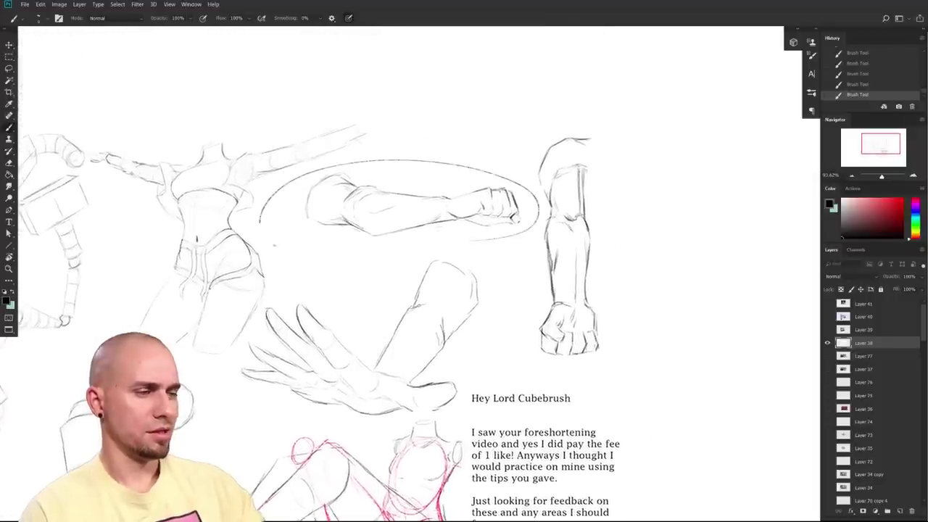
pyautogui.hotkey('ctrl', 'z')
pyautogui.moveTo(465, 242)
pyautogui.mouseDown()
pyautogui.moveTo(399, 159)
pyautogui.moveTo(339, 228)
pyautogui.mouseUp()
pyautogui.hotkey('ctrl', 'z')
# - Rotate the canvas nearly upside down and darken the finger contours of the open hand, alternating black and white brush colours
pyautogui.moveTo(431, 310); pyautogui.dragTo(549, 285)
pyautogui.moveTo(547, 439); pyautogui.dragTo(502, 458)
pyautogui.moveTo(549, 336); pyautogui.dragTo(558, 300)
pyautogui.press('r')
pyautogui.moveTo(554, 182); pyautogui.dragTo(369, 465)
pyautogui.moveTo(369, 461); pyautogui.dragTo(353, 452)
pyautogui.moveTo(549, 351); pyautogui.dragTo(405, 438)
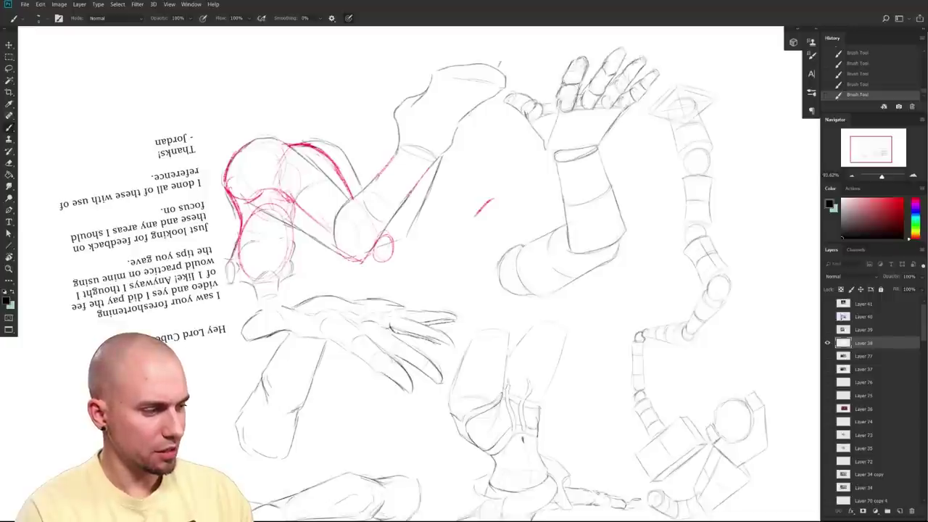
pyautogui.press('x')
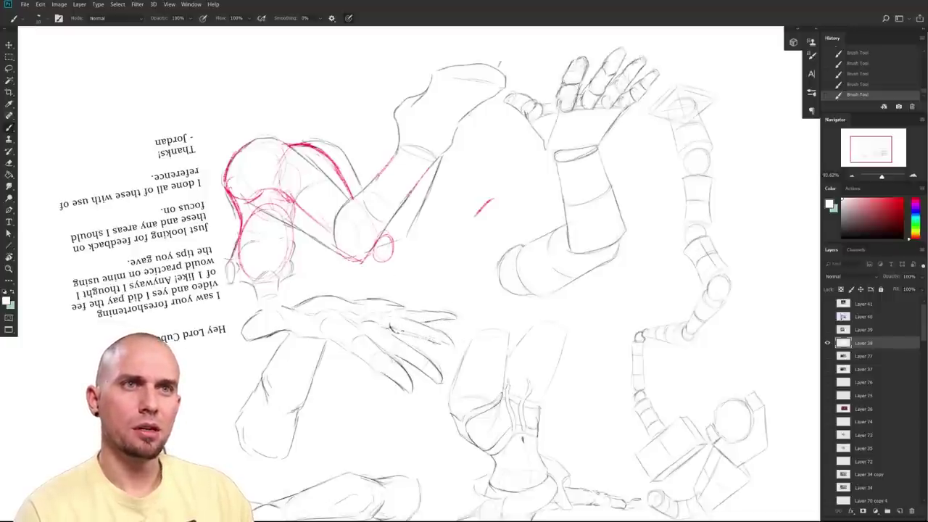
pyautogui.press('x')
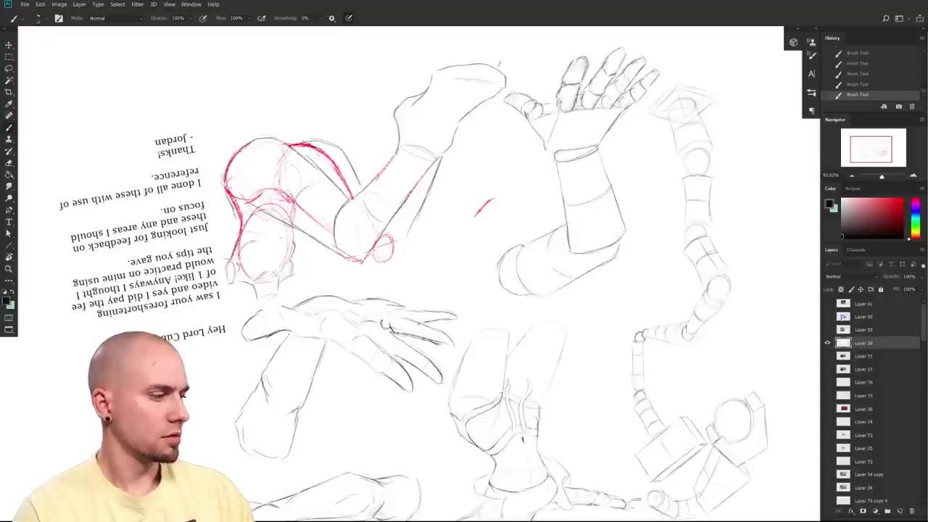
# - Turn the canvas back to a slight tilt and clean up the open hand's overlapping fingers with white and black strokes
pyautogui.press('r')
pyautogui.moveTo(347, 421)
pyautogui.mouseDown()
pyautogui.moveTo(632, 361)
pyautogui.moveTo(650, 247)
pyautogui.moveTo(643, 212)
pyautogui.mouseUp()
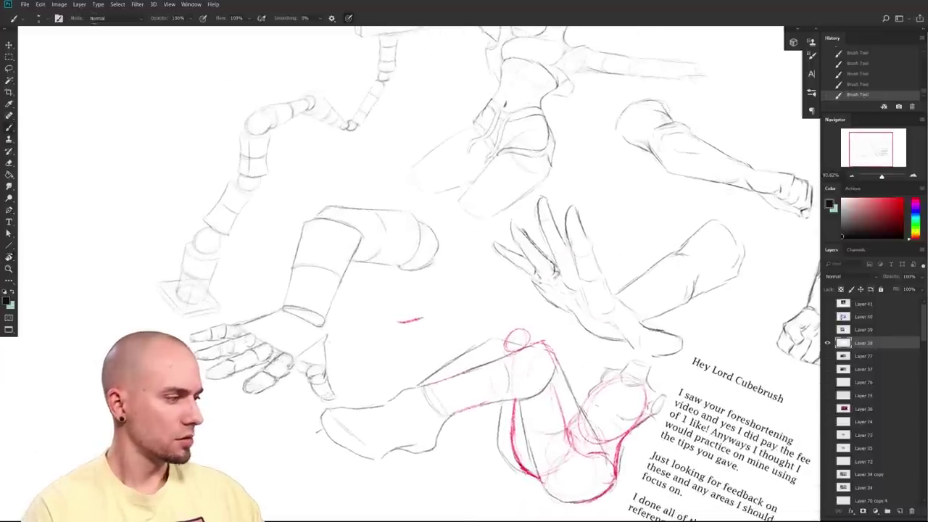
pyautogui.moveTo(563, 284); pyautogui.dragTo(402, 304)
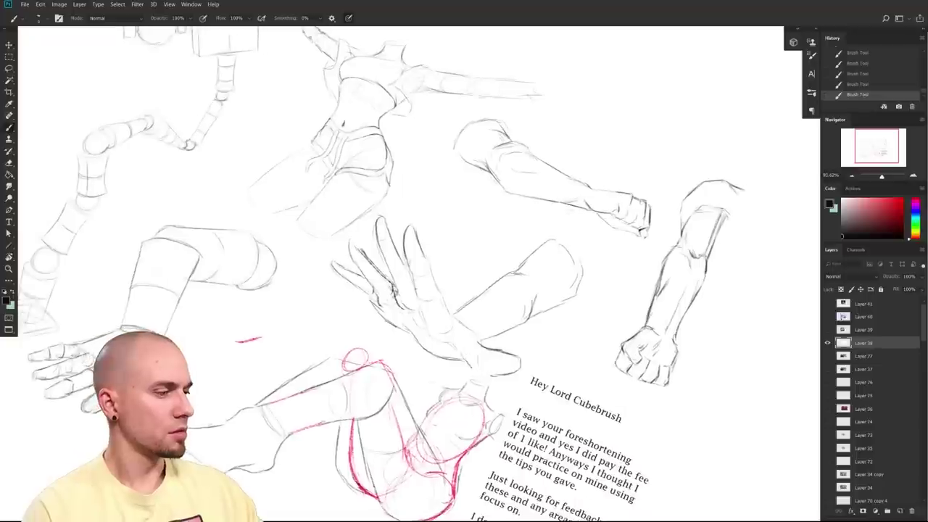
pyautogui.moveTo(638, 408); pyautogui.dragTo(532, 382)
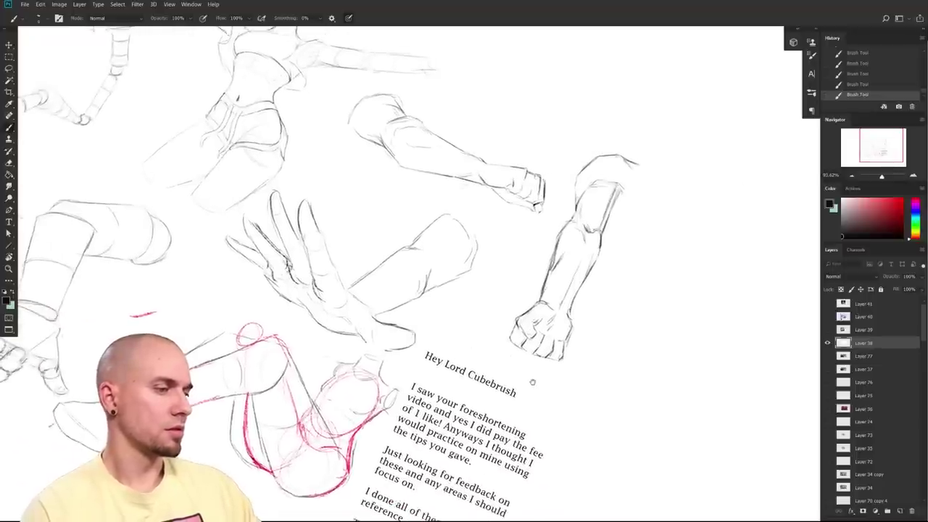
pyautogui.press('x')
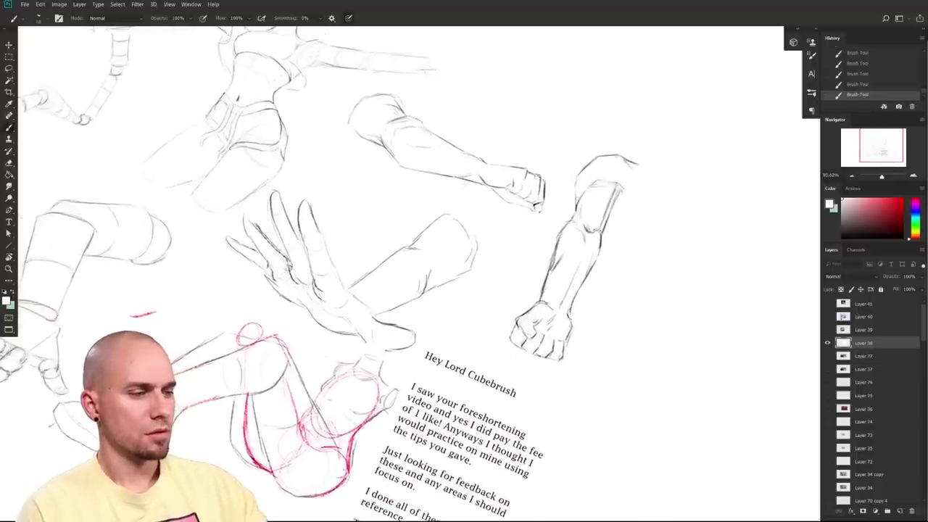
pyautogui.moveTo(528, 354)
pyautogui.mouseDown()
pyautogui.moveTo(475, 354)
pyautogui.moveTo(531, 359)
pyautogui.mouseUp()
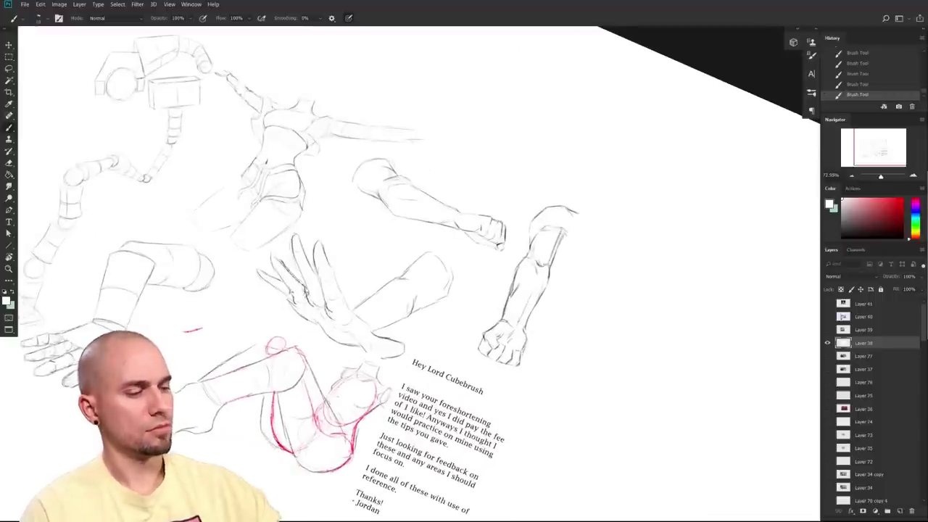
pyautogui.press('d')
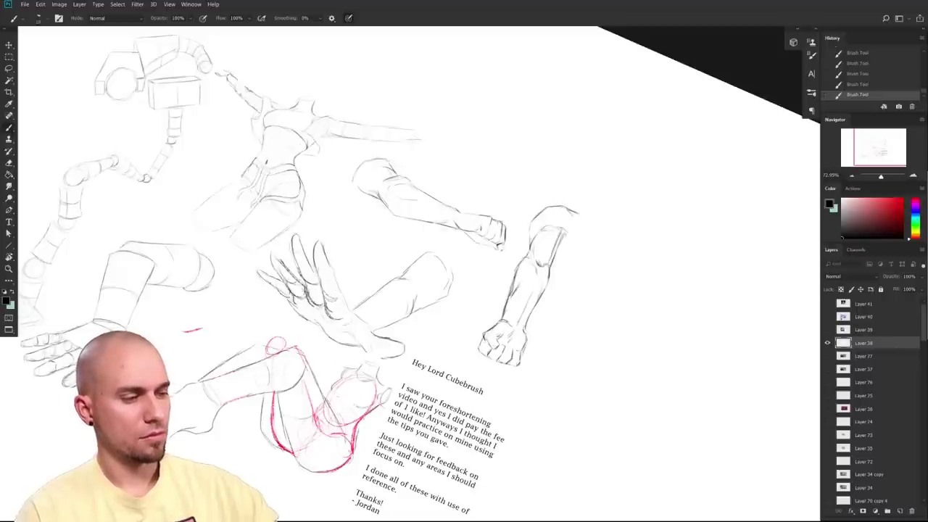
# - Finish the open hand's finger lines in black, then straighten the canvas and review the whole sketch sheet
pyautogui.moveTo(547, 340); pyautogui.dragTo(516, 316)
pyautogui.moveTo(676, 381)
pyautogui.mouseDown()
pyautogui.moveTo(635, 368)
pyautogui.moveTo(736, 358)
pyautogui.moveTo(723, 359)
pyautogui.moveTo(723, 319)
pyautogui.mouseUp()
pyautogui.press('r')
pyautogui.moveTo(558, 357)
pyautogui.mouseDown()
pyautogui.moveTo(645, 360)
pyautogui.moveTo(616, 365)
pyautogui.mouseUp()
pyautogui.moveTo(654, 365); pyautogui.dragTo(754, 365)
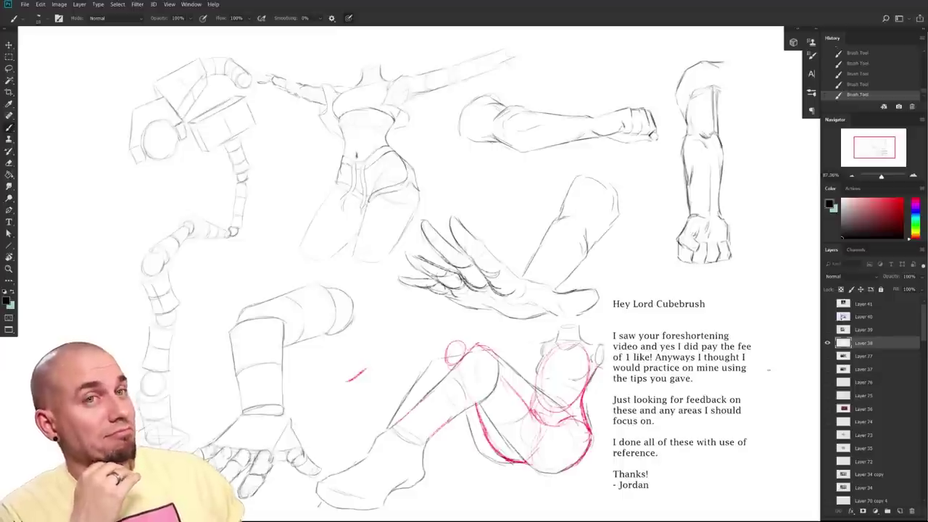
pyautogui.moveTo(727, 392); pyautogui.dragTo(701, 390)
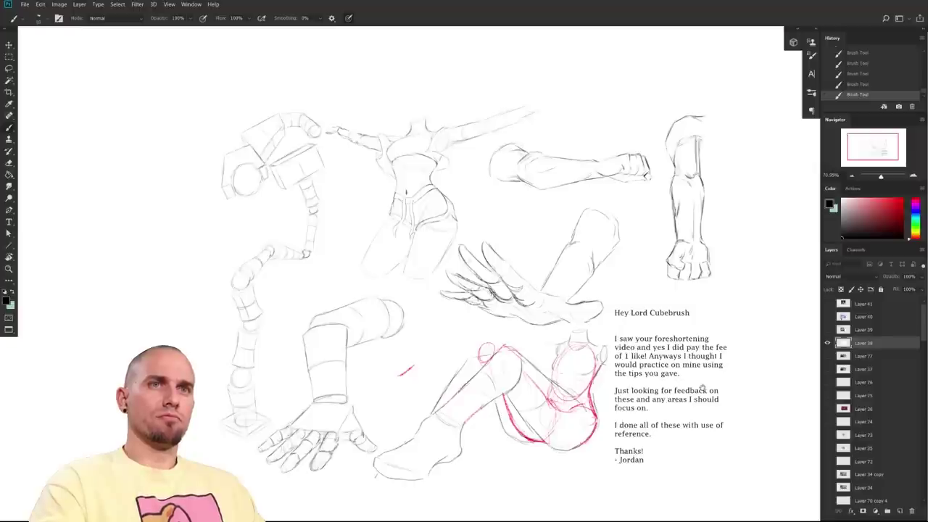
# - Hide Layer 38, then show and select Layer 39 with the next submission
pyautogui.click(827, 343)
pyautogui.click(828, 330)
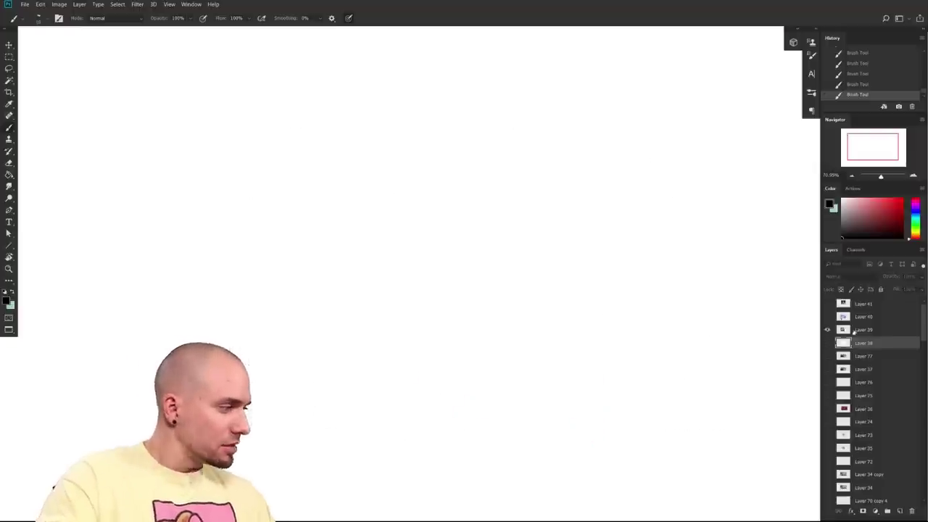
pyautogui.click(856, 331)
# - Read the artist's note, compare the four numbered thumbnails, and set the brush colour to bright red
pyautogui.moveTo(599, 347); pyautogui.dragTo(582, 367)
pyautogui.moveTo(532, 392); pyautogui.dragTo(597, 395)
pyautogui.moveTo(597, 395); pyautogui.dragTo(516, 409)
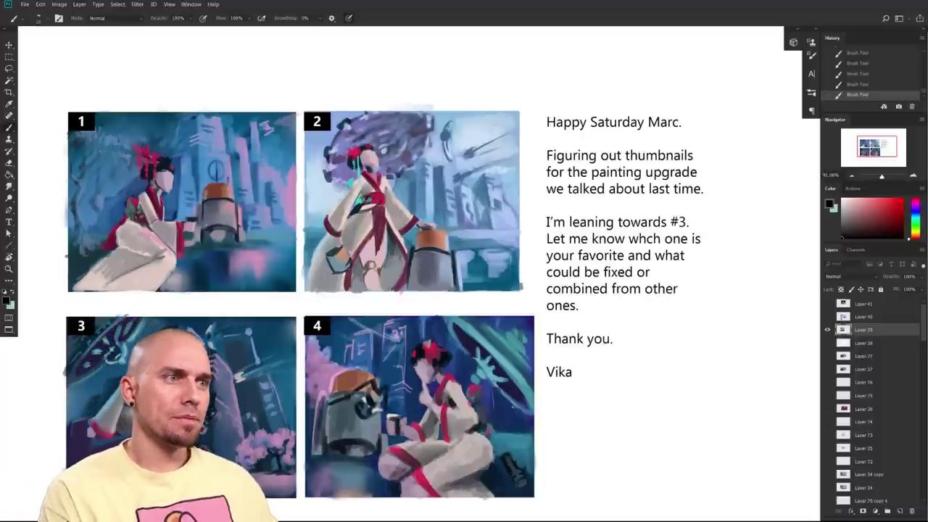
pyautogui.moveTo(665, 400); pyautogui.dragTo(727, 364)
pyautogui.moveTo(670, 376)
pyautogui.mouseDown()
pyautogui.moveTo(739, 377)
pyautogui.moveTo(659, 387)
pyautogui.mouseUp()
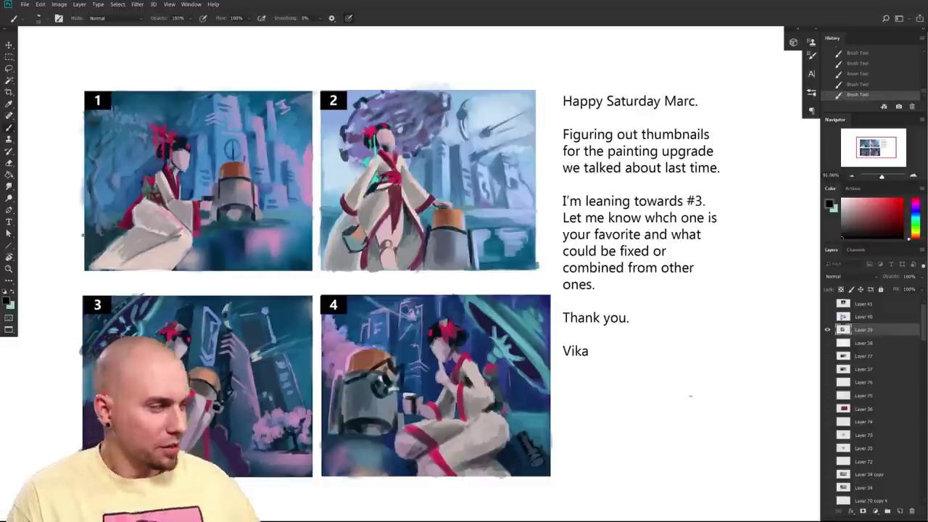
pyautogui.click(902, 206)
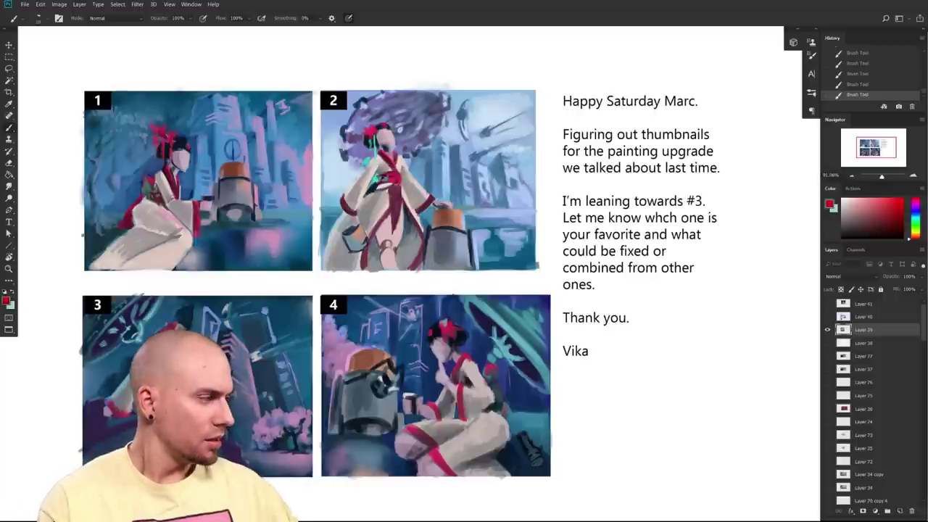
pyautogui.moveTo(606, 343); pyautogui.dragTo(783, 344)
pyautogui.moveTo(707, 388); pyautogui.dragTo(681, 372)
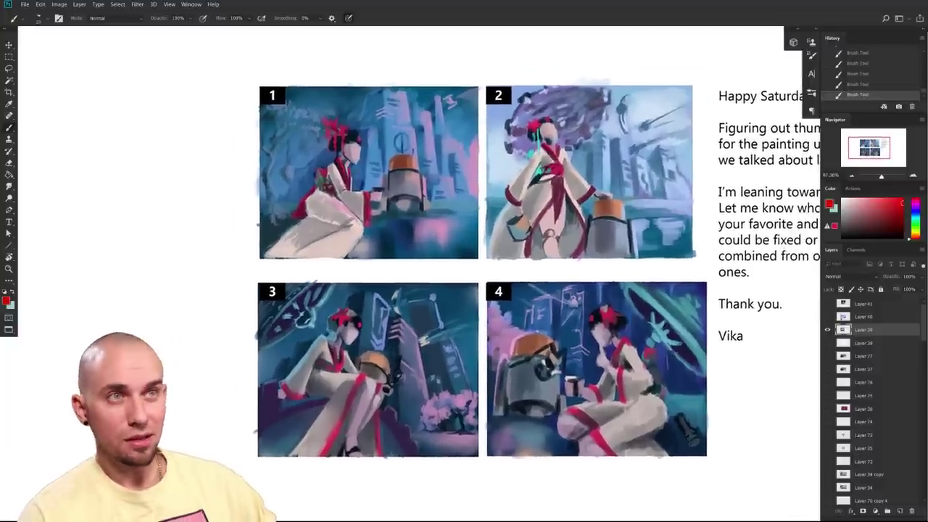
pyautogui.hscroll(3, 556, 429)
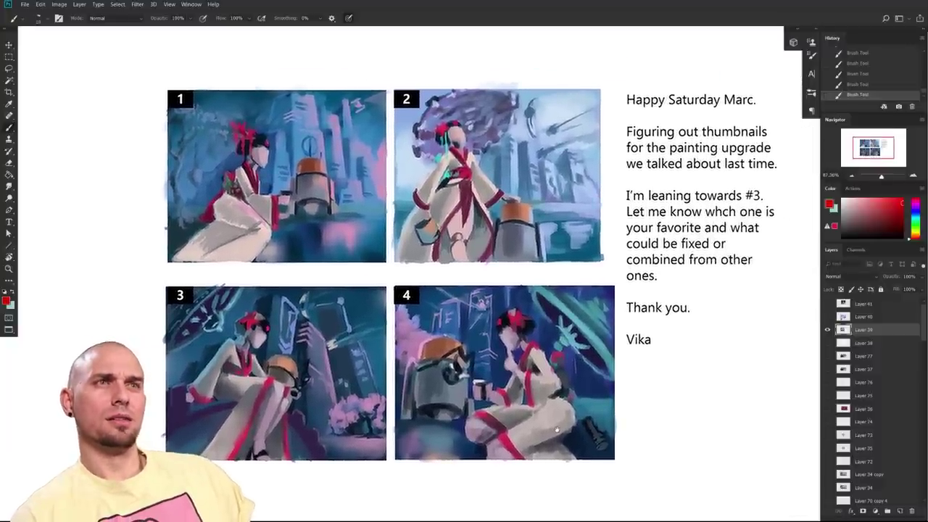
# - Sample black from the note text as the brush colour and compare the four thumbnails side by side
pyautogui.moveTo(557, 430); pyautogui.dragTo(616, 434)
pyautogui.keyDown('alt'); pyautogui.click(691, 342); pyautogui.keyUp('alt')
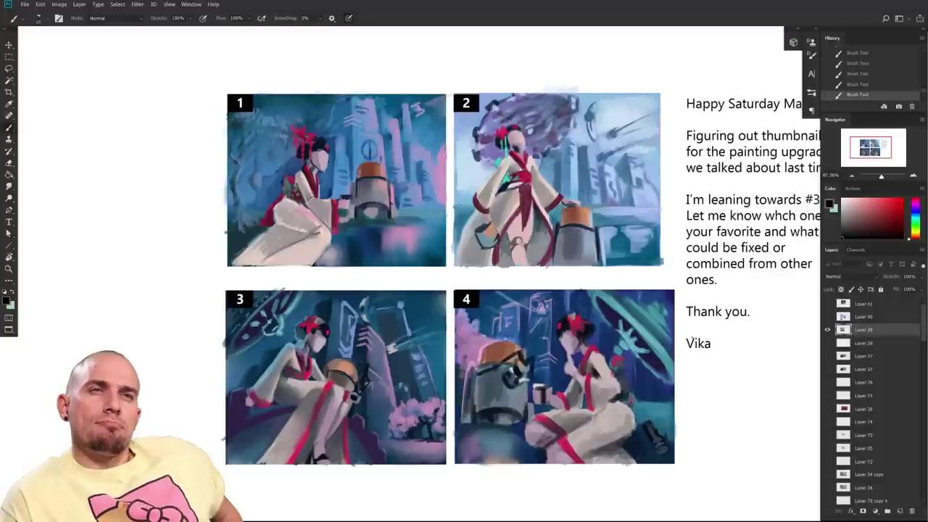
pyautogui.moveTo(709, 378)
pyautogui.mouseDown()
pyautogui.moveTo(645, 374)
pyautogui.moveTo(733, 378)
pyautogui.moveTo(711, 392)
pyautogui.mouseUp()
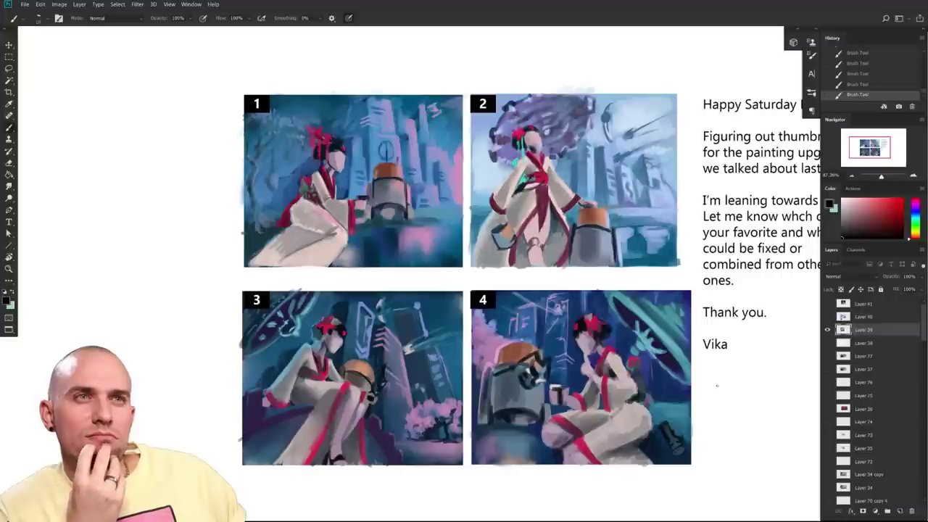
pyautogui.moveTo(664, 385); pyautogui.dragTo(614, 396)
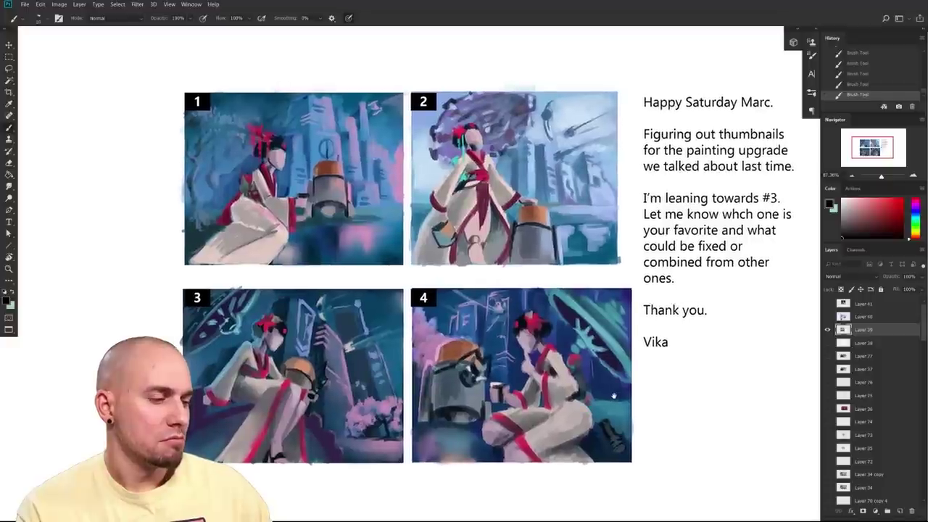
pyautogui.moveTo(614, 396); pyautogui.dragTo(605, 384)
pyautogui.moveTo(678, 387); pyautogui.dragTo(636, 407)
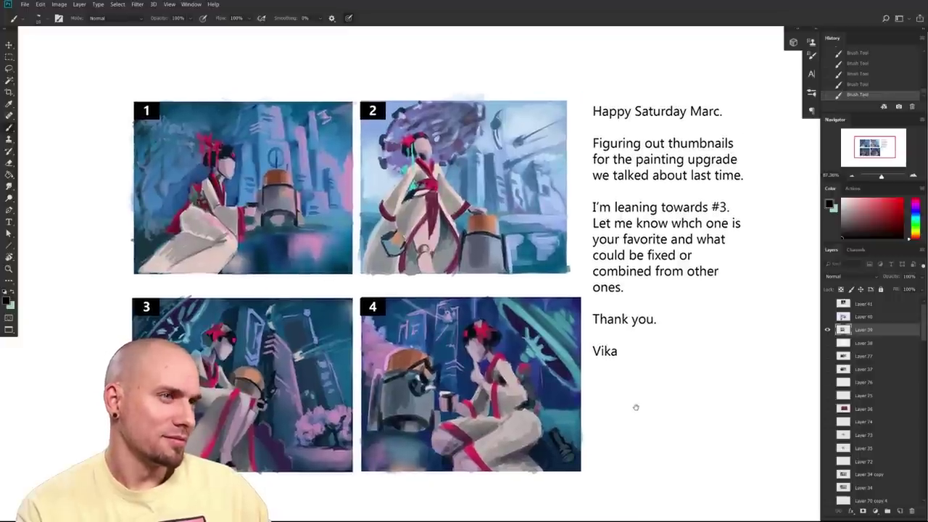
pyautogui.moveTo(636, 408); pyautogui.dragTo(728, 386)
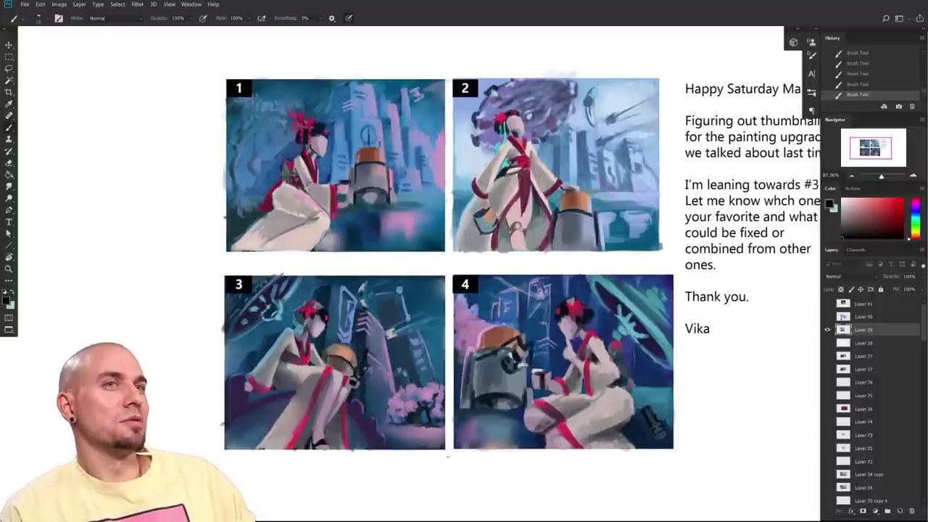
pyautogui.moveTo(467, 416); pyautogui.dragTo(442, 419)
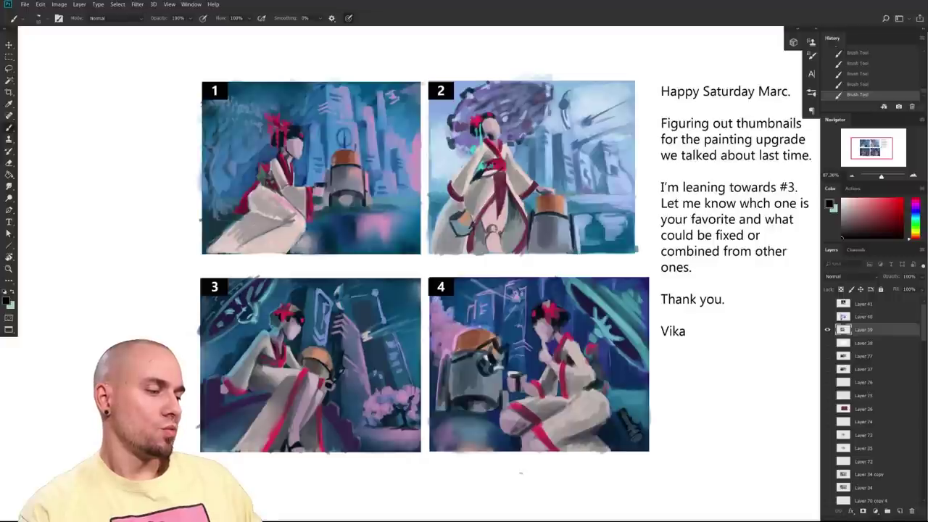
pyautogui.moveTo(520, 473); pyautogui.dragTo(410, 406)
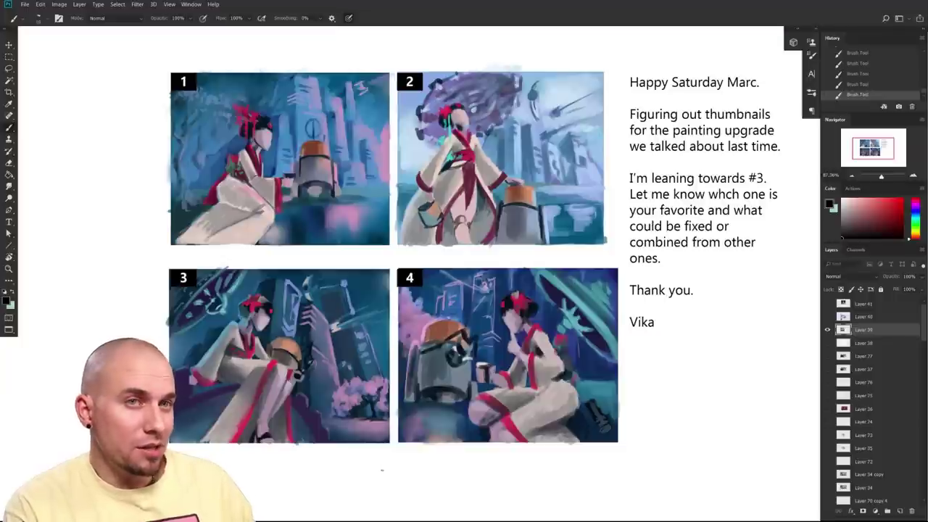
pyautogui.moveTo(387, 457); pyautogui.dragTo(181, 457)
pyautogui.moveTo(337, 406)
pyautogui.mouseDown()
pyautogui.moveTo(407, 390)
pyautogui.moveTo(434, 395)
pyautogui.mouseUp()
pyautogui.moveTo(420, 391); pyautogui.dragTo(436, 398)
pyautogui.hotkey('ctrl', 'z')
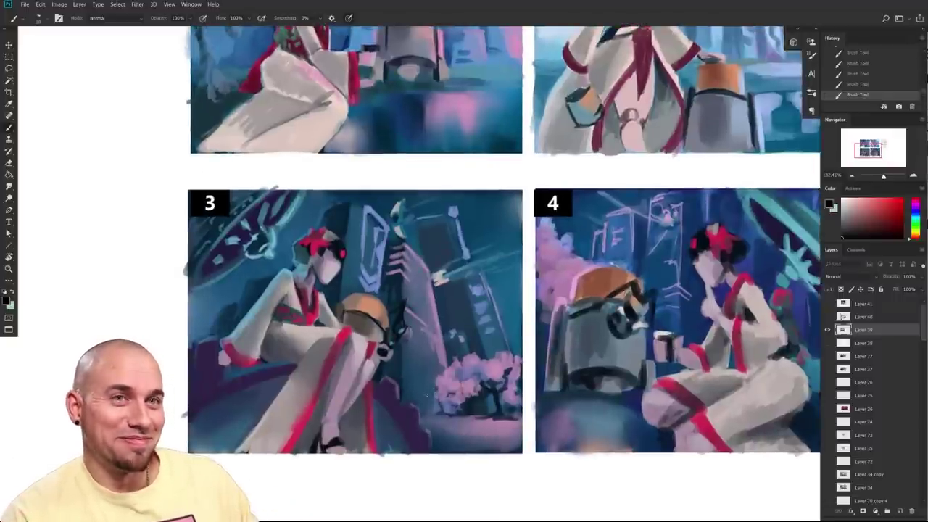
# - Examine thumbnails 3 and 4 more closely, checking the seated poses, the robots and how the figures are cropped
pyautogui.moveTo(433, 368); pyautogui.dragTo(465, 405)
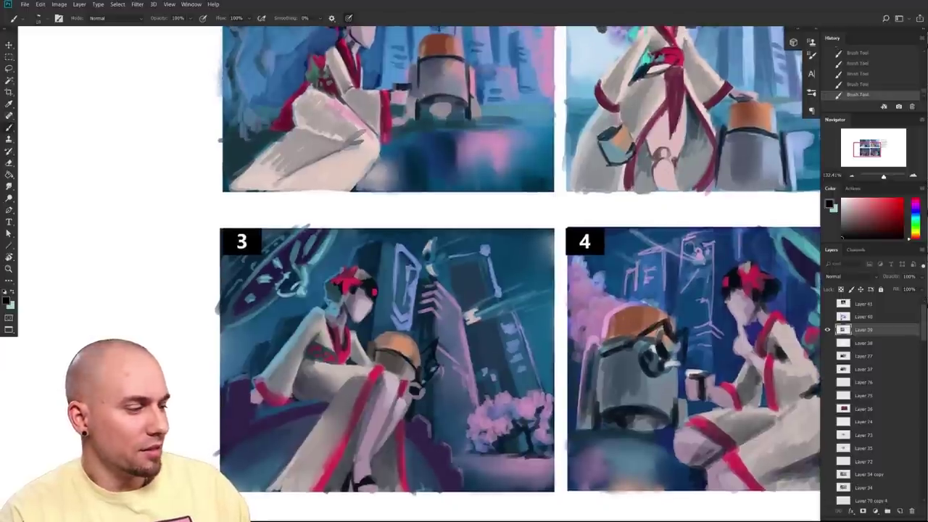
pyautogui.moveTo(385, 372)
pyautogui.mouseDown()
pyautogui.moveTo(371, 432)
pyautogui.moveTo(299, 387)
pyautogui.mouseUp()
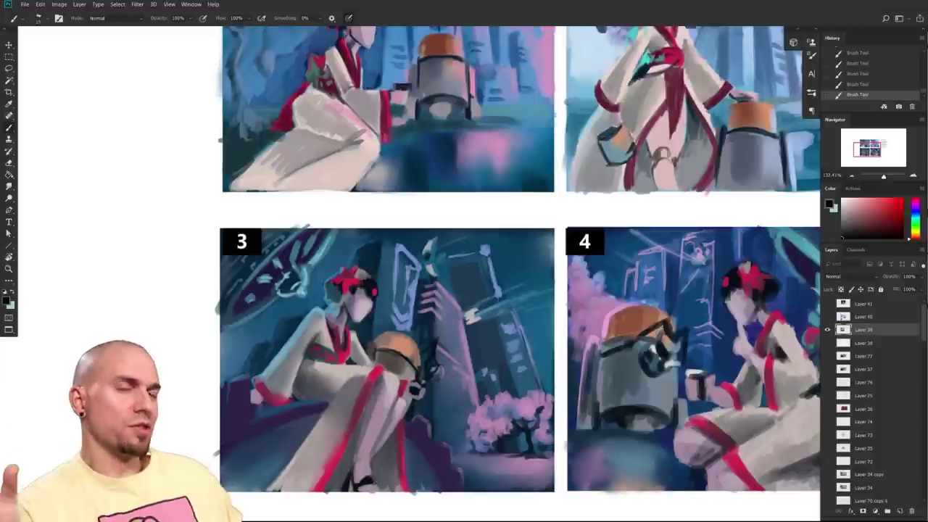
pyautogui.moveTo(485, 429)
pyautogui.mouseDown()
pyautogui.moveTo(472, 403)
pyautogui.moveTo(460, 413)
pyautogui.mouseUp()
pyautogui.scroll(3, 460, 413)
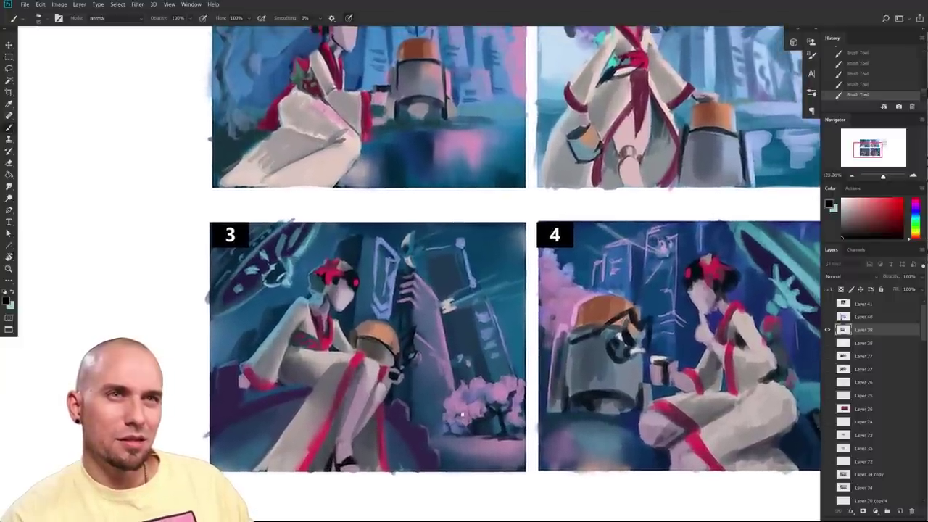
pyautogui.moveTo(335, 261); pyautogui.dragTo(339, 281)
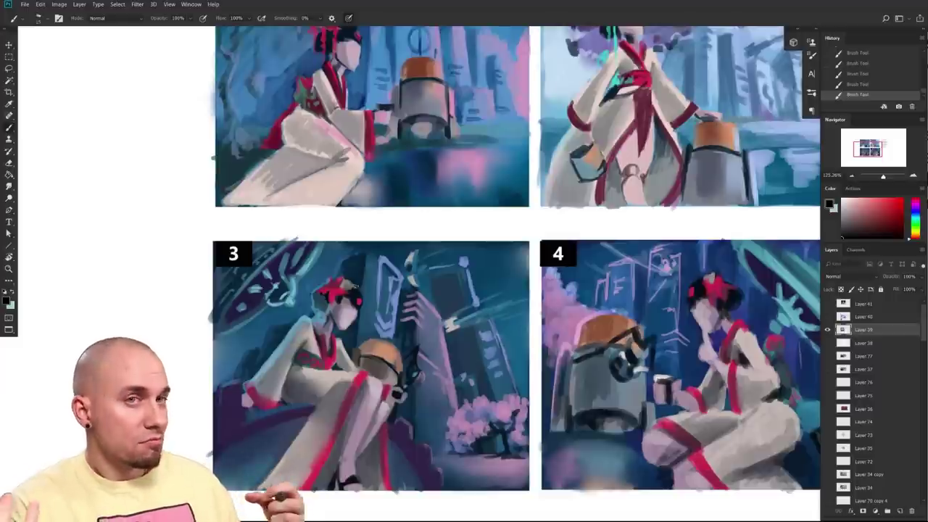
pyautogui.moveTo(445, 341); pyautogui.dragTo(419, 403)
pyautogui.scroll(-2, 470, 421)
pyautogui.moveTo(470, 422); pyautogui.dragTo(466, 396)
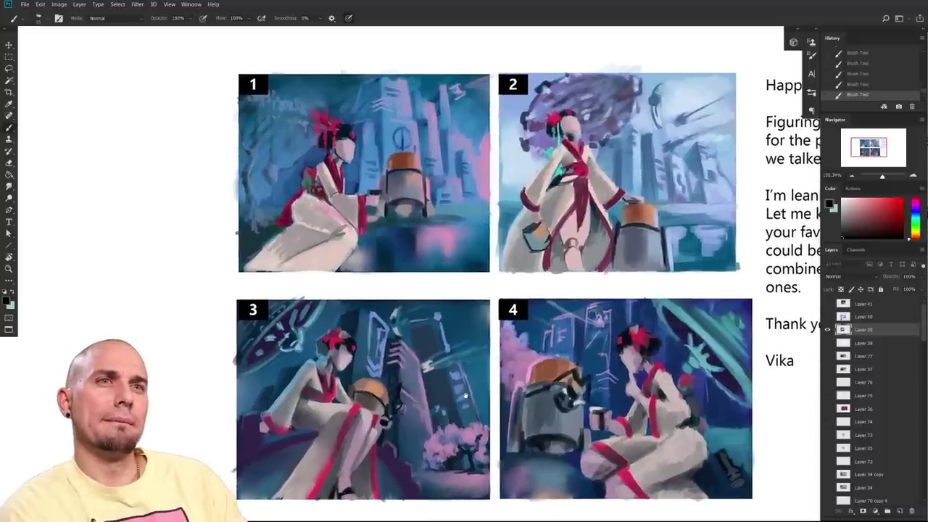
# - Try a horizontal black line across the lower legs of the seated figure in thumbnail 3
pyautogui.moveTo(404, 504); pyautogui.dragTo(379, 474)
pyautogui.moveTo(466, 441); pyautogui.dragTo(199, 442)
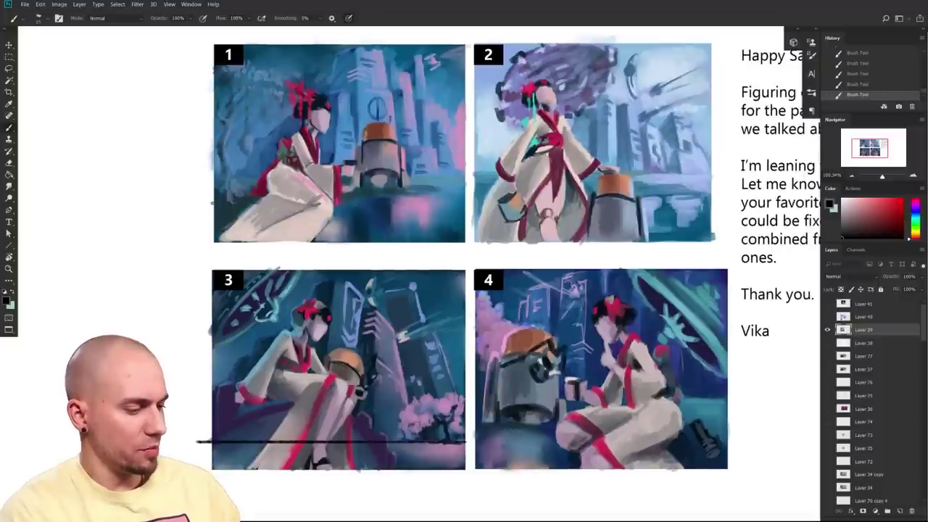
pyautogui.hotkey('ctrl', 'z')
# - Sketch a black frame extension below thumbnail 3, with the figure's complete foot and rough ground lines inside it
pyautogui.moveTo(464, 470)
pyautogui.mouseDown()
pyautogui.moveTo(461, 508)
pyautogui.moveTo(312, 511)
pyautogui.moveTo(240, 510)
pyautogui.moveTo(218, 469)
pyautogui.mouseUp()
pyautogui.moveTo(378, 510); pyautogui.dragTo(452, 490)
pyautogui.moveTo(312, 473); pyautogui.dragTo(357, 476)
pyautogui.moveTo(428, 498)
pyautogui.mouseDown()
pyautogui.moveTo(256, 499)
pyautogui.moveTo(464, 502)
pyautogui.mouseUp()
pyautogui.moveTo(400, 495); pyautogui.dragTo(258, 494)
pyautogui.moveTo(356, 497); pyautogui.dragTo(456, 497)
pyautogui.moveTo(367, 476); pyautogui.dragTo(399, 457)
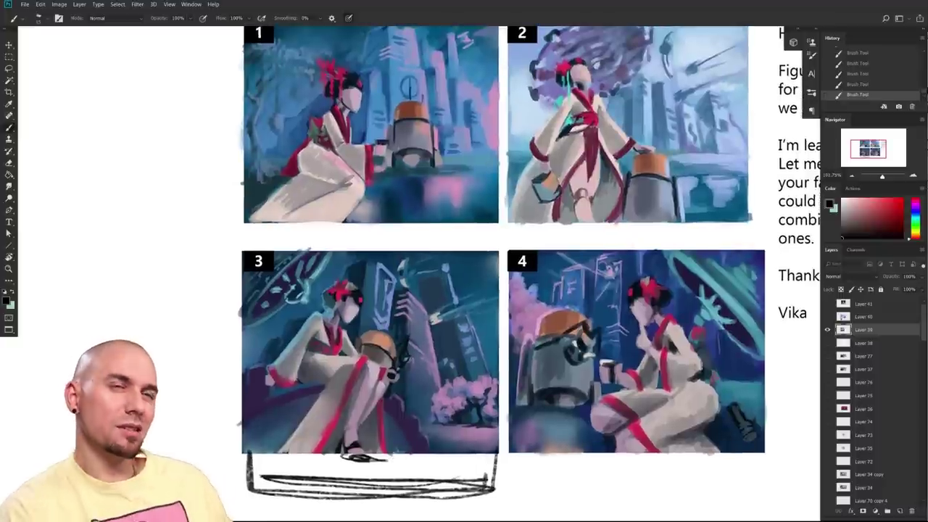
# - Sketch a slanted black pole with a looped end across the background buildings of thumbnail 3
pyautogui.moveTo(521, 379); pyautogui.dragTo(520, 411)
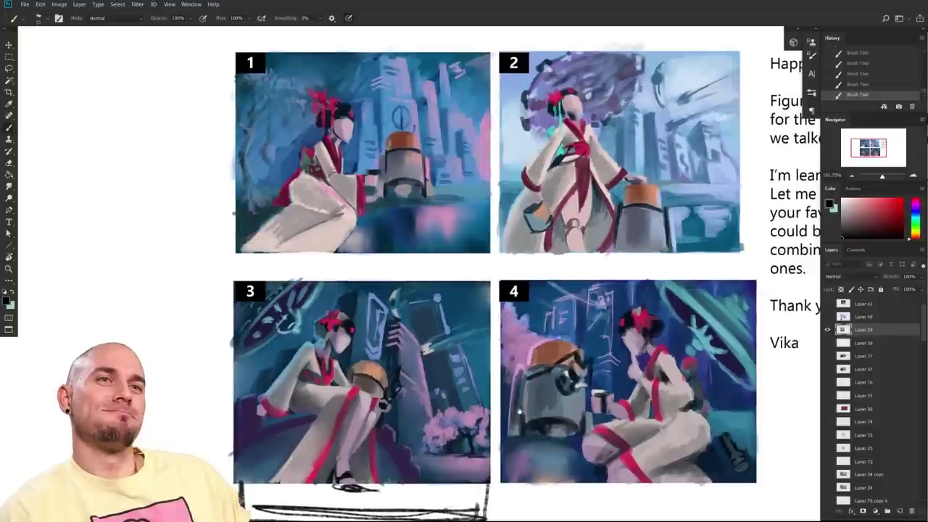
pyautogui.scroll(1, 380, 386)
pyautogui.moveTo(519, 445); pyautogui.dragTo(390, 429)
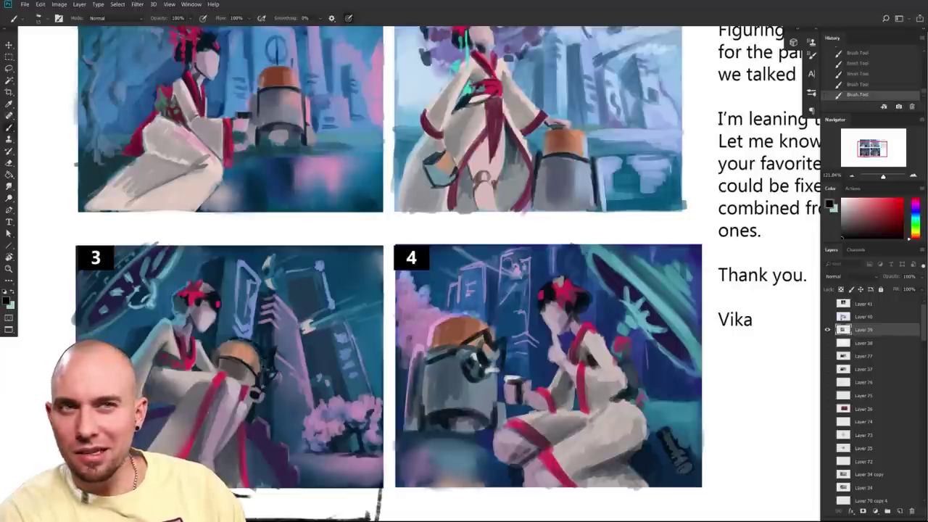
pyautogui.moveTo(196, 283)
pyautogui.mouseDown()
pyautogui.moveTo(177, 354)
pyautogui.moveTo(350, 293)
pyautogui.moveTo(341, 291)
pyautogui.mouseUp()
pyautogui.hotkey('ctrl', 'z')
# - Compare the poses, umbrellas and backgrounds across all four thumbnails
pyautogui.moveTo(531, 315); pyautogui.dragTo(449, 369)
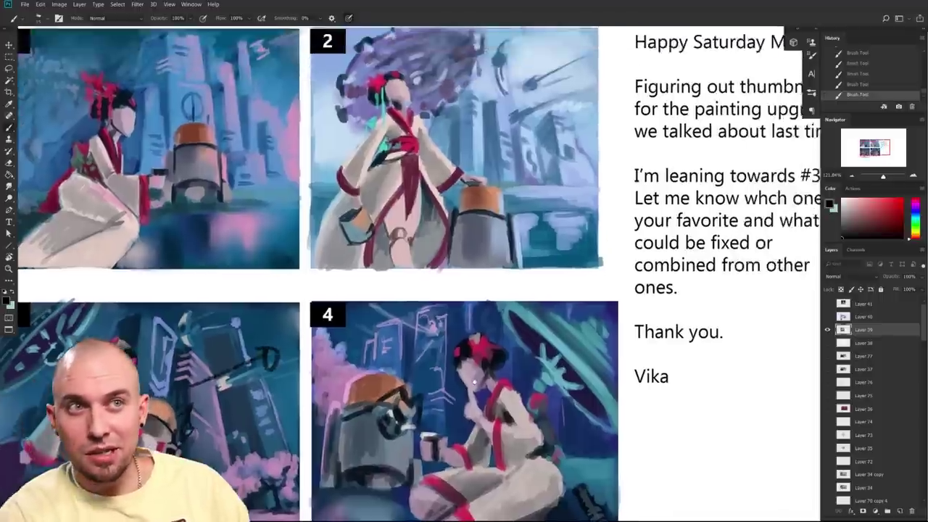
pyautogui.moveTo(589, 223)
pyautogui.mouseDown()
pyautogui.moveTo(629, 260)
pyautogui.moveTo(624, 270)
pyautogui.mouseUp()
pyautogui.moveTo(407, 137)
pyautogui.mouseDown()
pyautogui.moveTo(409, 216)
pyautogui.moveTo(464, 134)
pyautogui.mouseUp()
pyautogui.moveTo(459, 187); pyautogui.dragTo(554, 238)
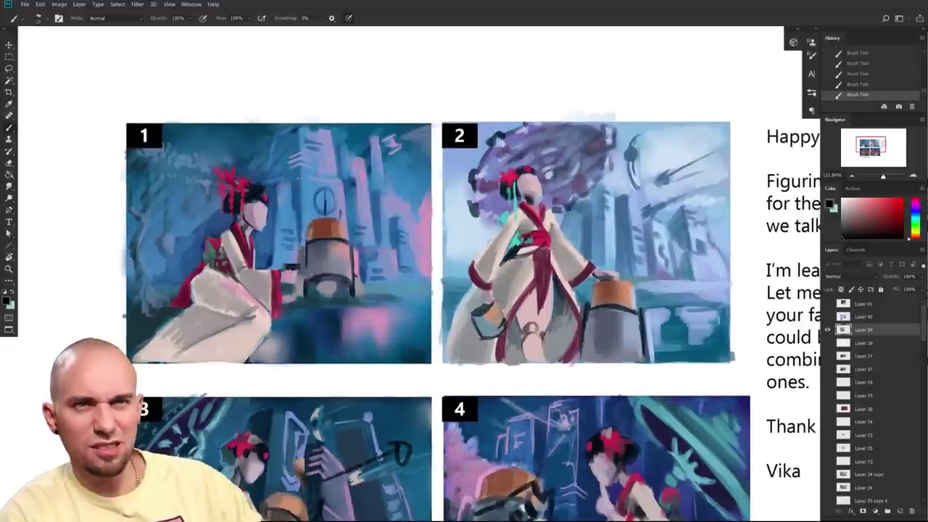
pyautogui.moveTo(575, 418); pyautogui.dragTo(536, 242)
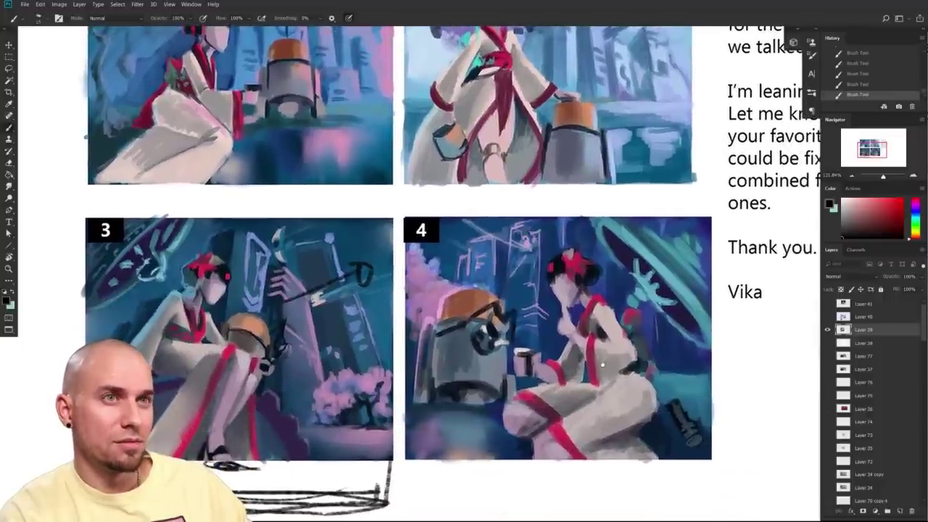
pyautogui.scroll(-3, 602, 365)
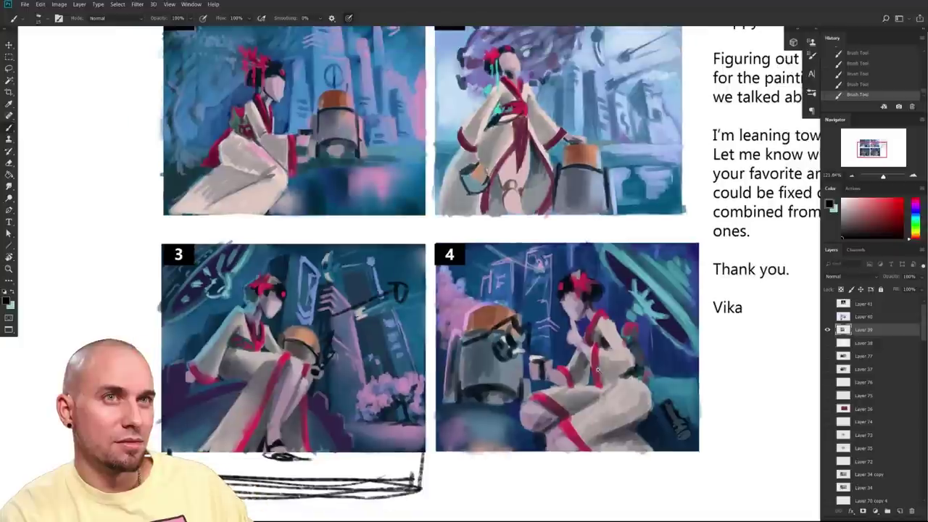
pyautogui.scroll(3, 598, 370)
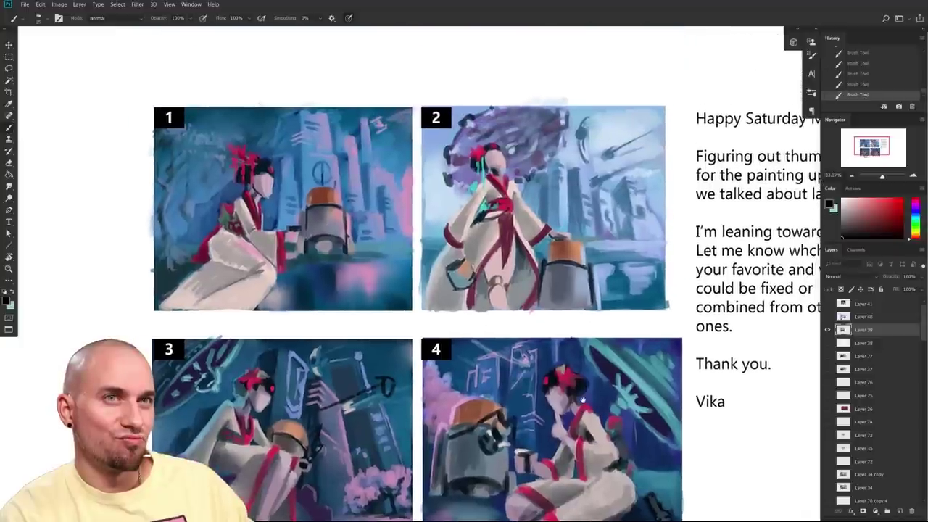
pyautogui.moveTo(582, 400); pyautogui.dragTo(594, 367)
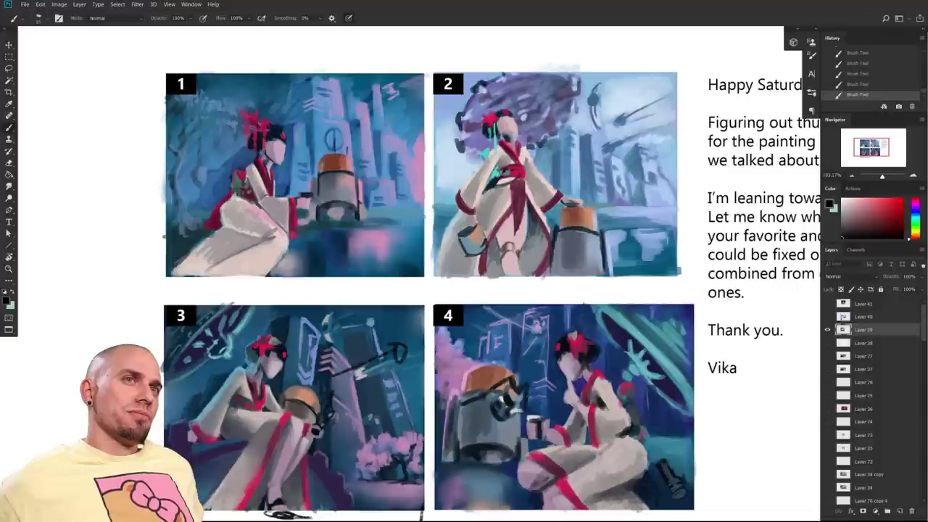
# - Try a short black stroke in the sky near the upper-right edge of thumbnail 2, and review the thumbnails again
pyautogui.moveTo(661, 116)
pyautogui.mouseDown()
pyautogui.moveTo(508, 57)
pyautogui.moveTo(672, 149)
pyautogui.mouseUp()
pyautogui.hotkey('ctrl', 'z')
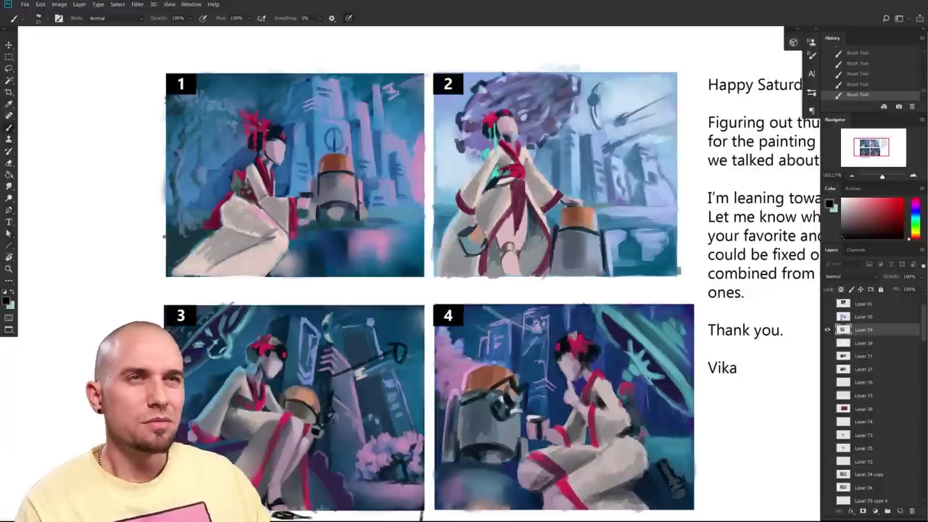
pyautogui.moveTo(558, 338); pyautogui.dragTo(555, 357)
pyautogui.moveTo(467, 370); pyautogui.dragTo(512, 401)
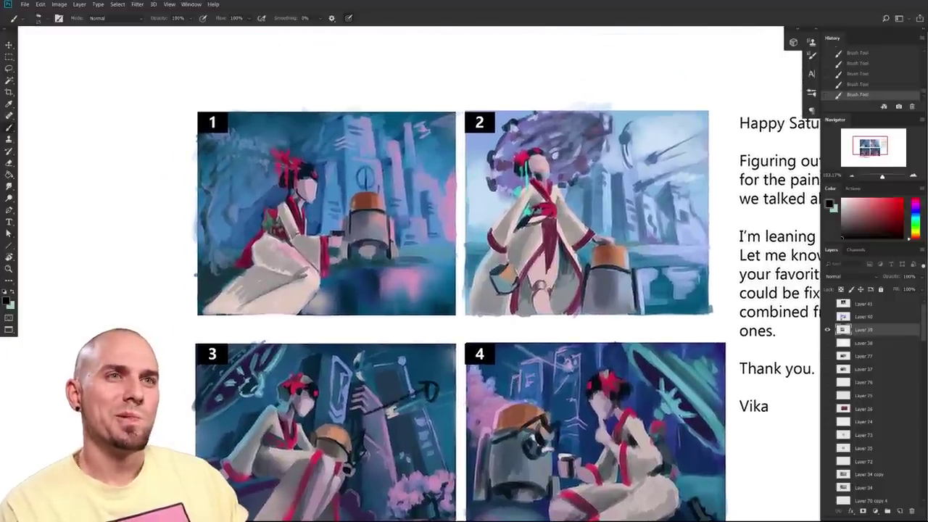
pyautogui.scroll(-1, 449, 305)
pyautogui.moveTo(497, 361)
pyautogui.mouseDown()
pyautogui.moveTo(492, 351)
pyautogui.moveTo(494, 364)
pyautogui.mouseUp()
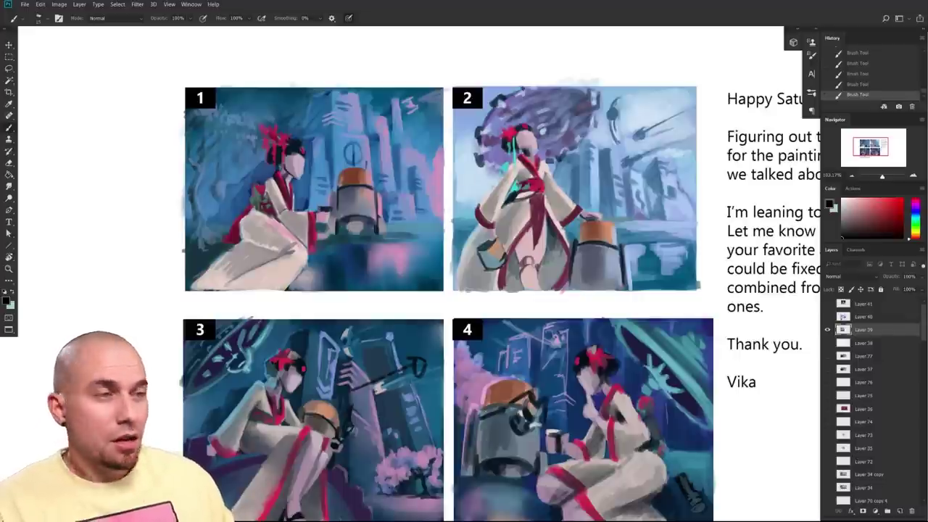
# - Try a black outline around the open umbrella in thumbnail 4
pyautogui.moveTo(634, 321)
pyautogui.mouseDown()
pyautogui.moveTo(723, 419)
pyautogui.moveTo(618, 330)
pyautogui.moveTo(685, 409)
pyautogui.mouseUp()
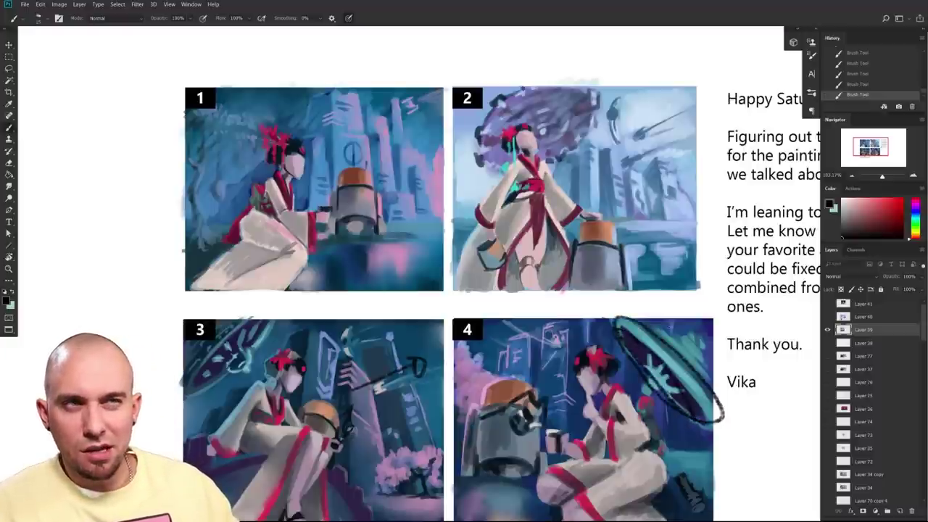
pyautogui.moveTo(635, 433); pyautogui.dragTo(623, 450)
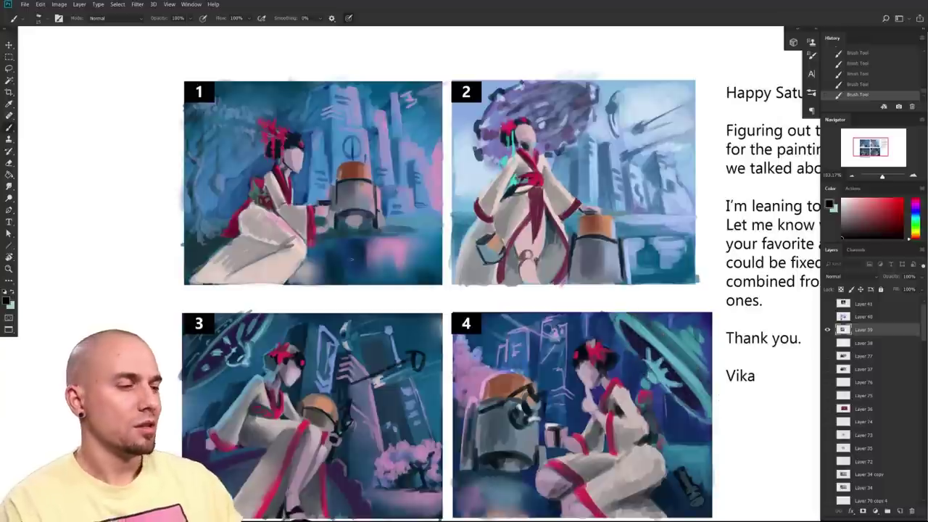
pyautogui.hotkey('ctrl', 'z')
# - Try a large round umbrella with a handle behind the figure in thumbnail 1, and undo its strokes
pyautogui.moveTo(217, 199)
pyautogui.mouseDown()
pyautogui.moveTo(244, 109)
pyautogui.moveTo(299, 120)
pyautogui.moveTo(206, 199)
pyautogui.mouseUp()
pyautogui.moveTo(415, 292); pyautogui.dragTo(381, 310)
pyautogui.hotkey('ctrl', 'z')
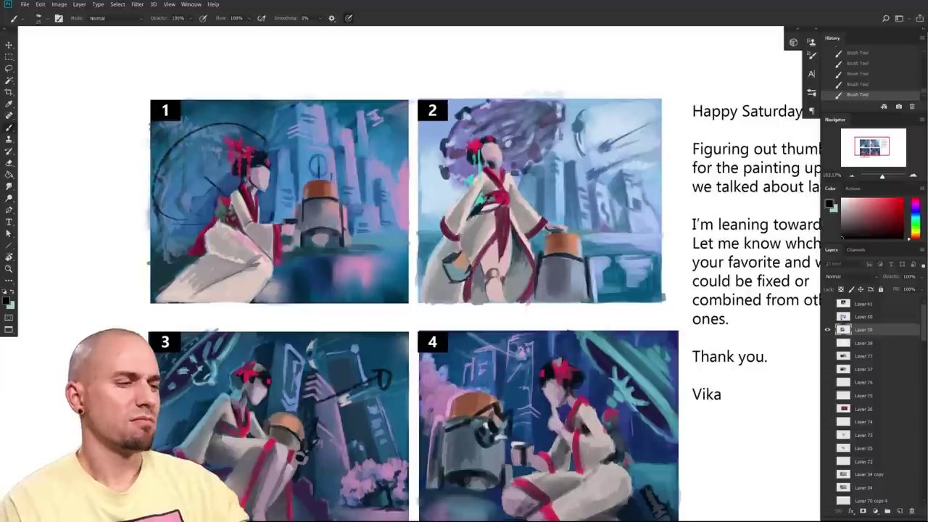
pyautogui.hotkey('ctrl', 'z')
pyautogui.hotkey('ctrl', 'z')
pyautogui.hotkey('ctrl', 'z')
pyautogui.hotkey('ctrl', 'z')
pyautogui.hotkey('ctrl', 'z')
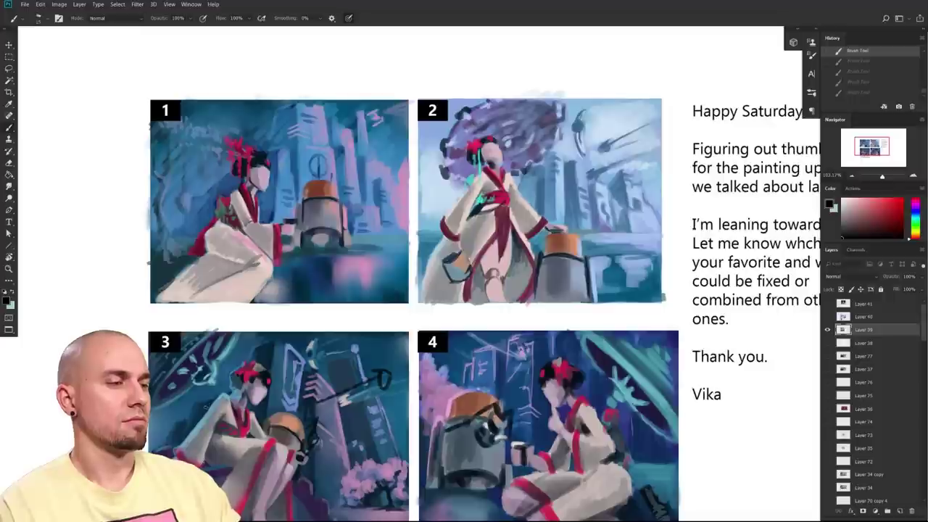
# - Sample a dark purple-black tone from the figure's area in thumbnail 1 as the brush colour
pyautogui.moveTo(517, 486); pyautogui.dragTo(470, 445)
pyautogui.moveTo(321, 280)
pyautogui.mouseDown()
pyautogui.moveTo(348, 390)
pyautogui.moveTo(334, 398)
pyautogui.mouseUp()
pyautogui.click(348, 390)
pyautogui.keyDown('alt'); pyautogui.click(219, 242); pyautogui.keyUp('alt')
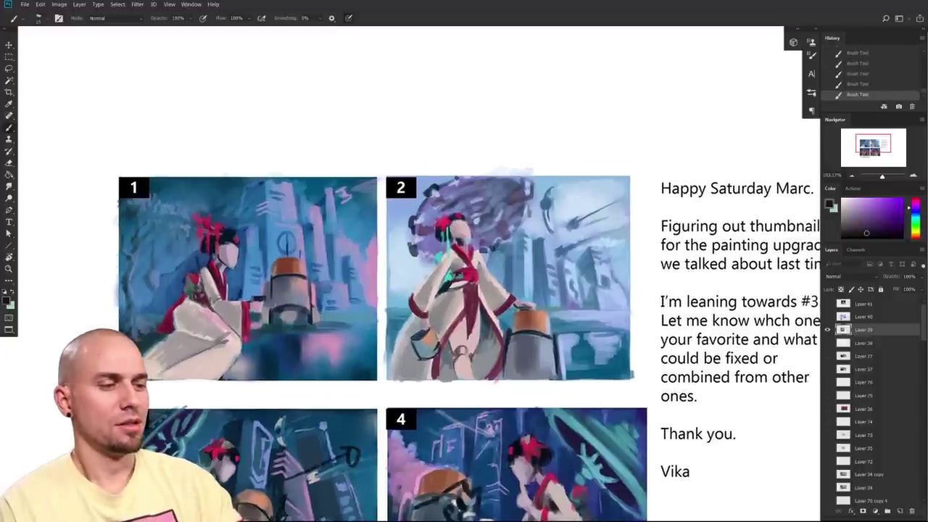
pyautogui.moveTo(245, 517); pyautogui.dragTo(195, 419)
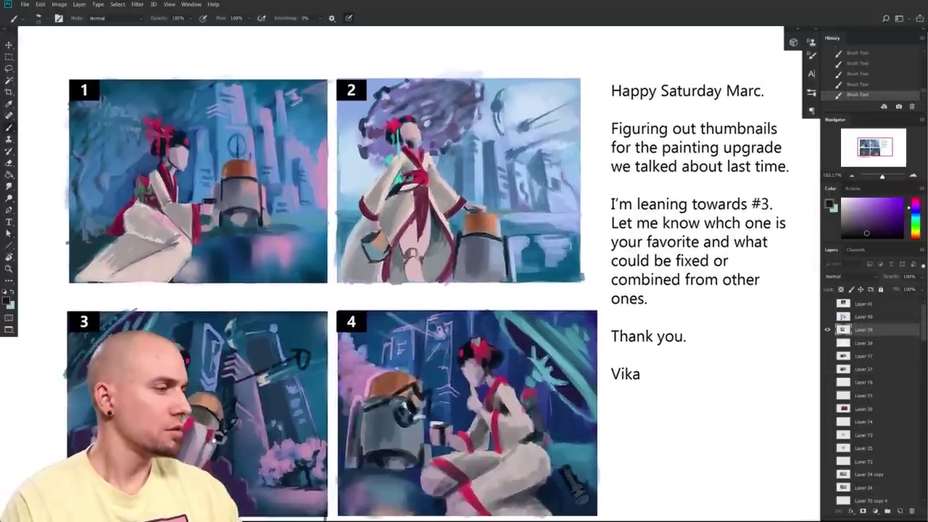
pyautogui.moveTo(195, 418); pyautogui.dragTo(205, 497)
# - Sketch a flattened elliptical umbrella outline behind the figure's head in thumbnail 1
pyautogui.moveTo(93, 224)
pyautogui.mouseDown()
pyautogui.moveTo(160, 194)
pyautogui.moveTo(77, 222)
pyautogui.moveTo(197, 206)
pyautogui.moveTo(197, 191)
pyautogui.mouseUp()
pyautogui.hotkey('ctrl', 'z')
pyautogui.hotkey('ctrl', 'z')
pyautogui.hotkey('ctrl', 'z')
pyautogui.moveTo(97, 221); pyautogui.dragTo(227, 192)
pyautogui.hotkey('ctrl', 'shift', 'z')
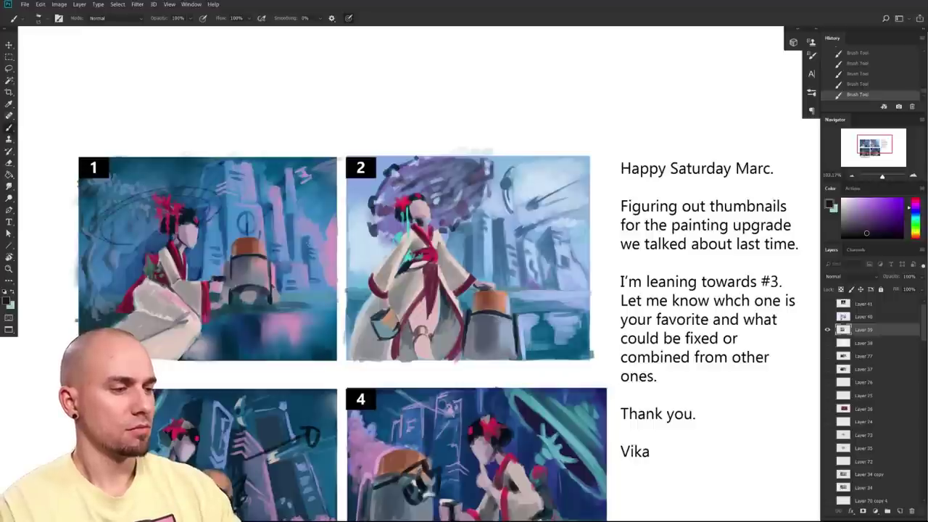
pyautogui.moveTo(92, 230)
pyautogui.mouseDown()
pyautogui.moveTo(199, 142)
pyautogui.moveTo(170, 384)
pyautogui.mouseUp()
pyautogui.moveTo(397, 399); pyautogui.dragTo(520, 400)
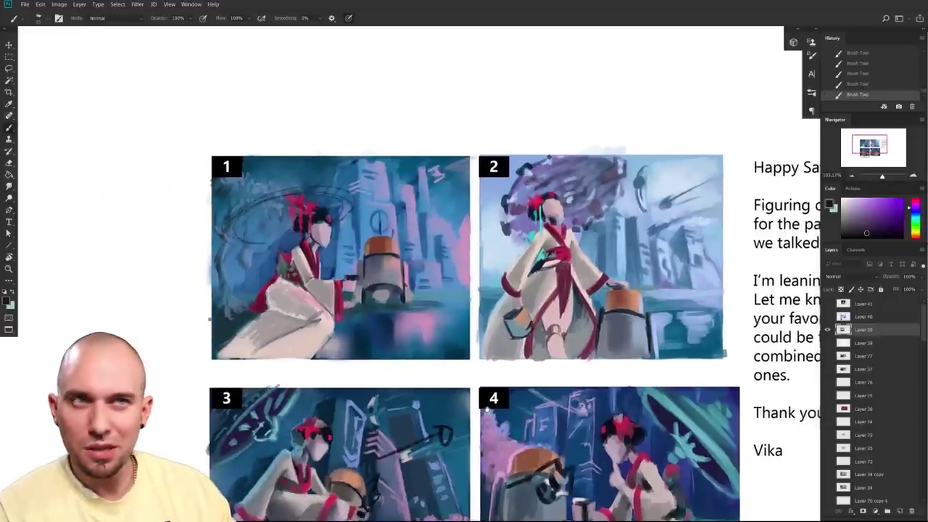
pyautogui.scroll(5, 294, 334)
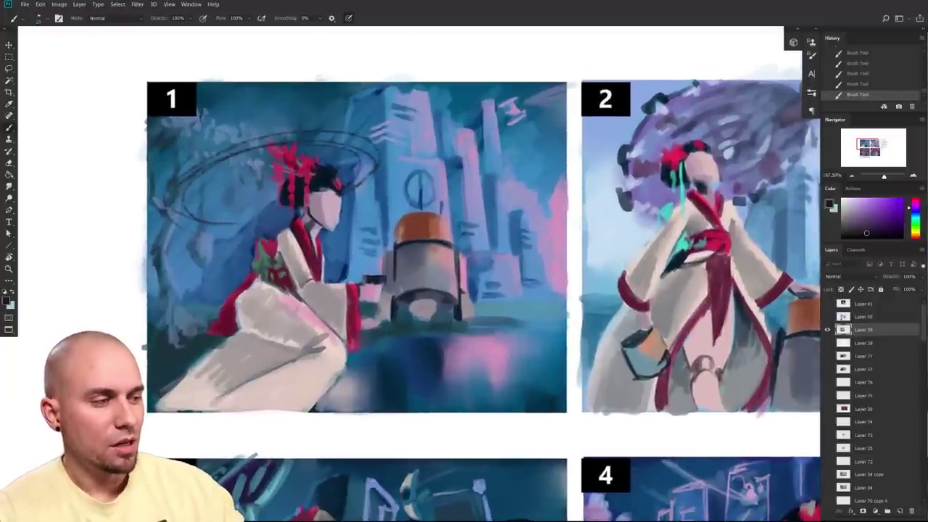
# - Try a small heart doodle between the figure's face and the robot in thumbnail 1
pyautogui.scroll(2, 337, 373)
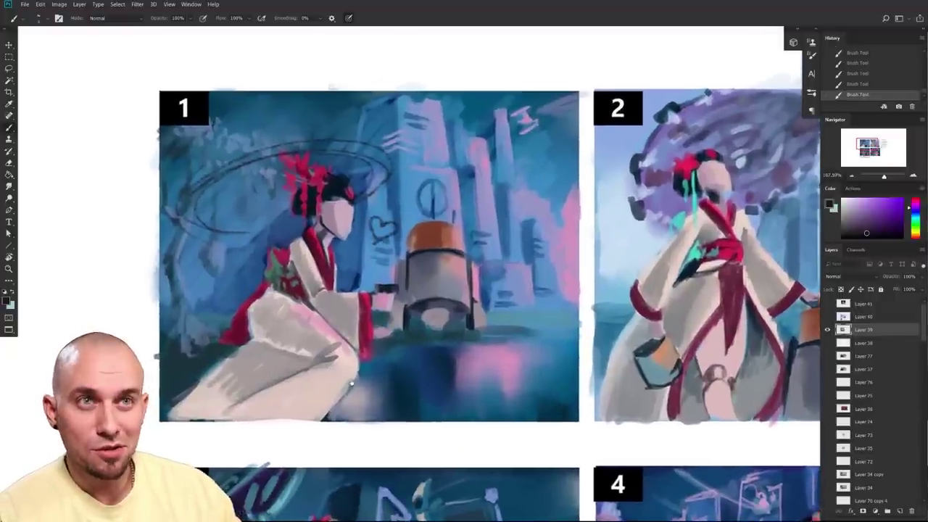
pyautogui.moveTo(373, 362)
pyautogui.mouseDown()
pyautogui.moveTo(403, 356)
pyautogui.moveTo(397, 417)
pyautogui.mouseUp()
pyautogui.hotkey('ctrl', 'z')
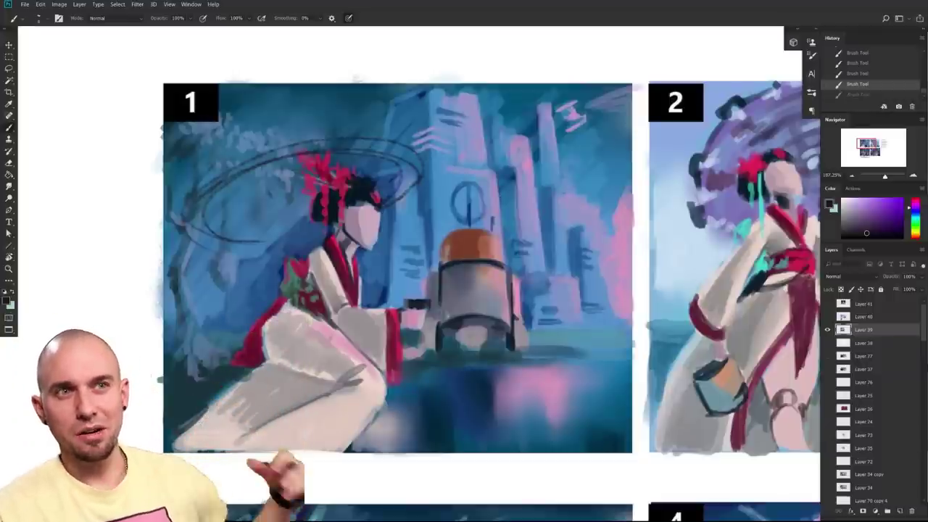
pyautogui.moveTo(440, 364); pyautogui.dragTo(444, 378)
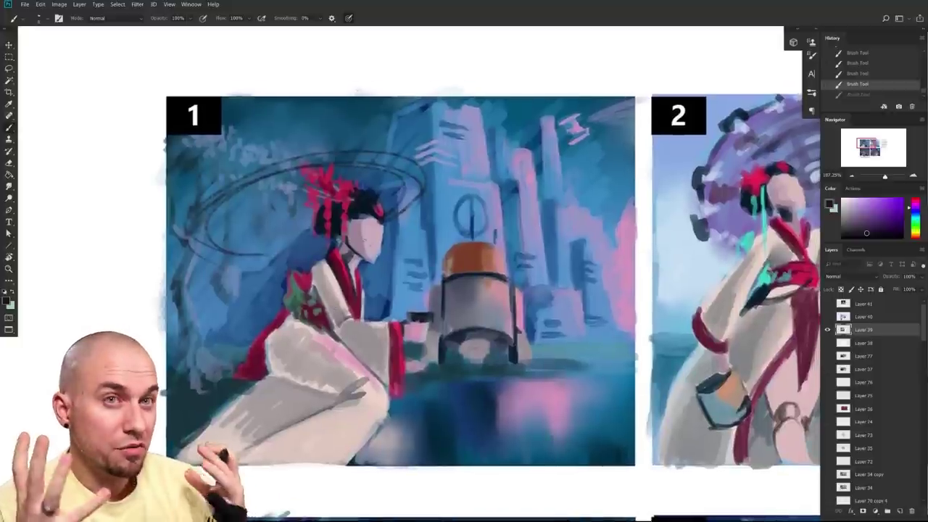
pyautogui.moveTo(354, 376)
pyautogui.mouseDown()
pyautogui.moveTo(338, 357)
pyautogui.moveTo(319, 382)
pyautogui.moveTo(270, 345)
pyautogui.moveTo(264, 325)
pyautogui.moveTo(323, 337)
pyautogui.moveTo(333, 348)
pyautogui.mouseUp()
pyautogui.hotkey('ctrl', 'z')
pyautogui.hotkey('ctrl', 'z')
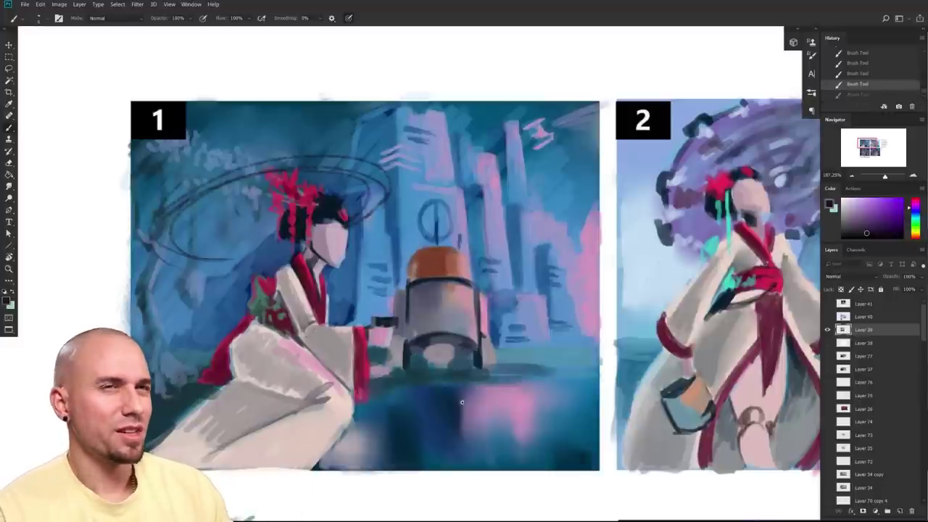
# - Compare the four kimono-figure thumbnails again, examining thumbnail 1's composition up close and alongside the others
pyautogui.moveTo(462, 402); pyautogui.dragTo(445, 391)
pyautogui.moveTo(446, 389); pyautogui.dragTo(445, 332)
pyautogui.moveTo(217, 409)
pyautogui.mouseDown()
pyautogui.moveTo(571, 414)
pyautogui.moveTo(504, 326)
pyautogui.mouseUp()
pyautogui.hotkey('ctrl', 'z')
pyautogui.moveTo(503, 351)
pyautogui.mouseDown()
pyautogui.moveTo(464, 360)
pyautogui.moveTo(471, 362)
pyautogui.moveTo(452, 331)
pyautogui.mouseUp()
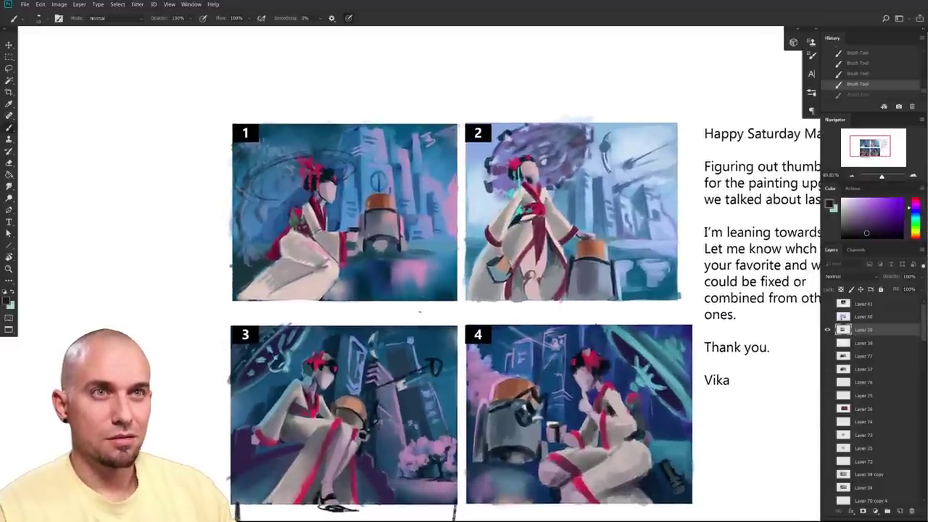
pyautogui.moveTo(442, 309)
pyautogui.mouseDown()
pyautogui.moveTo(459, 209)
pyautogui.moveTo(404, 115)
pyautogui.moveTo(286, 94)
pyautogui.moveTo(205, 208)
pyautogui.moveTo(255, 282)
pyautogui.moveTo(382, 310)
pyautogui.mouseUp()
pyautogui.hotkey('ctrl', 'z')
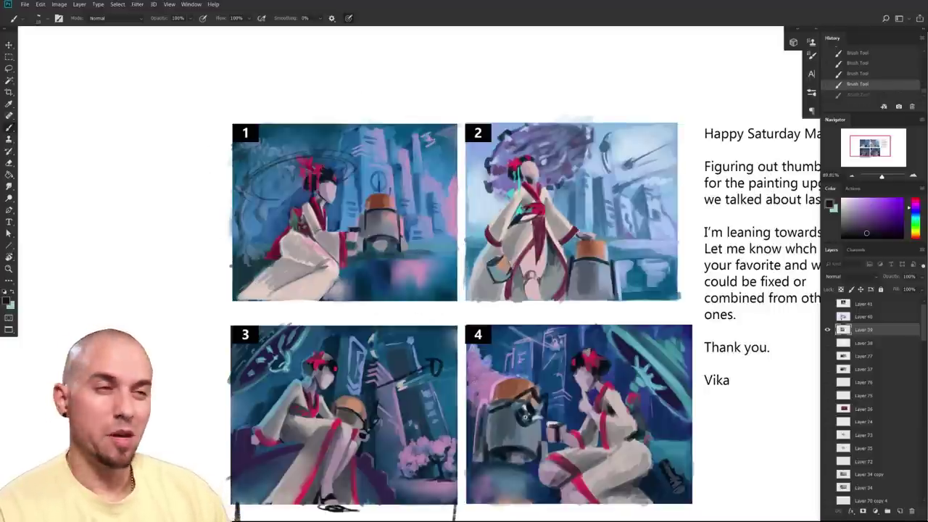
pyautogui.moveTo(523, 416); pyautogui.dragTo(512, 416)
pyautogui.moveTo(705, 460); pyautogui.dragTo(550, 415)
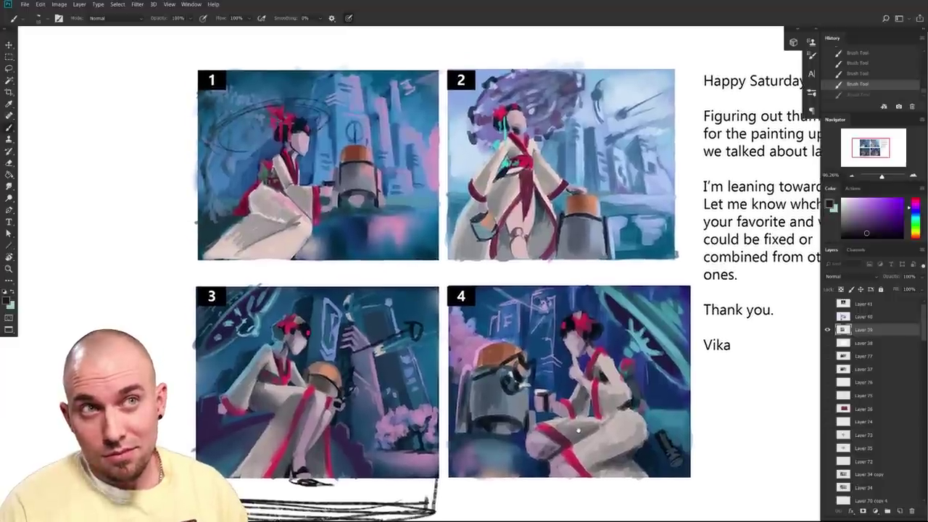
pyautogui.moveTo(374, 244); pyautogui.dragTo(415, 376)
pyautogui.moveTo(415, 375); pyautogui.dragTo(456, 382)
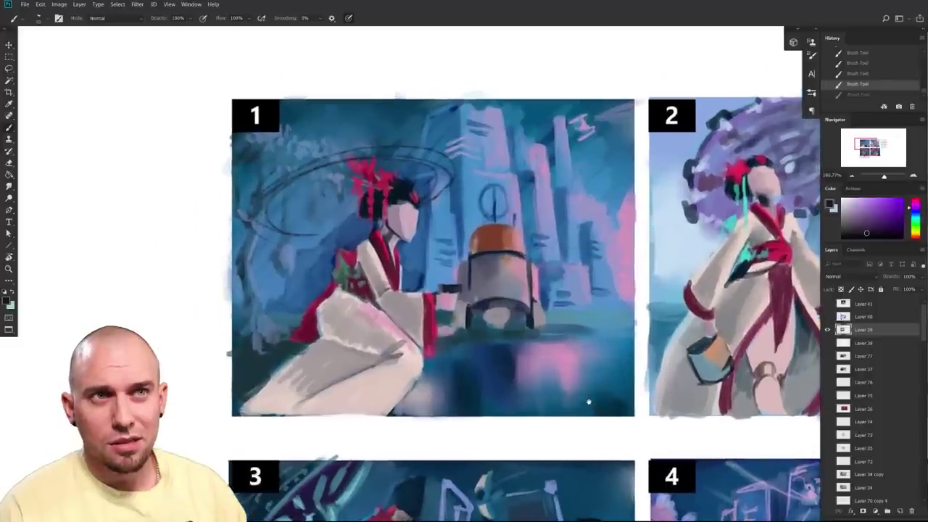
pyautogui.scroll(-5, 497, 337)
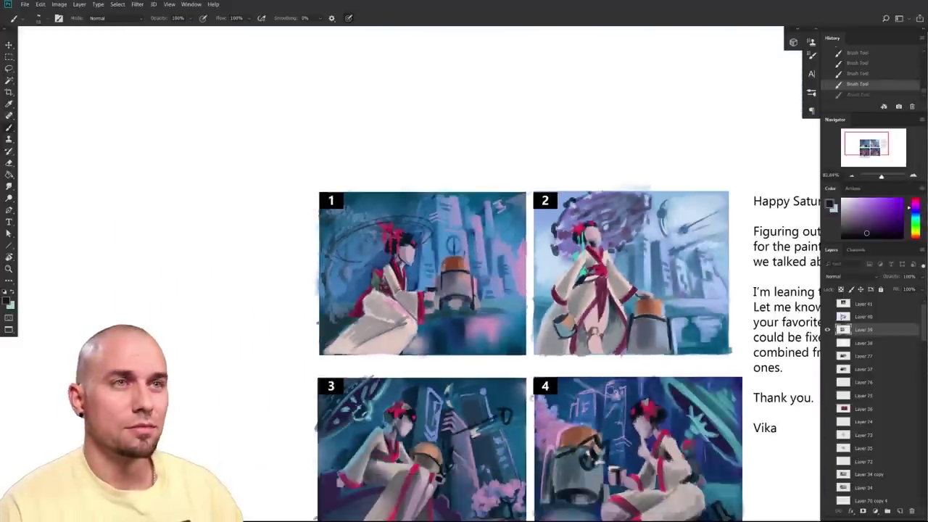
pyautogui.scroll(2, 556, 424)
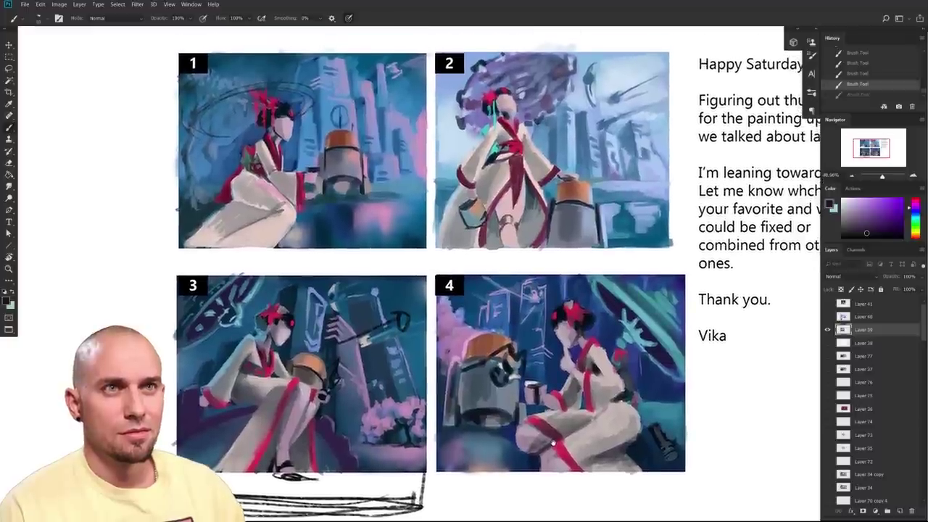
pyautogui.moveTo(489, 420); pyautogui.dragTo(511, 431)
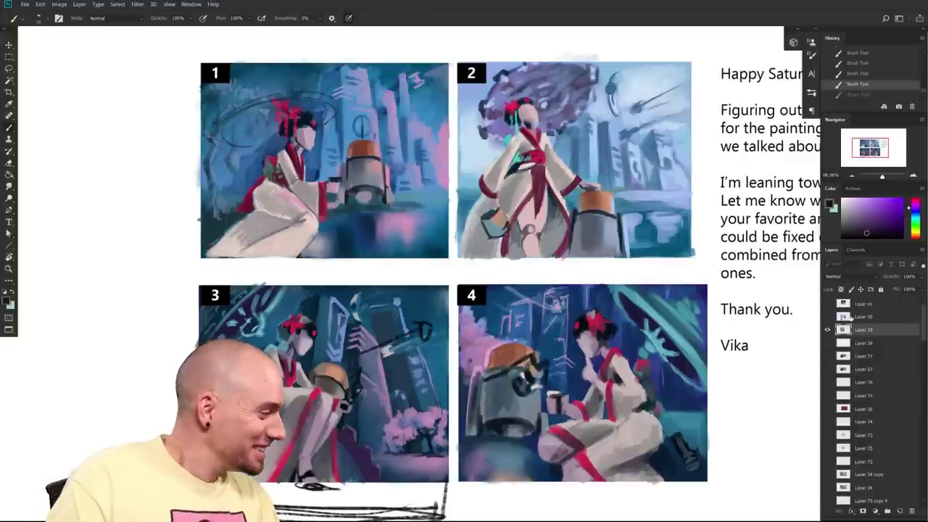
# - Hide Layer 39, then show and select Layer 40 with the Eurovision 2021 Art Challenge artwork
pyautogui.click(827, 330)
pyautogui.click(828, 317)
pyautogui.click(849, 317)
pyautogui.moveTo(766, 349); pyautogui.dragTo(570, 405)
pyautogui.scroll(-4, 570, 400)
pyautogui.moveTo(632, 427); pyautogui.dragTo(623, 326)
pyautogui.scroll(1, 608, 392)
pyautogui.moveTo(594, 379); pyautogui.dragTo(597, 367)
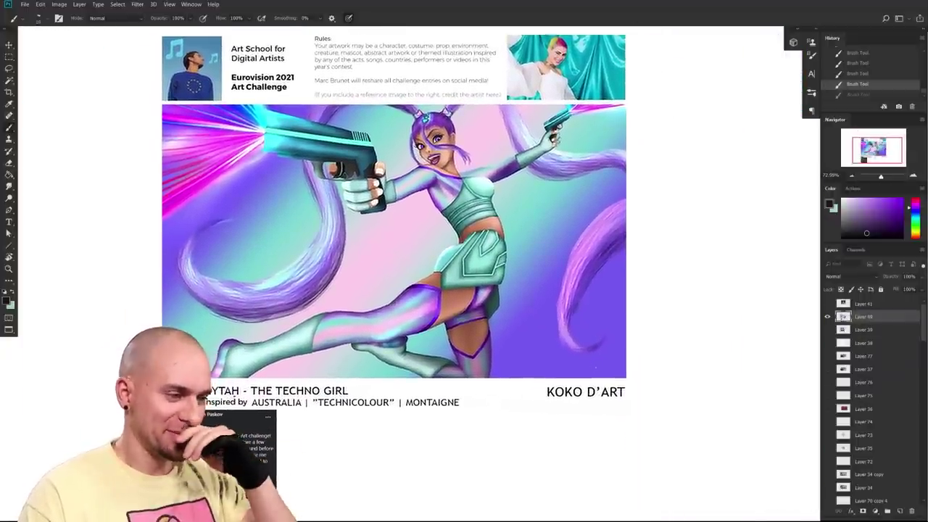
# - Read the title and the artist's feedback request below the techno girl artwork
pyautogui.moveTo(678, 389); pyautogui.dragTo(733, 380)
pyautogui.moveTo(411, 446); pyautogui.dragTo(476, 411)
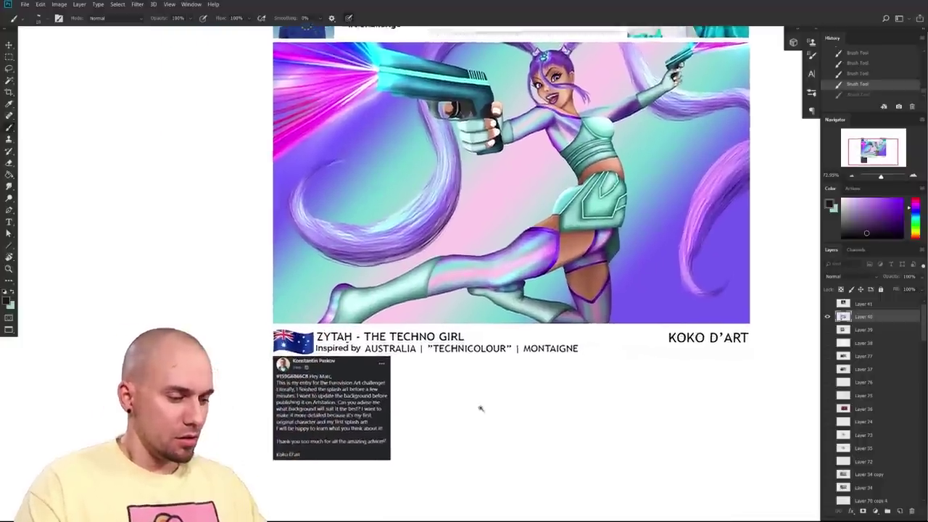
pyautogui.scroll(4, 476, 410)
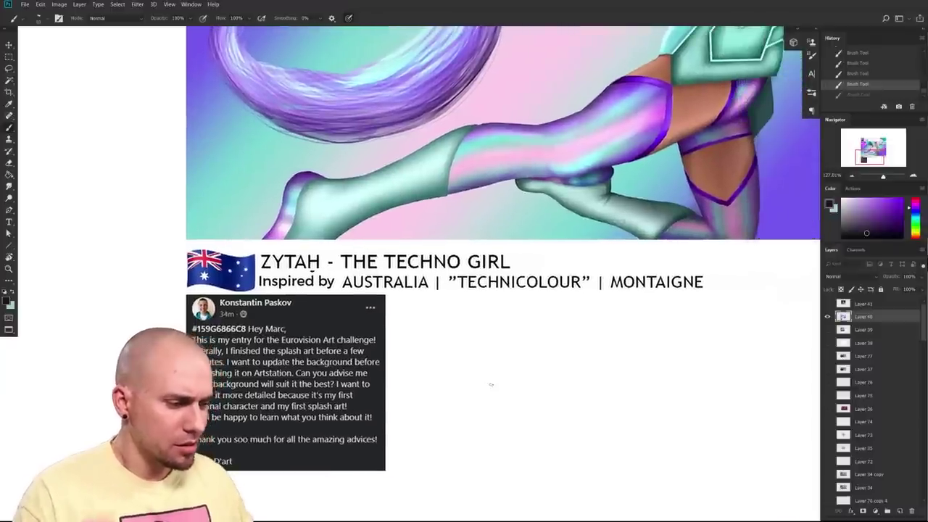
pyautogui.hscroll(2, 491, 384)
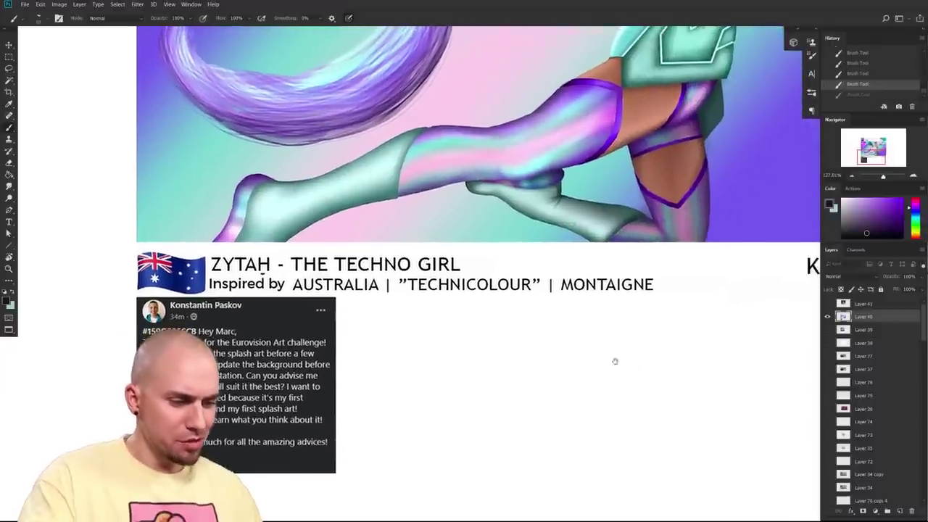
pyautogui.moveTo(676, 377); pyautogui.dragTo(665, 389)
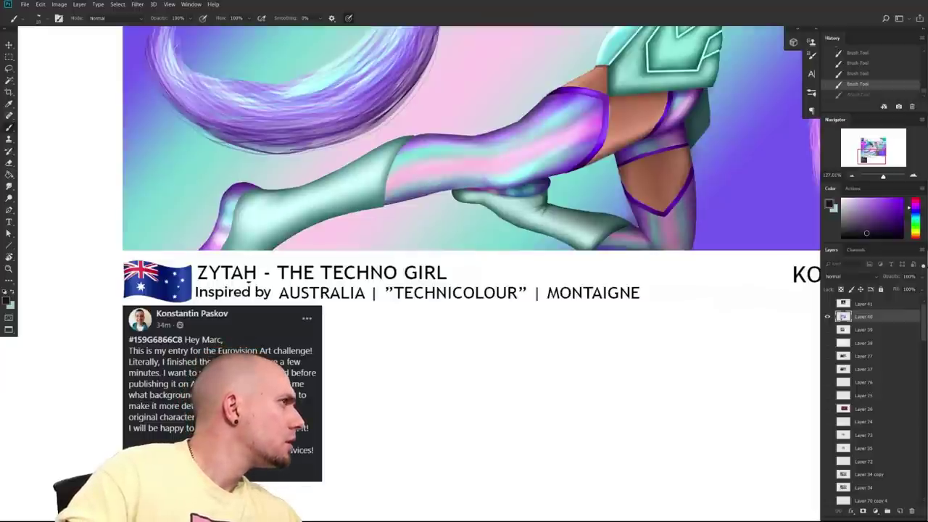
pyautogui.click(409, 331)
pyautogui.moveTo(588, 364); pyautogui.dragTo(577, 356)
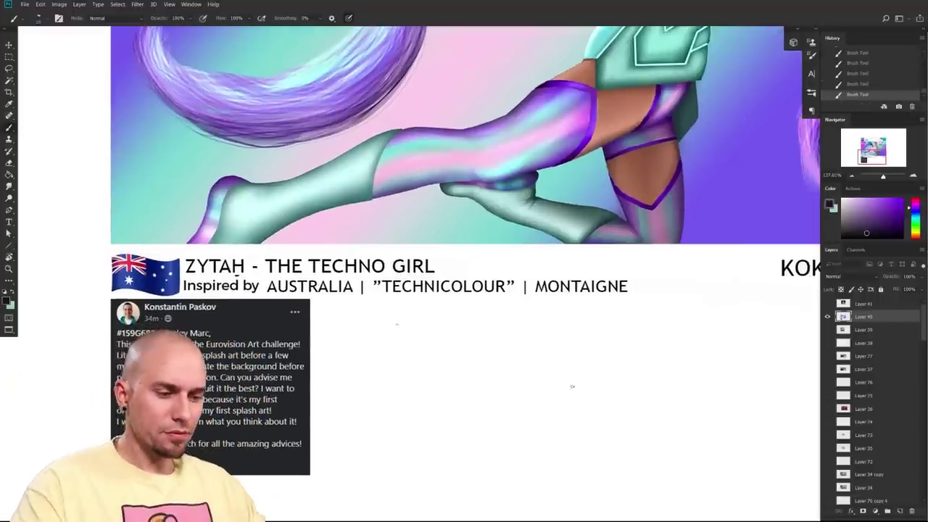
pyautogui.moveTo(481, 423); pyautogui.dragTo(477, 426)
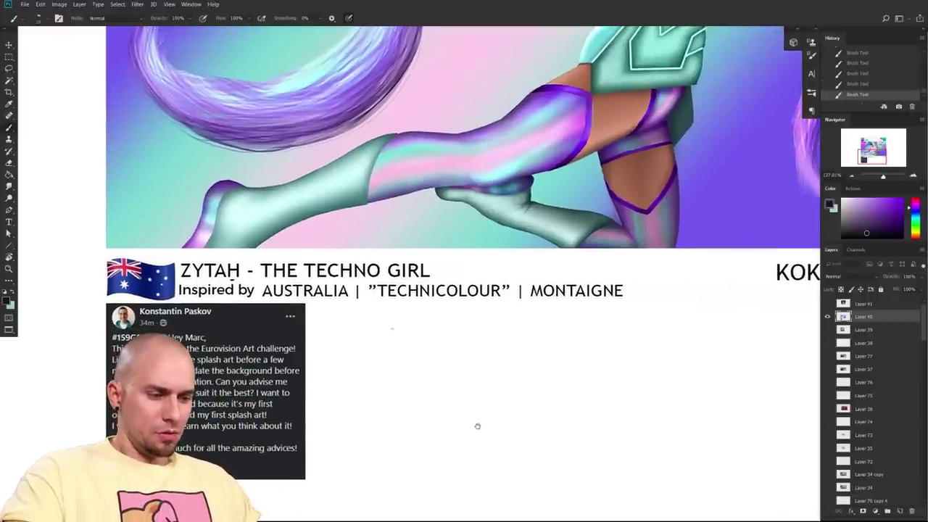
pyautogui.moveTo(478, 426); pyautogui.dragTo(475, 430)
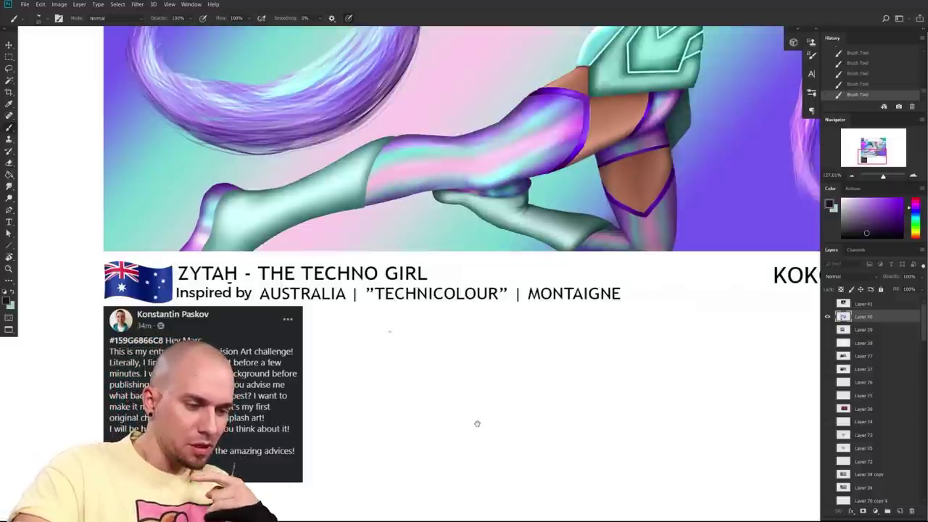
# - Inspect the performer's reference photo above the artwork up close
pyautogui.moveTo(711, 377); pyautogui.dragTo(599, 402)
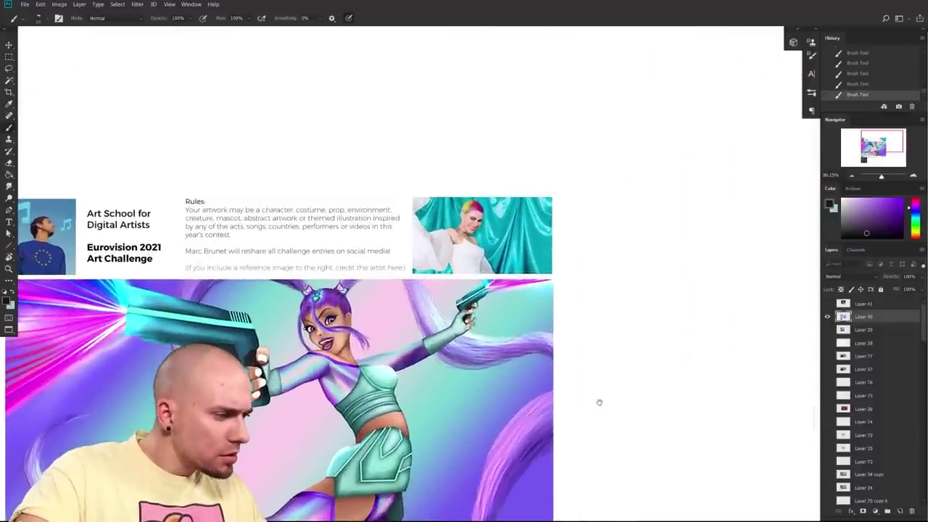
pyautogui.moveTo(503, 302); pyautogui.dragTo(683, 386)
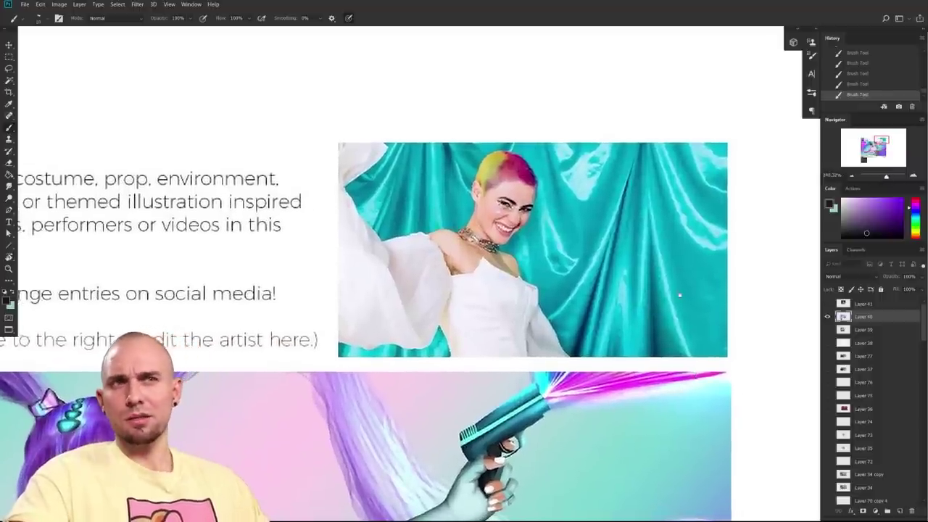
pyautogui.scroll(-4, 680, 355)
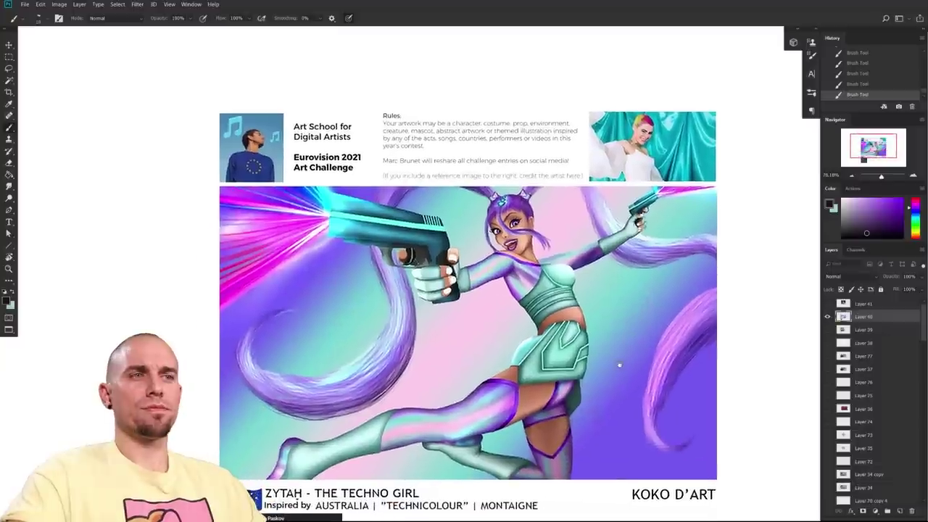
# - Examine the techno girl splash art as a whole, including her pose, the background and the challenge header
pyautogui.moveTo(625, 381)
pyautogui.mouseDown()
pyautogui.moveTo(616, 354)
pyautogui.moveTo(603, 392)
pyautogui.moveTo(605, 369)
pyautogui.mouseUp()
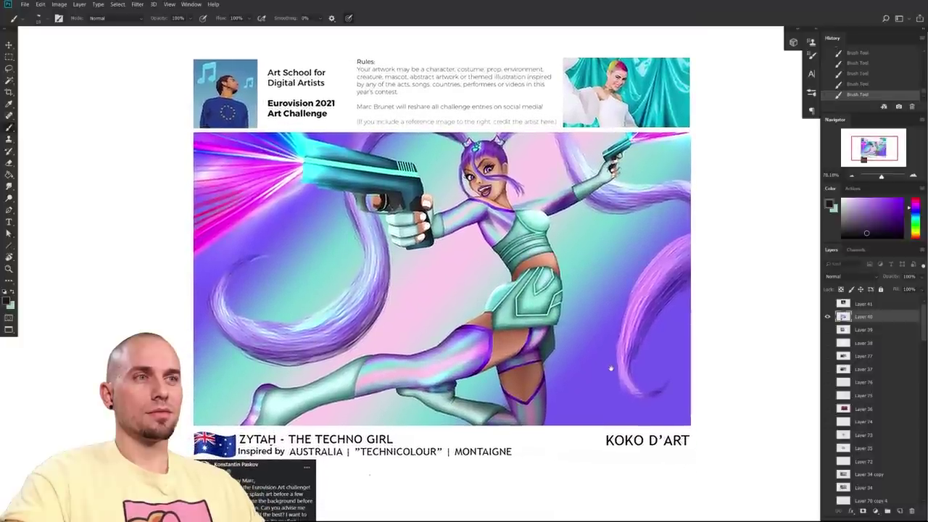
pyautogui.moveTo(608, 405); pyautogui.dragTo(606, 400)
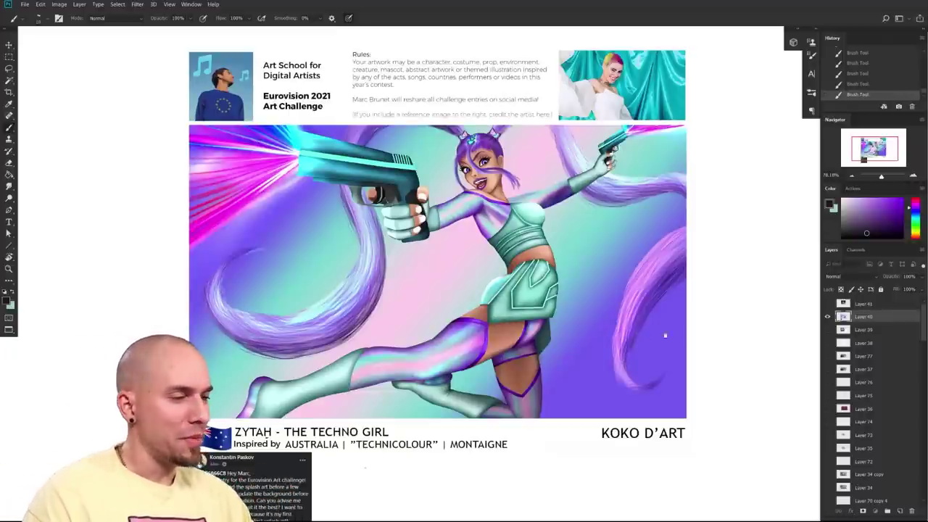
pyautogui.moveTo(651, 337); pyautogui.dragTo(613, 348)
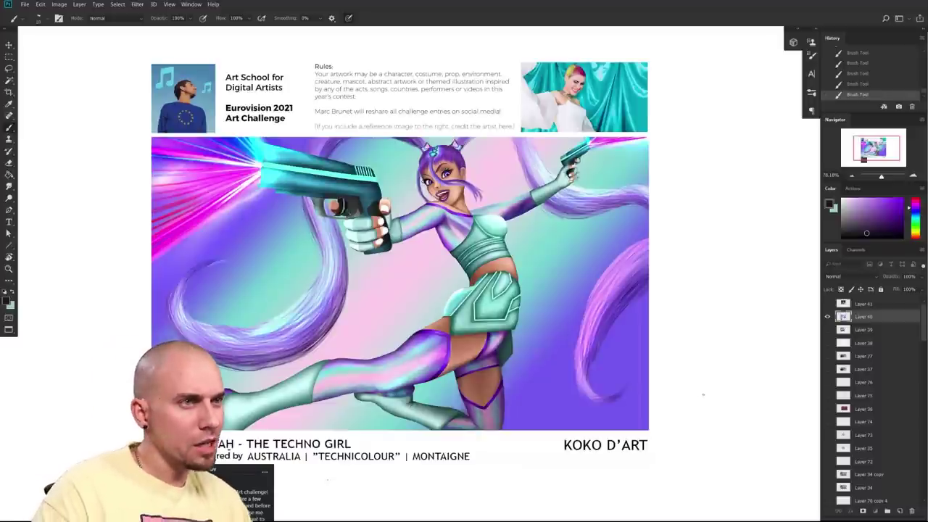
pyautogui.moveTo(670, 411); pyautogui.dragTo(695, 352)
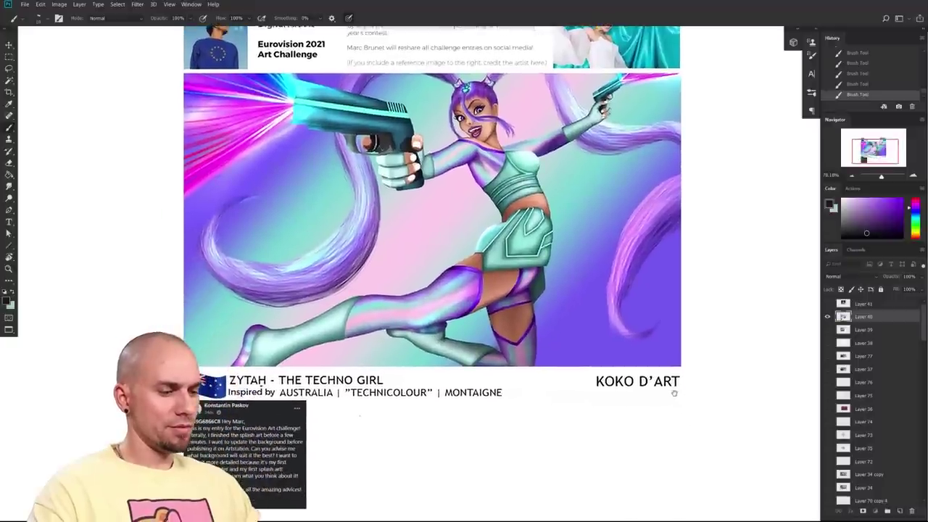
pyautogui.moveTo(675, 392); pyautogui.dragTo(651, 462)
pyautogui.moveTo(643, 369); pyautogui.dragTo(635, 405)
pyautogui.moveTo(582, 380); pyautogui.dragTo(655, 379)
pyautogui.moveTo(655, 379); pyautogui.dragTo(667, 371)
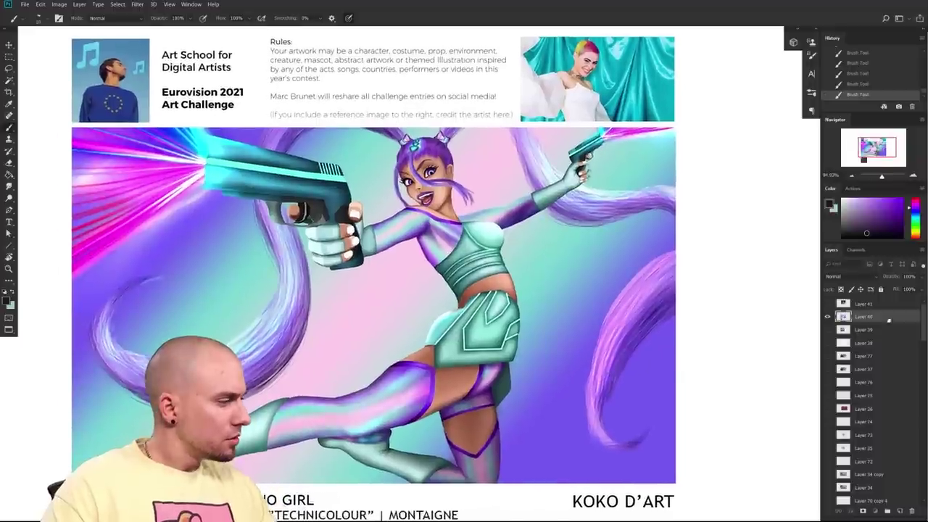
pyautogui.moveTo(722, 351); pyautogui.dragTo(701, 344)
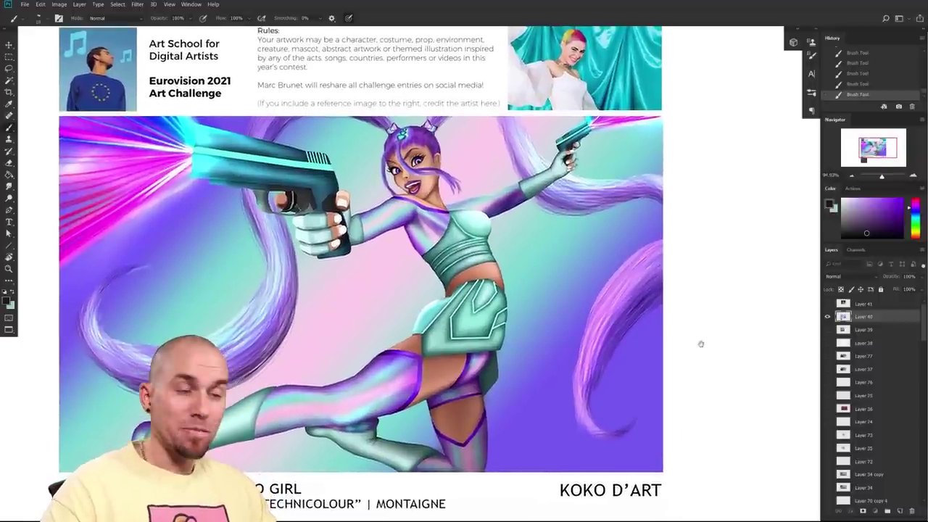
pyautogui.moveTo(674, 407); pyautogui.dragTo(753, 387)
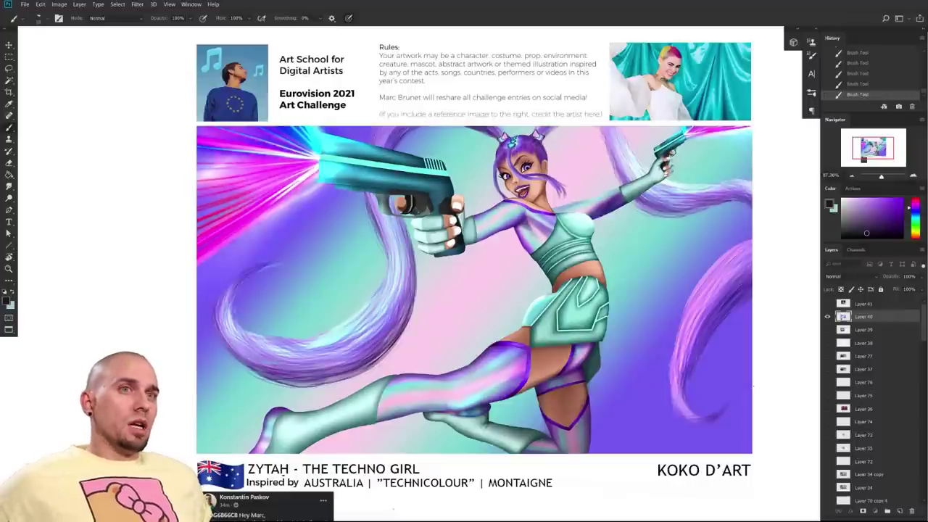
pyautogui.moveTo(754, 386); pyautogui.dragTo(734, 372)
# - Rotate the canvas view to 177° and set the brush colour to bright red
pyautogui.press('r')
pyautogui.moveTo(269, 204); pyautogui.dragTo(662, 334)
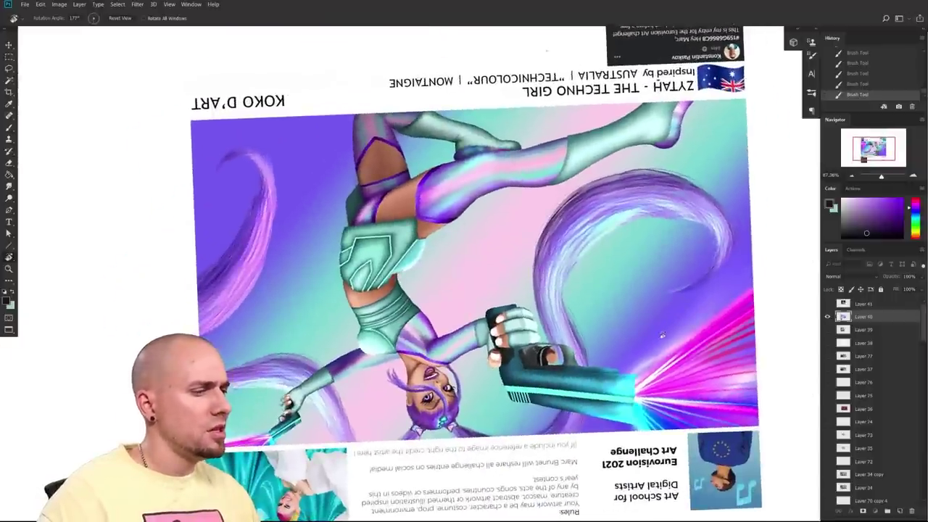
pyautogui.press('b')
pyautogui.moveTo(638, 338)
pyautogui.mouseDown()
pyautogui.moveTo(619, 464)
pyautogui.moveTo(607, 456)
pyautogui.mouseUp()
pyautogui.click(903, 199)
pyautogui.click(916, 198)
pyautogui.moveTo(415, 336); pyautogui.dragTo(405, 340)
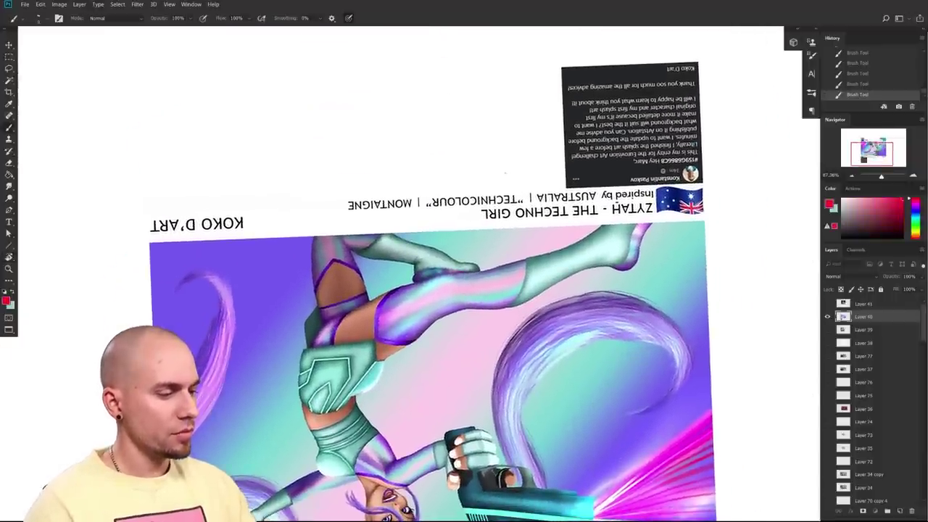
# - Sketch red construction lines over the upside-down figure, marking the hip joint and the contours of the raised thigh
pyautogui.moveTo(347, 363)
pyautogui.mouseDown()
pyautogui.moveTo(337, 367)
pyautogui.moveTo(374, 350)
pyautogui.moveTo(422, 299)
pyautogui.mouseUp()
pyautogui.moveTo(306, 370)
pyautogui.mouseDown()
pyautogui.moveTo(333, 323)
pyautogui.moveTo(426, 293)
pyautogui.mouseUp()
pyautogui.moveTo(388, 338); pyautogui.dragTo(426, 287)
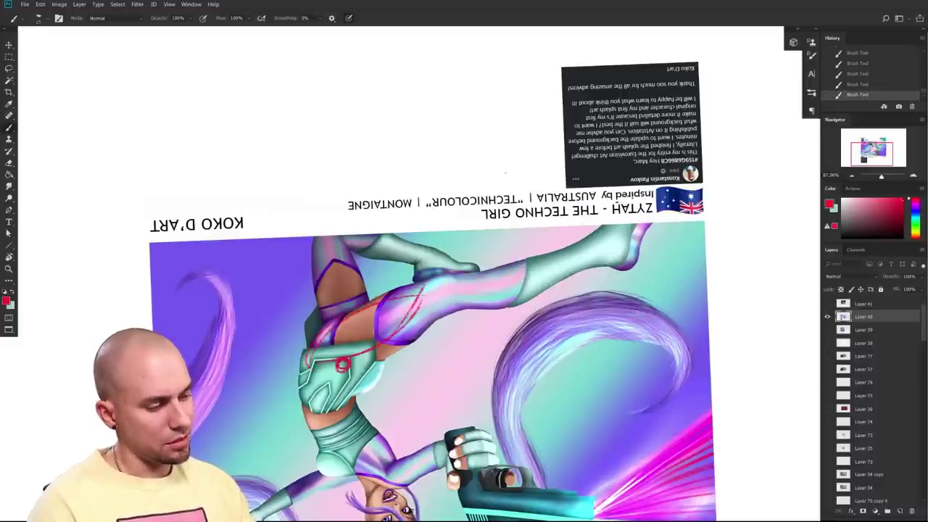
pyautogui.moveTo(358, 352); pyautogui.dragTo(428, 288)
pyautogui.moveTo(310, 364); pyautogui.dragTo(364, 311)
pyautogui.moveTo(318, 343)
pyautogui.mouseDown()
pyautogui.moveTo(427, 285)
pyautogui.moveTo(392, 283)
pyautogui.mouseUp()
pyautogui.moveTo(347, 345)
pyautogui.mouseDown()
pyautogui.moveTo(321, 391)
pyautogui.moveTo(317, 351)
pyautogui.moveTo(329, 384)
pyautogui.mouseUp()
# - Rotate the canvas back nearly upright and draw the raised leg's red thigh axis with joint circles at hip and knee, plus the hip curve
pyautogui.press('r')
pyautogui.moveTo(470, 168)
pyautogui.mouseDown()
pyautogui.moveTo(559, 192)
pyautogui.moveTo(613, 261)
pyautogui.moveTo(624, 338)
pyautogui.moveTo(614, 355)
pyautogui.mouseUp()
pyautogui.press('b')
pyautogui.moveTo(576, 270)
pyautogui.mouseDown()
pyautogui.moveTo(351, 404)
pyautogui.moveTo(341, 392)
pyautogui.mouseUp()
pyautogui.moveTo(284, 389); pyautogui.dragTo(384, 310)
pyautogui.moveTo(433, 350); pyautogui.dragTo(417, 305)
pyautogui.moveTo(288, 333); pyautogui.dragTo(371, 264)
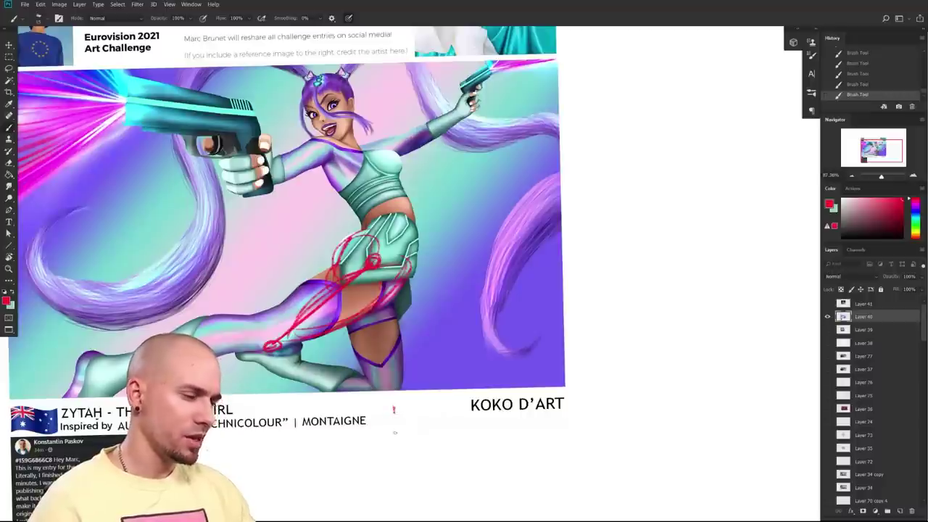
# - Try extending the standing leg with a red line down to a foot below the artwork's edge
pyautogui.moveTo(396, 392); pyautogui.dragTo(394, 430)
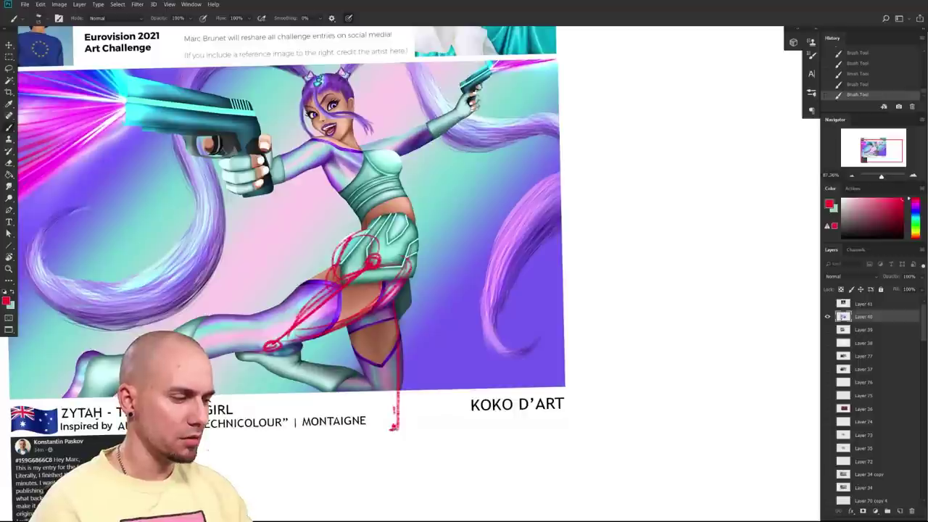
pyautogui.hotkey('ctrl', 'z')
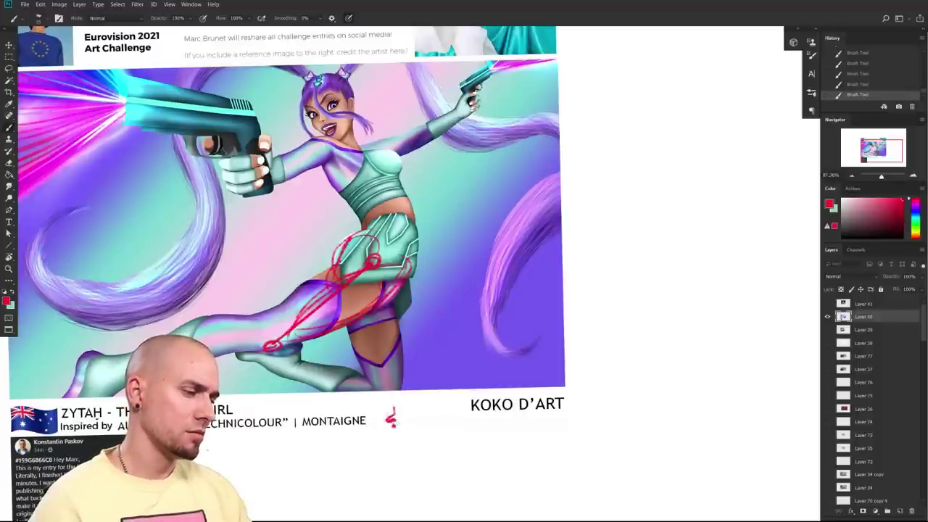
# - Finish the red lower-leg strokes below the artwork, and undo them together with the raised leg's red thigh axis
pyautogui.moveTo(404, 384)
pyautogui.mouseDown()
pyautogui.moveTo(392, 423)
pyautogui.moveTo(349, 408)
pyautogui.moveTo(382, 424)
pyautogui.mouseUp()
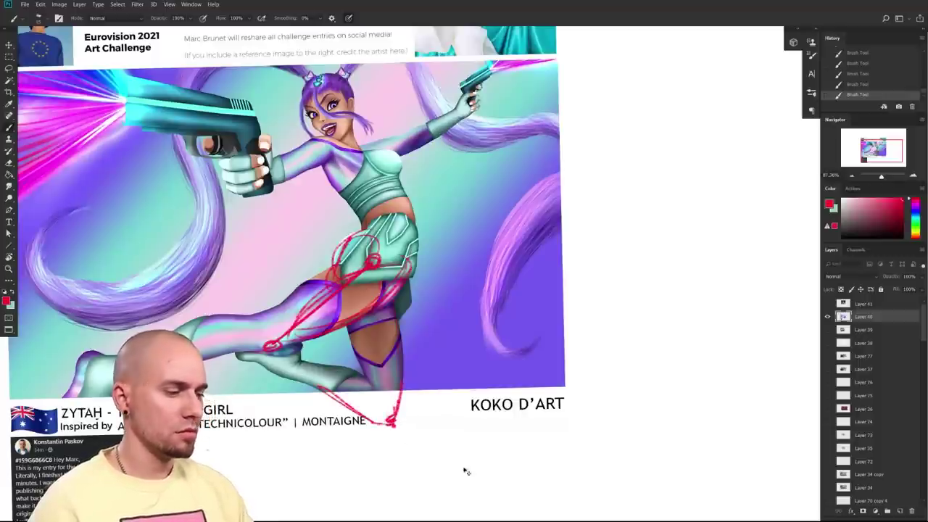
pyautogui.hotkey('ctrl', 'z')
pyautogui.hotkey('ctrl', 'z')
pyautogui.hotkey('ctrl', 'z')
pyautogui.hotkey('ctrl', 'z')
pyautogui.hotkey('ctrl', 'z')
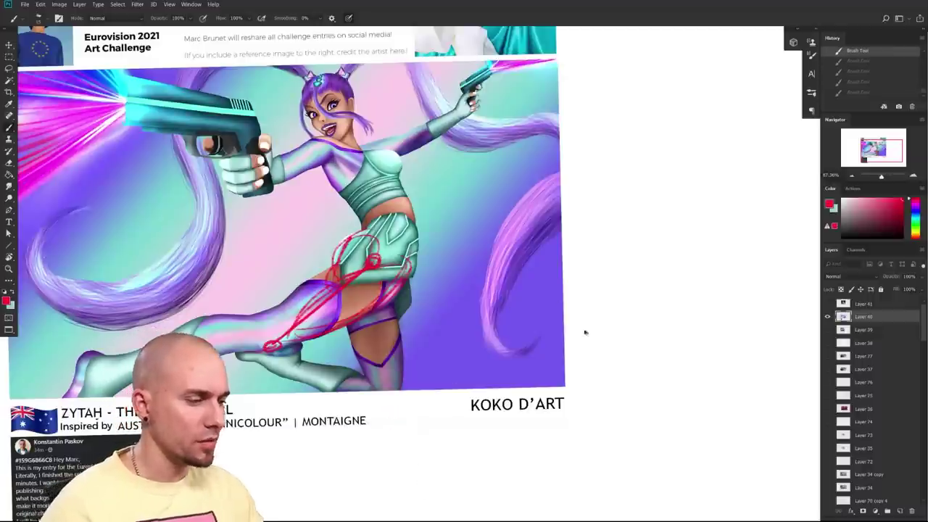
pyautogui.hotkey('ctrl', 'z')
pyautogui.hotkey('ctrl', 'z')
pyautogui.hotkey('ctrl', 'z')
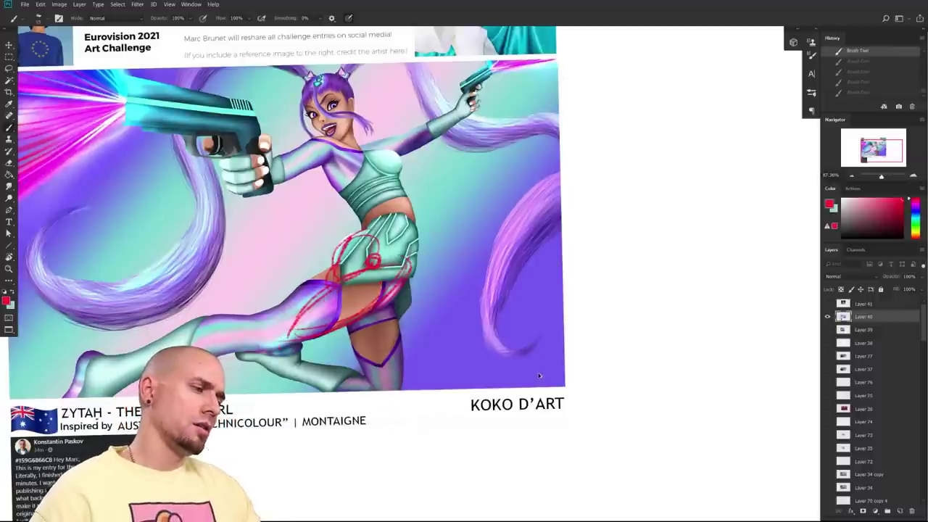
# - Try painting shadow accents where the raised thigh overlaps the standing leg, using purples sampled from the legs
pyautogui.moveTo(534, 381); pyautogui.dragTo(529, 402)
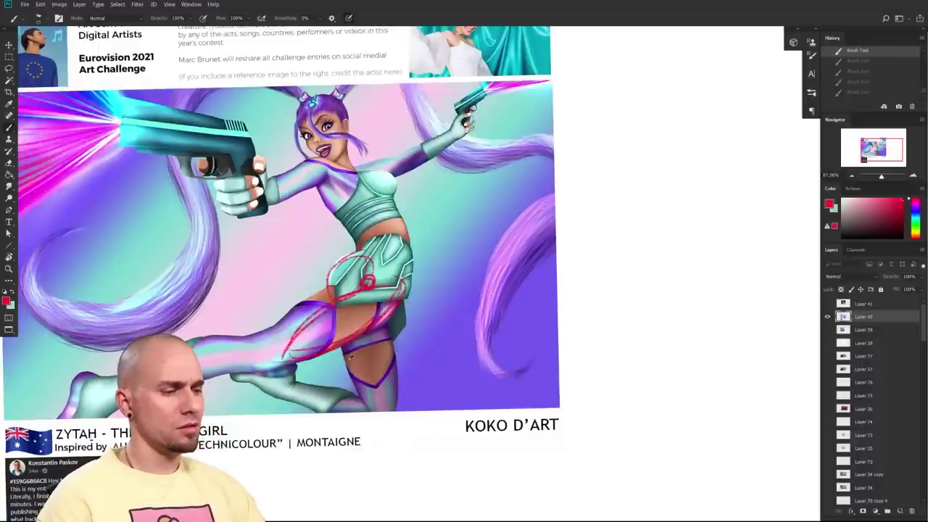
pyautogui.keyDown('alt'); pyautogui.click(343, 352); pyautogui.keyUp('alt')
pyautogui.moveTo(363, 343)
pyautogui.mouseDown()
pyautogui.moveTo(379, 340)
pyautogui.moveTo(345, 348)
pyautogui.mouseUp()
pyautogui.keyDown('alt'); pyautogui.click(375, 385); pyautogui.keyUp('alt')
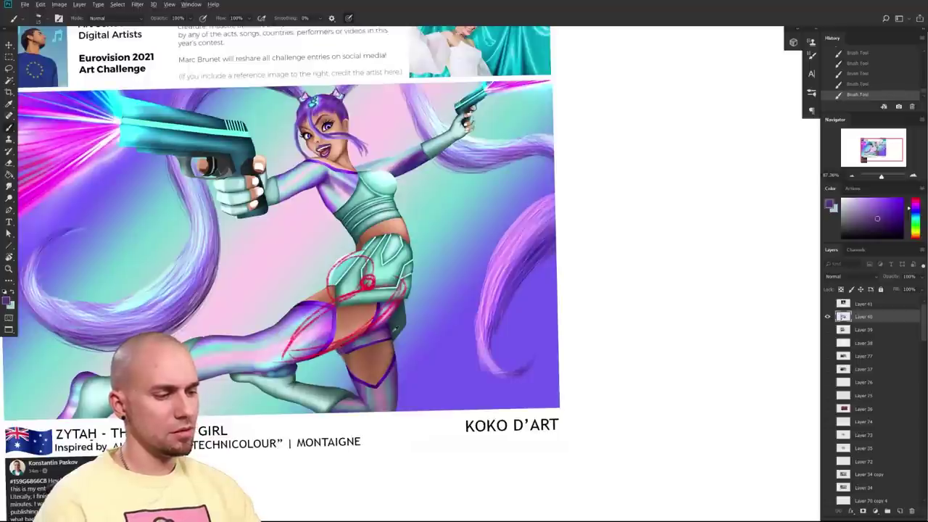
pyautogui.keyDown('alt'); pyautogui.click(338, 356); pyautogui.keyUp('alt')
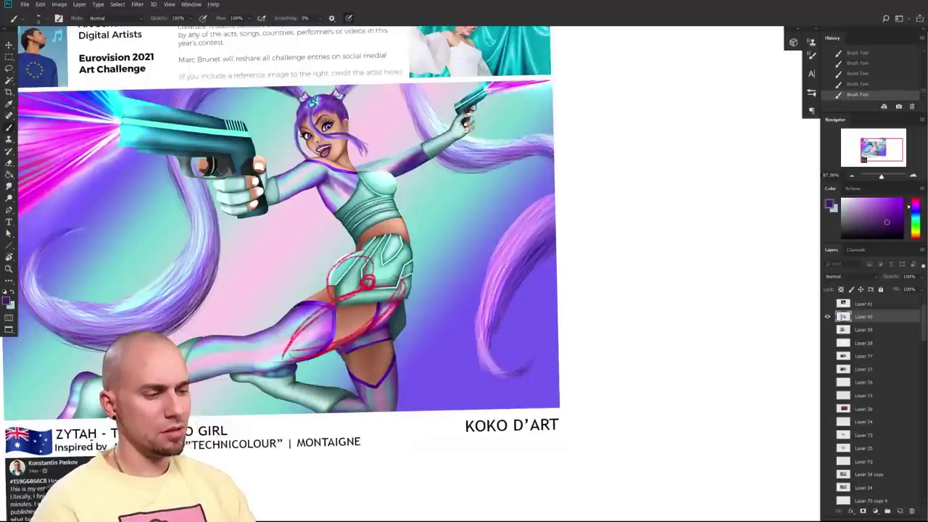
pyautogui.moveTo(441, 373)
pyautogui.mouseDown()
pyautogui.moveTo(549, 374)
pyautogui.moveTo(482, 358)
pyautogui.moveTo(501, 355)
pyautogui.moveTo(478, 353)
pyautogui.moveTo(420, 300)
pyautogui.moveTo(484, 252)
pyautogui.mouseUp()
pyautogui.keyDown('alt'); pyautogui.click(470, 350); pyautogui.keyUp('alt')
pyautogui.keyDown('alt'); pyautogui.click(470, 345); pyautogui.keyUp('alt')
# - Reset the brush colours to the defaults and try darkening the gap beneath the raised thigh with black strokes
pyautogui.press('d')
pyautogui.hotkey('ctrl', 'z')
pyautogui.moveTo(458, 357)
pyautogui.mouseDown()
pyautogui.moveTo(448, 349)
pyautogui.moveTo(494, 254)
pyautogui.mouseUp()
pyautogui.moveTo(619, 334)
pyautogui.mouseDown()
pyautogui.moveTo(530, 307)
pyautogui.moveTo(539, 305)
pyautogui.mouseUp()
pyautogui.hotkey('ctrl', 'z')
pyautogui.moveTo(370, 323); pyautogui.dragTo(365, 316)
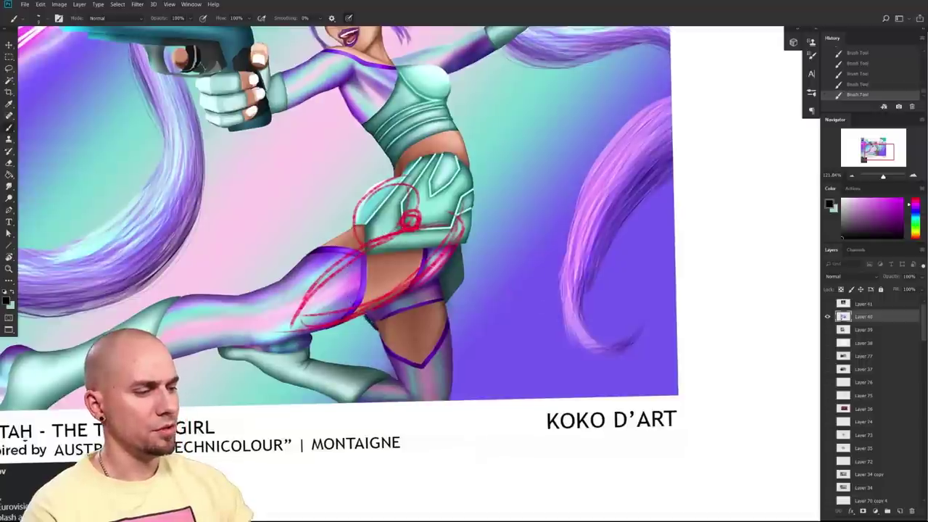
pyautogui.moveTo(497, 397)
pyautogui.mouseDown()
pyautogui.moveTo(547, 356)
pyautogui.moveTo(550, 426)
pyautogui.mouseUp()
pyautogui.hotkey('ctrl', 'z')
pyautogui.moveTo(542, 373); pyautogui.dragTo(517, 400)
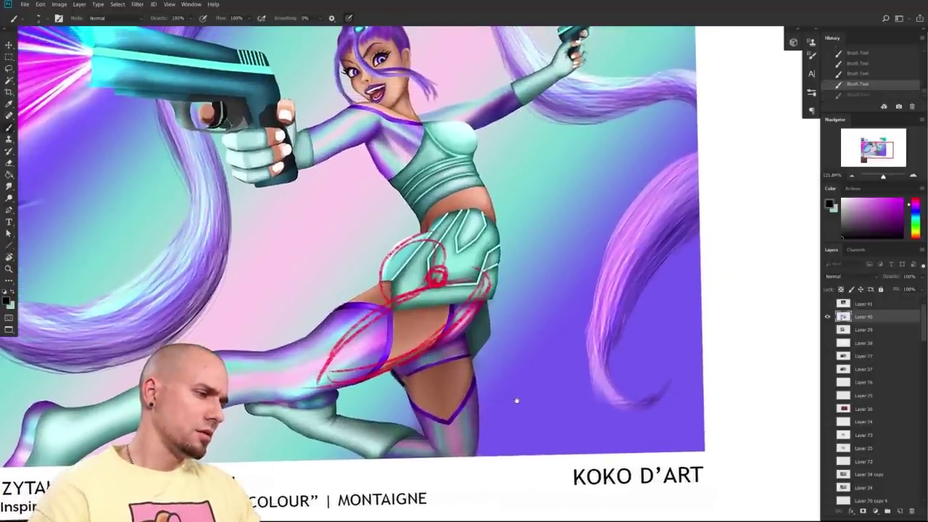
pyautogui.scroll(-2, 537, 380)
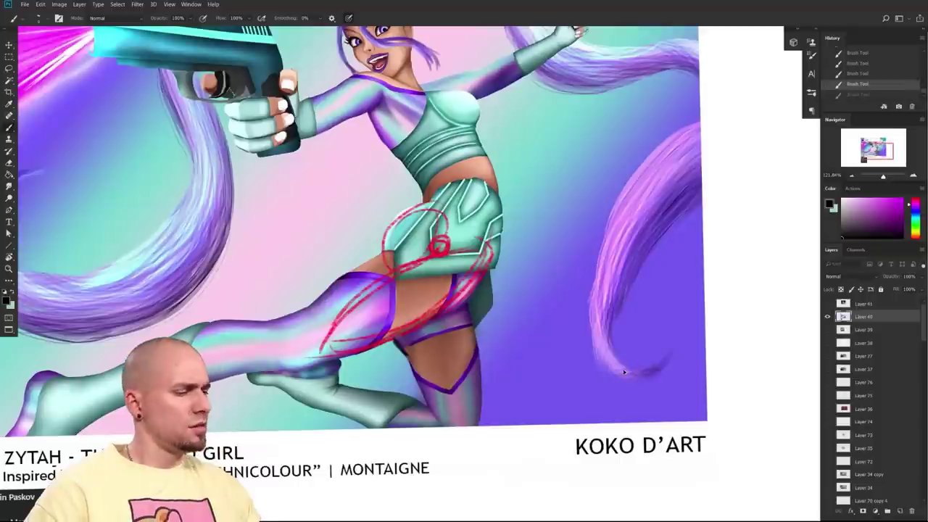
# - Undo the dark leg strokes and the red contour strokes around the hip and raised thigh
pyautogui.hotkey('ctrl', 'z')
pyautogui.hotkey('ctrl', 'z')
pyautogui.hotkey('ctrl', 'z')
pyautogui.hotkey('ctrl', 'z')
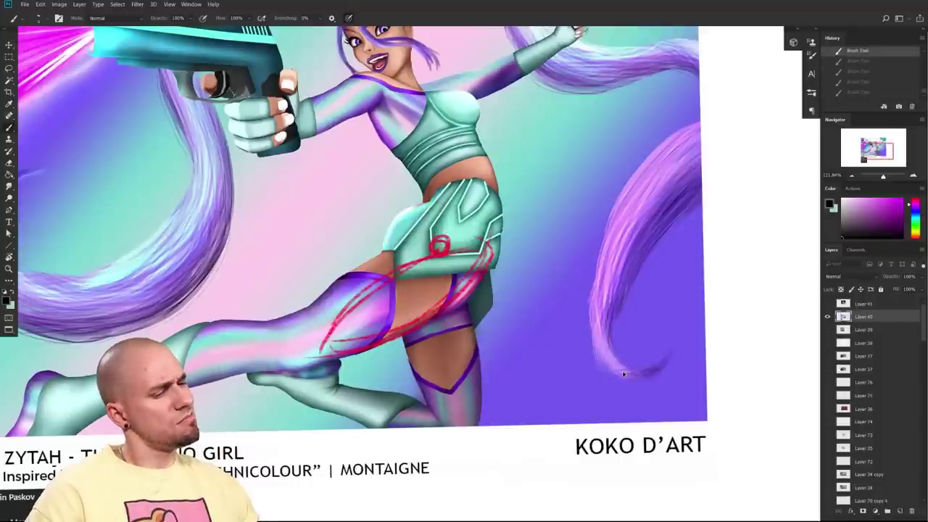
pyautogui.hotkey('ctrl', 'z')
pyautogui.hotkey('ctrl', 'z')
pyautogui.hotkey('ctrl', 'z')
pyautogui.hotkey('ctrl', 'z')
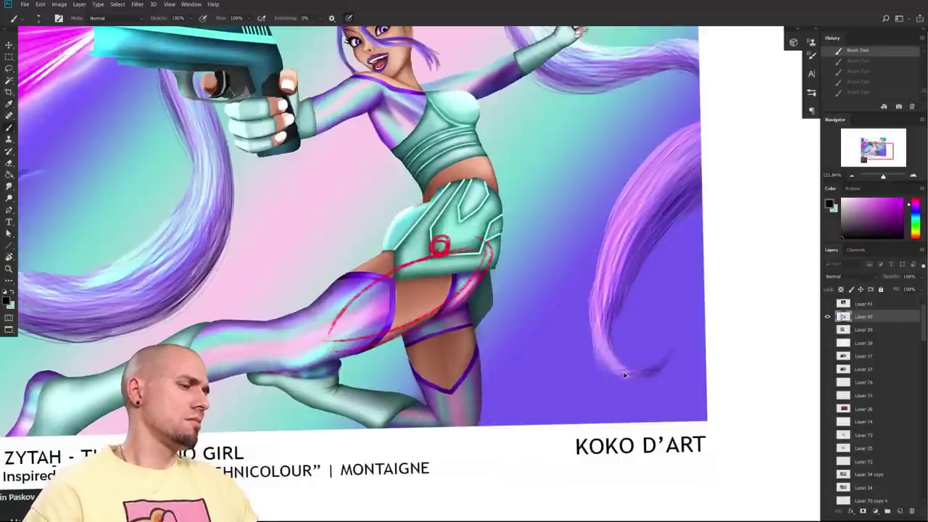
pyautogui.moveTo(502, 390); pyautogui.dragTo(447, 394)
pyautogui.scroll(-2, 447, 394)
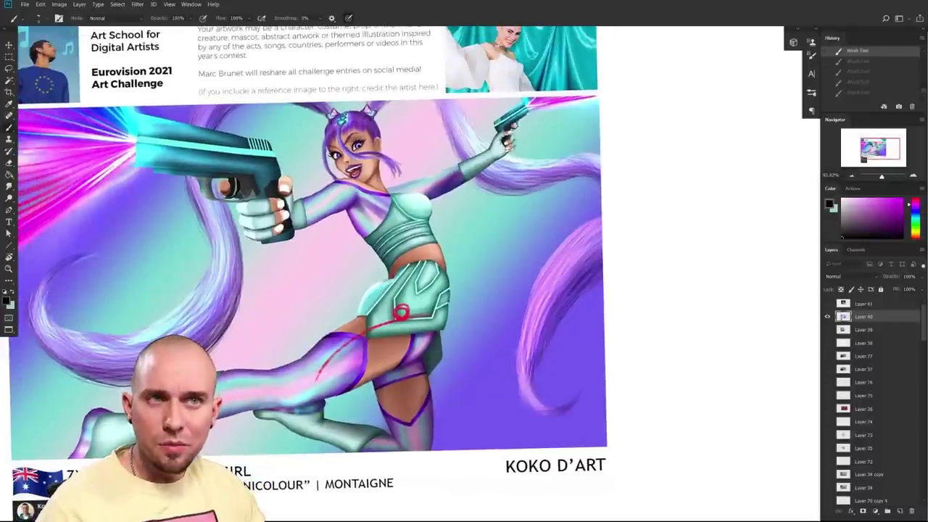
# - Lasso the standing leg, rotate a copy about 14° counterclockwise, shift it away from the raised leg, and deselect
pyautogui.press('l')
pyautogui.moveTo(427, 450)
pyautogui.mouseDown()
pyautogui.moveTo(446, 420)
pyautogui.moveTo(425, 356)
pyautogui.mouseUp()
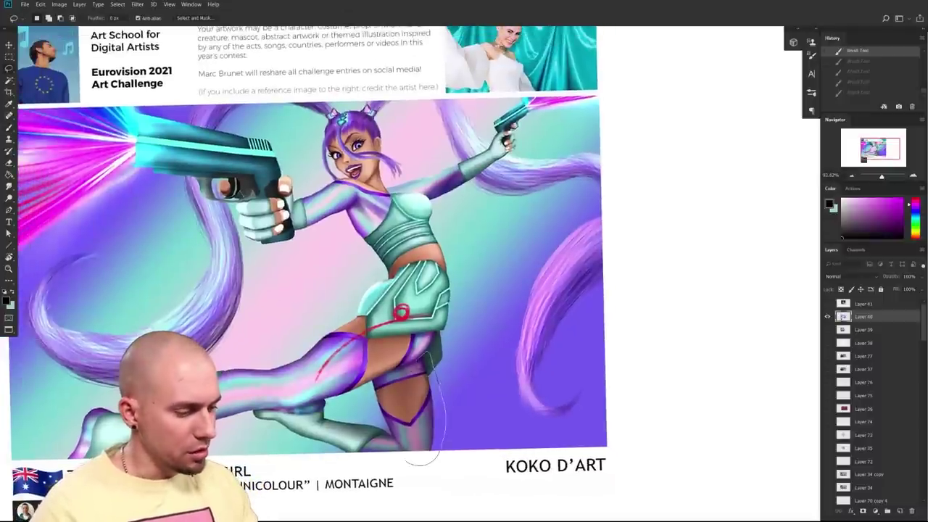
pyautogui.moveTo(353, 393)
pyautogui.mouseDown()
pyautogui.moveTo(272, 410)
pyautogui.moveTo(433, 485)
pyautogui.mouseUp()
pyautogui.moveTo(410, 442); pyautogui.dragTo(433, 432)
pyautogui.hotkey('ctrl', 't')
pyautogui.moveTo(559, 420); pyautogui.dragTo(564, 380)
pyautogui.moveTo(424, 419); pyautogui.dragTo(436, 438)
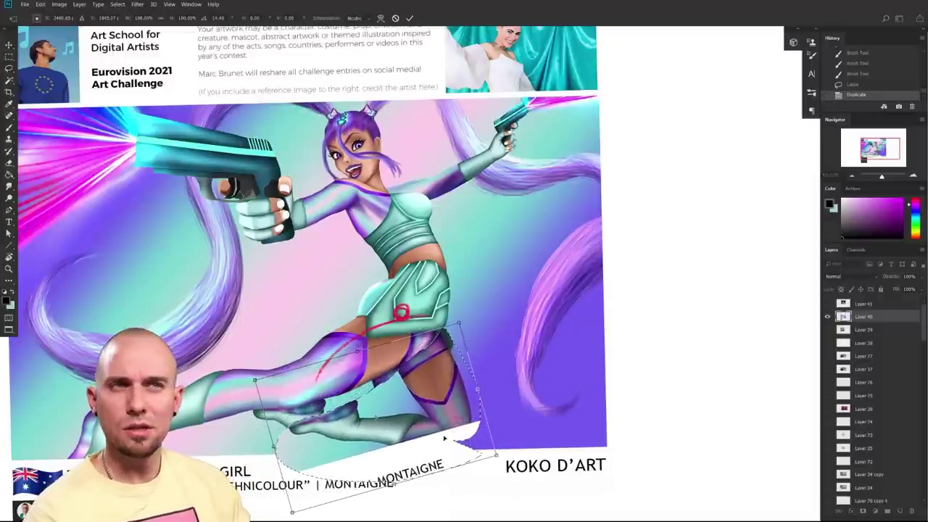
pyautogui.press('Return')
pyautogui.moveTo(440, 377)
pyautogui.mouseDown()
pyautogui.moveTo(473, 365)
pyautogui.moveTo(461, 406)
pyautogui.mouseUp()
pyautogui.hotkey('ctrl', 'd')
# - Paint out the leftover edge behind the rotated thigh with the sampled background colour
pyautogui.press('b')
pyautogui.keyDown('alt'); pyautogui.click(477, 357); pyautogui.keyUp('alt')
pyautogui.moveTo(467, 354); pyautogui.dragTo(471, 370)
# - Sketch black contours around both thighs with a smaller brush, outlining the raised thigh and the standing thigh as long ovals
pyautogui.click(843, 237)
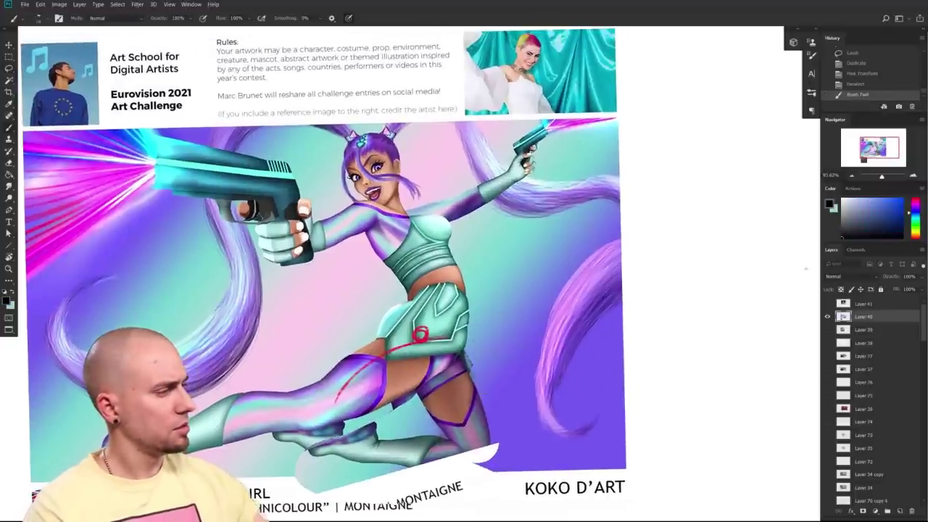
pyautogui.press('[')
pyautogui.moveTo(398, 328)
pyautogui.mouseDown()
pyautogui.moveTo(420, 336)
pyautogui.moveTo(429, 367)
pyautogui.moveTo(460, 364)
pyautogui.mouseUp()
pyautogui.moveTo(501, 430); pyautogui.dragTo(479, 425)
pyautogui.moveTo(400, 380)
pyautogui.mouseDown()
pyautogui.moveTo(428, 356)
pyautogui.moveTo(292, 399)
pyautogui.moveTo(403, 351)
pyautogui.moveTo(466, 445)
pyautogui.moveTo(448, 465)
pyautogui.mouseUp()
pyautogui.moveTo(498, 404); pyautogui.dragTo(474, 373)
pyautogui.moveTo(345, 288); pyautogui.dragTo(320, 319)
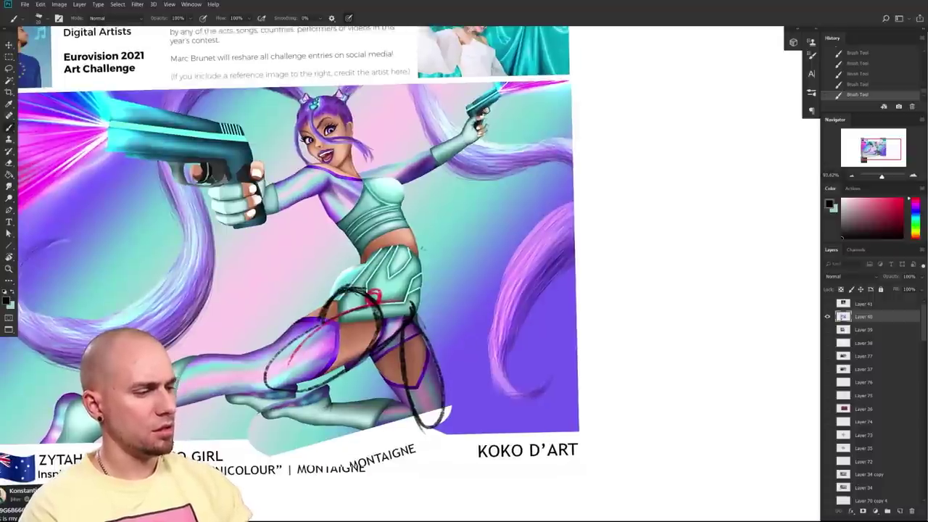
# - Draw a black waist-to-hip curve and paint the top of the raised thigh with sampled skin tone
pyautogui.moveTo(321, 318)
pyautogui.mouseDown()
pyautogui.moveTo(357, 285)
pyautogui.moveTo(363, 264)
pyautogui.moveTo(352, 286)
pyautogui.moveTo(341, 282)
pyautogui.moveTo(323, 297)
pyautogui.mouseUp()
pyautogui.keyDown('alt'); pyautogui.click(346, 277); pyautogui.keyUp('alt')
pyautogui.moveTo(528, 376)
pyautogui.mouseDown()
pyautogui.moveTo(535, 348)
pyautogui.moveTo(516, 370)
pyautogui.mouseUp()
pyautogui.keyDown('alt'); pyautogui.click(319, 303); pyautogui.keyUp('alt')
pyautogui.moveTo(321, 298); pyautogui.dragTo(296, 315)
pyautogui.moveTo(536, 391)
pyautogui.mouseDown()
pyautogui.moveTo(501, 341)
pyautogui.moveTo(523, 376)
pyautogui.moveTo(474, 365)
pyautogui.moveTo(524, 371)
pyautogui.moveTo(516, 401)
pyautogui.mouseUp()
pyautogui.moveTo(476, 377)
pyautogui.mouseDown()
pyautogui.moveTo(495, 348)
pyautogui.moveTo(493, 362)
pyautogui.mouseUp()
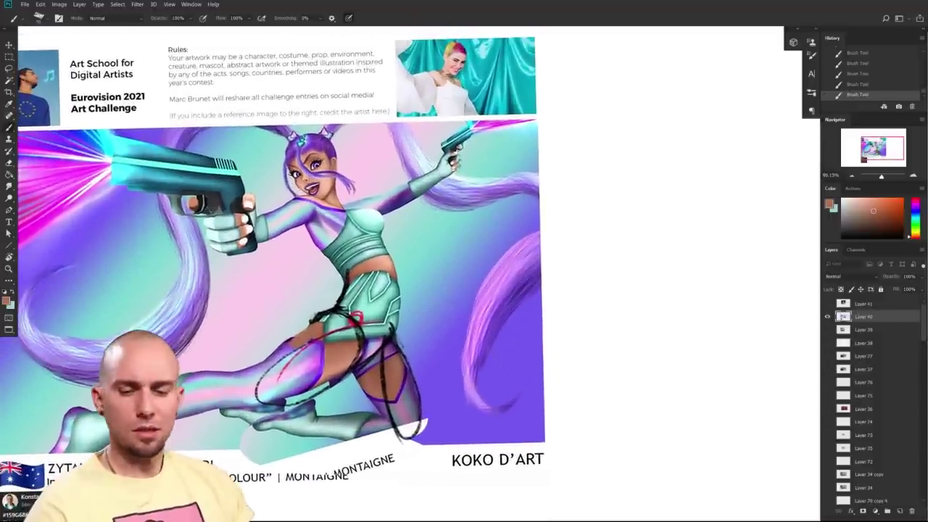
# - Lasso the hips and legs, move a copy up to shorten the waist, and deselect
pyautogui.press('l')
pyautogui.moveTo(433, 441)
pyautogui.mouseDown()
pyautogui.moveTo(552, 414)
pyautogui.moveTo(577, 309)
pyautogui.moveTo(338, 358)
pyautogui.mouseUp()
pyautogui.scroll(-2, 551, 417)
pyautogui.moveTo(543, 392)
pyautogui.mouseDown()
pyautogui.moveTo(505, 401)
pyautogui.moveTo(539, 380)
pyautogui.mouseUp()
pyautogui.hotkey('ctrl', 'd')
pyautogui.moveTo(539, 381); pyautogui.dragTo(480, 407)
# - Blend the seams around the waist and hips with sampled background and skin colours, reducing the brush size
pyautogui.press('b')
pyautogui.keyDown('alt'); pyautogui.click(457, 277); pyautogui.keyUp('alt')
pyautogui.moveTo(469, 287)
pyautogui.mouseDown()
pyautogui.moveTo(435, 290)
pyautogui.moveTo(455, 296)
pyautogui.moveTo(424, 291)
pyautogui.moveTo(408, 277)
pyautogui.moveTo(408, 314)
pyautogui.mouseUp()
pyautogui.keyDown('alt'); pyautogui.click(437, 286); pyautogui.keyUp('alt')
pyautogui.keyDown('alt'); pyautogui.click(414, 271); pyautogui.keyUp('alt')
pyautogui.press('[')
pyautogui.press('[')
pyautogui.keyDown('alt'); pyautogui.click(406, 297); pyautogui.keyUp('alt')
pyautogui.keyDown('alt'); pyautogui.click(409, 319); pyautogui.keyUp('alt')
pyautogui.press('[')
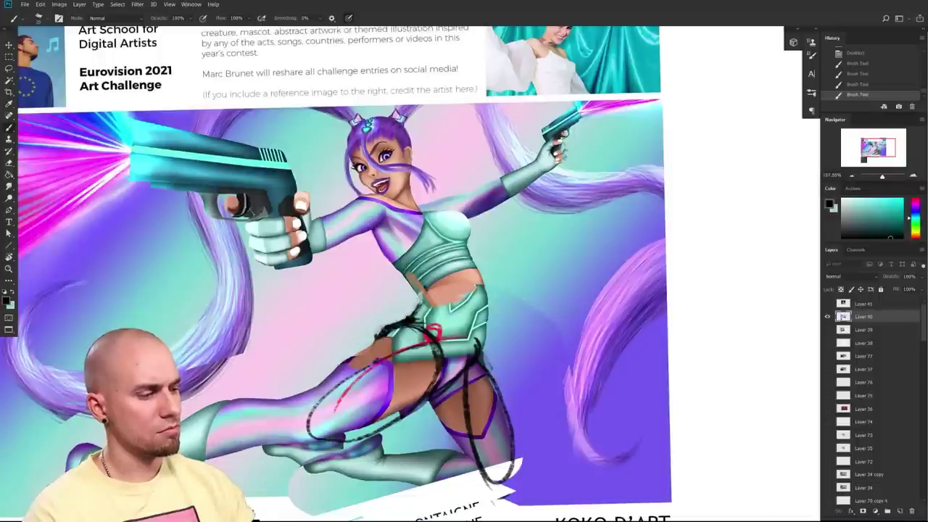
# - Draw black contours along both sides of the waist, from the crop top down to the hips
pyautogui.moveTo(389, 263); pyautogui.dragTo(431, 298)
pyautogui.moveTo(470, 255); pyautogui.dragTo(490, 298)
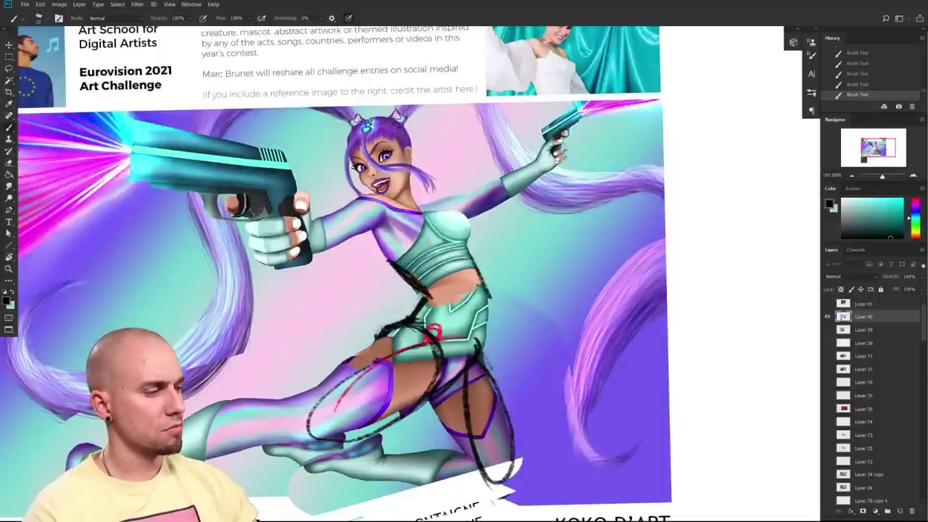
pyautogui.moveTo(469, 248)
pyautogui.mouseDown()
pyautogui.moveTo(486, 312)
pyautogui.moveTo(477, 342)
pyautogui.mouseUp()
pyautogui.moveTo(488, 276)
pyautogui.mouseDown()
pyautogui.moveTo(478, 353)
pyautogui.moveTo(495, 277)
pyautogui.mouseUp()
# - Paint the sampled background colour beside the lower back and fill the bare midriff with sampled skin tone
pyautogui.keyDown('alt'); pyautogui.click(493, 318); pyautogui.keyUp('alt')
pyautogui.scroll(-5, 616, 377)
pyautogui.moveTo(615, 373); pyautogui.dragTo(551, 387)
pyautogui.scroll(3, 534, 372)
pyautogui.keyDown('alt'); pyautogui.click(463, 343); pyautogui.keyUp('alt')
pyautogui.moveTo(457, 330); pyautogui.dragTo(452, 375)
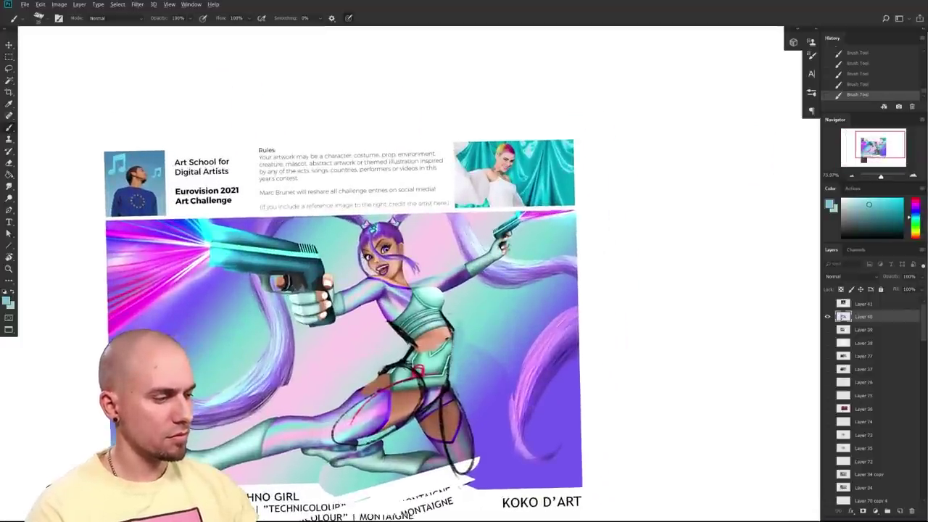
pyautogui.keyDown('alt'); pyautogui.click(440, 333); pyautogui.keyUp('alt')
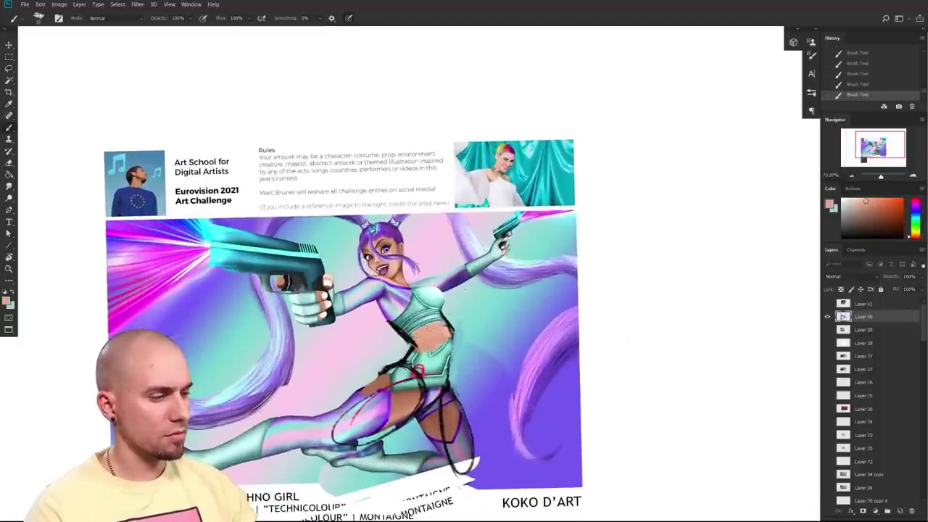
pyautogui.scroll(2, 449, 328)
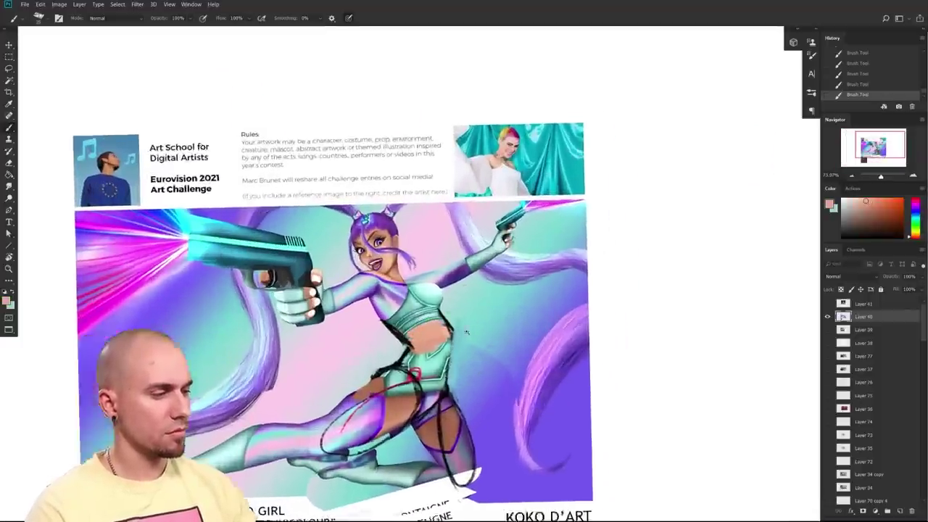
# - Paint out the protruding bust under the far arm with sampled background and sleeve colours
pyautogui.keyDown('alt'); pyautogui.click(437, 293); pyautogui.keyUp('alt')
pyautogui.moveTo(432, 292)
pyautogui.mouseDown()
pyautogui.moveTo(420, 272)
pyautogui.moveTo(427, 282)
pyautogui.moveTo(426, 269)
pyautogui.moveTo(450, 292)
pyautogui.mouseUp()
pyautogui.keyDown('alt'); pyautogui.click(438, 279); pyautogui.keyUp('alt')
pyautogui.keyDown('alt'); pyautogui.click(427, 267); pyautogui.keyUp('alt')
pyautogui.keyDown('alt'); pyautogui.click(446, 273); pyautogui.keyUp('alt')
pyautogui.keyDown('alt'); pyautogui.click(433, 292); pyautogui.keyUp('alt')
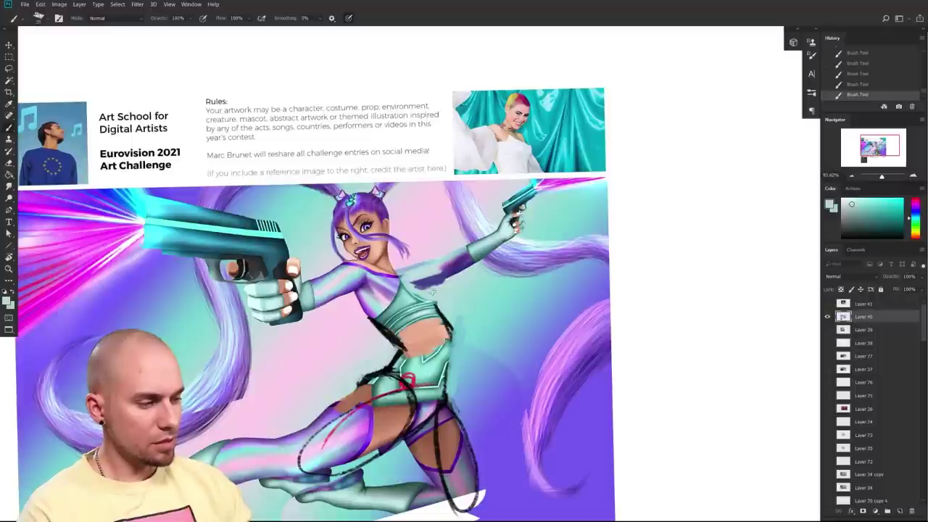
pyautogui.keyDown('alt'); pyautogui.click(427, 281); pyautogui.keyUp('alt')
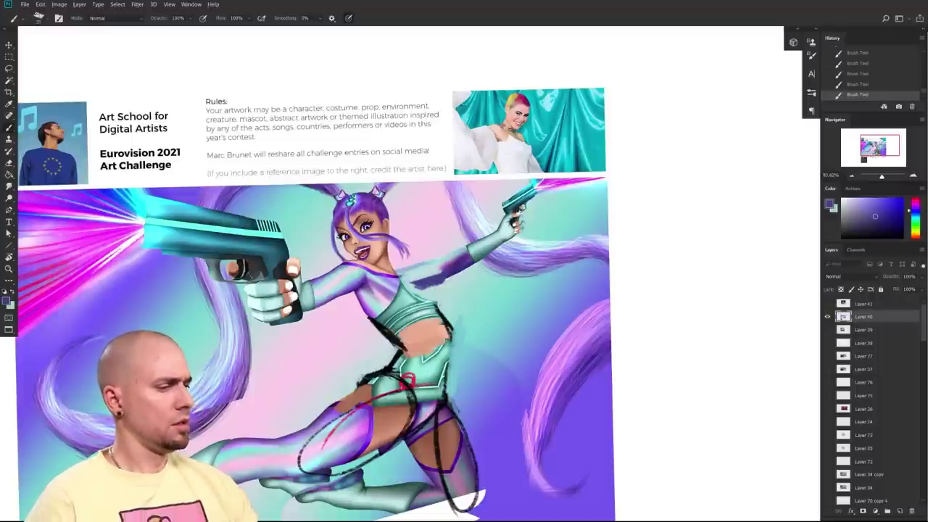
pyautogui.keyDown('alt'); pyautogui.click(437, 280); pyautogui.keyUp('alt')
# - Sketch two rounded bust forms in dark blue and black, and add black contour lines down the torso to the hip
pyautogui.moveTo(383, 292)
pyautogui.mouseDown()
pyautogui.moveTo(408, 286)
pyautogui.moveTo(397, 301)
pyautogui.moveTo(412, 298)
pyautogui.moveTo(400, 280)
pyautogui.mouseUp()
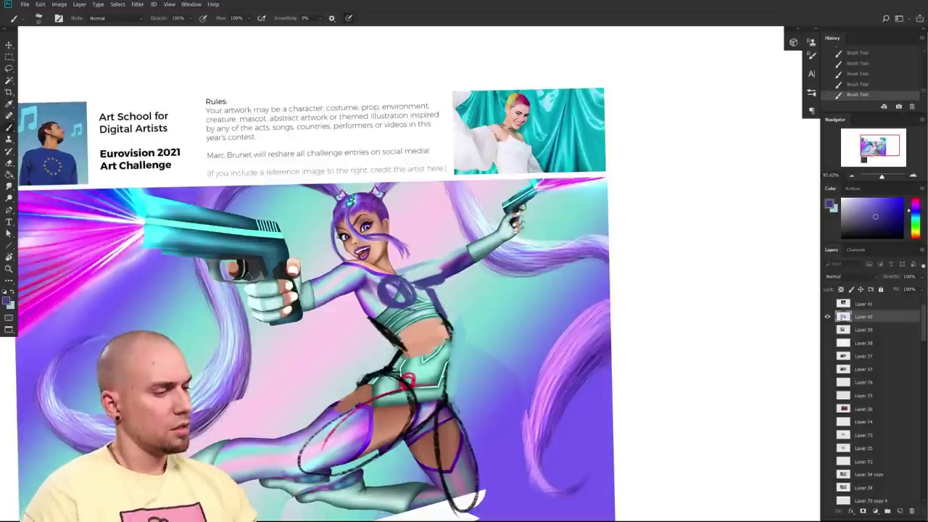
pyautogui.keyDown('alt'); pyautogui.click(449, 328); pyautogui.keyUp('alt')
pyautogui.press('[')
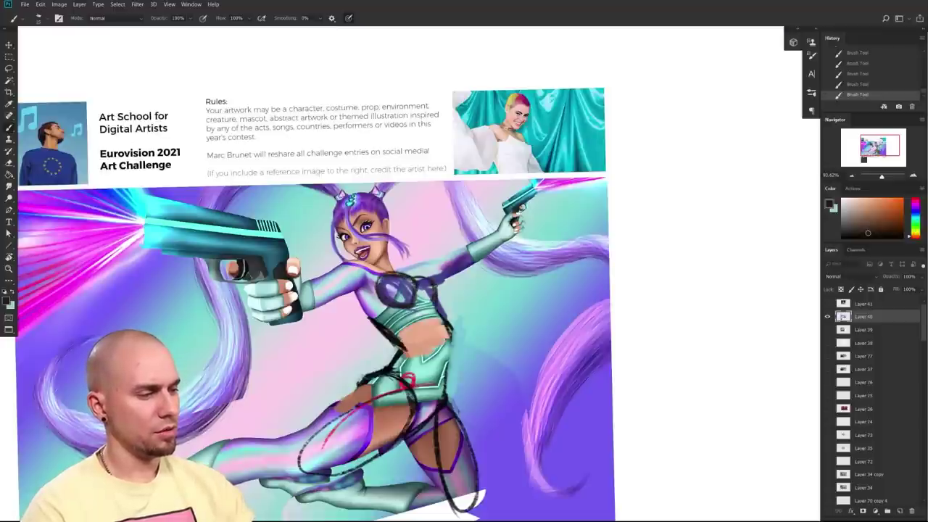
pyautogui.moveTo(518, 312); pyautogui.dragTo(524, 271)
pyautogui.moveTo(433, 264)
pyautogui.mouseDown()
pyautogui.moveTo(443, 314)
pyautogui.moveTo(429, 379)
pyautogui.mouseUp()
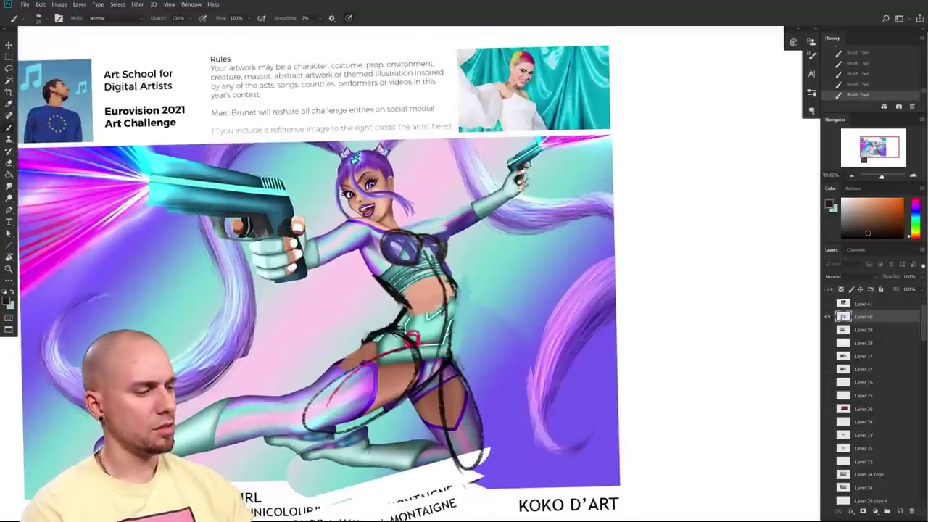
pyautogui.scroll(-2, 629, 388)
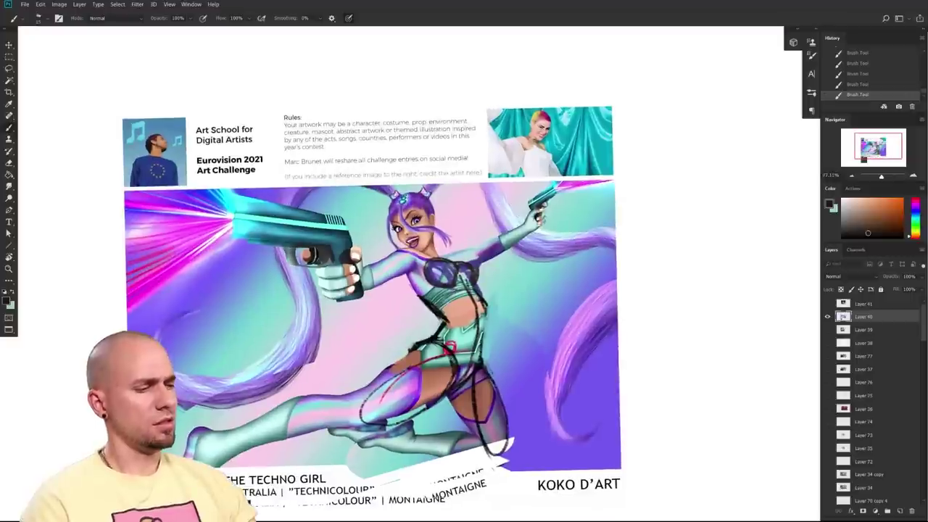
pyautogui.moveTo(451, 292); pyautogui.dragTo(434, 300)
pyautogui.scroll(3, 499, 326)
pyautogui.moveTo(532, 350); pyautogui.dragTo(630, 283)
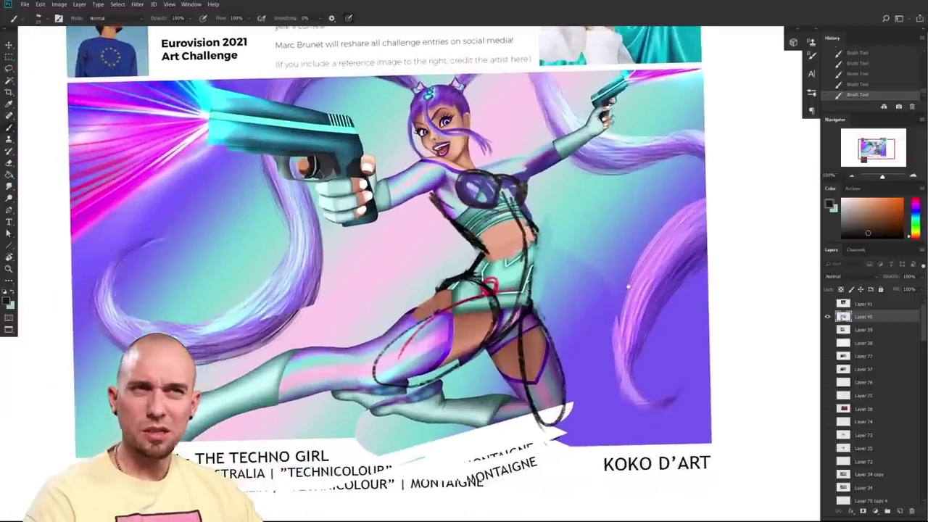
pyautogui.scroll(-5, 630, 304)
pyautogui.scroll(1, 612, 312)
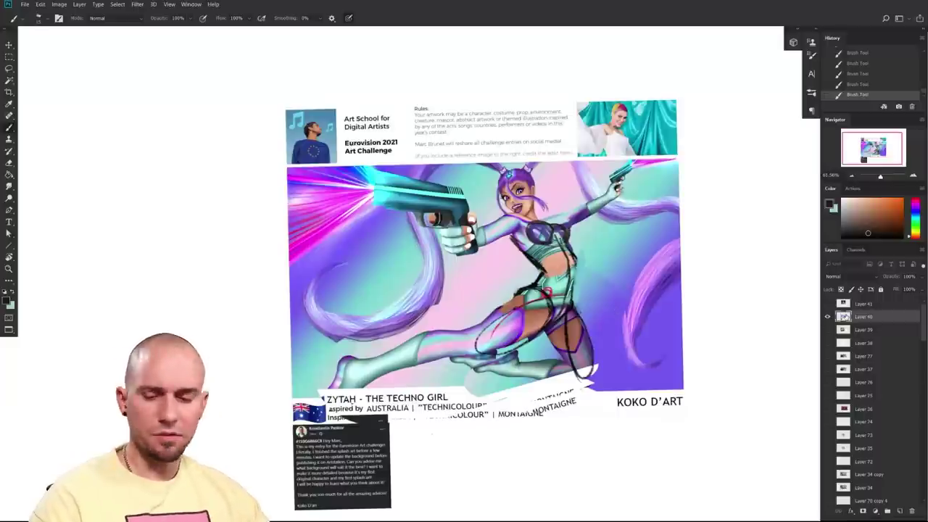
# - Select the entire canvas and rotate the view level
pyautogui.hotkey('ctrl', 'a')
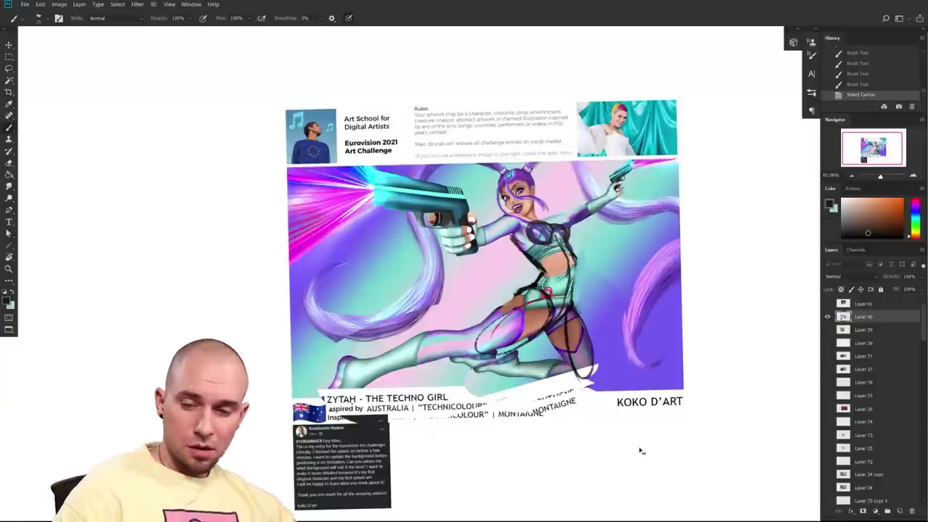
pyautogui.moveTo(432, 434); pyautogui.dragTo(256, 461)
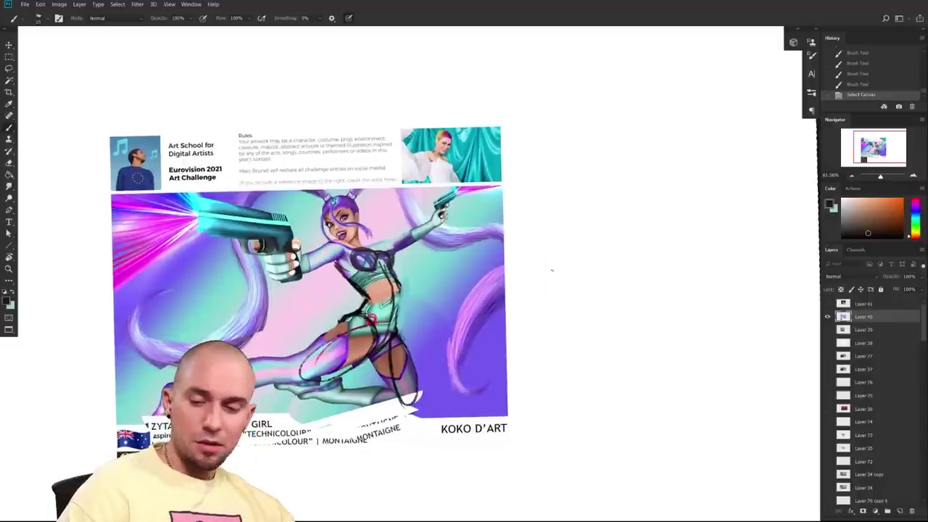
pyautogui.press('r')
pyautogui.moveTo(610, 287); pyautogui.dragTo(615, 306)
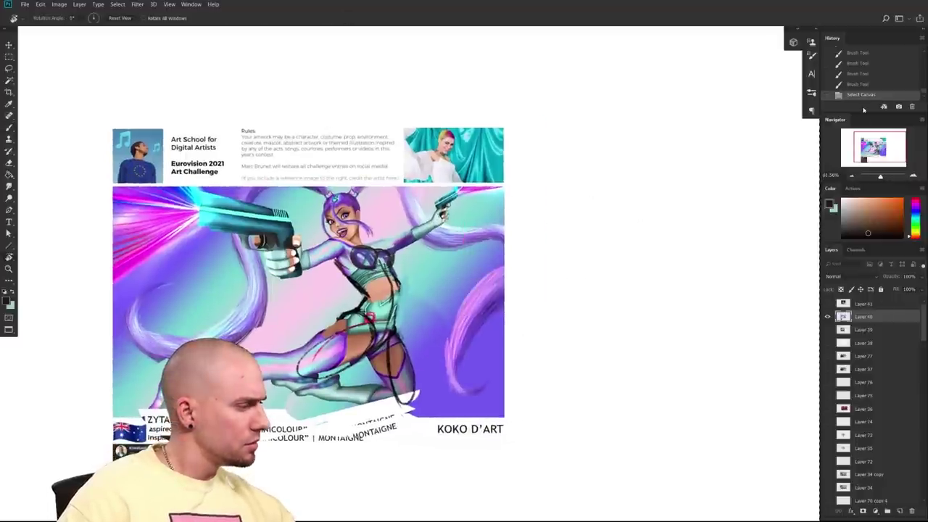
# - Revert the bust sketch, torso contour lines and waist repainting on Layer 40 through the document history
pyautogui.scroll(2, 873, 81)
pyautogui.scroll(3, 870, 78)
pyautogui.click(861, 71)
pyautogui.scroll(3, 865, 66)
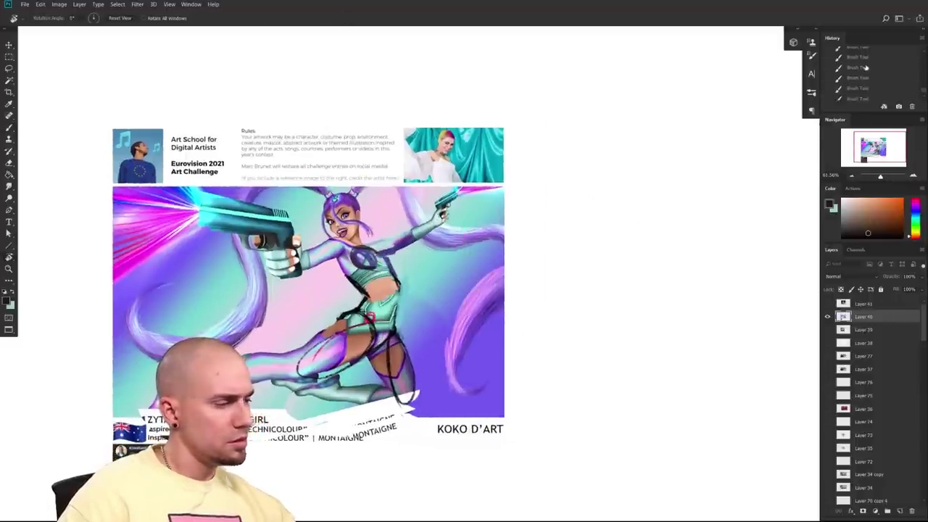
pyautogui.scroll(4, 867, 69)
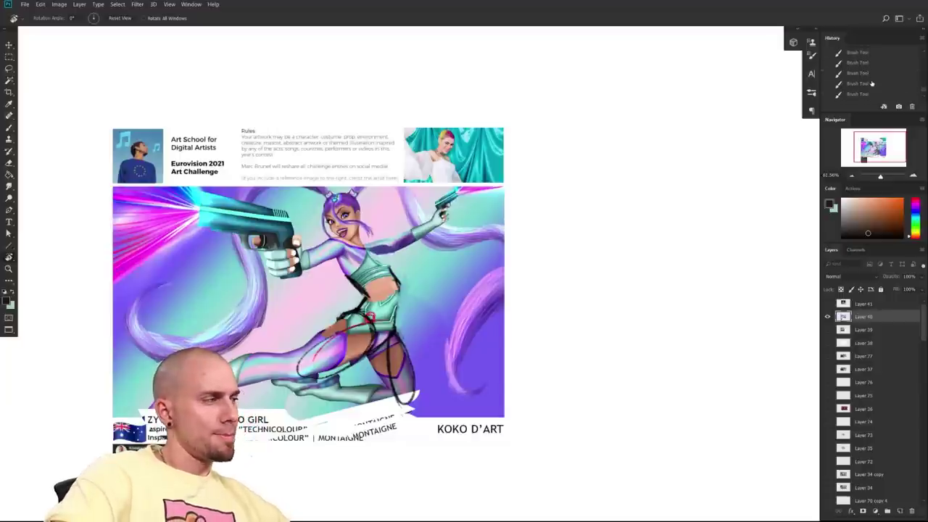
pyautogui.click(871, 80)
pyautogui.scroll(3, 871, 81)
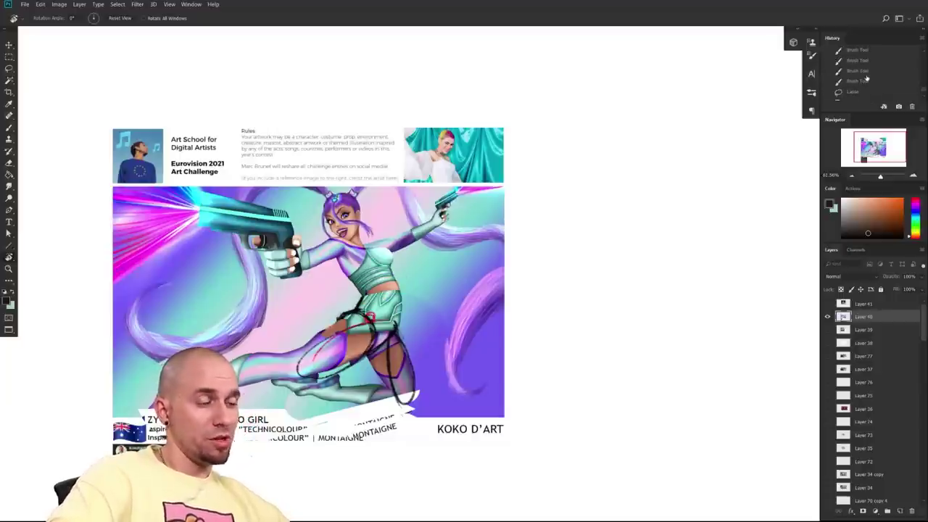
pyautogui.click(868, 78)
# - Step Layer 40 further back to the state before the leg was lassoed, duplicated and outlined
pyautogui.scroll(2, 868, 73)
pyautogui.hotkey('ctrl', 'z')
pyautogui.hotkey('ctrl', 'z')
pyautogui.hotkey('ctrl', 'z')
pyautogui.hotkey('ctrl', 'z')
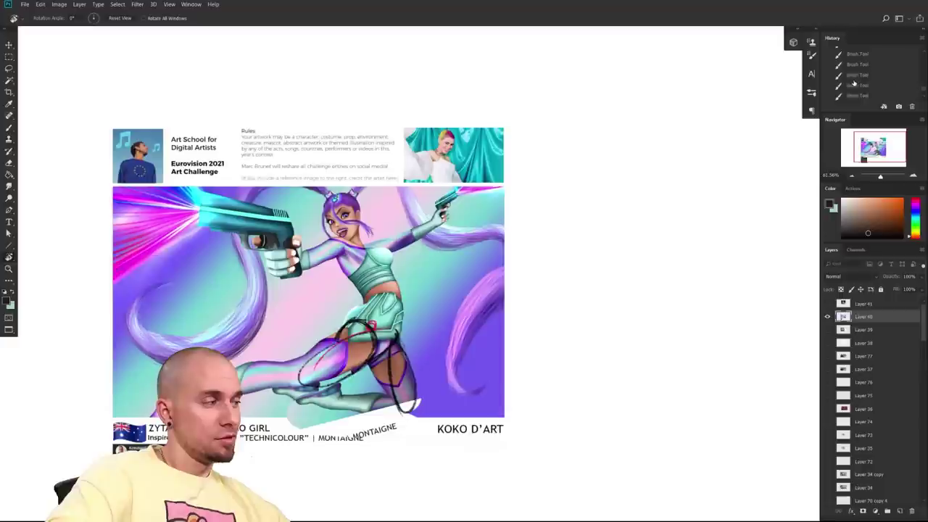
pyautogui.scroll(2, 849, 80)
pyautogui.hotkey('ctrl', 'z')
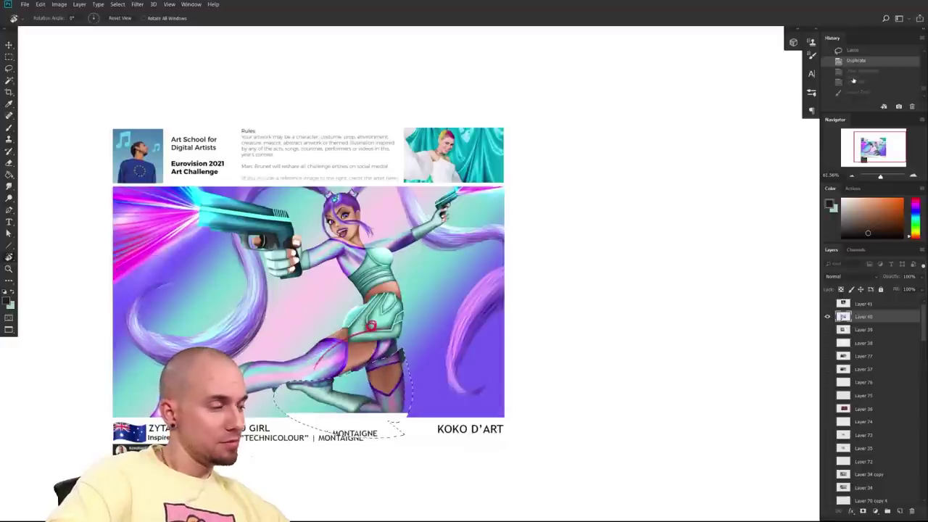
pyautogui.click(856, 62)
pyautogui.click(856, 52)
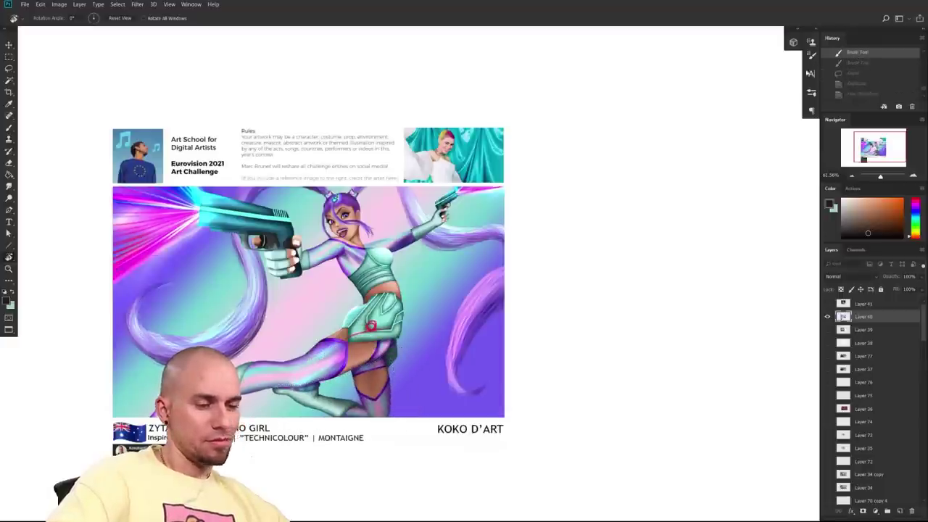
# - Paste the copied paint-over as a new layer and align it exactly over the original artwork
pyautogui.hotkey('ctrl', 'v')
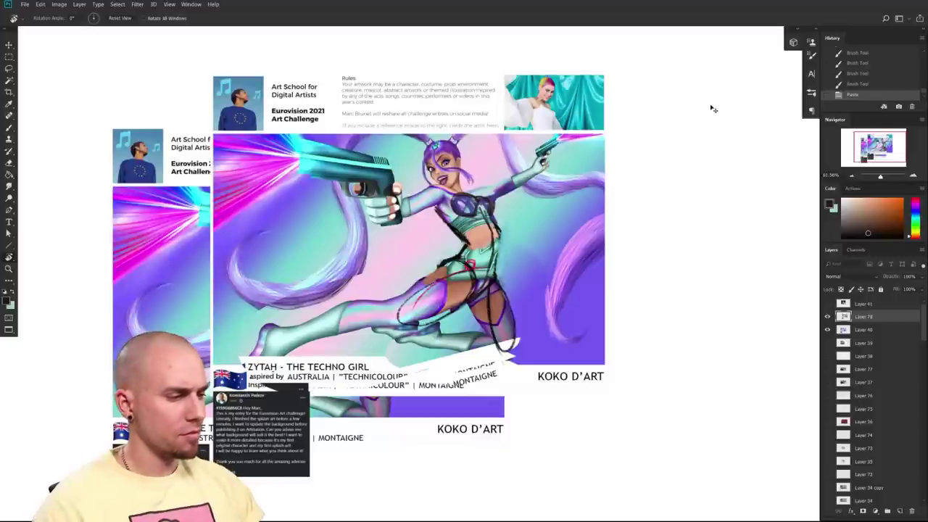
pyautogui.press('b')
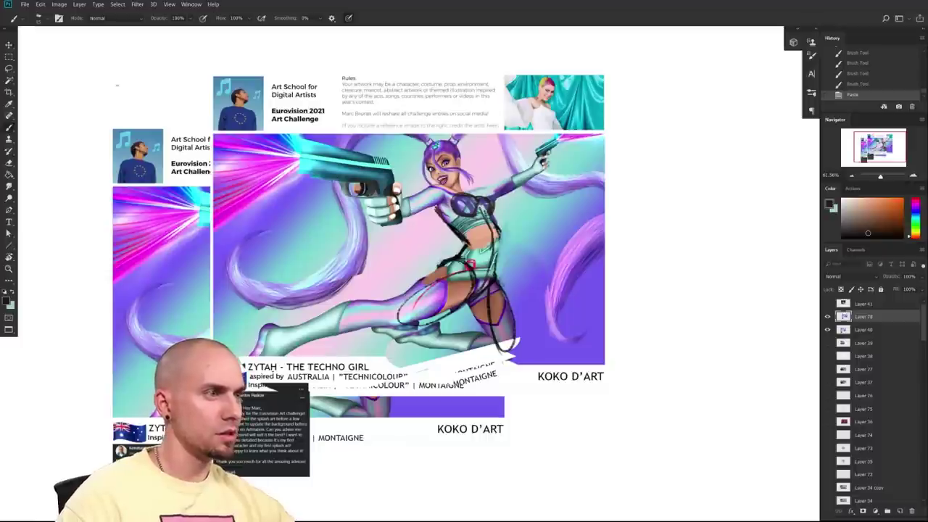
pyautogui.click(443, 252)
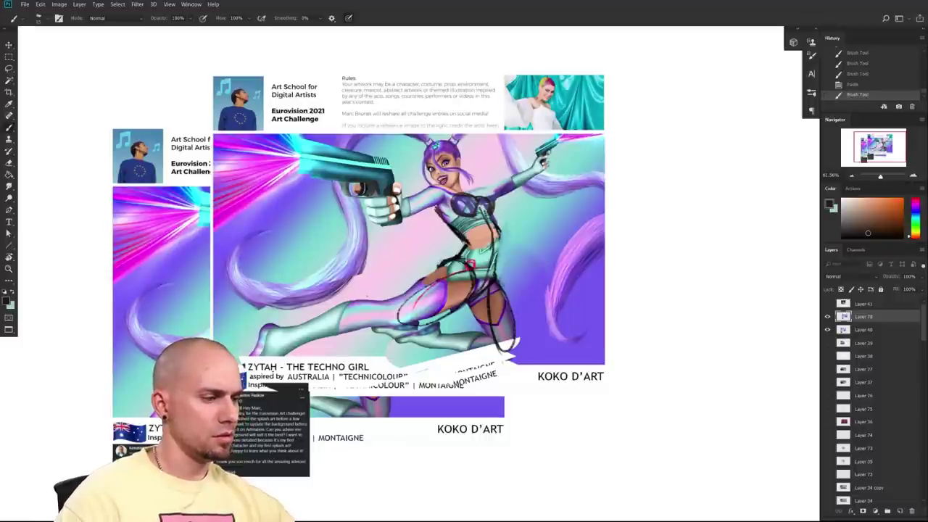
pyautogui.moveTo(443, 252); pyautogui.dragTo(385, 268)
pyautogui.moveTo(484, 348)
pyautogui.mouseDown()
pyautogui.moveTo(389, 415)
pyautogui.moveTo(384, 400)
pyautogui.mouseUp()
pyautogui.moveTo(426, 369); pyautogui.dragTo(517, 317)
pyautogui.moveTo(472, 328); pyautogui.dragTo(513, 335)
pyautogui.moveTo(510, 349); pyautogui.dragTo(538, 335)
pyautogui.scroll(-3, 538, 336)
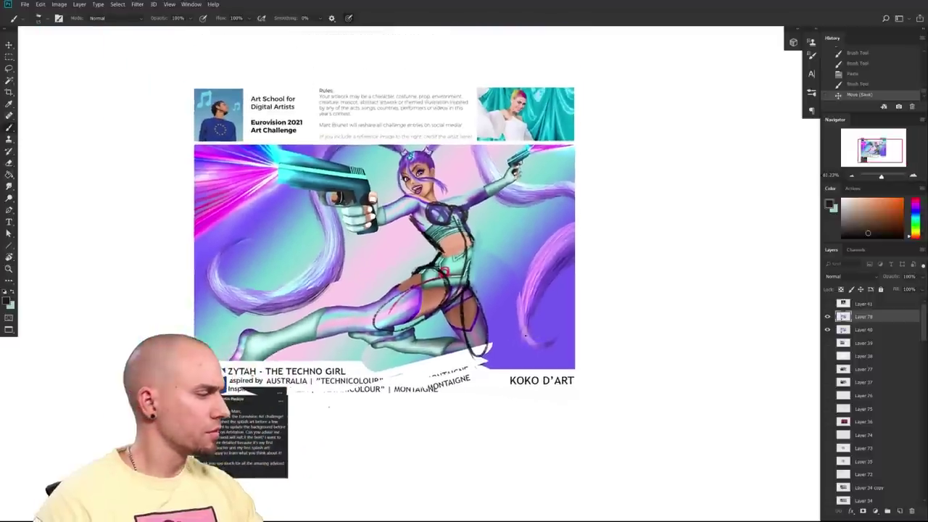
# - Toggle the pasted paint-over layer's visibility repeatedly to compare the corrected pose with the original
pyautogui.click(828, 317)
pyautogui.click(828, 317)
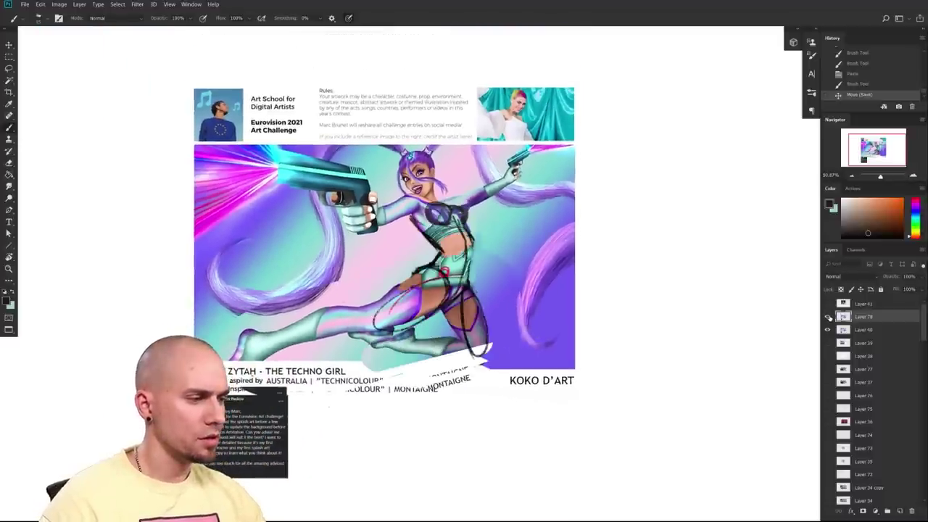
pyautogui.click(827, 317)
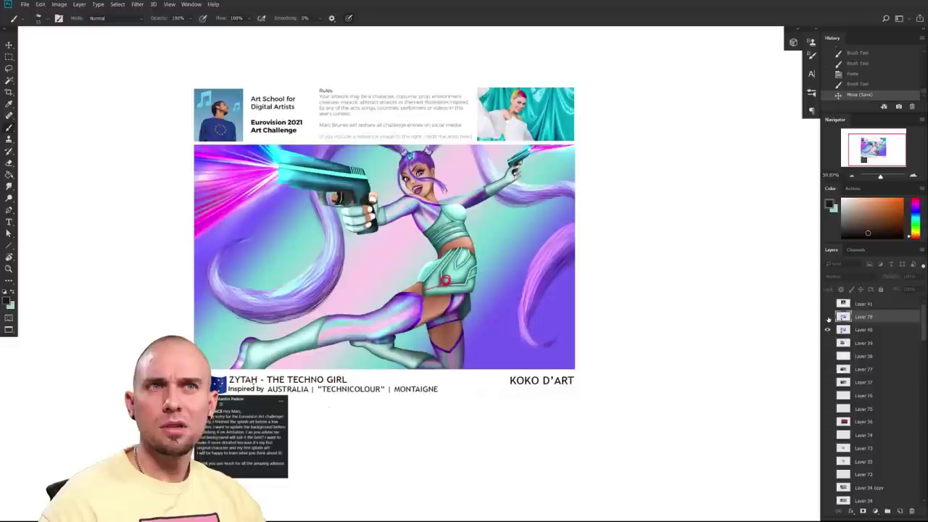
pyautogui.click(828, 317)
pyautogui.moveTo(567, 326); pyautogui.dragTo(617, 369)
pyautogui.moveTo(523, 336); pyautogui.dragTo(615, 343)
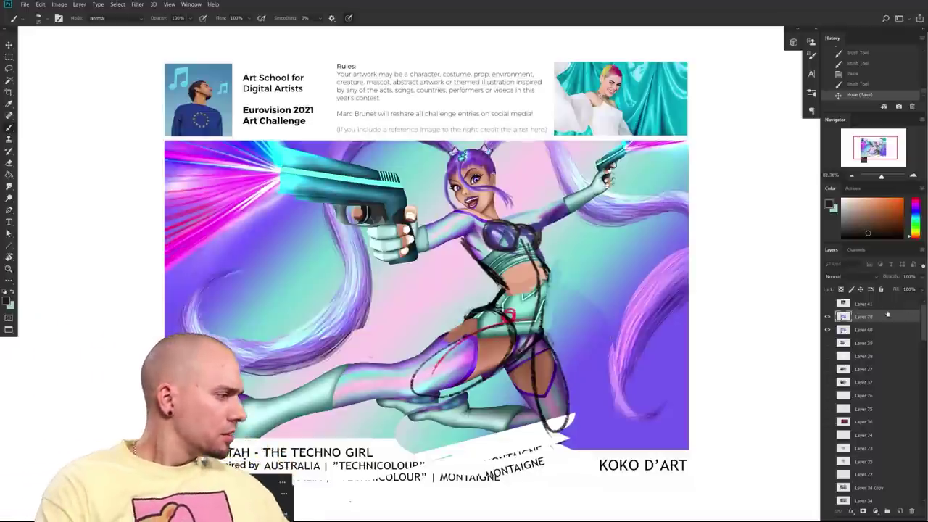
pyautogui.click(828, 319)
pyautogui.click(828, 318)
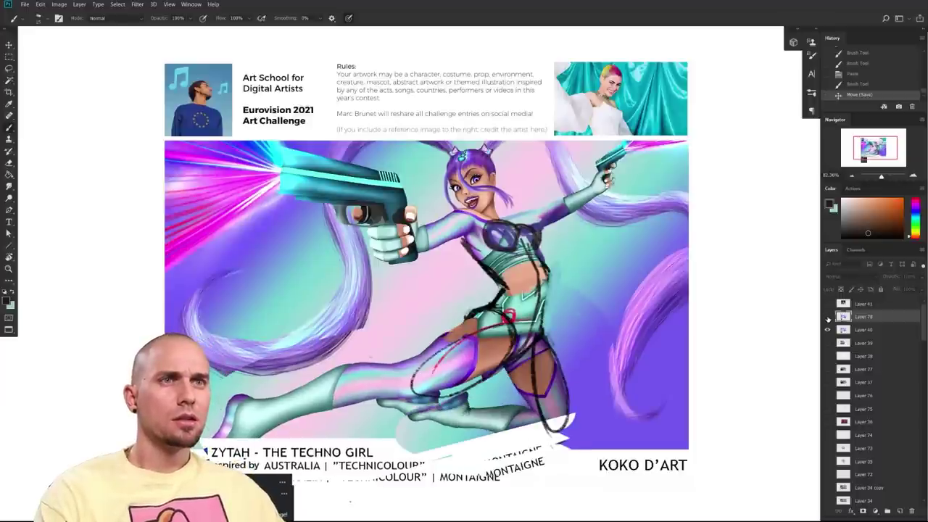
pyautogui.click(827, 319)
pyautogui.click(826, 319)
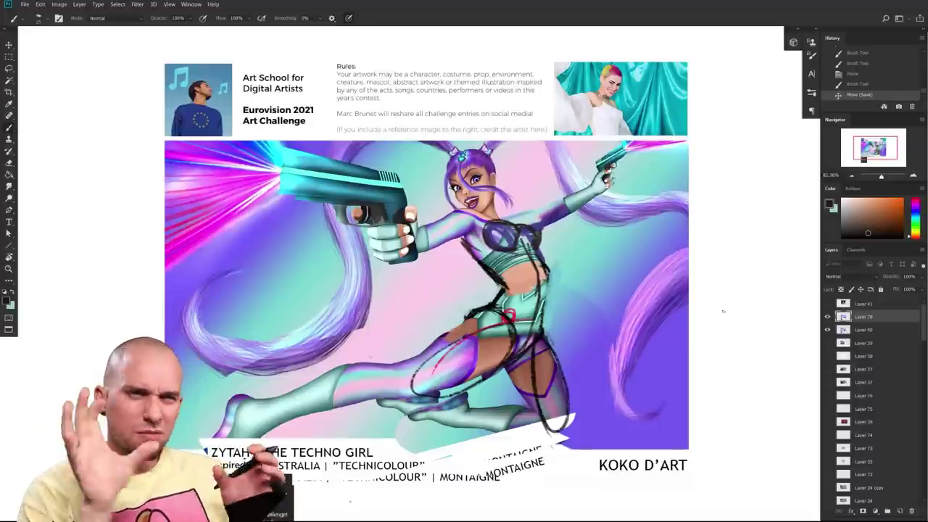
pyautogui.click(828, 317)
pyautogui.click(828, 317)
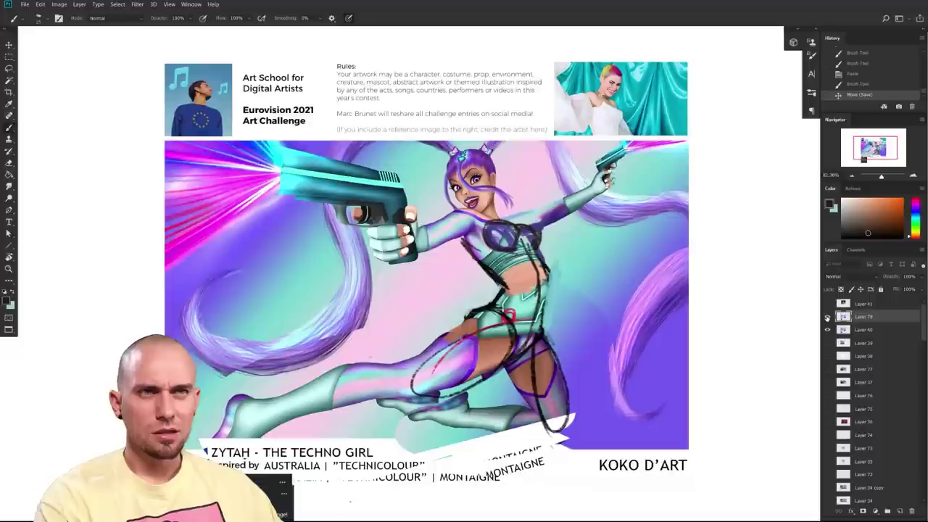
pyautogui.click(828, 317)
pyautogui.click(827, 317)
pyautogui.click(827, 317)
pyautogui.click(827, 317)
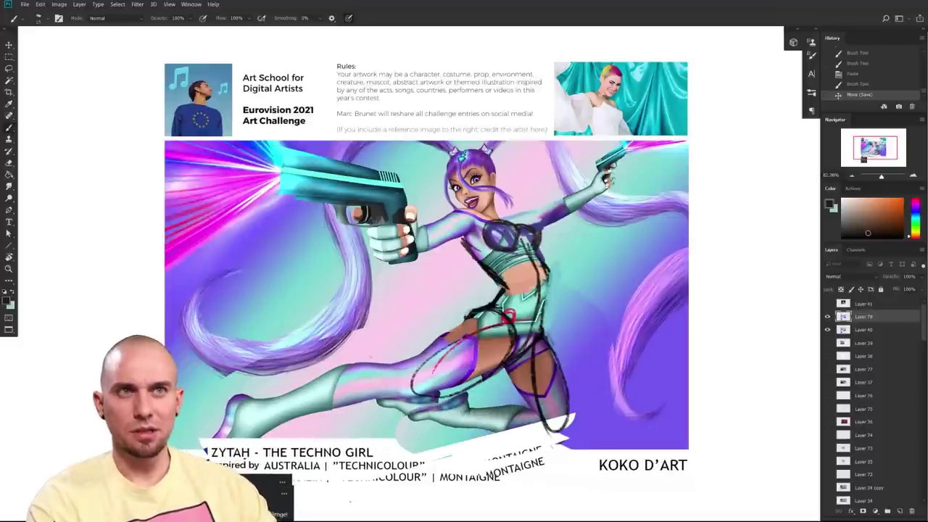
# - Examine the fingers gripping the large gun up close, followed by the whole corrected figure
pyautogui.moveTo(396, 230); pyautogui.dragTo(412, 295)
pyautogui.scroll(2, 410, 293)
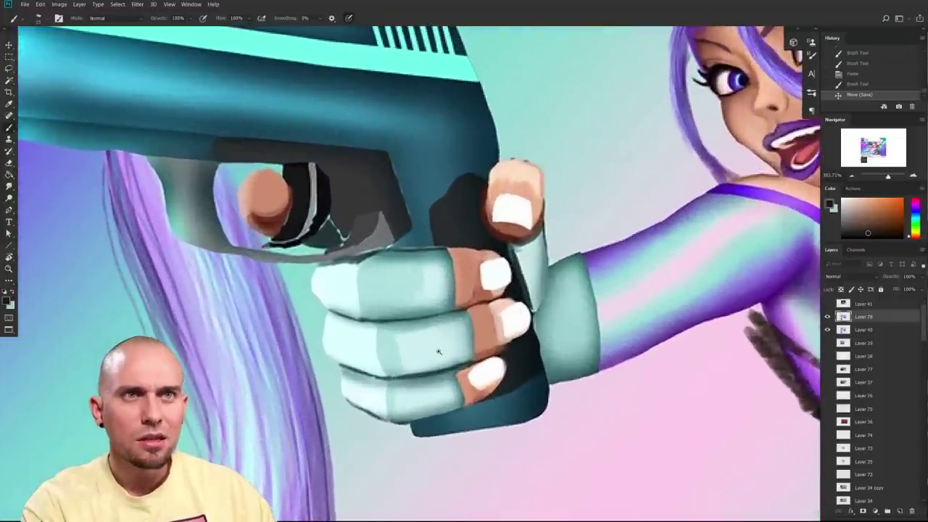
pyautogui.scroll(-8, 436, 352)
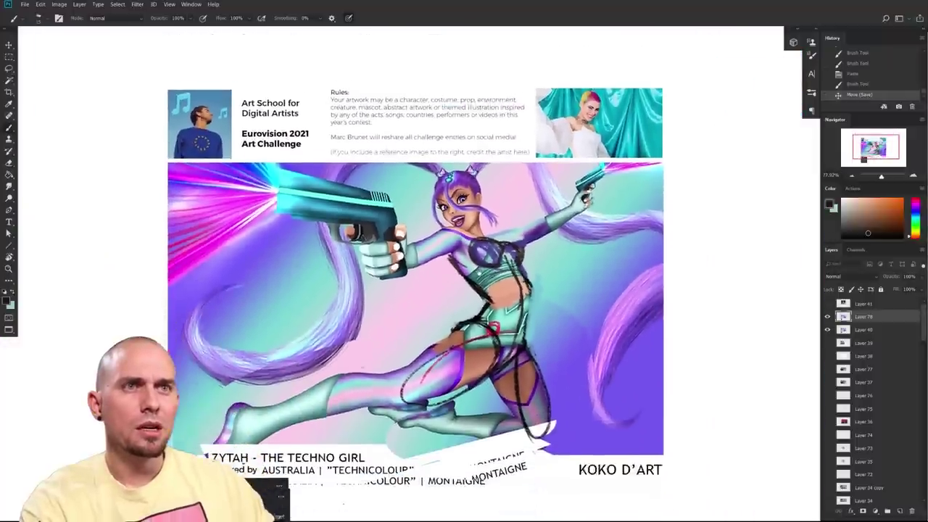
pyautogui.moveTo(459, 263); pyautogui.dragTo(515, 278)
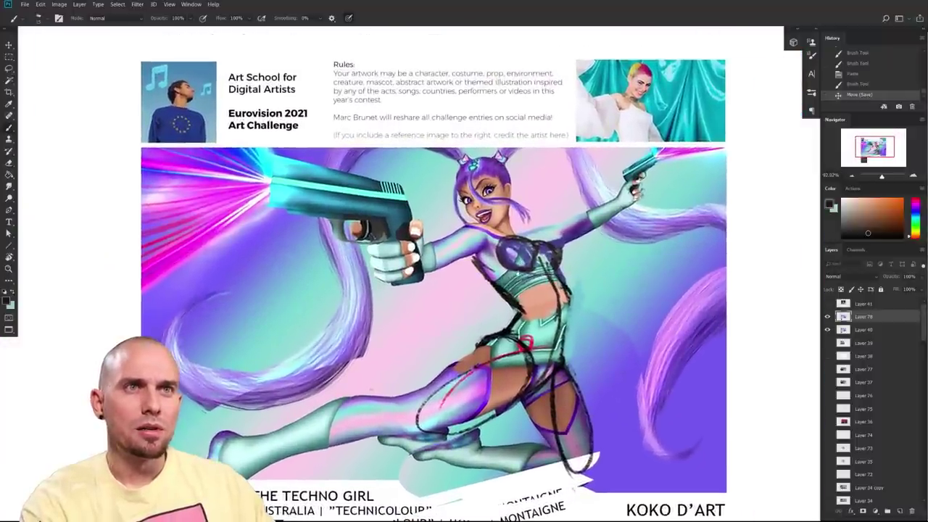
pyautogui.scroll(3, 522, 224)
pyautogui.scroll(-3, 541, 233)
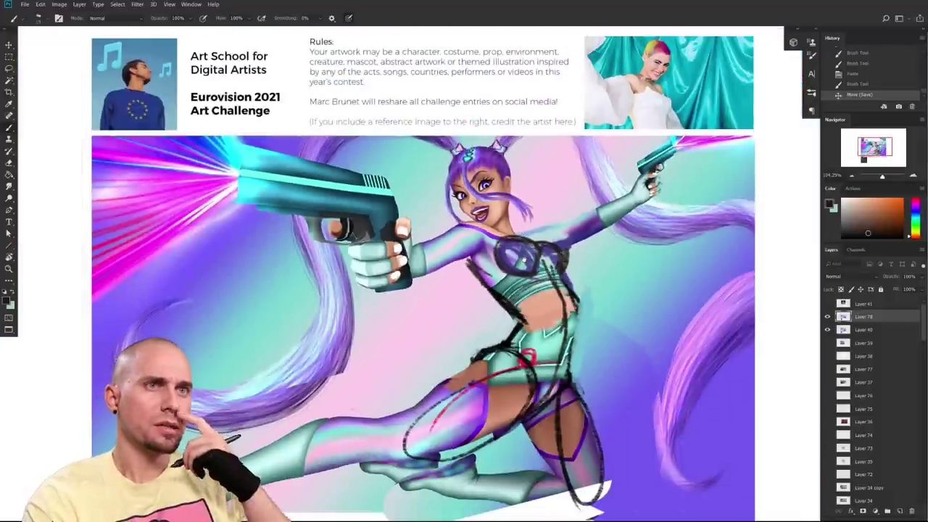
pyautogui.moveTo(553, 400); pyautogui.dragTo(586, 369)
pyautogui.scroll(-3, 628, 368)
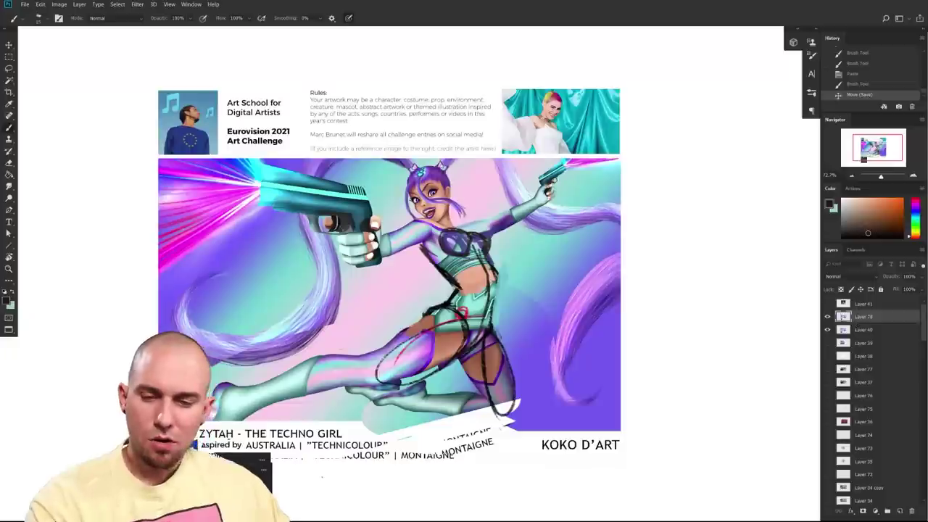
# - Lasso the background above the large gun and around the left hair tail, near arm and extended leg, out to the artwork's left edge
pyautogui.press('l')
pyautogui.moveTo(487, 425); pyautogui.dragTo(545, 430)
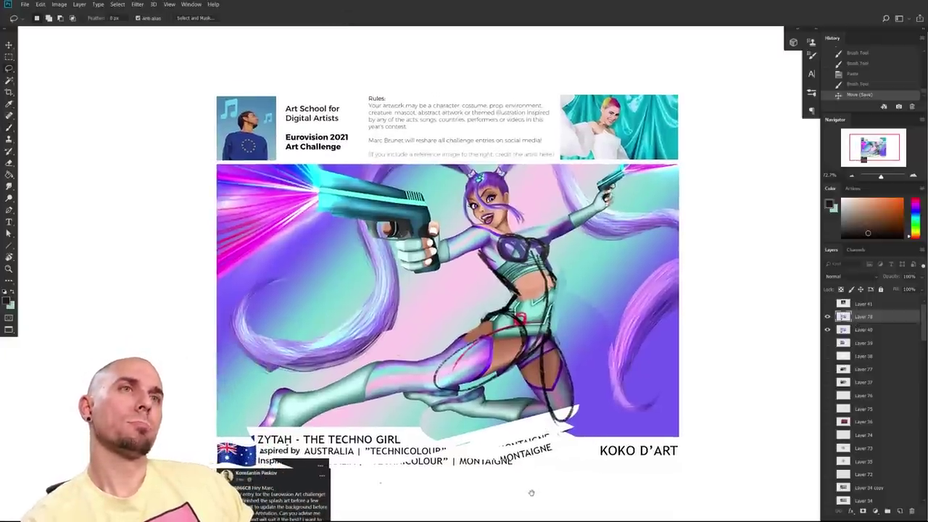
pyautogui.scroll(3, 530, 487)
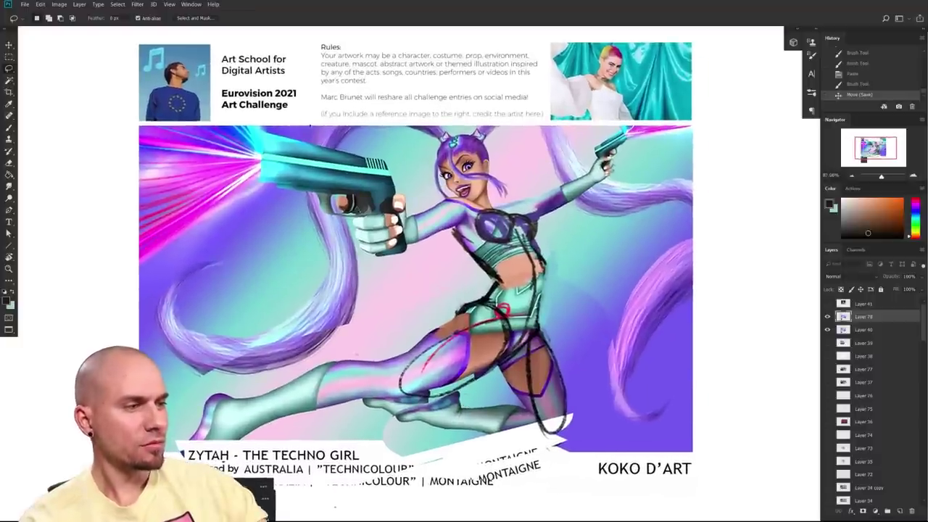
pyautogui.moveTo(266, 136); pyautogui.dragTo(262, 127)
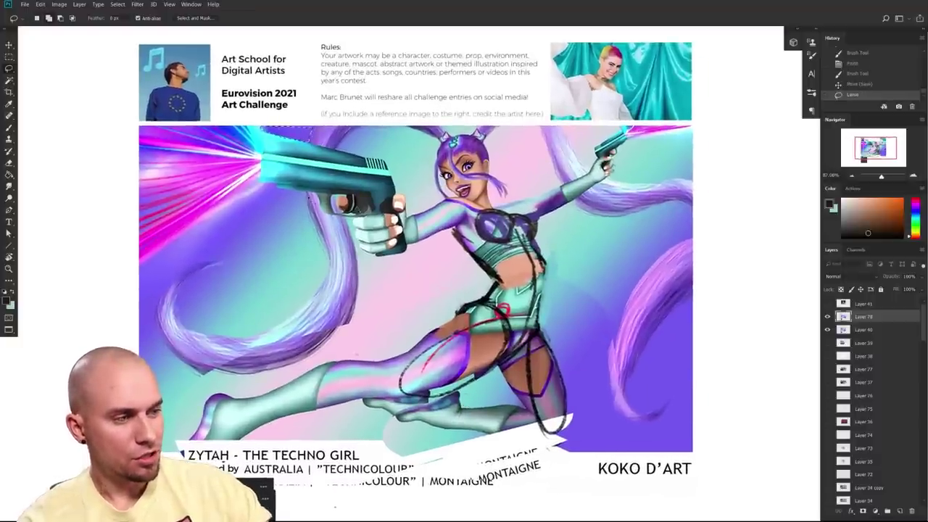
pyautogui.moveTo(250, 338)
pyautogui.mouseDown()
pyautogui.moveTo(194, 335)
pyautogui.moveTo(179, 290)
pyautogui.mouseUp()
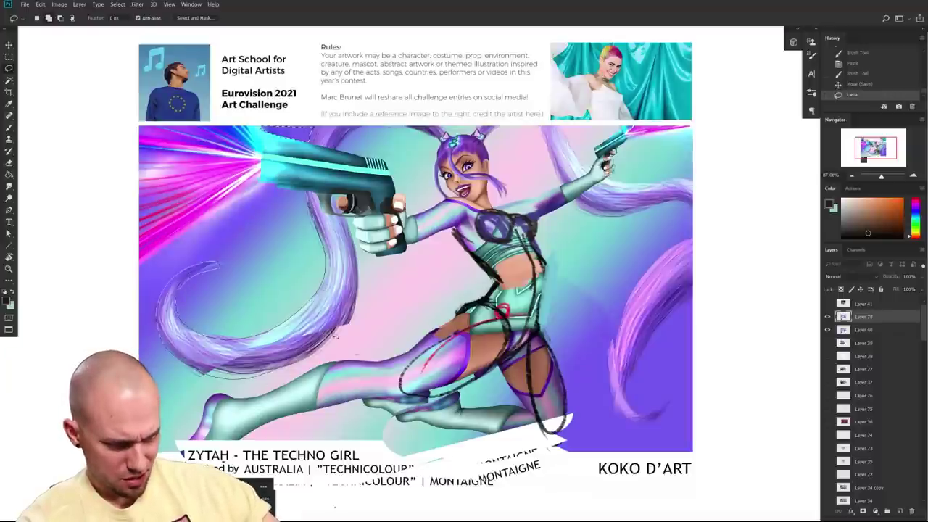
pyautogui.moveTo(359, 306); pyautogui.dragTo(350, 223)
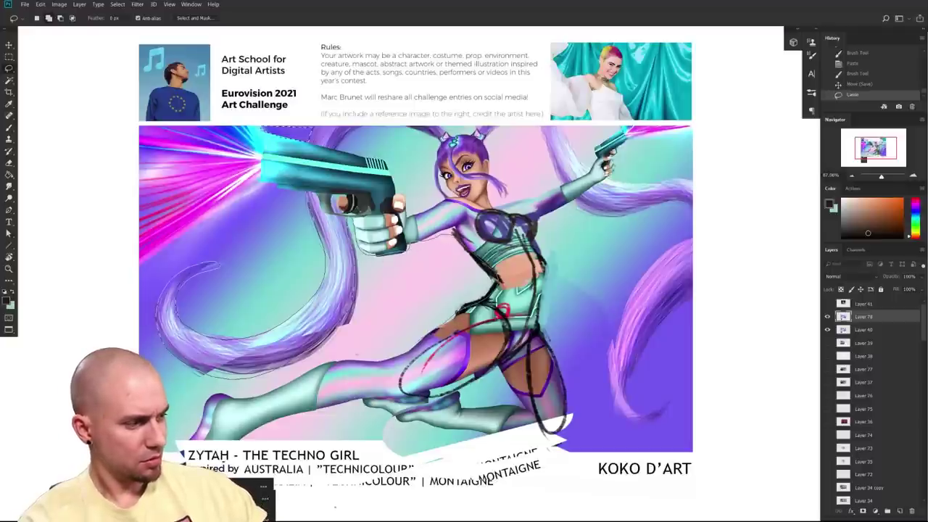
pyautogui.moveTo(287, 388); pyautogui.dragTo(237, 405)
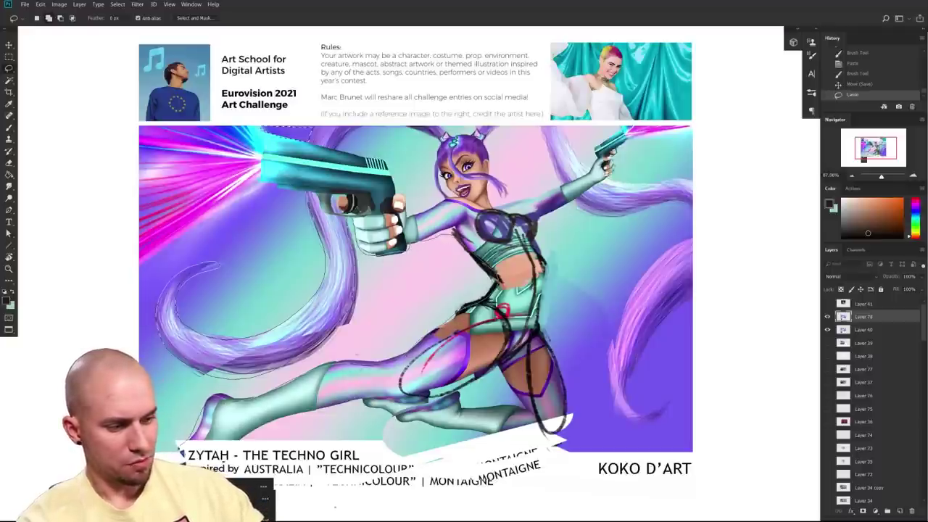
pyautogui.moveTo(137, 355); pyautogui.dragTo(139, 123)
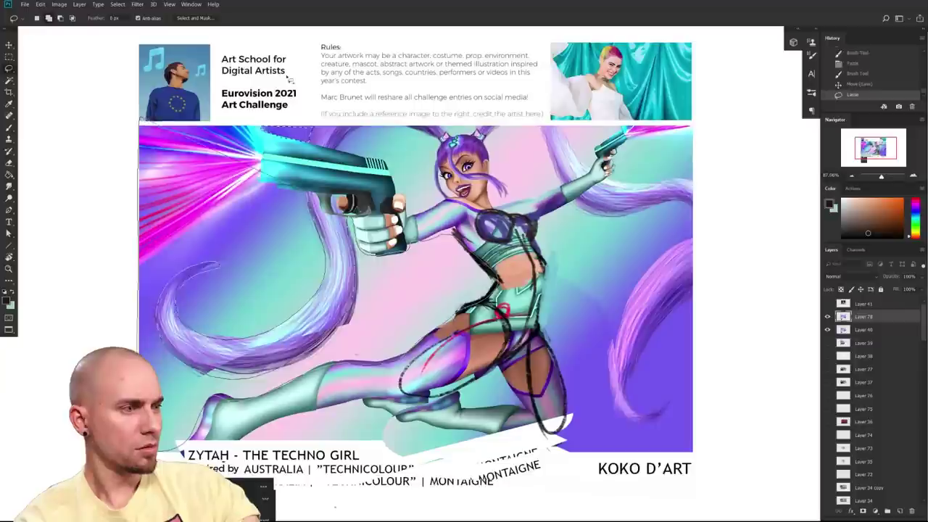
pyautogui.moveTo(149, 258); pyautogui.dragTo(140, 119)
# - Add the background gaps above the large gun and between the head, far arm and right hair tail to the lasso selection
pyautogui.moveTo(507, 279); pyautogui.dragTo(428, 273)
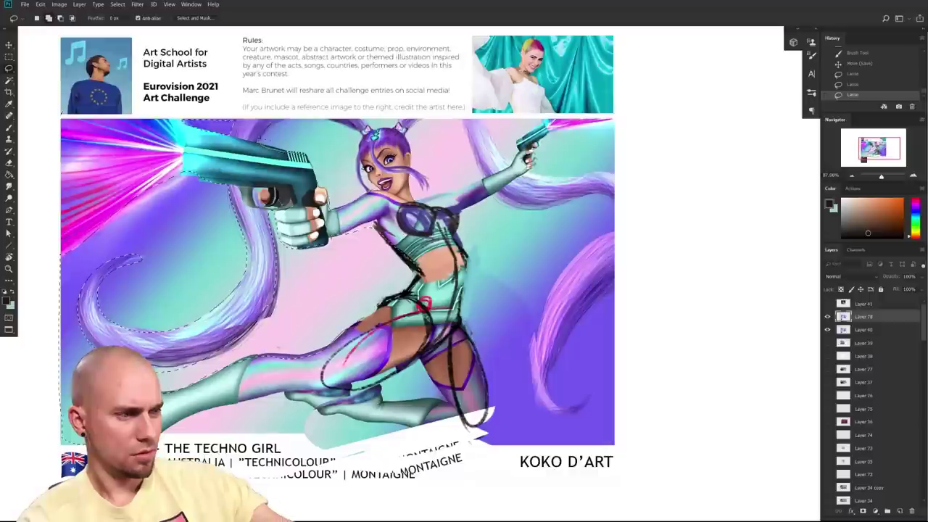
pyautogui.moveTo(232, 133); pyautogui.dragTo(190, 129)
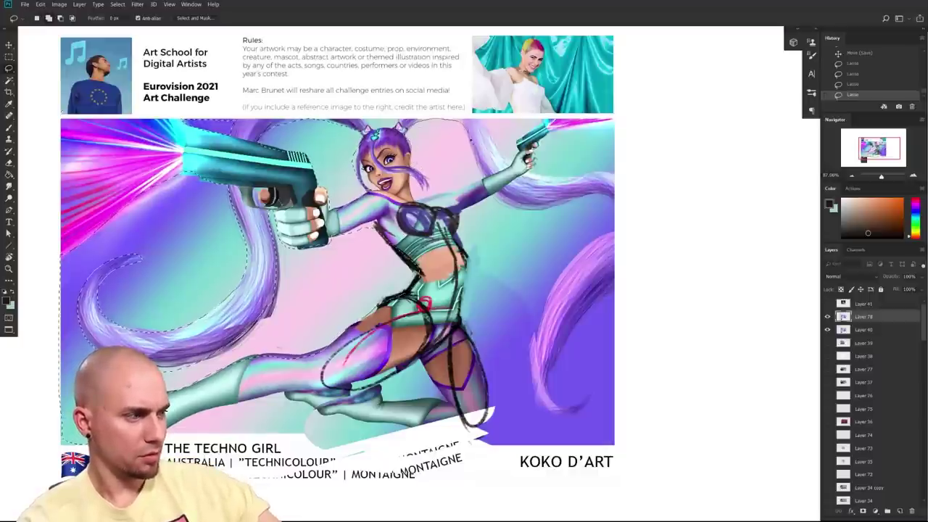
pyautogui.moveTo(417, 204); pyautogui.dragTo(412, 187)
pyautogui.moveTo(561, 238); pyautogui.dragTo(508, 266)
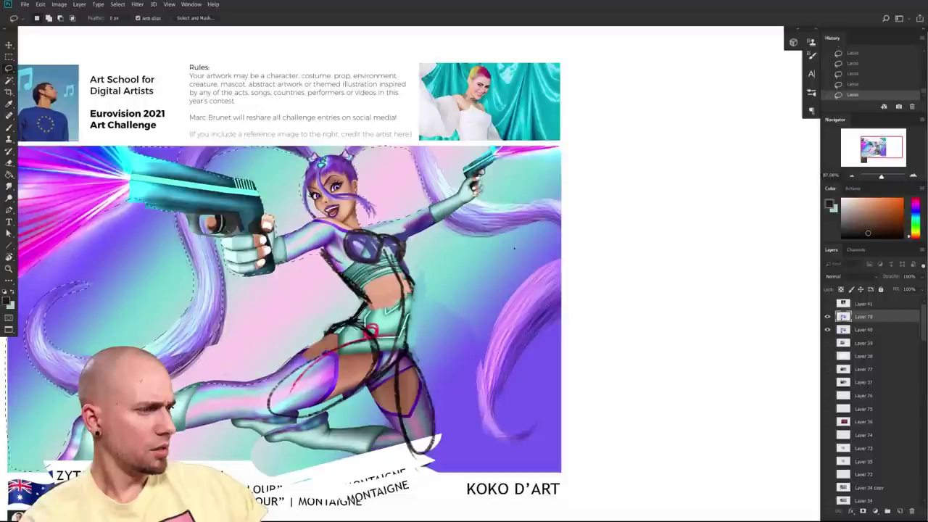
# - Add the background around the small gun and the right hair tails, out to the artwork's right edge, to the selection
pyautogui.moveTo(553, 153)
pyautogui.mouseDown()
pyautogui.moveTo(562, 209)
pyautogui.moveTo(505, 209)
pyautogui.moveTo(464, 150)
pyautogui.moveTo(433, 148)
pyautogui.mouseUp()
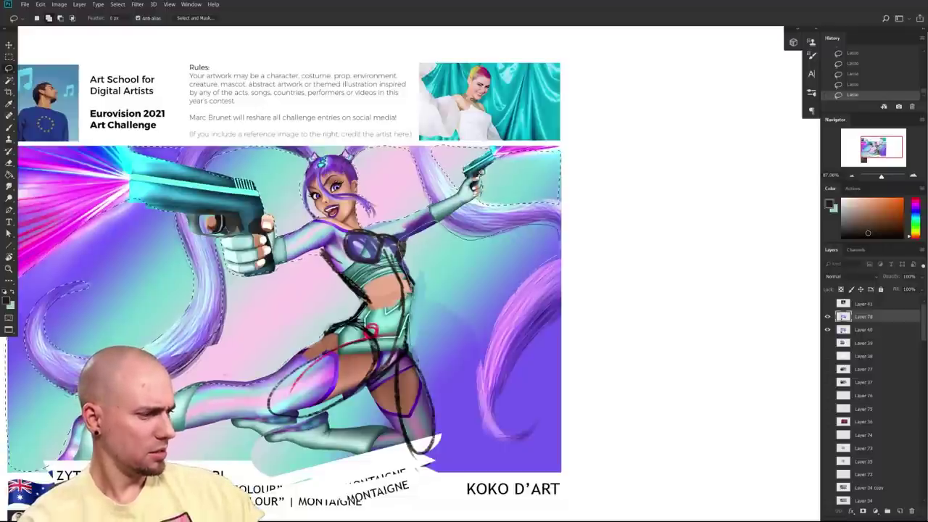
pyautogui.moveTo(441, 468)
pyautogui.mouseDown()
pyautogui.moveTo(556, 440)
pyautogui.moveTo(558, 319)
pyautogui.mouseUp()
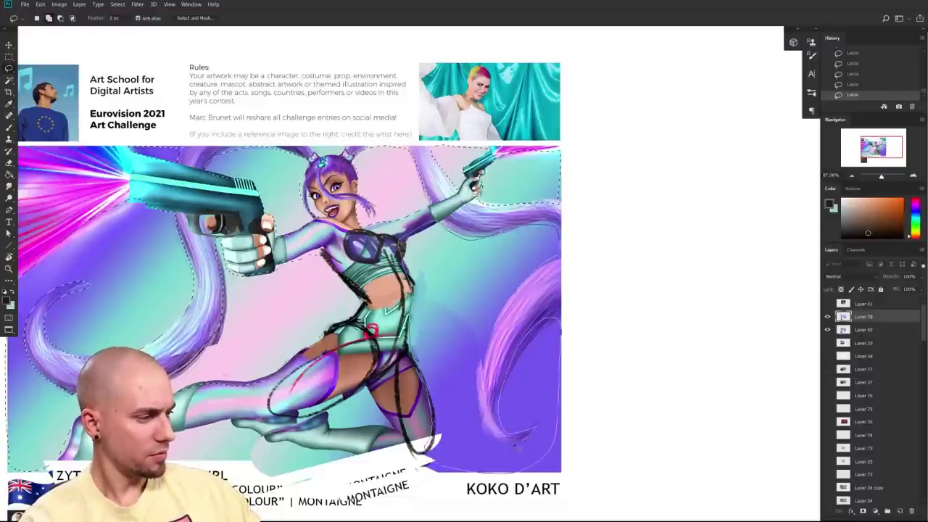
pyautogui.moveTo(524, 285); pyautogui.dragTo(561, 259)
# - Add the background beneath the extended leg and bent knee to the selection, down to the title text
pyautogui.moveTo(446, 388); pyautogui.dragTo(490, 378)
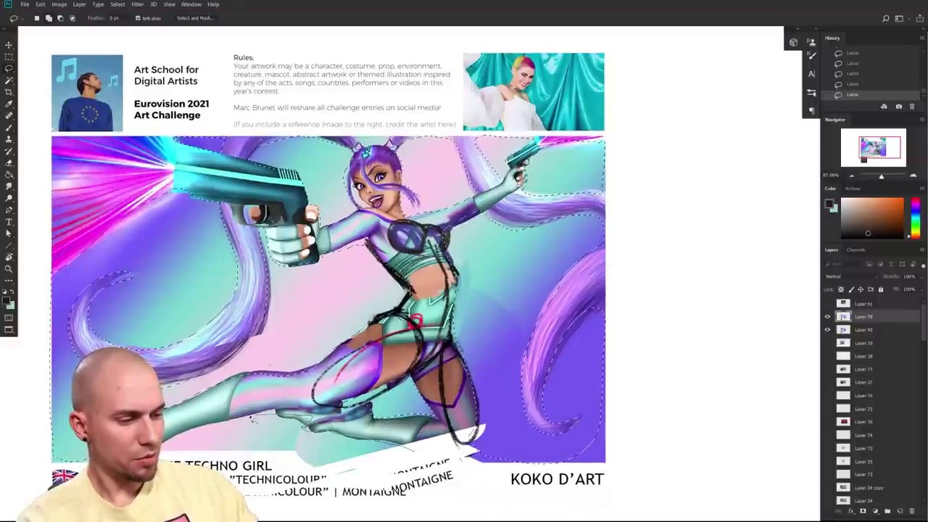
pyautogui.moveTo(427, 515); pyautogui.dragTo(483, 380)
pyautogui.hotkey('ctrl', 'd')
pyautogui.moveTo(400, 455); pyautogui.dragTo(394, 482)
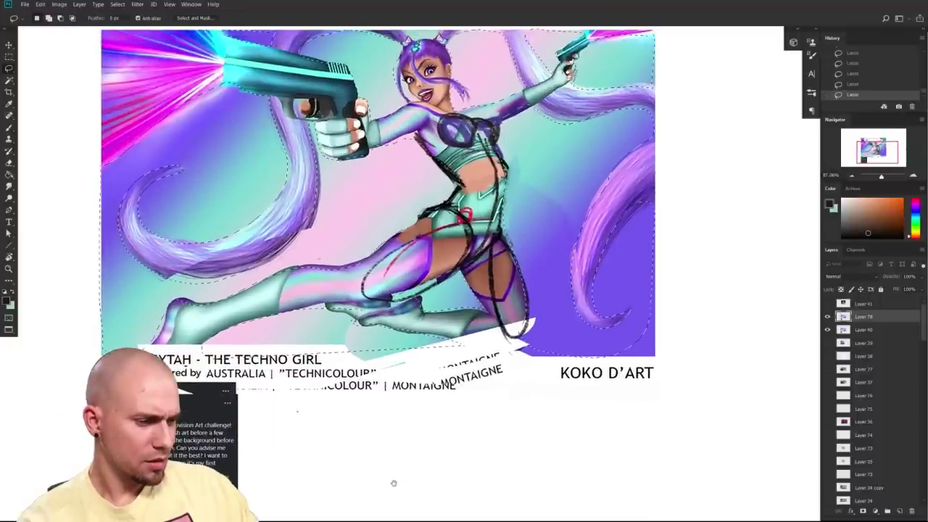
pyautogui.moveTo(510, 402); pyautogui.dragTo(475, 461)
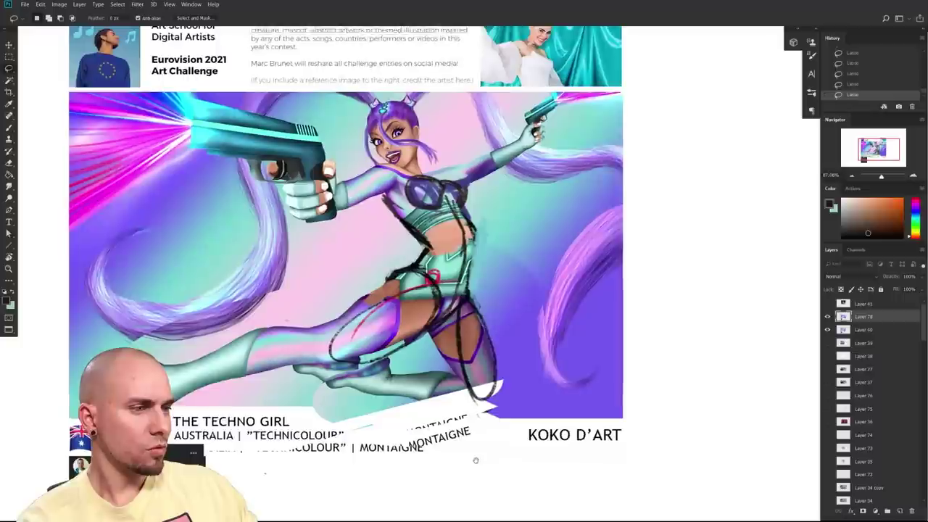
pyautogui.scroll(2, 496, 447)
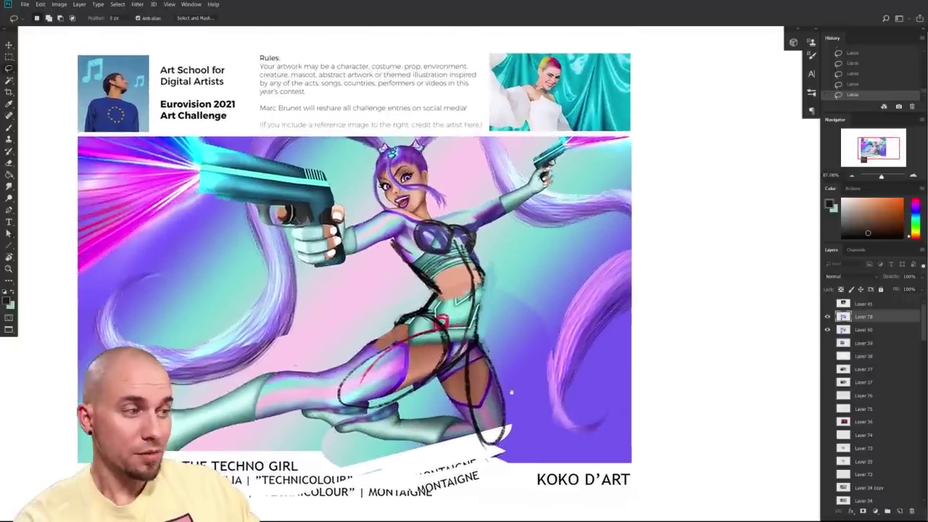
# - Create a new layer above the paint-over and prepare a textured soft round brush with a dark grey colour
pyautogui.press('b')
pyautogui.moveTo(511, 392)
pyautogui.mouseDown()
pyautogui.moveTo(551, 393)
pyautogui.moveTo(480, 393)
pyautogui.mouseUp()
pyautogui.rightClick(393, 362)
pyautogui.click(455, 354)
pyautogui.click(900, 511)
pyautogui.moveTo(745, 436); pyautogui.dragTo(688, 430)
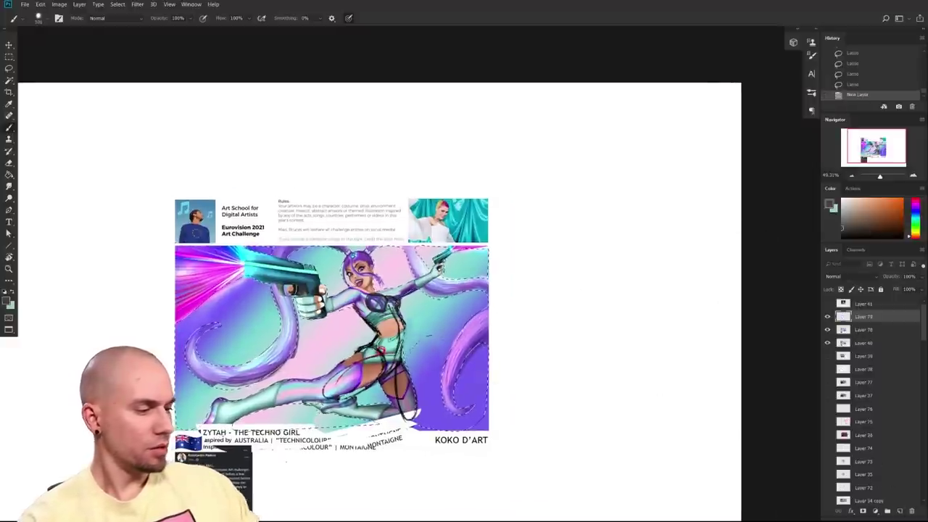
# - Enlarge the brush and fill the selected background around the figure with dark grey
pyautogui.press(']')
pyautogui.press(']')
pyautogui.press(']')
pyautogui.press(']')
pyautogui.press(']')
pyautogui.moveTo(465, 366)
pyautogui.mouseDown()
pyautogui.moveTo(334, 339)
pyautogui.moveTo(214, 344)
pyautogui.moveTo(312, 348)
pyautogui.mouseUp()
pyautogui.click(320, 398)
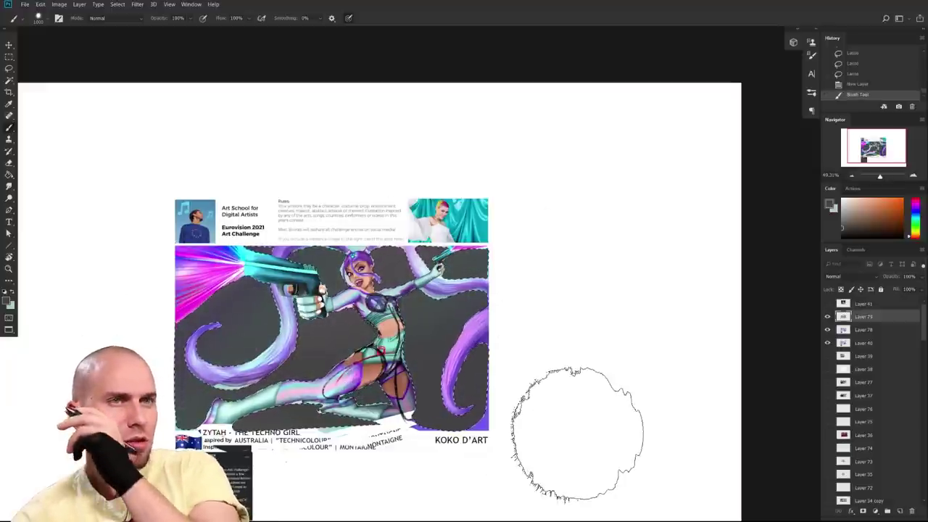
pyautogui.moveTo(377, 395); pyautogui.dragTo(442, 358)
# - Paint a muted blue-violet across the upper half of the background, fading into the dark grey below
pyautogui.moveTo(597, 337); pyautogui.dragTo(624, 324)
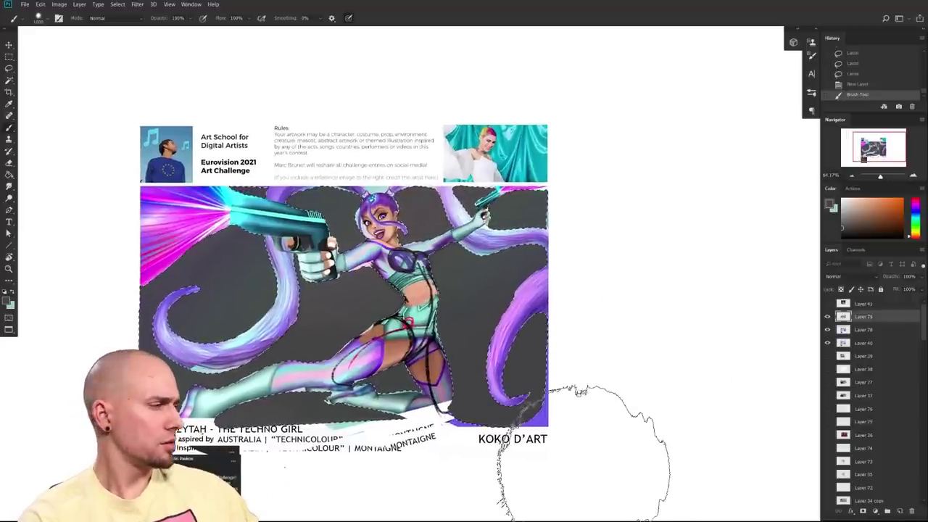
pyautogui.click(916, 216)
pyautogui.click(874, 199)
pyautogui.moveTo(533, 241)
pyautogui.mouseDown()
pyautogui.moveTo(290, 228)
pyautogui.moveTo(674, 242)
pyautogui.mouseUp()
pyautogui.click(915, 214)
pyautogui.click(864, 208)
pyautogui.moveTo(533, 236)
pyautogui.mouseDown()
pyautogui.moveTo(408, 211)
pyautogui.moveTo(670, 271)
pyautogui.mouseUp()
pyautogui.moveTo(545, 250)
pyautogui.mouseDown()
pyautogui.moveTo(355, 236)
pyautogui.moveTo(566, 250)
pyautogui.mouseUp()
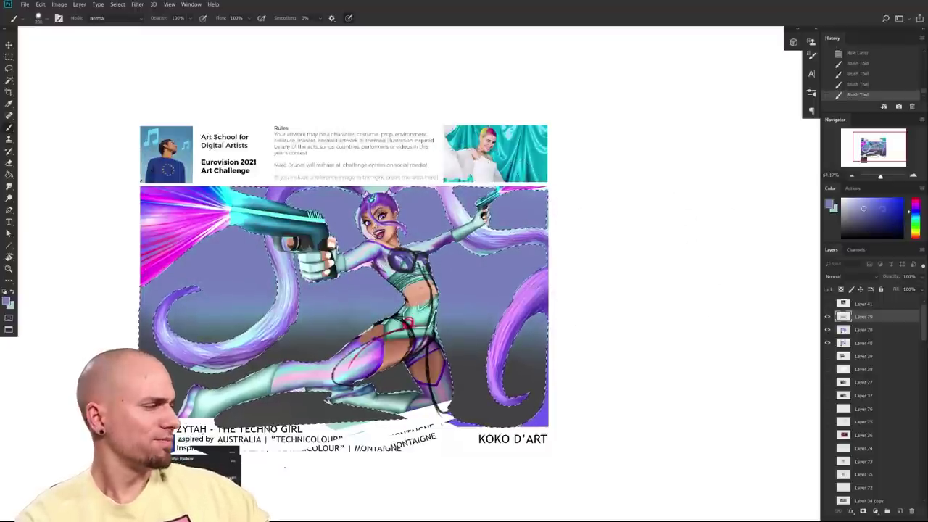
# - Brush a lighter blue-violet over the upper background and pick an even paler tint
pyautogui.click(859, 202)
pyautogui.moveTo(551, 239)
pyautogui.mouseDown()
pyautogui.moveTo(311, 231)
pyautogui.moveTo(566, 272)
pyautogui.mouseUp()
pyautogui.click(853, 199)
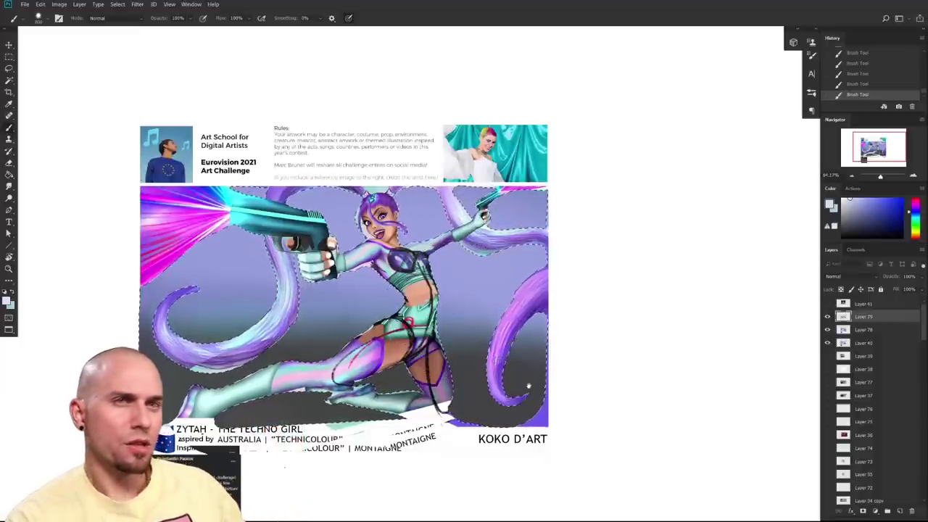
# - Sample the background tones and paint dark grey-blue up behind the waist with a resized brush
pyautogui.keyDown('alt'); pyautogui.click(495, 300); pyautogui.keyUp('alt')
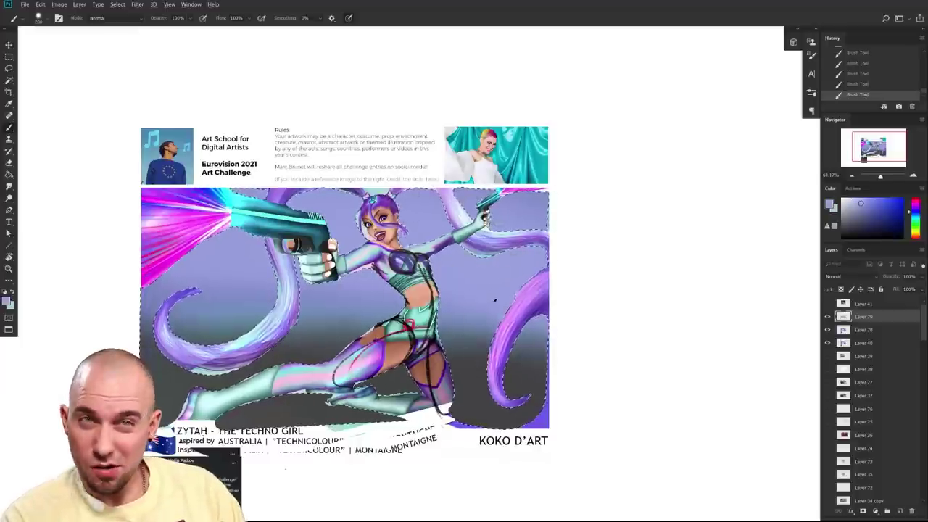
pyautogui.moveTo(555, 404); pyautogui.dragTo(551, 415)
pyautogui.press('[')
pyautogui.press('[')
pyautogui.press('[')
pyautogui.press('[')
pyautogui.press('[')
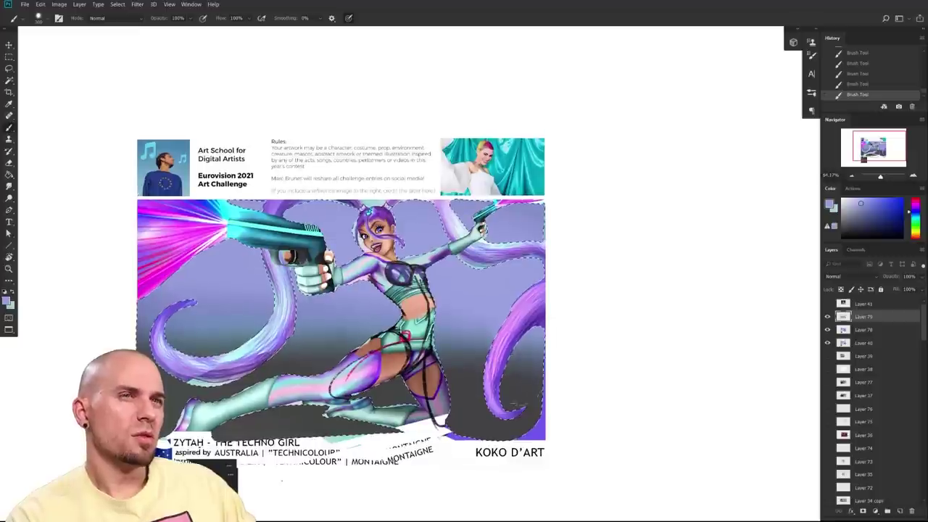
pyautogui.keyDown('alt'); pyautogui.click(468, 349); pyautogui.keyUp('alt')
pyautogui.moveTo(468, 349); pyautogui.dragTo(444, 326)
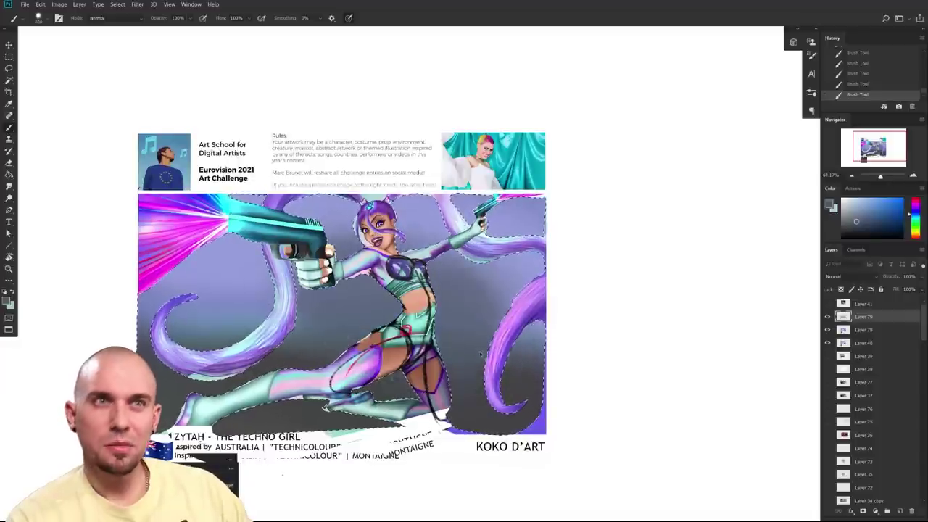
# - Blend the whole background into an even grey-blue using broad strokes of a larger brush
pyautogui.press(']')
pyautogui.press(']')
pyautogui.moveTo(234, 300)
pyautogui.mouseDown()
pyautogui.moveTo(464, 294)
pyautogui.moveTo(381, 319)
pyautogui.mouseUp()
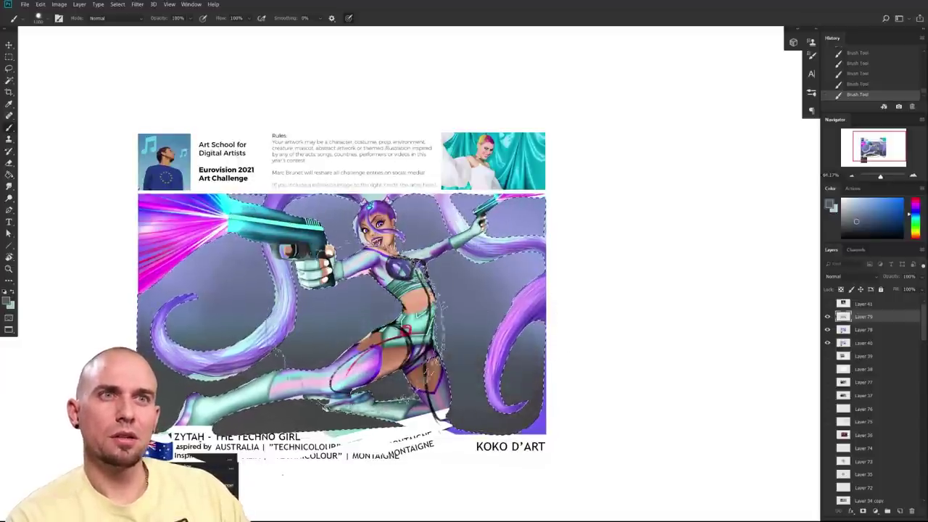
pyautogui.moveTo(261, 334)
pyautogui.mouseDown()
pyautogui.moveTo(502, 319)
pyautogui.moveTo(362, 337)
pyautogui.mouseUp()
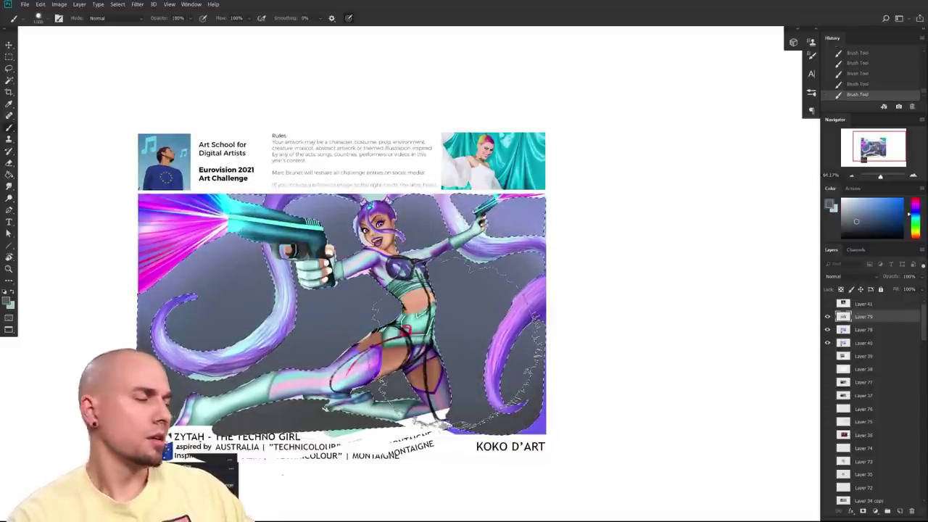
# - Paint a soft light blue glow behind the figure's waist with a smaller brush, undoing the surplus dab
pyautogui.moveTo(786, 273); pyautogui.dragTo(772, 278)
pyautogui.click(865, 199)
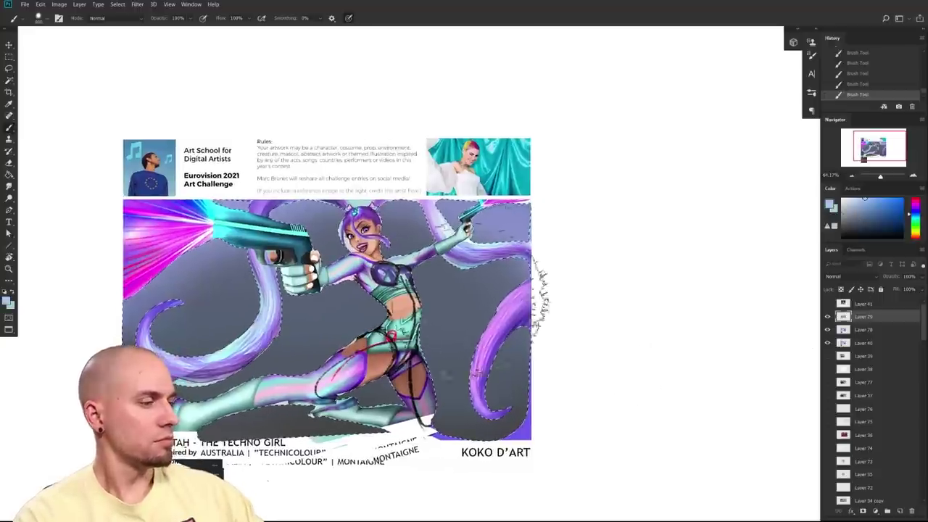
pyautogui.press('[')
pyautogui.press('[')
pyautogui.moveTo(429, 308); pyautogui.dragTo(403, 292)
pyautogui.press('[')
pyautogui.click(417, 307)
pyautogui.hotkey('ctrl', 'z')
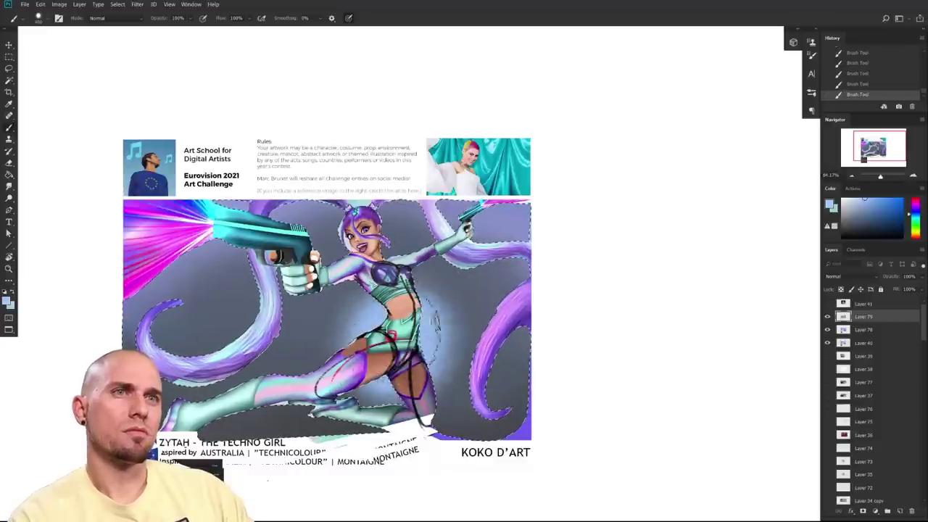
# - Darken the outer background with a near-black blue using a very large brush, leaving the glow behind the figure
pyautogui.keyDown('alt'); pyautogui.click(327, 305); pyautogui.keyUp('alt')
pyautogui.click(859, 234)
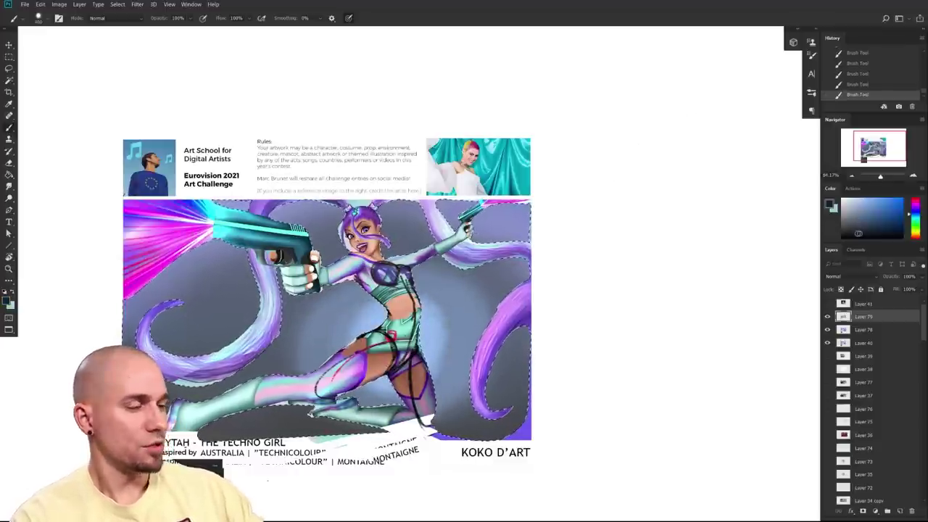
pyautogui.press(']')
pyautogui.press(']')
pyautogui.press(']')
pyautogui.press(']')
pyautogui.press(']')
pyautogui.press(']')
pyautogui.press(']')
pyautogui.moveTo(136, 262)
pyautogui.mouseDown()
pyautogui.moveTo(202, 212)
pyautogui.moveTo(535, 171)
pyautogui.moveTo(608, 283)
pyautogui.mouseUp()
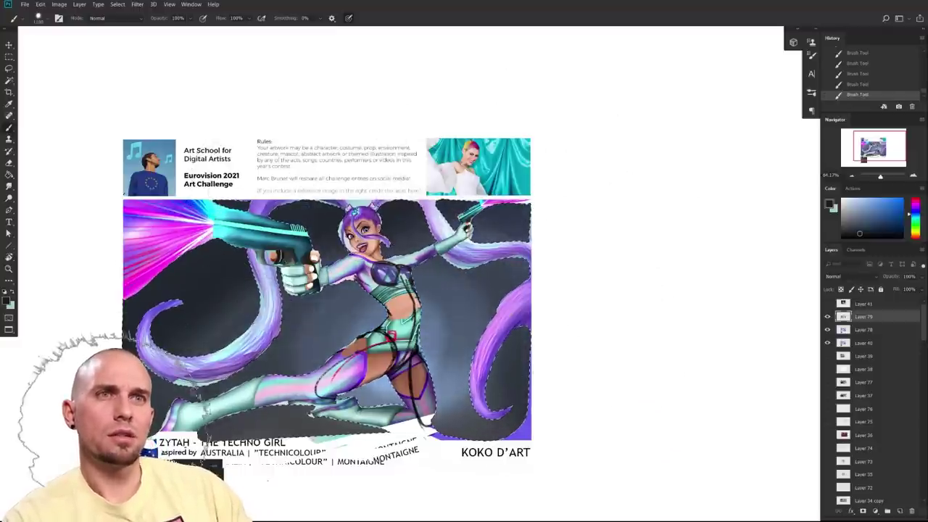
# - Brush a more saturated blue into the background behind the figure's torso
pyautogui.moveTo(537, 343)
pyautogui.mouseDown()
pyautogui.moveTo(568, 315)
pyautogui.moveTo(557, 334)
pyautogui.mouseUp()
pyautogui.click(888, 206)
pyautogui.moveTo(478, 290); pyautogui.dragTo(362, 319)
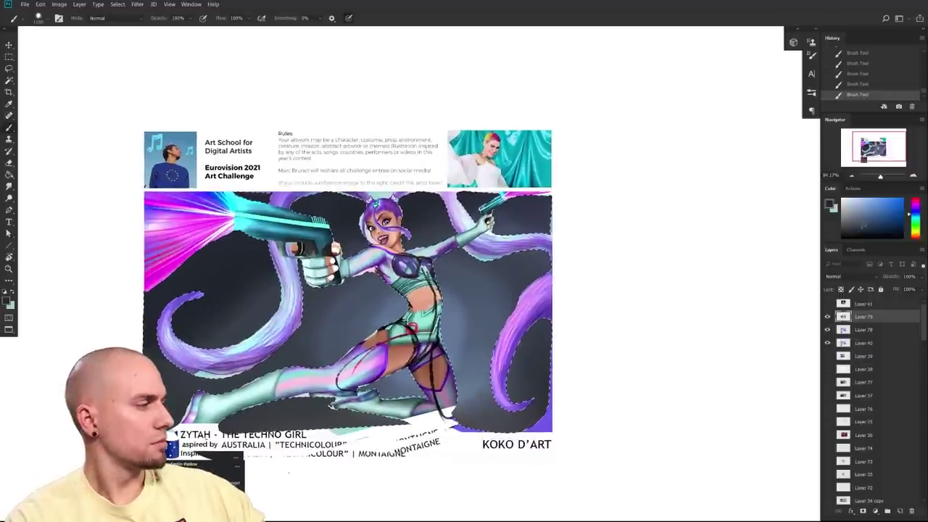
# - Paint a pale yellow glow behind the figure's torso and hips, and check it at different view sizes
pyautogui.click(915, 232)
pyautogui.click(855, 198)
pyautogui.moveTo(464, 268); pyautogui.dragTo(451, 319)
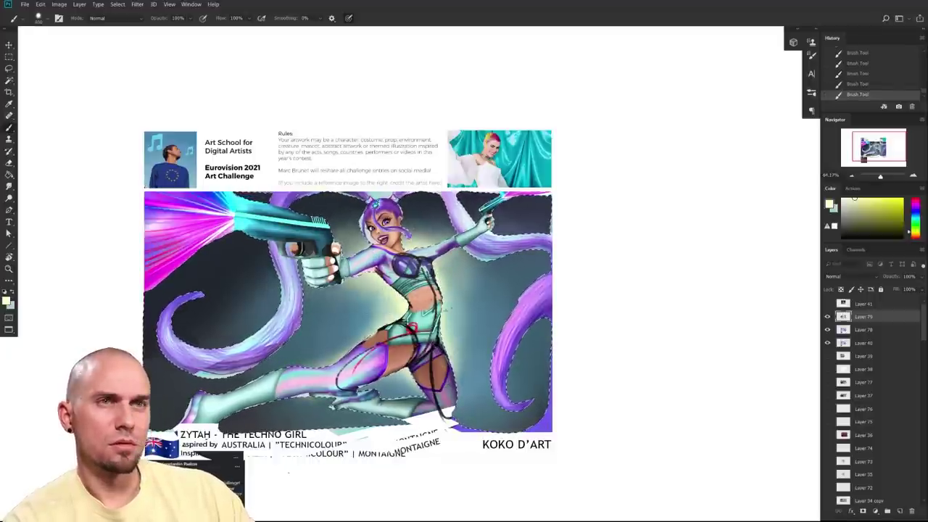
pyautogui.scroll(-2, 505, 333)
pyautogui.scroll(4, 505, 333)
pyautogui.moveTo(508, 347); pyautogui.dragTo(636, 355)
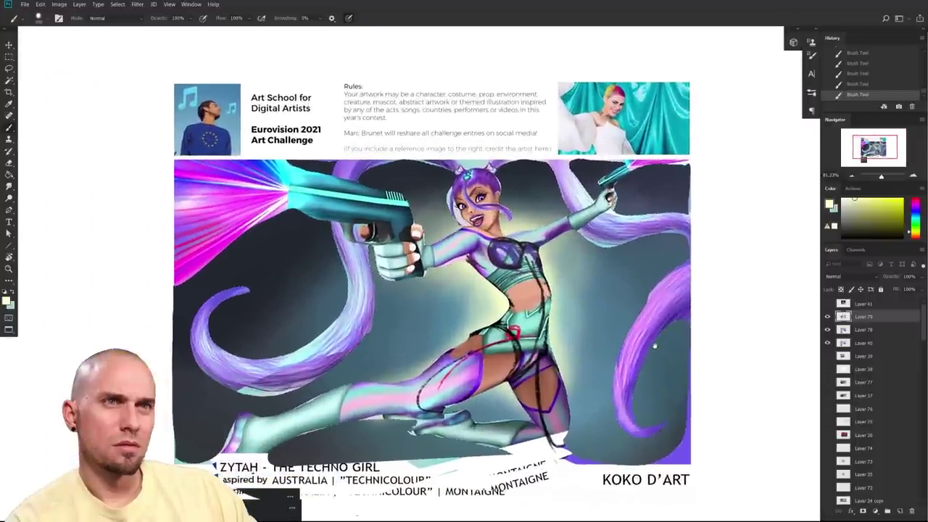
pyautogui.scroll(-3, 645, 359)
pyautogui.scroll(3, 646, 359)
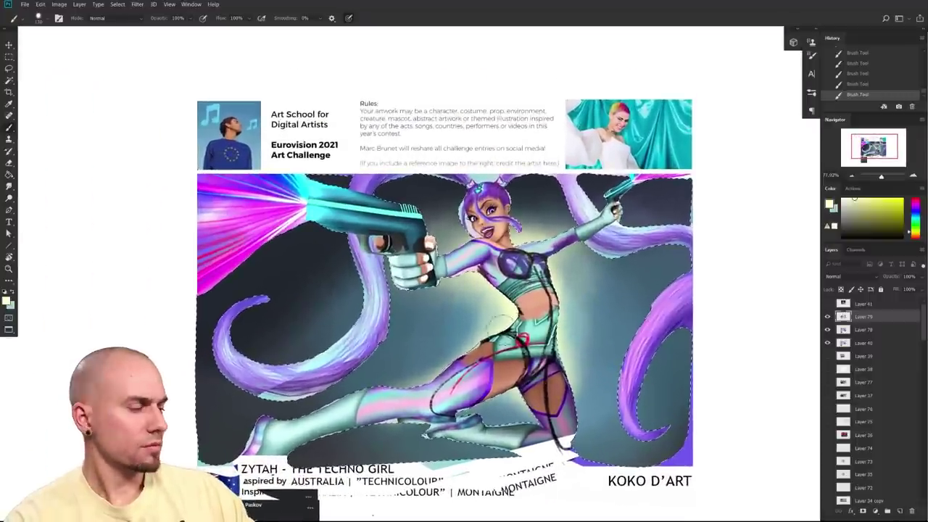
# - Choose the MB Lineart brush and dab sampled green and teal tones into the background beside the waist
pyautogui.rightClick(564, 319)
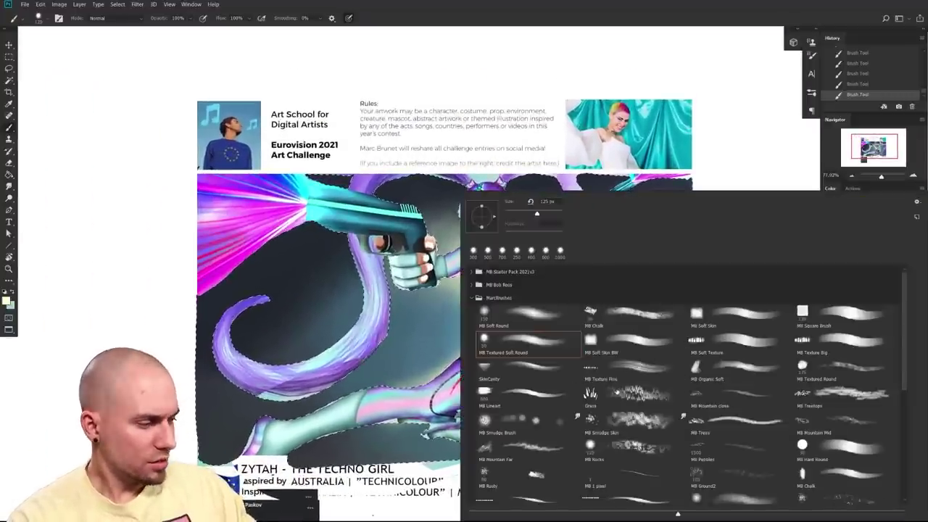
pyautogui.doubleClick(548, 397)
pyautogui.moveTo(548, 398); pyautogui.dragTo(500, 406)
pyautogui.keyDown('alt'); pyautogui.click(434, 307); pyautogui.keyUp('alt')
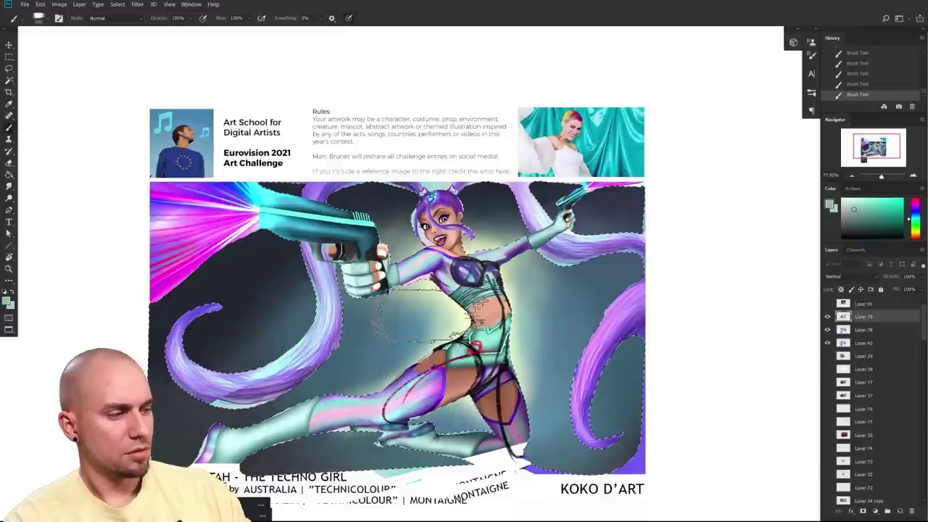
pyautogui.keyDown('alt'); pyautogui.click(438, 313); pyautogui.keyUp('alt')
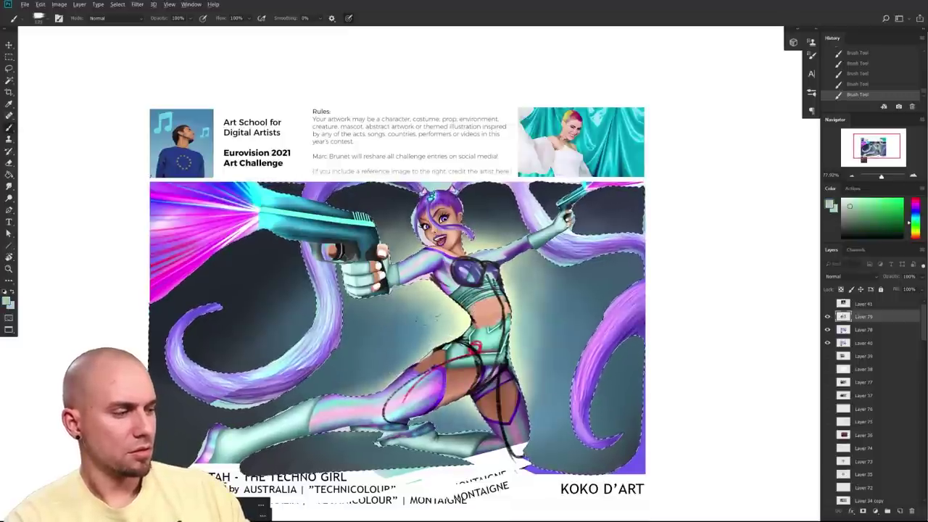
pyautogui.keyDown('alt'); pyautogui.click(407, 318); pyautogui.keyUp('alt')
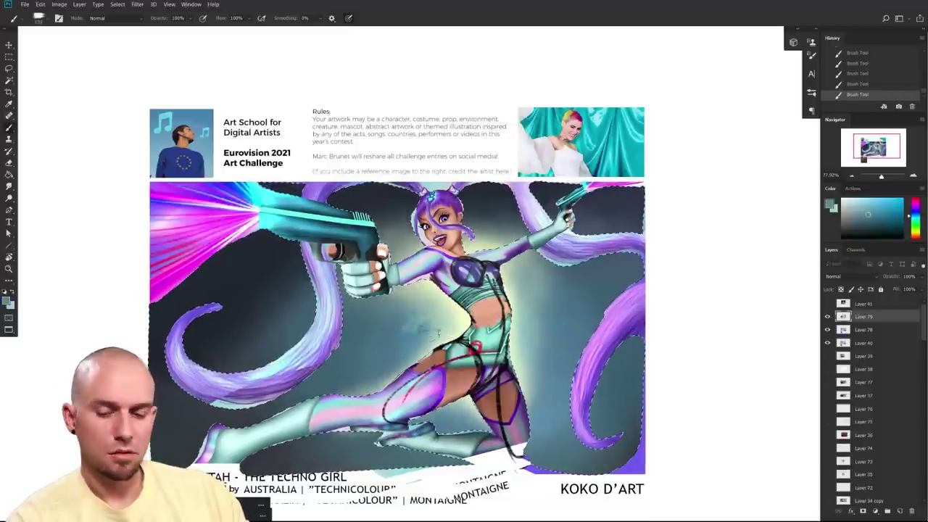
# - Smear smoky wisps between the large gun and the front thigh with the Mixer Brush
pyautogui.hotkey('shift', 'b')
pyautogui.moveTo(428, 330)
pyautogui.mouseDown()
pyautogui.moveTo(425, 322)
pyautogui.moveTo(396, 335)
pyautogui.moveTo(442, 306)
pyautogui.moveTo(425, 306)
pyautogui.moveTo(406, 323)
pyautogui.moveTo(428, 320)
pyautogui.moveTo(388, 332)
pyautogui.moveTo(410, 328)
pyautogui.moveTo(377, 320)
pyautogui.mouseUp()
pyautogui.keyDown('alt'); pyautogui.click(345, 351); pyautogui.keyUp('alt')
pyautogui.press('[')
pyautogui.keyDown('alt'); pyautogui.click(396, 326); pyautogui.keyUp('alt')
# - Try Mixer Brush wisps inside the left hair tail's curve, and undo the last four strokes
pyautogui.moveTo(290, 311)
pyautogui.mouseDown()
pyautogui.moveTo(265, 292)
pyautogui.moveTo(283, 306)
pyautogui.moveTo(232, 312)
pyautogui.moveTo(259, 309)
pyautogui.mouseUp()
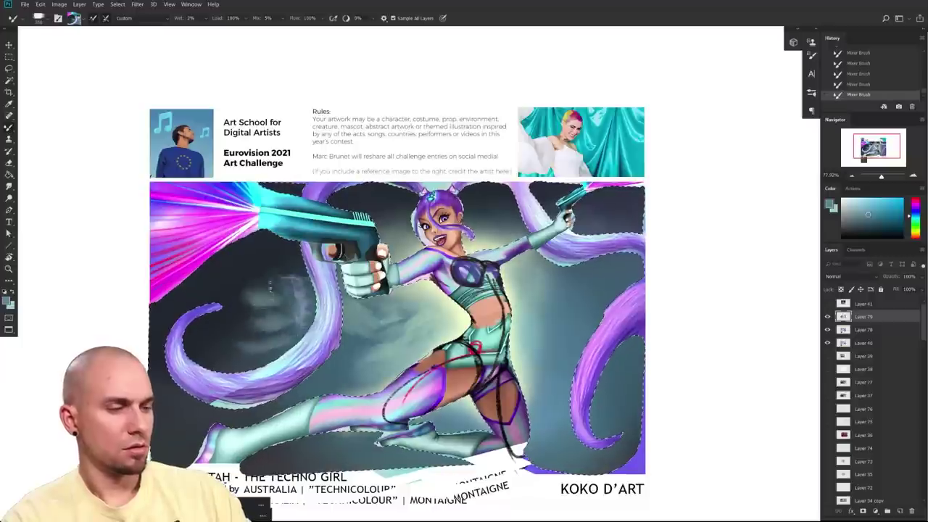
pyautogui.hotkey('ctrl', 'z')
pyautogui.hotkey('ctrl', 'z')
pyautogui.hotkey('ctrl', 'z')
pyautogui.hotkey('ctrl', 'z')
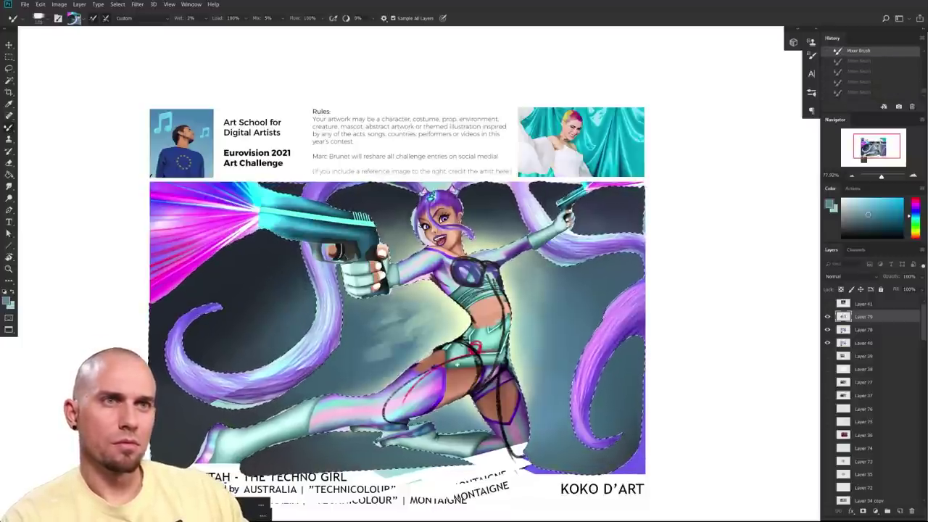
# - Paint pale green smoke wisps behind the near arm and front thigh with the regular brush, using sampled background colours
pyautogui.moveTo(453, 356); pyautogui.dragTo(447, 352)
pyautogui.rightClick(446, 352)
pyautogui.moveTo(388, 335)
pyautogui.mouseDown()
pyautogui.moveTo(375, 340)
pyautogui.moveTo(385, 349)
pyautogui.moveTo(368, 340)
pyautogui.moveTo(380, 352)
pyautogui.moveTo(419, 338)
pyautogui.mouseUp()
pyautogui.press('b')
pyautogui.keyDown('alt'); pyautogui.click(377, 340); pyautogui.keyUp('alt')
pyautogui.keyDown('alt'); pyautogui.click(429, 309); pyautogui.keyUp('alt')
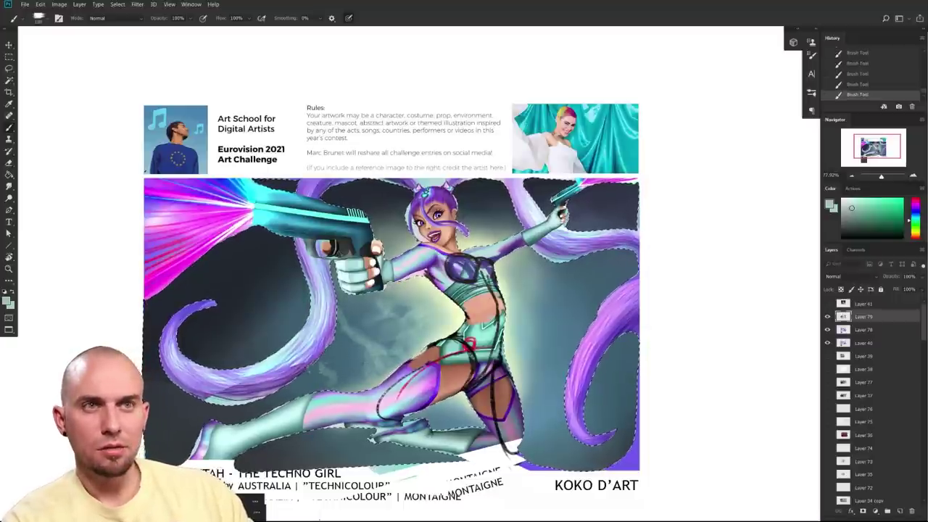
pyautogui.press(']')
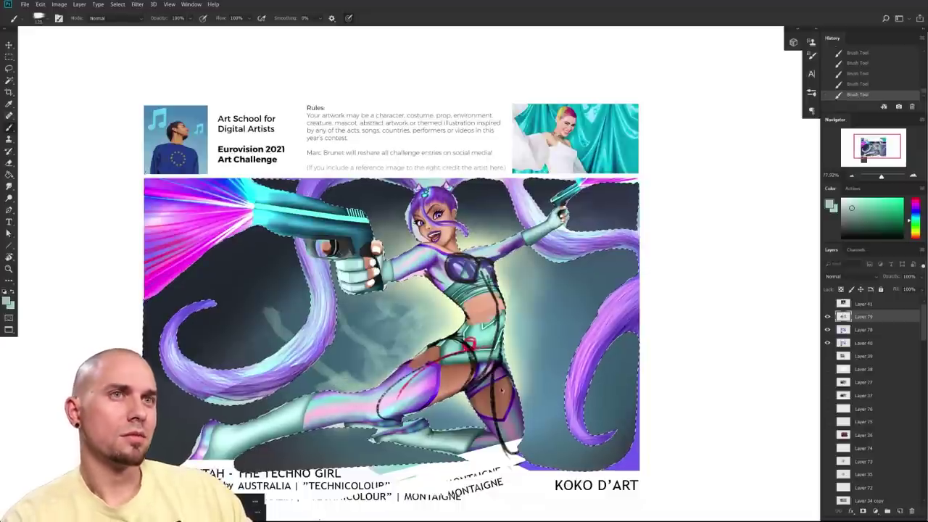
# - Paint smoke wisps inside the left hair tail's curve and, with a smaller brush and a sampled pale yellow-green, beside the kneeling leg
pyautogui.moveTo(275, 313); pyautogui.dragTo(223, 283)
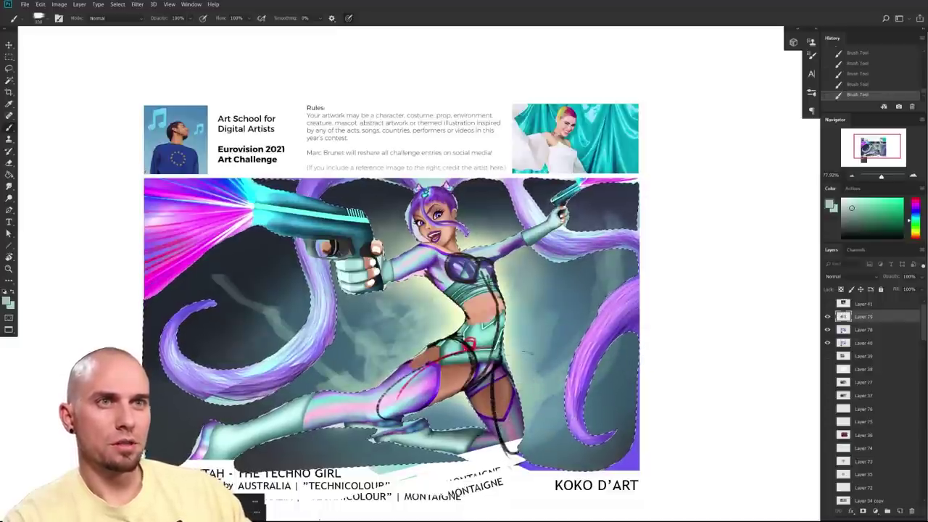
pyautogui.press('[')
pyautogui.press('[')
pyautogui.press('[')
pyautogui.press('[')
pyautogui.press('[')
pyautogui.keyDown('alt'); pyautogui.click(514, 337); pyautogui.keyUp('alt')
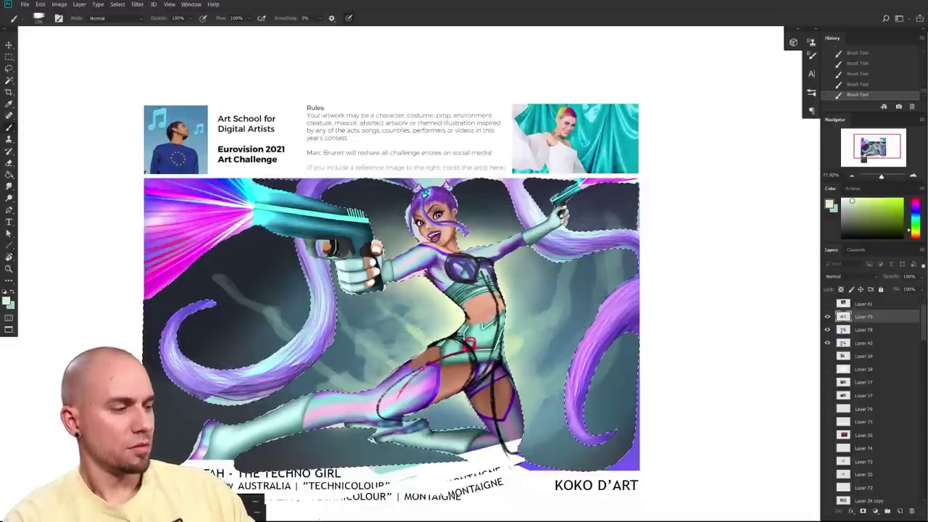
pyautogui.moveTo(556, 385); pyautogui.dragTo(546, 408)
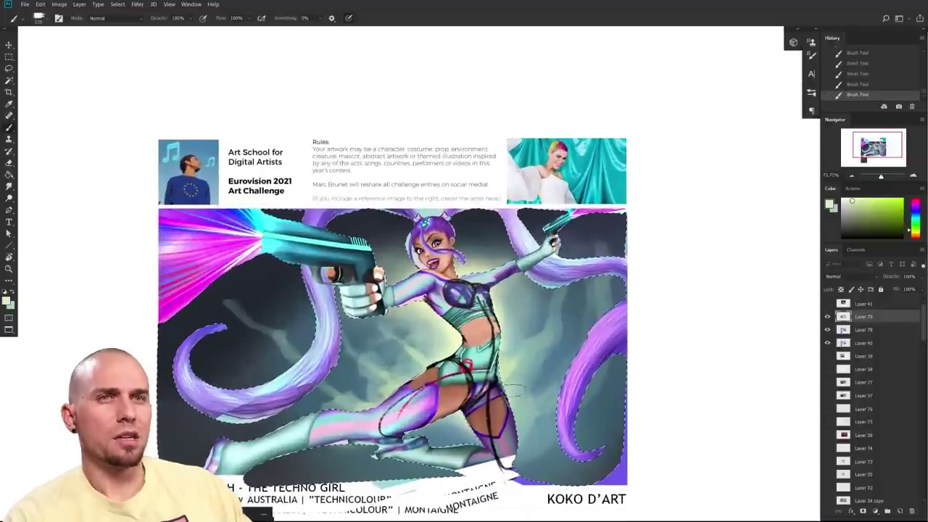
# - Undo the last two wisp strokes and clear the background selection
pyautogui.moveTo(496, 402)
pyautogui.mouseDown()
pyautogui.moveTo(560, 379)
pyautogui.moveTo(529, 393)
pyautogui.mouseUp()
pyautogui.hotkey('ctrl', 'z')
pyautogui.hotkey('ctrl', 'z')
pyautogui.moveTo(375, 503); pyautogui.dragTo(370, 502)
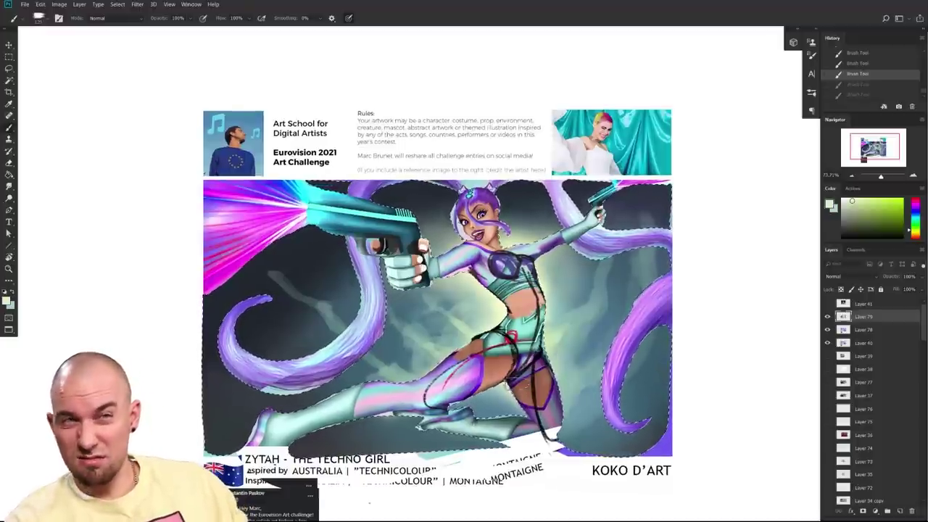
pyautogui.hotkey('ctrl', 'd')
pyautogui.moveTo(555, 402)
pyautogui.mouseDown()
pyautogui.moveTo(560, 386)
pyautogui.moveTo(551, 388)
pyautogui.mouseUp()
pyautogui.moveTo(665, 407); pyautogui.dragTo(678, 389)
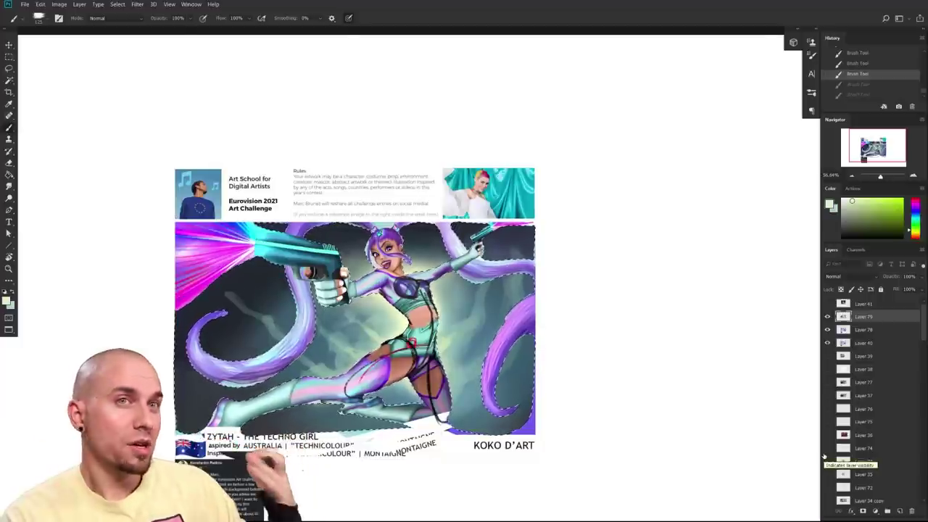
pyautogui.scroll(1, 469, 380)
pyautogui.hotkey('ctrl', 'd')
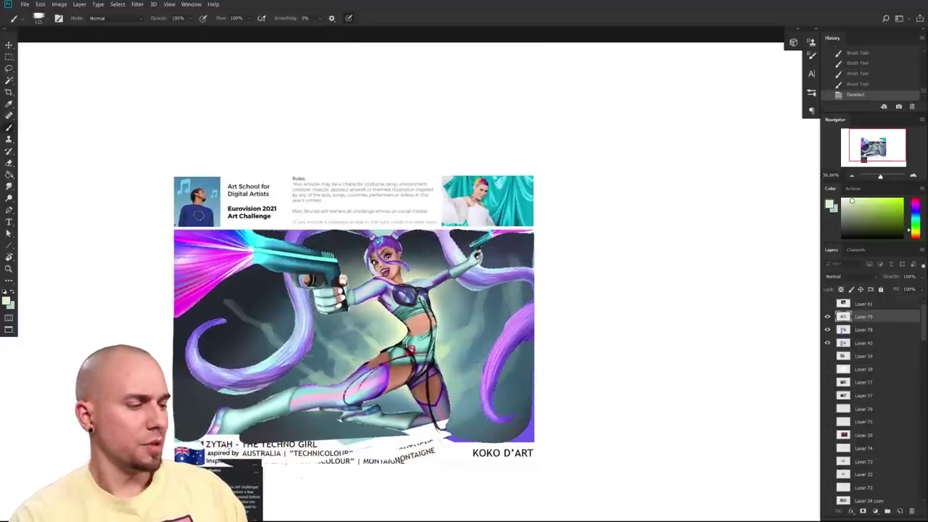
# - Choose a soft round brush, sample purple from the left hair tail and set the brush mode to Overlay
pyautogui.rightClick(379, 369)
pyautogui.doubleClick(359, 320)
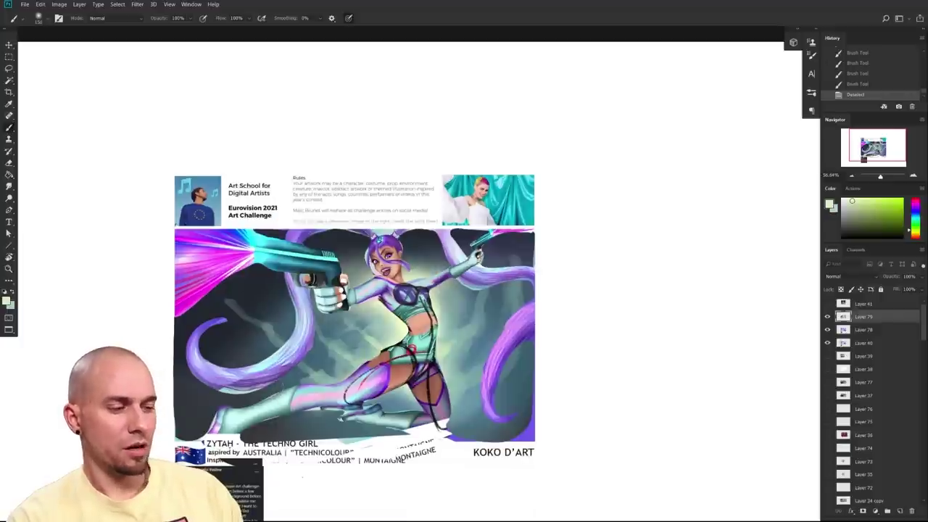
pyautogui.keyDown('alt'); pyautogui.click(281, 366); pyautogui.keyUp('alt')
pyautogui.click(129, 18)
pyautogui.click(125, 147)
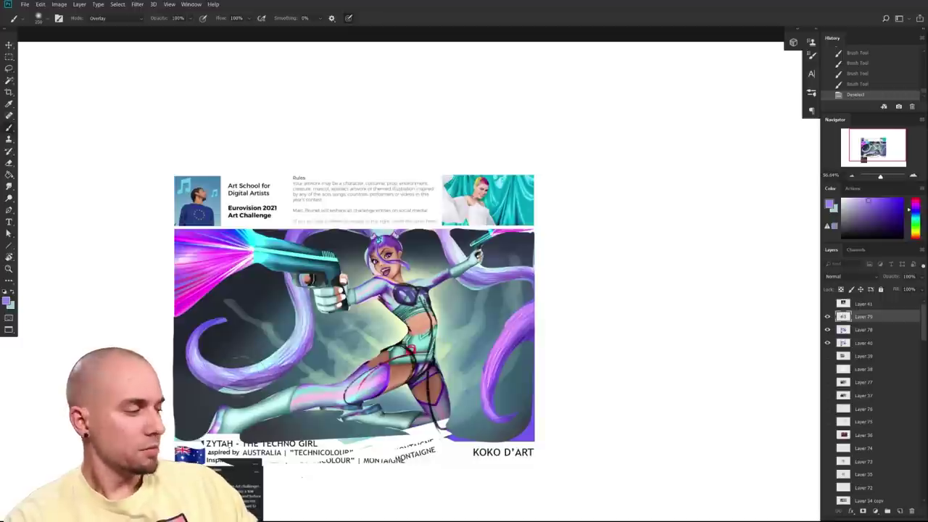
# - Add a new layer in Hard Light mode and brush sampled purple and light blue light around the left hair tail and large gun
pyautogui.click(900, 510)
pyautogui.click(841, 277)
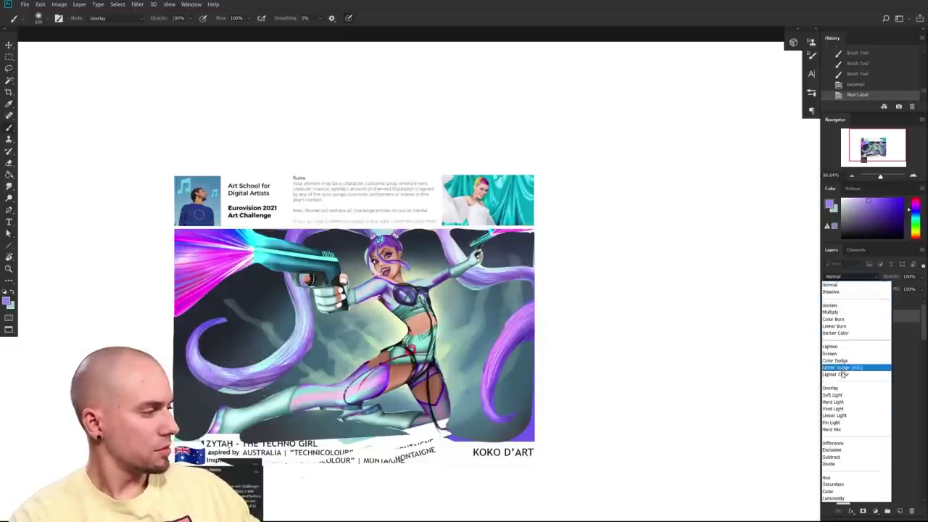
pyautogui.click(833, 402)
pyautogui.moveTo(219, 369)
pyautogui.mouseDown()
pyautogui.moveTo(259, 376)
pyautogui.moveTo(308, 336)
pyautogui.moveTo(322, 294)
pyautogui.moveTo(336, 283)
pyautogui.mouseUp()
pyautogui.click(875, 201)
pyautogui.keyDown('alt'); pyautogui.click(267, 369); pyautogui.keyUp('alt')
pyautogui.moveTo(242, 373)
pyautogui.mouseDown()
pyautogui.moveTo(262, 370)
pyautogui.moveTo(293, 339)
pyautogui.moveTo(301, 312)
pyautogui.mouseUp()
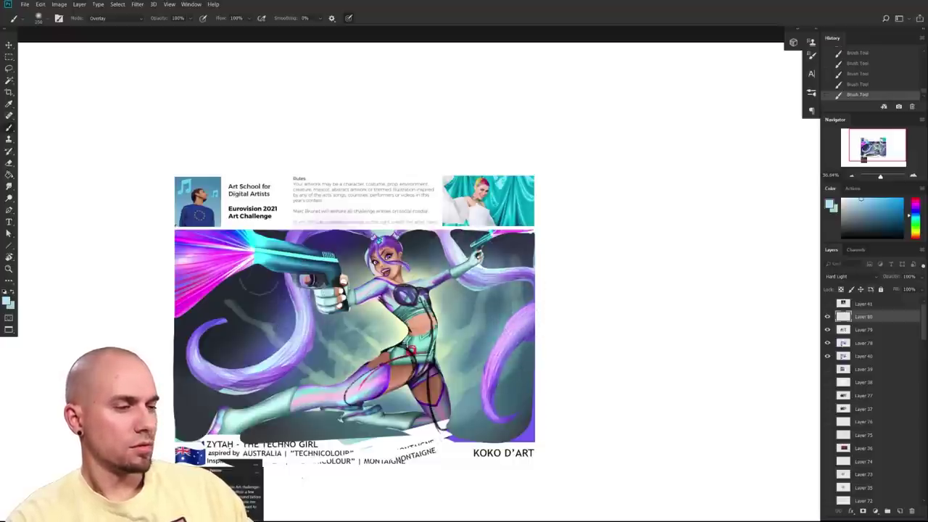
# - Enlarge the brush and paint a soft light blue glow over the large gun's beam and muzzle
pyautogui.press(']')
pyautogui.press(']')
pyautogui.press(']')
pyautogui.press(']')
pyautogui.moveTo(232, 253); pyautogui.dragTo(200, 264)
pyautogui.moveTo(576, 367); pyautogui.dragTo(586, 363)
# - Toggle the new paint layers to compare the techno girl artwork before and after, and inspect the result up close
pyautogui.press('[')
pyautogui.moveTo(827, 342); pyautogui.dragTo(828, 317)
pyautogui.click(828, 318)
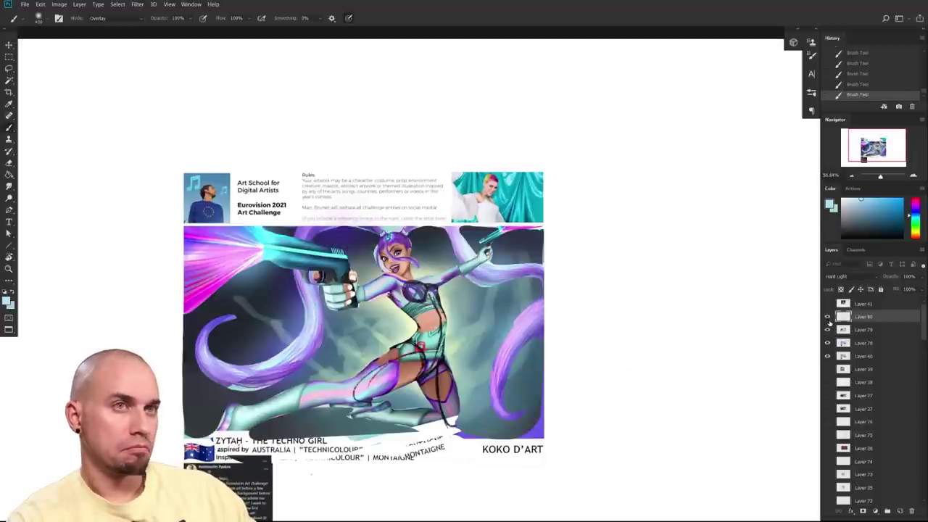
pyautogui.moveTo(525, 398); pyautogui.dragTo(639, 411)
pyautogui.moveTo(486, 371); pyautogui.dragTo(519, 399)
pyautogui.moveTo(624, 397)
pyautogui.mouseDown()
pyautogui.moveTo(561, 411)
pyautogui.moveTo(574, 404)
pyautogui.mouseUp()
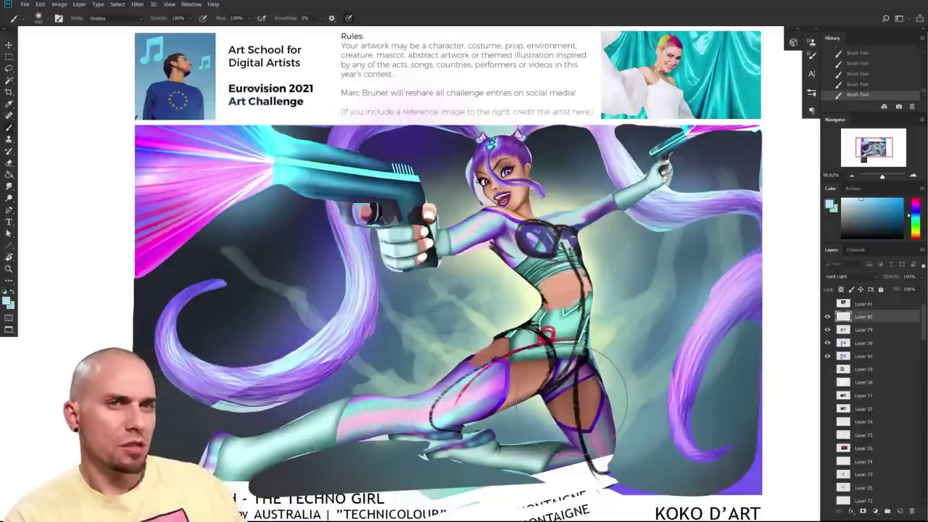
pyautogui.moveTo(653, 437); pyautogui.dragTo(617, 416)
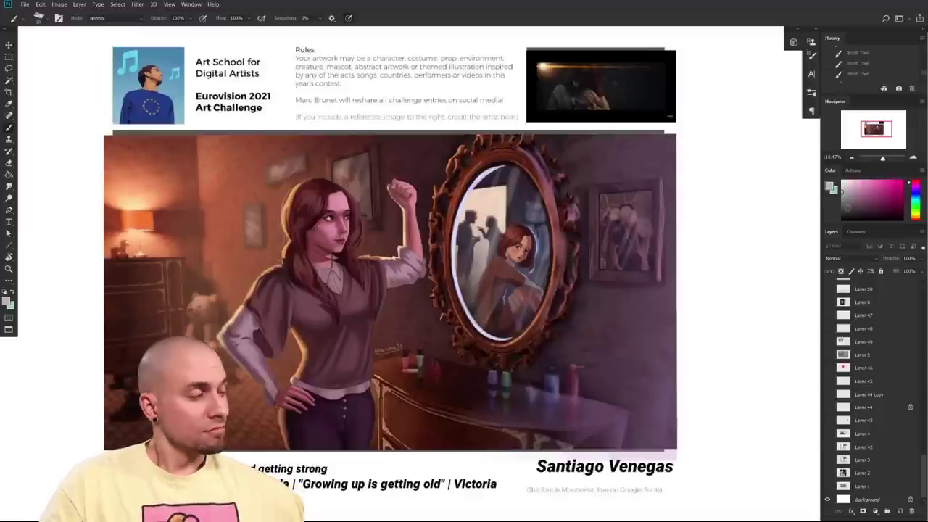
pyautogui.click(869, 200)
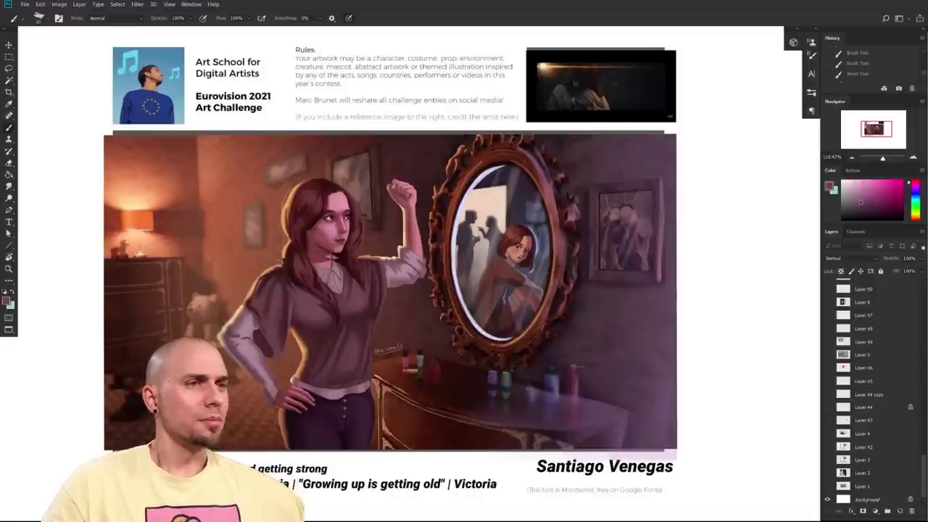
pyautogui.moveTo(837, 205); pyautogui.dragTo(829, 199)
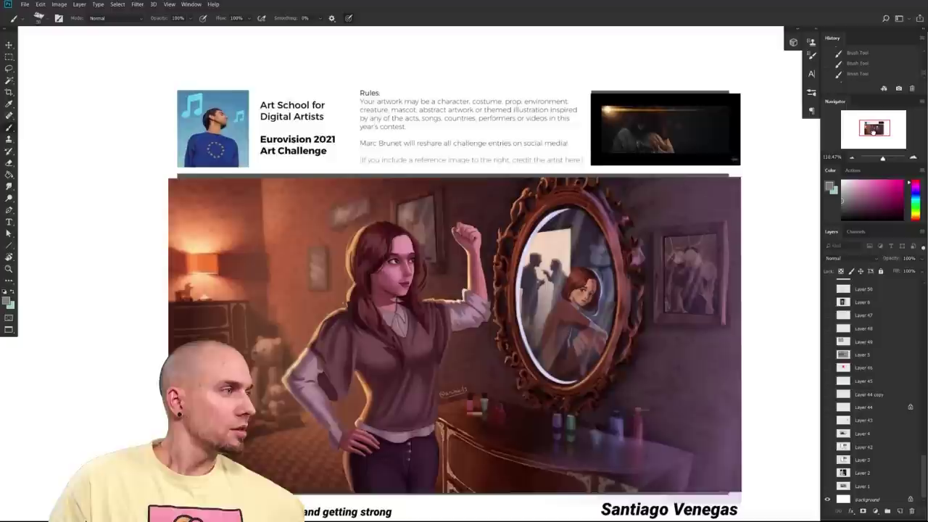
pyautogui.moveTo(875, 132); pyautogui.dragTo(873, 130)
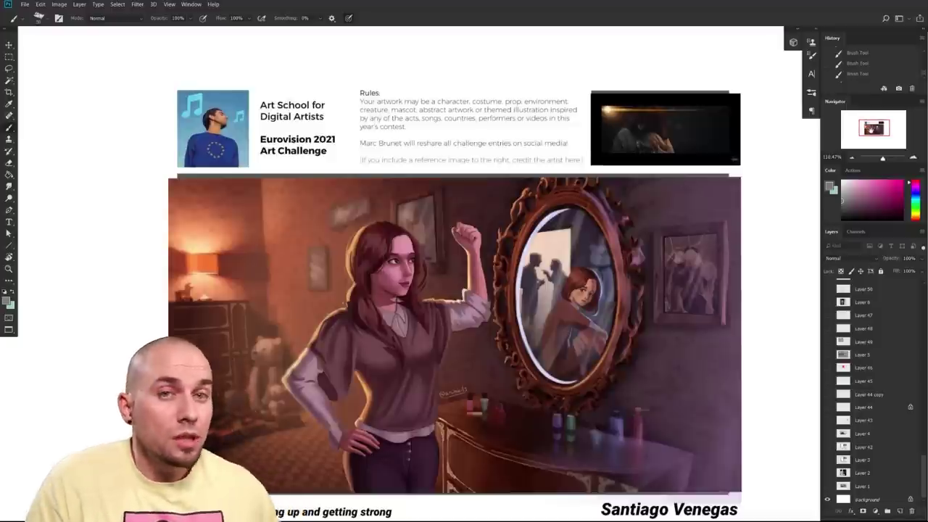